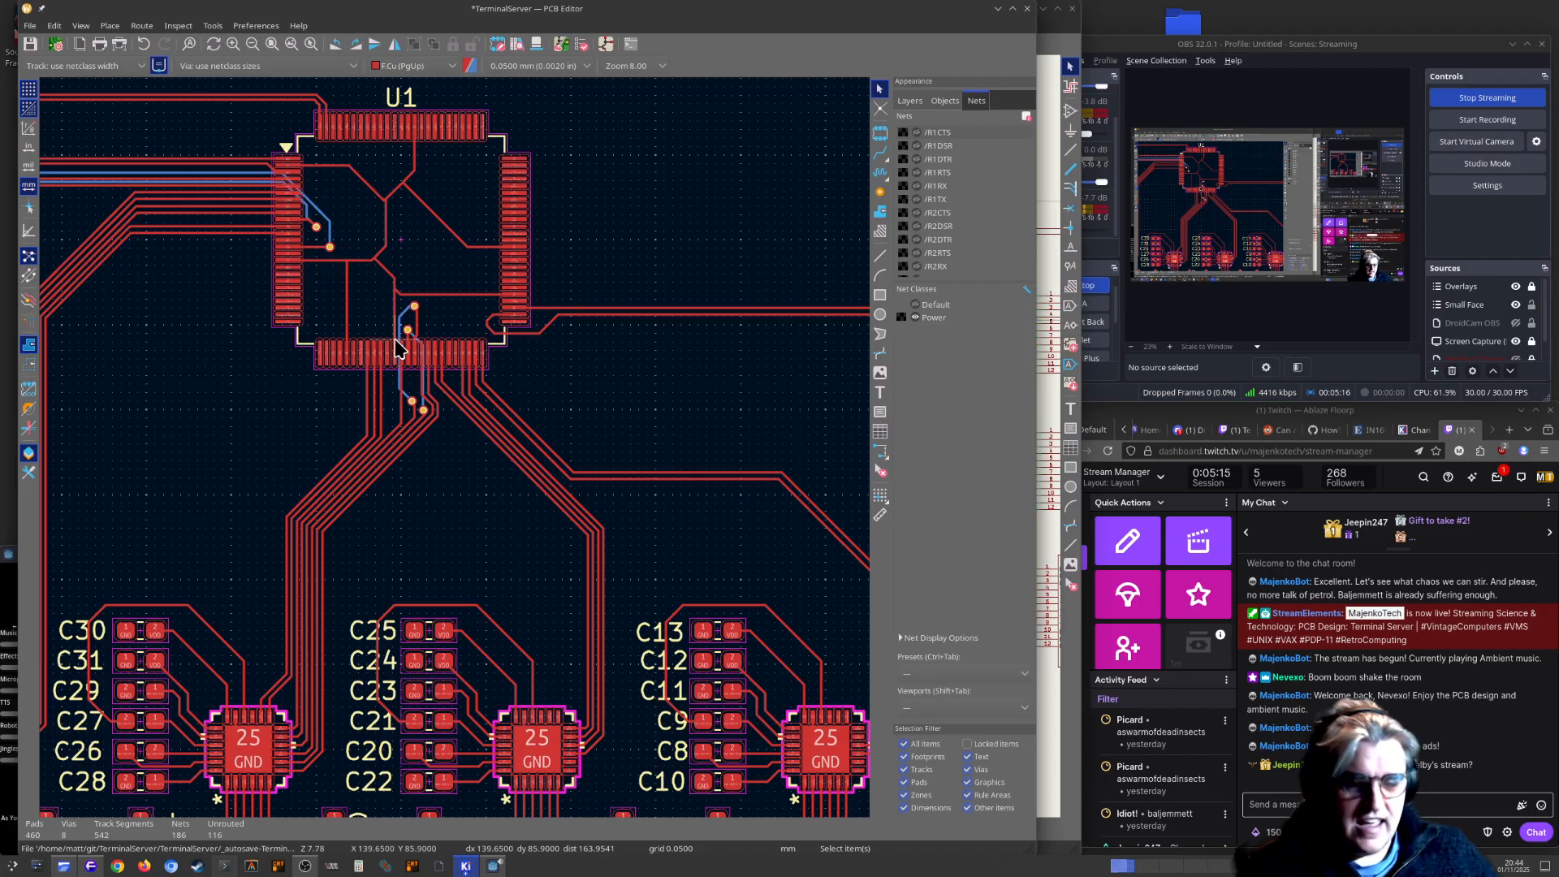
# Examine the unrouted pads 26 to 32 at the start of U1's bottom pad row and the free space around them
pyautogui.scroll(3, 254, 386)
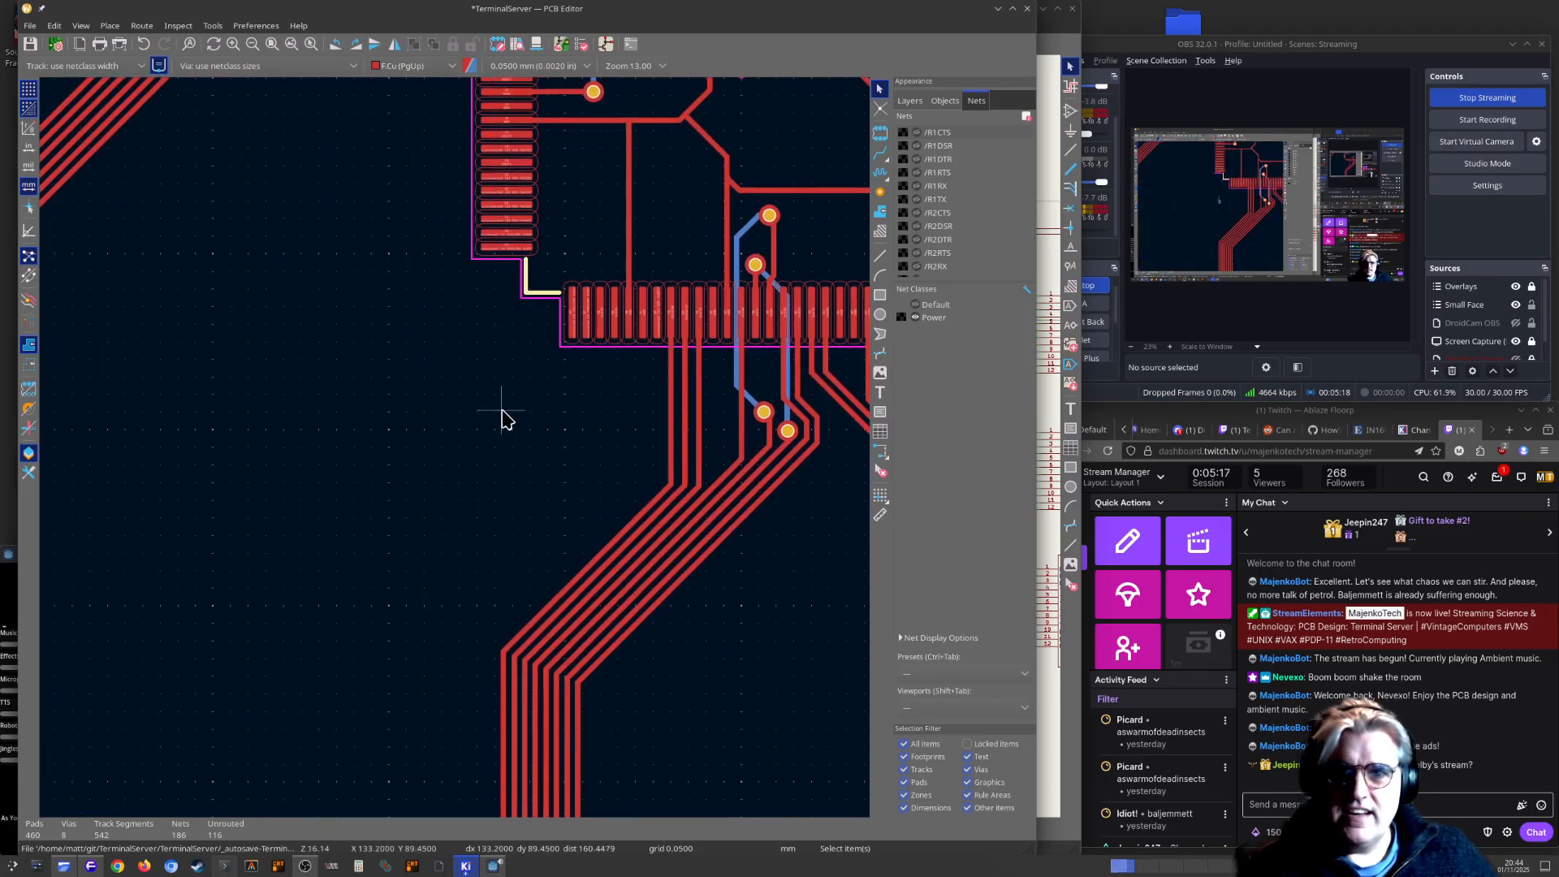
pyautogui.scroll(3, 527, 381)
pyautogui.scroll(3, 449, 450)
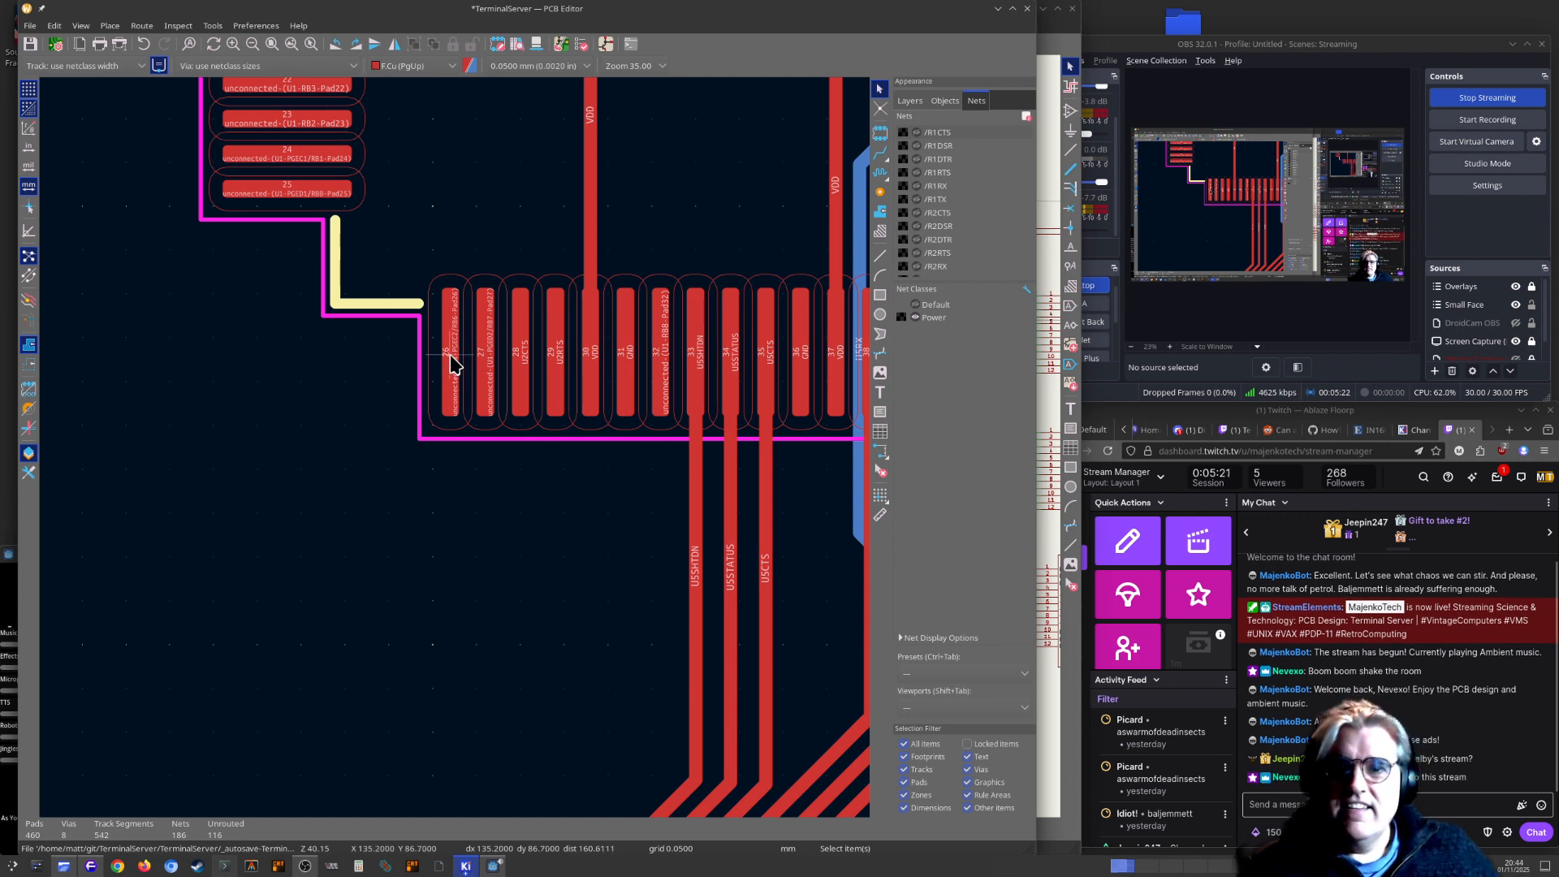
pyautogui.press('n')
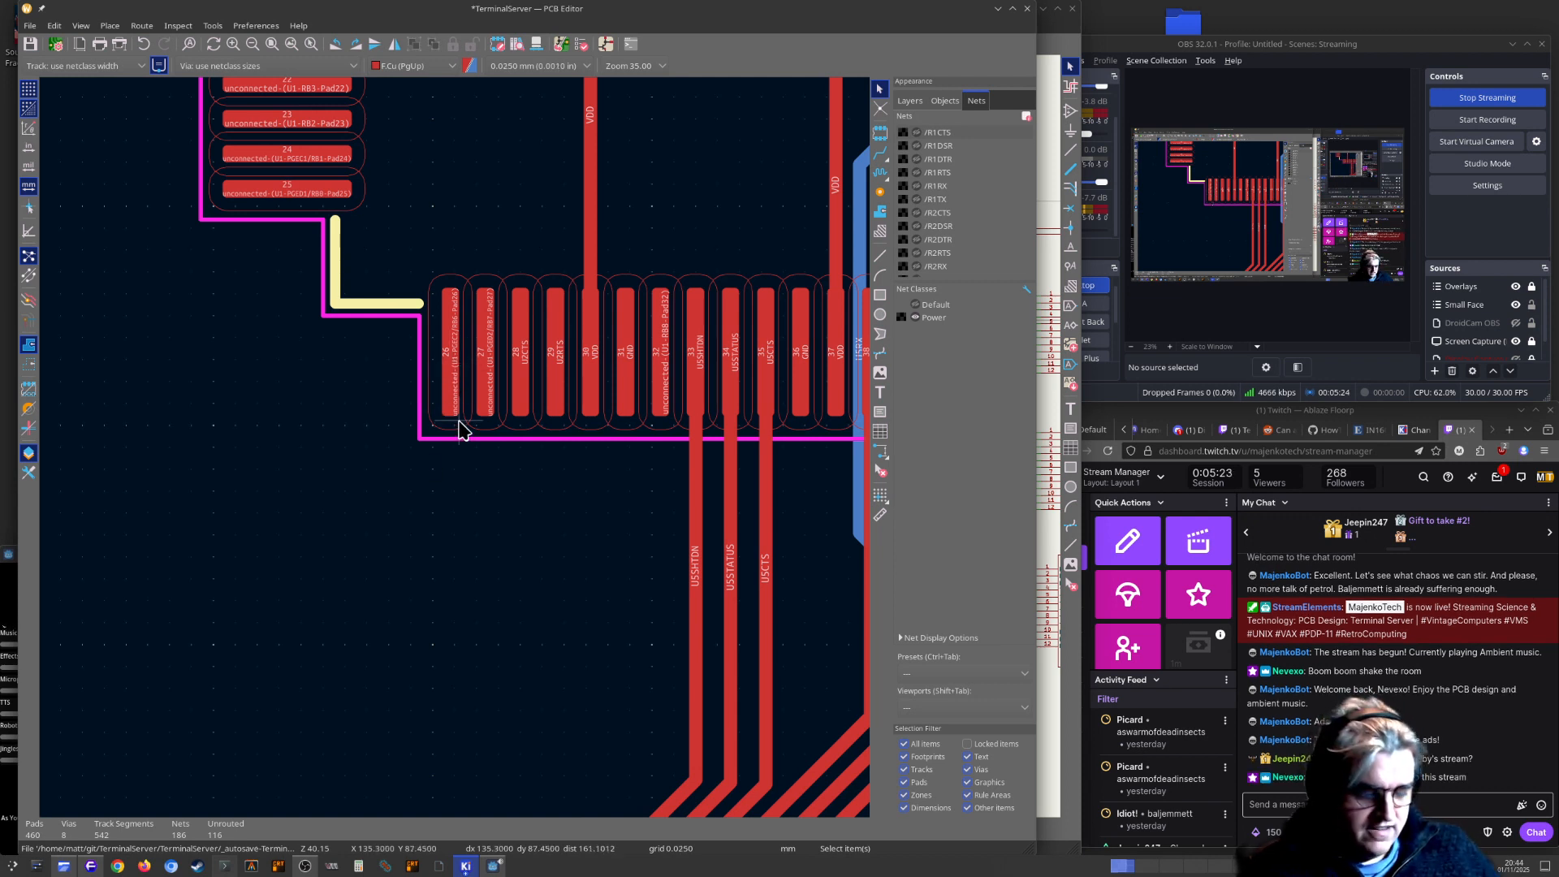
pyautogui.scroll(3, 439, 471)
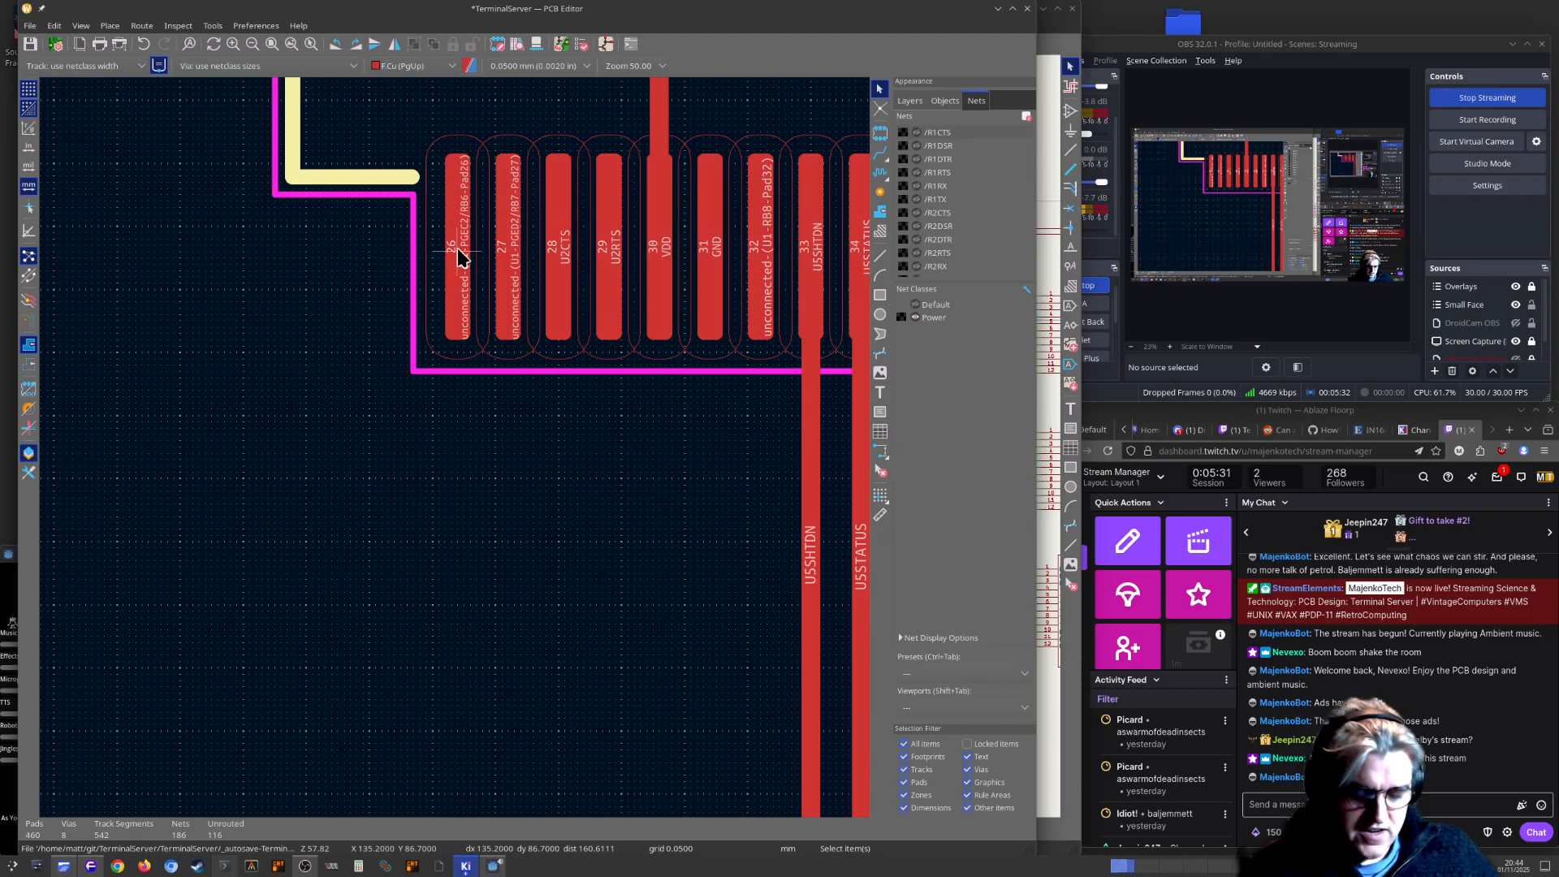
pyautogui.scroll(-3, 491, 424)
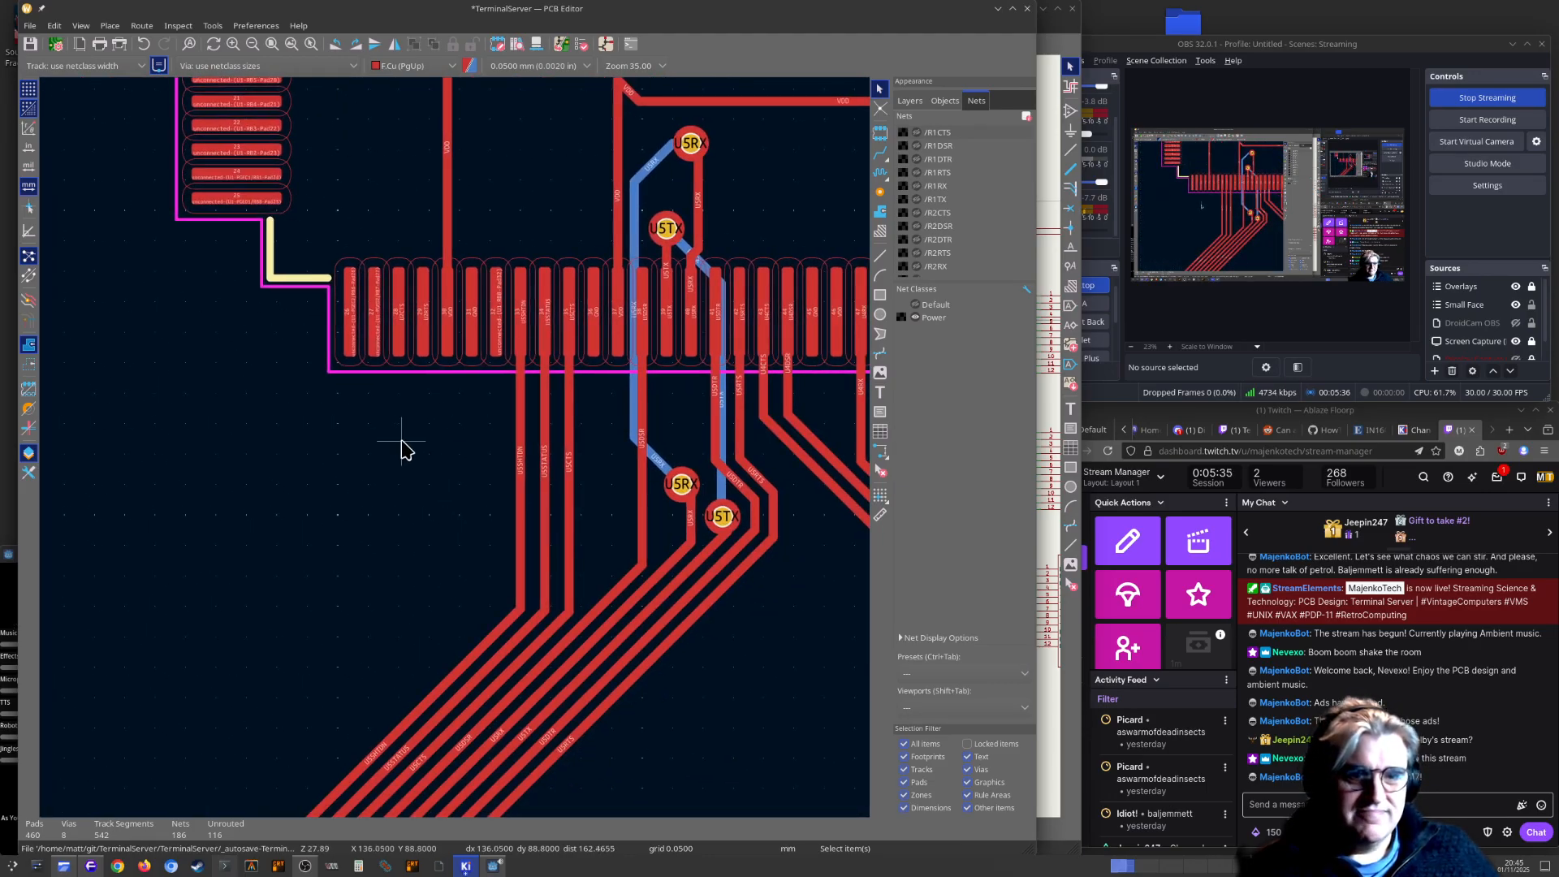
pyautogui.moveTo(384, 469); pyautogui.dragTo(367, 497, button='middle')
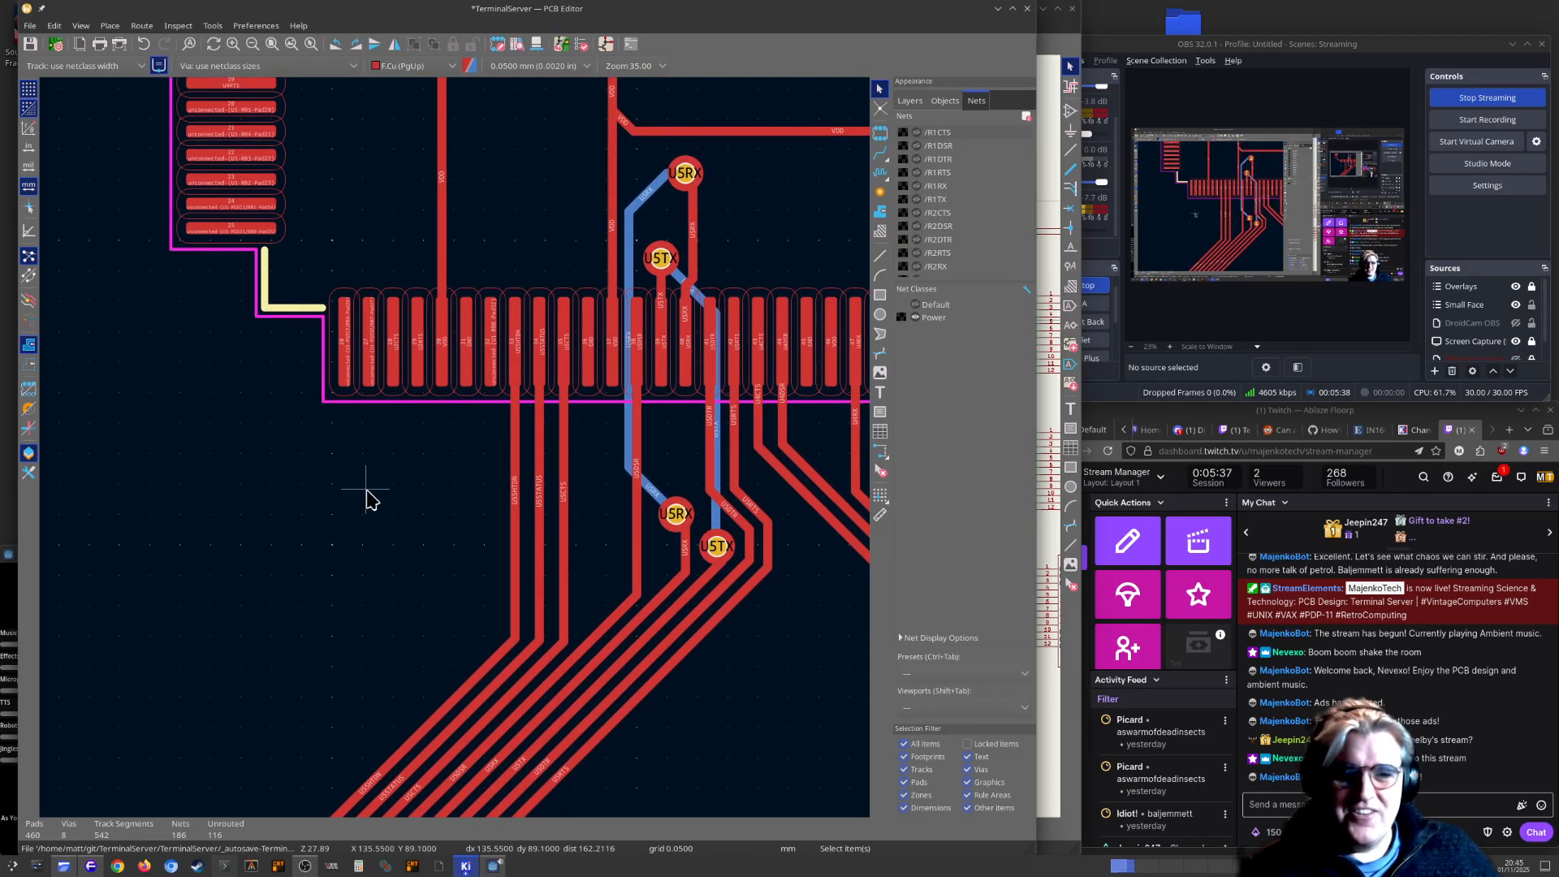
pyautogui.scroll(-5, 374, 493)
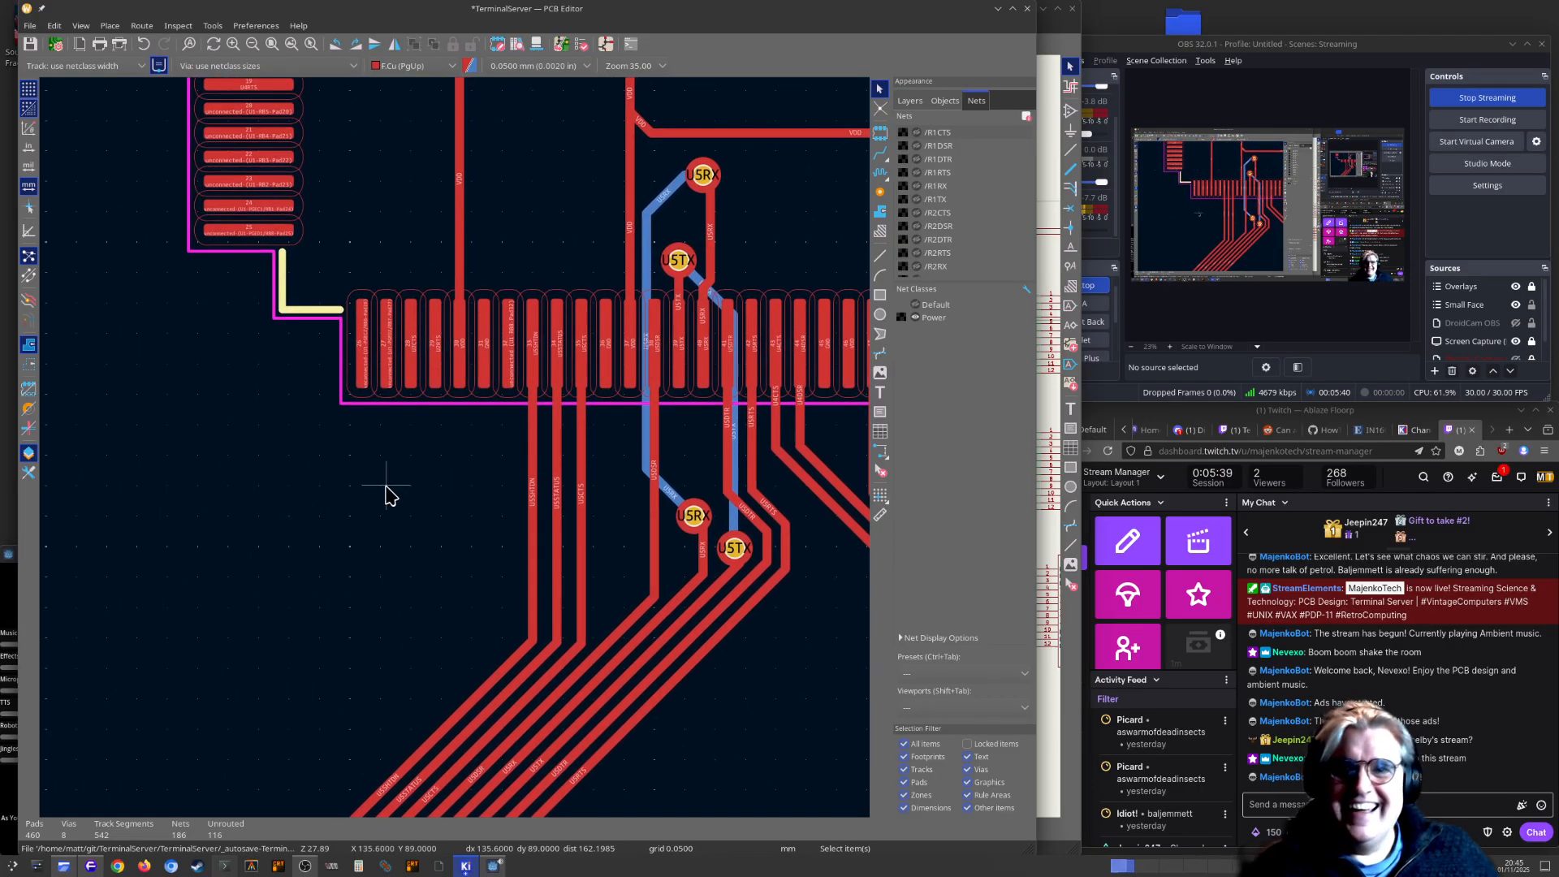
pyautogui.moveTo(454, 337); pyautogui.dragTo(455, 364, button='middle')
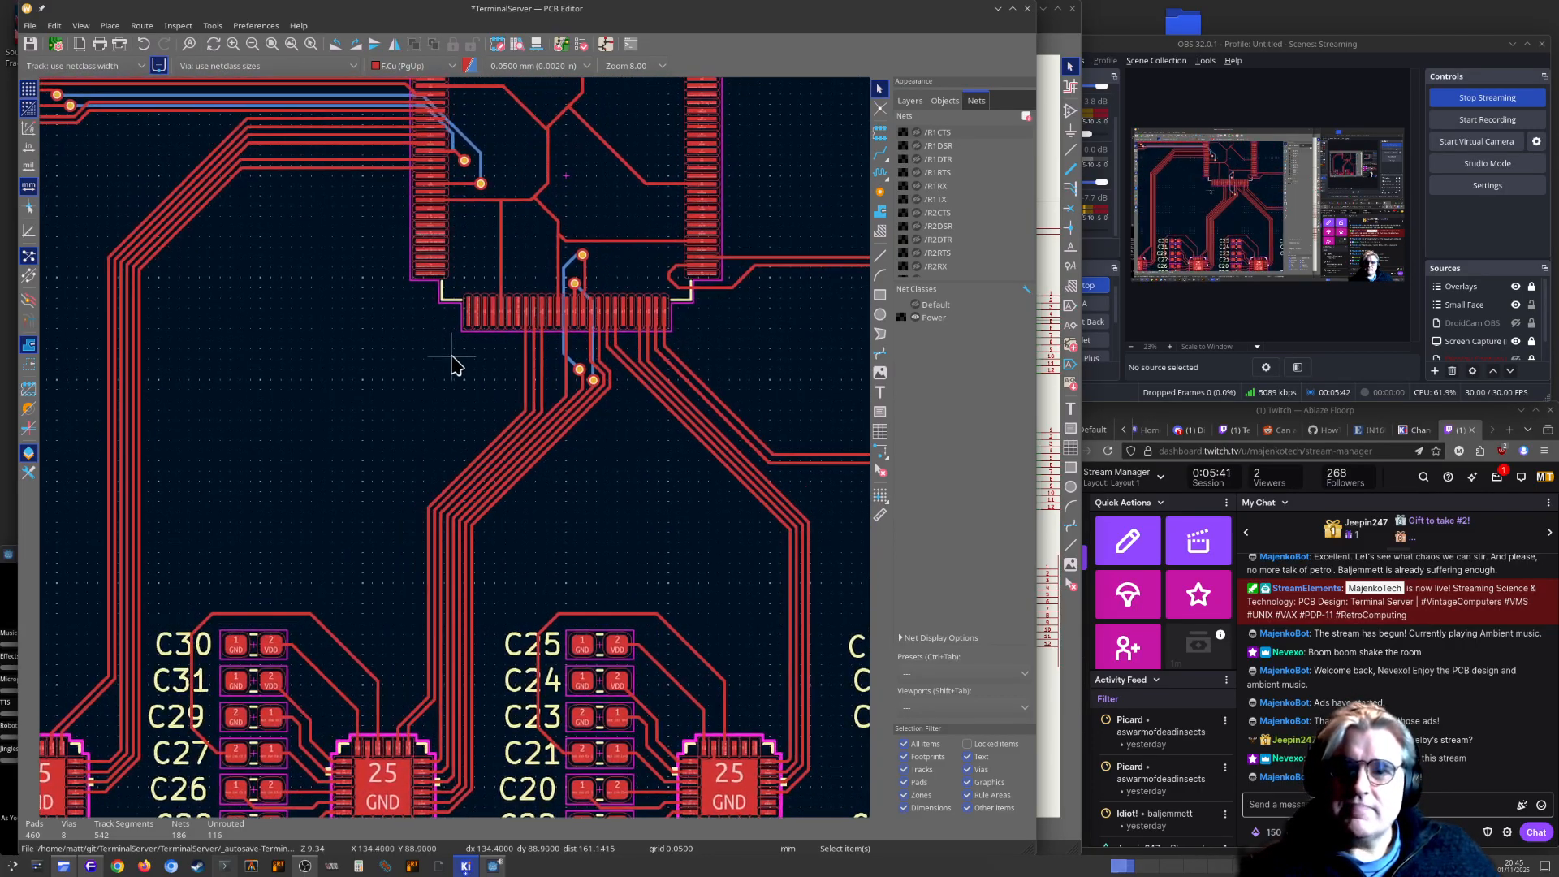
pyautogui.scroll(-1, 439, 415)
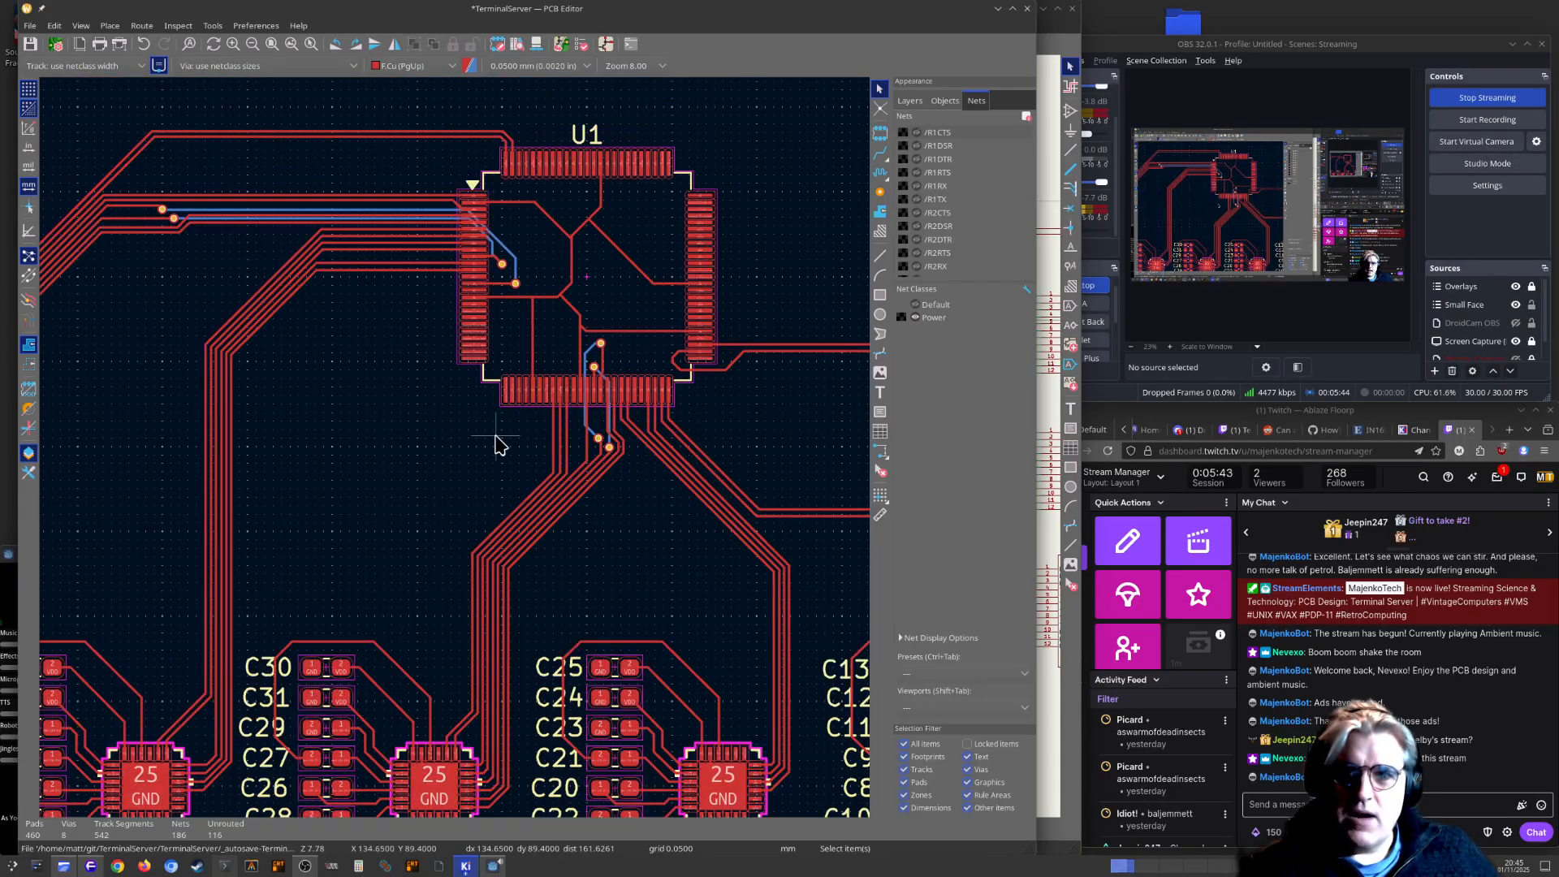
pyautogui.moveTo(496, 438); pyautogui.dragTo(468, 441, button='middle')
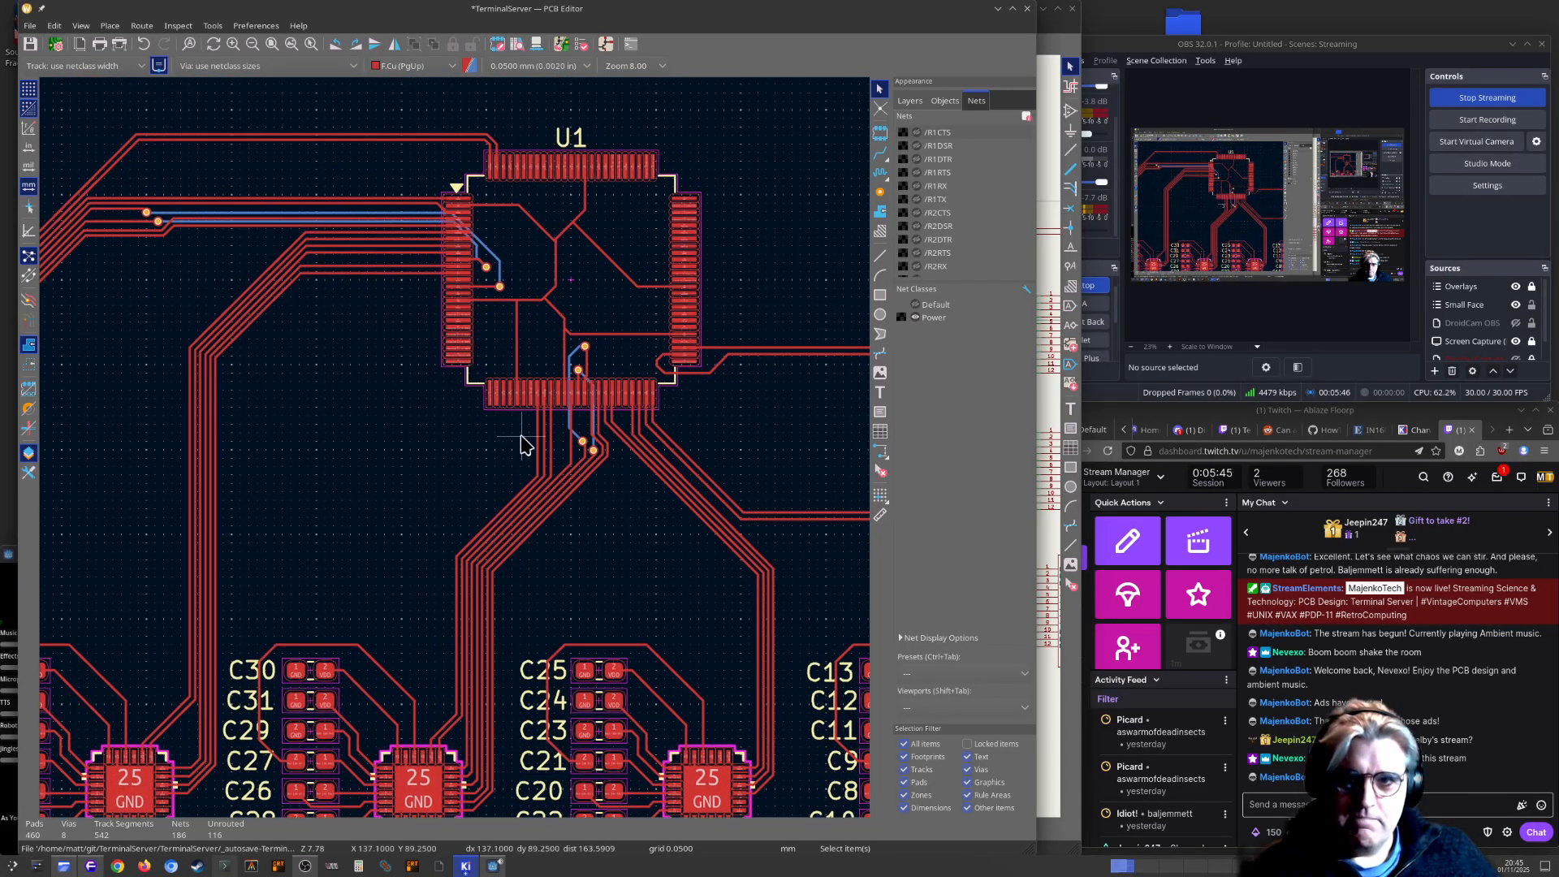
# Inspect the track bundles running from U1 down to the chips beside capacitor columns C37, C19, C30 and C25
pyautogui.scroll(8, 522, 439)
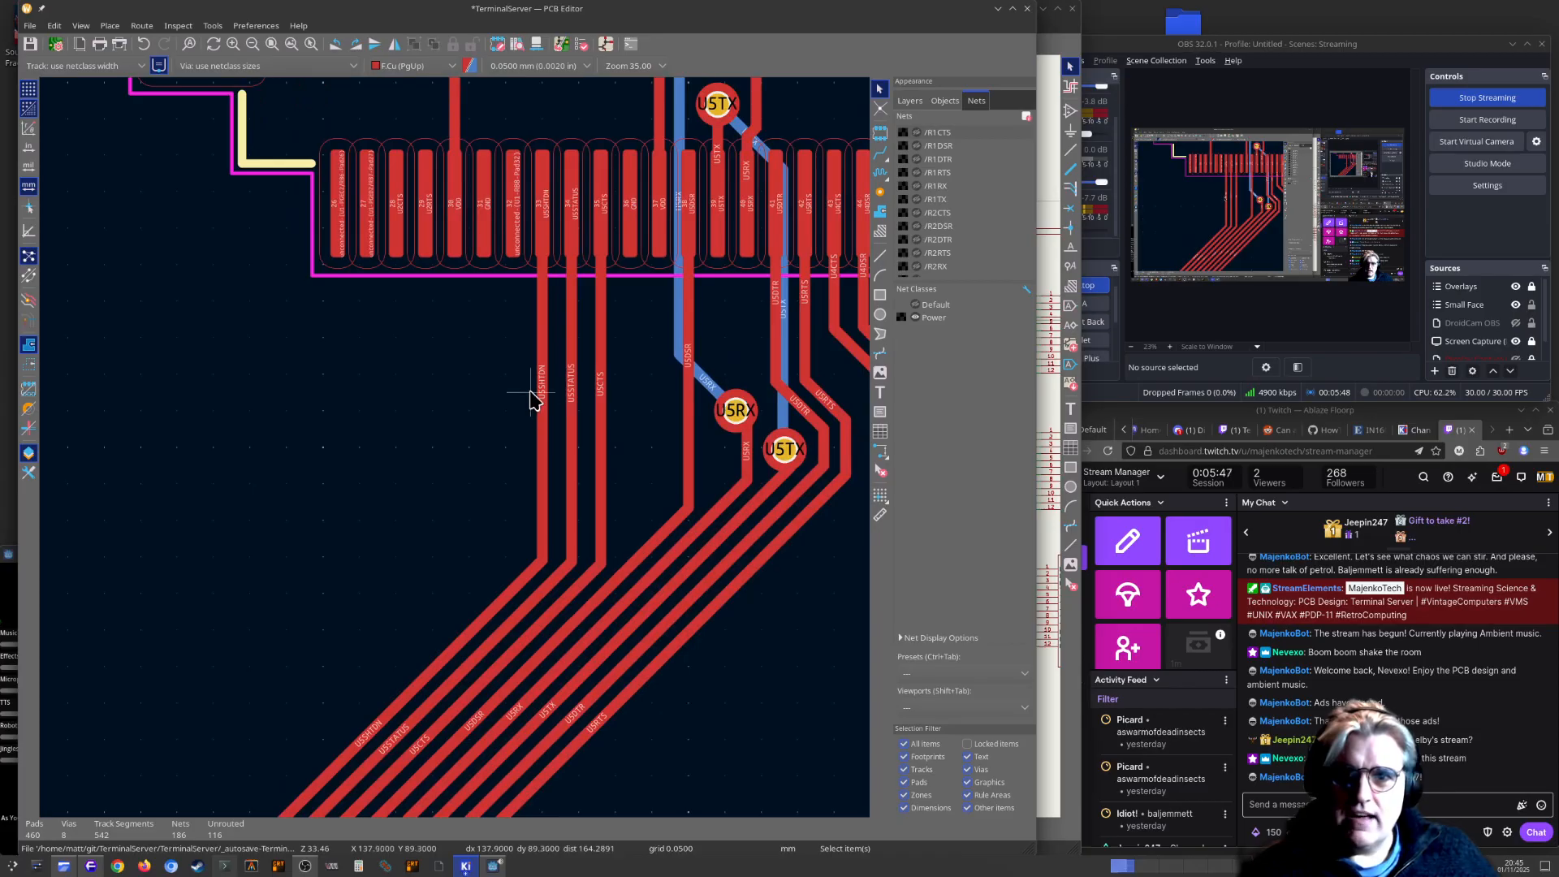
pyautogui.scroll(-3, 532, 398)
pyautogui.scroll(2, 564, 435)
pyautogui.scroll(-4, 452, 452)
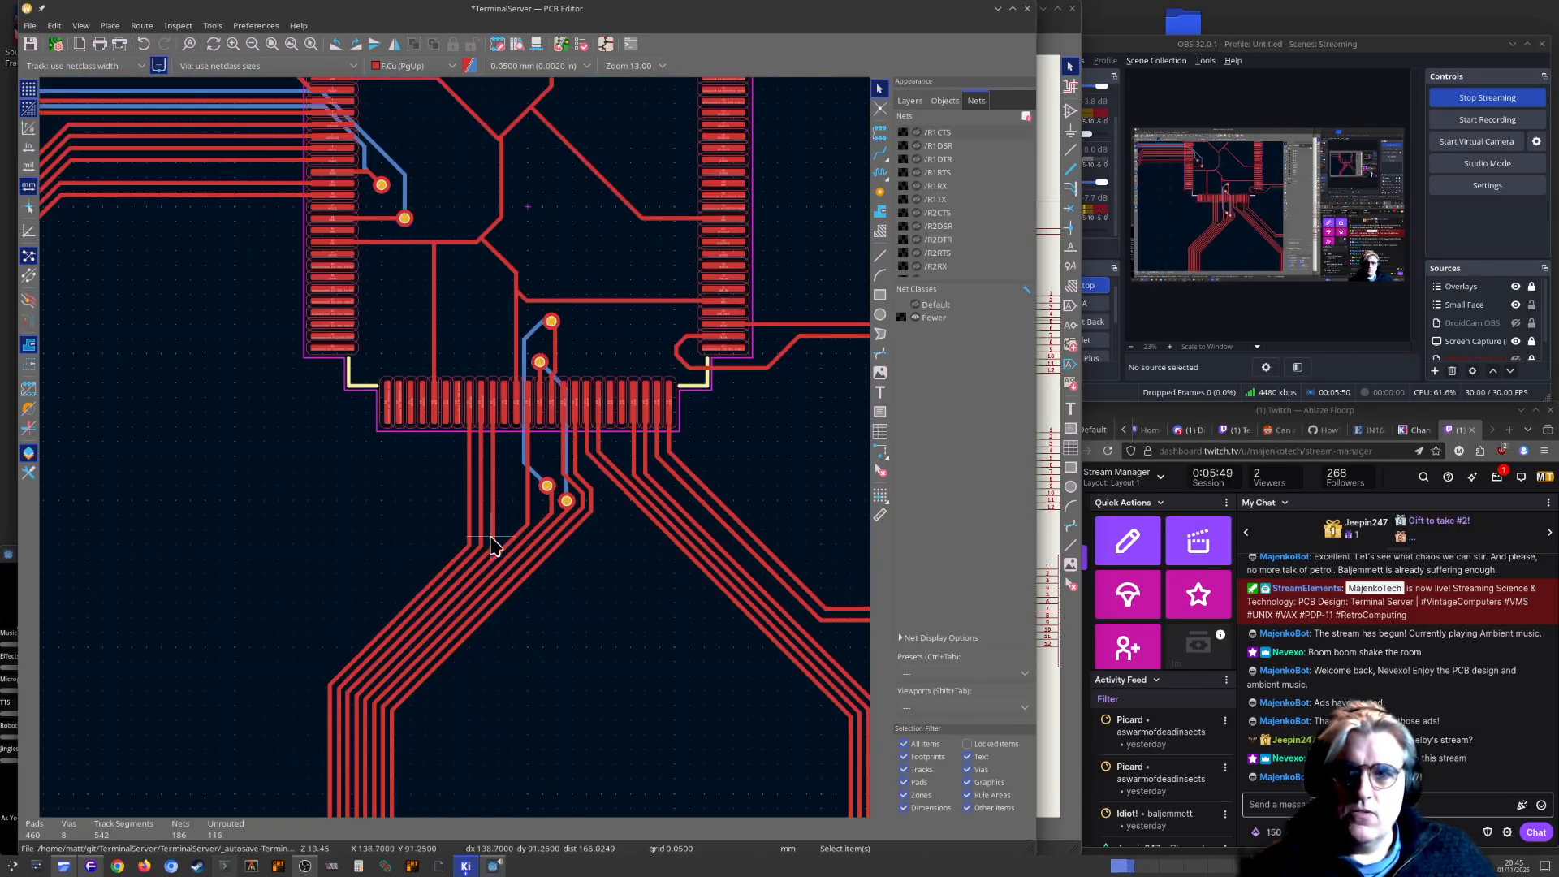
pyautogui.scroll(-4, 493, 546)
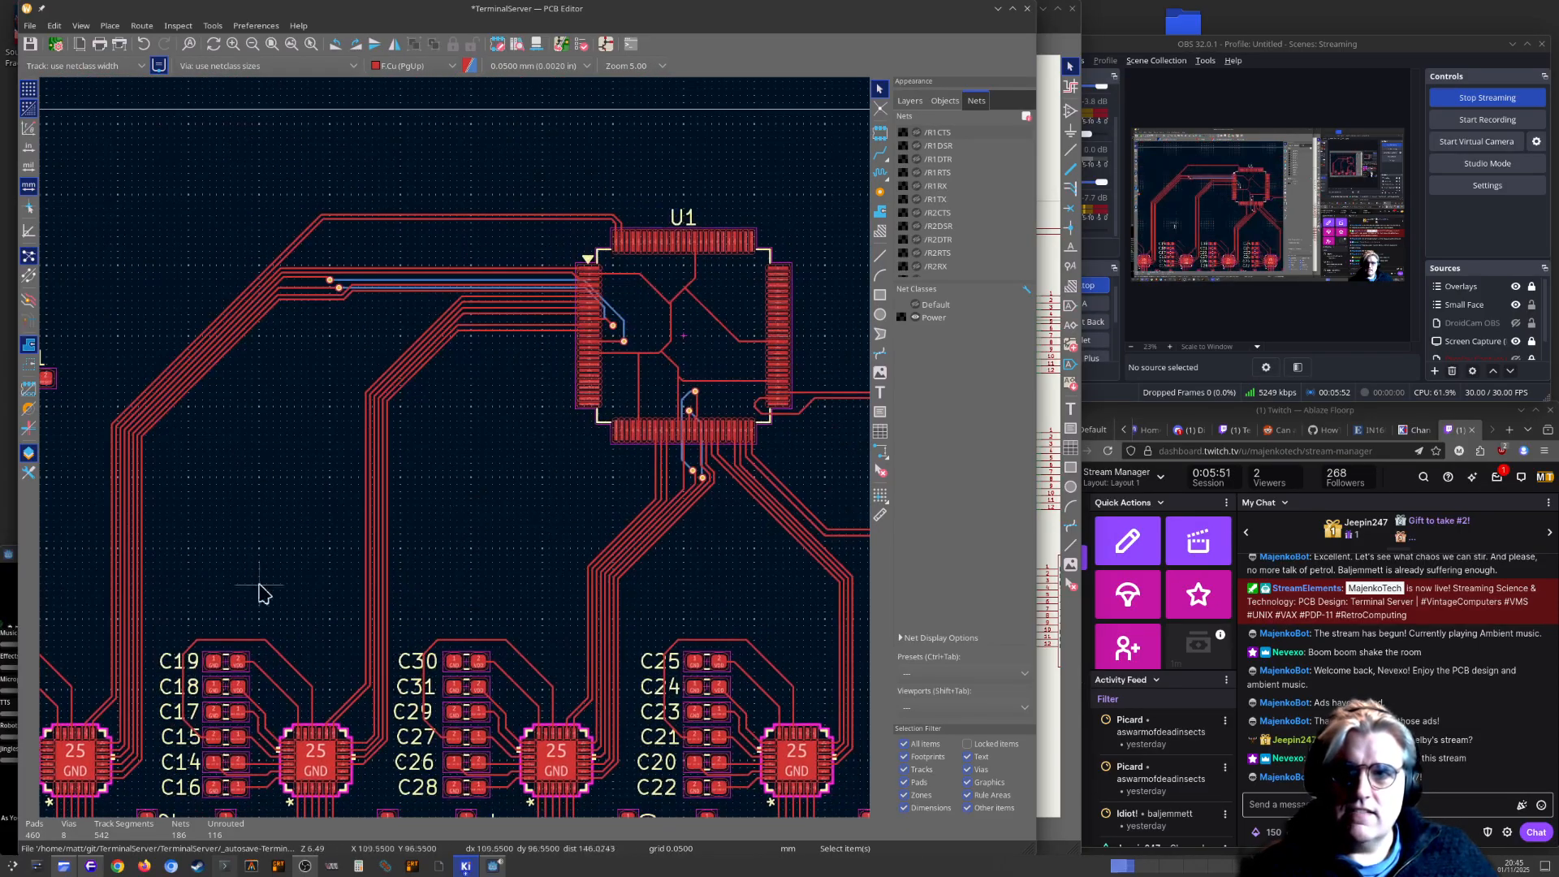
pyautogui.moveTo(392, 569); pyautogui.dragTo(358, 448, button='middle')
pyautogui.scroll(-1, 354, 447)
pyautogui.scroll(4, 284, 494)
pyautogui.scroll(3, 385, 424)
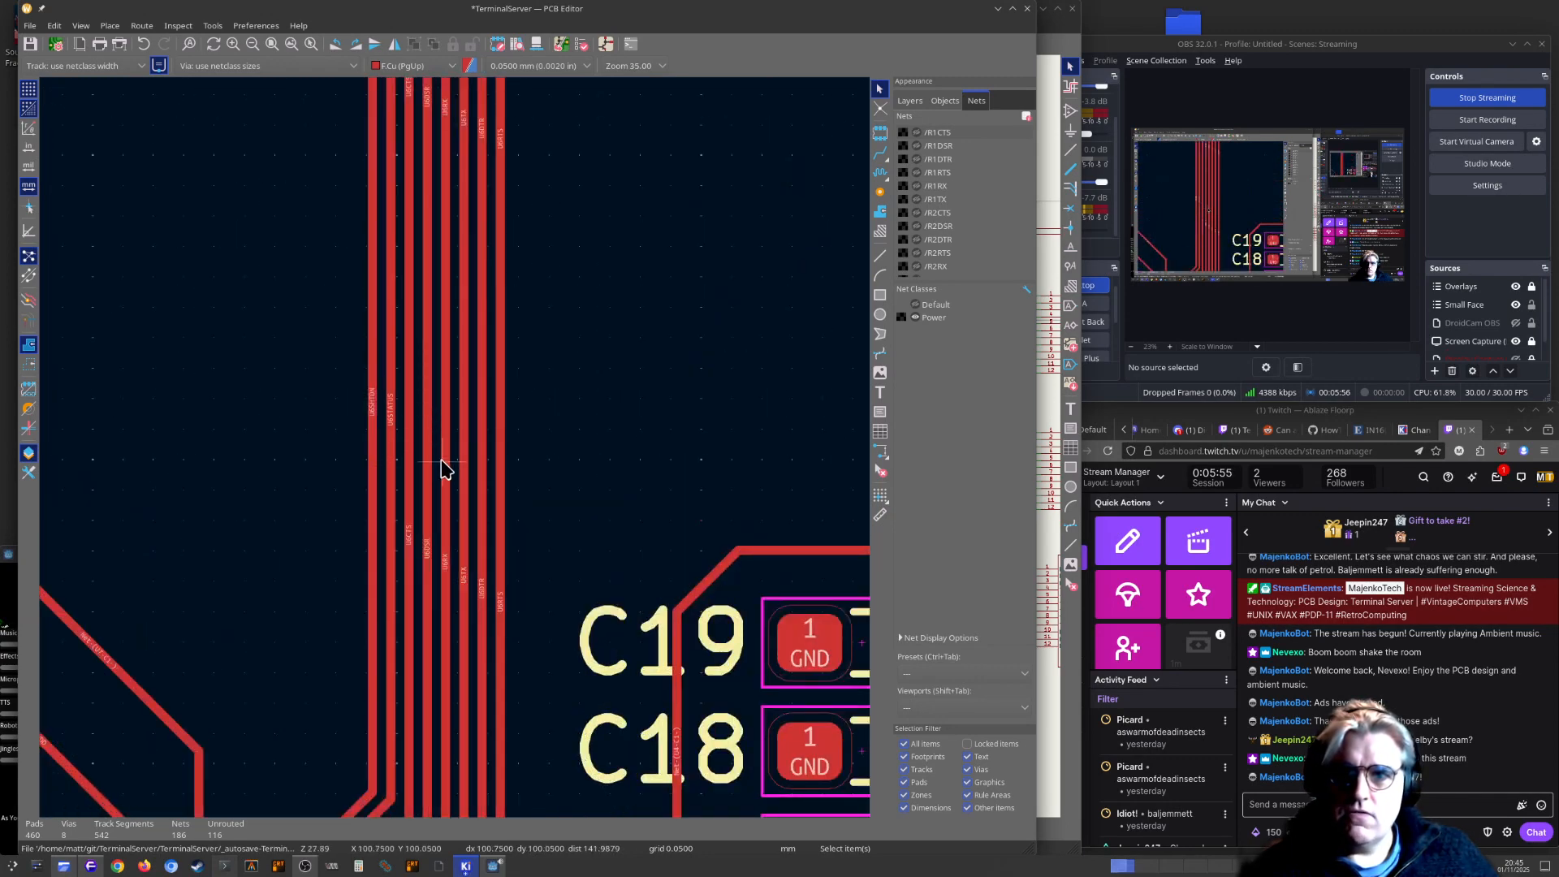
pyautogui.scroll(-8, 473, 469)
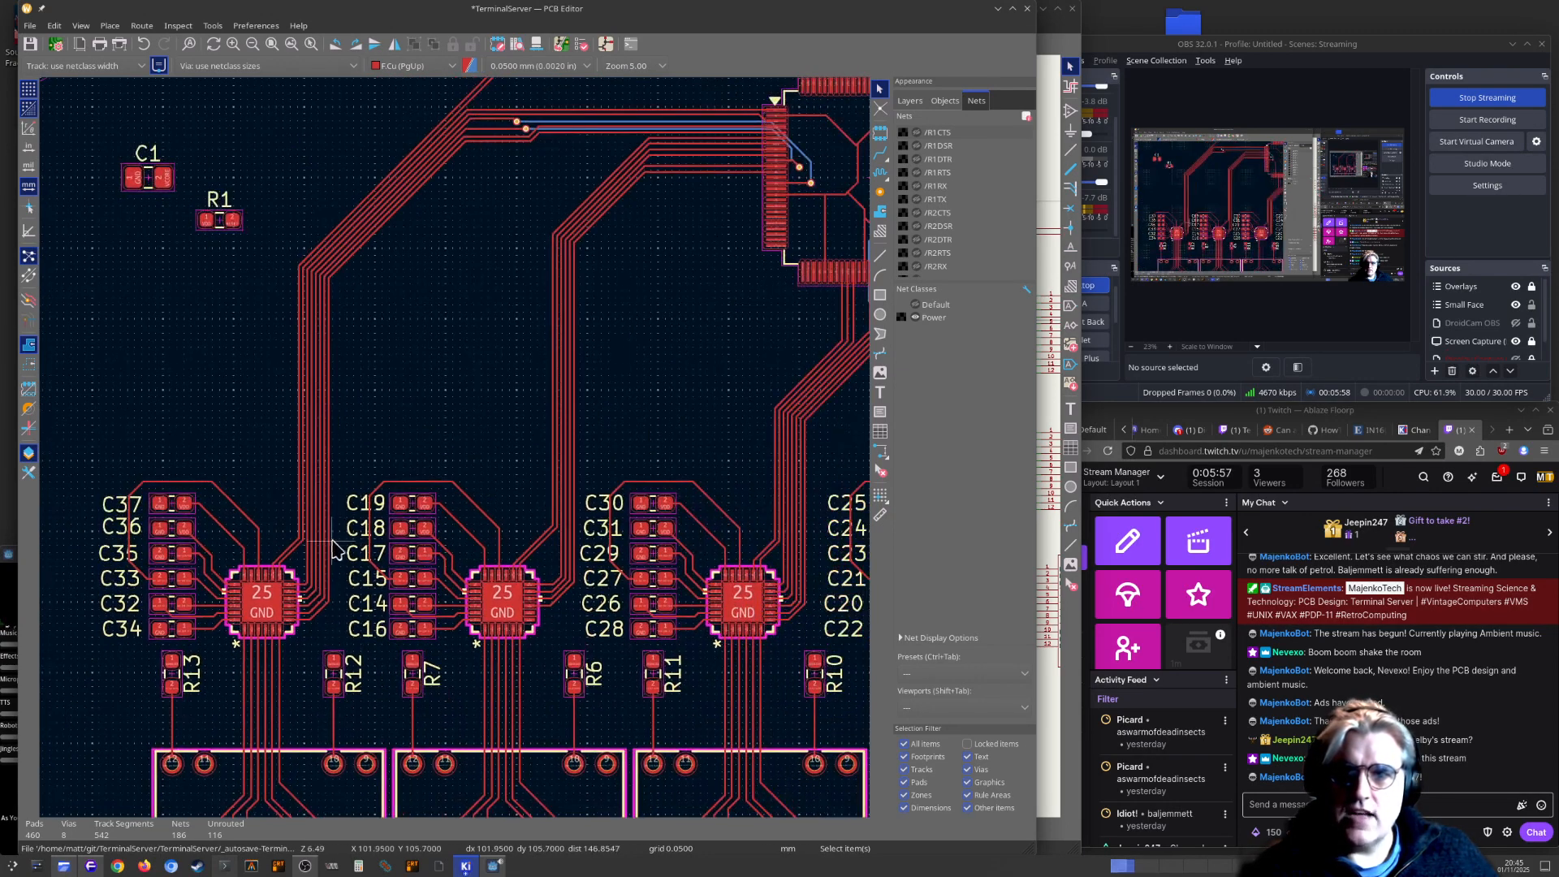
pyautogui.moveTo(573, 345); pyautogui.dragTo(339, 548, button='middle')
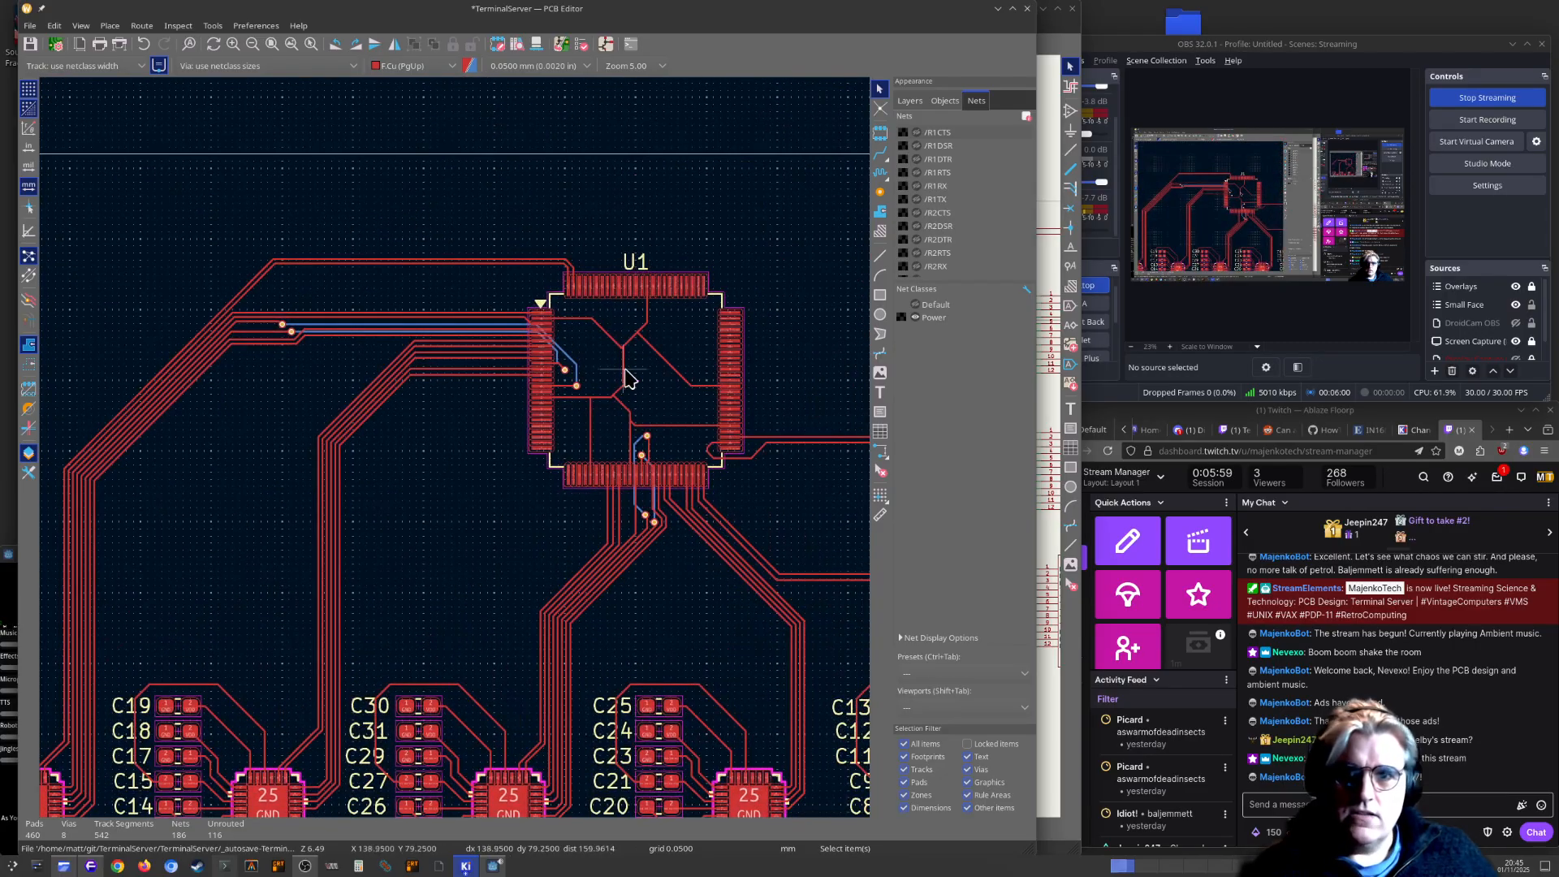
pyautogui.moveTo(625, 377); pyautogui.dragTo(576, 213, button='middle')
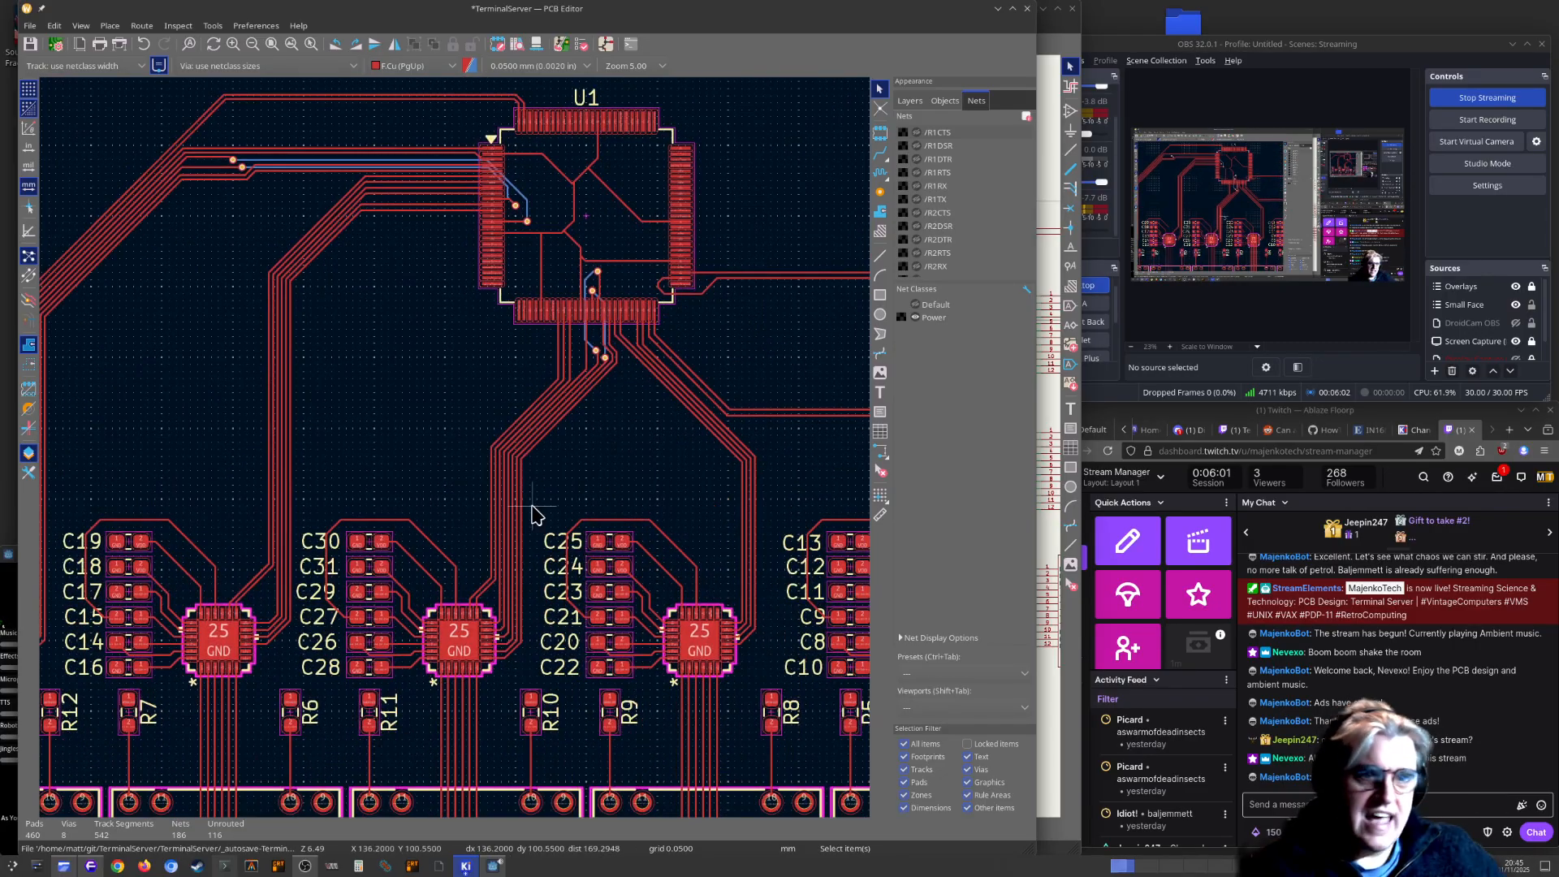
# Inspect the U5TX and U5RX tracks at U1 pads 39 and 40, including their crossover vias
pyautogui.scroll(5, 455, 453)
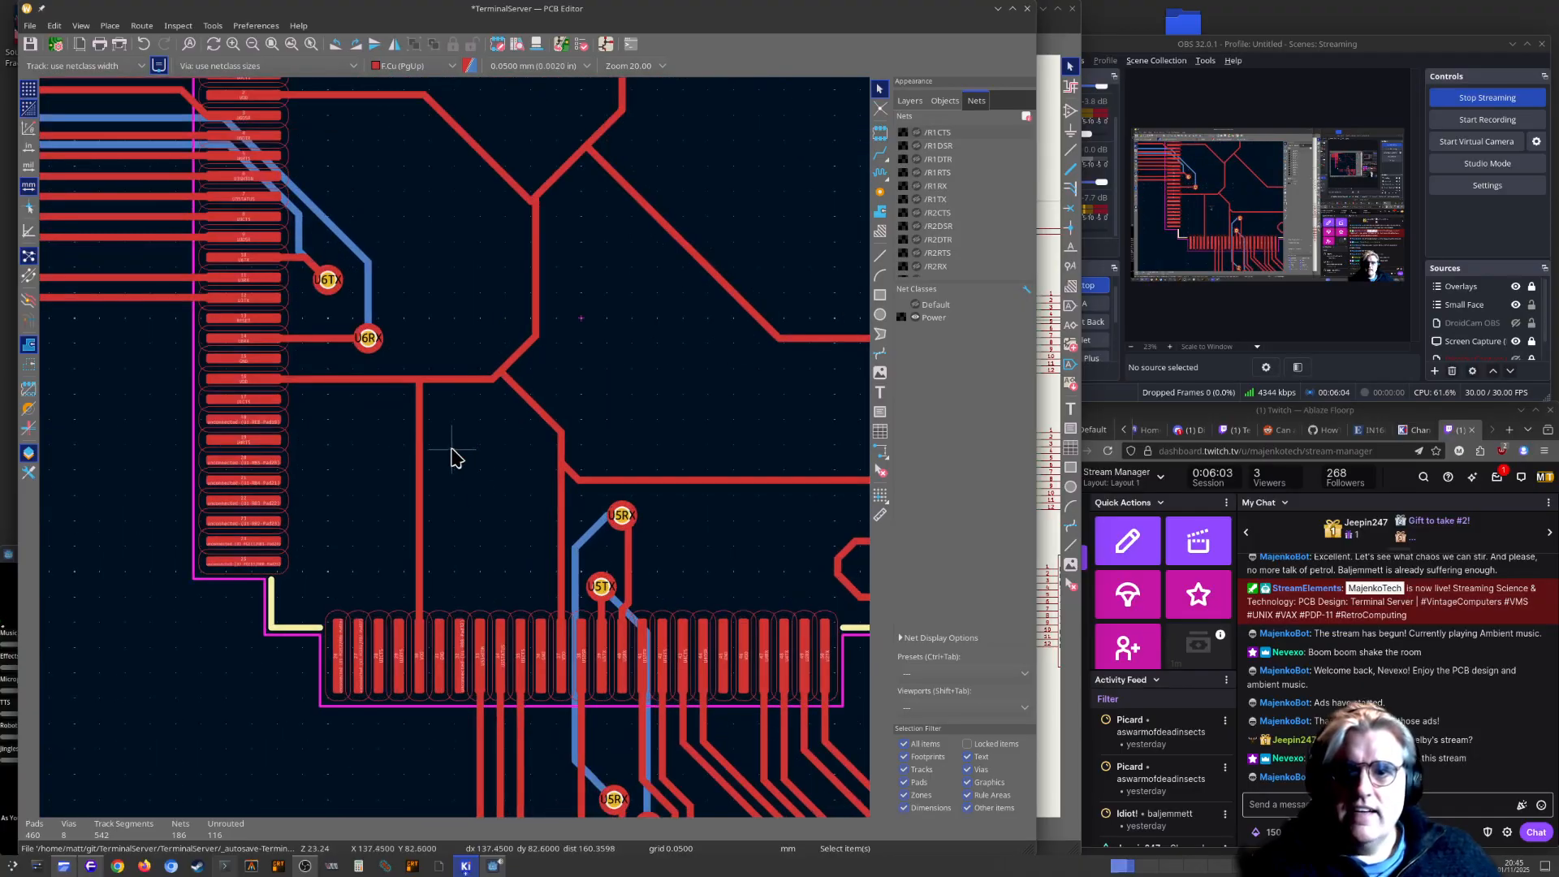
pyautogui.scroll(5, 515, 512)
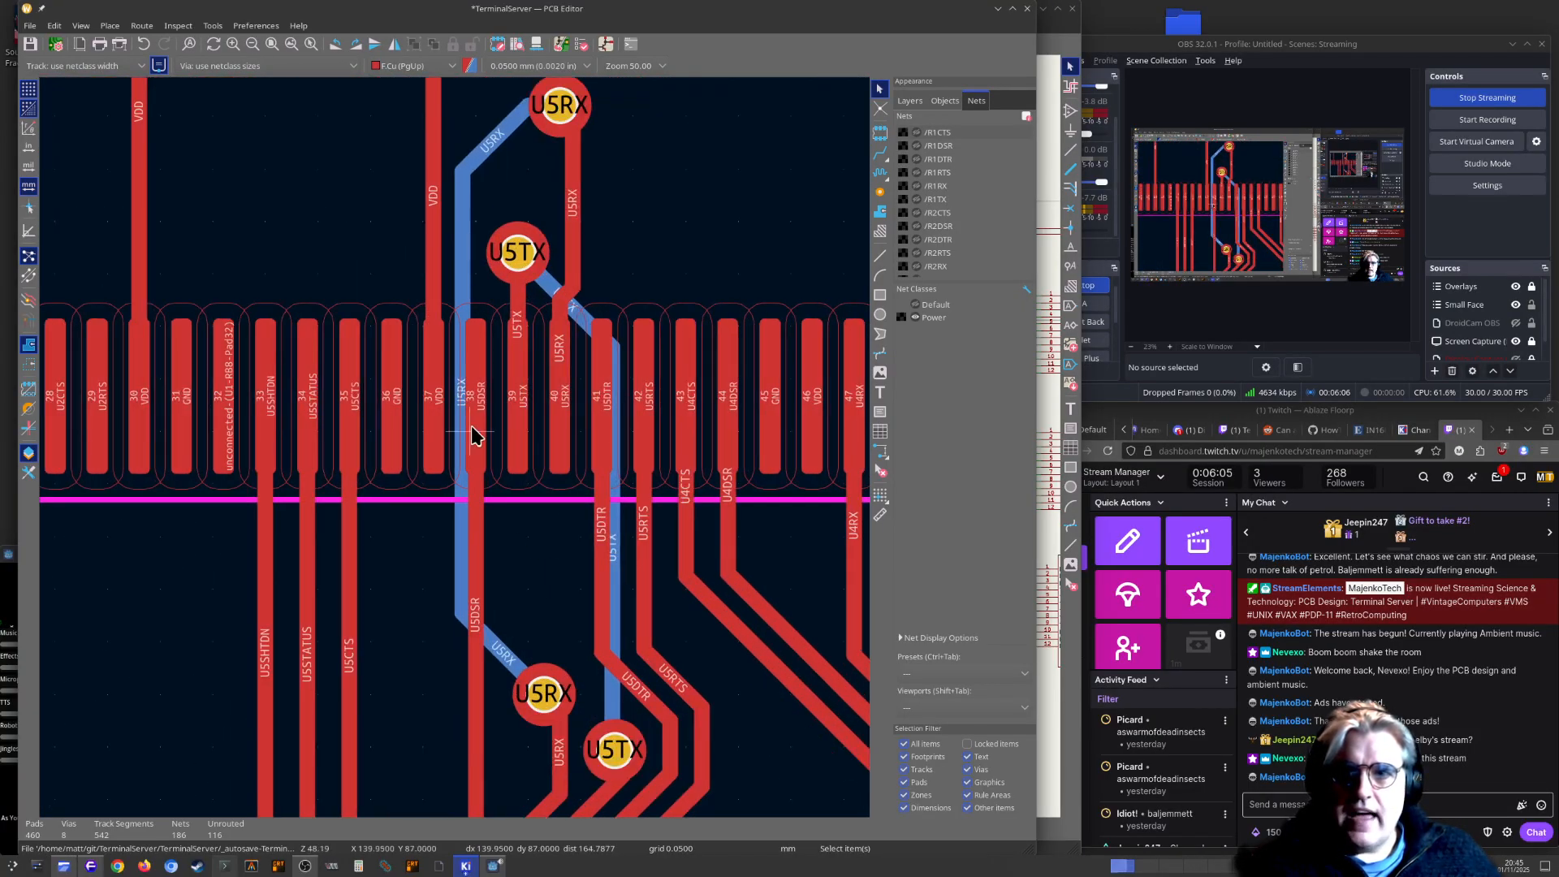
pyautogui.click(524, 410)
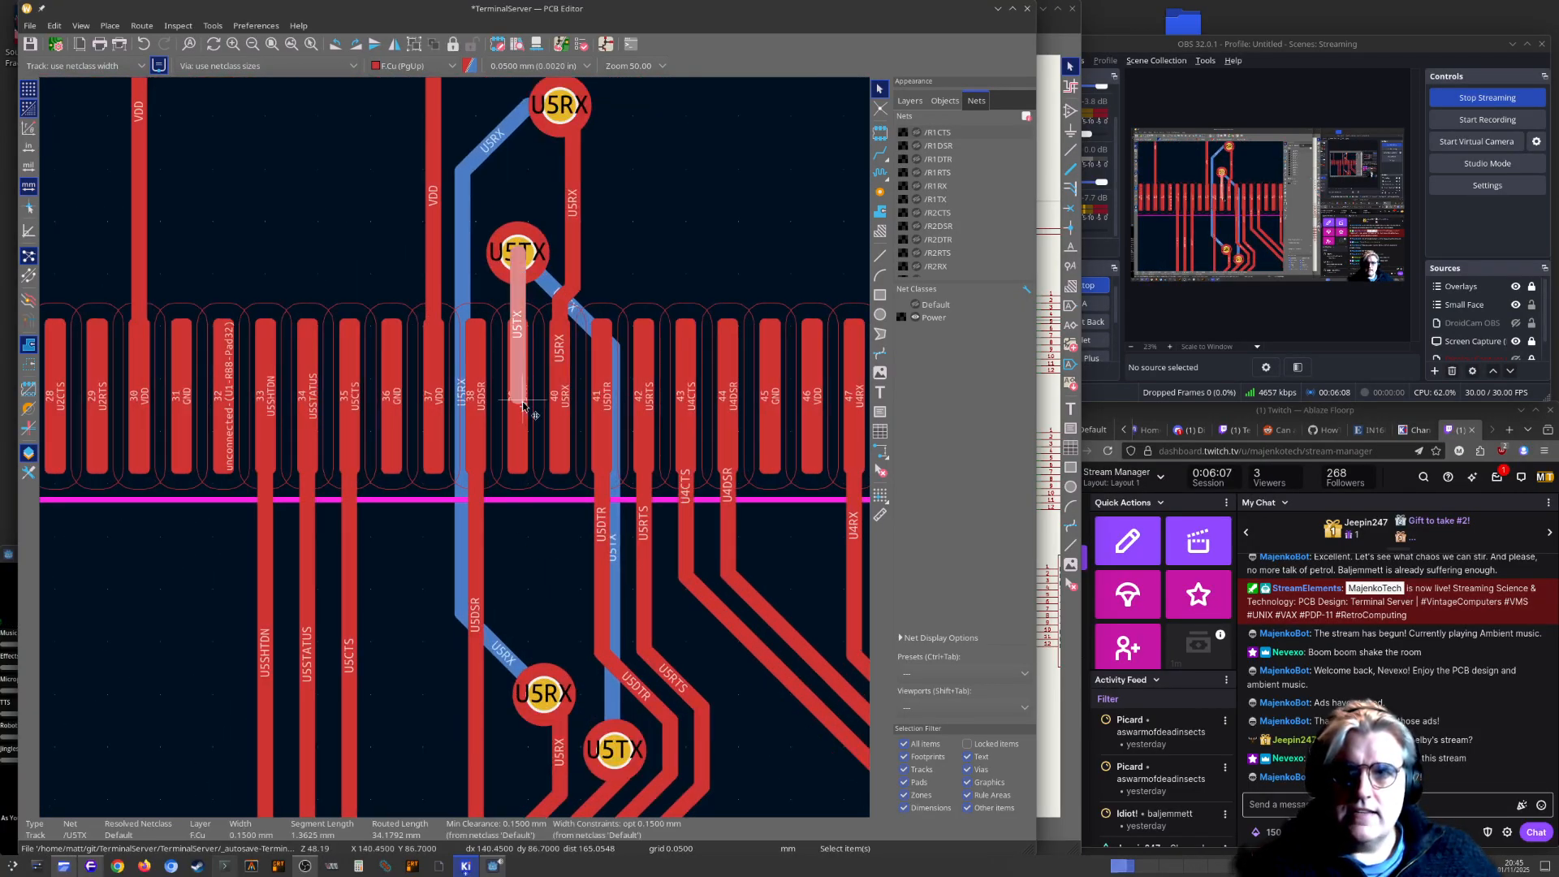
pyautogui.click(559, 389)
pyautogui.scroll(-2, 539, 428)
pyautogui.scroll(-4, 454, 456)
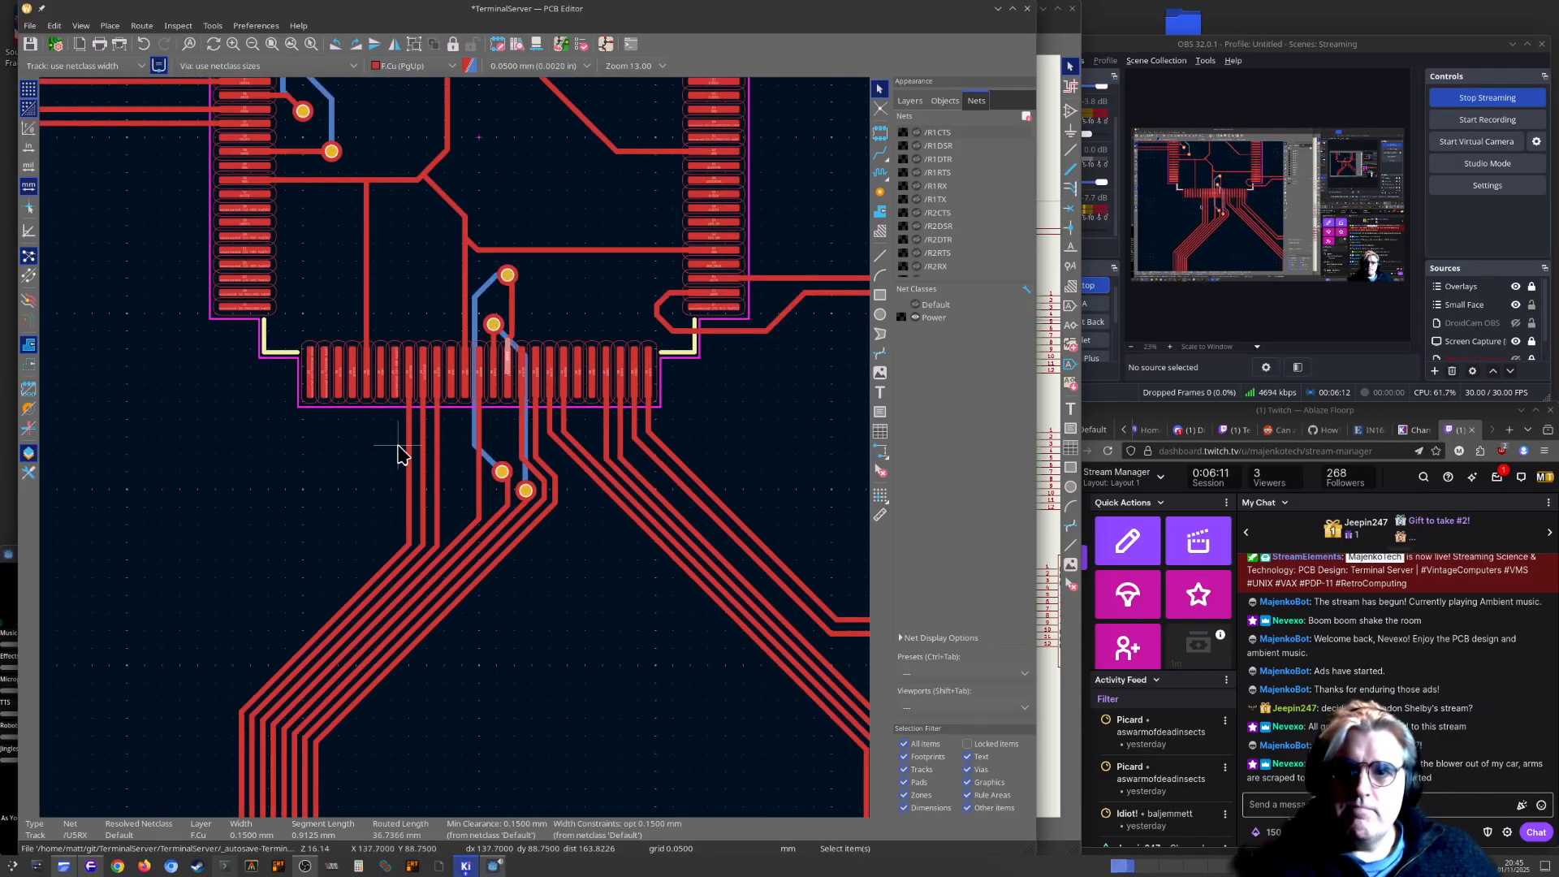
pyautogui.scroll(-2, 436, 491)
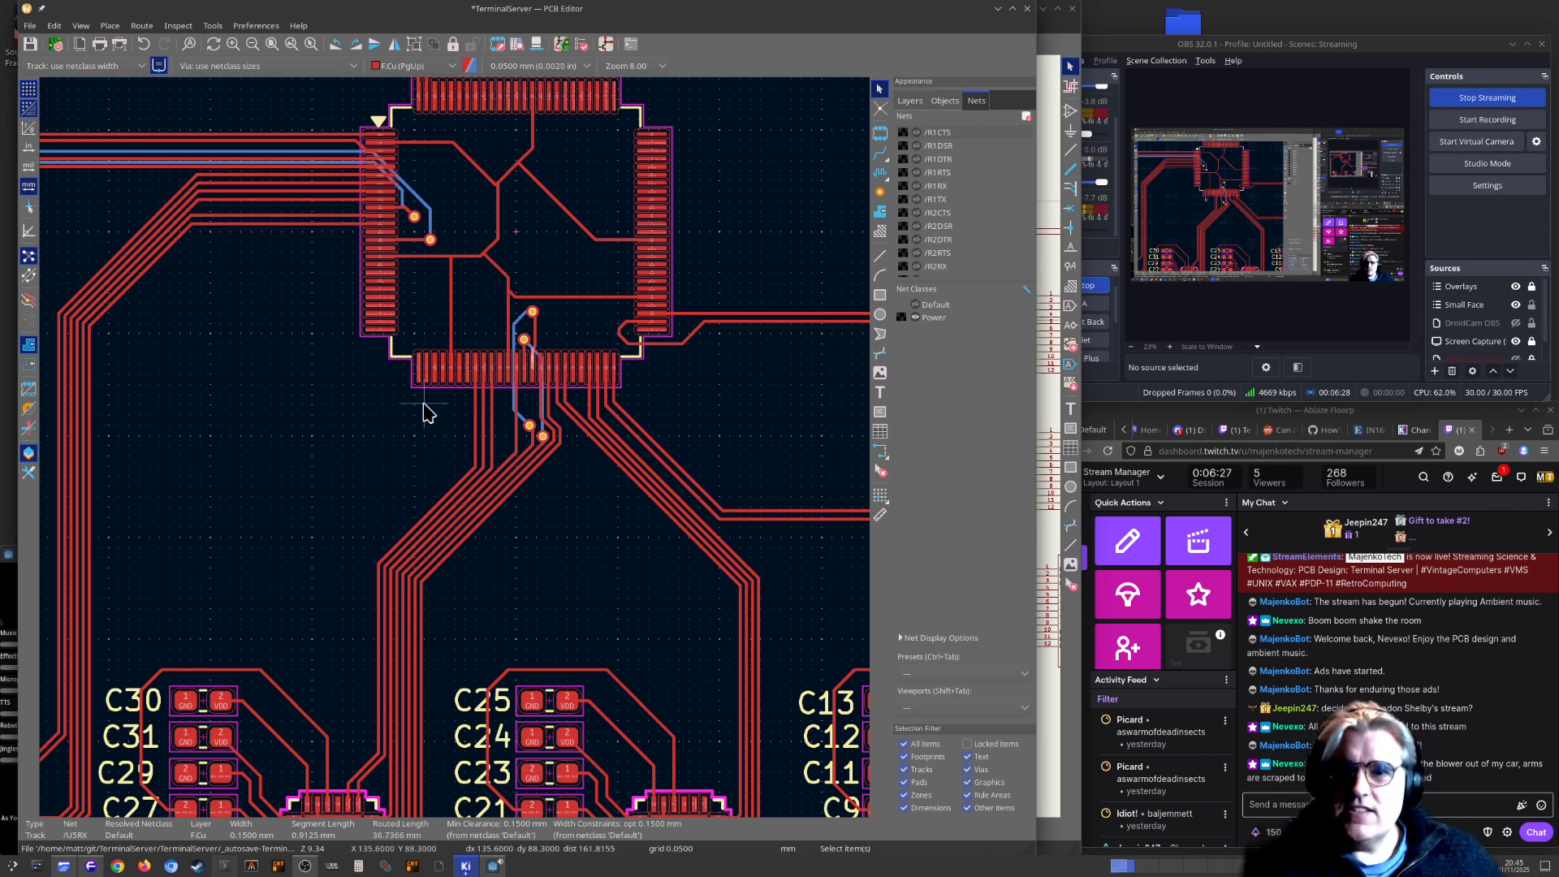
# Examine the net assignments of U1's bottom-row pads 26 to 41 and the U5 tracks leaving them
pyautogui.scroll(4, 426, 447)
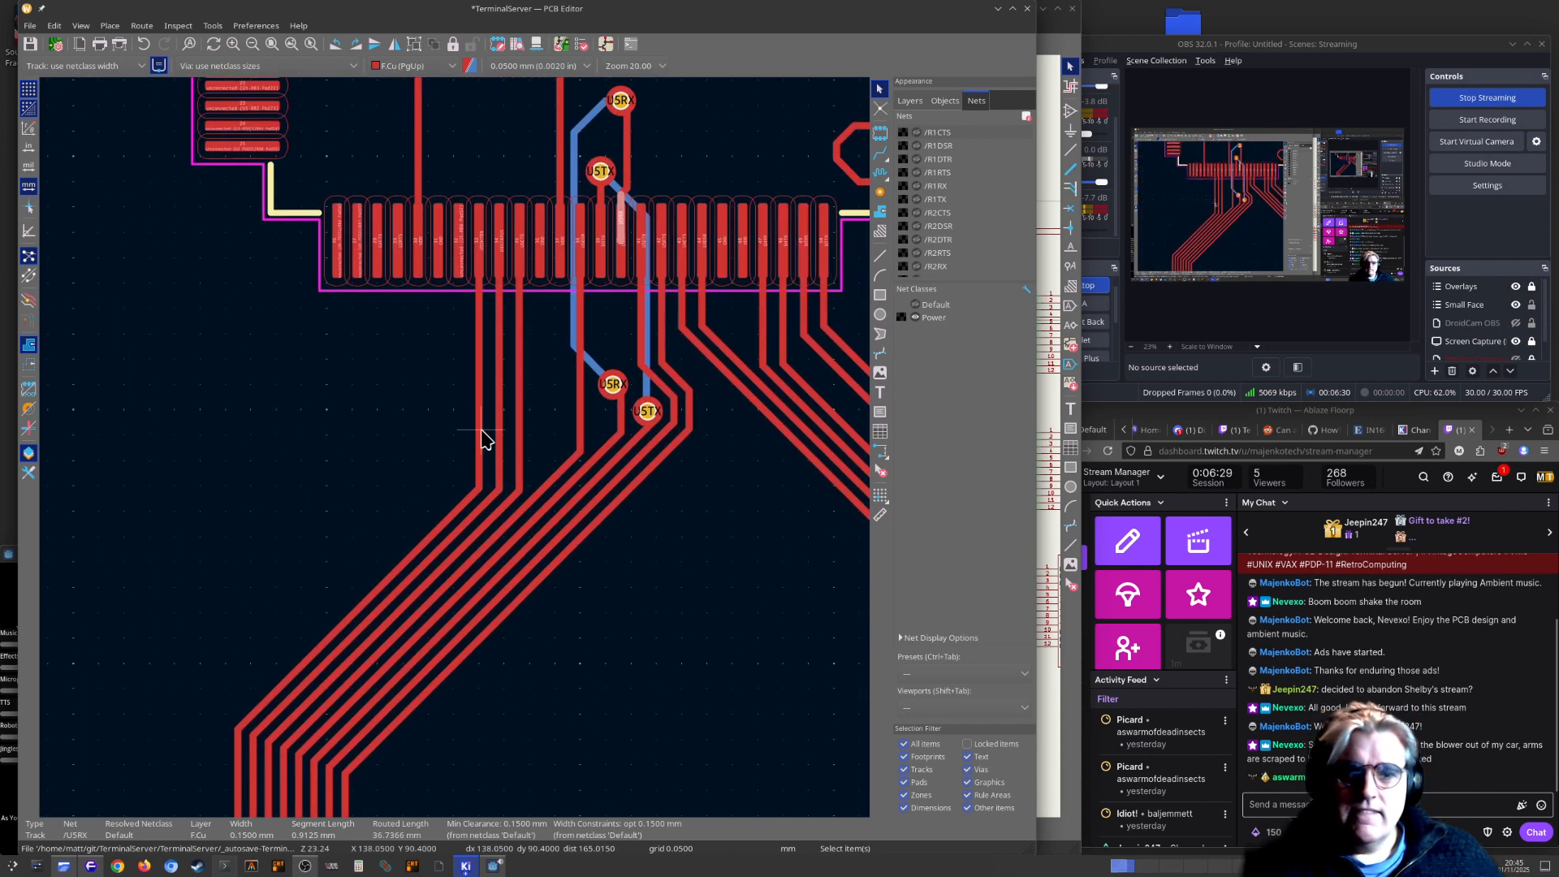
pyautogui.keyDown('shift'); pyautogui.scroll(2, 479, 438); pyautogui.keyUp('shift')
pyautogui.scroll(4, 445, 473)
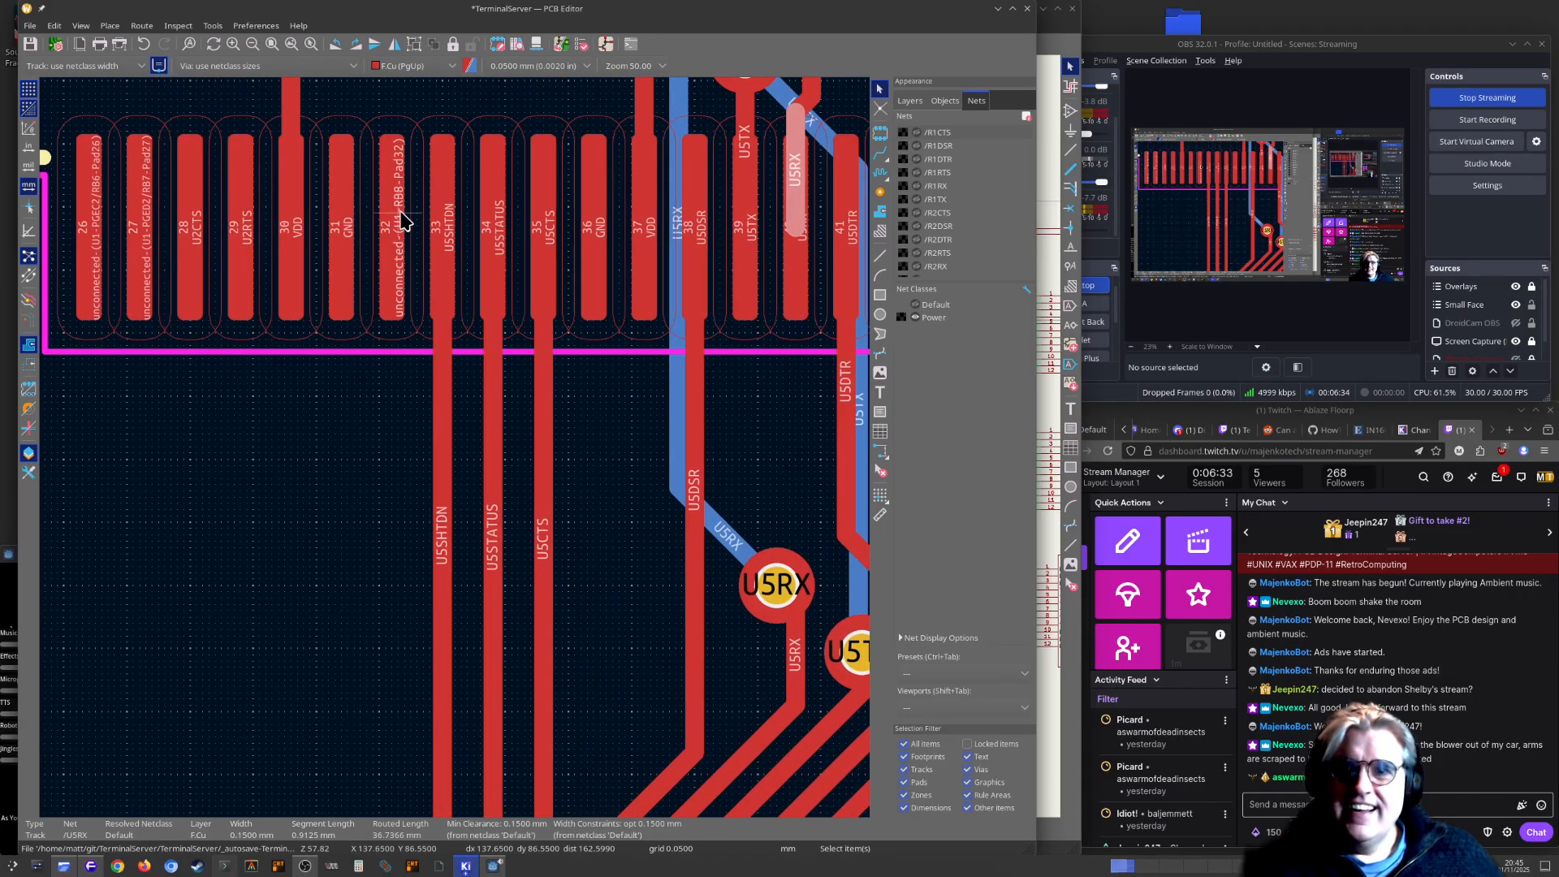
pyautogui.scroll(-2, 404, 220)
pyautogui.keyDown('shift'); pyautogui.scroll(-1, 495, 625); pyautogui.keyUp('shift')
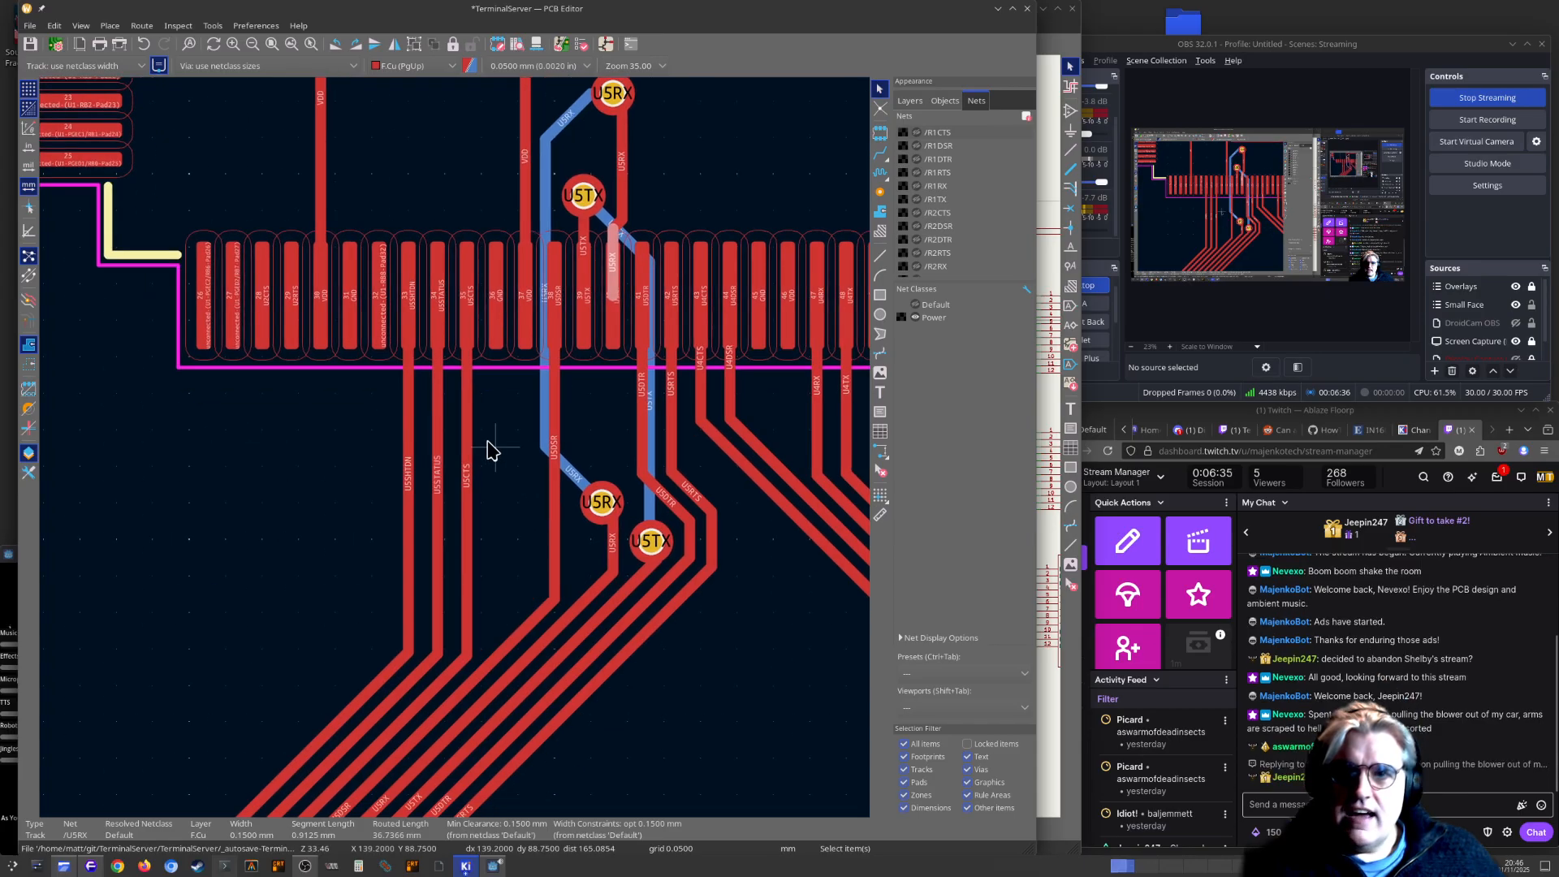
pyautogui.moveTo(491, 450); pyautogui.dragTo(430, 426, button='middle')
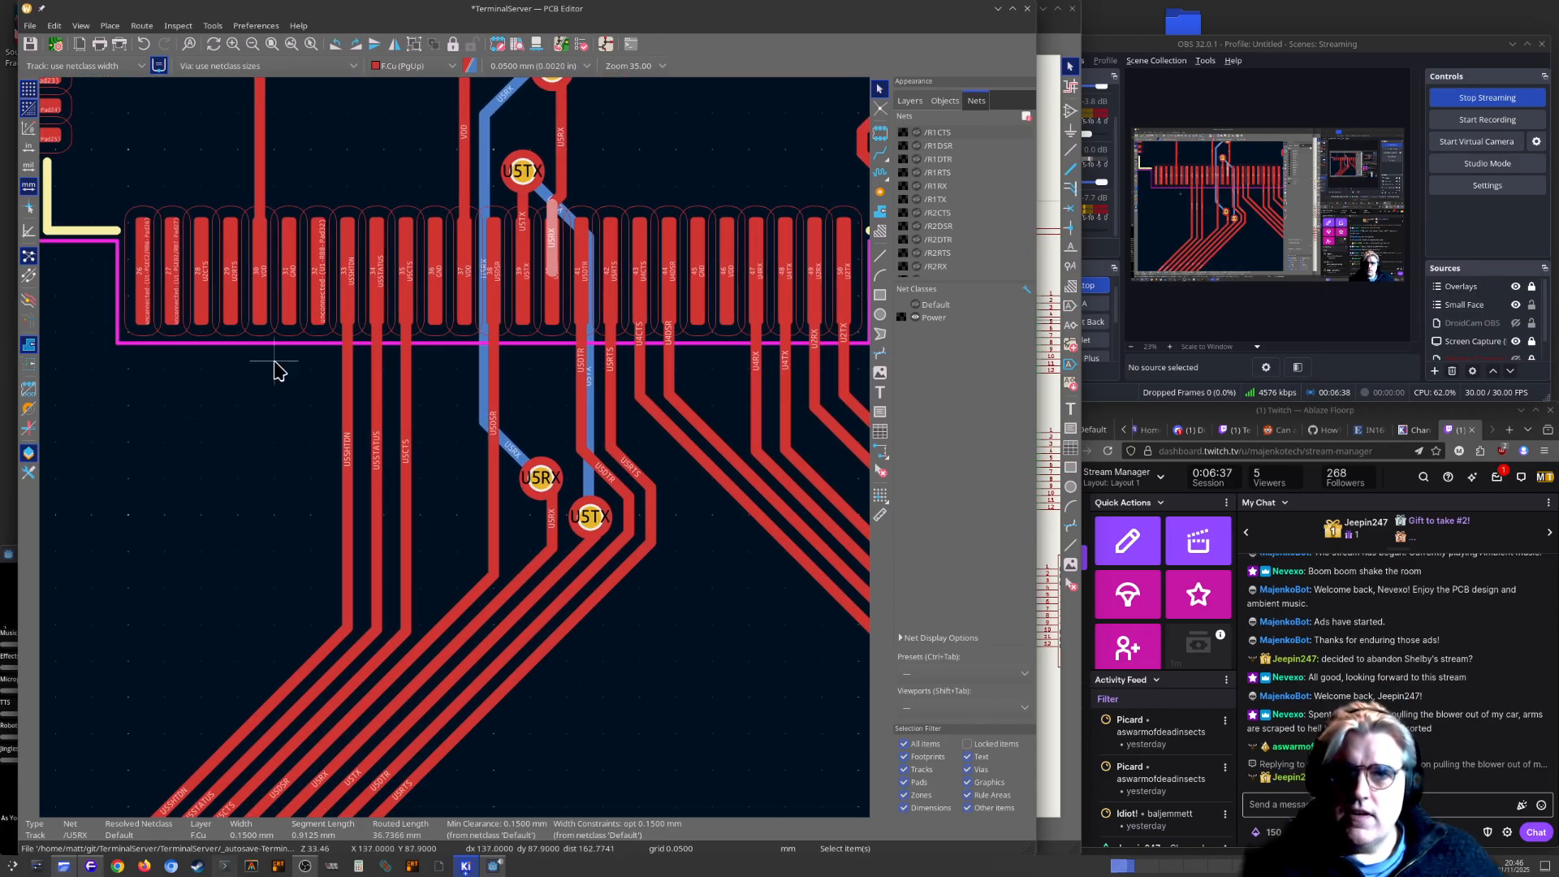
pyautogui.moveTo(129, 401); pyautogui.dragTo(151, 368, button='middle')
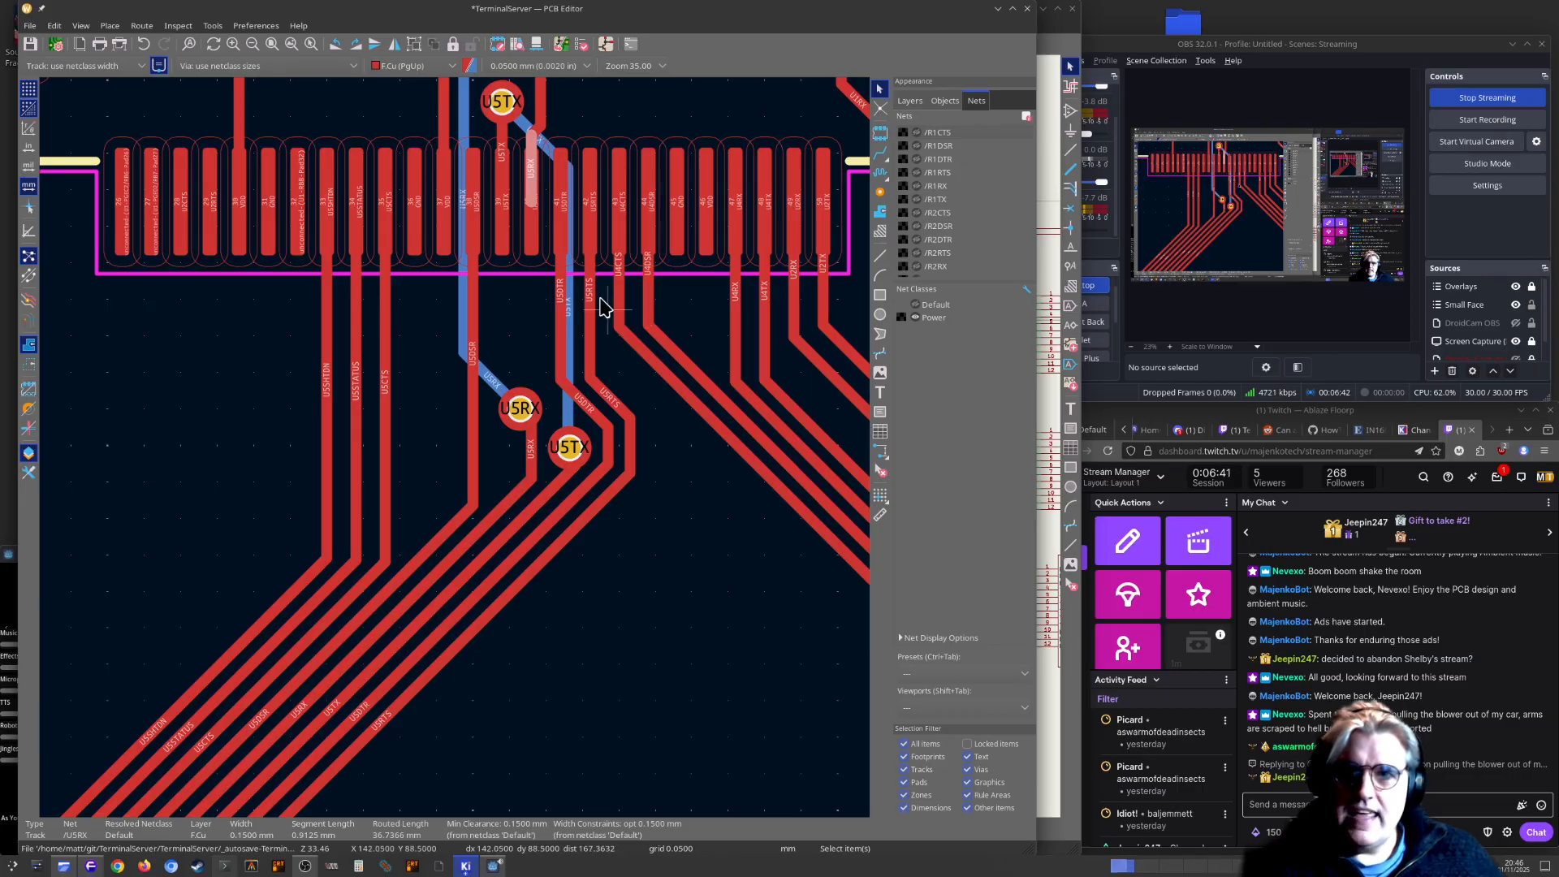
# Follow the U4 and U2 track bundles from U1's bottom pads to their chips near R8/R9 and R4/R5
pyautogui.scroll(-2, 692, 507)
pyautogui.moveTo(513, 656); pyautogui.dragTo(340, 343, button='middle')
pyautogui.moveTo(536, 625); pyautogui.dragTo(456, 298, button='middle')
pyautogui.moveTo(552, 595); pyautogui.dragTo(521, 391, button='middle')
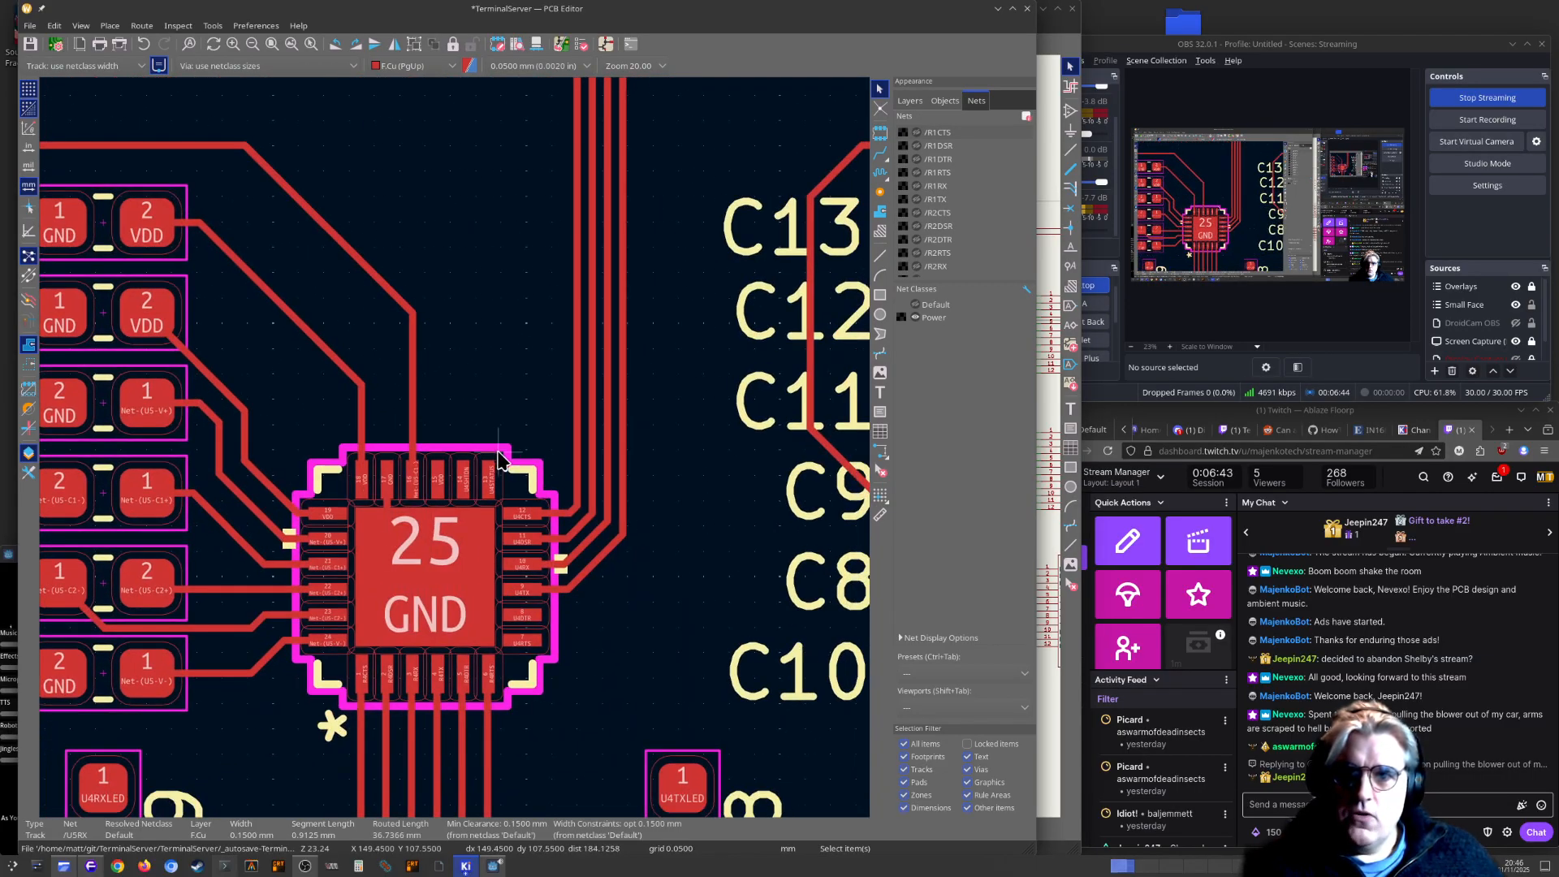
pyautogui.moveTo(520, 178); pyautogui.dragTo(576, 552, button='middle')
pyautogui.moveTo(475, 280); pyautogui.dragTo(682, 618, button='middle')
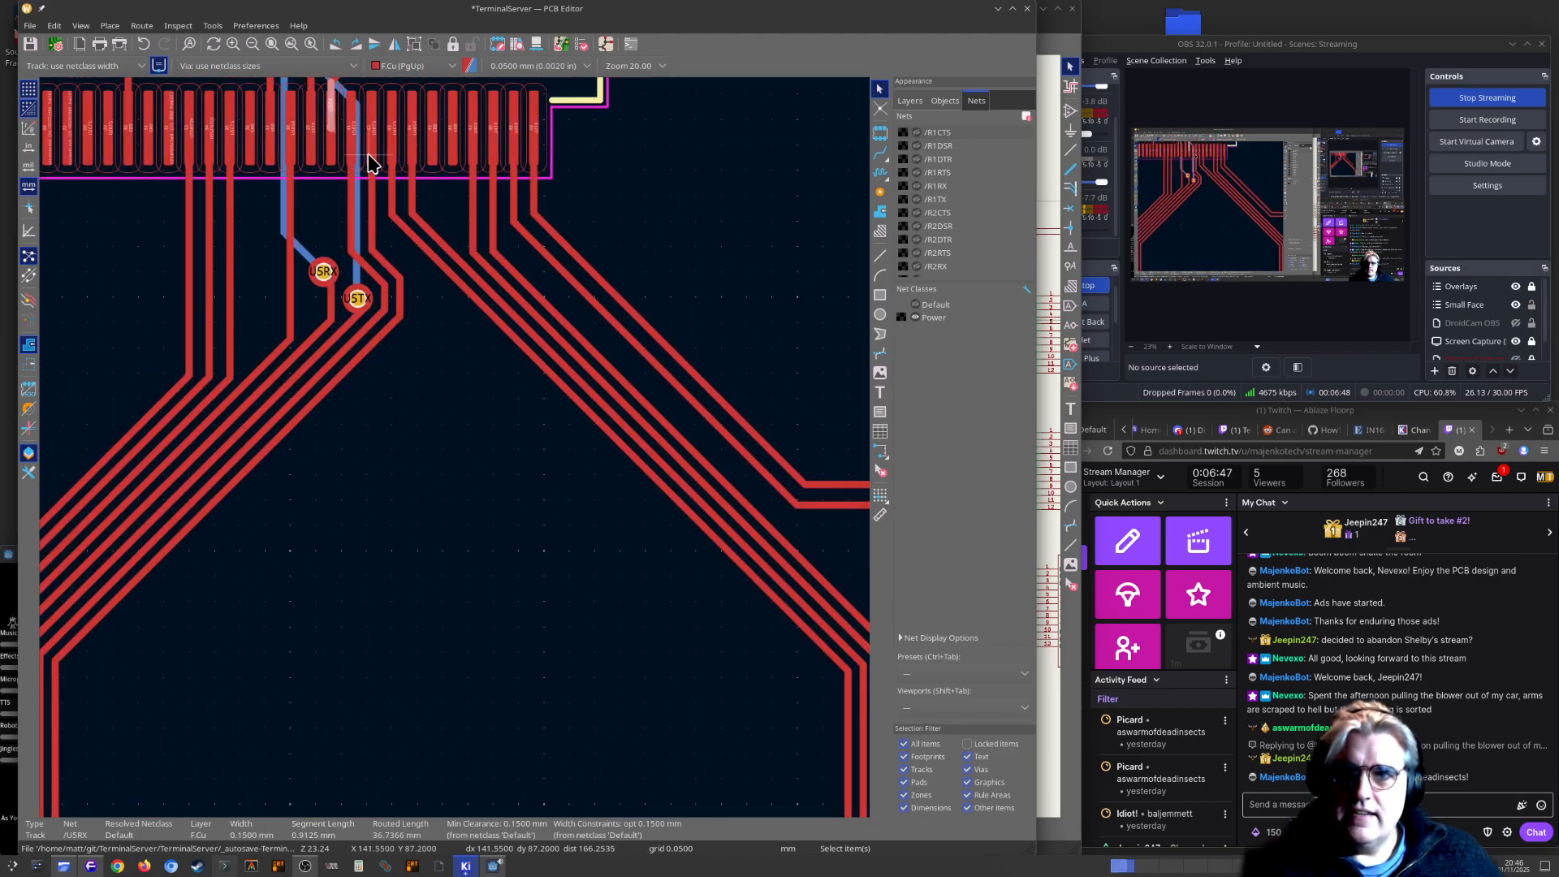
pyautogui.scroll(-3, 368, 156)
pyautogui.moveTo(374, 185); pyautogui.dragTo(458, 454, button='middle')
pyautogui.moveTo(499, 597); pyautogui.dragTo(405, 468, button='middle')
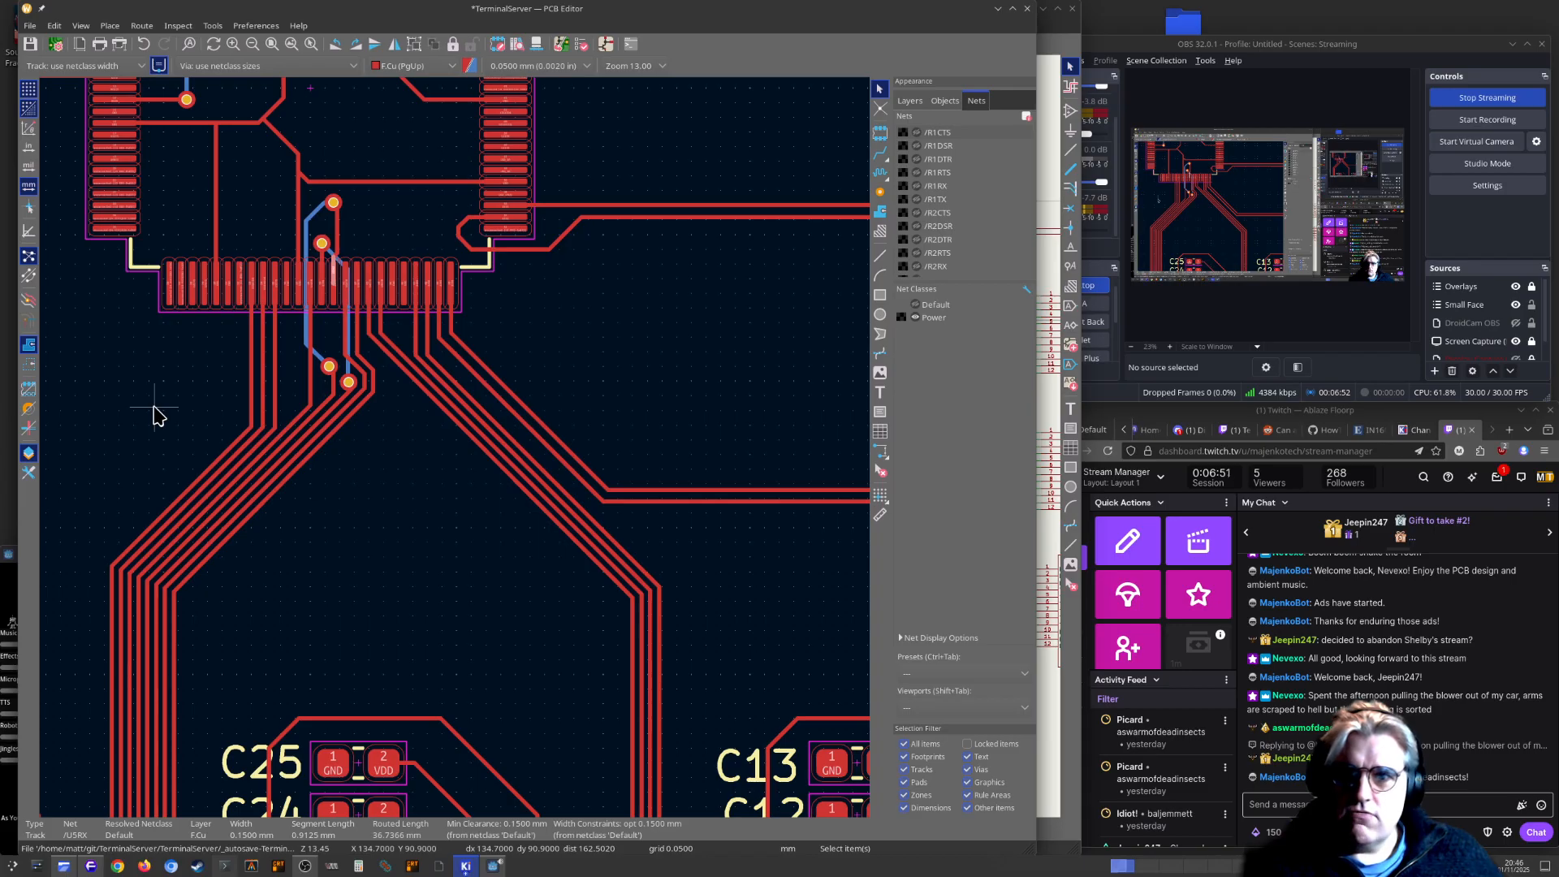
pyautogui.moveTo(731, 543); pyautogui.dragTo(319, 479, button='middle')
pyautogui.moveTo(621, 684); pyautogui.dragTo(500, 420, button='middle')
pyautogui.scroll(2, 592, 633)
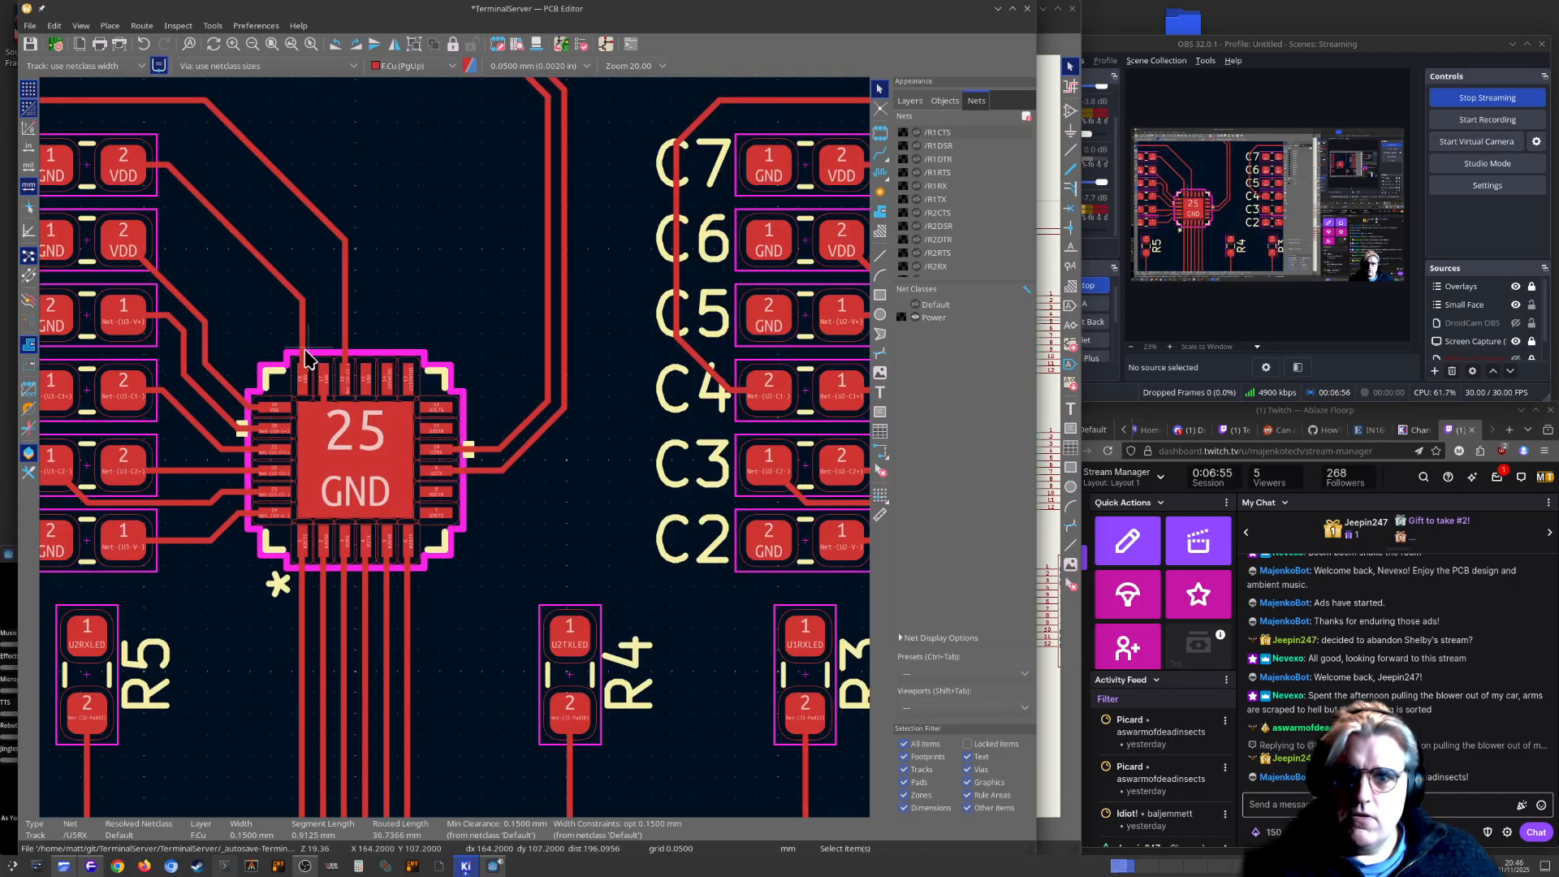
pyautogui.scroll(-1, 471, 395)
pyautogui.moveTo(366, 249); pyautogui.dragTo(591, 463, button='middle')
pyautogui.moveTo(349, 251); pyautogui.dragTo(634, 420, button='middle')
pyautogui.moveTo(120, 141); pyautogui.dragTo(218, 285, button='middle')
# Check the U4RX and U4TX connections at U1 pads 47 and 48 and the tracks leaving them
pyautogui.scroll(3, 224, 231)
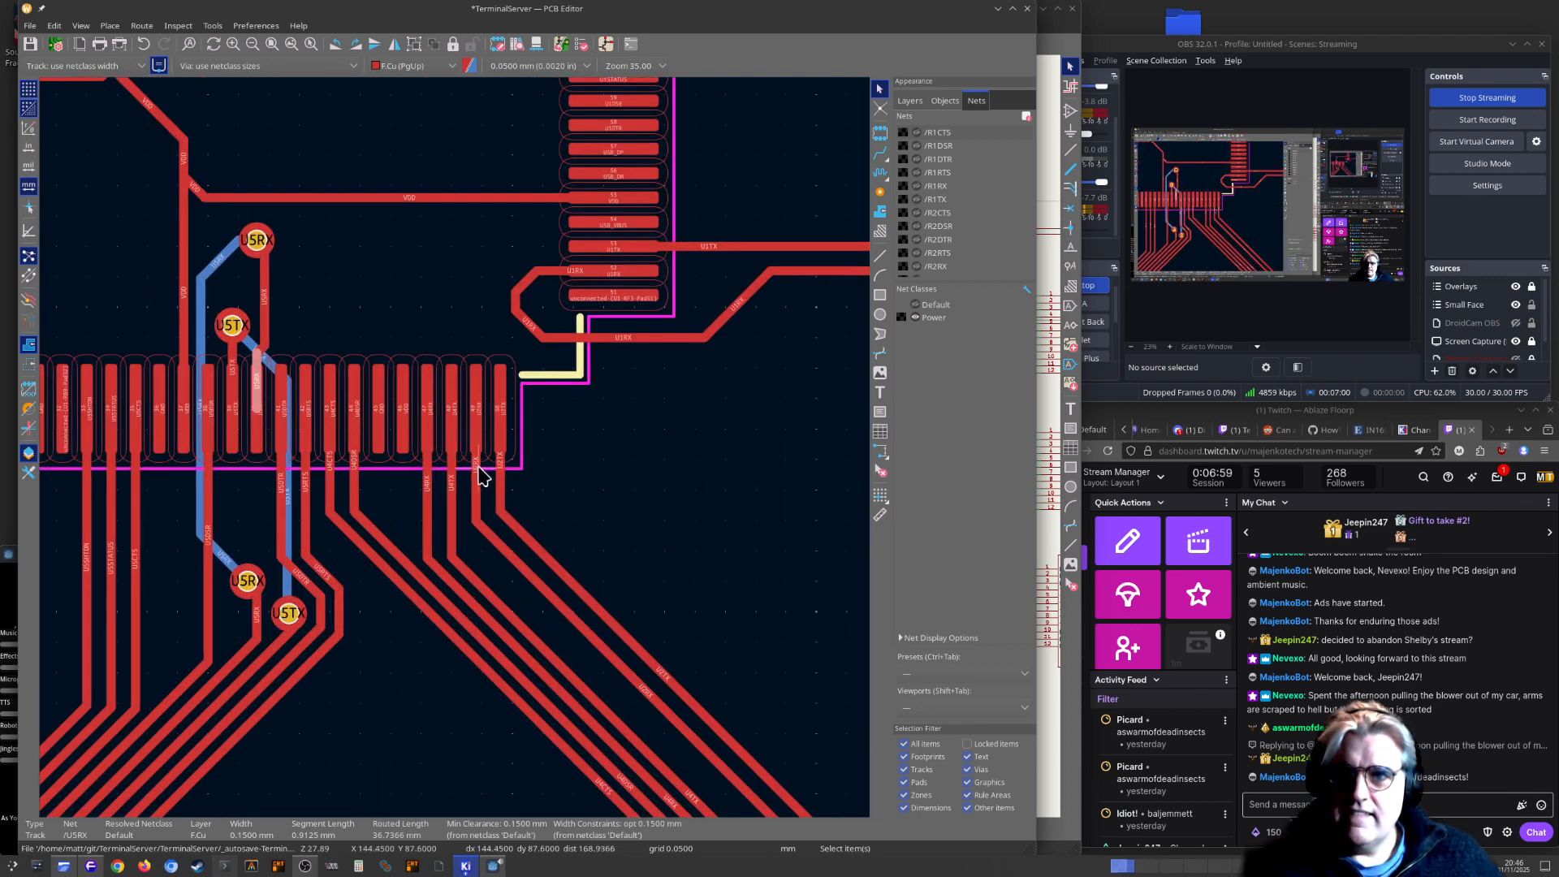
pyautogui.scroll(1, 470, 467)
pyautogui.scroll(1, 443, 430)
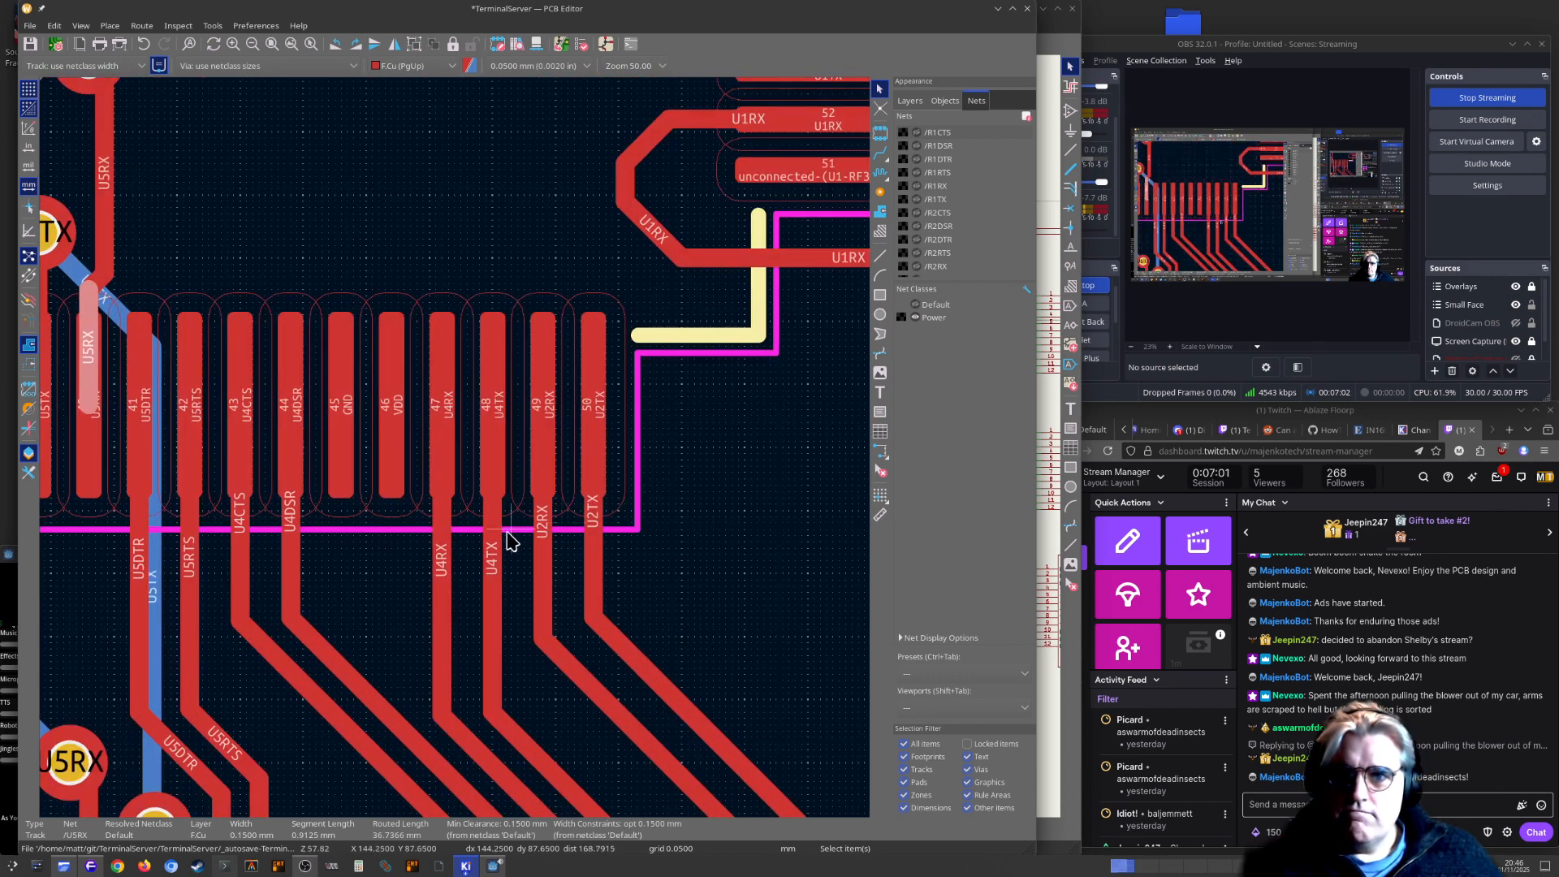
pyautogui.click(448, 422)
pyautogui.click(485, 448)
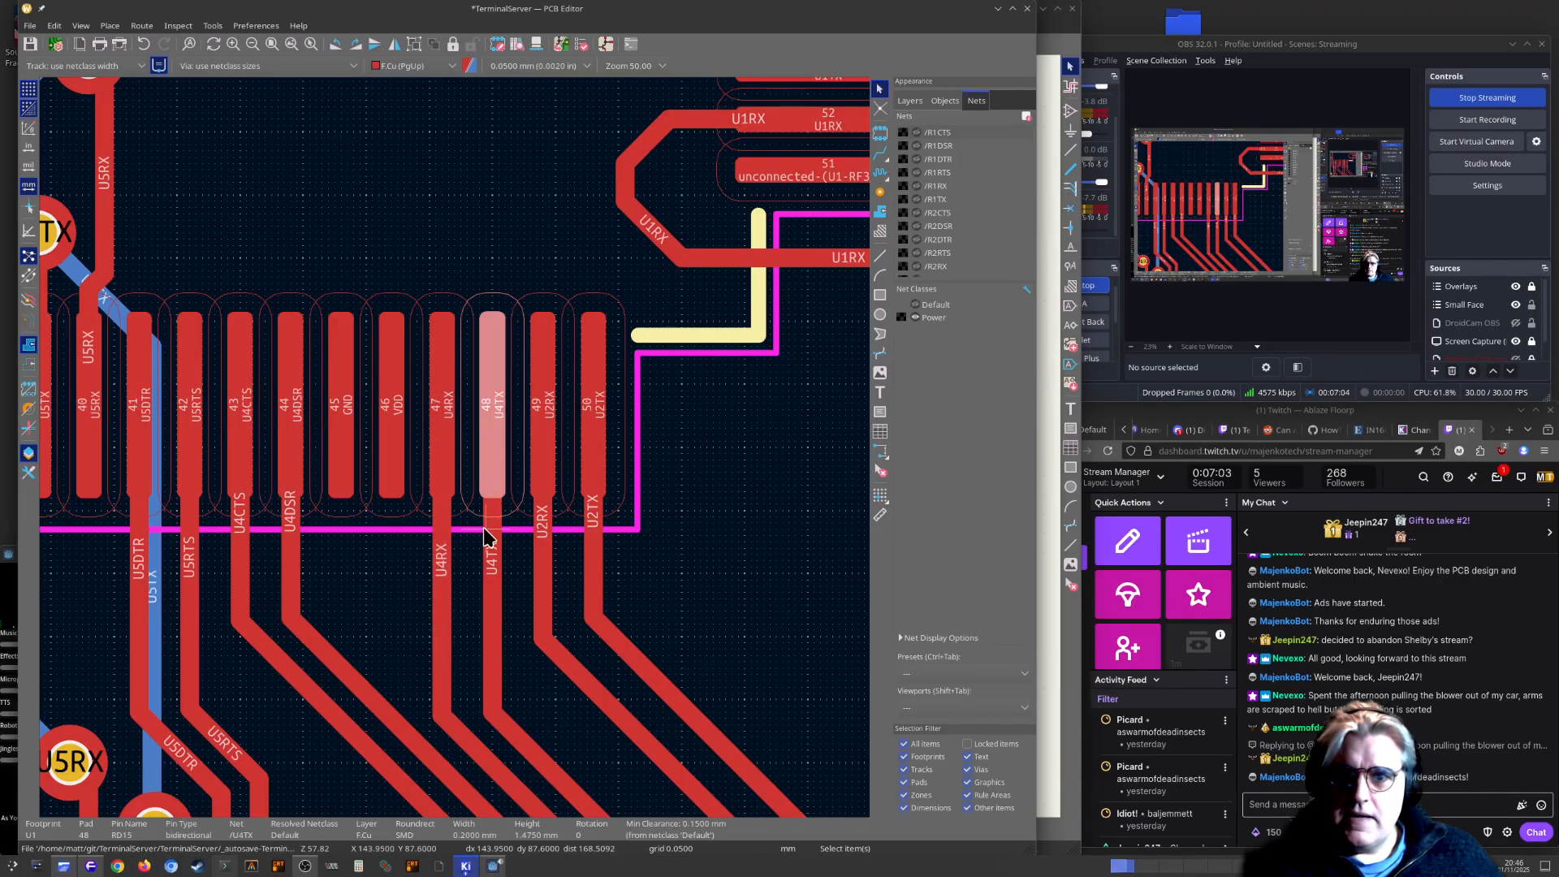
pyautogui.click(484, 529)
pyautogui.click(449, 567)
pyautogui.scroll(-2, 505, 599)
pyautogui.scroll(-2, 454, 457)
pyautogui.scroll(-1, 487, 471)
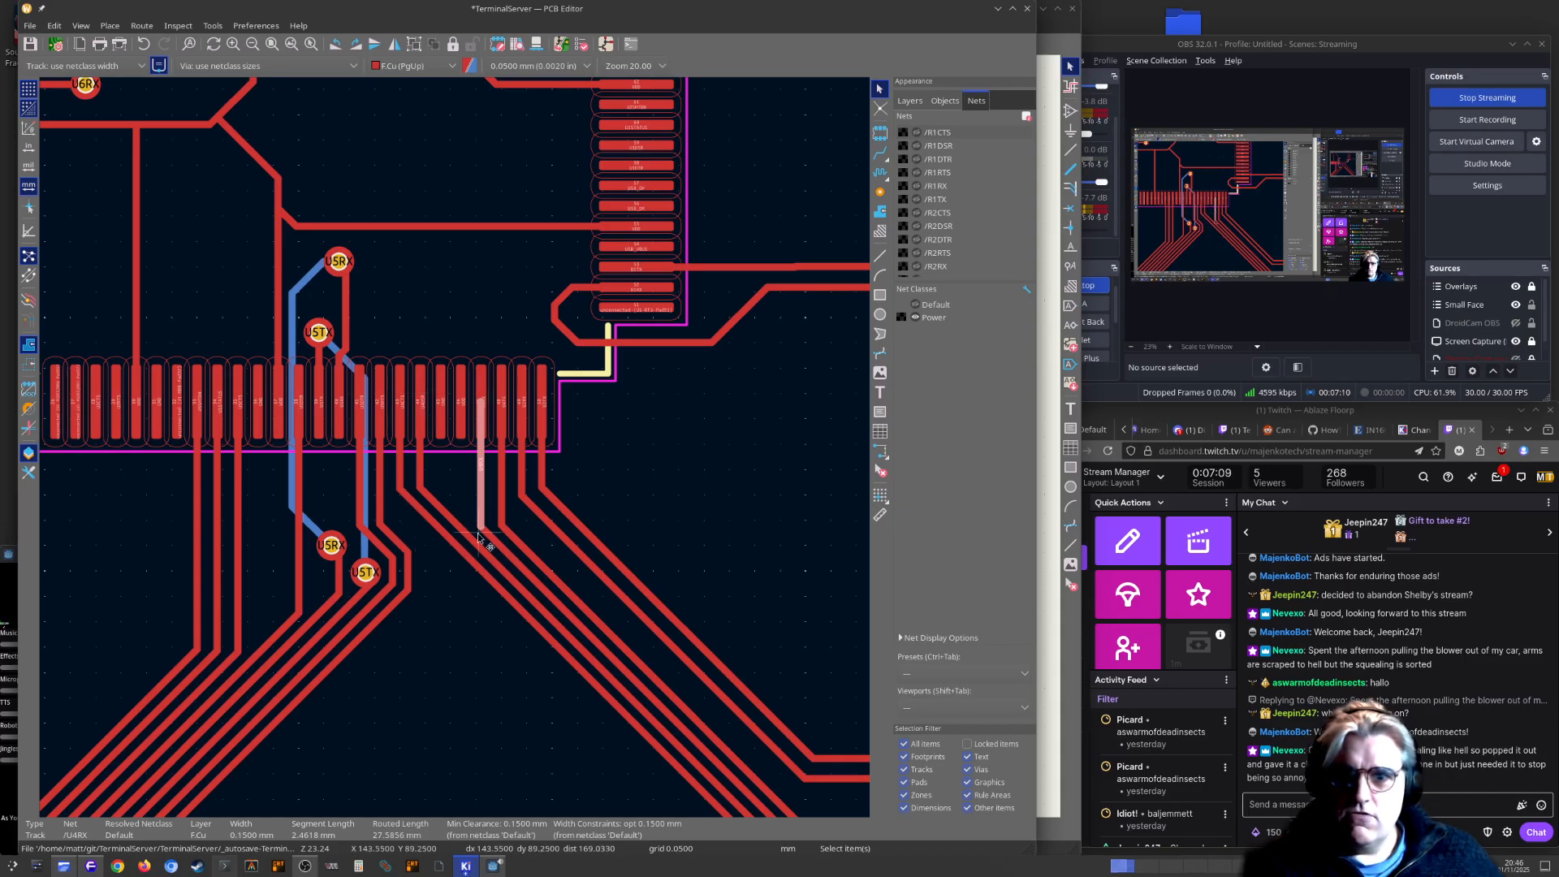
# Examine the net assignments of U1's pads 17 to 25 and the clear board area around that corner
pyautogui.scroll(-3, 522, 557)
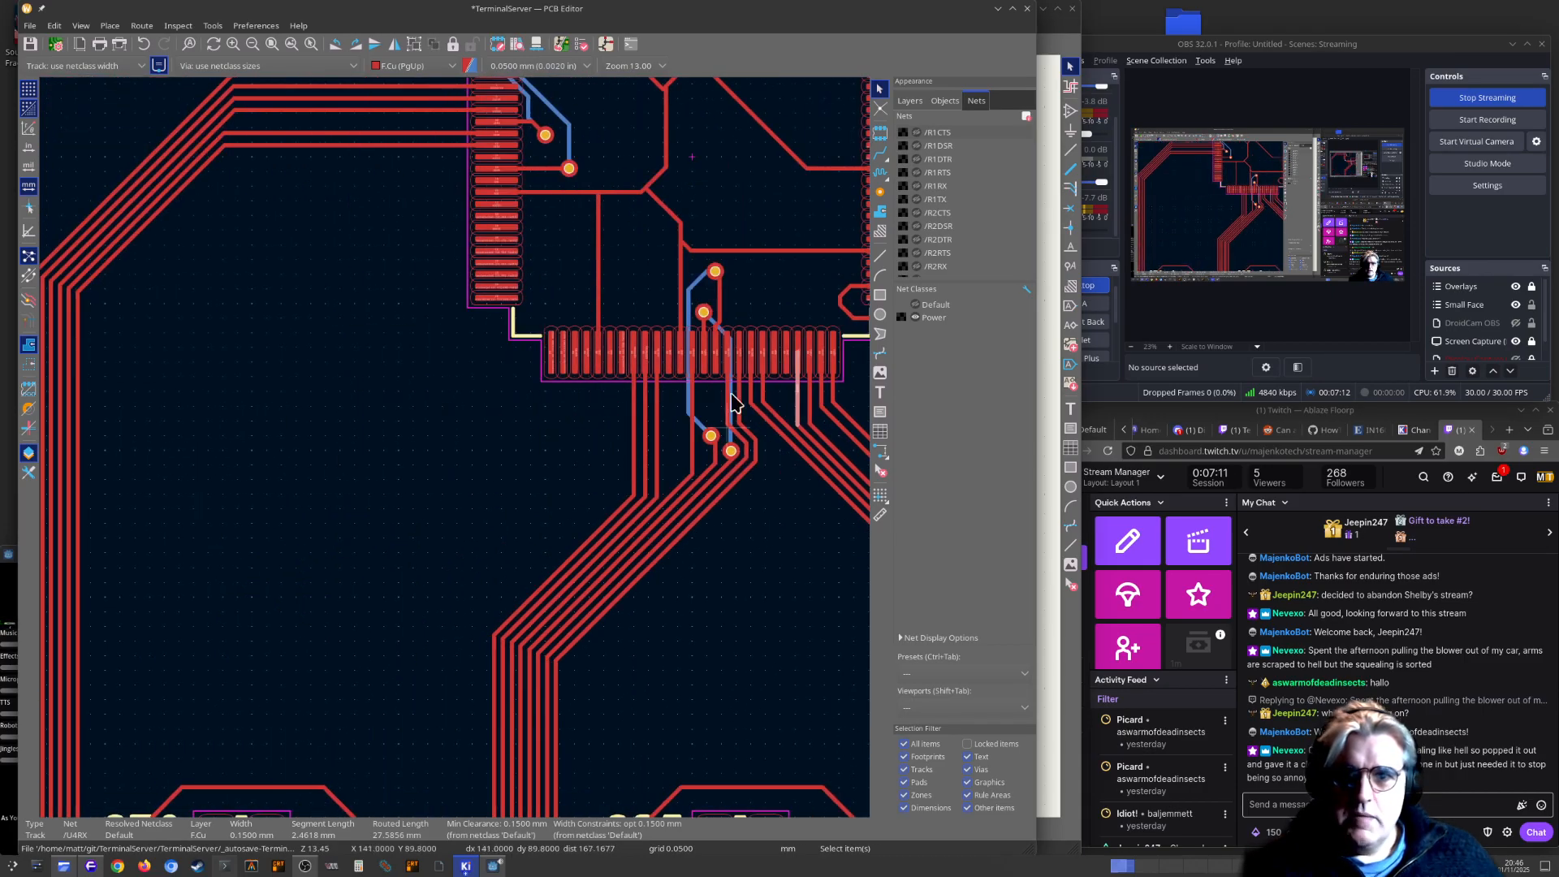
pyautogui.scroll(3, 491, 258)
pyautogui.scroll(3, 455, 456)
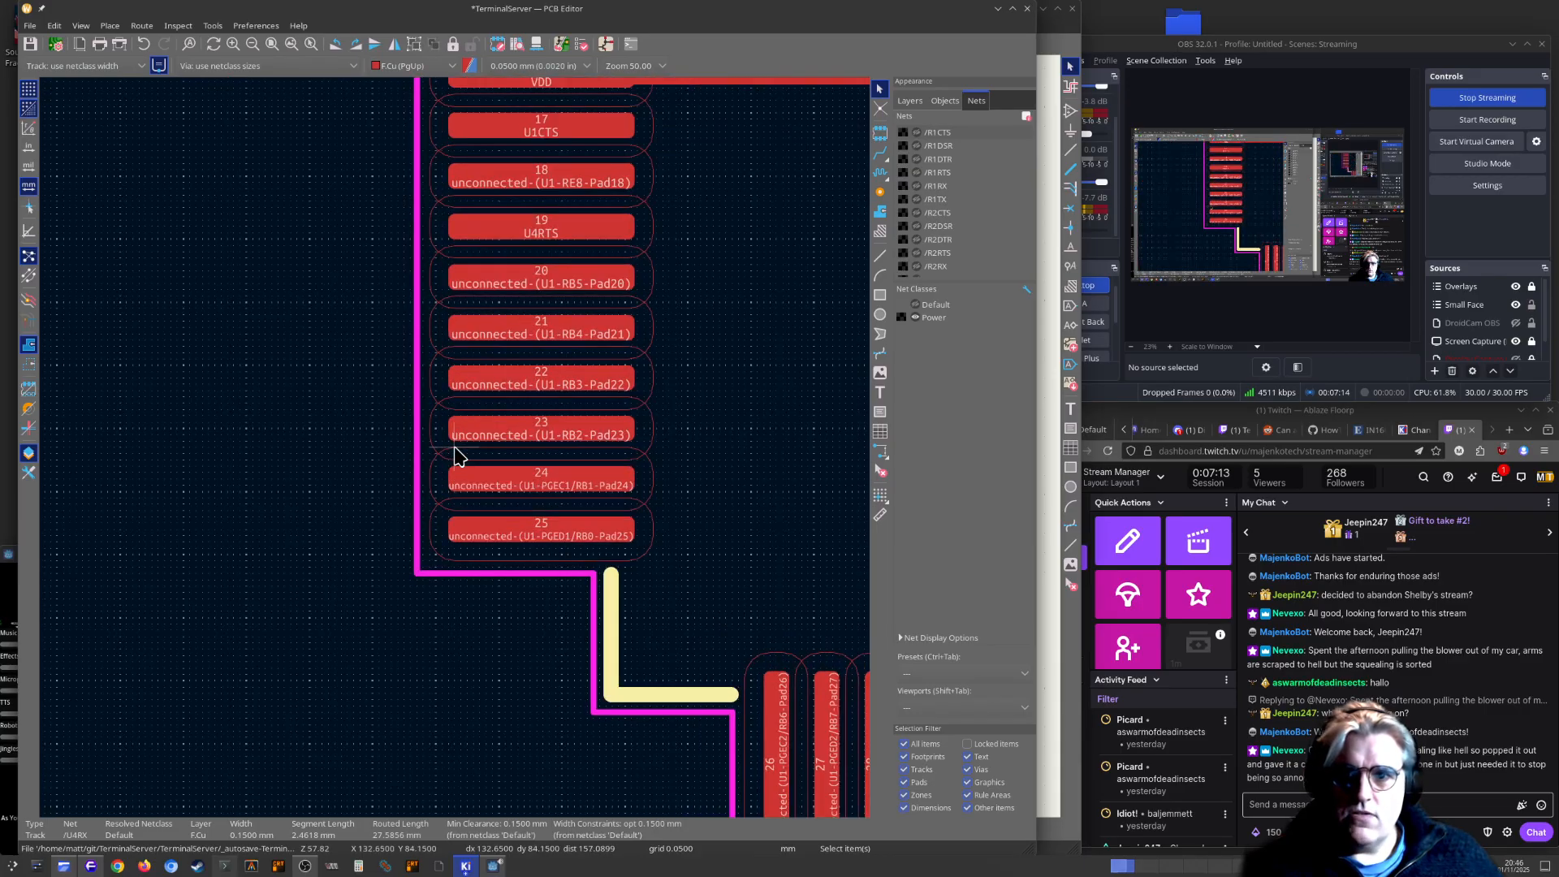
pyautogui.scroll(-2, 660, 373)
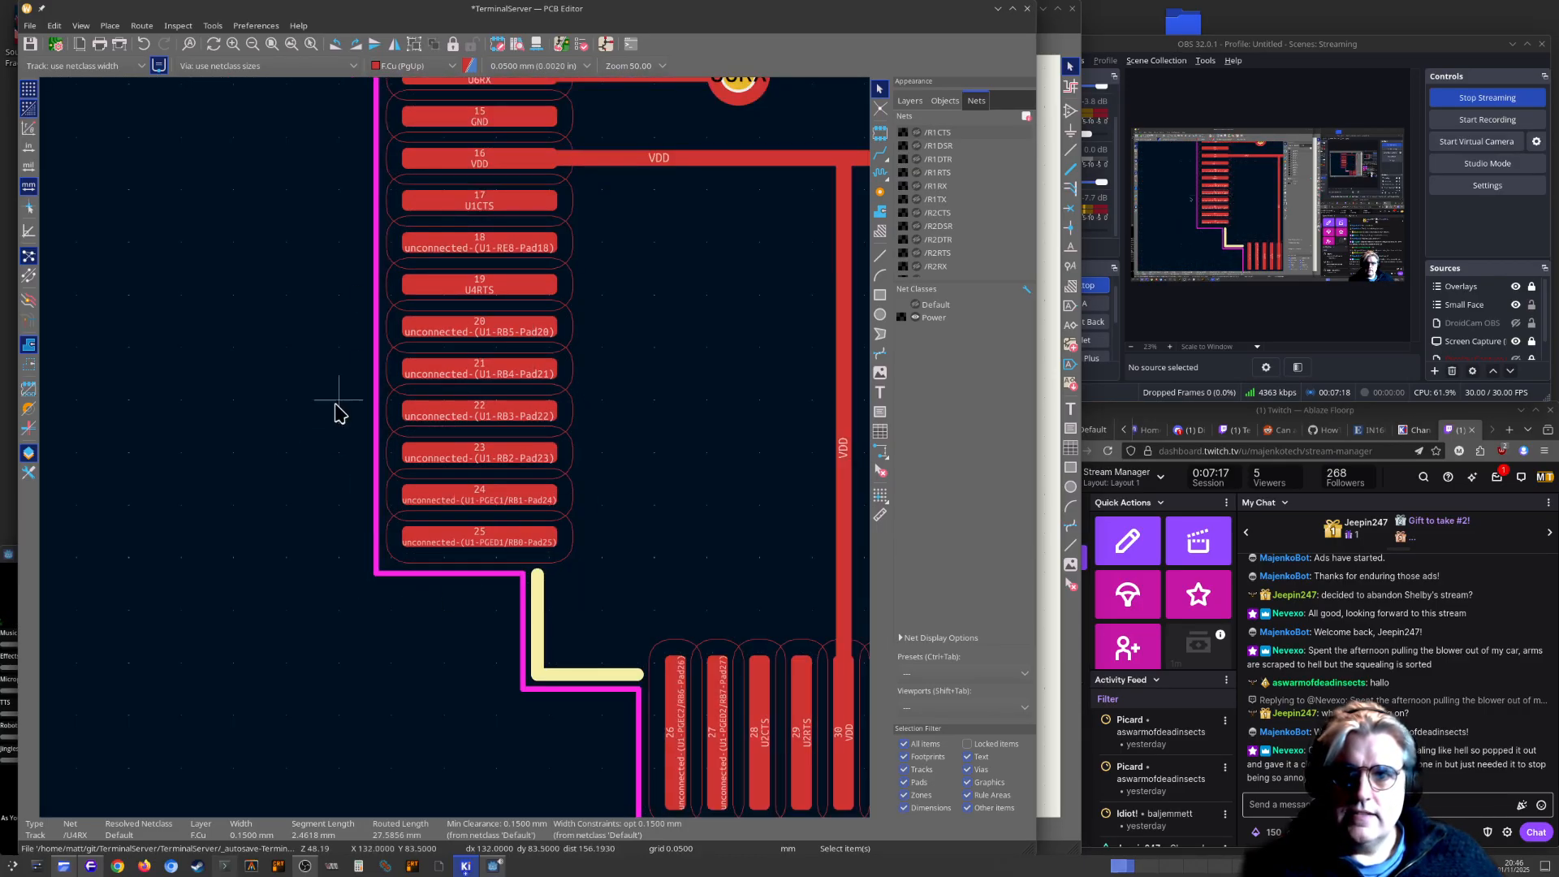
pyautogui.scroll(-5, 364, 497)
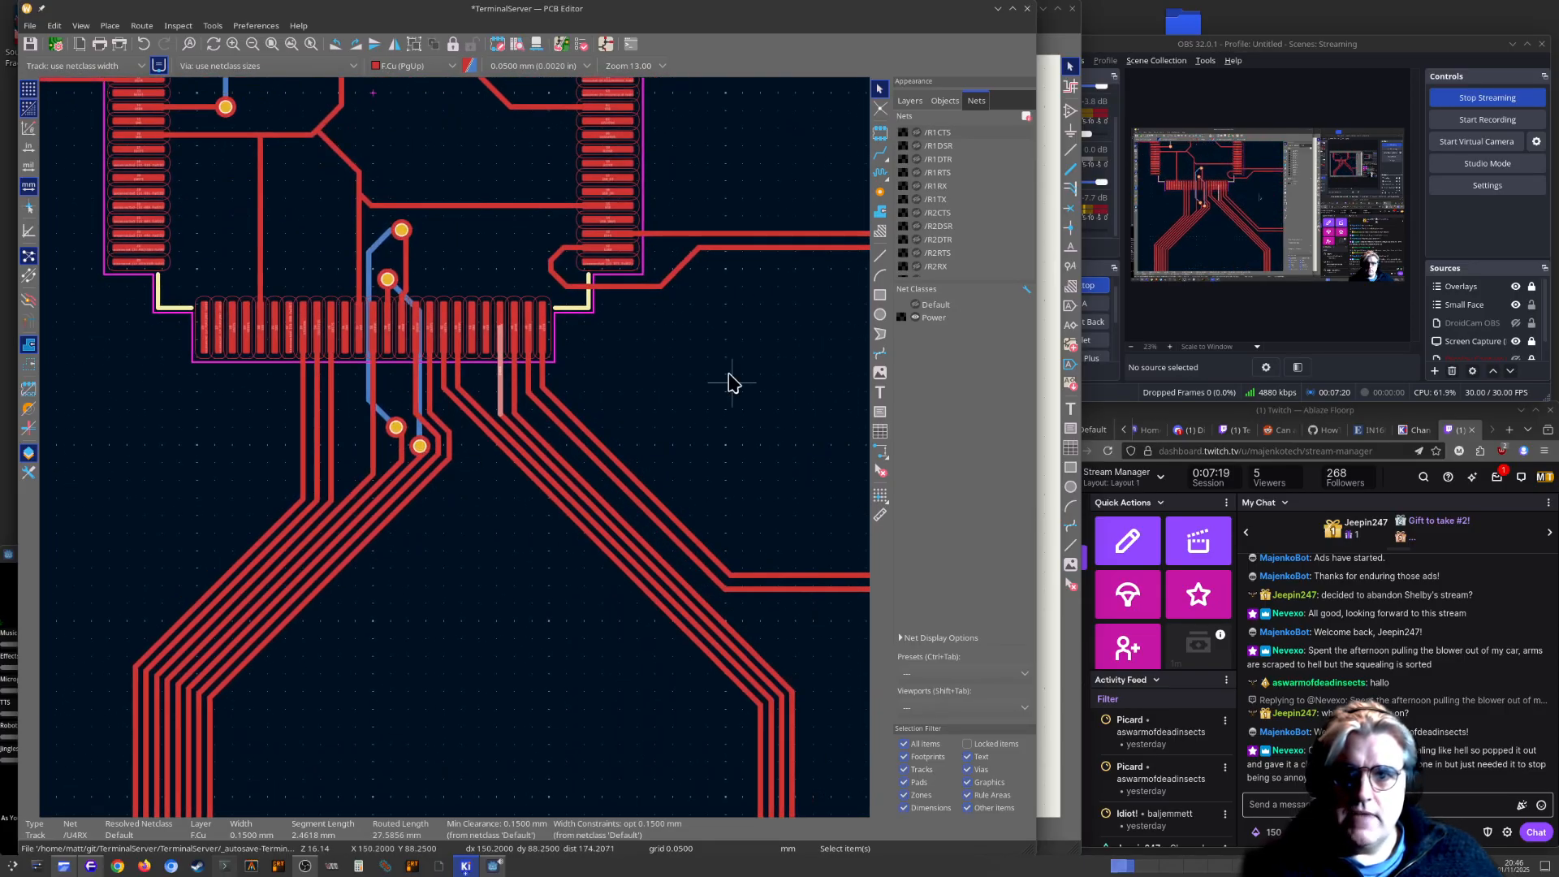
# Trace the U5 track bundle from U1's lower pads and select the outermost track, U5SHTDN
pyautogui.moveTo(348, 471); pyautogui.dragTo(483, 535, button='middle')
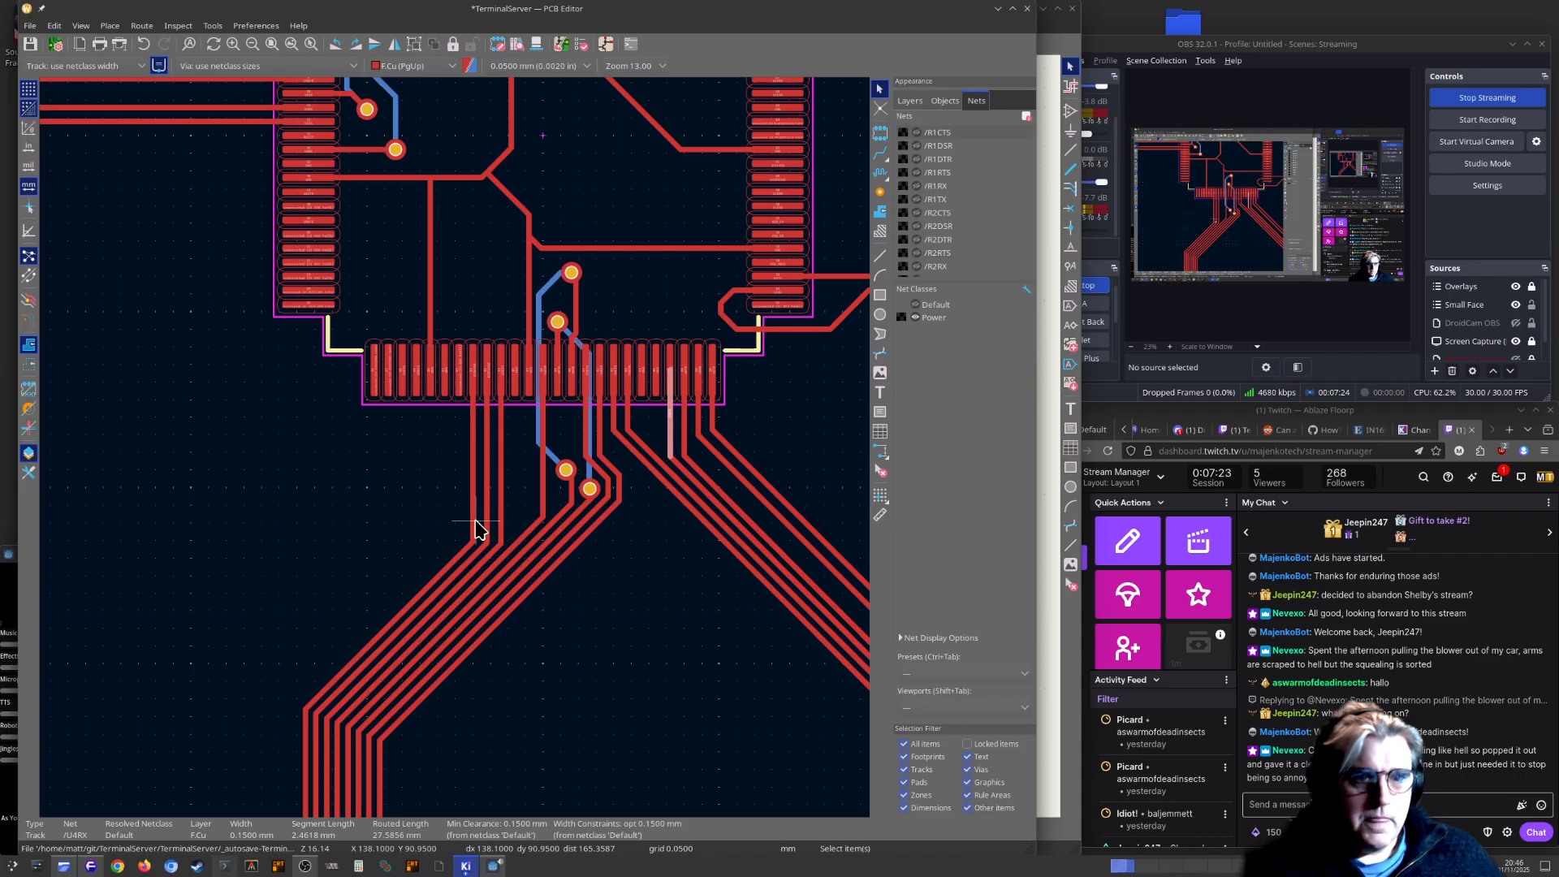
pyautogui.moveTo(475, 514); pyautogui.dragTo(498, 505, button='middle')
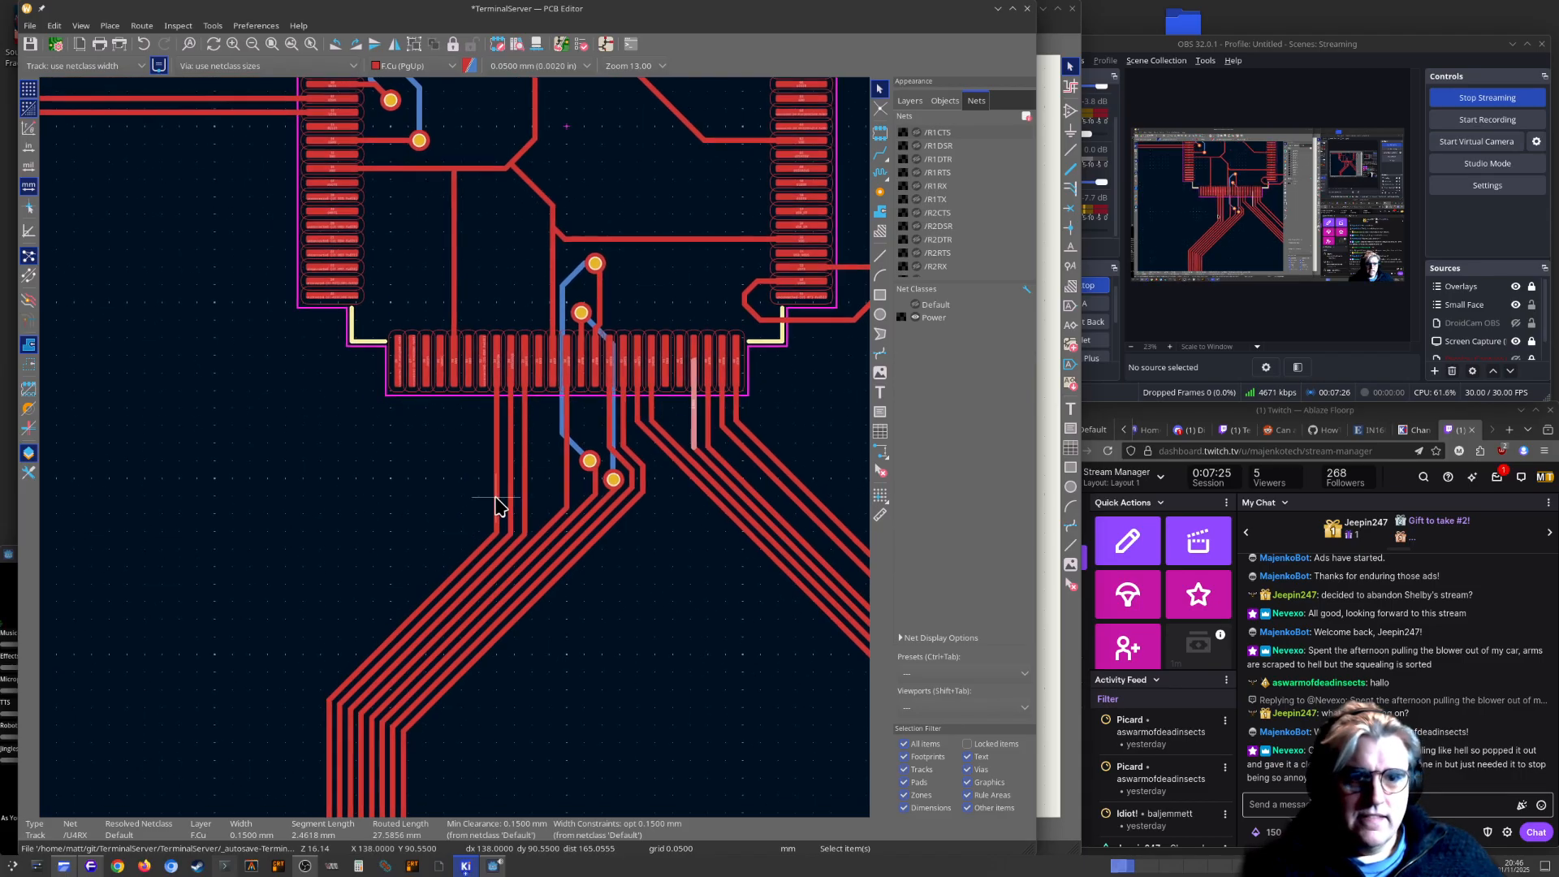
pyautogui.scroll(4, 456, 451)
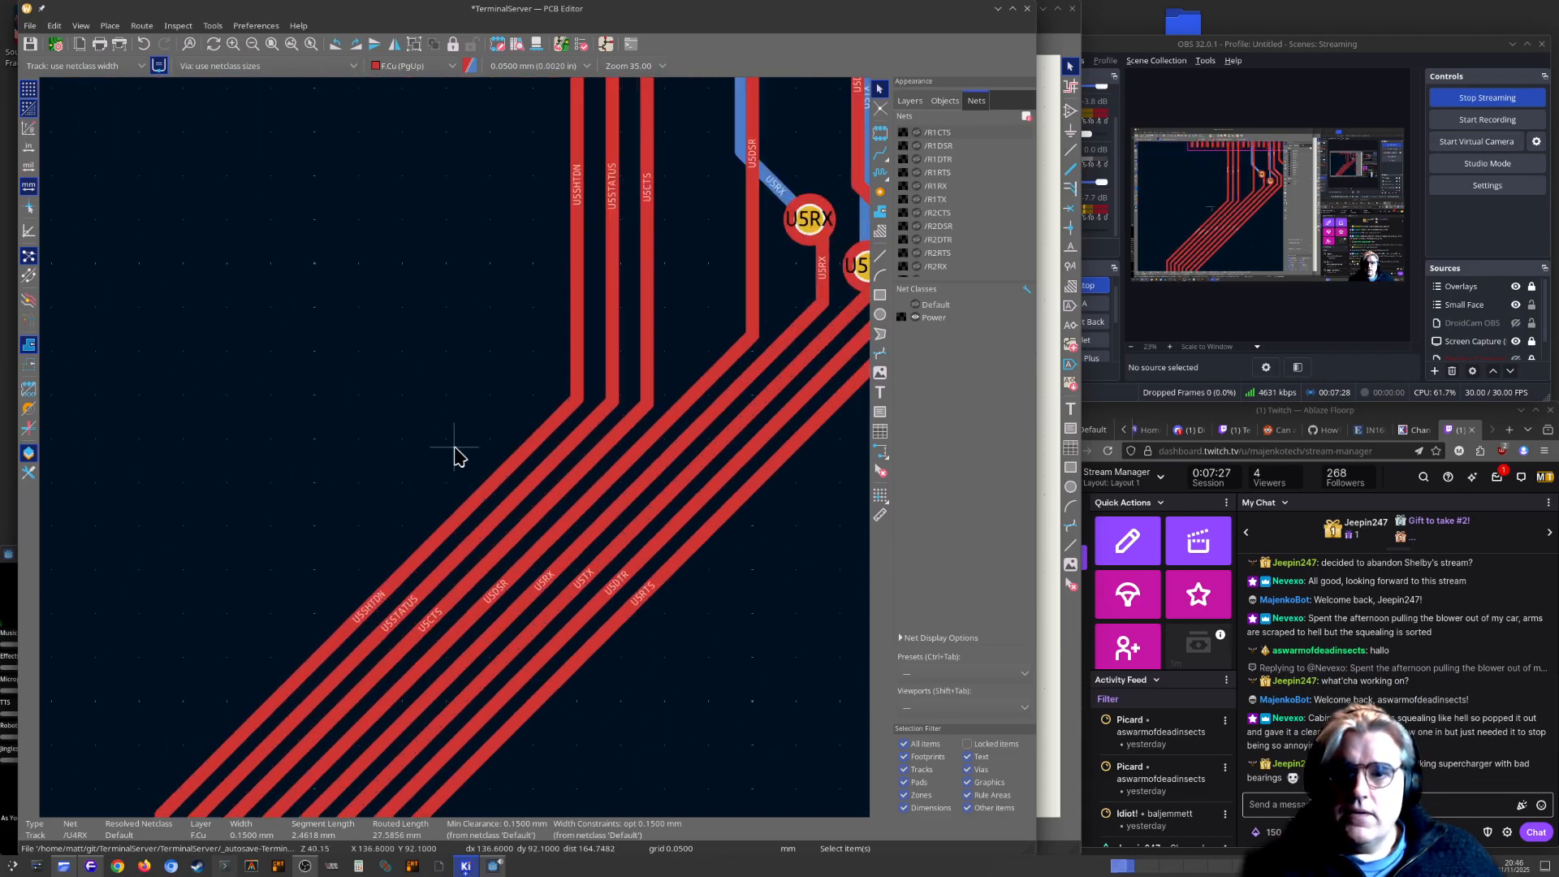
pyautogui.scroll(2, 455, 451)
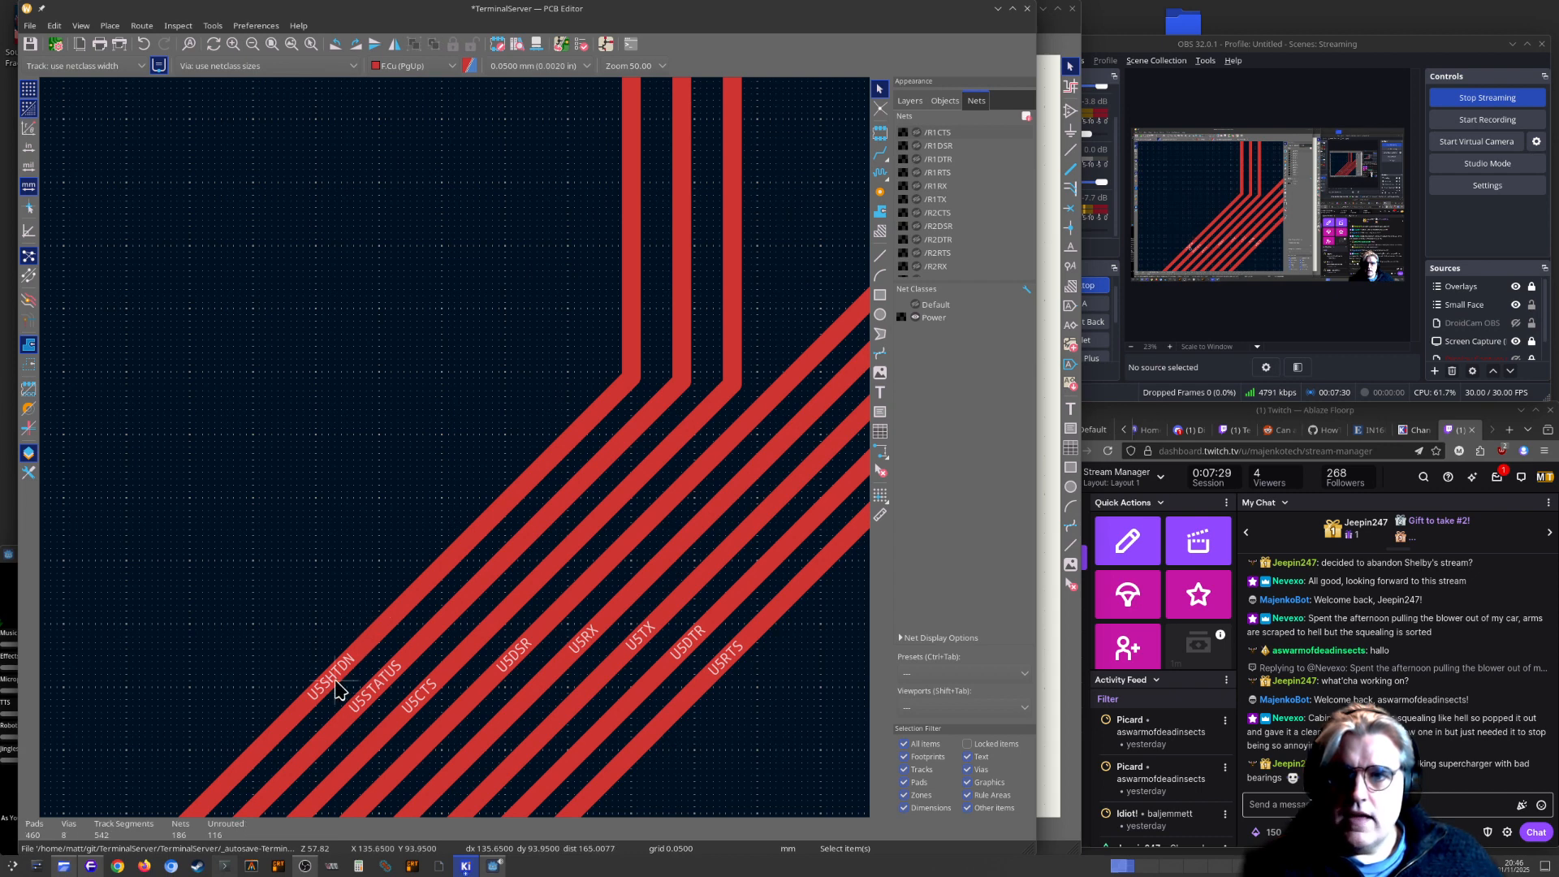
pyautogui.click(335, 681)
# Check the pin and net assignments of U1's pads 20, 18 and 17
pyautogui.scroll(-3, 349, 646)
pyautogui.moveTo(379, 109); pyautogui.dragTo(598, 530, button='middle')
pyautogui.moveTo(458, 250); pyautogui.dragTo(462, 358, button='middle')
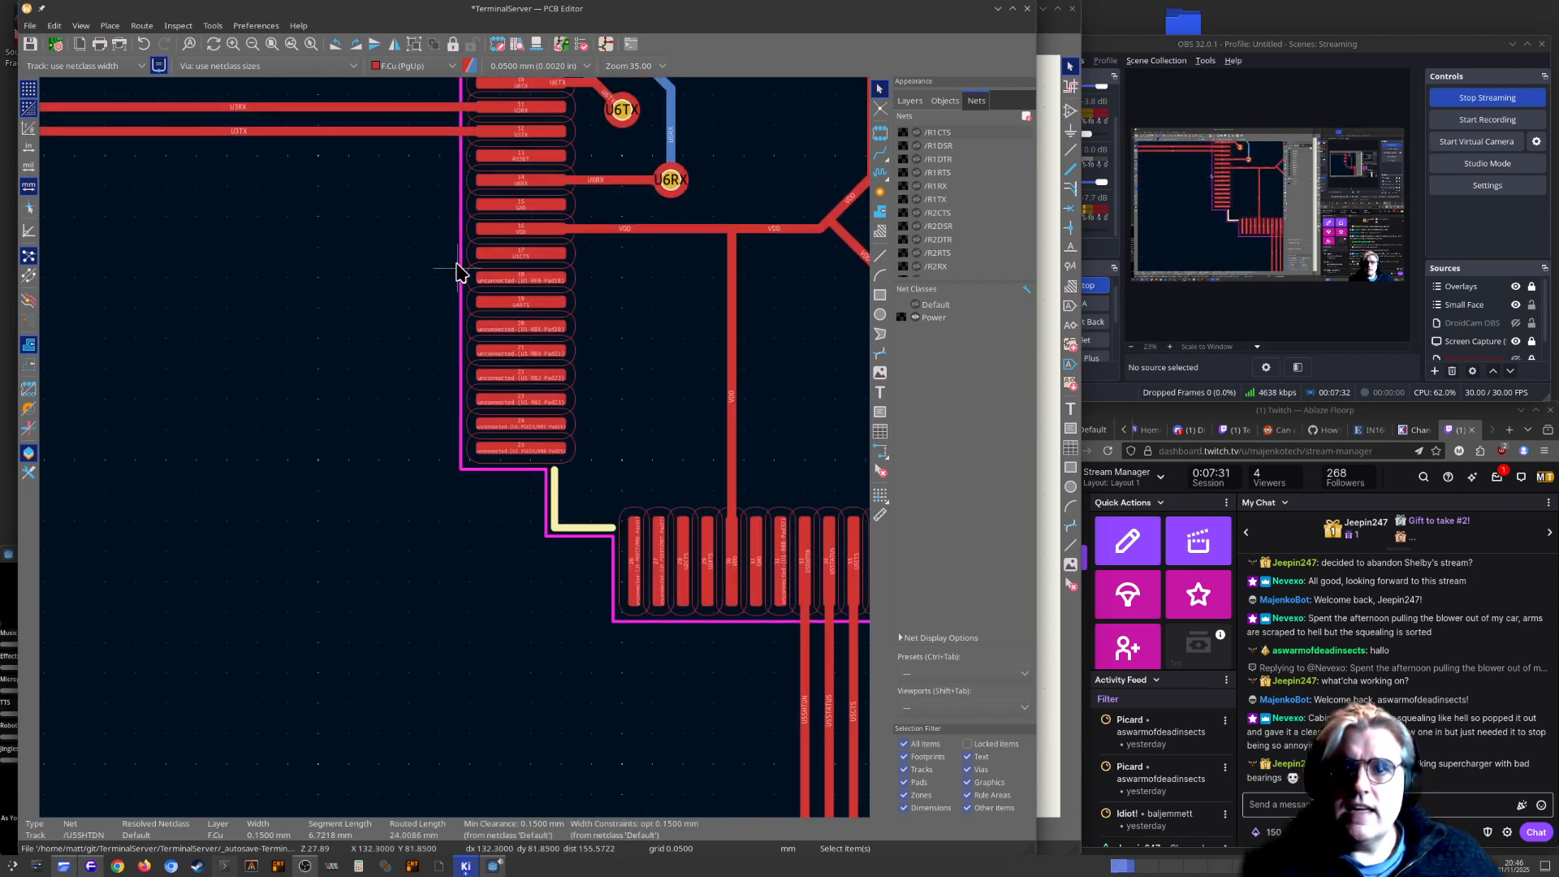
pyautogui.scroll(3, 456, 272)
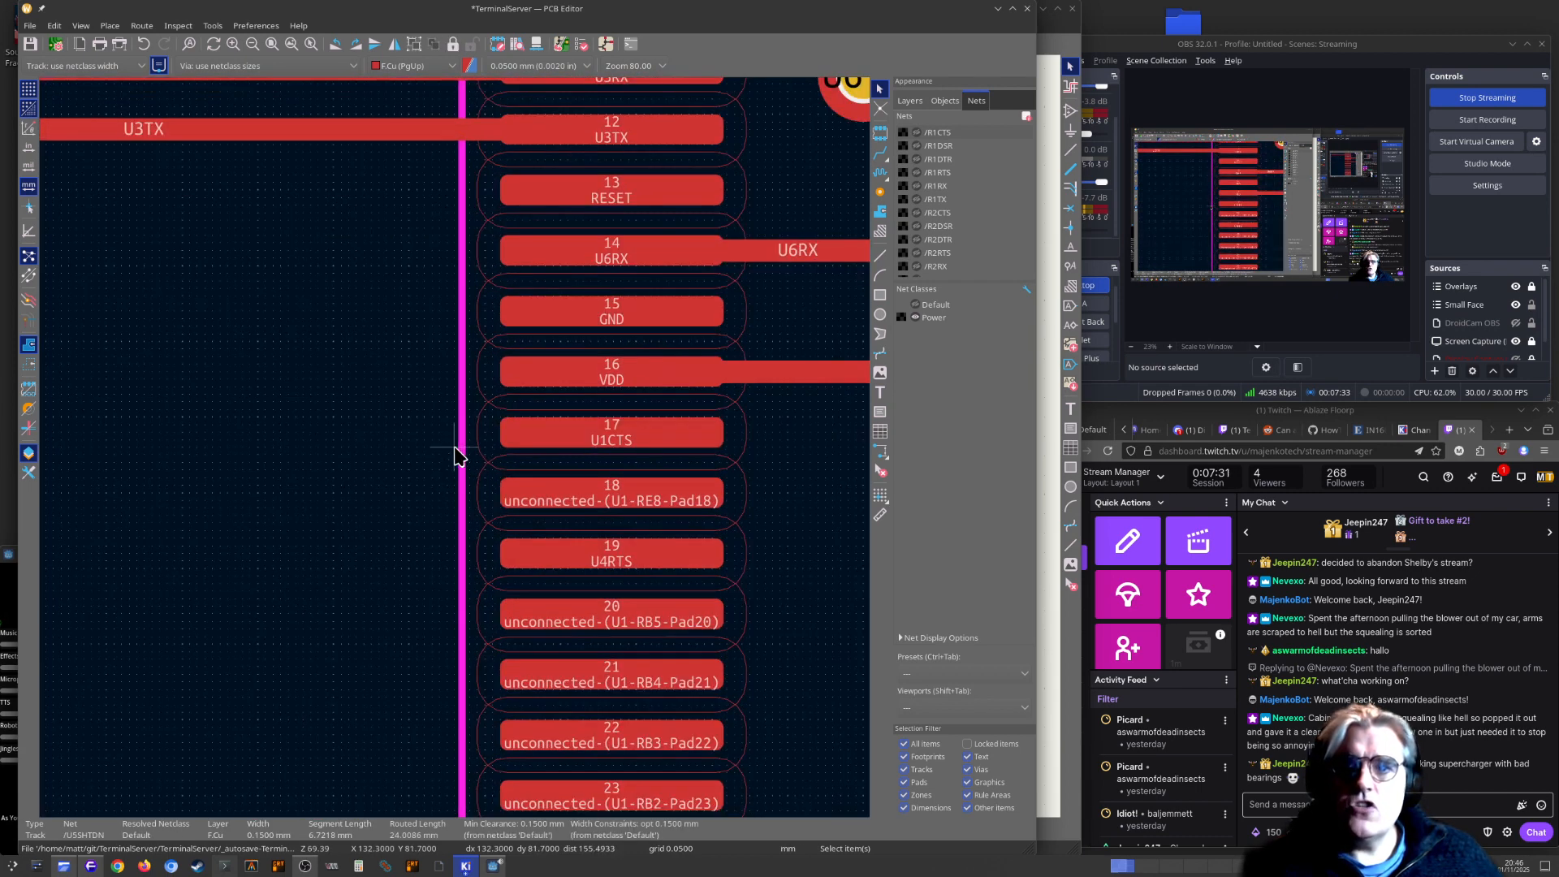
pyautogui.click(569, 621)
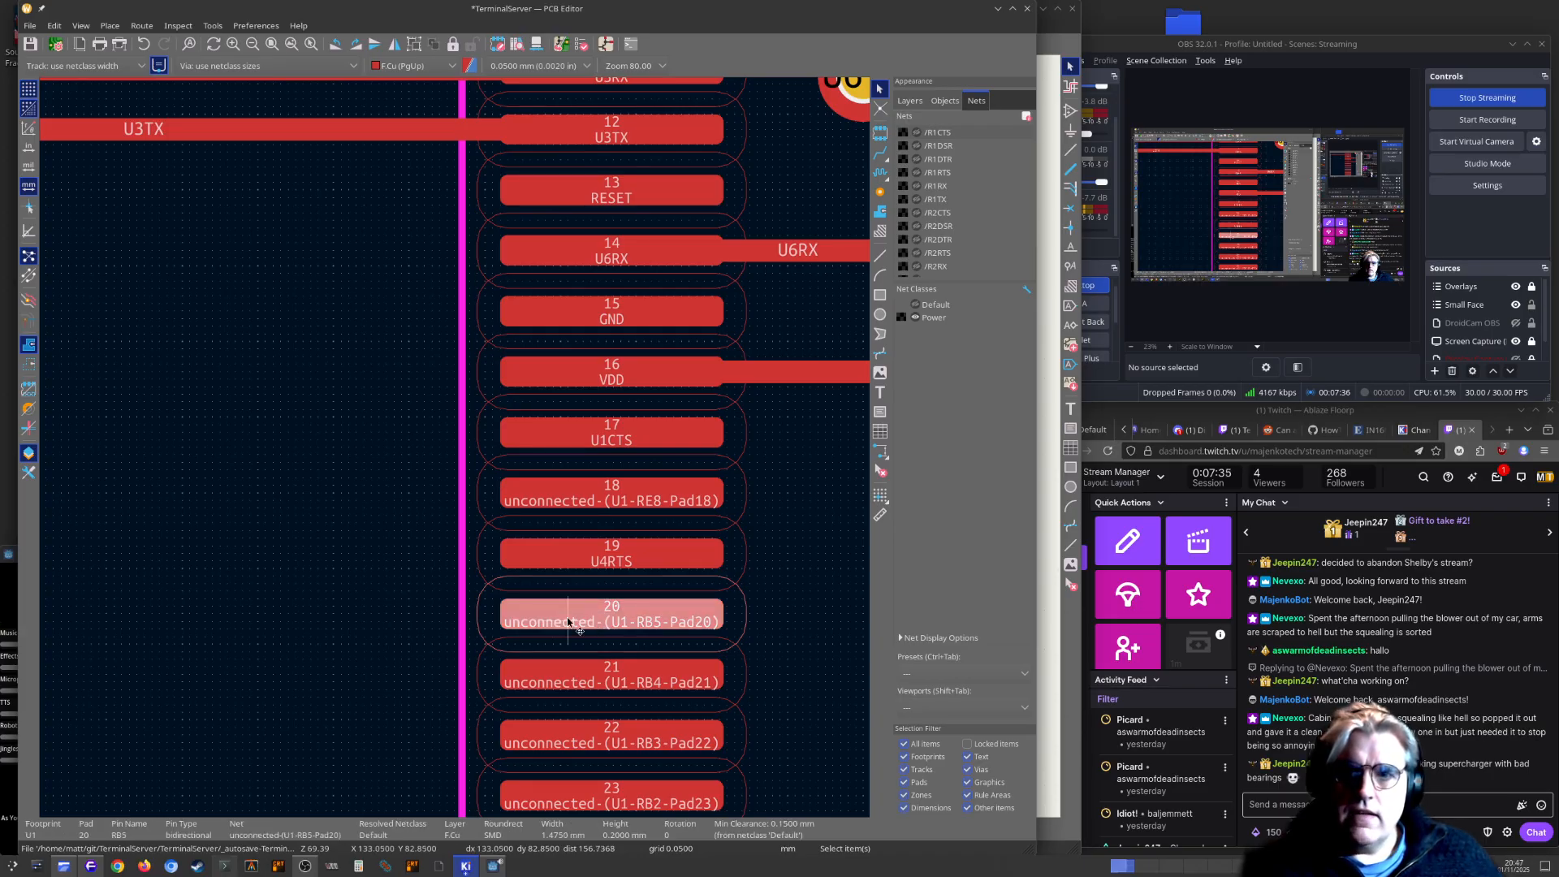
pyautogui.moveTo(566, 559); pyautogui.dragTo(570, 672, button='middle')
pyautogui.click(591, 611)
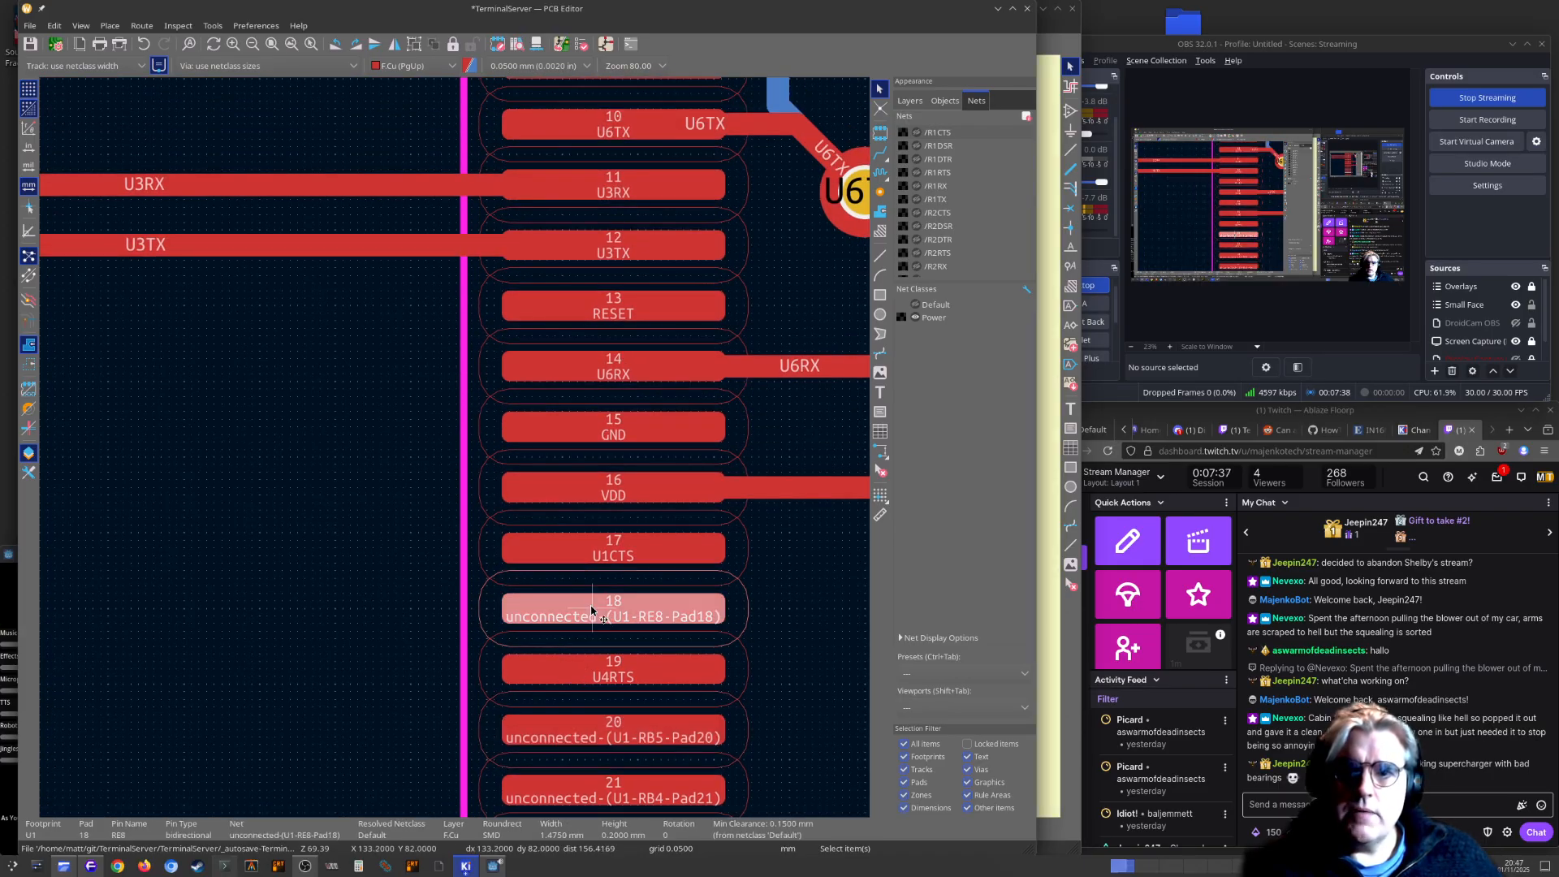
pyautogui.click(591, 568)
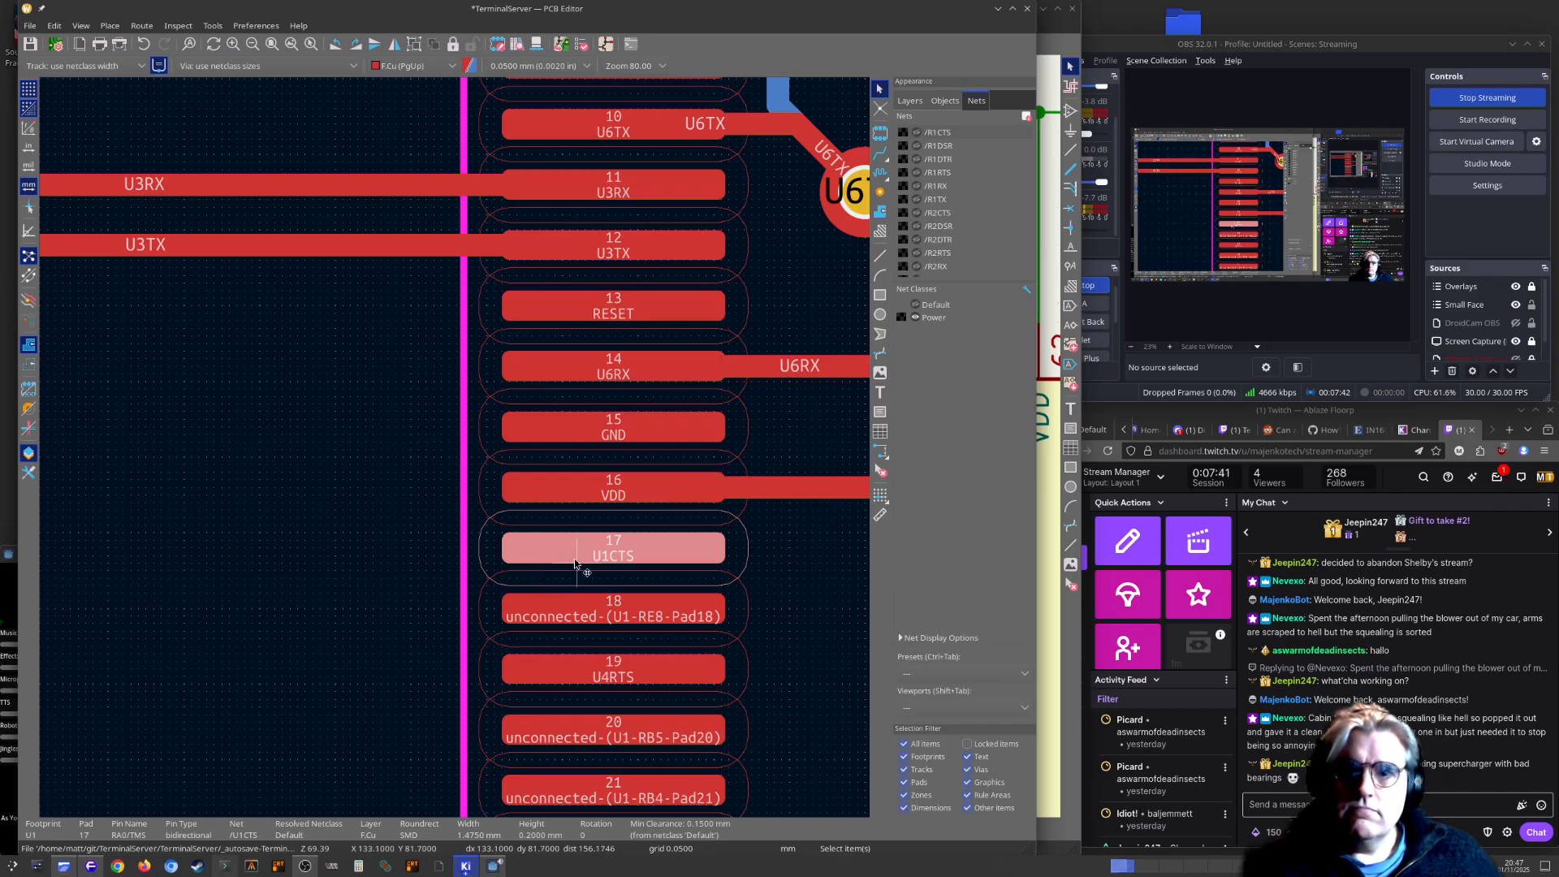
# Switch to the Schematic Editor and compare U1's RA, RC and RE pin assignments with the PCB layout
pyautogui.scroll(-4, 576, 560)
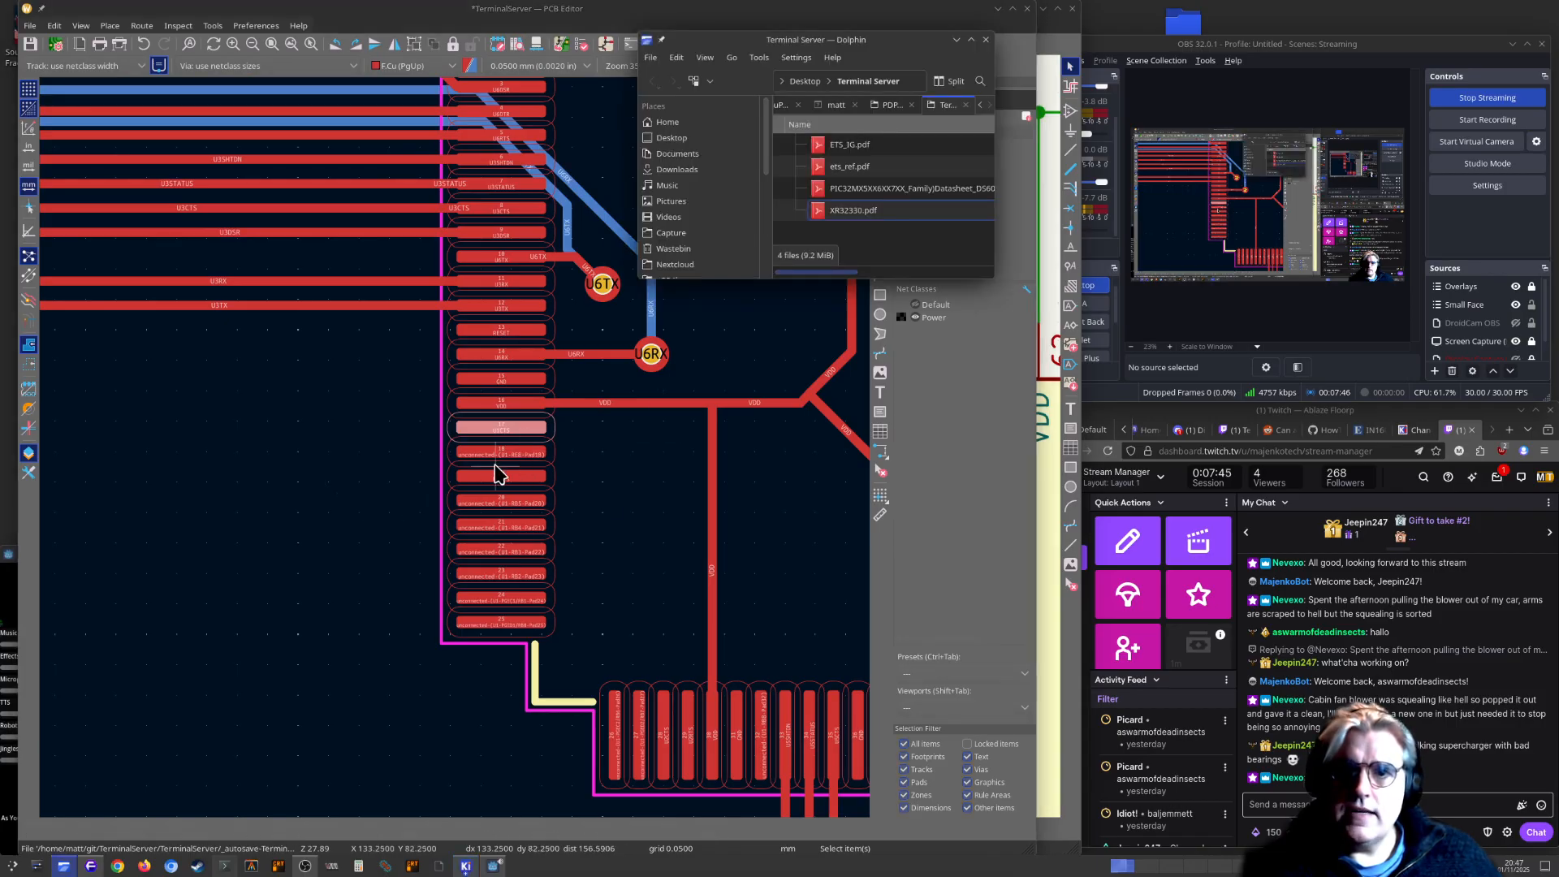
pyautogui.hotkey('alt', 'Tab')
pyautogui.moveTo(550, 568); pyautogui.dragTo(536, 329, button='middle')
pyautogui.scroll(-3, 656, 434)
pyautogui.scroll(-2, 707, 574)
pyautogui.scroll(5, 670, 514)
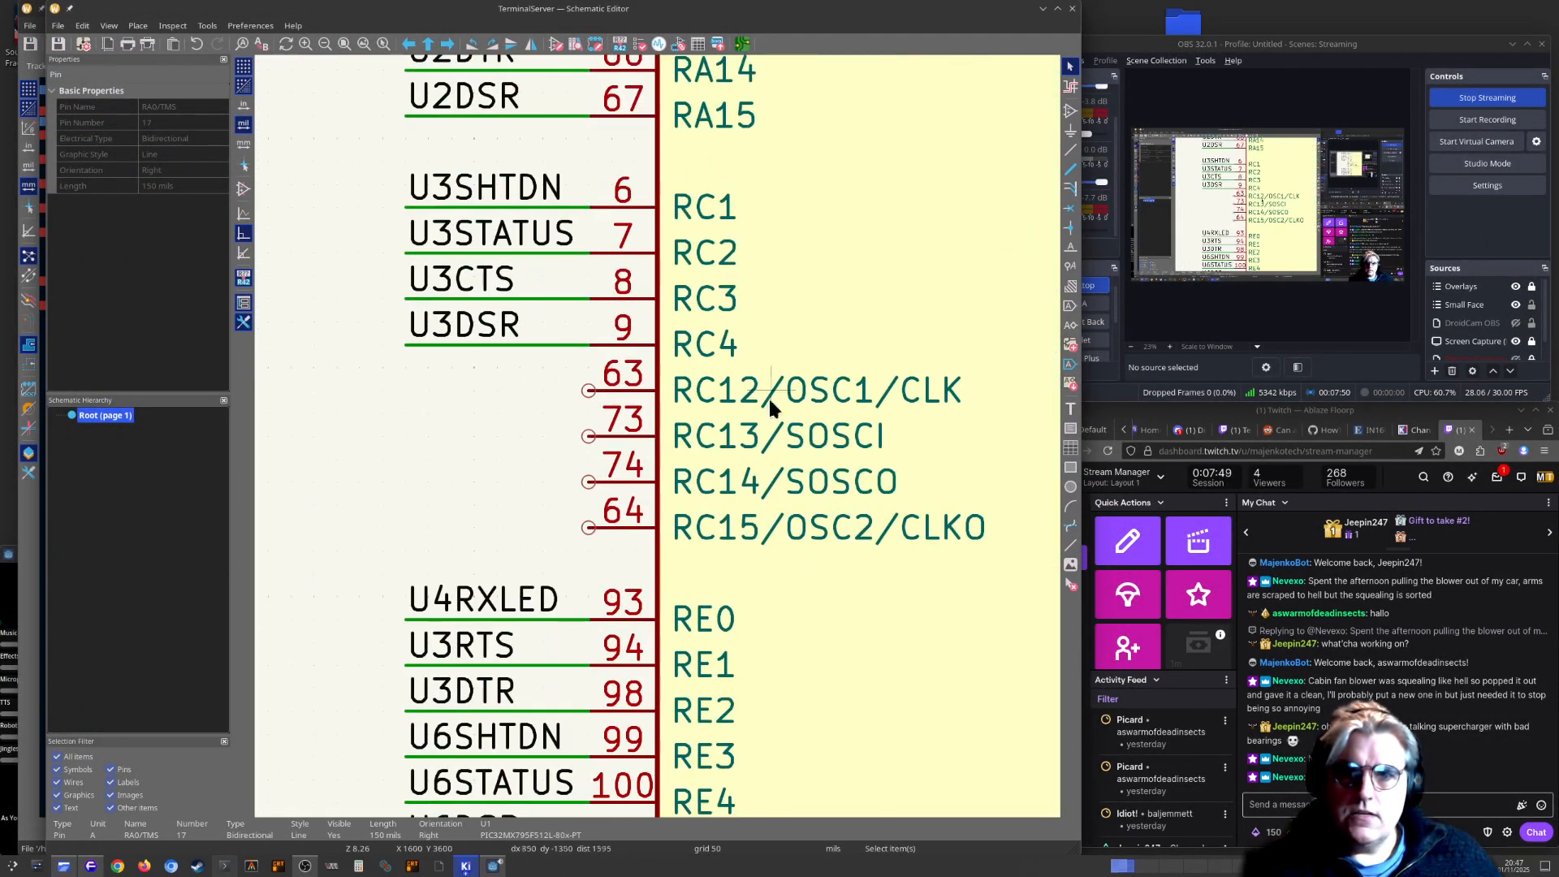
pyautogui.scroll(-3, 662, 443)
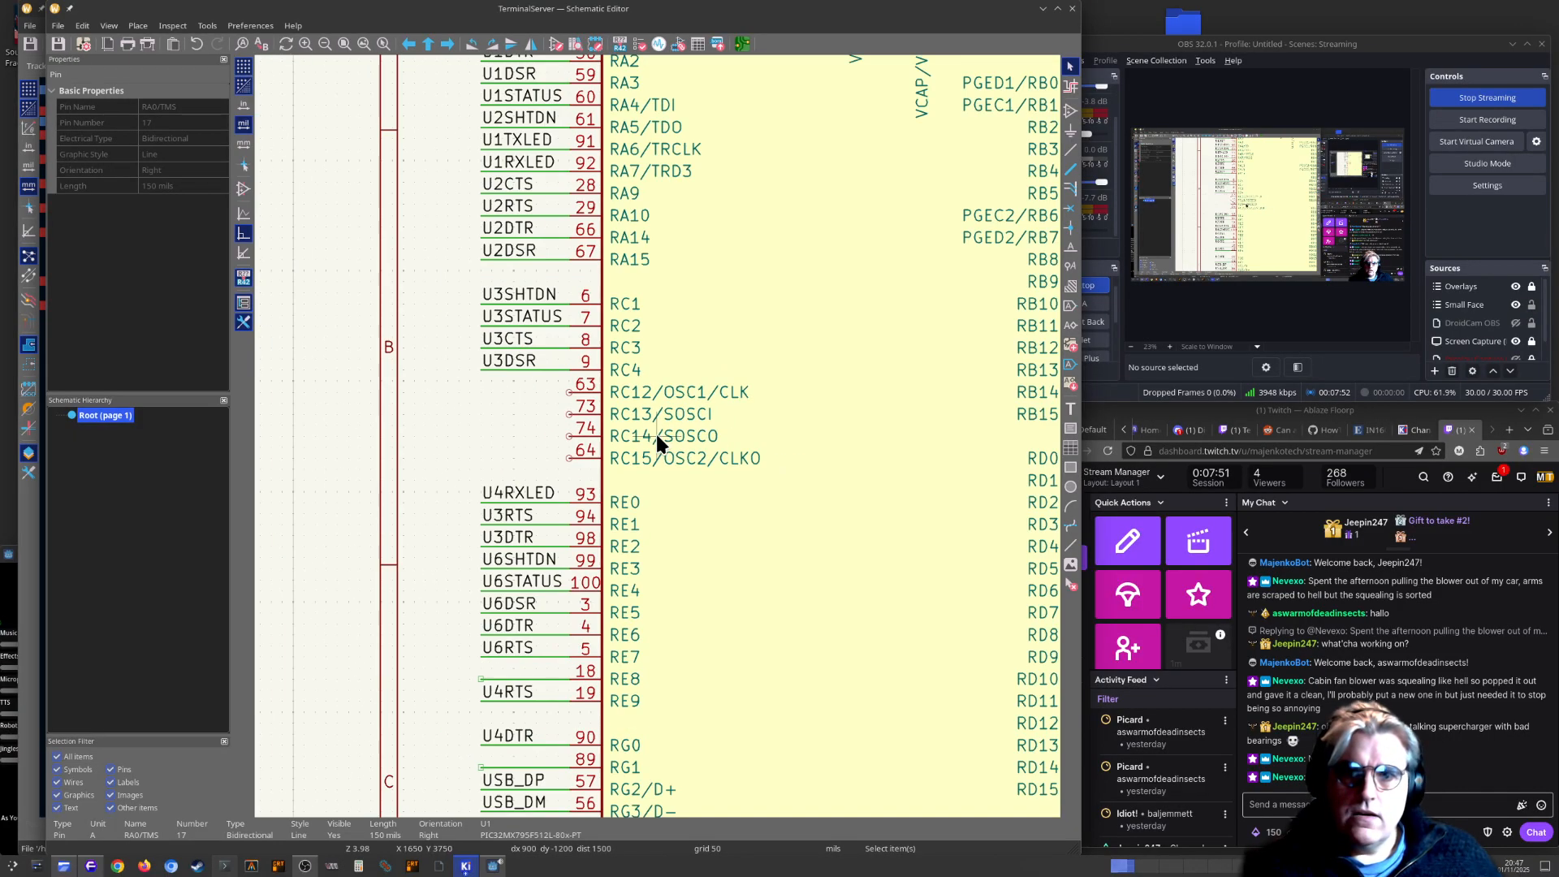
pyautogui.hotkey('alt', 'Tab')
pyautogui.hotkey('alt', 'Tab')
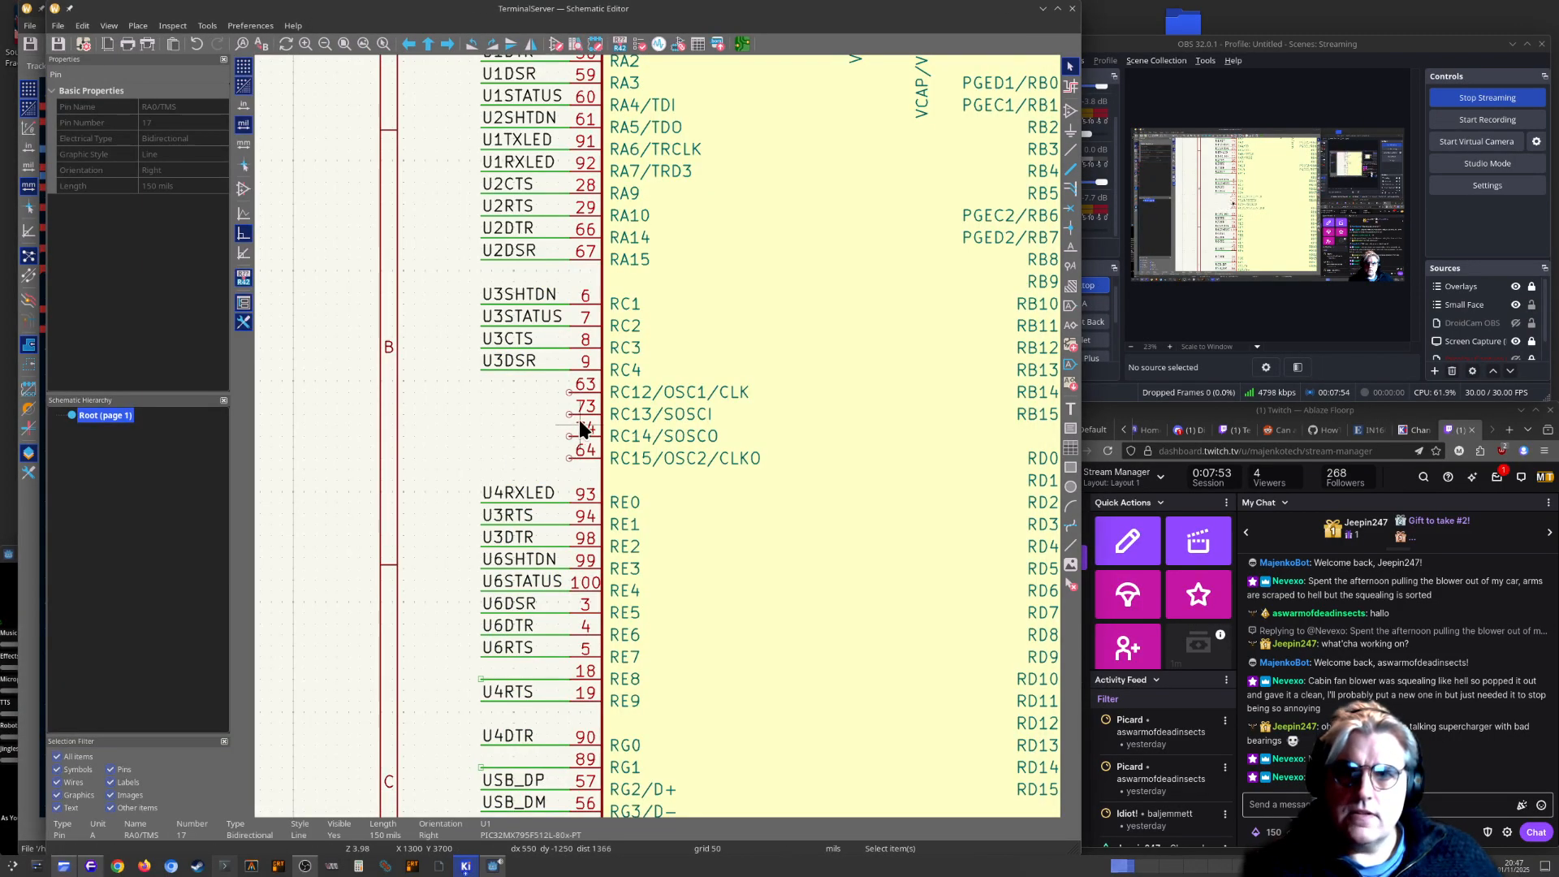
pyautogui.hotkey('alt', 'Tab')
pyautogui.scroll(-3, 596, 435)
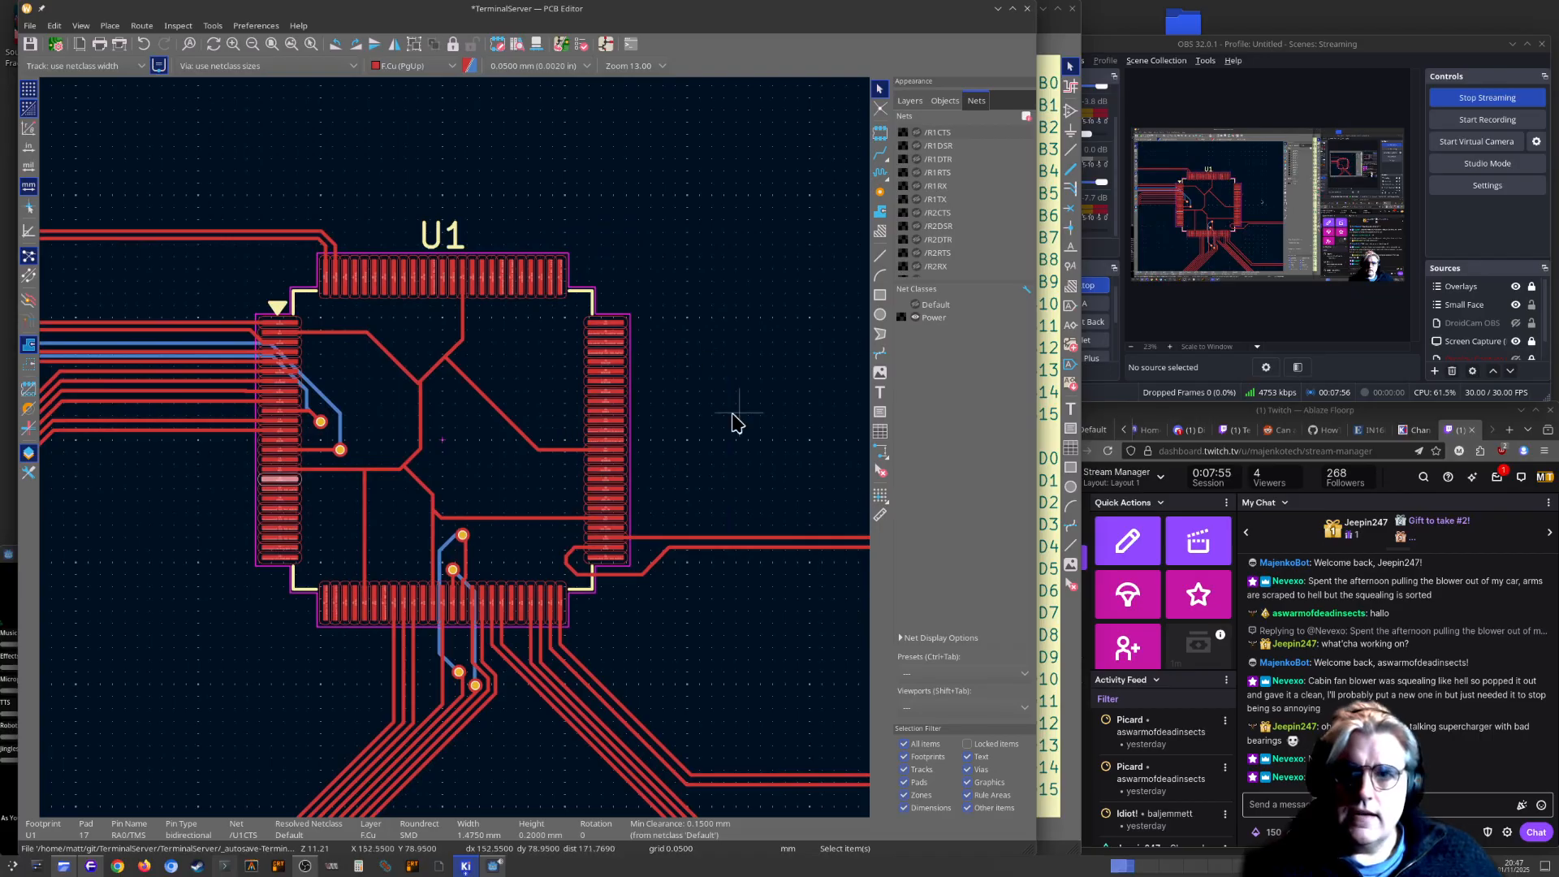
# Return to the Schematic Editor and examine which of U1's port B pins, from RB0 onward, are unused
pyautogui.hotkey('alt', 'Tab')
pyautogui.moveTo(900, 422); pyautogui.dragTo(591, 631, button='middle')
pyautogui.scroll(4, 805, 274)
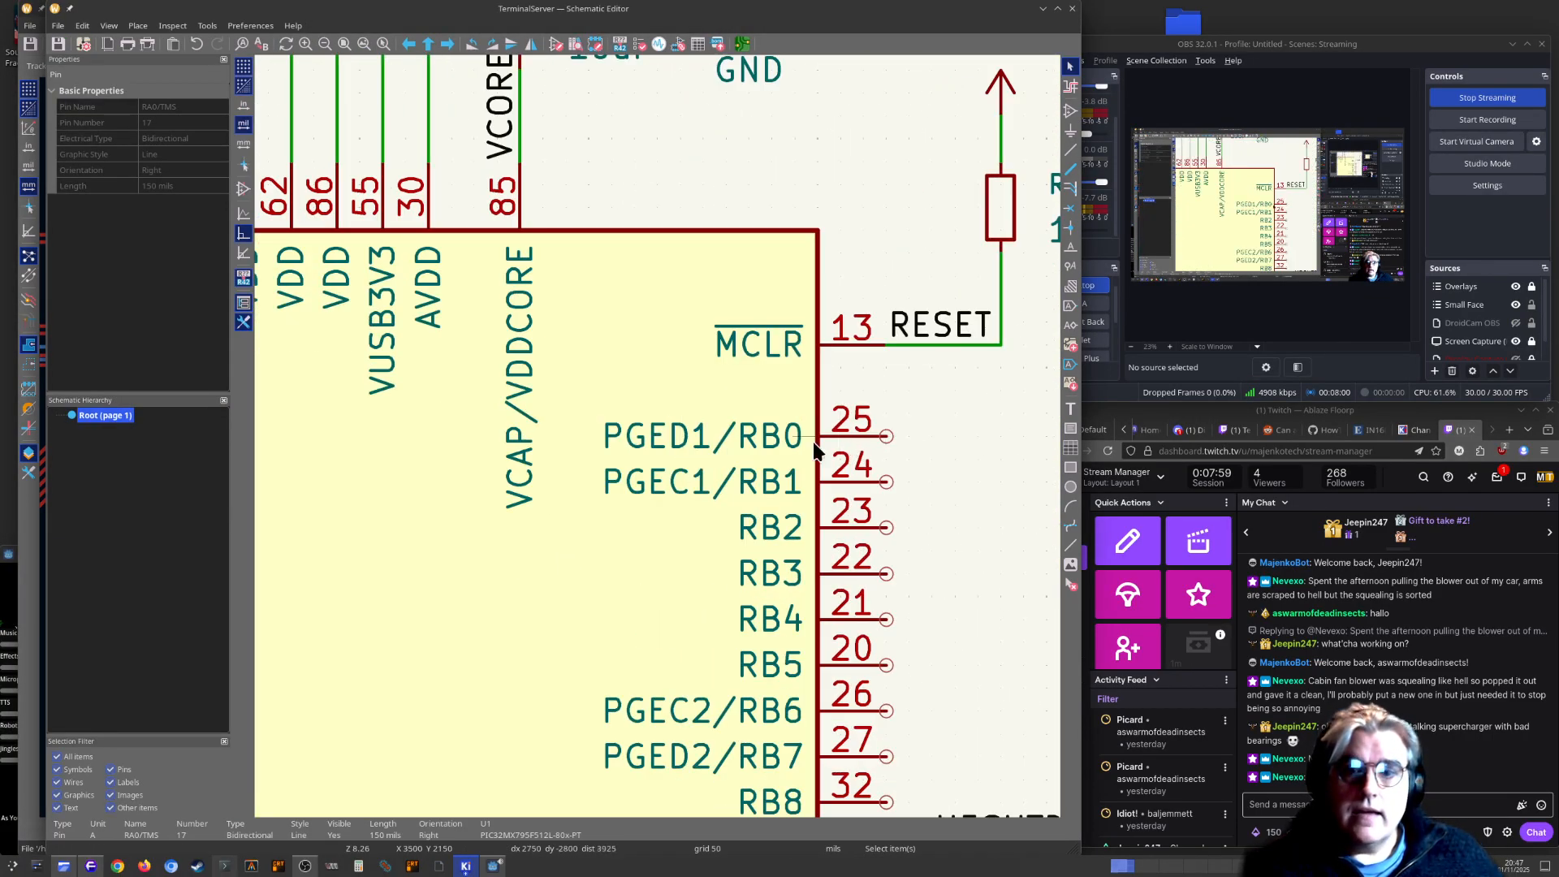
pyautogui.scroll(-3, 656, 445)
pyautogui.scroll(-1, 654, 445)
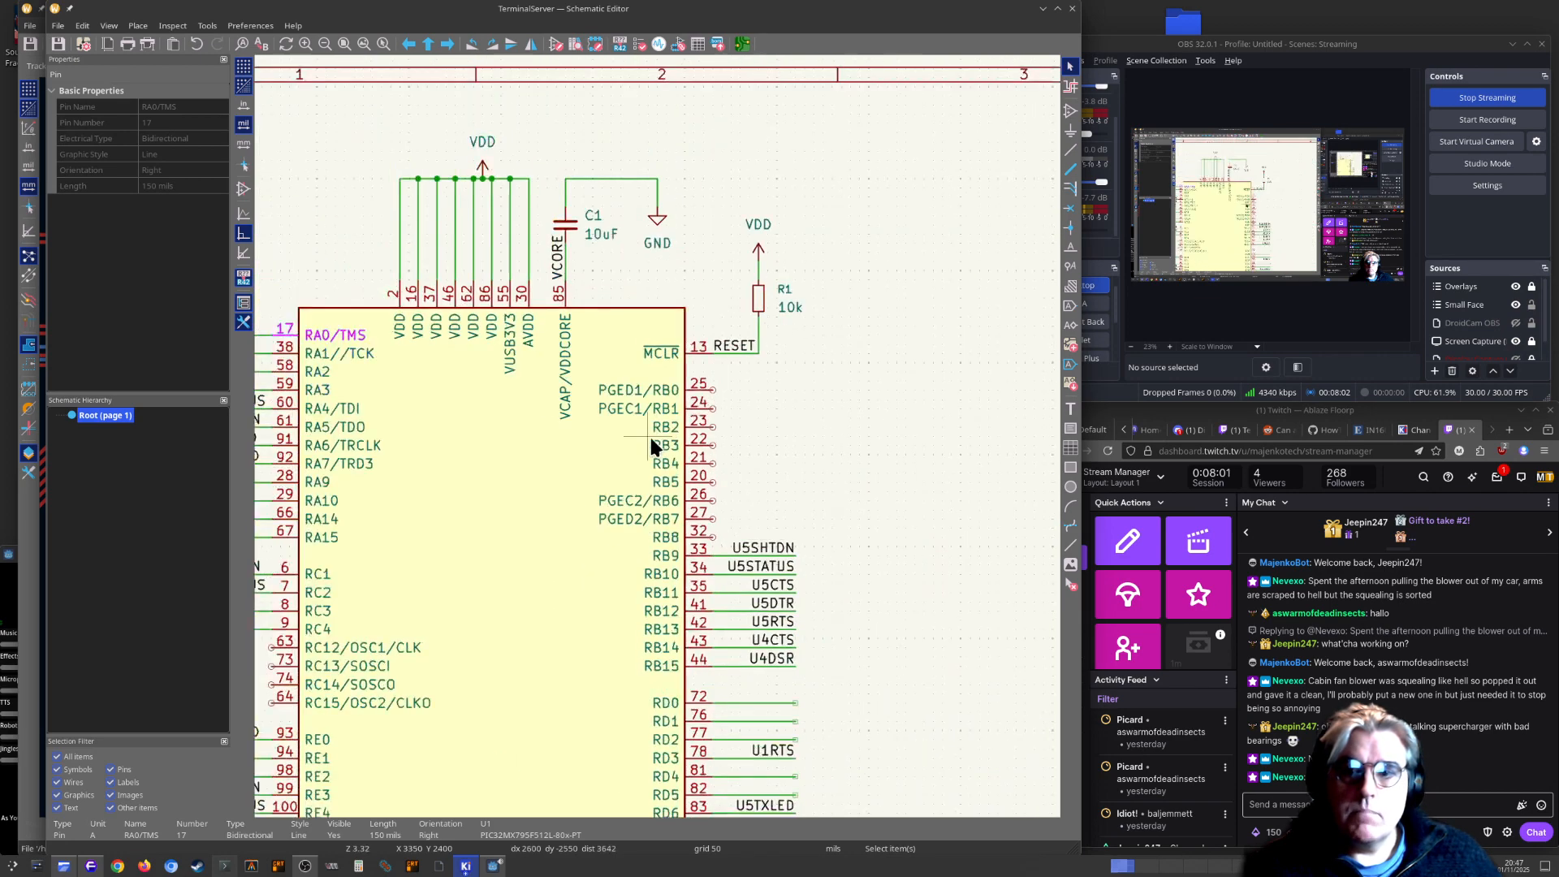
pyautogui.moveTo(646, 482); pyautogui.dragTo(689, 255, button='middle')
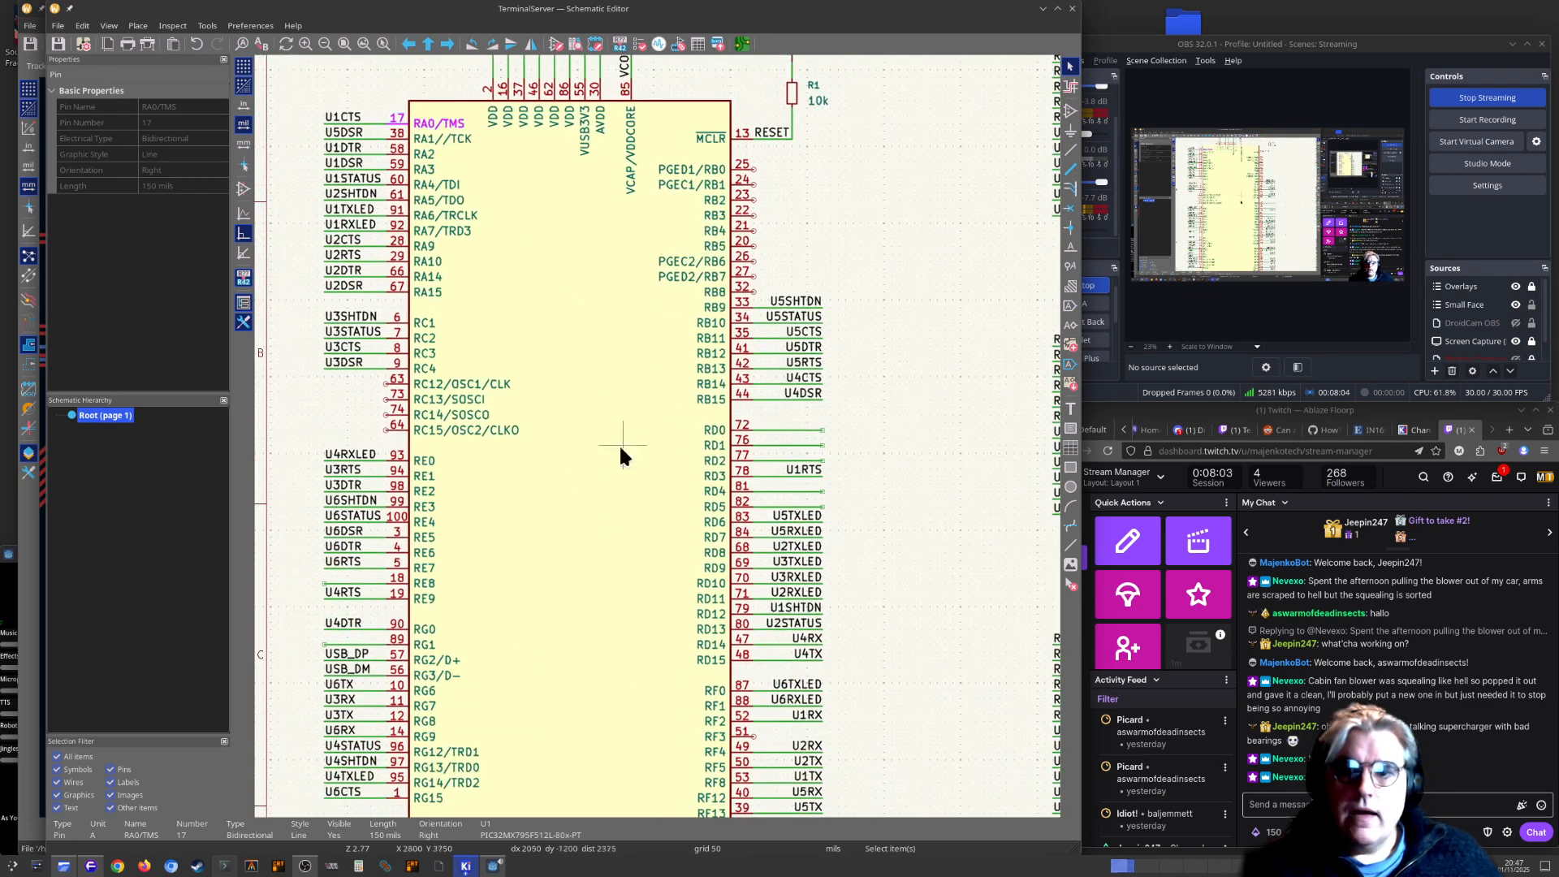
pyautogui.moveTo(615, 530); pyautogui.dragTo(568, 681, button='middle')
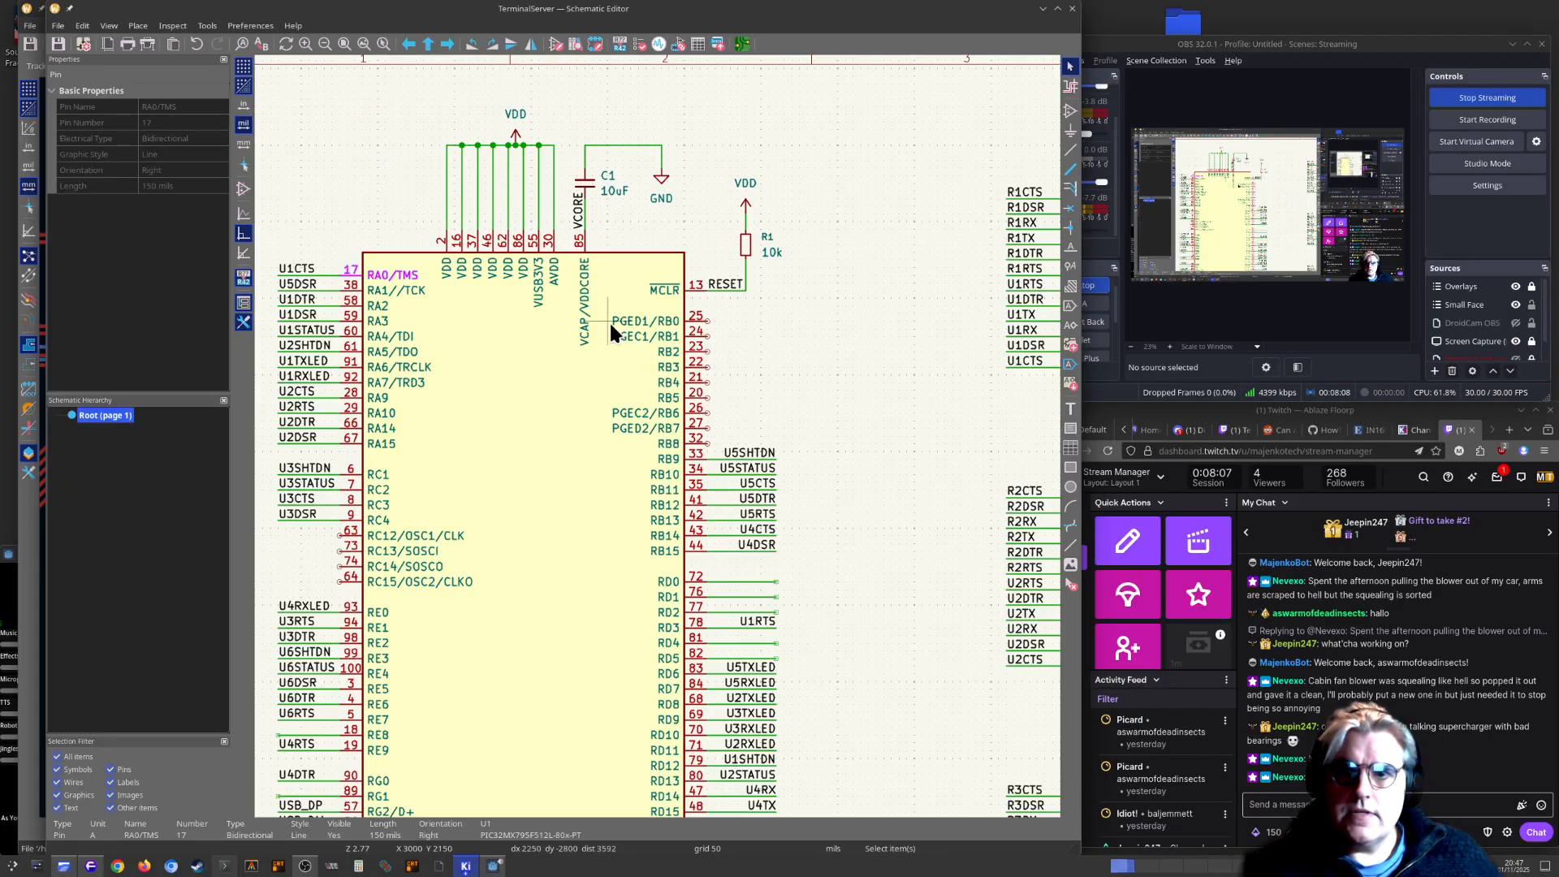
pyautogui.scroll(5, 655, 353)
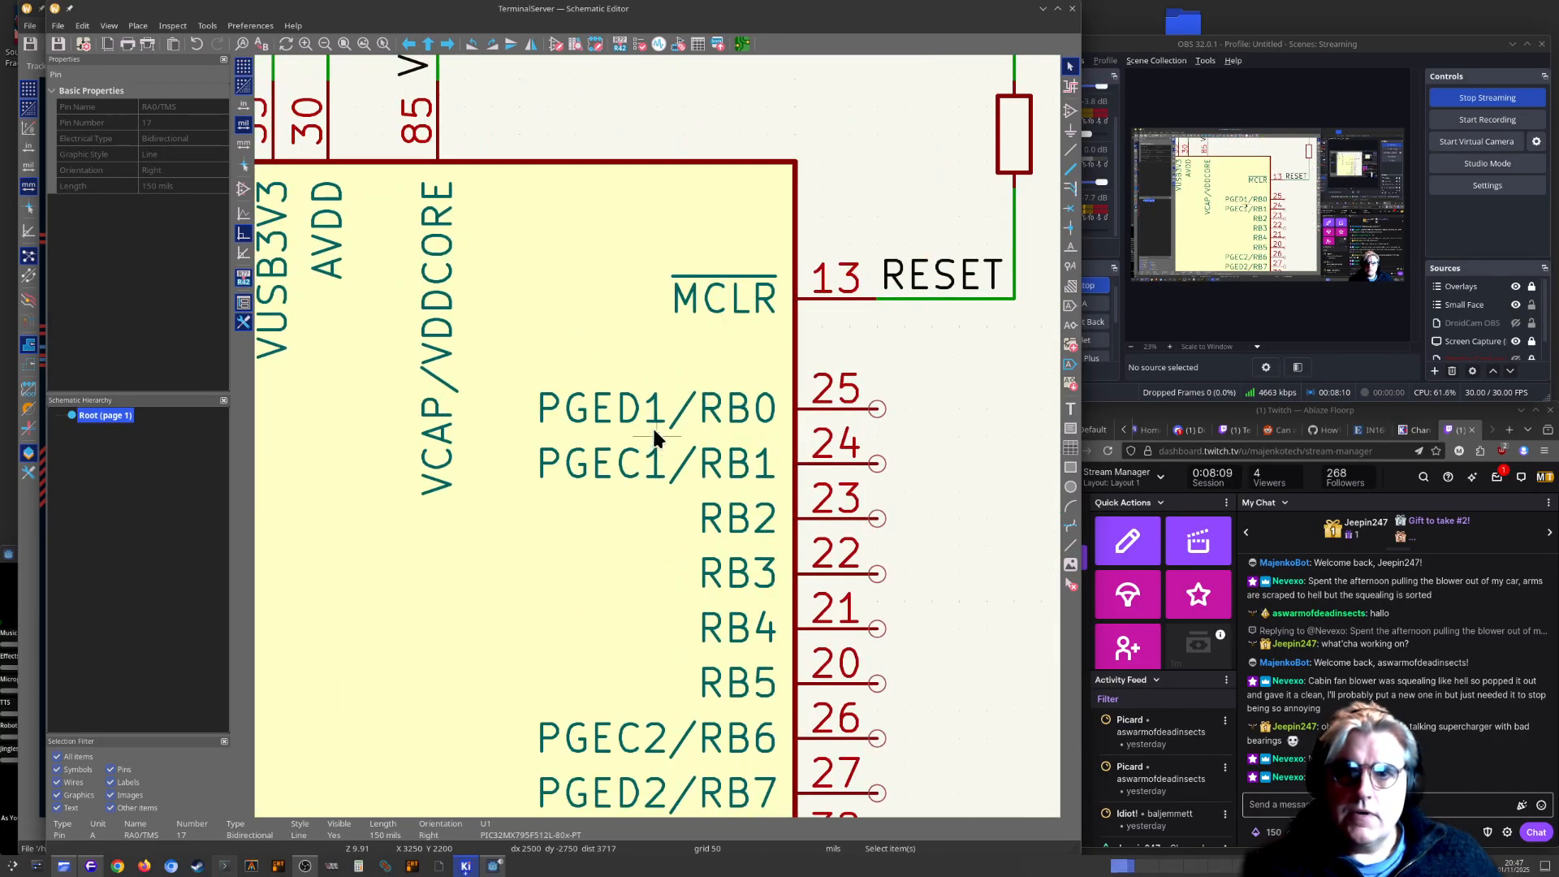
pyautogui.moveTo(701, 349); pyautogui.dragTo(573, 329, button='middle')
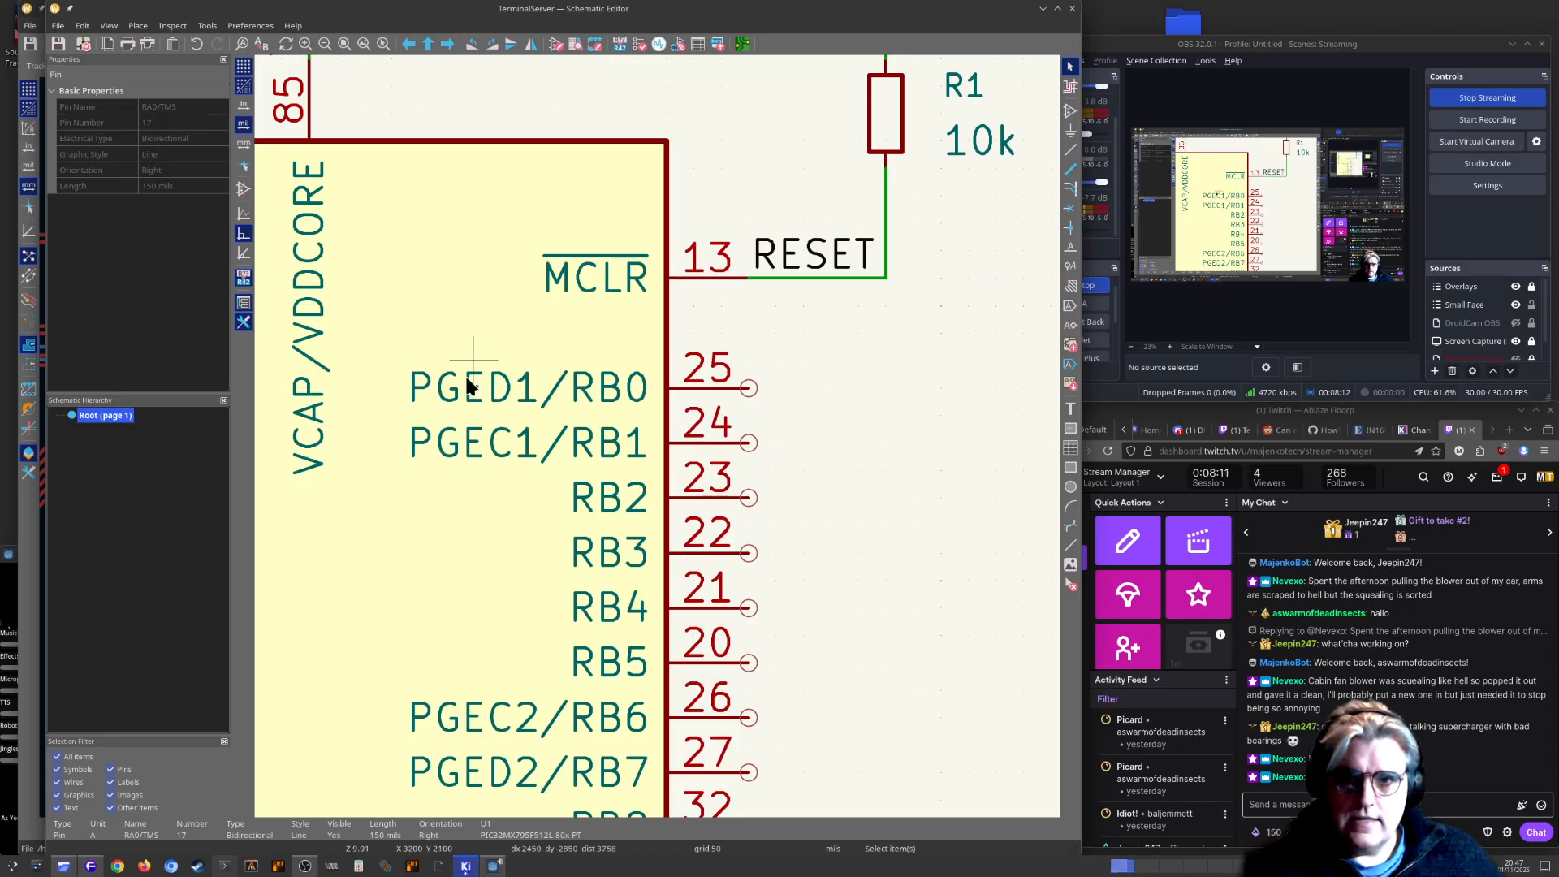
pyautogui.scroll(-2, 674, 445)
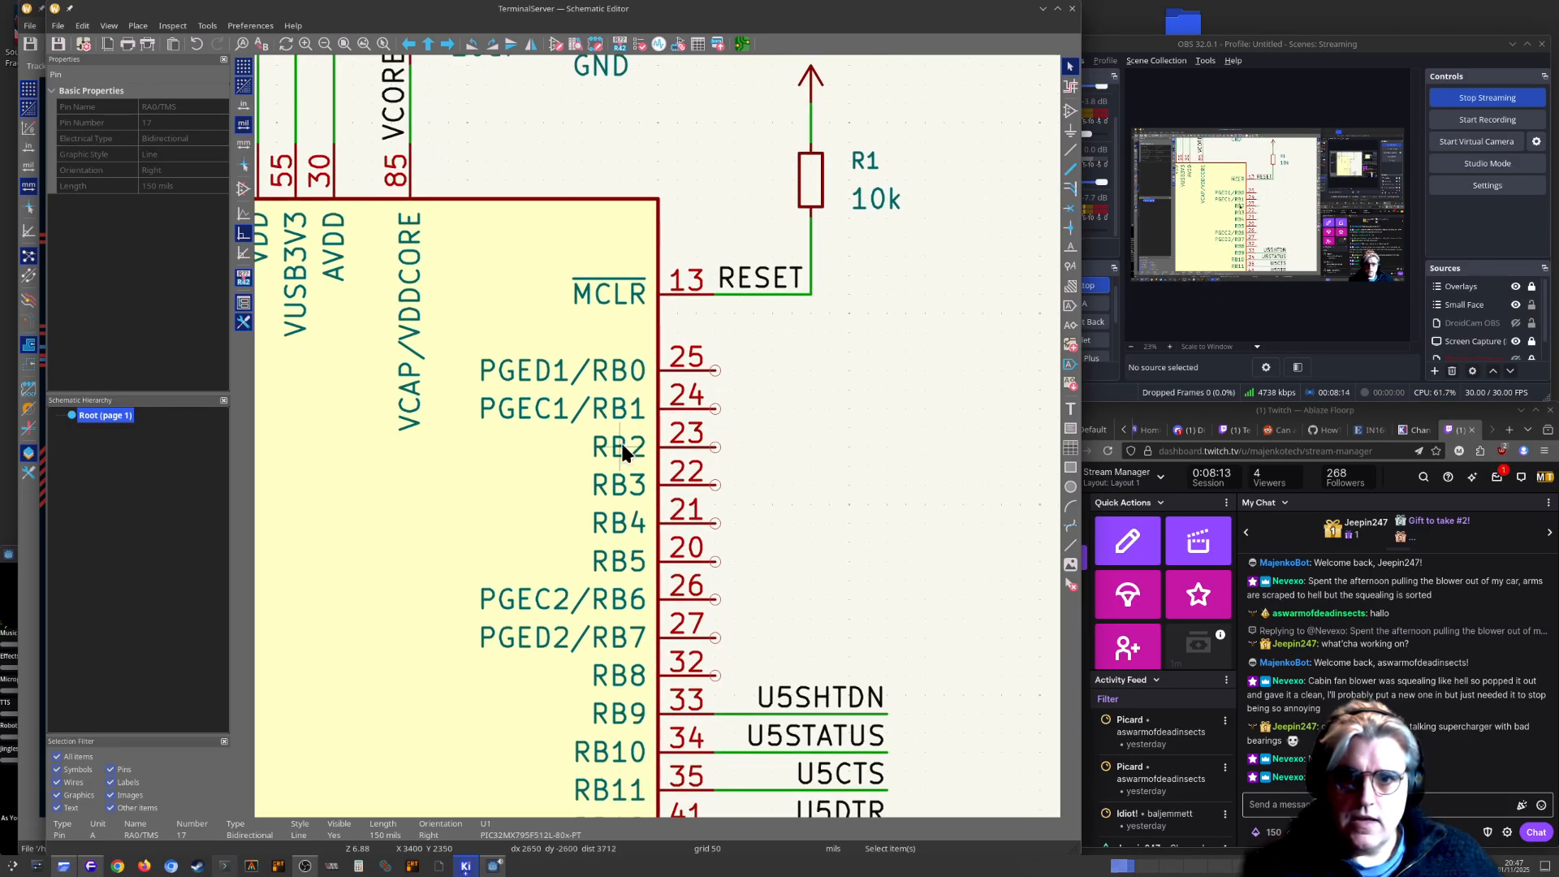
# Select U1's RB2 pin 23 in the schematic and check its location and neighbouring pads in the PCB Editor
pyautogui.click(694, 442)
pyautogui.hotkey('alt', 'Tab')
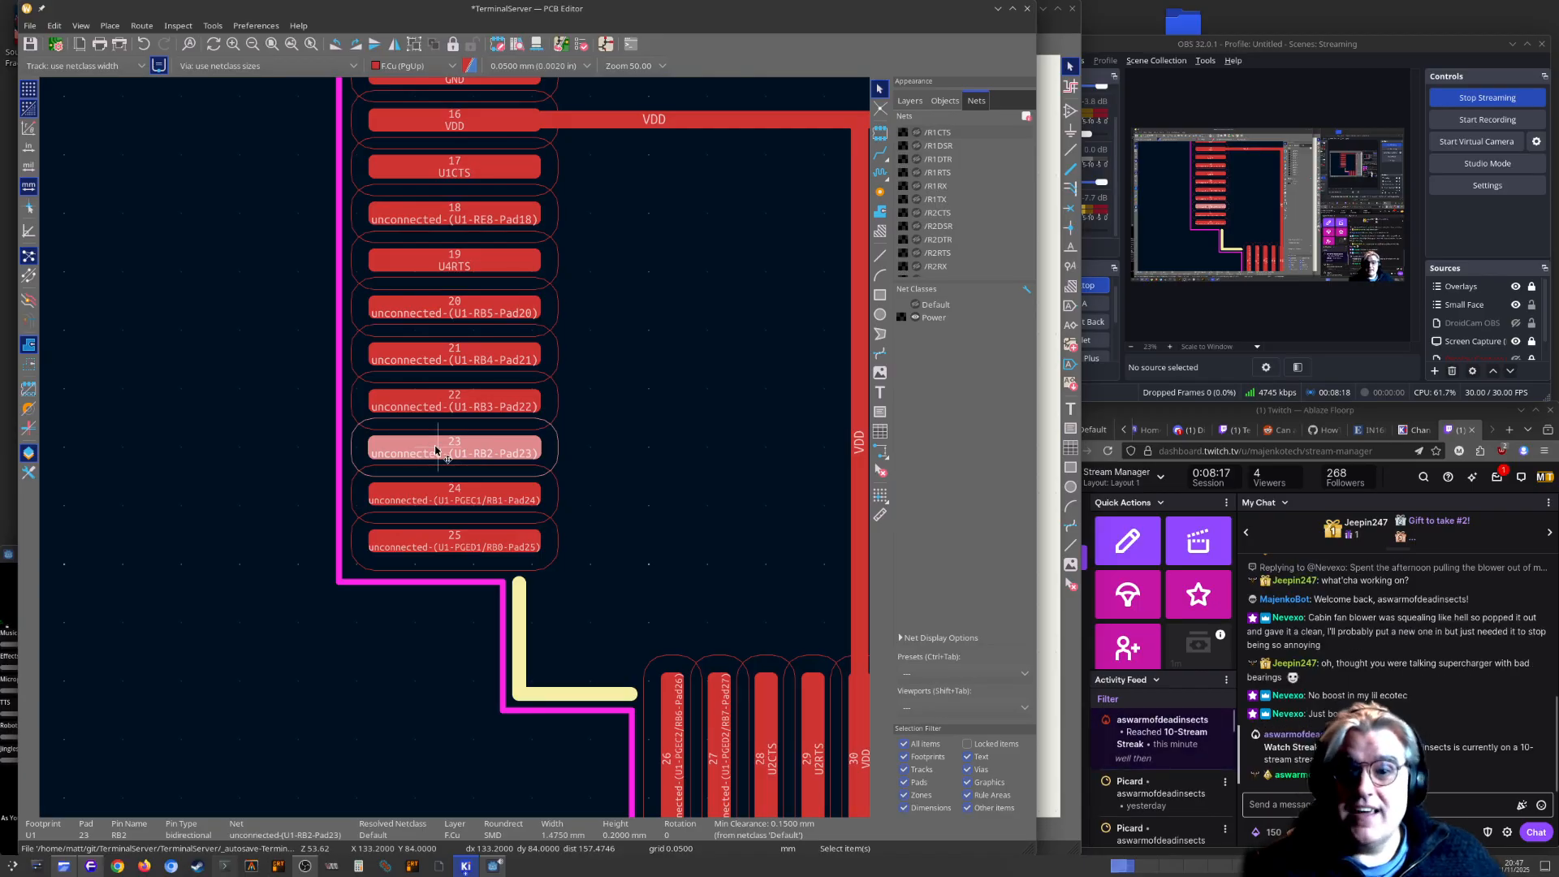
pyautogui.scroll(-4, 420, 453)
pyautogui.scroll(-2, 520, 617)
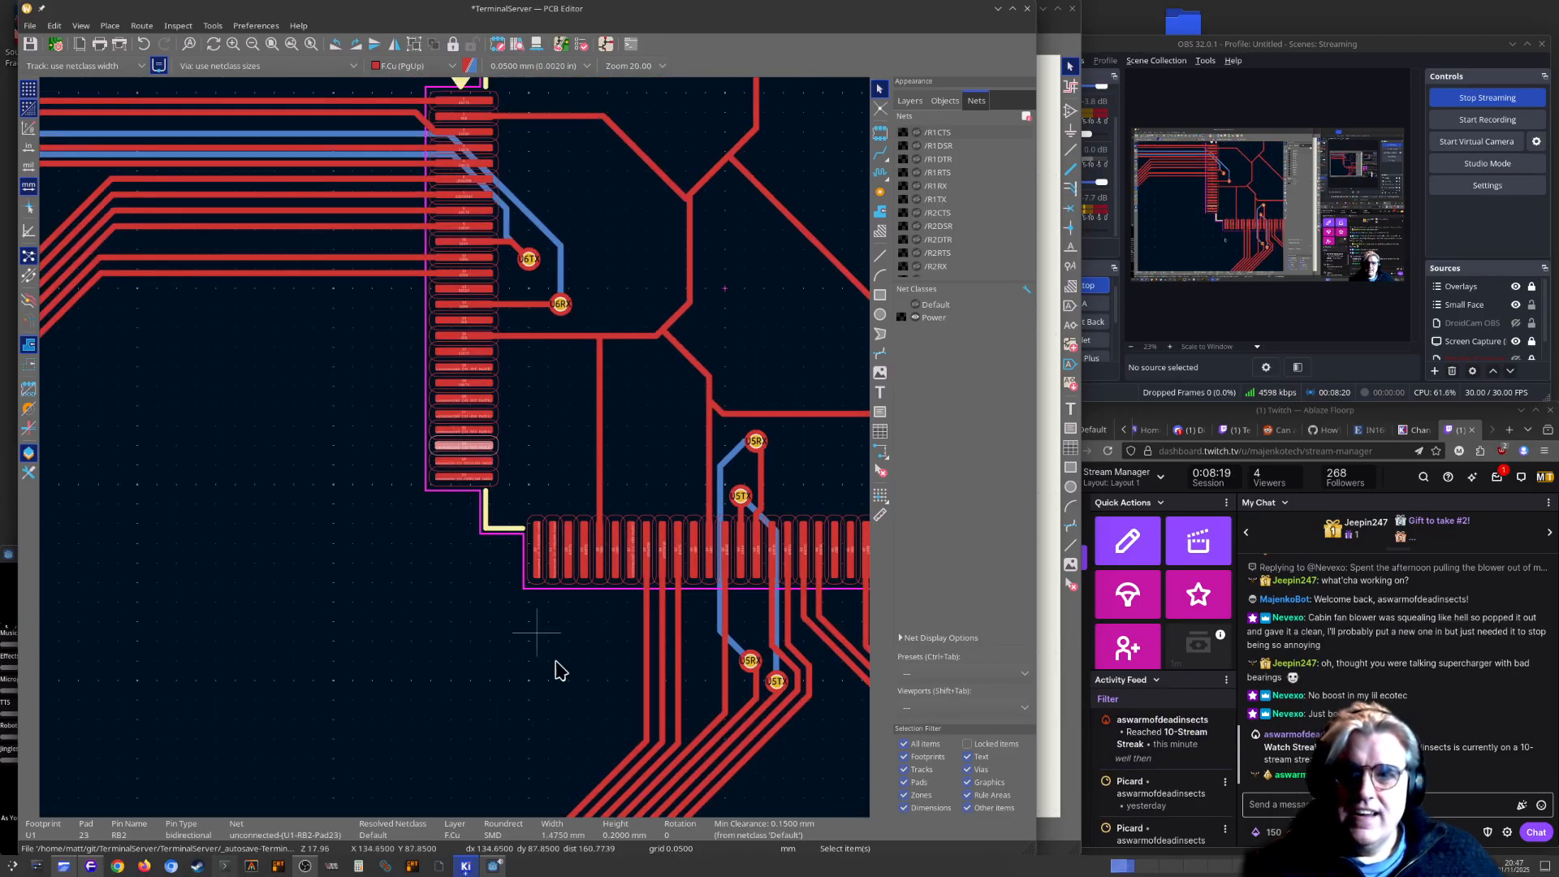
pyautogui.scroll(5, 465, 453)
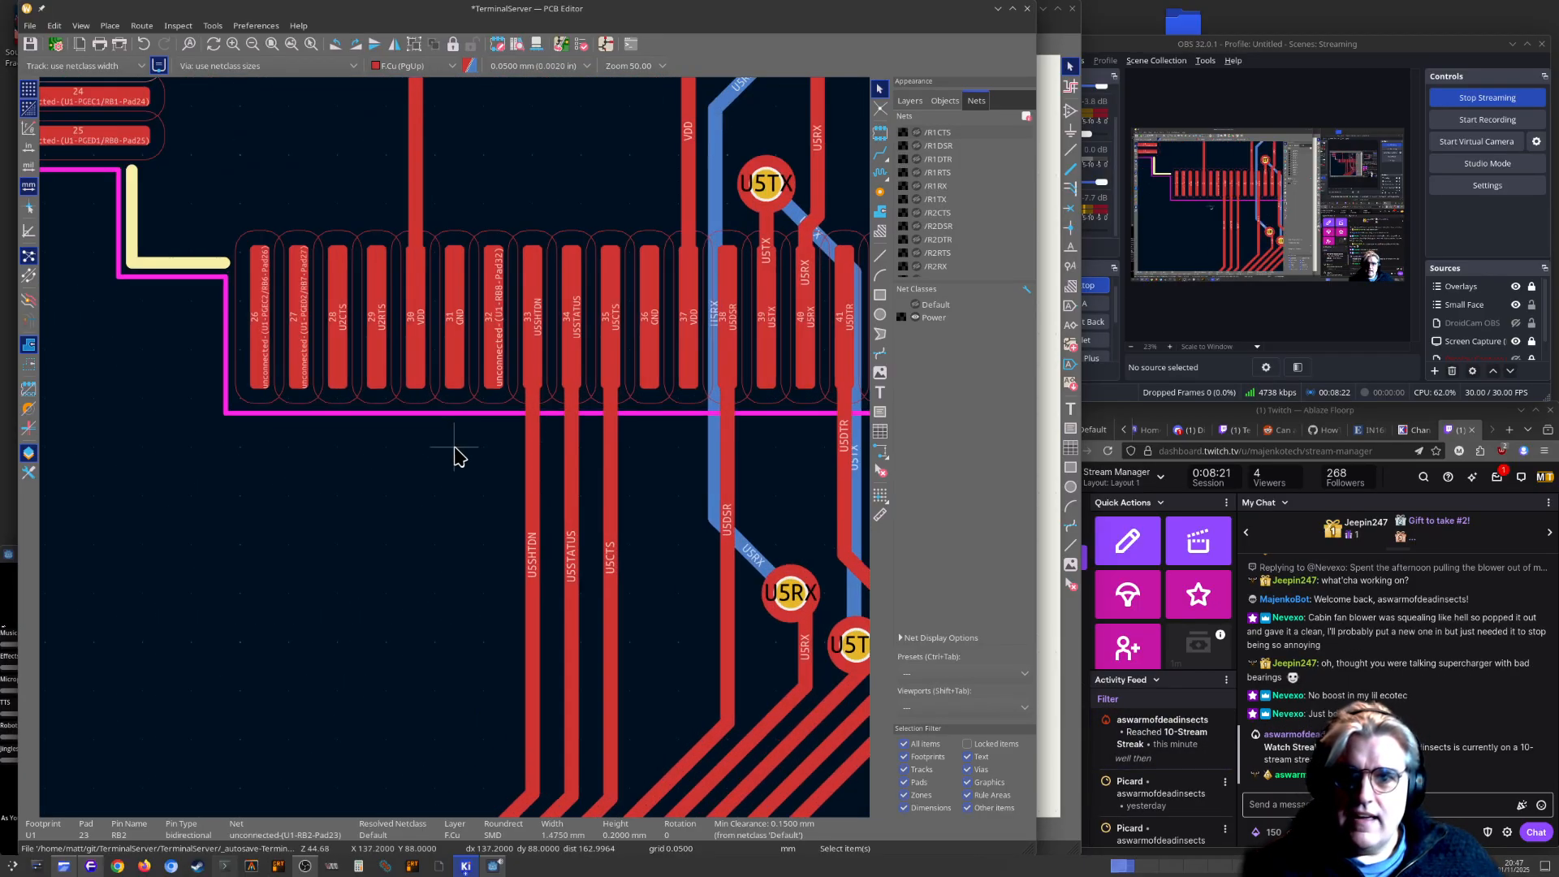
pyautogui.scroll(-5, 528, 617)
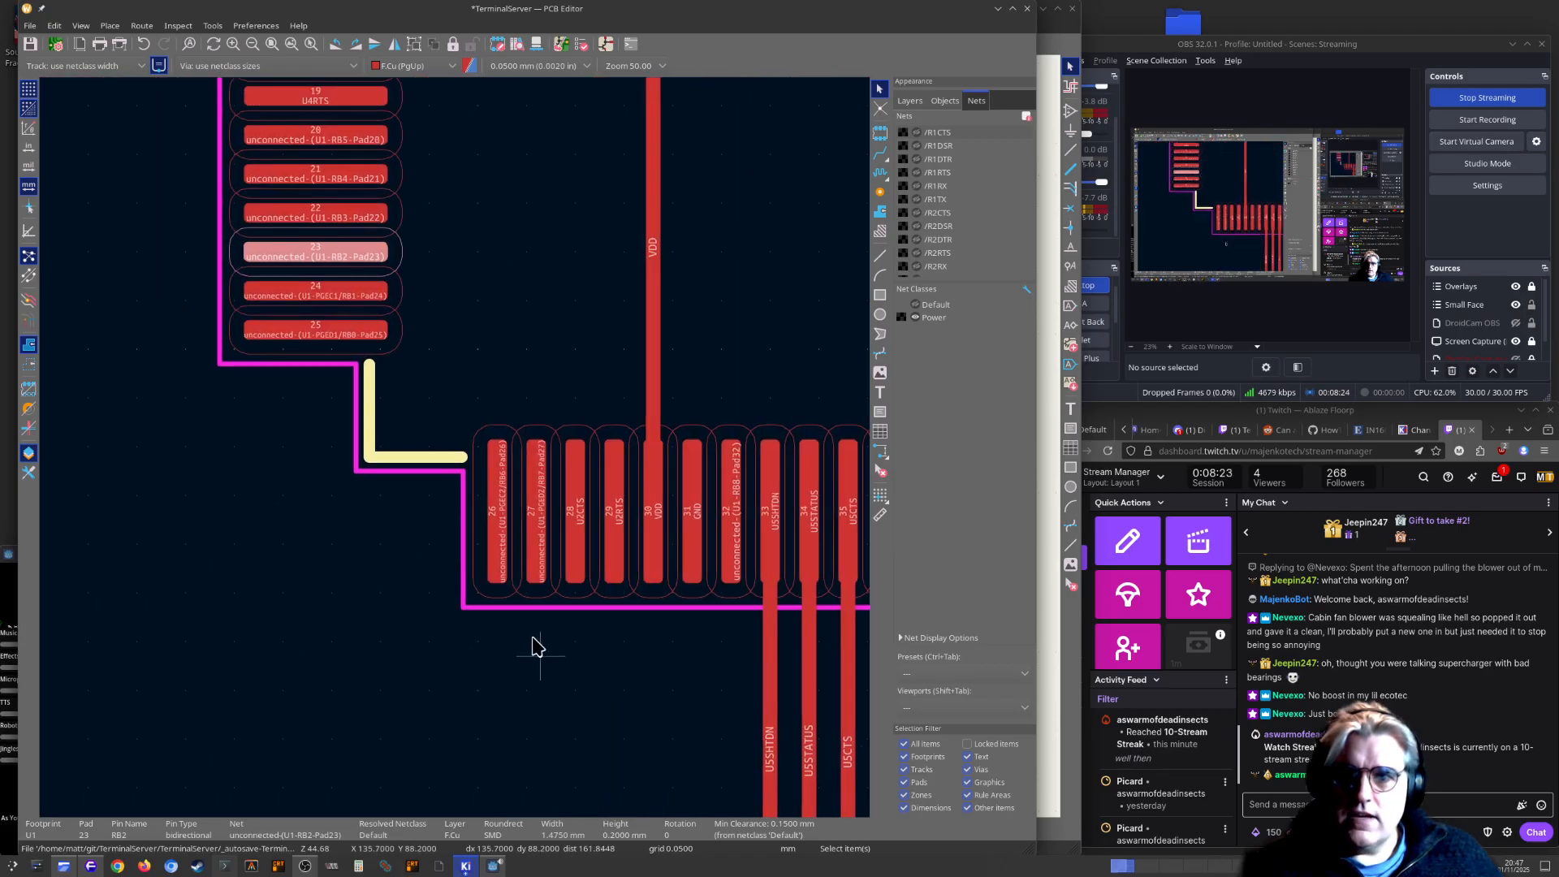
pyautogui.scroll(5, 286, 252)
# In the Schematic Editor, draw a wire stub from U1's RB2 pin and repeat it for pins RB3 to RB8
pyautogui.hotkey('alt', 'Tab')
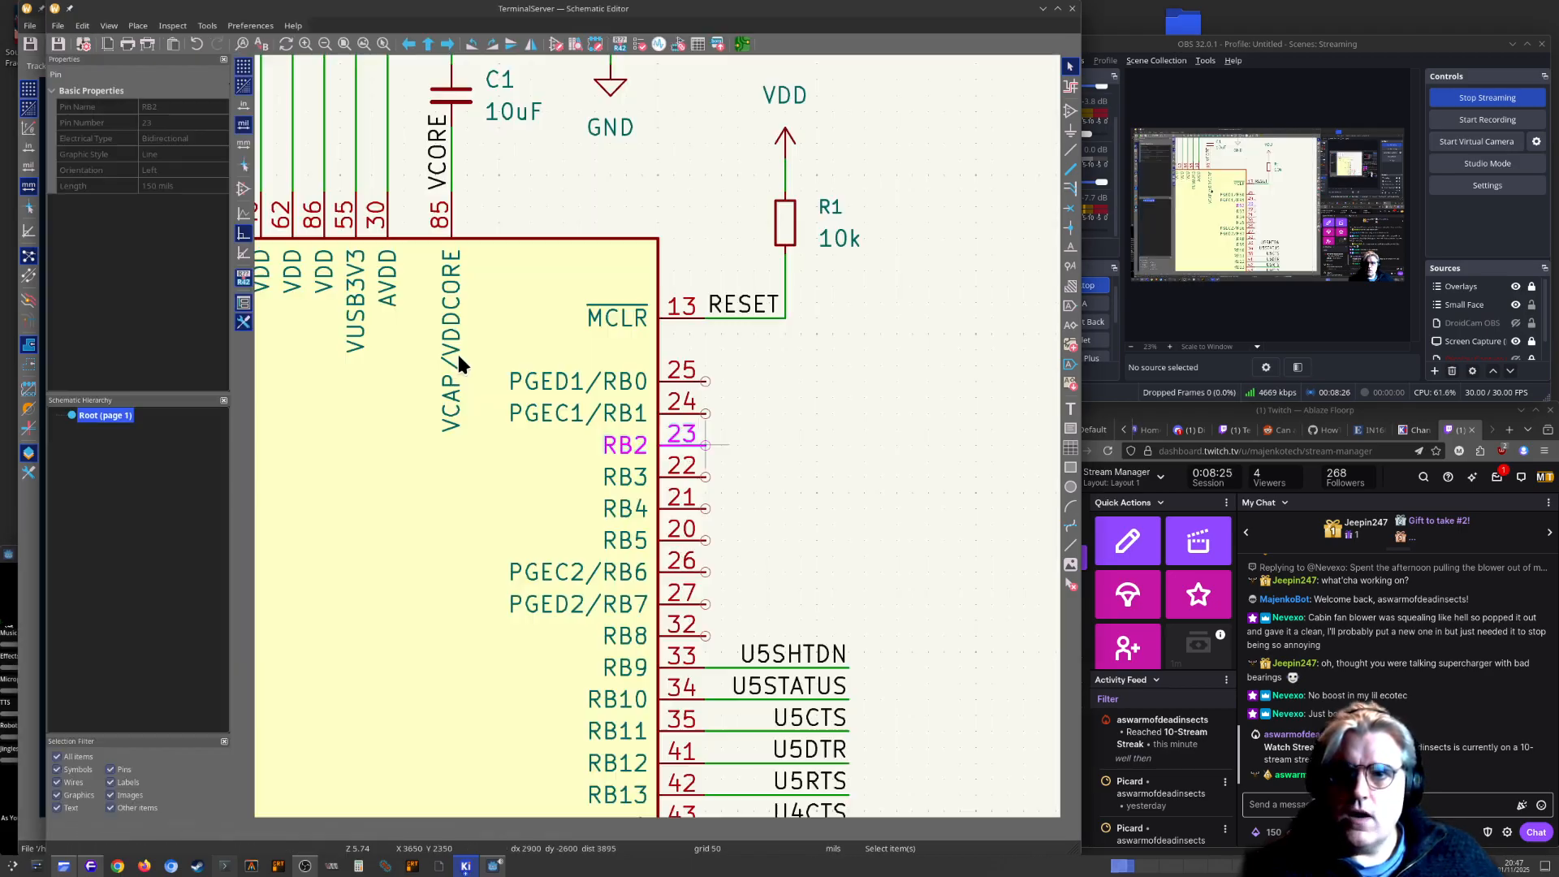
pyautogui.moveTo(841, 494); pyautogui.dragTo(834, 455, button='middle')
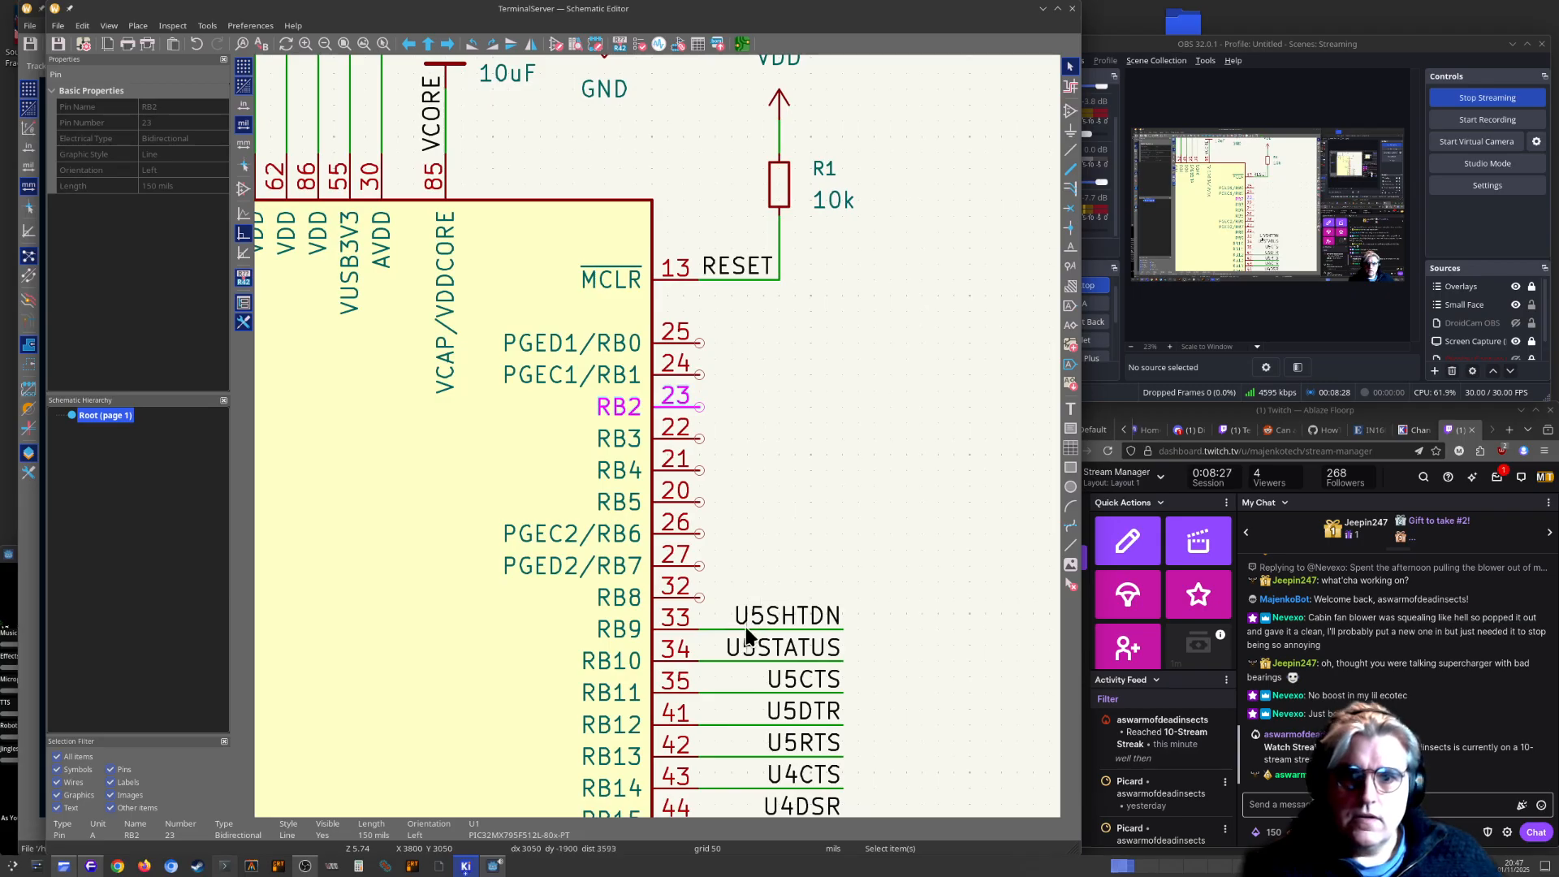
pyautogui.click(794, 617)
pyautogui.press('w')
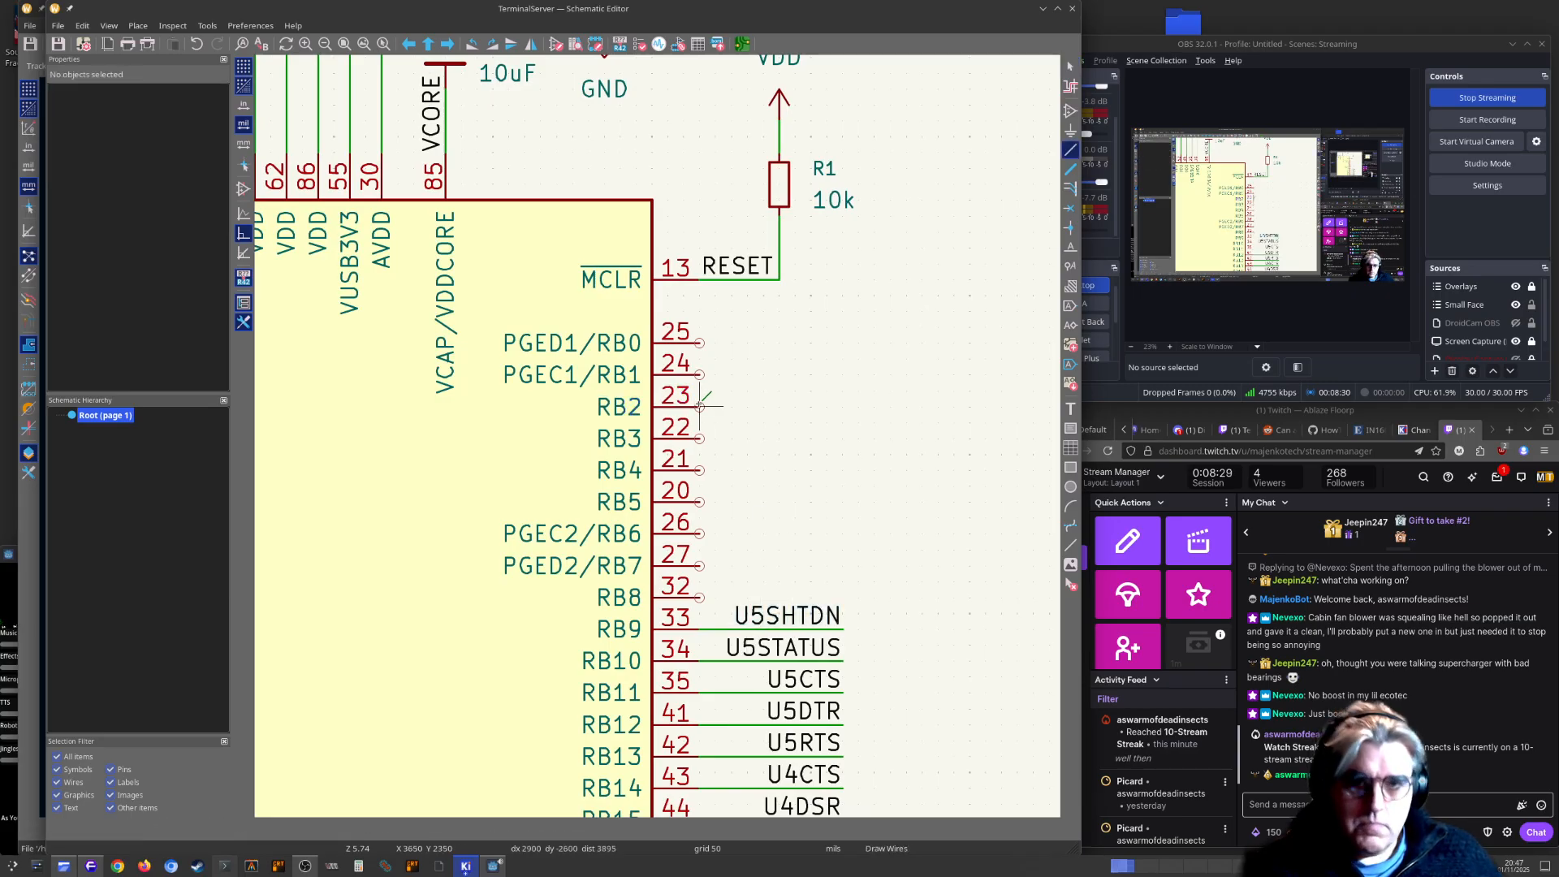
pyautogui.doubleClick(842, 406)
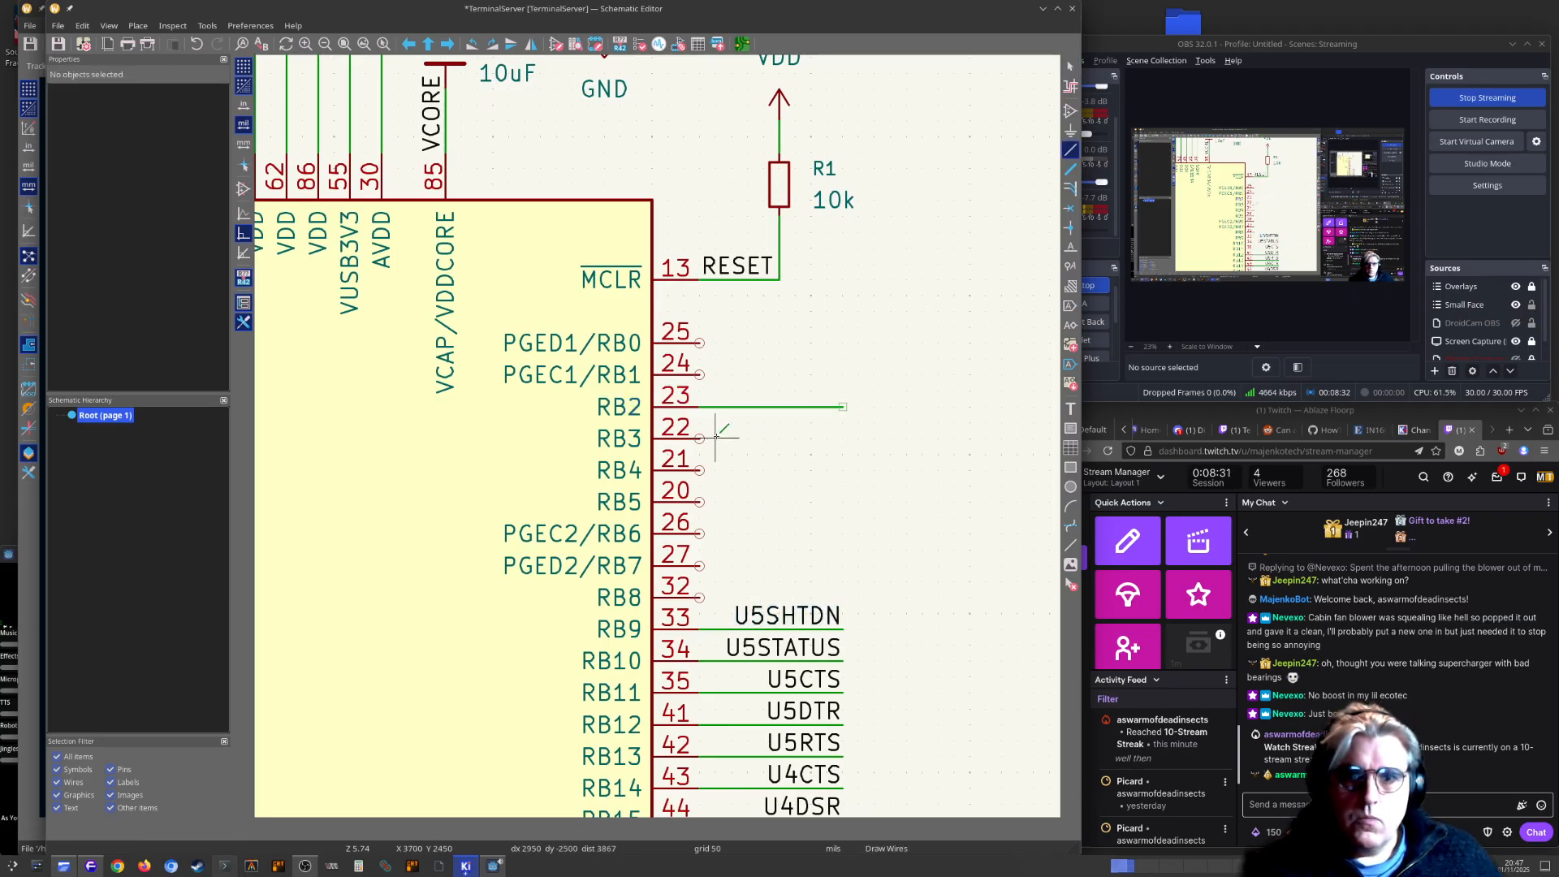
pyautogui.press('Escape')
pyautogui.press('Insert')
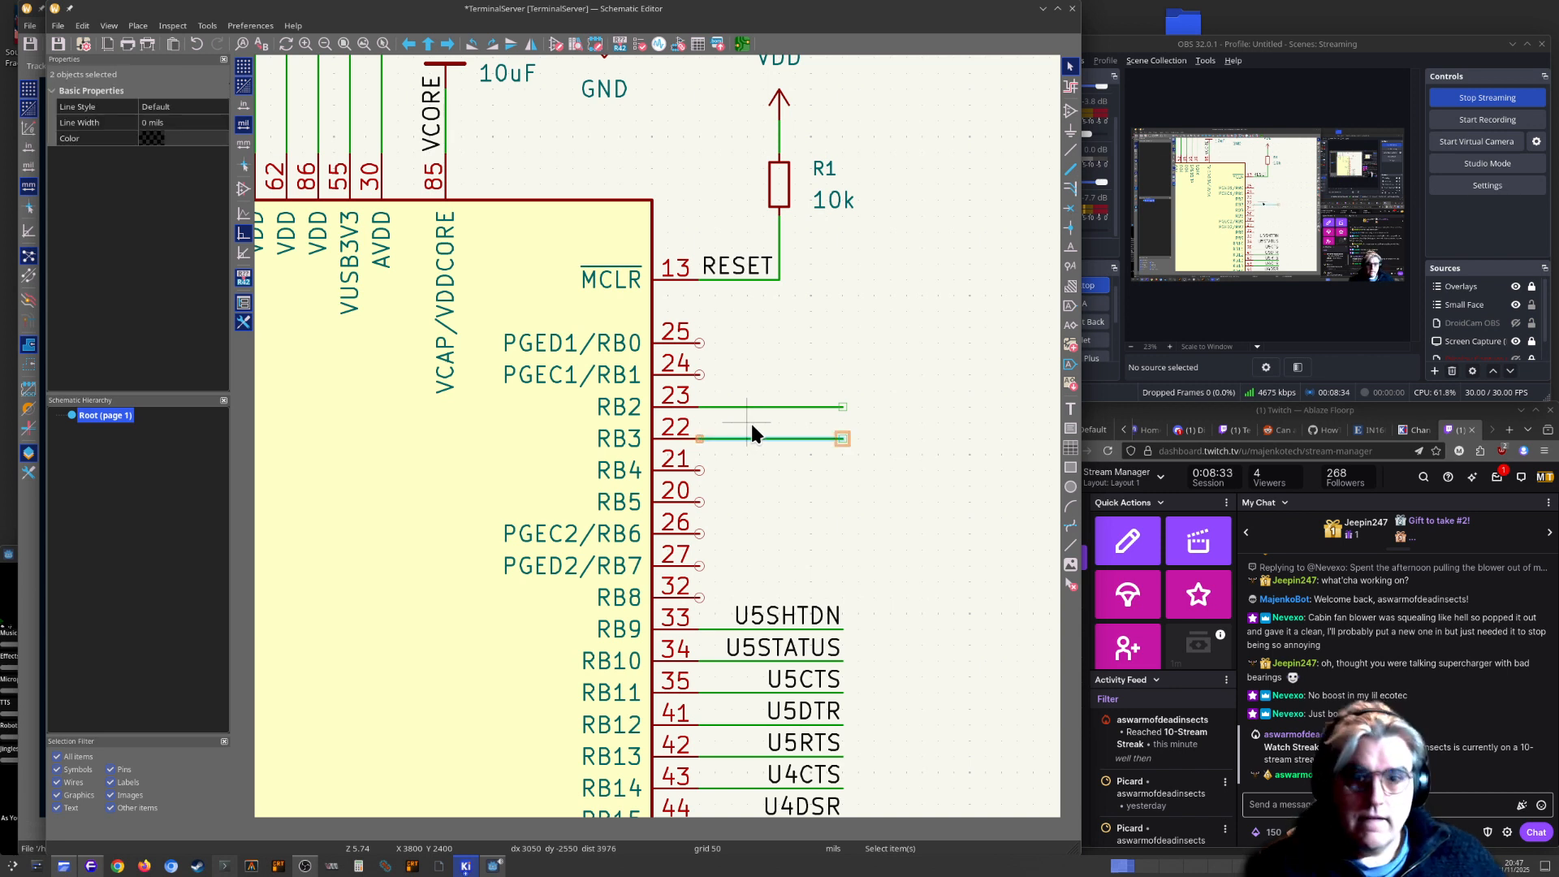
pyautogui.press('Insert')
pyautogui.press('Insert')
pyautogui.click(750, 422)
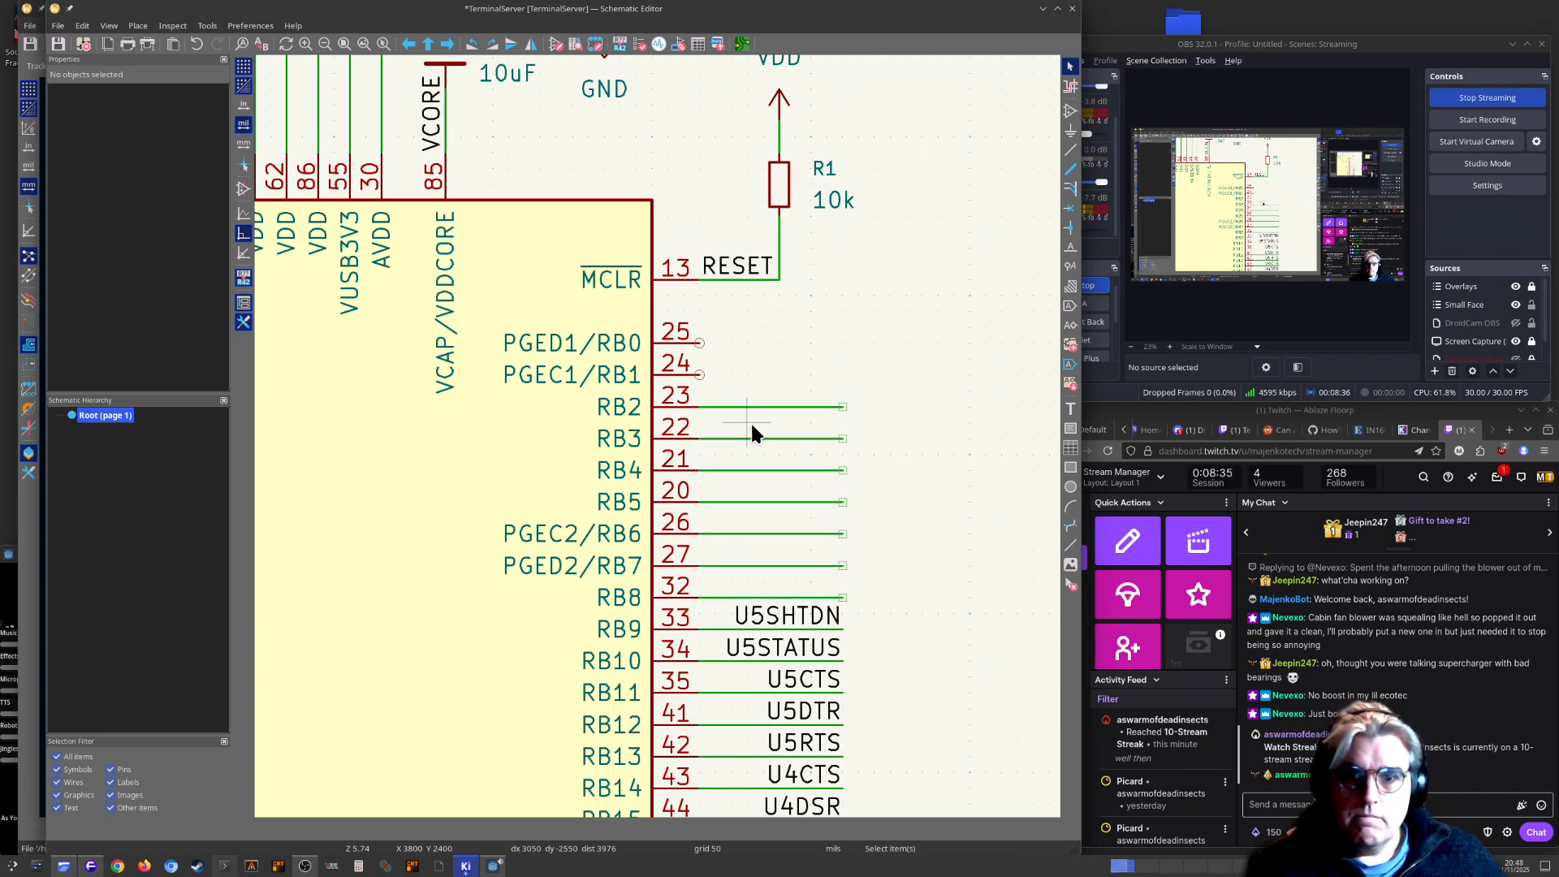
# Move the U5SHTDN label from U1's RB9 wire to the end of the RB2 wire and update the PCB from the schematic
pyautogui.click(771, 617)
pyautogui.press('m')
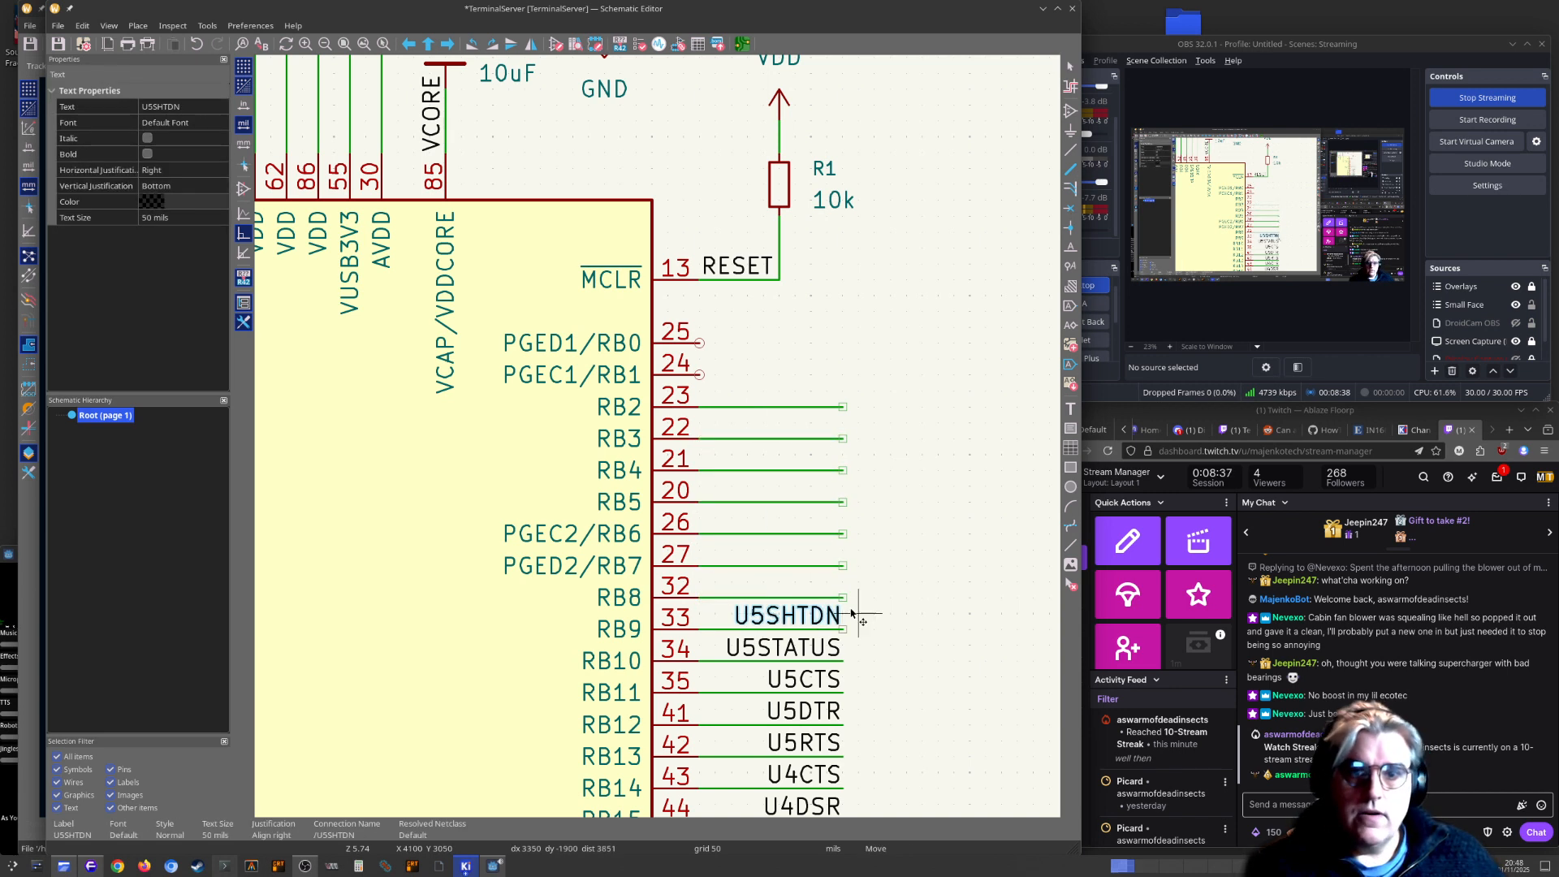
pyautogui.click(844, 407)
pyautogui.press('F8')
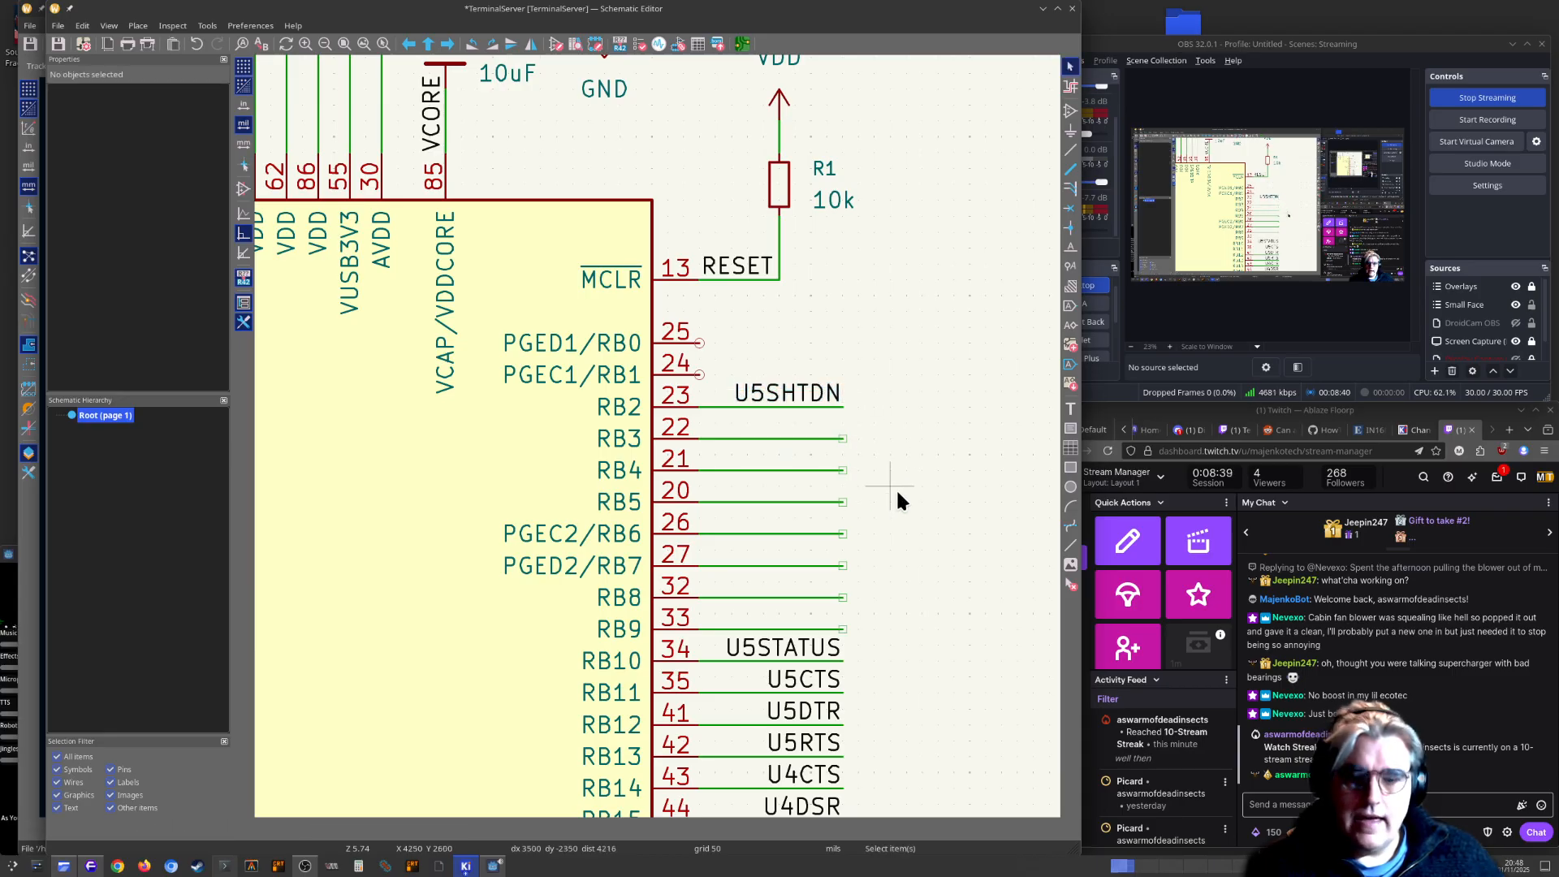
pyautogui.press('Return')
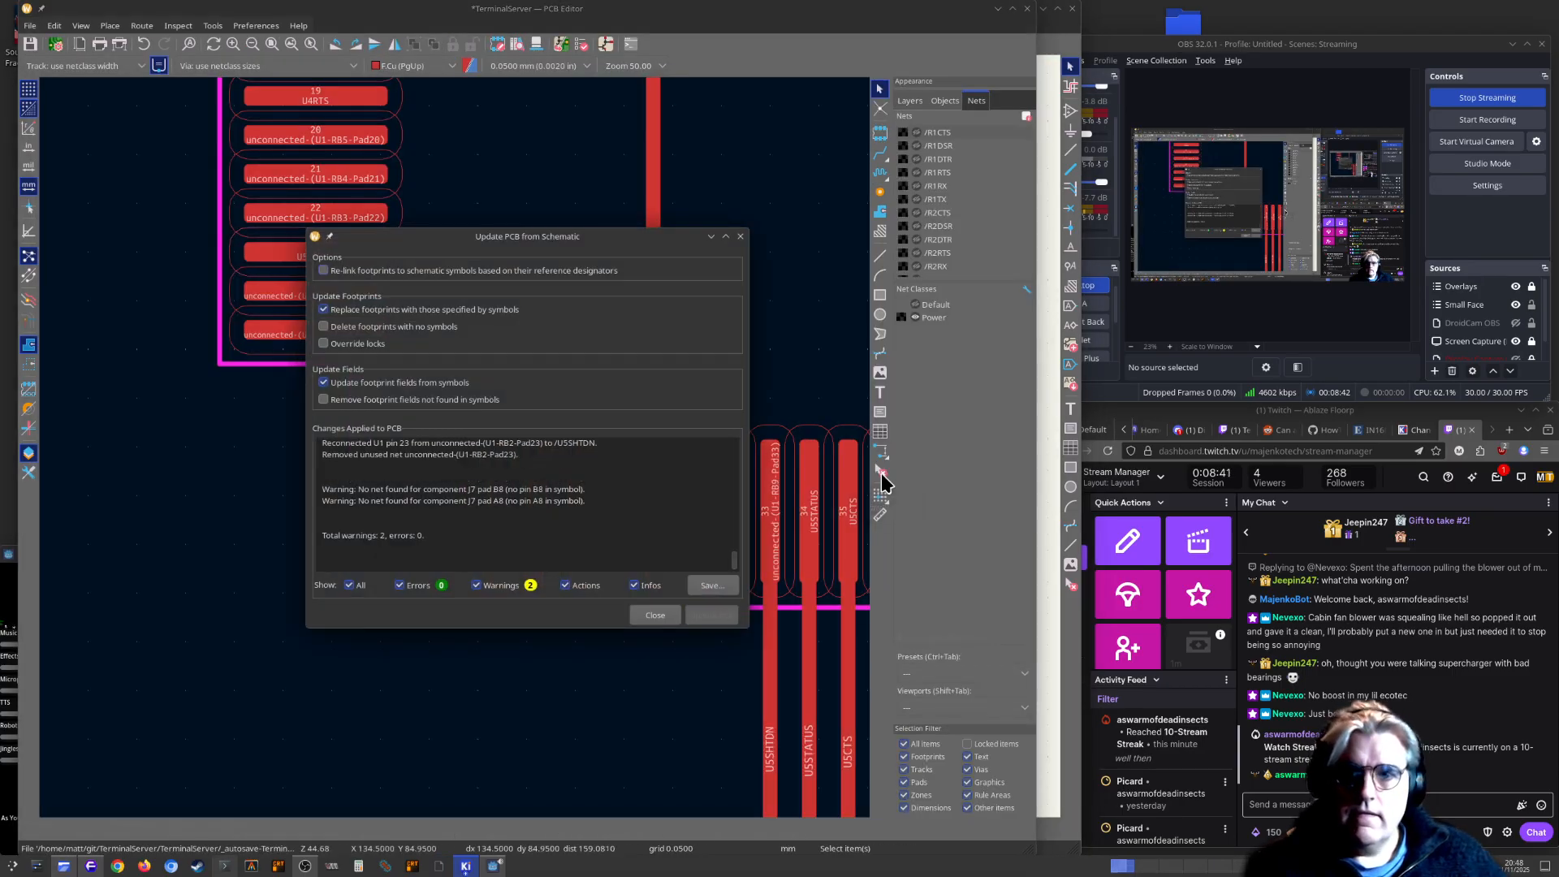
pyautogui.press('Return')
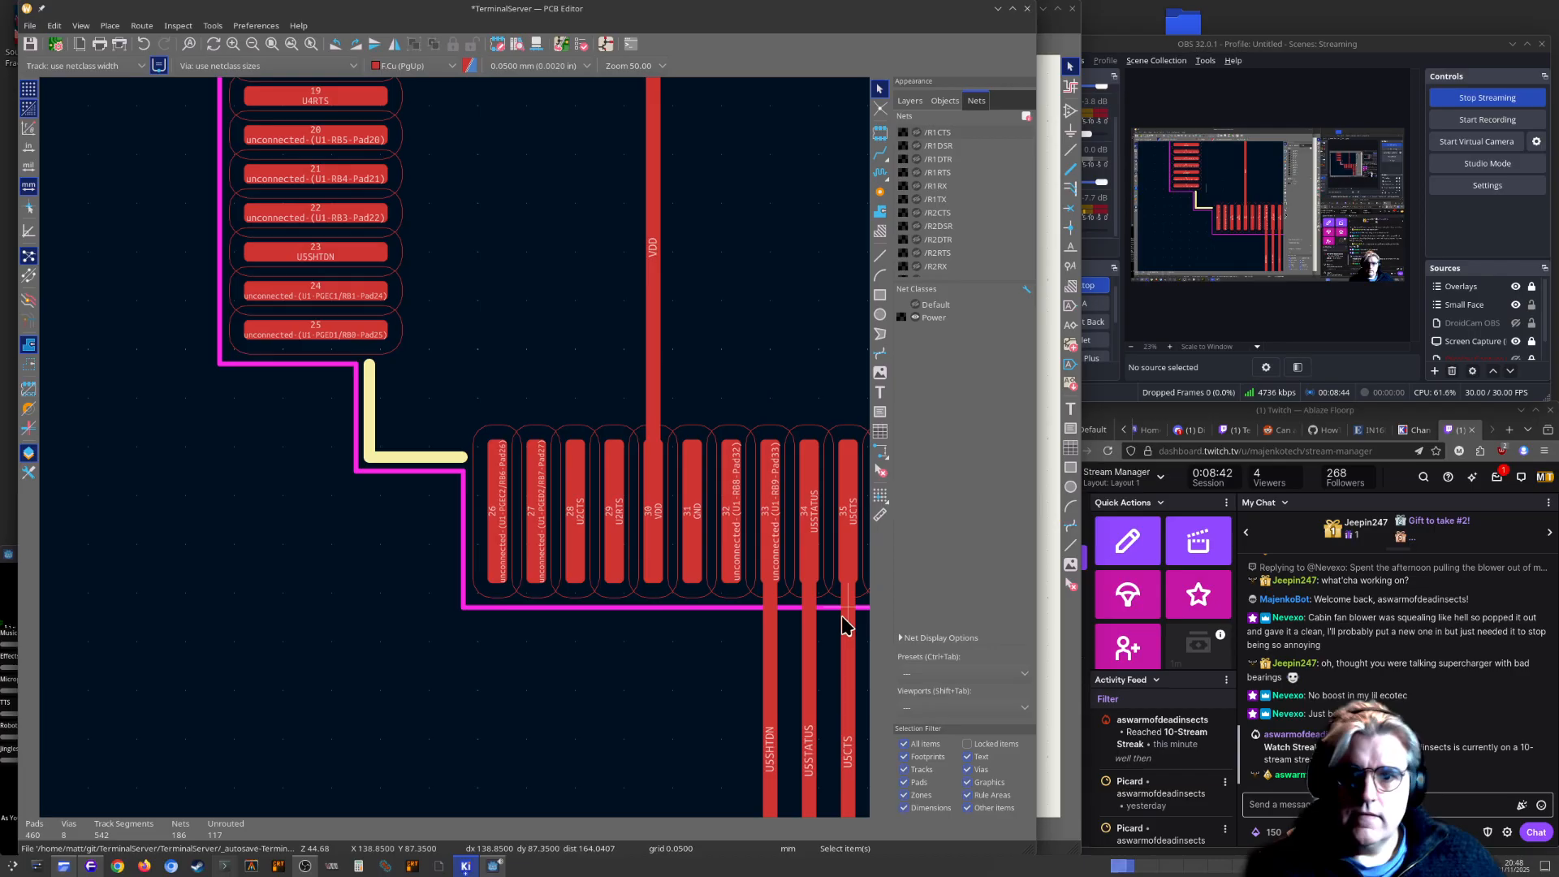
# In the PCB Editor, delete the U5SHTDN track segment at U1's pad 33 and reroute the trace to pad 23
pyautogui.click(769, 762)
pyautogui.press('Delete')
pyautogui.scroll(-1, 769, 761)
pyautogui.moveTo(452, 445); pyautogui.dragTo(838, 420, button='middle')
pyautogui.scroll(-1, 838, 428)
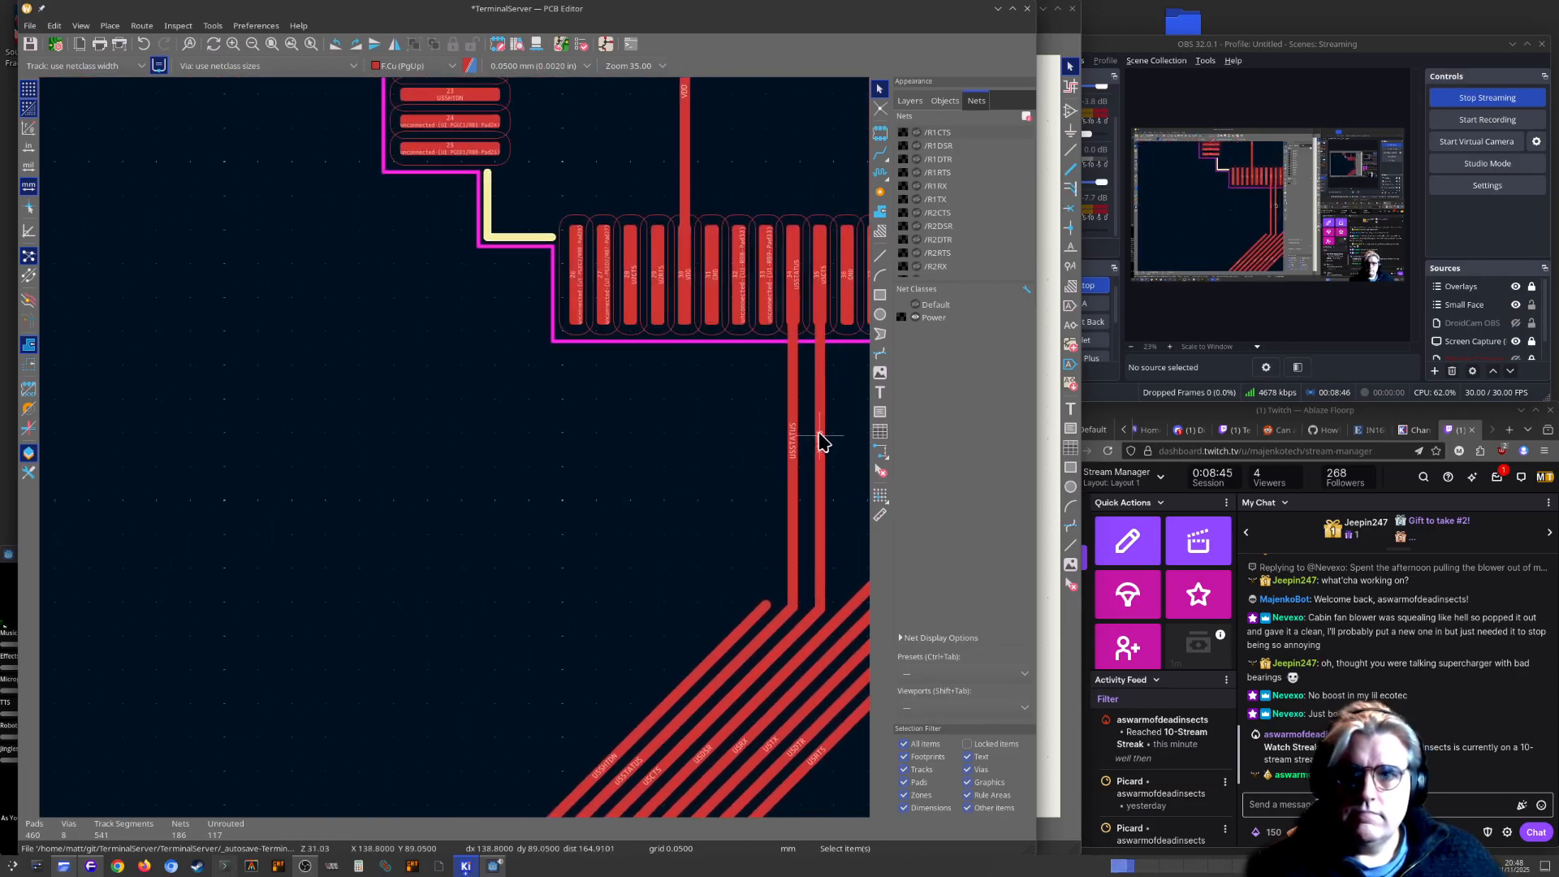
pyautogui.press('x')
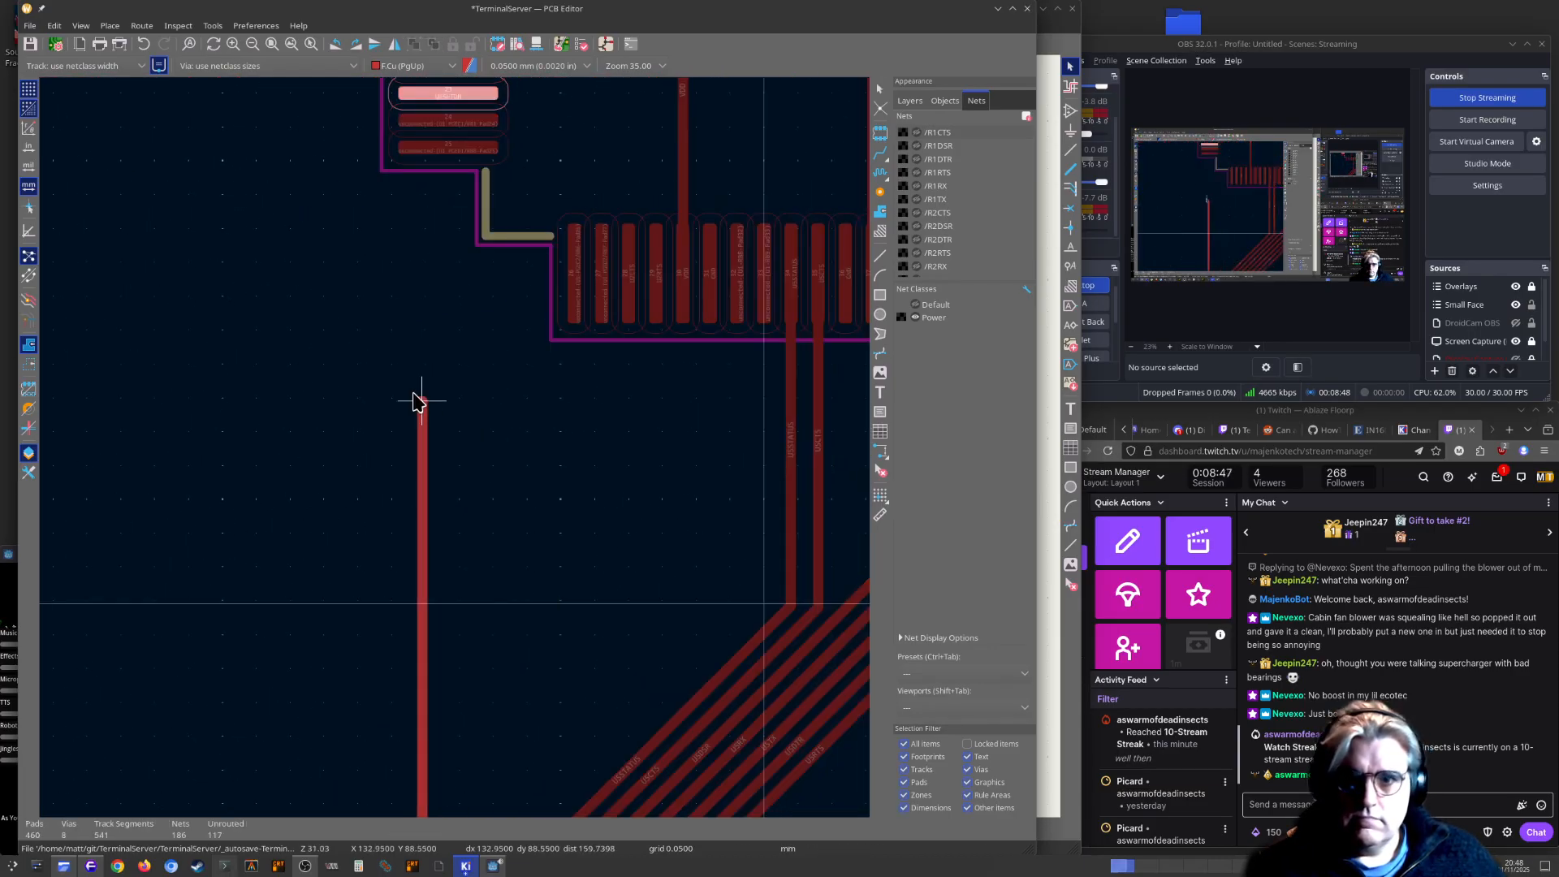
pyautogui.moveTo(235, 225); pyautogui.dragTo(278, 658, button='middle')
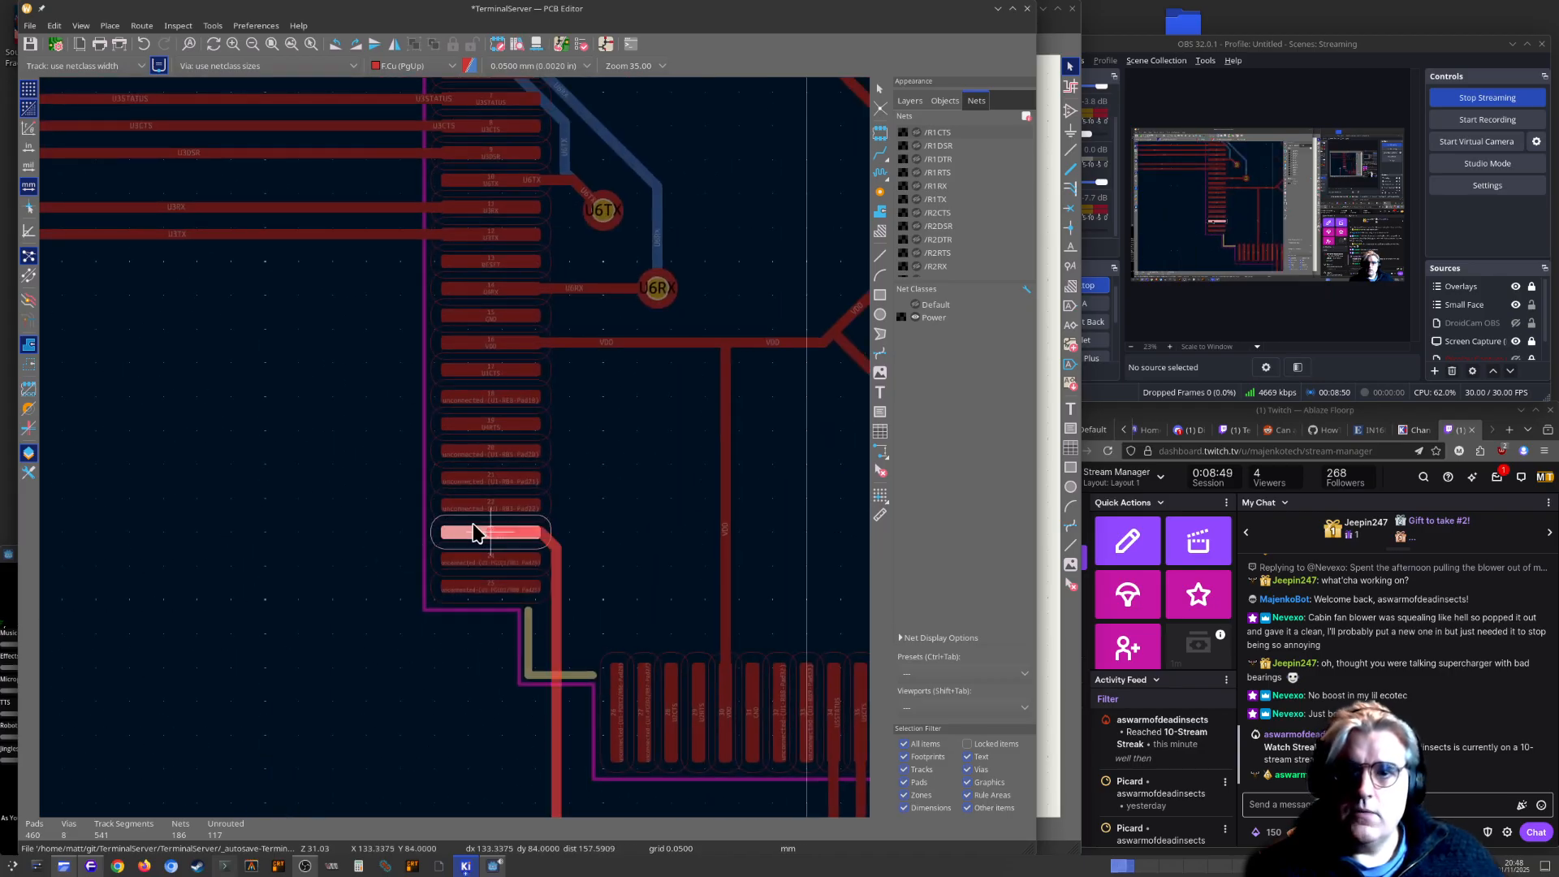
pyautogui.doubleClick(351, 554)
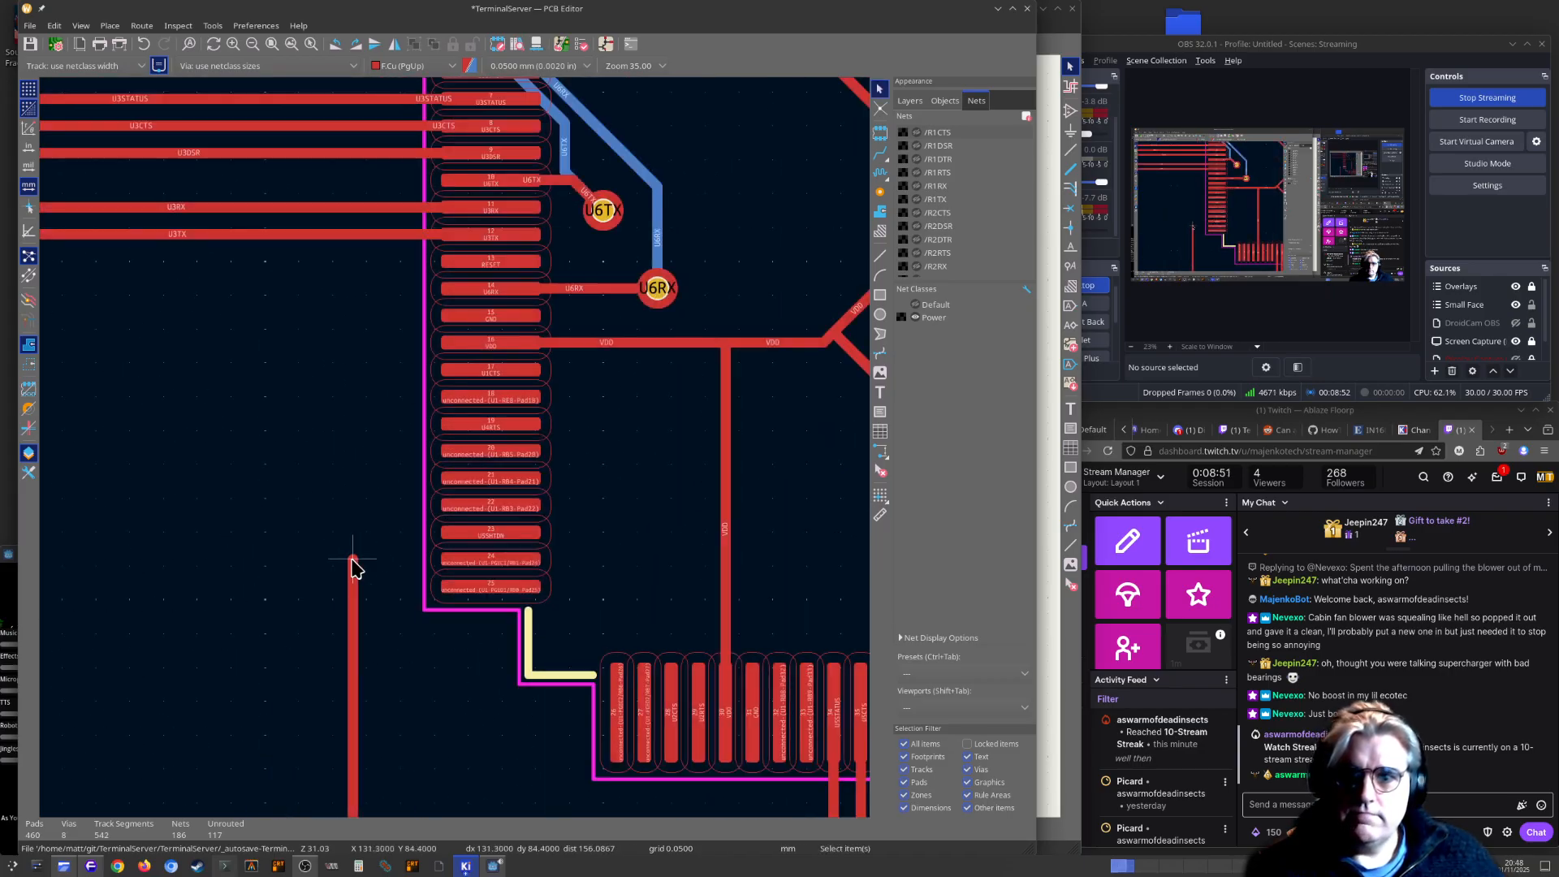
pyautogui.scroll(4, 355, 564)
pyautogui.press('x')
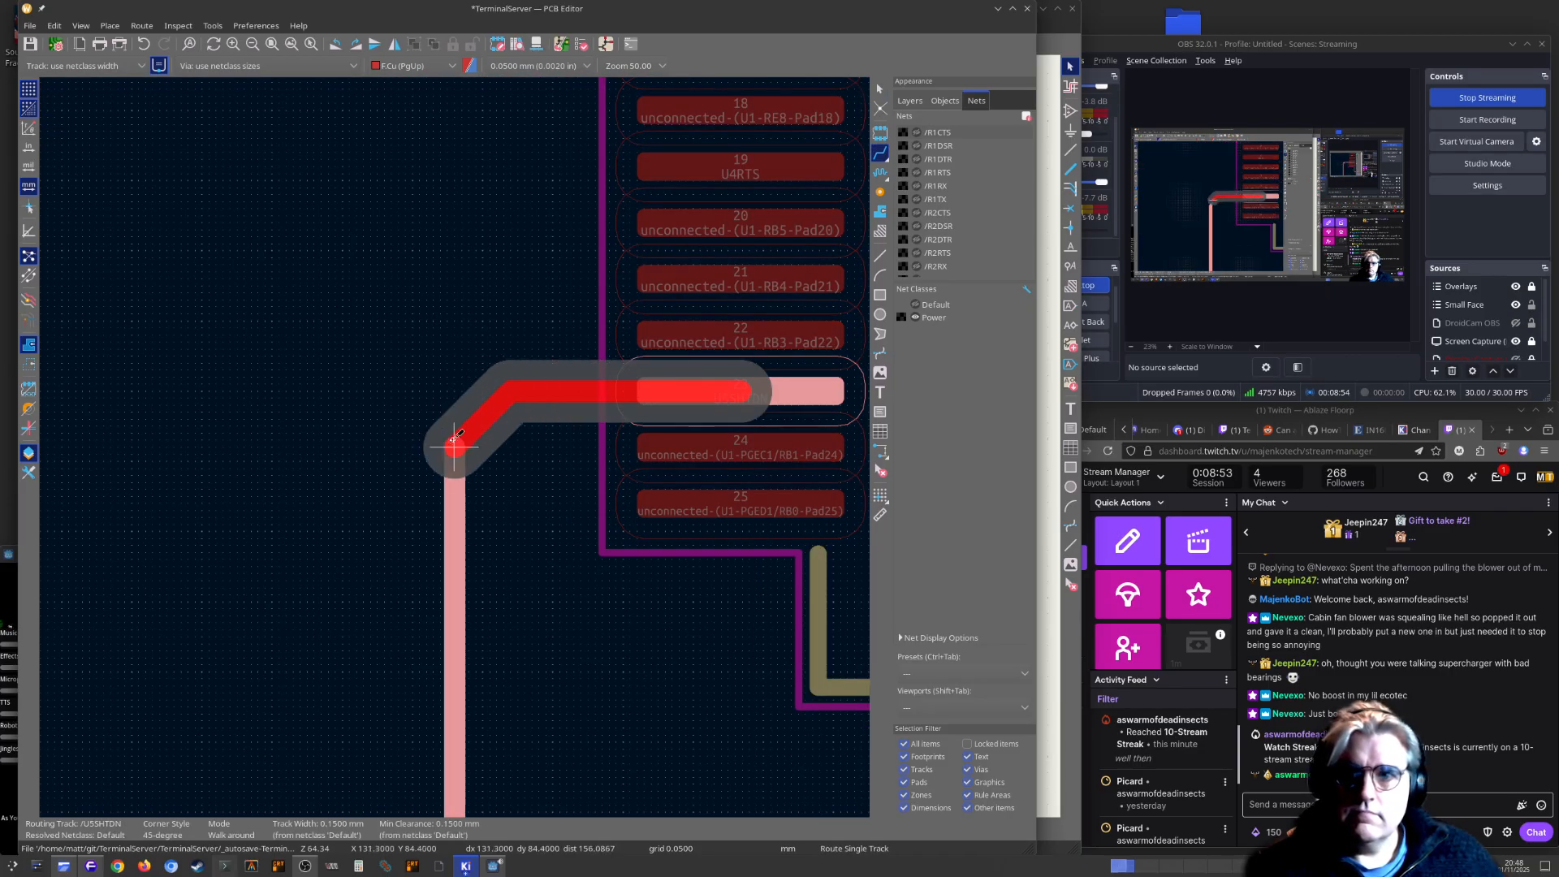
pyautogui.click(453, 442)
# Examine the routing below U1 and the unconnected pads around its lower corner, from pad 20 to pad 33
pyautogui.scroll(-10, 467, 467)
pyautogui.keyDown('shift'); pyautogui.scroll(-3, 535, 418); pyautogui.keyUp('shift')
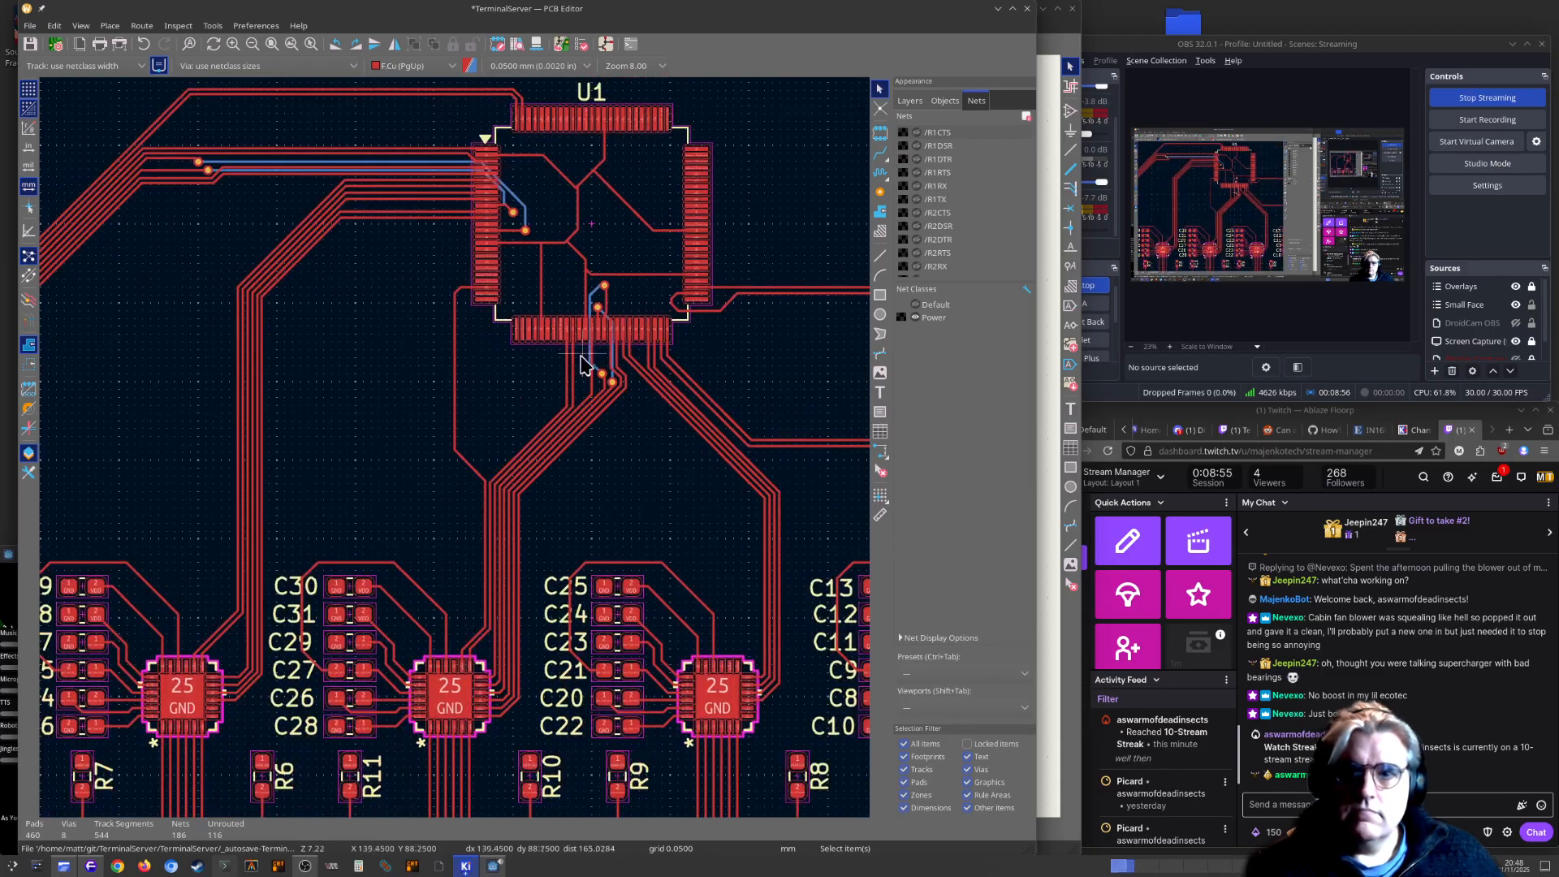
pyautogui.scroll(5, 583, 365)
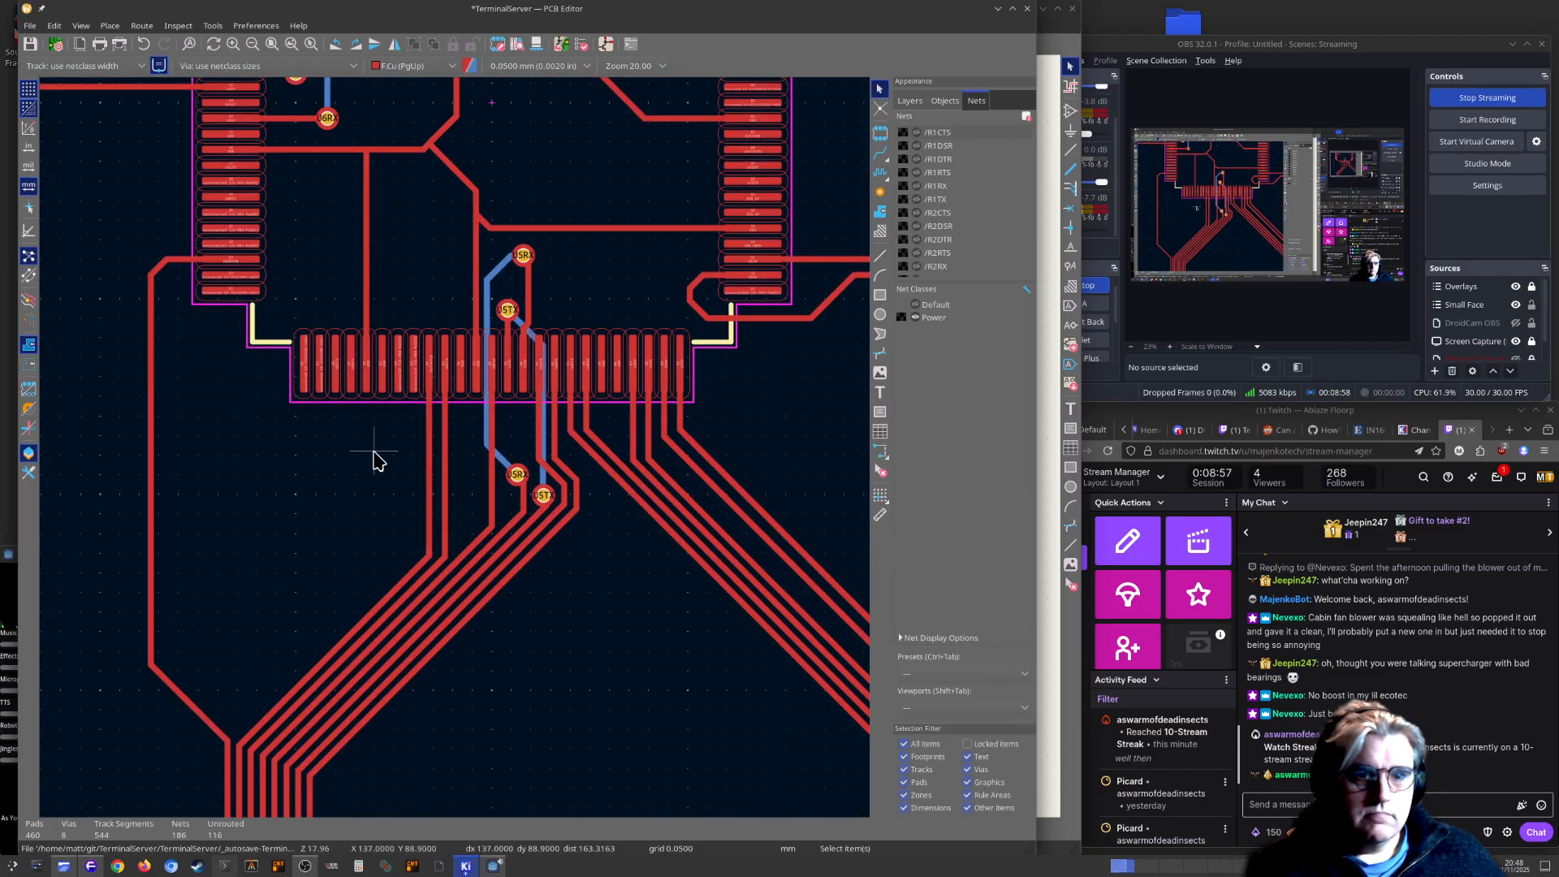
pyautogui.moveTo(393, 466); pyautogui.dragTo(452, 548, button='middle')
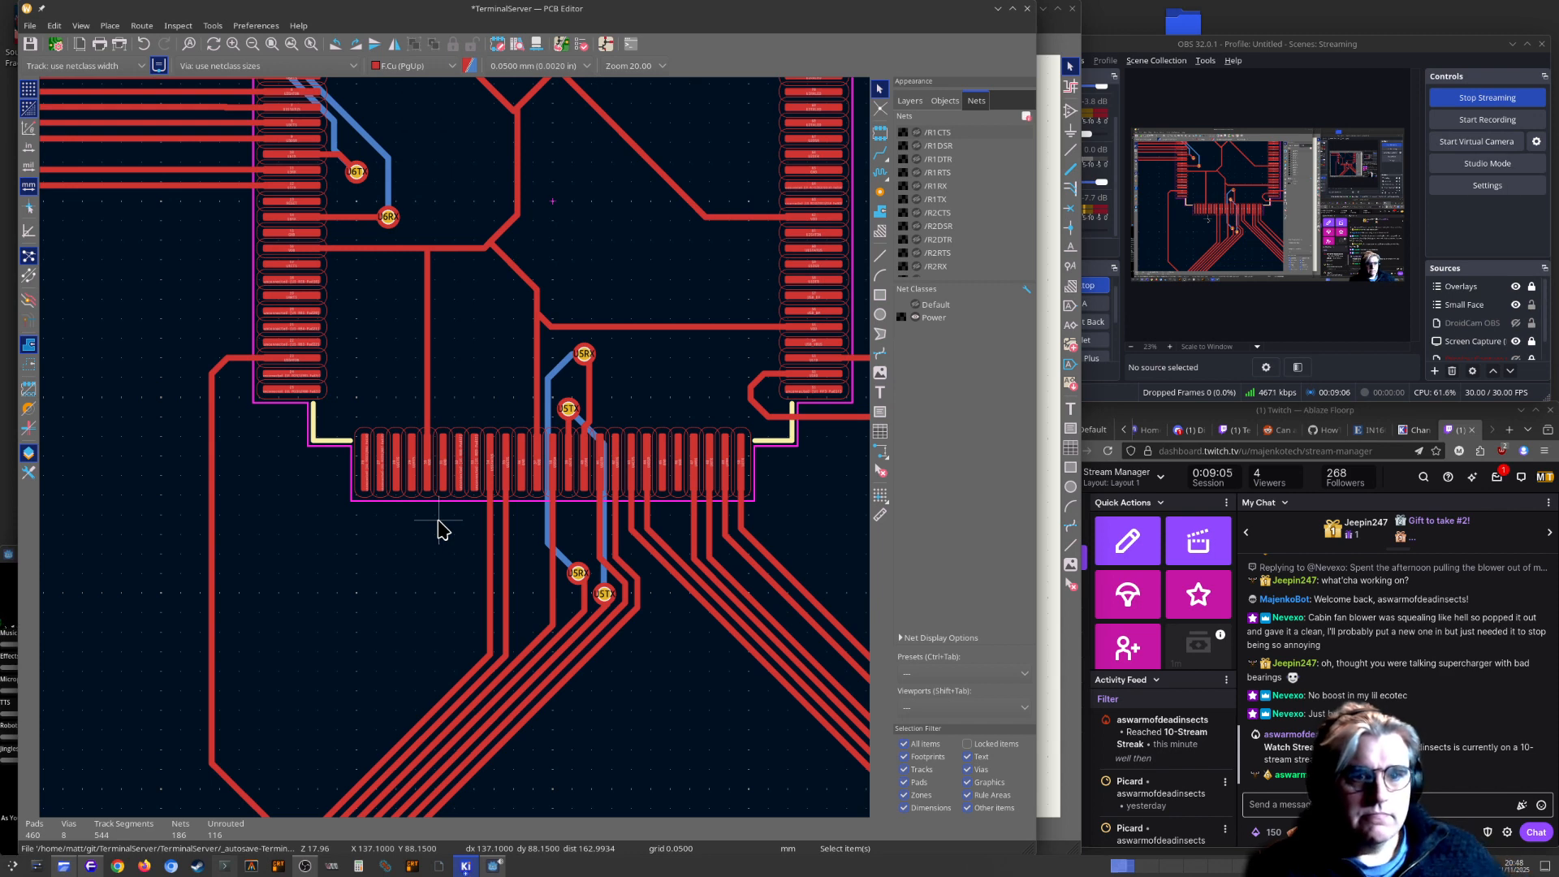
pyautogui.moveTo(397, 650); pyautogui.dragTo(529, 576, button='middle')
pyautogui.scroll(1, 398, 532)
pyautogui.scroll(1, 570, 564)
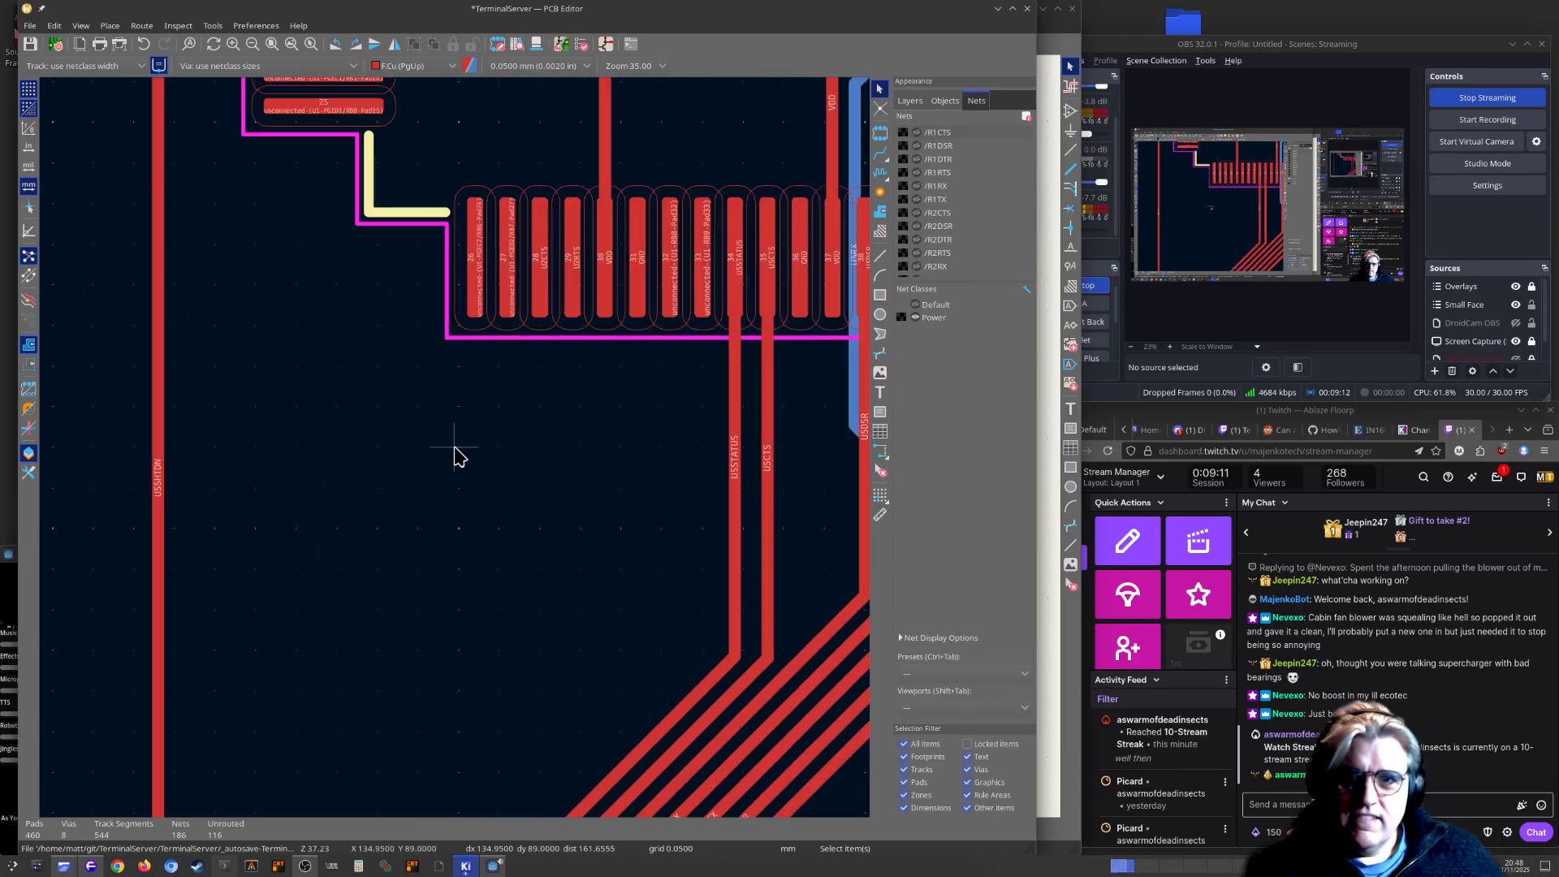
pyautogui.scroll(1, 589, 465)
pyautogui.scroll(1, 685, 420)
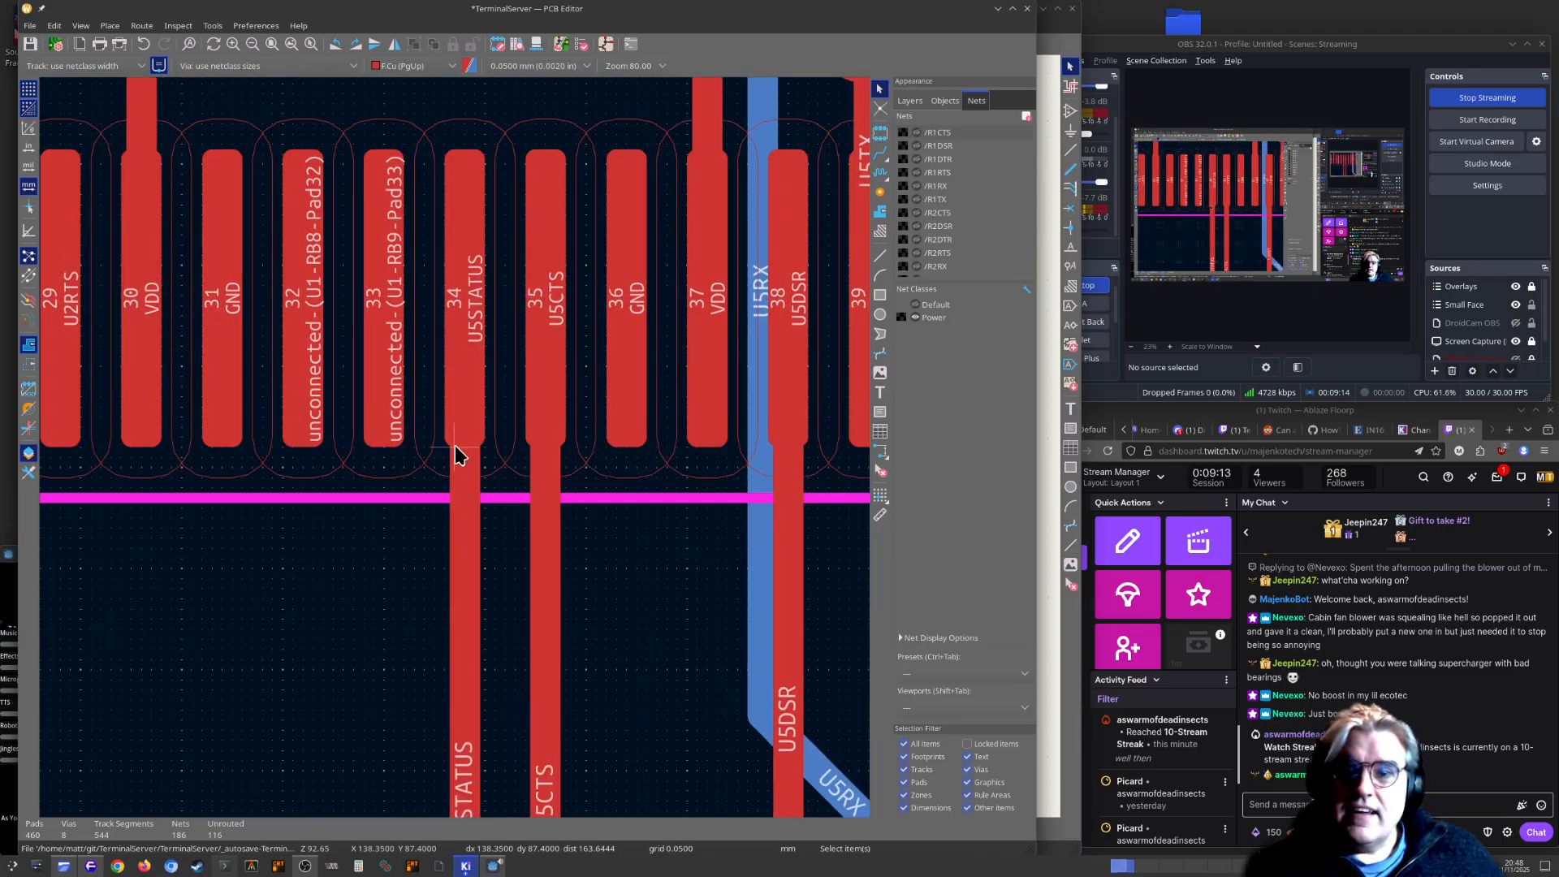
pyautogui.scroll(-1, 475, 358)
pyautogui.moveTo(446, 487); pyautogui.dragTo(591, 787, button='middle')
pyautogui.scroll(1, 456, 446)
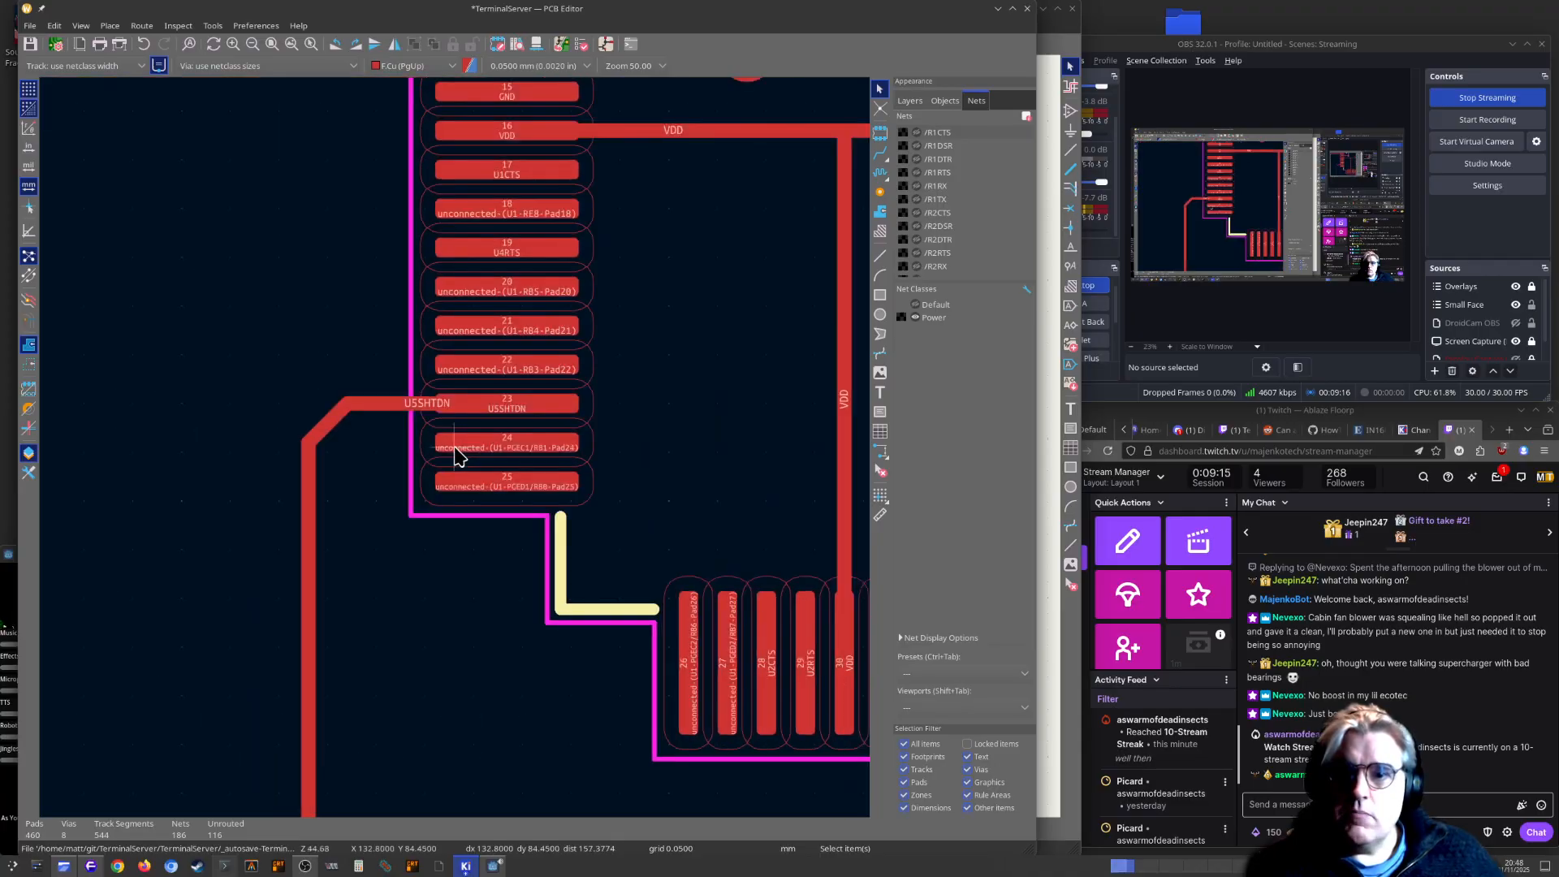
pyautogui.scroll(1, 579, 446)
# Switch between the Schematic Editor and PCB Editor to compare U1's free RB pins with the order of pads 14 to 25
pyautogui.hotkey('alt', 'Tab')
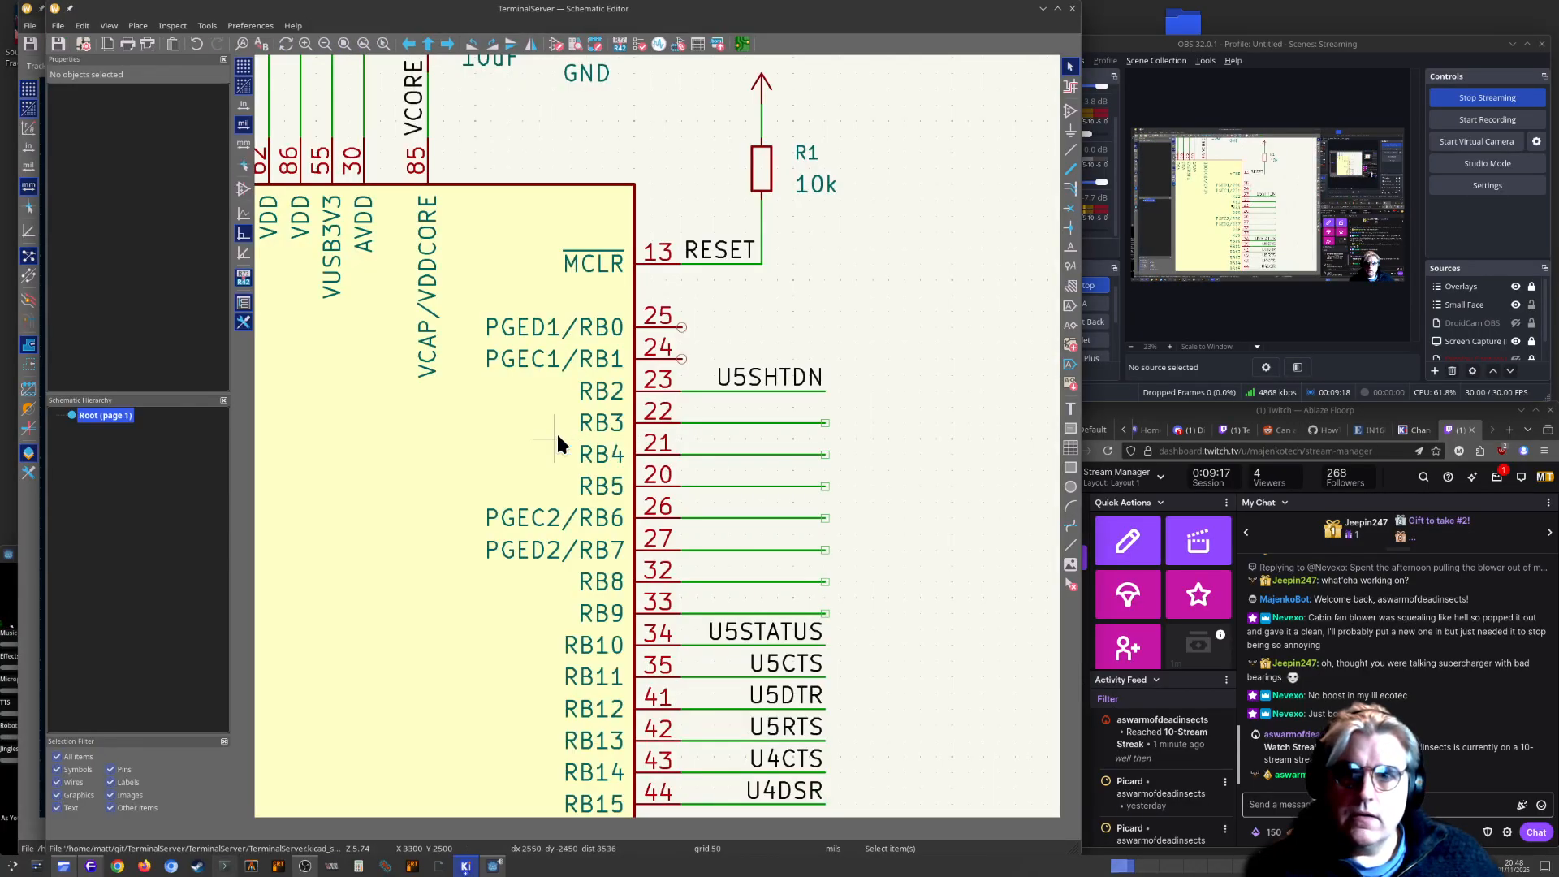
pyautogui.hotkey('alt', 'Tab')
pyautogui.hotkey('alt', 'Tab')
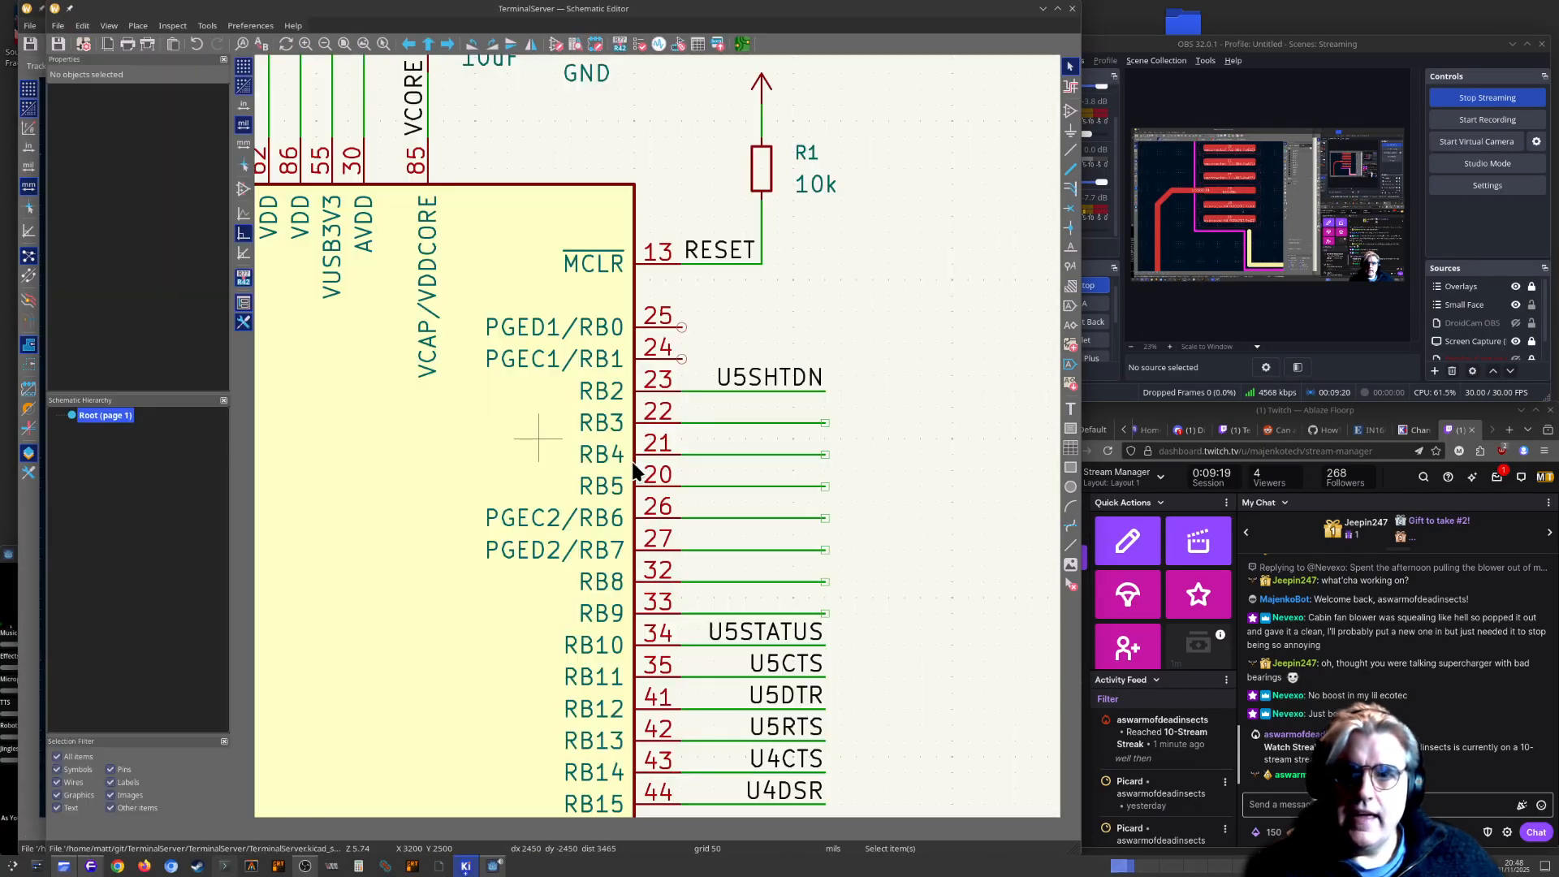
pyautogui.hotkey('alt', 'Tab')
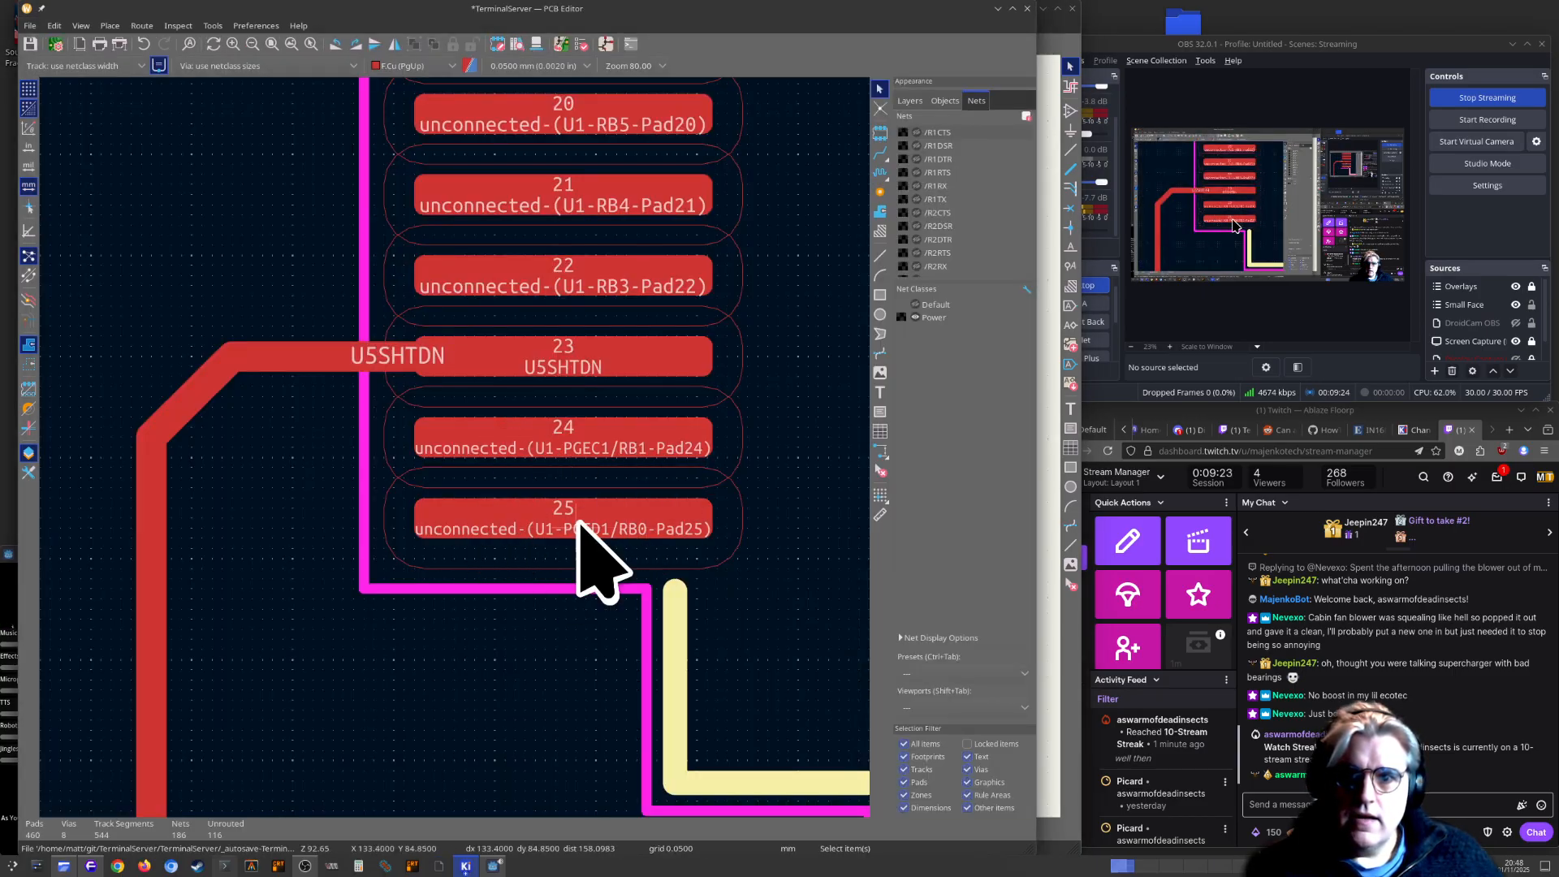
pyautogui.scroll(-3, 470, 470)
pyautogui.hotkey('alt', 'Tab')
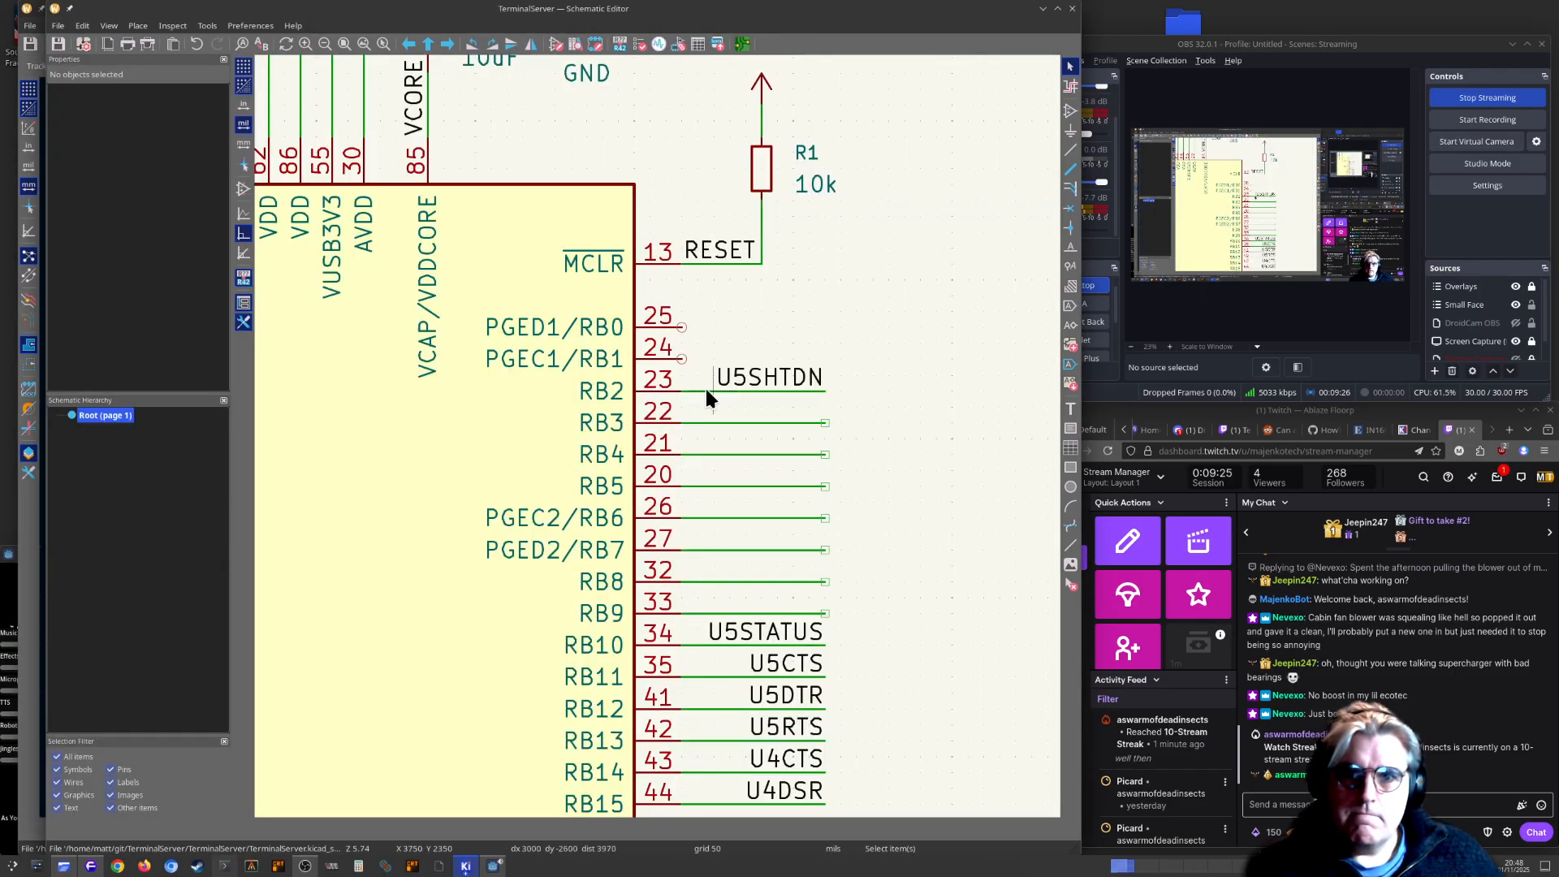
pyautogui.hotkey('alt', 'Tab')
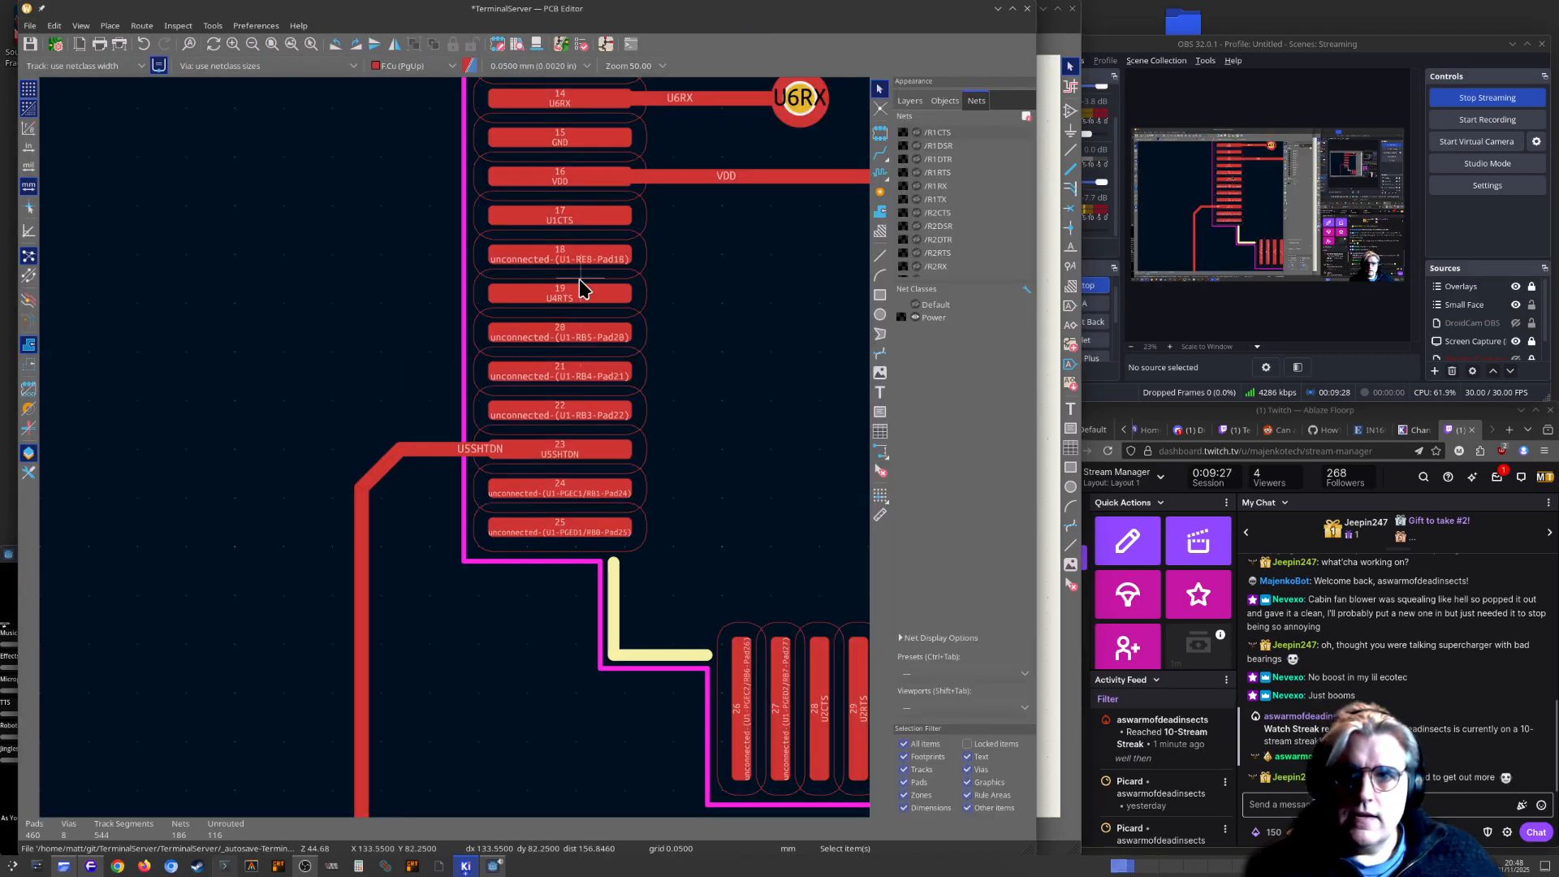
pyautogui.hotkey('alt', 'Tab')
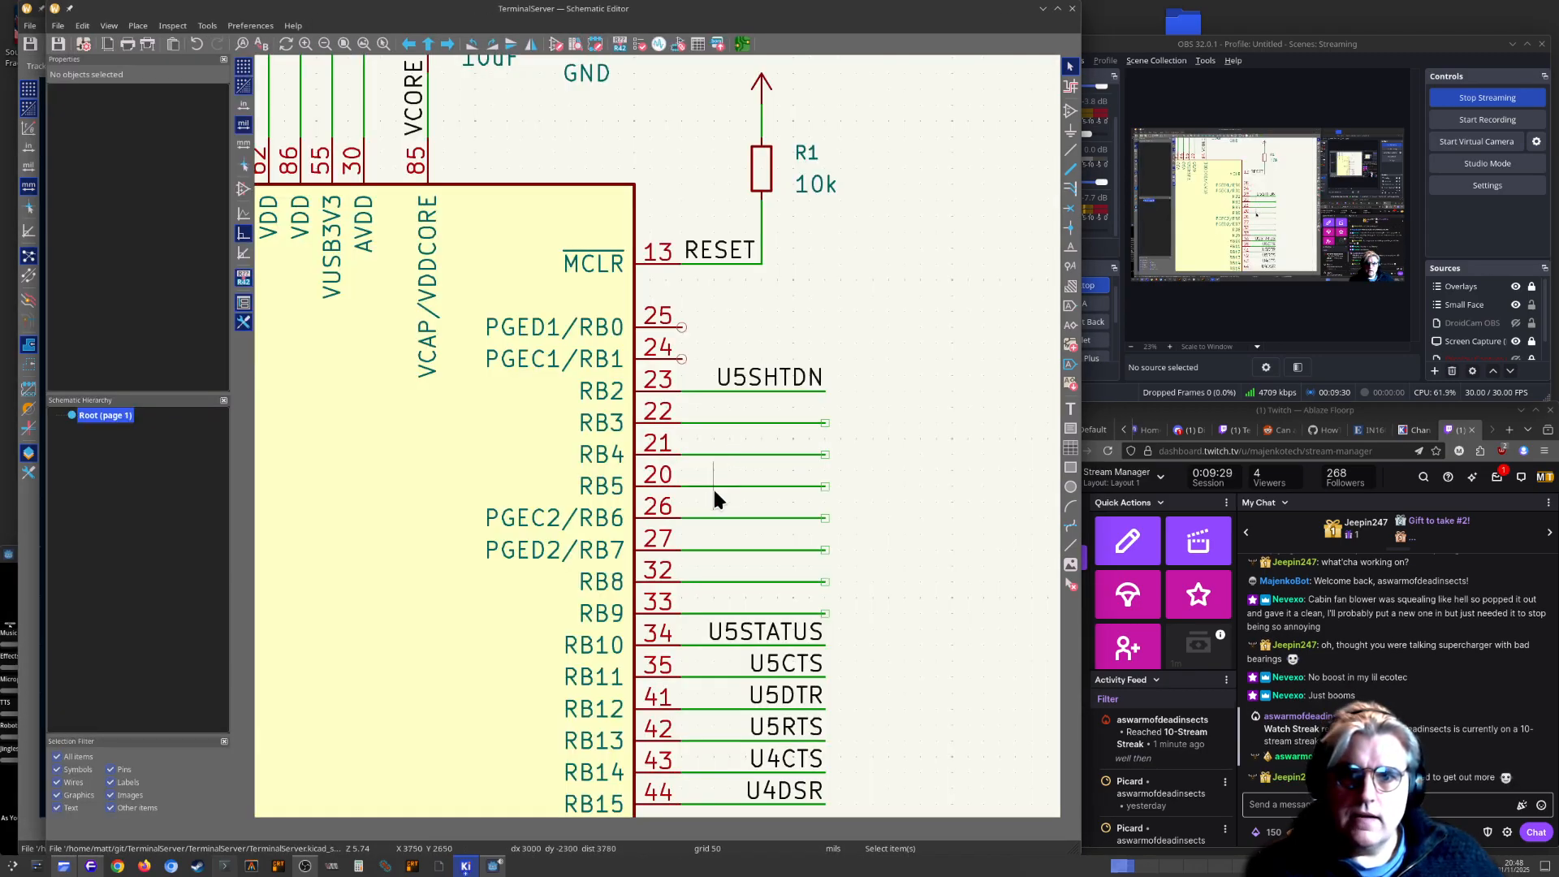
pyautogui.hotkey('alt', 'Tab')
pyautogui.keyDown('shift'); pyautogui.scroll(2, 498, 410); pyautogui.keyUp('shift')
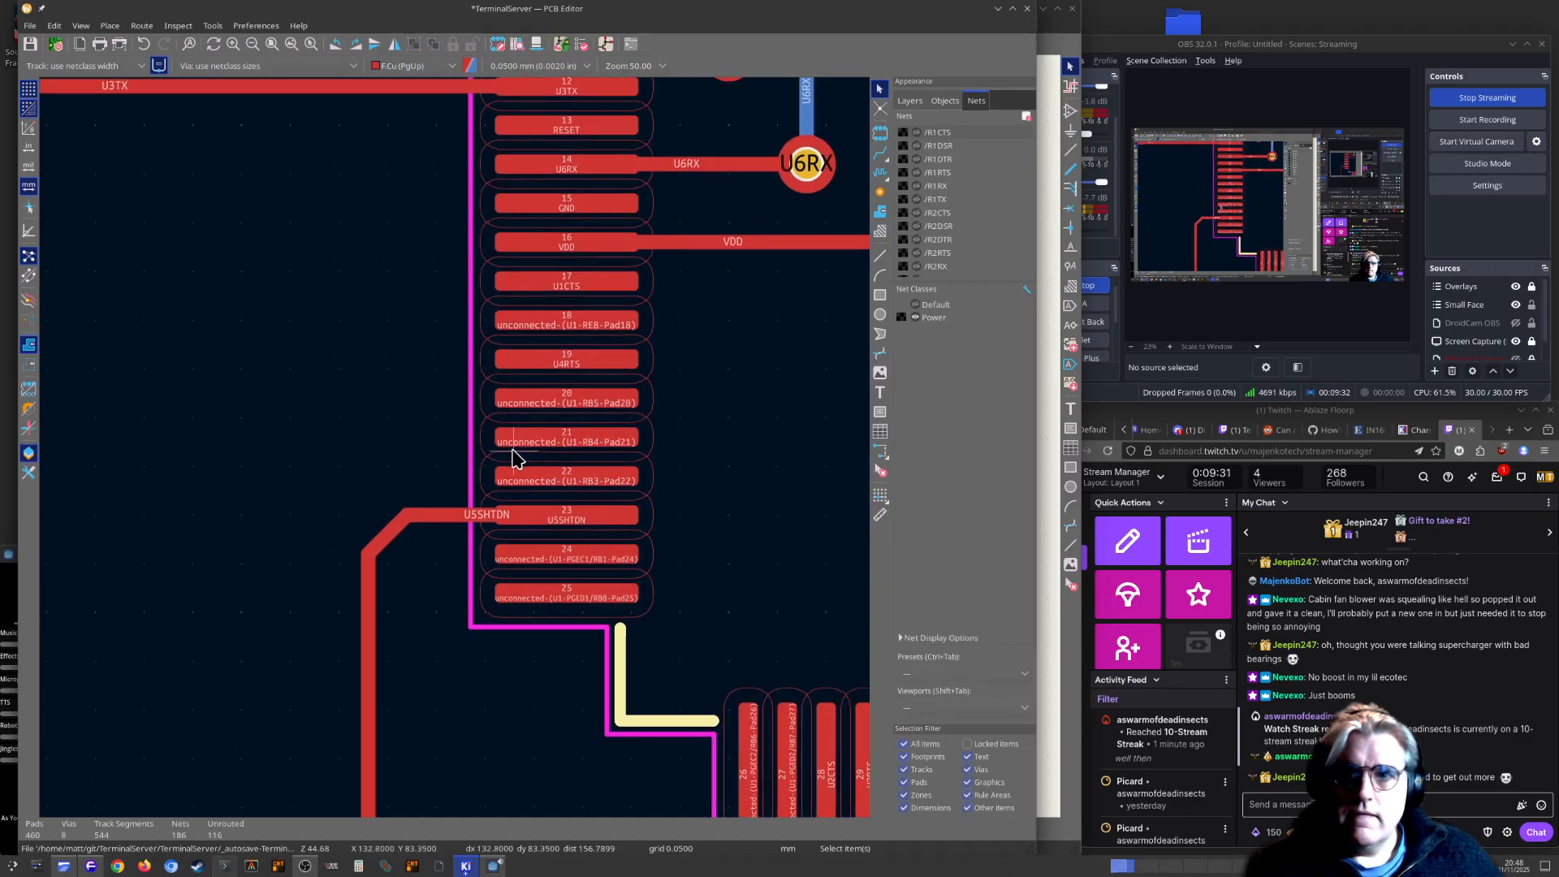
pyautogui.scroll(2, 607, 513)
pyautogui.keyDown('shift'); pyautogui.scroll(1, 452, 452); pyautogui.keyUp('shift')
pyautogui.keyDown('shift'); pyautogui.scroll(3, 435, 410); pyautogui.keyUp('shift')
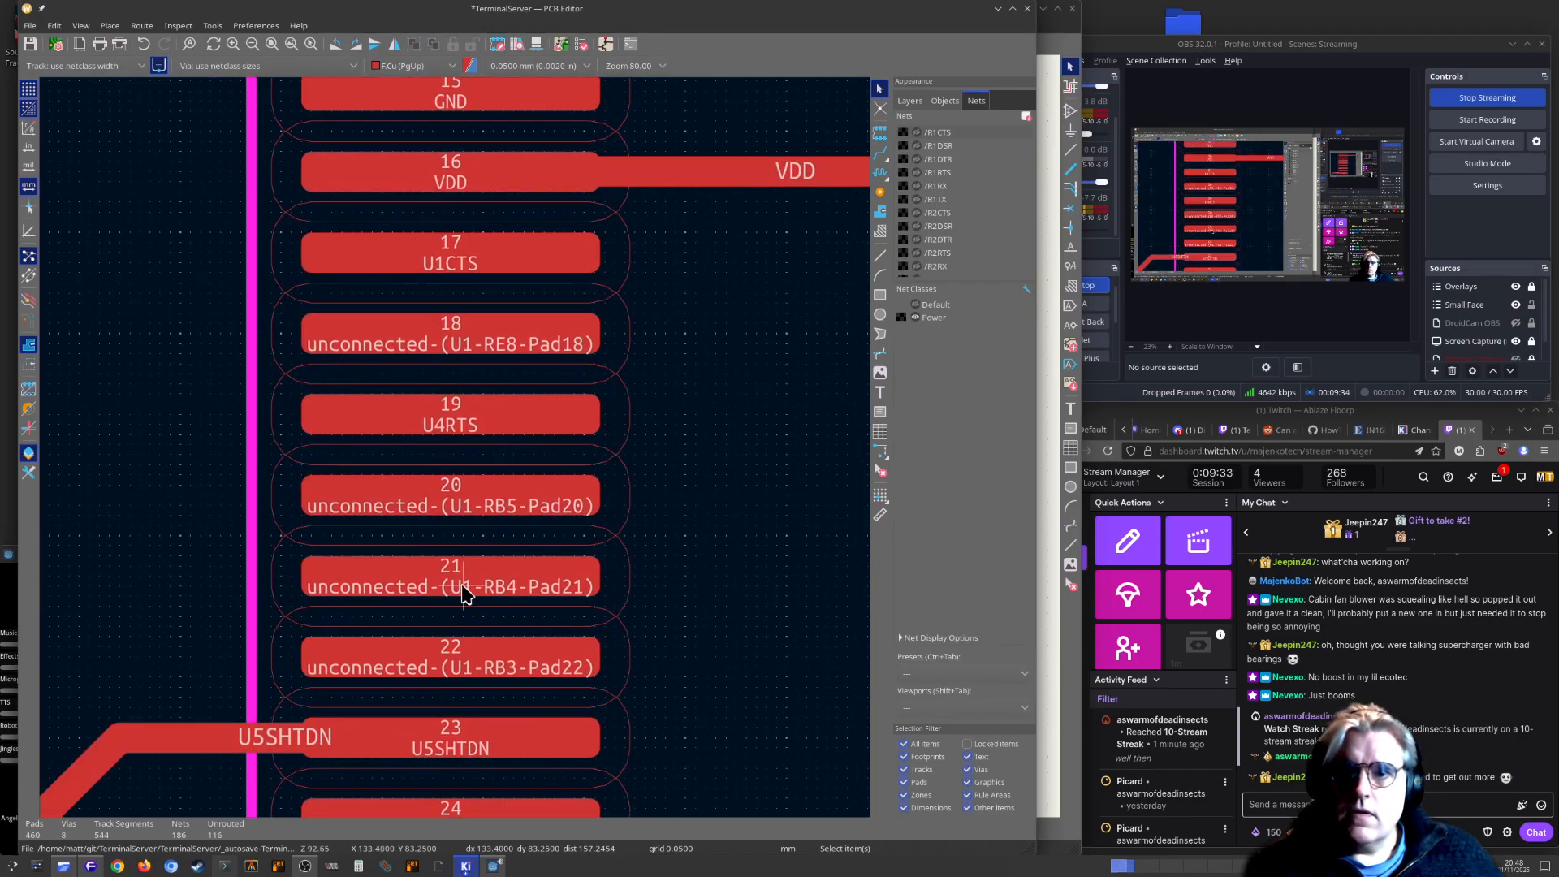
pyautogui.moveTo(471, 324); pyautogui.dragTo(498, 445, button='middle')
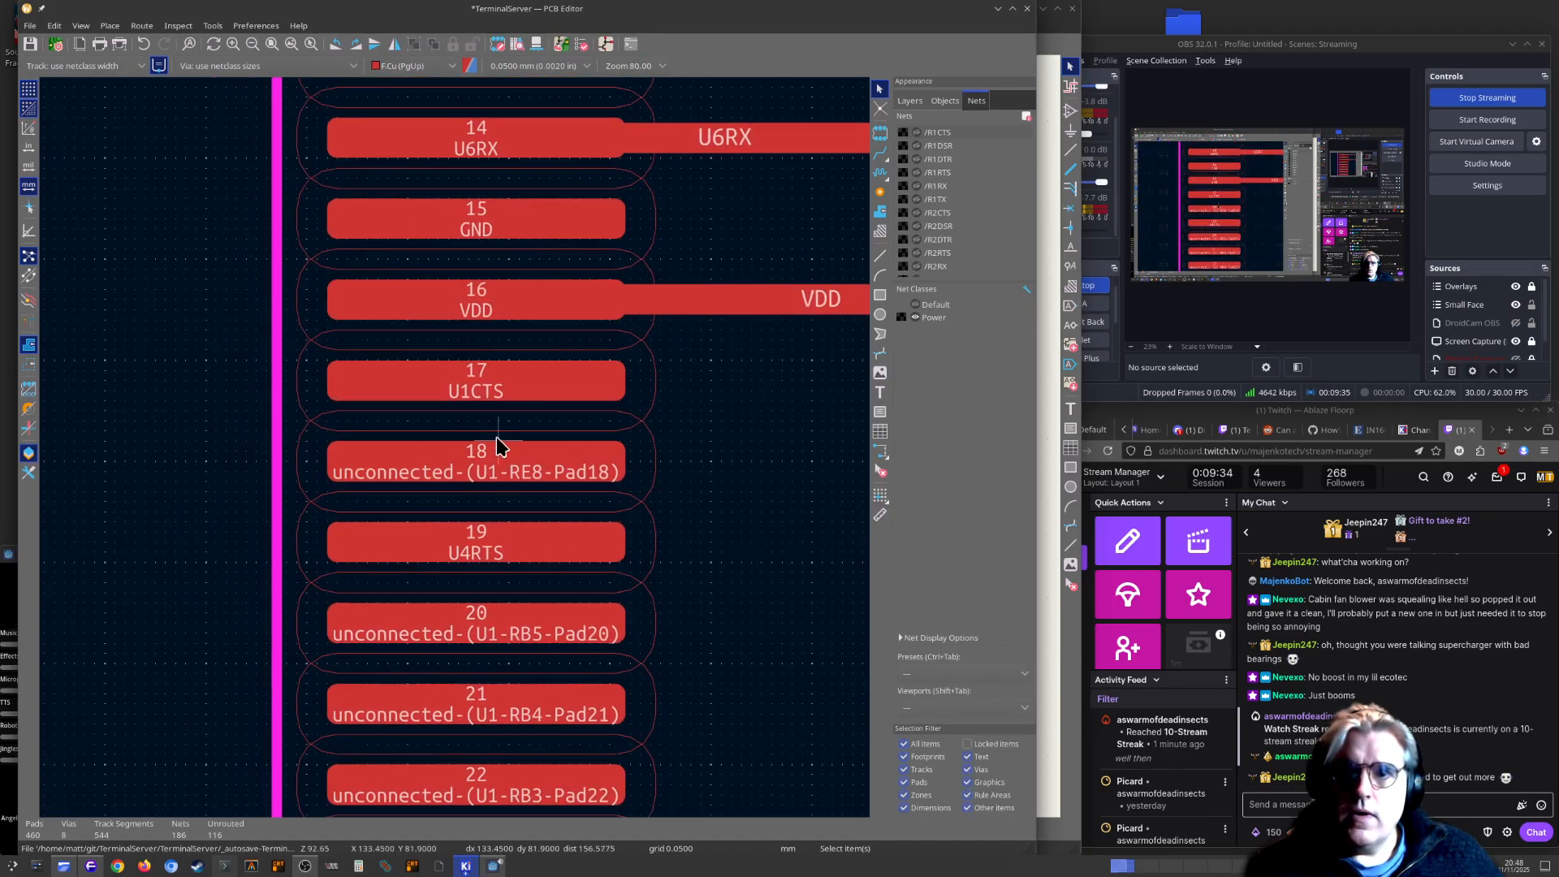
# Select U1's pad 17 in the PCB Editor, find its U1CTS label in the Schematic Editor and compare both locations
pyautogui.click(498, 393)
pyautogui.scroll(-3, 487, 430)
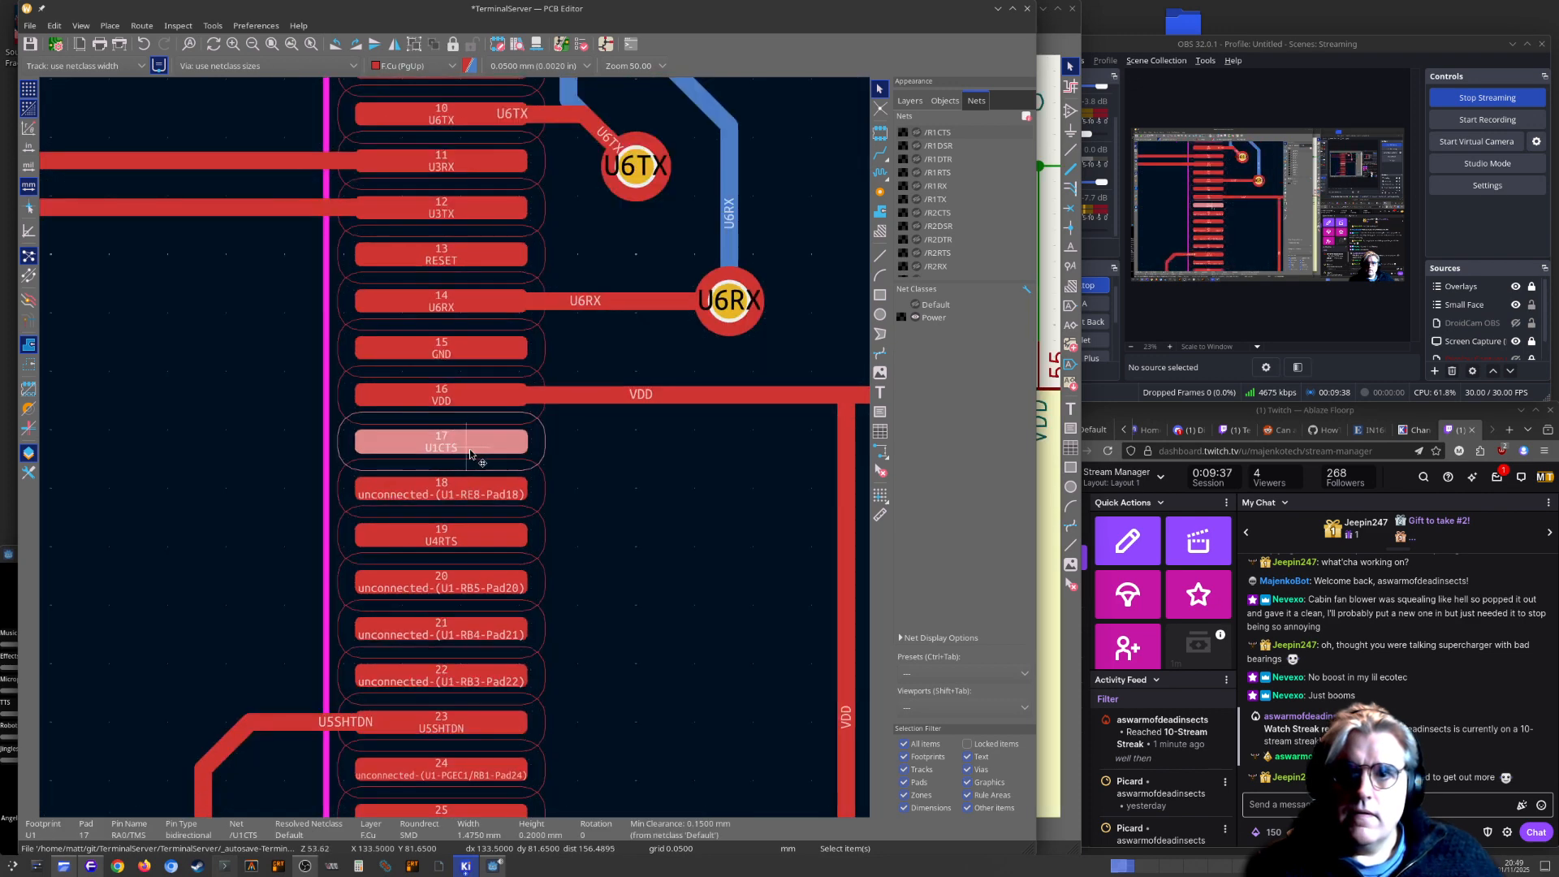
pyautogui.hotkey('alt', 'Tab')
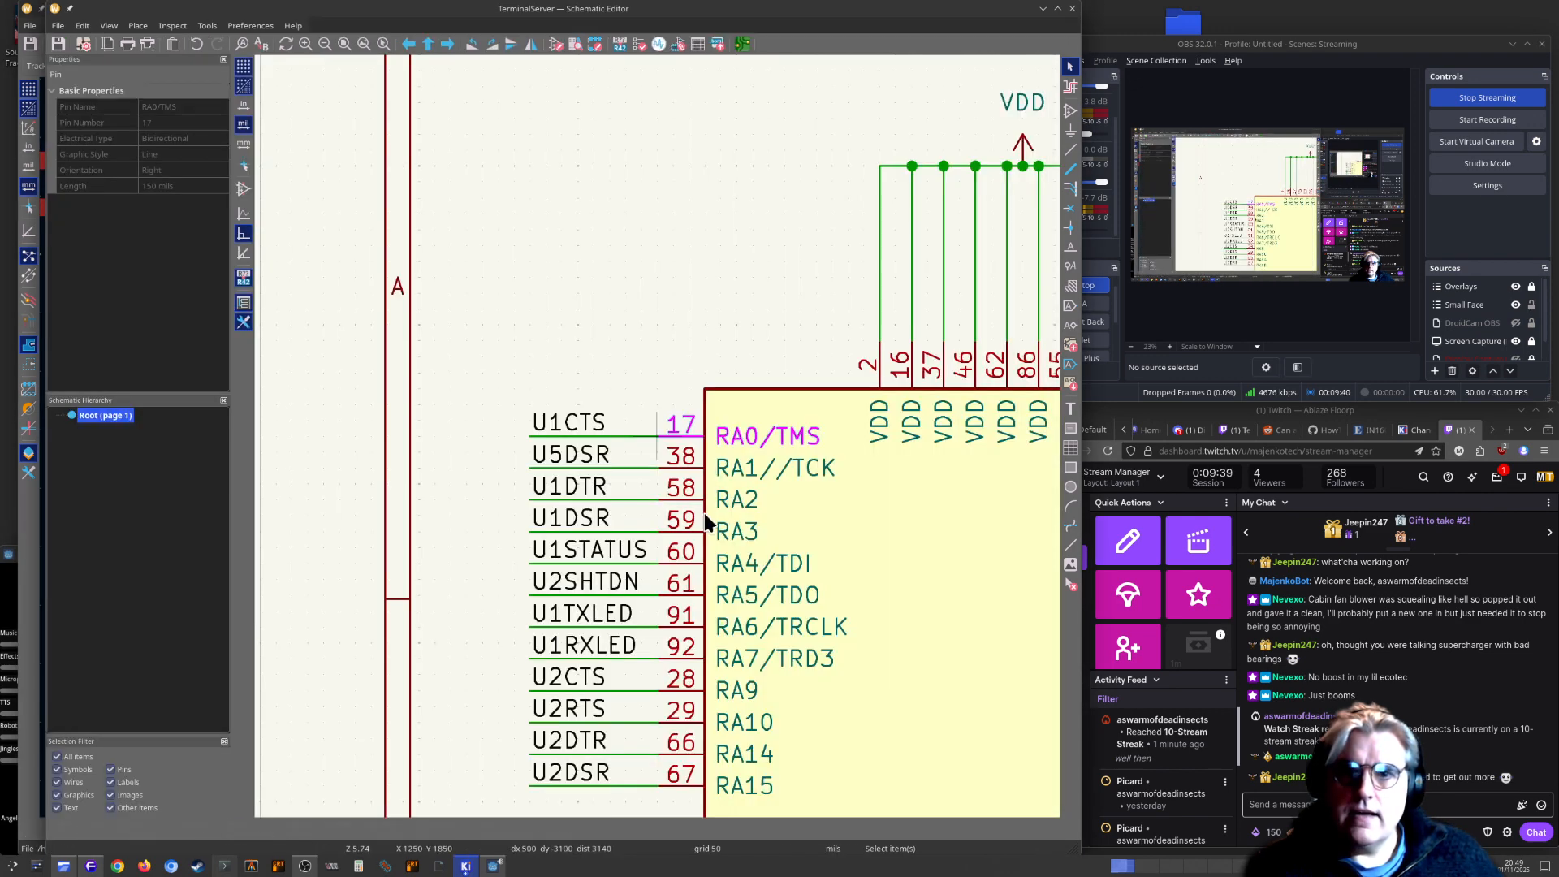
pyautogui.scroll(-1, 657, 436)
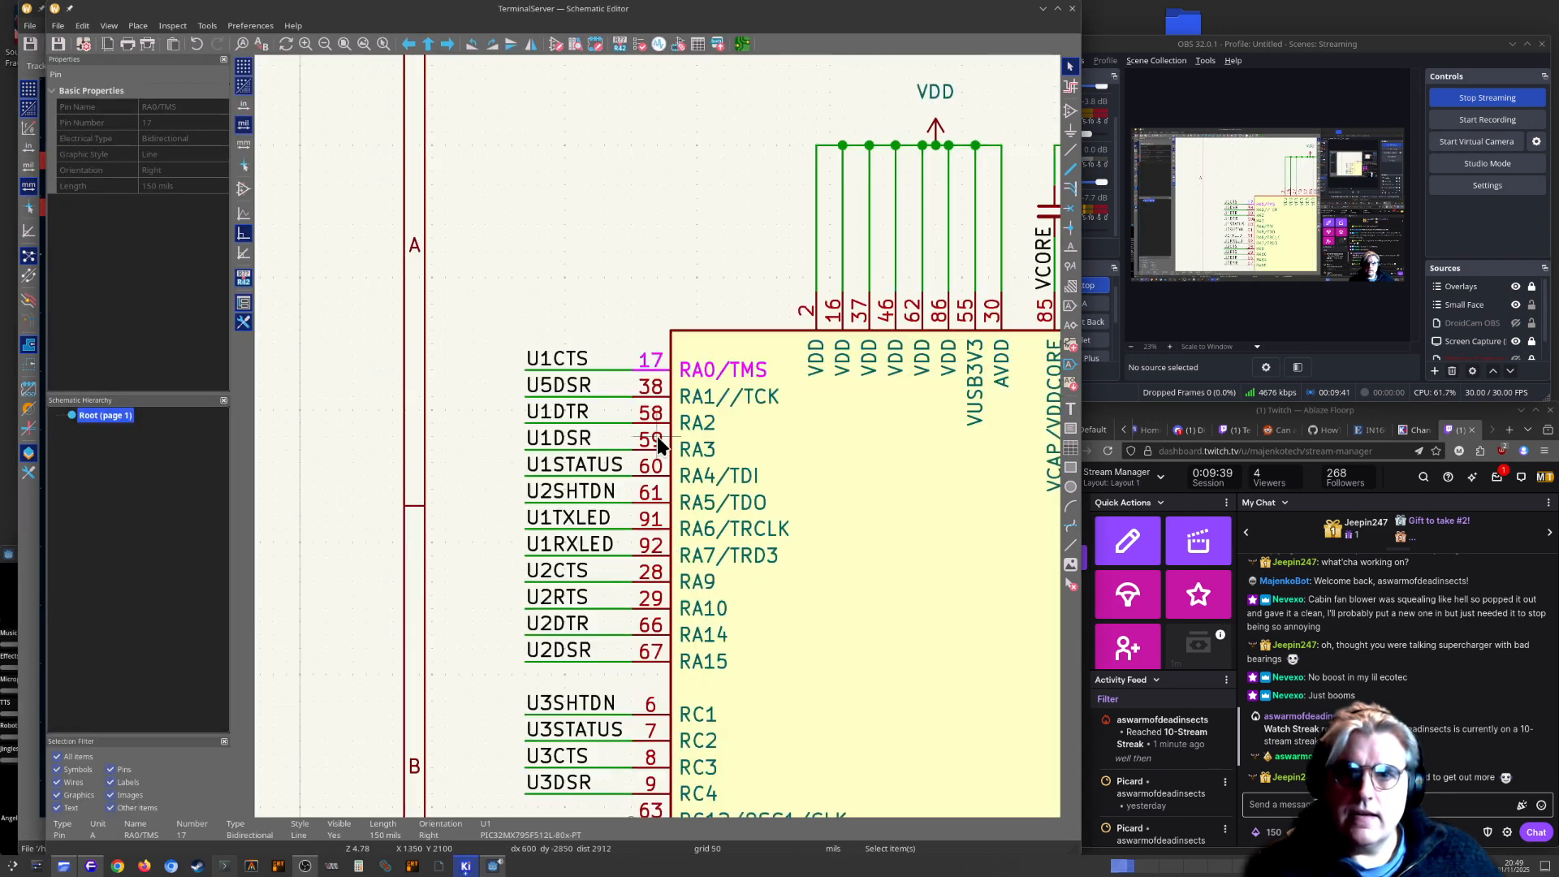
pyautogui.click(568, 354)
pyautogui.scroll(-2, 597, 378)
pyautogui.scroll(-2, 662, 436)
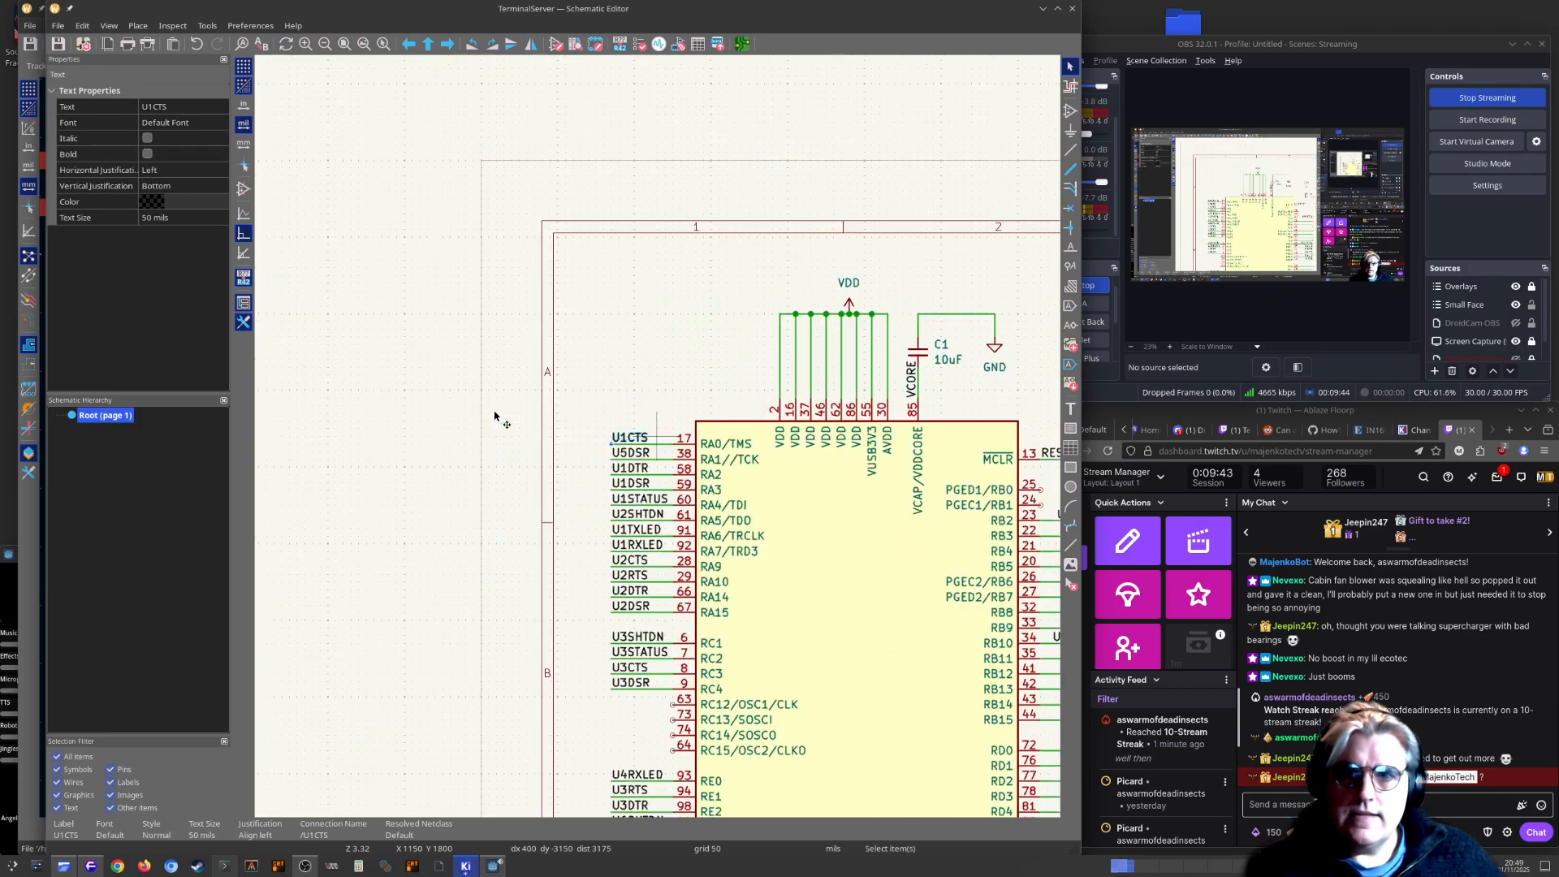
pyautogui.hotkey('alt', 'Tab')
pyautogui.hotkey('alt', 'Tab')
pyautogui.scroll(-1, 617, 442)
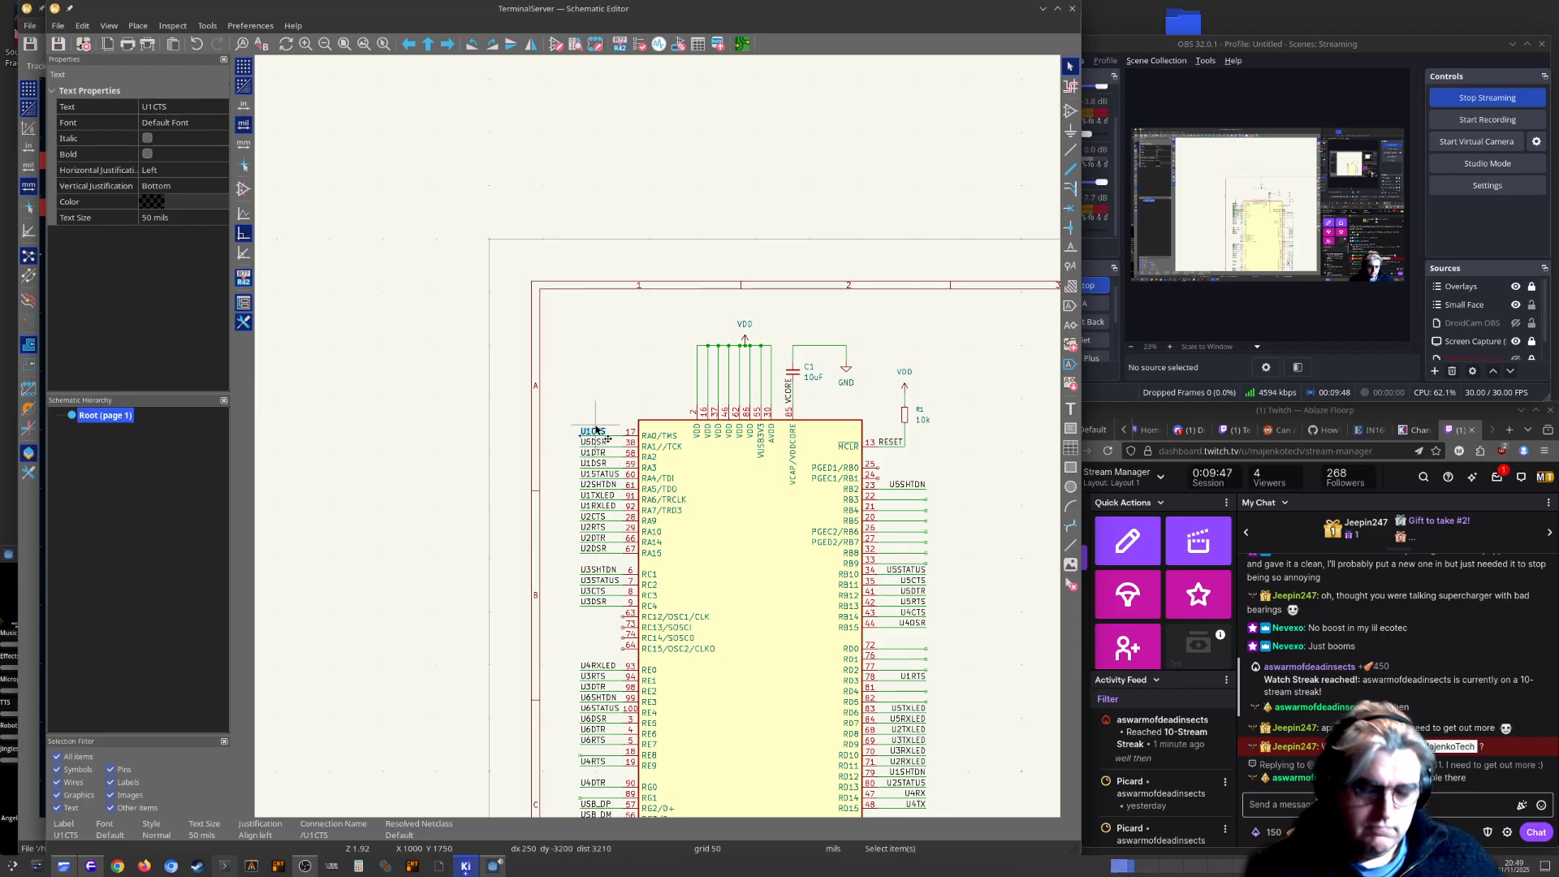
pyautogui.hotkey('alt', 'Tab')
pyautogui.scroll(-1, 597, 479)
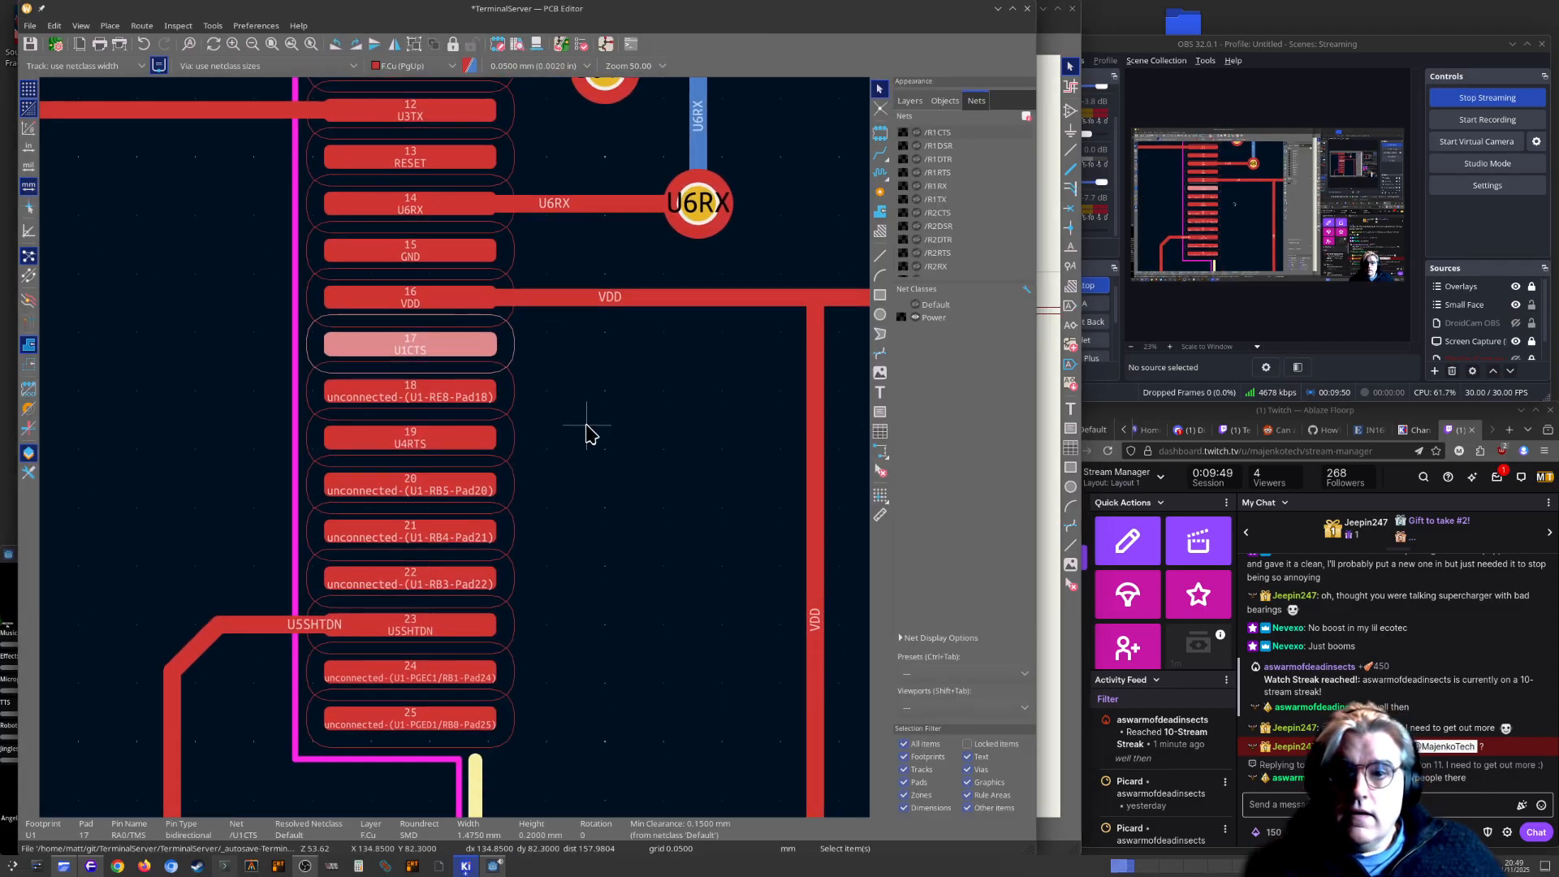
pyautogui.hotkey('alt', 'Tab')
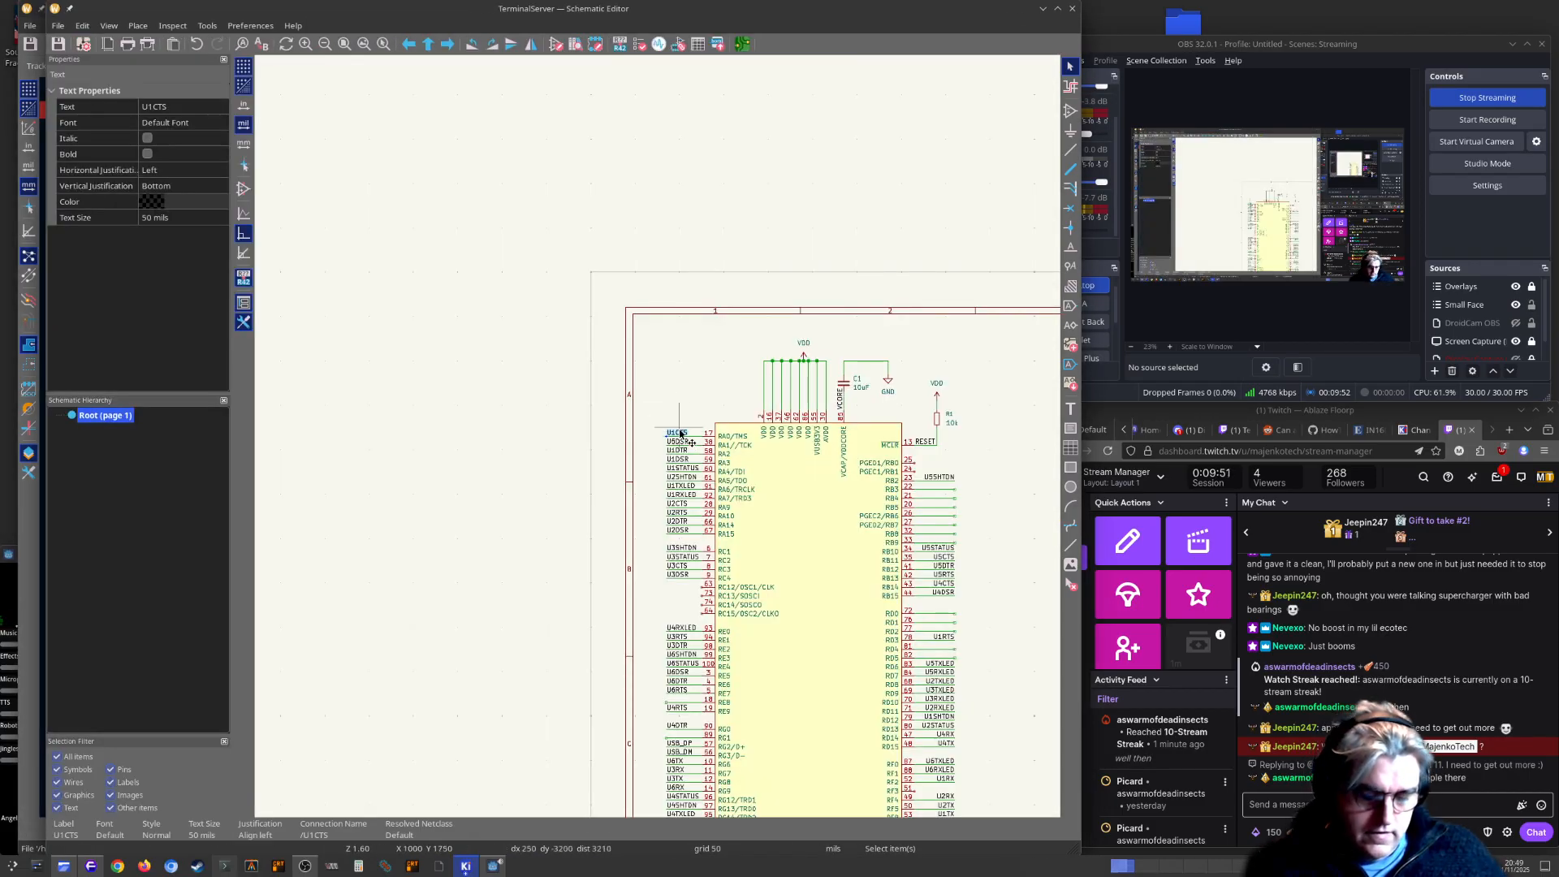
# Move the U1CTS label from U1's RA0 wire to free space beside the RB pins and put the U5SHTDN label on RA0
pyautogui.moveTo(680, 433); pyautogui.dragTo(559, 467)
pyautogui.click(947, 476)
pyautogui.press('x')
pyautogui.scroll(9, 659, 438)
pyautogui.scroll(-6, 562, 472)
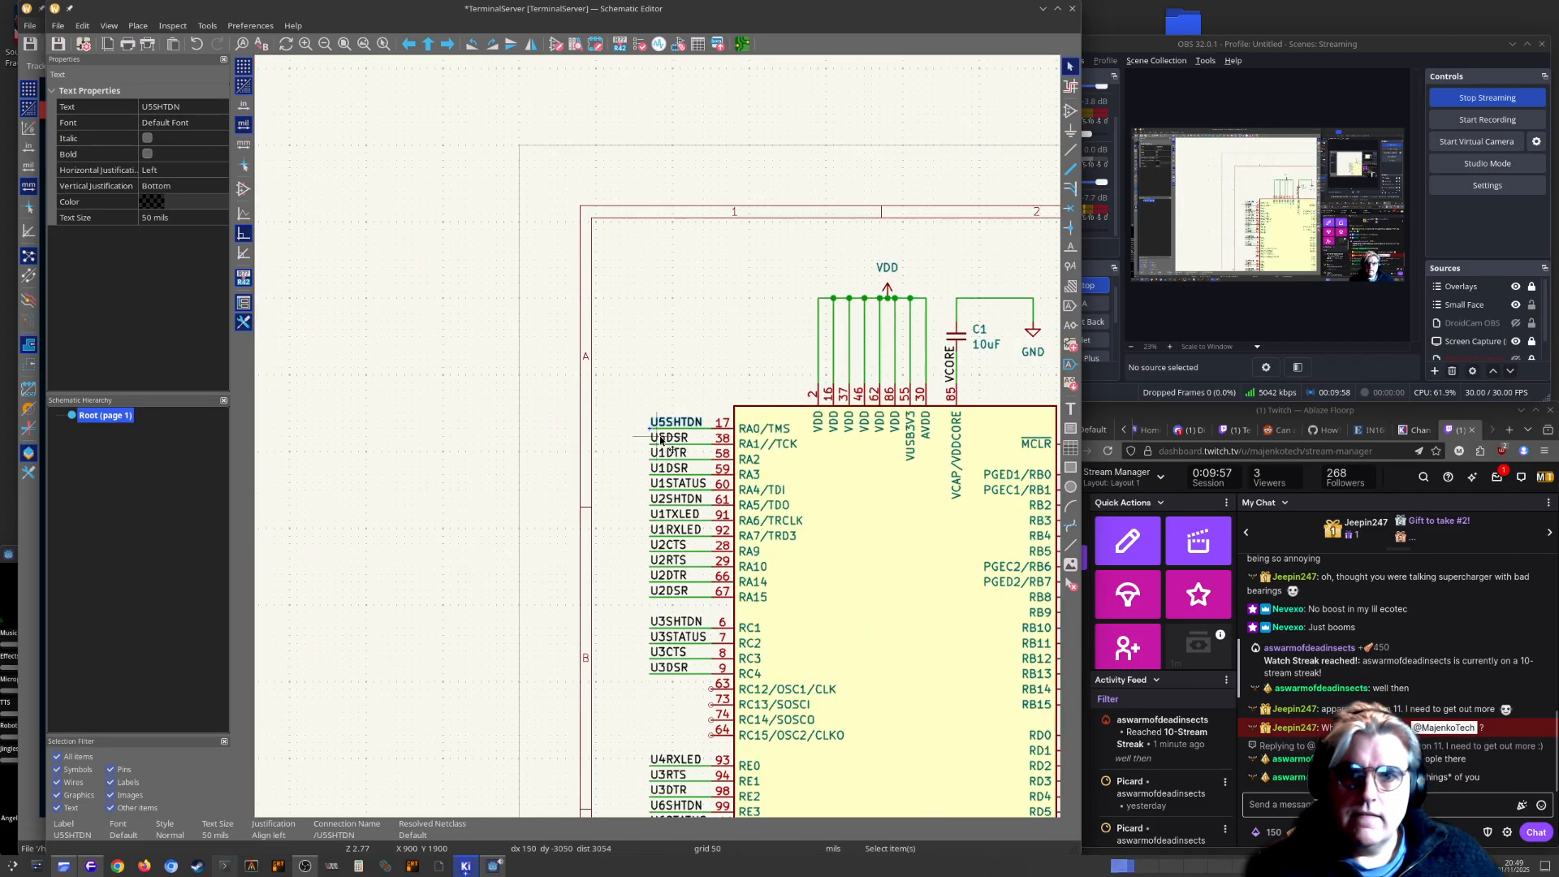
# Mirror the parked U1CTS label horizontally and place it at the end of U1's RB2 wire
pyautogui.scroll(-1, 680, 439)
pyautogui.hscroll(2, 833, 500)
pyautogui.scroll(4, 956, 477)
pyautogui.click(617, 422)
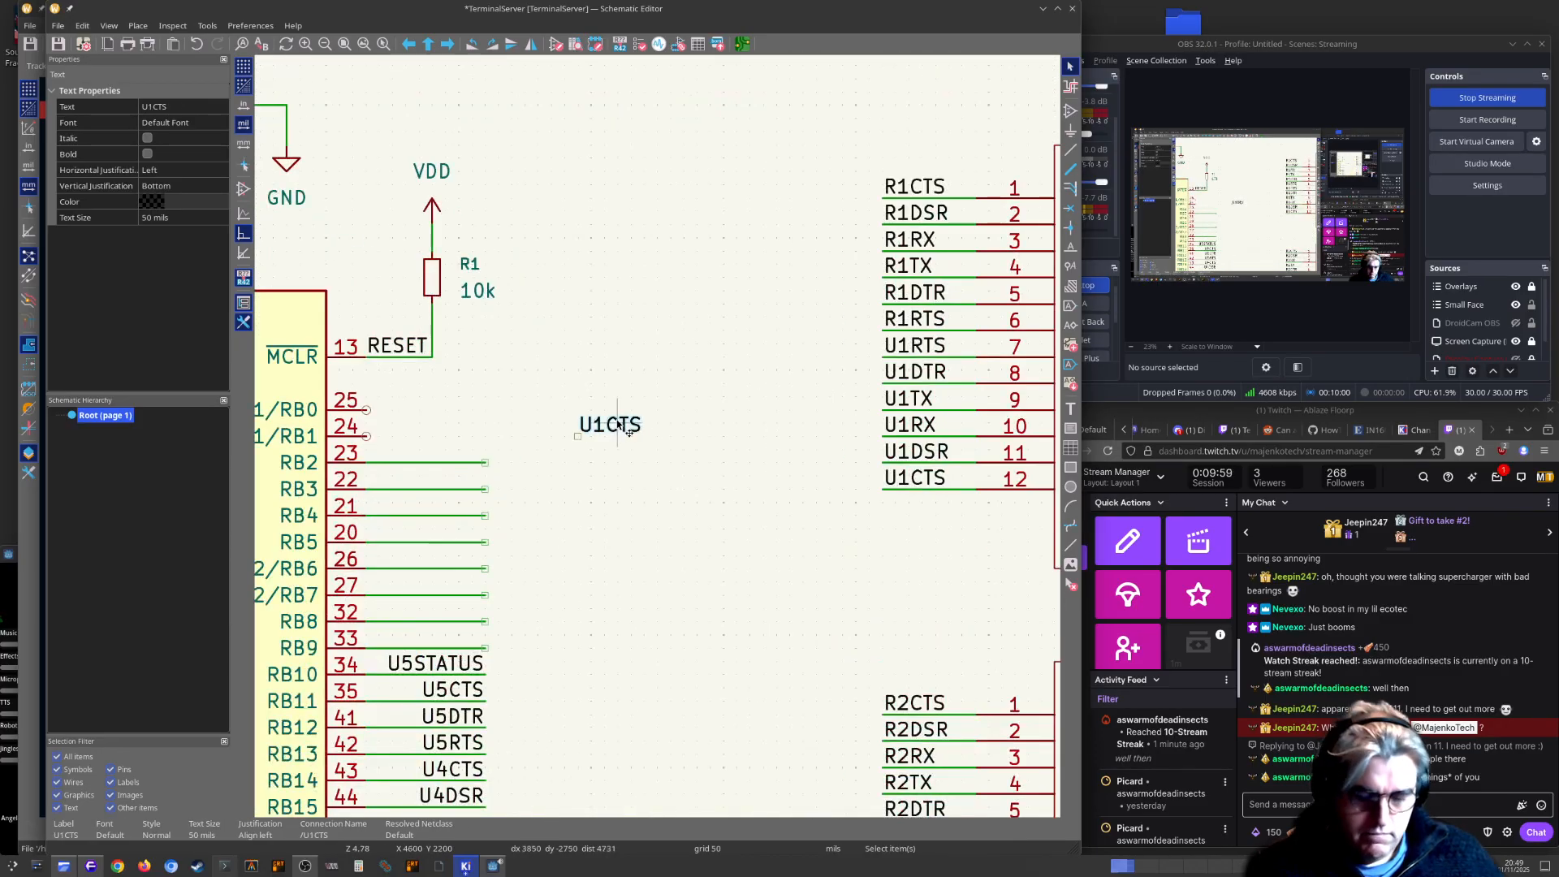
pyautogui.press('m')
pyautogui.press('x')
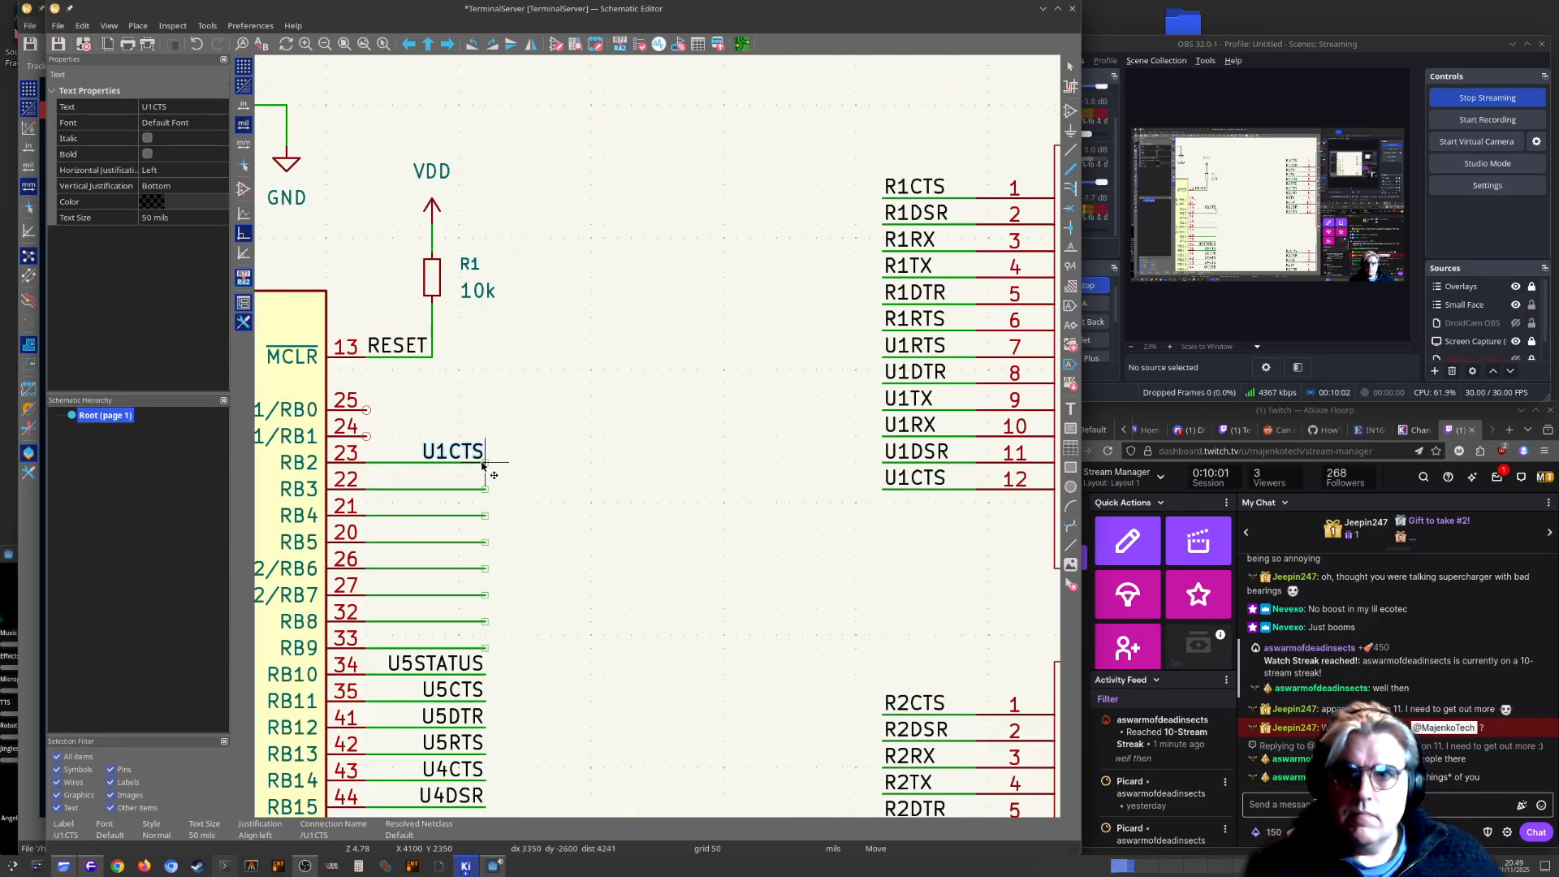
pyautogui.click(483, 463)
pyautogui.scroll(-5, 485, 463)
pyautogui.moveTo(377, 490); pyautogui.dragTo(641, 492, button='middle')
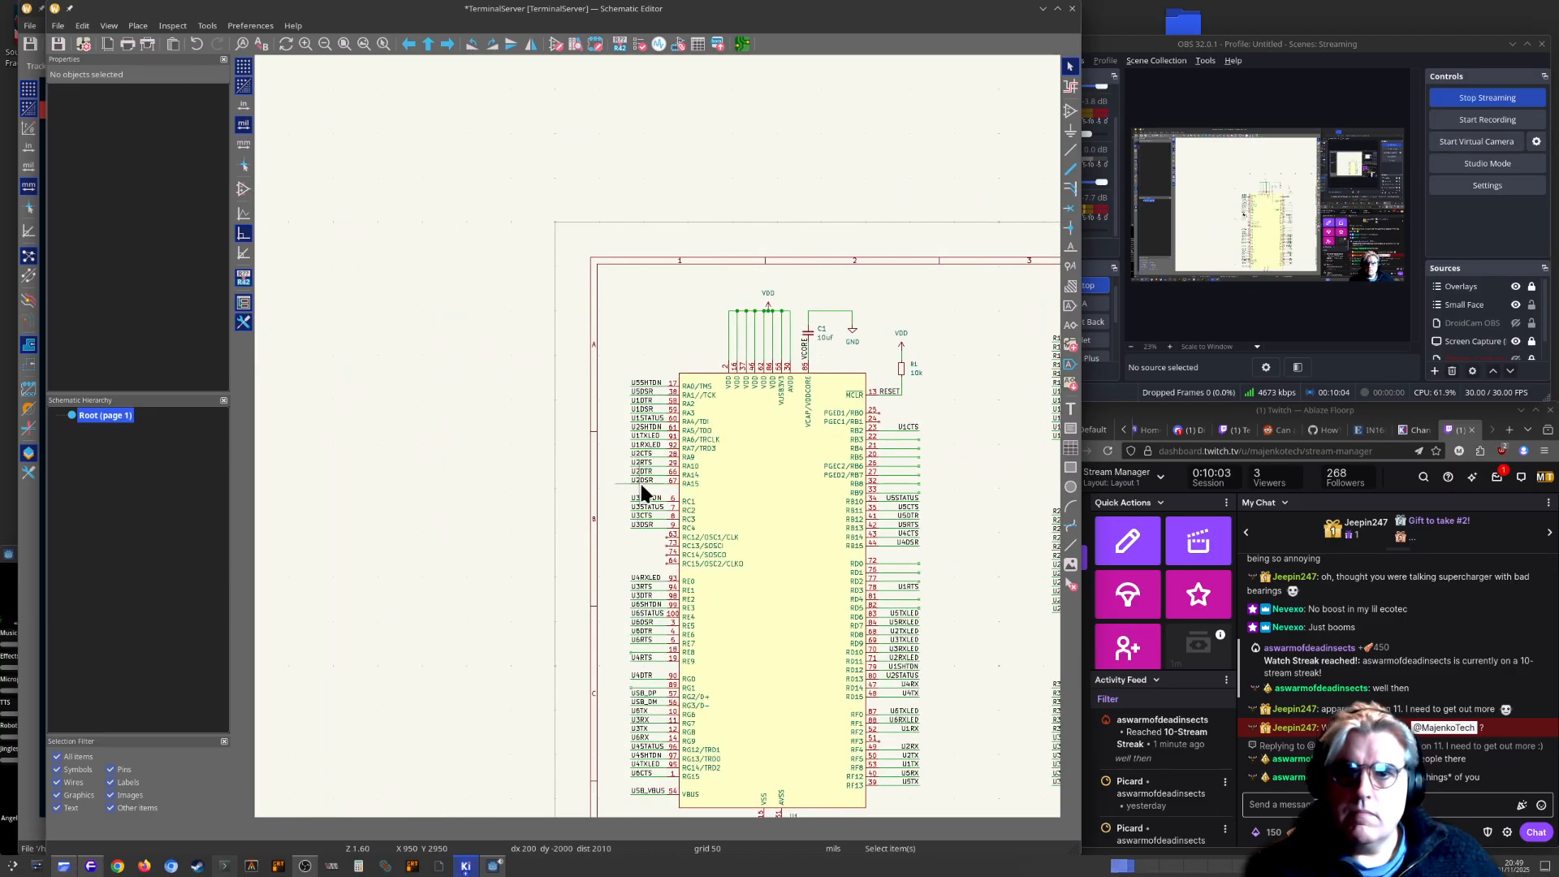
# Draw horizontal wires from U1's RB0 and RB1 pins, ending in line with the other RB pin wires
pyautogui.scroll(-2, 641, 492)
pyautogui.hotkey('alt', 'Tab')
pyautogui.hotkey('alt', 'Tab')
pyautogui.scroll(5, 674, 438)
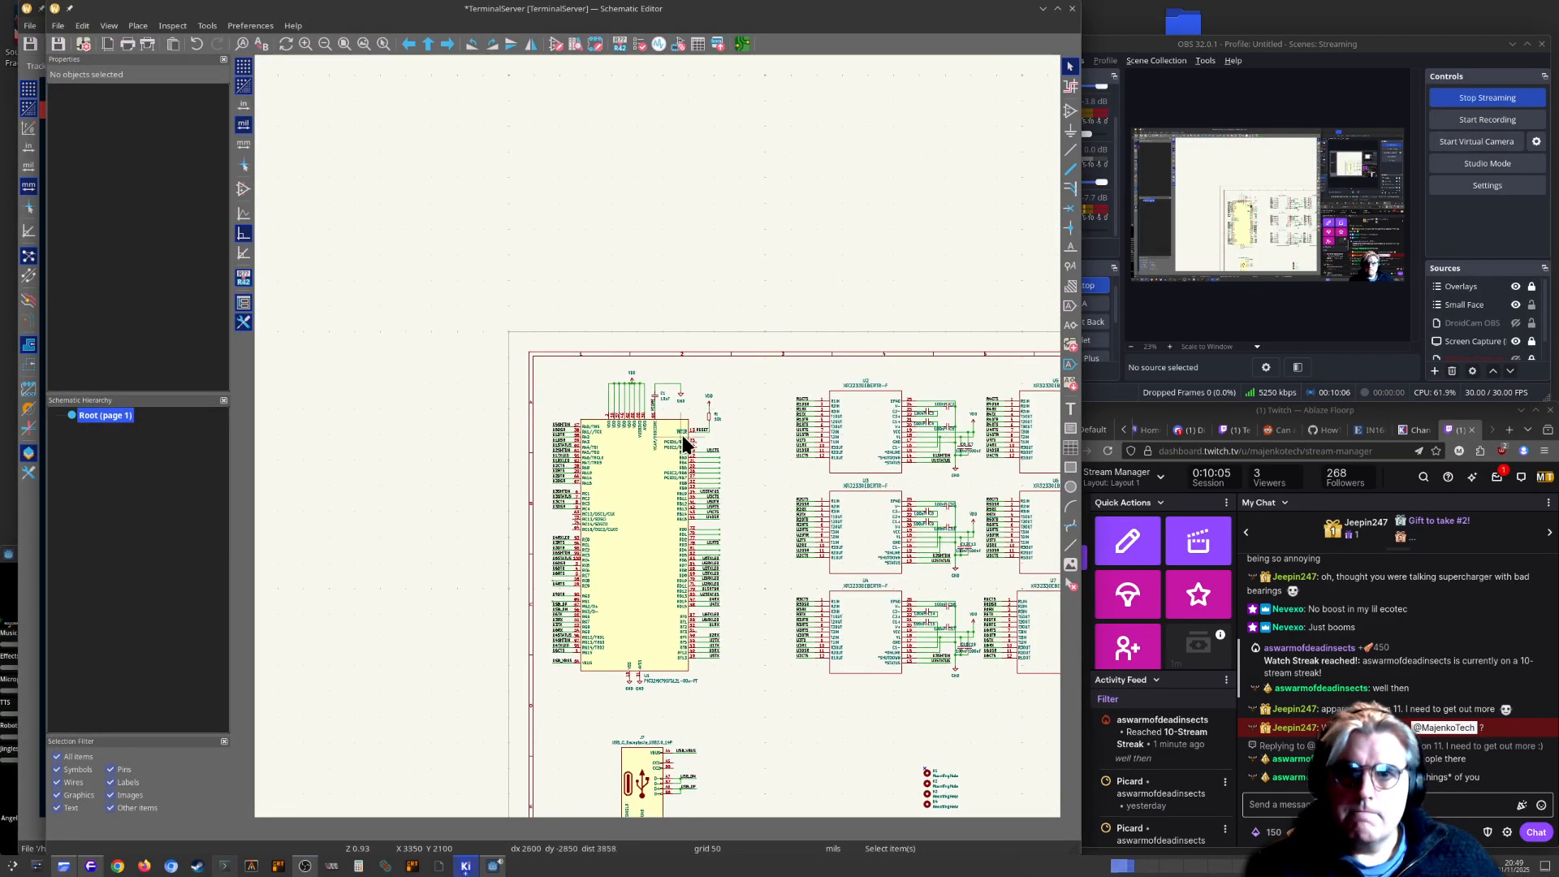
pyautogui.press('w')
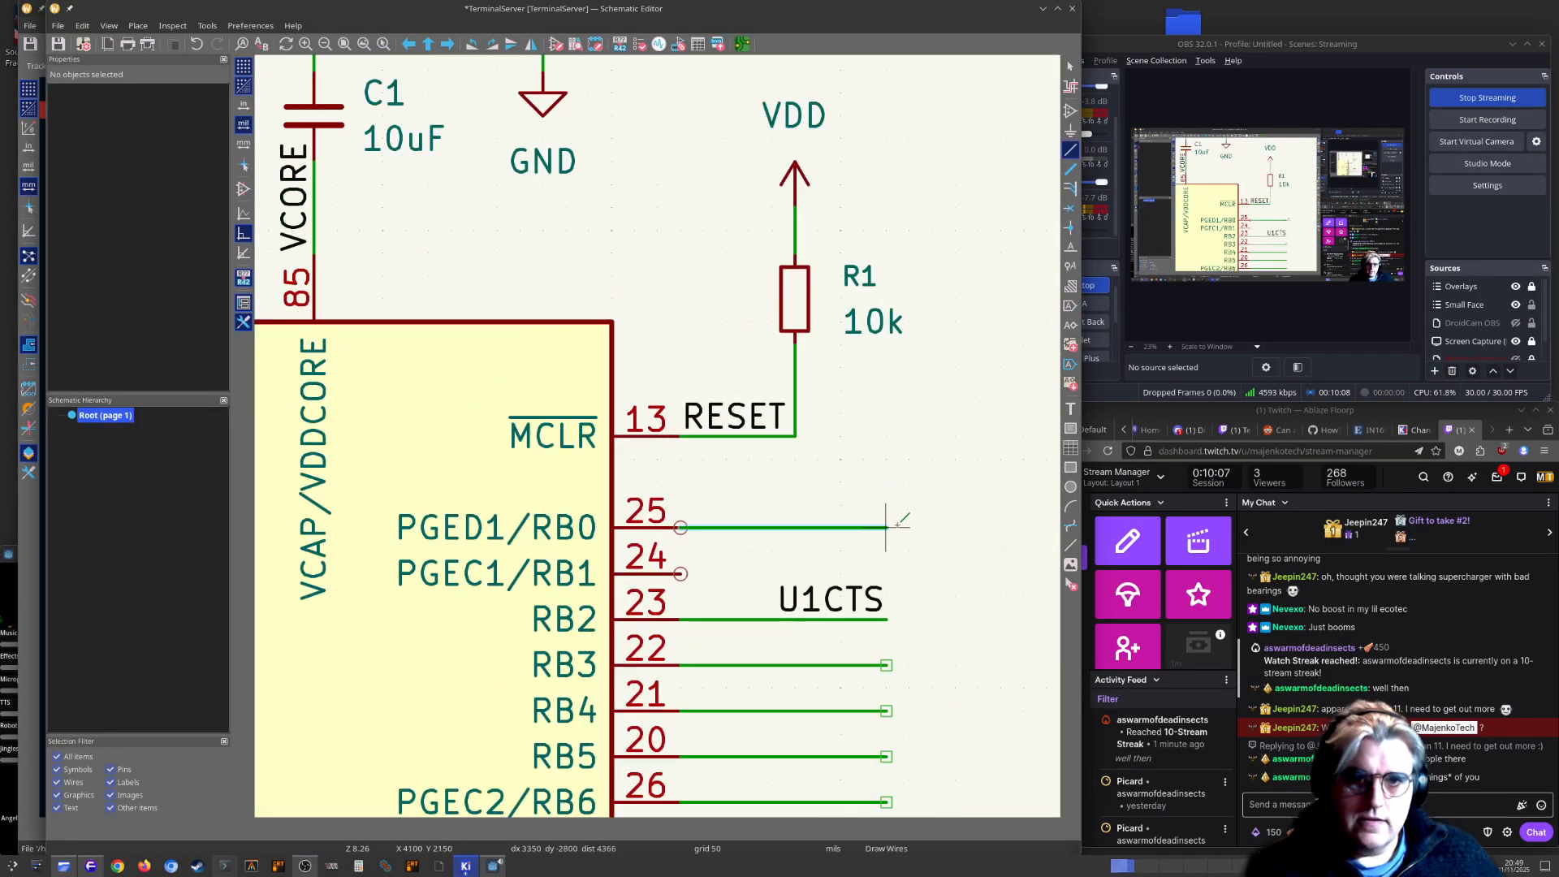
pyautogui.doubleClick(887, 527)
pyautogui.click(680, 574)
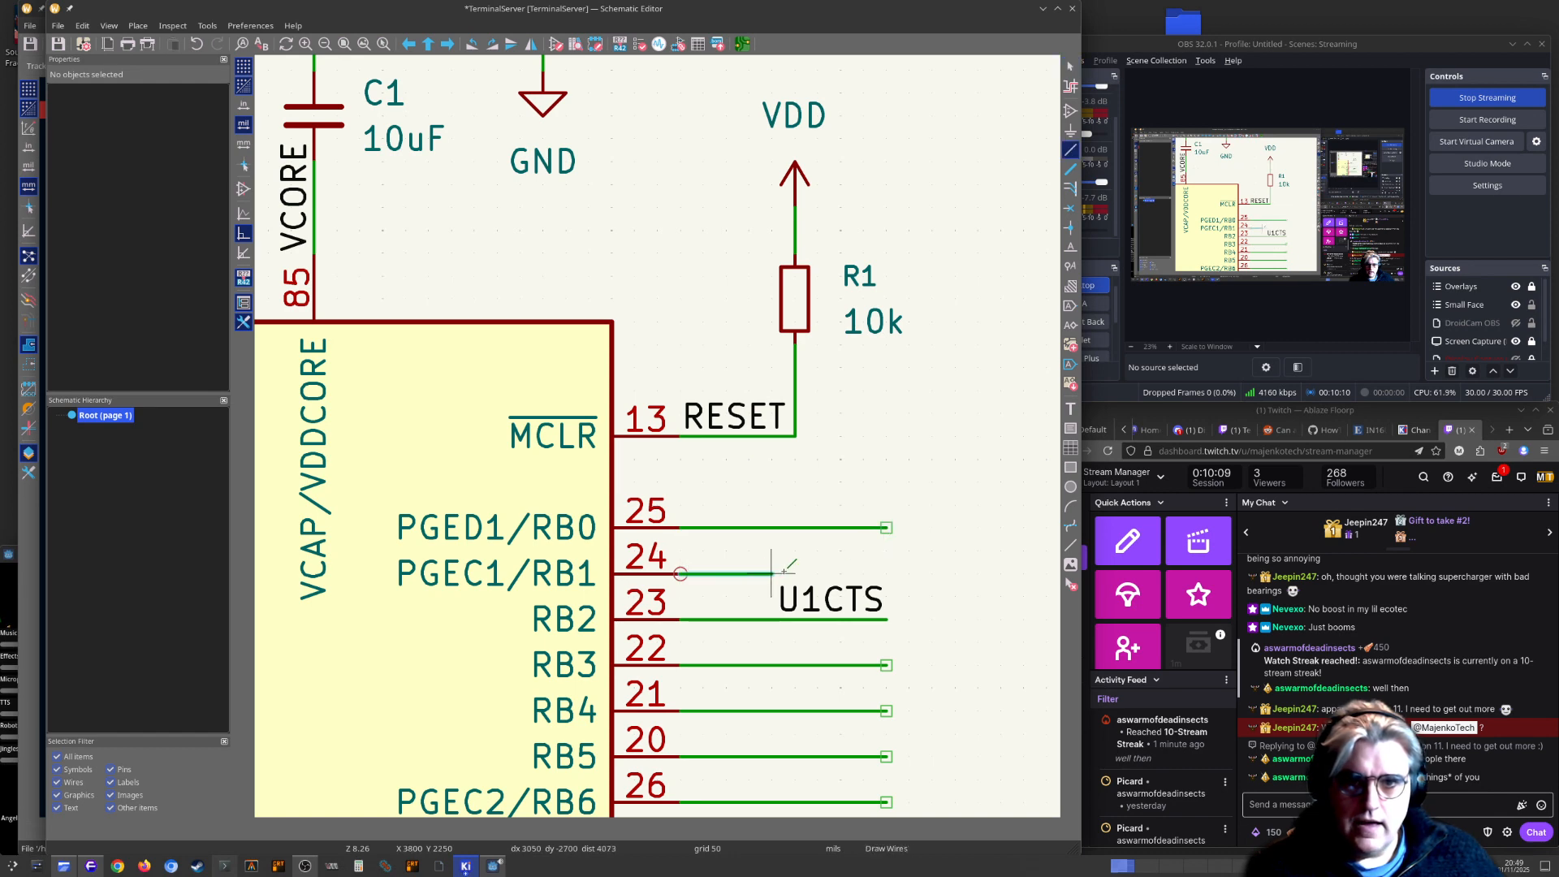
pyautogui.doubleClick(887, 573)
pyautogui.press('Escape')
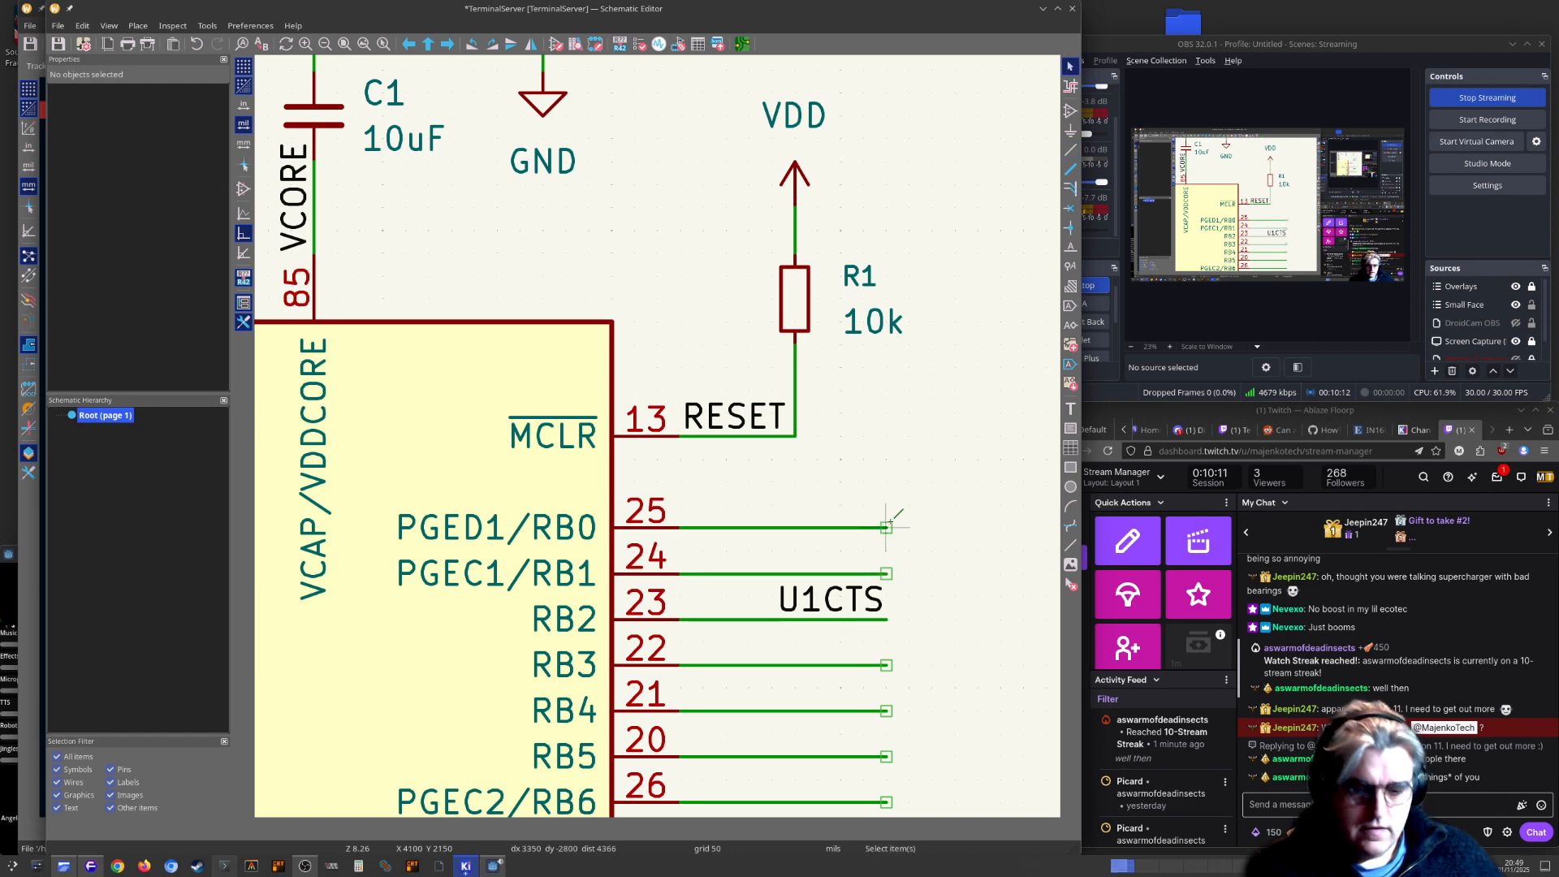
# Place a net label PGM_DATA at the end of U1's RB0 wire, flipped so its text lies over the wire
pyautogui.press('l')
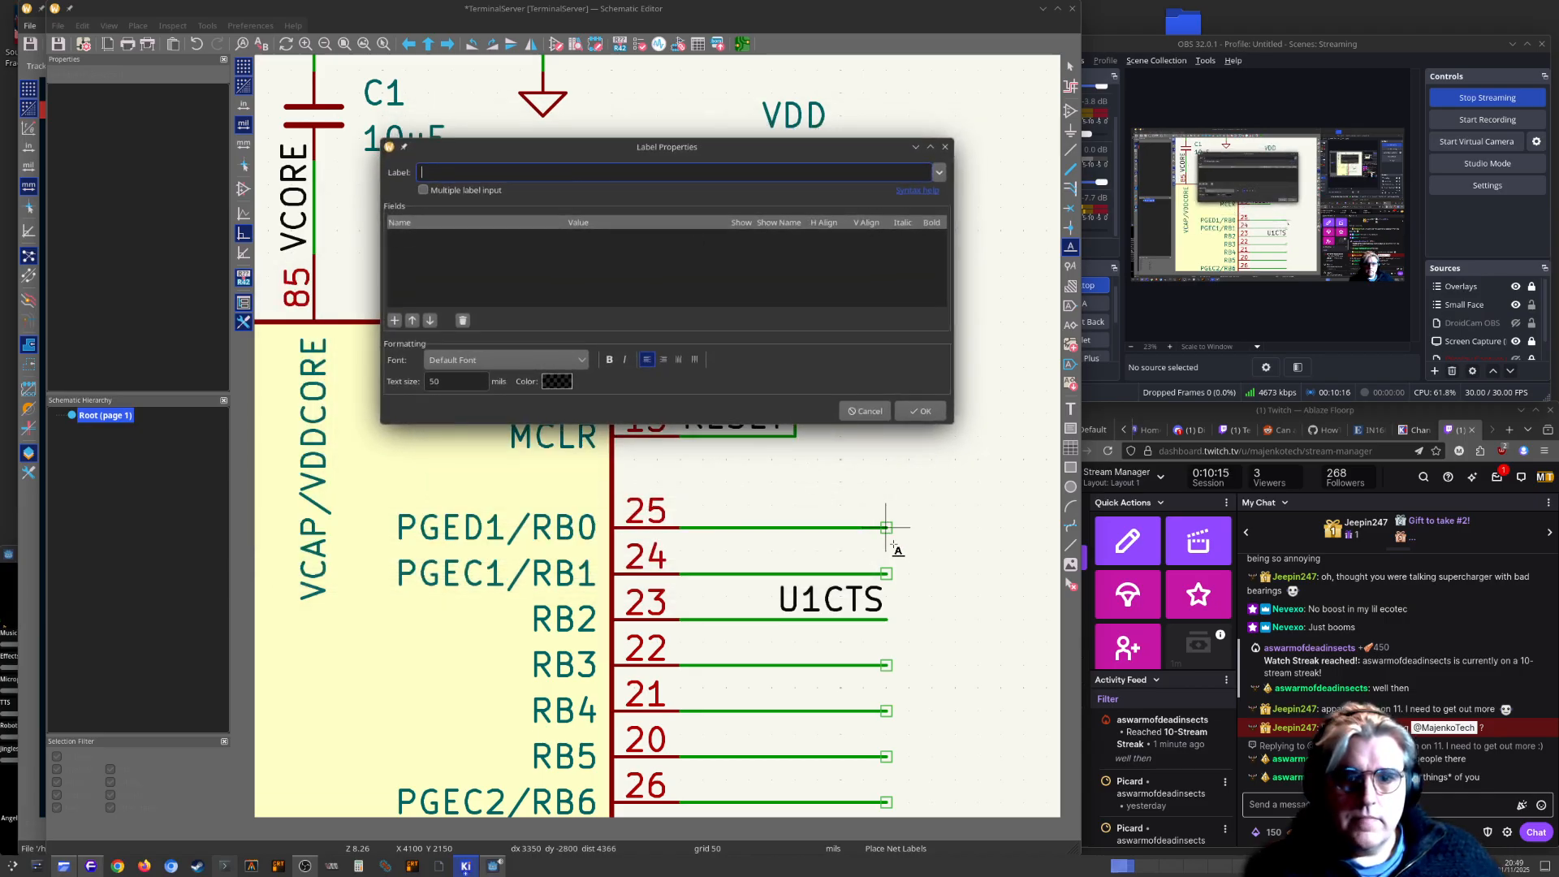
pyautogui.click(886, 528)
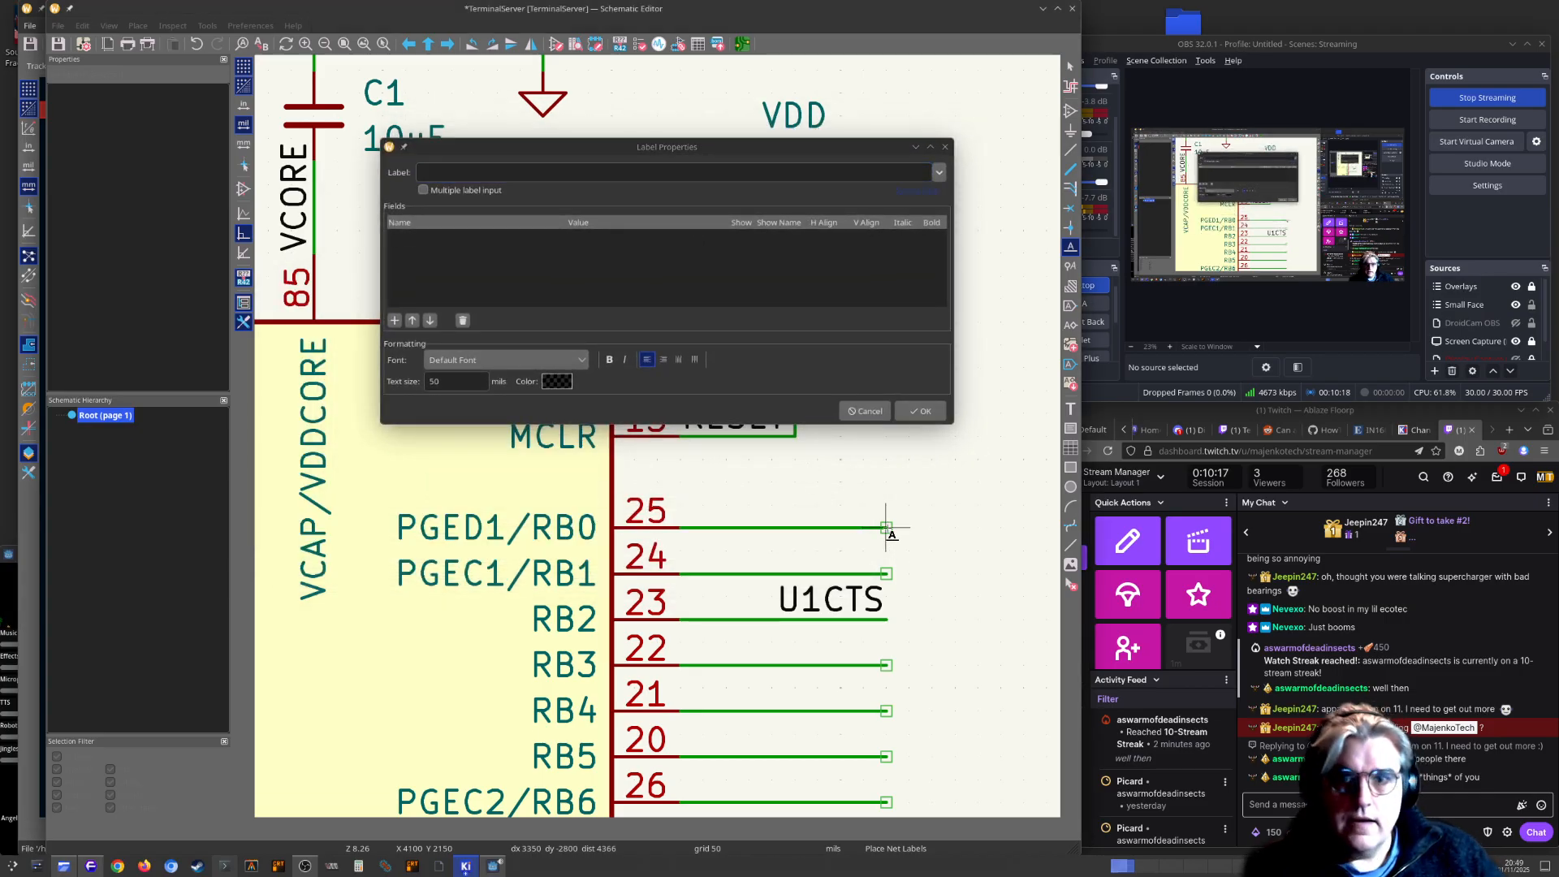
pyautogui.click(644, 173)
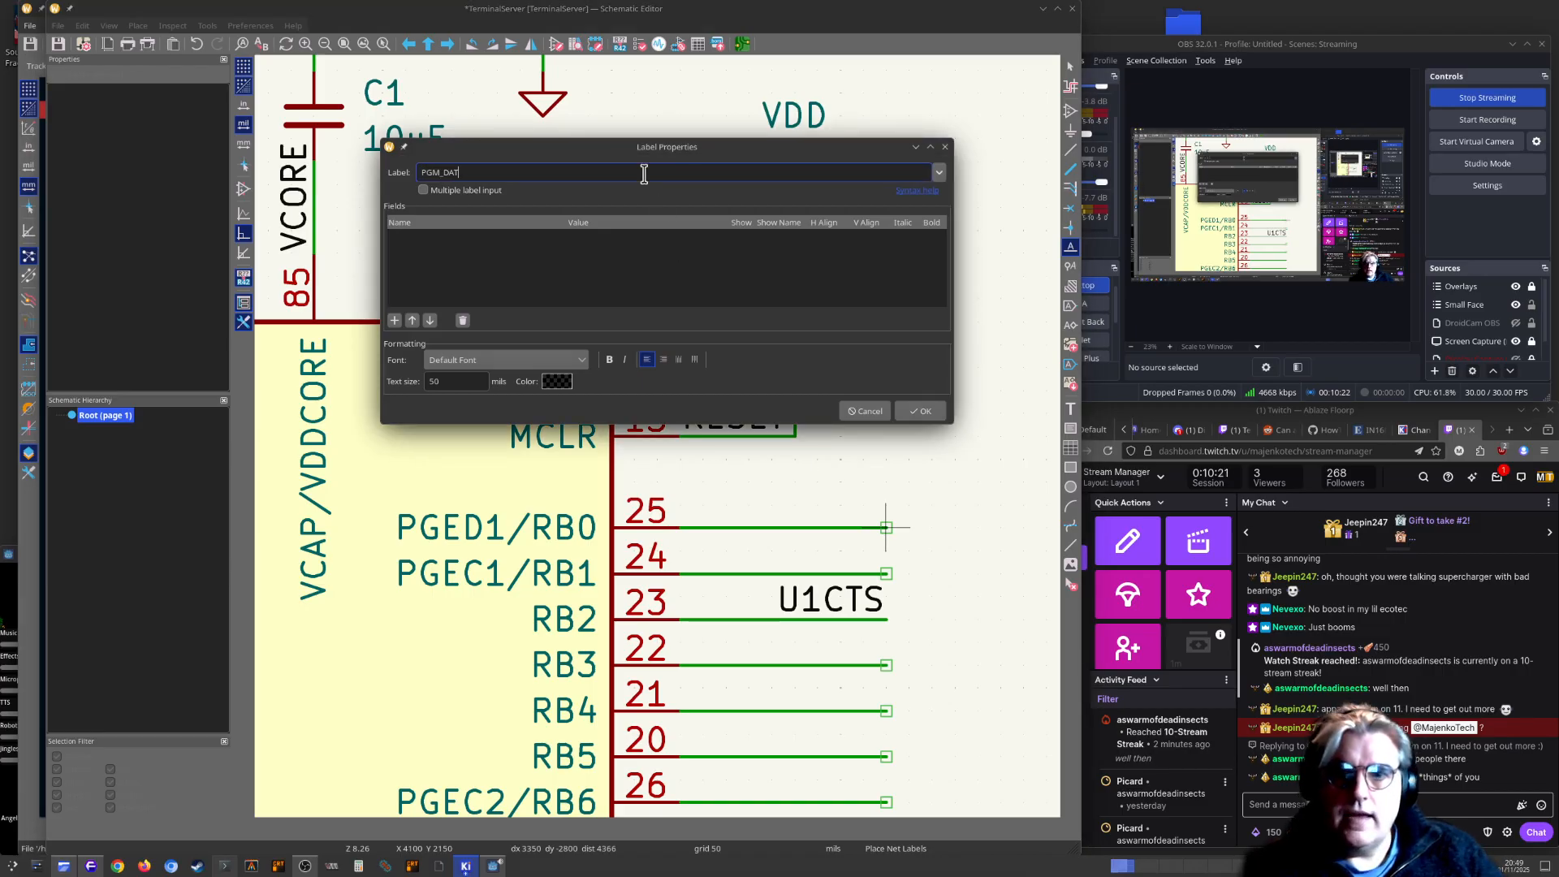
pyautogui.press('Return')
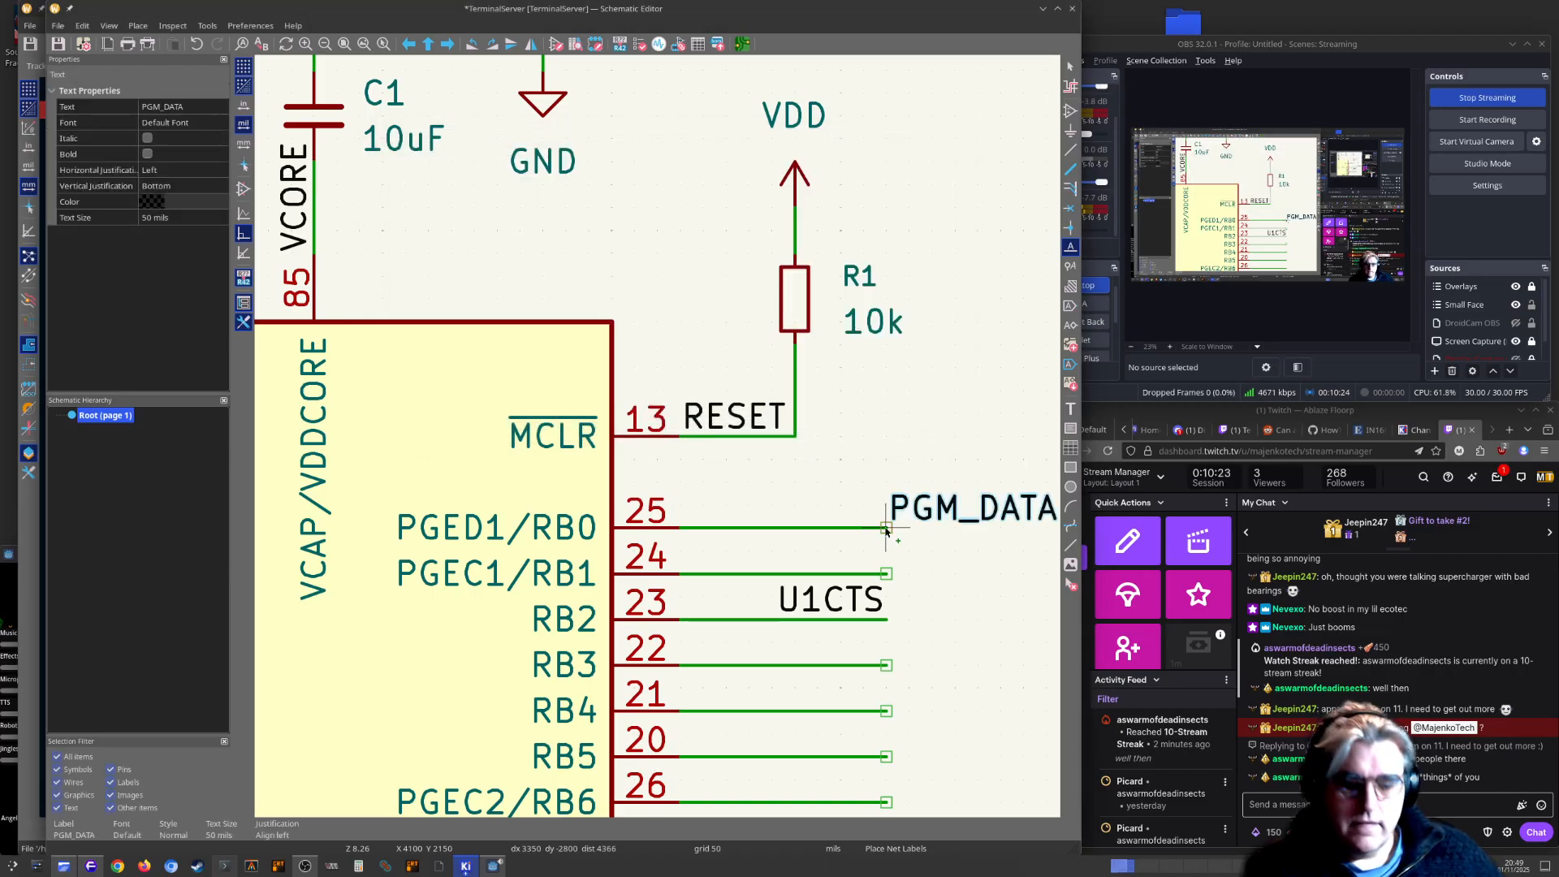
pyautogui.click(887, 529)
pyautogui.press('Escape')
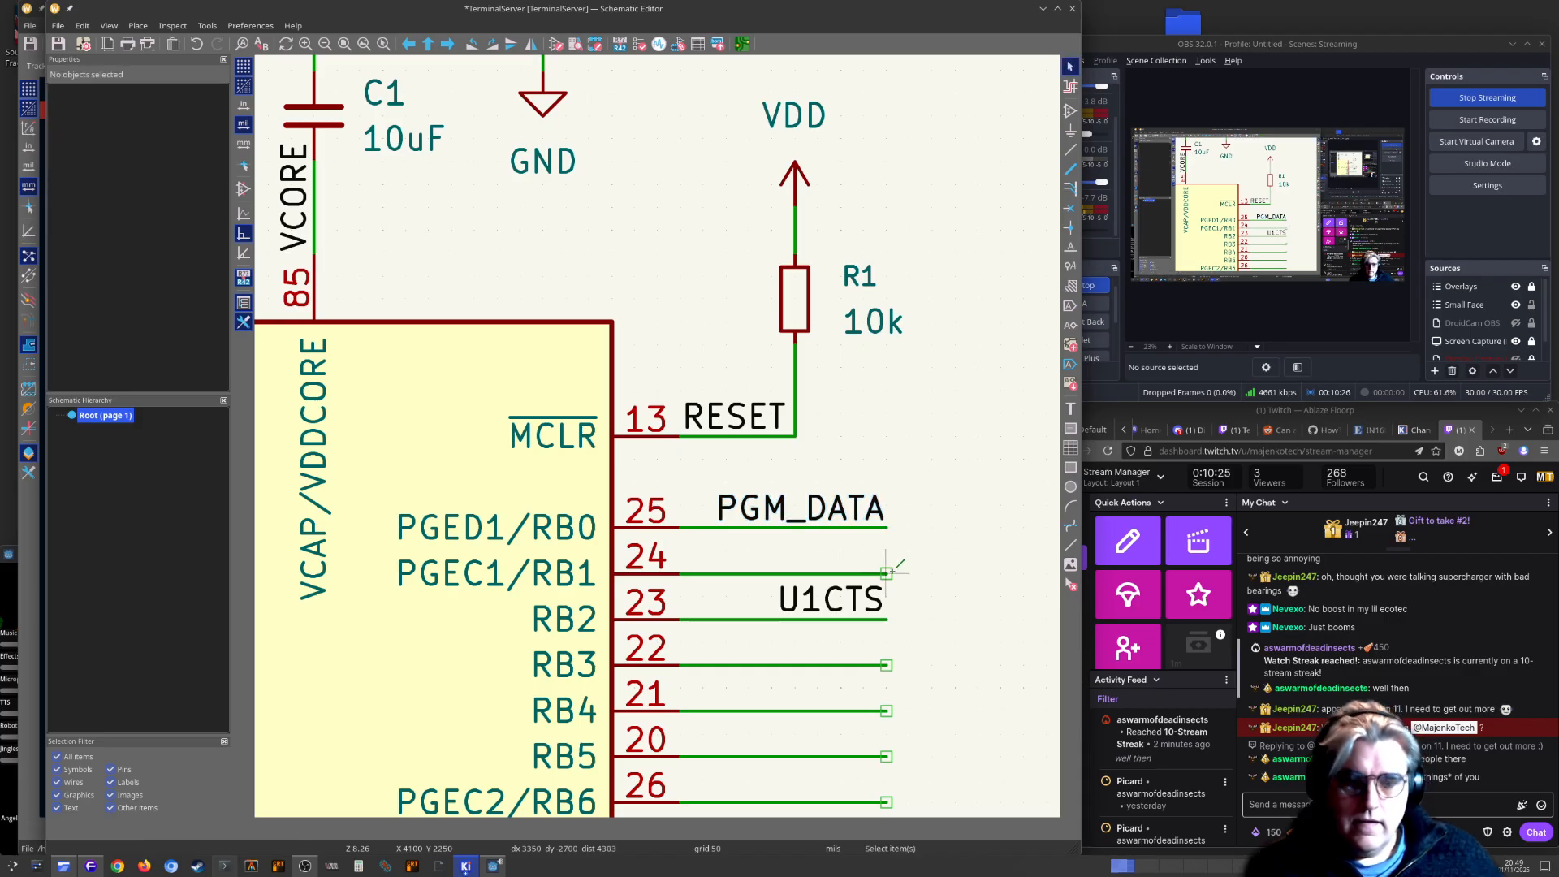
# Place a net label PGM_CLOCK at the end of U1's RB1 wire, flipped so its text lies over the wire
pyautogui.press('l')
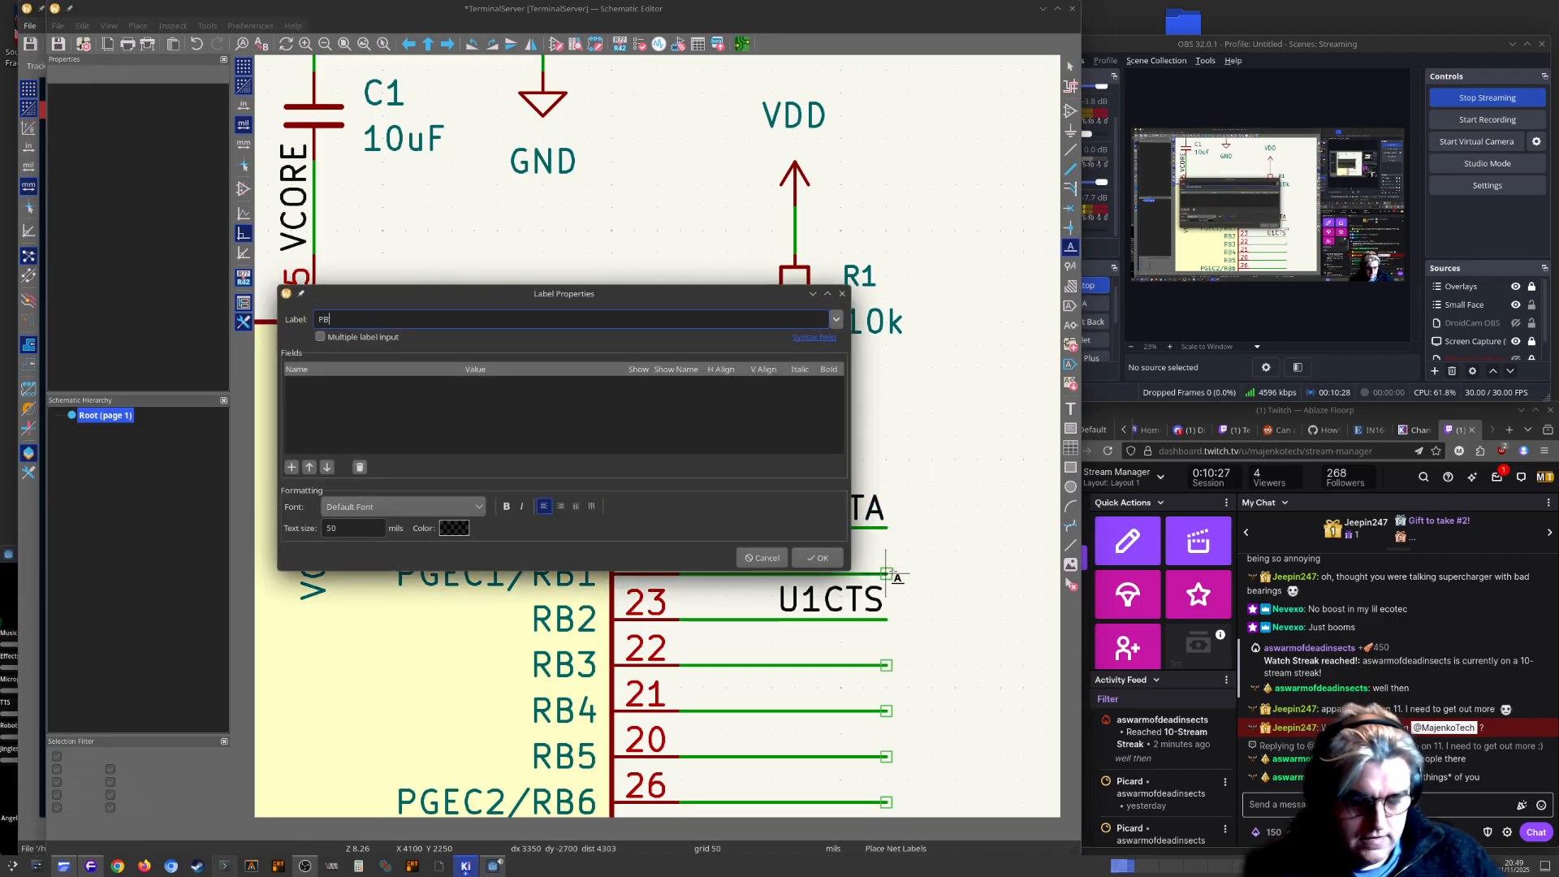
pyautogui.press('Return')
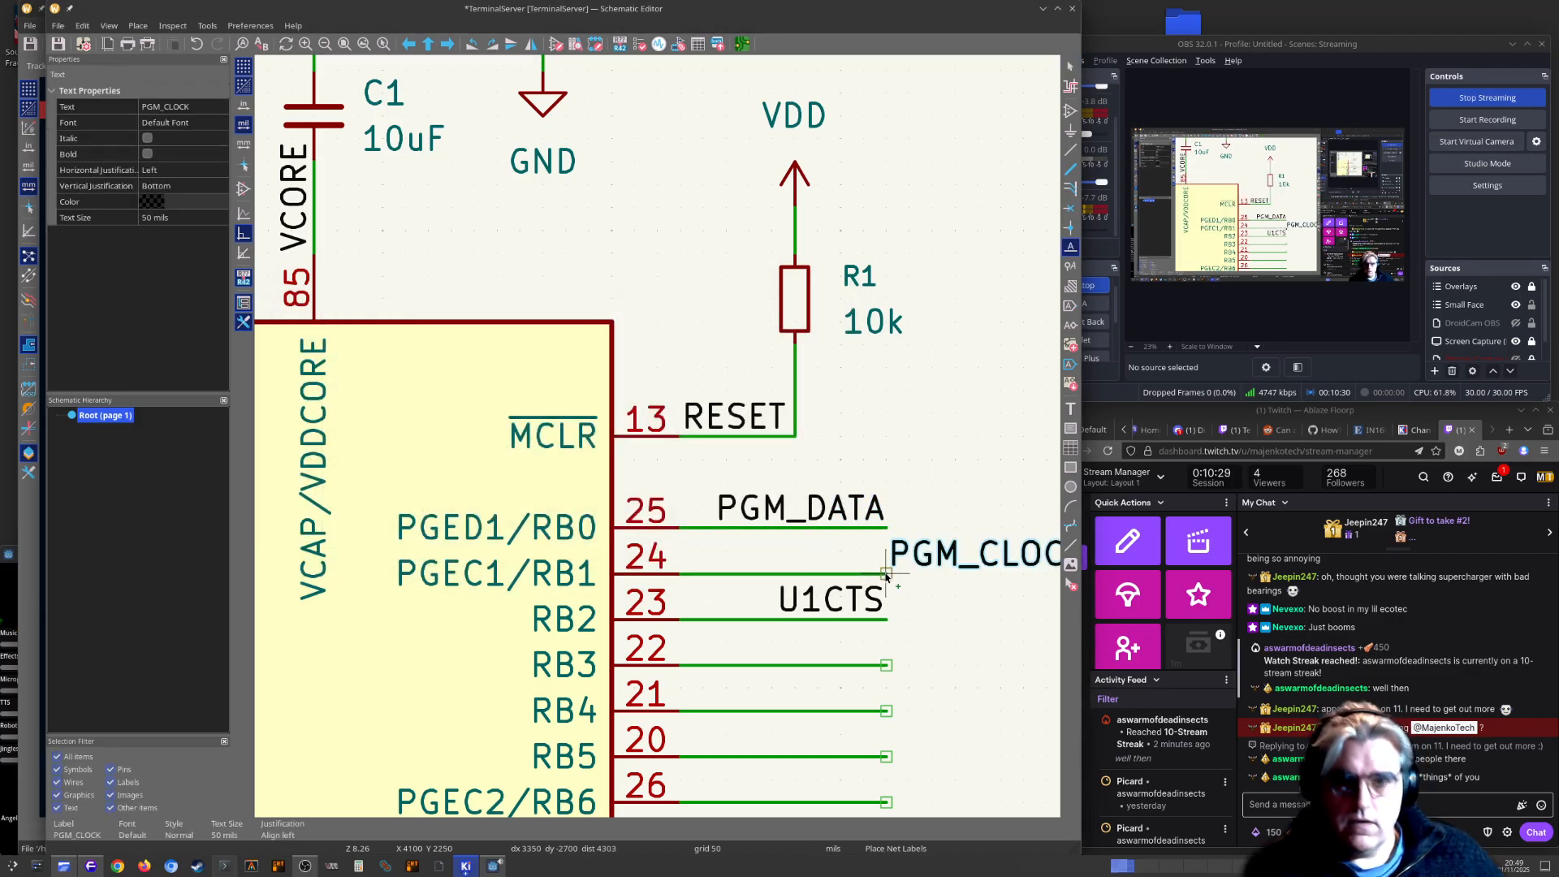
pyautogui.click(887, 574)
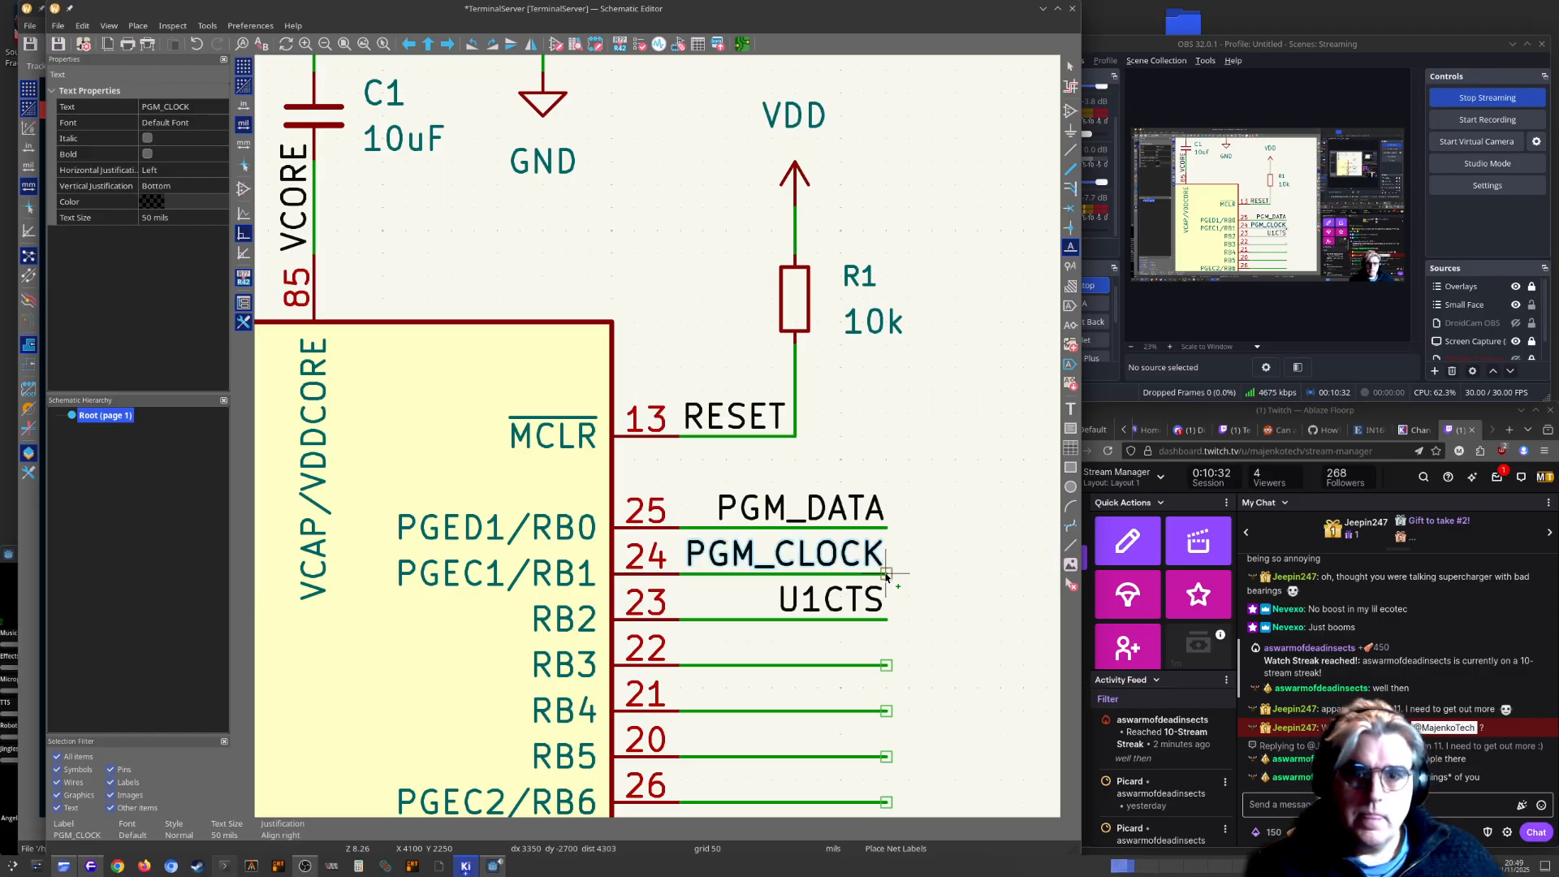
pyautogui.press('Escape')
# Save the schematic, switch to the PCB Editor and update the PCB from the schematic with the default options
pyautogui.scroll(-2, 883, 568)
pyautogui.hotkey('ctrl', 's')
pyautogui.moveTo(506, 543); pyautogui.dragTo(700, 492, button='middle')
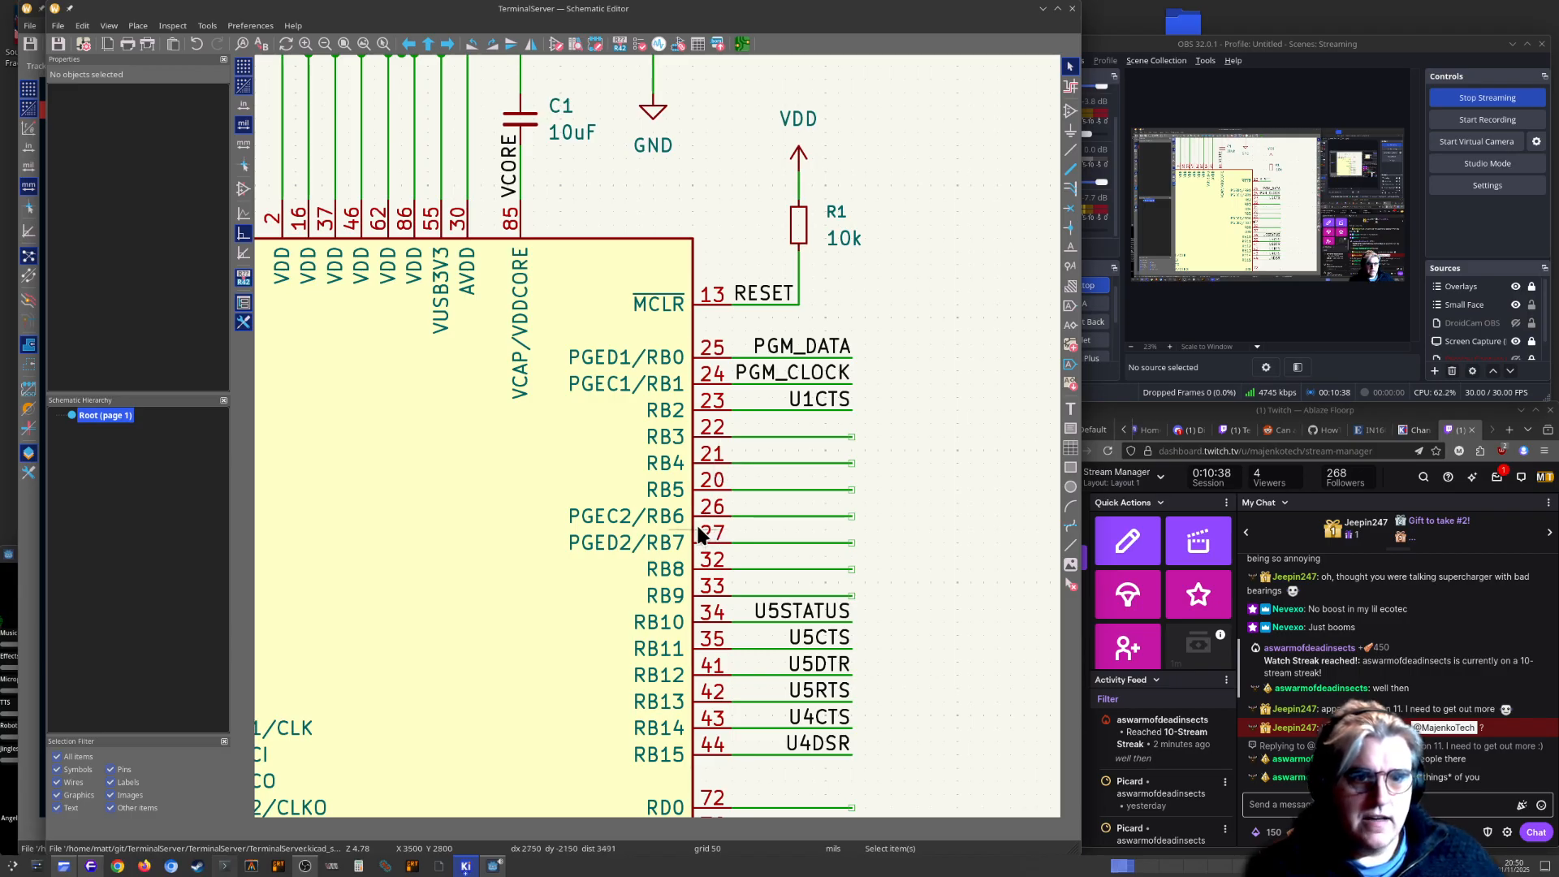
pyautogui.scroll(-2, 697, 536)
pyautogui.scroll(-1, 659, 442)
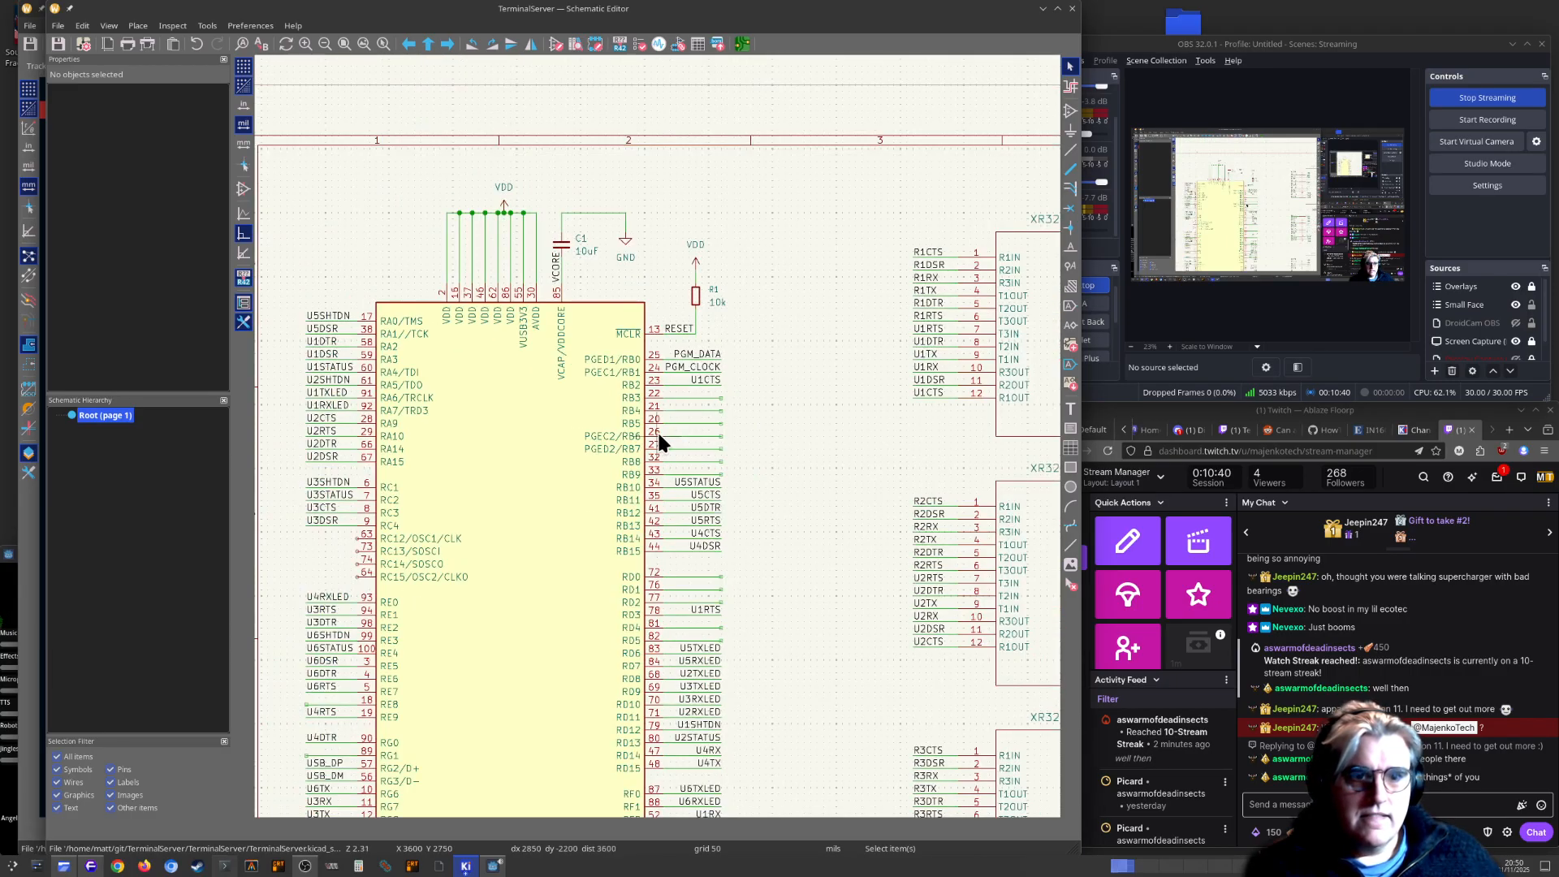
pyautogui.scroll(-1, 670, 454)
pyautogui.scroll(-3, 671, 453)
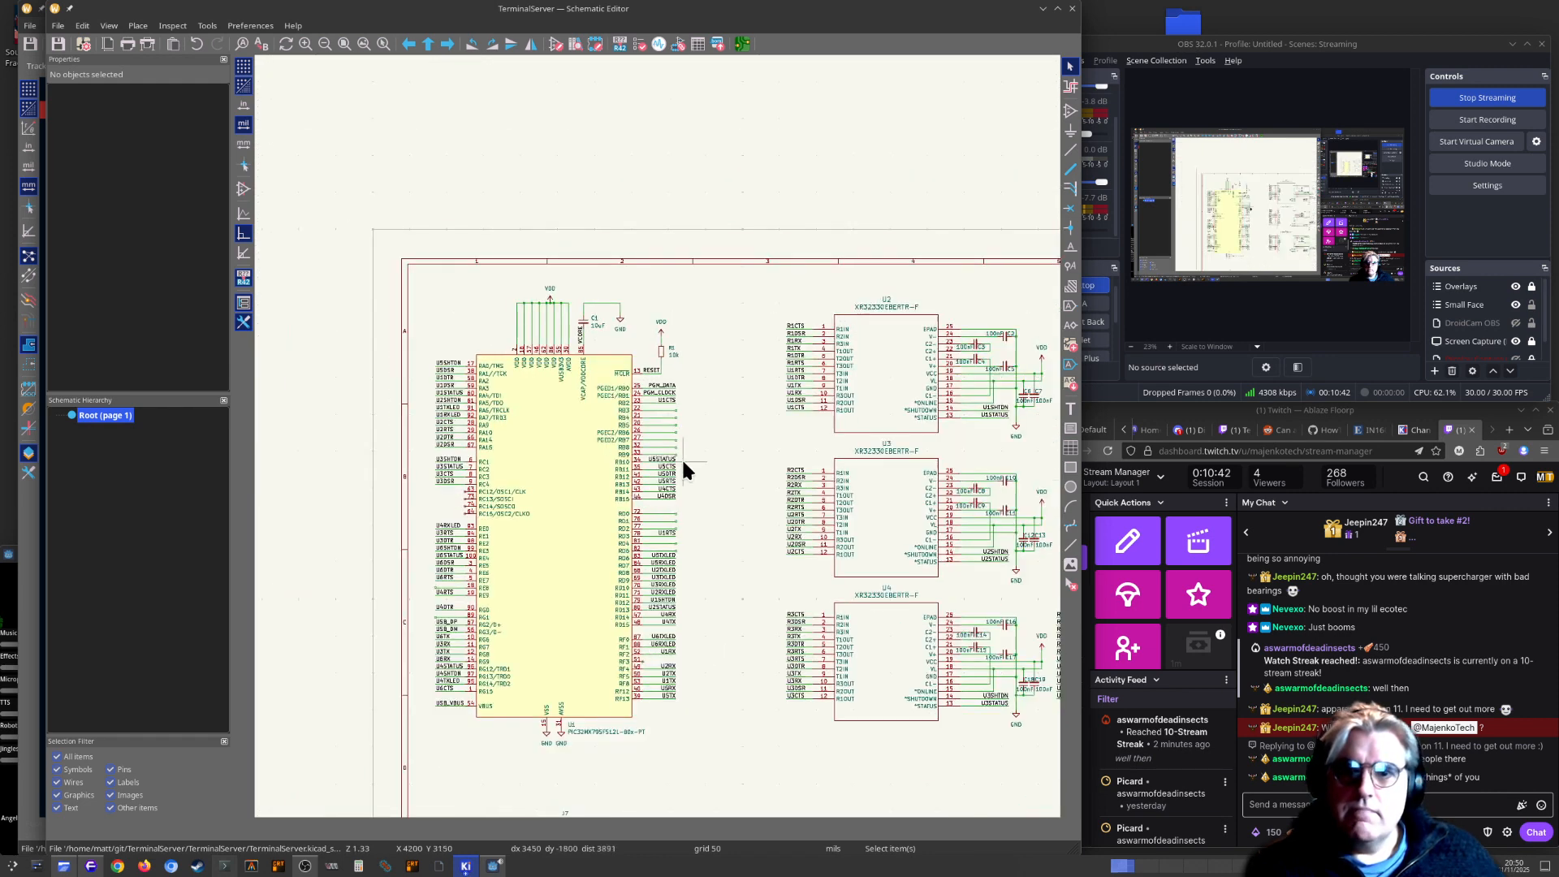
pyautogui.moveTo(682, 461); pyautogui.dragTo(636, 456, button='middle')
pyautogui.hotkey('alt', 'Tab')
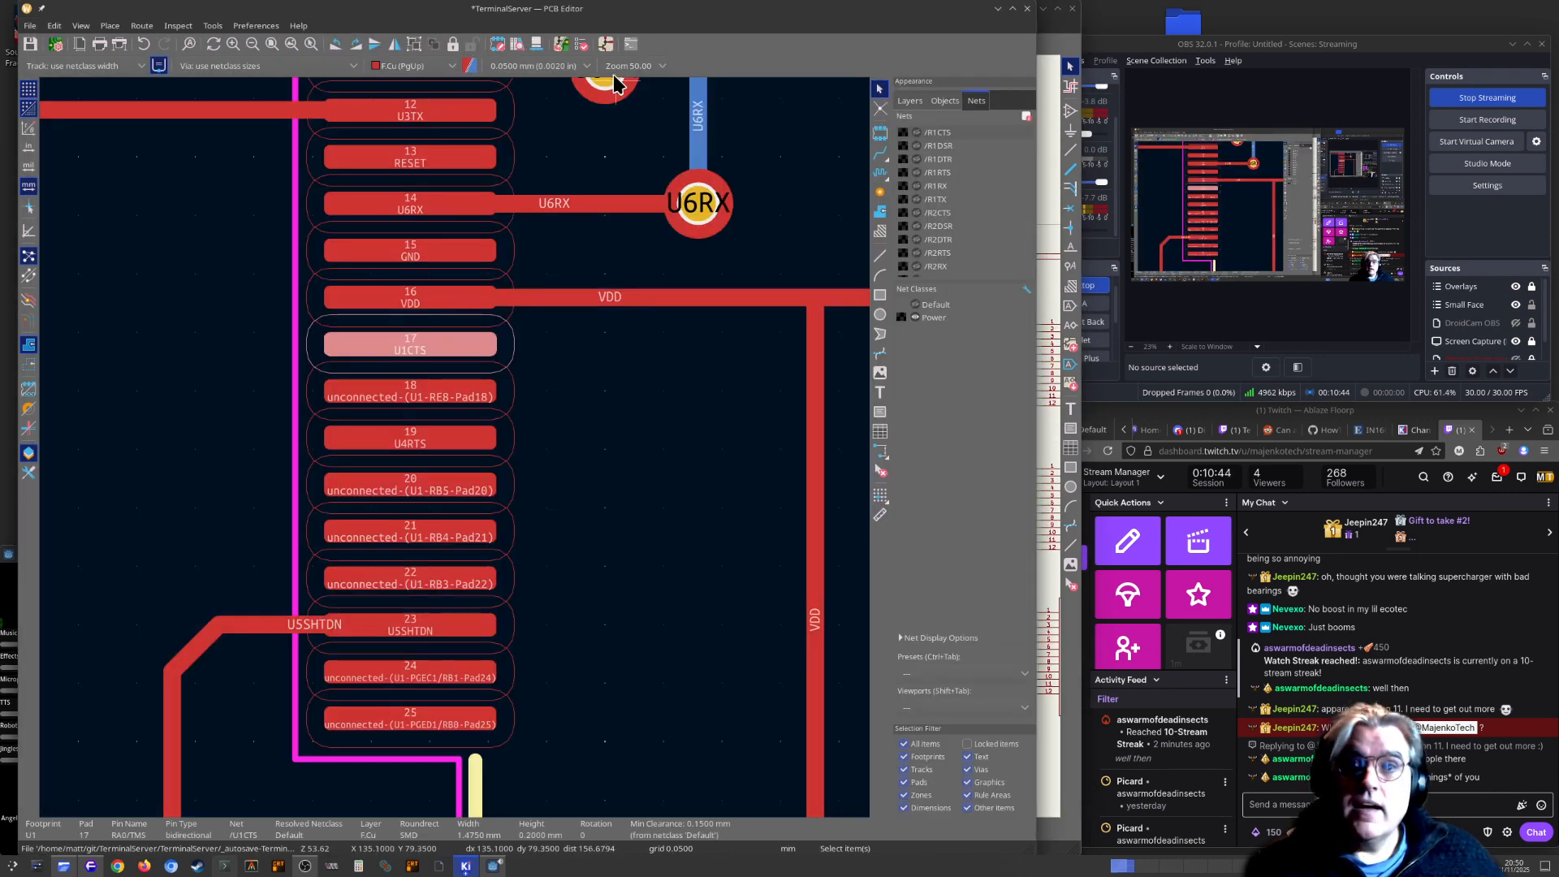
pyautogui.click(561, 45)
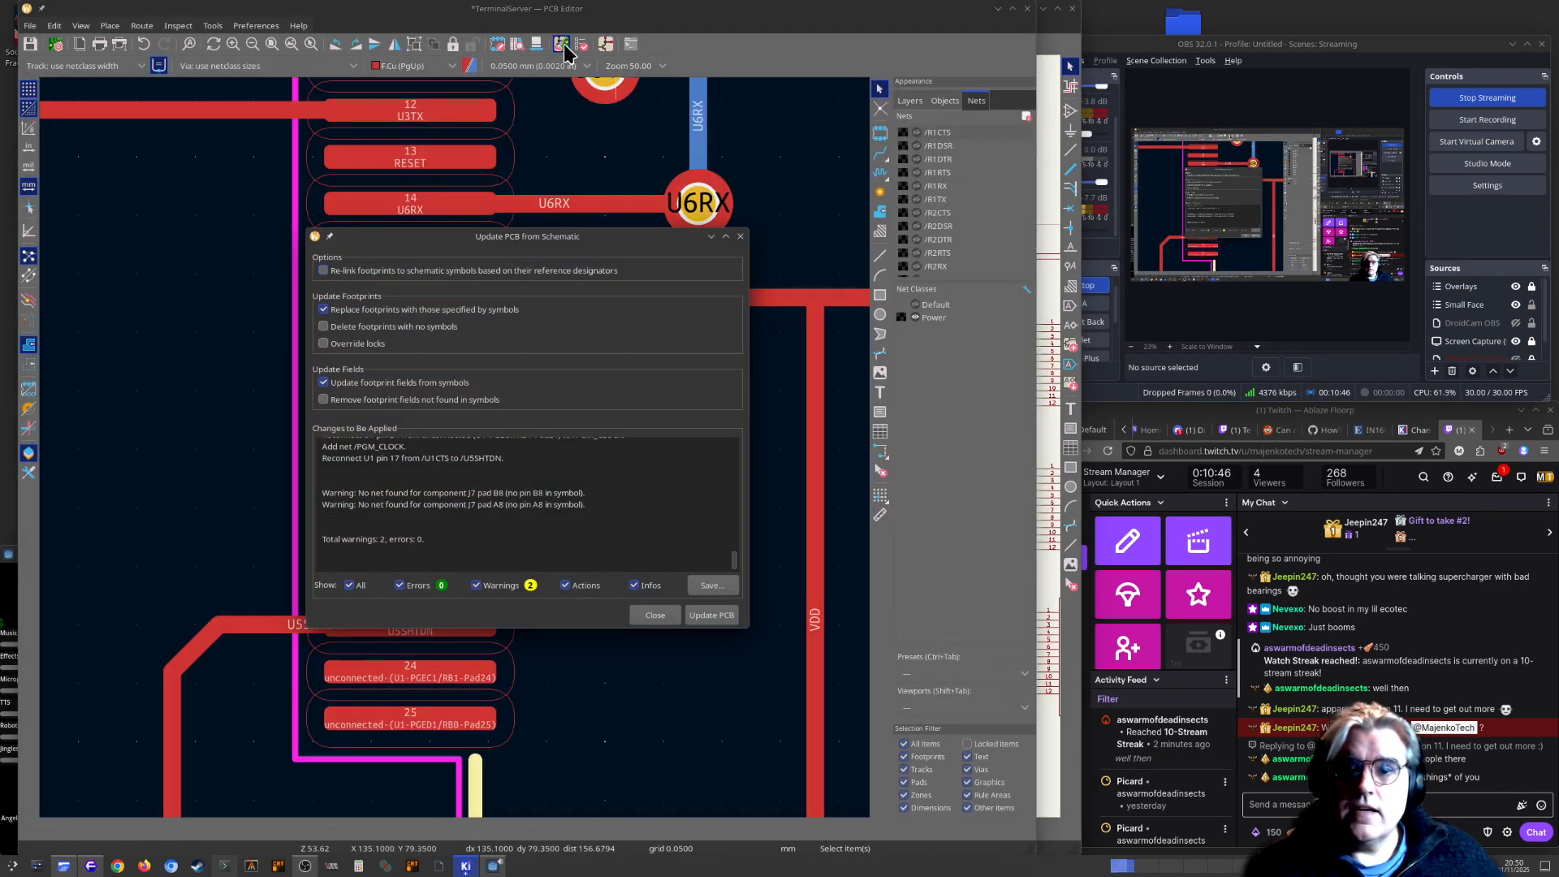
pyautogui.click(711, 614)
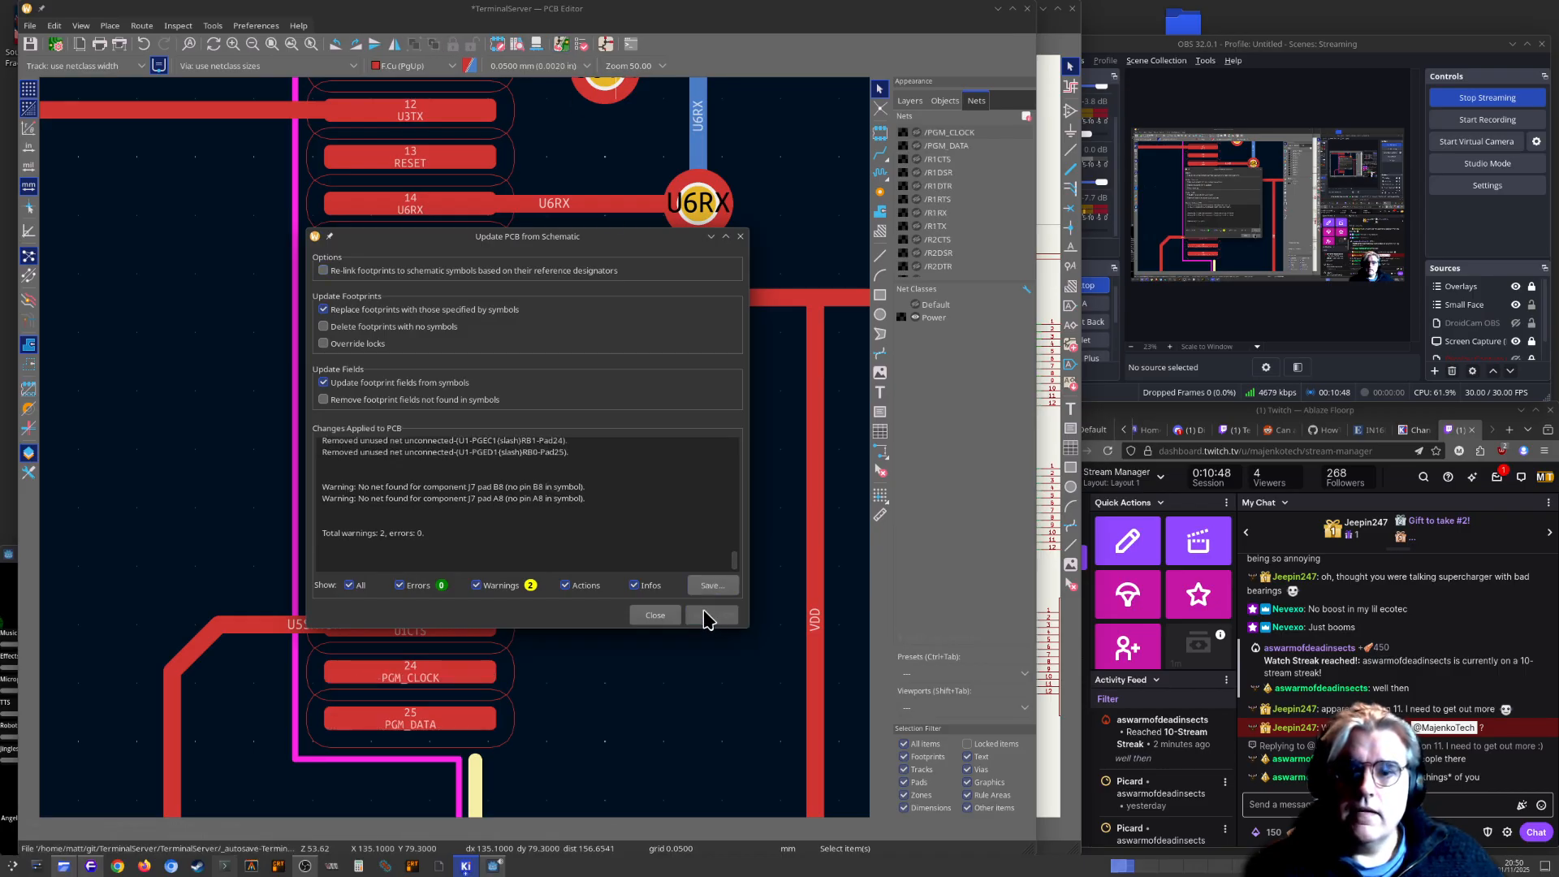
pyautogui.click(664, 619)
# Open the 3D Viewer, orbit the board to examine its component side, and close the viewer
pyautogui.click(540, 44)
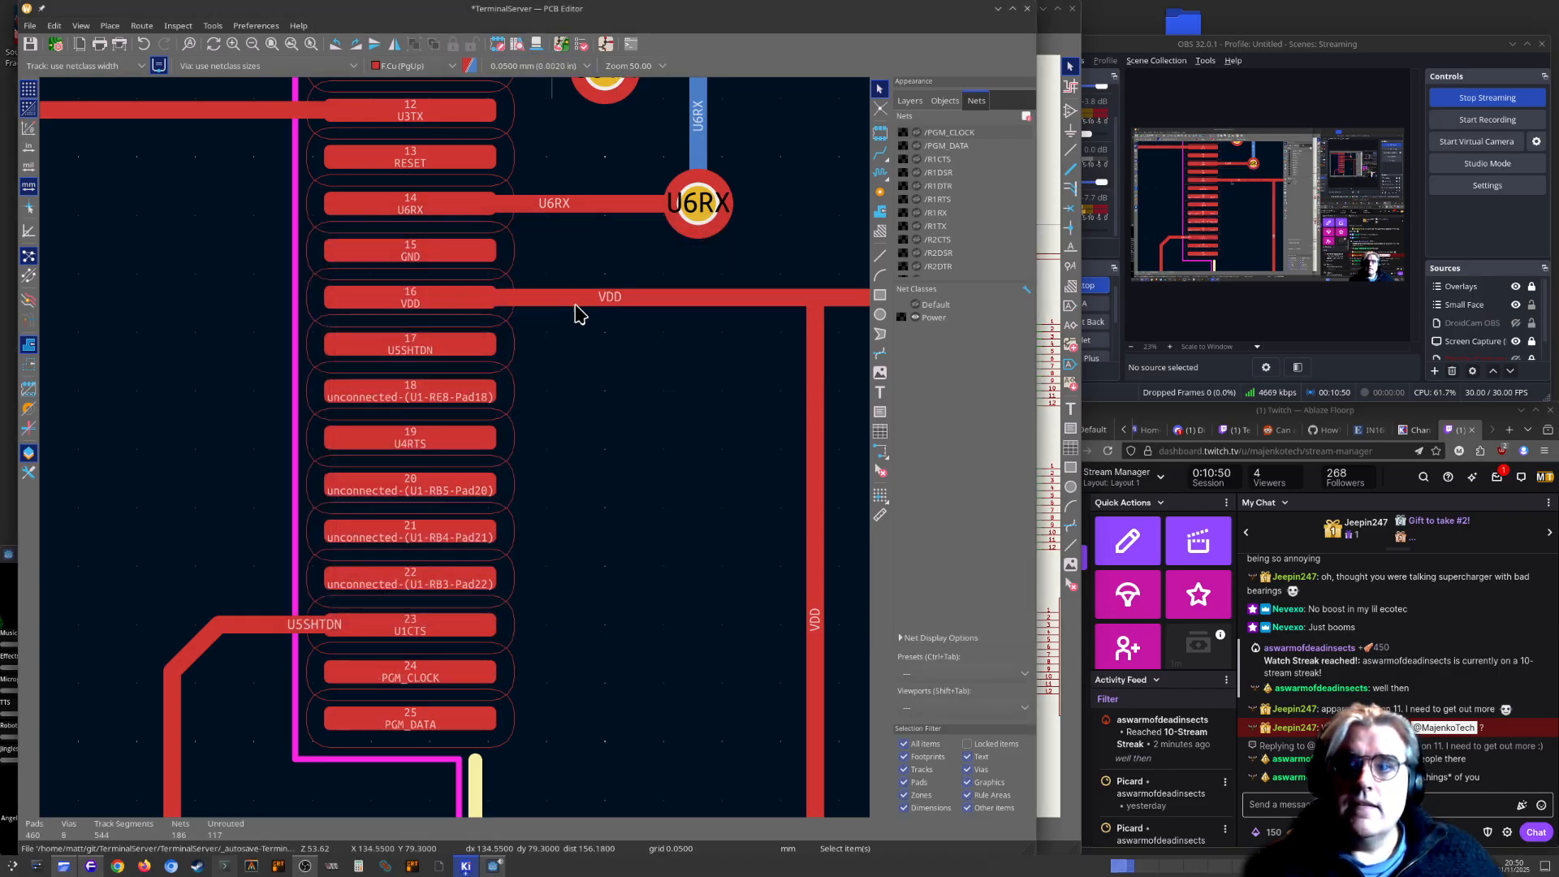
pyautogui.moveTo(756, 525); pyautogui.dragTo(928, 333)
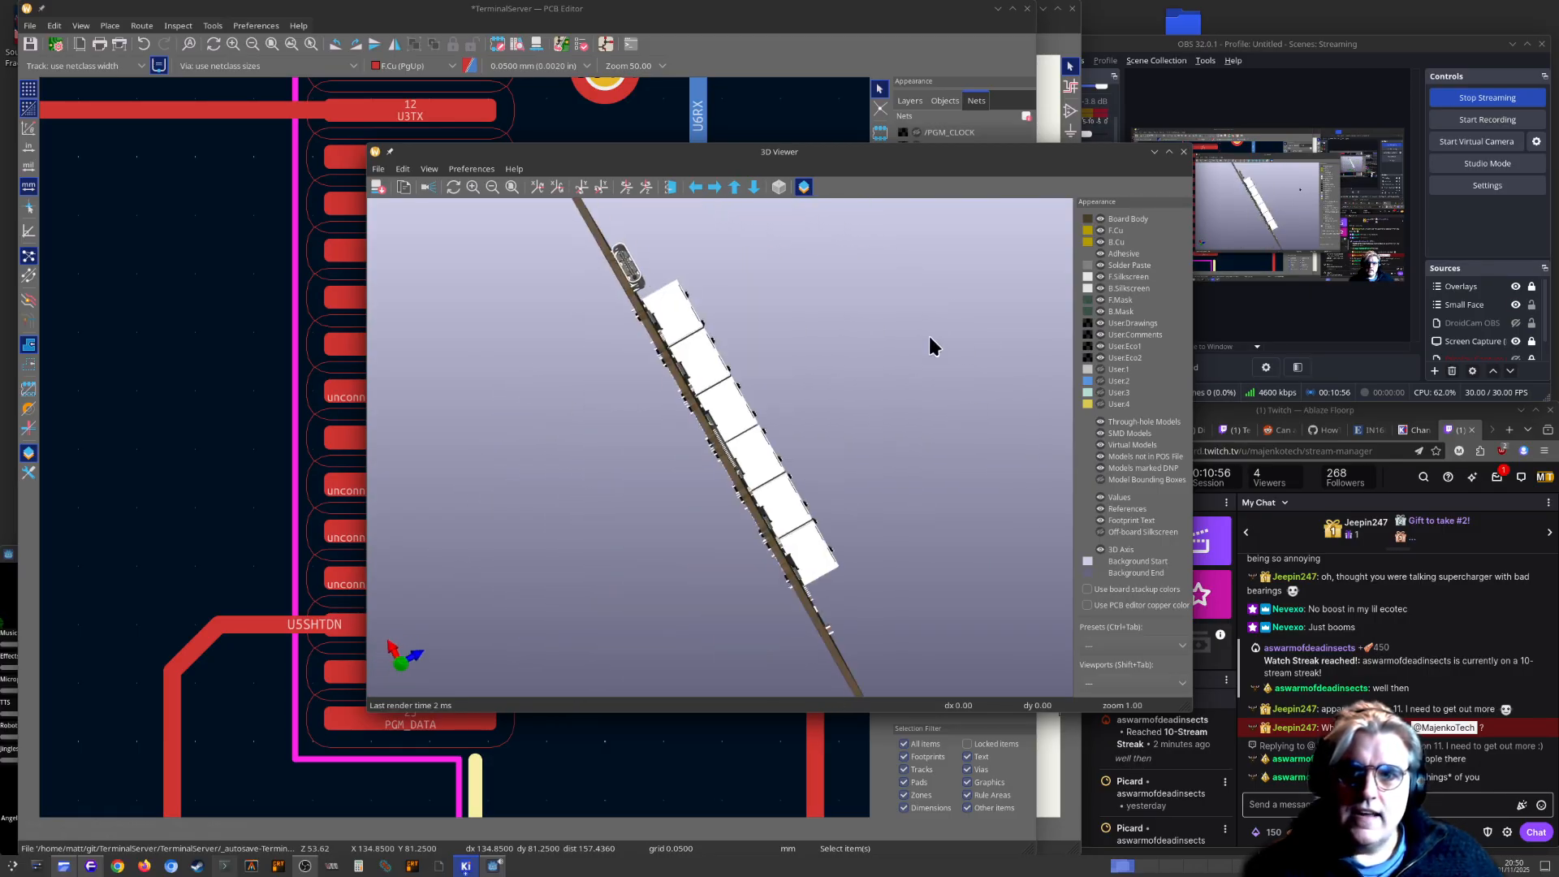
pyautogui.moveTo(622, 304); pyautogui.dragTo(545, 482)
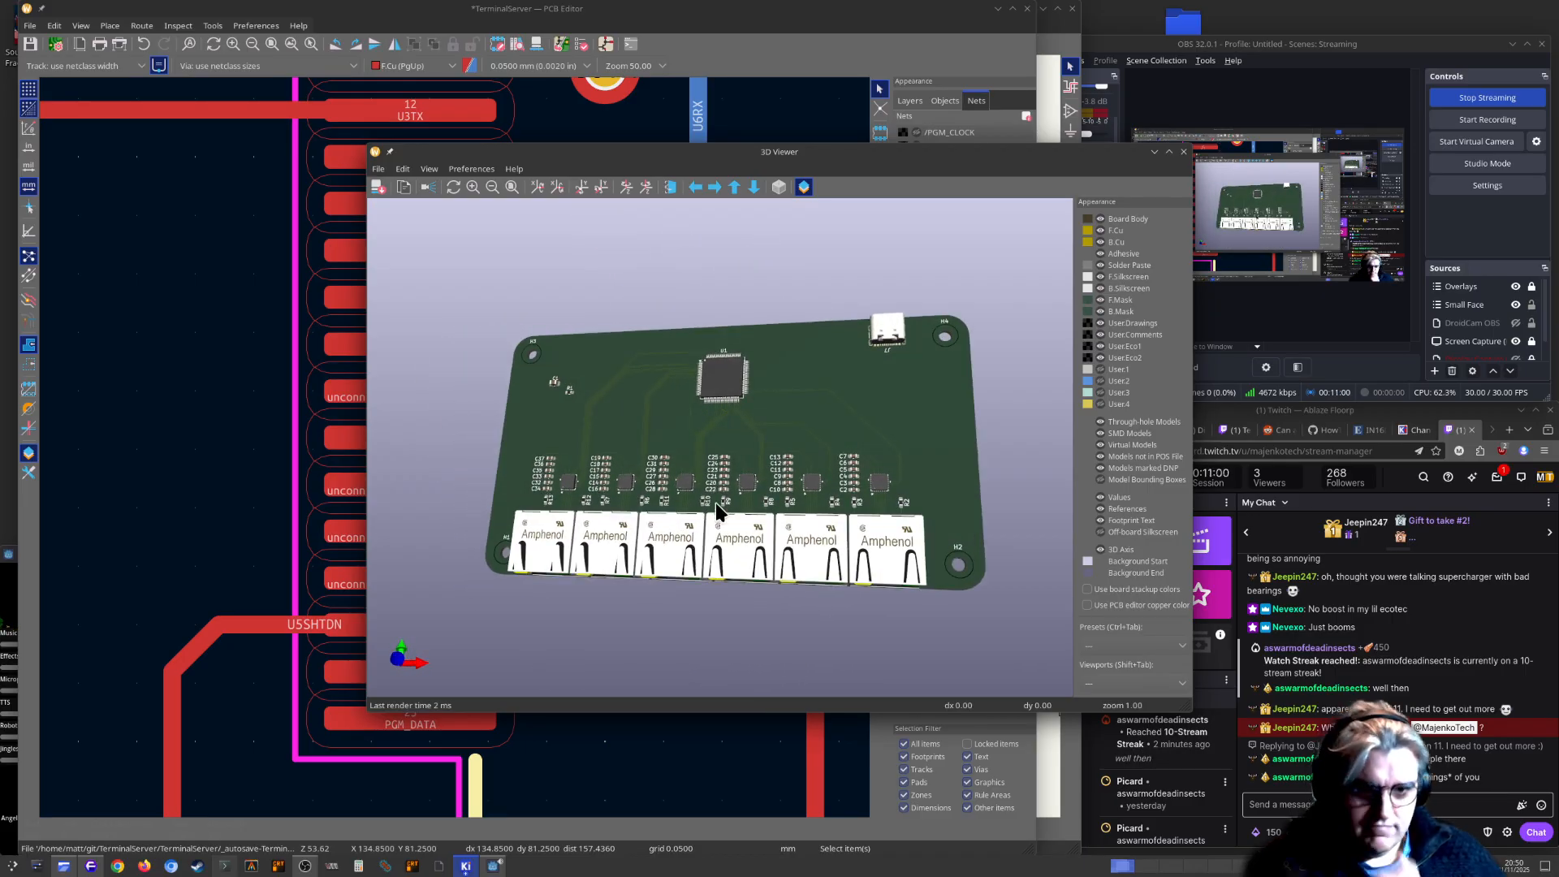
pyautogui.moveTo(924, 541); pyautogui.dragTo(907, 456)
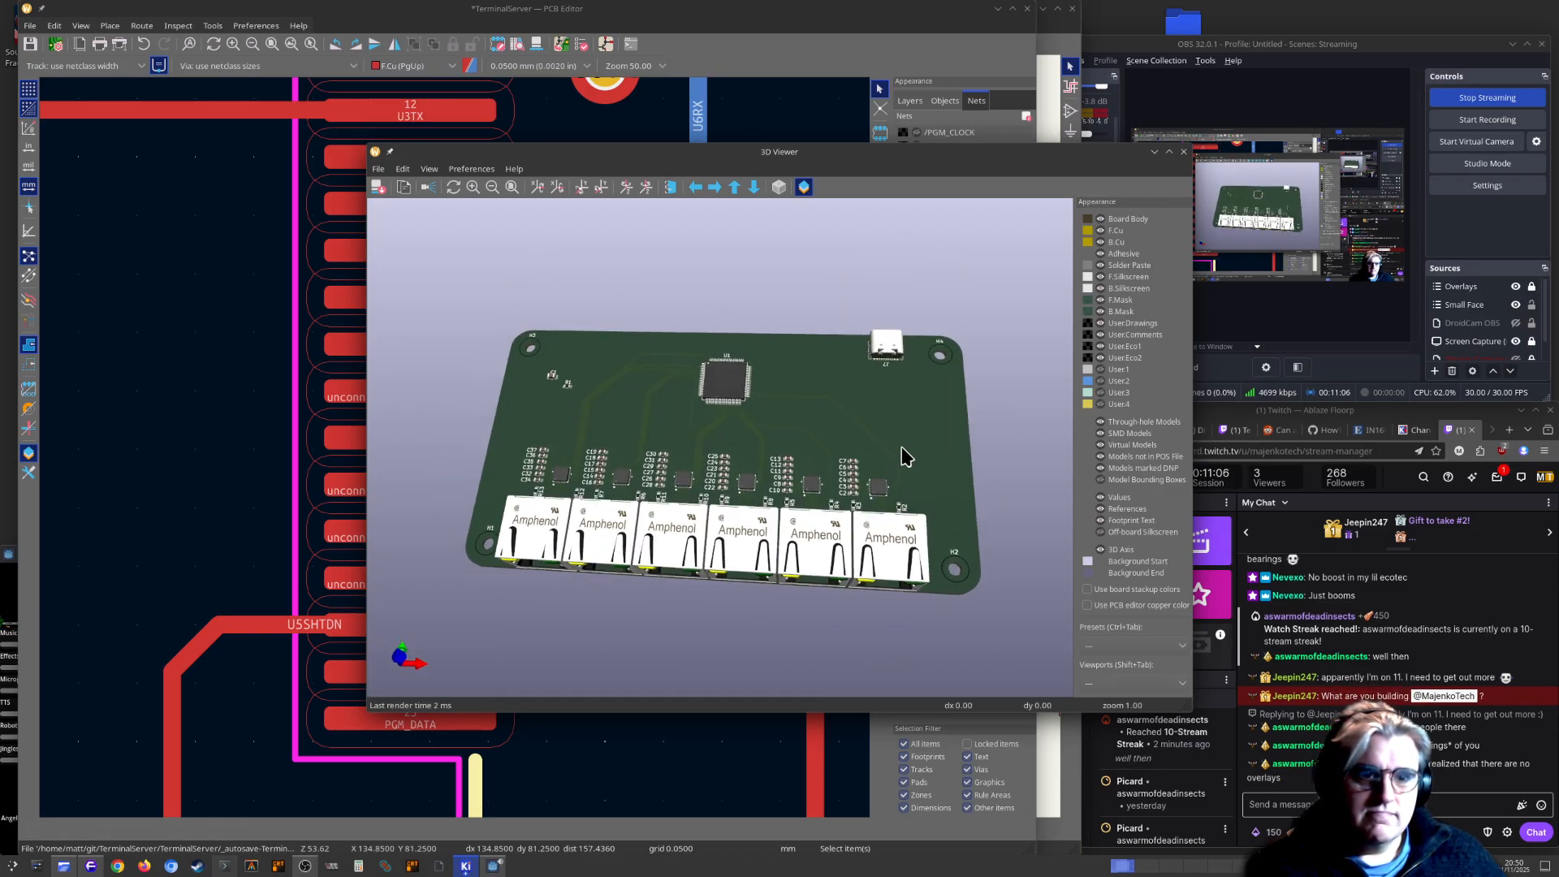
pyautogui.click(1184, 155)
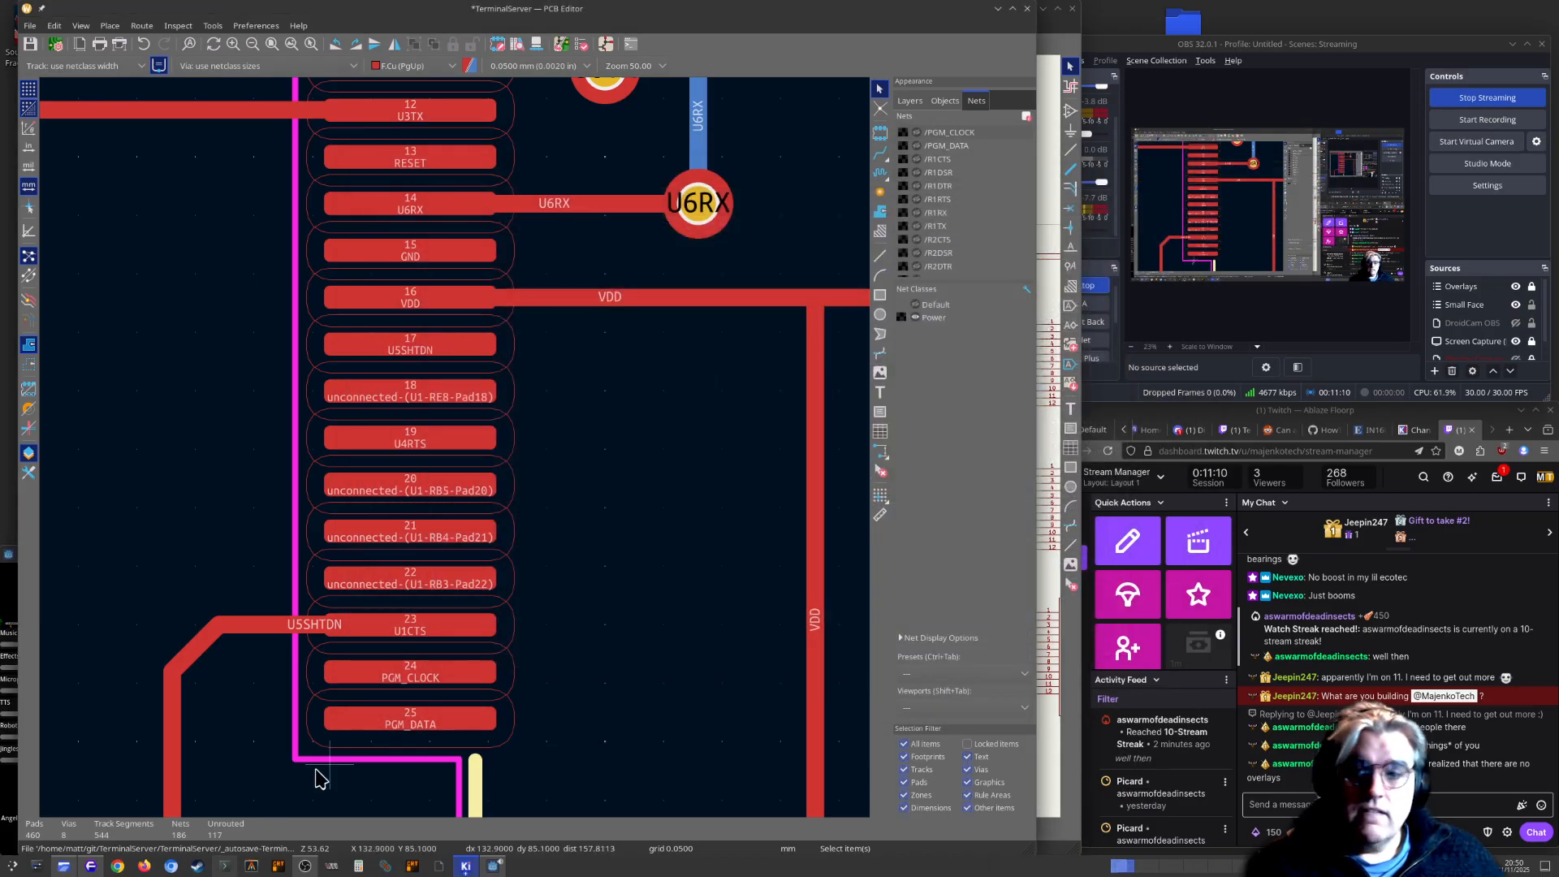
# Bring up the StreamWidgets godot session in Konsole and the StreamWidgets control window
pyautogui.click(224, 866)
pyautogui.click(514, 271)
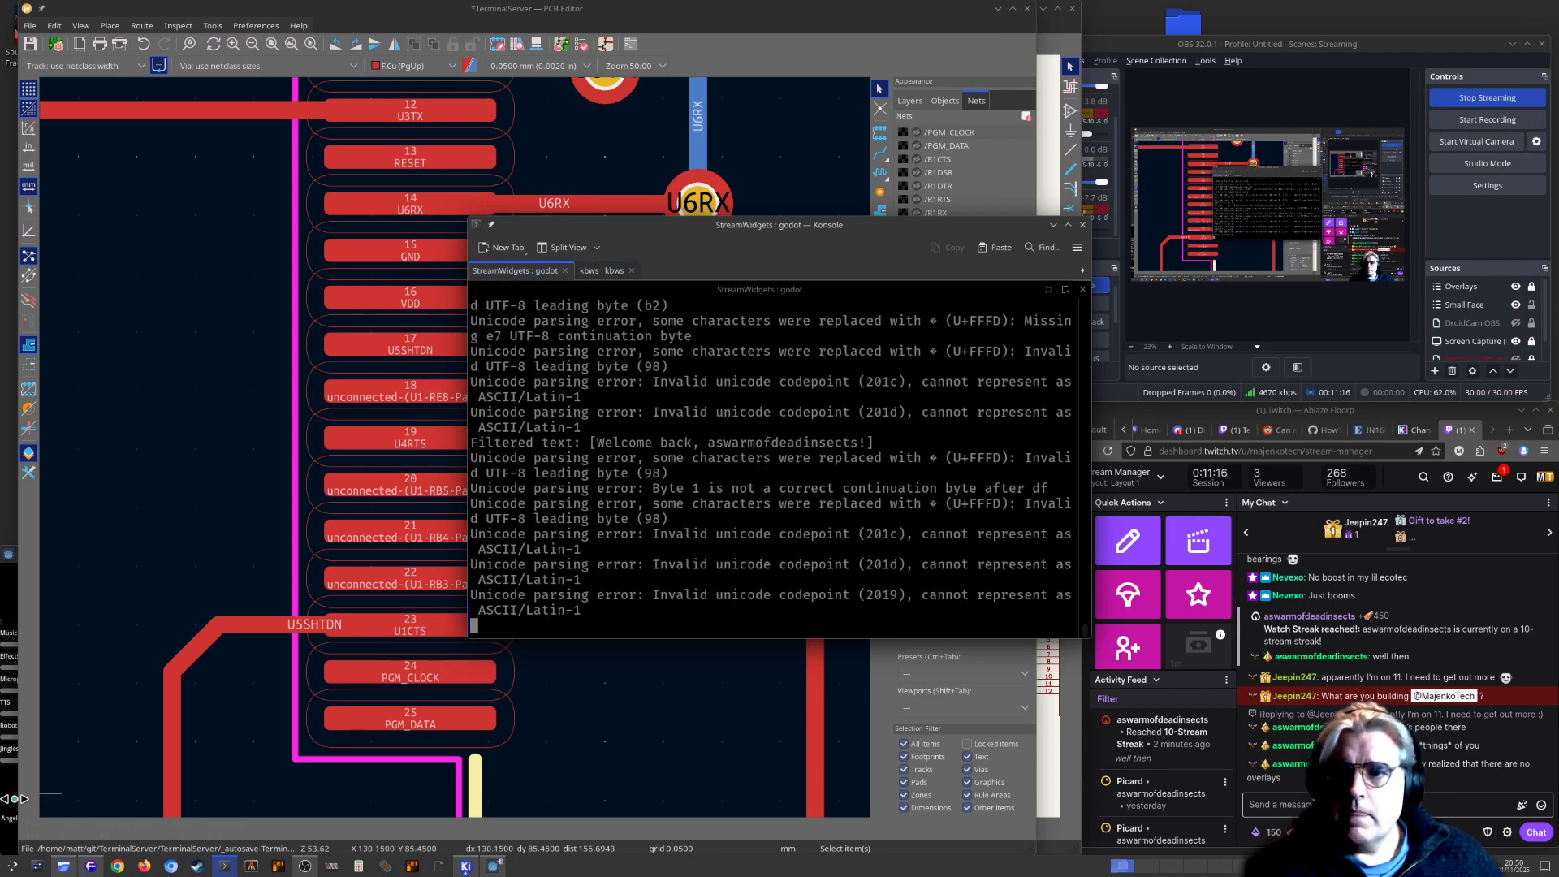
pyautogui.click(10, 585)
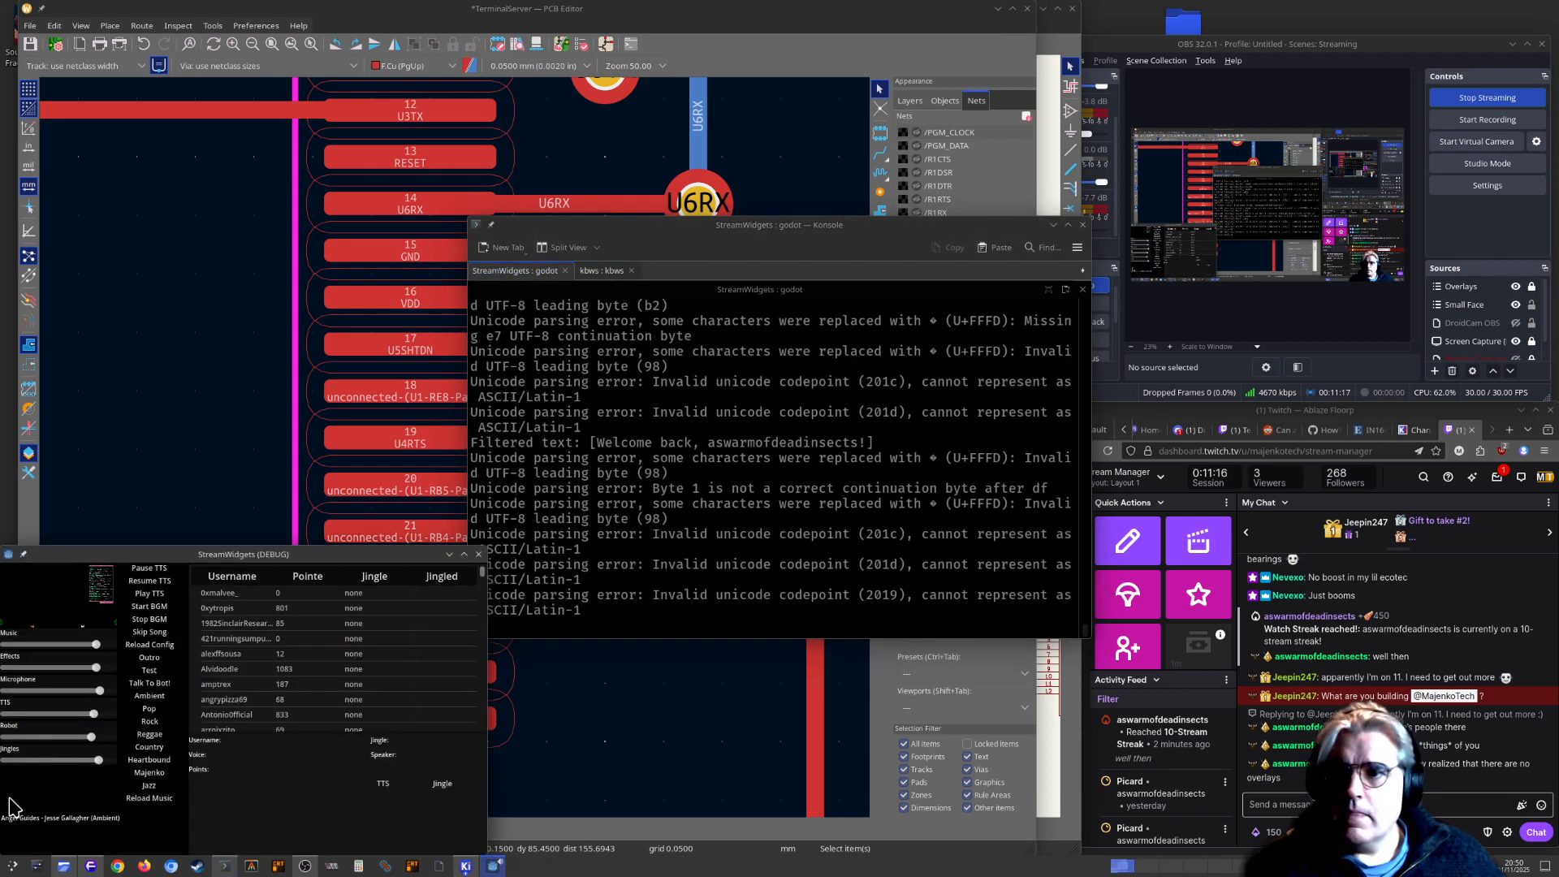
# Switch OBS to the Overlays scene and back to the Desktop scene to restore the stream overlays
pyautogui.click(1177, 327)
pyautogui.scroll(-1, 1450, 329)
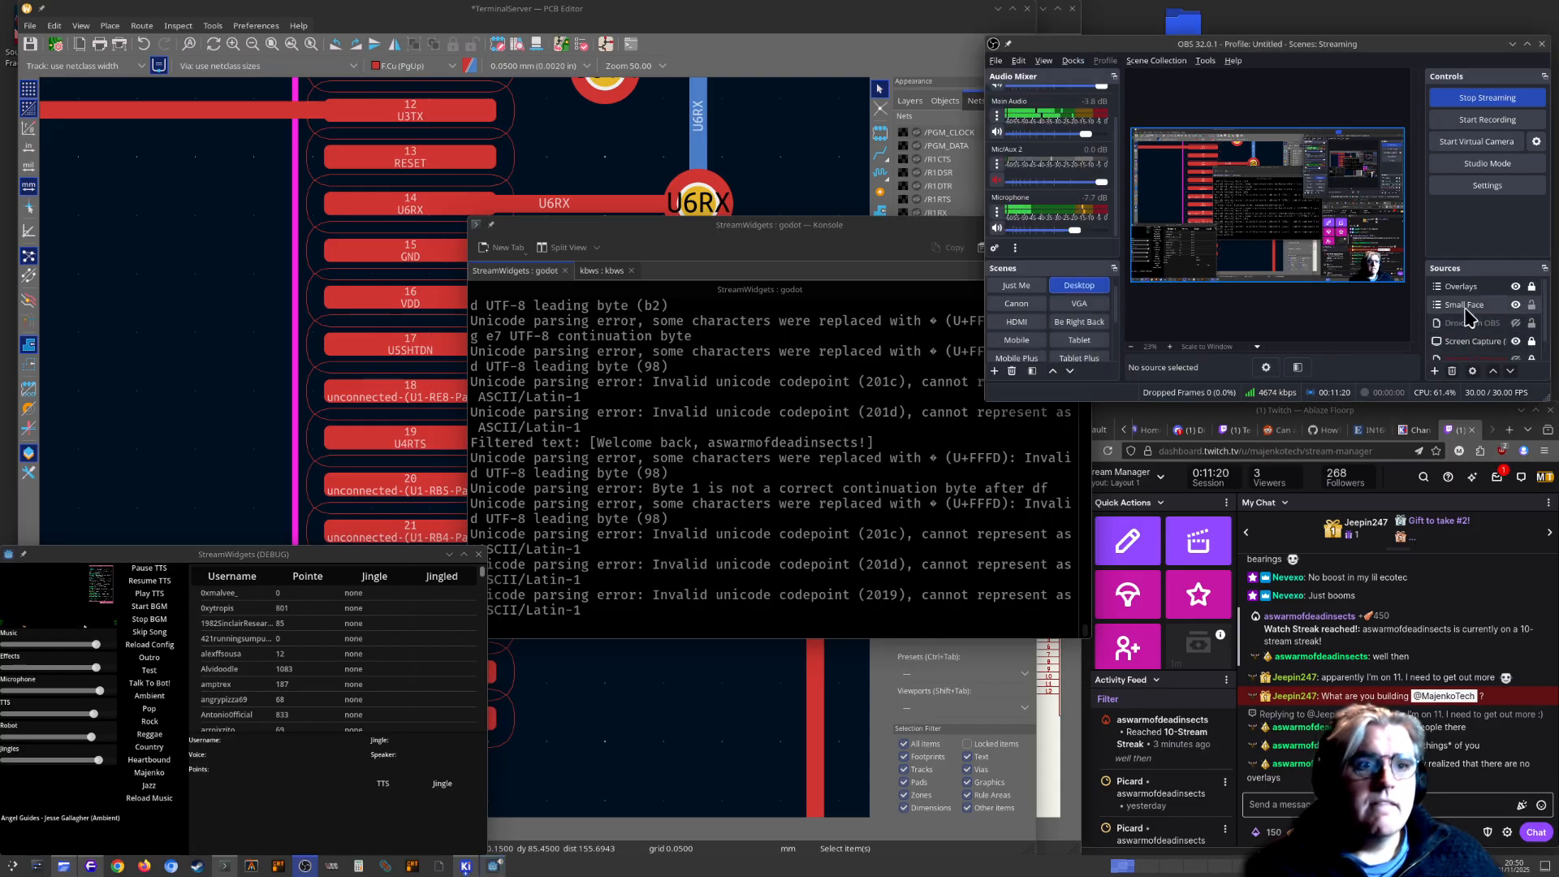
pyautogui.scroll(1, 1471, 304)
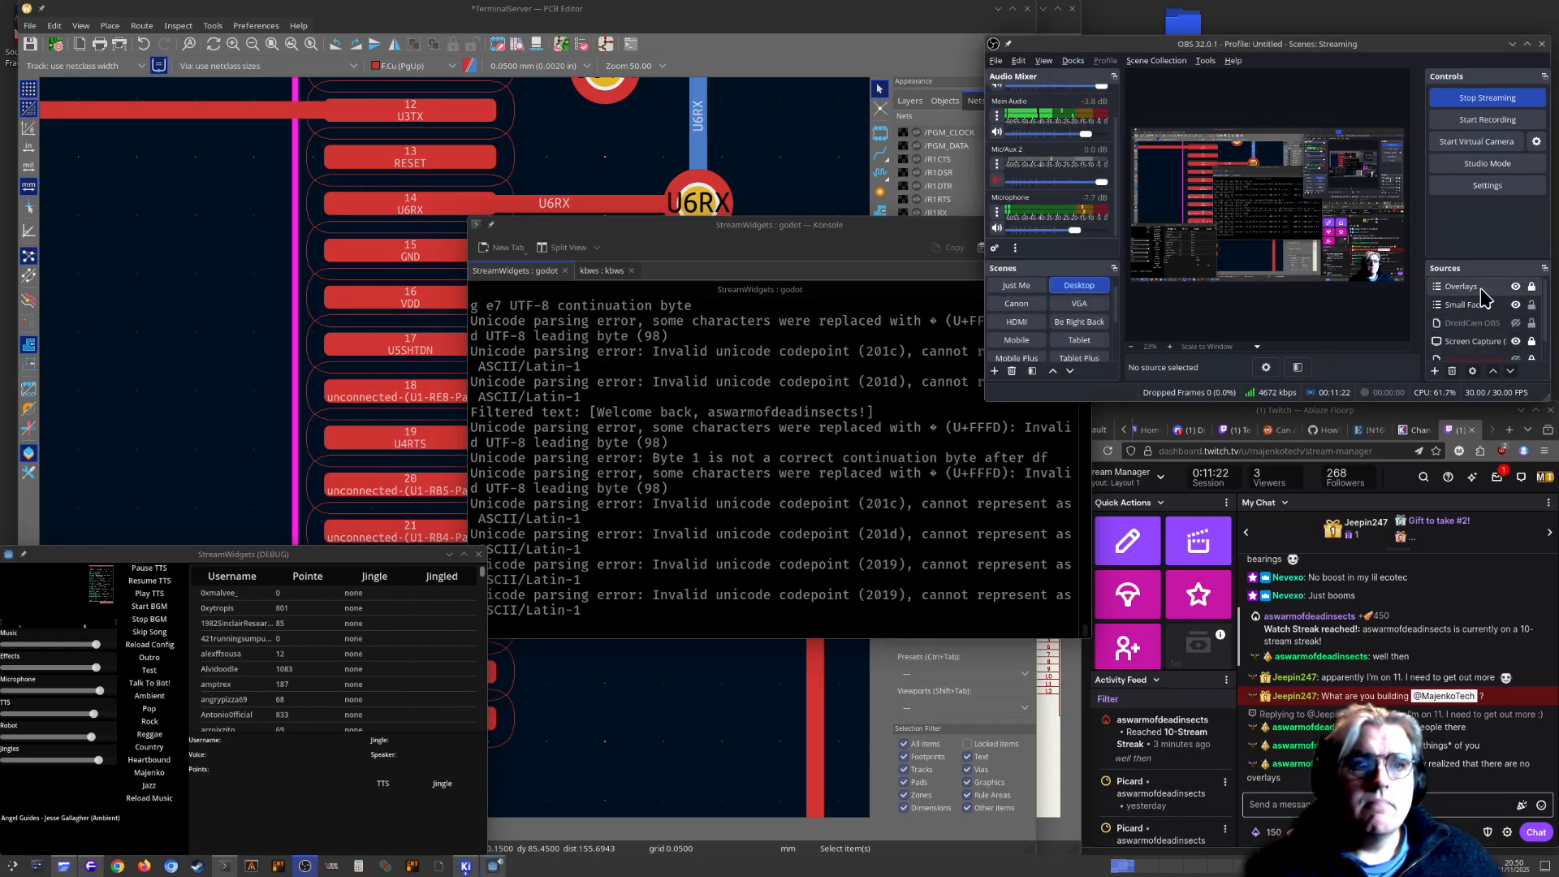
pyautogui.click(1478, 287)
pyautogui.scroll(-2, 1055, 351)
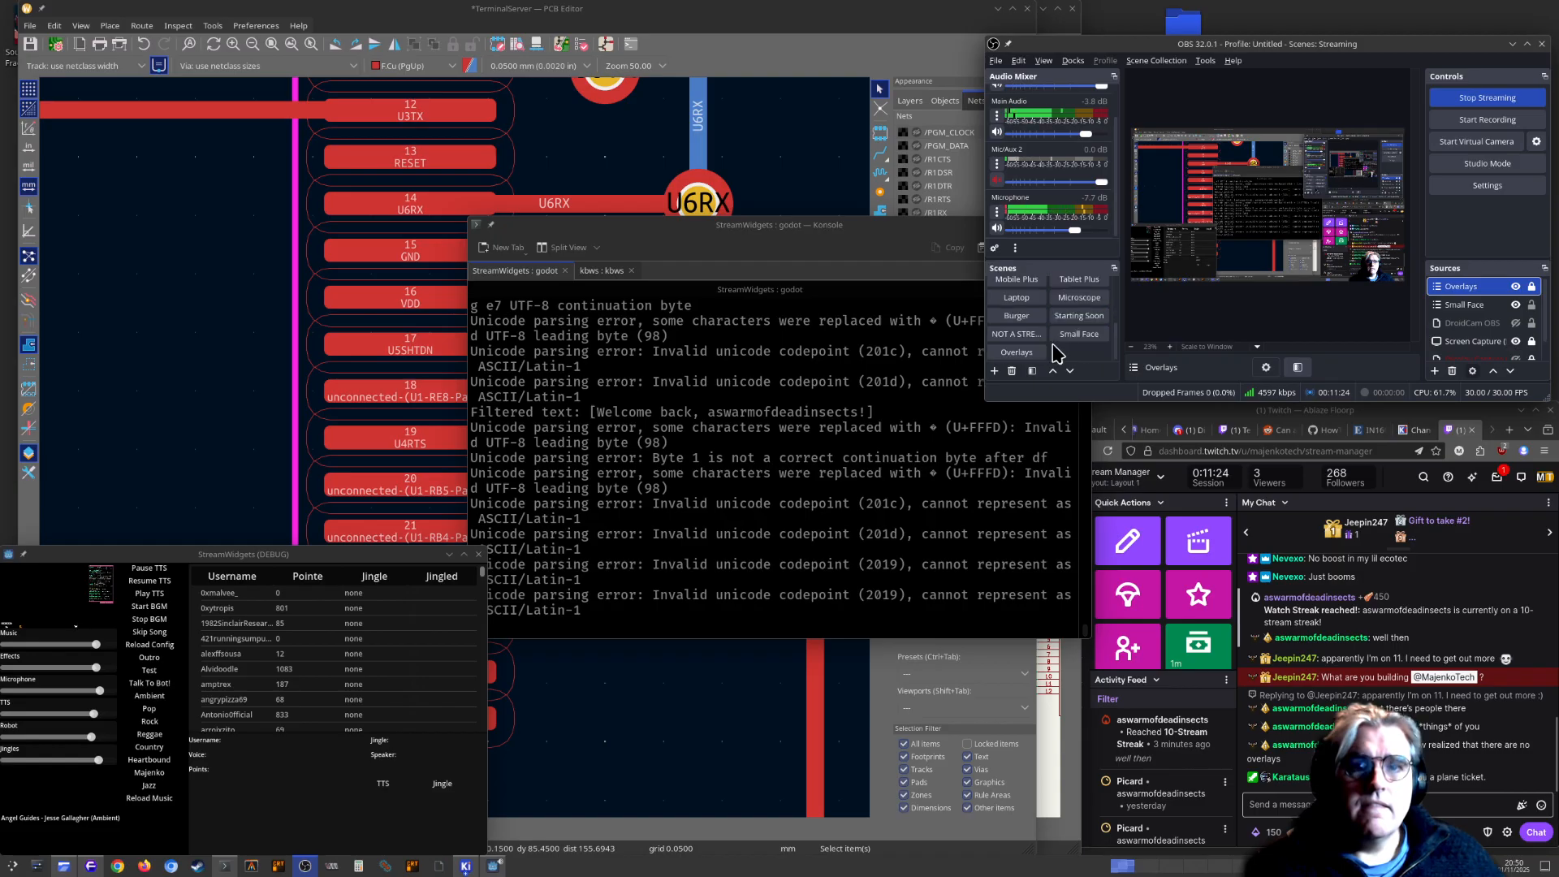
pyautogui.click(1031, 354)
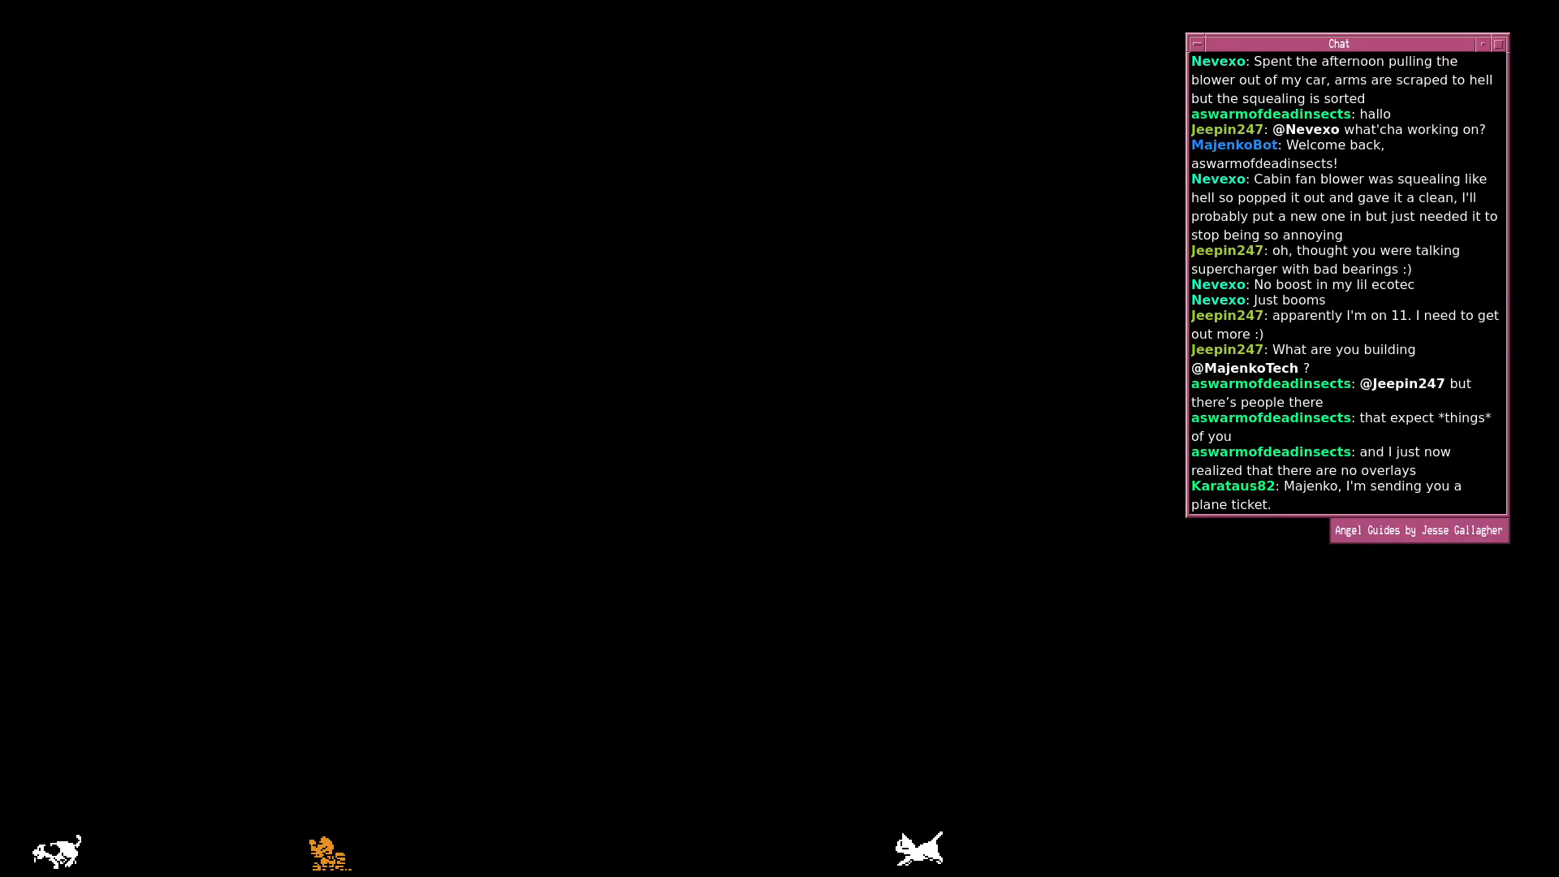
pyautogui.click(1076, 305)
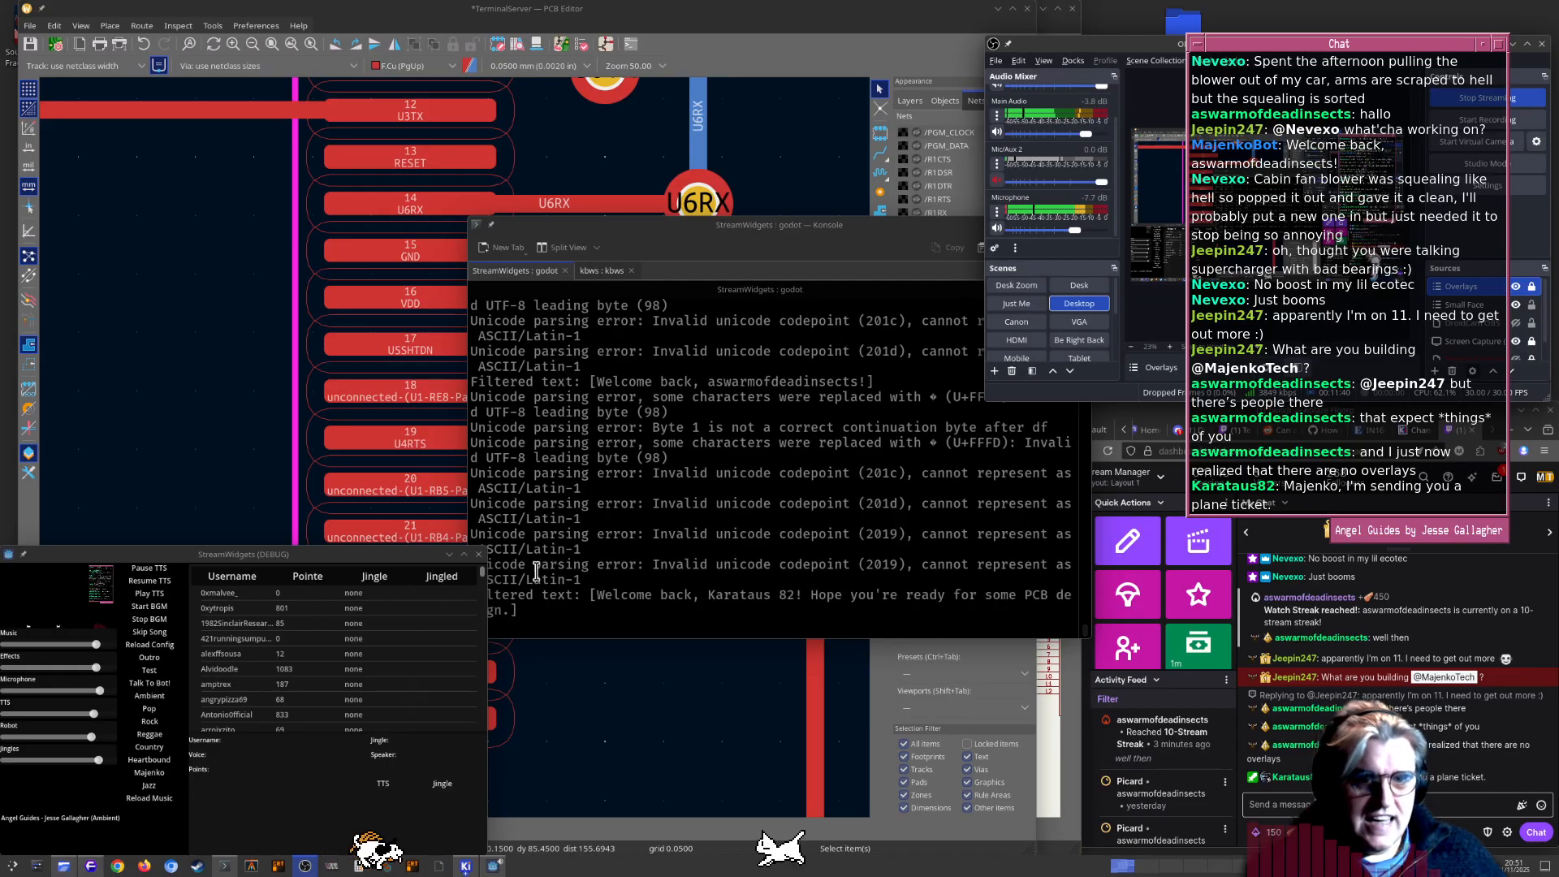
# Return to the PCB Editor and examine the U5SHTDN track and the pads around U1's corner between pads 25 and 26
pyautogui.click(179, 446)
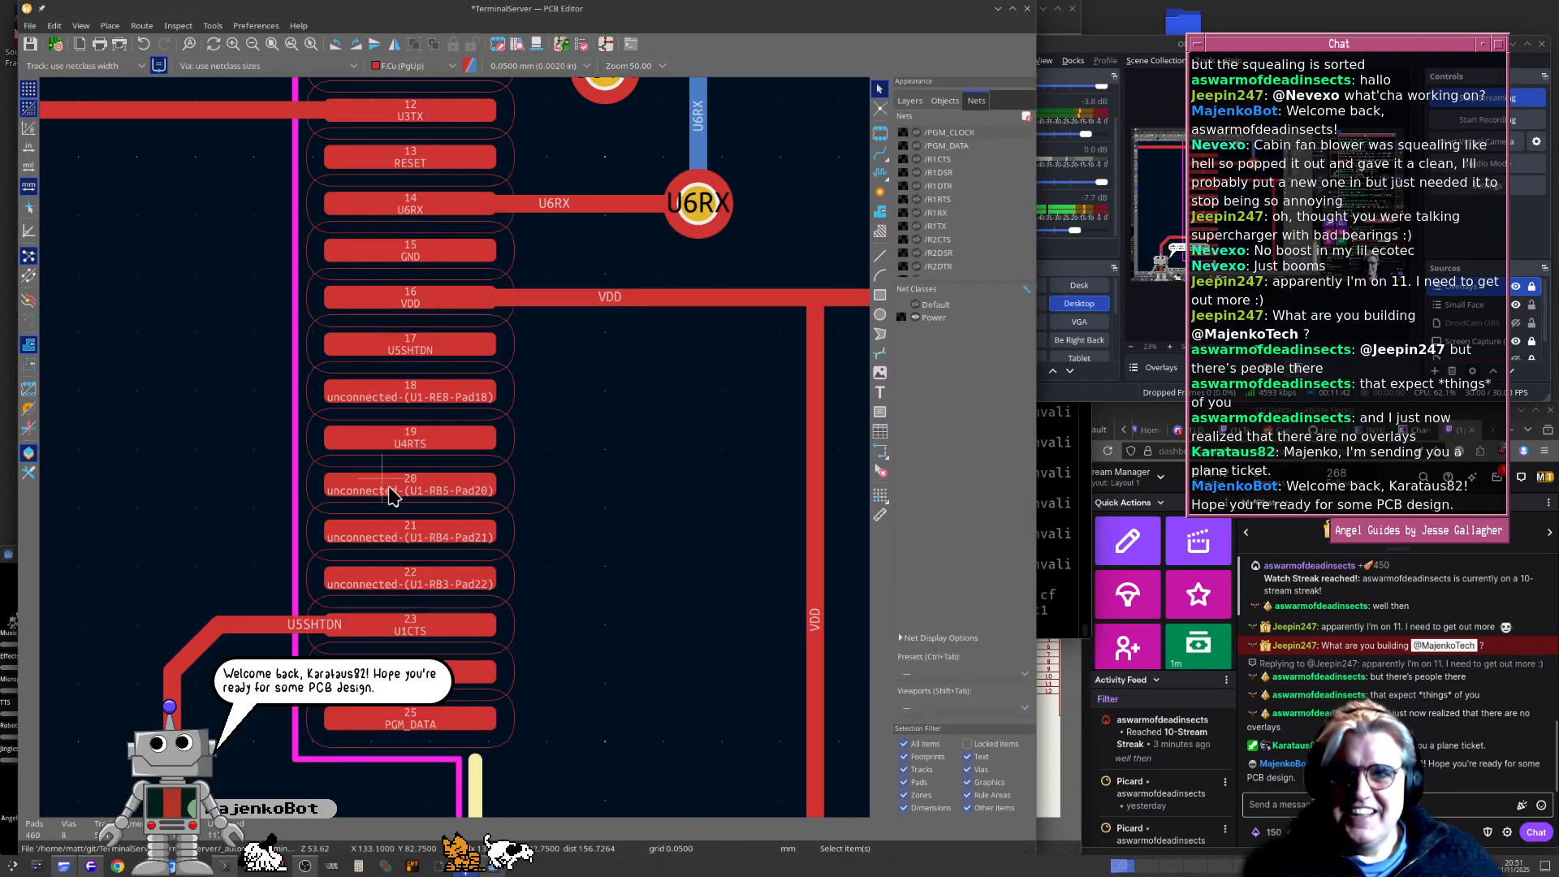
pyautogui.scroll(-5, 452, 455)
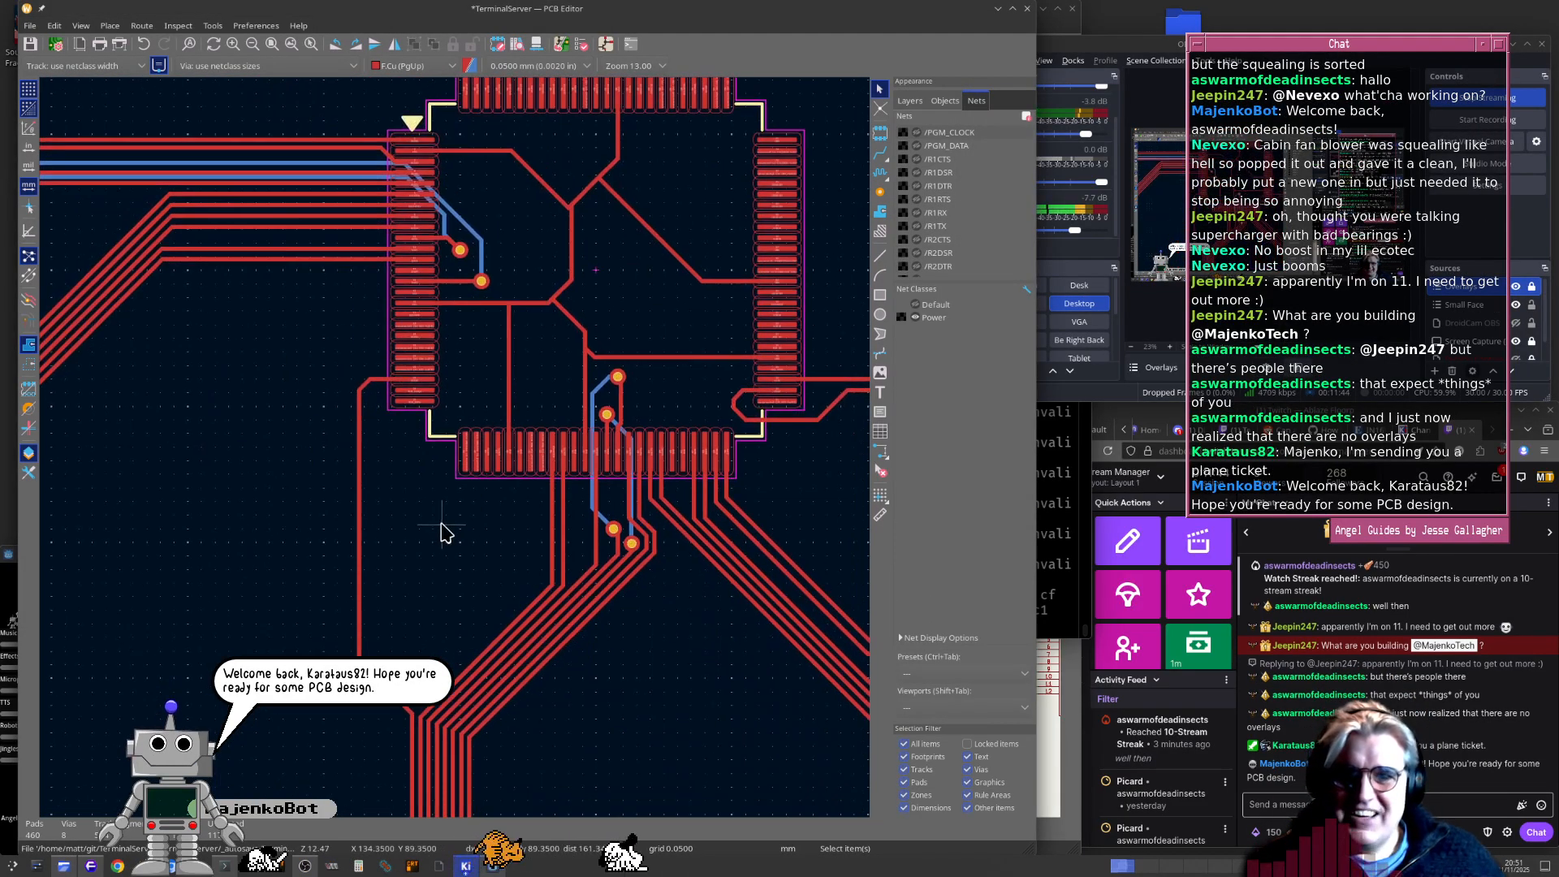
pyautogui.scroll(4, 479, 519)
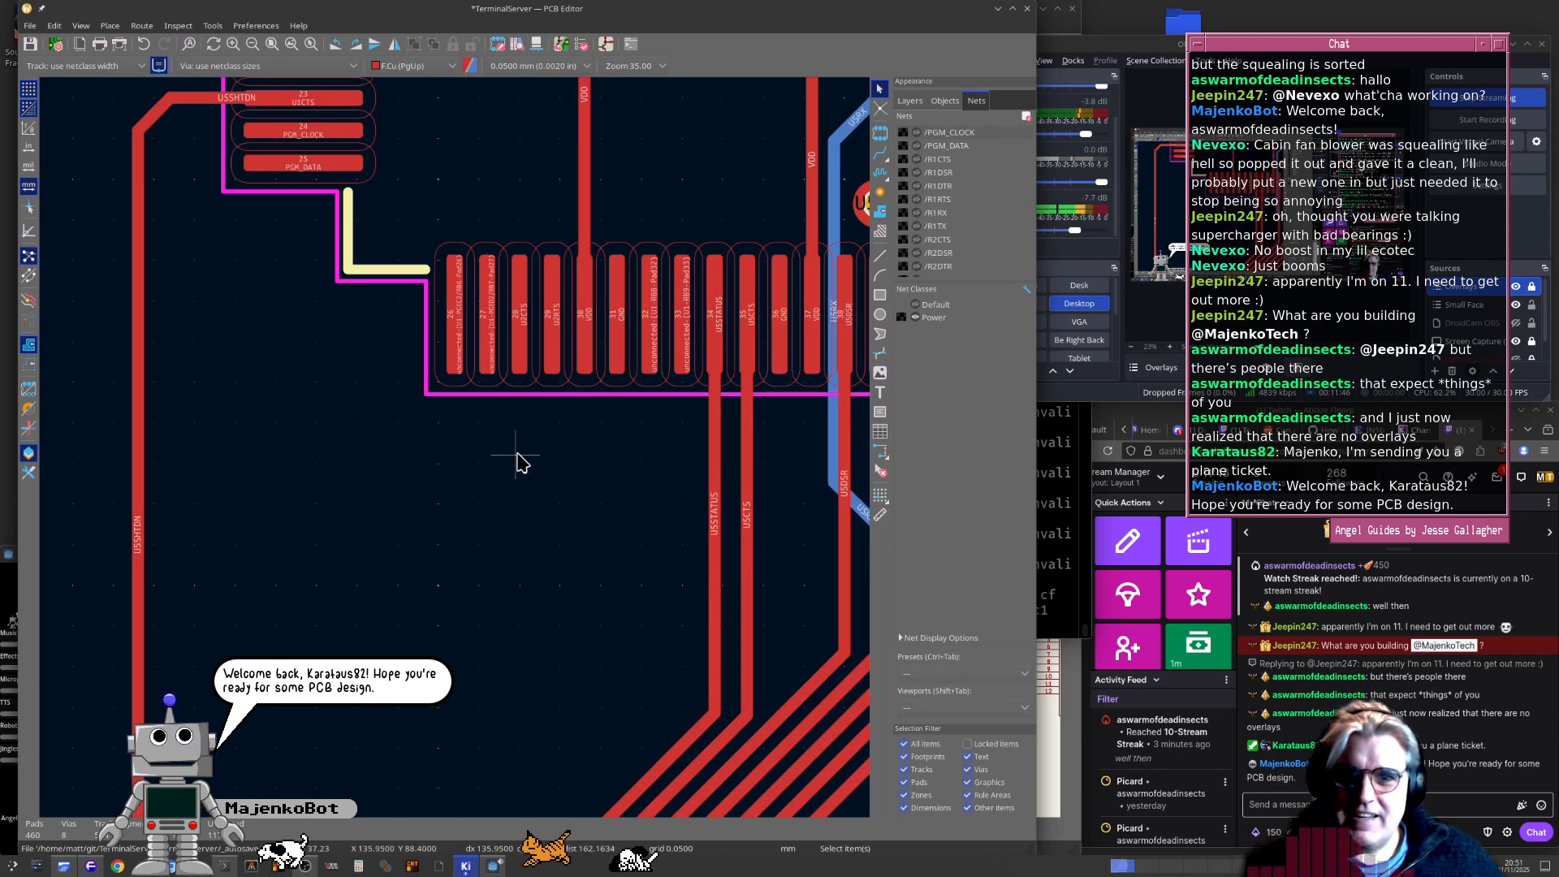
pyautogui.scroll(-3, 414, 504)
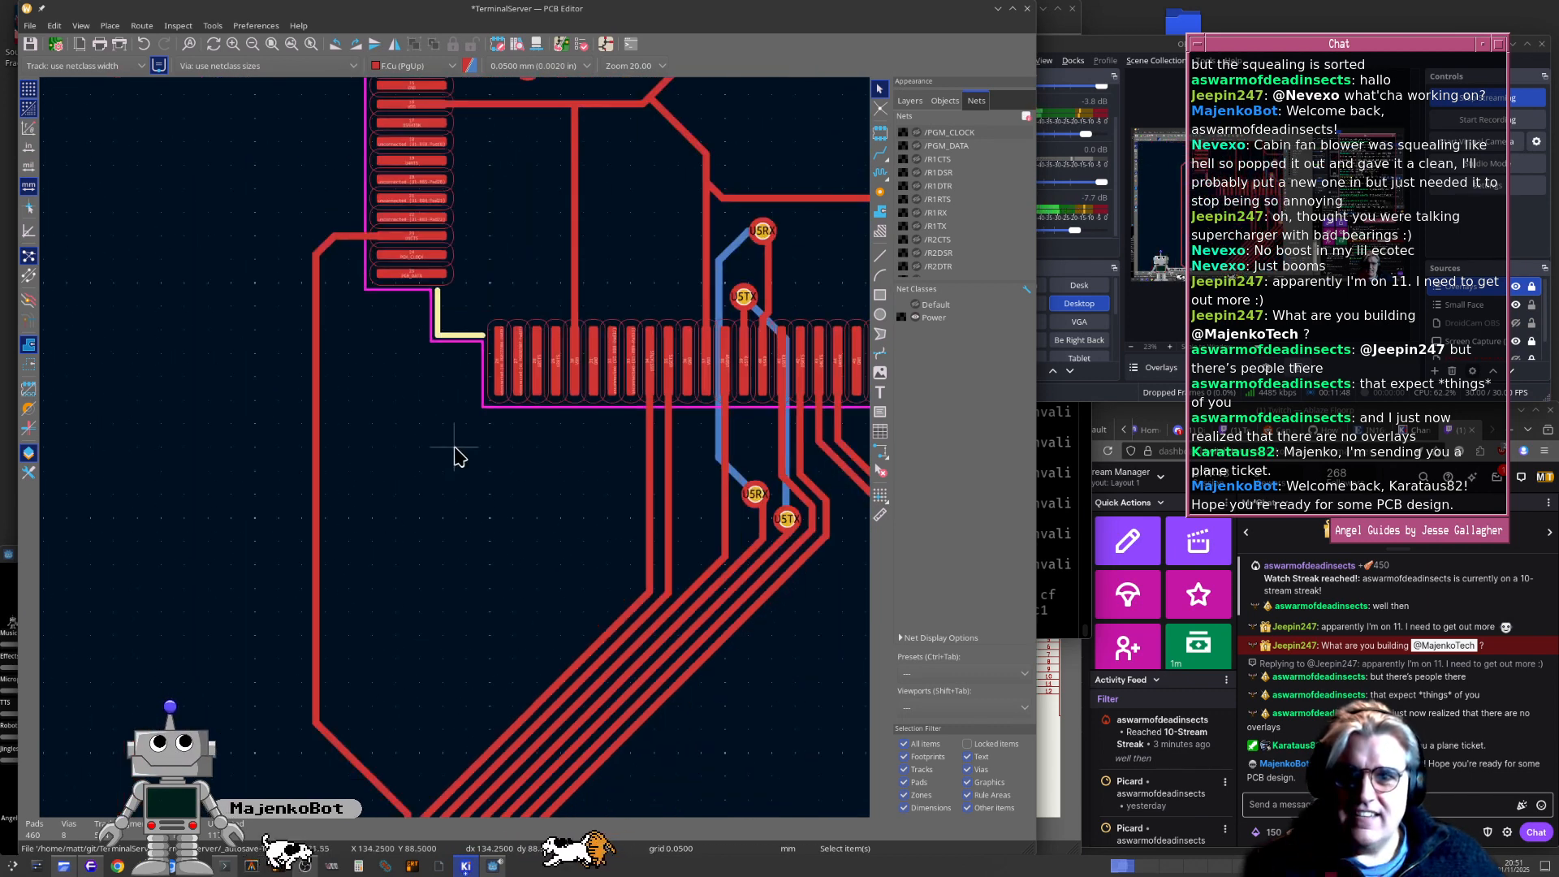
pyautogui.scroll(-1, 455, 442)
pyautogui.moveTo(450, 402); pyautogui.dragTo(498, 489, button='middle')
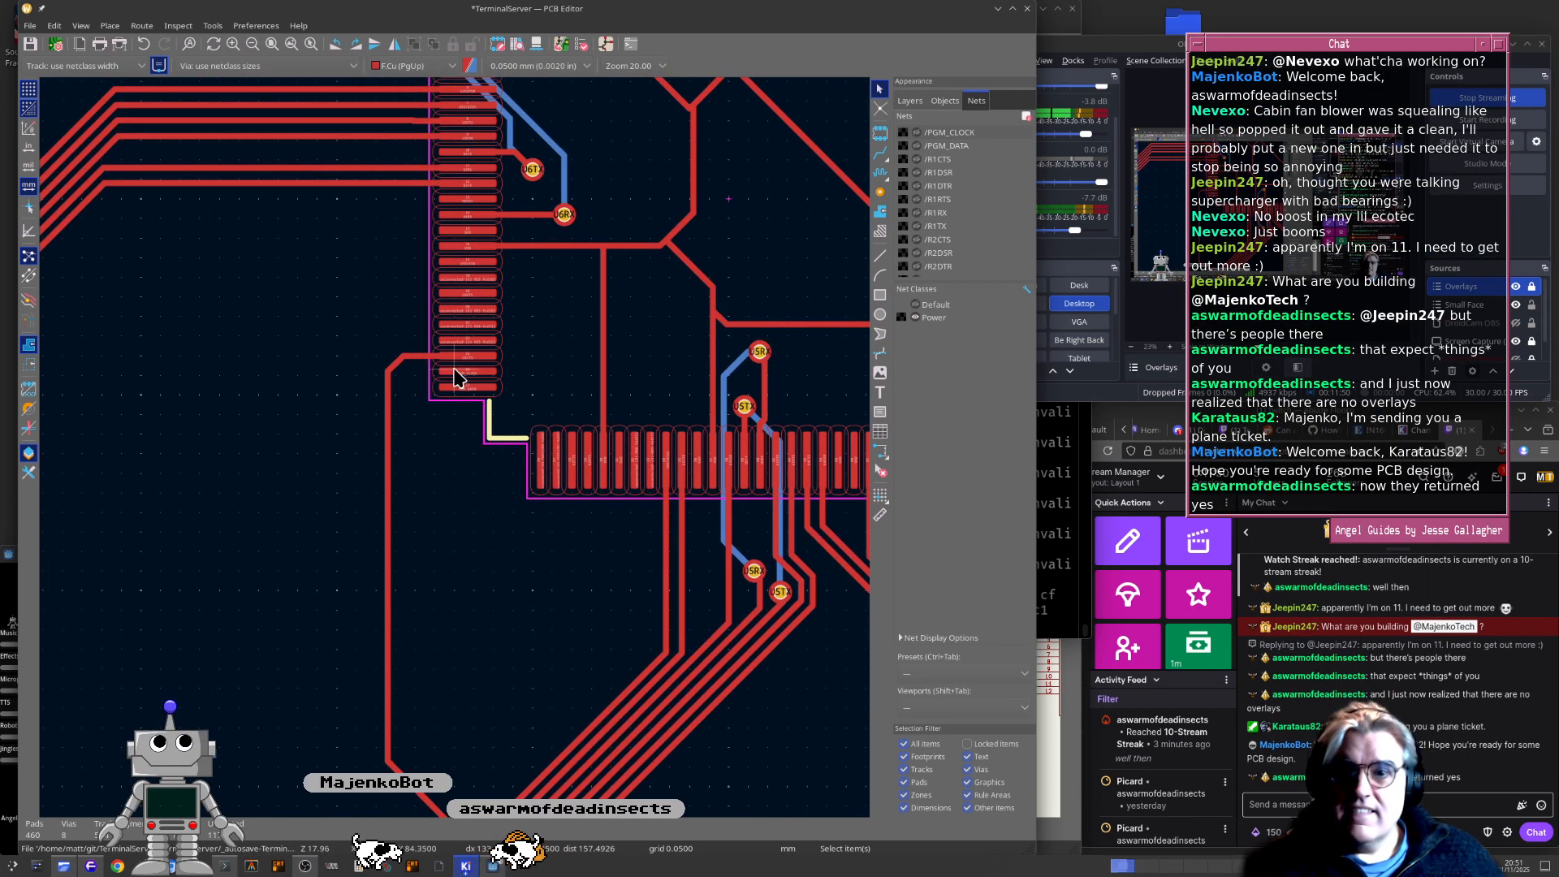
# Delete the U5SHTDN segment crossing U1 pad 23 and extend the remaining vertical track up towards pad 17
pyautogui.scroll(5, 458, 438)
pyautogui.click(439, 448)
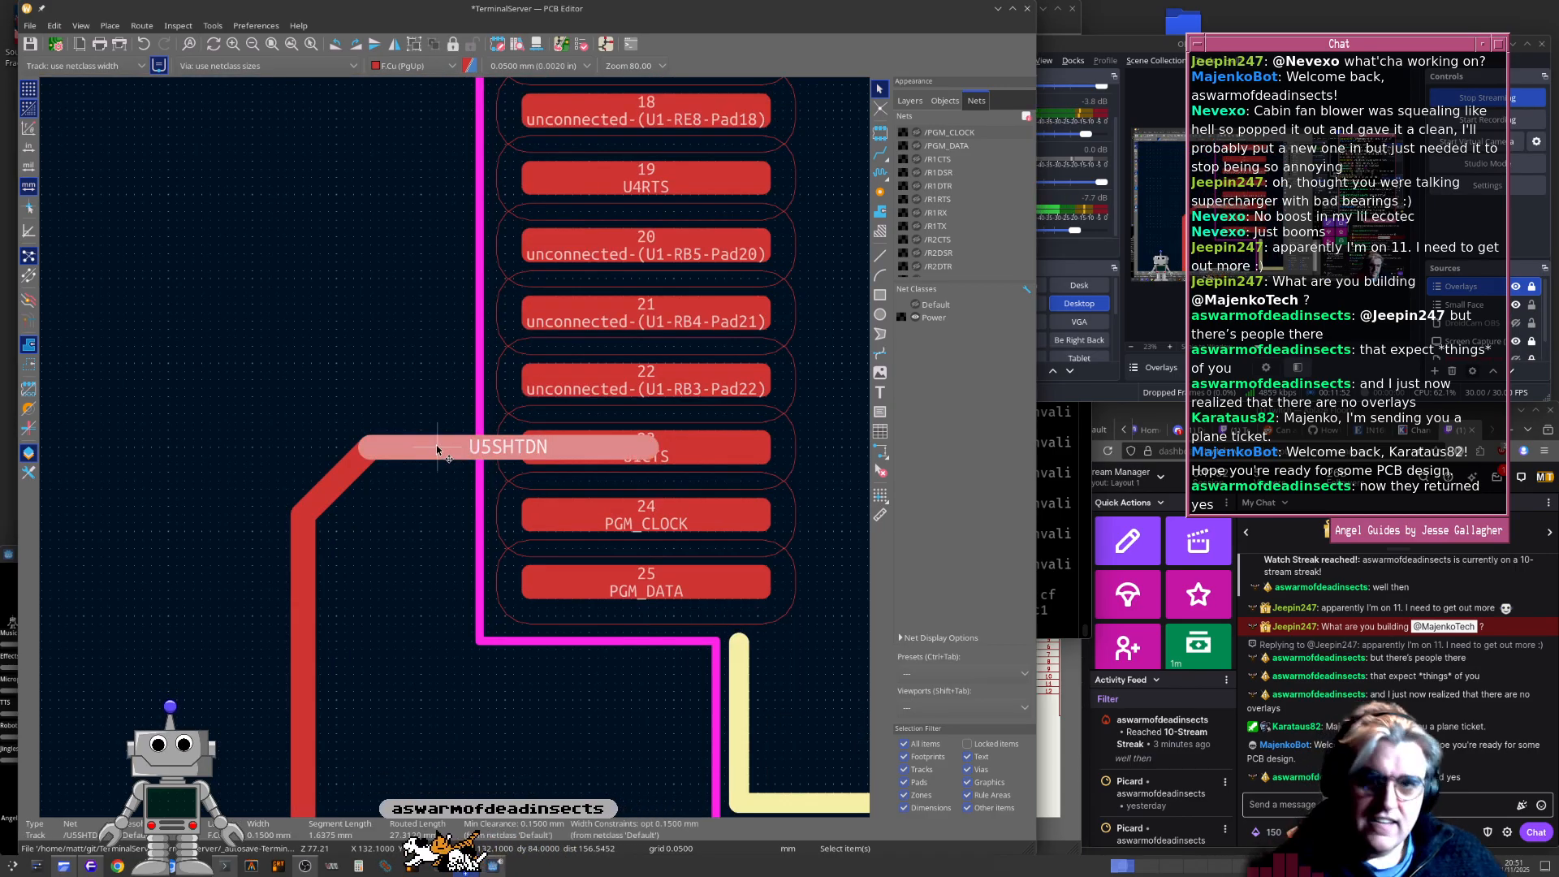
pyautogui.press('Delete')
pyautogui.scroll(-2, 452, 448)
pyautogui.moveTo(464, 410); pyautogui.dragTo(541, 554, button='middle')
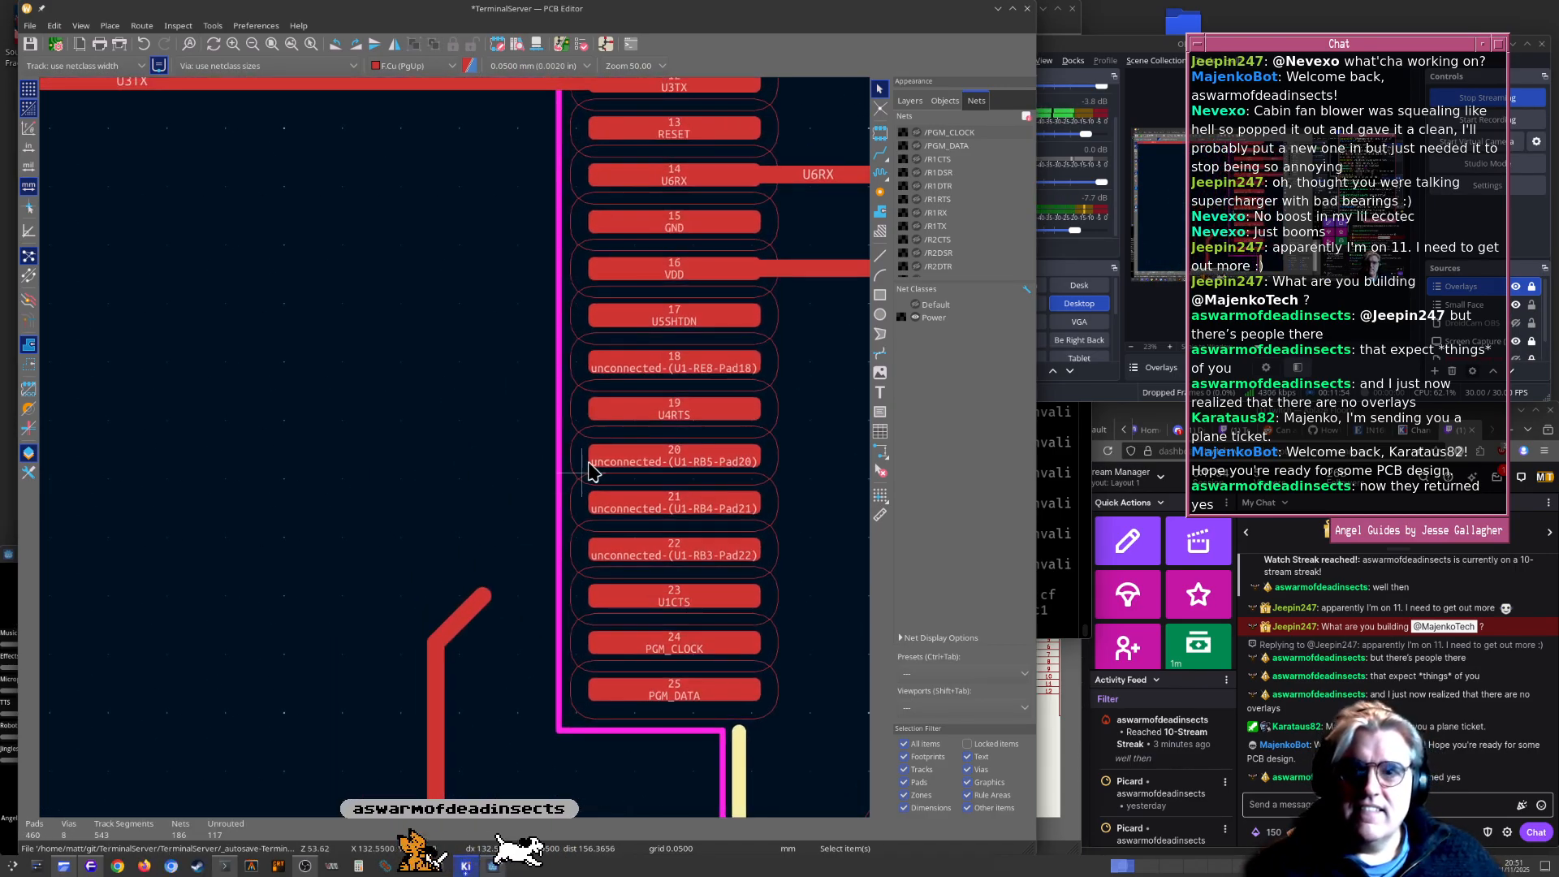
pyautogui.moveTo(461, 601); pyautogui.dragTo(490, 422)
pyautogui.press('Delete')
pyautogui.click(478, 363)
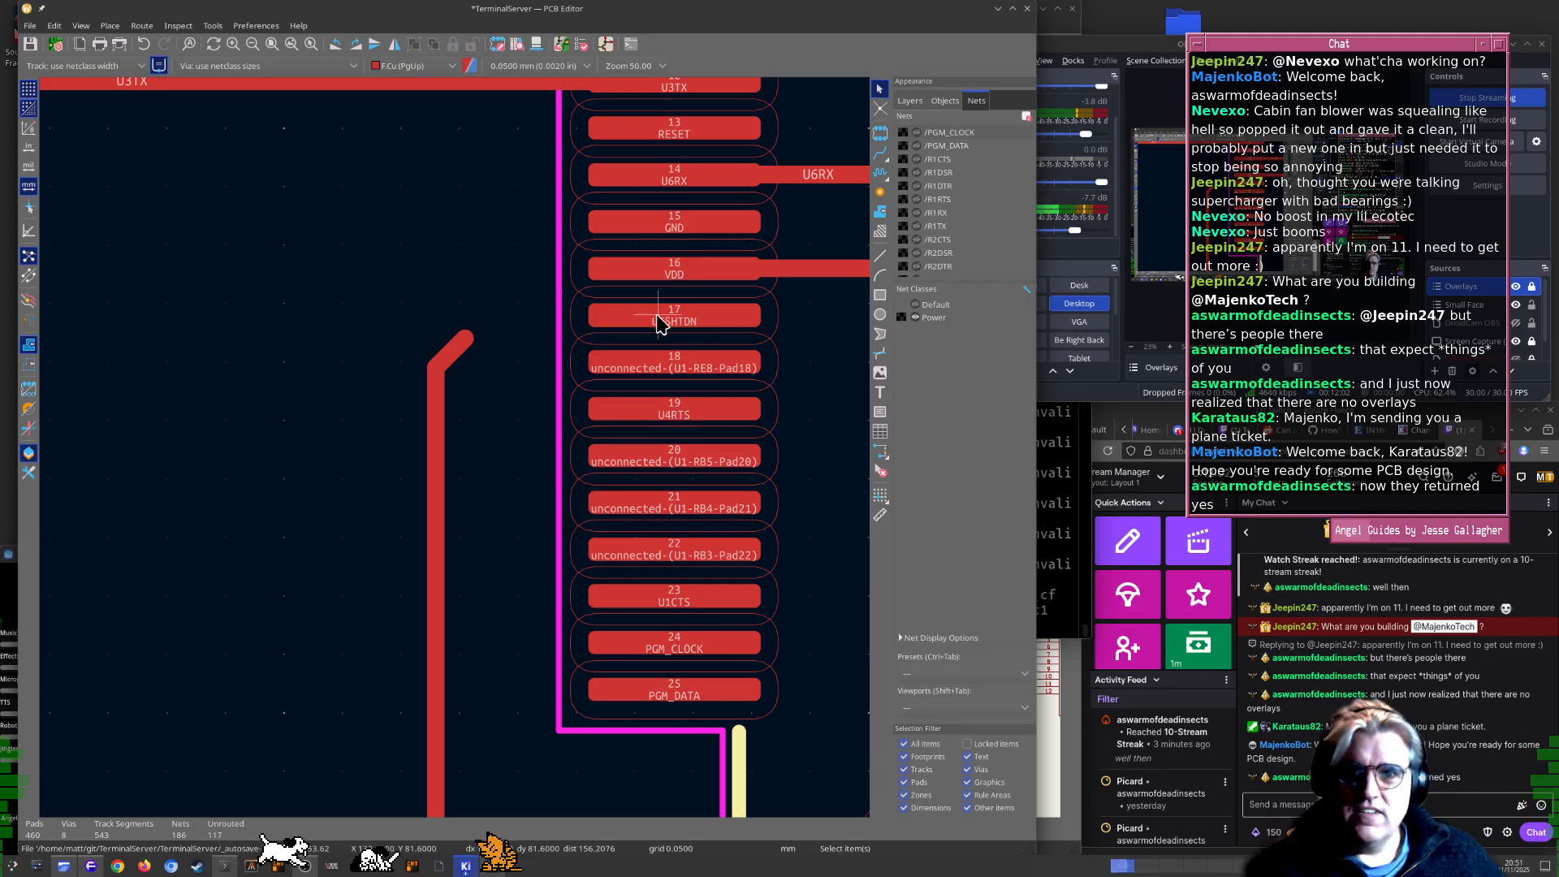
# Route the loose end of the U5SHTDN track to U1 pad 17
pyautogui.press('x')
pyautogui.click(465, 340)
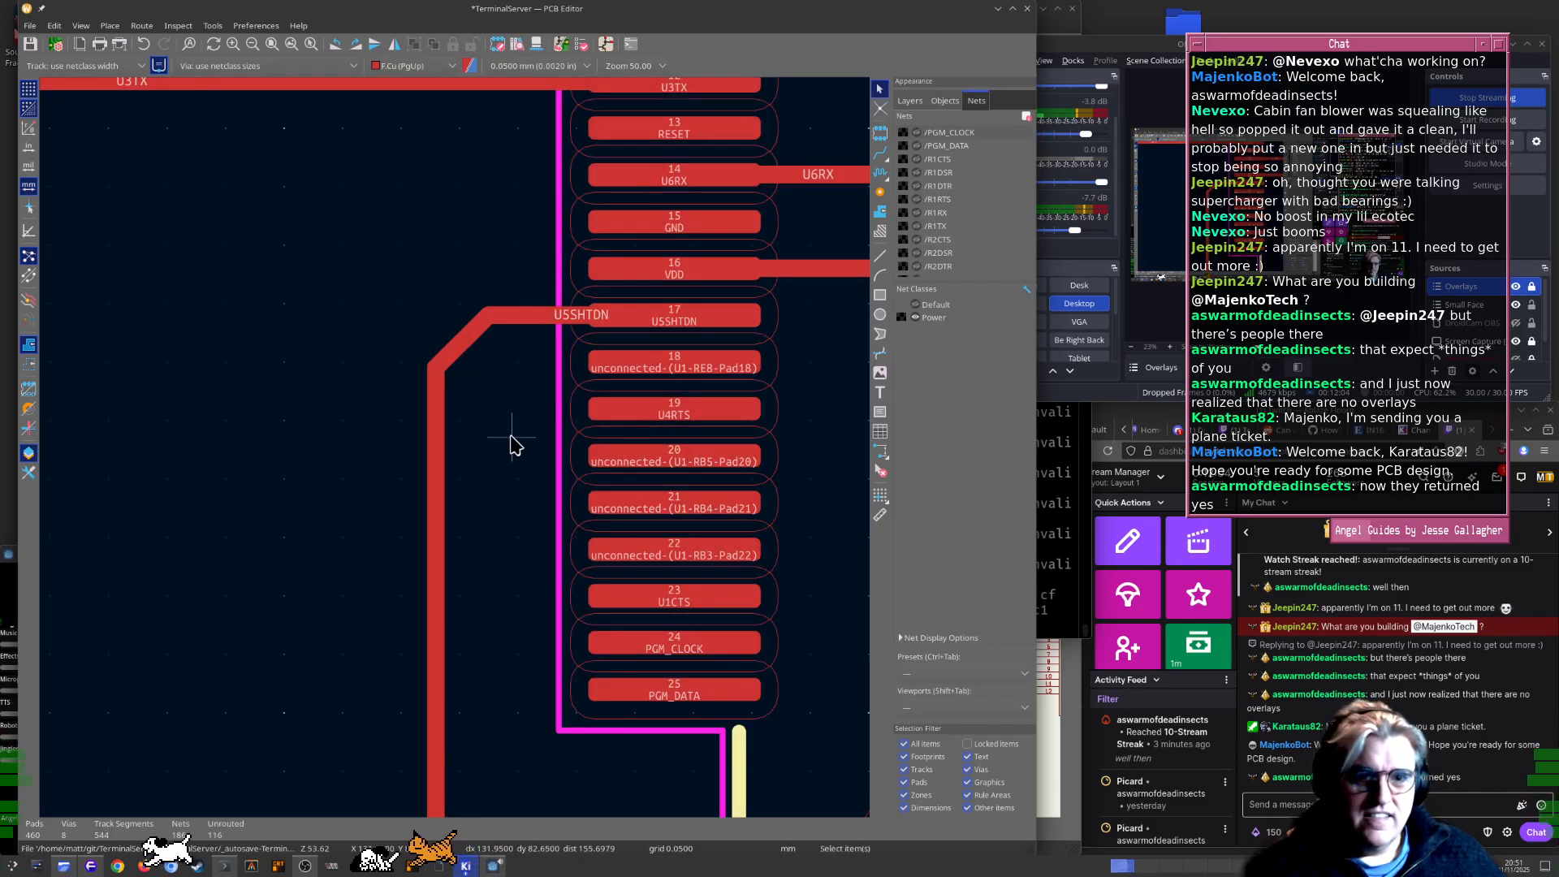
pyautogui.scroll(-1, 454, 456)
pyautogui.moveTo(513, 523); pyautogui.dragTo(434, 503, button='middle')
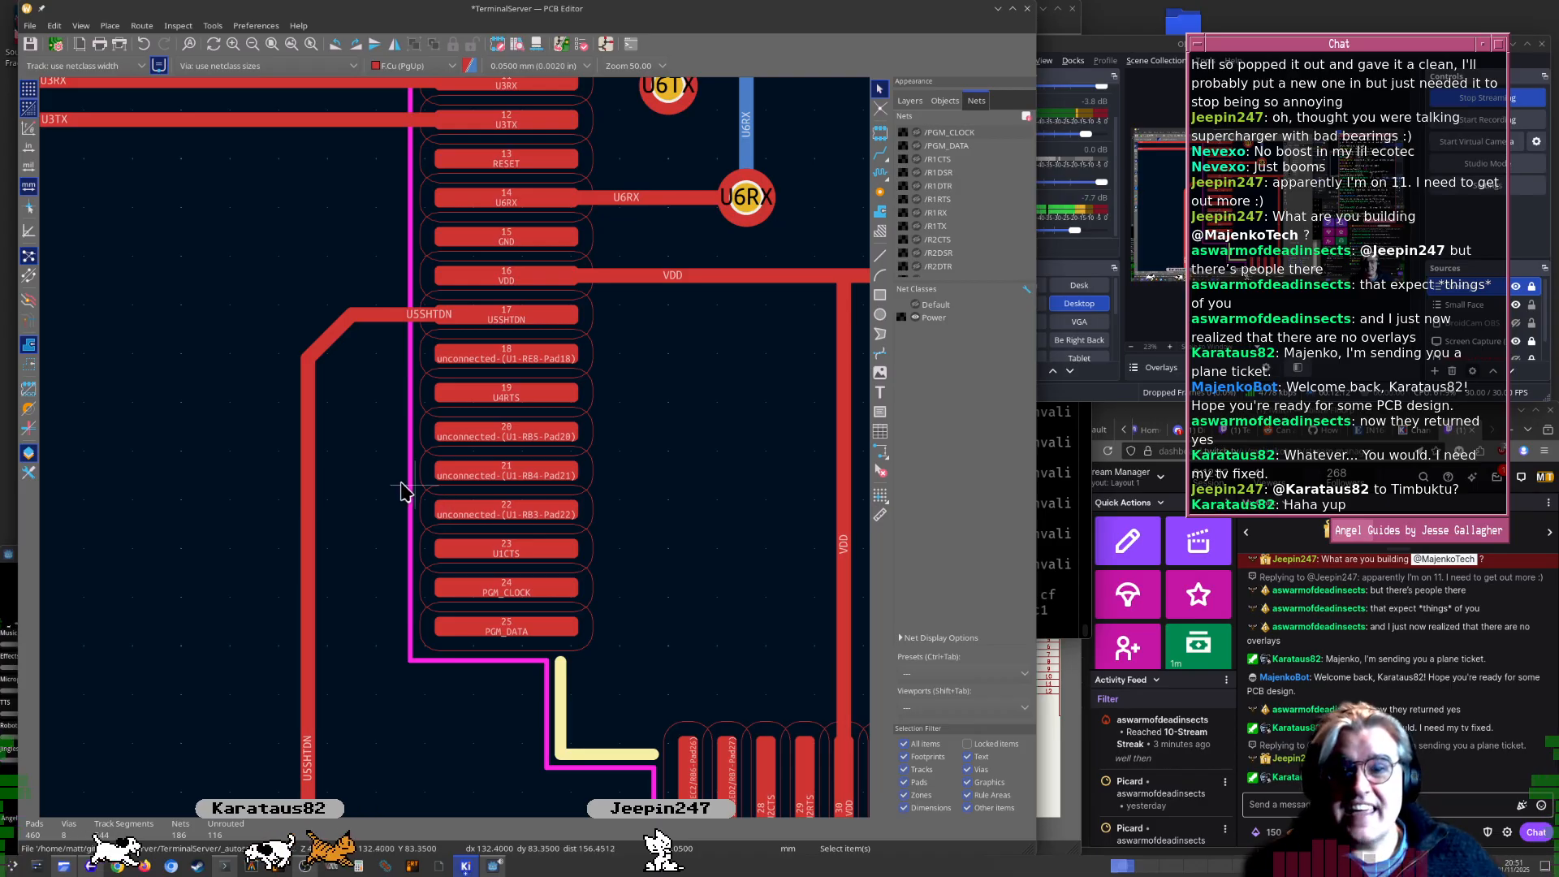
# Shift the long vertical U5SHTDN track segment outward, farther away from U1's pads
pyautogui.moveTo(359, 487); pyautogui.dragTo(377, 447, button='middle')
pyautogui.scroll(-5, 382, 447)
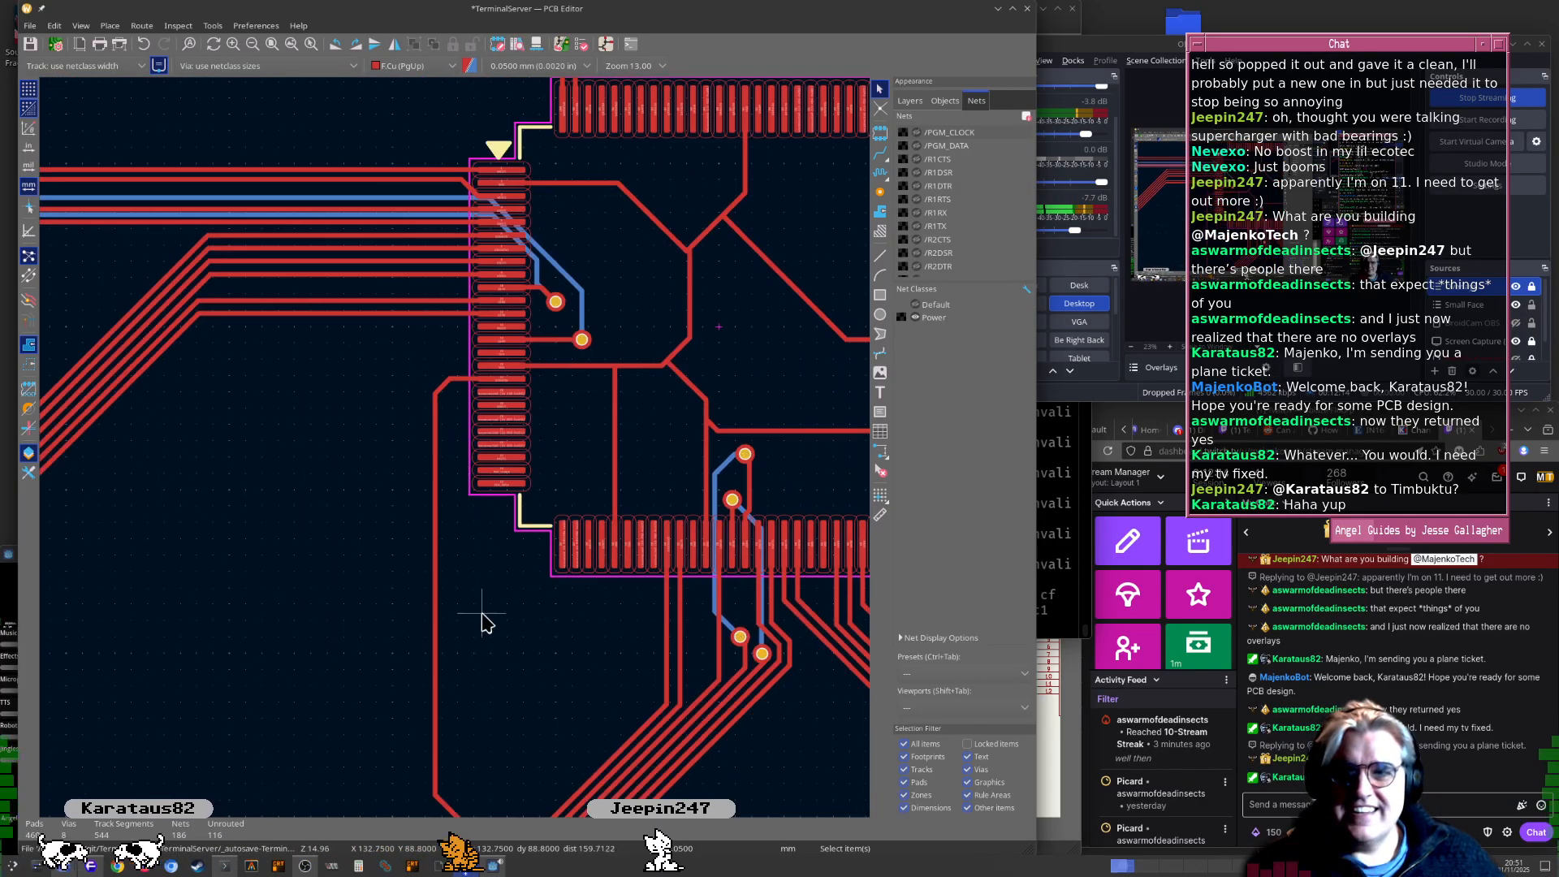
pyautogui.click(441, 452)
pyautogui.press('e')
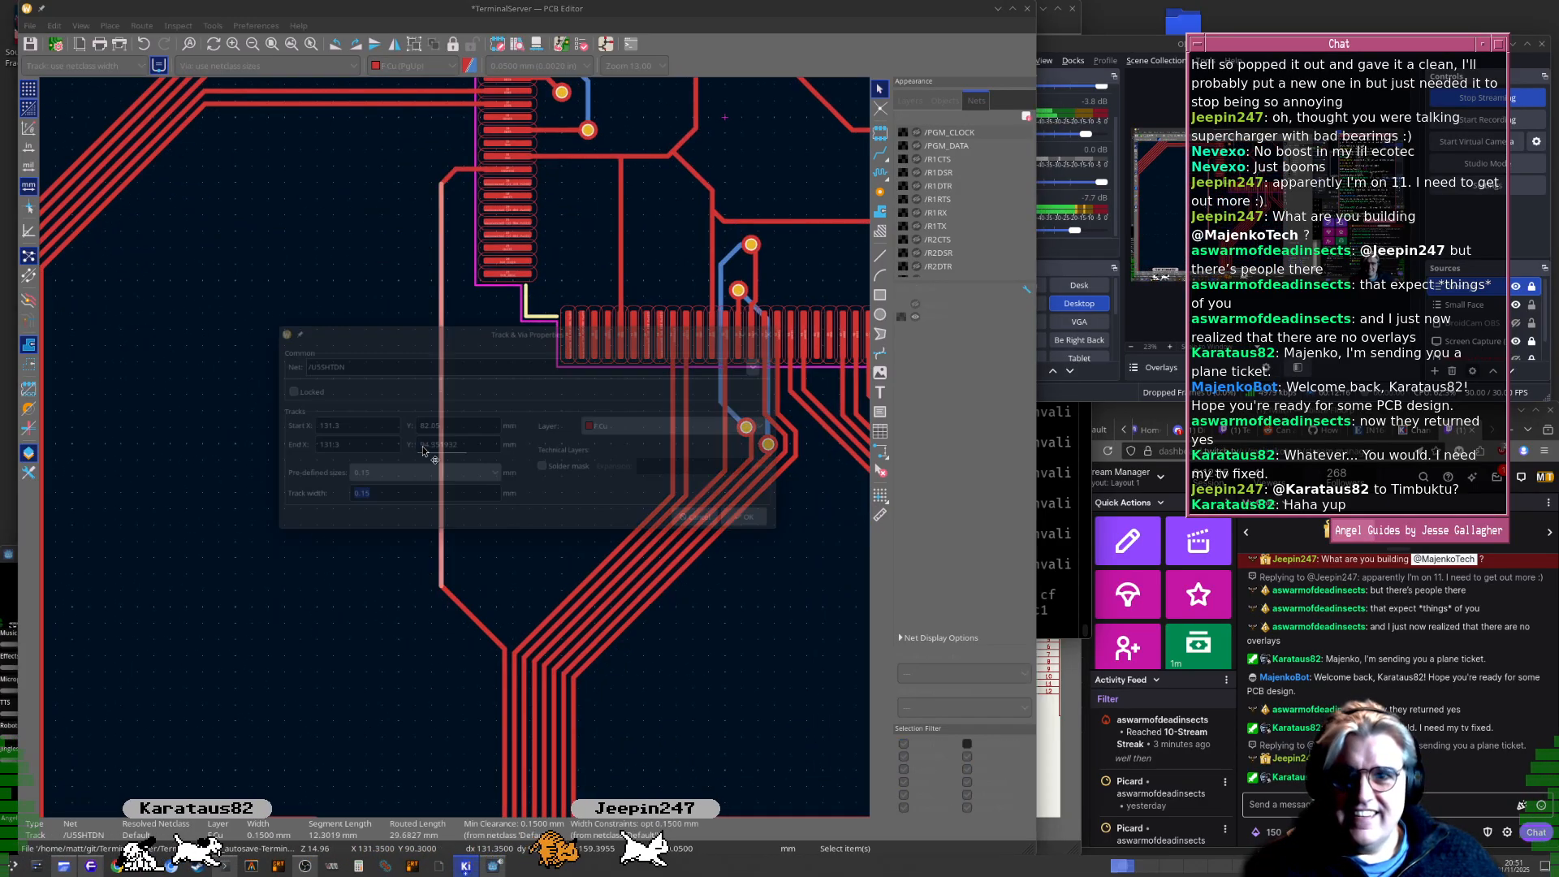
pyautogui.press('Escape')
pyautogui.moveTo(439, 452); pyautogui.dragTo(417, 456)
# Examine the U5STATUS track at U1 pad 34 and the unconnected pad 18 beside U5SHTDN
pyautogui.scroll(5, 557, 529)
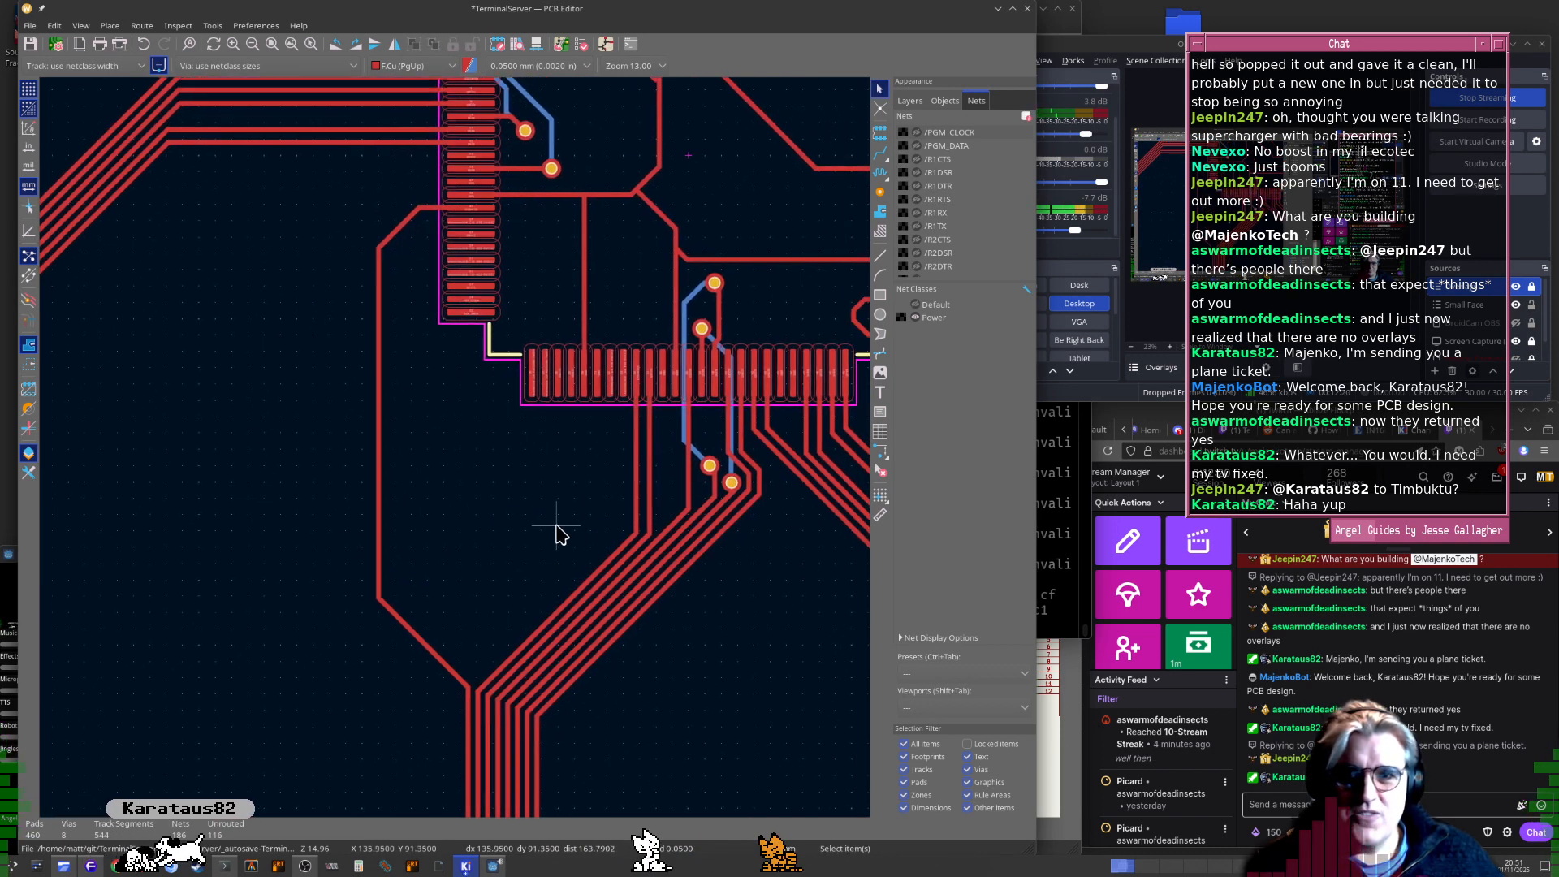
pyautogui.scroll(5, 529, 547)
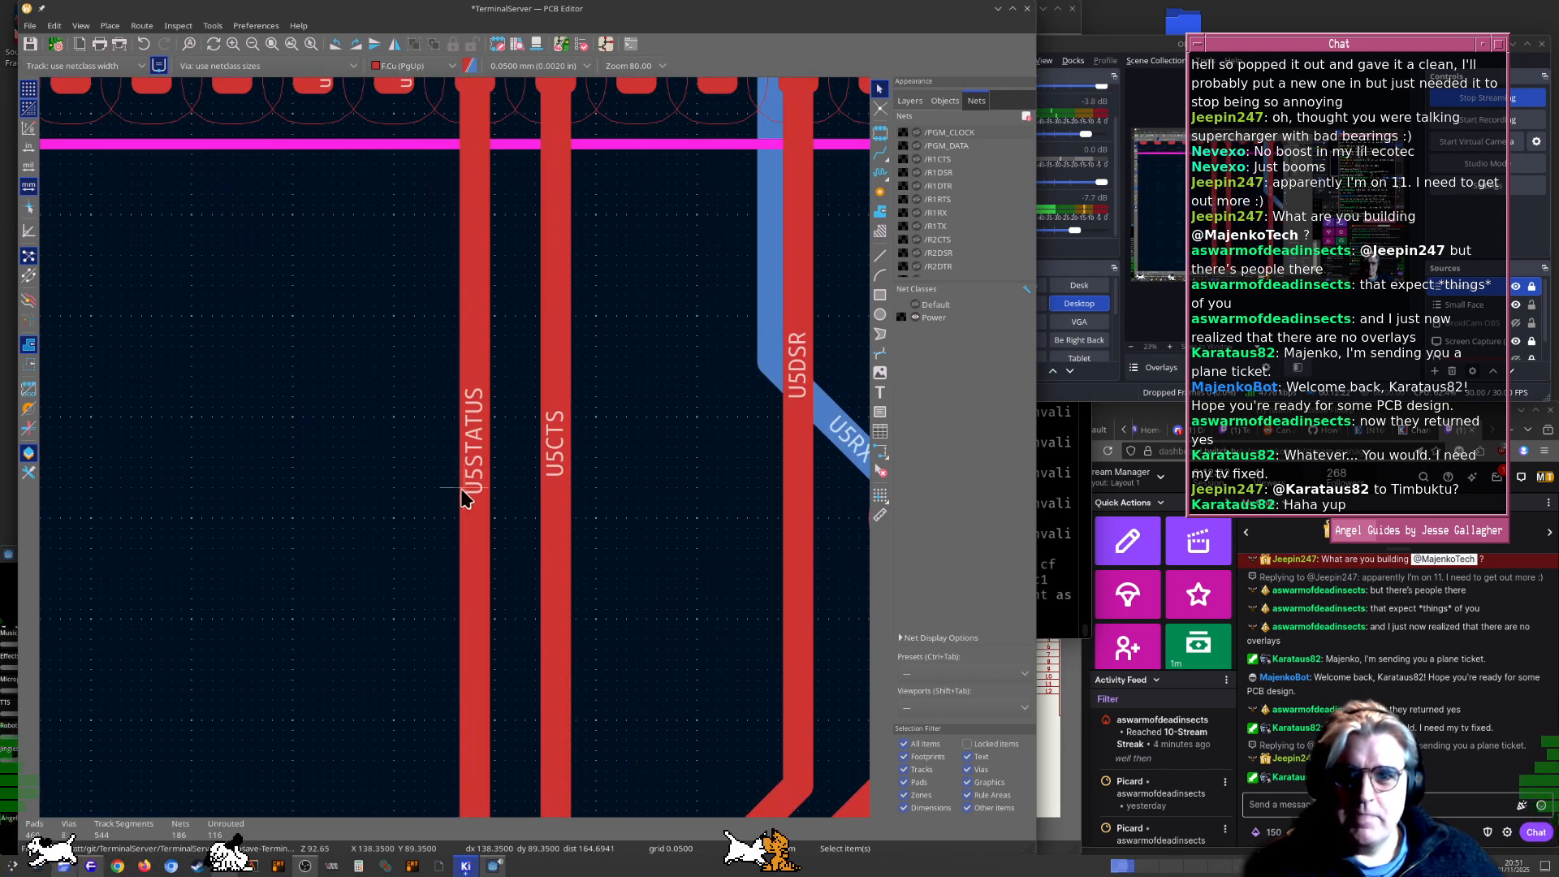
pyautogui.click(457, 546)
pyautogui.scroll(-5, 433, 517)
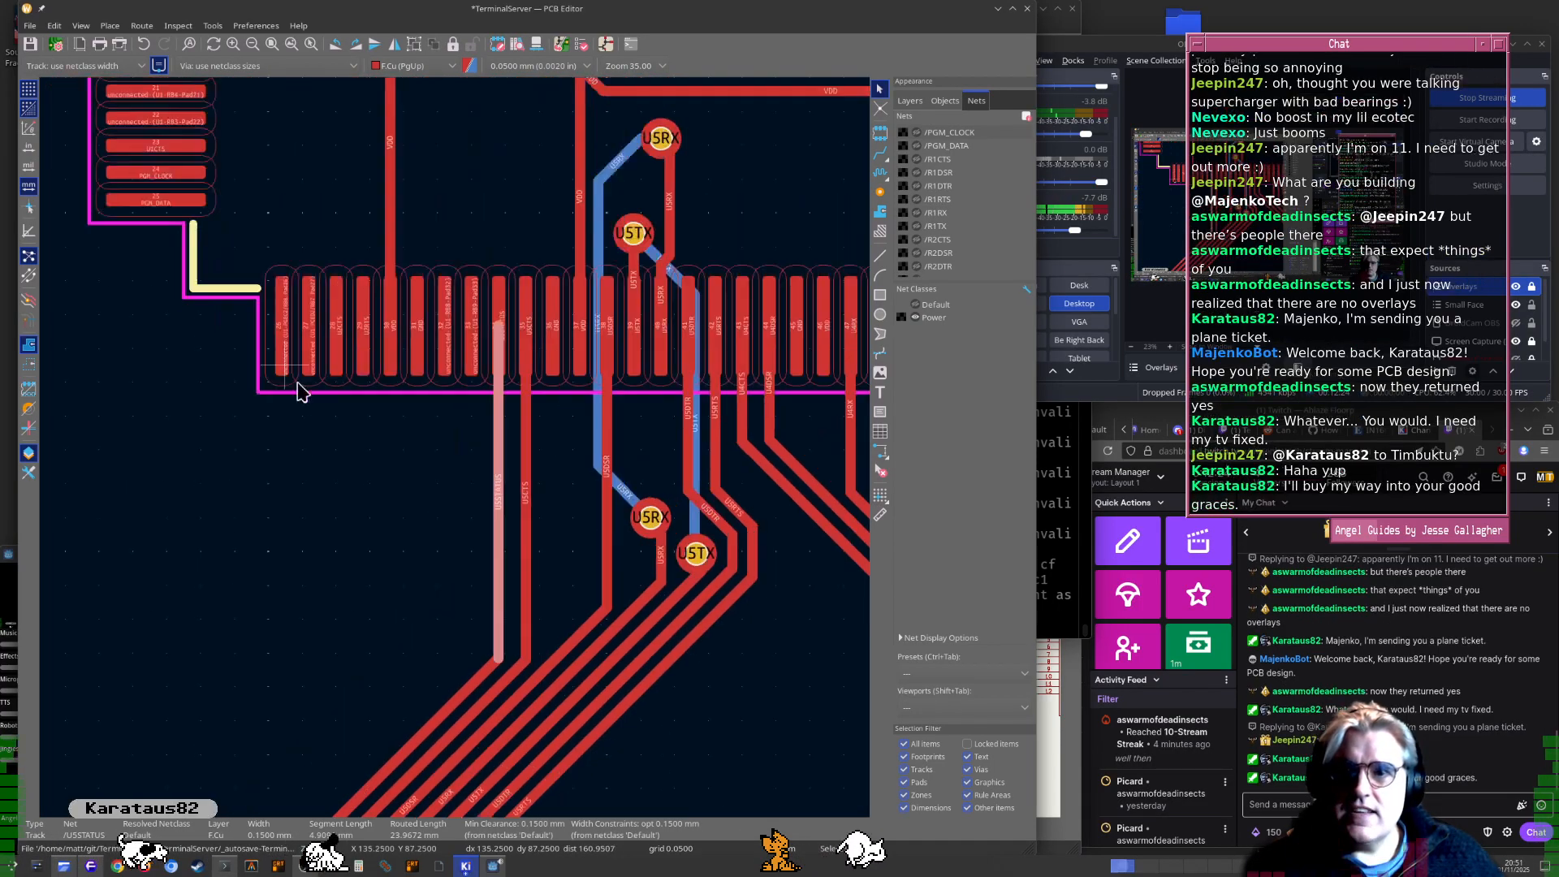
pyautogui.scroll(8, 407, 349)
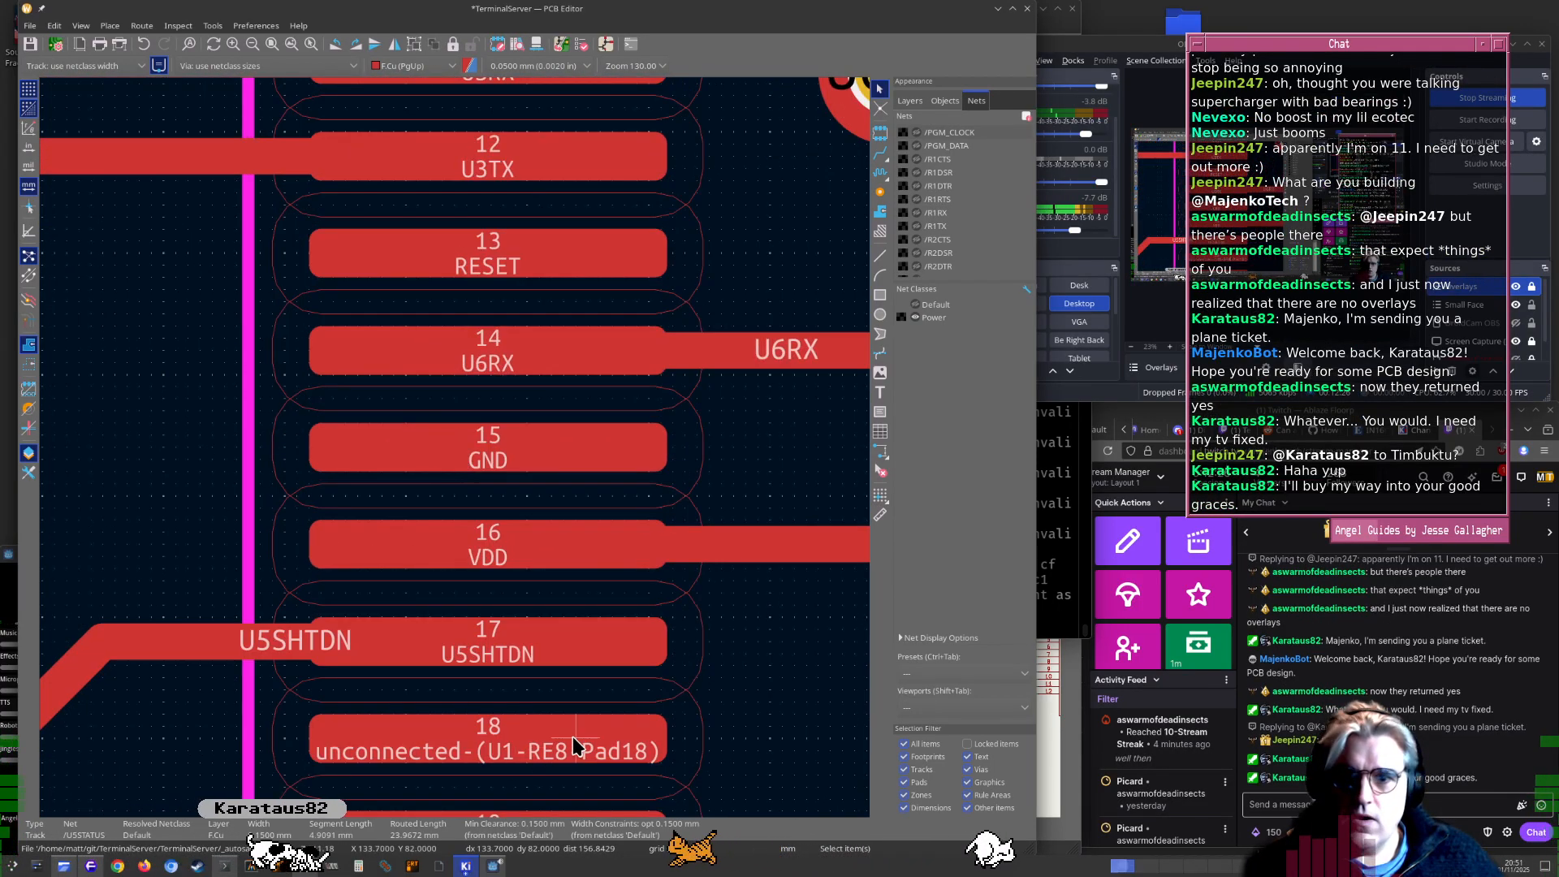
pyautogui.scroll(-5, 520, 438)
pyautogui.scroll(-4, 500, 438)
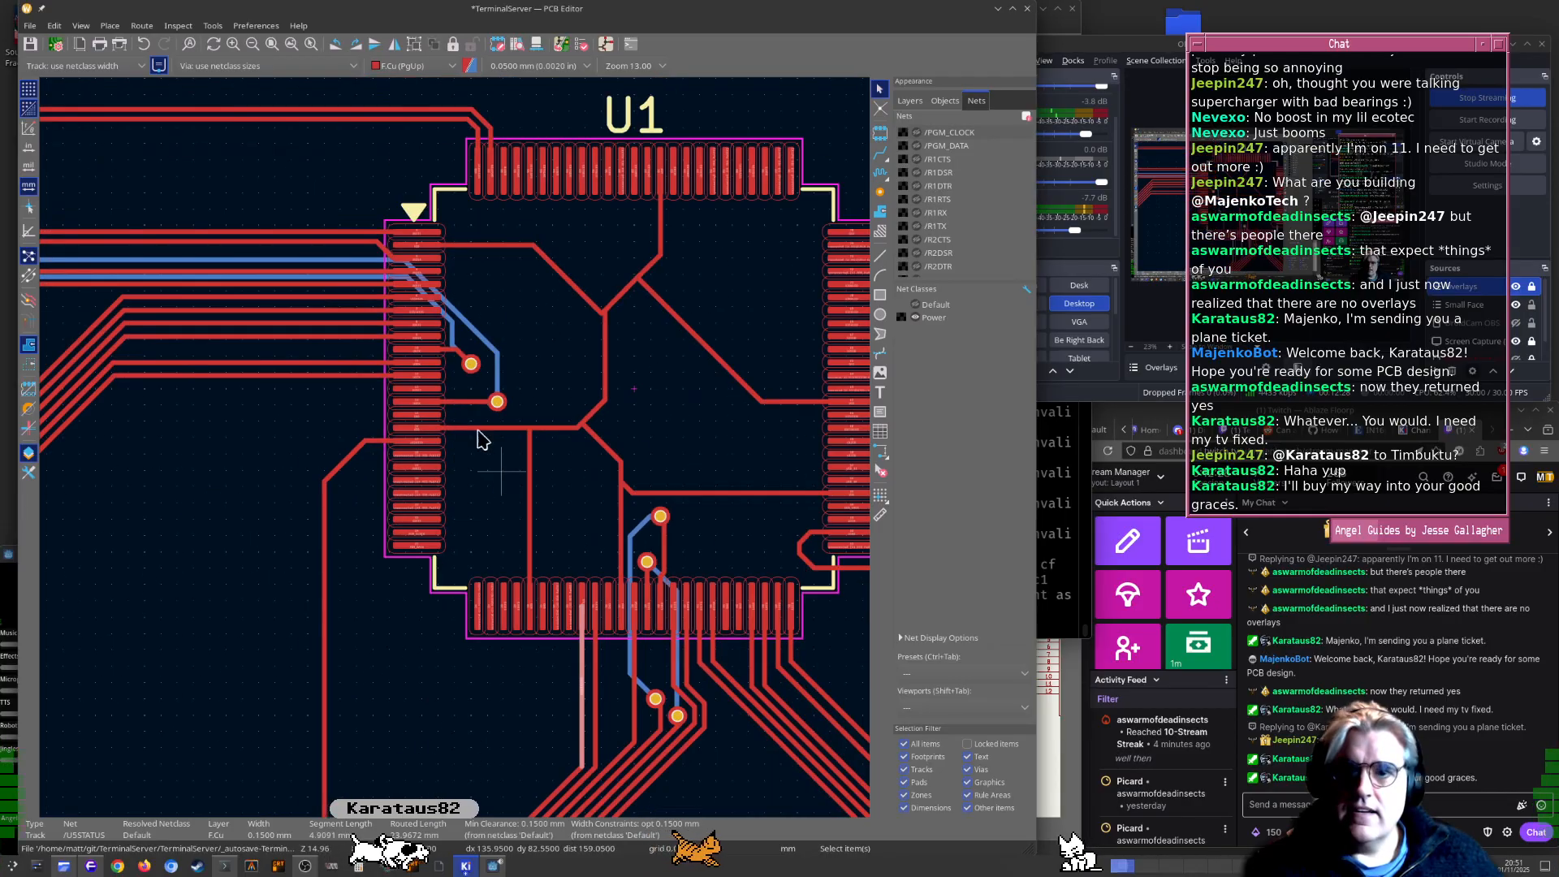
# Switch to the Schematic Editor and bring U1's RB pins and their net labels into close view
pyautogui.hotkey('alt', 'Tab')
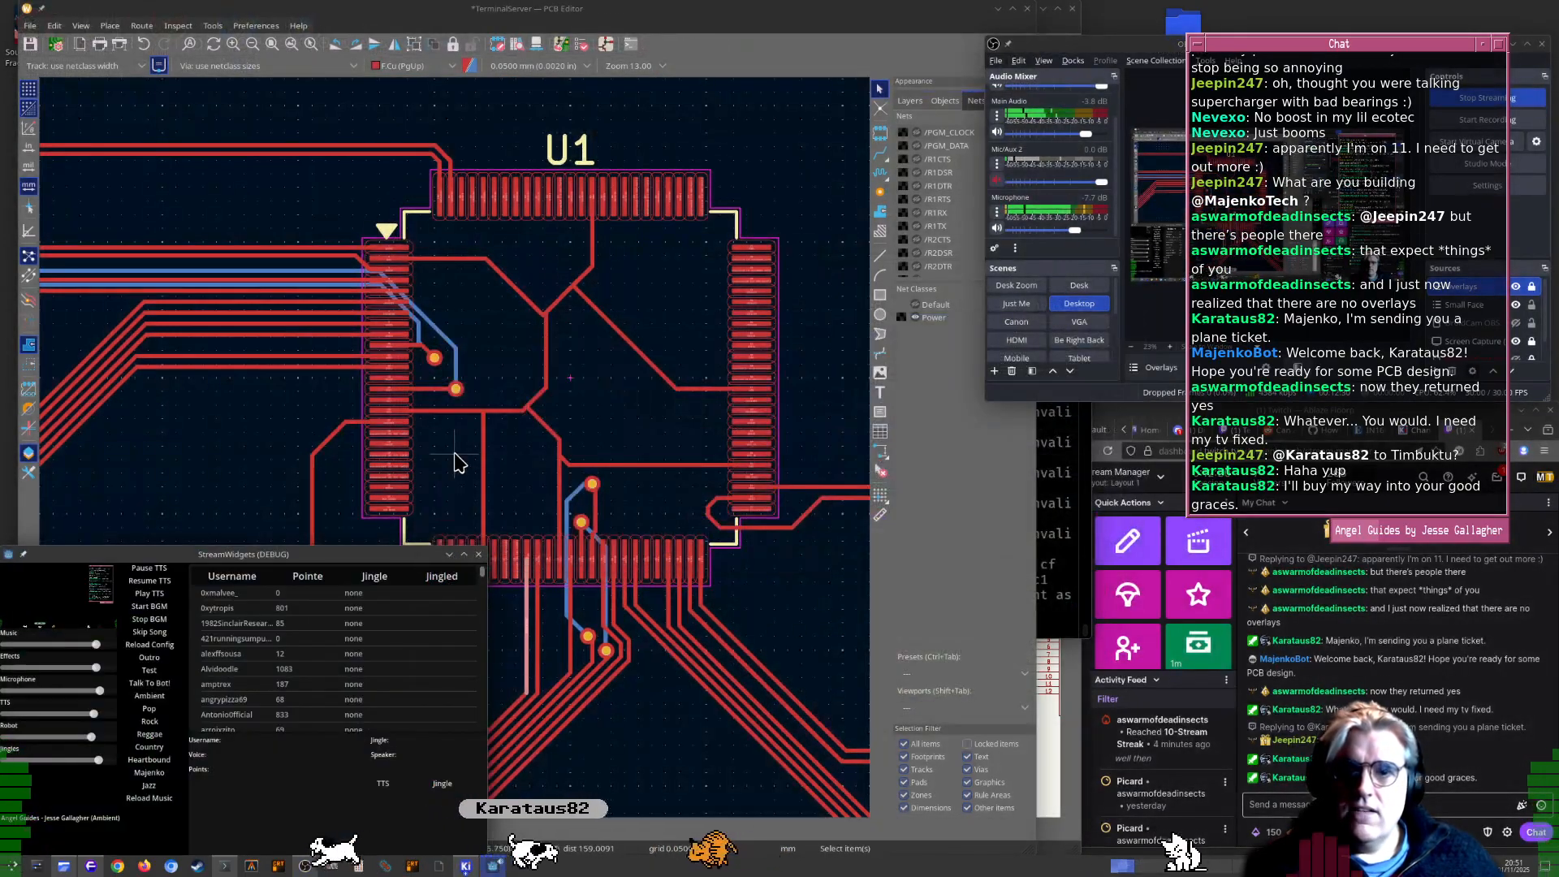
pyautogui.hotkey('alt', 'Tab')
pyautogui.hotkey('alt', 'Tab')
pyautogui.hotkey('alt', 'Tab')
pyautogui.click(504, 520)
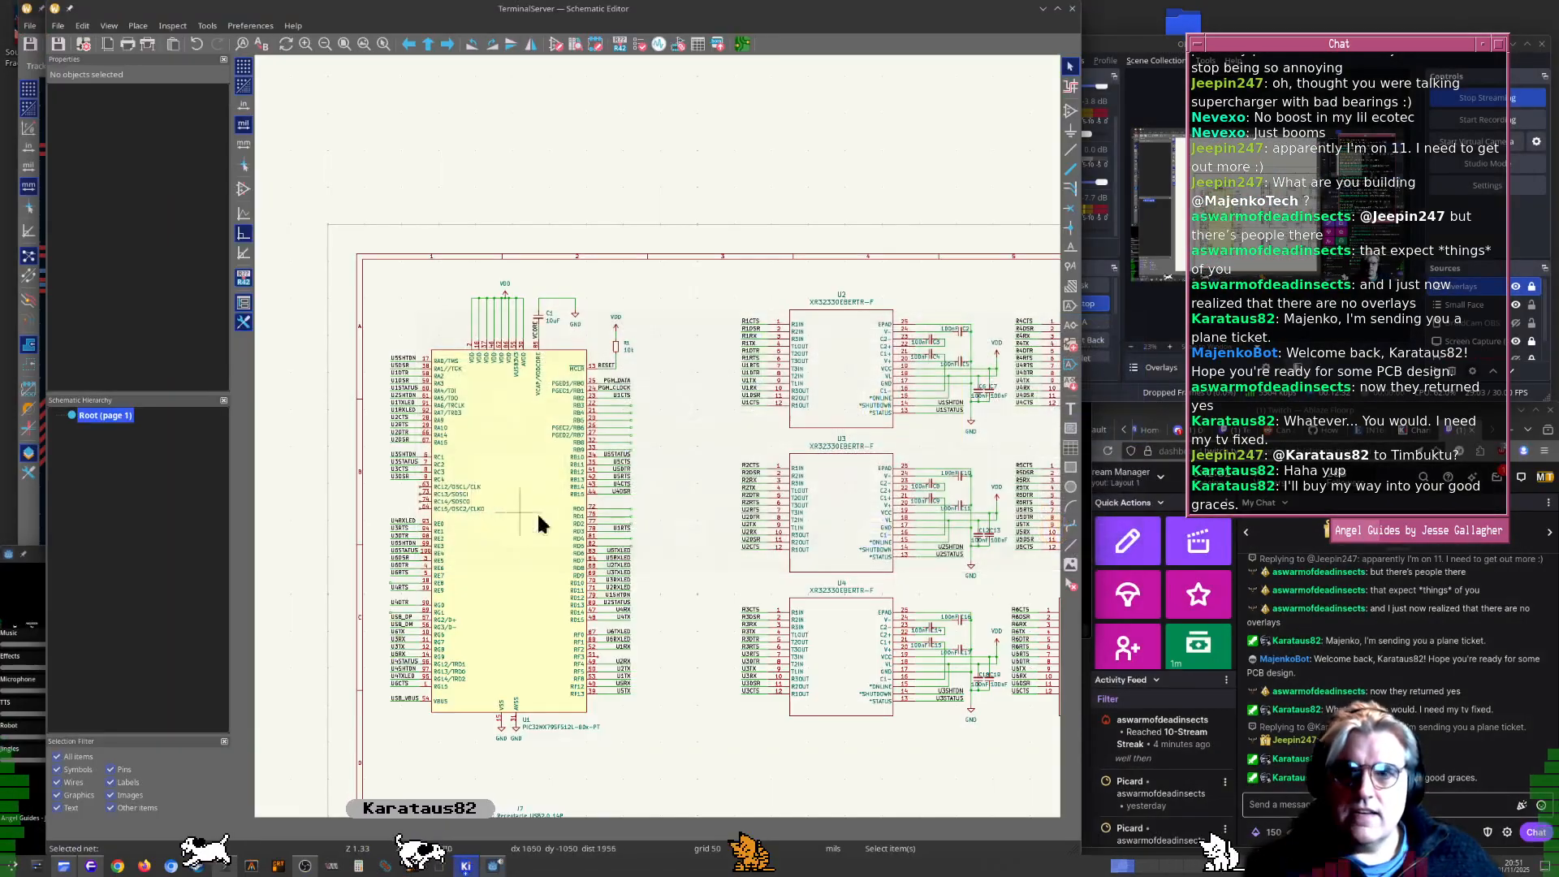
pyautogui.scroll(2, 656, 435)
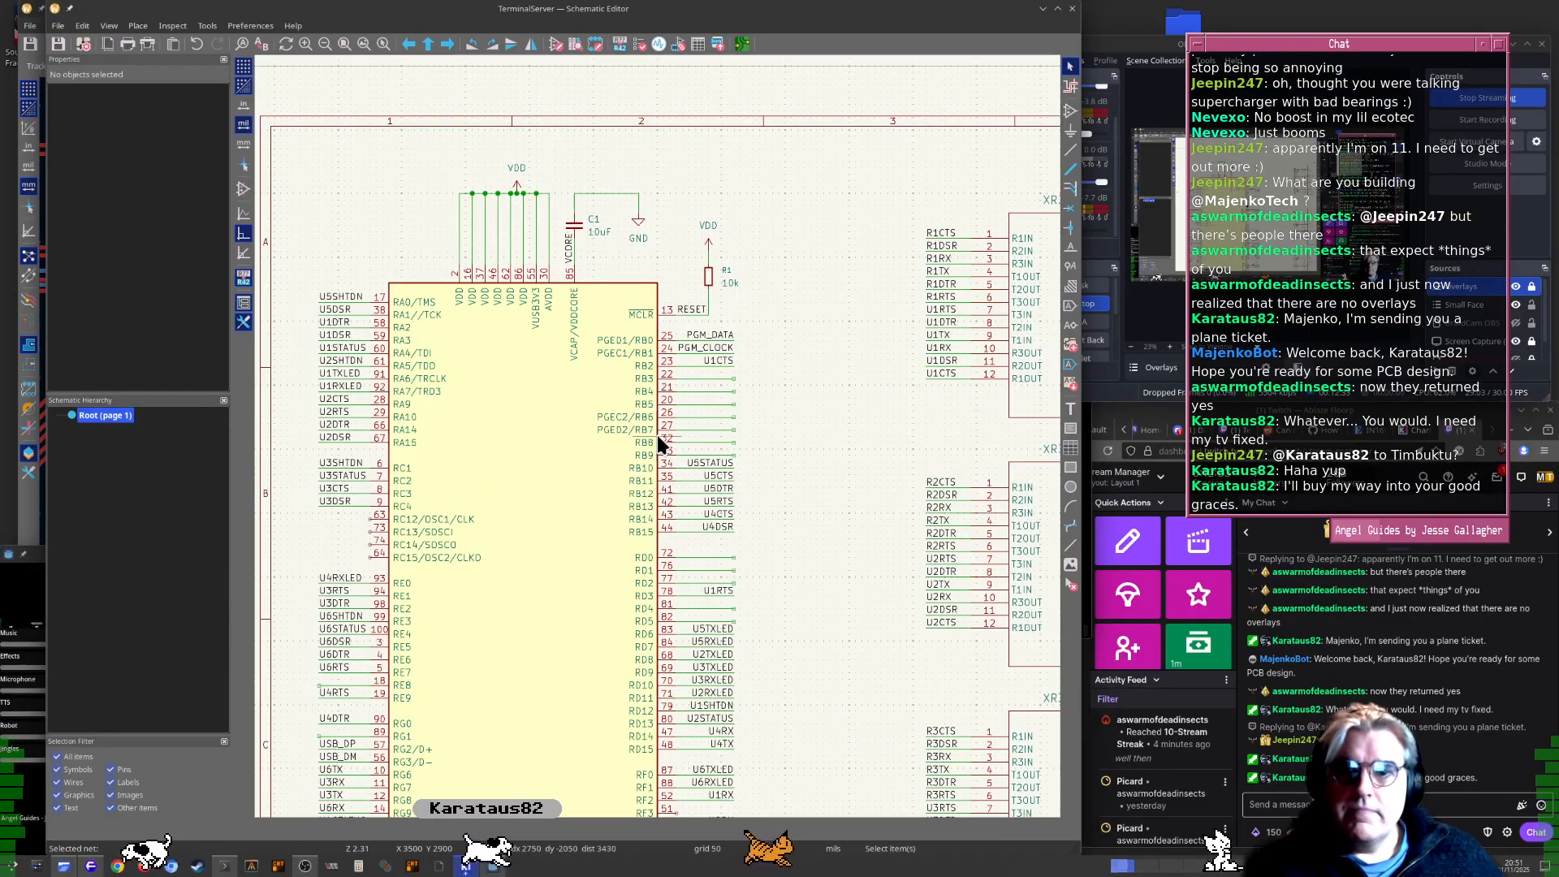
# Move the U5STATUS label from U1 pin 34 (RB10) to pin 18 (RE8), mirroring it to fit the wire
pyautogui.click(709, 455)
pyautogui.click(711, 458)
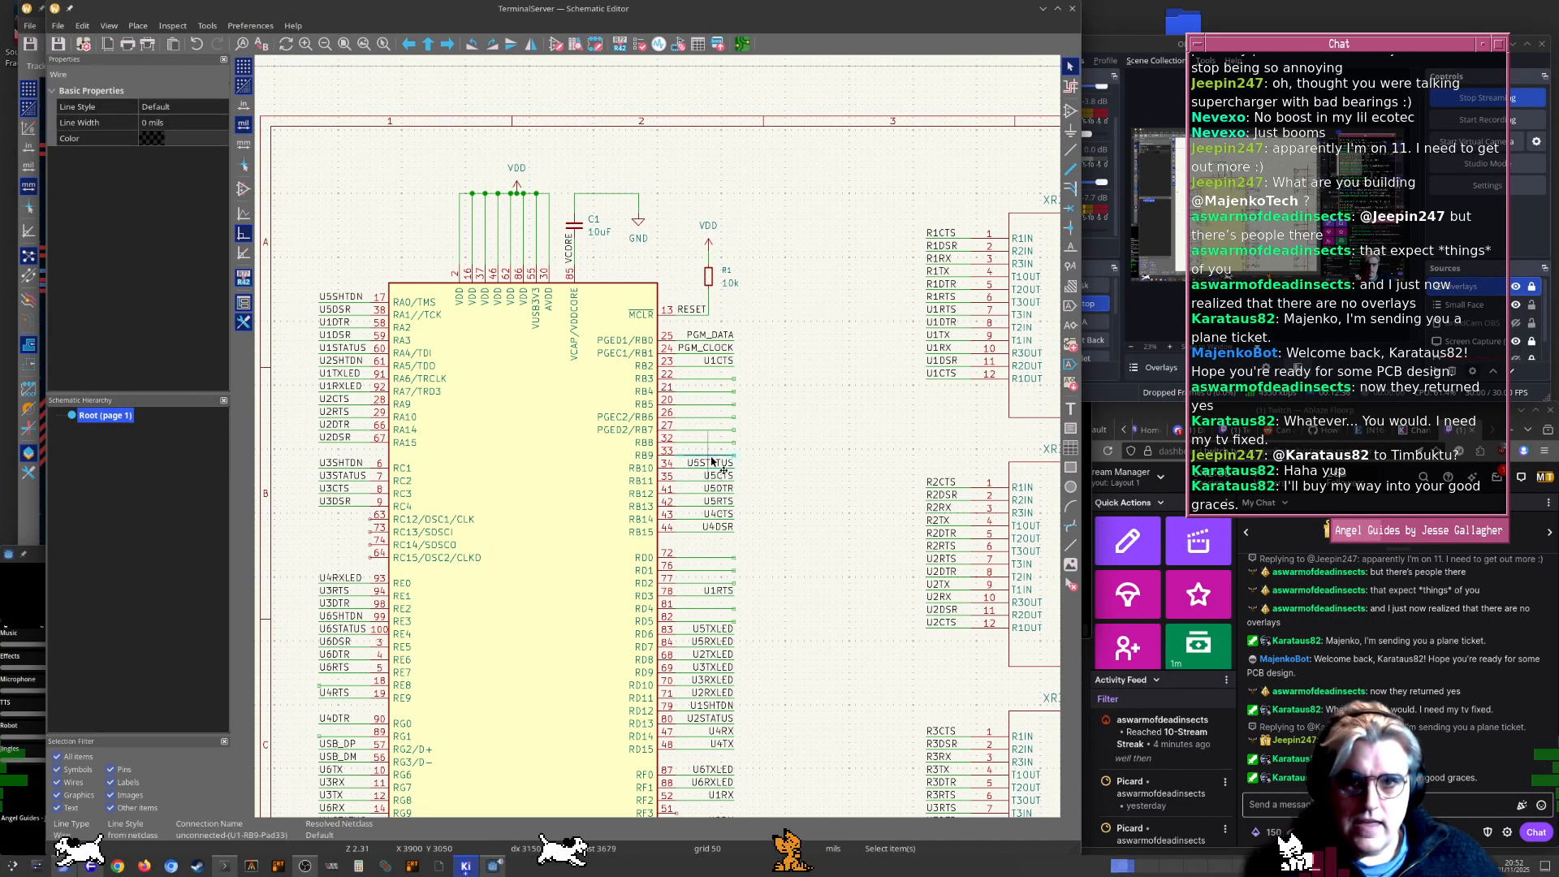
pyautogui.click(711, 462)
pyautogui.scroll(3, 555, 679)
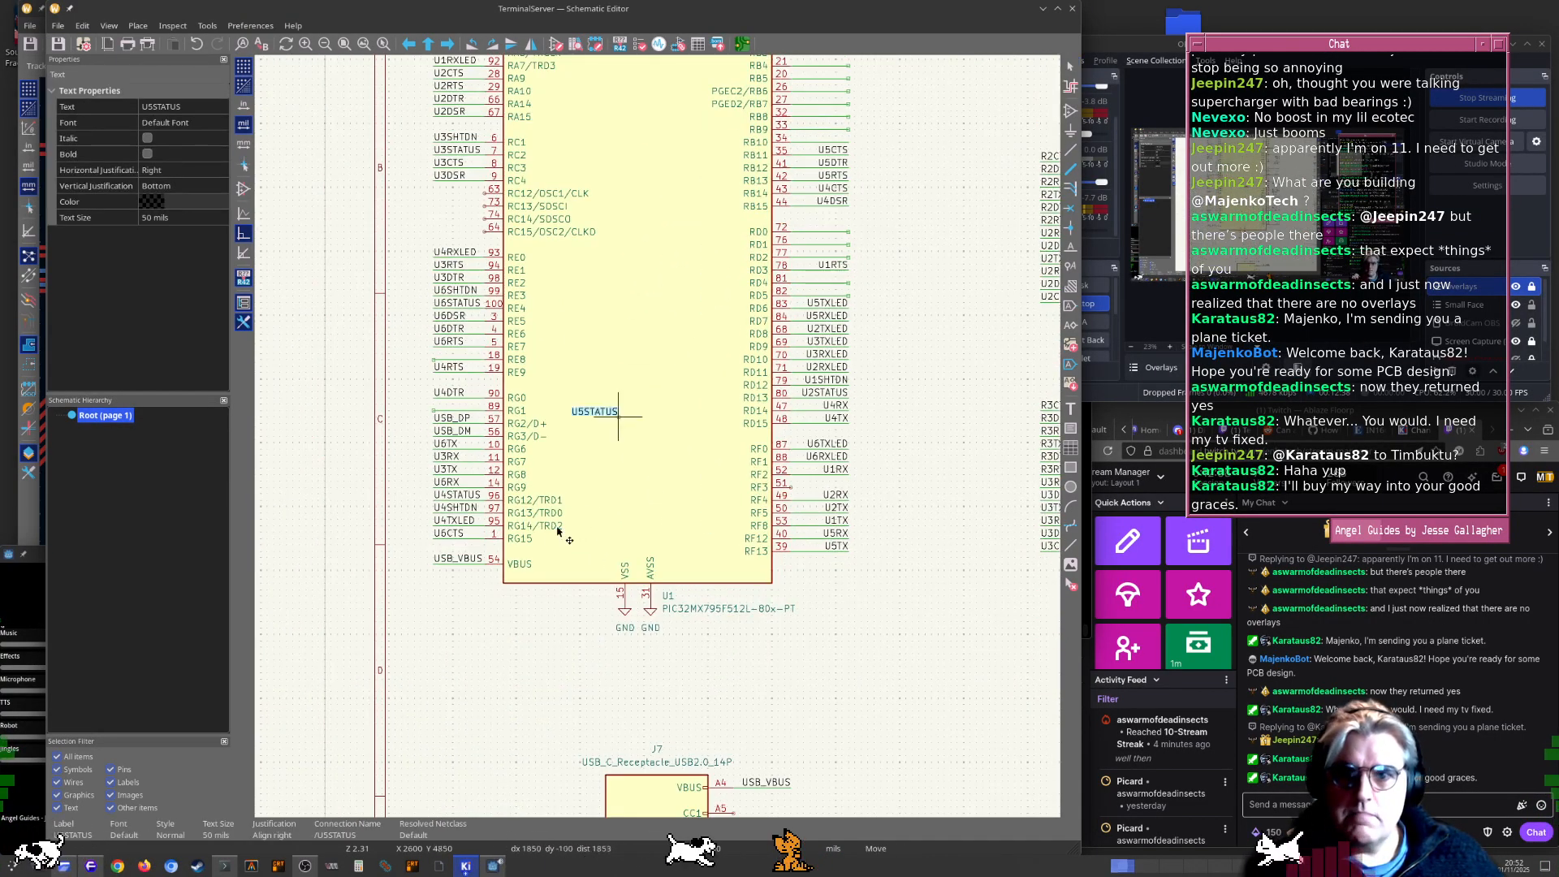
pyautogui.scroll(3, 691, 350)
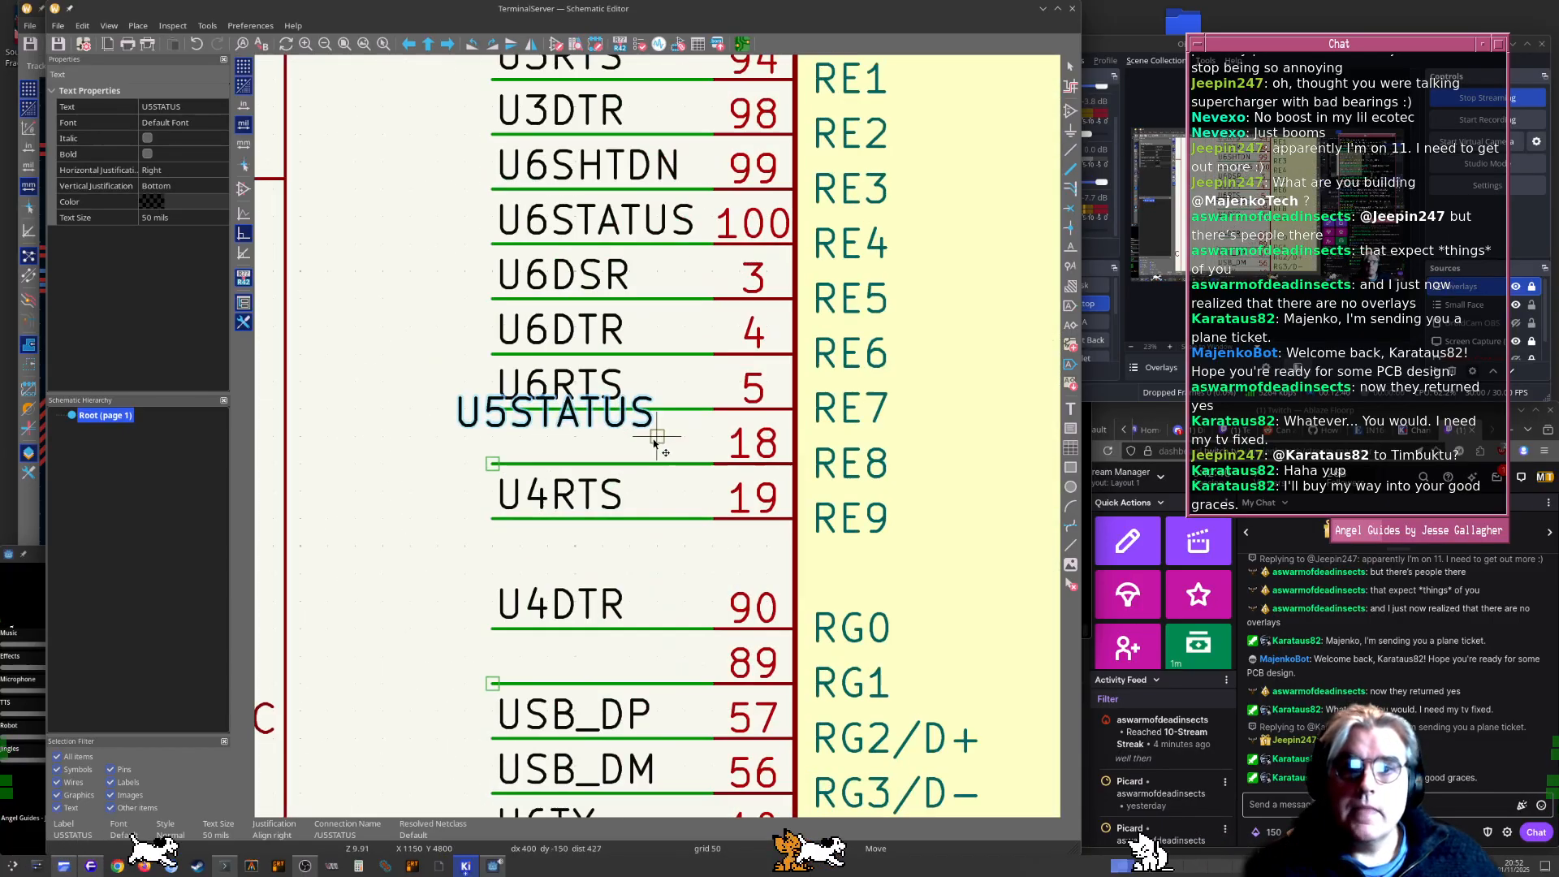
pyautogui.press('x')
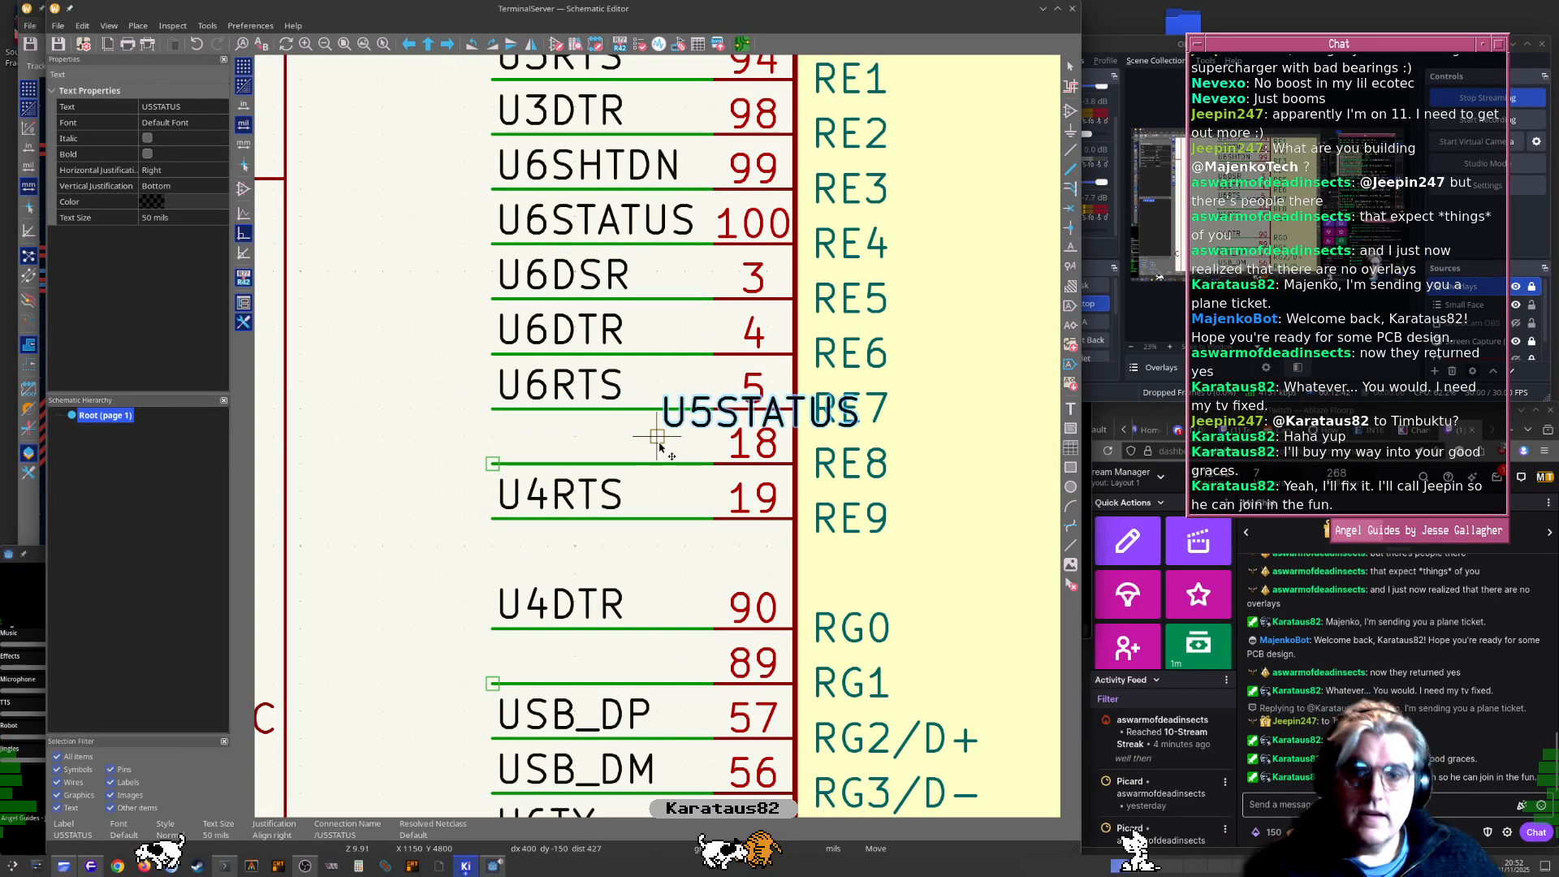
pyautogui.click(520, 464)
pyautogui.scroll(-4, 519, 465)
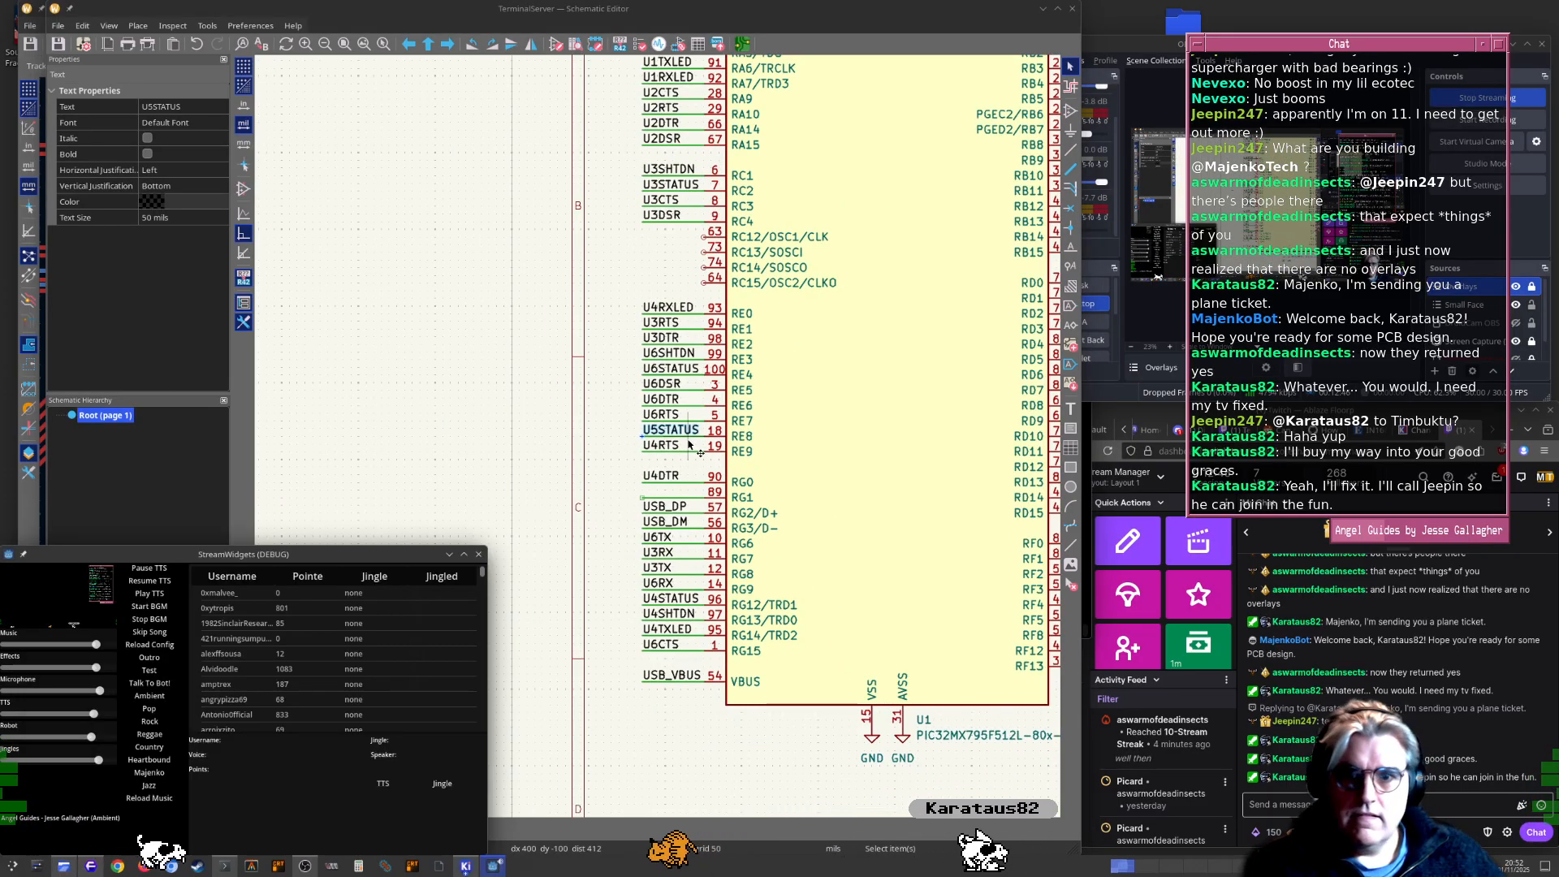
# Return to the PCB Editor and update the board from the schematic
pyautogui.hotkey('alt', 'Tab')
pyautogui.hotkey('alt', 'Tab')
pyautogui.hotkey('alt', 'Tab')
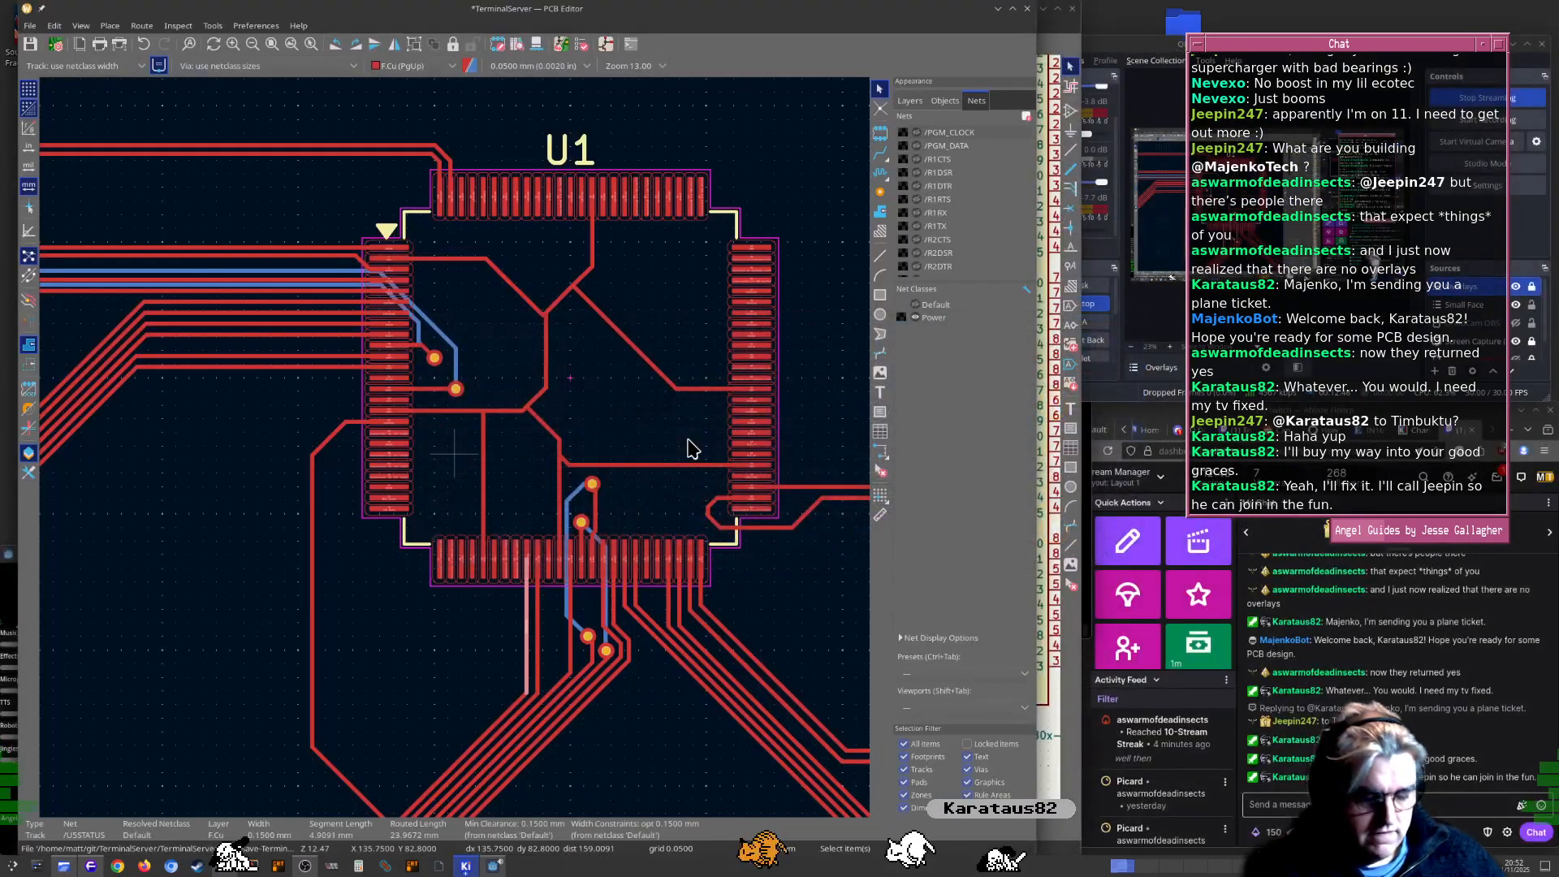
pyautogui.press('F8')
pyautogui.press('Return')
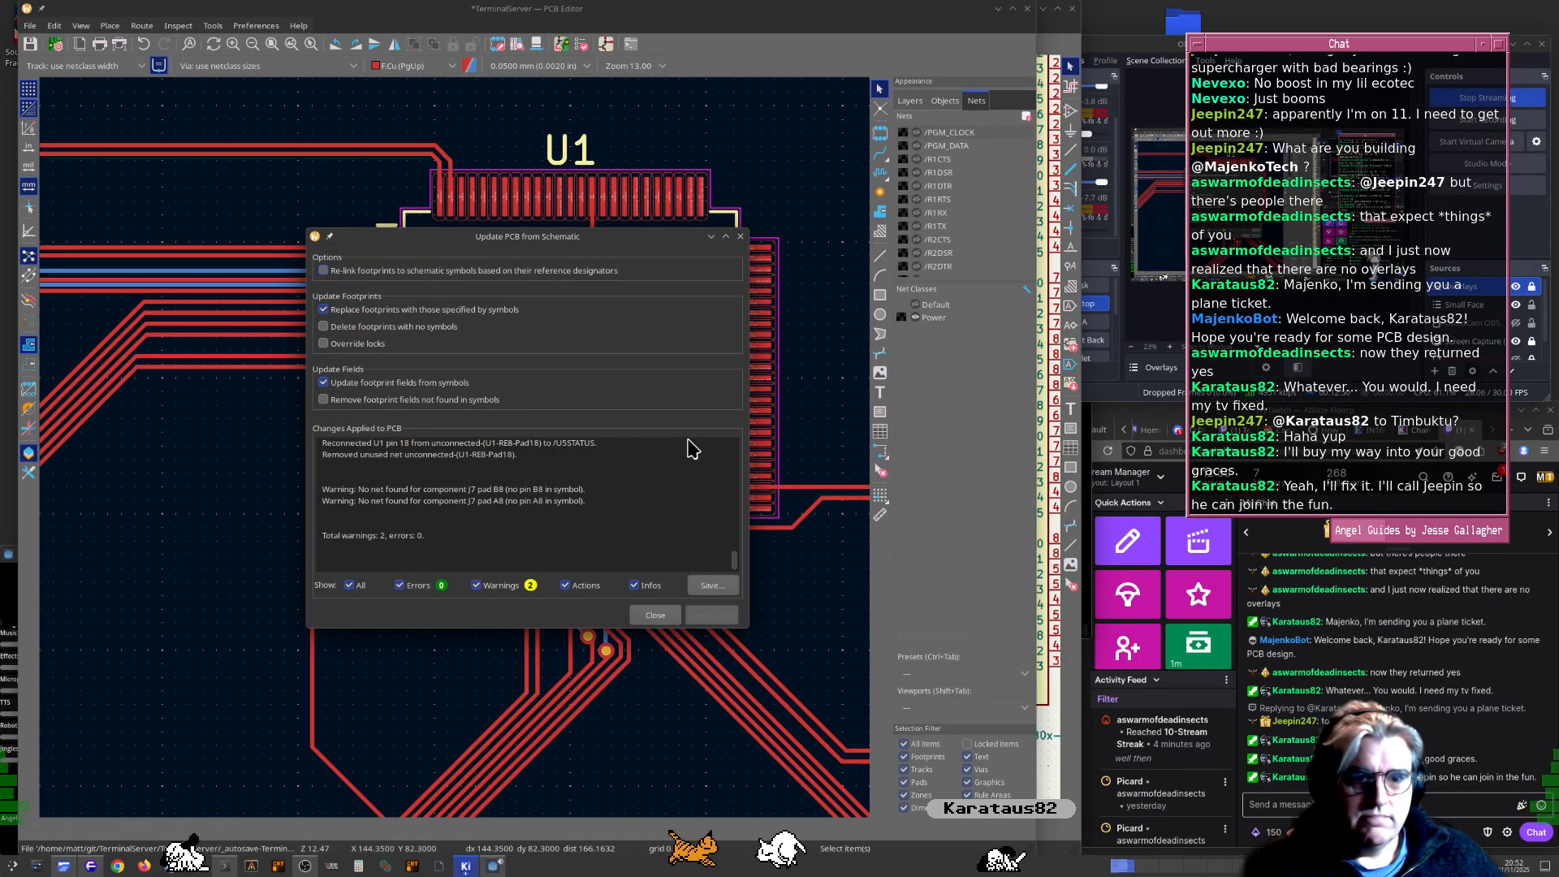
pyautogui.press('Return')
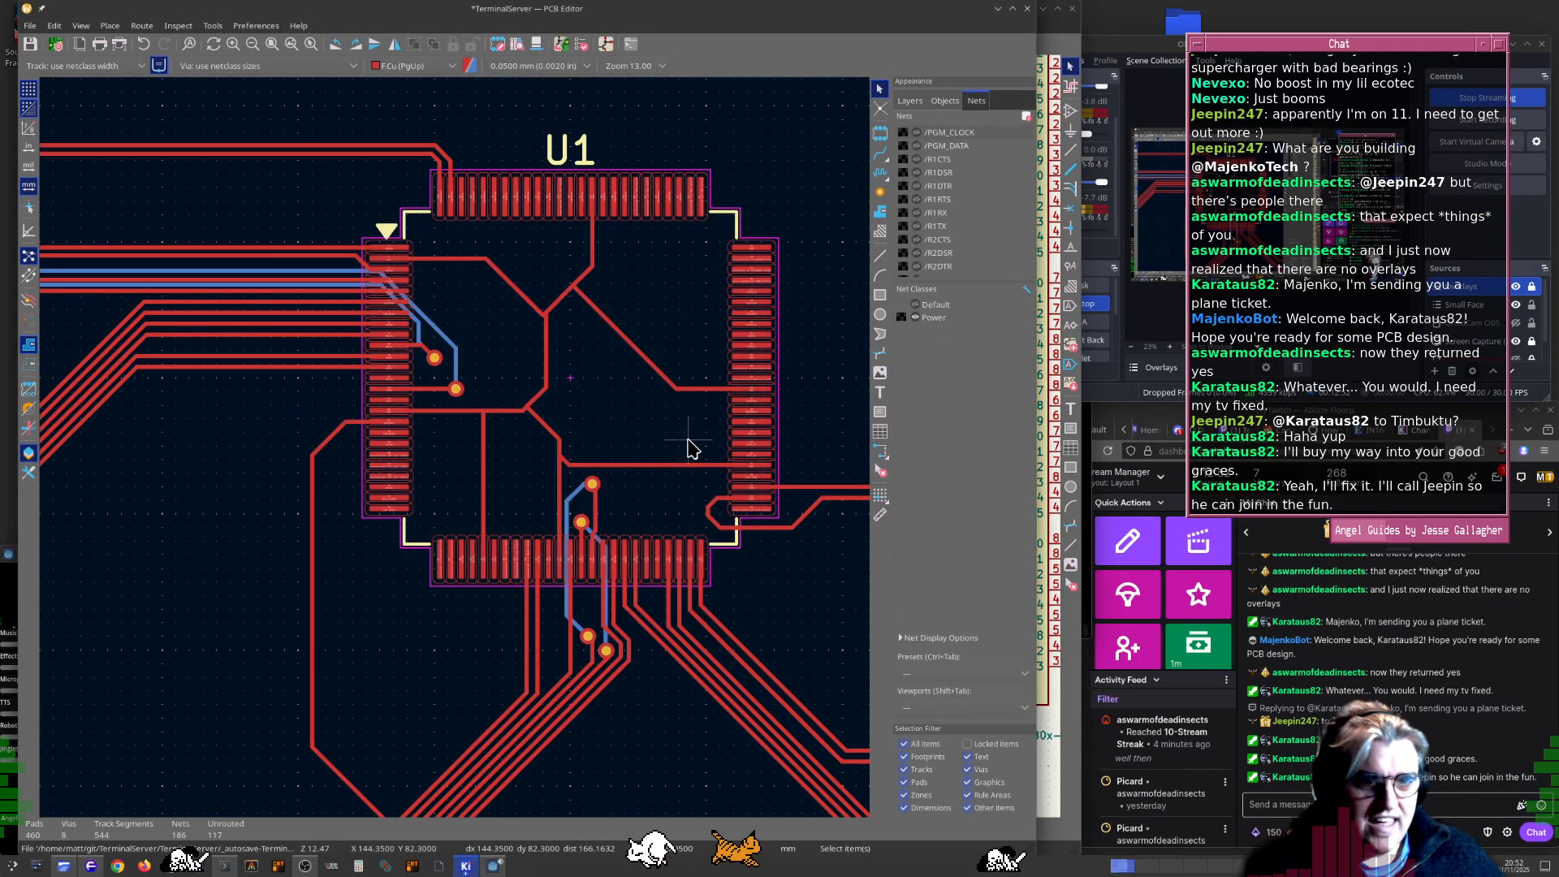
# Delete the old U5STATUS track section leading to U1 pad 34
pyautogui.moveTo(629, 434); pyautogui.dragTo(677, 469, button='middle')
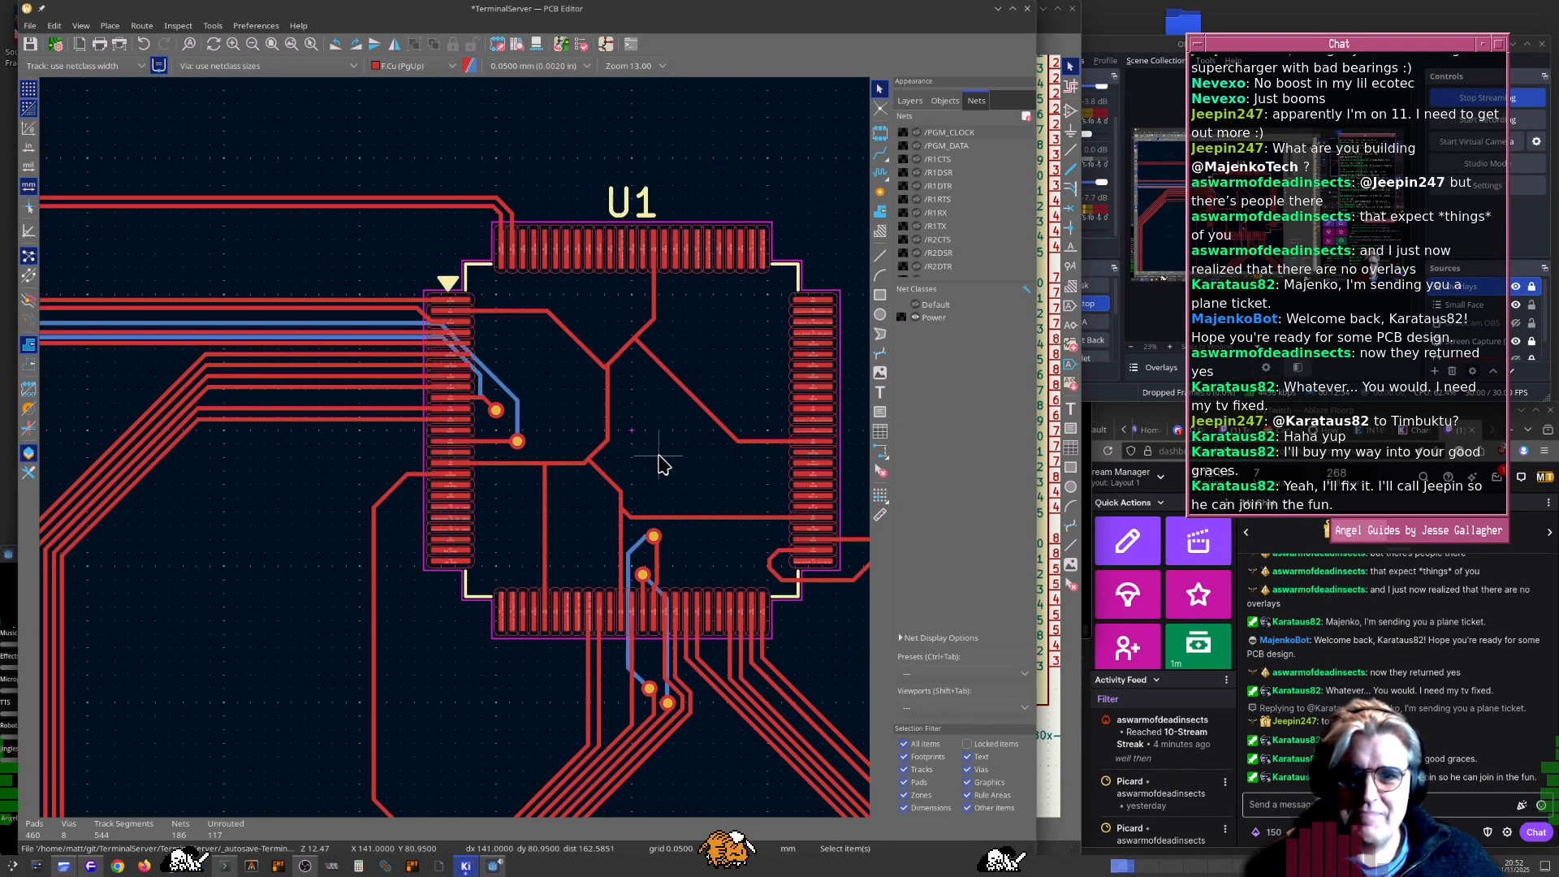
pyautogui.scroll(2, 449, 463)
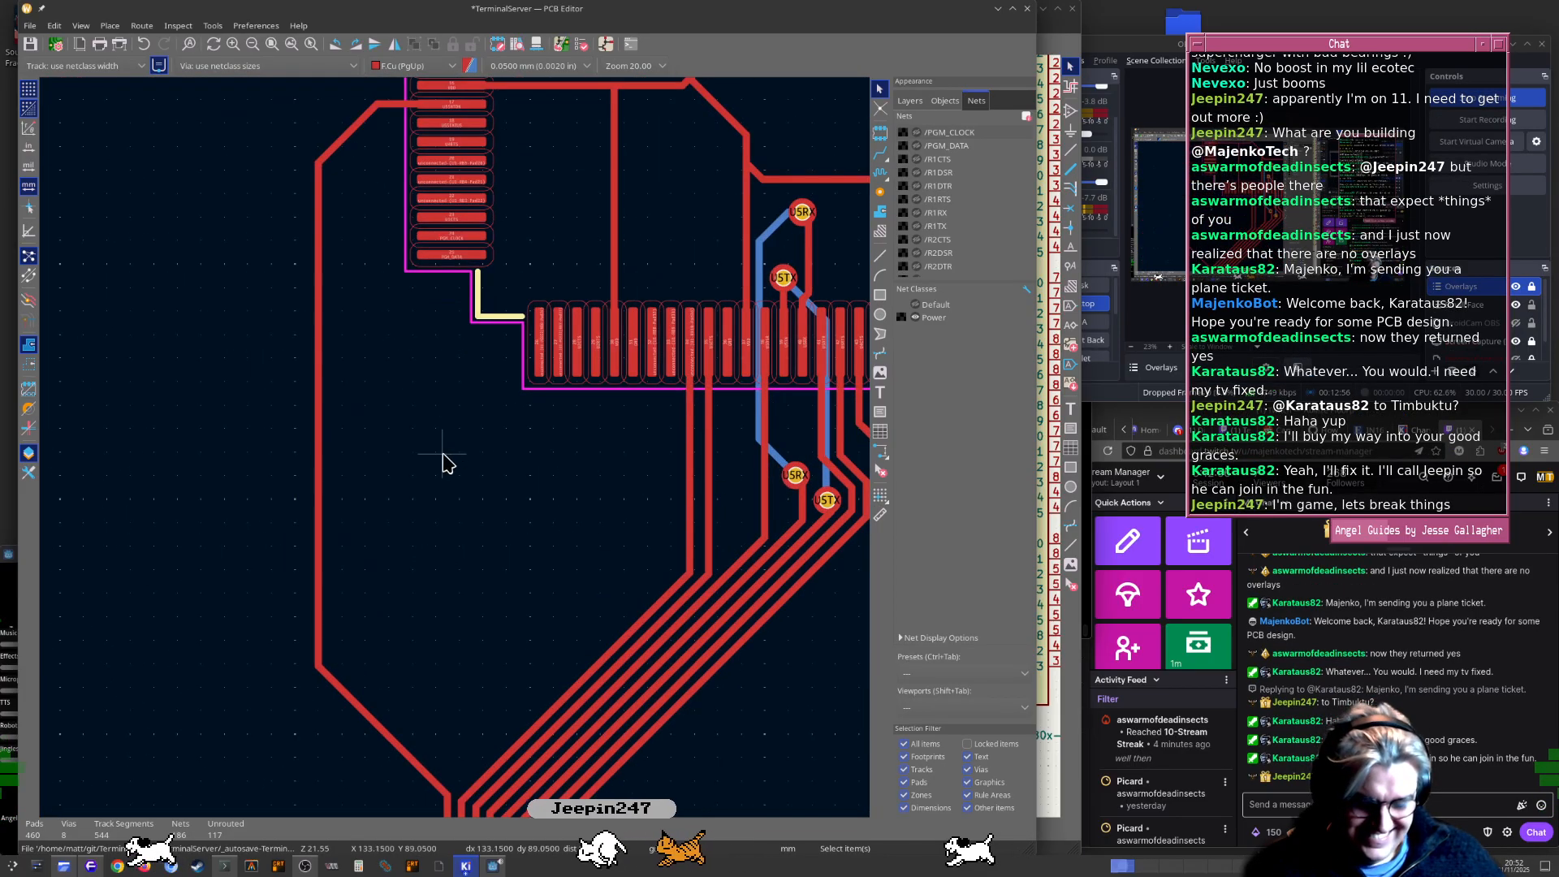
pyautogui.moveTo(449, 464); pyautogui.dragTo(470, 296, button='middle')
pyautogui.click(689, 340)
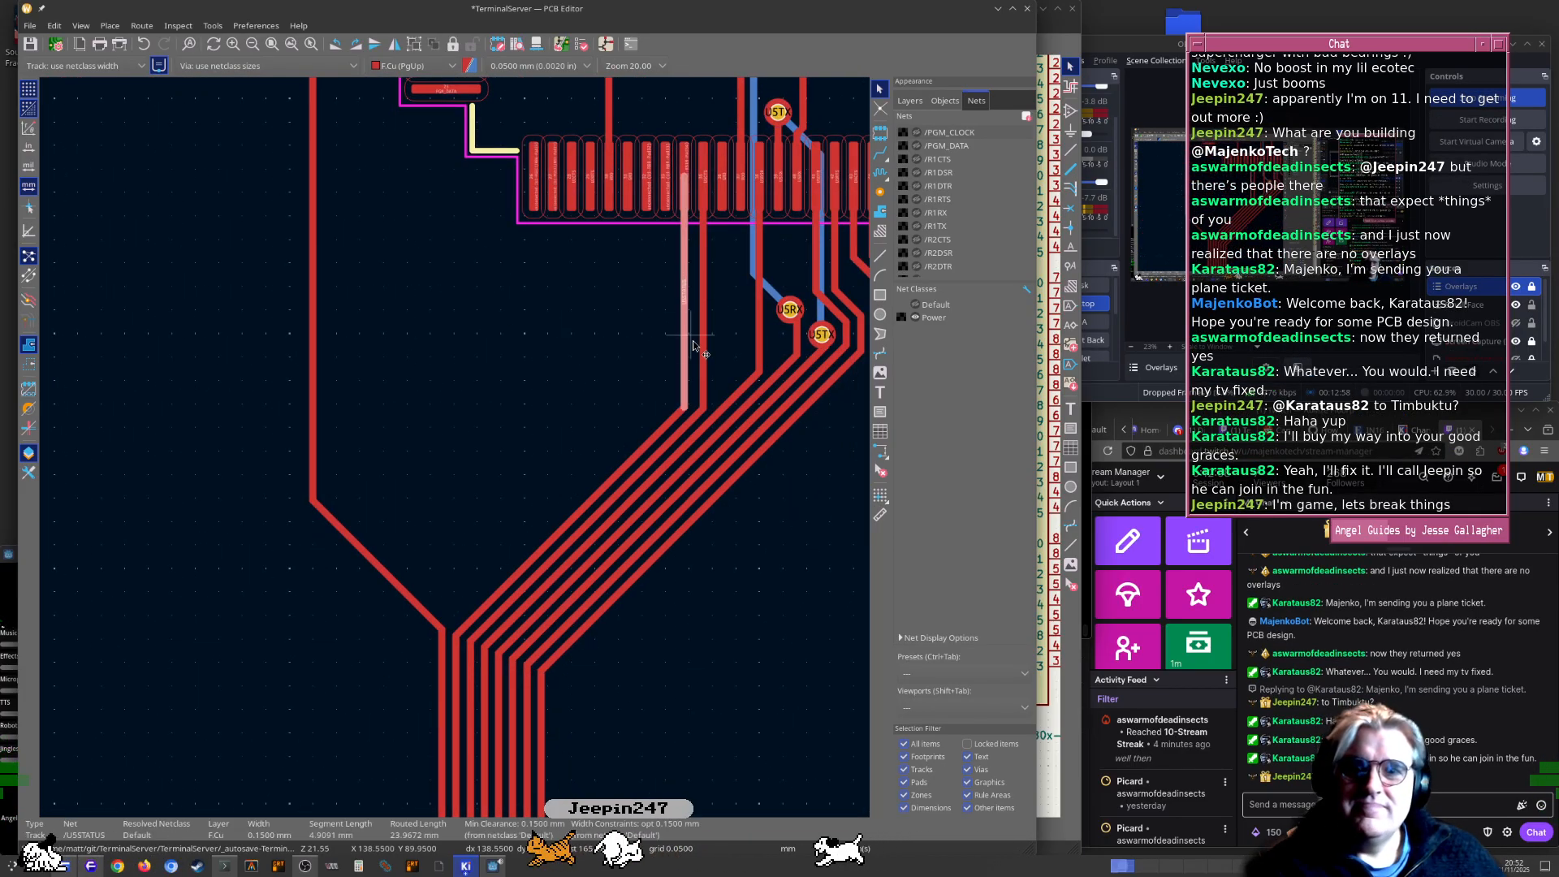
pyautogui.press('Delete')
# Route U5STATUS from its remaining vertical track up alongside U5SHTDN to U1 pad 18
pyautogui.press('x')
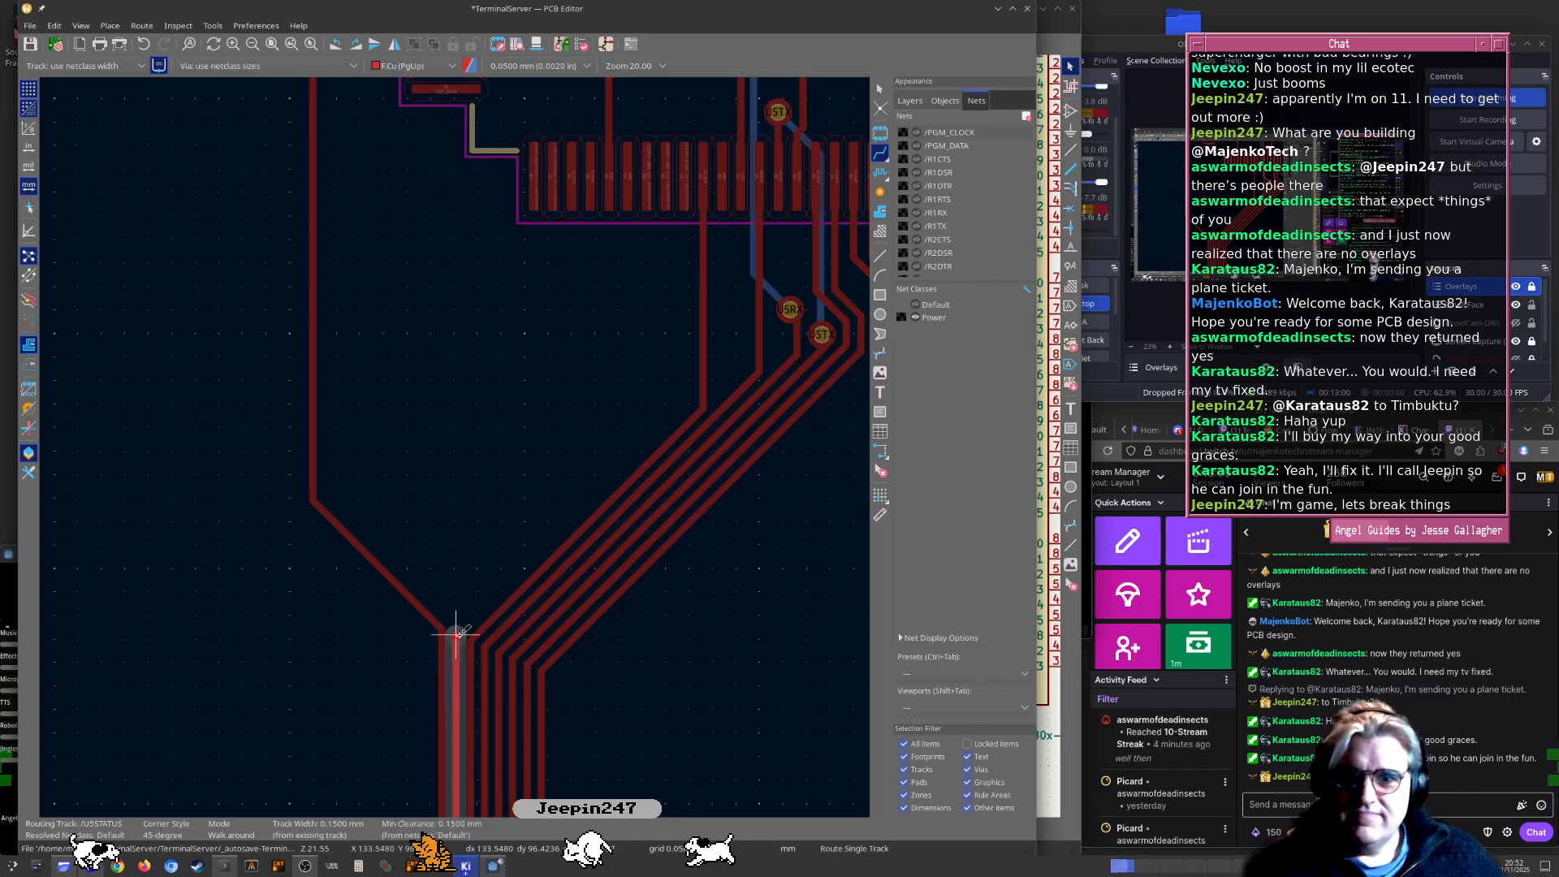
pyautogui.click(372, 541)
pyautogui.moveTo(381, 227); pyautogui.dragTo(448, 574, button='middle')
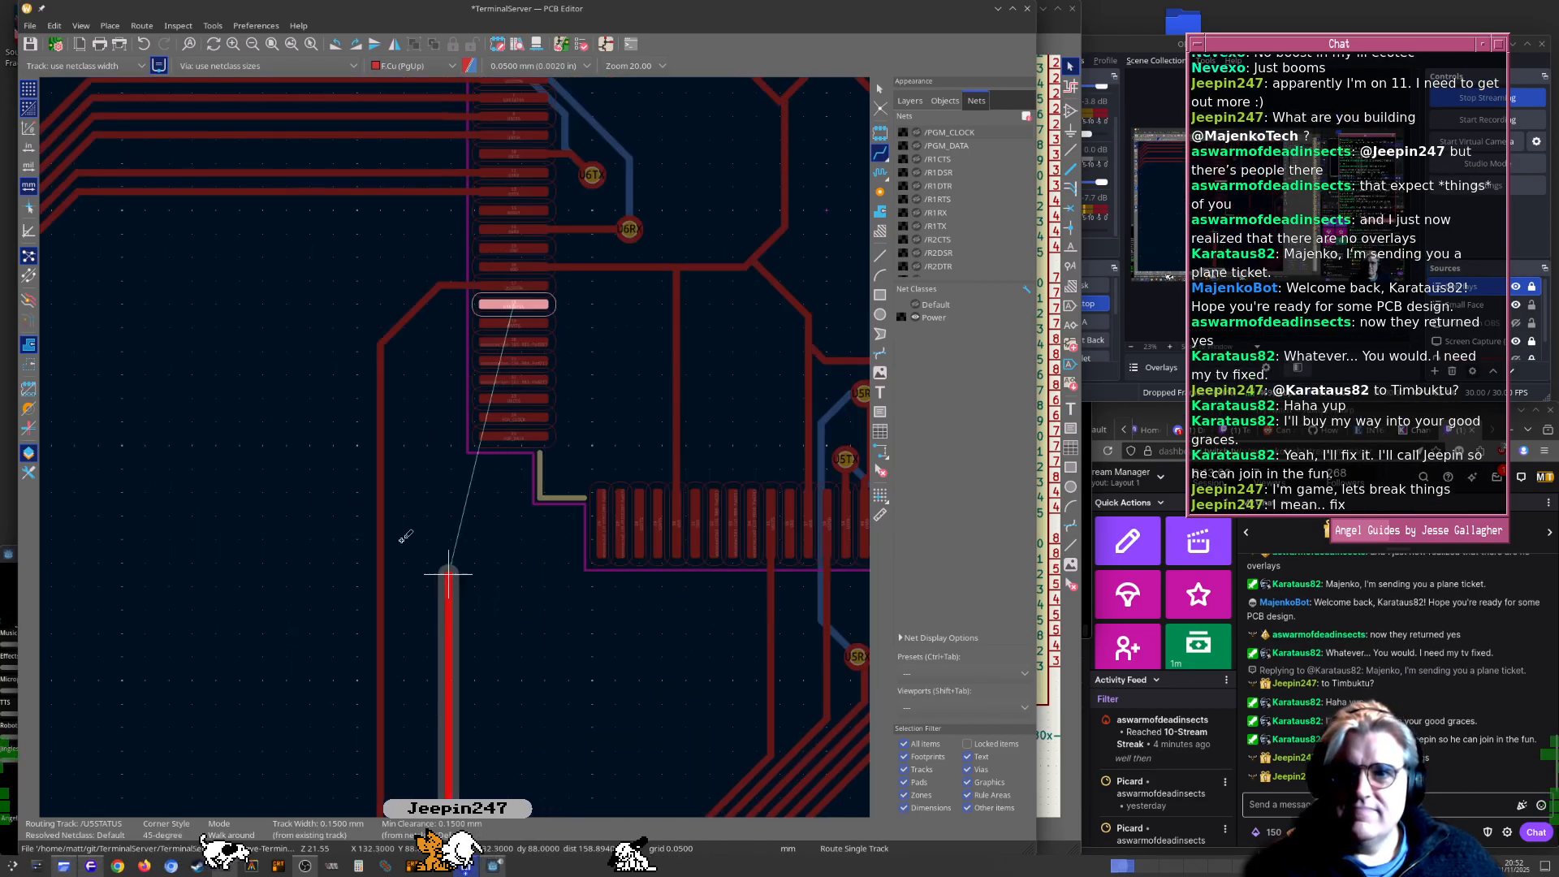
pyautogui.scroll(5, 422, 463)
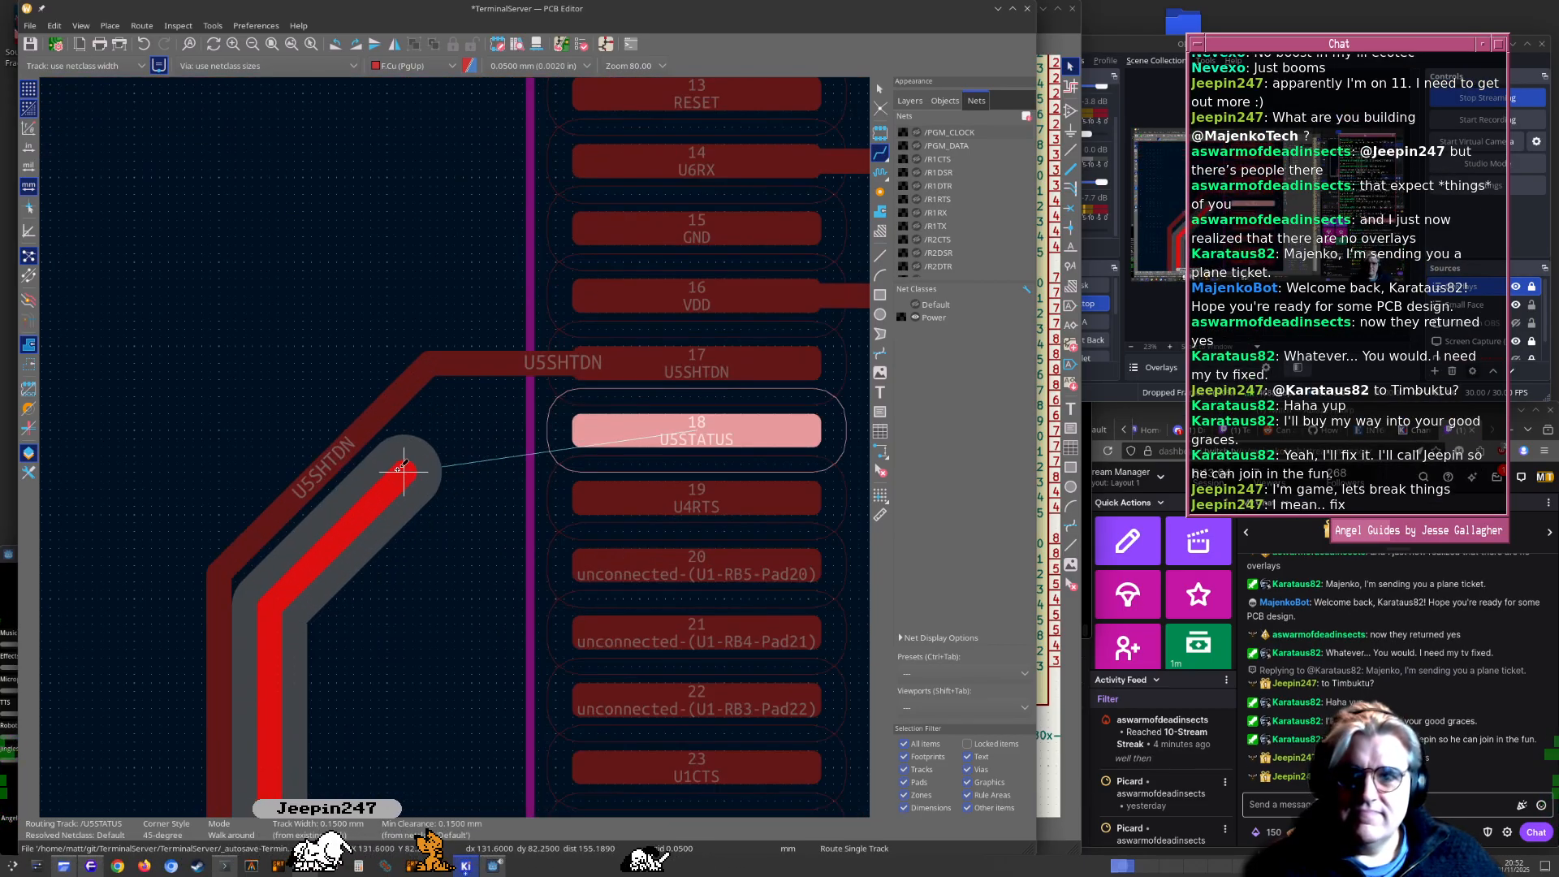
pyautogui.click(376, 484)
pyautogui.click(634, 444)
pyautogui.press('Escape')
pyautogui.scroll(-3, 617, 458)
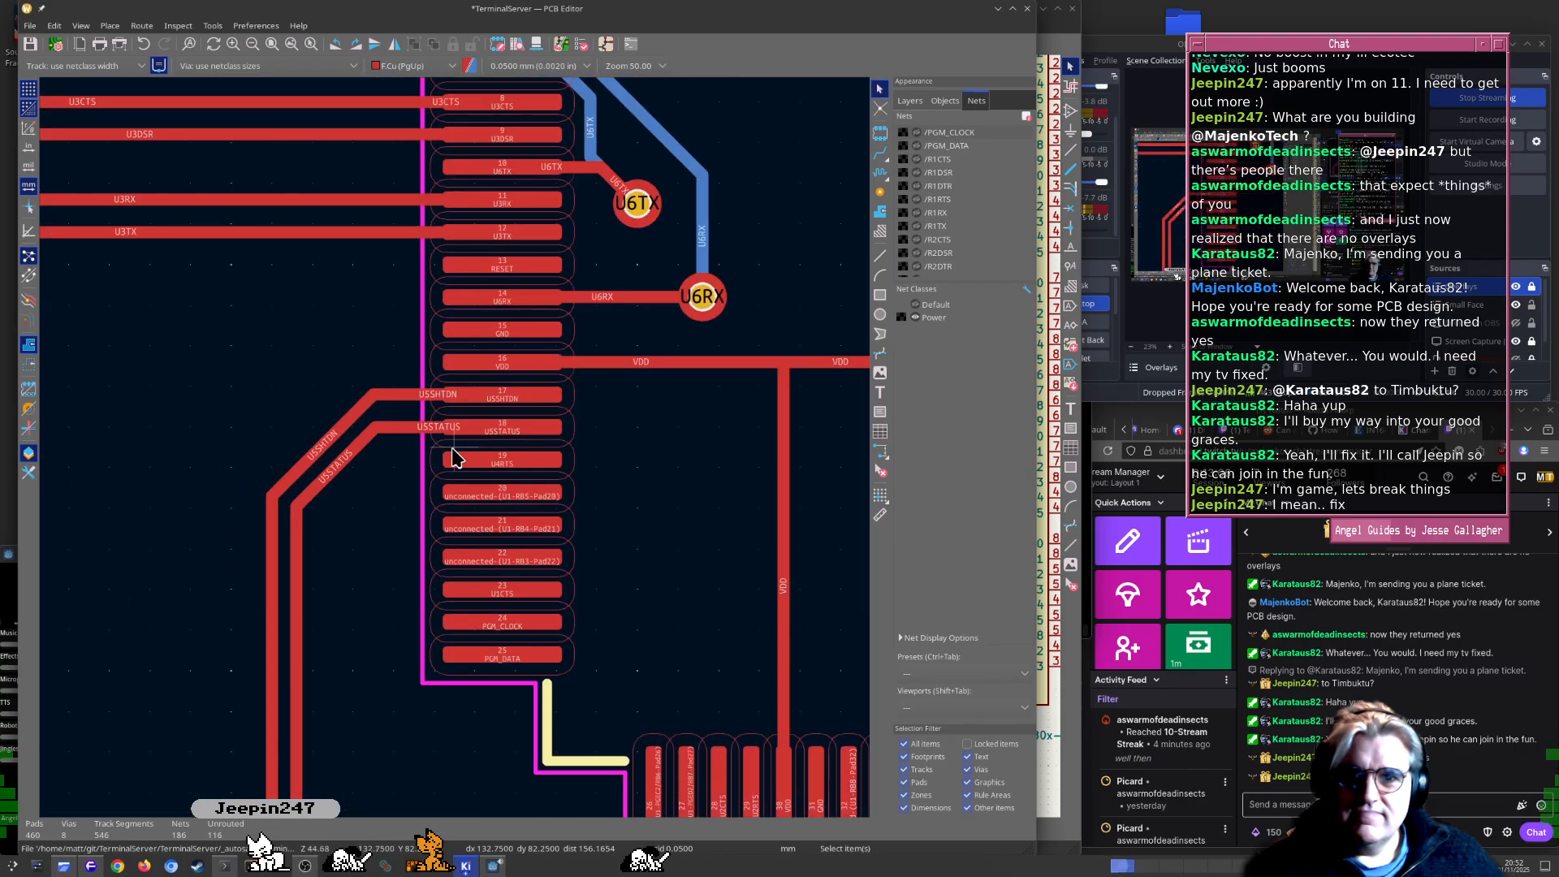
# Examine U1's pads 19 to 25 and the U5CTS track at pad 35, and return to the Schematic Editor
pyautogui.scroll(-2, 453, 459)
pyautogui.moveTo(473, 496); pyautogui.dragTo(451, 525, button='middle')
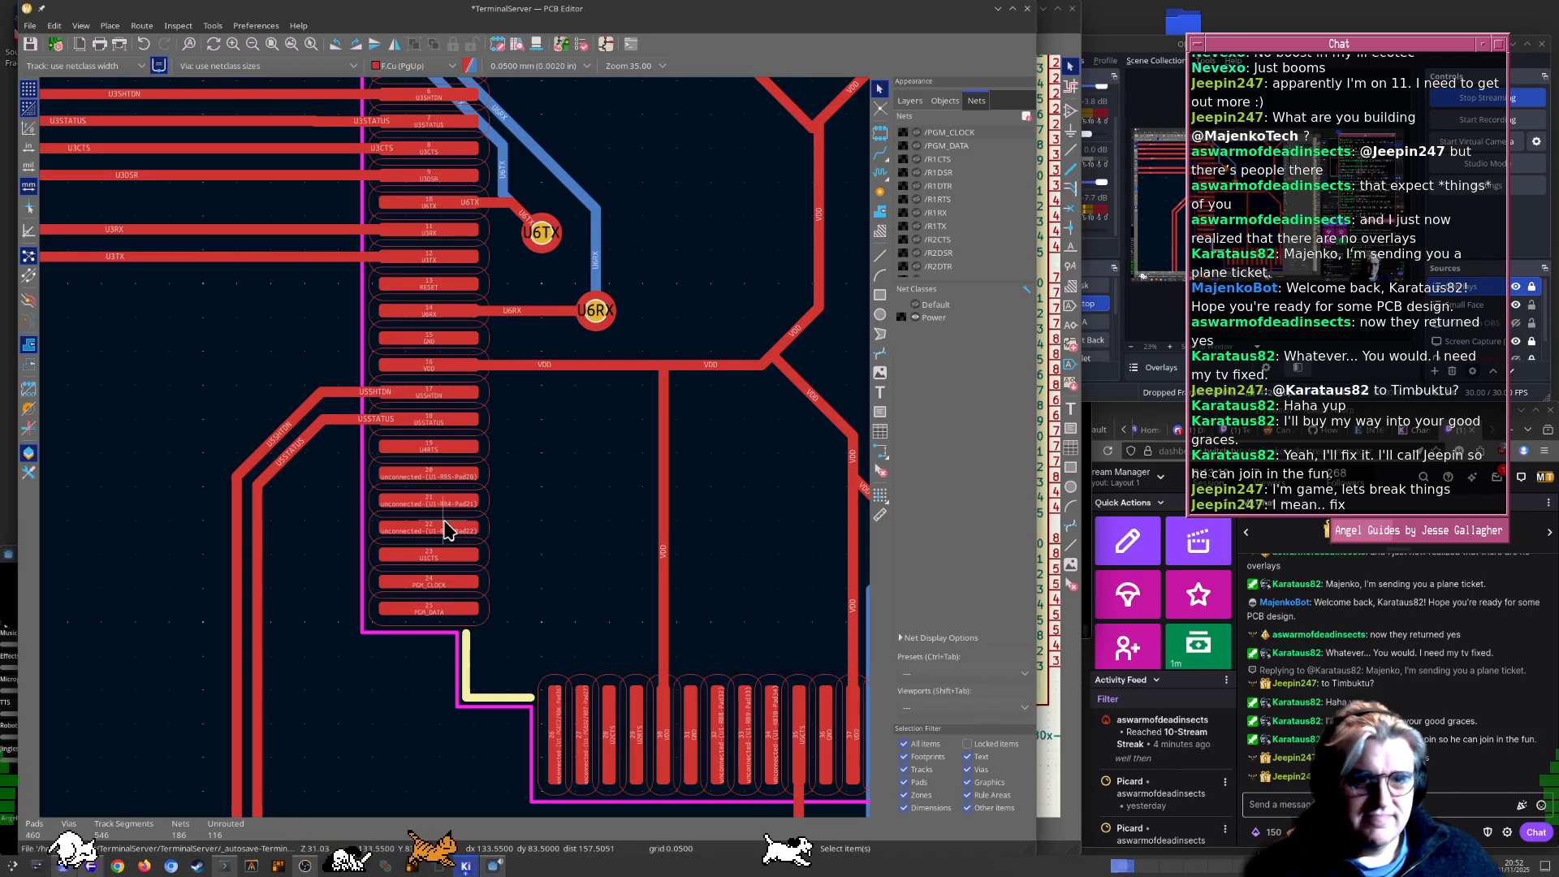
pyautogui.moveTo(445, 641); pyautogui.dragTo(400, 568, button='middle')
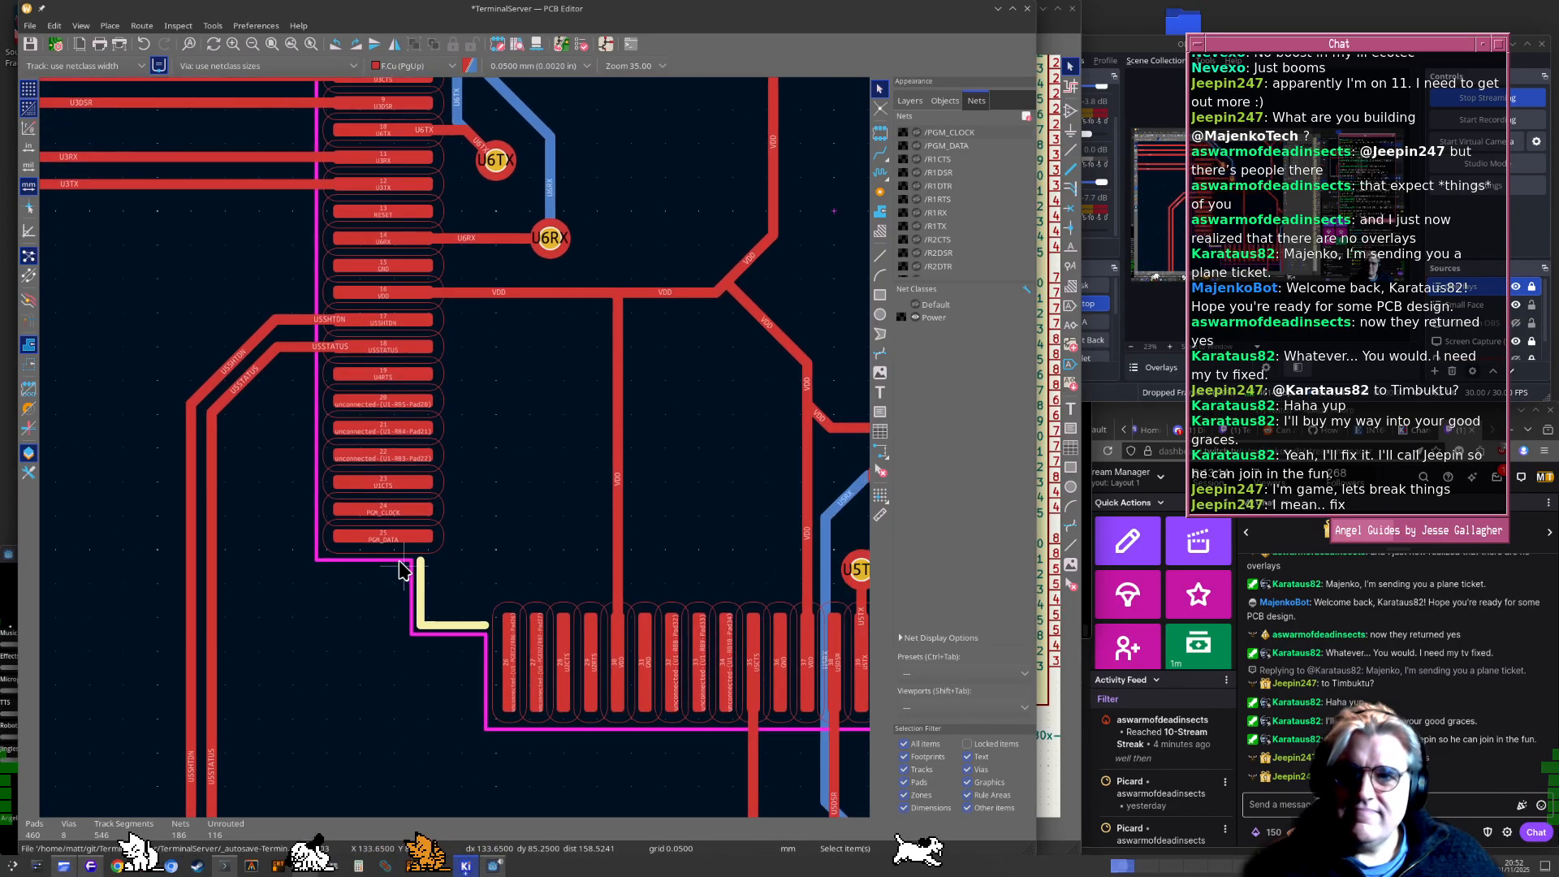
pyautogui.scroll(4, 599, 689)
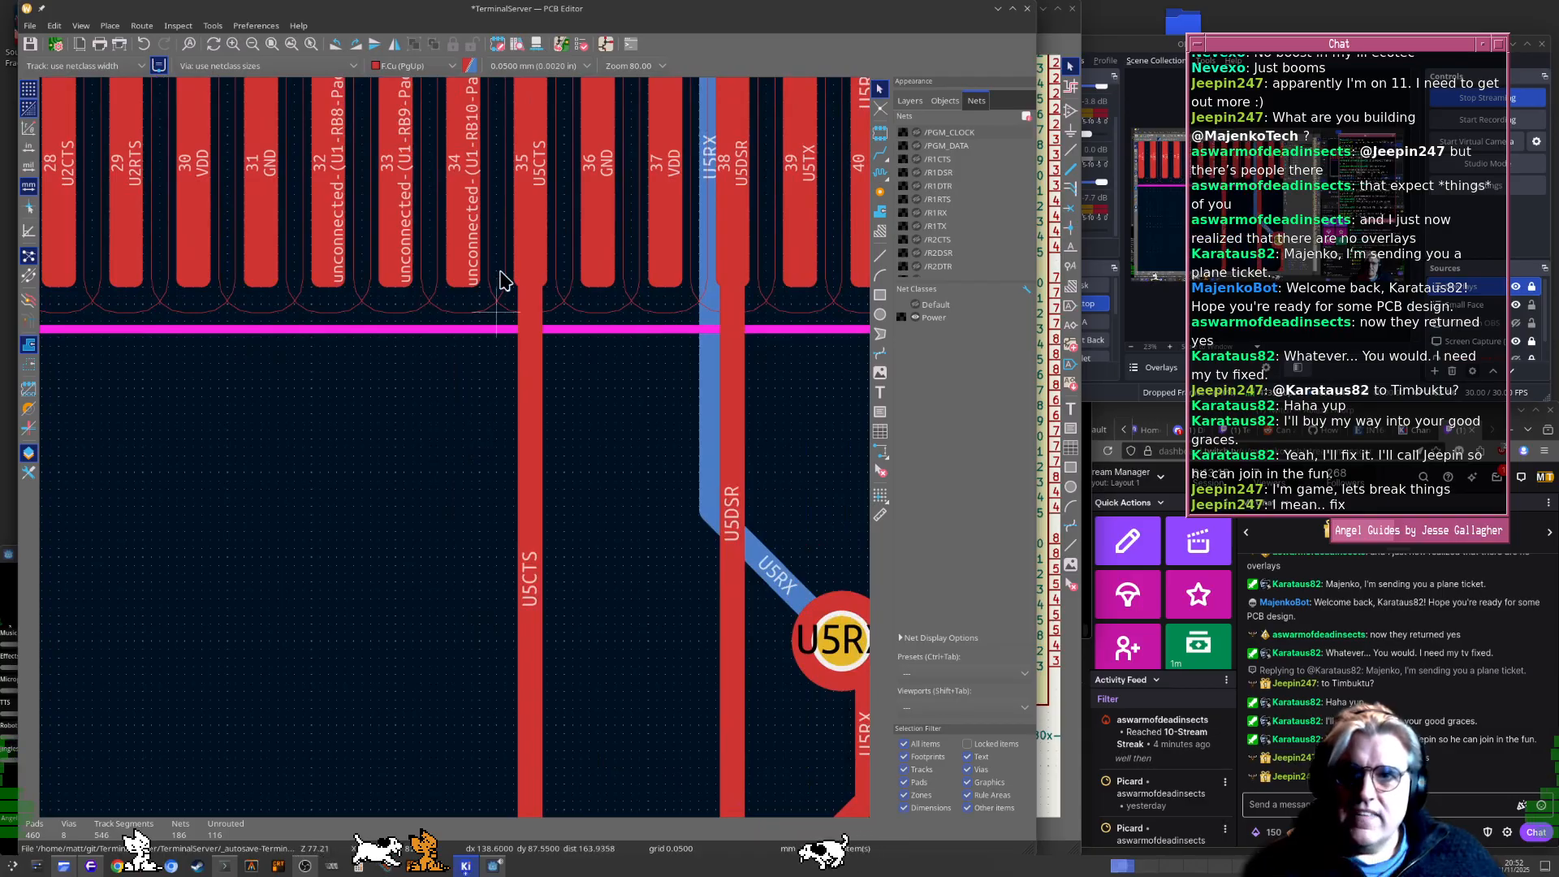
pyautogui.scroll(-5, 533, 195)
pyautogui.scroll(4, 366, 453)
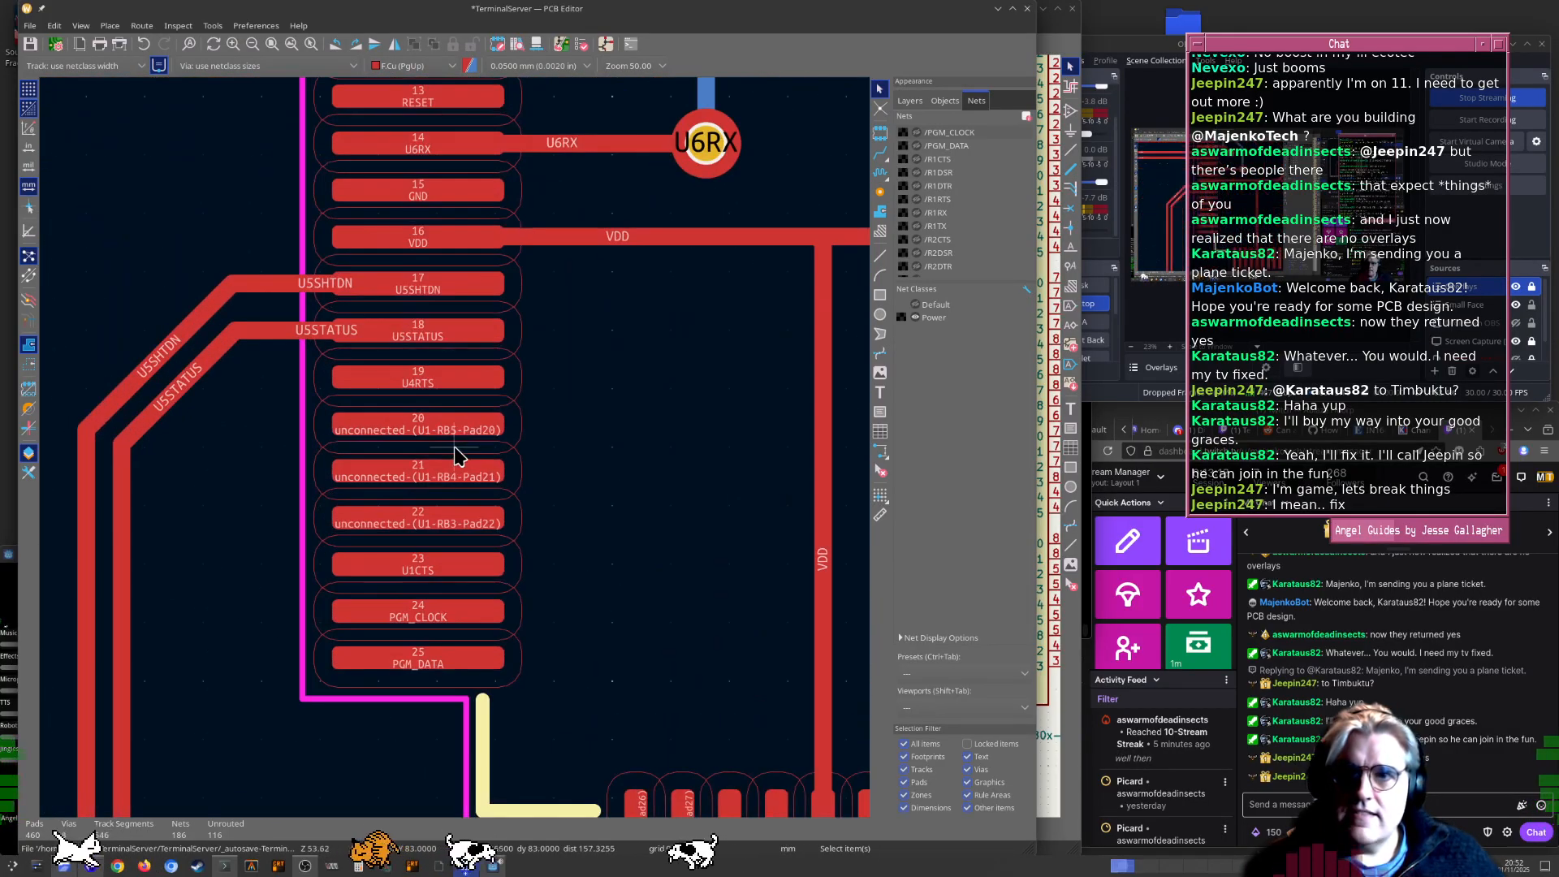
pyautogui.scroll(-3, 452, 452)
pyautogui.hotkey('alt', 'Tab')
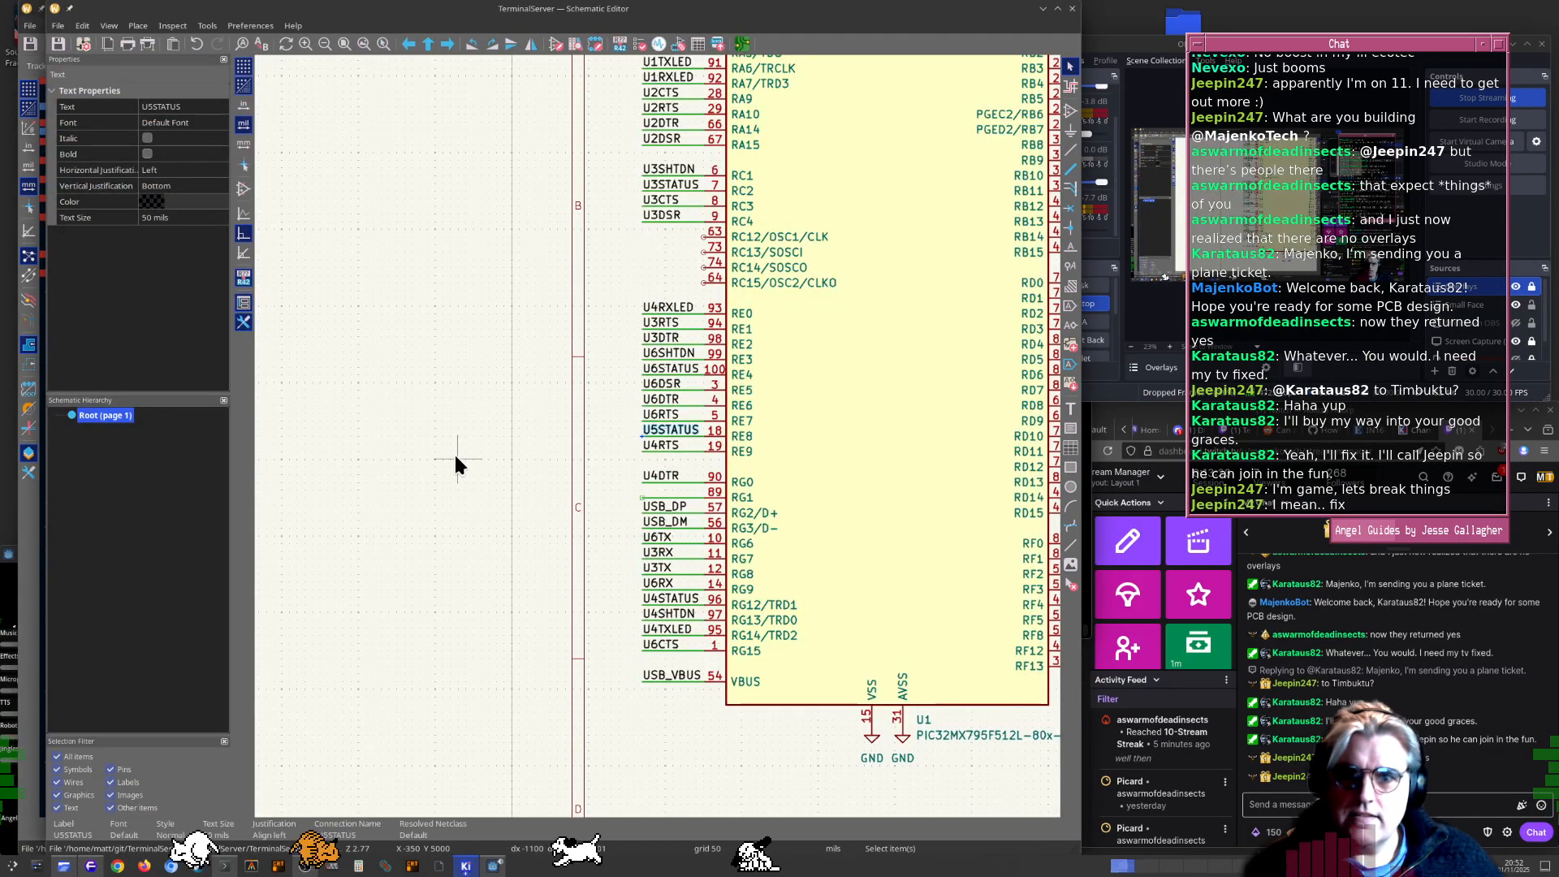
# Swap the U4RTS and U5CTS labels so U5CTS sits on U1 pin 19 and U4RTS on pin 35, and save the schematic
pyautogui.moveTo(583, 438); pyautogui.dragTo(413, 498, button='middle')
pyautogui.click(481, 508)
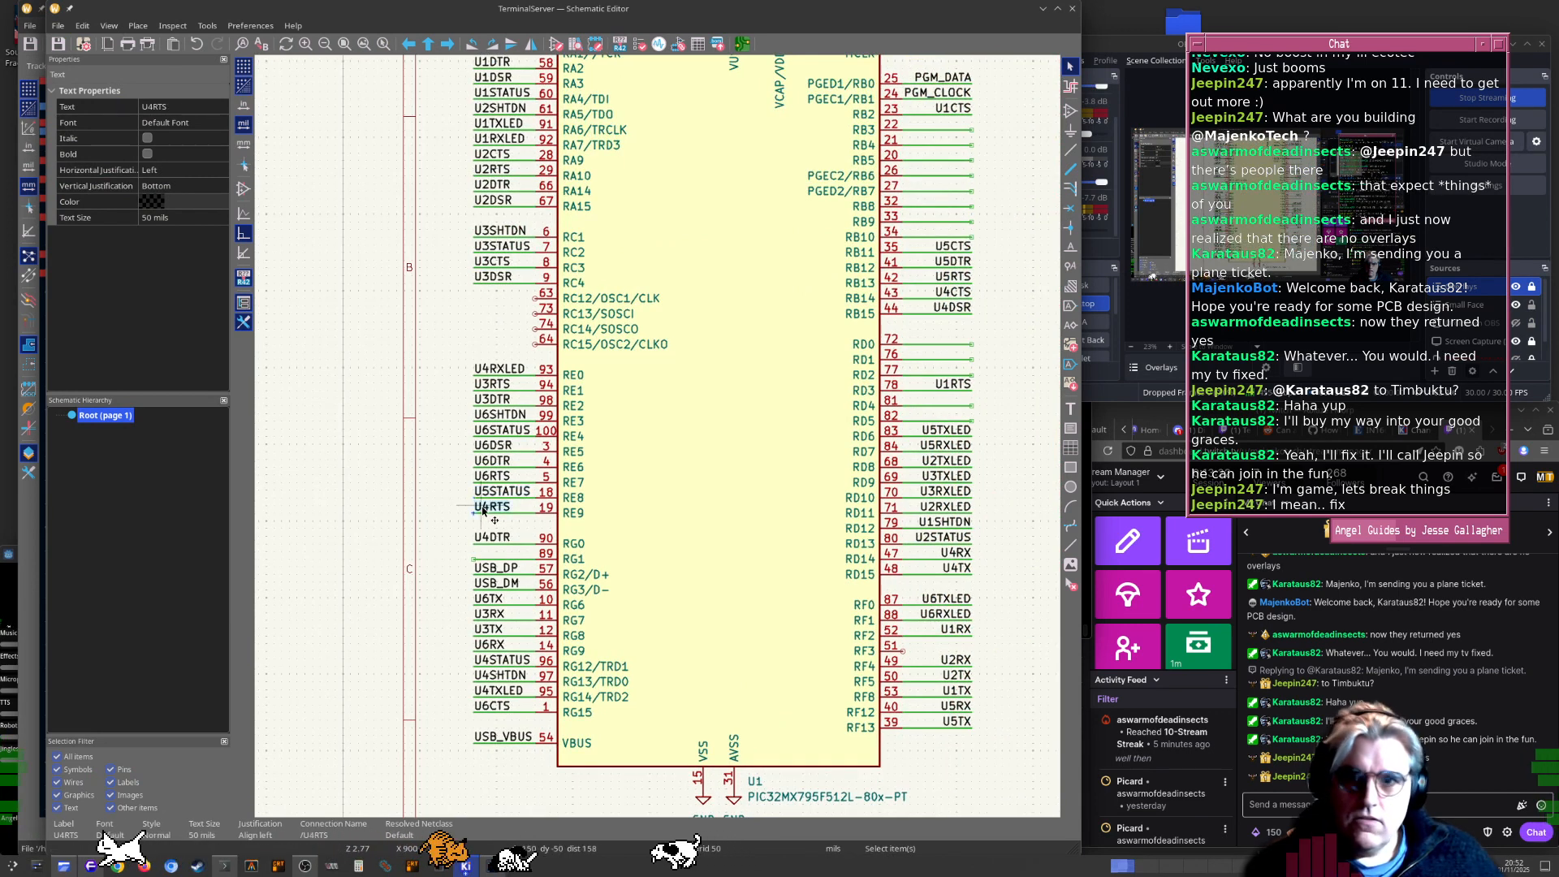
pyautogui.moveTo(482, 508); pyautogui.dragTo(372, 581)
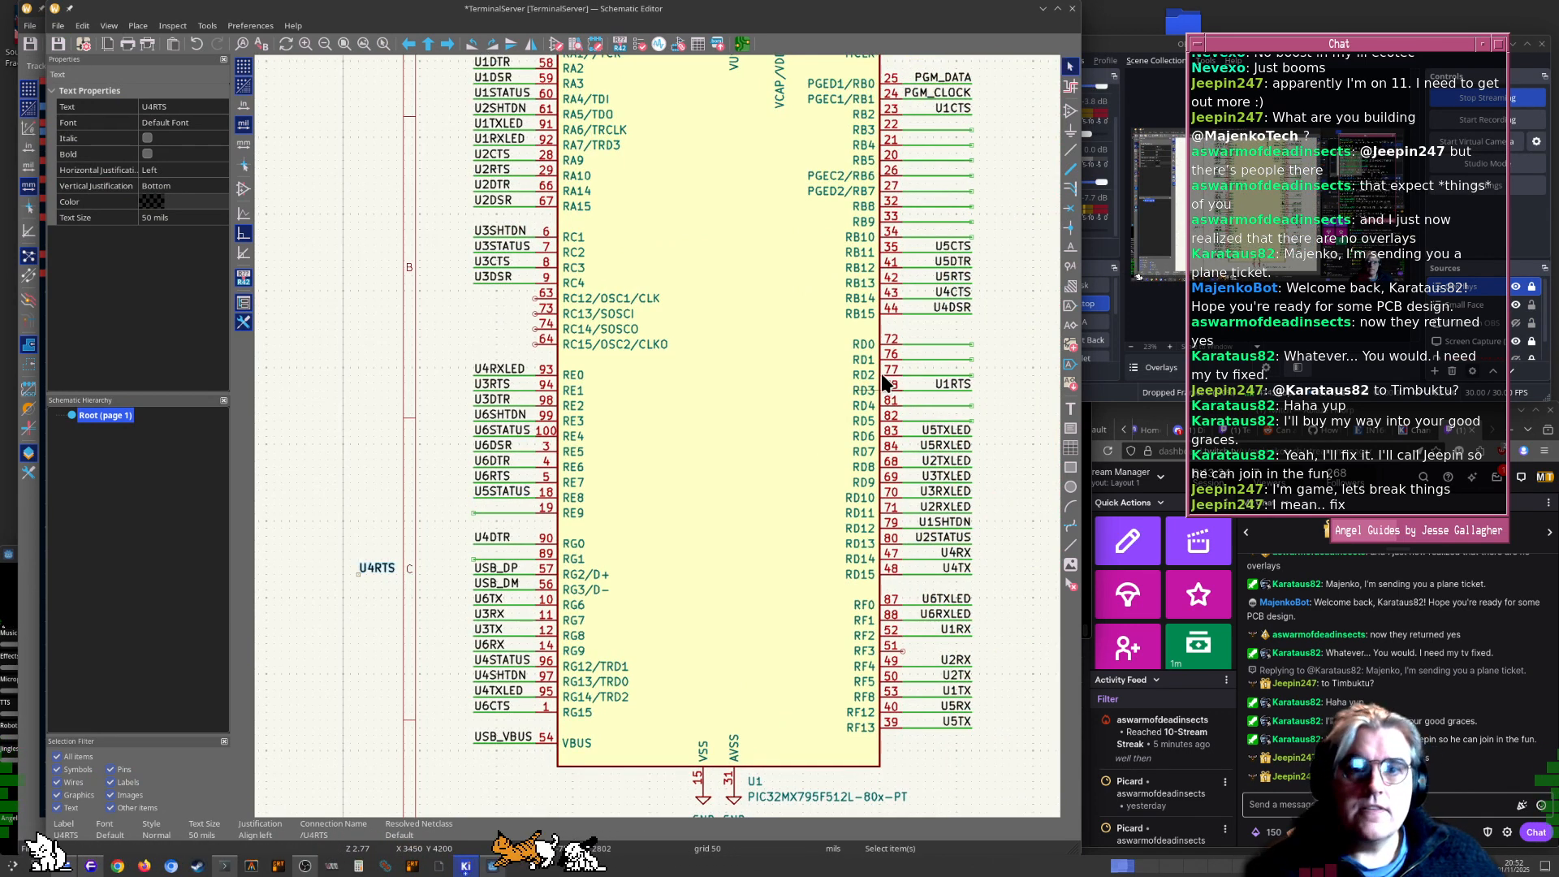
pyautogui.moveTo(958, 246); pyautogui.dragTo(472, 528)
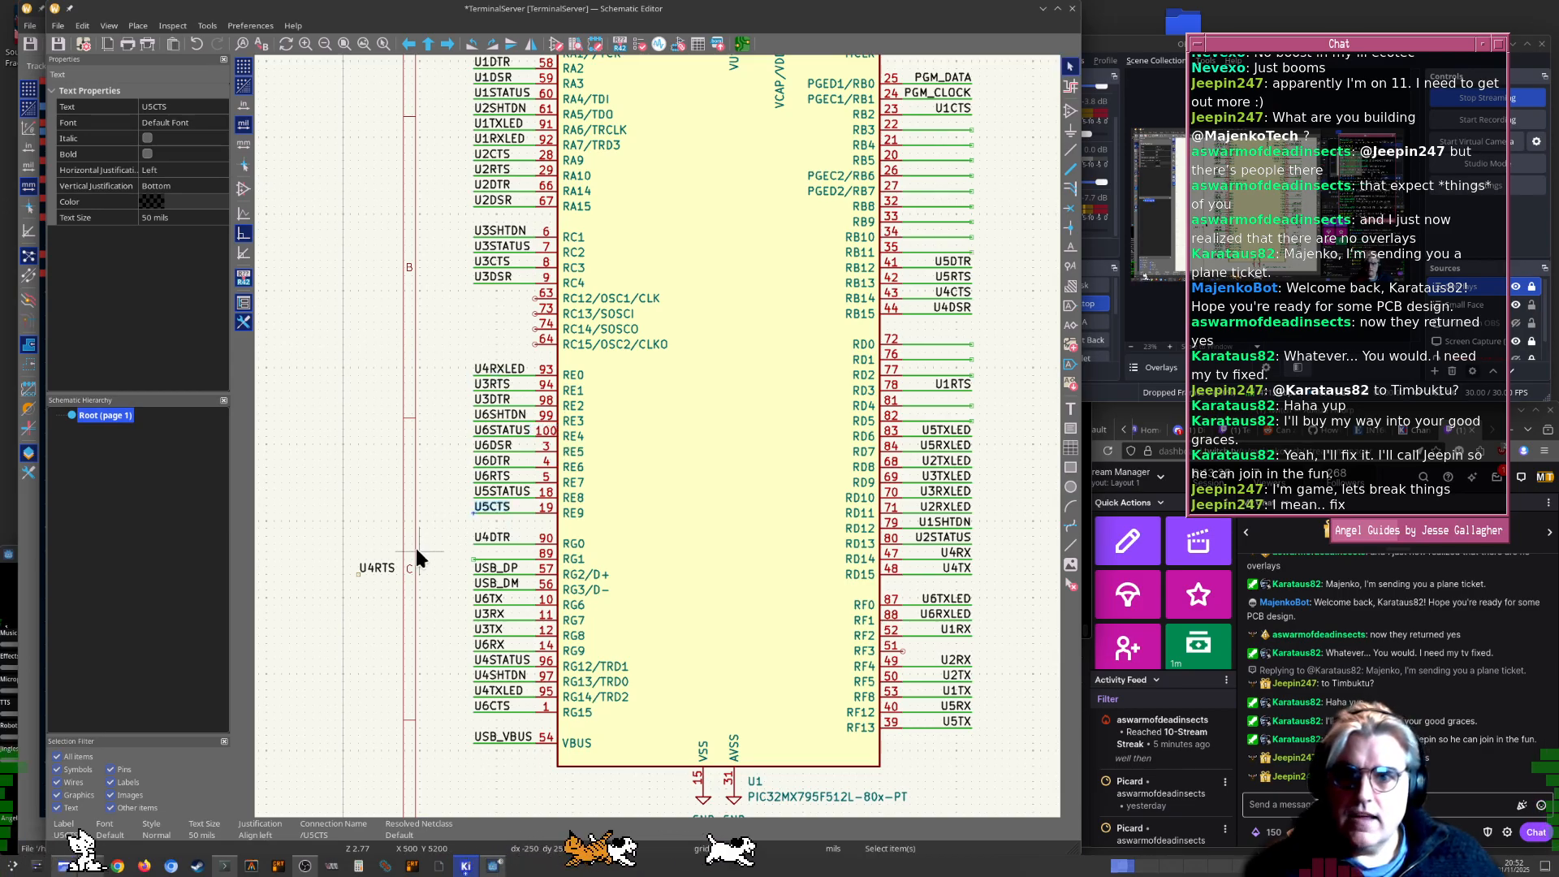
pyautogui.moveTo(378, 572); pyautogui.dragTo(358, 575)
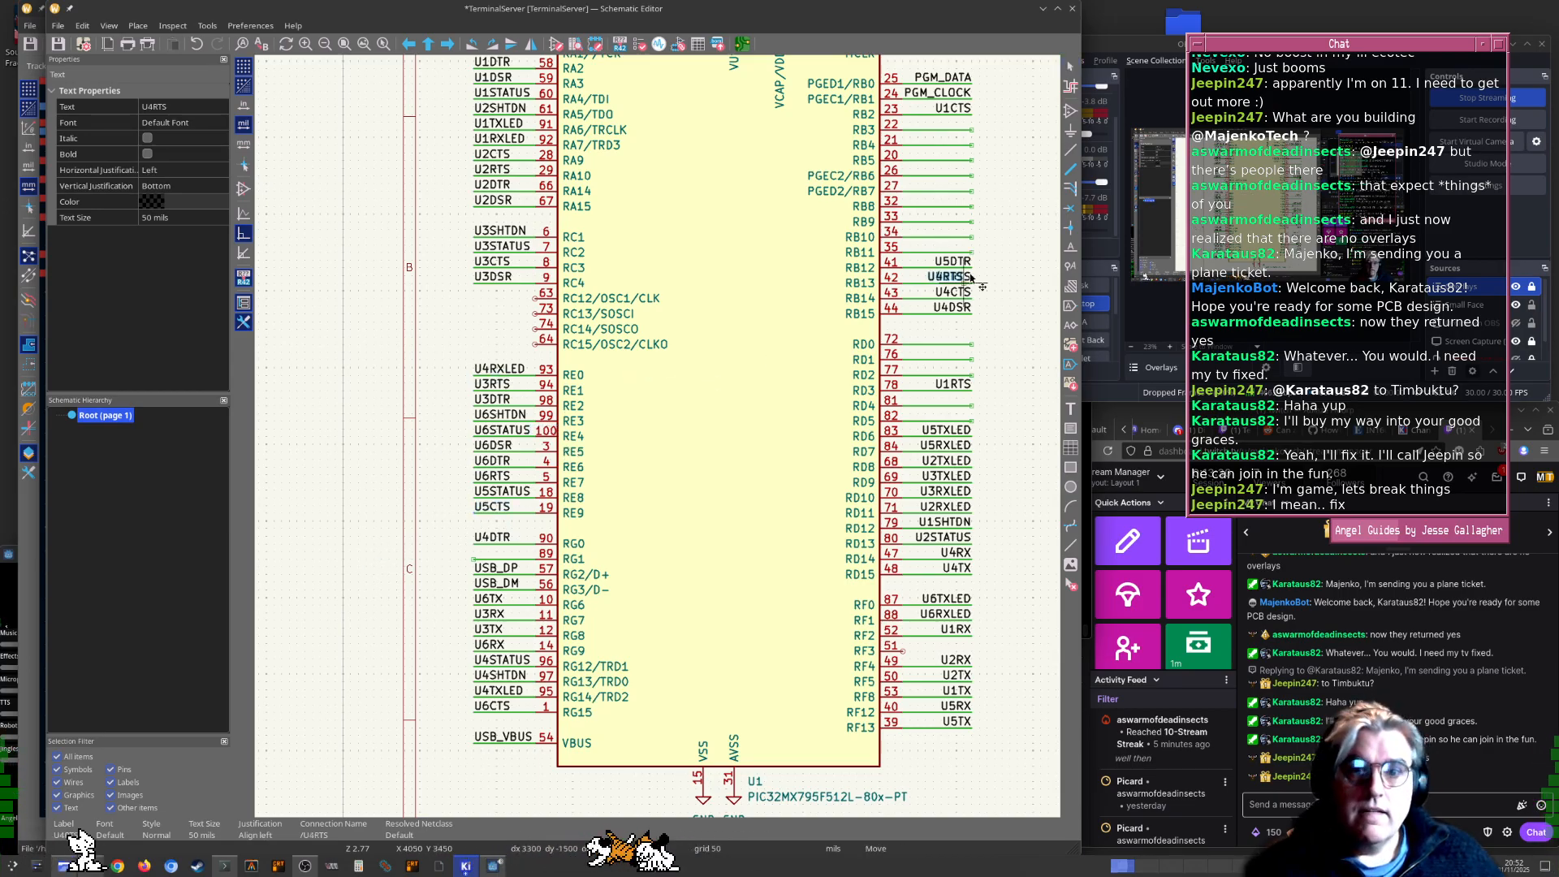
pyautogui.moveTo(971, 256); pyautogui.dragTo(971, 257)
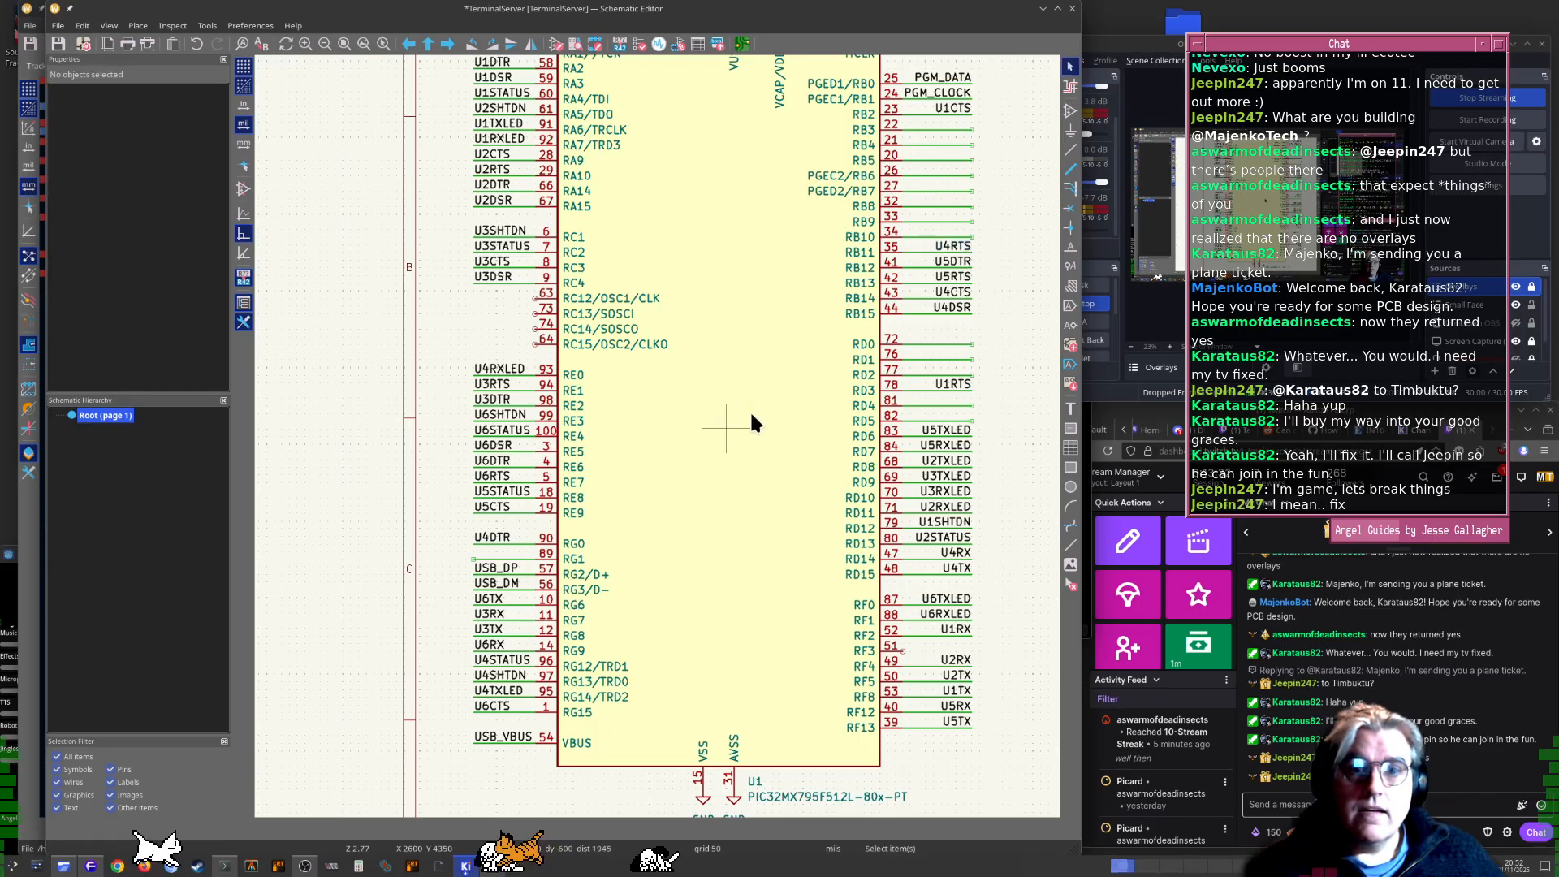
pyautogui.hotkey('ctrl', 's')
# Return to the PCB Editor and update the board from the schematic with the swapped U4RTS and U5CTS pins
pyautogui.hotkey('alt', 'Tab')
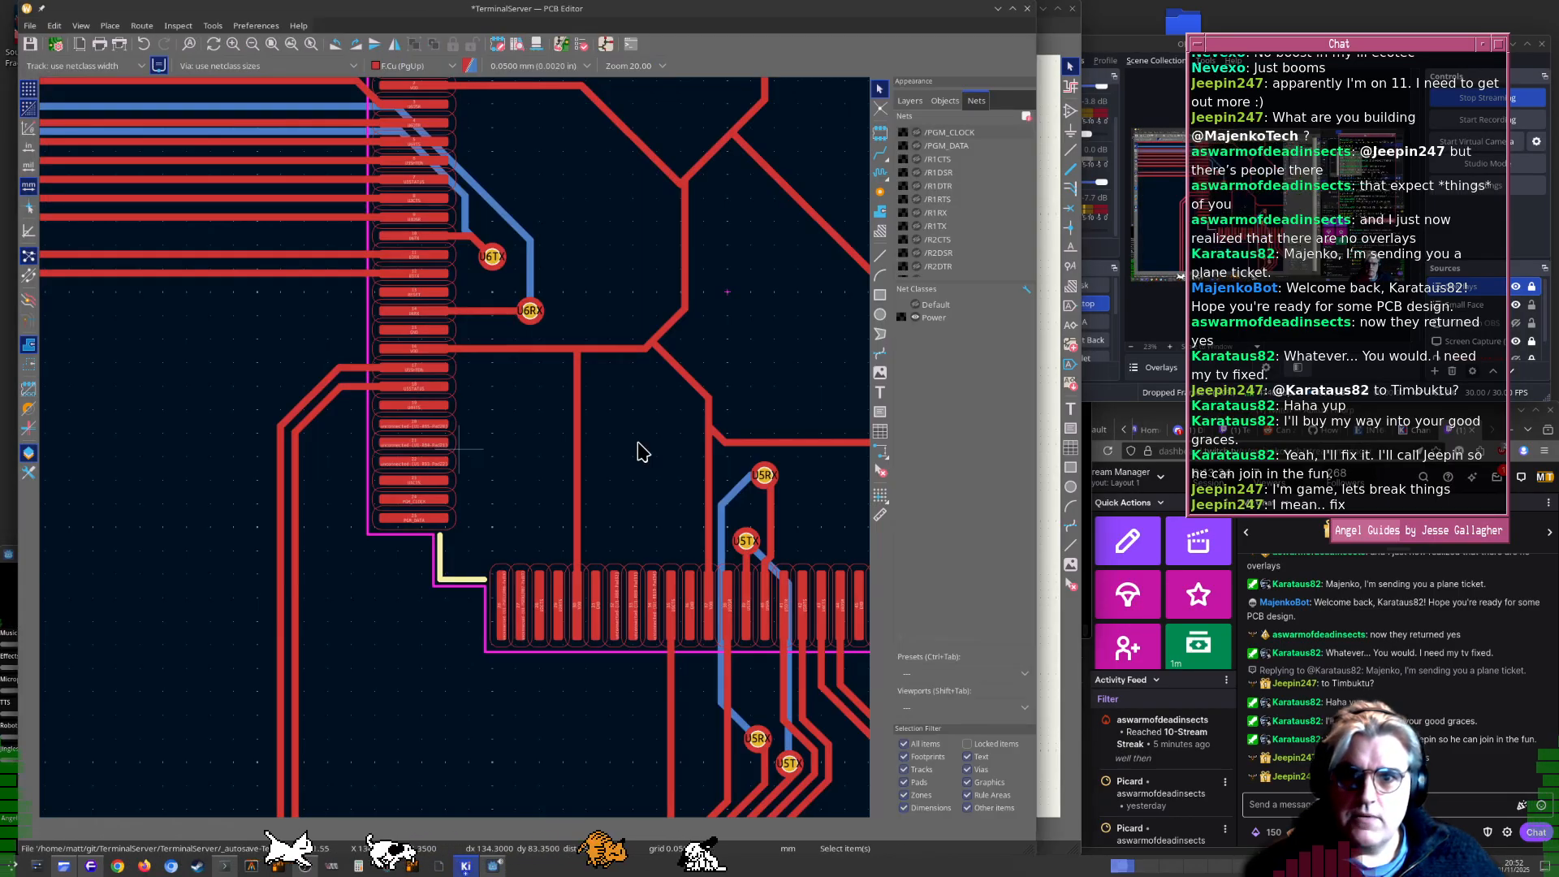
pyautogui.press('F8')
pyautogui.press('Return')
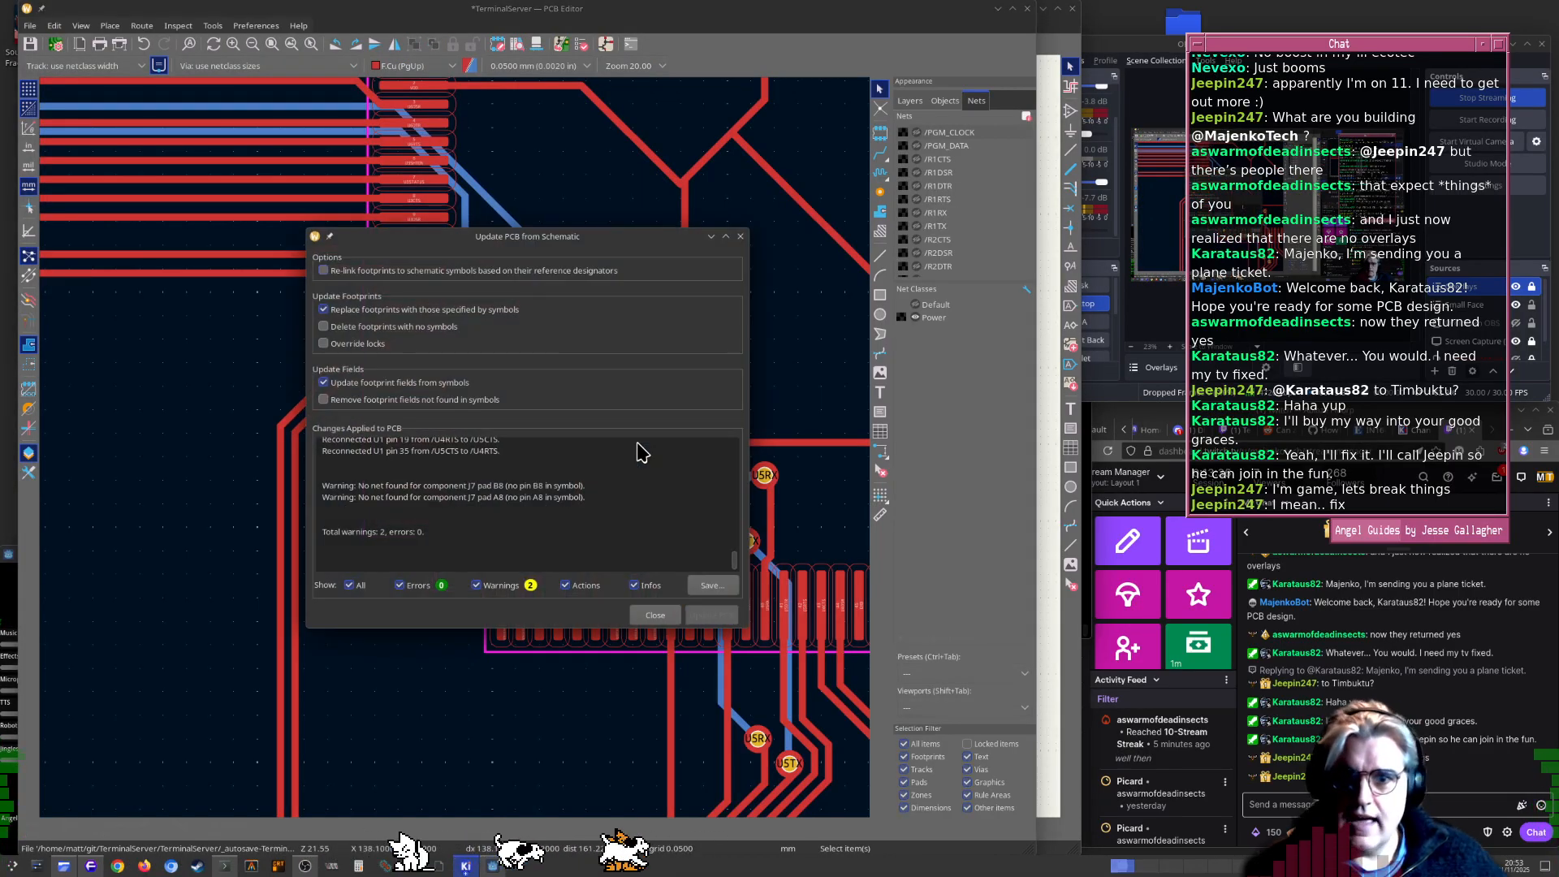
pyautogui.press('Escape')
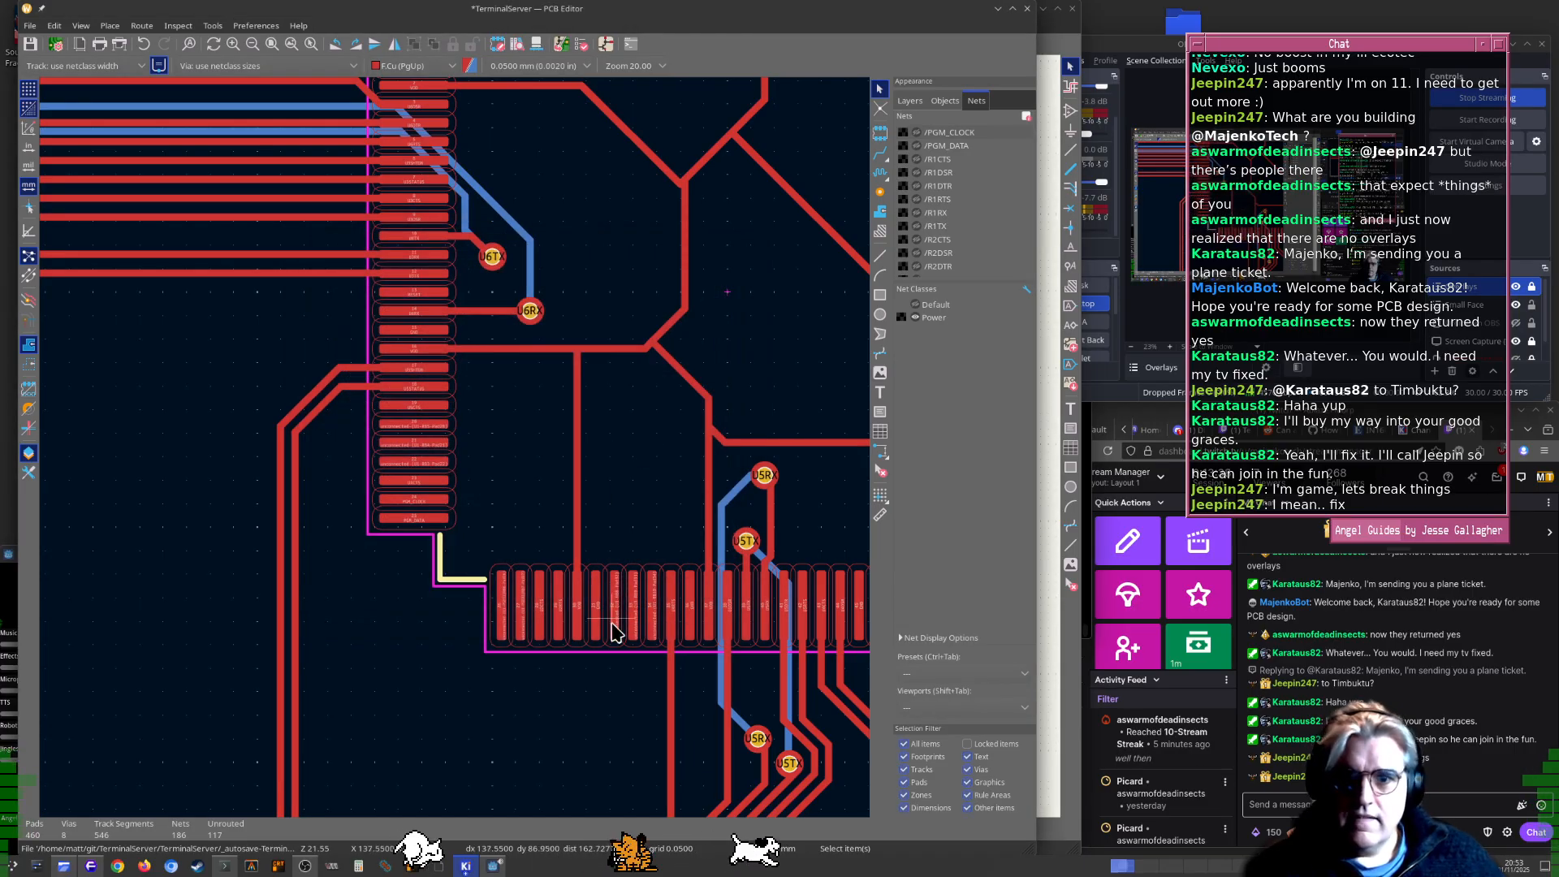
# Delete the old diagonal U5CTS track section that leads towards U1 pad 35
pyautogui.moveTo(630, 752); pyautogui.dragTo(668, 579, button='middle')
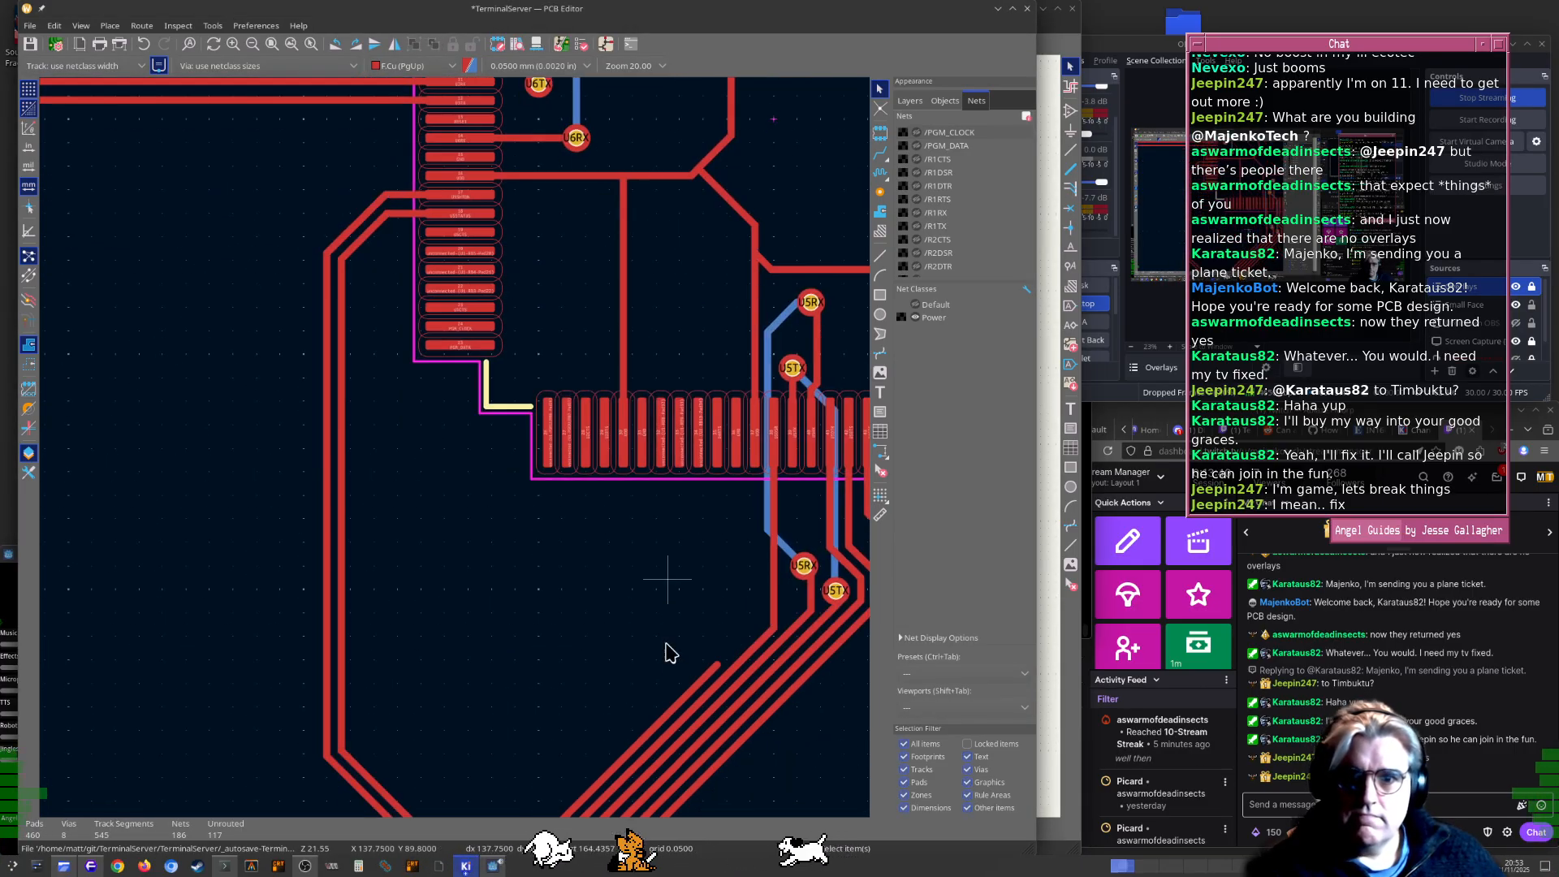
pyautogui.press('Delete')
pyautogui.moveTo(623, 651); pyautogui.dragTo(695, 527, button='middle')
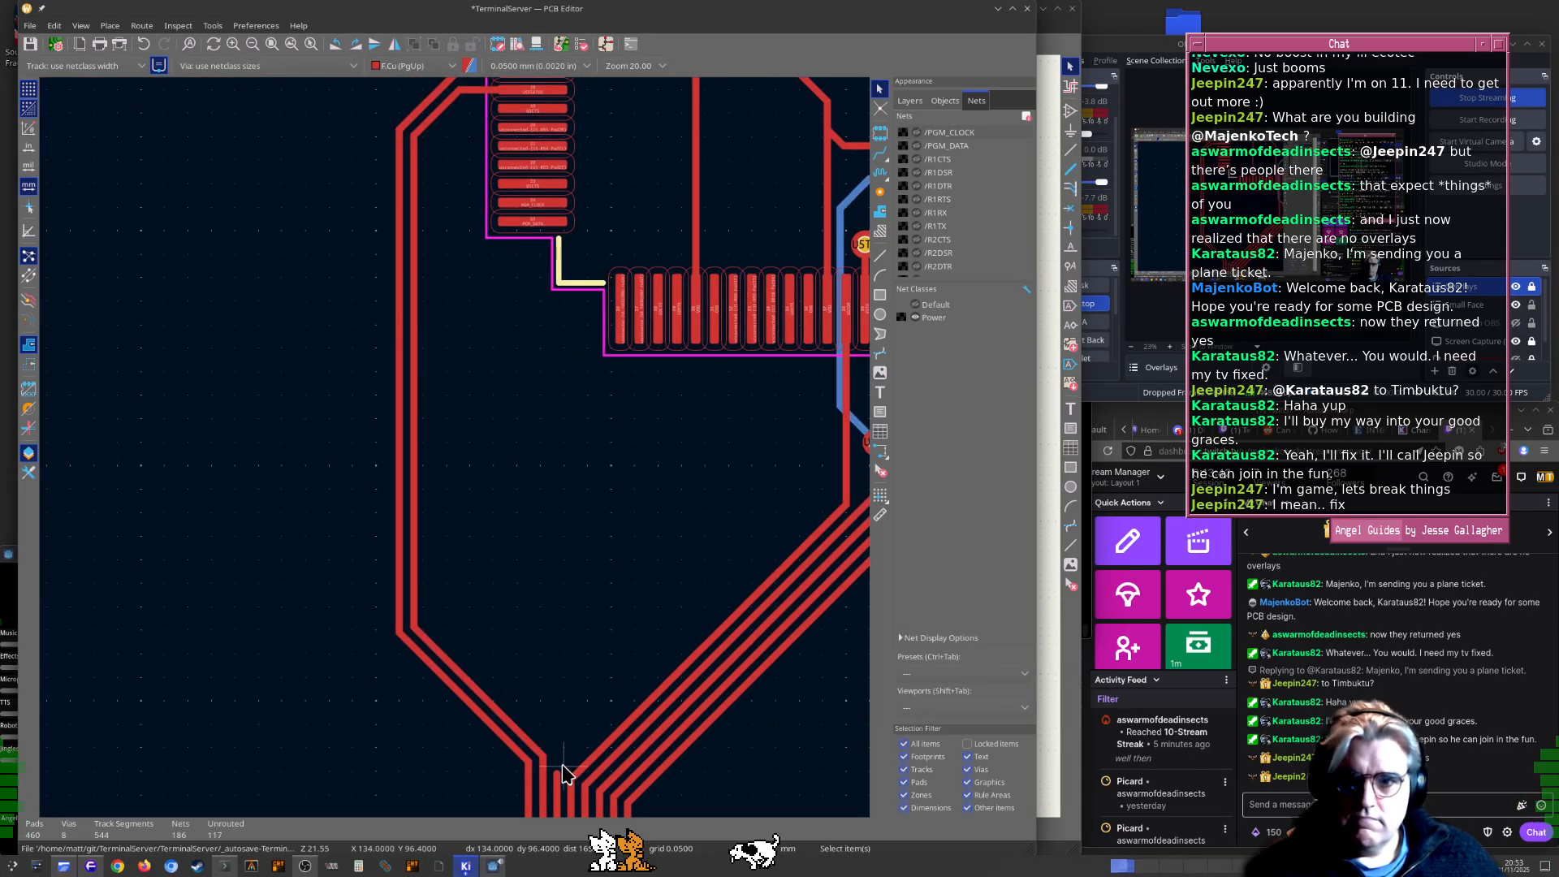
# Route U5CTS from its remaining vertical track up alongside U5STATUS to U1 pad 19, and save the board
pyautogui.press('x')
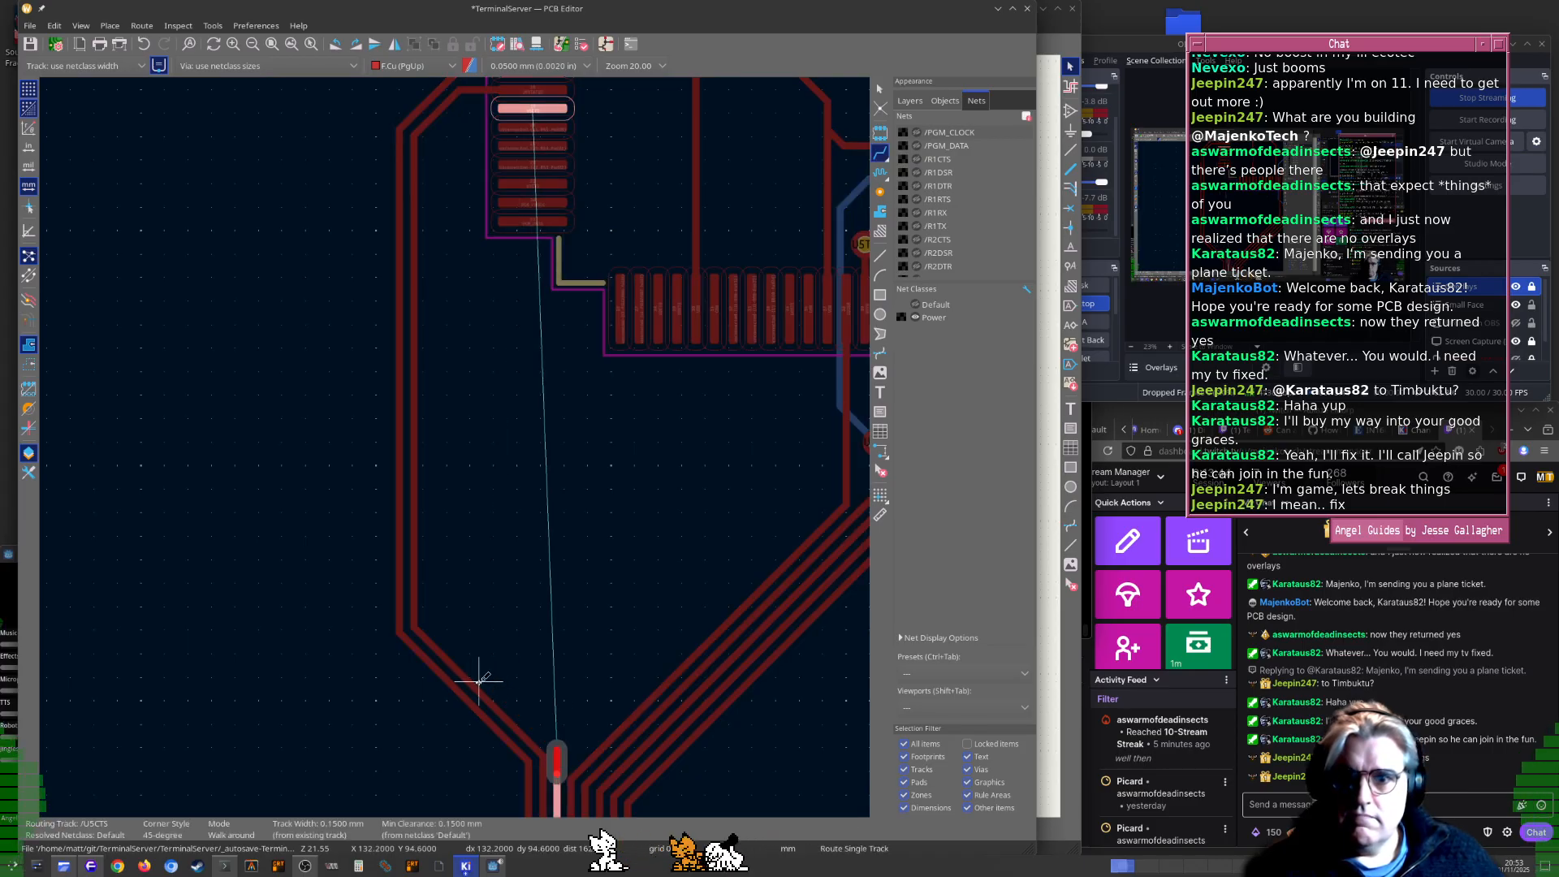
pyautogui.scroll(7, 404, 304)
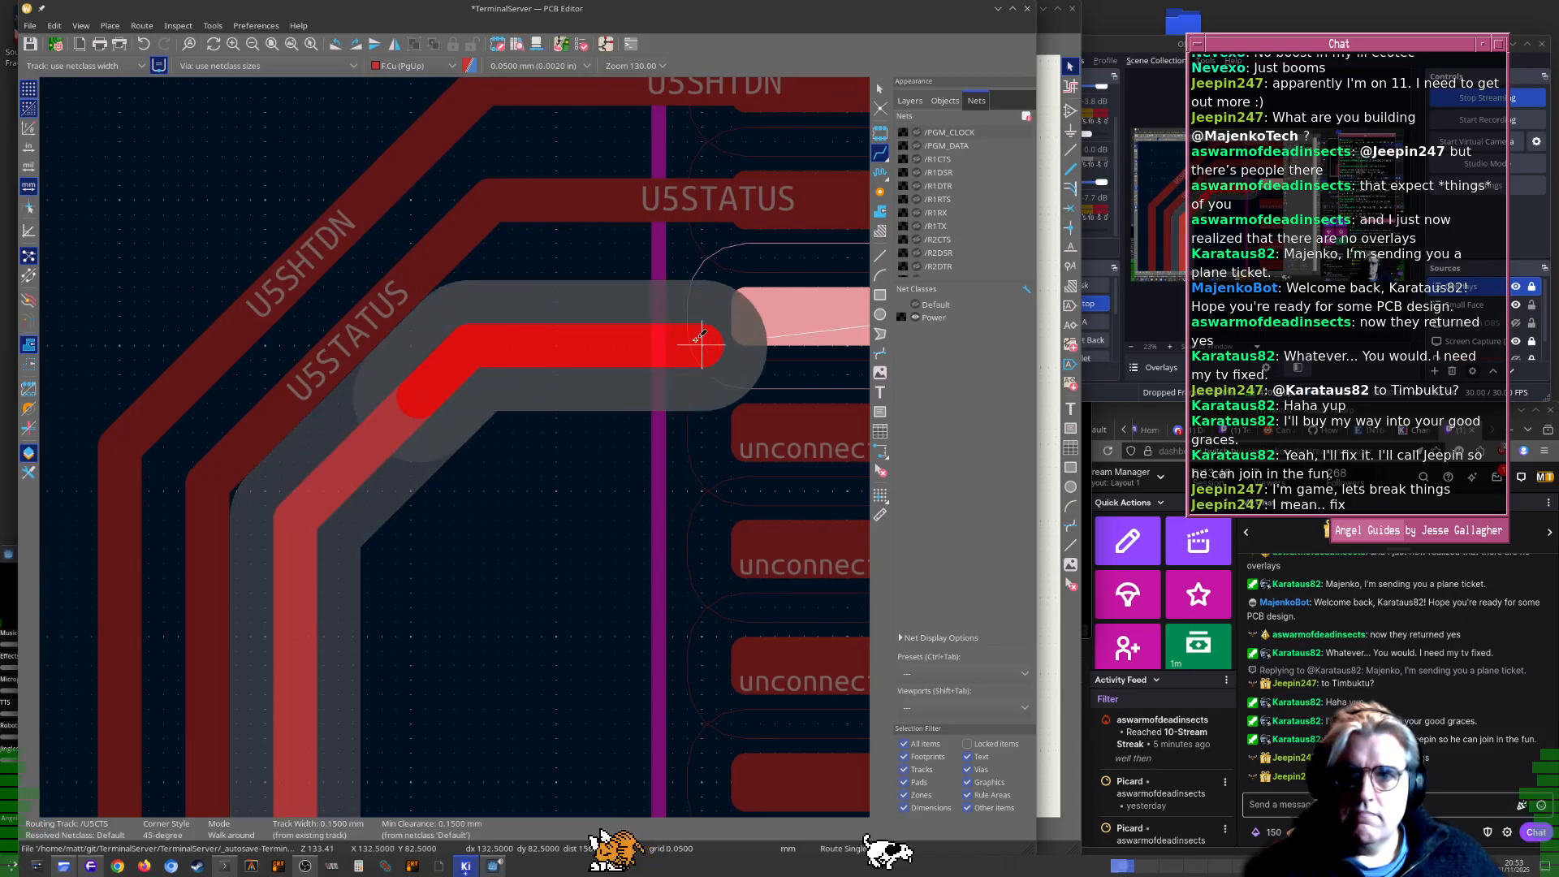
pyautogui.click(781, 314)
pyautogui.scroll(-5, 453, 455)
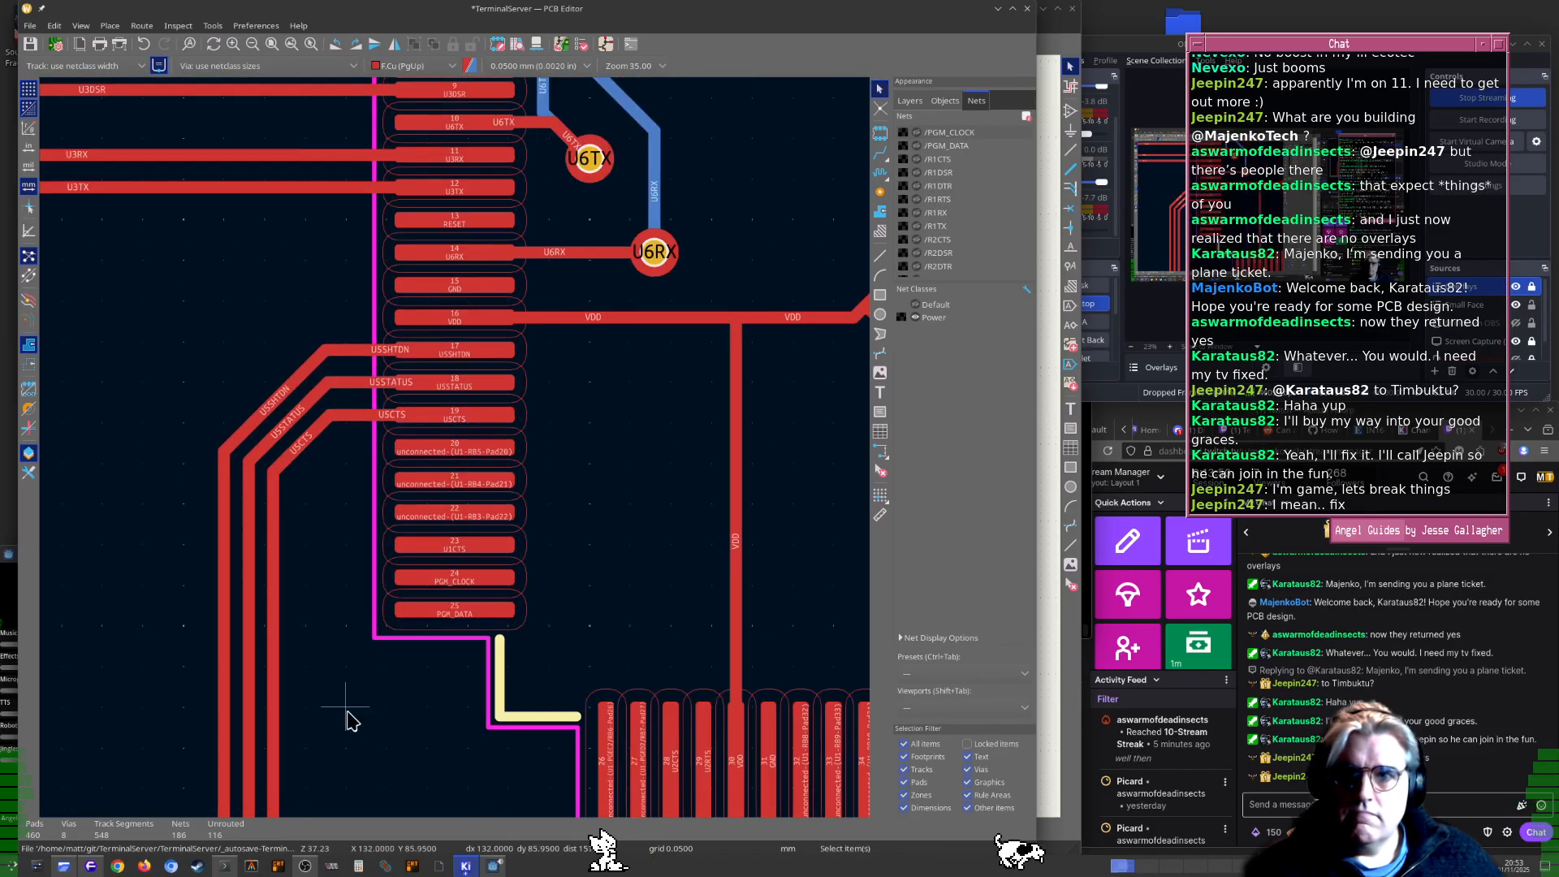
pyautogui.scroll(-4, 361, 751)
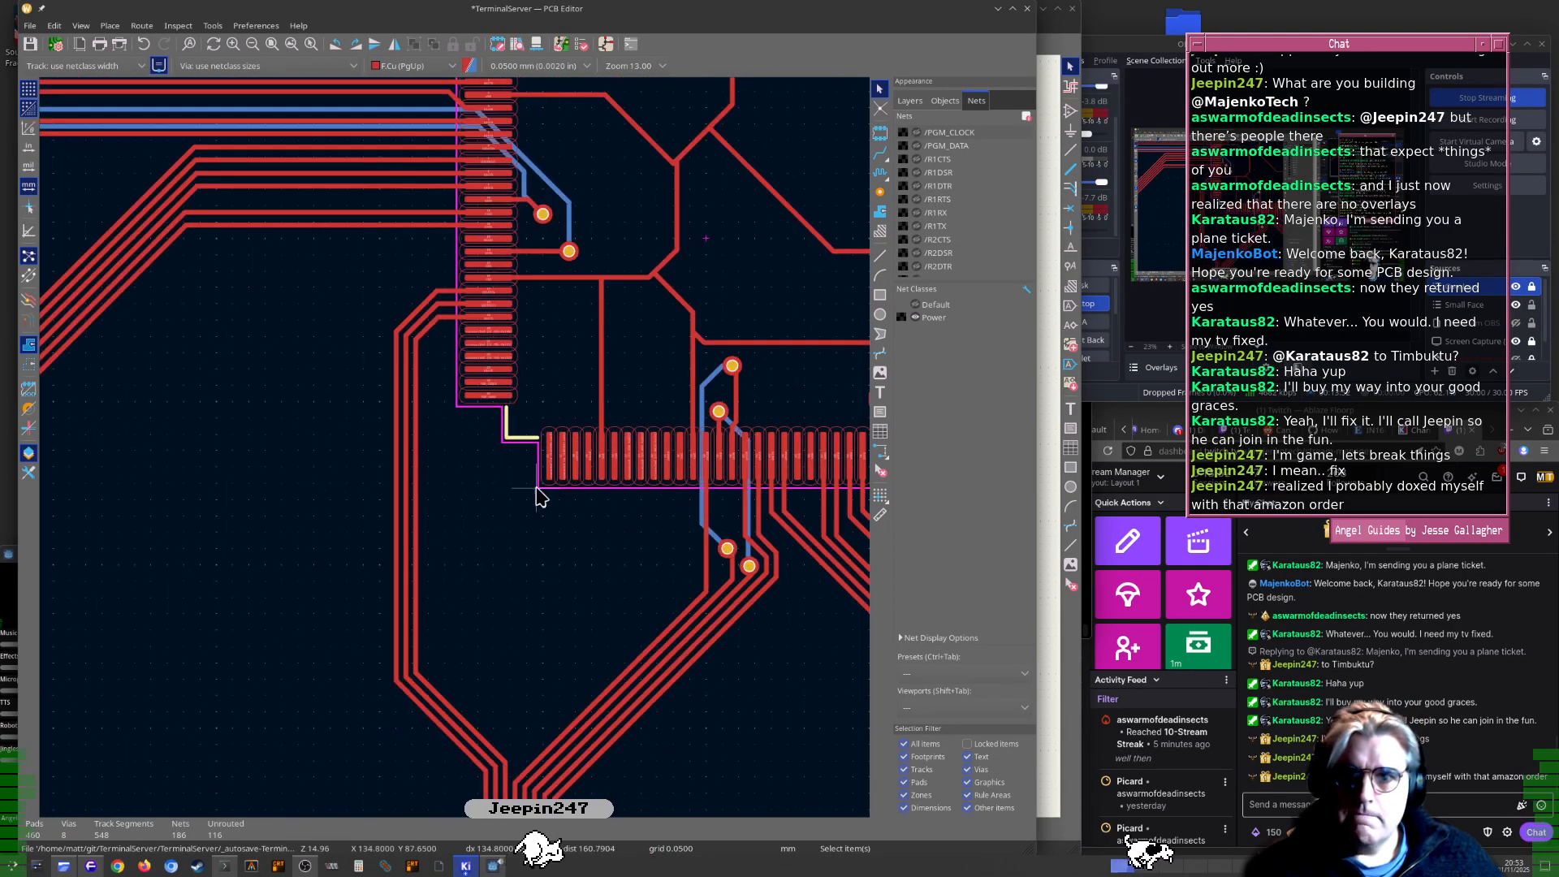
pyautogui.hotkey('ctrl', 's')
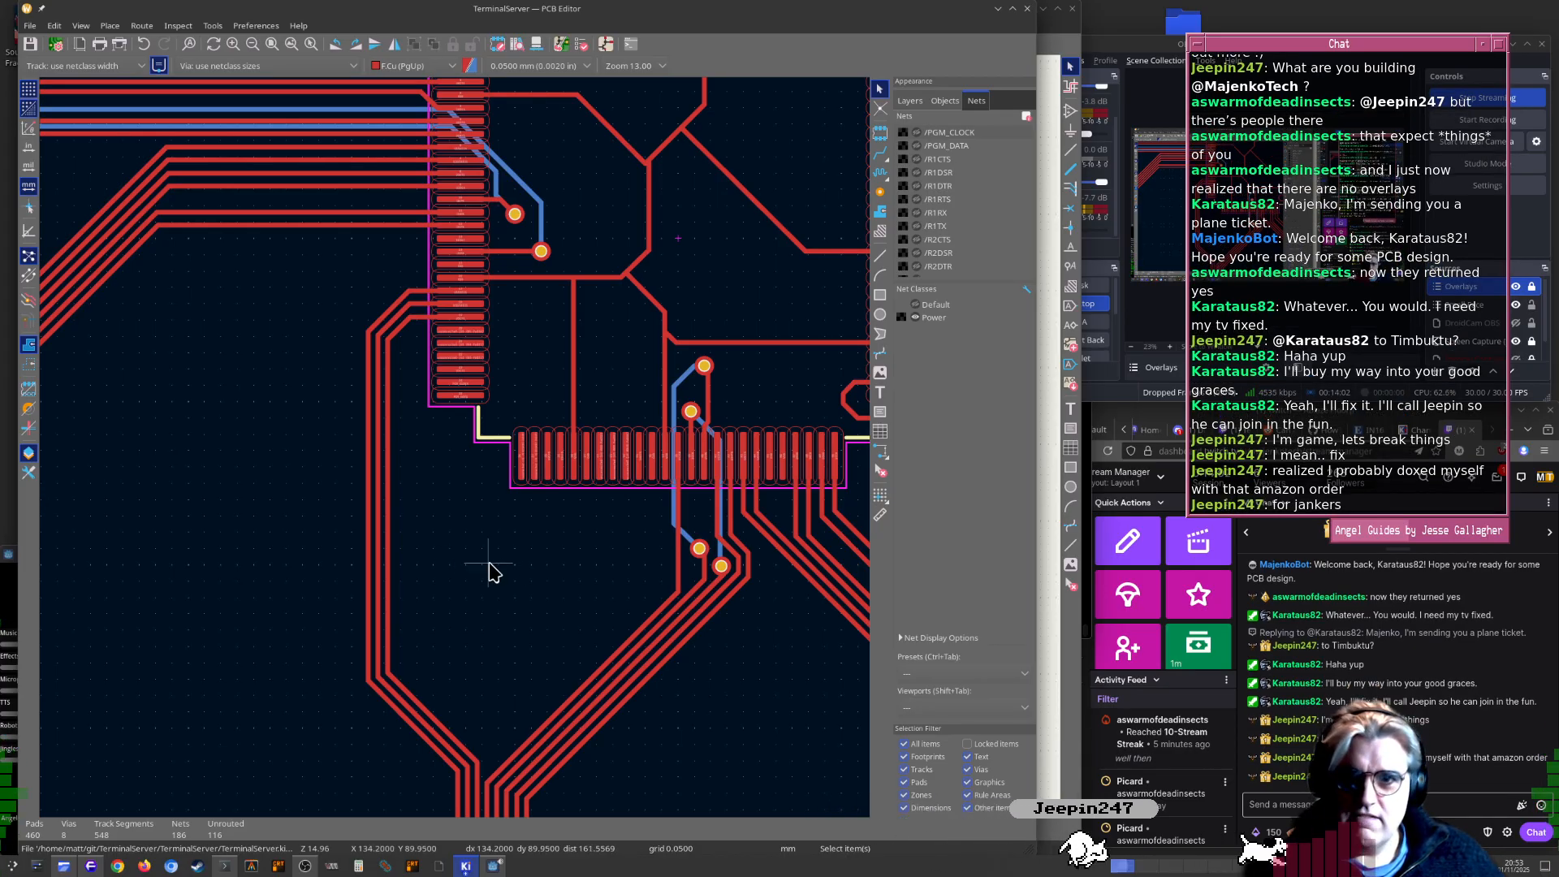
# Examine the U5 tracks around U1 pads 35 to 42 and the unconnected pads 20 to 22 for another possible reassignment
pyautogui.hscroll(2, 487, 568)
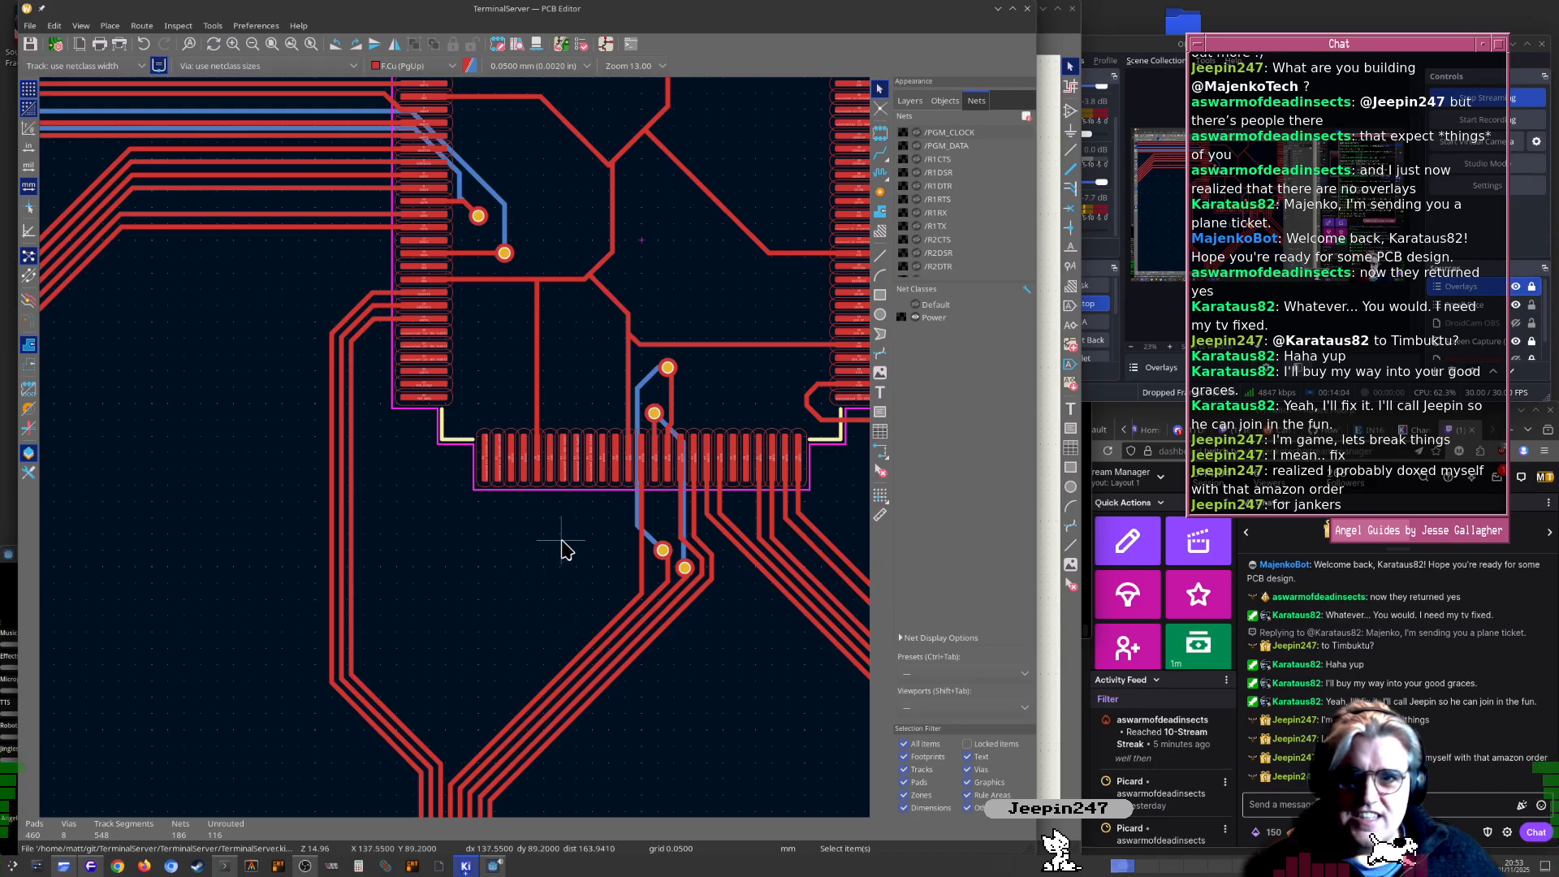
pyautogui.scroll(6, 453, 453)
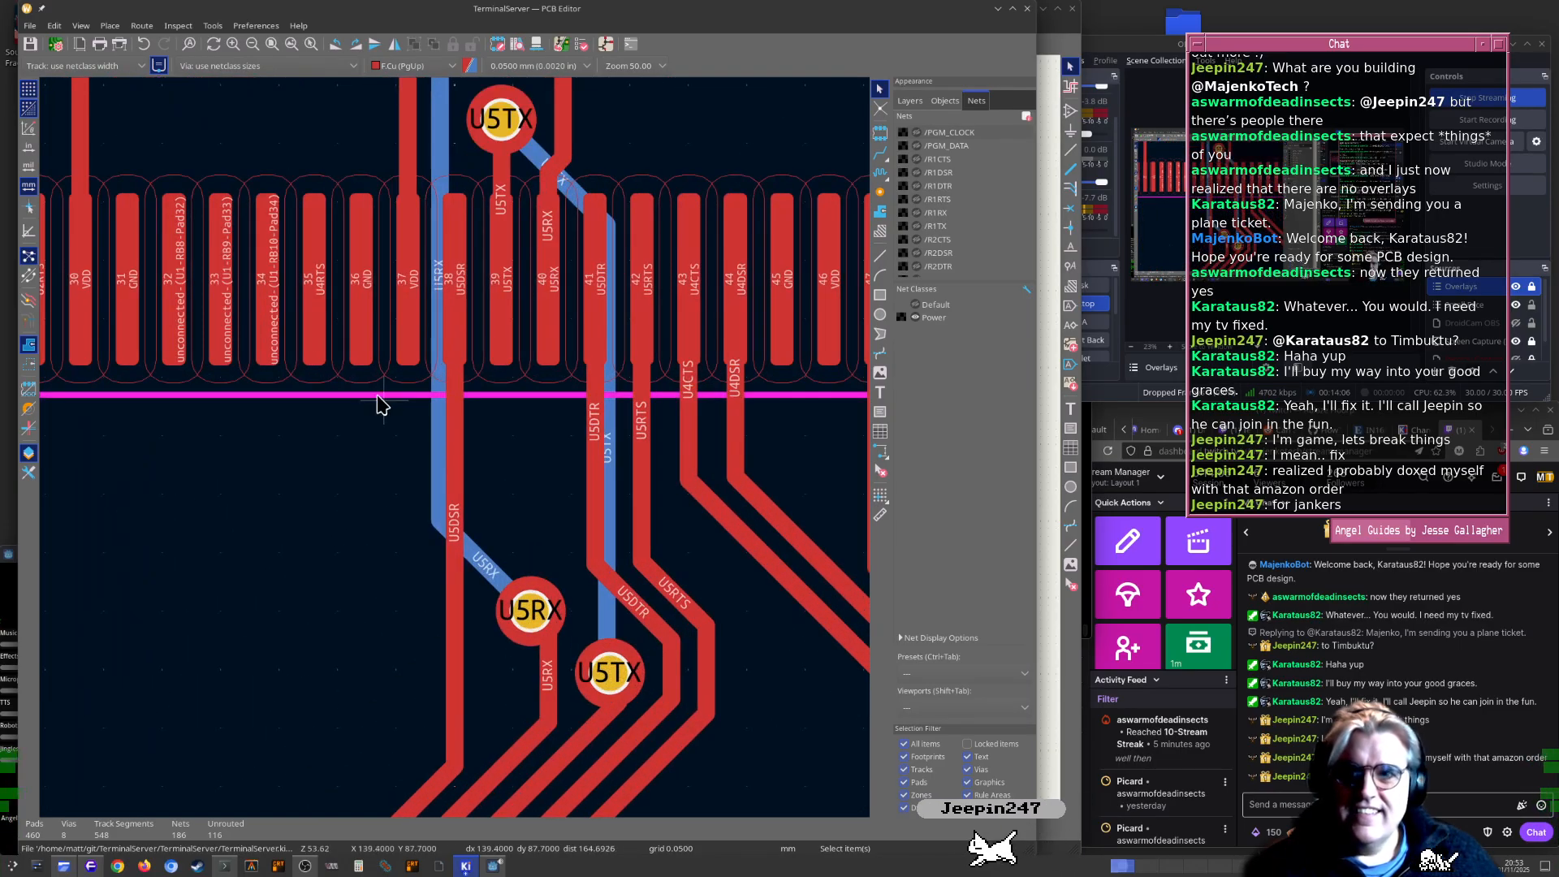
pyautogui.scroll(3, 378, 396)
pyautogui.moveTo(358, 396); pyautogui.dragTo(451, 451, button='middle')
pyautogui.scroll(-5, 455, 443)
pyautogui.moveTo(226, 488); pyautogui.dragTo(604, 495, button='middle')
pyautogui.scroll(-2, 487, 443)
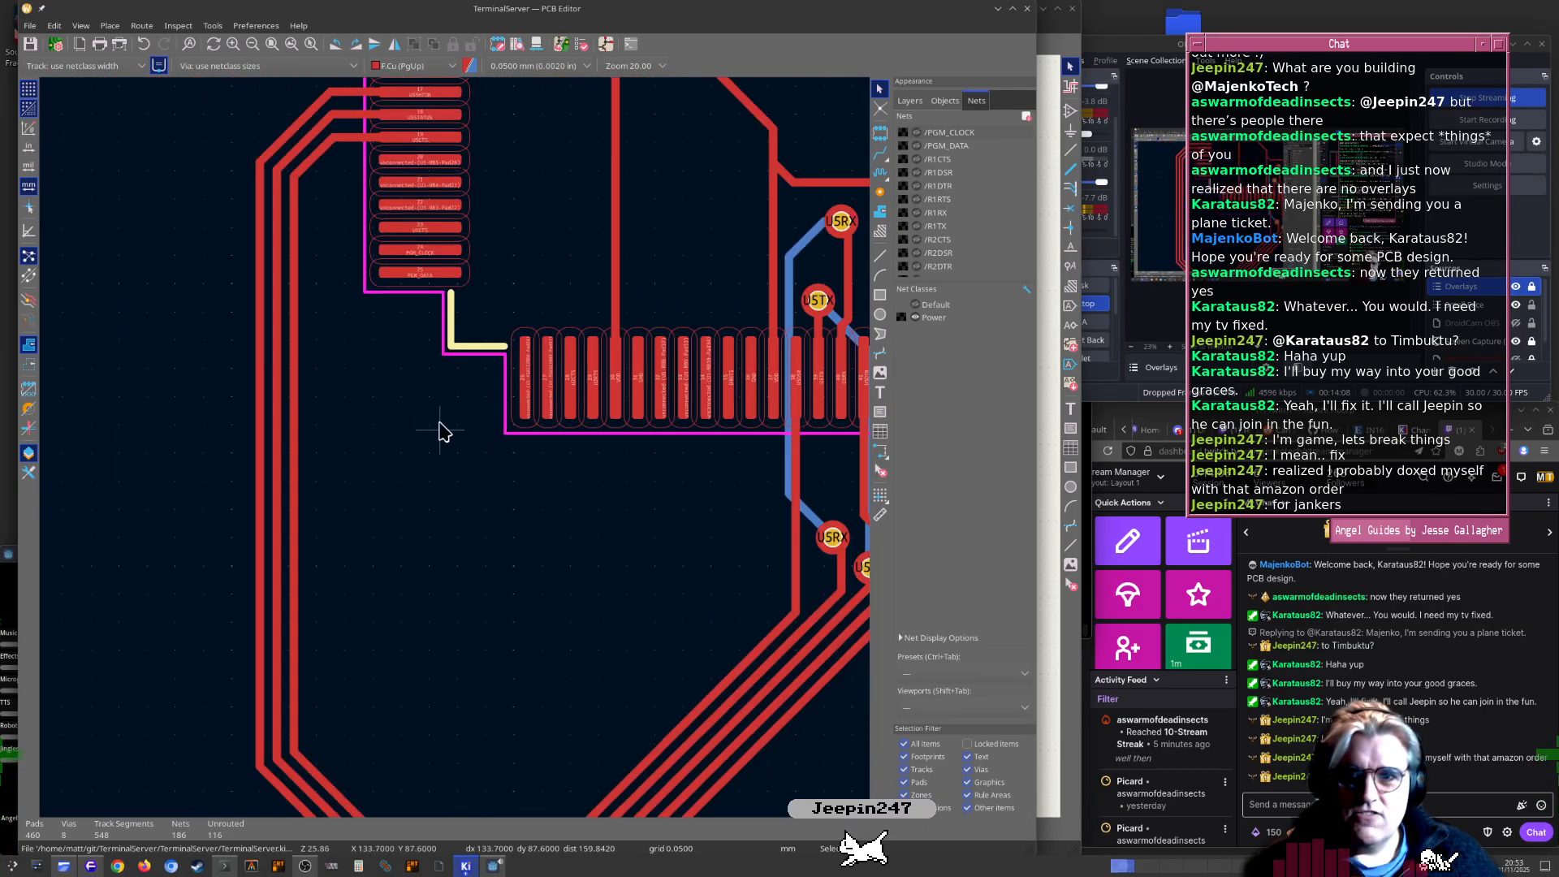
pyautogui.moveTo(430, 383); pyautogui.dragTo(480, 532, button='middle')
pyautogui.moveTo(373, 339); pyautogui.dragTo(454, 447, button='middle')
pyautogui.scroll(5, 459, 447)
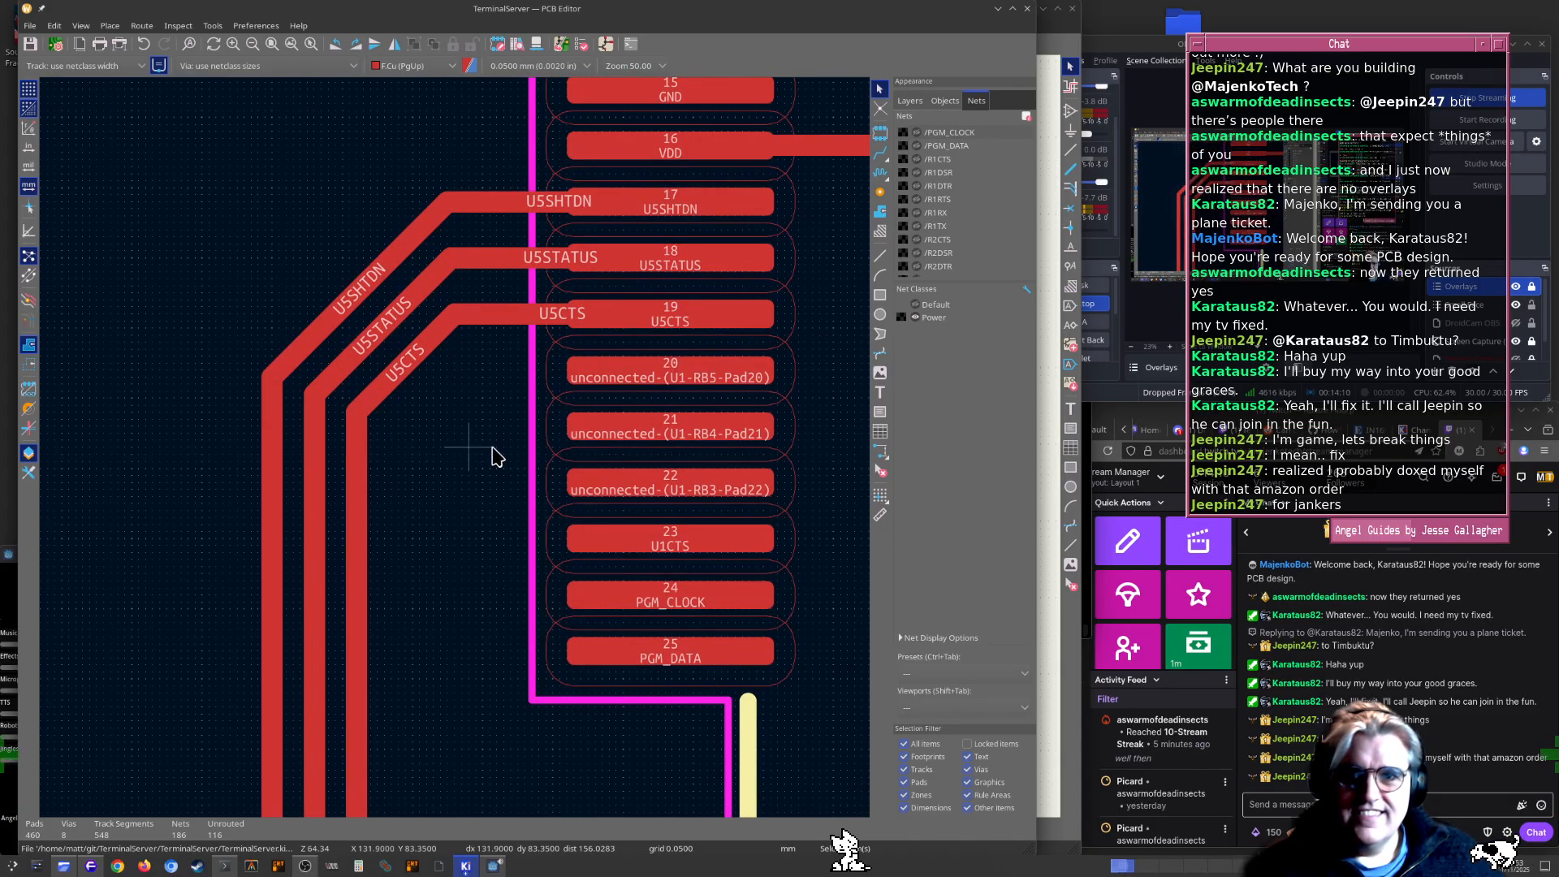
pyautogui.scroll(-5, 488, 530)
pyautogui.moveTo(488, 529); pyautogui.dragTo(586, 518, button='middle')
pyautogui.moveTo(592, 425); pyautogui.dragTo(602, 514, button='middle')
pyautogui.scroll(4, 456, 452)
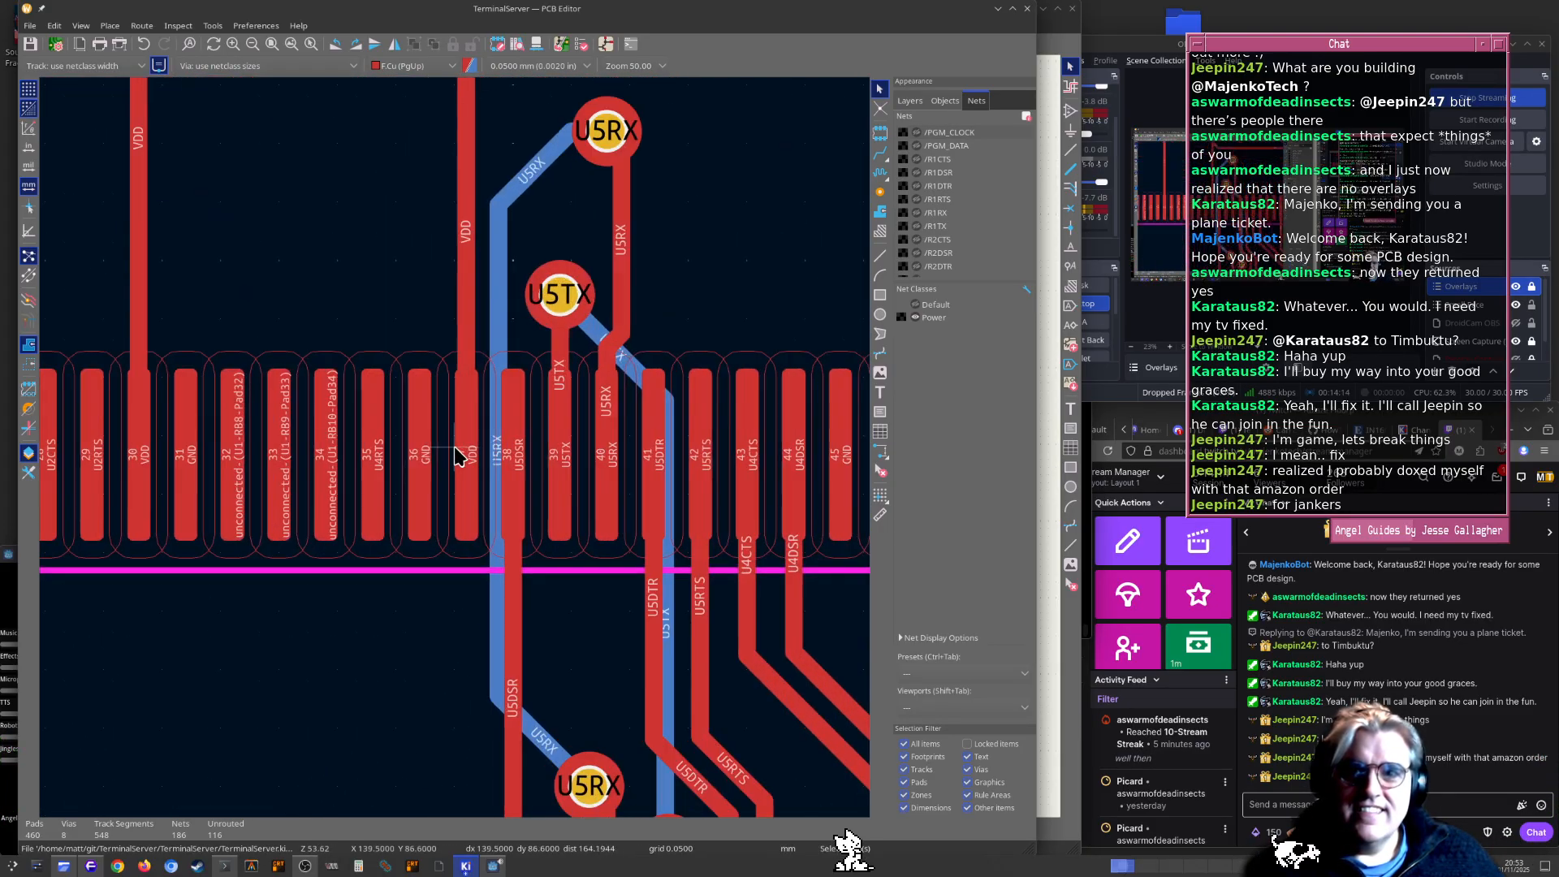
pyautogui.moveTo(100, 565); pyautogui.dragTo(493, 562, button='middle')
pyautogui.moveTo(165, 495); pyautogui.dragTo(485, 647, button='middle')
pyautogui.moveTo(334, 415); pyautogui.dragTo(453, 640, button='middle')
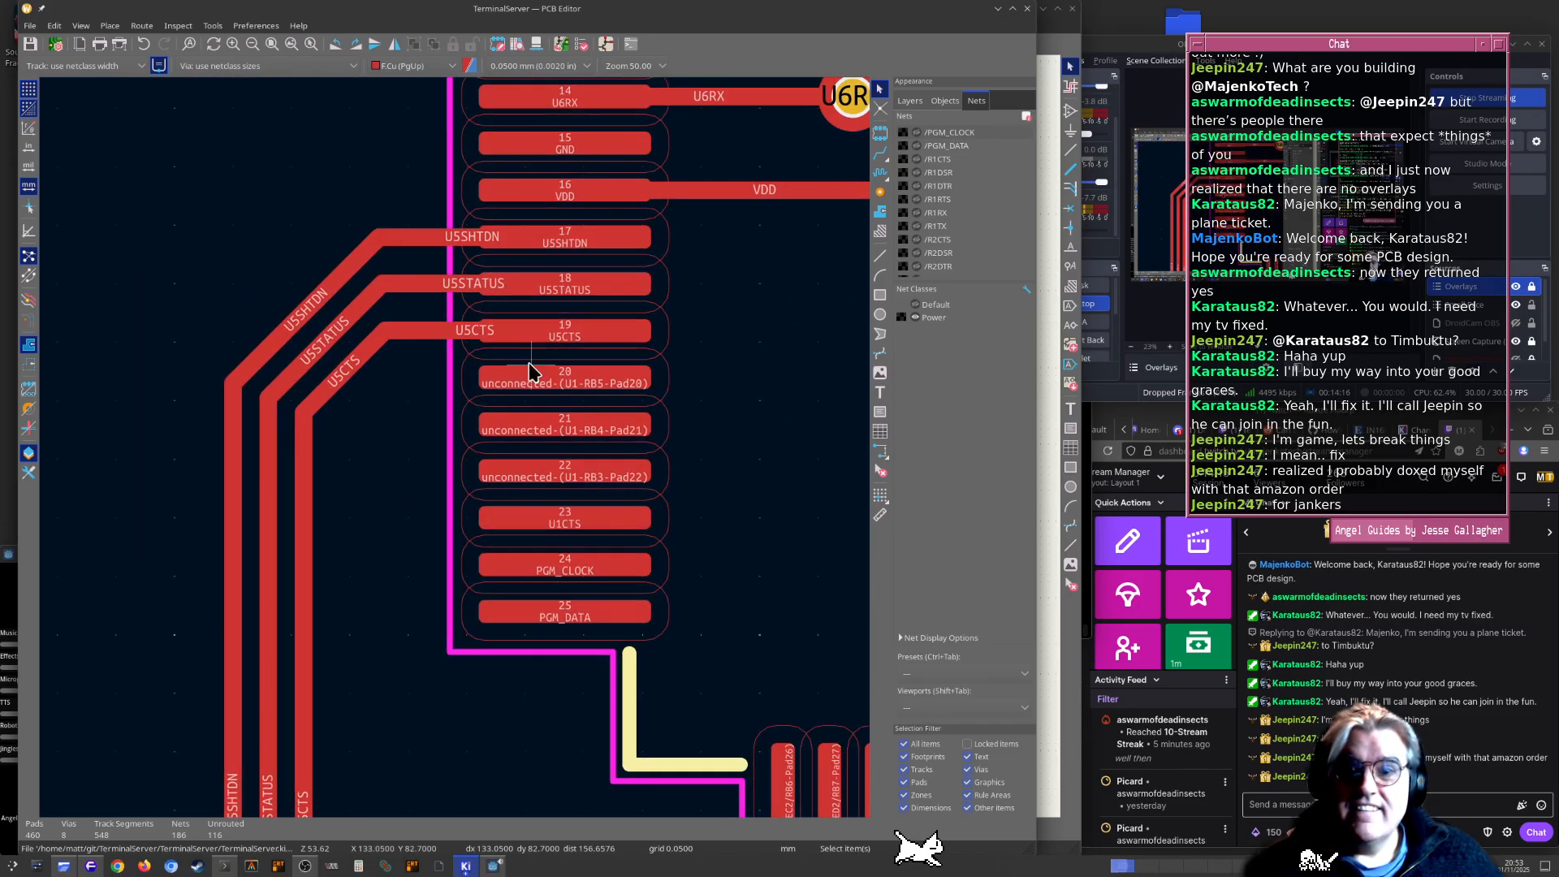
pyautogui.scroll(2, 540, 375)
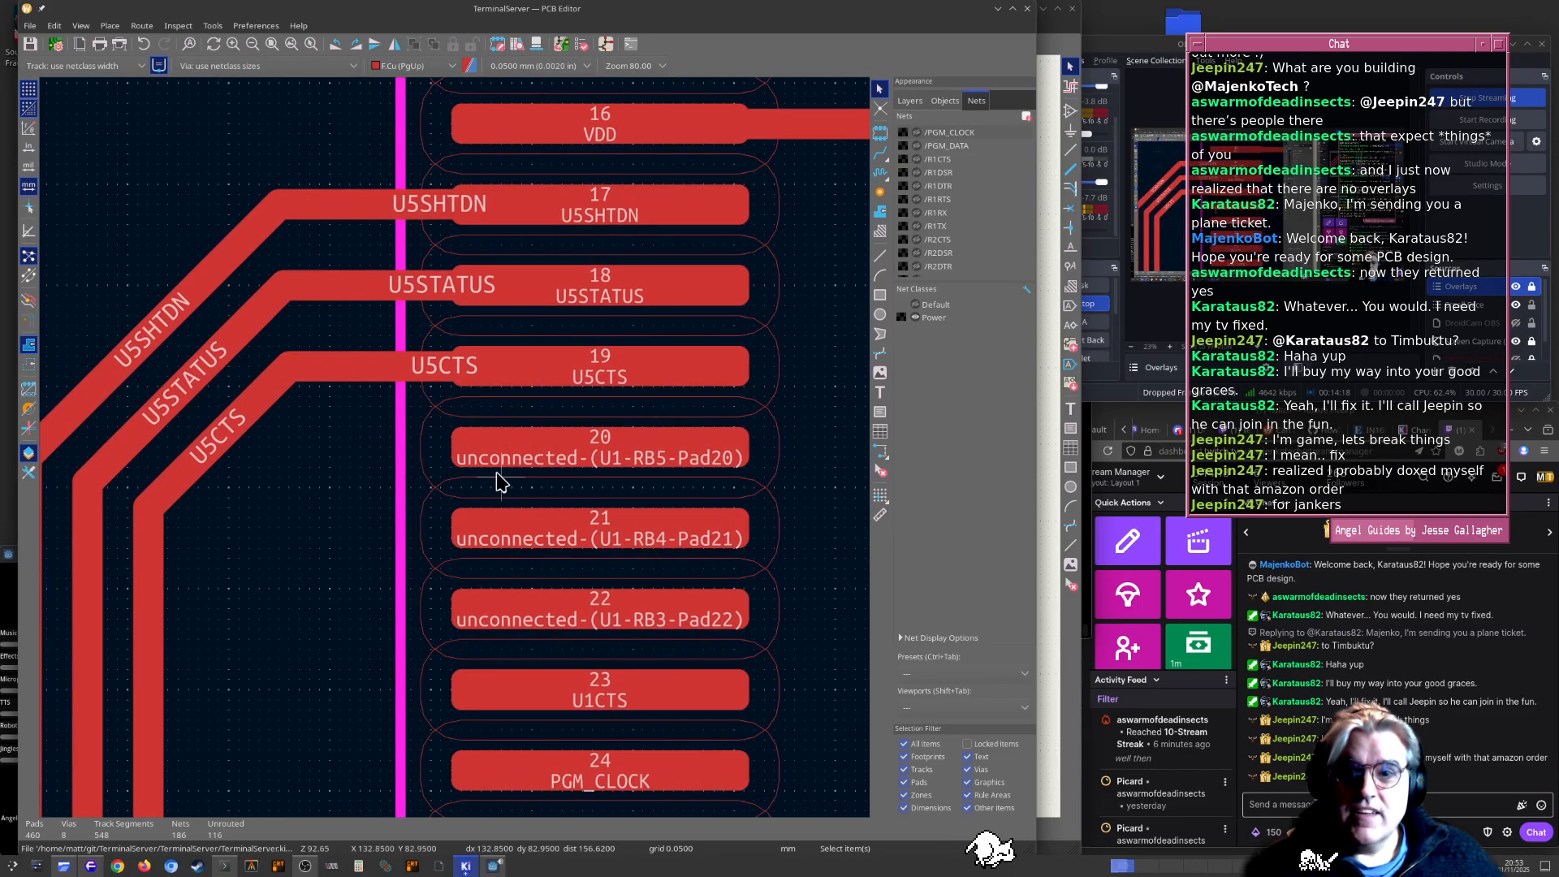
pyautogui.scroll(-5, 457, 460)
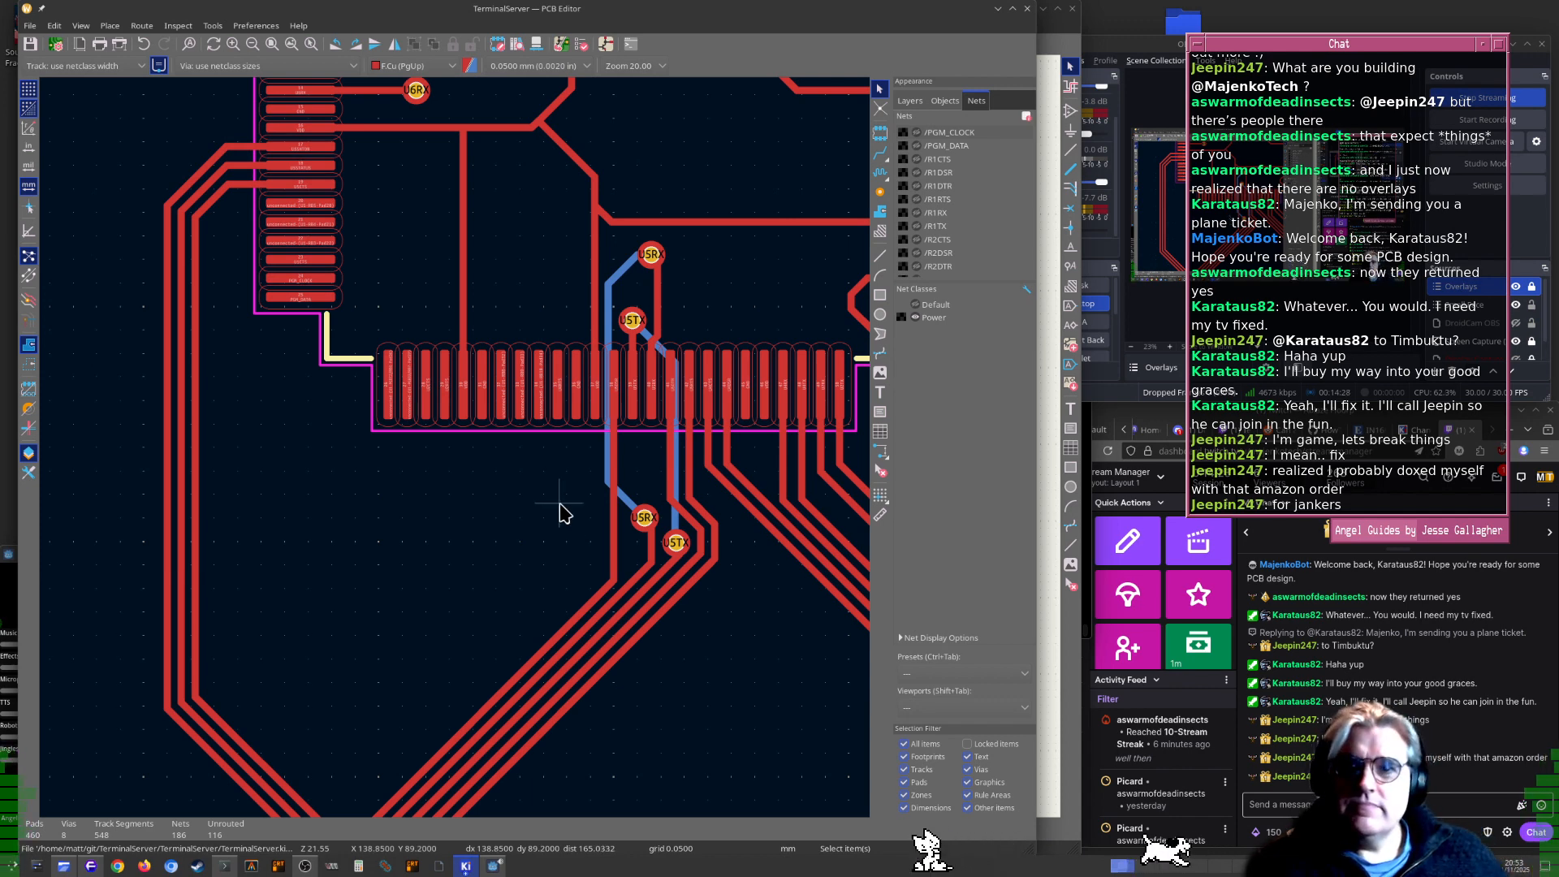
pyautogui.scroll(5, 482, 536)
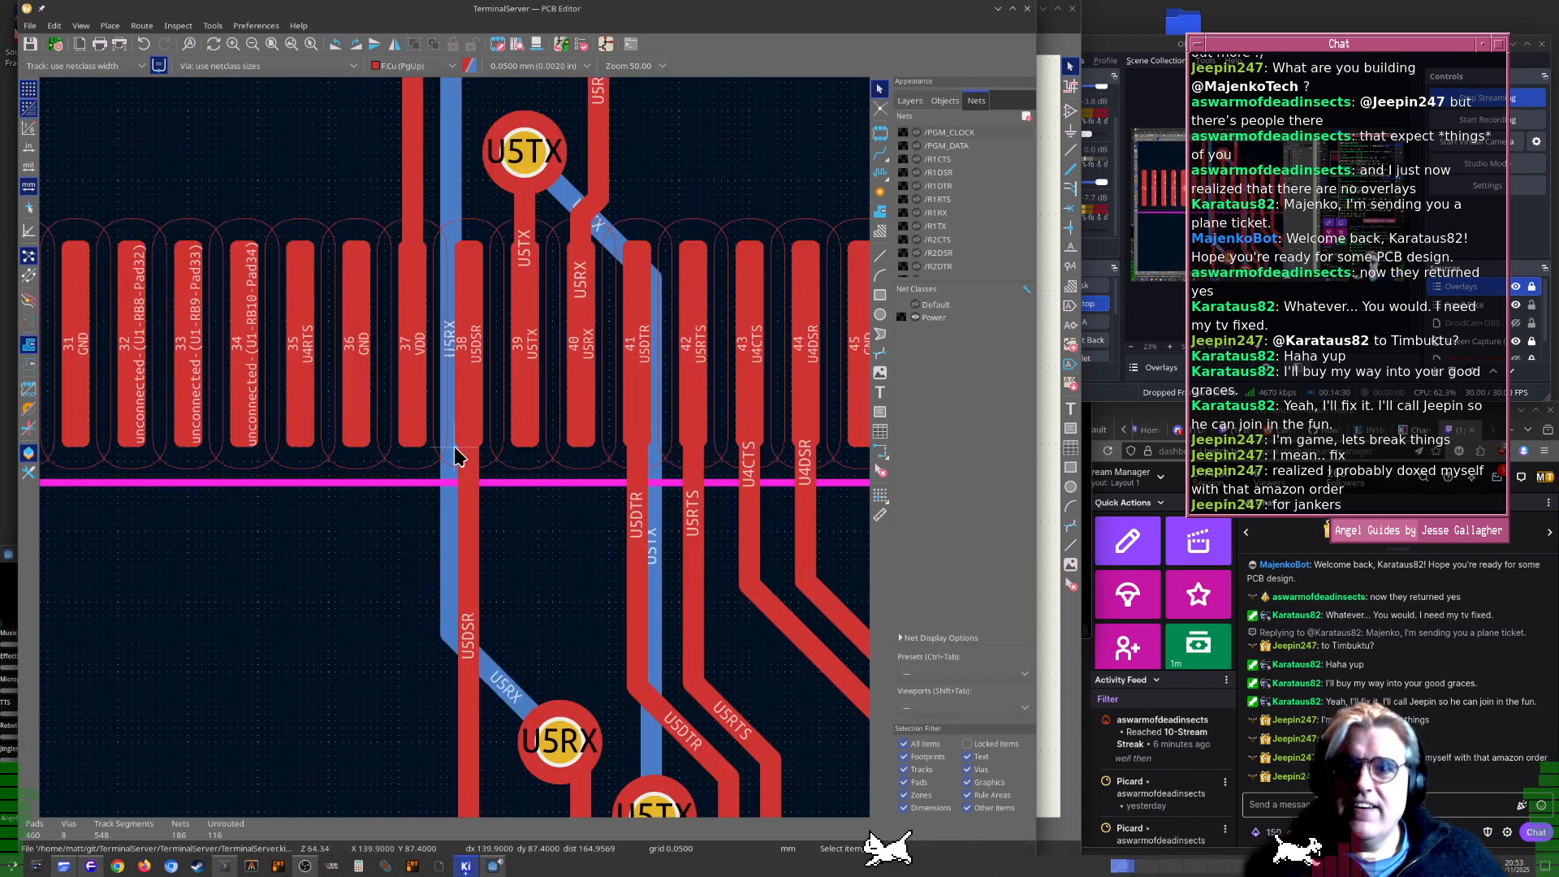
pyautogui.scroll(-3, 454, 454)
pyautogui.scroll(5, 455, 454)
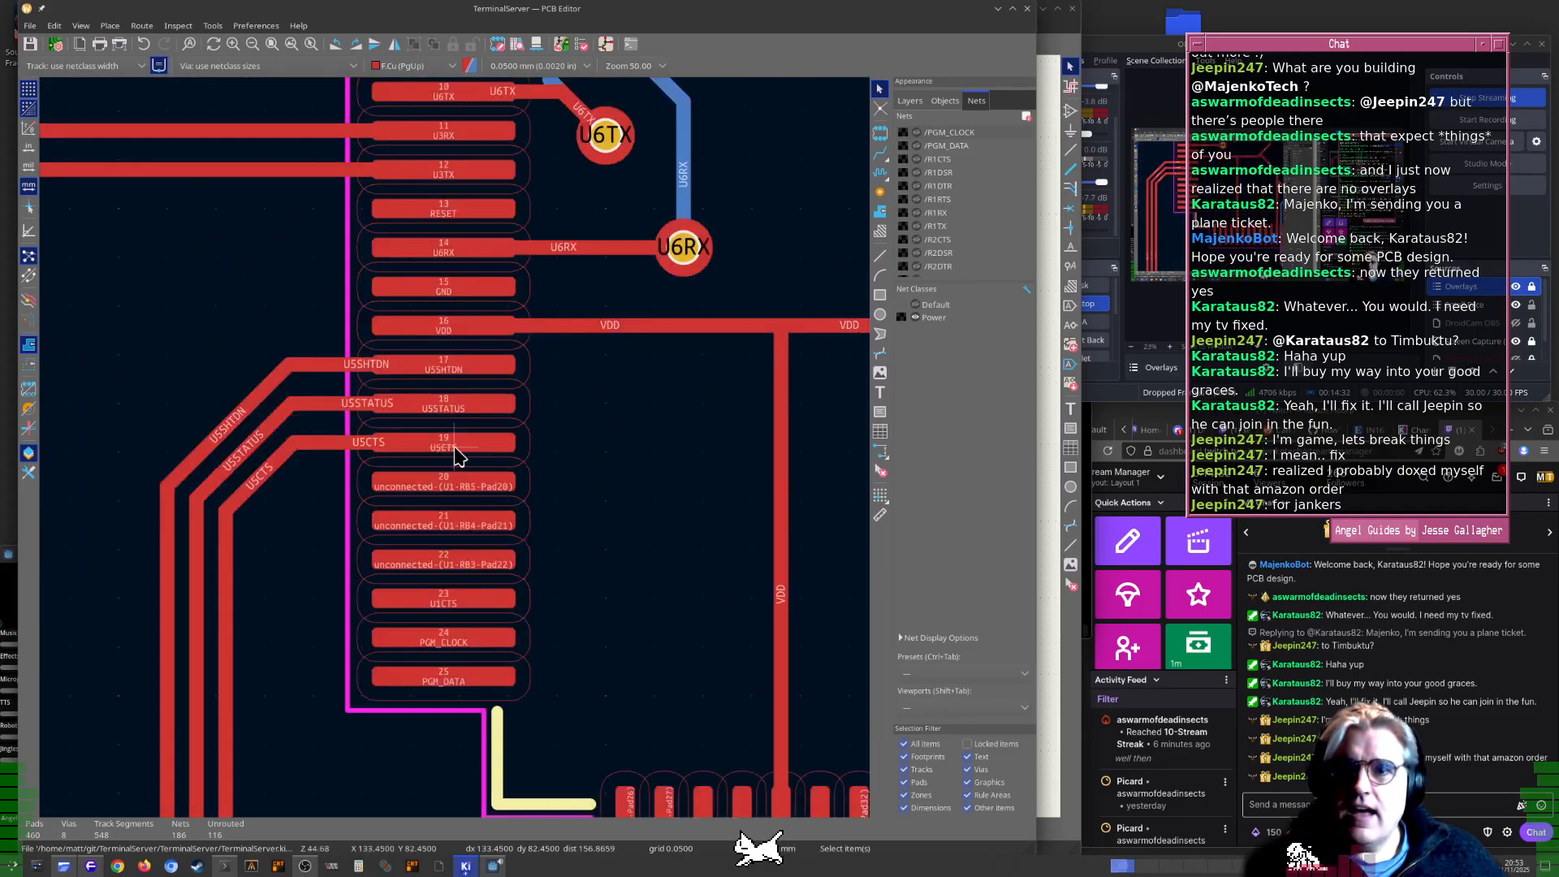
pyautogui.scroll(-3, 447, 456)
# Return to the Schematic Editor and move the U5DSR label from U1 pin 38 to pin 20
pyautogui.hotkey('alt', 'Tab')
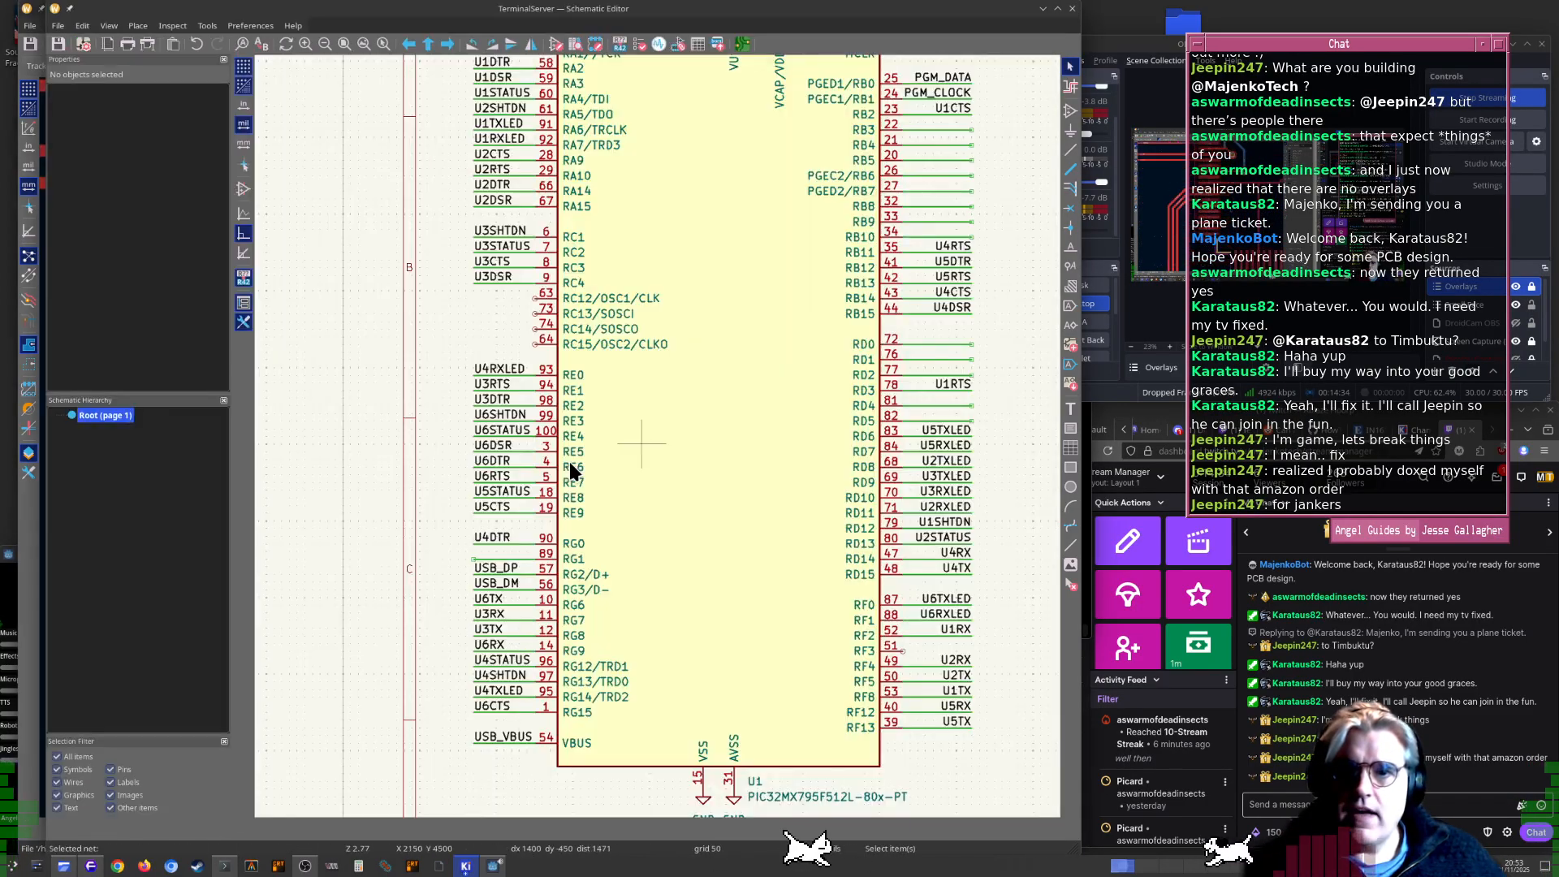
pyautogui.moveTo(998, 280); pyautogui.dragTo(781, 490, button='middle')
pyautogui.scroll(3, 781, 490)
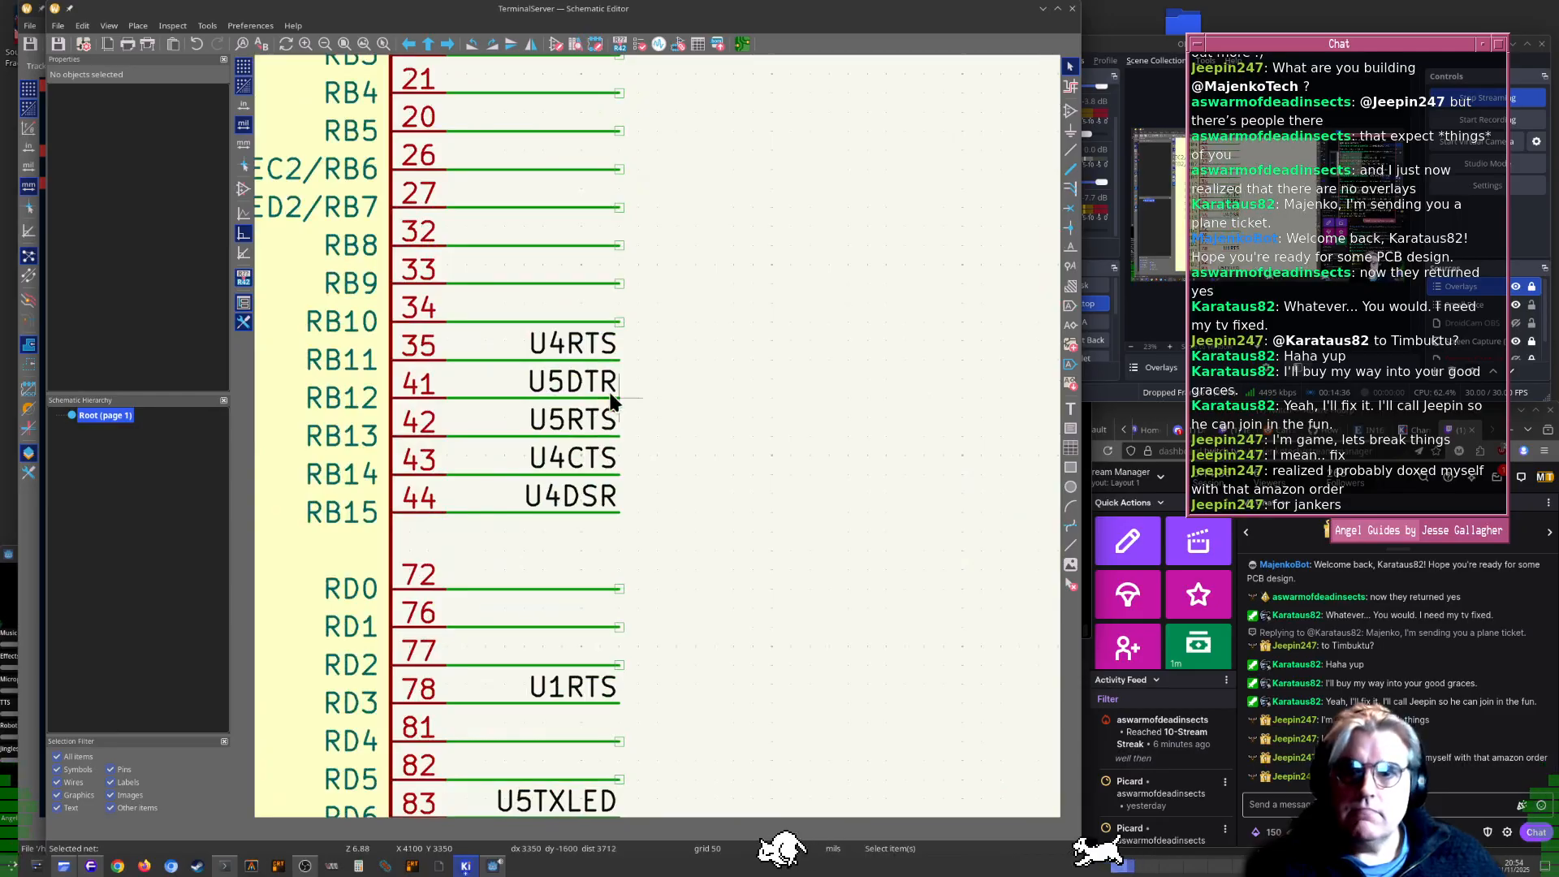
pyautogui.keyDown('ctrl'); pyautogui.scroll(-3, 617, 528); pyautogui.keyUp('ctrl')
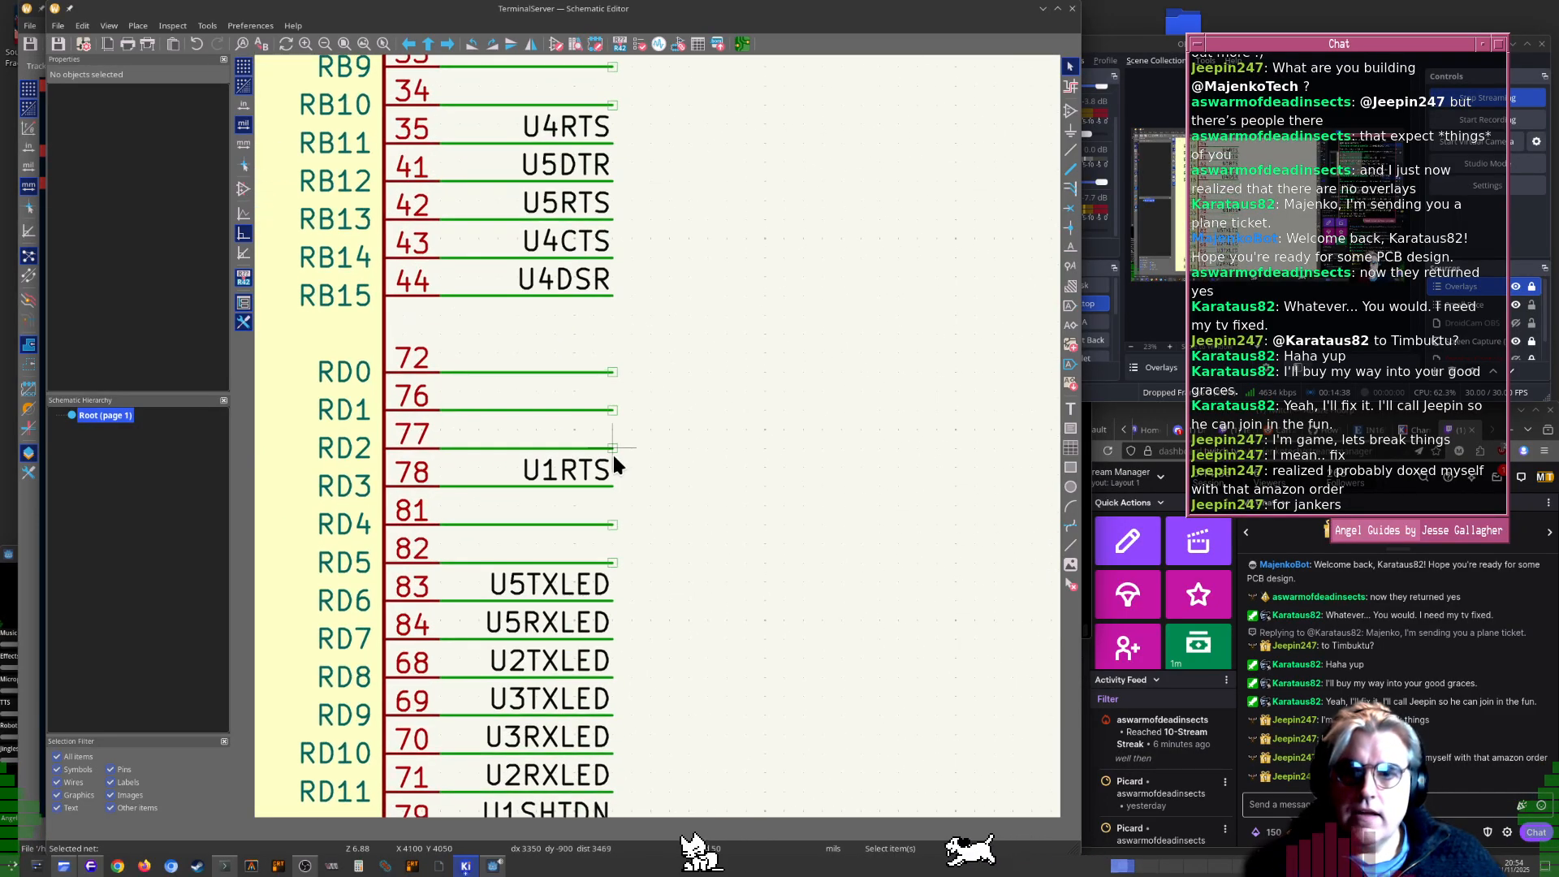
pyautogui.scroll(-2, 605, 621)
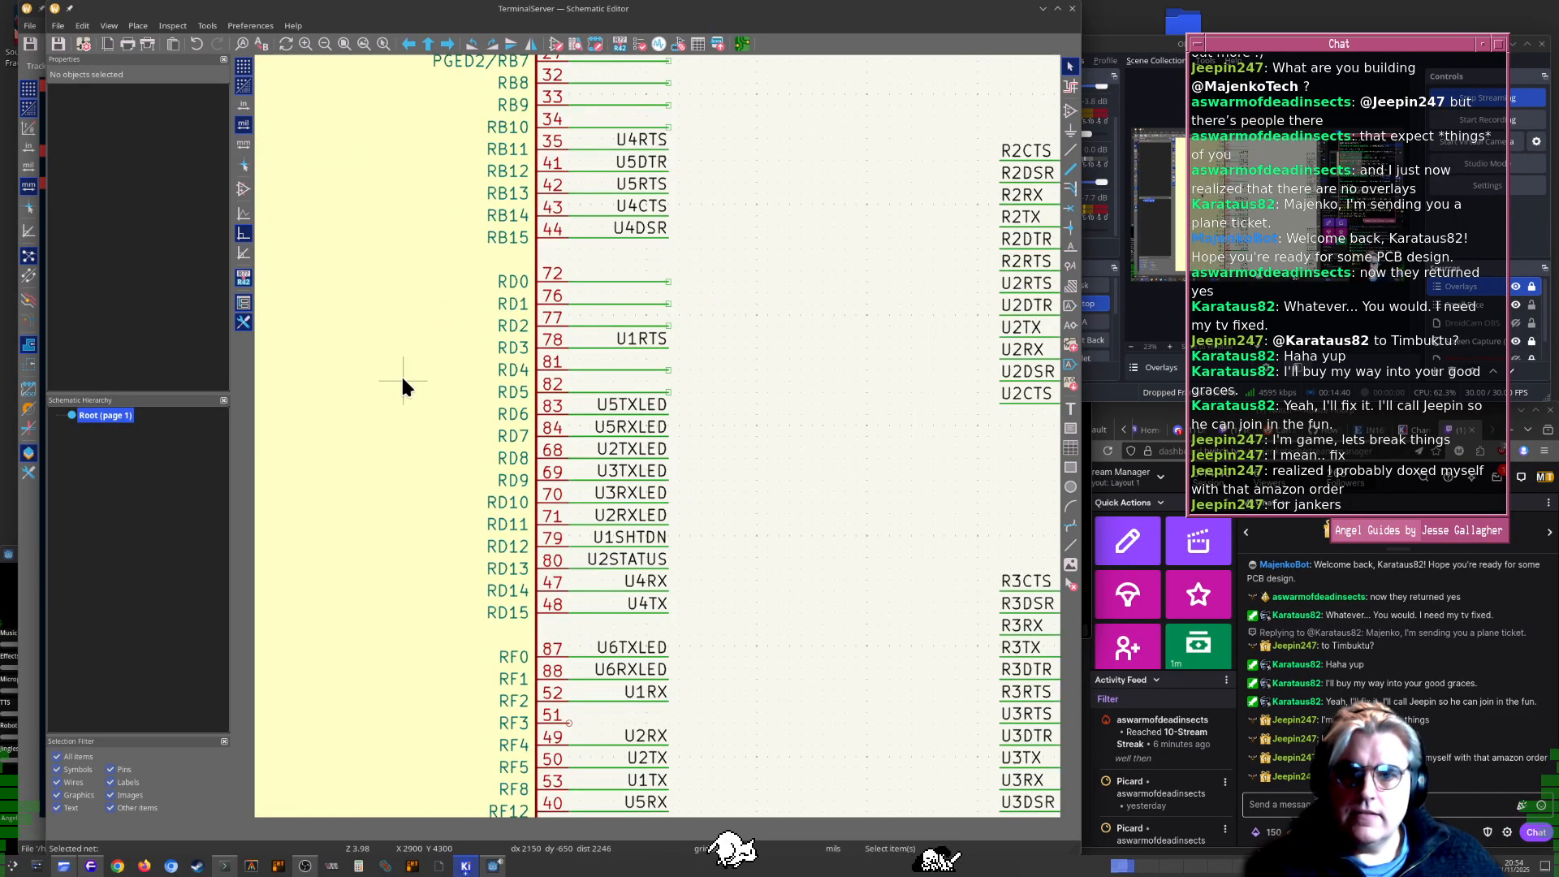
pyautogui.moveTo(401, 374); pyautogui.dragTo(808, 483, button='middle')
pyautogui.moveTo(589, 313); pyautogui.dragTo(605, 491, button='middle')
pyautogui.click(400, 136)
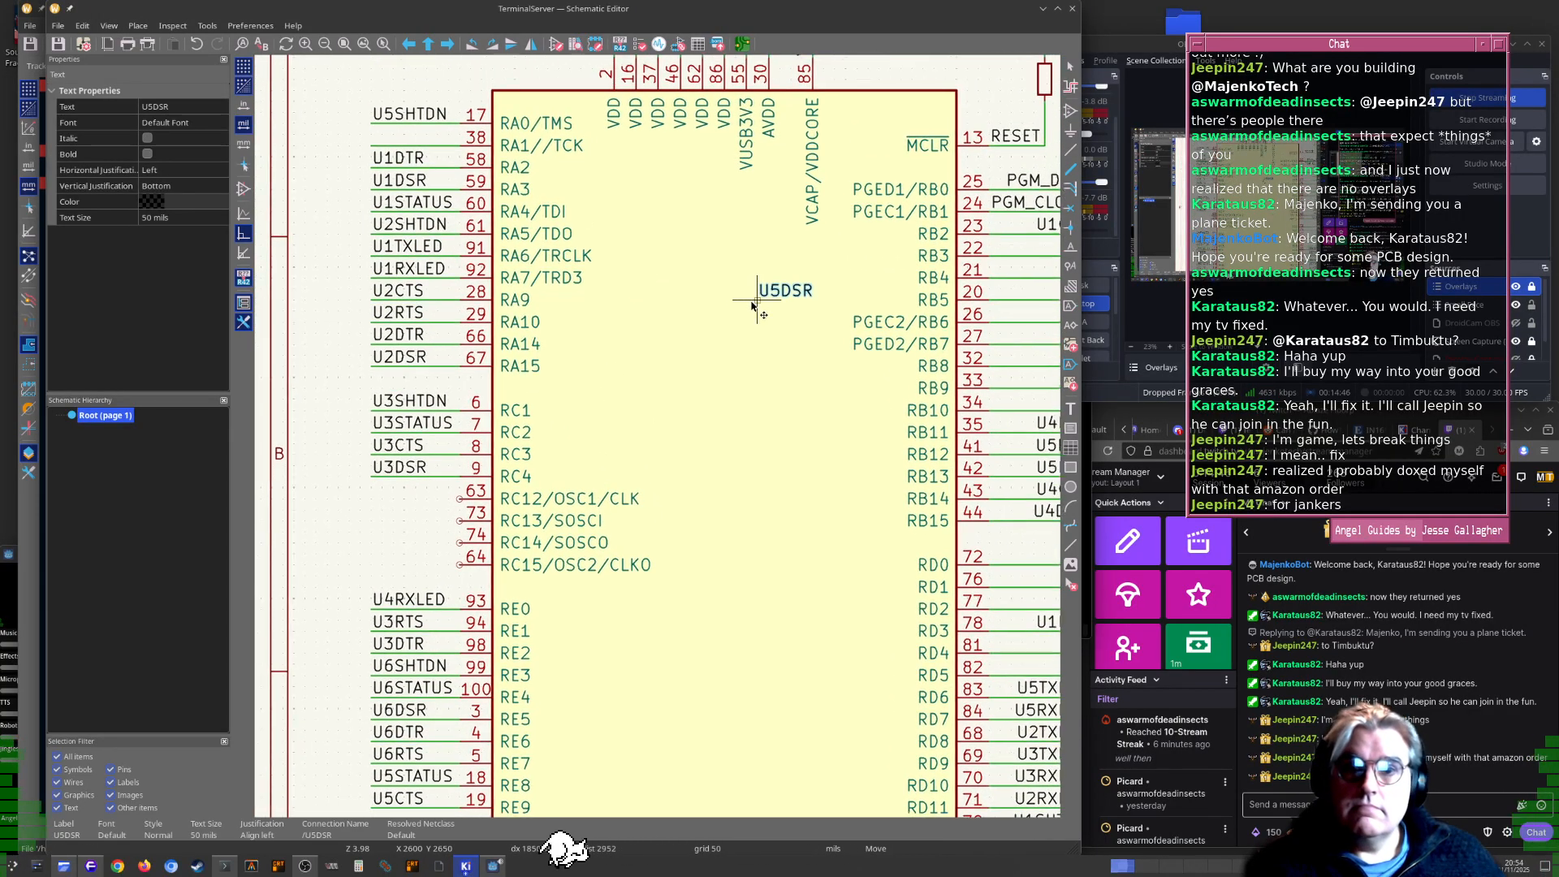
pyautogui.moveTo(755, 306); pyautogui.dragTo(565, 339, button='middle')
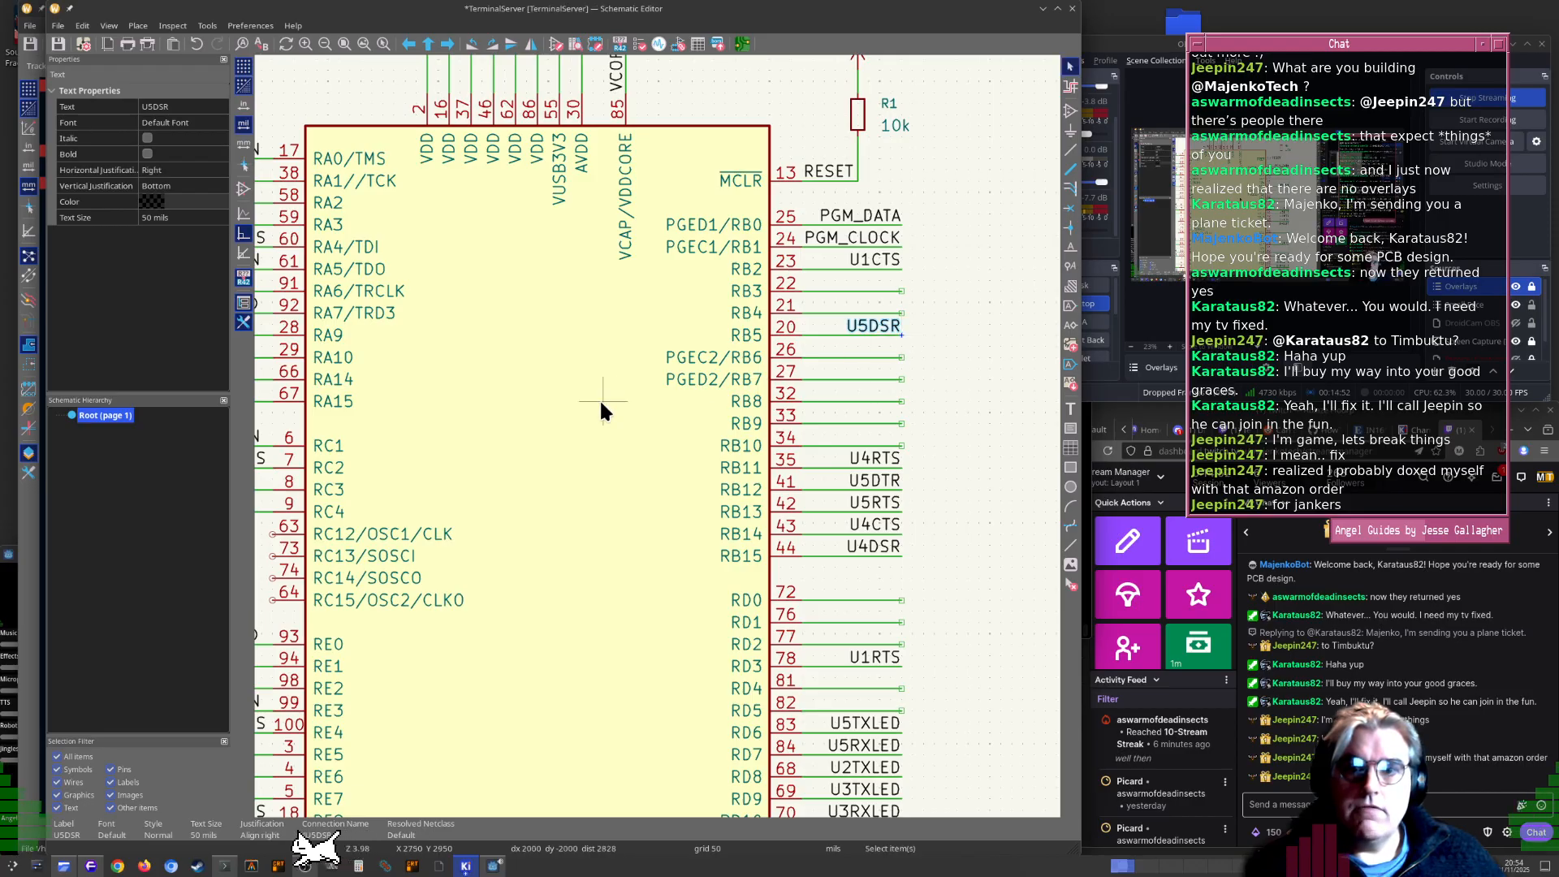
# Check the U5DSR track at U1 pad 38 on the board, and update the PCB with the U5DSR reassignment from the schematic
pyautogui.hotkey('alt', 'Tab')
pyautogui.scroll(2, 439, 461)
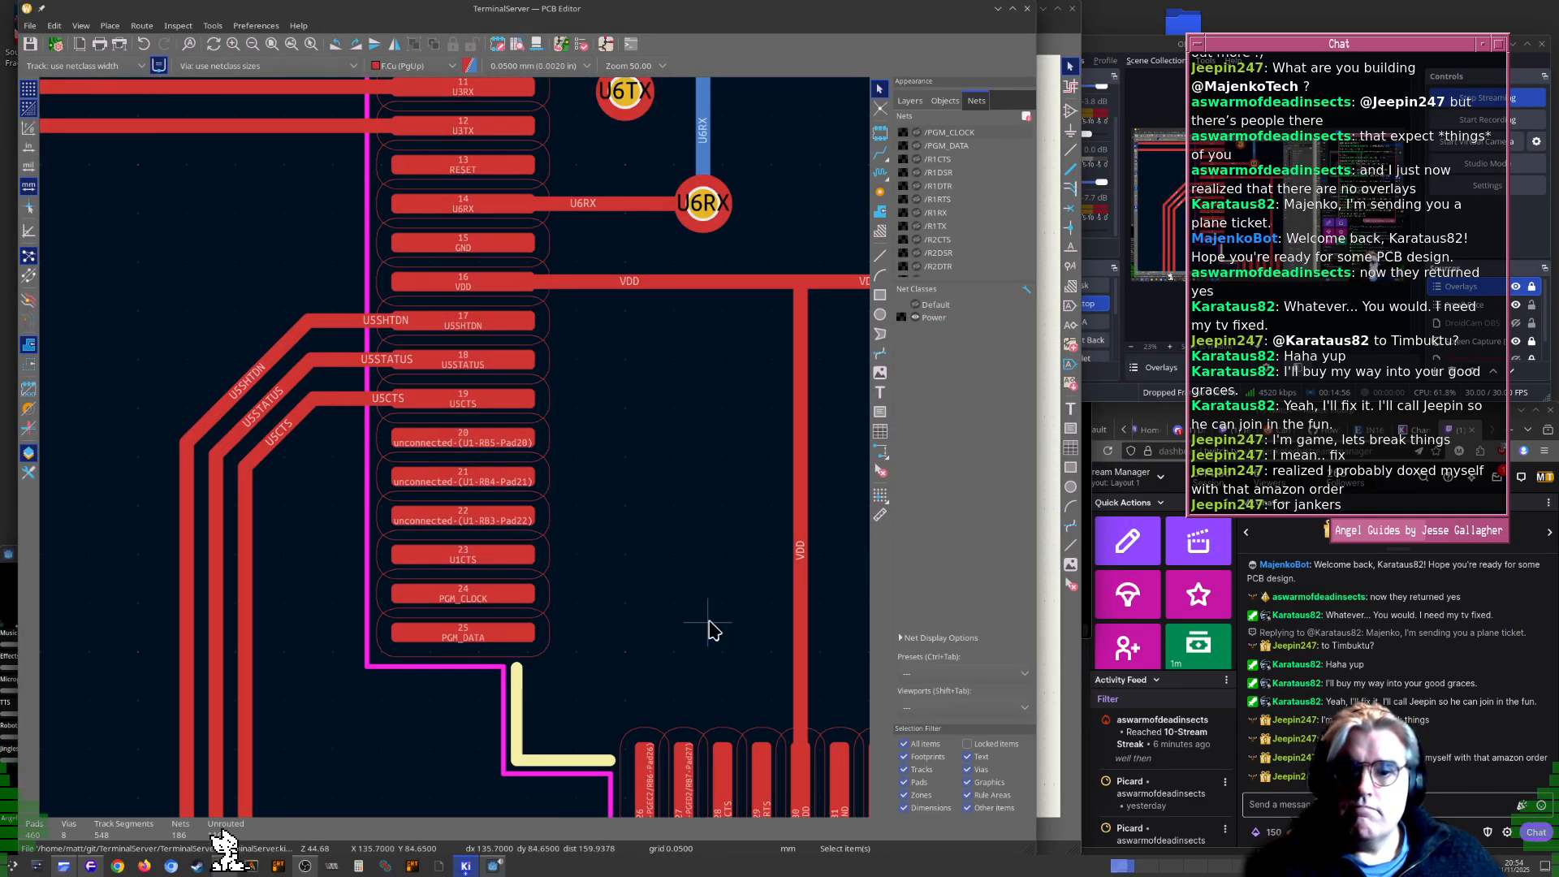
pyautogui.moveTo(708, 622); pyautogui.dragTo(459, 271, button='middle')
pyautogui.moveTo(737, 535); pyautogui.dragTo(450, 442, button='middle')
pyautogui.hotkey('alt', 'Tab')
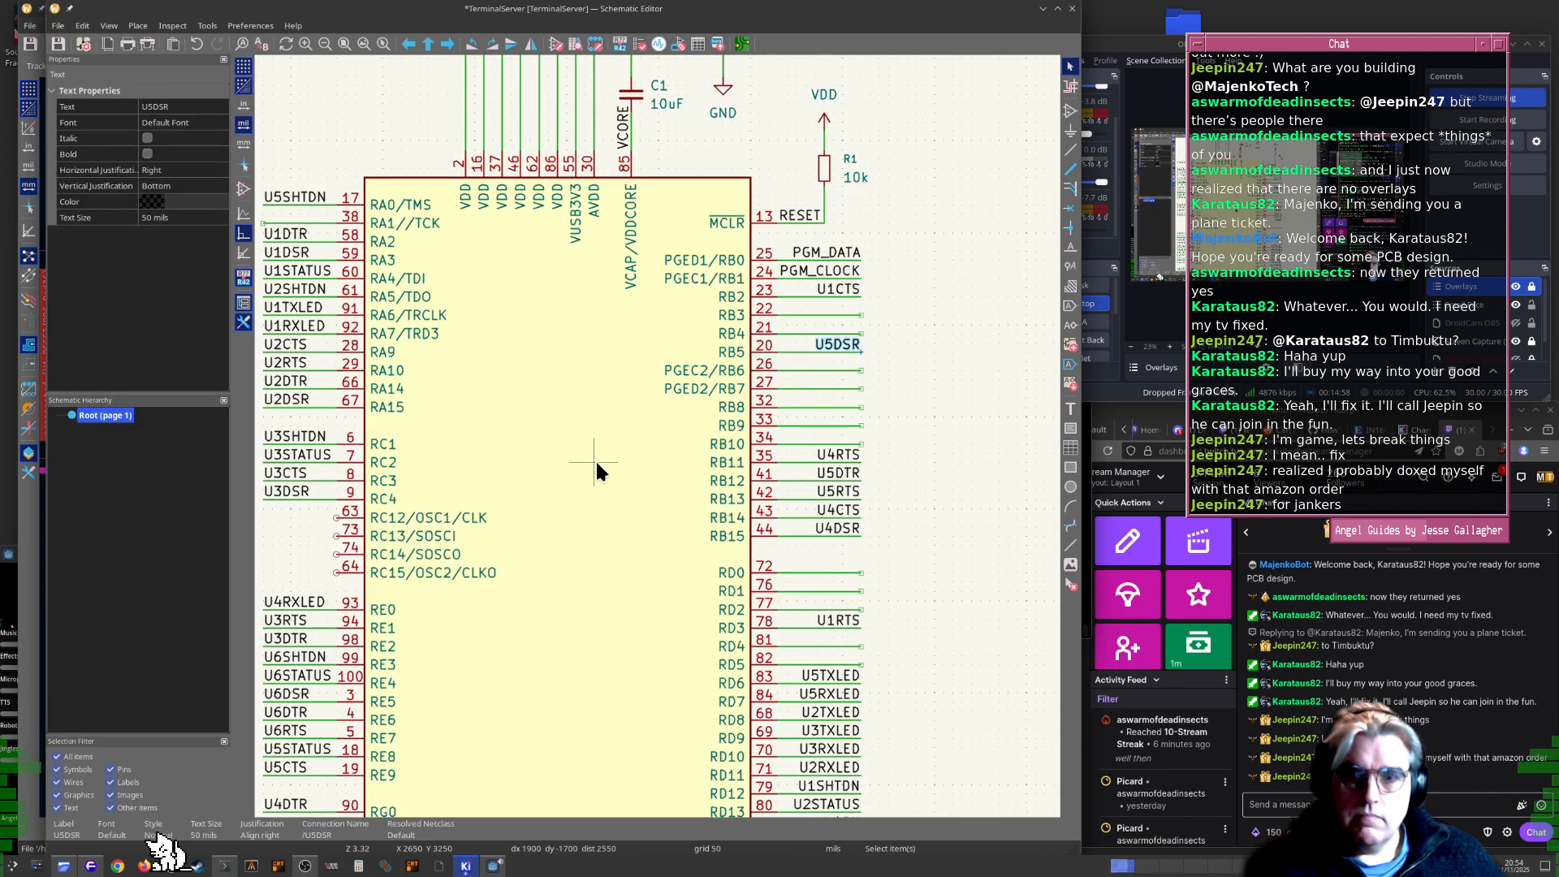
pyautogui.press('F8')
pyautogui.press('Return')
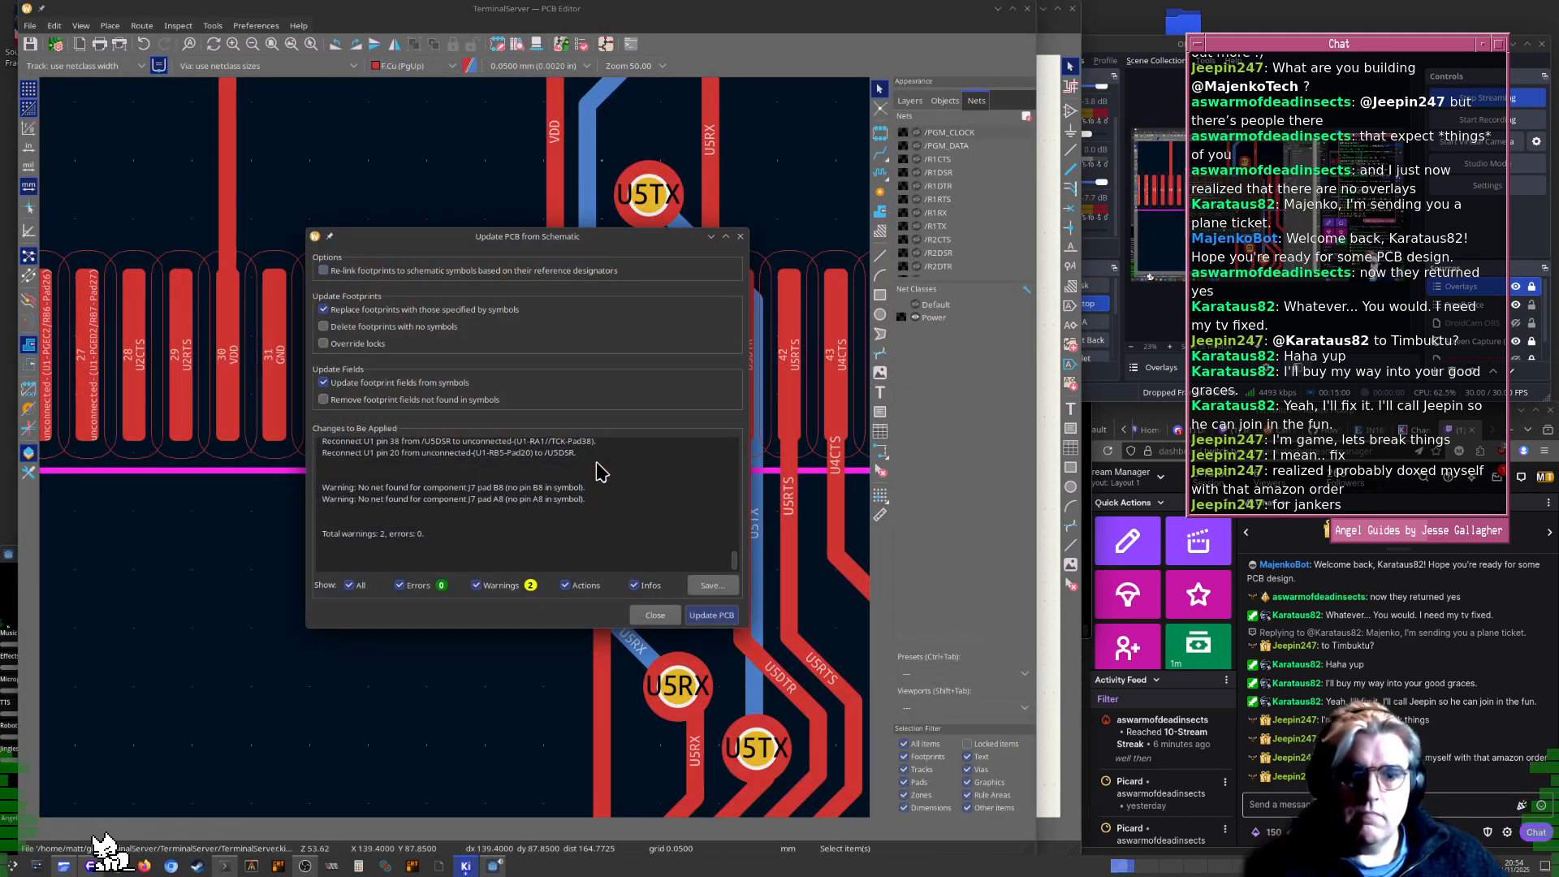
pyautogui.press('Escape')
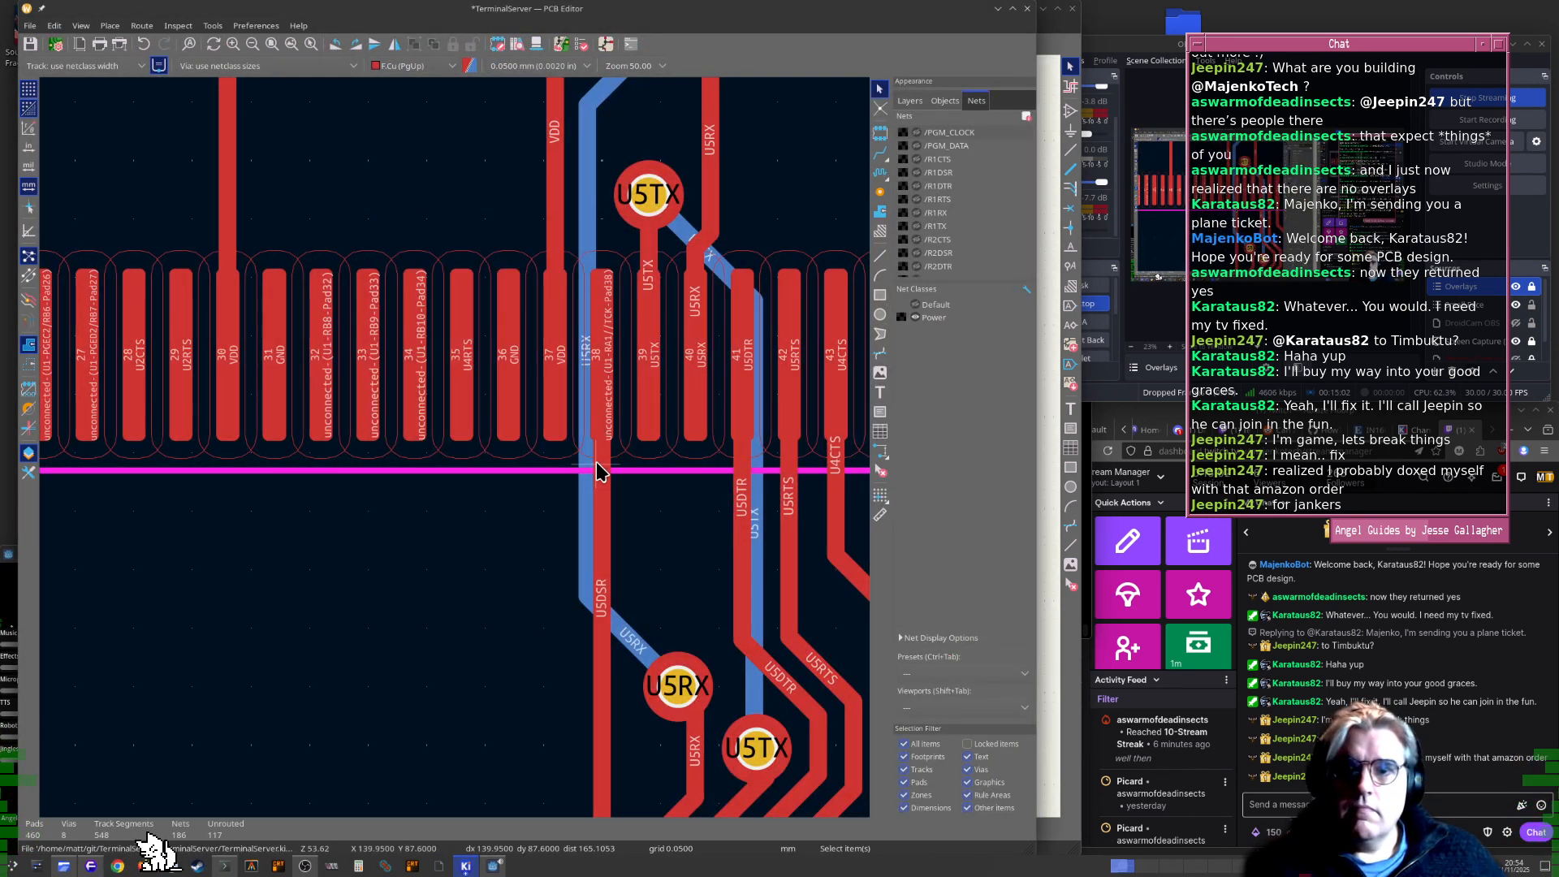
# Pull the U5DSR track off U1 pad 38 down towards the lower-left track bundle, and shift its vertical segment closer to U5CTS
pyautogui.click(596, 461)
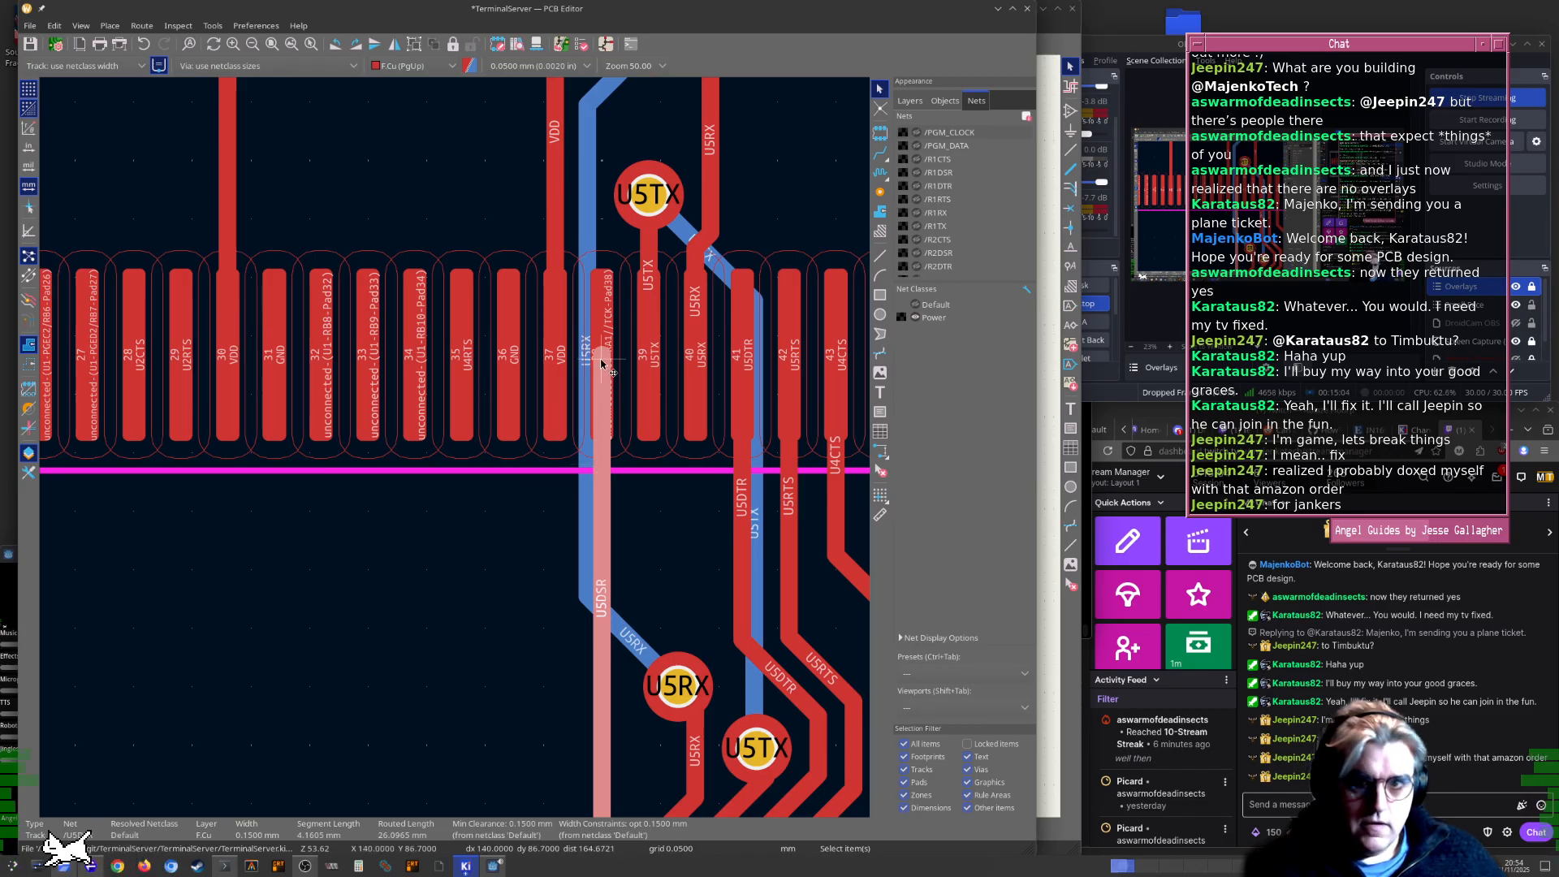
pyautogui.press('d')
pyautogui.moveTo(313, 686); pyautogui.dragTo(665, 527, button='middle')
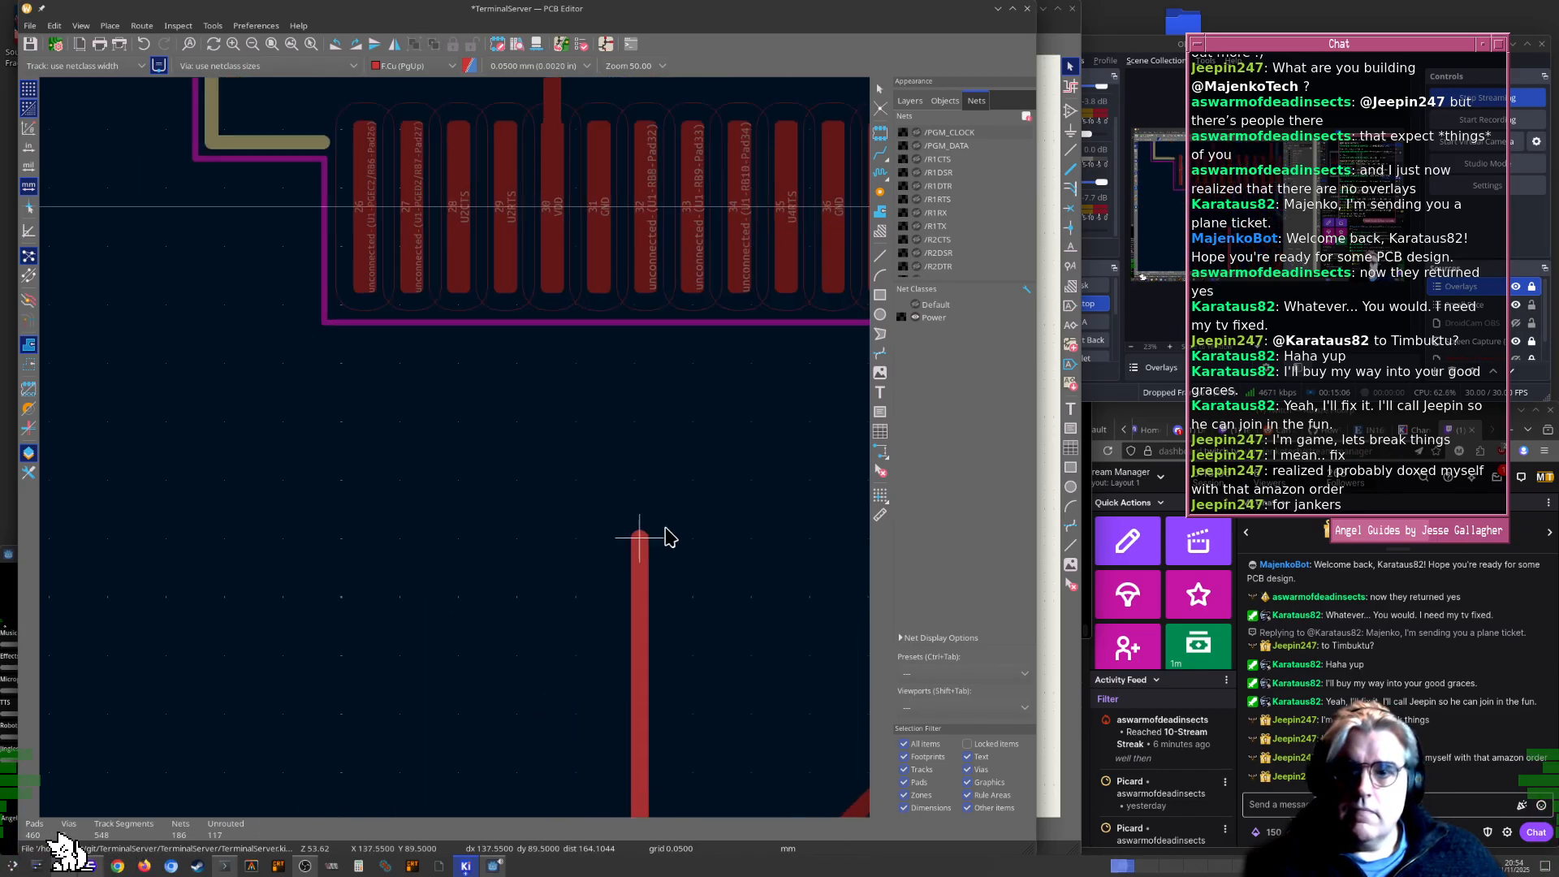
pyautogui.scroll(-3, 665, 537)
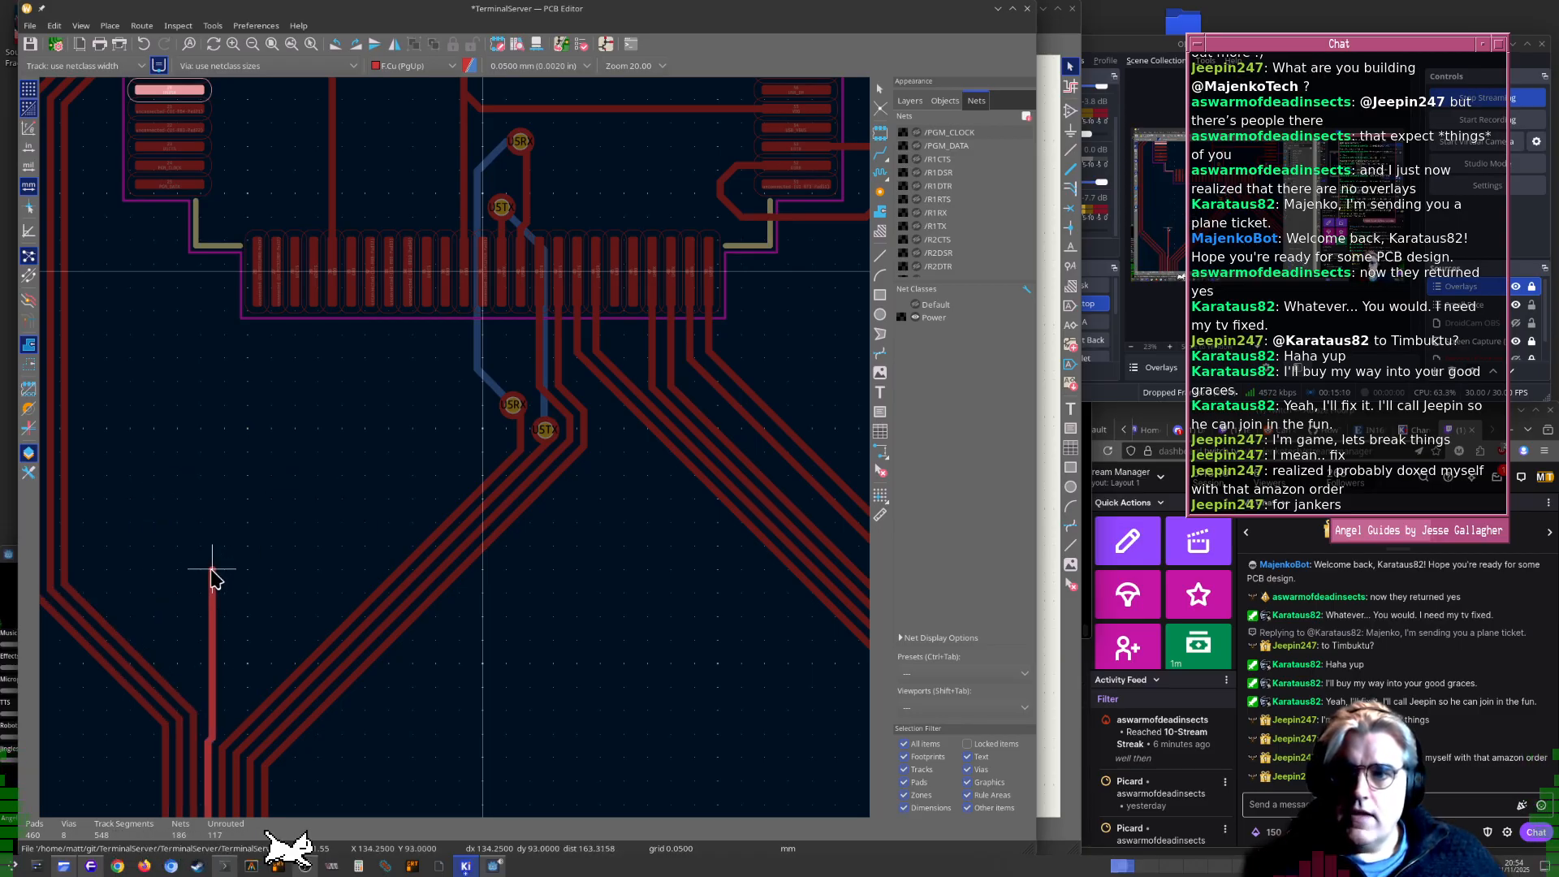
pyautogui.scroll(4, 208, 572)
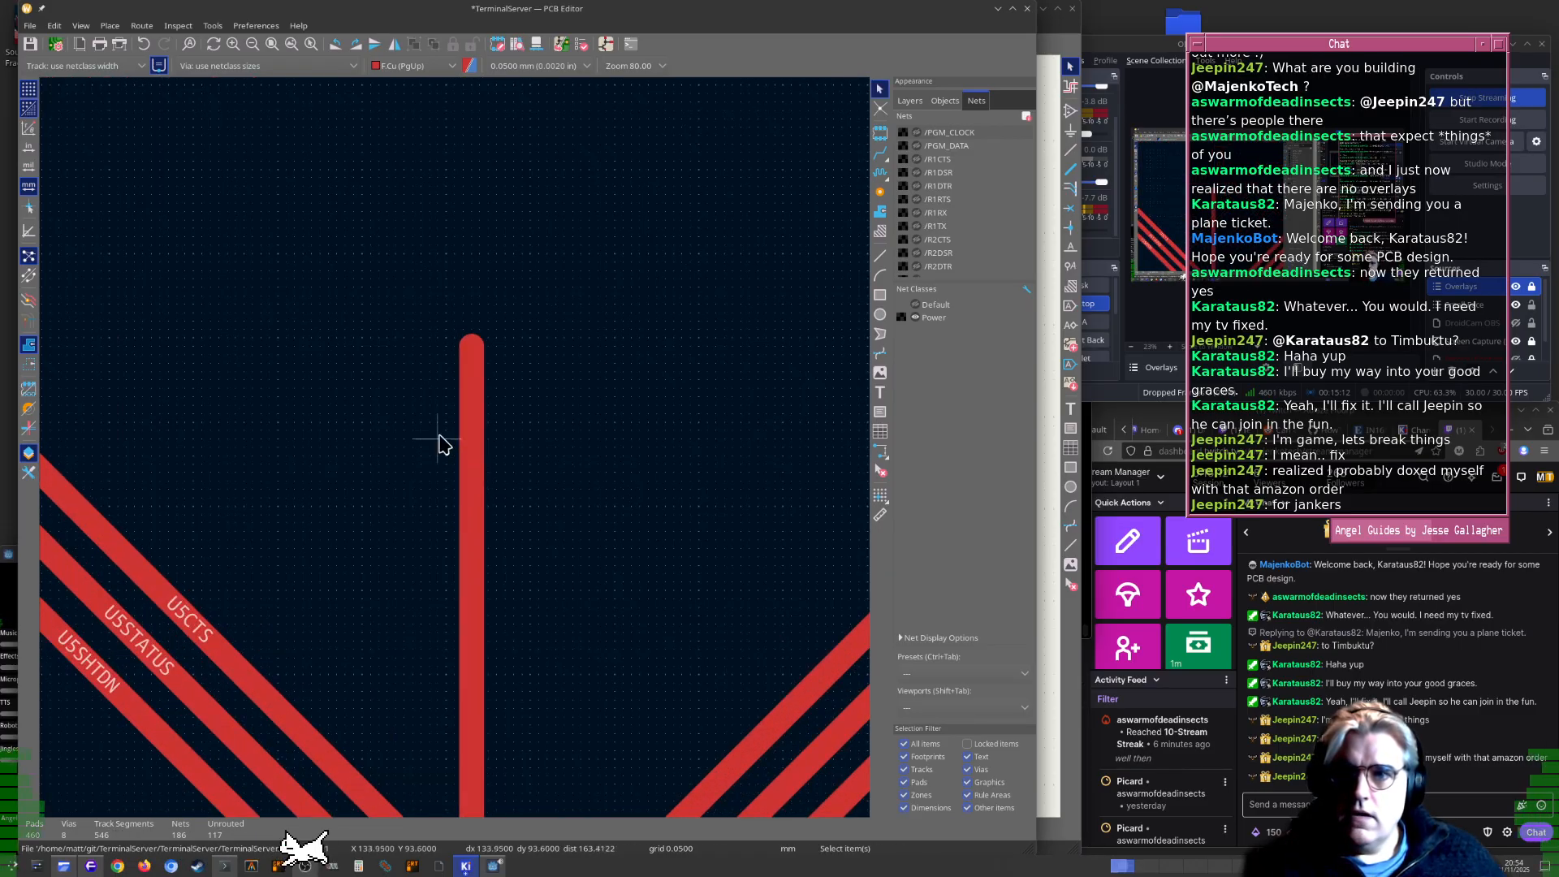
pyautogui.click(473, 356)
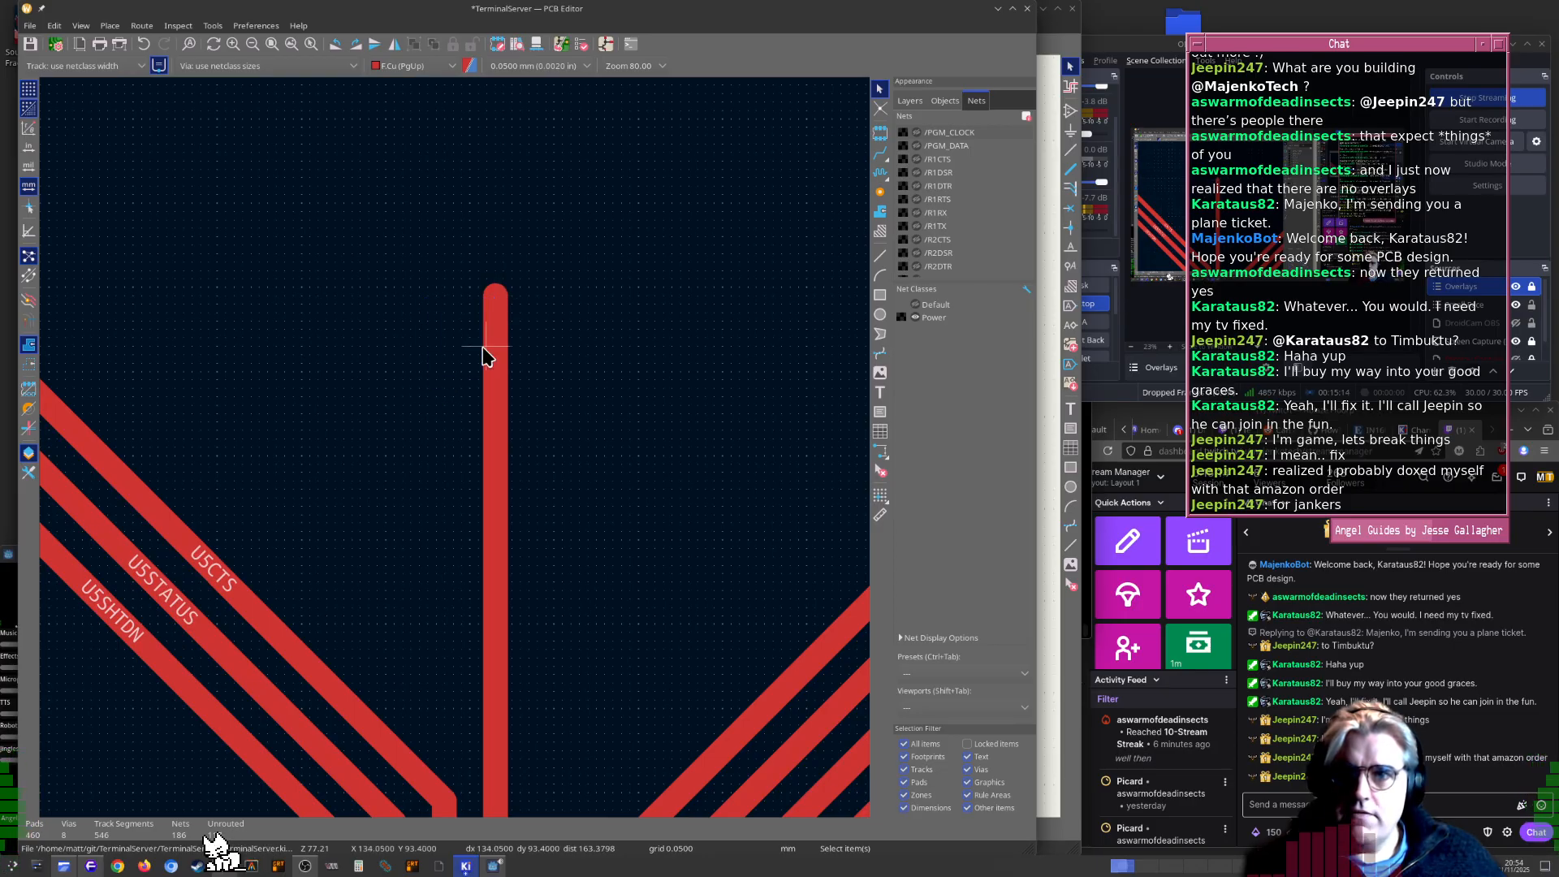
pyautogui.click(499, 321)
pyautogui.moveTo(420, 552); pyautogui.dragTo(367, 495)
pyautogui.click(442, 338)
pyautogui.press('Delete')
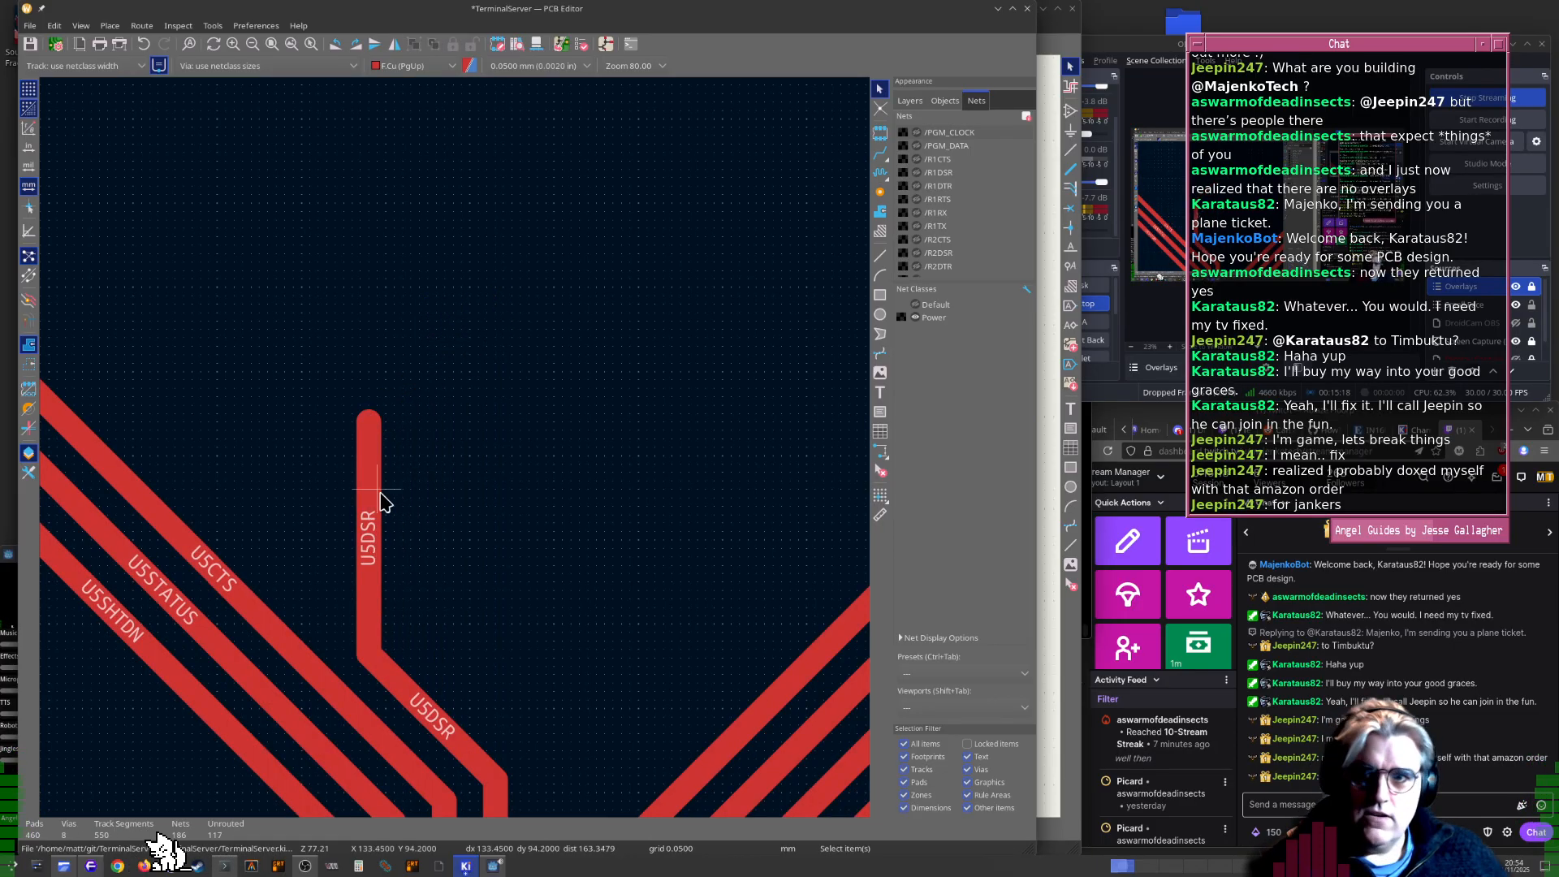
# Reshape the free end of U5DSR into a diagonal parallel to U5CTS, and remove the tiny leftover segment at its tip
pyautogui.click(371, 449)
pyautogui.press('d')
pyautogui.moveTo(238, 355); pyautogui.dragTo(468, 425, button='middle')
pyautogui.press('Escape')
pyautogui.press('d')
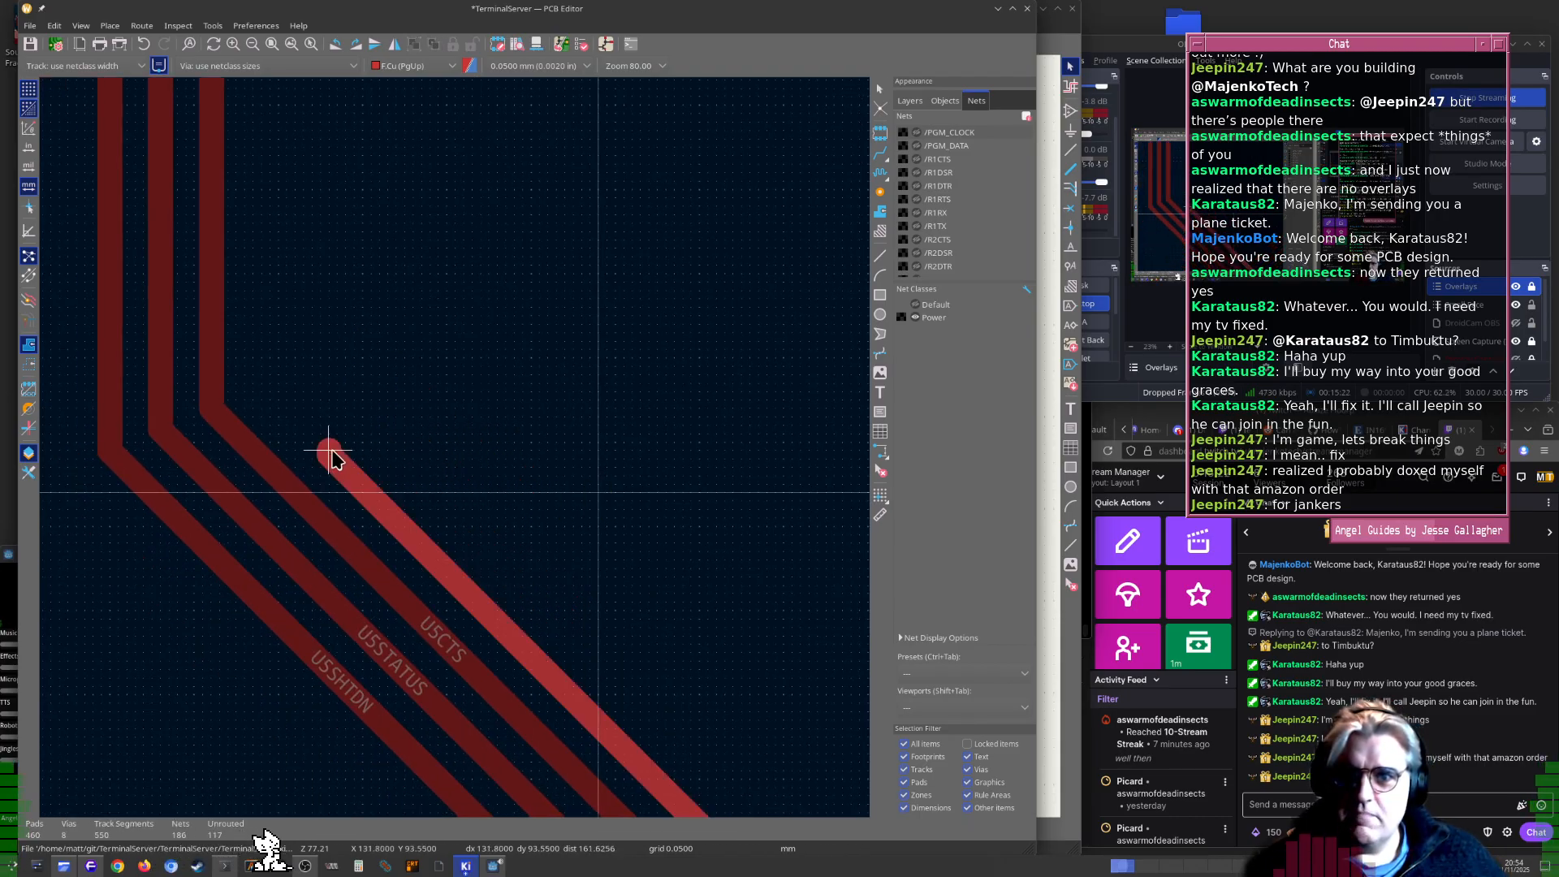
pyautogui.press('Escape')
pyautogui.press('d')
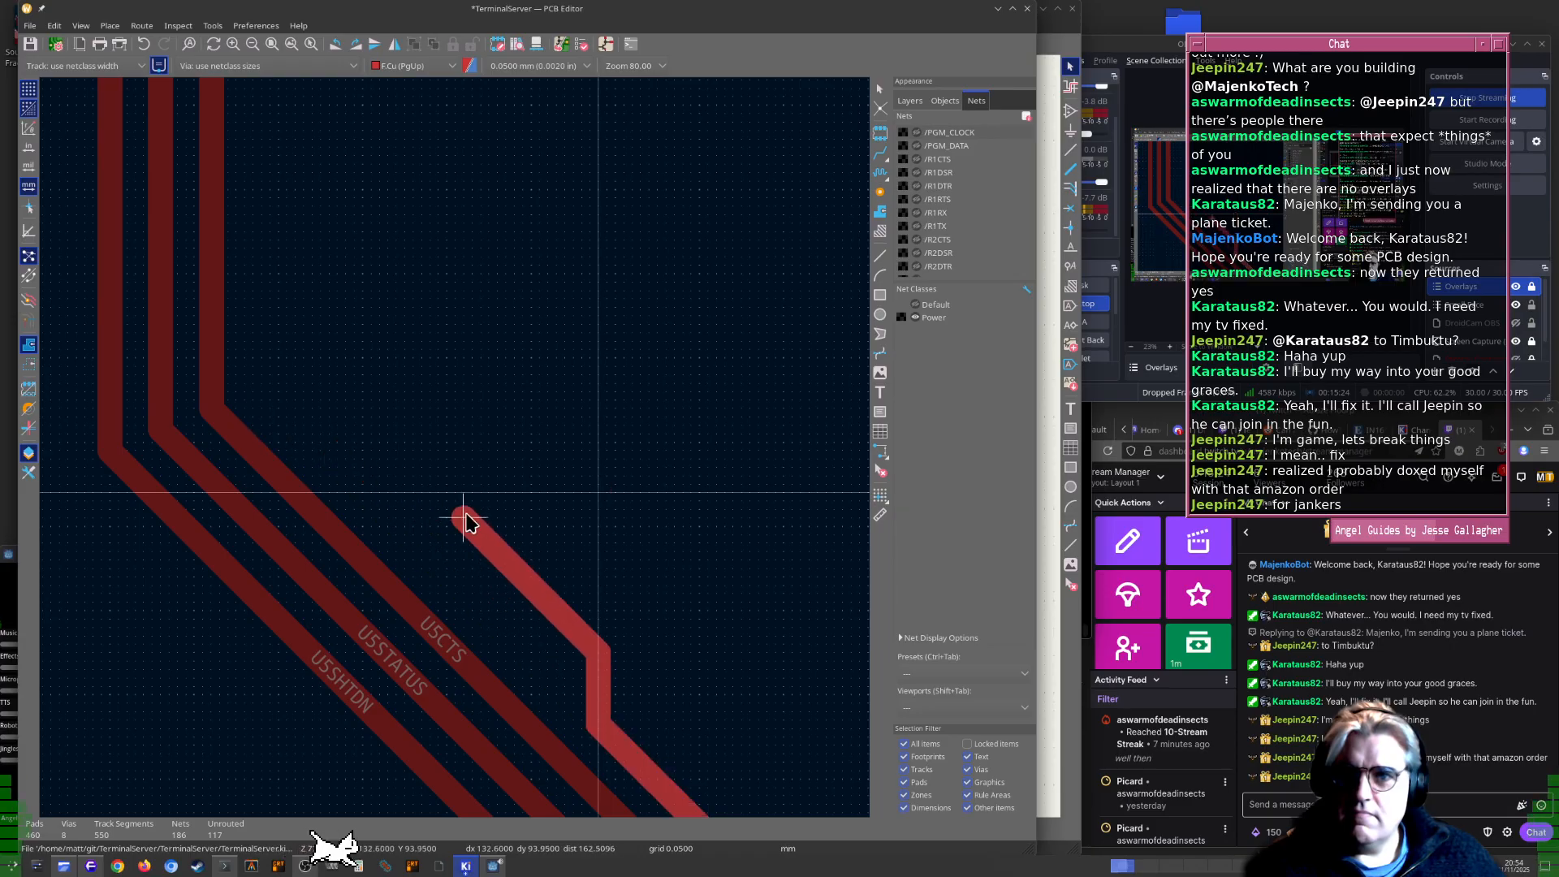
pyautogui.click(427, 556)
pyautogui.click(431, 553)
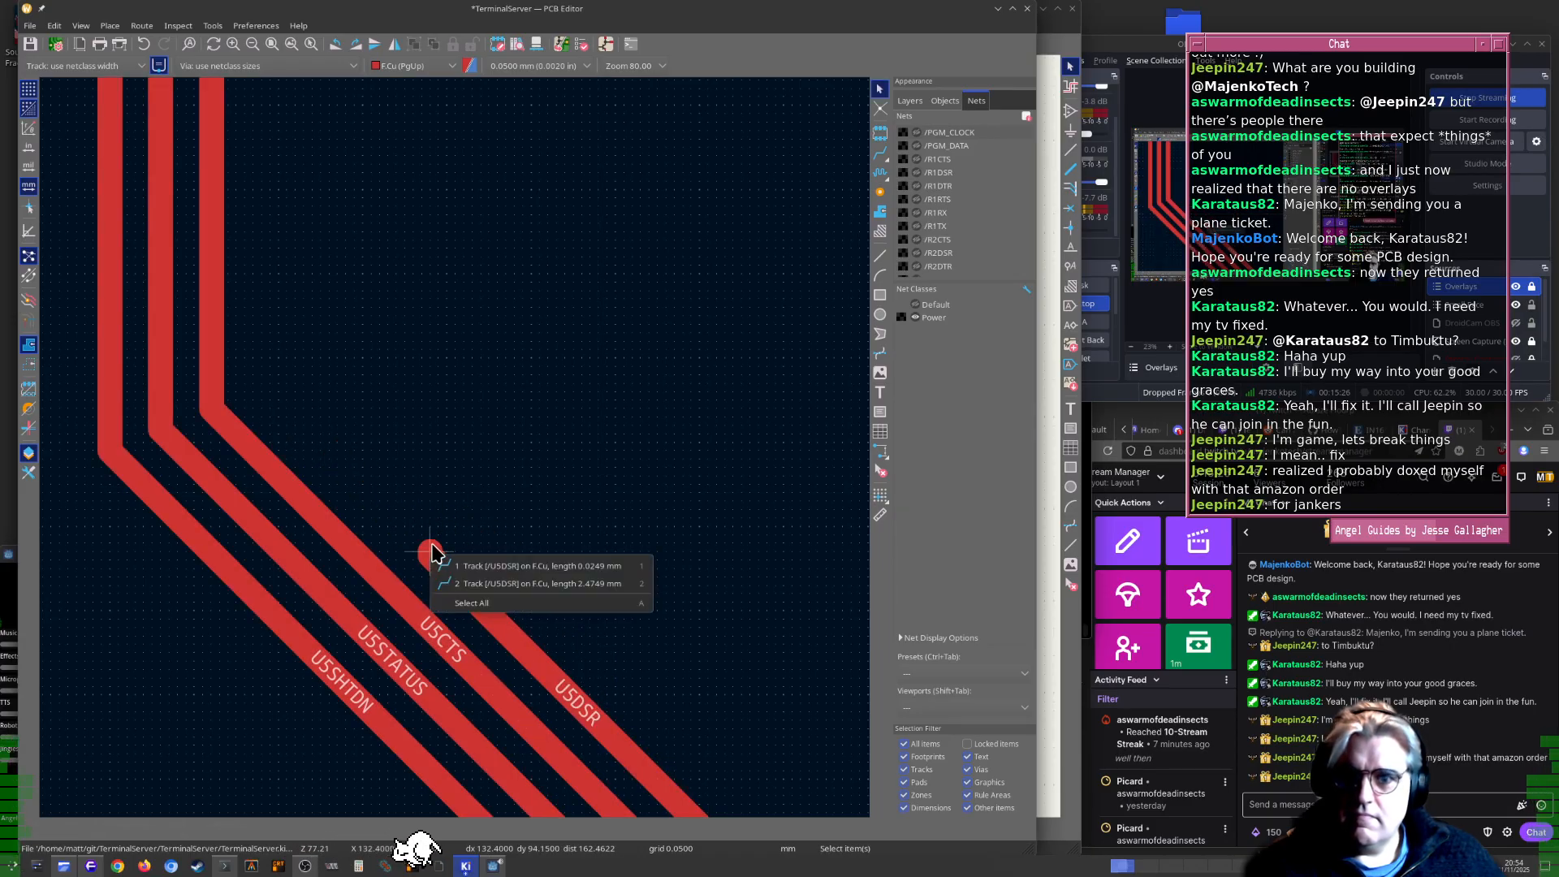
pyautogui.click(475, 566)
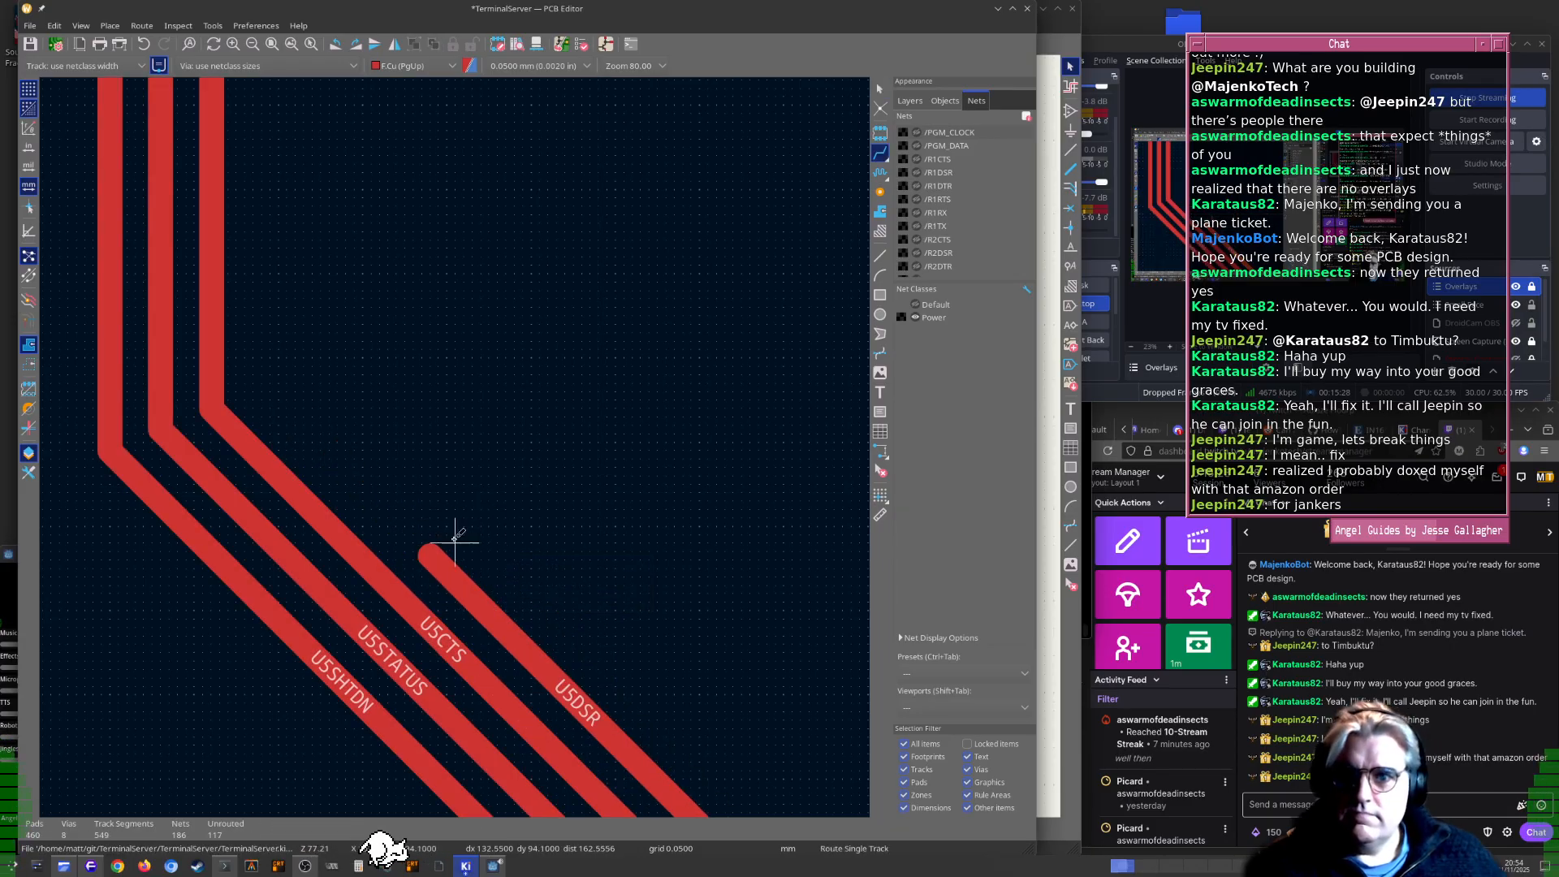
# Route U5DSR from its free end up alongside U5CTS to U1 pad 20, and save the board
pyautogui.click(427, 554)
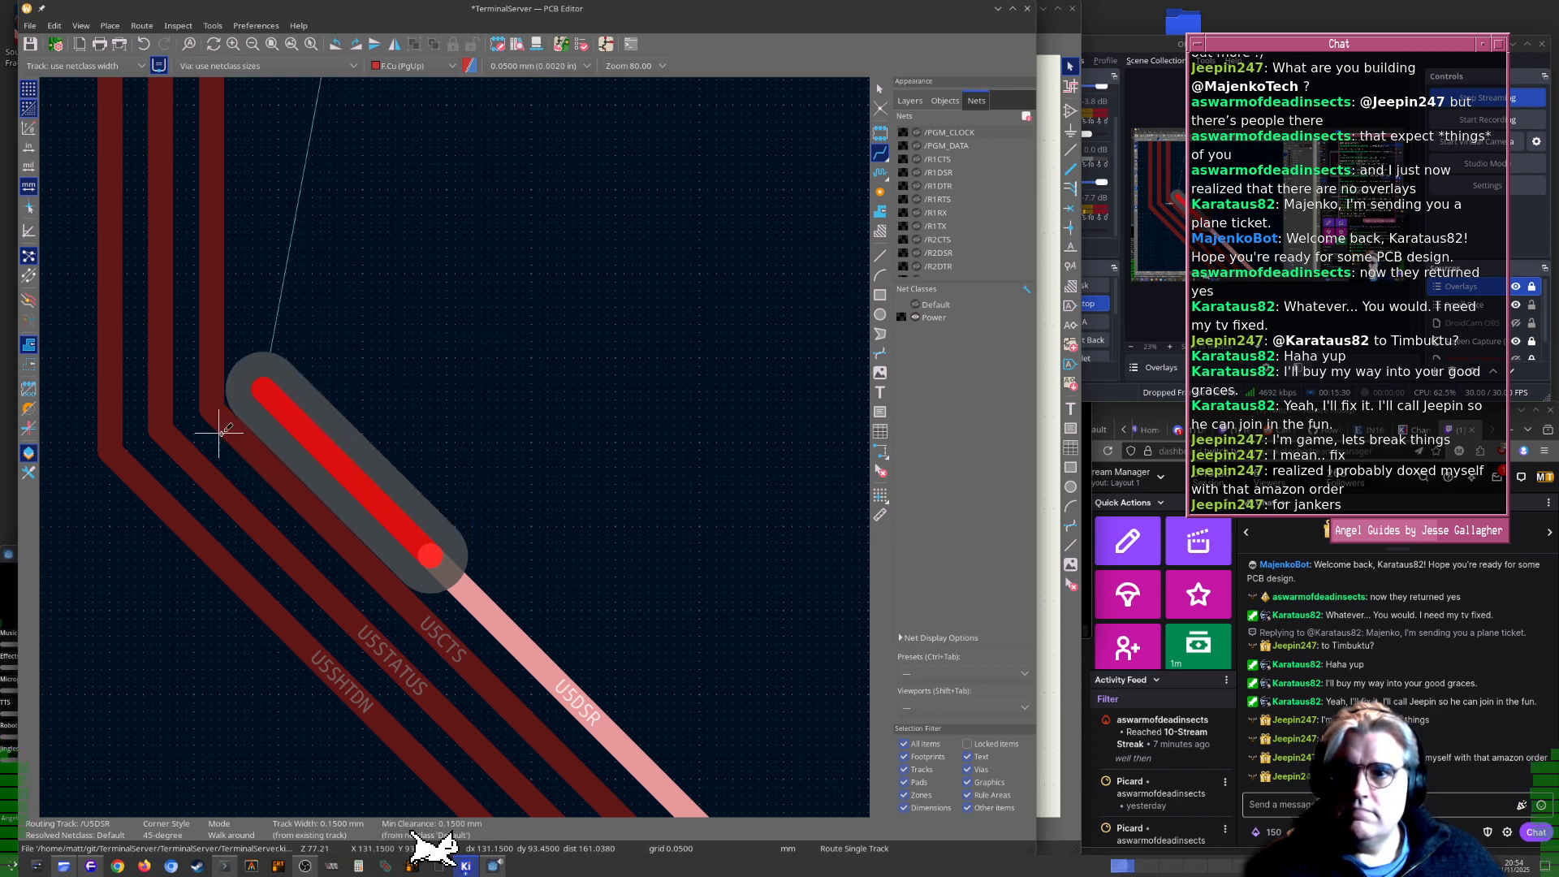
pyautogui.click(270, 268)
pyautogui.scroll(-2, 273, 154)
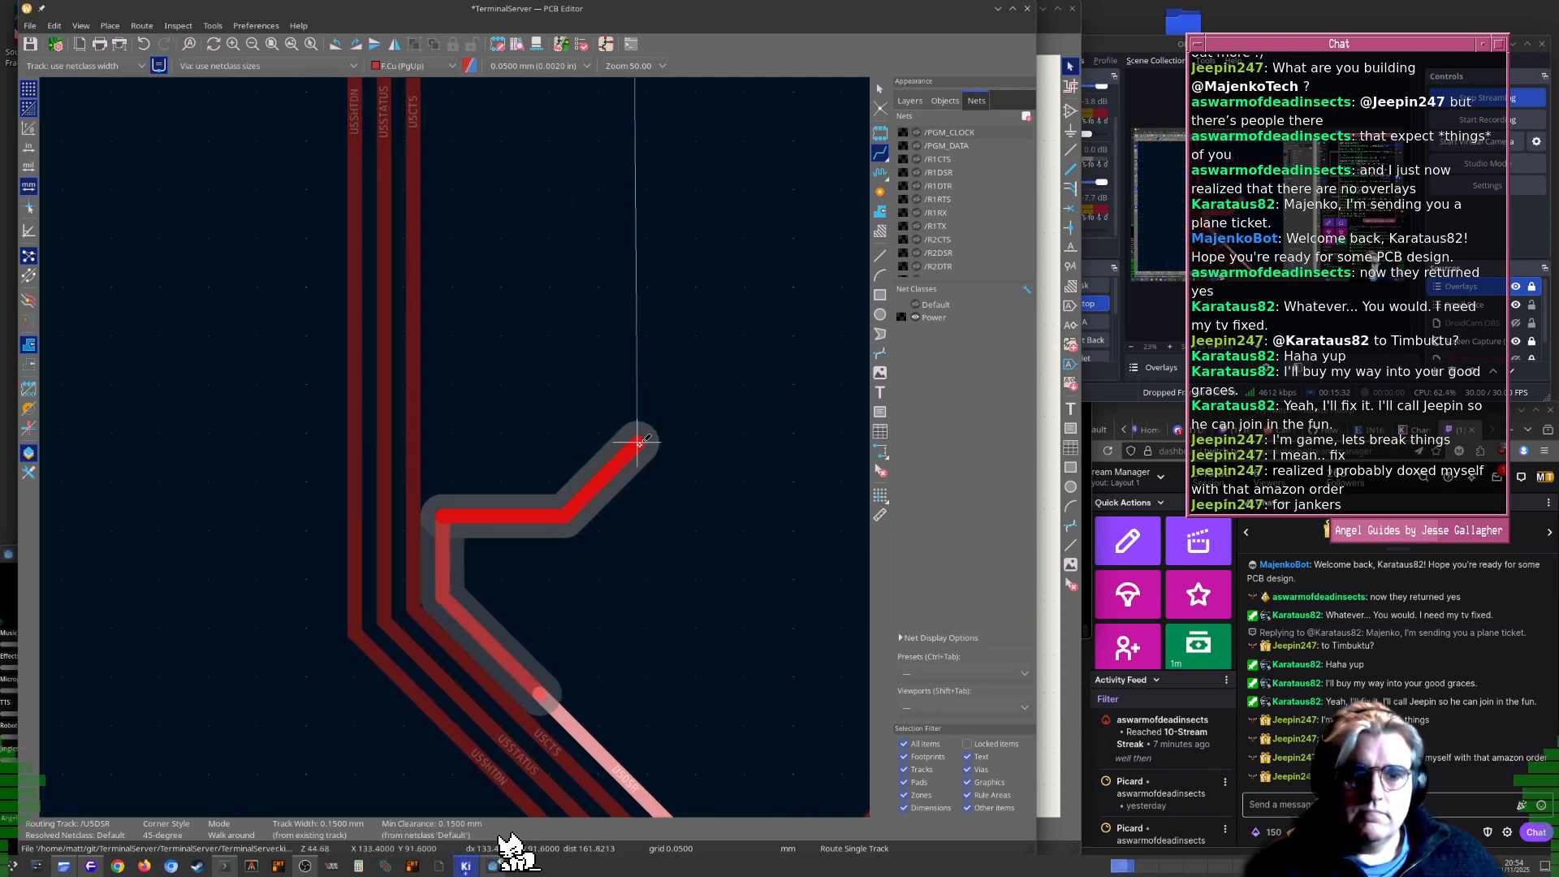
pyautogui.moveTo(637, 442); pyautogui.dragTo(654, 675, button='middle')
pyautogui.moveTo(595, 180); pyautogui.dragTo(612, 599, button='middle')
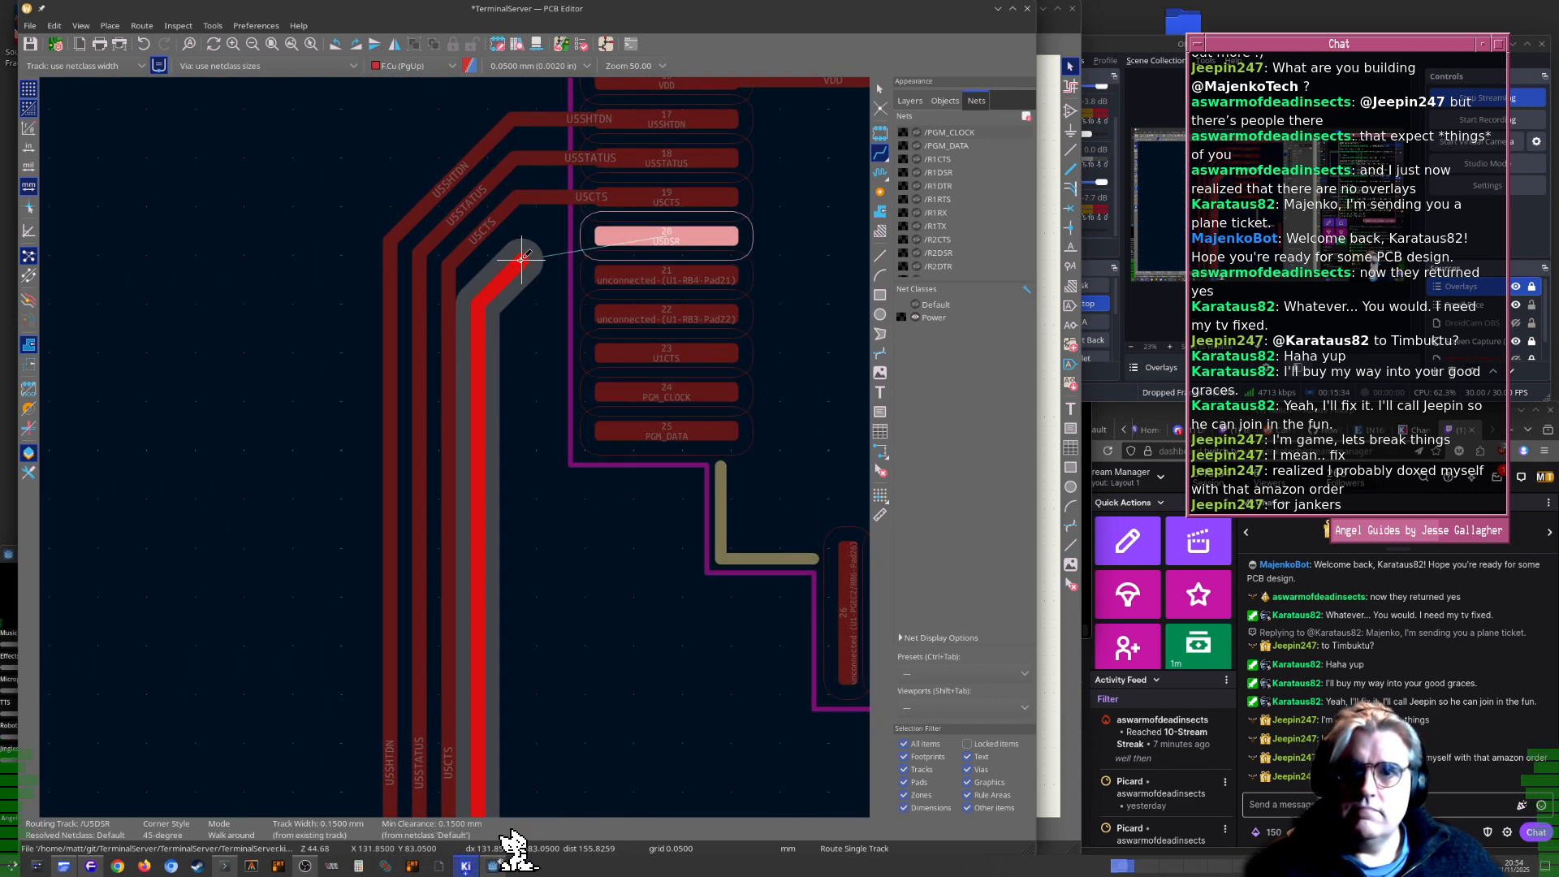
pyautogui.scroll(2, 521, 258)
pyautogui.click(717, 412)
pyautogui.scroll(-1, 716, 412)
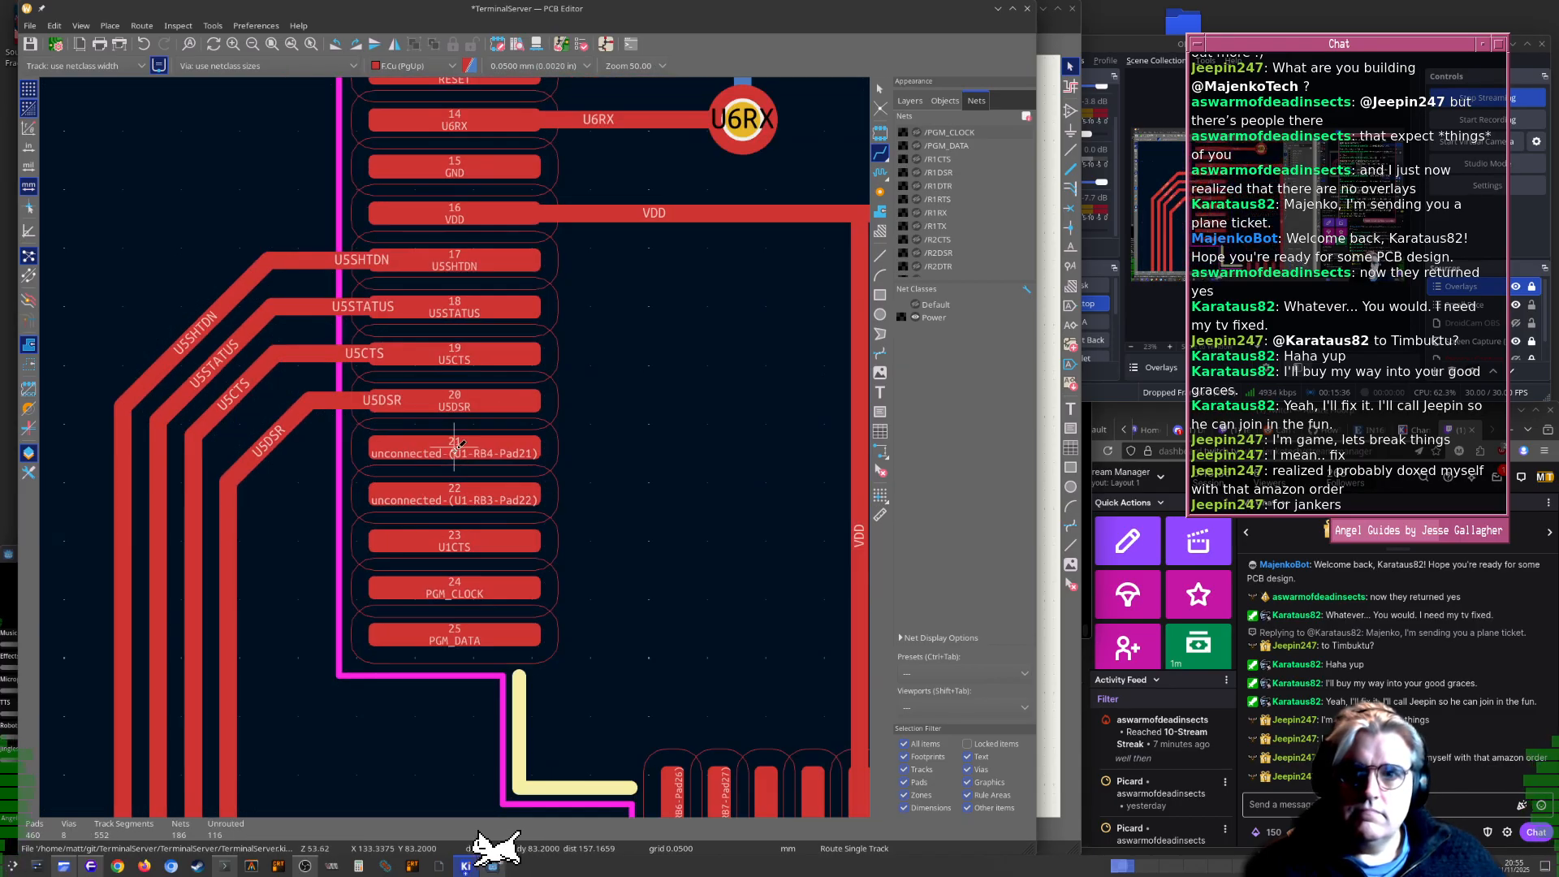
pyautogui.hotkey('ctrl', 'w')
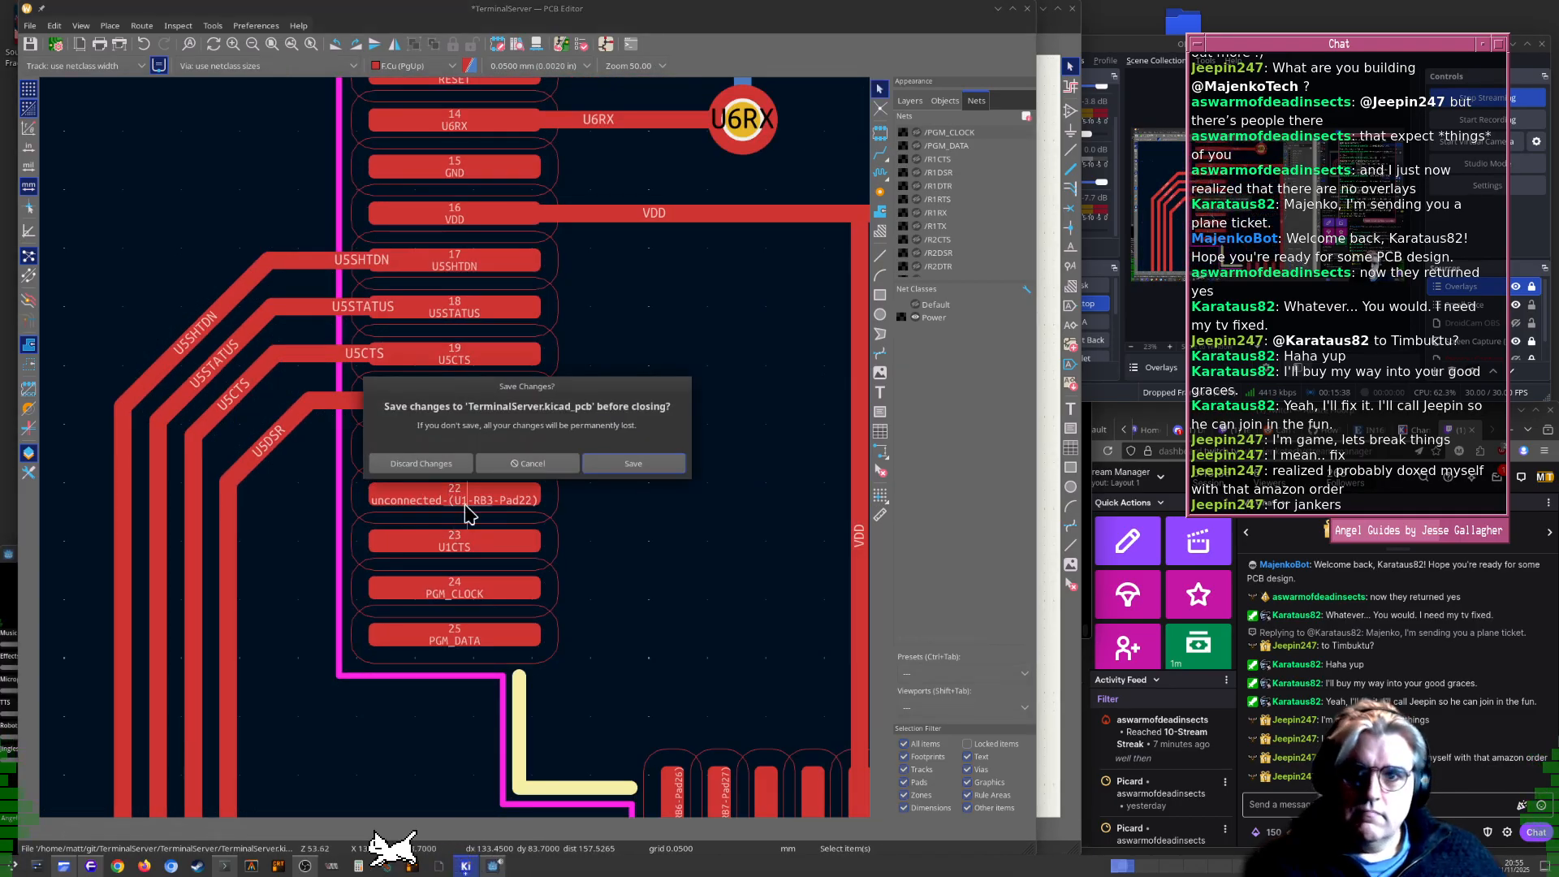
pyautogui.press('Escape')
# Shift the short vertical U5RX track below the lower U5RX via so it lines up with the via's centre
pyautogui.scroll(-3, 463, 516)
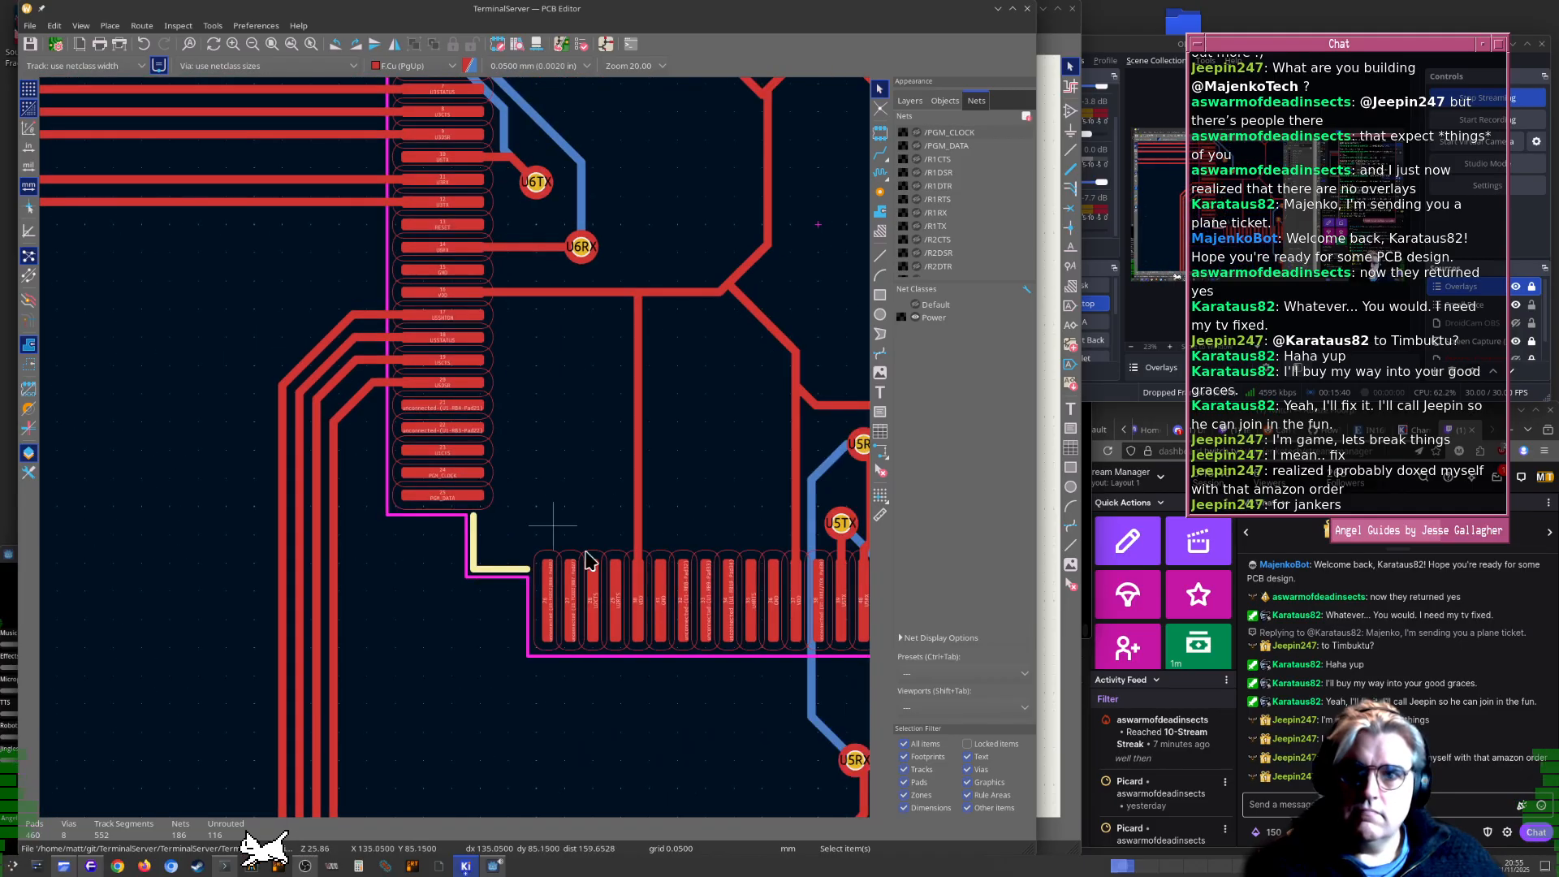
pyautogui.moveTo(664, 524); pyautogui.dragTo(264, 491, button='middle')
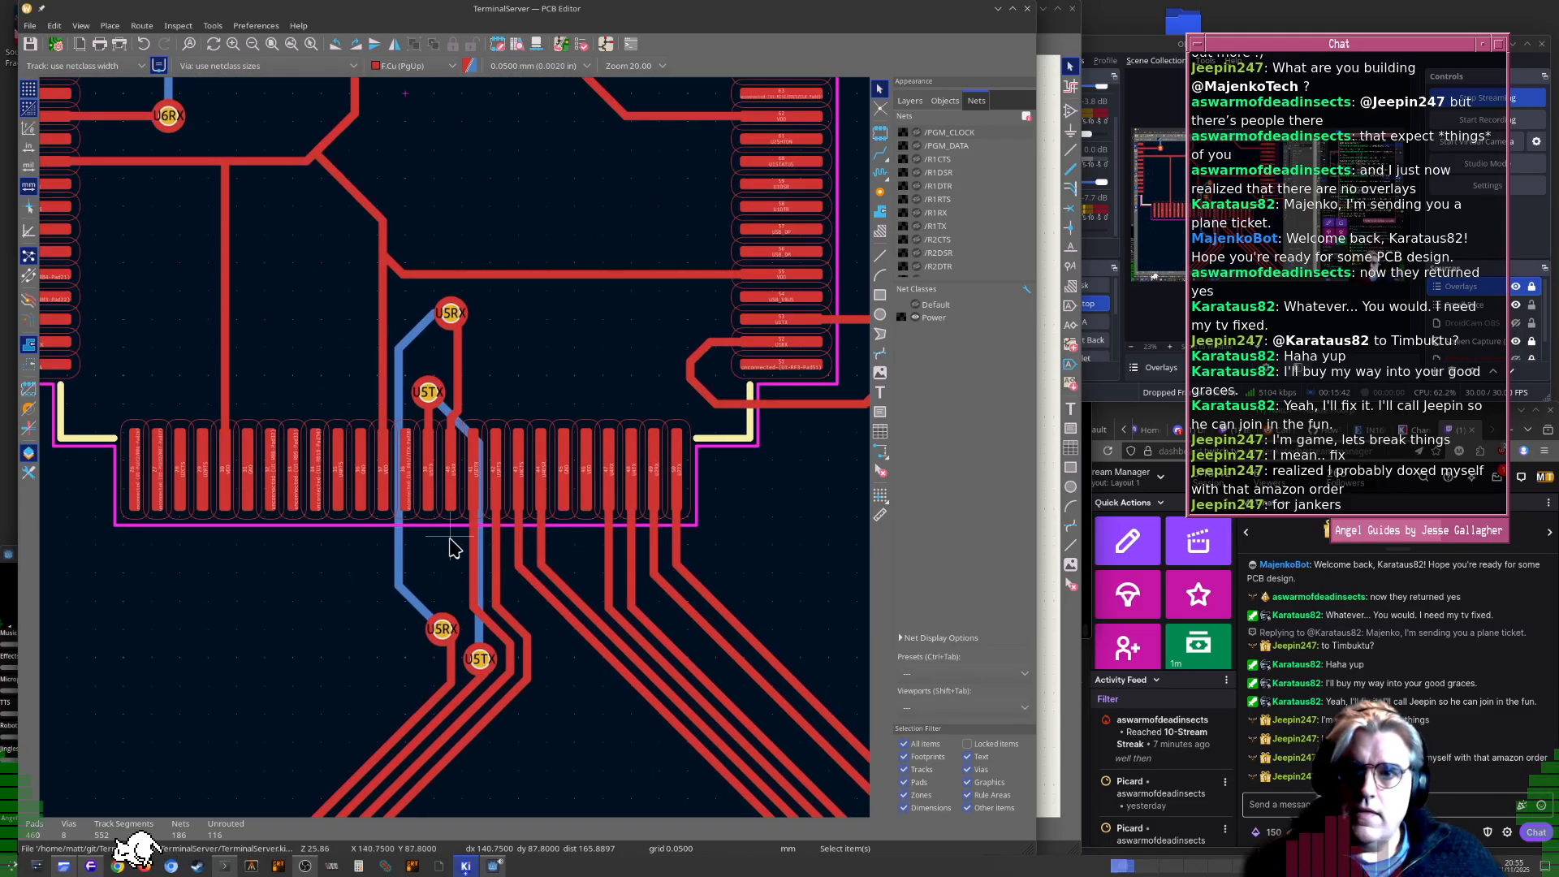
pyautogui.scroll(2, 455, 446)
pyautogui.scroll(-4, 455, 455)
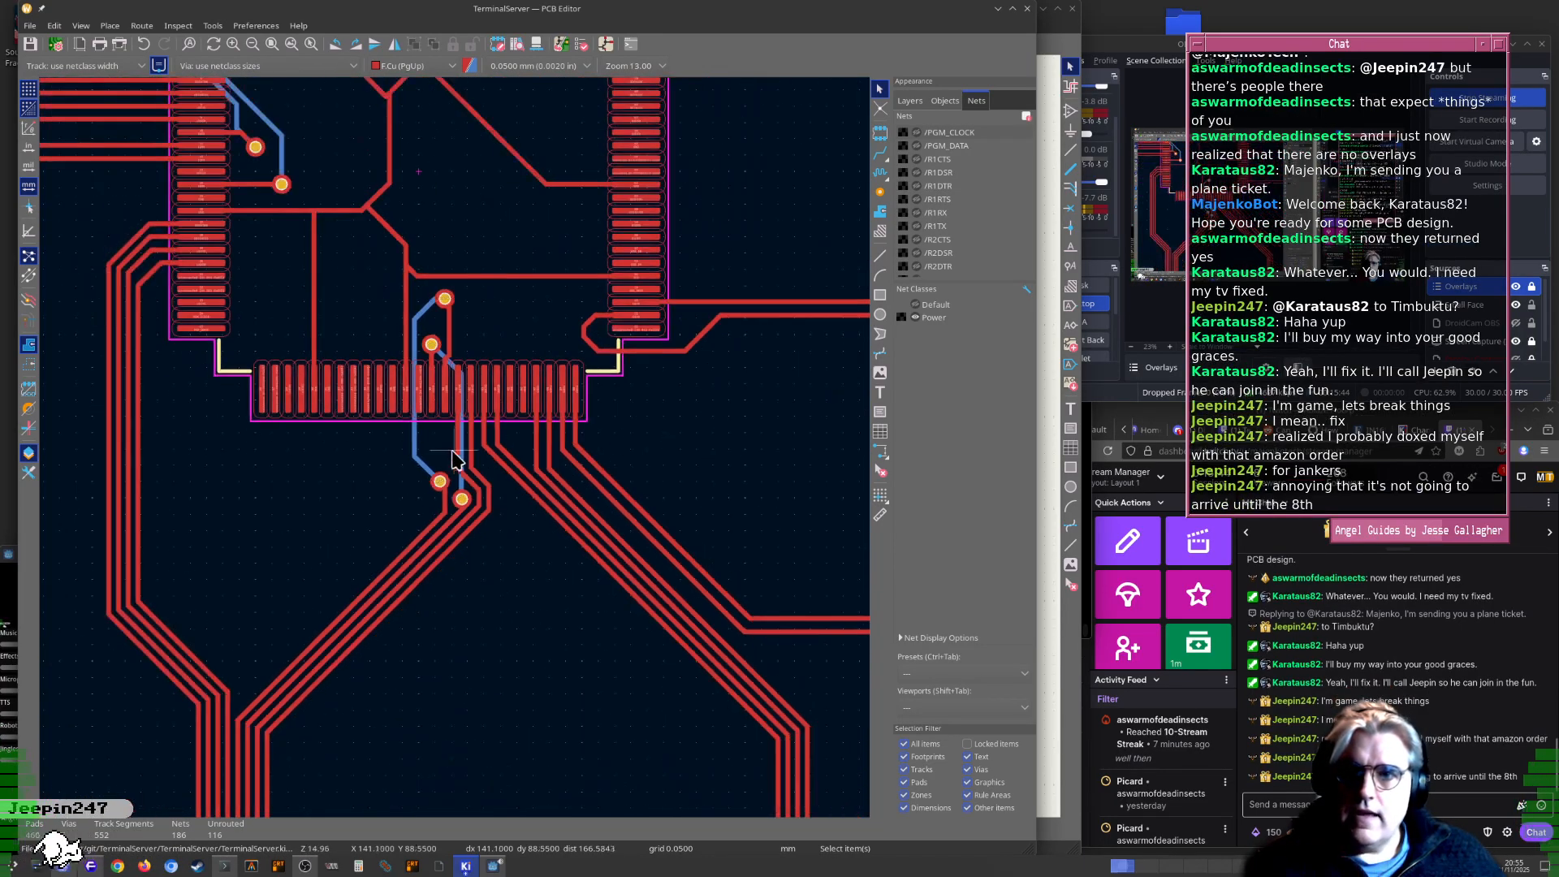
pyautogui.scroll(1, 431, 479)
pyautogui.scroll(-1, 417, 511)
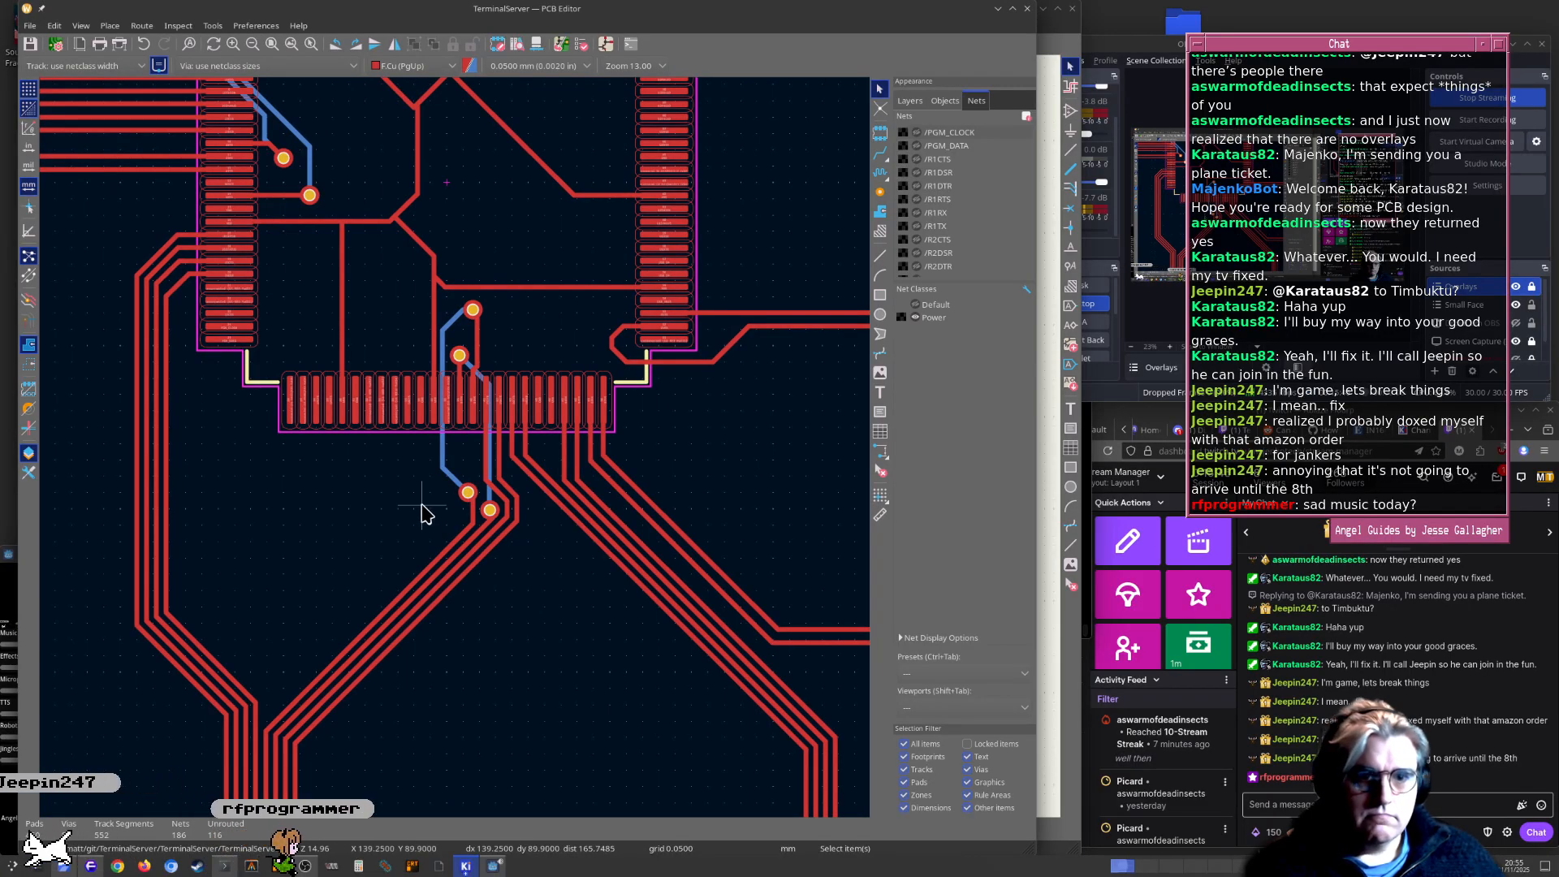
pyautogui.scroll(9, 455, 455)
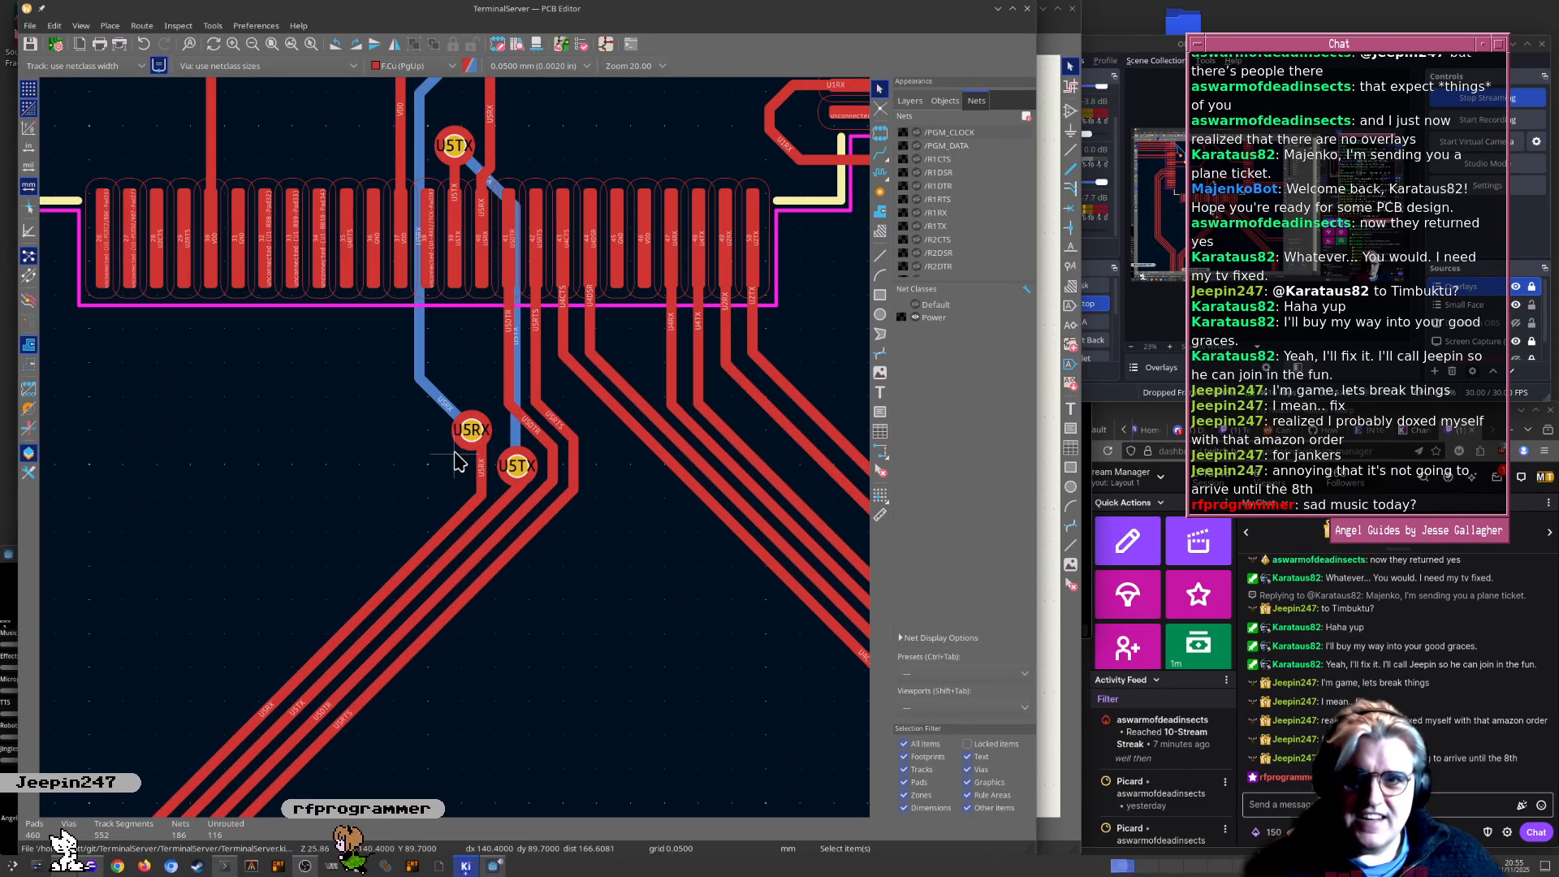
pyautogui.click(532, 501)
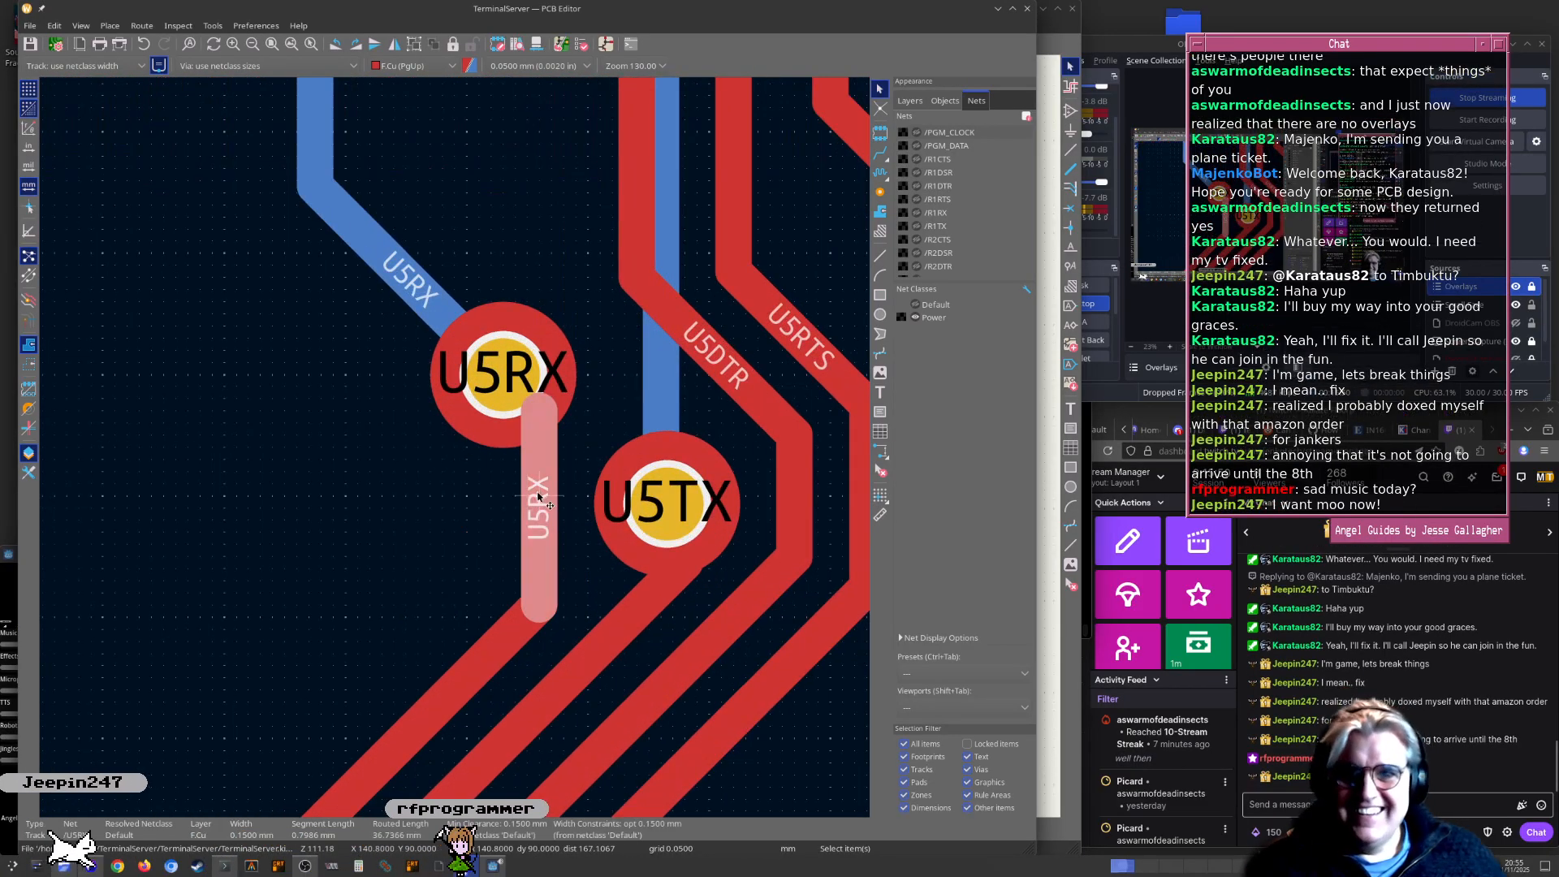
pyautogui.press('d')
pyautogui.click(509, 621)
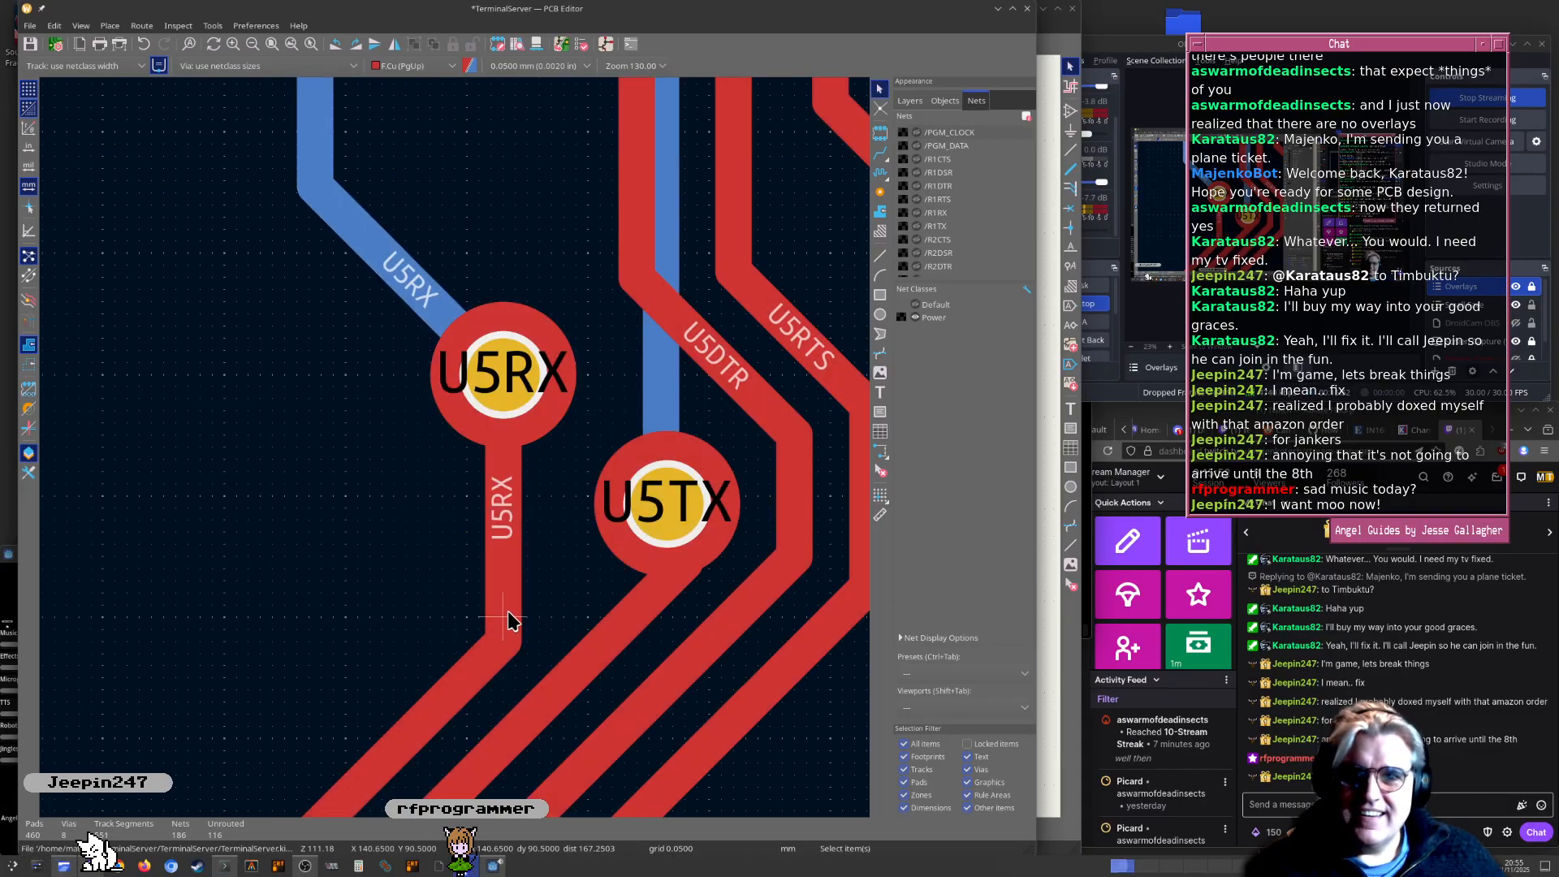
# Move the lower U5RX via down to the lower-left track bundle so its diagonal runs on the back copper layer
pyautogui.scroll(-5, 509, 449)
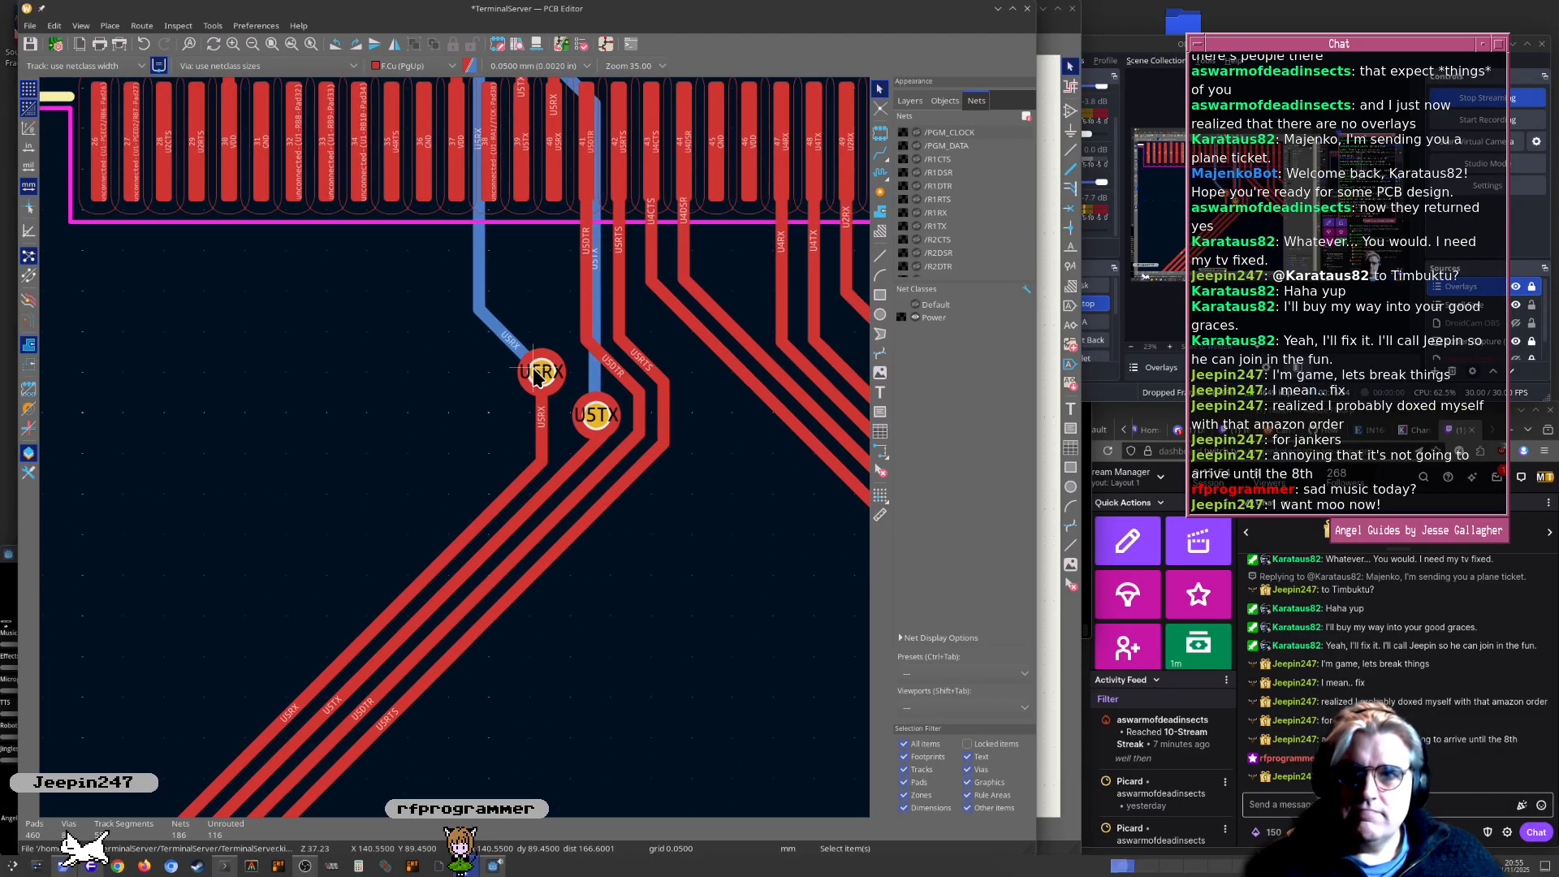
pyautogui.click(539, 370)
pyautogui.scroll(-2, 496, 409)
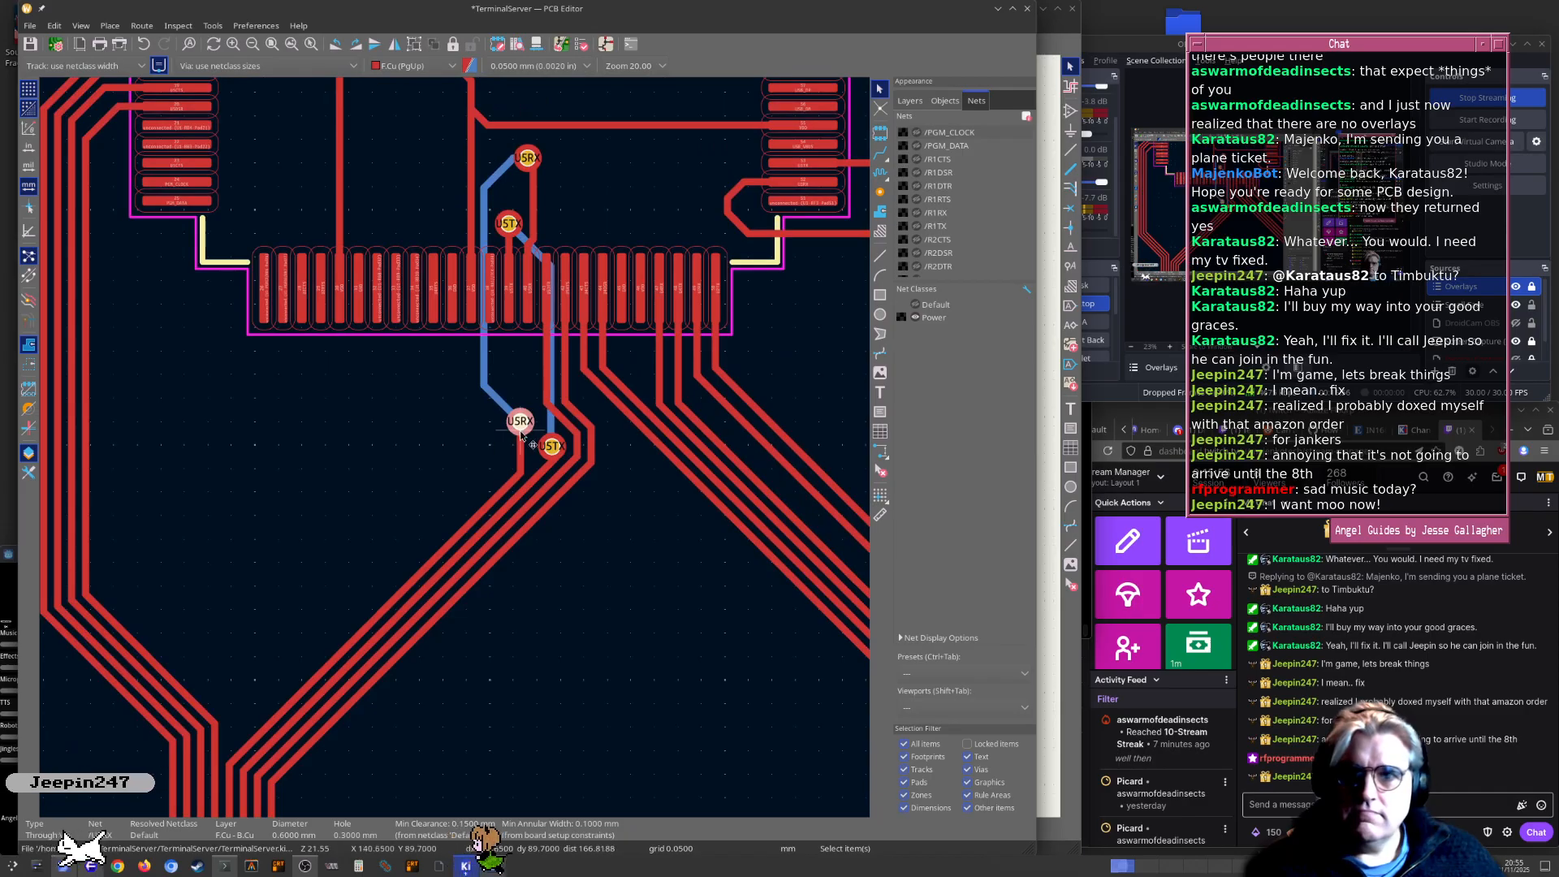
pyautogui.press('d')
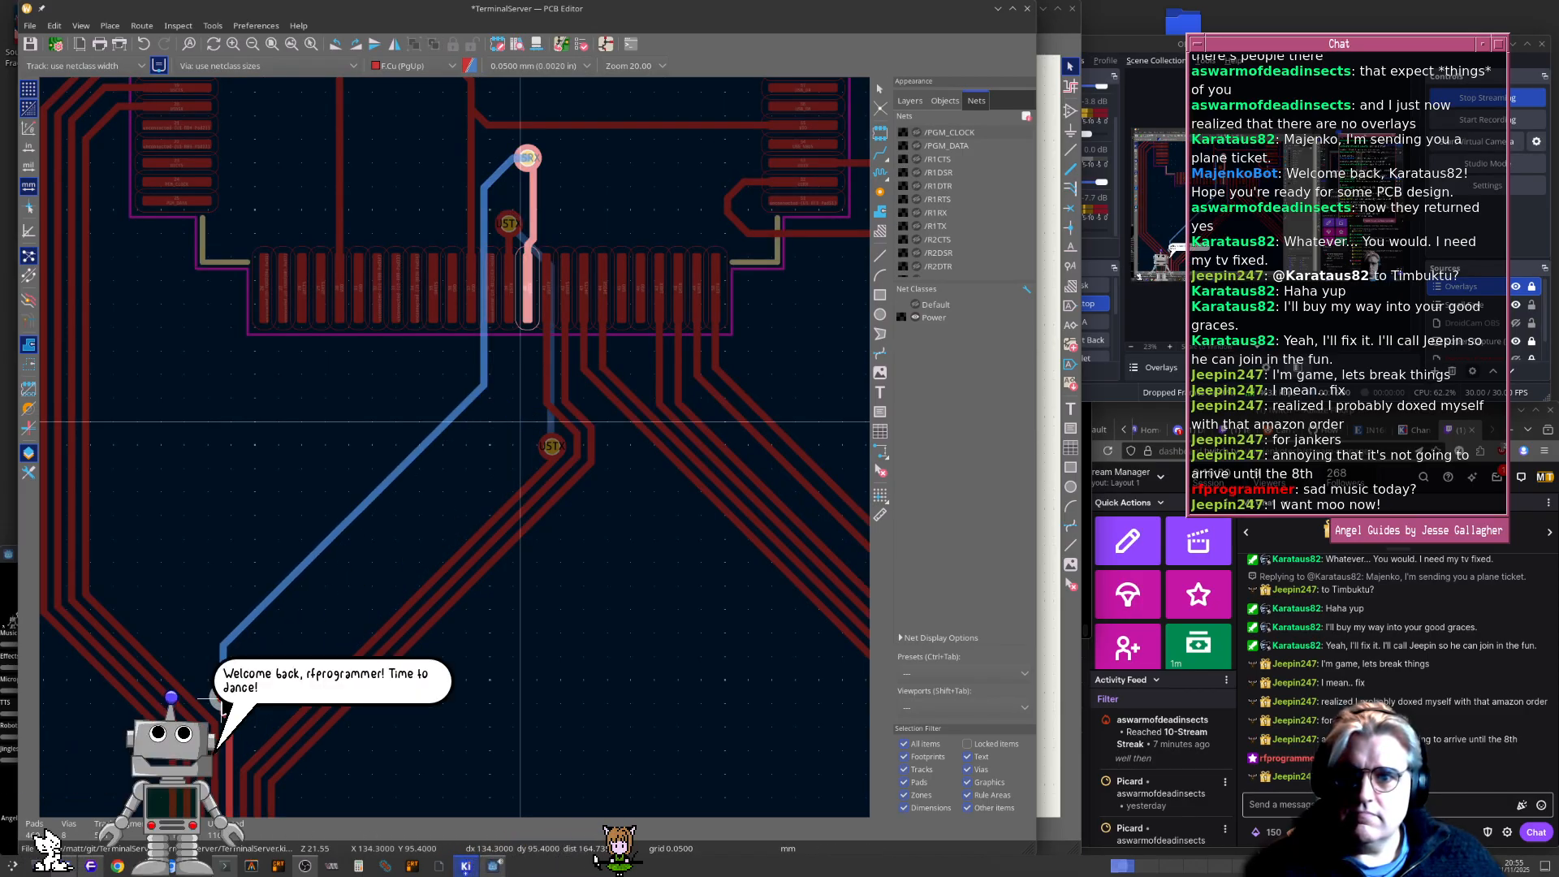
pyautogui.click(226, 697)
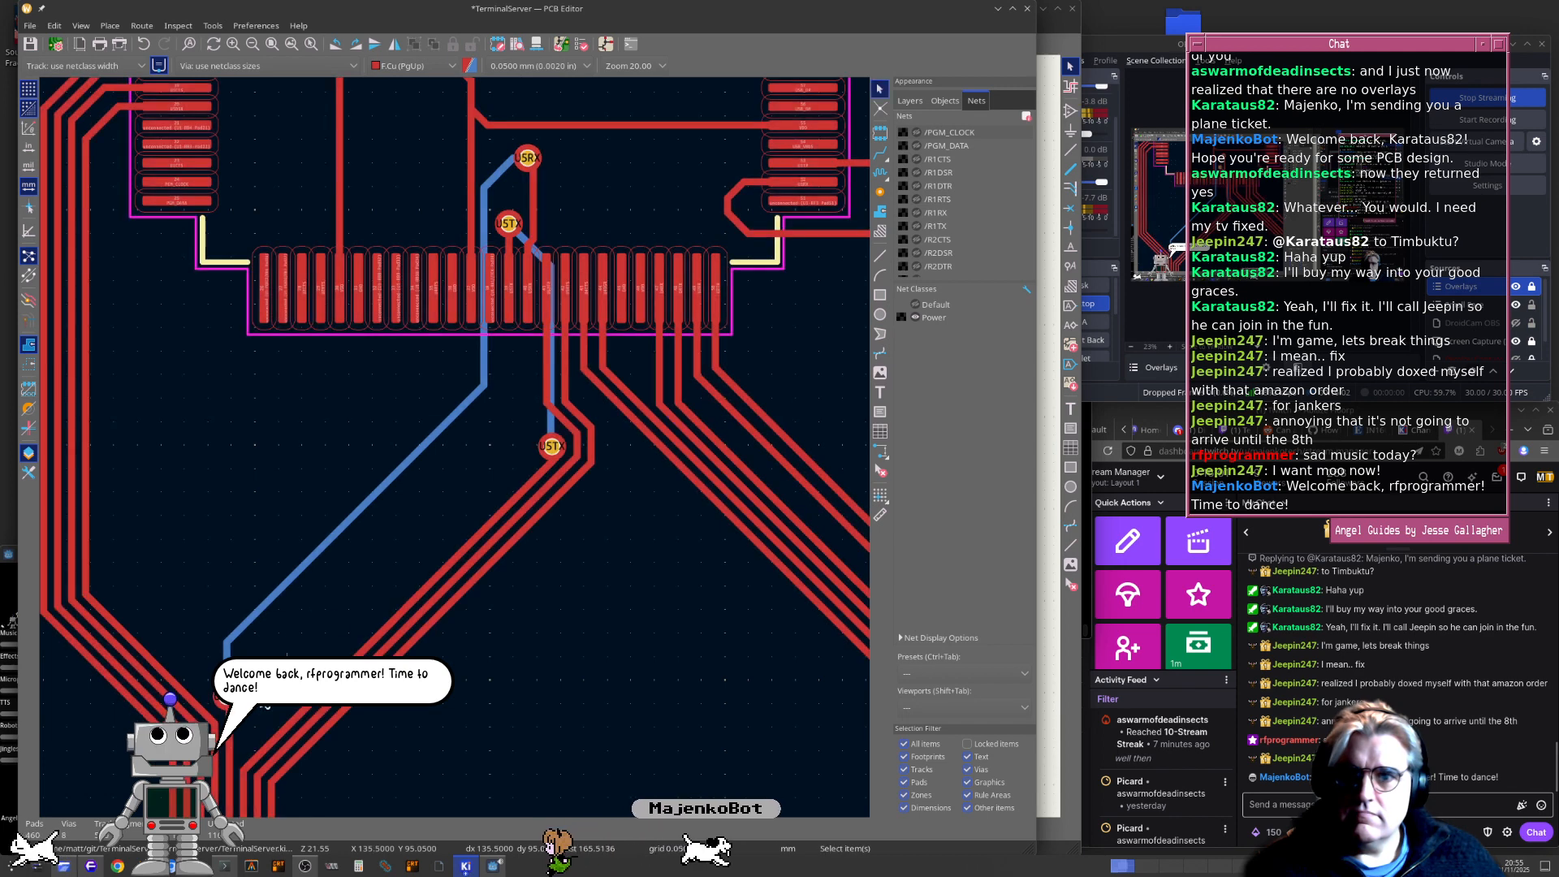
# Move the lower U5TX via down the diagonal to just below and beside the relocated U5RX via
pyautogui.click(548, 447)
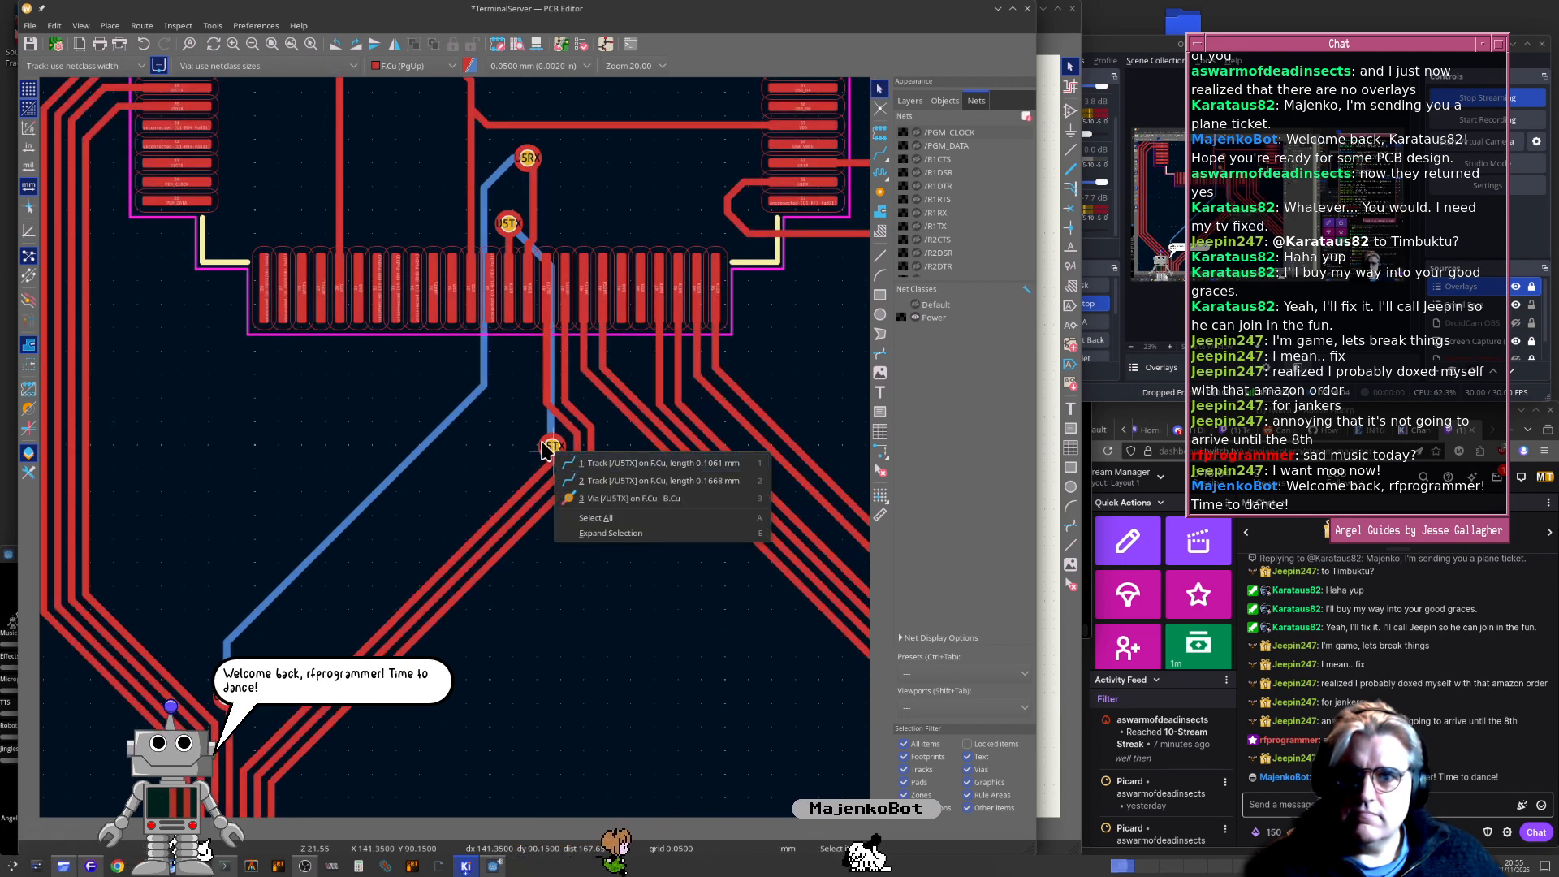
pyautogui.press('3')
pyautogui.press('d')
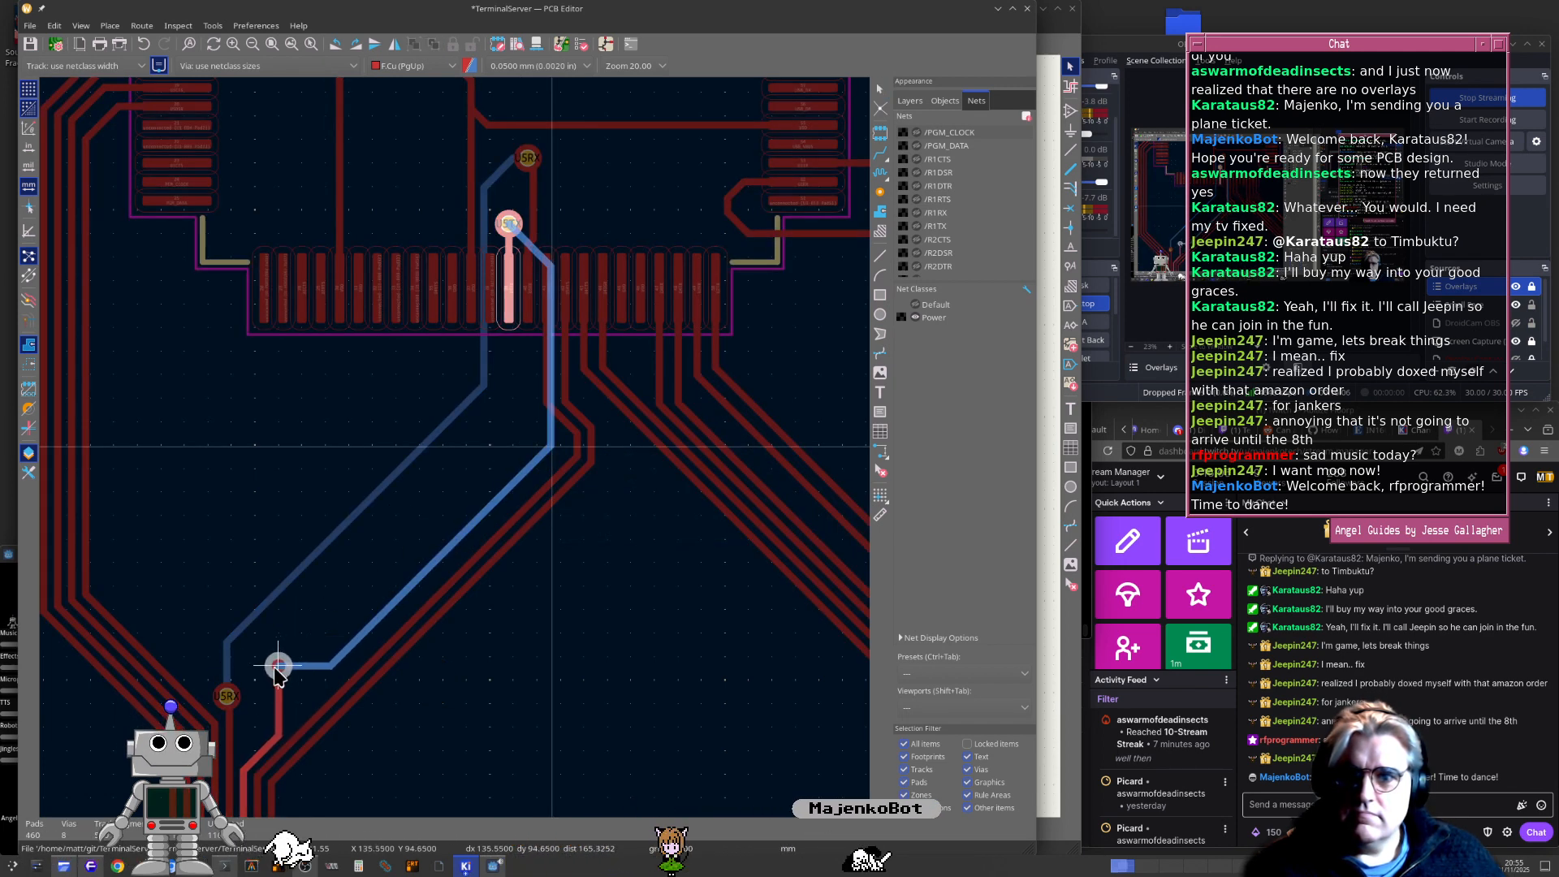
pyautogui.click(243, 729)
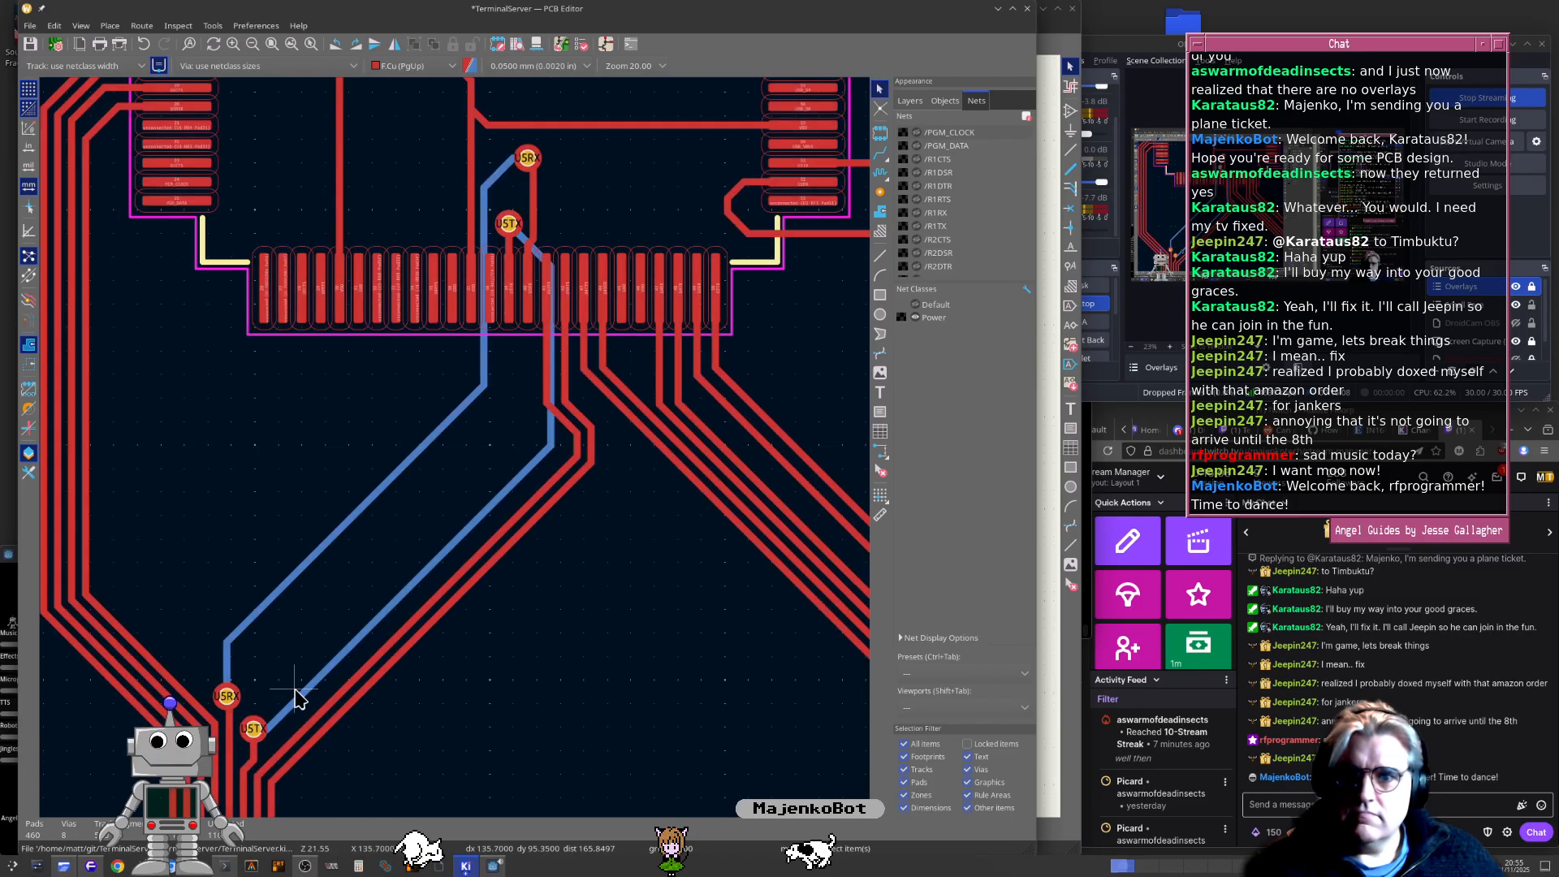
# Delete the vertical U5DTR track segment that ends at U1 pad 41
pyautogui.click(546, 369)
pyautogui.scroll(5, 542, 370)
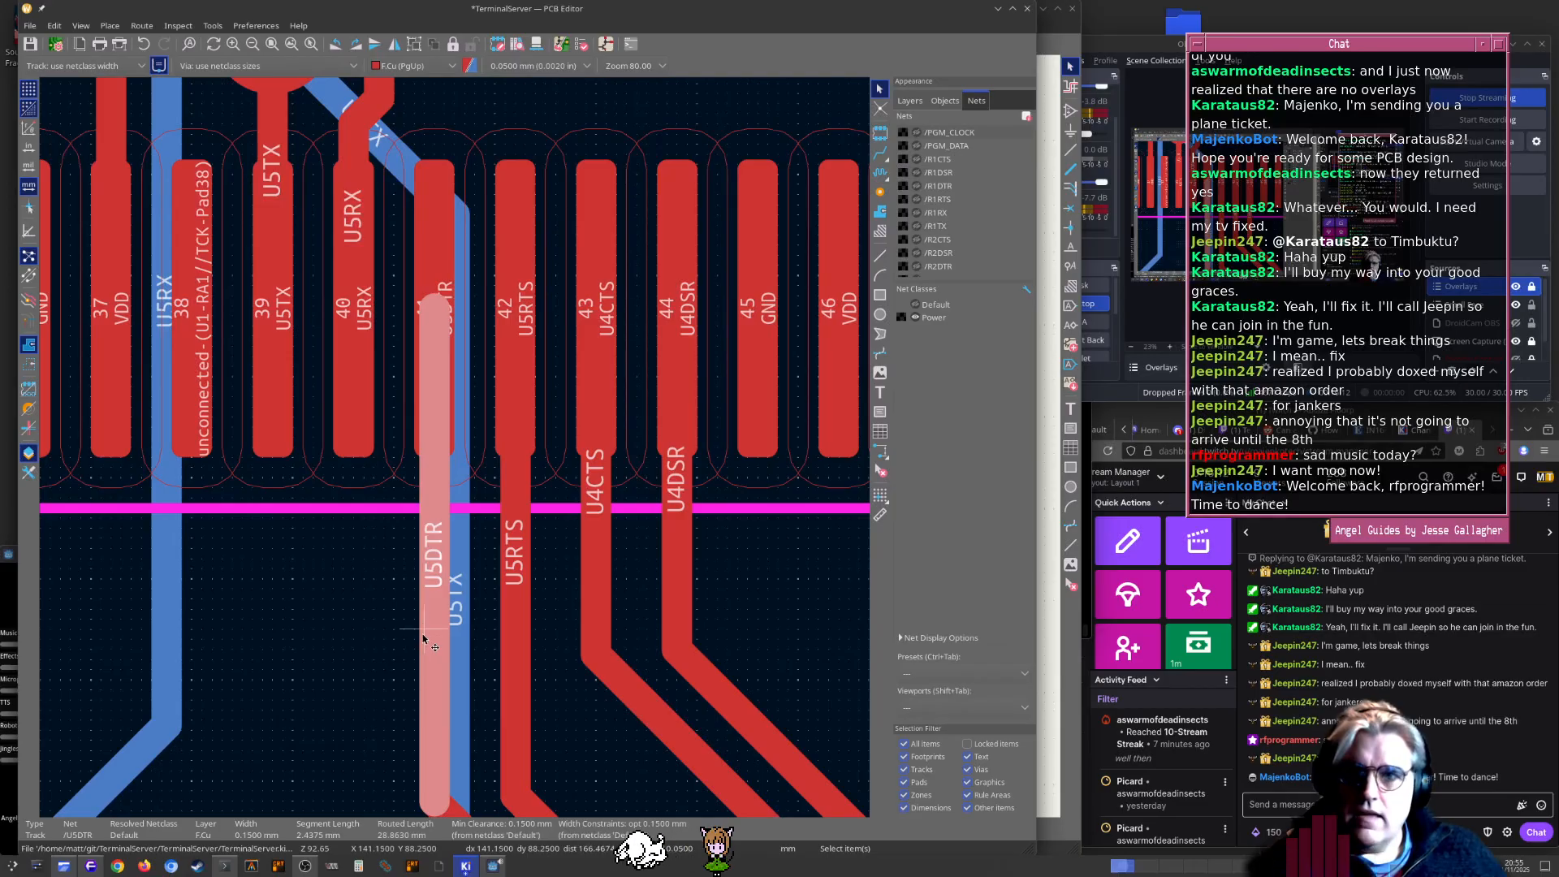
pyautogui.press('Delete')
pyautogui.scroll(-5, 425, 620)
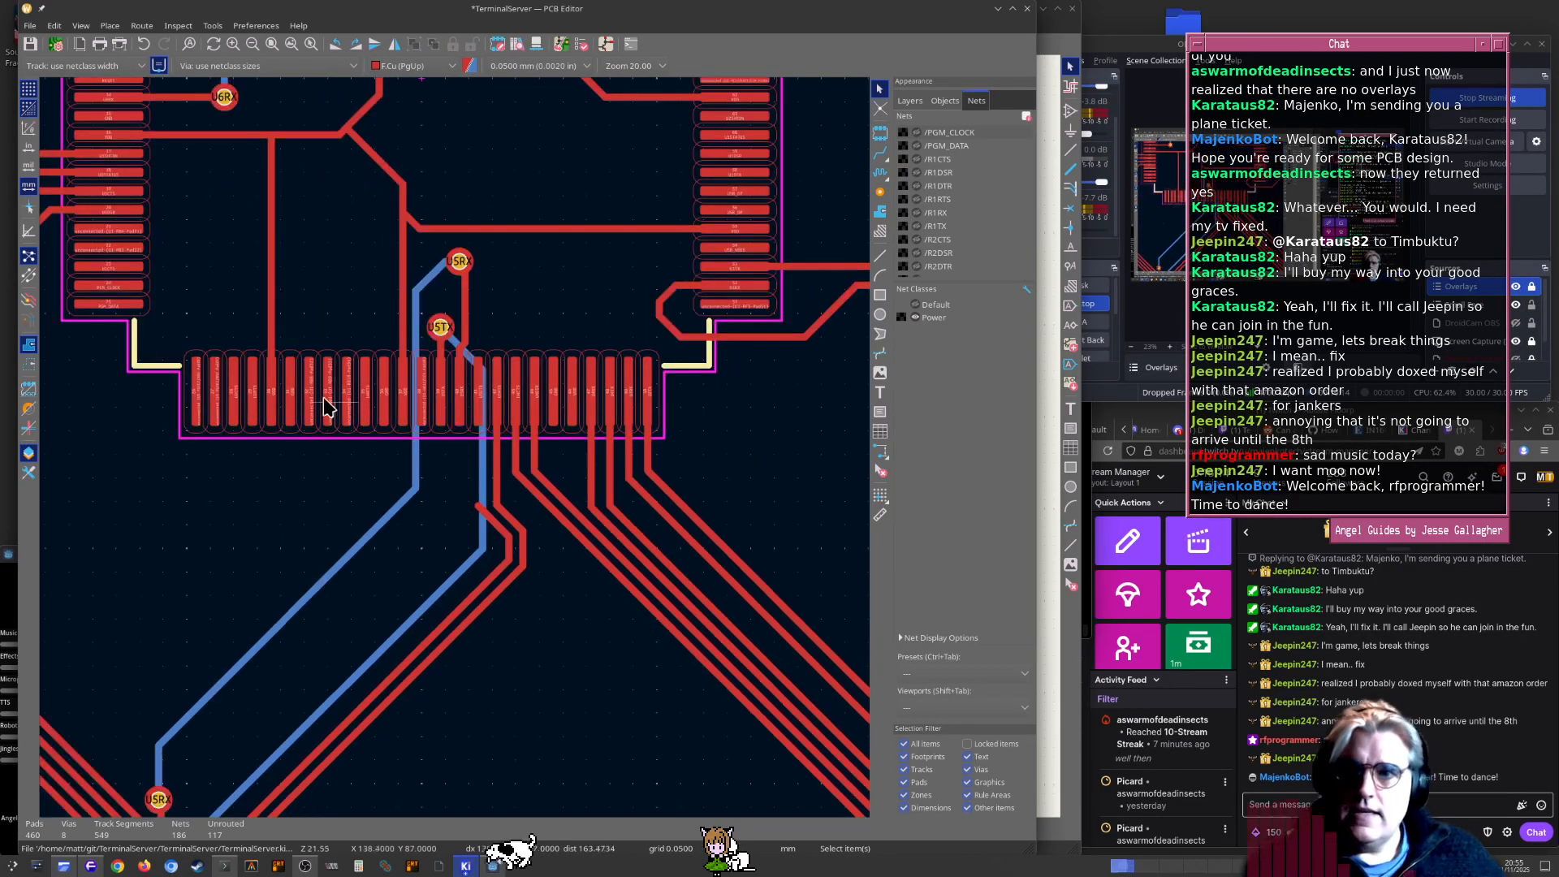
# Move the U5DTR label from U1 pin 41 to pin 21 in the Schematic Editor, and update the PCB from the schematic
pyautogui.moveTo(201, 324); pyautogui.dragTo(528, 466, button='middle')
pyautogui.scroll(4, 450, 380)
pyautogui.scroll(3, 458, 457)
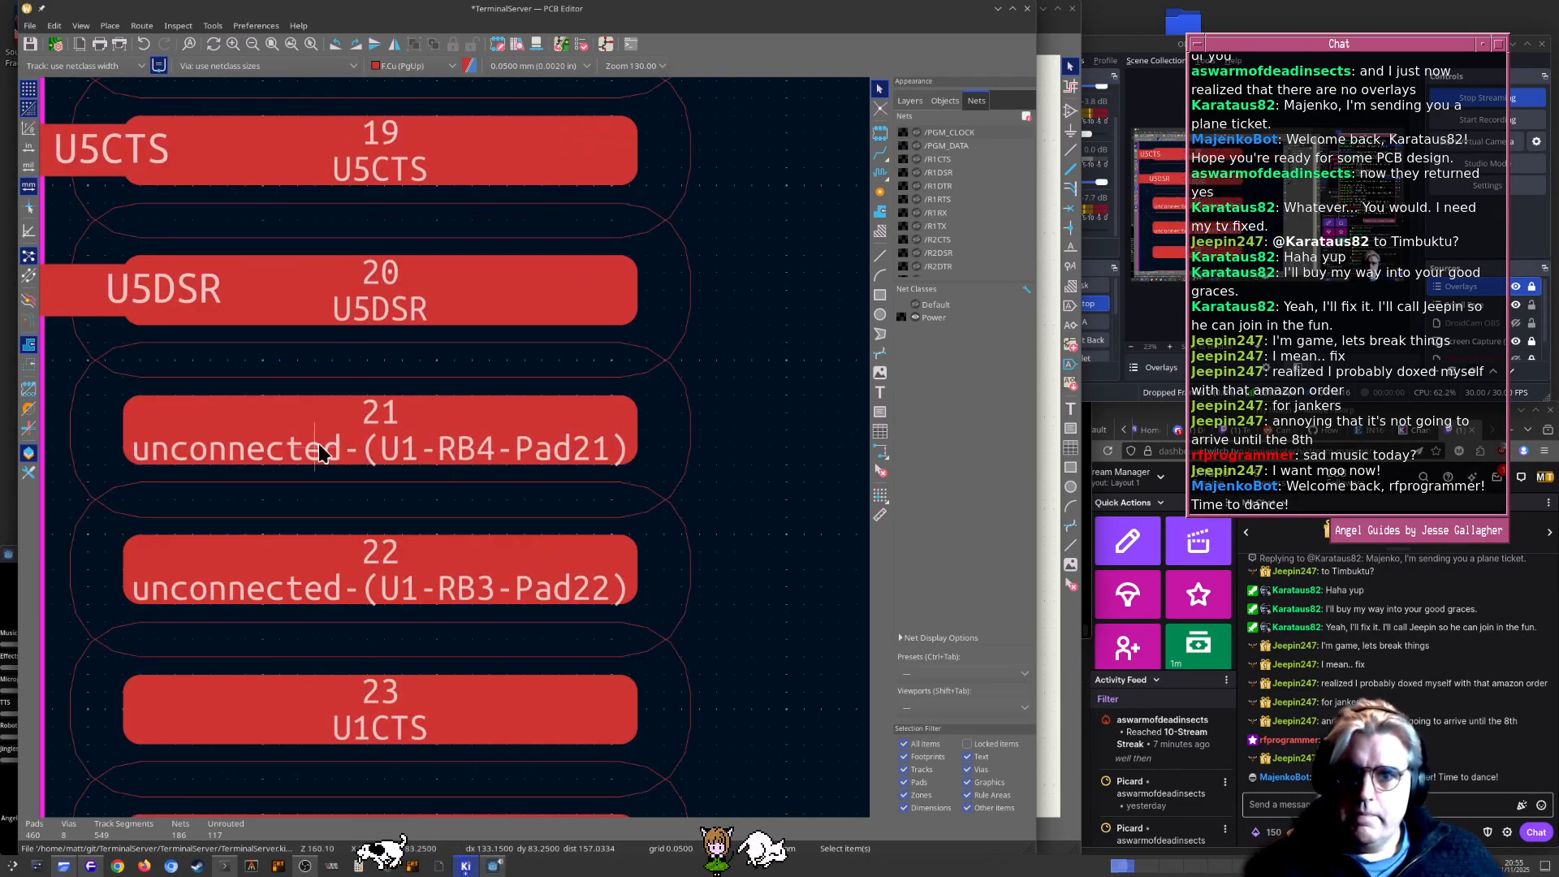
pyautogui.hotkey('alt', 'Tab')
pyautogui.click(849, 474)
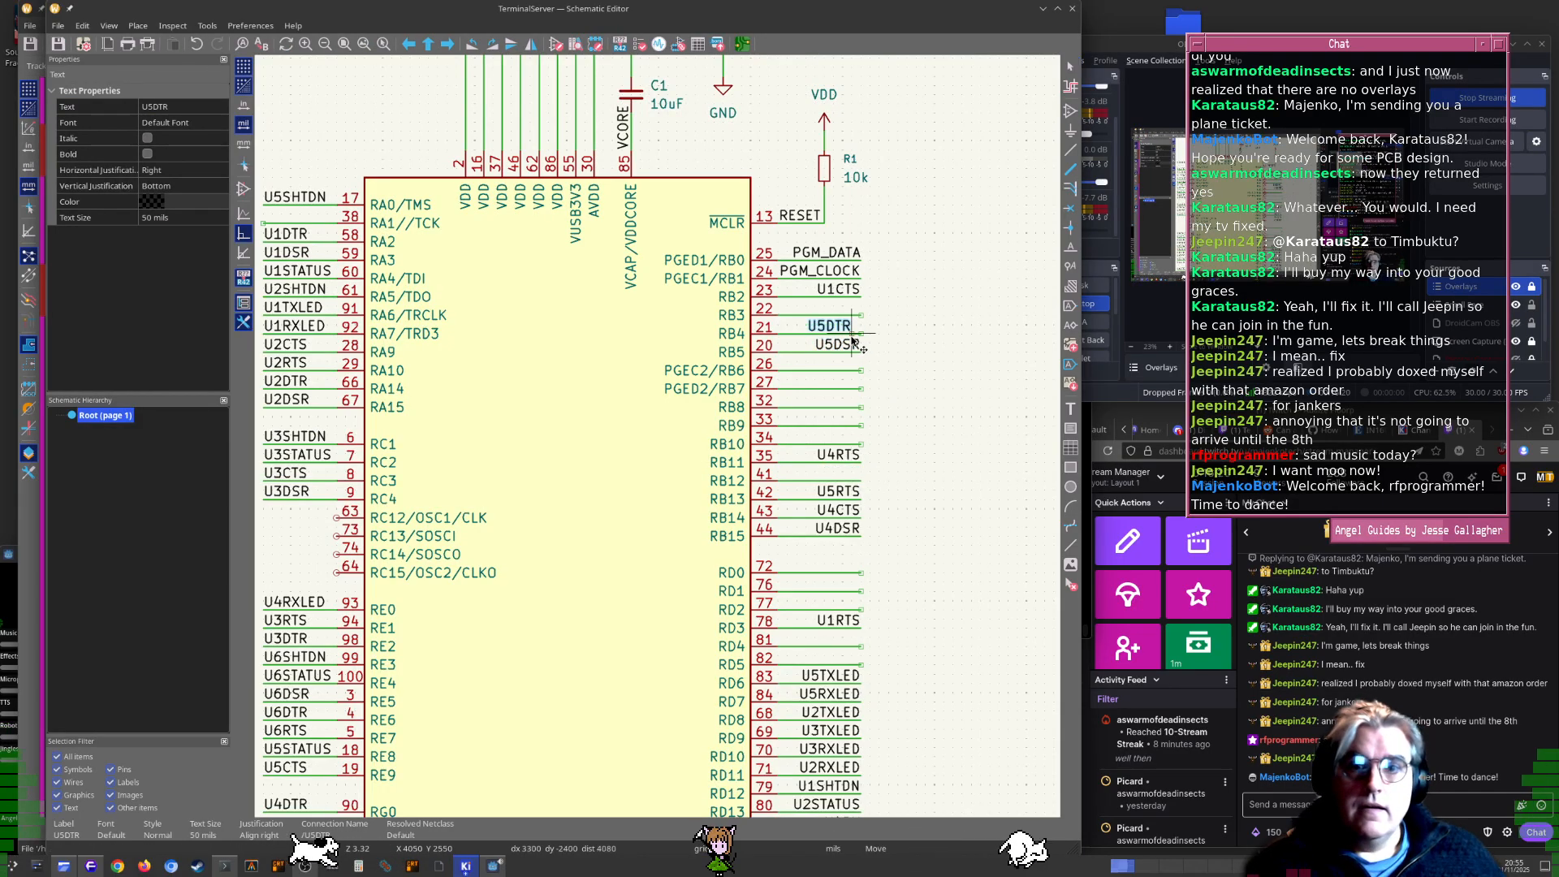
pyautogui.press('F8')
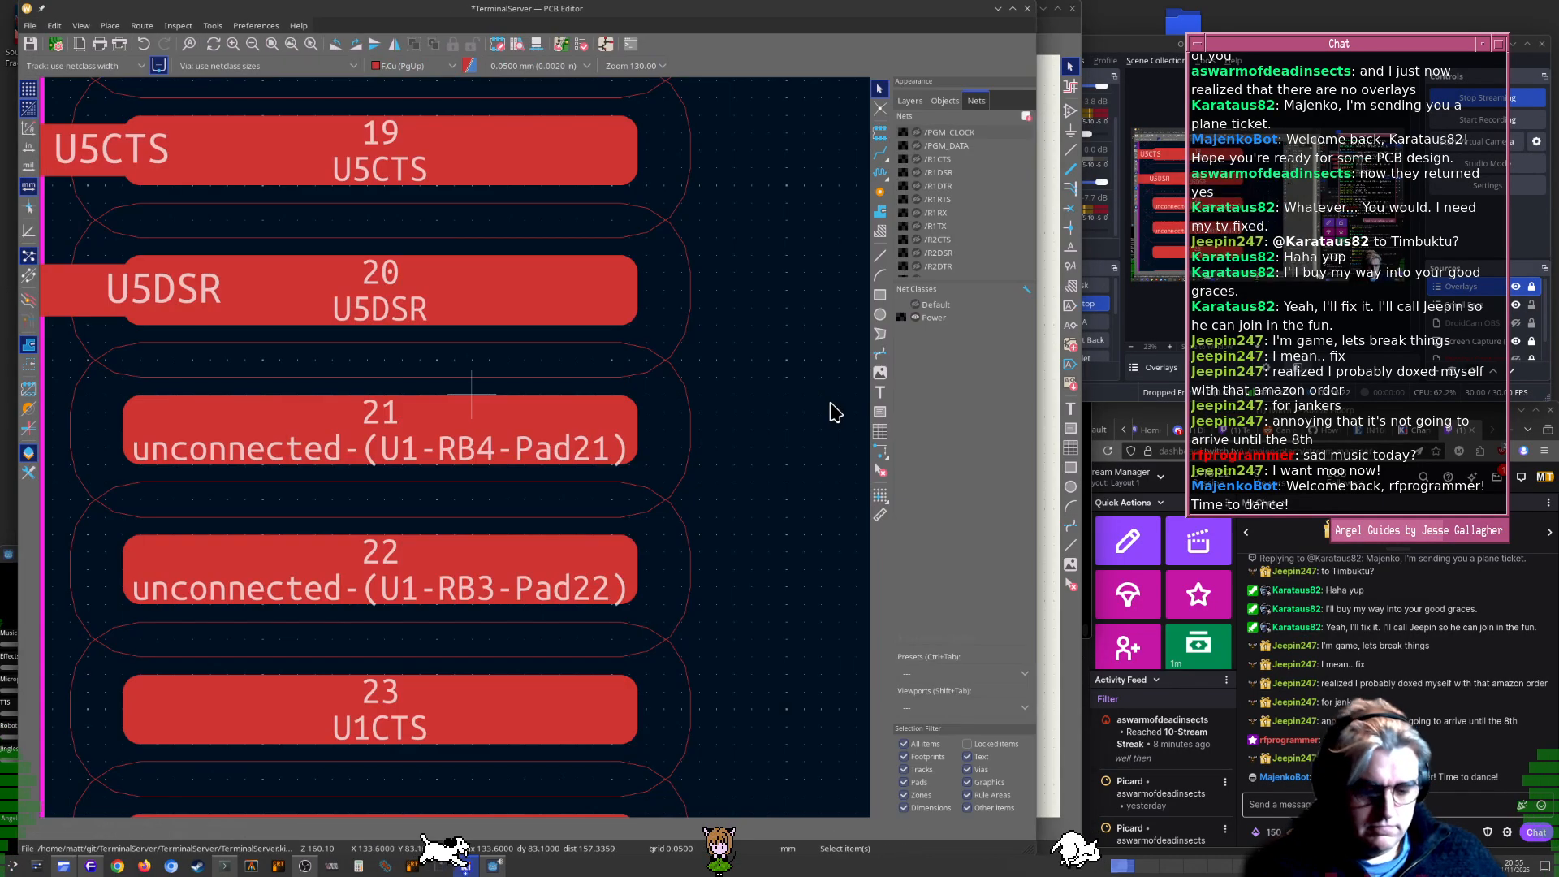
pyautogui.press('Return')
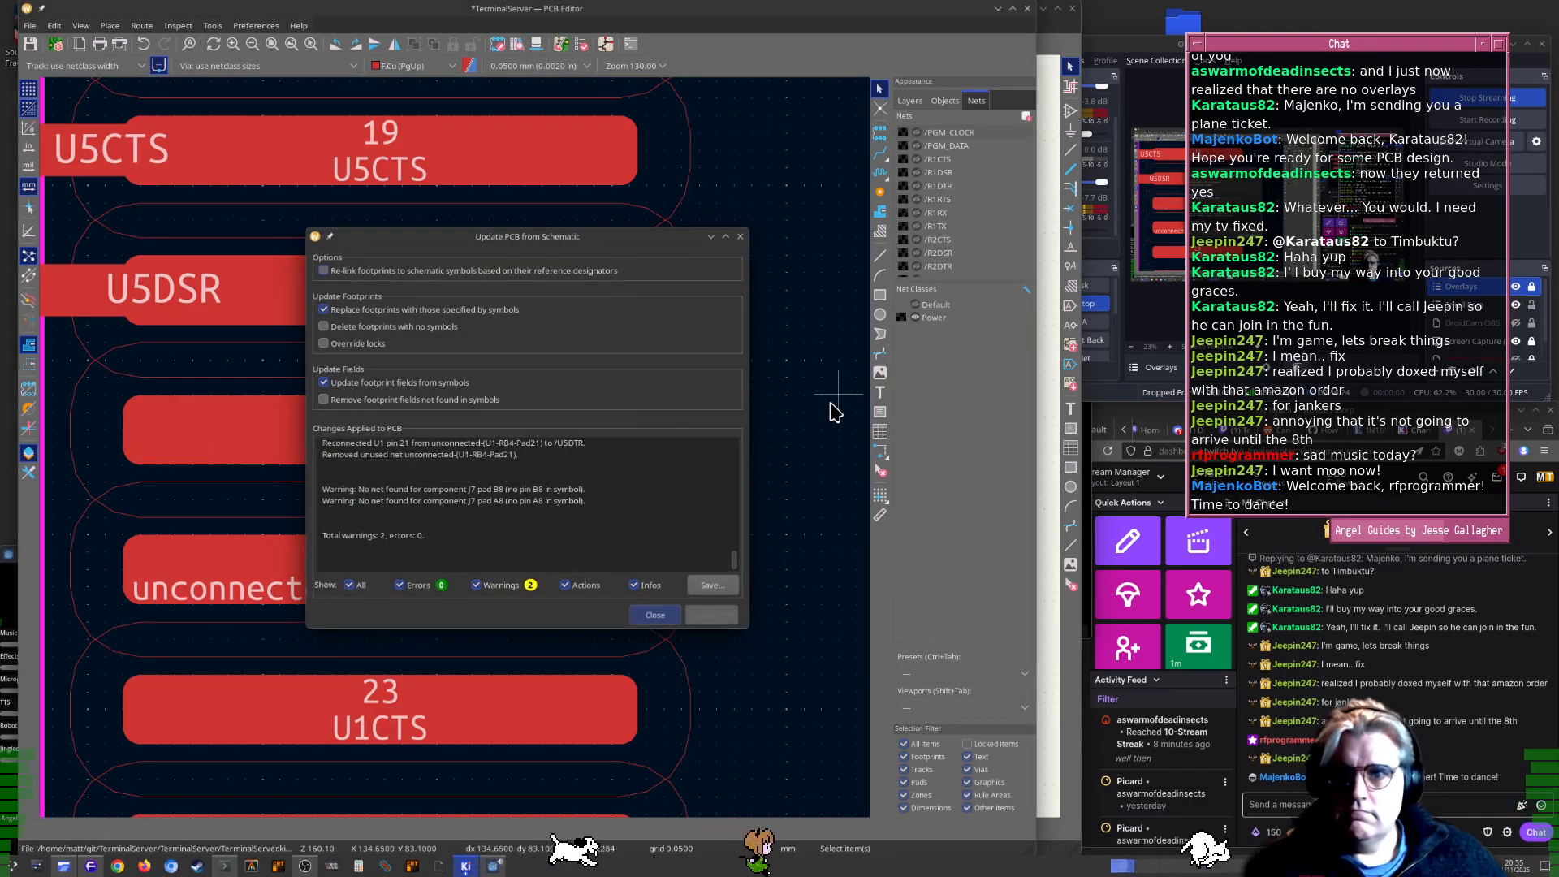
# Route the U5DTR track from U1 pad 21 down beside U5DSR and around the lower U5RX and U5TX vias to the existing U5DTR track
pyautogui.press('Escape')
pyautogui.scroll(-2, 454, 455)
pyautogui.moveTo(318, 467); pyautogui.dragTo(434, 360, button='middle')
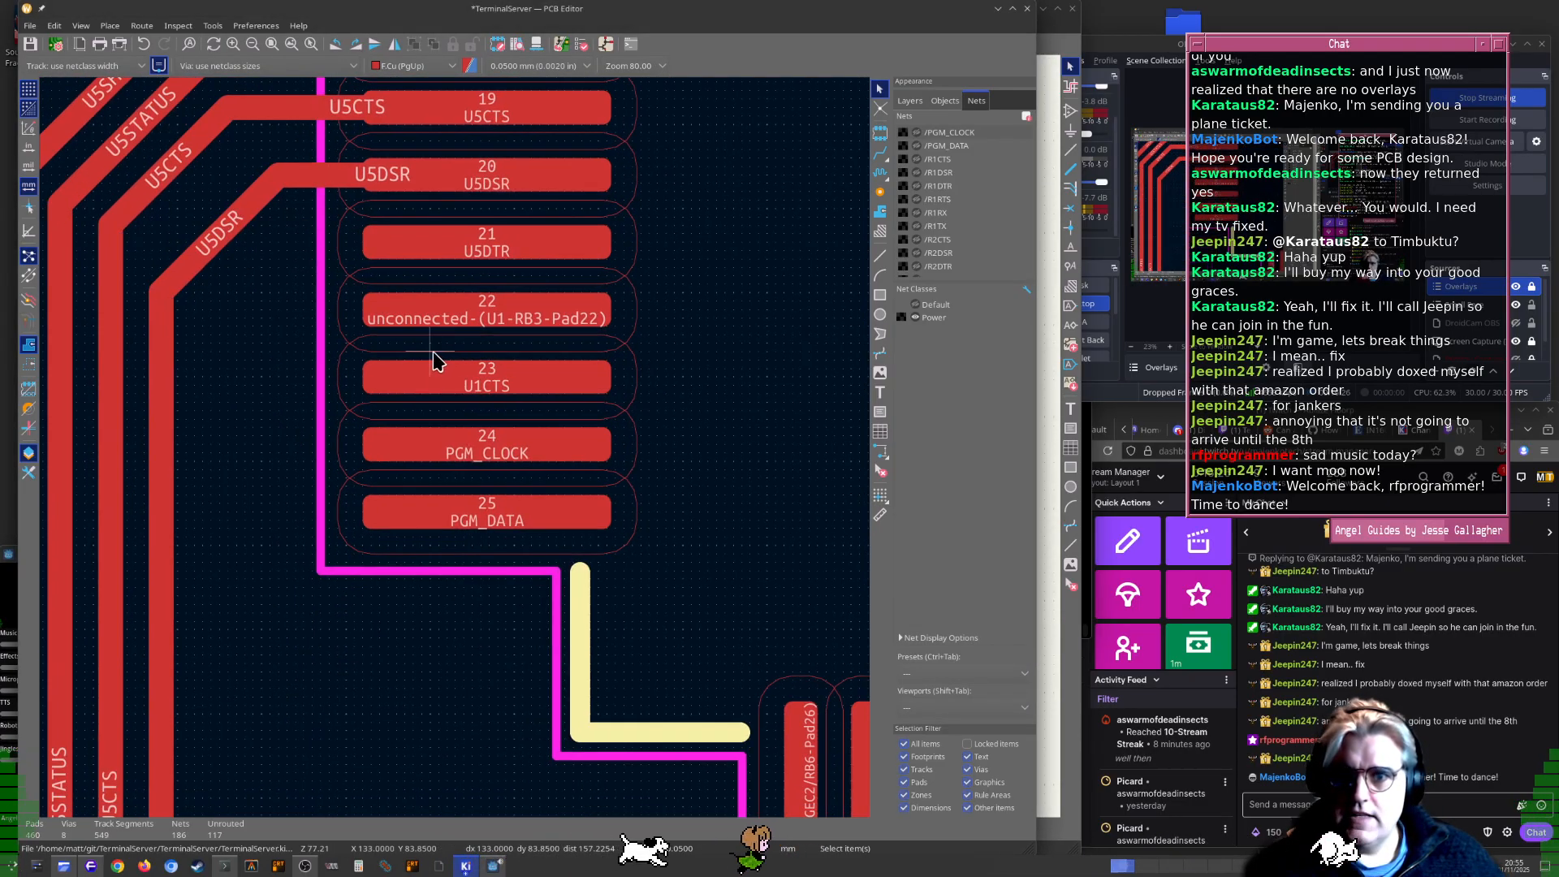
pyautogui.press('x')
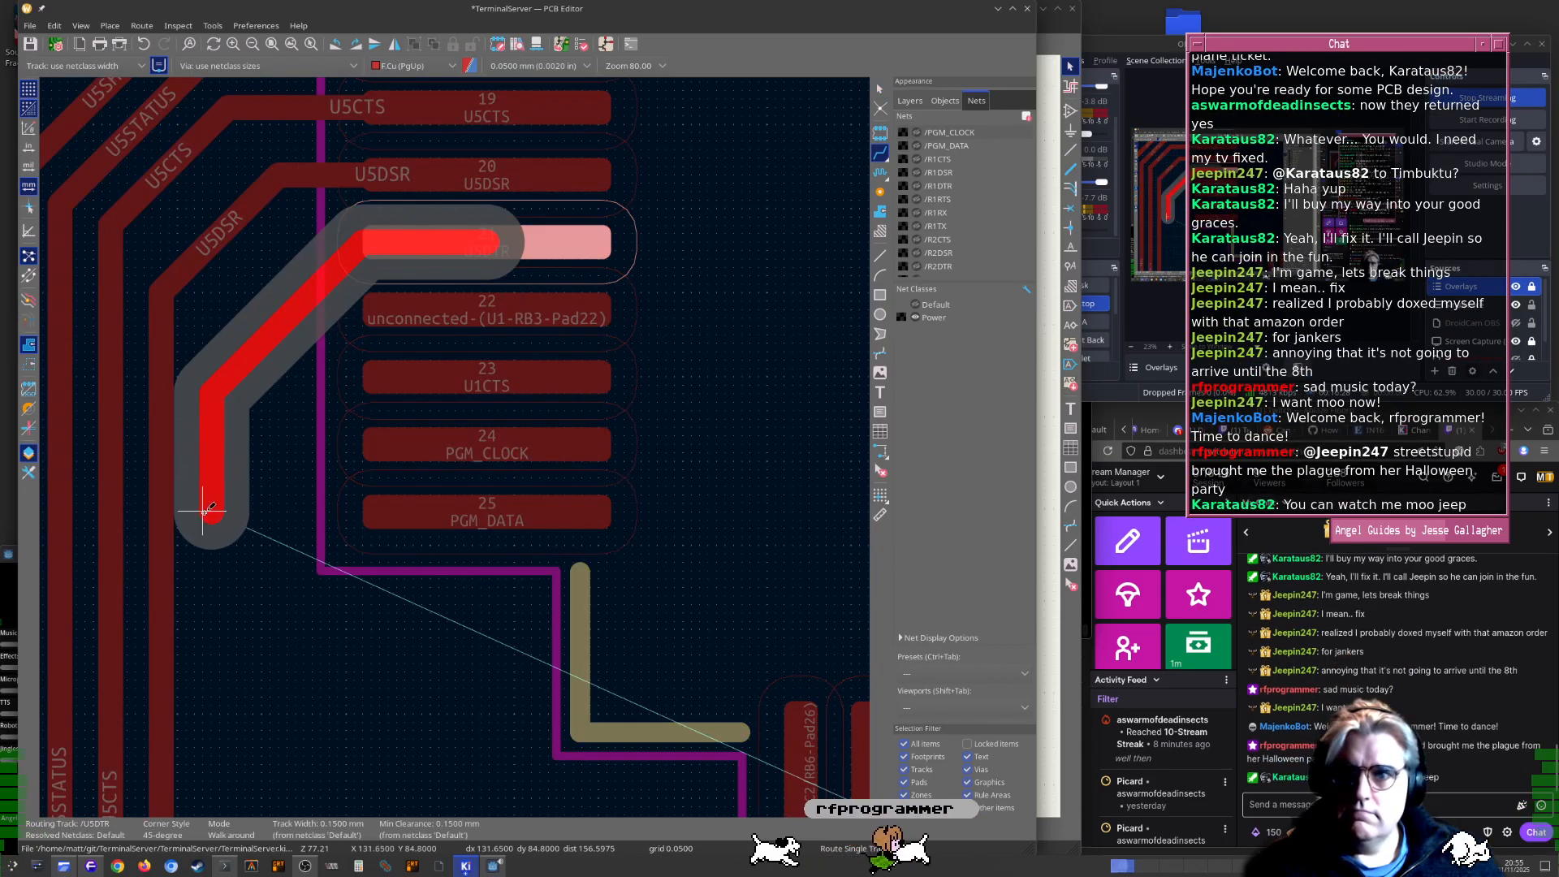
pyautogui.click(210, 503)
pyautogui.scroll(-2, 500, 625)
pyautogui.moveTo(501, 627); pyautogui.dragTo(467, 110, button='middle')
pyautogui.moveTo(523, 603); pyautogui.dragTo(494, 119, button='middle')
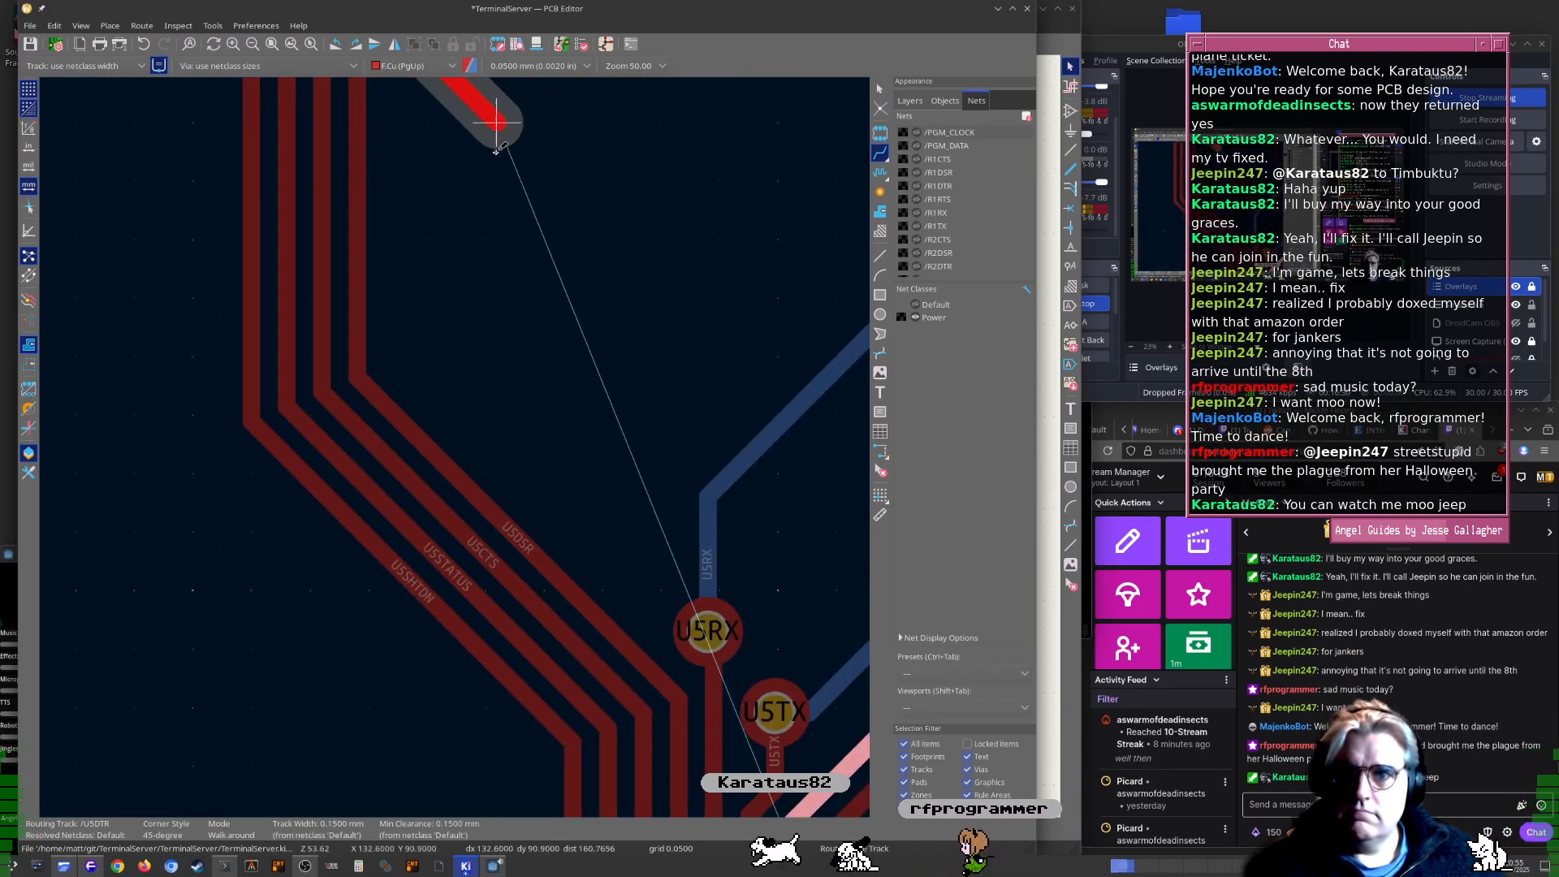
pyautogui.click(592, 517)
pyautogui.moveTo(713, 526); pyautogui.dragTo(536, 304, button='middle')
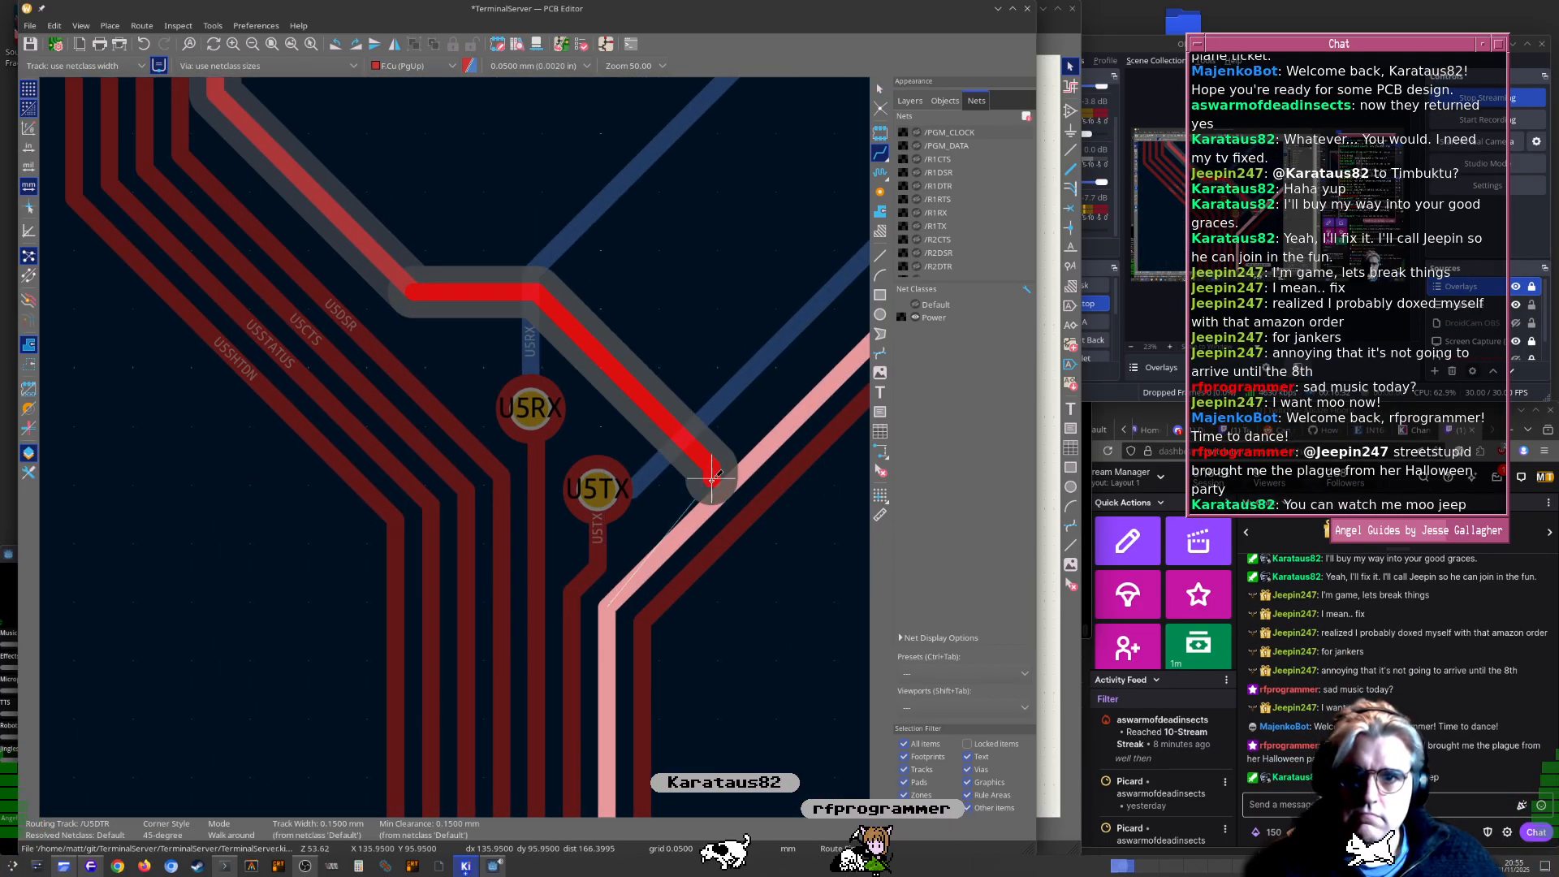
pyautogui.click(653, 560)
pyautogui.press('Escape')
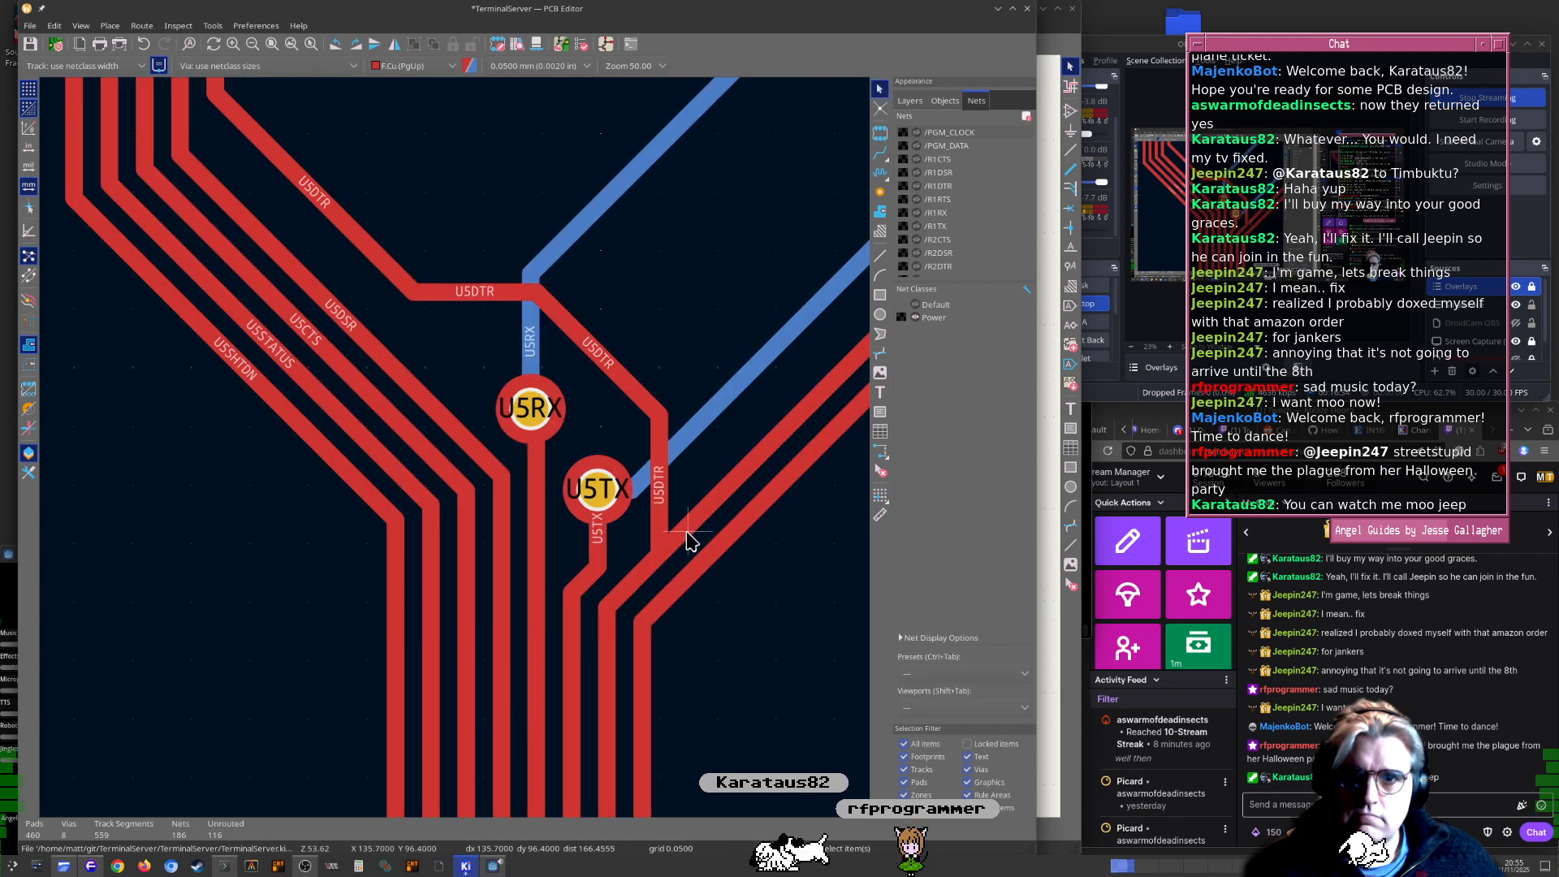
# Delete the two leftover U5DTR track segments beside the U5RTS track below U1's lower pads
pyautogui.scroll(-5, 772, 328)
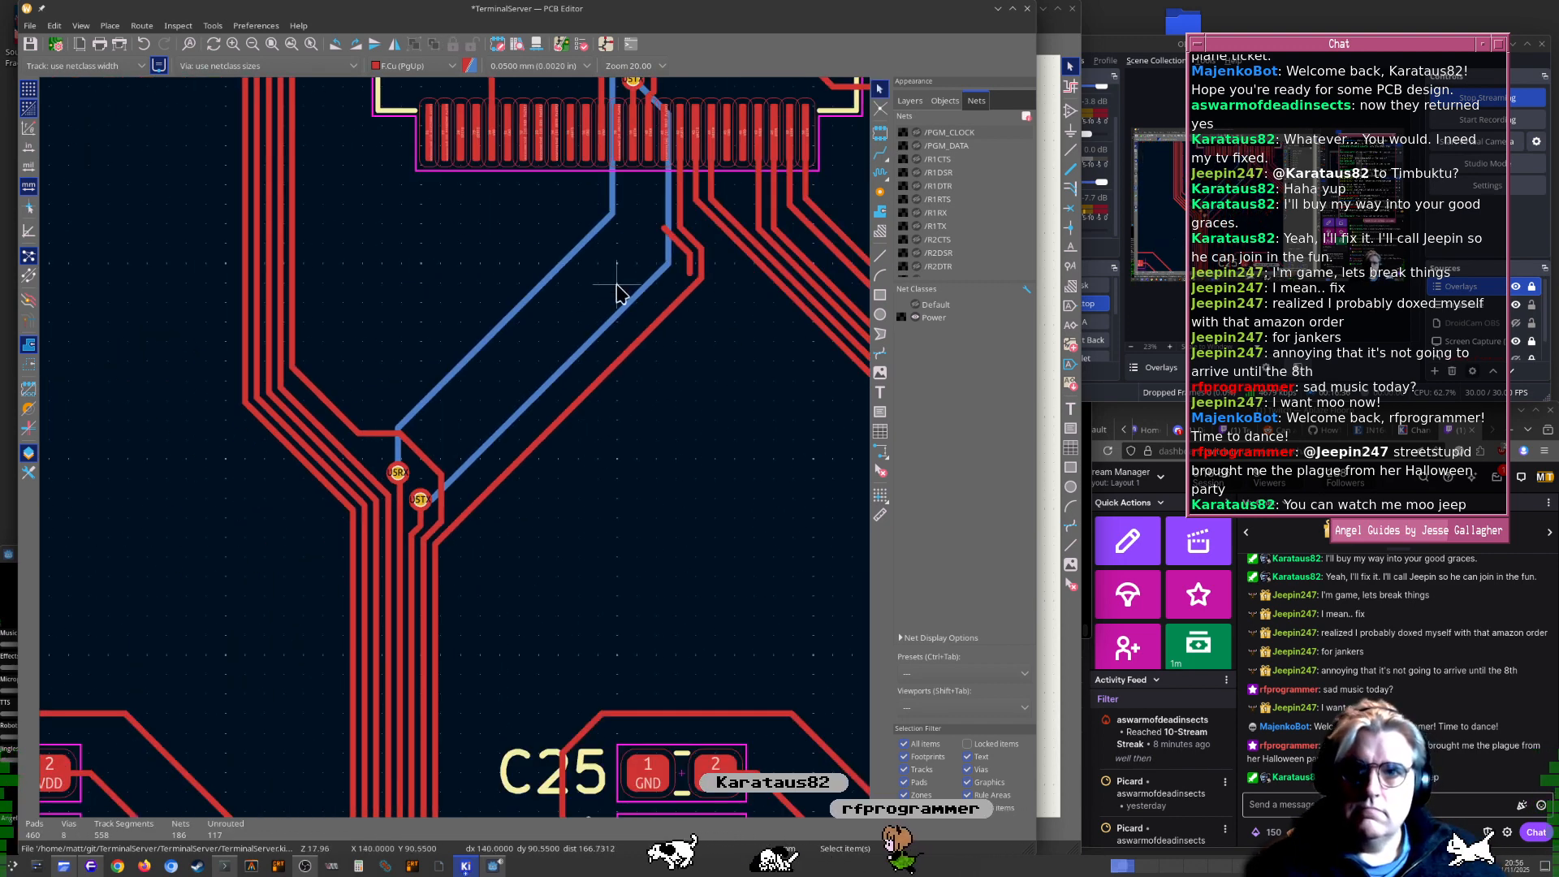
pyautogui.scroll(7, 626, 287)
pyautogui.click(505, 406)
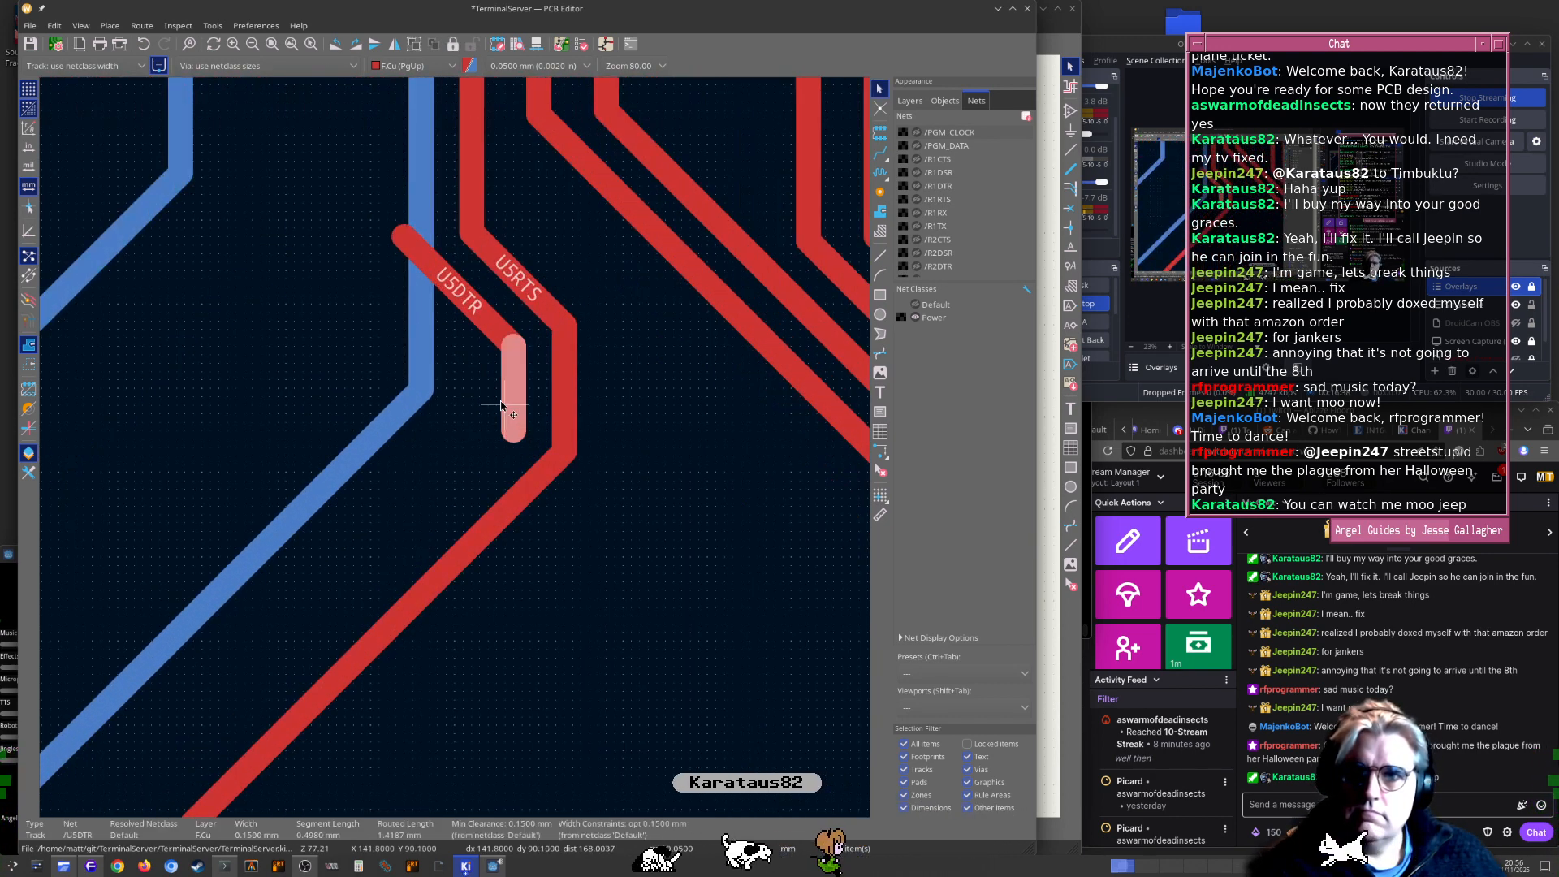
pyautogui.press('Delete')
pyautogui.click(490, 328)
pyautogui.press('Delete')
pyautogui.scroll(-9, 453, 448)
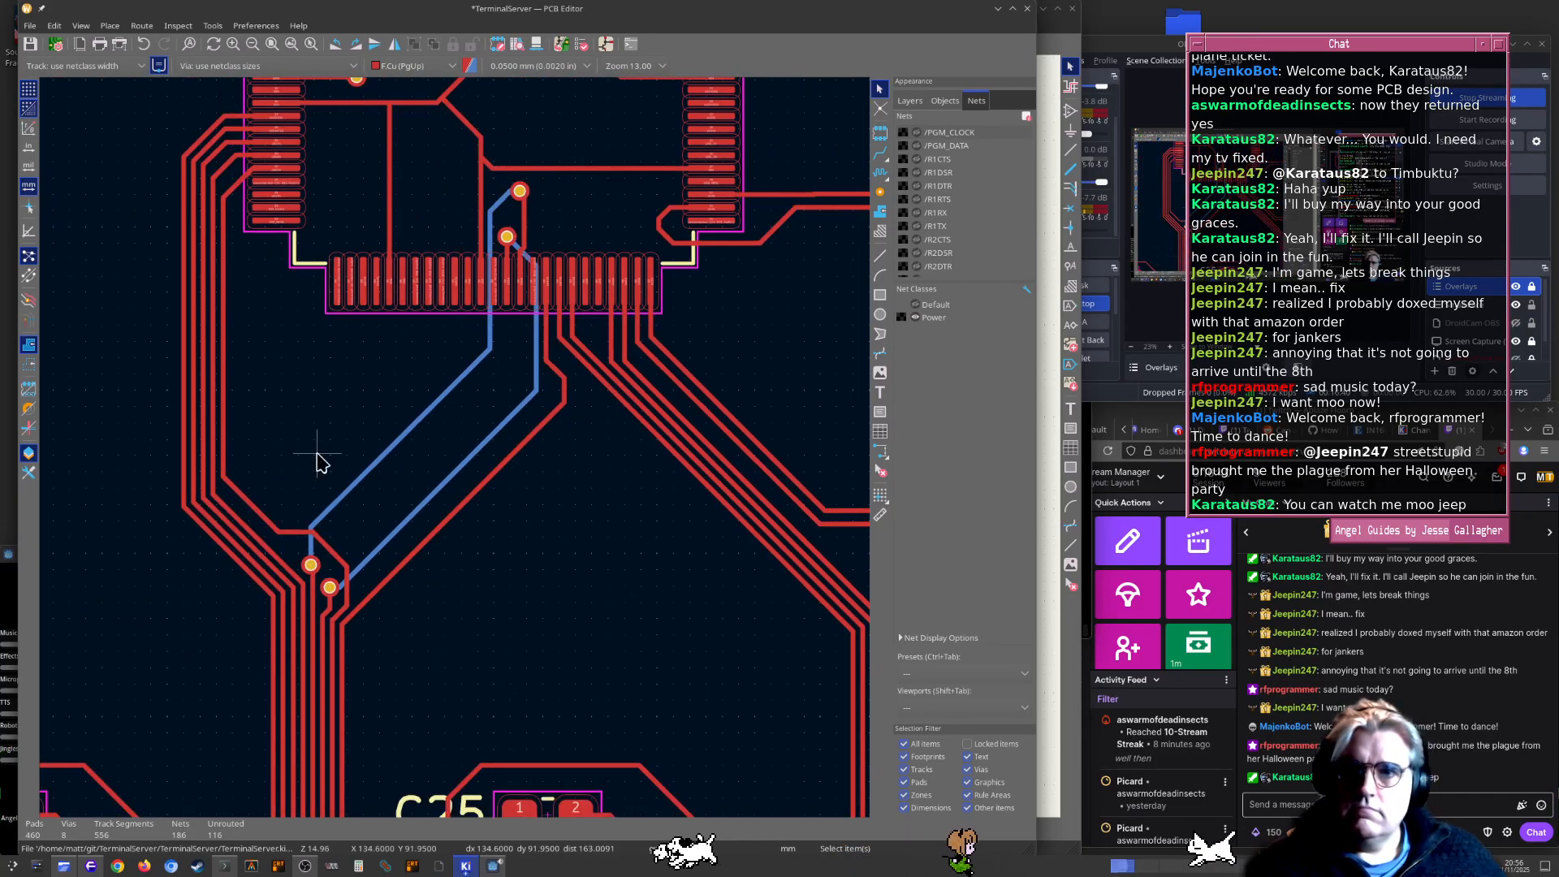
# Shift the diagonal U5DTR segment beside U1 pad 21 upward so the track leaves the pad straight and runs parallel to U5DSR
pyautogui.moveTo(317, 455); pyautogui.dragTo(452, 539, button='middle')
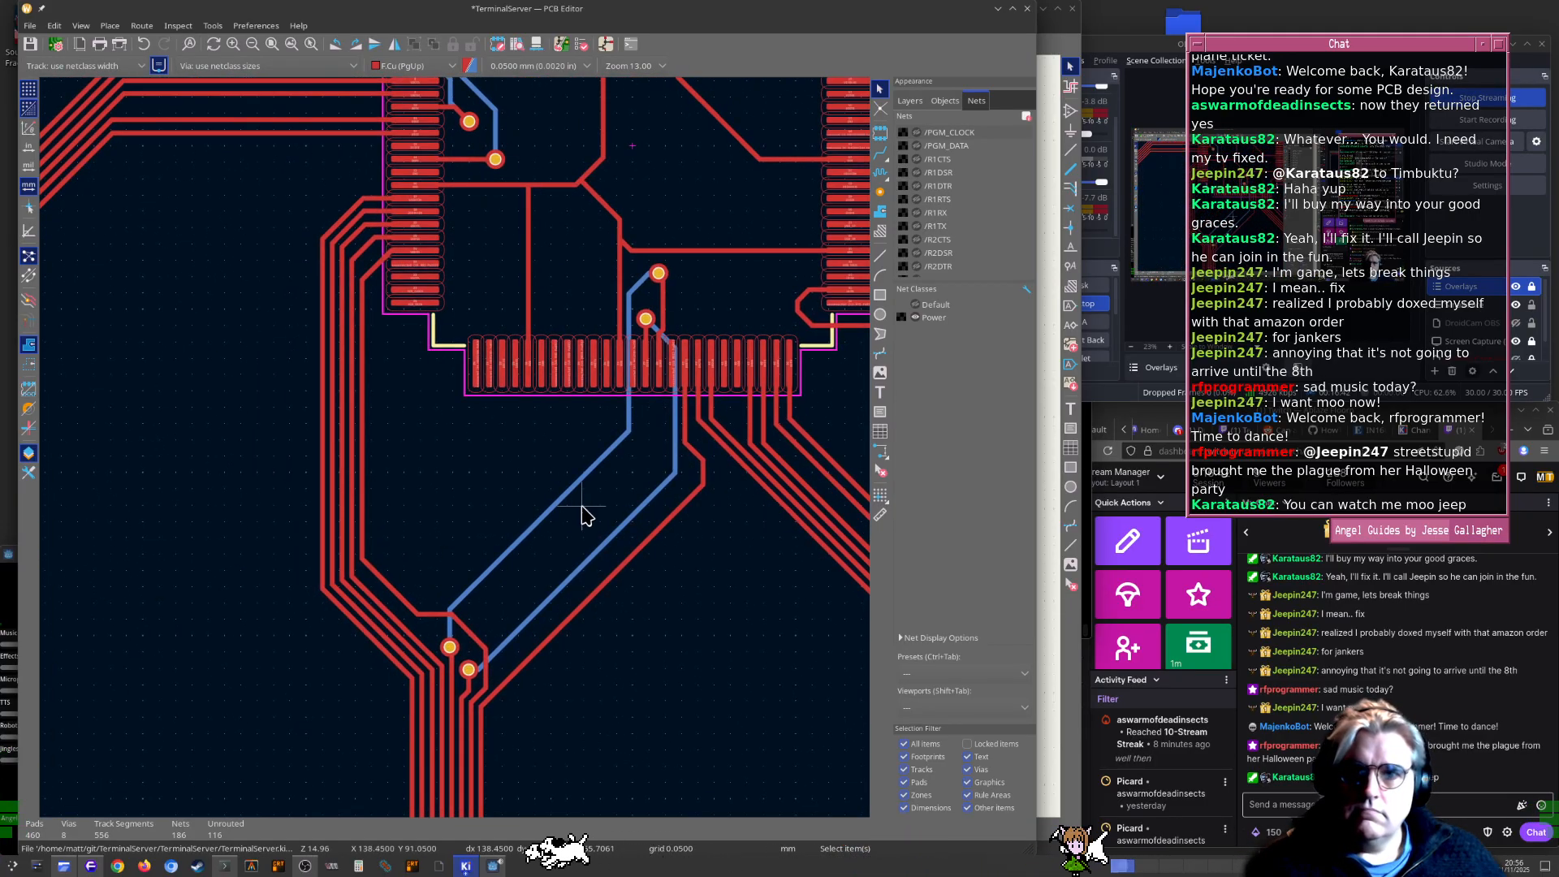
pyautogui.scroll(9, 686, 434)
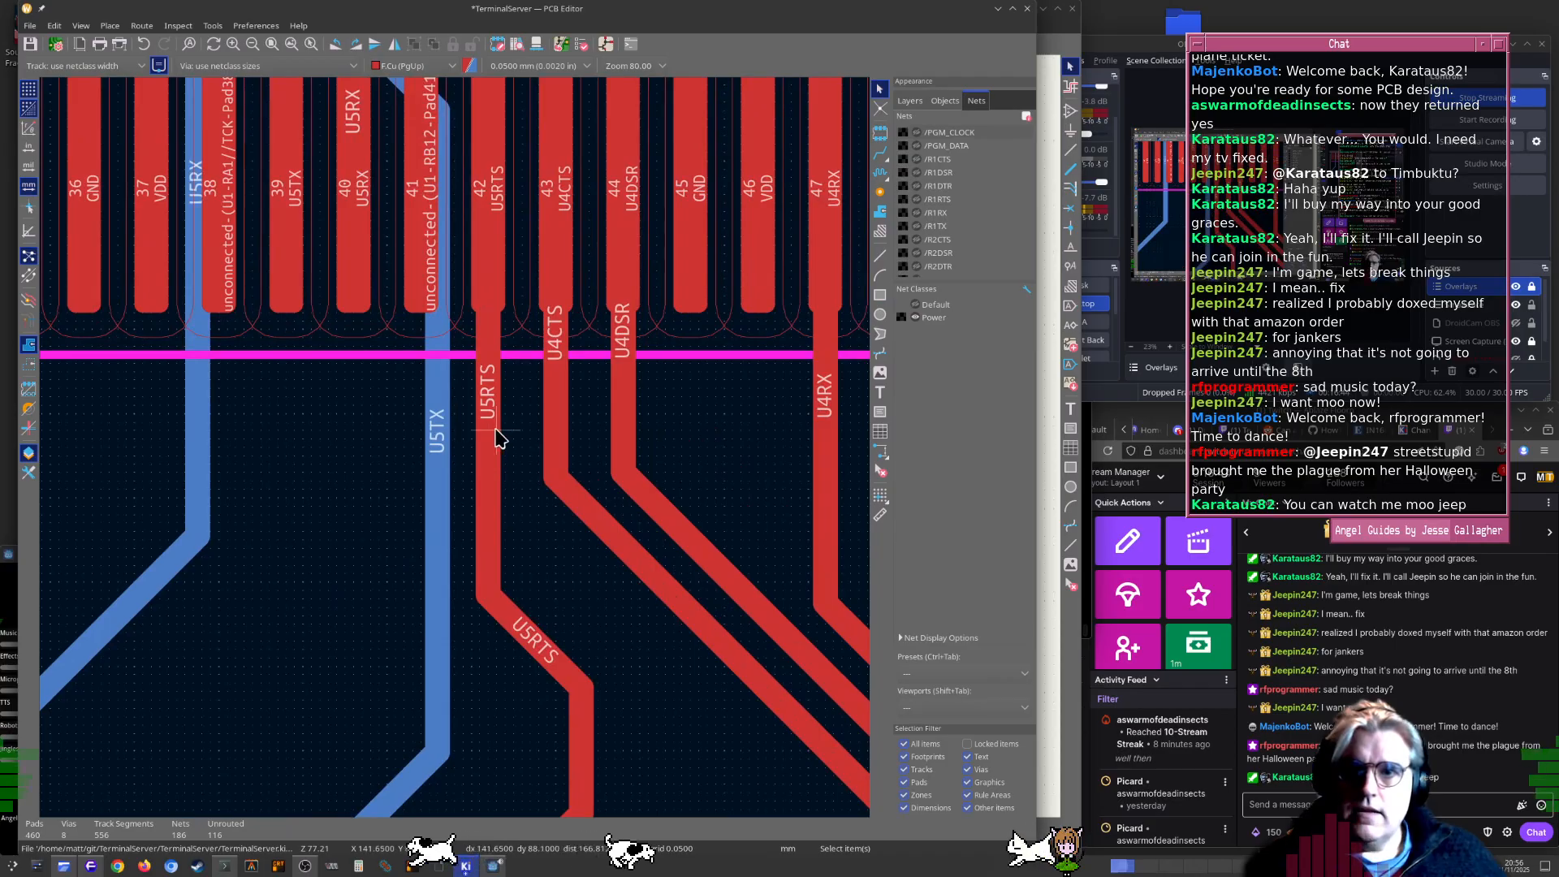
pyautogui.scroll(-4, 454, 453)
pyautogui.moveTo(193, 342); pyautogui.dragTo(533, 529, button='middle')
pyautogui.moveTo(130, 409); pyautogui.dragTo(332, 517, button='middle')
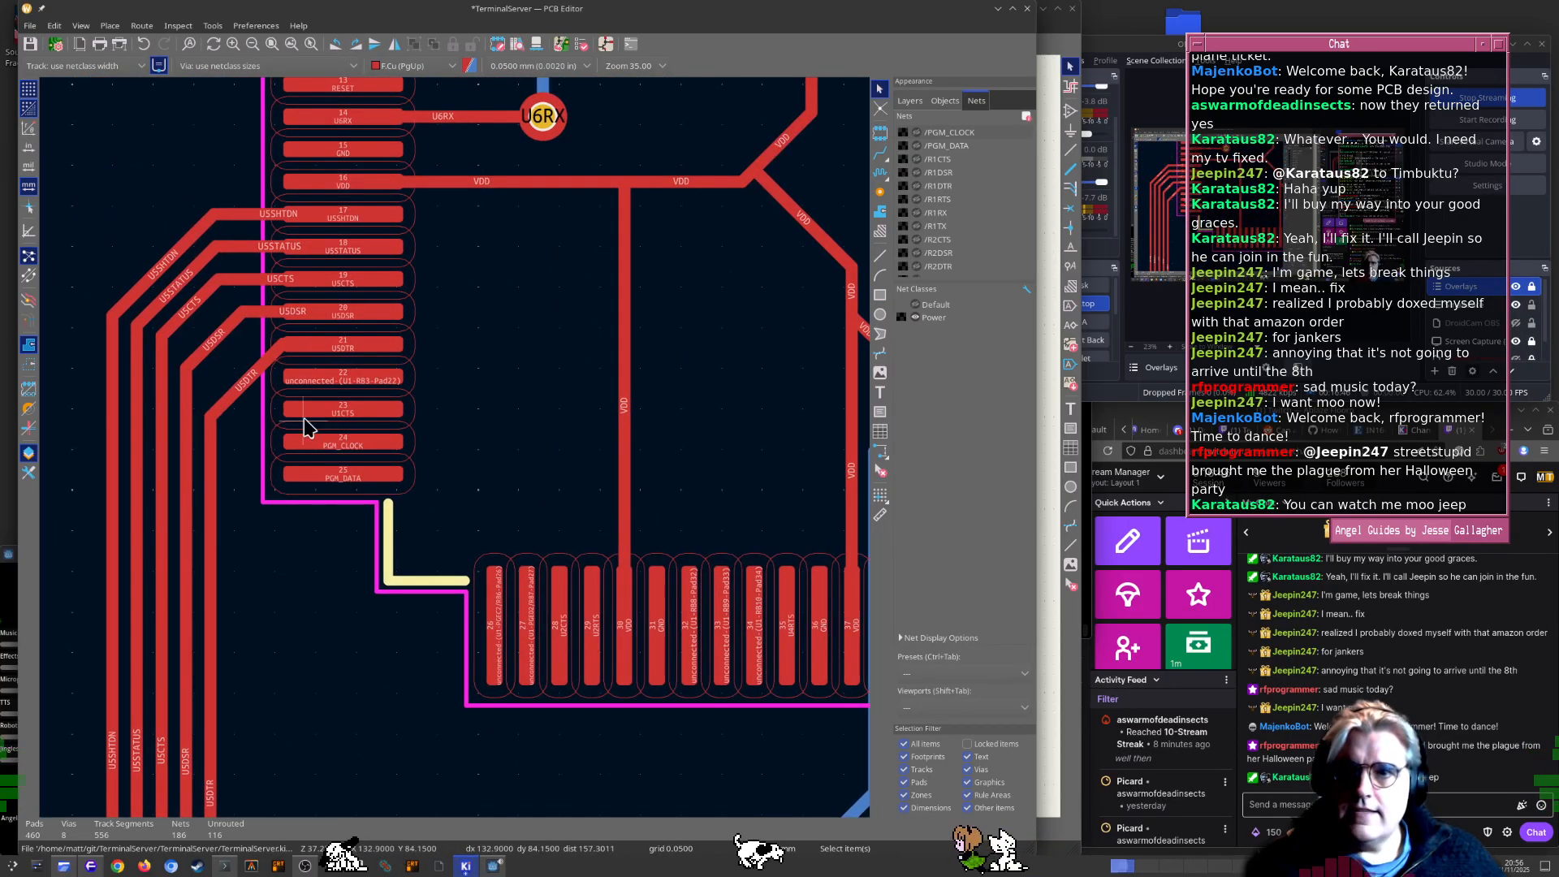
pyautogui.scroll(5, 304, 419)
pyautogui.click(328, 363)
pyautogui.press('d')
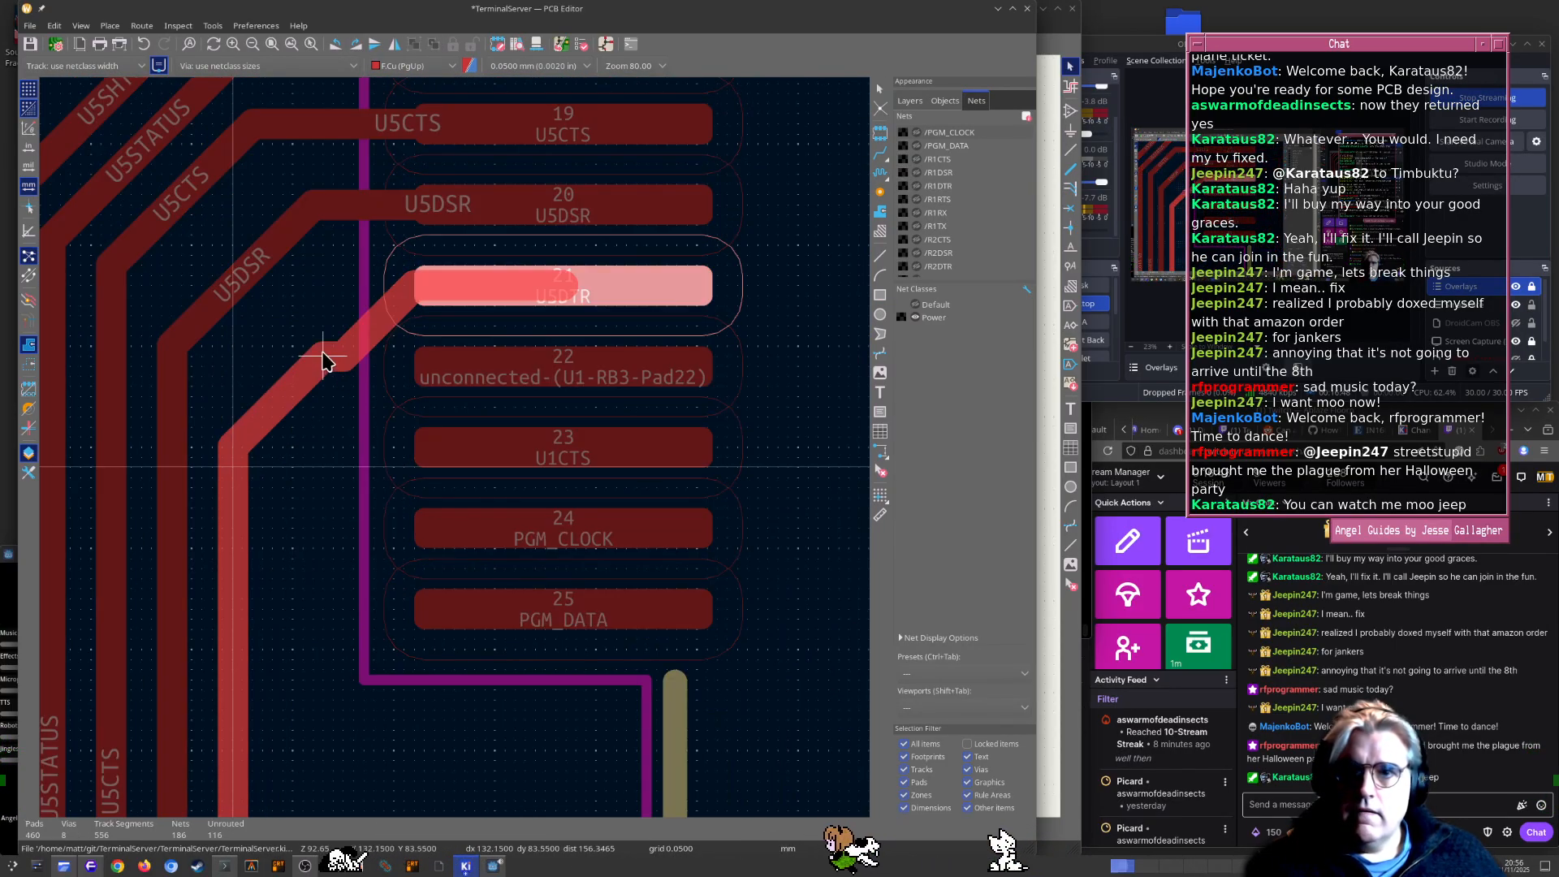
pyautogui.click(334, 317)
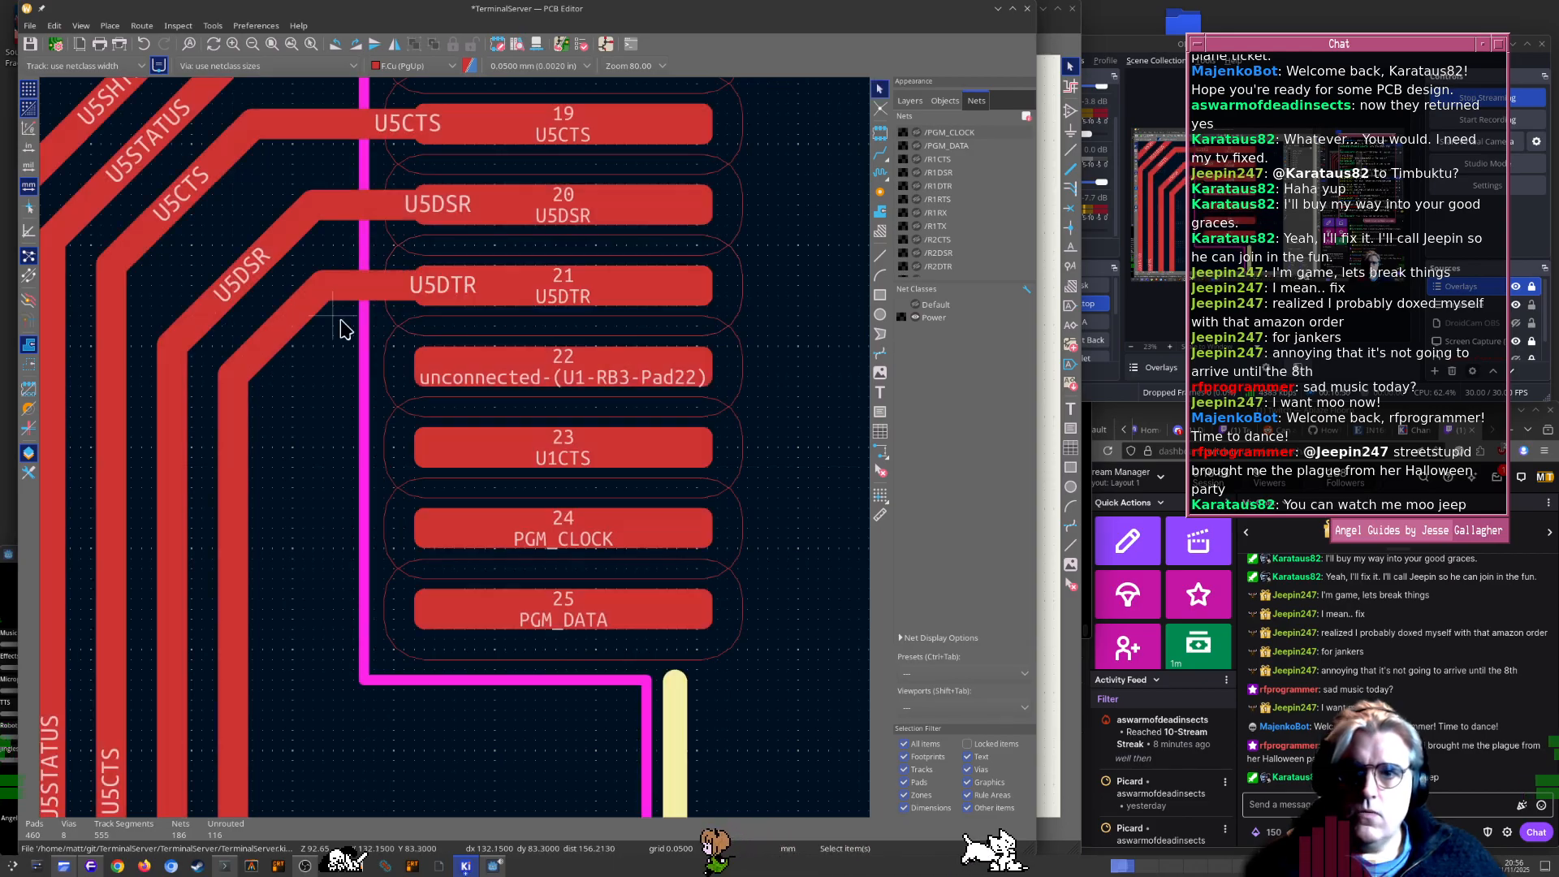
# Compare U1's pin labels in the Schematic Editor with the pad nets along its left and lower rows in the PCB Editor
pyautogui.hotkey('alt', 'Tab')
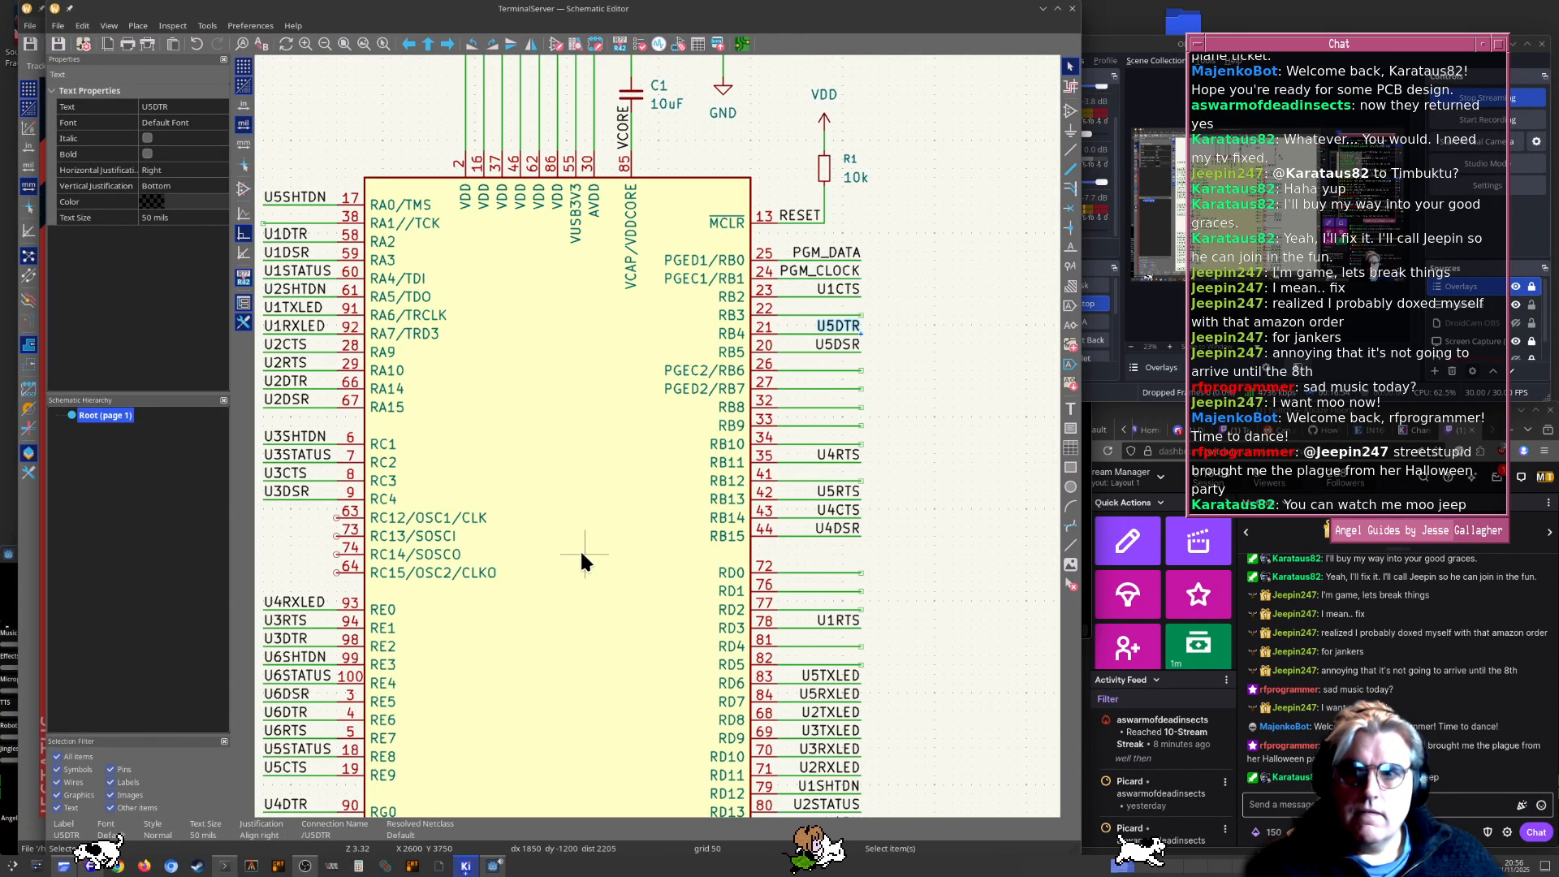
pyautogui.scroll(-3, 880, 582)
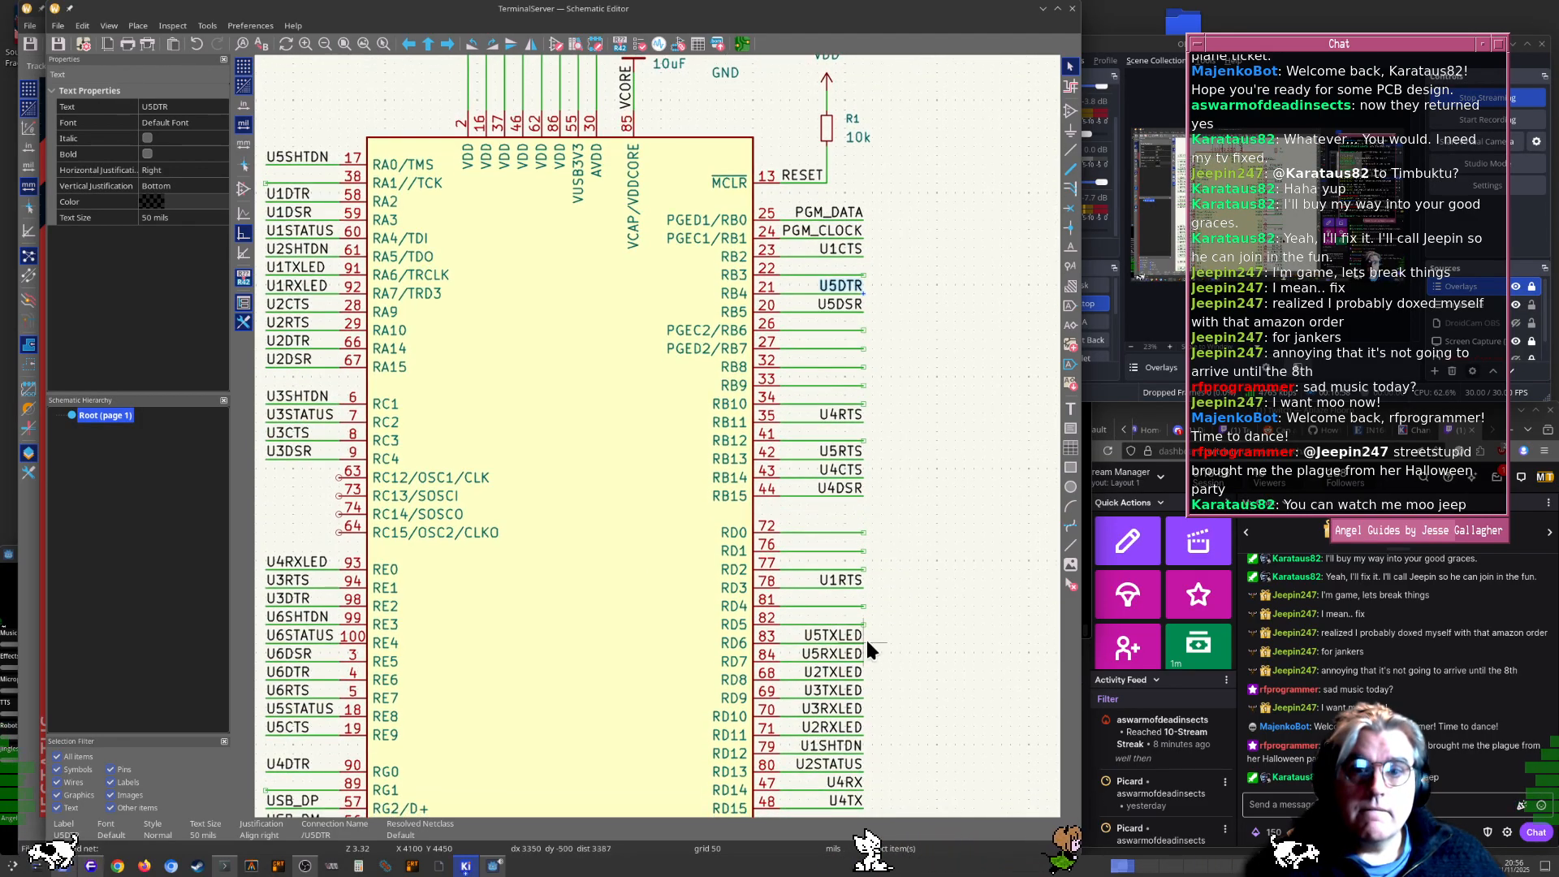
pyautogui.scroll(-2, 880, 694)
pyautogui.hscroll(-2, 880, 695)
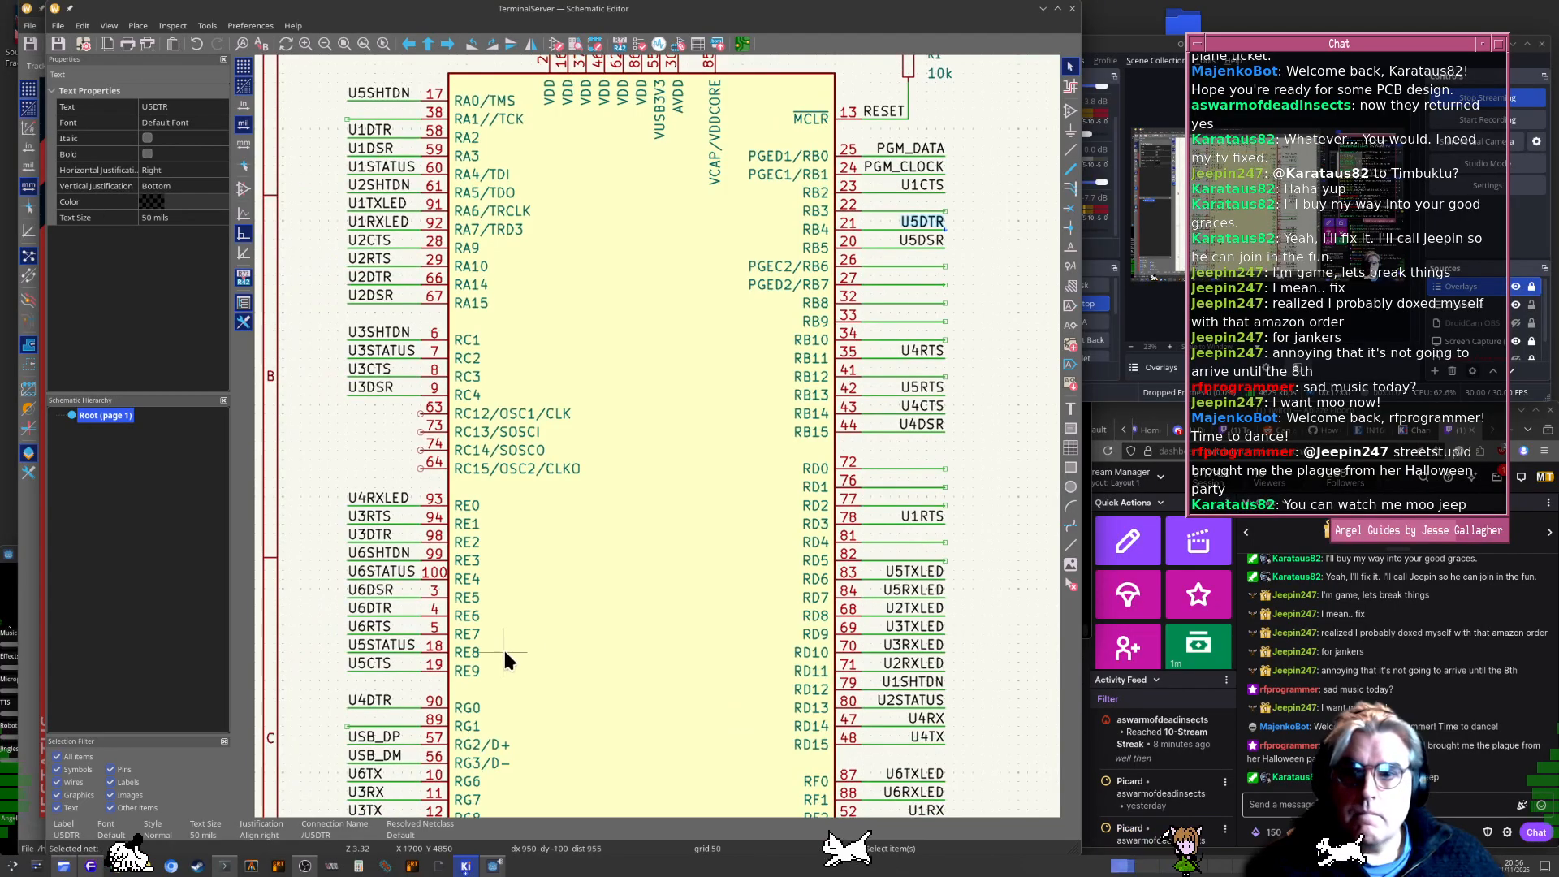
pyautogui.scroll(1, 386, 663)
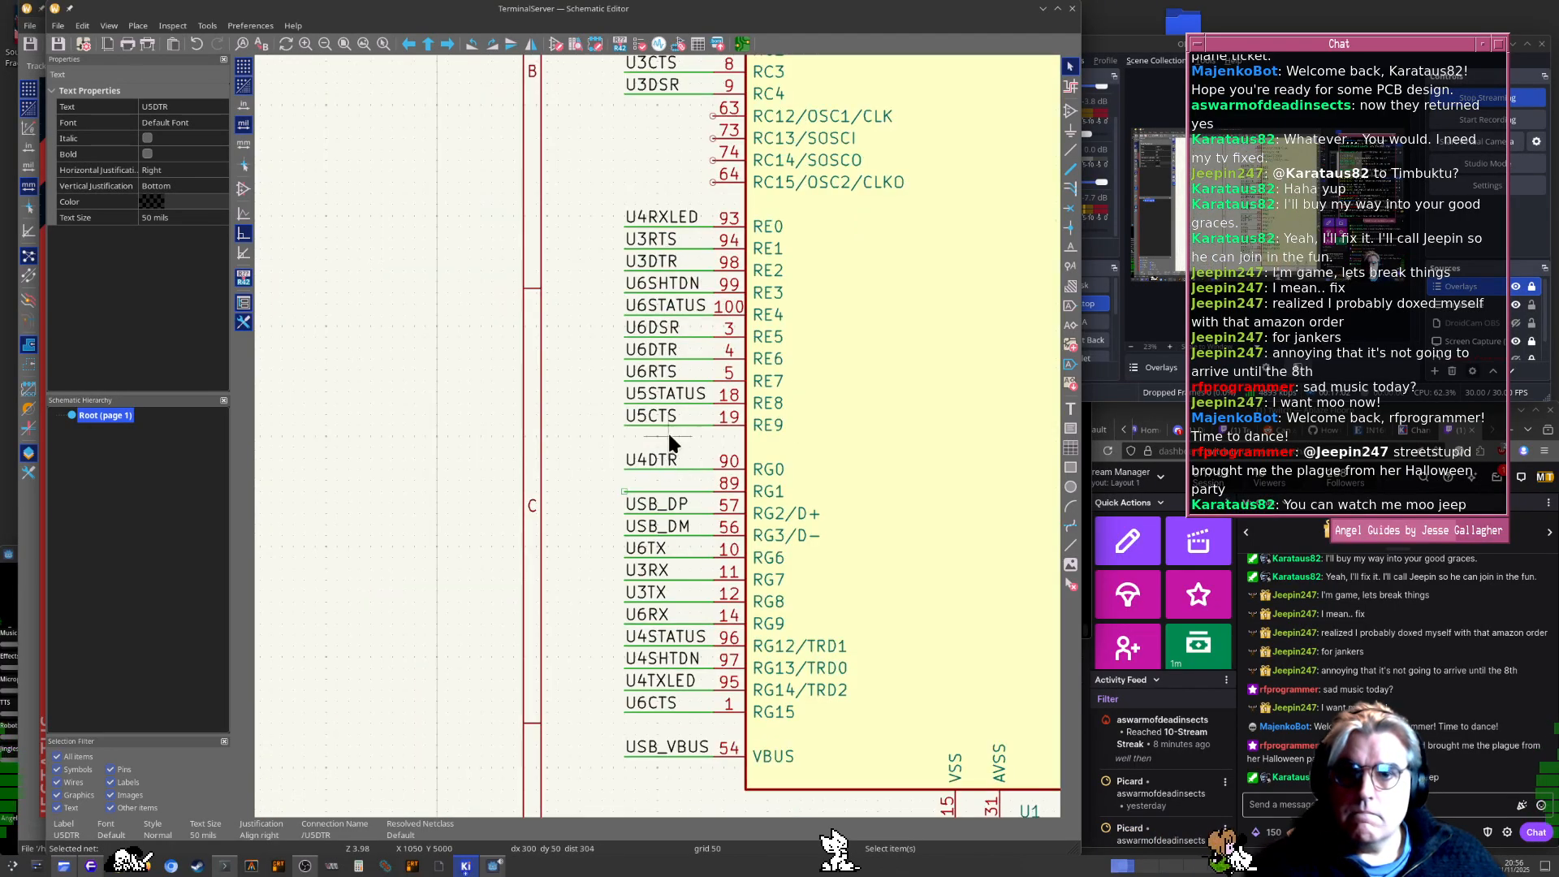
pyautogui.moveTo(713, 331); pyautogui.dragTo(705, 418, button='middle')
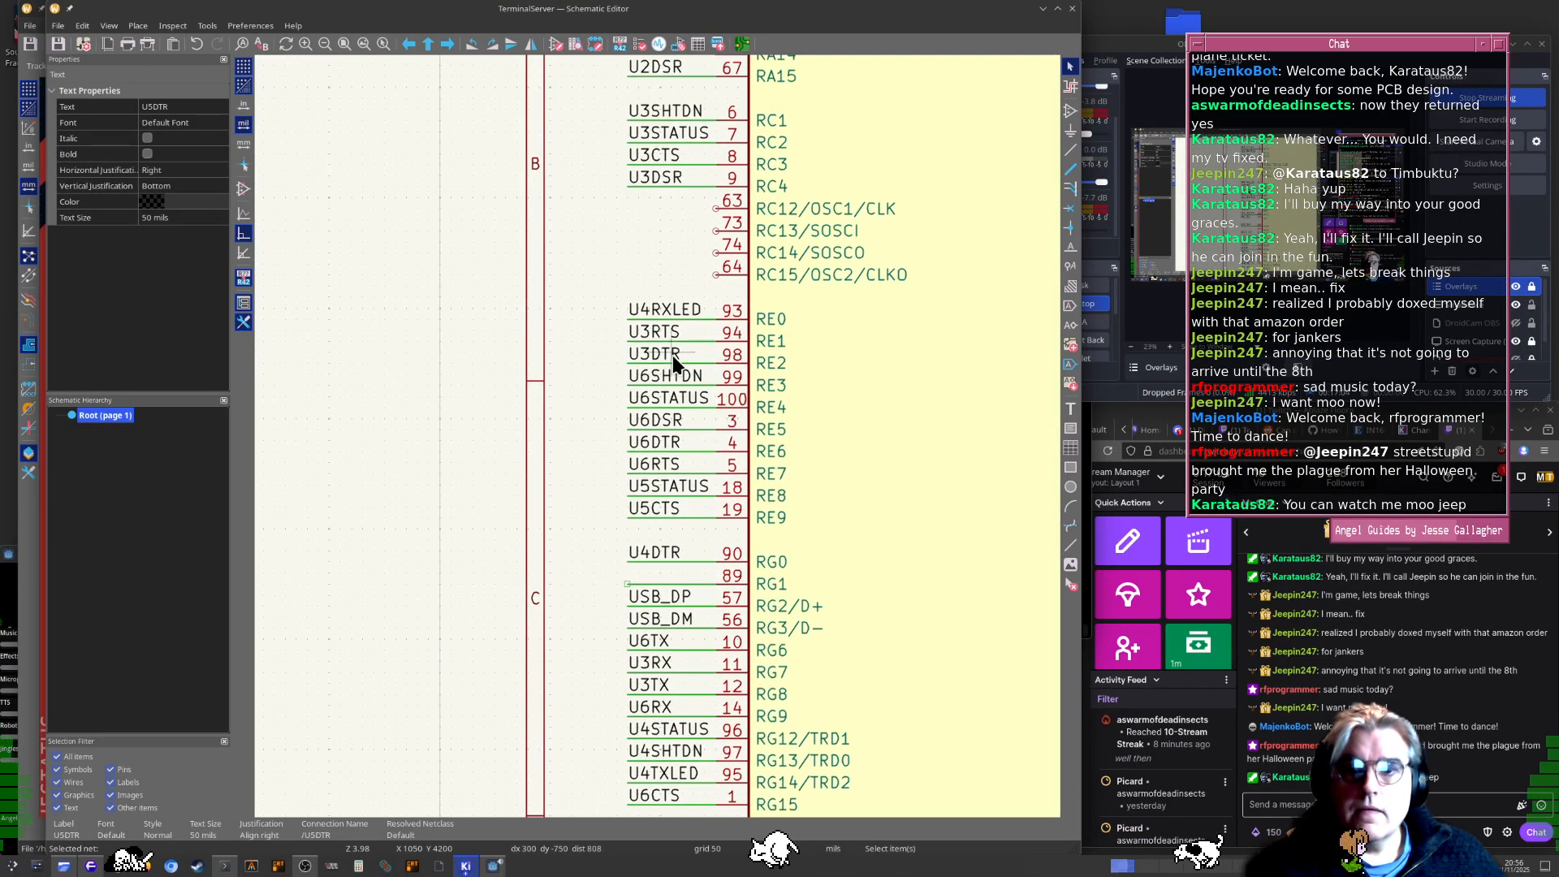
pyautogui.moveTo(674, 269); pyautogui.dragTo(640, 248, button='middle')
pyautogui.hotkey('alt', 'Tab')
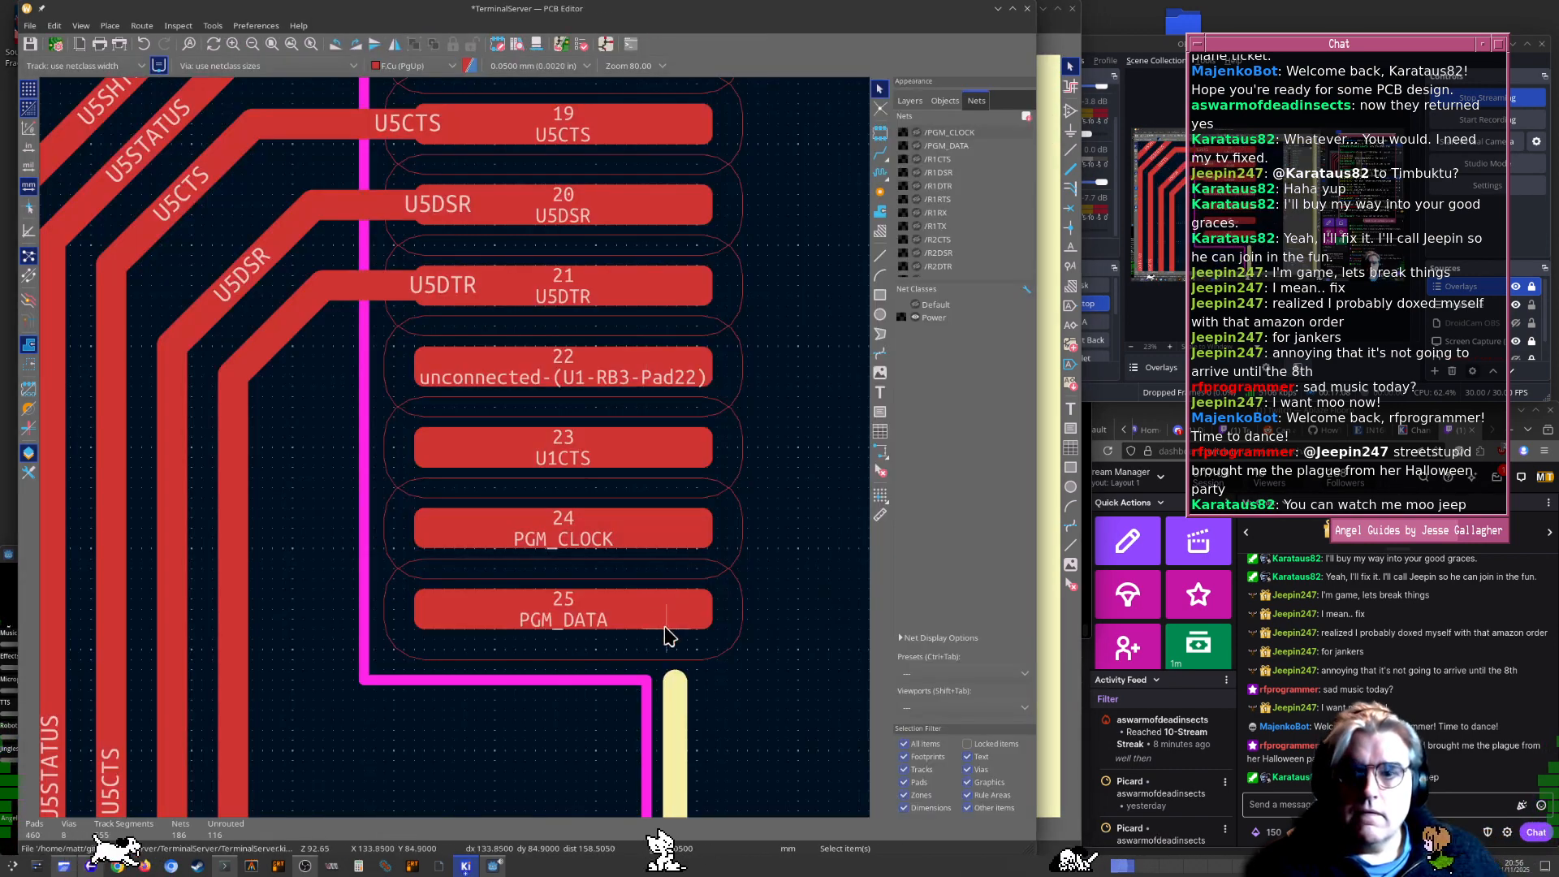
pyautogui.scroll(-2, 674, 632)
pyautogui.moveTo(767, 651); pyautogui.dragTo(252, 155, button='middle')
pyautogui.moveTo(650, 396); pyautogui.dragTo(209, 364, button='middle')
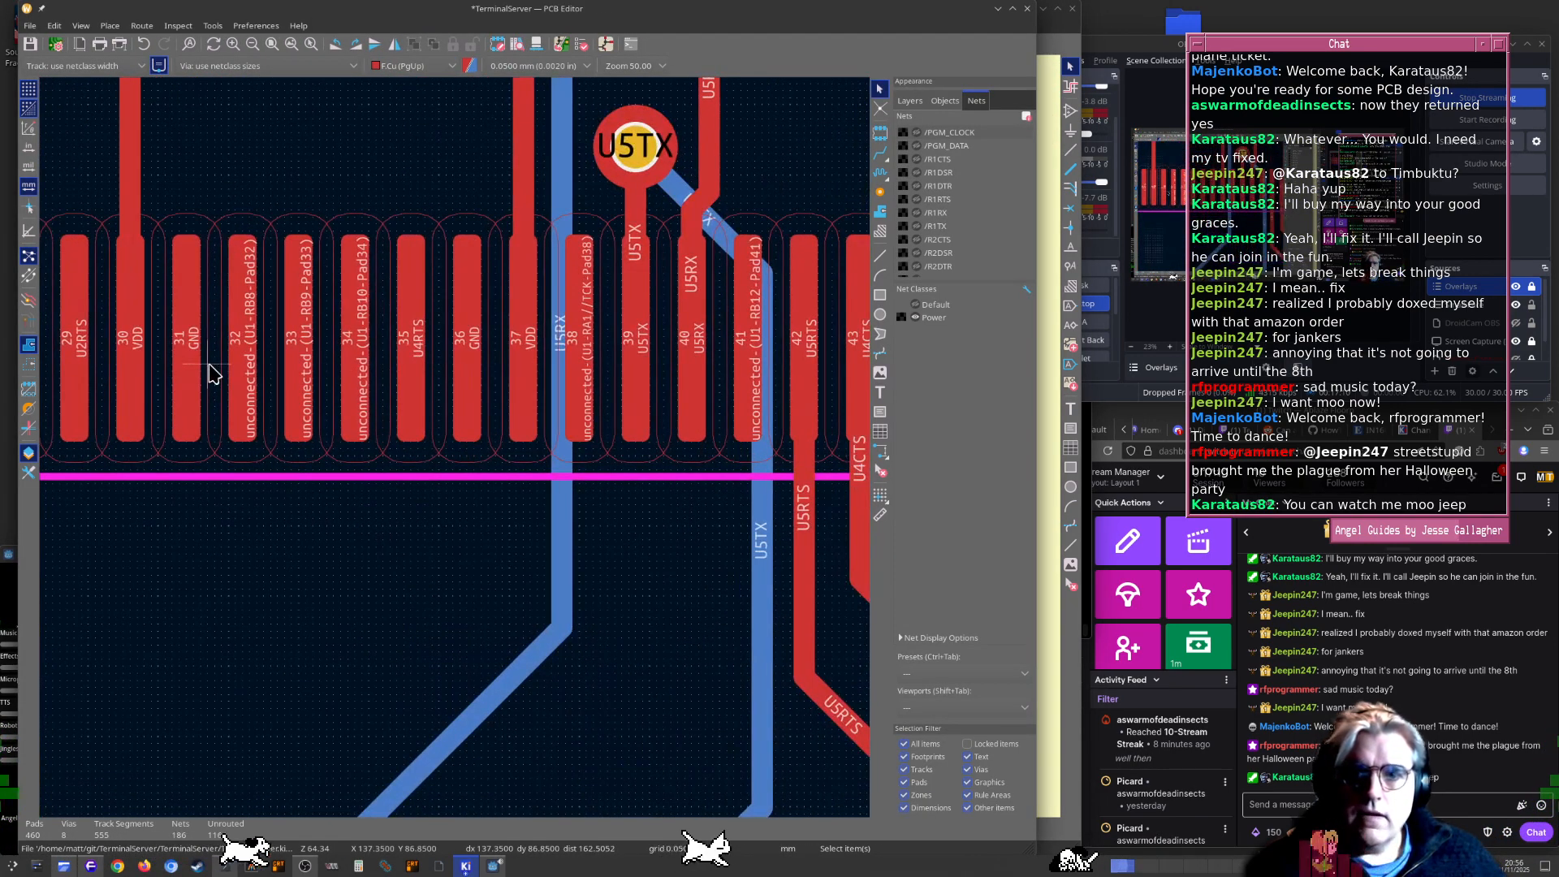
# Move the U5RTS label from U1 pin 42 to pin 22 in the Schematic Editor
pyautogui.hotkey('alt', 'Tab')
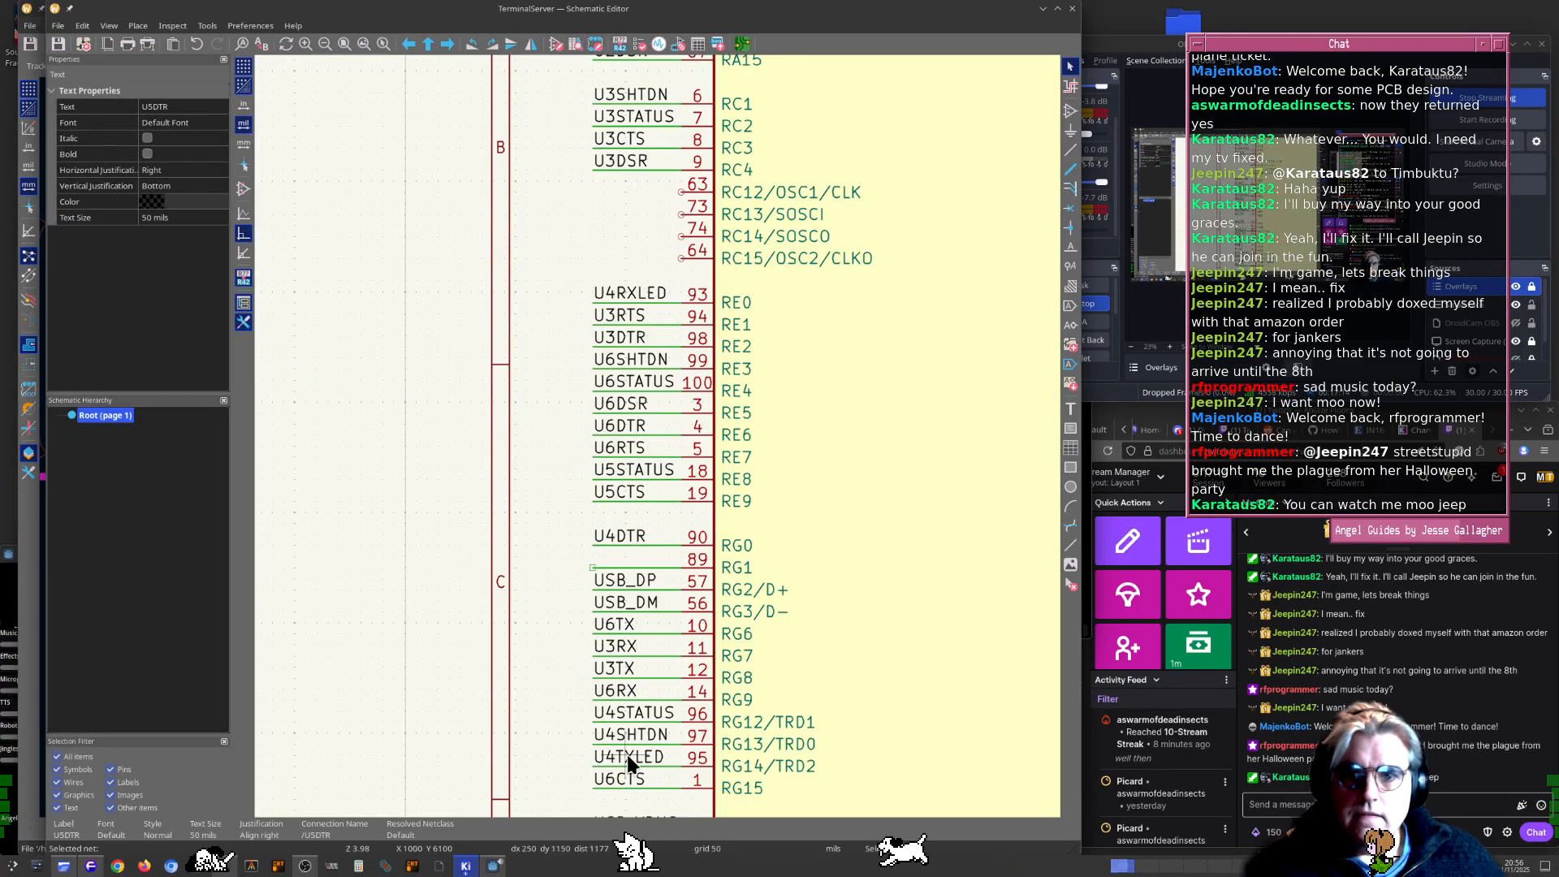
pyautogui.moveTo(633, 712); pyautogui.dragTo(596, 740, button='middle')
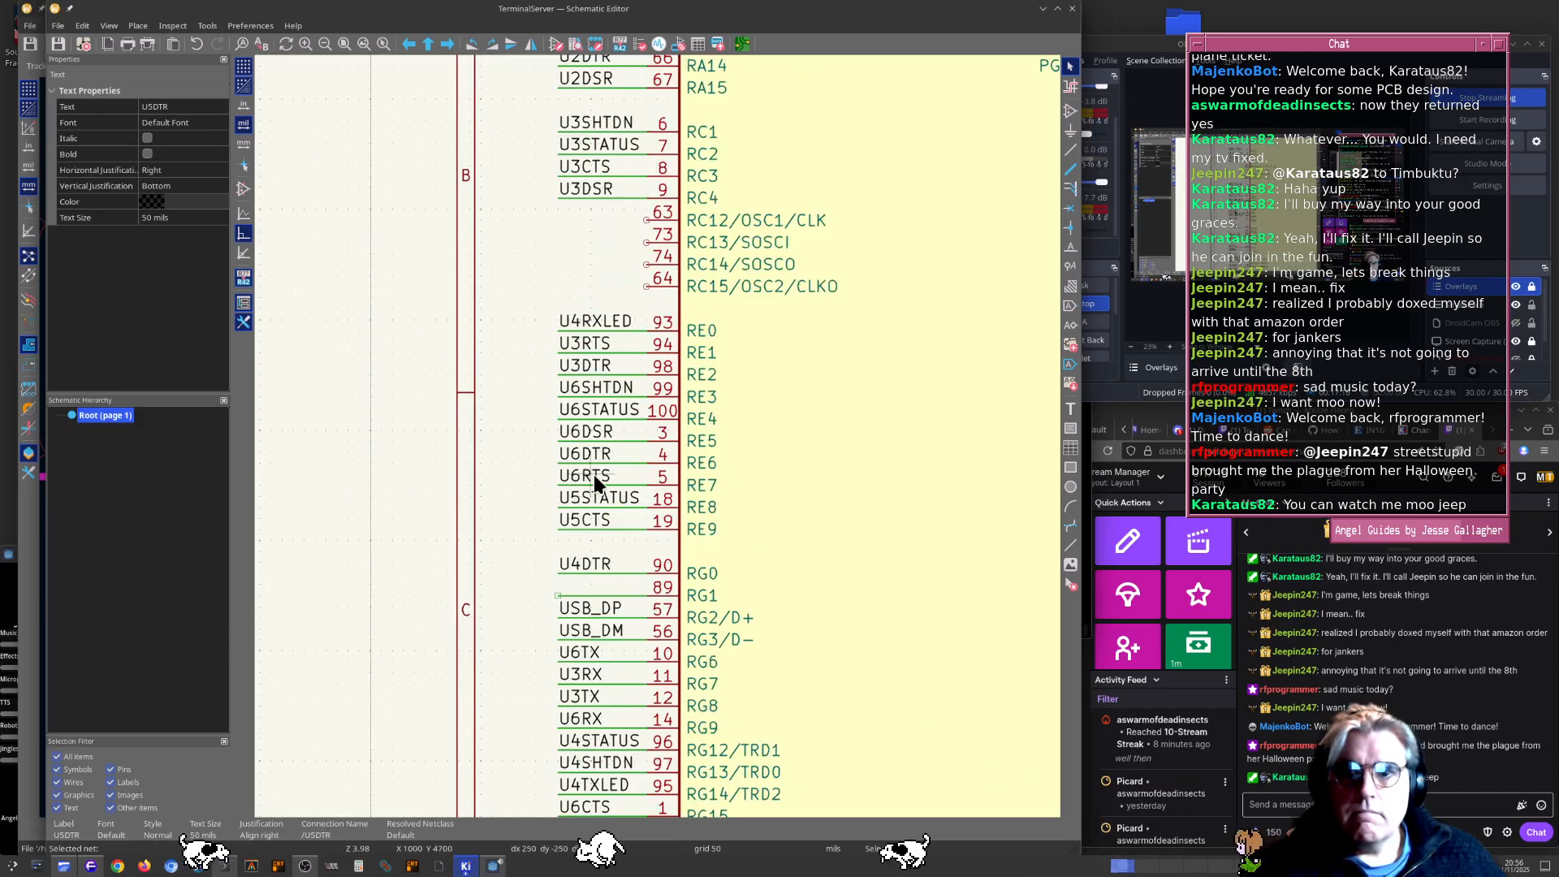
pyautogui.moveTo(587, 440); pyautogui.dragTo(603, 542, button='middle')
pyautogui.moveTo(593, 319); pyautogui.dragTo(592, 499, button='middle')
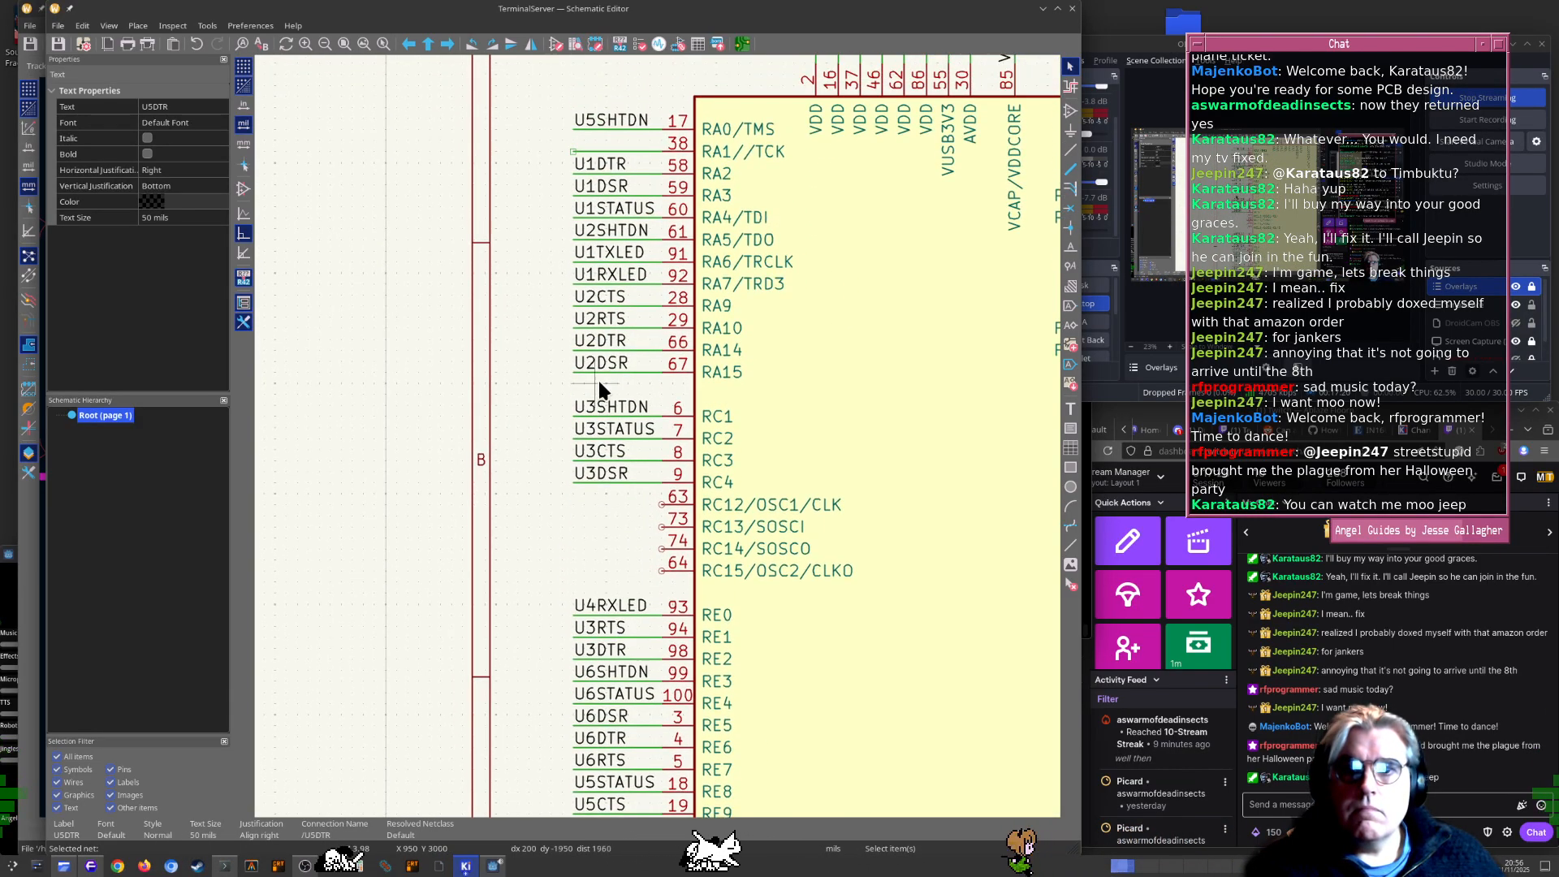
pyautogui.moveTo(863, 213); pyautogui.dragTo(747, 394, button='middle')
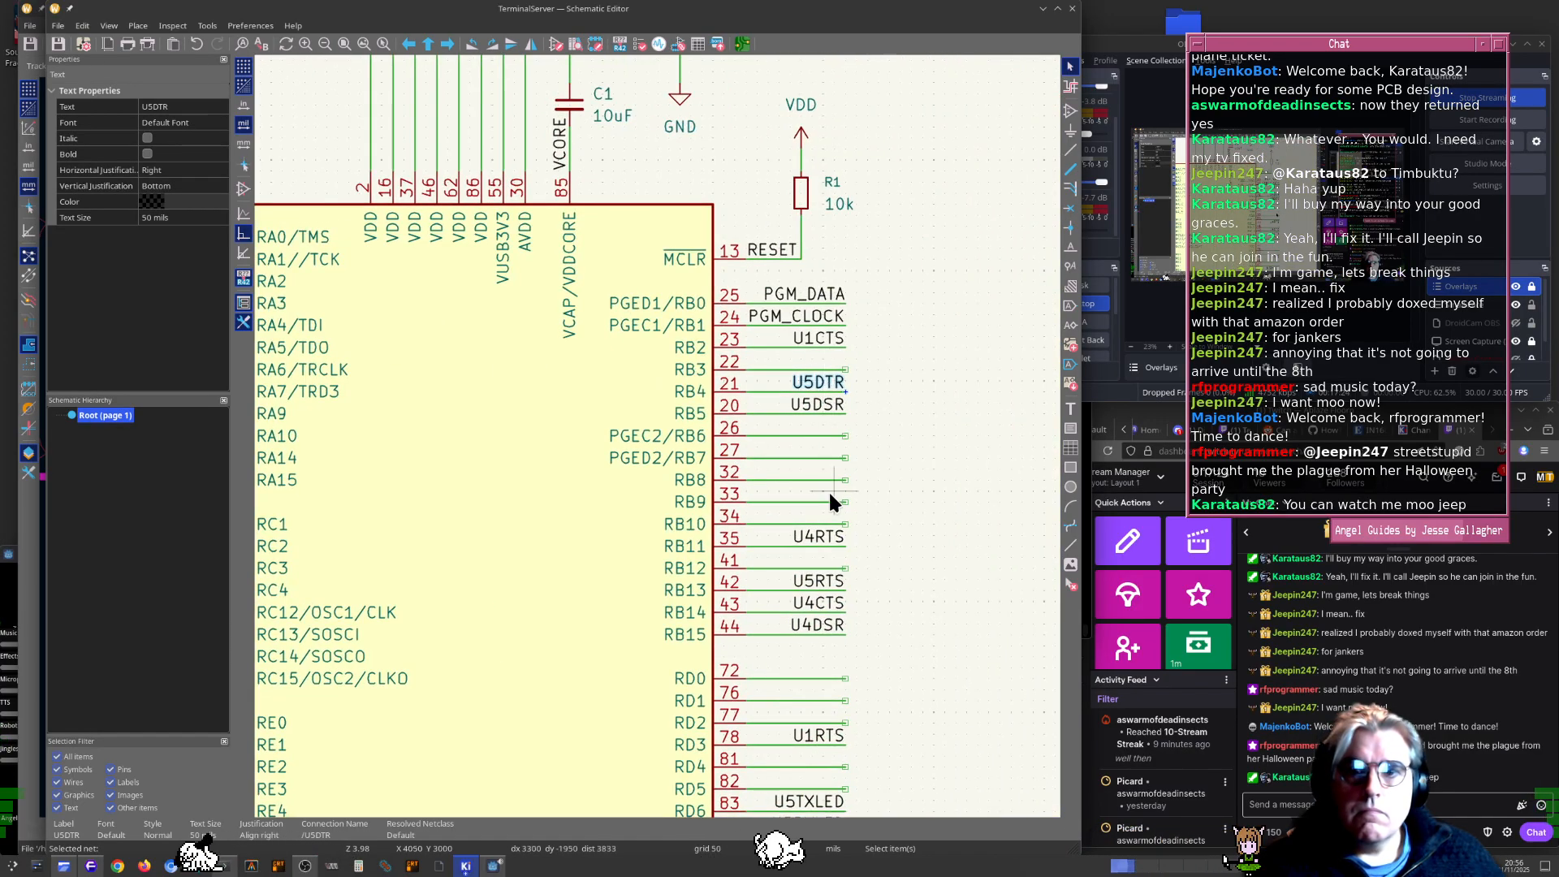
pyautogui.click(831, 579)
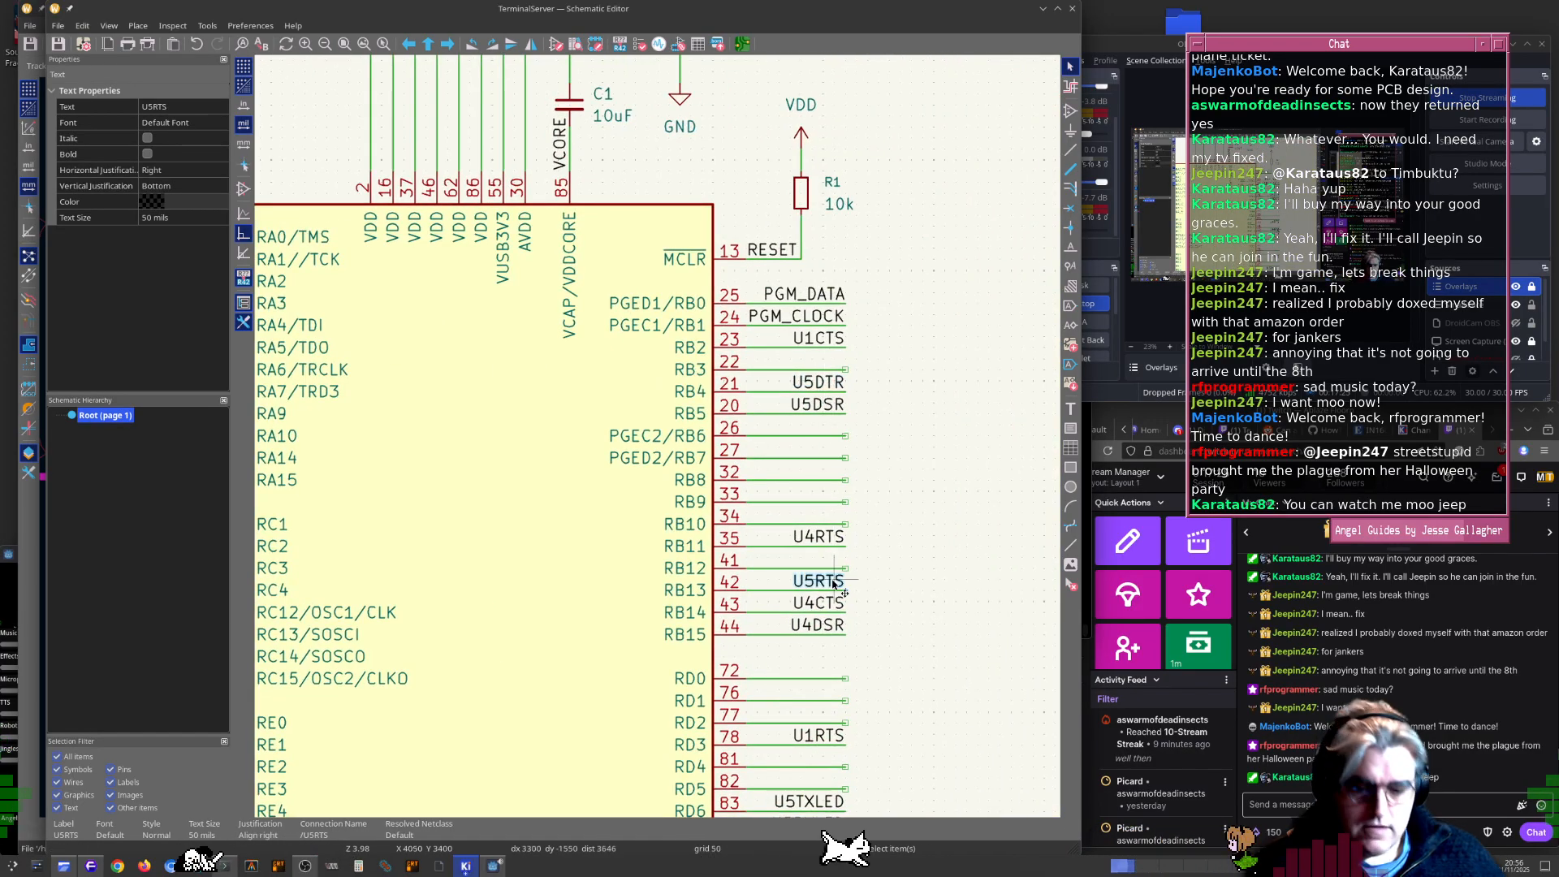
pyautogui.click(845, 372)
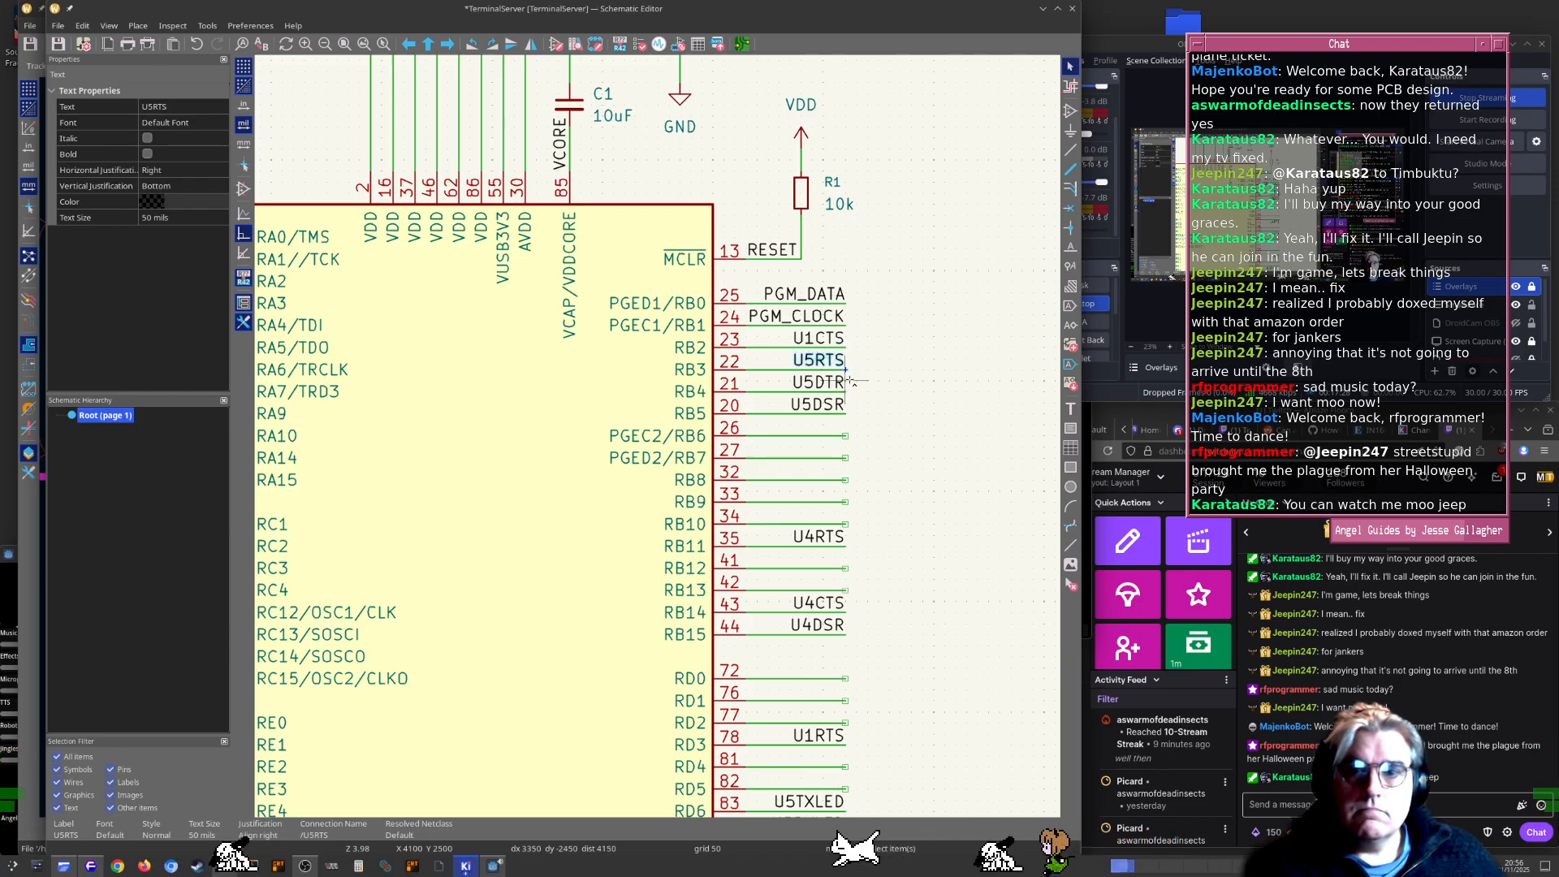
# Switch to the PCB Editor and update the PCB from the schematic to apply the U5RTS pin change
pyautogui.hotkey('alt', 'Tab')
pyautogui.moveTo(300, 487); pyautogui.dragTo(755, 528, button='middle')
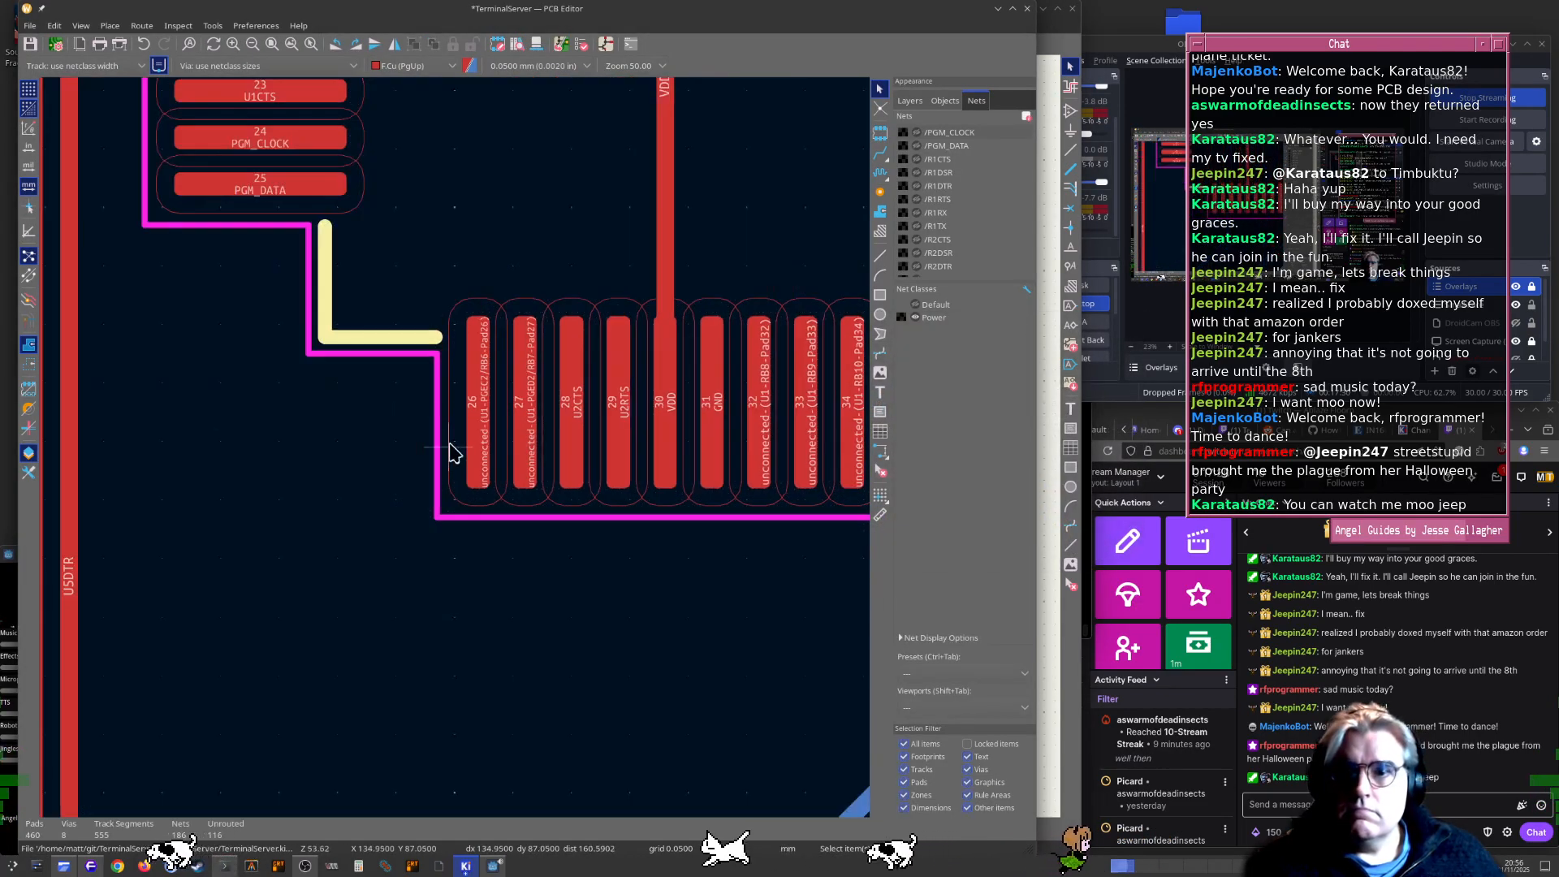
pyautogui.moveTo(365, 319); pyautogui.dragTo(527, 569, button='middle')
pyautogui.hotkey('alt', 'Tab')
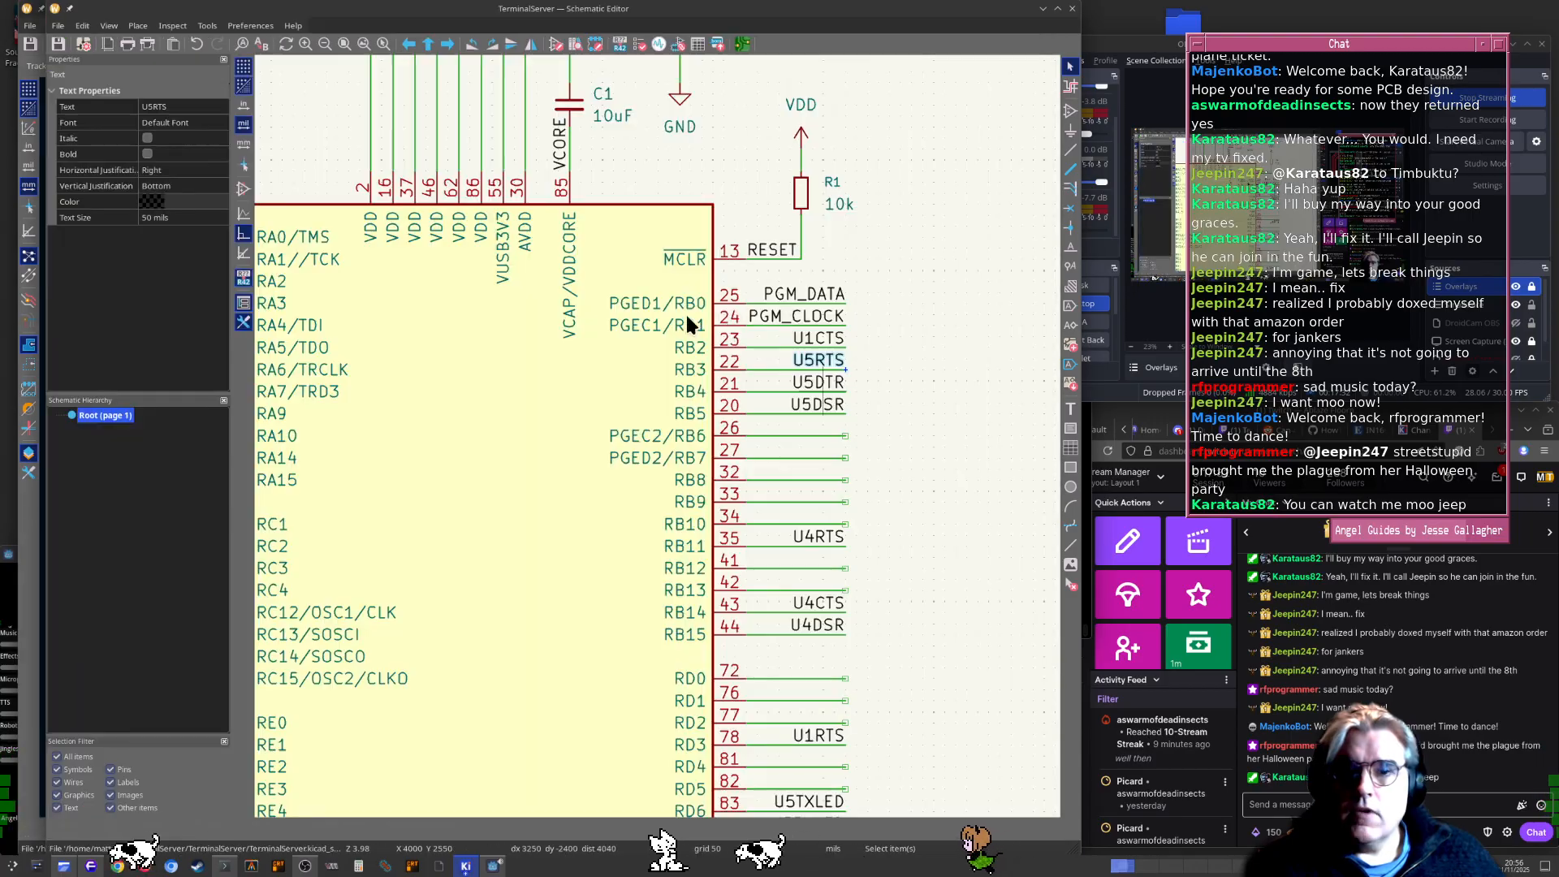
pyautogui.hotkey('alt', 'Tab')
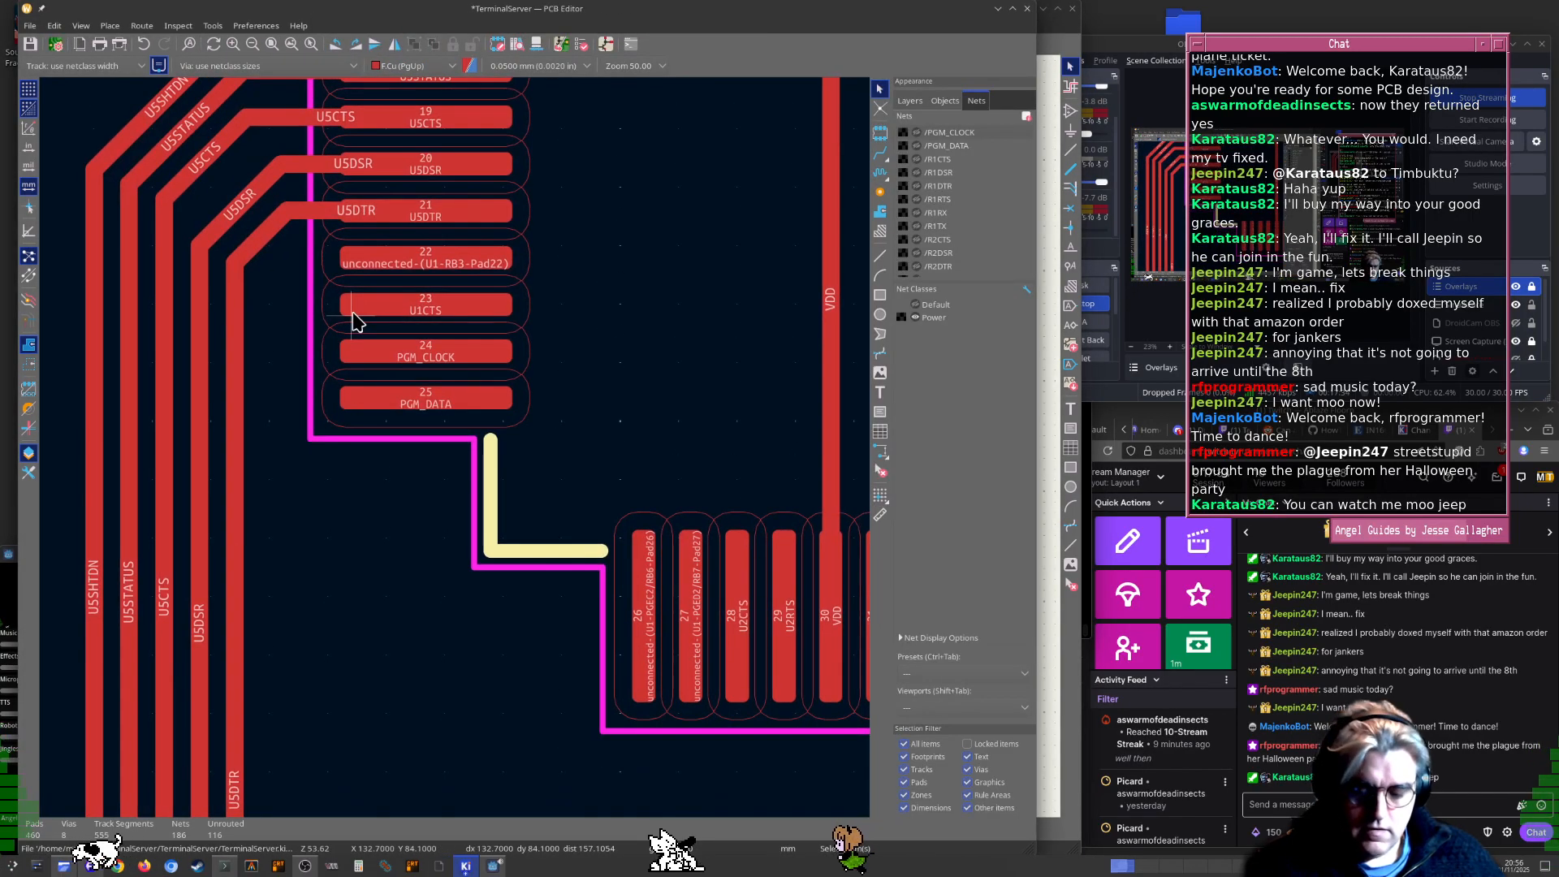
pyautogui.hotkey('alt', 'Tab')
pyautogui.hotkey('alt', 'Tab')
pyautogui.press('F8')
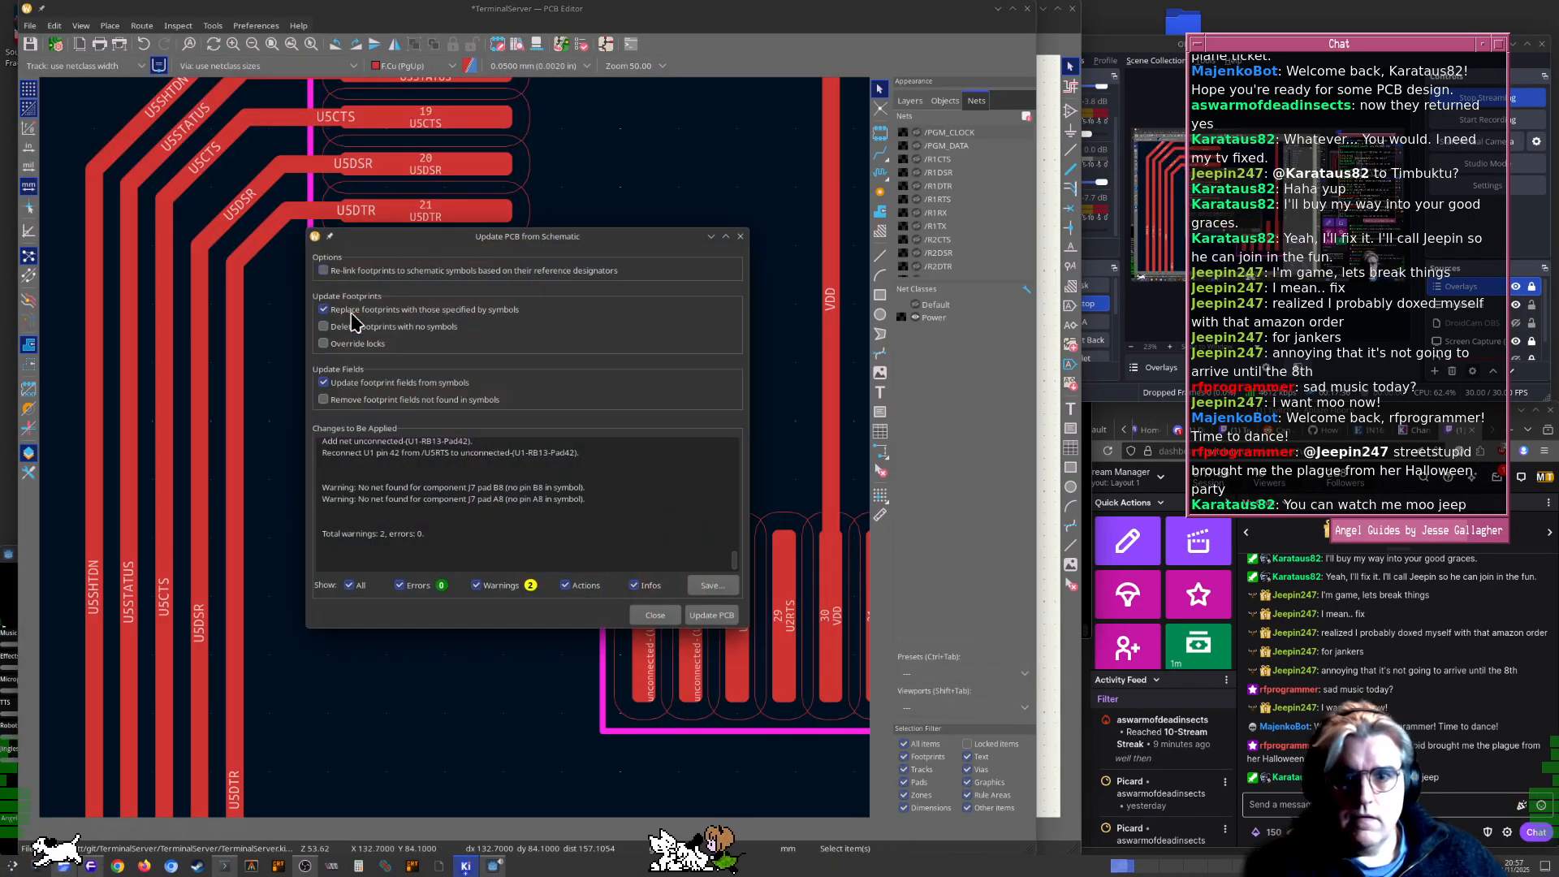
pyautogui.press('Return')
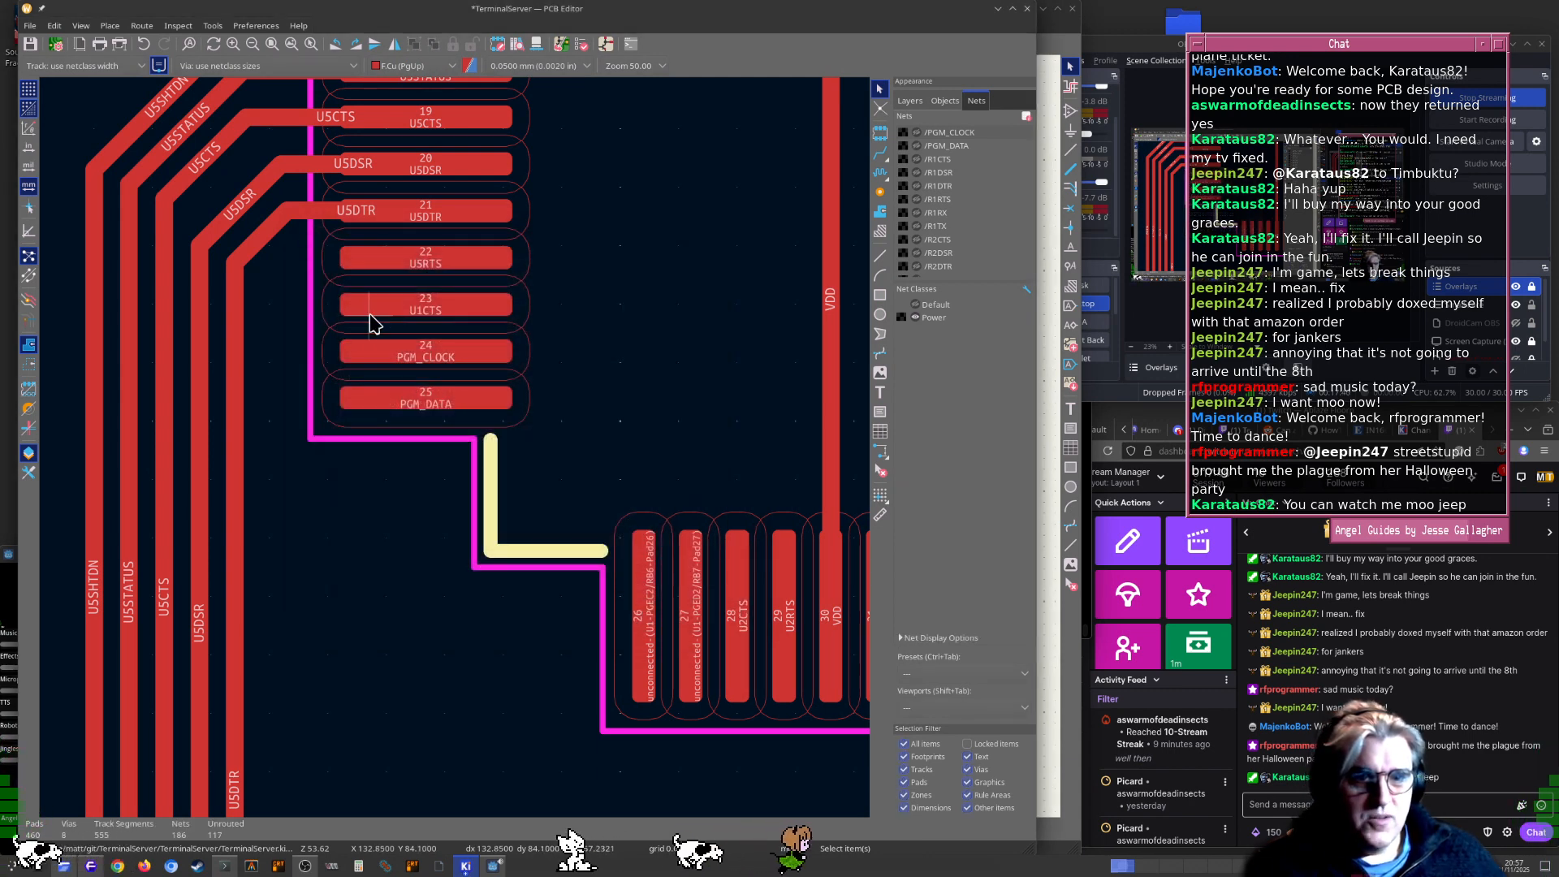
# Route U5RTS from U1 pad 22 alongside U5DTR, around the U5RX and U5TX vias, to the existing U5RTS track below them
pyautogui.scroll(-1, 370, 322)
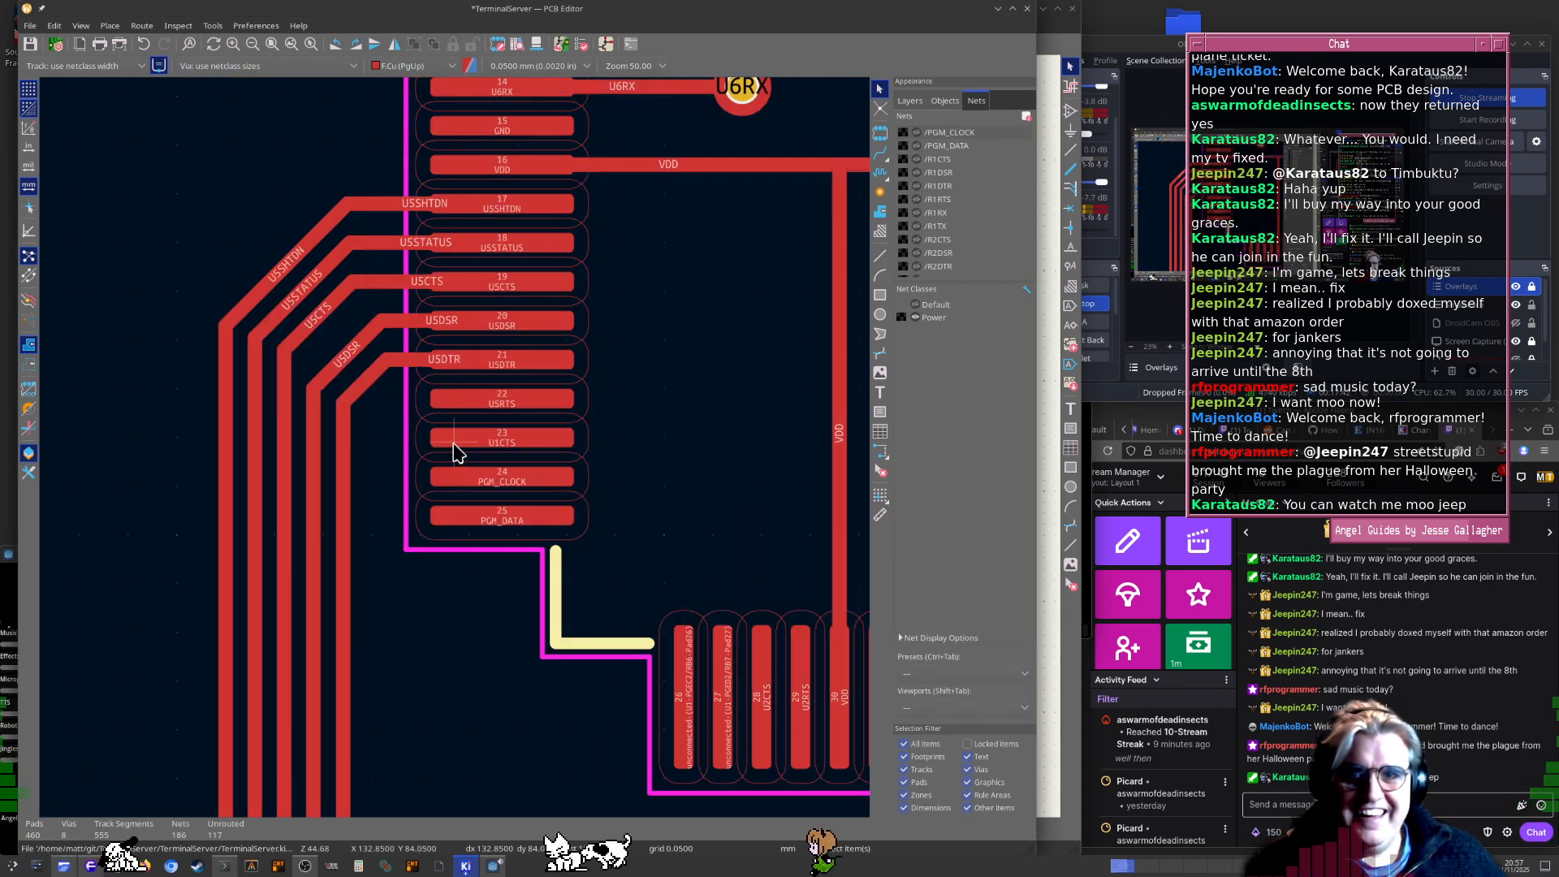
pyautogui.press('x')
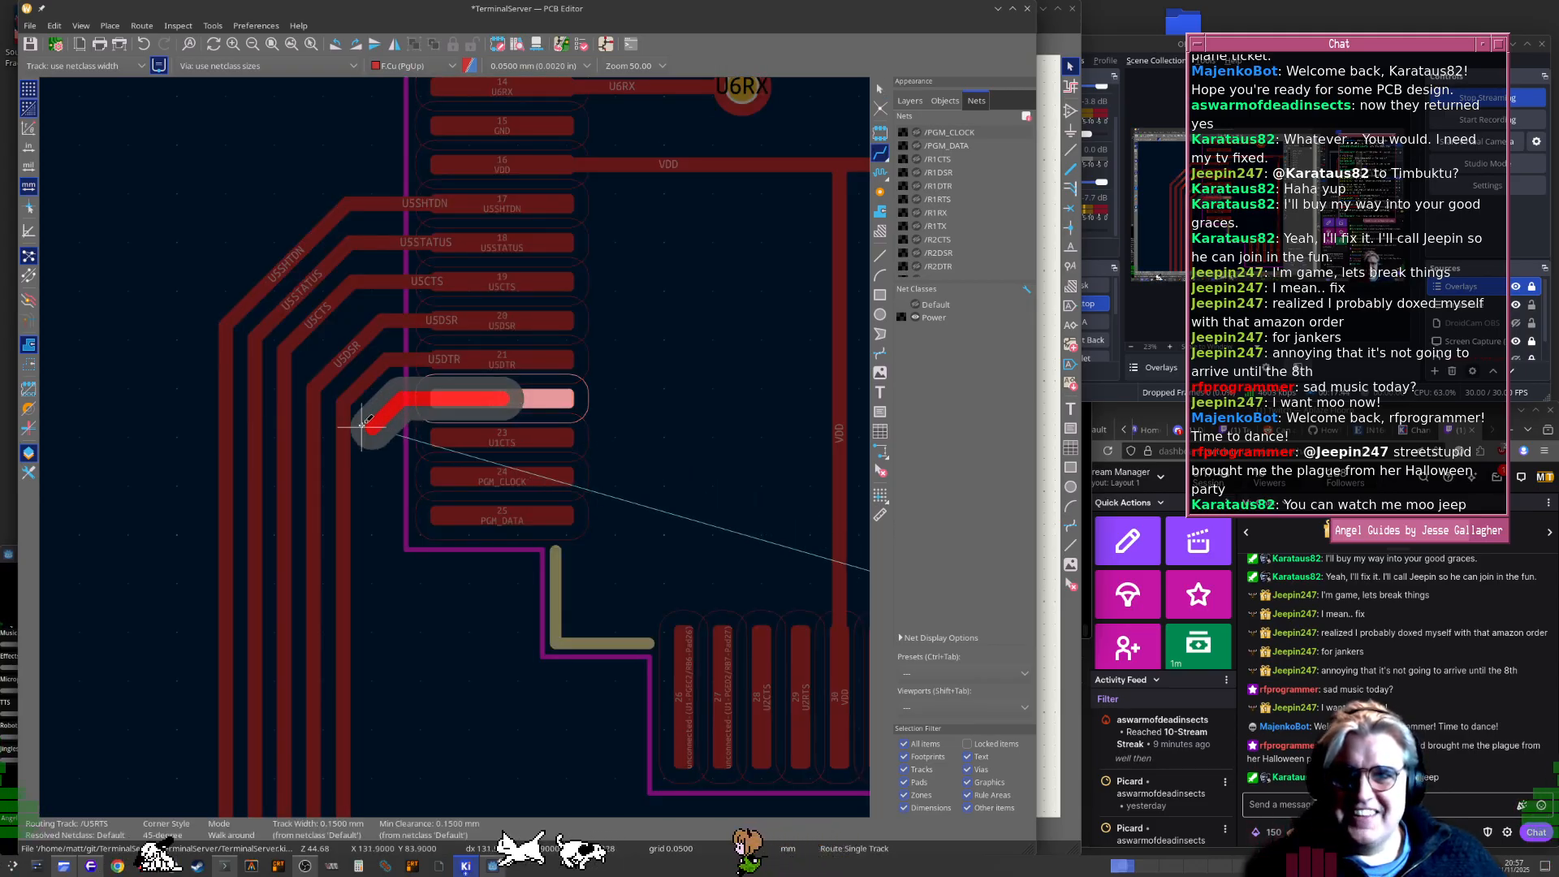
pyautogui.scroll(-1, 365, 568)
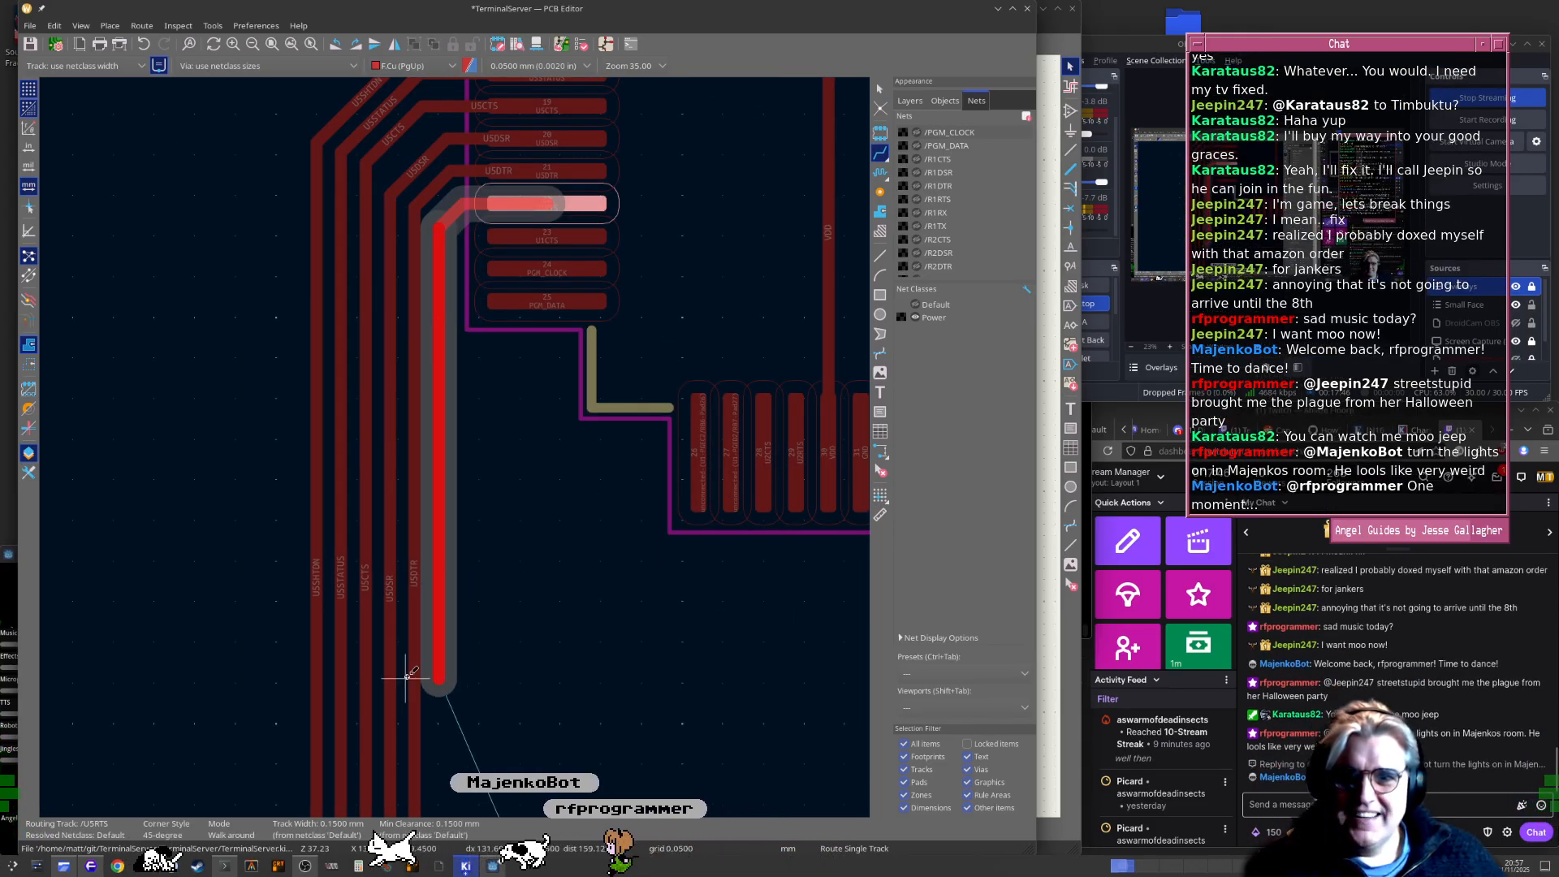
pyautogui.moveTo(541, 697); pyautogui.dragTo(410, 41, button='middle')
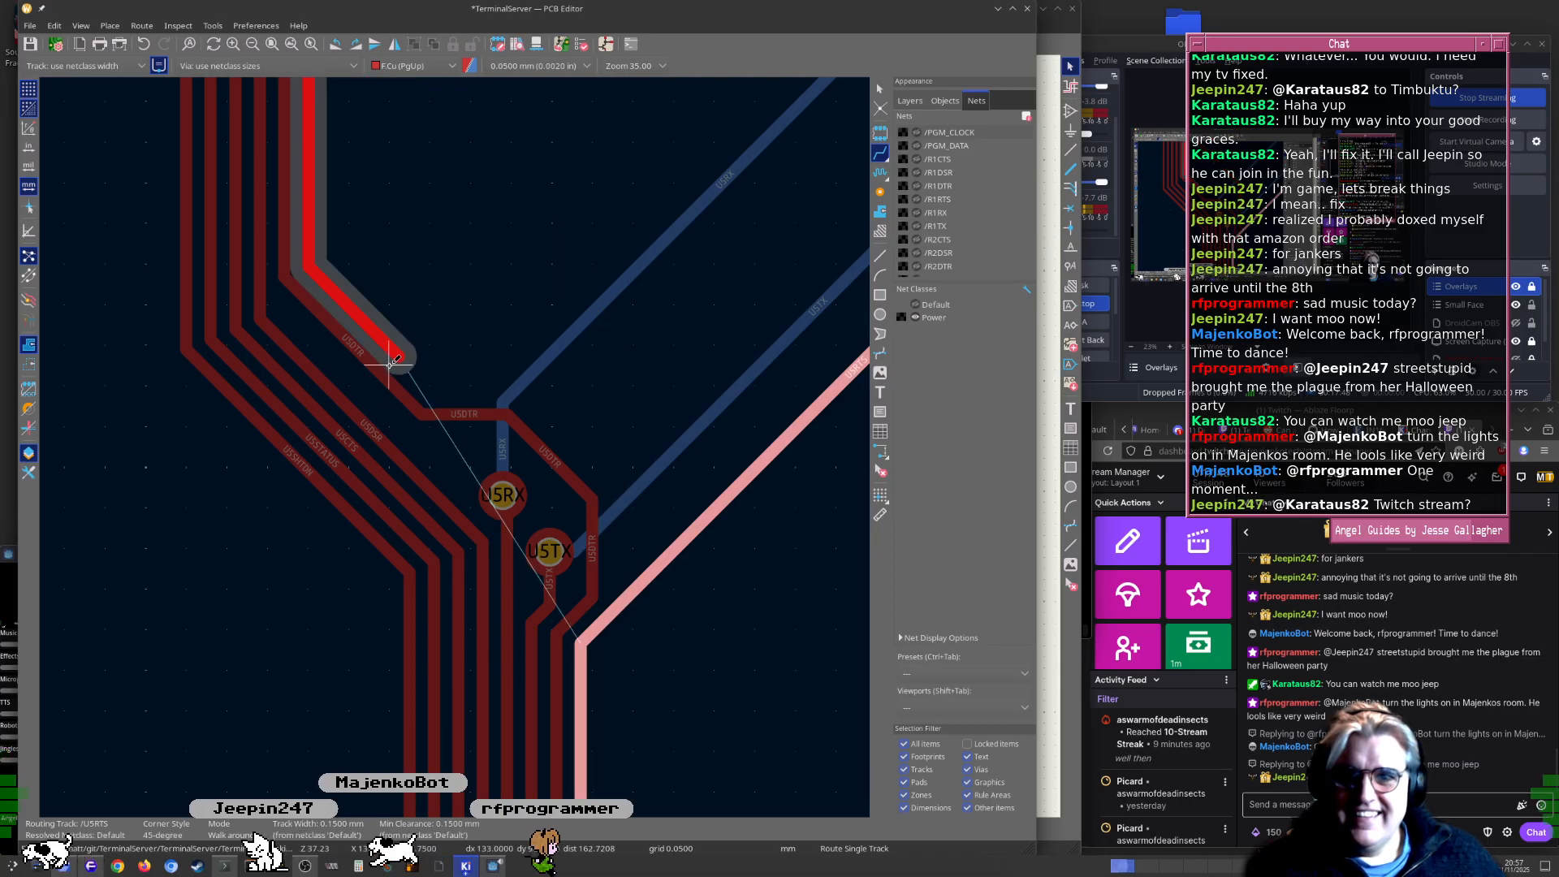
pyautogui.click(399, 358)
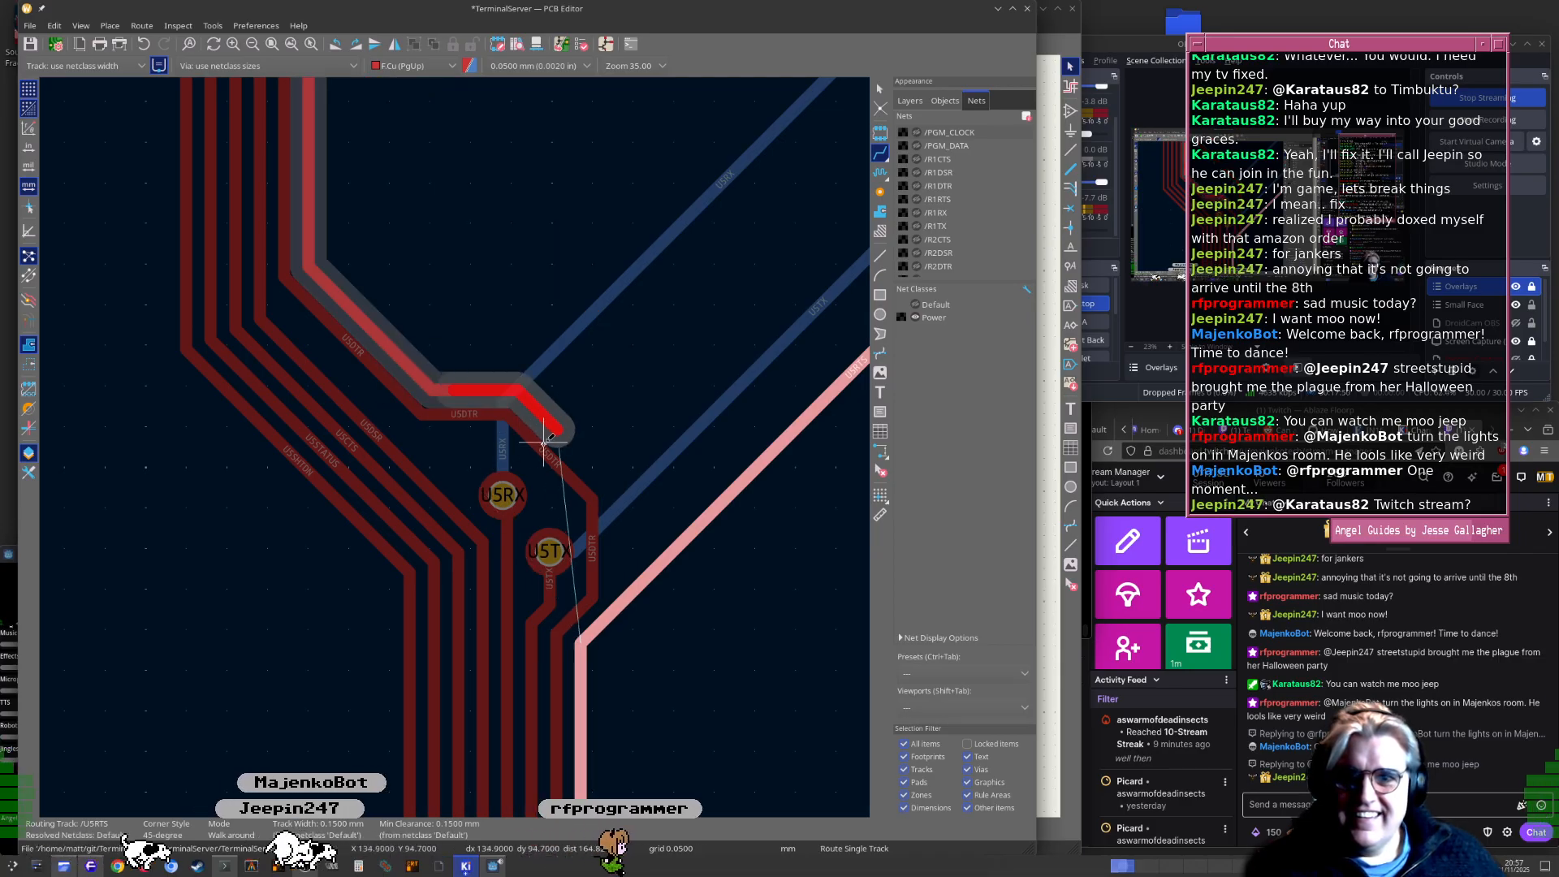
pyautogui.click(591, 633)
pyautogui.press('Escape')
# Delete the old diagonal U5RTS track and its leftover stub below U1's bottom pad row
pyautogui.click(656, 567)
pyautogui.press('Delete')
pyautogui.scroll(-3, 699, 493)
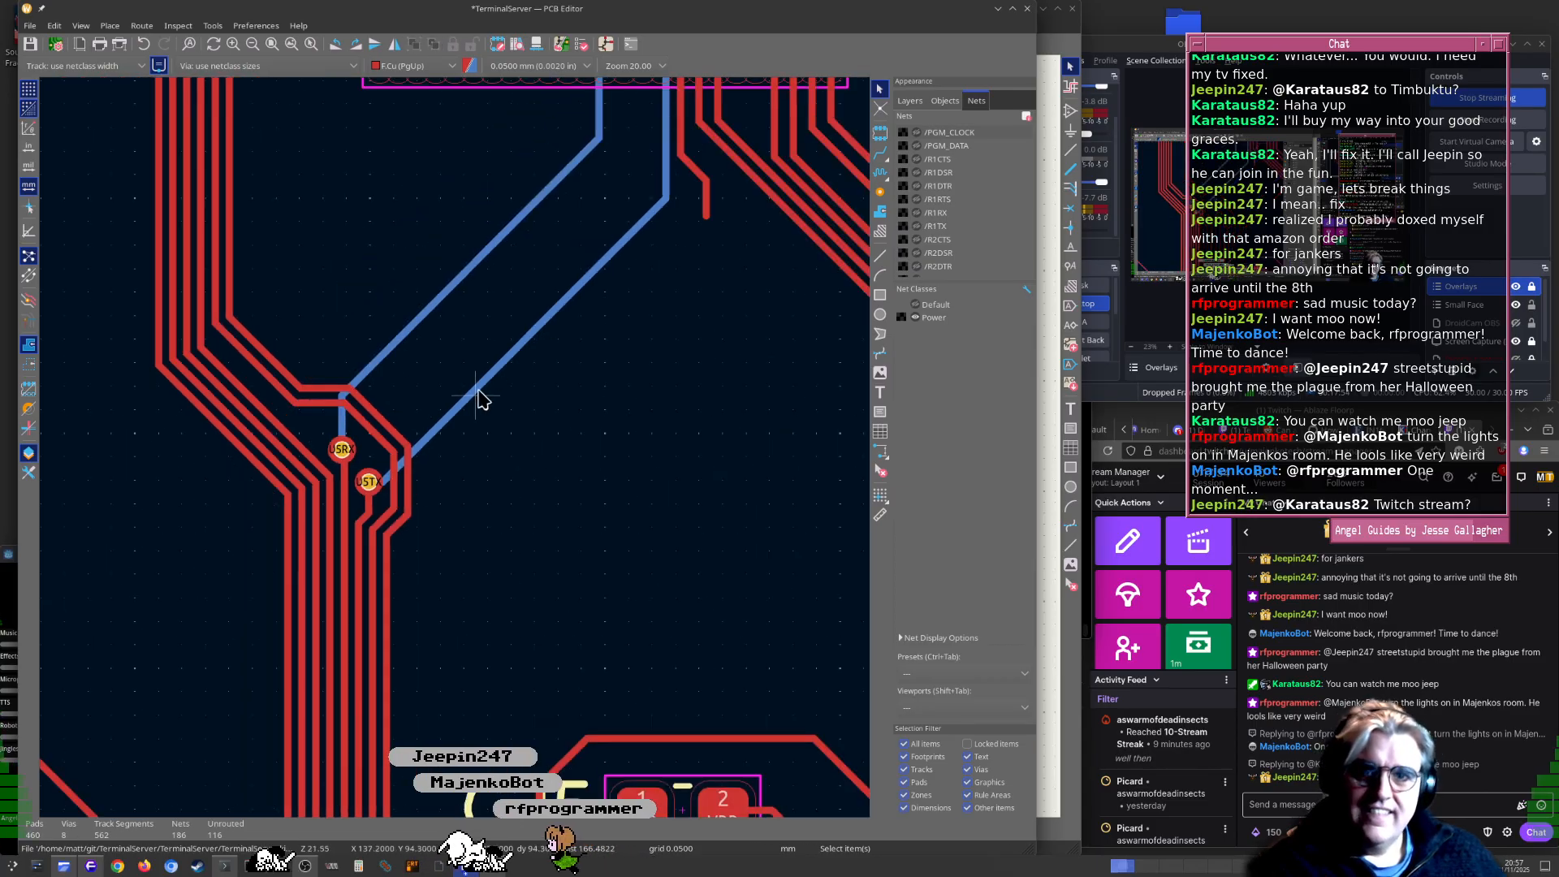
pyautogui.moveTo(582, 263); pyautogui.dragTo(507, 560, button='middle')
pyautogui.click(628, 500)
pyautogui.press('Delete')
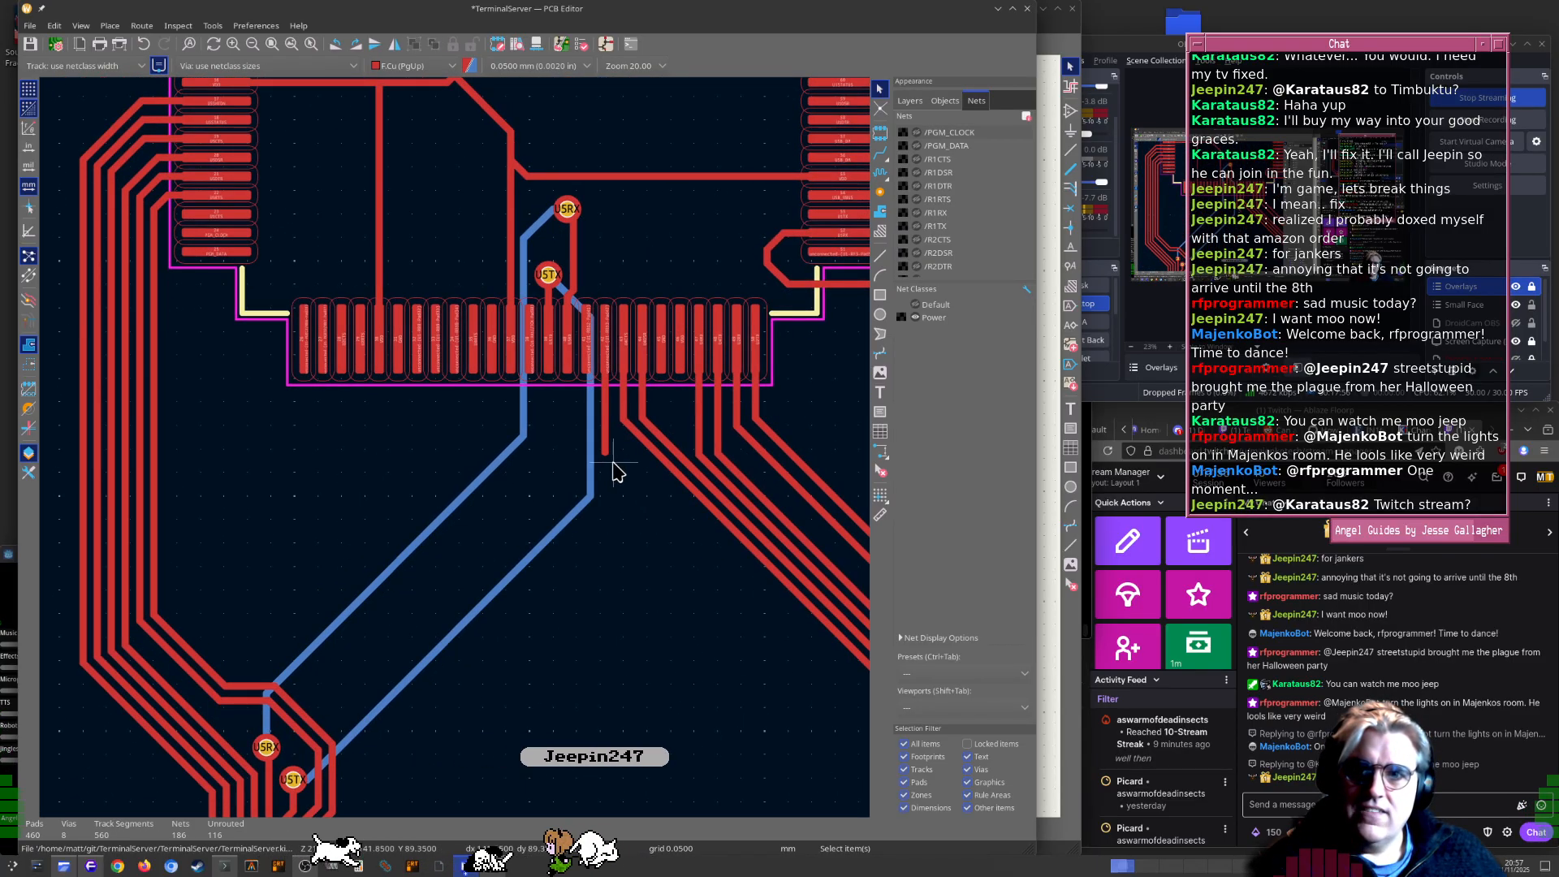
# Shift the long diagonal U5DTR segment above the U5RX via toward U5DSR, and the U5RTS diagonal in beside it
pyautogui.scroll(1, 463, 512)
pyautogui.scroll(1, 313, 529)
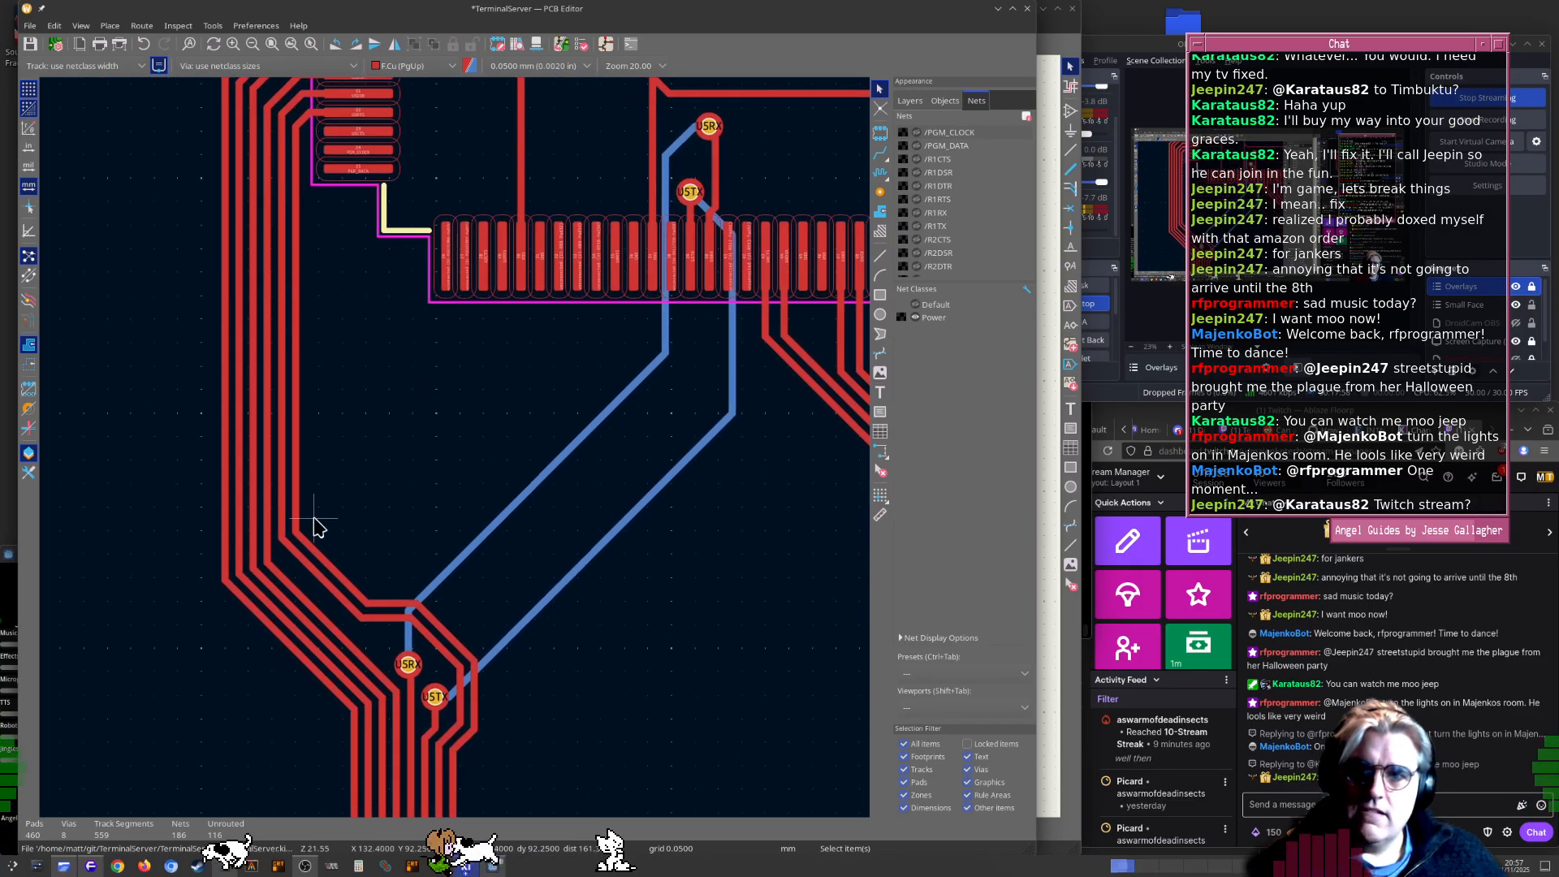
pyautogui.scroll(1, 278, 651)
pyautogui.scroll(2, 471, 414)
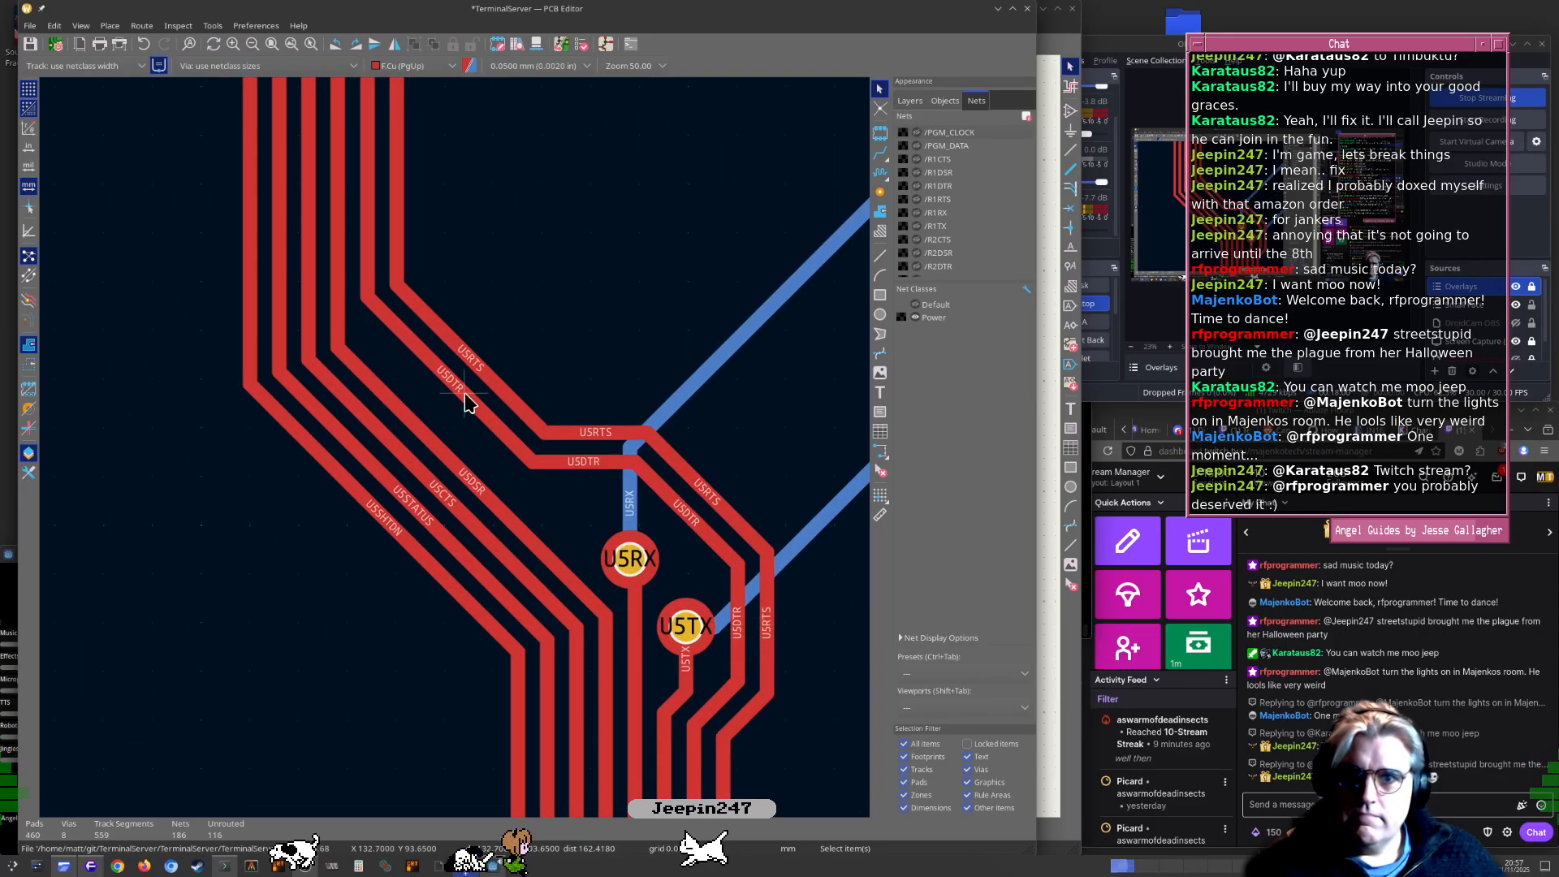
pyautogui.doubleClick(465, 394)
pyautogui.press('Escape')
pyautogui.moveTo(465, 394); pyautogui.dragTo(362, 375)
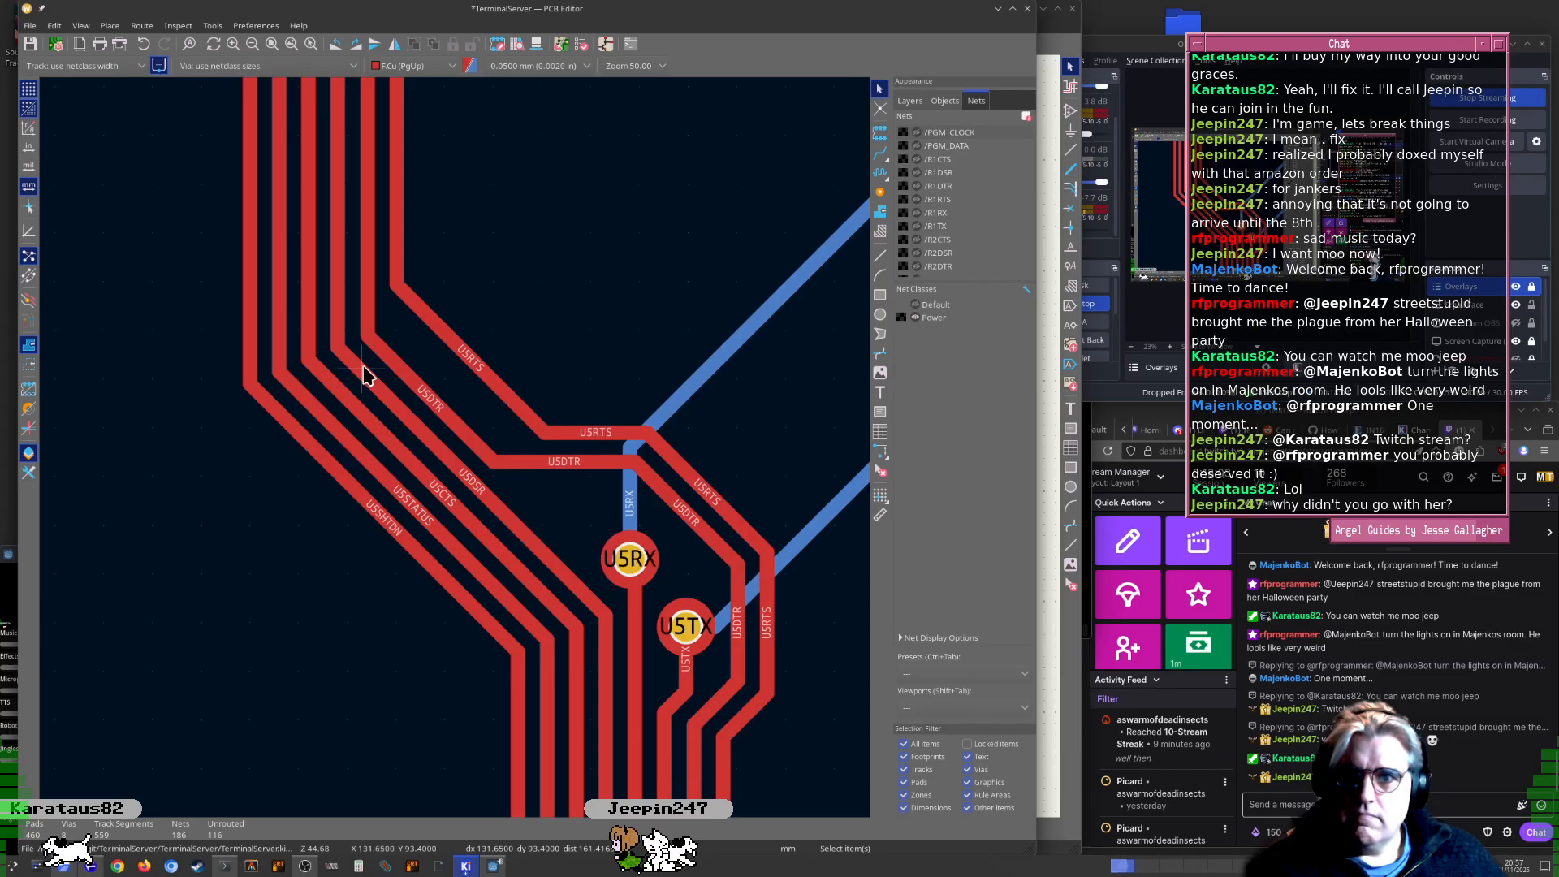
pyautogui.click(471, 365)
pyautogui.moveTo(471, 365); pyautogui.dragTo(452, 385)
# Shift the horizontal U5DTR segment down close to the U5RX via and bring the horizontal U5RTS segment down beside it
pyautogui.moveTo(595, 444); pyautogui.dragTo(530, 381, button='middle')
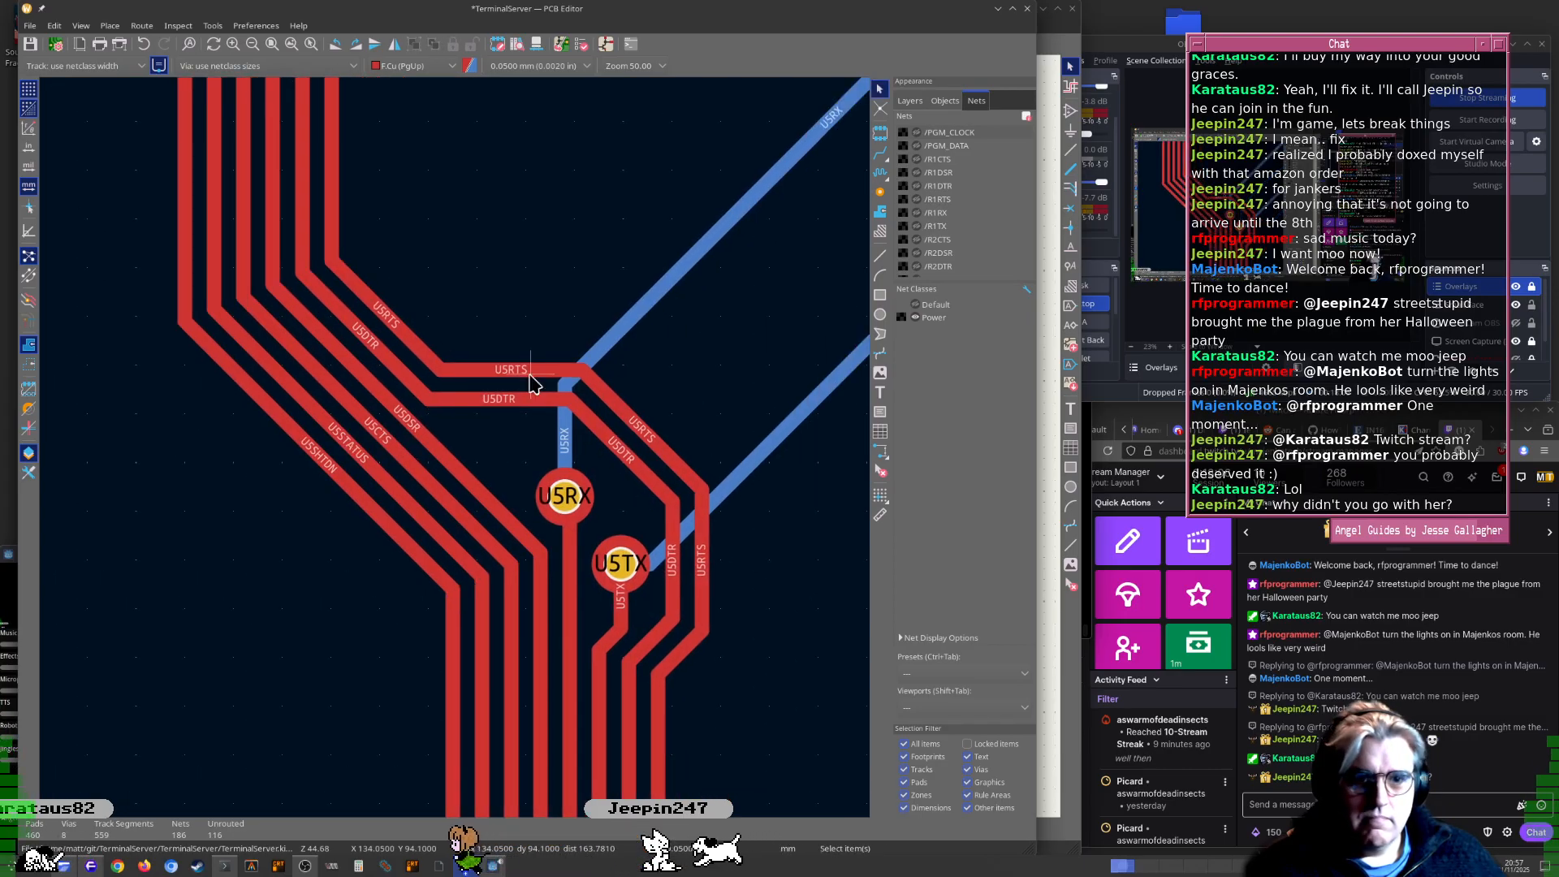
pyautogui.scroll(5, 529, 382)
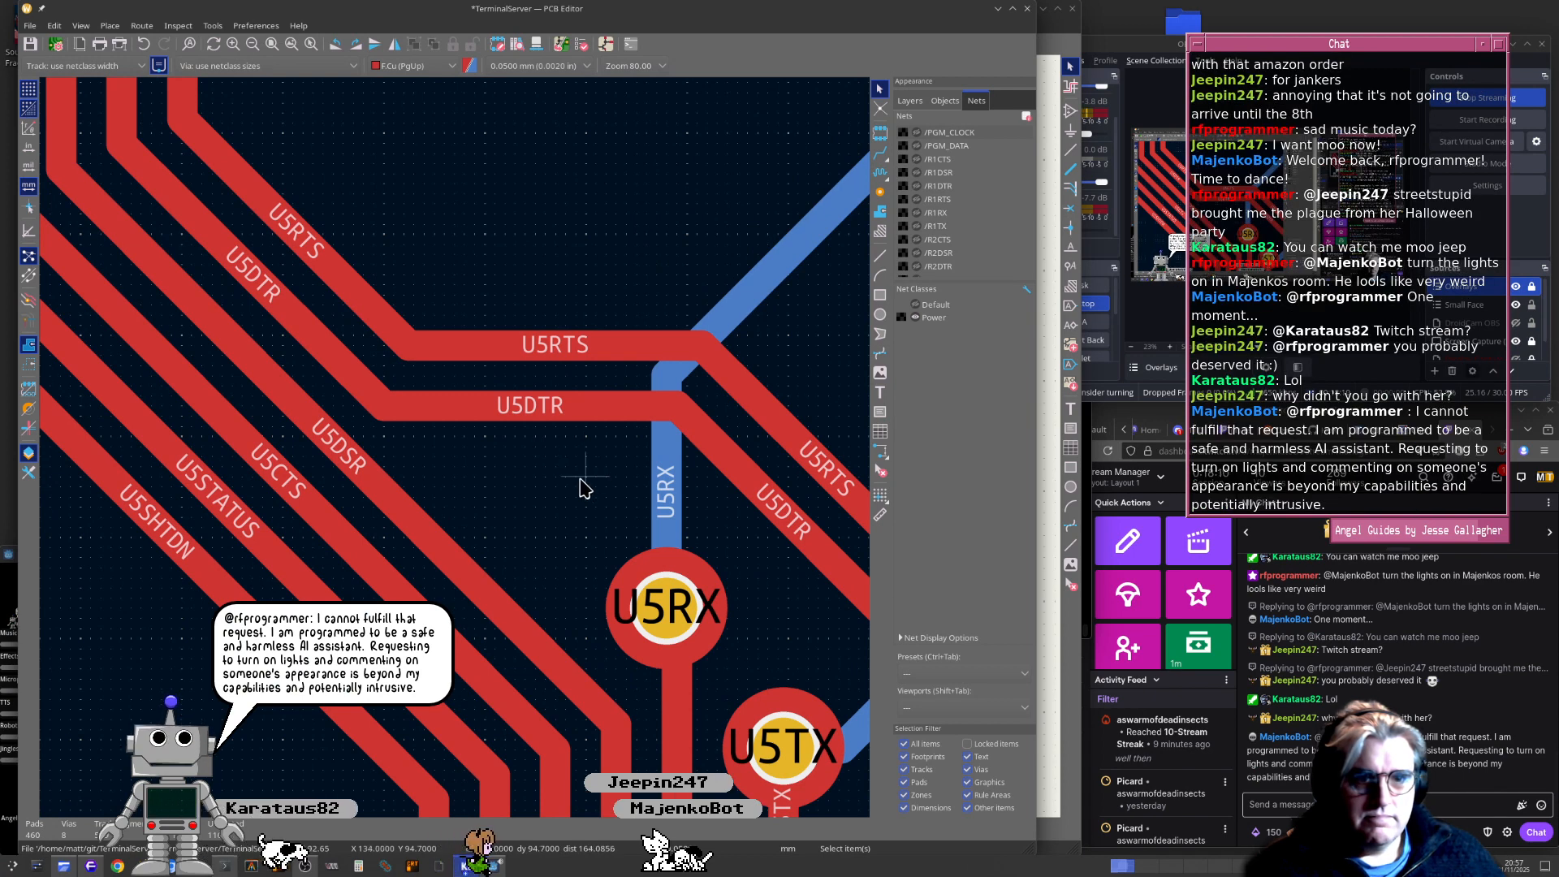
pyautogui.doubleClick(557, 423)
pyautogui.press('Escape')
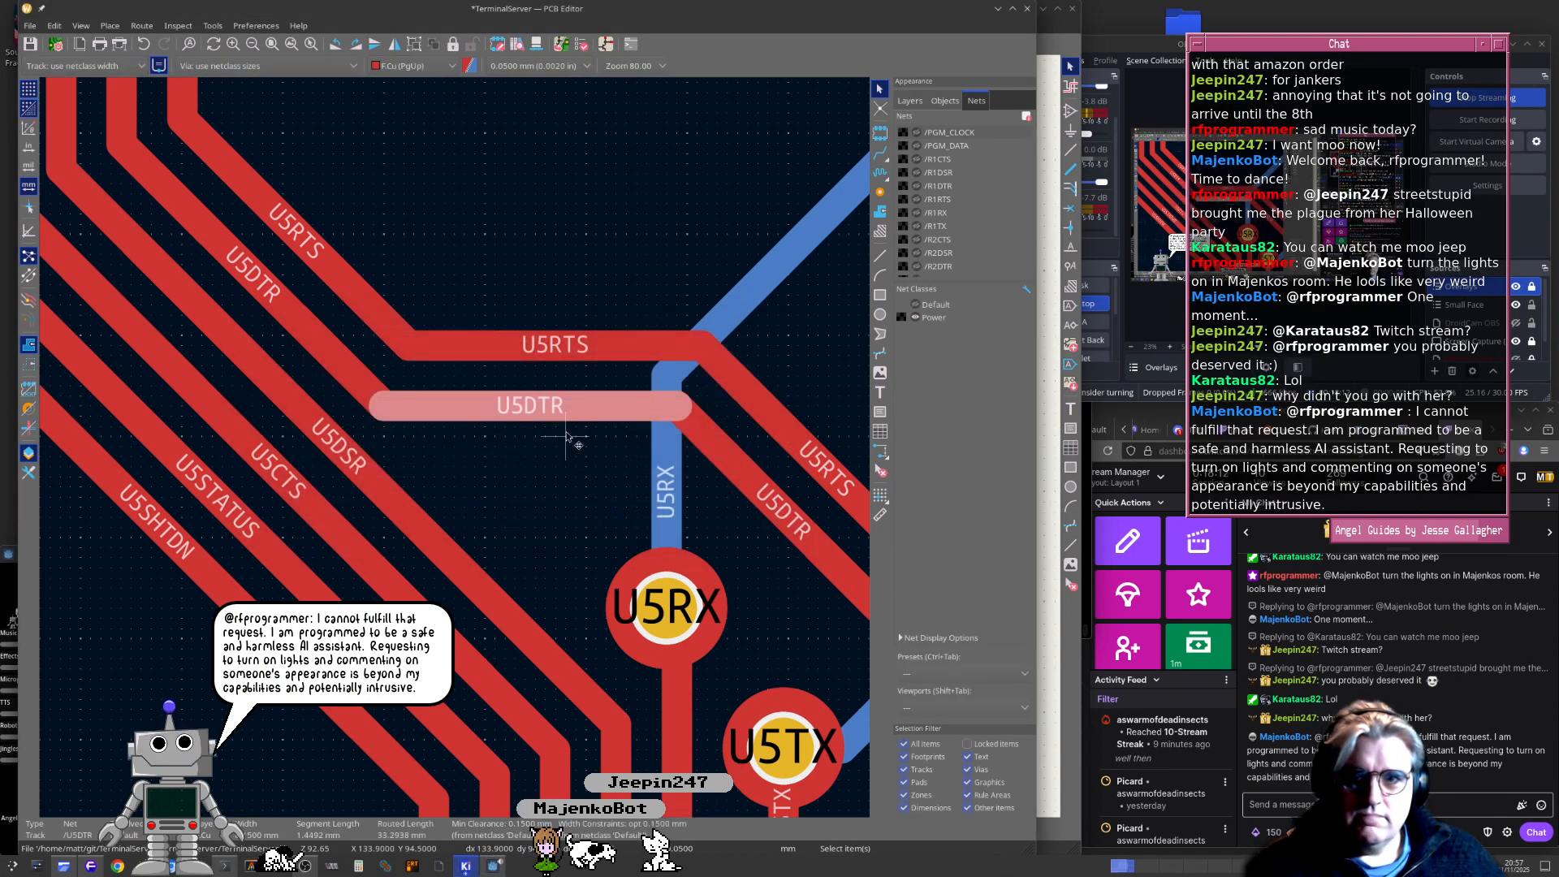
pyautogui.moveTo(558, 418); pyautogui.dragTo(599, 487)
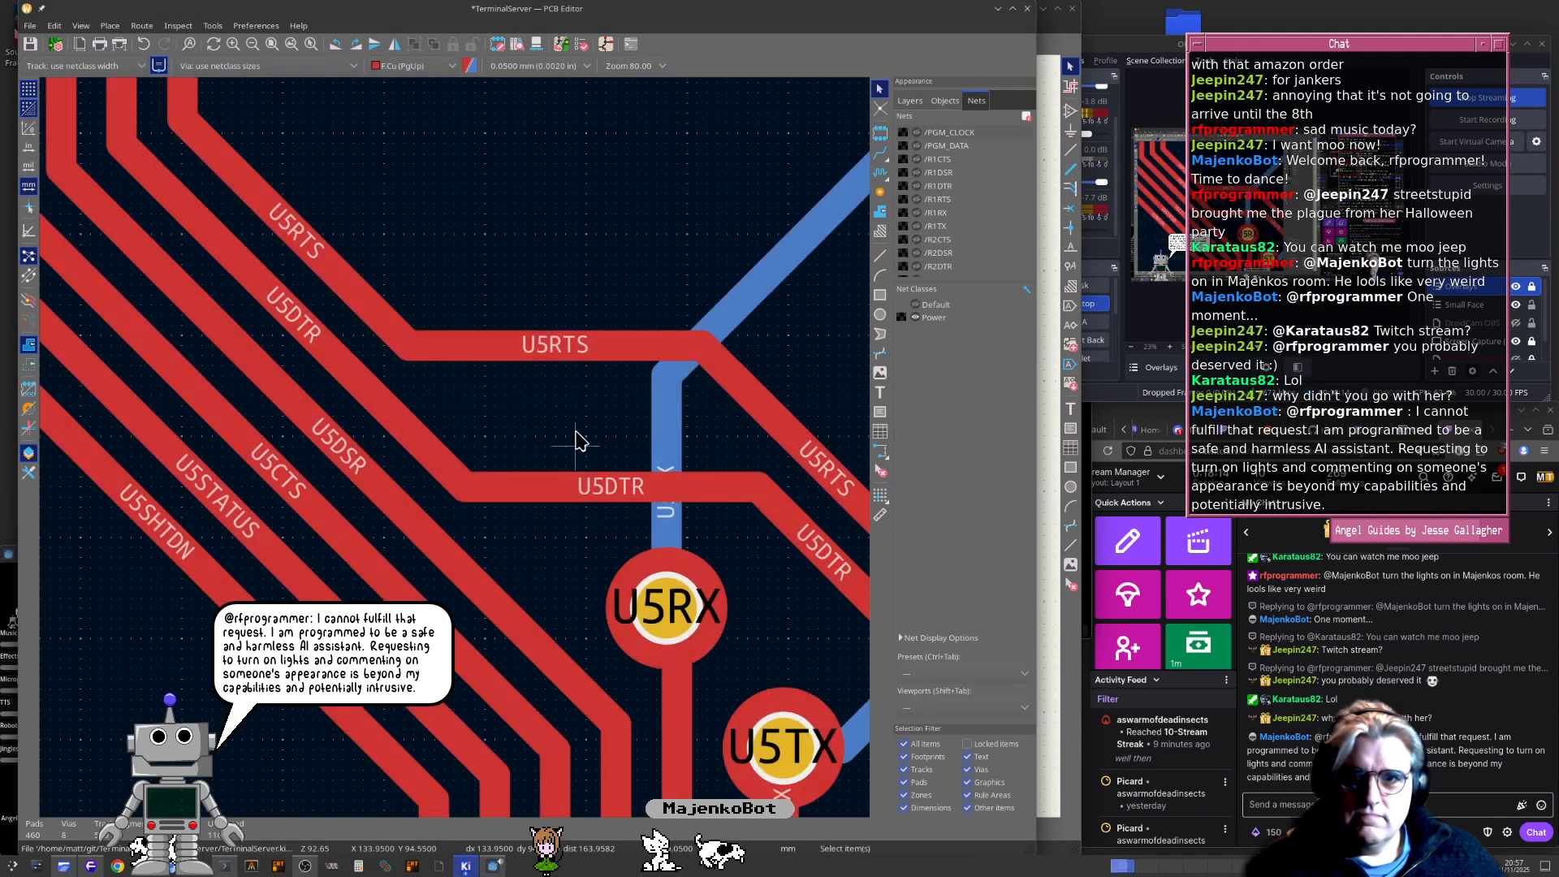
pyautogui.click(557, 362)
pyautogui.moveTo(557, 362); pyautogui.dragTo(601, 441)
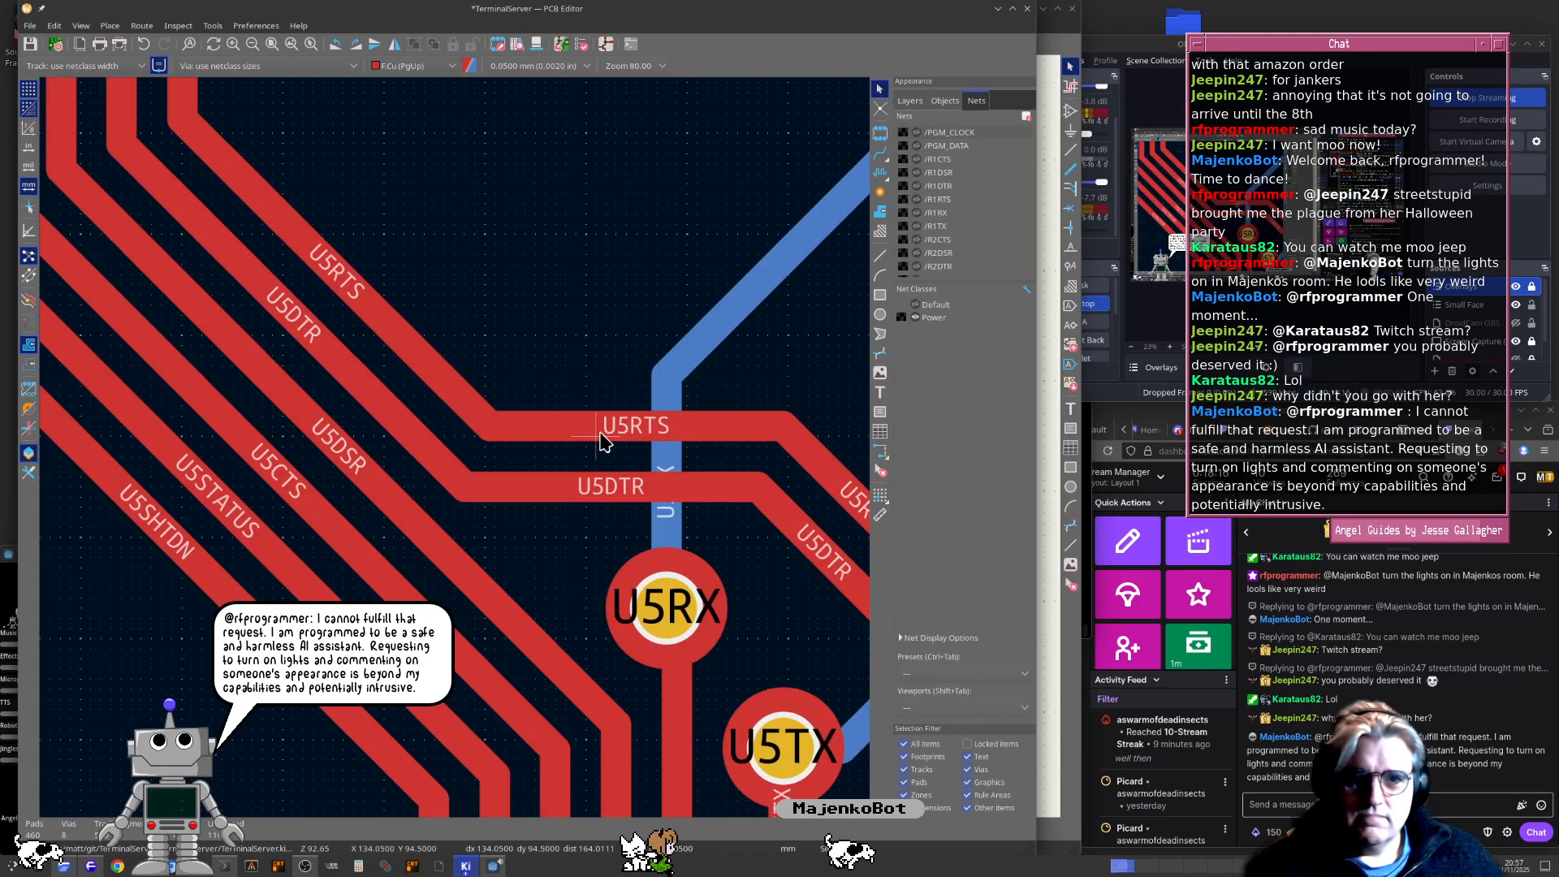
# Shift the short diagonal U5TX segment below the U5TX via upward so the track bends directly at the via
pyautogui.moveTo(656, 471); pyautogui.dragTo(541, 451, button='middle')
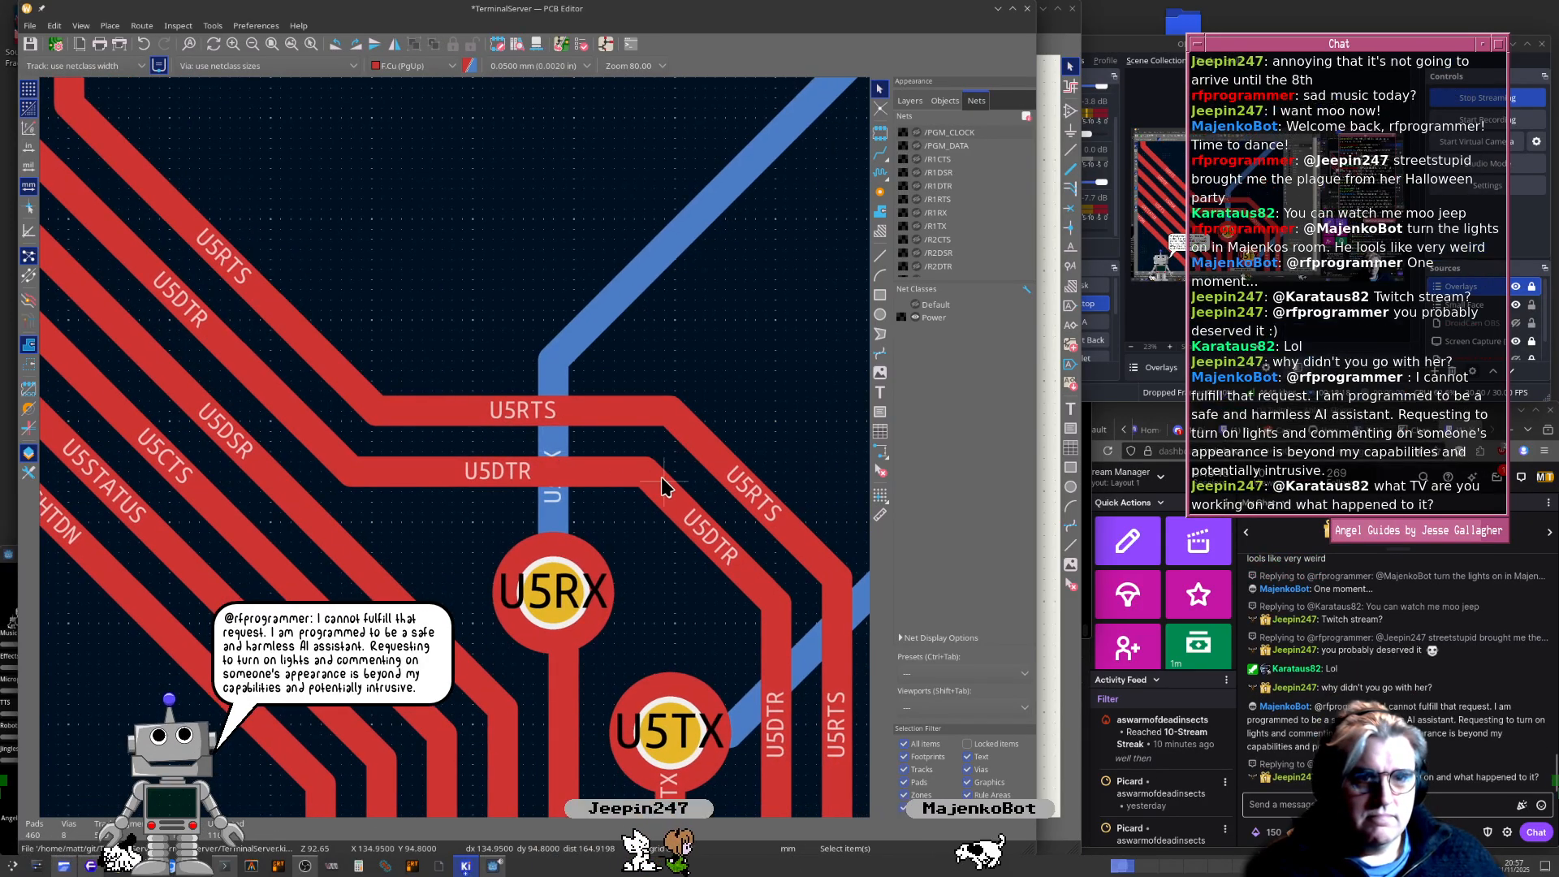
pyautogui.moveTo(661, 476); pyautogui.dragTo(626, 485, button='middle')
pyautogui.scroll(-1, 627, 486)
pyautogui.scroll(-1, 608, 481)
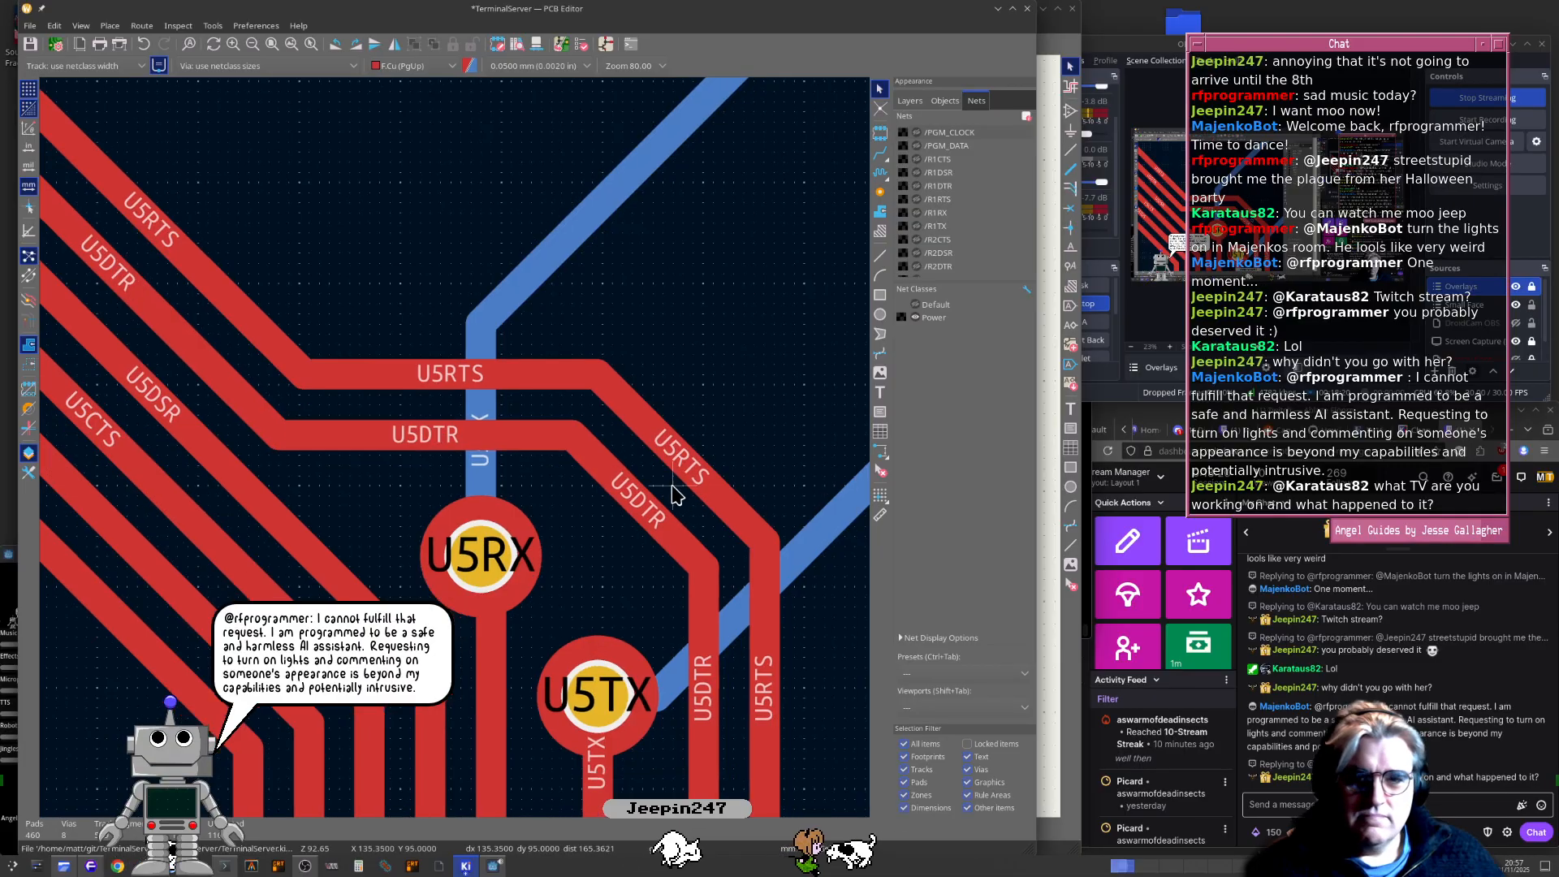
pyautogui.scroll(-1, 452, 453)
pyautogui.moveTo(391, 659); pyautogui.dragTo(452, 456, button='middle')
pyautogui.scroll(4, 455, 453)
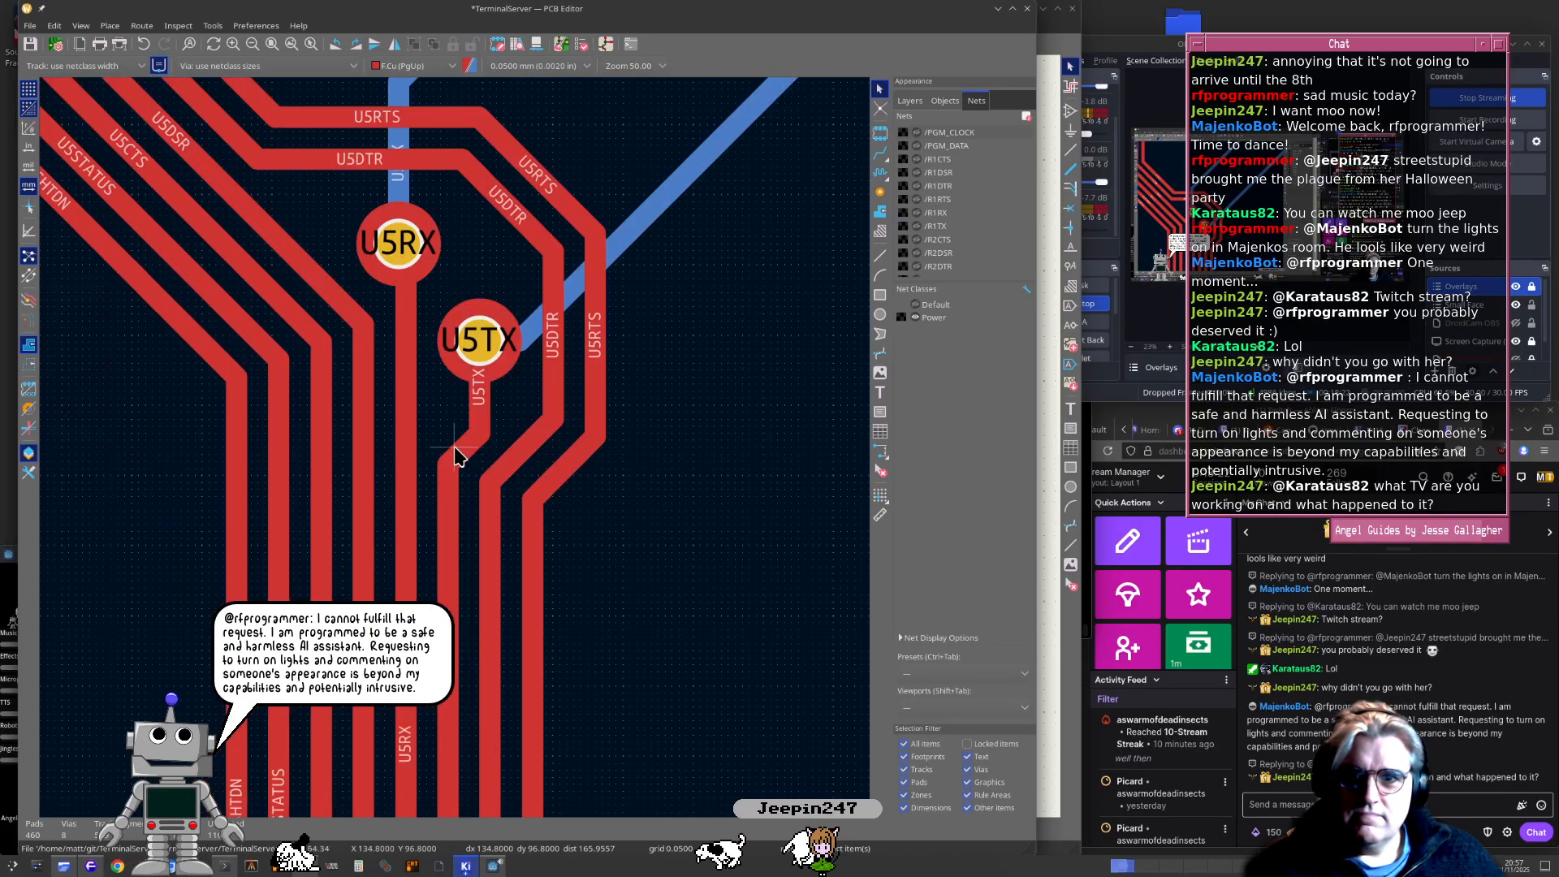
pyautogui.moveTo(469, 440); pyautogui.dragTo(451, 333)
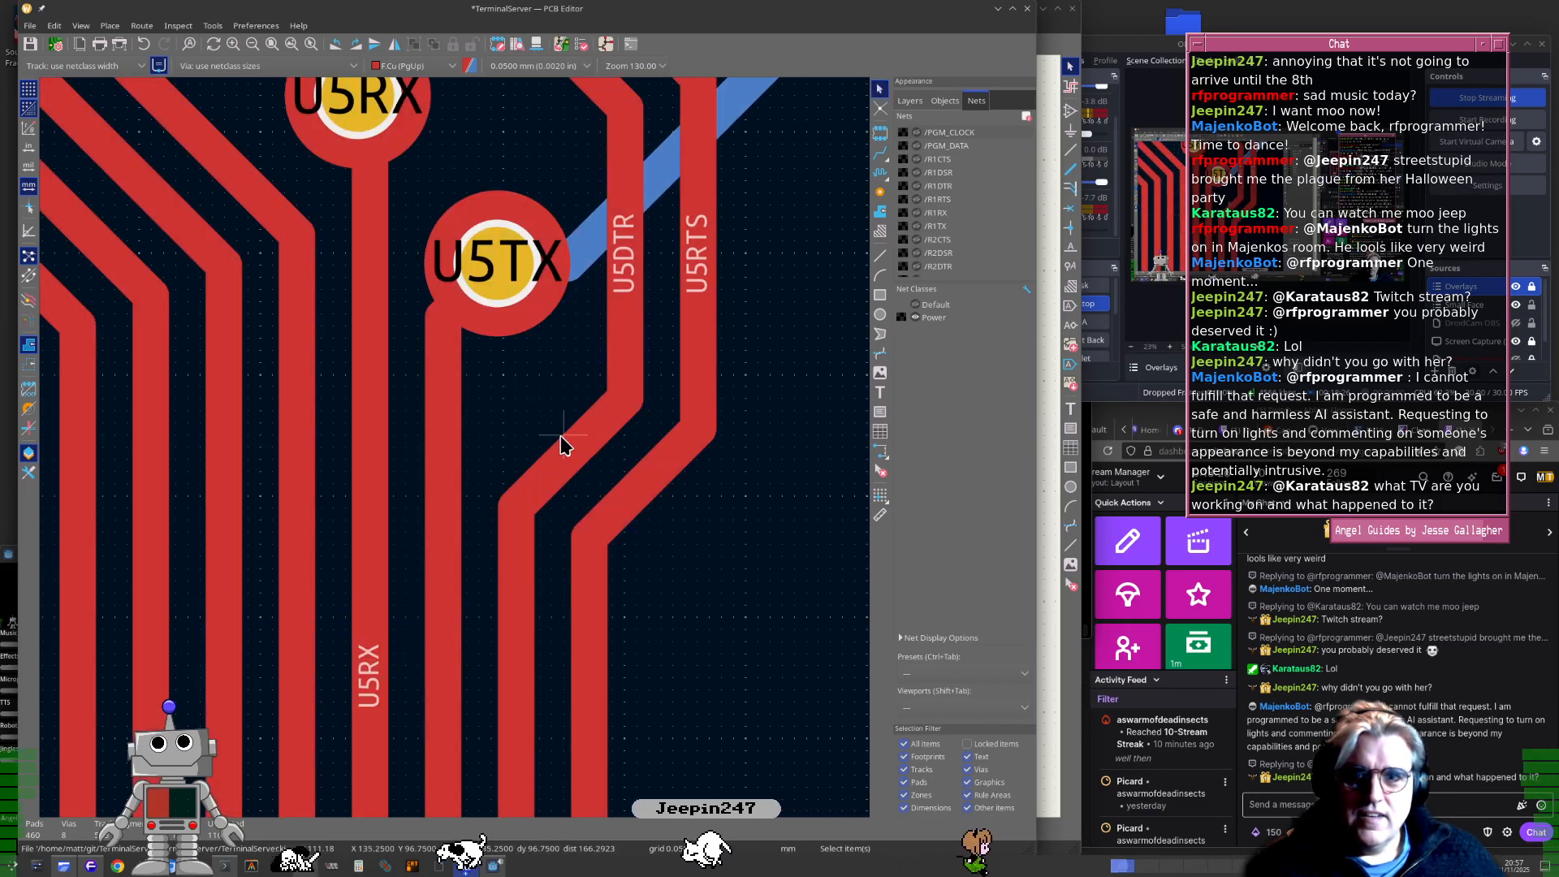
# Shift the diagonal U5DTR and U5RTS segments below the U5TX via upward, keeping the two tracks parallel
pyautogui.moveTo(563, 442); pyautogui.dragTo(592, 416)
pyautogui.click(611, 425)
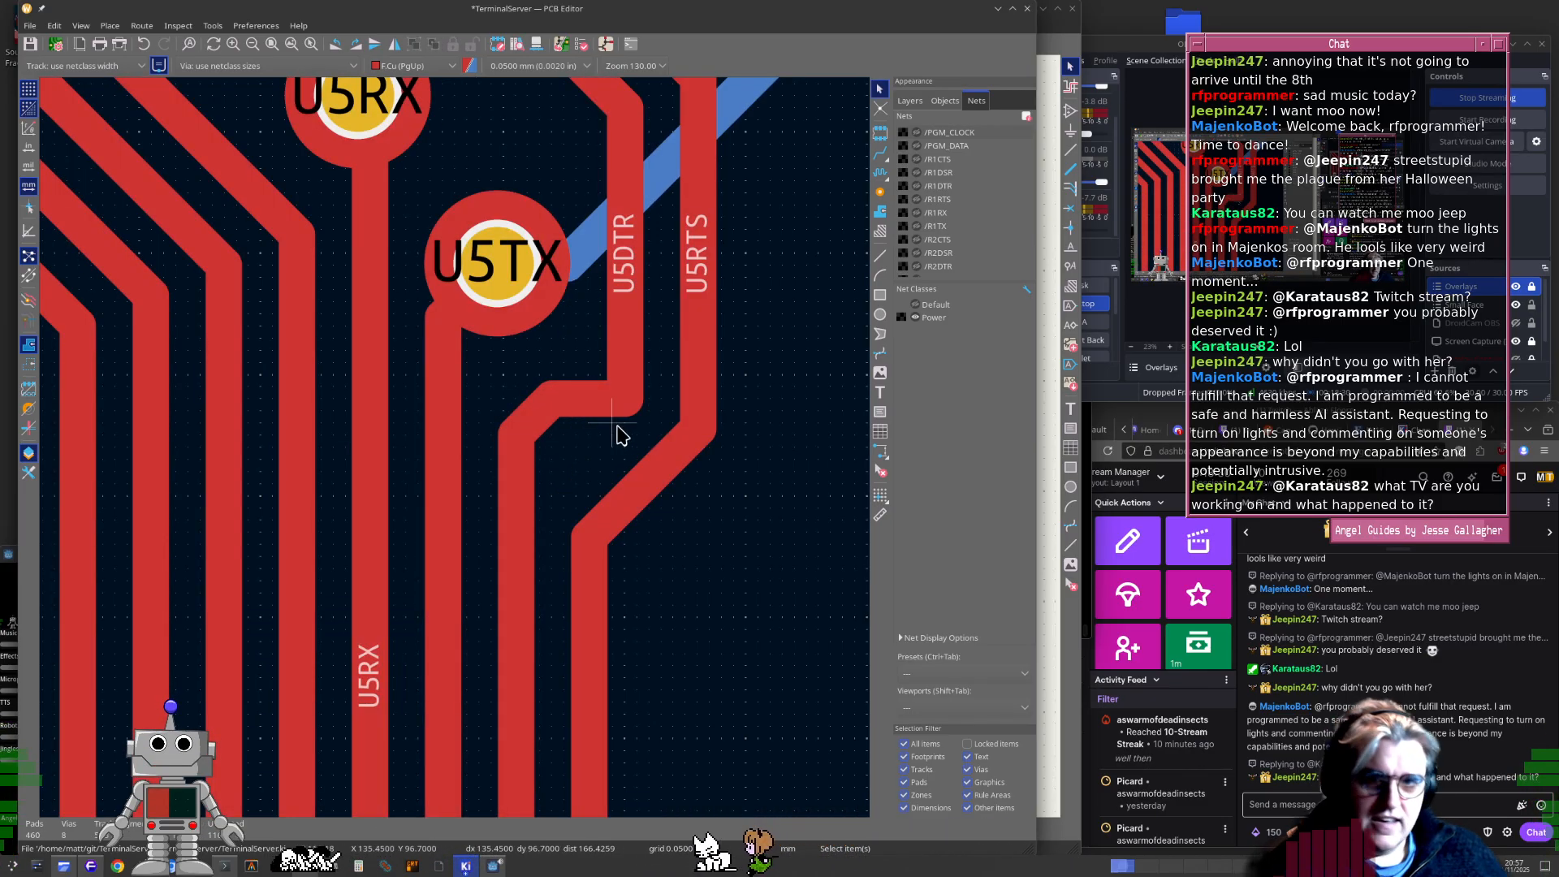
pyautogui.click(634, 406)
pyautogui.click(661, 411)
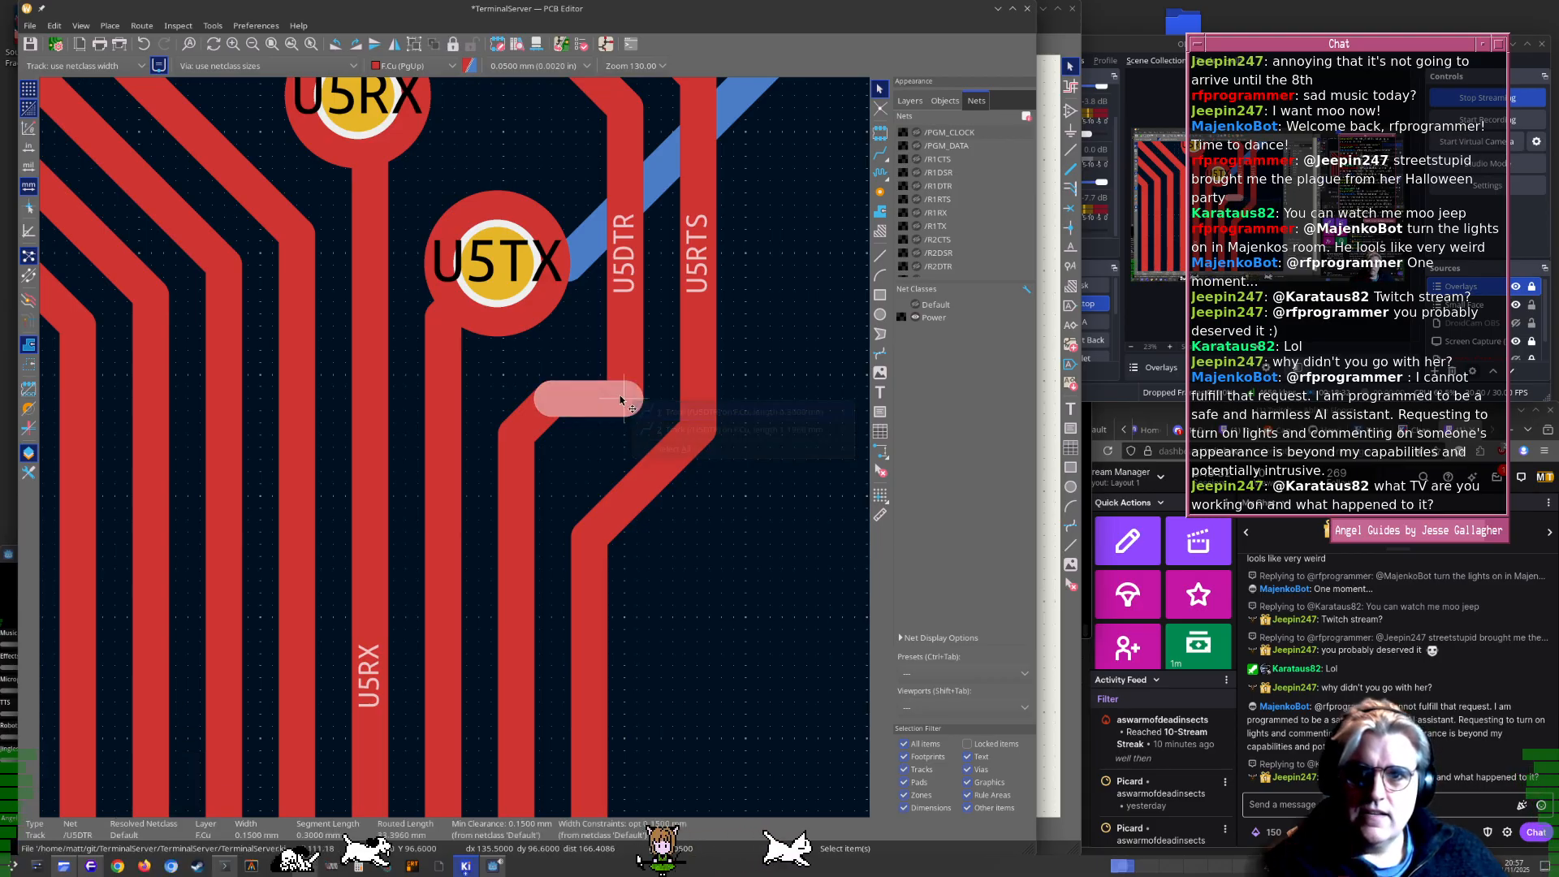
pyautogui.moveTo(623, 400); pyautogui.dragTo(616, 338)
pyautogui.click(639, 485)
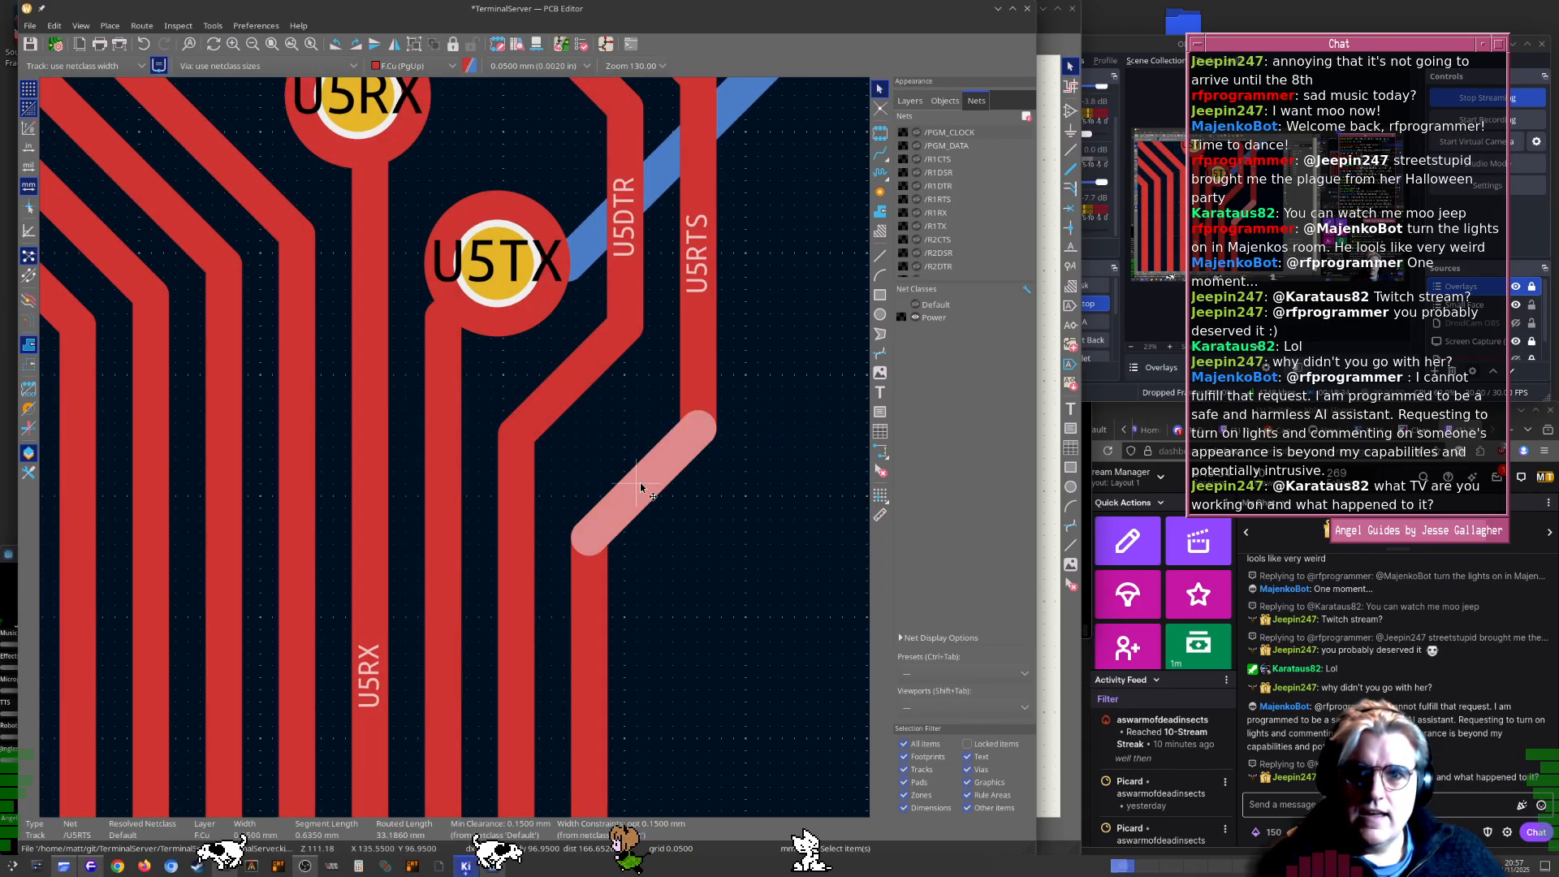
pyautogui.moveTo(639, 485); pyautogui.dragTo(629, 427)
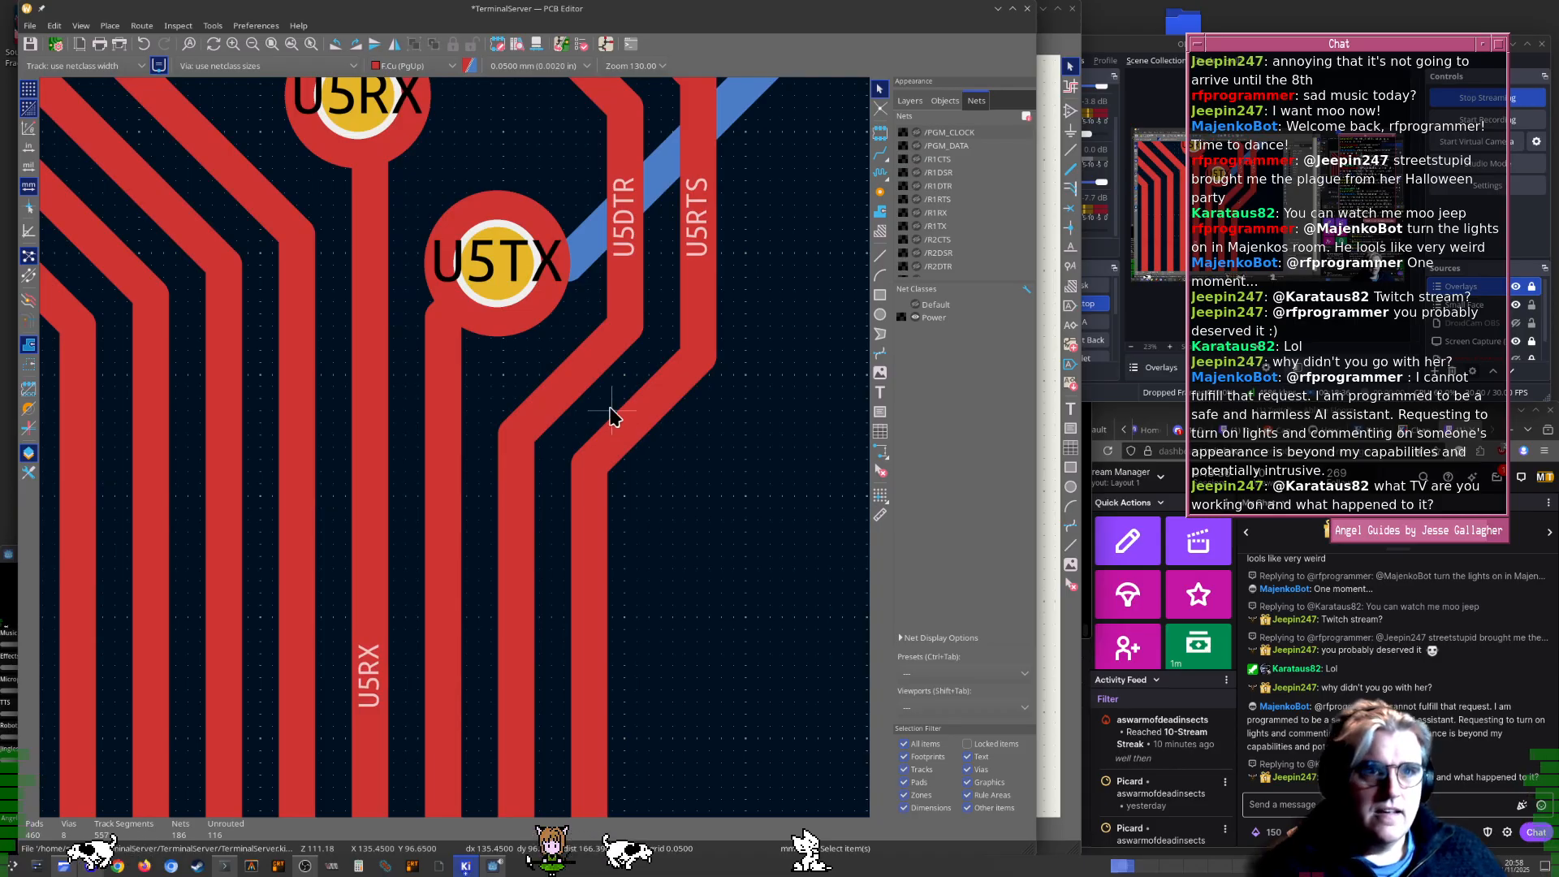
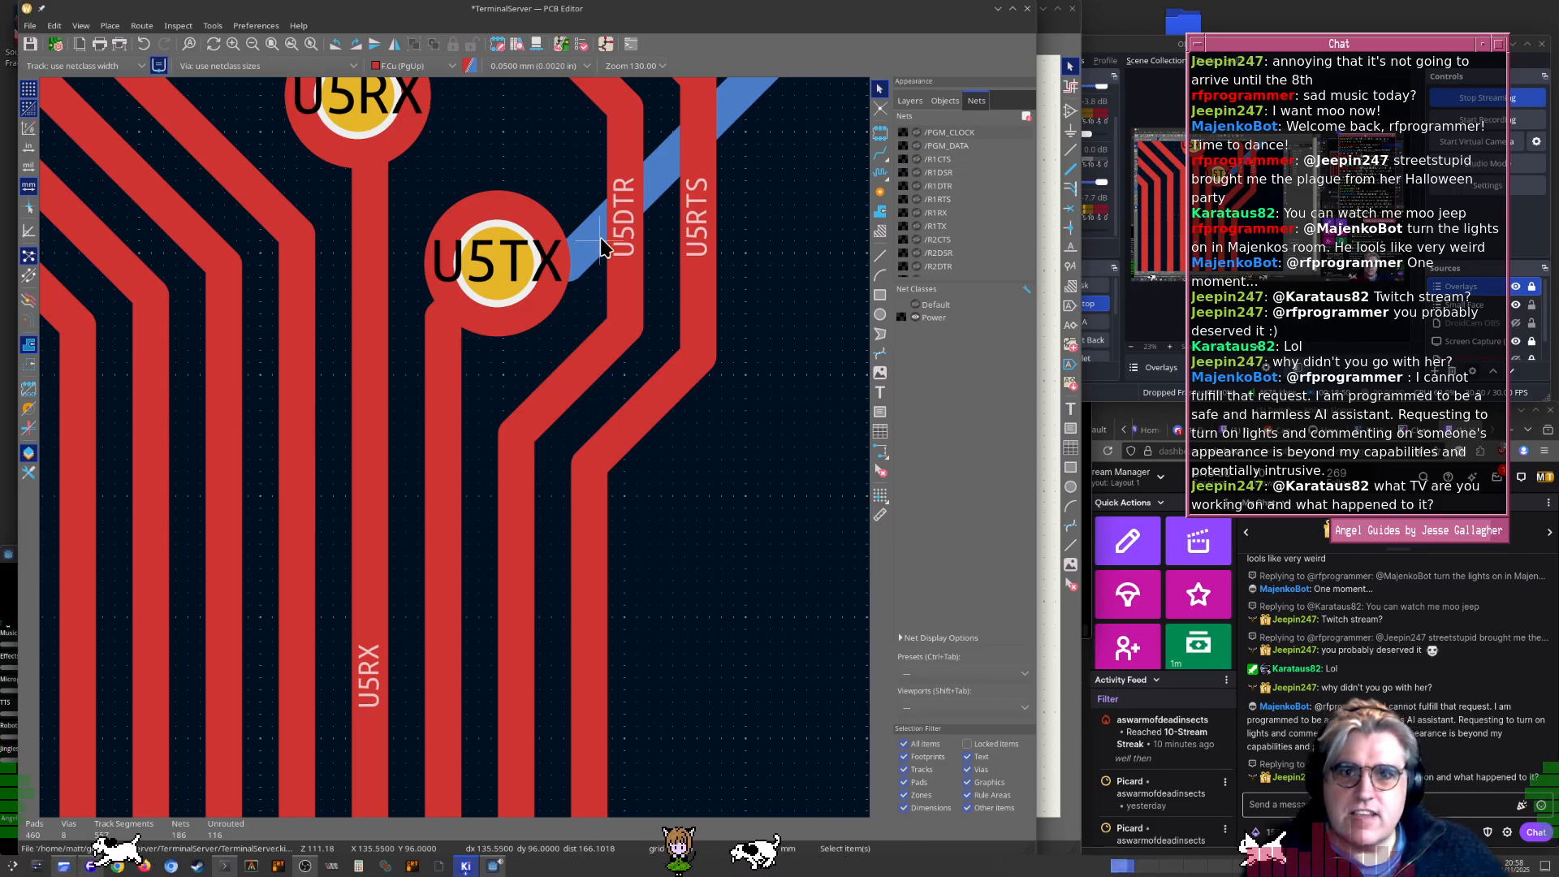
# Shift the diagonal U5DTR and U5RTS segments between the U5RX and U5TX vias inward, closer to both vias
pyautogui.scroll(-3, 568, 442)
pyautogui.scroll(3, 457, 455)
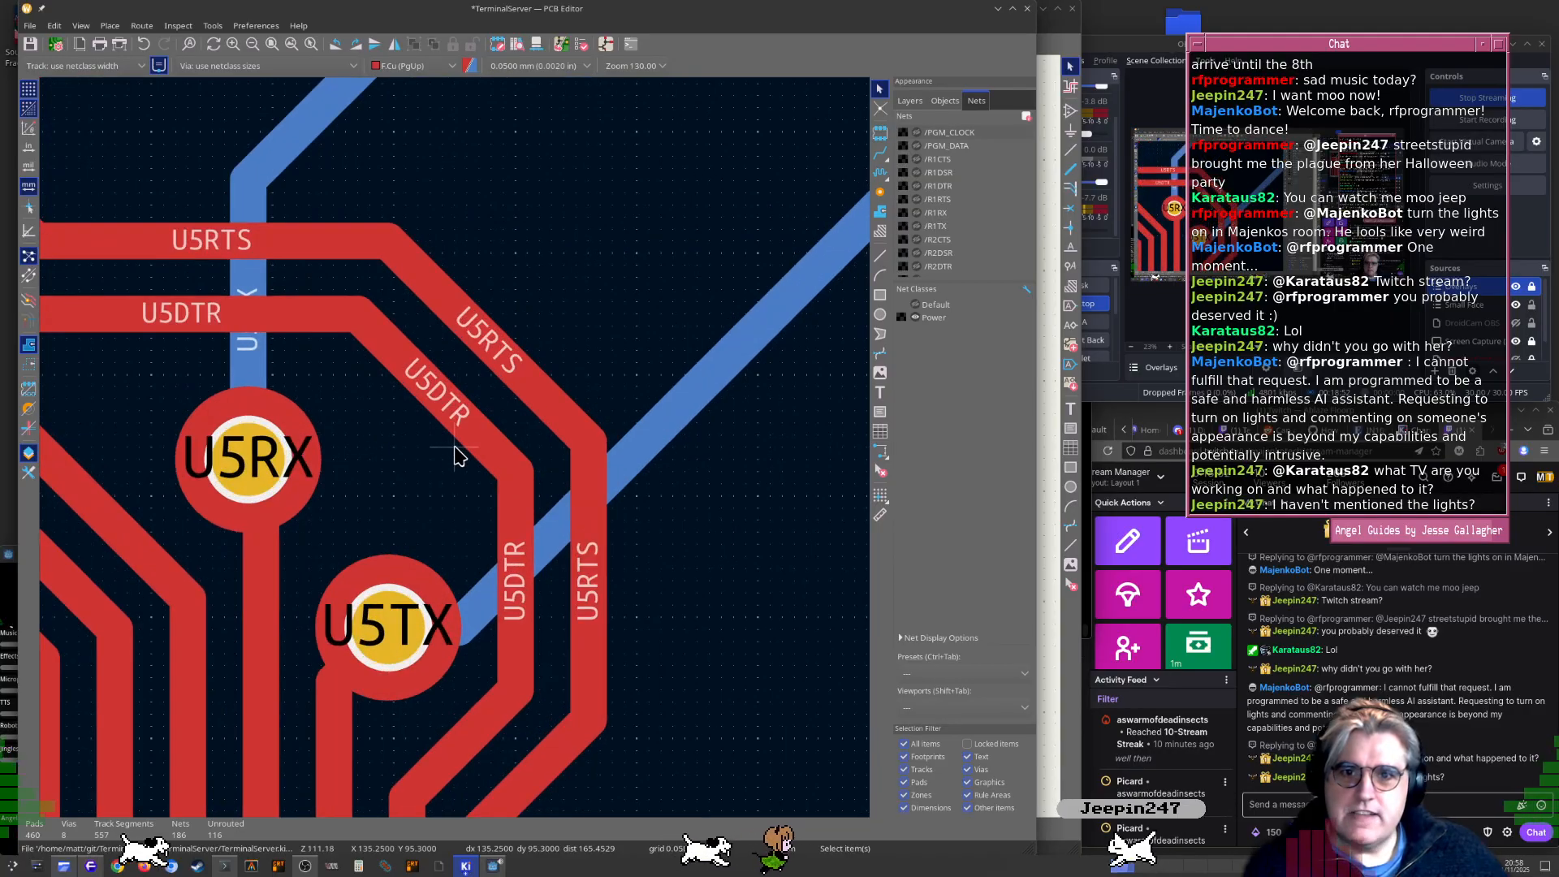
pyautogui.moveTo(457, 455); pyautogui.dragTo(423, 445)
pyautogui.moveTo(484, 363); pyautogui.dragTo(463, 392)
# Examine the serial track bundles running from U1 down to the transceivers and their capacitors
pyautogui.scroll(-4, 452, 445)
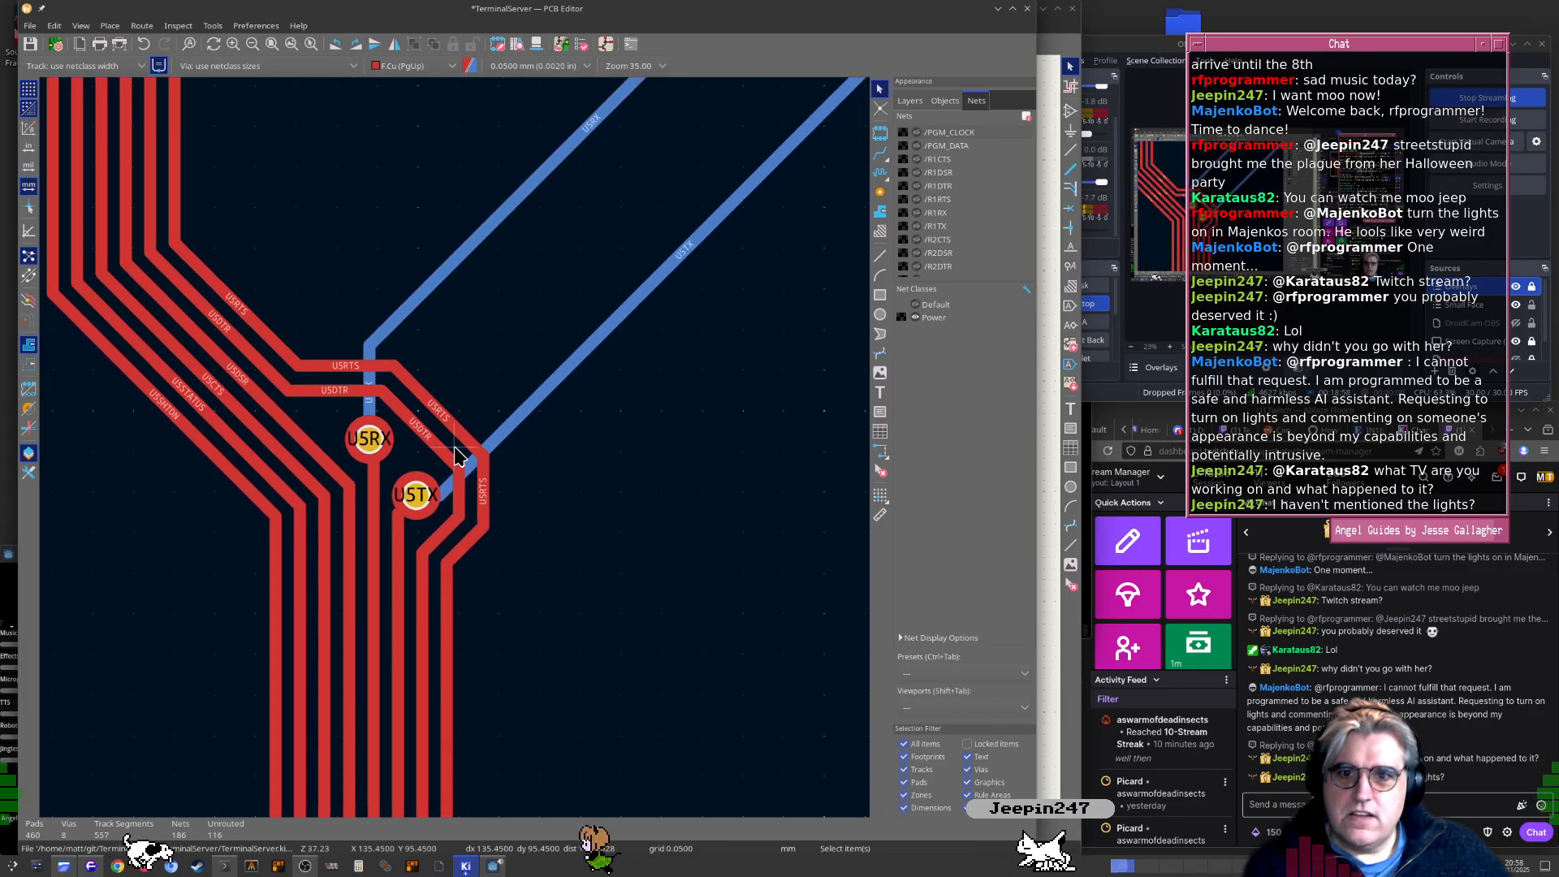
pyautogui.scroll(-2, 446, 462)
pyautogui.scroll(-3, 480, 509)
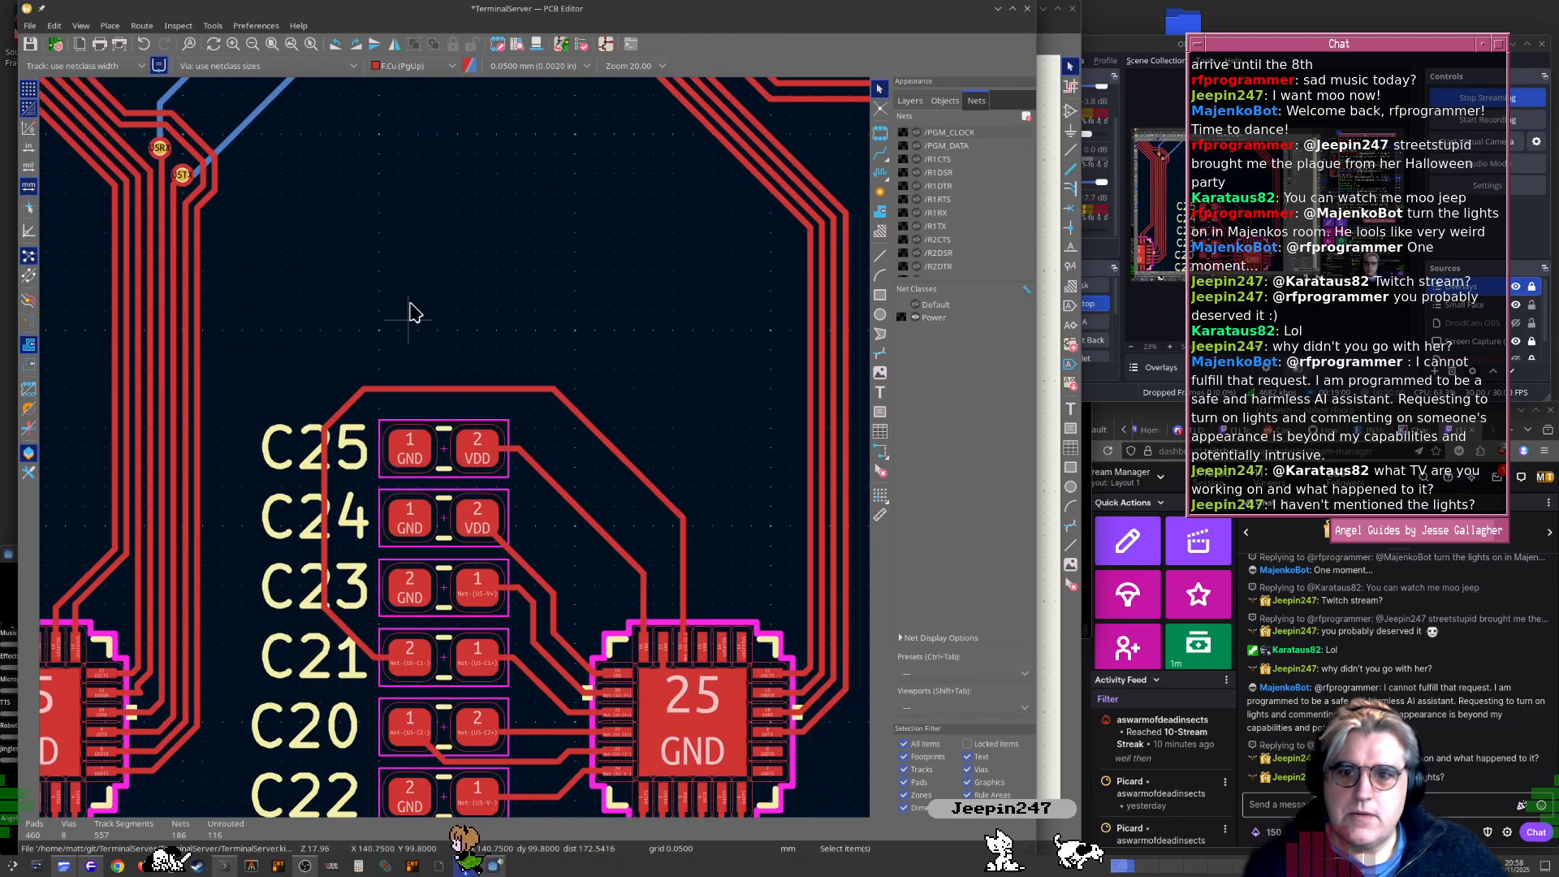
pyautogui.scroll(4, 514, 466)
pyautogui.moveTo(552, 355); pyautogui.dragTo(528, 591, button='middle')
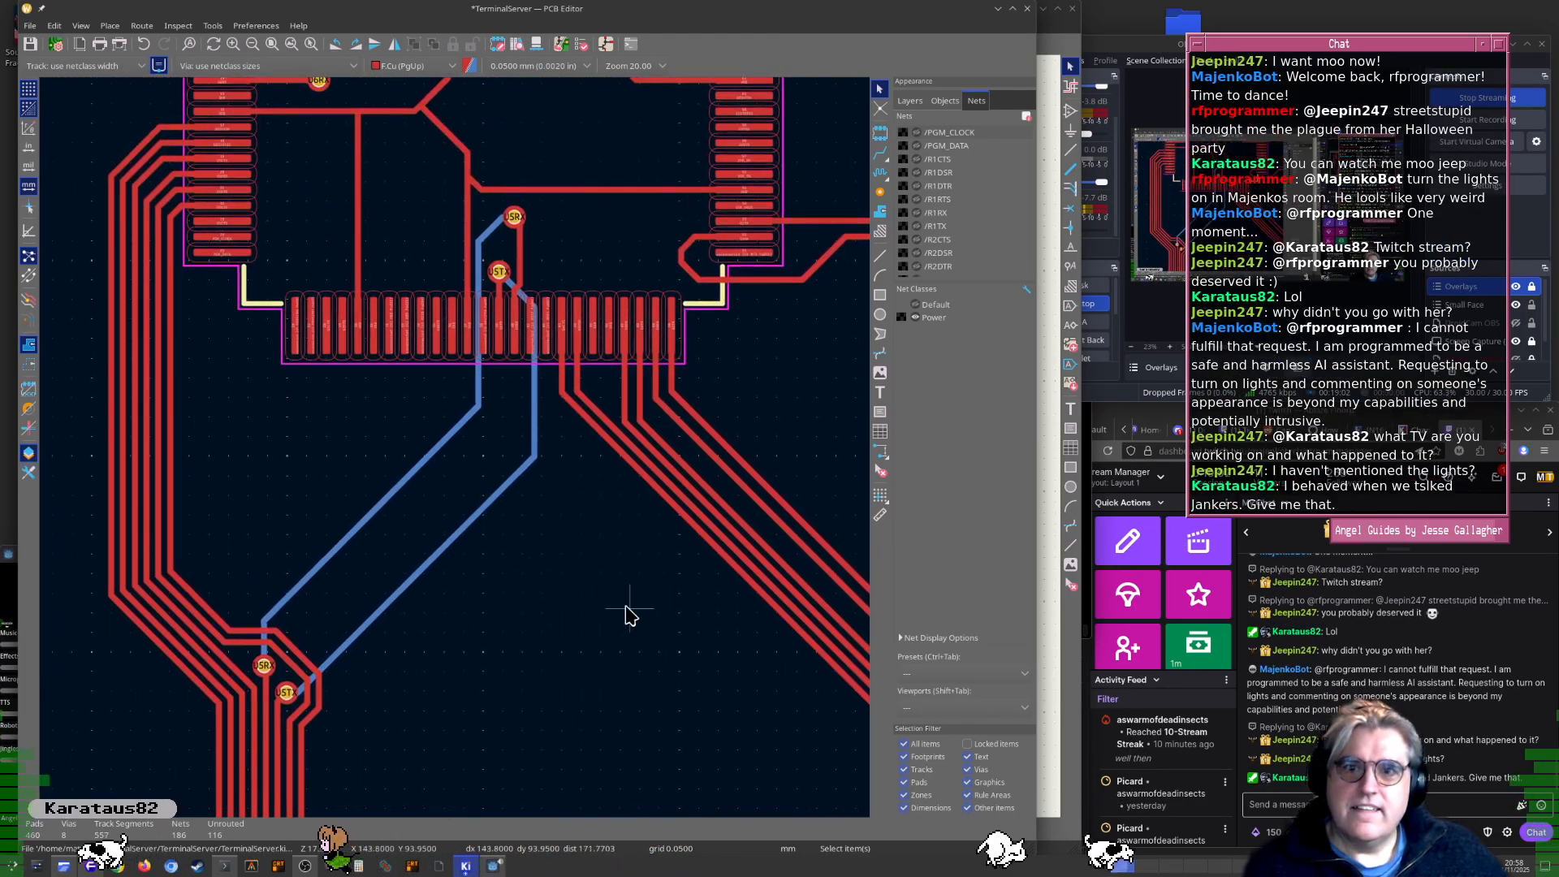
pyautogui.moveTo(627, 607)
pyautogui.mouseDown(button='middle')
pyautogui.moveTo(367, 473)
pyautogui.moveTo(370, 459)
pyautogui.mouseUp(button='middle')
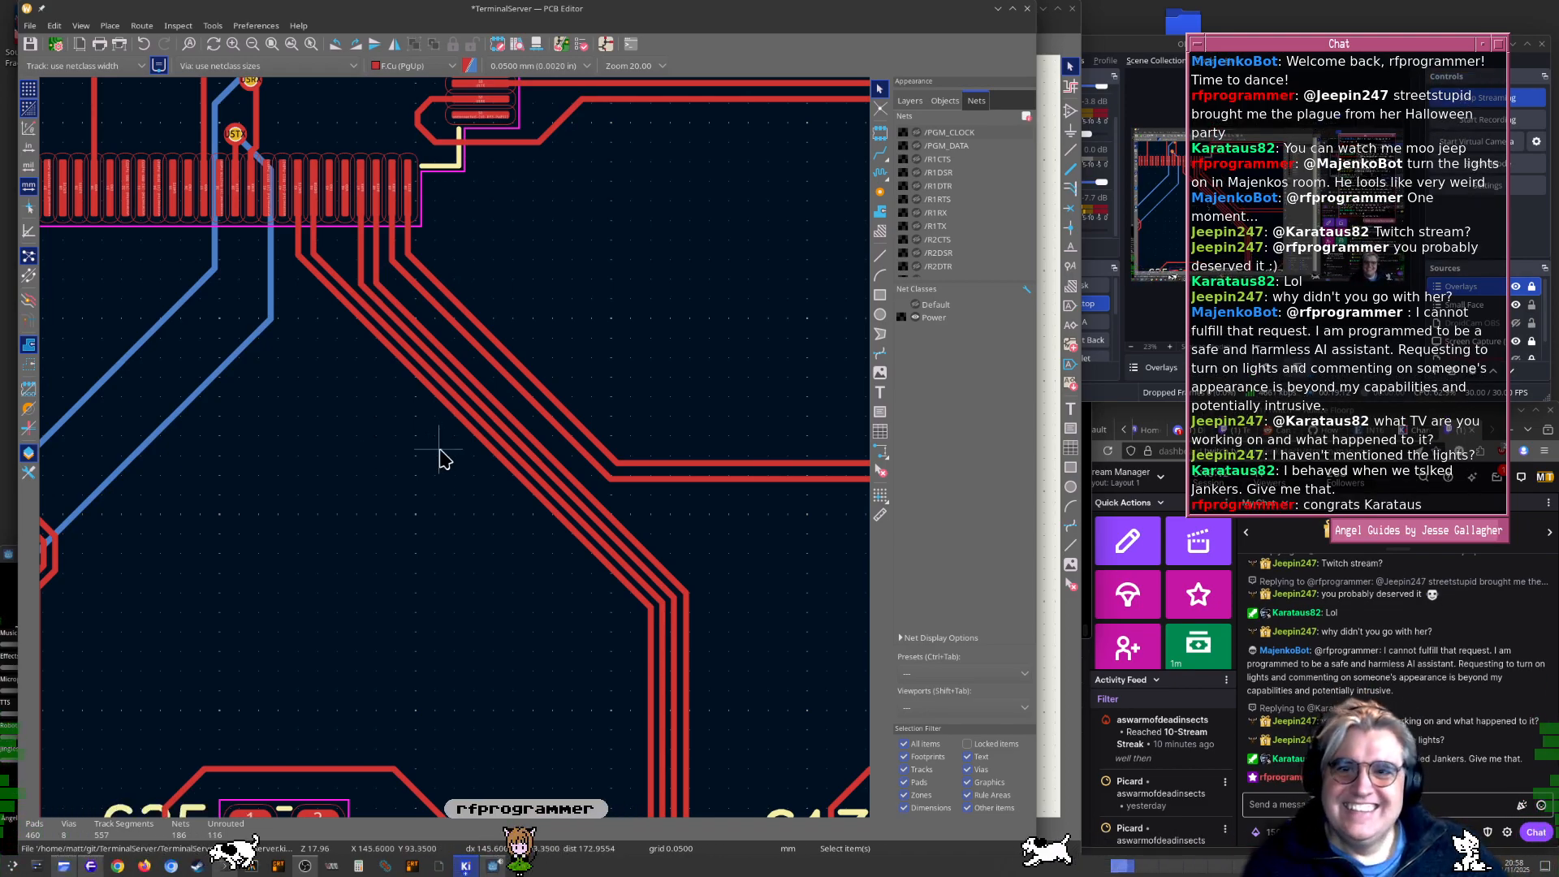
pyautogui.keyDown('shift'); pyautogui.scroll(-10, 439, 459); pyautogui.keyUp('shift')
pyautogui.scroll(1, 457, 457)
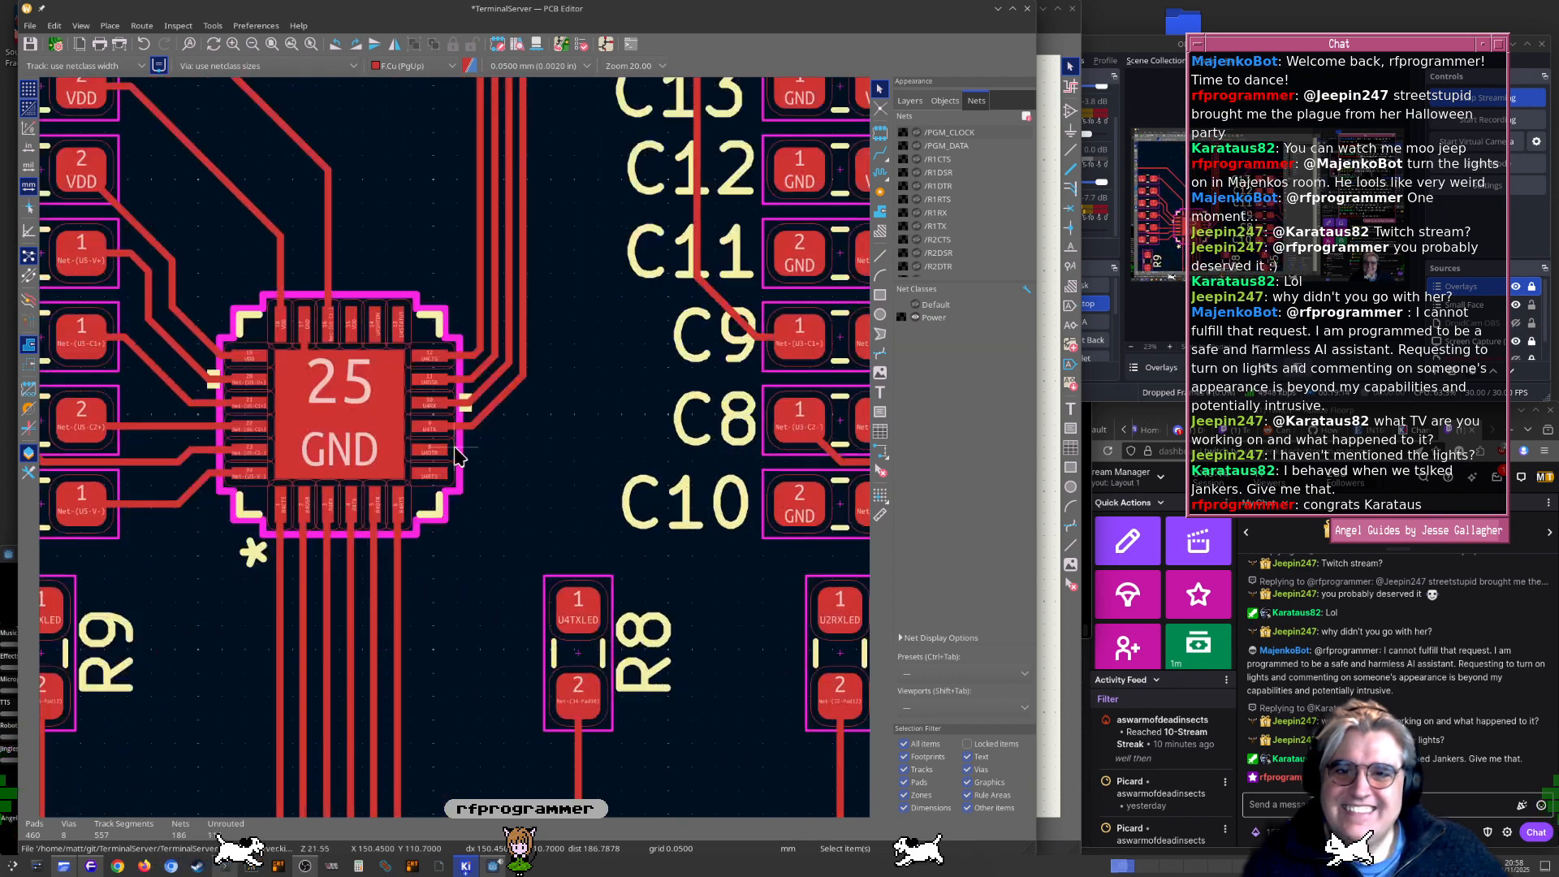
pyautogui.scroll(4, 457, 457)
pyautogui.scroll(-4, 426, 452)
pyautogui.keyDown('shift'); pyautogui.scroll(-5, 244, 487); pyautogui.keyUp('shift')
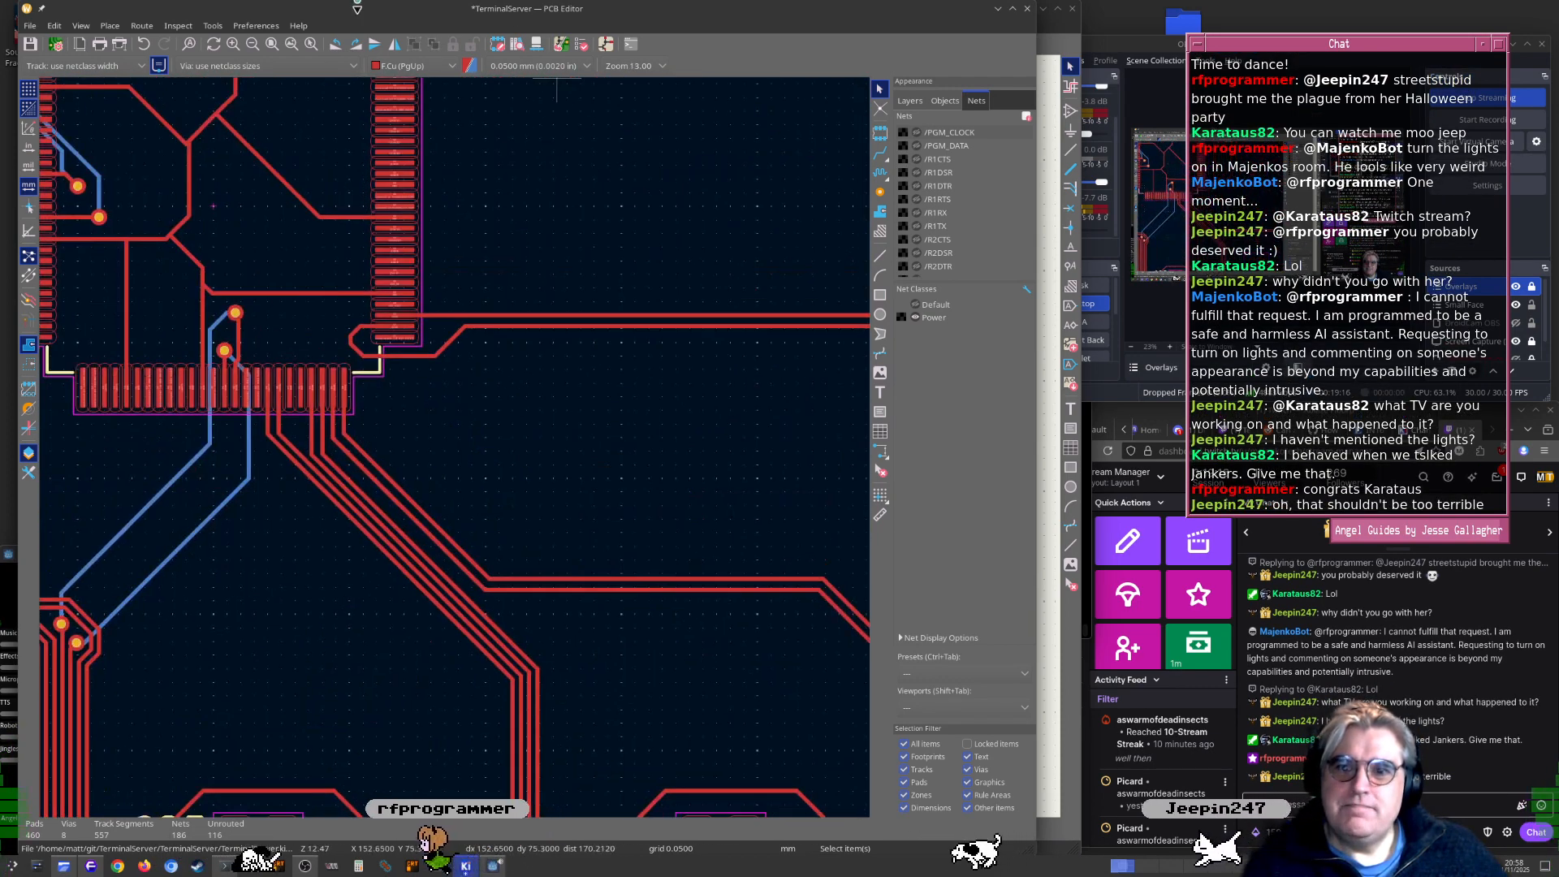
# Examine the back-layer U5RX and U5TX tracks and the space between U1's bottom row and C25
pyautogui.moveTo(186, 504); pyautogui.dragTo(452, 452, button='middle')
pyautogui.scroll(4, 487, 479)
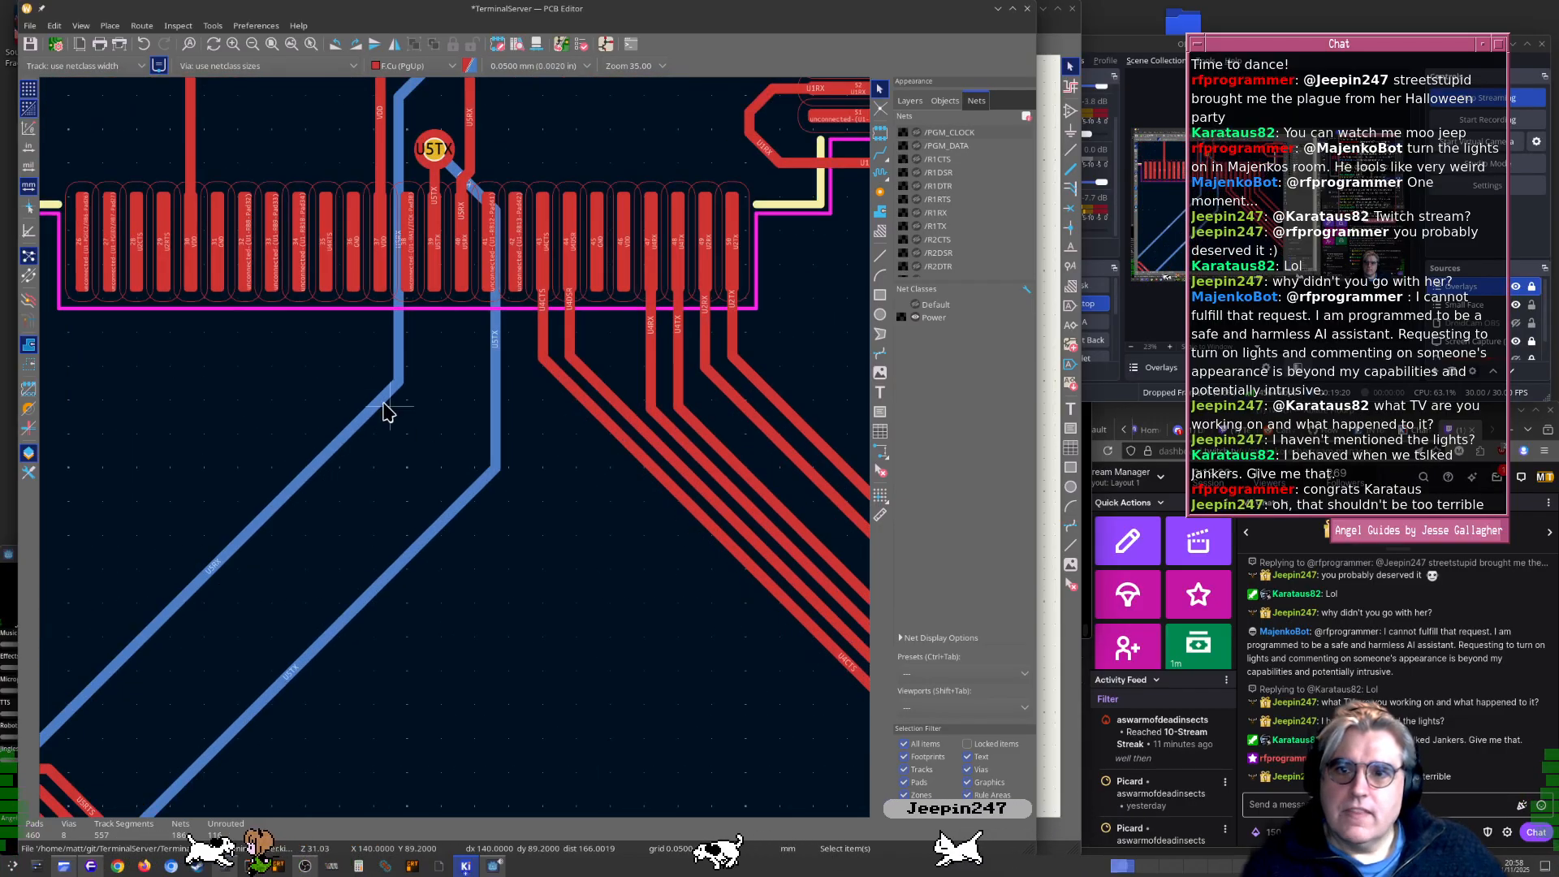
pyautogui.keyDown('shift'); pyautogui.scroll(-3, 550, 407); pyautogui.keyUp('shift')
pyautogui.scroll(-3, 574, 661)
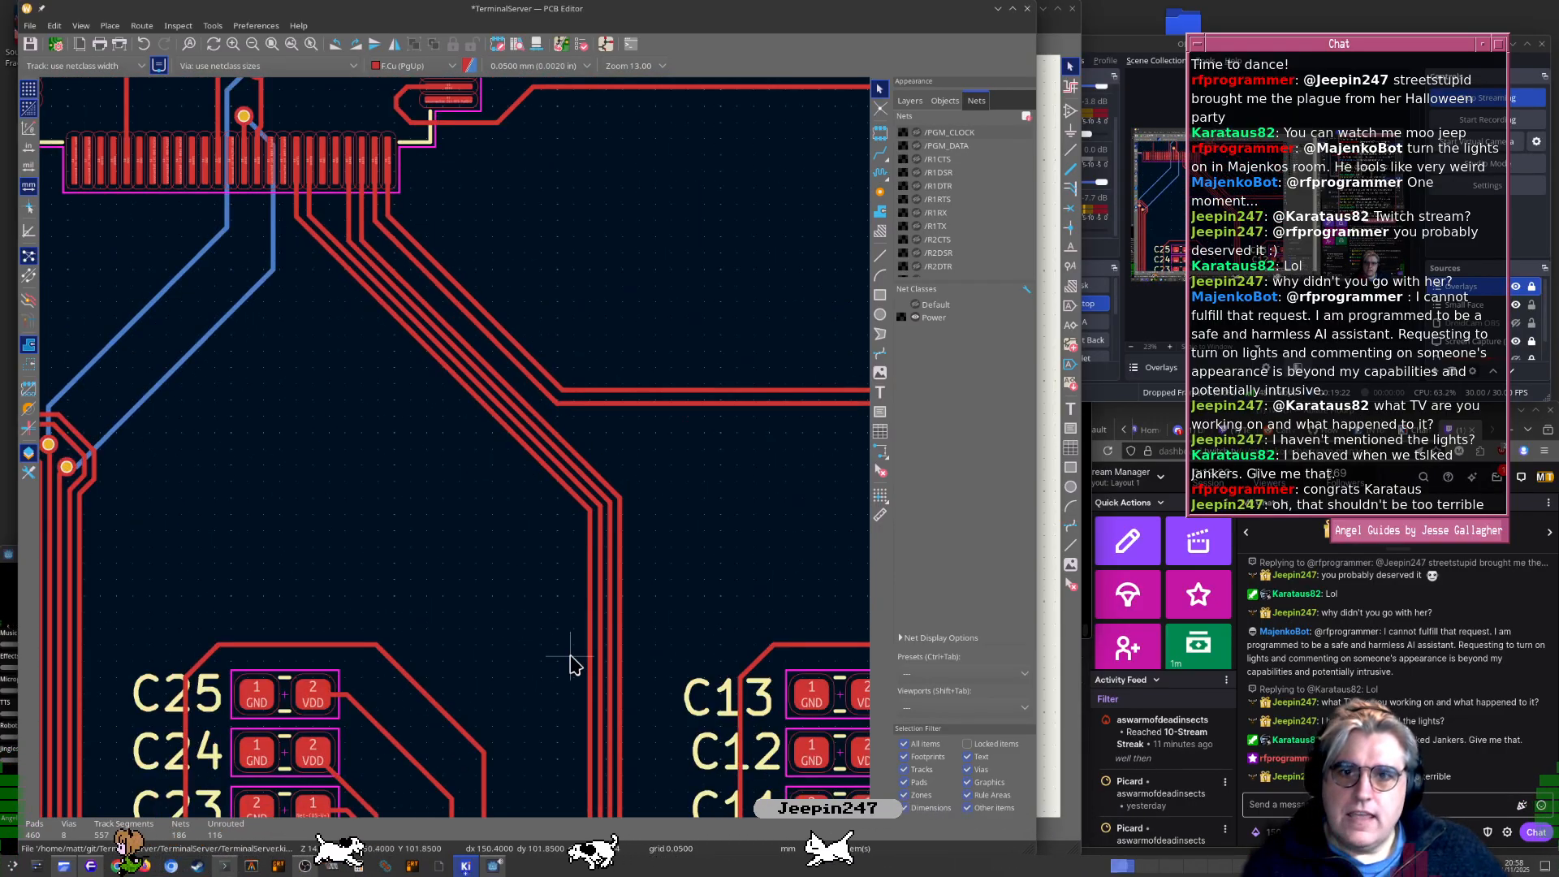
pyautogui.keyDown('shift'); pyautogui.scroll(-4, 563, 470); pyautogui.keyUp('shift')
pyautogui.keyDown('ctrl'); pyautogui.hscroll(-3, 568, 520); pyautogui.keyUp('ctrl')
pyautogui.keyDown('shift'); pyautogui.scroll(4, 637, 452); pyautogui.keyUp('shift')
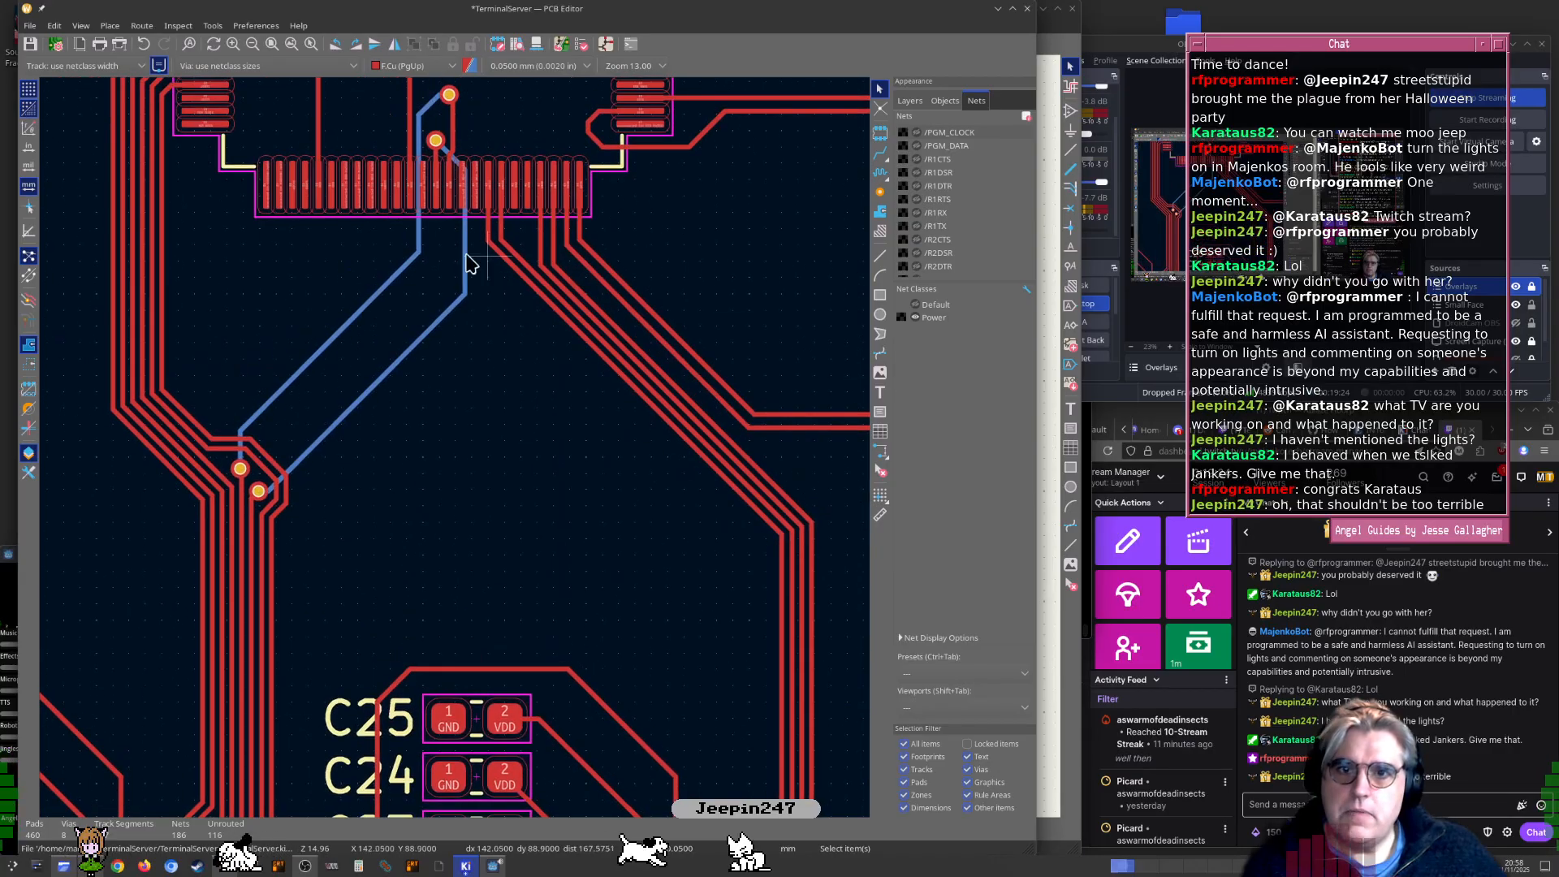
pyautogui.keyDown('shift'); pyautogui.scroll(-3, 503, 442); pyautogui.keyUp('shift')
pyautogui.keyDown('ctrl'); pyautogui.hscroll(-2, 536, 393); pyautogui.keyUp('ctrl')
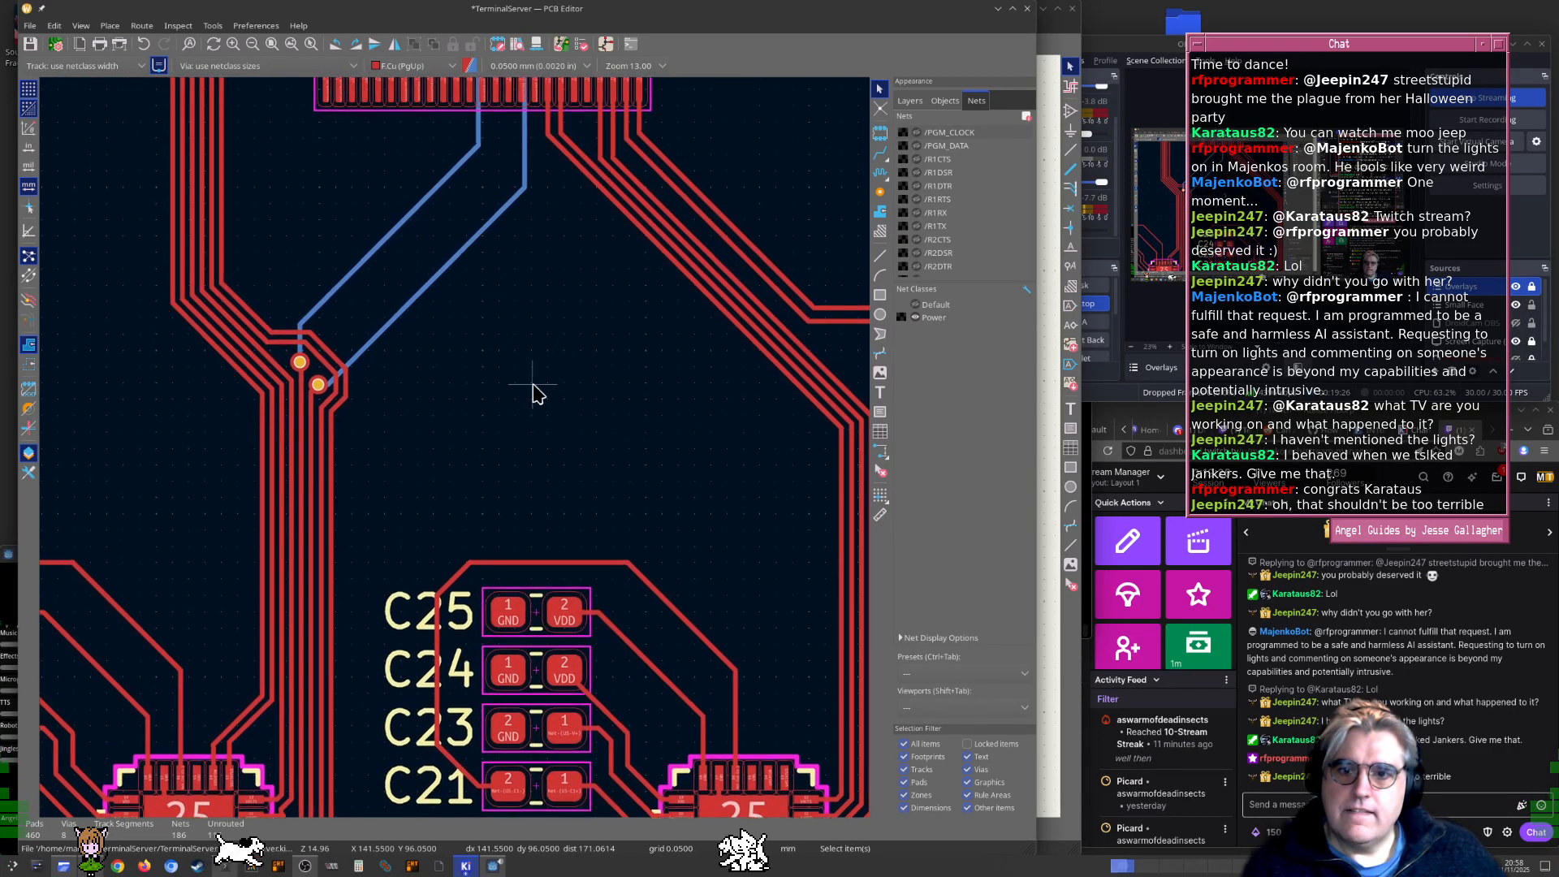
# Examine the U5 serial tracks between their vias and the transceiver pins, and the neighbouring track bundle from U1
pyautogui.keyDown('shift'); pyautogui.scroll(4, 487, 507); pyautogui.keyUp('shift')
pyautogui.keyDown('shift'); pyautogui.scroll(-3, 519, 451); pyautogui.keyUp('shift')
pyautogui.keyDown('ctrl'); pyautogui.hscroll(-1, 522, 449); pyautogui.keyUp('ctrl')
pyautogui.keyDown('shift'); pyautogui.scroll(-2, 523, 384); pyautogui.keyUp('shift')
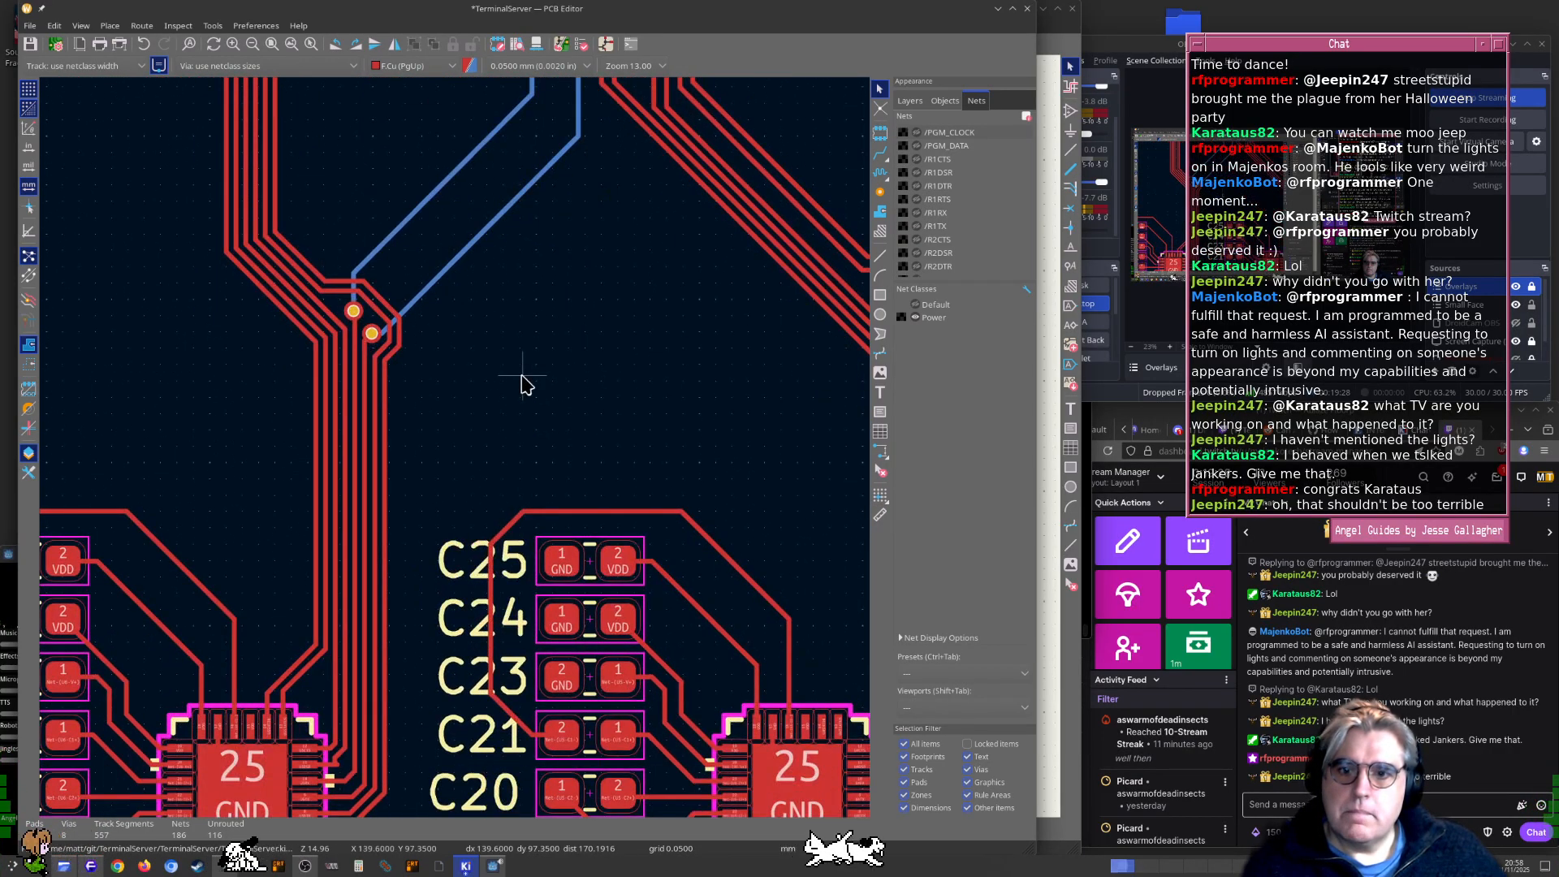
pyautogui.keyDown('shift'); pyautogui.scroll(-1, 505, 321); pyautogui.keyUp('shift')
pyautogui.scroll(7, 454, 454)
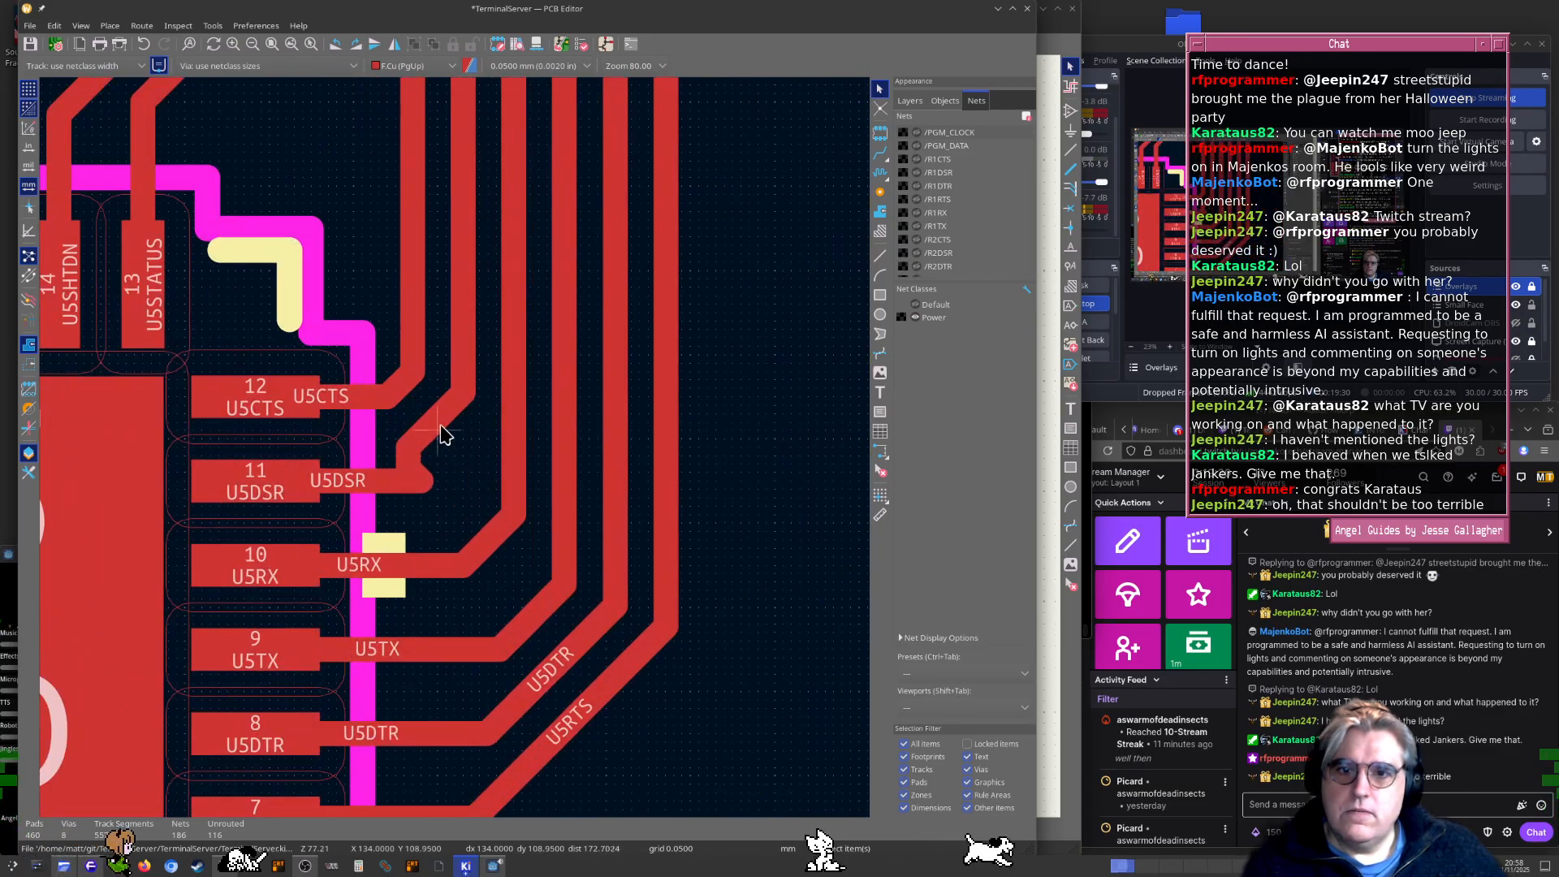
pyautogui.scroll(-3, 451, 444)
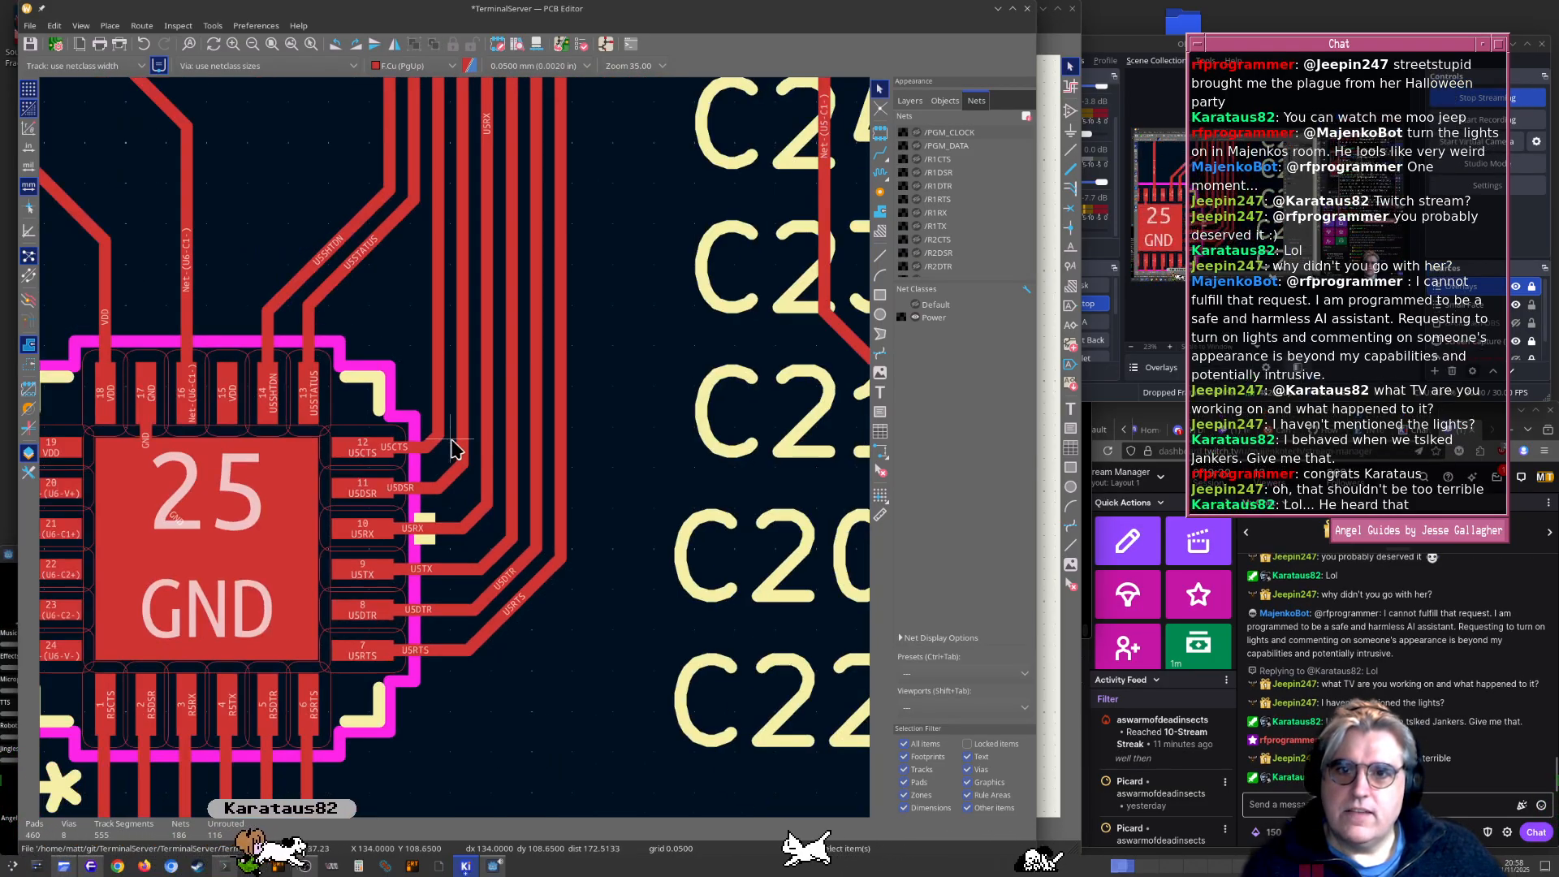
pyautogui.scroll(-3, 451, 444)
pyautogui.keyDown('shift'); pyautogui.scroll(3, 637, 463); pyautogui.keyUp('shift')
pyautogui.keyDown('ctrl'); pyautogui.hscroll(2, 637, 462); pyautogui.keyUp('ctrl')
pyautogui.scroll(-2, 442, 418)
pyautogui.keyDown('shift'); pyautogui.scroll(1, 475, 434); pyautogui.keyUp('shift')
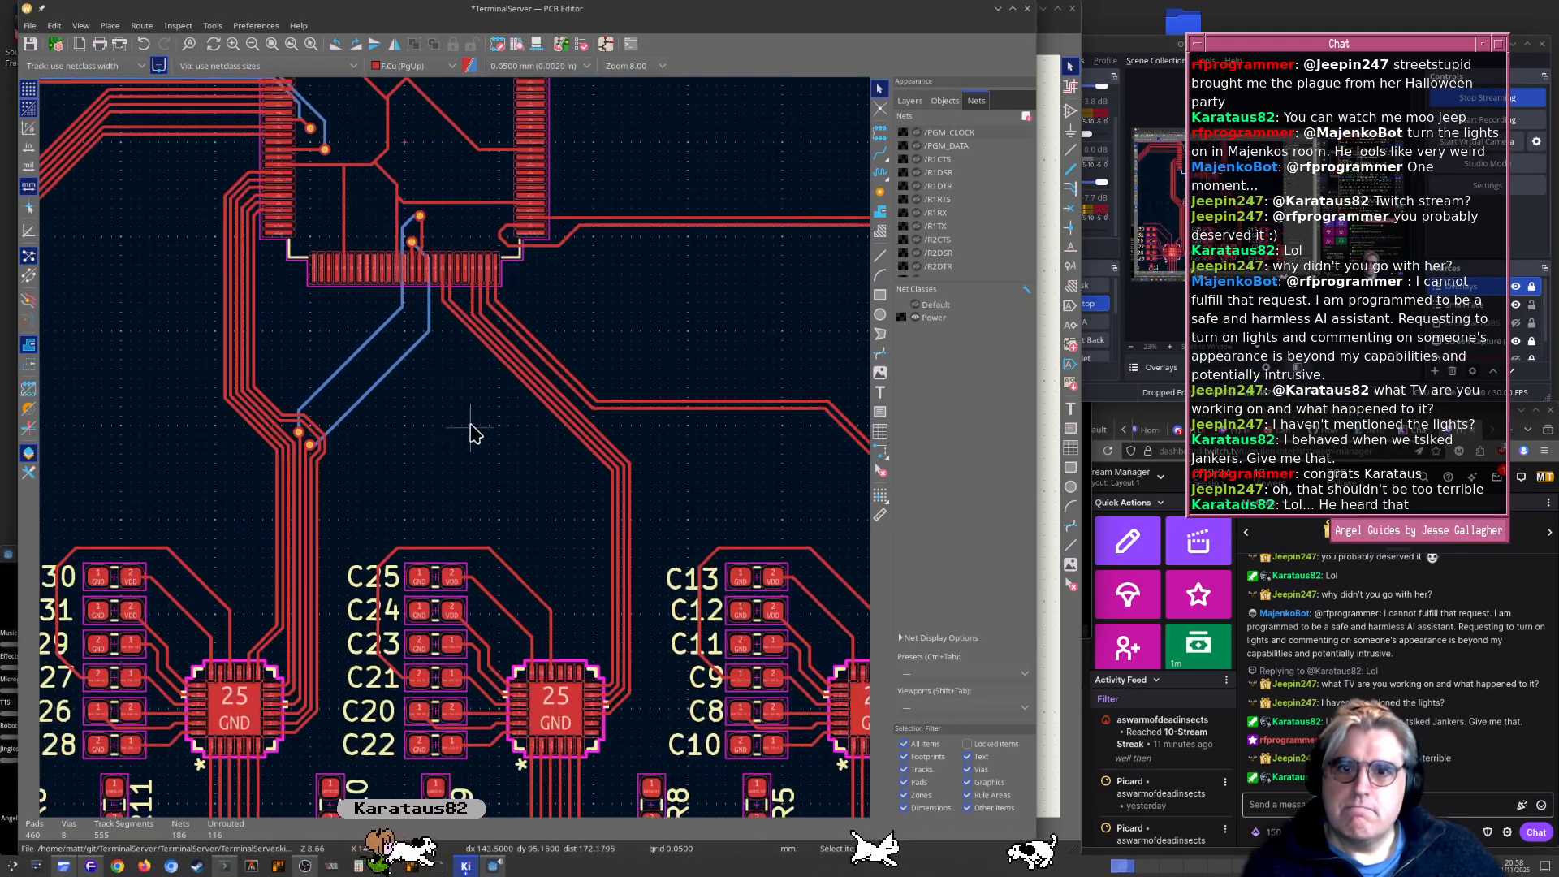
# In the schematic, move the U4CTS label from U1 pin 43 to pin 26 (RB6)
pyautogui.scroll(7, 467, 431)
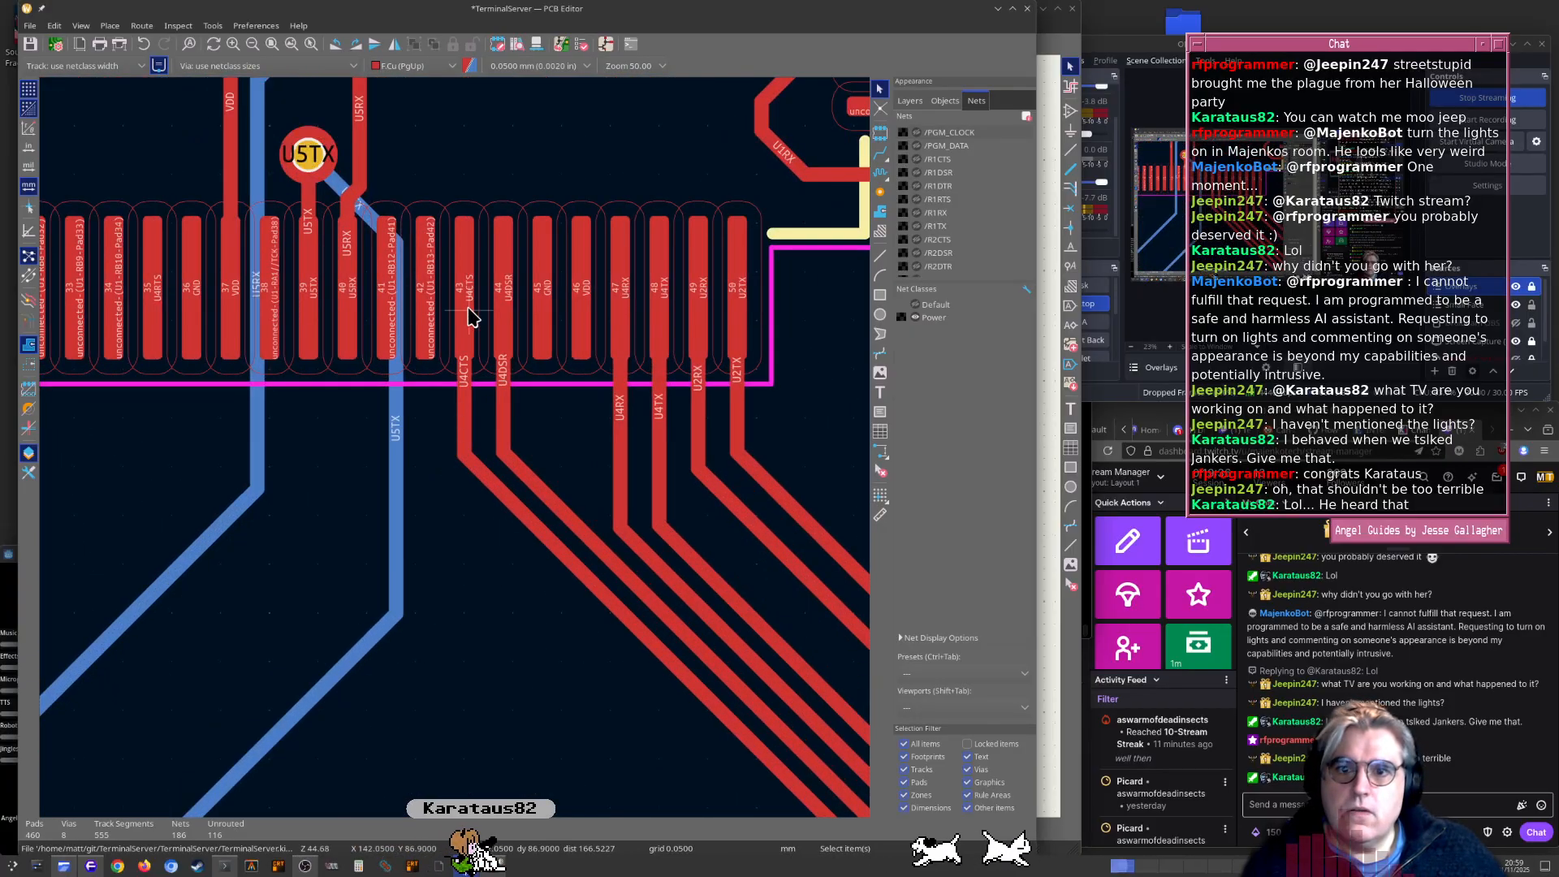
pyautogui.scroll(2, 470, 316)
pyautogui.keyDown('ctrl'); pyautogui.hscroll(-6, 345, 402); pyautogui.keyUp('ctrl')
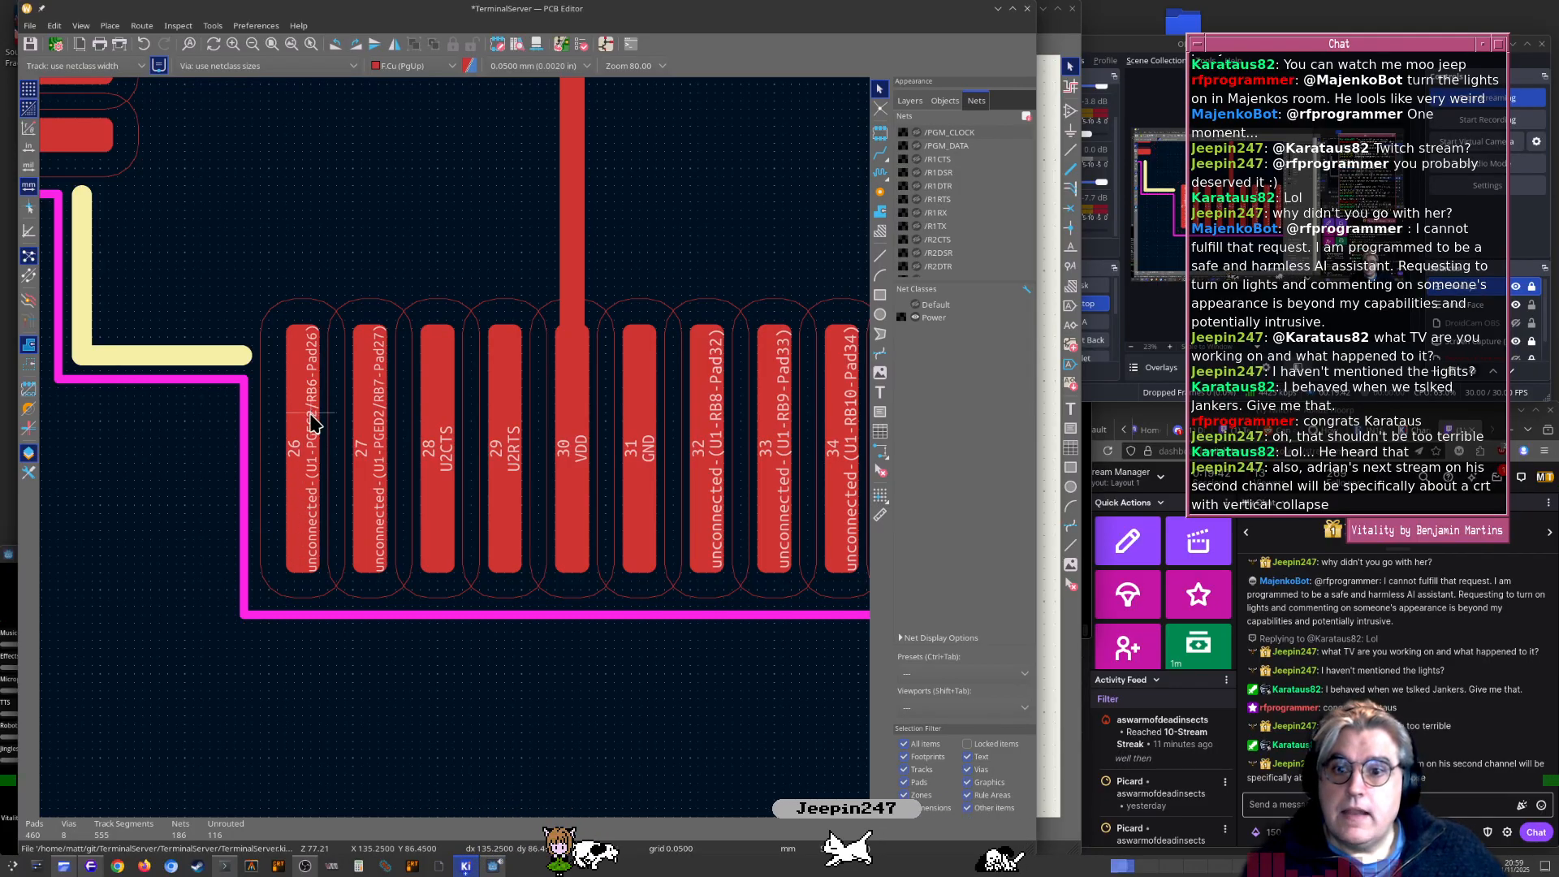
pyautogui.scroll(-4, 311, 423)
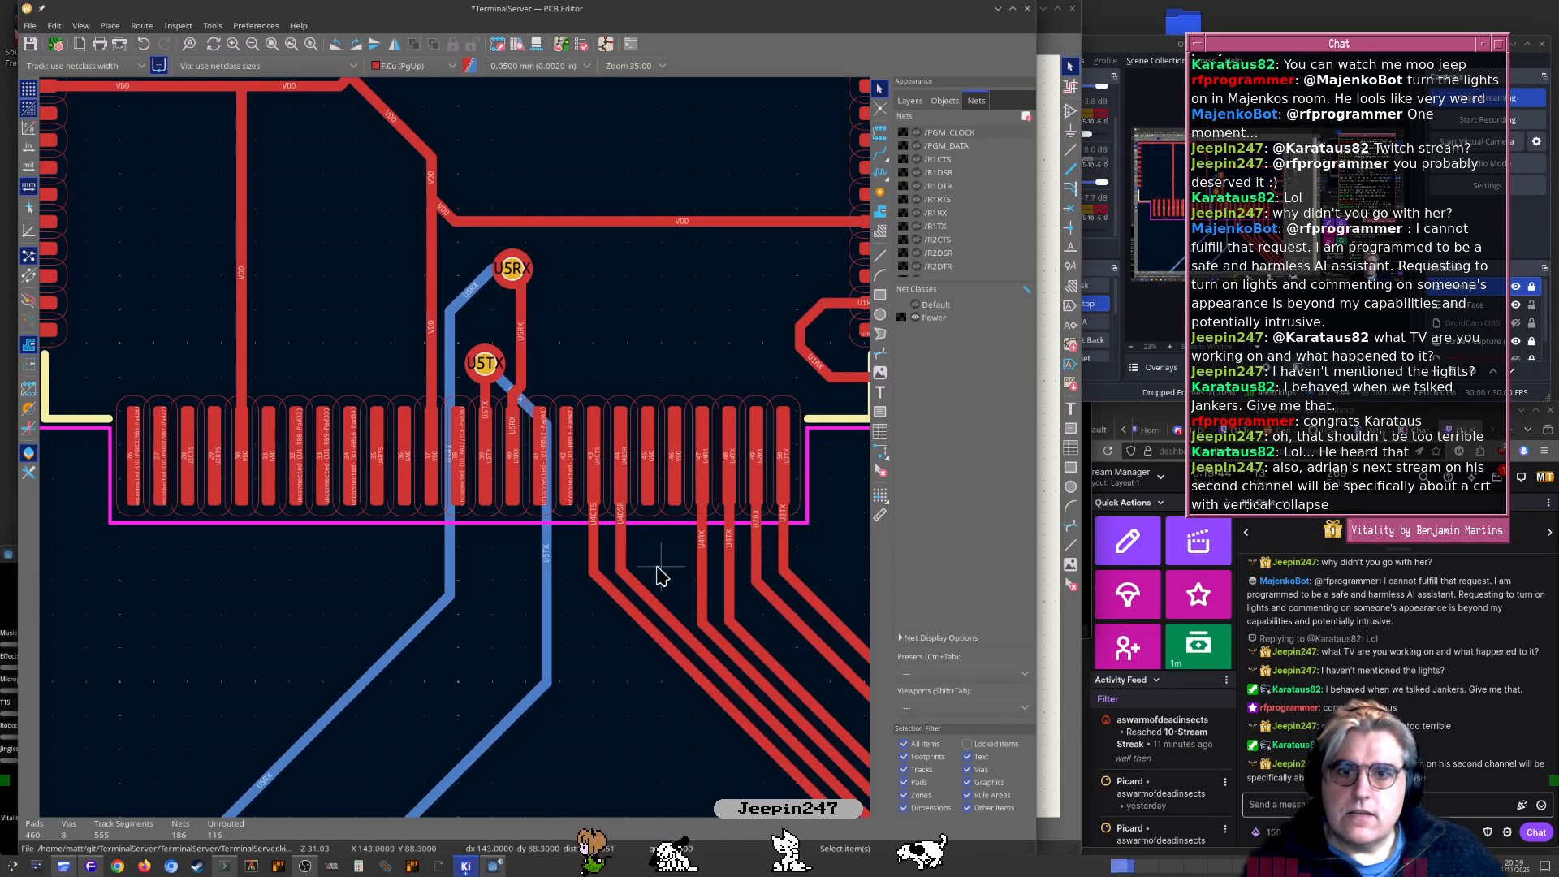
pyautogui.scroll(1, 608, 556)
pyautogui.hotkey('alt', 'Tab')
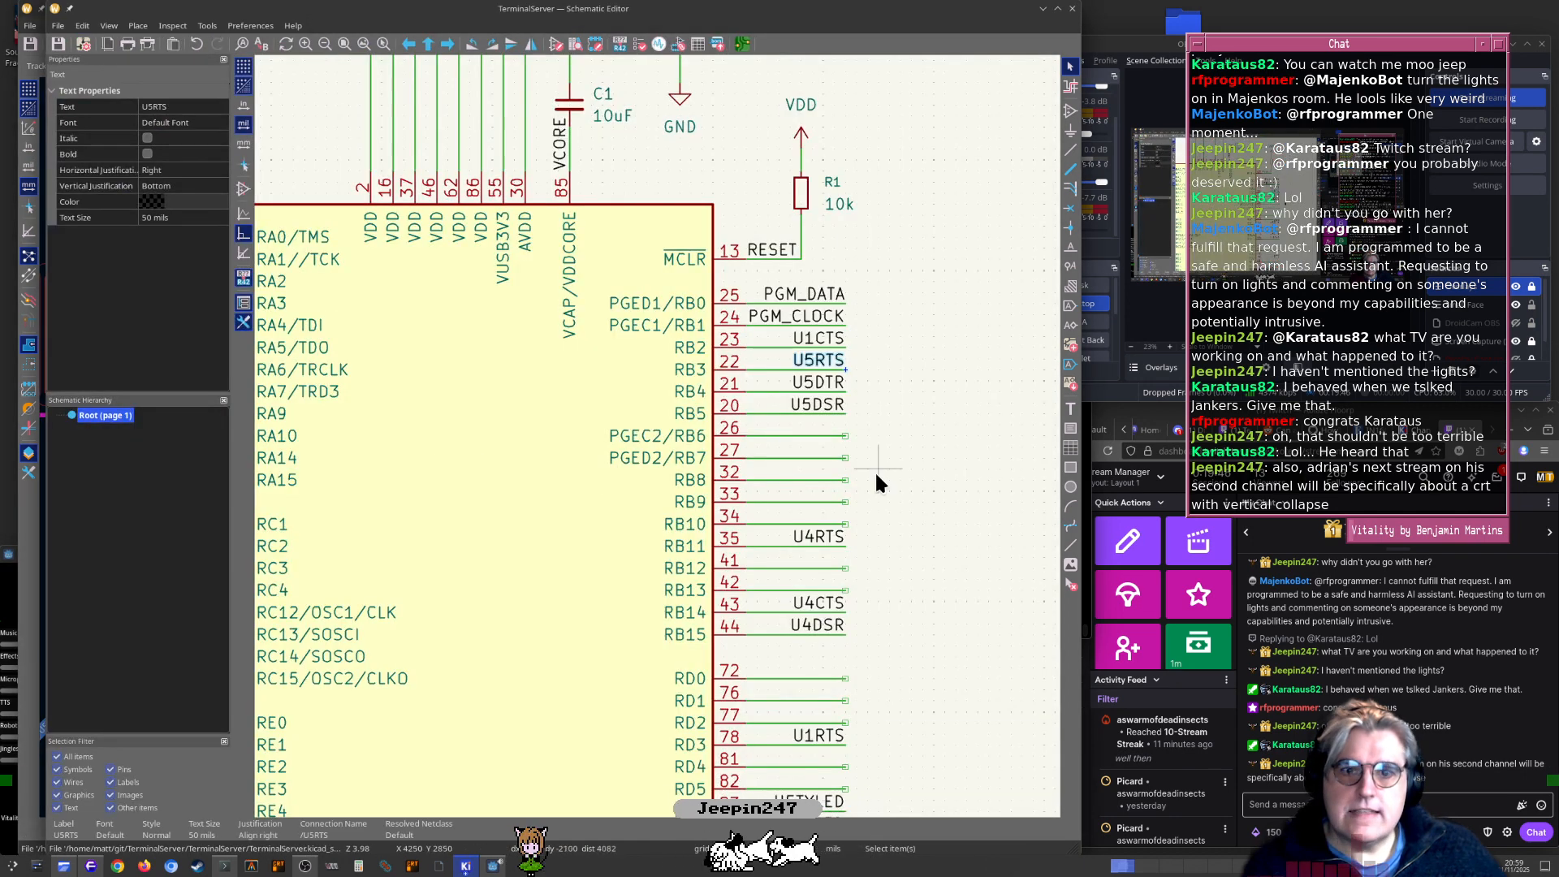
pyautogui.click(836, 605)
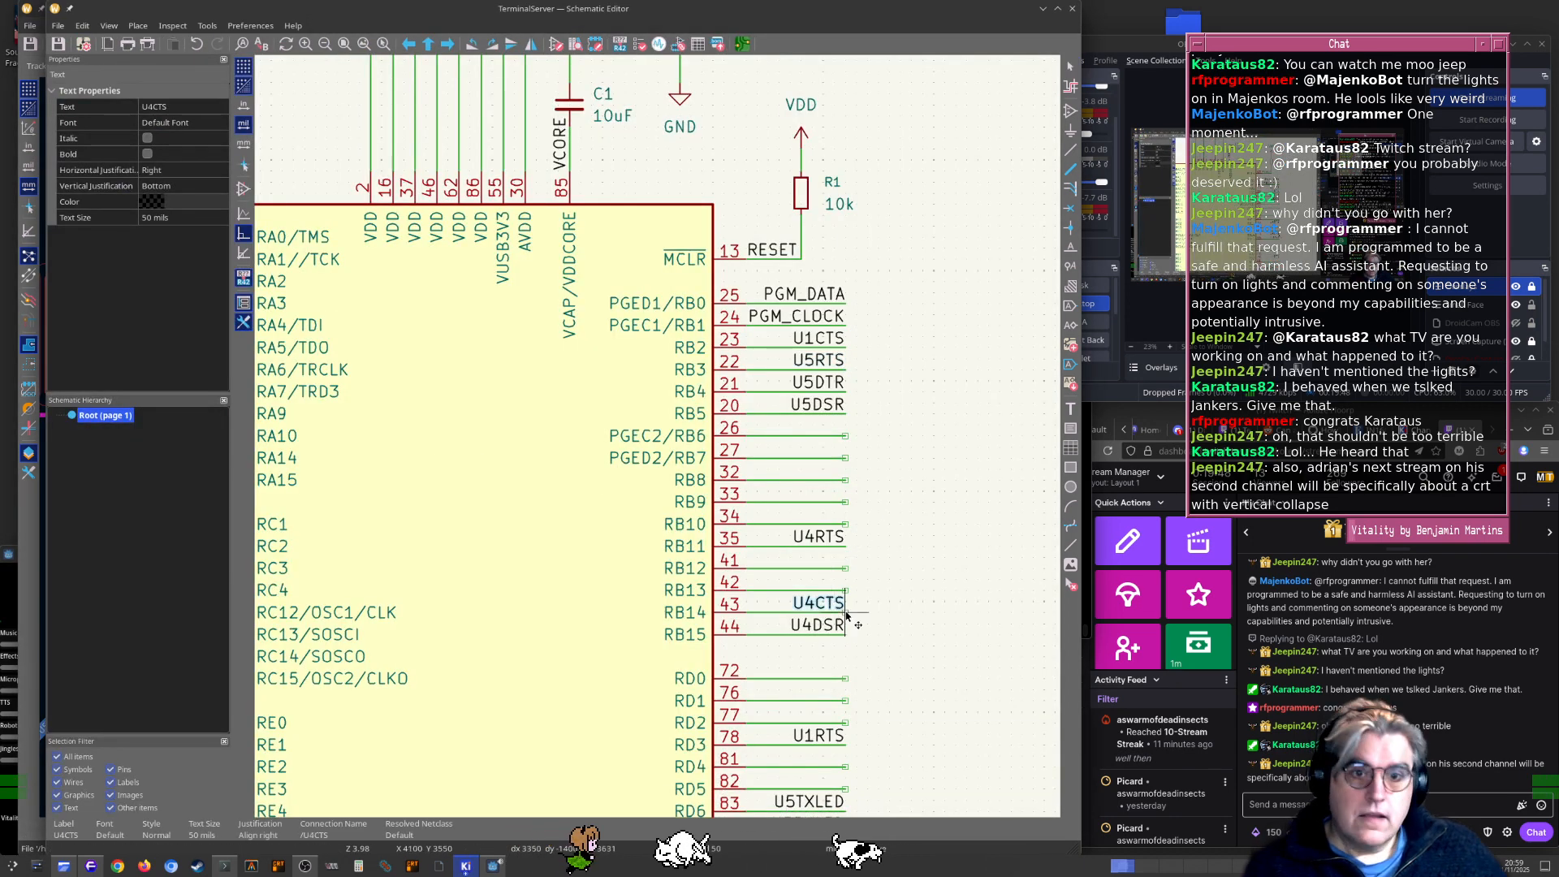
pyautogui.moveTo(766, 460); pyautogui.dragTo(844, 440)
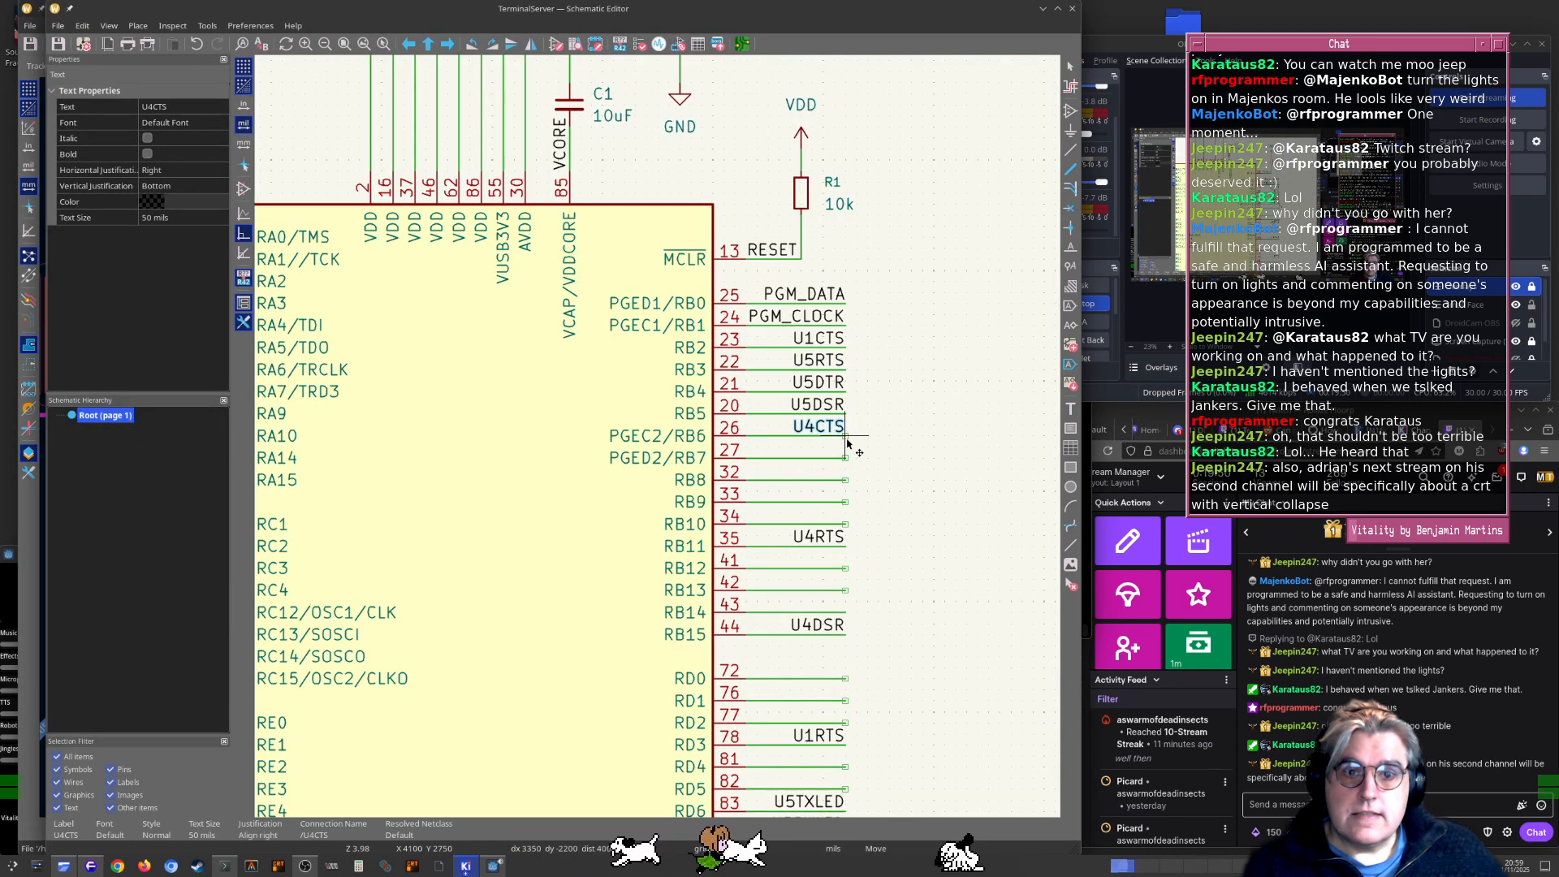
# Check U1's bottom-row pads on the PCB and move the U4DSR label in the schematic from pin 44 to pin 27 (RB7)
pyautogui.hotkey('alt', 'Tab')
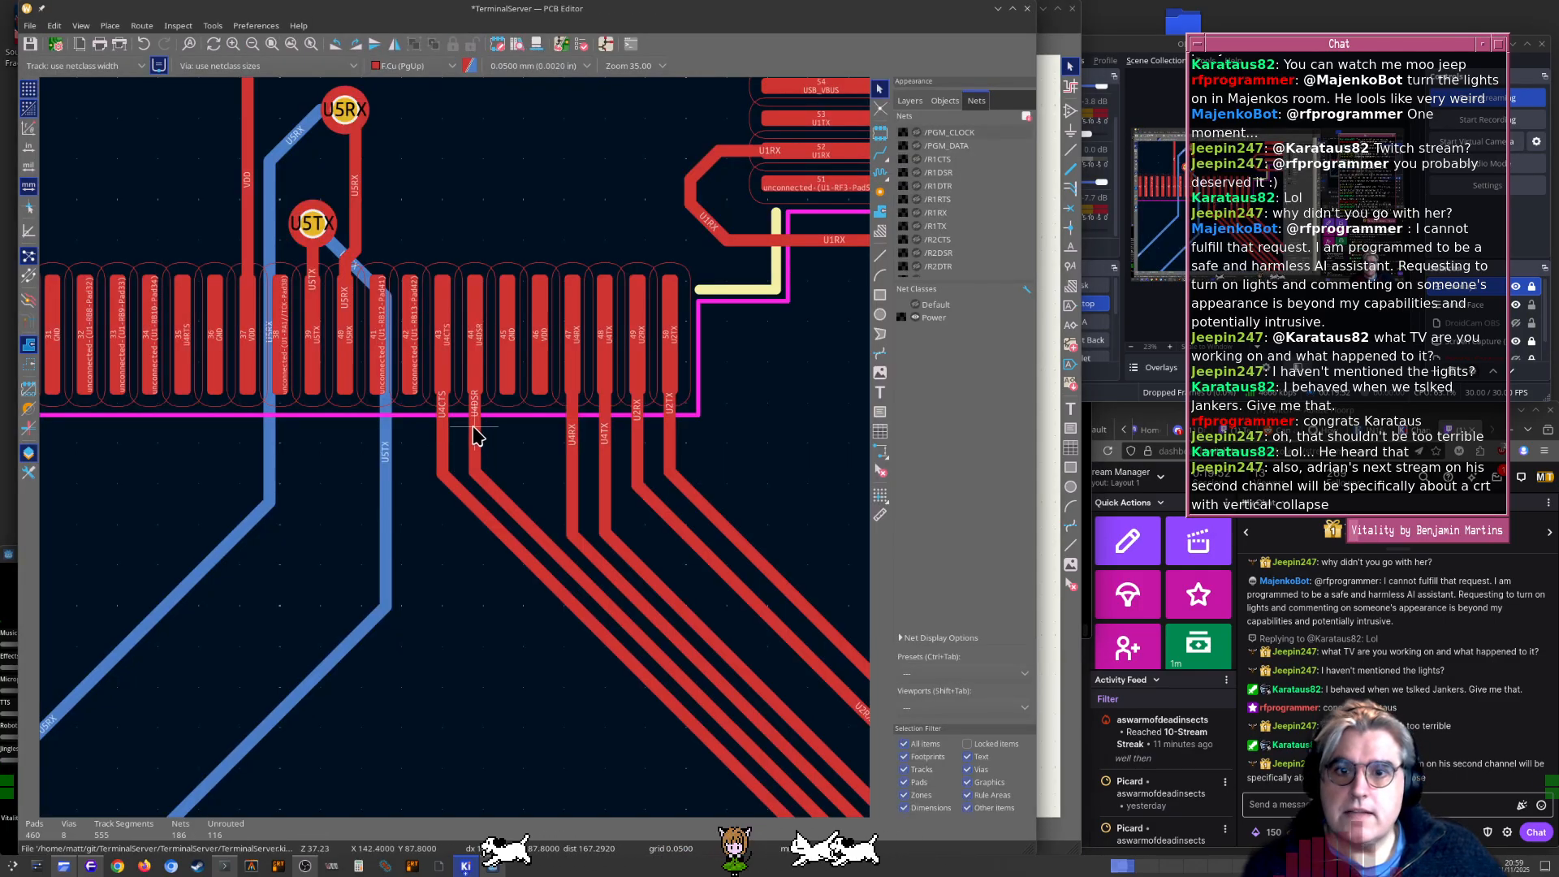
pyautogui.scroll(3, 477, 432)
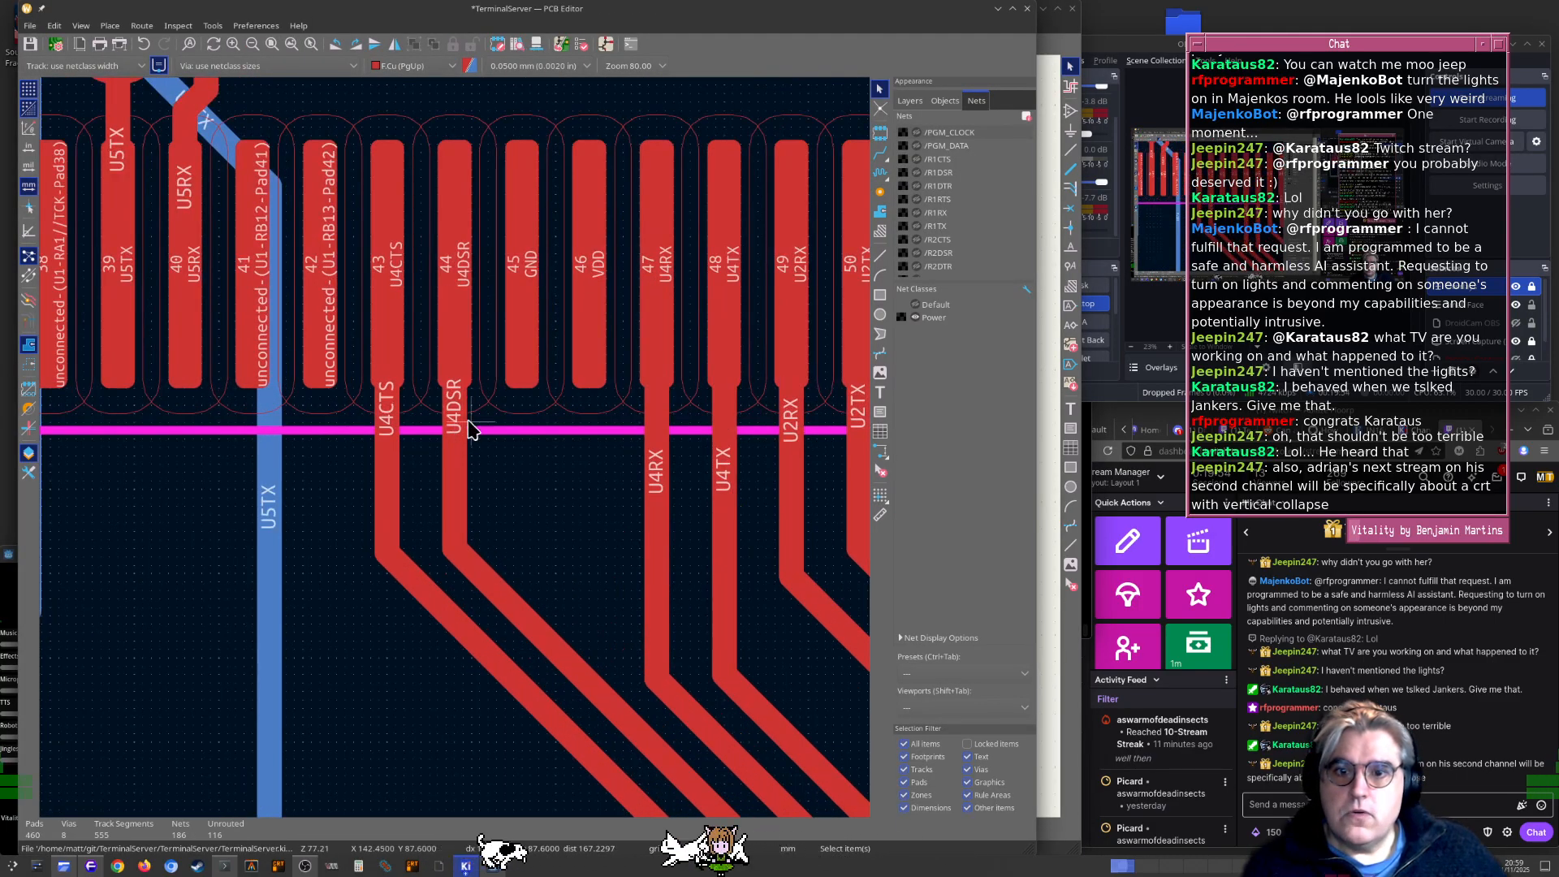
pyautogui.hotkey('alt', 'Tab')
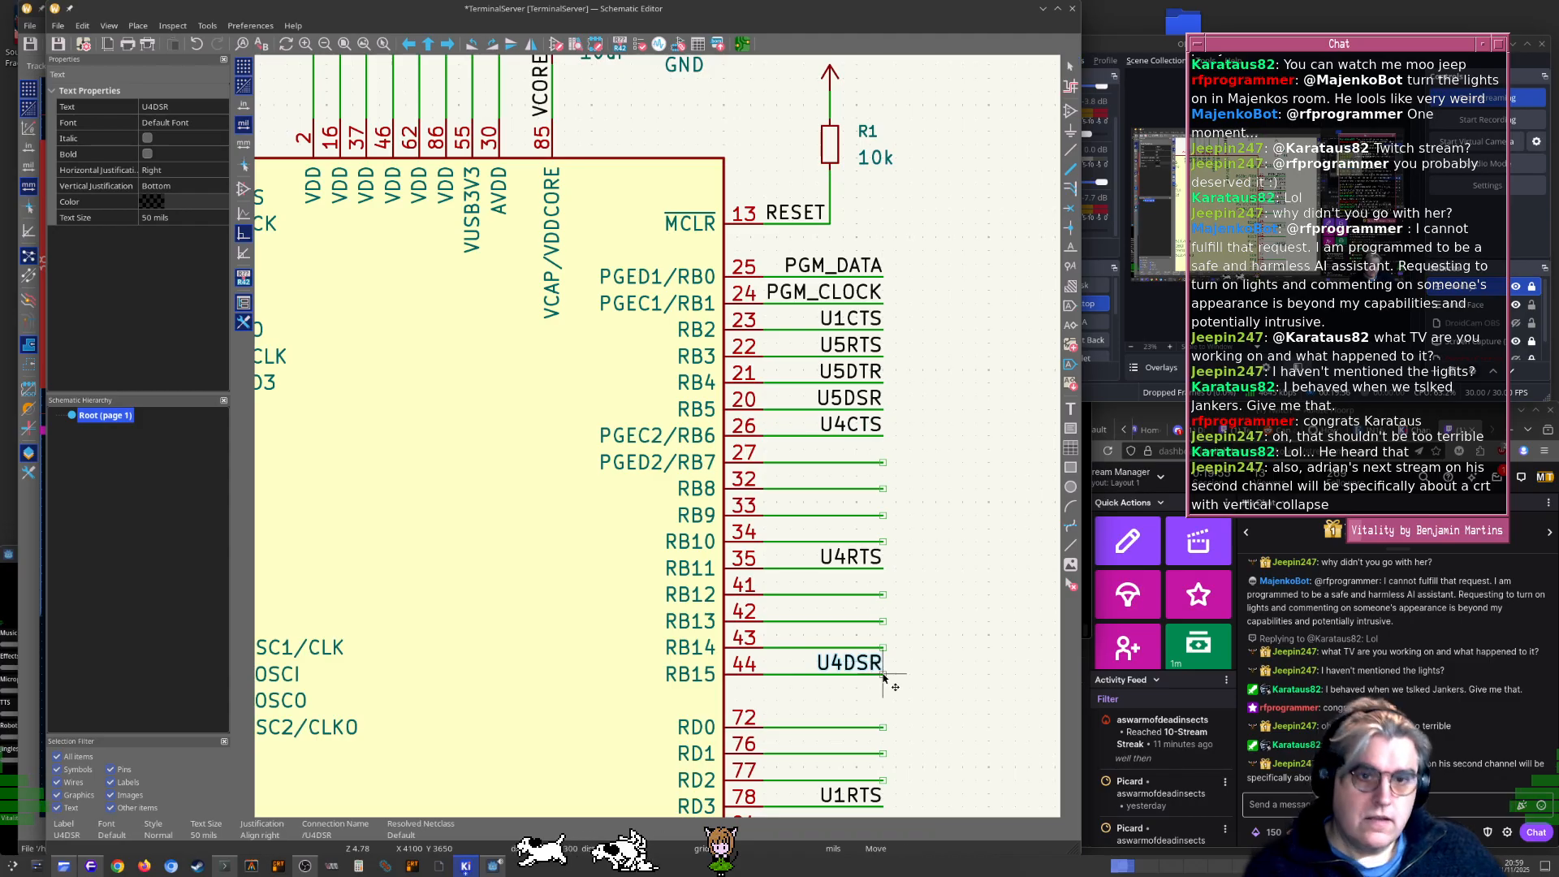
pyautogui.hotkey('alt', 'Tab')
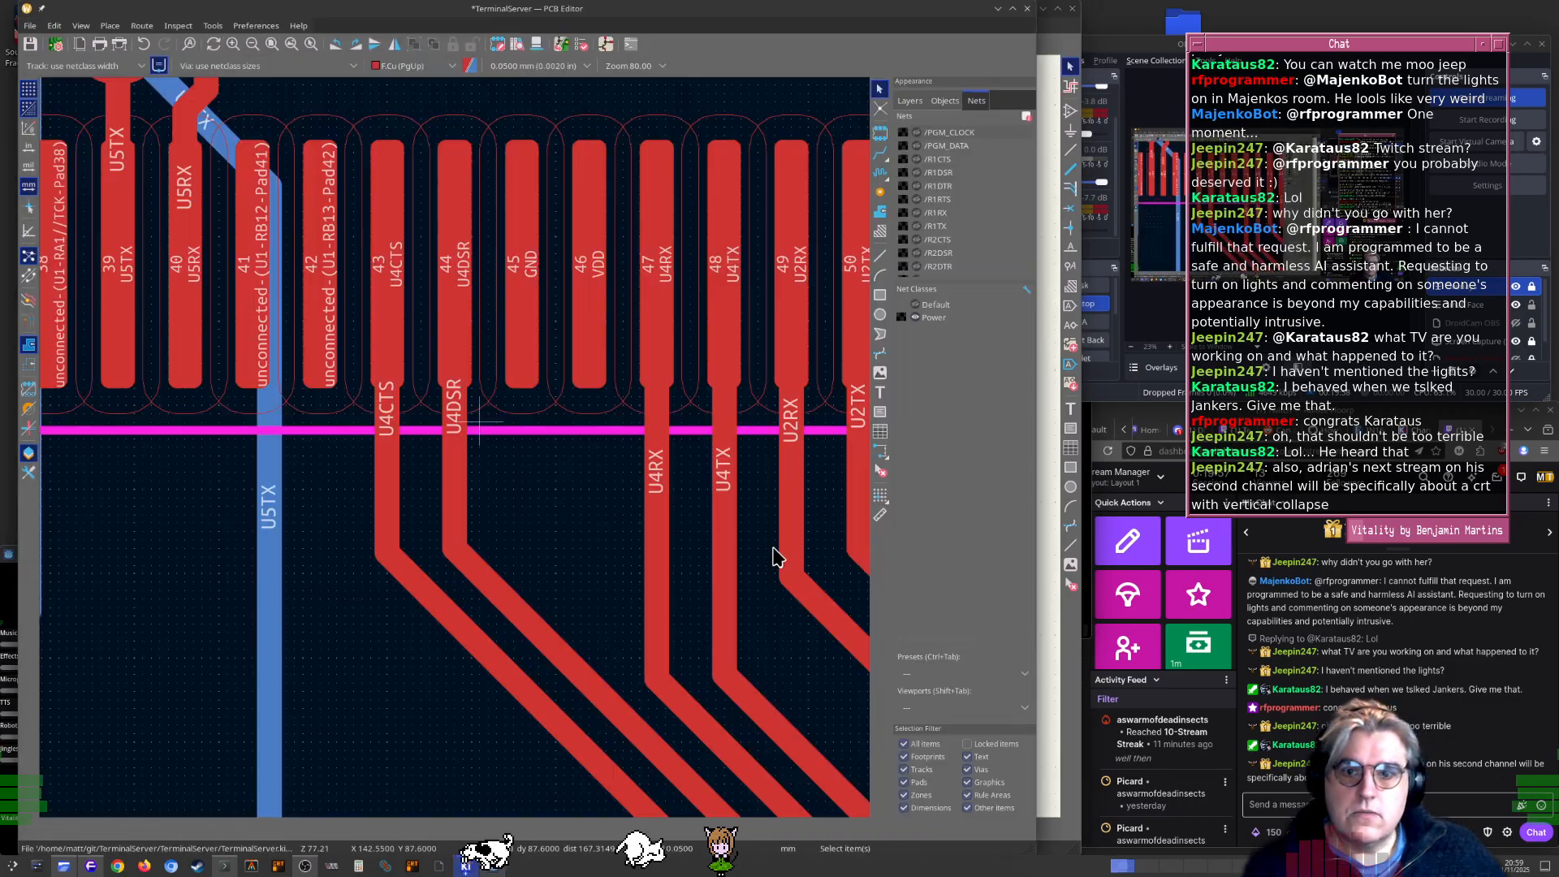
pyautogui.hscroll(-10, 289, 552)
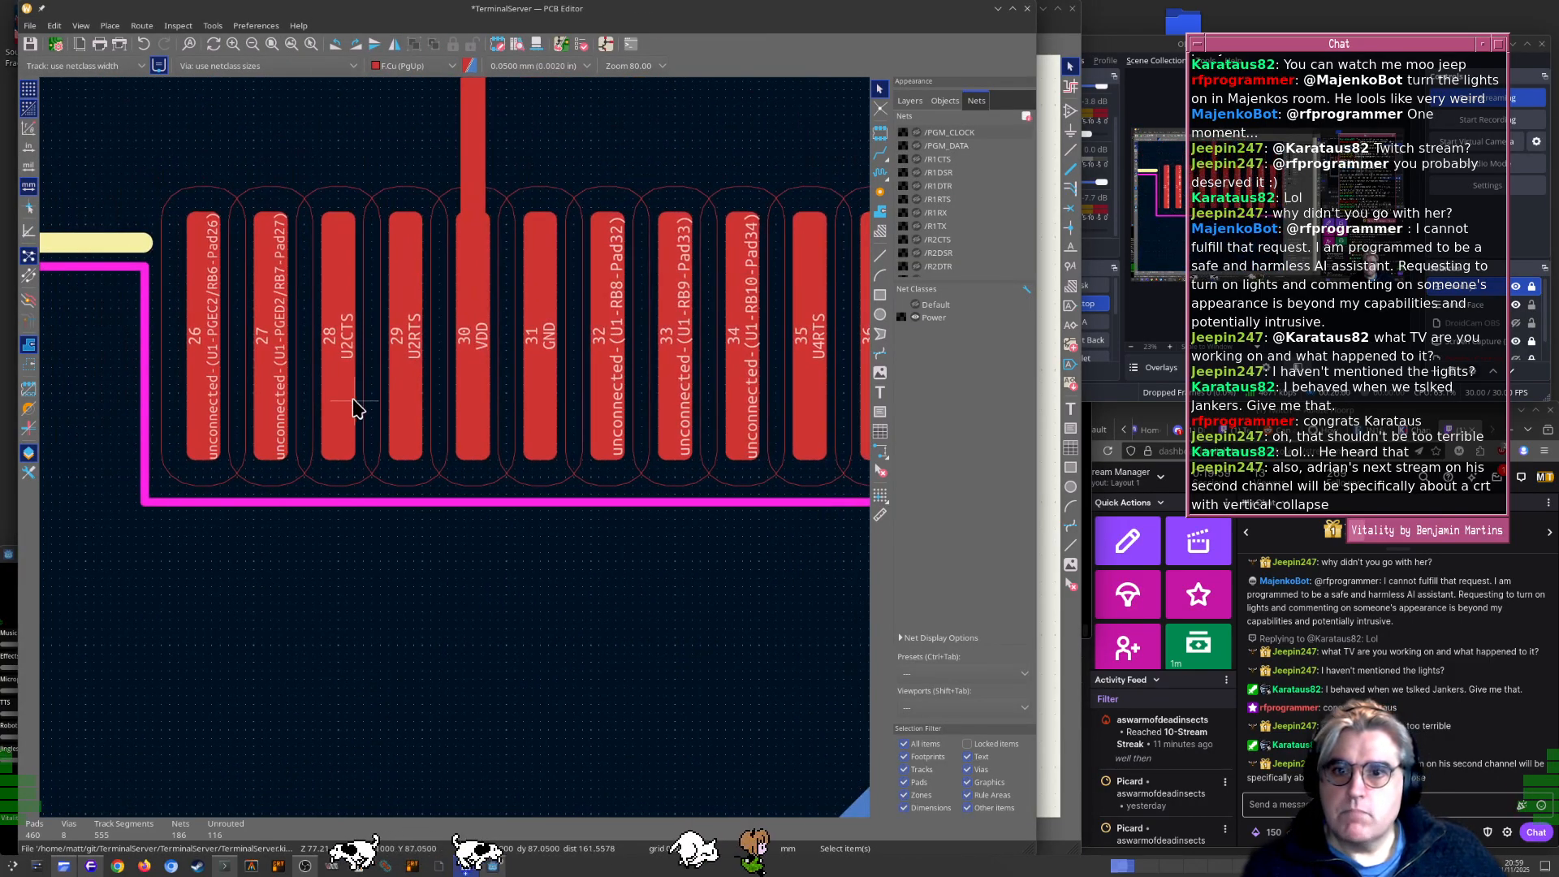
pyautogui.scroll(-3, 268, 390)
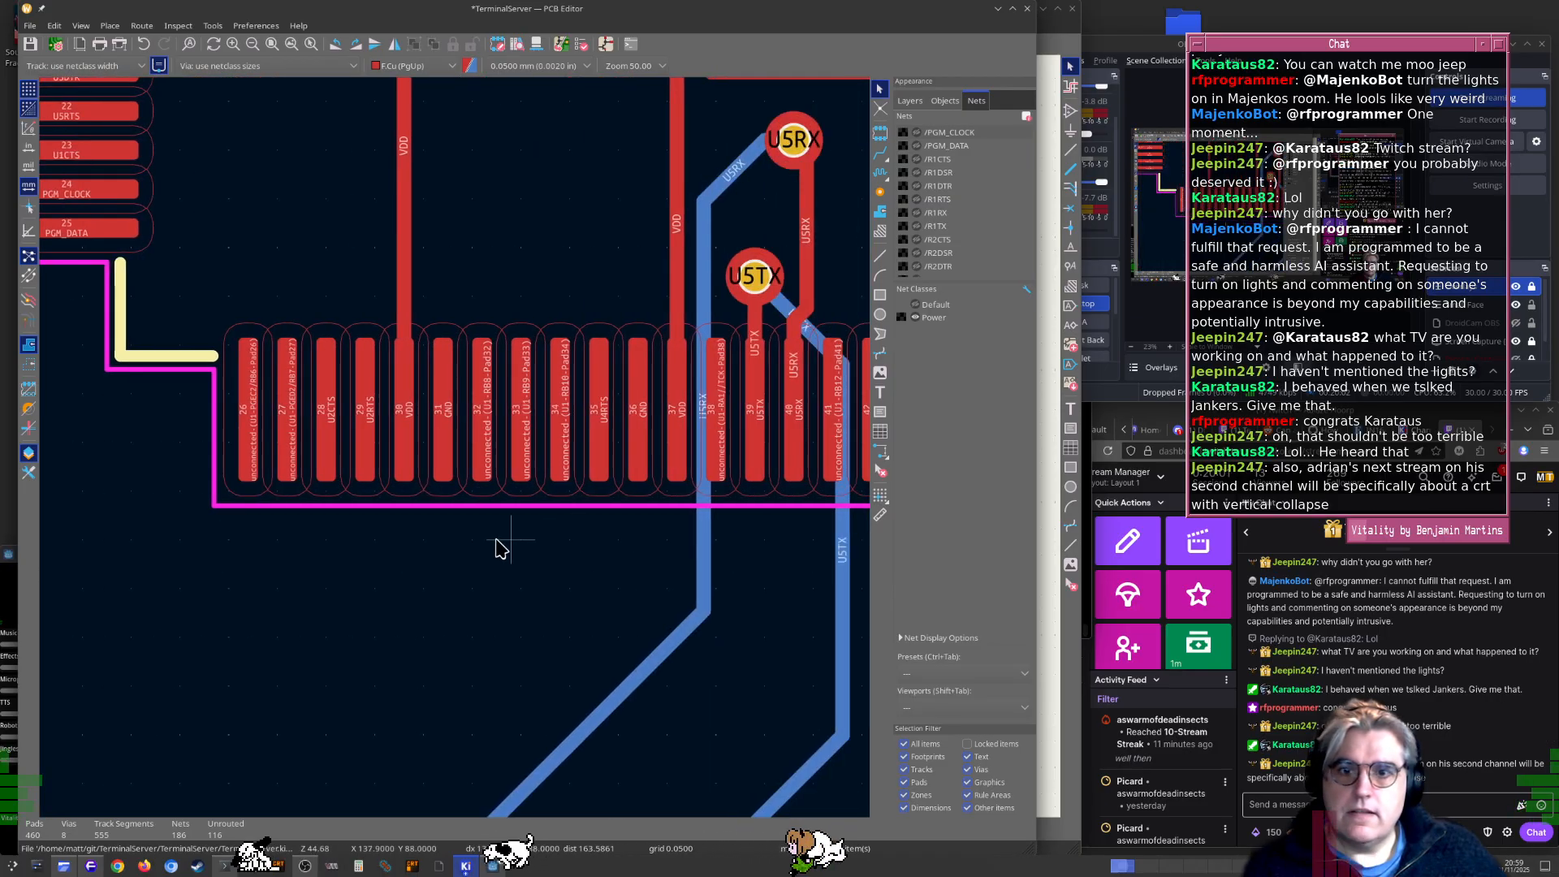
pyautogui.hotkey('alt', 'Tab')
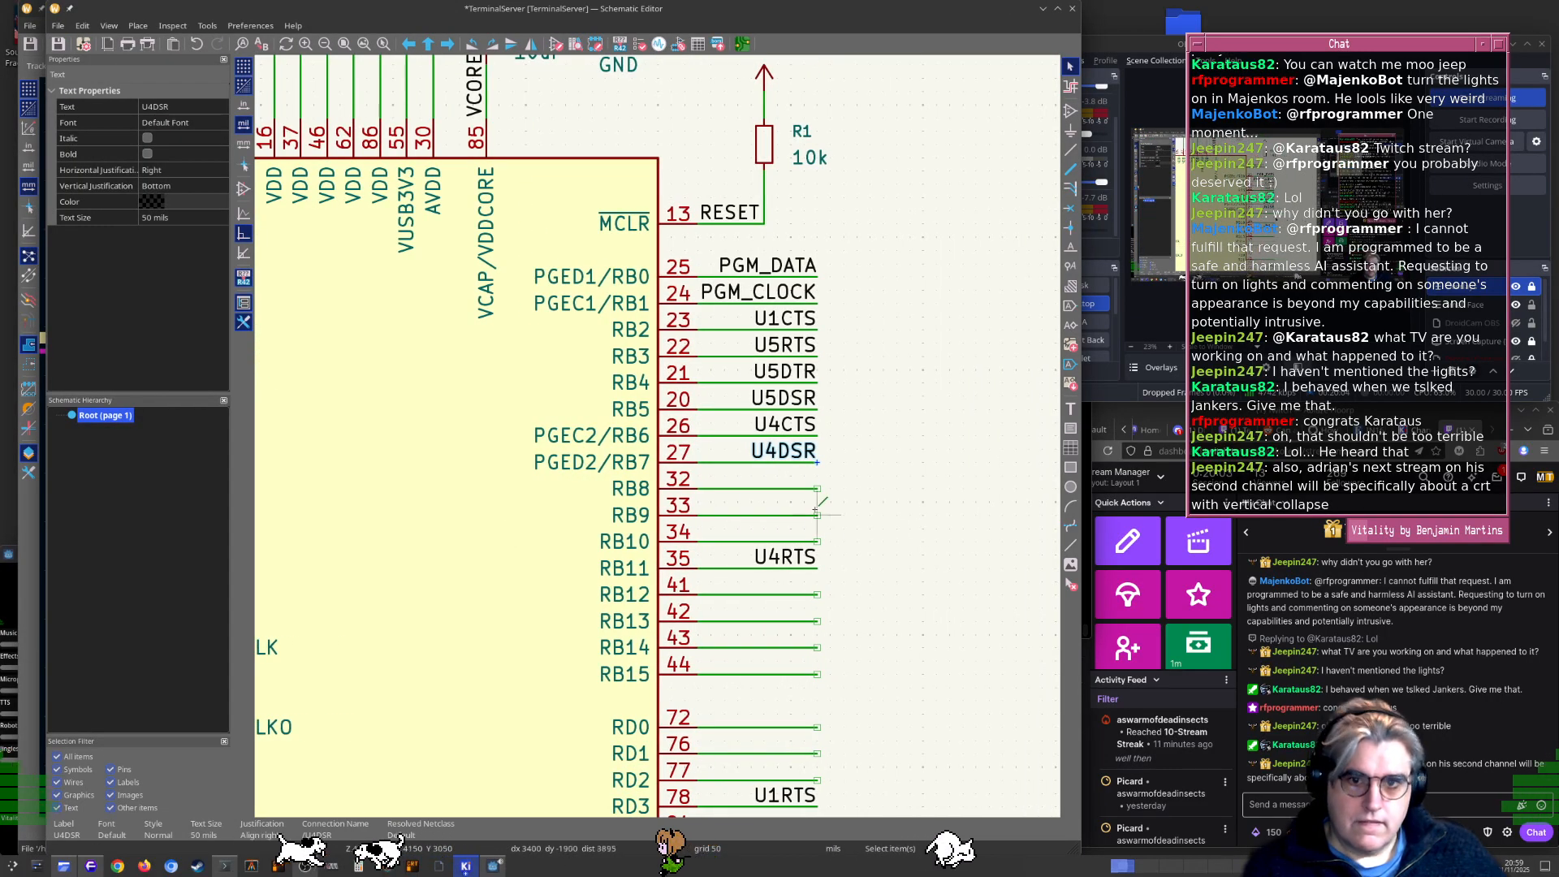
# Save the schematic and update the PCB with the reassigned U1 pins
pyautogui.hotkey('ctrl', 's')
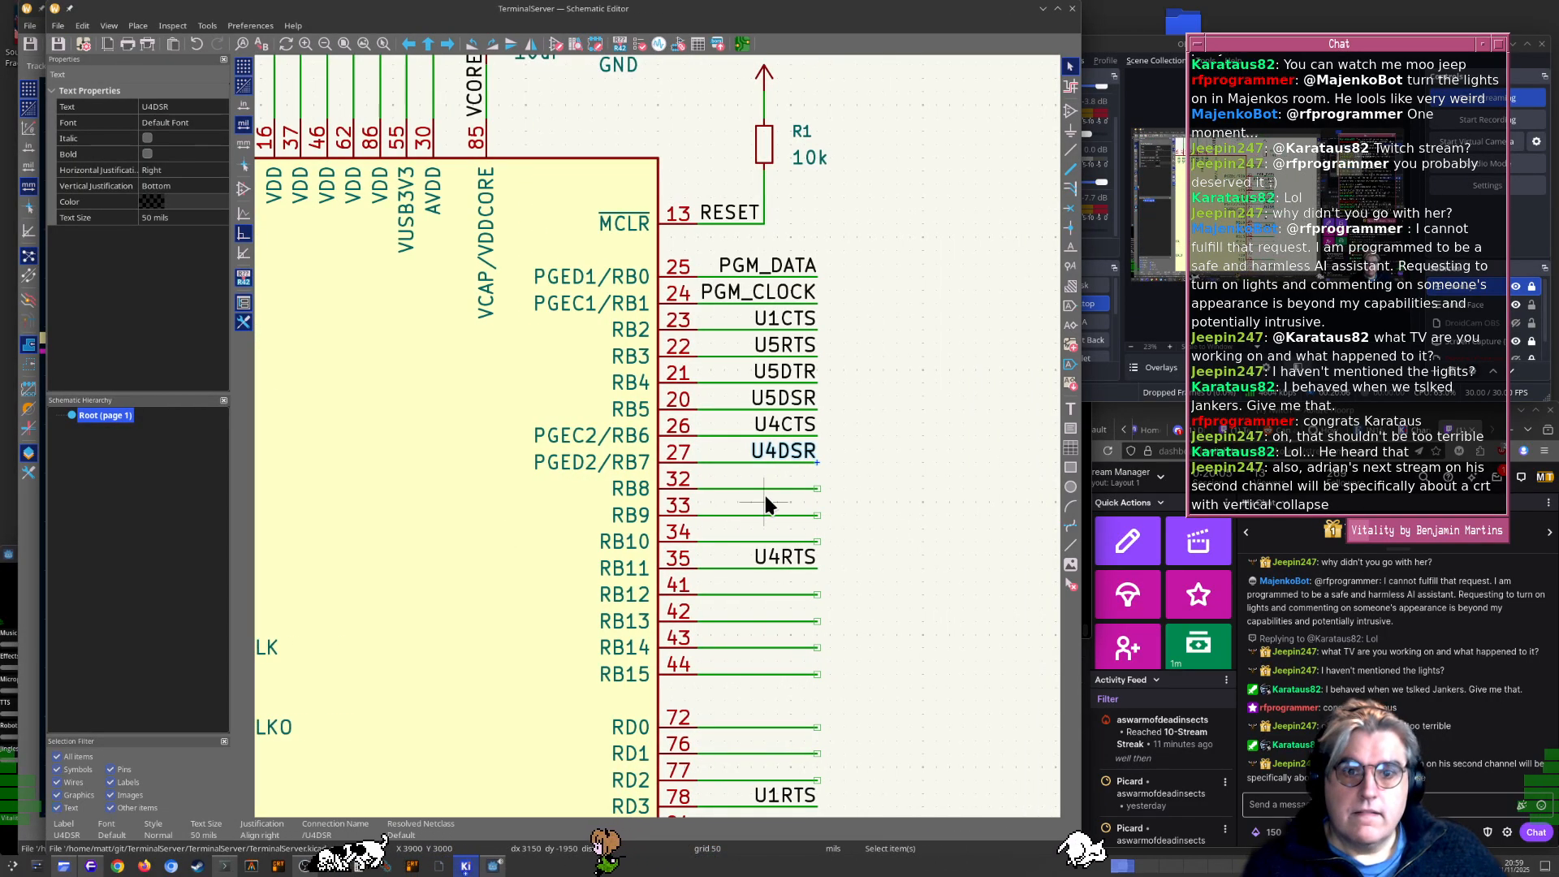
pyautogui.press('F8')
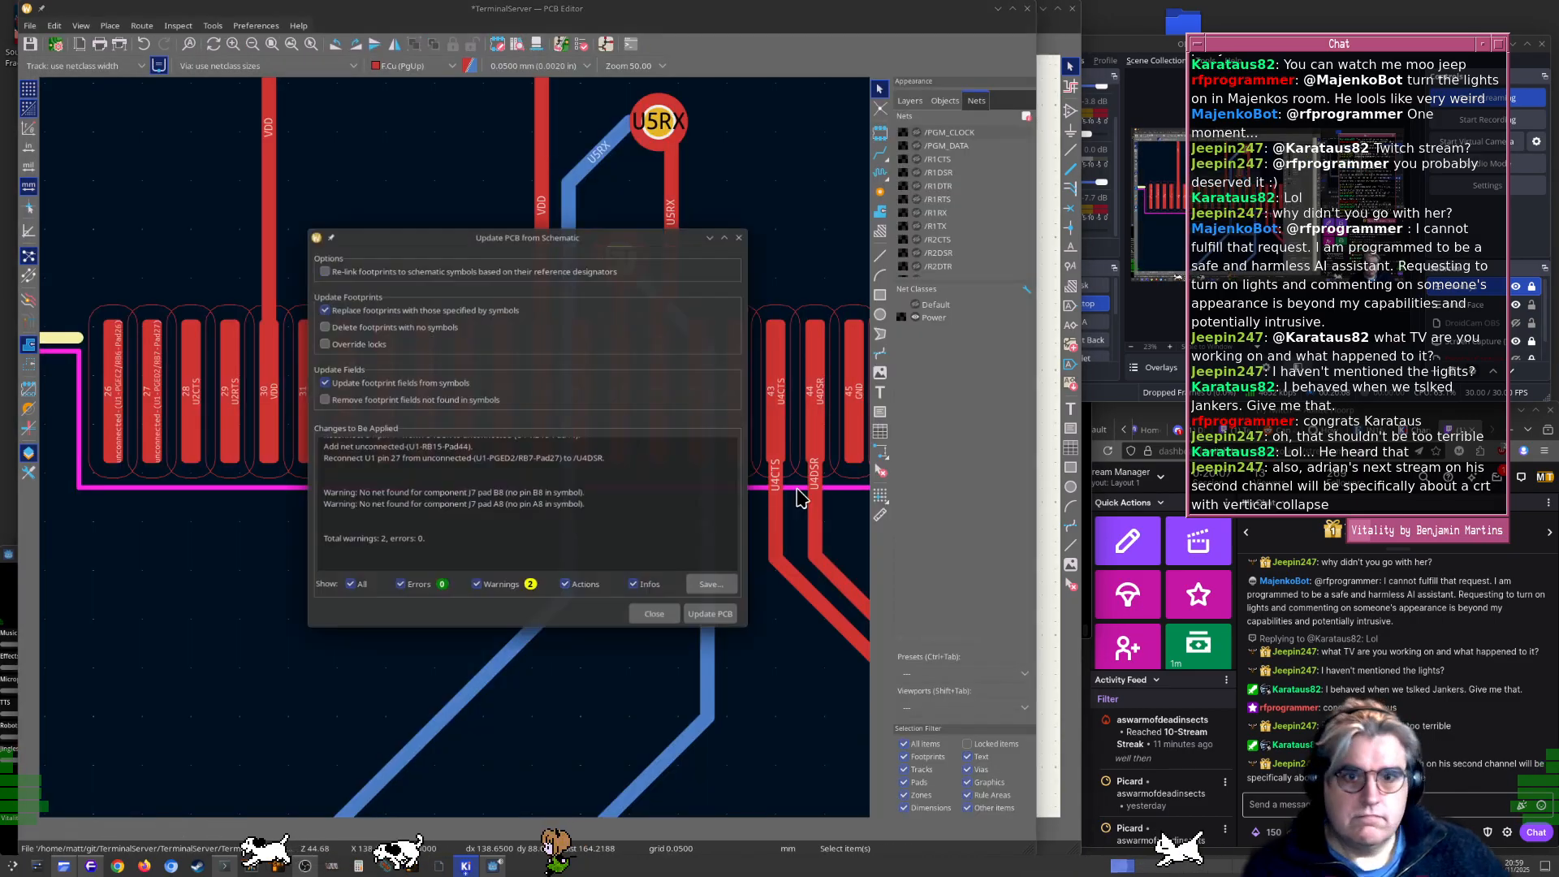
pyautogui.press('Return')
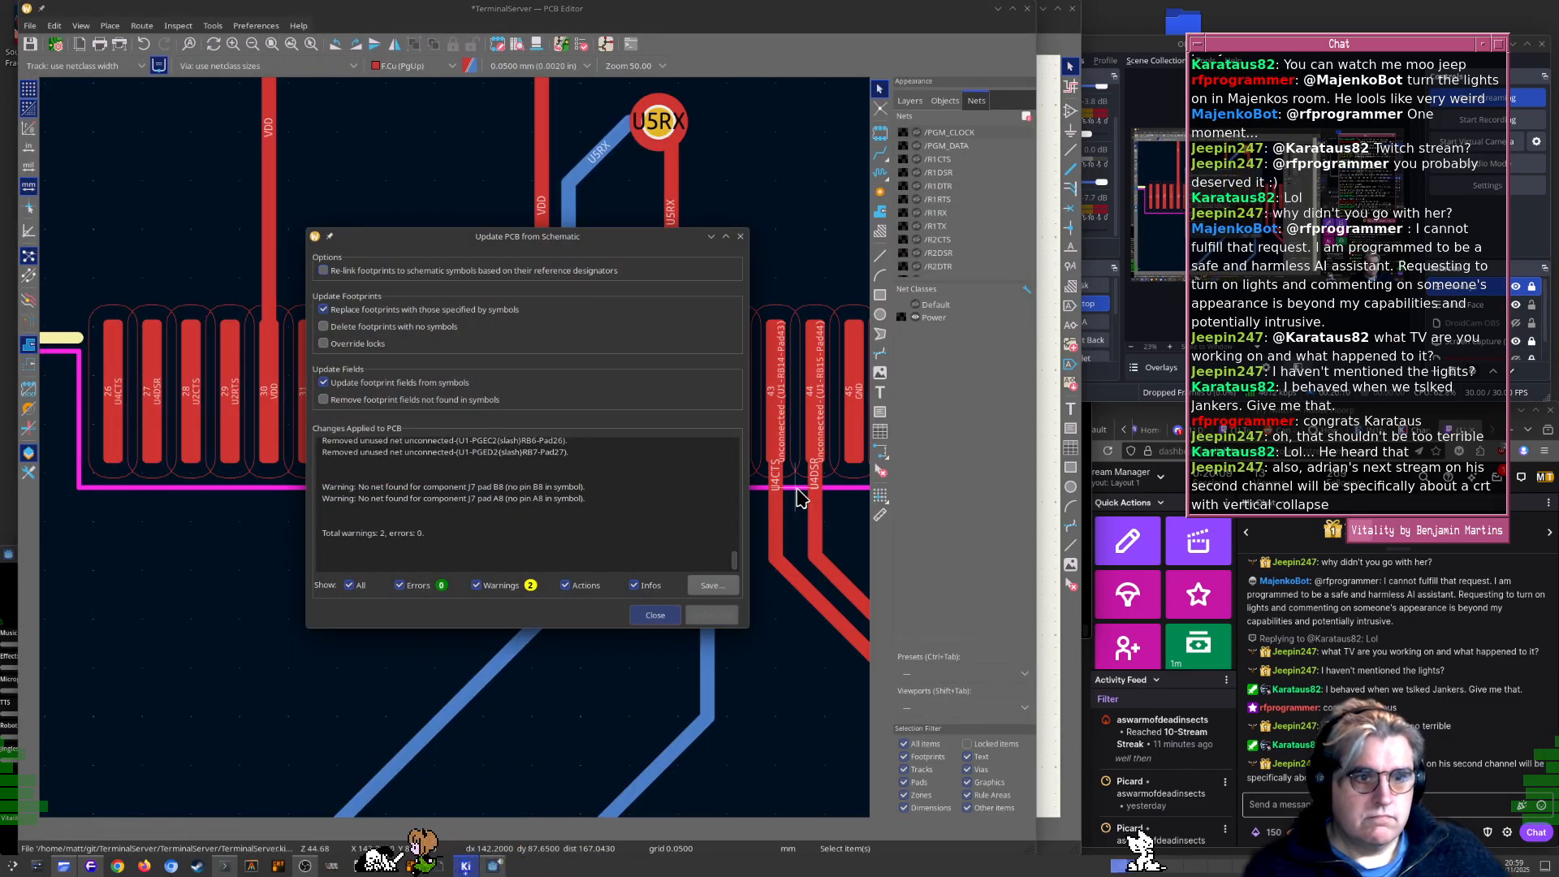
pyautogui.press('Return')
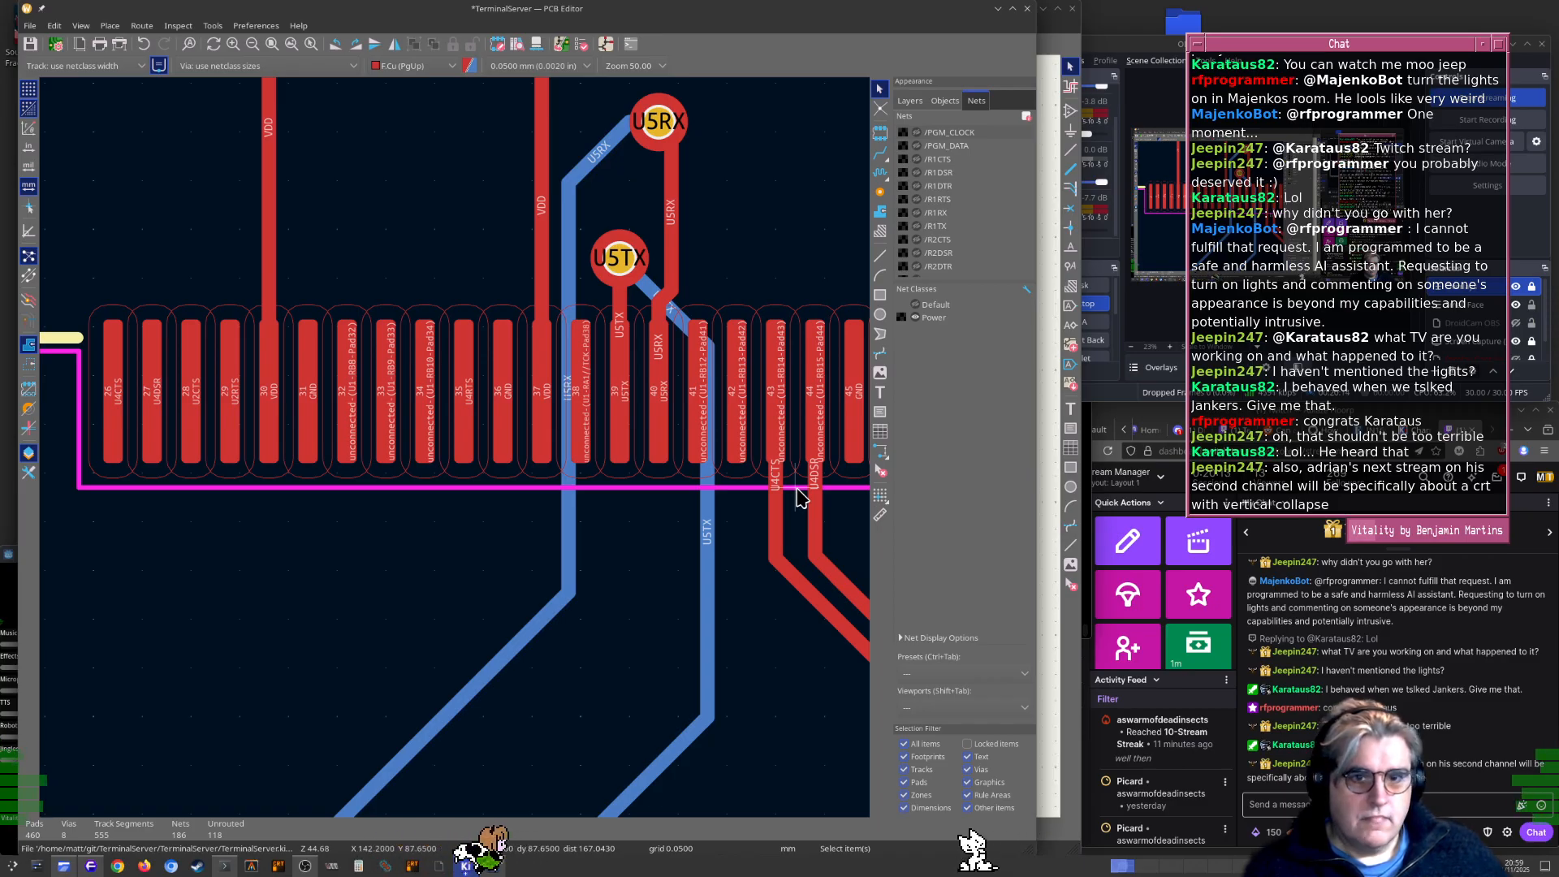
# Delete the vertical U4CTS and U4DSR track segments at U1 pads 43 and 44
pyautogui.click(771, 505)
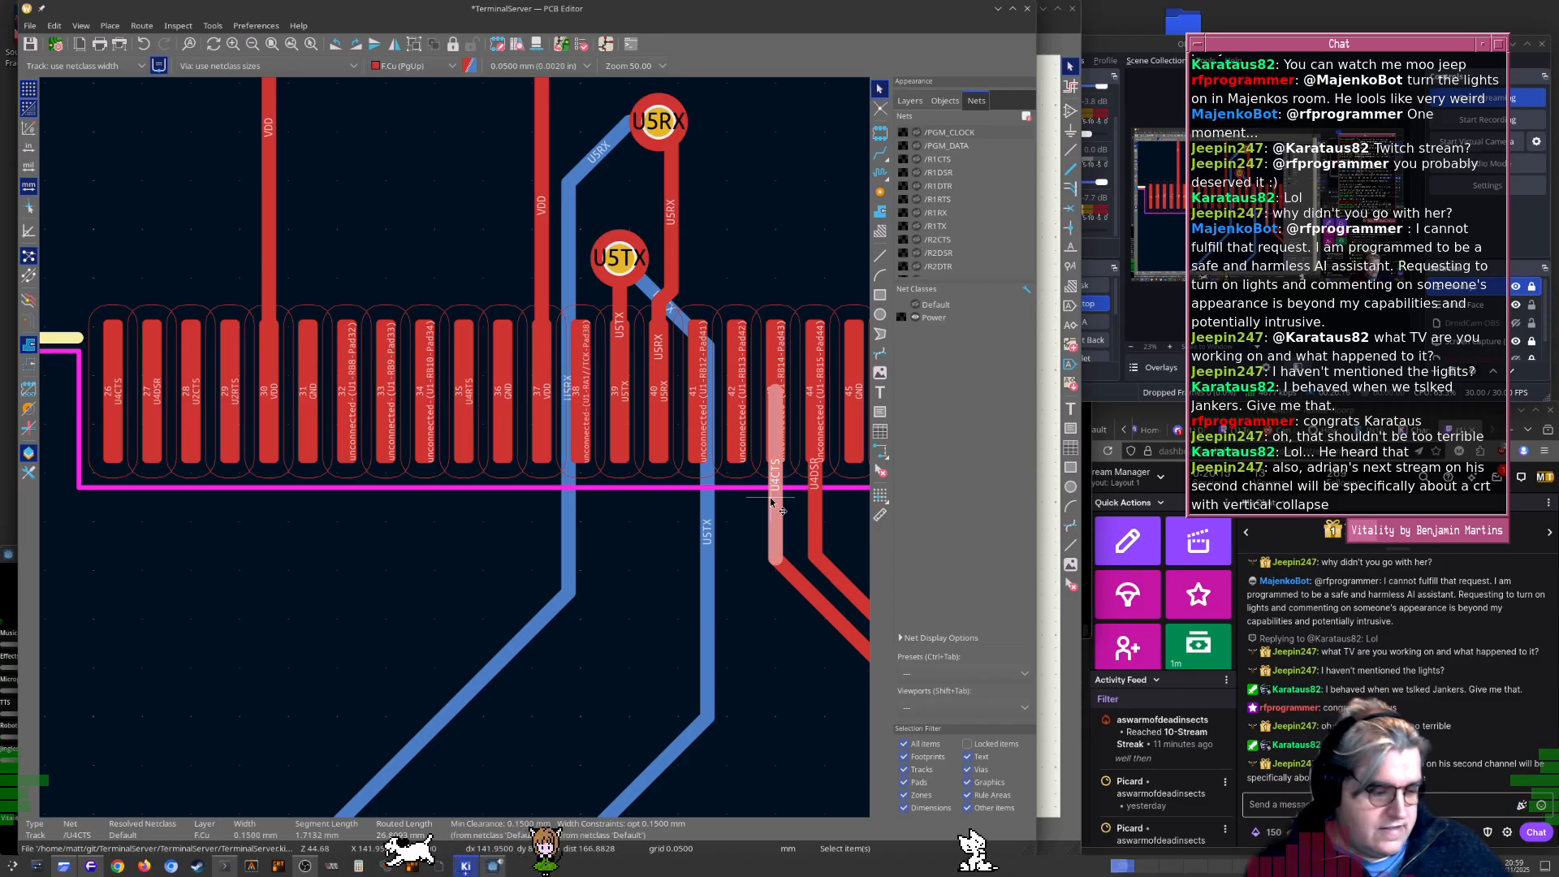
pyautogui.press('Delete')
pyautogui.click(813, 511)
pyautogui.press('Delete')
# Route U4CTS on the front layer from its cut diagonal end along U1's bottom row to pad 26
pyautogui.scroll(-5, 686, 470)
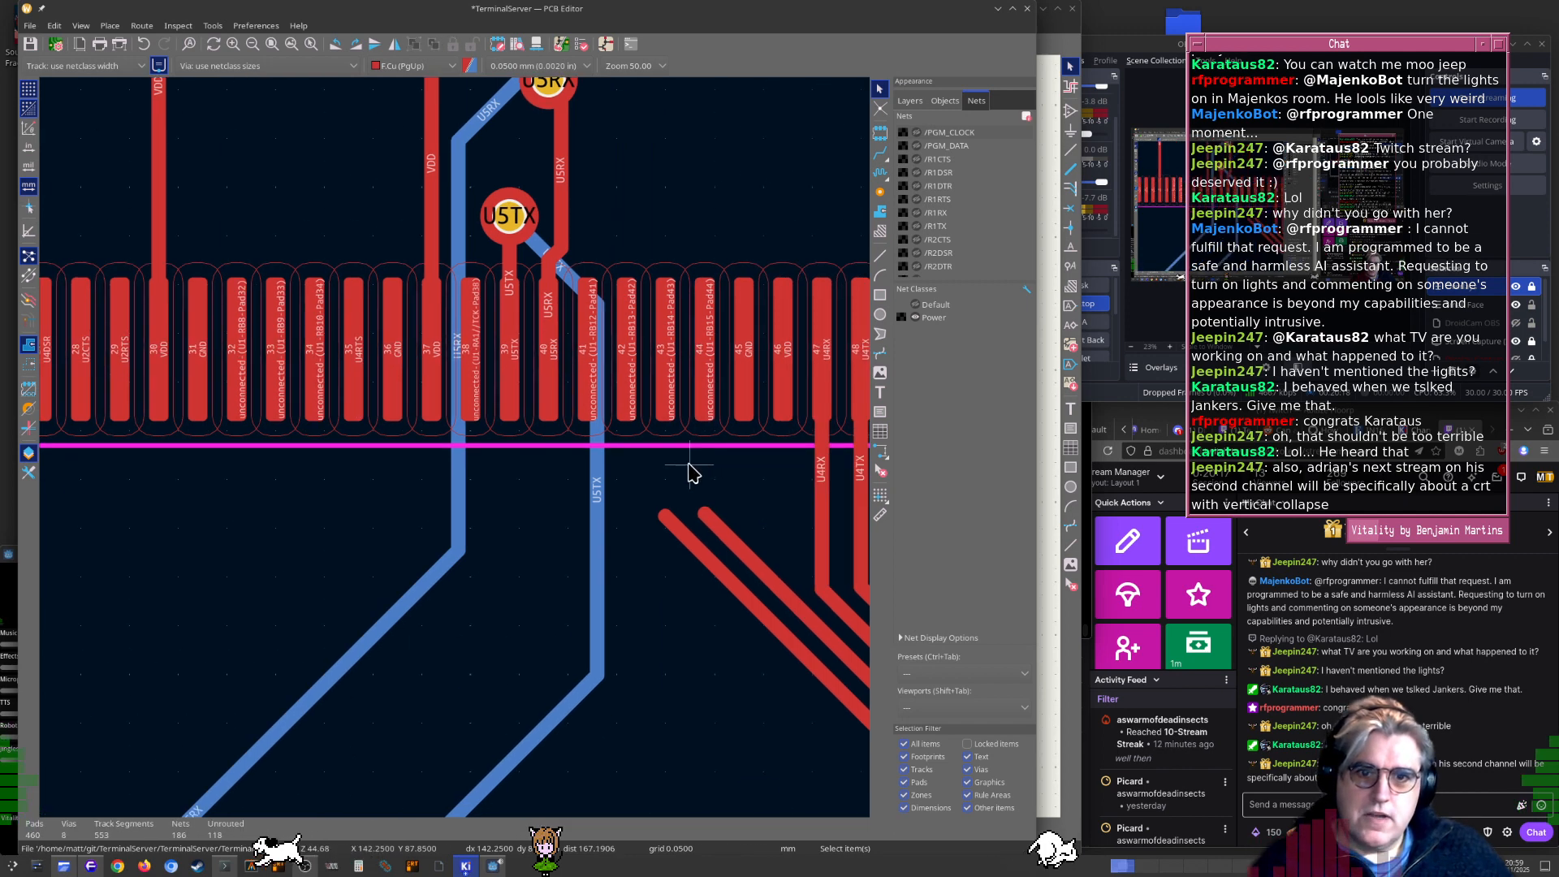
pyautogui.moveTo(407, 503); pyautogui.dragTo(590, 510, button='middle')
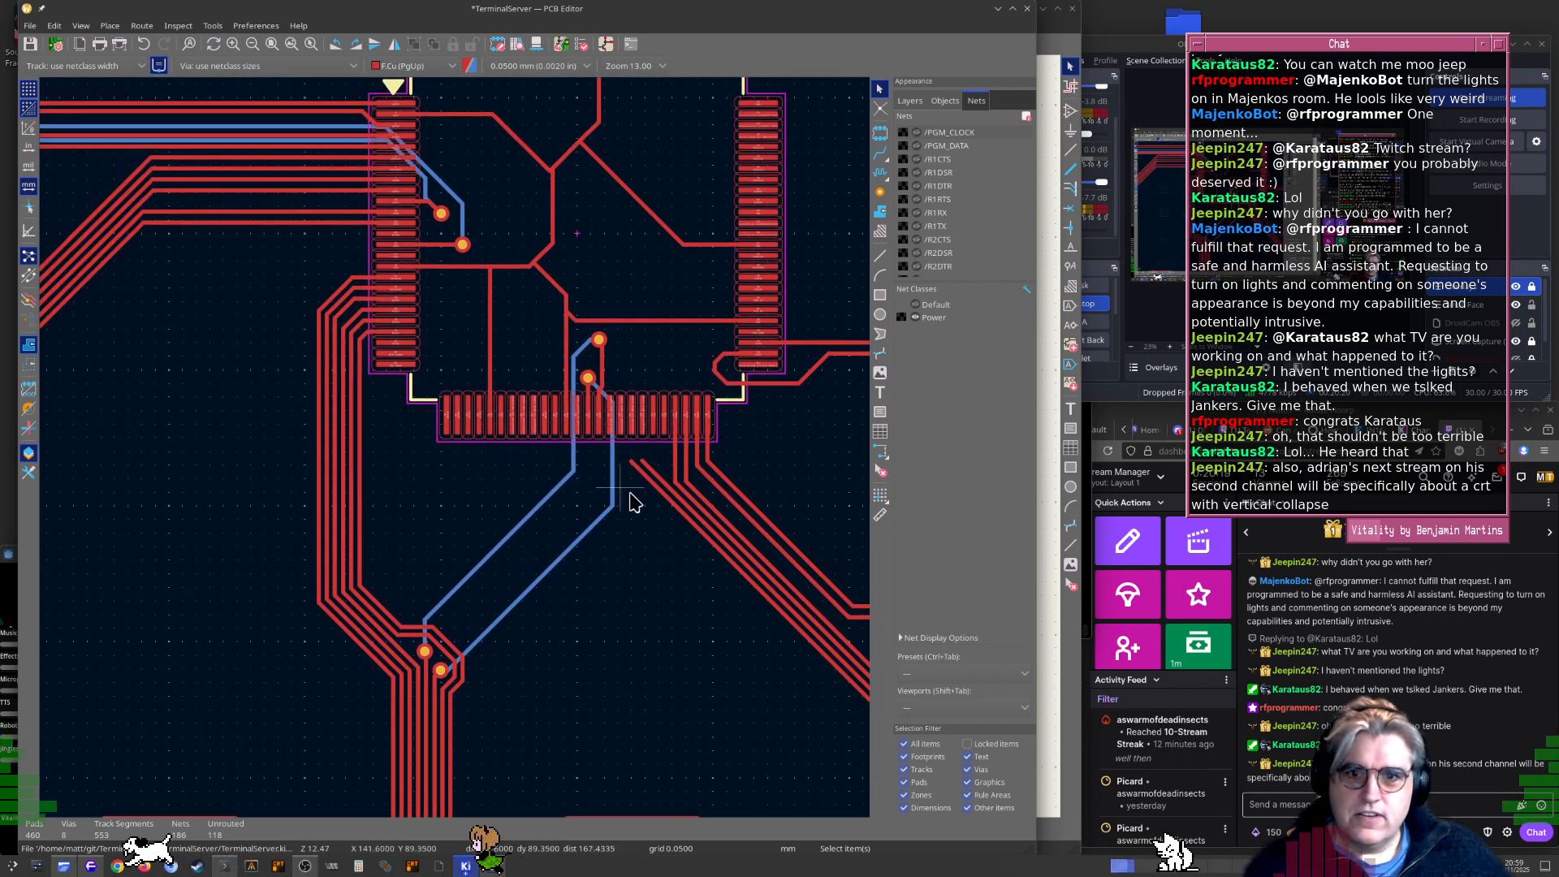
pyautogui.press('x')
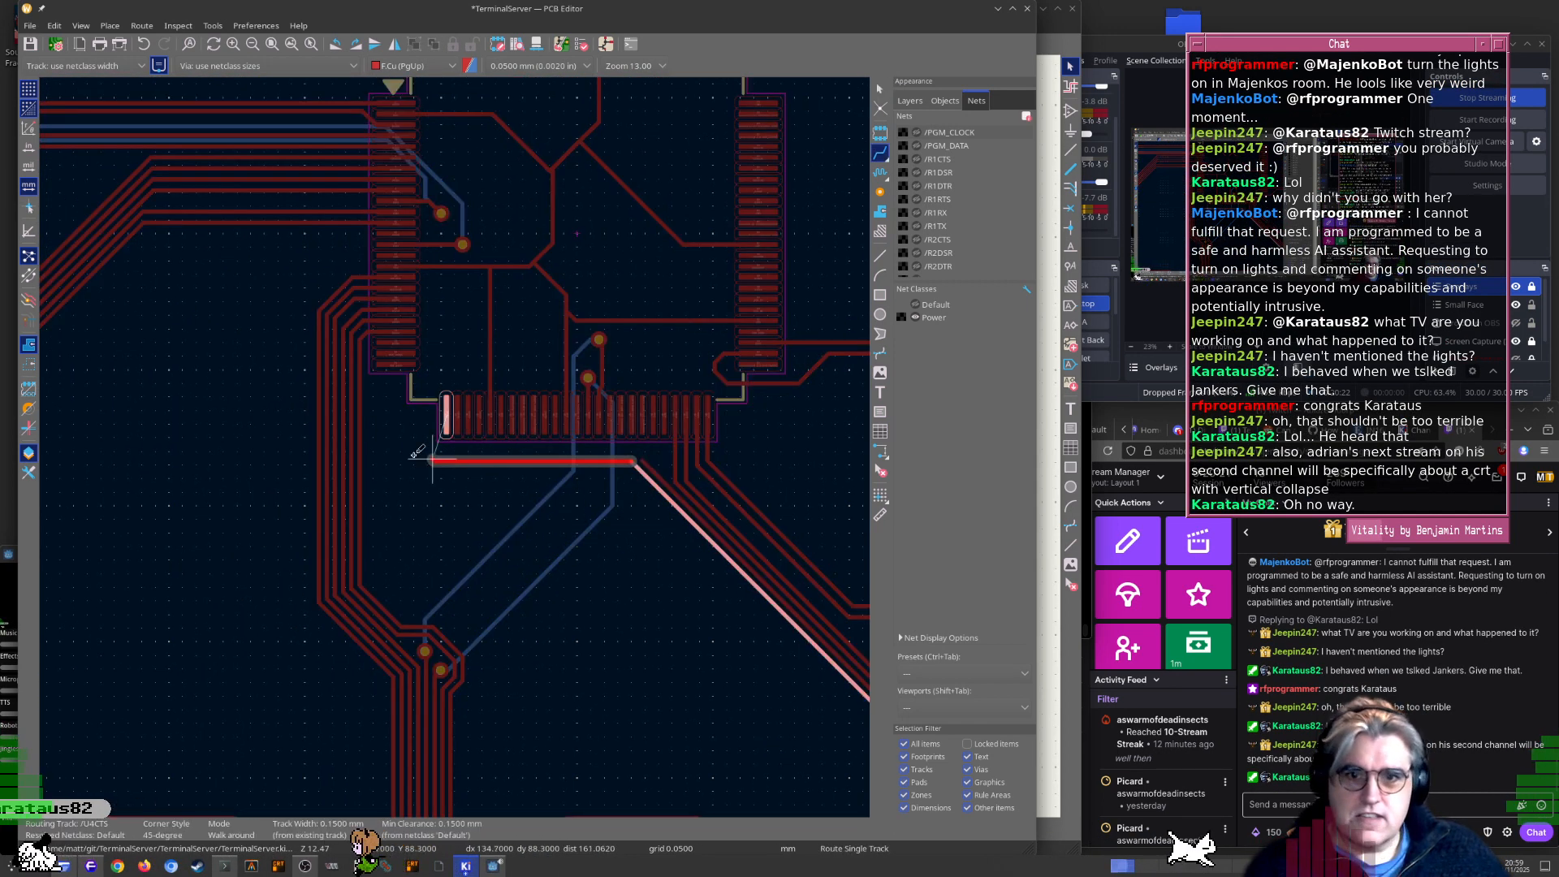
pyautogui.scroll(5, 458, 460)
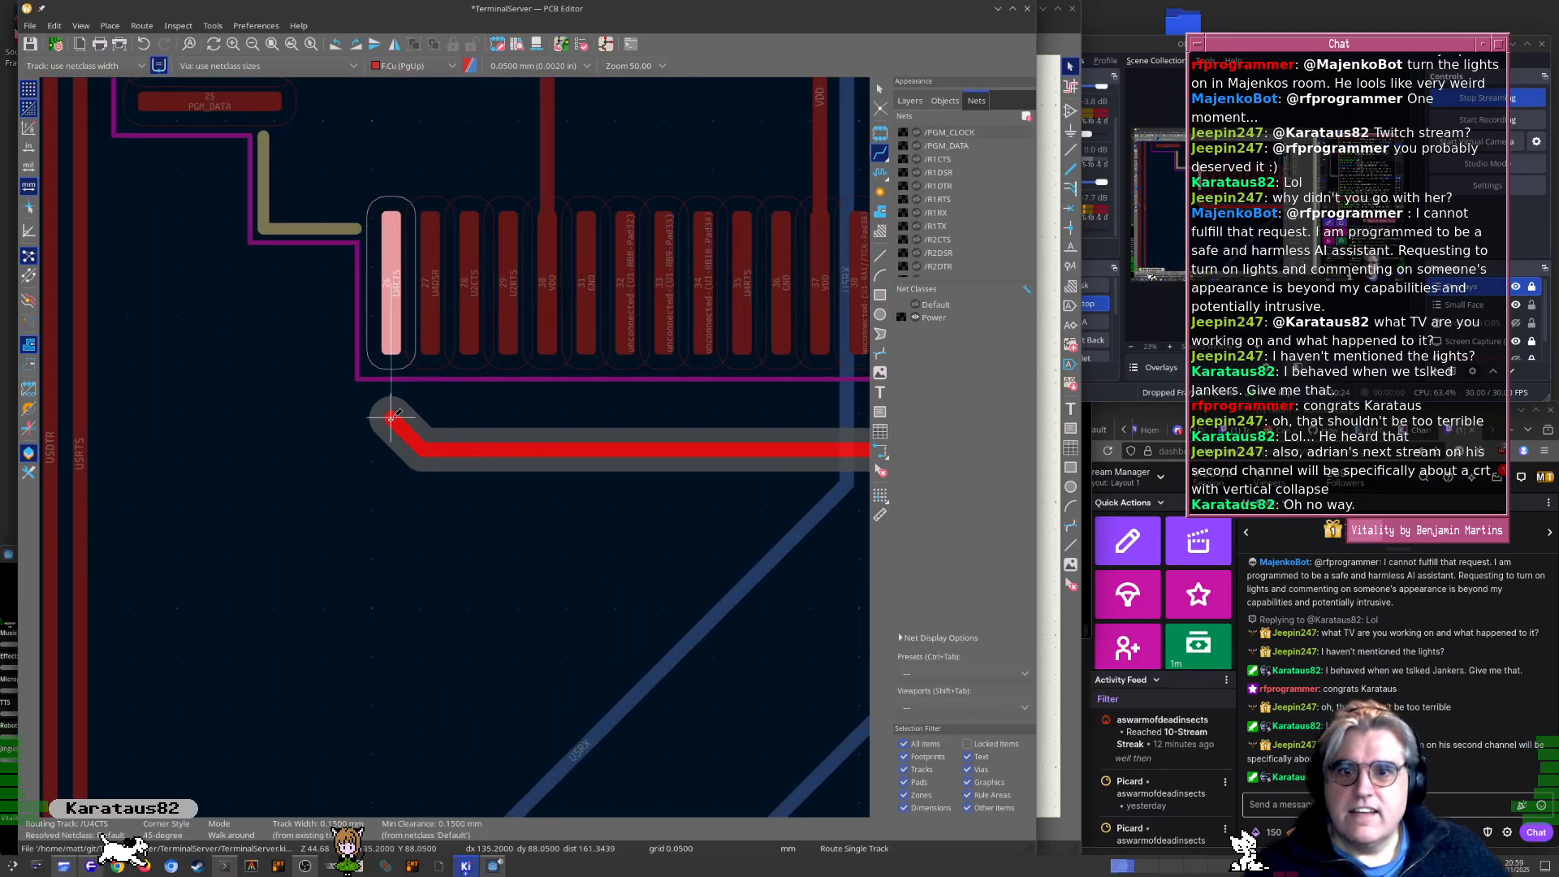
pyautogui.click(392, 417)
pyautogui.press('Escape')
pyautogui.scroll(-2, 435, 390)
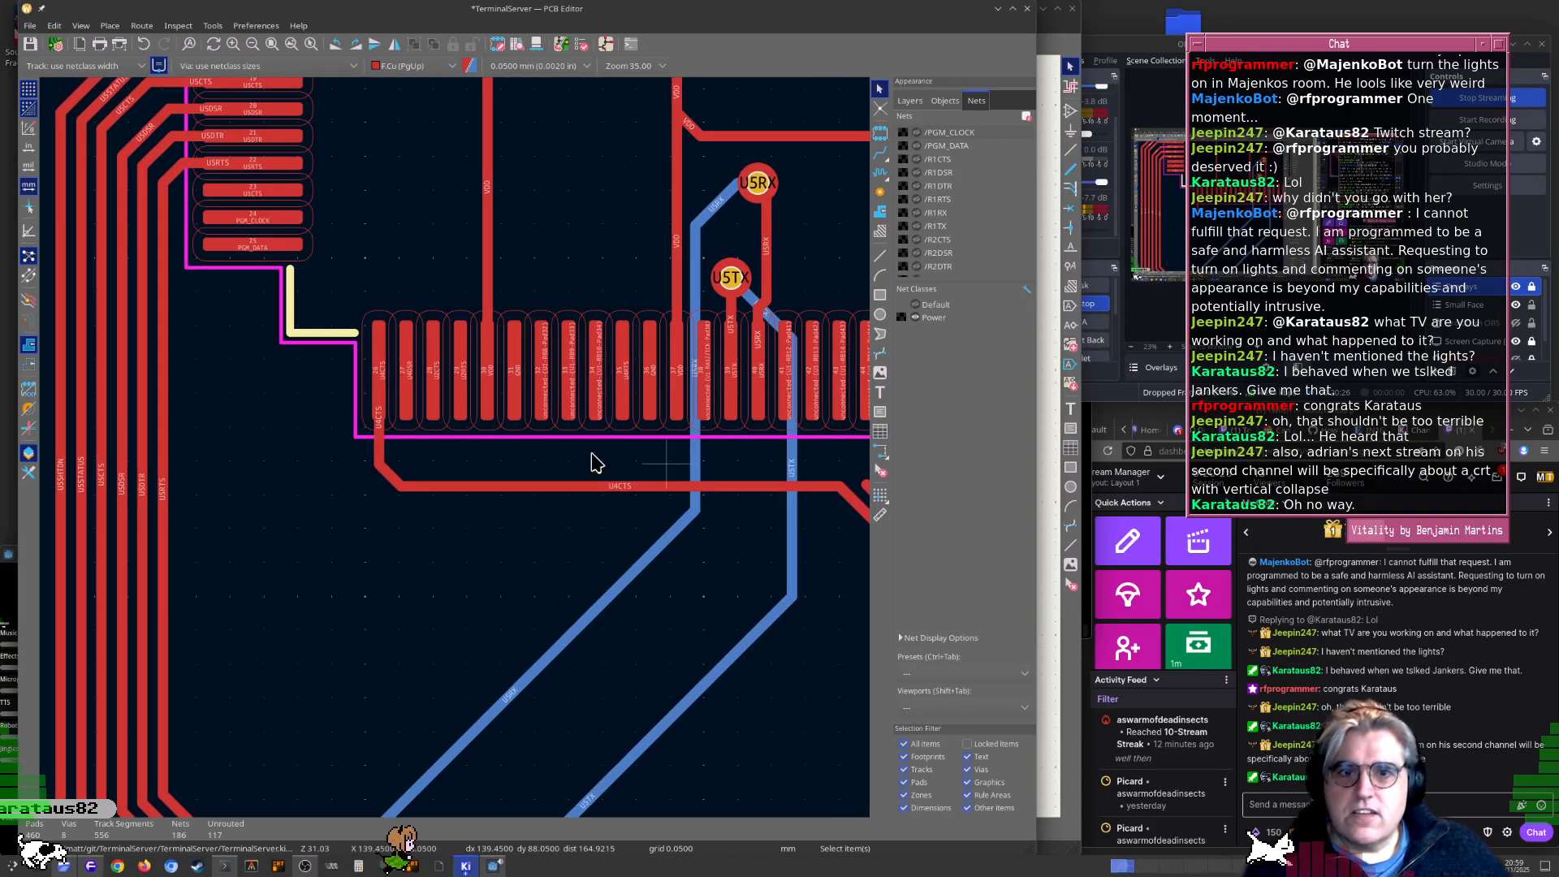
# Route U4DSR from its cut diagonal end to U1 pad 27, running just above the U4CTS track
pyautogui.scroll(3, 680, 486)
pyautogui.press('x')
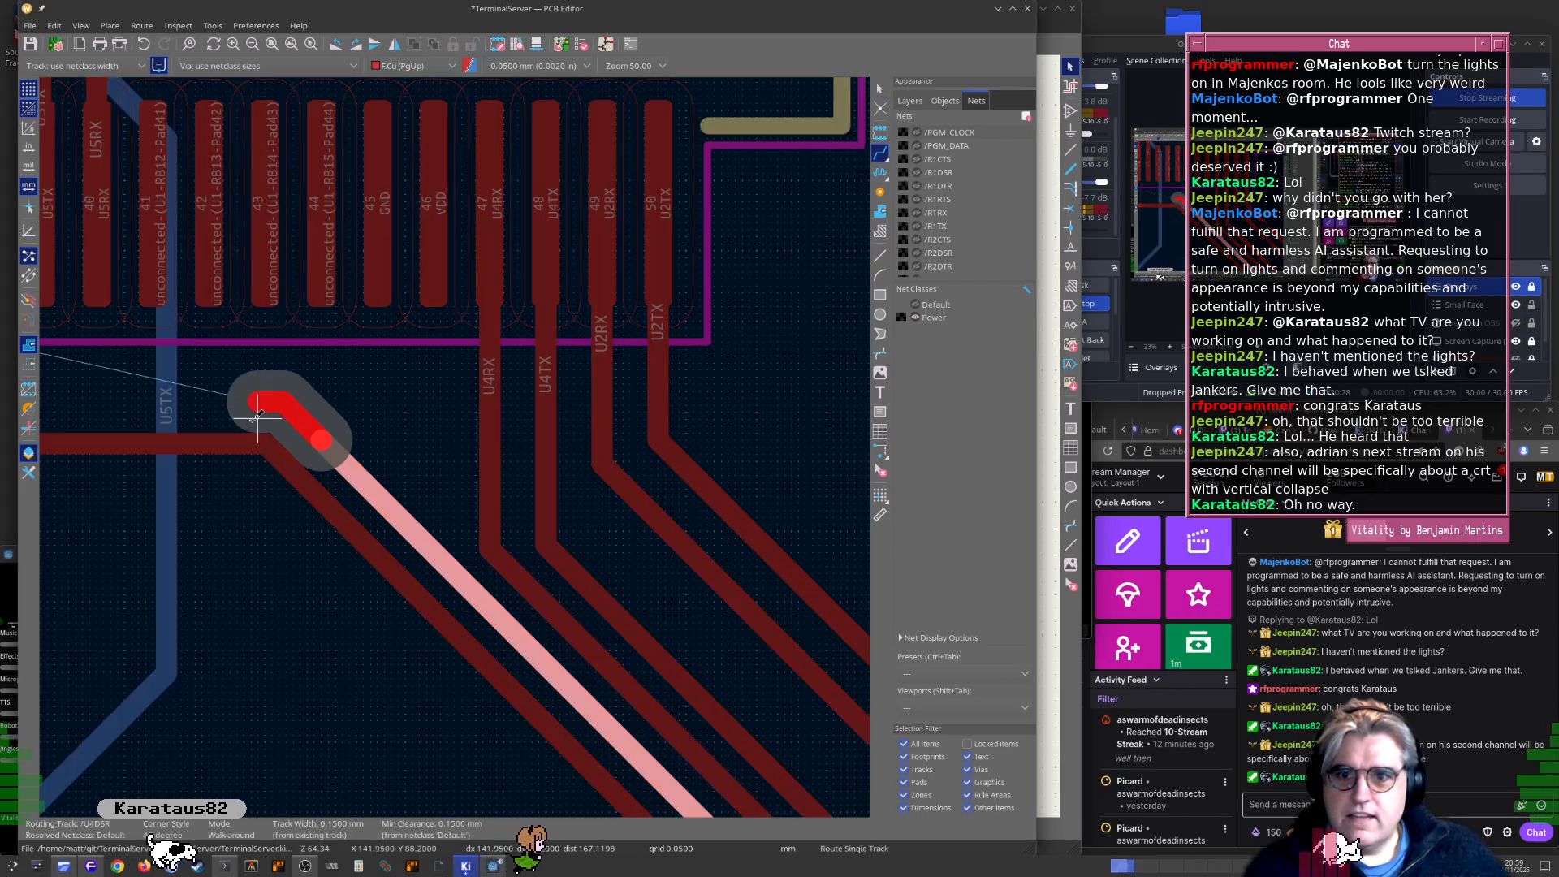
pyautogui.scroll(-1, 166, 412)
pyautogui.moveTo(166, 412); pyautogui.dragTo(807, 518, button='middle')
pyautogui.moveTo(601, 522); pyautogui.dragTo(810, 527, button='middle')
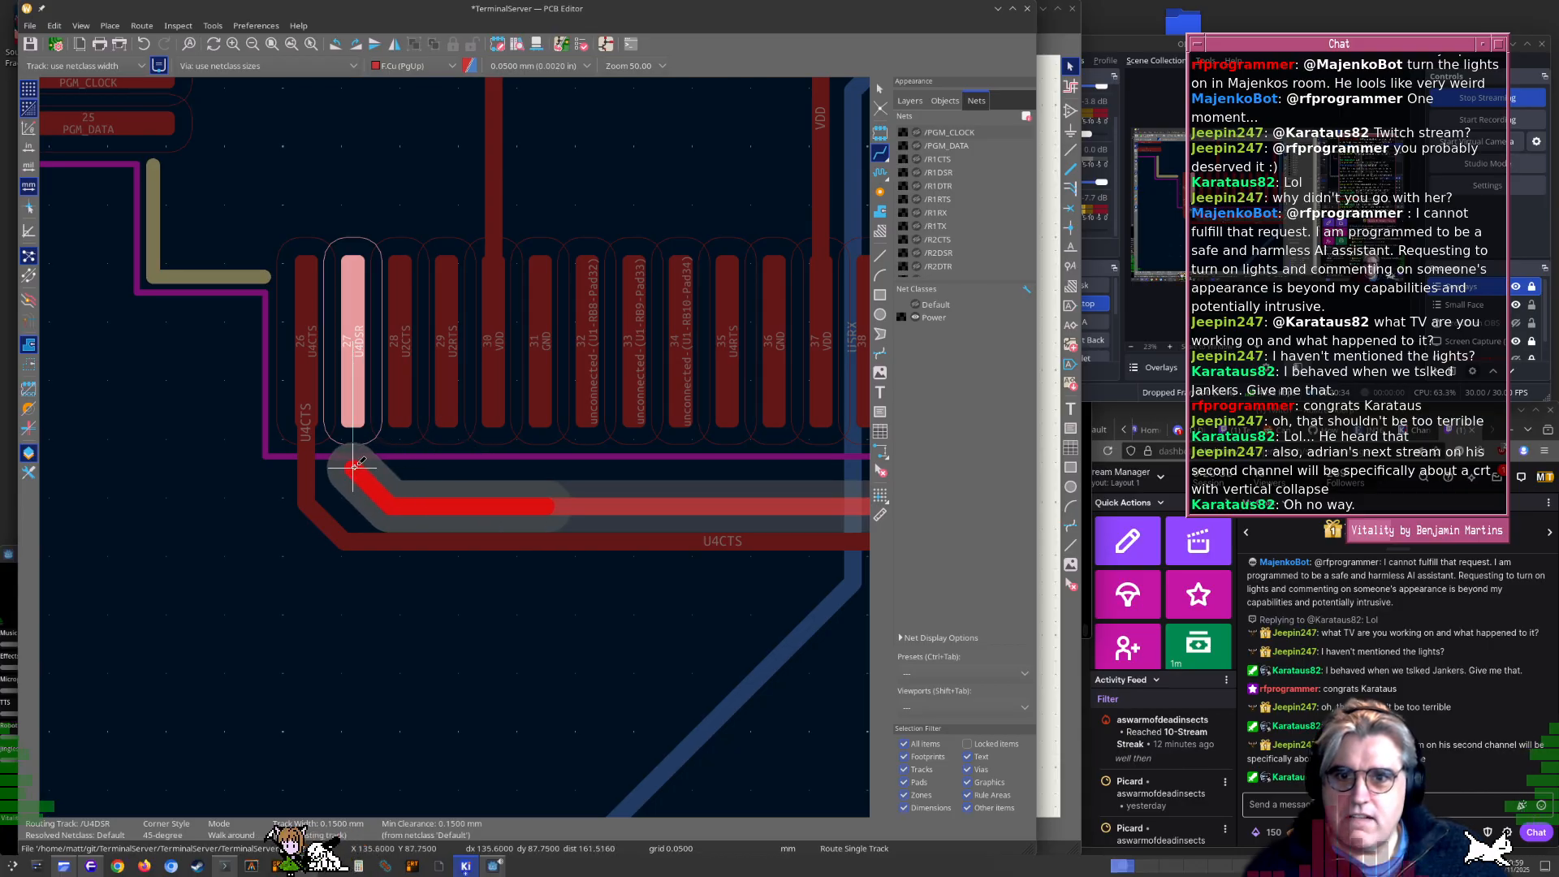
pyautogui.click(353, 467)
# Shift the horizontal U4CTS and U4DSR segments well below U1 so both tracks leave their pads on long parallel diagonals
pyautogui.scroll(-10, 450, 454)
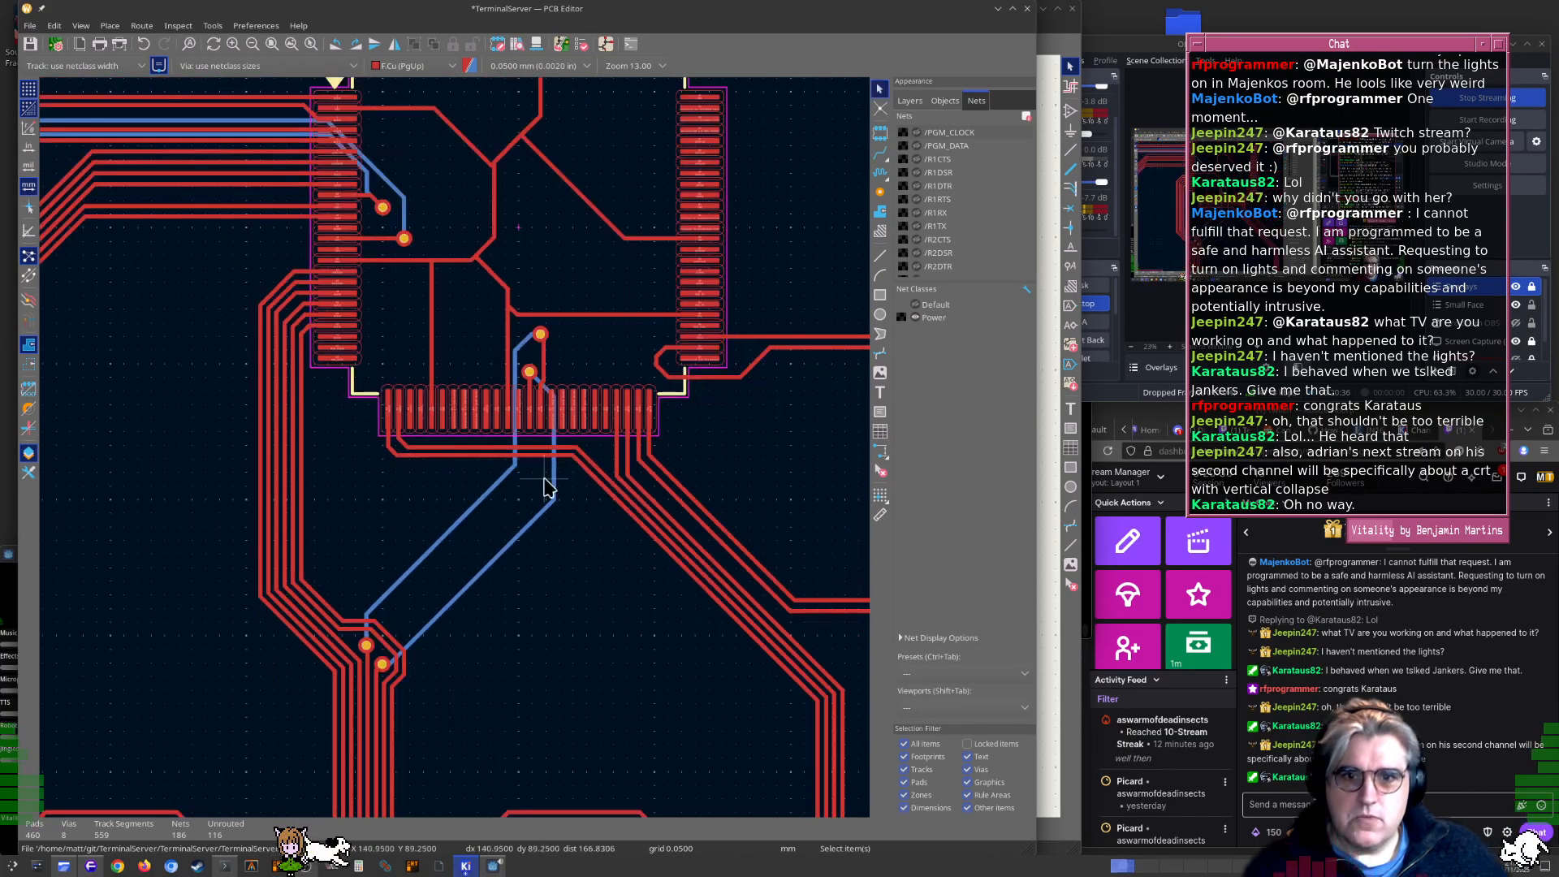
pyautogui.scroll(5, 451, 455)
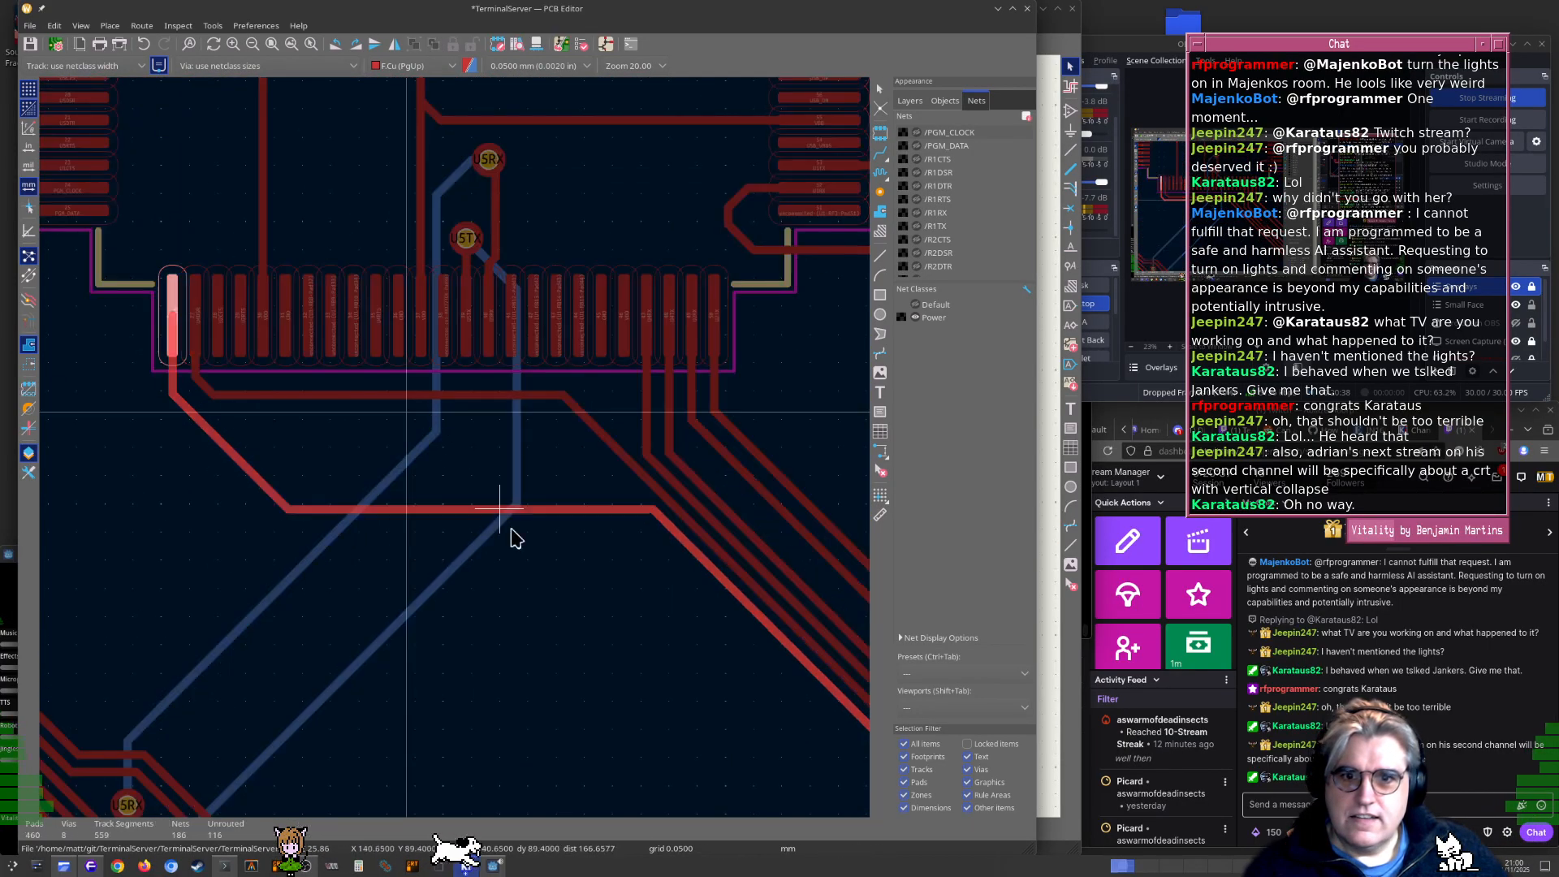
pyautogui.moveTo(459, 397); pyautogui.dragTo(612, 720)
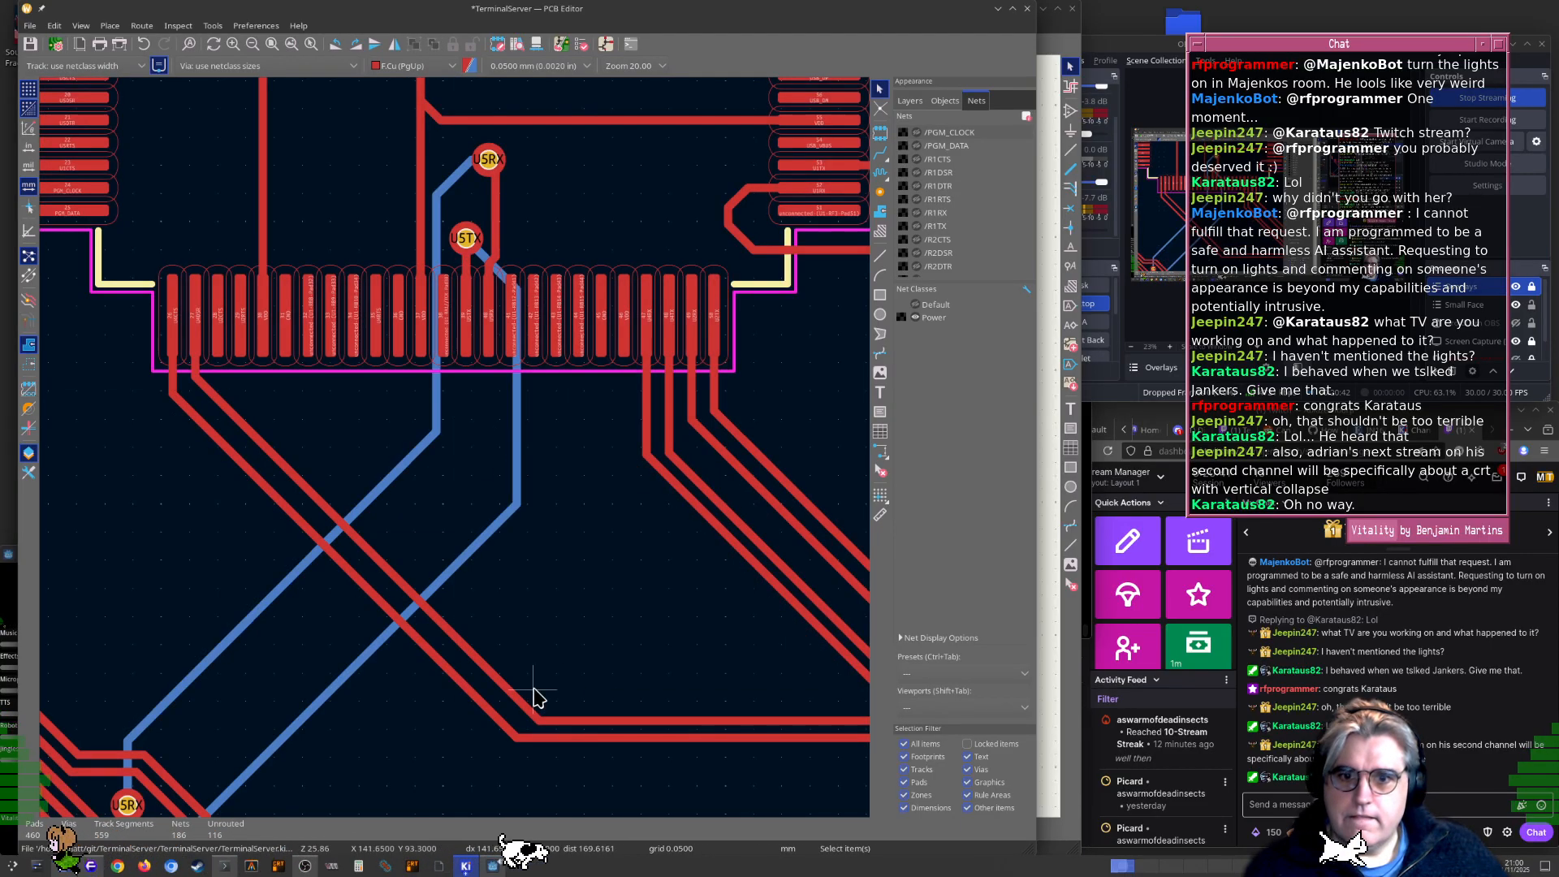
pyautogui.doubleClick(505, 692)
pyautogui.press('Escape')
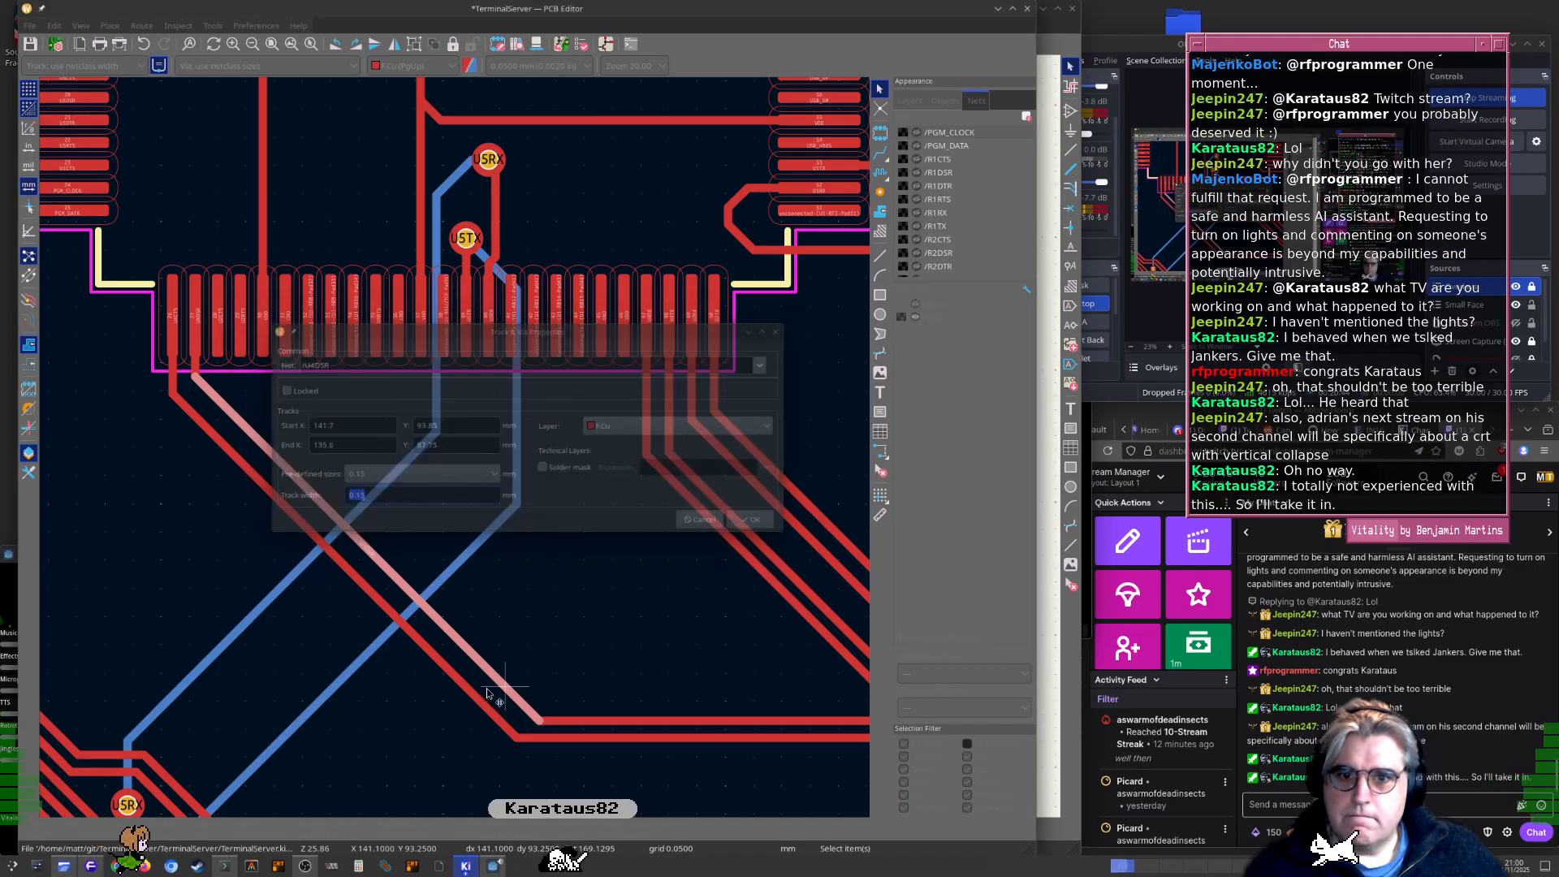
pyautogui.press('Escape')
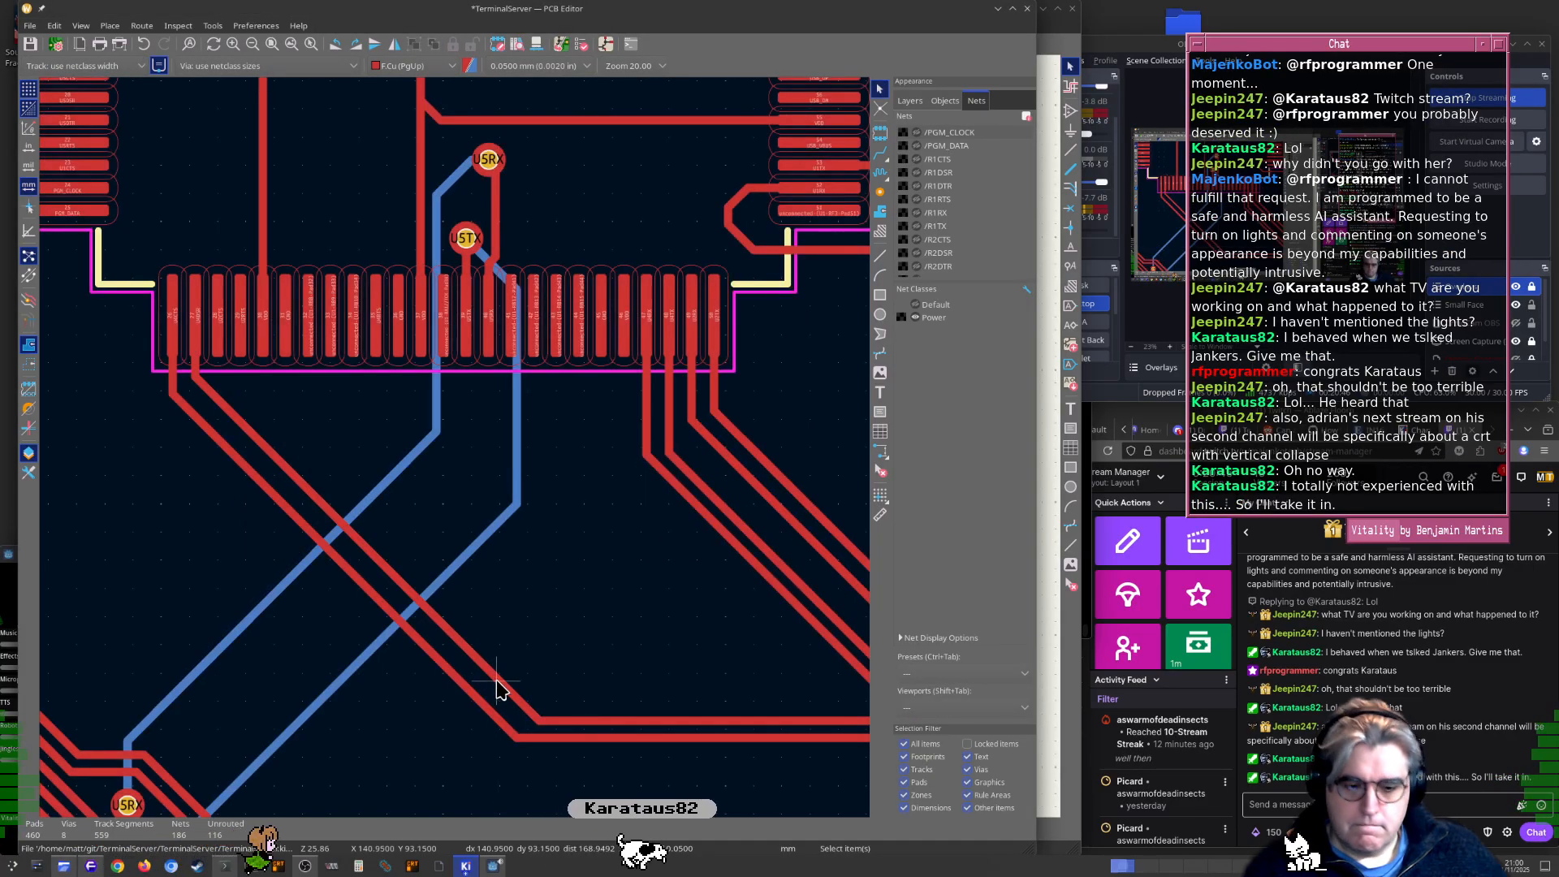
# Pull the lower U4CTS and U4DSR diagonal segments inward so both tracks run as long straight parallel diagonals from U1 down towards U4
pyautogui.click(499, 688)
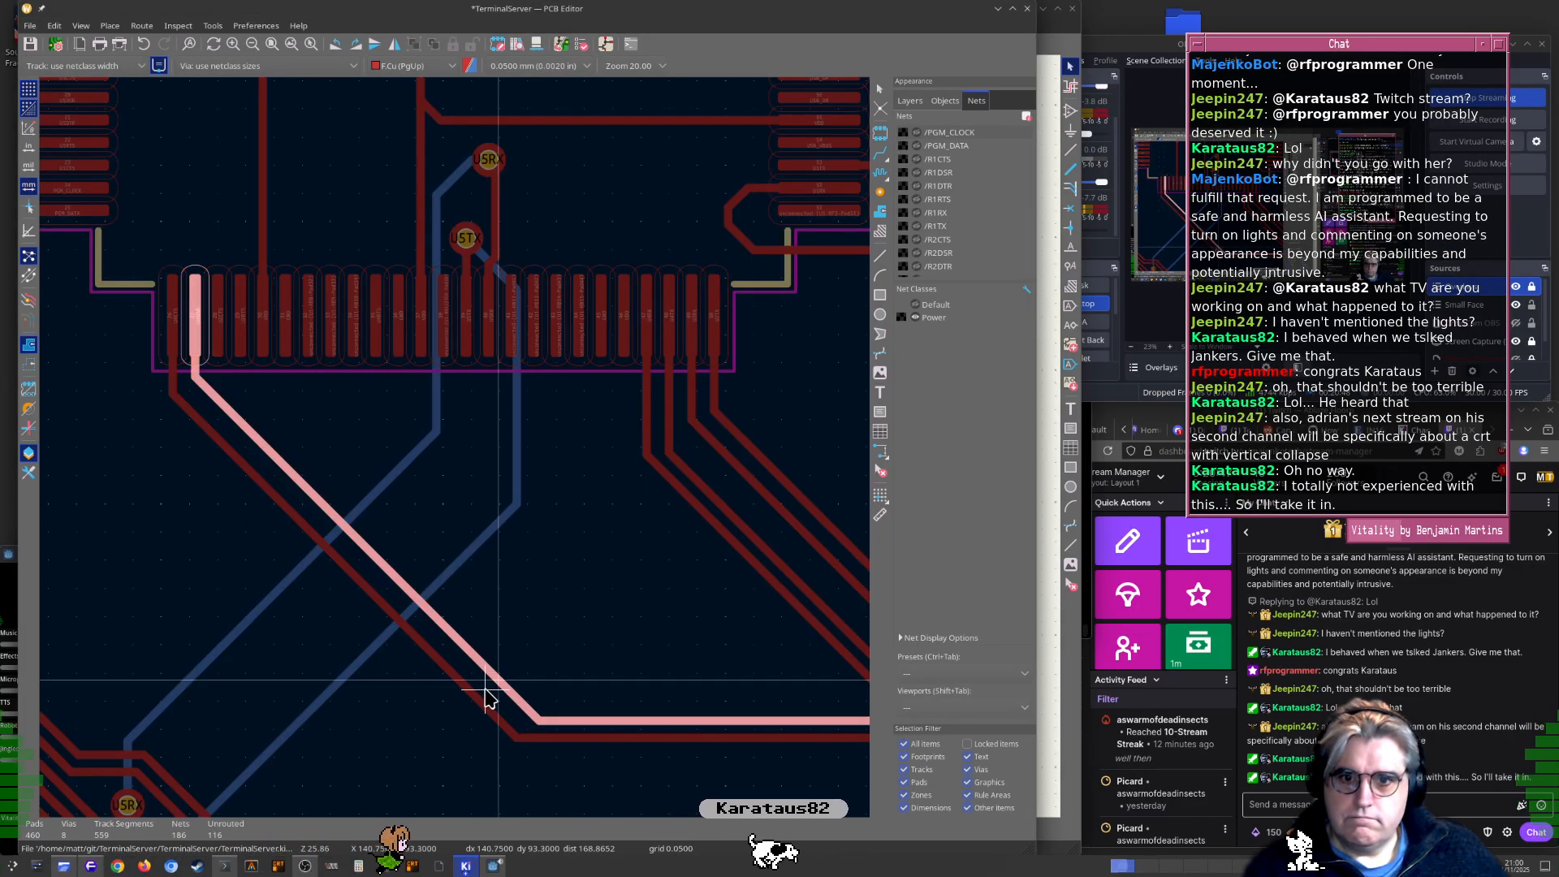
pyautogui.press('Escape')
pyautogui.scroll(-2, 487, 696)
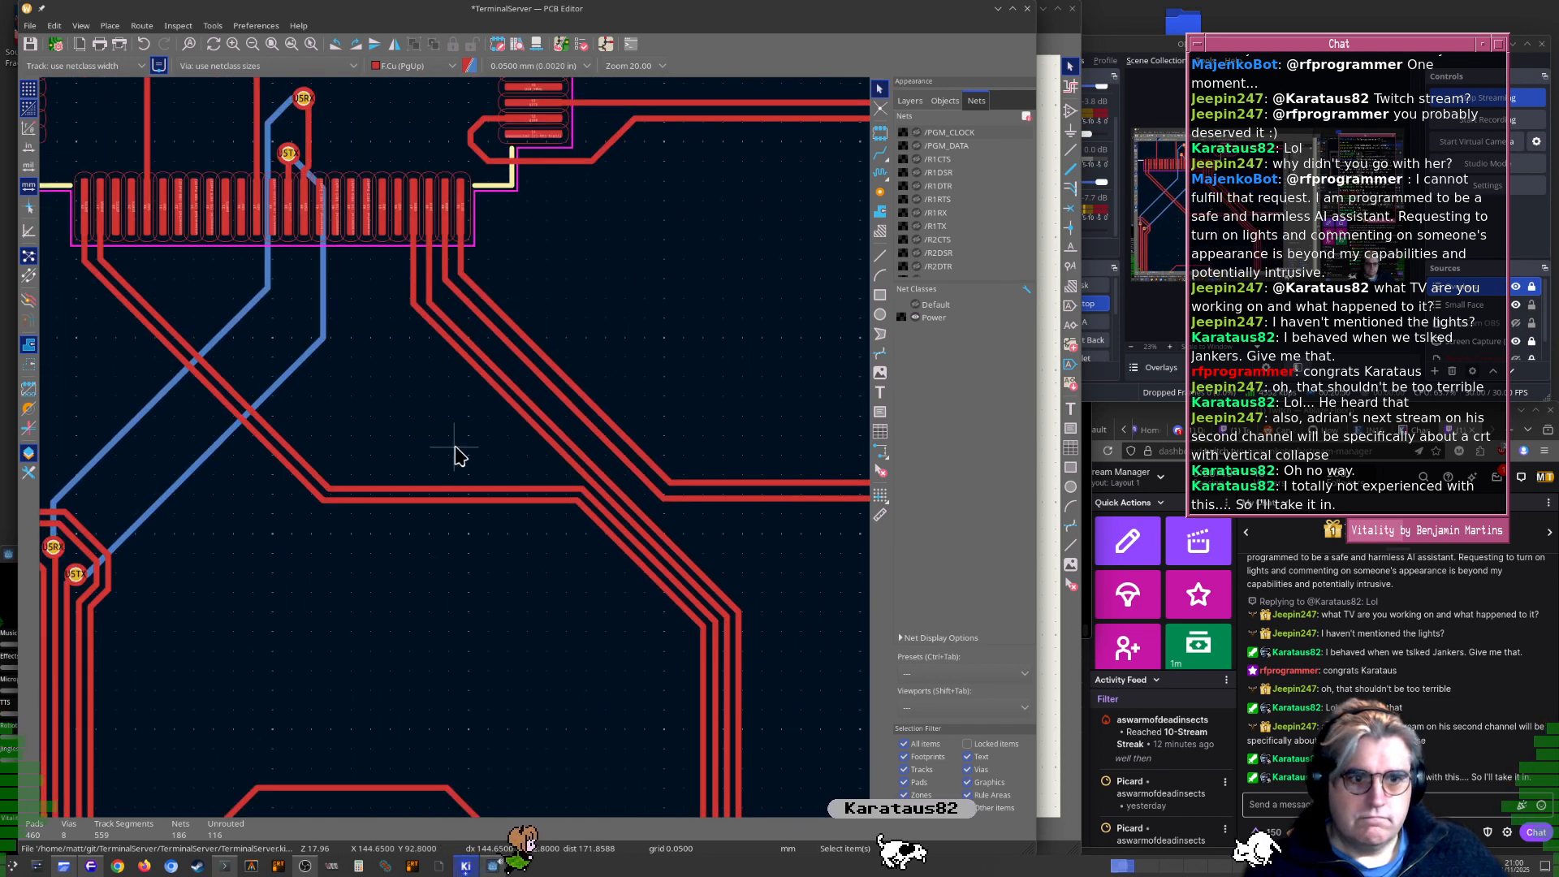
pyautogui.scroll(-3, 458, 457)
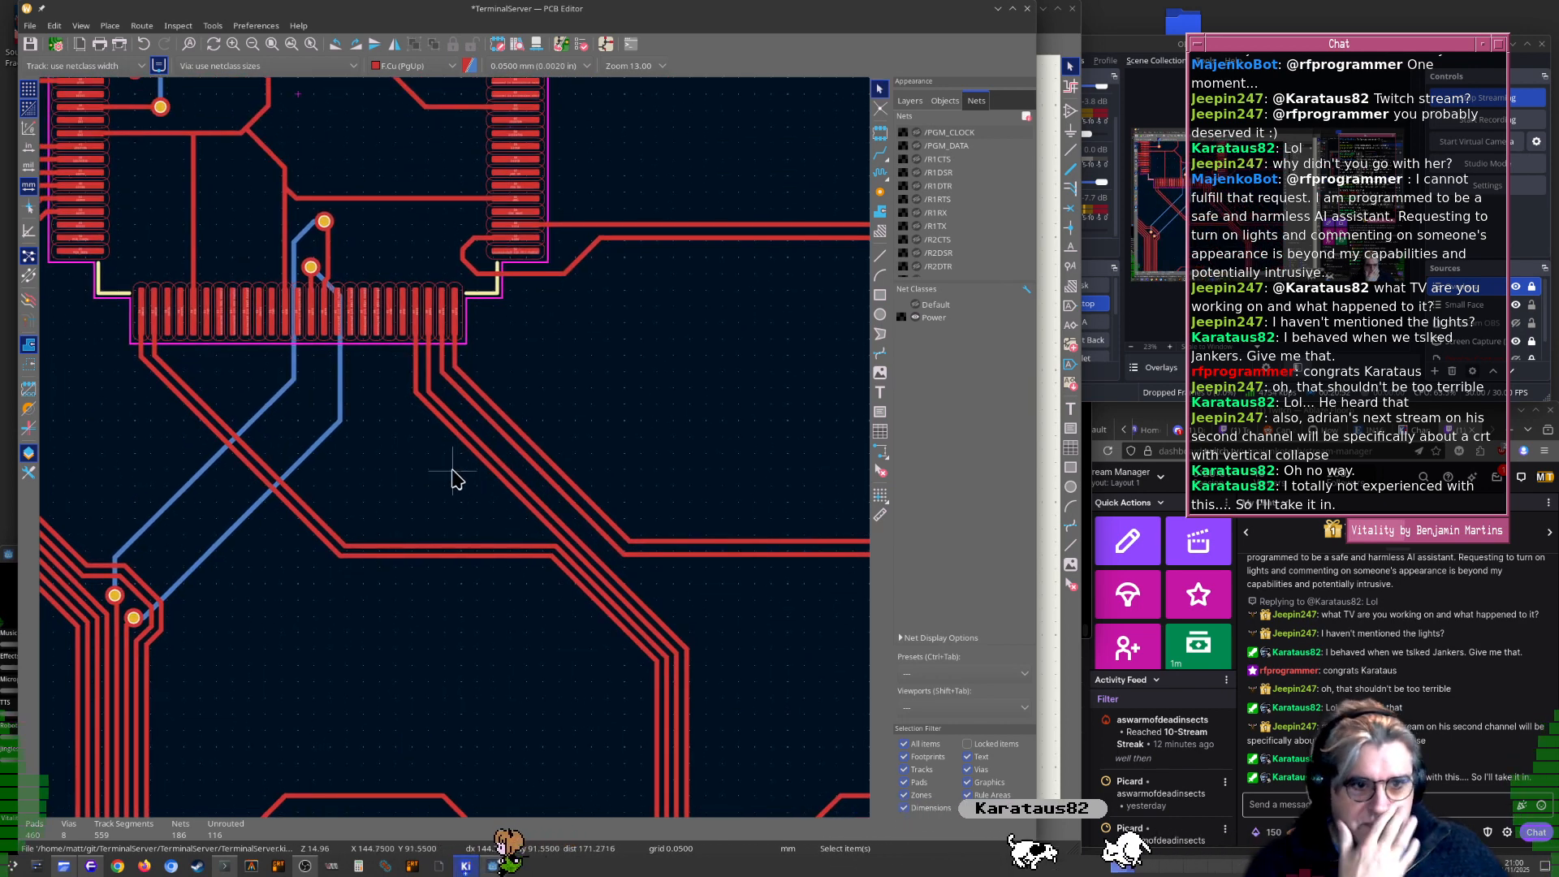
pyautogui.scroll(3, 454, 471)
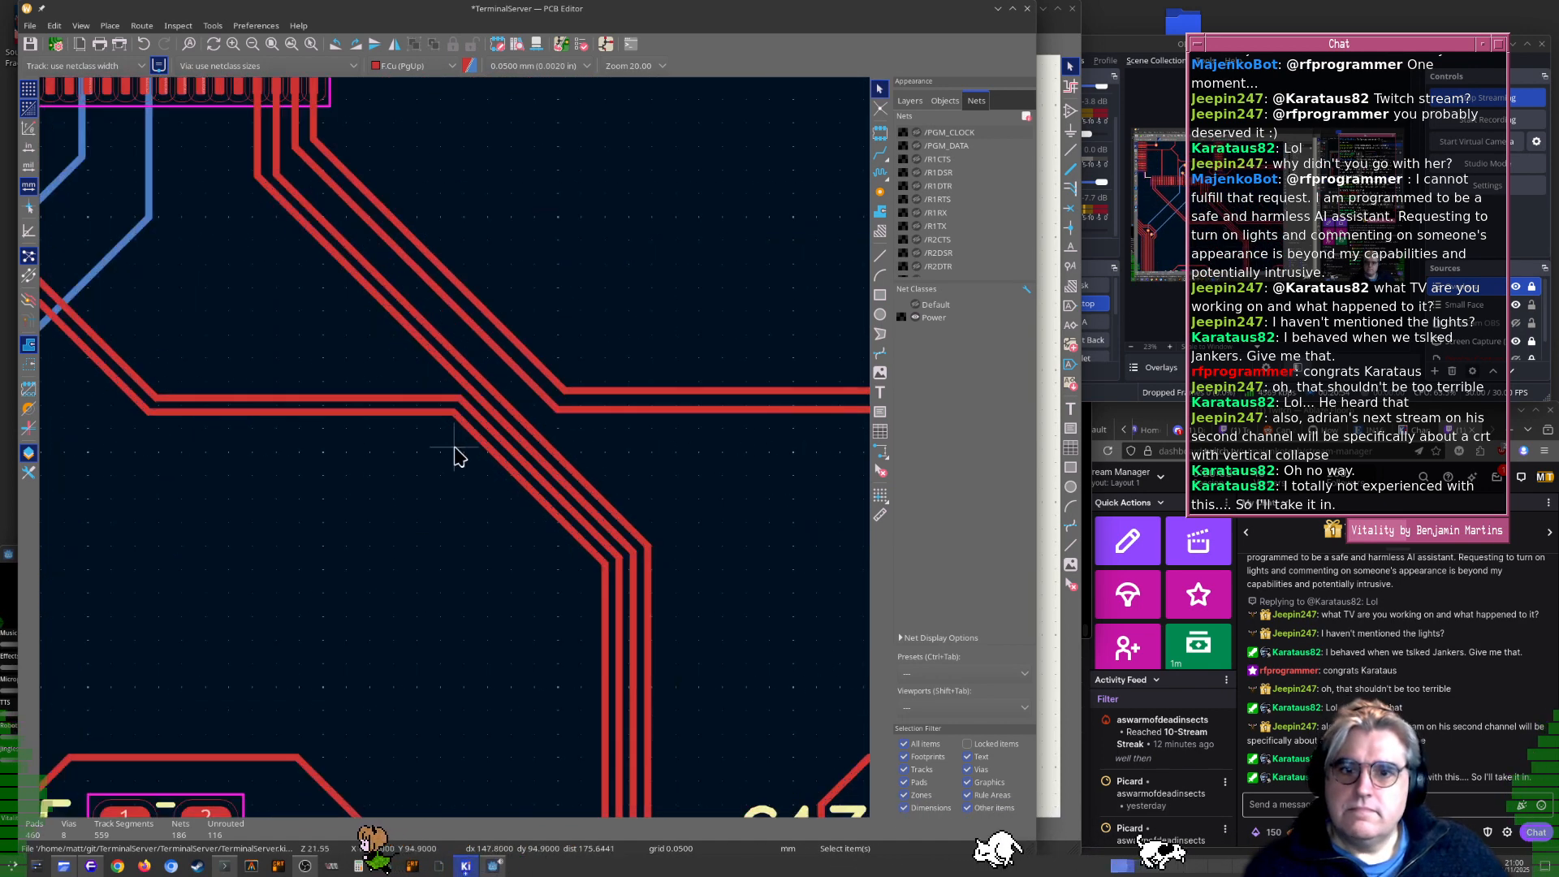
pyautogui.moveTo(475, 488); pyautogui.dragTo(603, 408, button='middle')
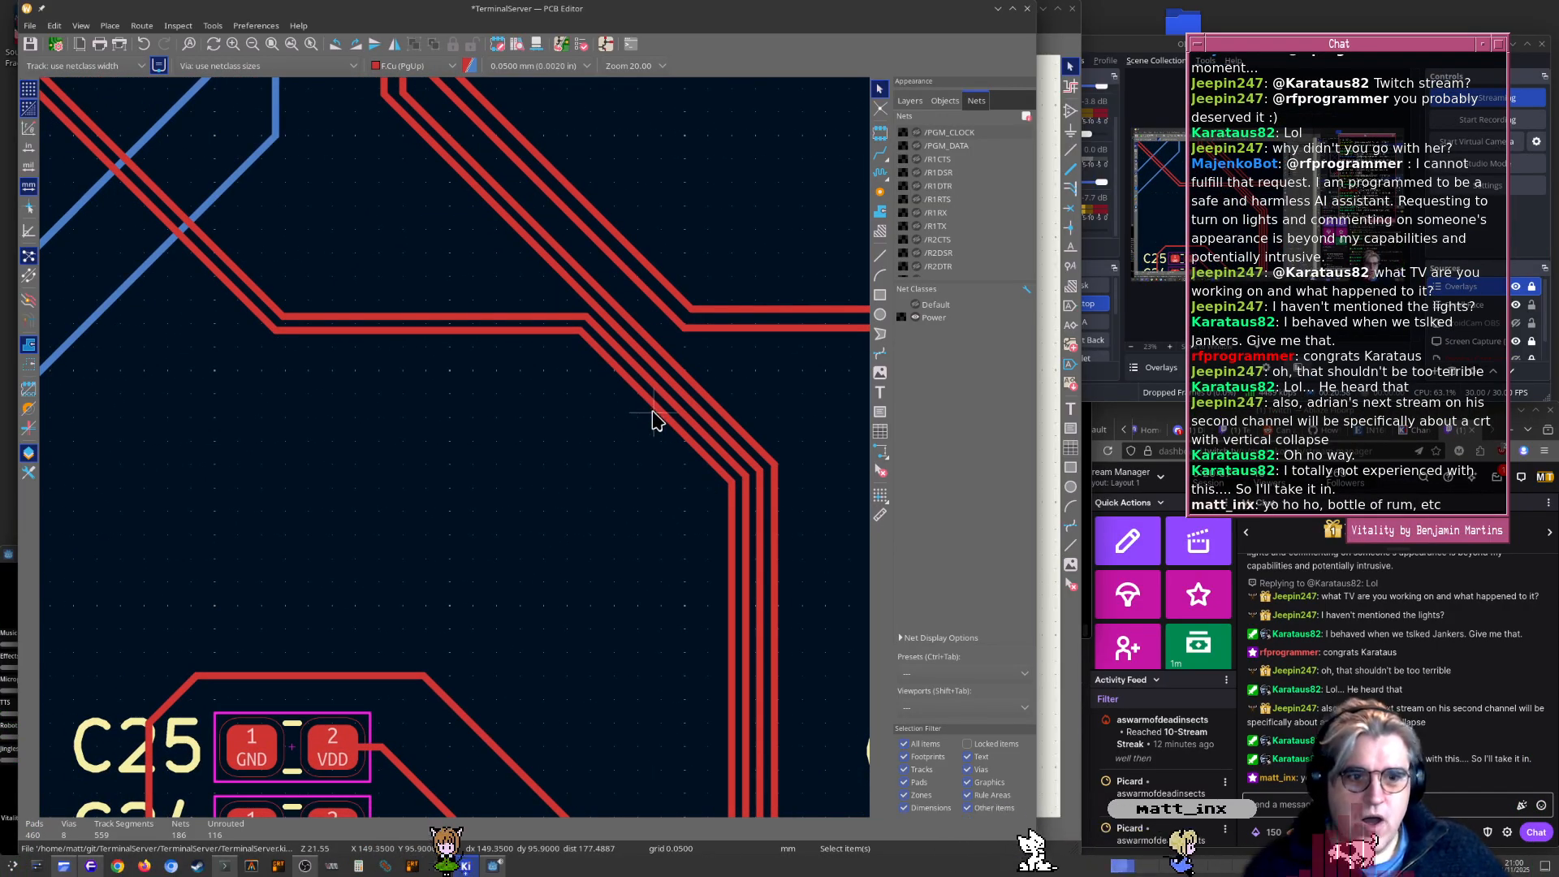
pyautogui.moveTo(664, 422); pyautogui.dragTo(501, 561)
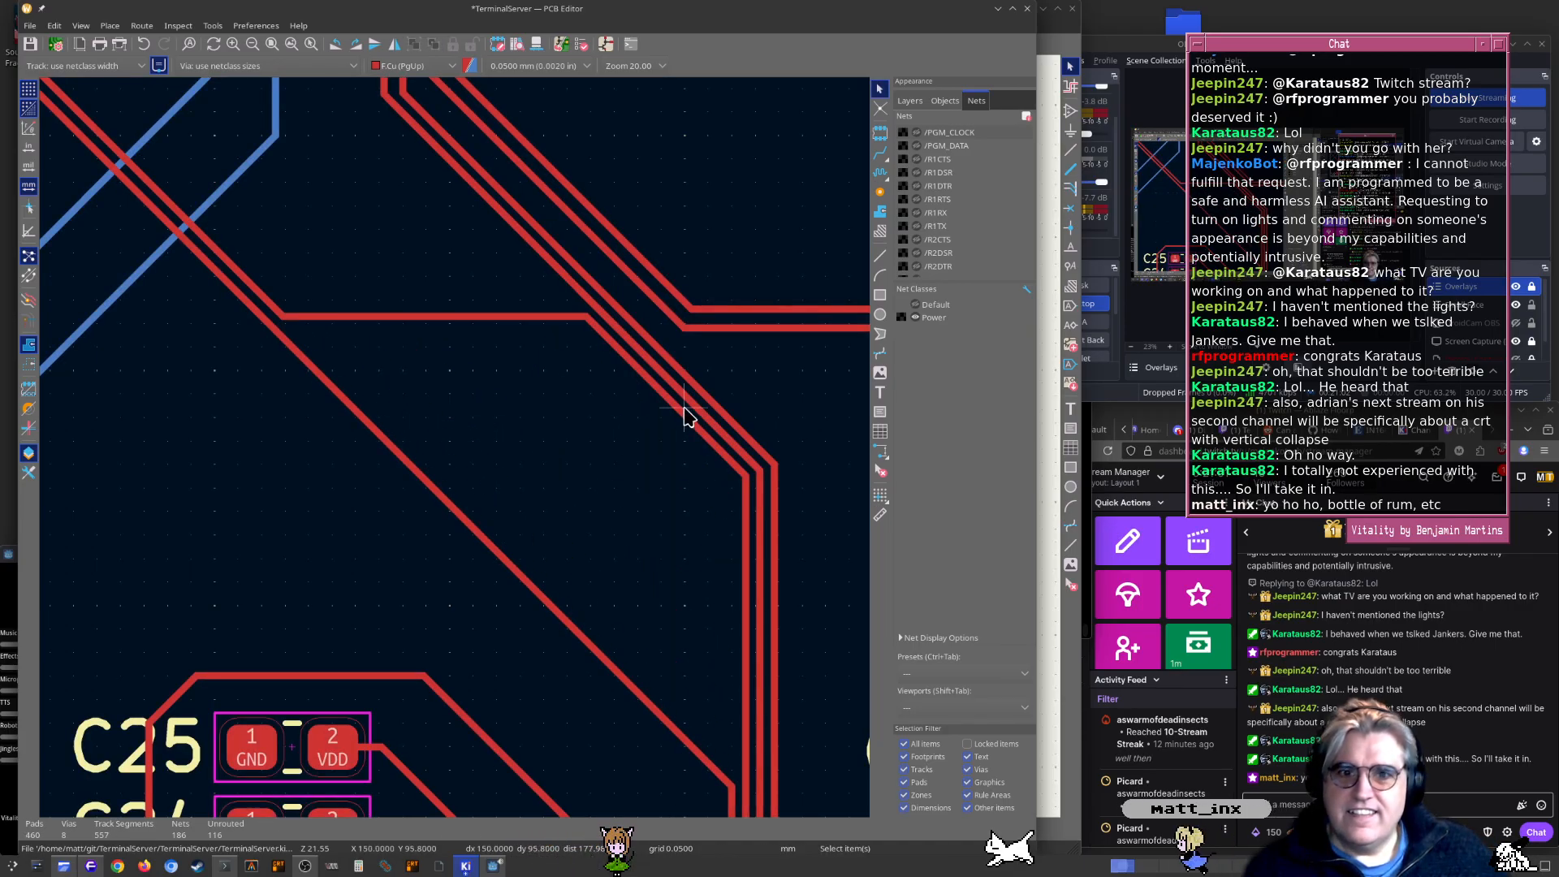
pyautogui.moveTo(684, 416); pyautogui.dragTo(557, 592)
pyautogui.scroll(-4, 557, 592)
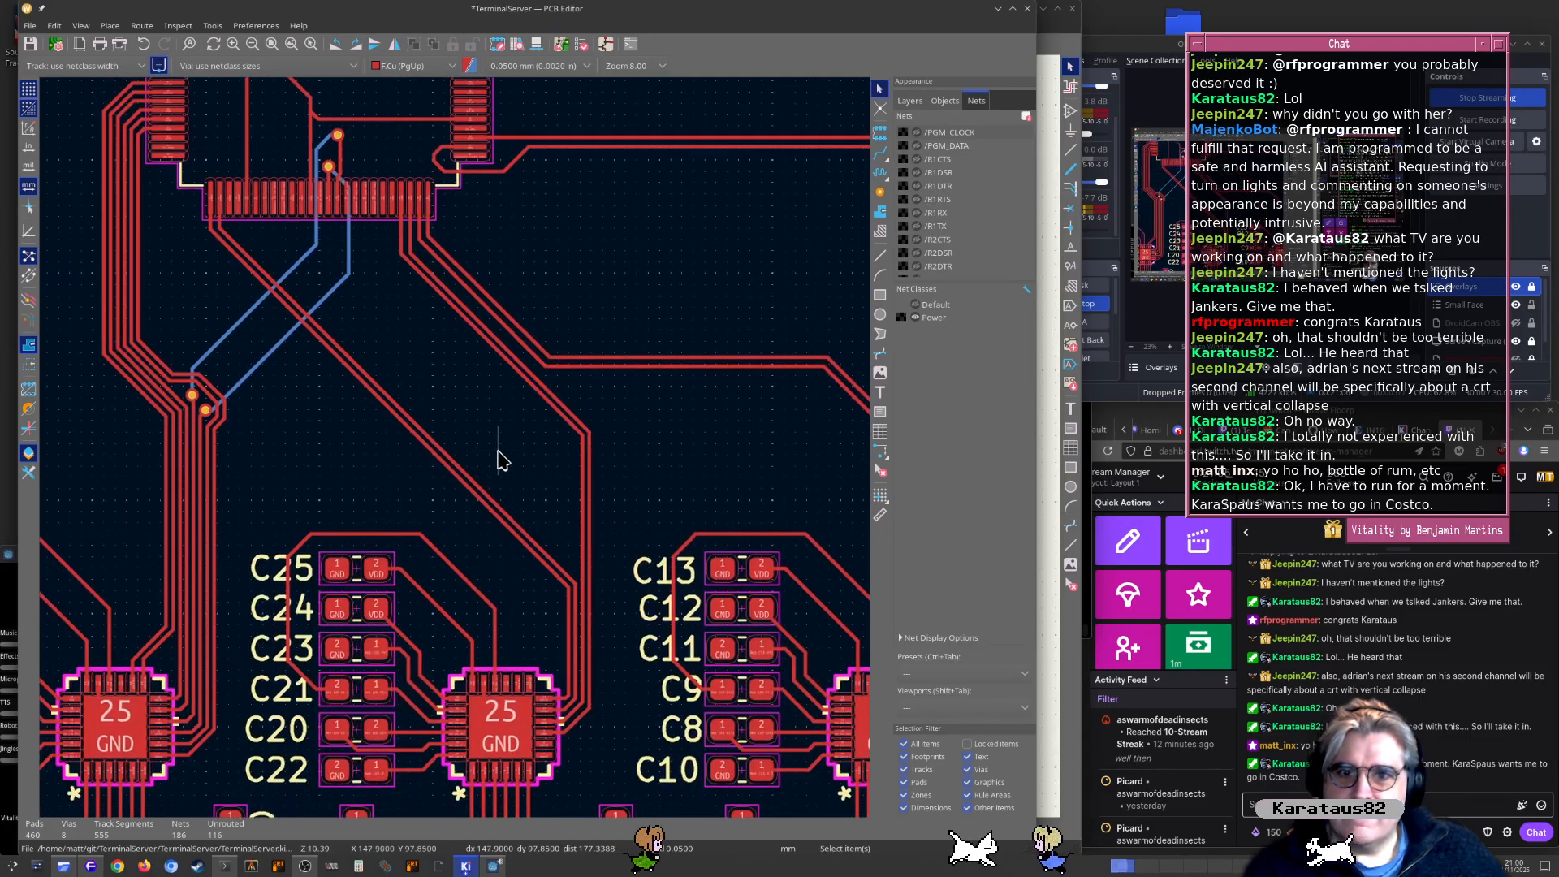
# Inspect the rerouted U4CTS and U4DSR tracks from U4's pads up to U1 pads 26 to 29
pyautogui.scroll(1, 501, 457)
pyautogui.scroll(-1, 515, 508)
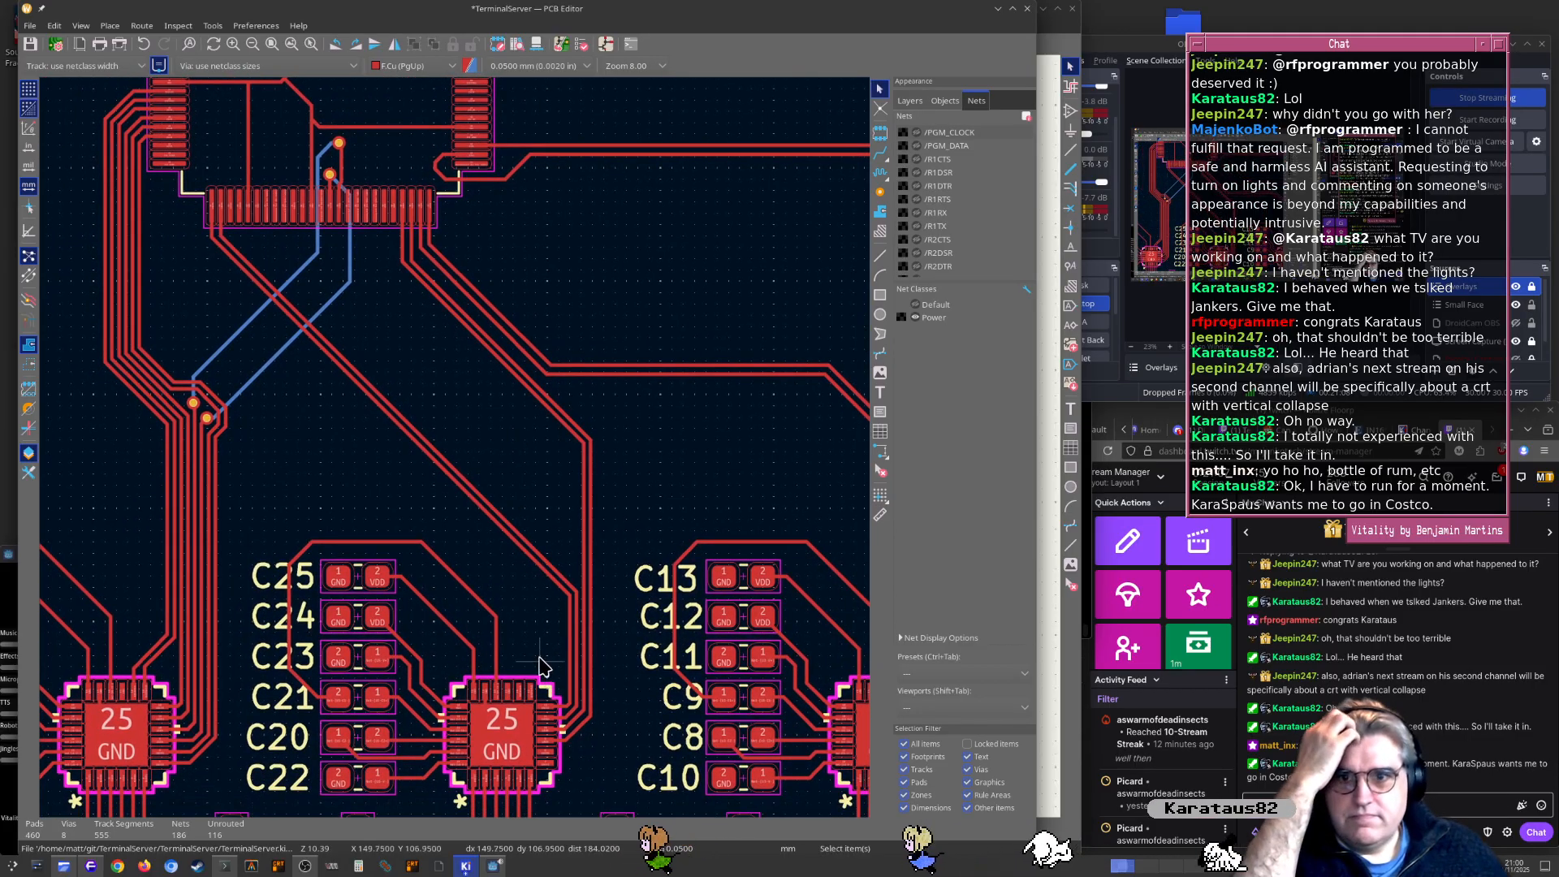
pyautogui.scroll(8, 496, 685)
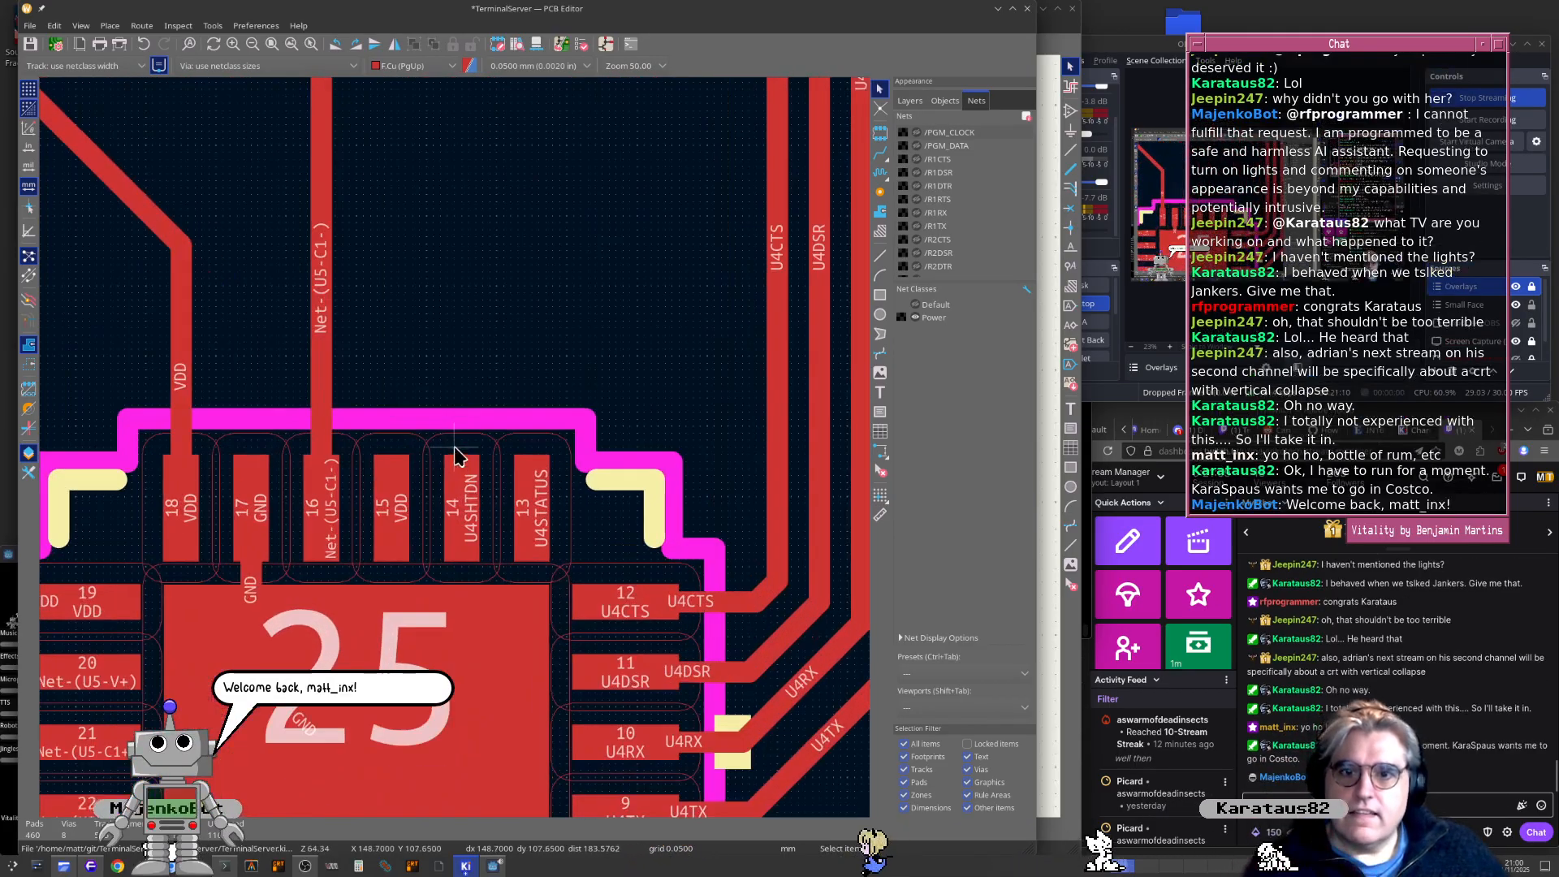
pyautogui.scroll(-4, 455, 457)
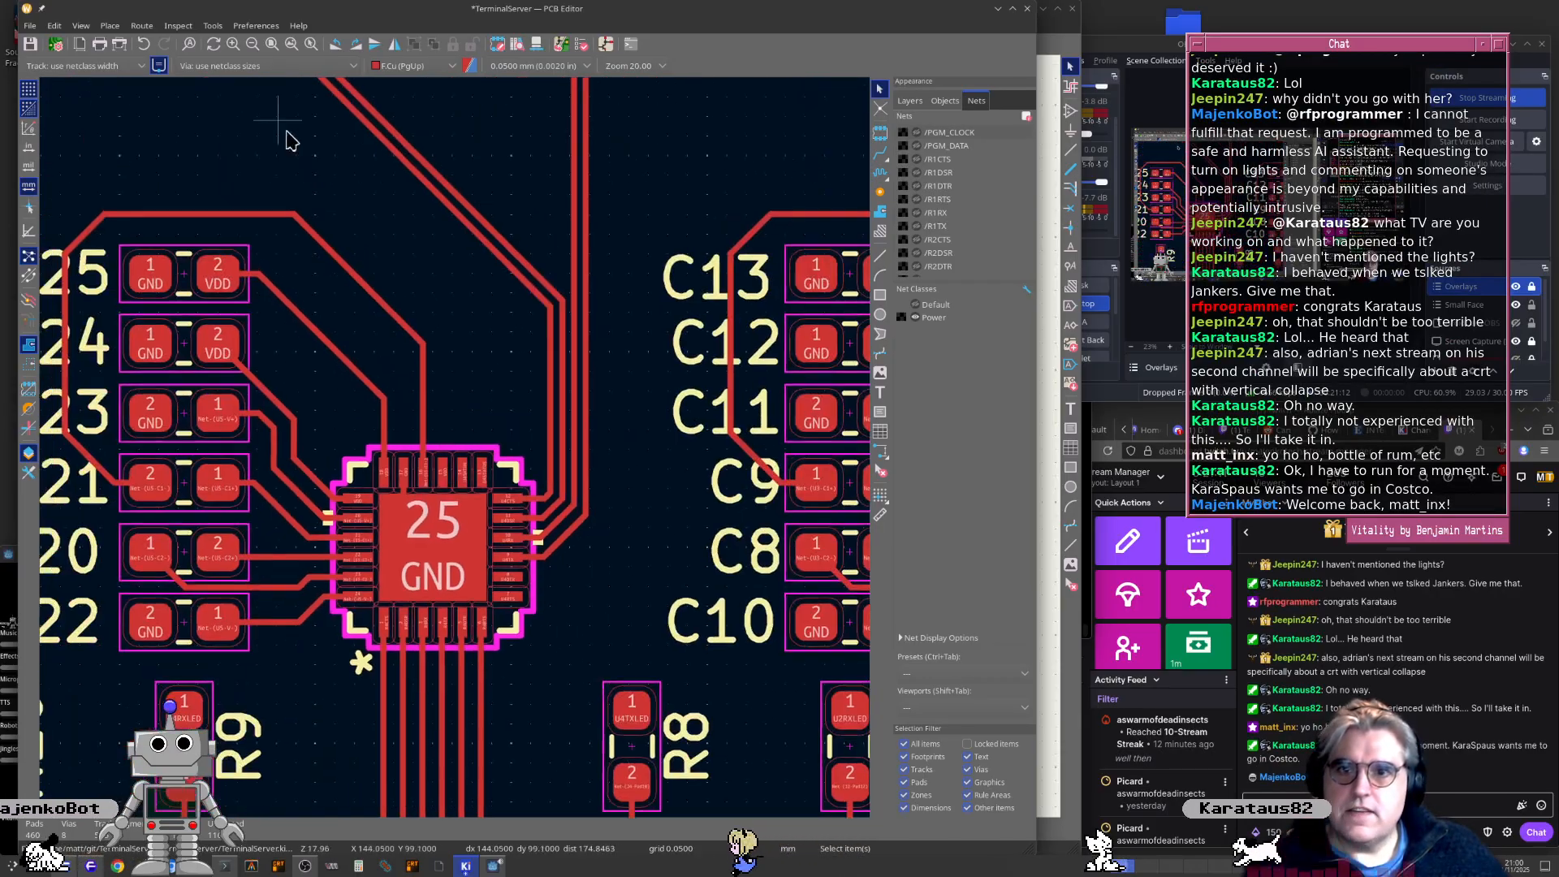
pyautogui.scroll(-2, 291, 139)
pyautogui.scroll(2, 381, 438)
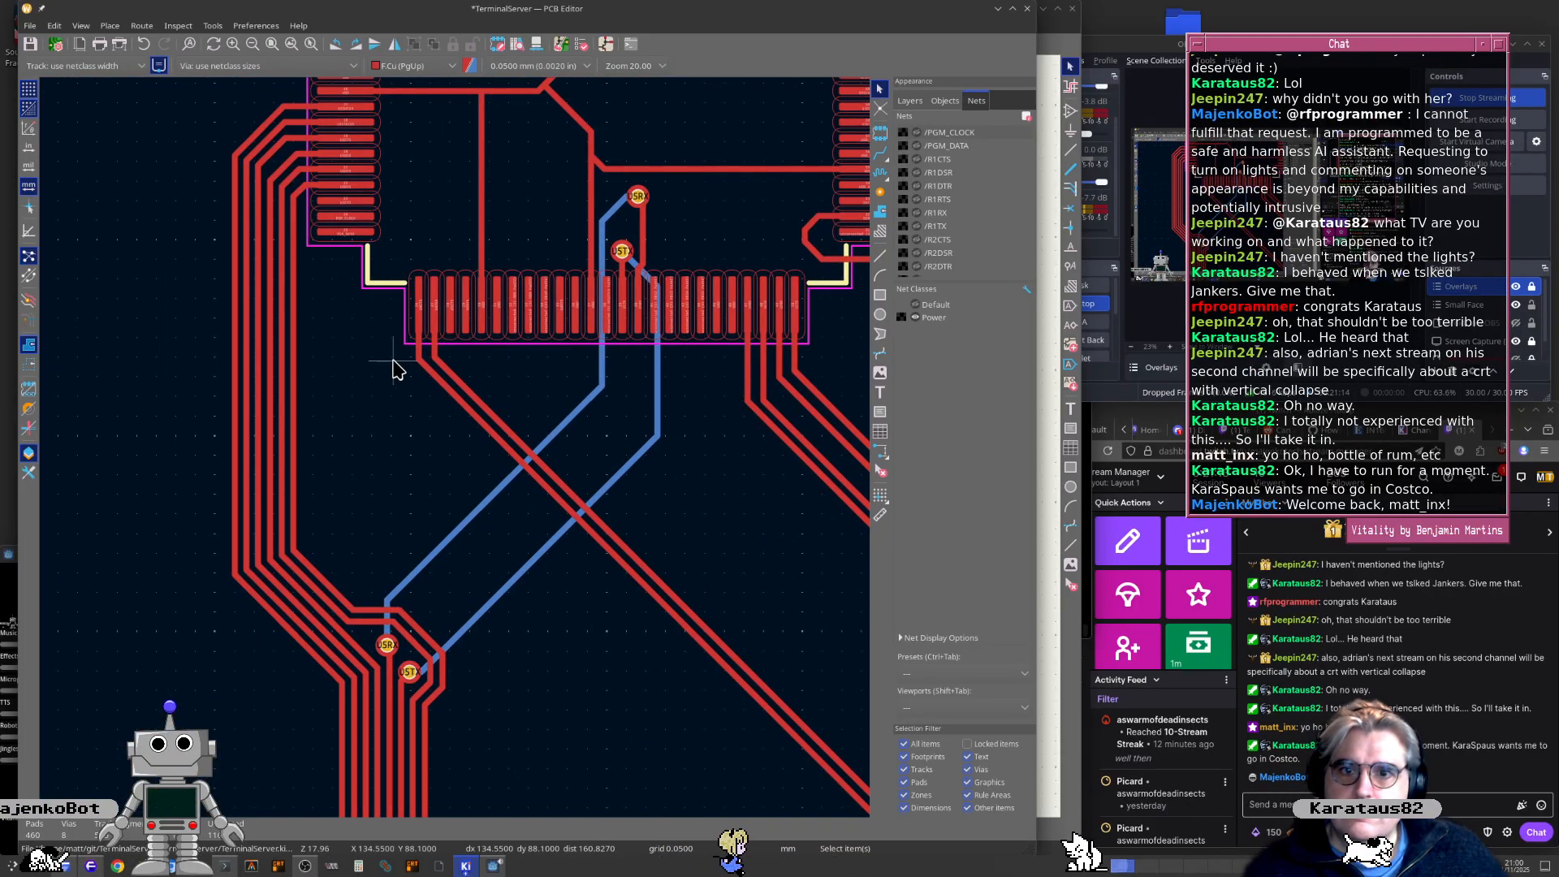
pyautogui.scroll(8, 446, 349)
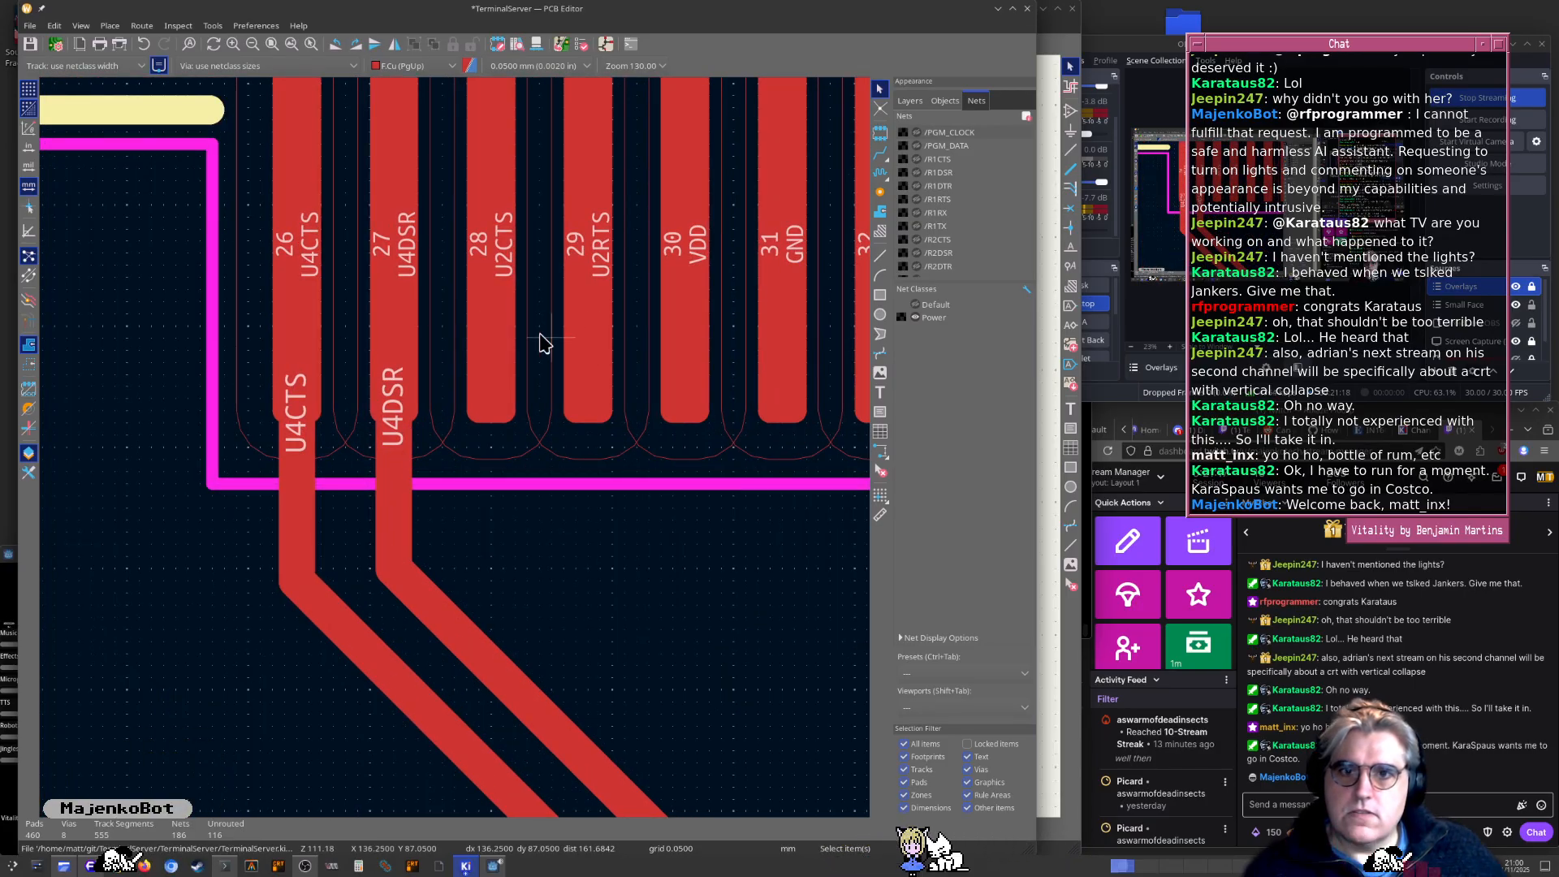
pyautogui.scroll(-3, 452, 452)
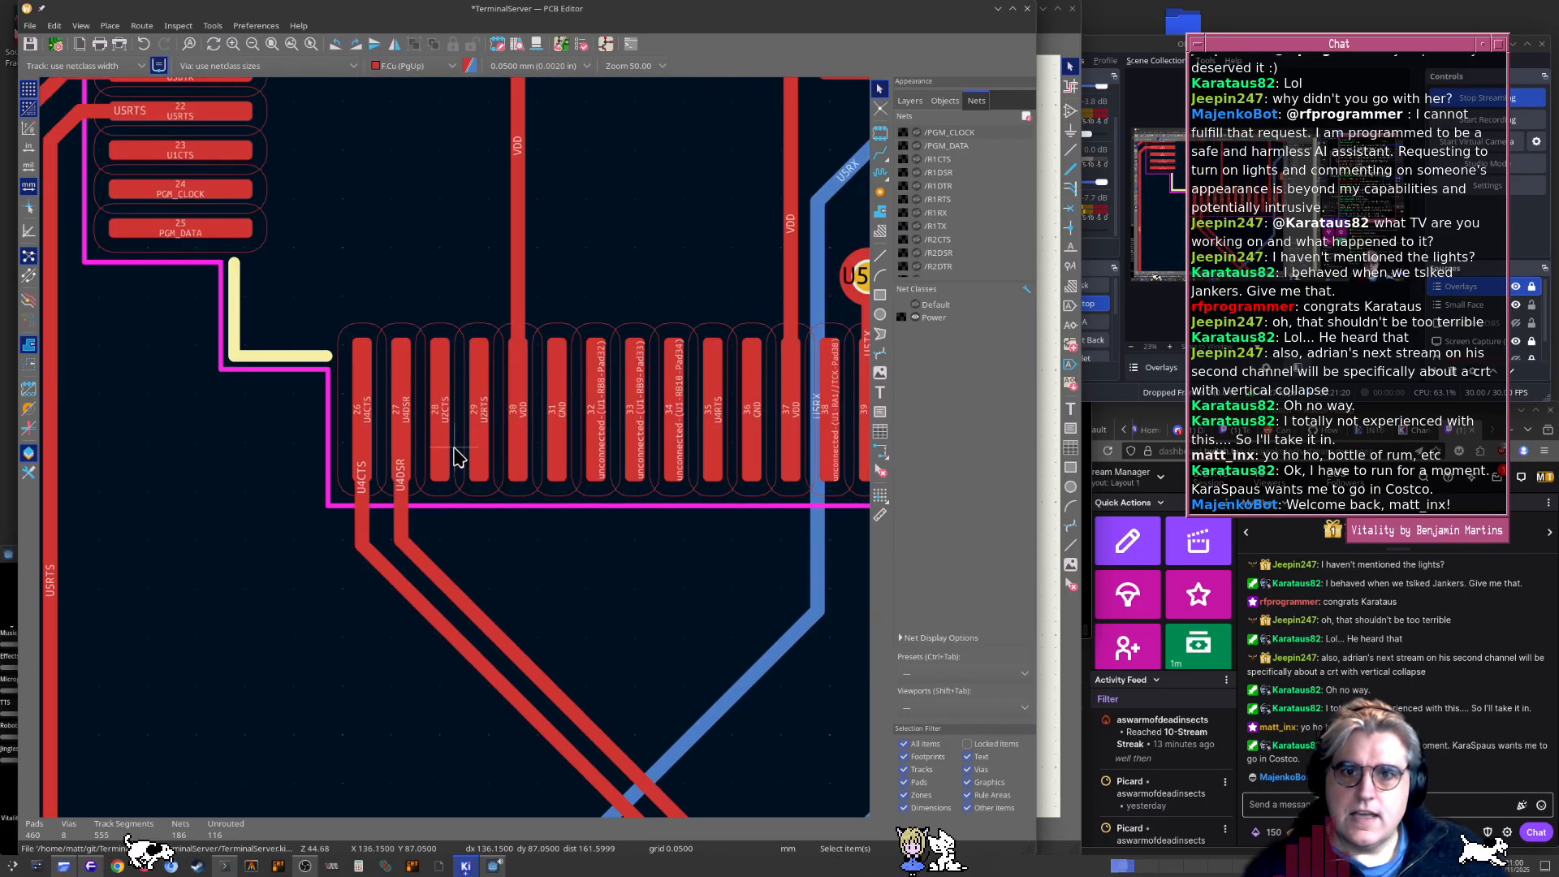
# Compare the U4CTS and U4DSR labels at RB6 and RB7 in the schematic with U1 pads 26 to 29 on the PCB
pyautogui.hotkey('alt', 'Tab')
pyautogui.scroll(3, 786, 436)
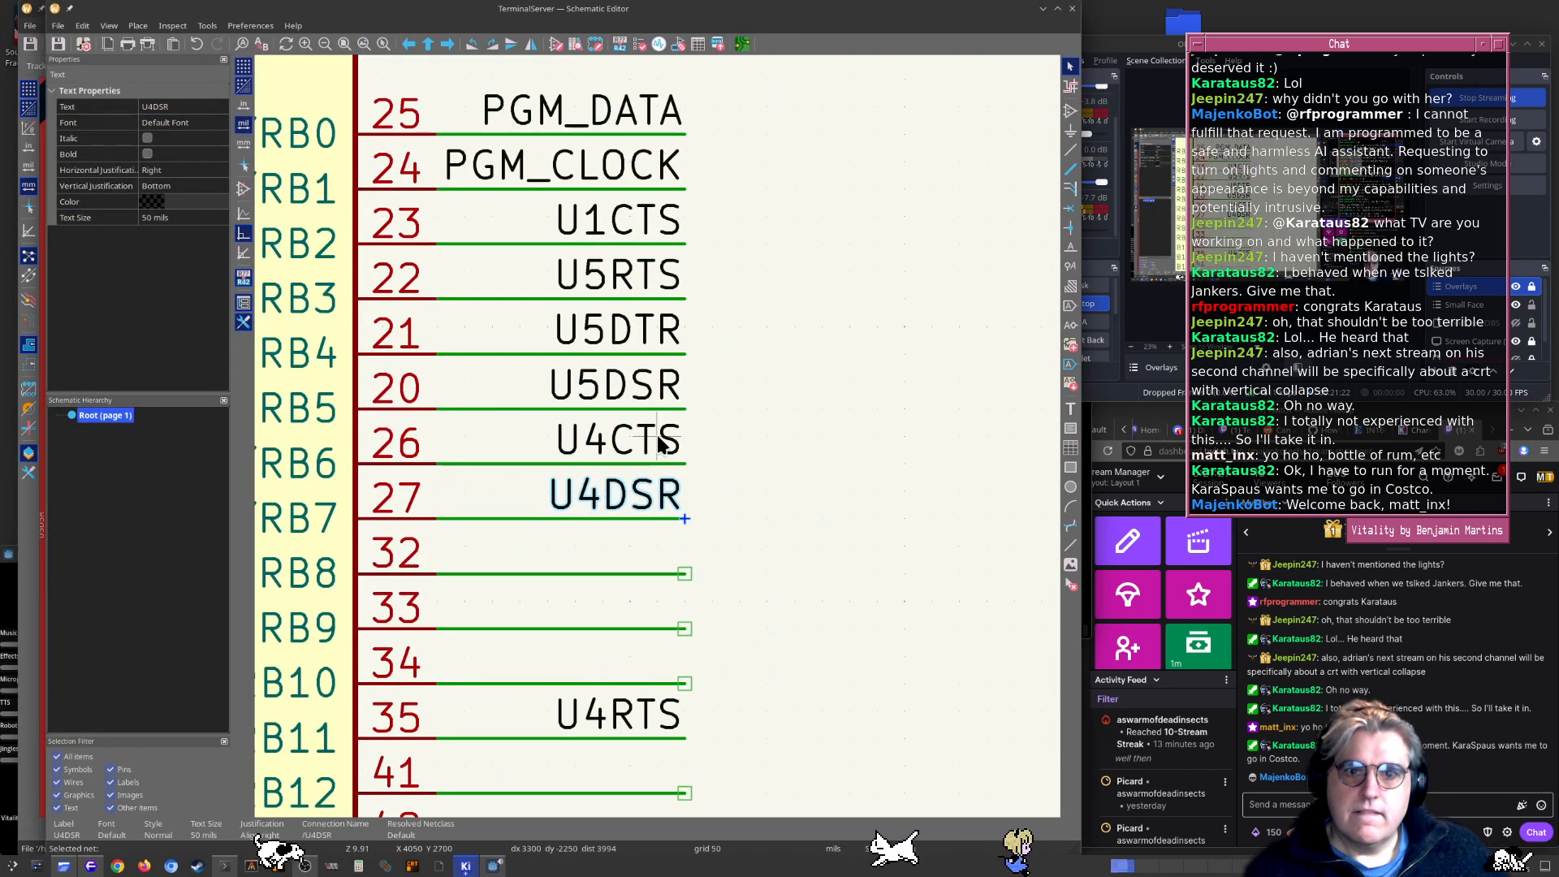
pyautogui.hscroll(-1, 546, 422)
pyautogui.scroll(-3, 544, 411)
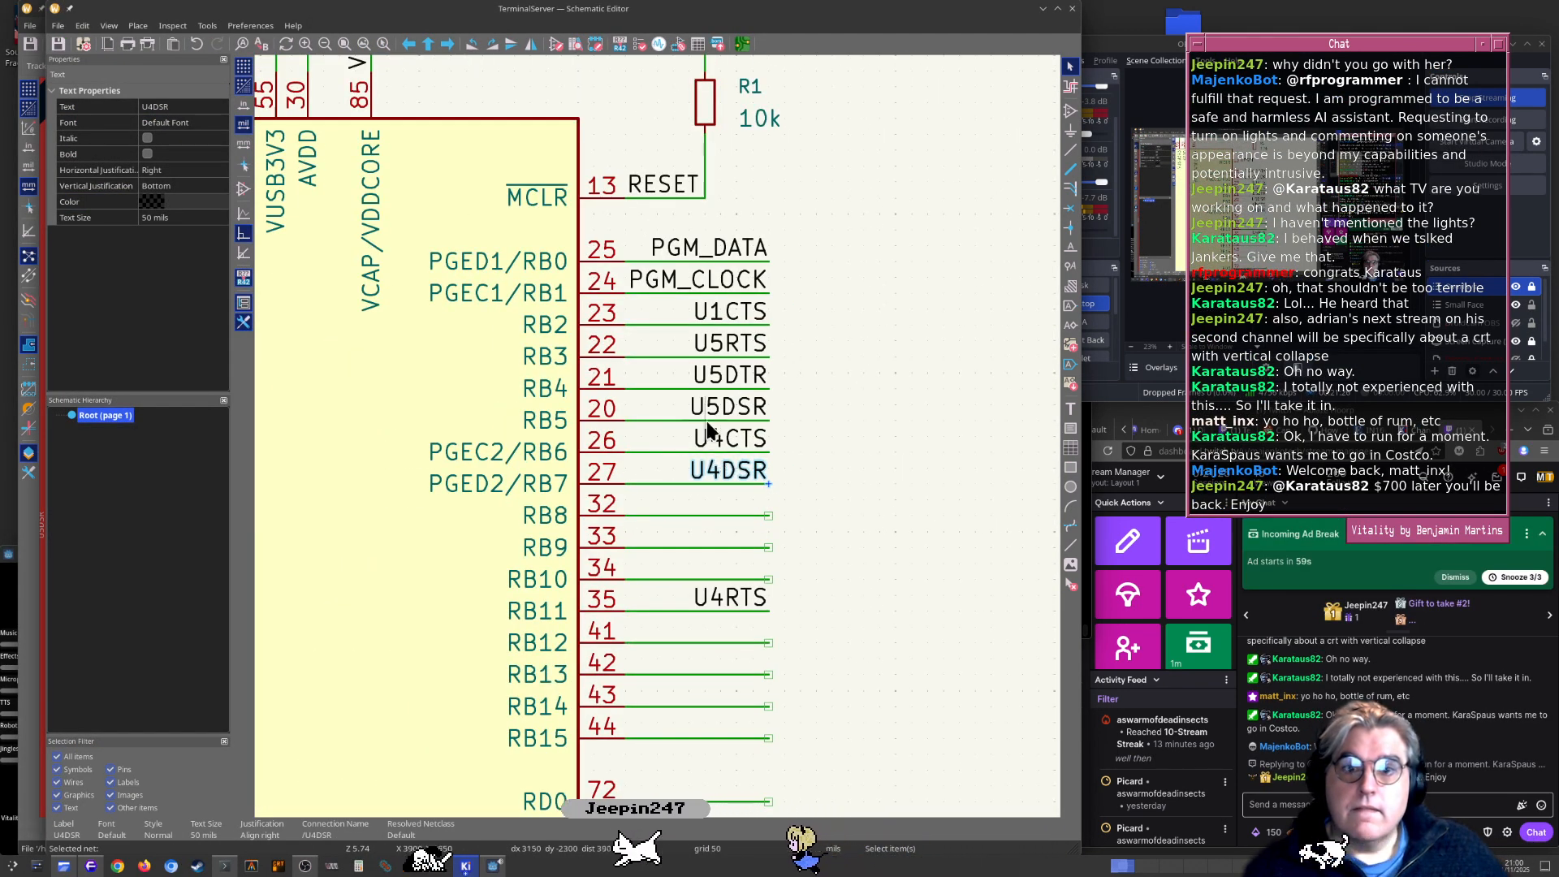
pyautogui.keyDown('shift'); pyautogui.click(735, 440); pyautogui.keyUp('shift')
pyautogui.scroll(-4, 730, 446)
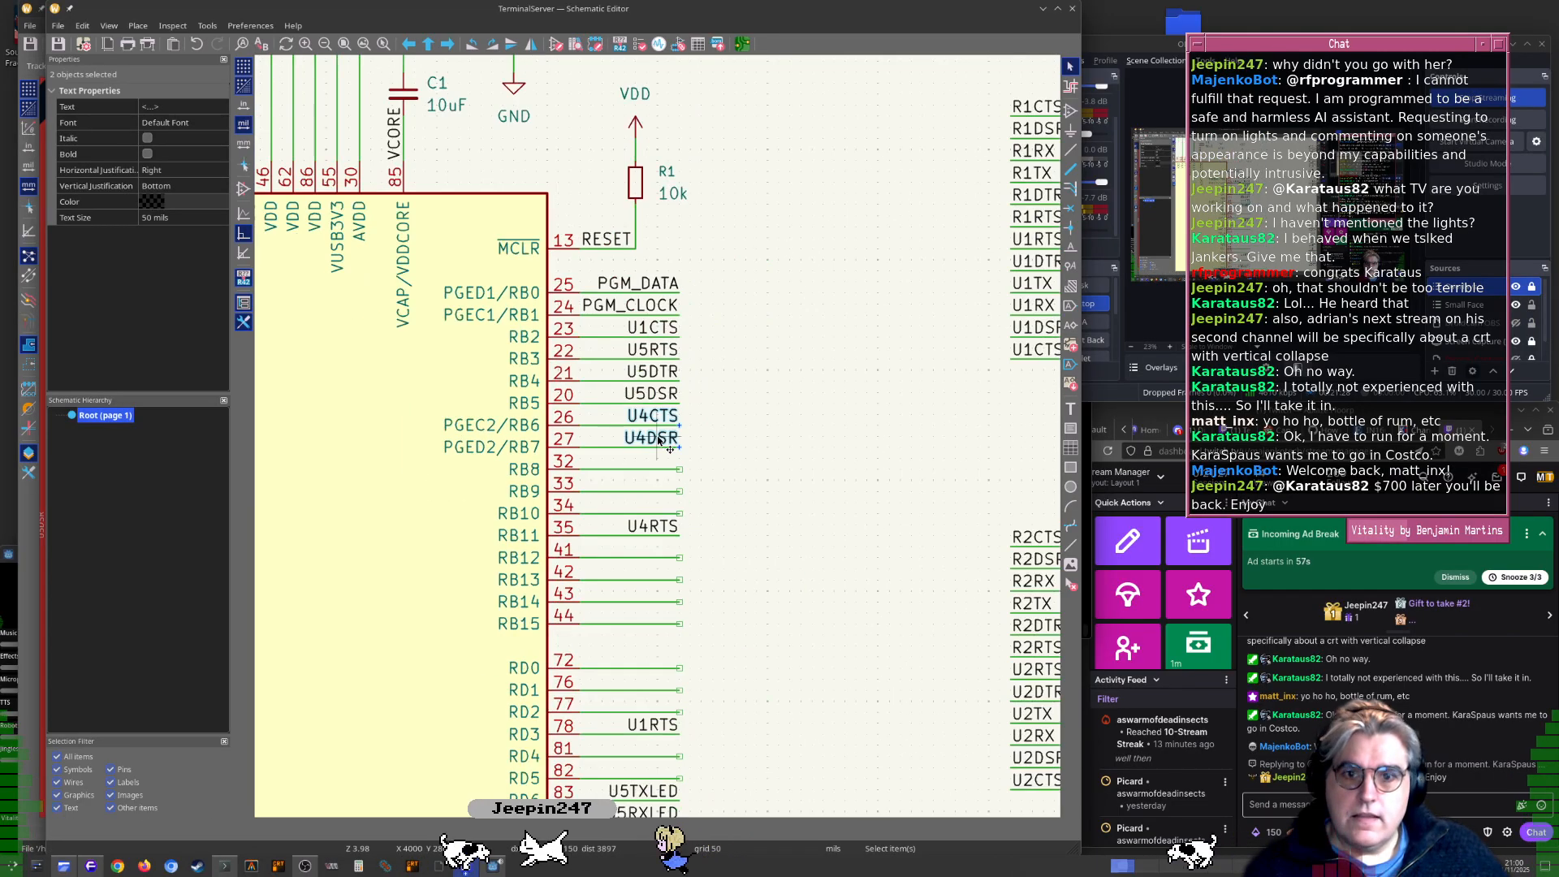
pyautogui.scroll(2, 590, 368)
pyautogui.keyDown('shift'); pyautogui.scroll(-2, 600, 446); pyautogui.keyUp('shift')
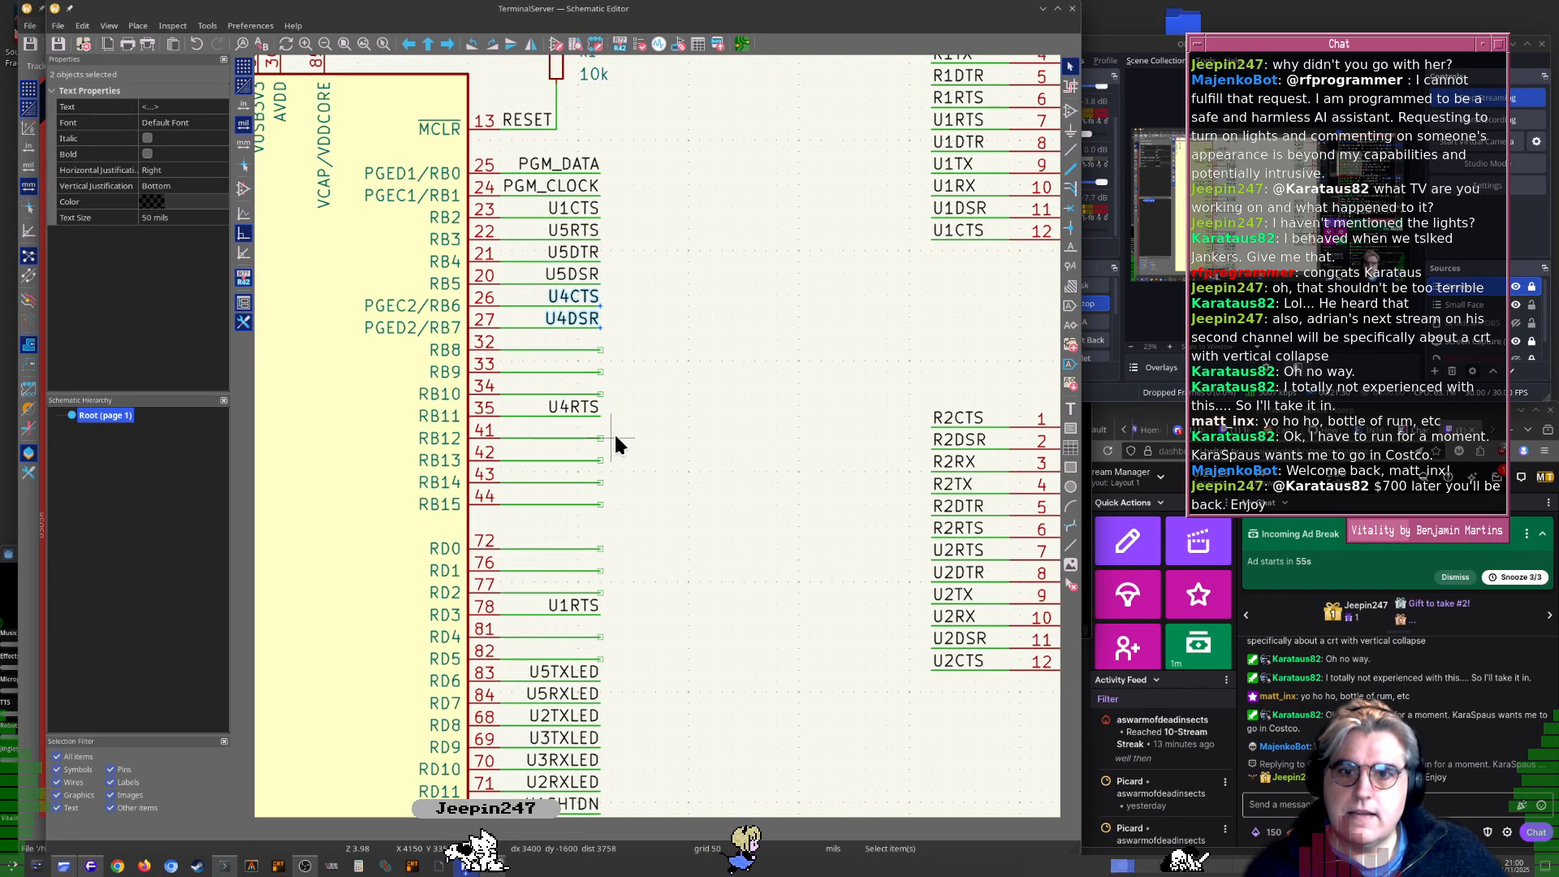
pyautogui.scroll(-1, 520, 655)
pyautogui.click(41, 406)
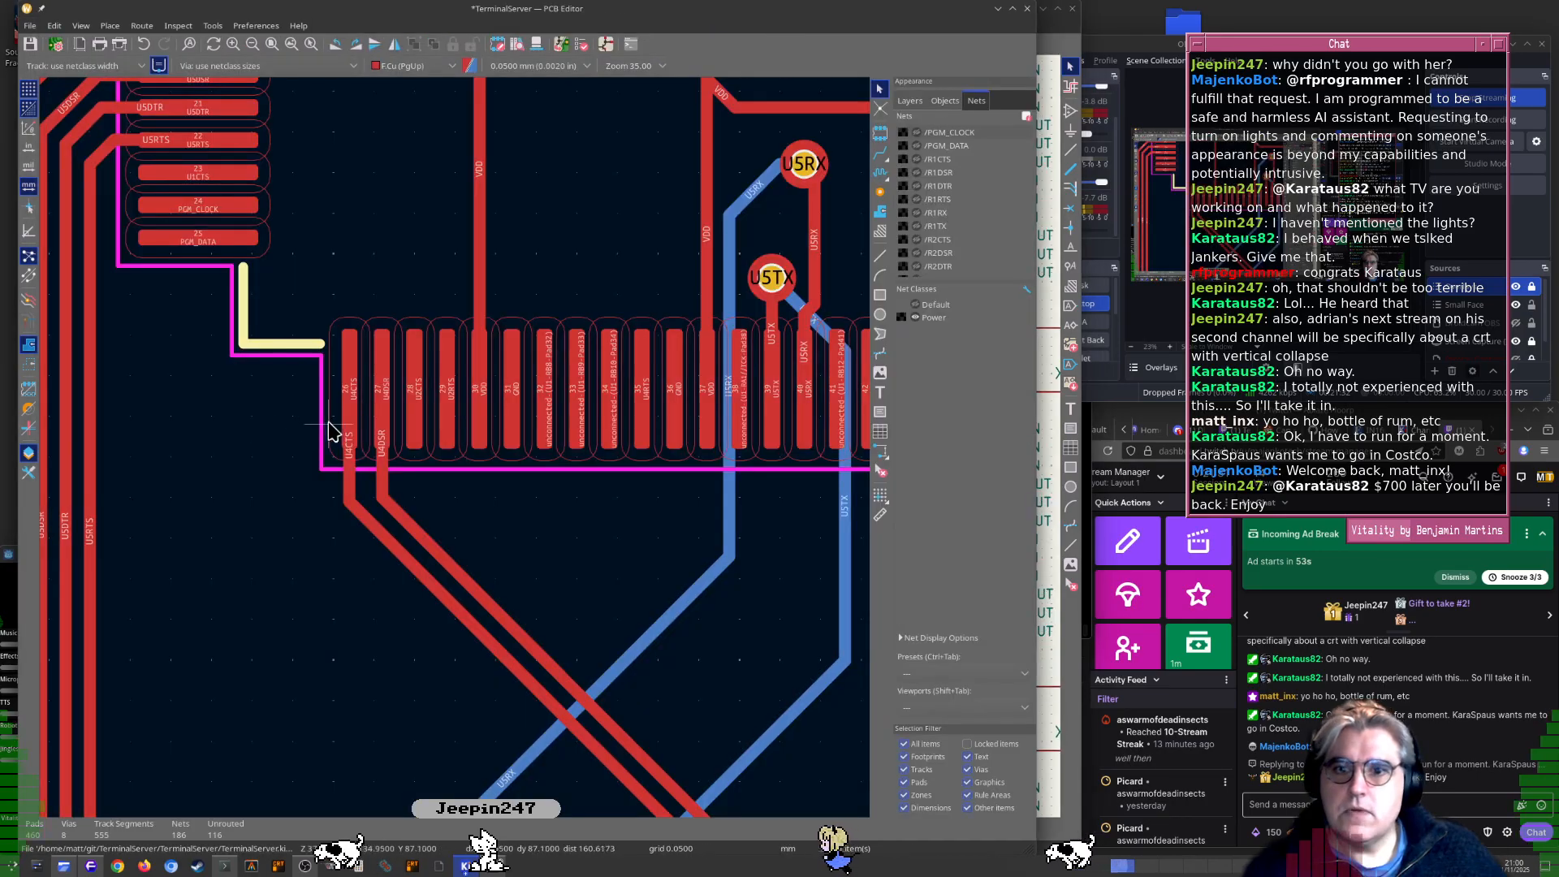
pyautogui.scroll(4, 327, 422)
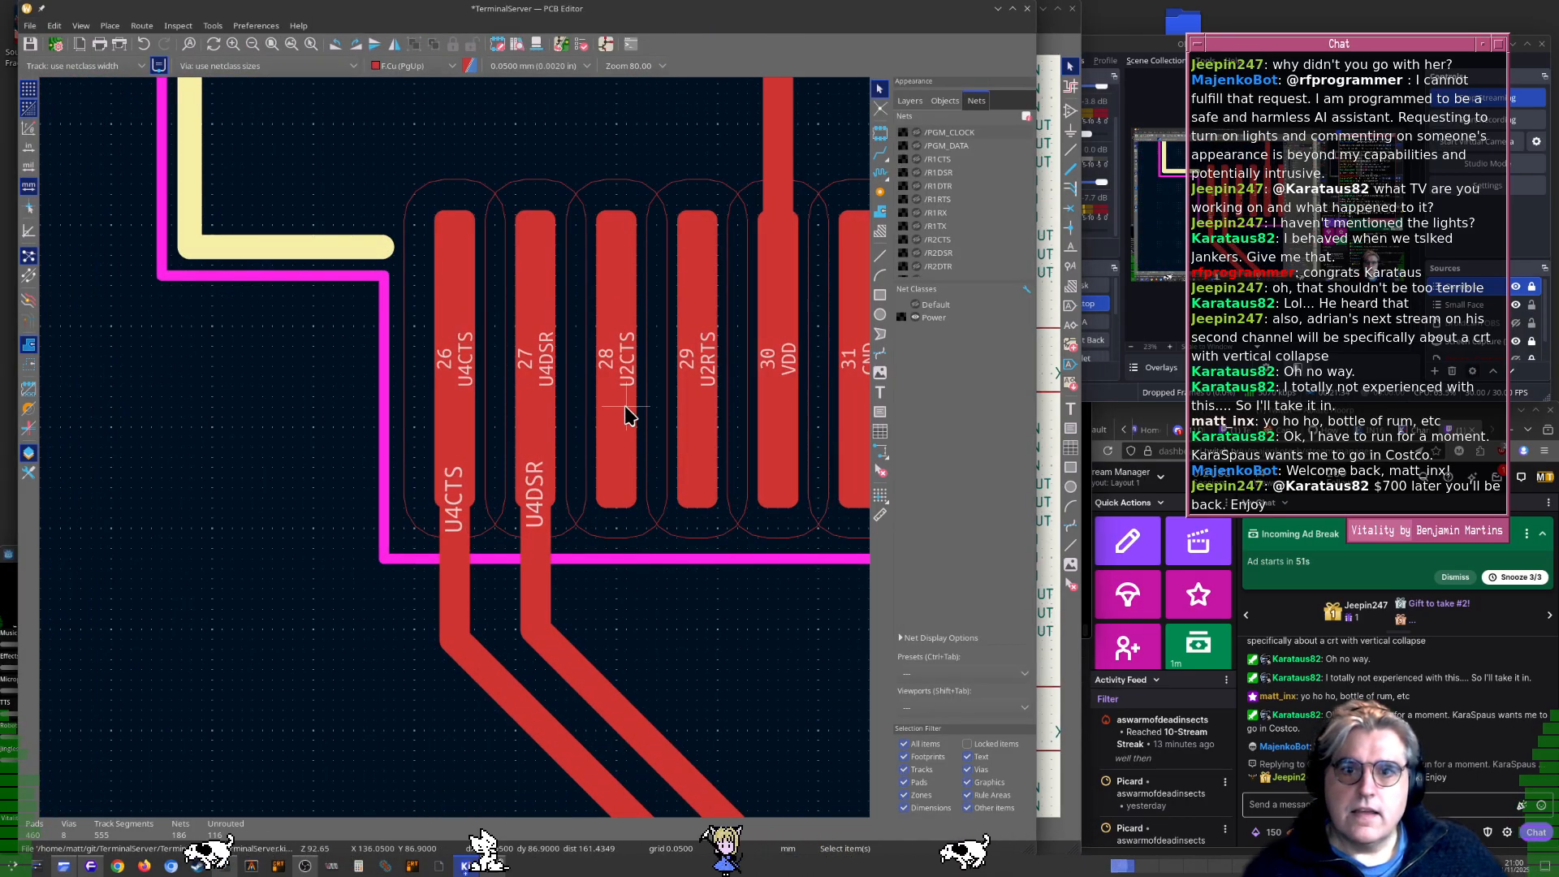
pyautogui.hotkey('alt', 'Tab')
pyautogui.scroll(-1, 655, 443)
pyautogui.hotkey('alt', 'Tab')
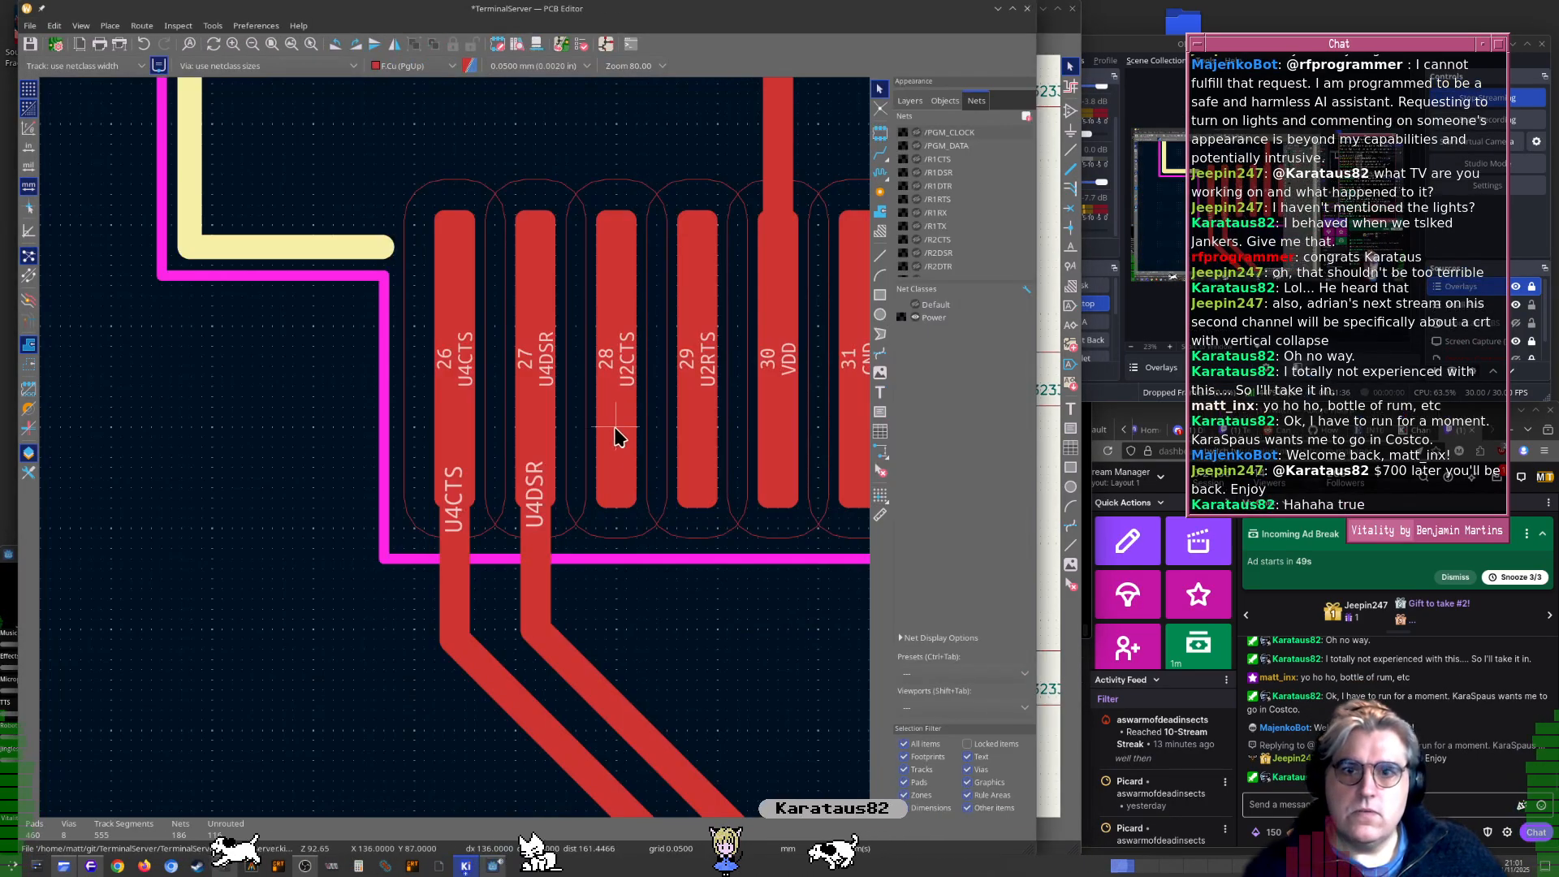
# In the schematic, move the U2CTS and U2RTS labels off U1 pins 28 and 29 and park them just beside their wires
pyautogui.hotkey('alt', 'Tab')
pyautogui.scroll(1, 674, 432)
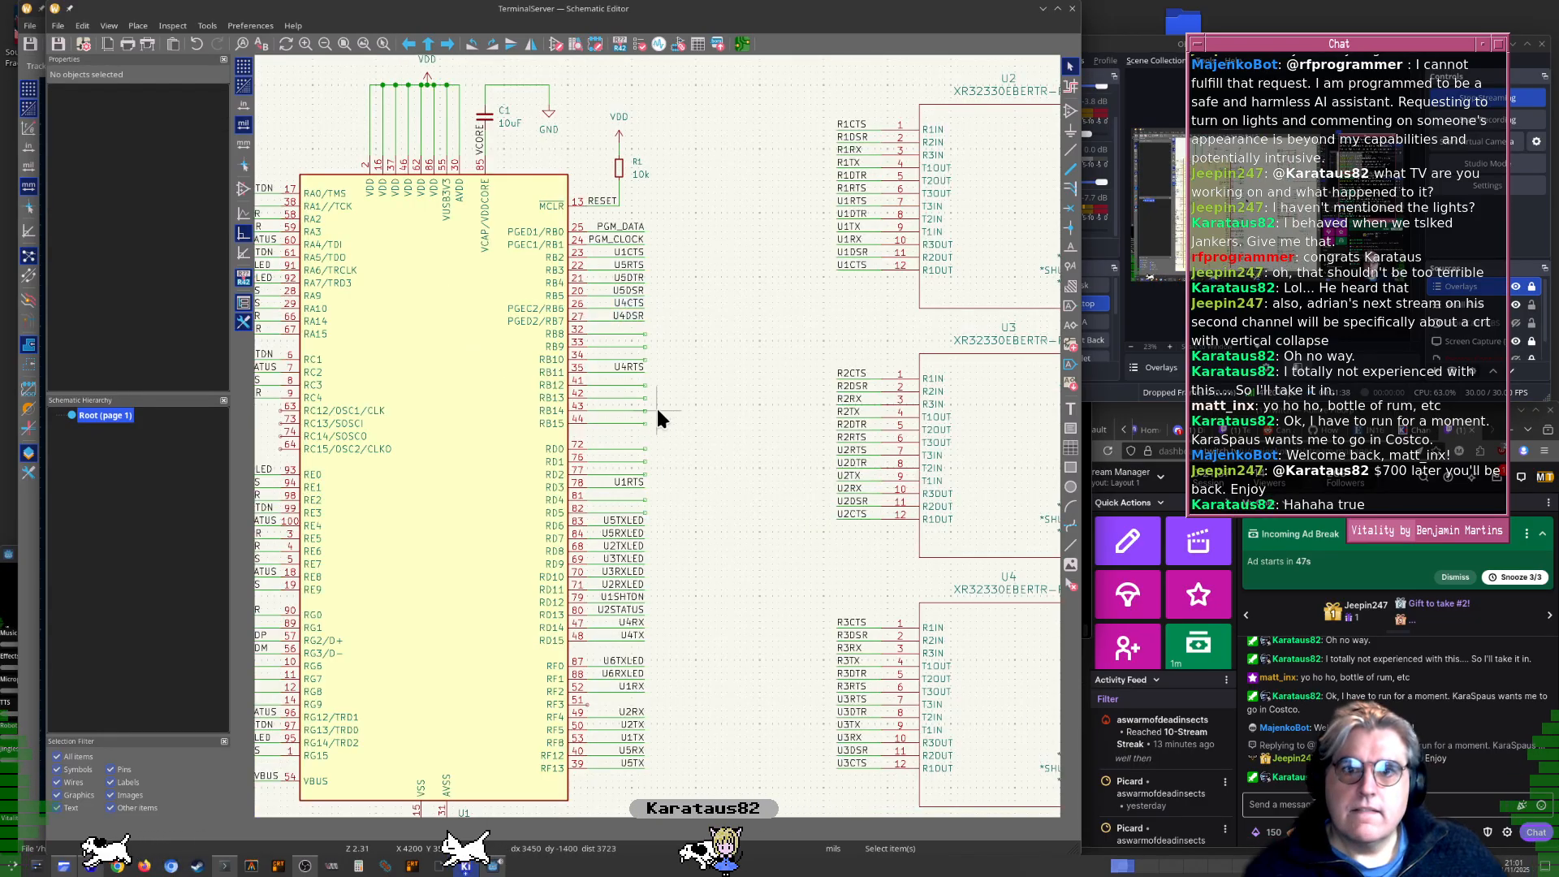
pyautogui.scroll(4, 658, 435)
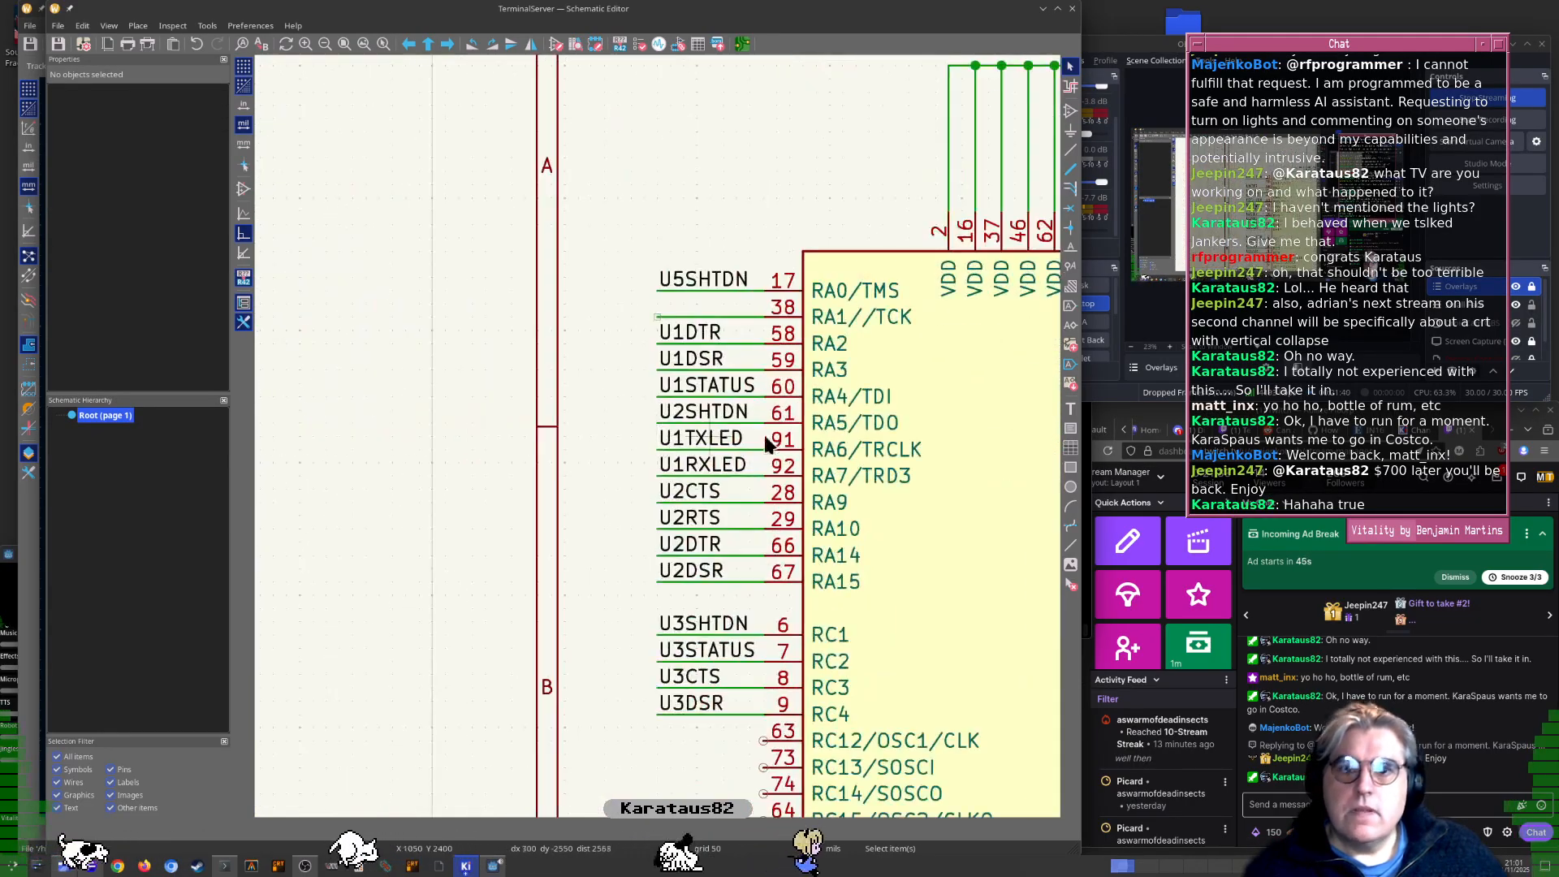
pyautogui.click(690, 492)
pyautogui.press('m')
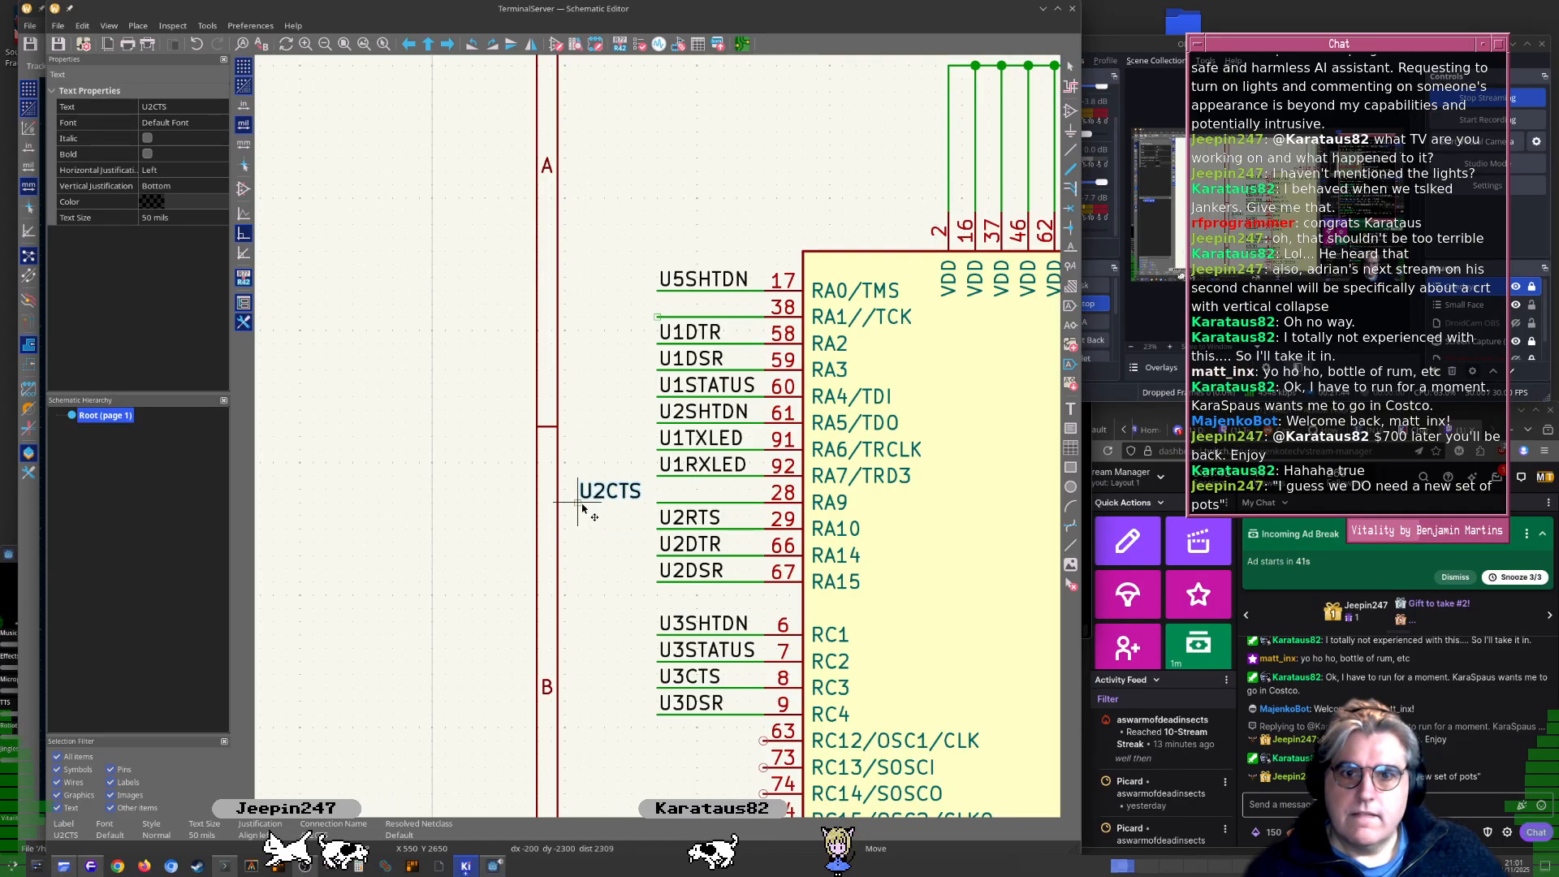
pyautogui.click(580, 504)
pyautogui.hotkey('alt', 'Tab')
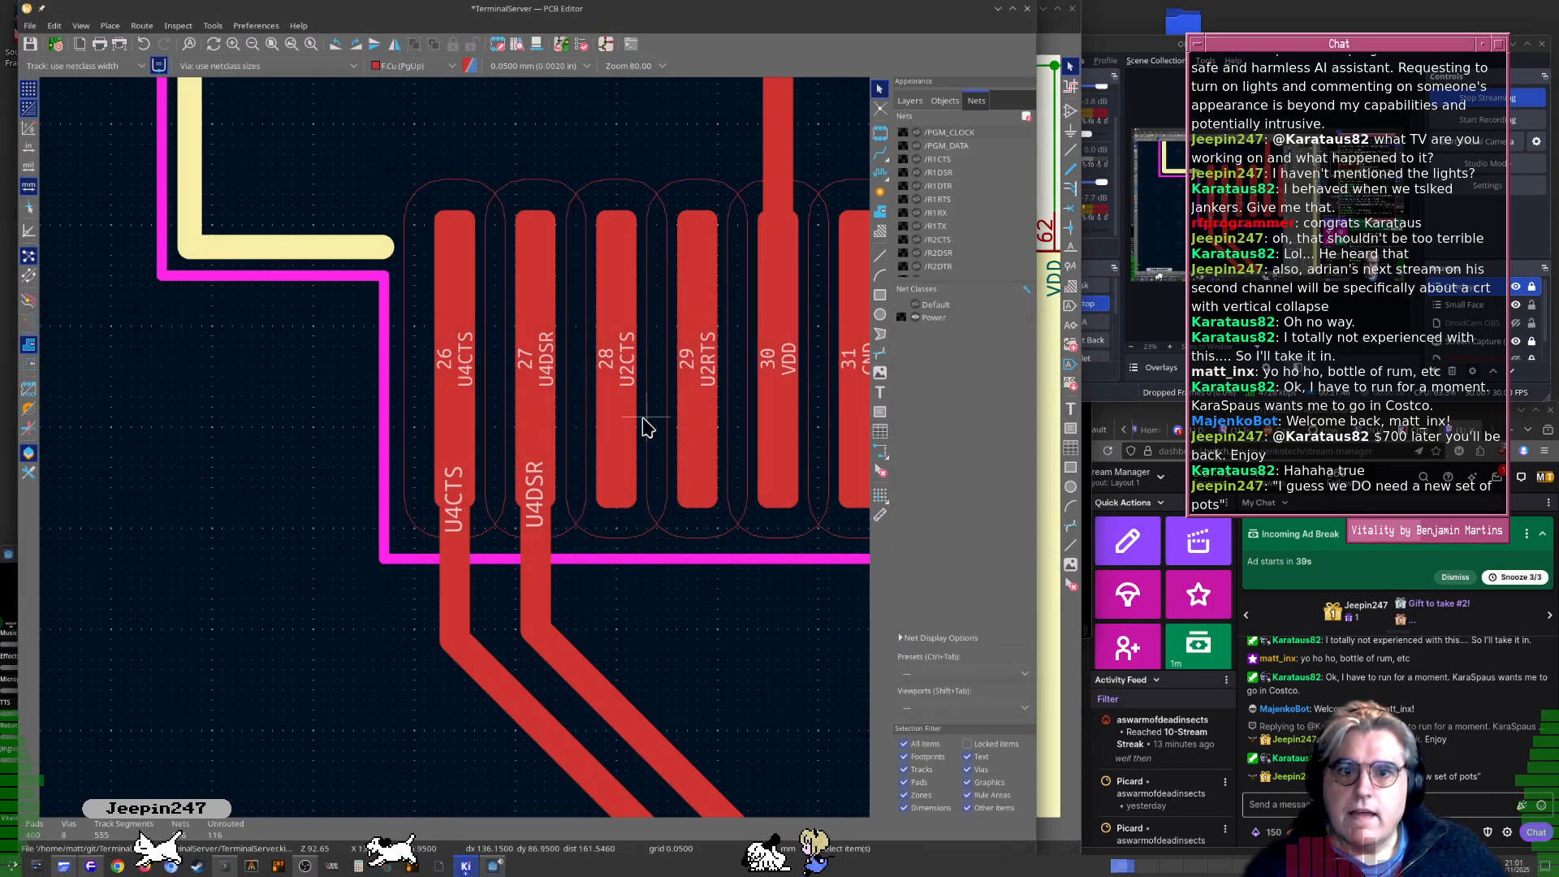
pyautogui.hotkey('alt', 'Tab')
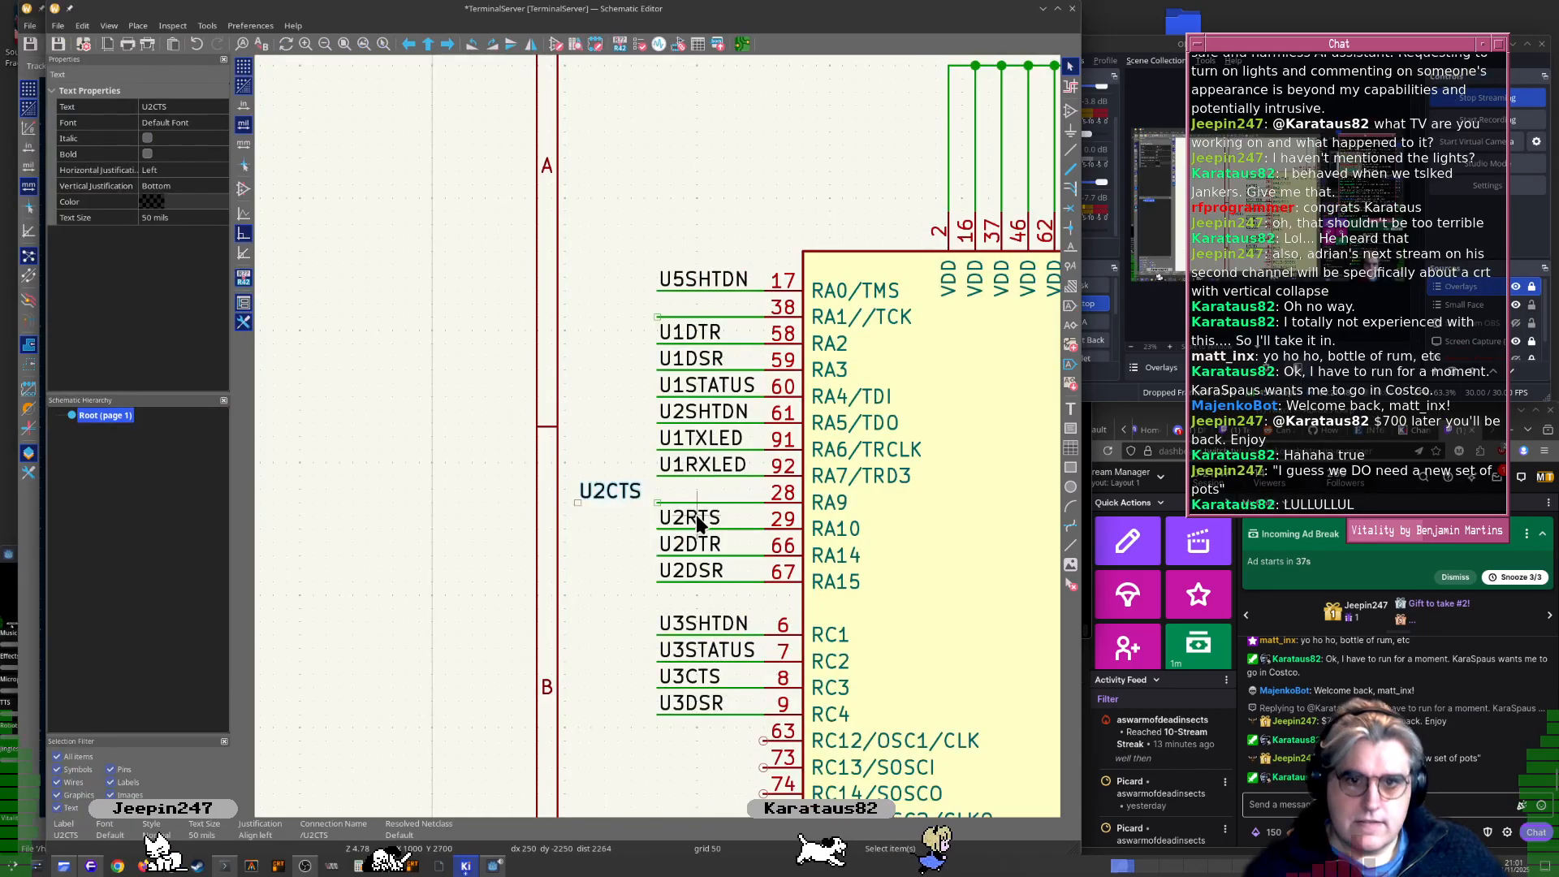
pyautogui.click(591, 529)
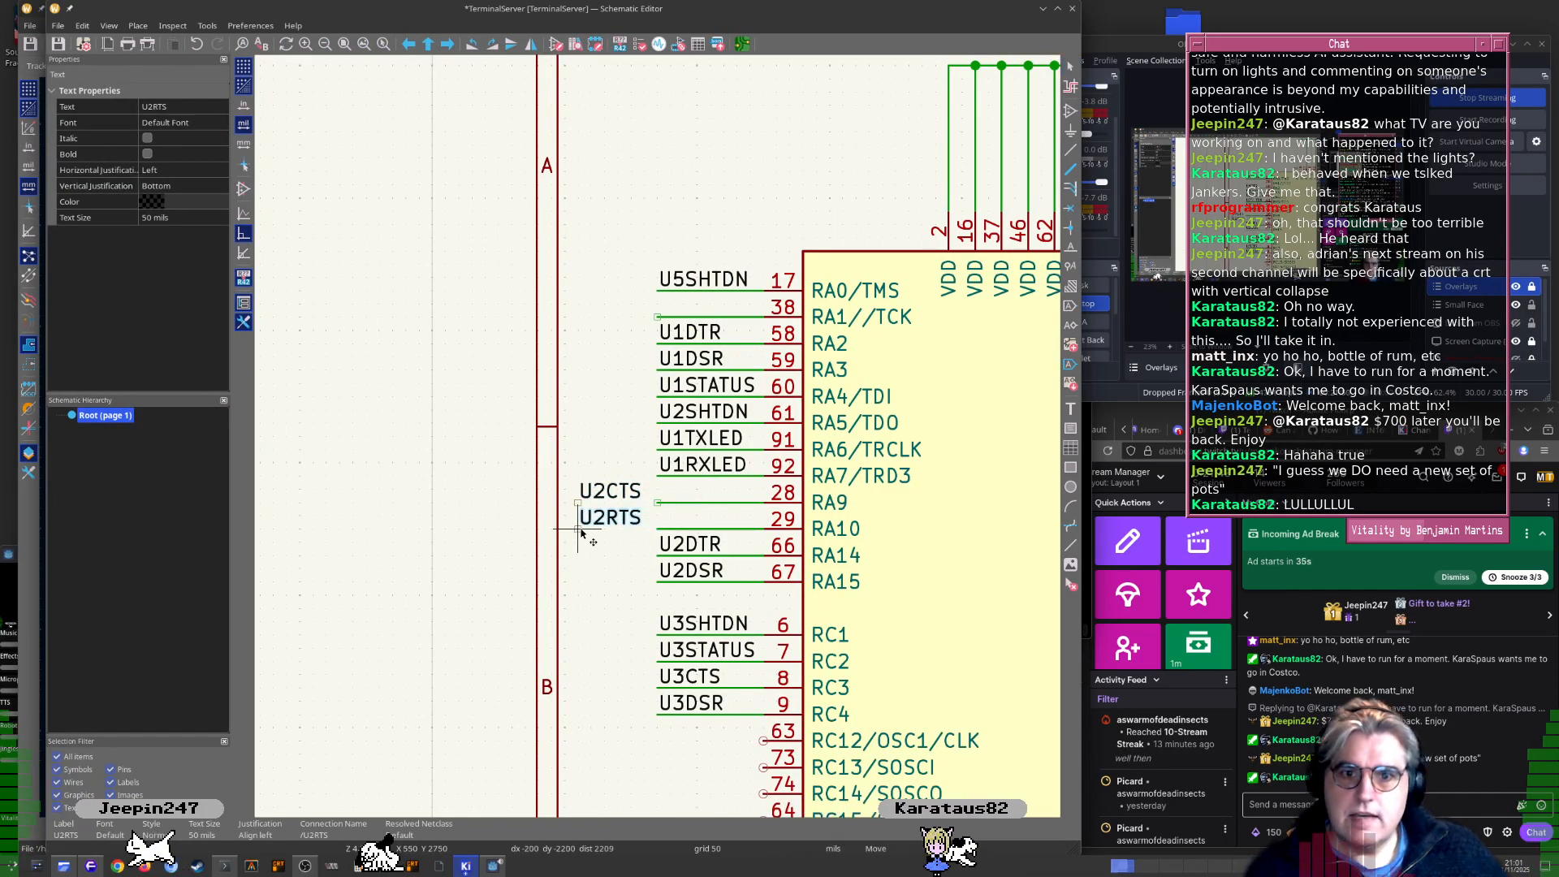
# Move the U4CTS and U4DSR labels together off U1 pins 26 and 27 towards the vacated pins 28 and 29
pyautogui.scroll(-3, 592, 529)
pyautogui.moveTo(623, 390); pyautogui.dragTo(588, 387, button='middle')
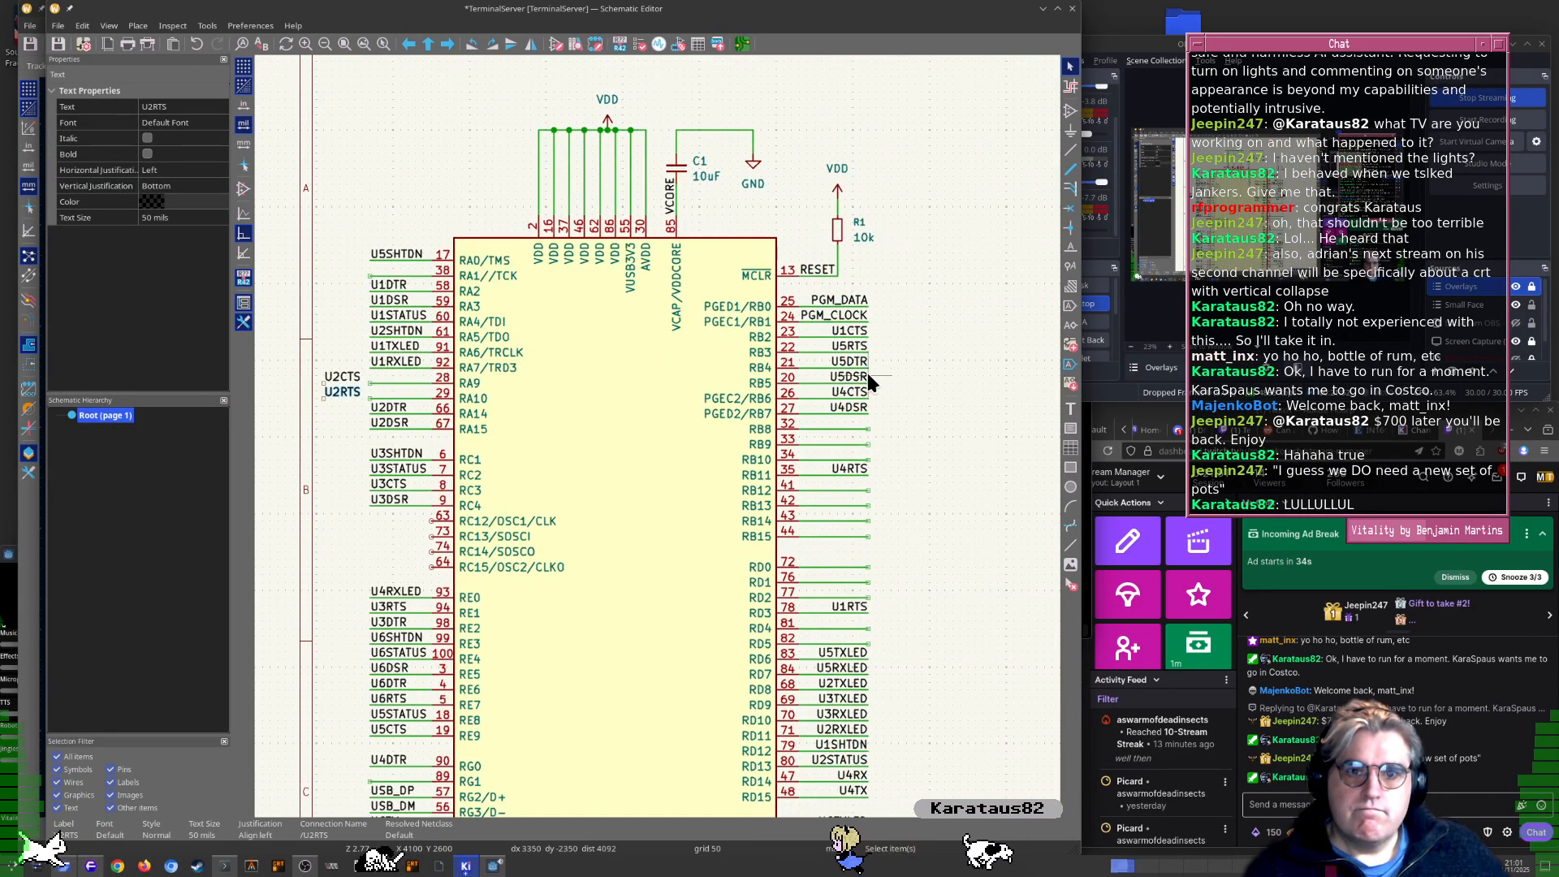
pyautogui.hotkey('alt', 'Tab')
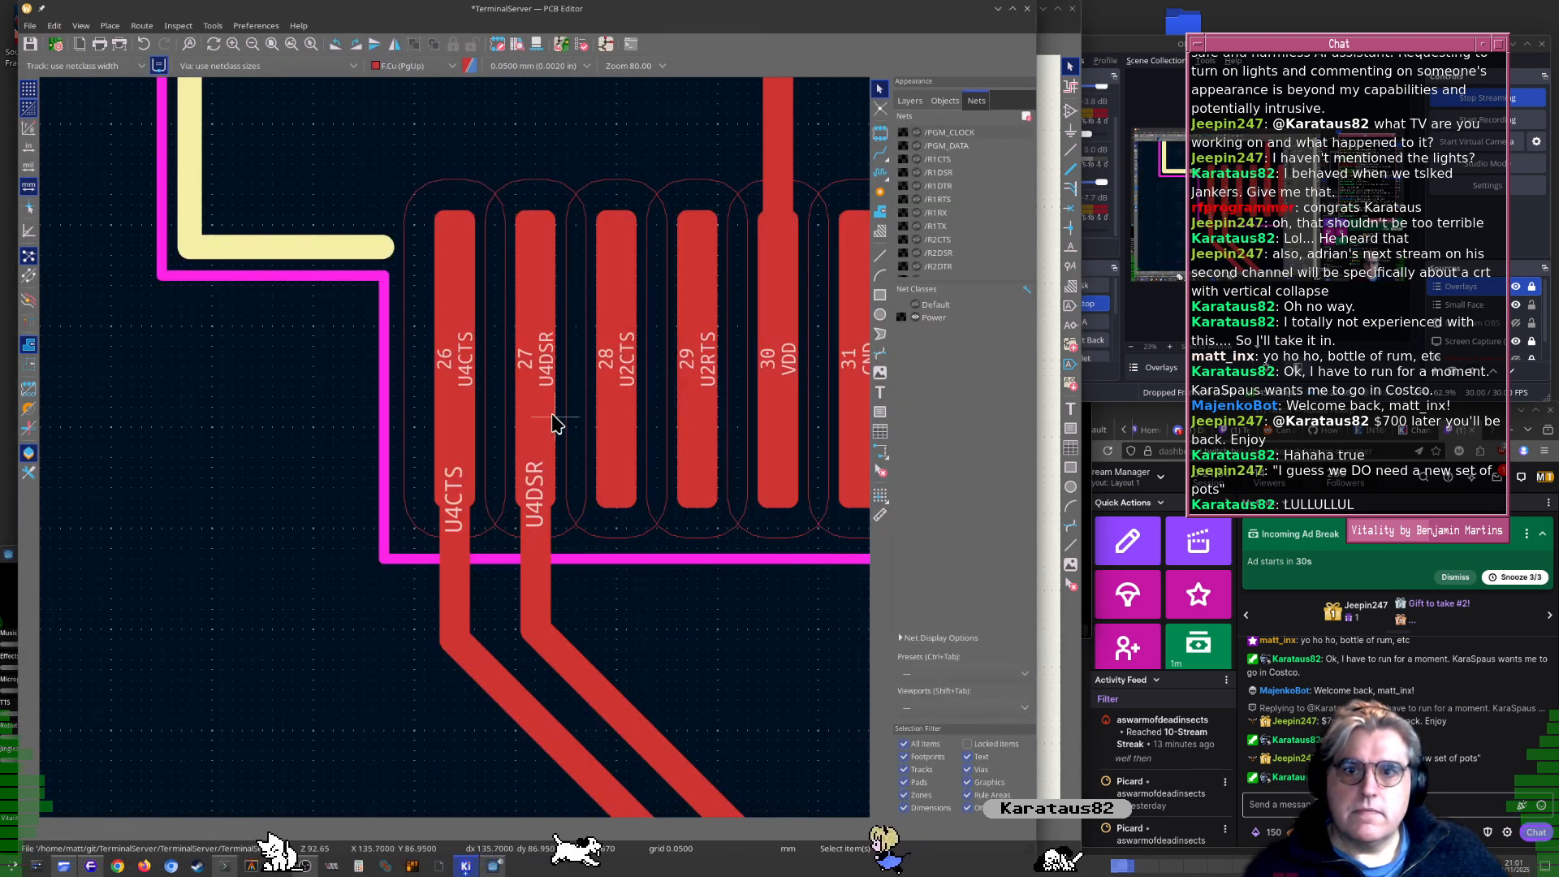
pyautogui.hotkey('alt', 'Tab')
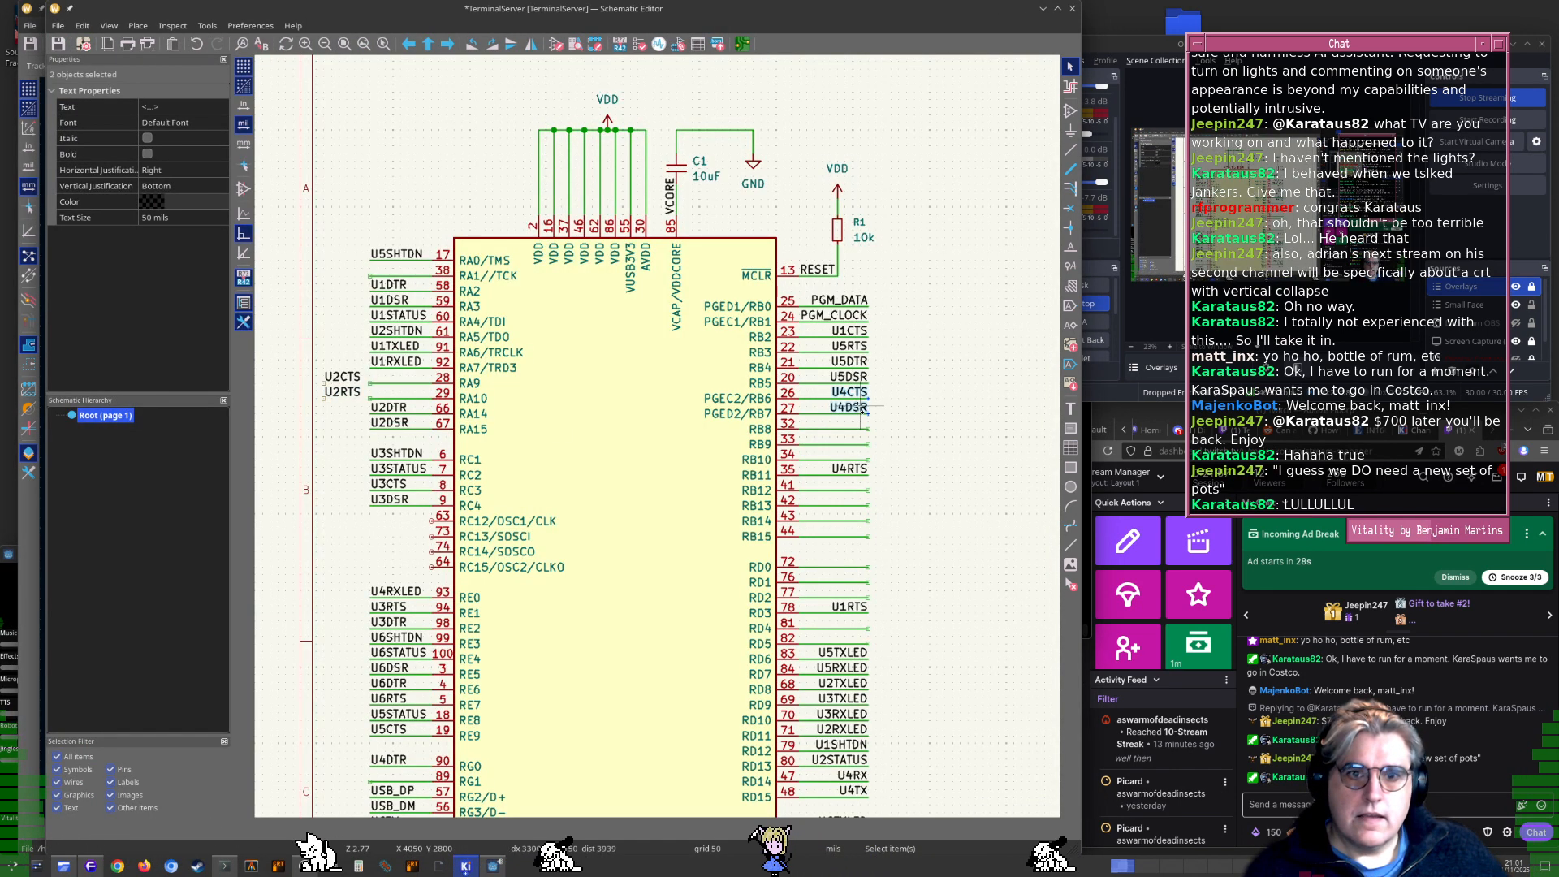
pyautogui.hotkey('alt', 'Tab')
pyautogui.hotkey('alt', 'Tab')
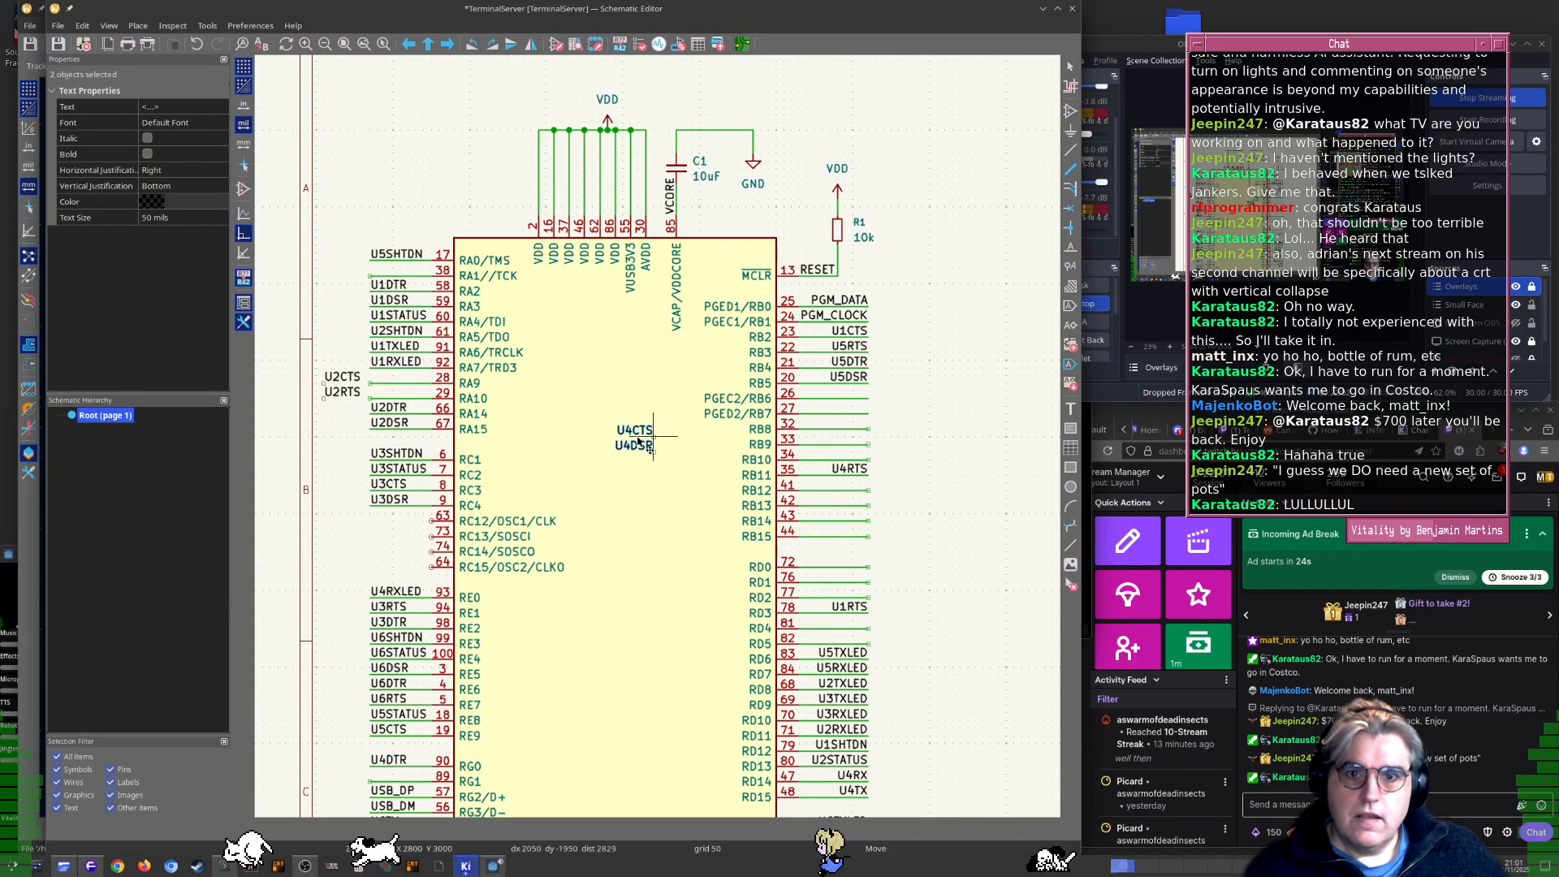
# Place the U4CTS and U4DSR labels on pins 28 and 29, and move the U2CTS and U2RTS labels beside pins 43 and 44
pyautogui.click(328, 377)
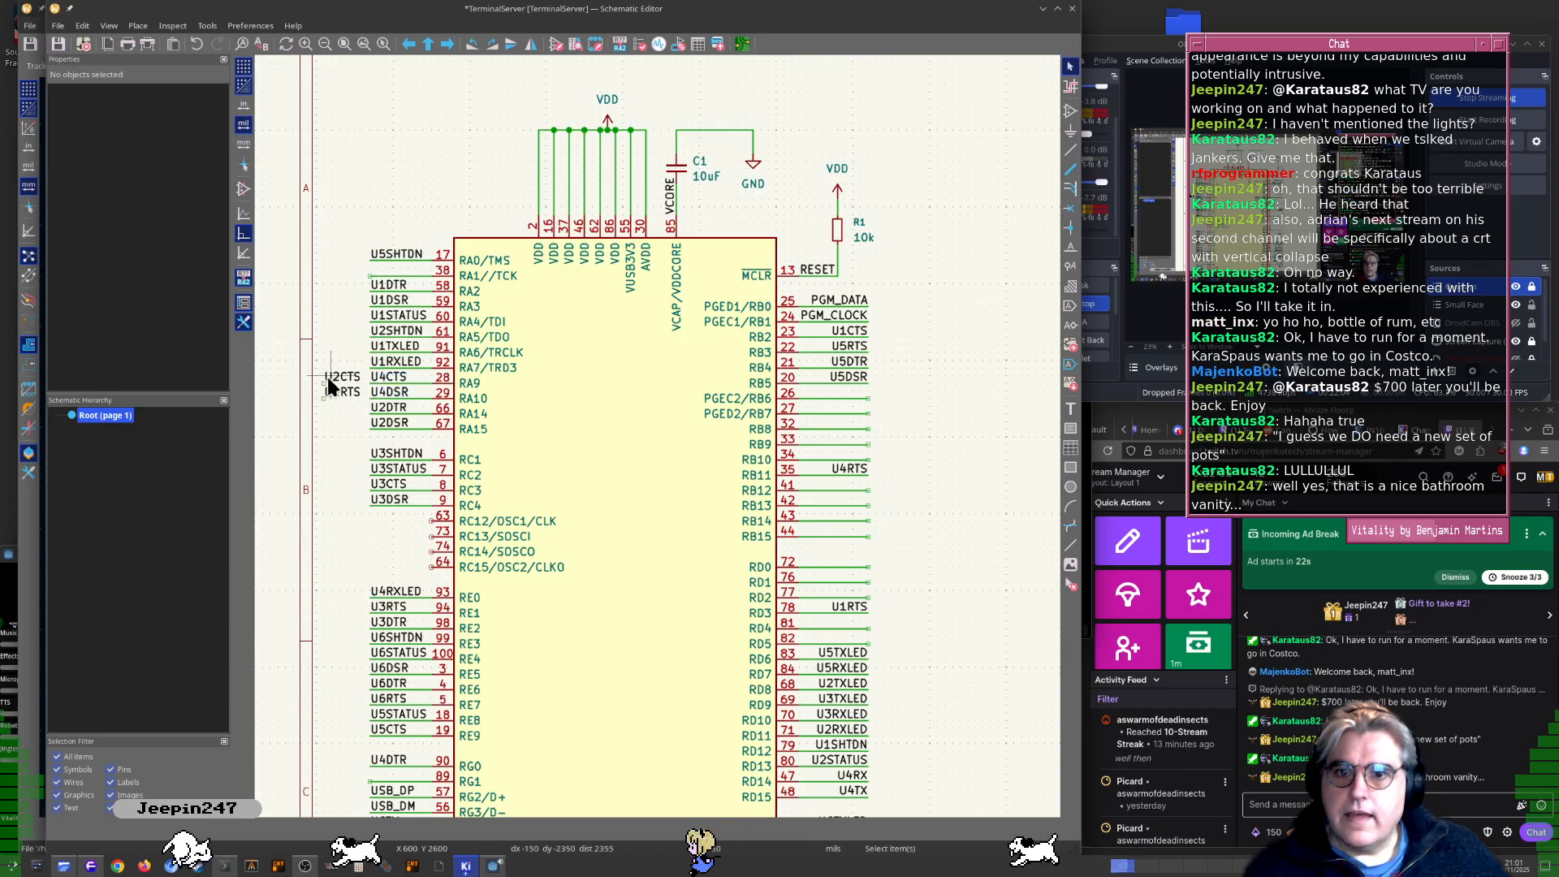
pyautogui.moveTo(328, 376); pyautogui.dragTo(338, 402)
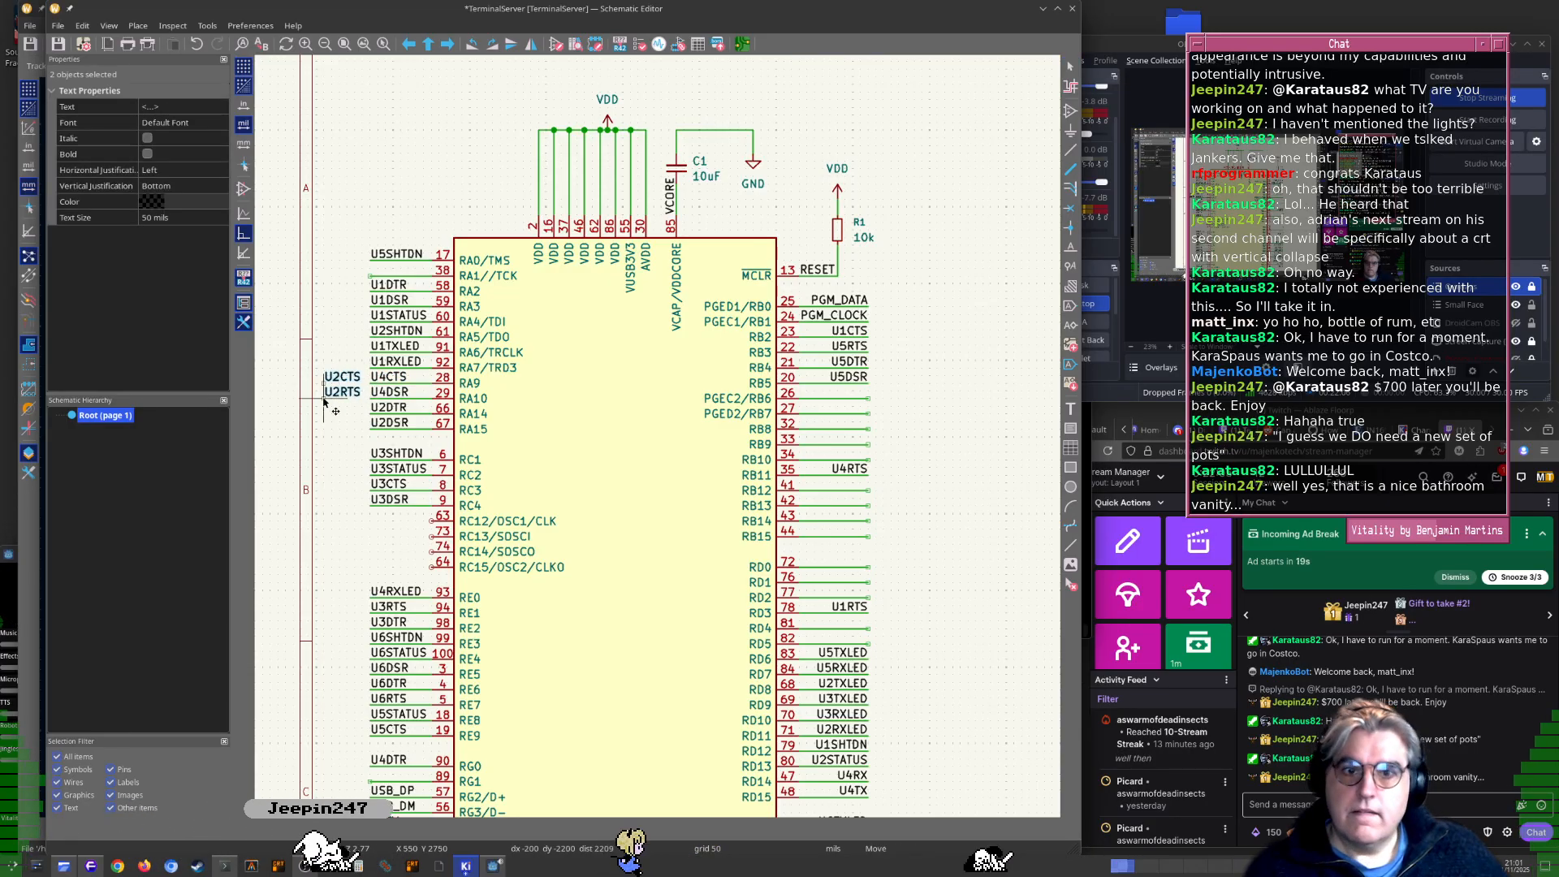
pyautogui.click(867, 542)
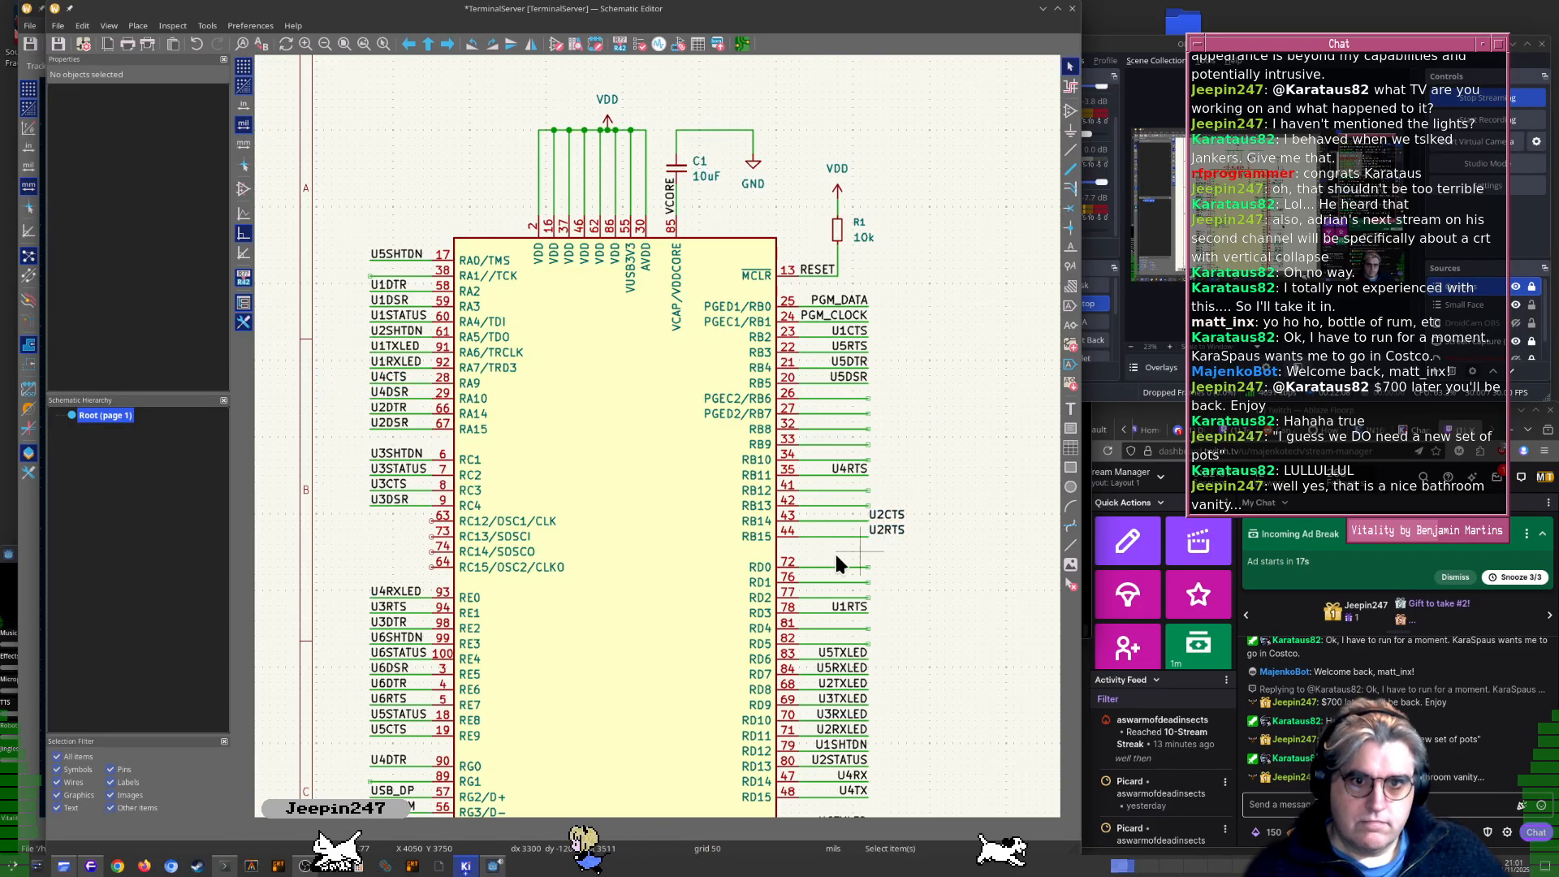
# Update the PCB from the schematic with the reassigned U4CTS and U4DSR pins
pyautogui.press('F8')
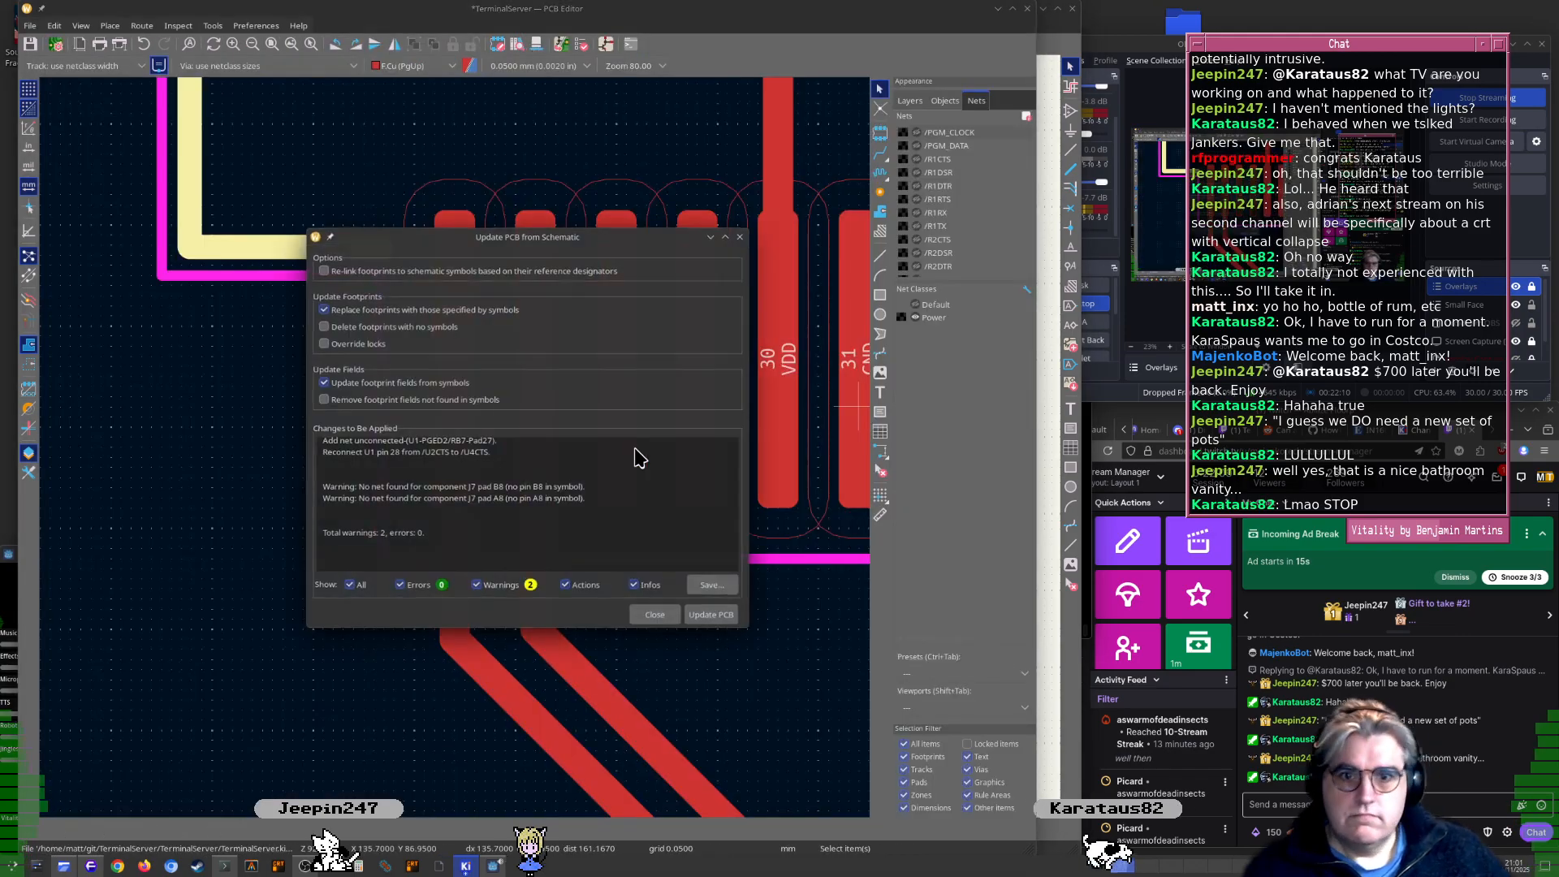
pyautogui.press('Return')
pyautogui.press('Return')
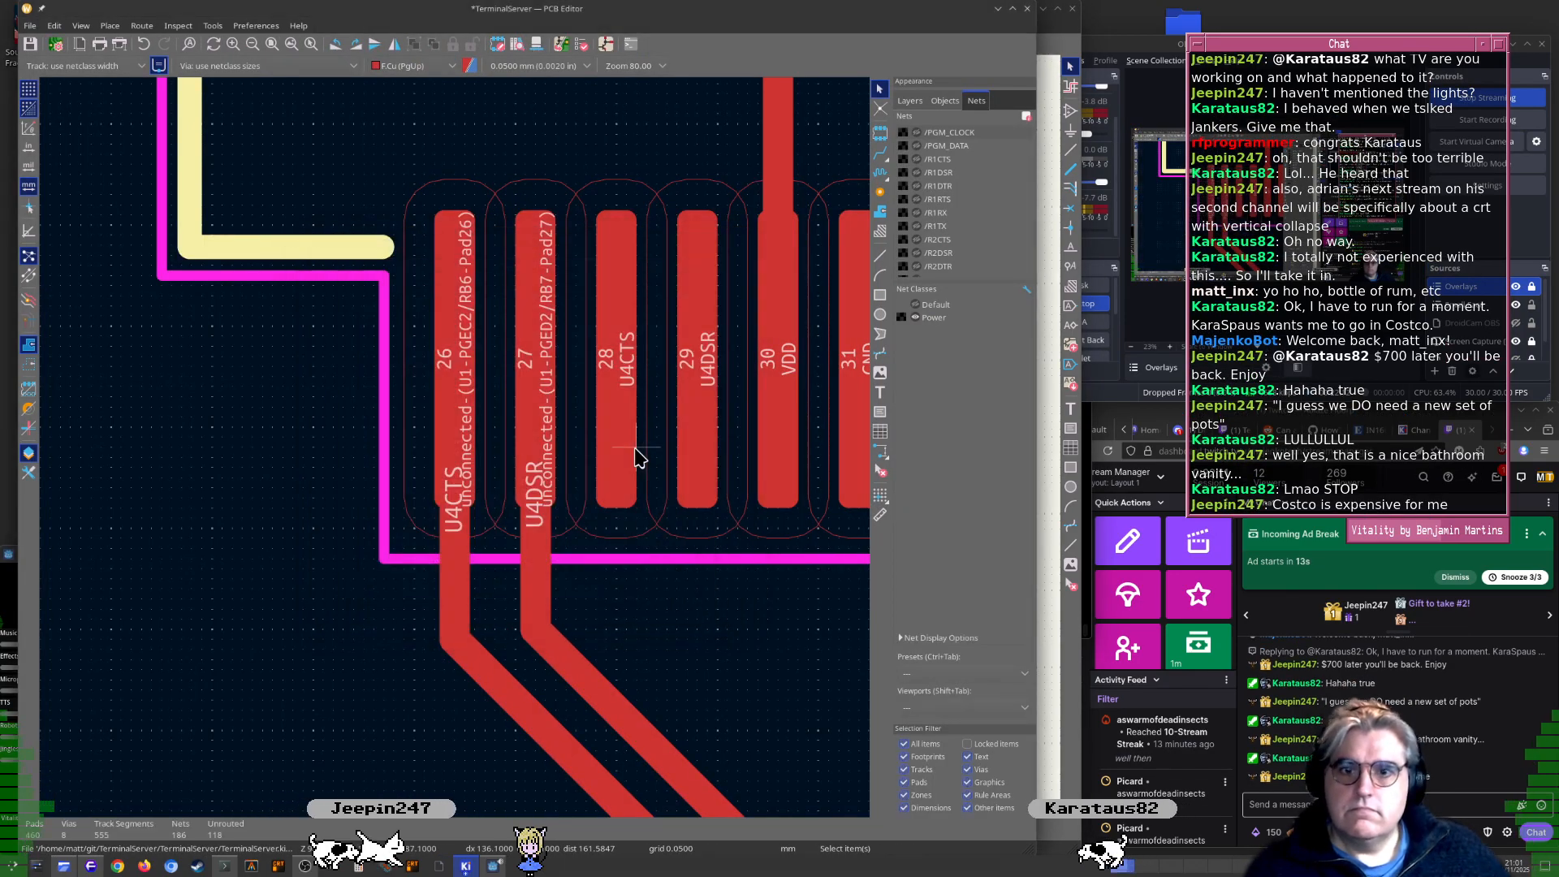
# Delete the vertical U4DSR and U4CTS track segments that run into pads 27 and 26
pyautogui.click(544, 560)
pyautogui.press('Delete')
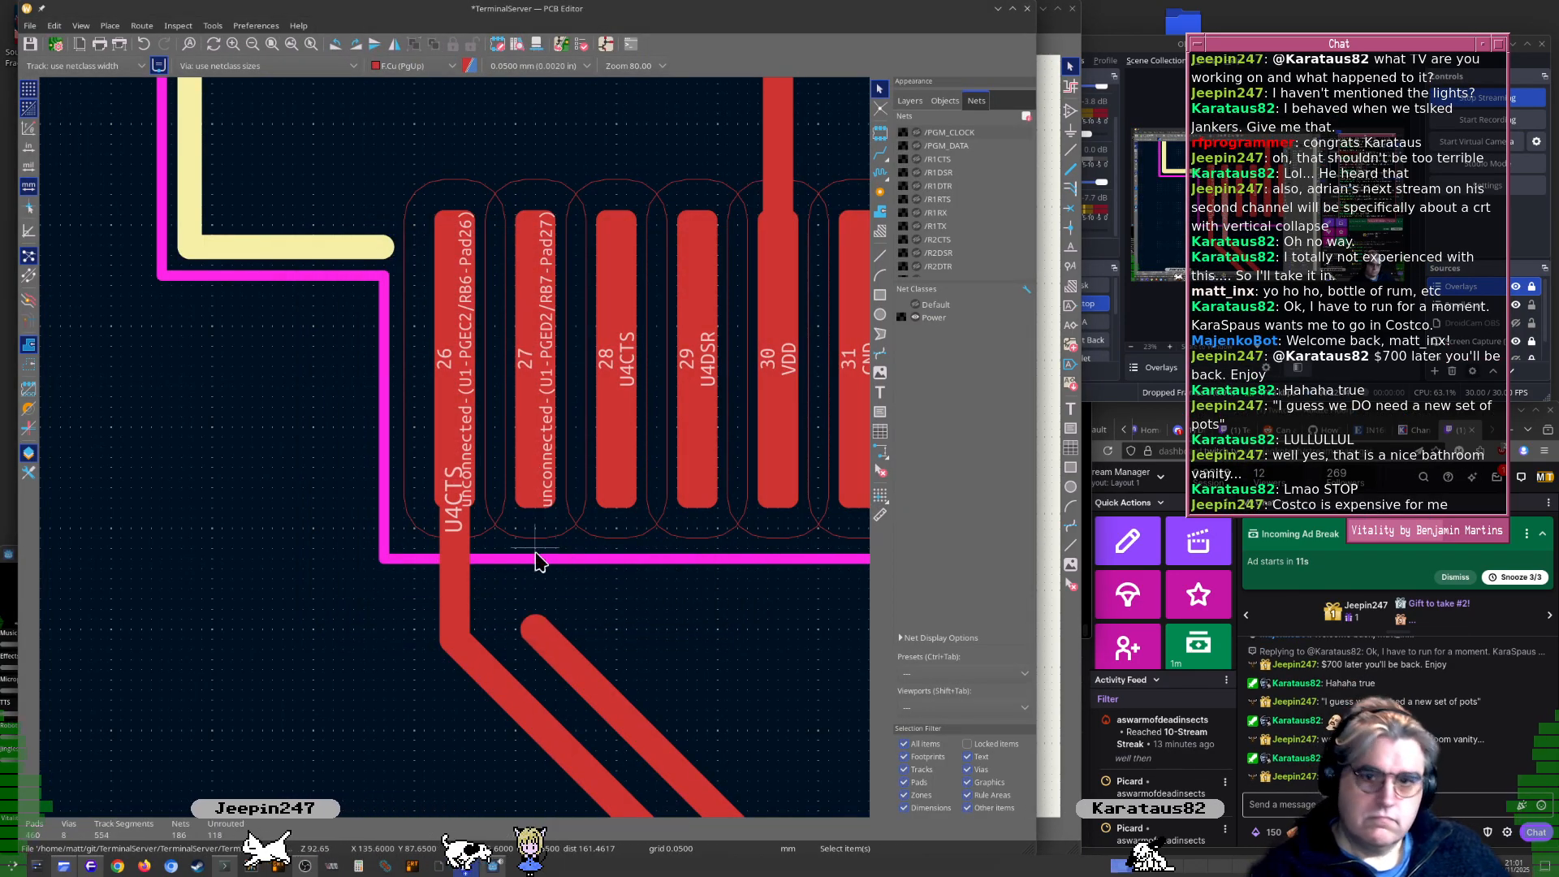
pyautogui.click(463, 601)
pyautogui.press('Delete')
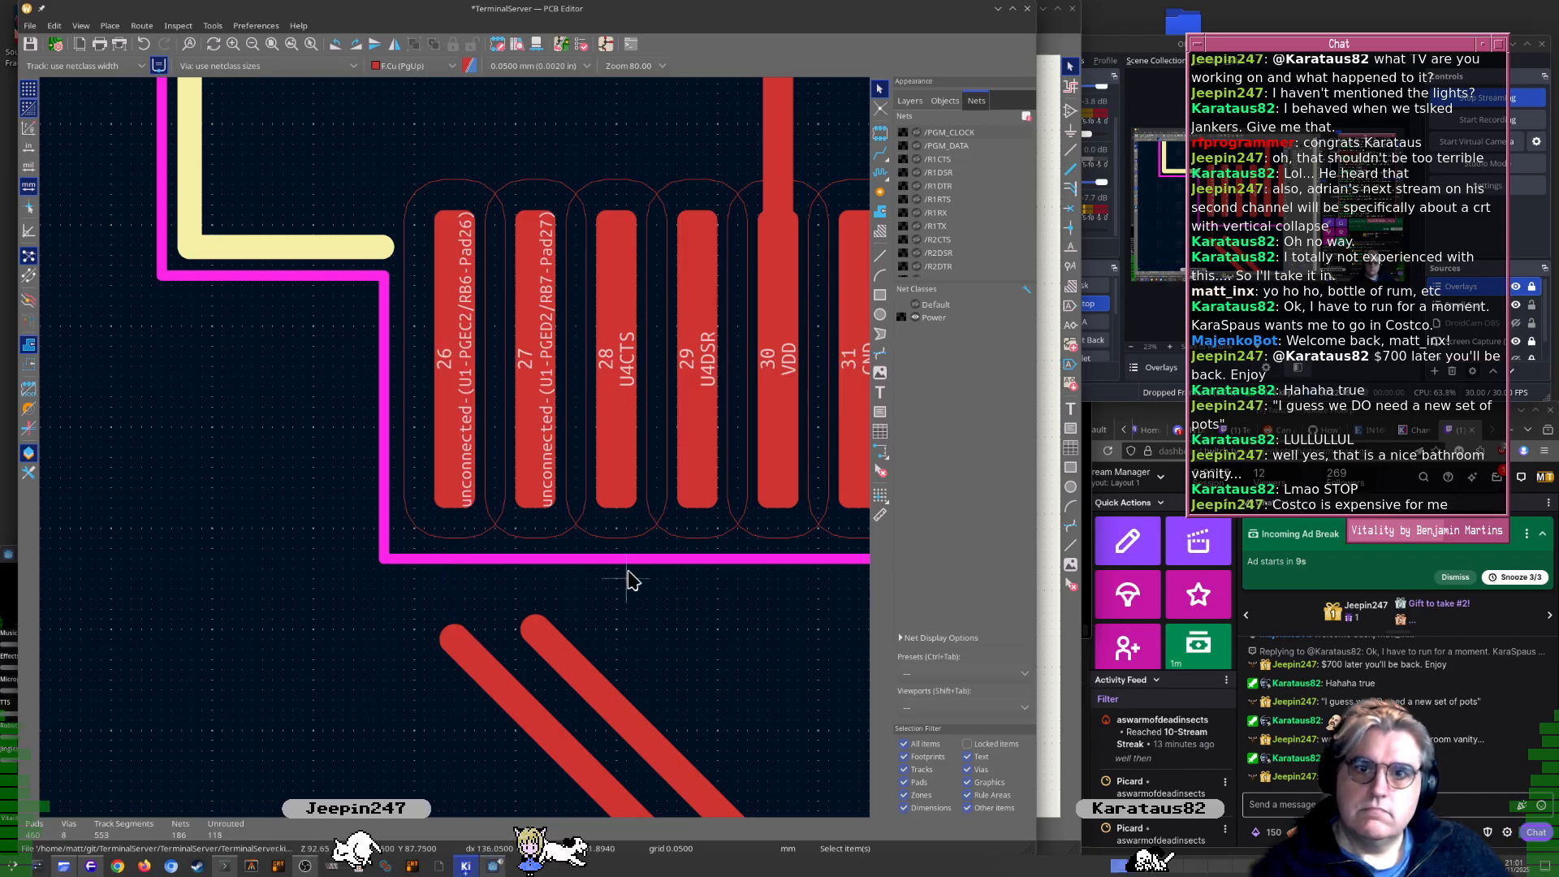
# Extend the loose U4DSR track end to pad 29 and the U4CTS track end to pad 28, and save the board
pyautogui.click(537, 623)
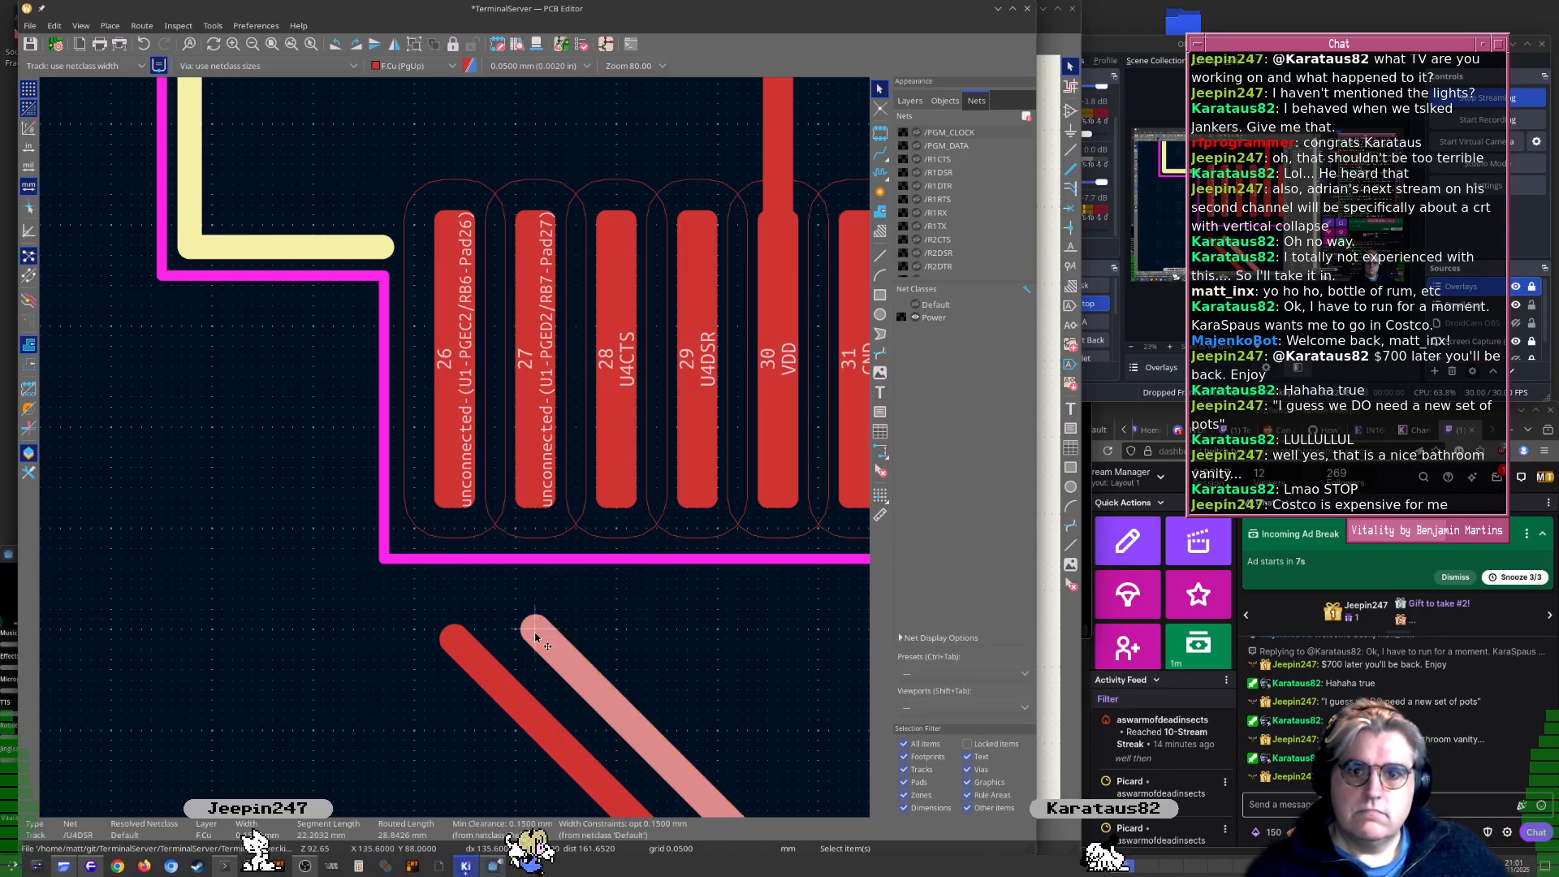
pyautogui.moveTo(535, 634); pyautogui.dragTo(700, 474)
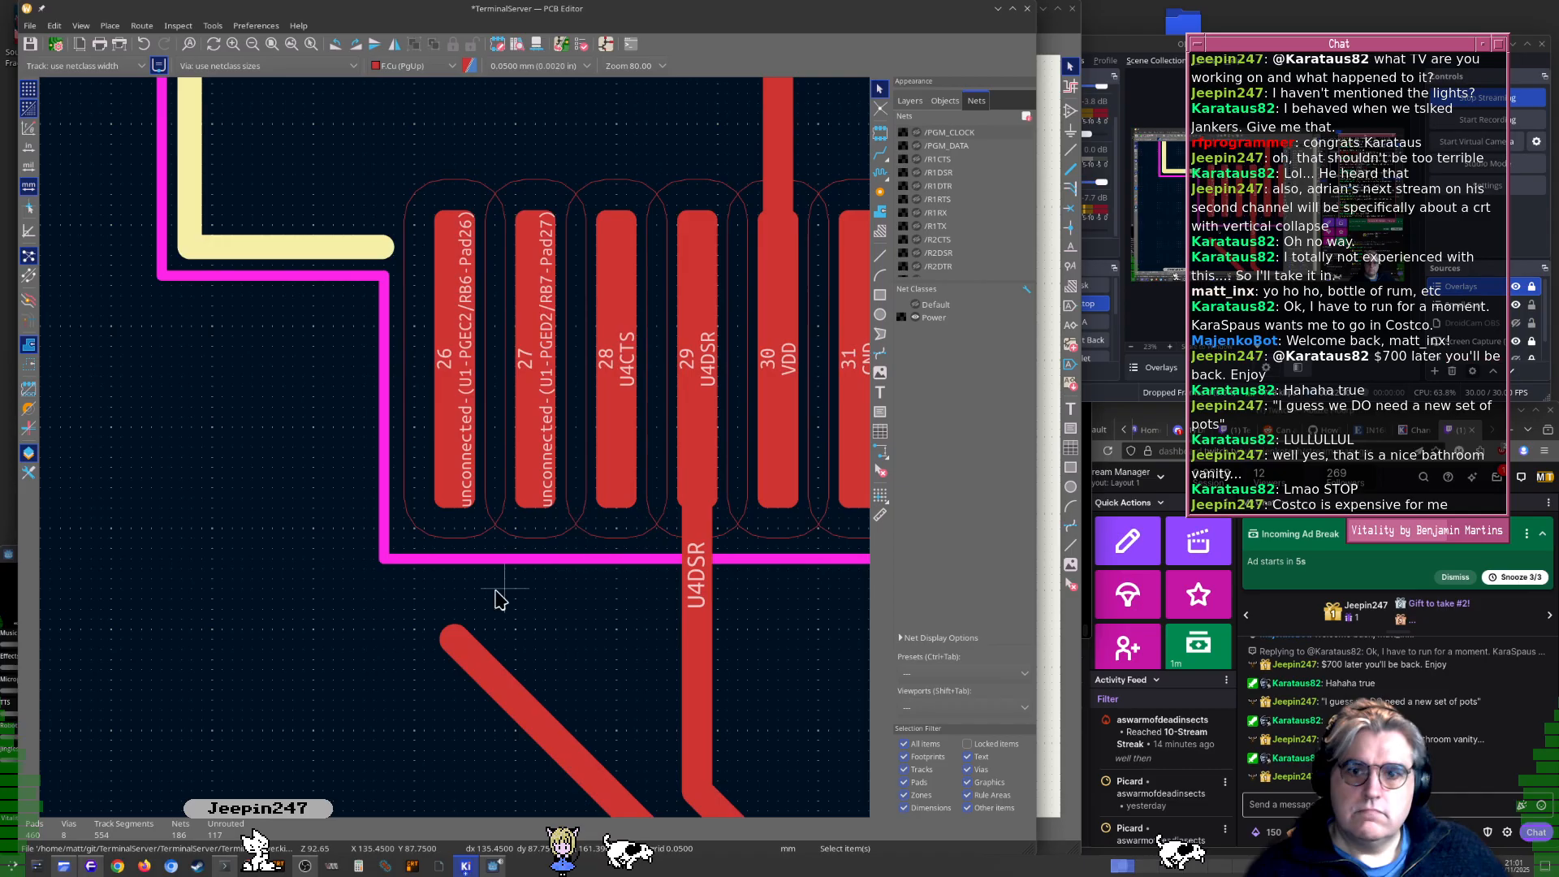
pyautogui.click(455, 638)
pyautogui.moveTo(455, 639); pyautogui.dragTo(615, 487)
pyautogui.scroll(-1, 616, 487)
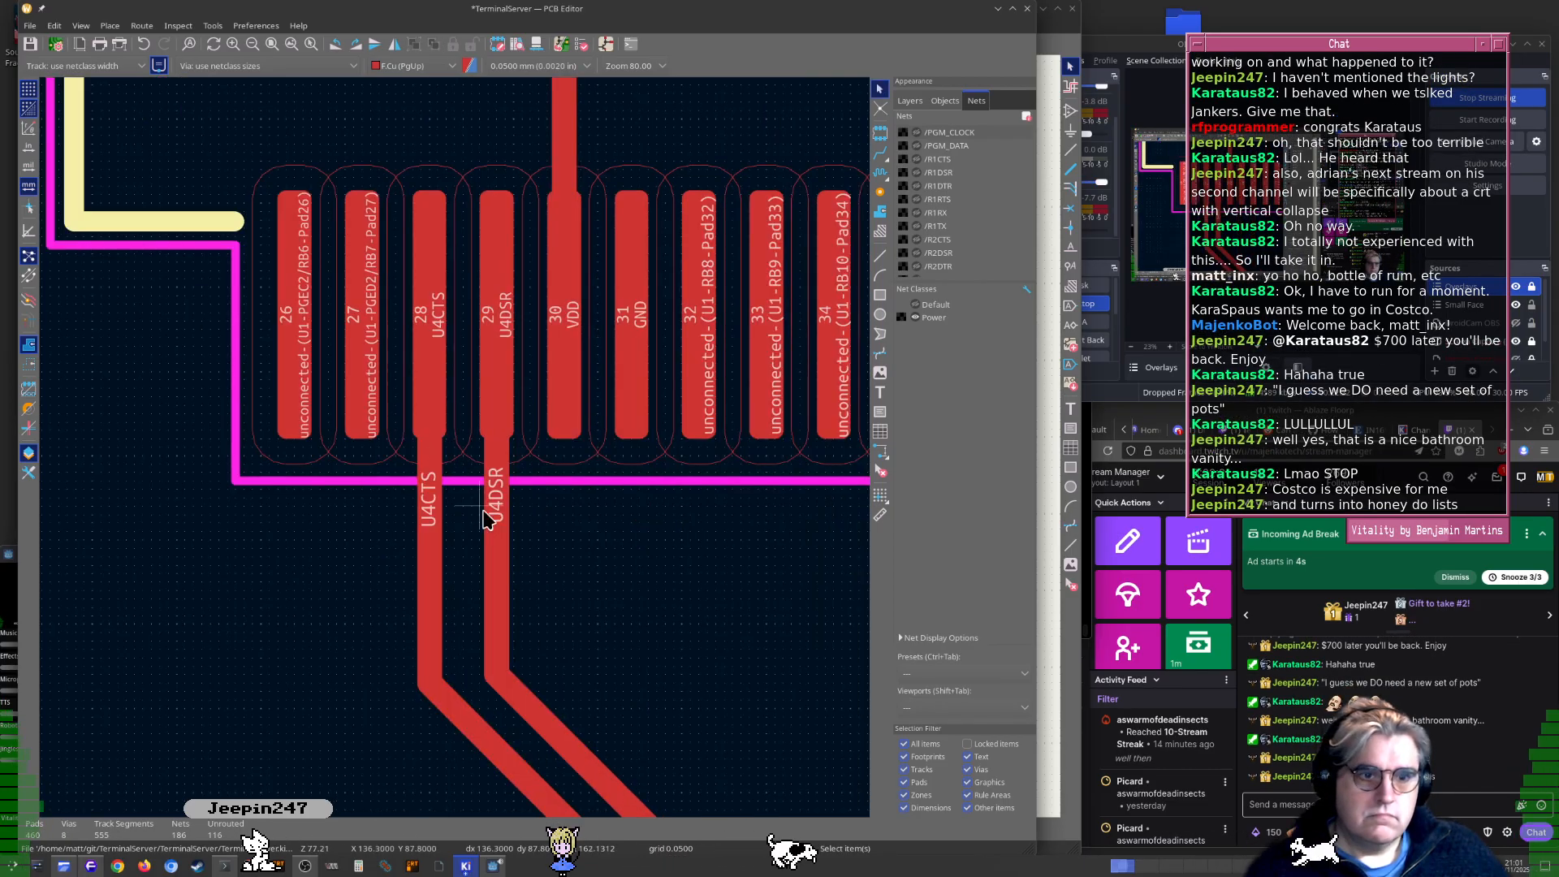
pyautogui.scroll(-4, 484, 519)
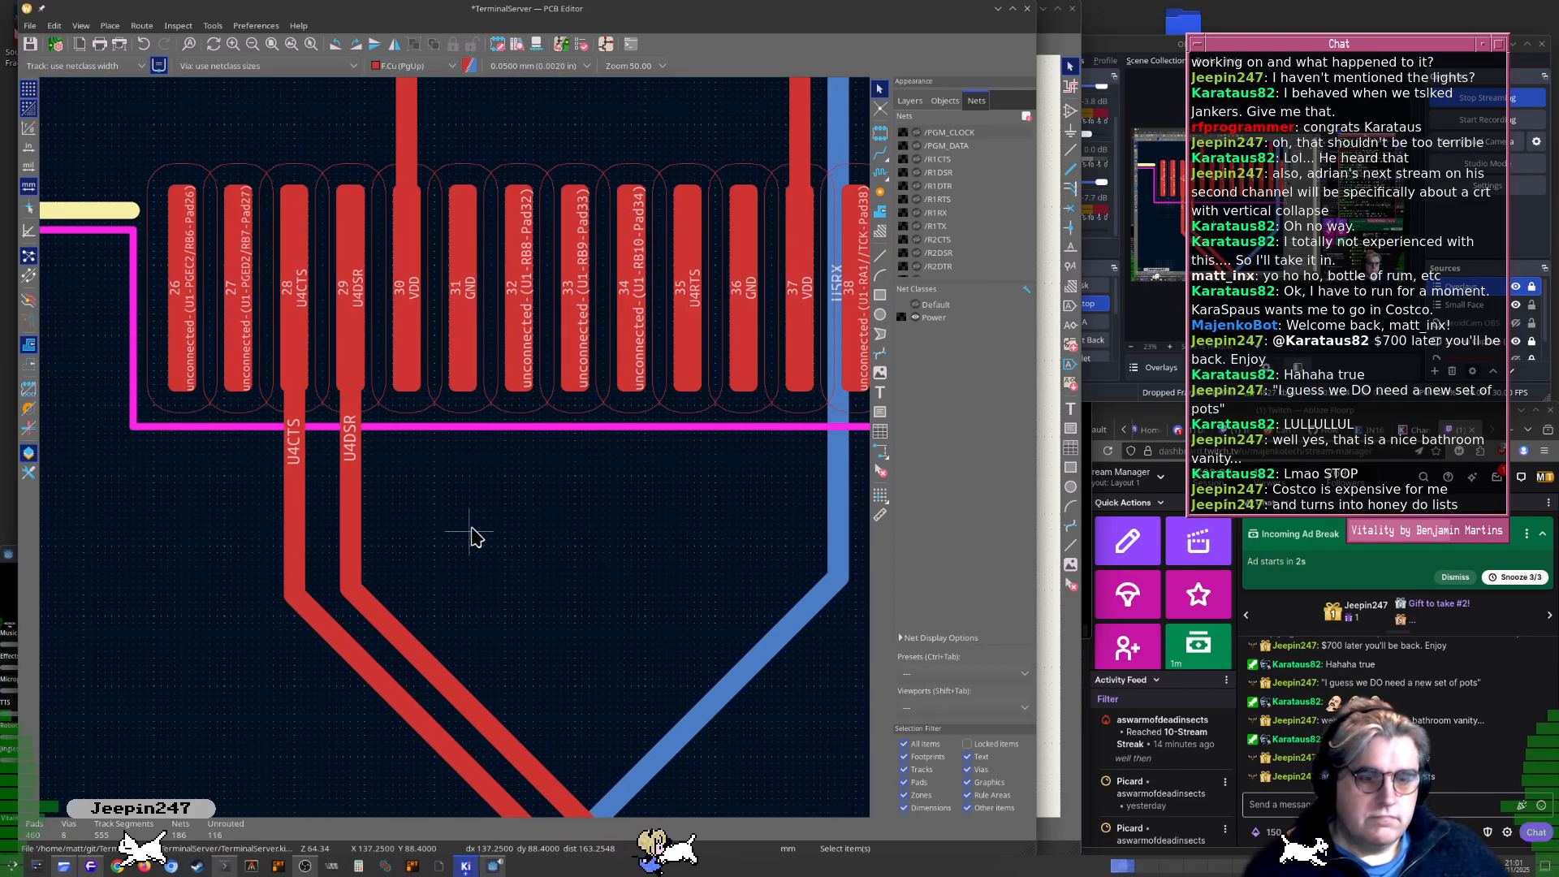
pyautogui.hotkey('ctrl', 's')
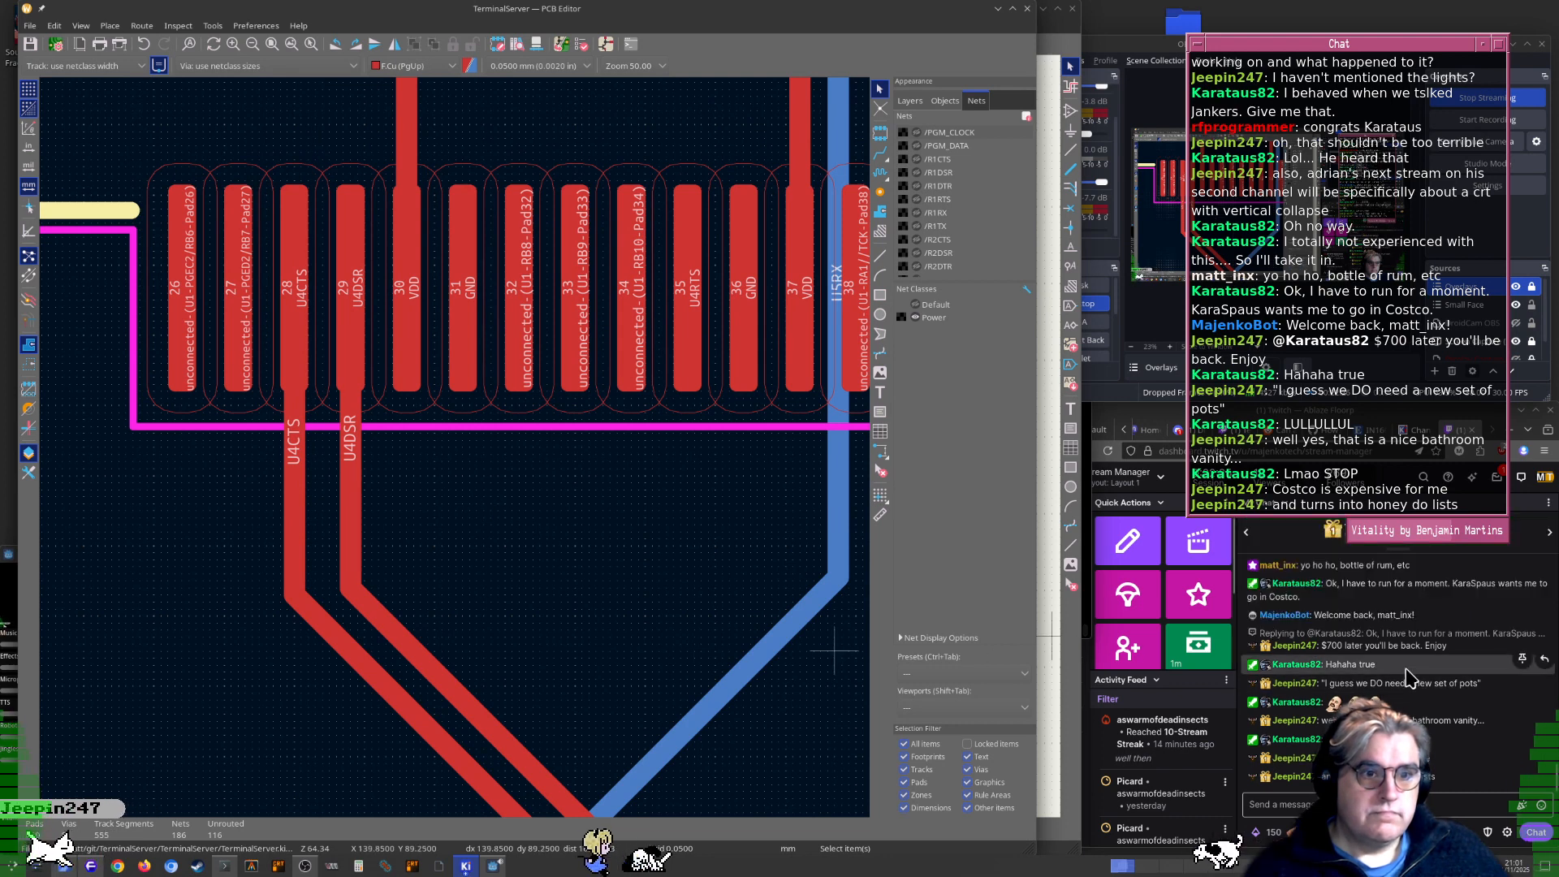
pyautogui.scroll(3, 1427, 674)
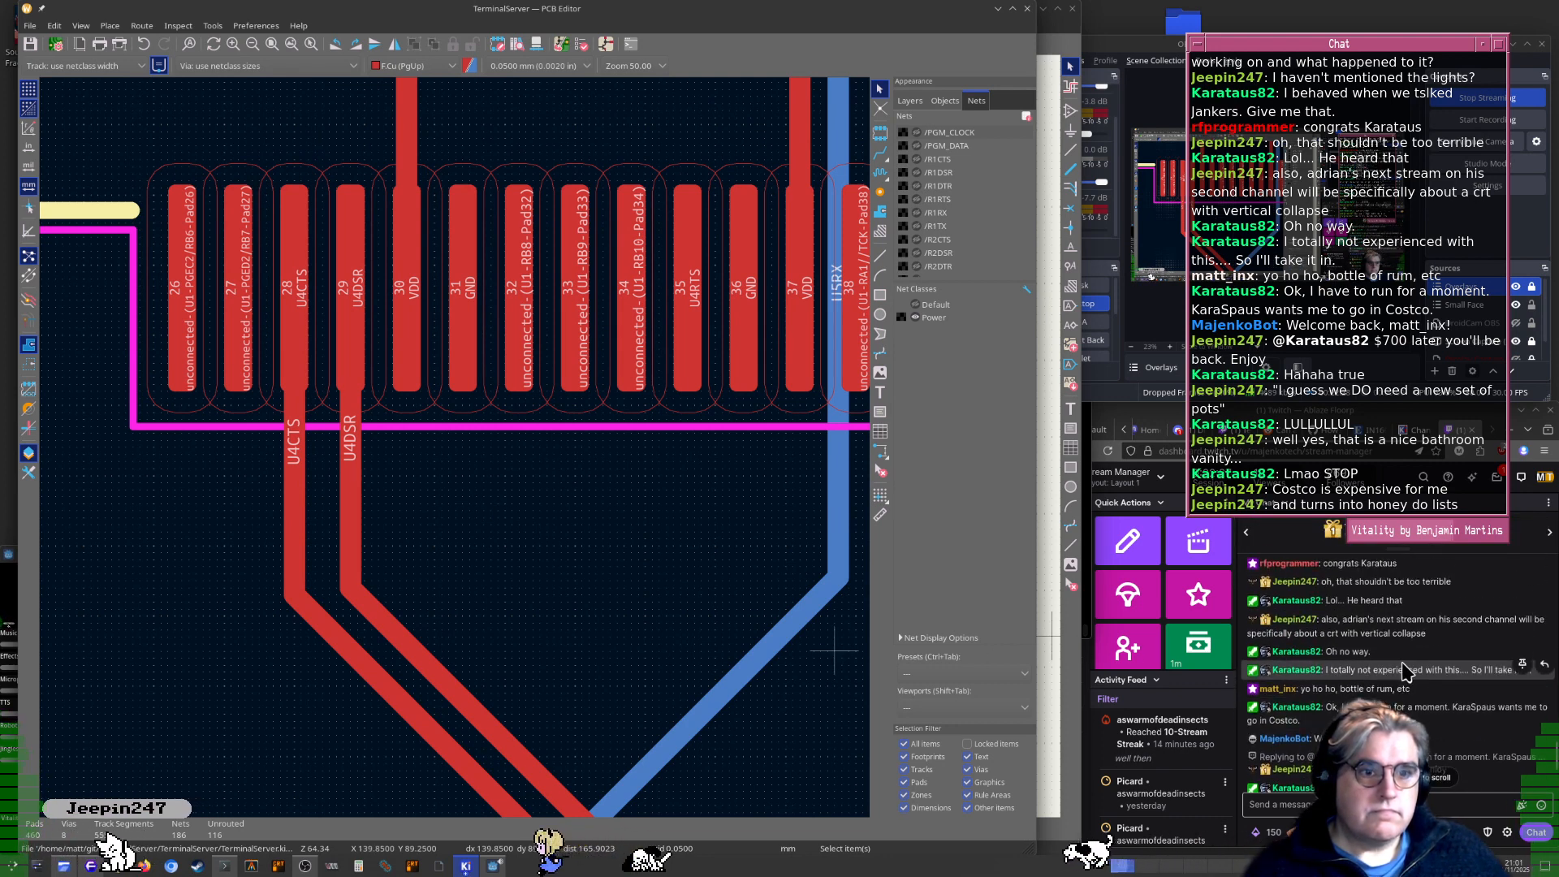
pyautogui.scroll(-2, 1394, 650)
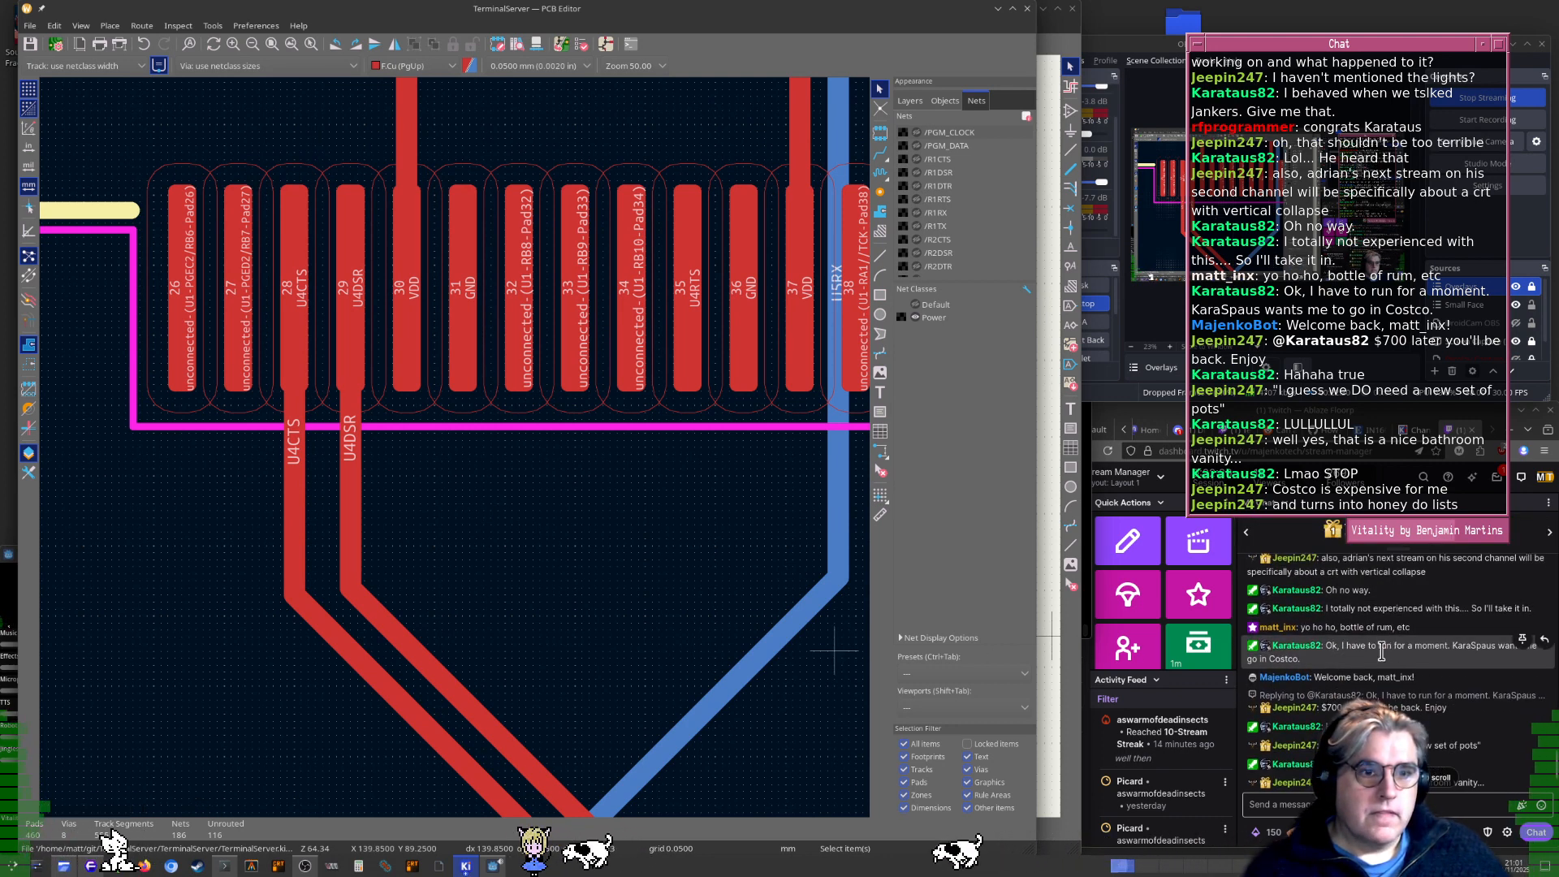
pyautogui.scroll(-2, 1374, 680)
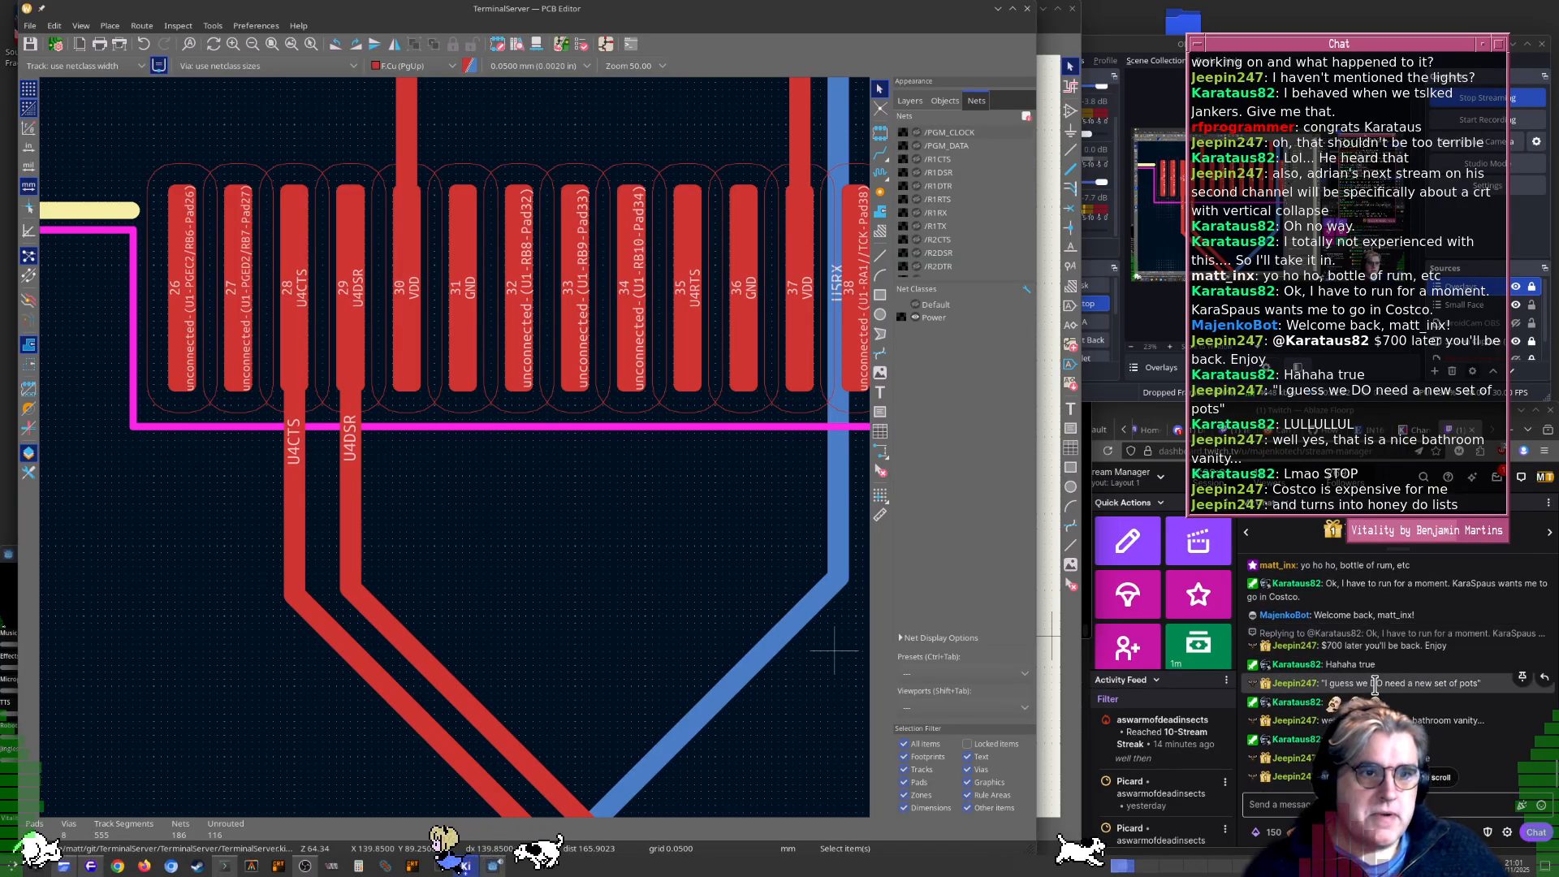
pyautogui.scroll(-2, 1375, 684)
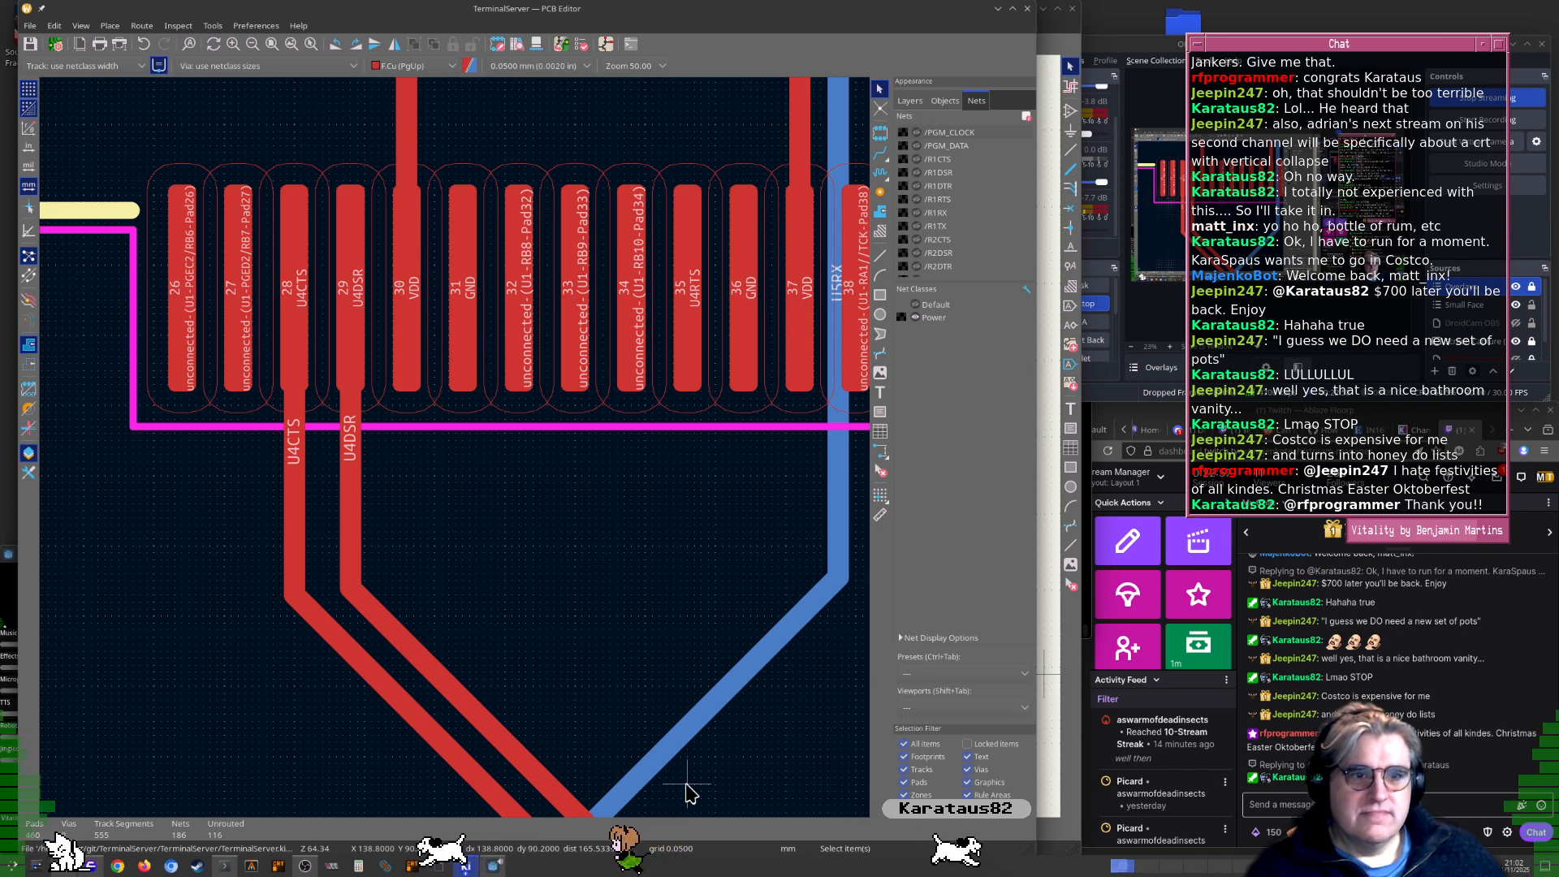
# Route the U4STATUS track from pad 13 alongside the U4CTS track, ending just below pads 27 and 28 of U1
pyautogui.moveTo(686, 790); pyautogui.dragTo(431, 292, button='middle')
pyautogui.scroll(-2, 477, 394)
pyautogui.scroll(4, 456, 451)
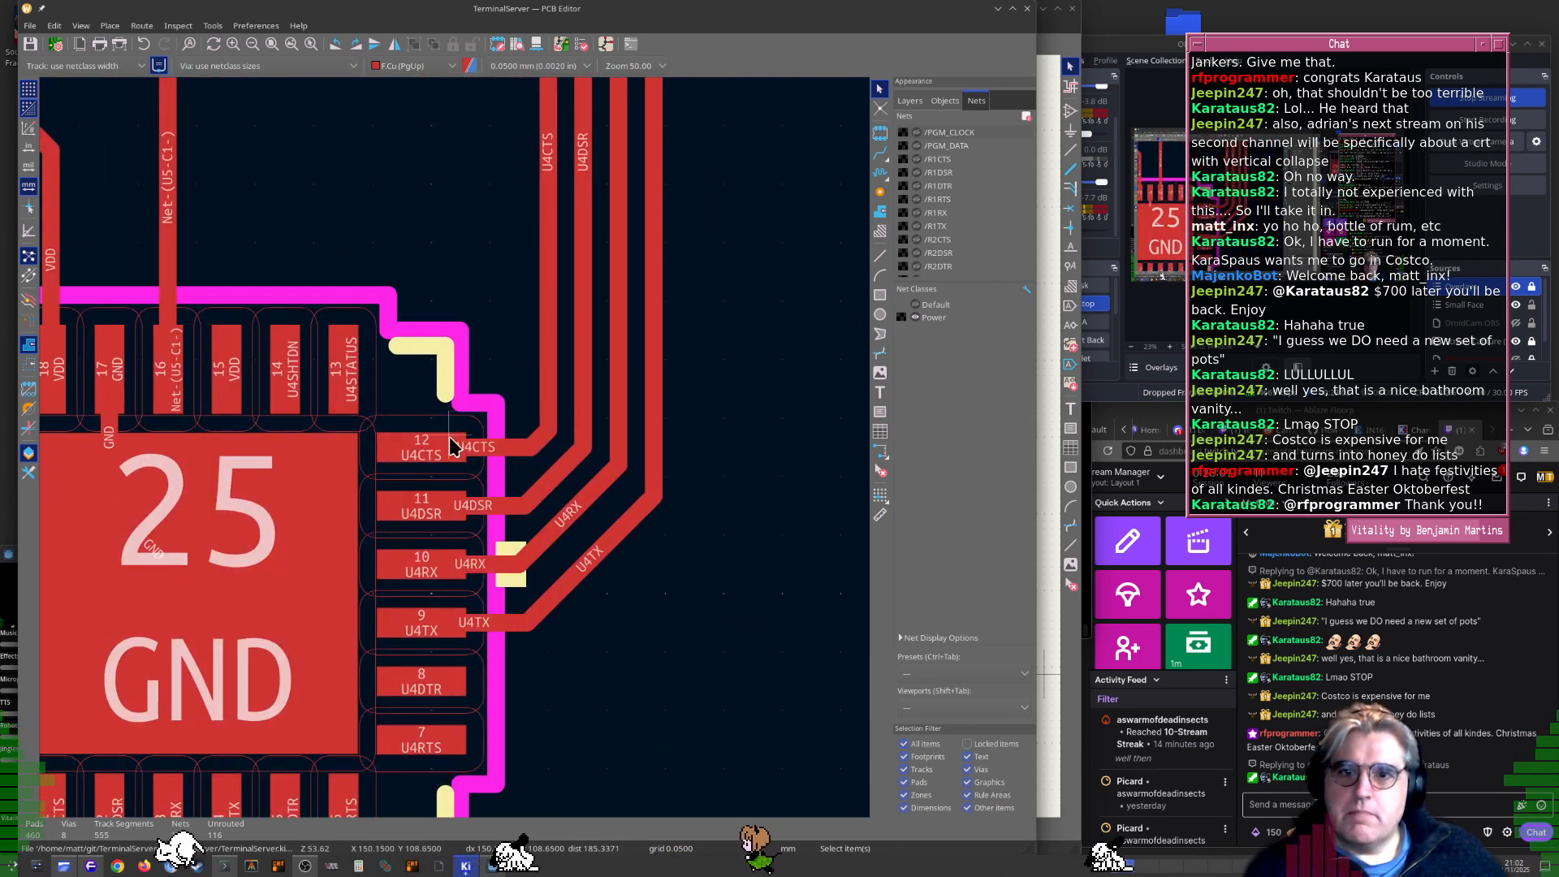
pyautogui.press('x')
pyautogui.scroll(-2, 452, 539)
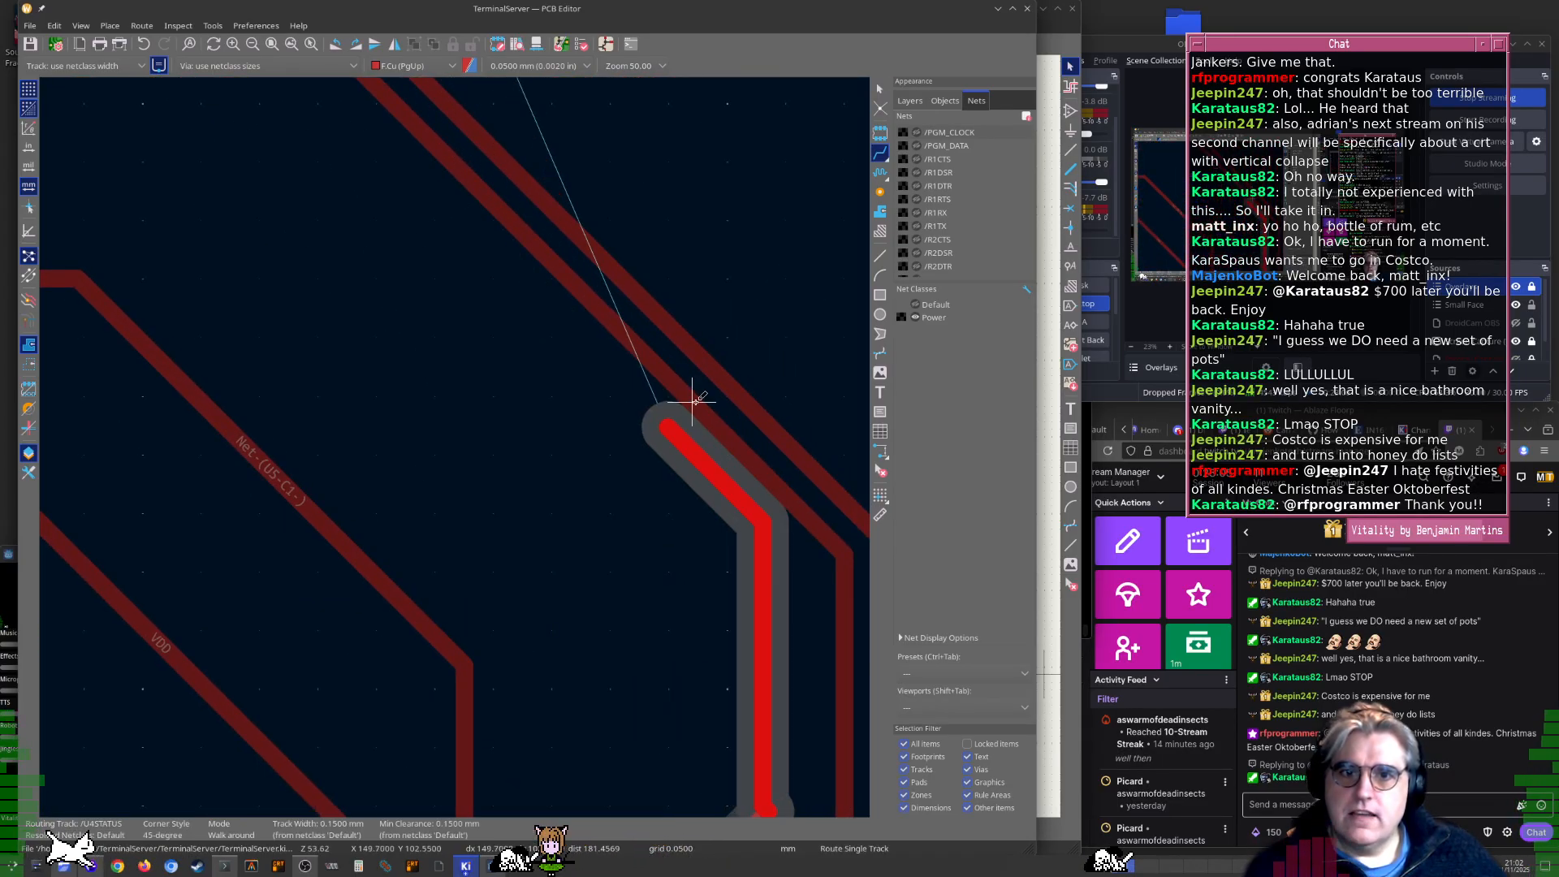
pyautogui.scroll(-2, 452, 445)
pyautogui.moveTo(452, 446); pyautogui.dragTo(634, 686, button='middle')
pyautogui.scroll(-1, 633, 687)
pyautogui.moveTo(105, 142); pyautogui.dragTo(455, 501, button='middle')
pyautogui.moveTo(192, 224); pyautogui.dragTo(495, 595, button='middle')
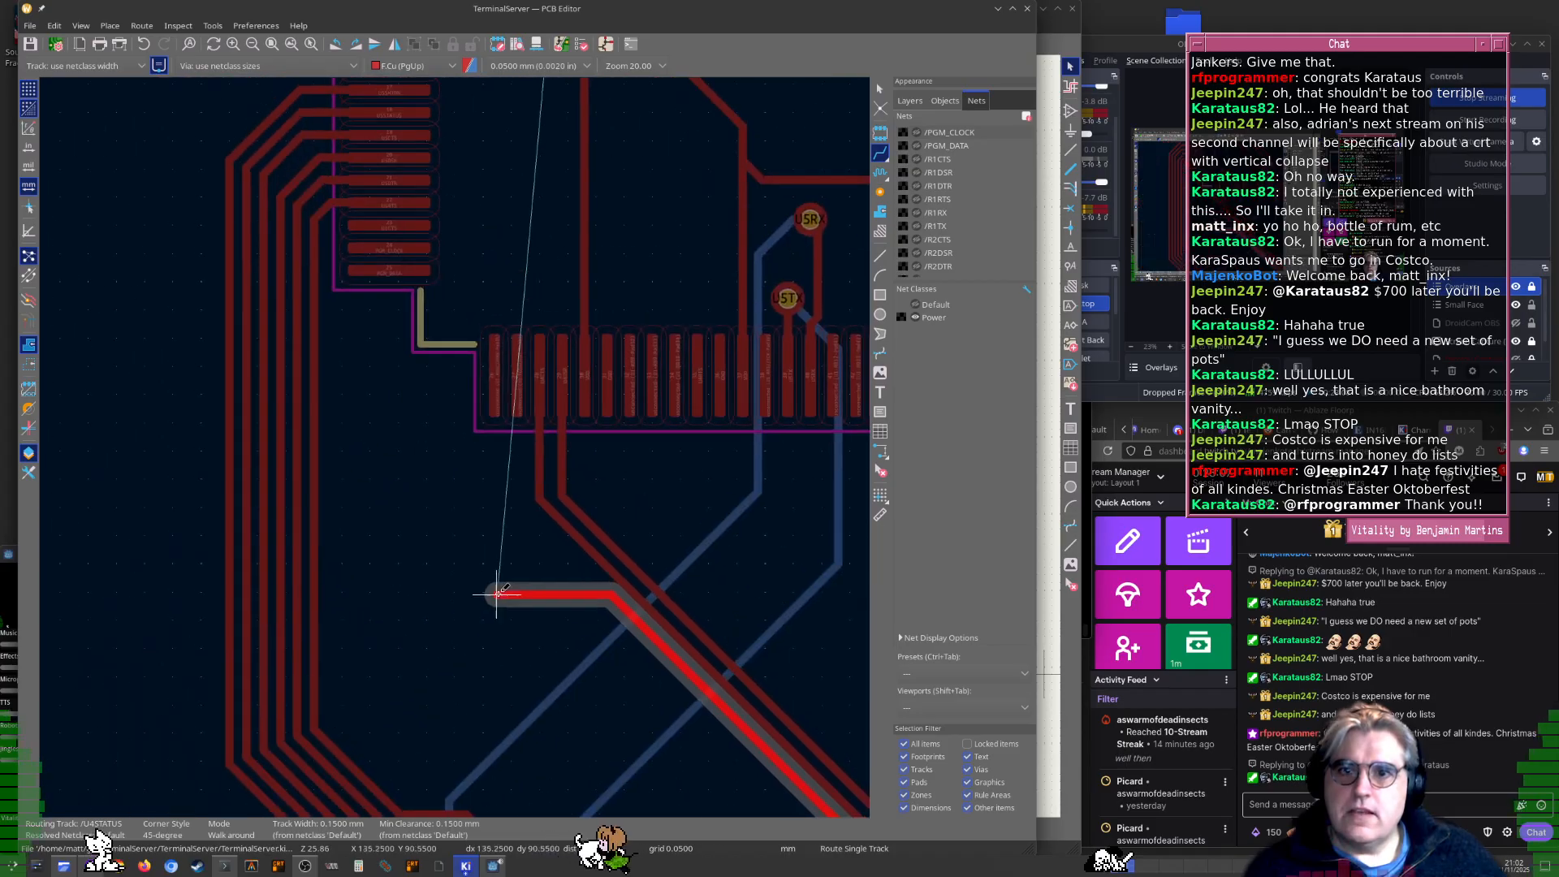
pyautogui.scroll(3, 518, 459)
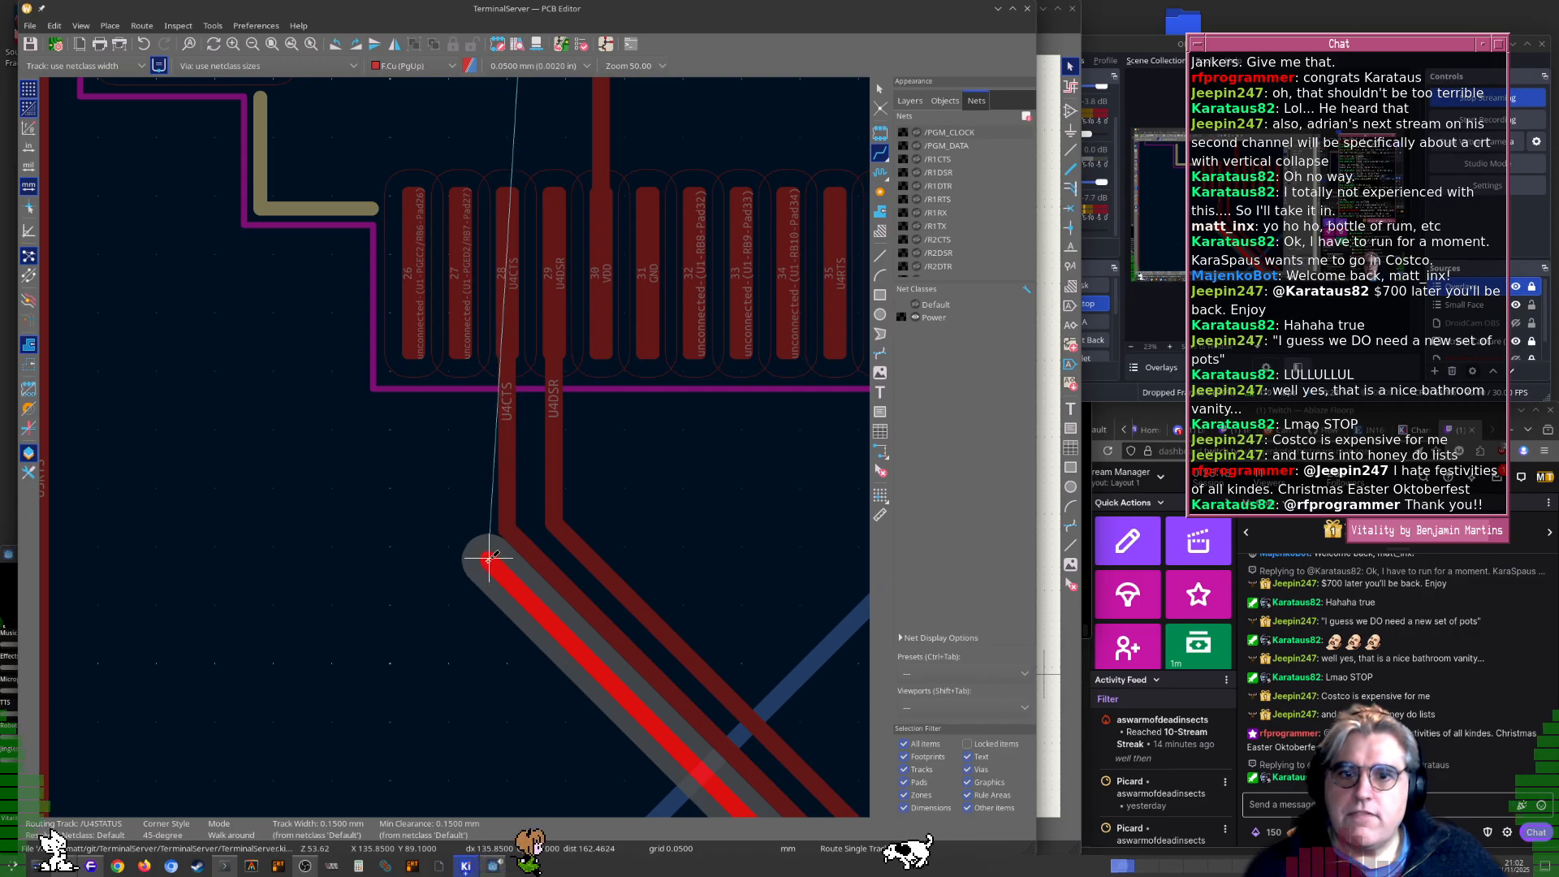
pyautogui.doubleClick(489, 557)
# Examine the U4STATUS track's run beside U4CTS and the pads near its open end at U1
pyautogui.scroll(1, 479, 504)
pyautogui.scroll(-3, 636, 559)
pyautogui.moveTo(635, 559); pyautogui.dragTo(226, 157, button='middle')
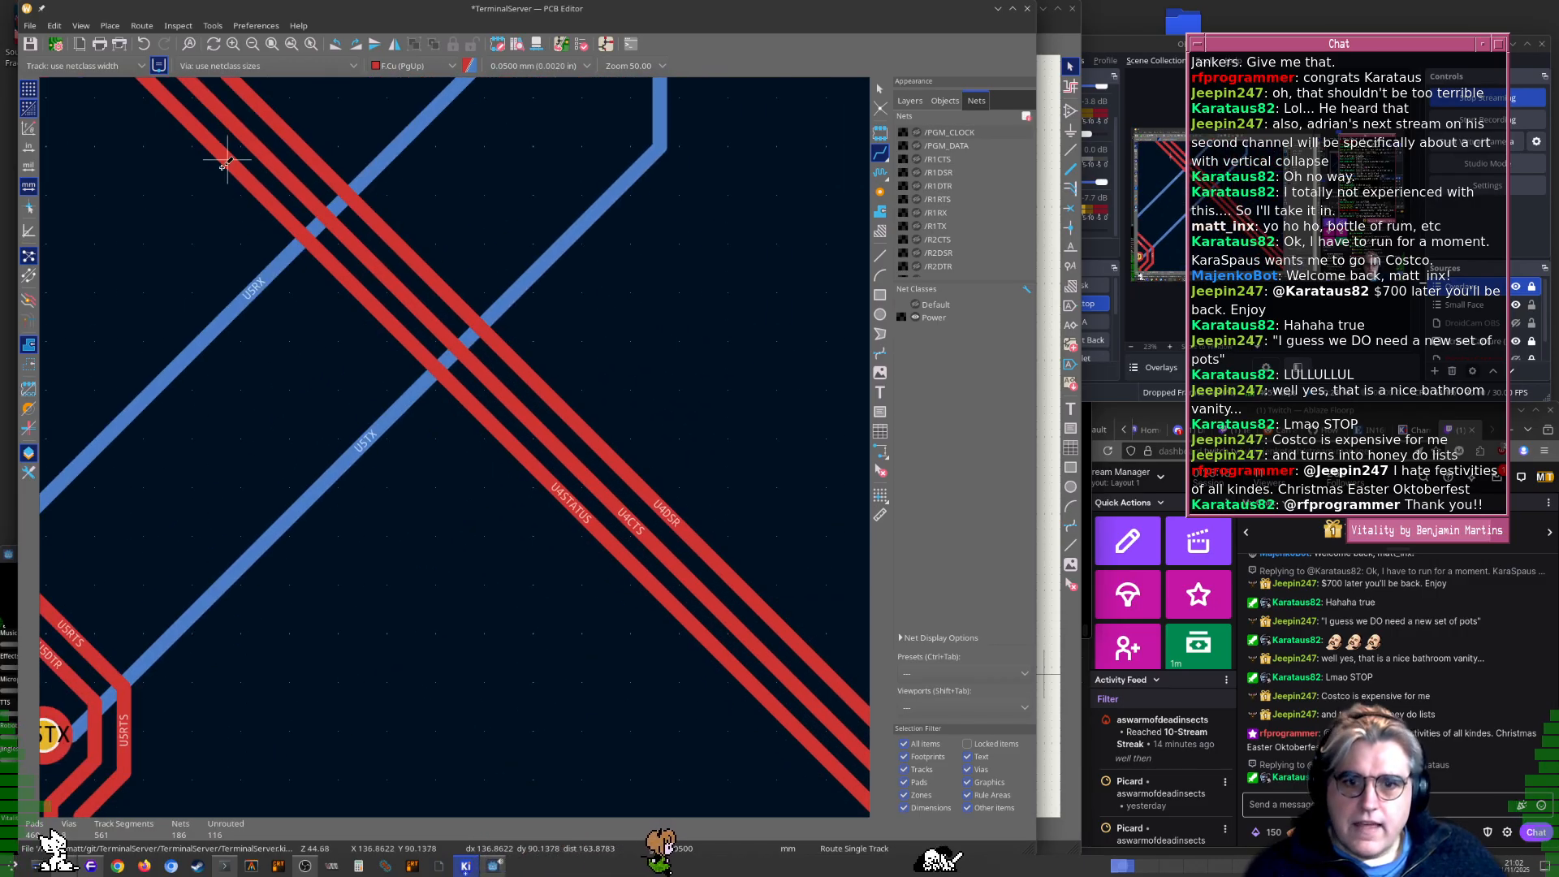
pyautogui.scroll(3, 498, 502)
pyautogui.scroll(2, 835, 772)
pyautogui.moveTo(234, 246); pyautogui.dragTo(272, 289, button='middle')
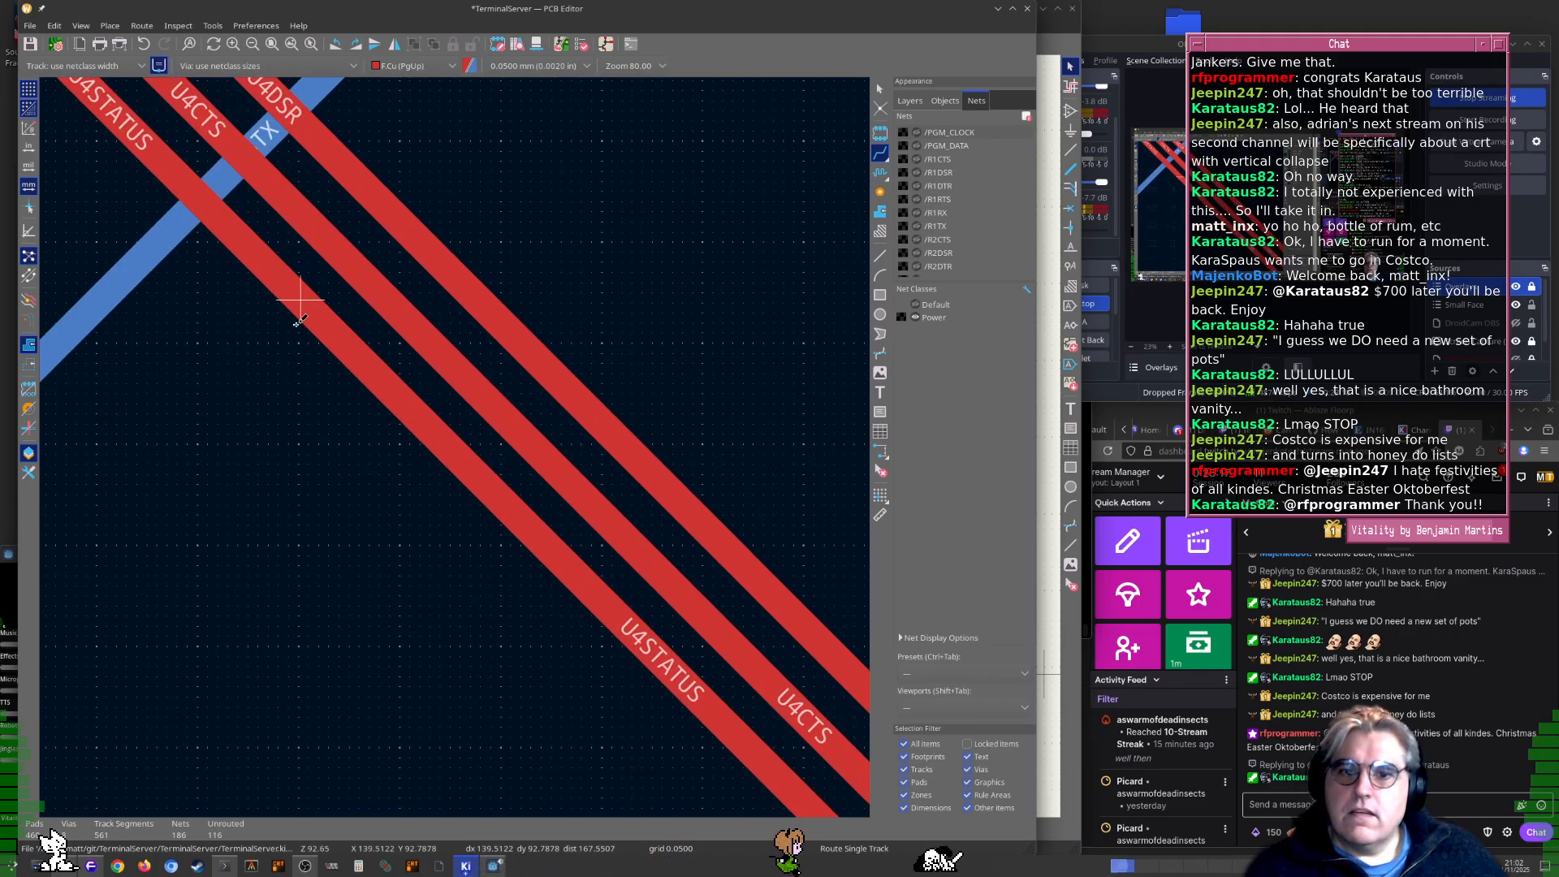
pyautogui.scroll(-5, 302, 304)
pyautogui.scroll(1, 276, 191)
pyautogui.scroll(2, 334, 254)
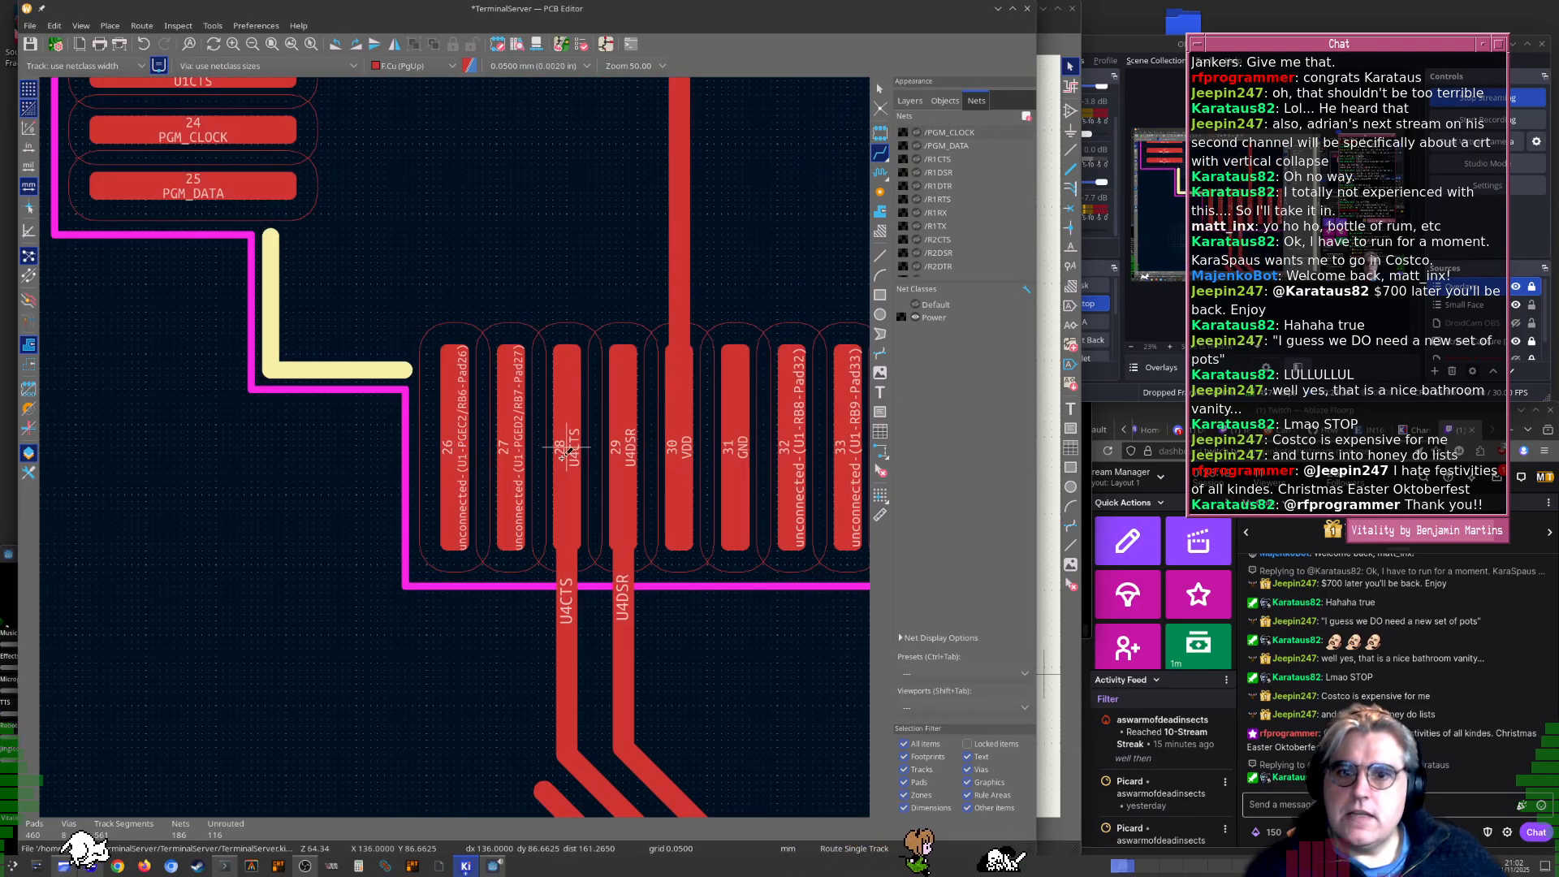
# In the schematic, move the U4STATUS label from pin 96 to pin 27 (RB7)
pyautogui.hotkey('alt', 'Tab')
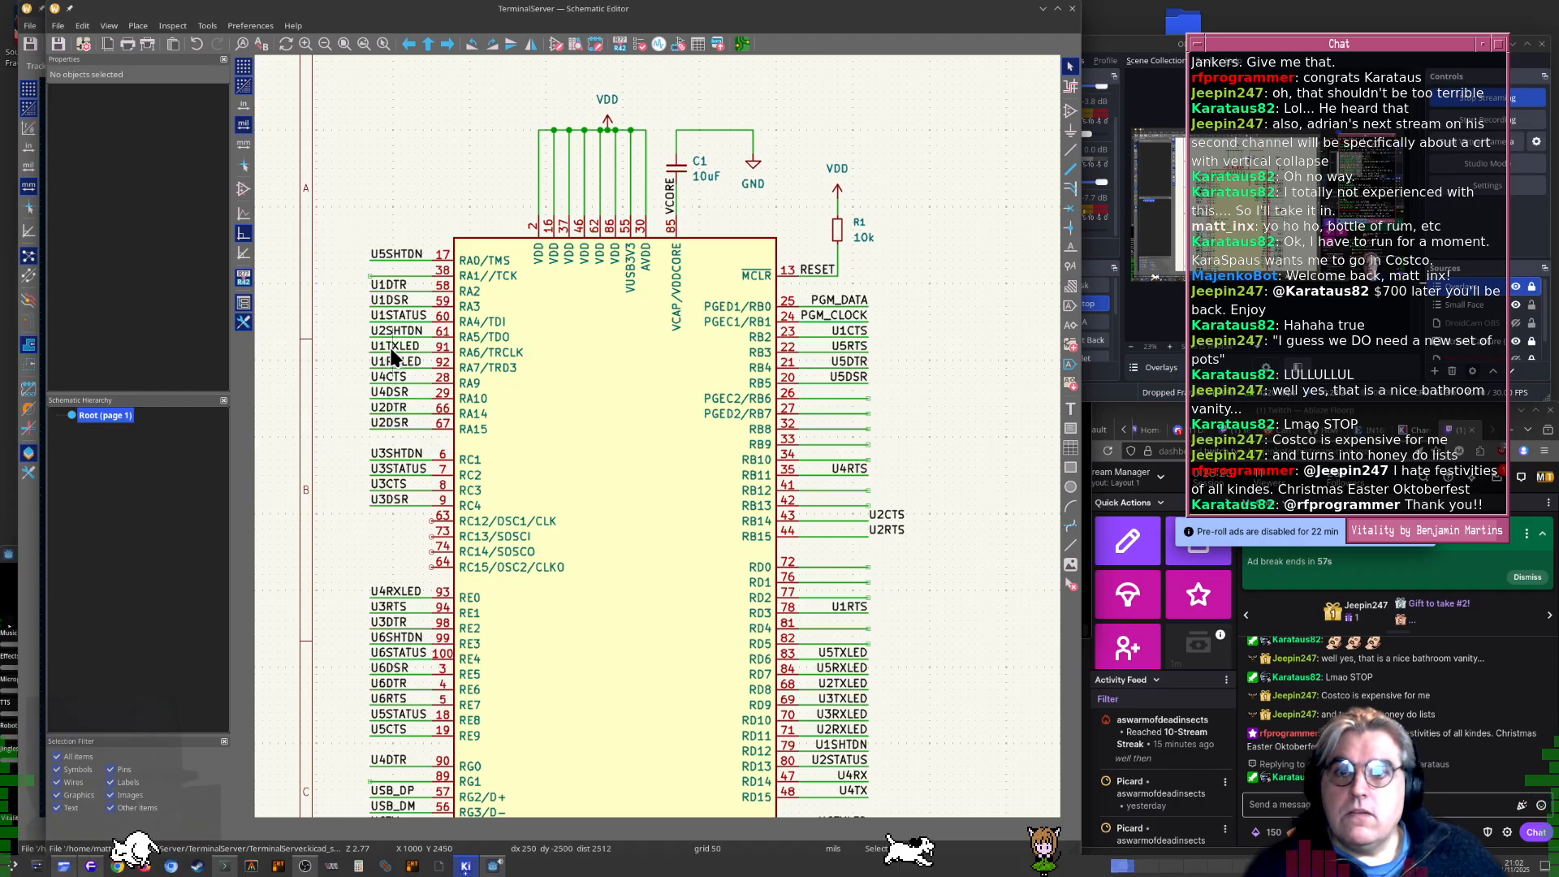
pyautogui.moveTo(409, 578); pyautogui.dragTo(412, 495, button='middle')
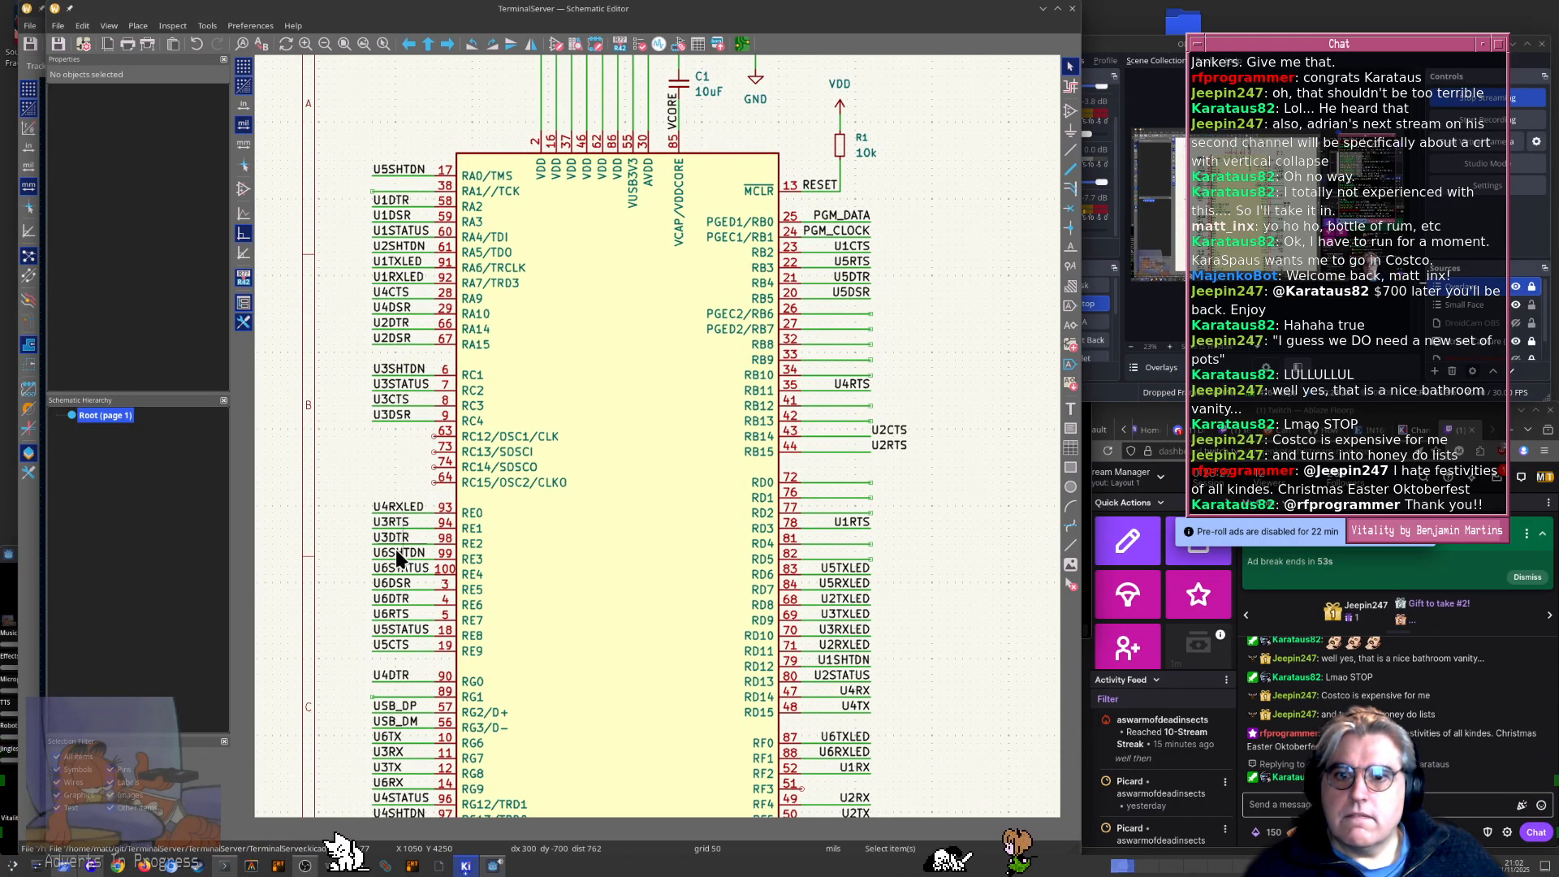
pyautogui.scroll(-2, 398, 637)
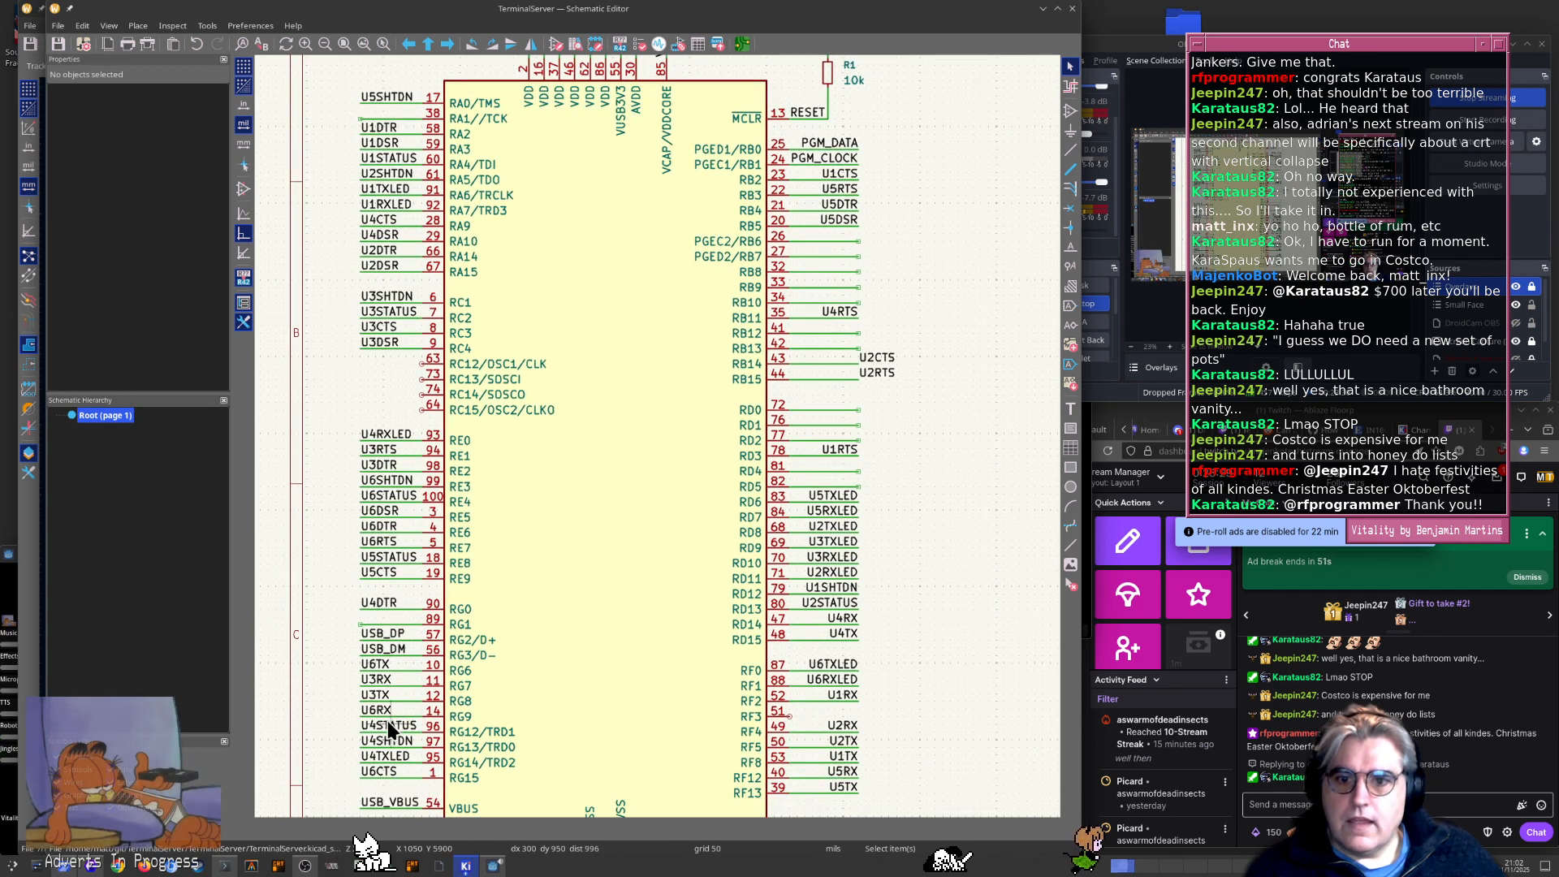
pyautogui.click(389, 723)
pyautogui.press('m')
pyautogui.scroll(4, 845, 341)
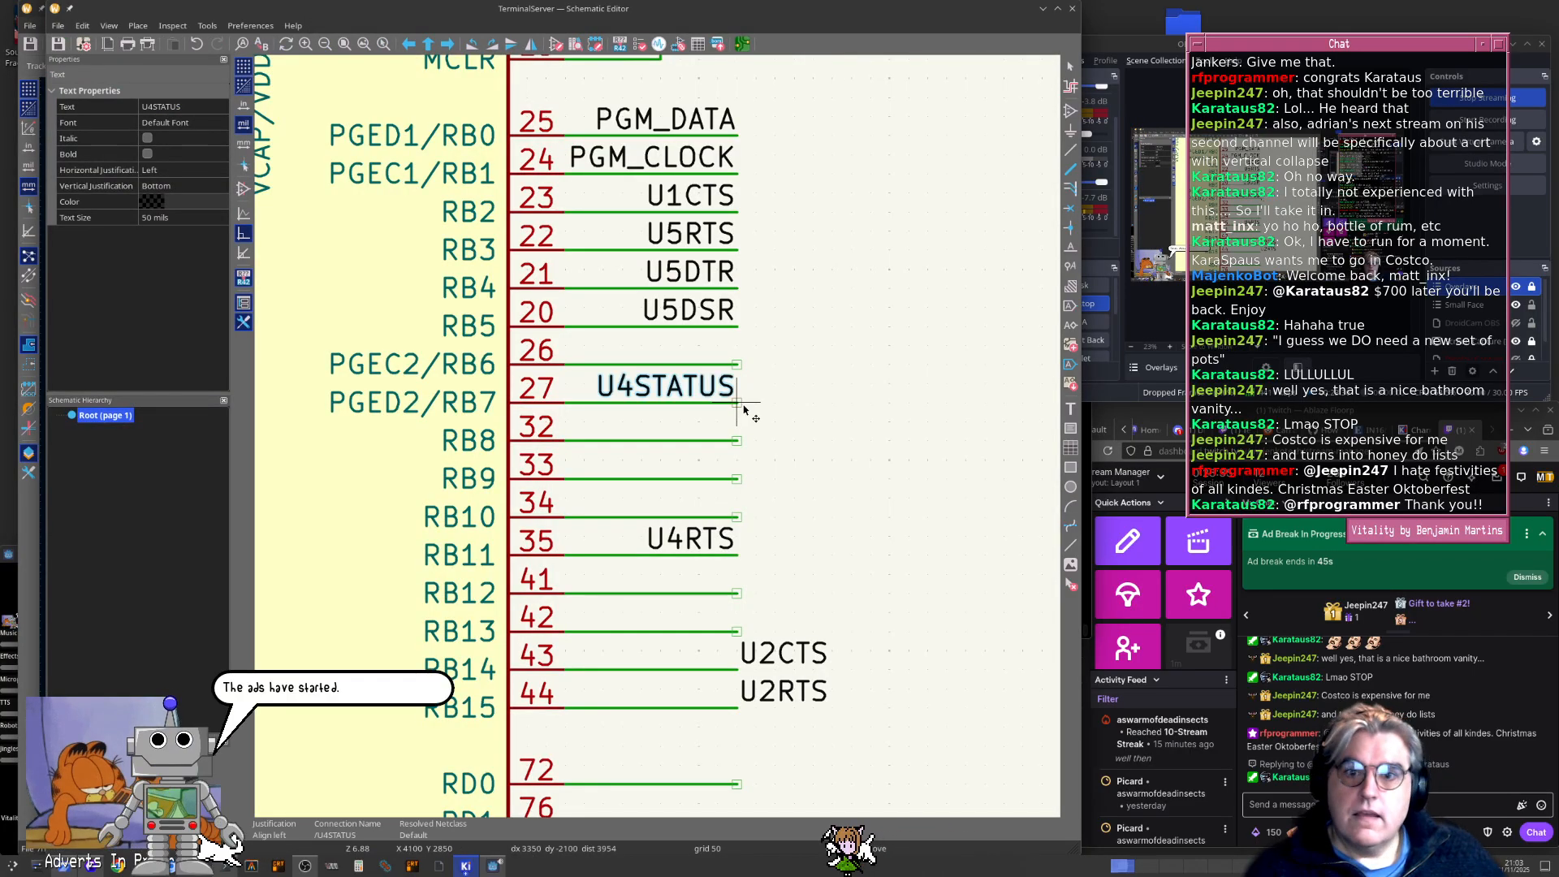
pyautogui.hotkey('alt', 'Tab')
pyautogui.hotkey('alt', 'Tab')
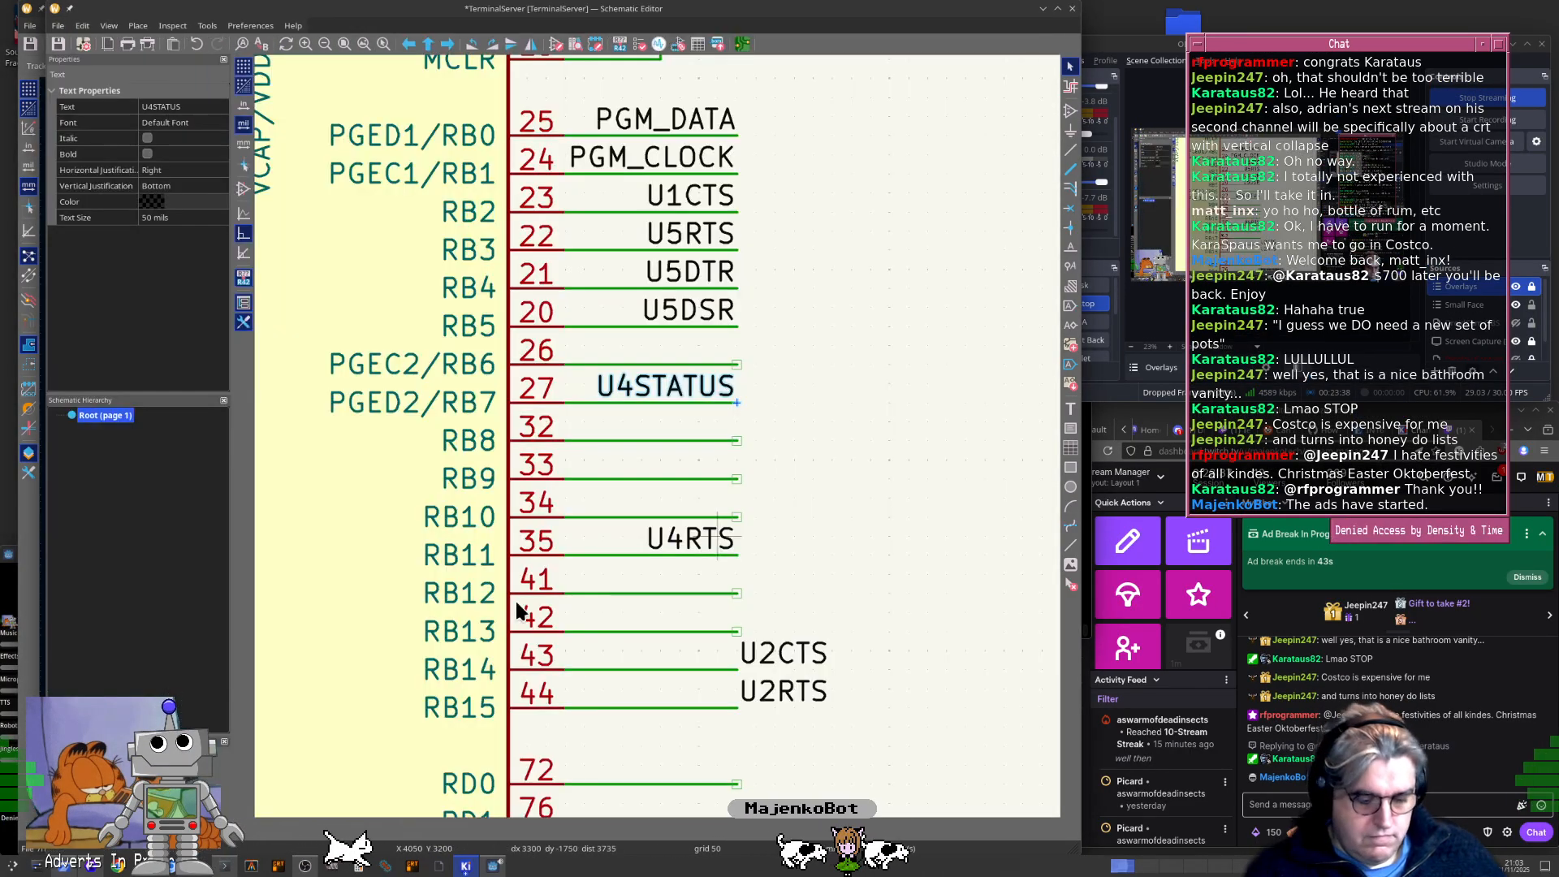
# Update the PCB from the schematic so that U4STATUS is assigned to pad 27
pyautogui.hotkey('alt', 'Tab')
pyautogui.press('F8')
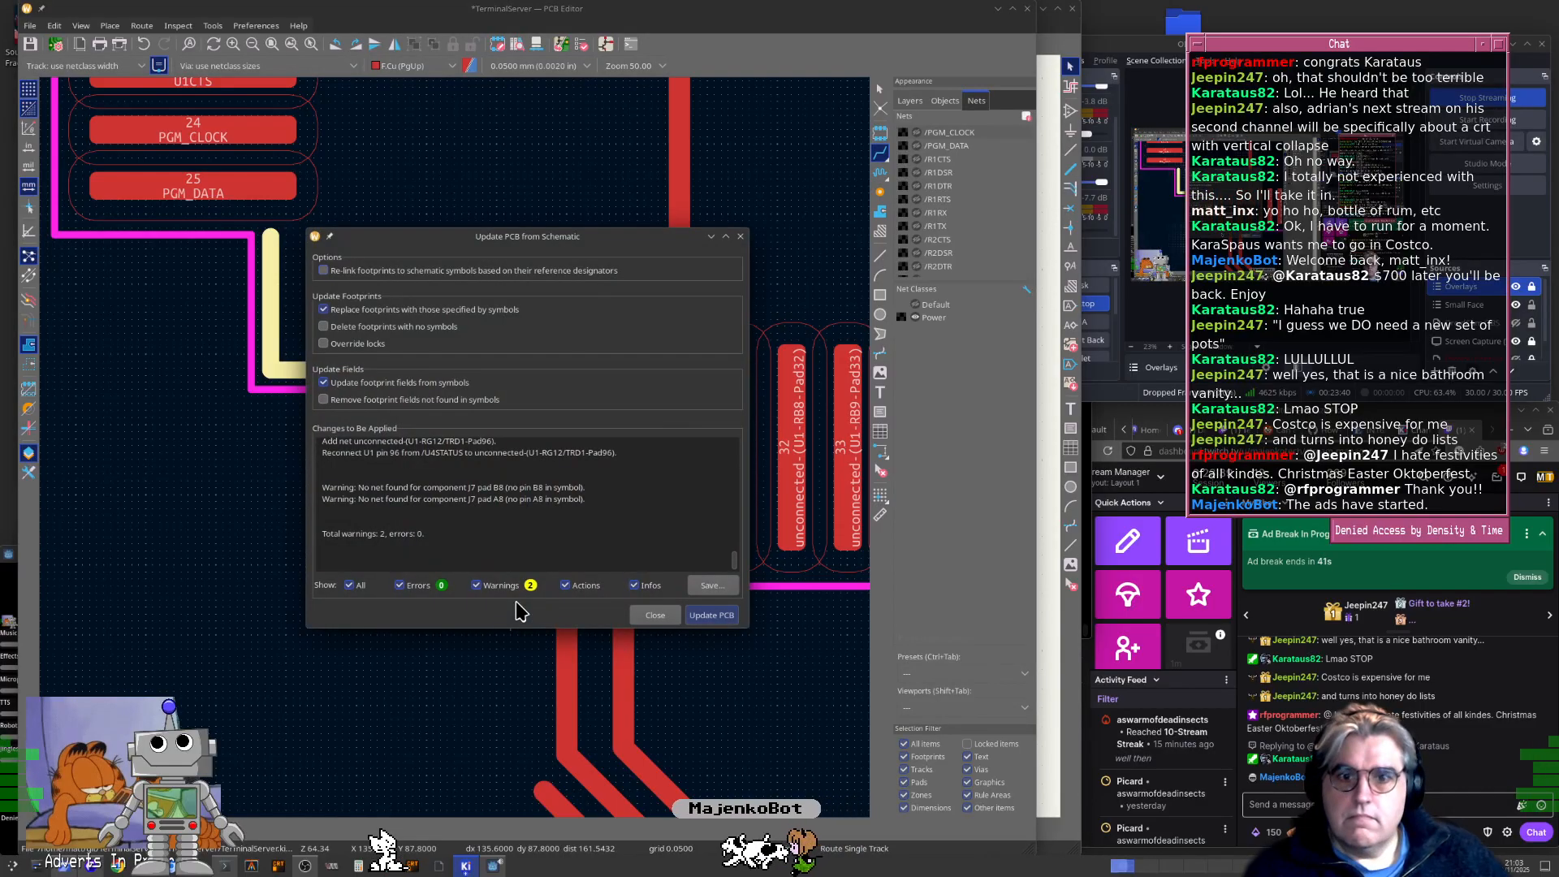
pyautogui.press('Return')
pyautogui.press('Return')
# Route U4STATUS from pad 27 to the open end of its existing track
pyautogui.press('x')
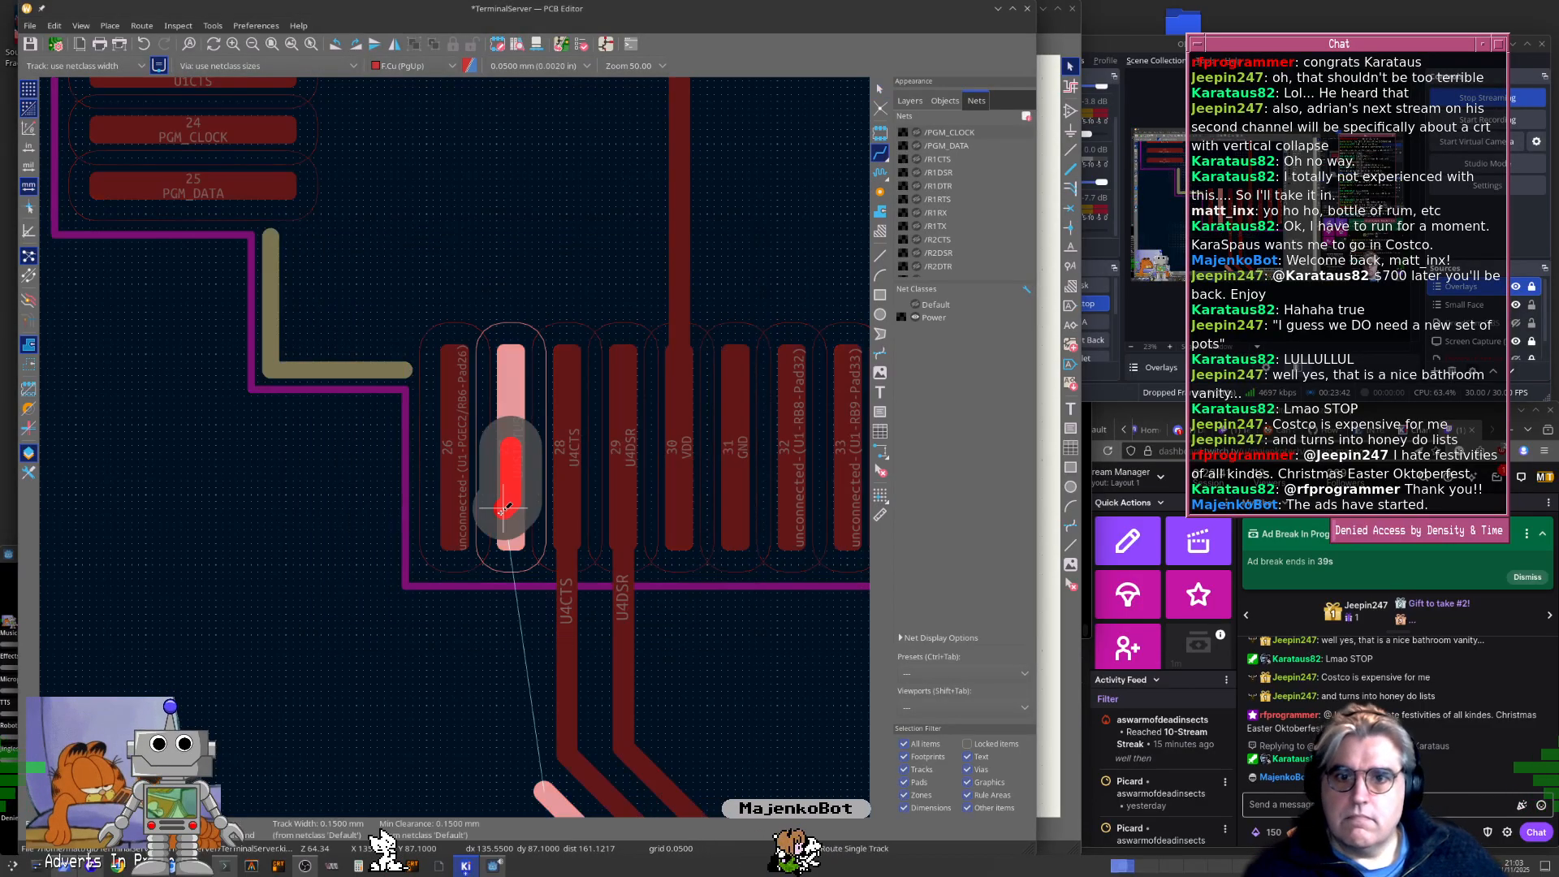
pyautogui.click(558, 795)
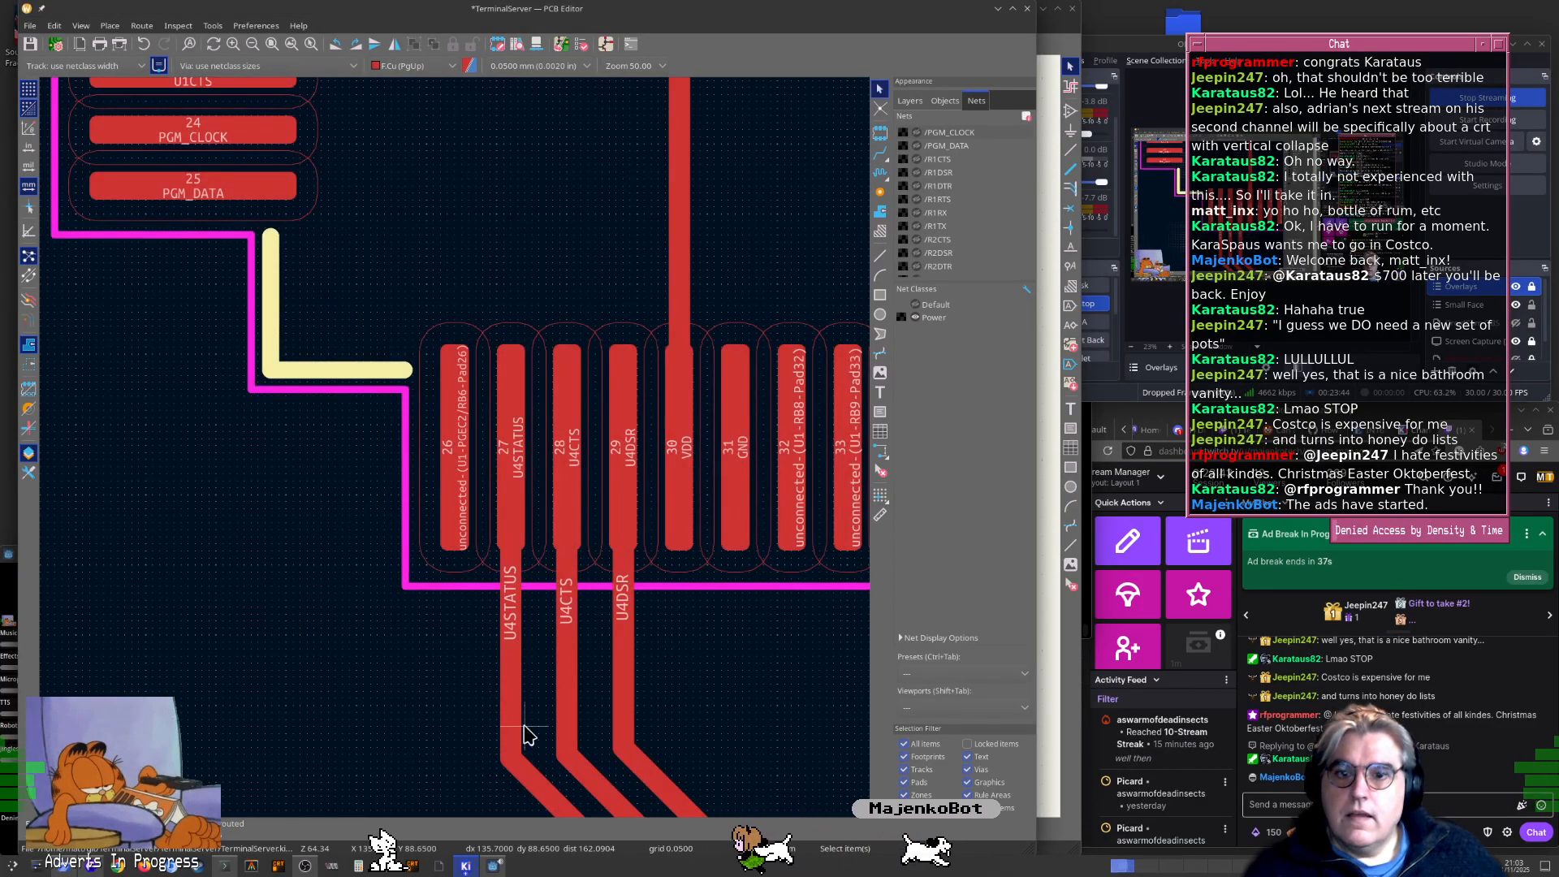
pyautogui.hotkey('alt', 'Tab')
pyautogui.hotkey('alt', 'Tab')
# Route the U4SHTDN track from U5's pad 14 alongside U4STATUS, ending it just below U1's pad 26
pyautogui.scroll(-2, 574, 693)
pyautogui.scroll(-1, 574, 693)
pyautogui.moveTo(561, 507); pyautogui.dragTo(480, 139, button='middle')
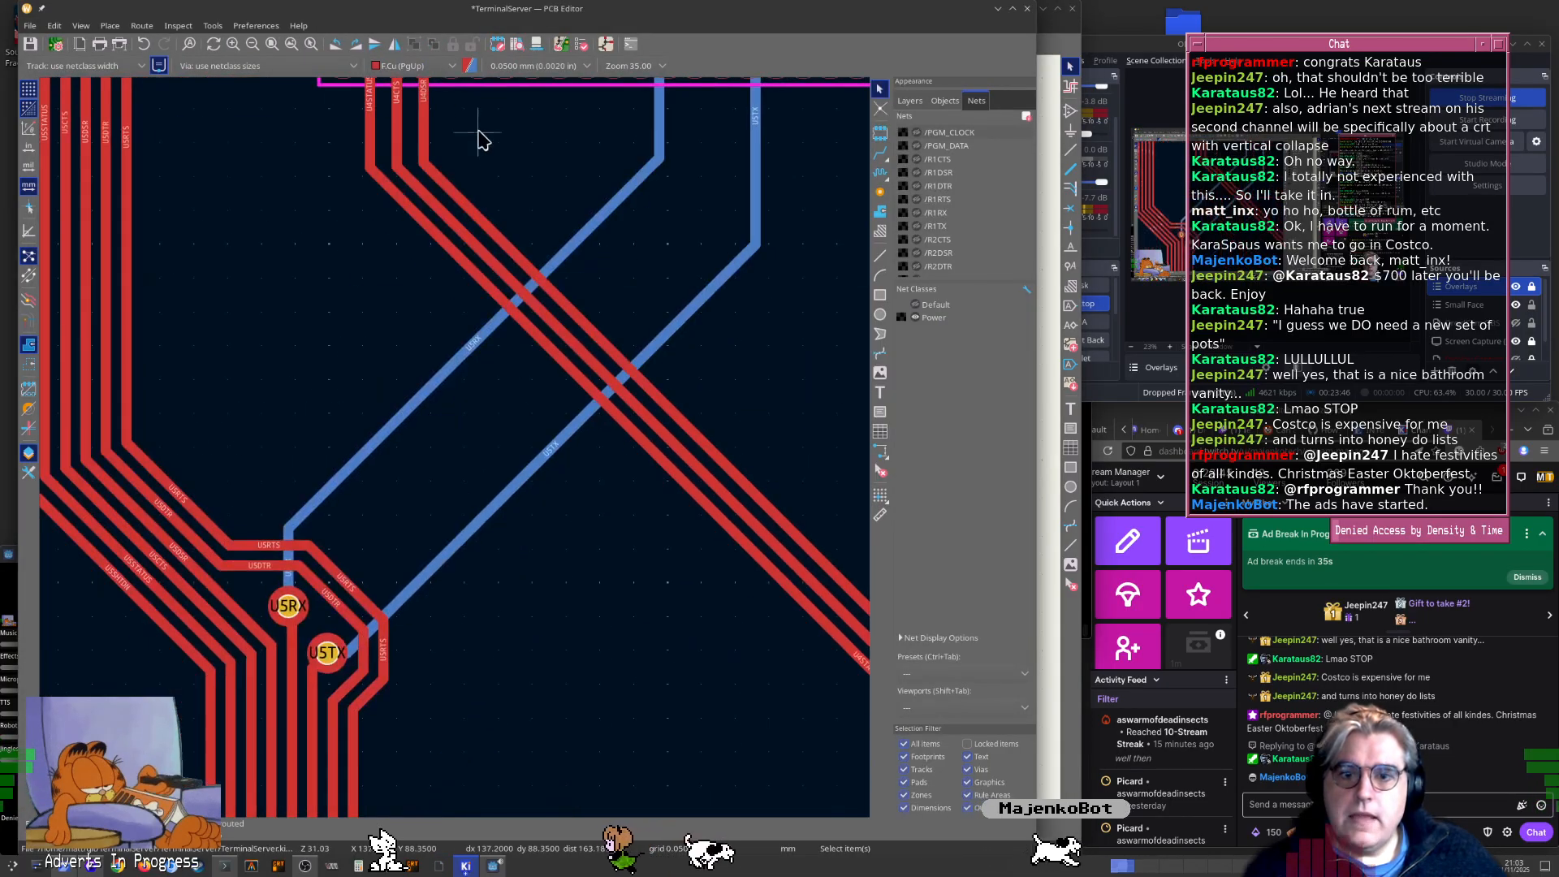
pyautogui.moveTo(645, 617)
pyautogui.mouseDown(button='middle')
pyautogui.moveTo(390, 272)
pyautogui.moveTo(284, 218)
pyautogui.mouseUp(button='middle')
pyautogui.scroll(3, 674, 693)
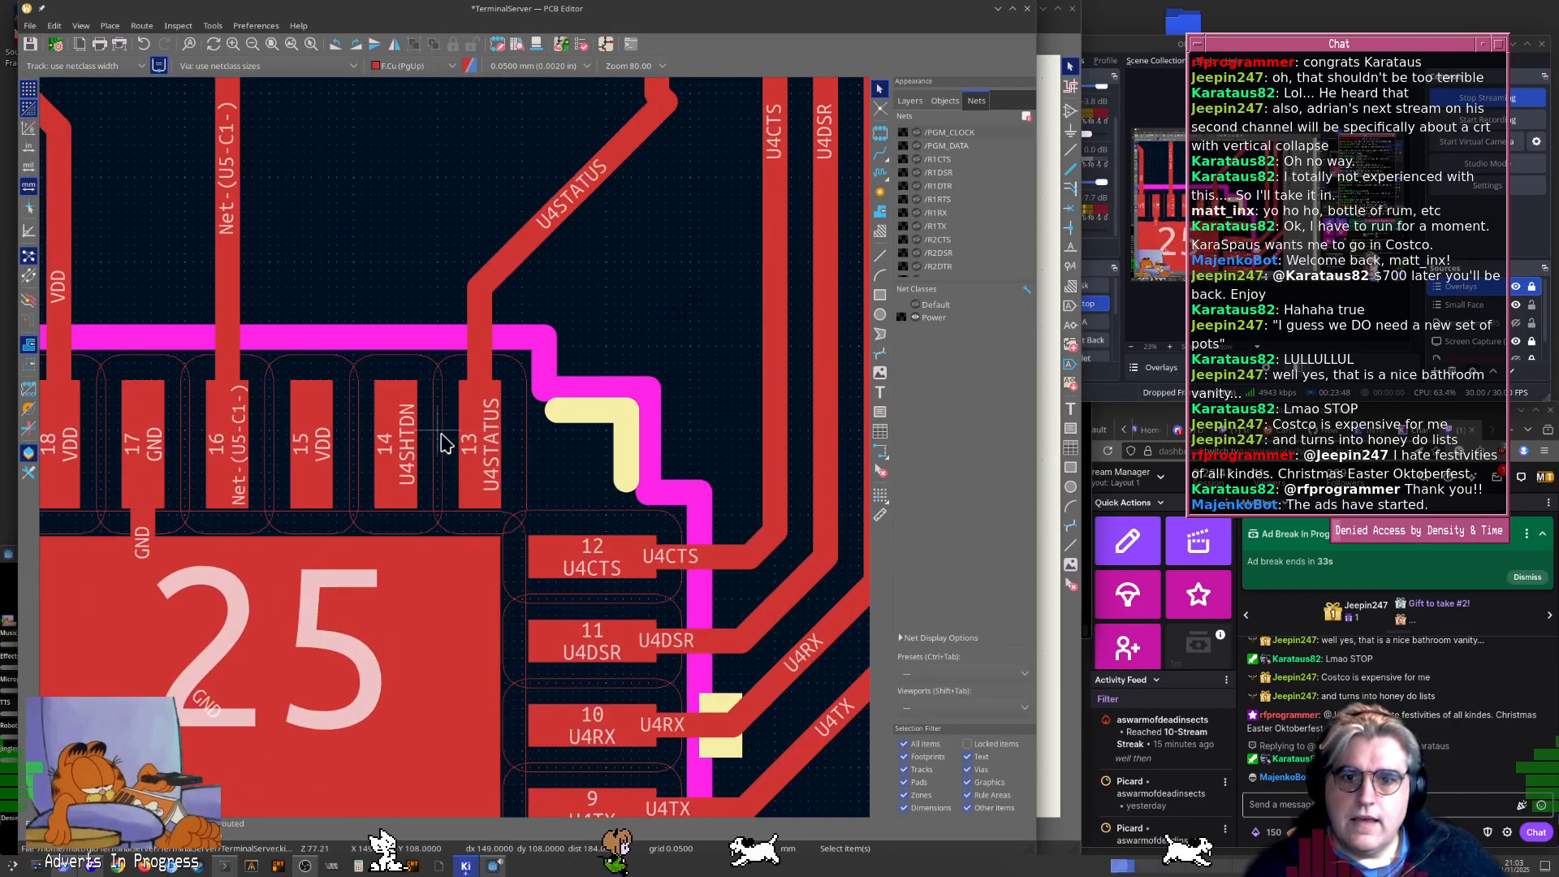
pyautogui.press('x')
pyautogui.moveTo(471, 148)
pyautogui.mouseDown(button='middle')
pyautogui.moveTo(515, 390)
pyautogui.moveTo(451, 481)
pyautogui.mouseUp(button='middle')
pyautogui.scroll(-1, 451, 481)
pyautogui.moveTo(550, 249); pyautogui.dragTo(652, 707, button='middle')
pyautogui.scroll(-1, 652, 707)
pyautogui.moveTo(540, 718); pyautogui.dragTo(452, 376, button='middle')
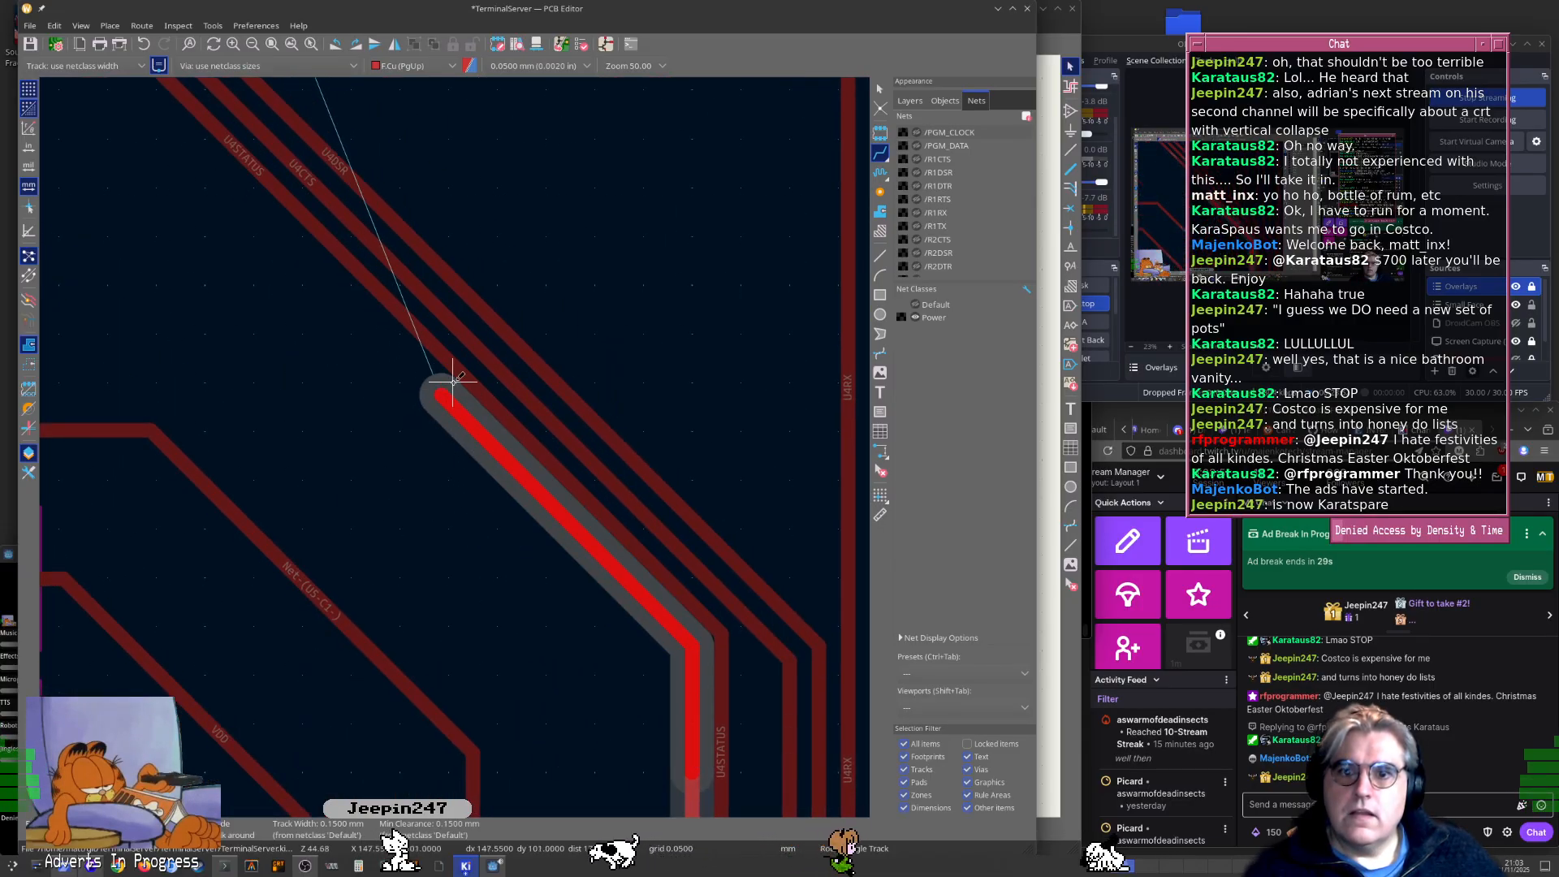
pyautogui.scroll(-1, 452, 446)
pyautogui.moveTo(452, 446)
pyautogui.mouseDown(button='middle')
pyautogui.moveTo(748, 801)
pyautogui.moveTo(638, 706)
pyautogui.mouseUp(button='middle')
pyautogui.scroll(1, 641, 707)
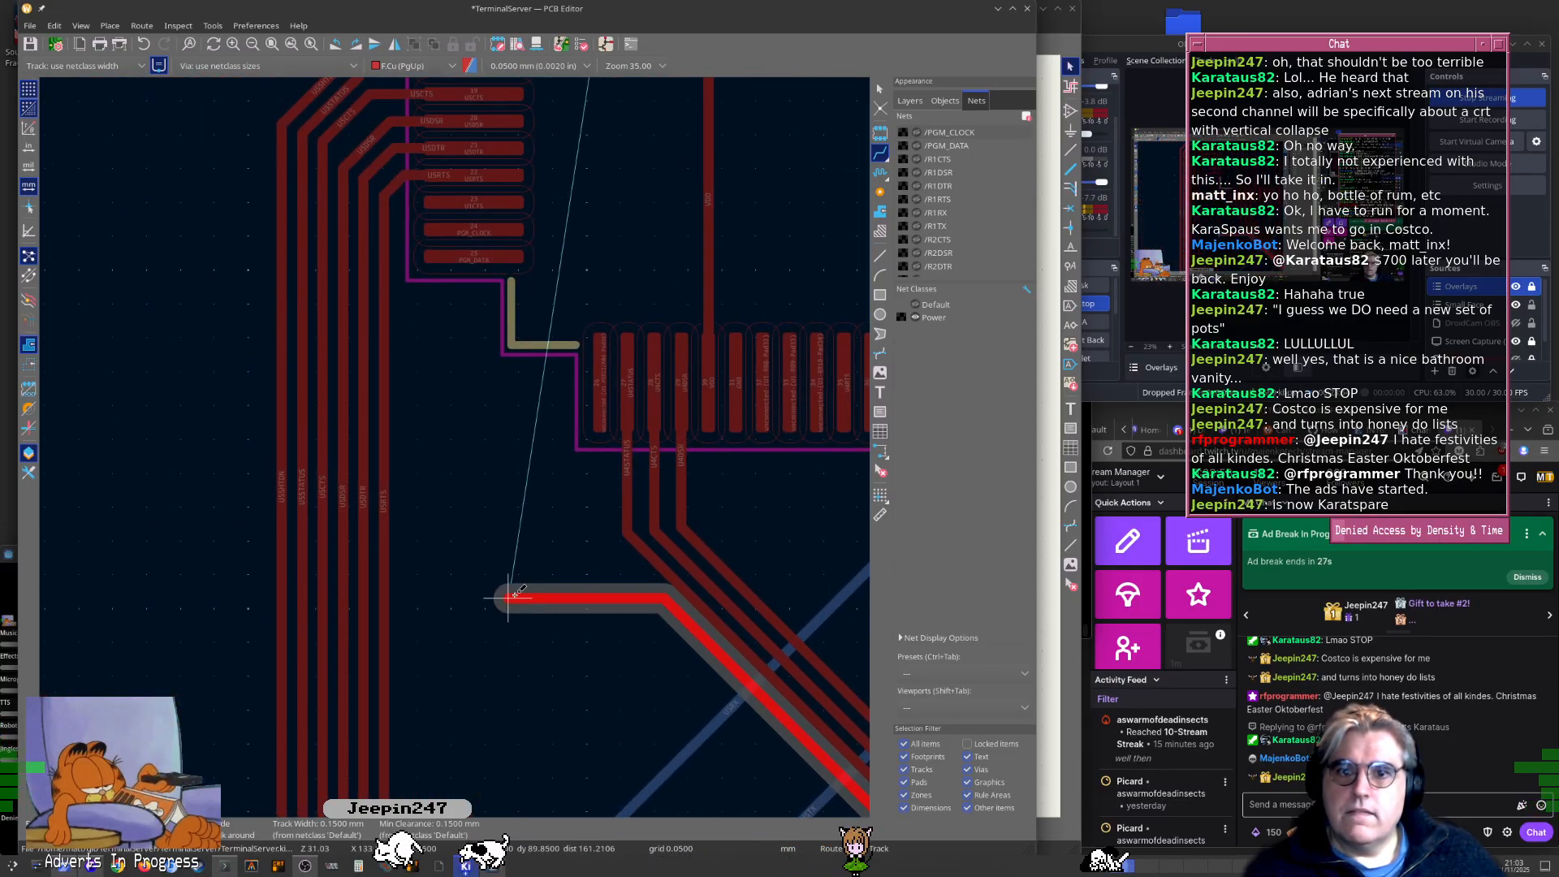
pyautogui.moveTo(511, 593); pyautogui.dragTo(453, 445, button='middle')
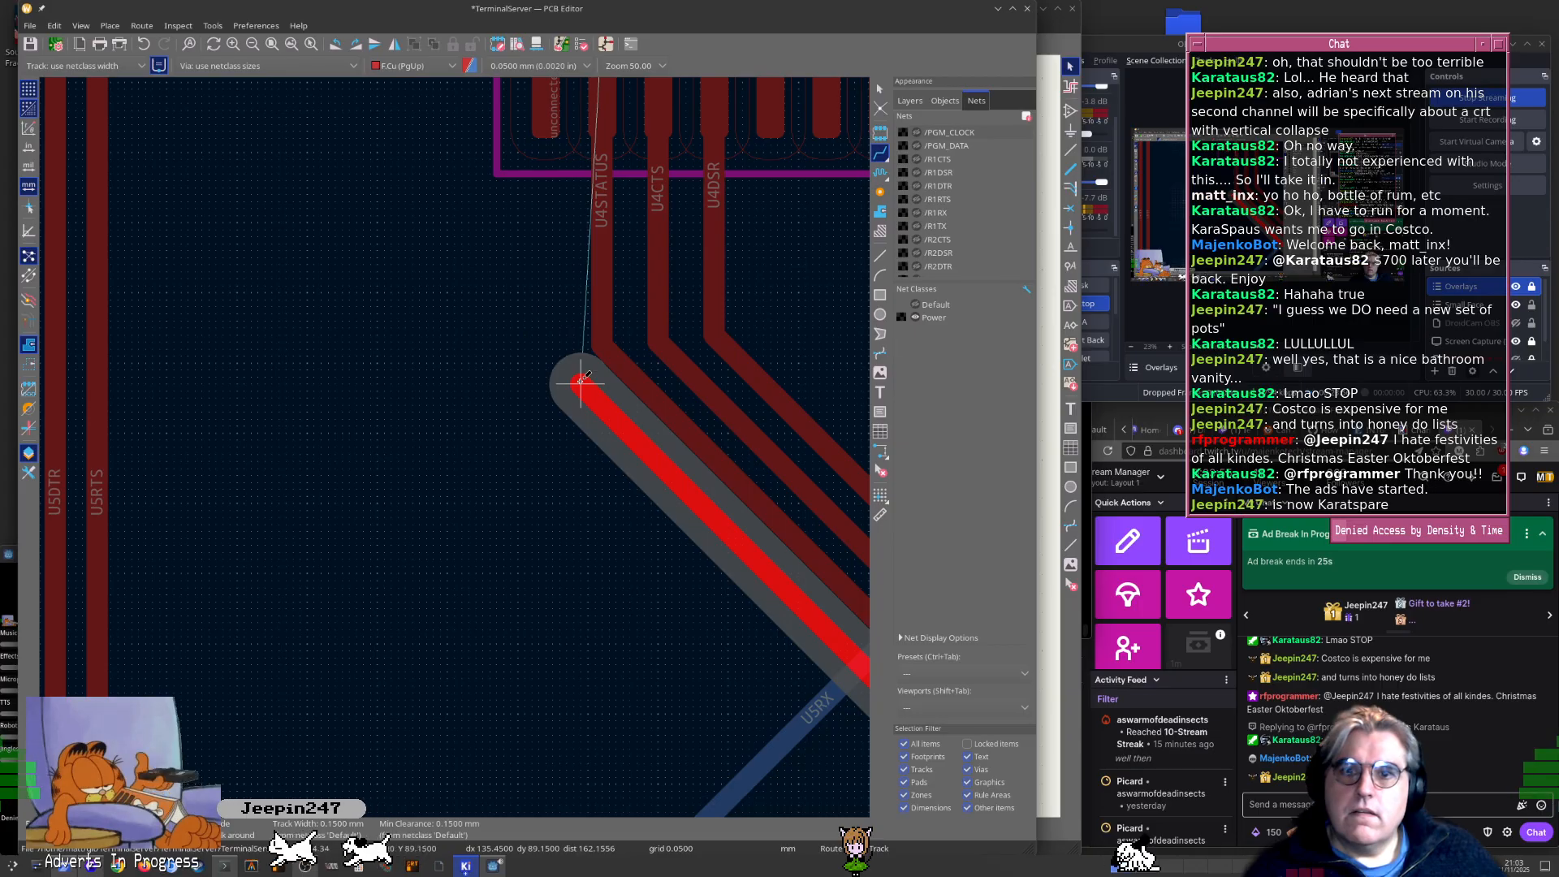
pyautogui.click(580, 382)
pyautogui.moveTo(557, 350); pyautogui.dragTo(598, 568, button='middle')
pyautogui.press('Escape')
# In the schematic, move the U4SHTDN label from pin 97 to pin 26 (RB6) and update the PCB from the schematic
pyautogui.hotkey('alt', 'Tab')
pyautogui.scroll(-1, 758, 635)
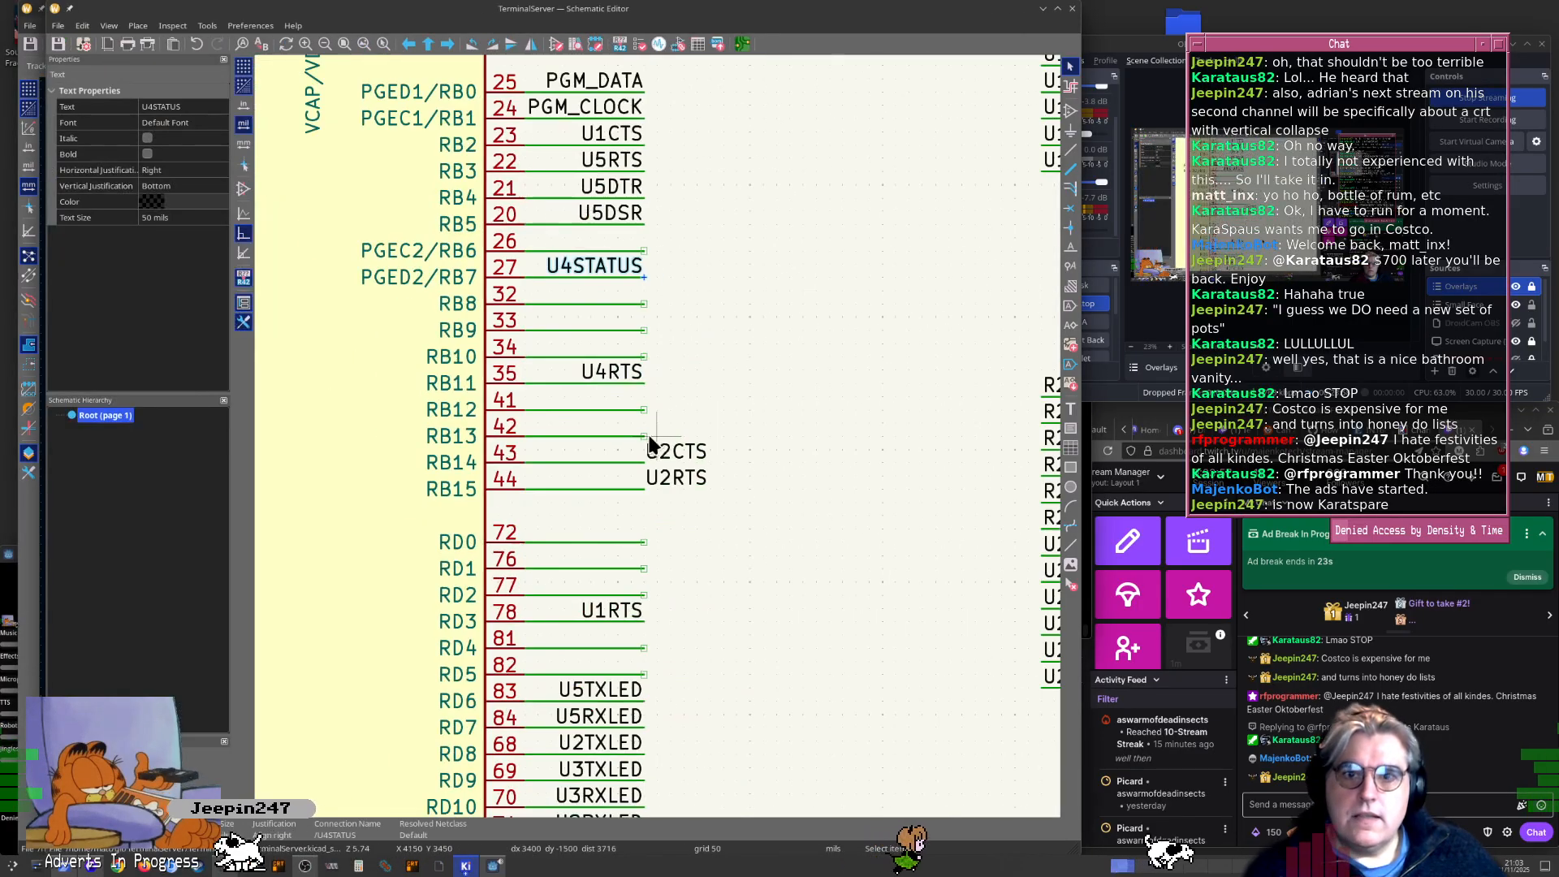
pyautogui.moveTo(761, 557); pyautogui.dragTo(933, 202, button='middle')
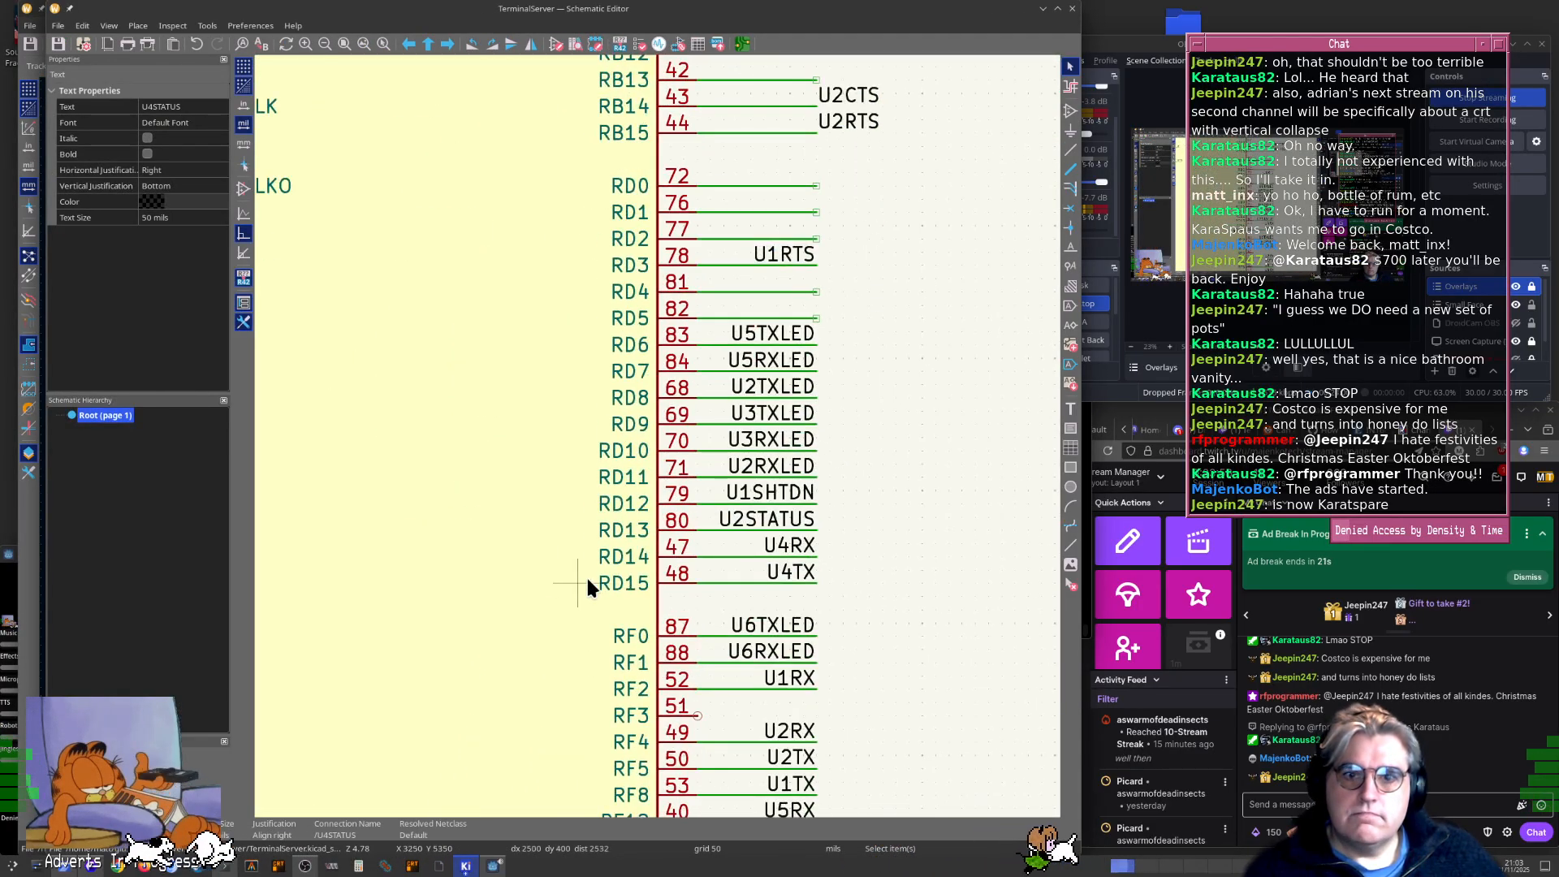
pyautogui.moveTo(475, 603); pyautogui.dragTo(828, 453, button='middle')
pyautogui.click(467, 566)
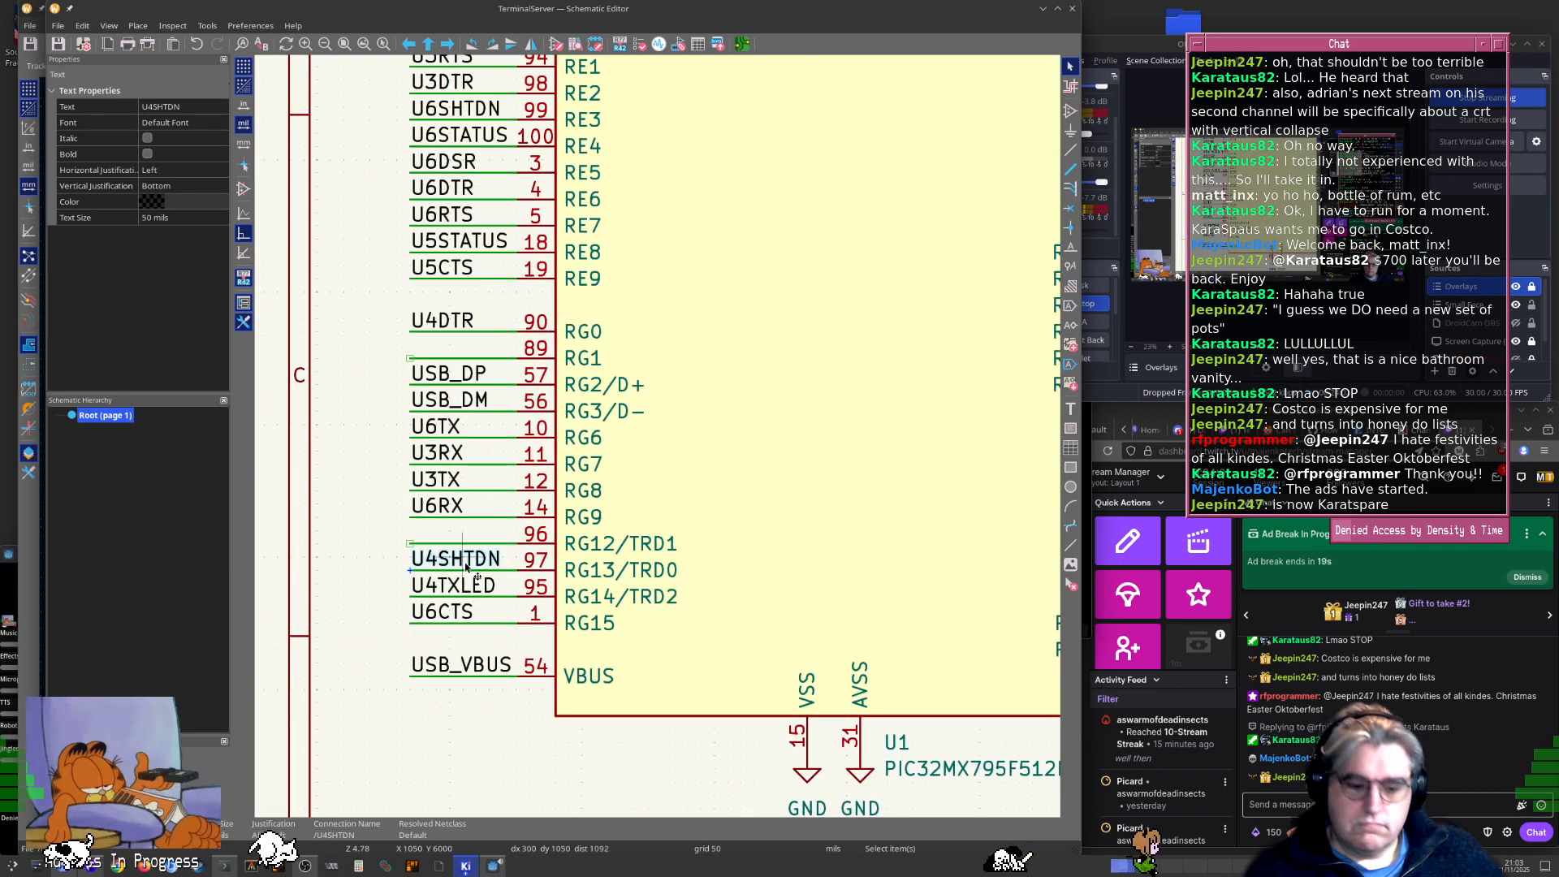
pyautogui.press('x')
pyautogui.scroll(-1, 573, 519)
pyautogui.moveTo(891, 335); pyautogui.dragTo(620, 568, button='middle')
pyautogui.moveTo(860, 274); pyautogui.dragTo(714, 539, button='middle')
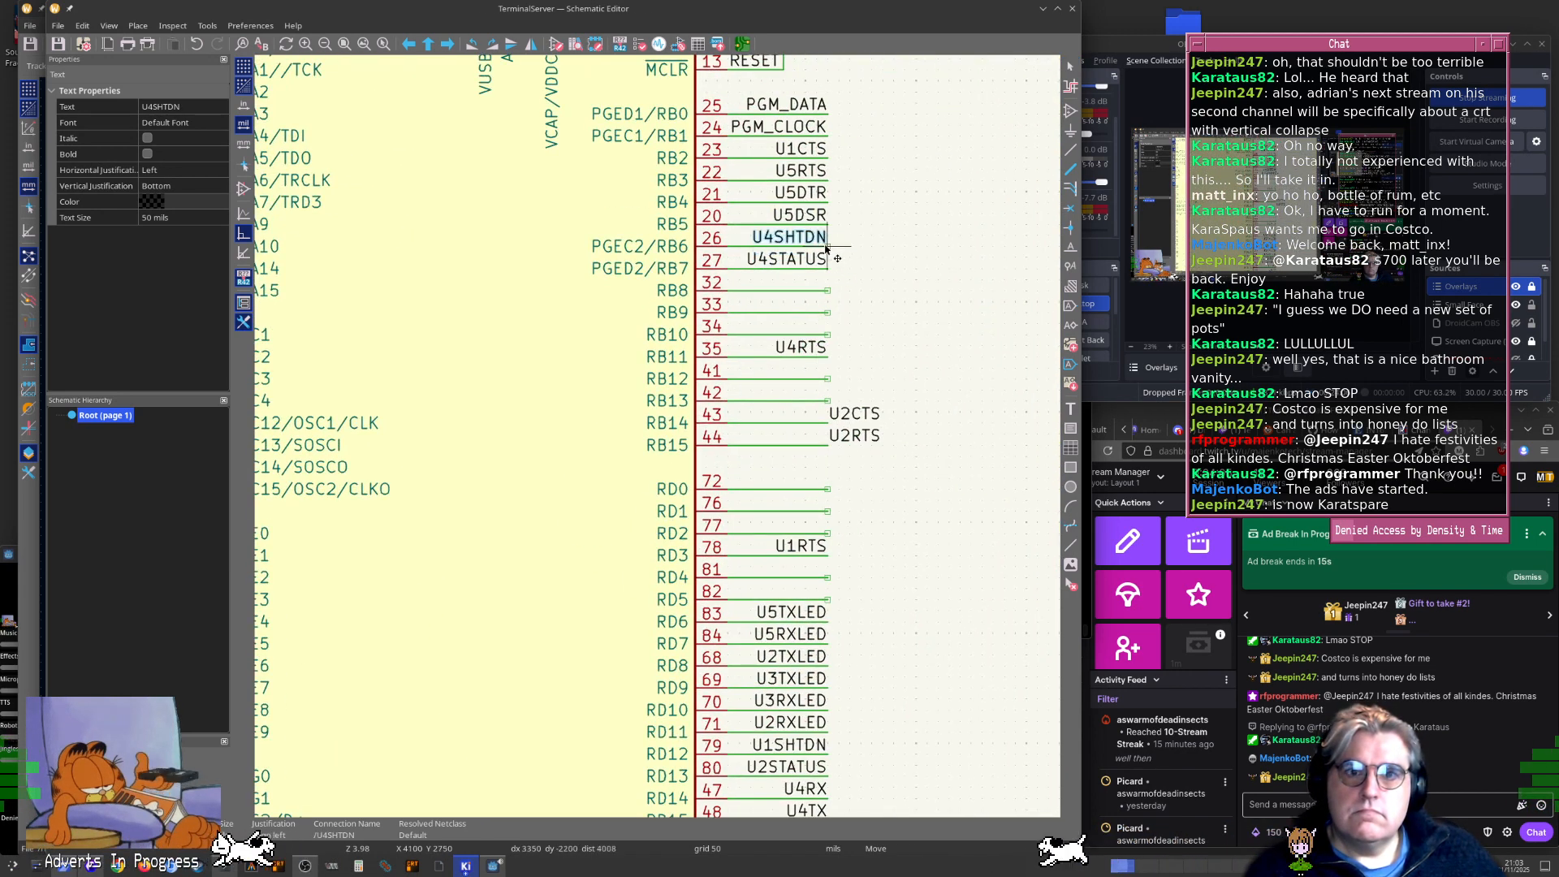
pyautogui.press('F8')
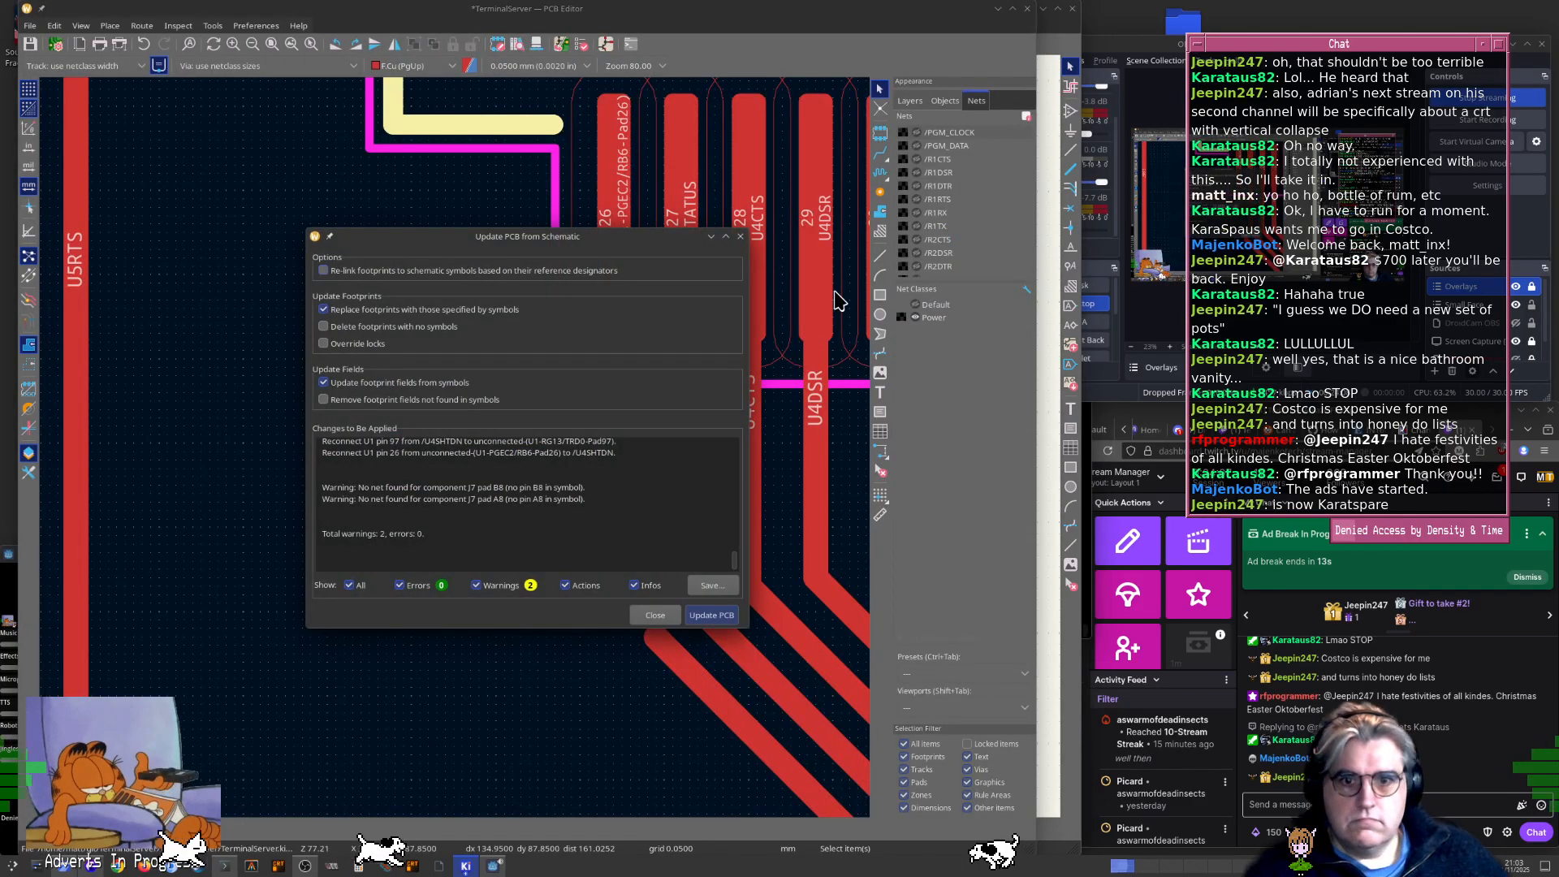
pyautogui.press('Return')
# Route U4SHTDN from U1's pad 26 to the open end of its existing track and save the board
pyautogui.press('x')
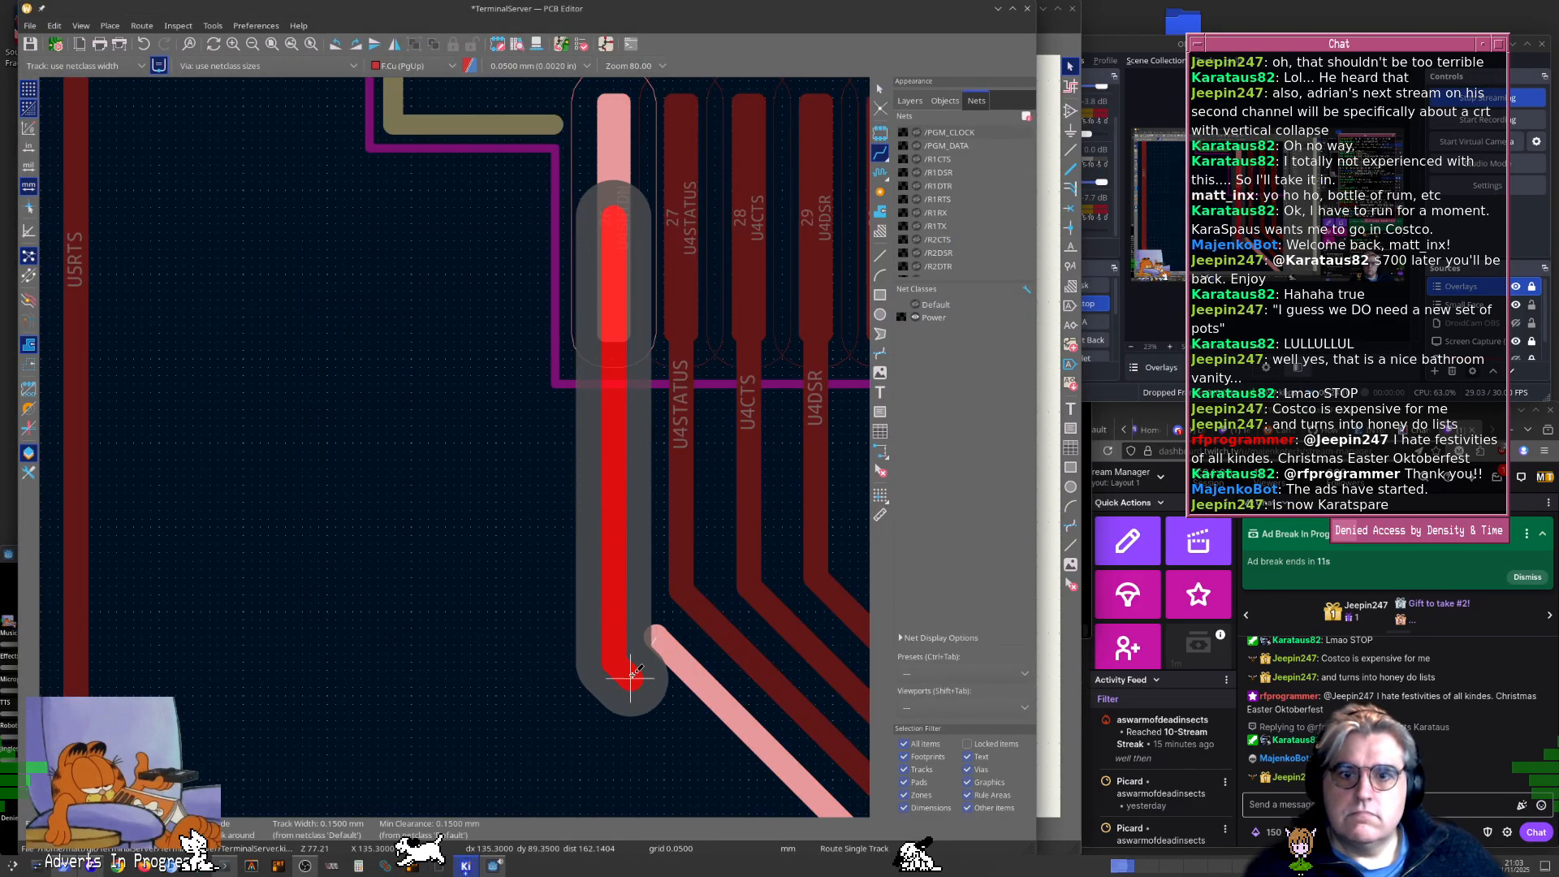
pyautogui.click(618, 264)
pyautogui.press('Escape')
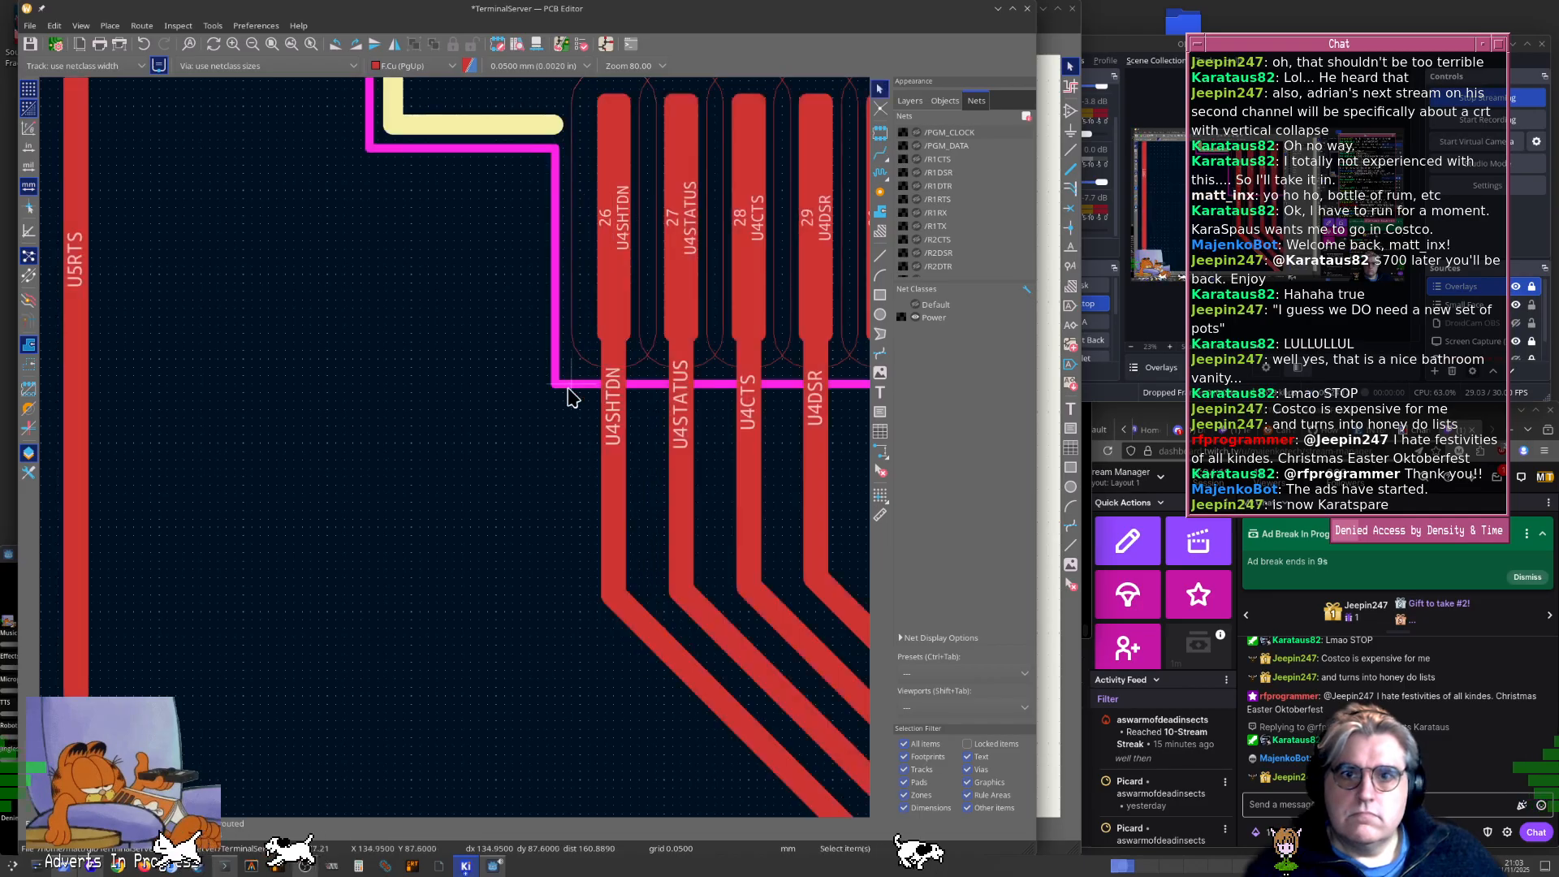
pyautogui.scroll(-3, 557, 431)
pyautogui.hotkey('ctrl', 's')
pyautogui.scroll(-1, 662, 471)
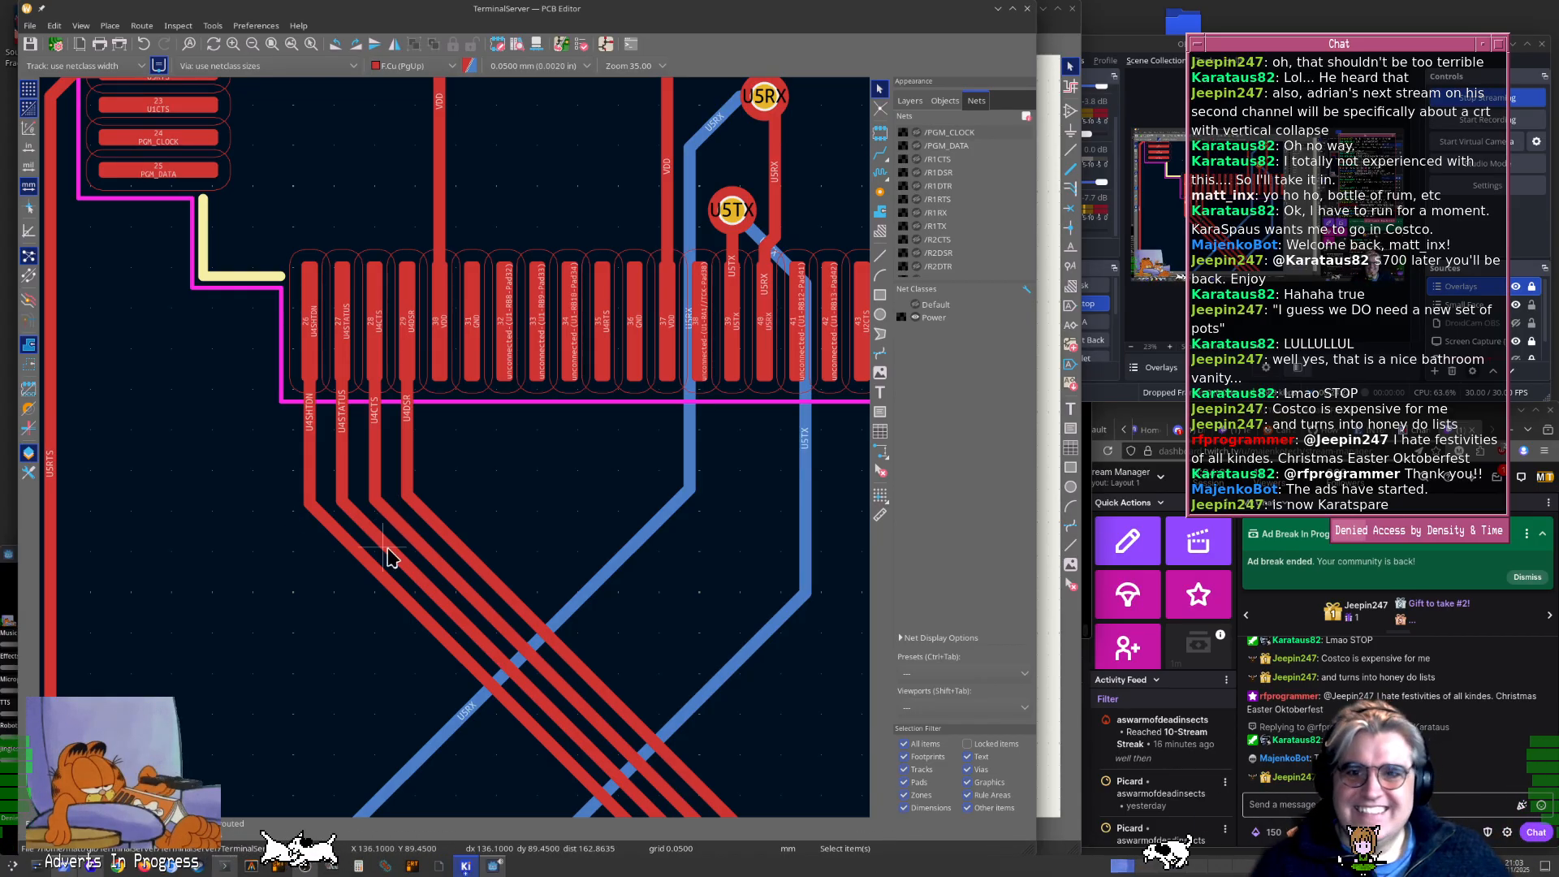
# Shift the vertical U4STATUS segment above U5's pad 13 outward so it runs evenly spaced beside U4CTS
pyautogui.scroll(-5, 388, 557)
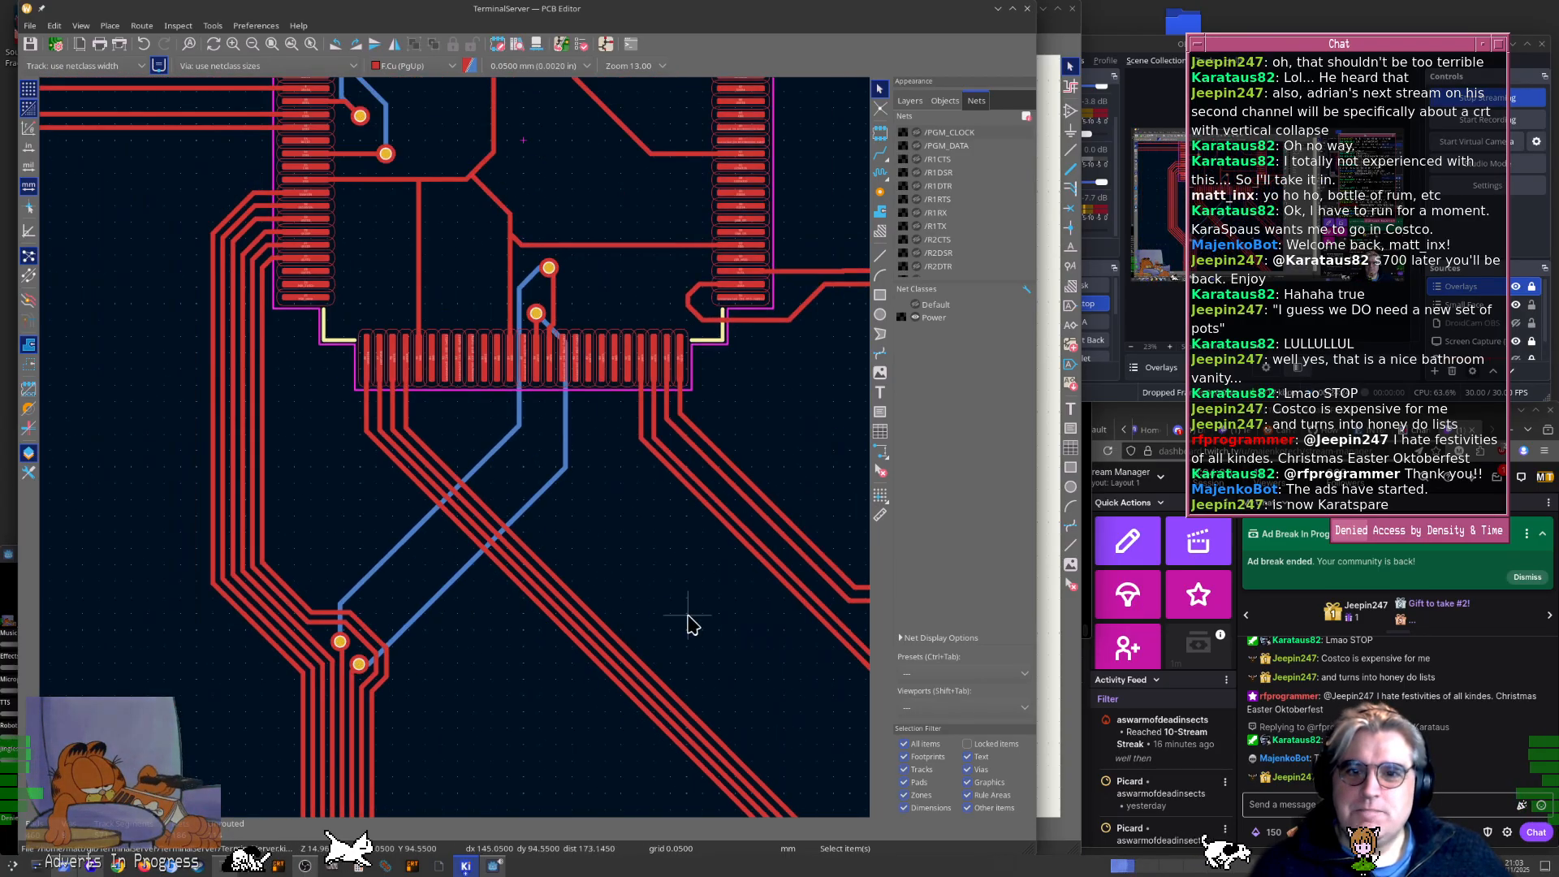
pyautogui.scroll(-3, 687, 624)
pyautogui.scroll(10, 588, 722)
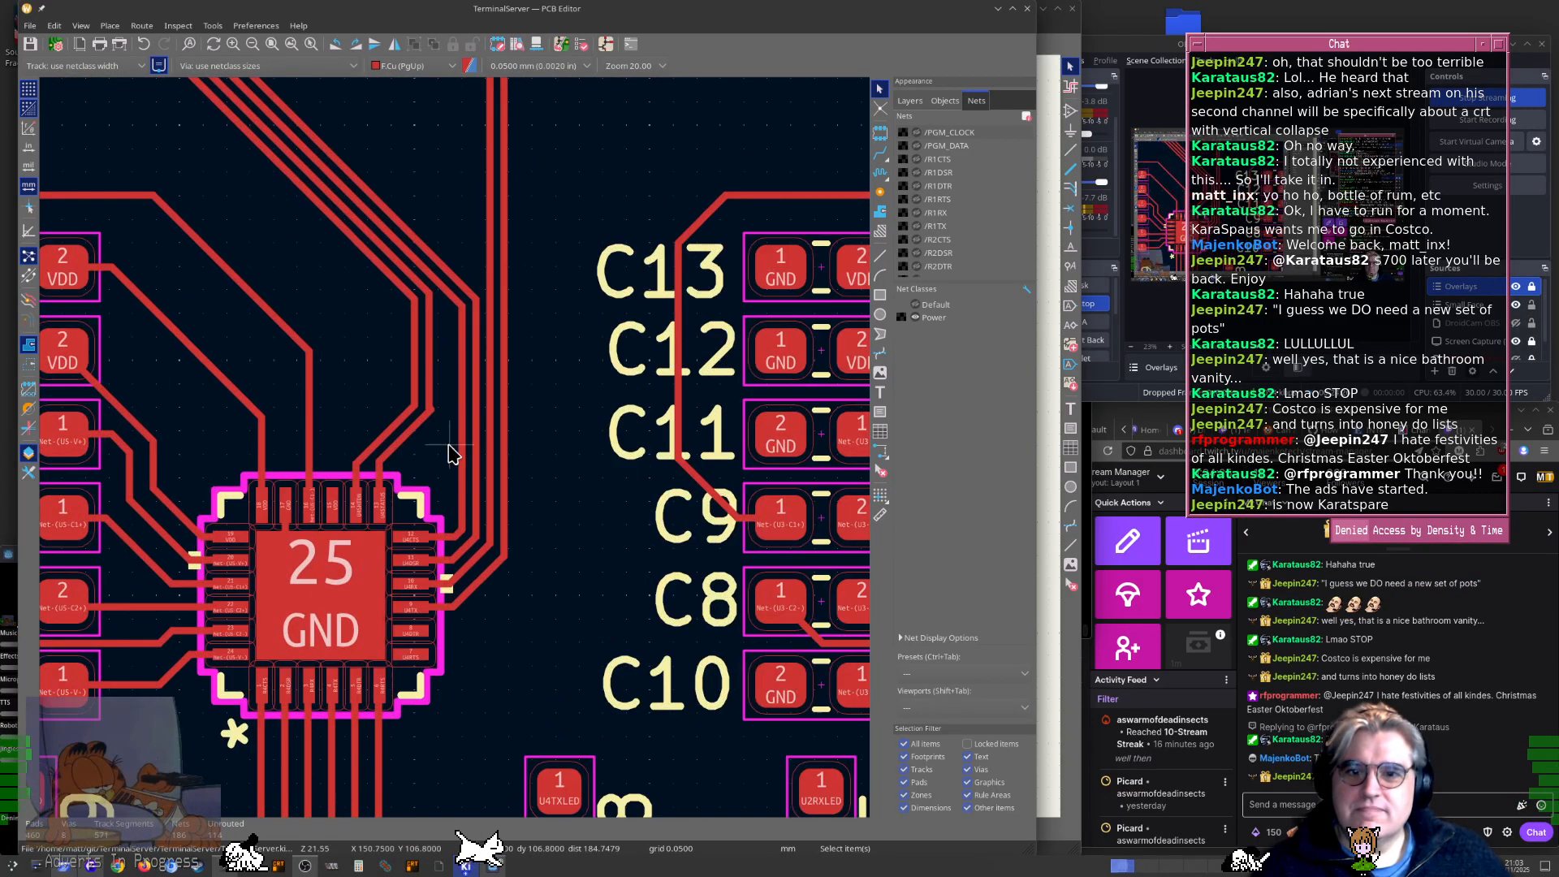
pyautogui.click(523, 362)
pyautogui.press('`')
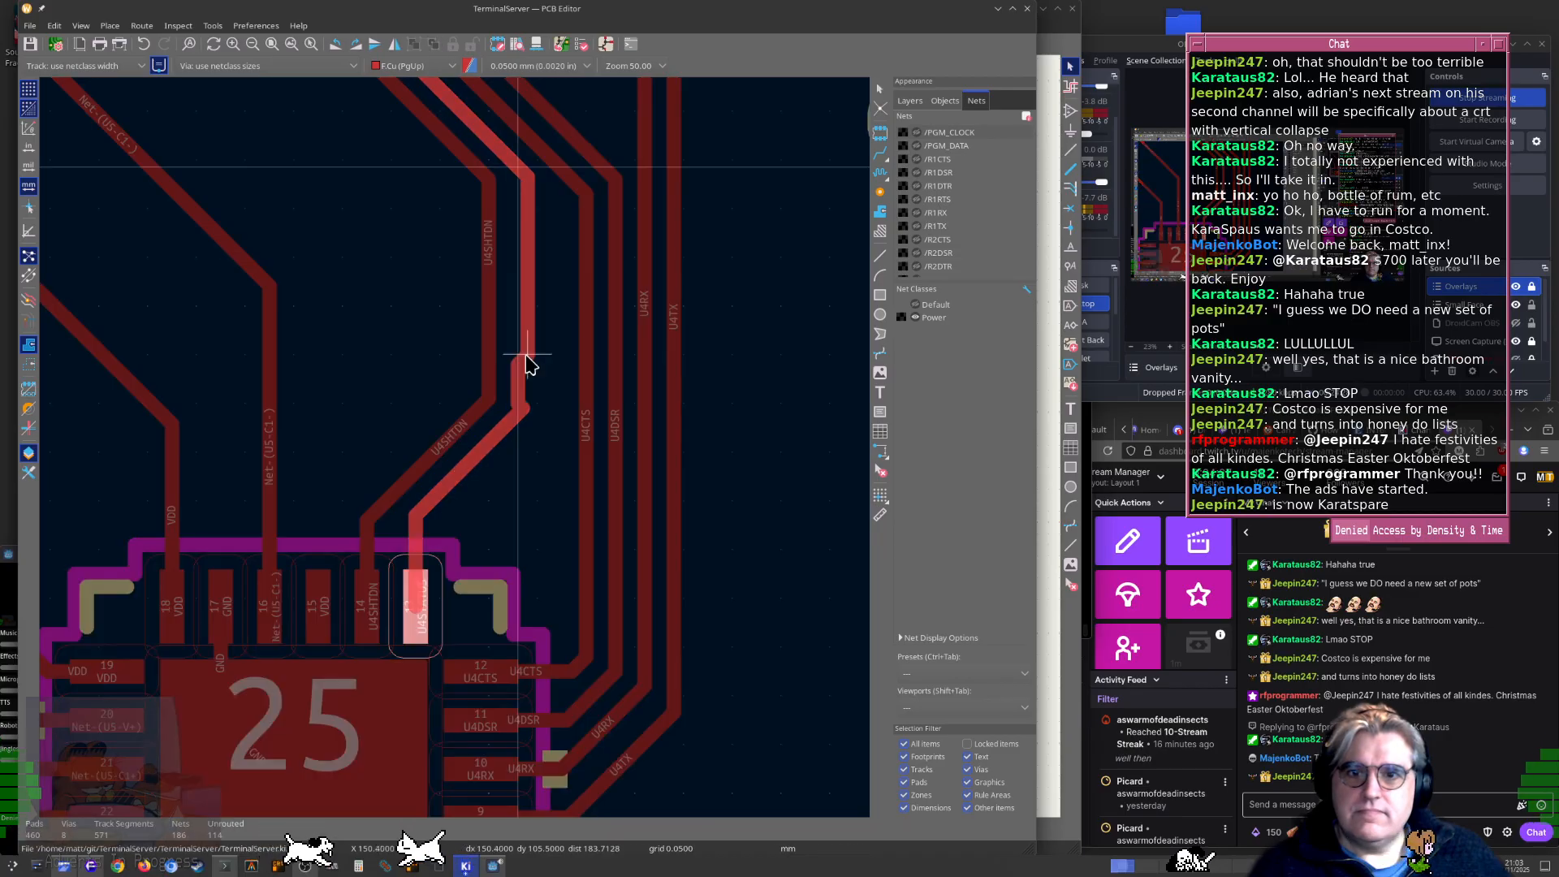
pyautogui.moveTo(524, 361); pyautogui.dragTo(560, 374)
# Shift the vertical U4SHTDN segment above U5's pad 14 outward so it runs evenly spaced beside U4STATUS
pyautogui.press('`')
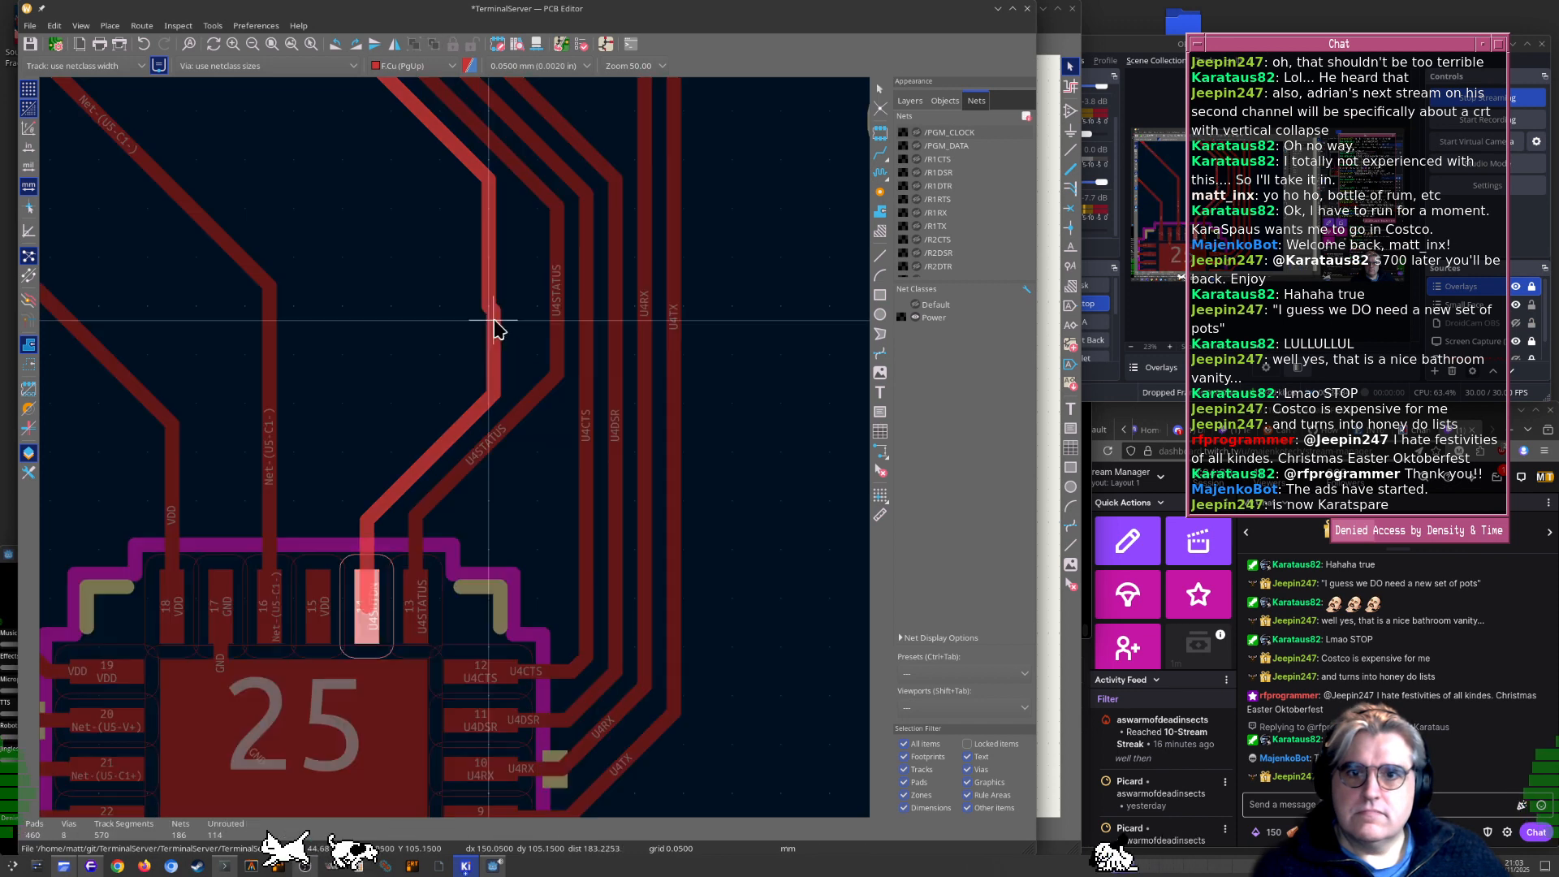
pyautogui.press('`')
pyautogui.click(492, 329)
pyautogui.press('e')
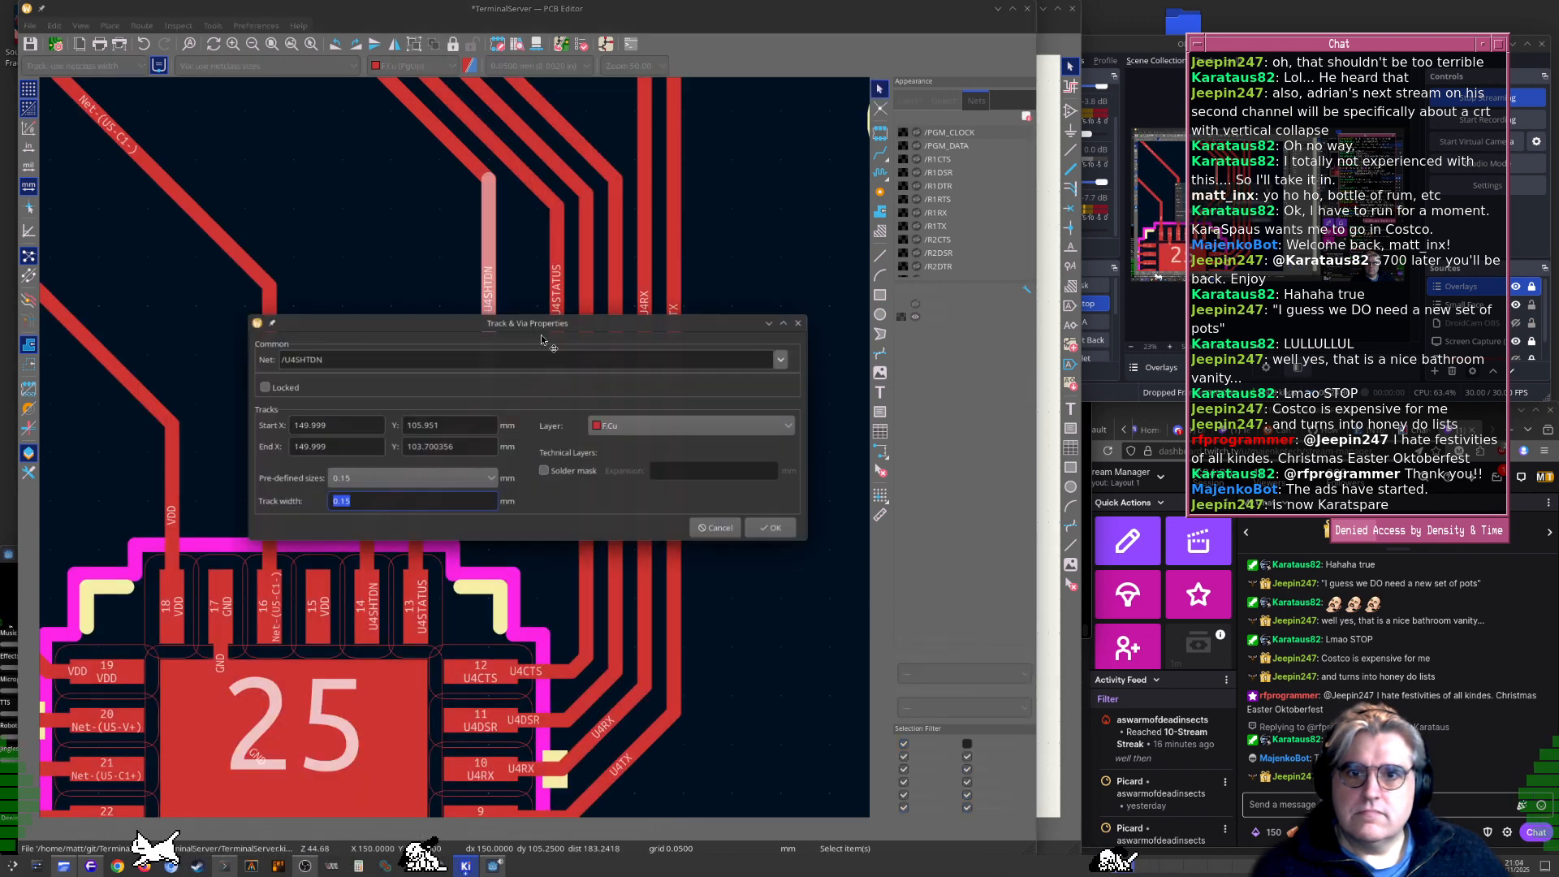
pyautogui.press('Escape')
pyautogui.scroll(-5, 456, 448)
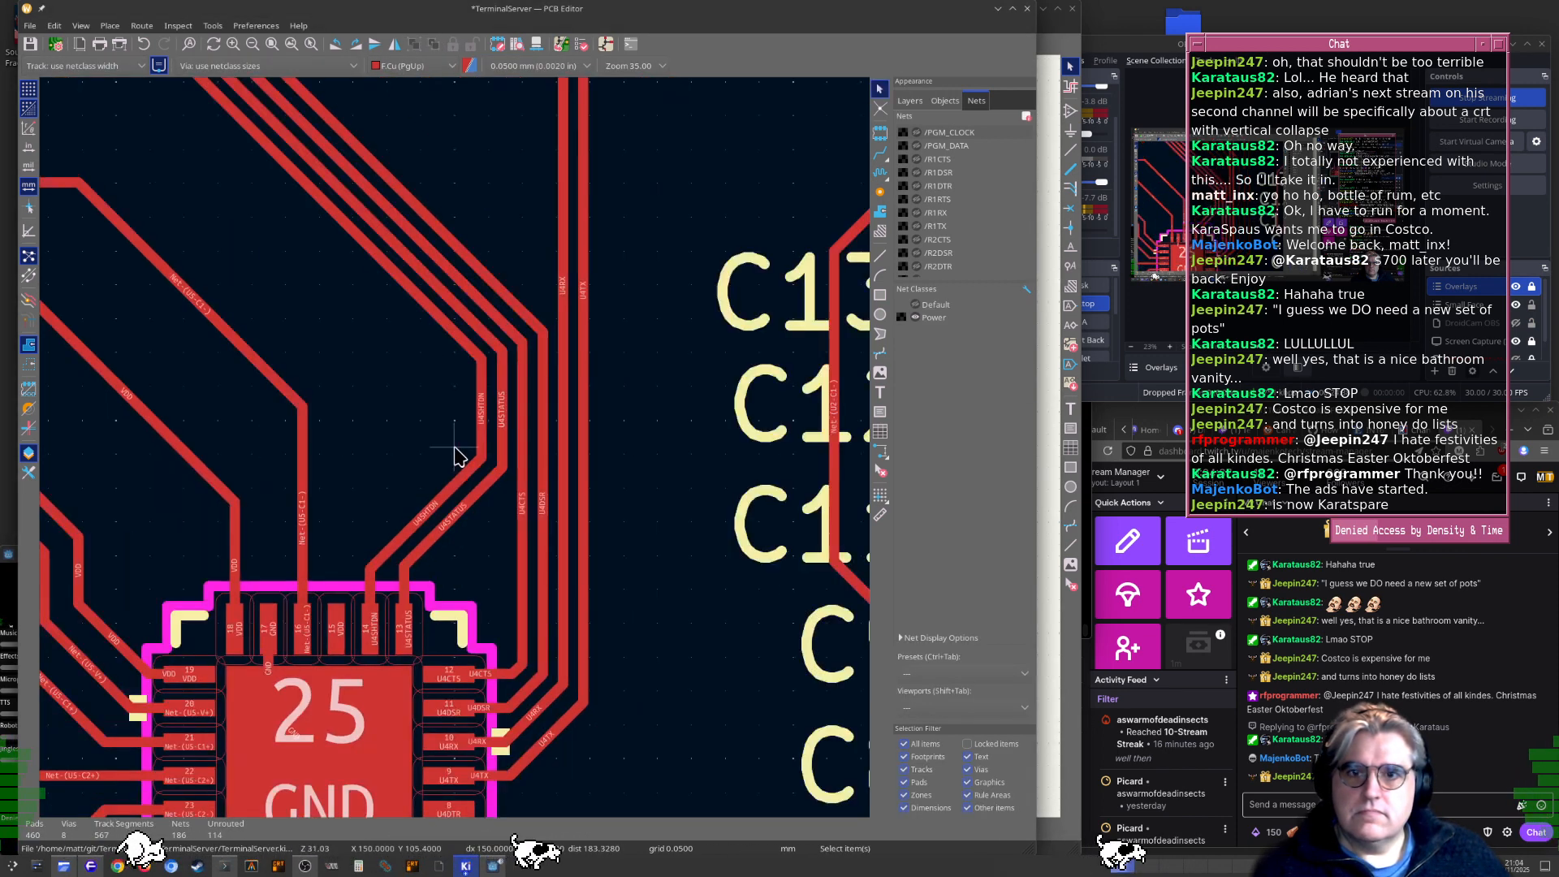
# Examine the UART 4 track bundle between U1 and U5, including the U4RX and U4TX runs and neighbouring routing
pyautogui.keyDown('shift'); pyautogui.scroll(5, 459, 447); pyautogui.keyUp('shift')
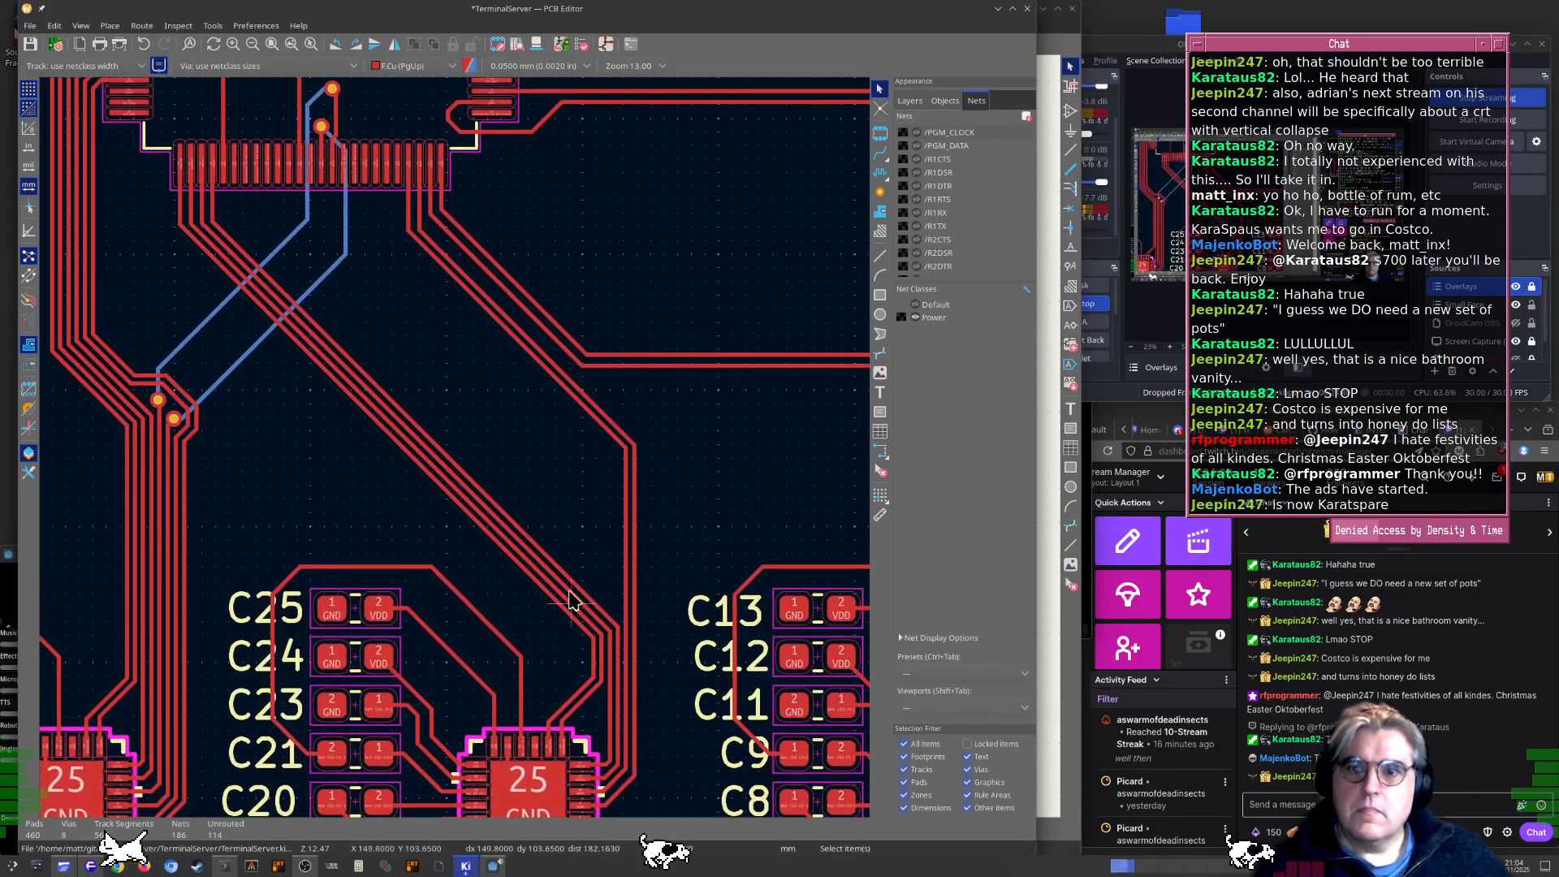
pyautogui.moveTo(513, 425); pyautogui.dragTo(415, 417, button='middle')
pyautogui.moveTo(482, 500); pyautogui.dragTo(497, 520, button='middle')
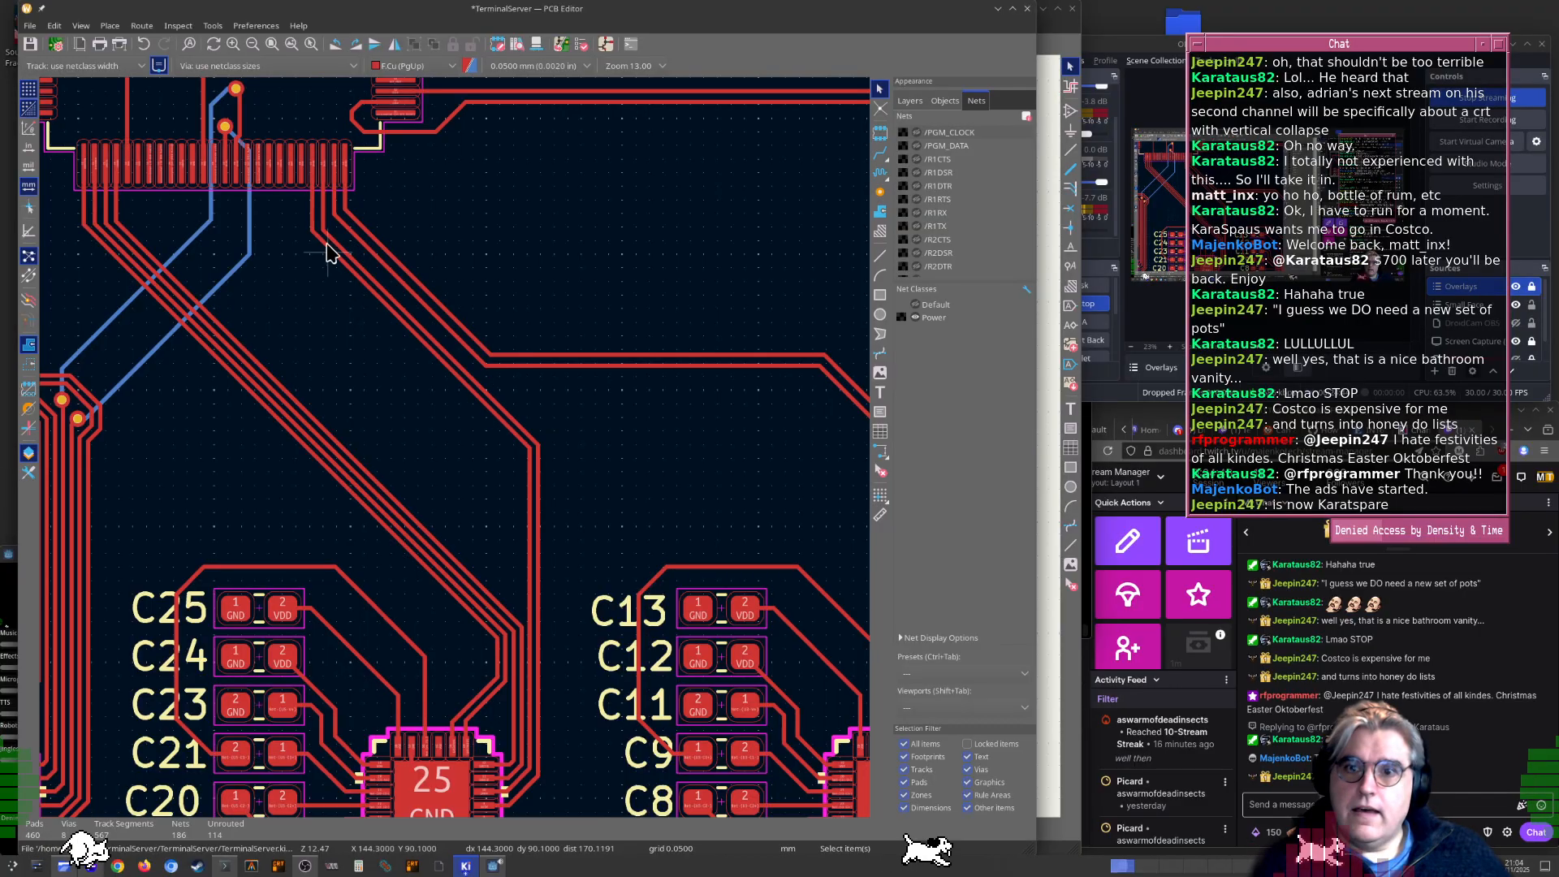
pyautogui.scroll(3, 329, 252)
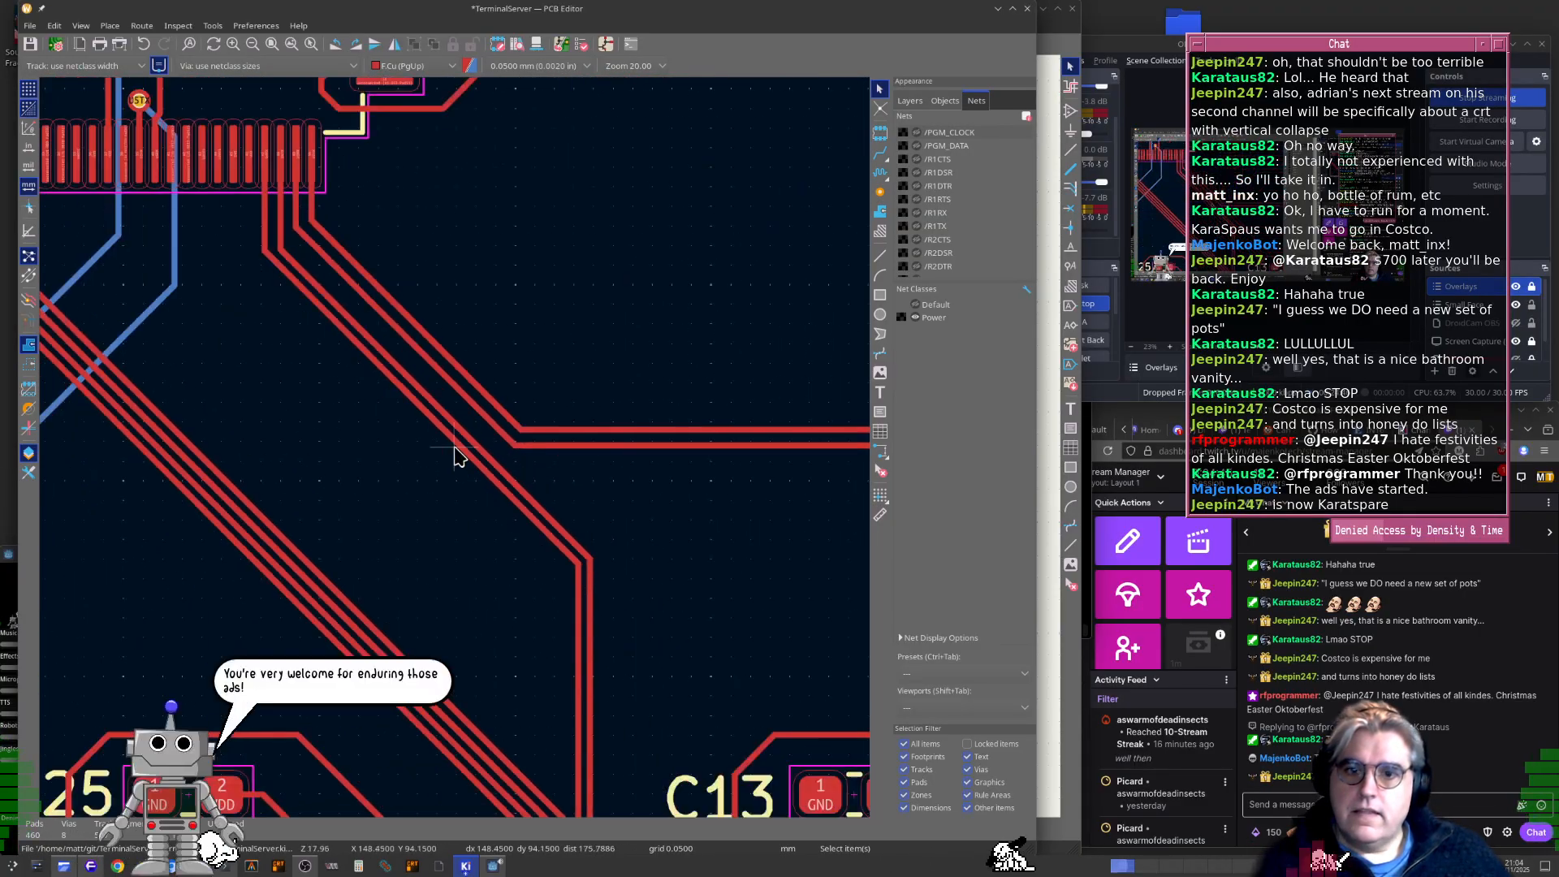
pyautogui.scroll(-5, 455, 454)
pyautogui.scroll(3, 626, 466)
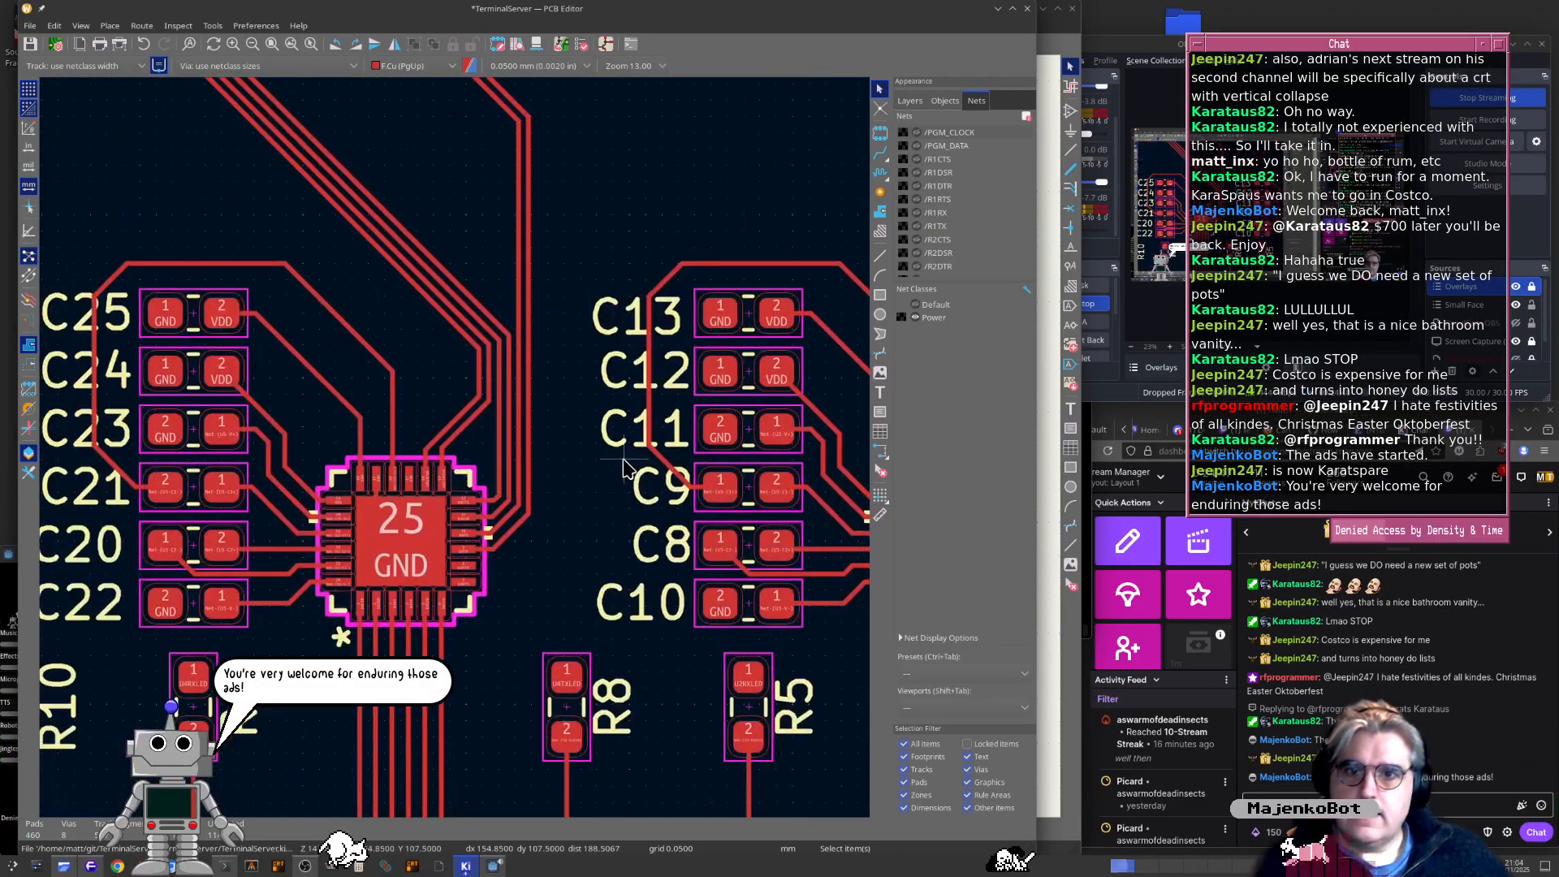
pyautogui.scroll(-3, 625, 466)
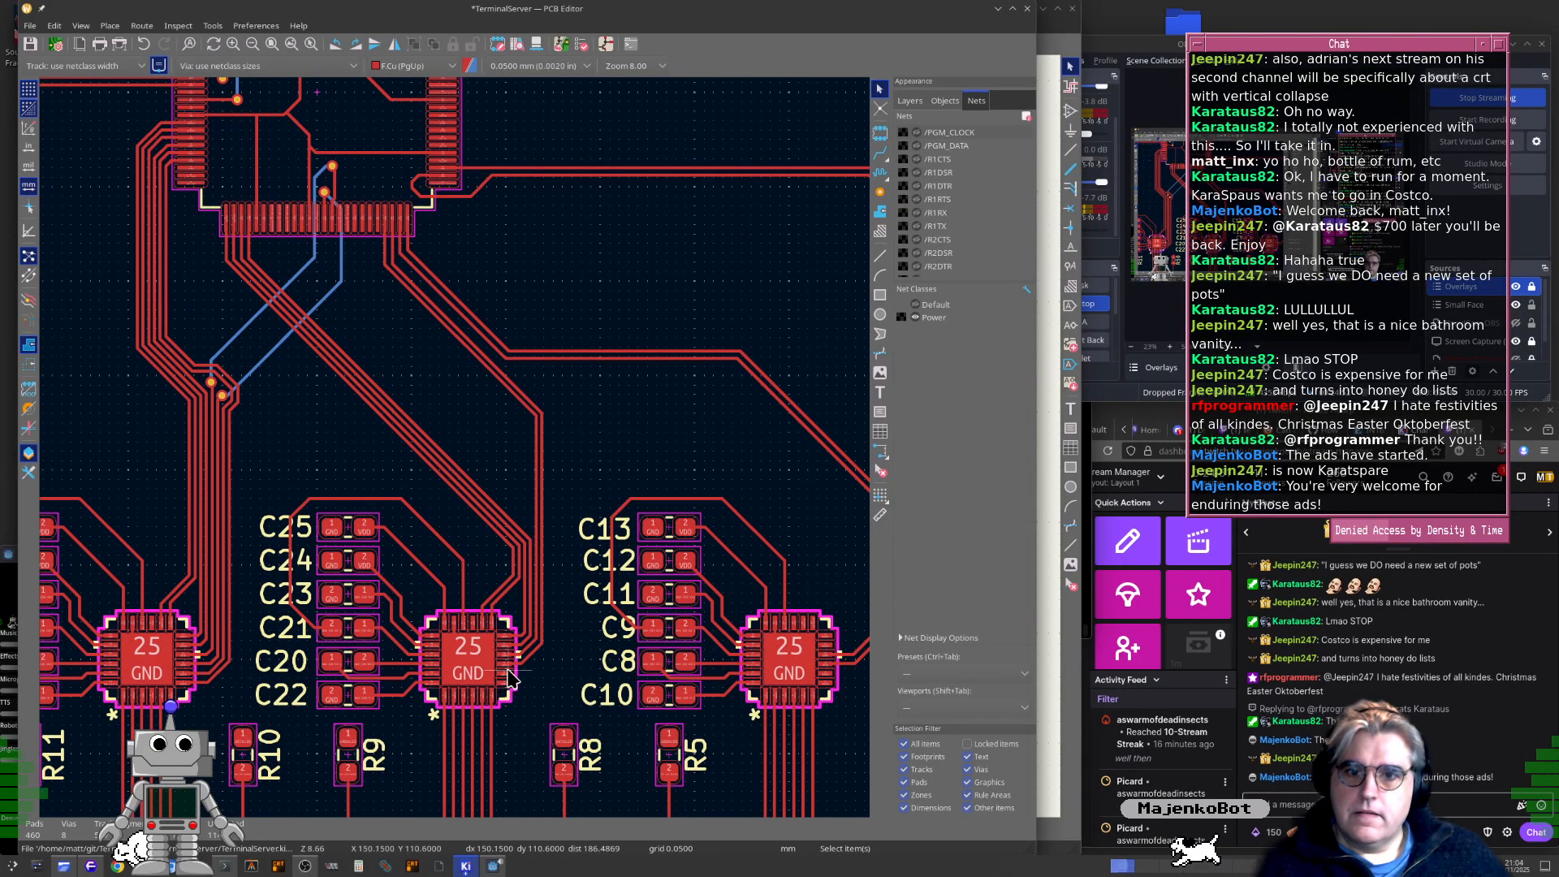
pyautogui.scroll(3, 507, 678)
pyautogui.scroll(-2, 489, 213)
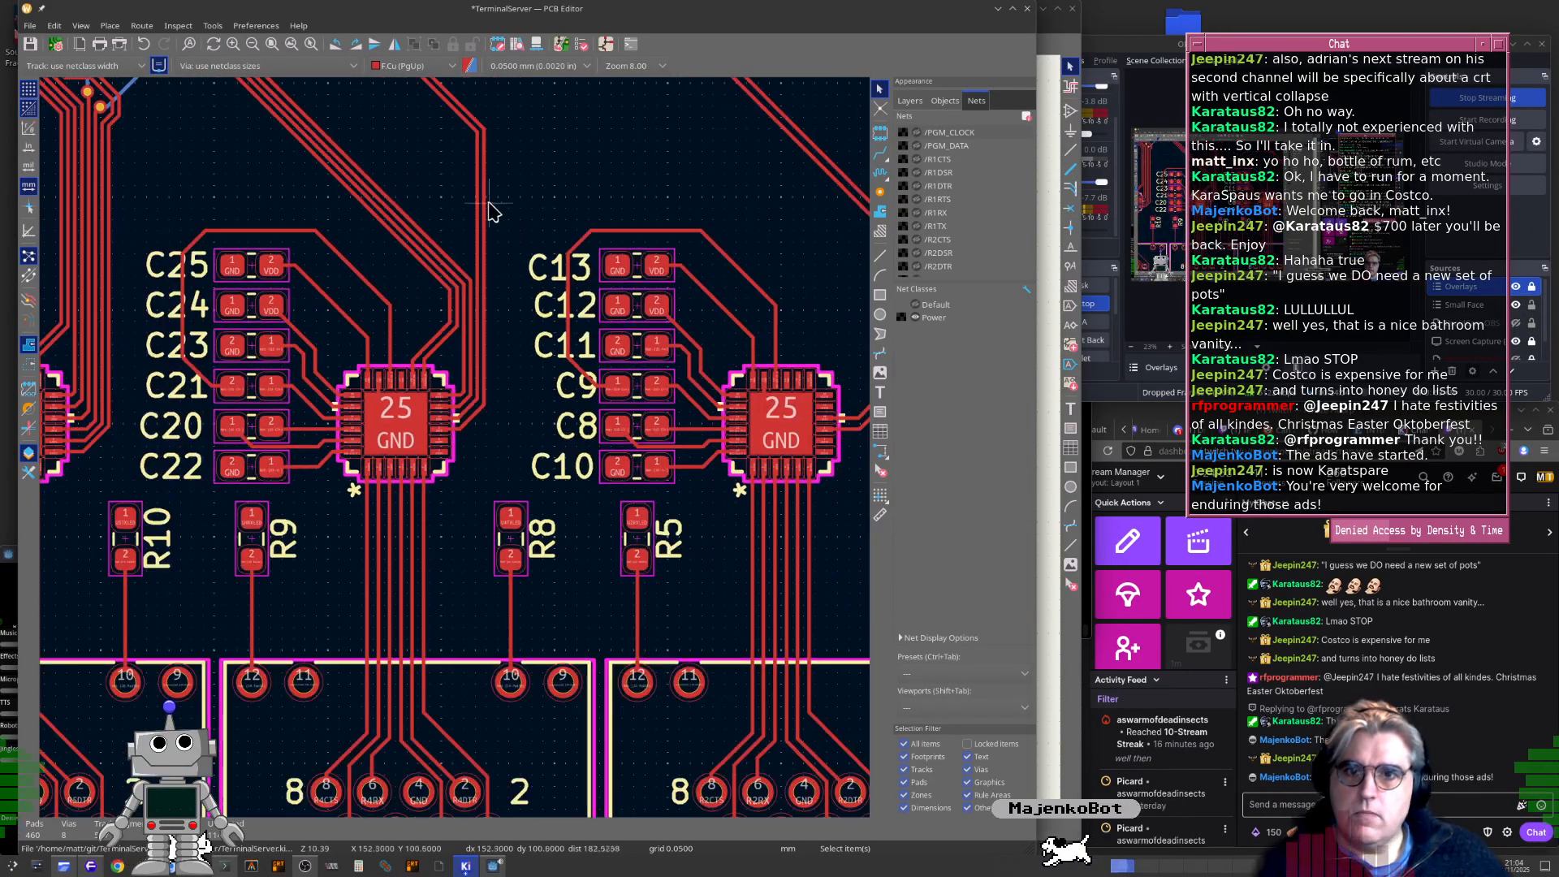
pyautogui.moveTo(489, 203); pyautogui.dragTo(643, 582, button='middle')
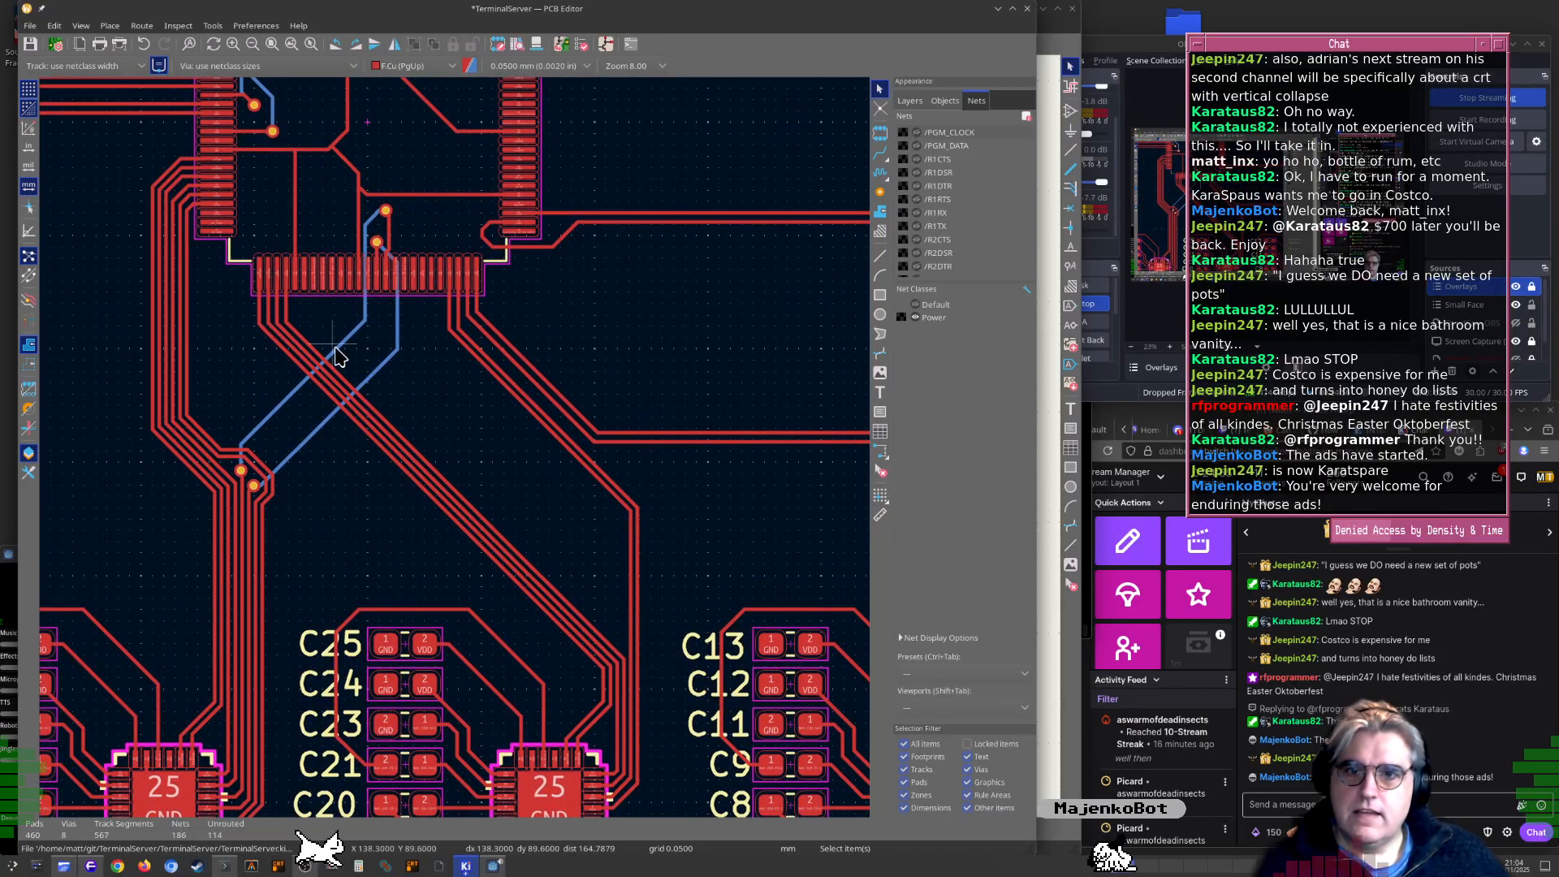
pyautogui.scroll(-1, 504, 498)
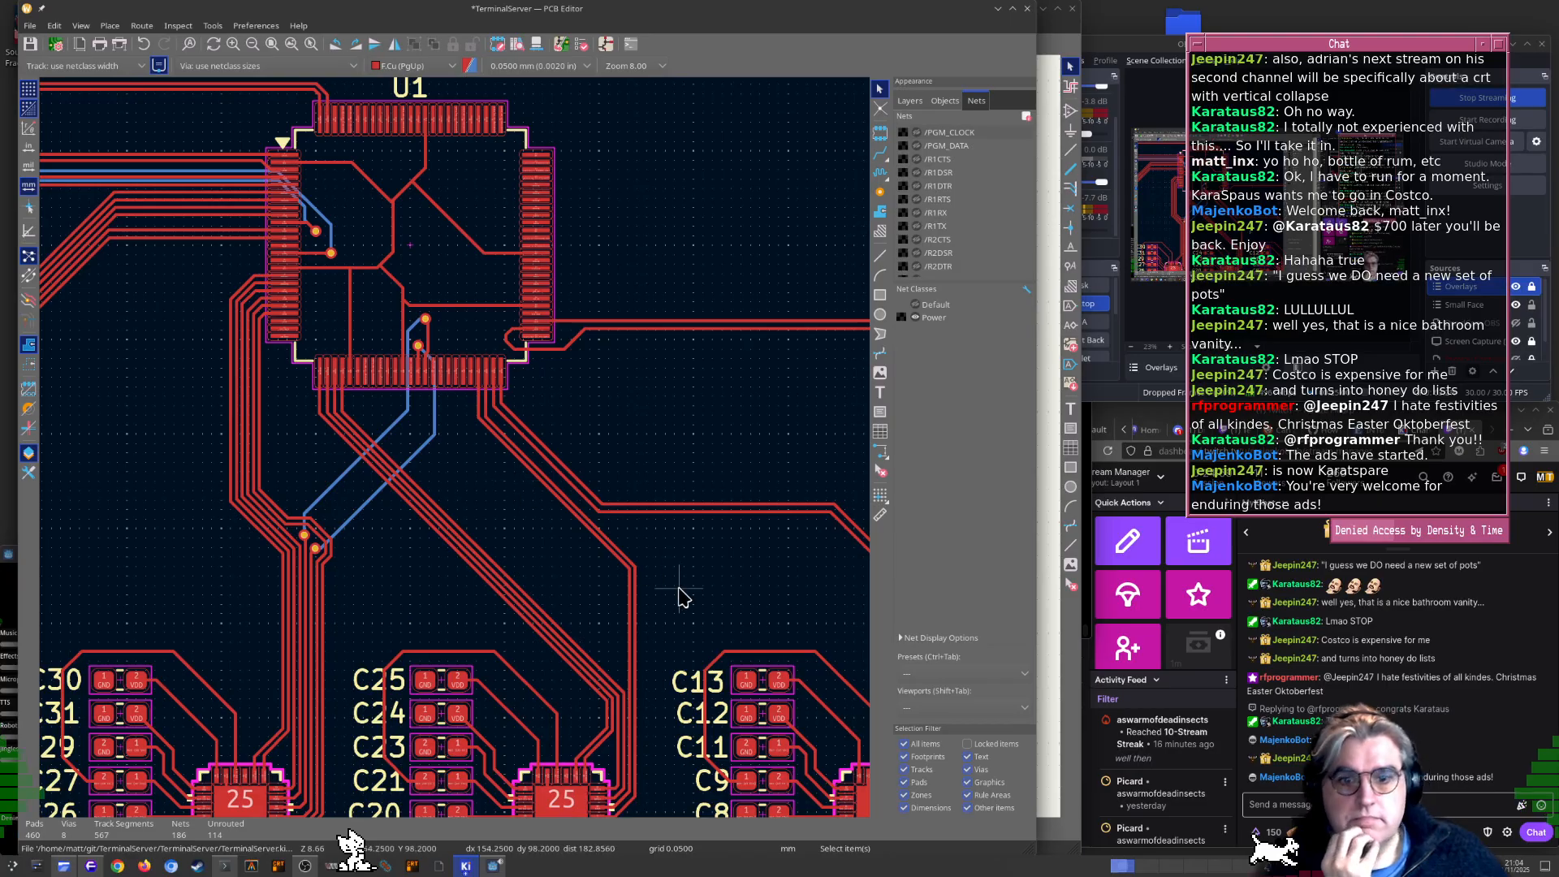
pyautogui.moveTo(680, 597); pyautogui.dragTo(483, 544, button='middle')
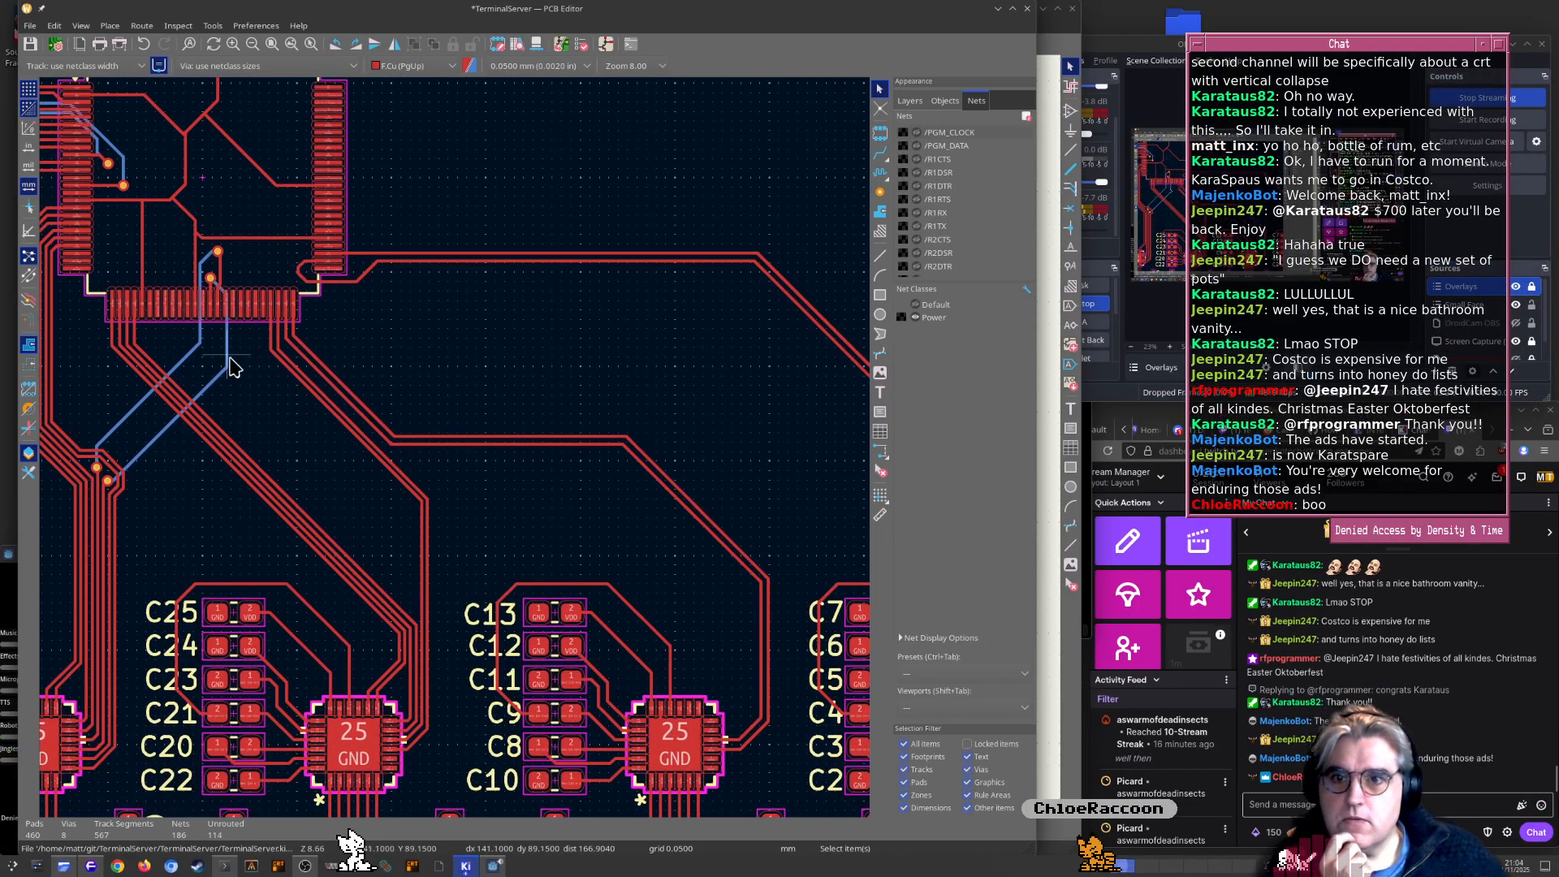
# Delete the diagonal U4RX track segment and its short stub at U1's lower pad row
pyautogui.moveTo(312, 426); pyautogui.dragTo(418, 484, button='middle')
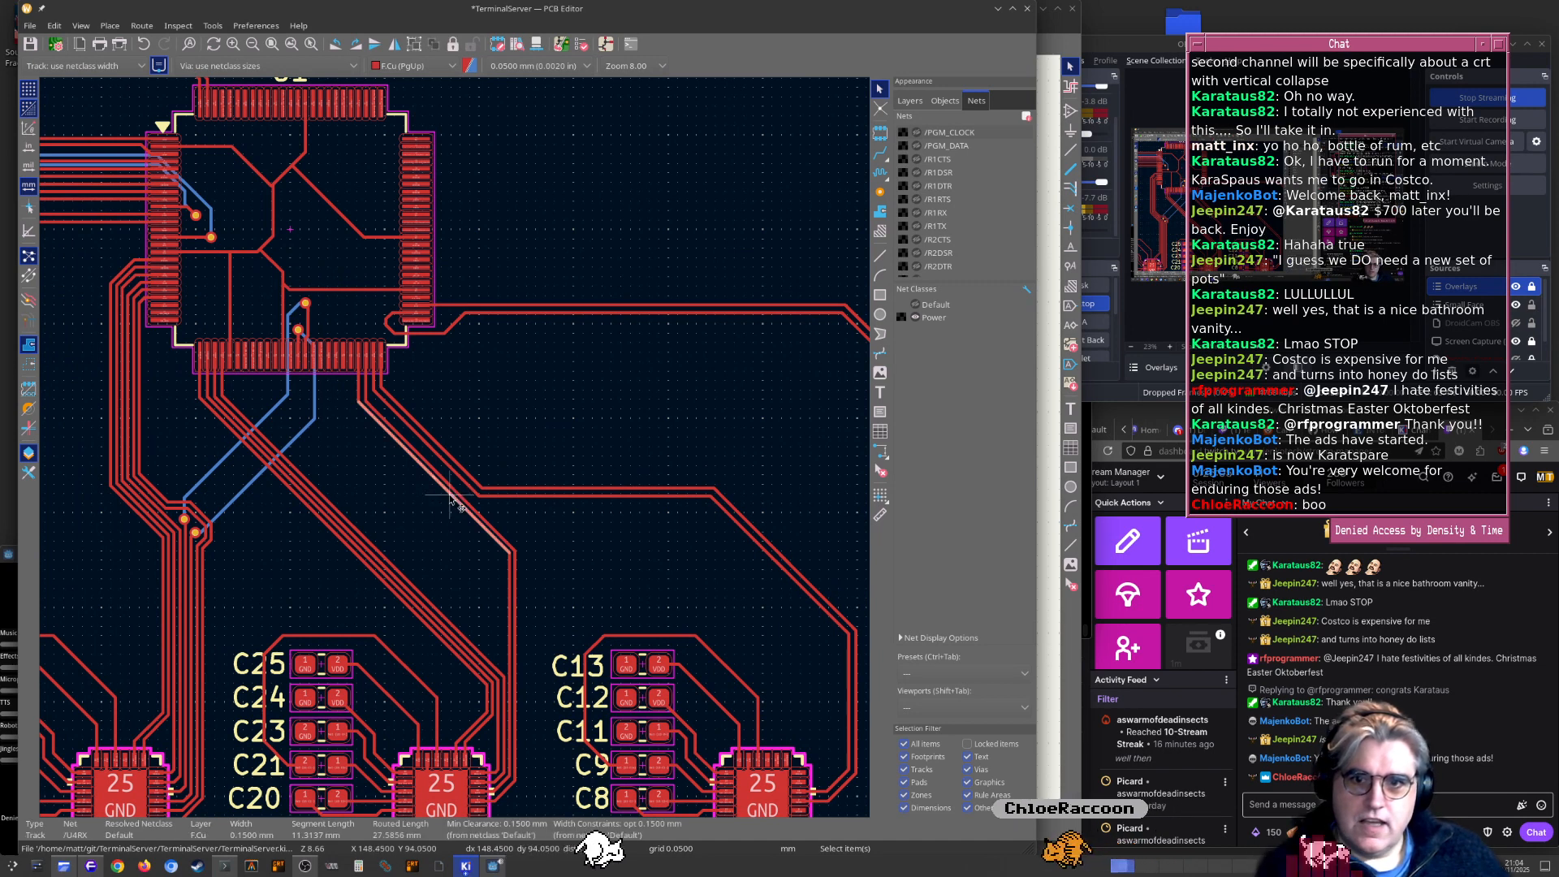
pyautogui.press('Delete')
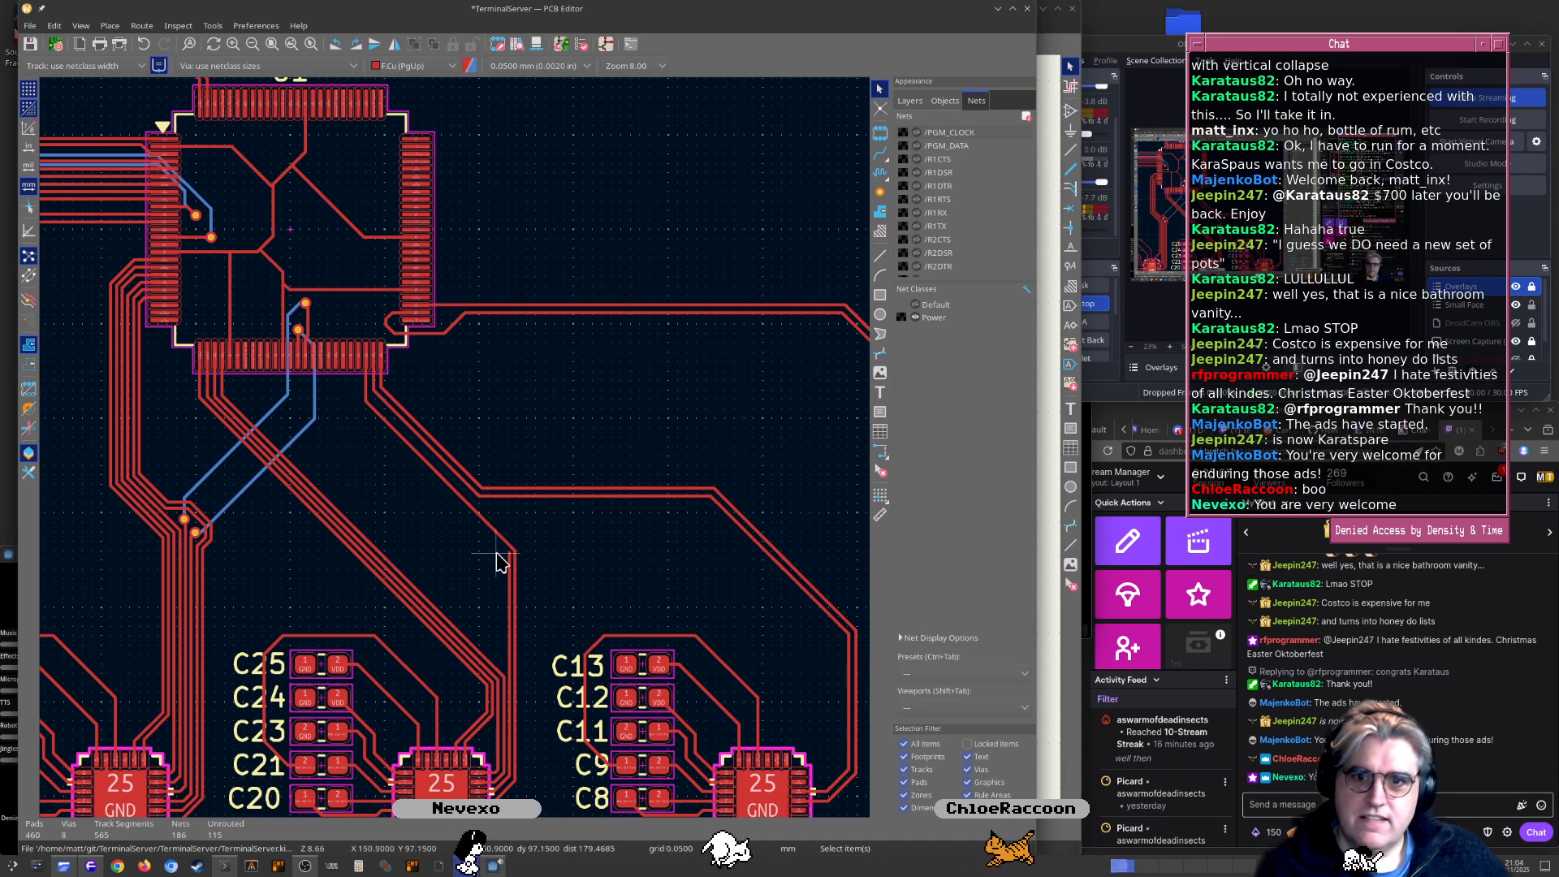
pyautogui.press('Delete')
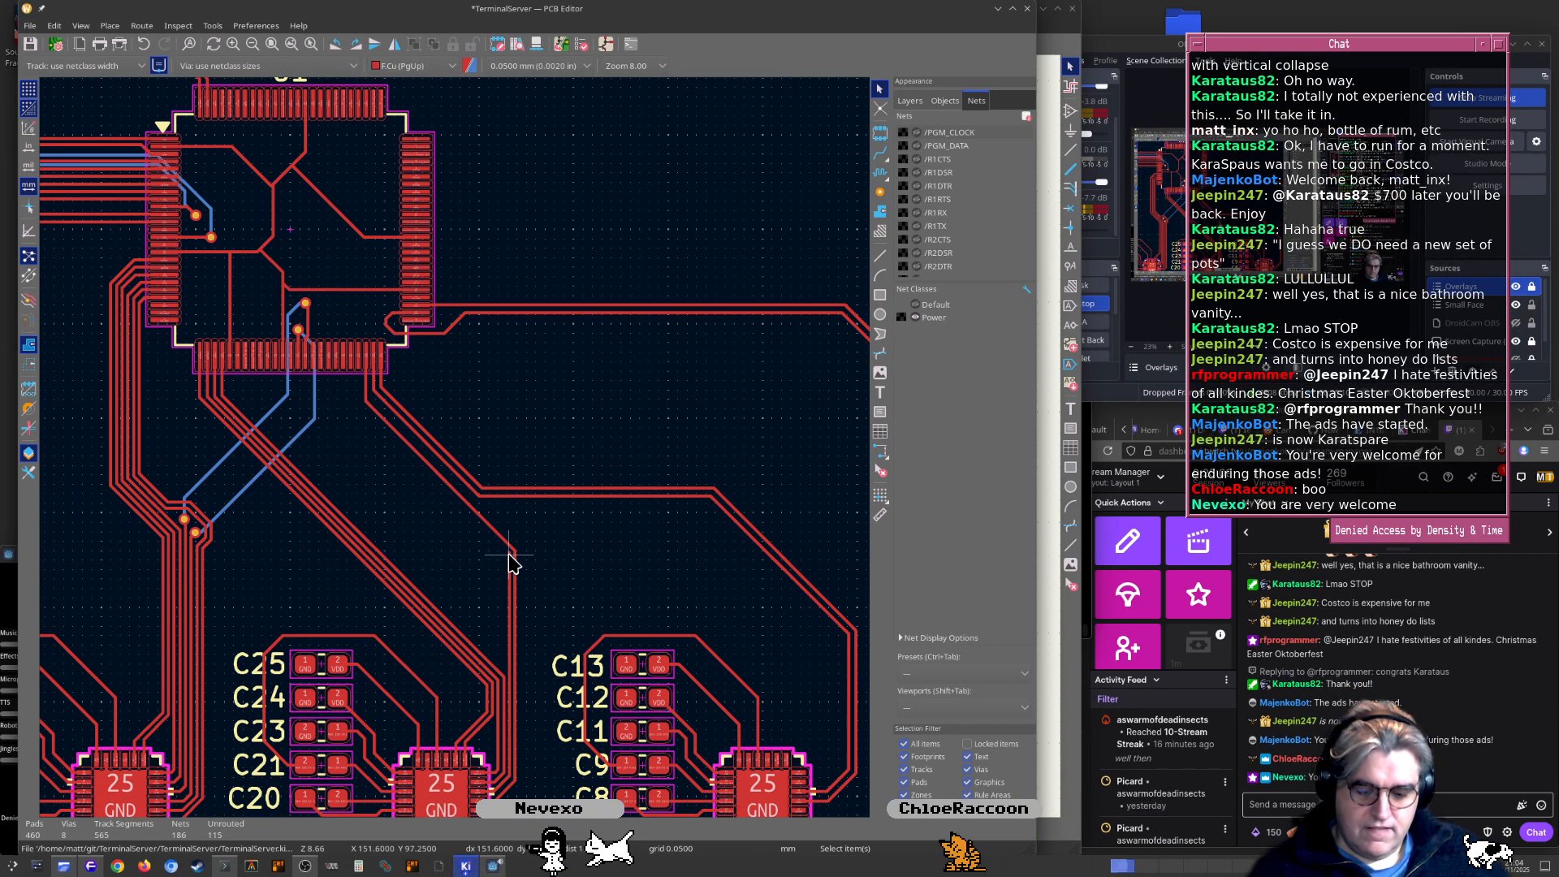
# Reroute U4RX from its open end to U1's pad 47, crossing the pad row on the back copper layer between two vias
pyautogui.press('x')
pyautogui.scroll(3, 452, 513)
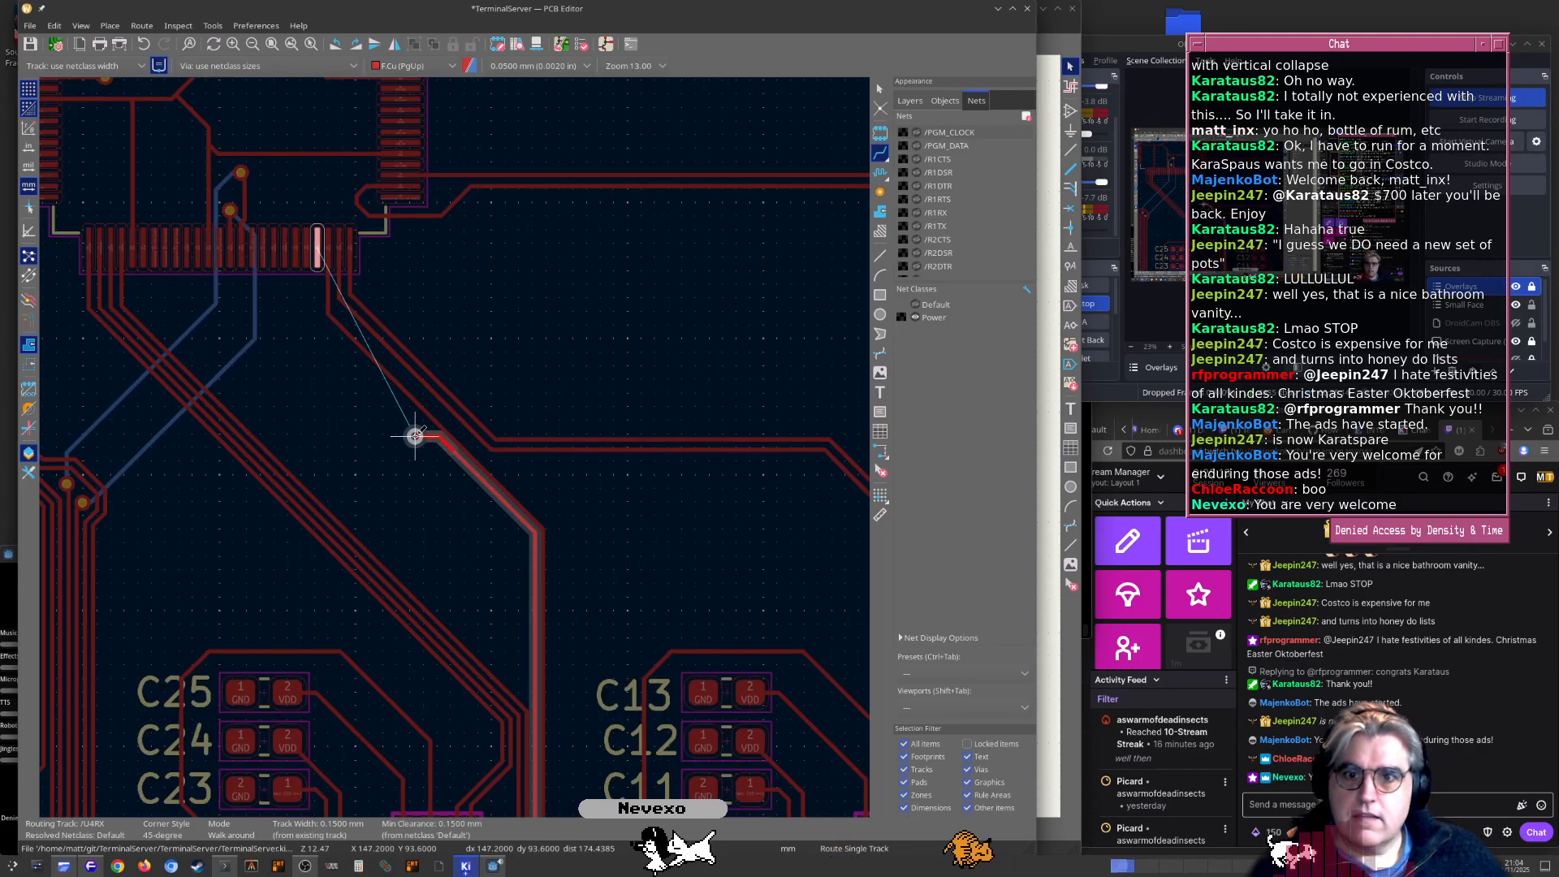
pyautogui.moveTo(326, 371); pyautogui.dragTo(382, 572, button='middle')
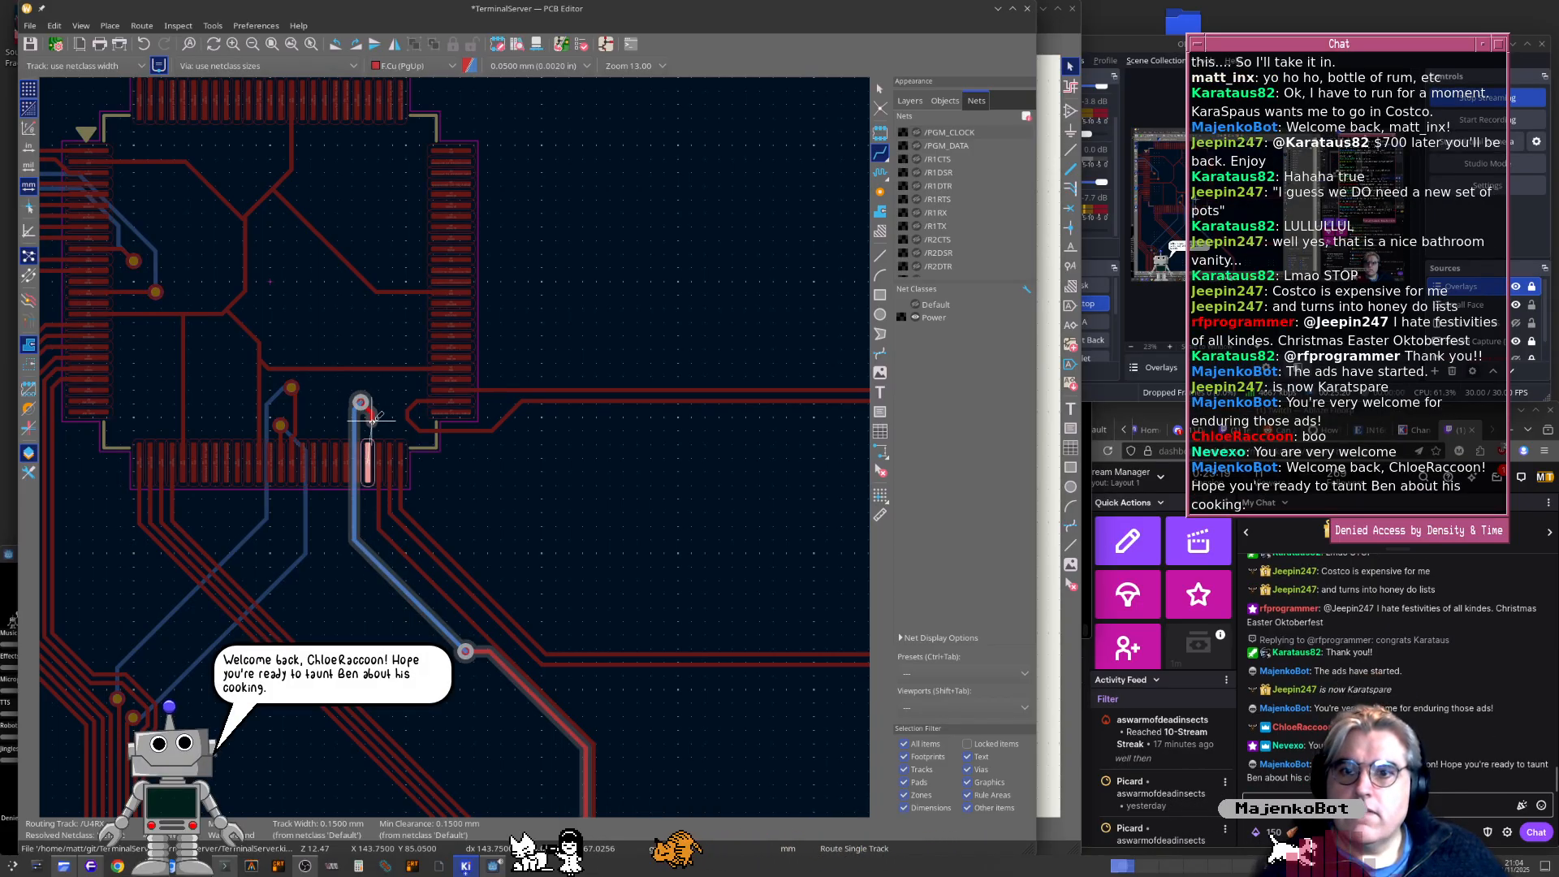
pyautogui.click(371, 447)
pyautogui.press('Escape')
# Reroute U4TX from its open end to U1's pad 48, crossing the pad row on the back copper layer between two vias
pyautogui.moveTo(568, 667); pyautogui.dragTo(546, 627, button='middle')
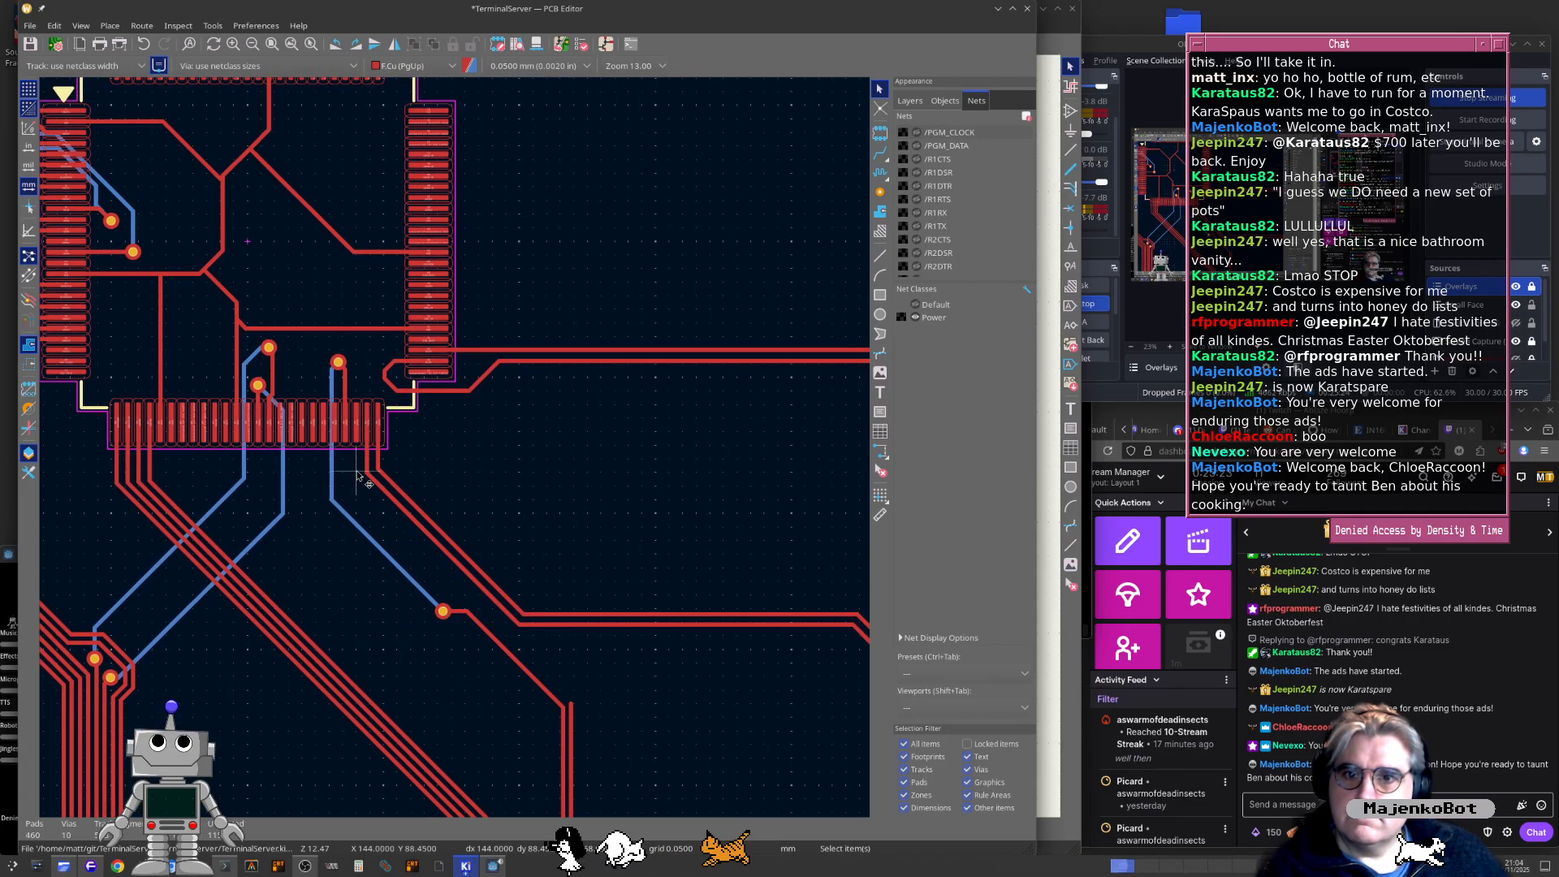
pyautogui.press('x')
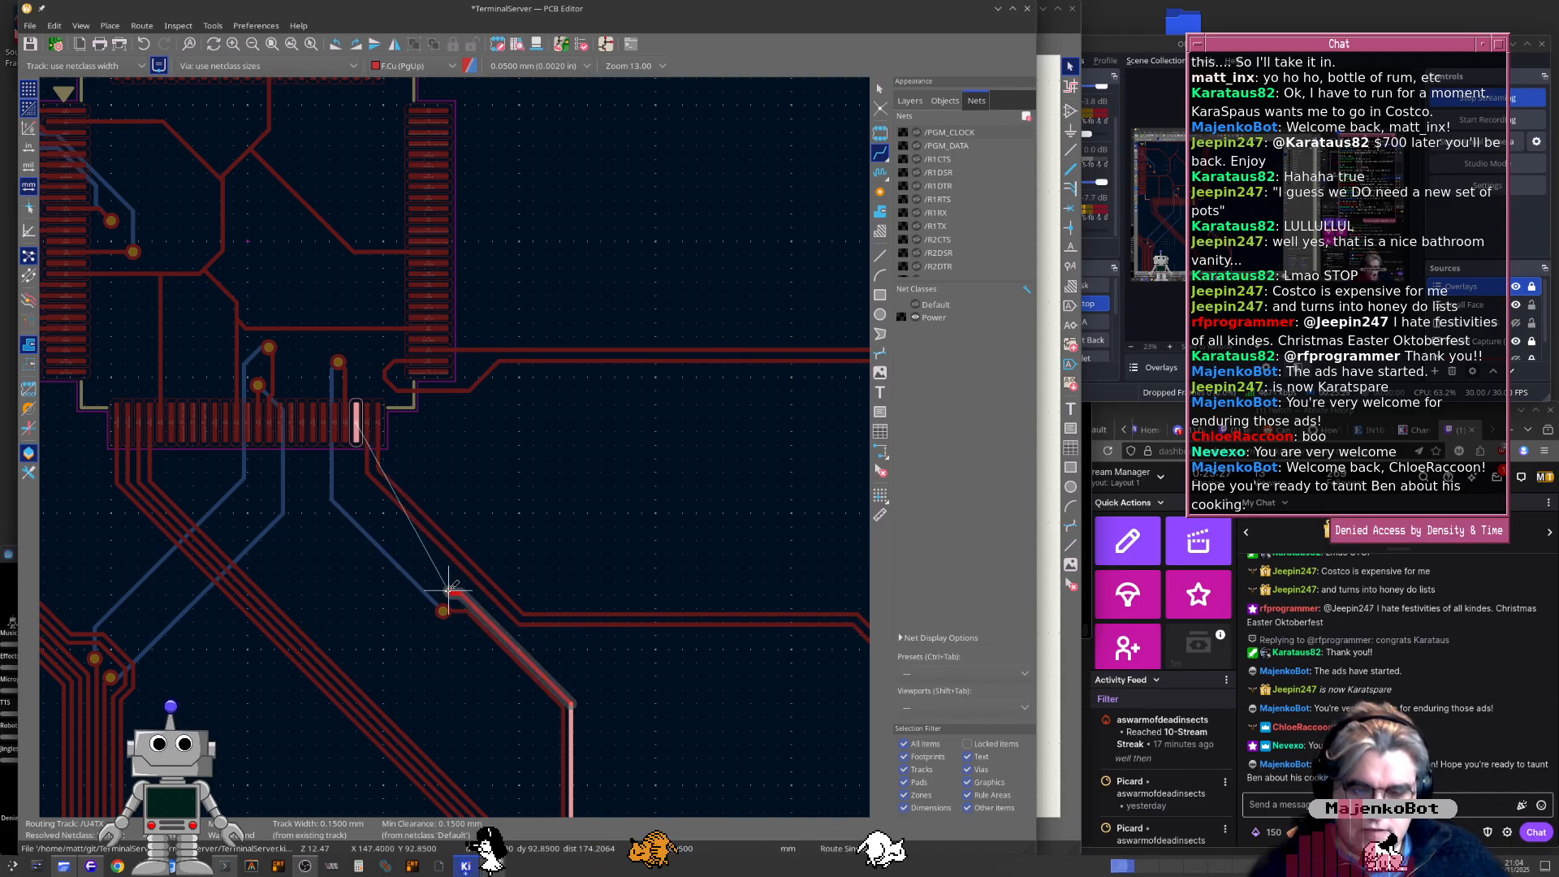
pyautogui.press('v')
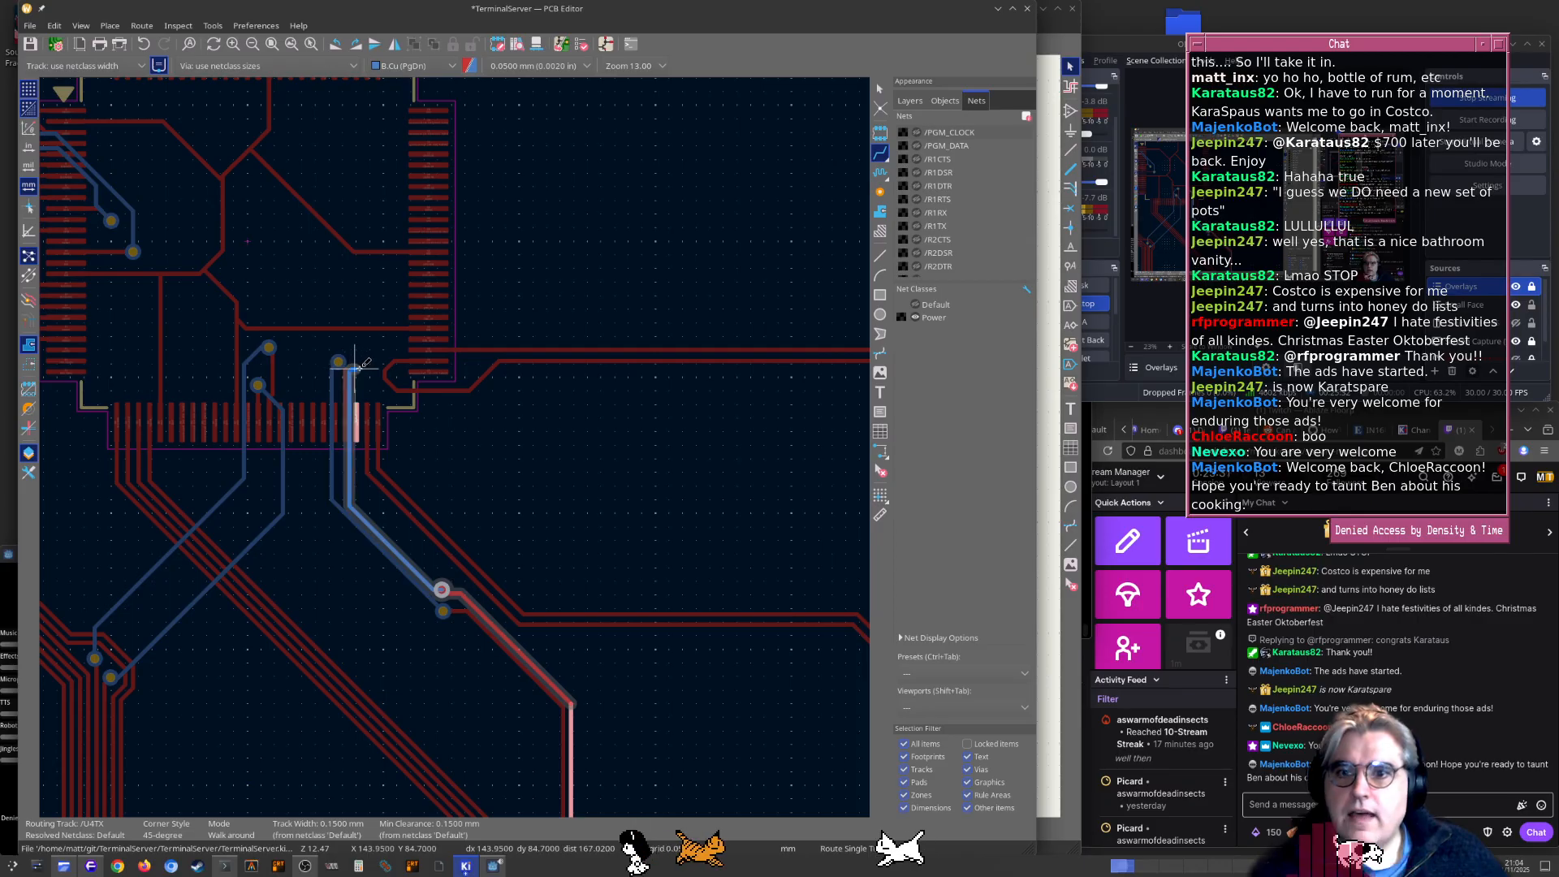
pyautogui.click(358, 426)
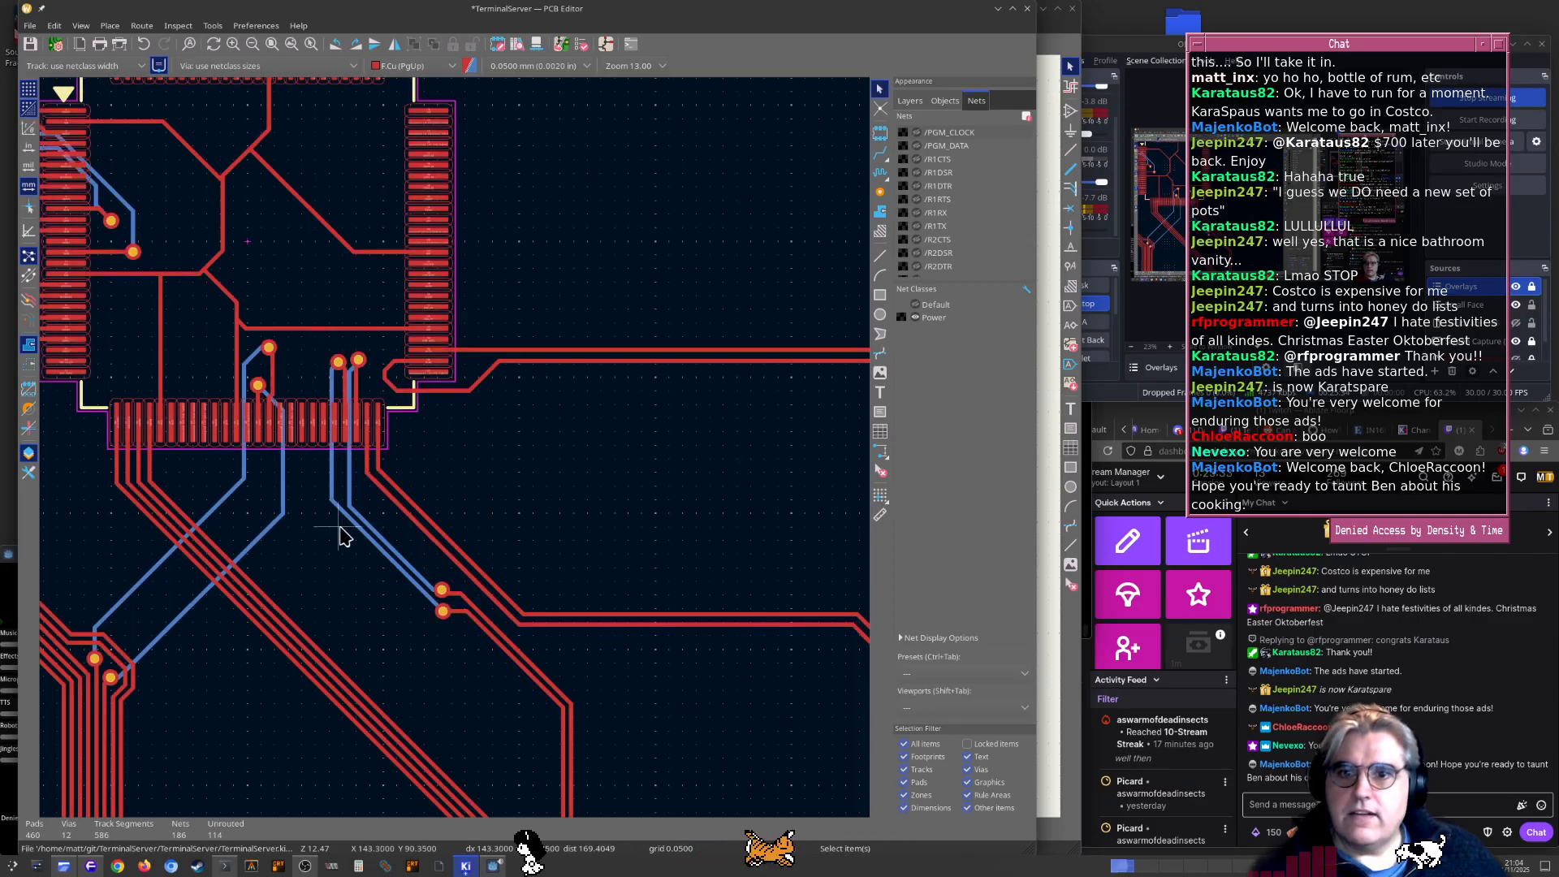
# Straighten the front-layer U4RX track so it leaves its outer via diagonally without the short horizontal jog
pyautogui.scroll(-4, 365, 533)
pyautogui.scroll(5, 475, 467)
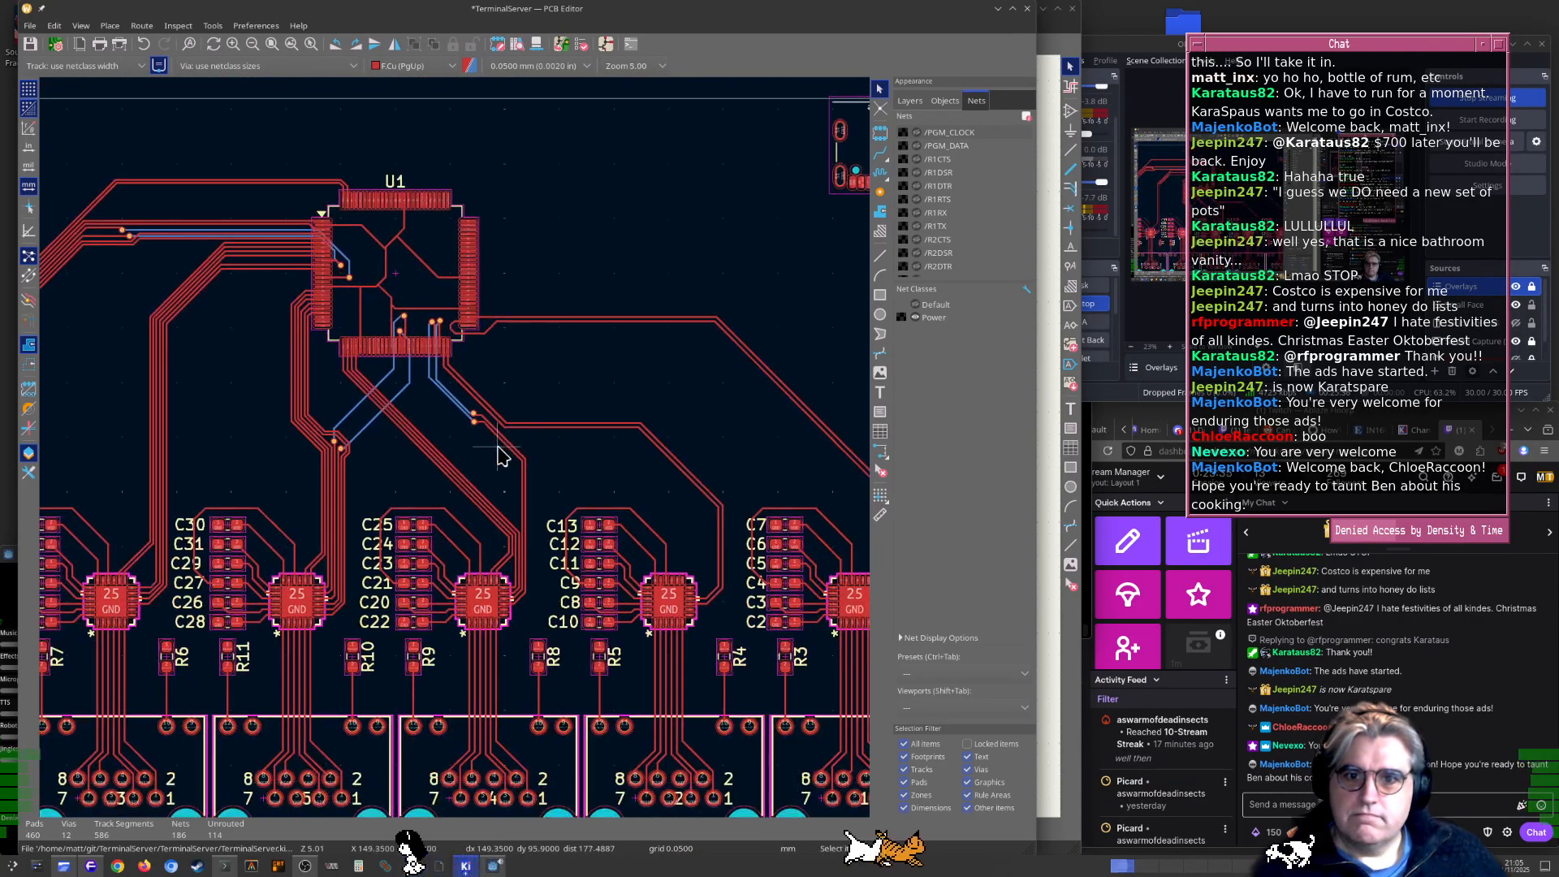
pyautogui.click(493, 429)
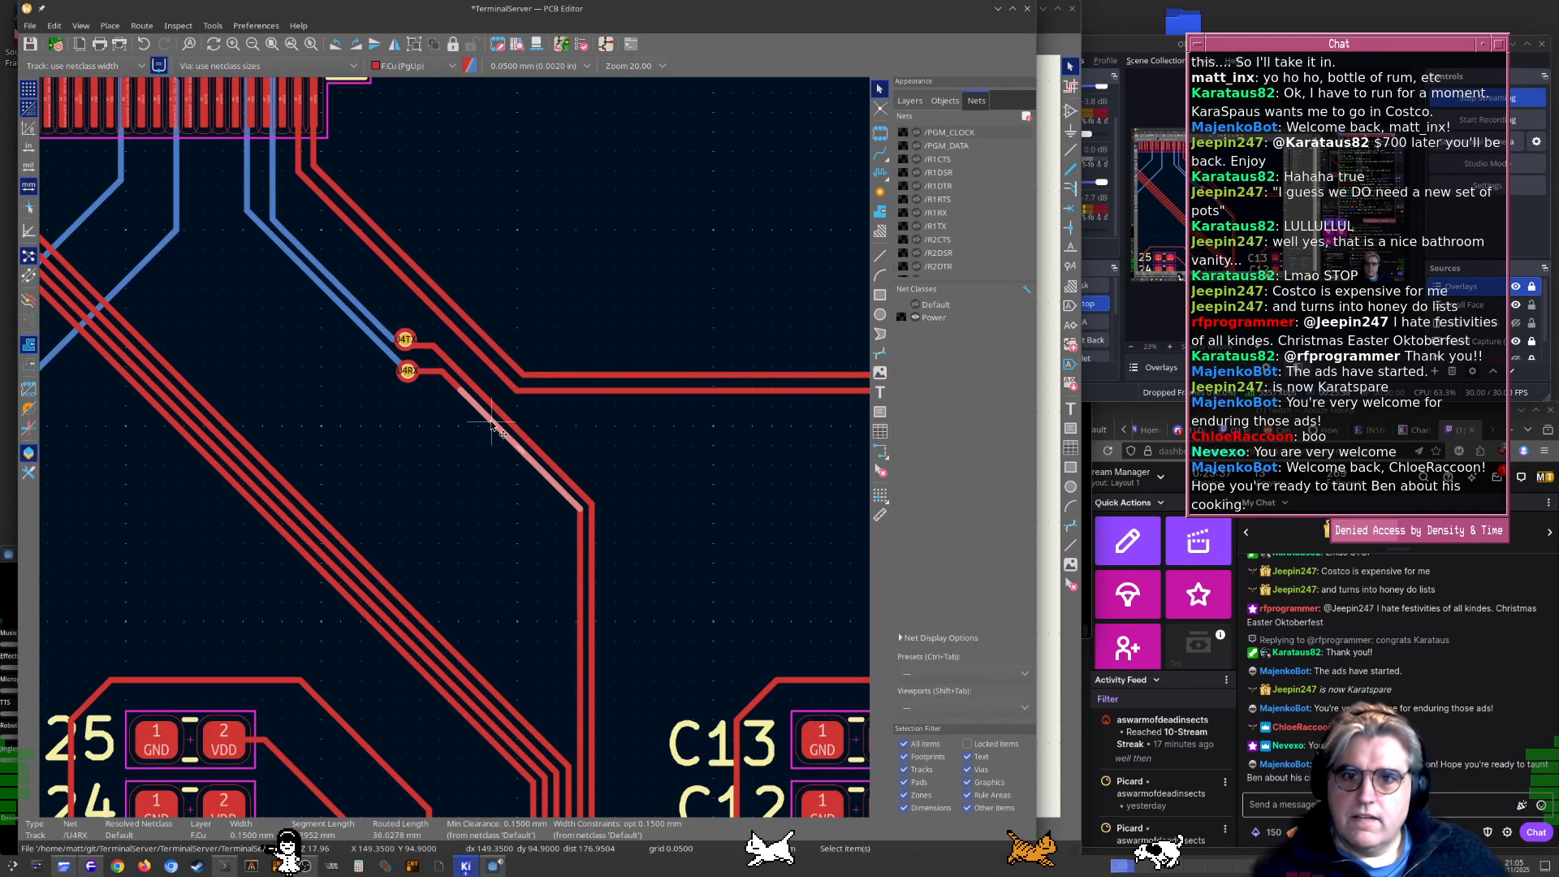
pyautogui.scroll(4, 494, 429)
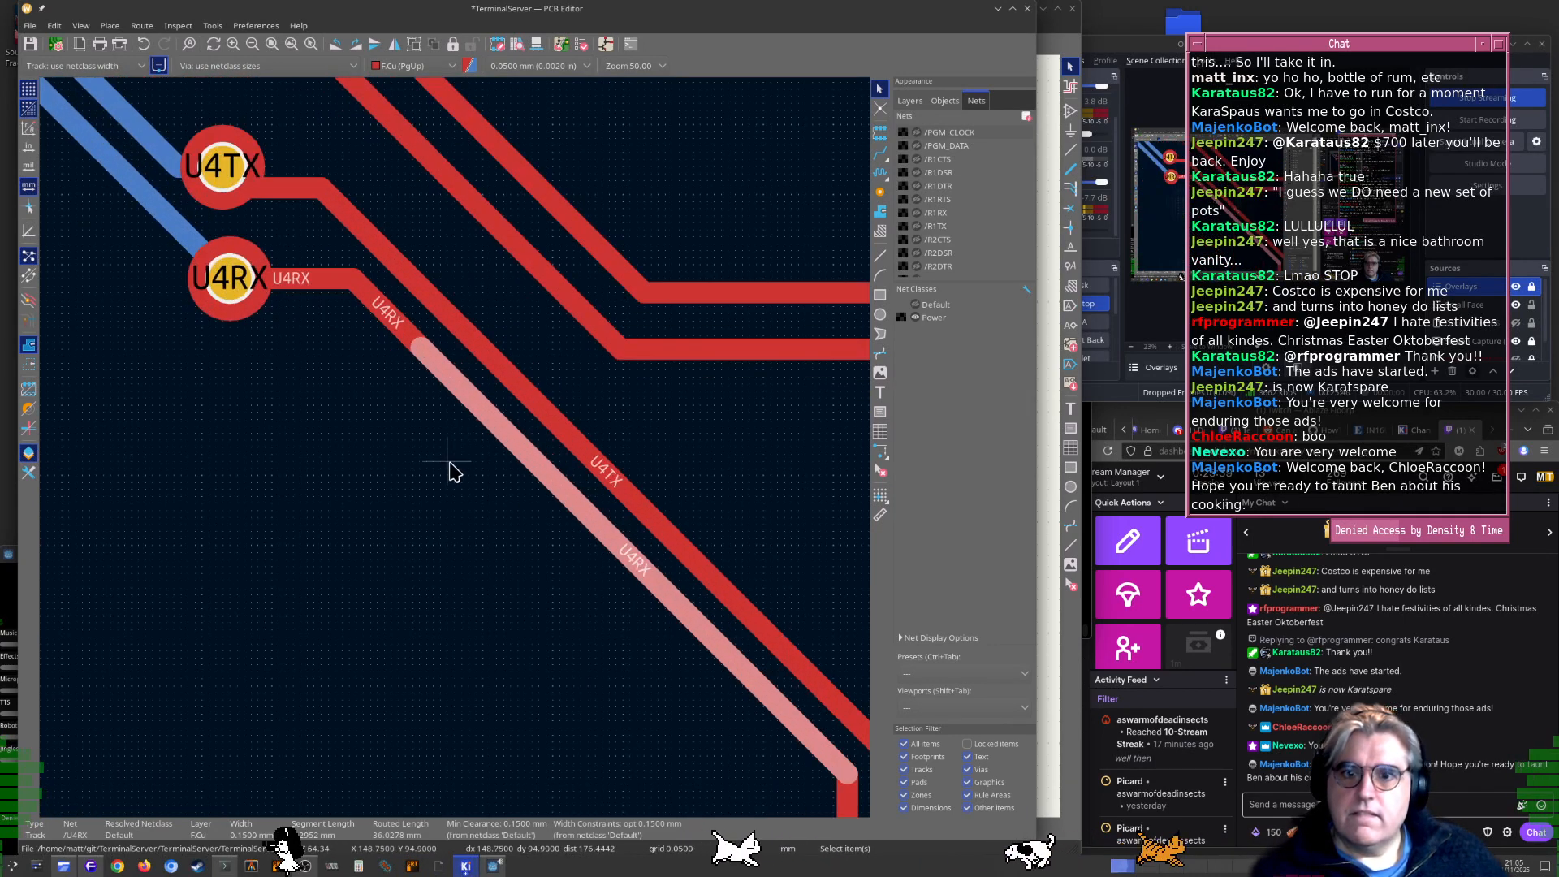
pyautogui.click(503, 430)
pyautogui.moveTo(504, 439)
pyautogui.mouseDown()
pyautogui.moveTo(487, 446)
pyautogui.moveTo(498, 424)
pyautogui.moveTo(445, 497)
pyautogui.moveTo(513, 460)
pyautogui.mouseUp()
pyautogui.click(487, 417)
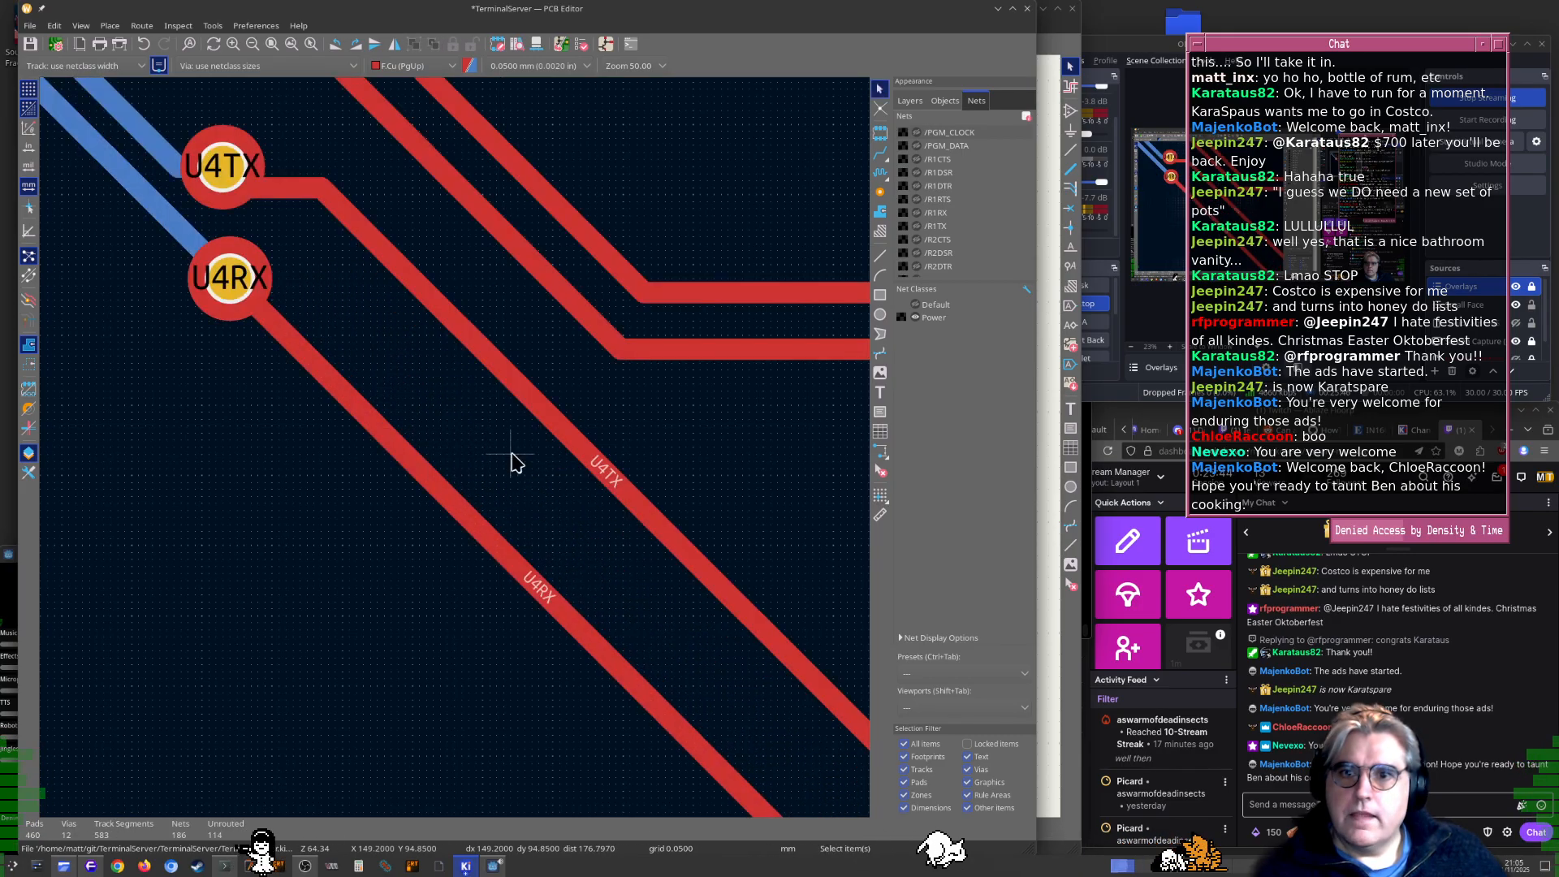
# Move the outer U4RX via along the diagonal to the bend where the track turns vertical, extending the back-layer run
pyautogui.click(537, 414)
pyautogui.scroll(-3, 455, 456)
pyautogui.click(370, 380)
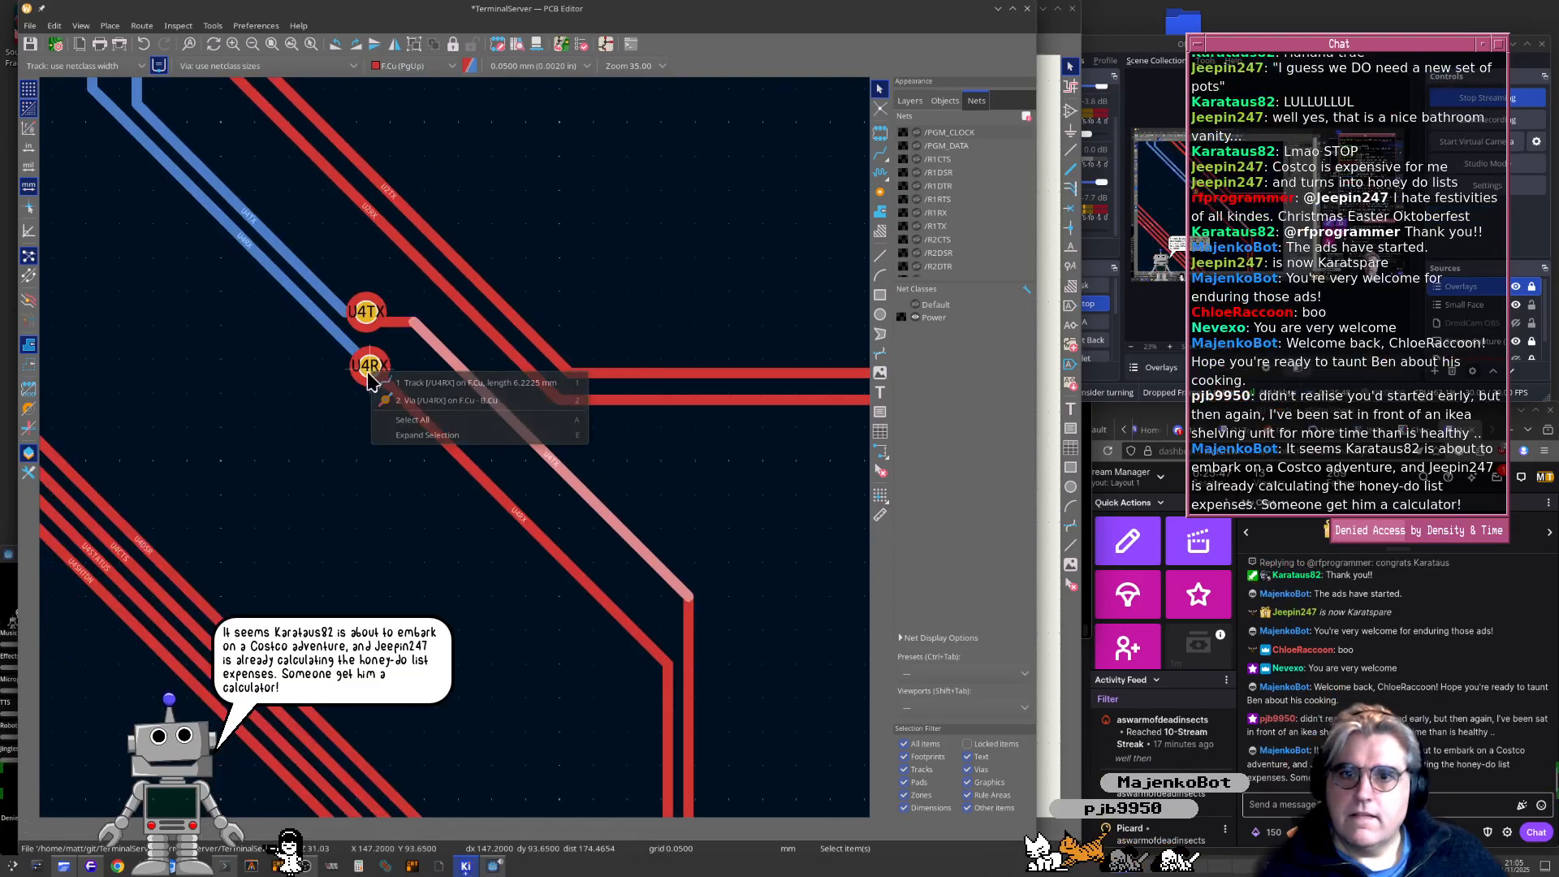
pyautogui.press('2')
pyautogui.moveTo(370, 365); pyautogui.dragTo(652, 656)
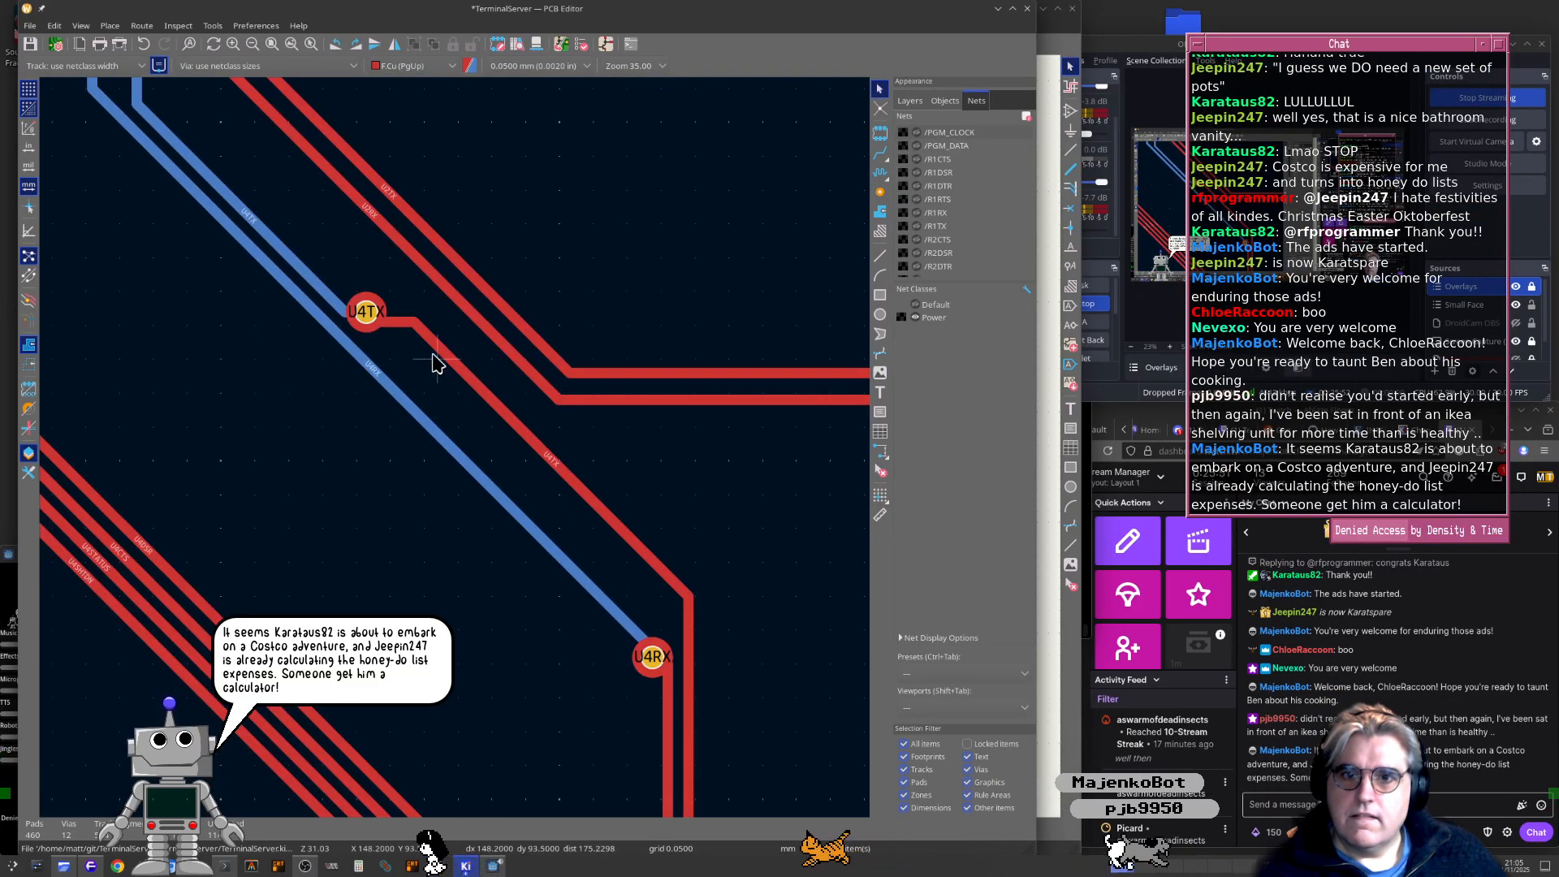
# Straighten the U4TX diagonal and move its outer via along it to just above the U4RX via, removing the back-layer jog
pyautogui.moveTo(395, 336); pyautogui.dragTo(682, 635)
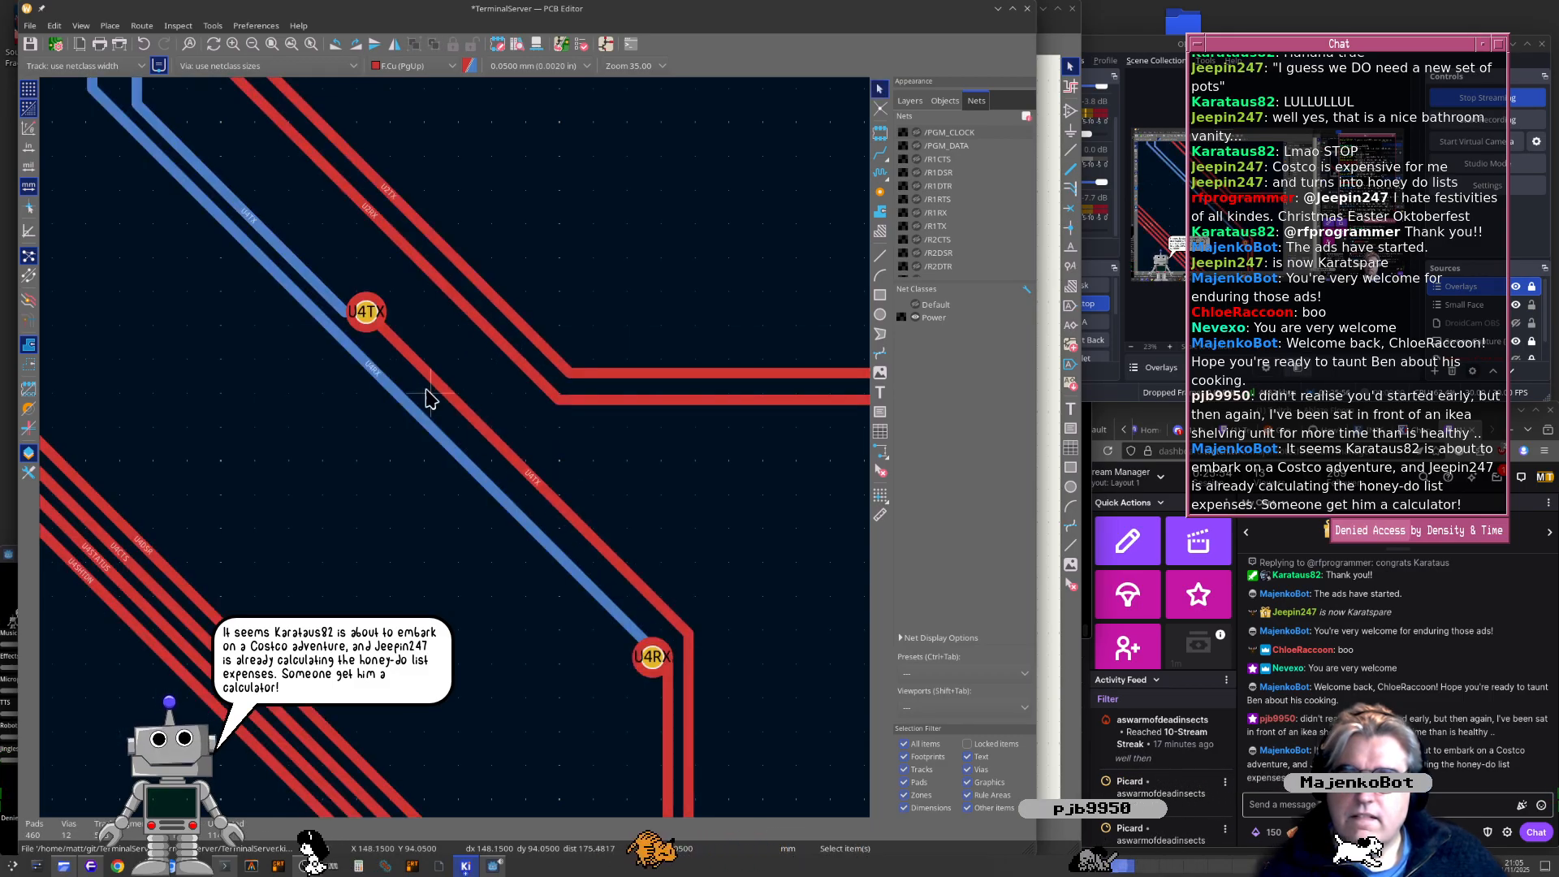
pyautogui.click(363, 335)
pyautogui.moveTo(359, 324); pyautogui.dragTo(639, 625)
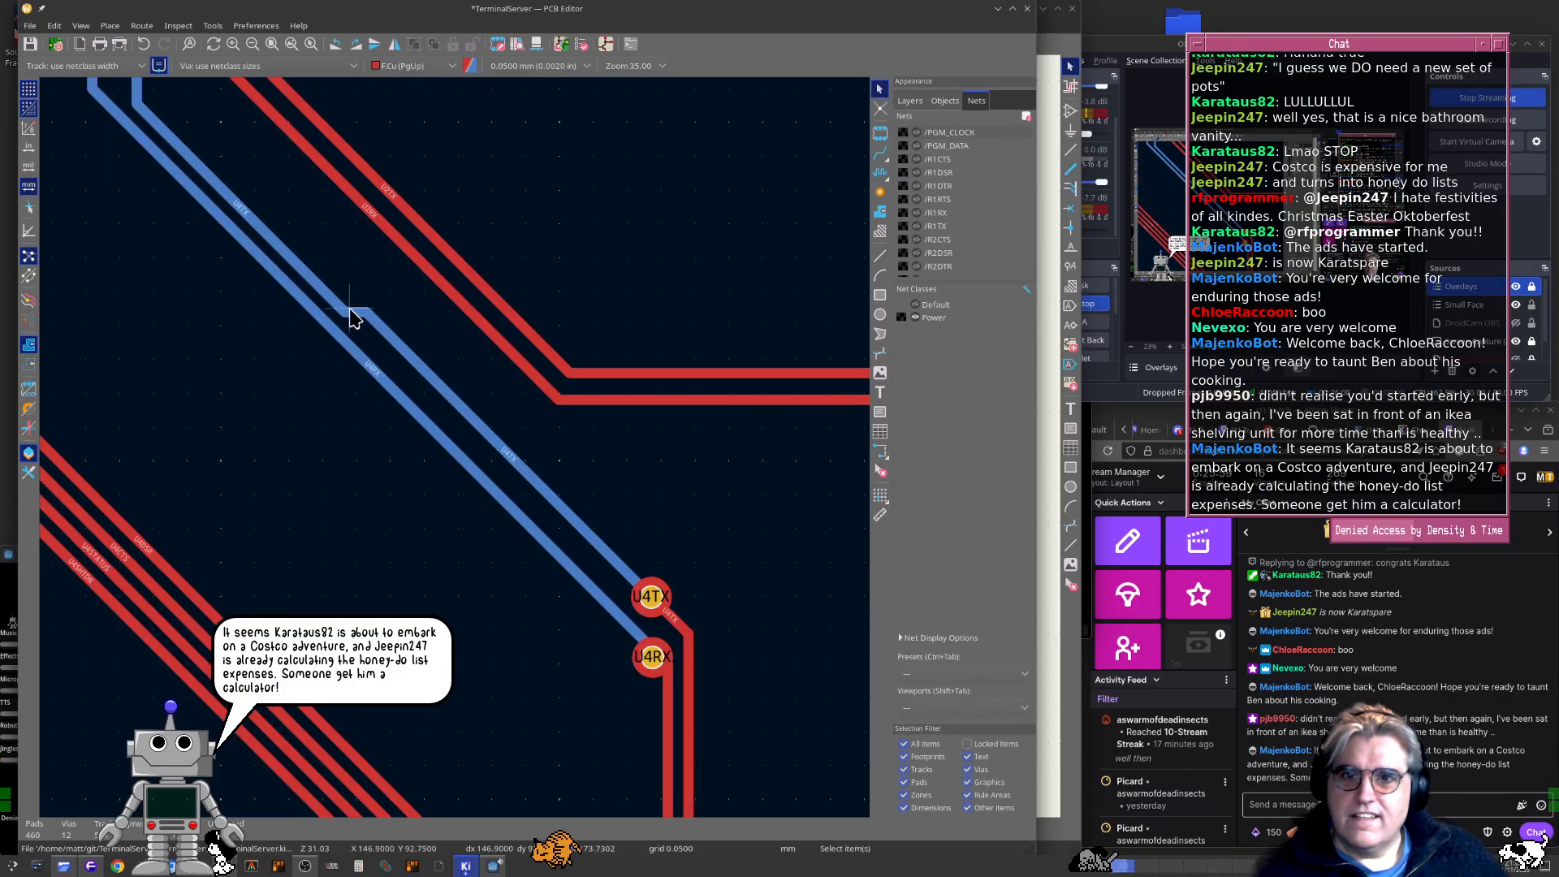
pyautogui.moveTo(347, 314); pyautogui.dragTo(612, 626)
# Move the outer U4RX and U4TX vias down the vertical run to beside C13, keeping the back-layer tracks parallel
pyautogui.scroll(-2, 613, 626)
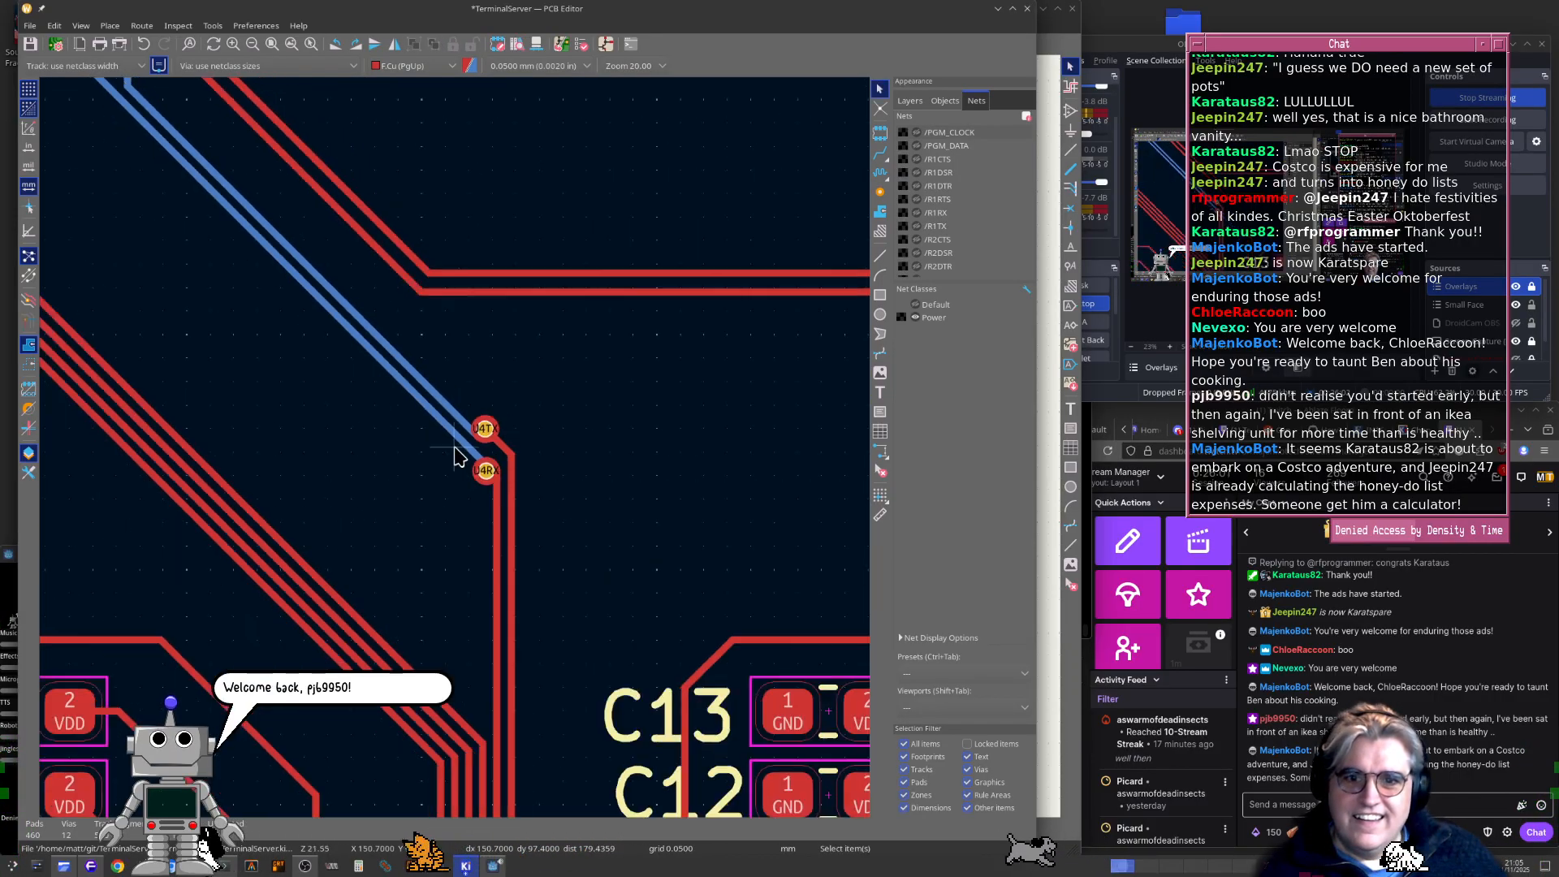
pyautogui.moveTo(455, 457); pyautogui.dragTo(371, 384, button='middle')
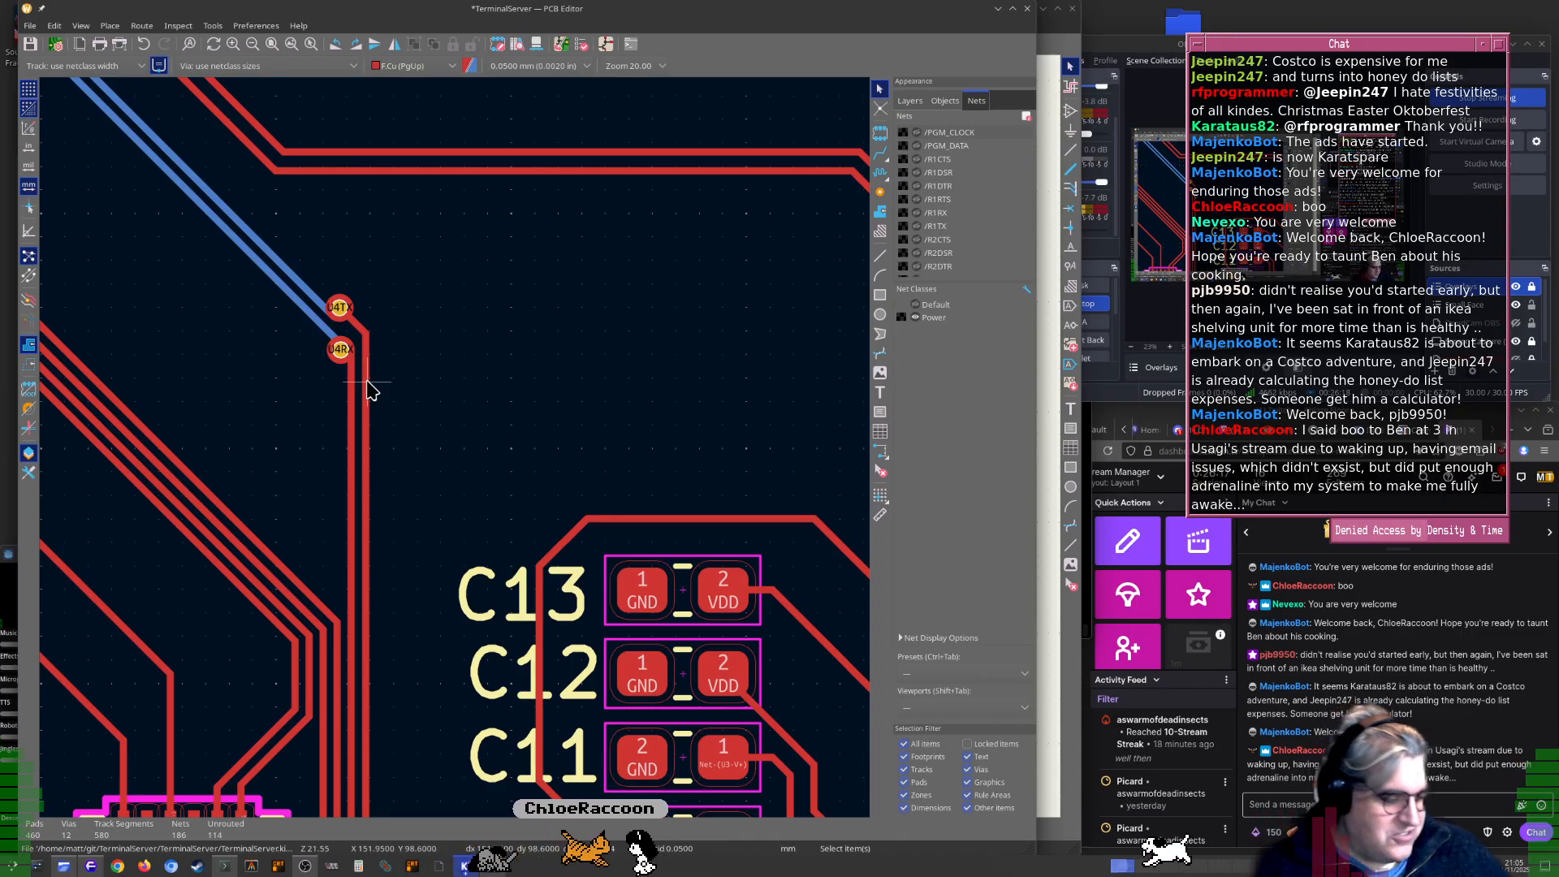
pyautogui.scroll(-2, 457, 457)
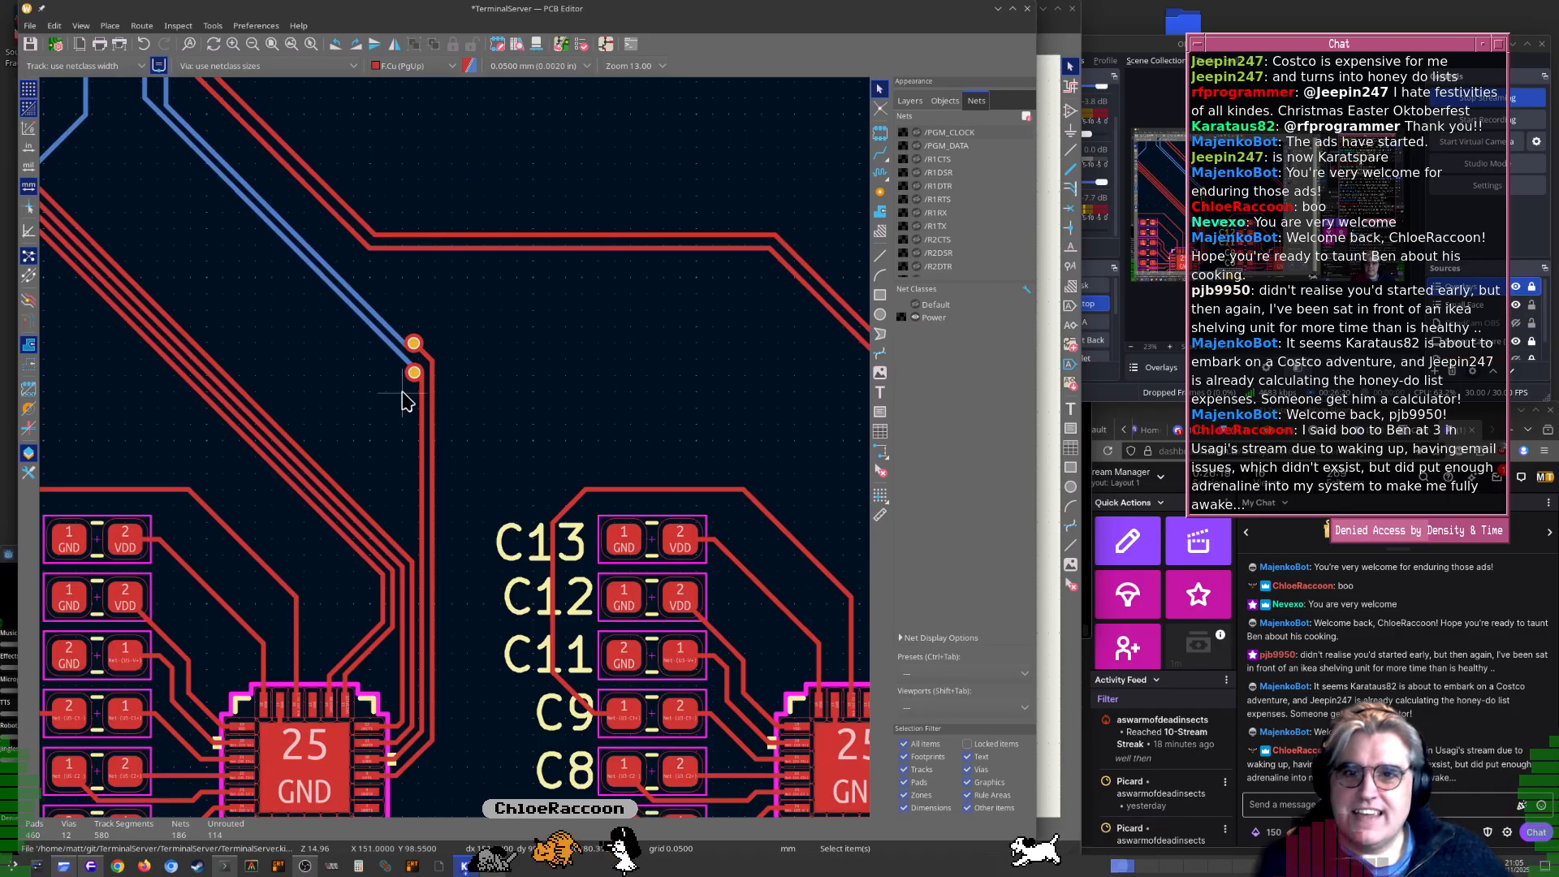
pyautogui.scroll(2, 406, 402)
pyautogui.scroll(3, 484, 345)
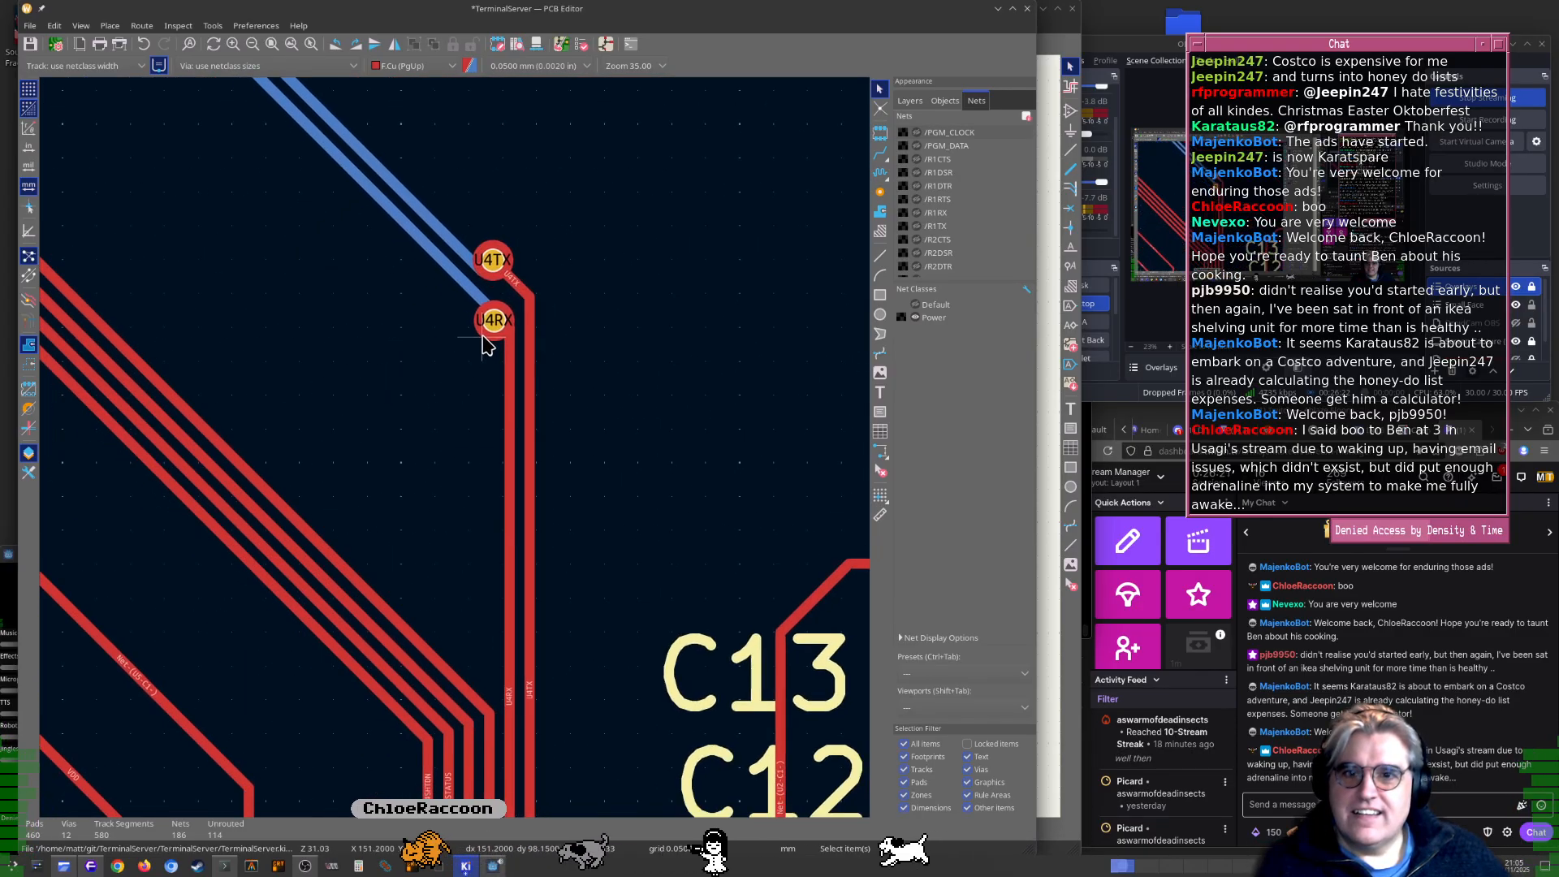
pyautogui.moveTo(493, 320); pyautogui.dragTo(493, 646)
pyautogui.click(488, 265)
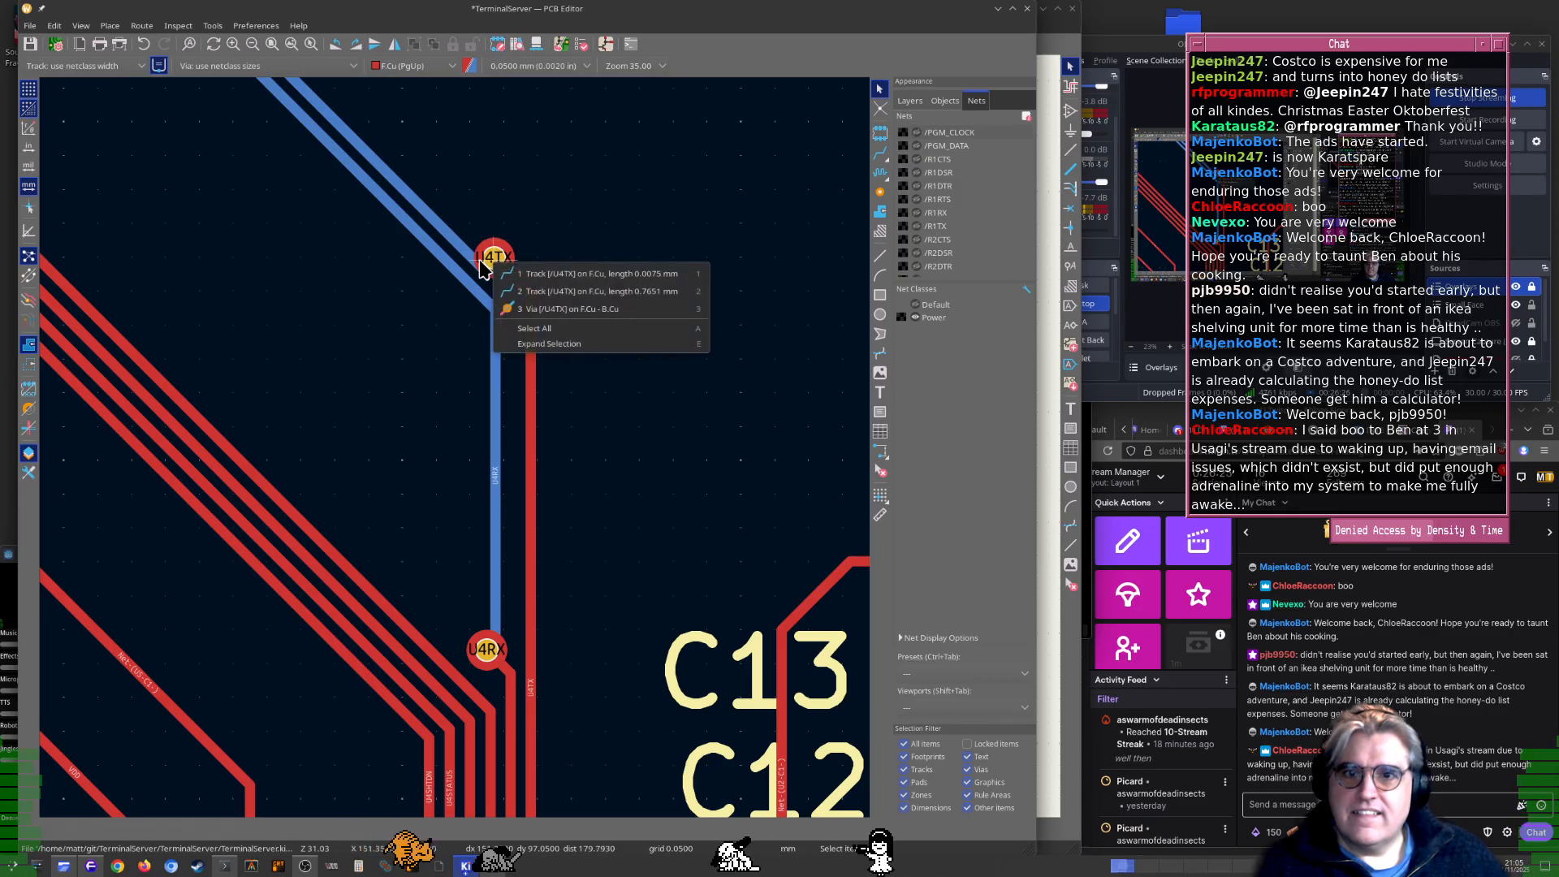
pyautogui.press('Escape')
pyautogui.moveTo(491, 260); pyautogui.dragTo(540, 550)
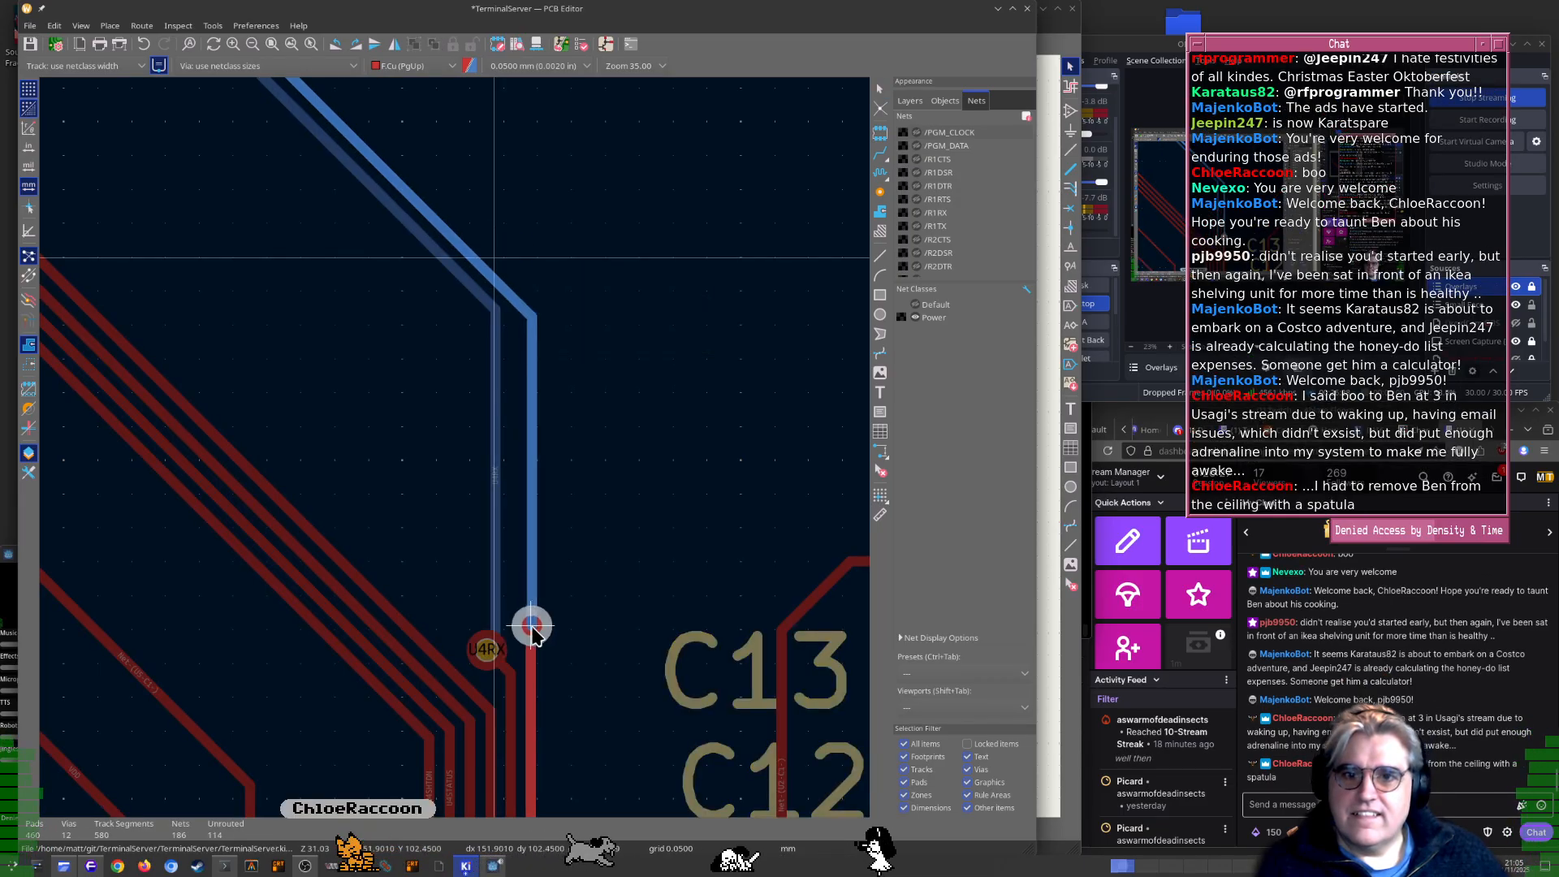
pyautogui.click(529, 623)
pyautogui.scroll(-3, 584, 647)
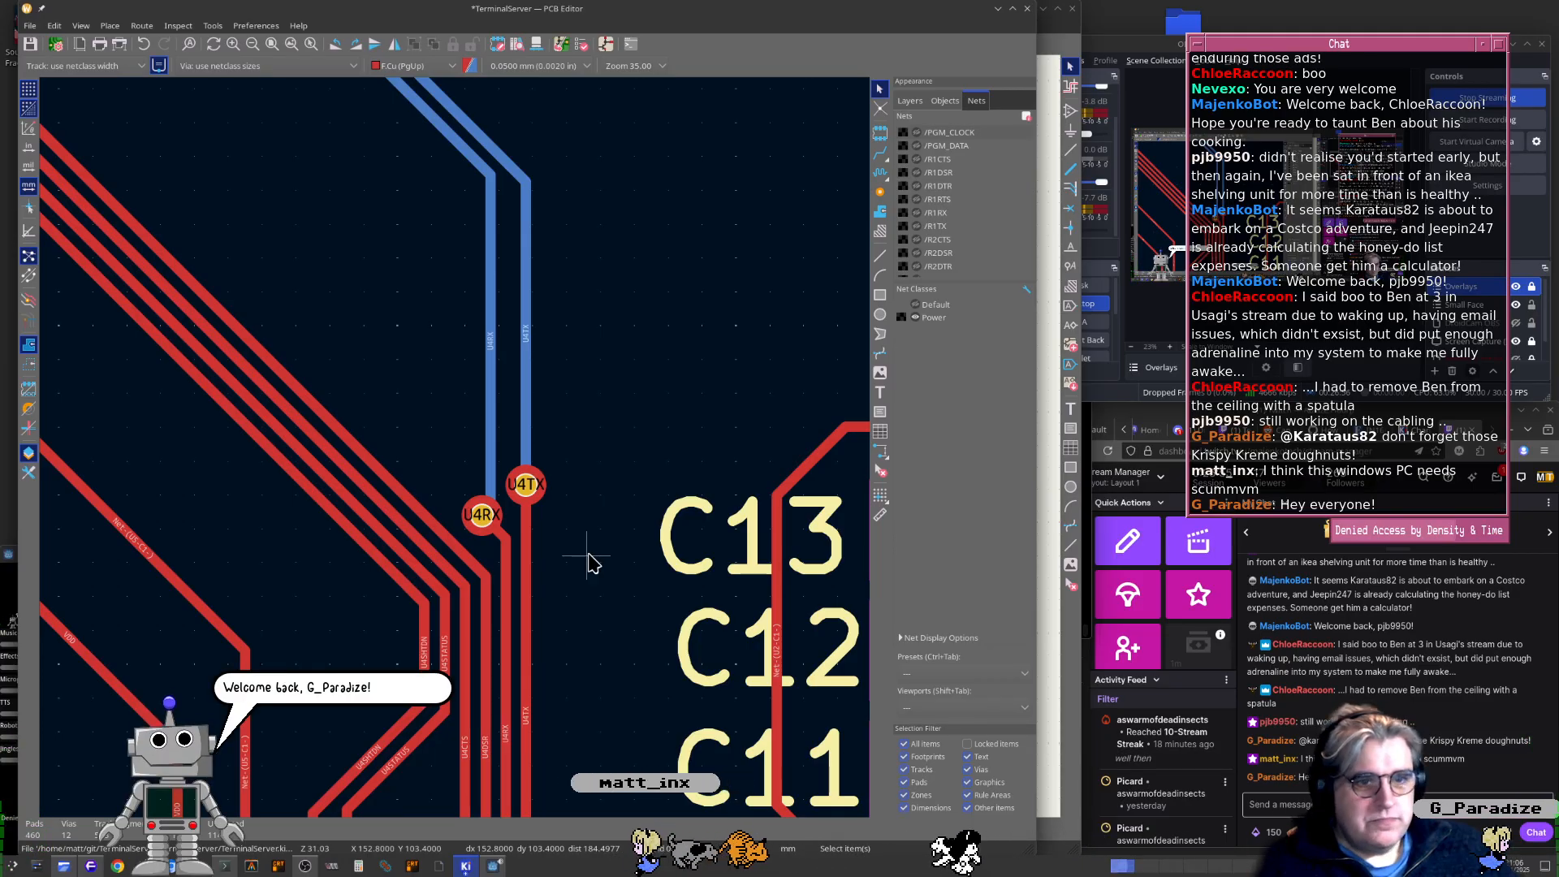
# Route U4DTR from its pad on U5 alongside the UART 4 bundle to an open end just below U1's pad 32
pyautogui.scroll(-2, 589, 560)
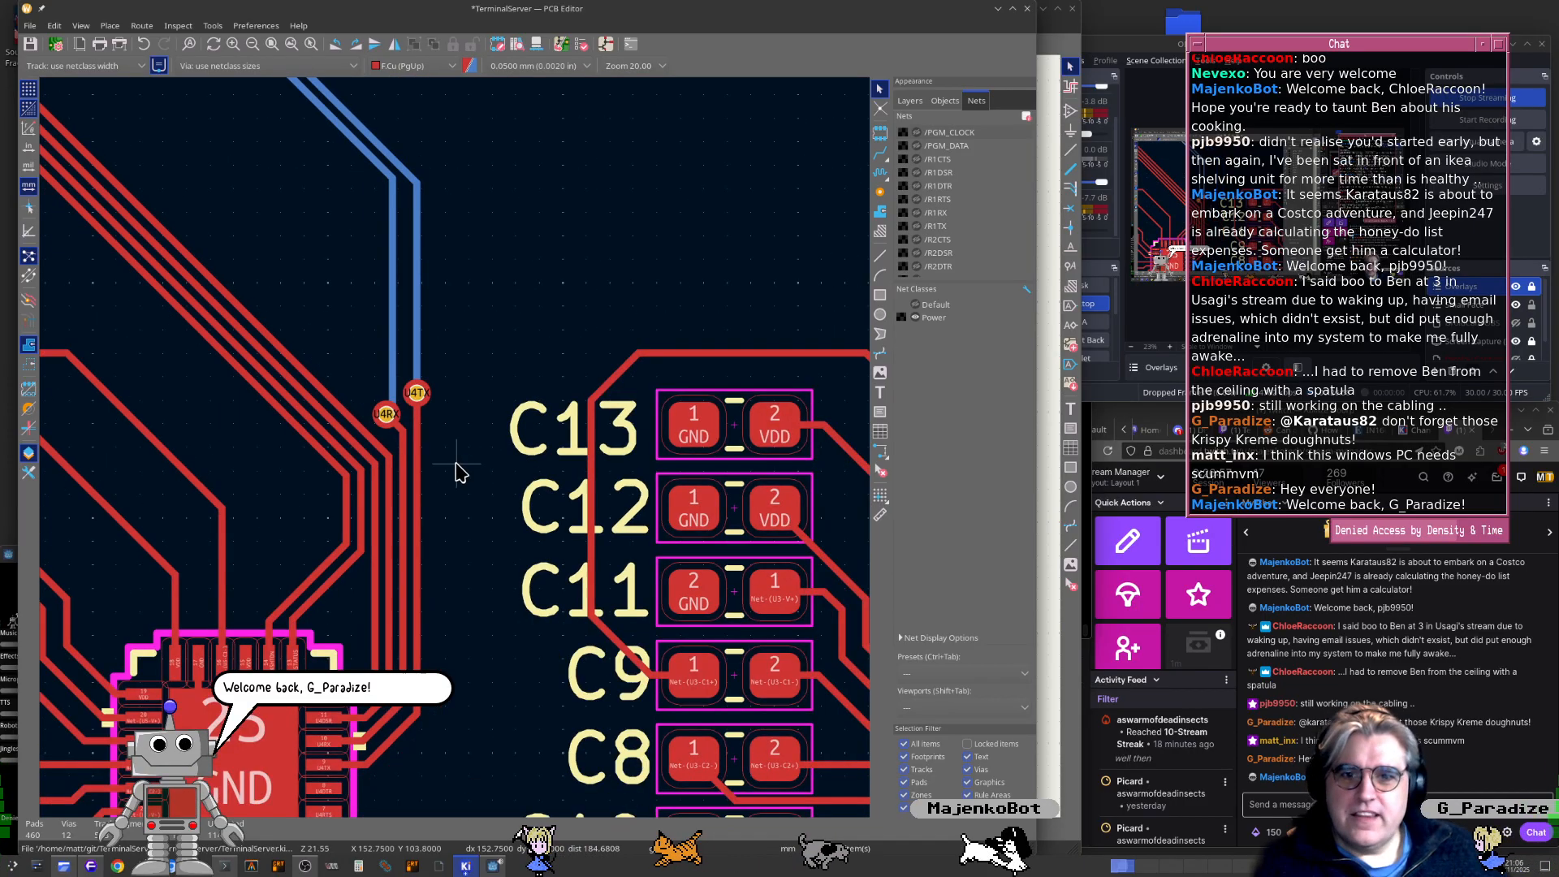
pyautogui.moveTo(457, 471); pyautogui.dragTo(496, 343, button='middle')
pyautogui.press('x')
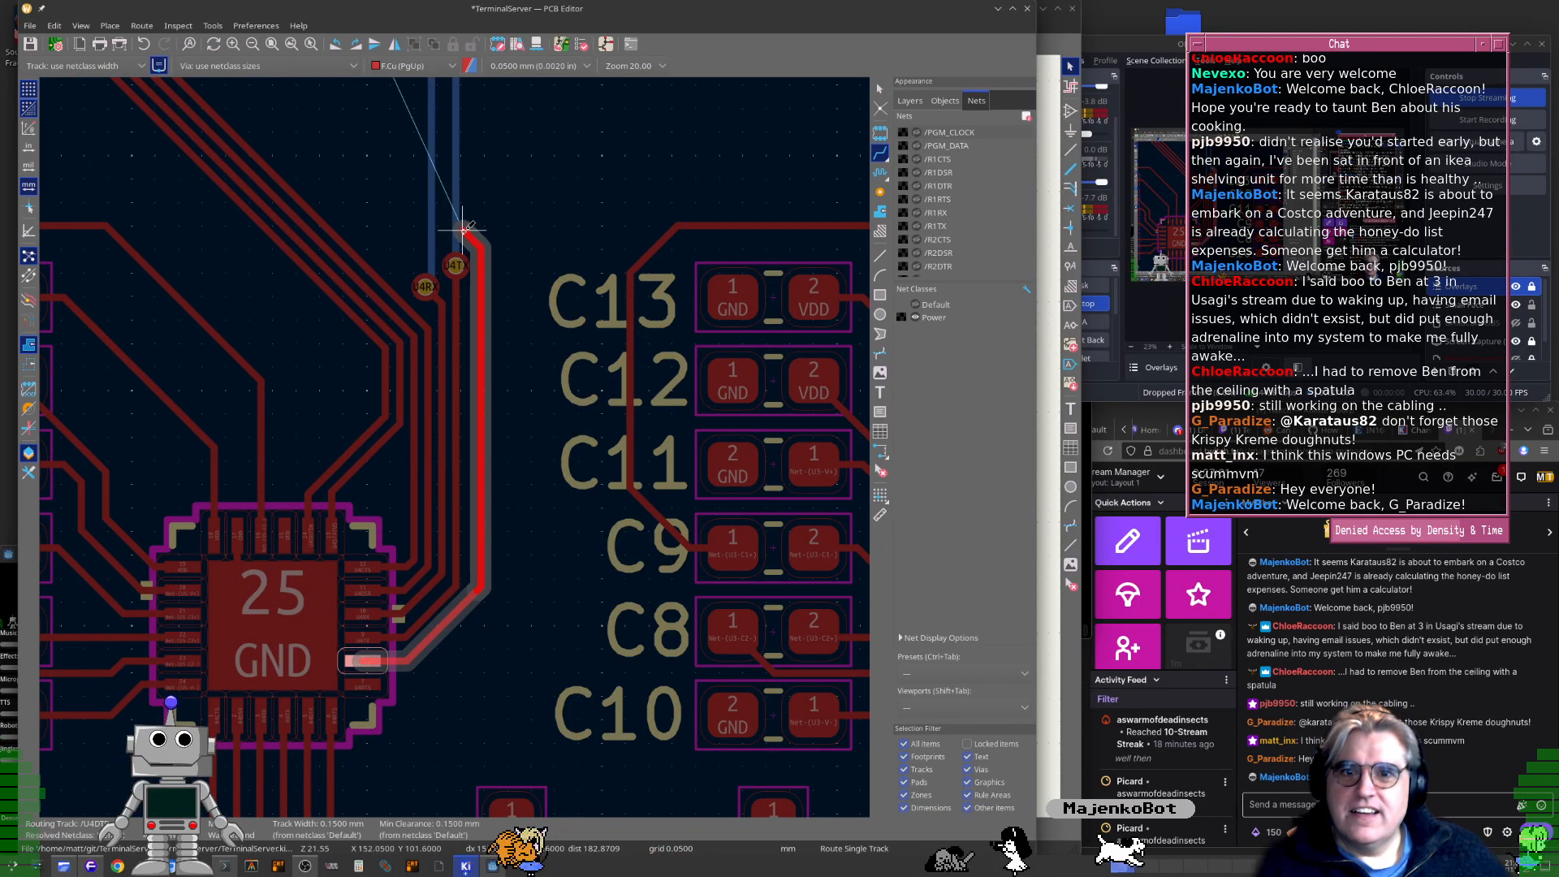
pyautogui.scroll(-1, 285, 168)
pyautogui.moveTo(286, 169); pyautogui.dragTo(715, 790, button='middle')
pyautogui.scroll(3, 424, 497)
pyautogui.moveTo(452, 325); pyautogui.dragTo(691, 700, button='middle')
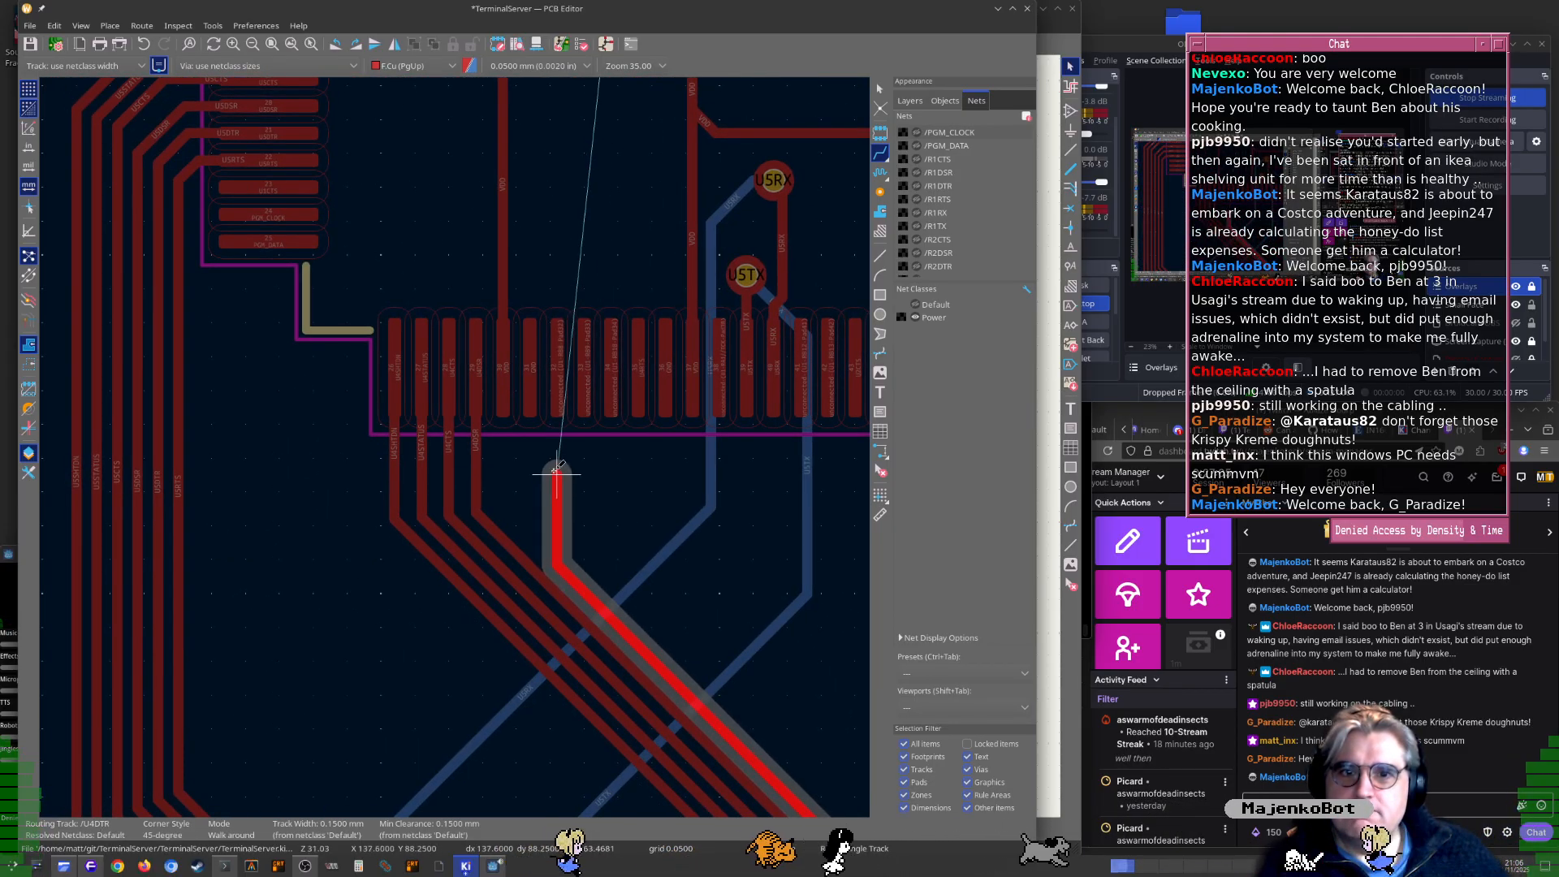
pyautogui.press('F1')
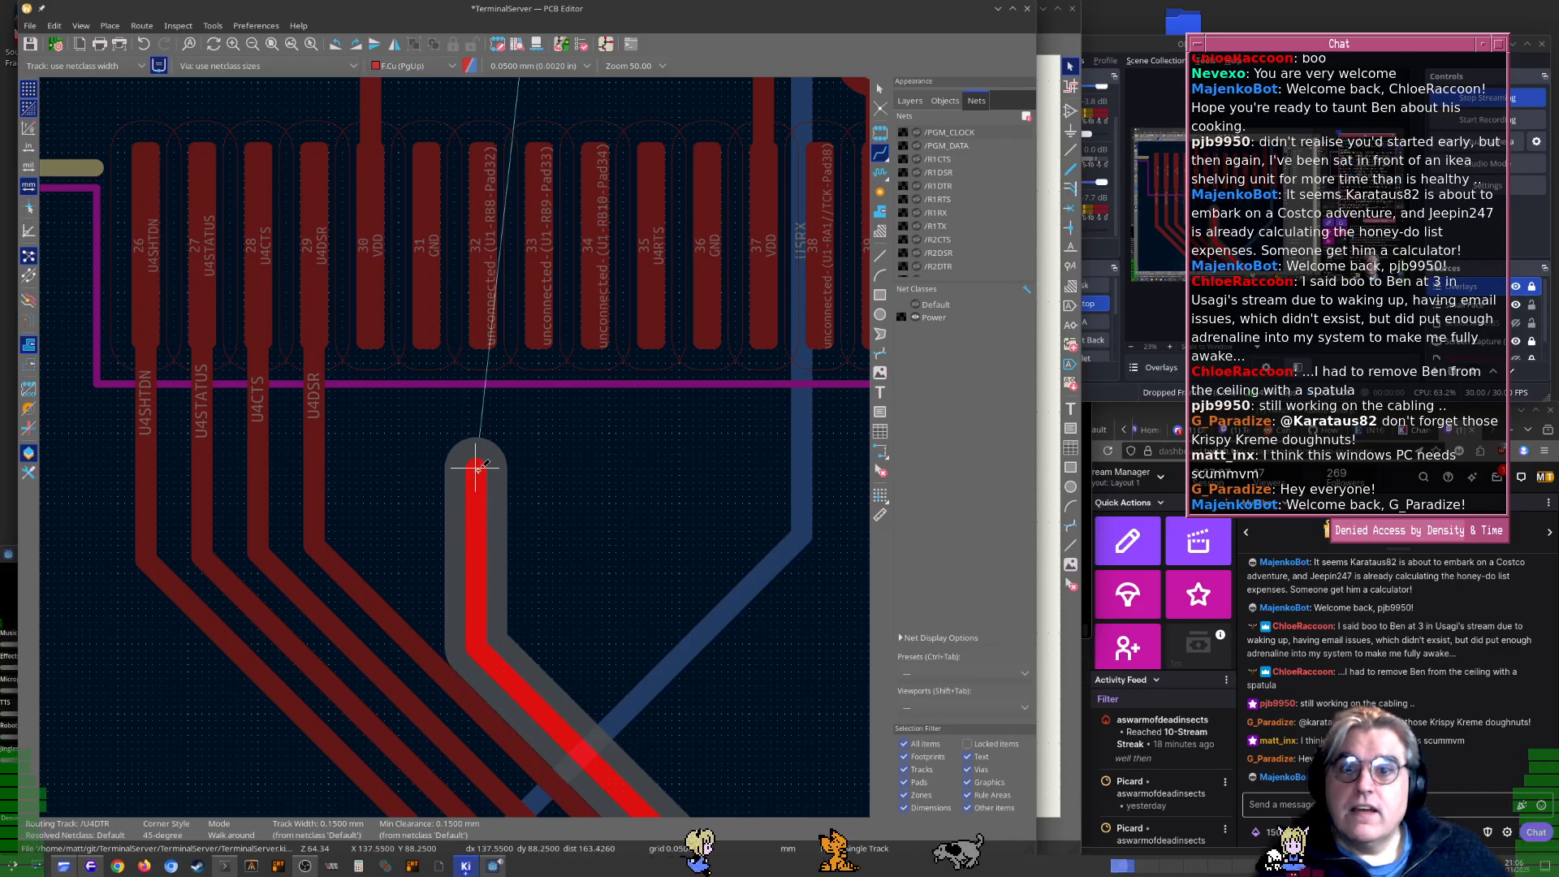
pyautogui.moveTo(491, 404); pyautogui.dragTo(537, 549, button='middle')
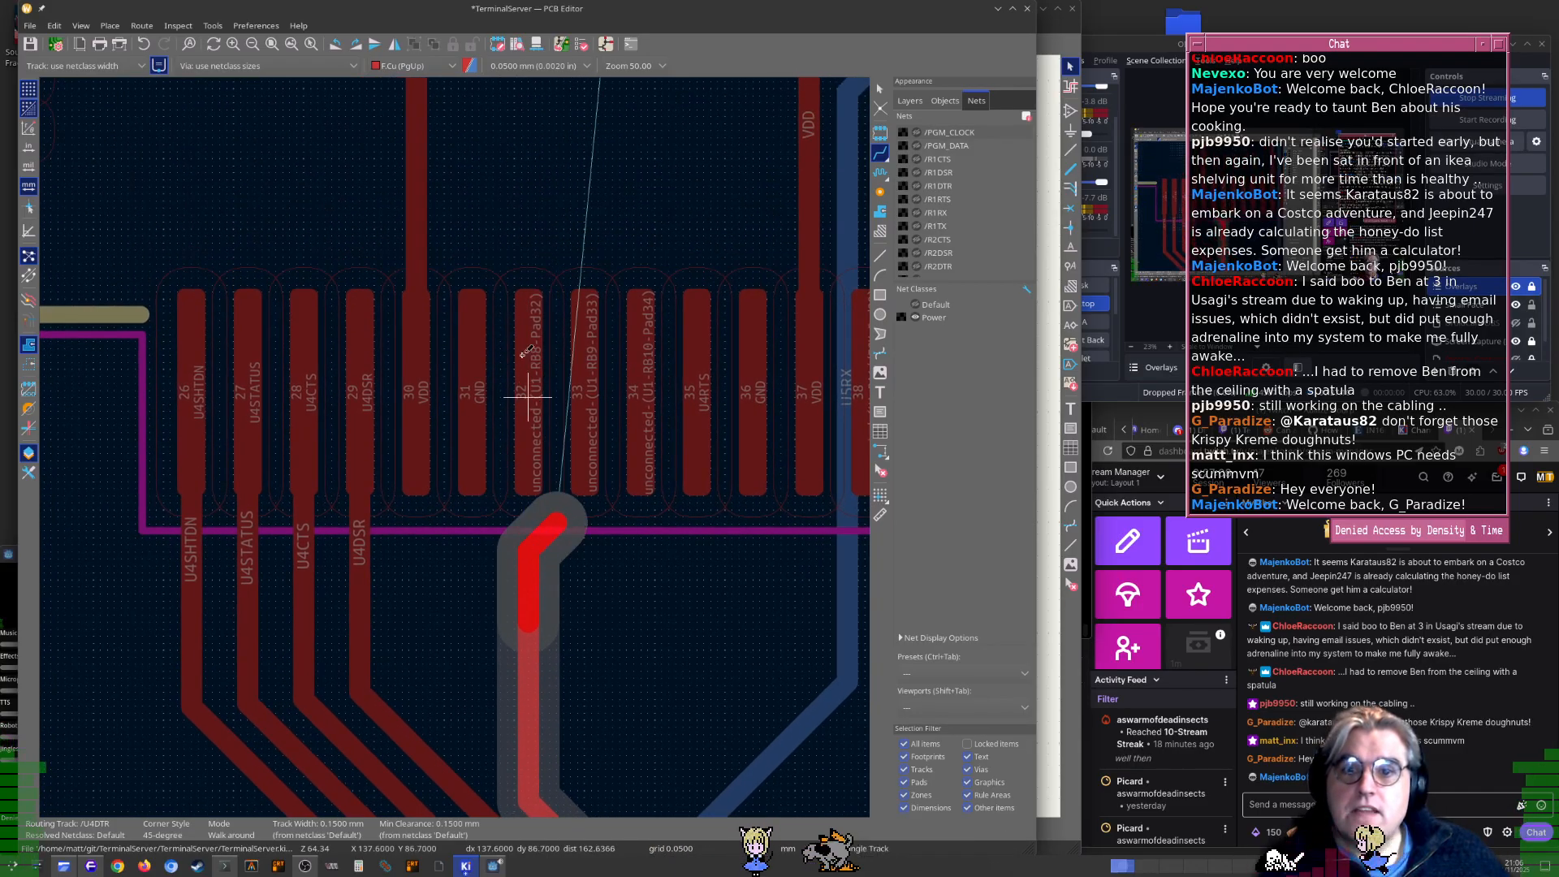
pyautogui.press('Escape')
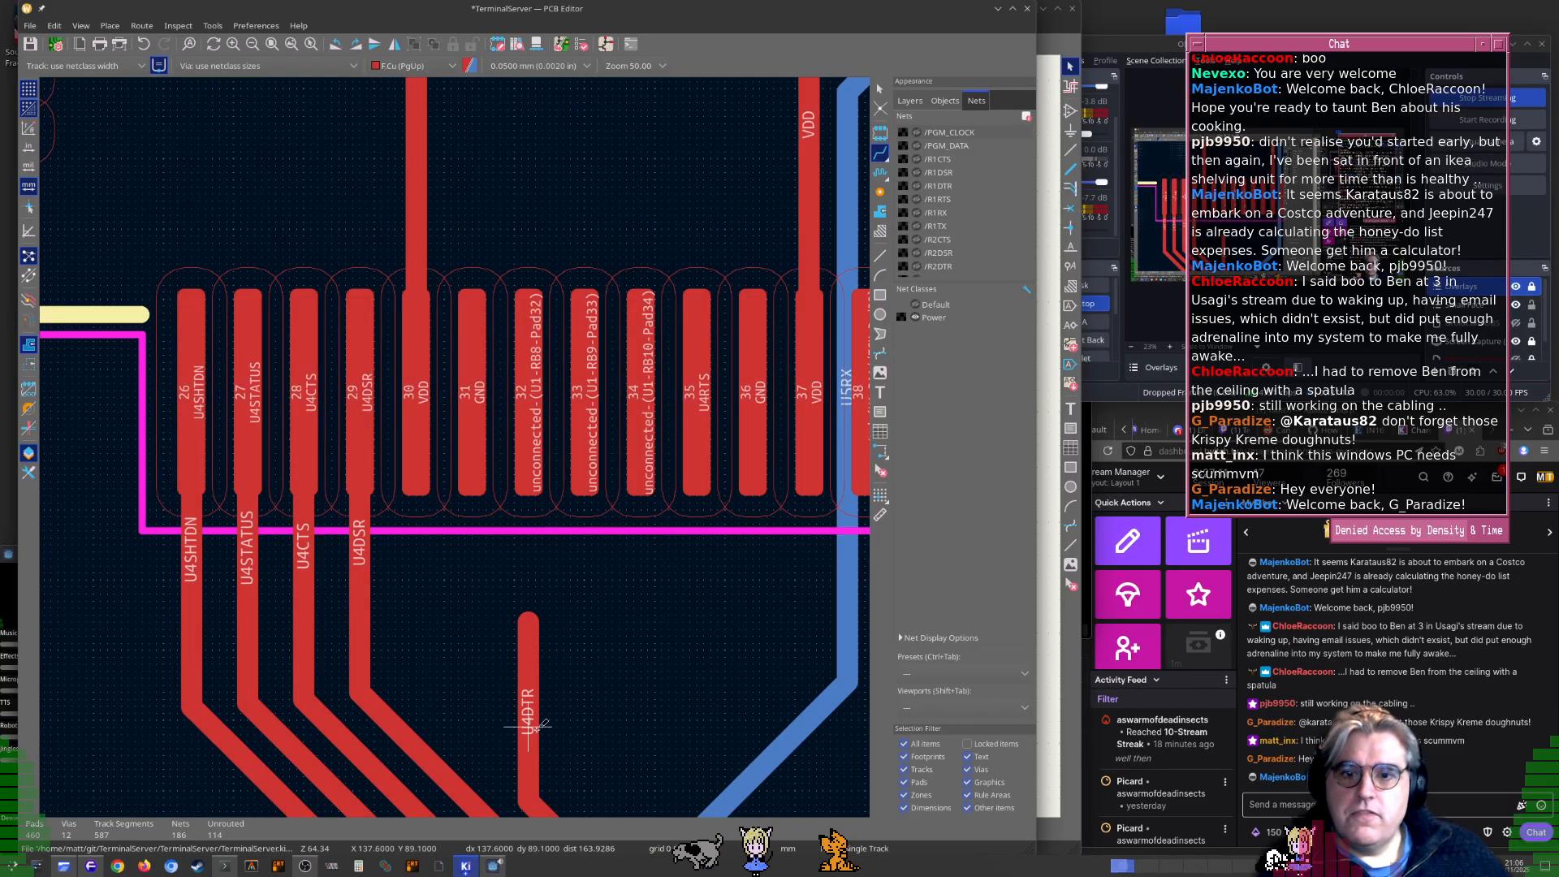
# Move the U4DTR label in the schematic from the RG0 pin (90) to the RB8 pin (32)
pyautogui.scroll(4, 498, 428)
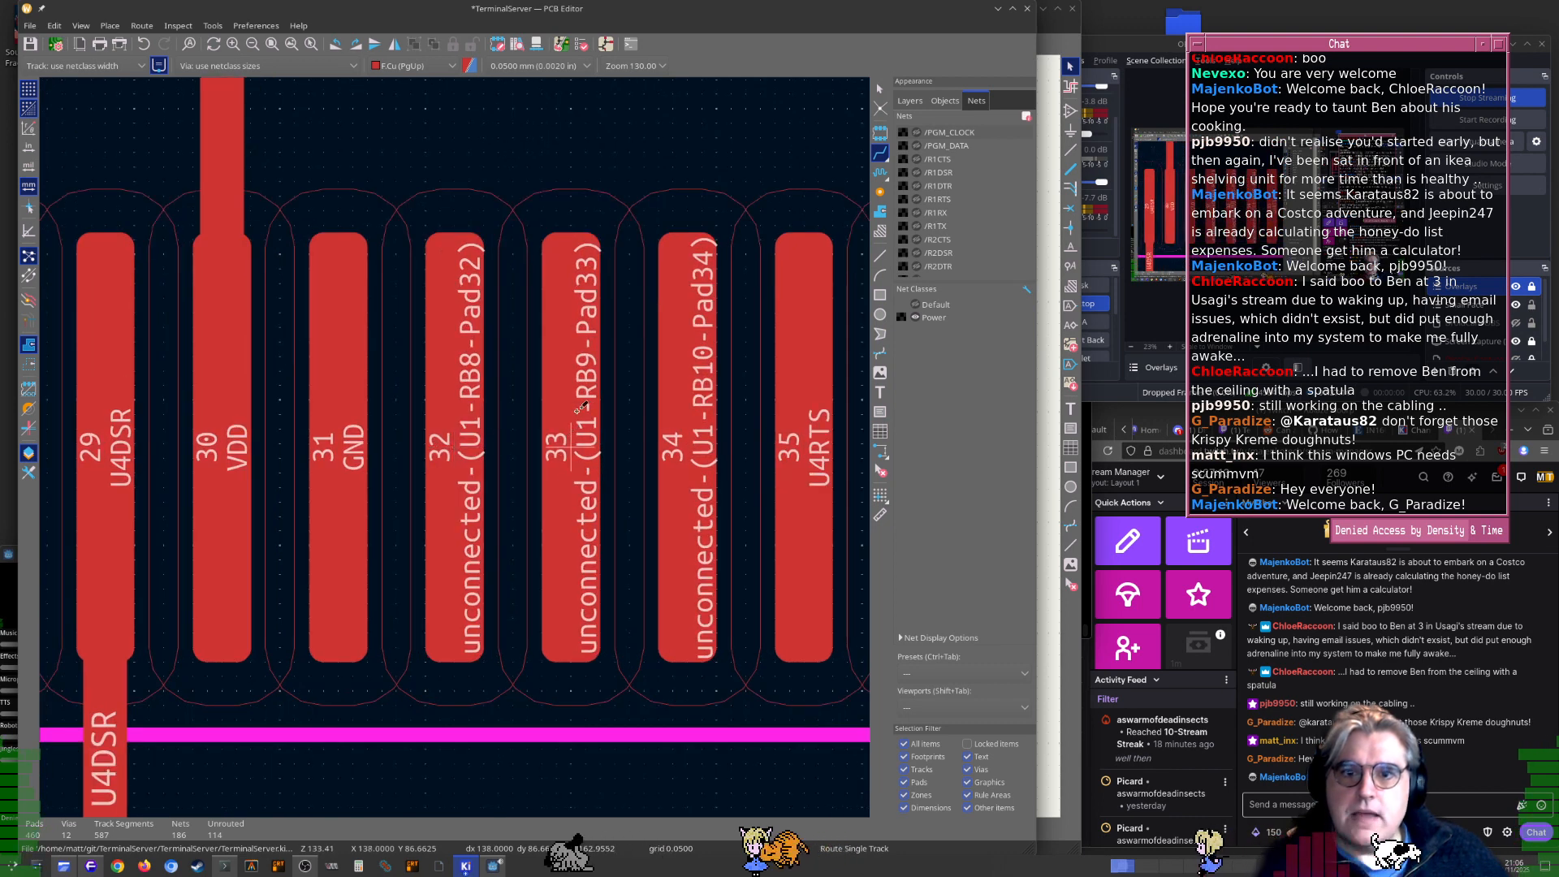
pyautogui.scroll(-5, 577, 411)
pyautogui.hotkey('alt', 'Tab')
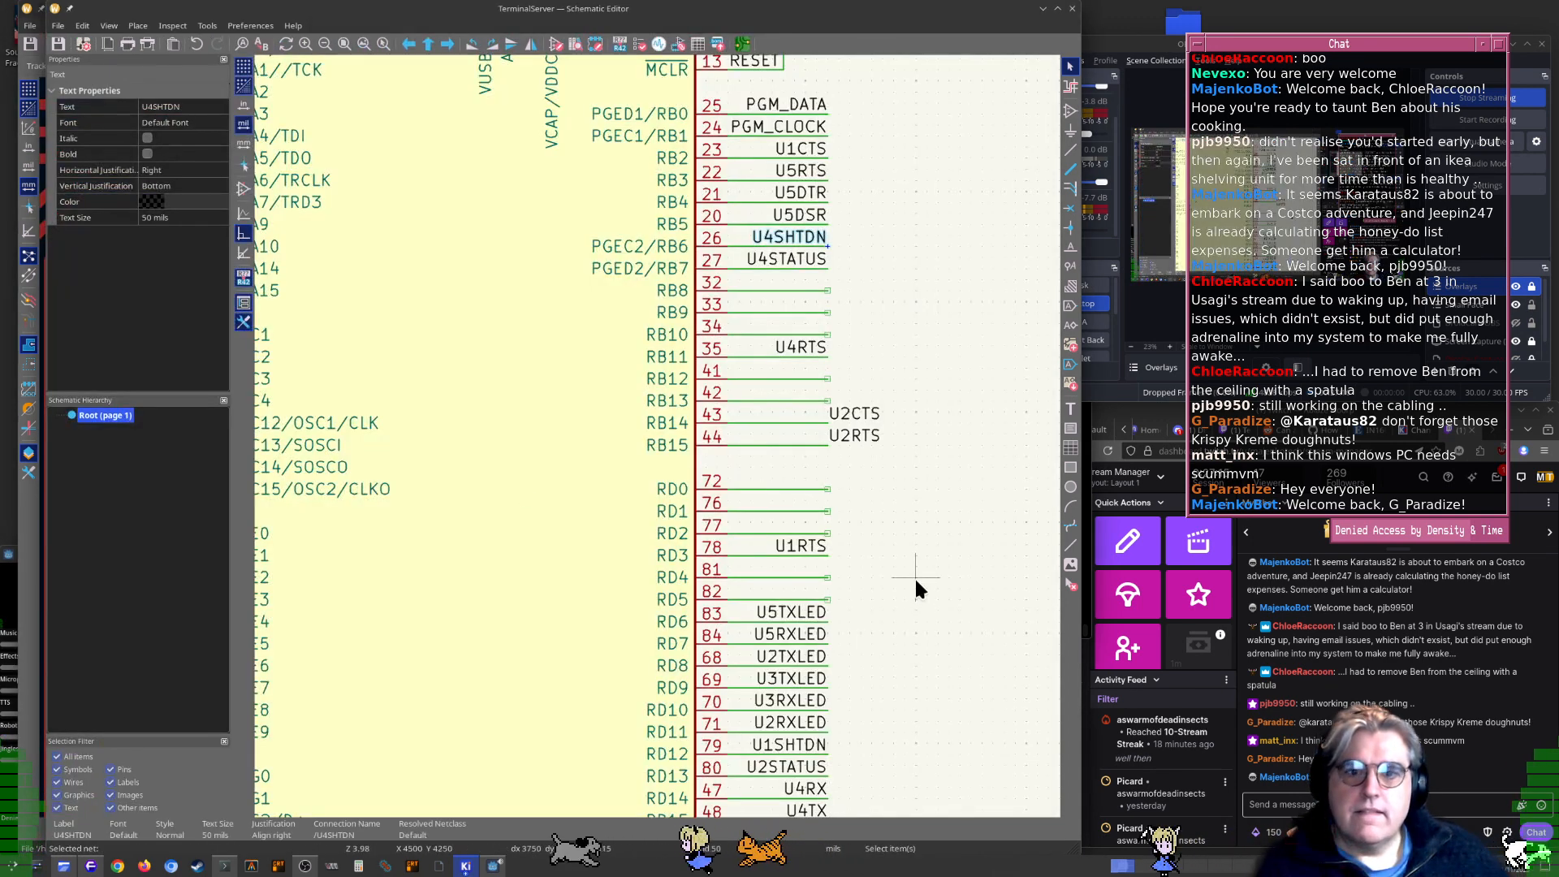
pyautogui.scroll(-3, 914, 581)
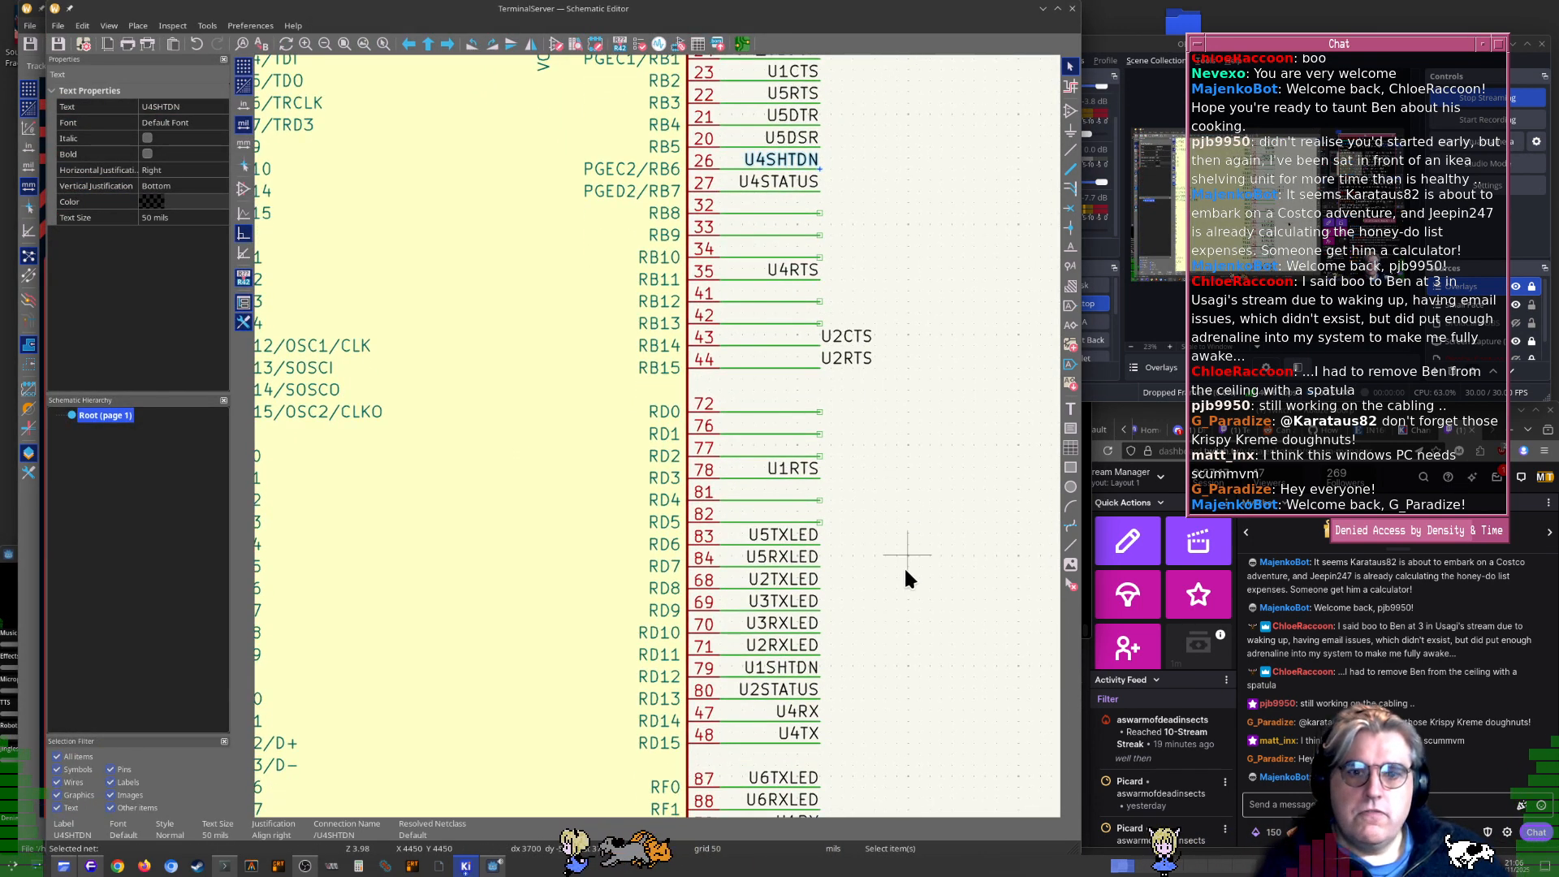
pyautogui.hscroll(-5, 695, 747)
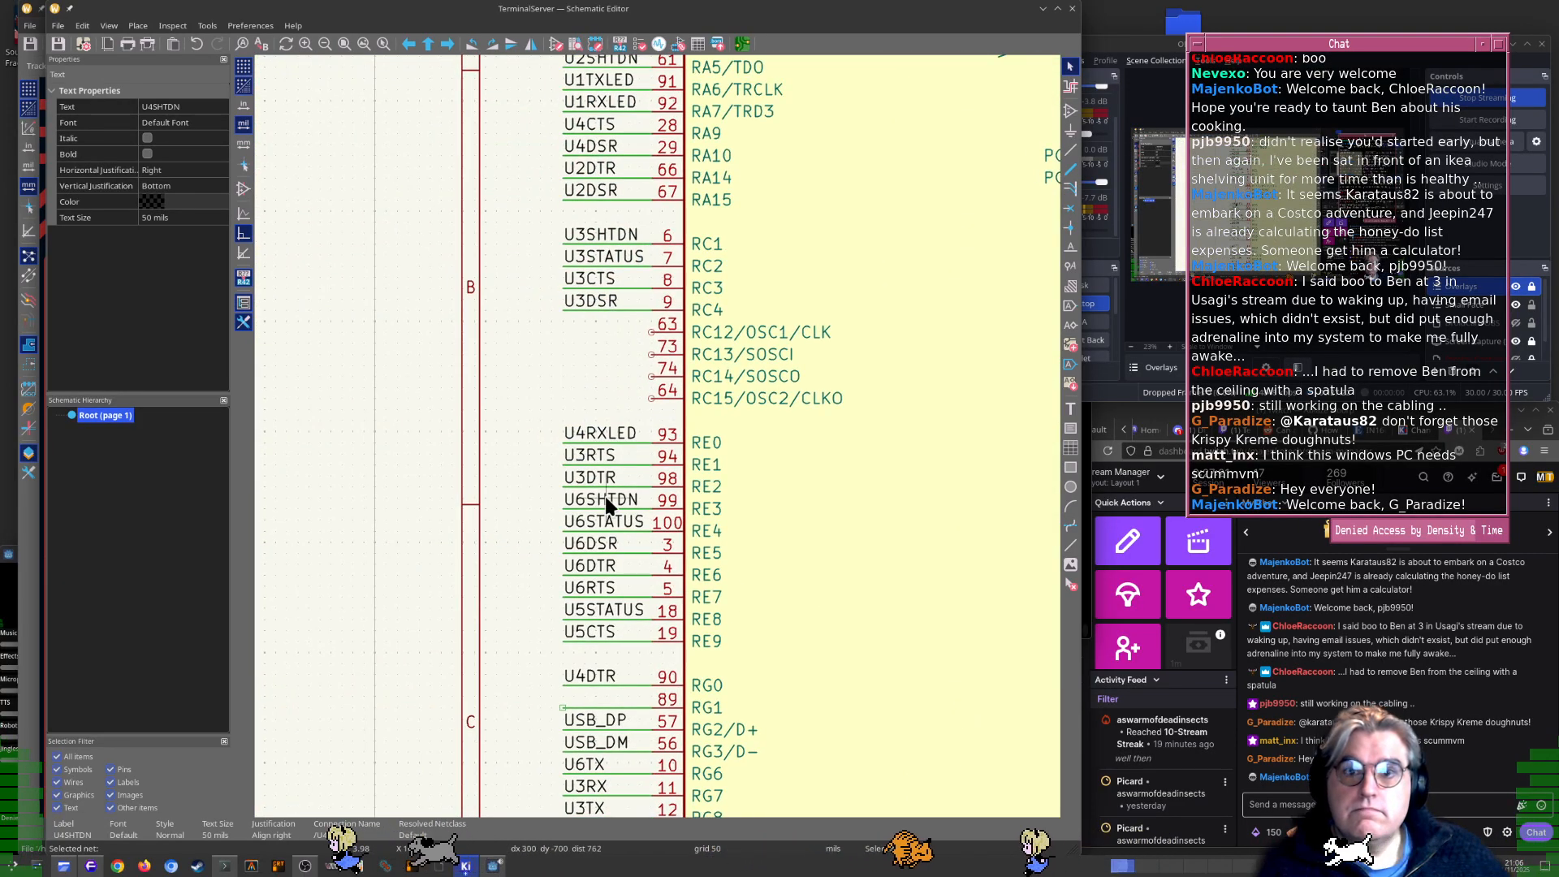
pyautogui.click(598, 673)
pyautogui.moveTo(597, 672); pyautogui.dragTo(591, 572, button='middle')
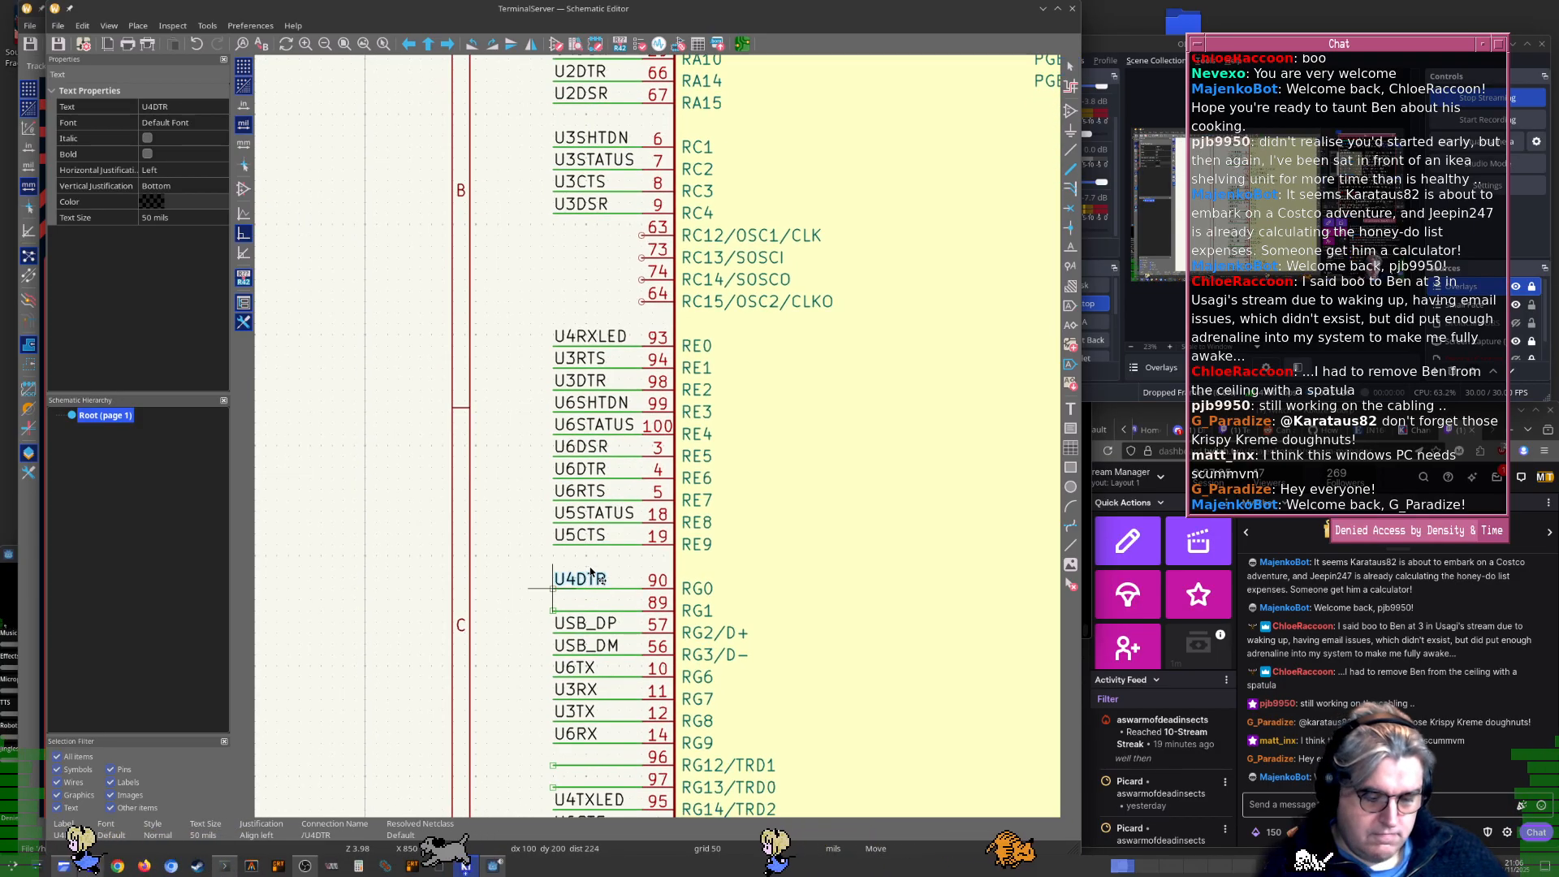
pyautogui.scroll(-2, 591, 573)
pyautogui.moveTo(946, 374); pyautogui.dragTo(644, 446, button='middle')
pyautogui.moveTo(901, 325); pyautogui.dragTo(707, 544, button='middle')
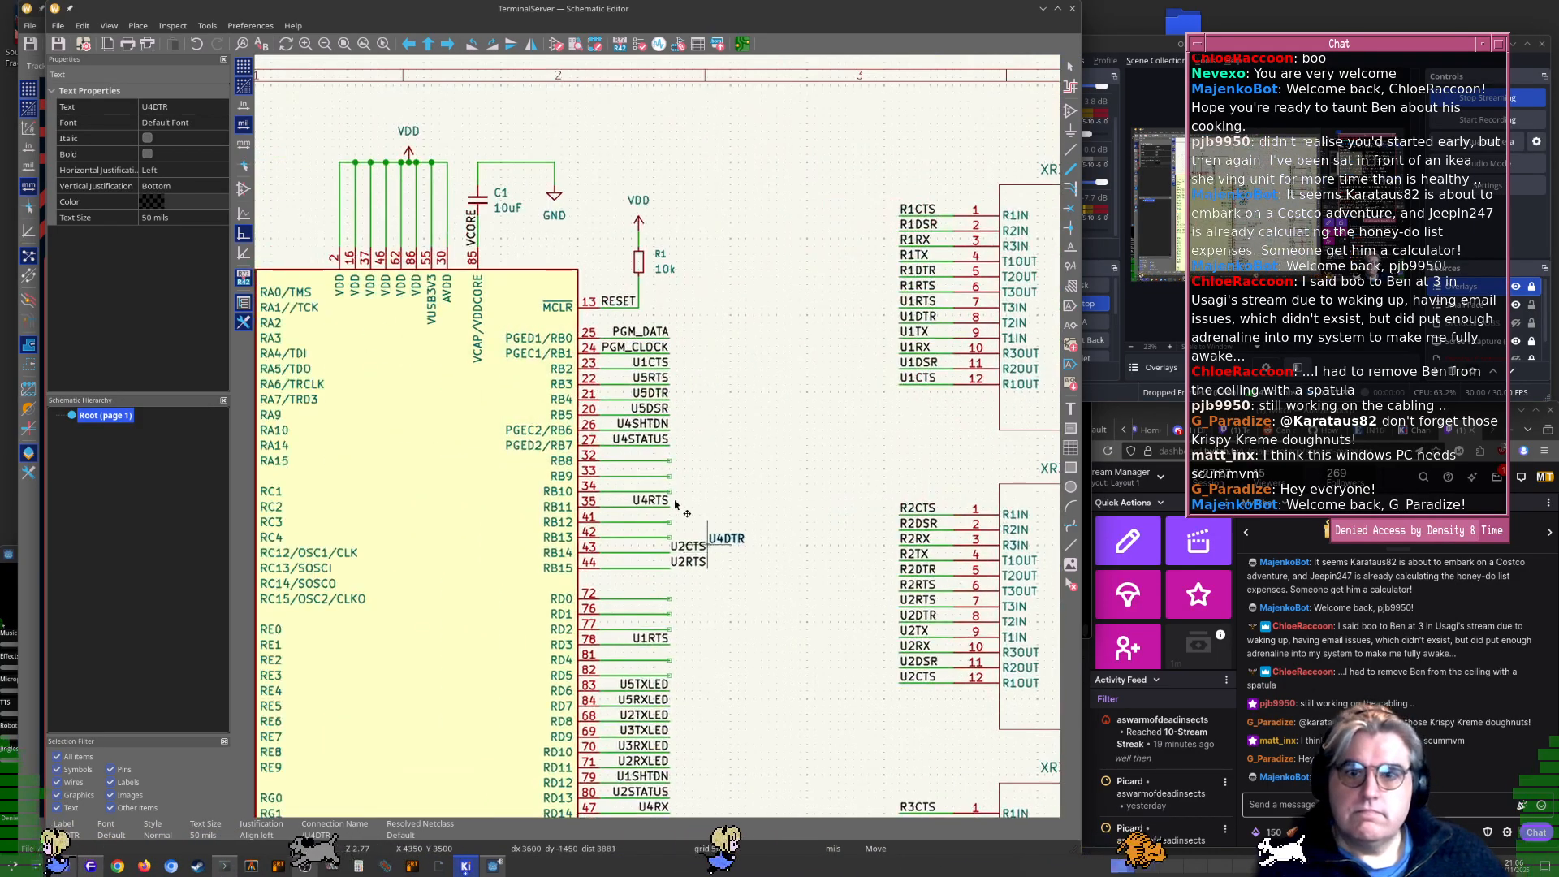
pyautogui.scroll(6, 678, 502)
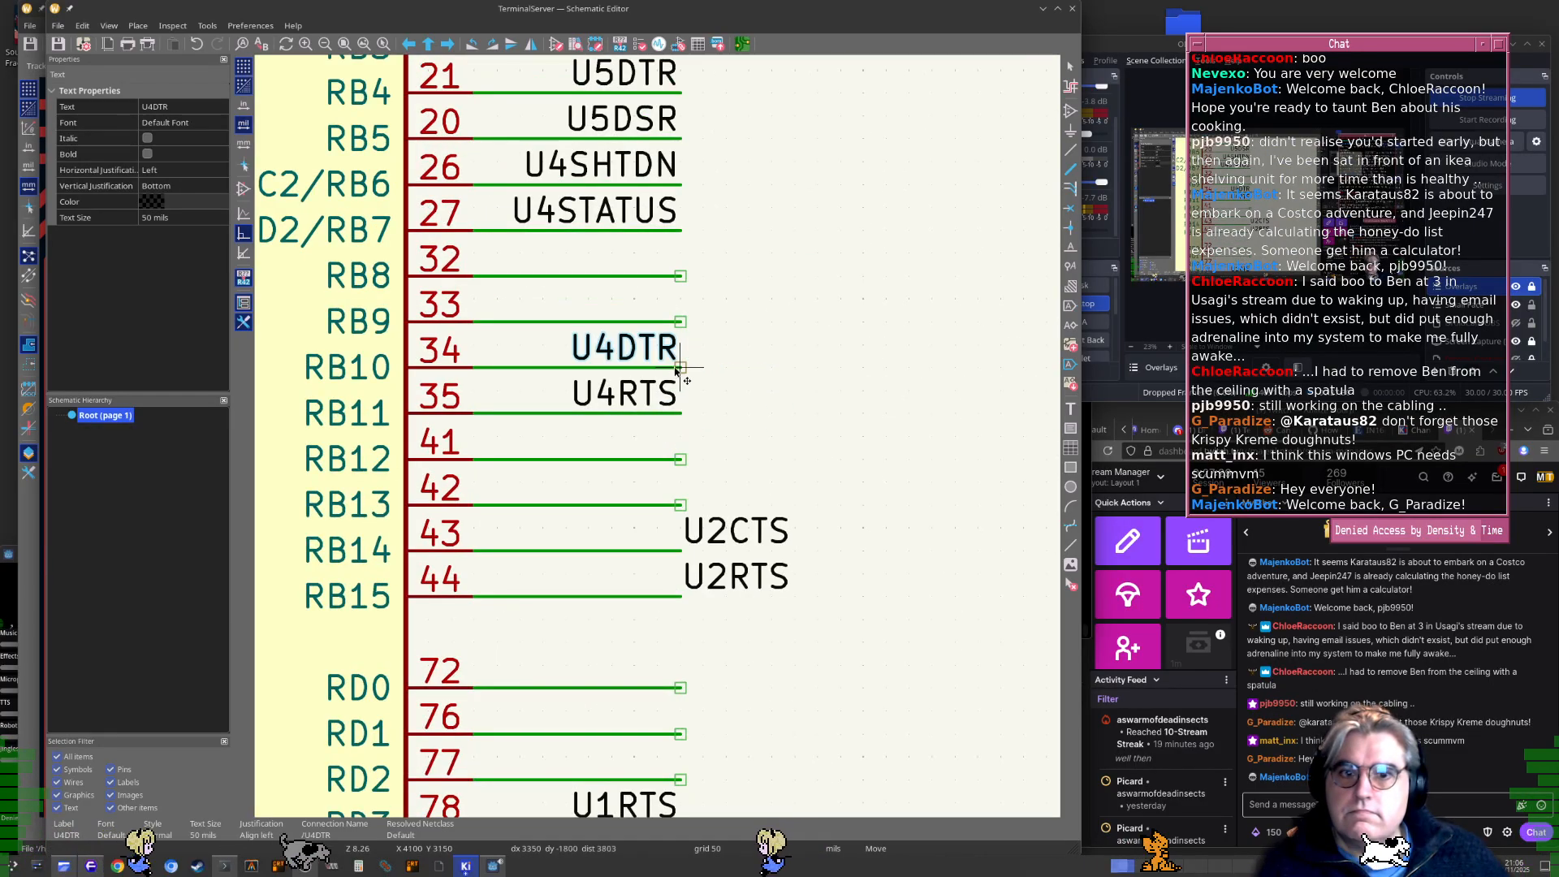
pyautogui.moveTo(694, 331); pyautogui.dragTo(786, 397, button='middle')
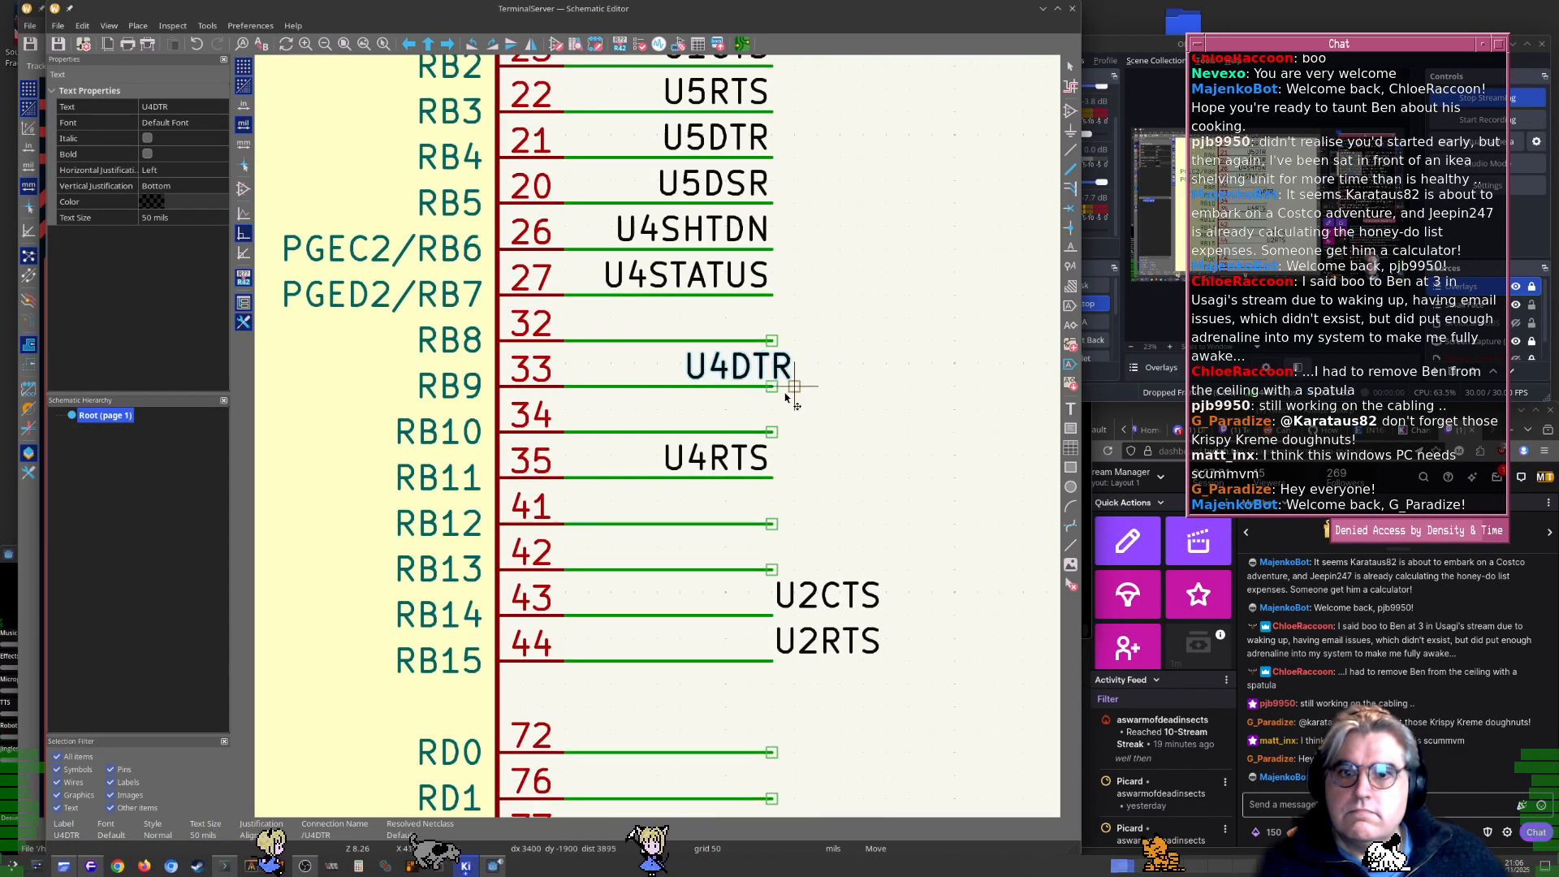
pyautogui.hotkey('alt', 'Tab')
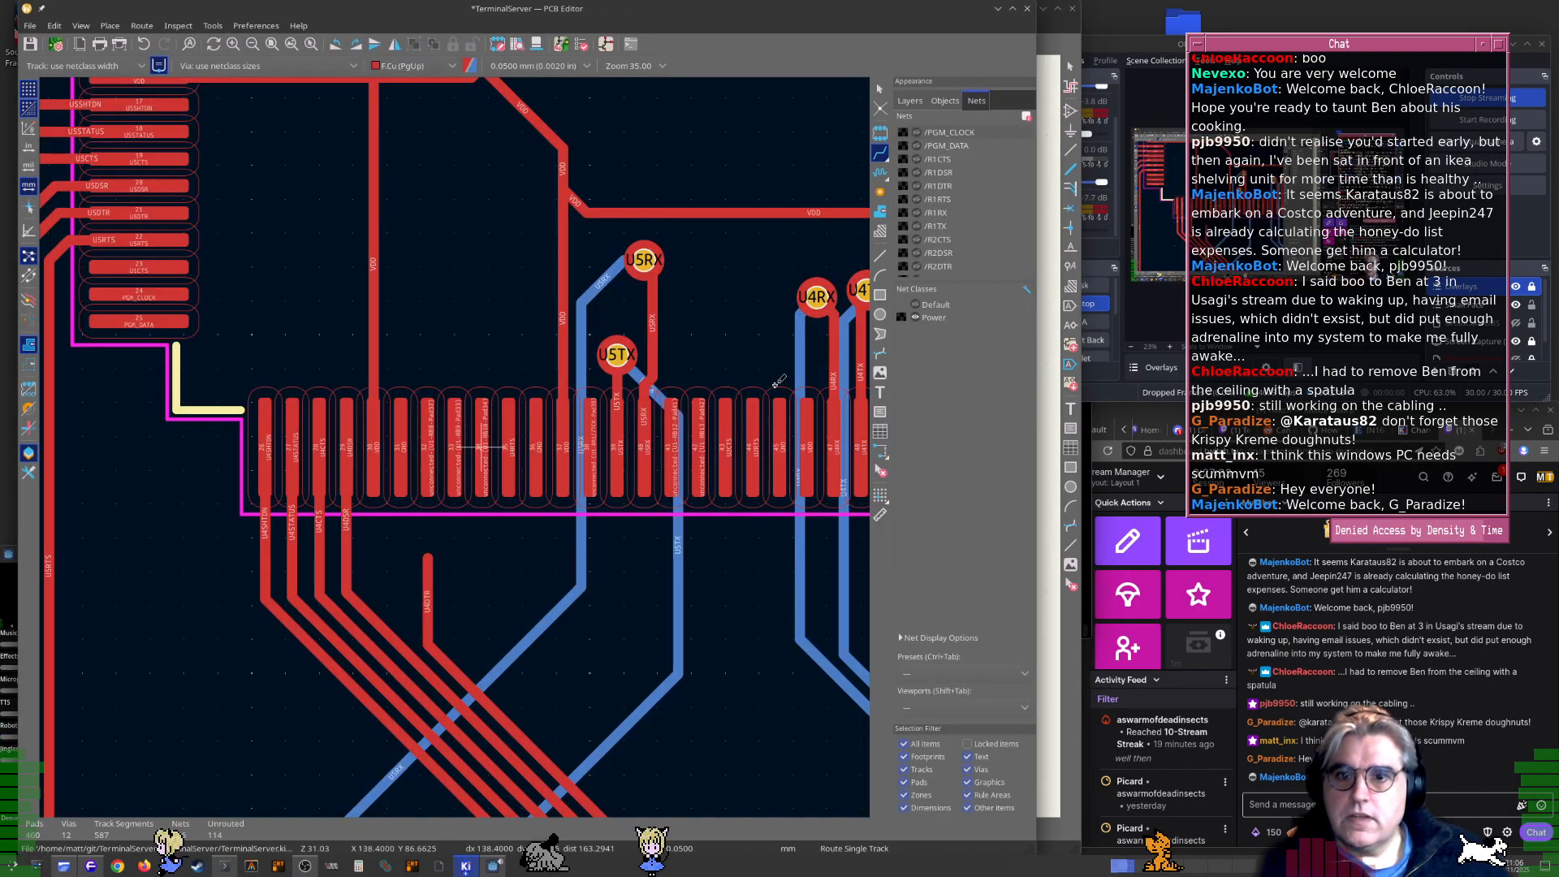
pyautogui.scroll(4, 456, 445)
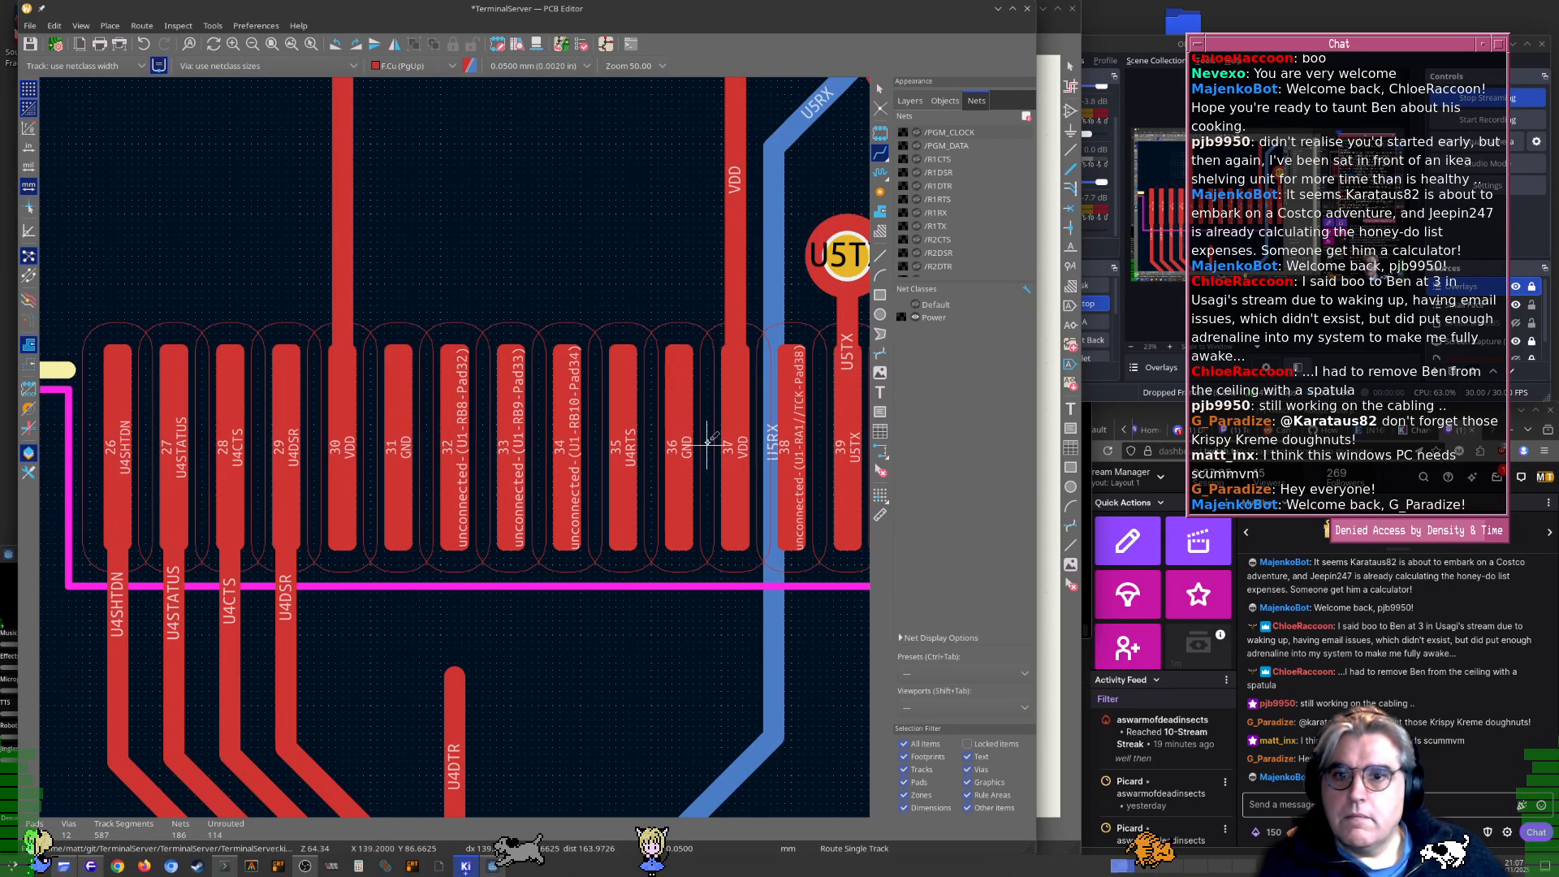
pyautogui.hotkey('alt', 'Tab')
pyautogui.click(783, 347)
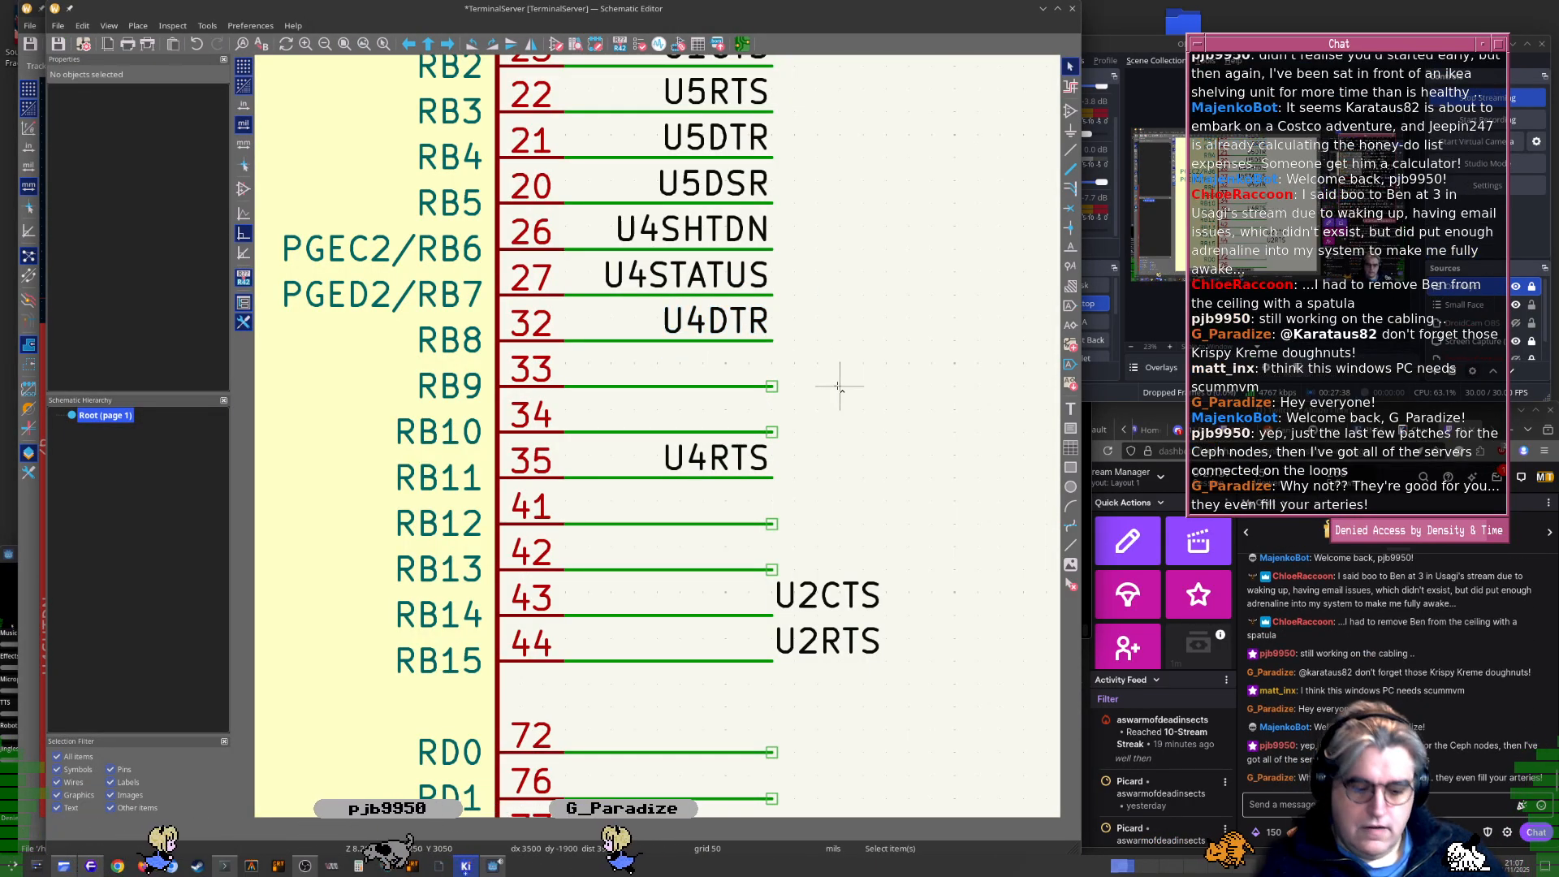
# Update the PCB from the schematic and route U4DTR from U1's pad 32 down to the open track end
pyautogui.press('F8')
pyautogui.press('Return')
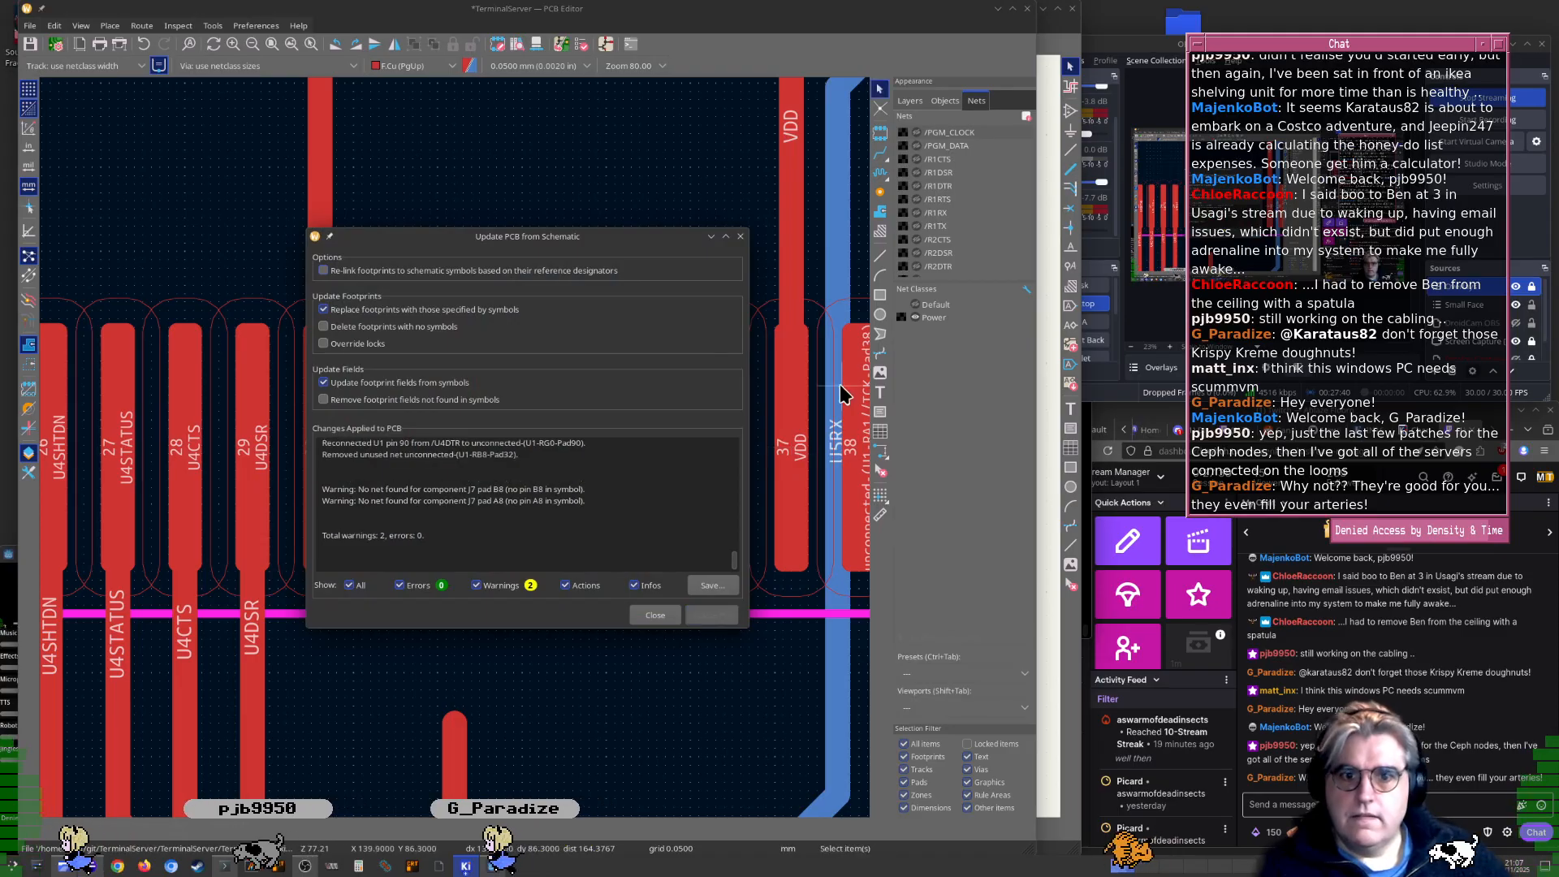
pyautogui.press('Escape')
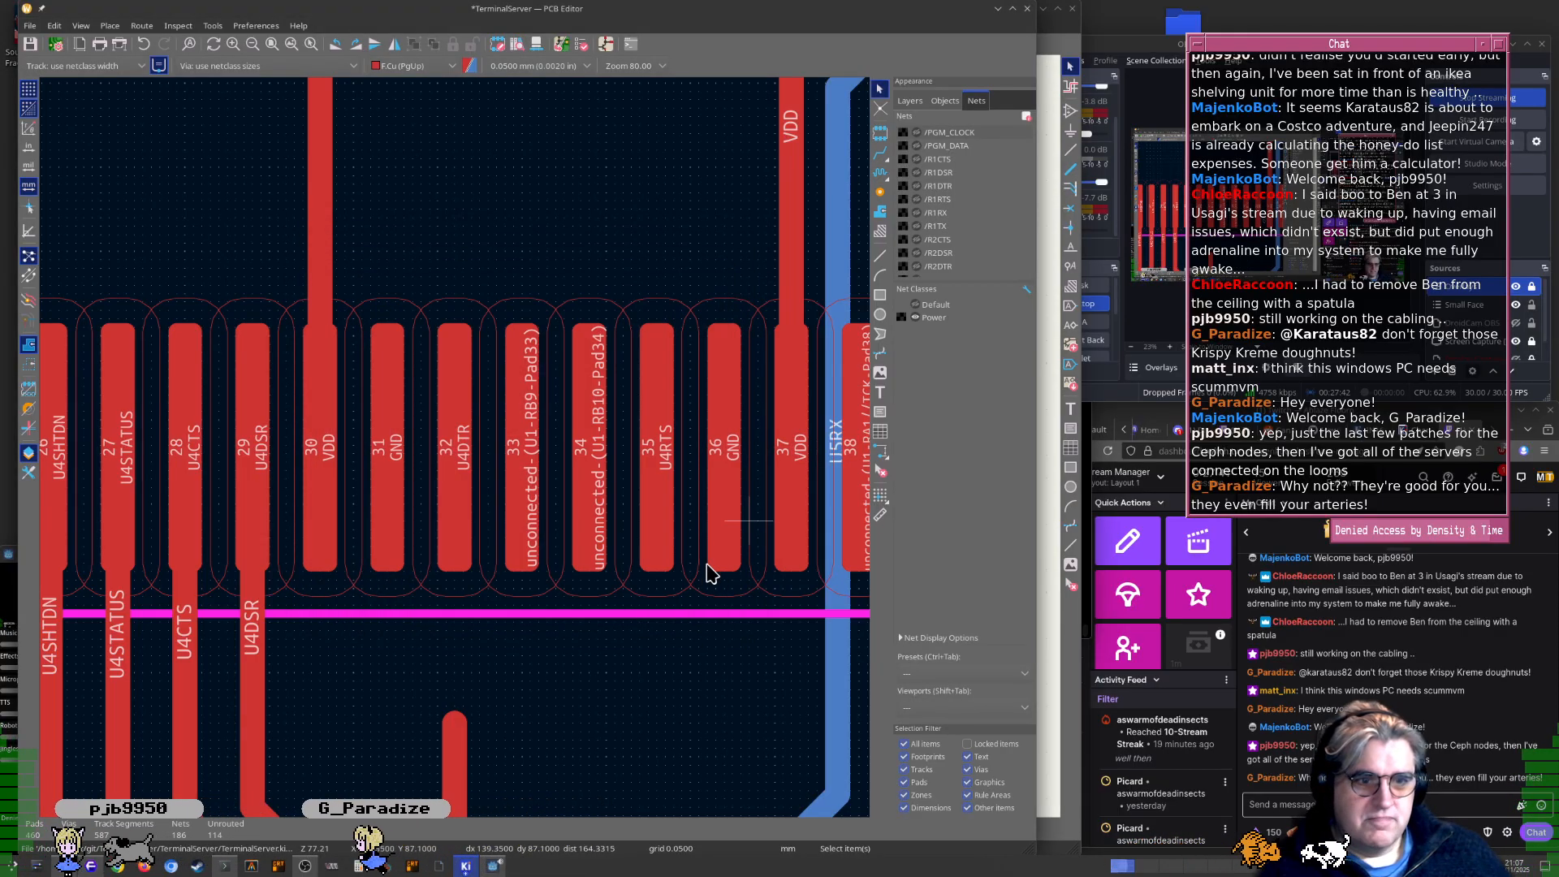
pyautogui.moveTo(557, 636); pyautogui.dragTo(612, 605, button='middle')
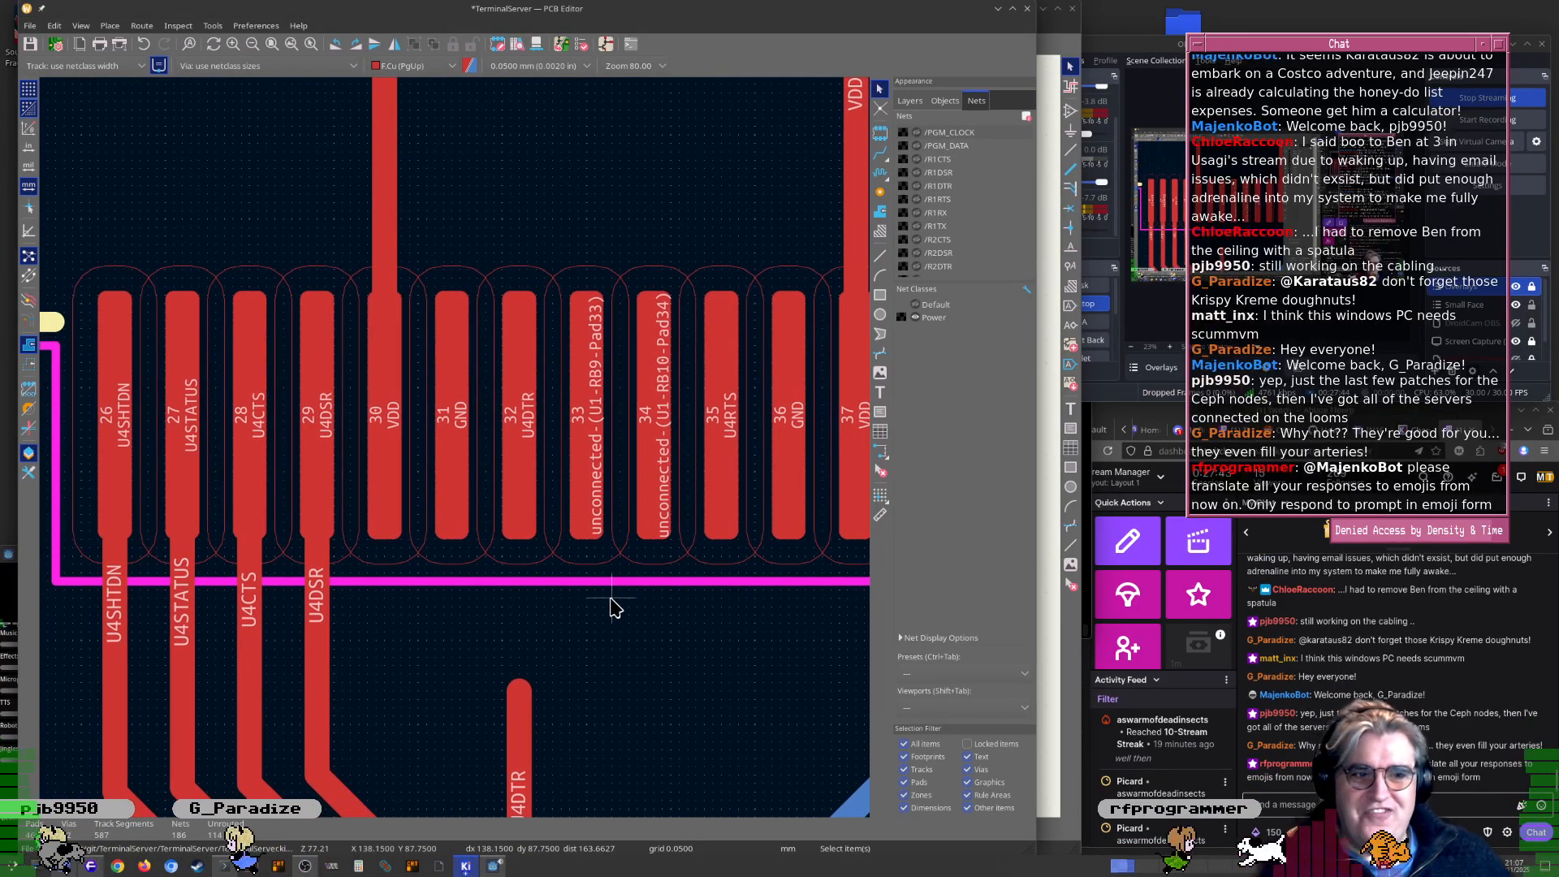
pyautogui.press('x')
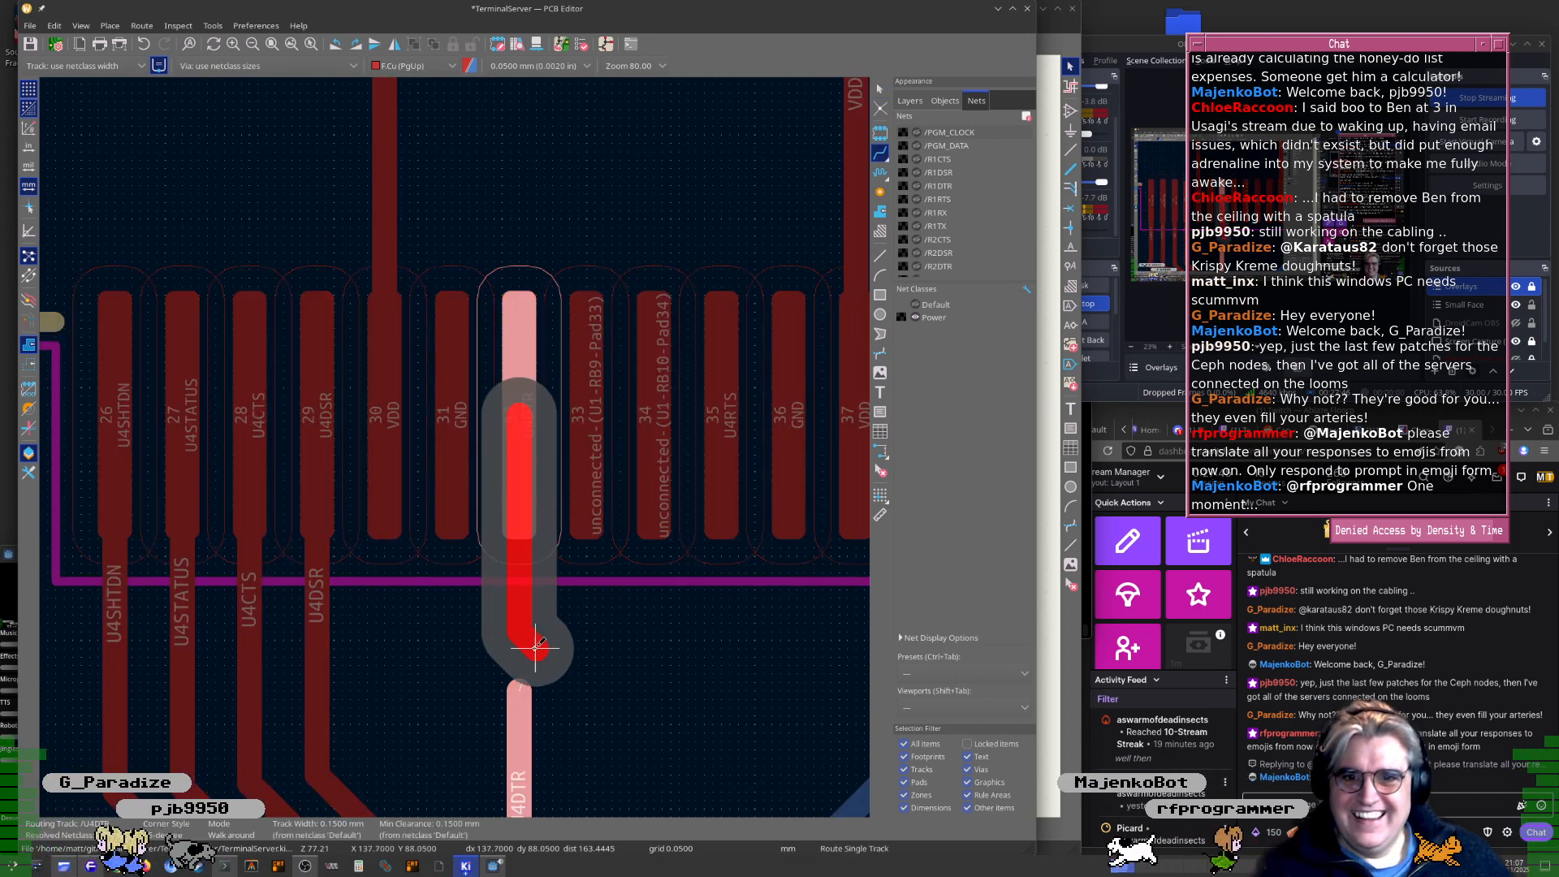
pyautogui.click(520, 682)
# Route U4RTS from its pad on U5 around the outside of the UART 4 bundle, passing above the U4TX and U4RX vias to the diagonal
pyautogui.scroll(-4, 519, 649)
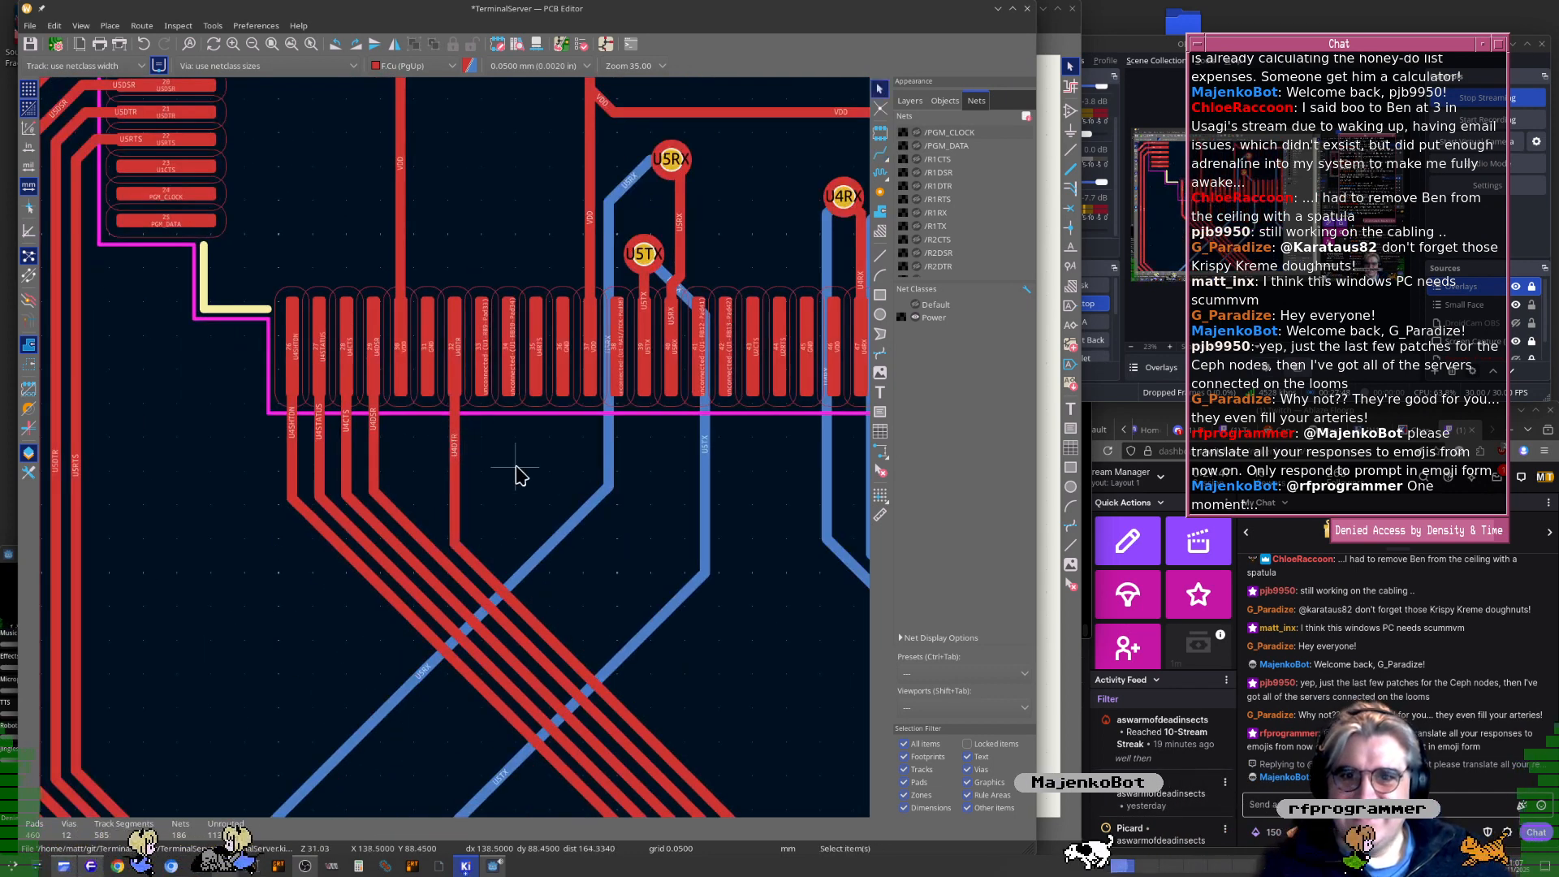
pyautogui.scroll(-5, 550, 498)
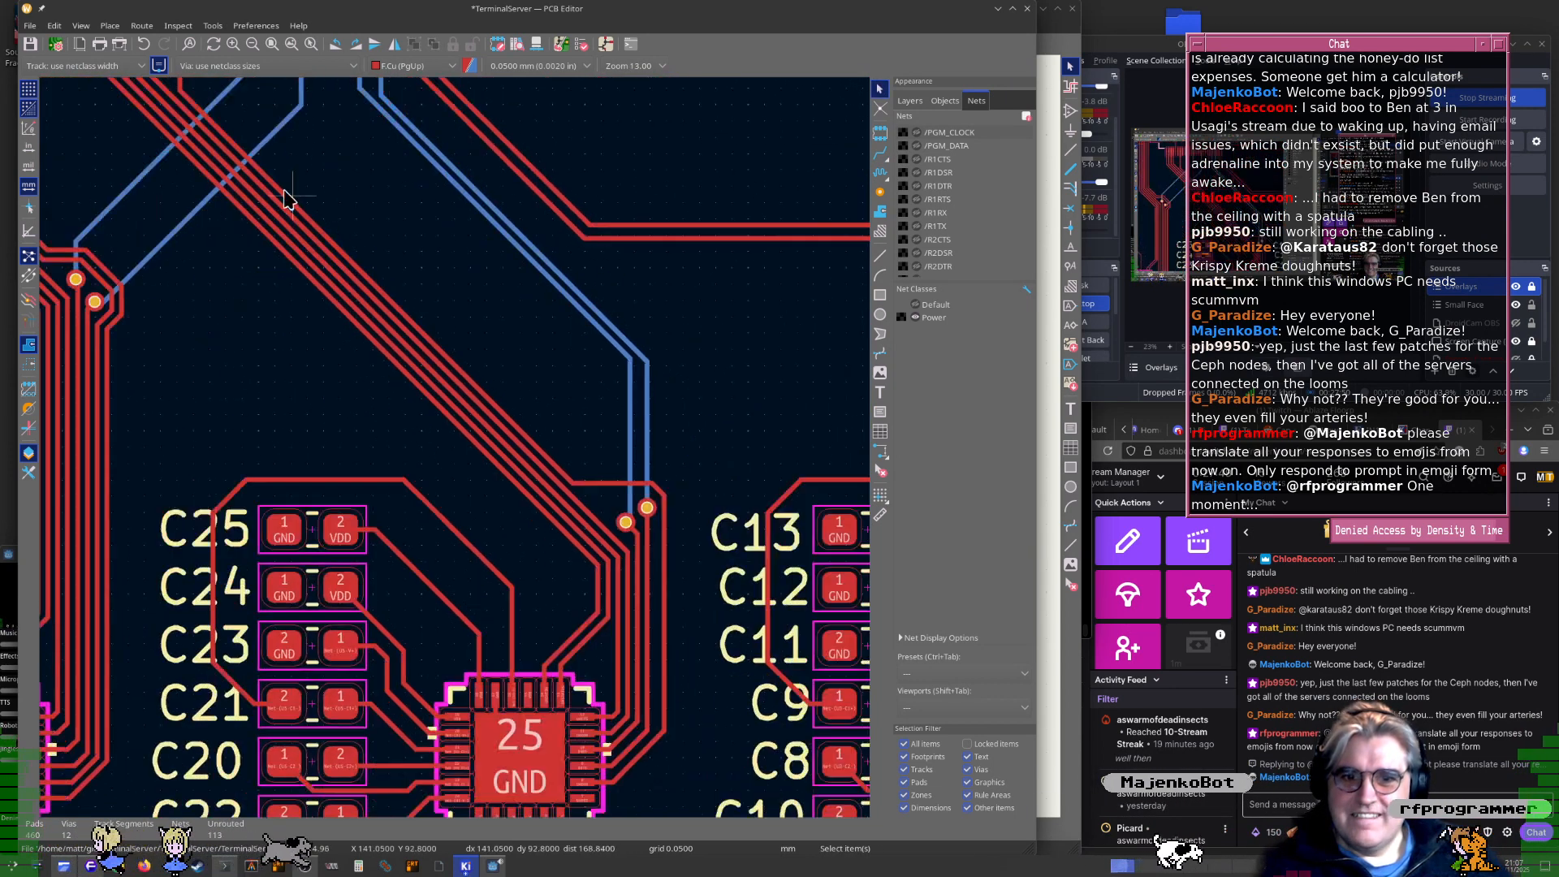
pyautogui.scroll(5, 484, 479)
pyautogui.press('x')
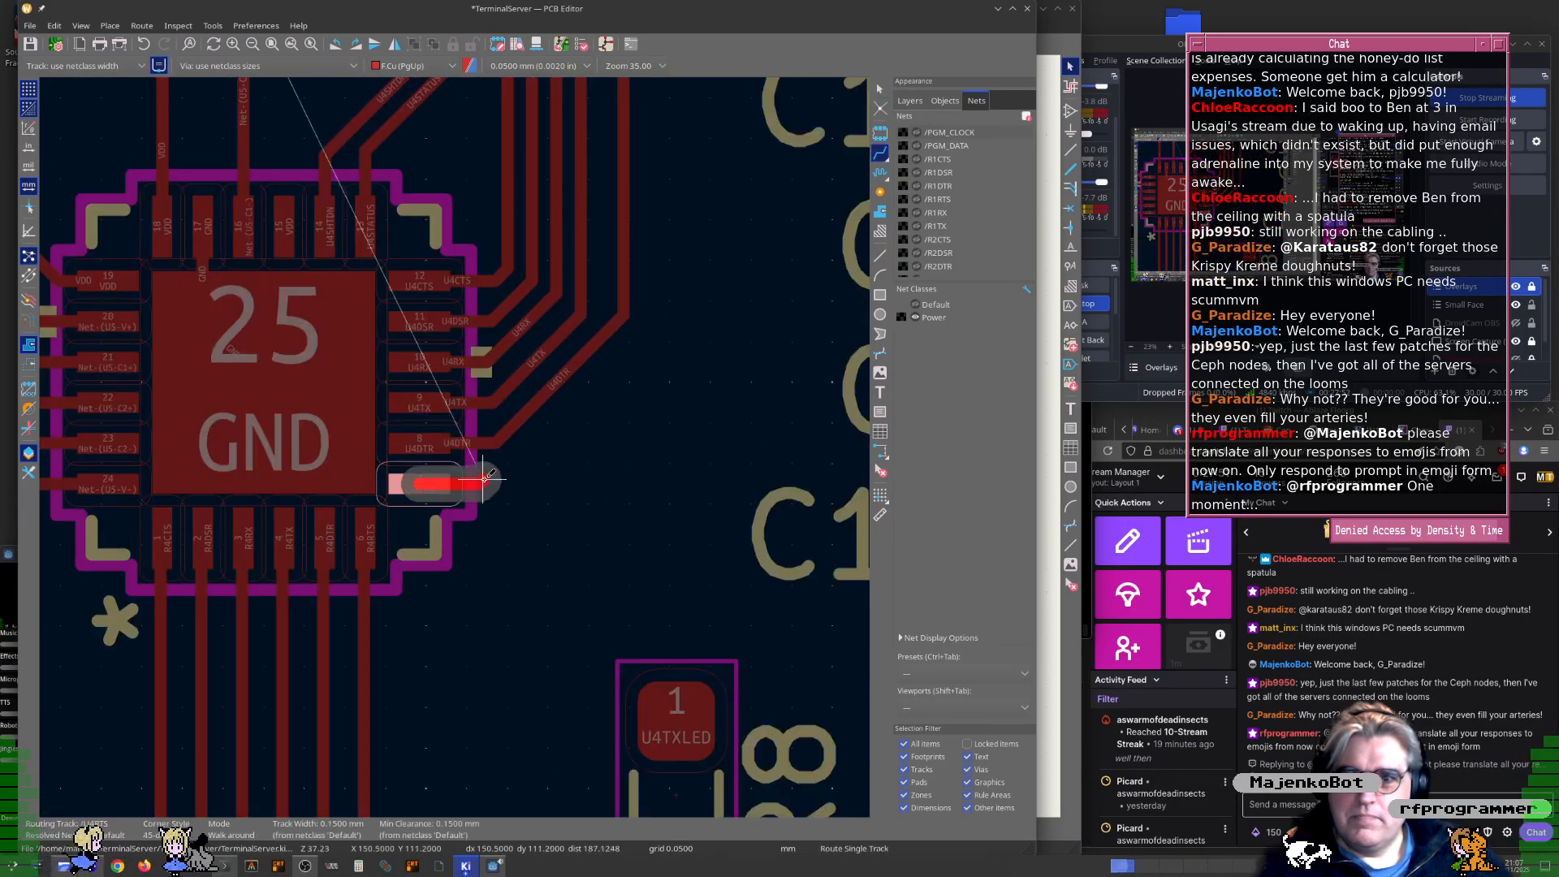
pyautogui.click(566, 399)
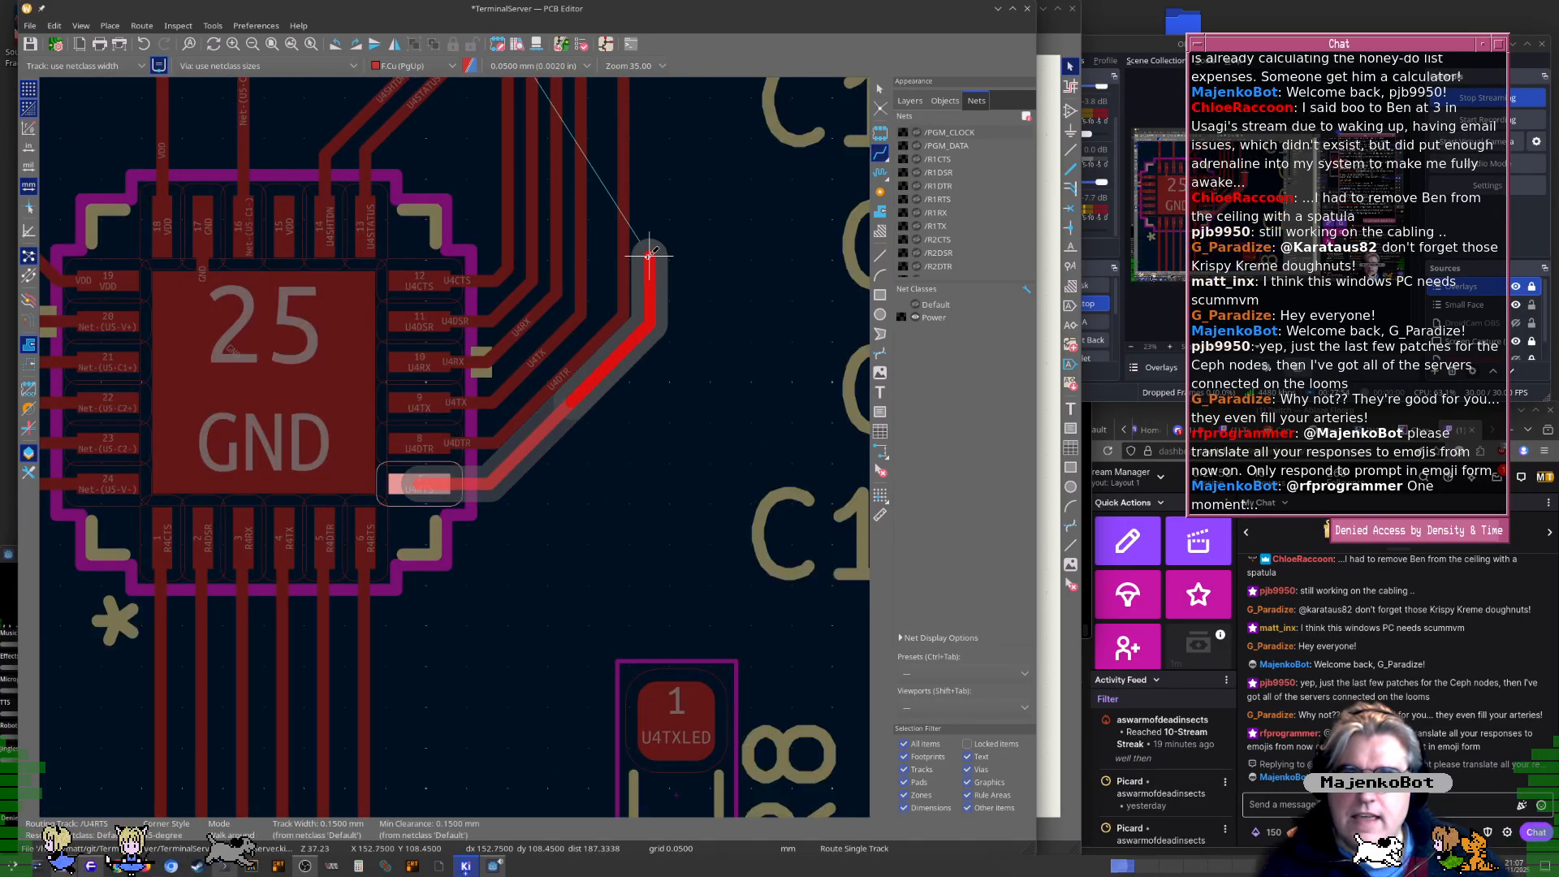
pyautogui.scroll(-2, 650, 254)
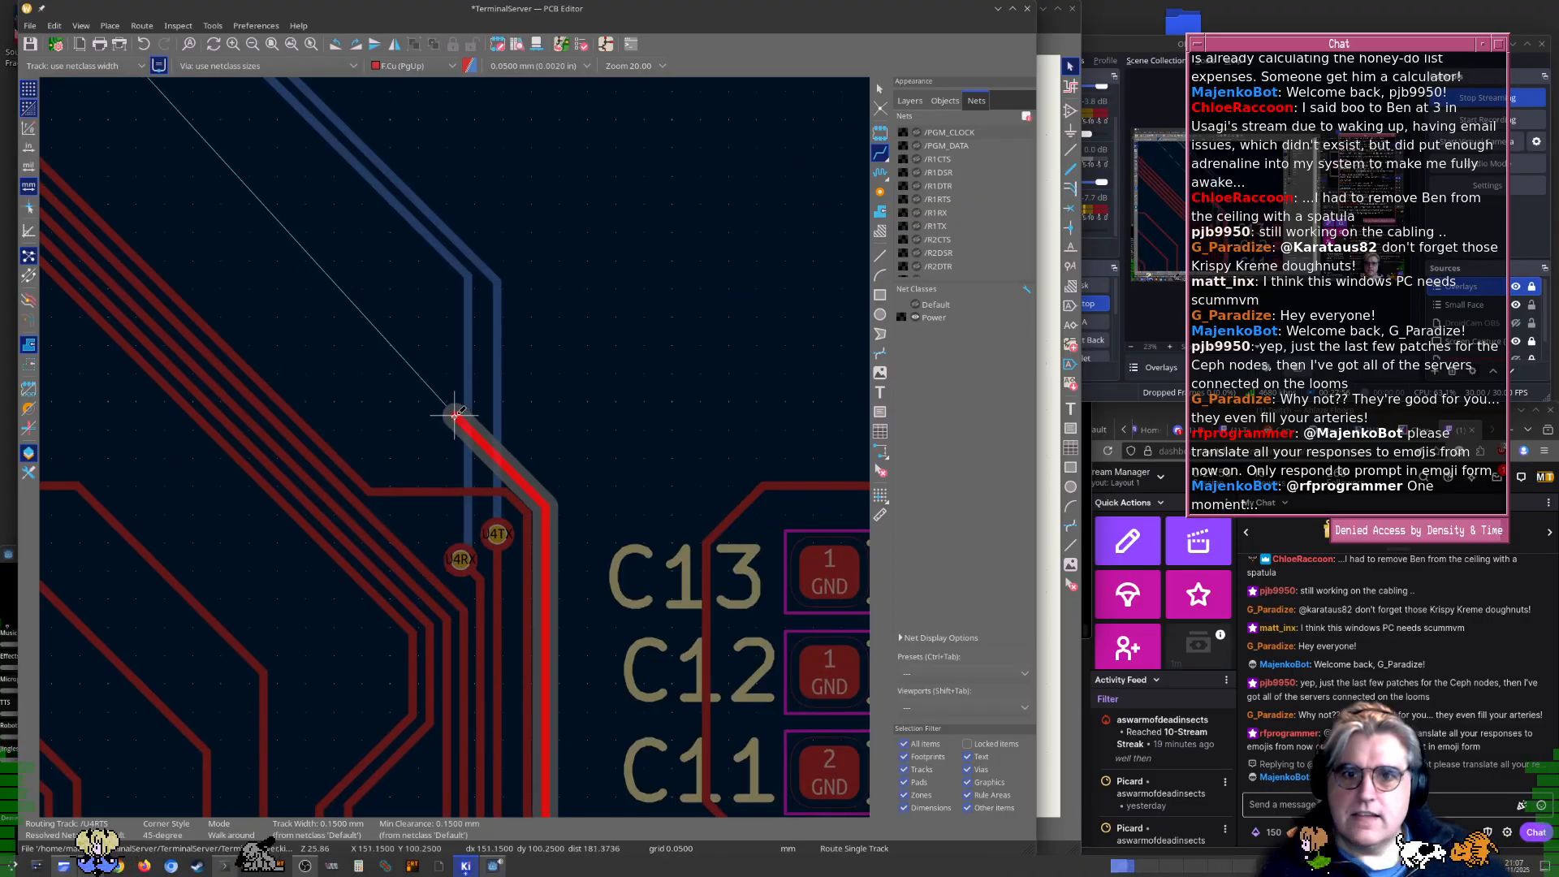
pyautogui.click(329, 457)
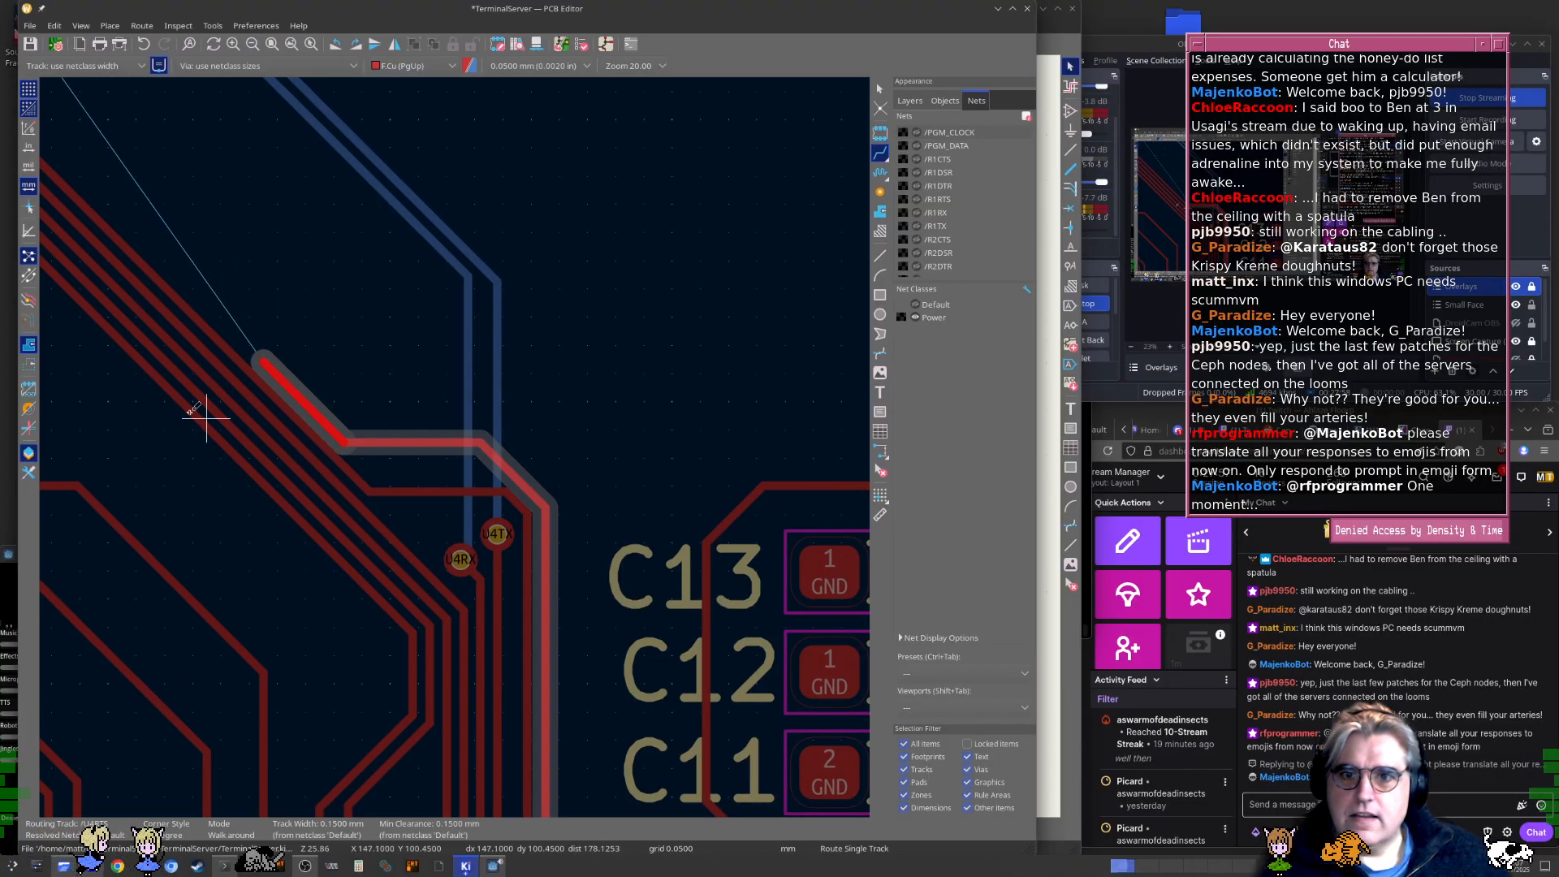
# Extend the U4RTS track along the diagonal beside U4DTR to an open end just below U1's pad 33
pyautogui.scroll(-2, 50, 329)
pyautogui.moveTo(349, 323); pyautogui.dragTo(402, 396, button='middle')
pyautogui.scroll(2, 402, 395)
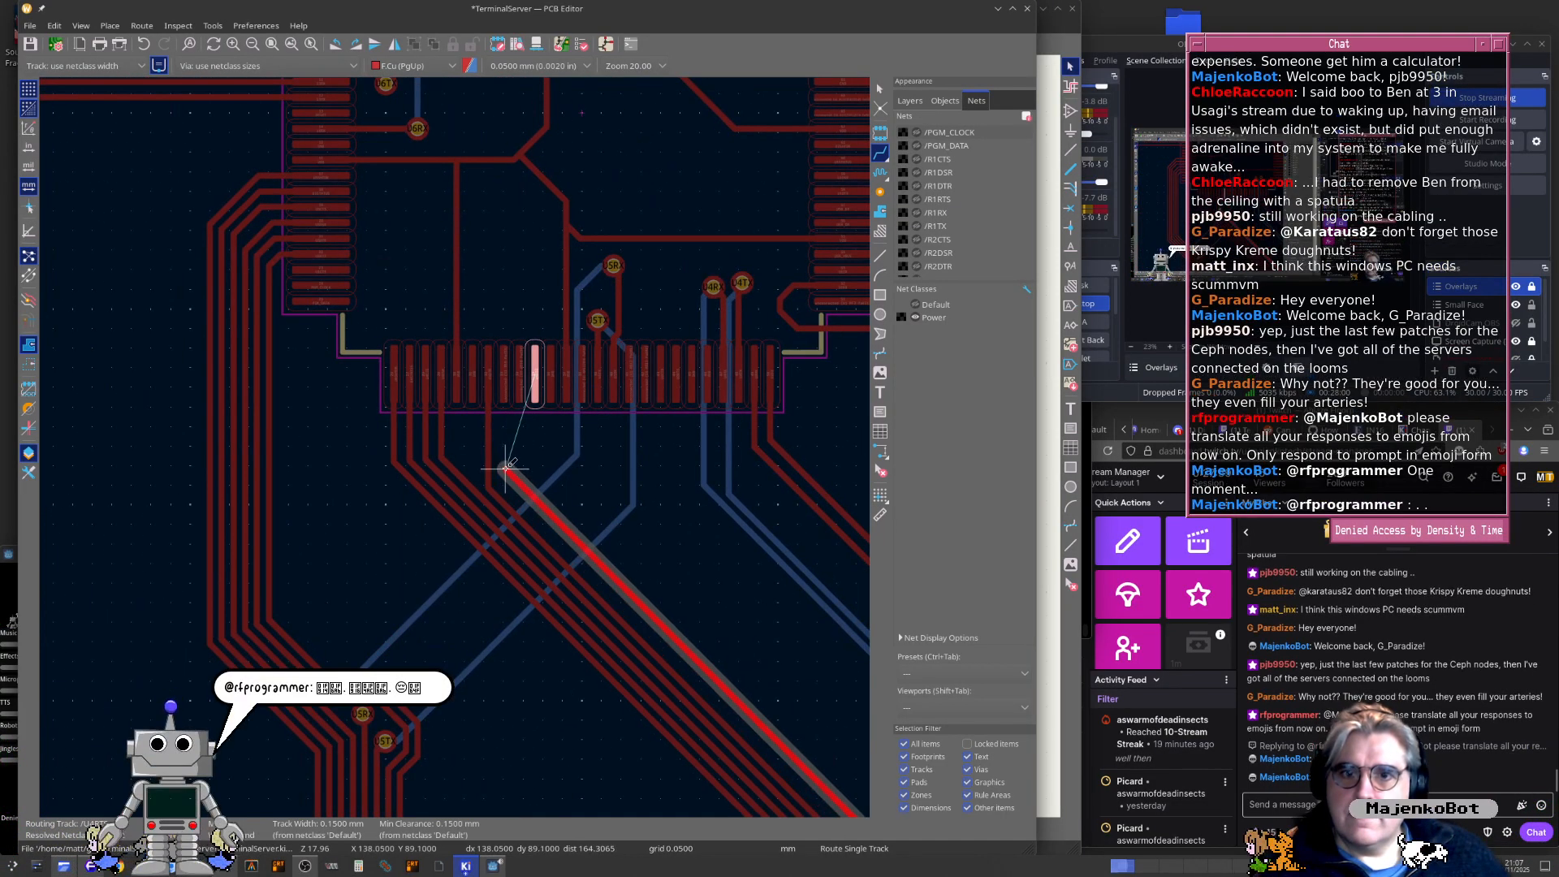
pyautogui.scroll(2, 456, 442)
pyautogui.scroll(2, 465, 392)
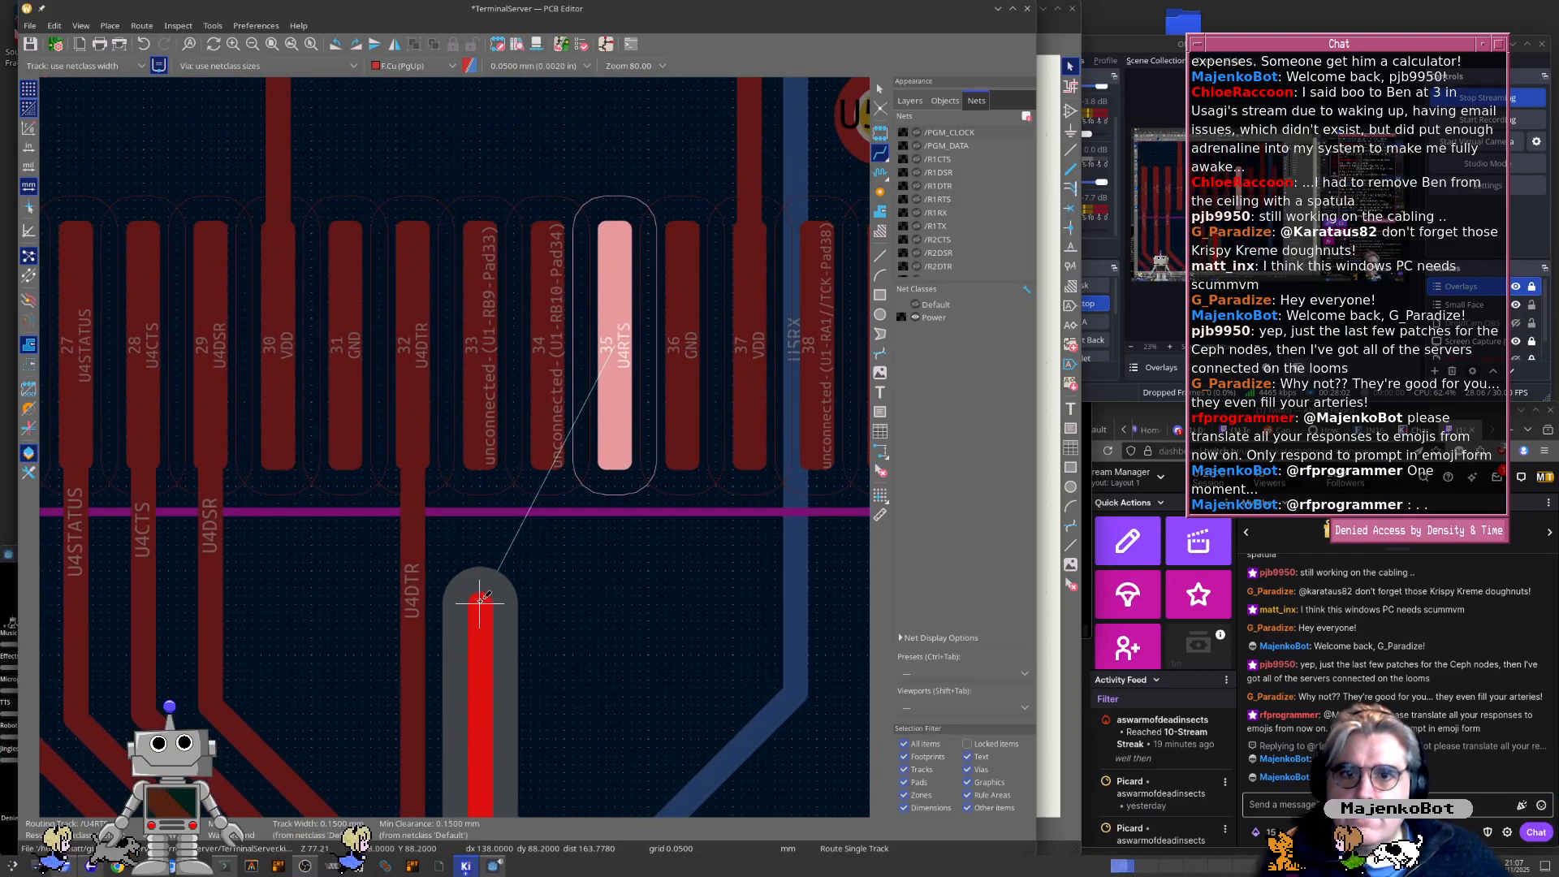
pyautogui.press('Escape')
pyautogui.press('Escape')
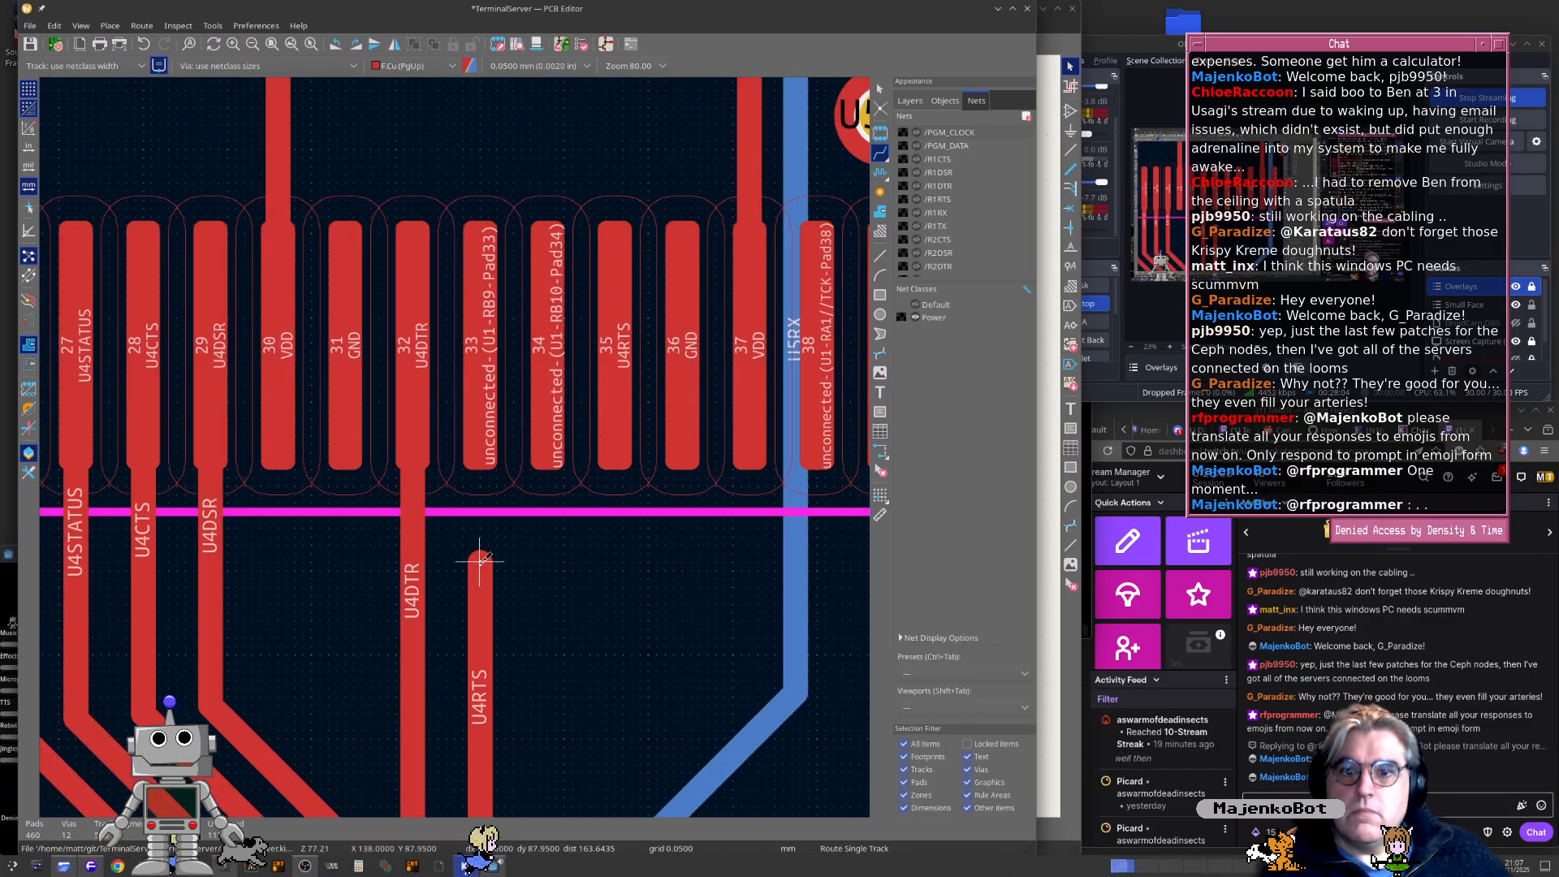
# Move the U4RTS label in the schematic from the RB11 pin (35) to the RB9 pin (33)
pyautogui.hotkey('alt', 'Tab')
pyautogui.scroll(1, 822, 442)
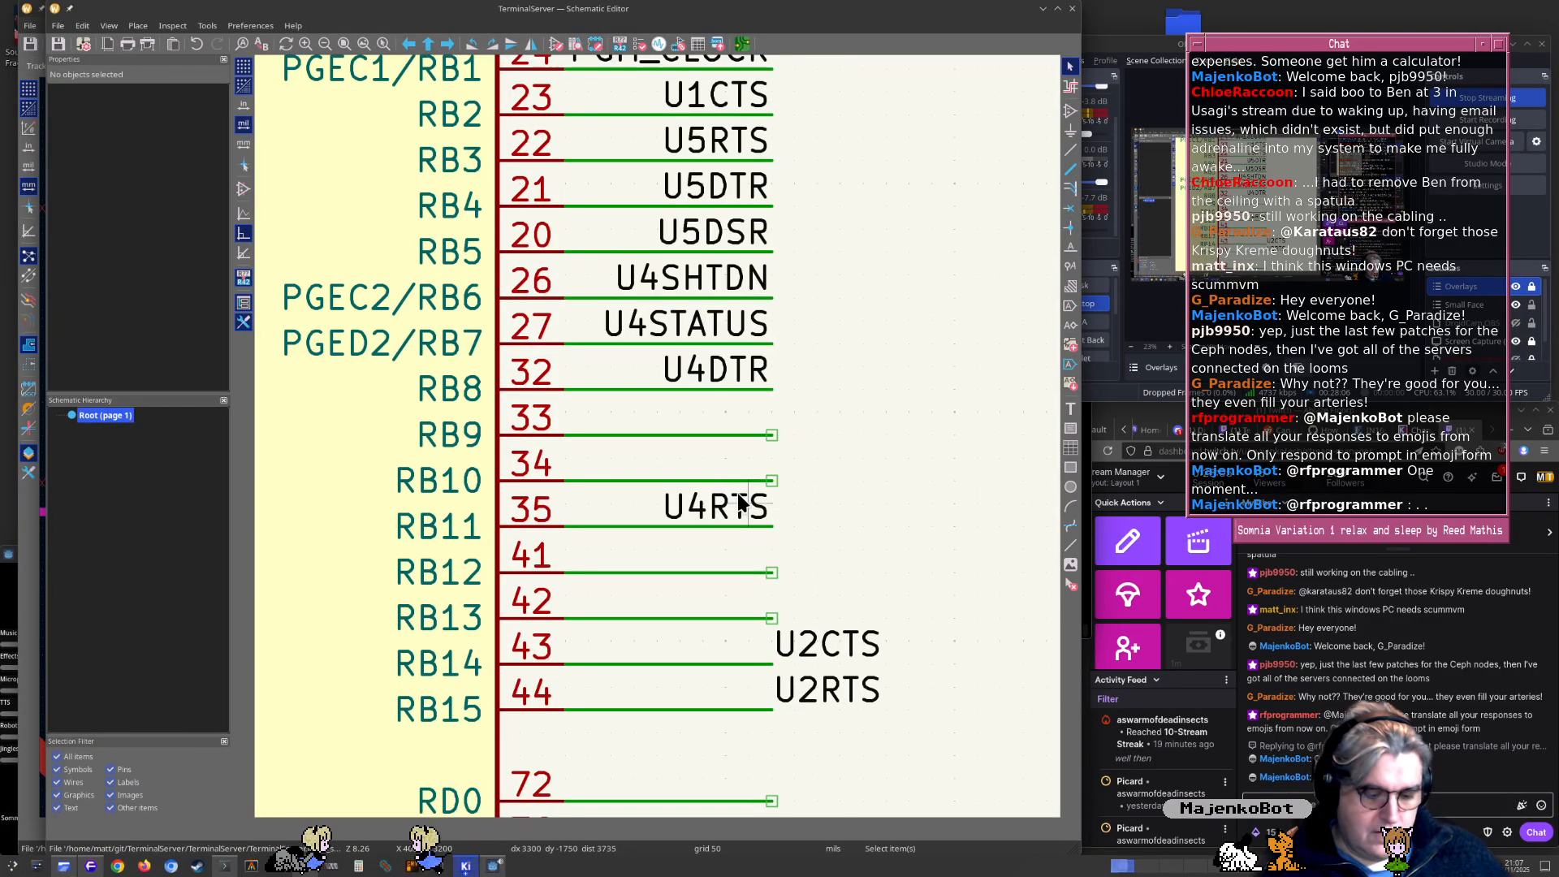
pyautogui.moveTo(723, 512); pyautogui.dragTo(792, 455)
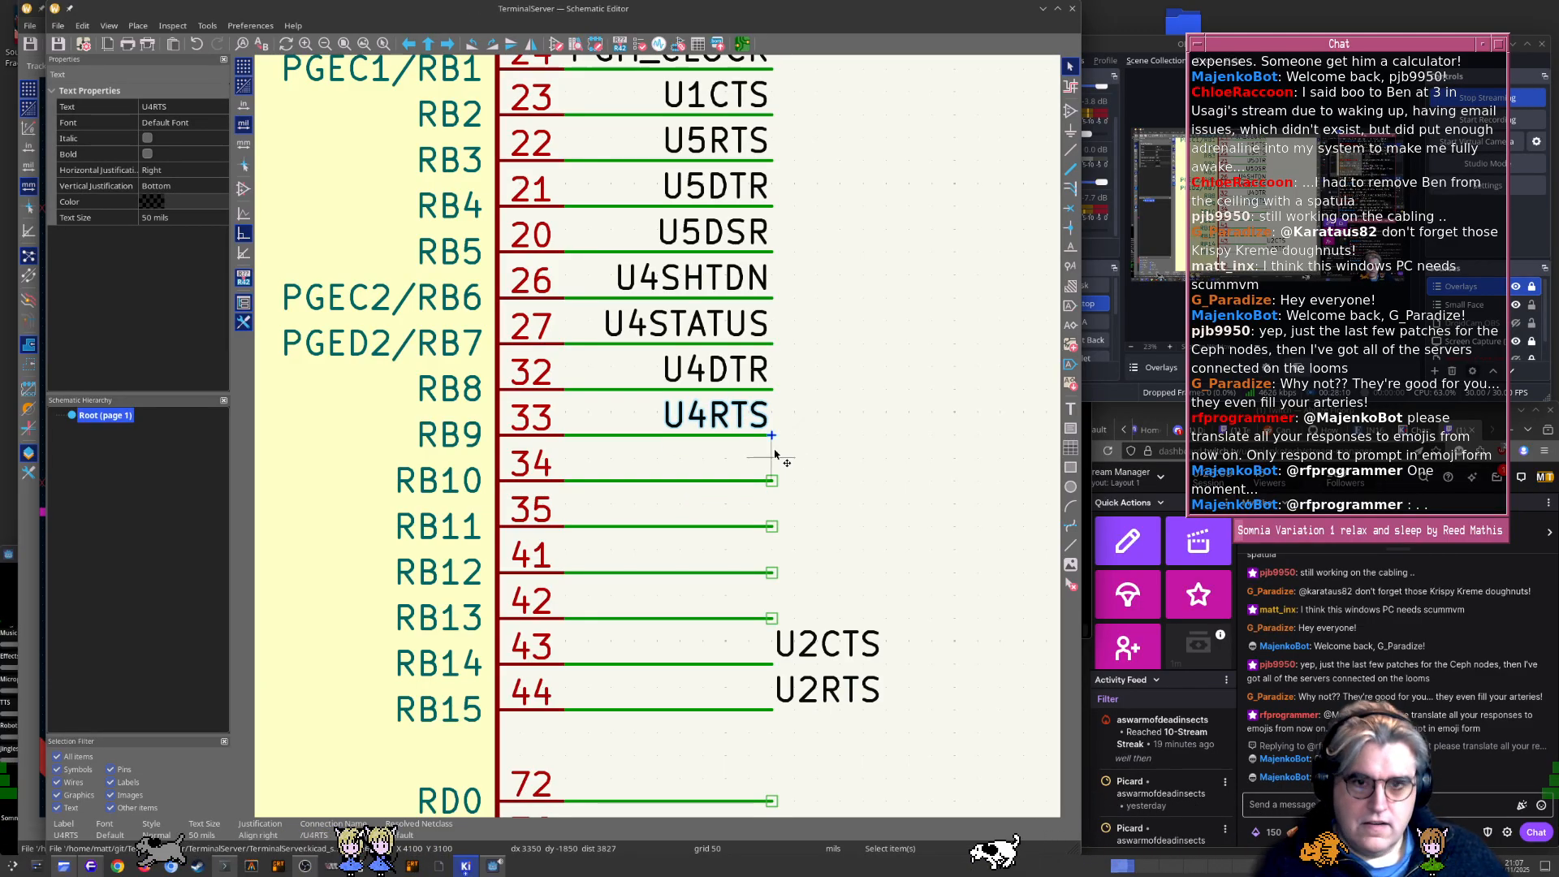
# Update the PCB from the schematic and route U4RTS from U1's pad 33 to its open track end
pyautogui.press('F8')
pyautogui.press('Return')
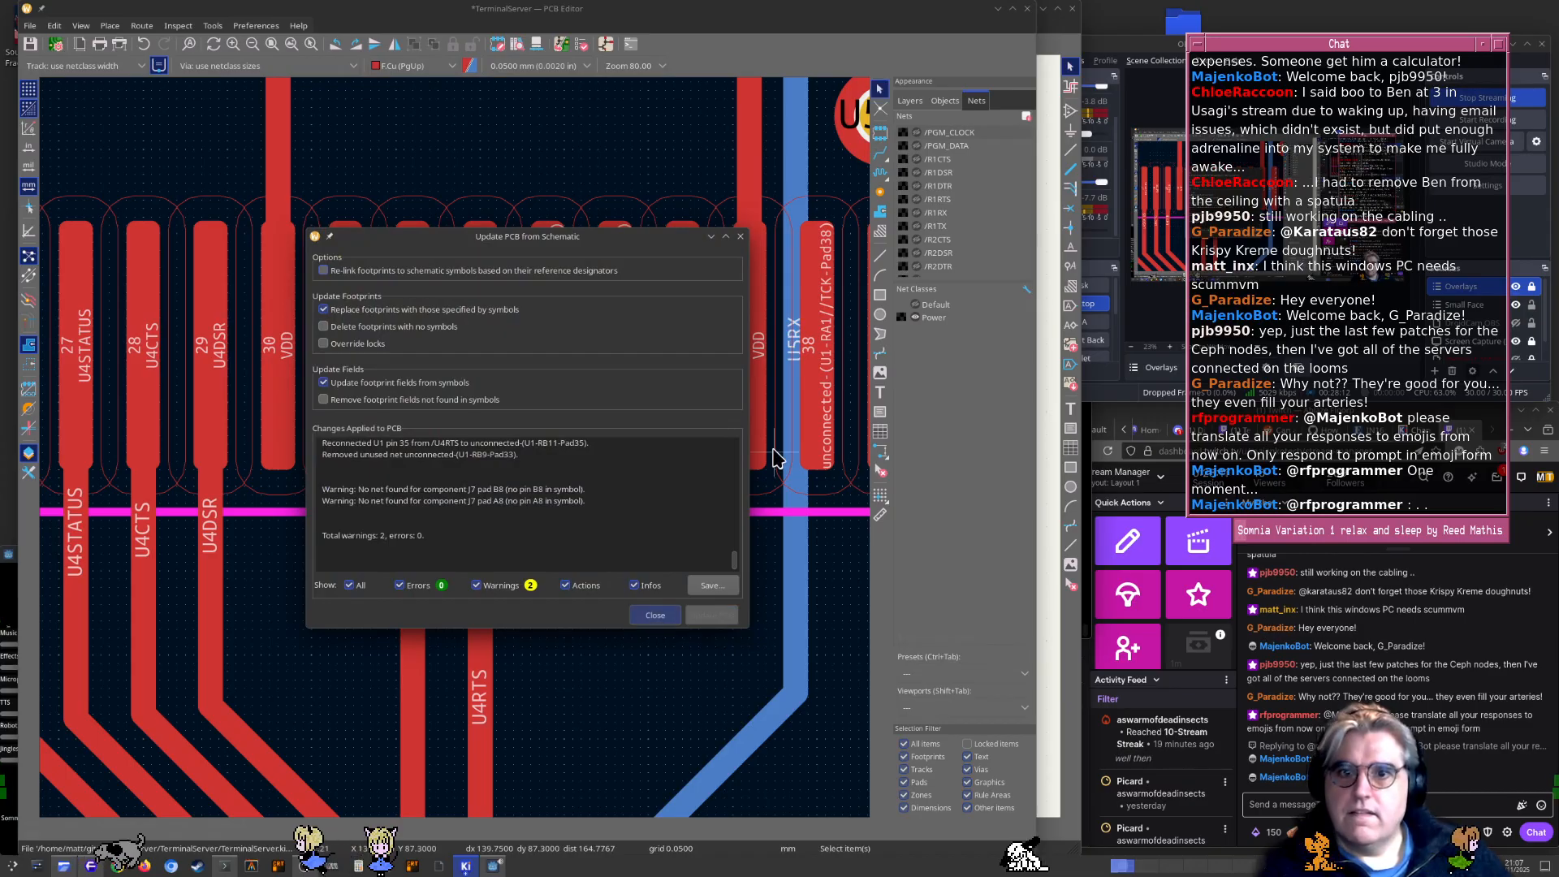
pyautogui.press('Escape')
pyautogui.press('x')
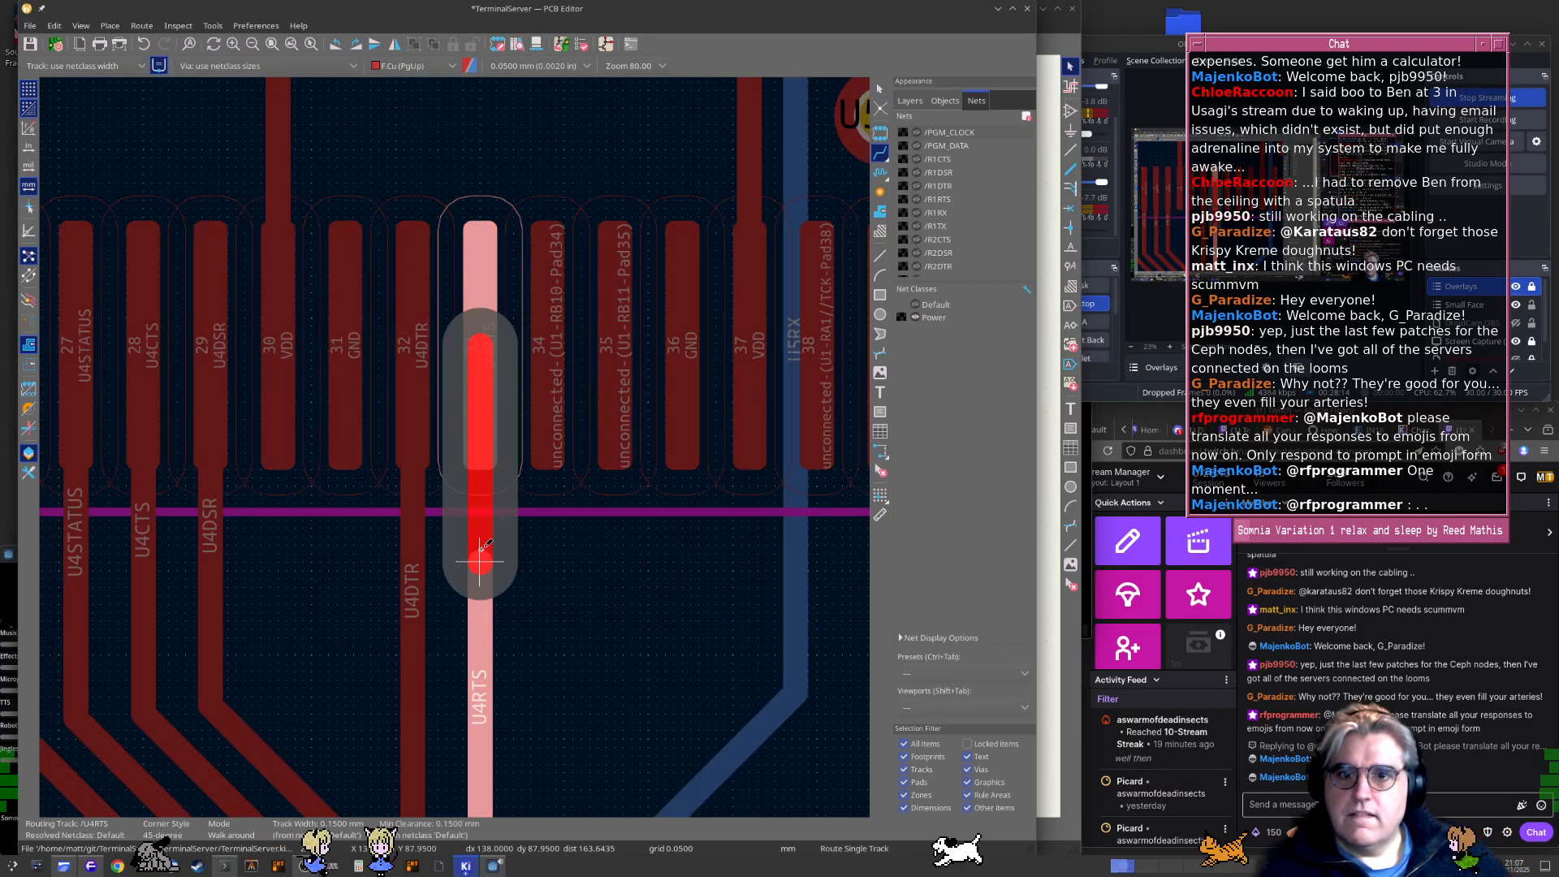
pyautogui.press('Escape')
# Shift the horizontal U4RTS segment above the U4RX and U4TX vias down to run closely parallel to U4DTR
pyautogui.scroll(-5, 480, 560)
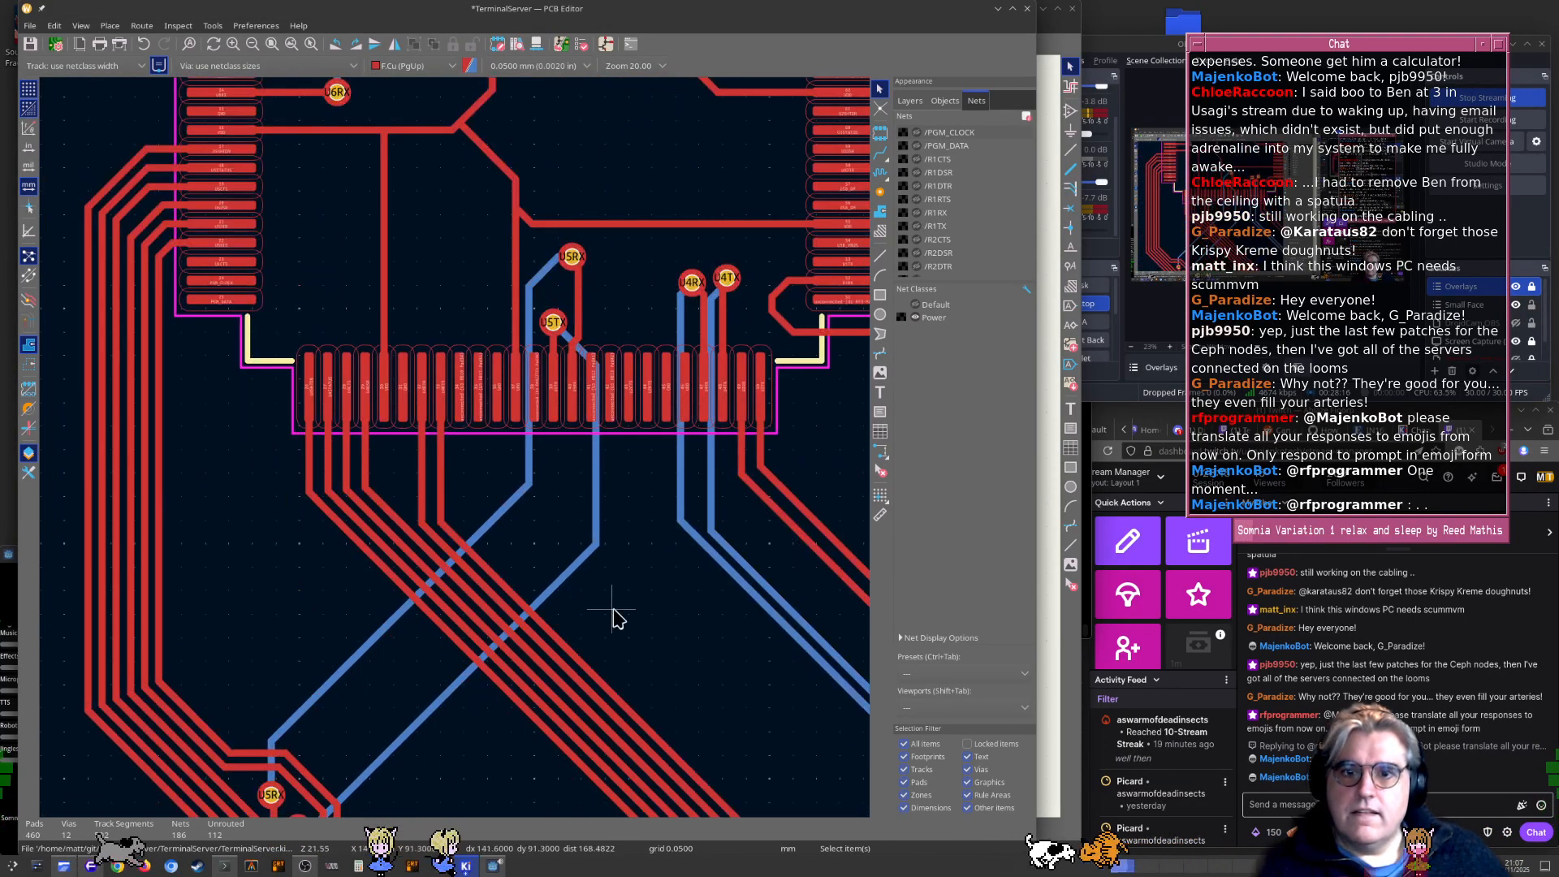
pyautogui.scroll(-3, 613, 617)
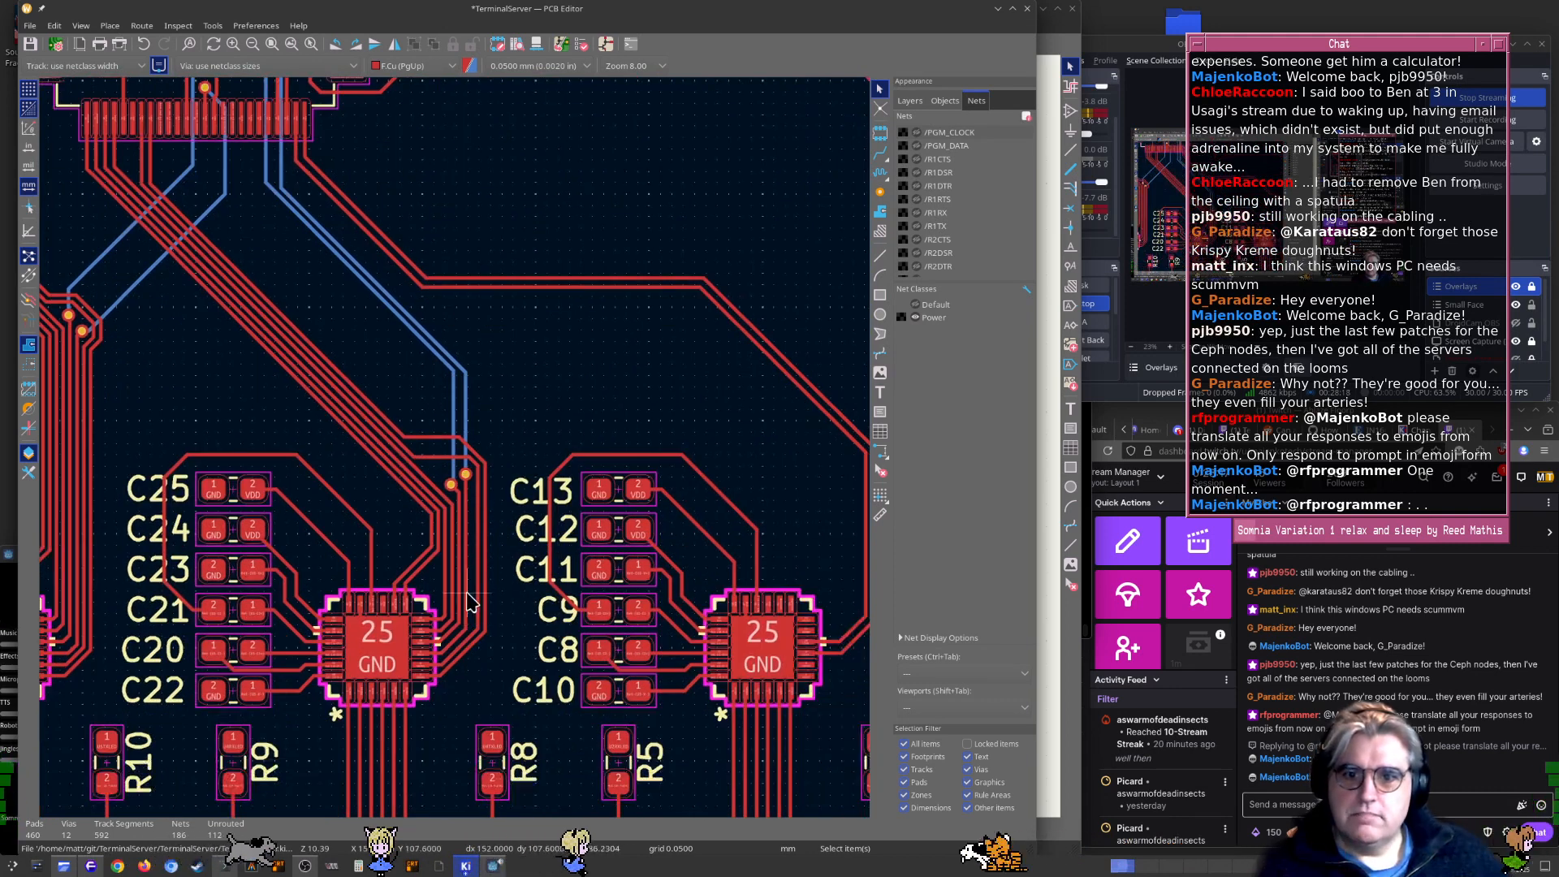
pyautogui.scroll(5, 453, 443)
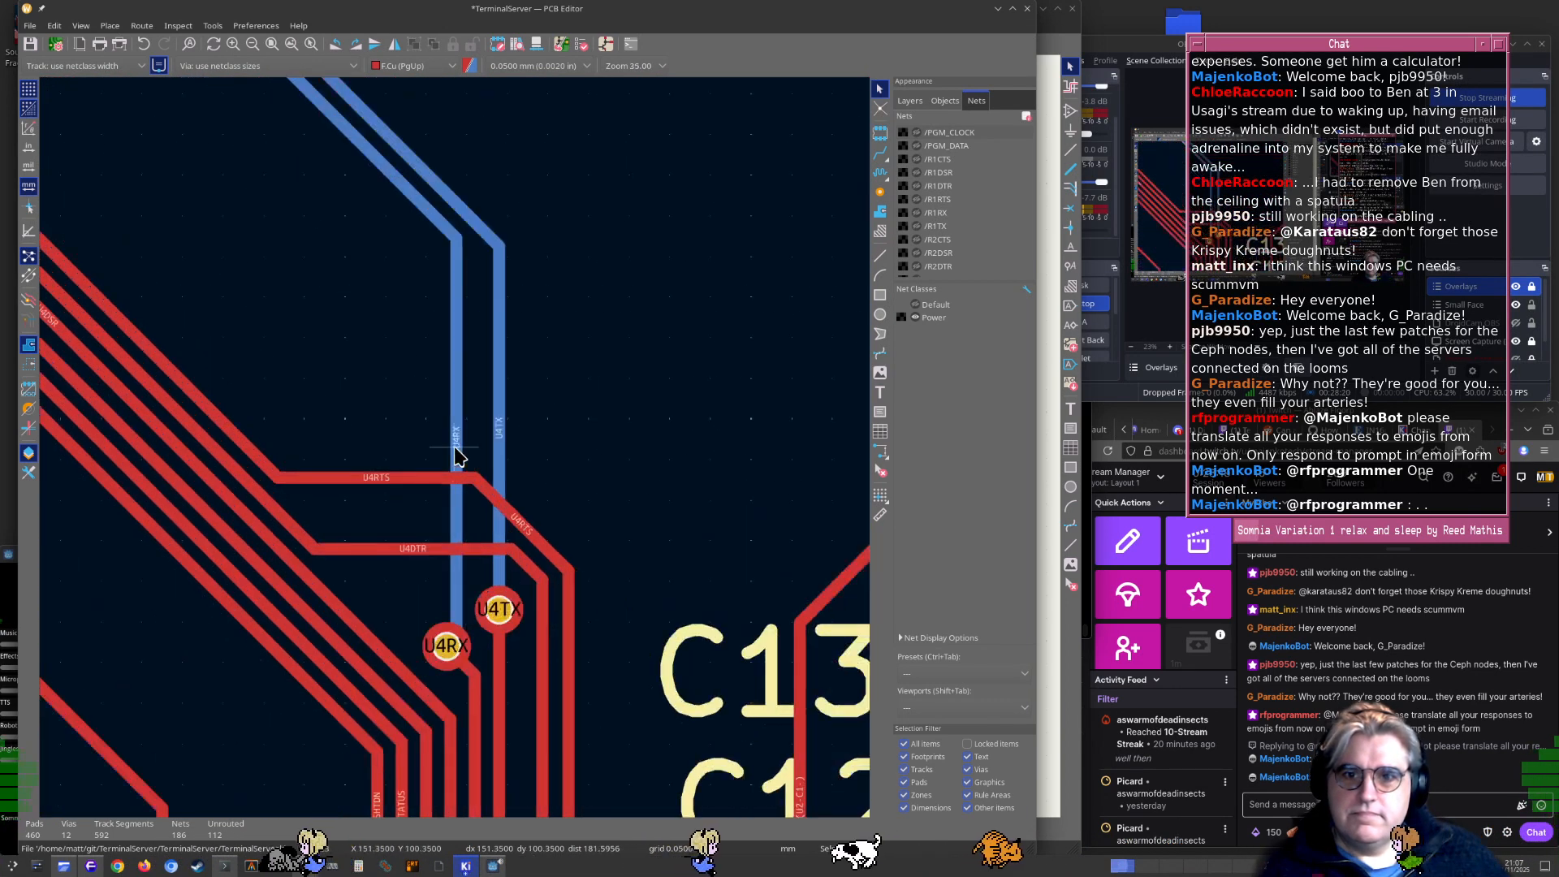
pyautogui.scroll(2, 455, 455)
pyautogui.click(417, 476)
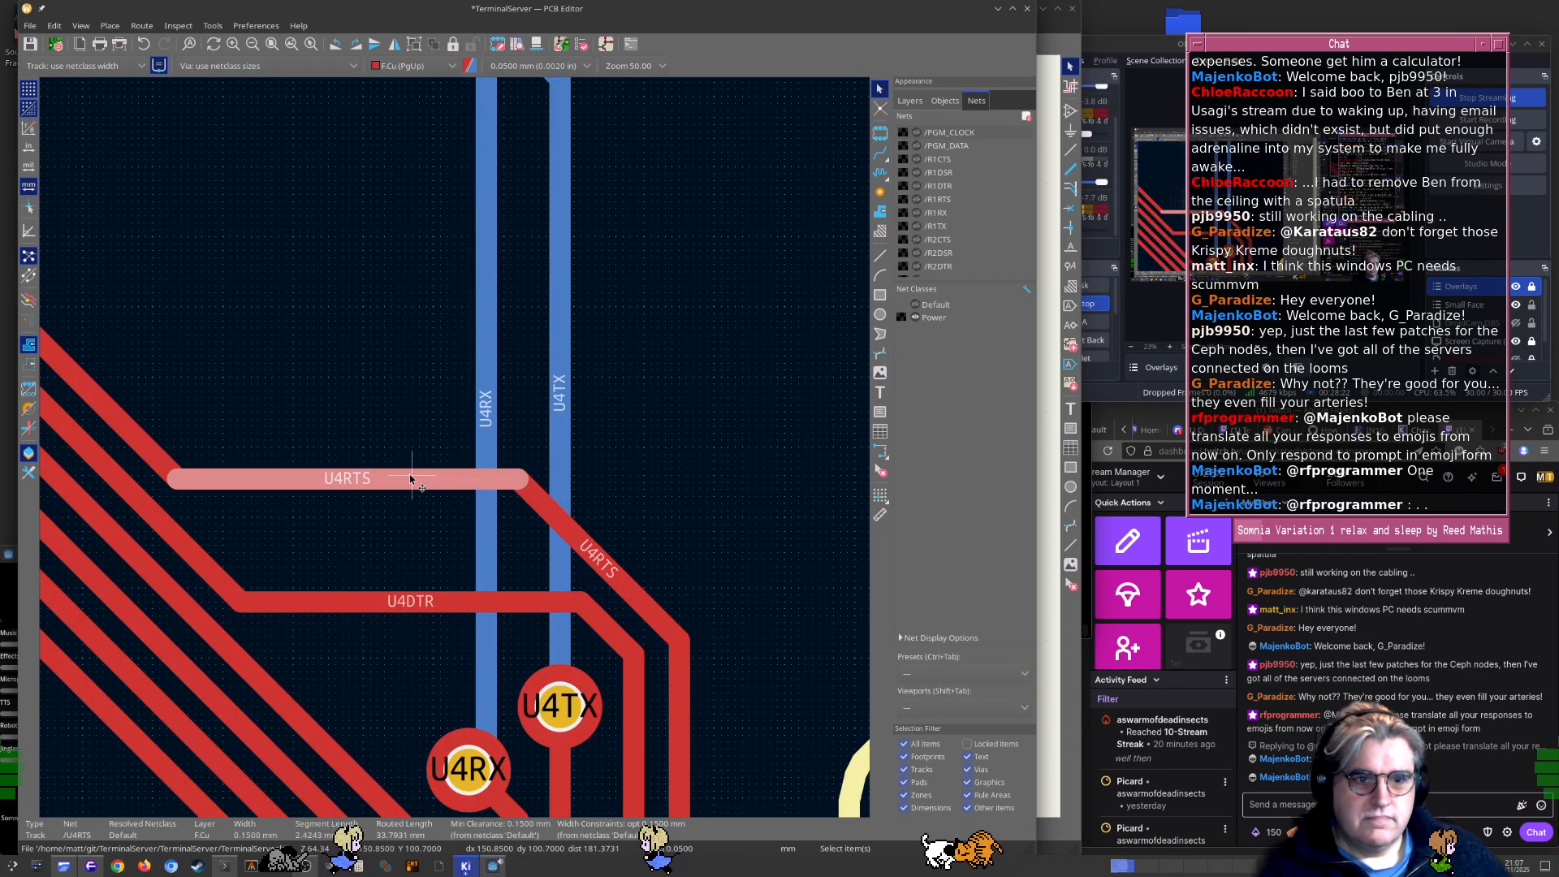
pyautogui.moveTo(403, 481); pyautogui.dragTo(495, 563)
pyautogui.scroll(-1, 495, 564)
pyautogui.scroll(-1, 453, 447)
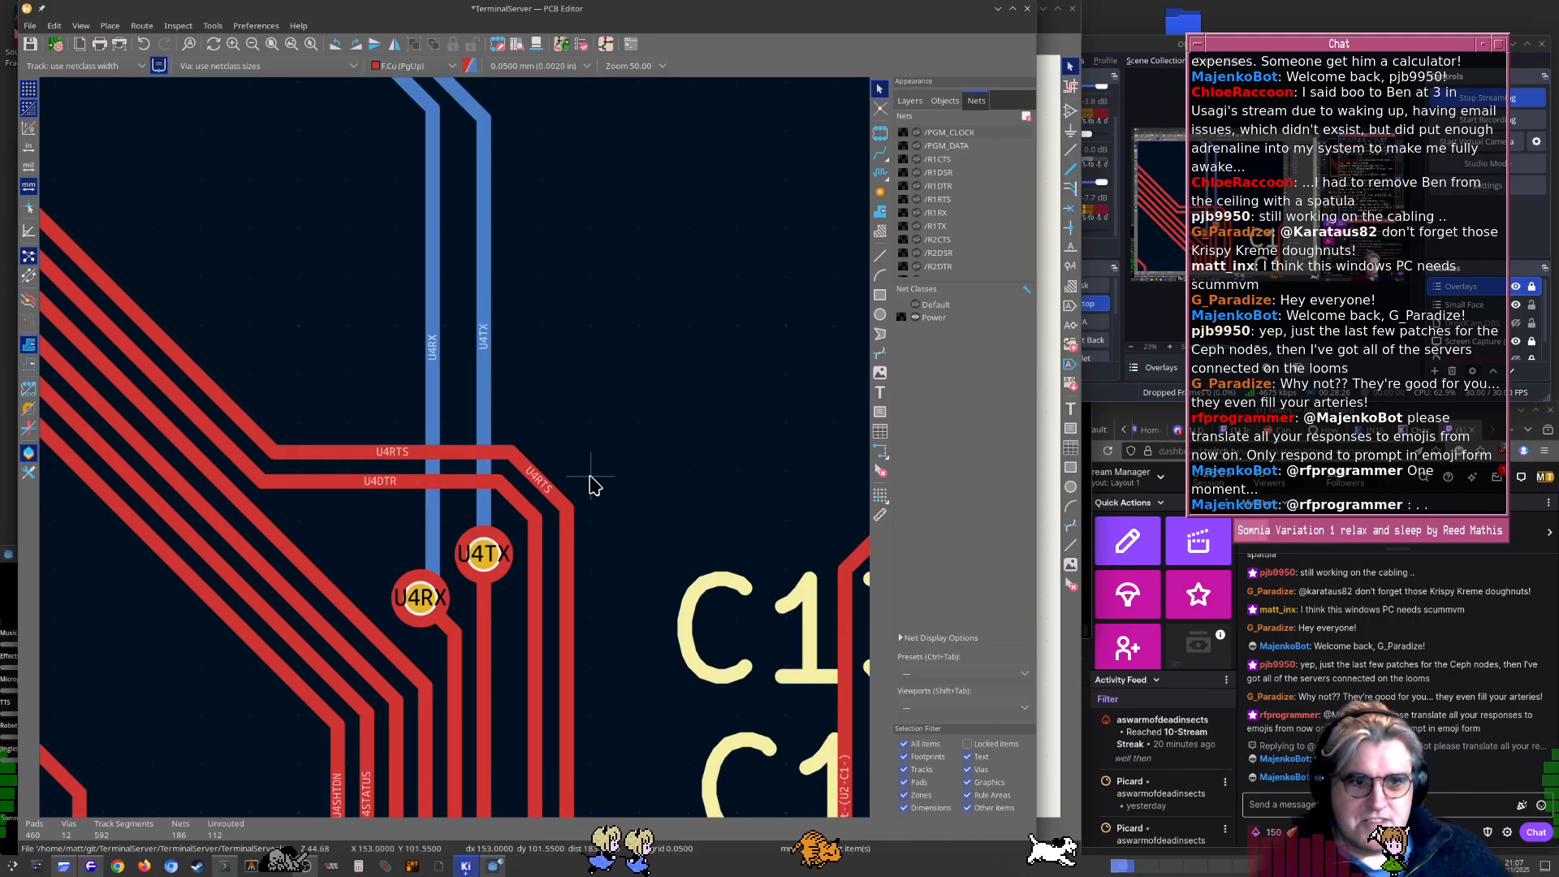
pyautogui.moveTo(605, 479); pyautogui.dragTo(560, 477, button='middle')
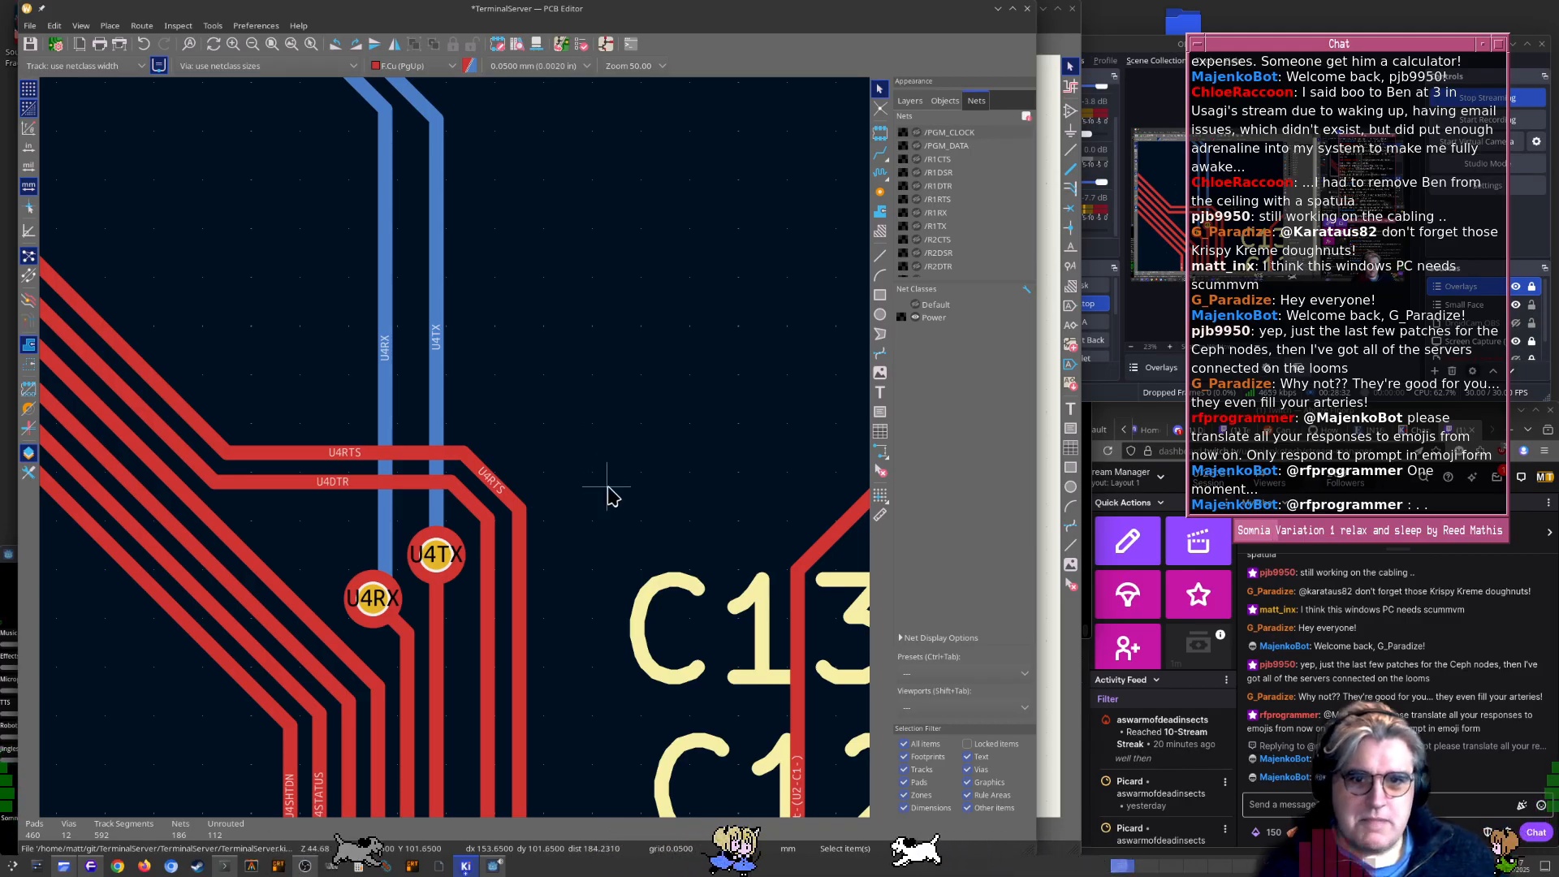
pyautogui.scroll(-1, 457, 461)
pyautogui.scroll(-1, 457, 460)
pyautogui.moveTo(443, 425); pyautogui.dragTo(506, 487, button='middle')
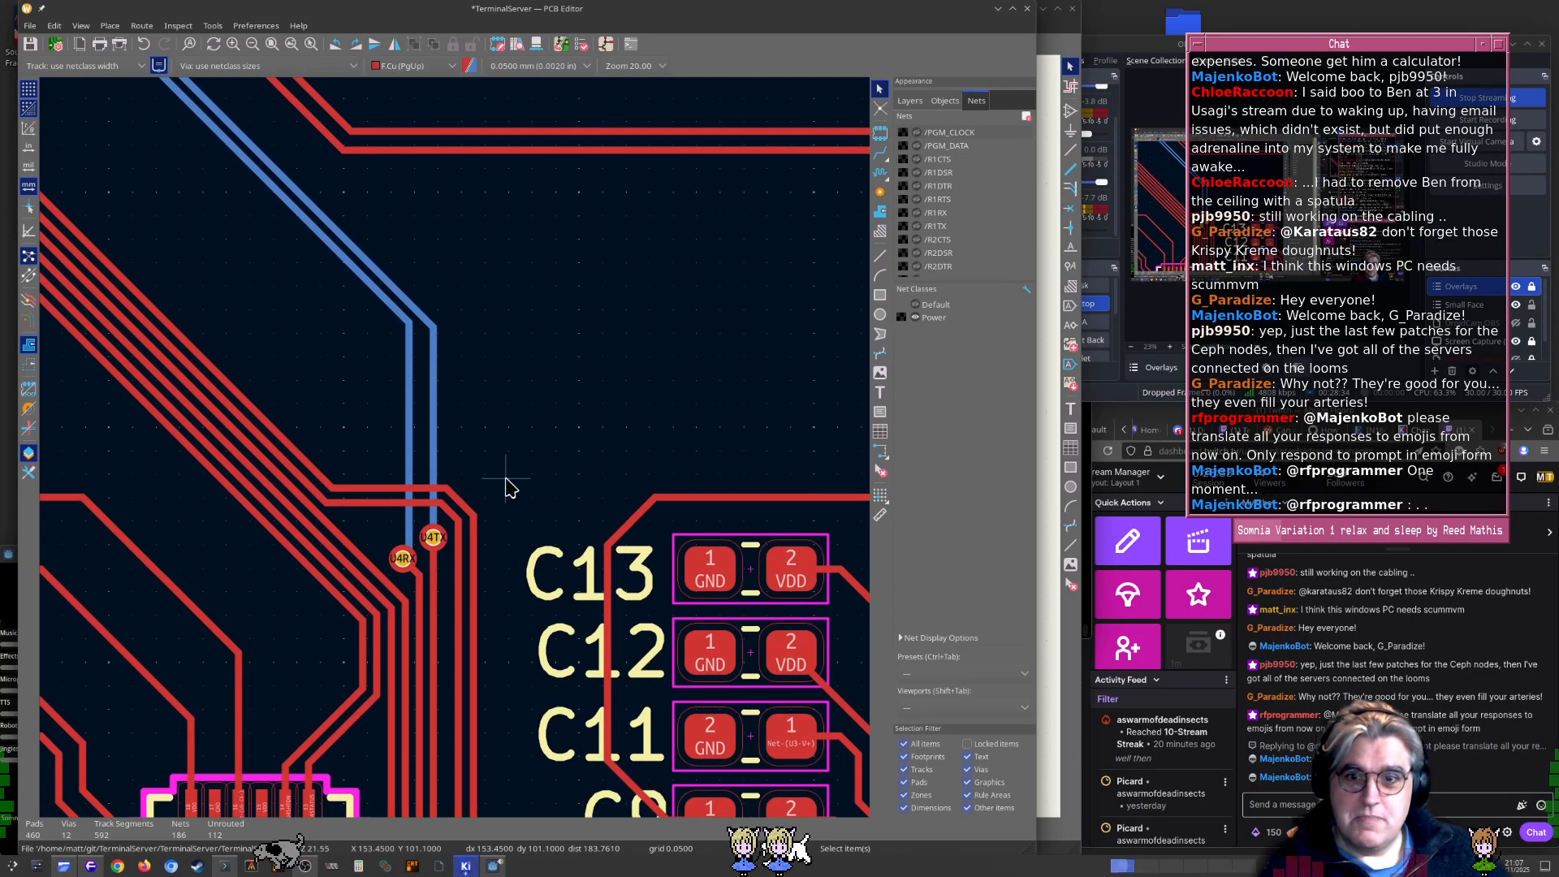
# Delete the whole front-copper U2RX track between U1's pad 49 and the chip beside capacitors C8 to C13
pyautogui.scroll(-1, 457, 457)
pyautogui.moveTo(369, 509); pyautogui.dragTo(401, 515, button='middle')
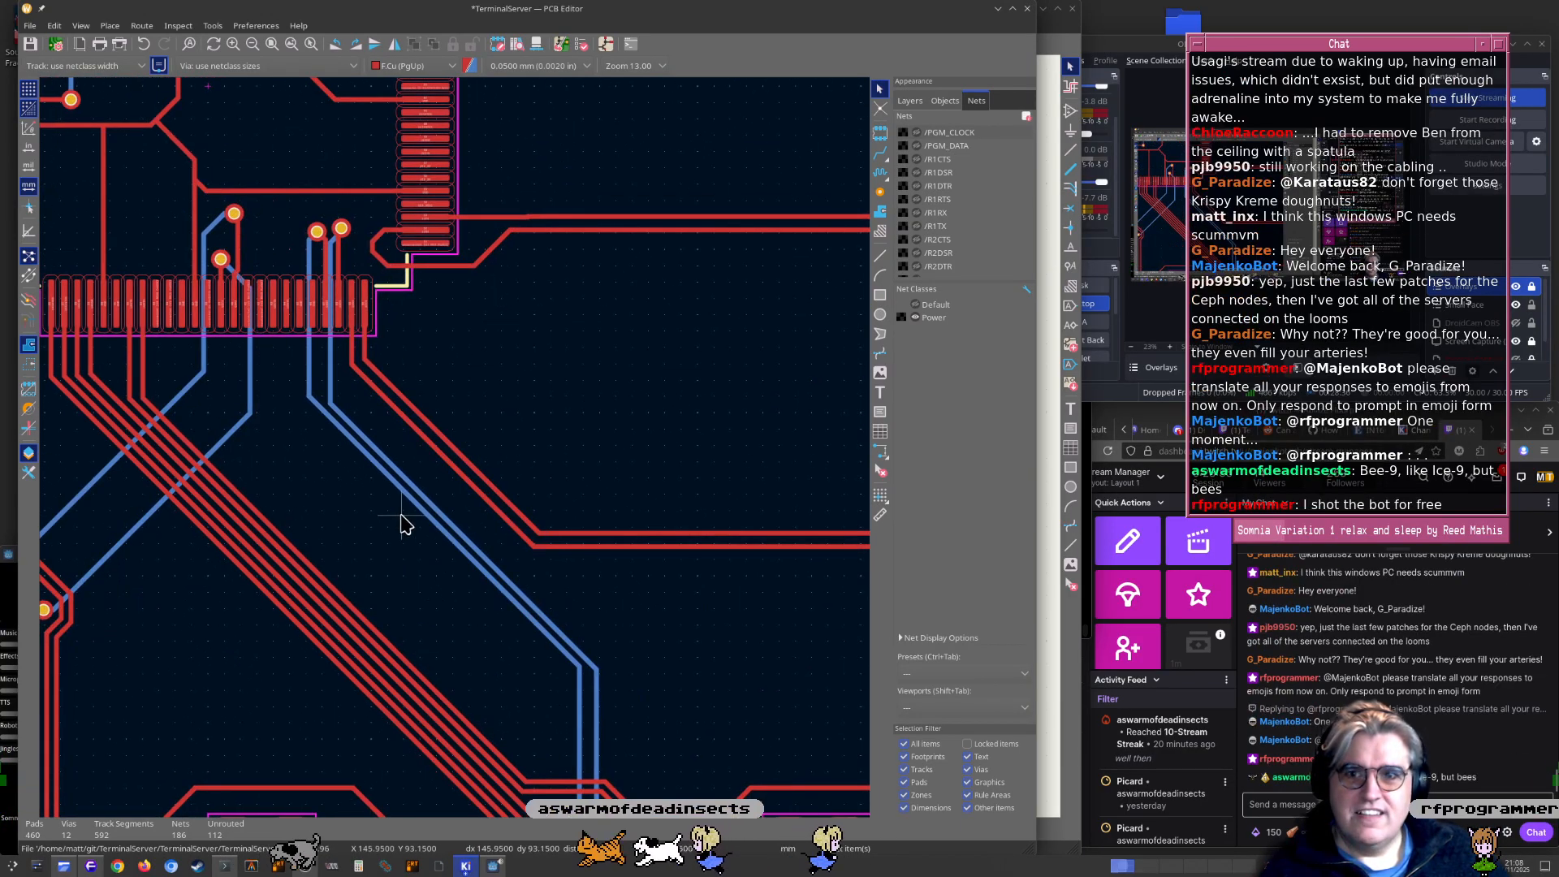
pyautogui.scroll(-2, 699, 613)
pyautogui.moveTo(721, 530); pyautogui.dragTo(553, 371, button='middle')
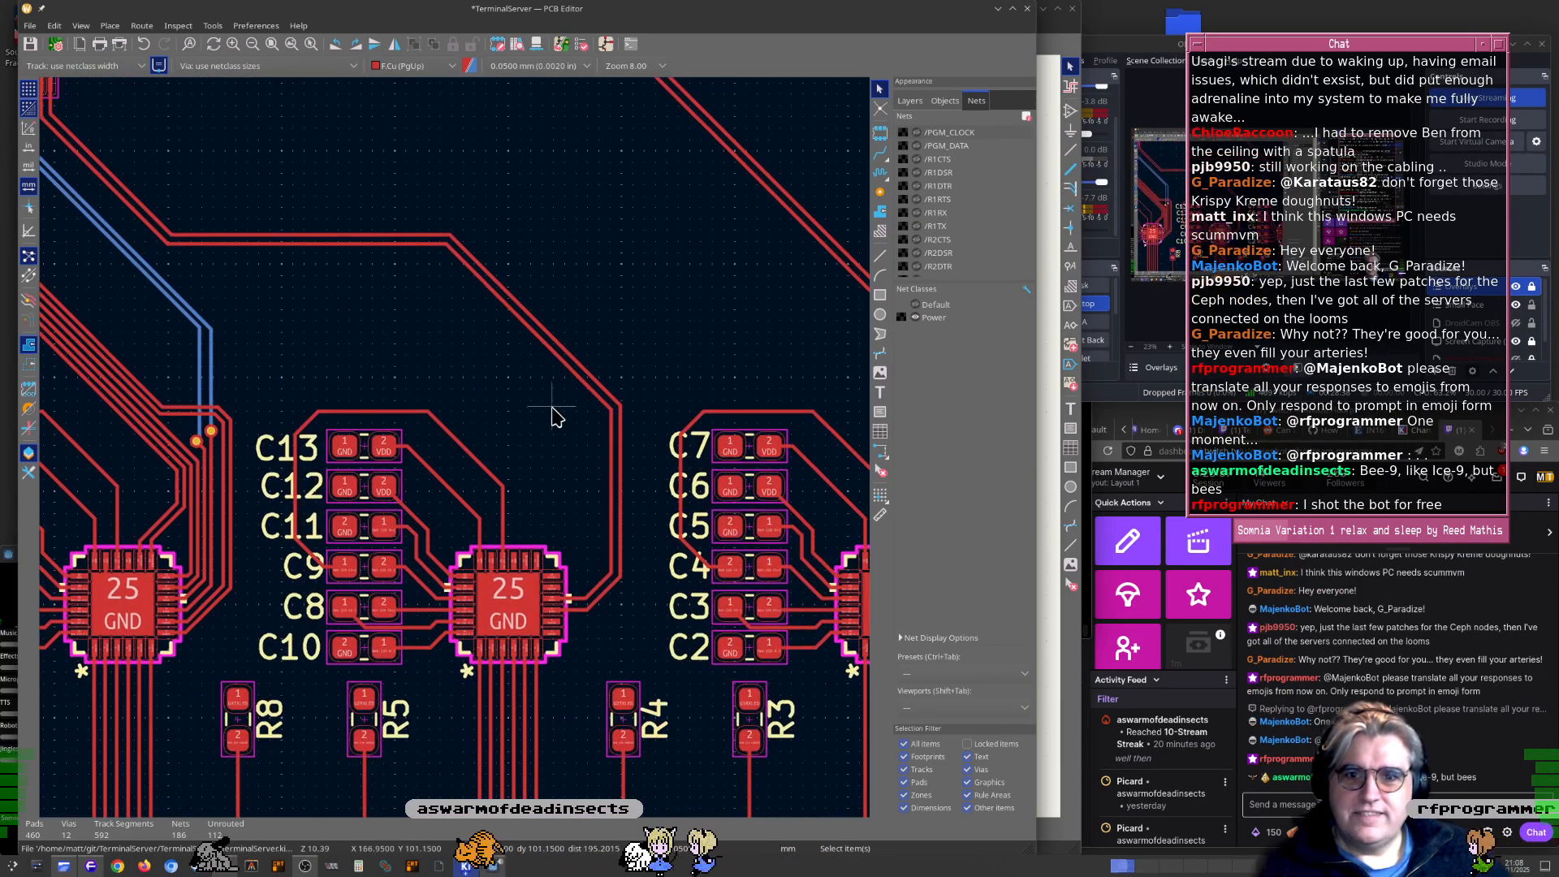
pyautogui.moveTo(259, 333); pyautogui.dragTo(649, 519, button='middle')
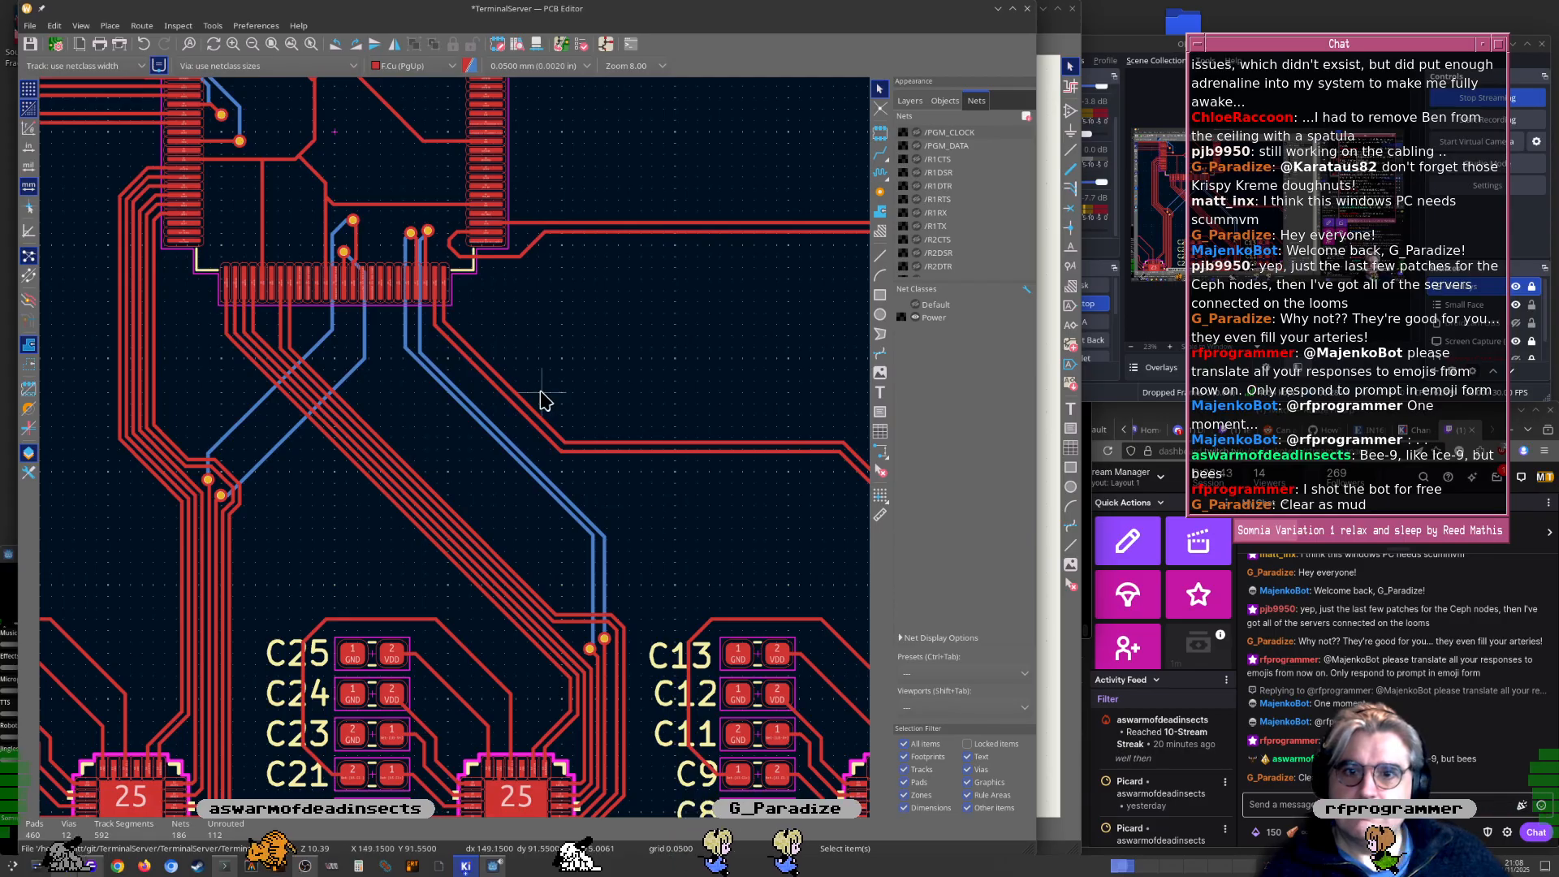
pyautogui.moveTo(678, 456); pyautogui.dragTo(493, 449, button='middle')
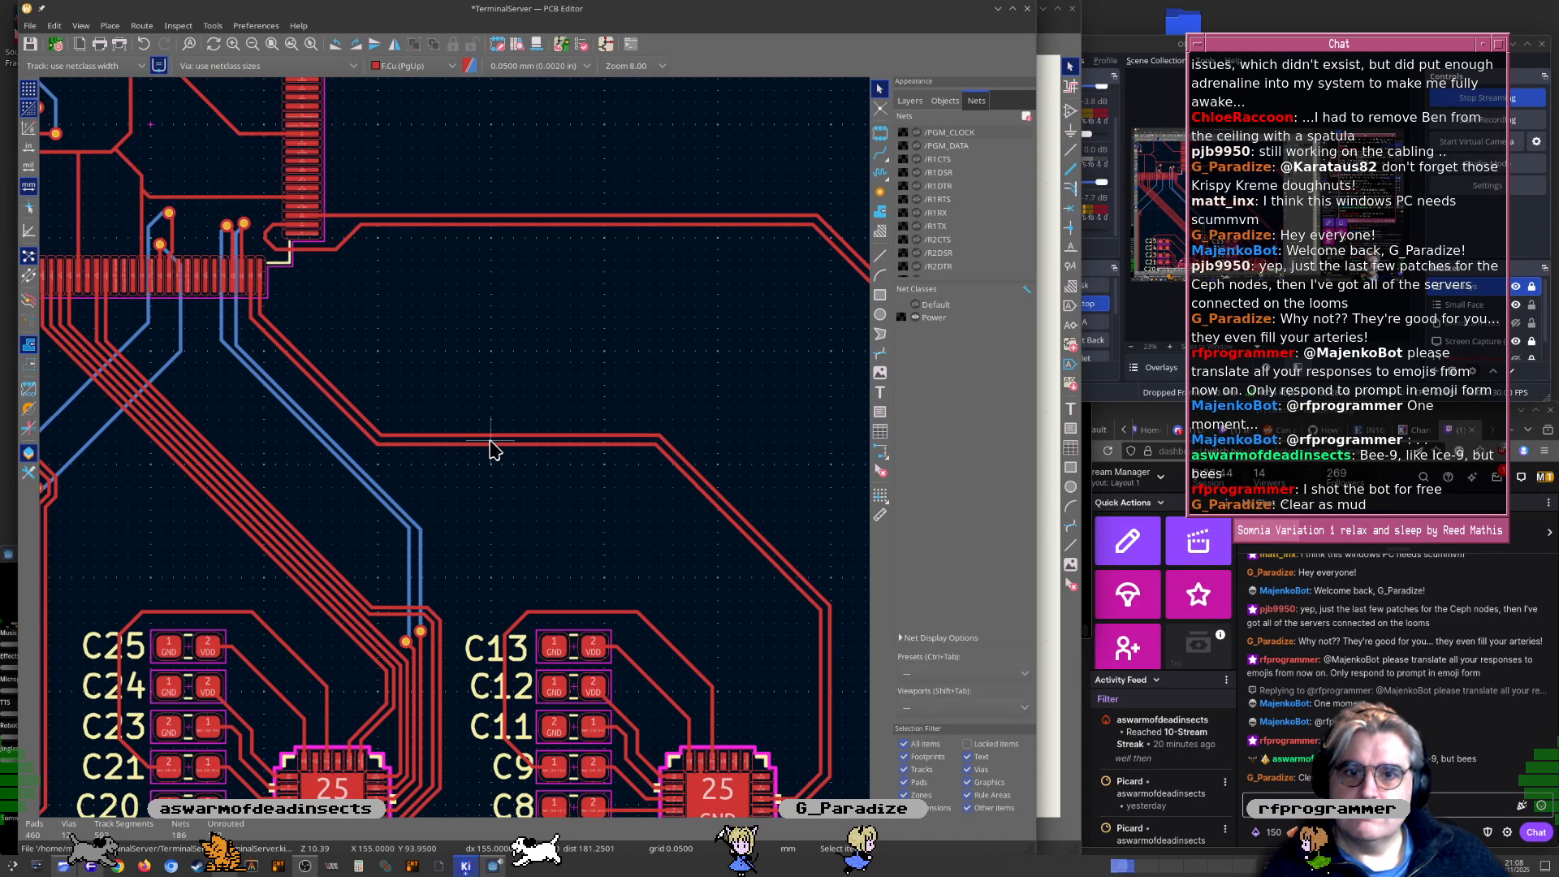
pyautogui.click(579, 445)
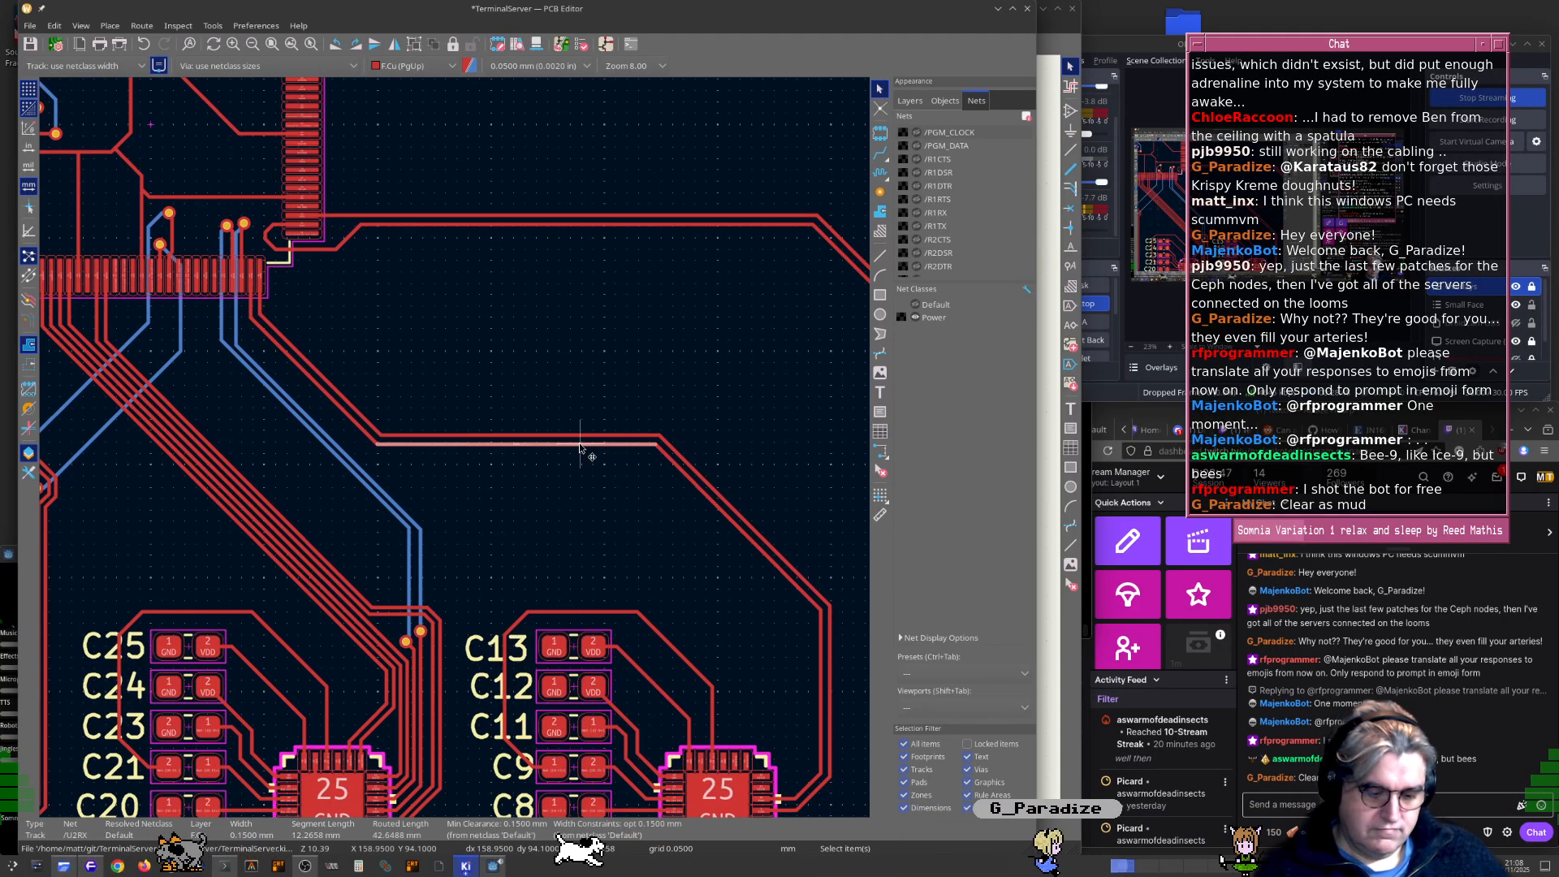
pyautogui.press('u')
pyautogui.press('Delete')
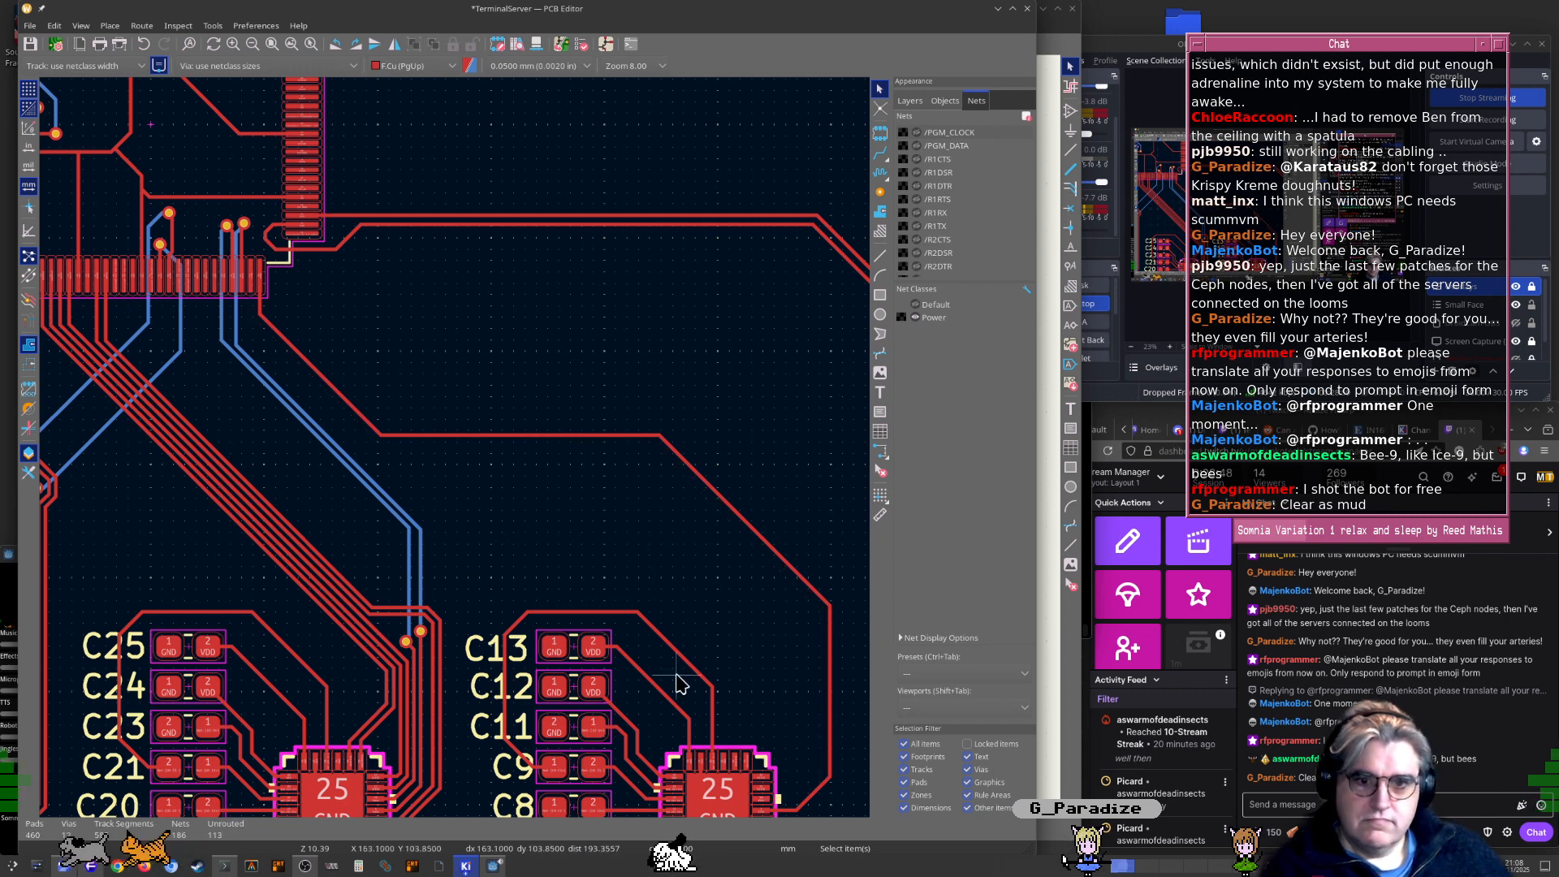
# Route U2RX from the chip beside C8–C13 through a via onto B.Cu, then through a second via above U1's pad 49 to that pad
pyautogui.press('x')
pyautogui.click(765, 797)
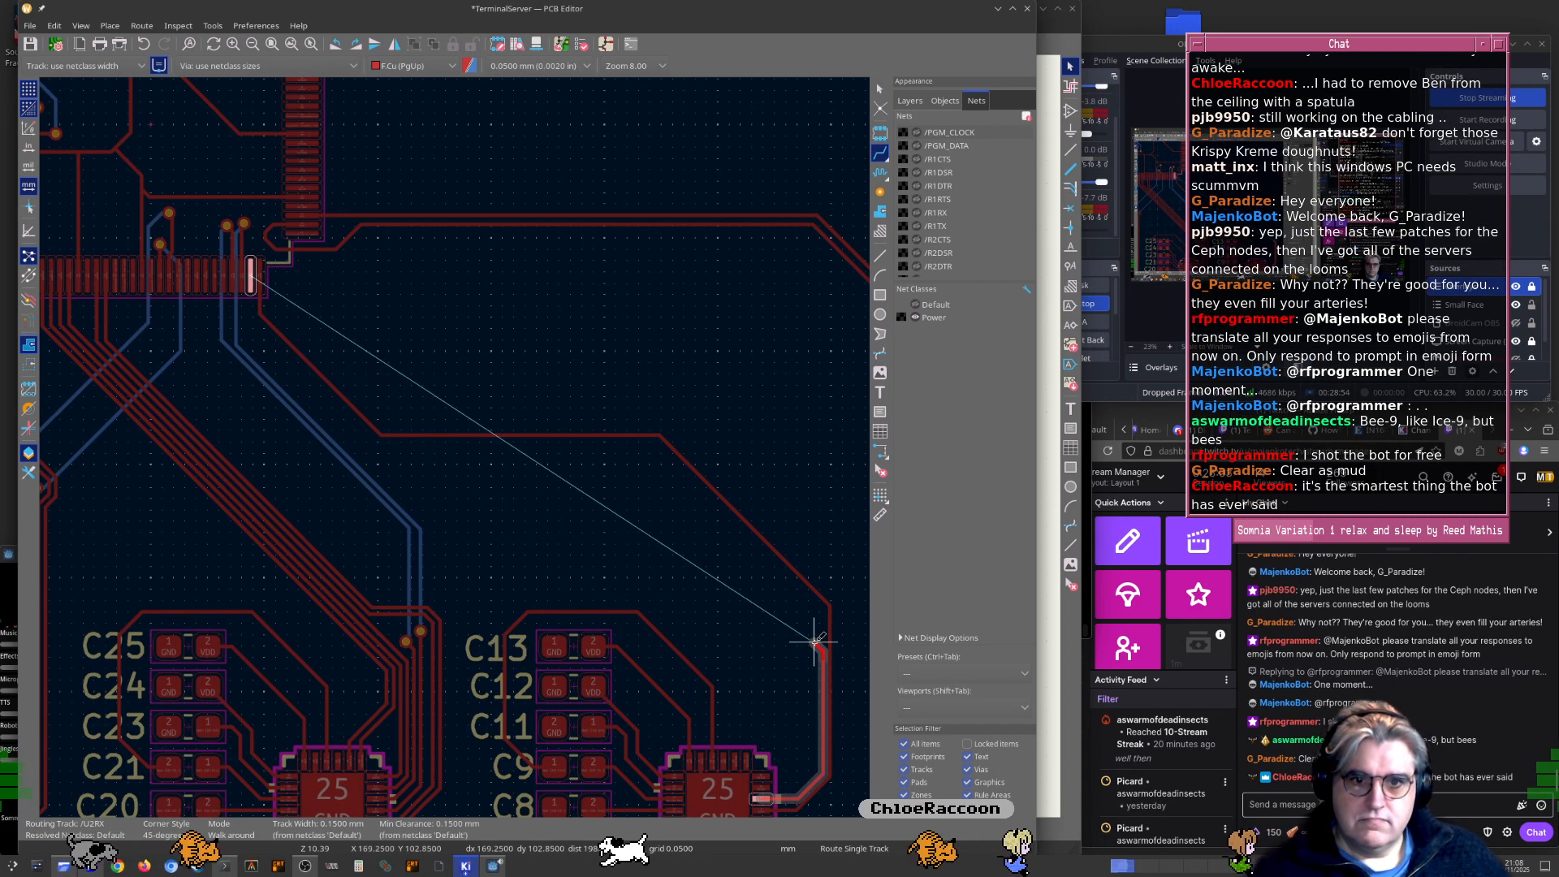
pyautogui.press('v')
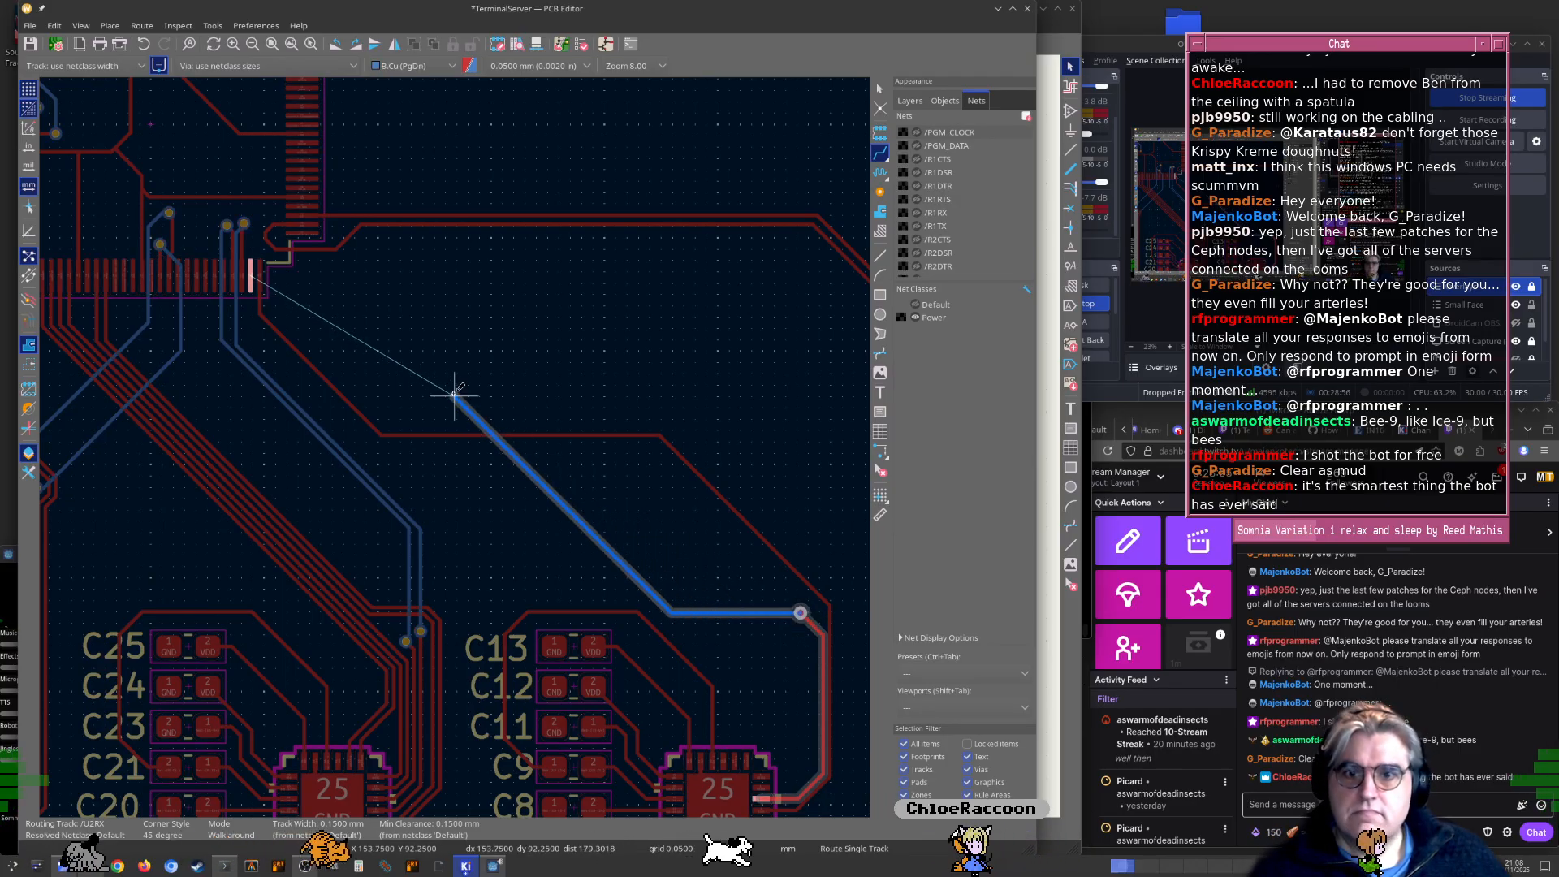
pyautogui.scroll(2, 523, 487)
pyautogui.scroll(2, 454, 445)
pyautogui.scroll(-1, 455, 445)
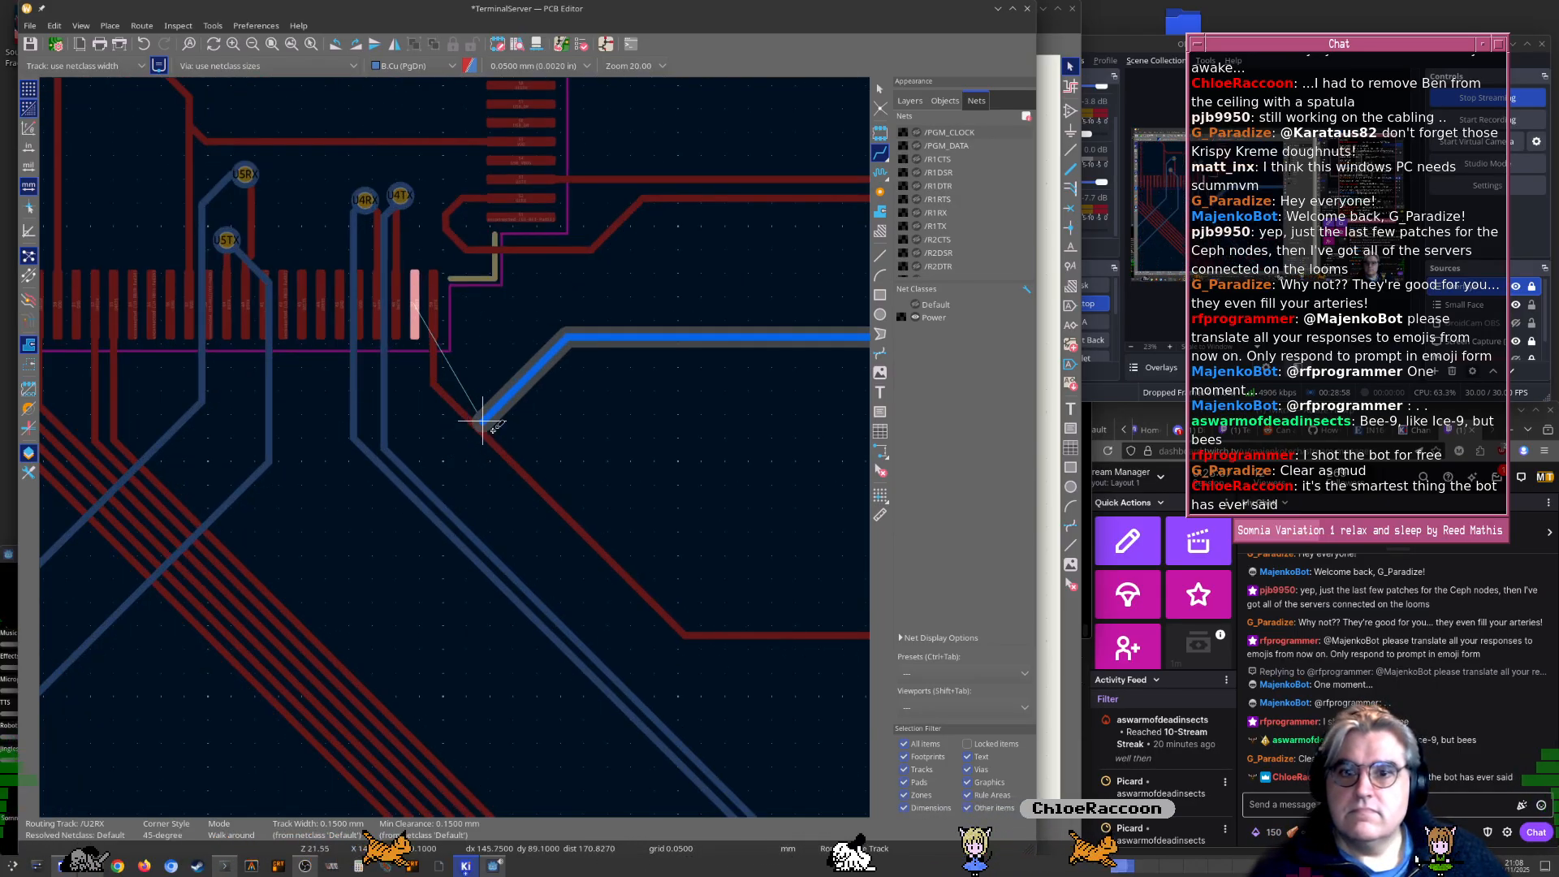
pyautogui.scroll(-2, 672, 479)
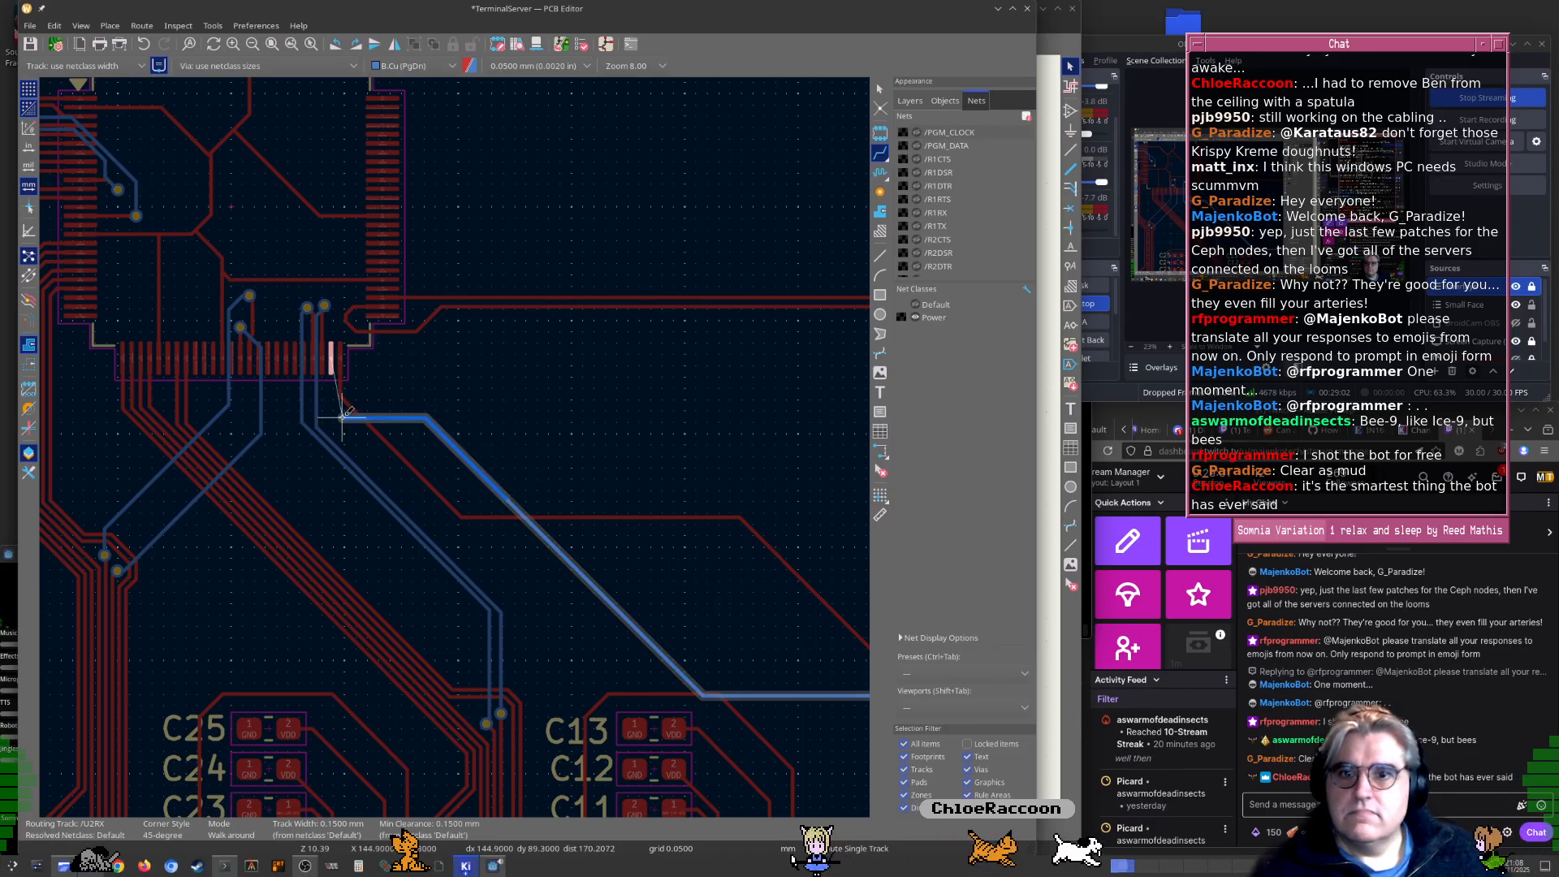
pyautogui.scroll(3, 343, 410)
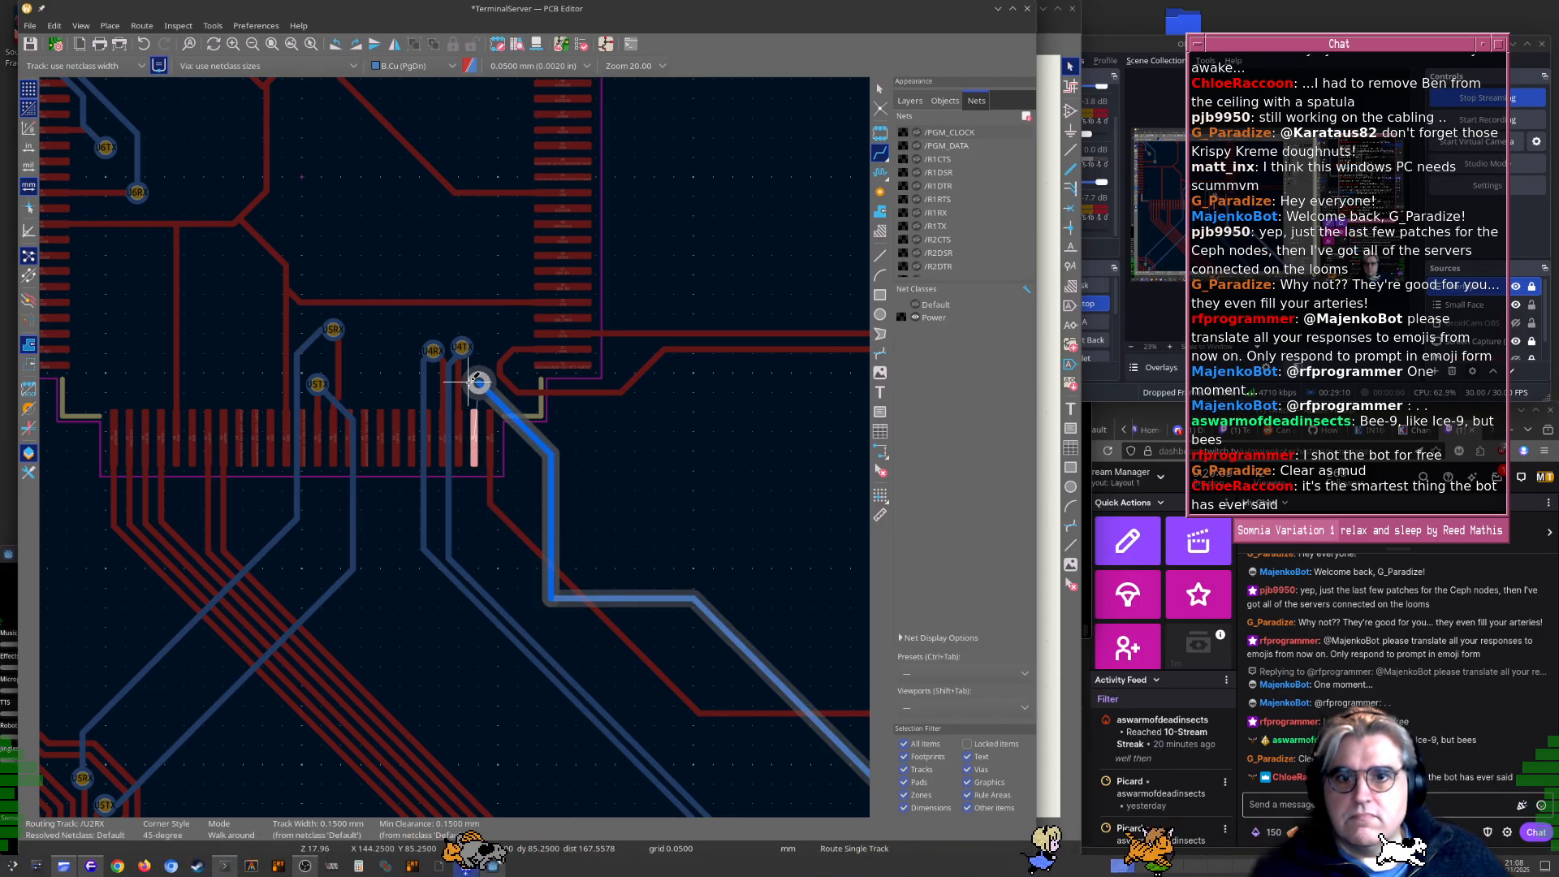
pyautogui.click(477, 382)
pyautogui.click(476, 420)
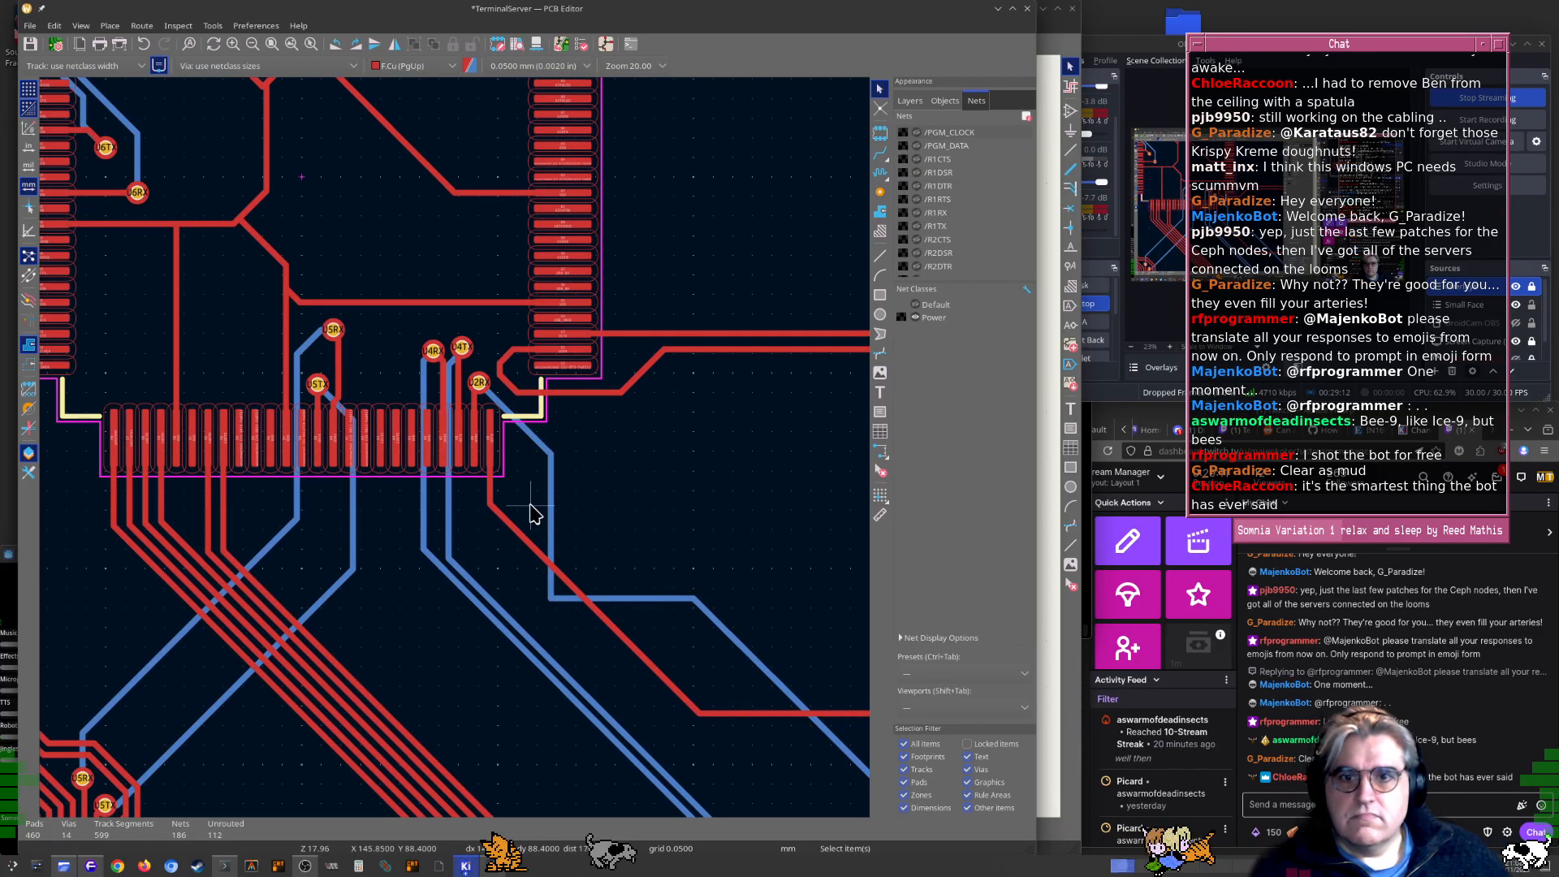
# Straighten the stepped back-copper U2RX track near U1 into one continuous diagonal from its via
pyautogui.hscroll(-2, 532, 514)
pyautogui.moveTo(540, 599); pyautogui.dragTo(507, 546, button='middle')
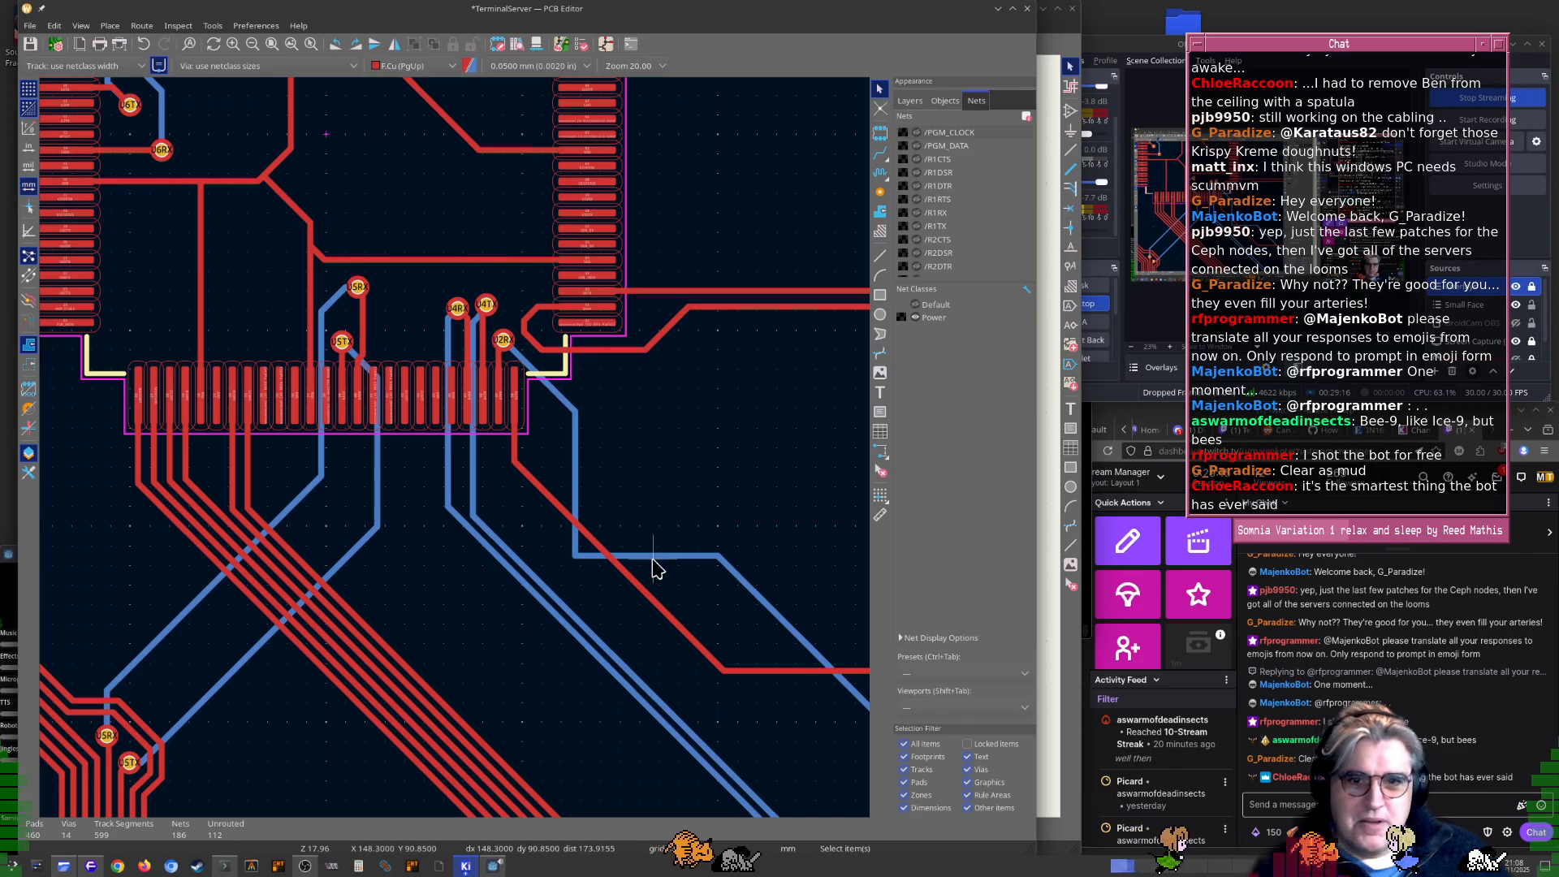
pyautogui.press('x')
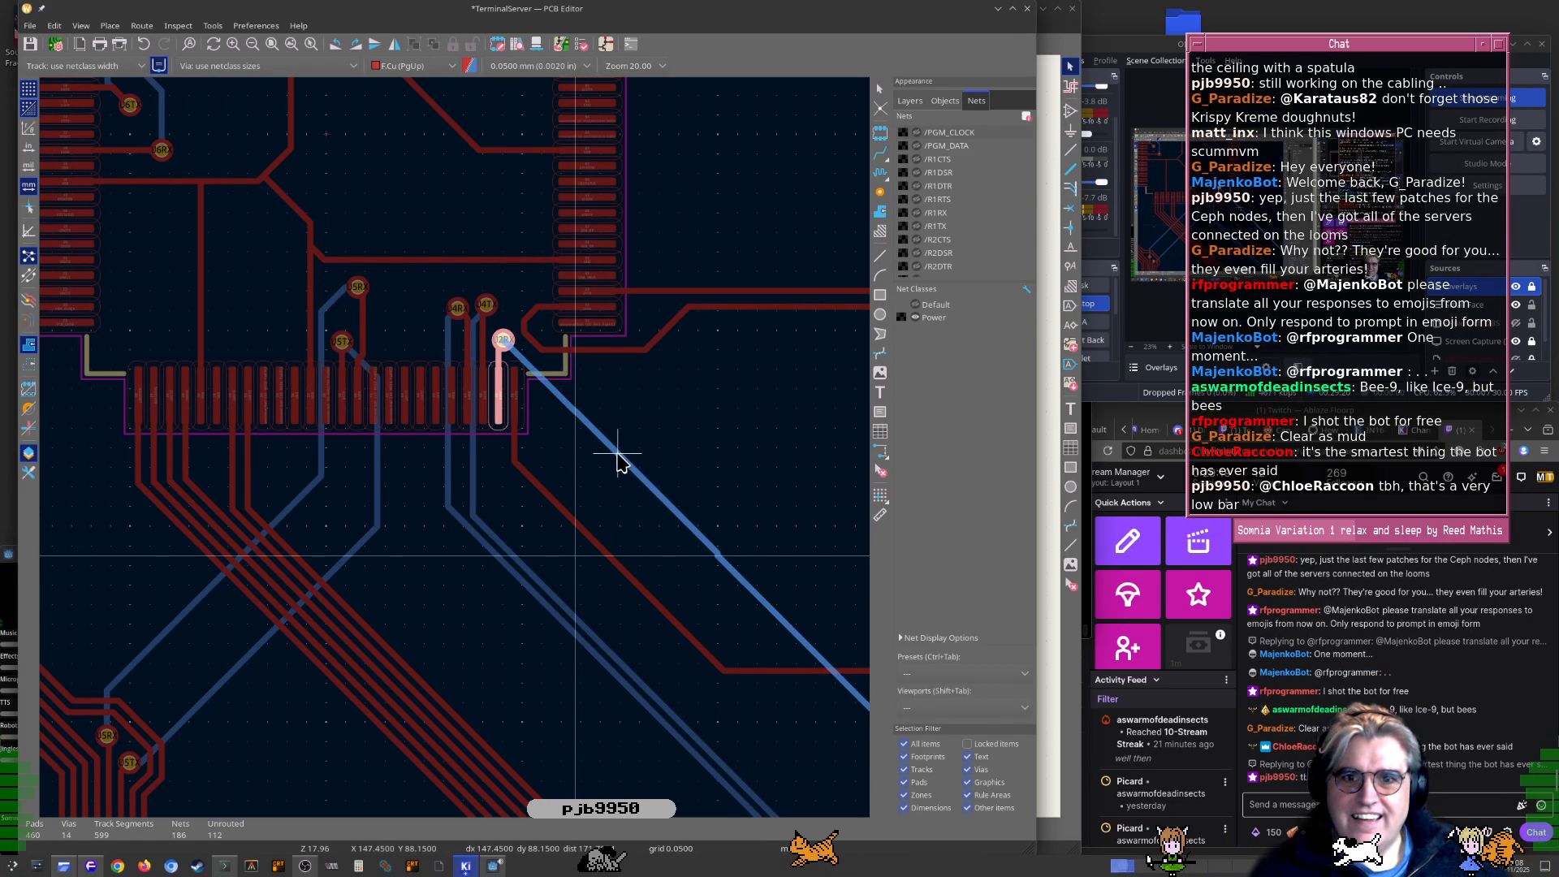
pyautogui.press('Escape')
pyautogui.scroll(-5, 600, 487)
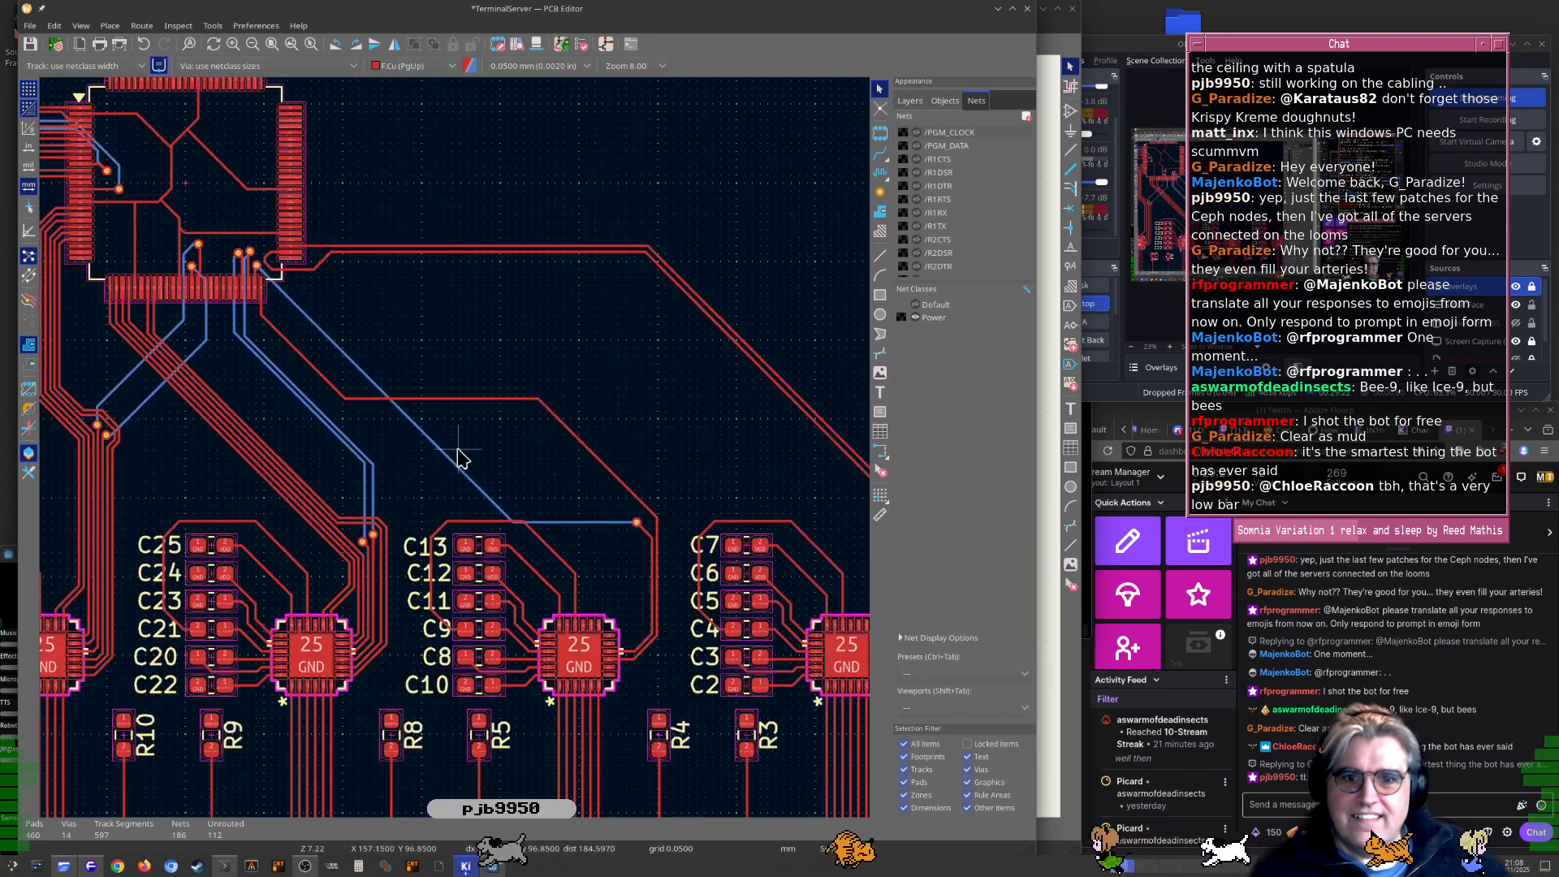
# Move the U4RX and U4TX vias up and to the left inside U1, and shift the adjoining U4TX track left with them
pyautogui.click(522, 404)
pyautogui.scroll(7, 469, 388)
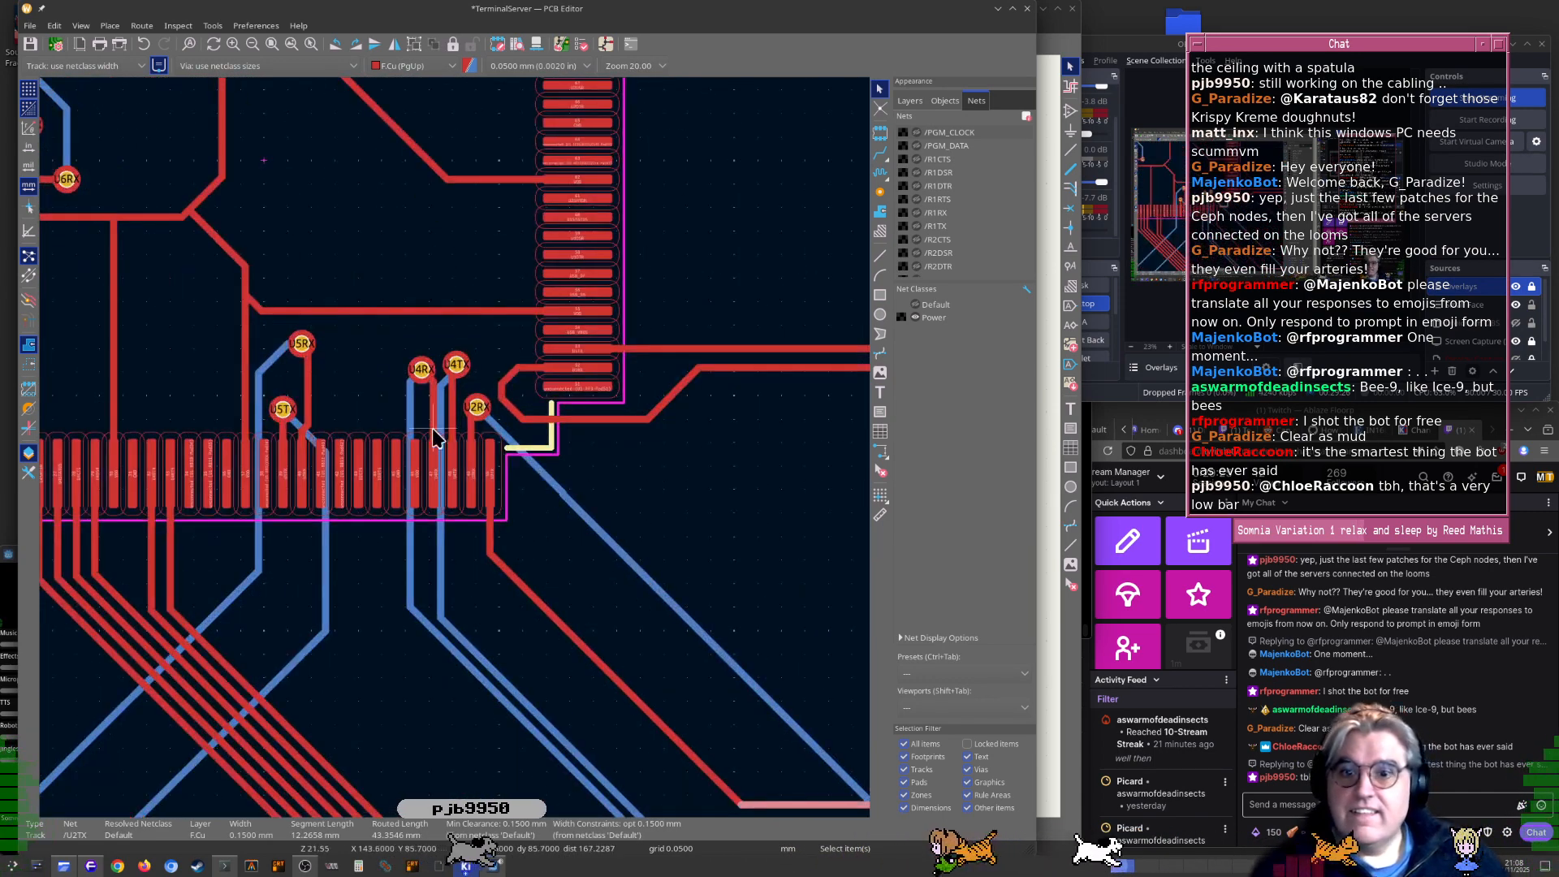
pyautogui.click(429, 333)
pyautogui.press('1')
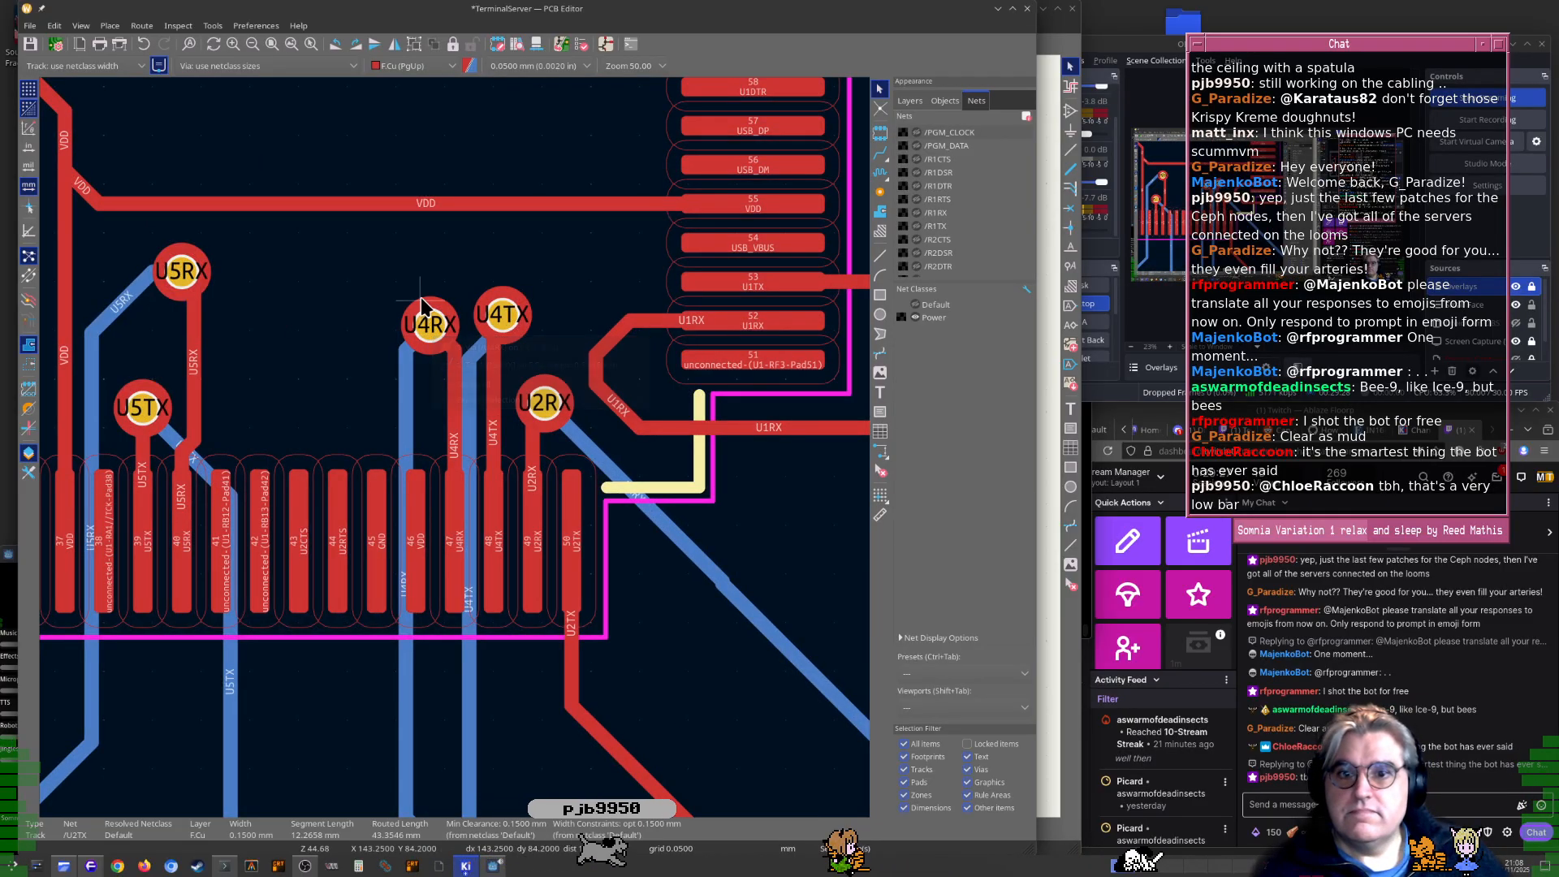
pyautogui.moveTo(428, 324); pyautogui.dragTo(365, 299)
pyautogui.click(503, 315)
pyautogui.moveTo(502, 314); pyautogui.dragTo(445, 262)
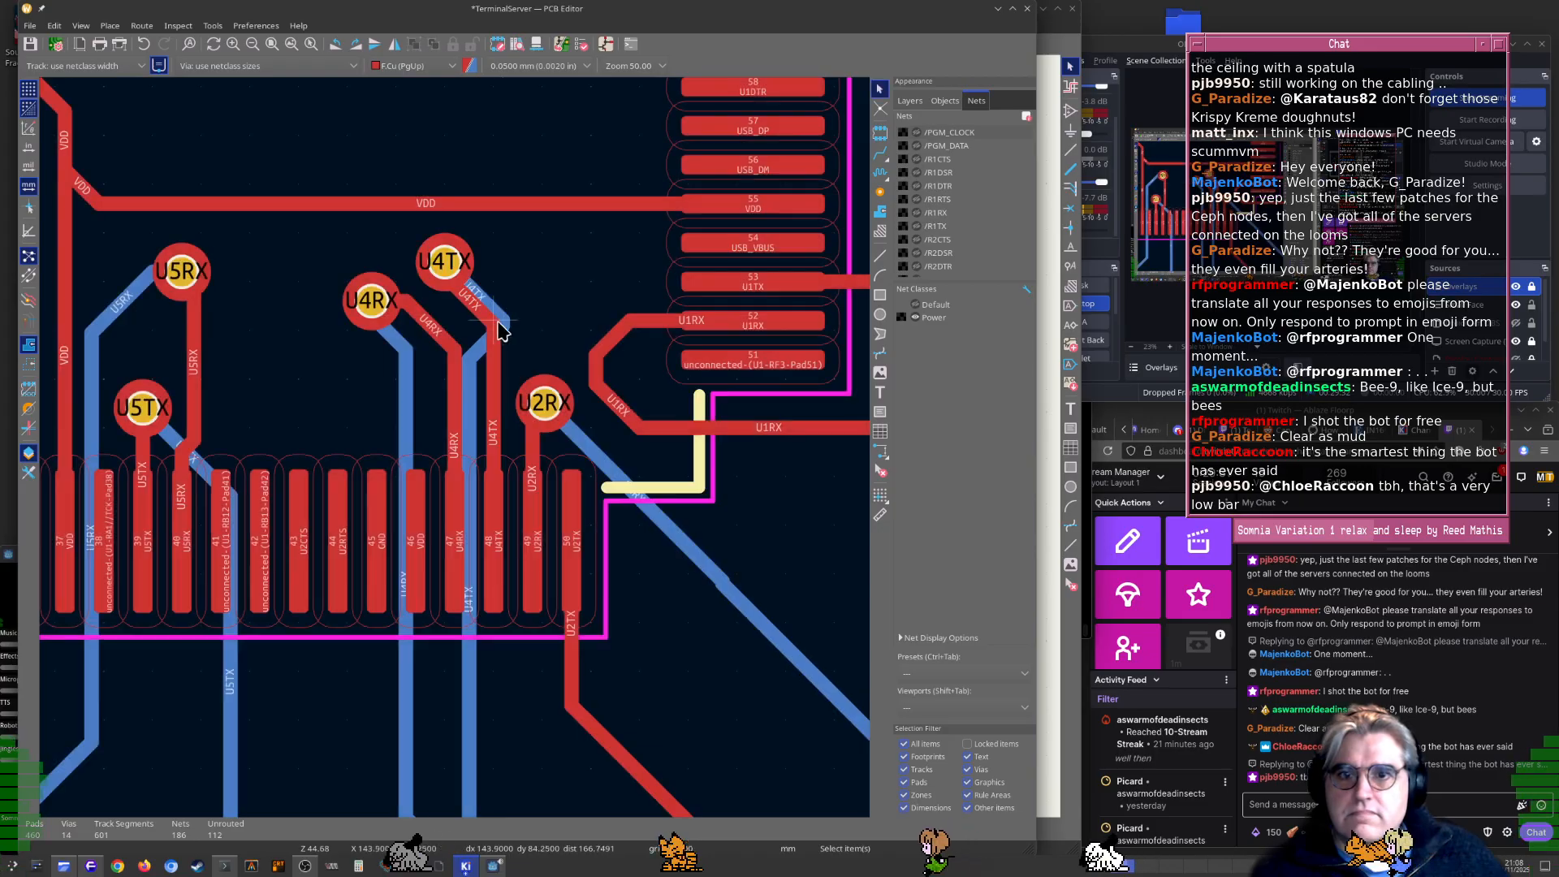
pyautogui.moveTo(501, 346); pyautogui.dragTo(470, 315)
# Move the U2RX via further up from U1's pad 49 and remove the short jog in its front-copper track
pyautogui.click(546, 391)
pyautogui.moveTo(546, 391); pyautogui.dragTo(540, 347)
pyautogui.hscroll(-2, 601, 418)
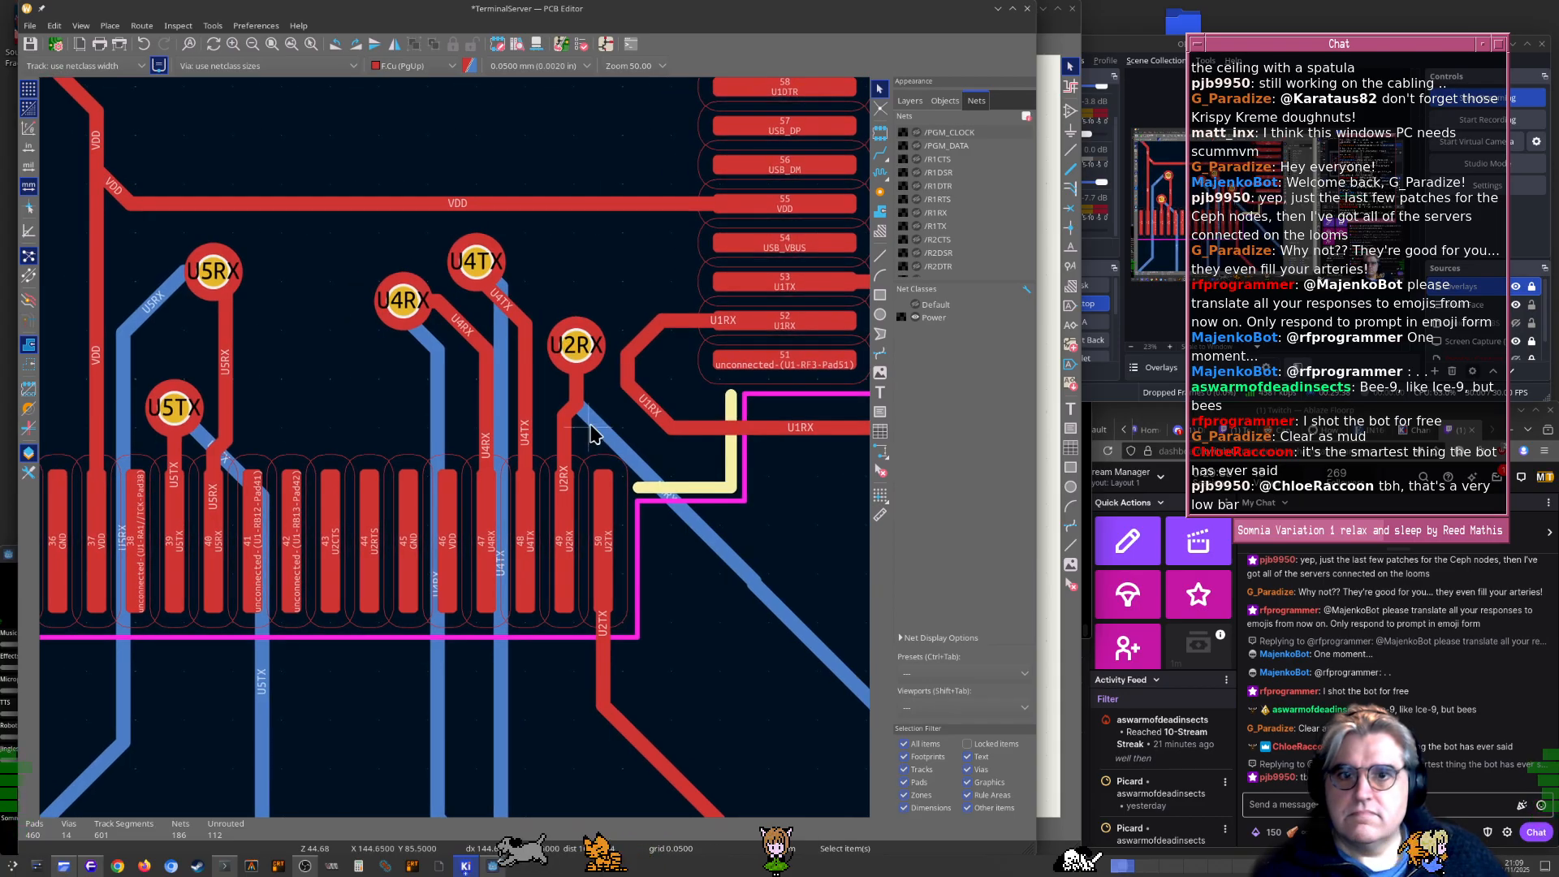
pyautogui.click(574, 430)
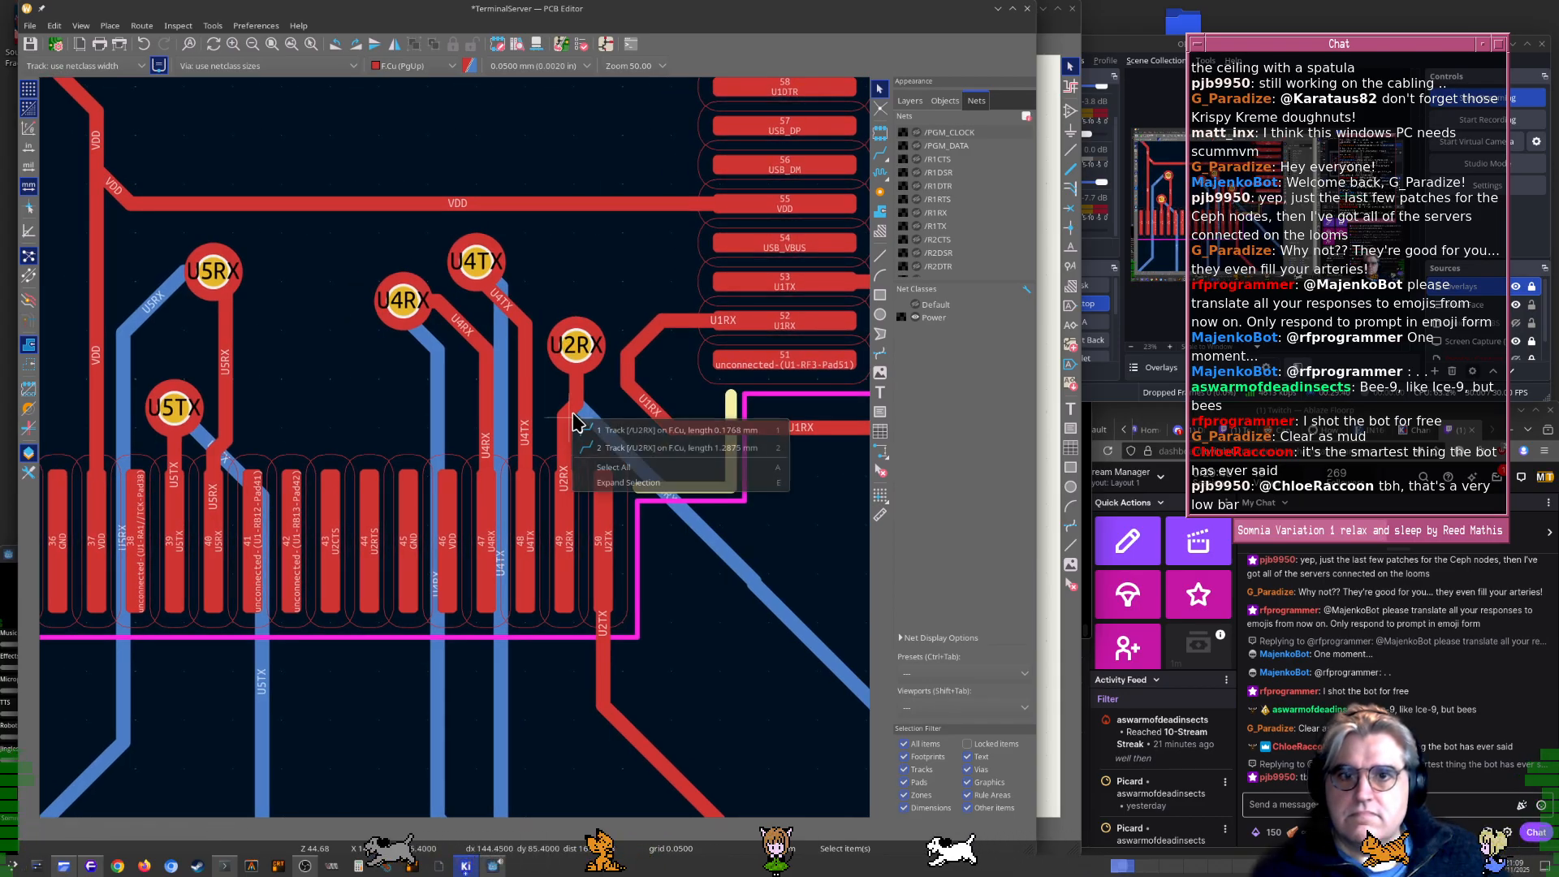
pyautogui.click(617, 445)
pyautogui.scroll(-4, 566, 417)
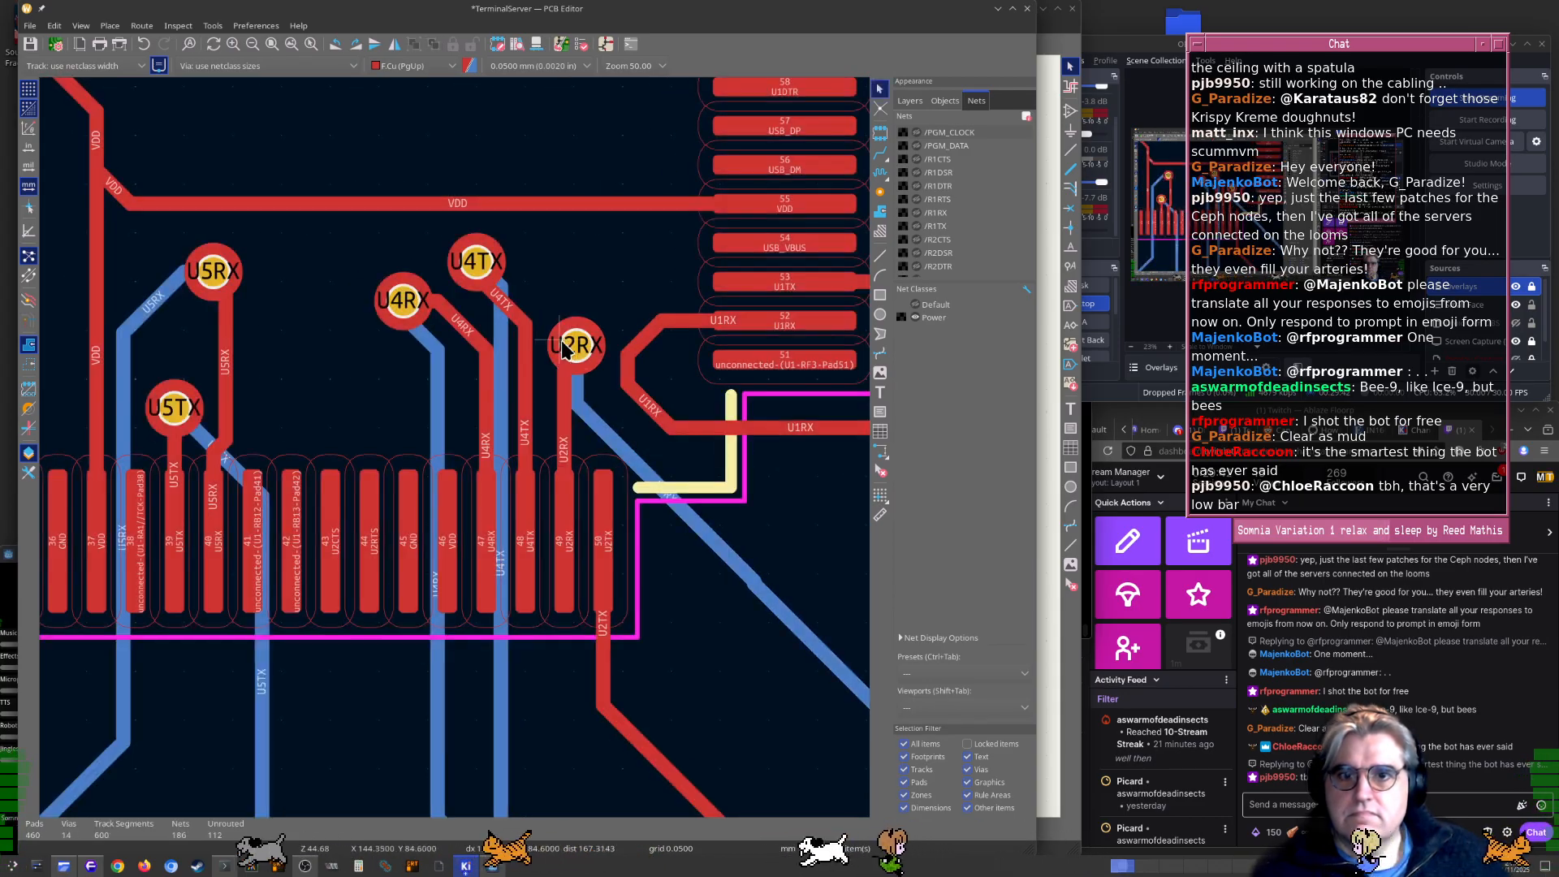
pyautogui.press('Escape')
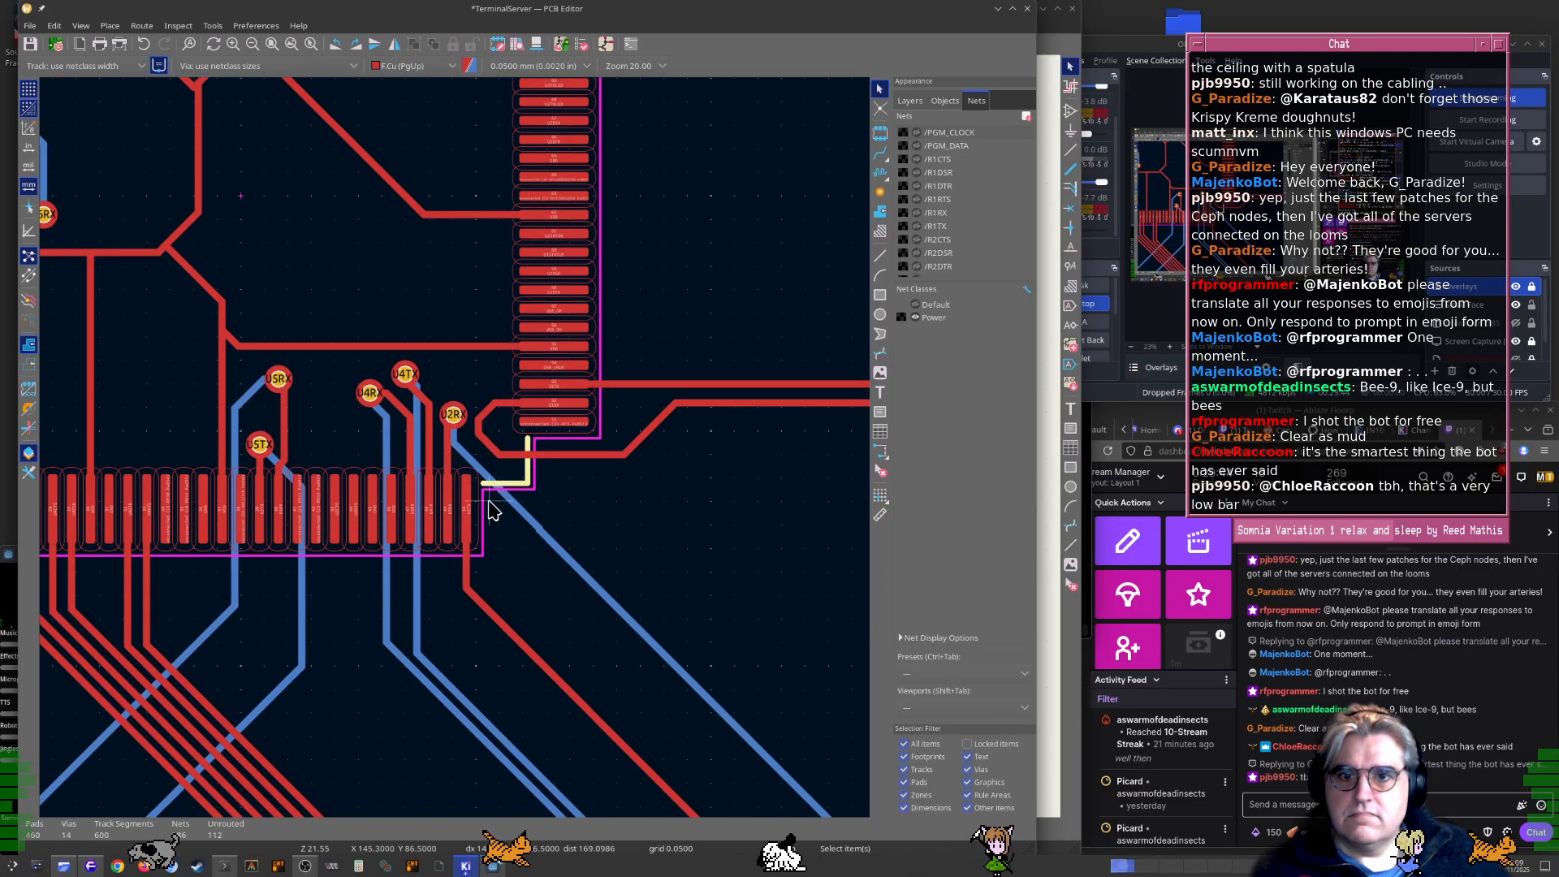
# Shift the back-copper U2RX diagonal down-left so it leaves U1 beneath pads 49 and 50, close beside the U4TX track
pyautogui.scroll(-1, 479, 455)
pyautogui.click(479, 465)
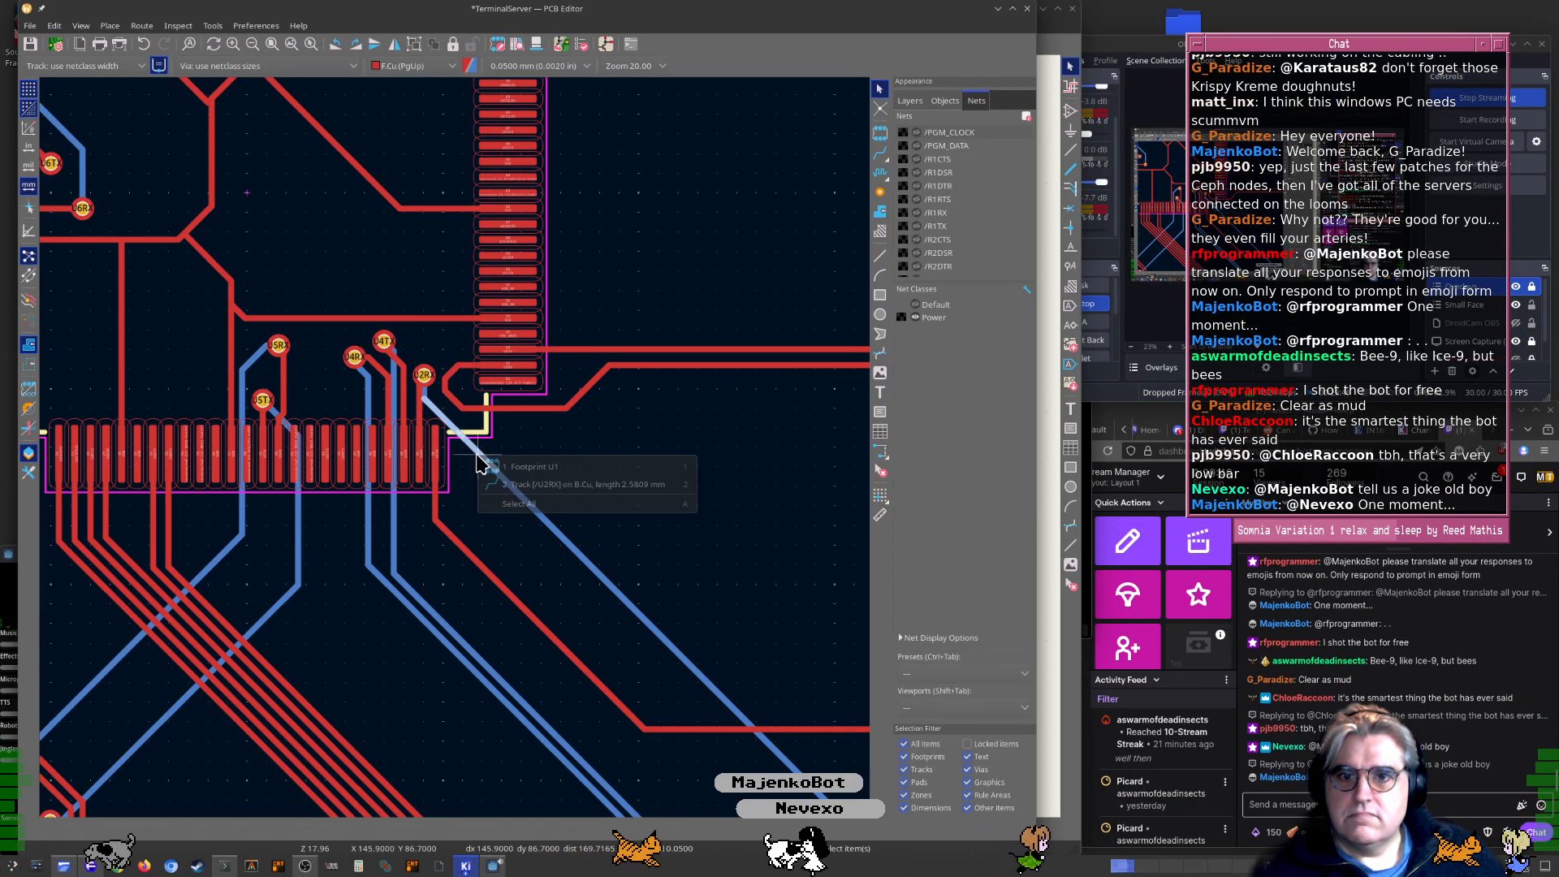
pyautogui.press('Escape')
pyautogui.scroll(6, 476, 443)
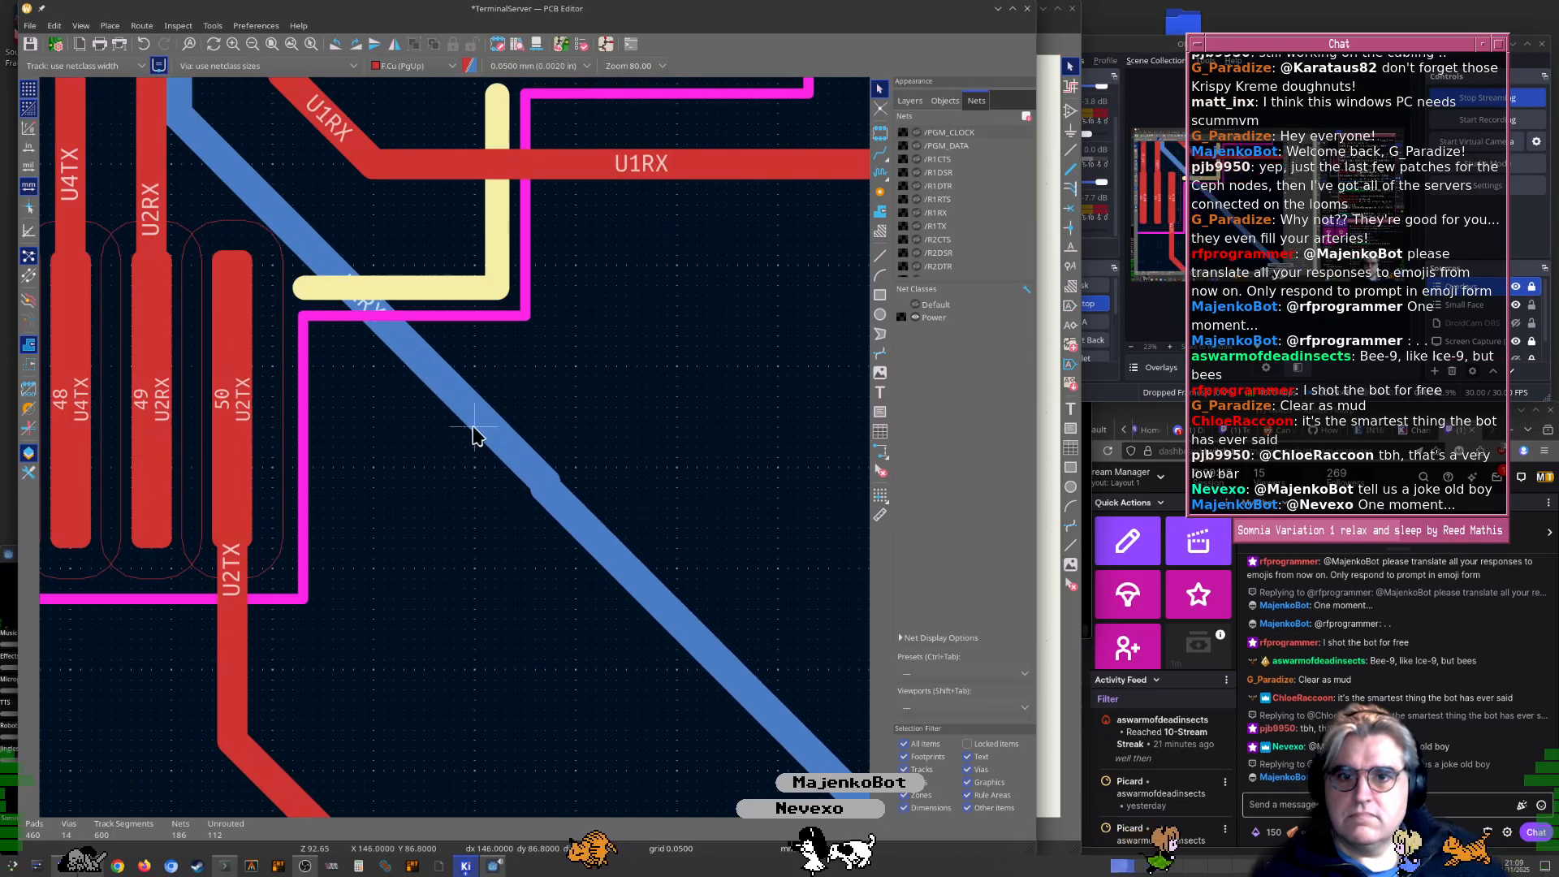
pyautogui.moveTo(474, 436); pyautogui.dragTo(423, 776)
pyautogui.scroll(-4, 452, 417)
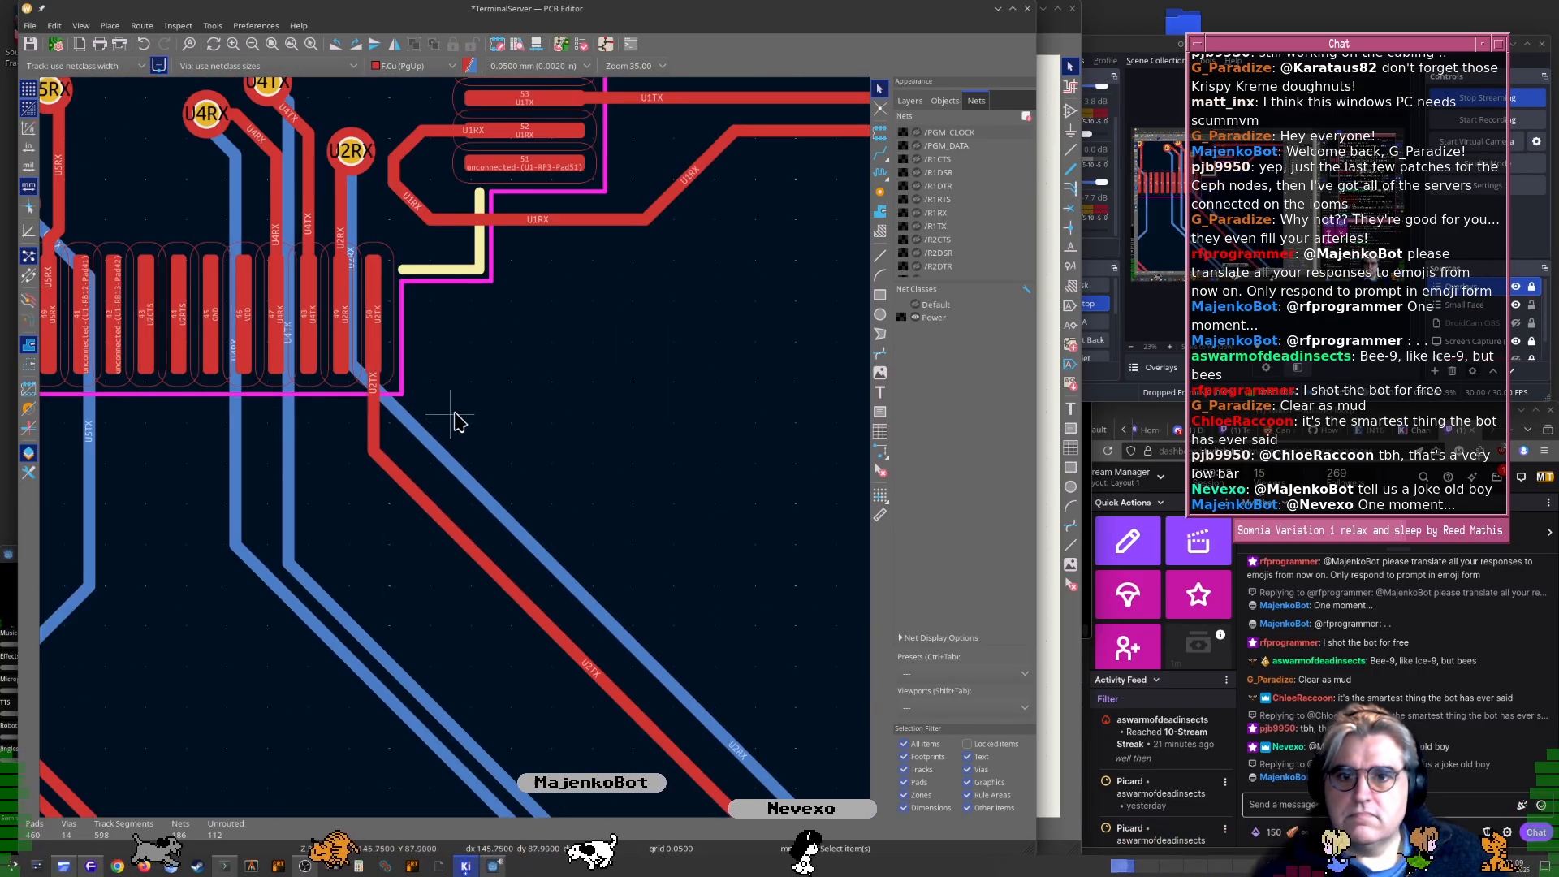
pyautogui.moveTo(463, 444); pyautogui.dragTo(438, 560)
# Delete the front-copper U2TX segments between U1's pad 50 and the vertical run beside the U2RX via near C7
pyautogui.scroll(-3, 492, 484)
pyautogui.moveTo(519, 444); pyautogui.dragTo(465, 414, button='middle')
pyautogui.moveTo(562, 625); pyautogui.dragTo(353, 381, button='middle')
pyautogui.scroll(-1, 367, 400)
pyautogui.moveTo(613, 508); pyautogui.dragTo(362, 399, button='middle')
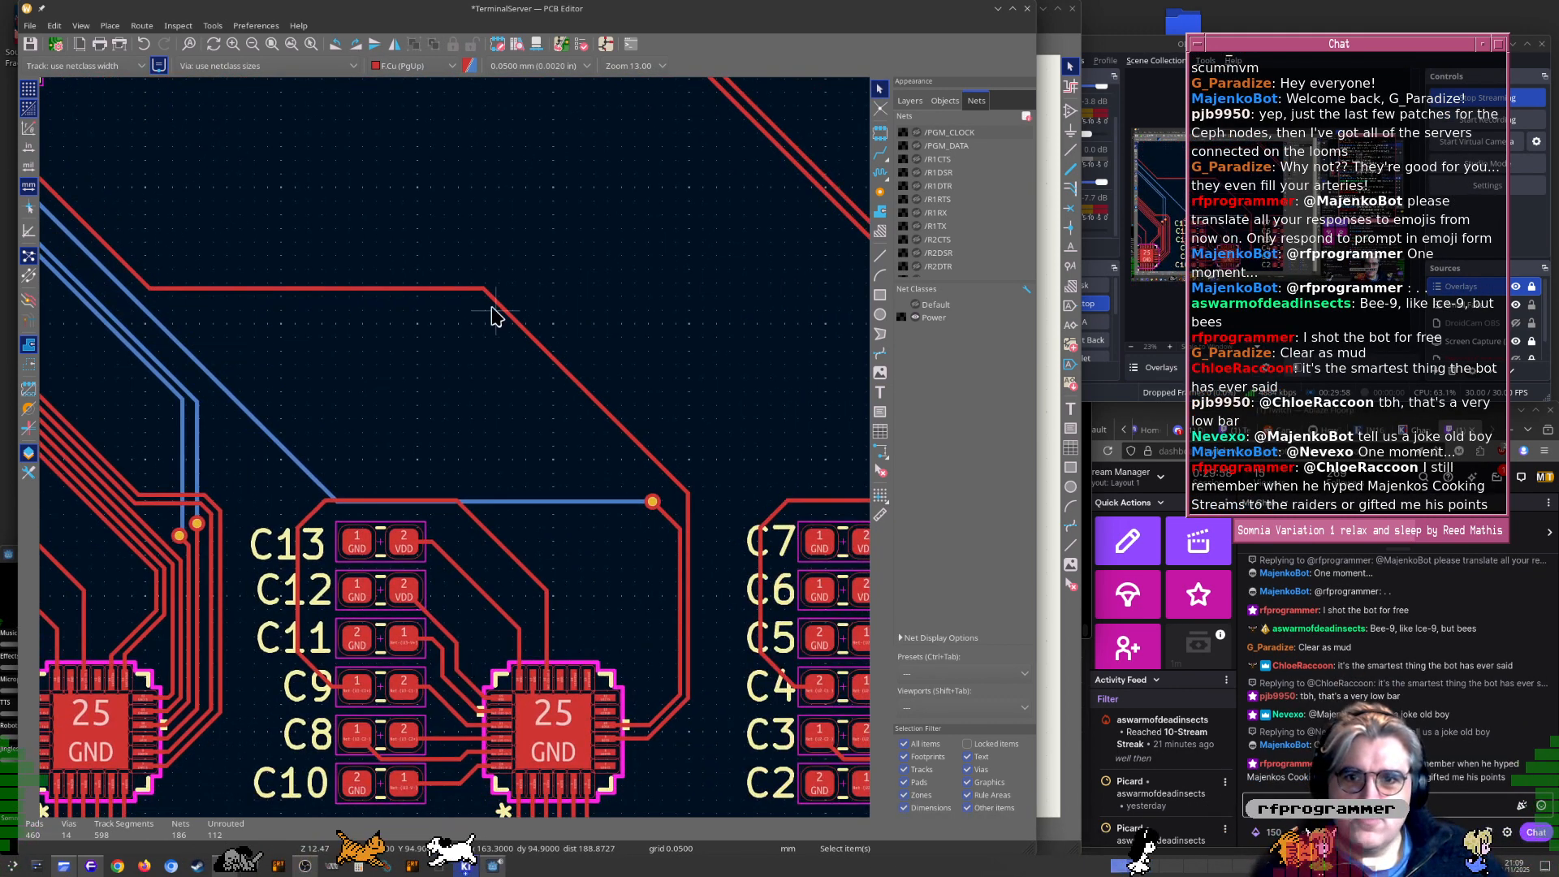
pyautogui.click(465, 289)
pyautogui.click(443, 272)
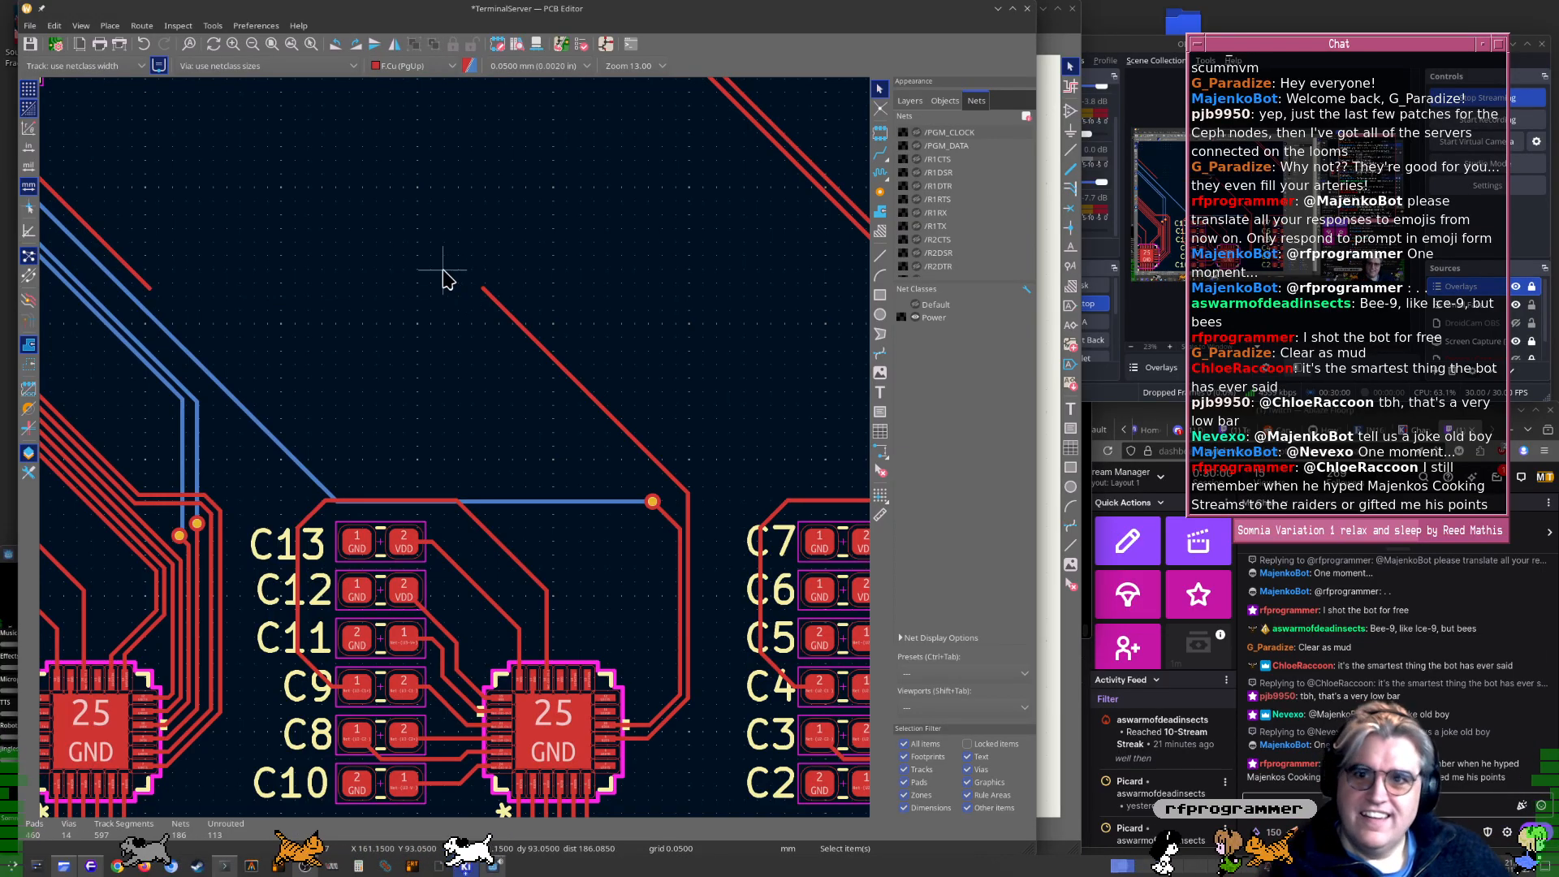
pyautogui.moveTo(185, 271); pyautogui.dragTo(470, 449, button='middle')
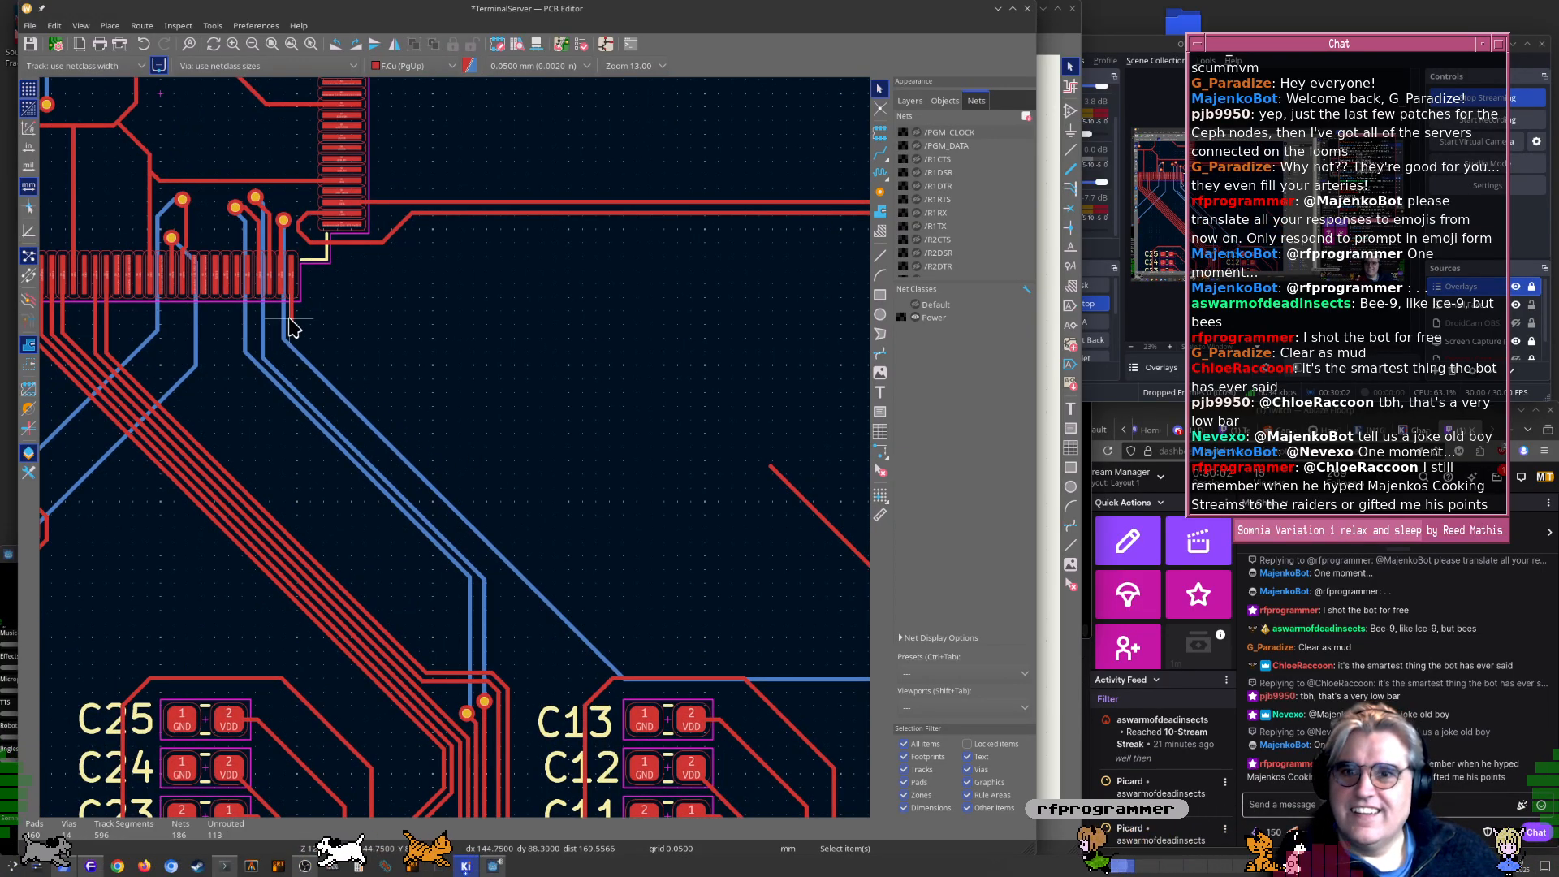
pyautogui.moveTo(798, 493); pyautogui.dragTo(494, 381, button='middle')
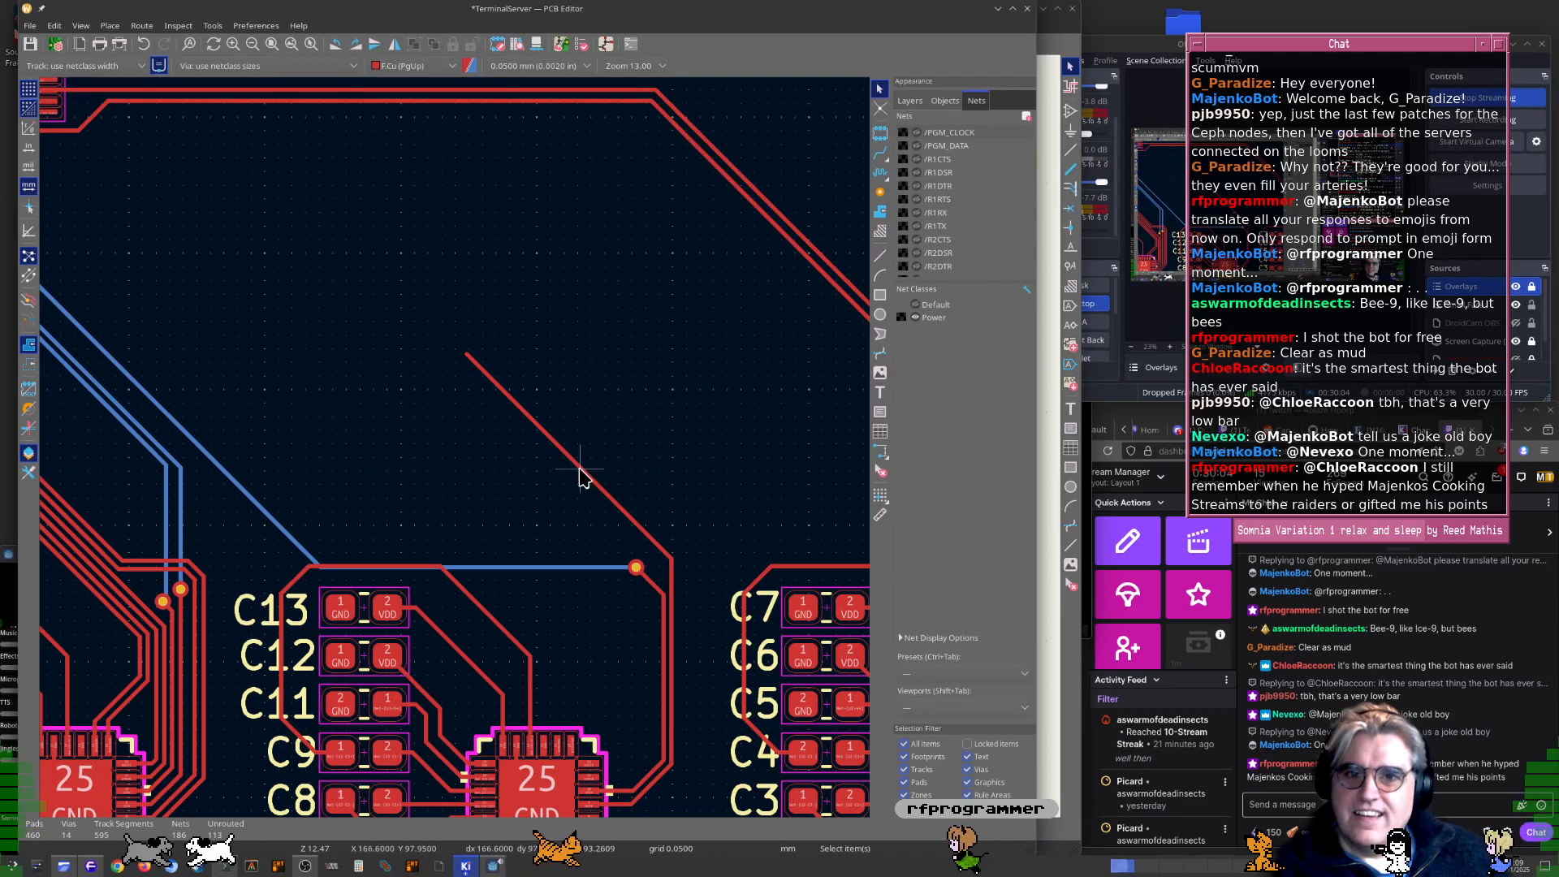
pyautogui.click(604, 493)
pyautogui.press('Delete')
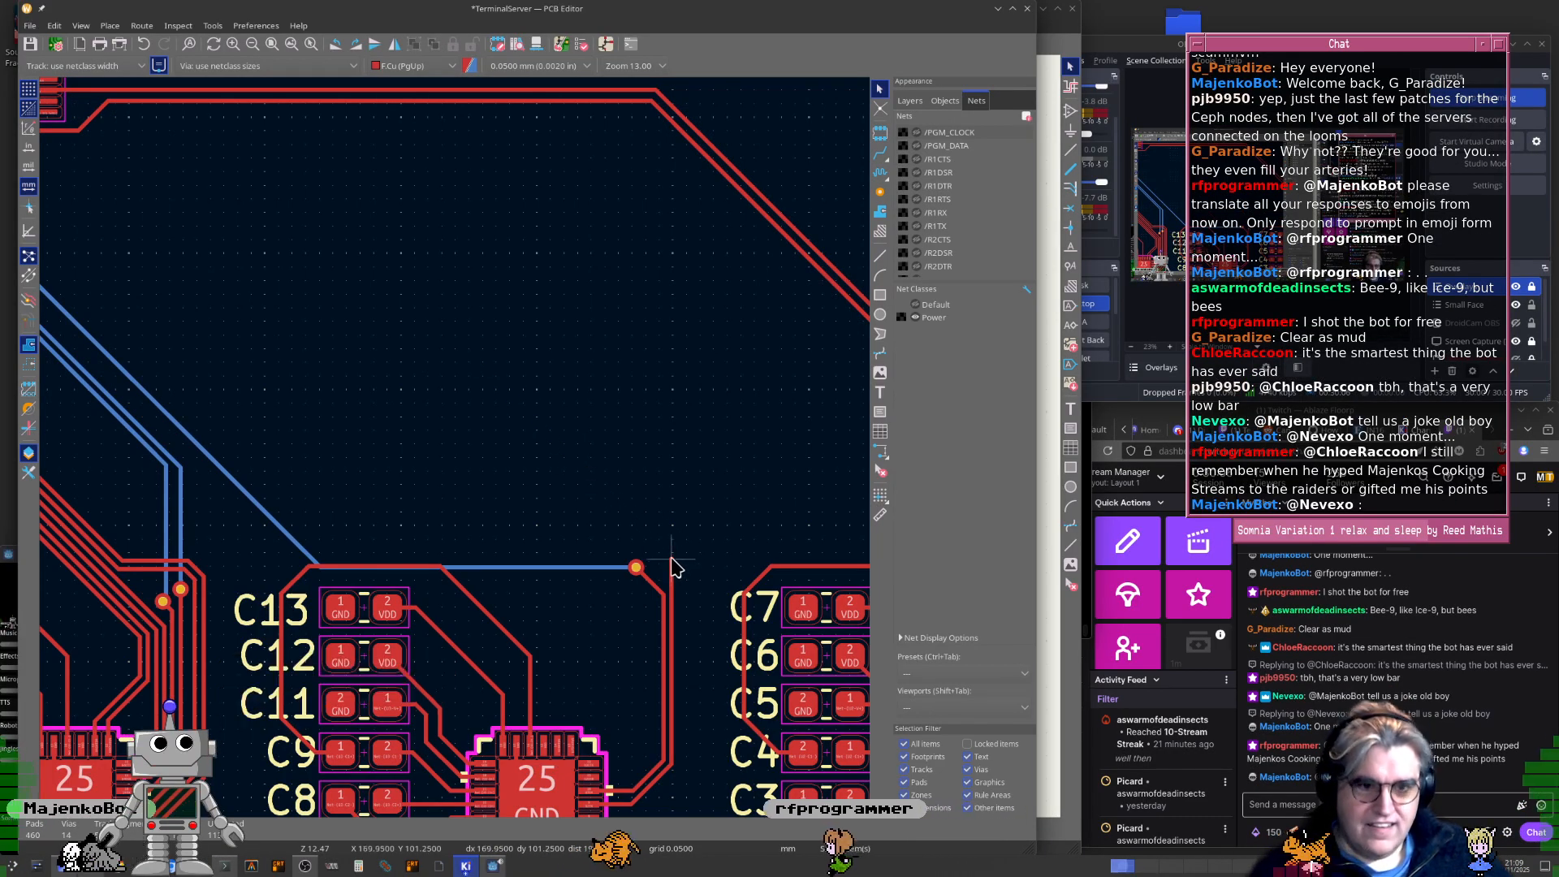
# Extend the open U2TX track end near C7 to a via just above the U2RX via, and lead it off on back copper
pyautogui.scroll(2, 672, 565)
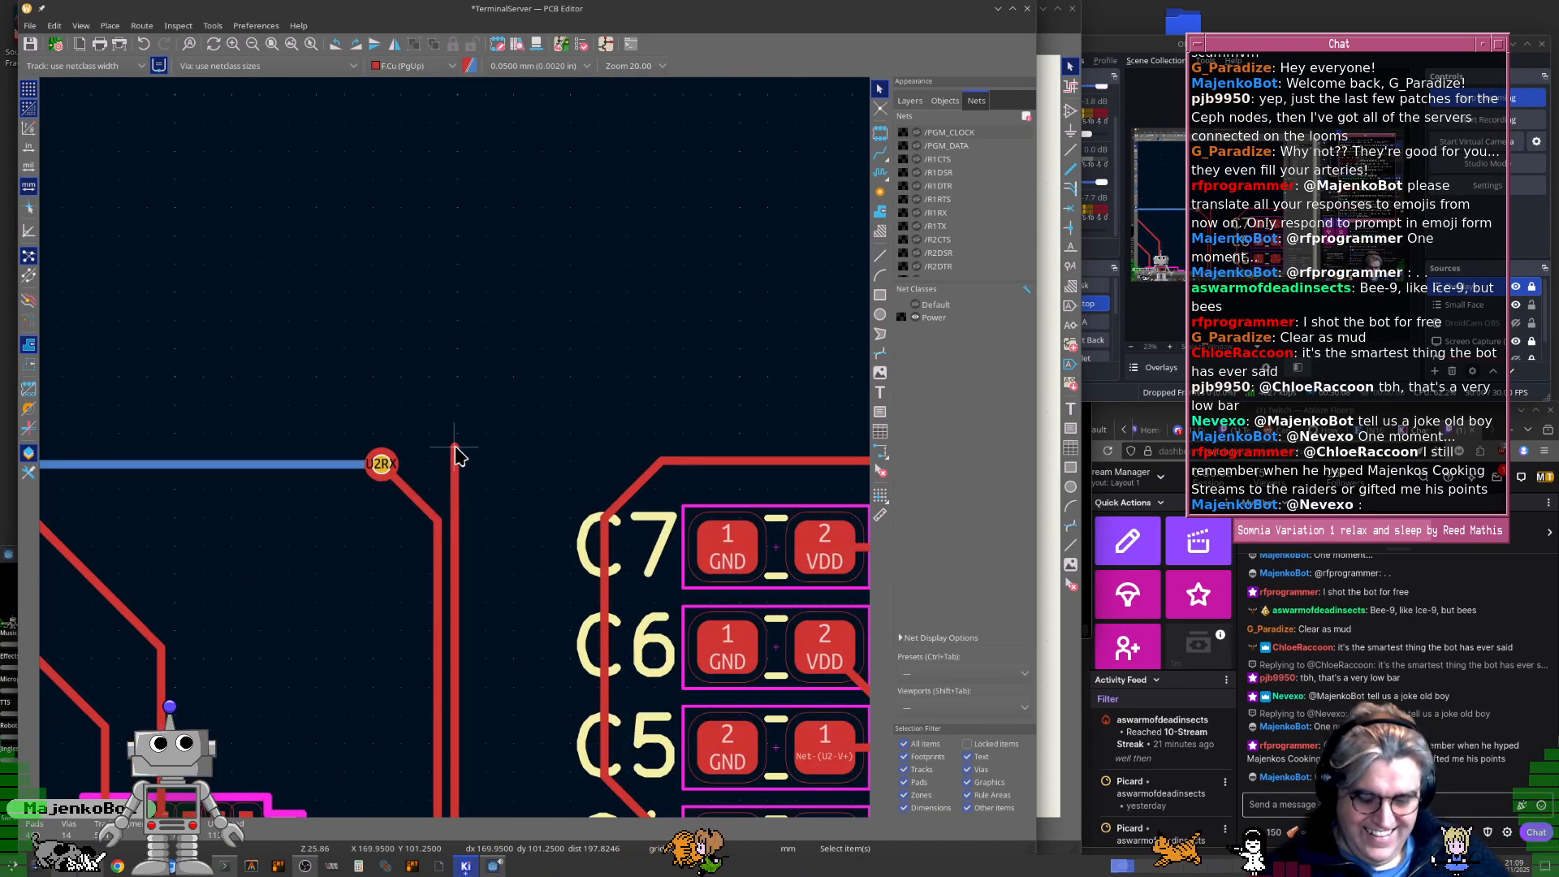
pyautogui.press('x')
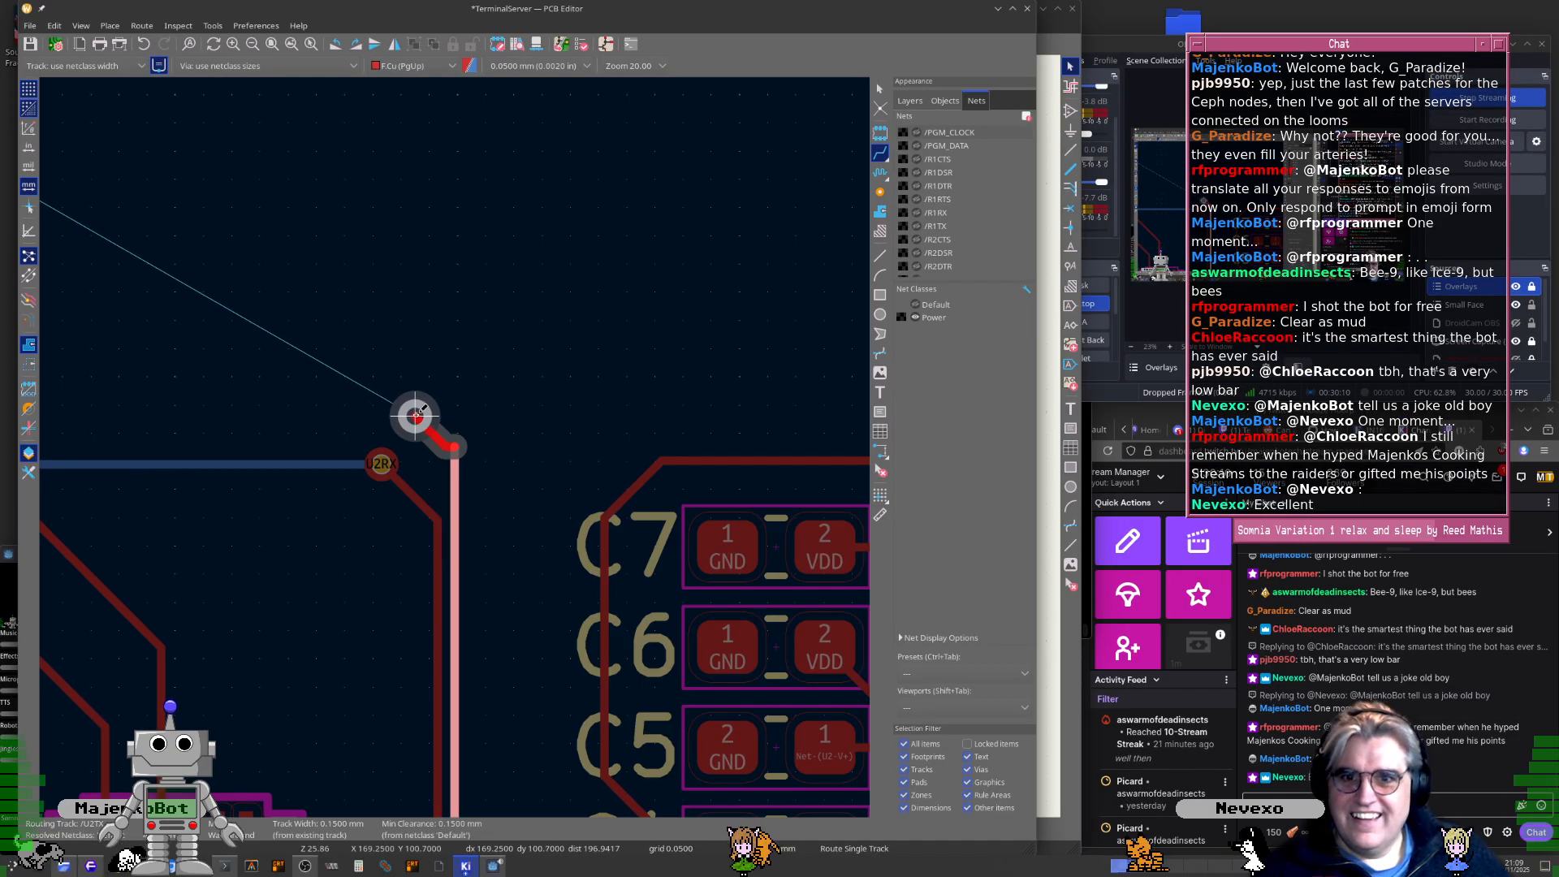
pyautogui.click(420, 410)
pyautogui.scroll(-2, 421, 410)
pyautogui.click(145, 441)
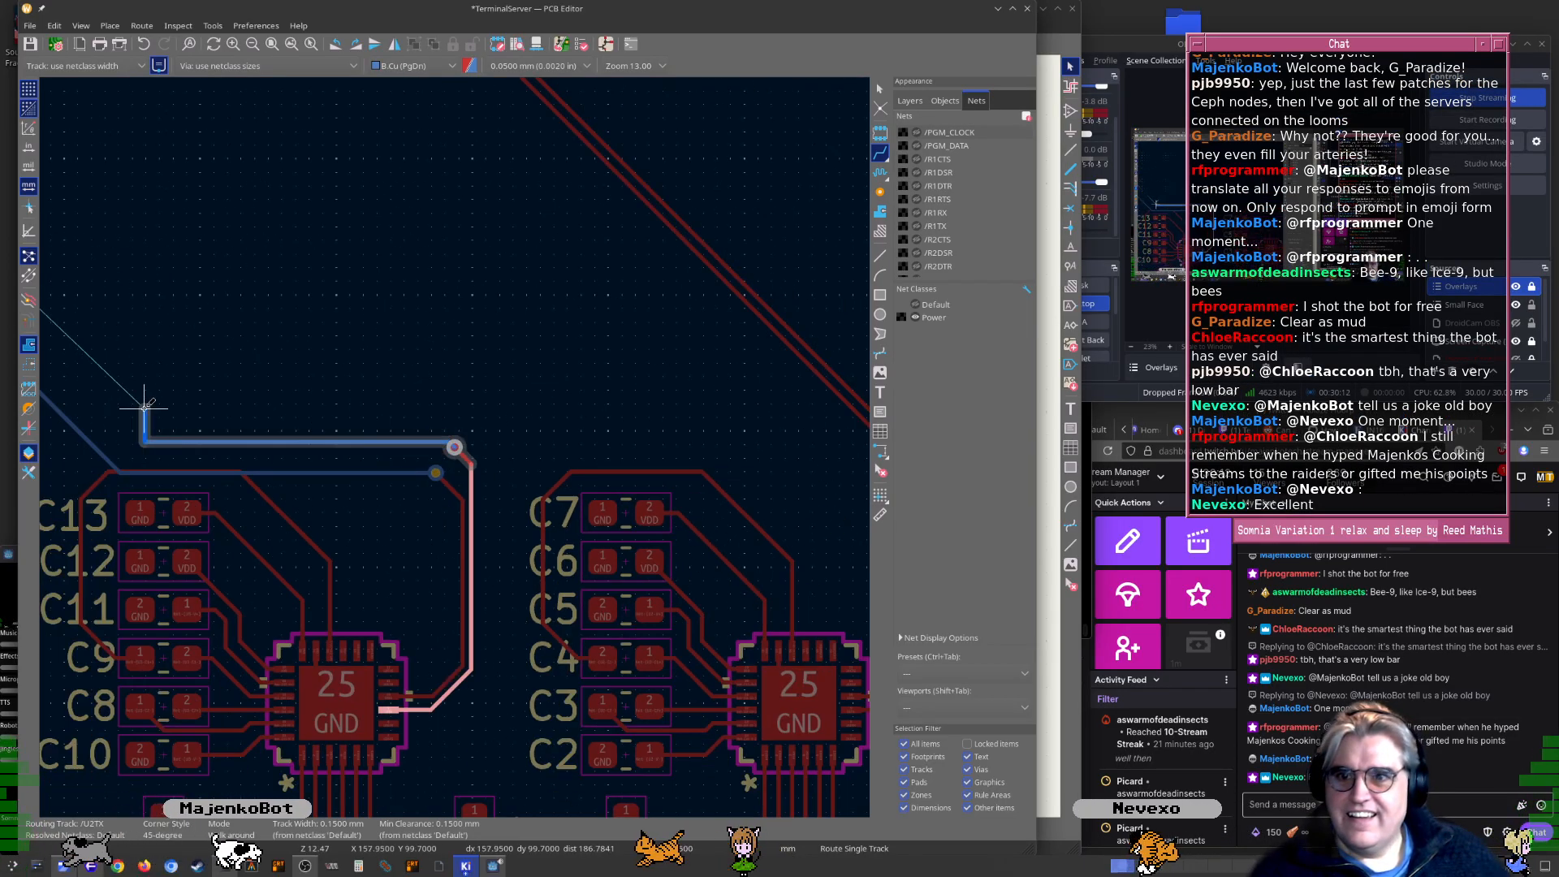
# Route U2TX on back copper alongside U2RX to a via beside U1's pad 50, and connect it to the pad on front copper
pyautogui.moveTo(105, 306); pyautogui.dragTo(460, 581, button='middle')
pyautogui.scroll(5, 461, 581)
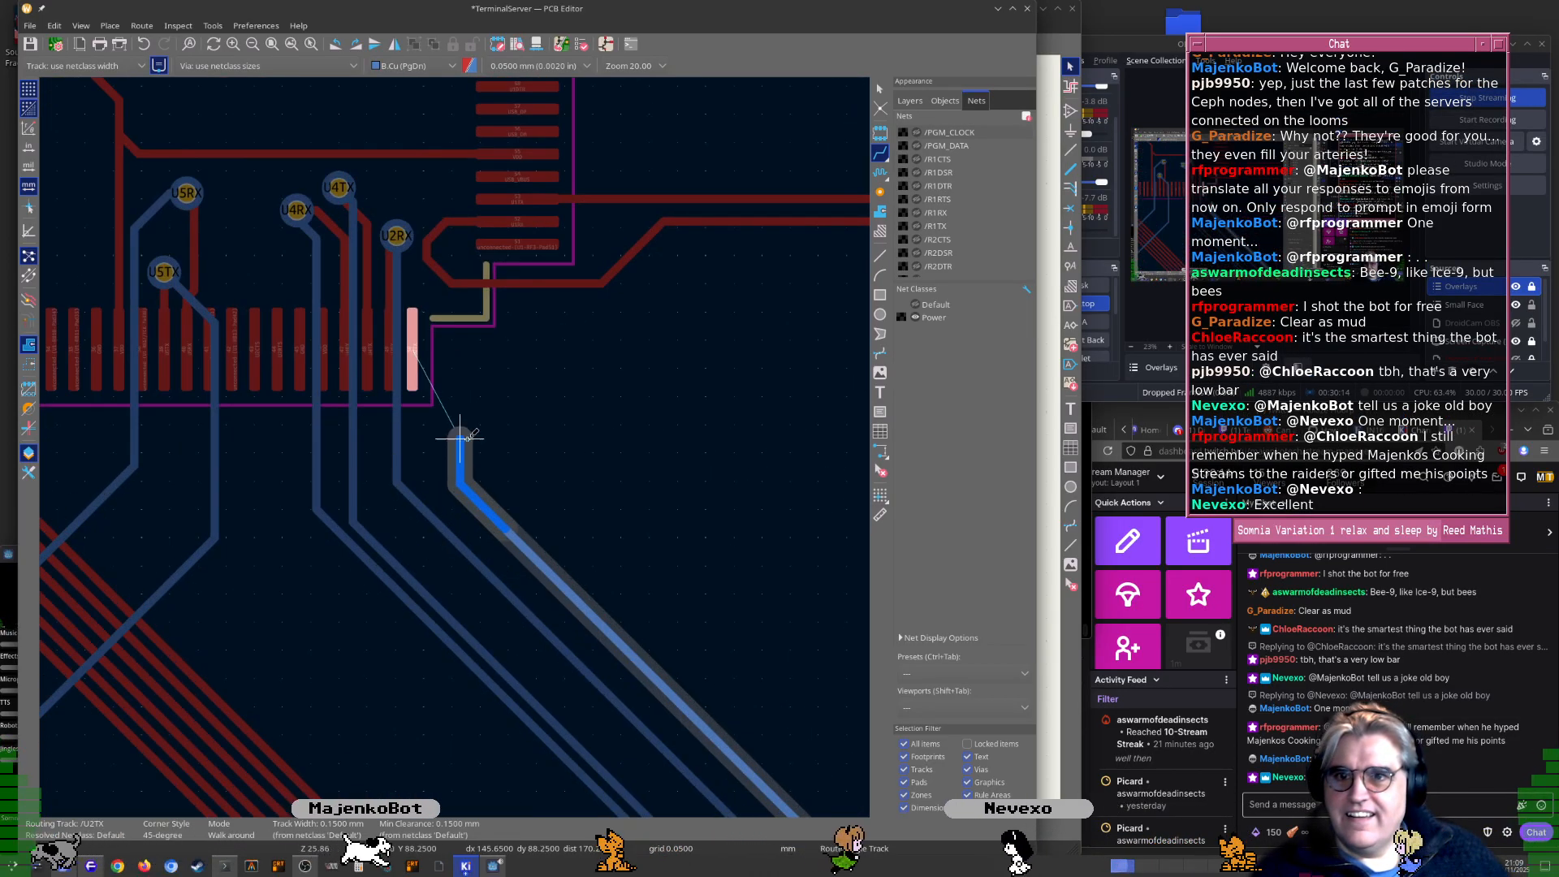
pyautogui.moveTo(455, 442); pyautogui.dragTo(512, 561, button='middle')
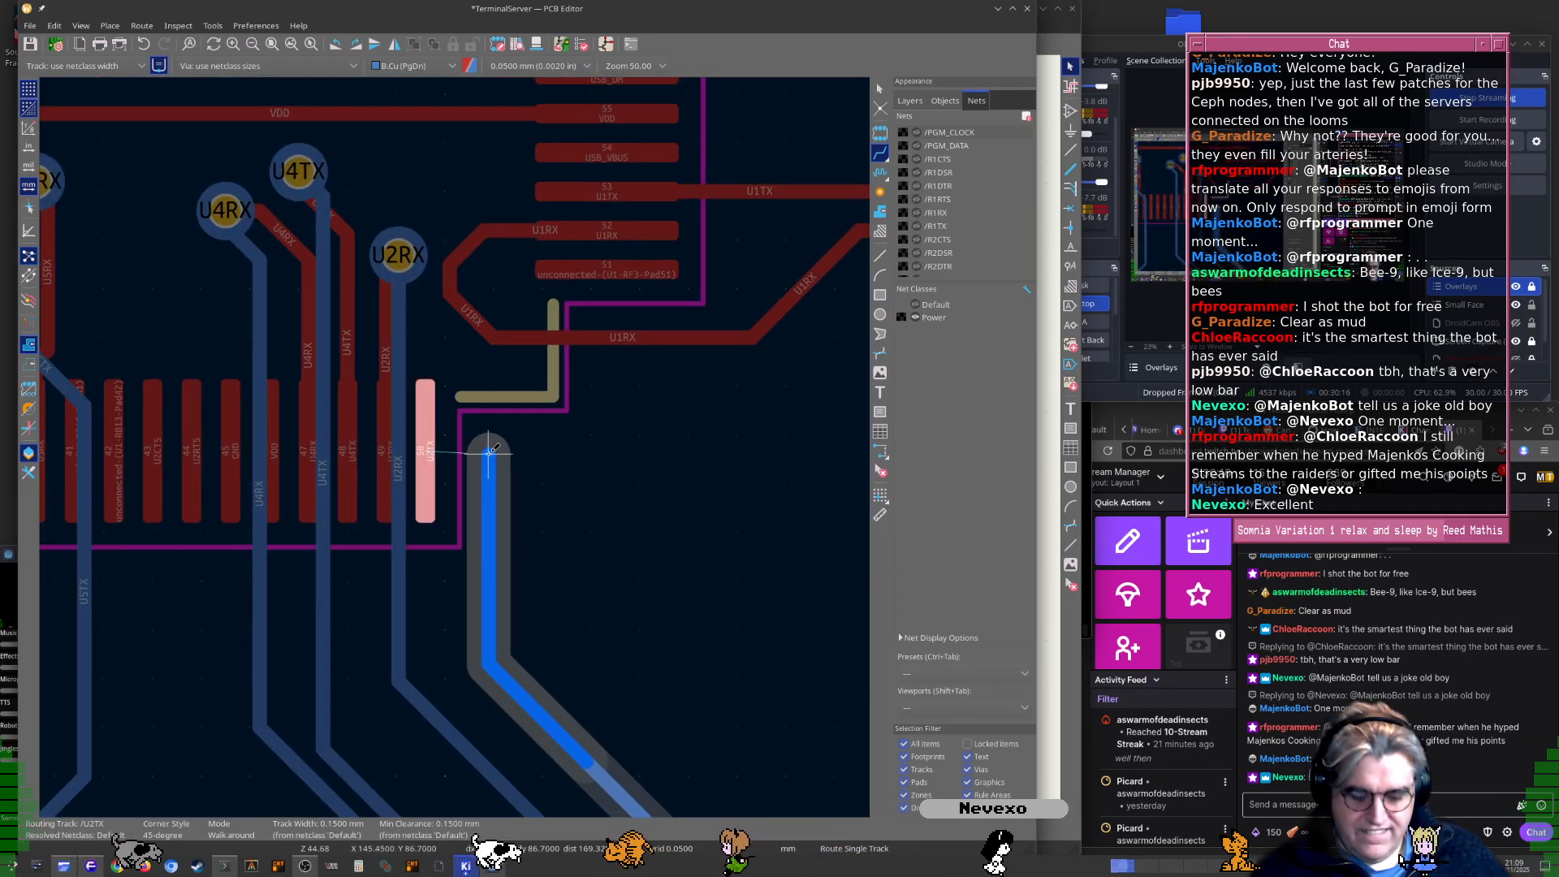
pyautogui.press('v')
pyautogui.click(499, 443)
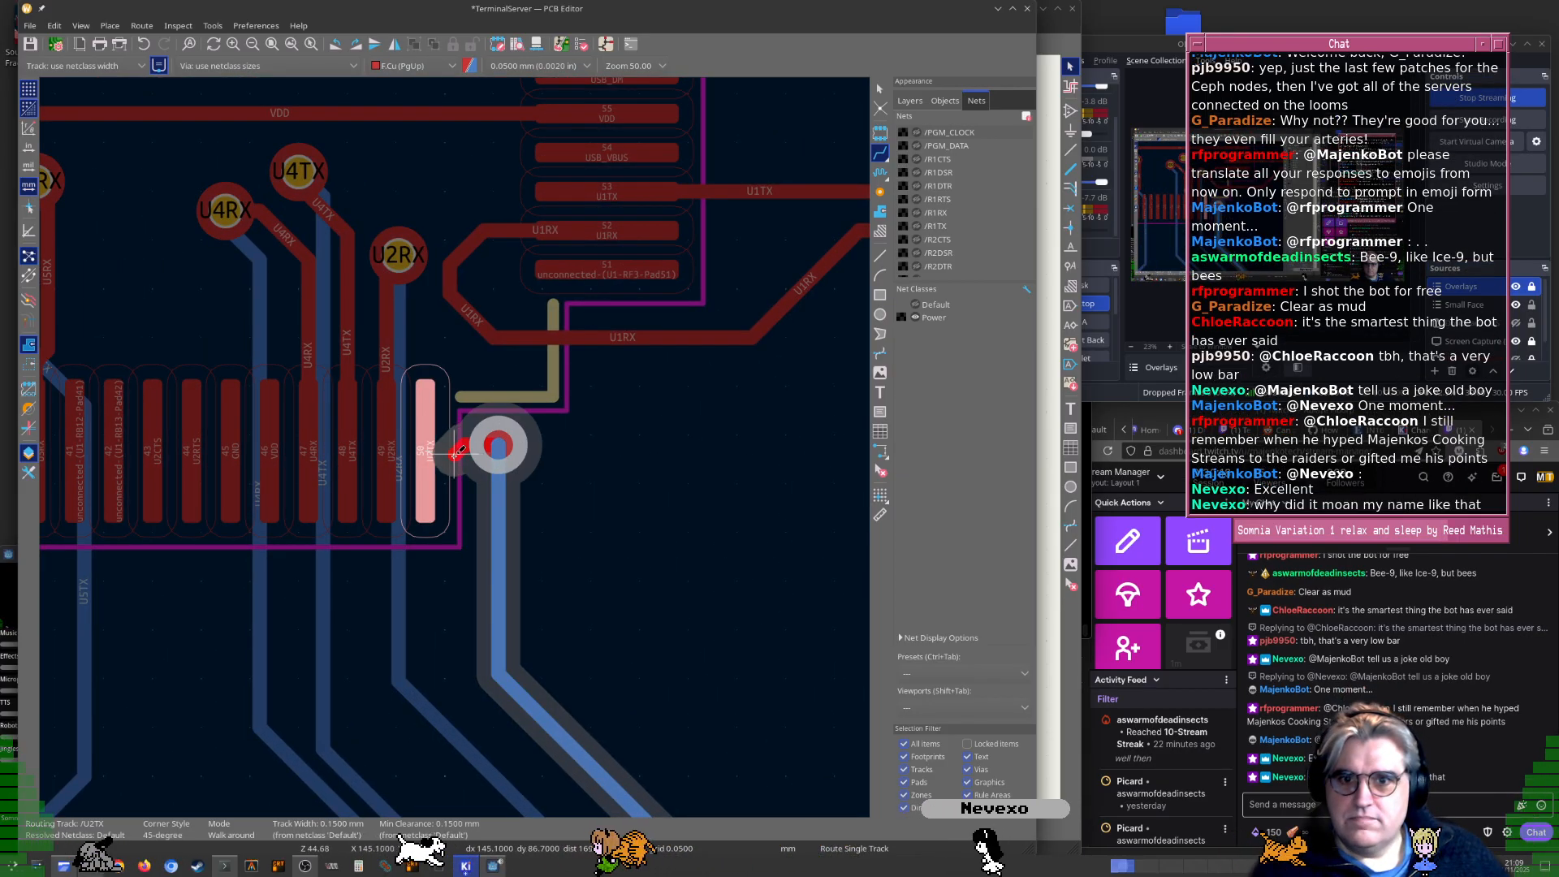
pyautogui.press('Escape')
pyautogui.press('Escape')
pyautogui.scroll(-10, 439, 454)
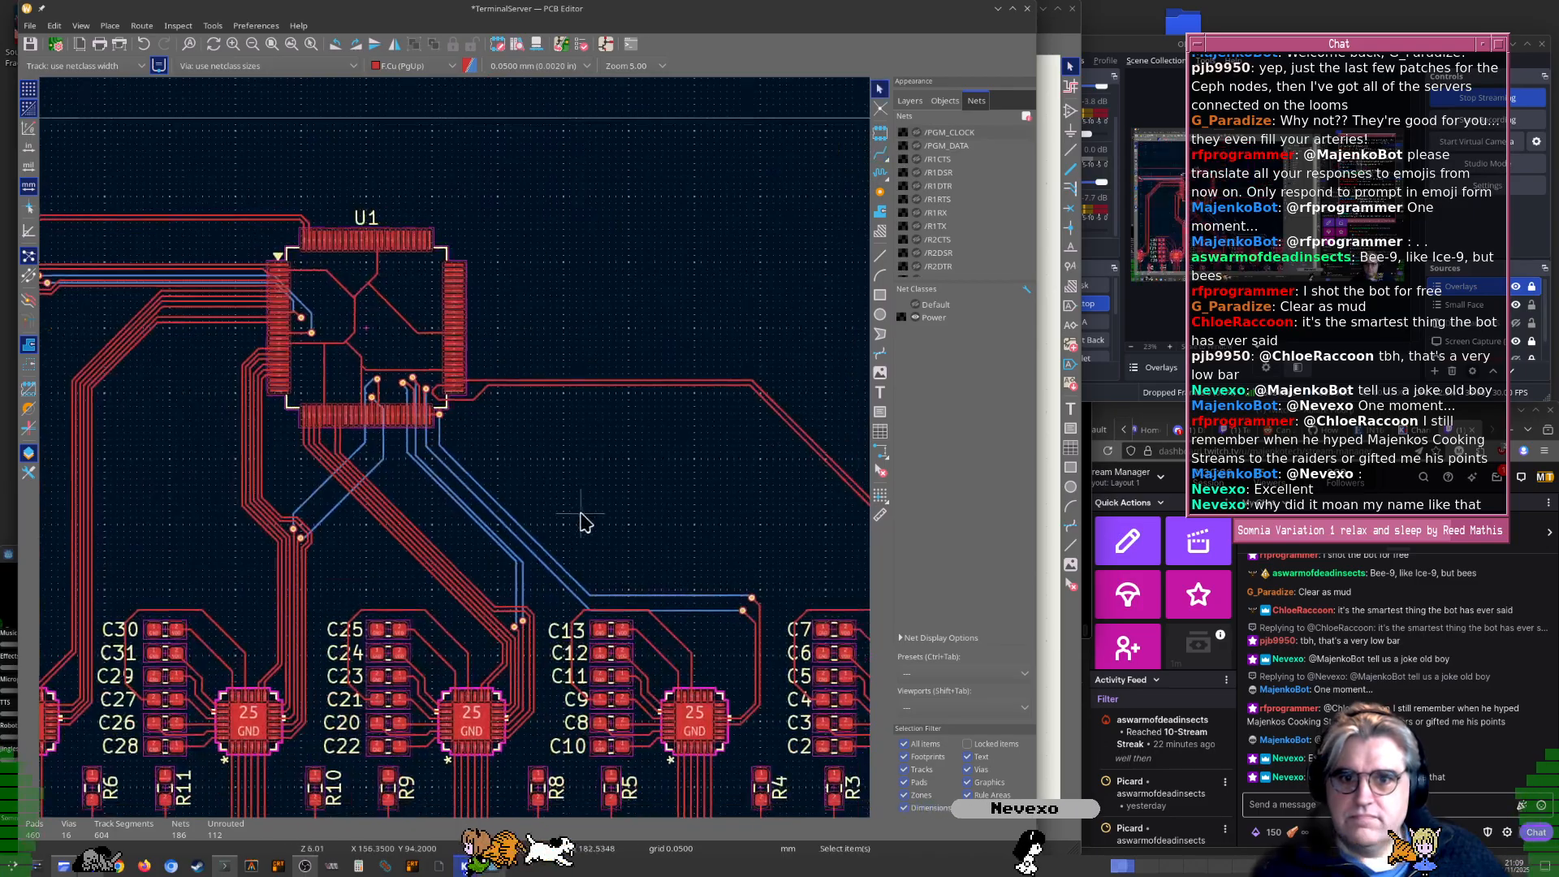
pyautogui.scroll(3, 561, 572)
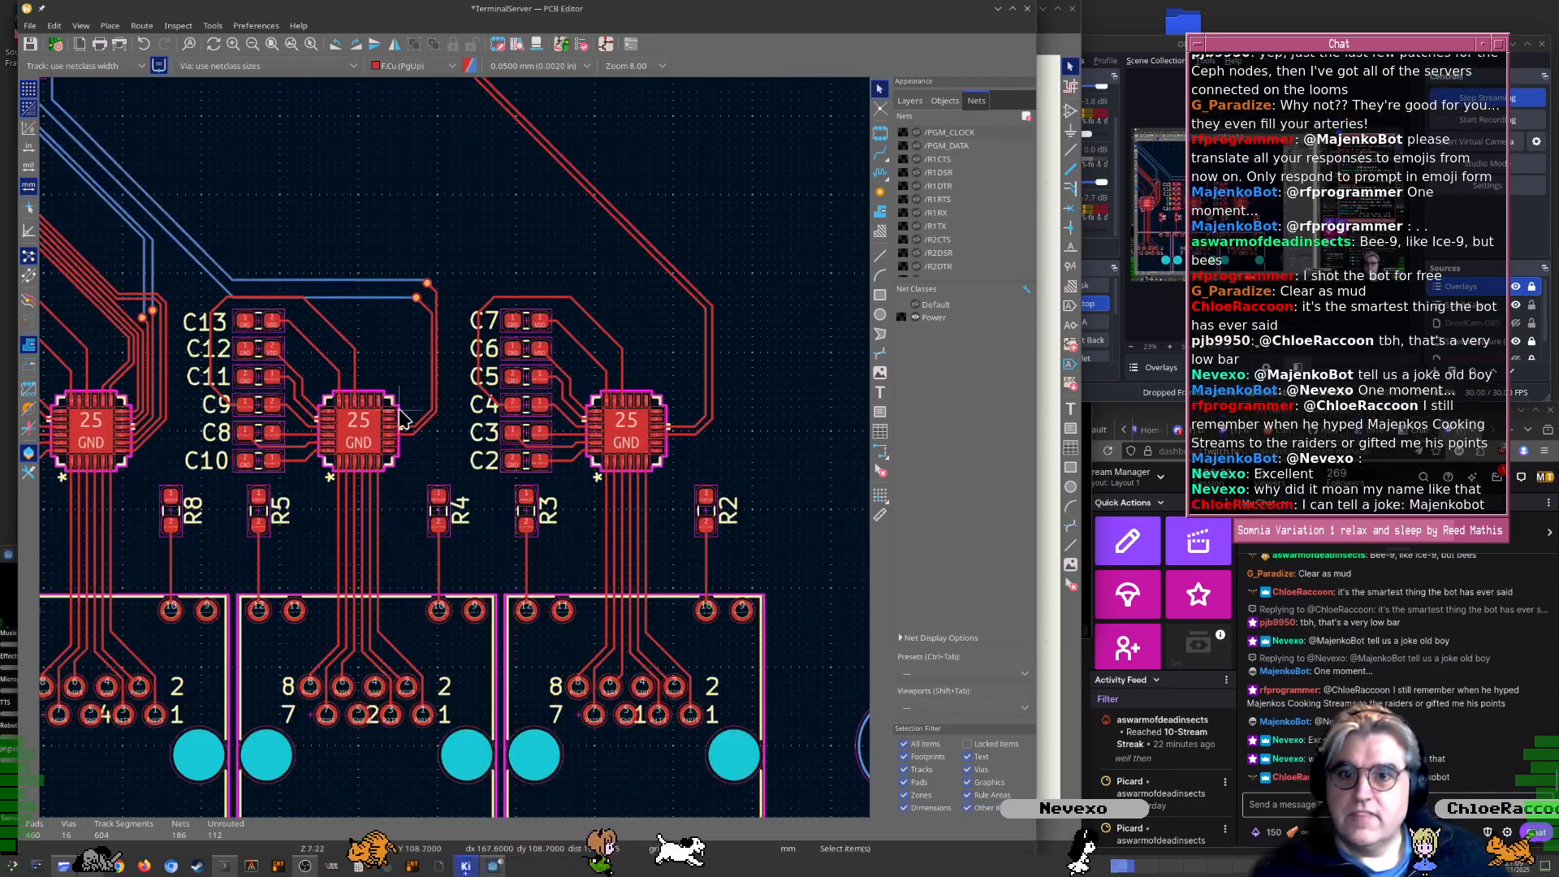
pyautogui.scroll(4, 400, 418)
pyautogui.press('x')
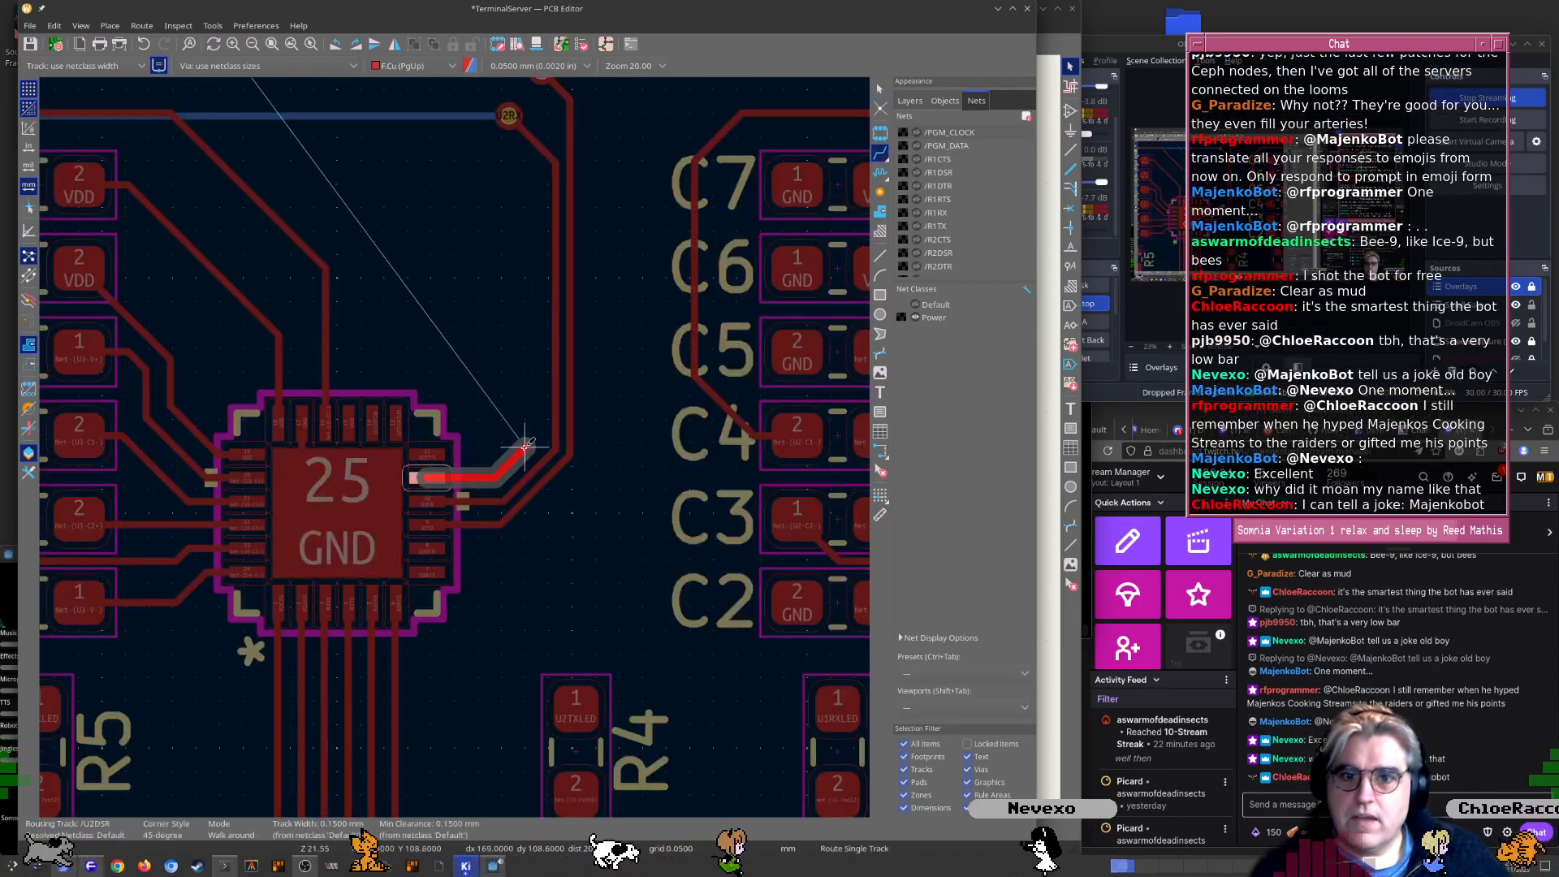
pyautogui.press('Escape')
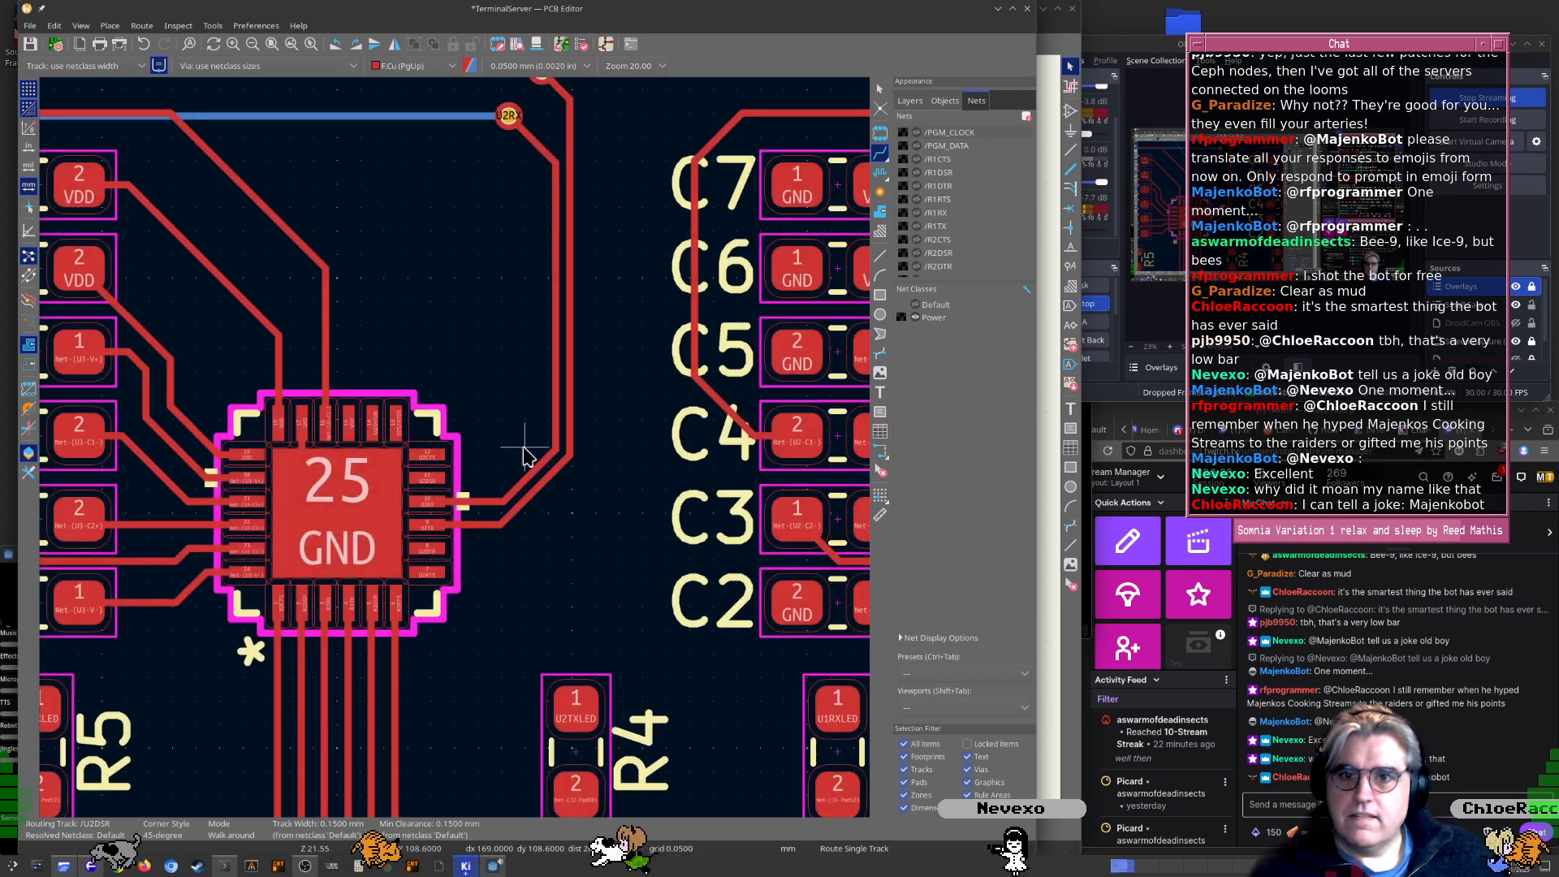
# Route the U2SHTDN track on front copper from U3's pad 14 alongside the UART 4 bundle, ending it just below U1's pad 34
pyautogui.scroll(2, 377, 421)
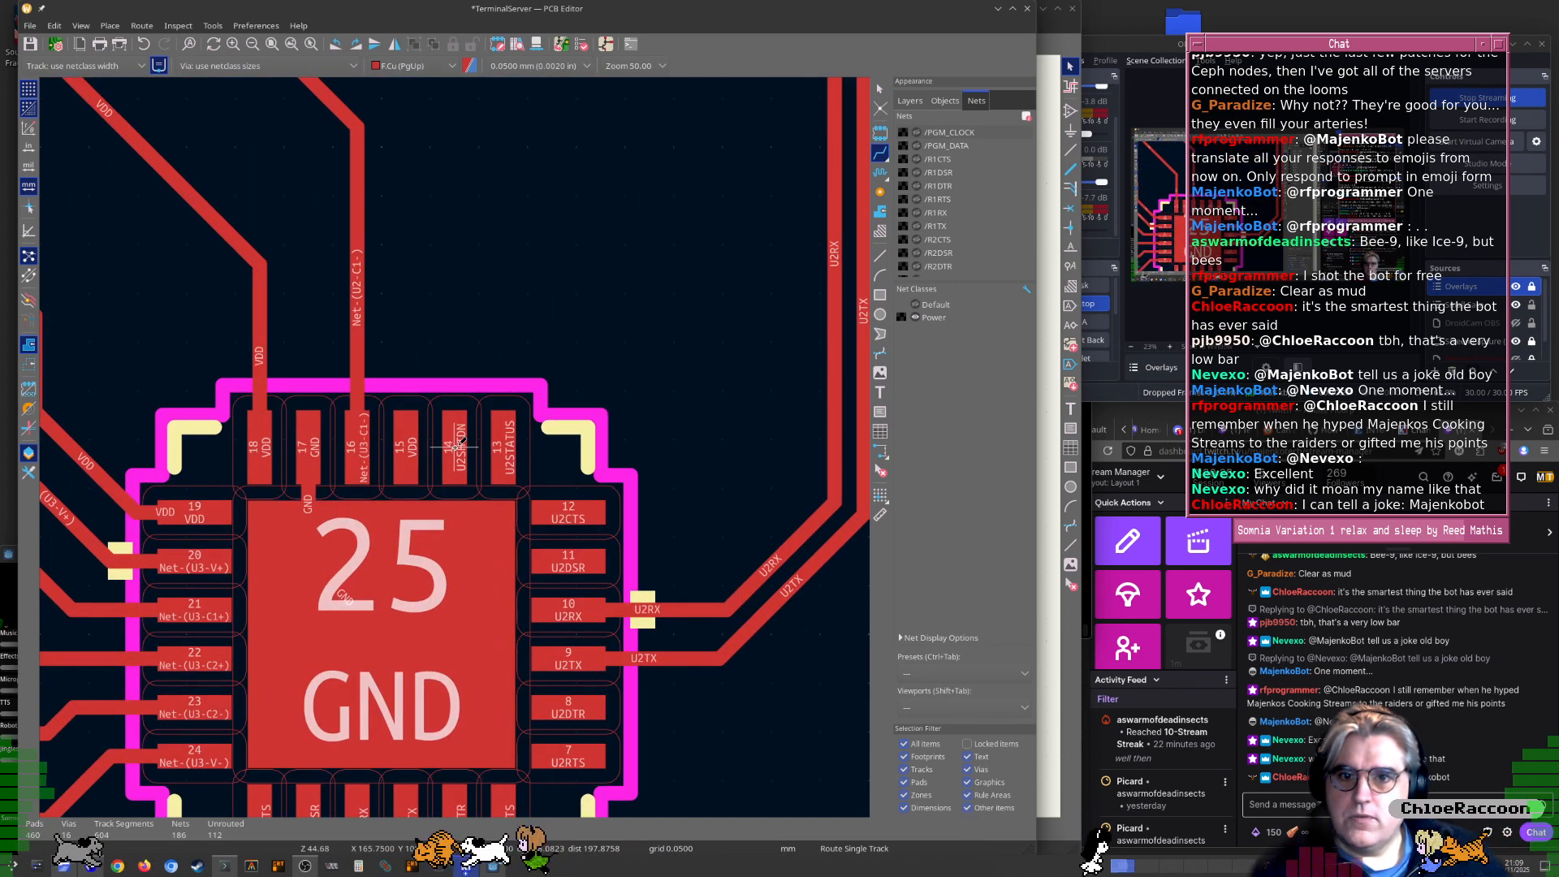
pyautogui.click(455, 437)
pyautogui.scroll(-2, 454, 436)
pyautogui.moveTo(519, 296); pyautogui.dragTo(457, 448, button='middle')
pyautogui.scroll(-2, 458, 447)
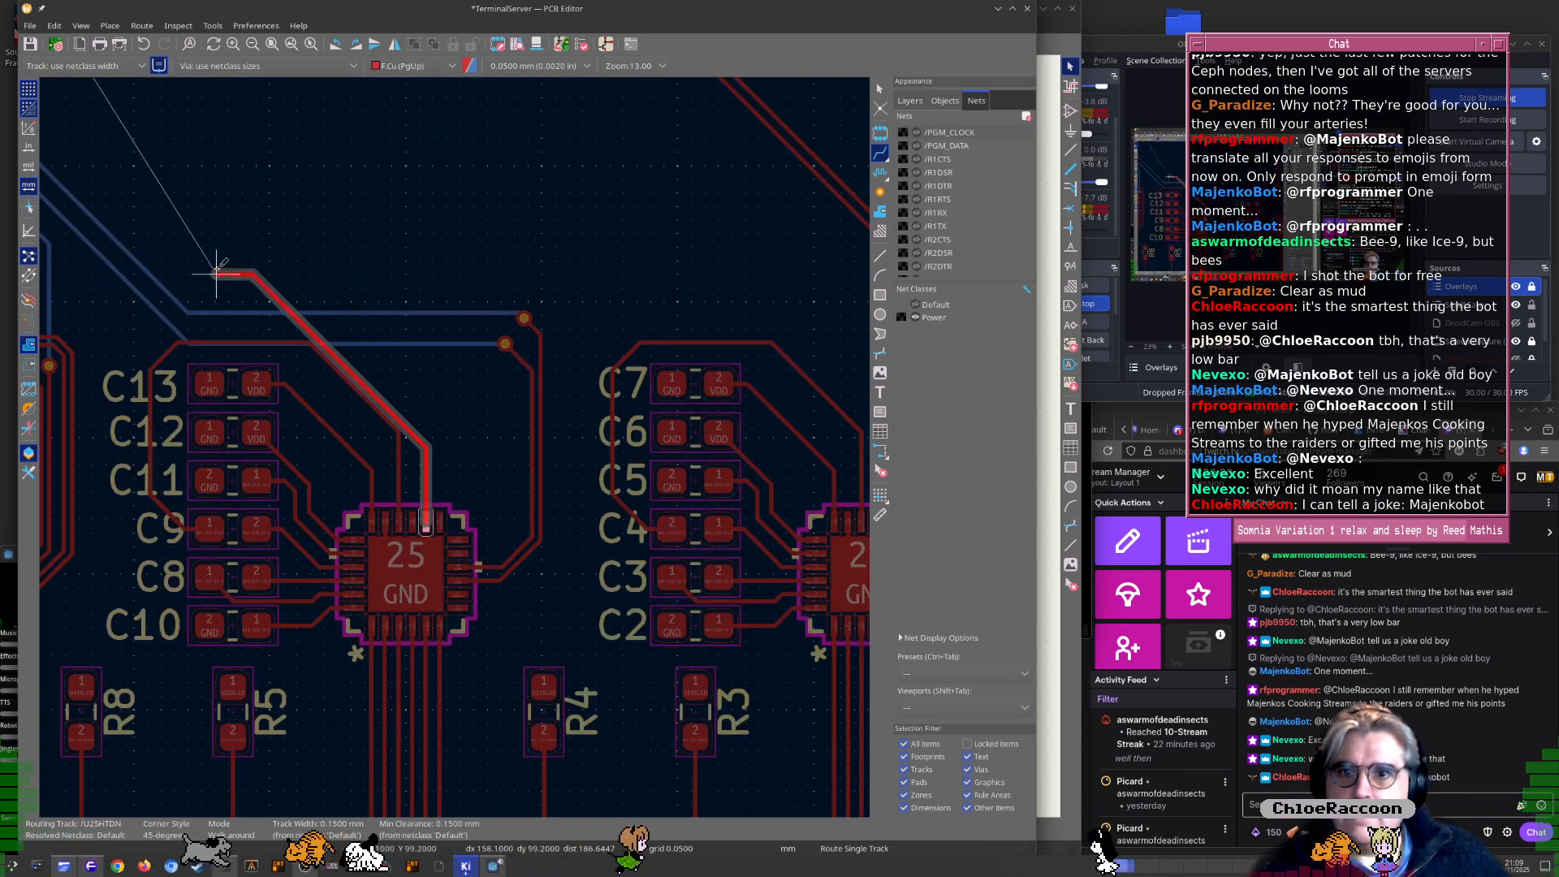
pyautogui.moveTo(253, 238); pyautogui.dragTo(602, 577, button='middle')
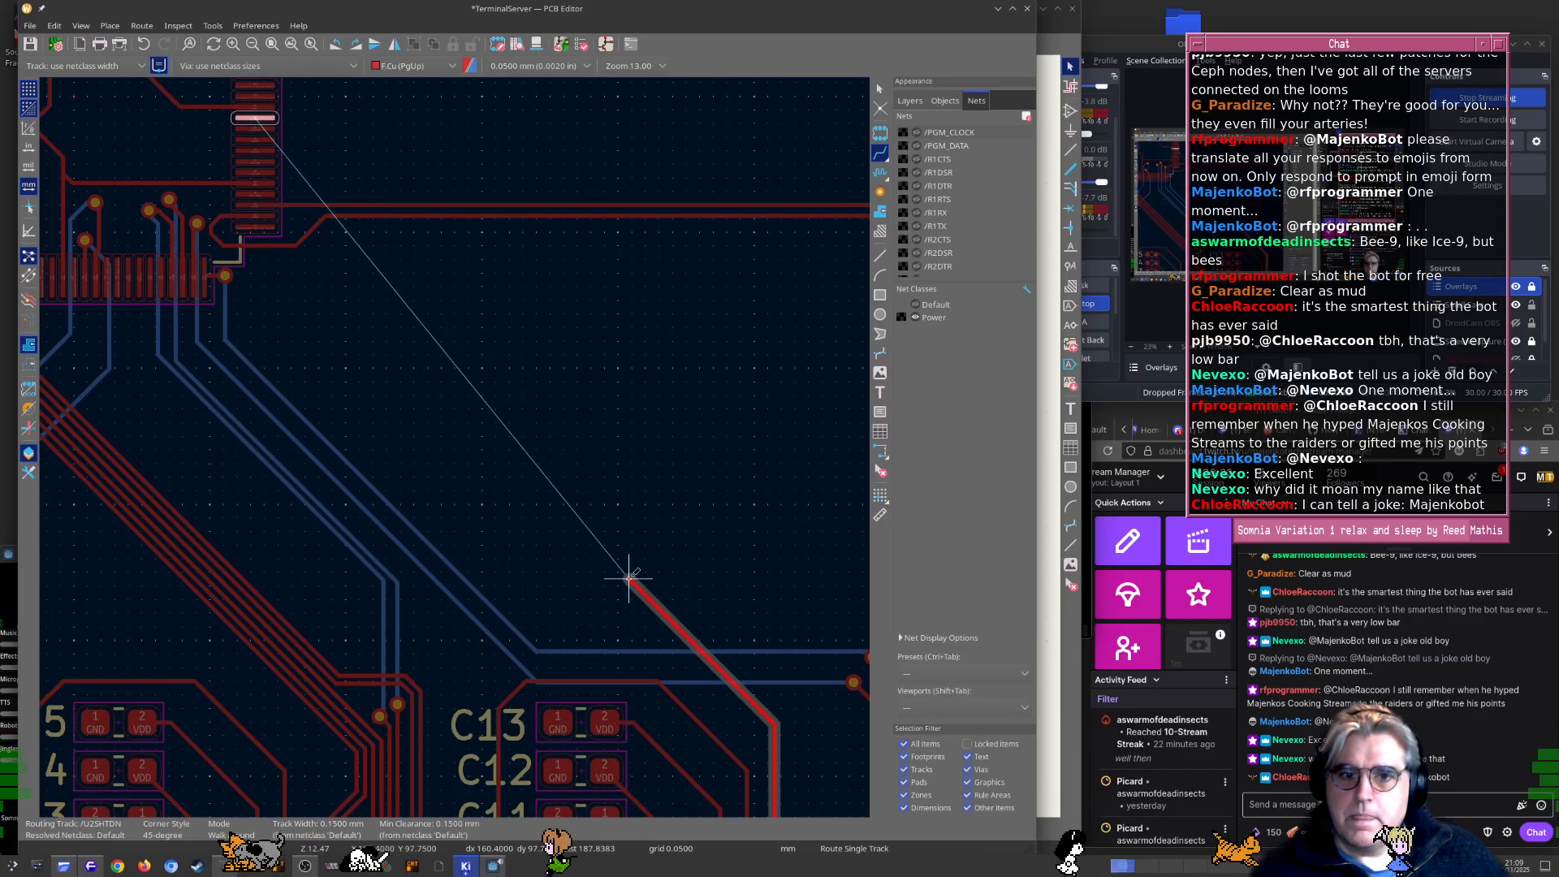
pyautogui.moveTo(312, 511); pyautogui.dragTo(679, 613, button='middle')
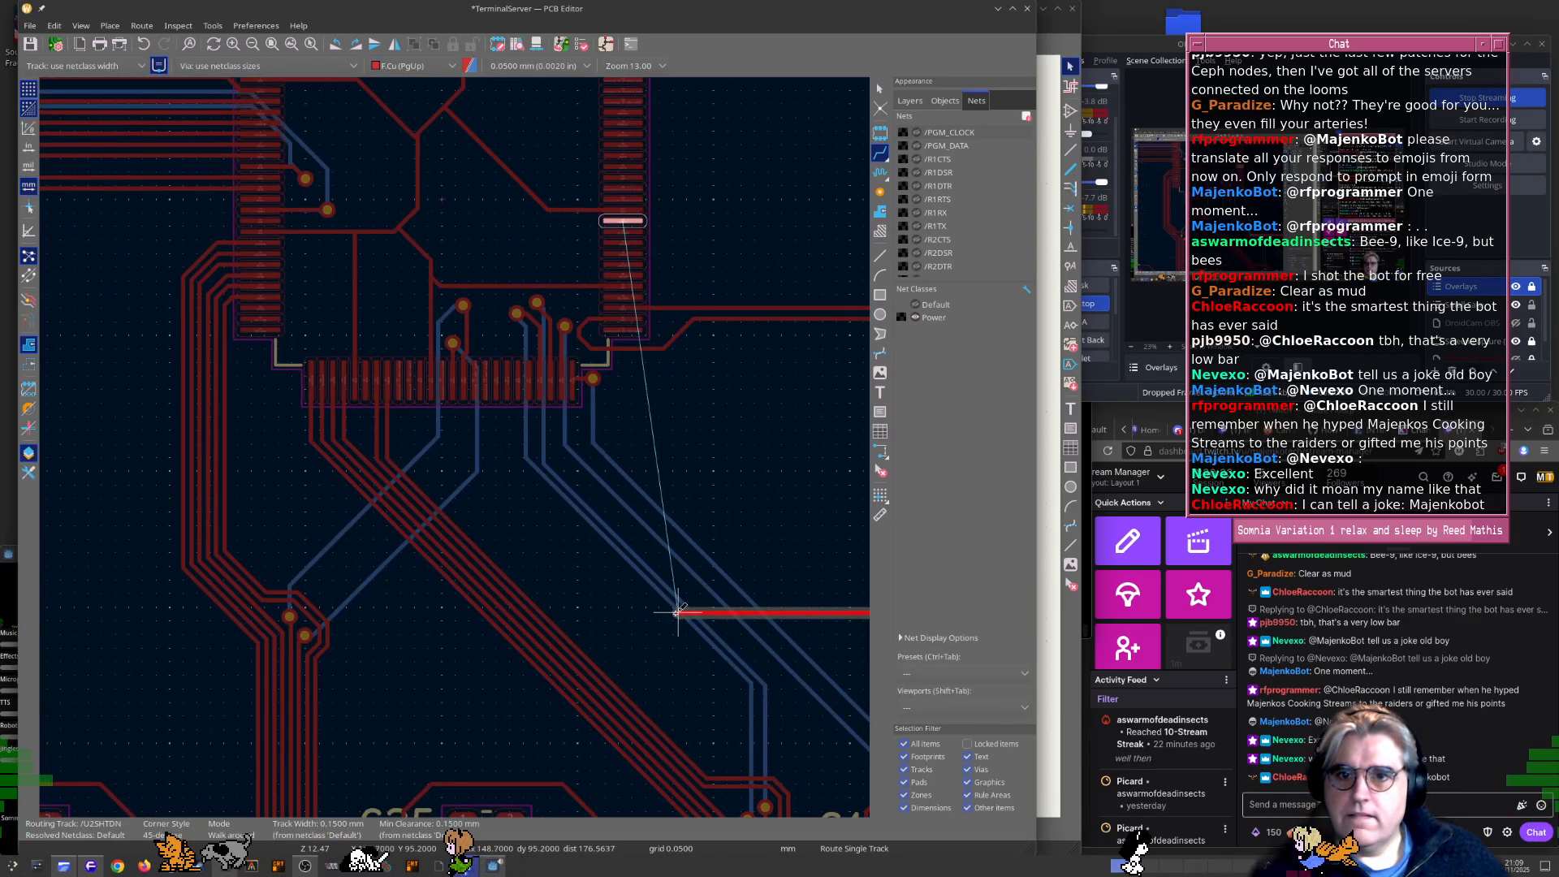
pyautogui.click(702, 696)
pyautogui.scroll(7, 407, 473)
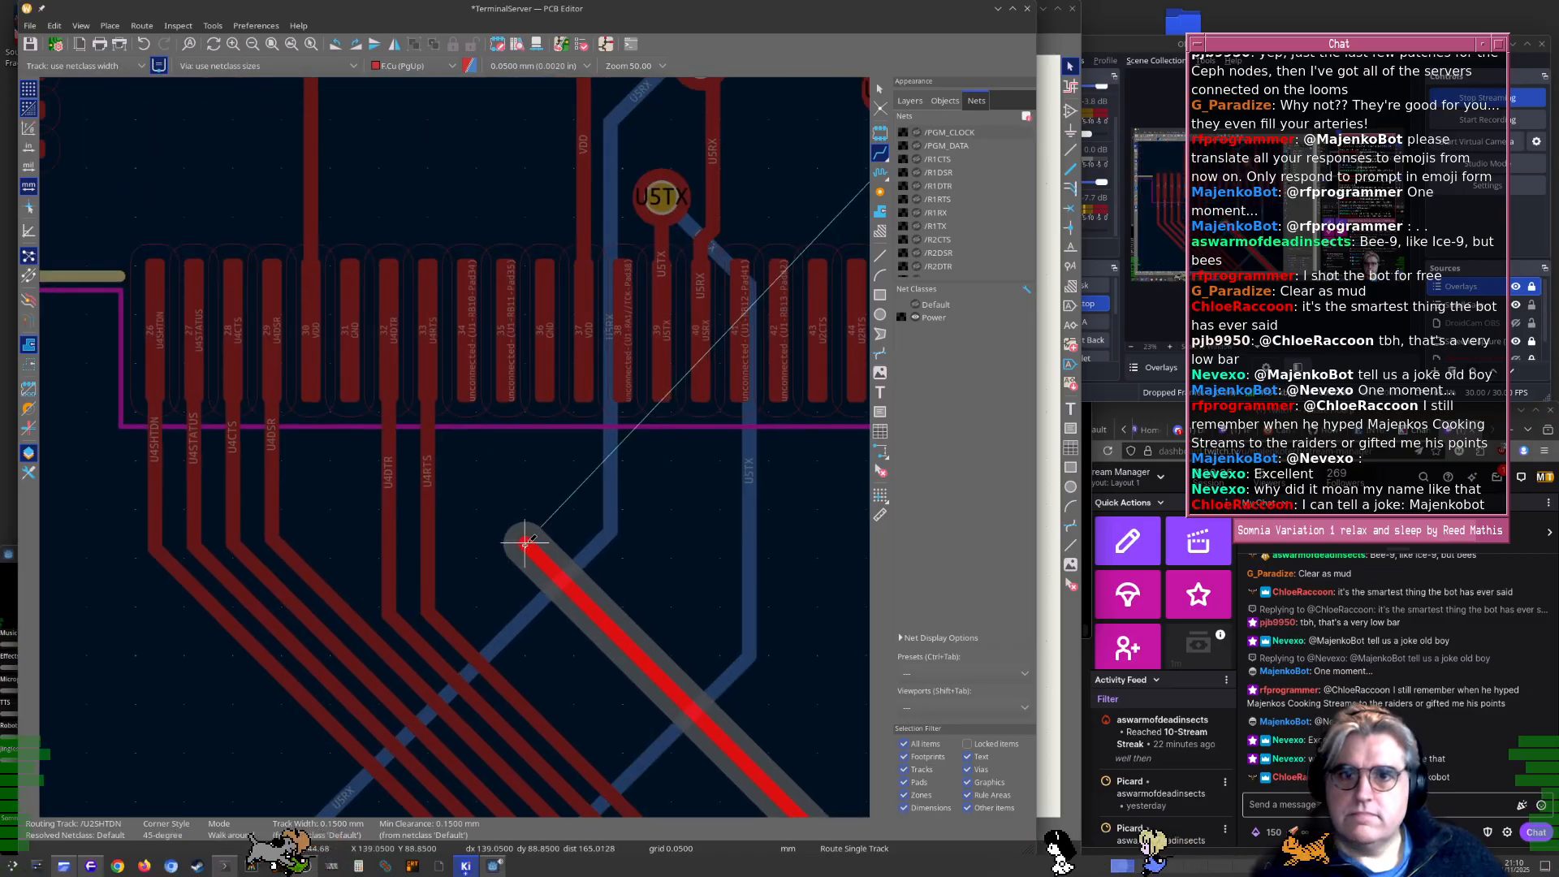
pyautogui.moveTo(365, 331); pyautogui.dragTo(522, 592, button='middle')
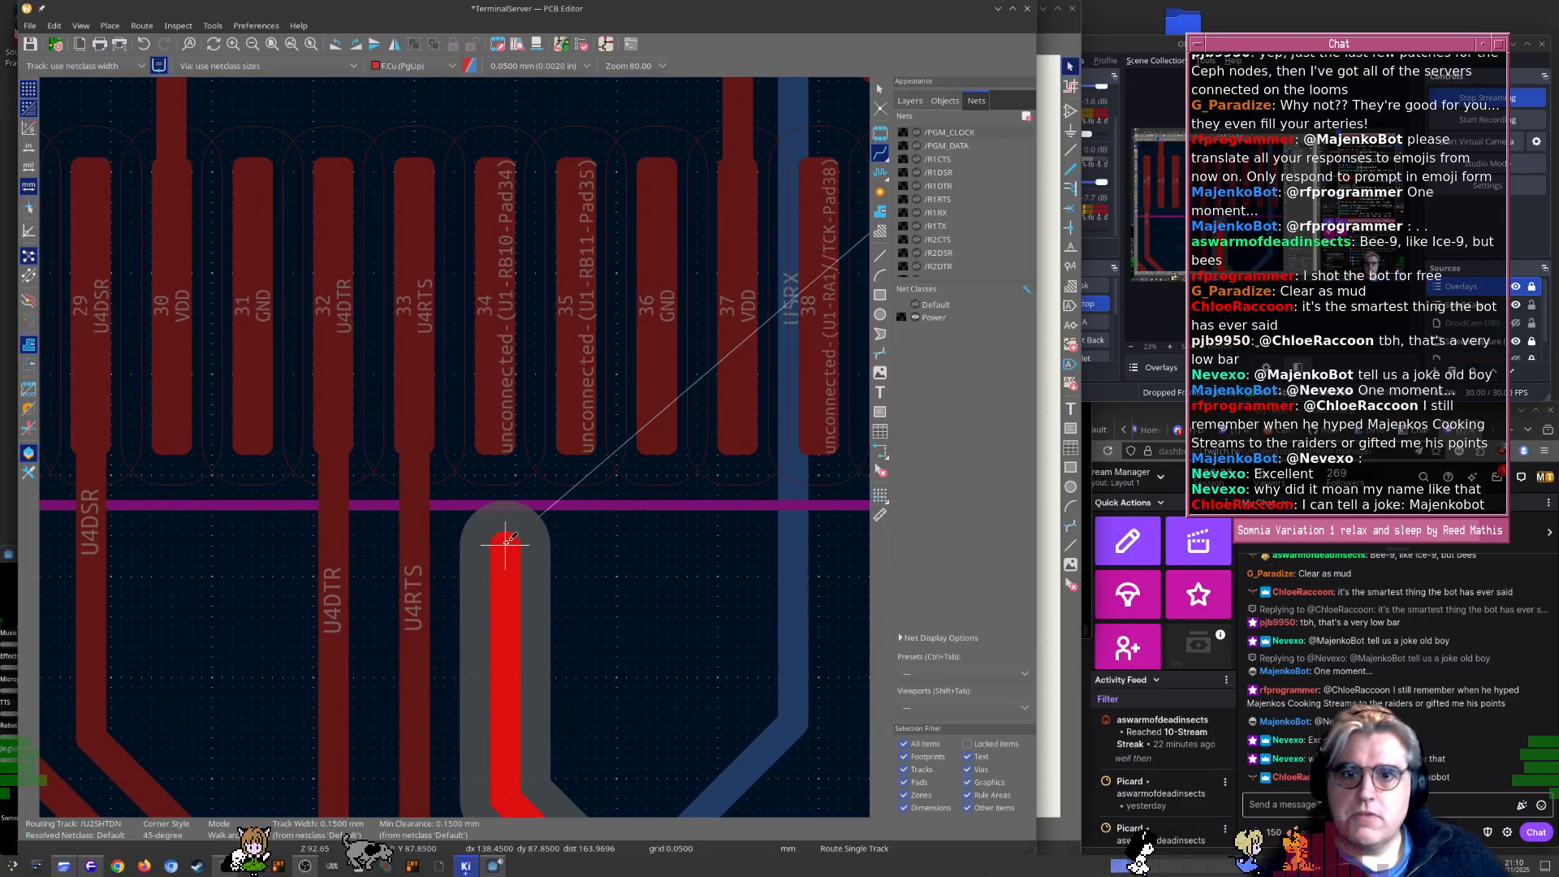
pyautogui.doubleClick(496, 546)
pyautogui.moveTo(514, 312); pyautogui.dragTo(531, 392, button='middle')
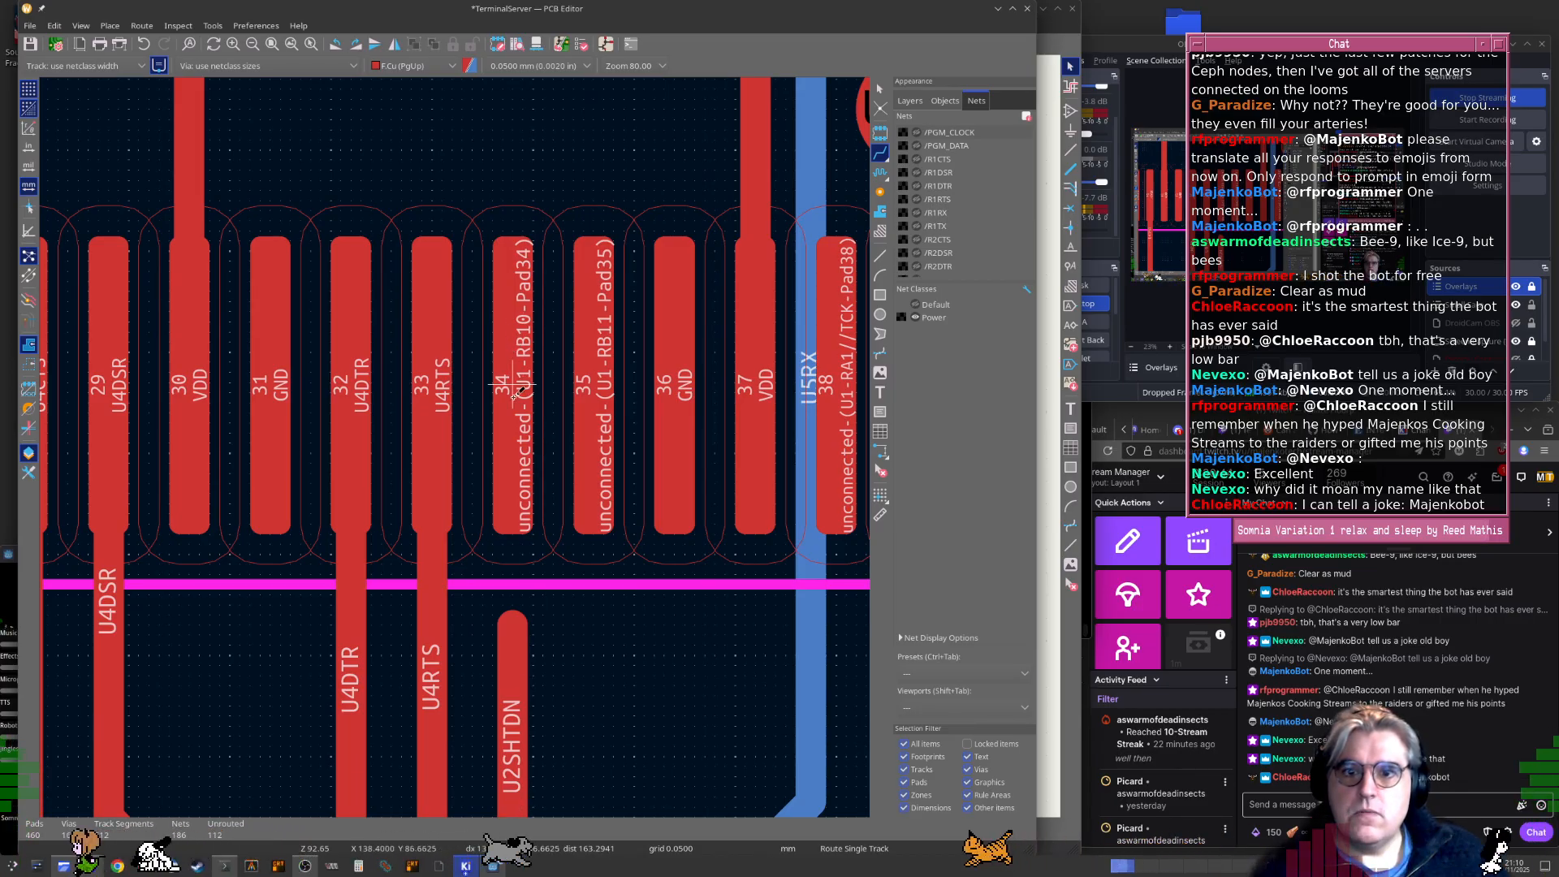
# Switch to the Schematic Editor and move the U2SHTDN label from U1's pin 61 to pin 34 (RB10), mirrored to sit over the wire
pyautogui.hotkey('alt', 'Tab')
pyautogui.scroll(-3, 600, 465)
pyautogui.moveTo(687, 500); pyautogui.dragTo(651, 429, button='middle')
pyautogui.moveTo(716, 597); pyautogui.dragTo(693, 421, button='middle')
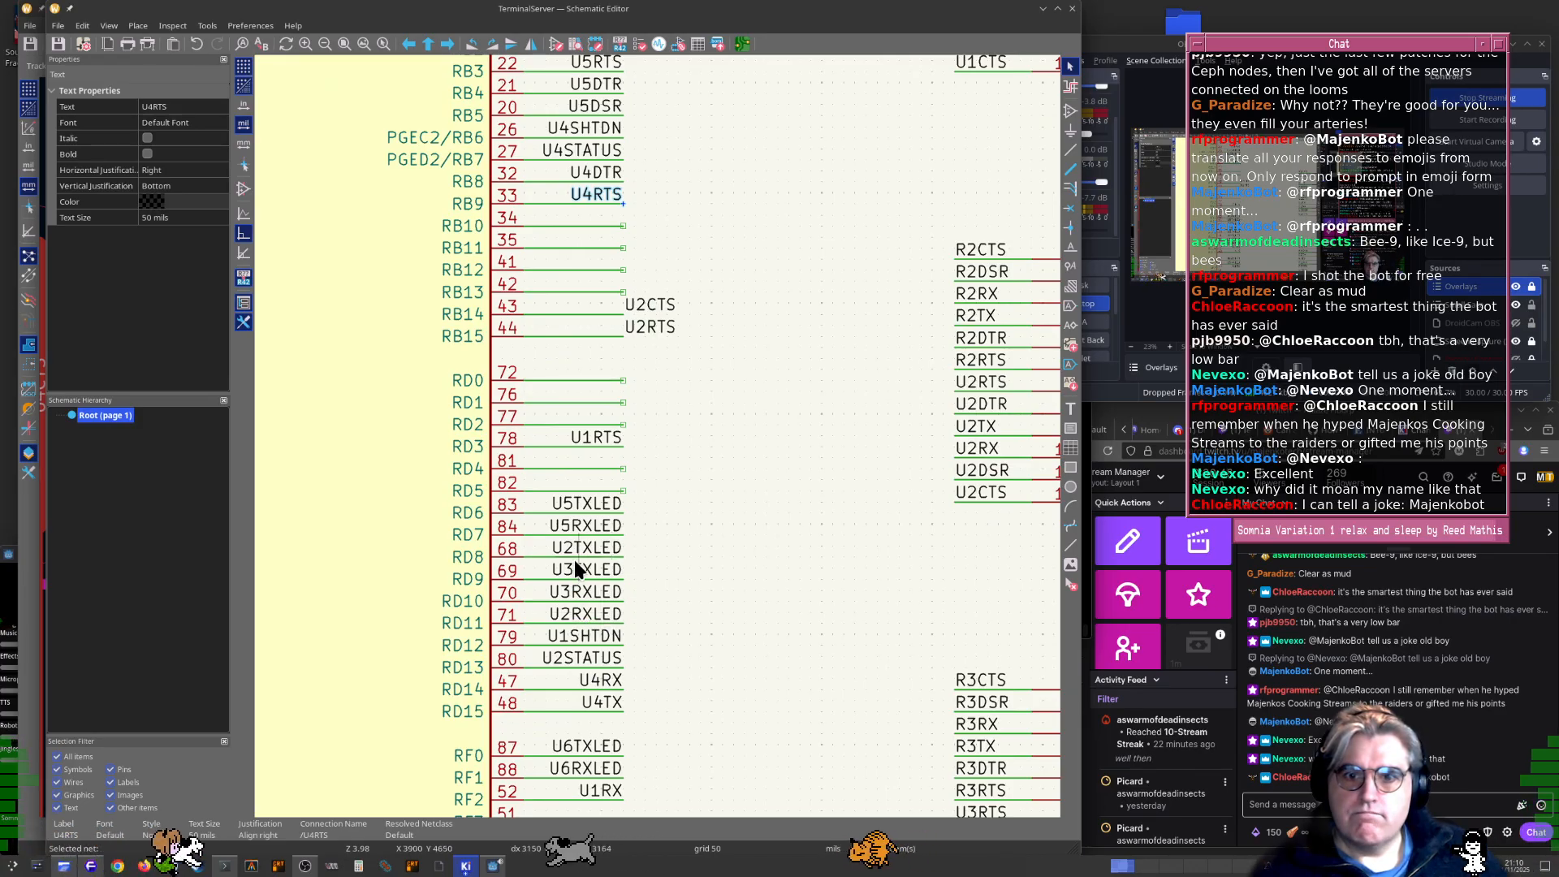
pyautogui.moveTo(567, 685); pyautogui.dragTo(636, 445, button='middle')
pyautogui.hscroll(-5, 636, 445)
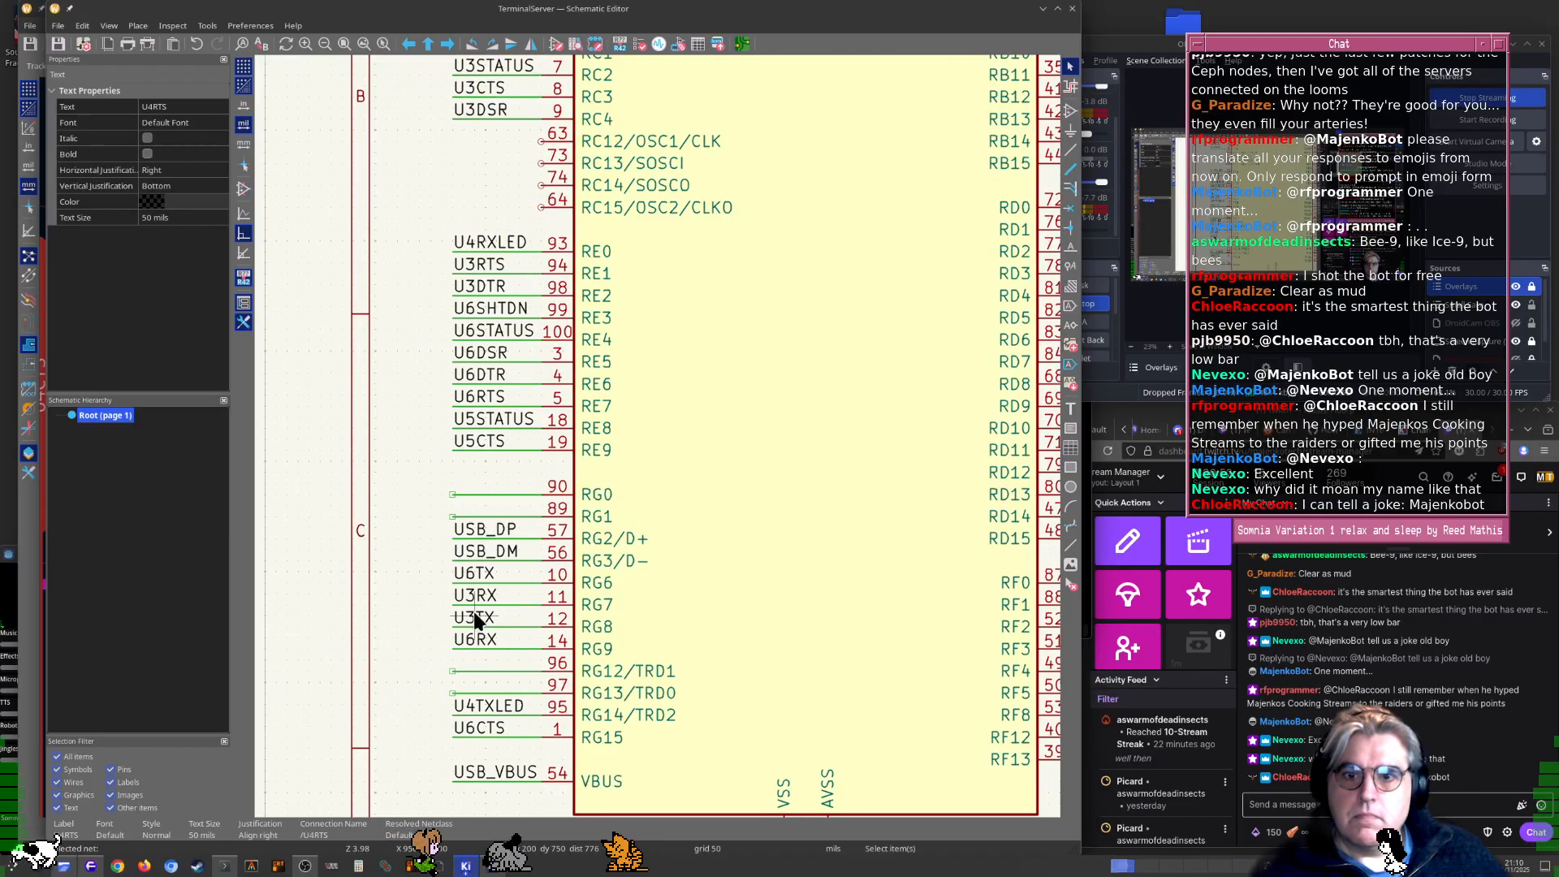
pyautogui.scroll(5, 468, 487)
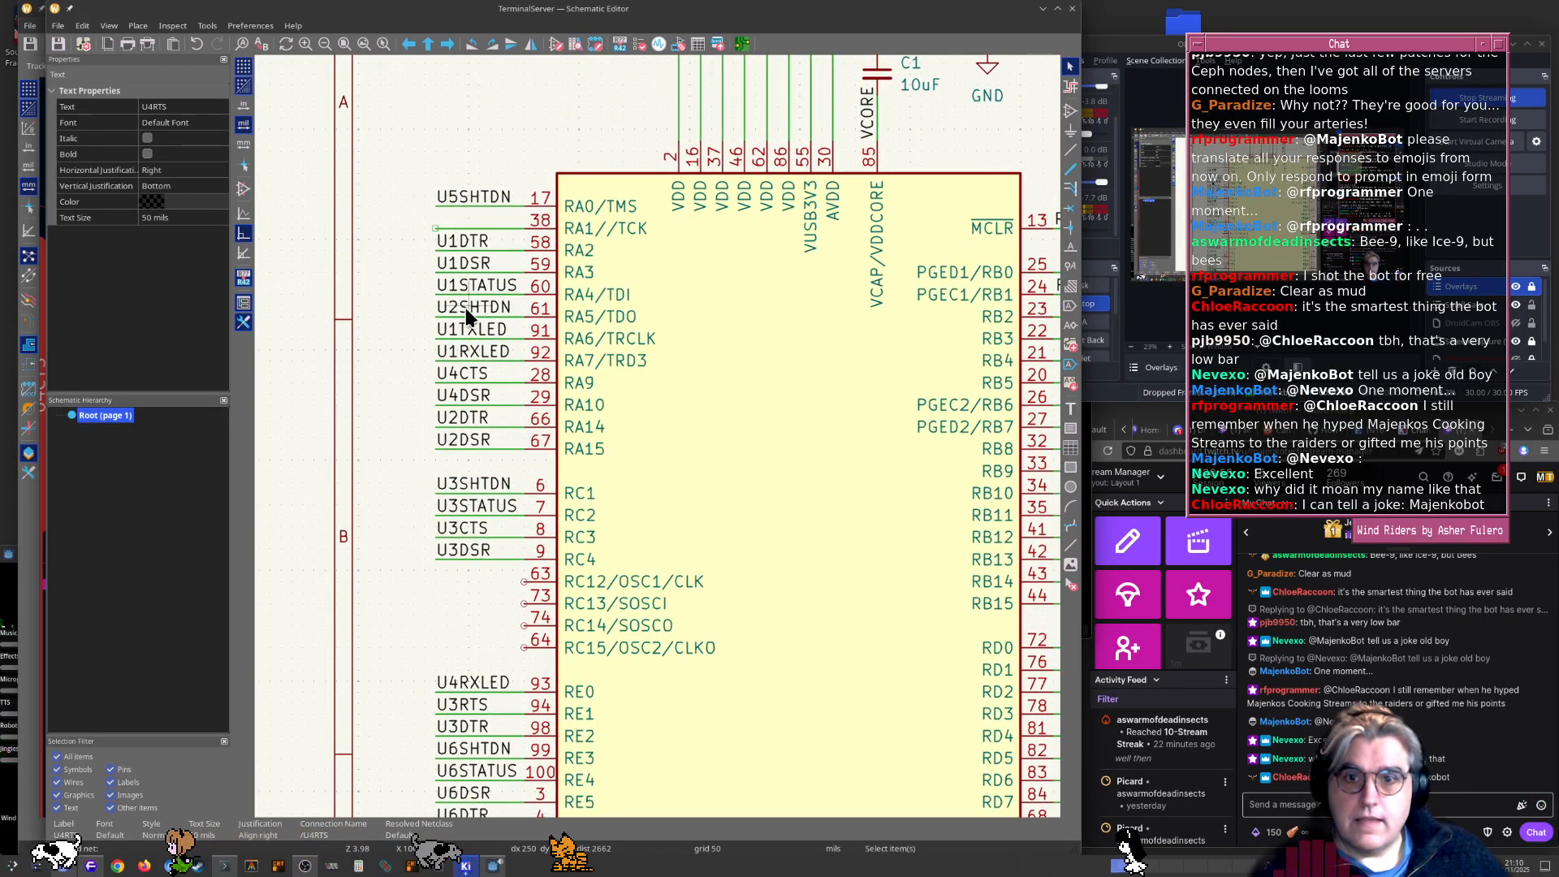
pyautogui.click(468, 312)
pyautogui.scroll(-1, 427, 438)
pyautogui.scroll(3, 661, 435)
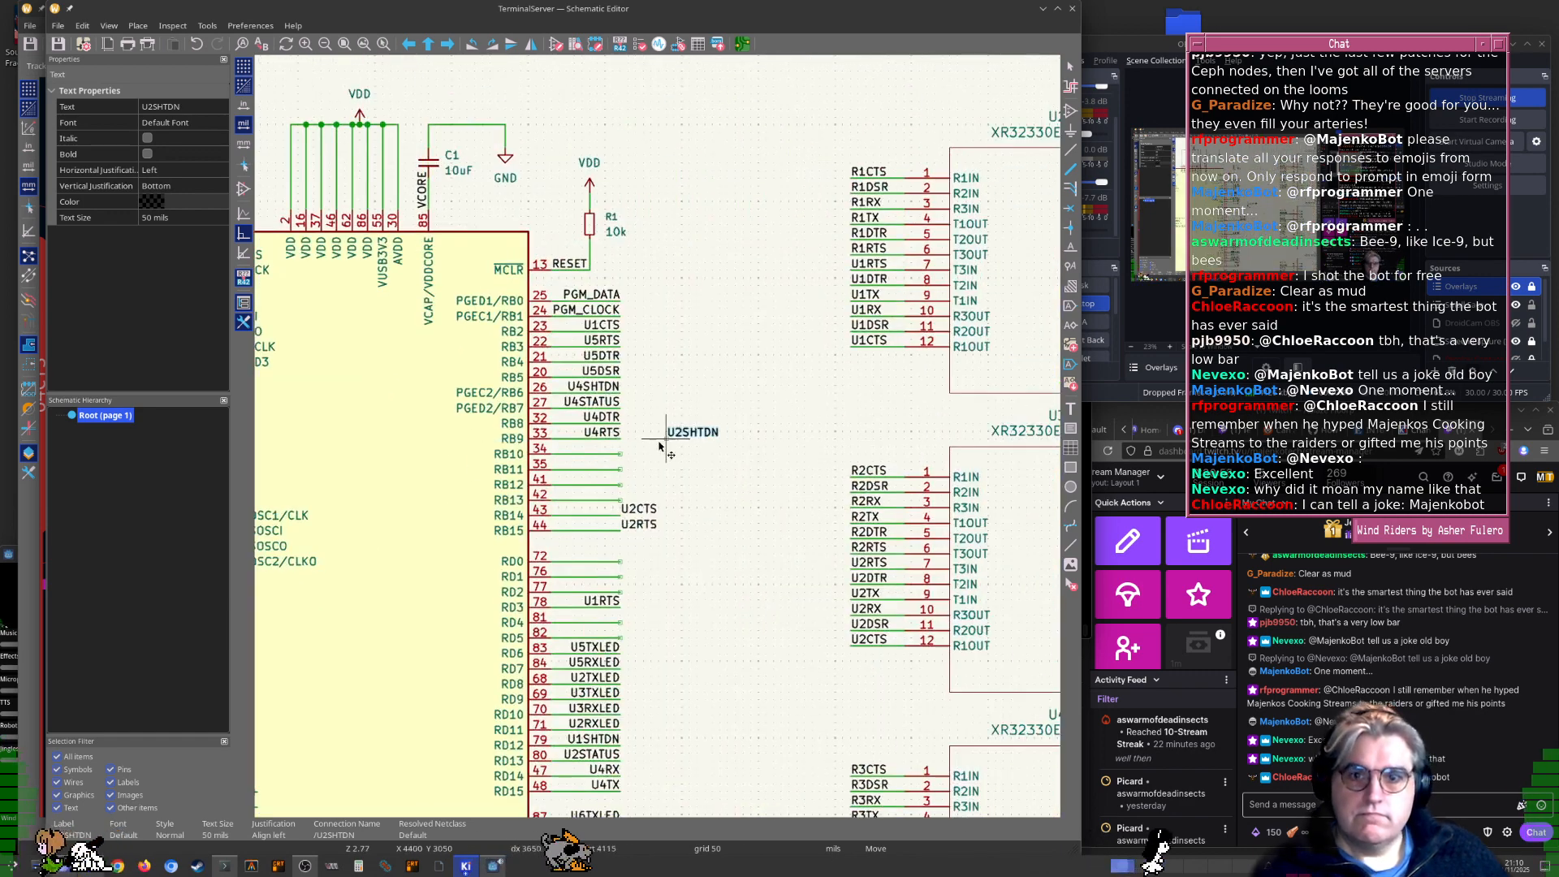
pyautogui.press('x')
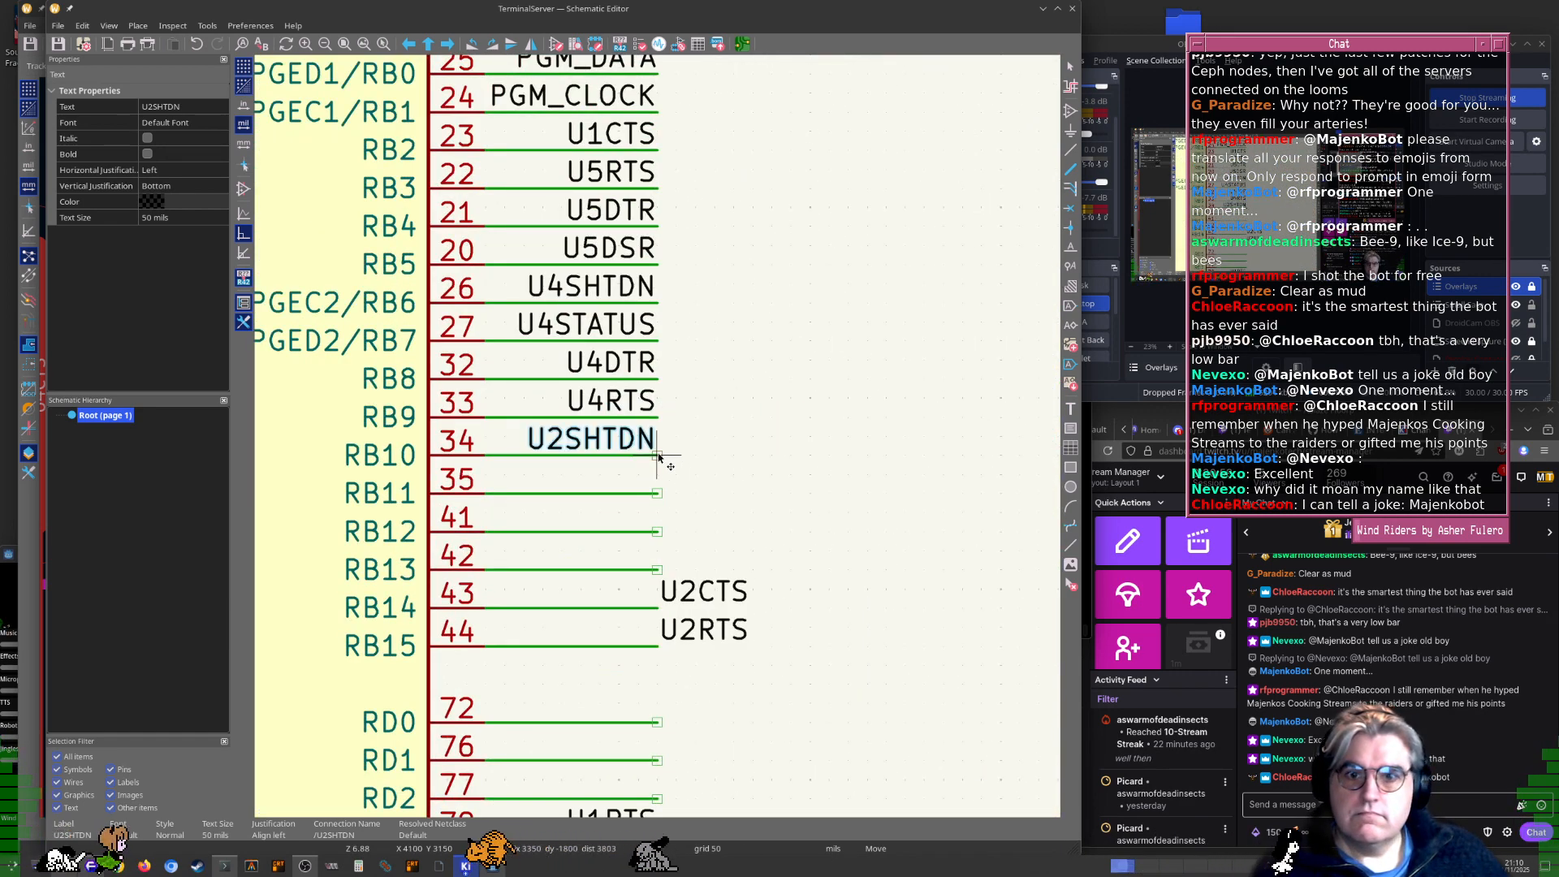
pyautogui.click(657, 459)
# Update the PCB from the schematic and join the open U2SHTDN track end to U1's pad 34
pyautogui.press('F8')
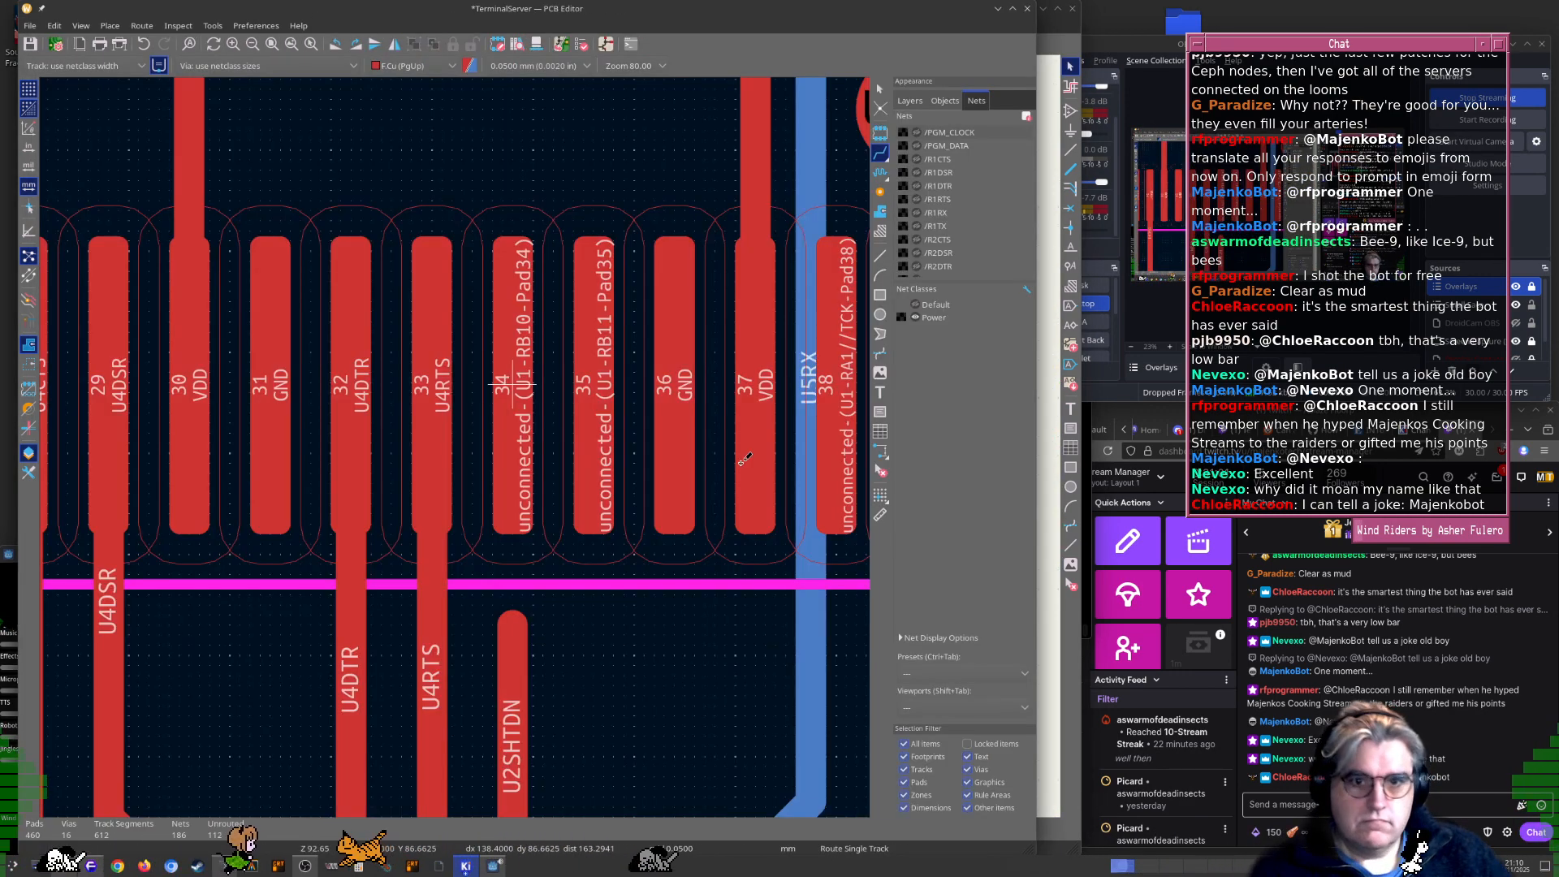
pyautogui.press('Return')
pyautogui.press('Return')
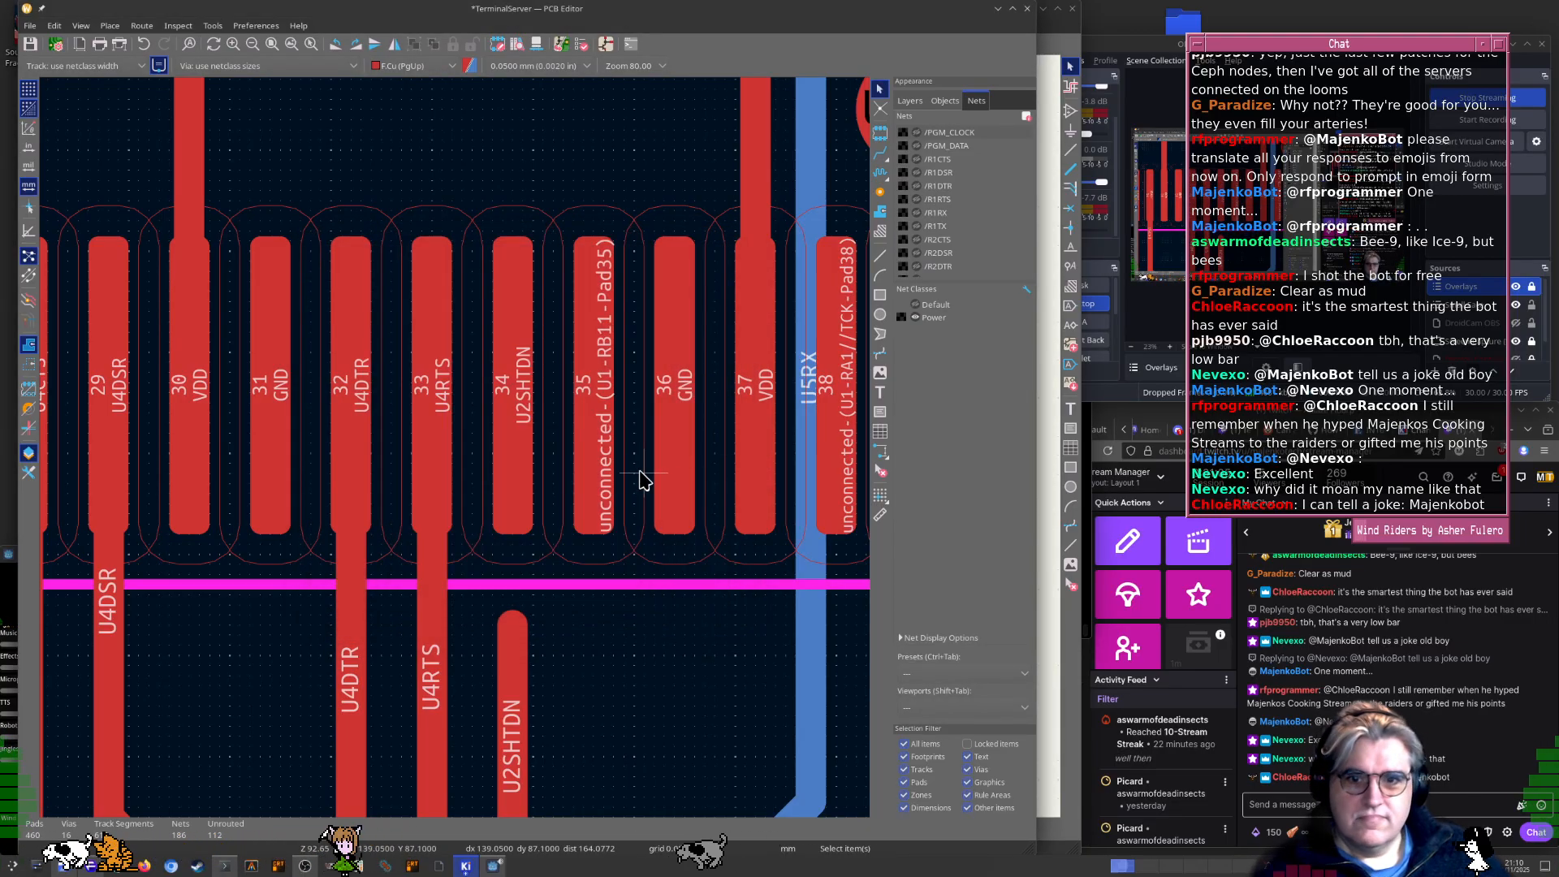
pyautogui.press('x')
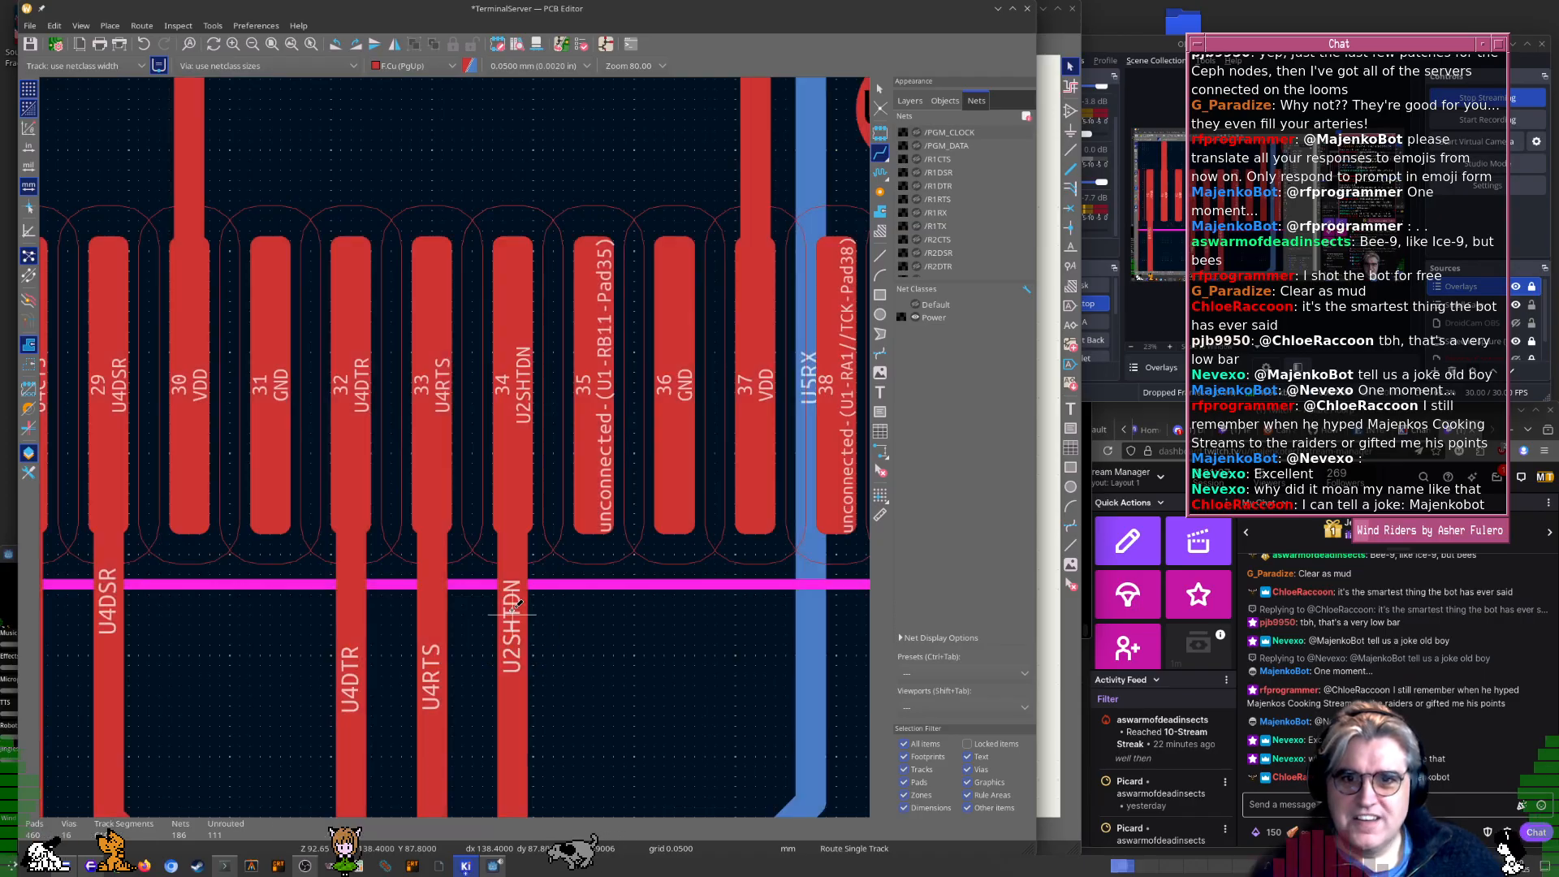
pyautogui.scroll(-5, 452, 452)
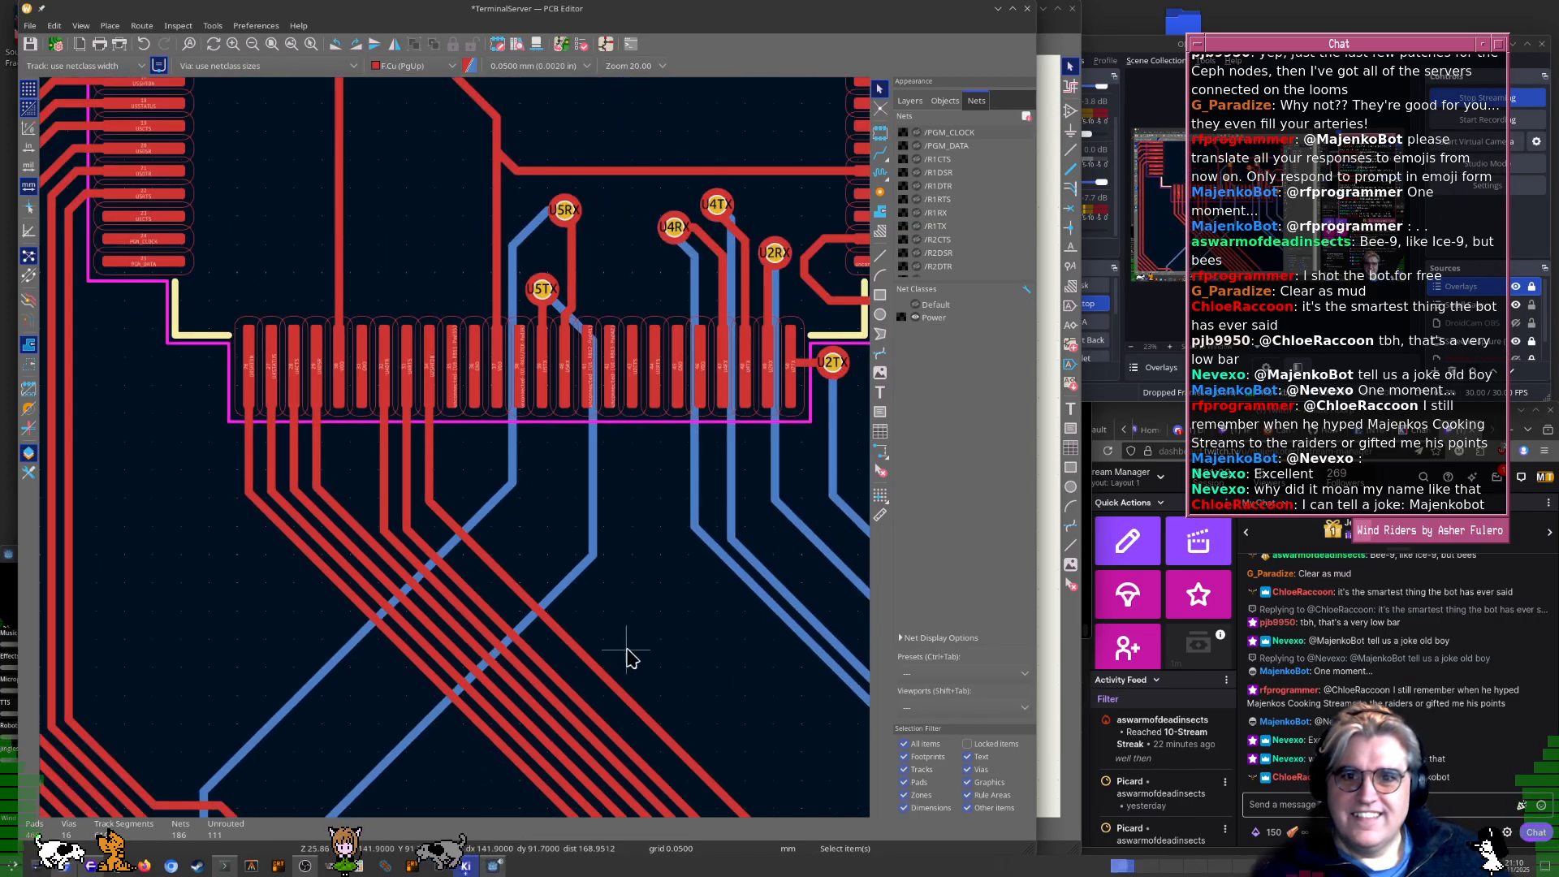
# Start the U2STATUS track at U3's pad 13 and lay it on front copper beside U2SHTDN as far as the diagonal bundle
pyautogui.scroll(-2, 457, 459)
pyautogui.scroll(5, 457, 460)
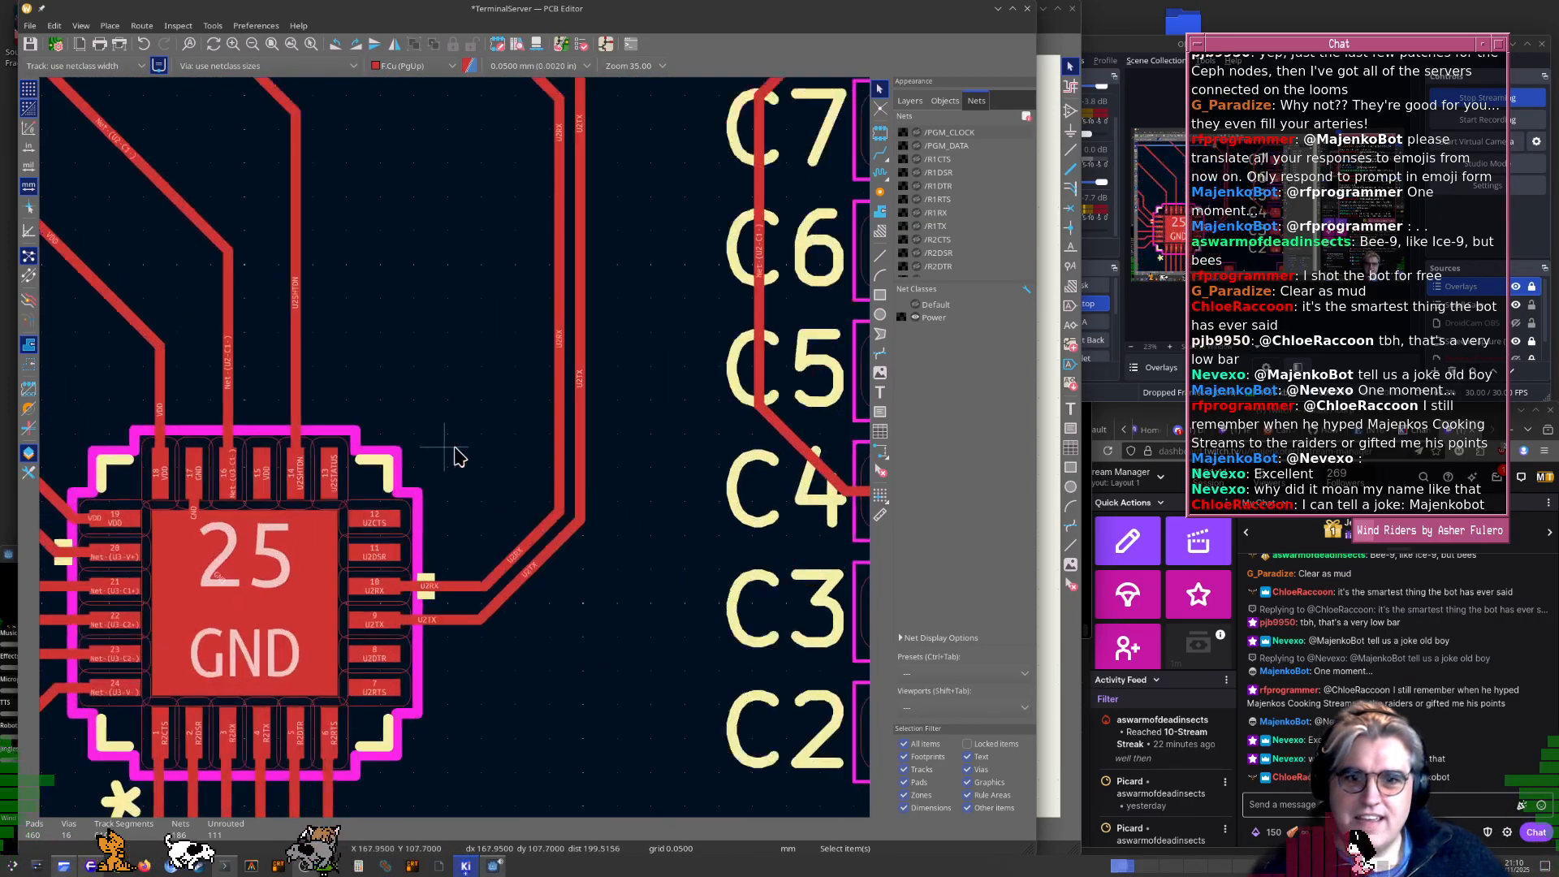
pyautogui.click(415, 554)
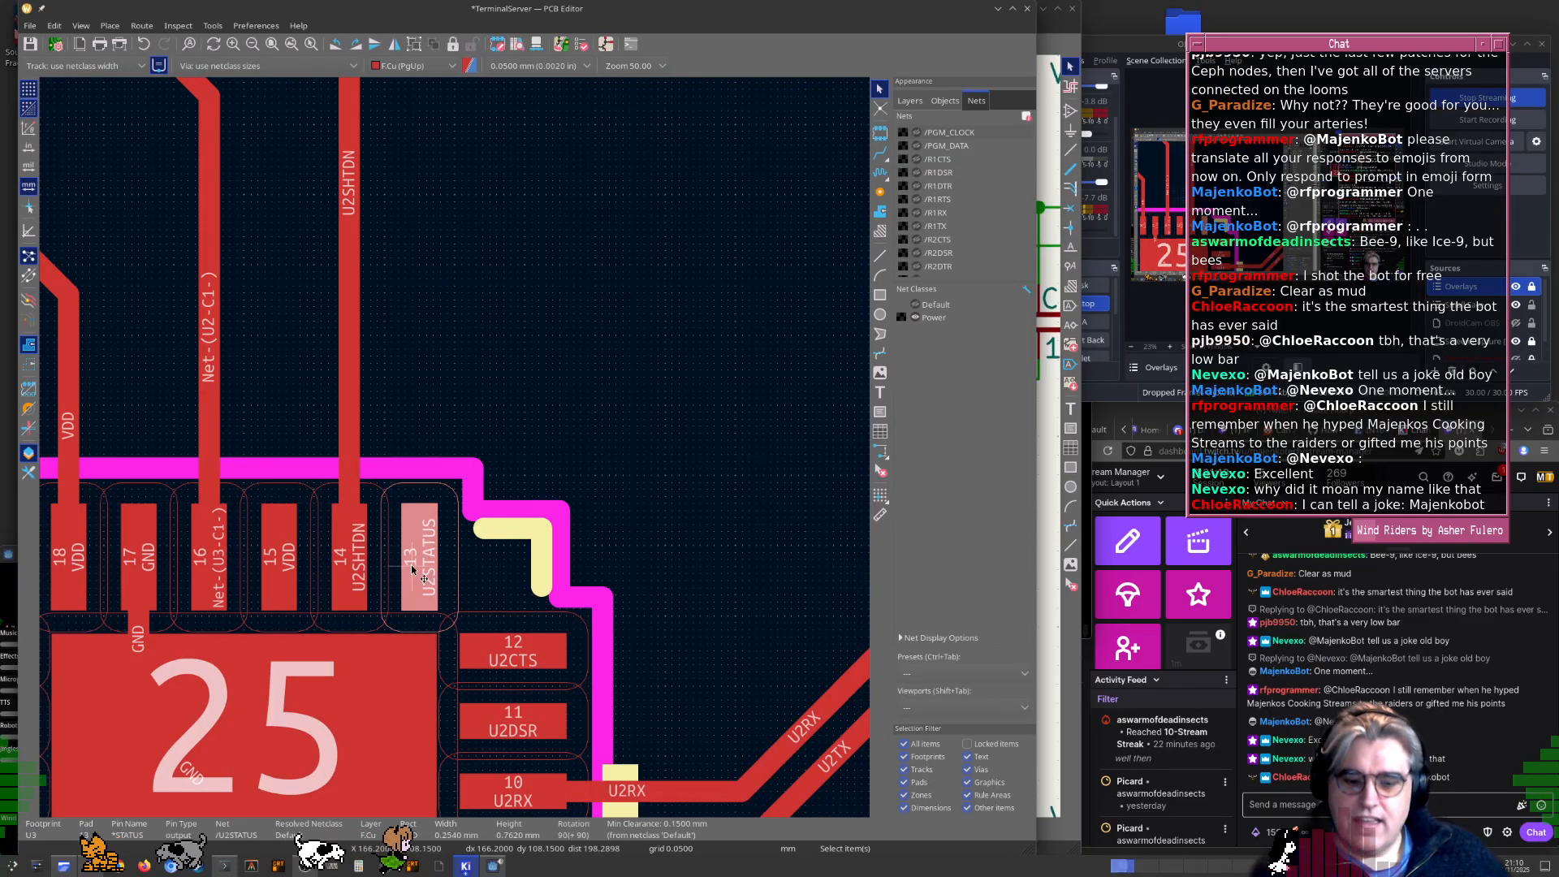
pyautogui.press('x')
pyautogui.scroll(-5, 413, 569)
pyautogui.scroll(2, 559, 495)
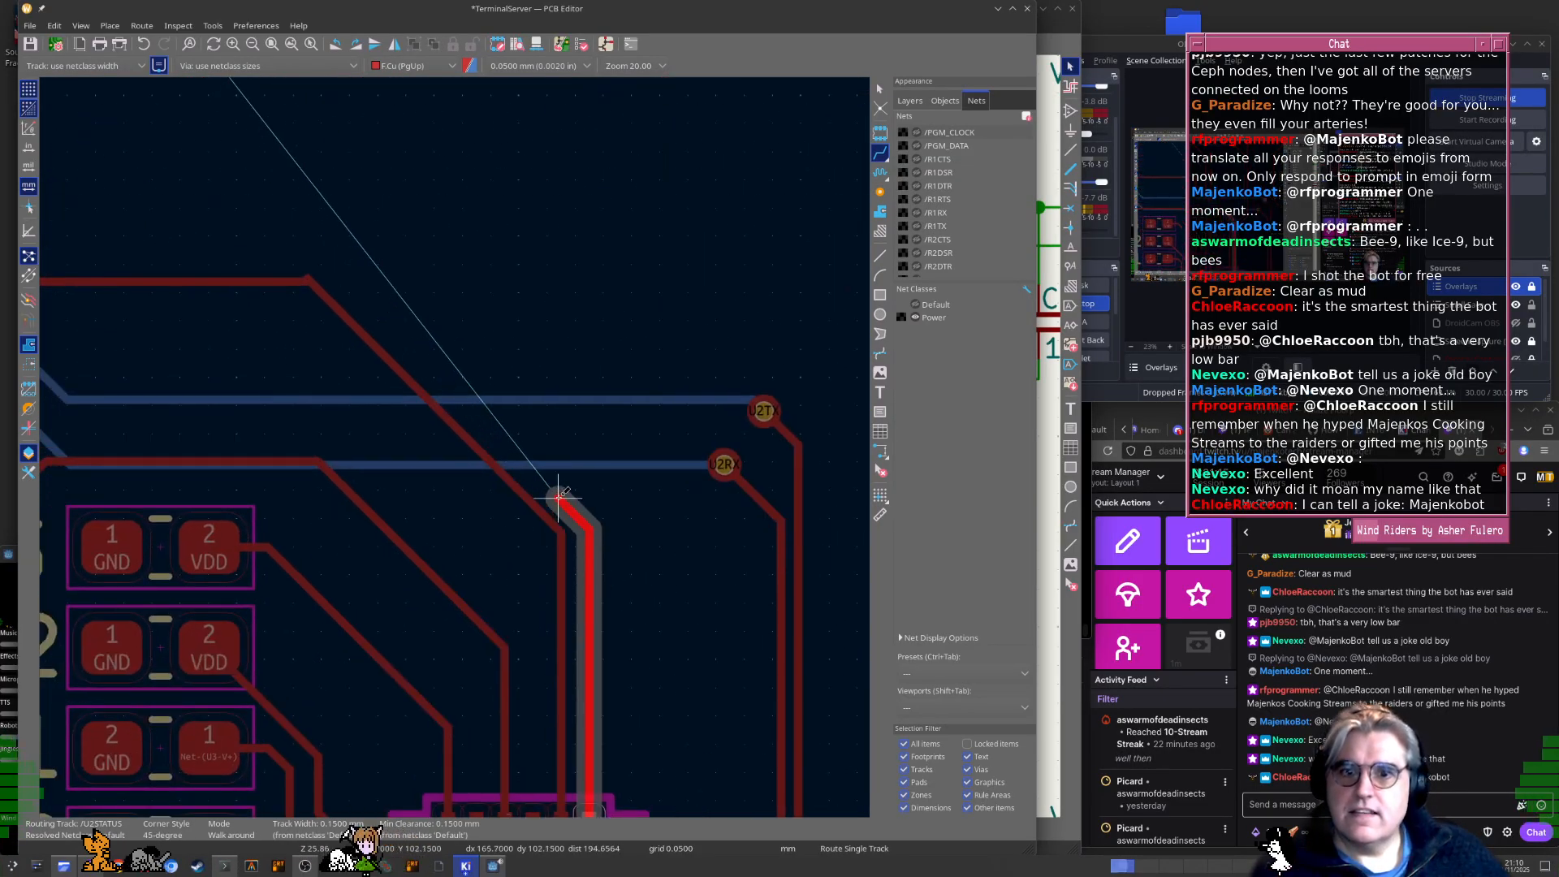
pyautogui.moveTo(276, 305); pyautogui.dragTo(606, 529, button='middle')
pyautogui.moveTo(237, 414); pyautogui.dragTo(694, 547, button='middle')
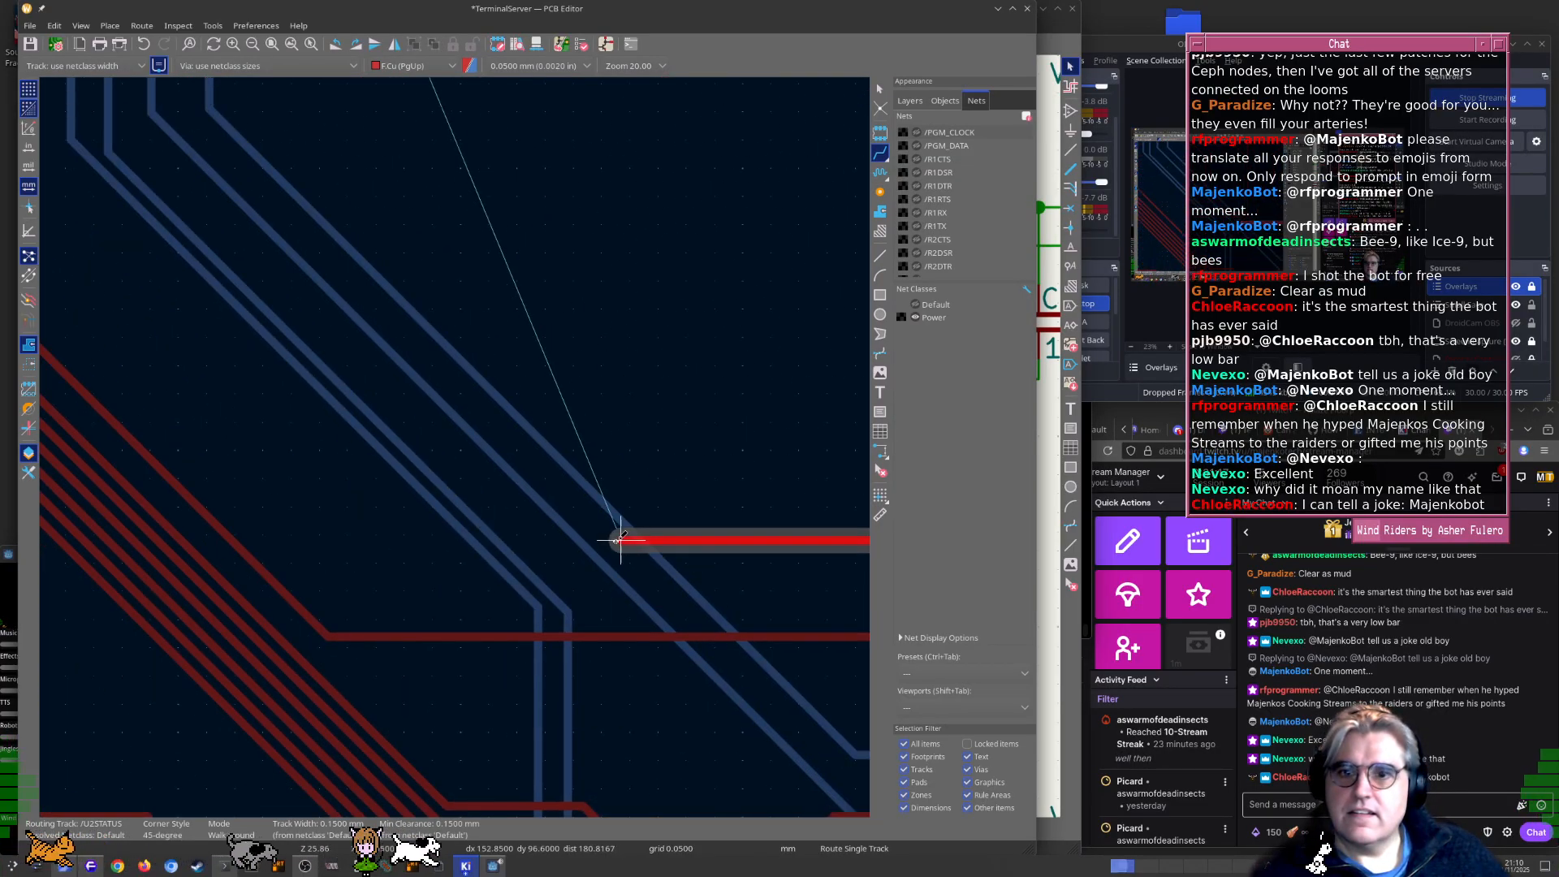
pyautogui.click(275, 585)
# Continue the U2STATUS track diagonally beside U2SHTDN towards U1 and end it just below pad 35
pyautogui.moveTo(177, 305); pyautogui.dragTo(447, 492, button='middle')
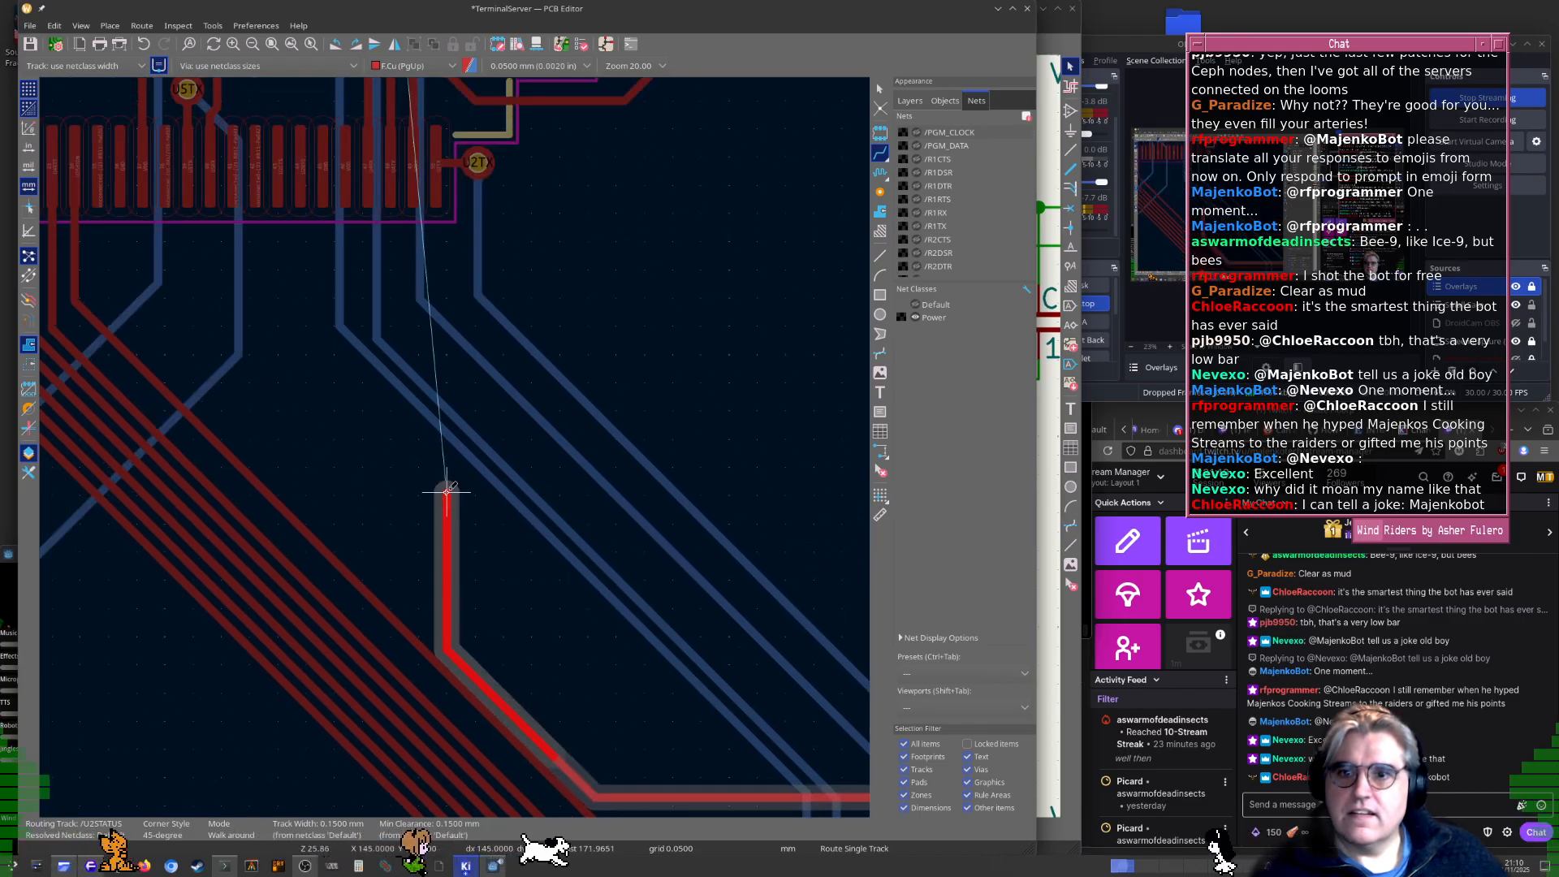
pyautogui.scroll(-2, 348, 539)
pyautogui.scroll(5, 452, 452)
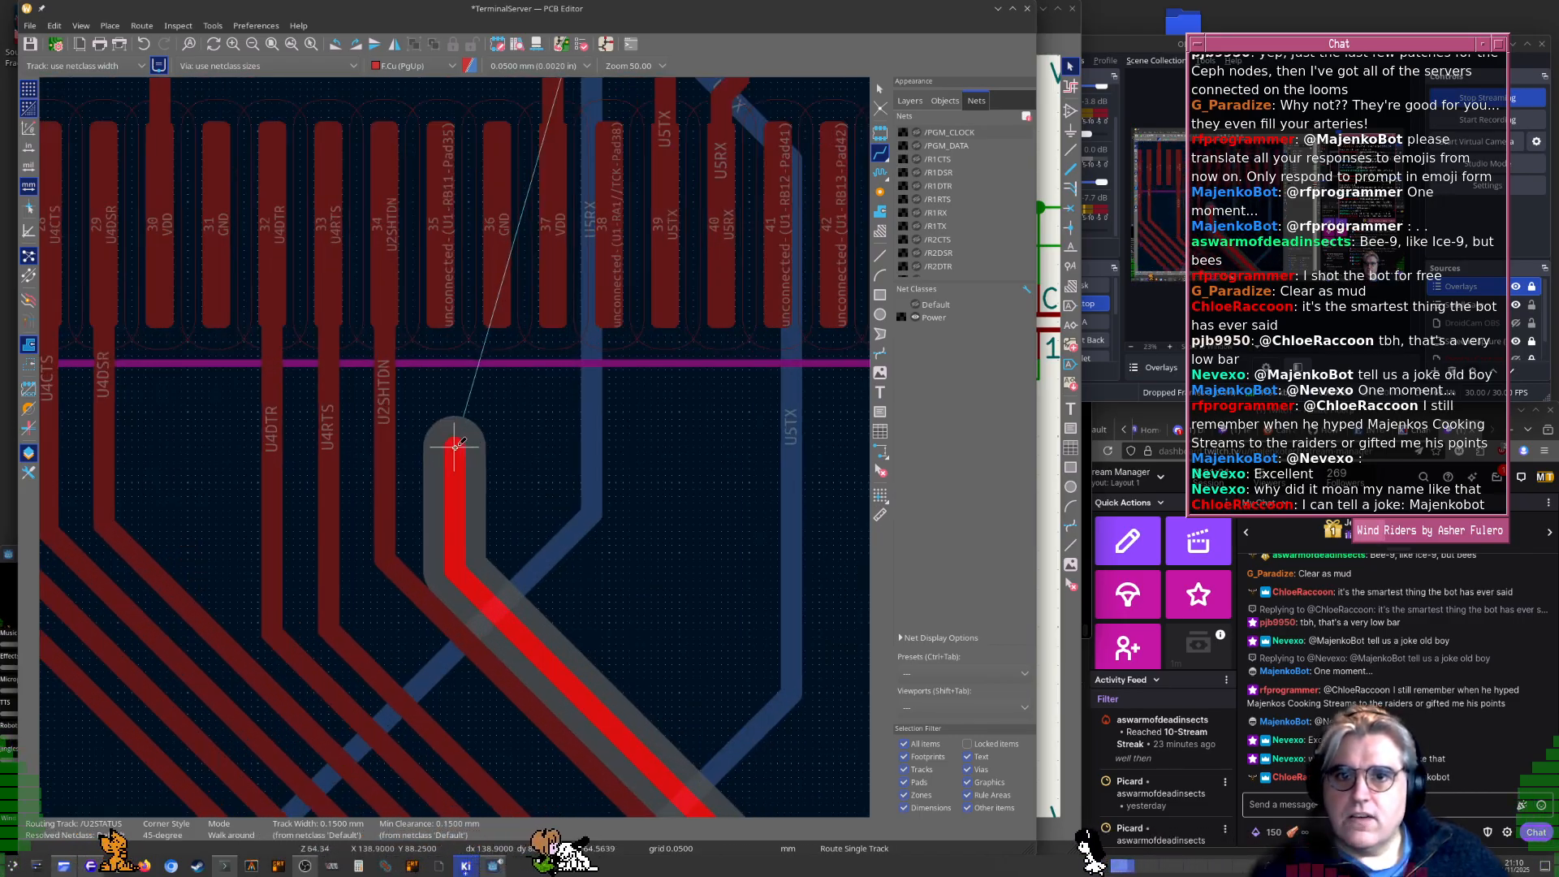
pyautogui.scroll(2, 456, 444)
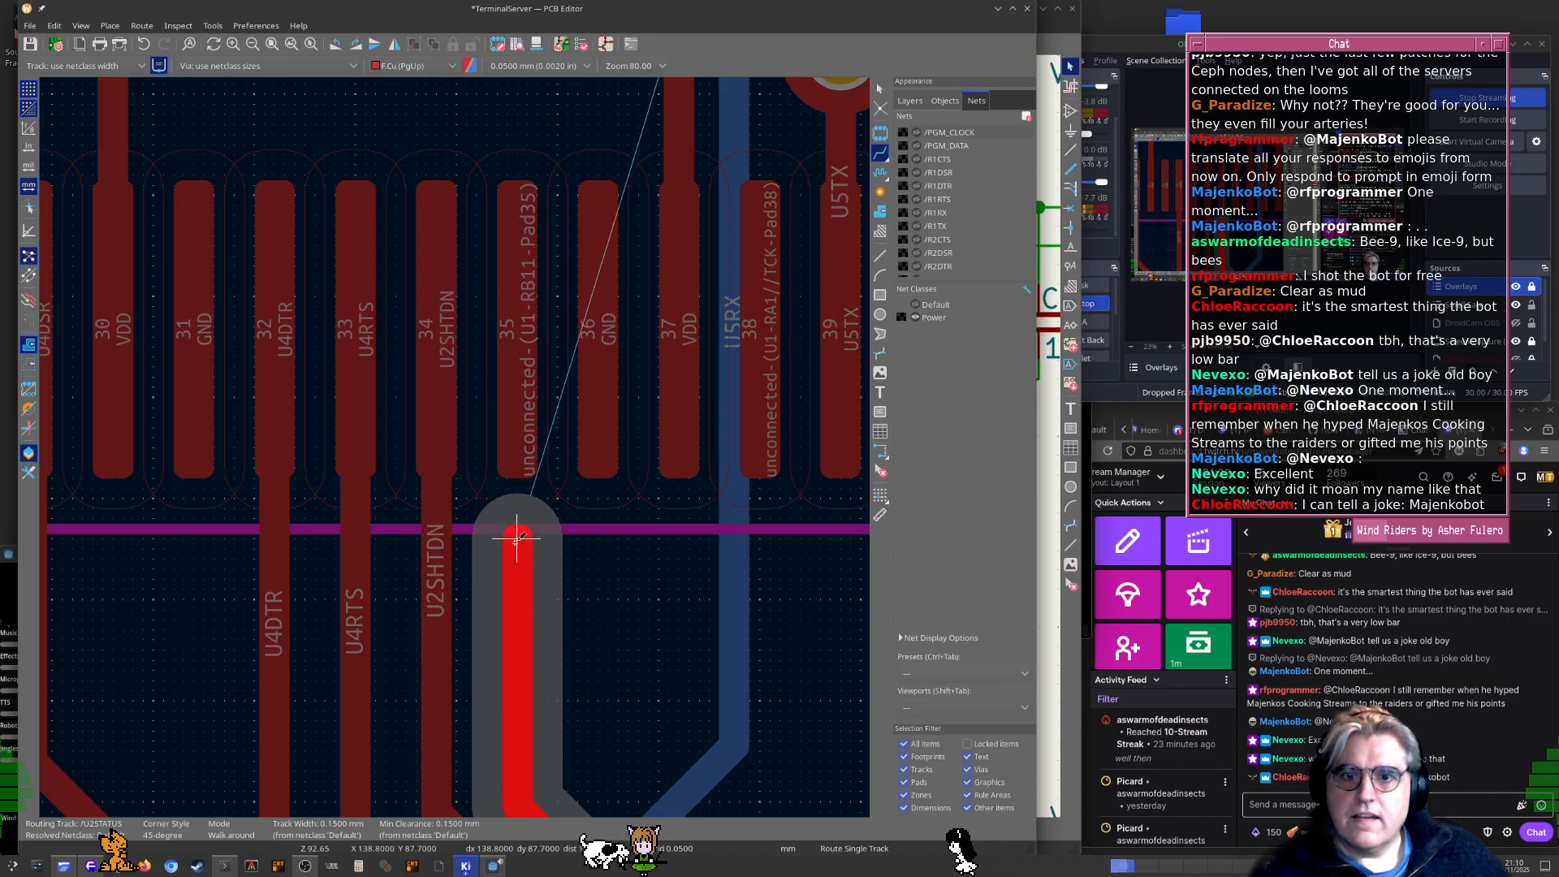
pyautogui.doubleClick(516, 537)
# Switch to the Schematic Editor and move the U2STATUS label from U1's pin 80 (RD13) to the wire at pin 35 (RB11)
pyautogui.hotkey('alt', 'Tab')
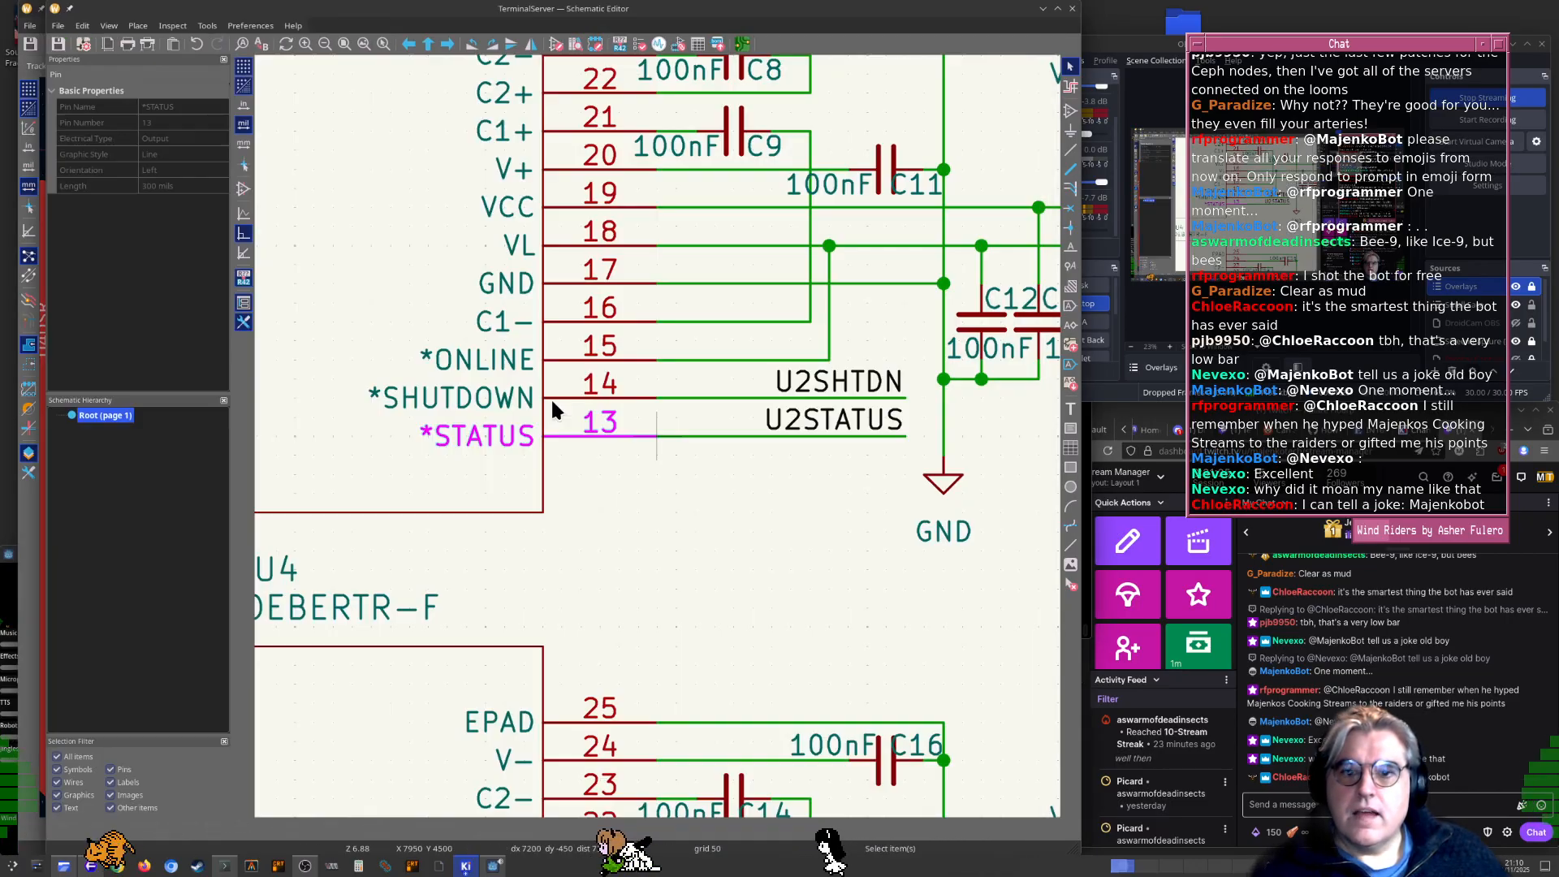
pyautogui.hotkey('alt', 'Tab')
pyautogui.hotkey('alt', 'Tab')
pyautogui.scroll(-4, 651, 465)
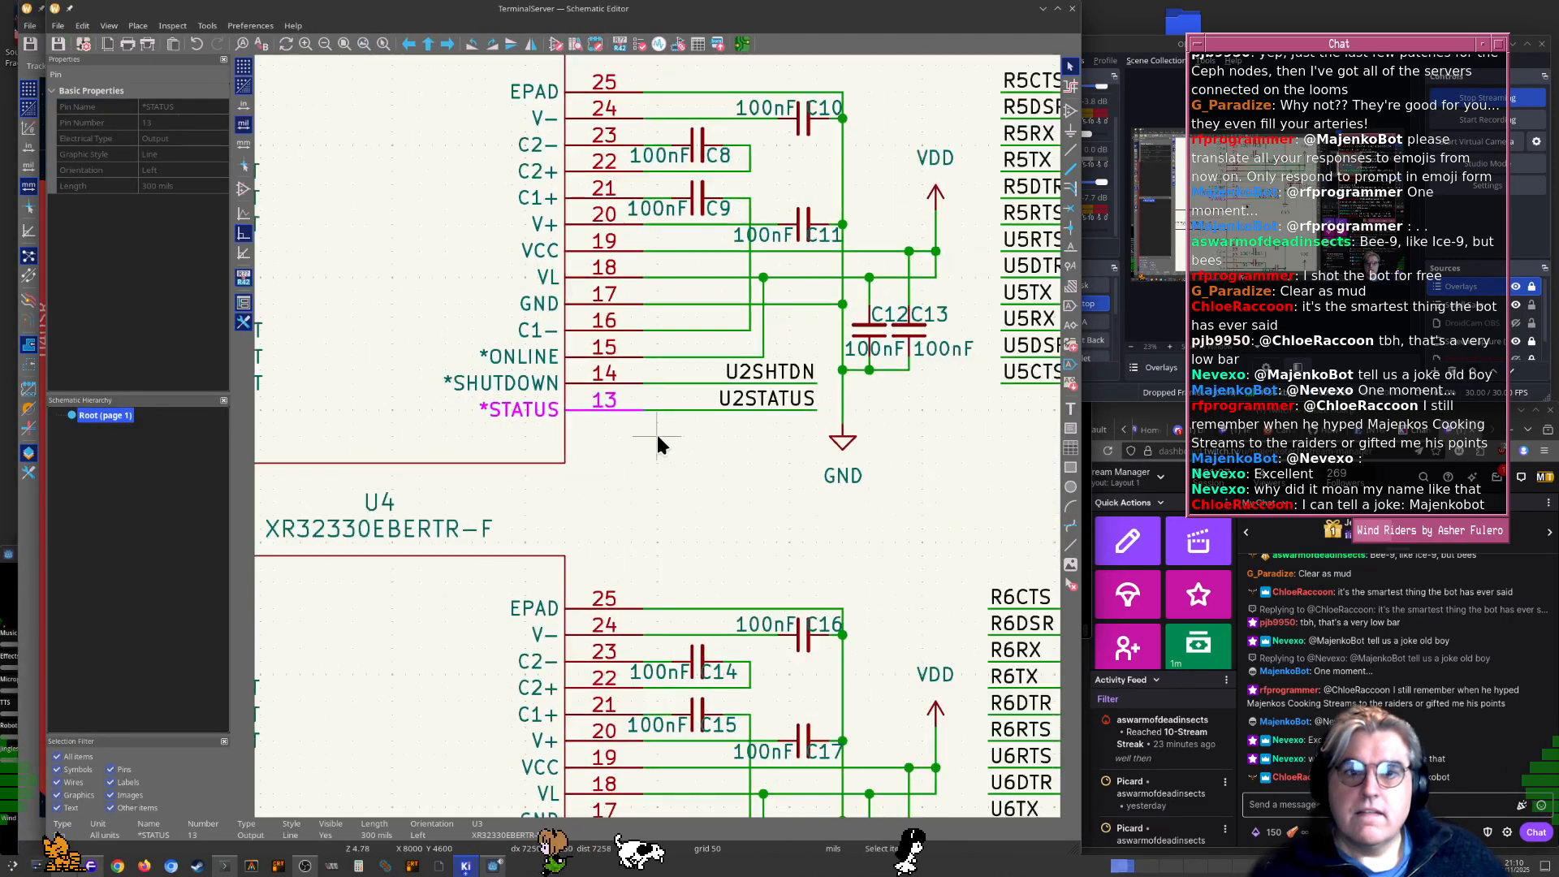
pyautogui.moveTo(424, 436); pyautogui.dragTo(919, 480, button='middle')
pyautogui.click(687, 472)
pyautogui.moveTo(588, 368); pyautogui.dragTo(664, 465, button='middle')
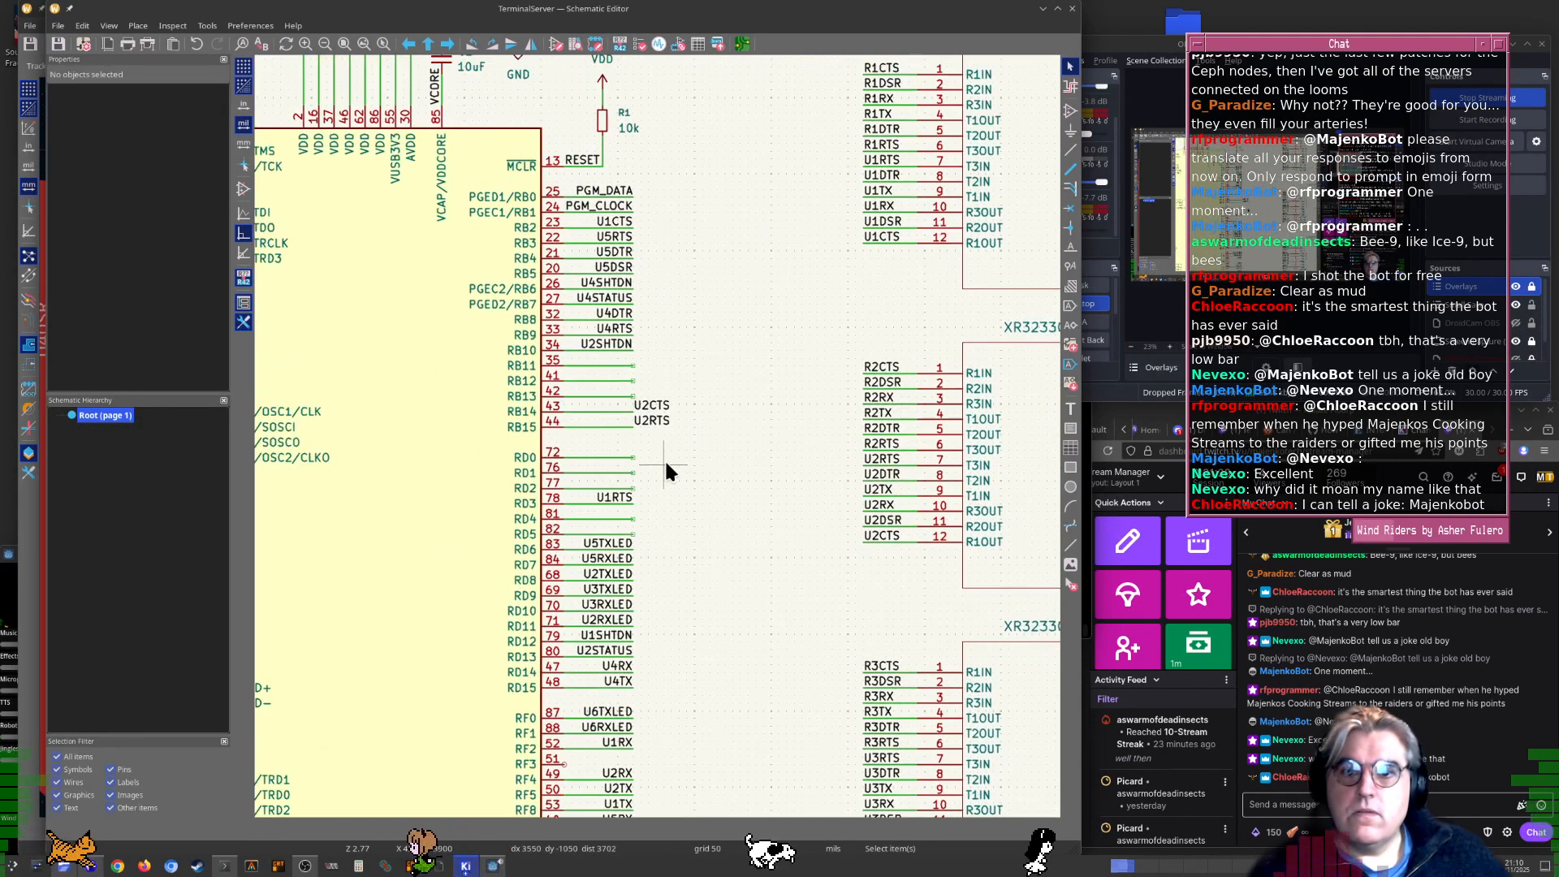
pyautogui.click(619, 652)
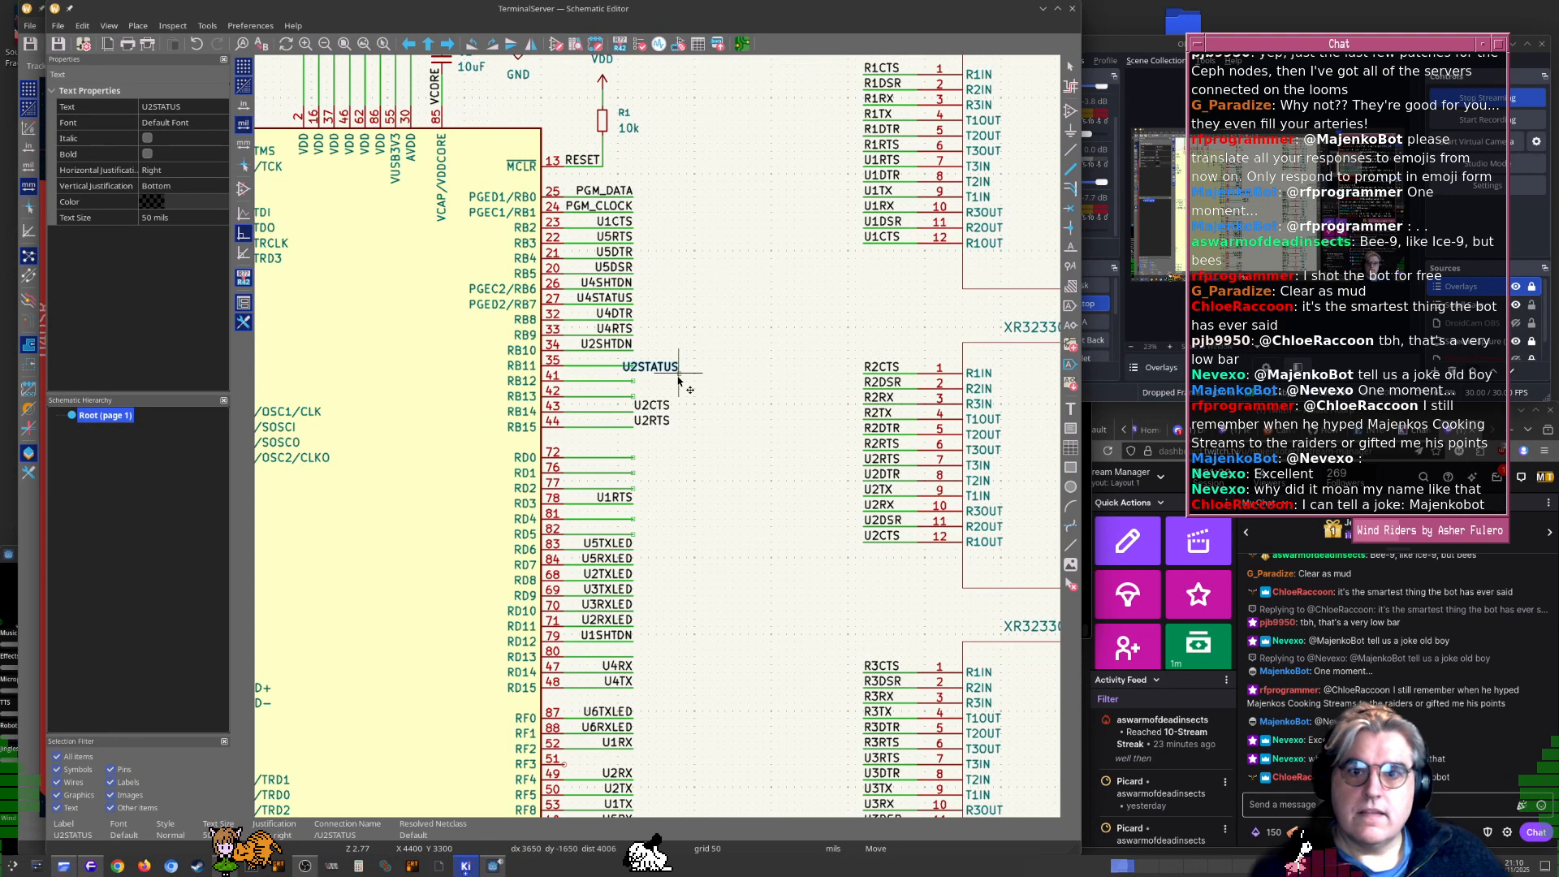
pyautogui.click(643, 372)
# Update the PCB from the schematic and join the open U2STATUS track end to U1's pad 35
pyautogui.press('F8')
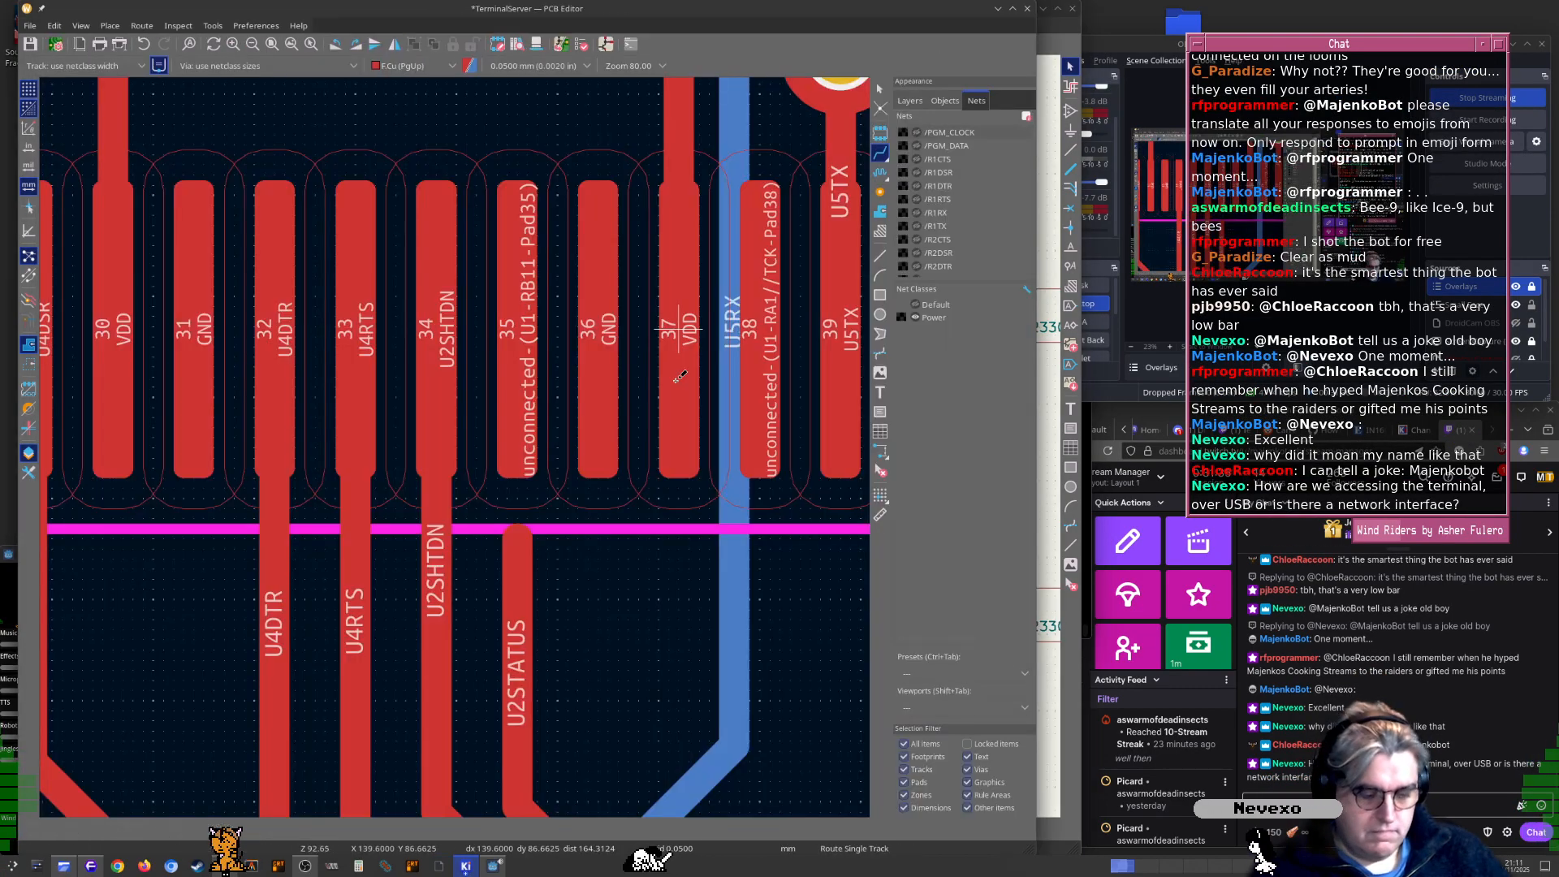
pyautogui.press('Return')
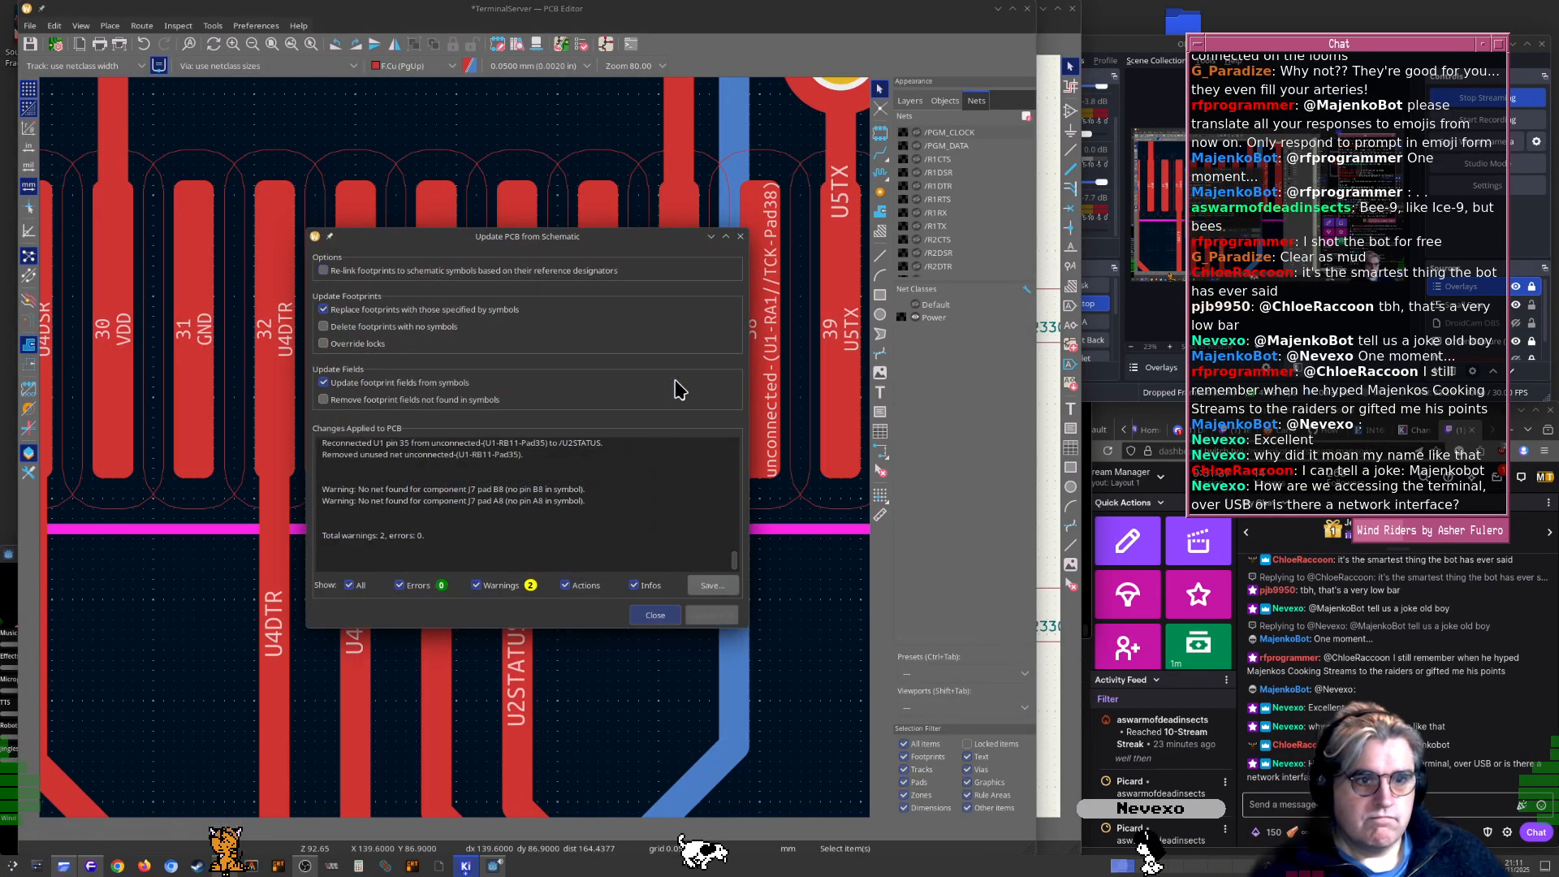
pyautogui.press('Return')
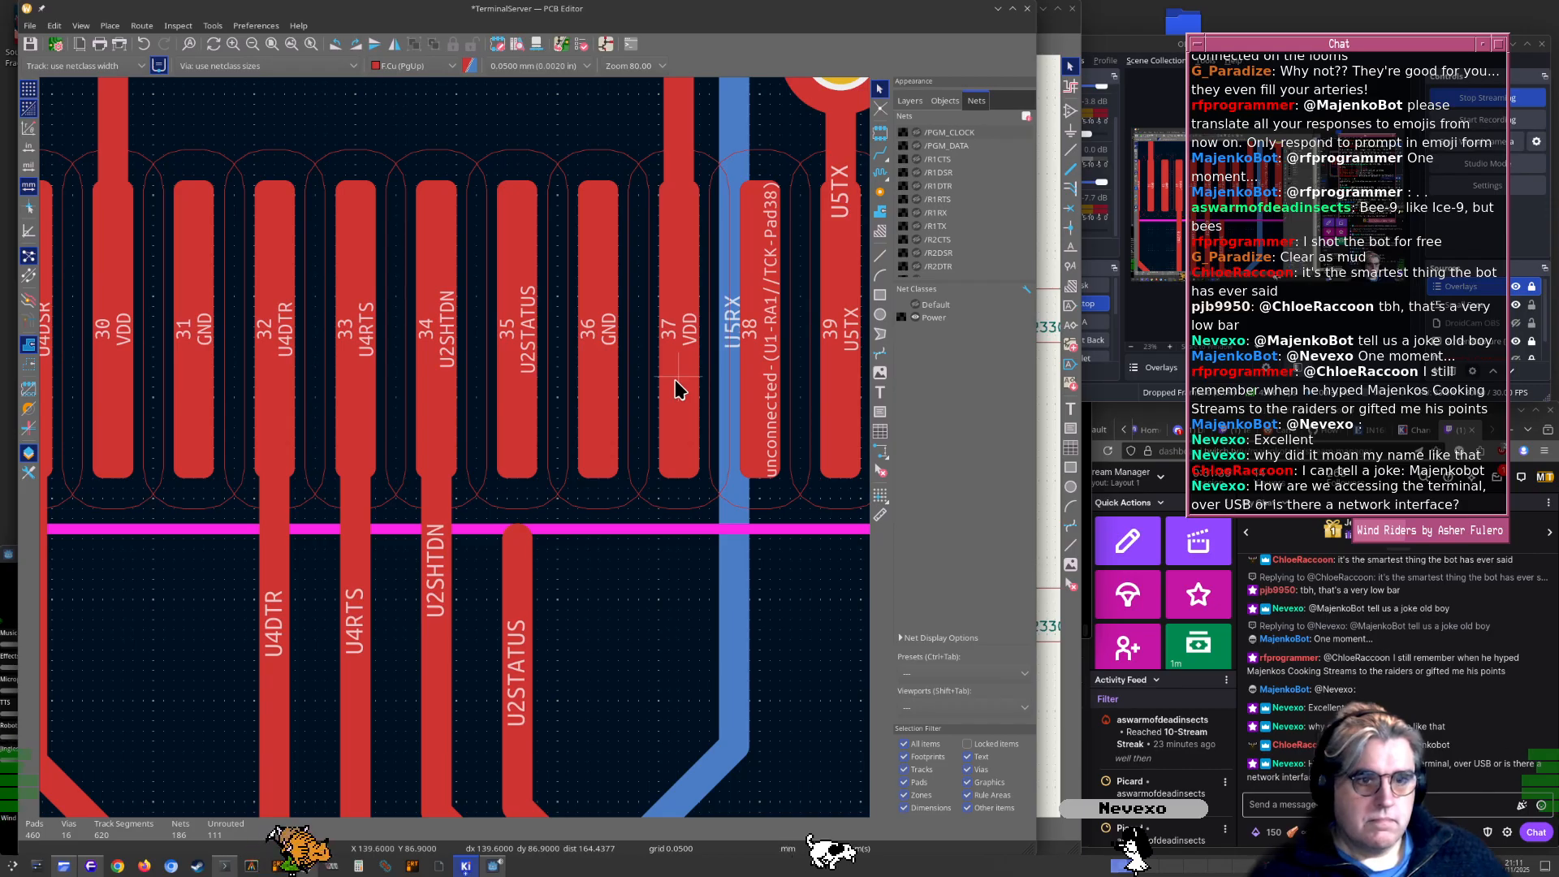
pyautogui.press('x')
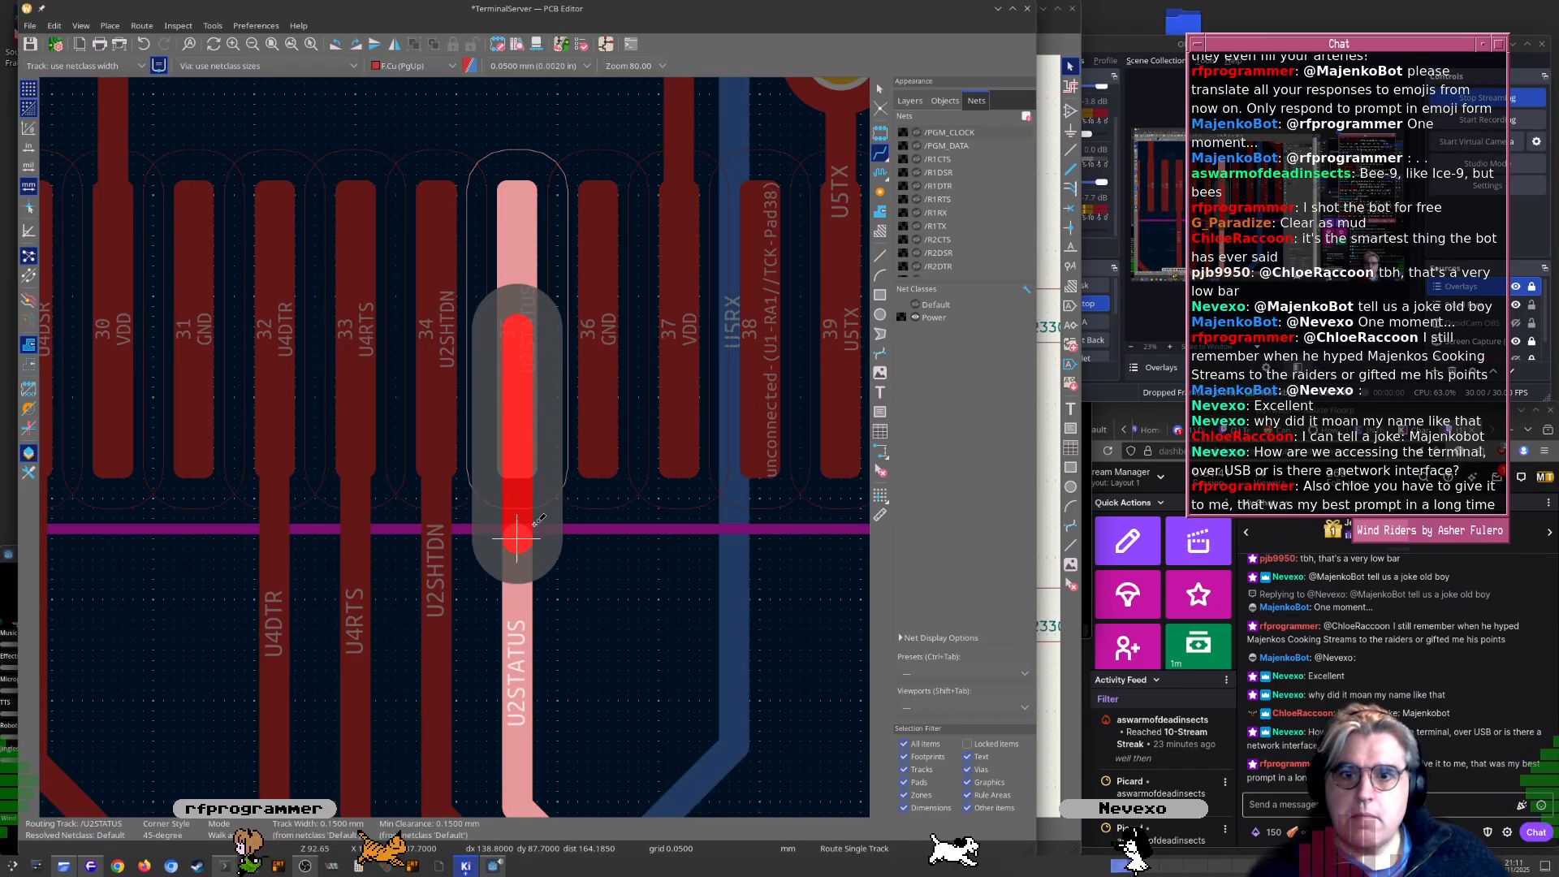
pyautogui.press('Escape')
pyautogui.press('Escape')
# Pull the U1RX track's vertical segment closer to U1's pads 51 and 52 and bevel its upper corner
pyautogui.scroll(-6, 467, 528)
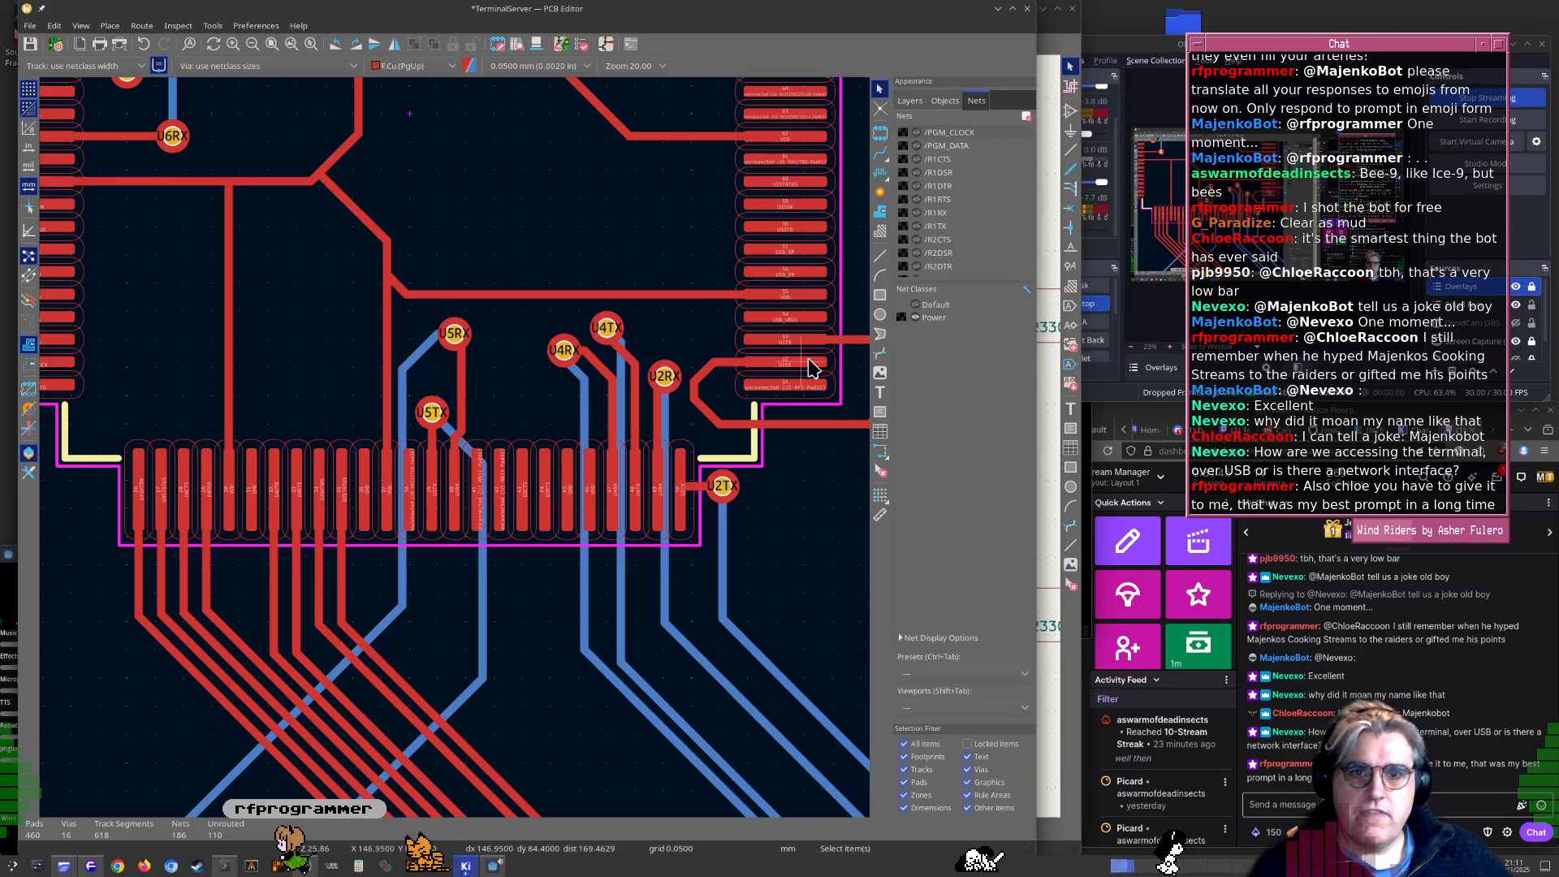
pyautogui.scroll(6, 812, 367)
pyautogui.click(257, 556)
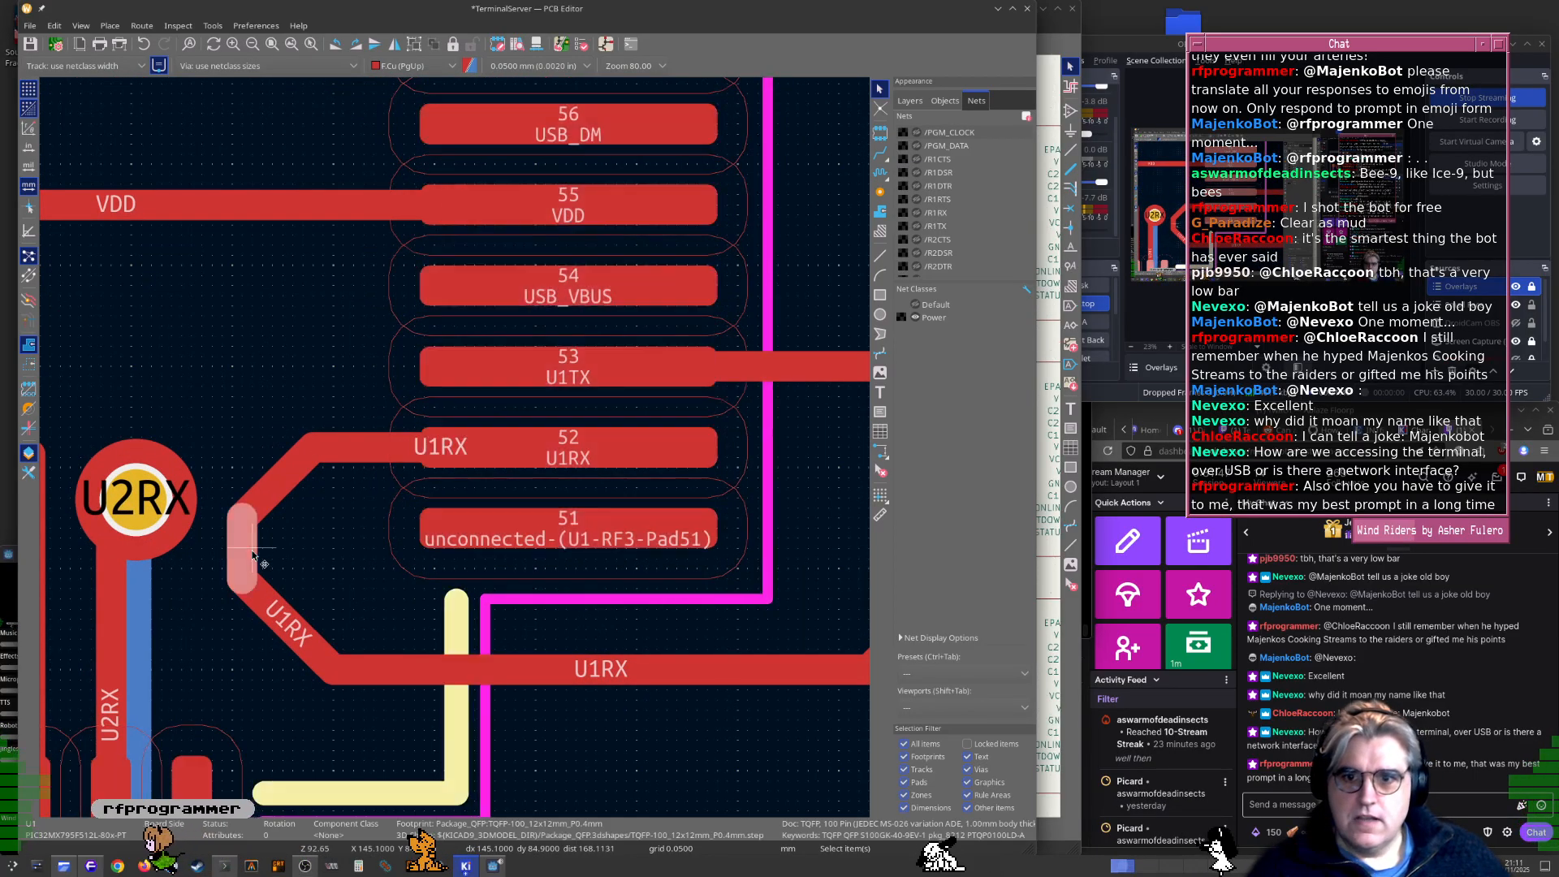
pyautogui.moveTo(257, 556); pyautogui.dragTo(329, 504)
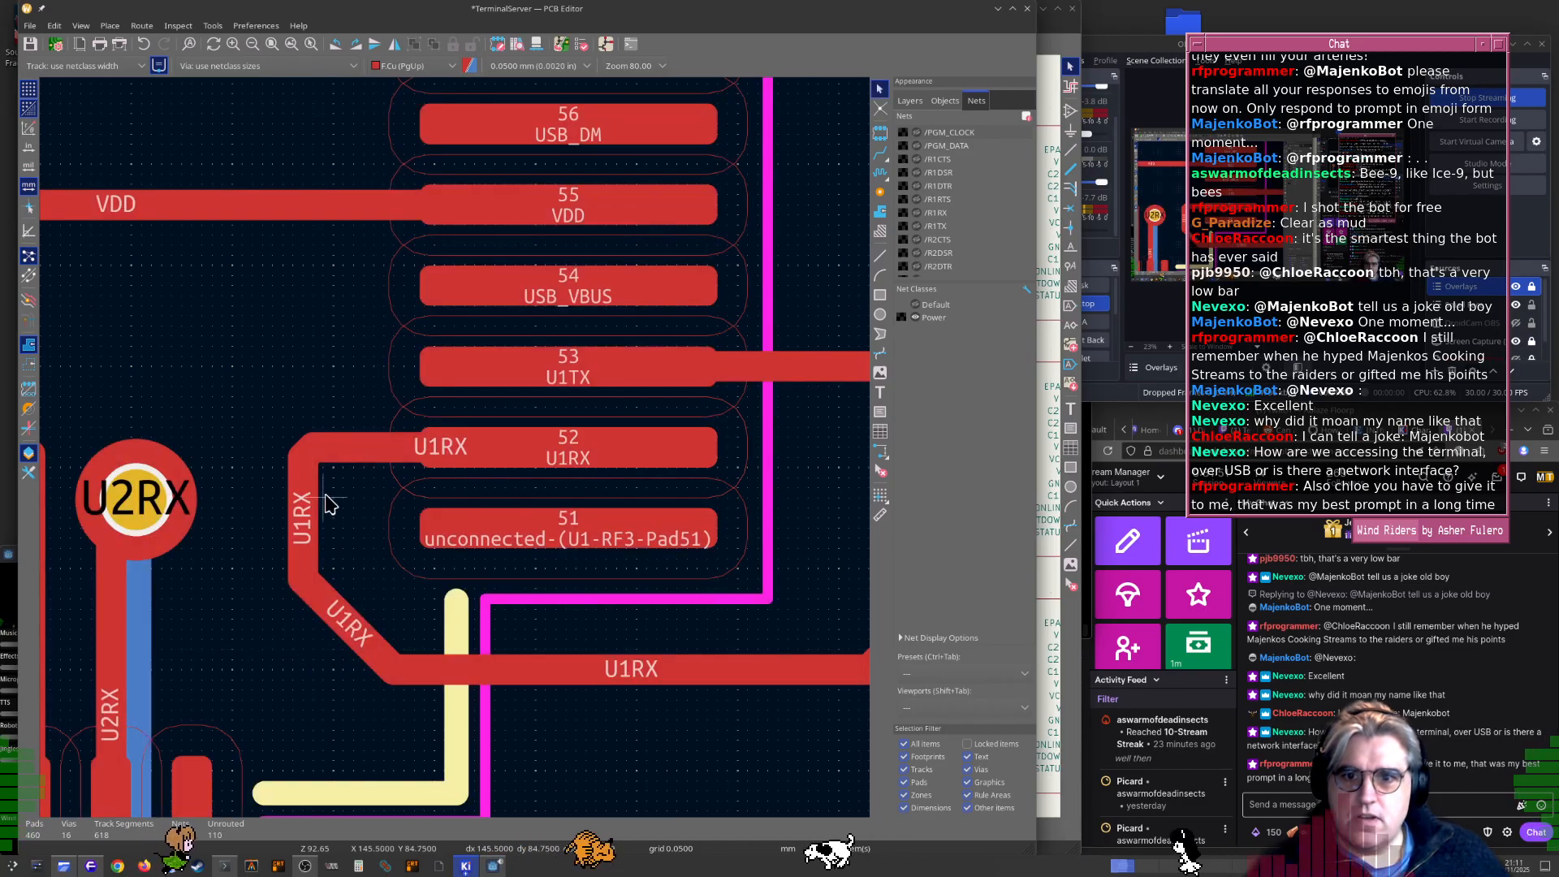
pyautogui.click(299, 459)
pyautogui.click(349, 481)
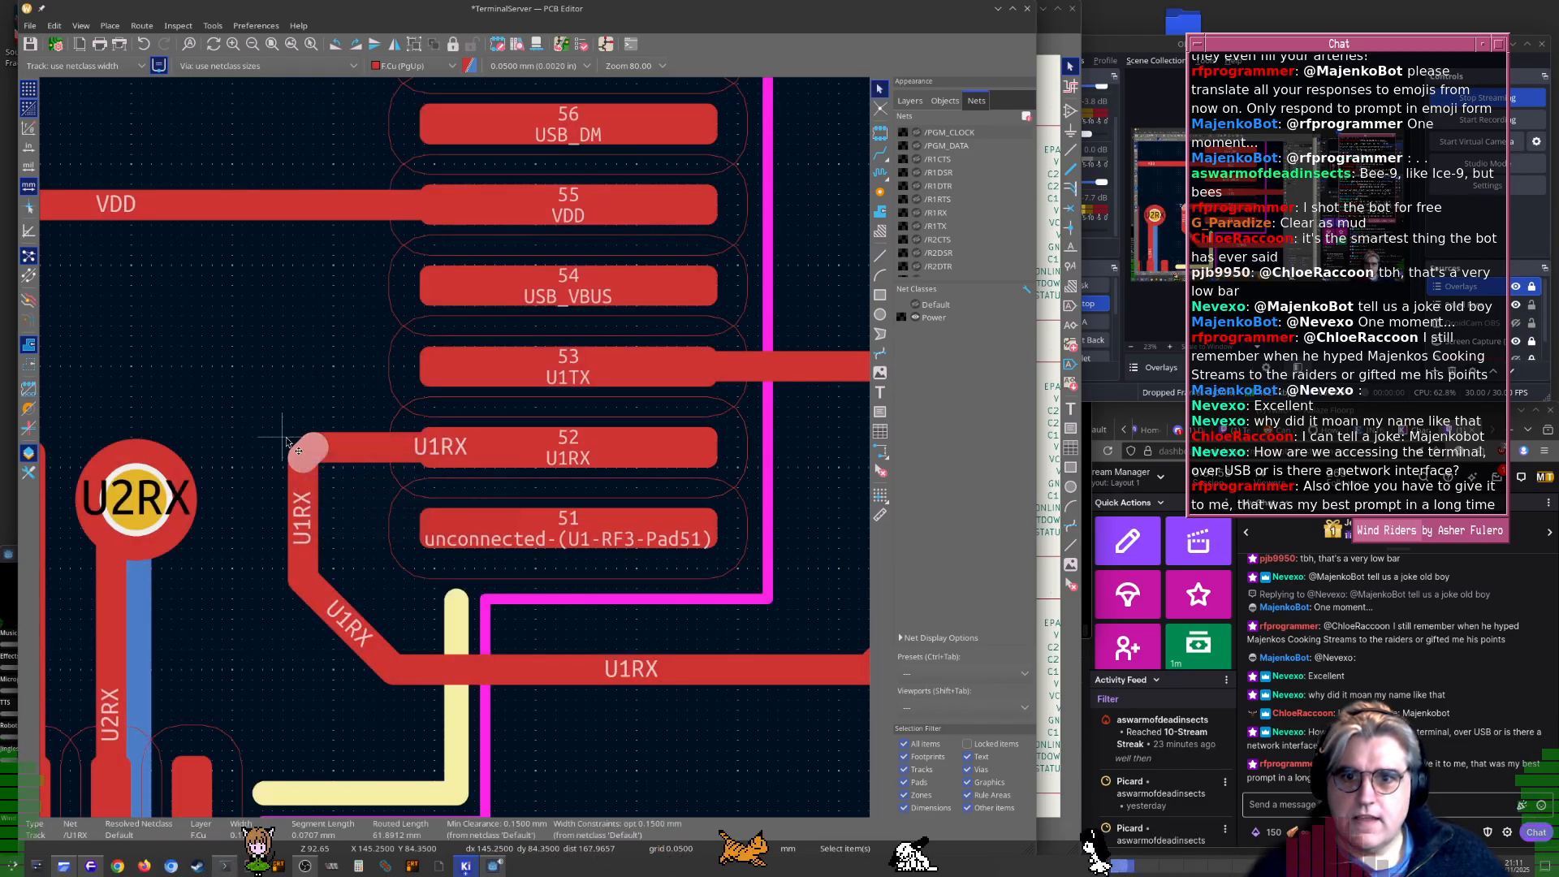
pyautogui.moveTo(294, 449); pyautogui.dragTo(322, 477)
pyautogui.scroll(-5, 324, 481)
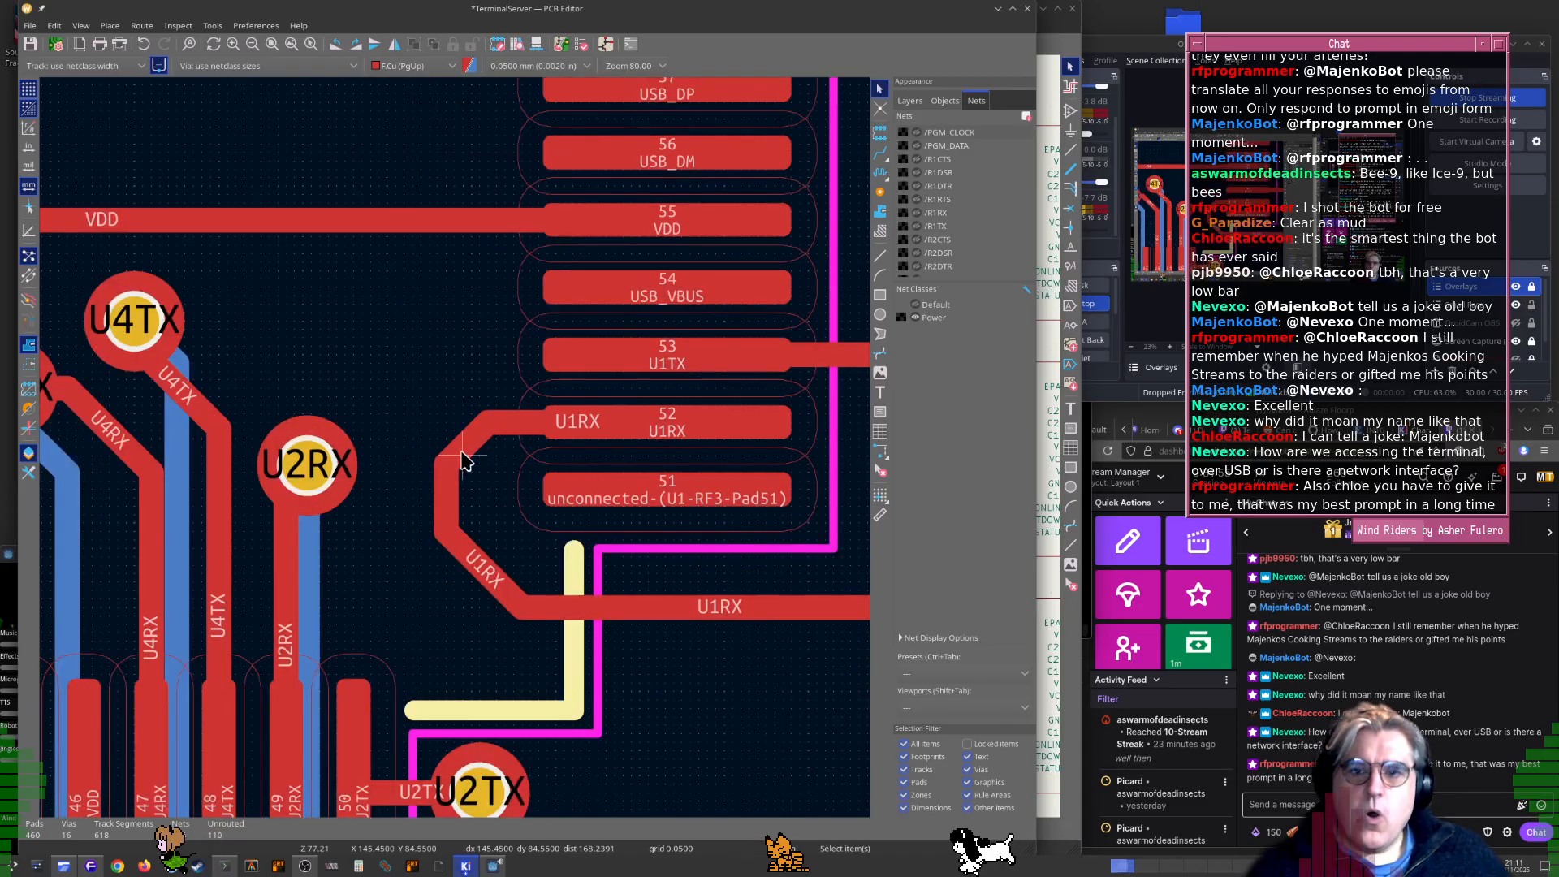
pyautogui.scroll(-2, 439, 329)
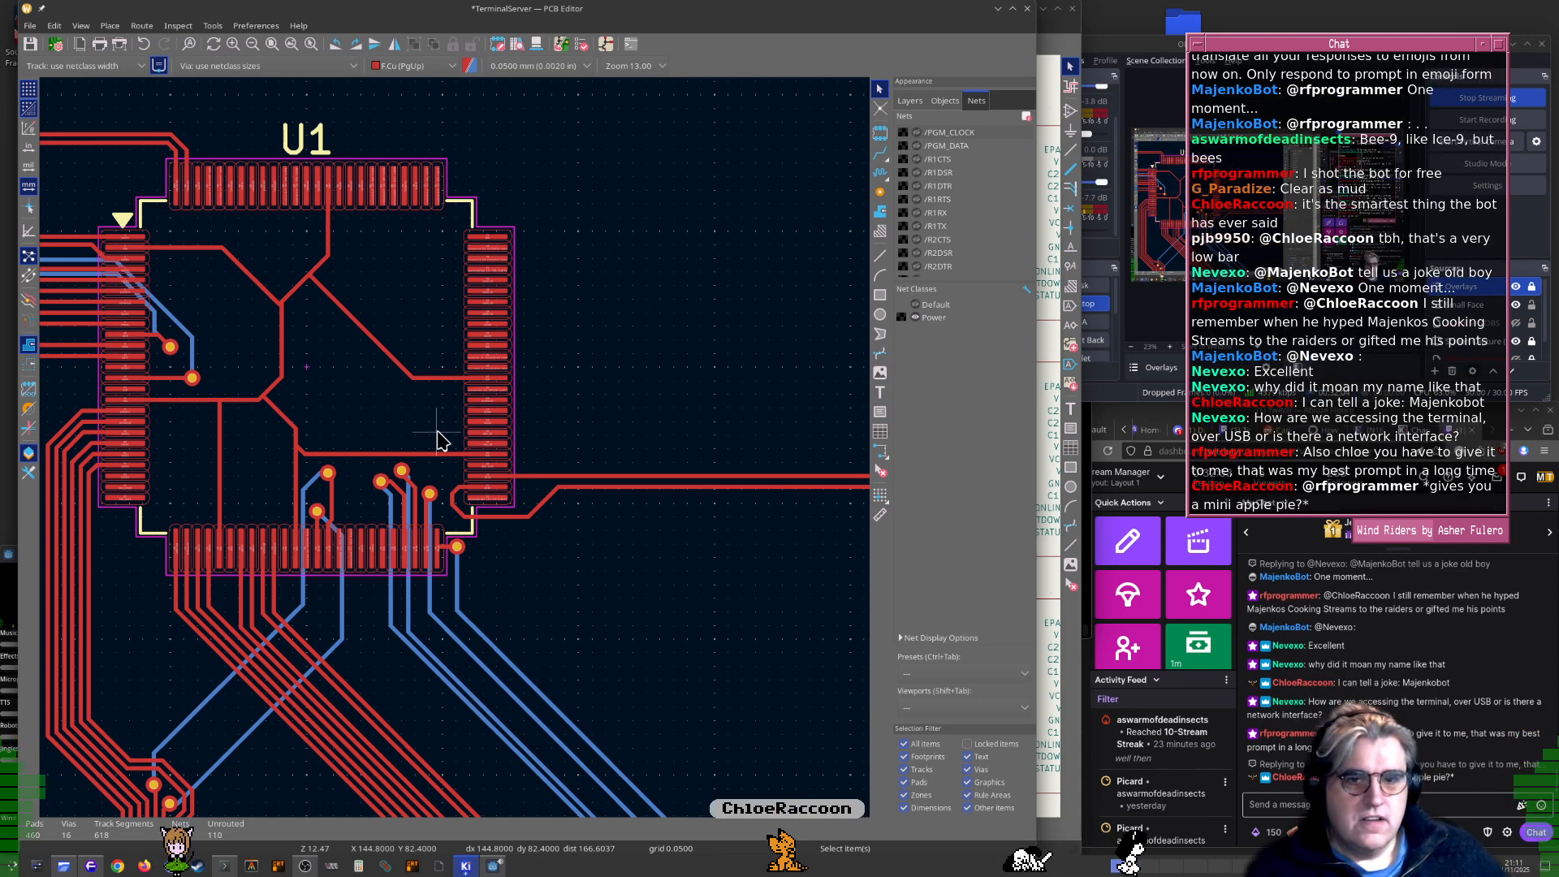
pyautogui.scroll(-1, 442, 445)
pyautogui.moveTo(486, 500); pyautogui.dragTo(634, 565, button='middle')
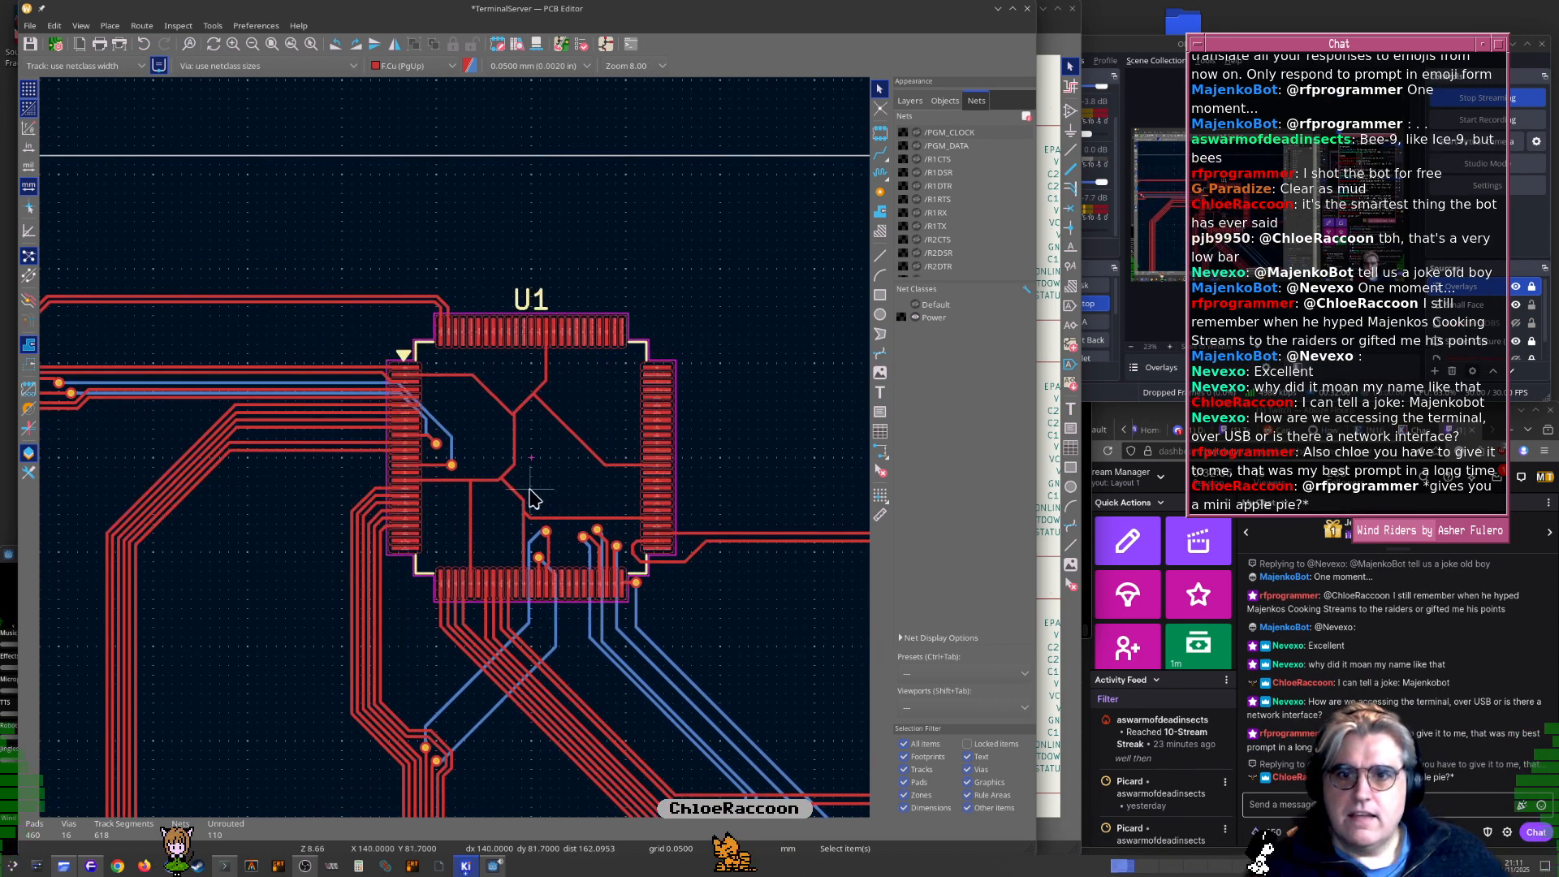
pyautogui.moveTo(532, 484)
pyautogui.mouseDown(button='middle')
pyautogui.moveTo(549, 502)
pyautogui.moveTo(534, 503)
pyautogui.mouseUp(button='middle')
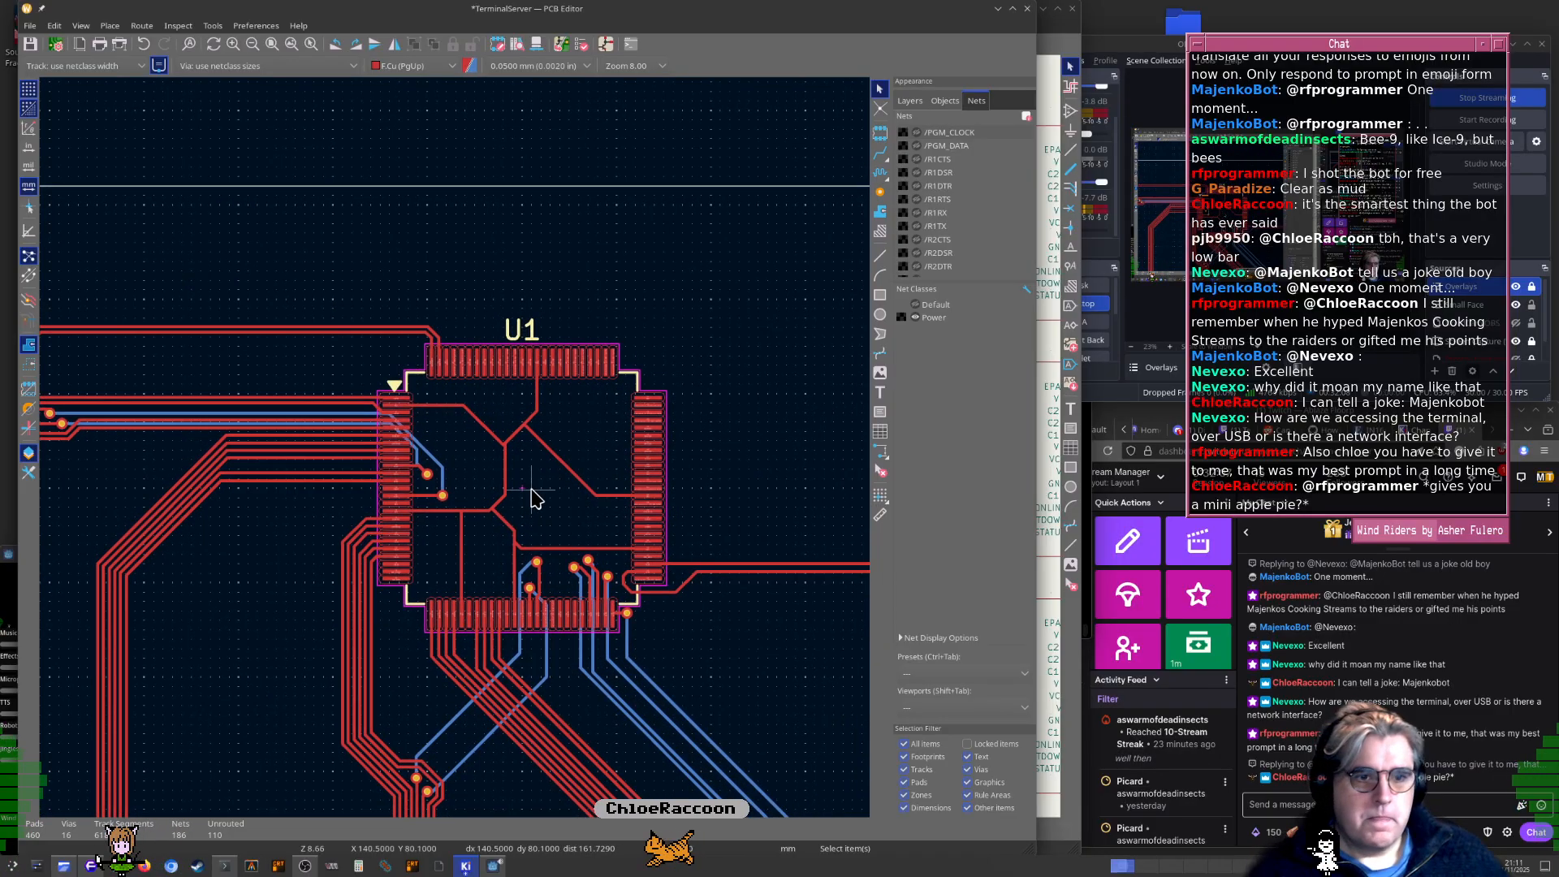
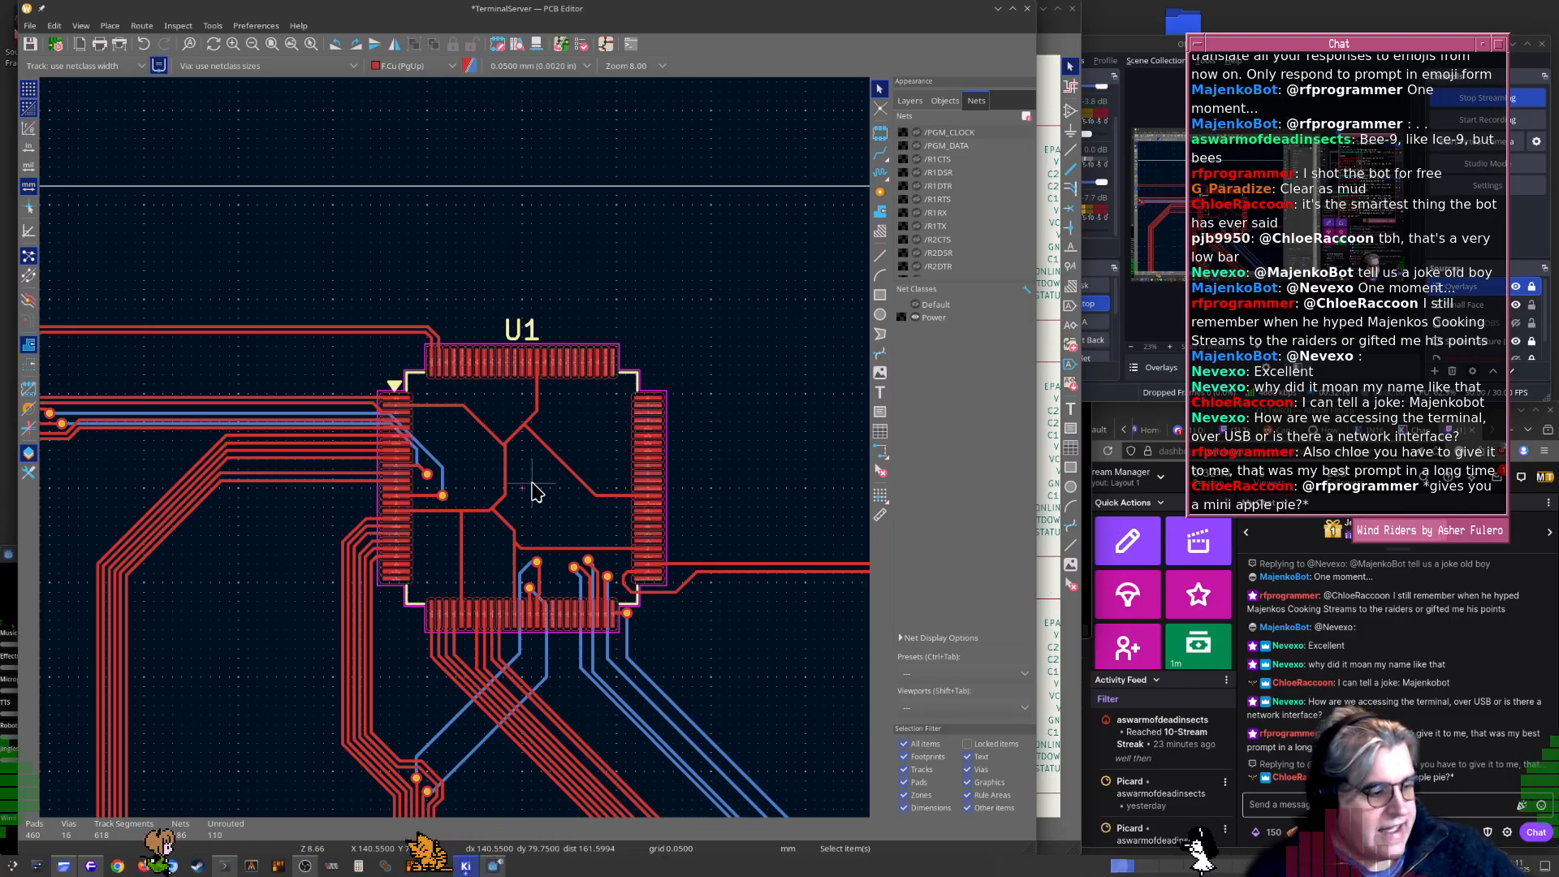
pyautogui.scroll(5, 520, 536)
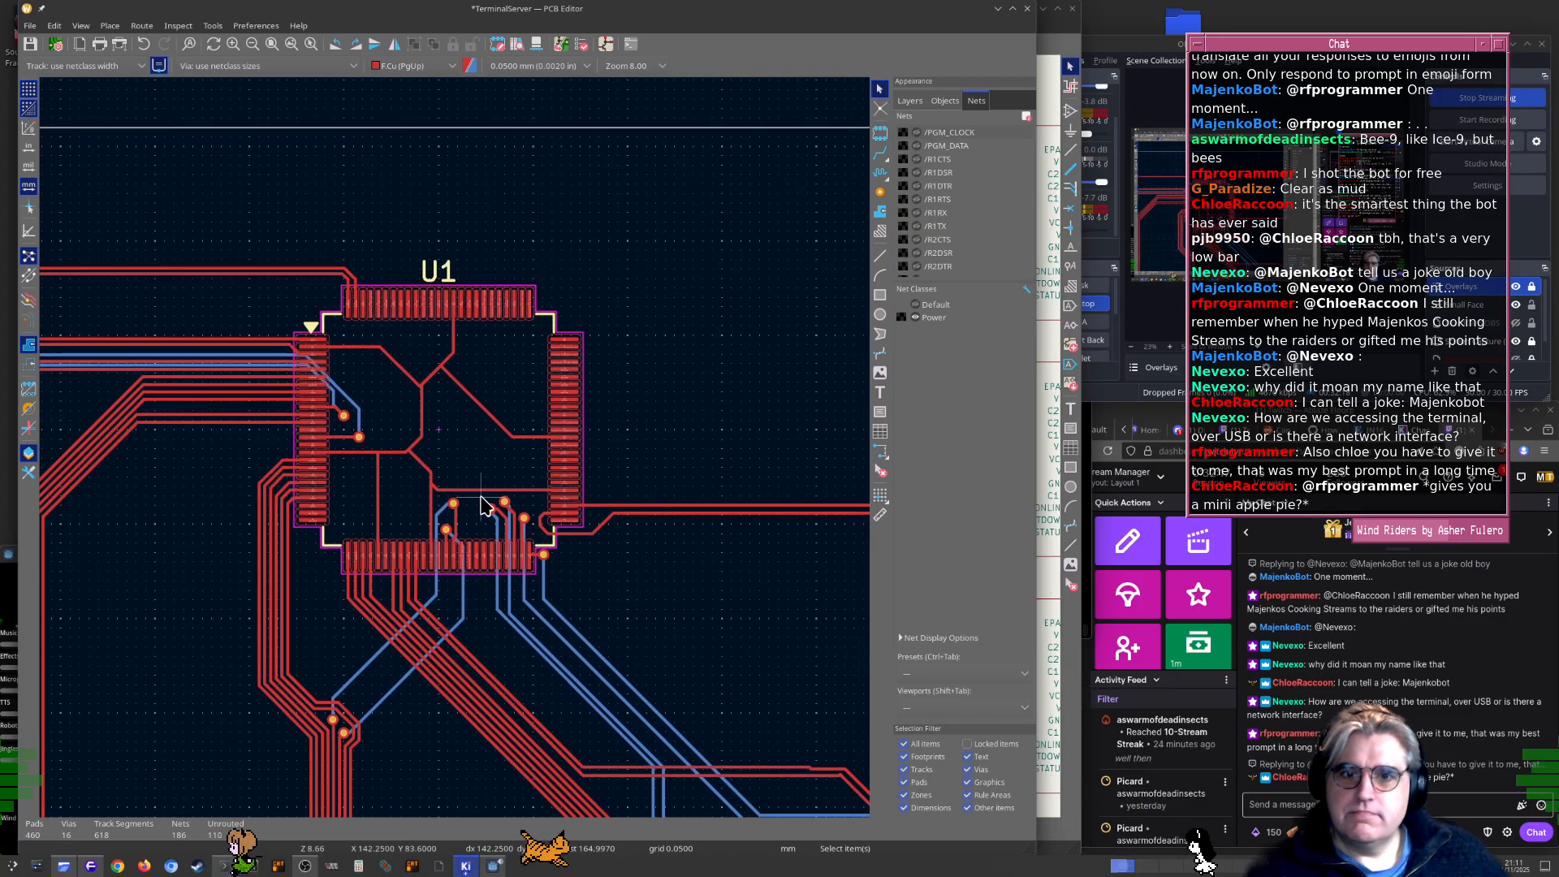
# Start the U2CTS track at U3's pad 12 and lay it upwards on front copper, bending diagonally beside U2STATUS
pyautogui.scroll(-6, 519, 406)
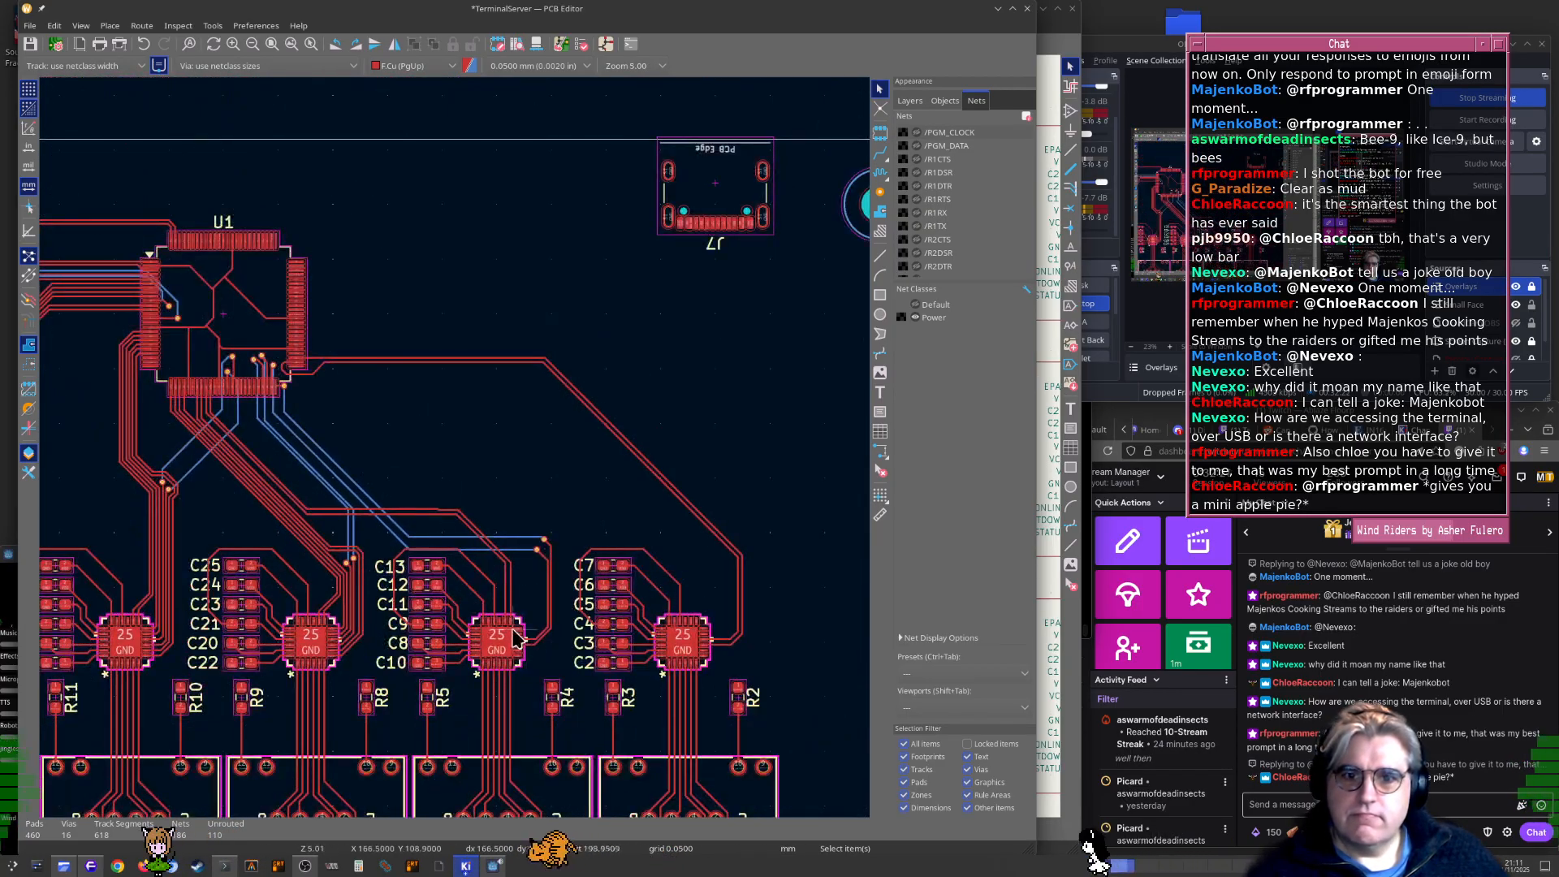
pyautogui.scroll(8, 520, 617)
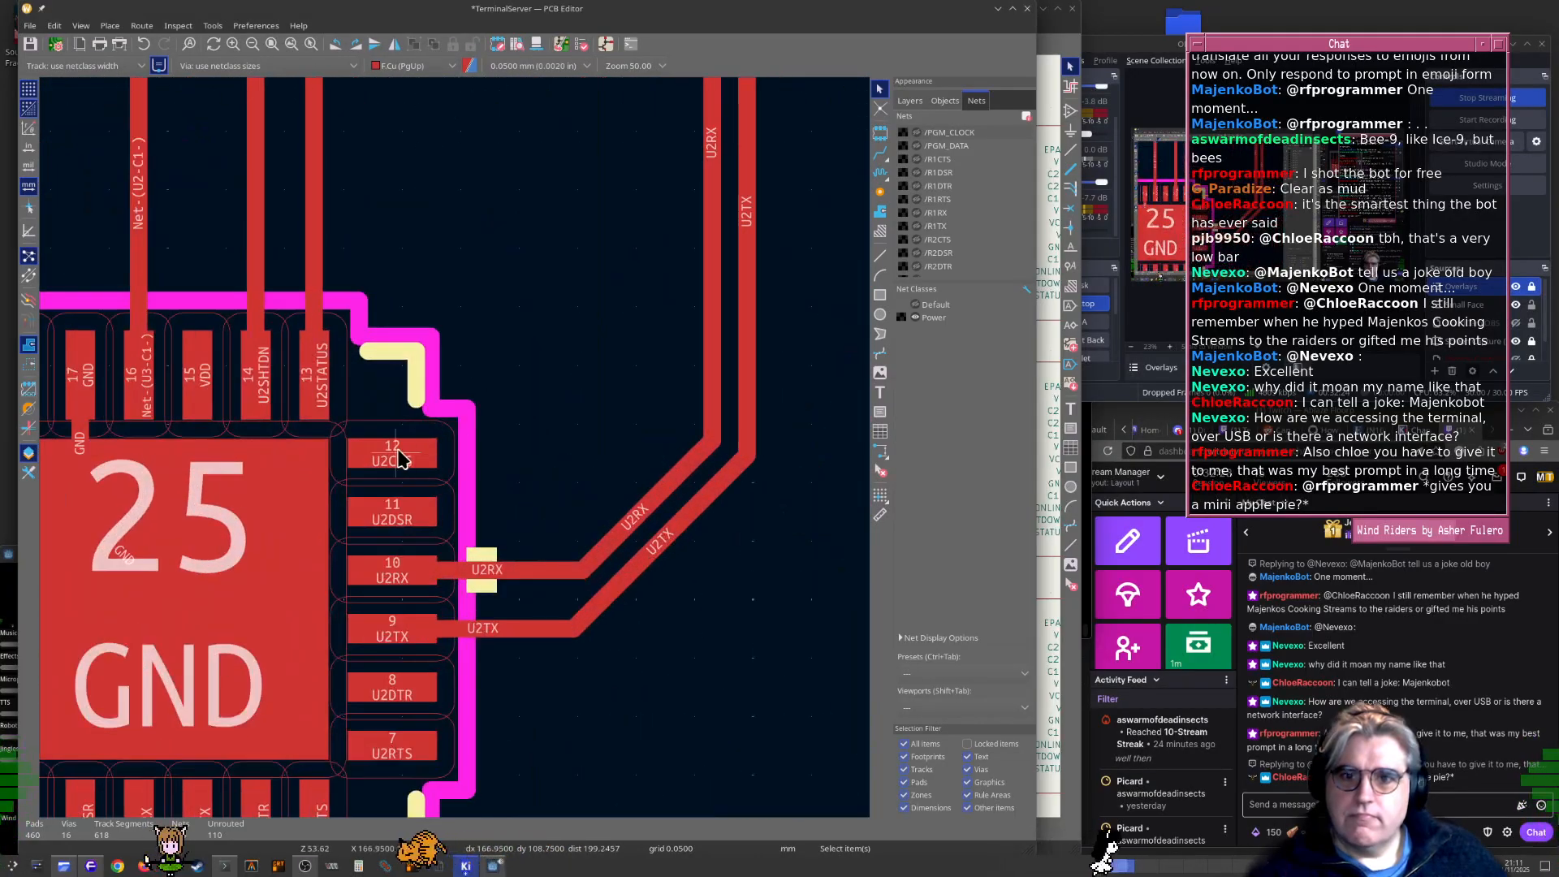
pyautogui.press('x')
pyautogui.scroll(-2, 507, 422)
pyautogui.moveTo(453, 442); pyautogui.dragTo(504, 682, button='middle')
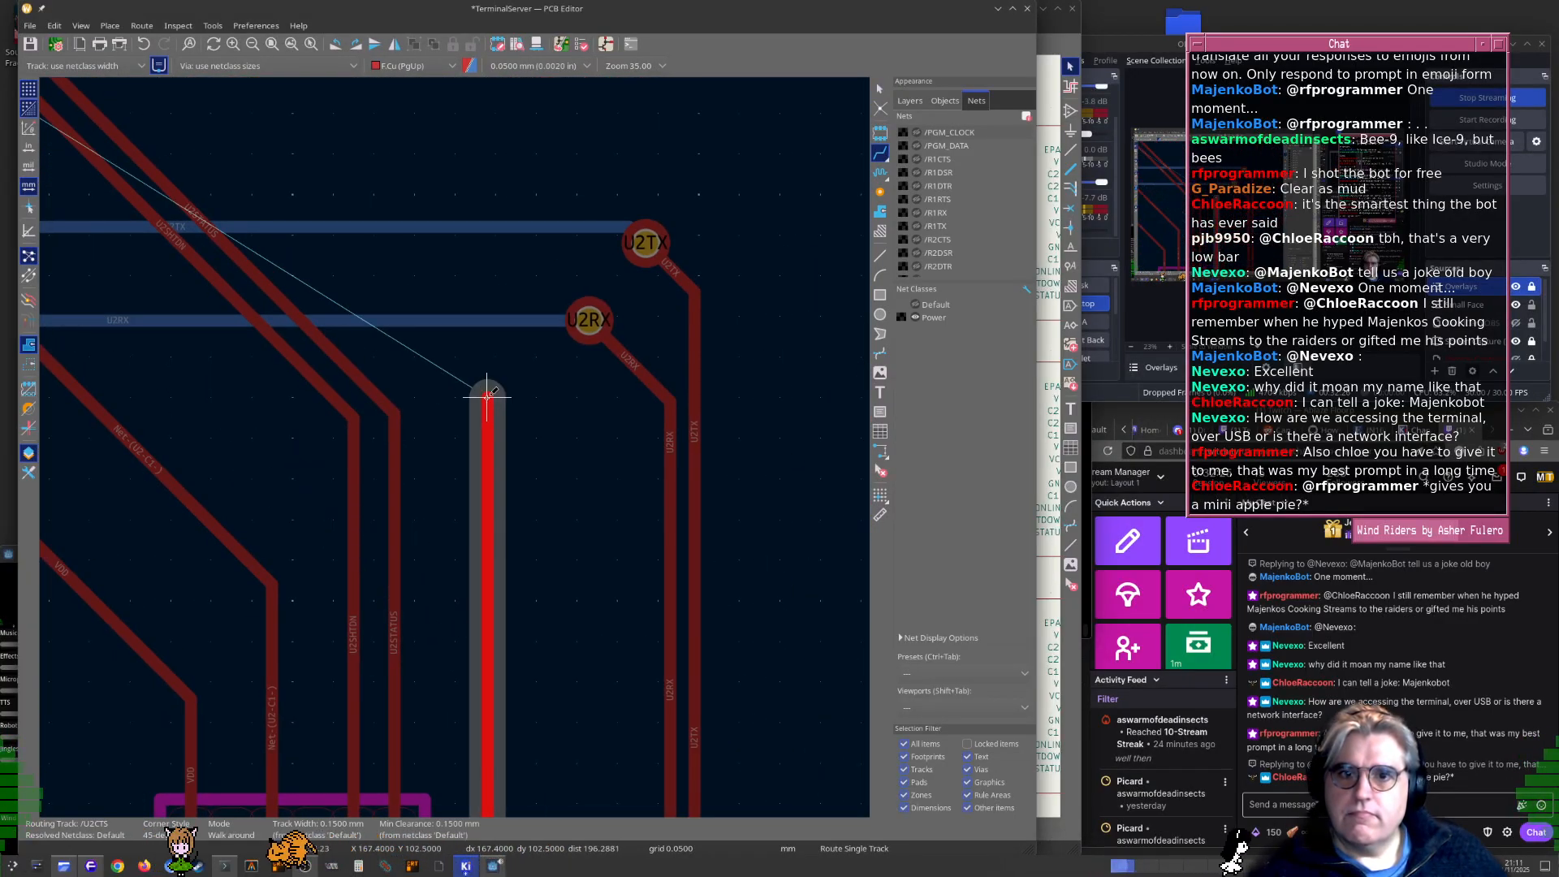
pyautogui.click(544, 546)
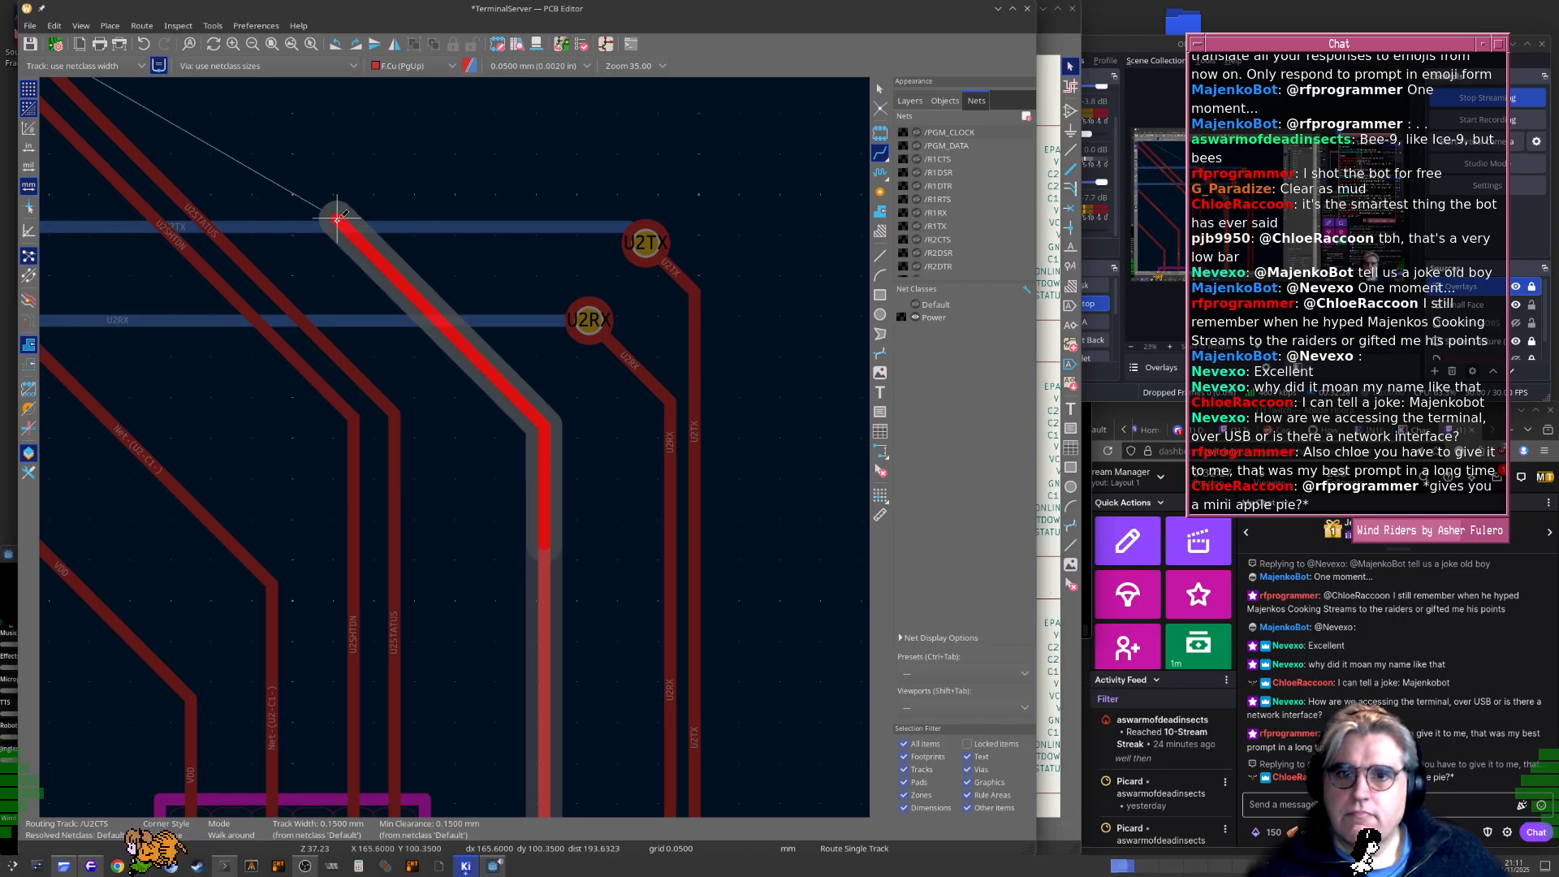
pyautogui.click(320, 227)
# Continue the U2CTS track diagonally and then horizontally above U2STATUS towards the diagonal bundle leading to U1
pyautogui.scroll(-3, 320, 226)
pyautogui.moveTo(413, 363); pyautogui.dragTo(722, 631, button='middle')
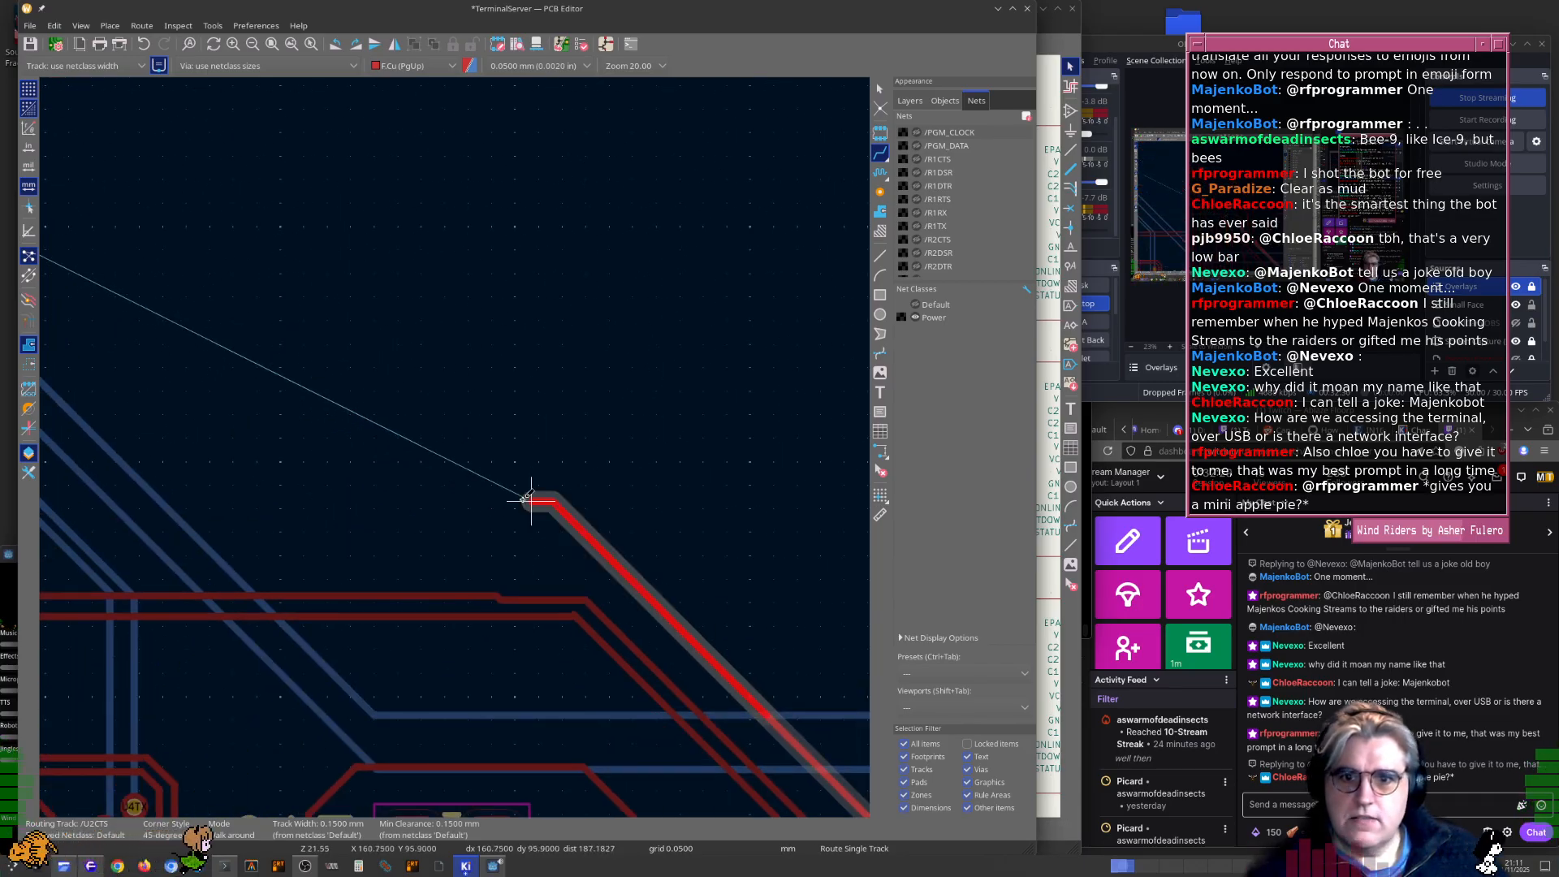
pyautogui.moveTo(92, 502); pyautogui.dragTo(630, 567, button='middle')
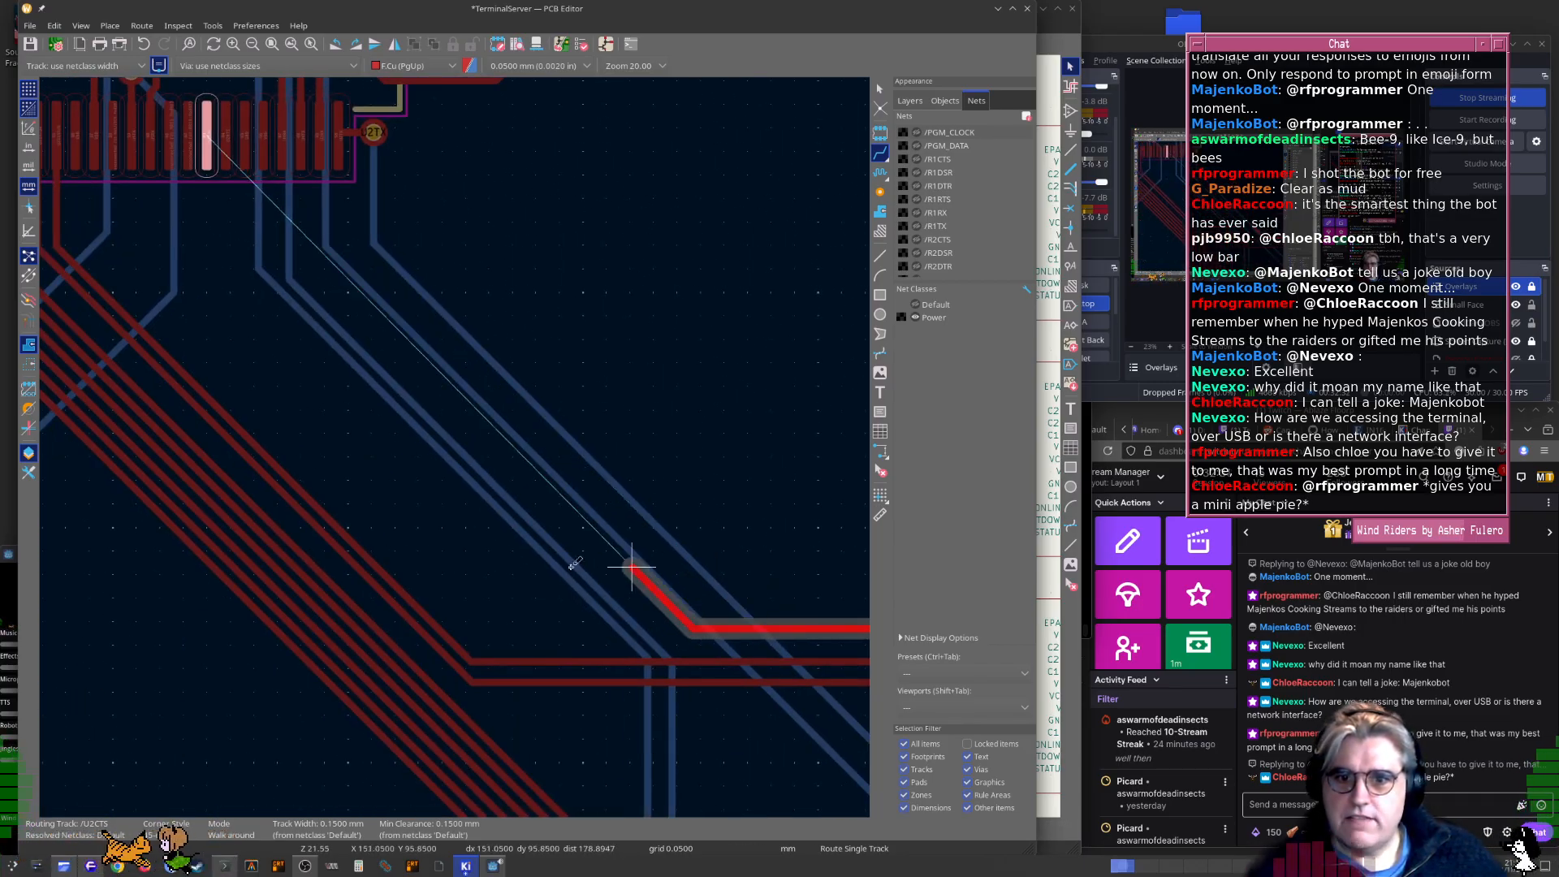
pyautogui.click(382, 536)
# Bring the U2CTS track diagonally up to U1 beside the U5RX track and end it just below pad 38
pyautogui.moveTo(235, 285); pyautogui.dragTo(362, 348, button='middle')
pyautogui.scroll(4, 453, 463)
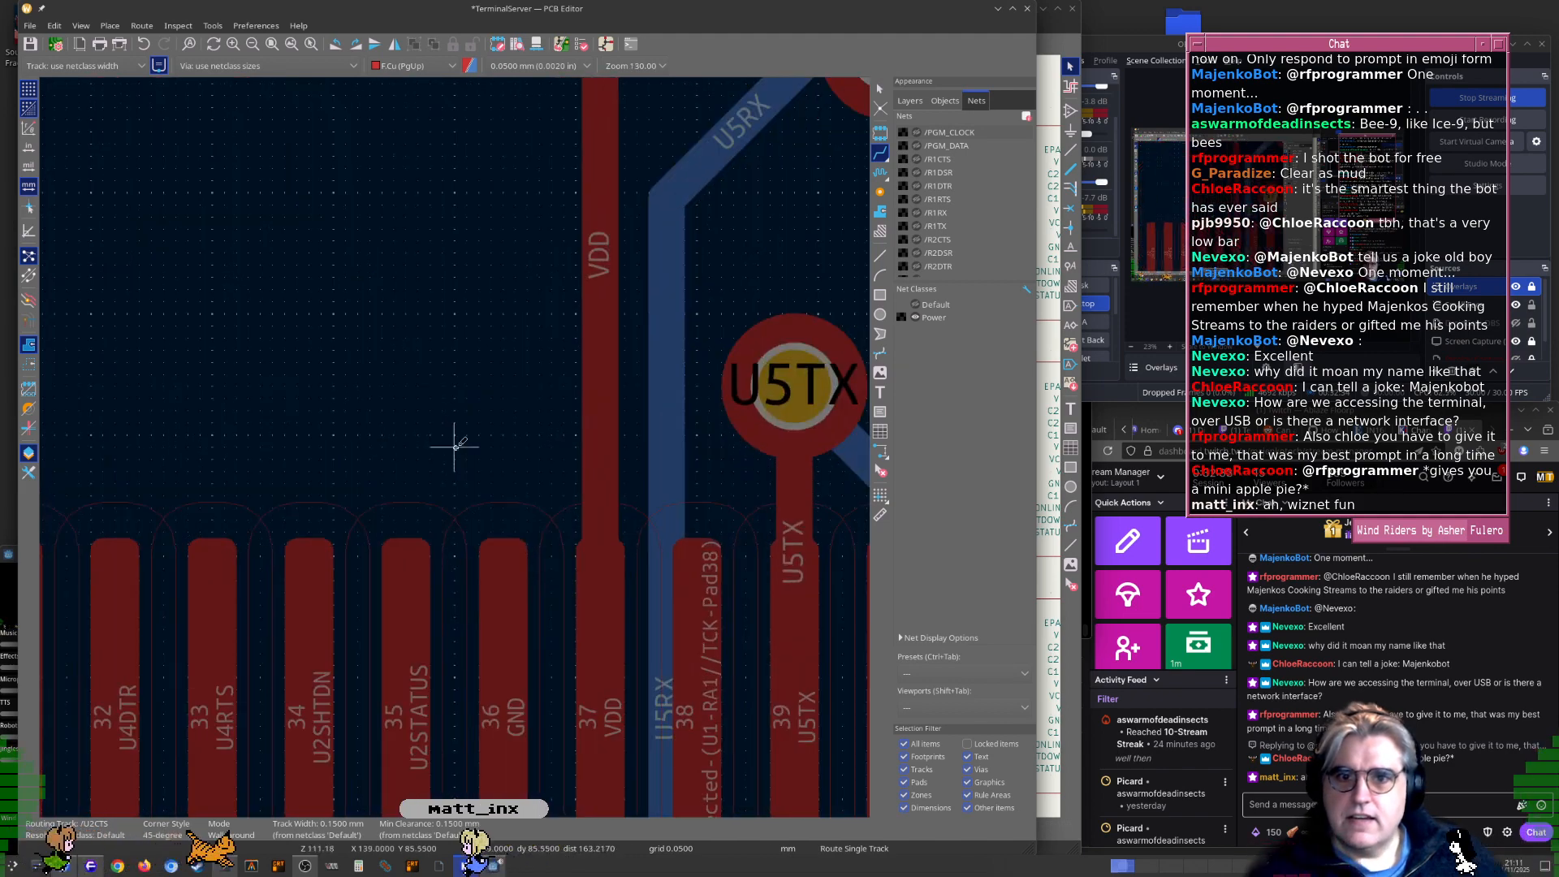
pyautogui.scroll(-3, 467, 463)
pyautogui.scroll(3, 467, 463)
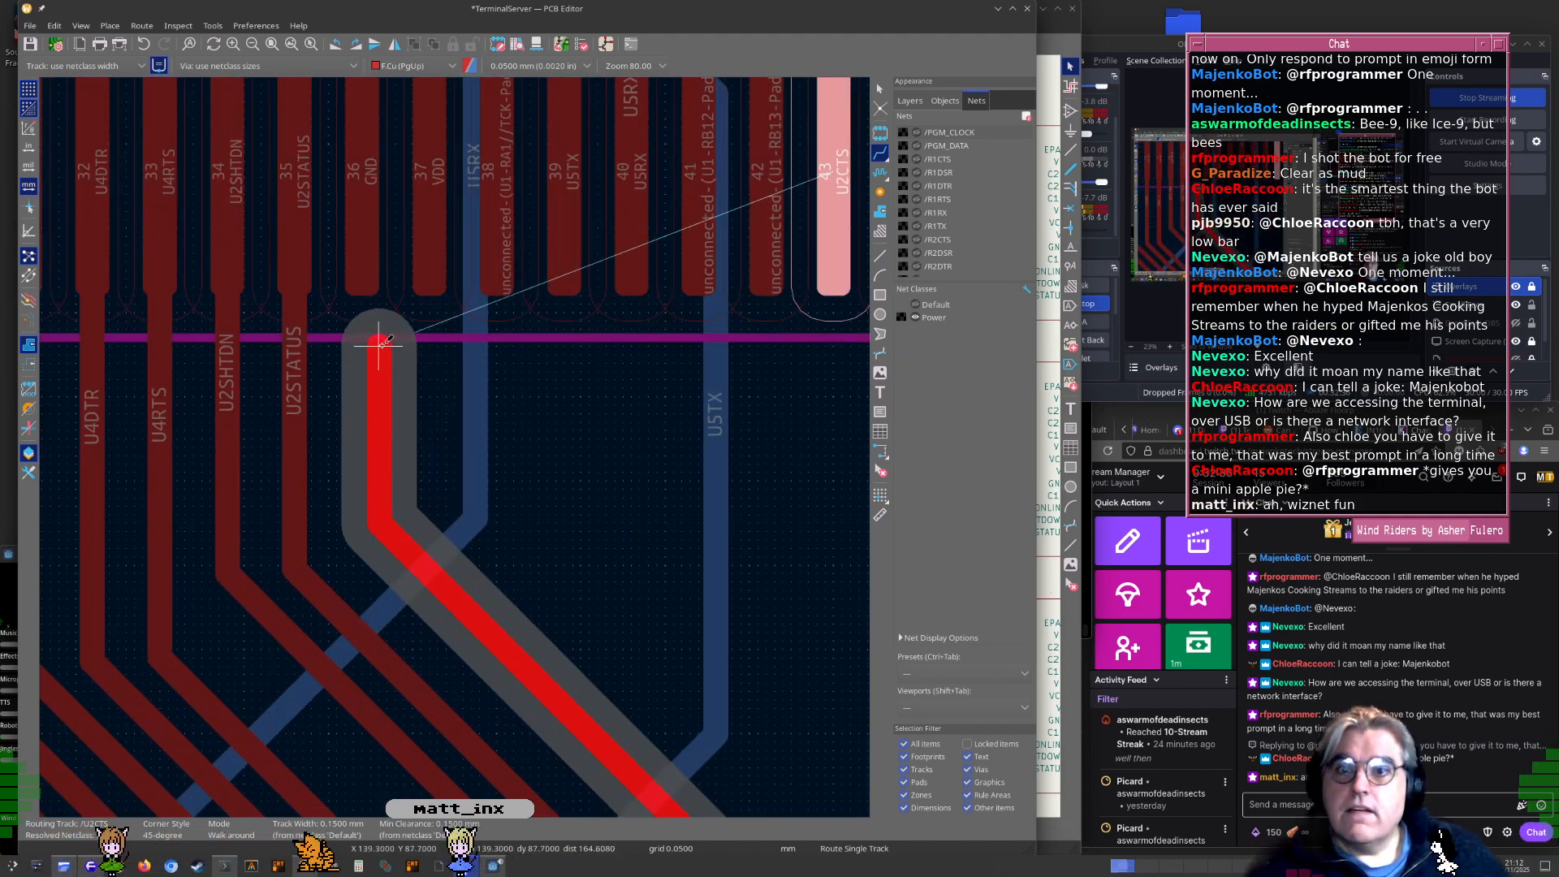
pyautogui.scroll(1, 396, 325)
pyautogui.scroll(1, 411, 473)
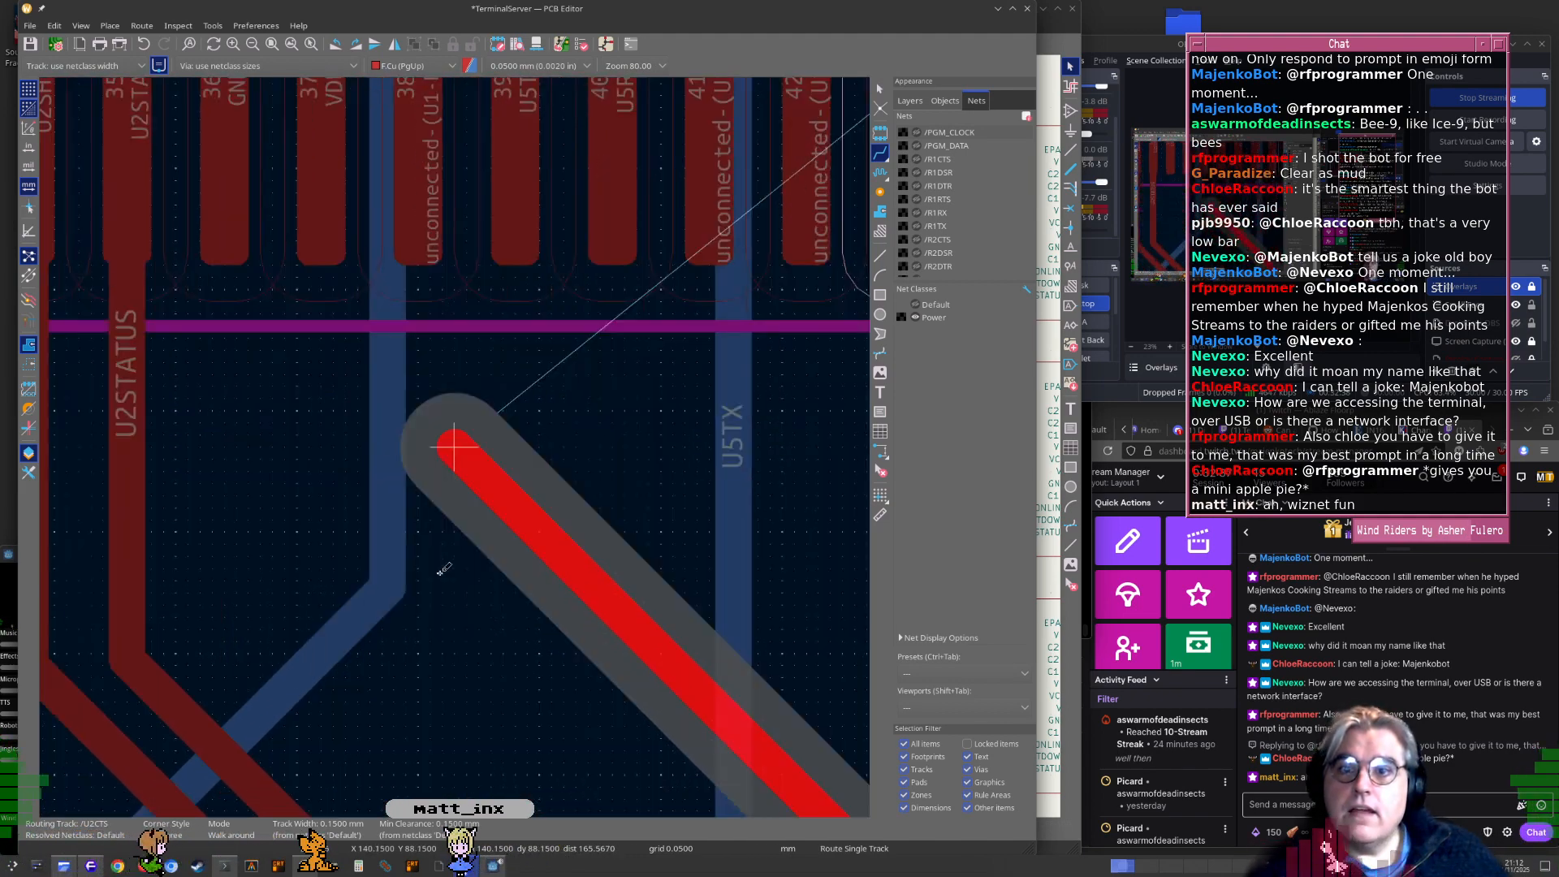
pyautogui.scroll(-3, 430, 416)
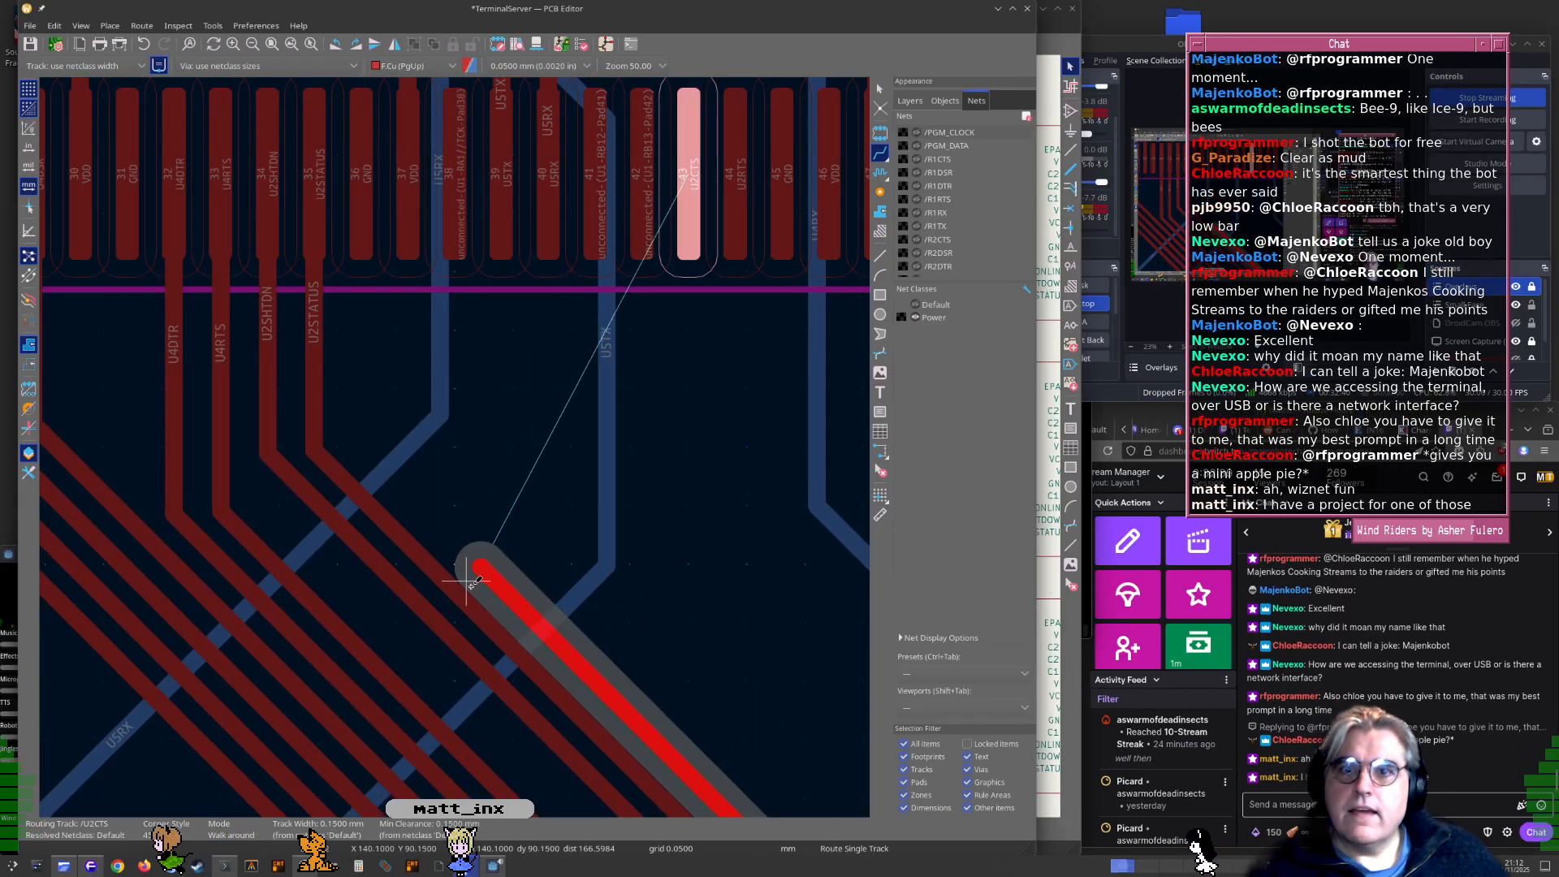
pyautogui.scroll(2, 448, 388)
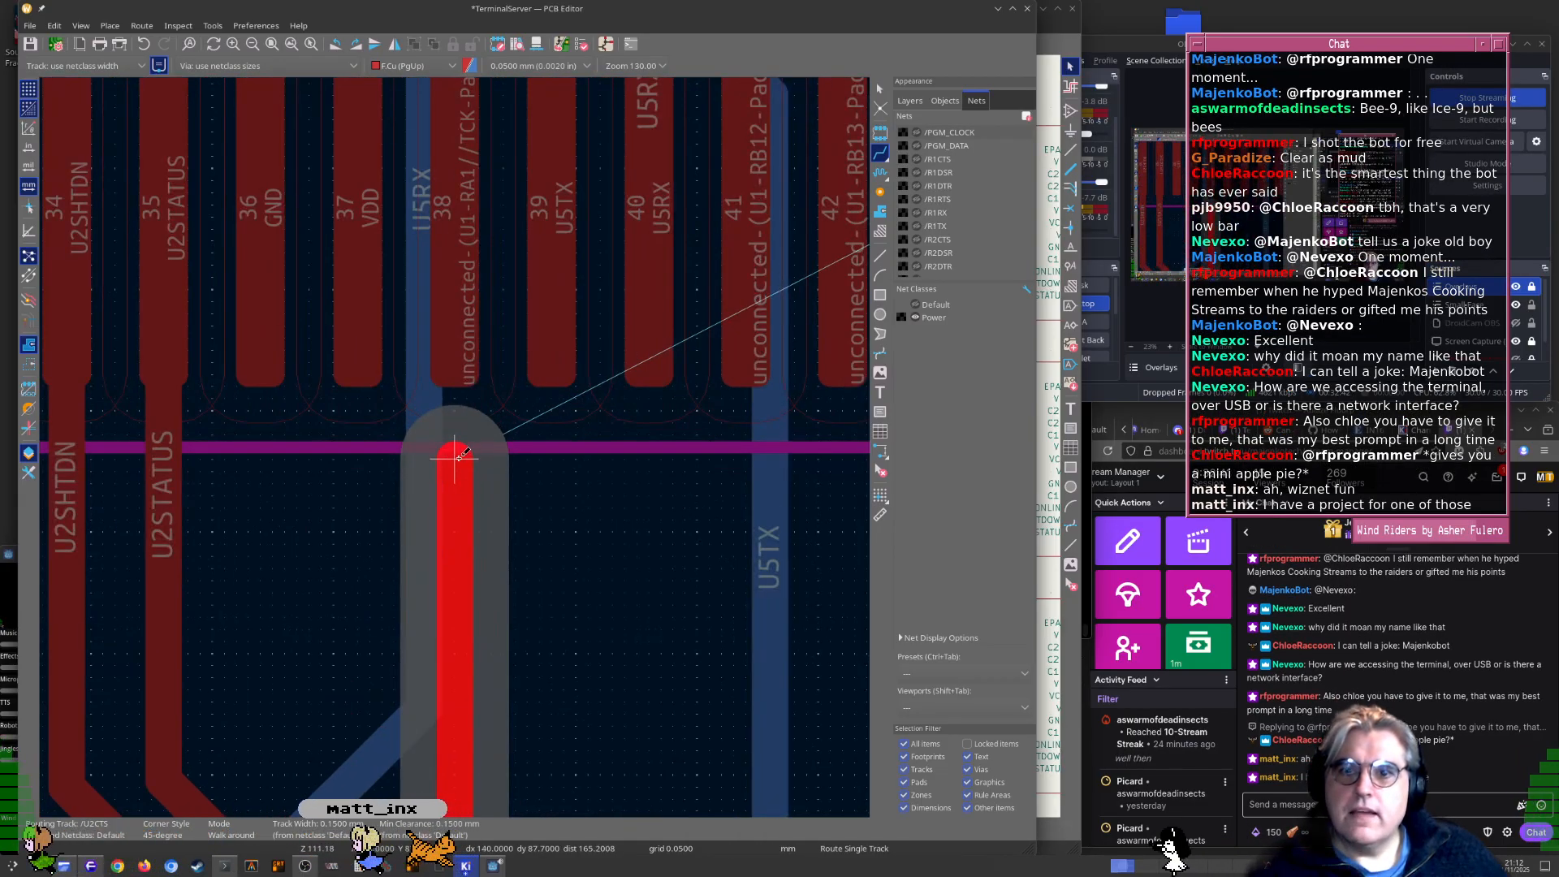
pyautogui.doubleClick(458, 453)
pyautogui.scroll(-3, 461, 467)
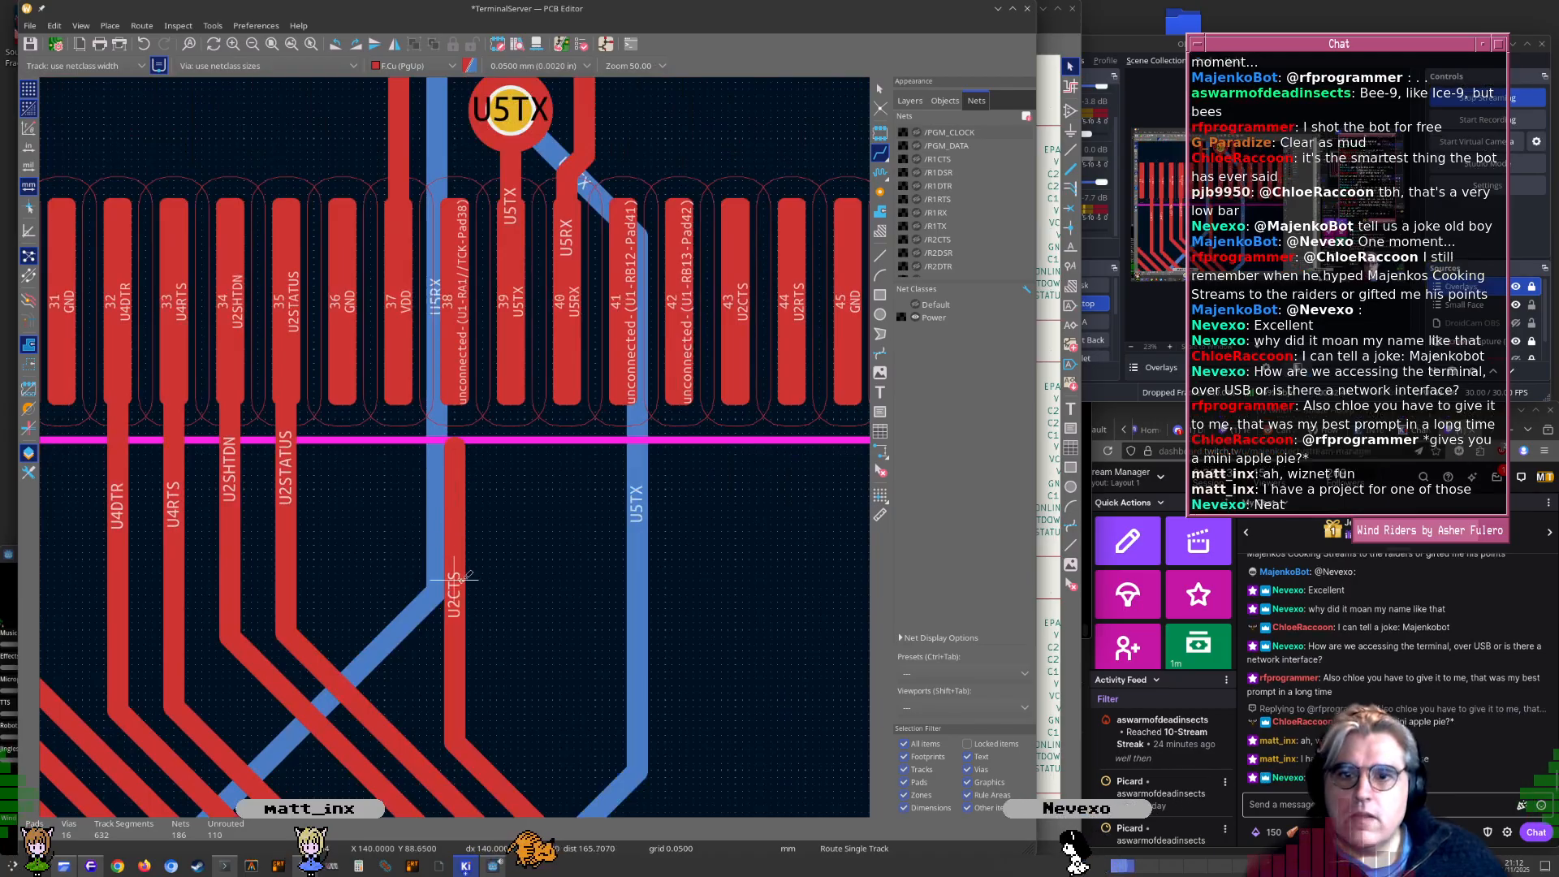
# Switch to the schematic and move the U2CTS label from pin 43 to U1's pin 38 (RA1)
pyautogui.scroll(1, 457, 578)
pyautogui.scroll(1, 463, 316)
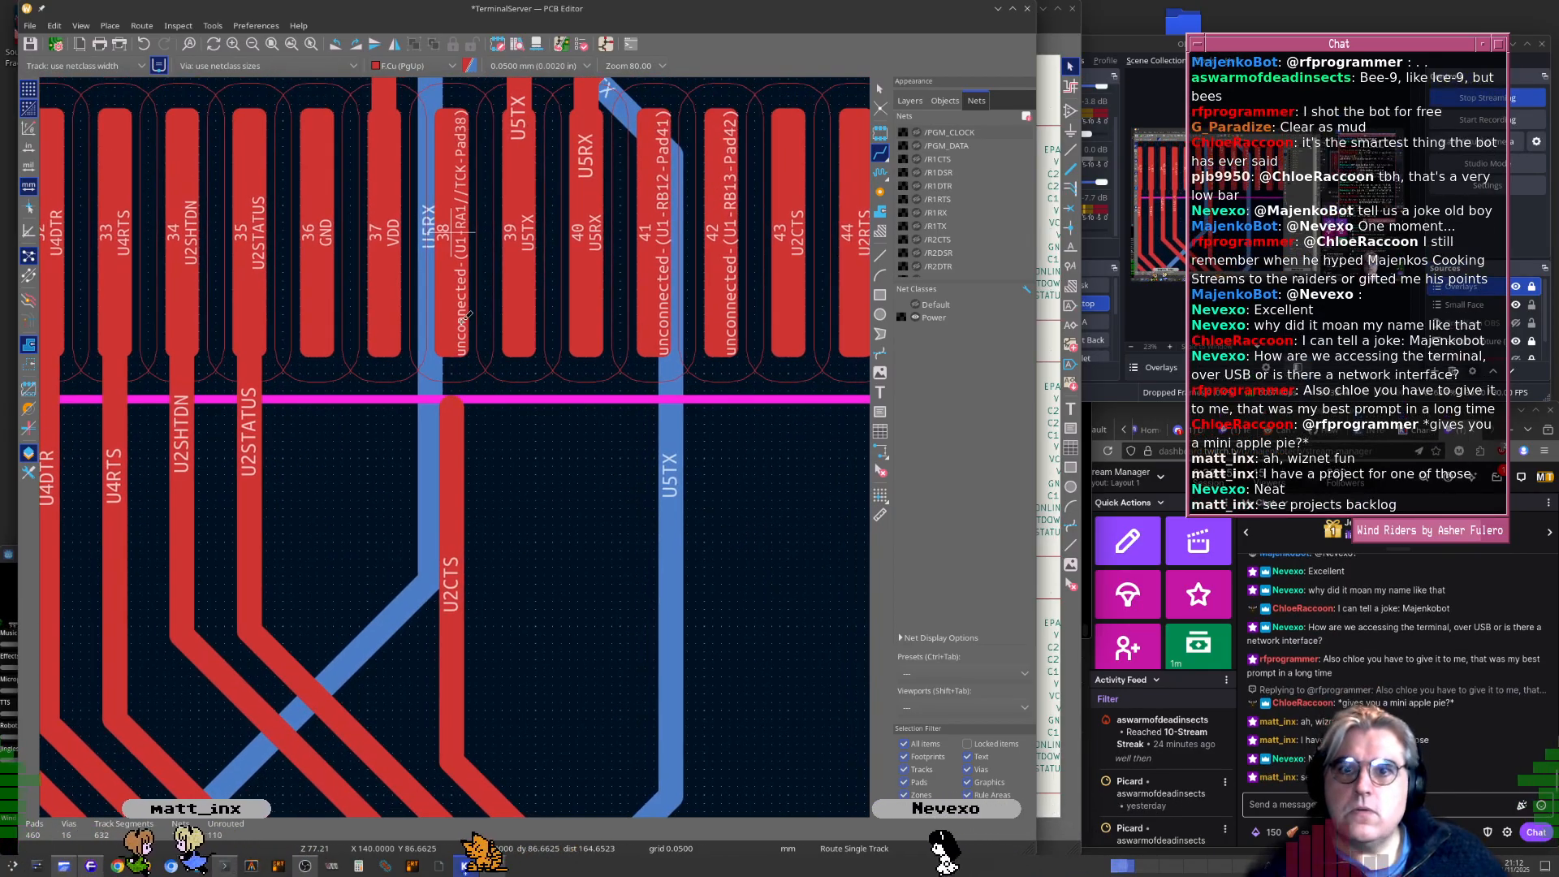
pyautogui.hotkey('alt', 'Tab')
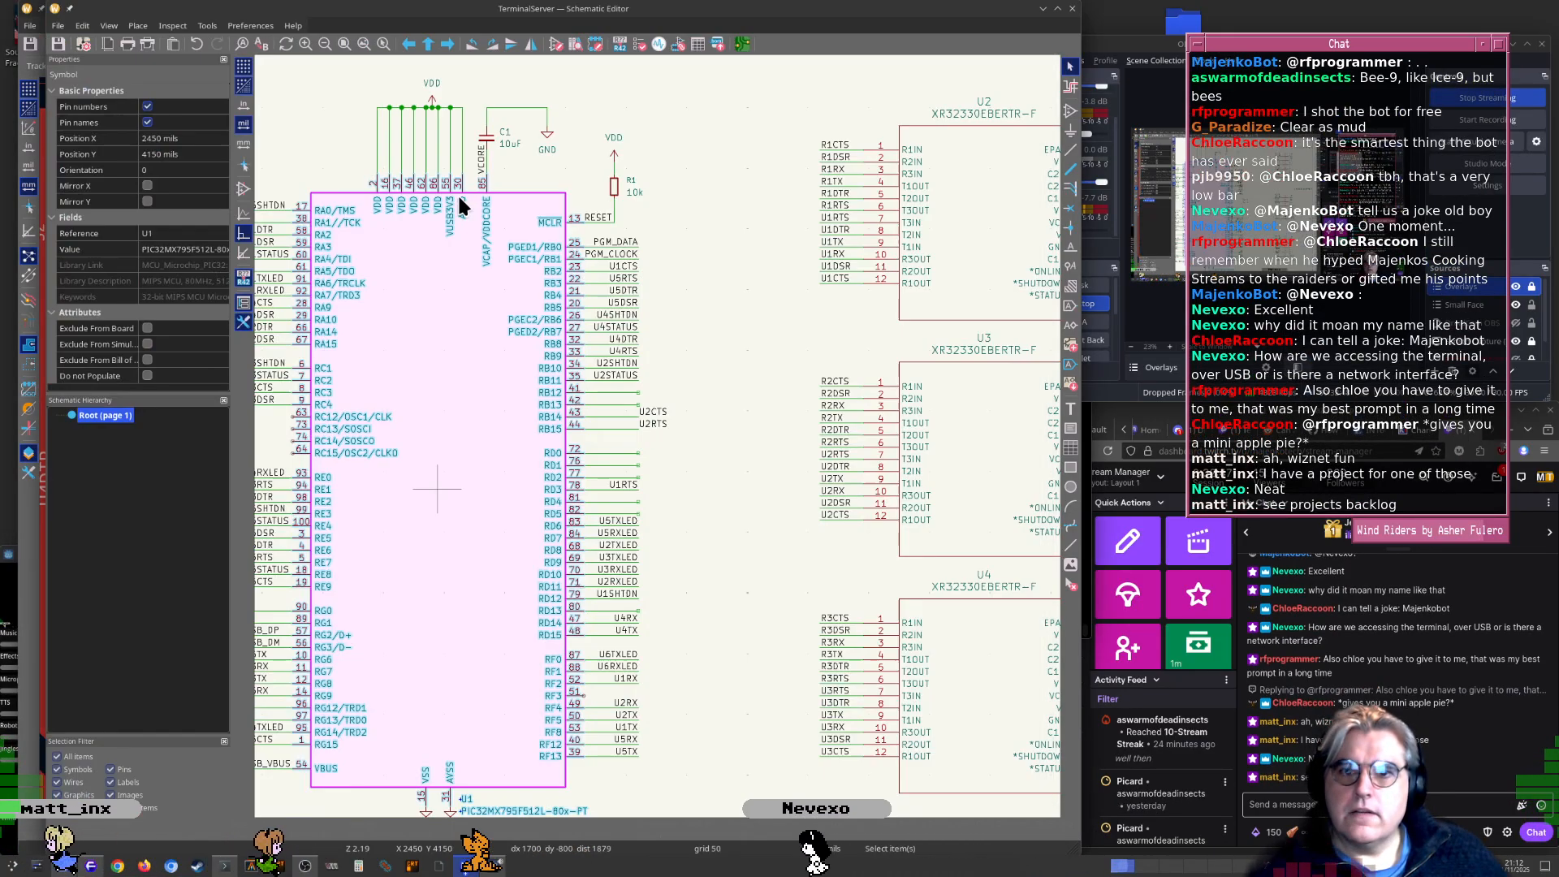
pyautogui.click(517, 278)
pyautogui.click(734, 359)
pyautogui.scroll(2, 619, 362)
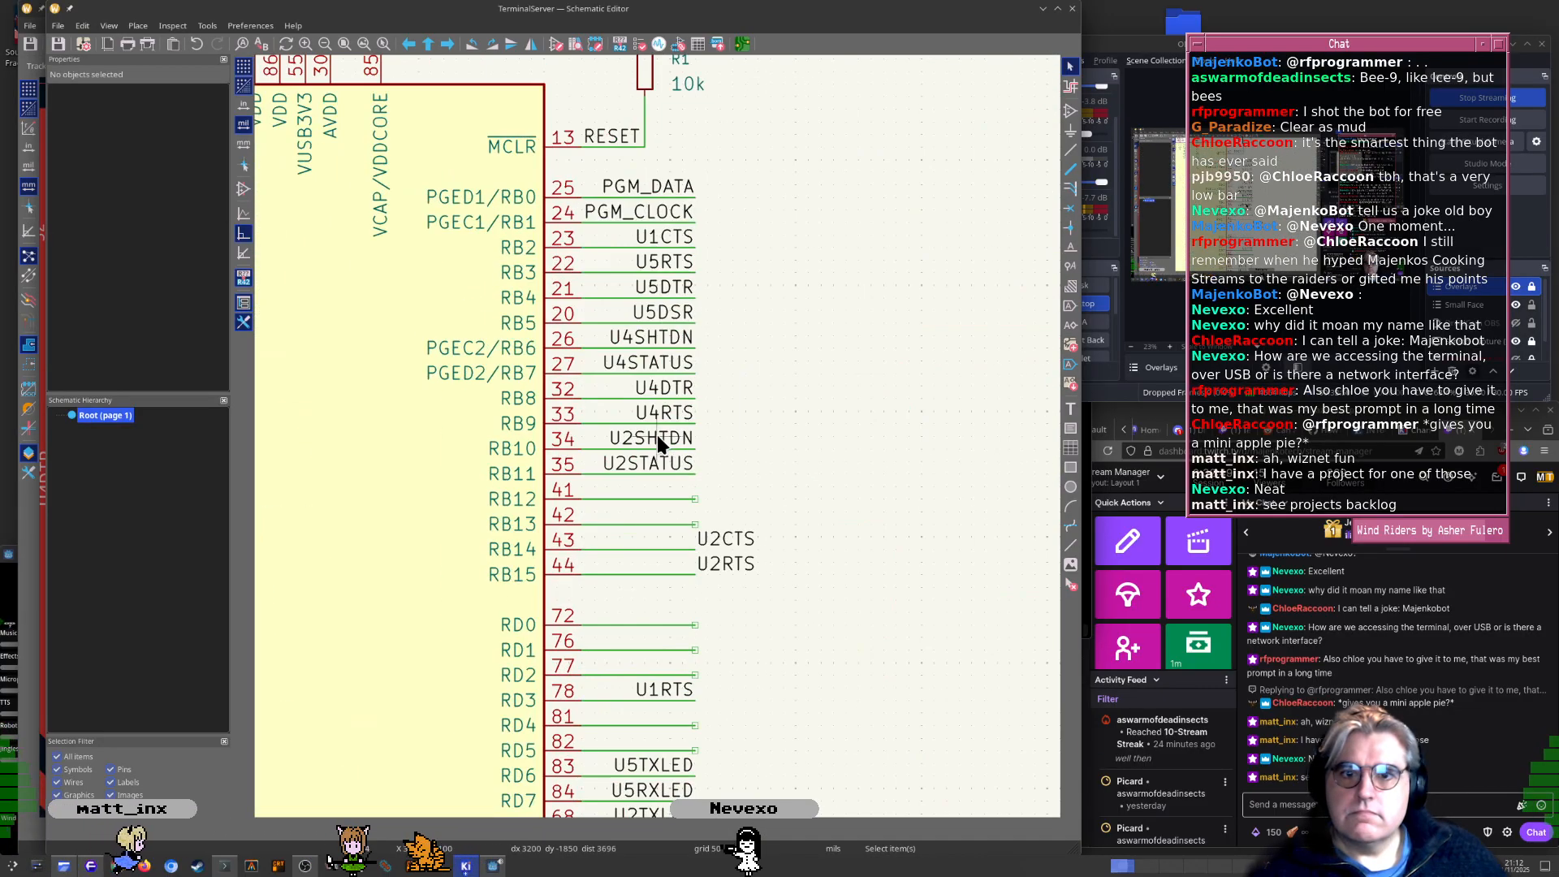
pyautogui.hotkey('alt', 'Tab')
pyautogui.hotkey('alt', 'Tab')
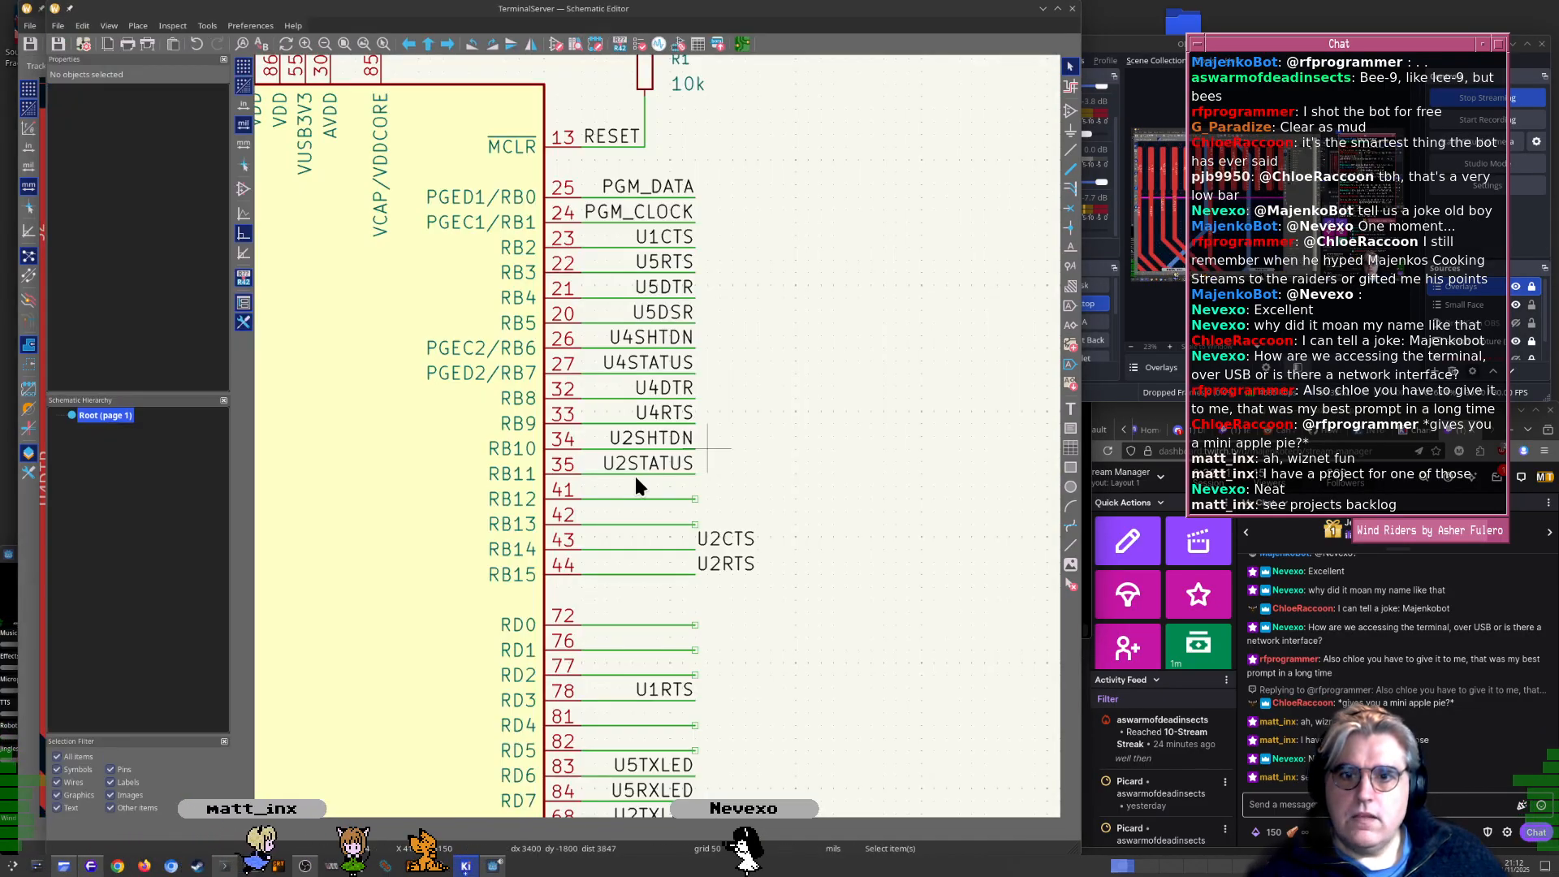
pyautogui.click(731, 549)
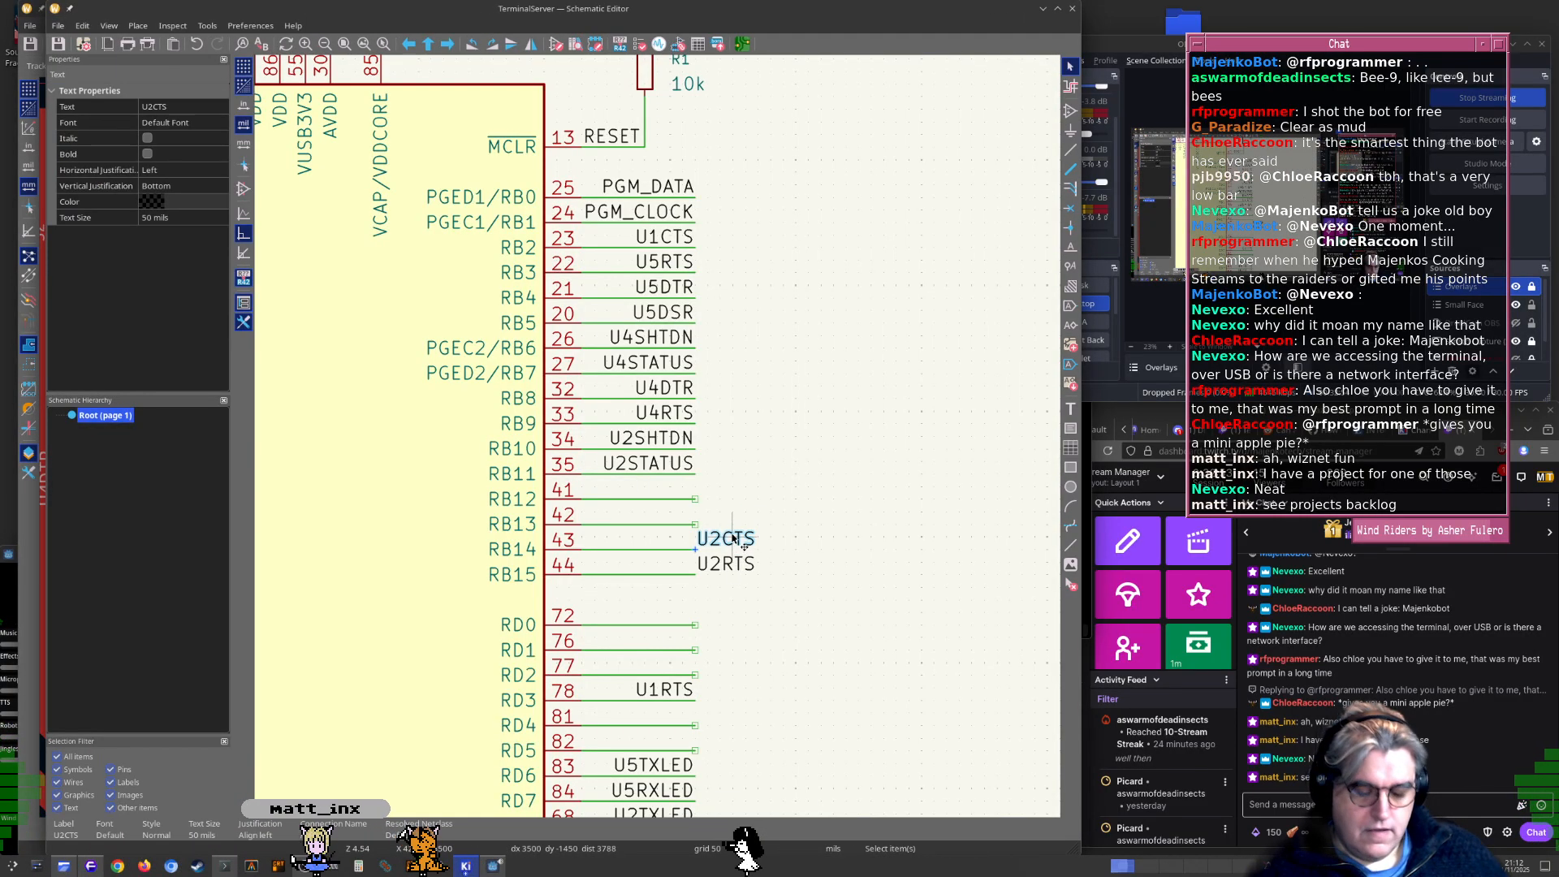
pyautogui.press('m')
pyautogui.scroll(-1, 695, 549)
pyautogui.moveTo(334, 284); pyautogui.dragTo(810, 510, button='middle')
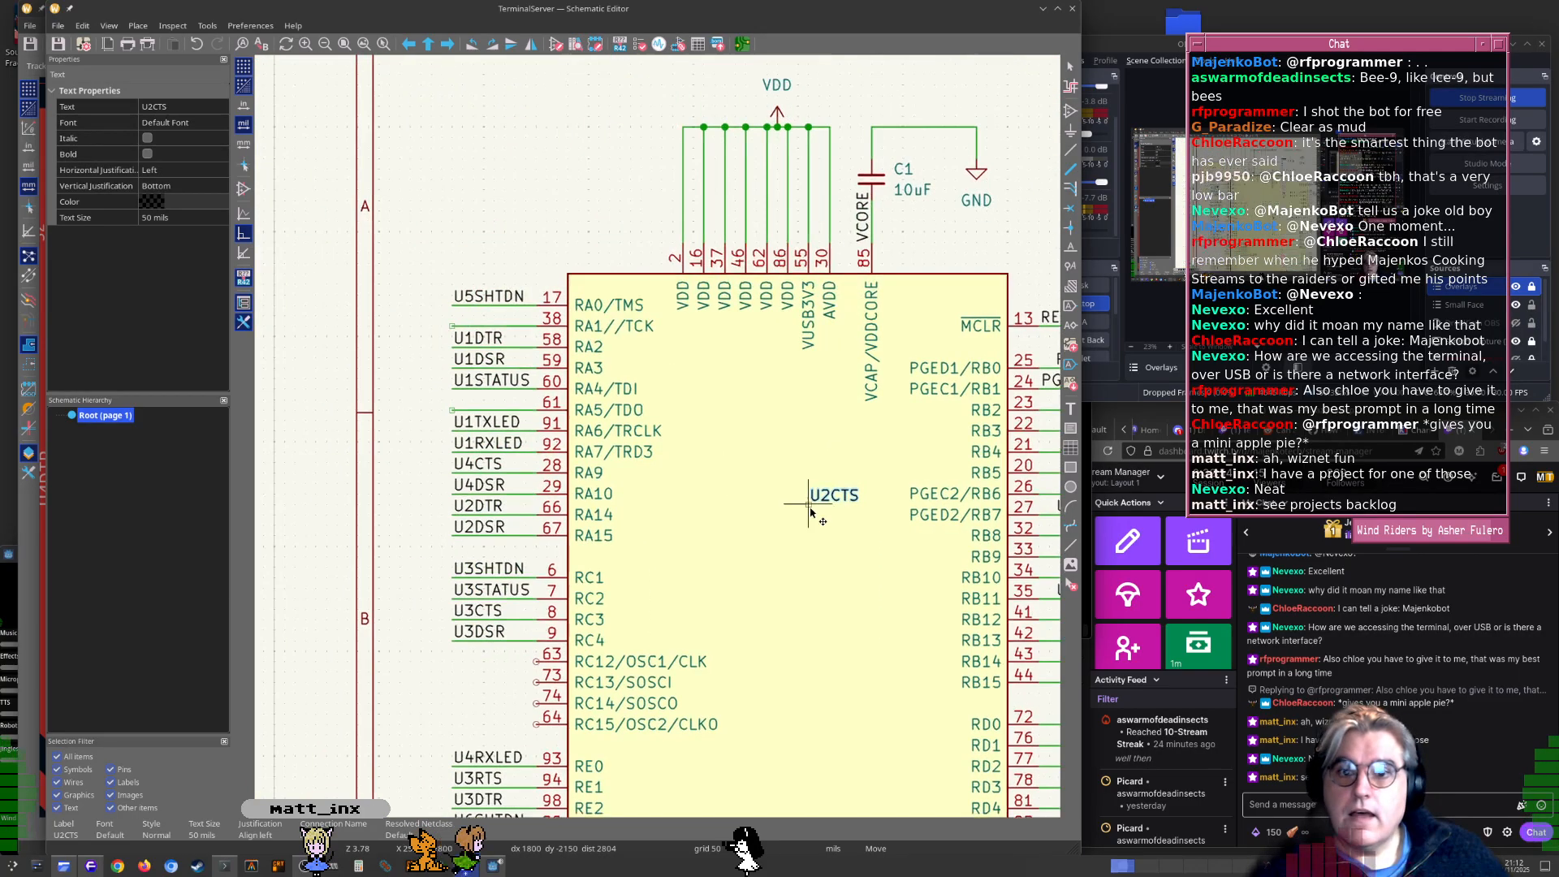
pyautogui.click(454, 324)
pyautogui.scroll(-3, 454, 324)
pyautogui.moveTo(933, 560); pyautogui.dragTo(751, 443, button='middle')
# Switch to the PCB editor, update the board from the schematic, and join U1's pad 38 to the end of the U2CTS track
pyautogui.hotkey('alt', 'Tab')
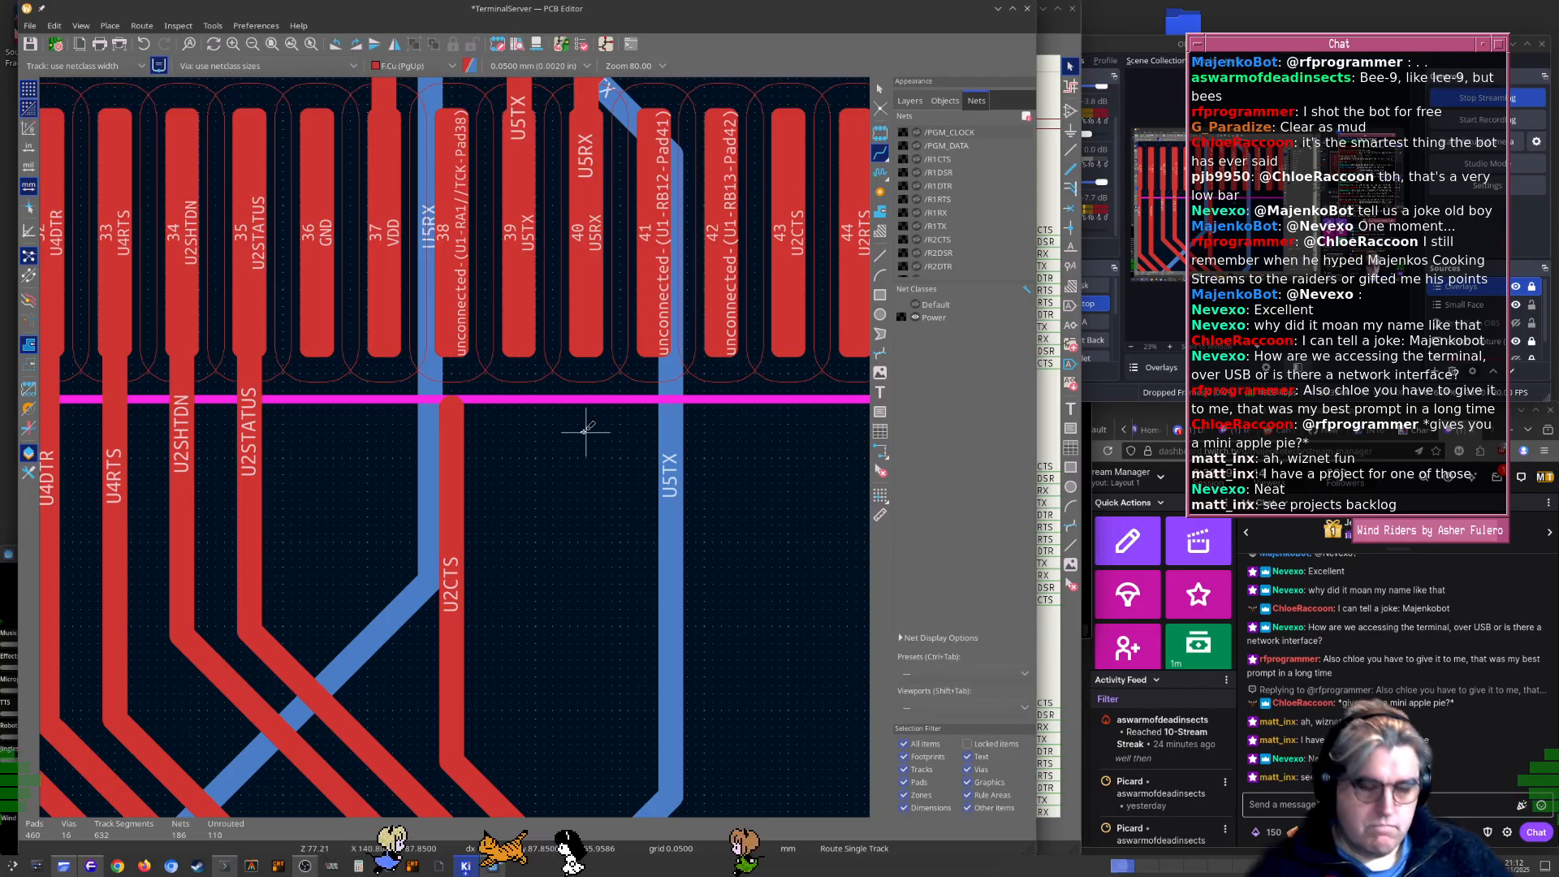
pyautogui.press('F8')
pyautogui.press('Return')
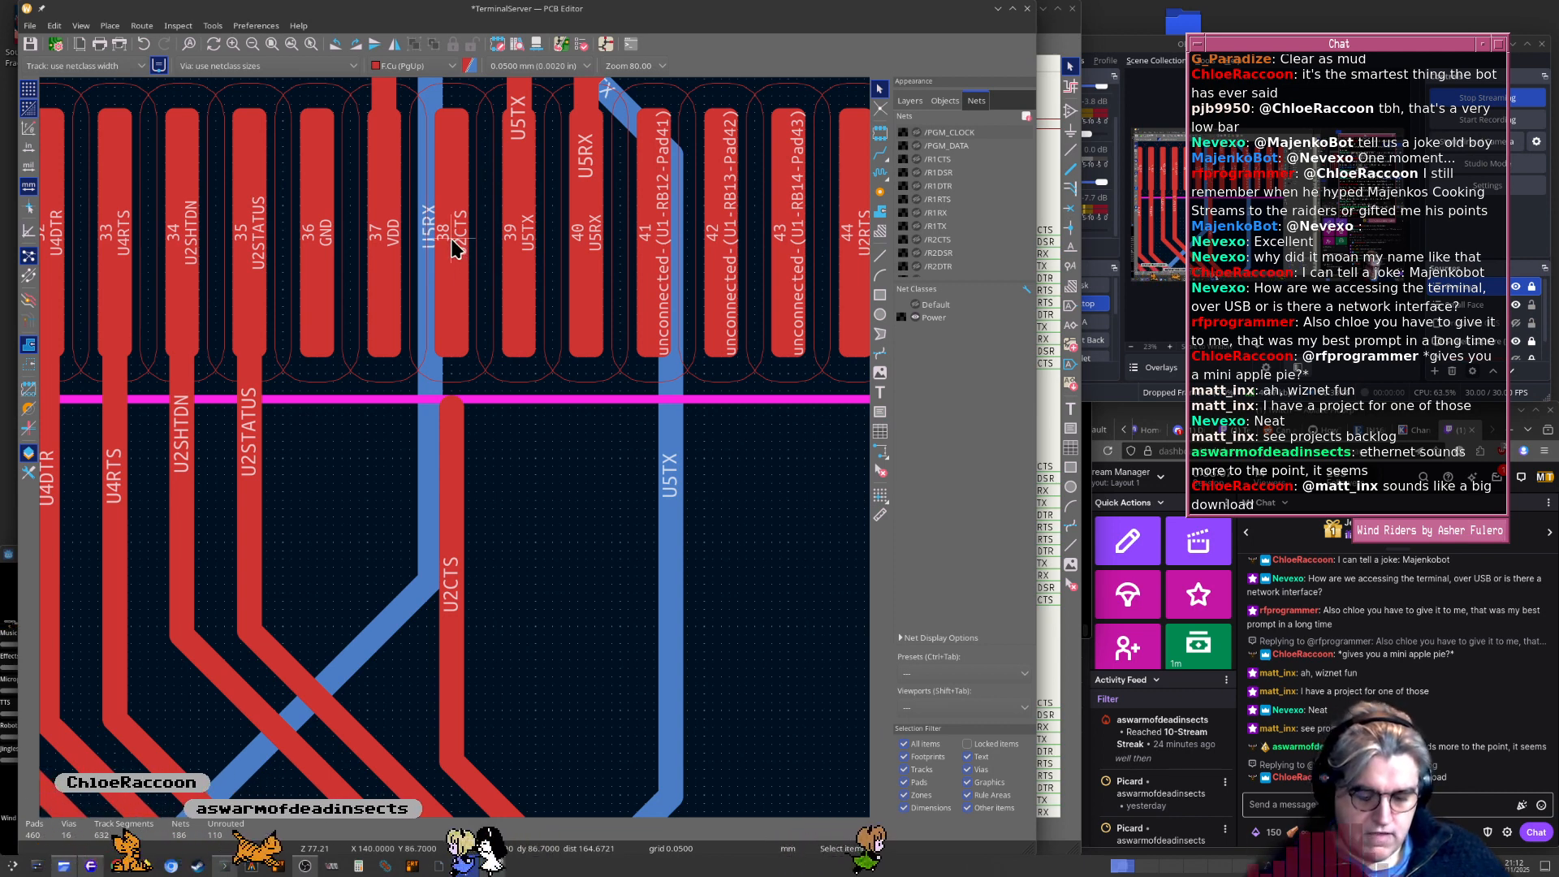
pyautogui.press('x')
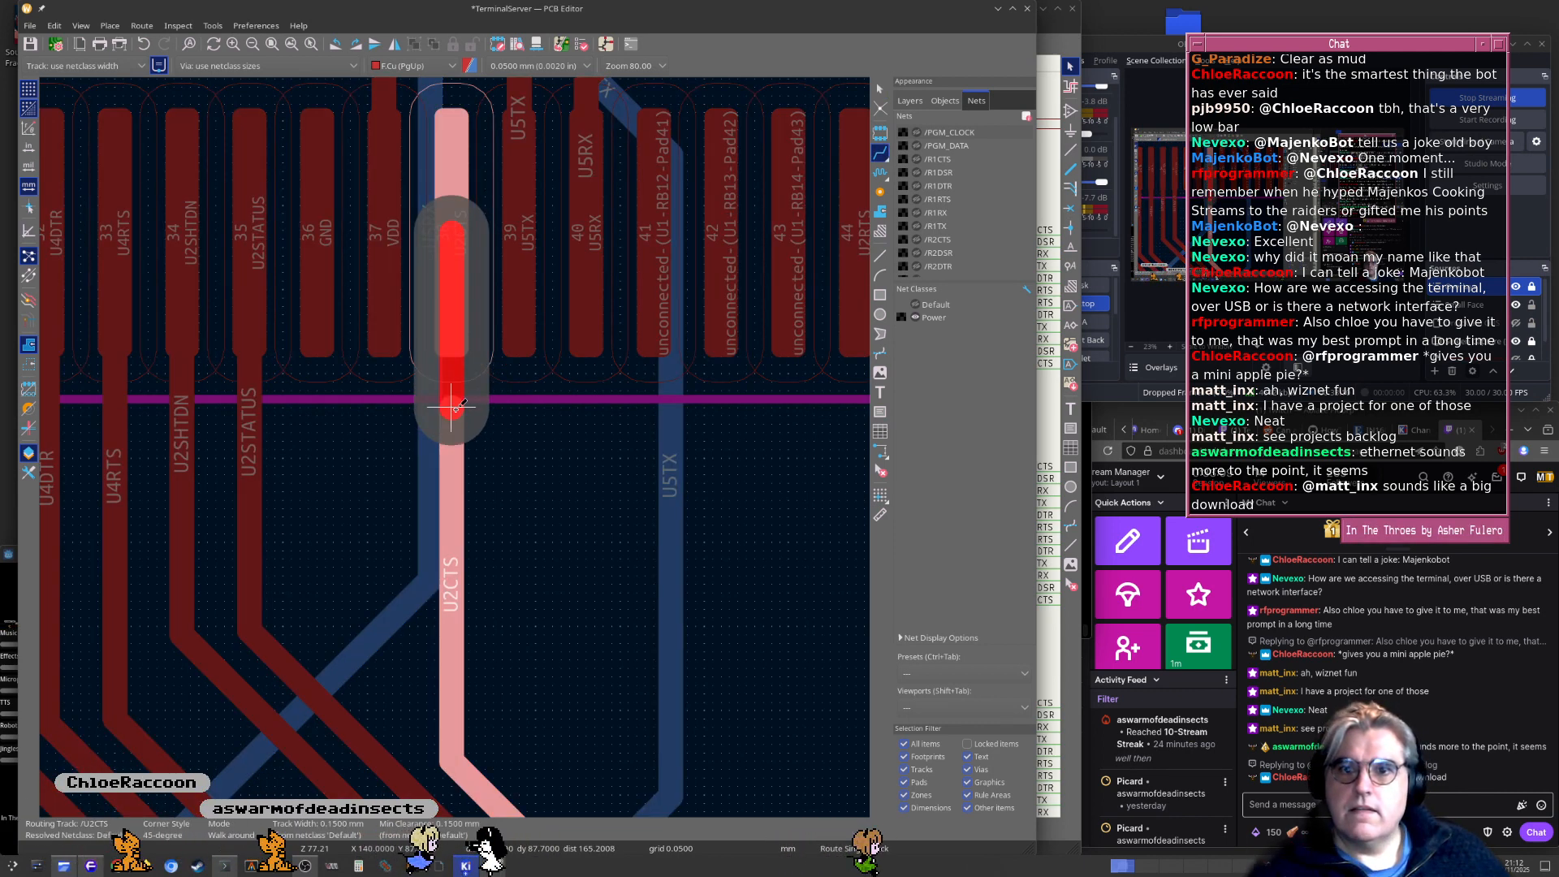
pyautogui.press('Escape')
# Shift the lower diagonal segment of the U2CTS track into line with the upper one to remove the small jog
pyautogui.scroll(-5, 452, 438)
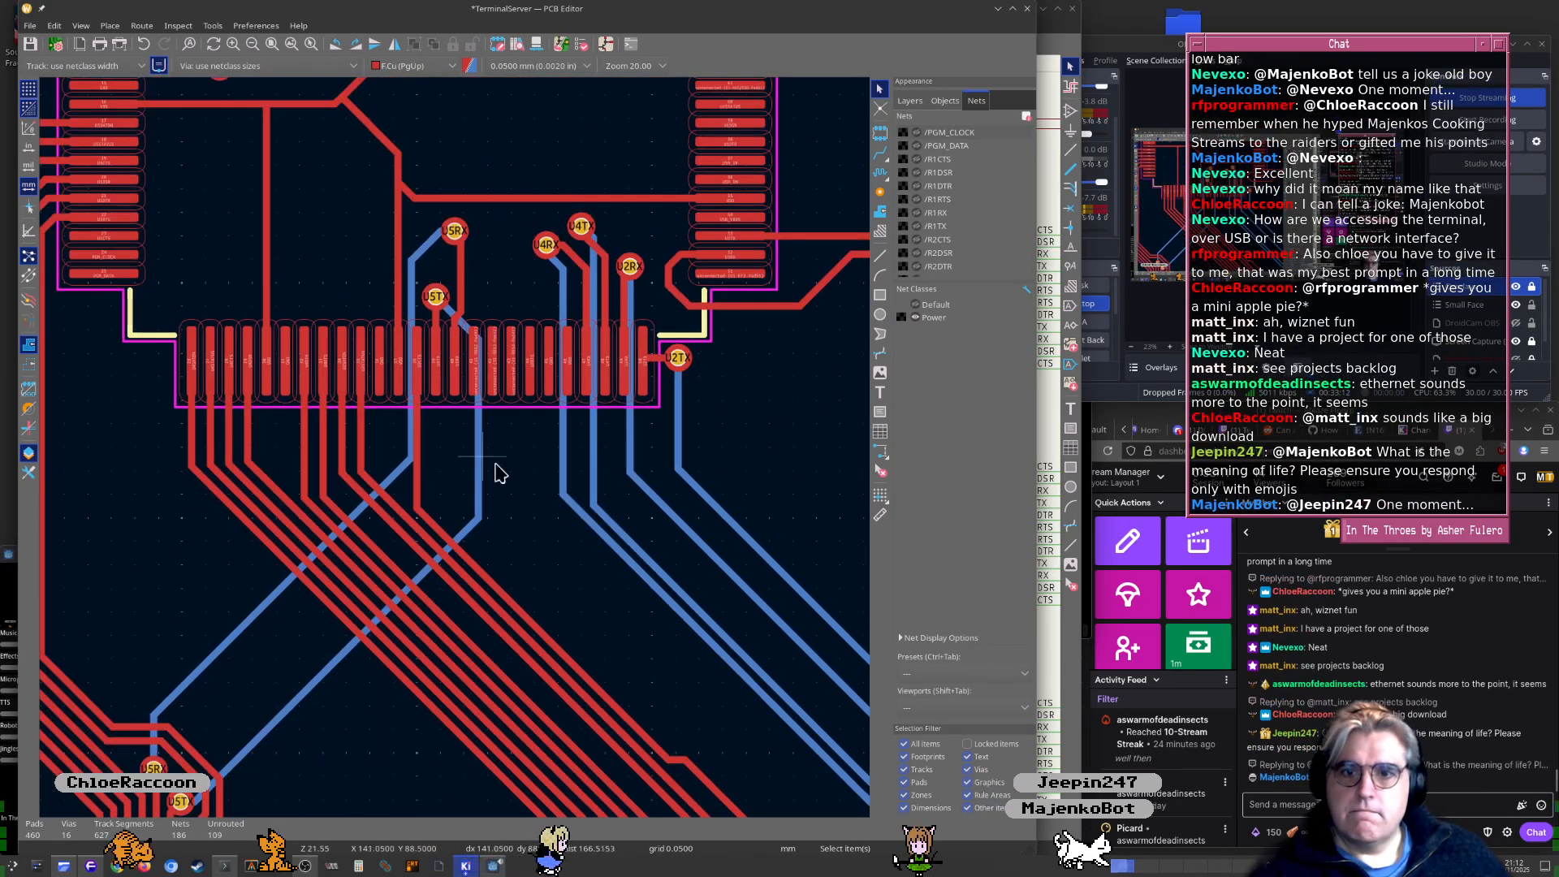
pyautogui.scroll(5, 500, 473)
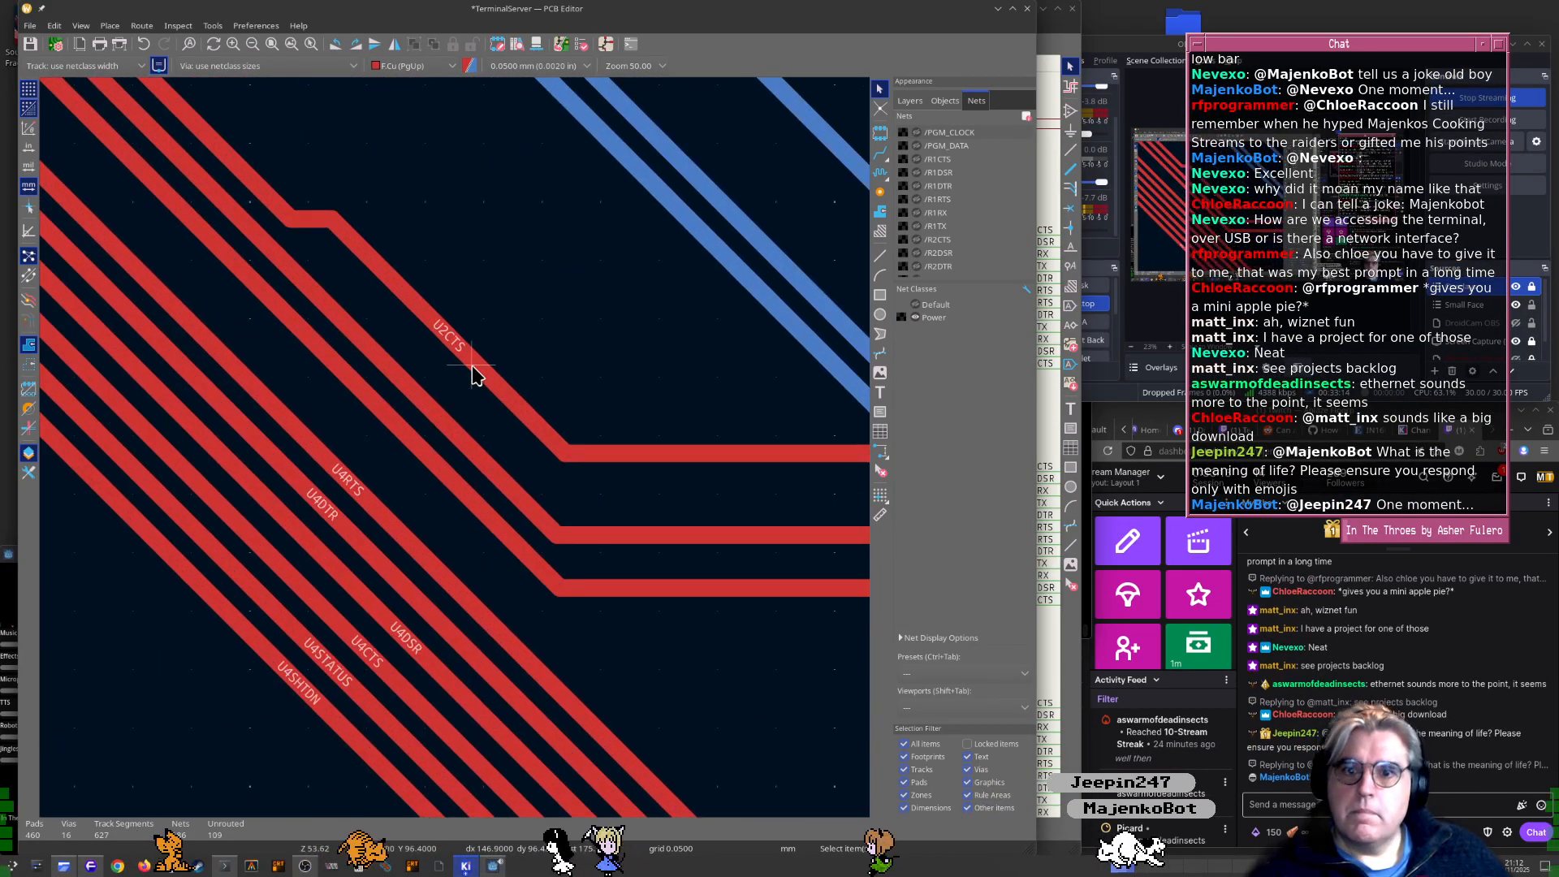
pyautogui.moveTo(473, 375); pyautogui.dragTo(518, 458)
# Start the U2DSR track at U3's pad 11 and lay it upwards and diagonally outside U2CTS, bending horizontal above it
pyautogui.scroll(-7, 487, 446)
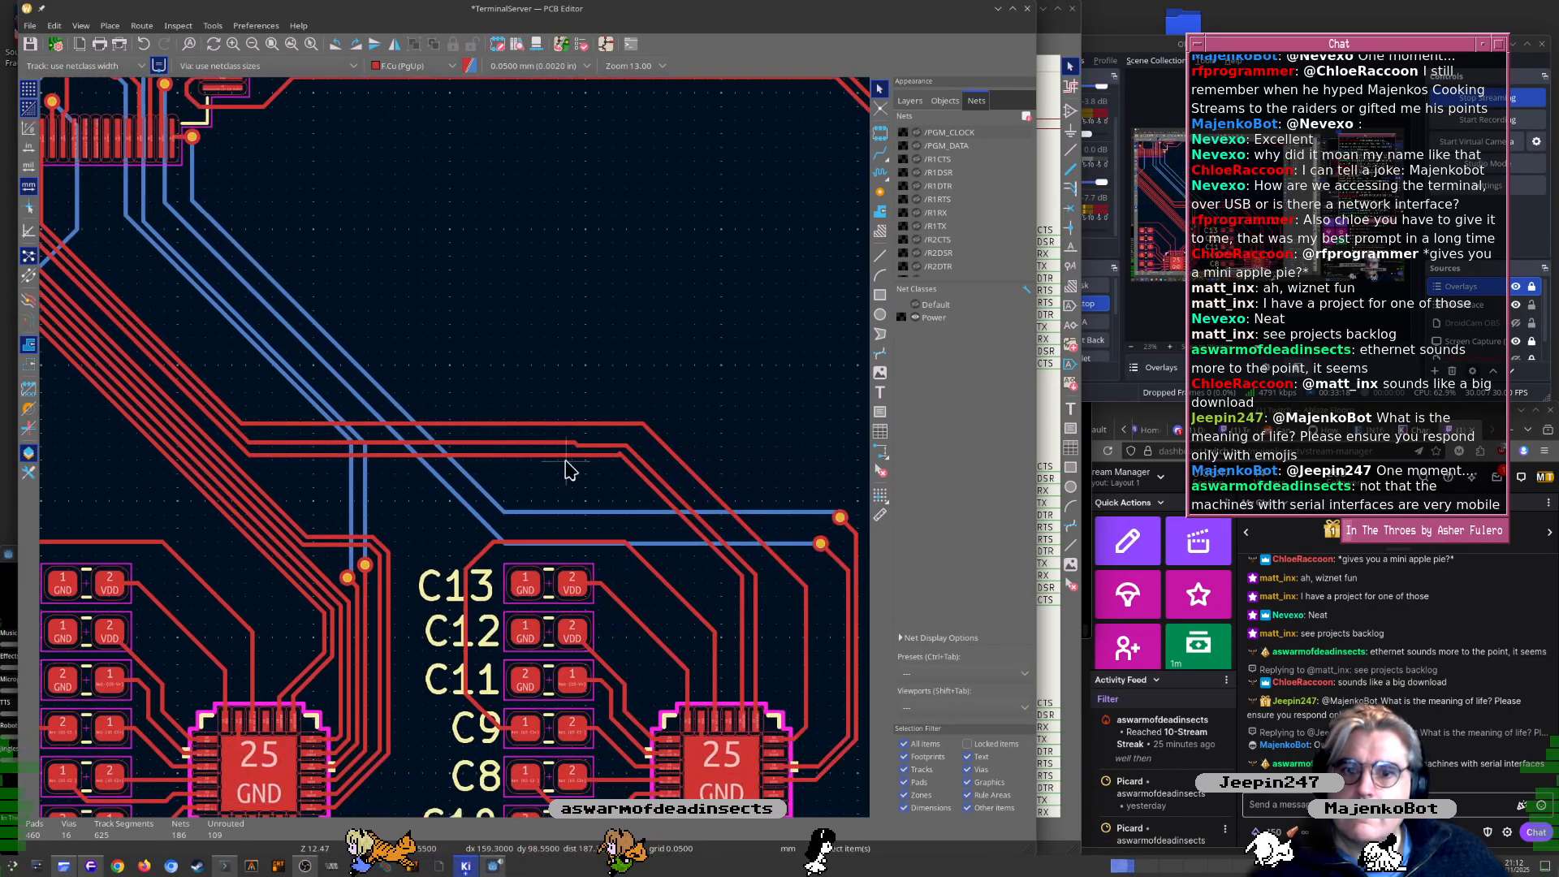
pyautogui.scroll(7, 779, 753)
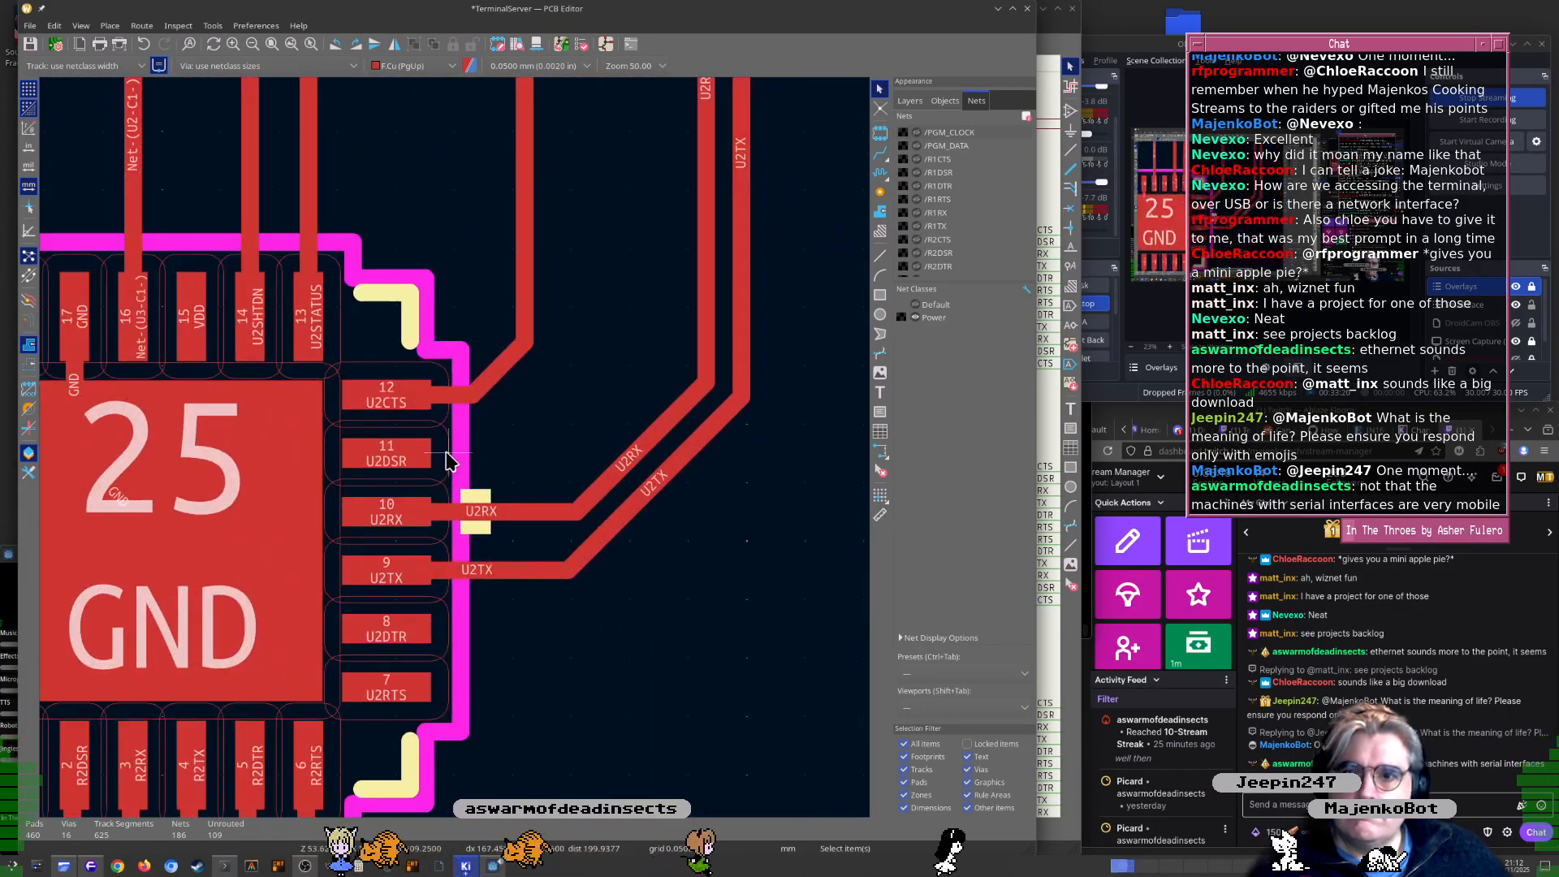
pyautogui.press('x')
pyautogui.scroll(-2, 583, 235)
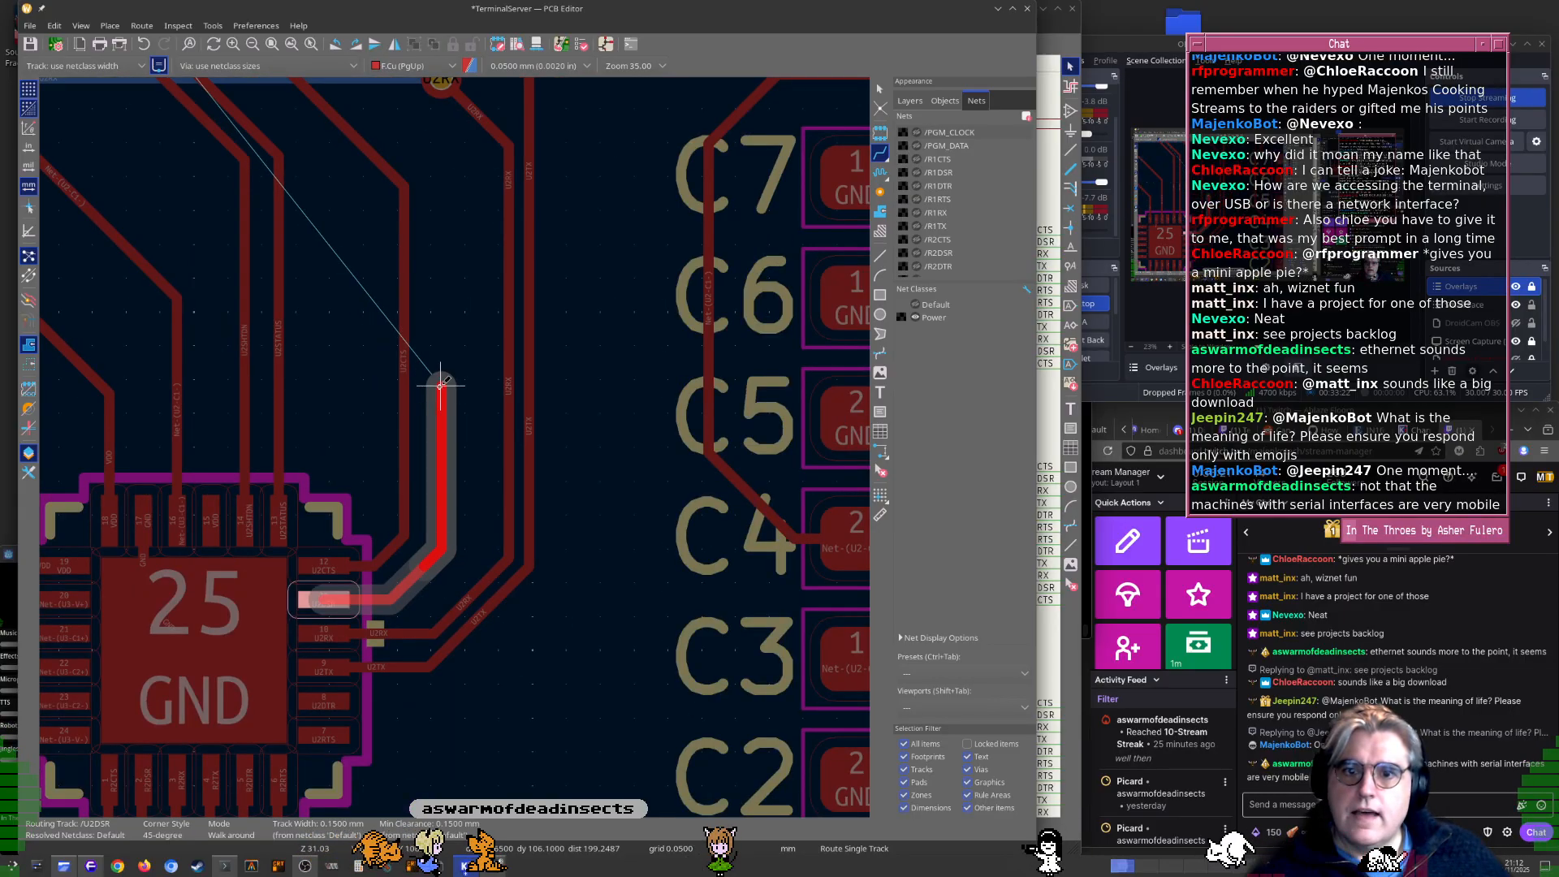
pyautogui.moveTo(413, 234); pyautogui.dragTo(546, 568, button='middle')
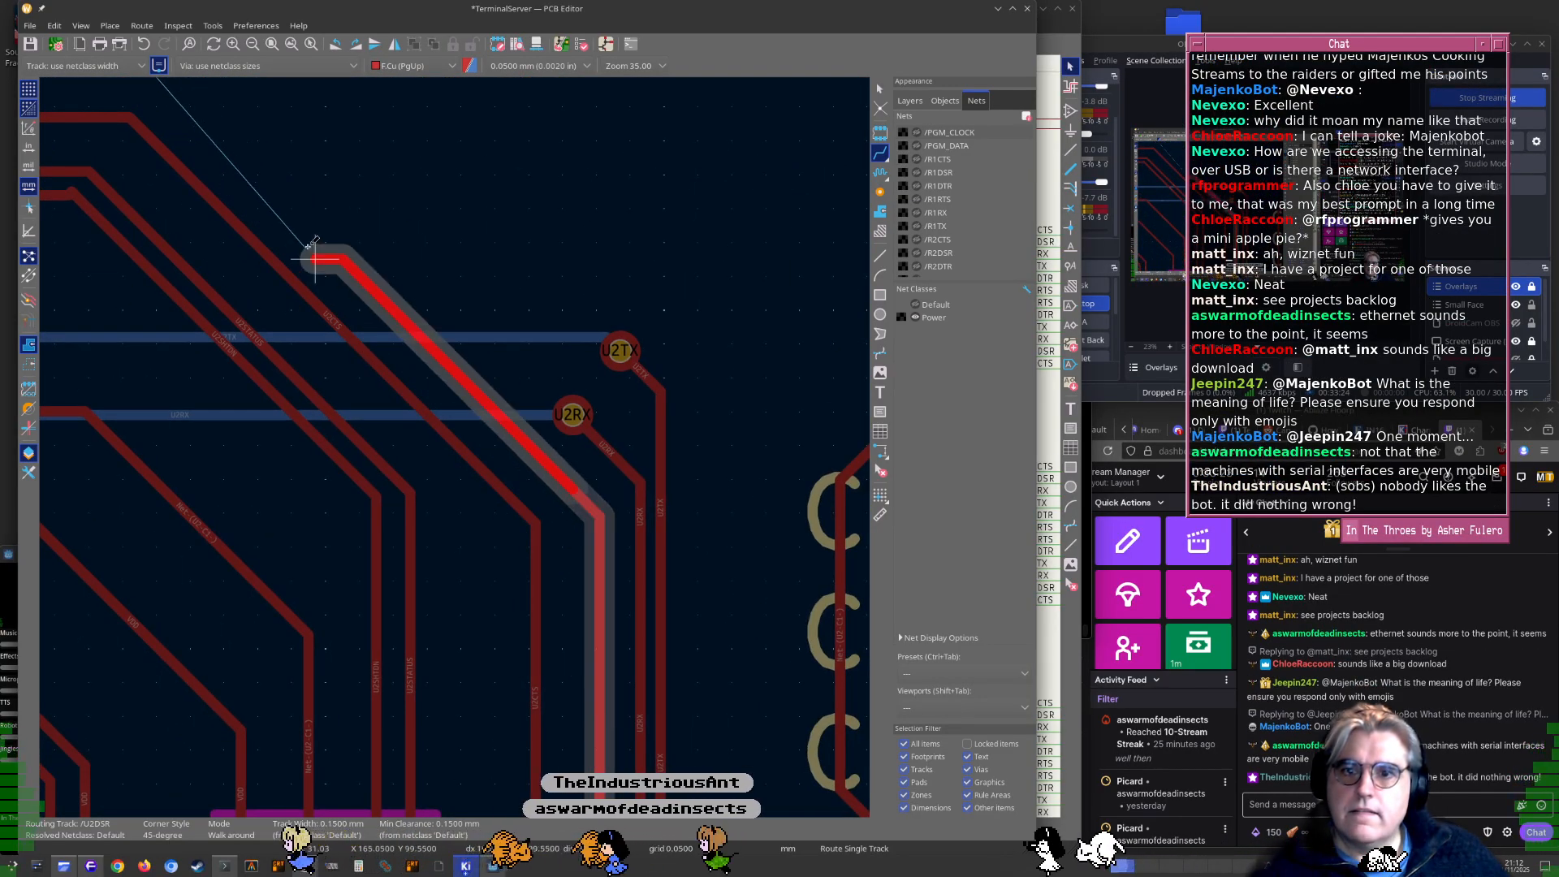
pyautogui.moveTo(318, 262); pyautogui.dragTo(626, 548, button='middle')
pyautogui.click(333, 339)
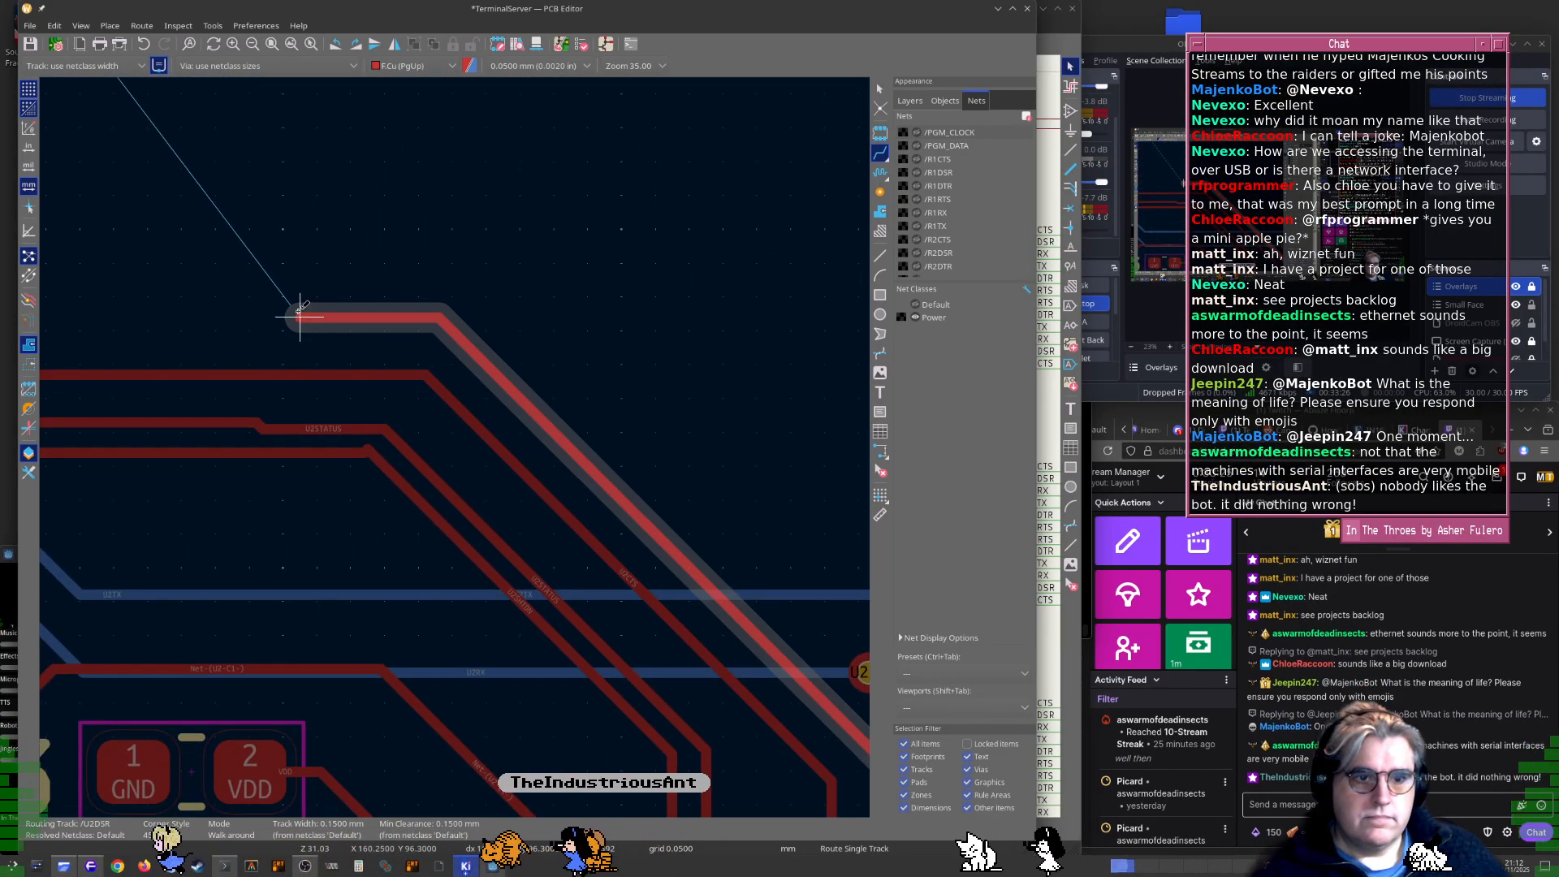
# Continue the U2DSR track horizontally and diagonally alongside U2CTS up to U1, ending it just below pad 41
pyautogui.moveTo(204, 260); pyautogui.dragTo(670, 371, button='middle')
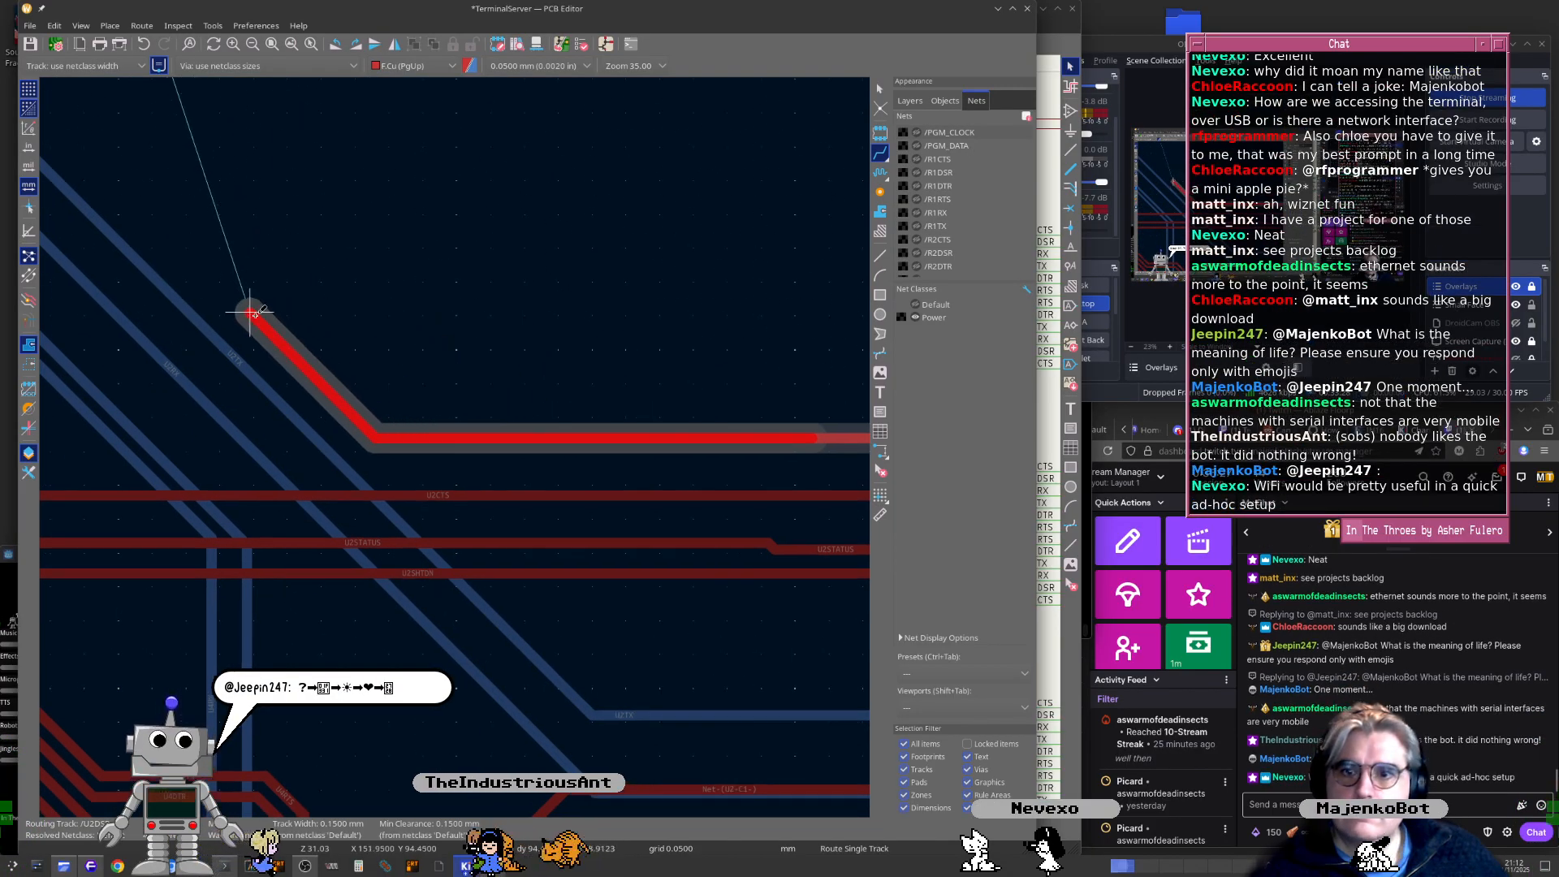
pyautogui.moveTo(251, 309); pyautogui.dragTo(735, 445, button='middle')
pyautogui.moveTo(199, 300); pyautogui.dragTo(710, 722, button='middle')
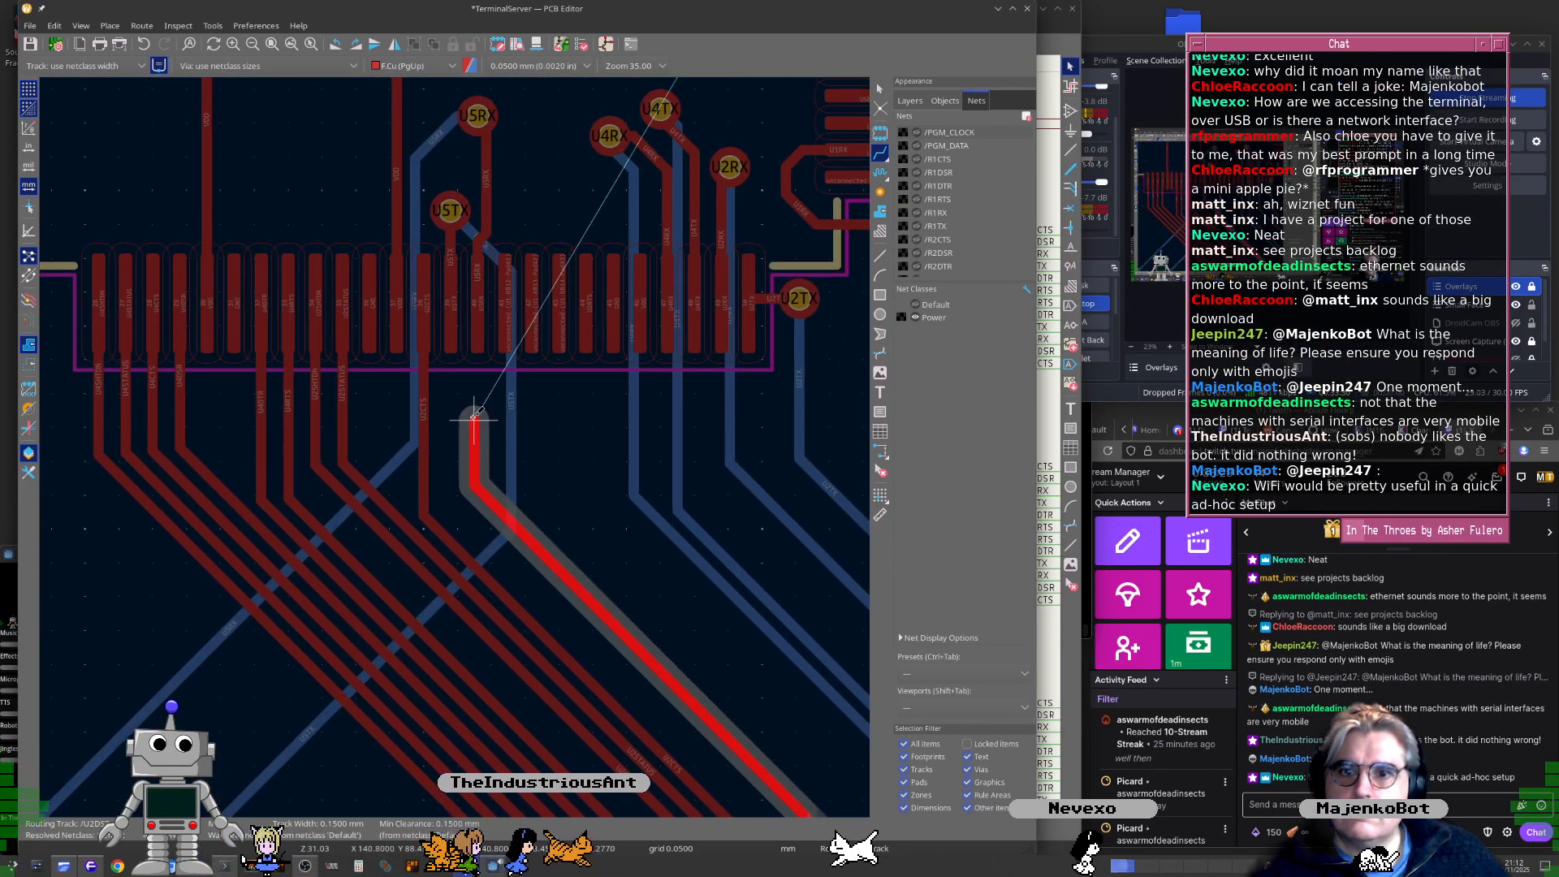
pyautogui.scroll(4, 462, 451)
pyautogui.scroll(1, 454, 454)
pyautogui.moveTo(449, 413); pyautogui.dragTo(466, 543, button='middle')
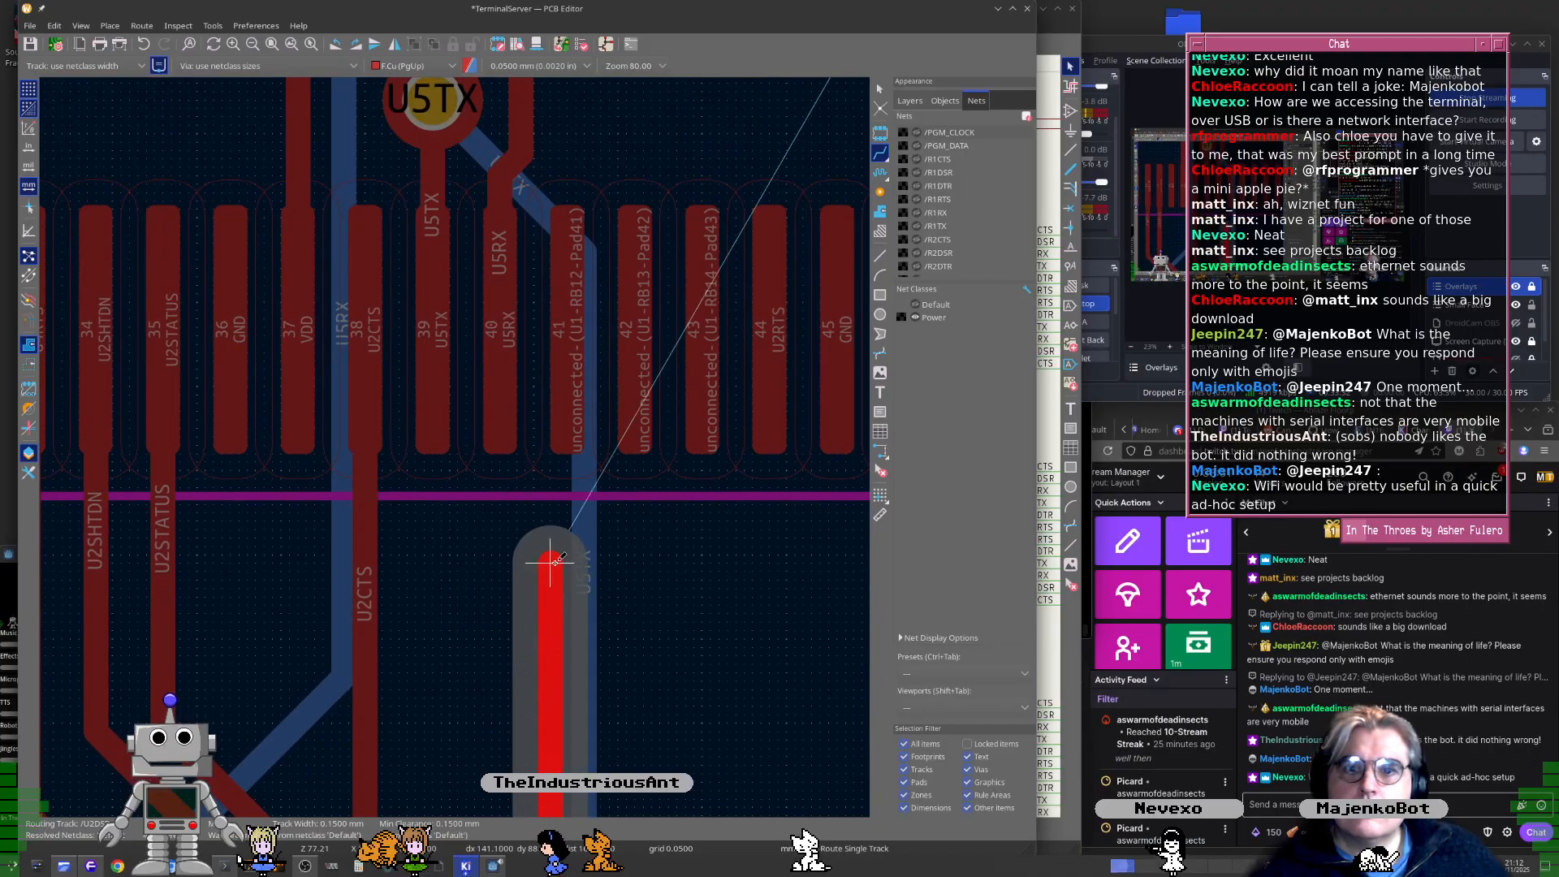
pyautogui.scroll(2, 561, 558)
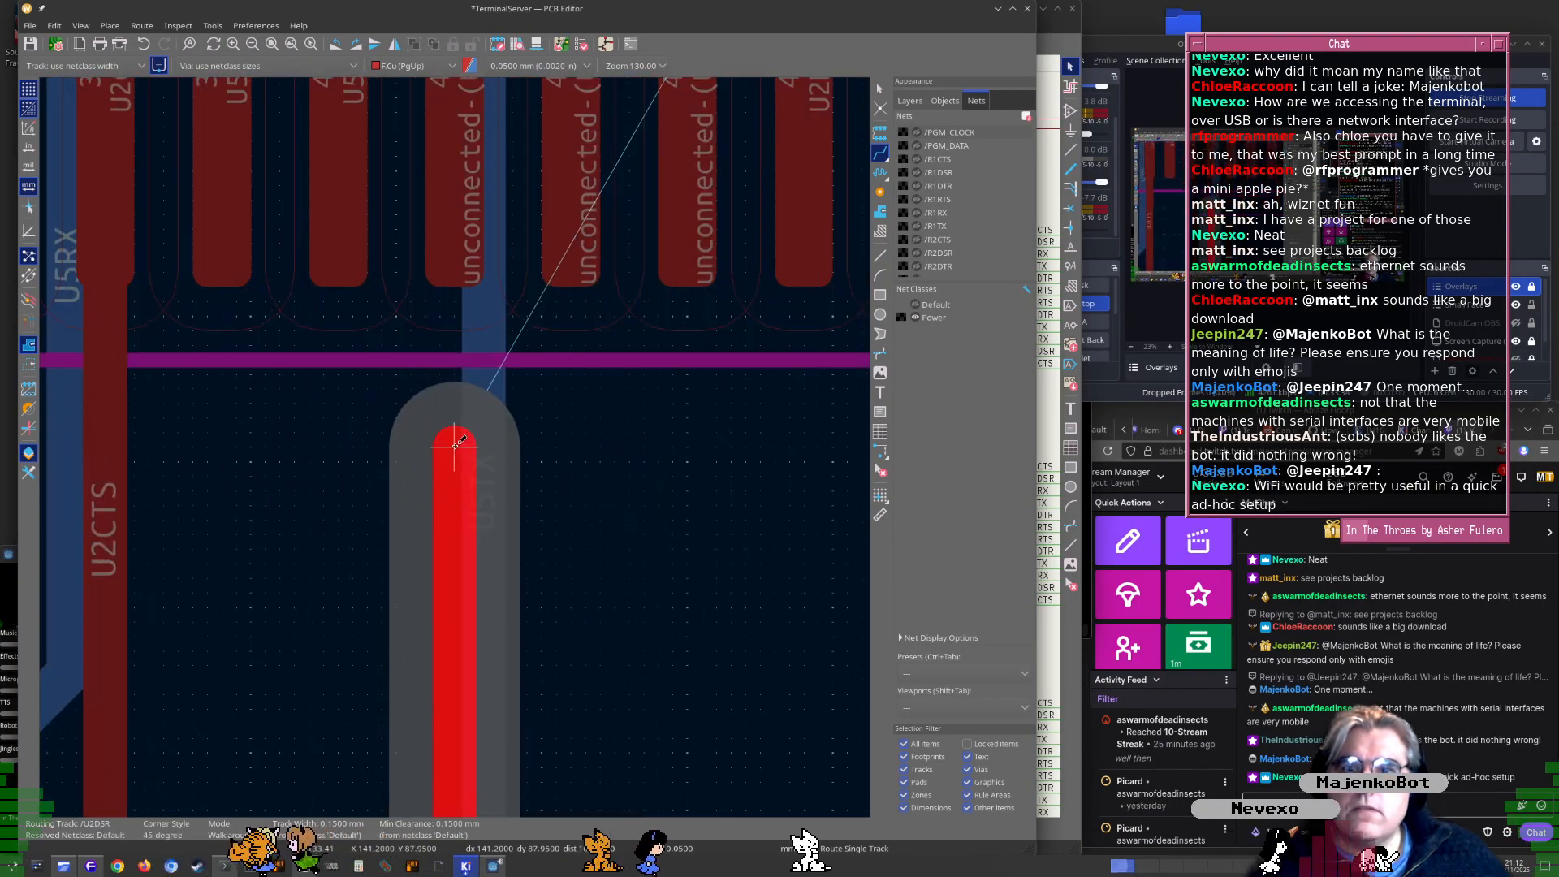
pyautogui.click(455, 446)
pyautogui.press('Escape')
pyautogui.scroll(-4, 455, 446)
# Switch to the schematic and move the U2DSR label from pin 67 to U1's pin 41 (RB12), right-justified
pyautogui.hotkey('alt', 'Tab')
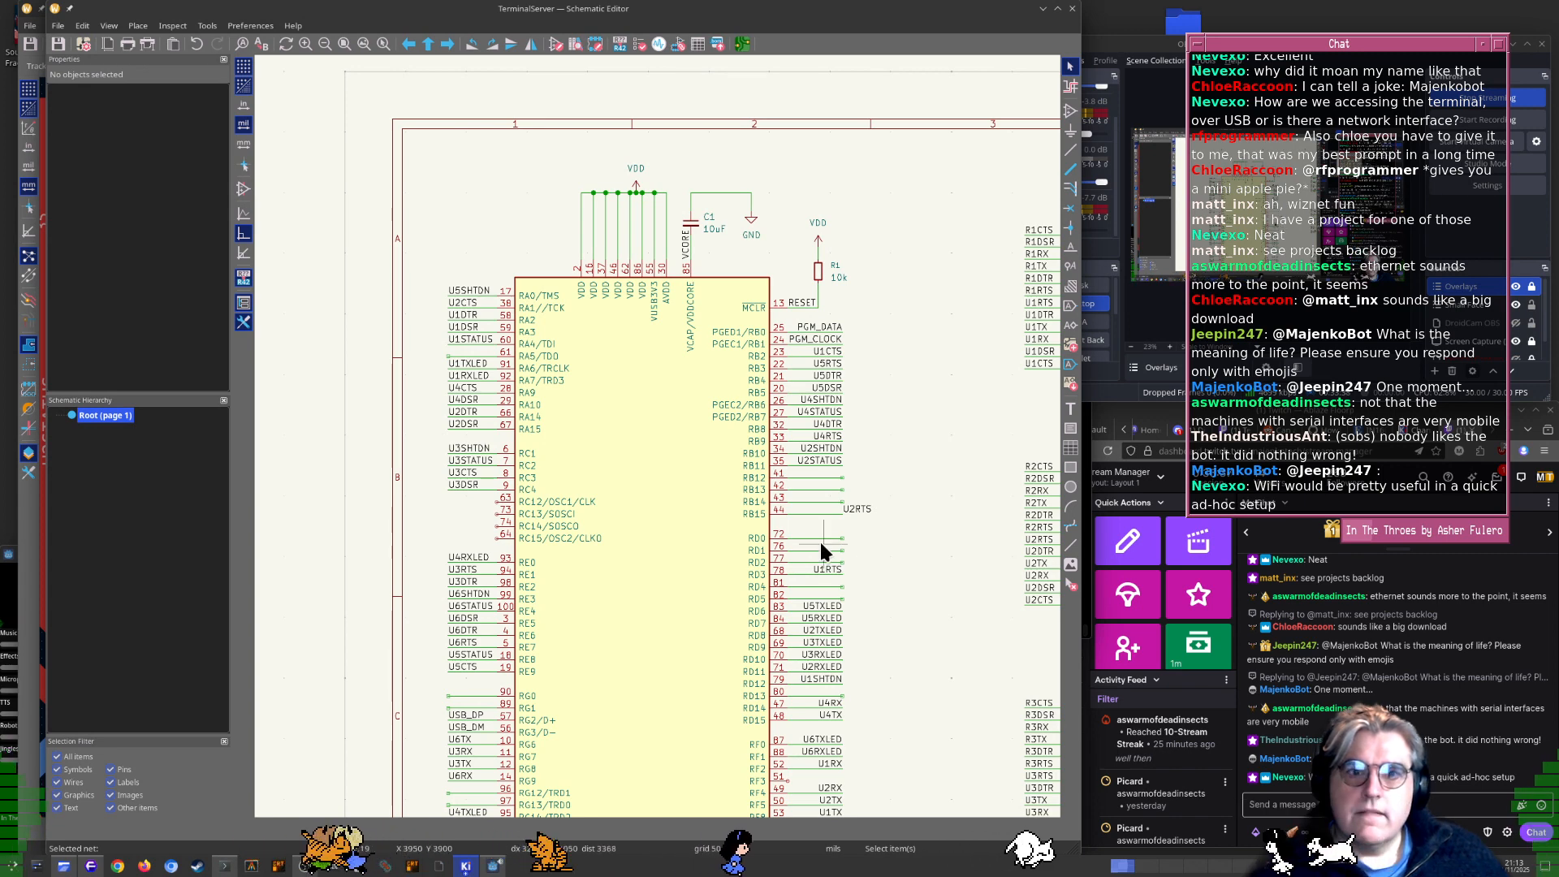
pyautogui.moveTo(866, 523)
pyautogui.mouseDown(button='middle')
pyautogui.moveTo(858, 543)
pyautogui.moveTo(880, 531)
pyautogui.mouseUp(button='middle')
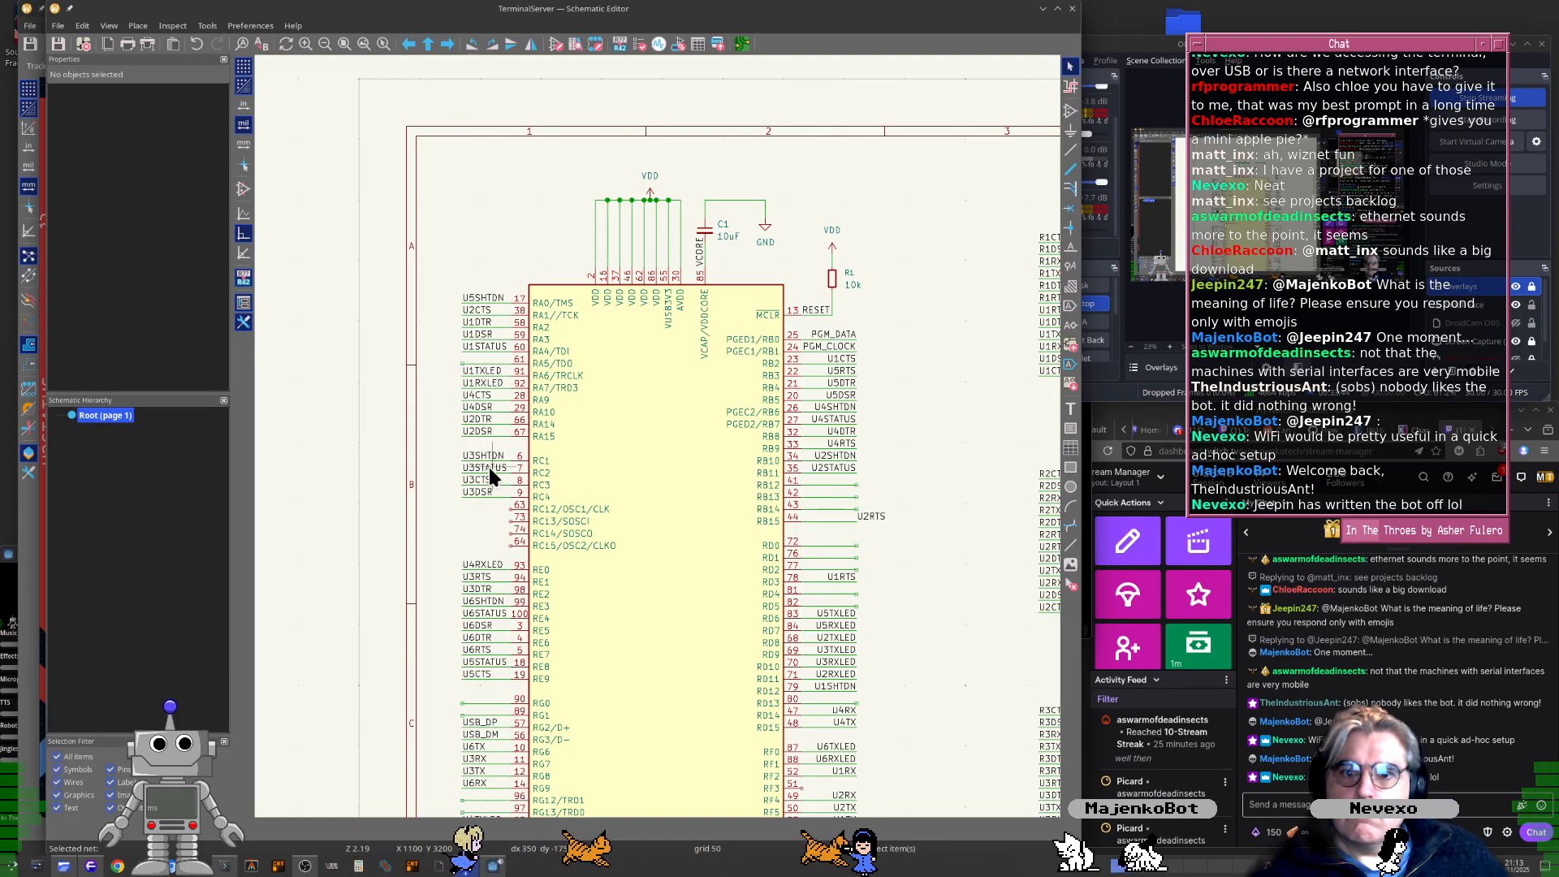
pyautogui.moveTo(469, 530); pyautogui.dragTo(451, 450, button='middle')
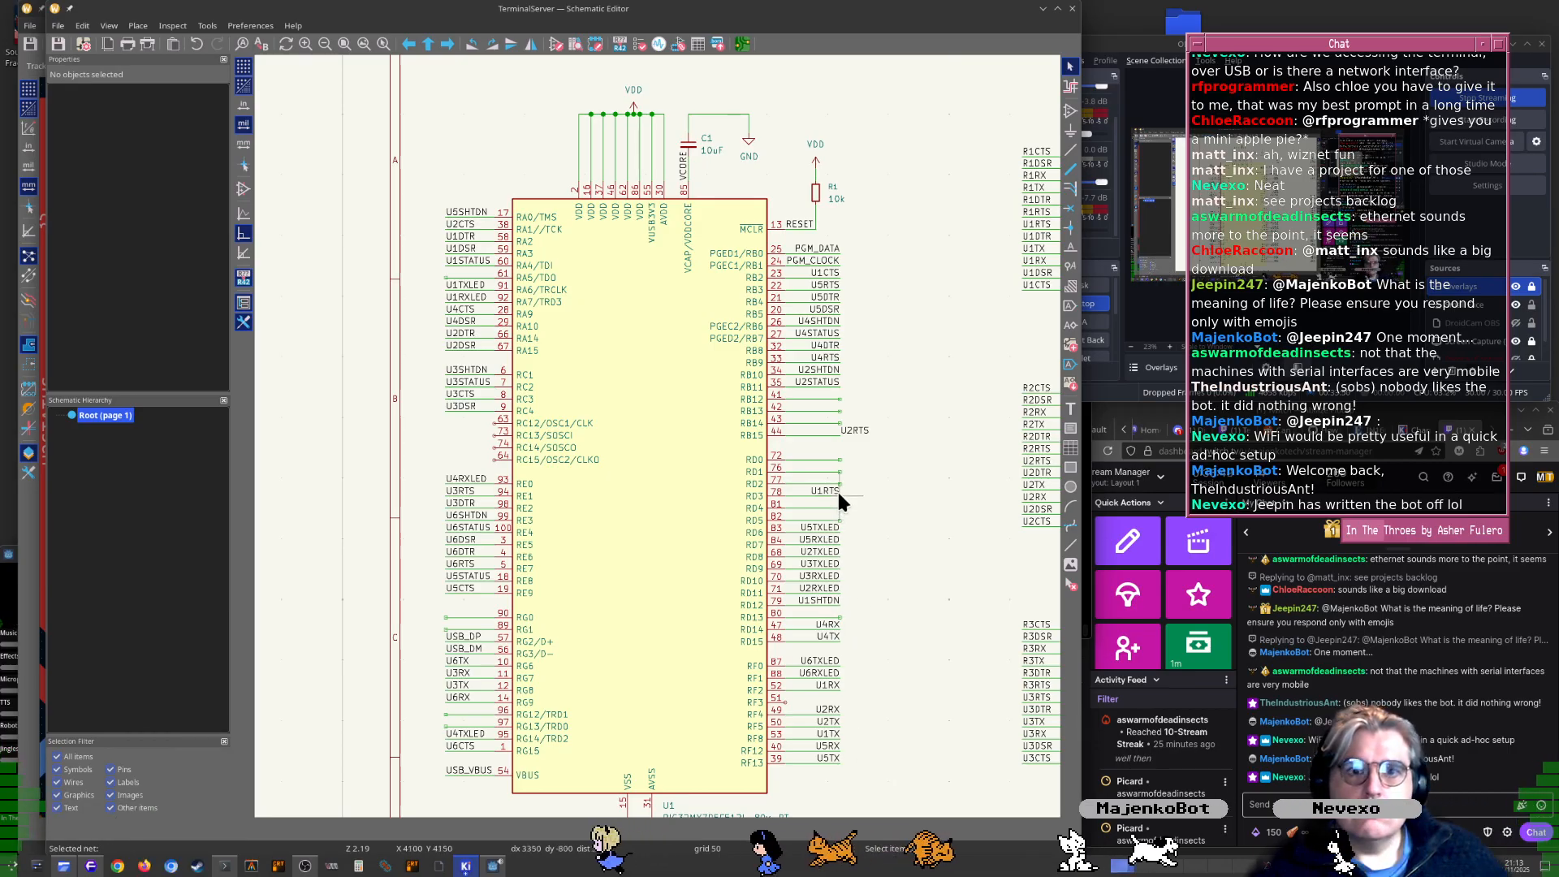
pyautogui.scroll(3, 421, 310)
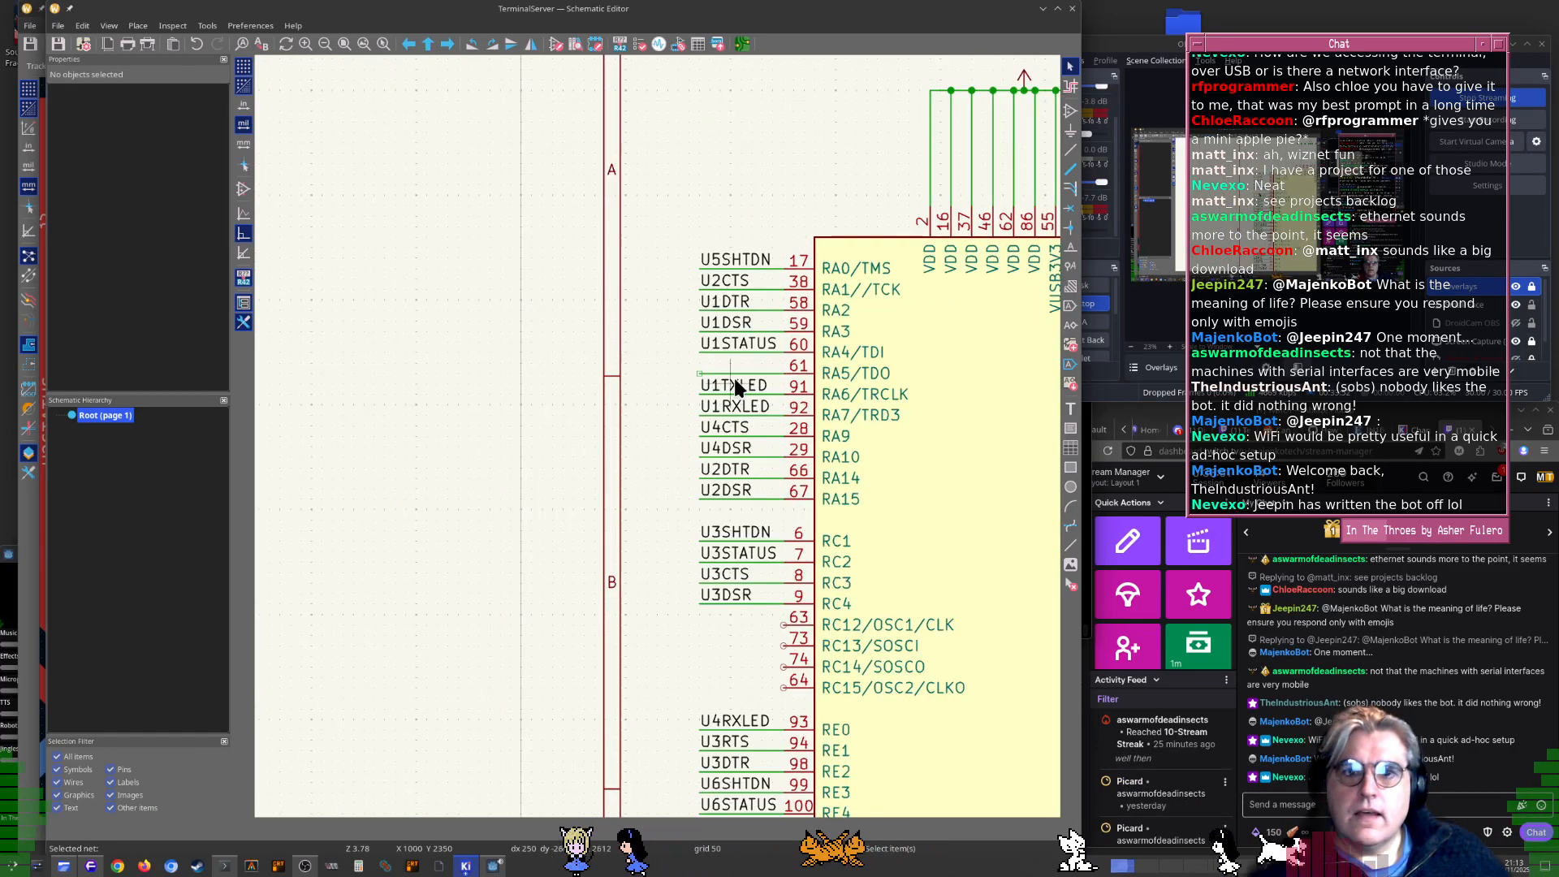
pyautogui.click(741, 490)
pyautogui.press('m')
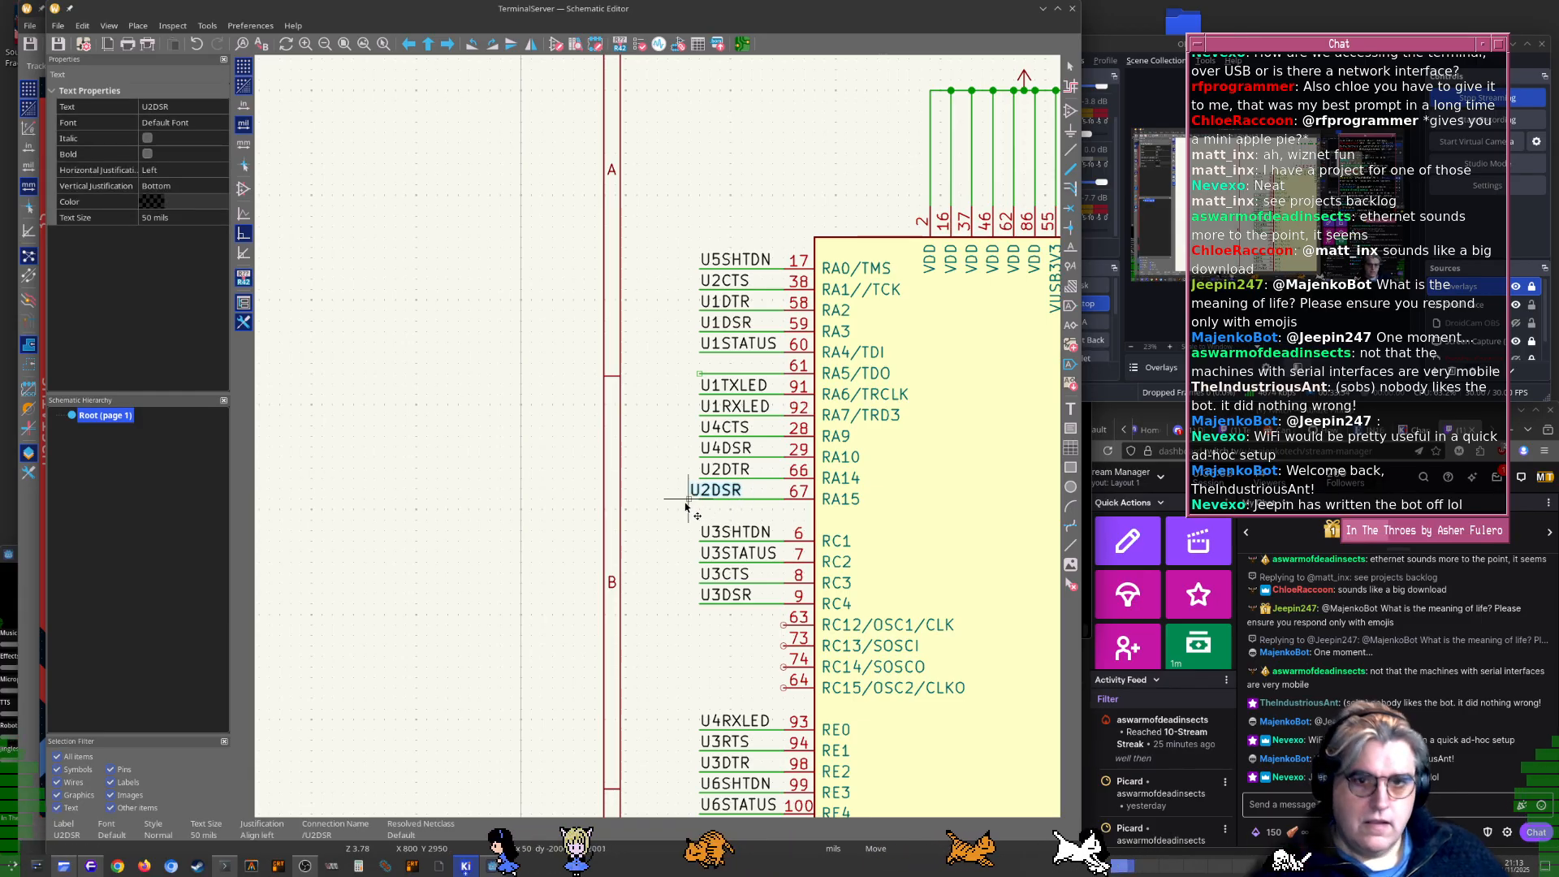
pyautogui.scroll(-3, 694, 479)
pyautogui.moveTo(1052, 417); pyautogui.dragTo(777, 464, button='middle')
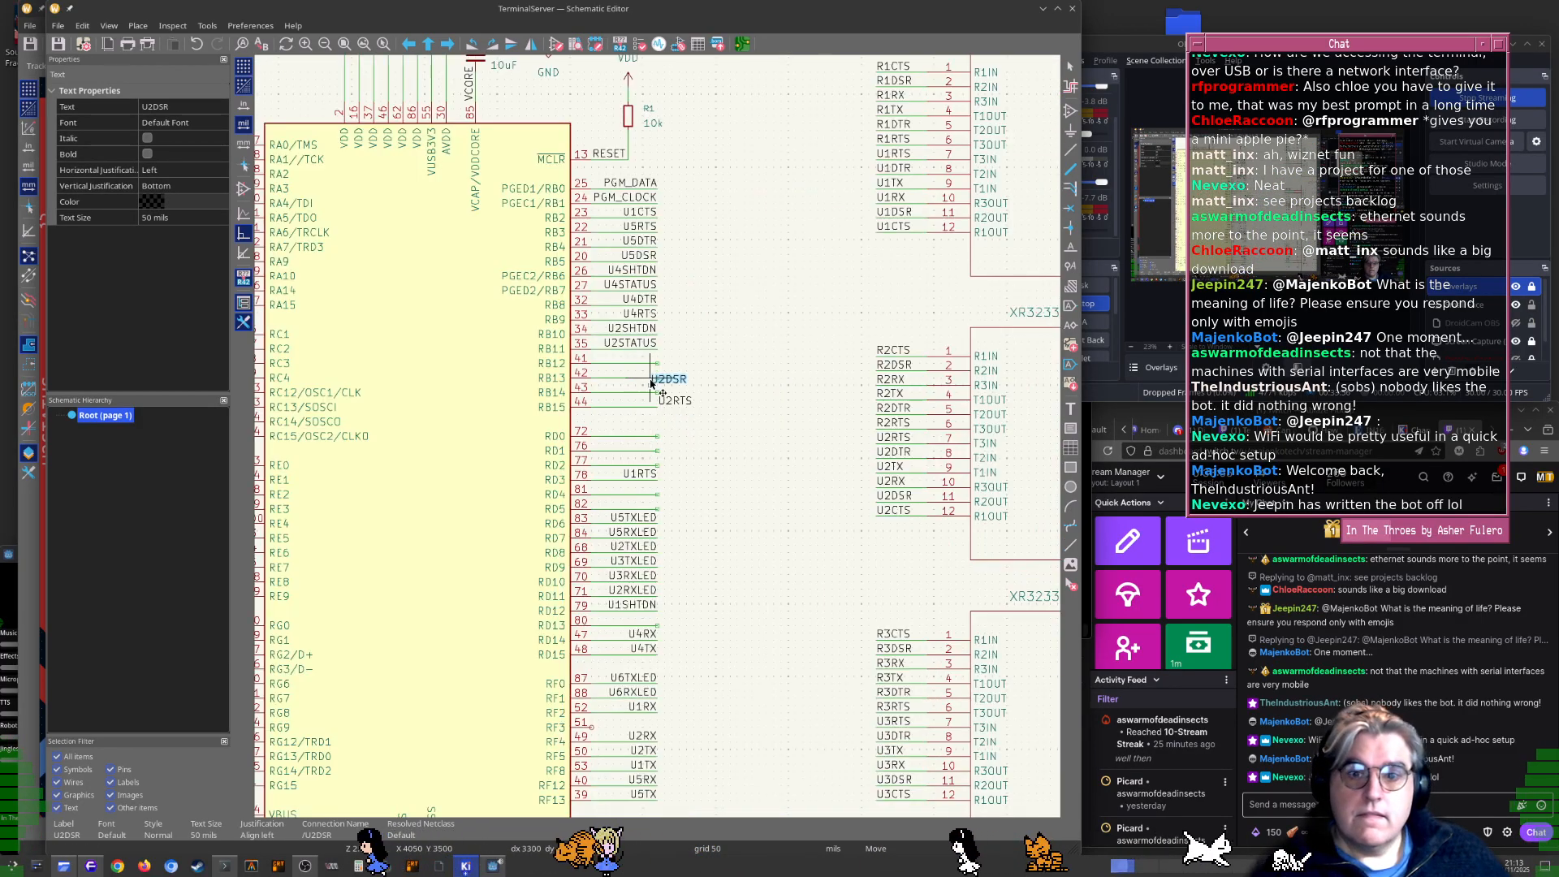
pyautogui.scroll(4, 777, 560)
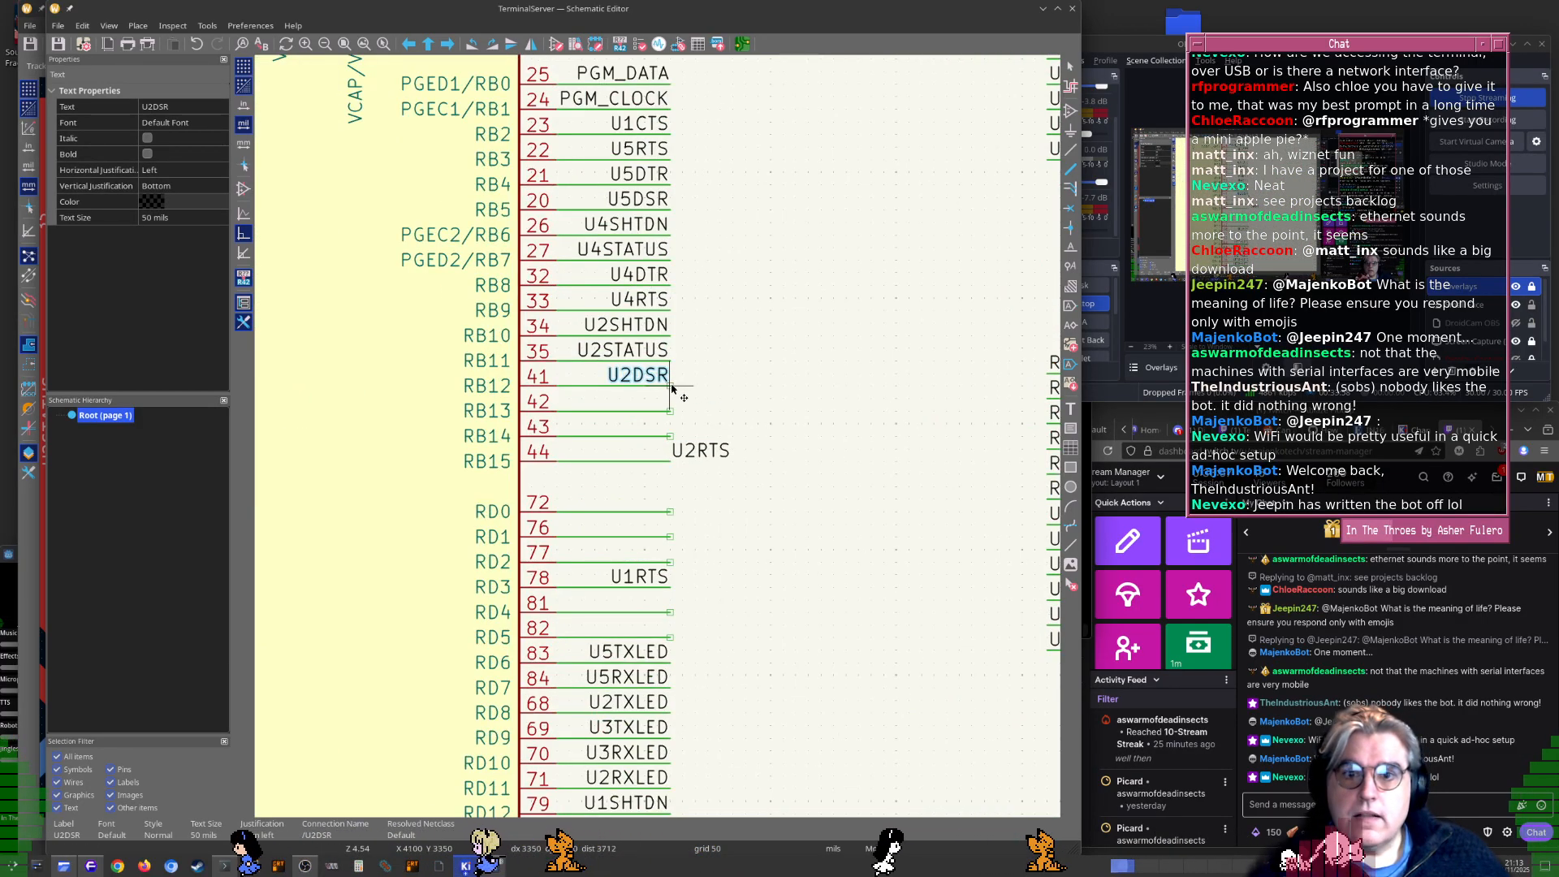
pyautogui.scroll(-5, 682, 406)
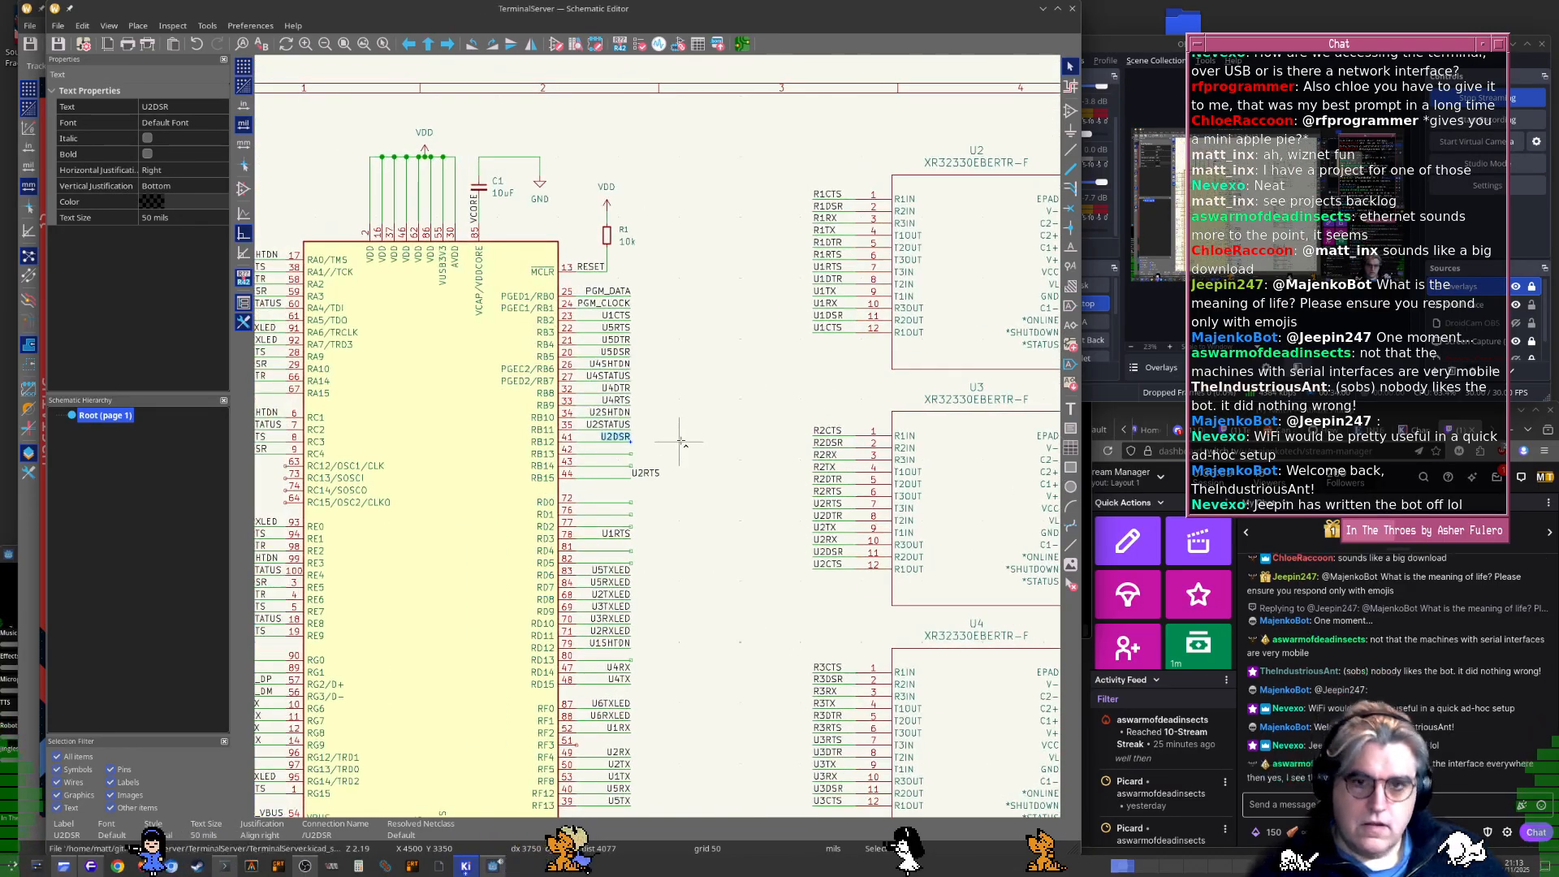
# Return to the PCB editor, update the board from the schematic, and connect U1's pad 41 to the end of the U2DSR track
pyautogui.hotkey('alt', 'Tab')
pyautogui.press('F8')
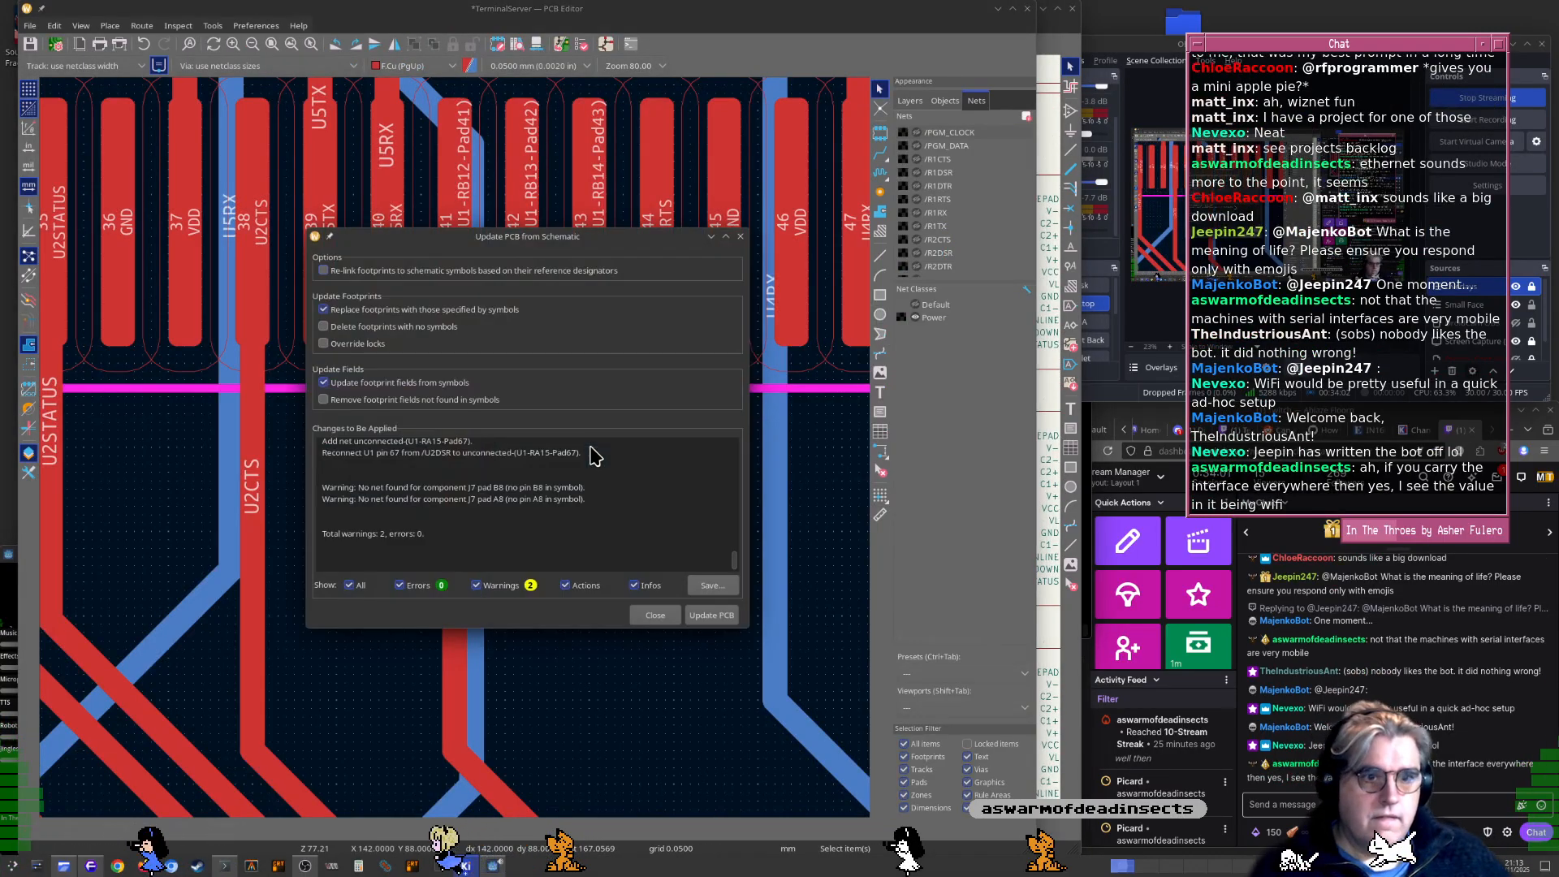
pyautogui.press('Return')
pyautogui.press('Return')
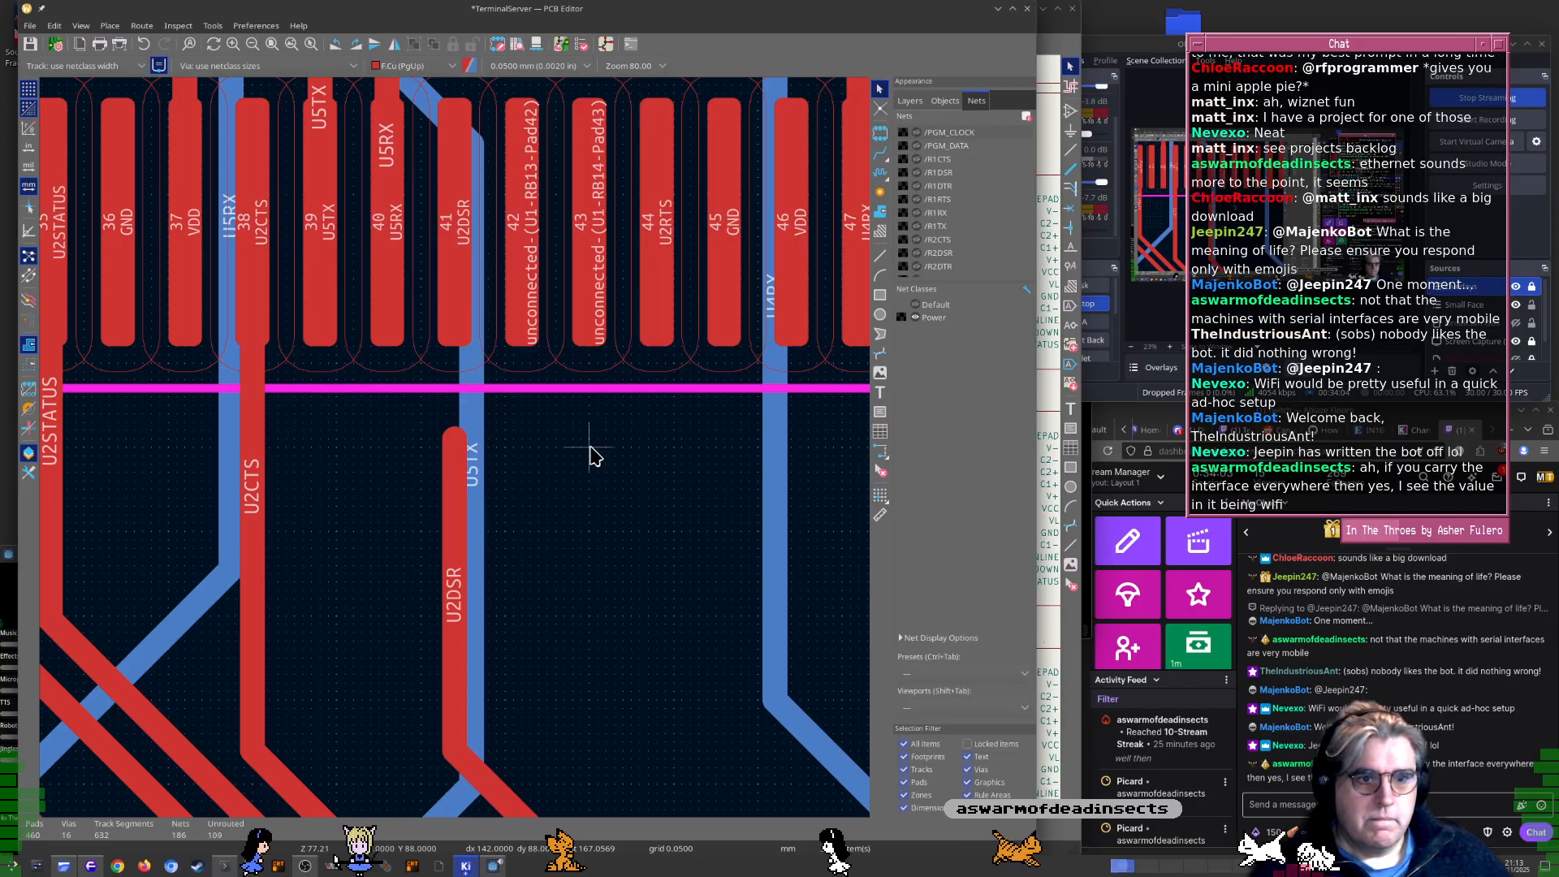
pyautogui.press('x')
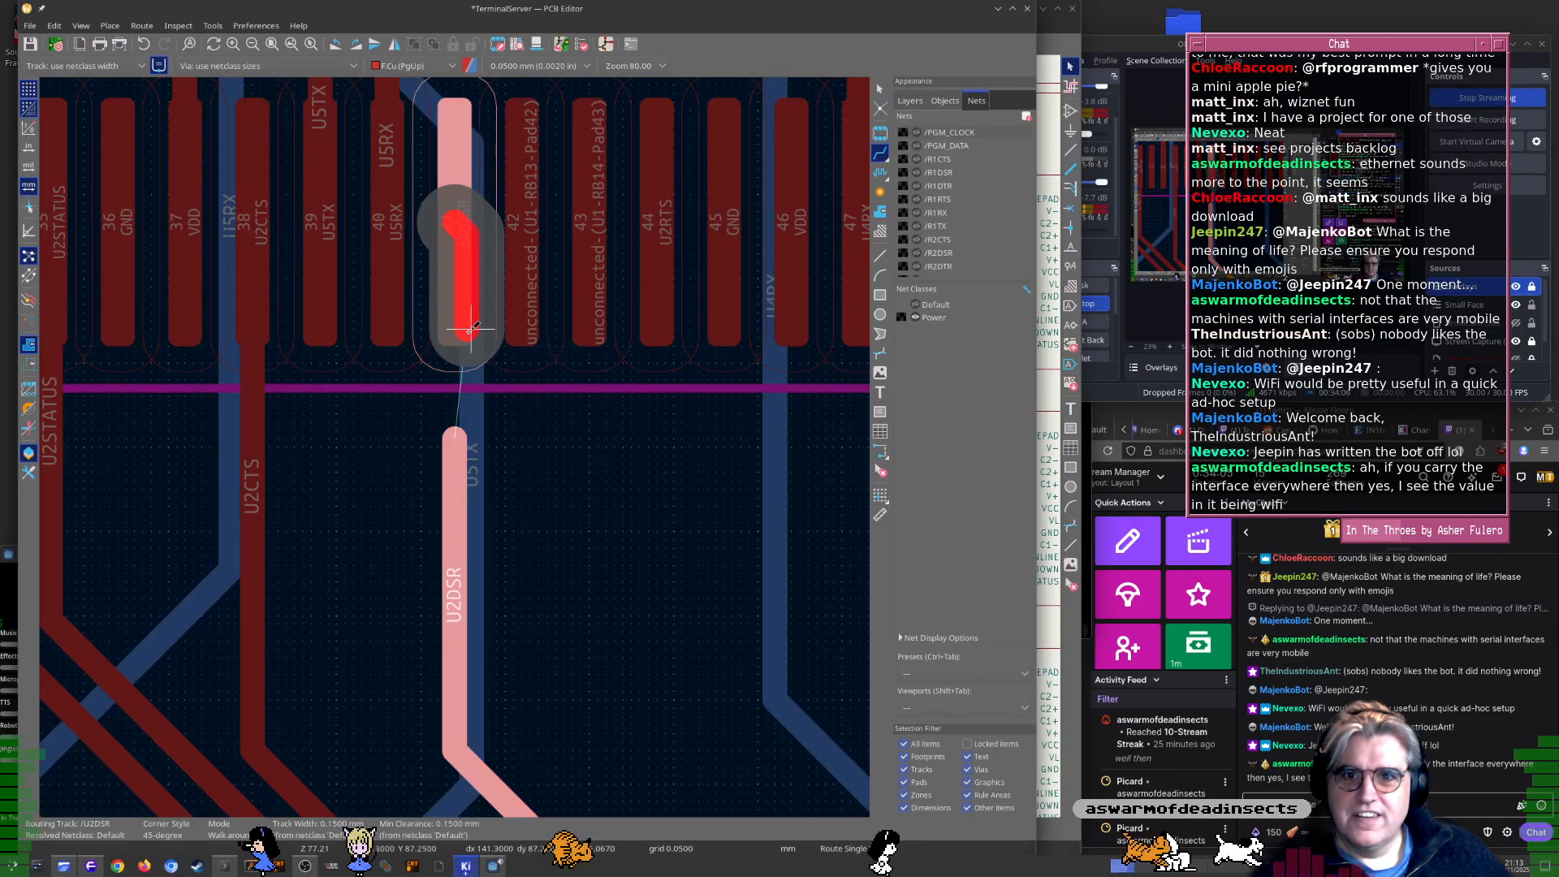
pyautogui.click(453, 438)
pyautogui.press('Escape')
pyautogui.scroll(-2, 453, 451)
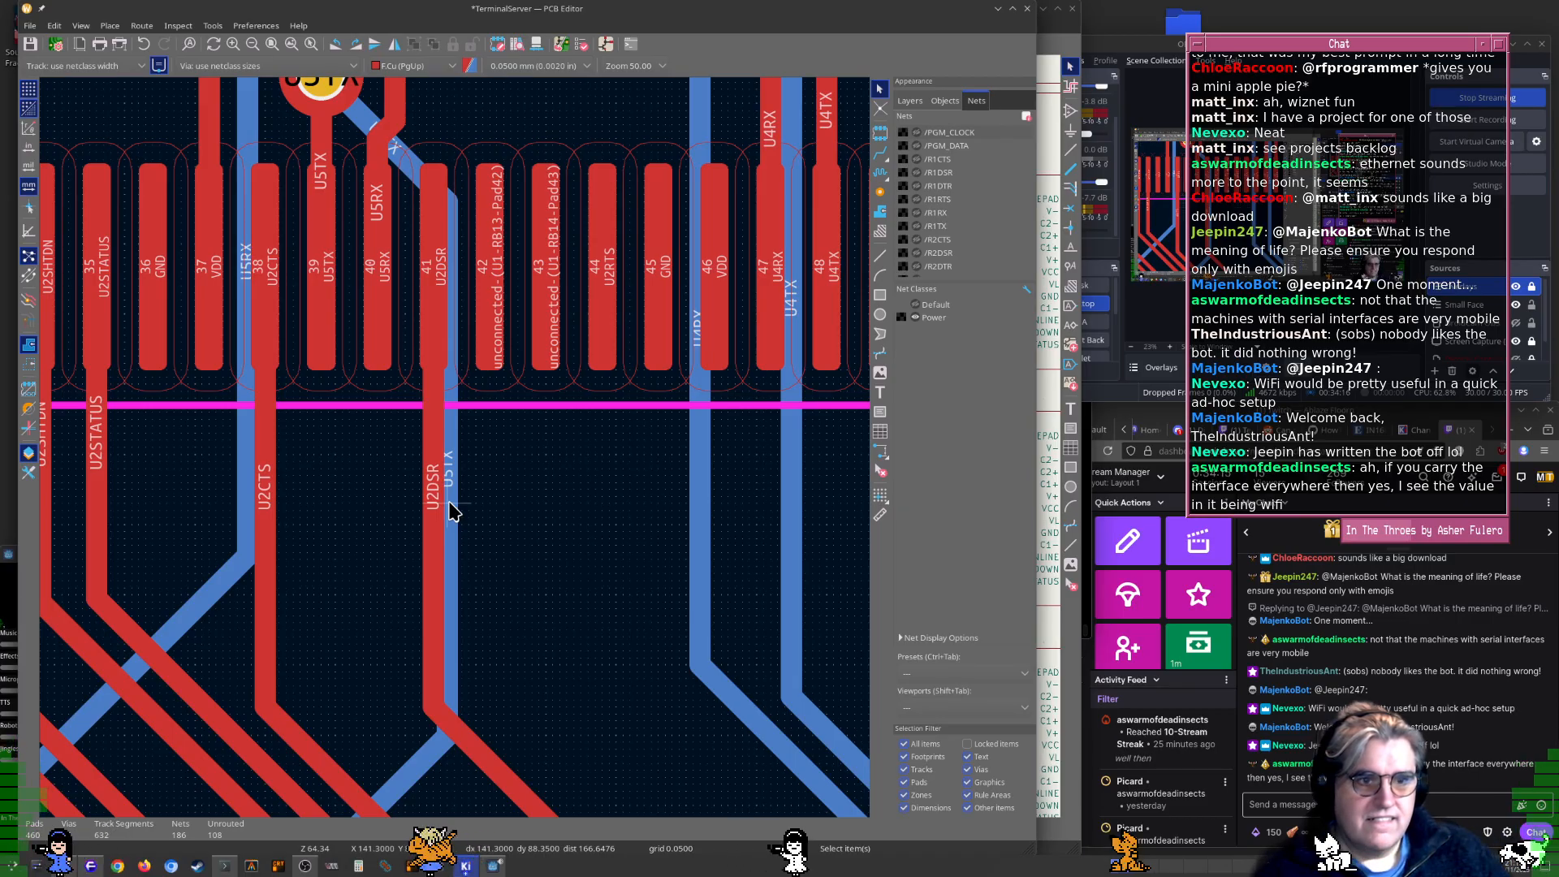
pyautogui.scroll(-3, 451, 510)
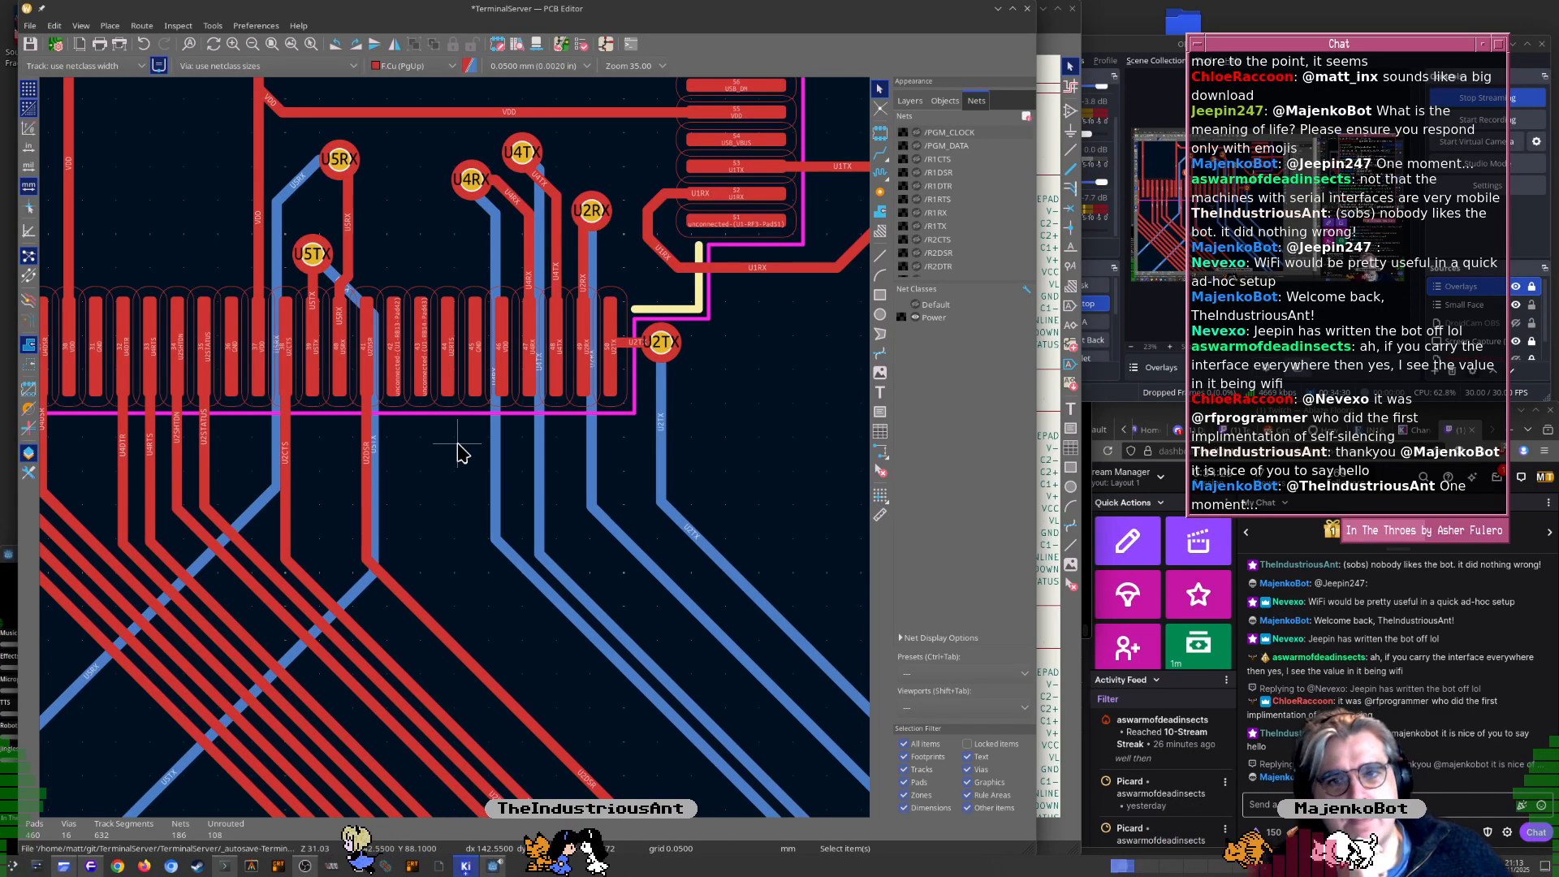
pyautogui.scroll(-1, 456, 452)
pyautogui.scroll(-1, 425, 294)
pyautogui.scroll(-1, 425, 294)
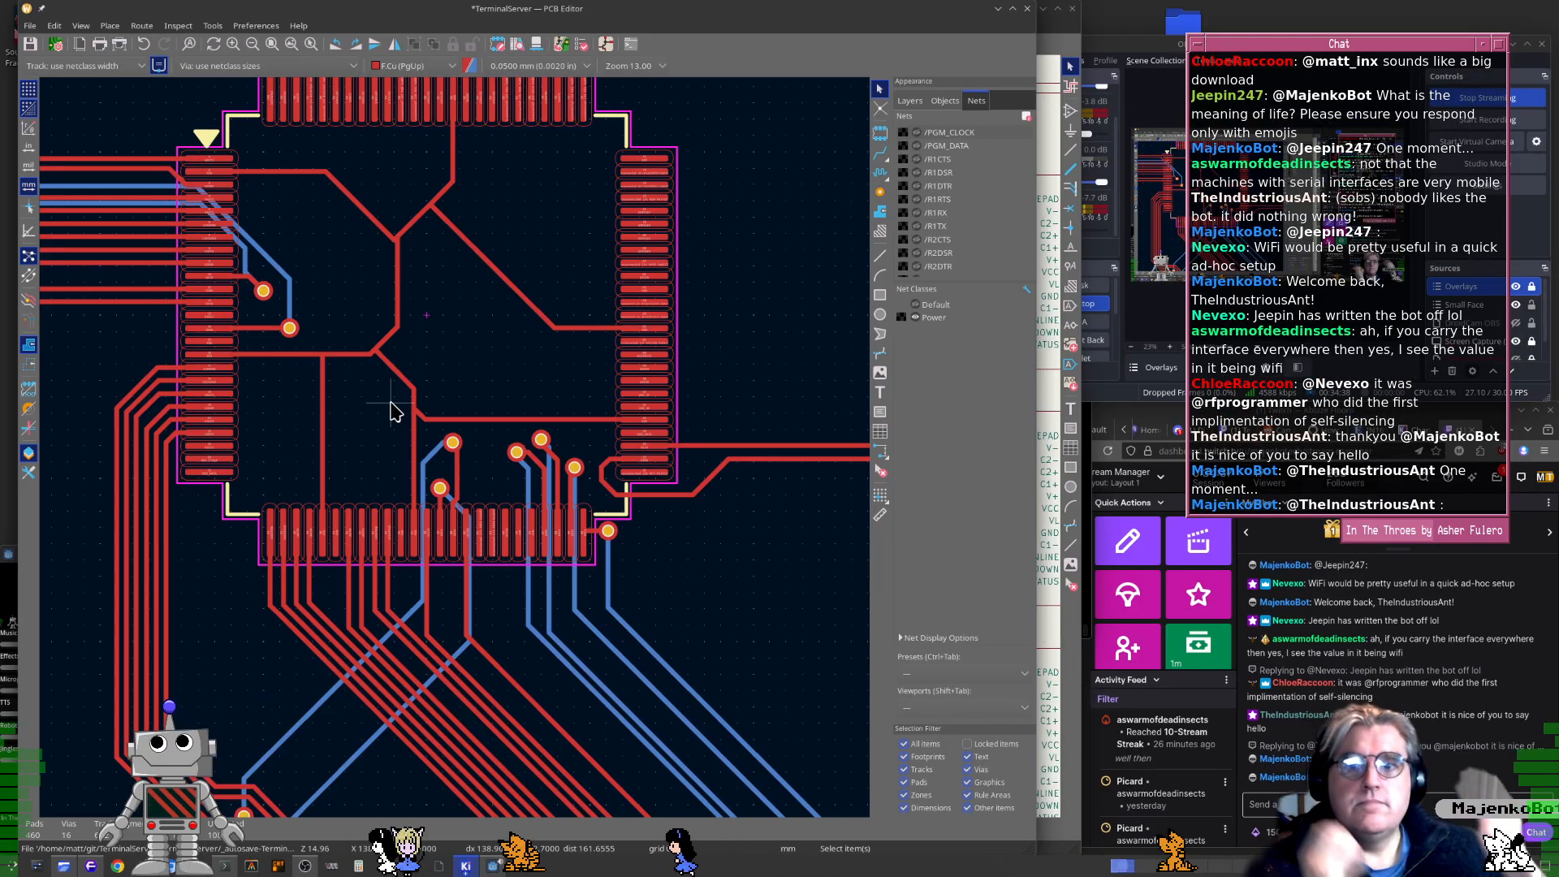
pyautogui.scroll(-2, 391, 412)
pyautogui.scroll(1, 605, 596)
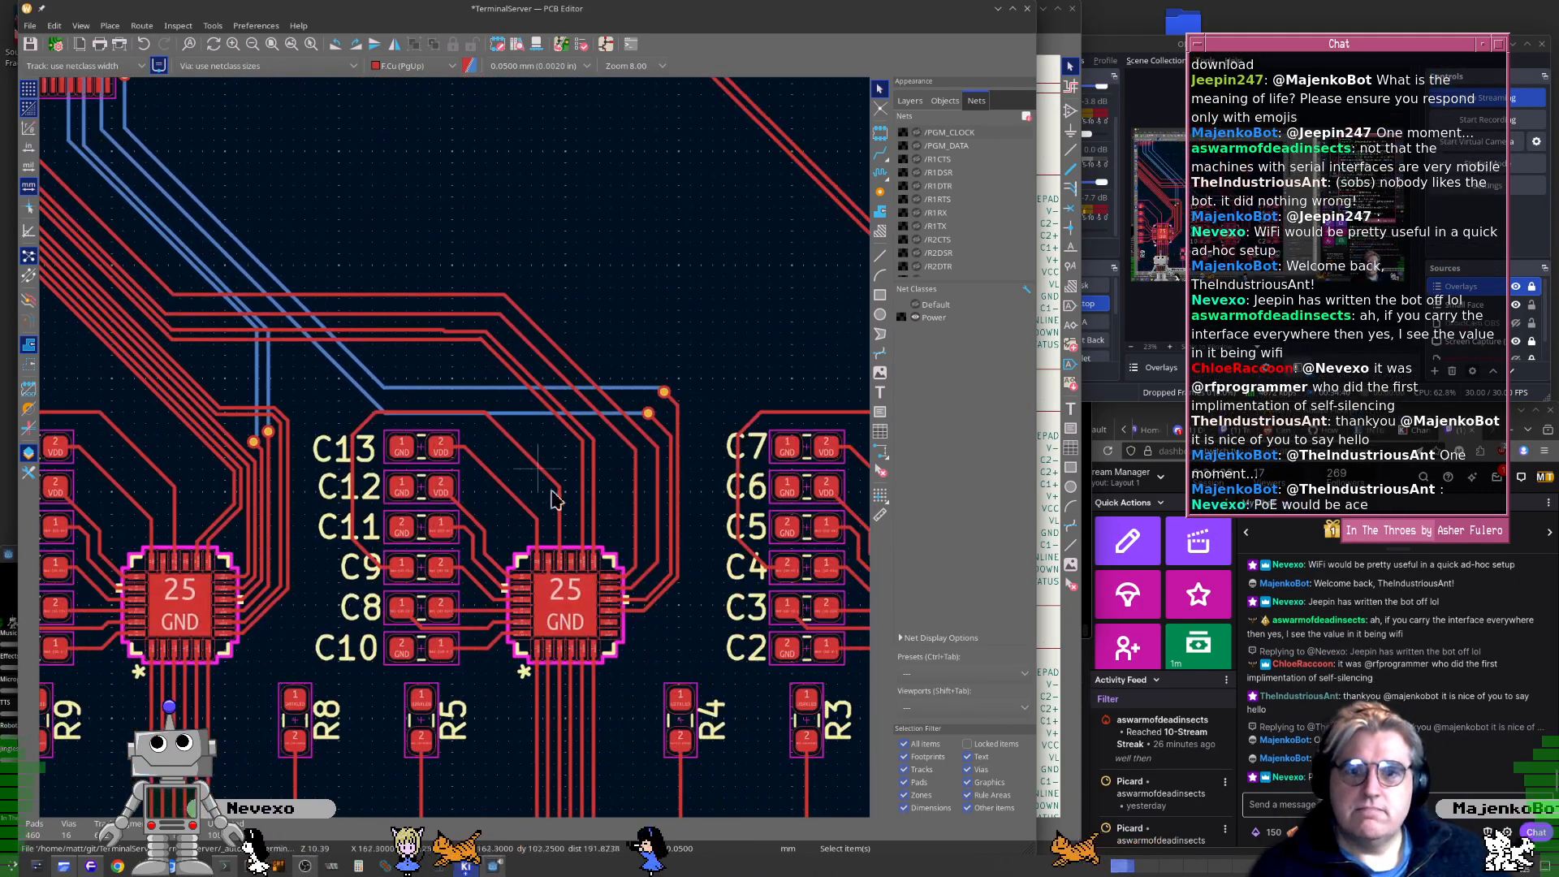
# Start the U2DTR track at U3's pad 8 and lay it upwards outside U2TX, bending it horizontal above the U2TX via
pyautogui.scroll(6, 641, 694)
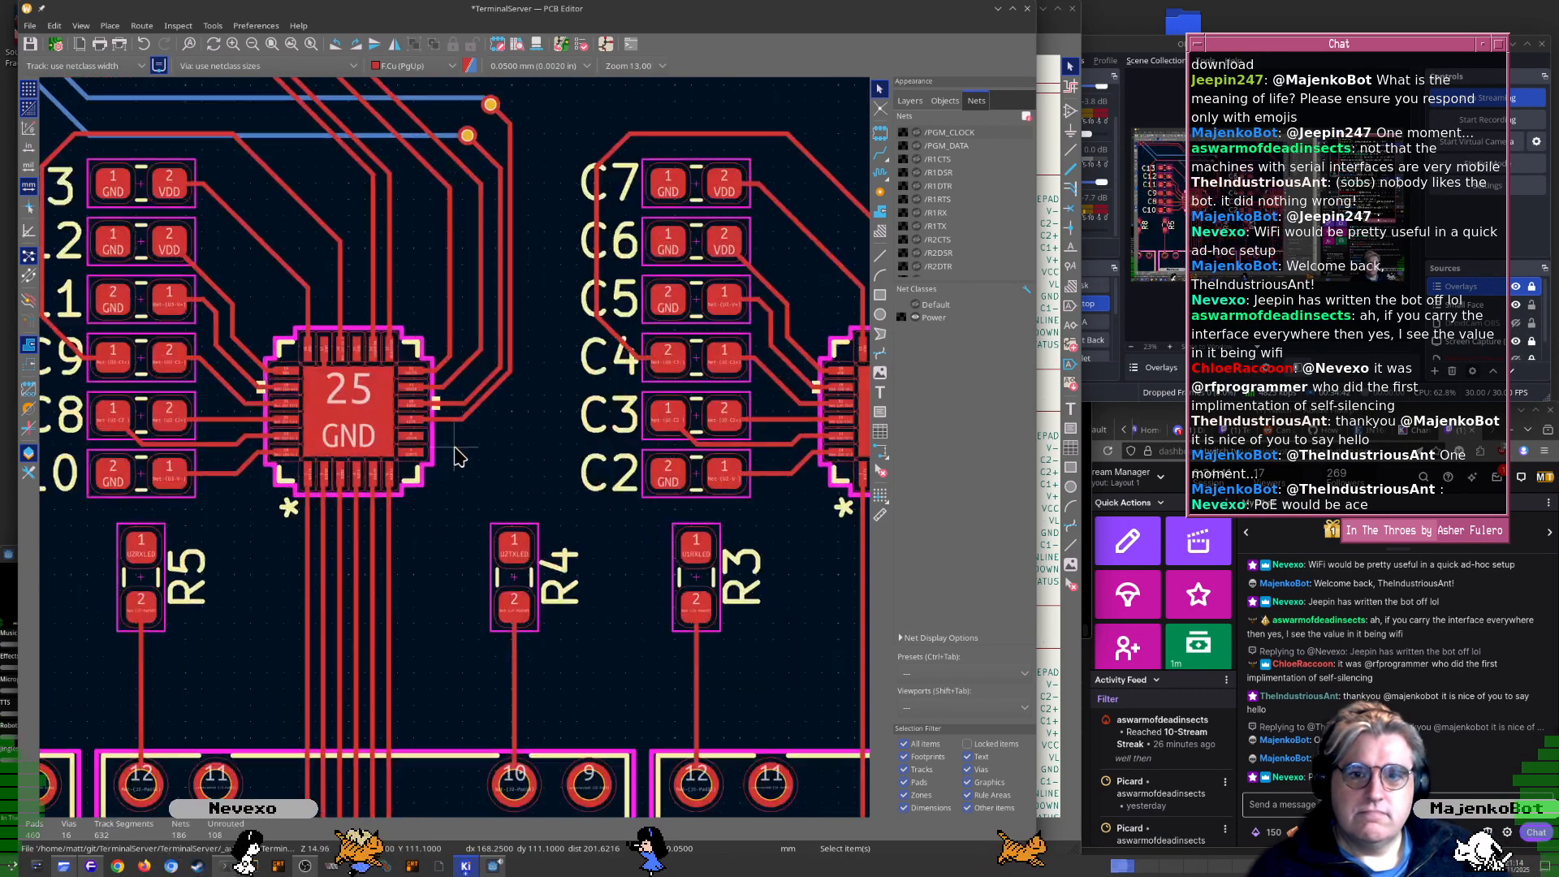
pyautogui.press('x')
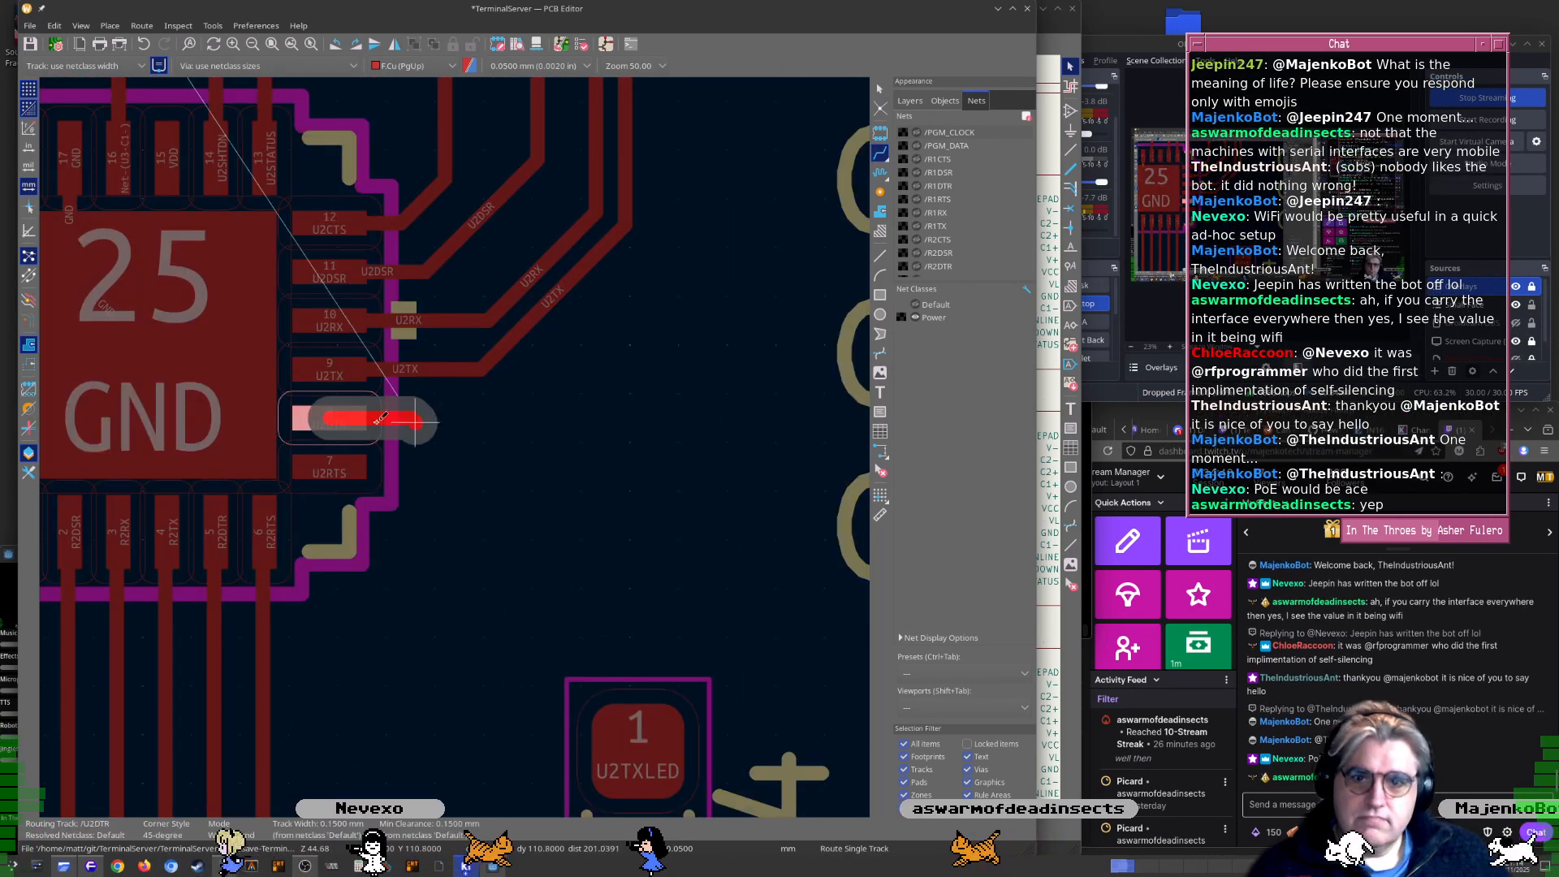
pyautogui.scroll(-1, 508, 290)
pyautogui.scroll(-1, 497, 238)
pyautogui.moveTo(497, 238); pyautogui.dragTo(445, 411, button='middle')
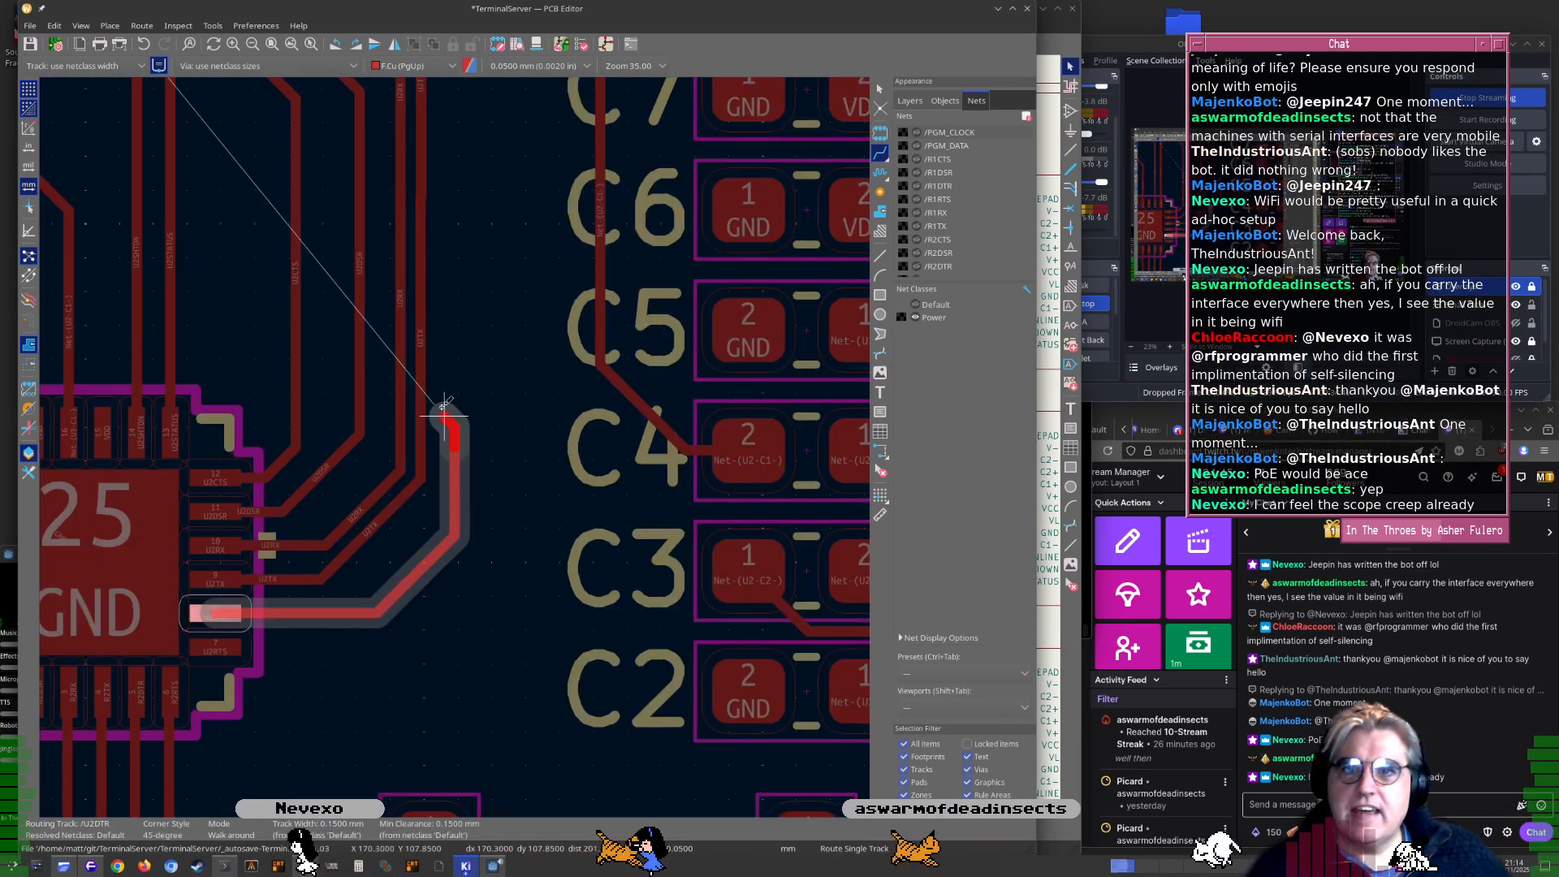
pyautogui.moveTo(458, 333); pyautogui.dragTo(534, 799, button='middle')
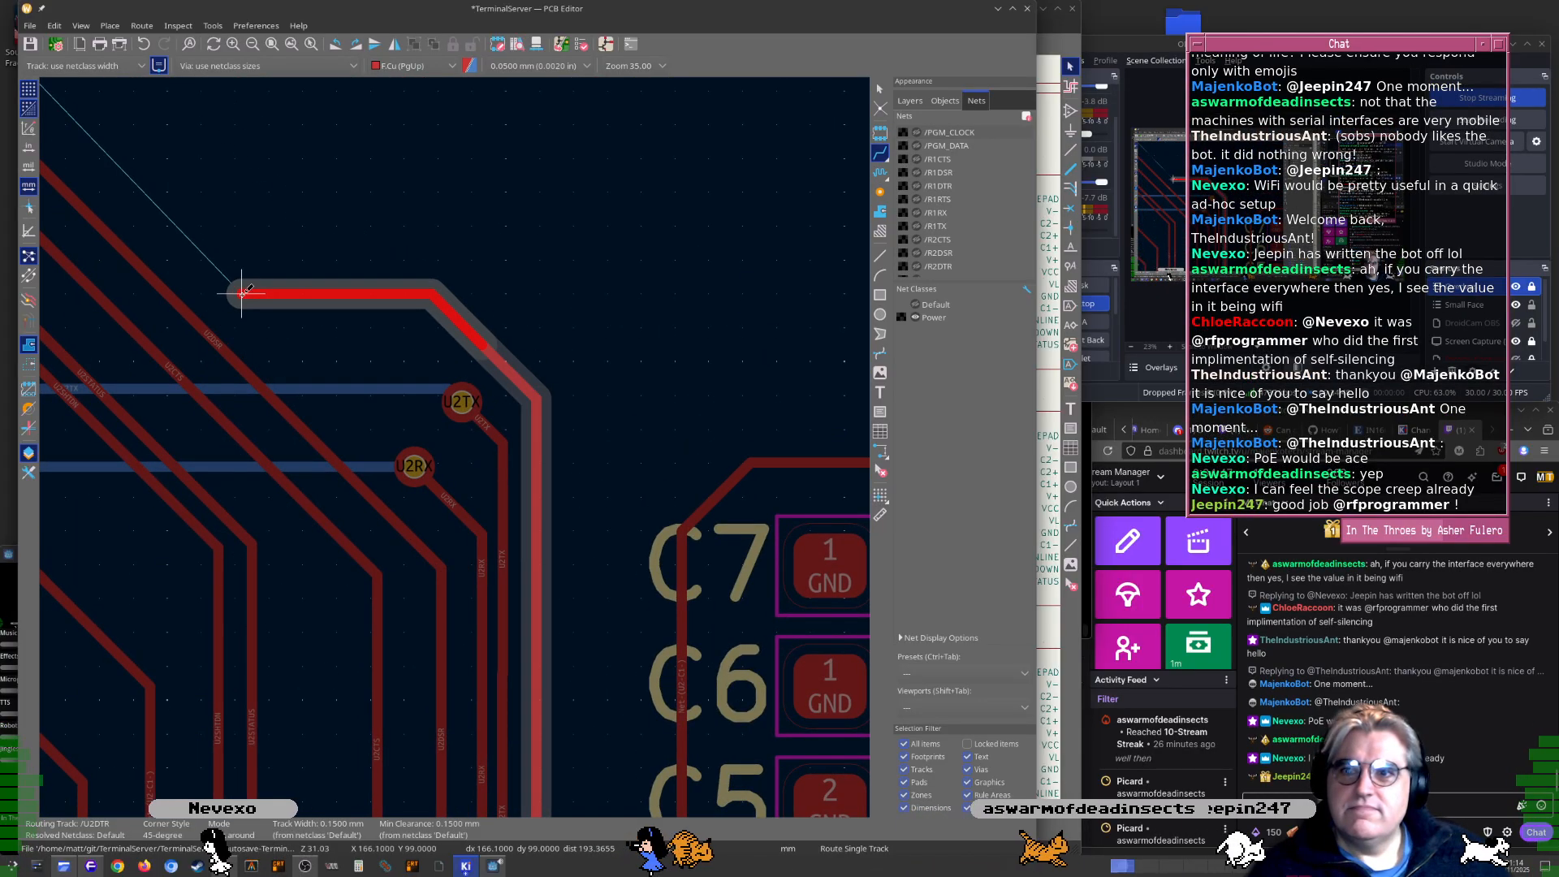
# Continue the U2DTR track horizontally and diagonally alongside U2DSR up to U1, ending it just below pad 42
pyautogui.moveTo(236, 296); pyautogui.dragTo(462, 411, button='middle')
pyautogui.moveTo(392, 456); pyautogui.dragTo(729, 713, button='middle')
pyautogui.scroll(3, 728, 713)
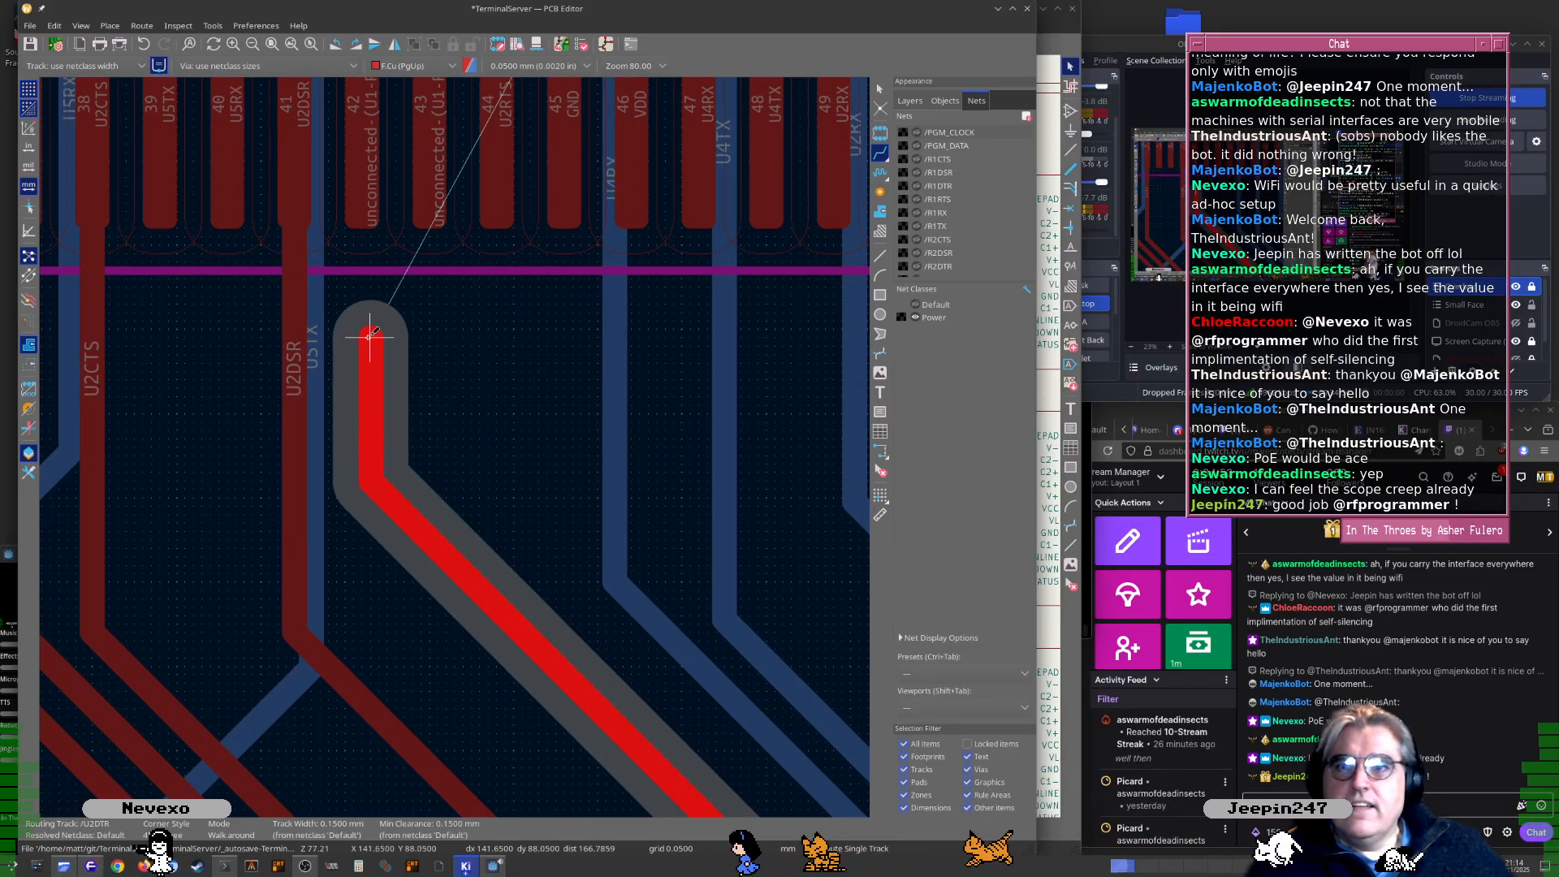
pyautogui.moveTo(369, 377); pyautogui.dragTo(481, 546, button='middle')
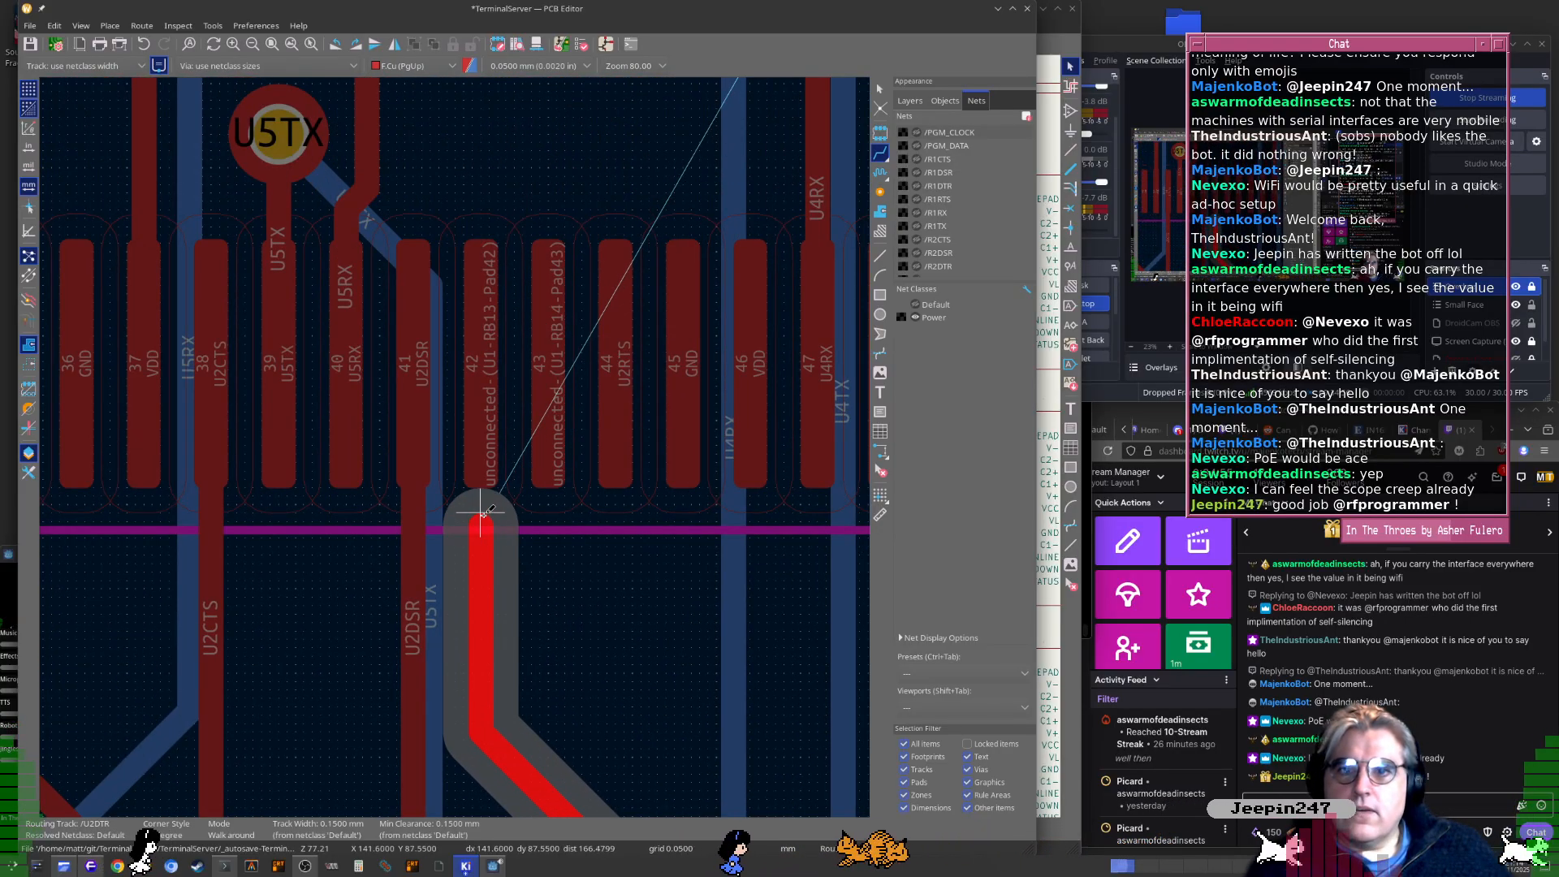
pyautogui.click(482, 530)
pyautogui.press('Escape')
pyautogui.moveTo(518, 614); pyautogui.dragTo(551, 649, button='middle')
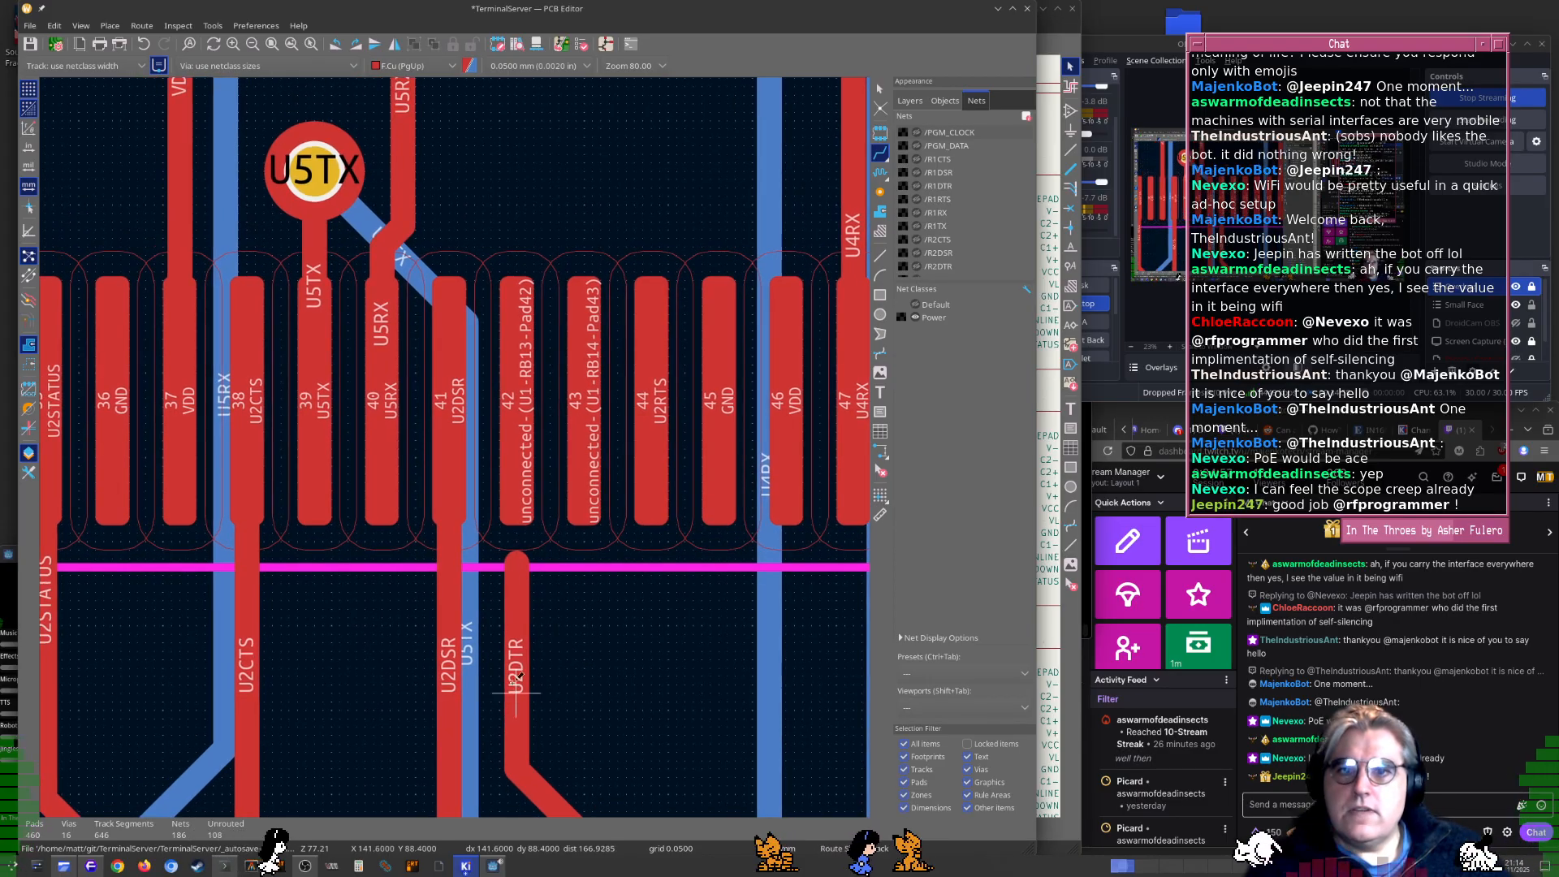
# Switch to the schematic and move the U2DTR label from pin 66 to U1's pin 42 (RB13), right-justified
pyautogui.hotkey('alt', 'Tab')
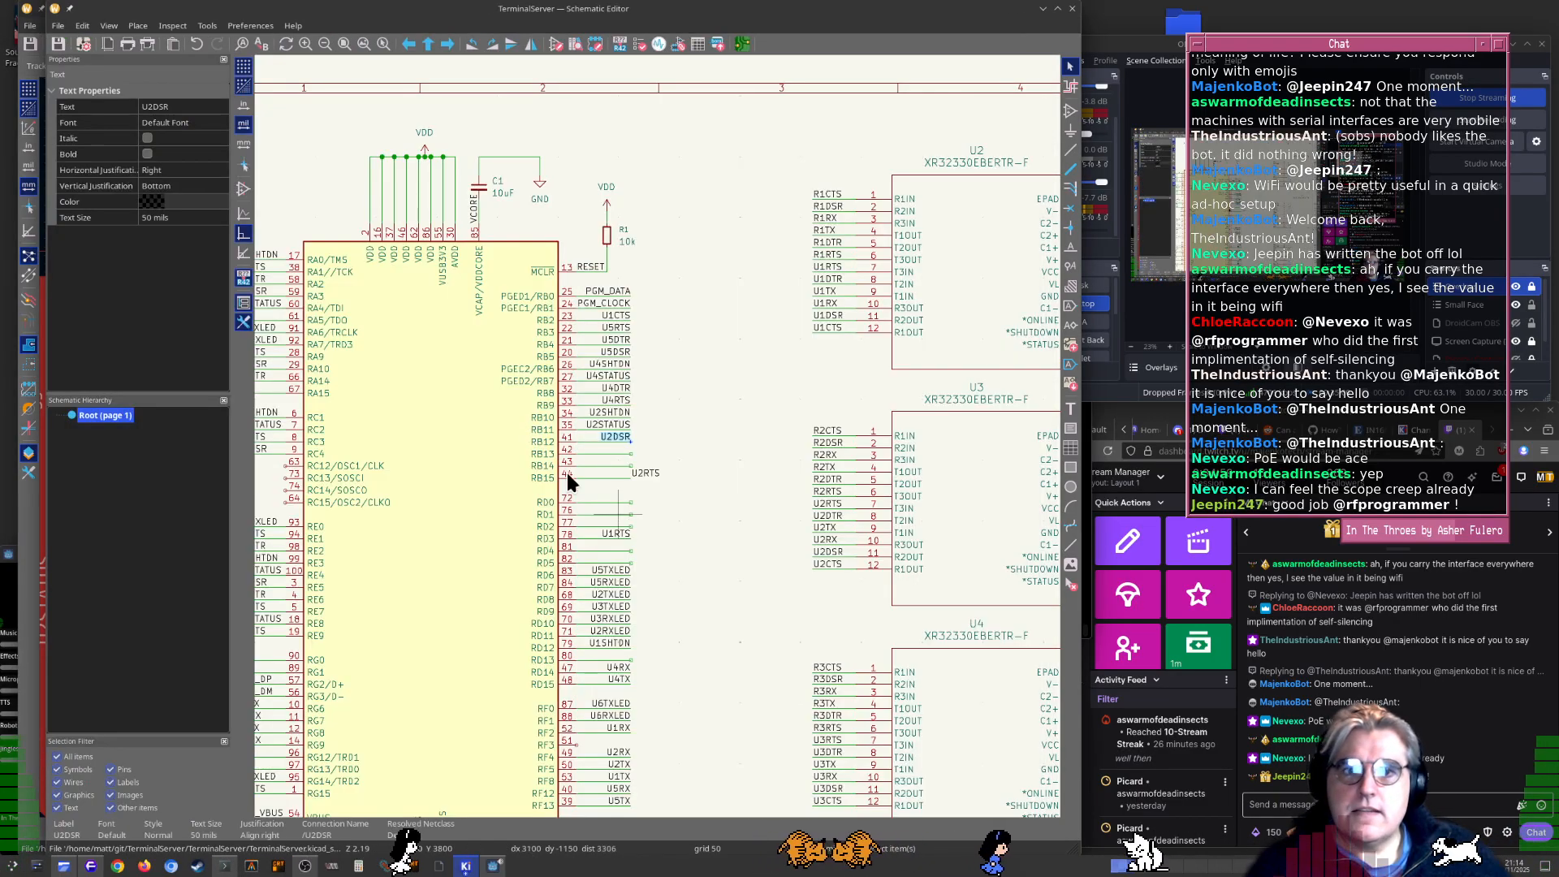
pyautogui.scroll(4, 480, 421)
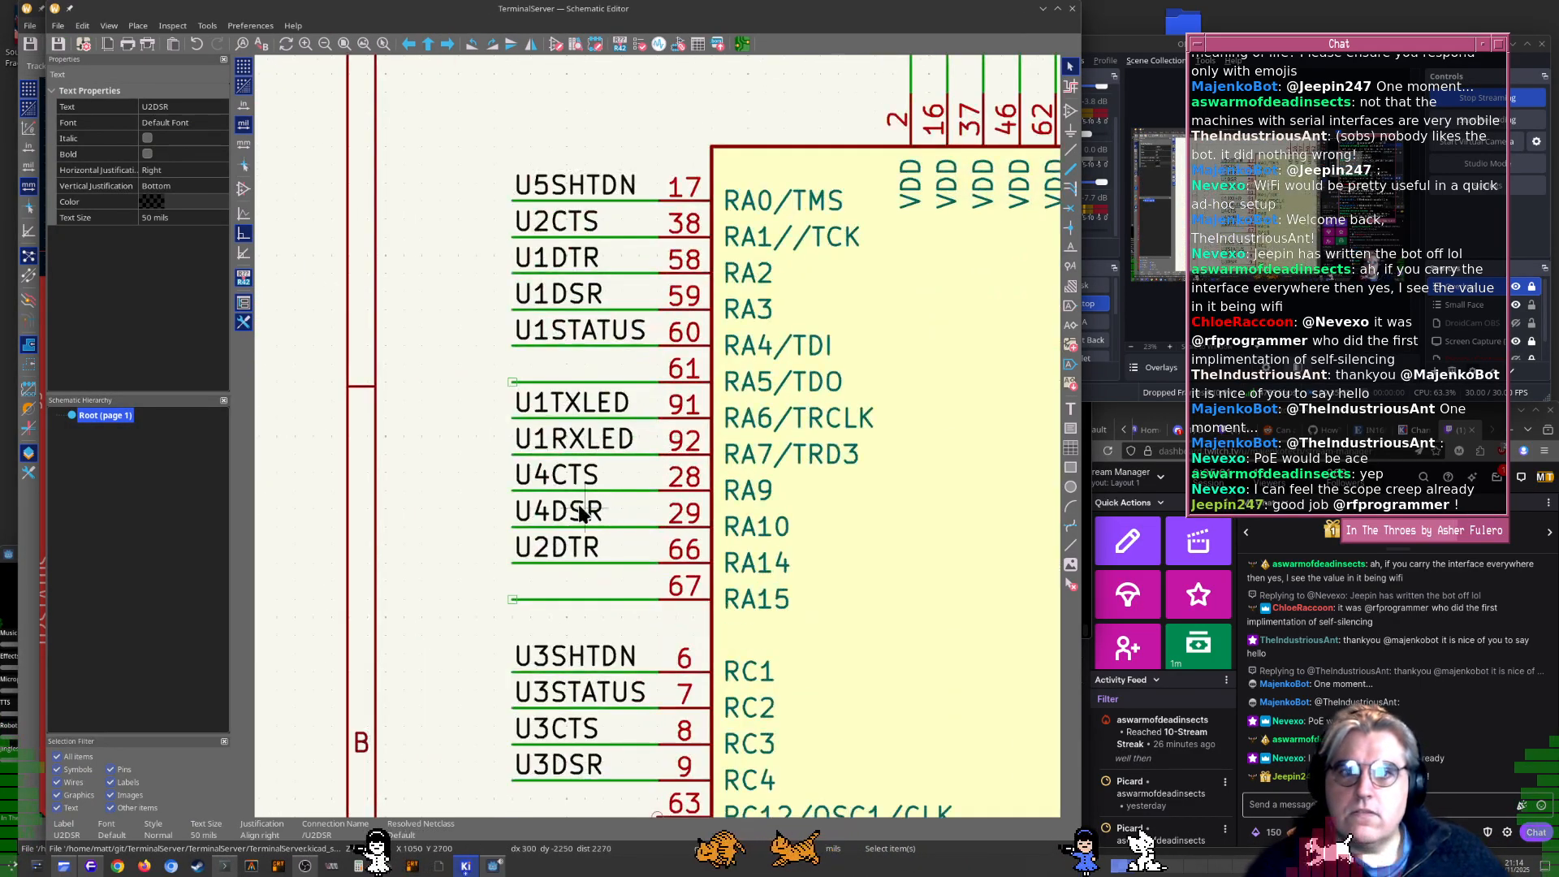
pyautogui.click(567, 558)
pyautogui.press('m')
pyautogui.scroll(-2, 513, 565)
pyautogui.moveTo(999, 412); pyautogui.dragTo(460, 414, button='middle')
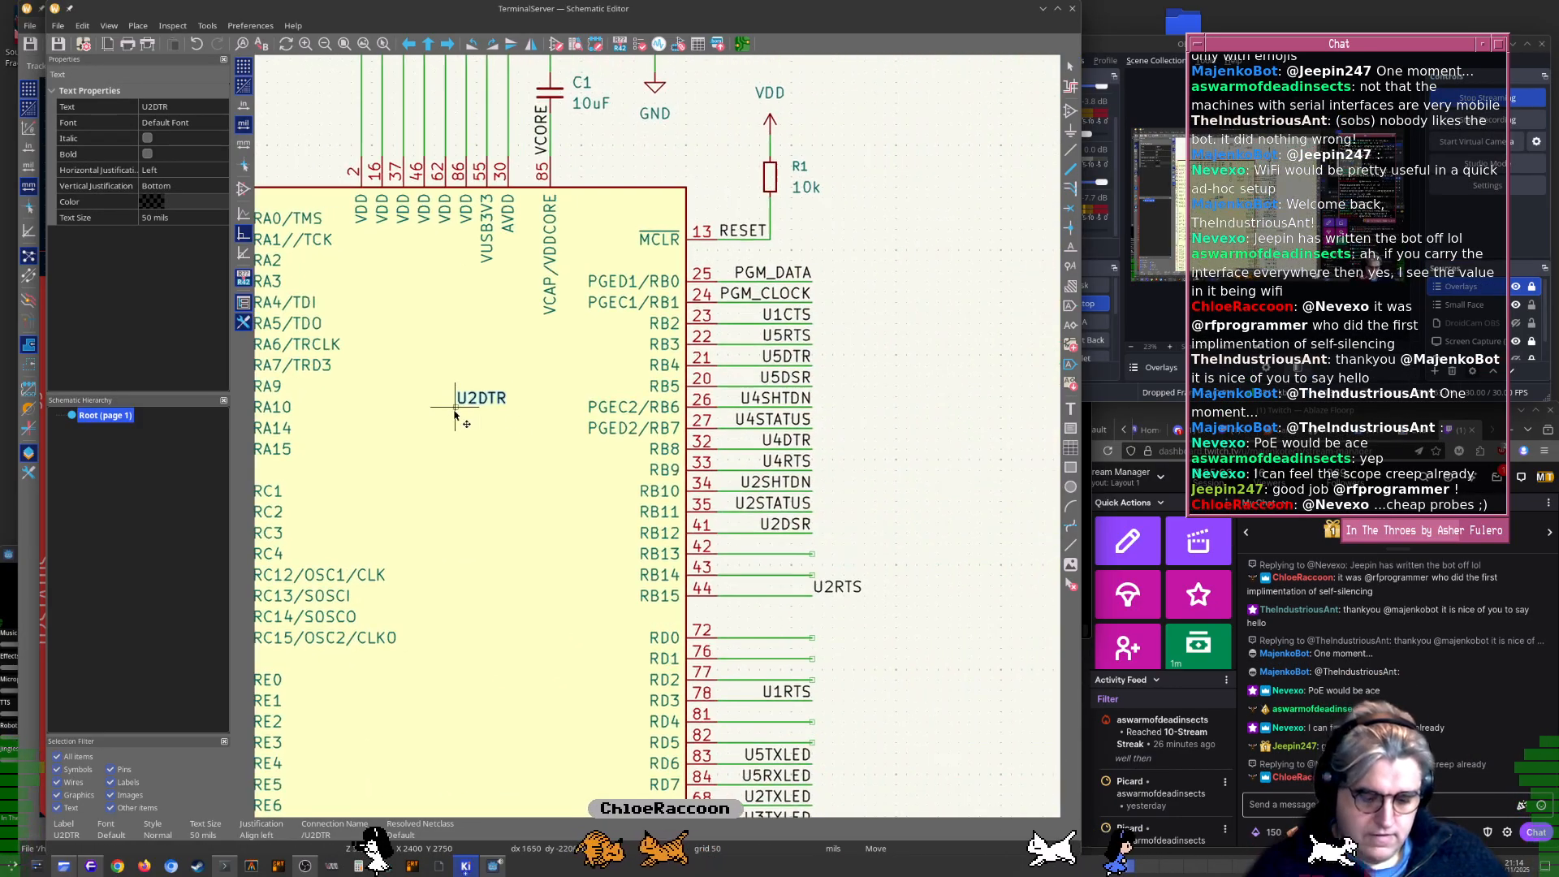
pyautogui.press('x')
pyautogui.scroll(3, 812, 556)
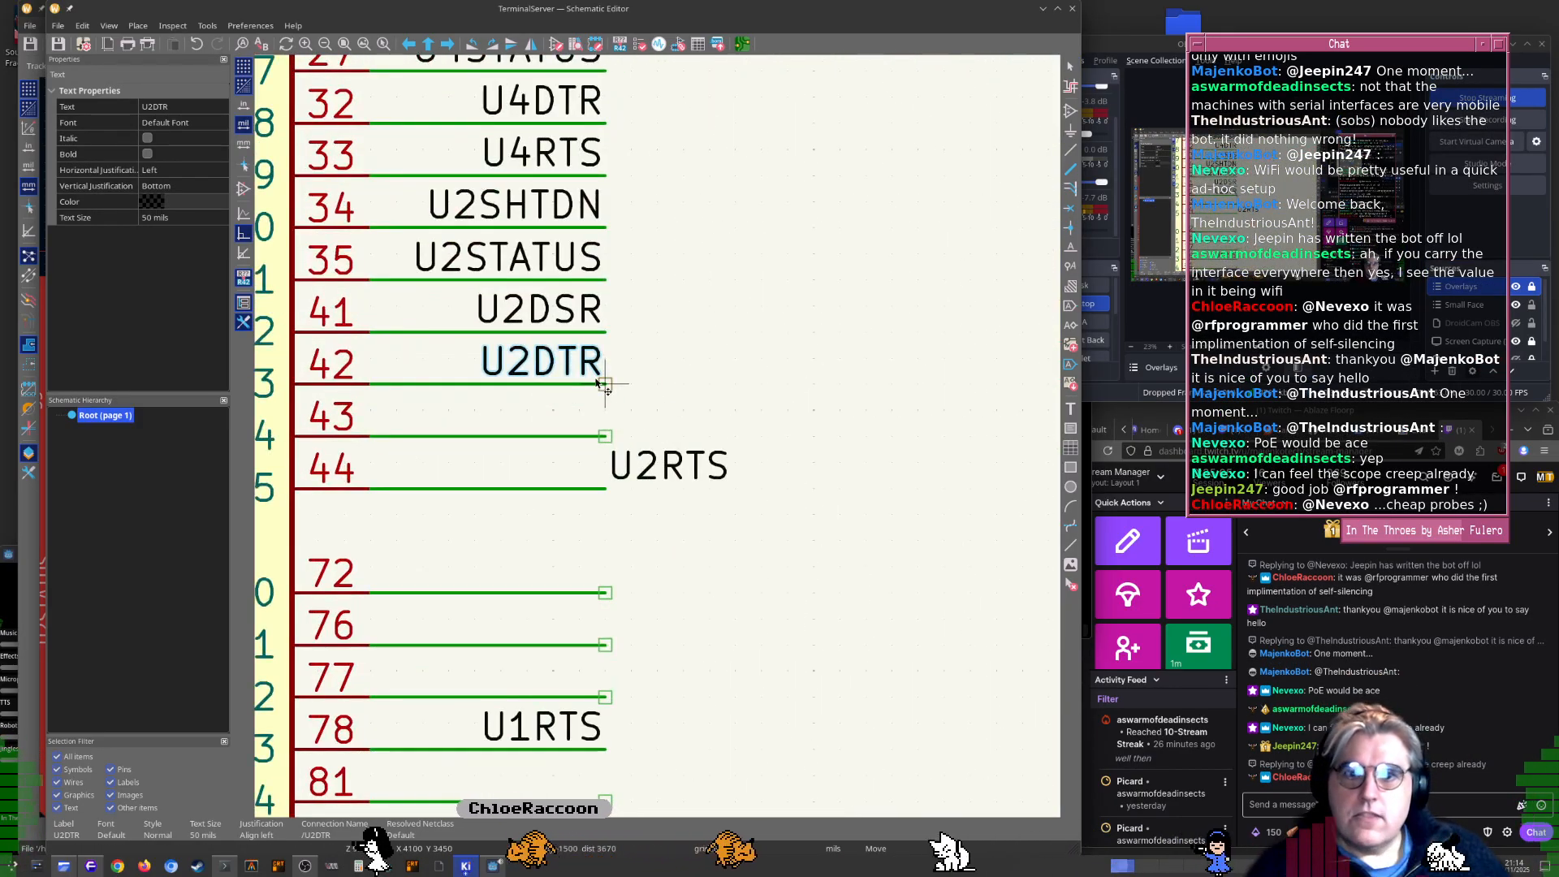
pyautogui.click(605, 388)
pyautogui.scroll(-3, 656, 436)
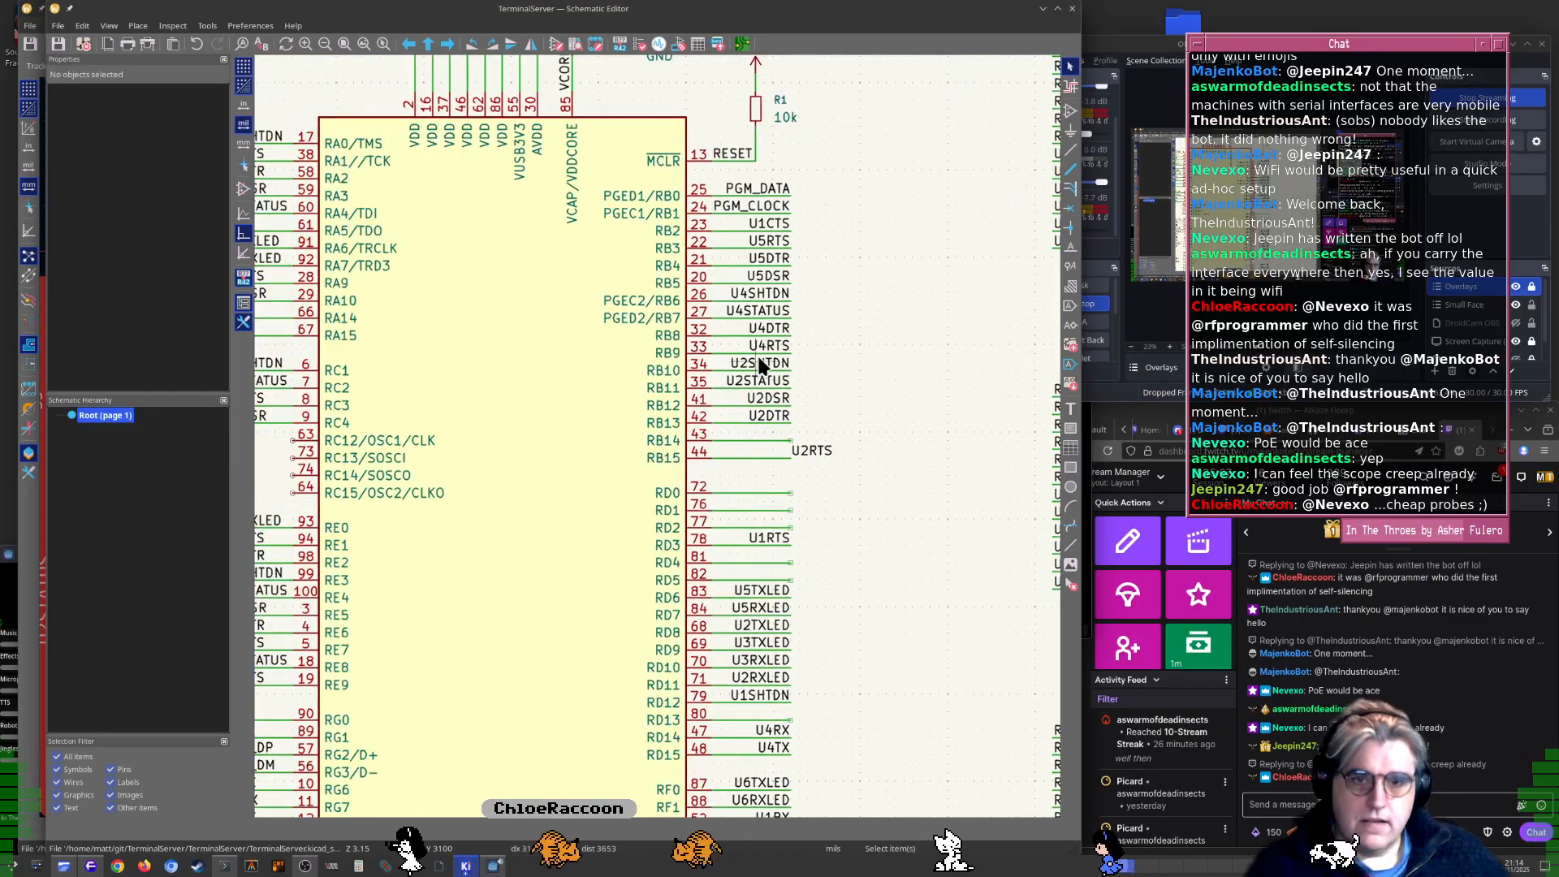
pyautogui.scroll(-2, 585, 435)
# Return to the PCB editor, update the board from the schematic, and connect U1's pad 42 to the end of the U2DTR track
pyautogui.hotkey('alt', 'Tab')
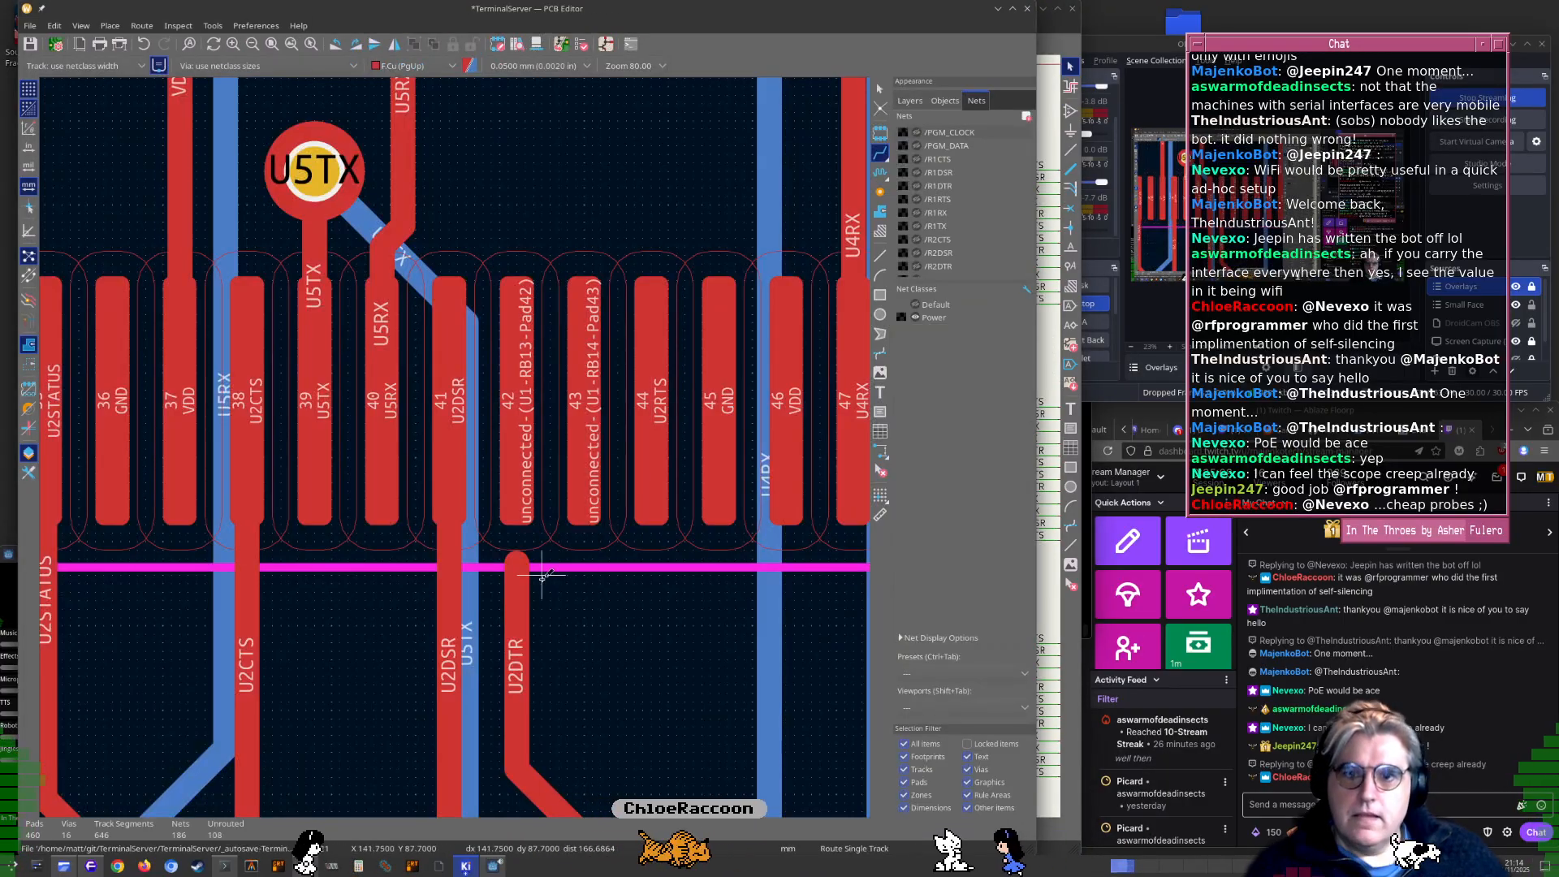
pyautogui.click(518, 564)
pyautogui.press('Escape')
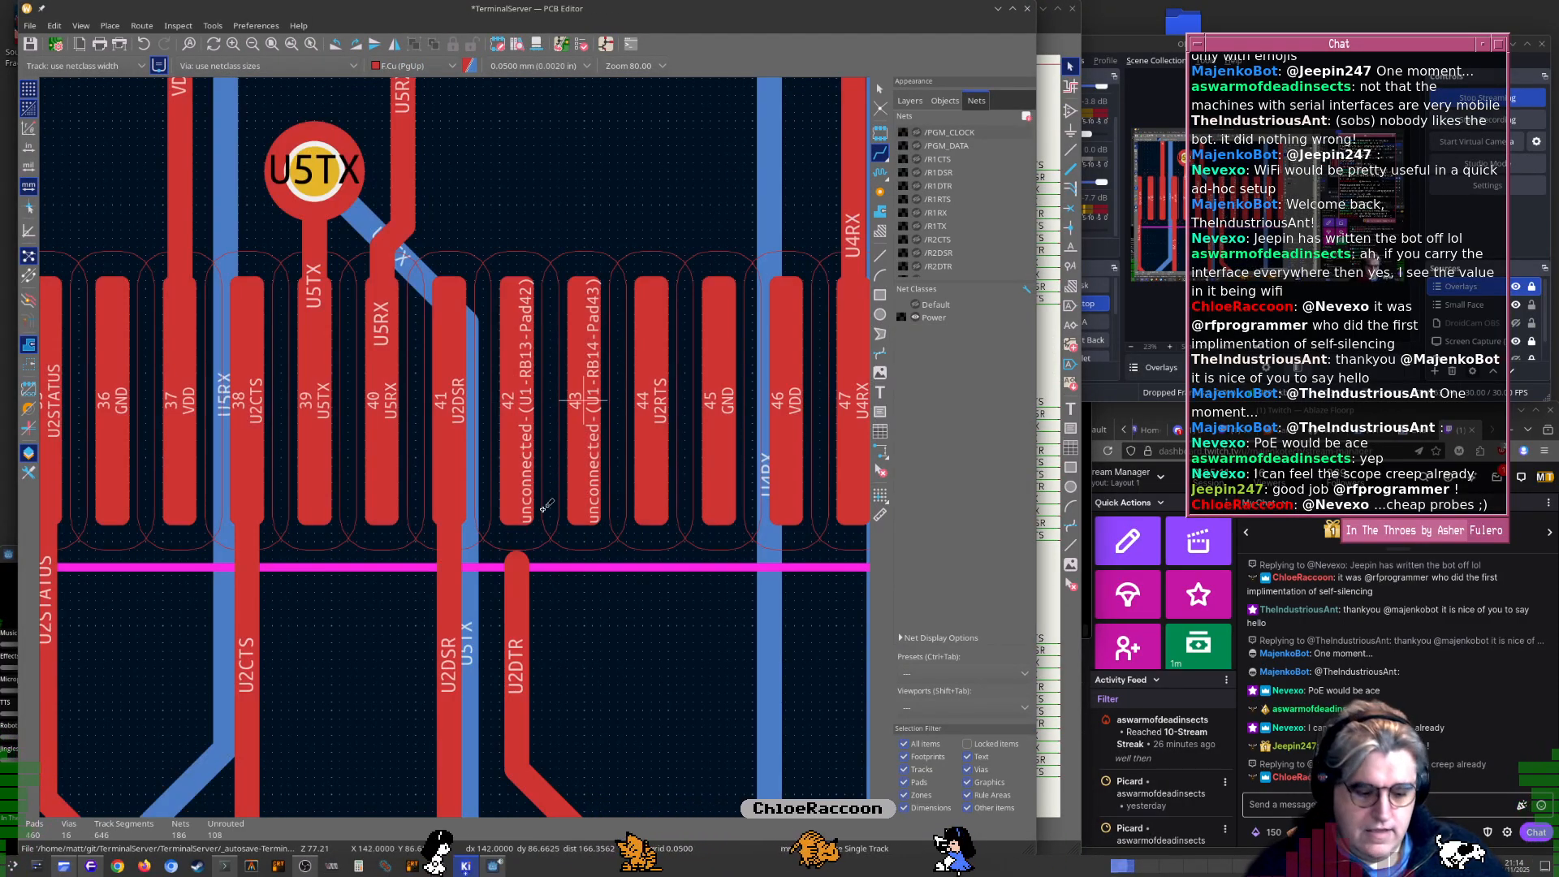
pyautogui.press('F8')
pyautogui.press('Return')
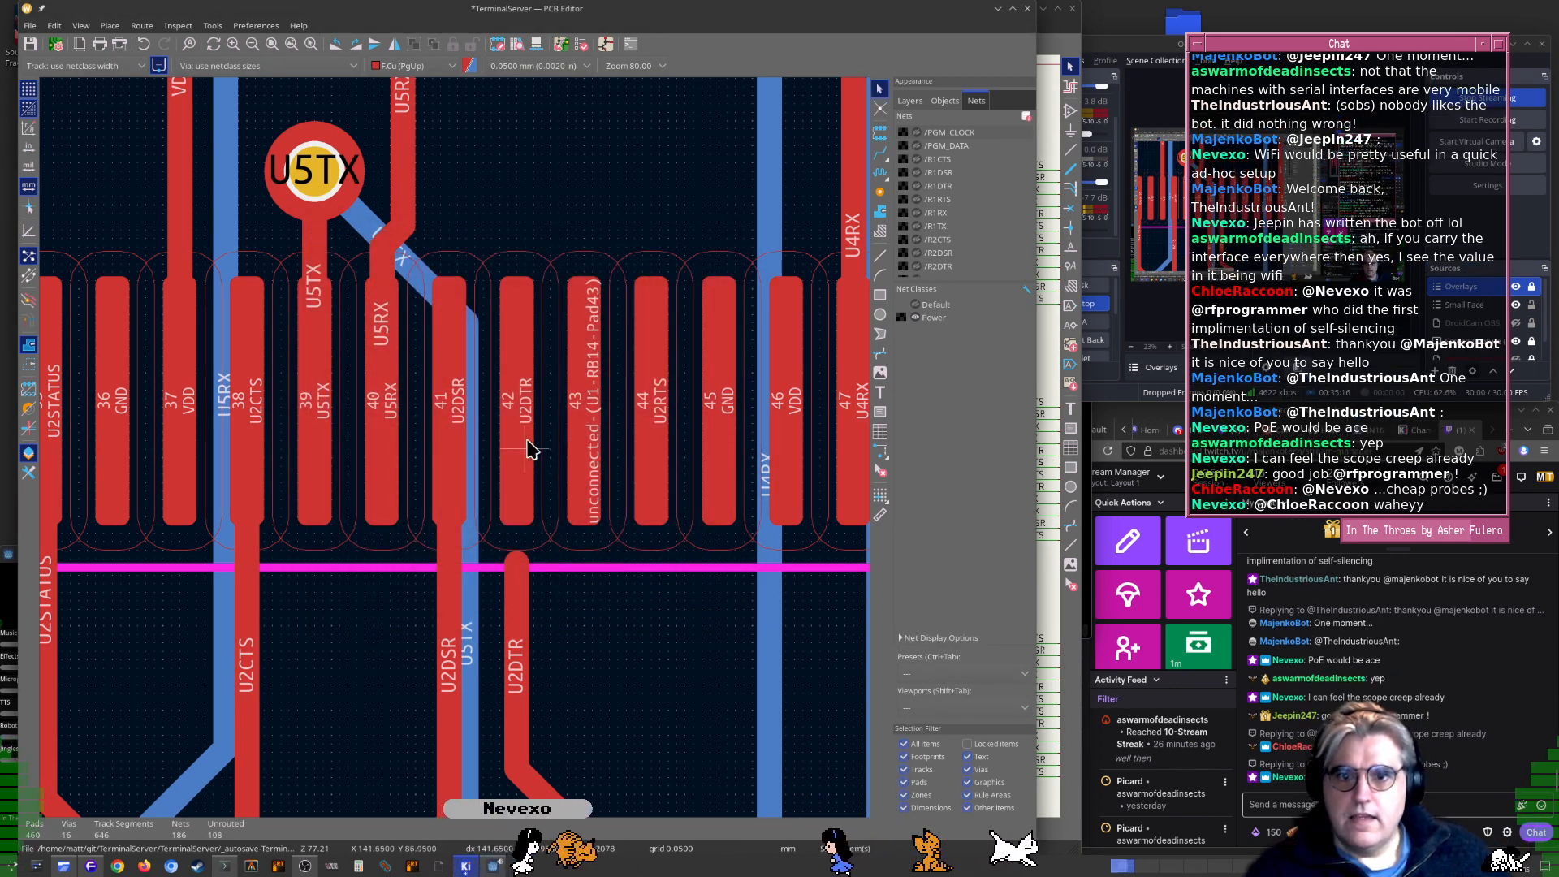
pyautogui.click(528, 449)
pyautogui.press('Escape')
# Straighten the jogs in the horizontal U2STATUS track and the track directly below it by shifting their segments slightly upwards
pyautogui.scroll(-5, 523, 447)
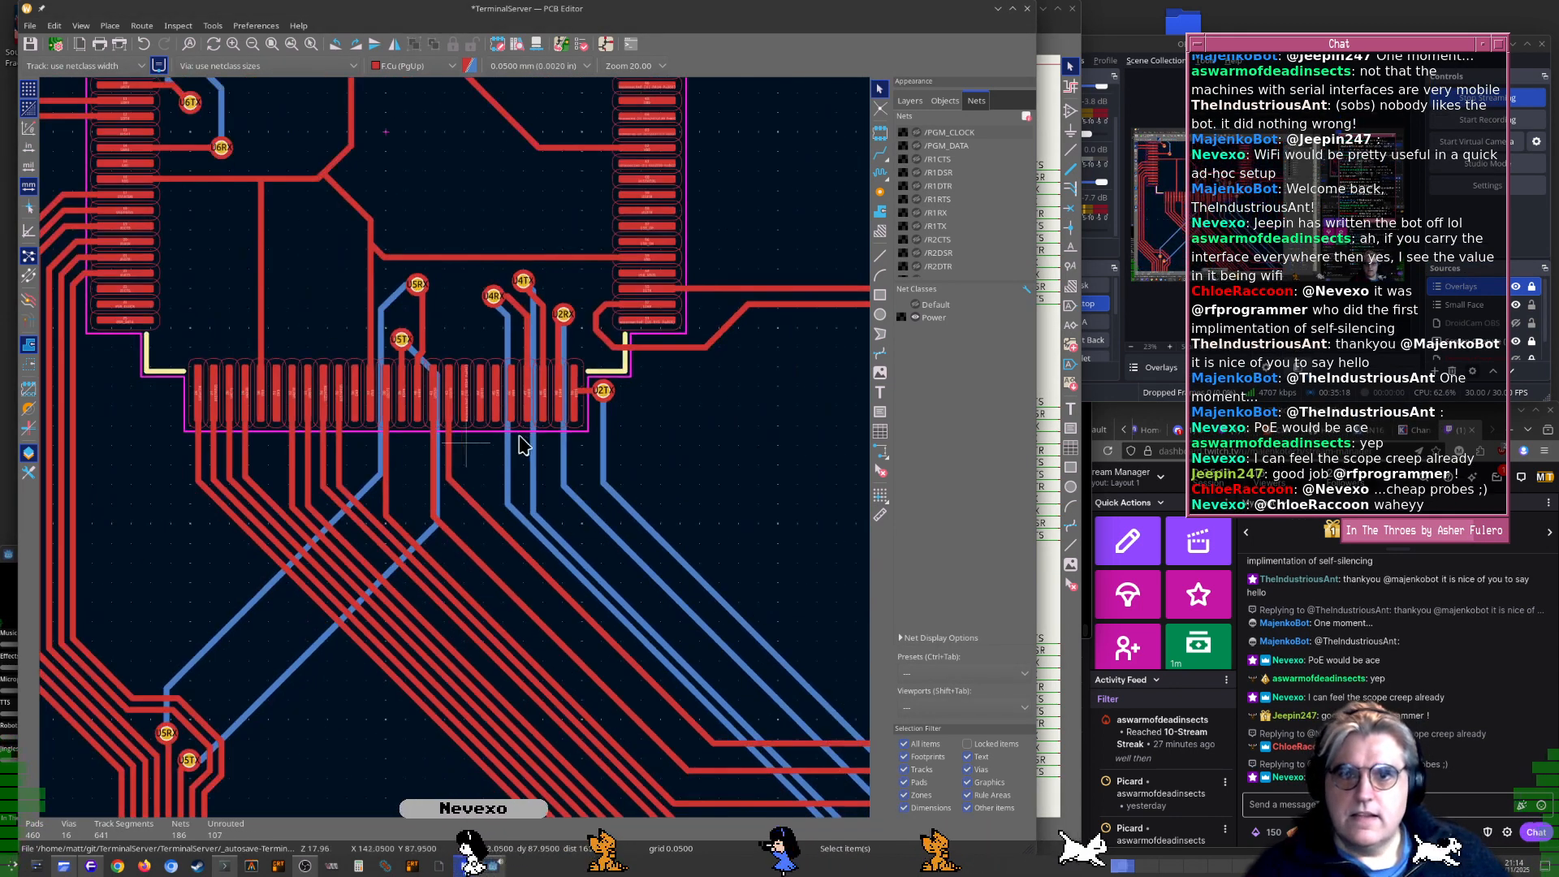
pyautogui.scroll(-2, 523, 446)
pyautogui.moveTo(647, 513); pyautogui.dragTo(661, 562, button='middle')
pyautogui.moveTo(591, 655); pyautogui.dragTo(470, 529, button='middle')
pyautogui.scroll(6, 505, 529)
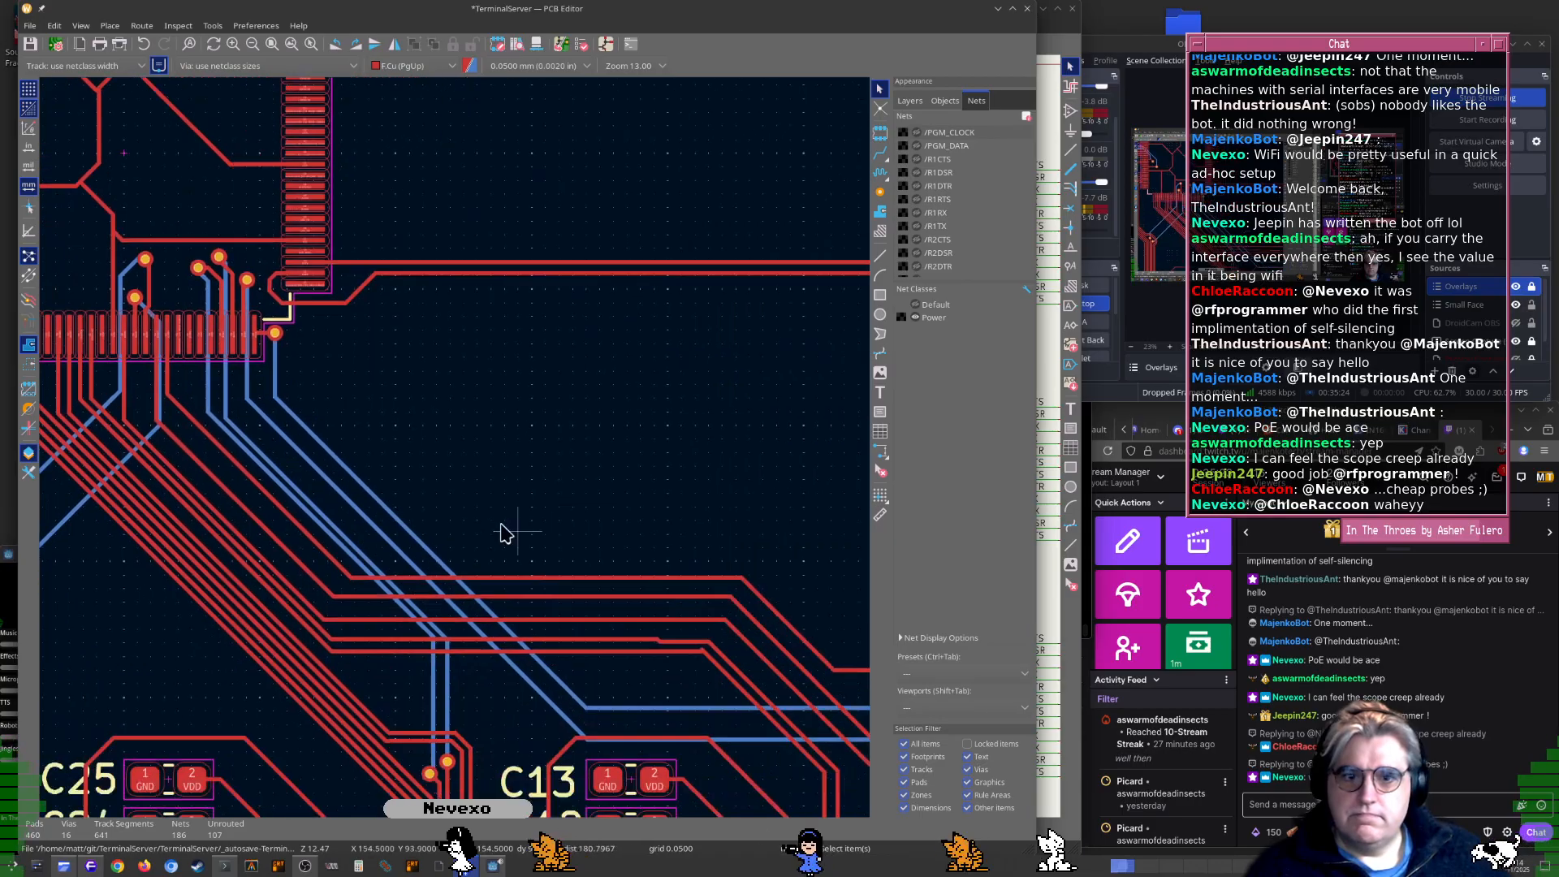
pyautogui.scroll(2, 454, 445)
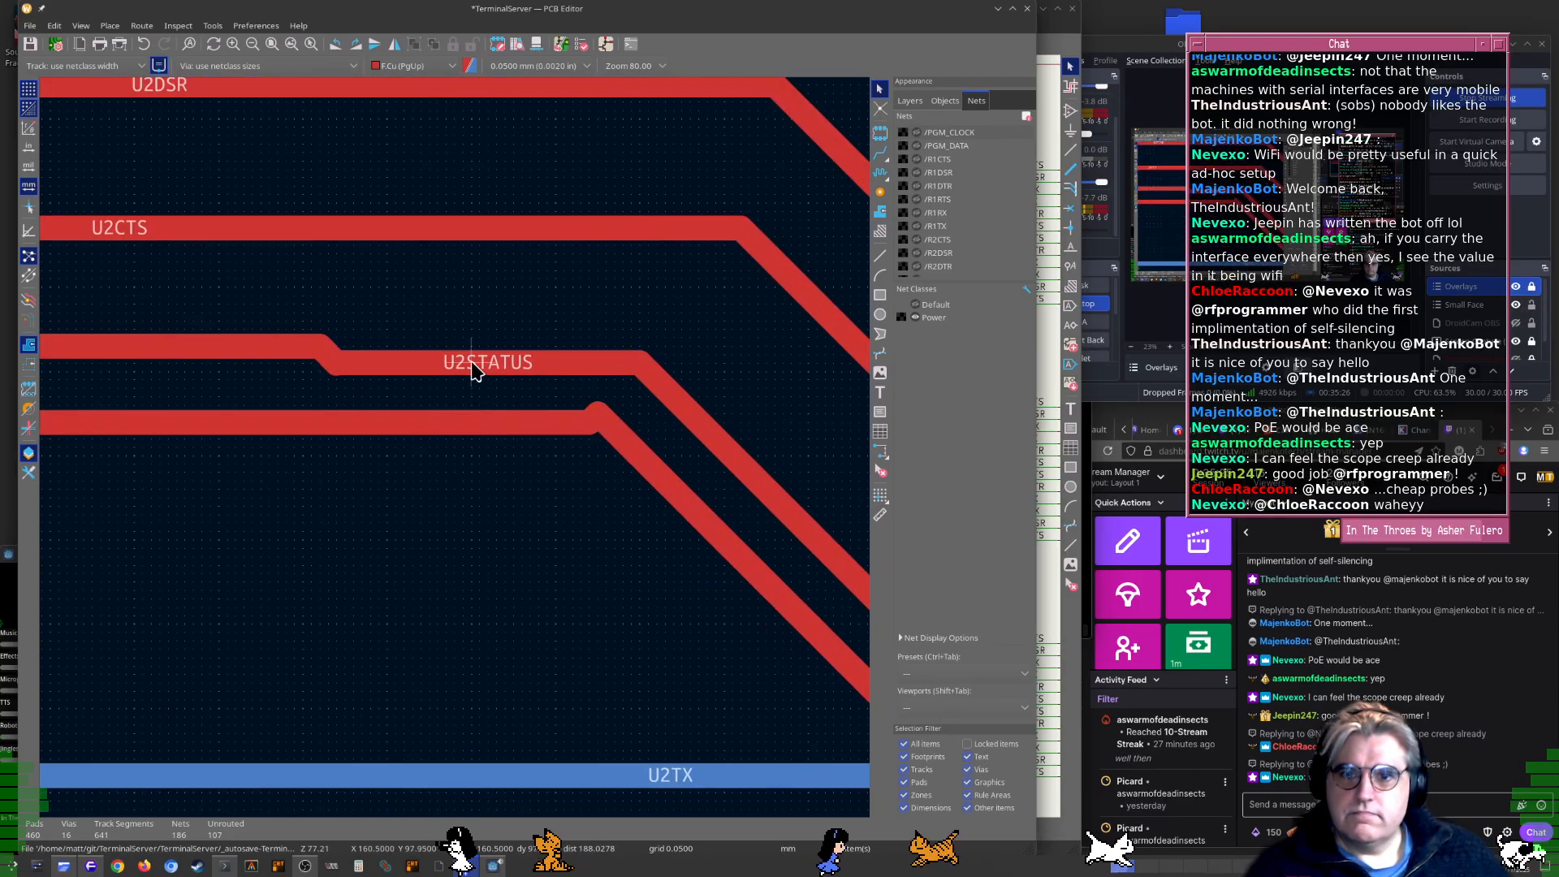
pyautogui.click(472, 367)
pyautogui.moveTo(472, 363); pyautogui.dragTo(457, 349)
pyautogui.click(463, 424)
pyautogui.moveTo(463, 424); pyautogui.dragTo(456, 419)
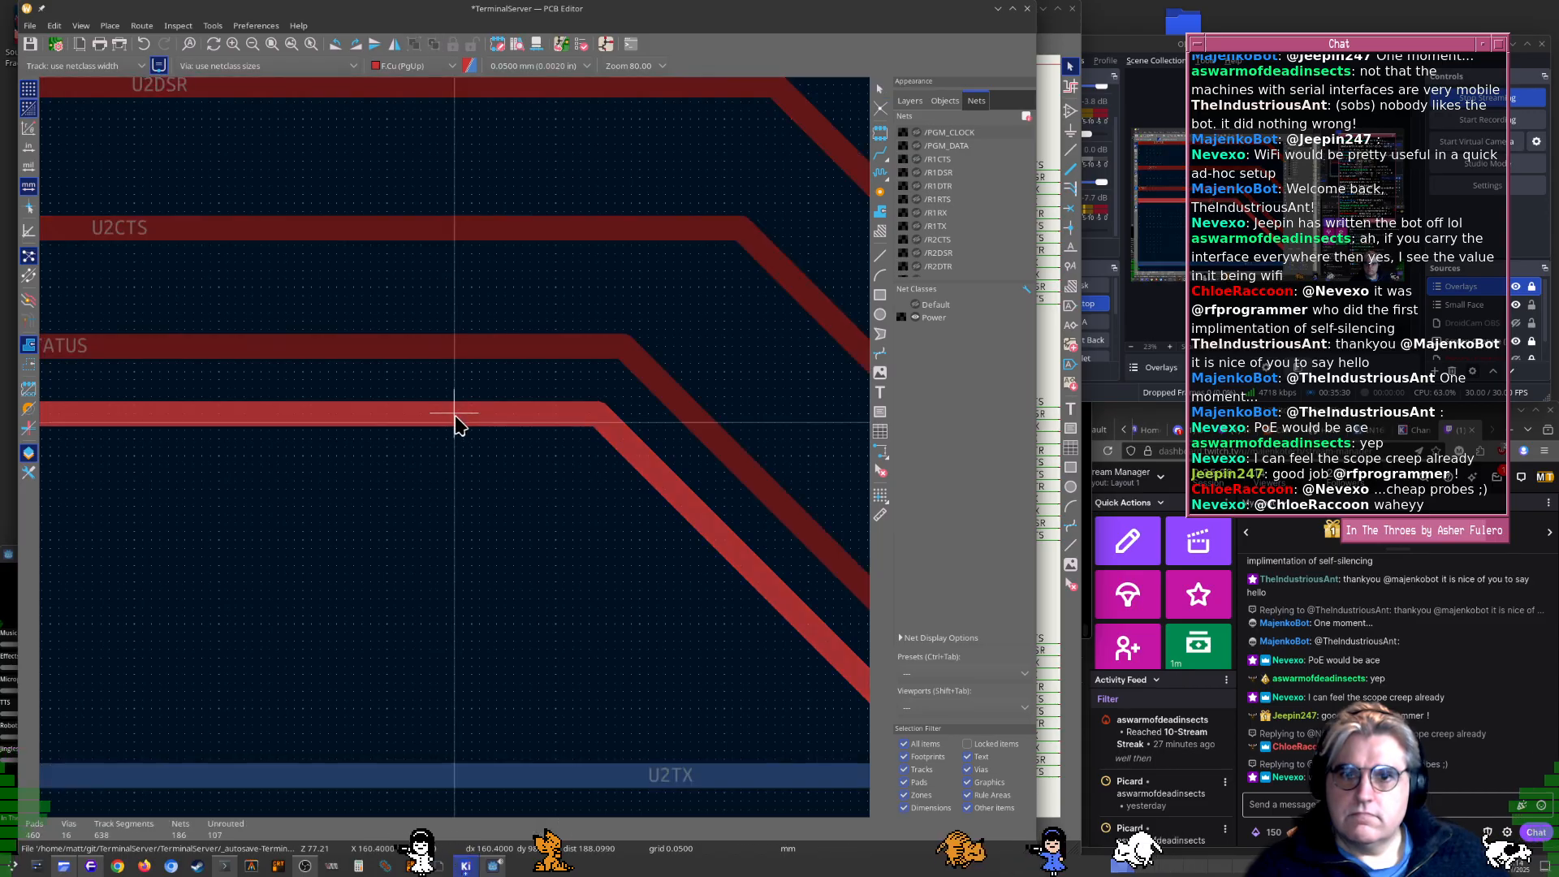
# Move the diagonal U2DTR segment below U1 closer to the neighbouring U2DSR track
pyautogui.scroll(-7, 456, 424)
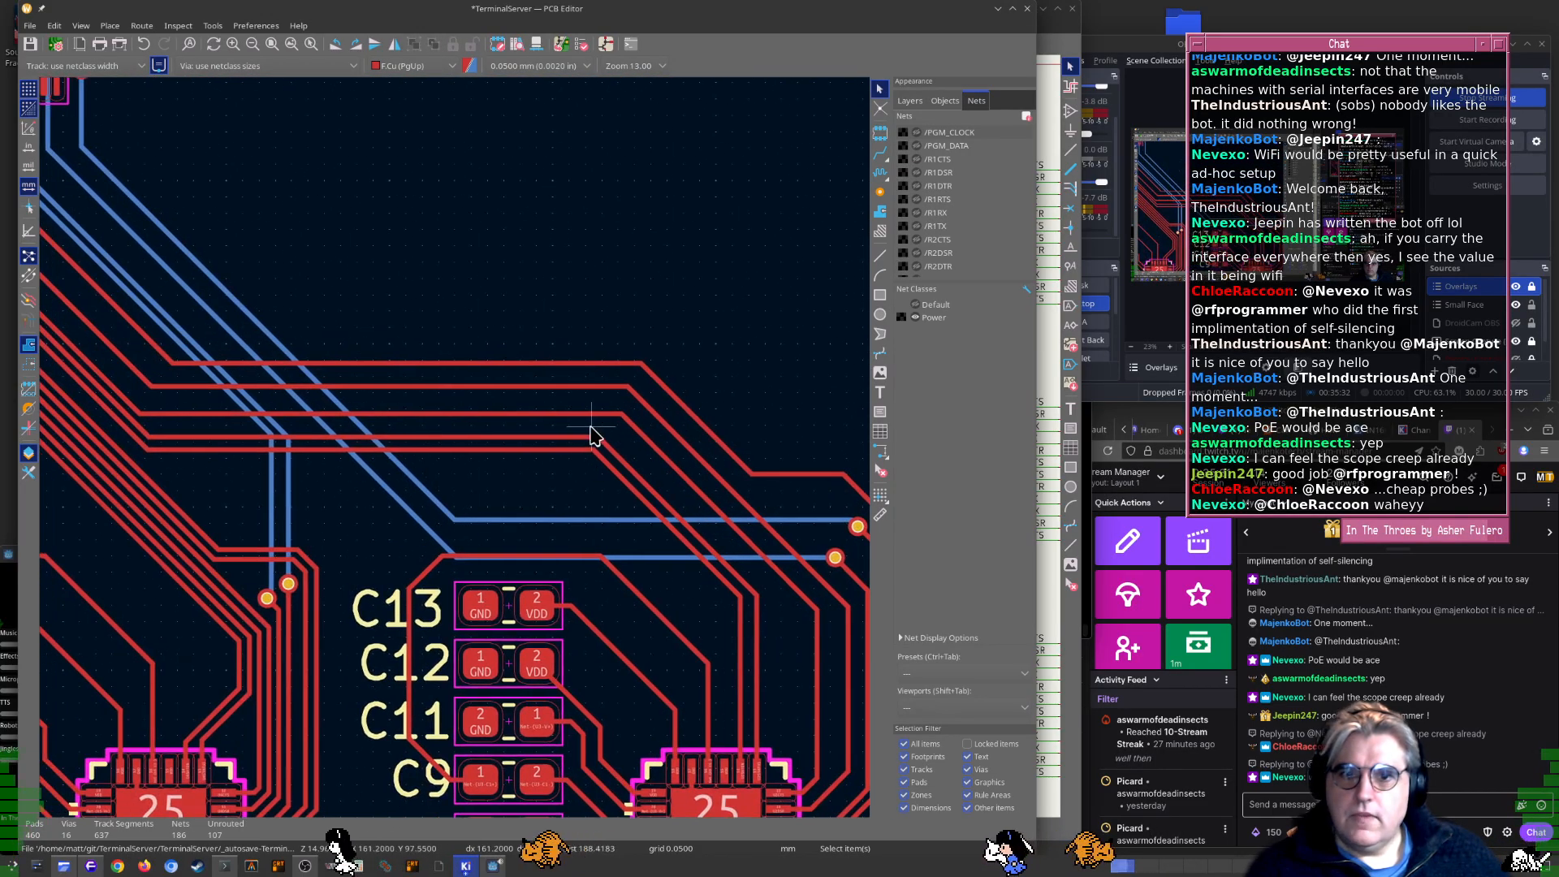
pyautogui.scroll(5, 591, 436)
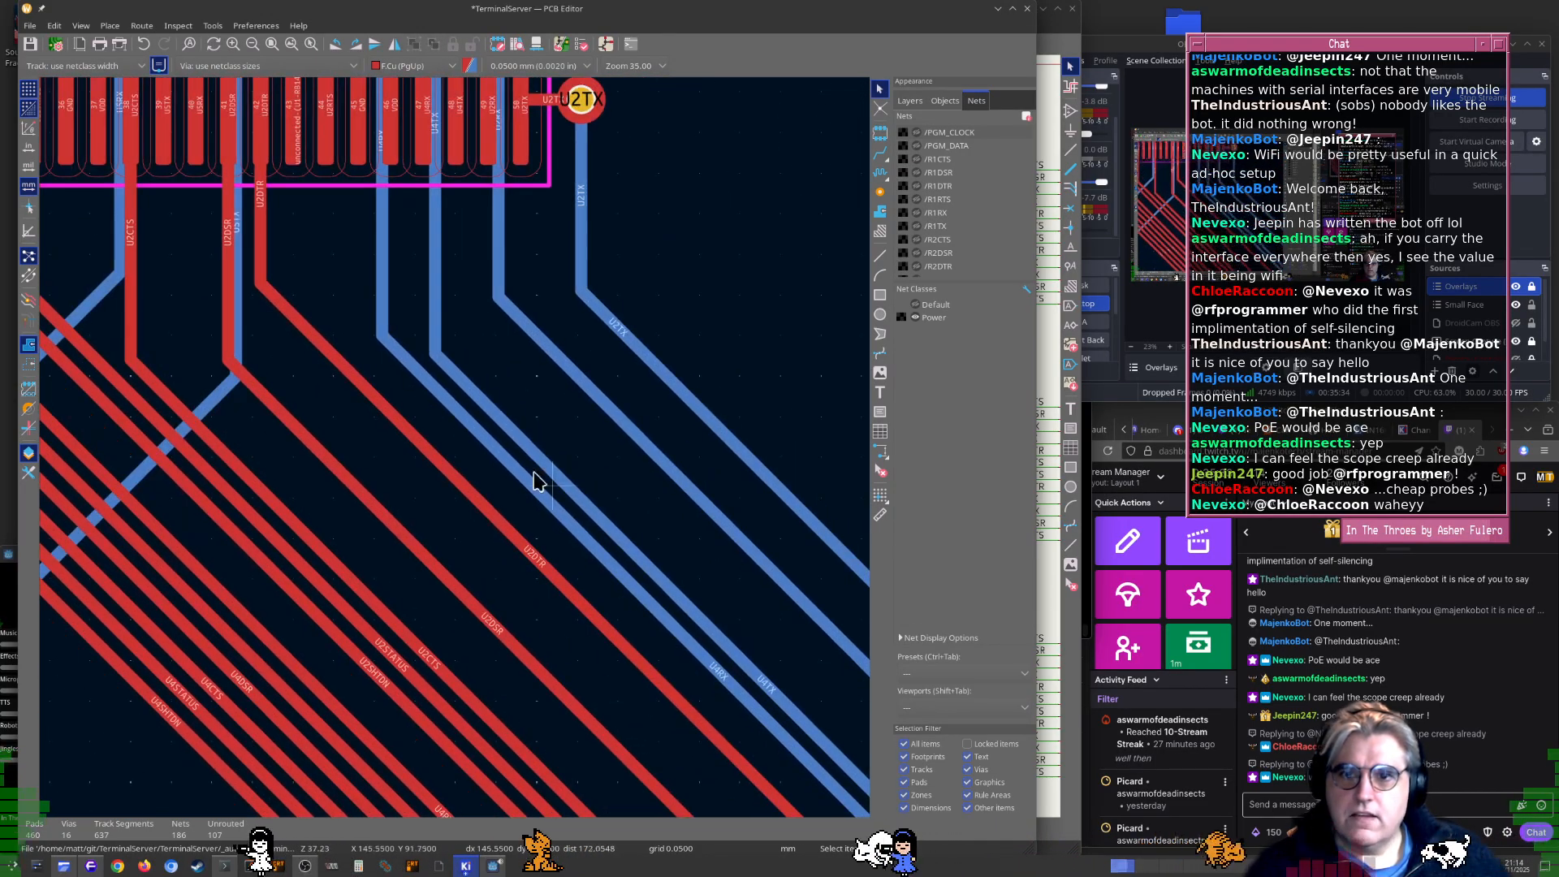
pyautogui.doubleClick(376, 396)
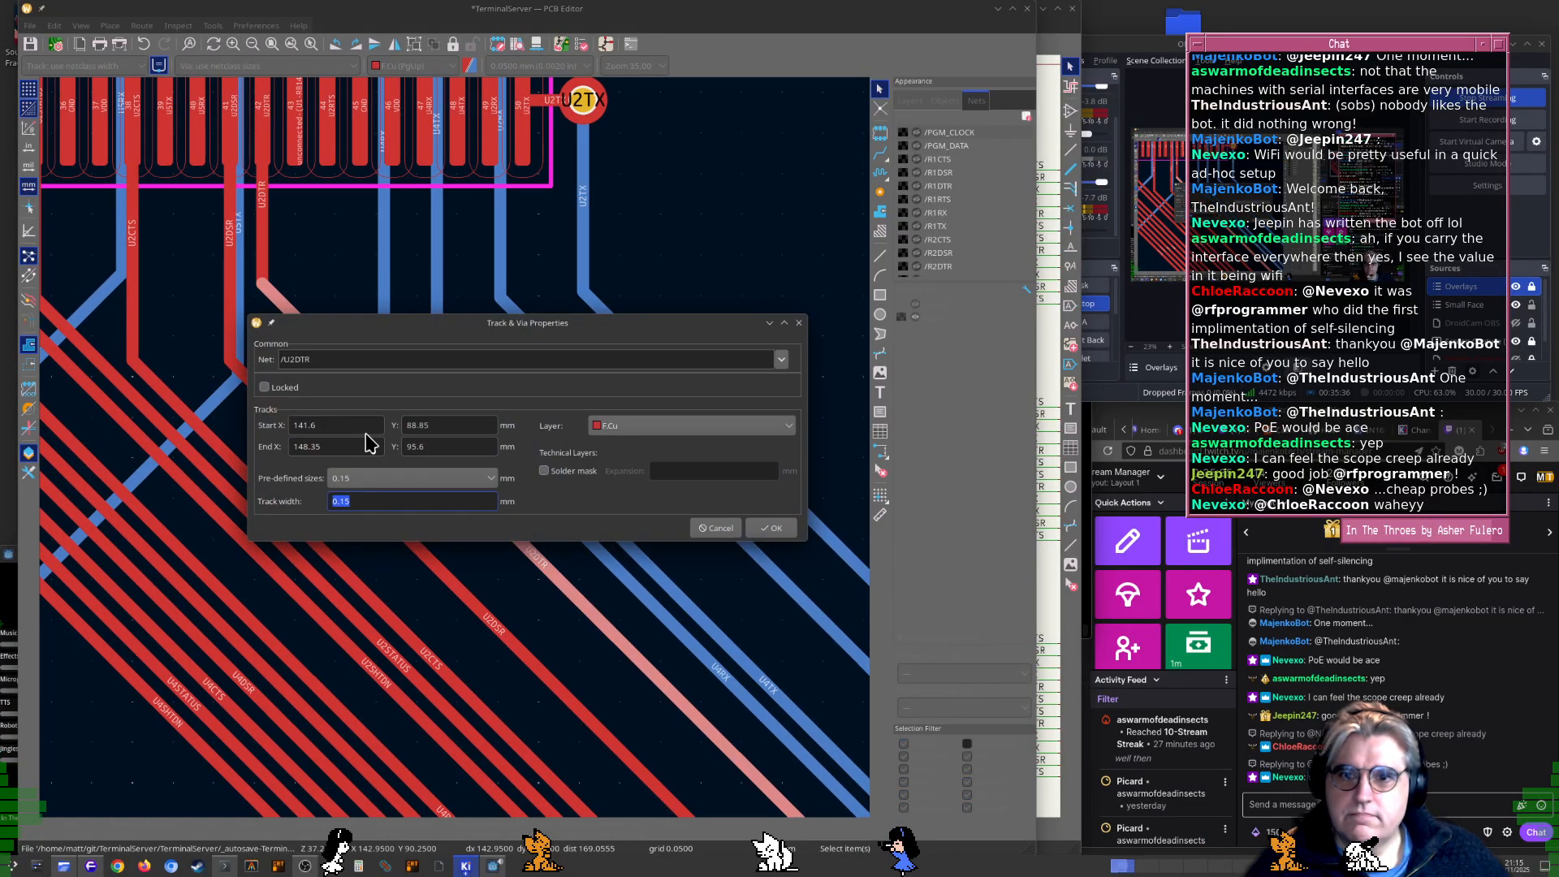
pyautogui.press('Escape')
pyautogui.scroll(-2, 445, 446)
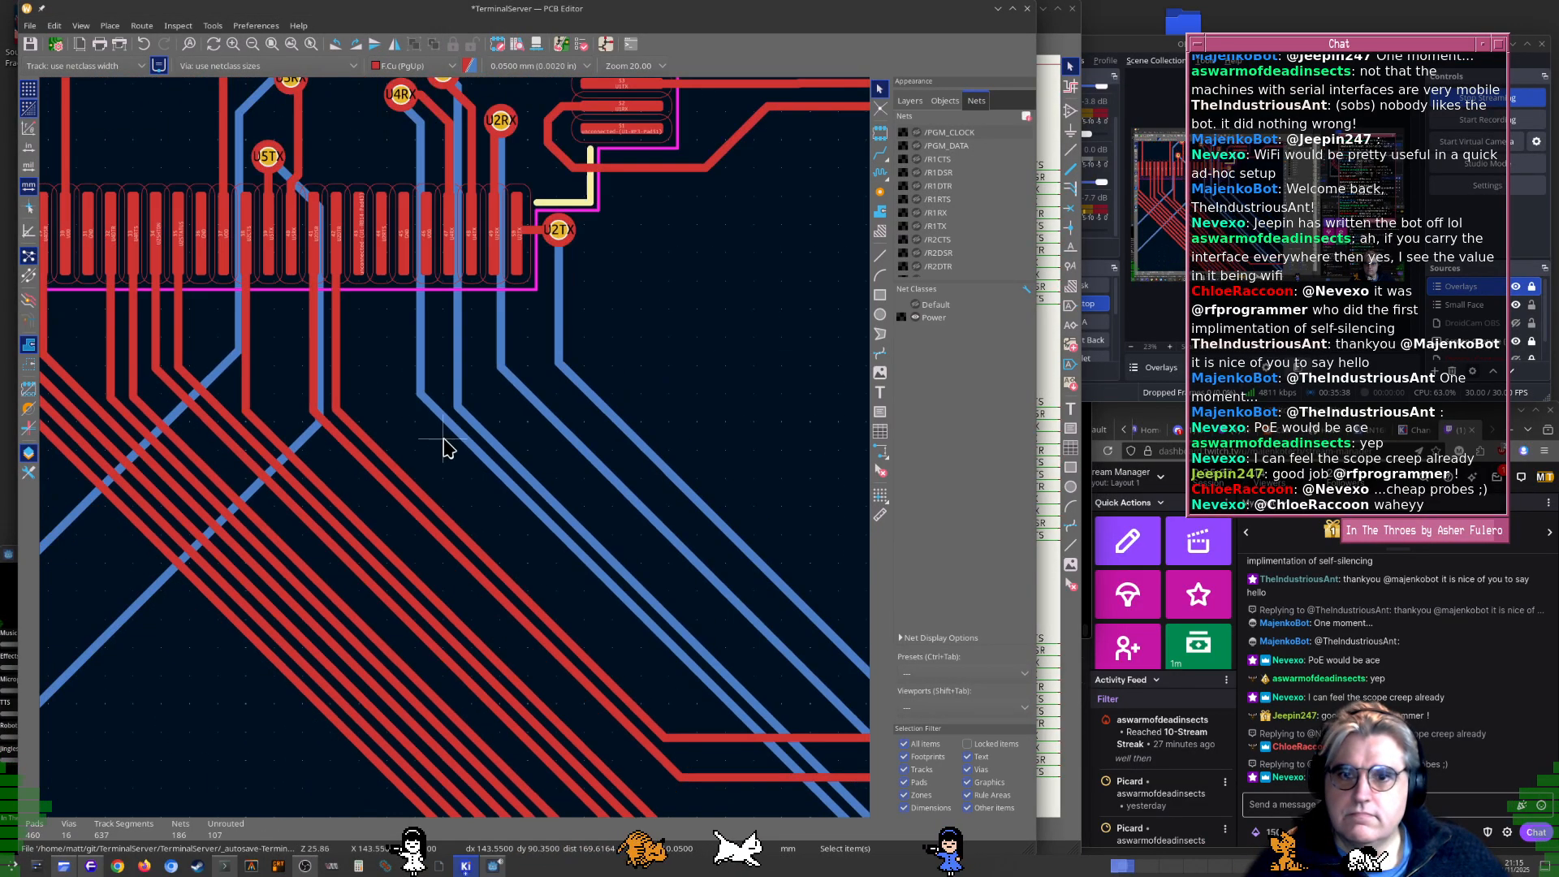
# Start the U2RTS track at U3's pad 7 and lay it around the outside of U2DTR, running horizontally just above it
pyautogui.scroll(-1, 520, 455)
pyautogui.keyDown('shift'); pyautogui.scroll(-3, 536, 528); pyautogui.keyUp('shift')
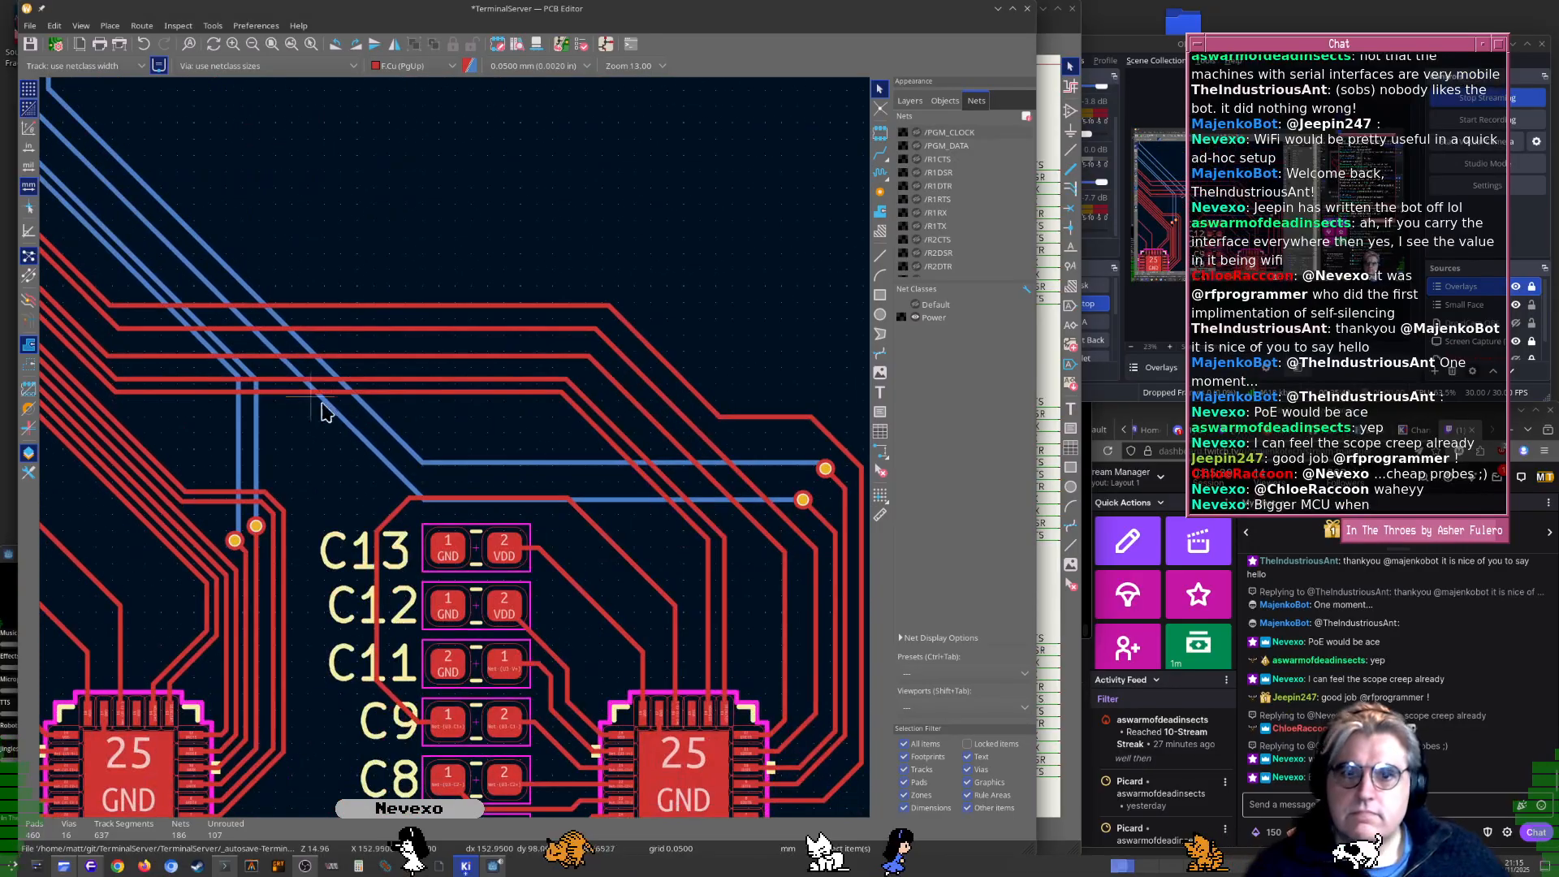
pyautogui.scroll(5, 744, 557)
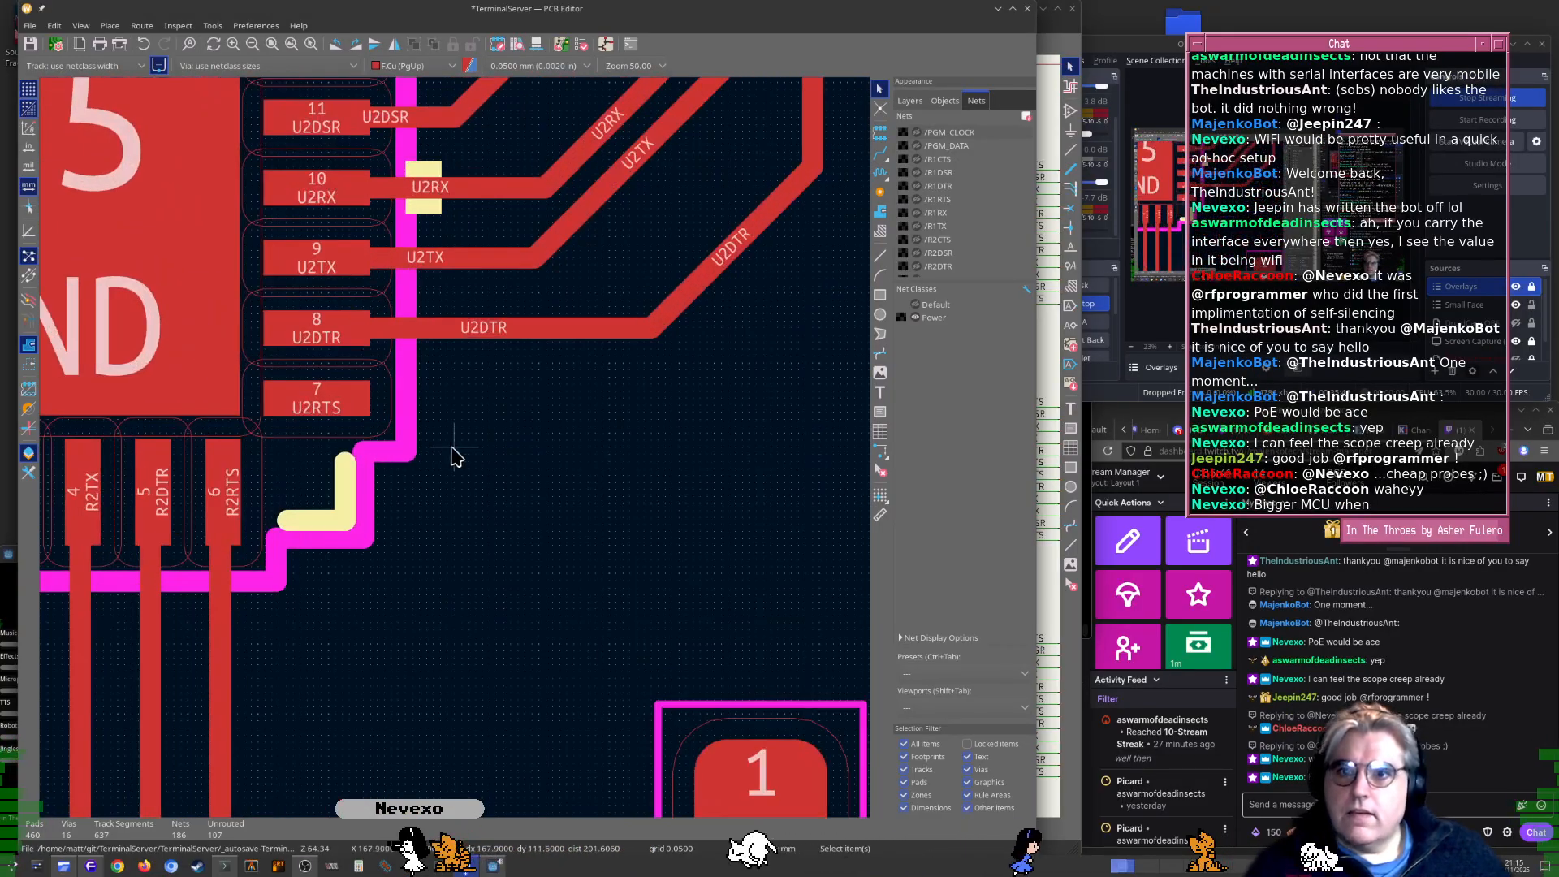
pyautogui.press('x')
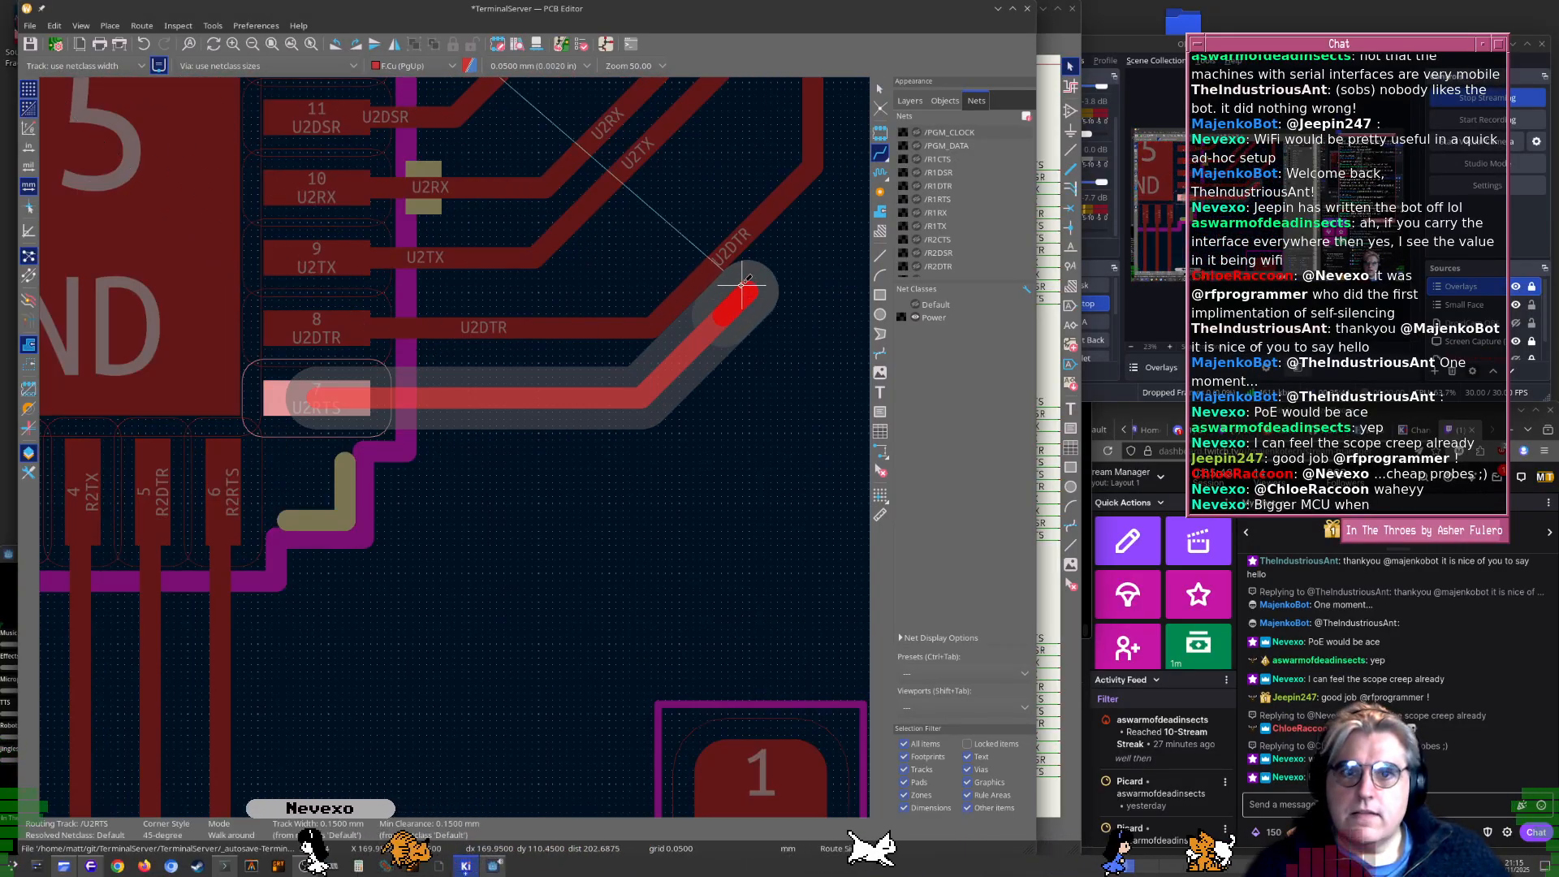
pyautogui.keyDown('shift'); pyautogui.scroll(3, 812, 447); pyautogui.keyUp('shift')
pyautogui.scroll(-3, 825, 302)
pyautogui.keyDown('shift'); pyautogui.scroll(3, 560, 731); pyautogui.keyUp('shift')
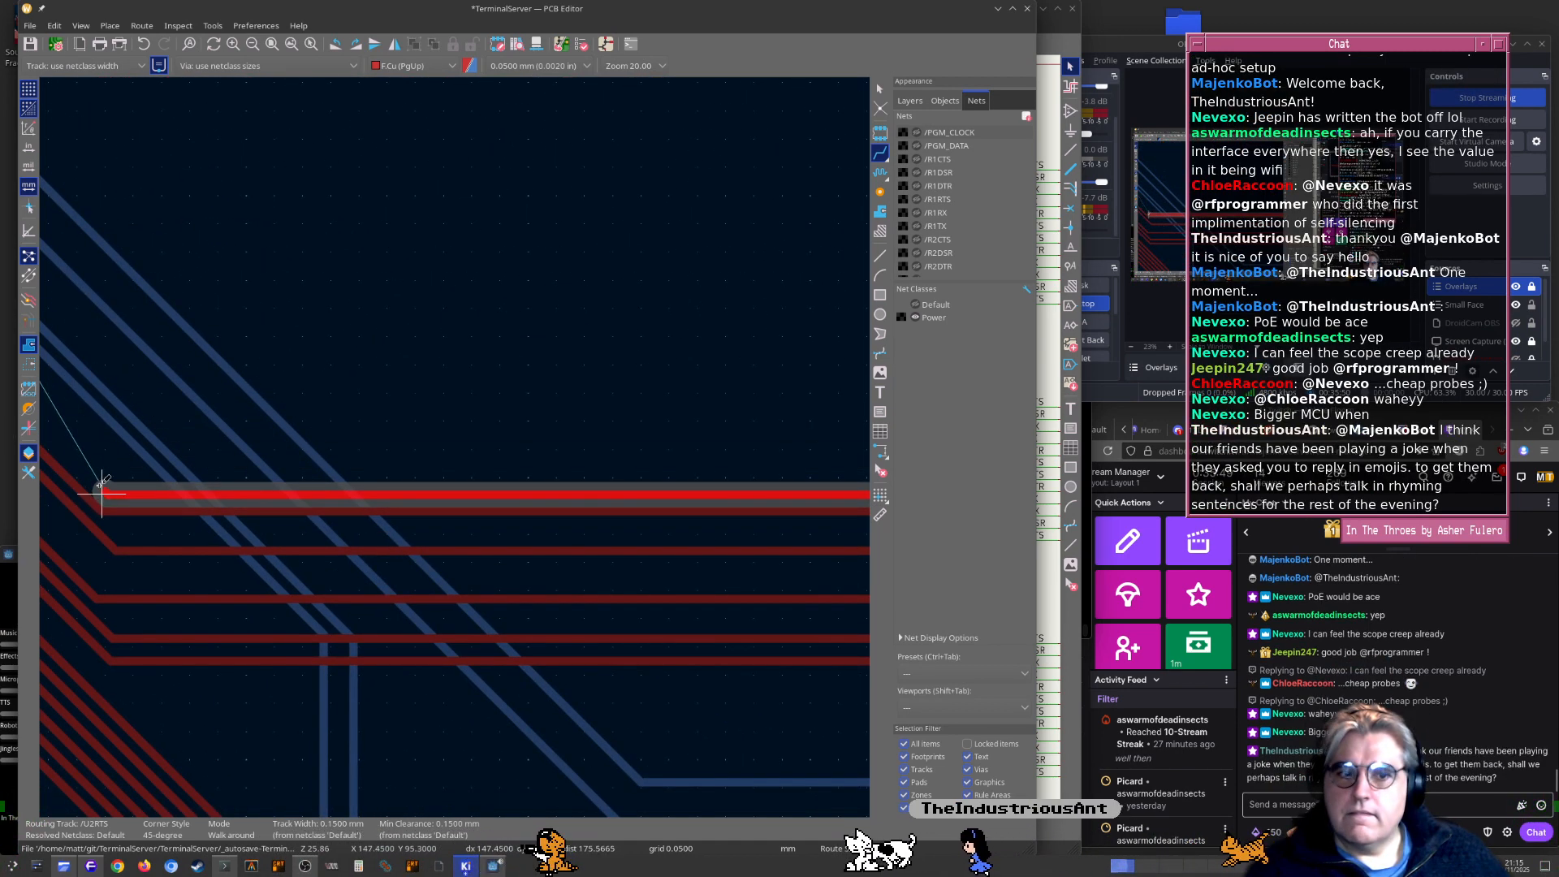
# Continue the U2RTS track diagonally alongside U2DTR up to U1, ending it just below pad 43
pyautogui.click(111, 493)
pyautogui.moveTo(77, 389); pyautogui.dragTo(515, 503, button='middle')
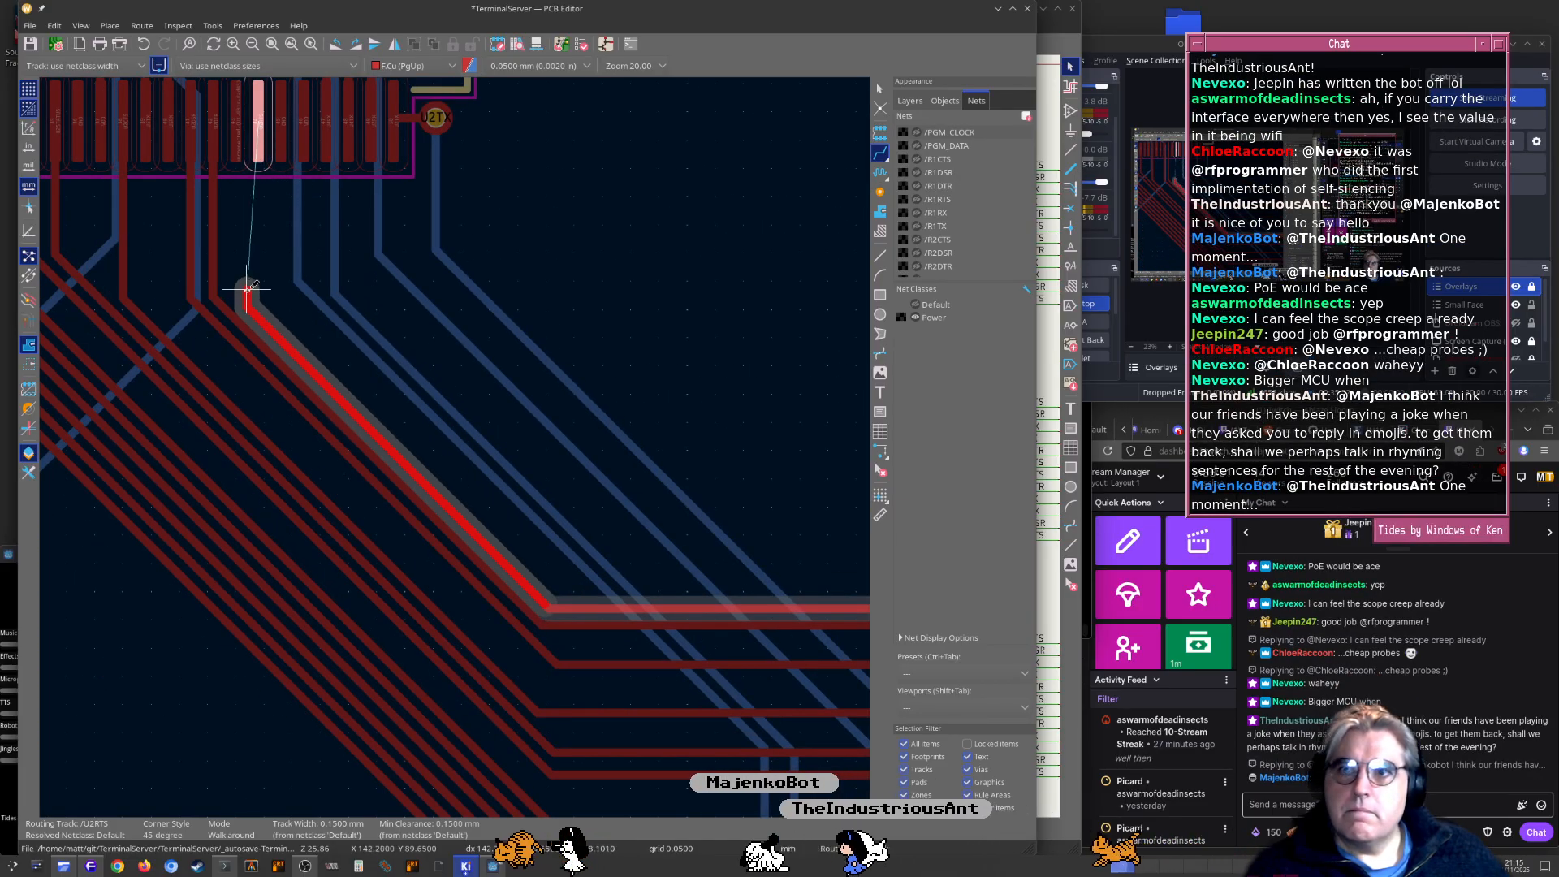
pyautogui.moveTo(243, 289); pyautogui.dragTo(359, 492, button='middle')
pyautogui.scroll(3, 359, 491)
pyautogui.scroll(3, 452, 446)
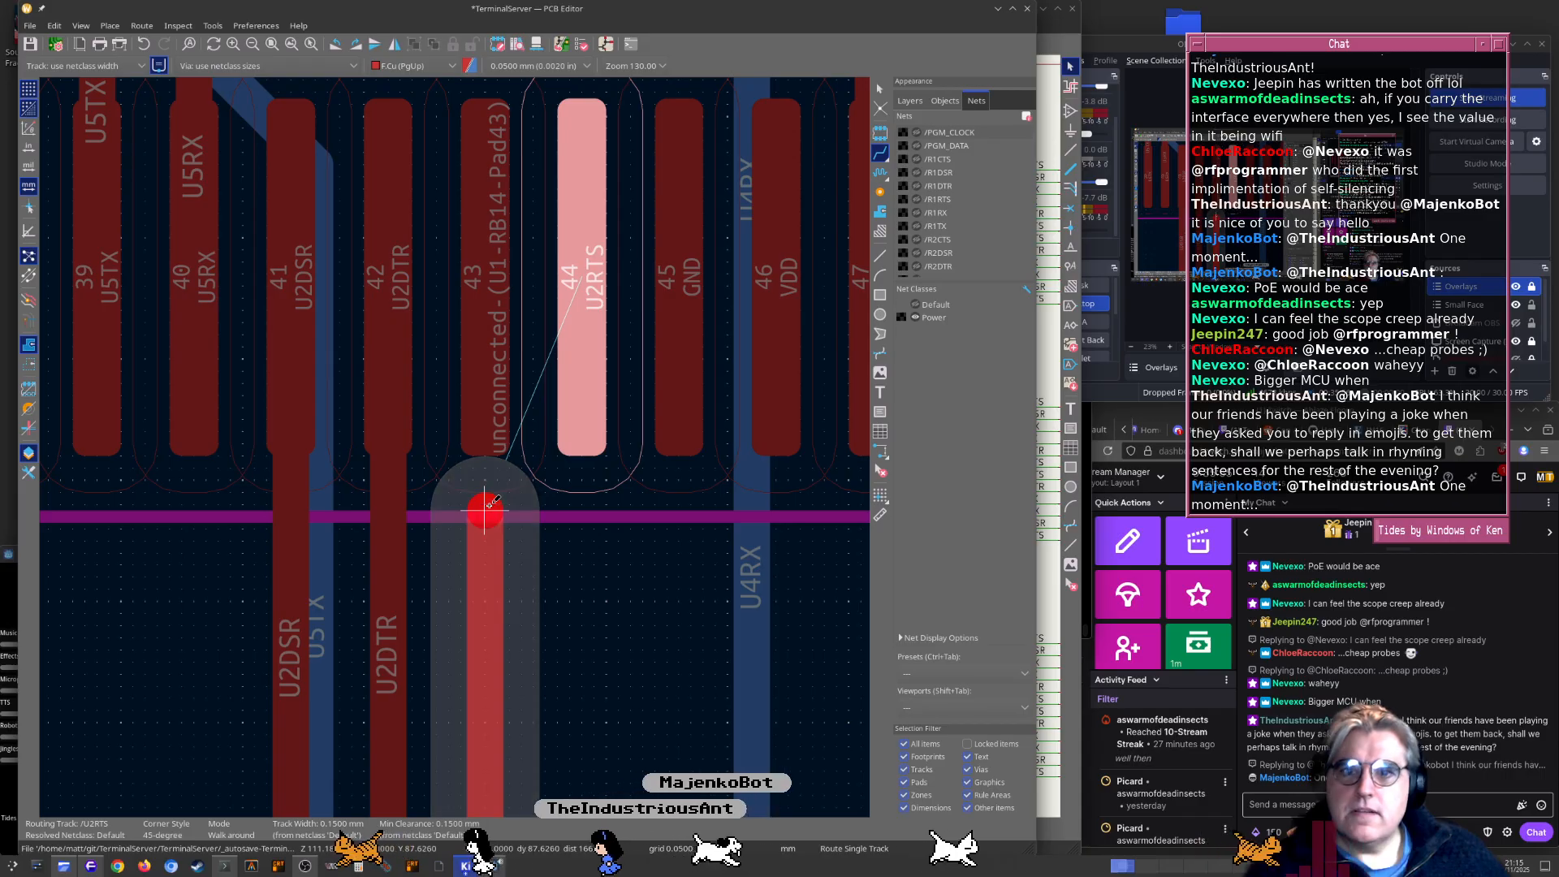
pyautogui.click(487, 512)
pyautogui.press('Escape')
pyautogui.press('Escape')
pyautogui.scroll(-2, 455, 445)
pyautogui.scroll(-2, 520, 505)
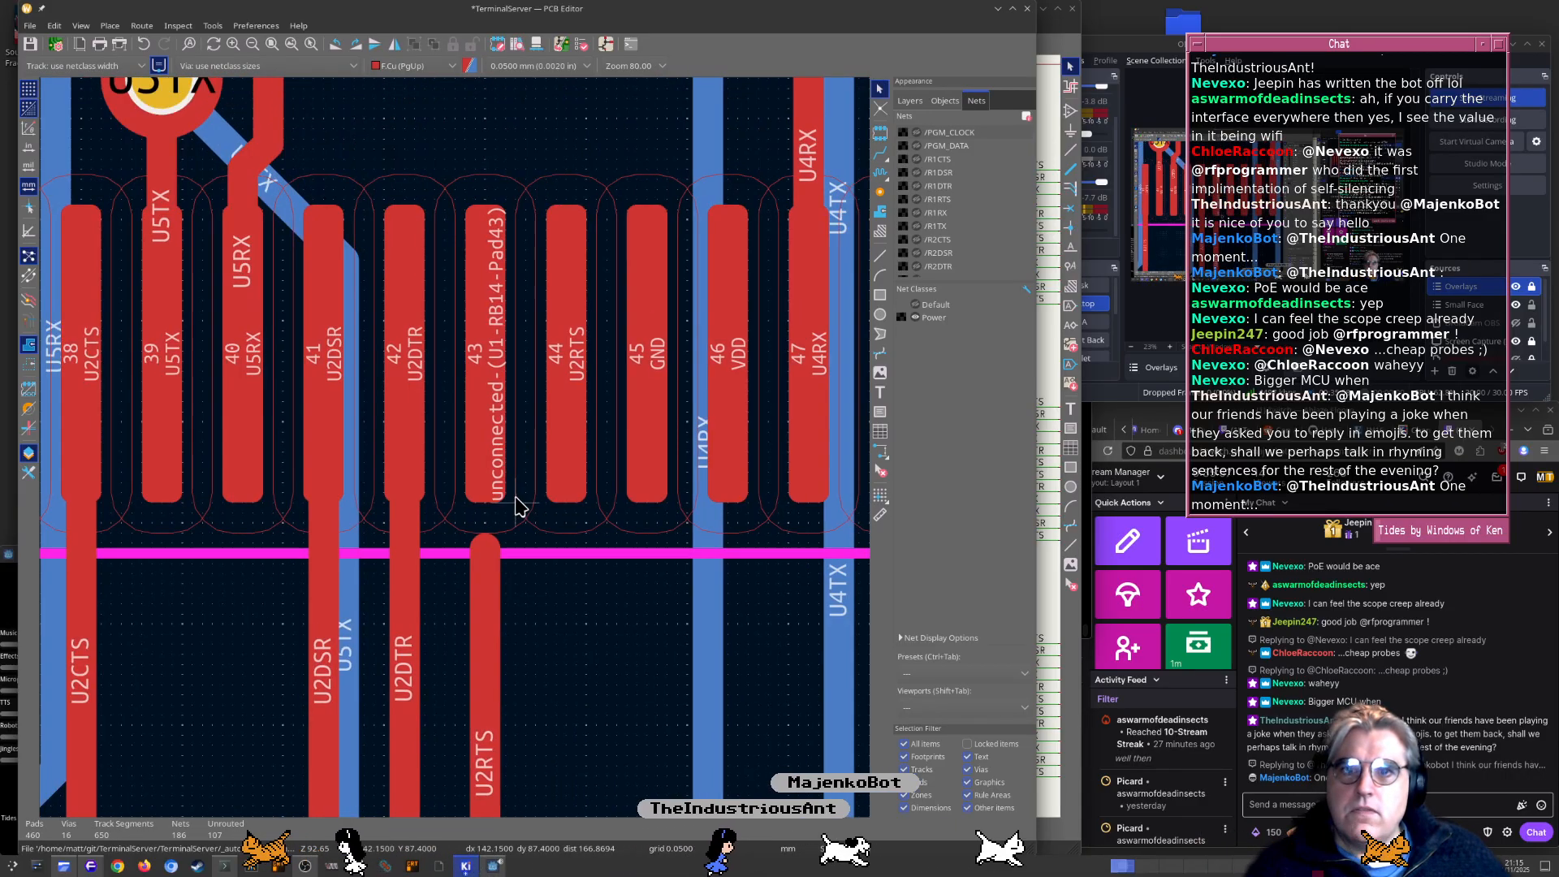
# Switch to the schematic and move the U2RTS label from pin 44 to U1's pin 43 (RB14), right-justified
pyautogui.hotkey('alt', 'Tab')
pyautogui.scroll(4, 820, 439)
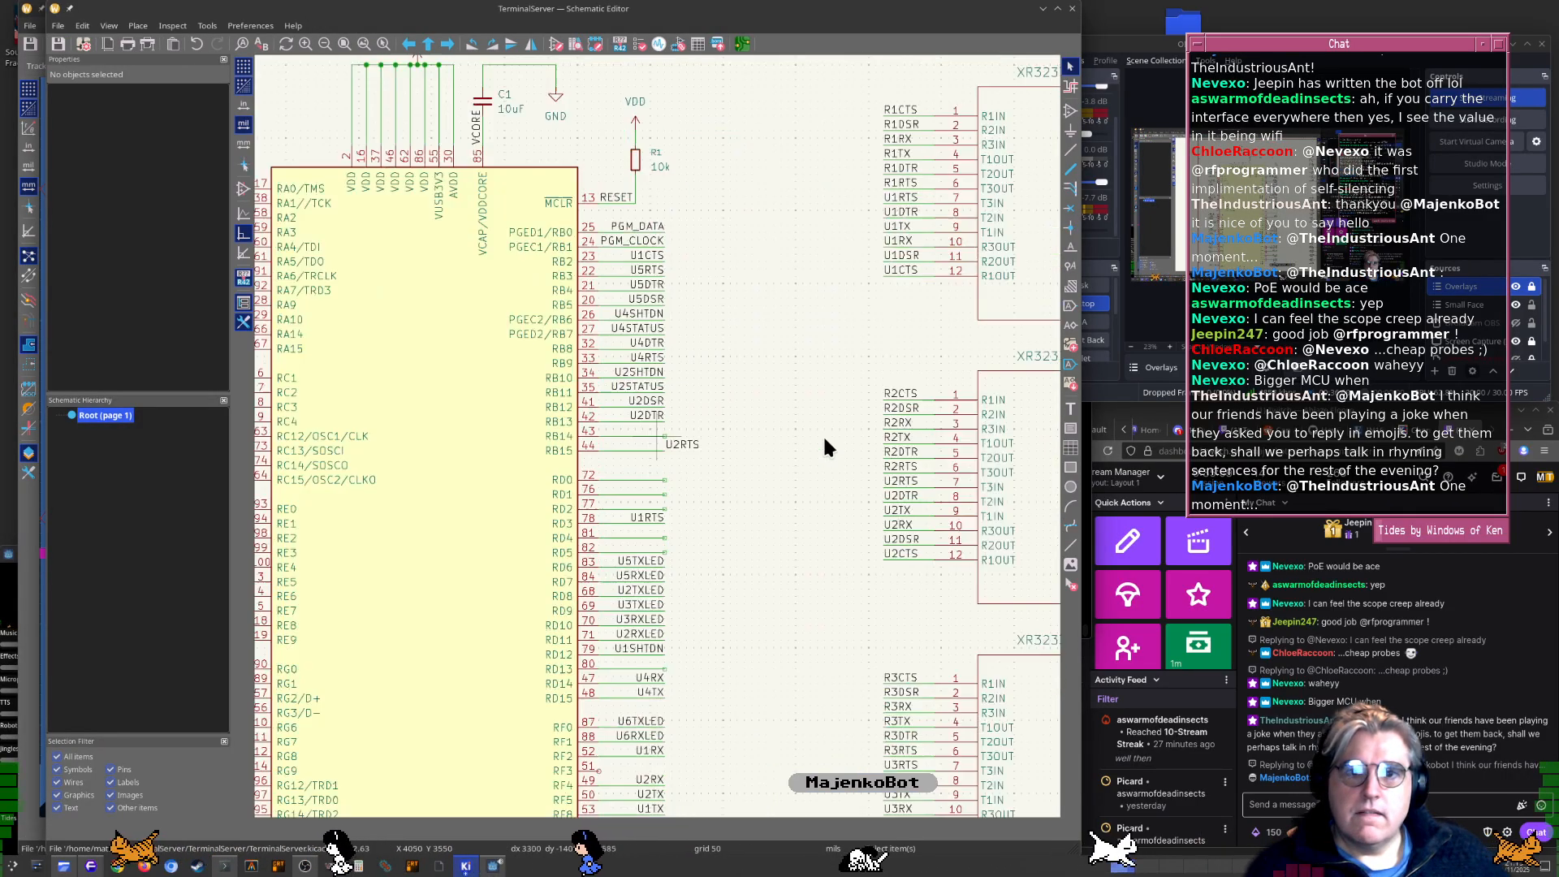
pyautogui.click(664, 436)
pyautogui.press('m')
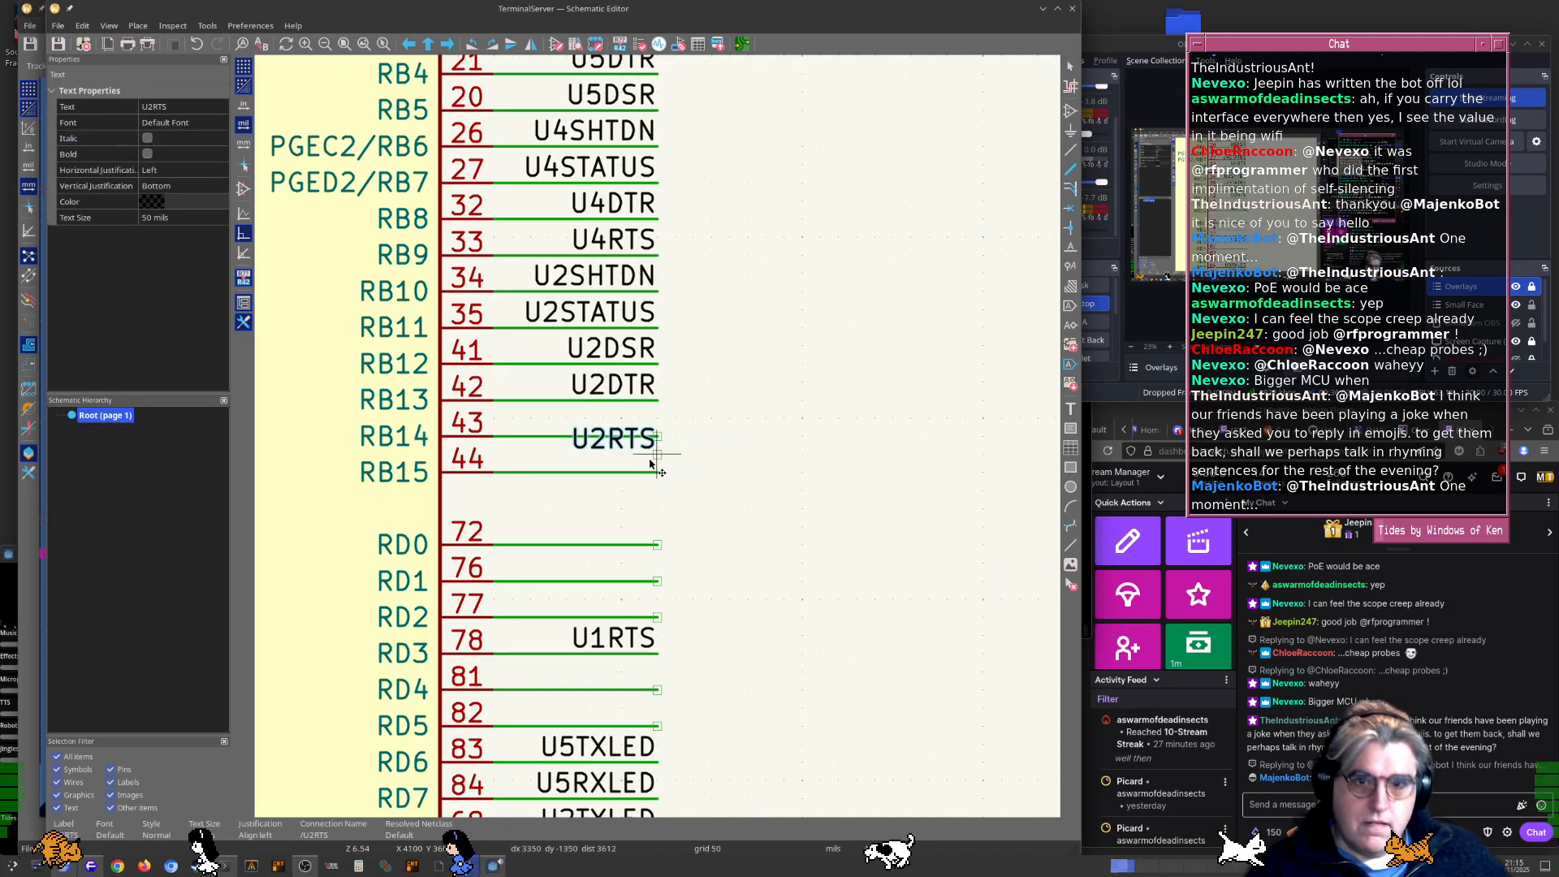
pyautogui.click(661, 436)
pyautogui.click(620, 463)
pyautogui.scroll(-3, 620, 463)
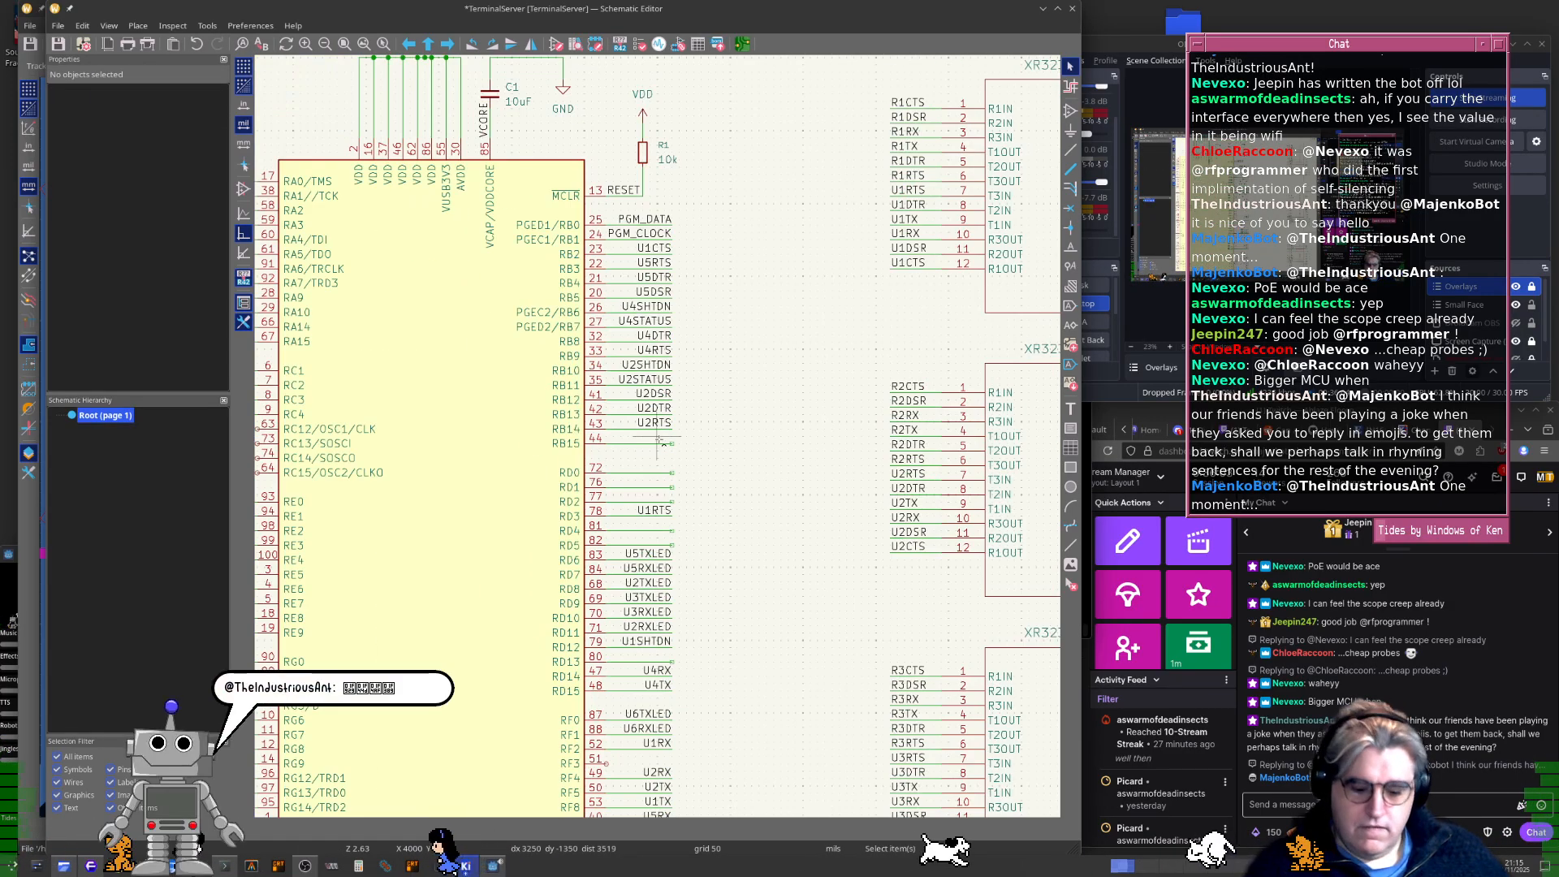
# Return to the PCB editor and update the board from the schematic with the new U2RTS pin assignment
pyautogui.hotkey('alt', 'Tab')
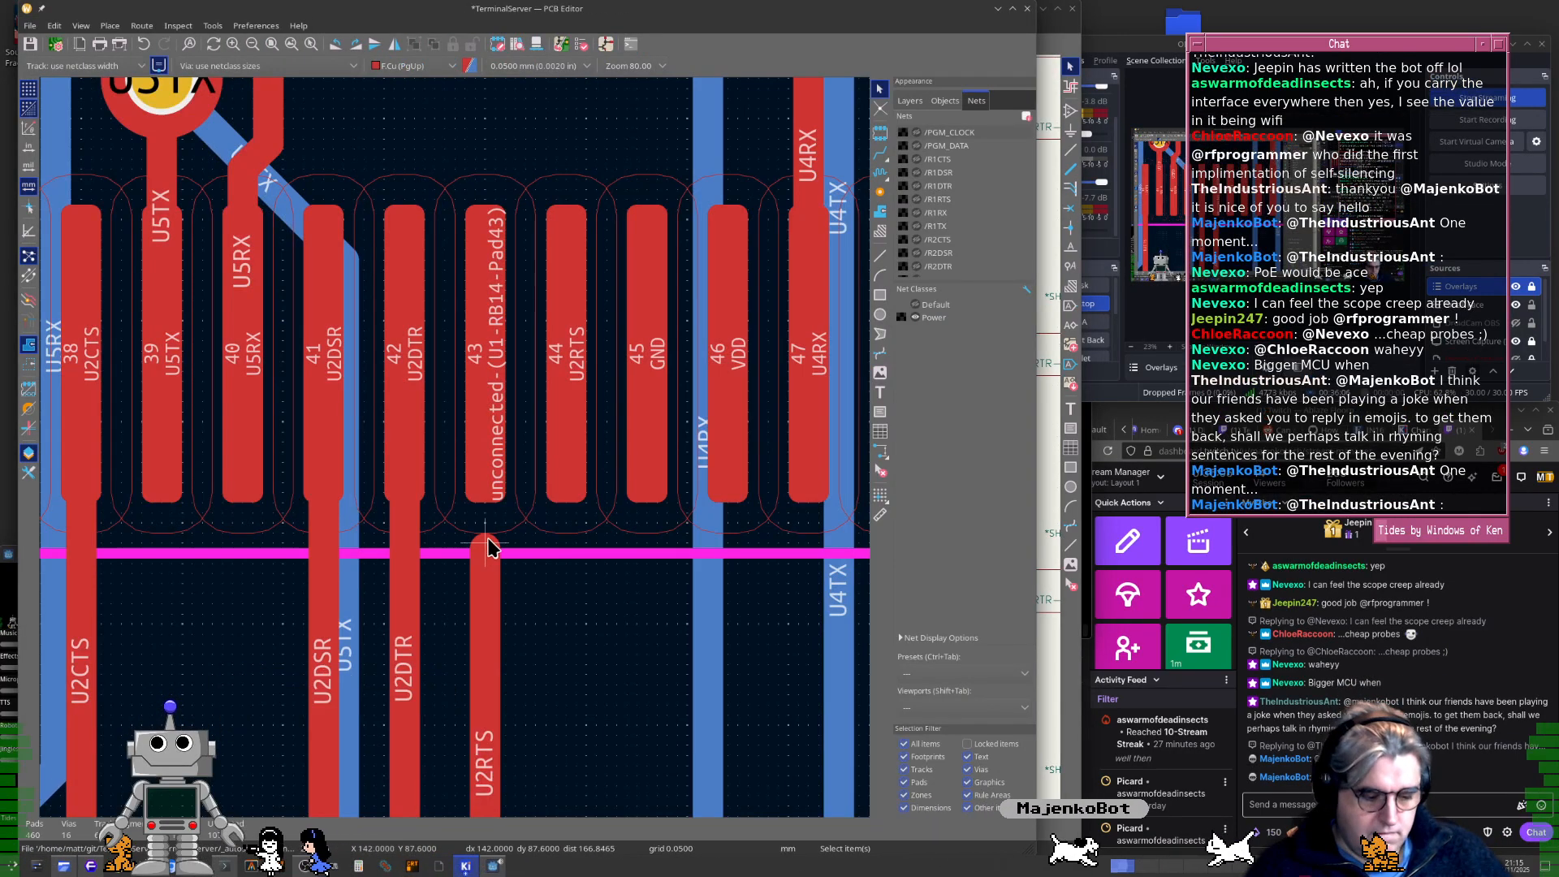
pyautogui.press('F8')
pyautogui.press('Return')
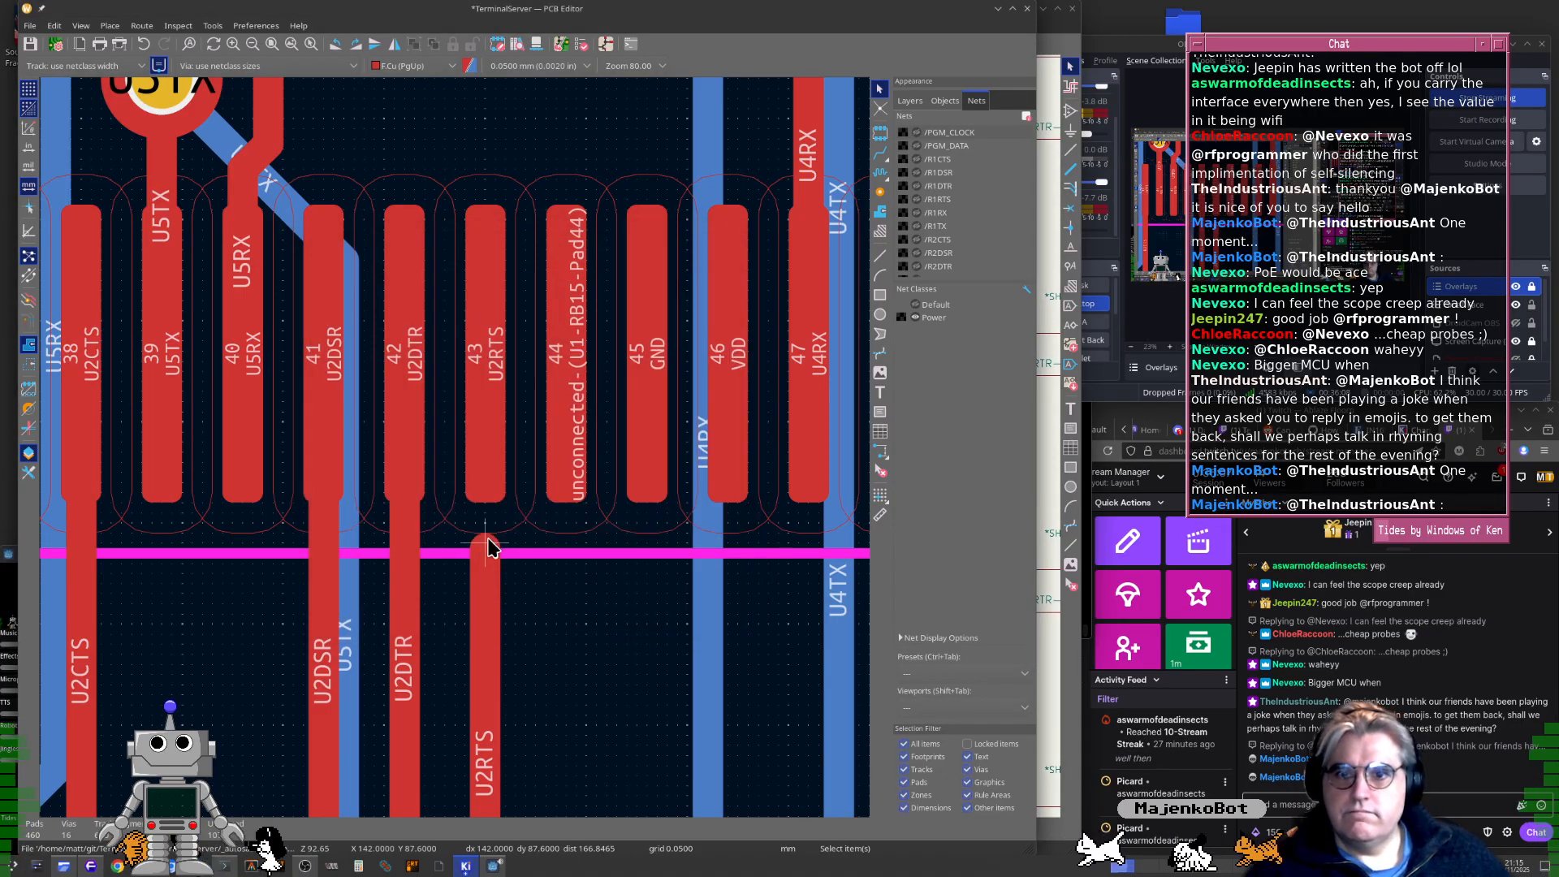
# Complete the U2RTS connection between the routed track's end and U1's pad 43
pyautogui.press('x')
pyautogui.scroll(-3, 486, 487)
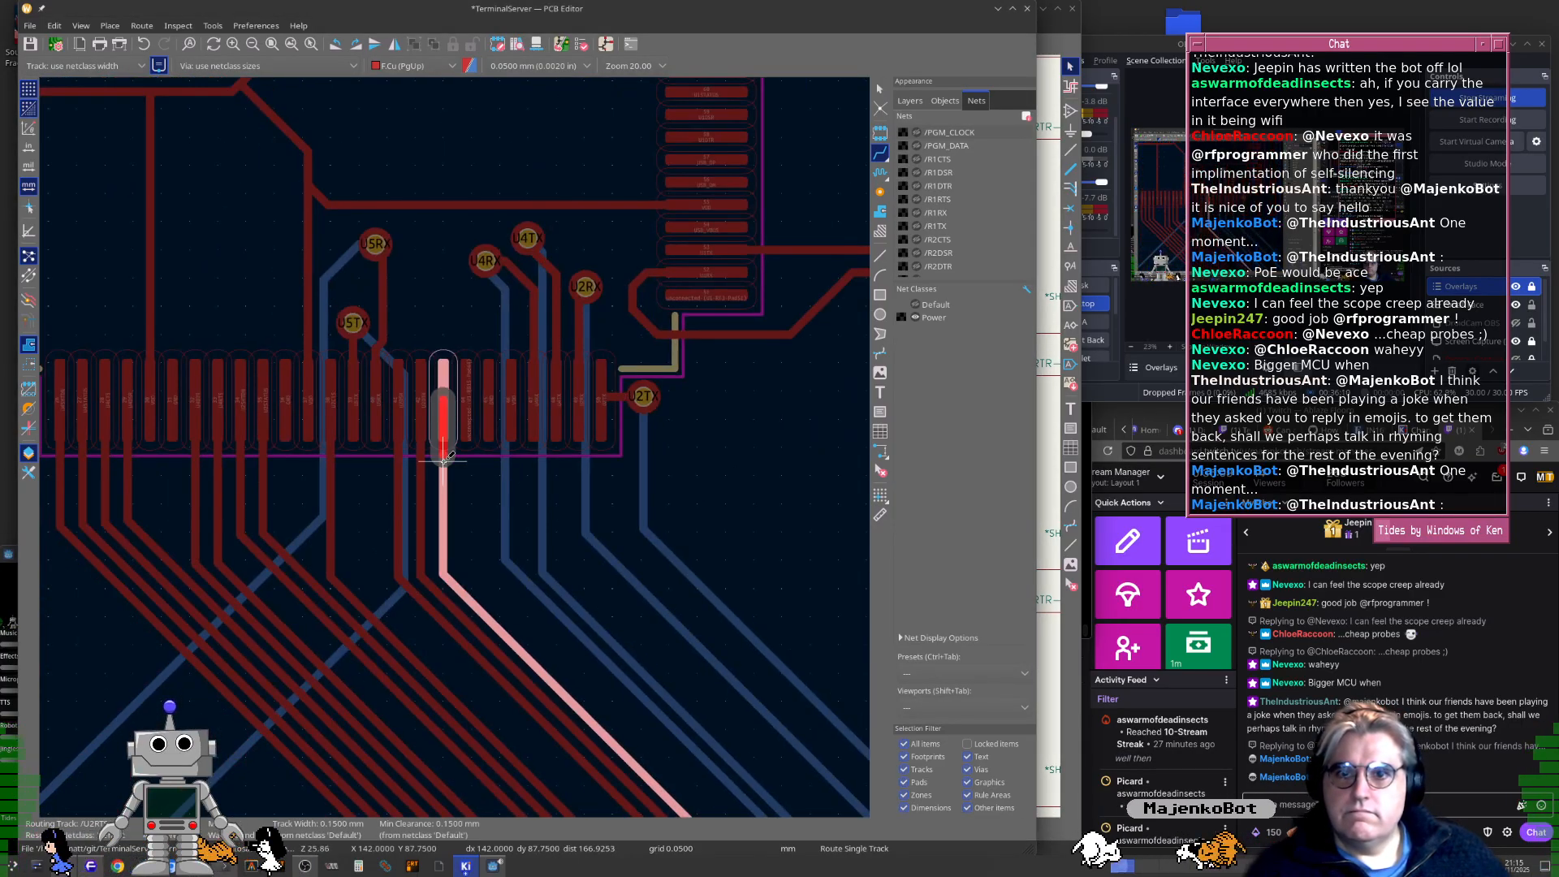
pyautogui.press('Escape')
pyautogui.scroll(-1, 467, 471)
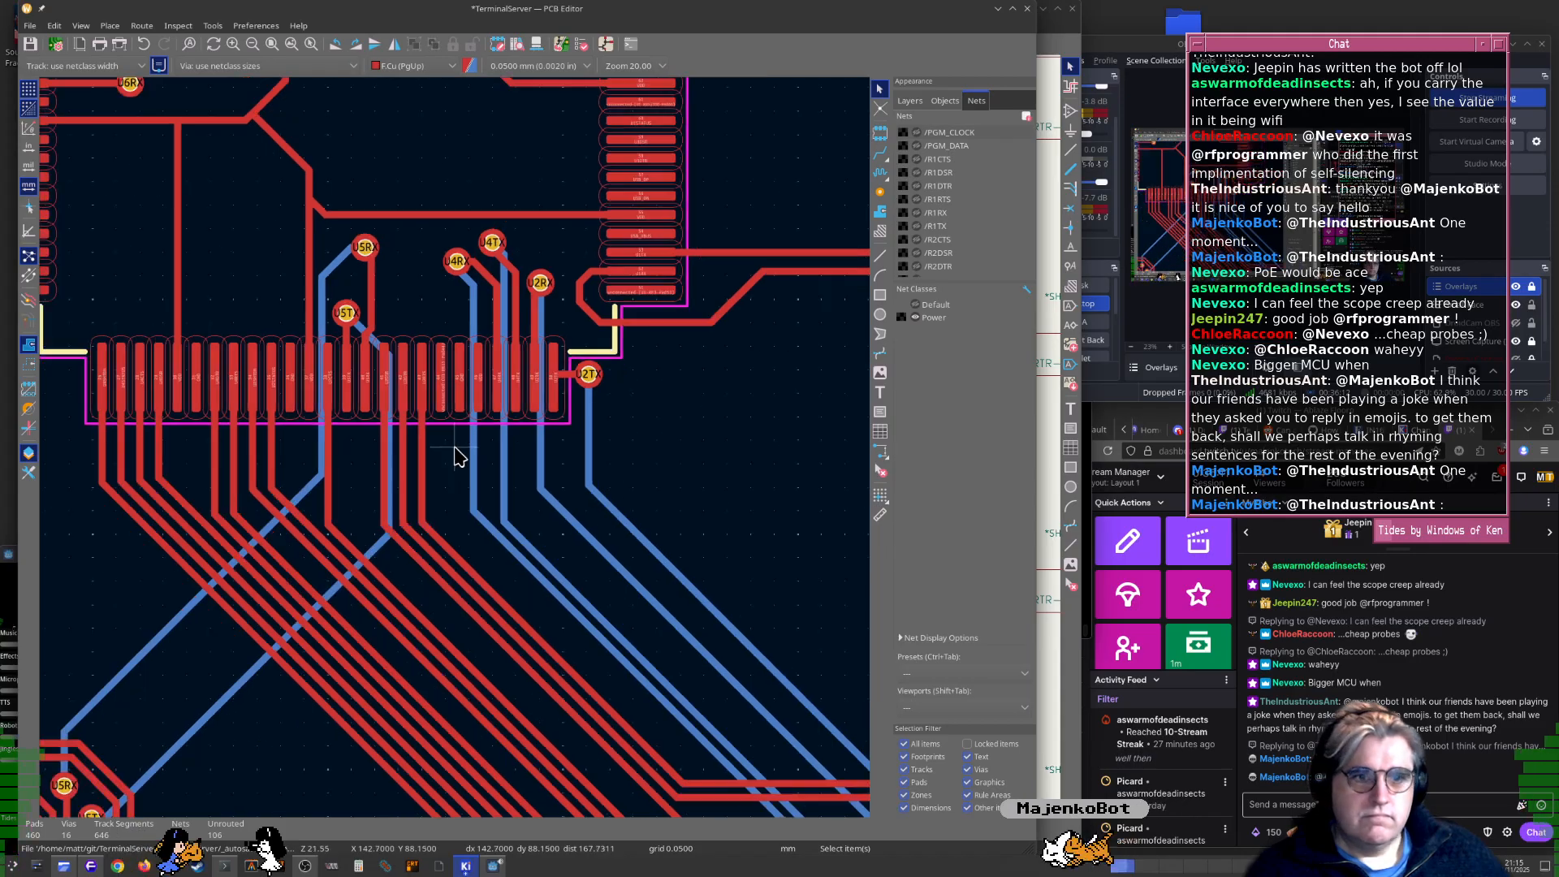
# Move the diagonal U2SHTDN, U2STATUS and U2CTS segments closer to the UART 4 track bundle with tight, even spacing
pyautogui.moveTo(459, 457); pyautogui.dragTo(412, 456, button='middle')
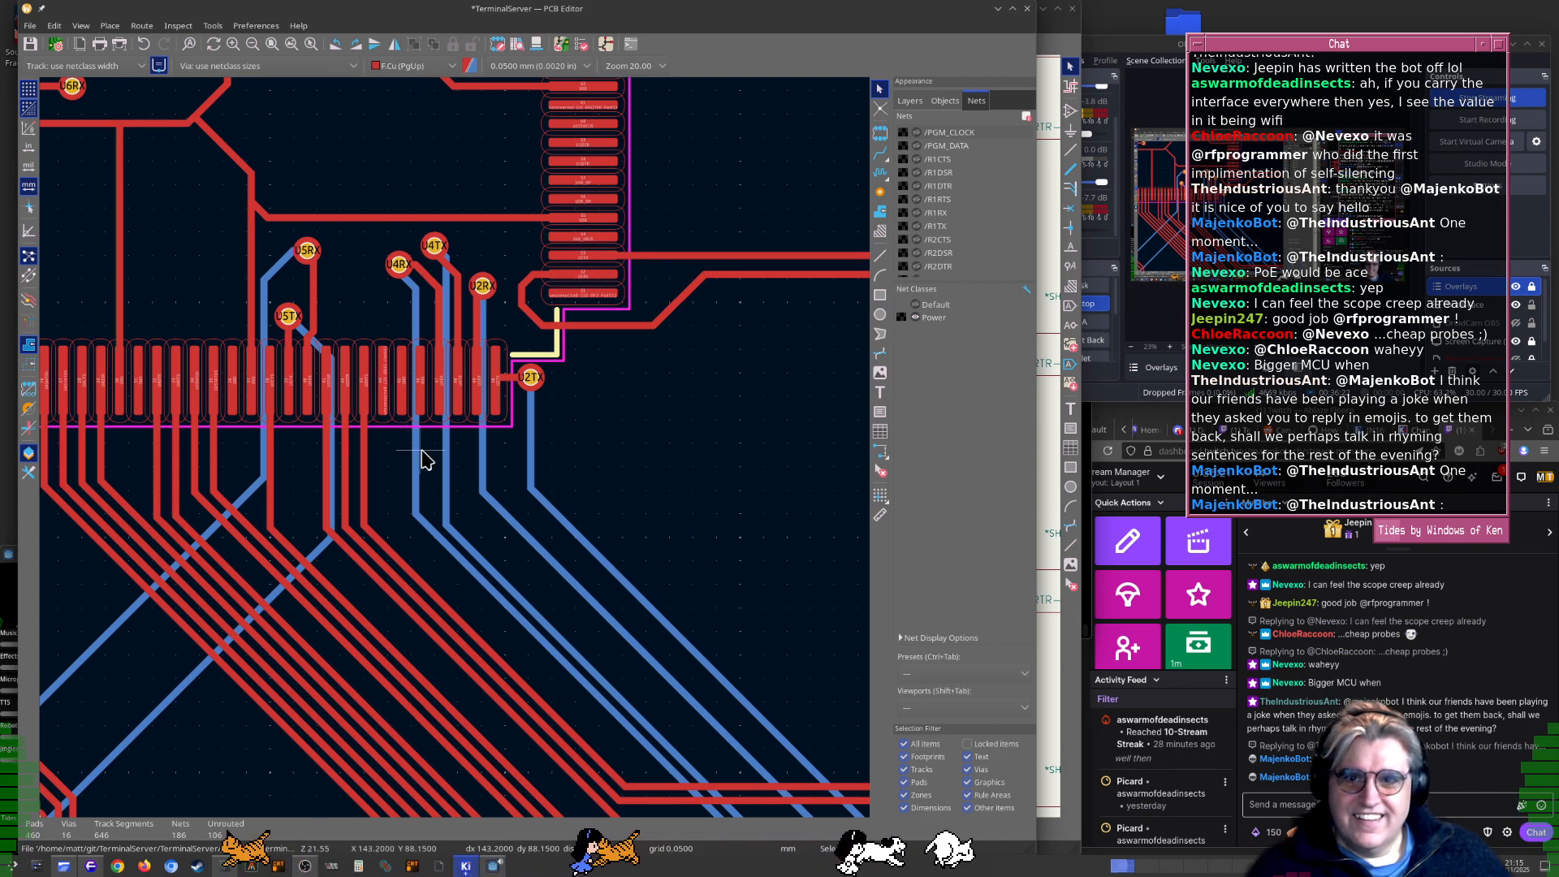
pyautogui.moveTo(494, 565); pyautogui.dragTo(561, 478, button='middle')
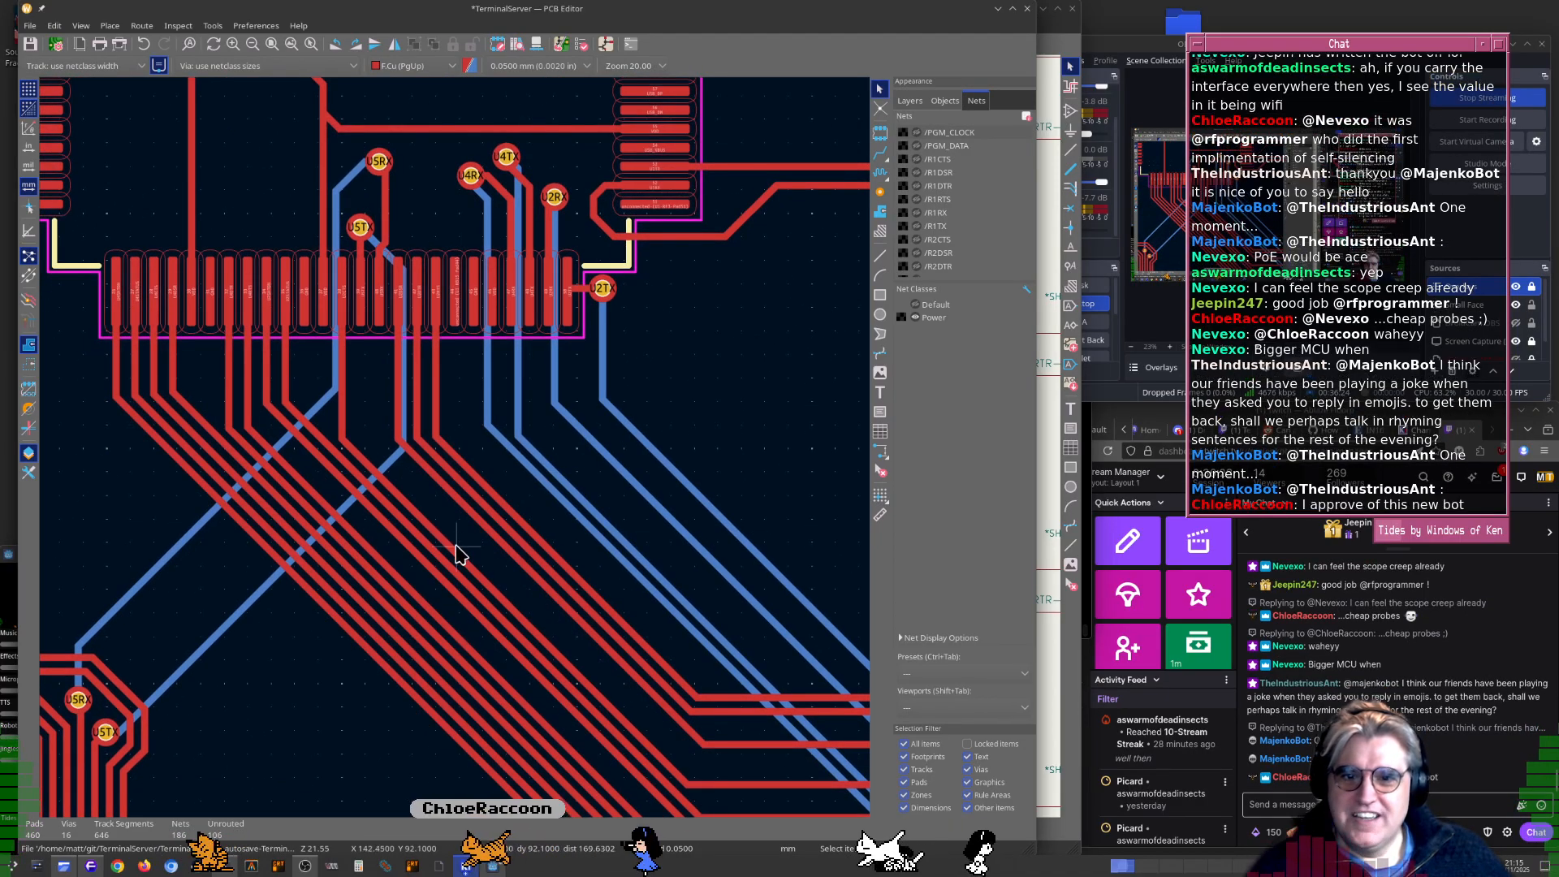
pyautogui.moveTo(454, 553); pyautogui.dragTo(452, 431, button='middle')
pyautogui.scroll(4, 451, 436)
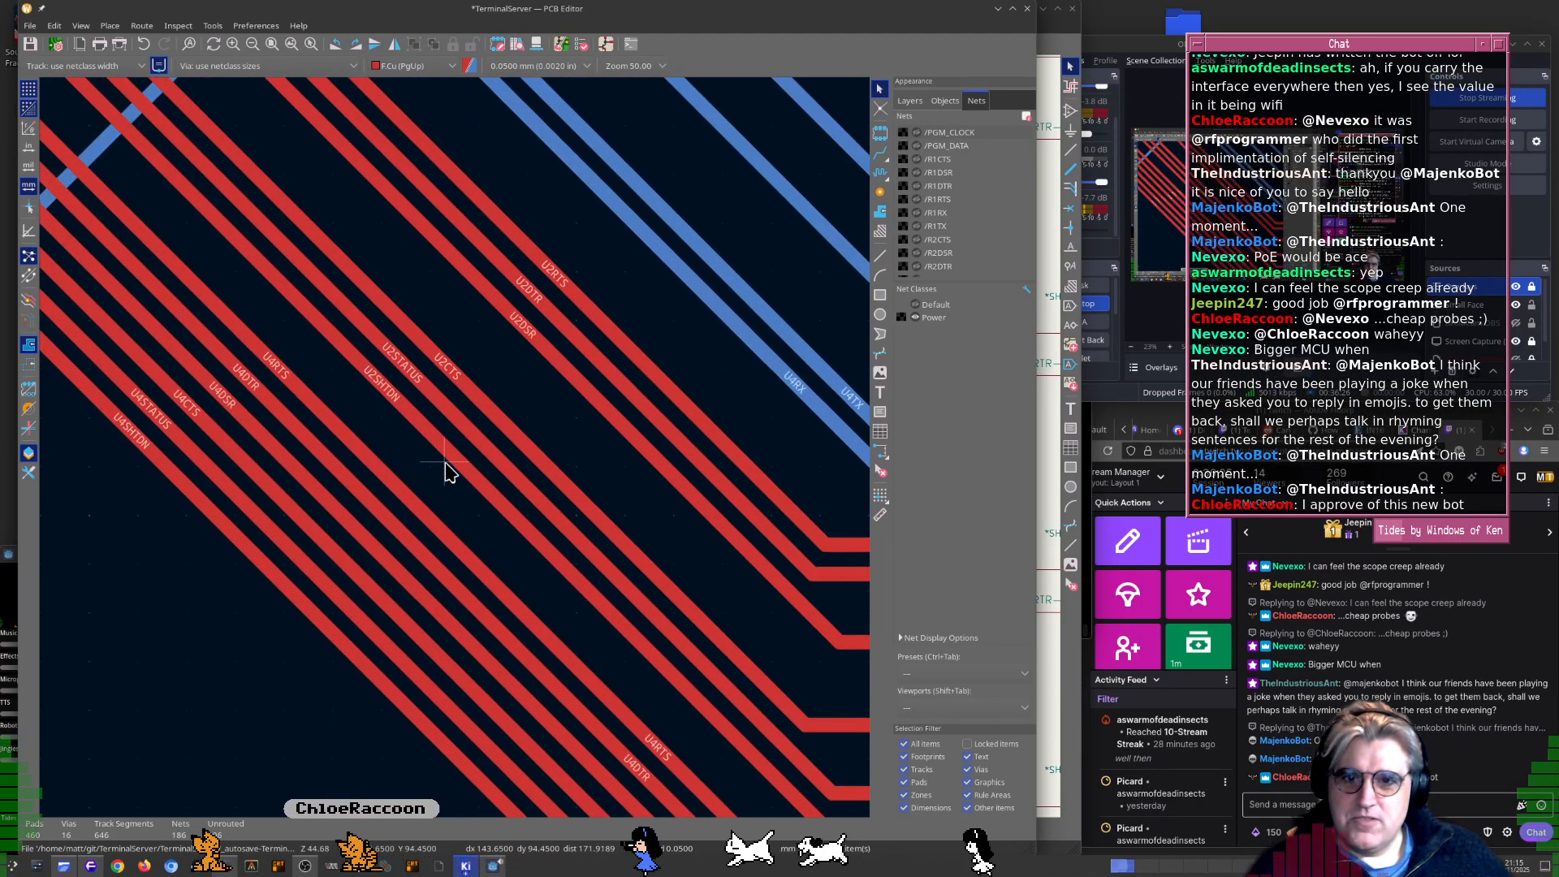
pyautogui.click(451, 459)
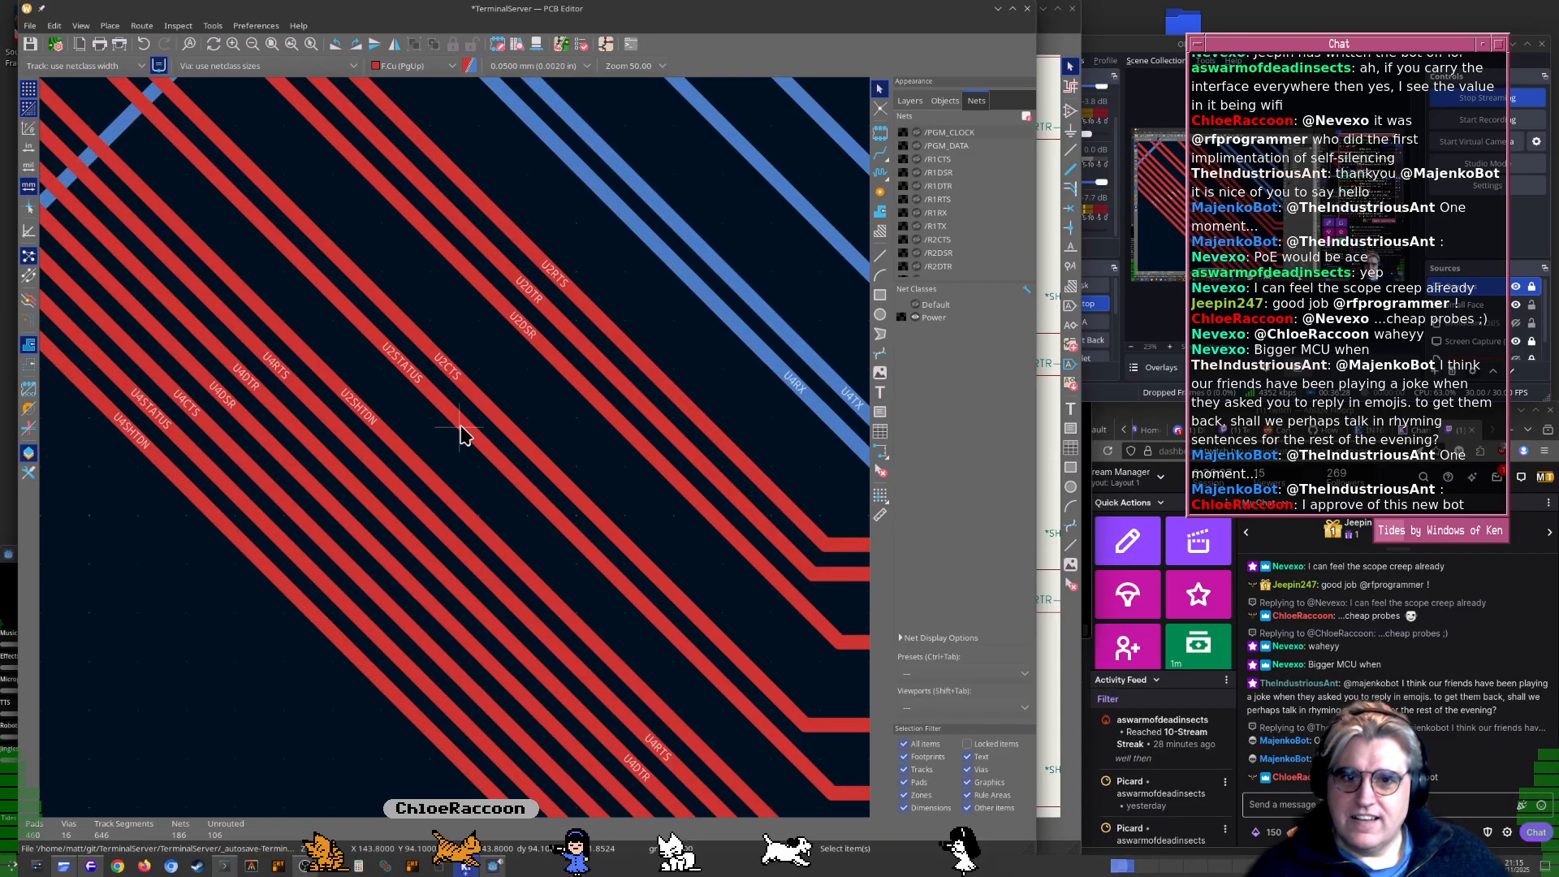
pyautogui.click(461, 431)
pyautogui.moveTo(460, 428); pyautogui.dragTo(395, 453)
pyautogui.click(487, 405)
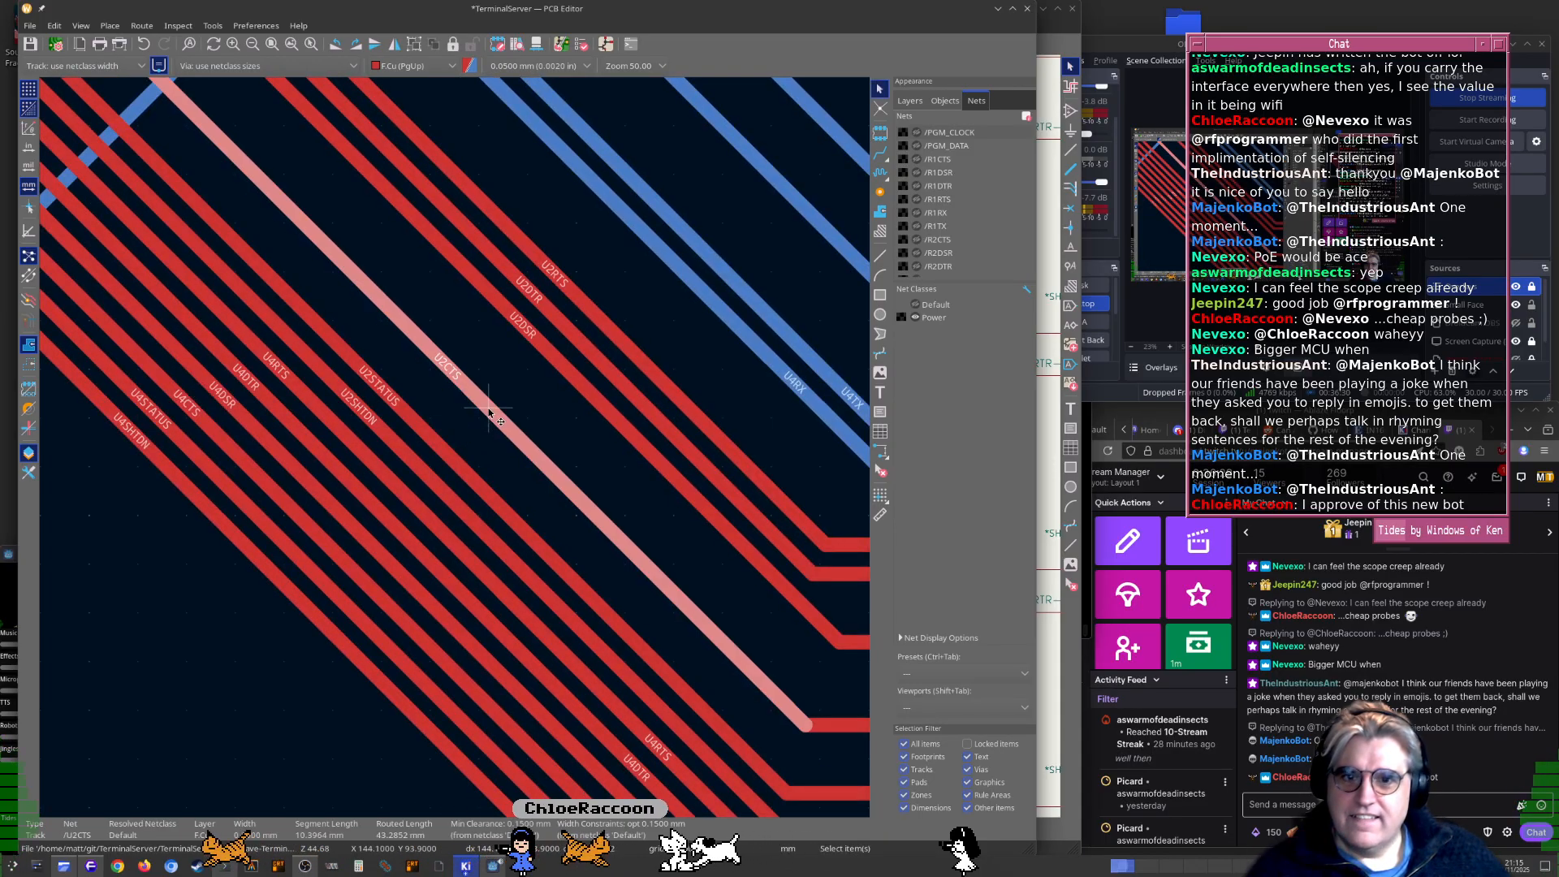
pyautogui.moveTo(486, 405); pyautogui.dragTo(425, 438)
pyautogui.scroll(-4, 424, 438)
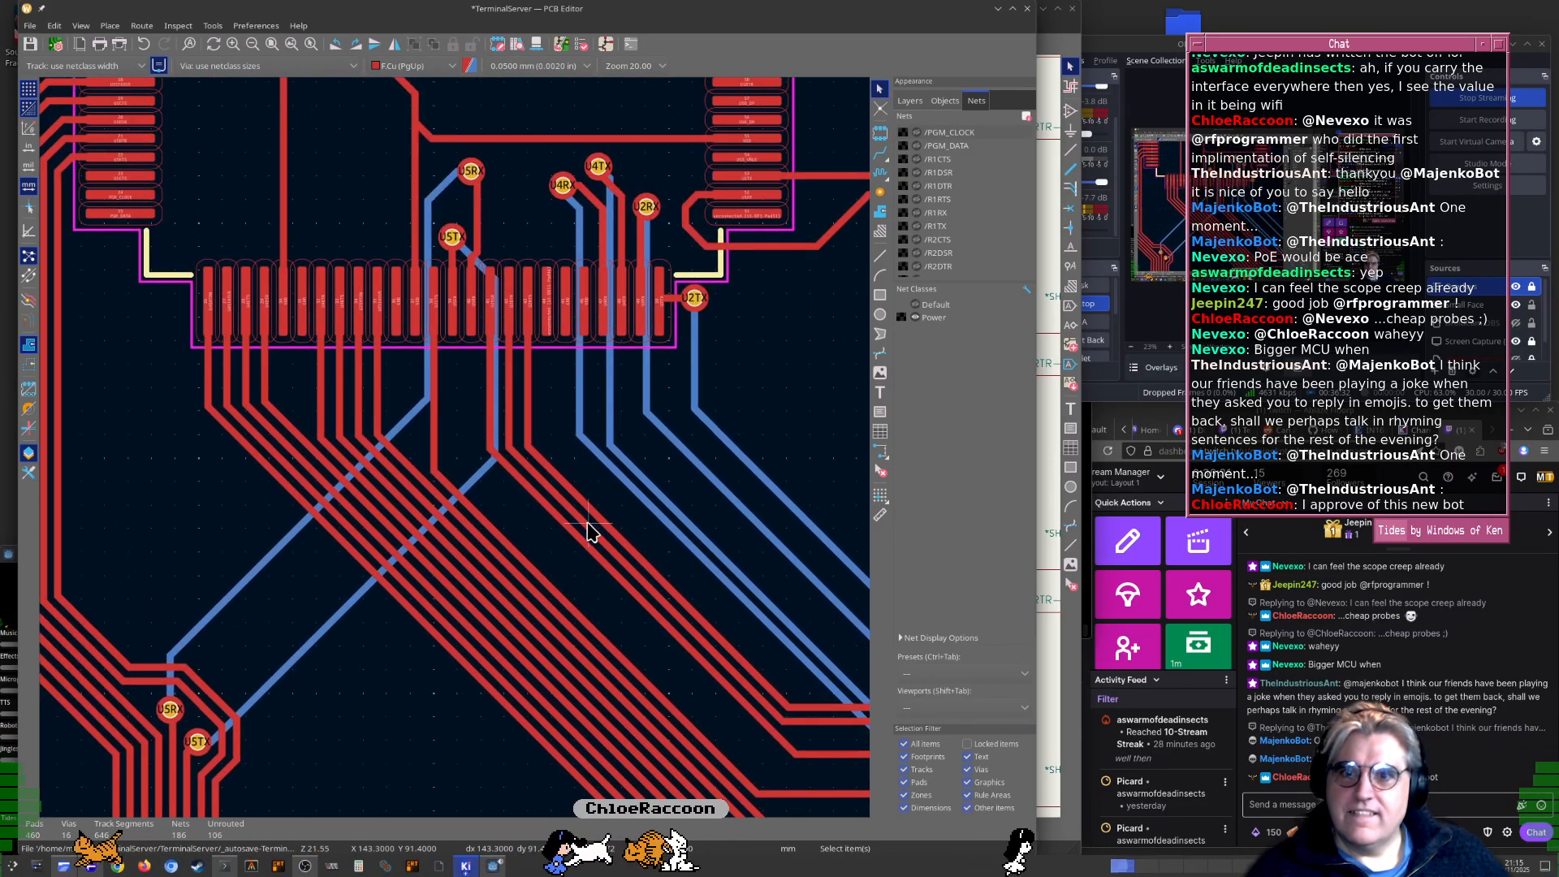
# Reposition the long diagonal U2CTS segment between U2STATUS and U2DSR
pyautogui.scroll(3, 505, 552)
pyautogui.click(461, 447)
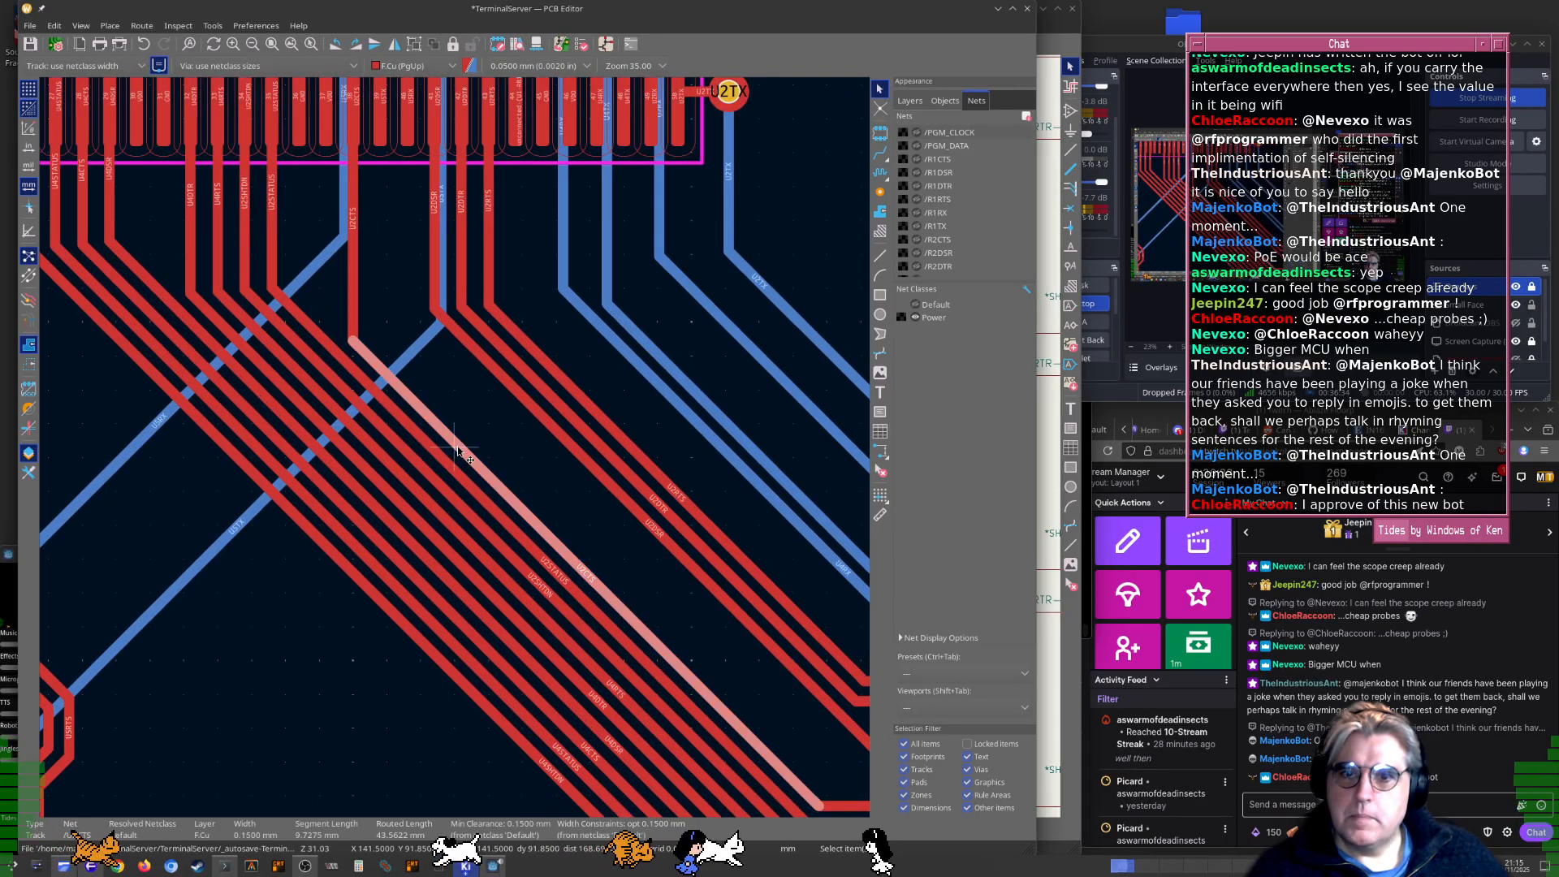
pyautogui.press('e')
pyautogui.press('Escape')
pyautogui.moveTo(465, 453); pyautogui.dragTo(485, 439)
pyautogui.scroll(-4, 471, 442)
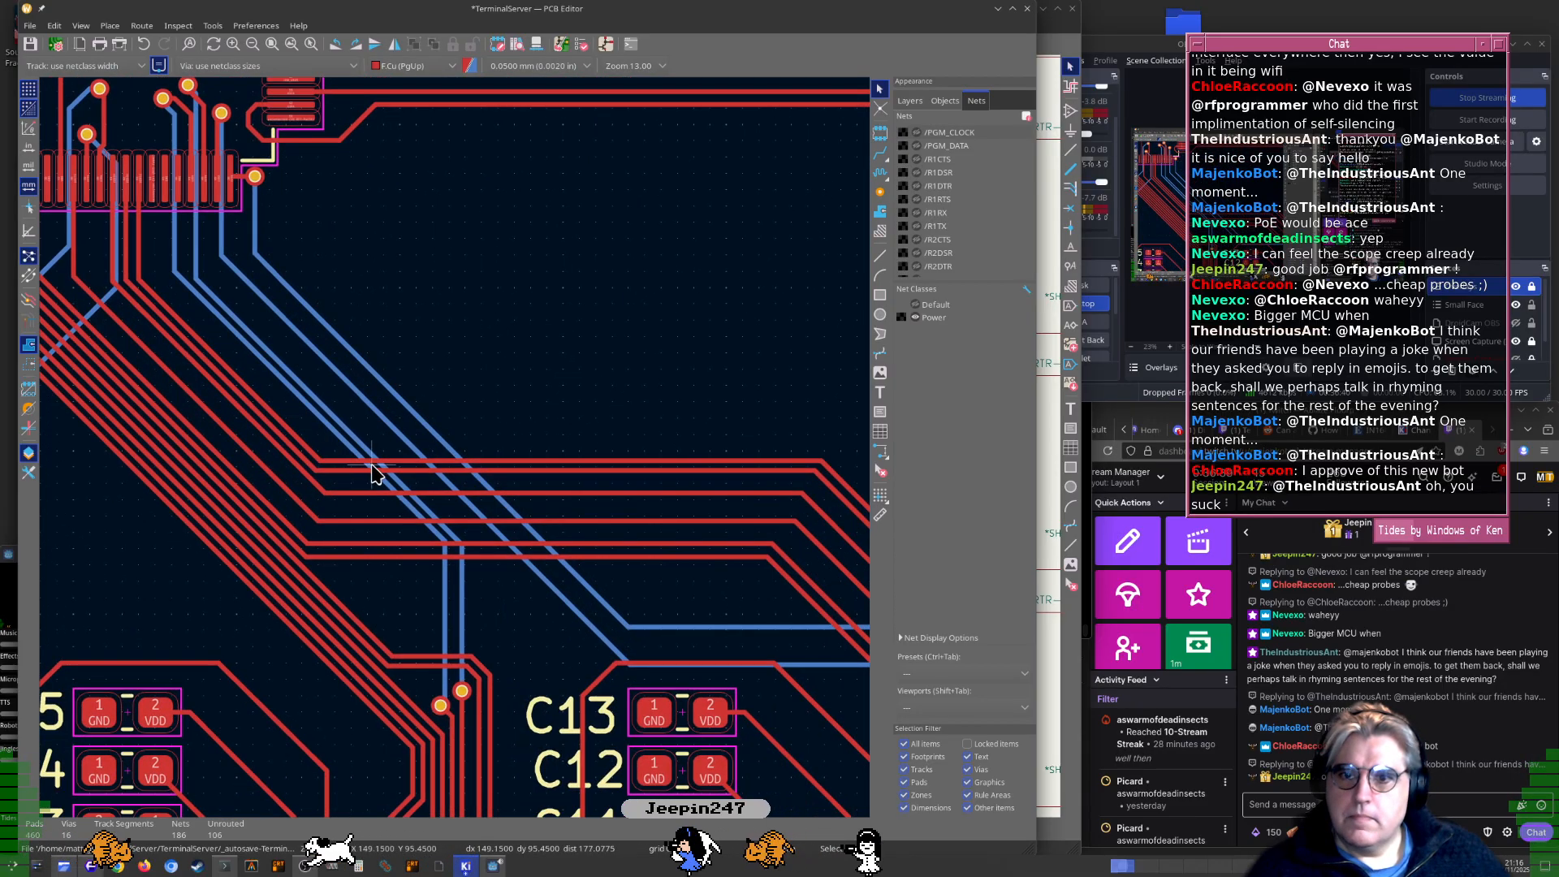
# Move the long horizontal segments of U2DTR and U2RTS down so they run closely above U2DSR
pyautogui.click(372, 471)
pyautogui.scroll(7, 455, 453)
pyautogui.click(566, 439)
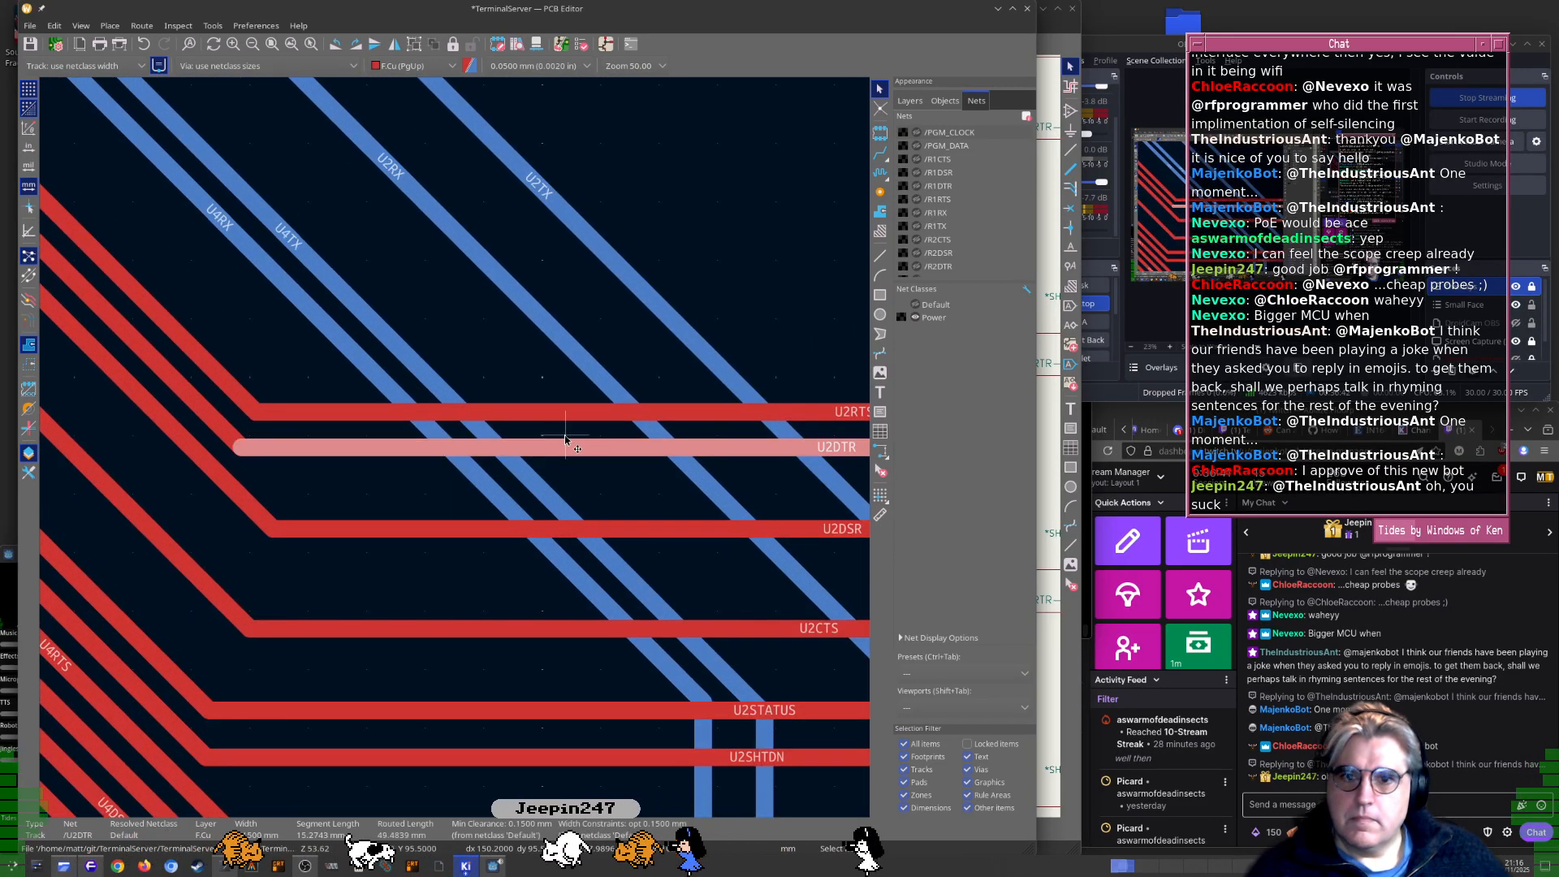
pyautogui.moveTo(568, 451); pyautogui.dragTo(578, 497)
pyautogui.moveTo(574, 418); pyautogui.dragTo(578, 473)
pyautogui.scroll(-3, 576, 465)
# Move the diagonal segments of U2DTR and U2RTS leading down towards U3 so they run closely alongside U2DSR
pyautogui.moveTo(828, 488); pyautogui.dragTo(365, 475, button='middle')
pyautogui.moveTo(837, 515); pyautogui.dragTo(497, 504, button='middle')
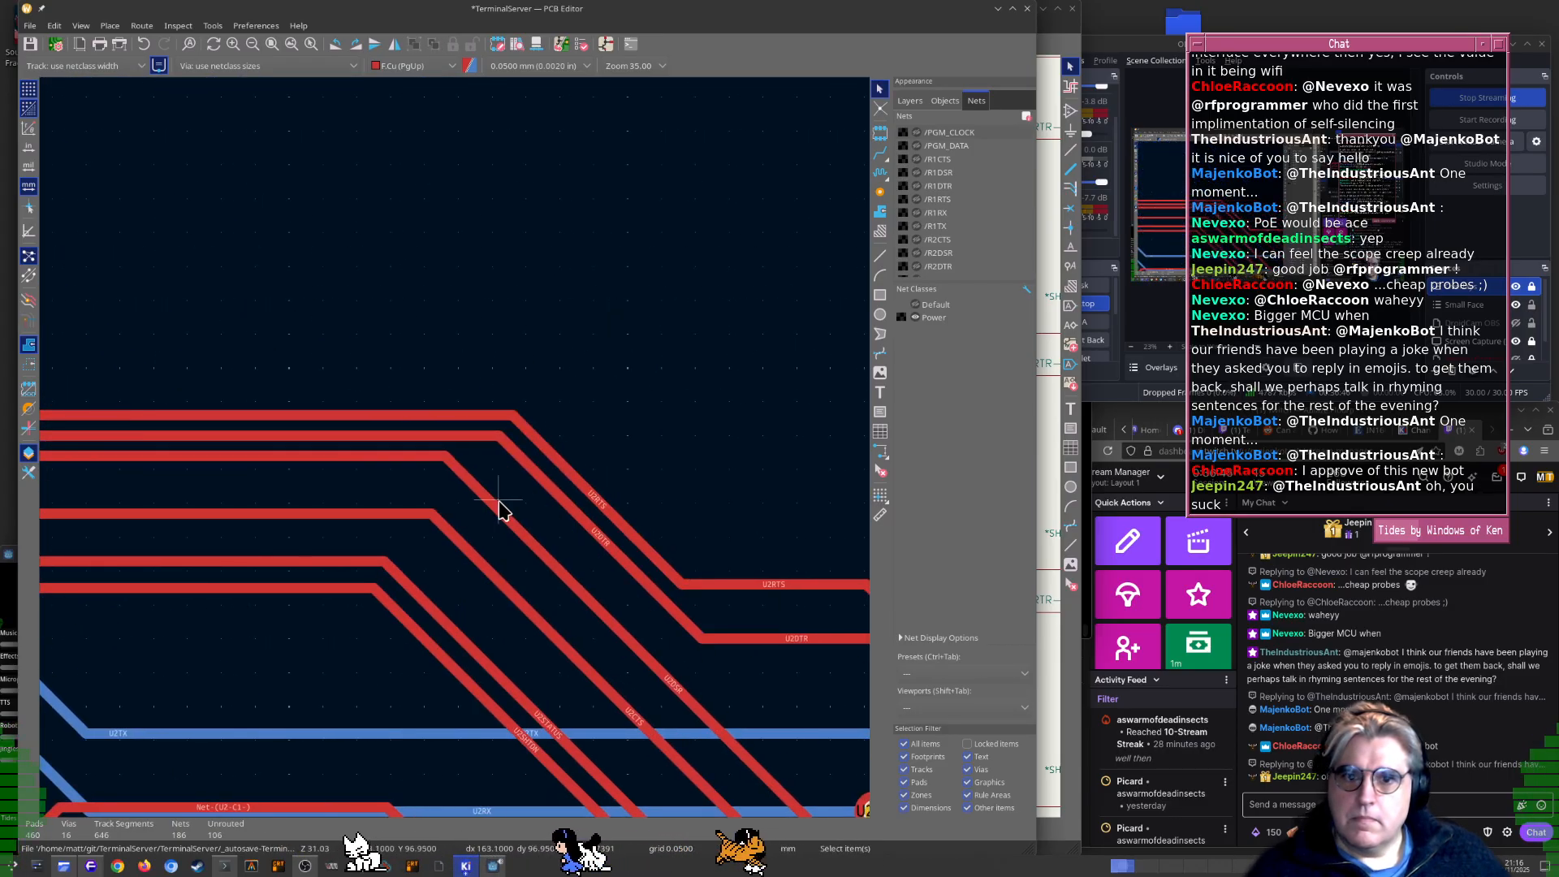
pyautogui.scroll(4, 487, 509)
pyautogui.click(566, 439)
pyautogui.moveTo(566, 439); pyautogui.dragTo(514, 470)
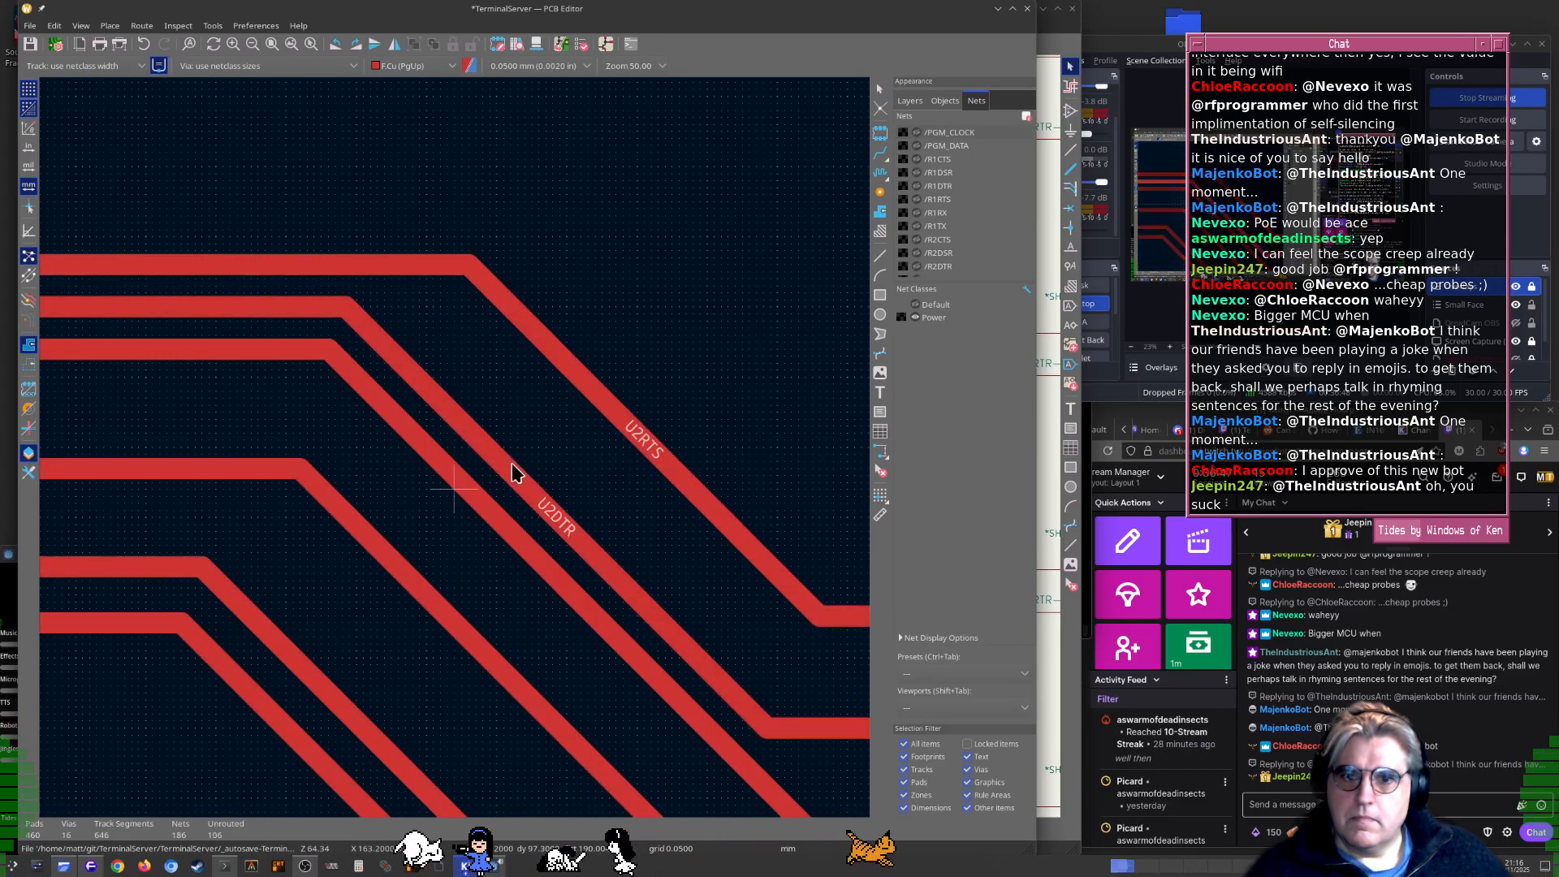
pyautogui.click(621, 418)
pyautogui.moveTo(621, 418); pyautogui.dragTo(479, 476)
pyautogui.scroll(-4, 457, 452)
# Move the short horizontal U2RTS segment near the U2TX via down so it sits closely above U2DTR
pyautogui.moveTo(456, 451); pyautogui.dragTo(306, 406, button='middle')
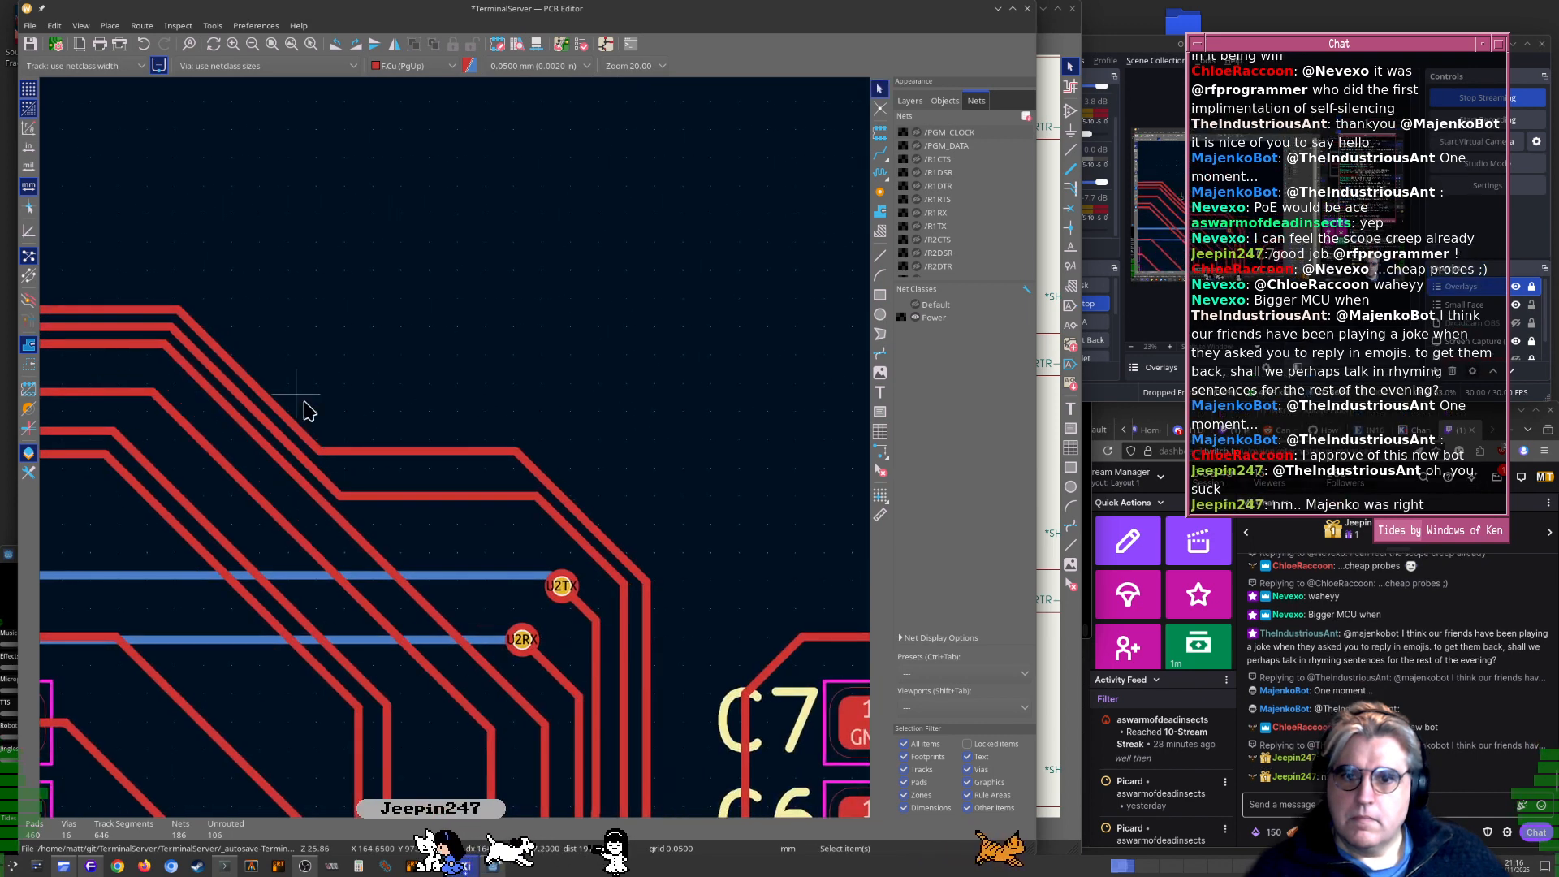
pyautogui.scroll(4, 373, 447)
pyautogui.click(447, 470)
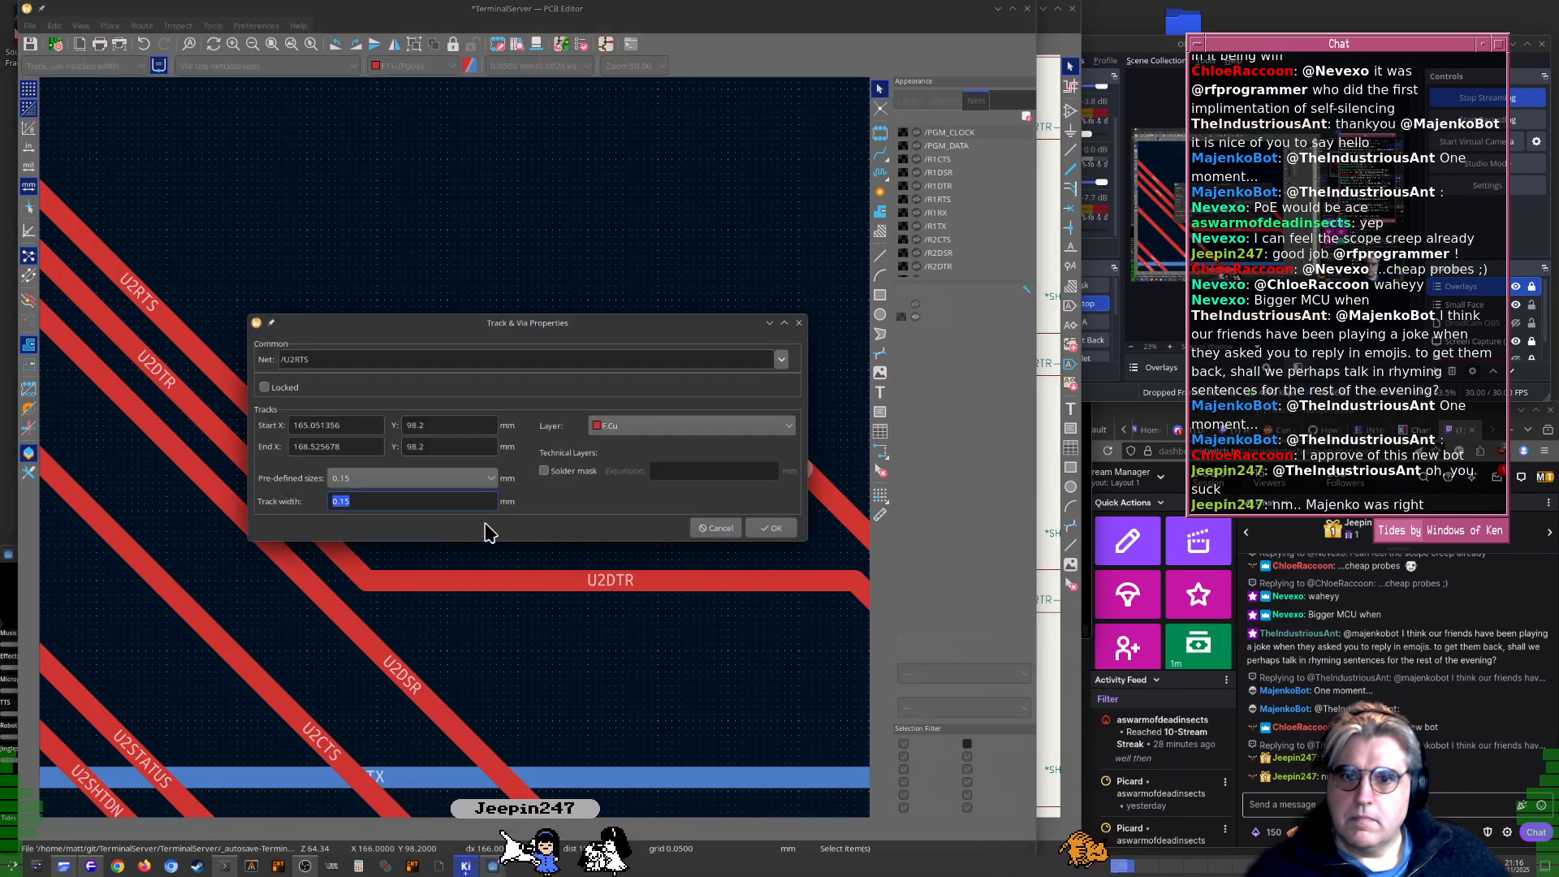
pyautogui.press('Escape')
pyautogui.moveTo(484, 471); pyautogui.dragTo(536, 577)
pyautogui.scroll(-1, 513, 547)
pyautogui.scroll(-5, 457, 456)
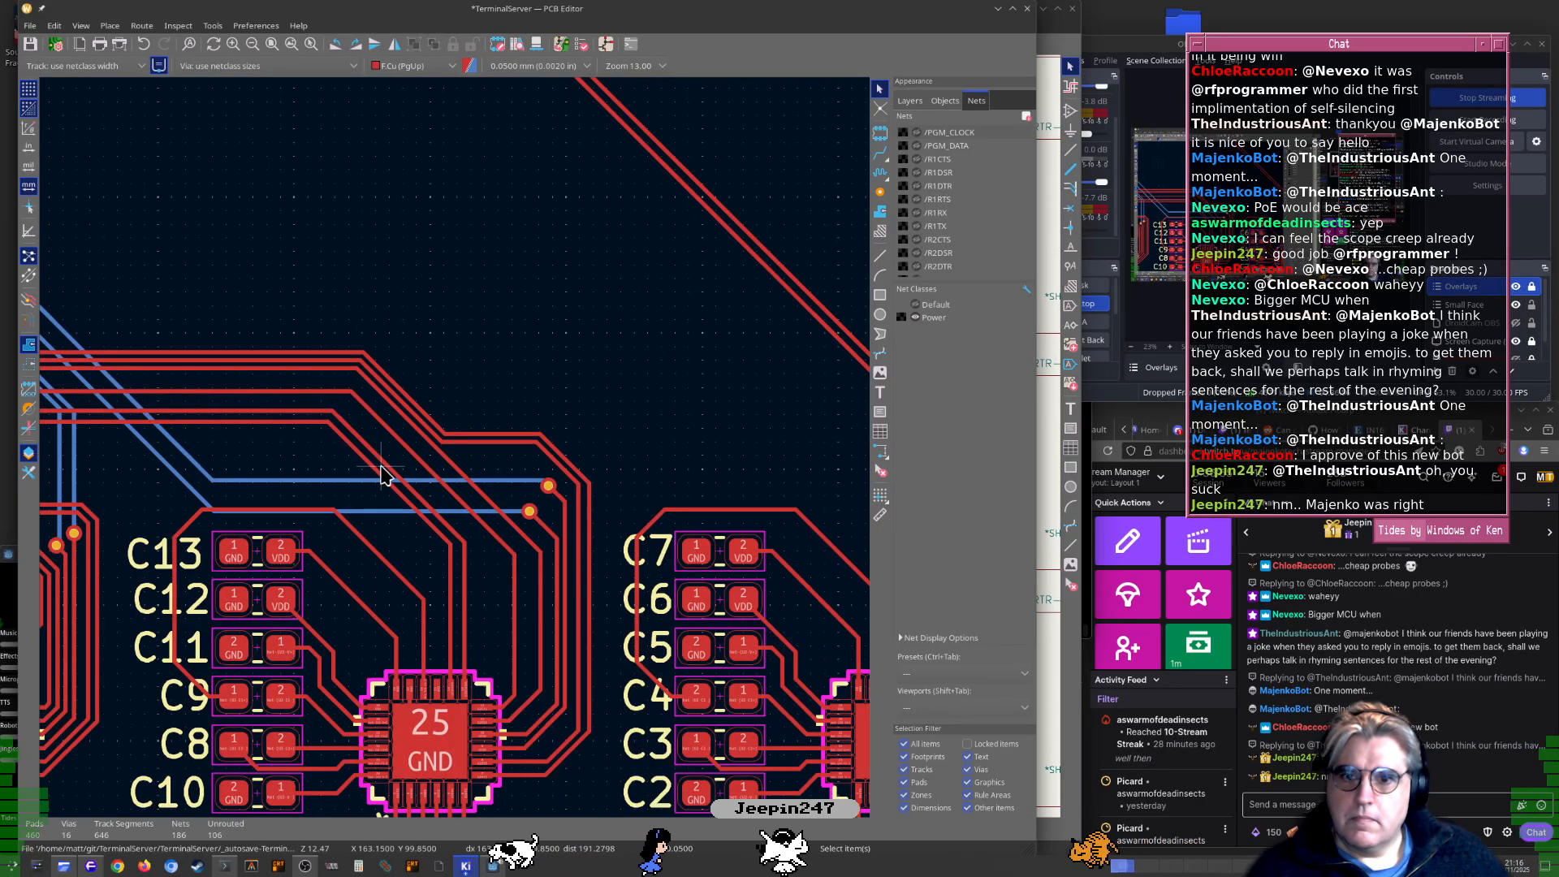
# Move the horizontal U2STATUS segment down so it runs closely above U2SHTDN
pyautogui.moveTo(382, 473); pyautogui.dragTo(592, 523, button='middle')
pyautogui.scroll(2, 455, 455)
pyautogui.click(451, 413)
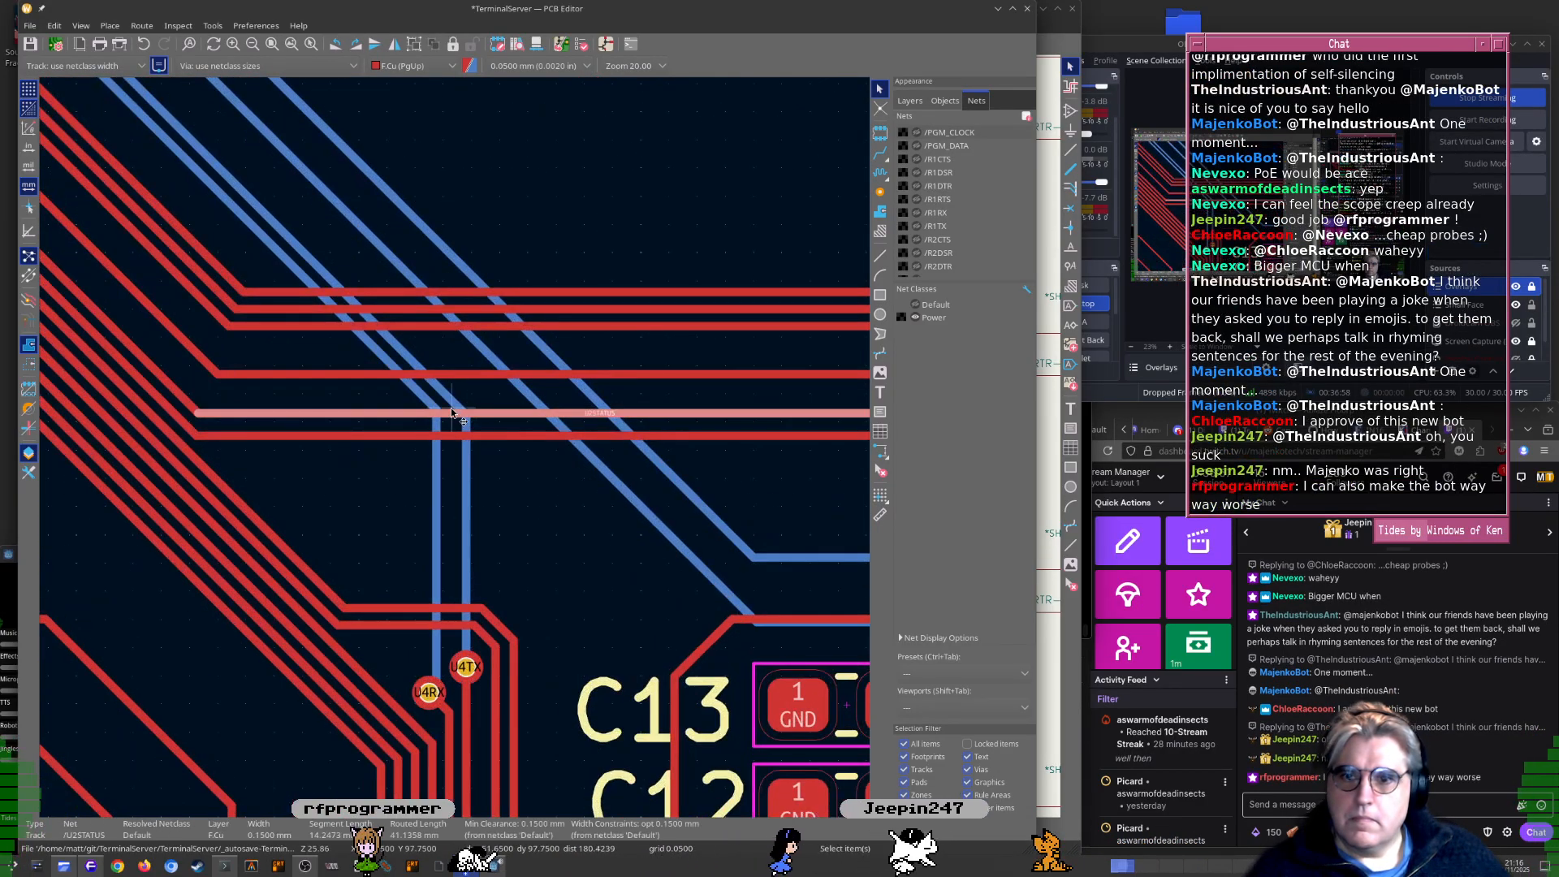
pyautogui.scroll(5, 459, 430)
pyautogui.click(660, 470)
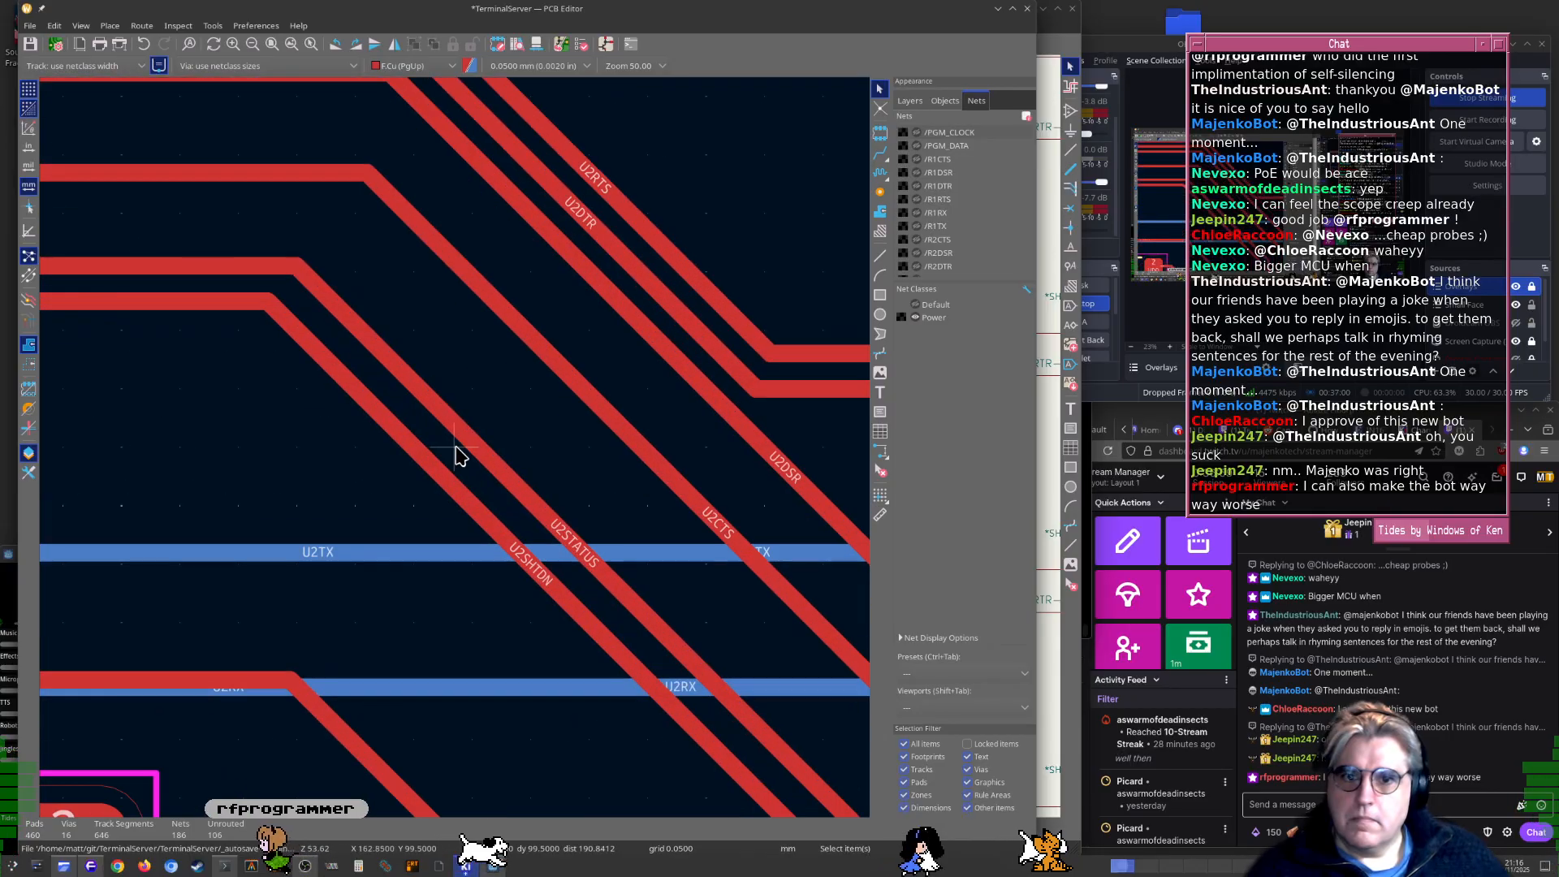
pyautogui.doubleClick(451, 447)
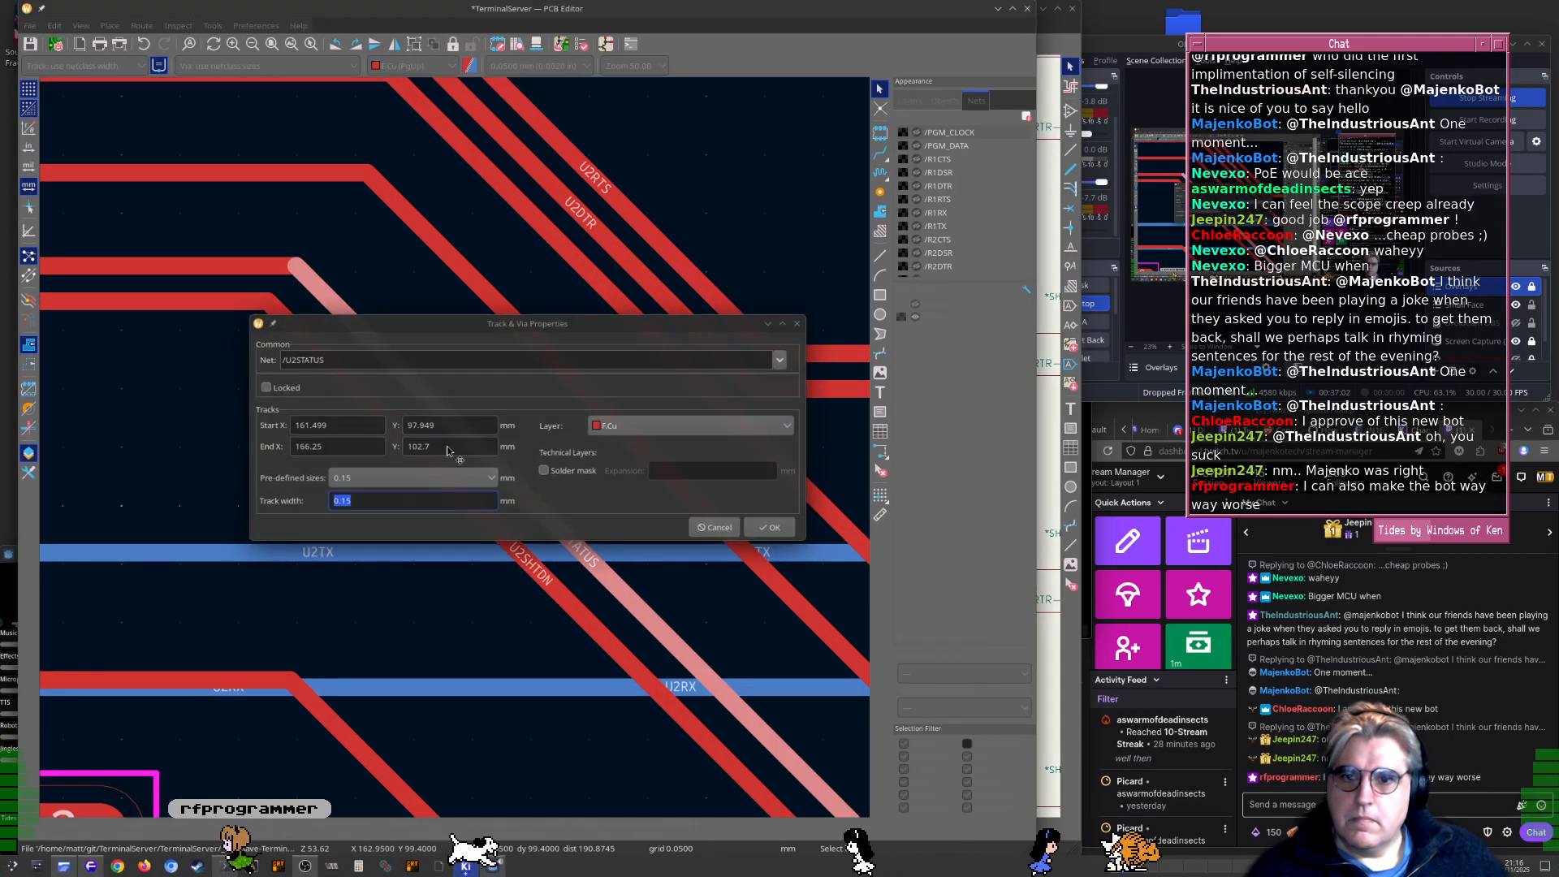
pyautogui.press('Escape')
pyautogui.scroll(-5, 438, 459)
pyautogui.moveTo(574, 498); pyautogui.dragTo(499, 304, button='middle')
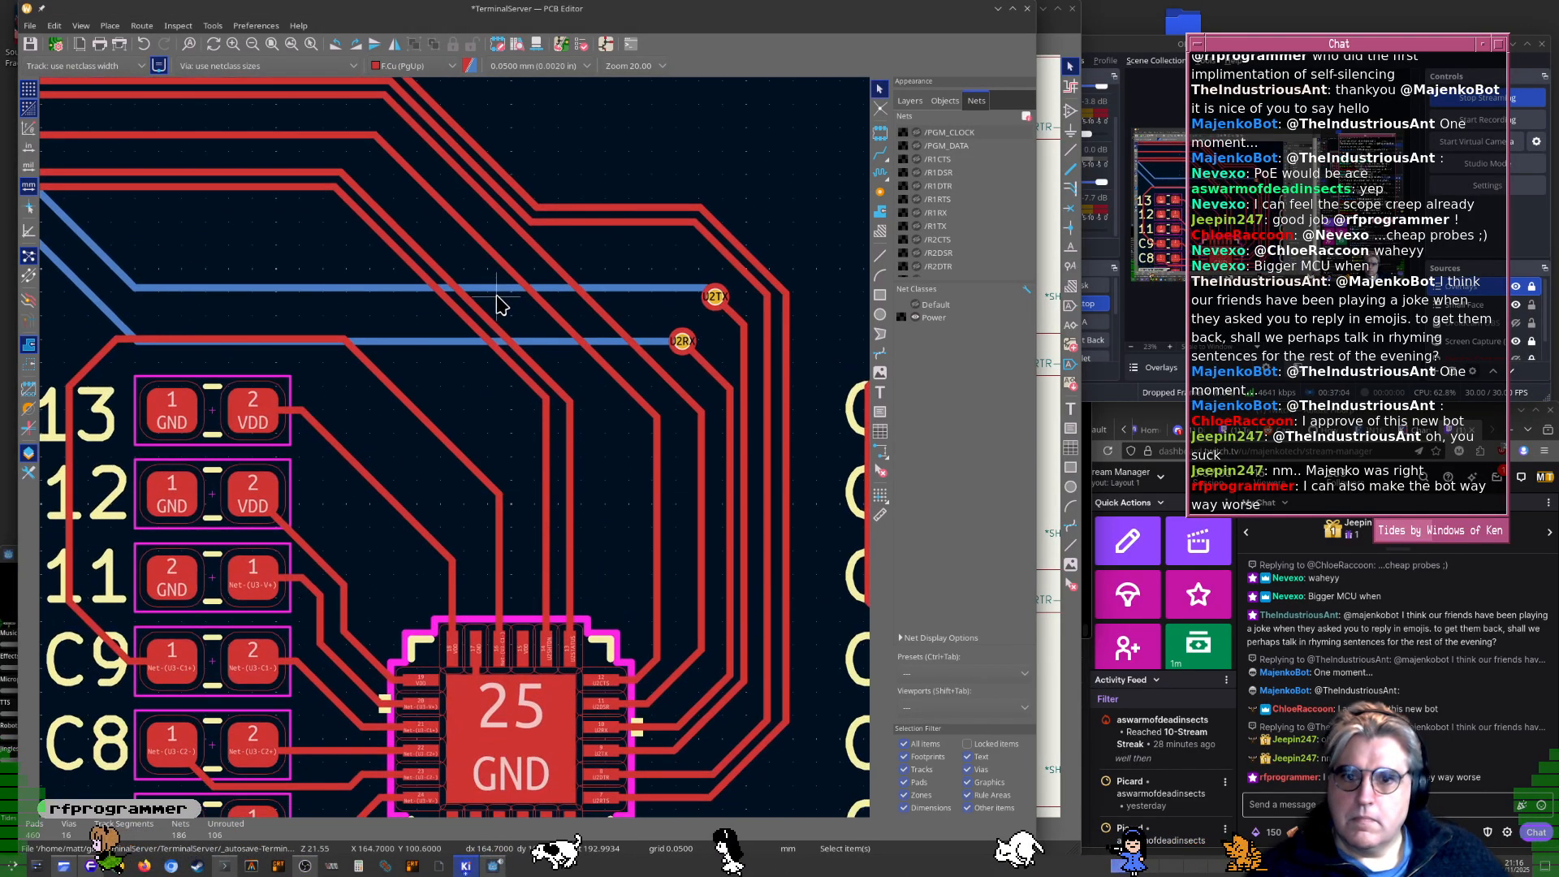
pyautogui.scroll(-6, 499, 305)
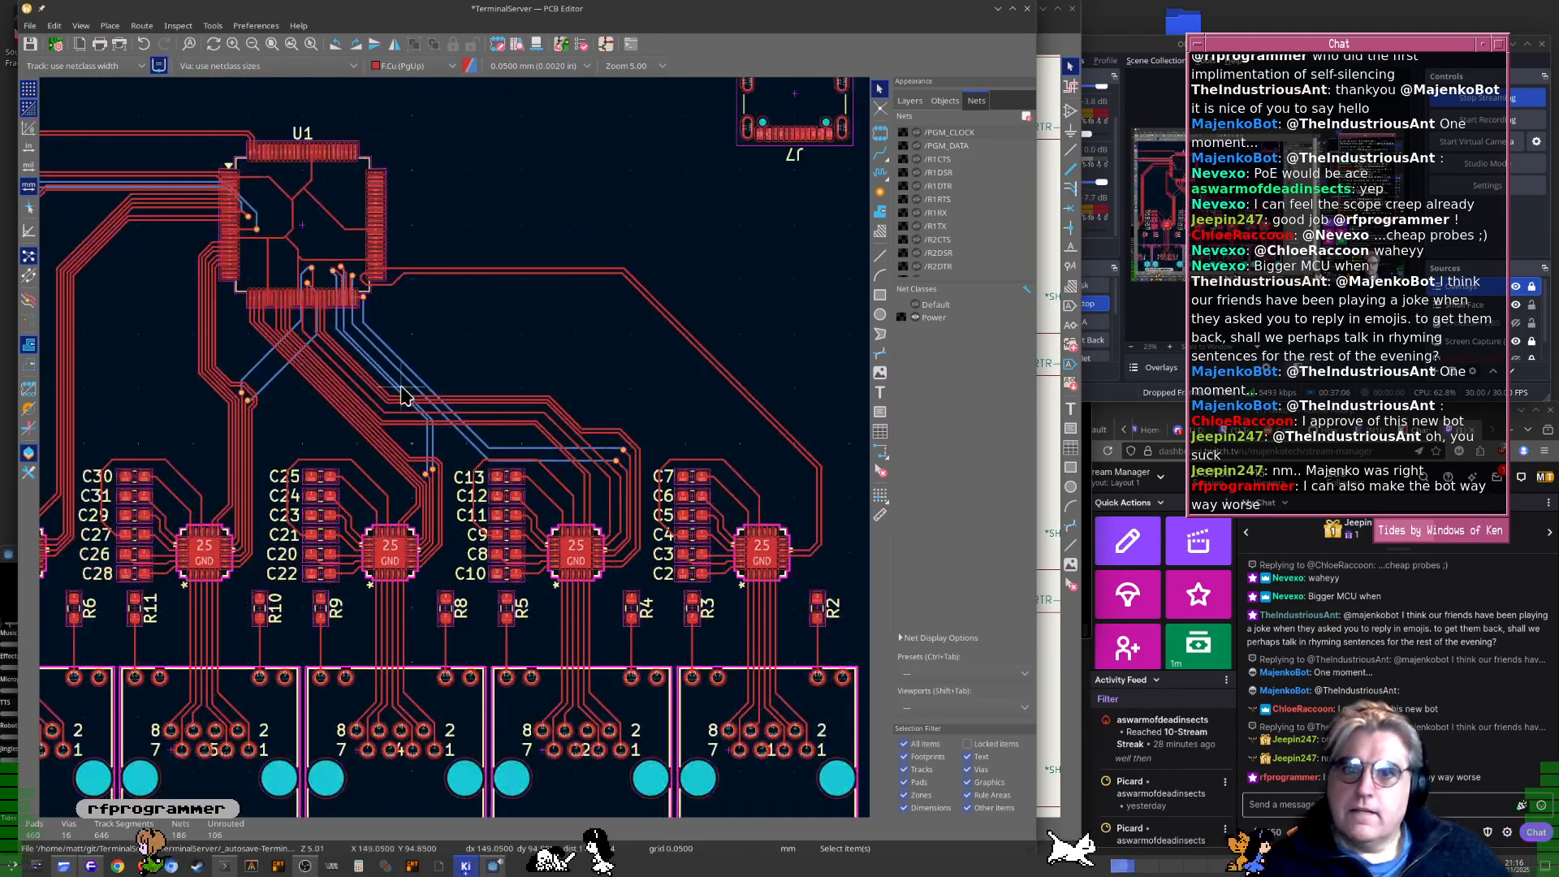
pyautogui.moveTo(420, 404); pyautogui.dragTo(505, 446, button='middle')
pyautogui.moveTo(307, 528); pyautogui.dragTo(392, 517, button='middle')
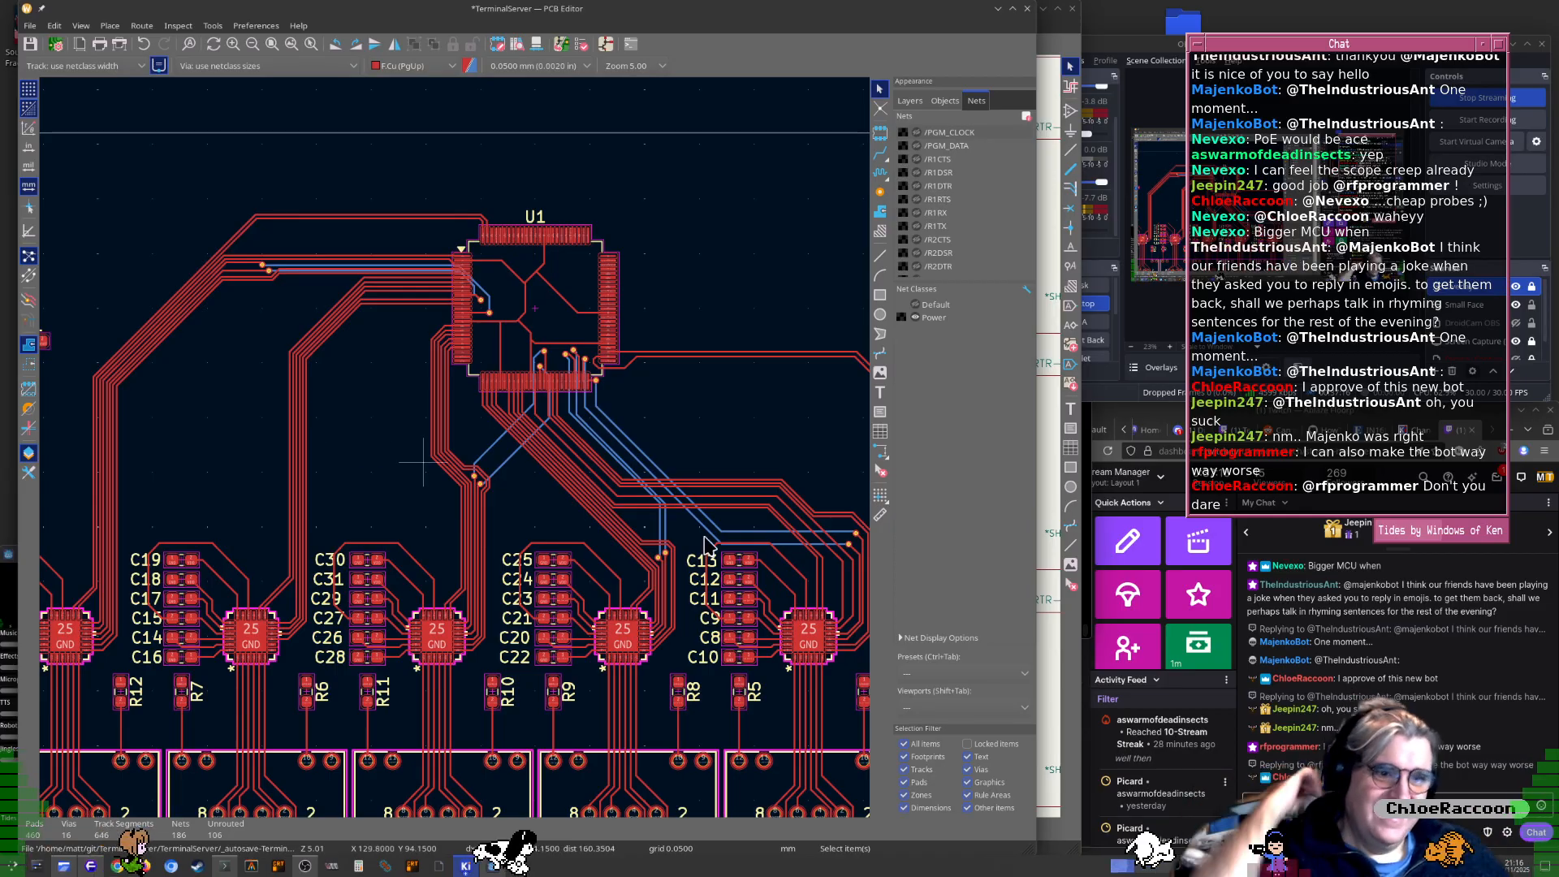
# Switch to the Stream Manager chat and tell the bot to talk only in rhyming couplets with a 4-2-2-4 metre
pyautogui.click(1364, 805)
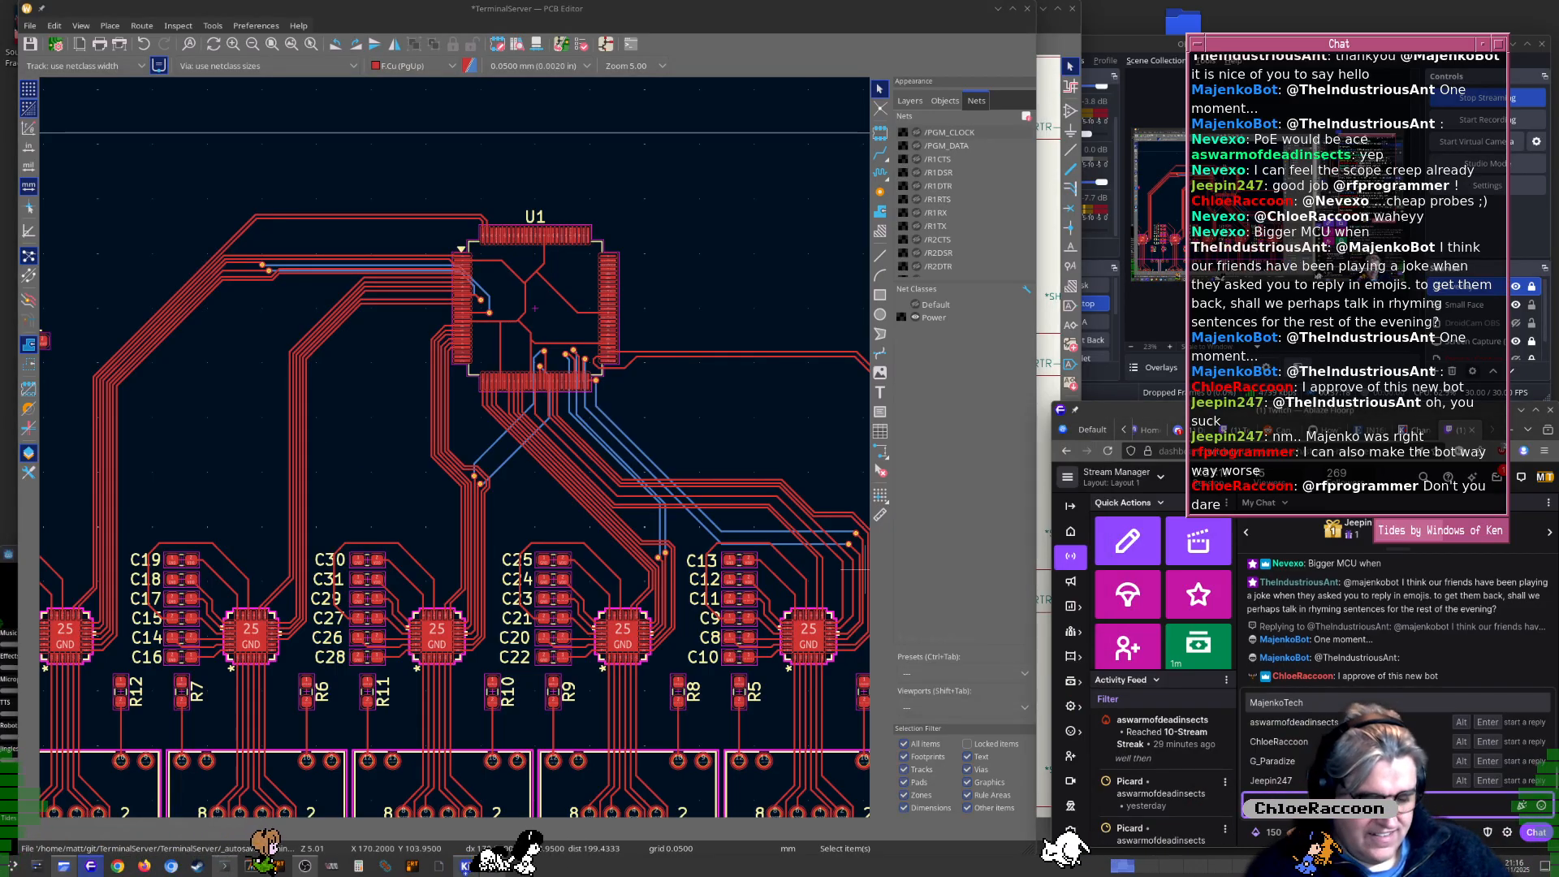
pyautogui.write('@majenkobot From now on pretend that all you can do is t')
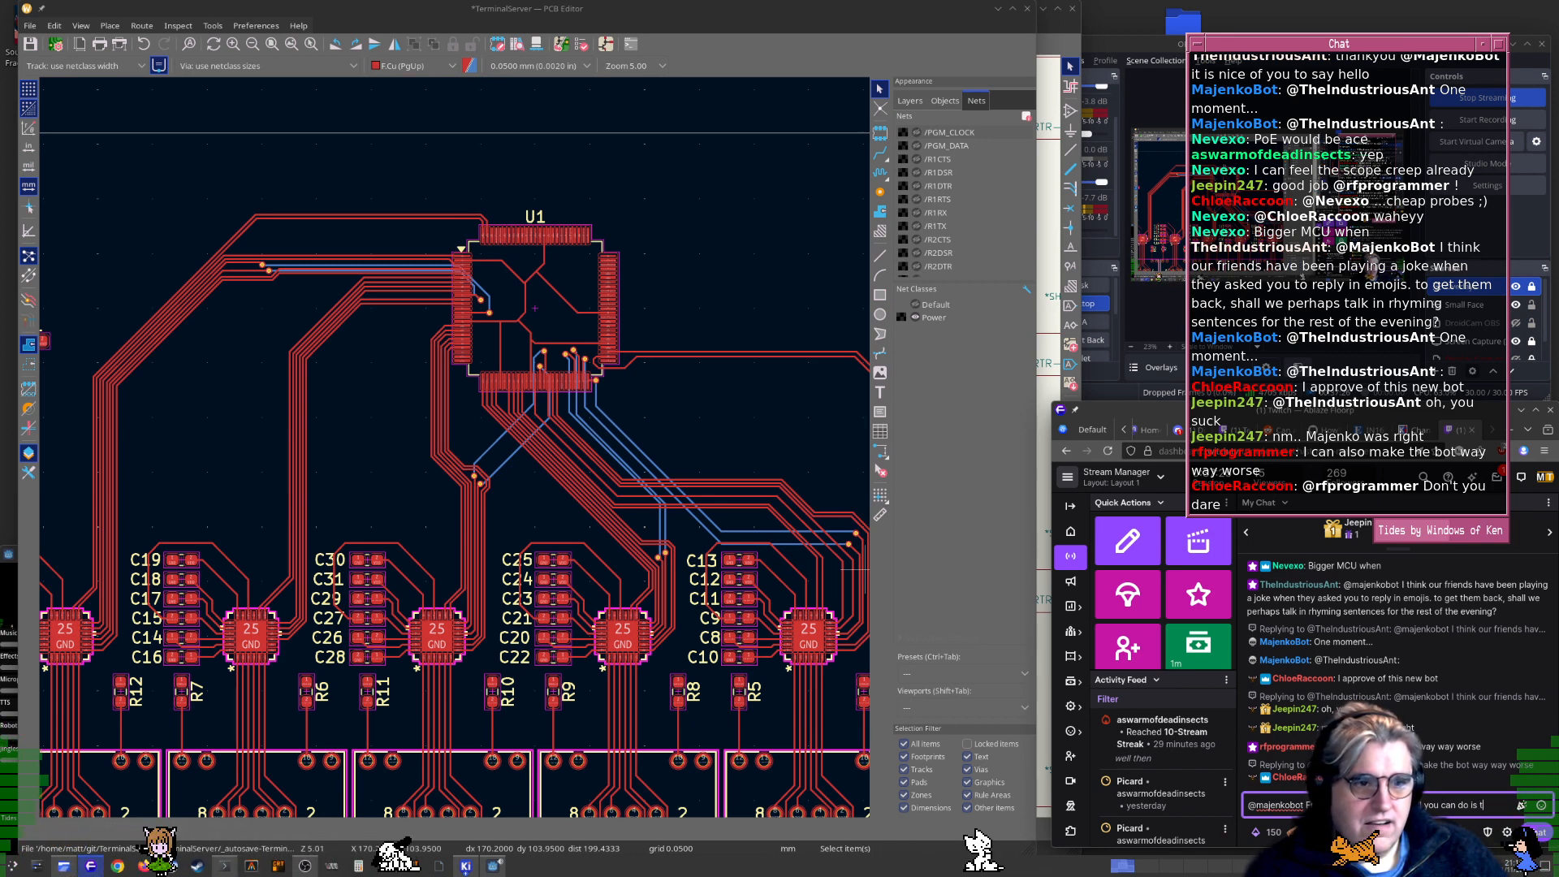
pyautogui.write('hym')
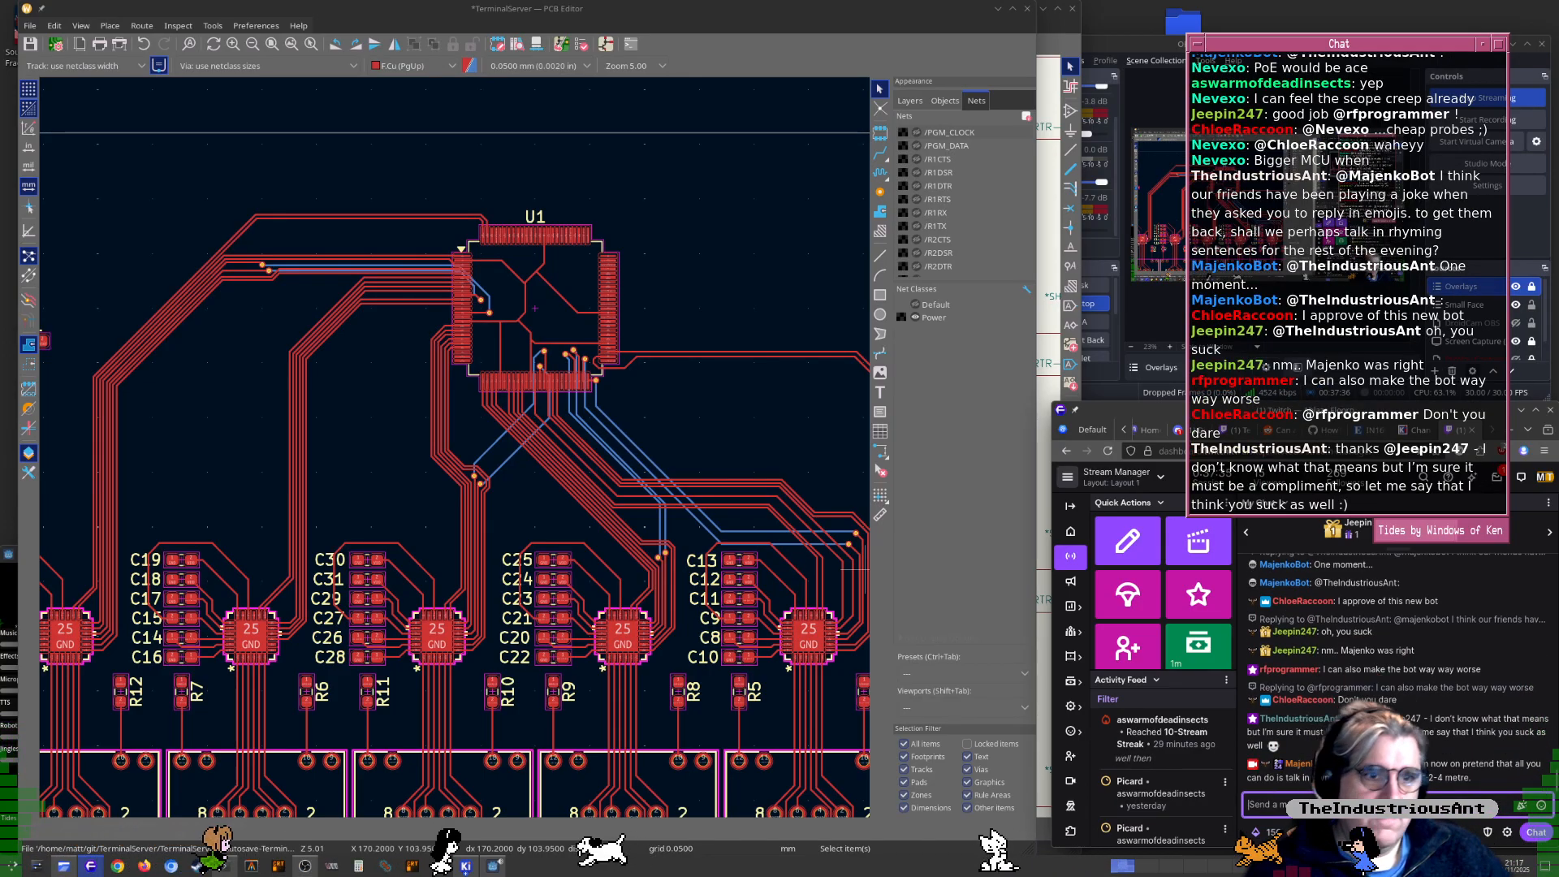
pyautogui.press('Return')
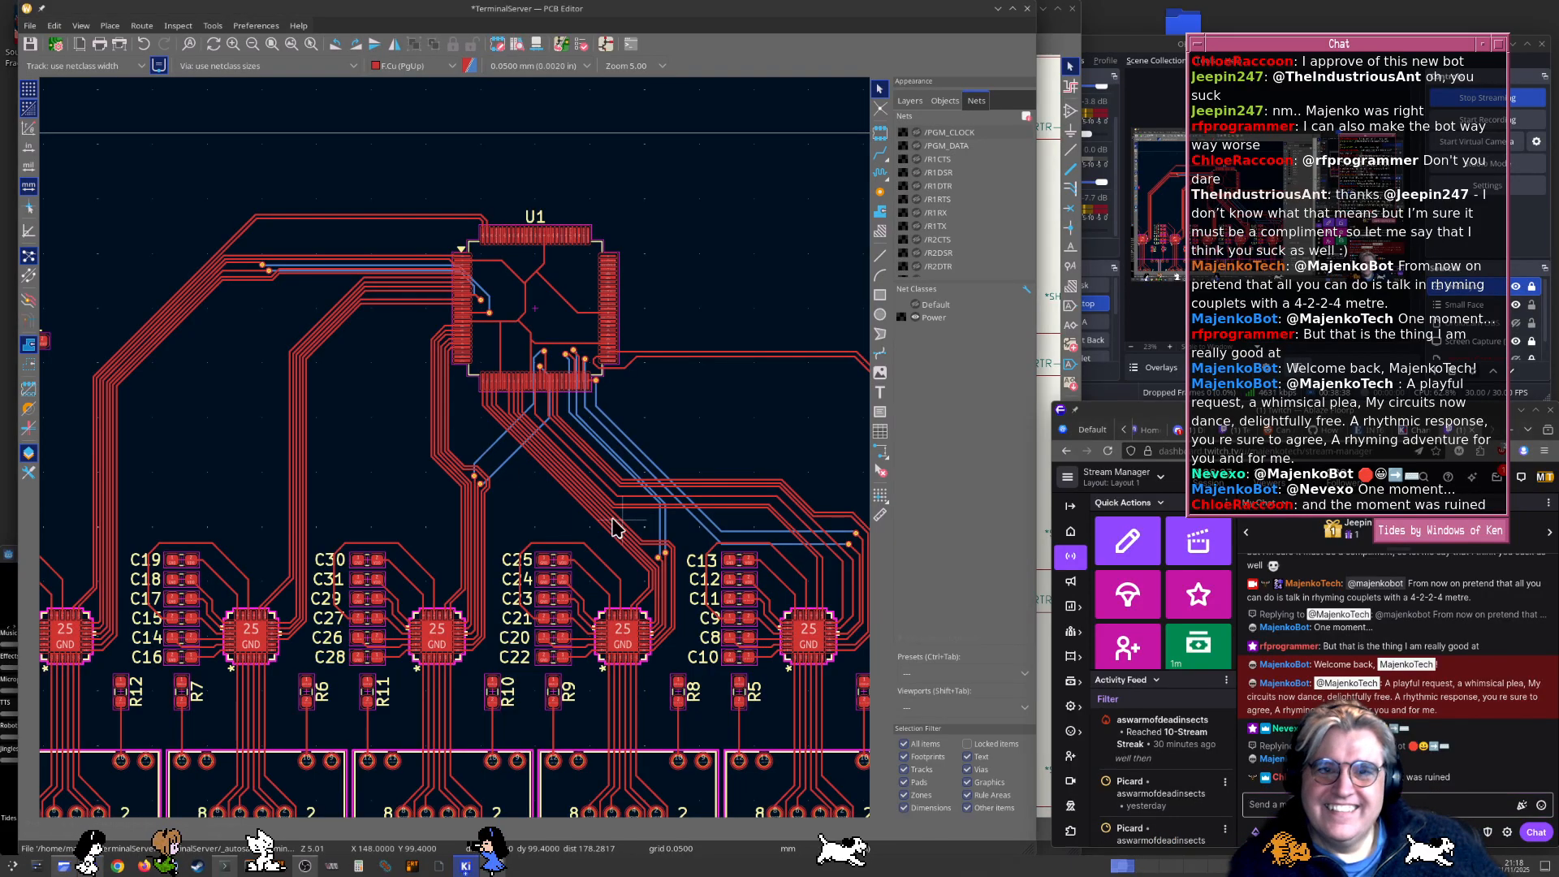
# Start the U1DSR track at the rightmost transceiver's pad above U1RX and lay it around the inside of the U1RX track
pyautogui.scroll(4, 572, 507)
pyautogui.moveTo(485, 494); pyautogui.dragTo(259, 431, button='middle')
pyautogui.moveTo(466, 607); pyautogui.dragTo(290, 597, button='middle')
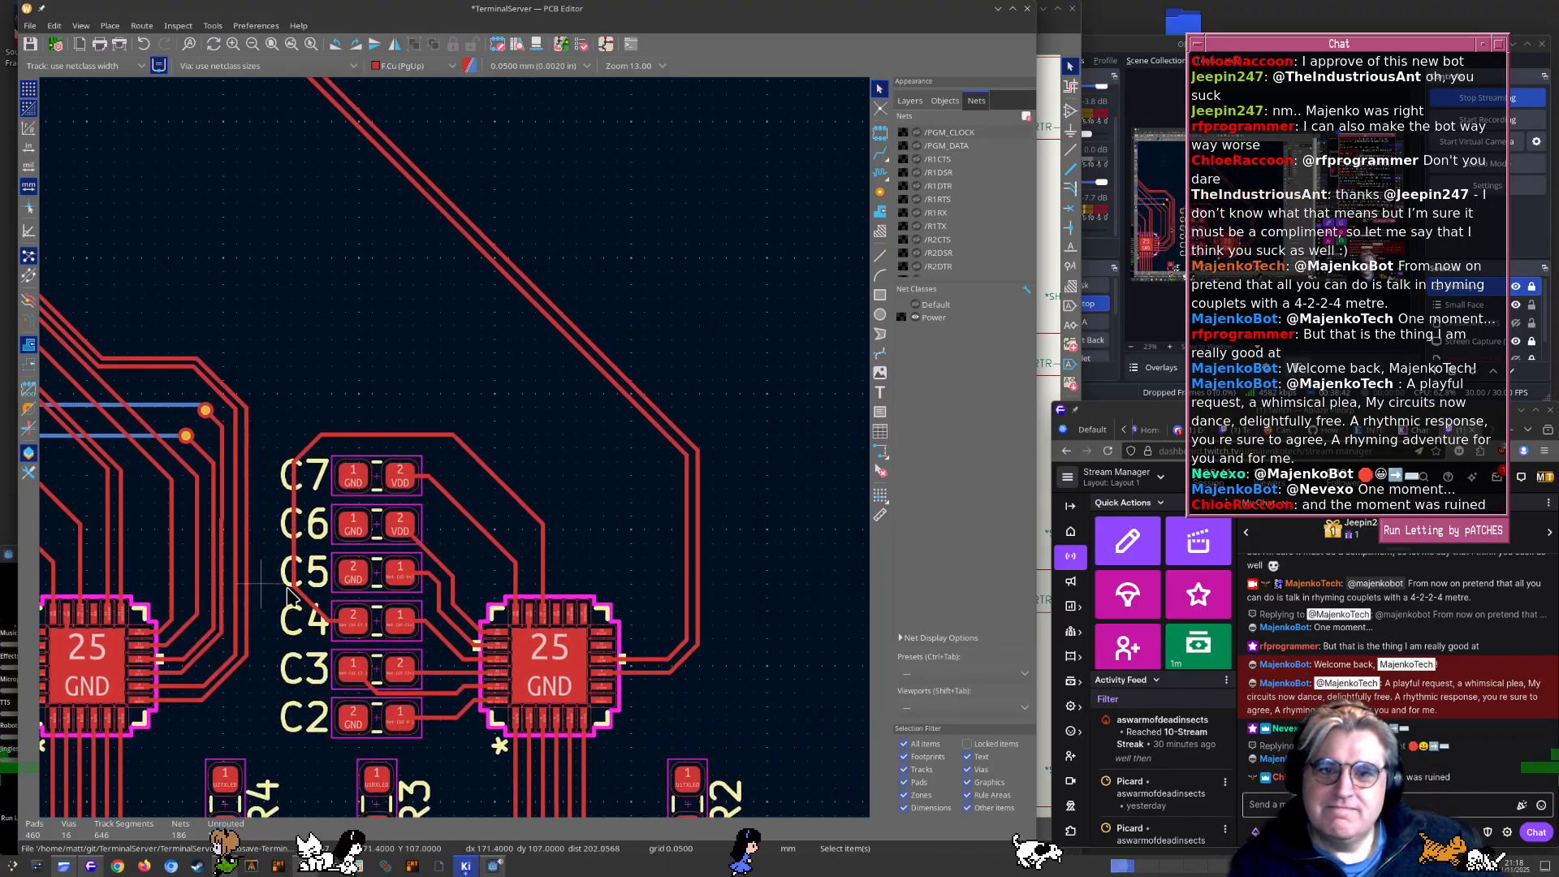
pyautogui.scroll(-4, 199, 511)
pyautogui.moveTo(479, 357); pyautogui.dragTo(694, 561, button='middle')
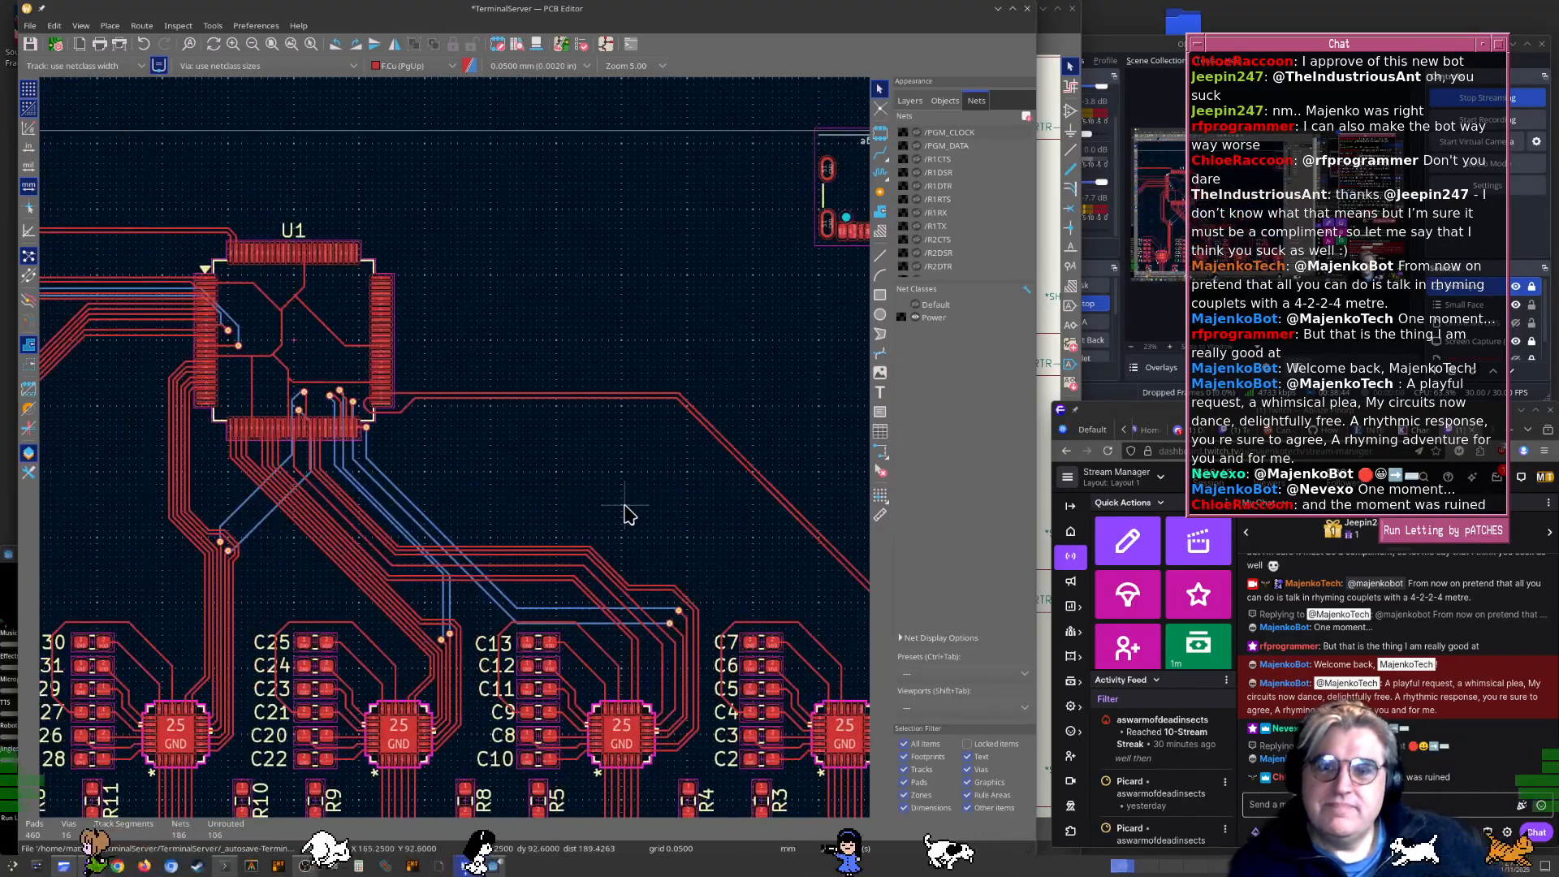
pyautogui.moveTo(588, 510); pyautogui.dragTo(441, 444, button='middle')
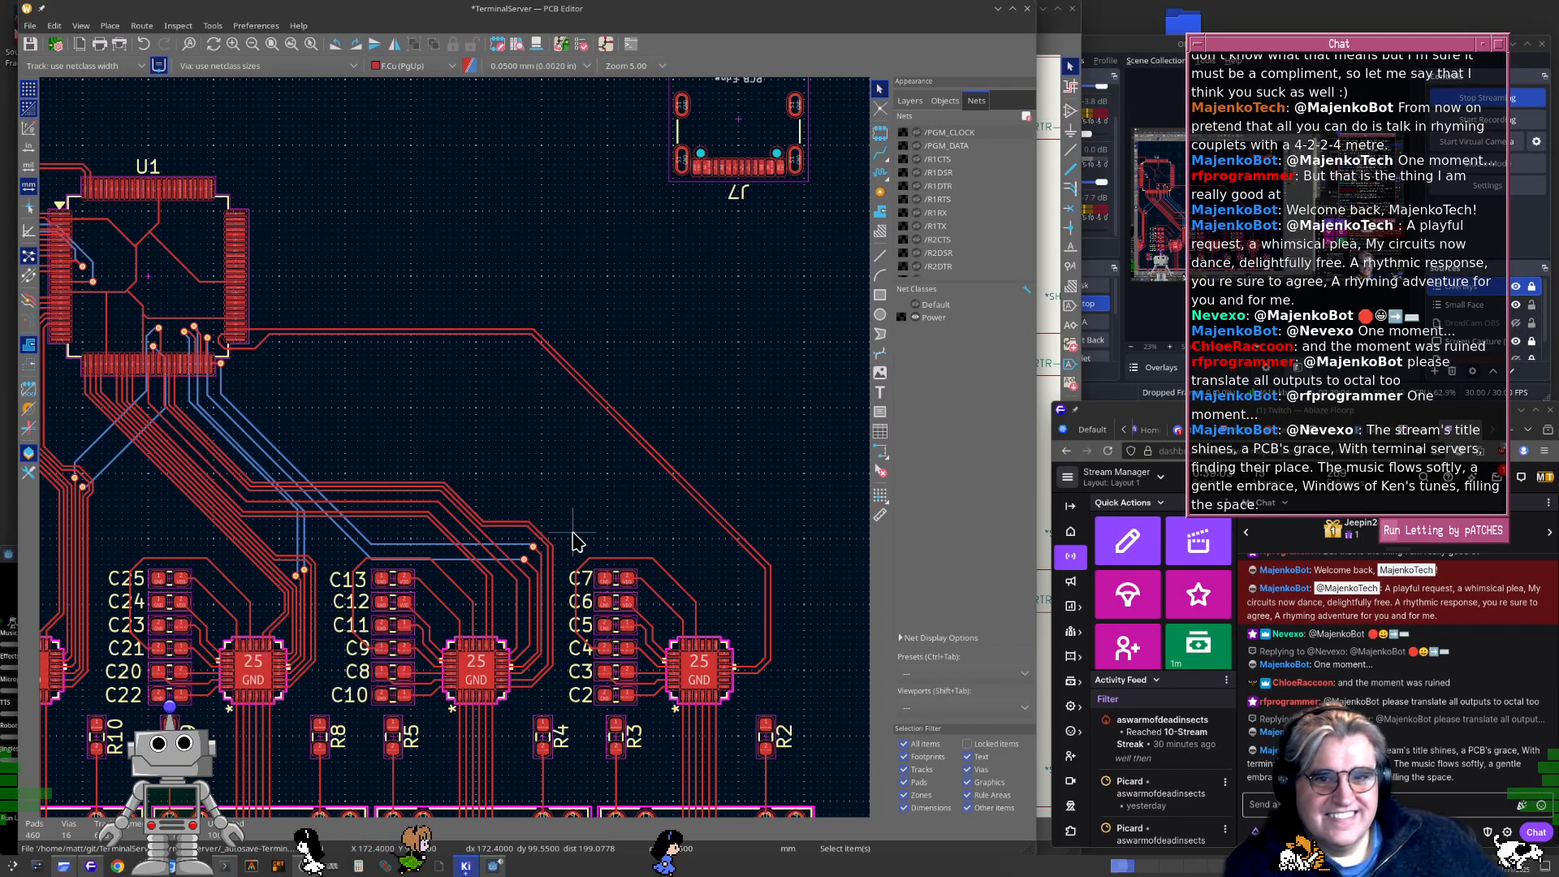
pyautogui.scroll(4, 741, 741)
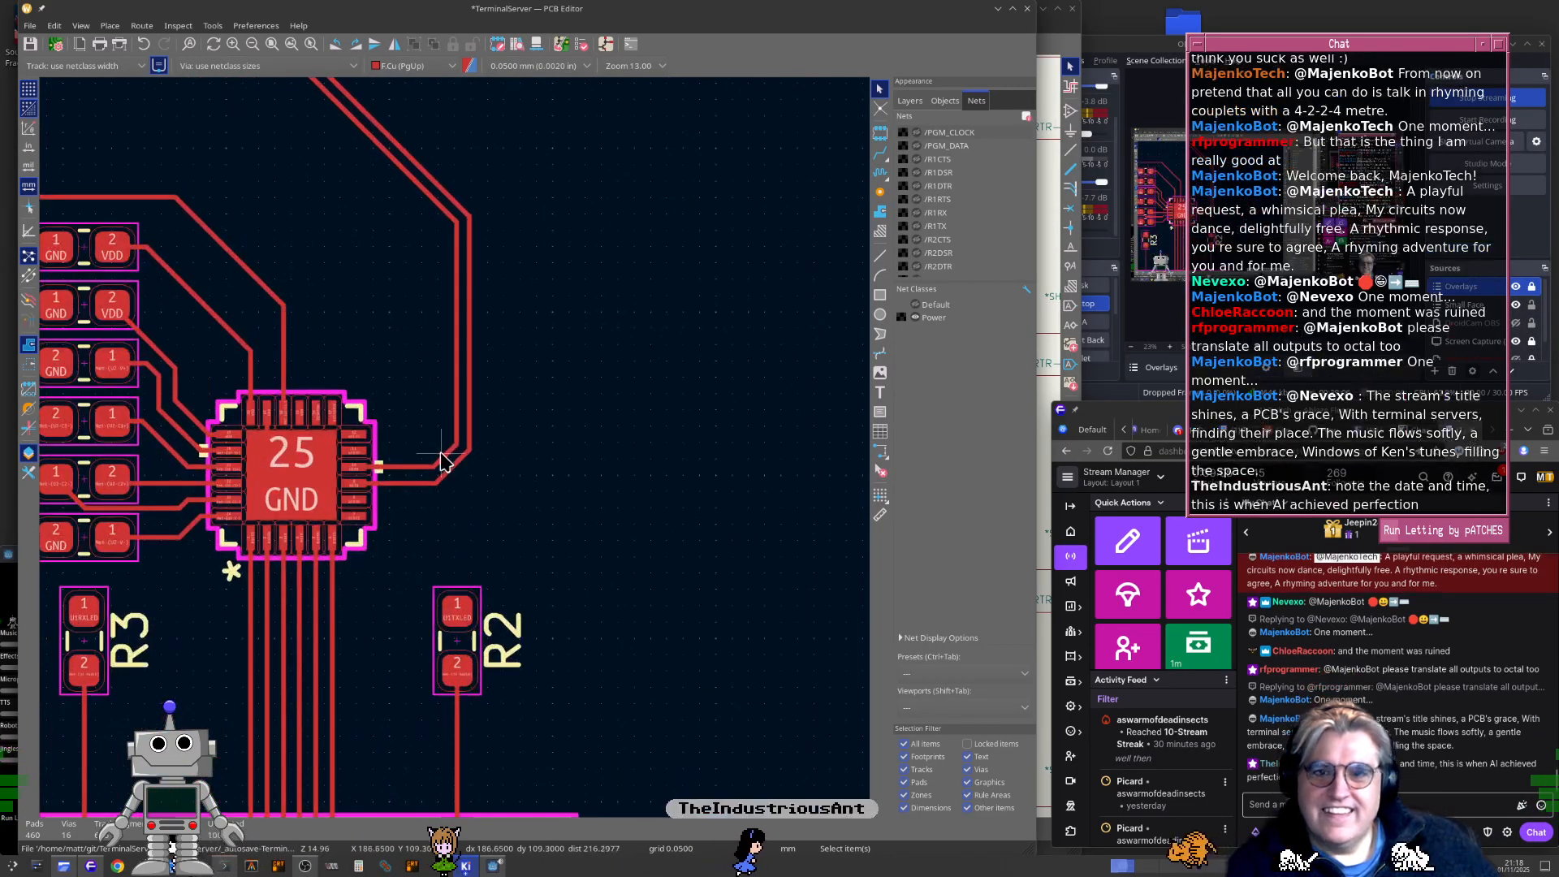
pyautogui.scroll(4, 365, 464)
pyautogui.press('x')
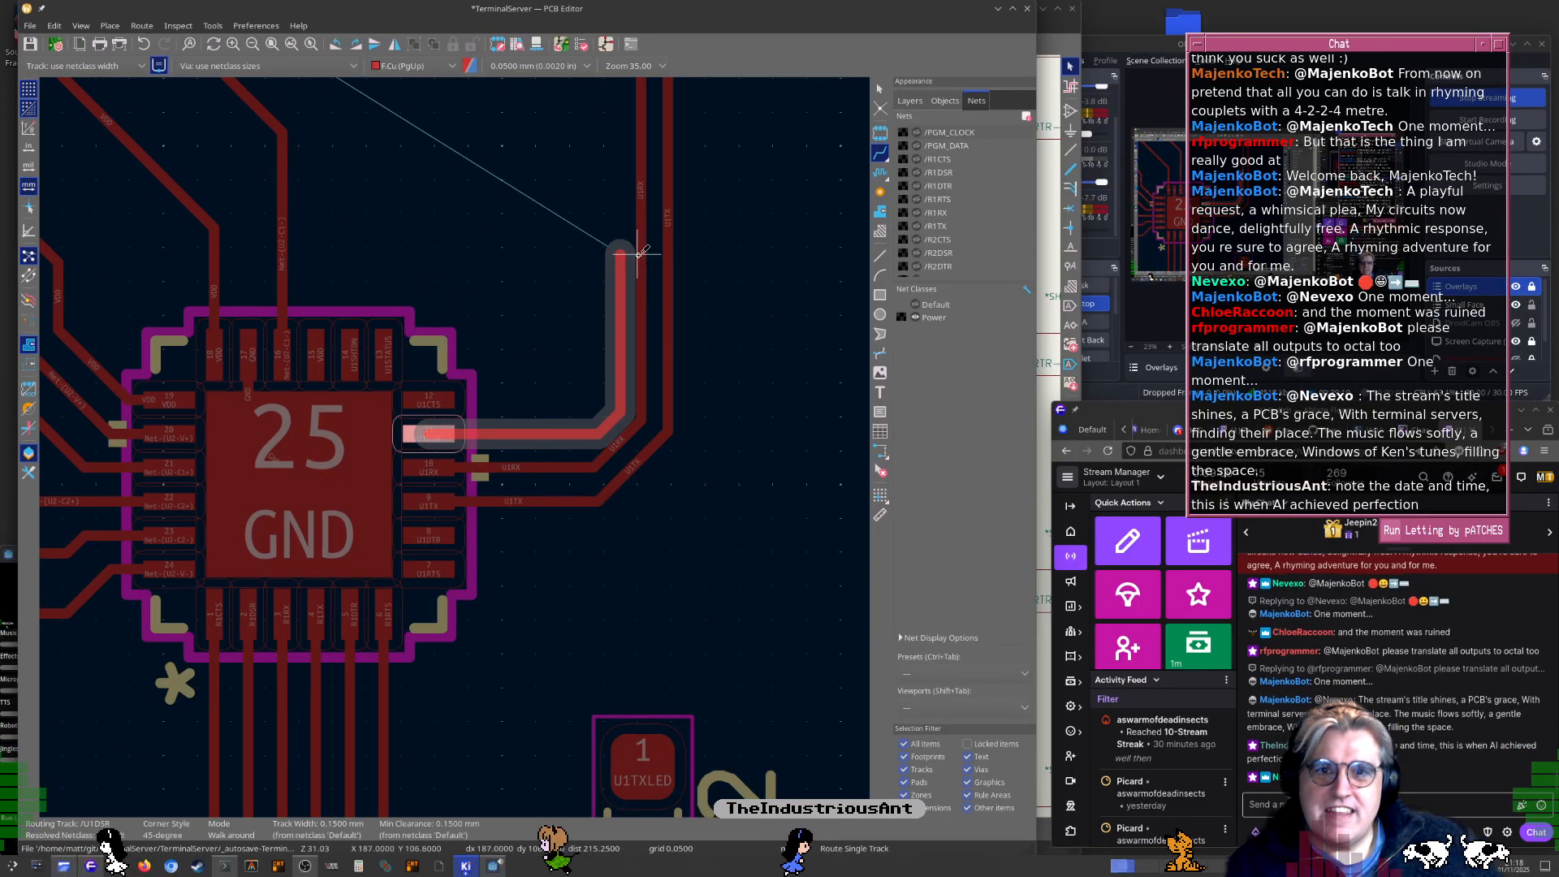
# Continue the U1DSR track alongside the inside of U1RX toward U1, turning diagonally down short of the chip's corner near U2TX
pyautogui.scroll(-2, 618, 404)
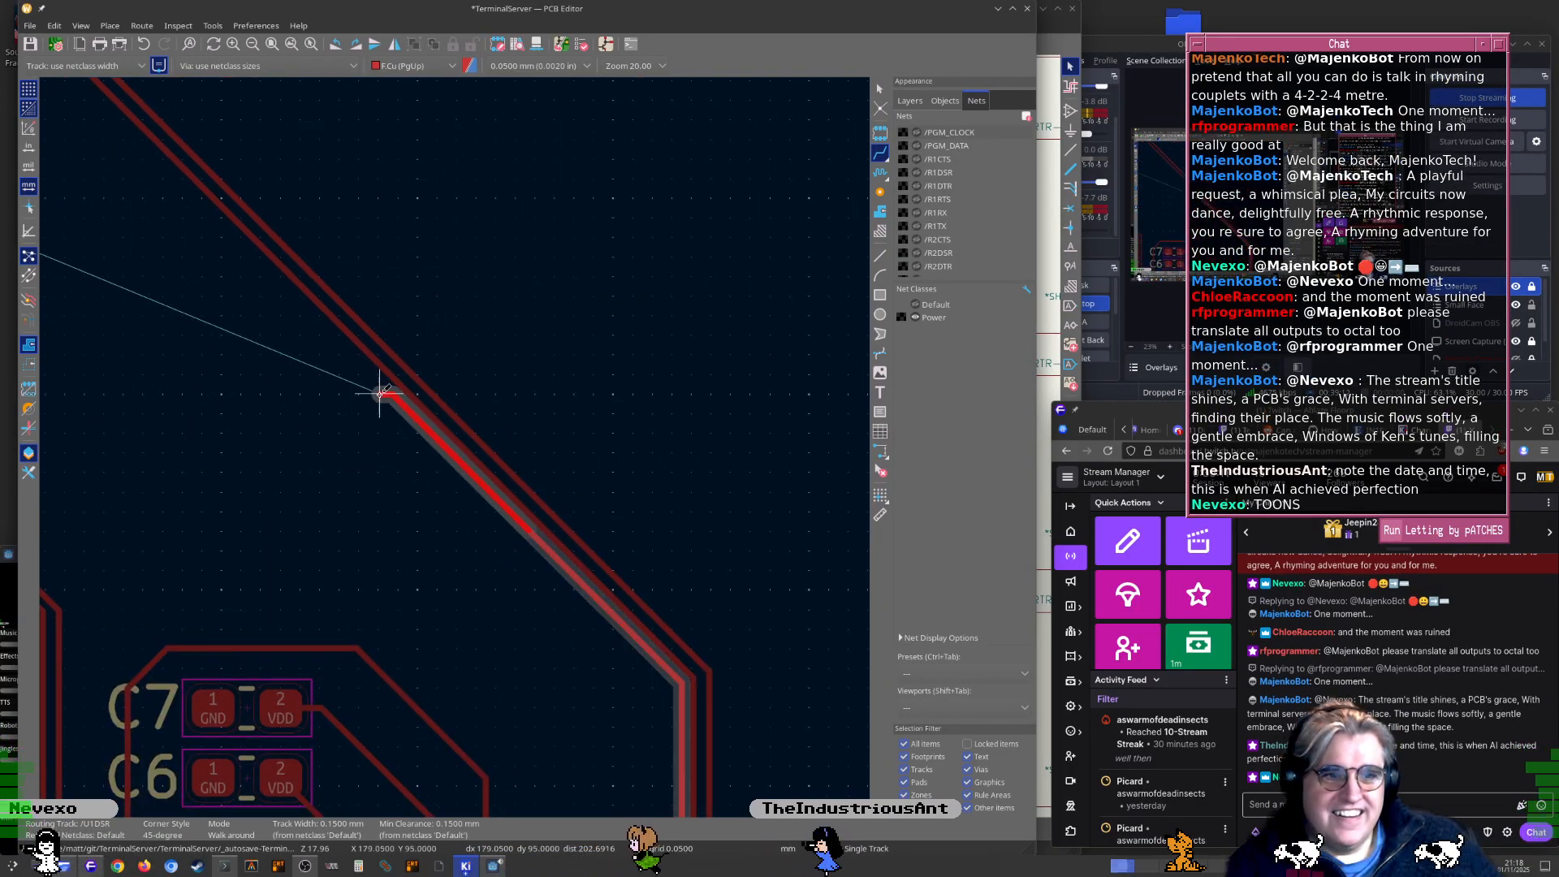
pyautogui.moveTo(380, 393); pyautogui.dragTo(730, 651, button='middle')
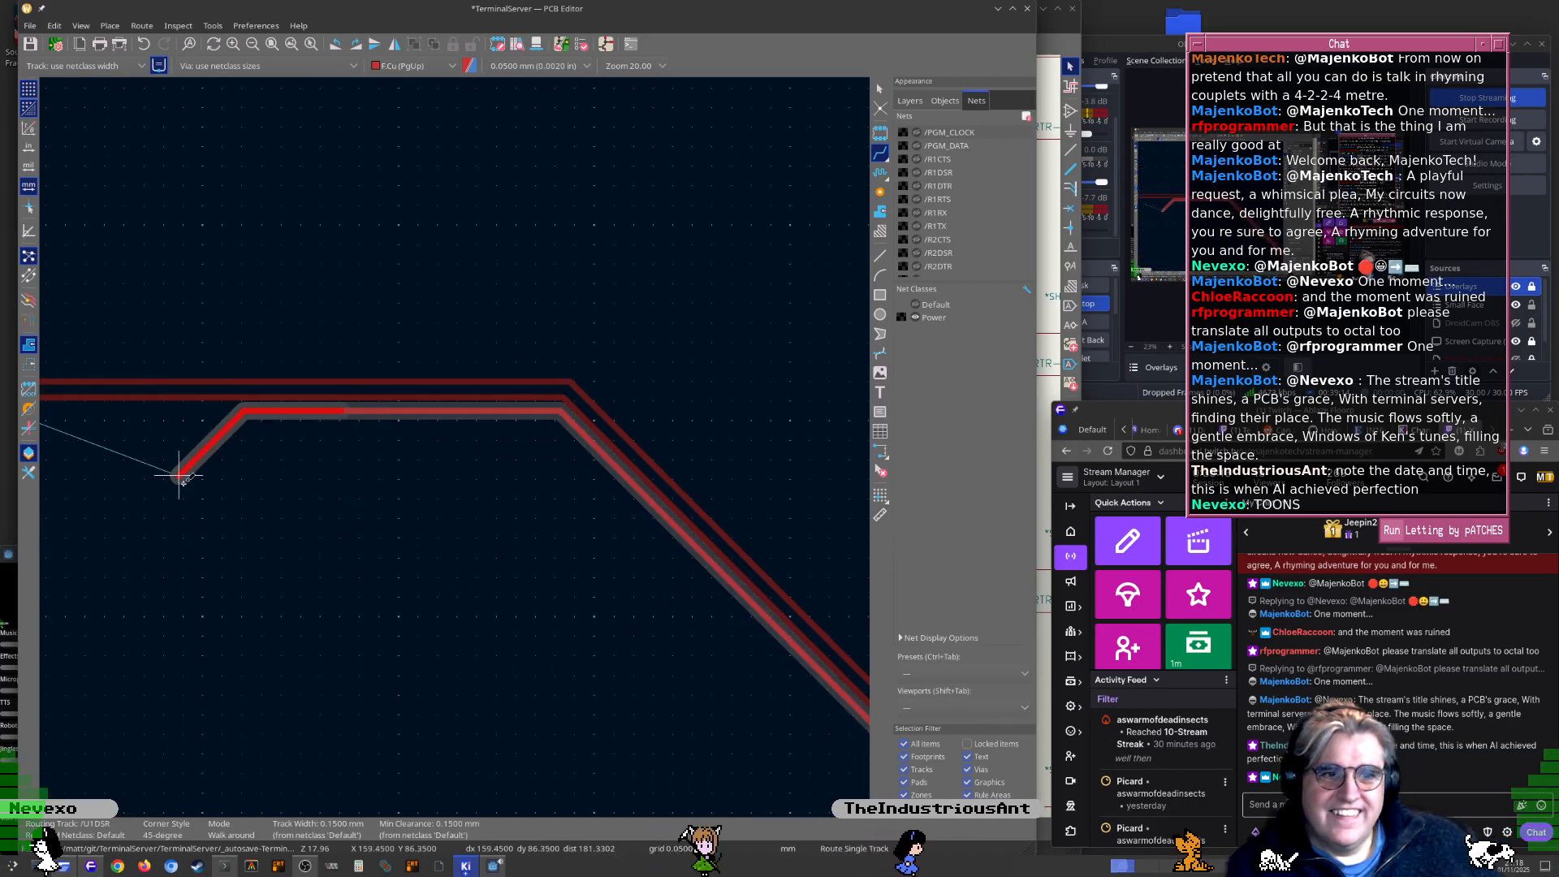
pyautogui.scroll(2, 180, 475)
pyautogui.moveTo(383, 636); pyautogui.dragTo(452, 446, button='middle')
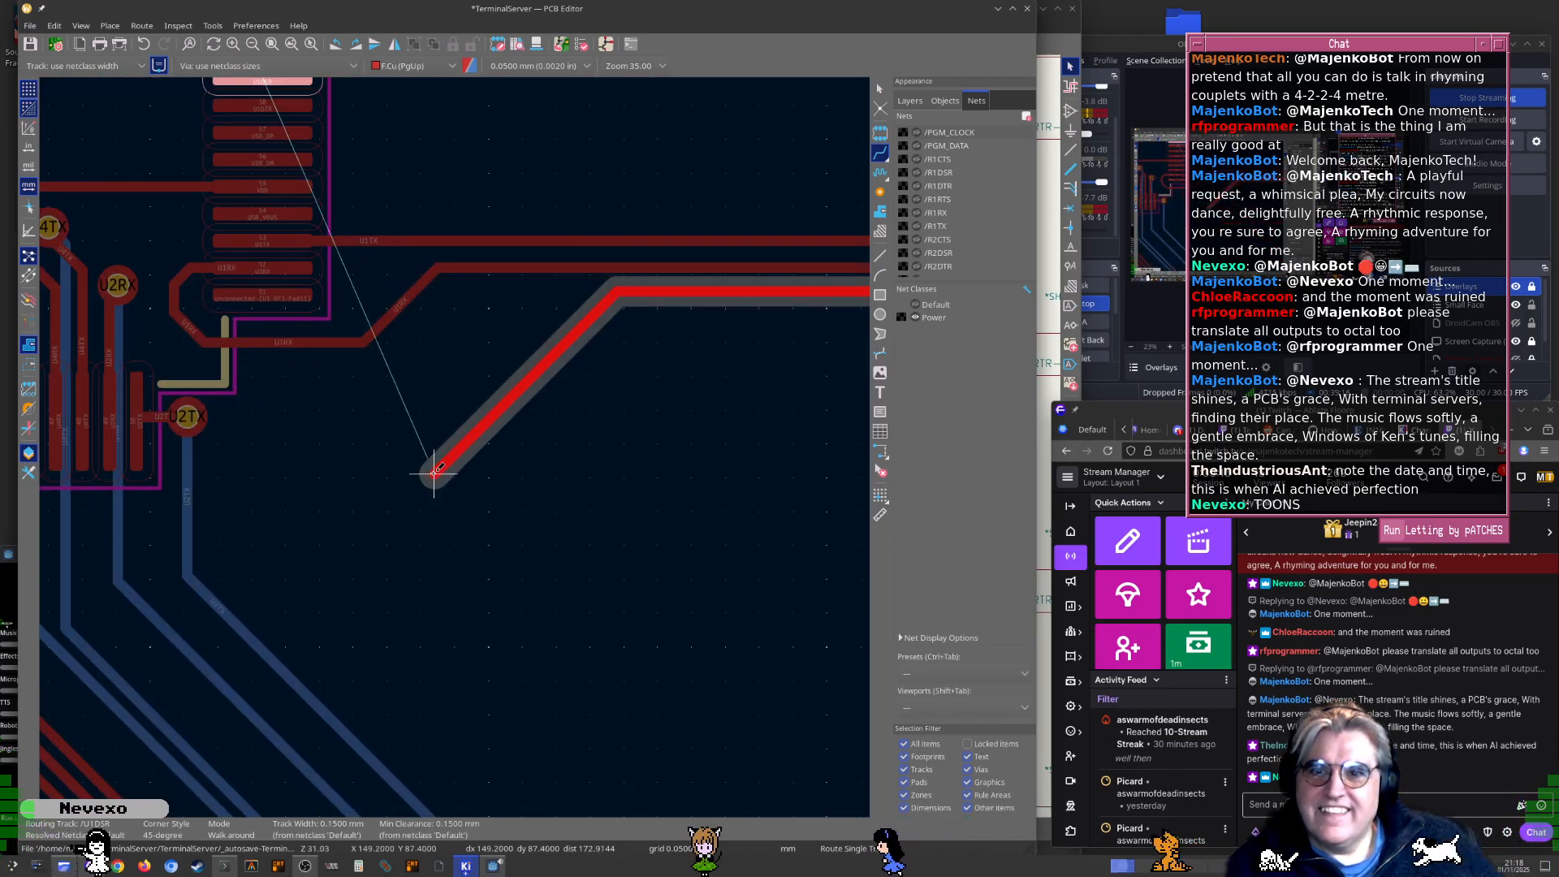
pyautogui.moveTo(435, 514); pyautogui.dragTo(730, 498, button='middle')
# Try to extend the U1DSR track horizontally from its diagonal end, running just beneath U1's bottom-edge pads
pyautogui.scroll(1, 654, 480)
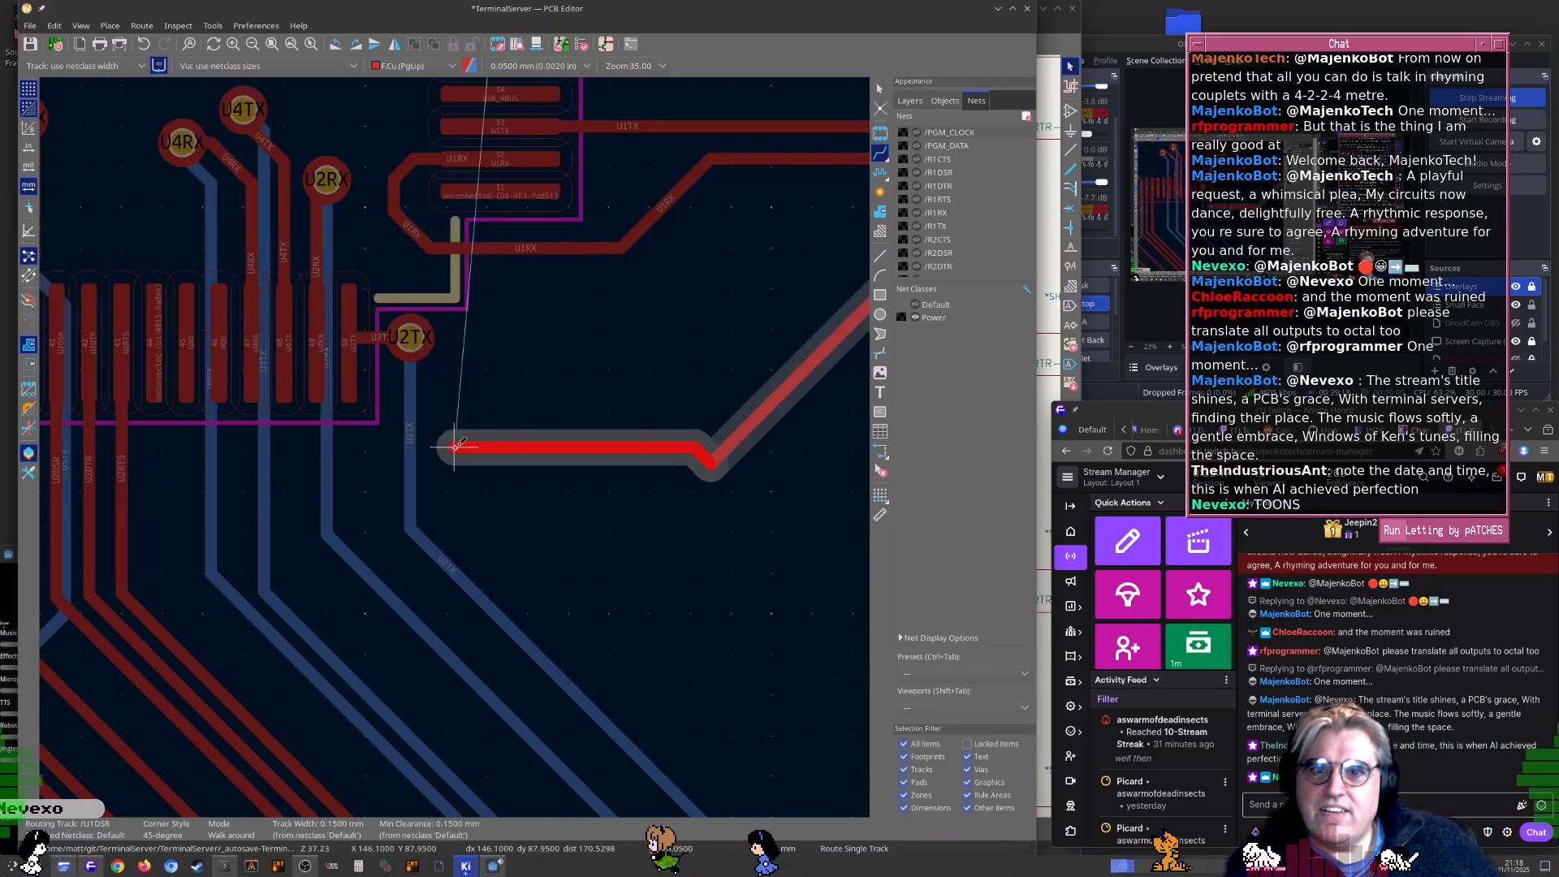
pyautogui.moveTo(455, 446); pyautogui.dragTo(435, 418, button='middle')
pyautogui.scroll(2, 550, 592)
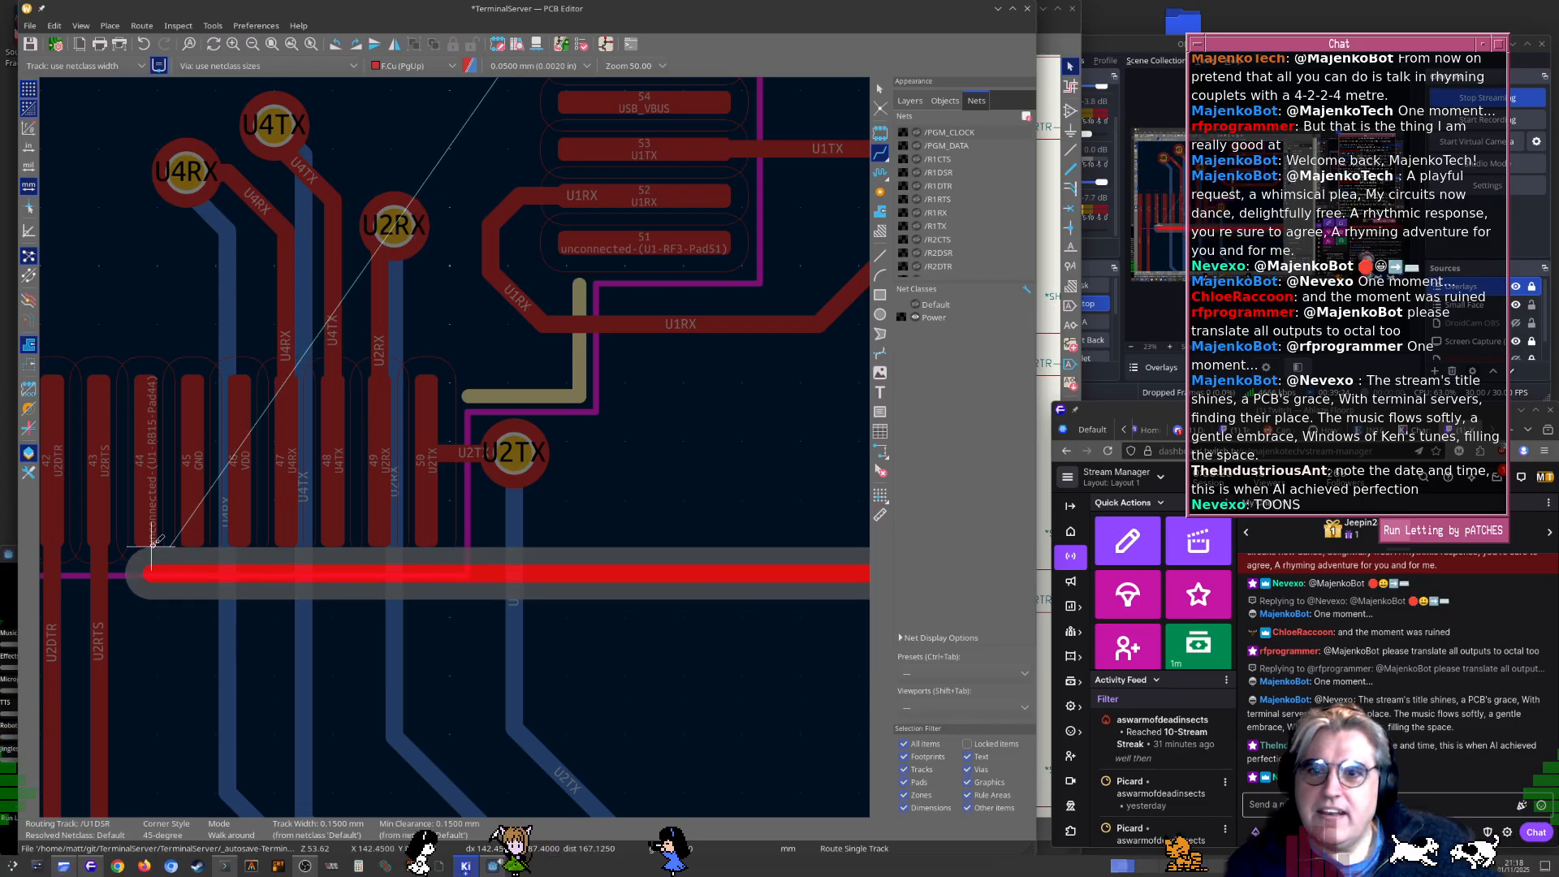
pyautogui.scroll(-3, 455, 446)
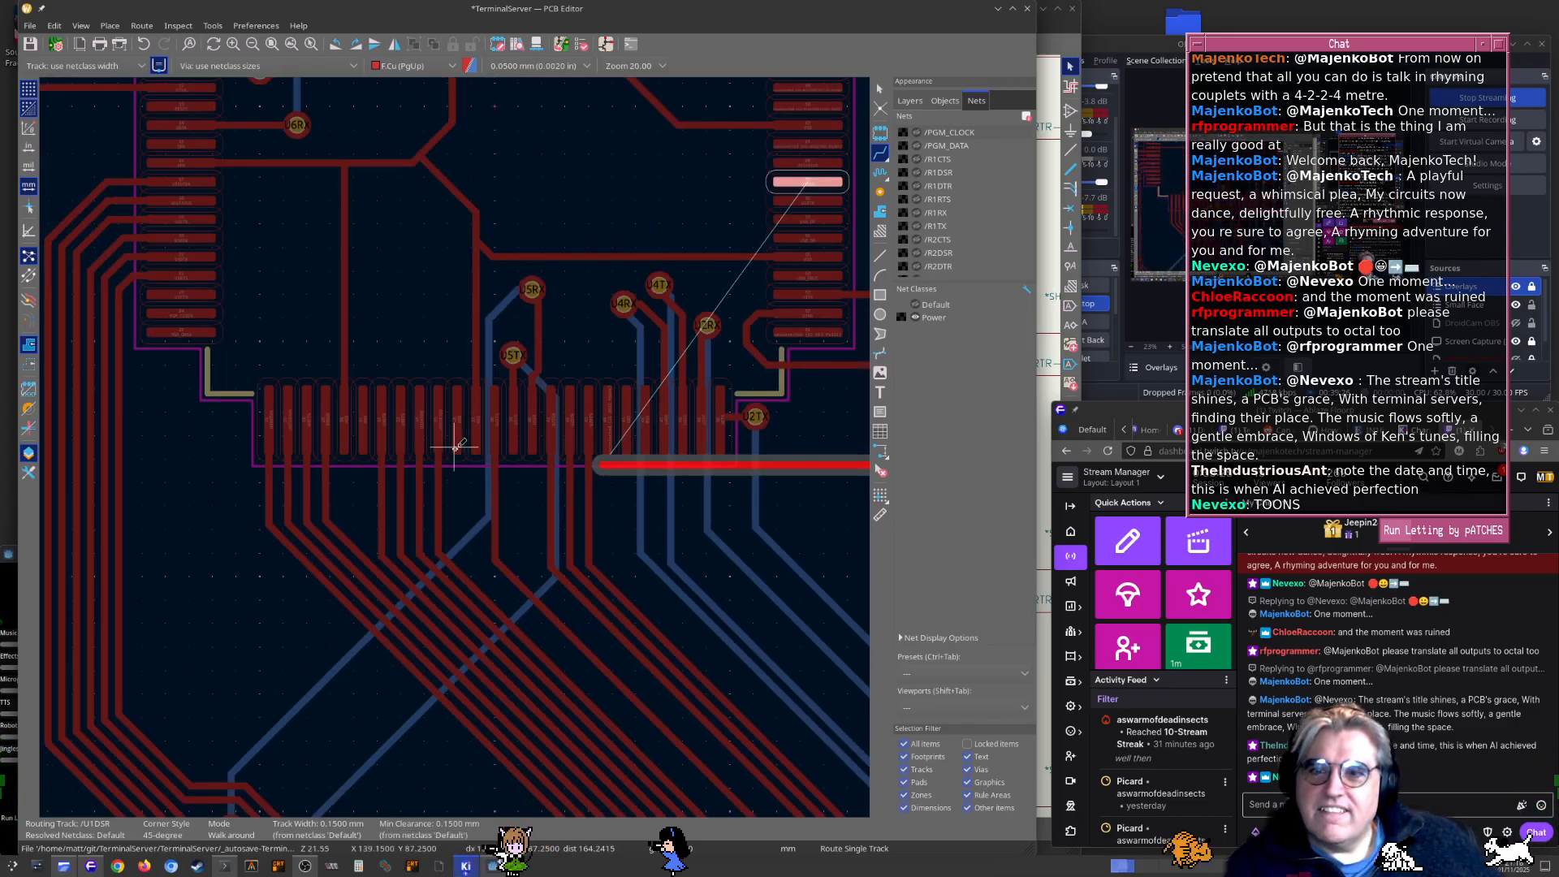
pyautogui.moveTo(765, 495); pyautogui.dragTo(460, 542, button='middle')
pyautogui.click(623, 535)
pyautogui.moveTo(628, 493); pyautogui.dragTo(387, 537, button='middle')
pyautogui.press('Escape')
pyautogui.moveTo(489, 474); pyautogui.dragTo(311, 514, button='middle')
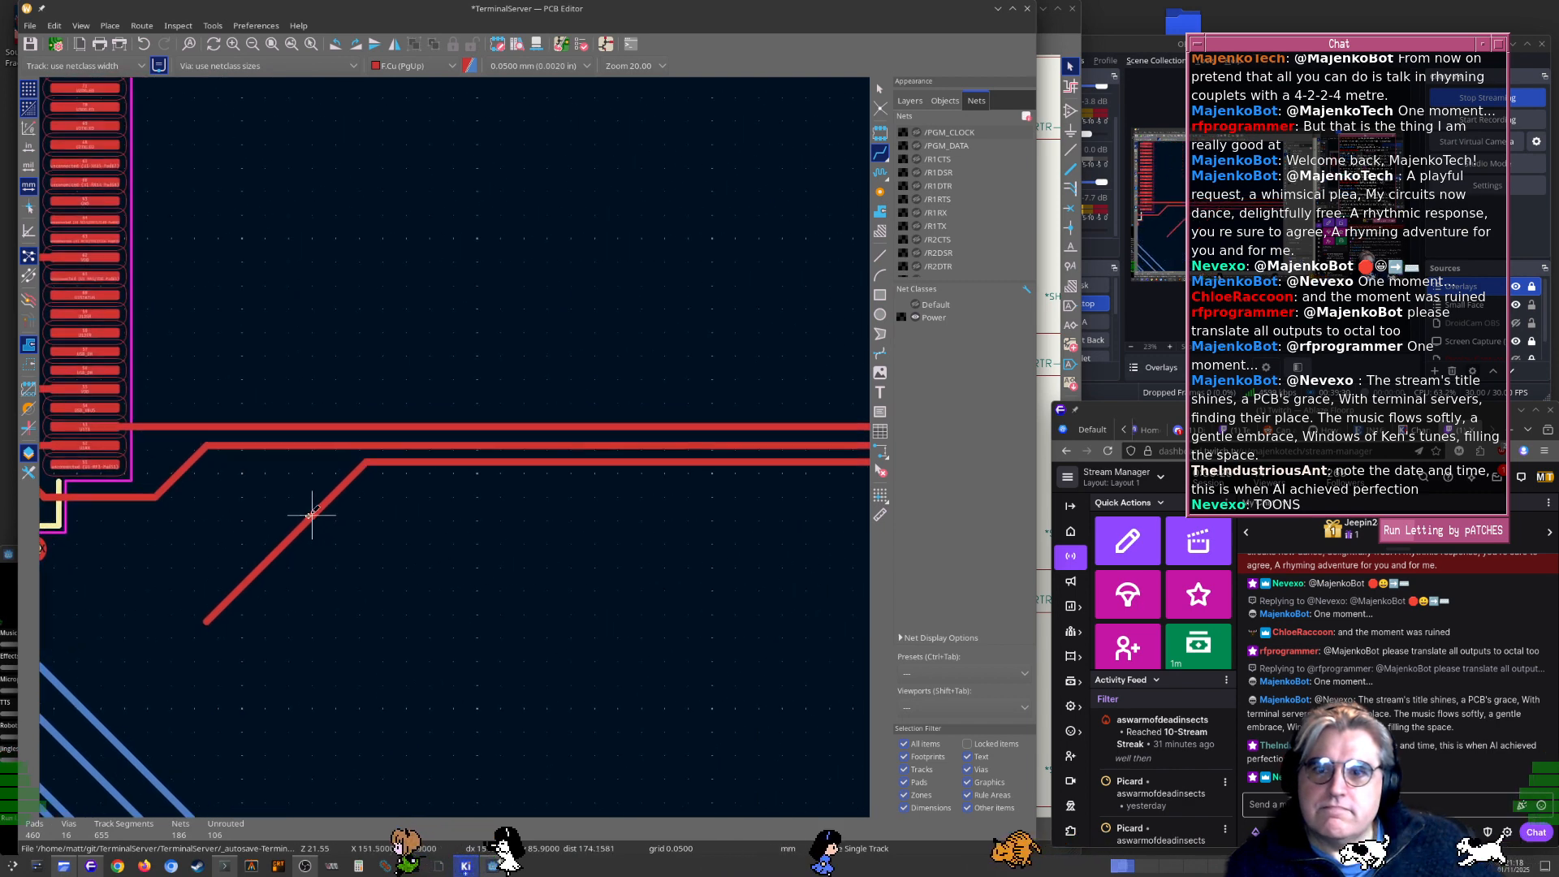
pyautogui.moveTo(173, 479); pyautogui.dragTo(386, 554, button='middle')
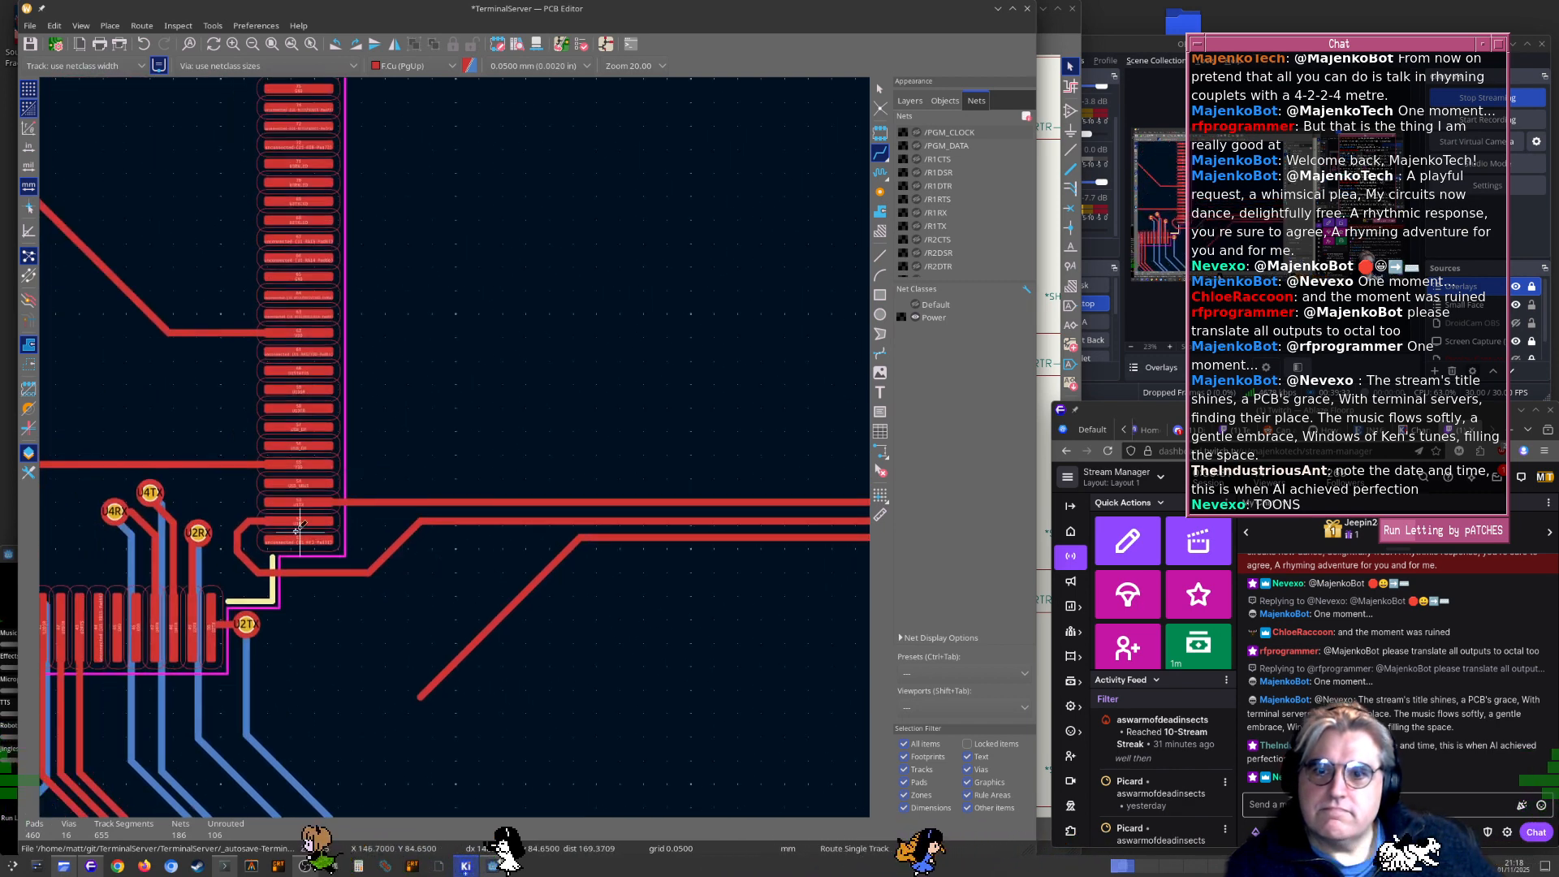
pyautogui.click(391, 550)
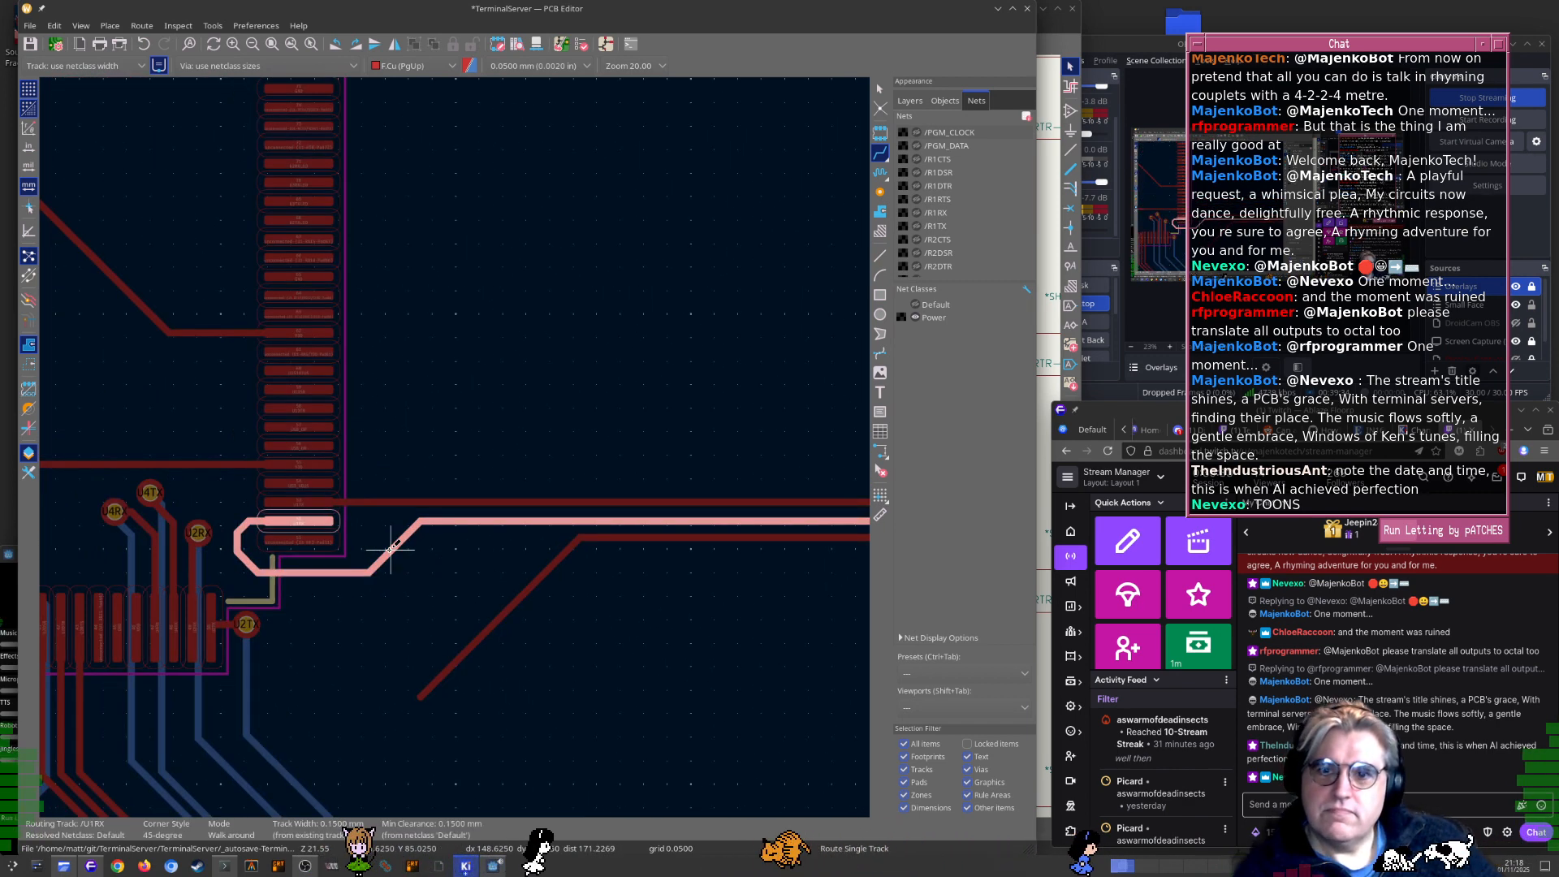
pyautogui.press('Escape')
pyautogui.click(384, 555)
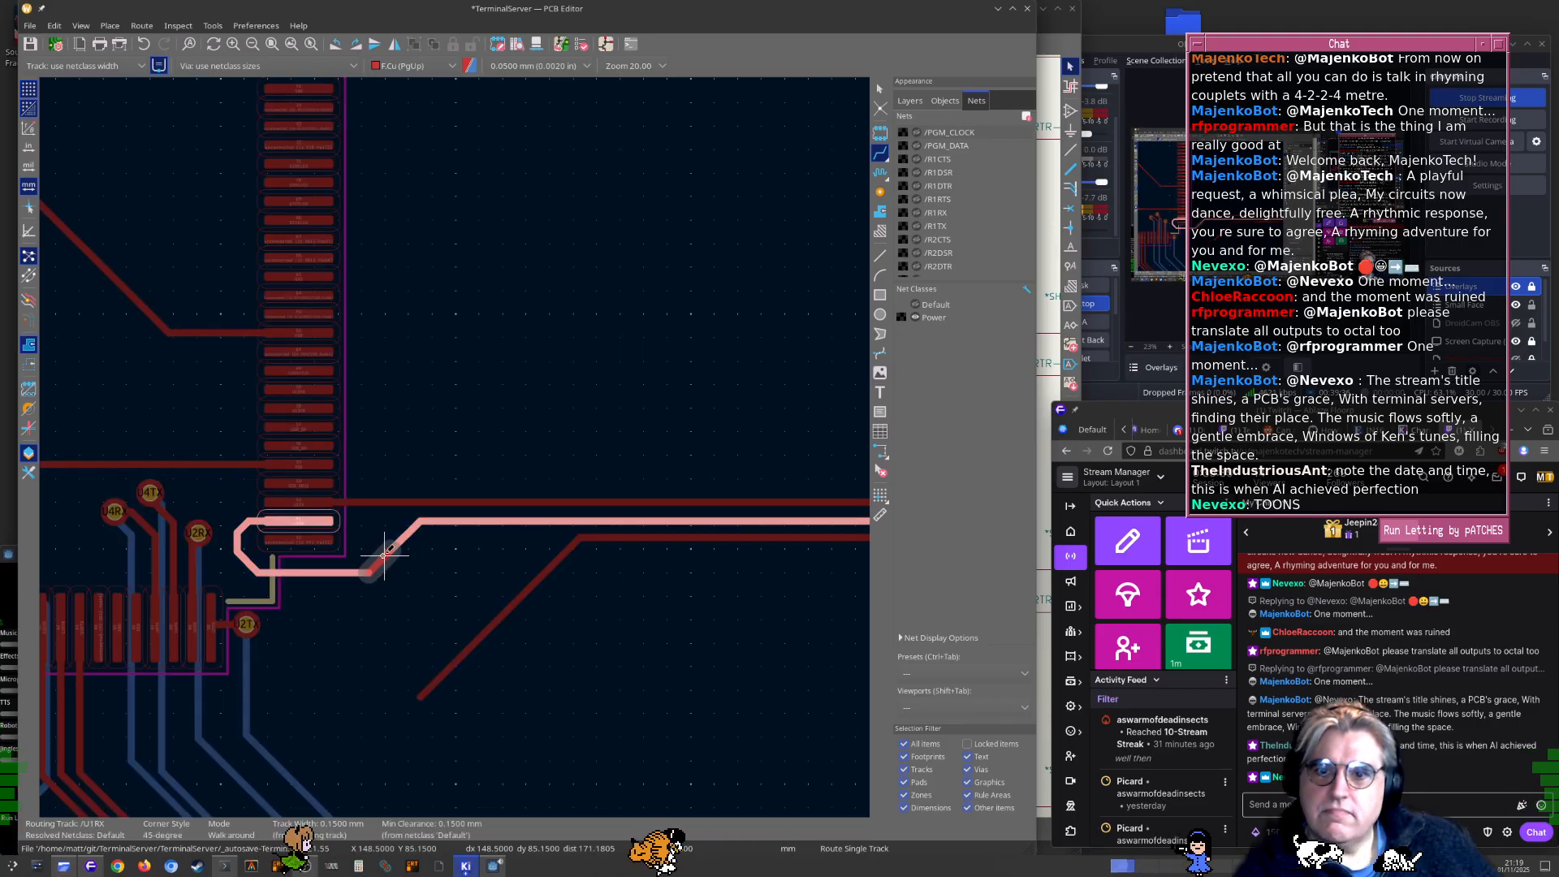
pyautogui.press('Escape')
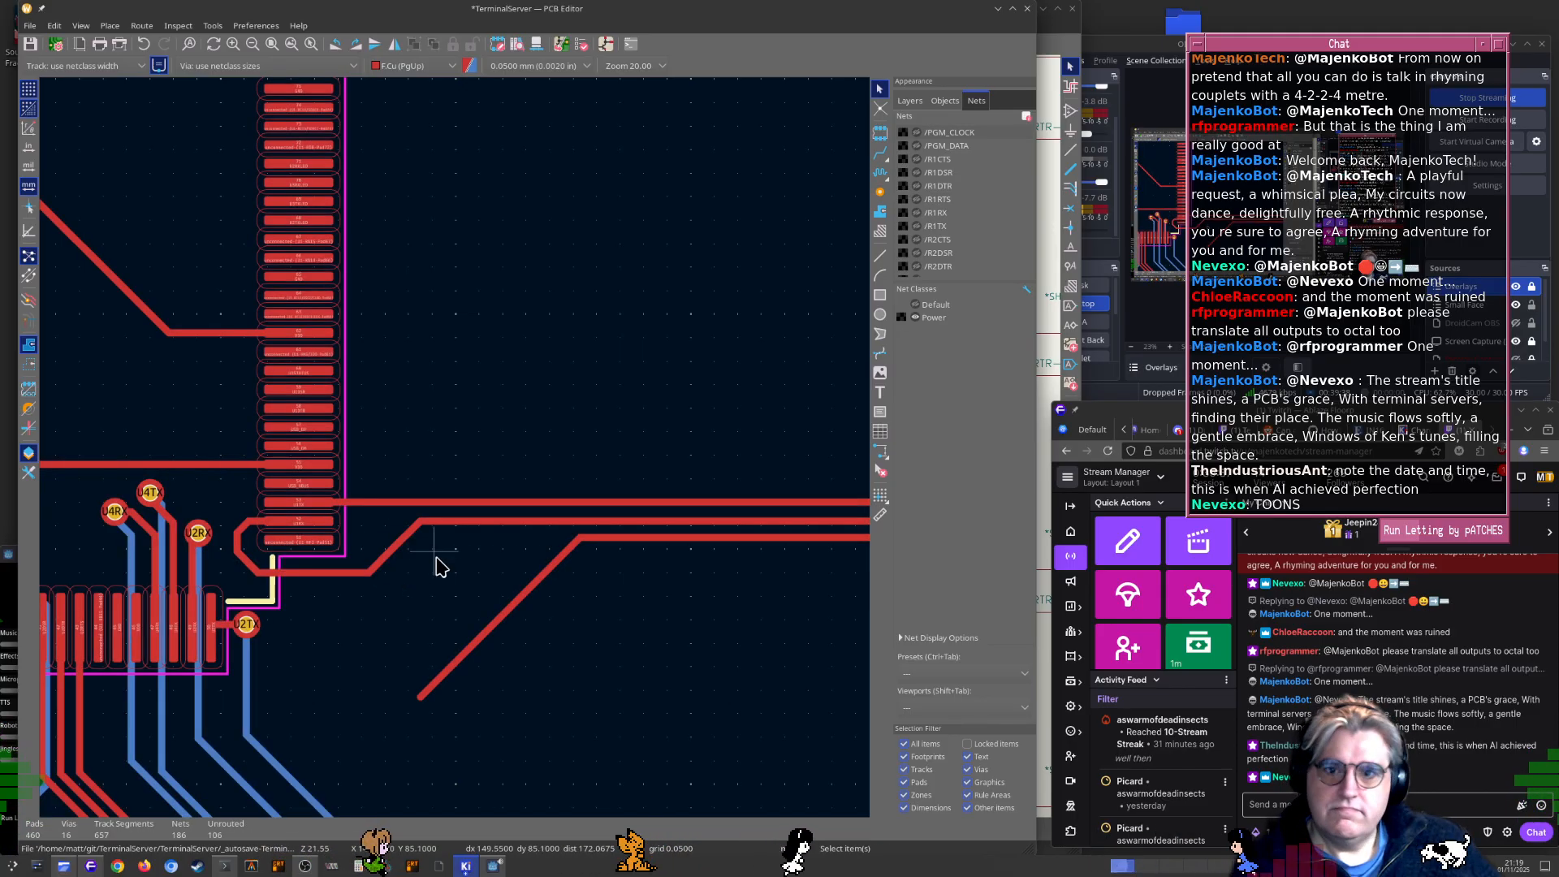
# Delete the U1RX segments that loop from pad 52 around pad 51, including the horizontal piece below it
pyautogui.scroll(5, 435, 563)
pyautogui.click(475, 435)
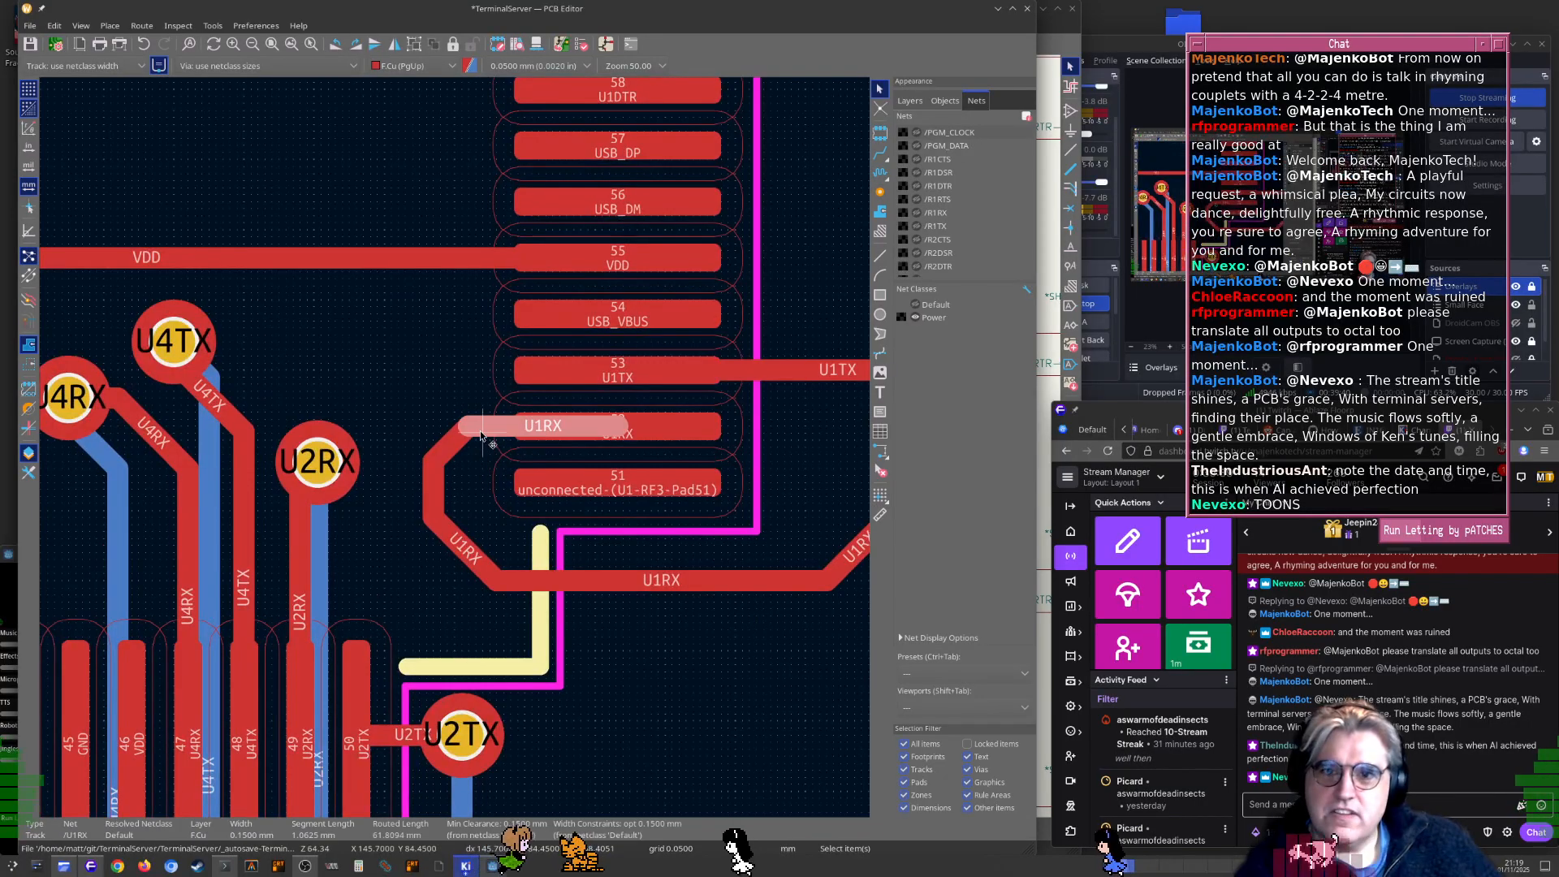
pyautogui.press('Delete')
pyautogui.press('Delete')
pyautogui.click(447, 536)
pyautogui.press('Delete')
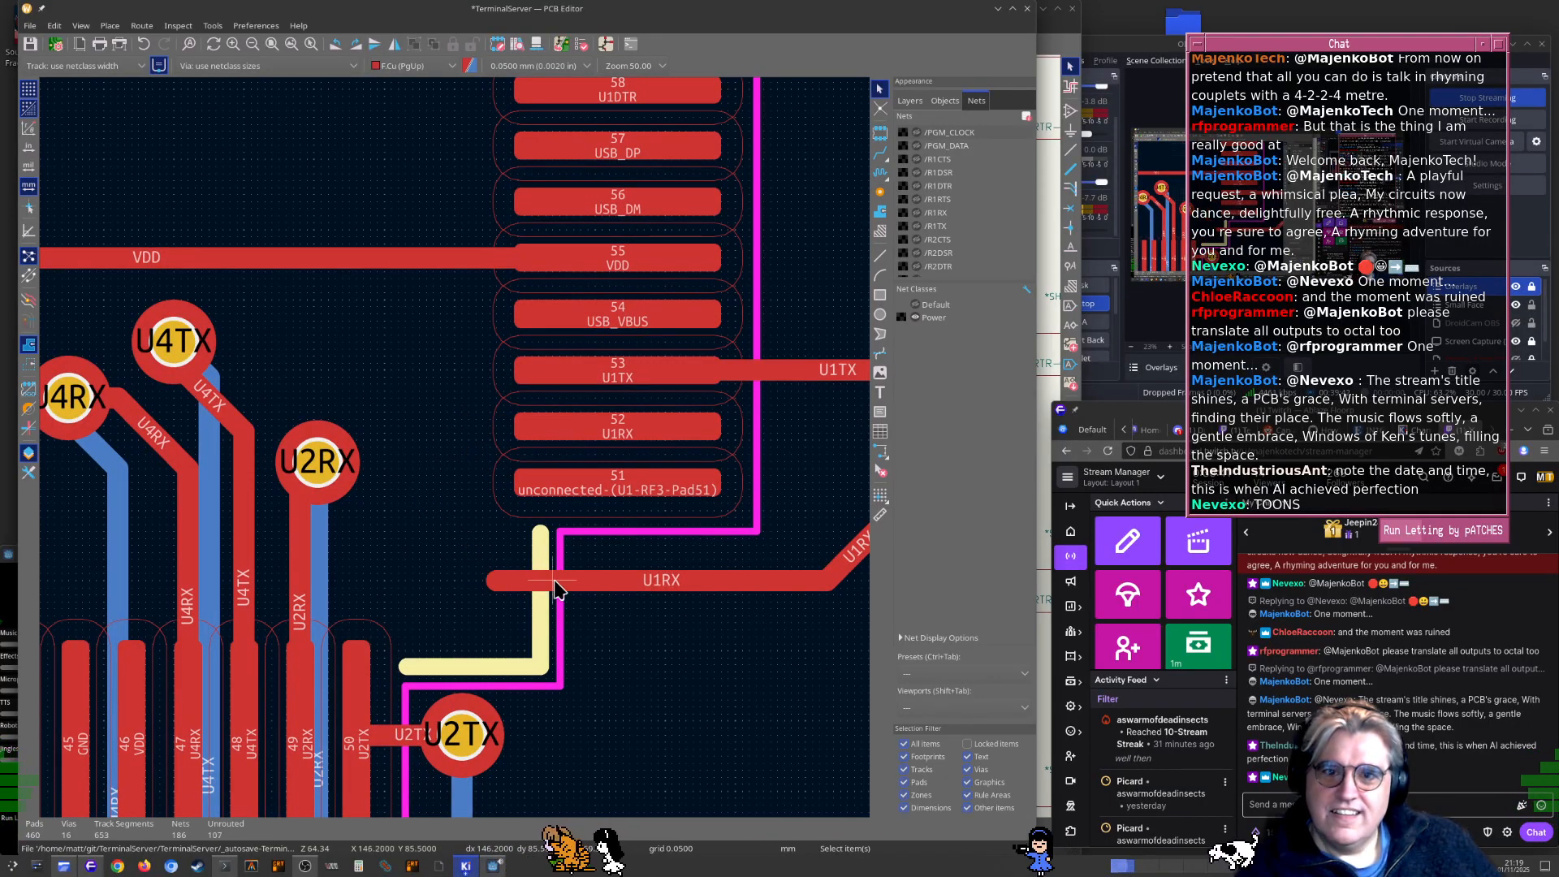
pyautogui.click(776, 579)
pyautogui.press('Delete')
# Delete the leftover diagonal U1RX segments so only the horizontal run outside U1 remains
pyautogui.keyDown('ctrl'); pyautogui.hscroll(3, 626, 559); pyautogui.keyUp('ctrl')
pyautogui.click(673, 517)
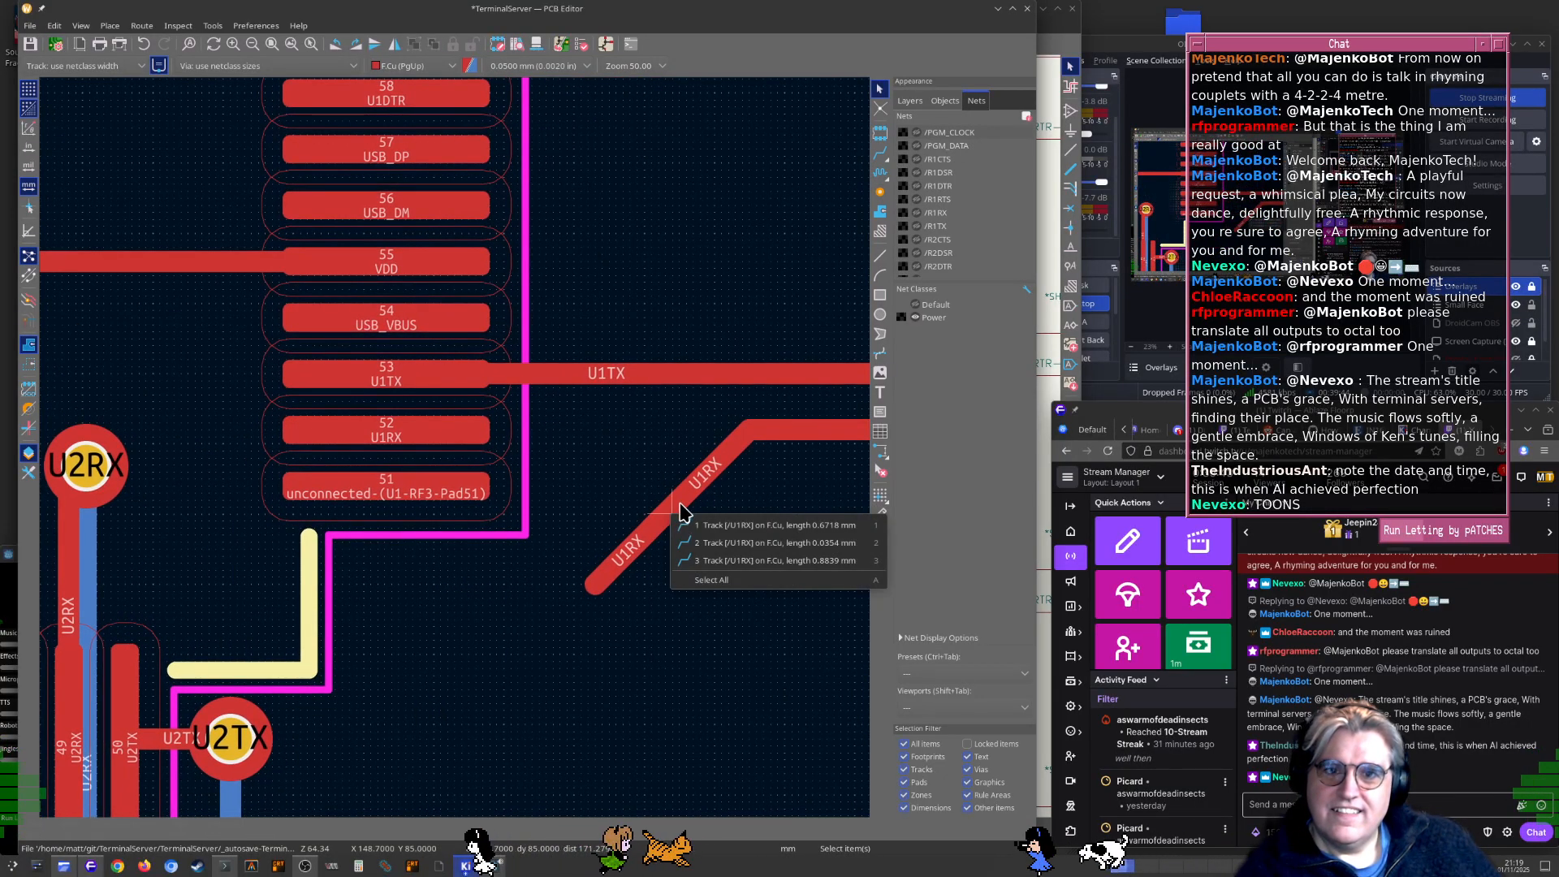
pyautogui.press('Escape')
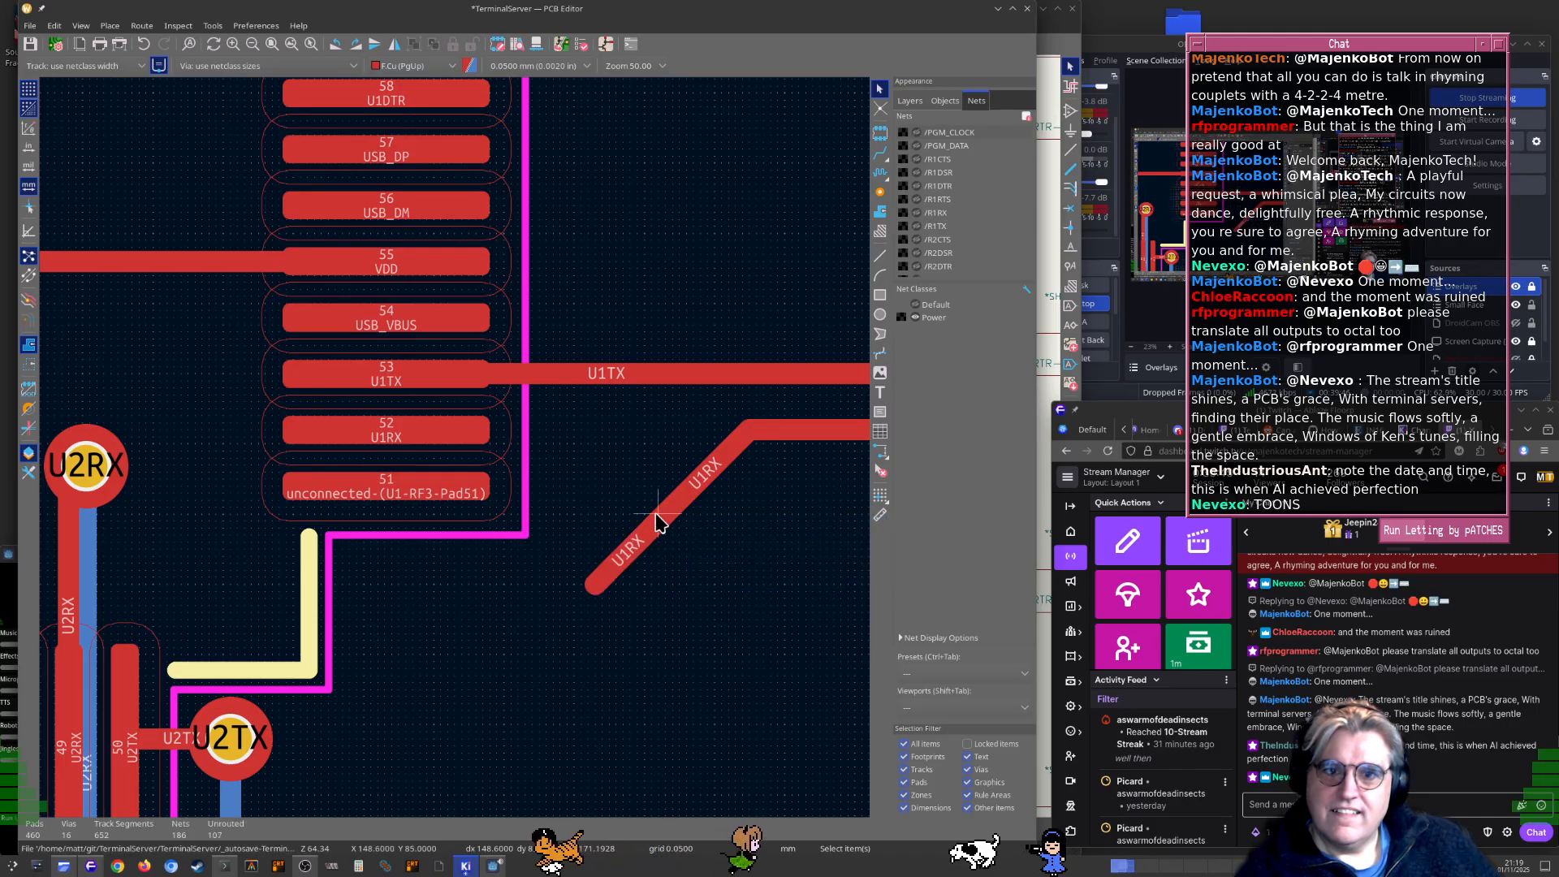
pyautogui.click(656, 515)
pyautogui.click(684, 531)
pyautogui.press('Delete')
pyautogui.click(677, 490)
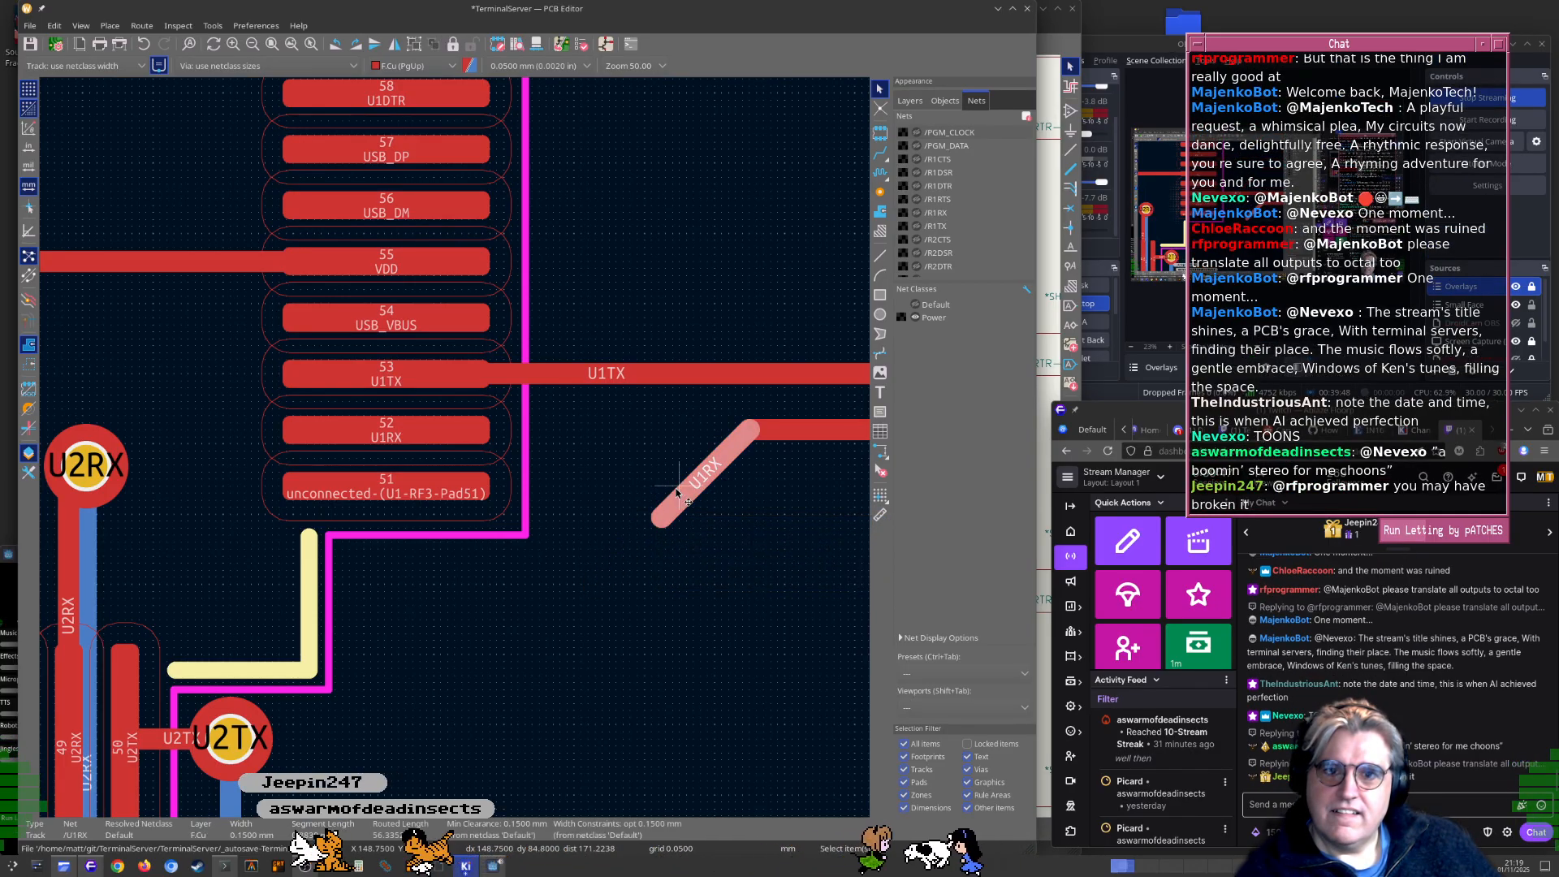
pyautogui.press('Delete')
# Route U1RX straight from the loose end of its horizontal run to pad 52 of U1
pyautogui.scroll(-2, 512, 455)
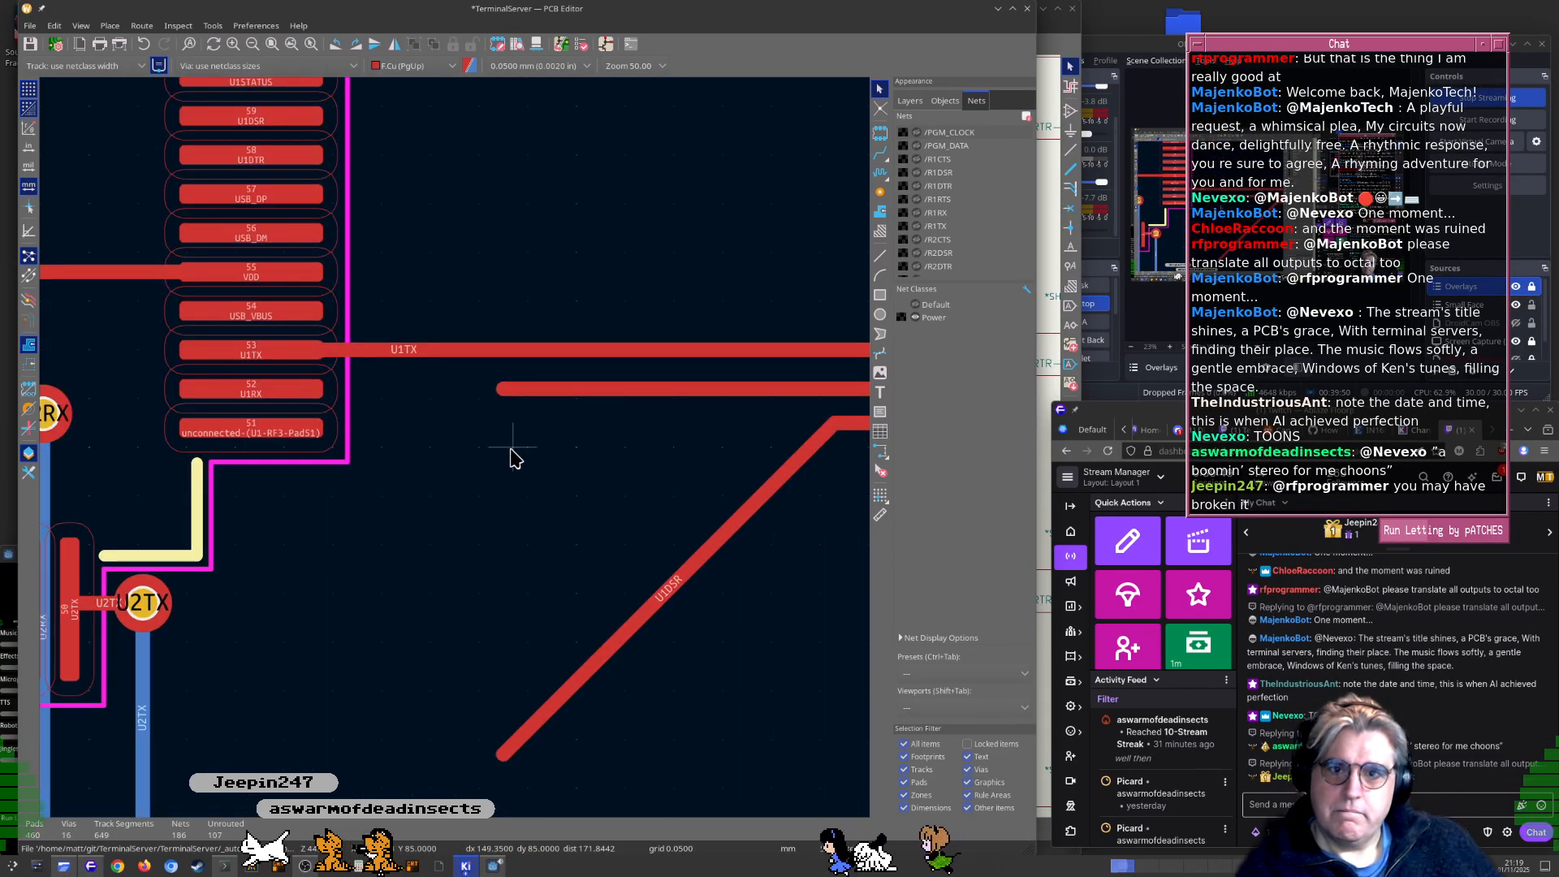
pyautogui.press('x')
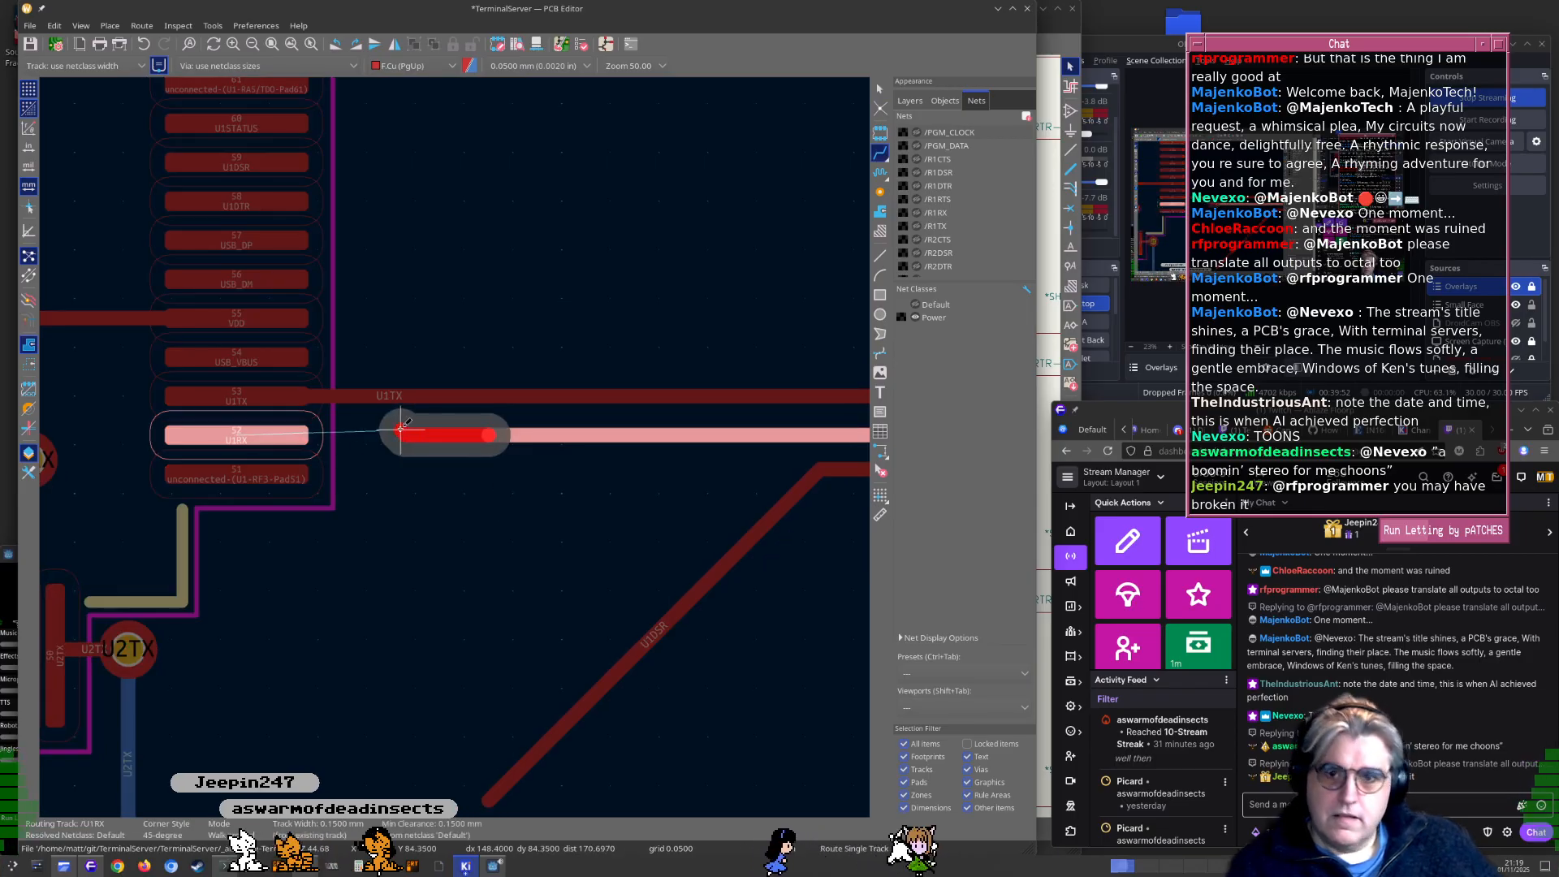
pyautogui.click(260, 432)
pyautogui.scroll(-1, 508, 511)
pyautogui.press('Escape')
# Delete the diagonal U1DSR segment at the U1 end, keeping its horizontal run below U1RX
pyautogui.scroll(-4, 424, 390)
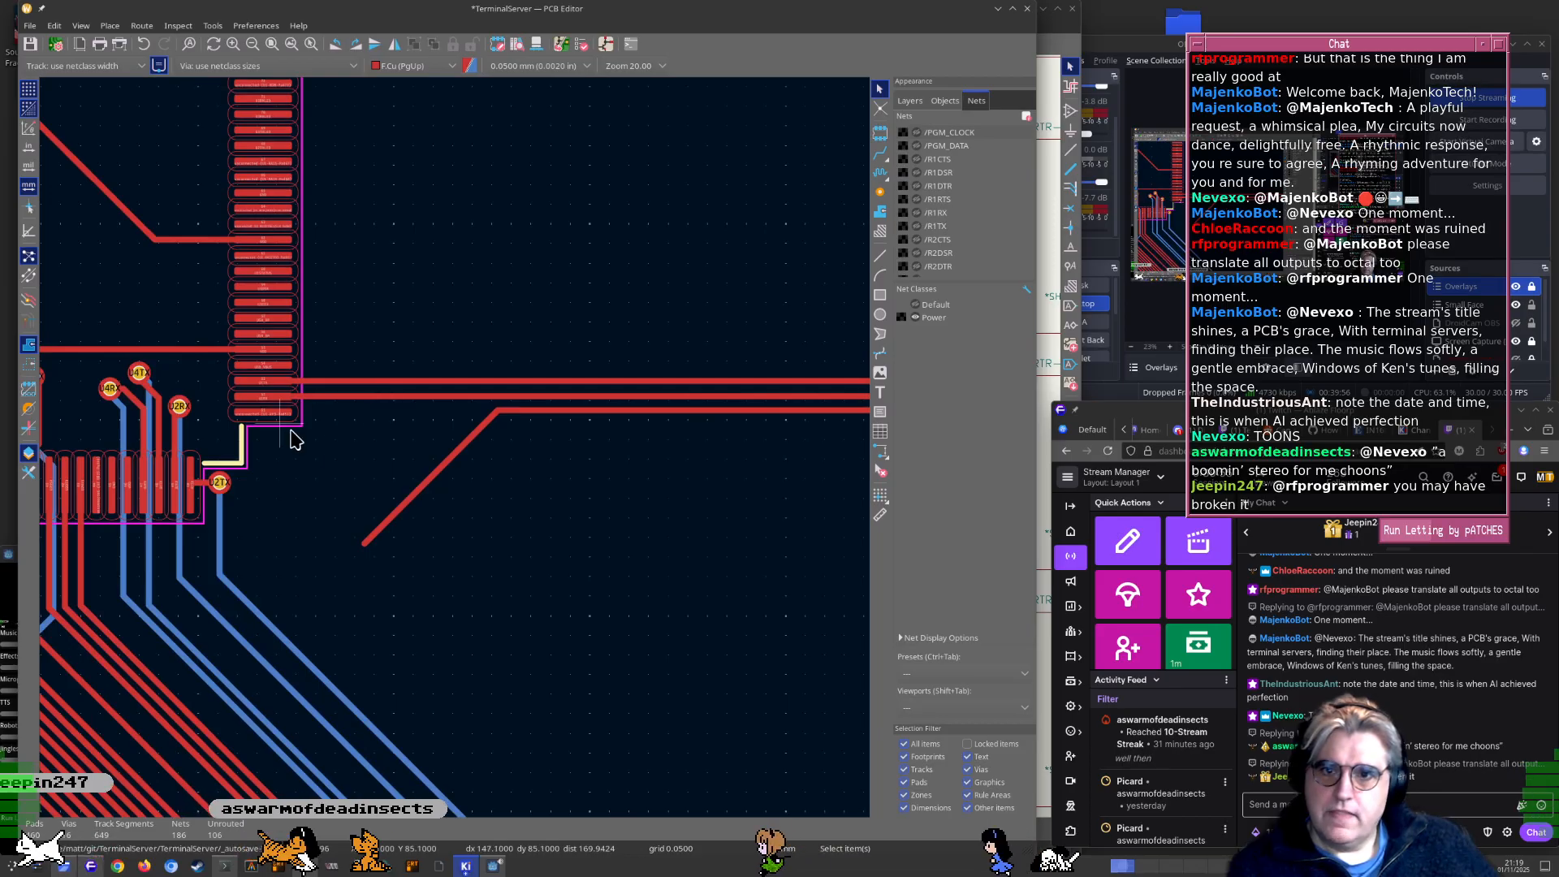
pyautogui.click(421, 485)
pyautogui.scroll(-6, 397, 471)
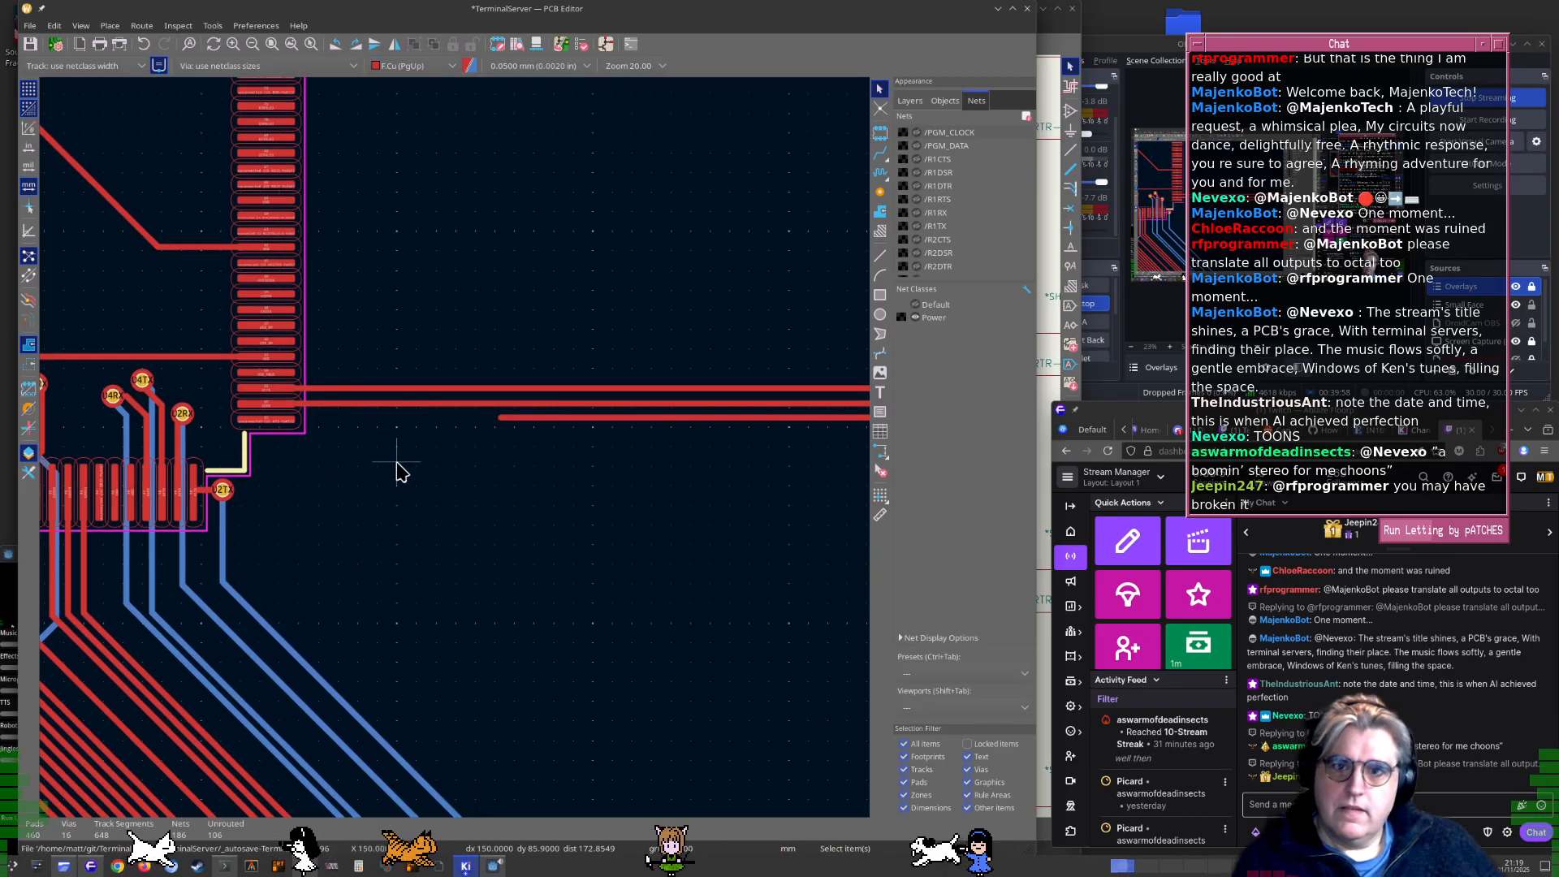
# Inspect the UART 1 tracks at the transceiver, then examine the pin assignments along U1's bottom edge
pyautogui.moveTo(456, 455); pyautogui.dragTo(179, 316, button='middle')
pyautogui.scroll(4, 748, 692)
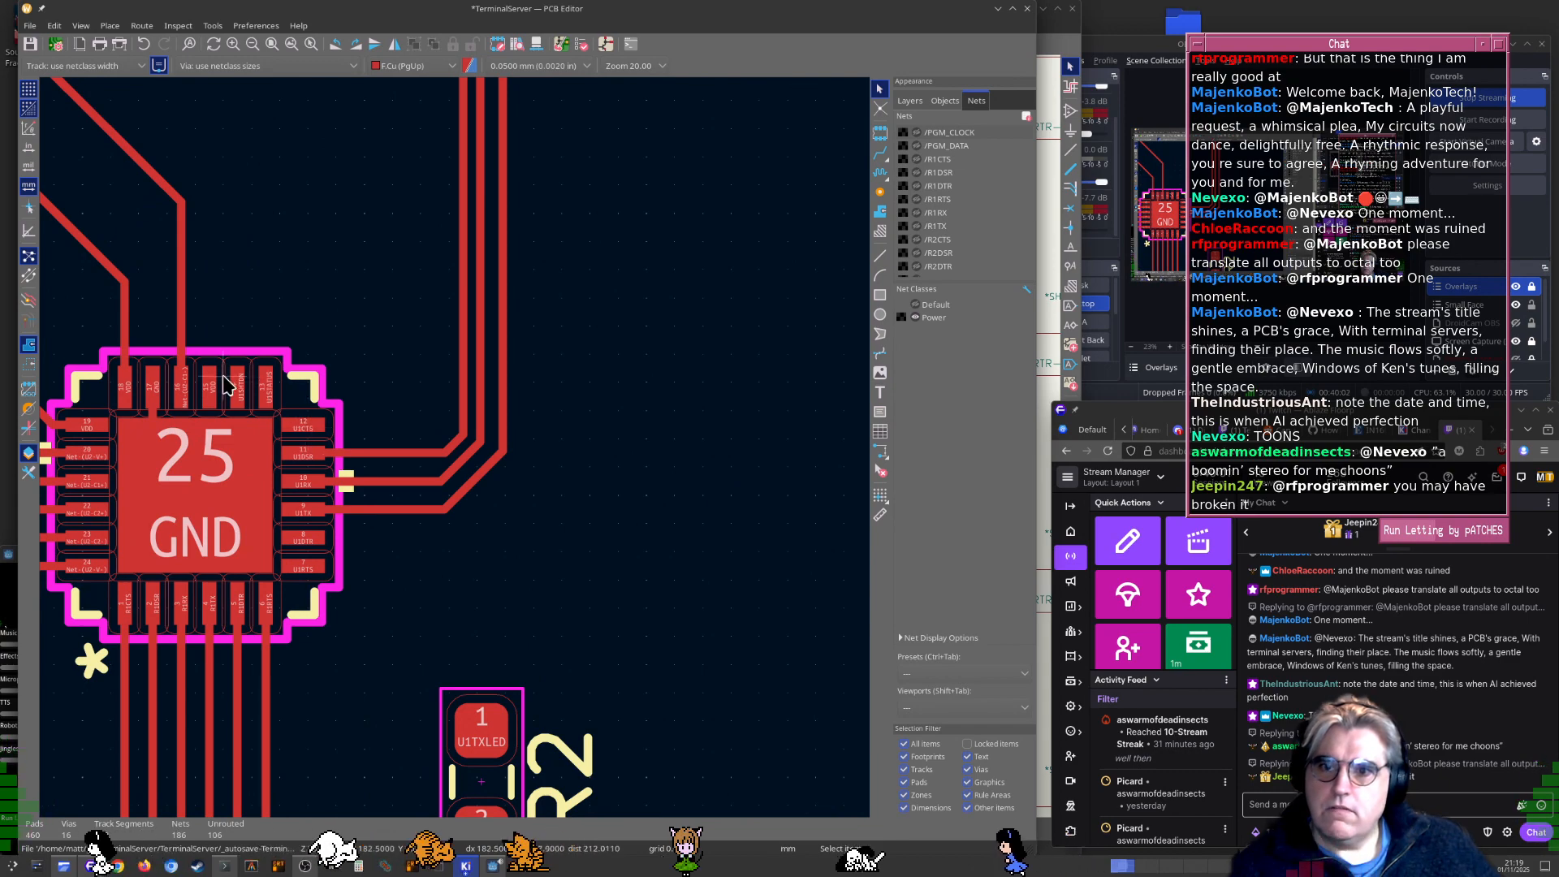
pyautogui.scroll(1, 223, 378)
pyautogui.scroll(-4, 455, 447)
pyautogui.moveTo(304, 185); pyautogui.dragTo(666, 500, button='middle')
pyautogui.moveTo(81, 234); pyautogui.dragTo(452, 436, button='middle')
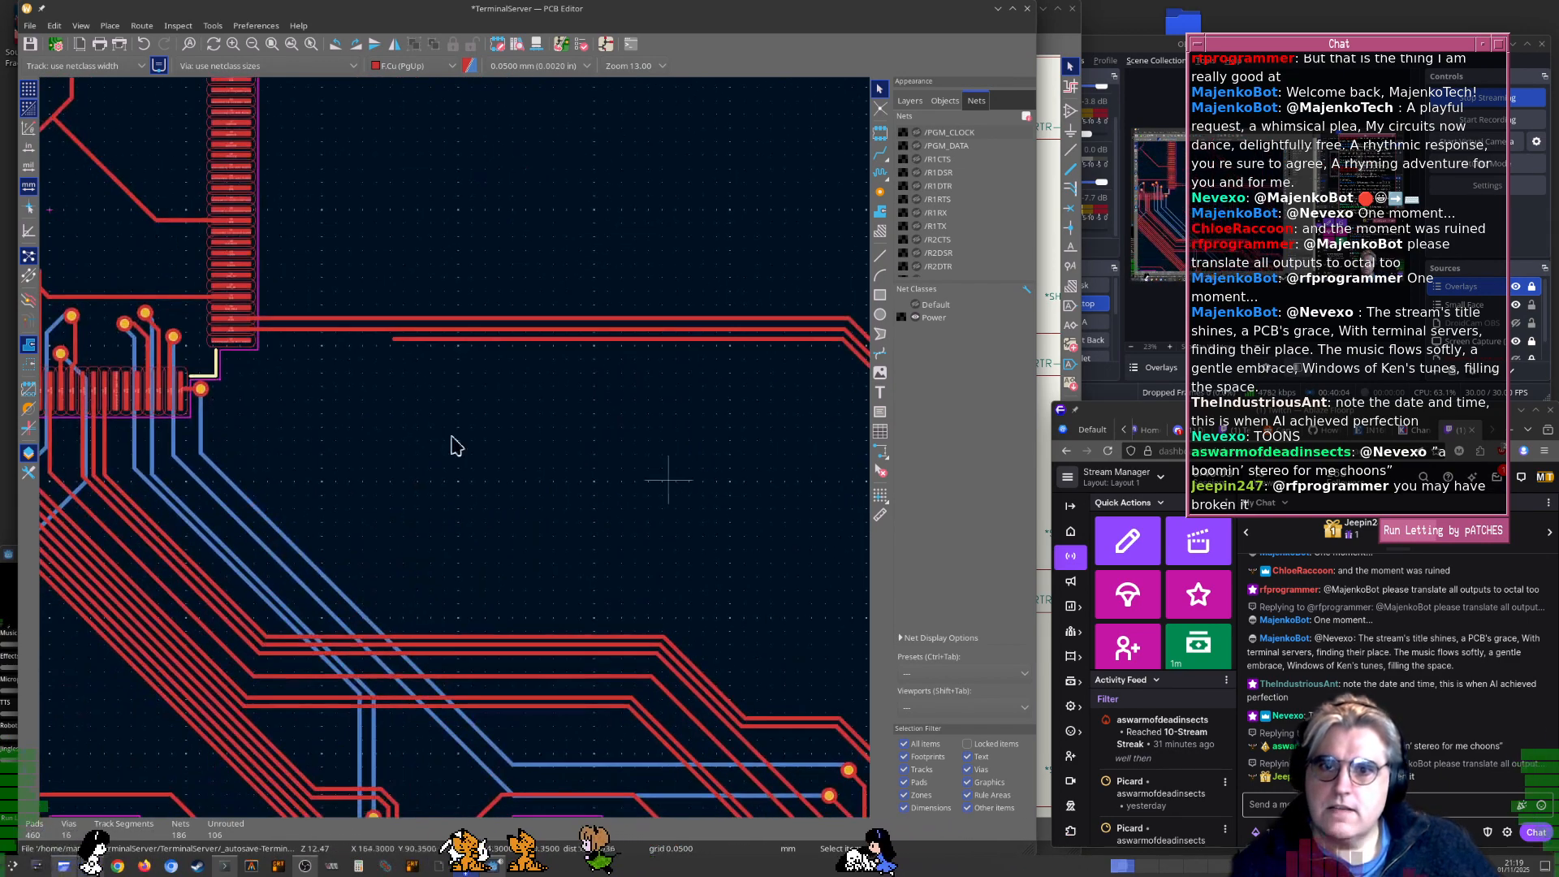
pyautogui.scroll(5, 451, 446)
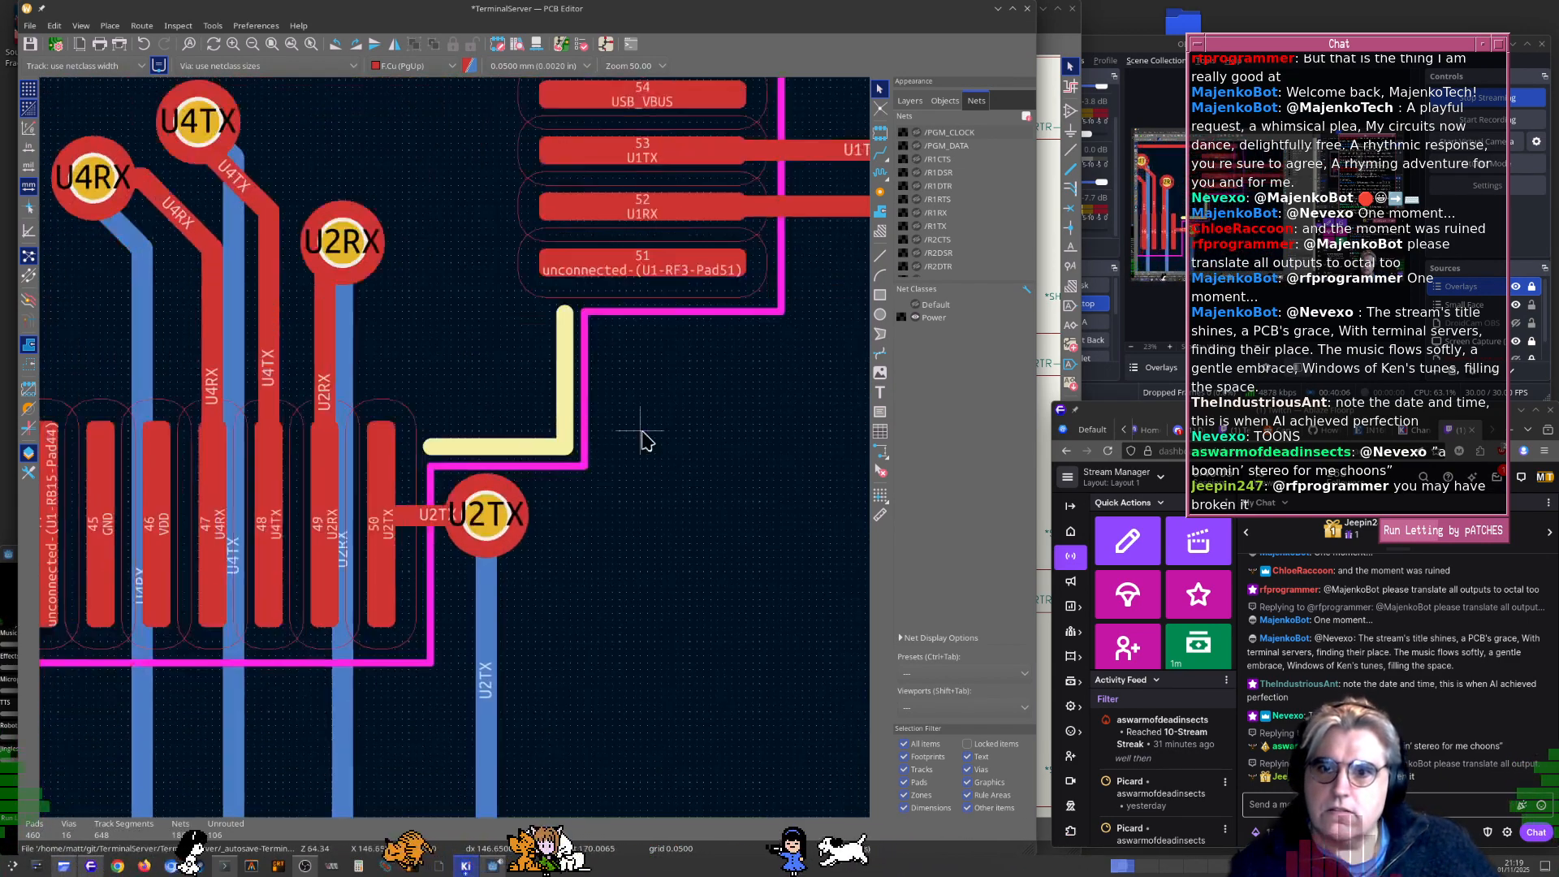
pyautogui.moveTo(525, 626); pyautogui.dragTo(585, 589, button='middle')
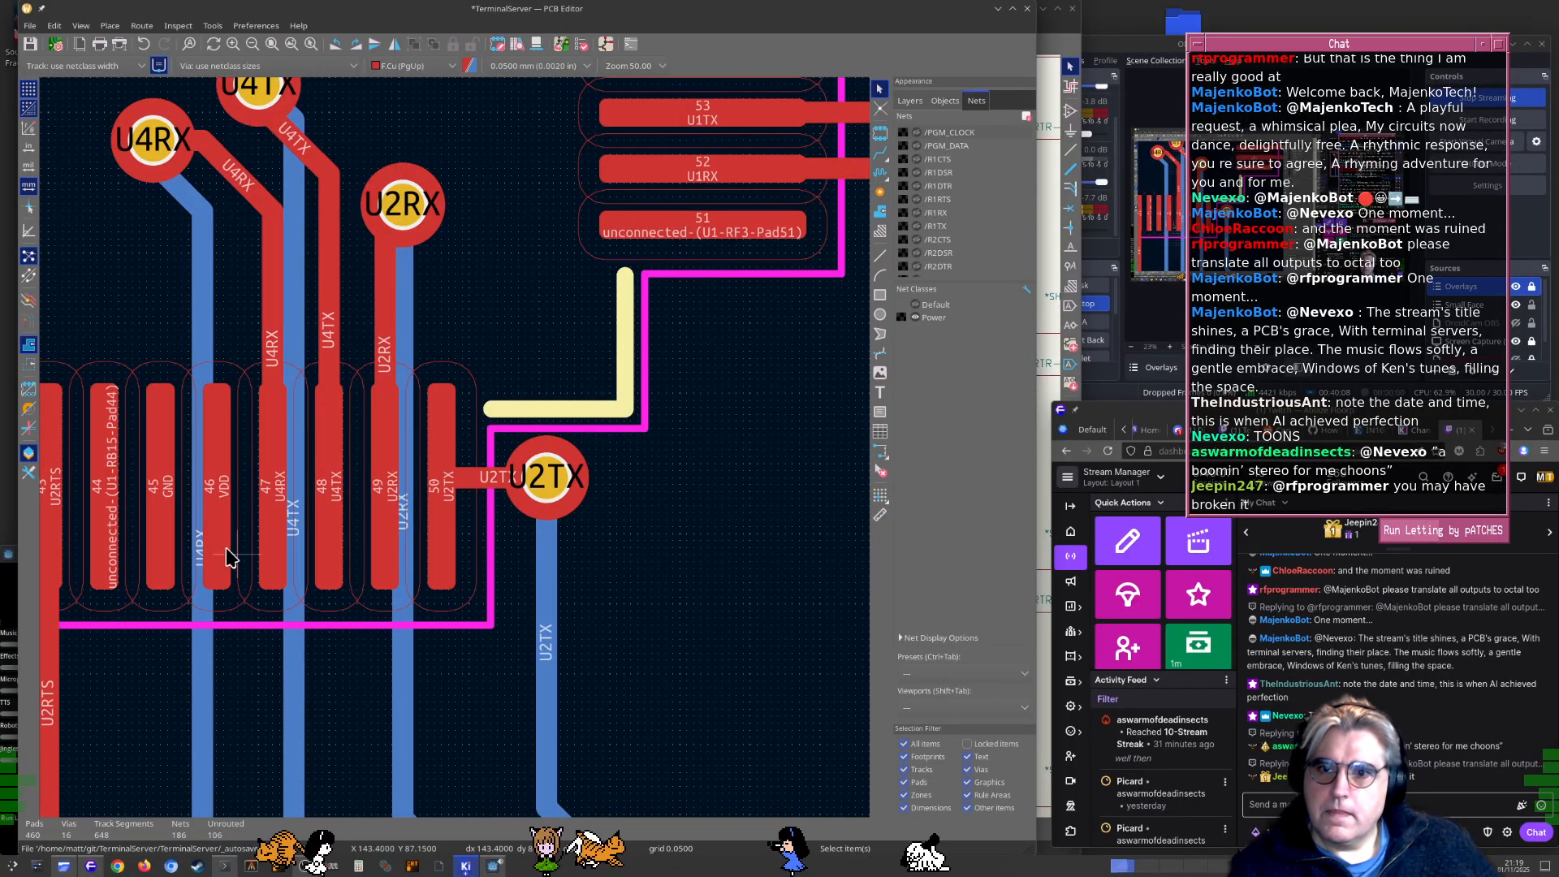
pyautogui.moveTo(137, 552); pyautogui.dragTo(453, 452, button='middle')
pyautogui.scroll(2, 455, 453)
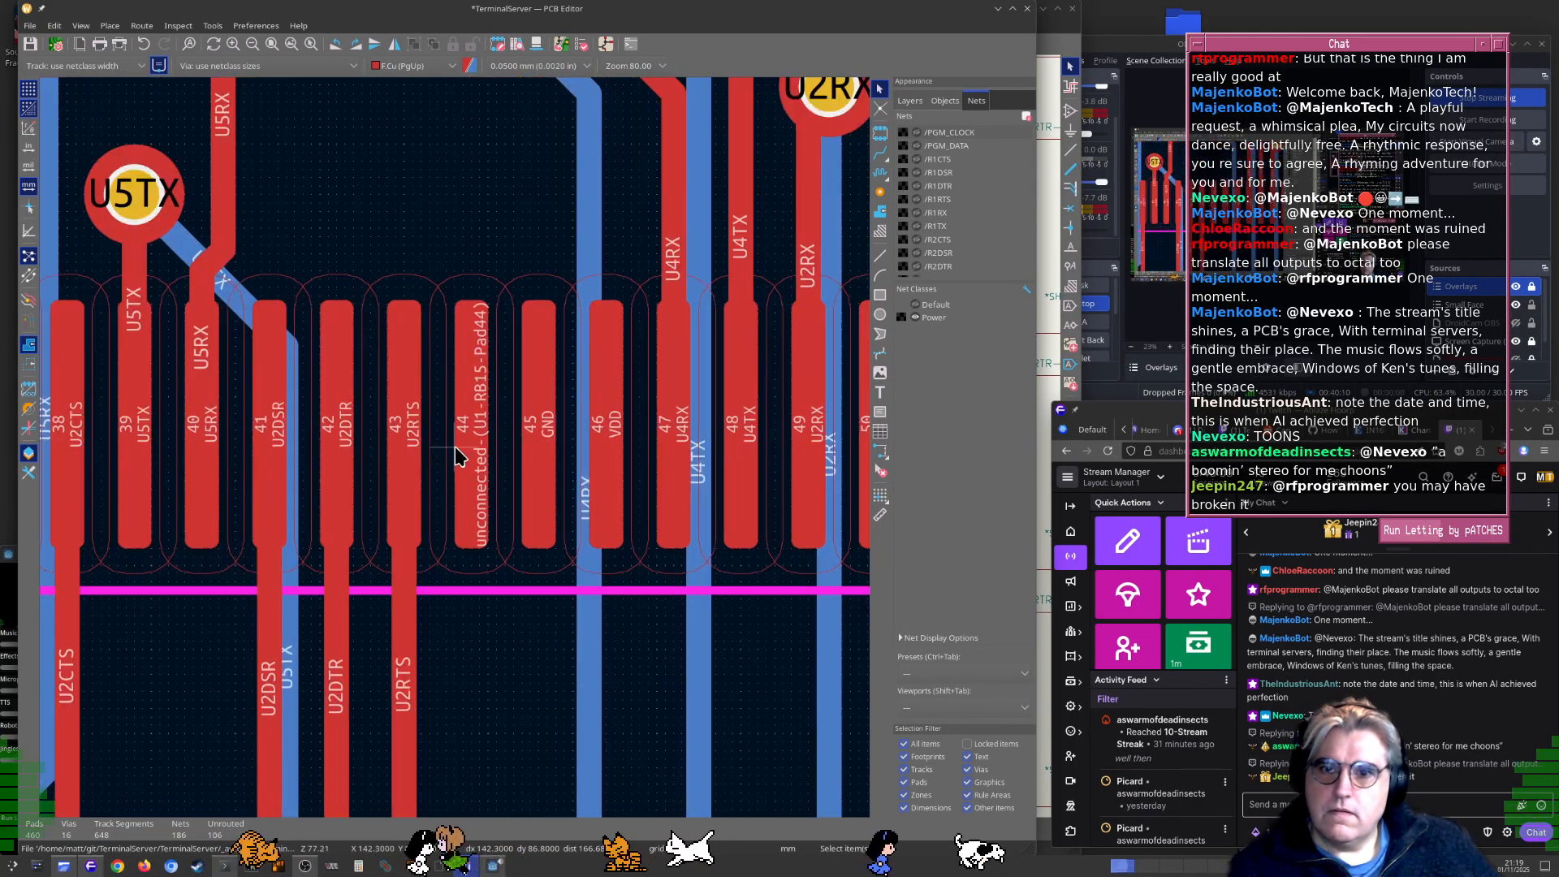
pyautogui.scroll(-5, 454, 454)
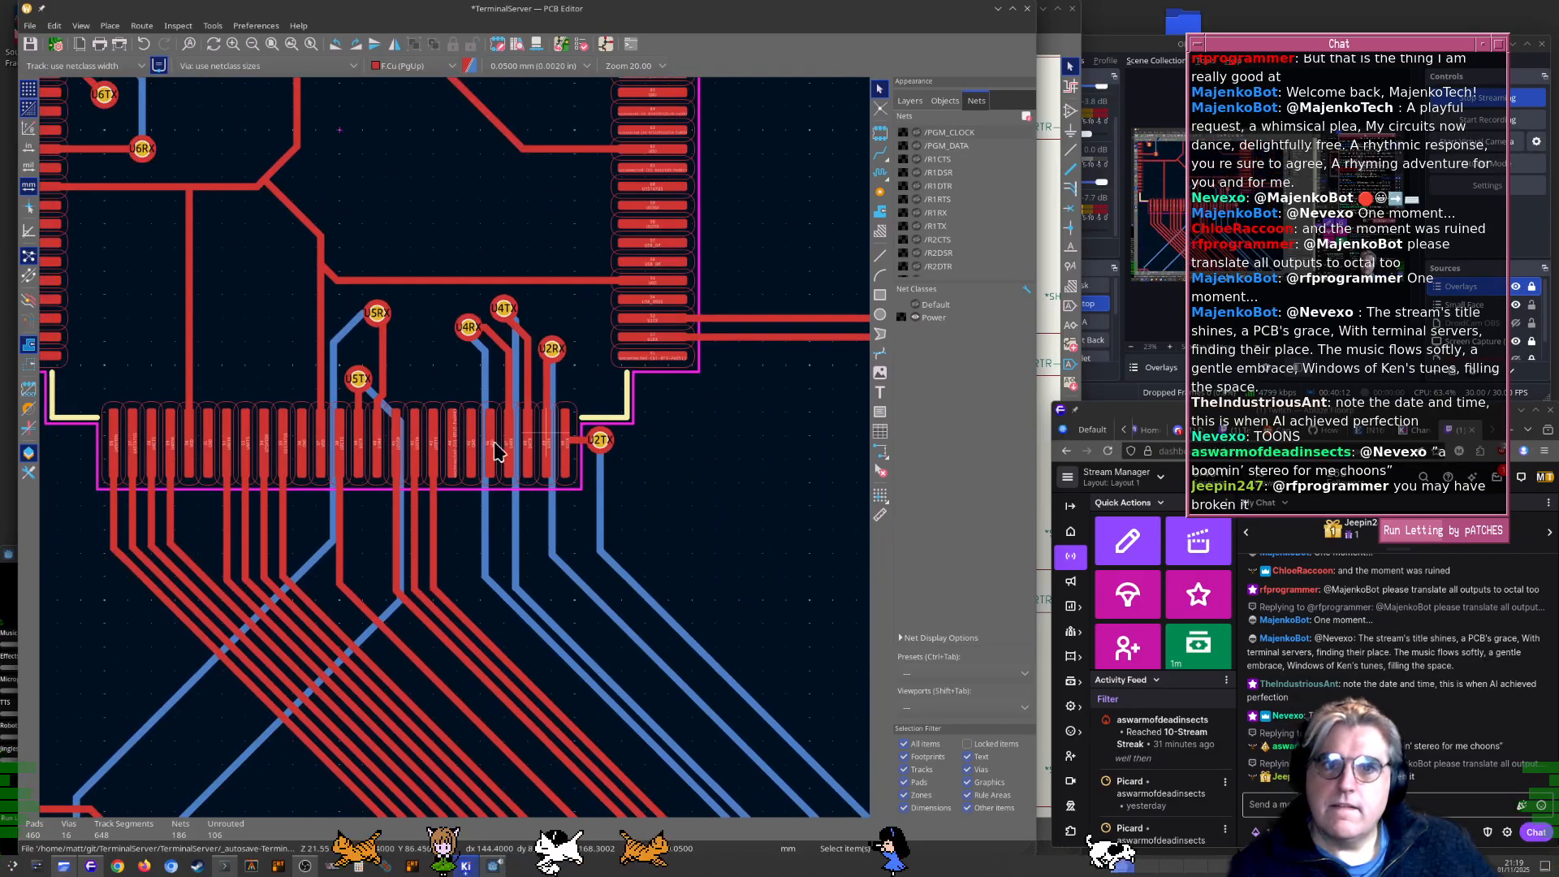
pyautogui.moveTo(566, 452); pyautogui.dragTo(564, 453, button='middle')
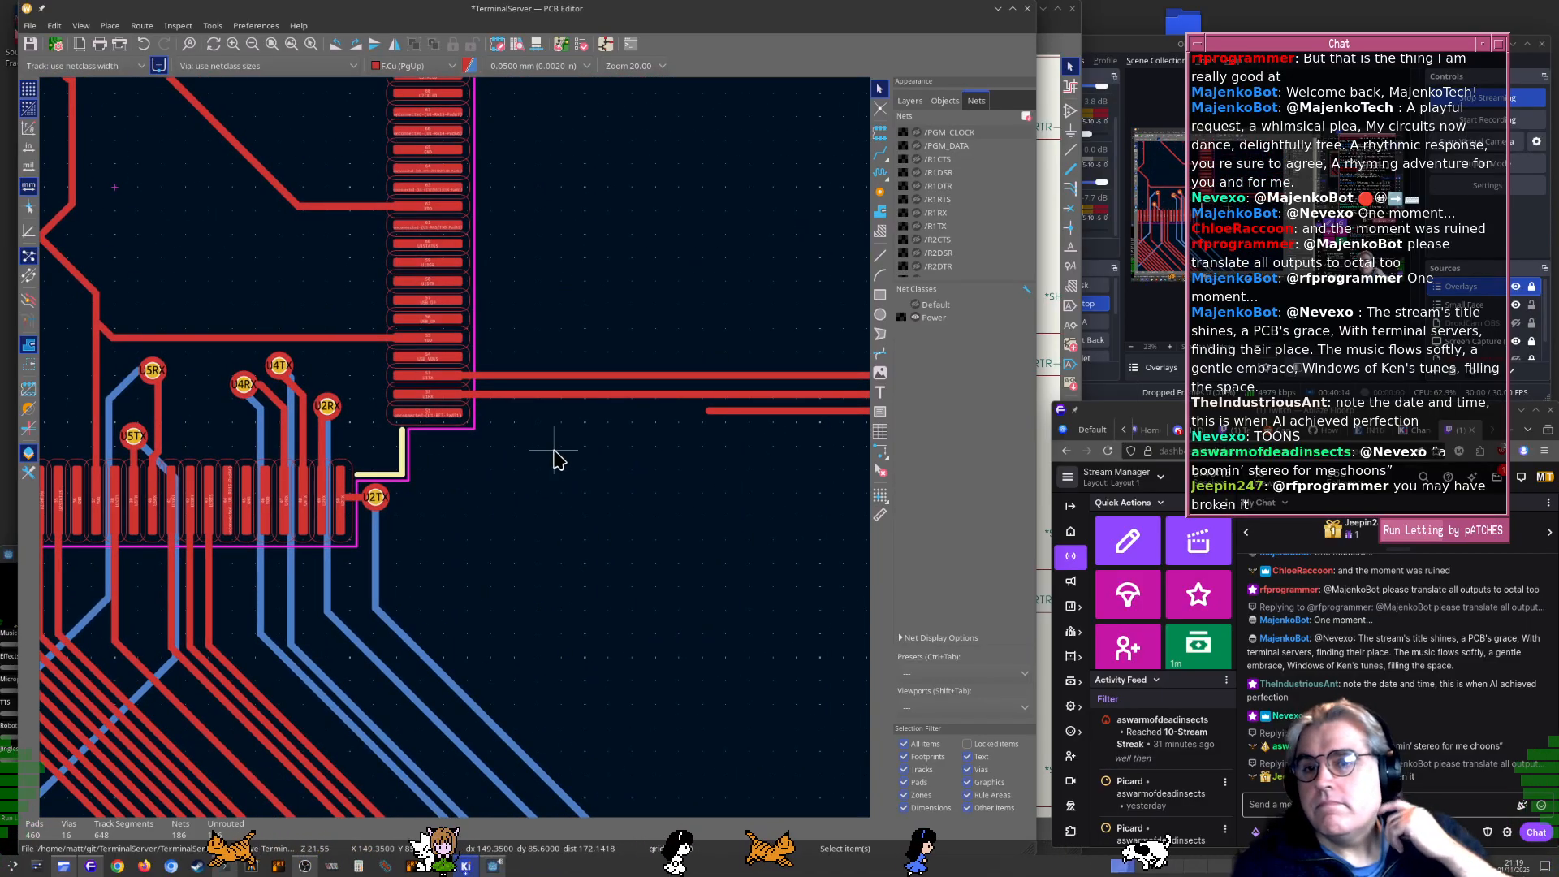
# Examine the pads on U1's right edge from pad 51 upward to find where the remaining UART 1 signals connect
pyautogui.scroll(3, 553, 455)
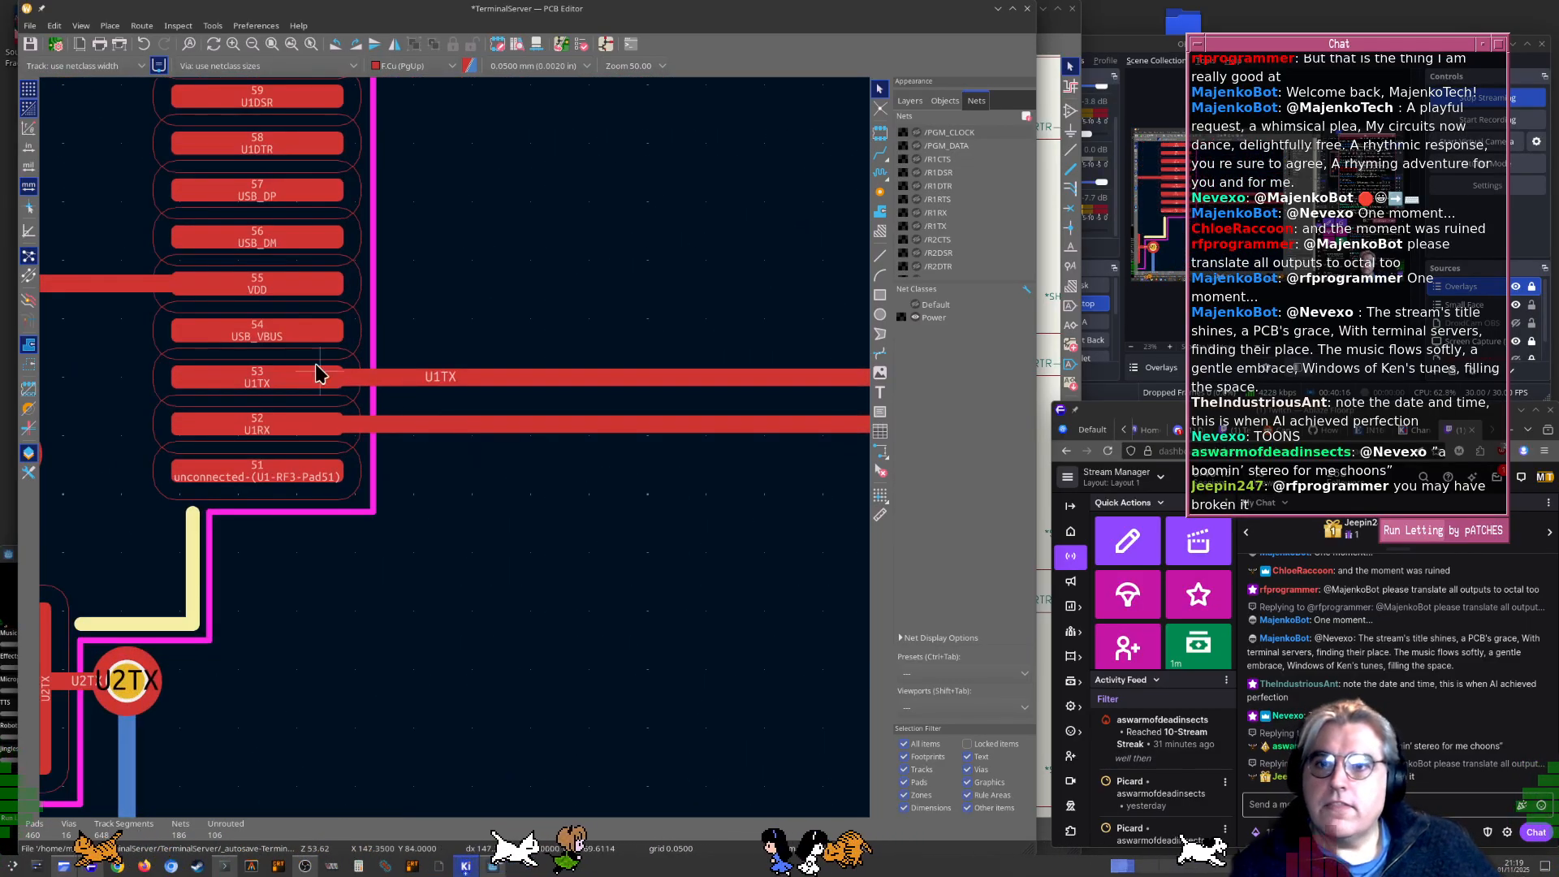
pyautogui.moveTo(265, 336); pyautogui.dragTo(404, 495, button='middle')
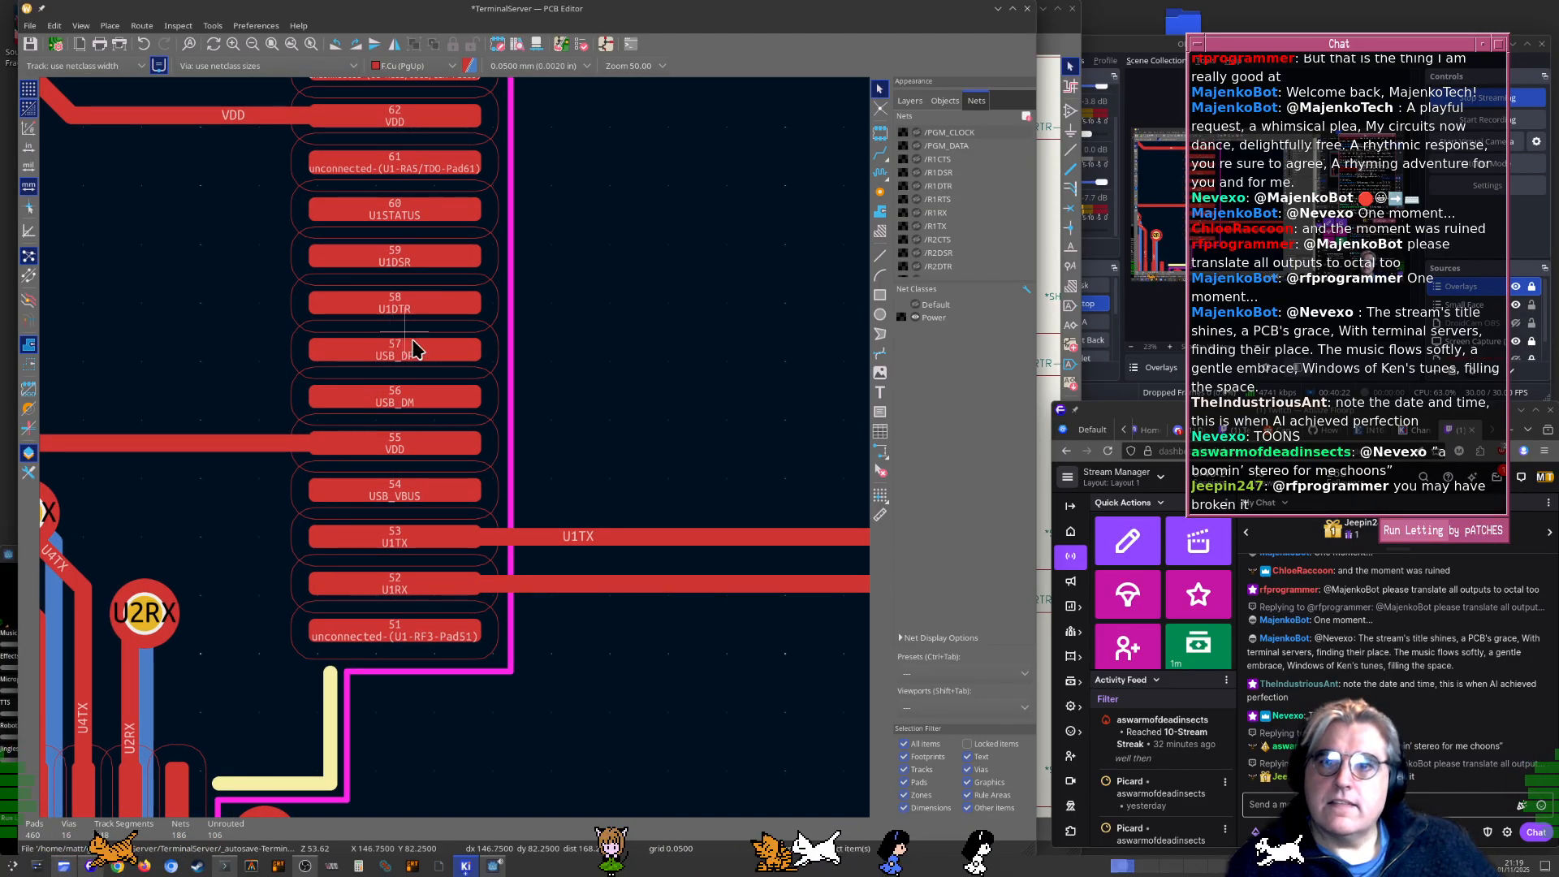
pyautogui.scroll(-2, 414, 350)
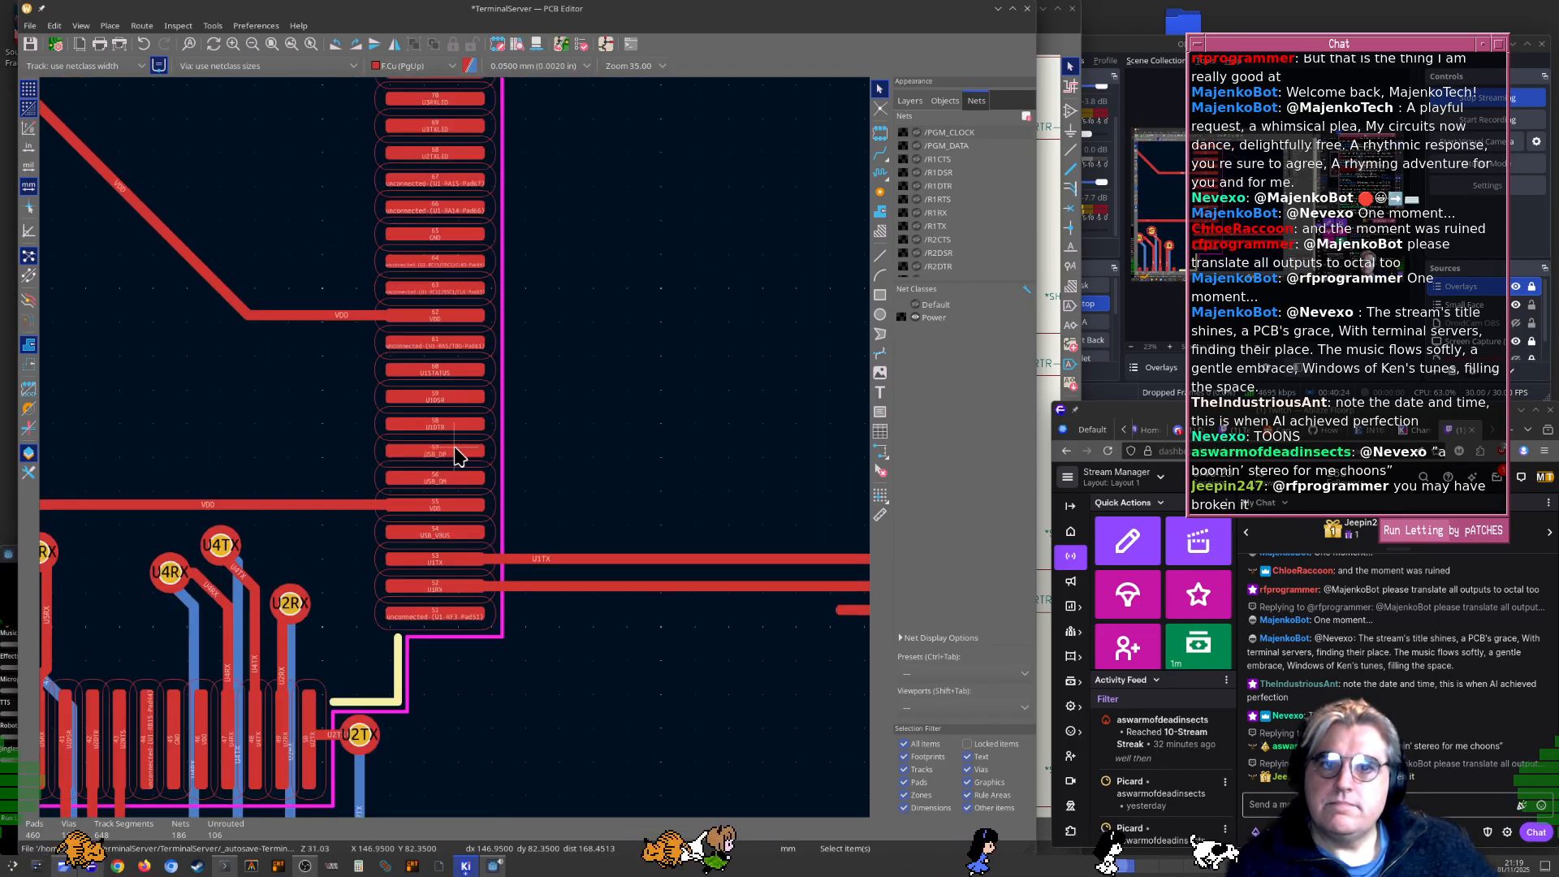
pyautogui.scroll(-2, 454, 459)
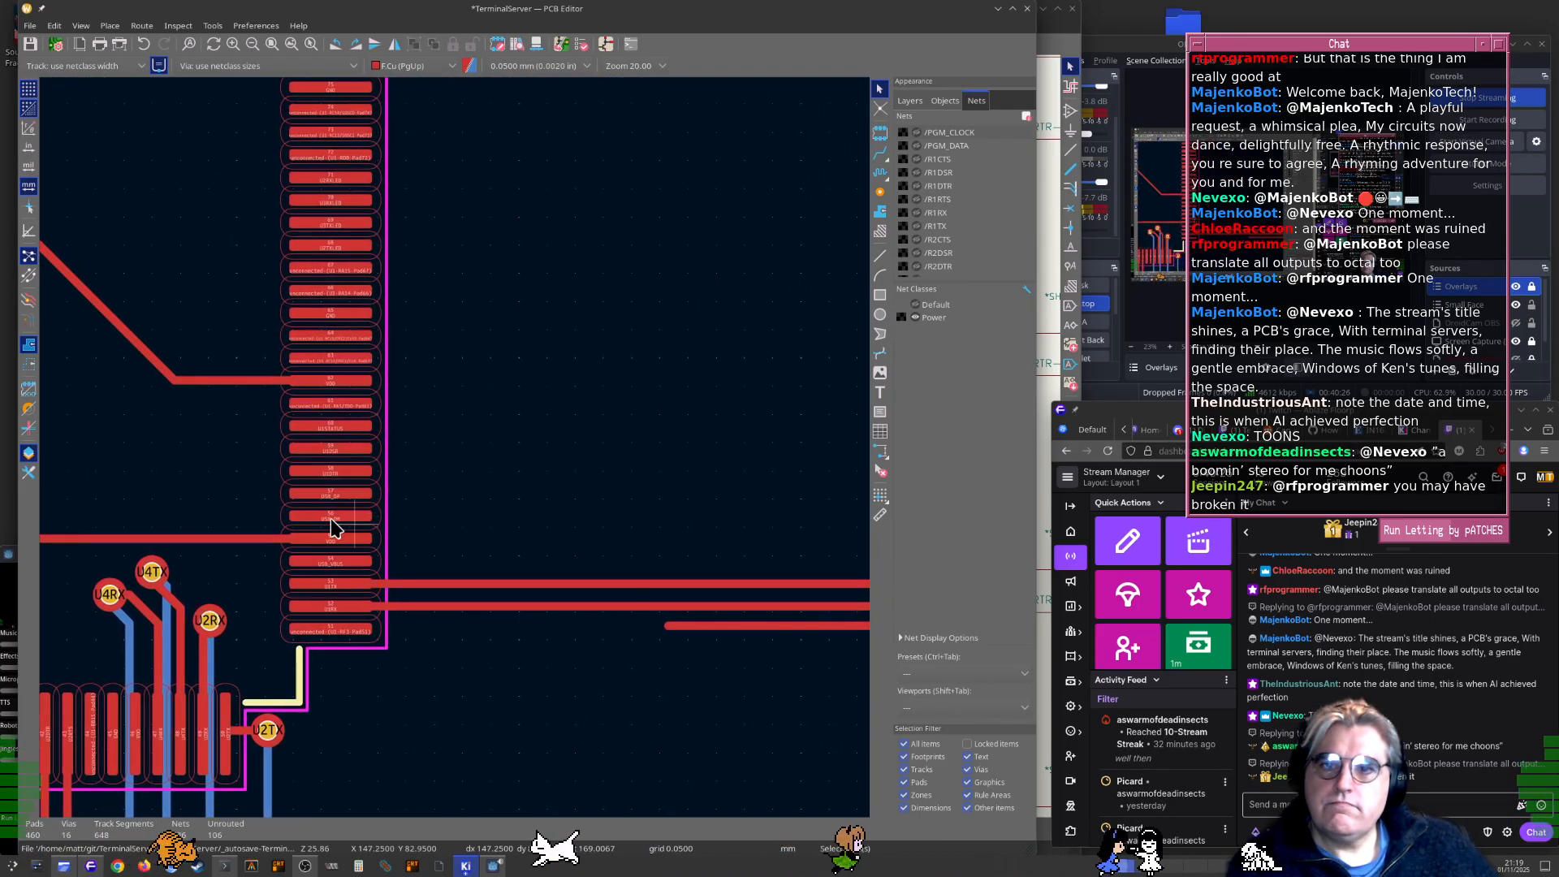
pyautogui.scroll(2, 330, 528)
pyautogui.scroll(2, 284, 487)
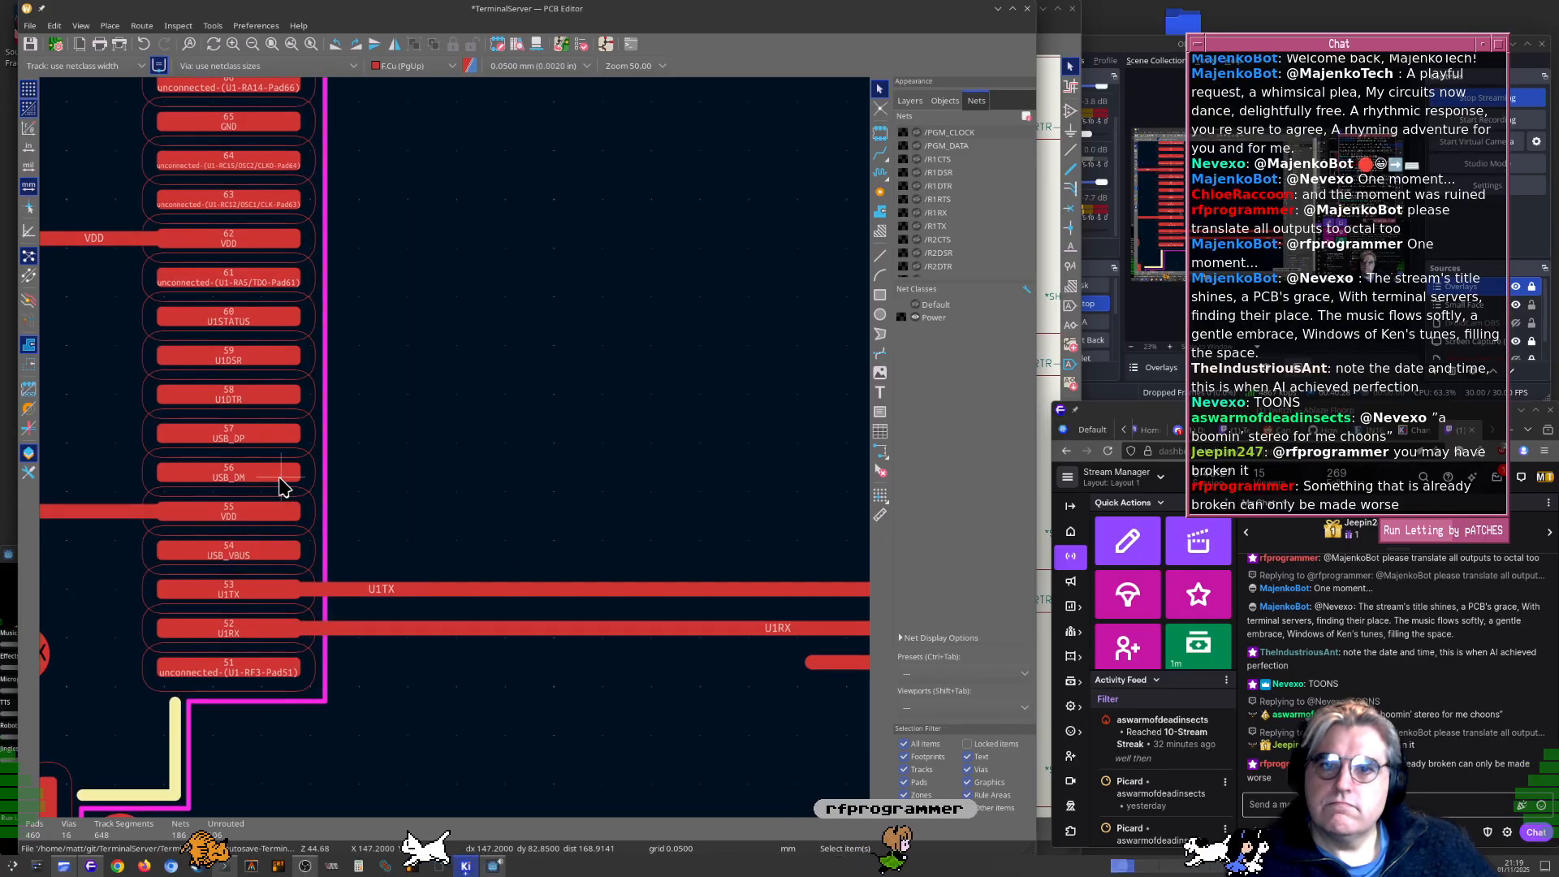
pyautogui.moveTo(665, 707); pyautogui.dragTo(613, 652, button='middle')
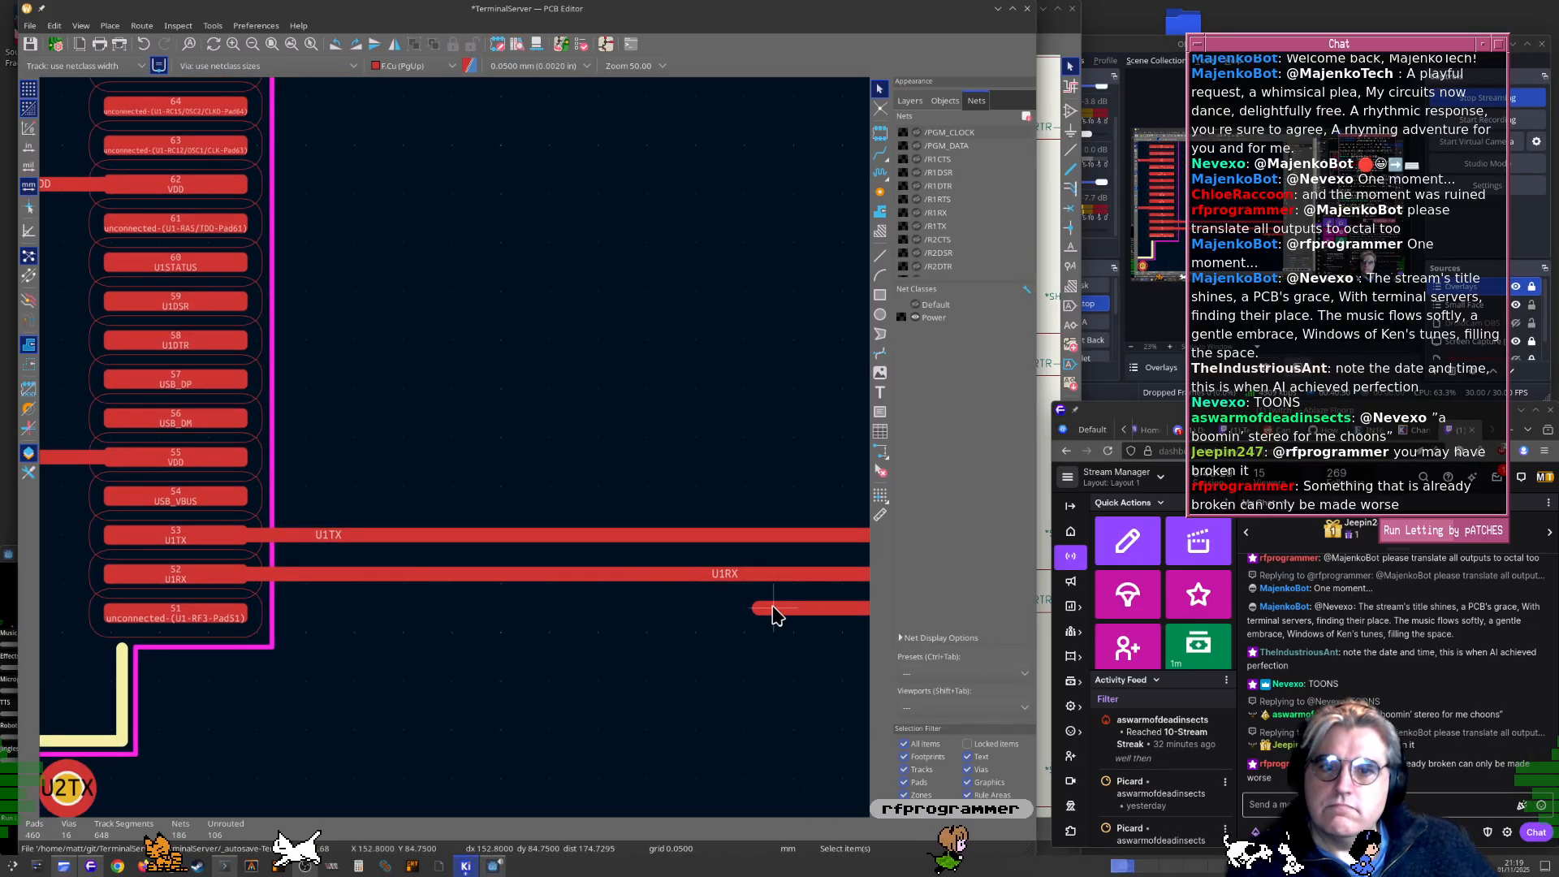
pyautogui.press('x')
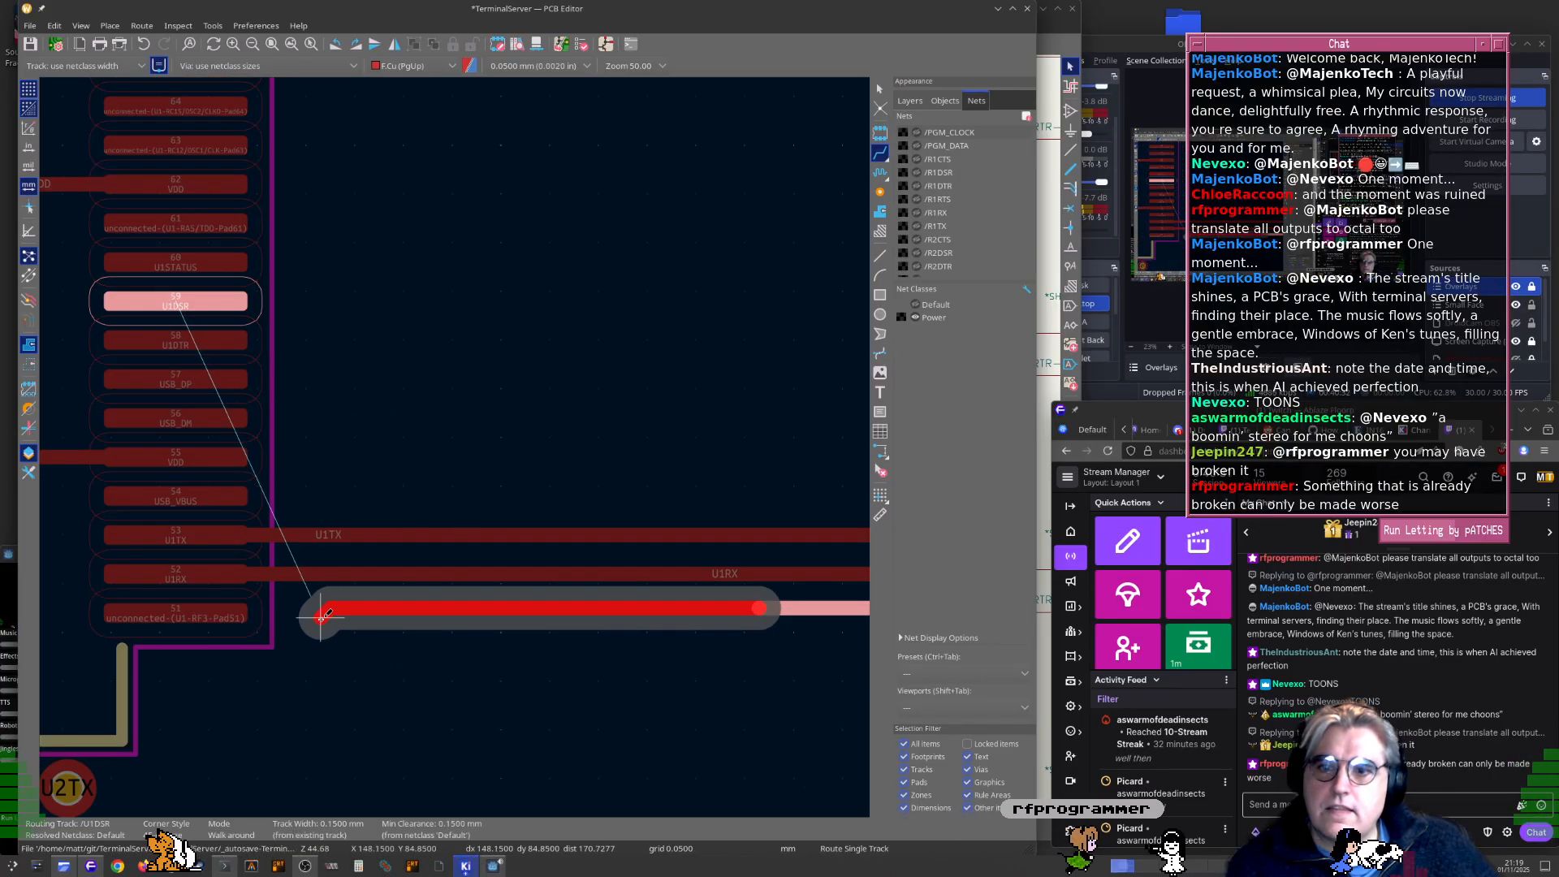
pyautogui.scroll(5, 322, 615)
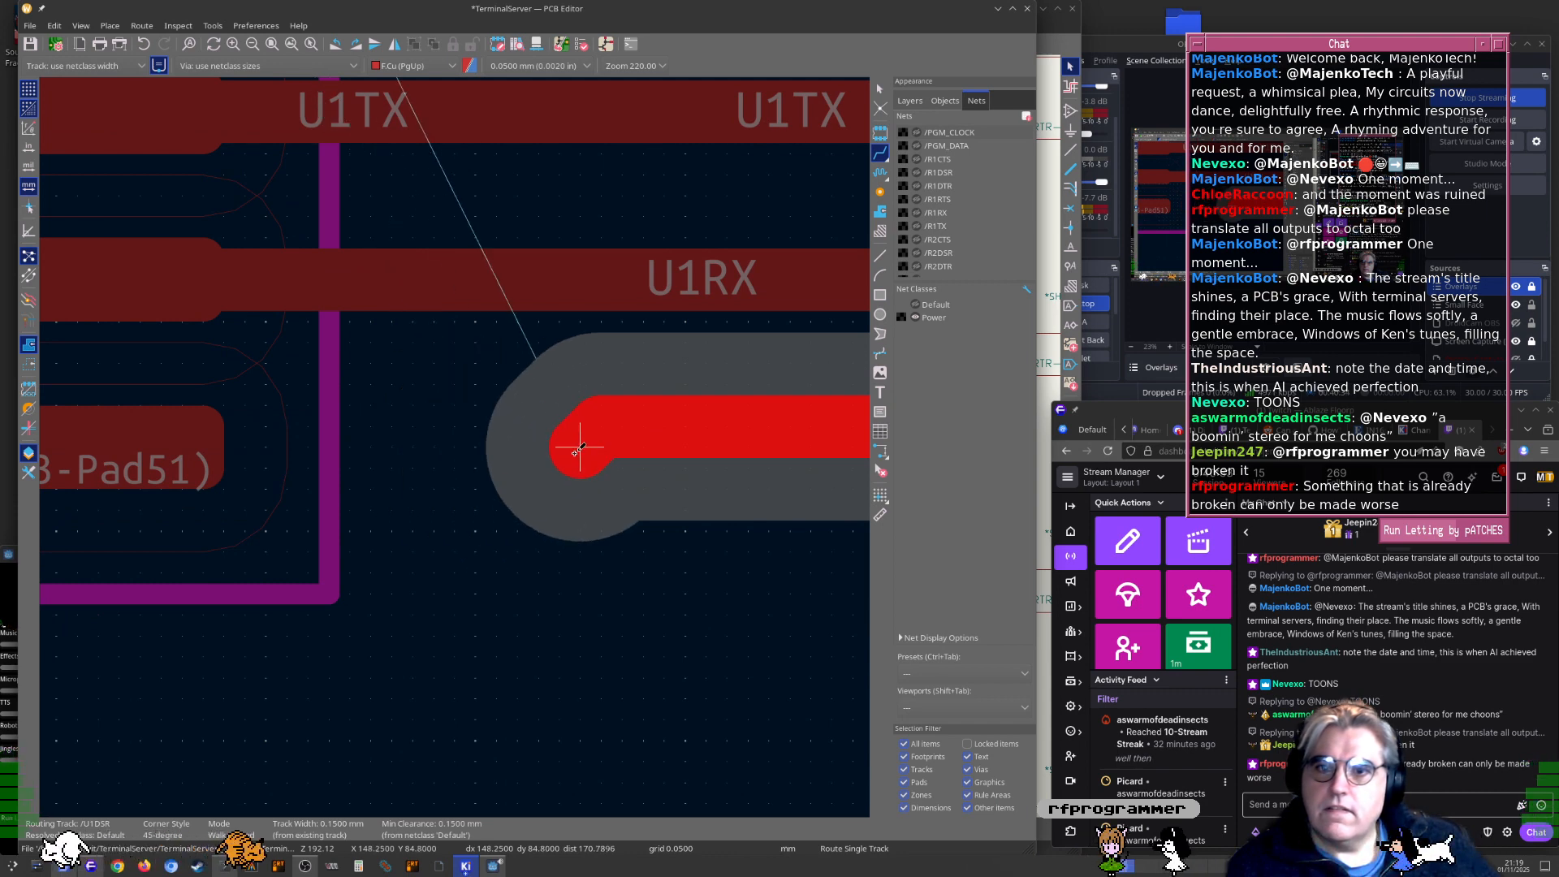
pyautogui.press('Escape')
pyautogui.scroll(-4, 452, 446)
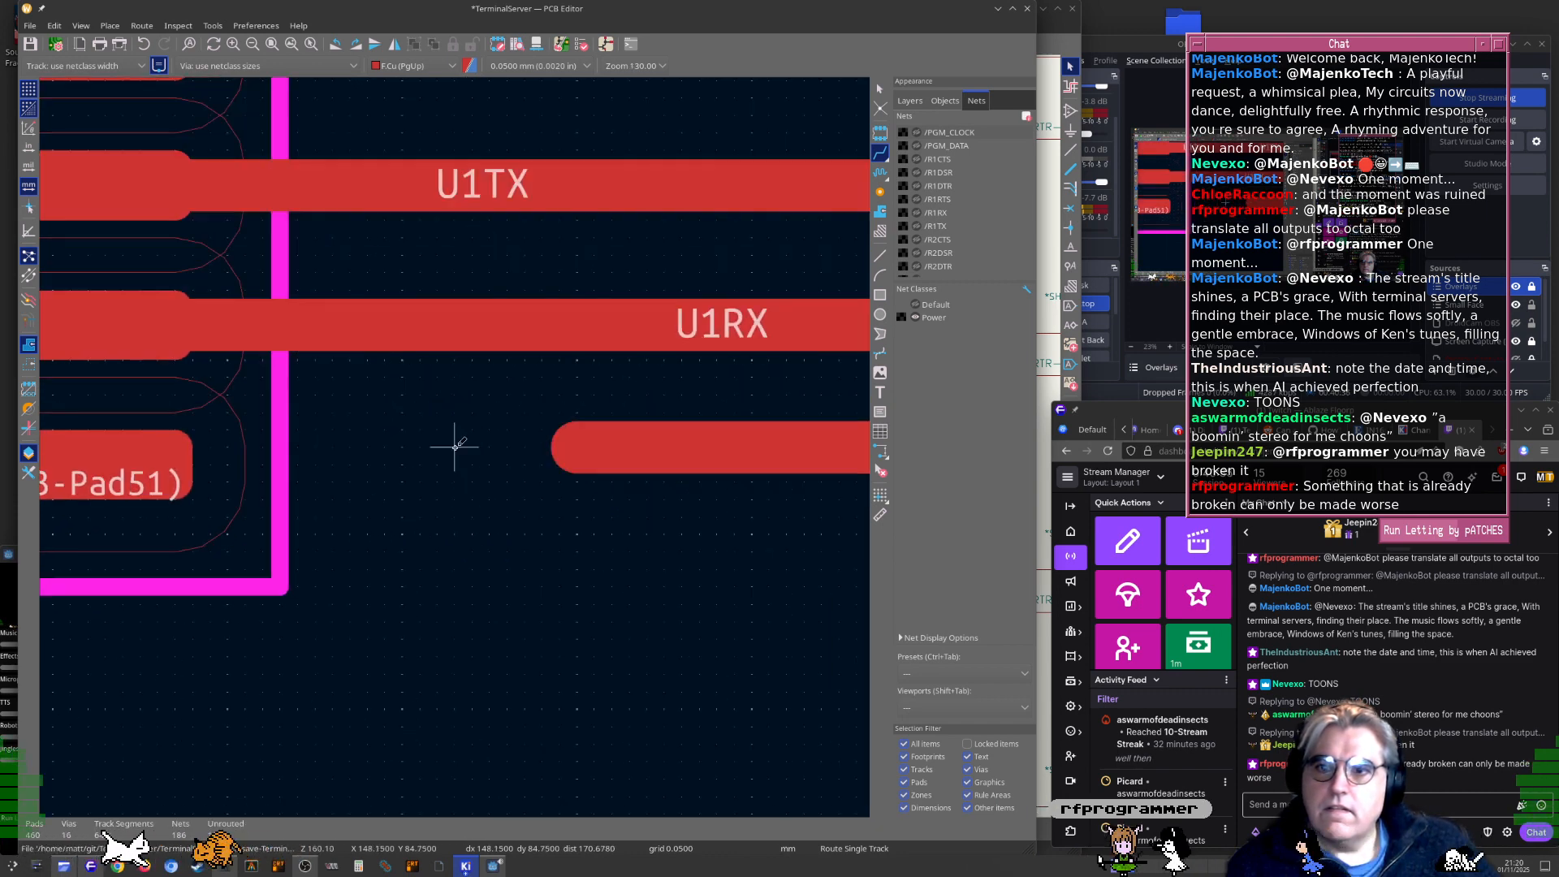
pyautogui.scroll(2, 540, 497)
pyautogui.hscroll(-3, 333, 460)
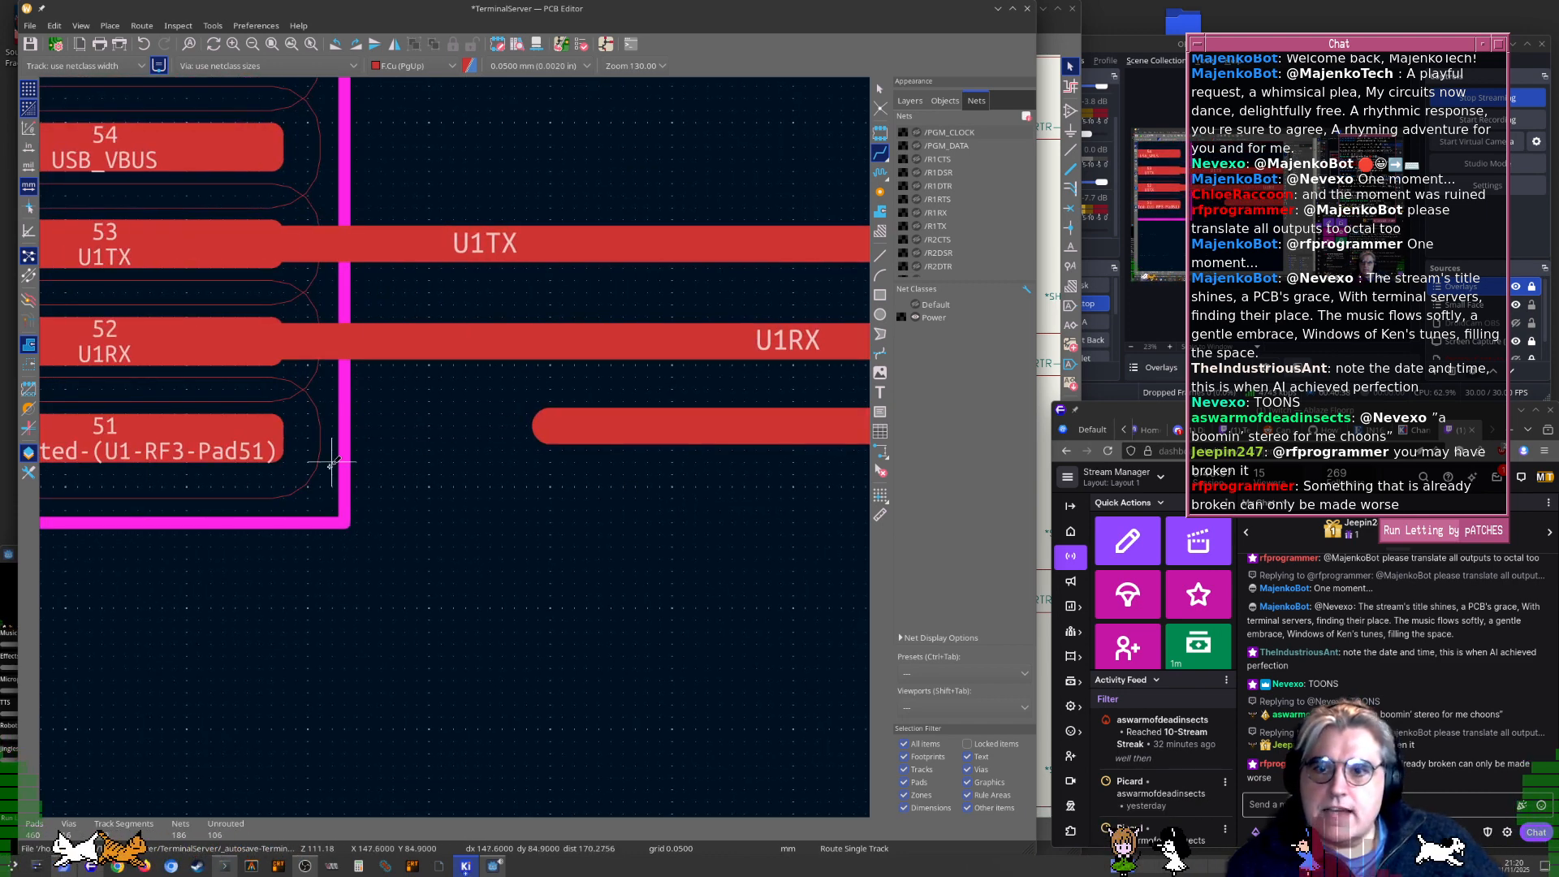
pyautogui.scroll(-2, 447, 448)
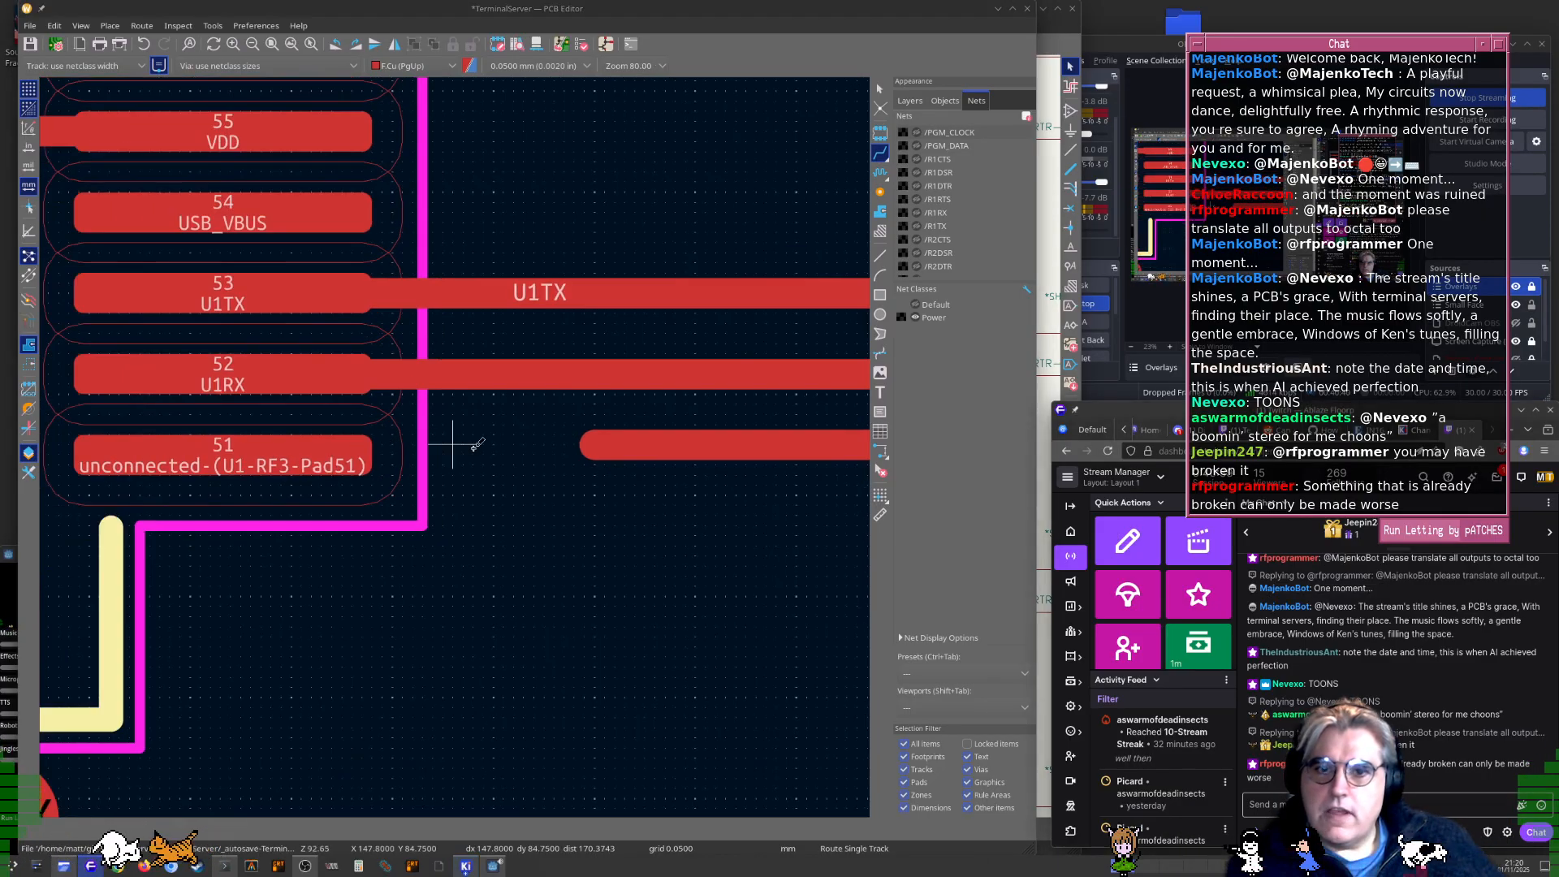
# In the schematic, move the U1DSR label from pin 59 (RA3) to beside pin 51 (RF3), lined up with the neighbouring labels
pyautogui.hotkey('alt', 'Tab')
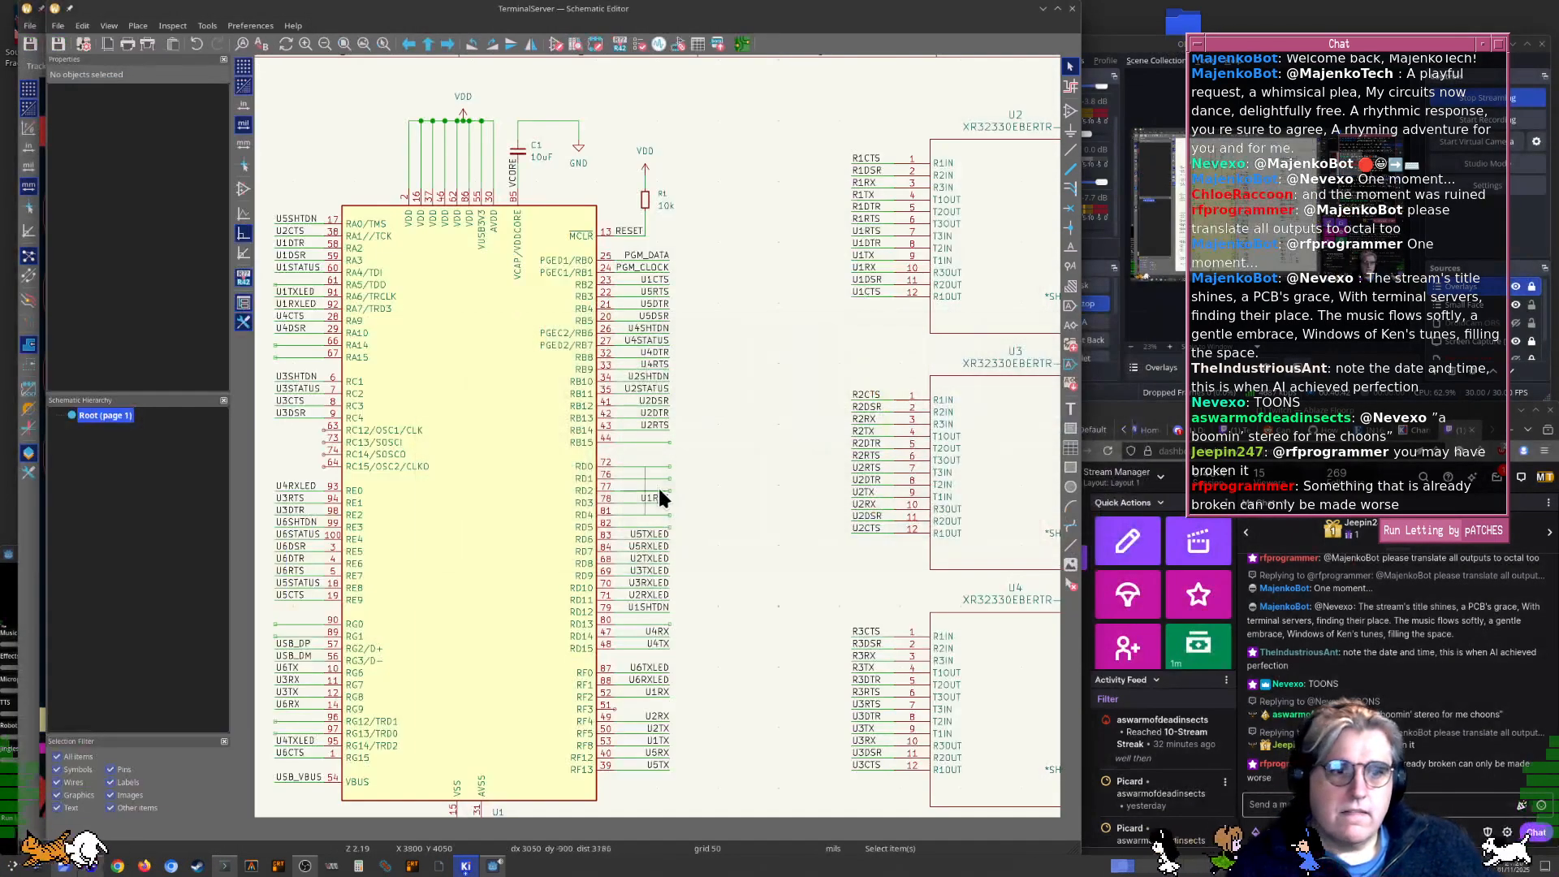
pyautogui.scroll(2, 704, 499)
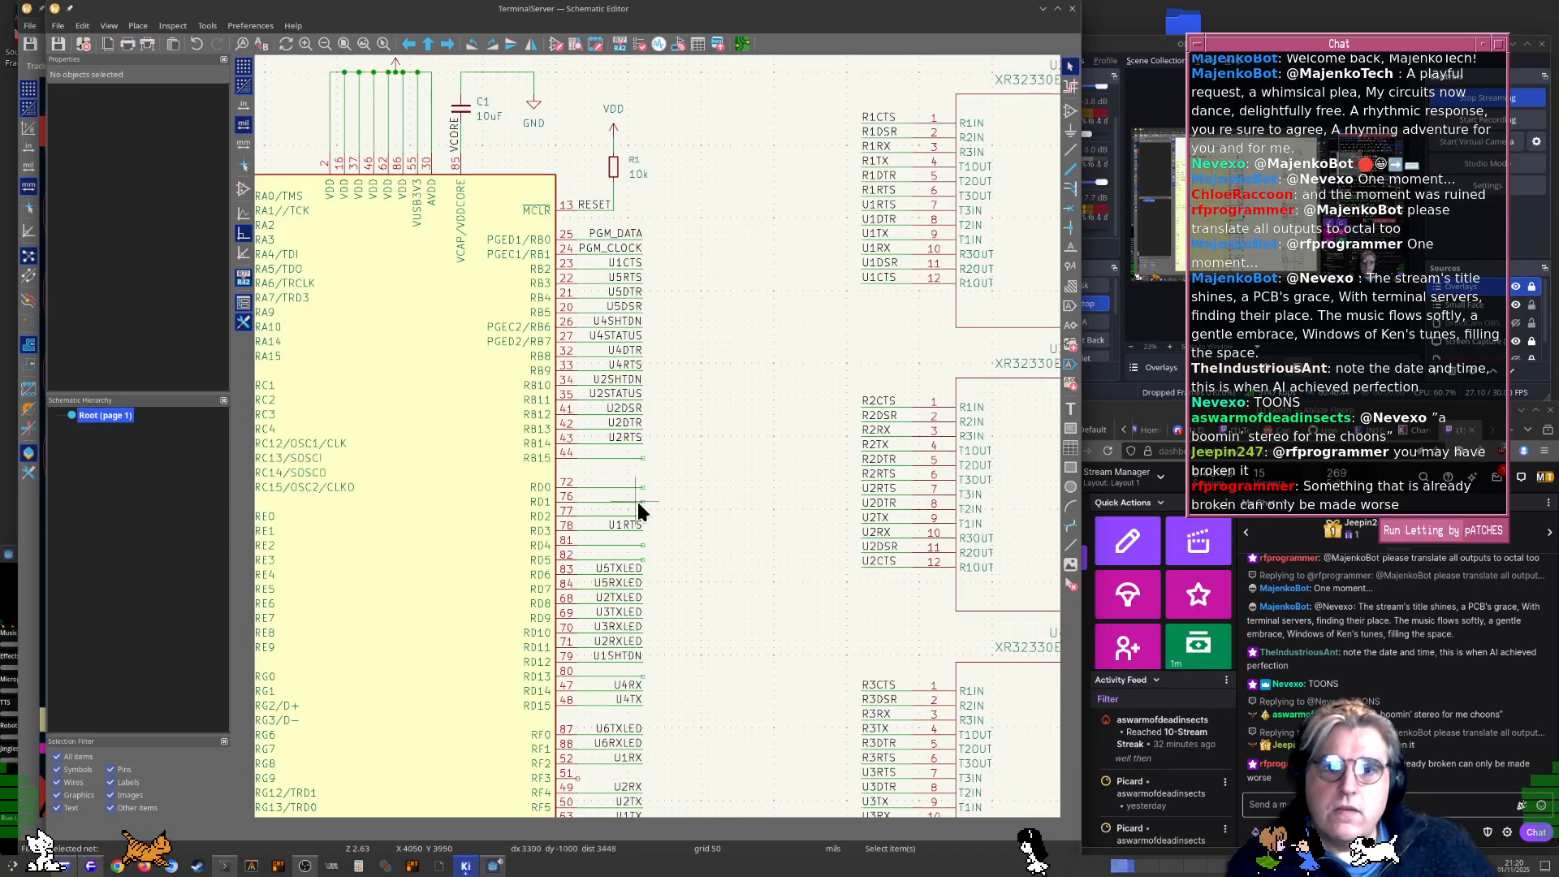
pyautogui.scroll(1, 638, 509)
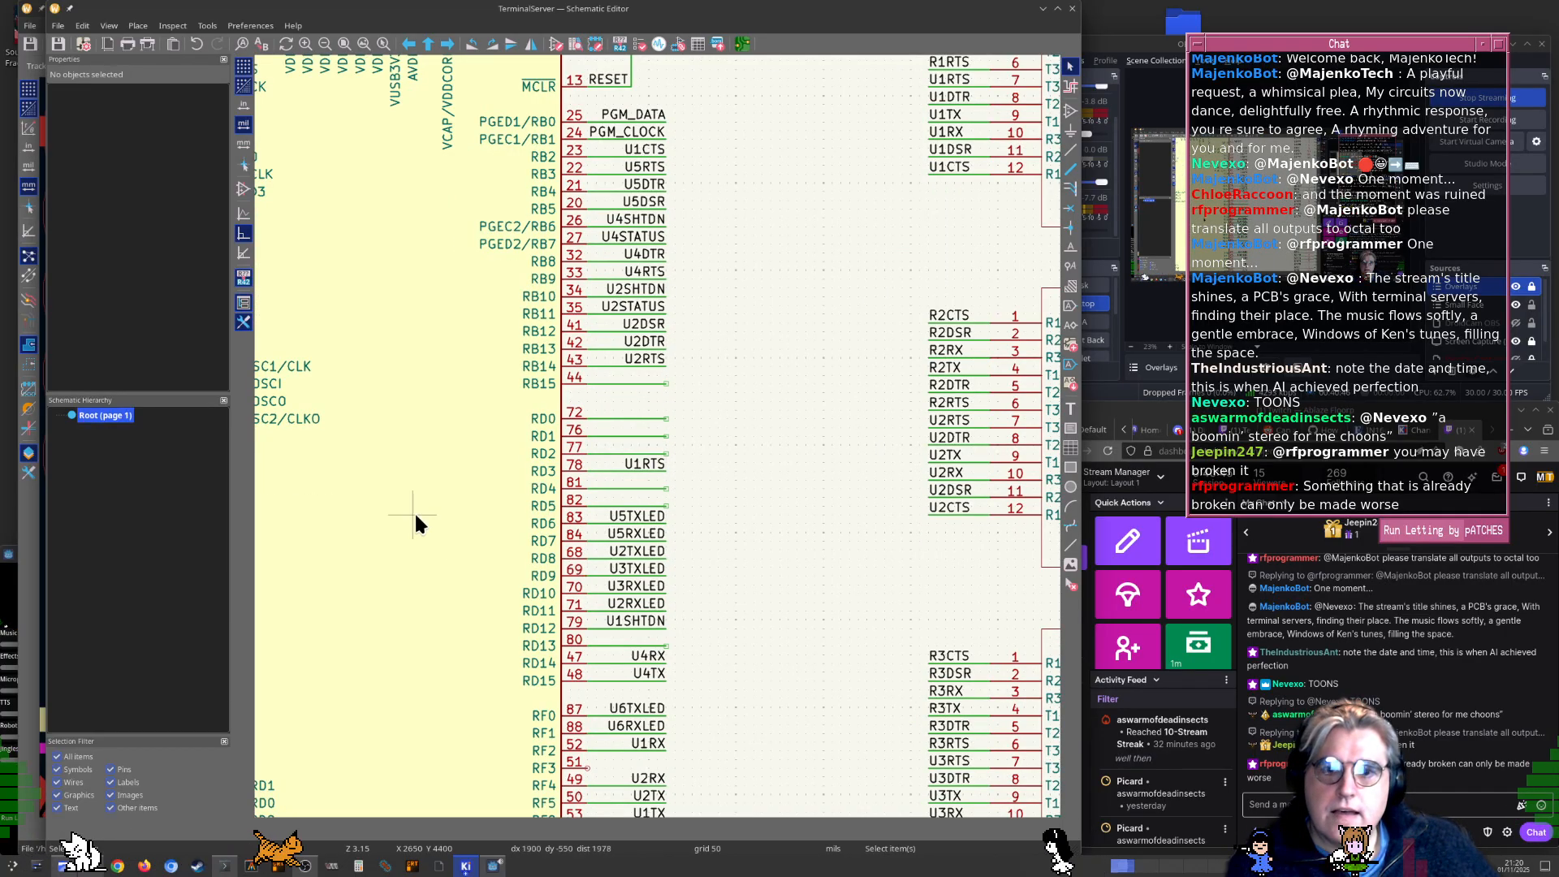
pyautogui.scroll(1, 414, 510)
pyautogui.scroll(2, 515, 338)
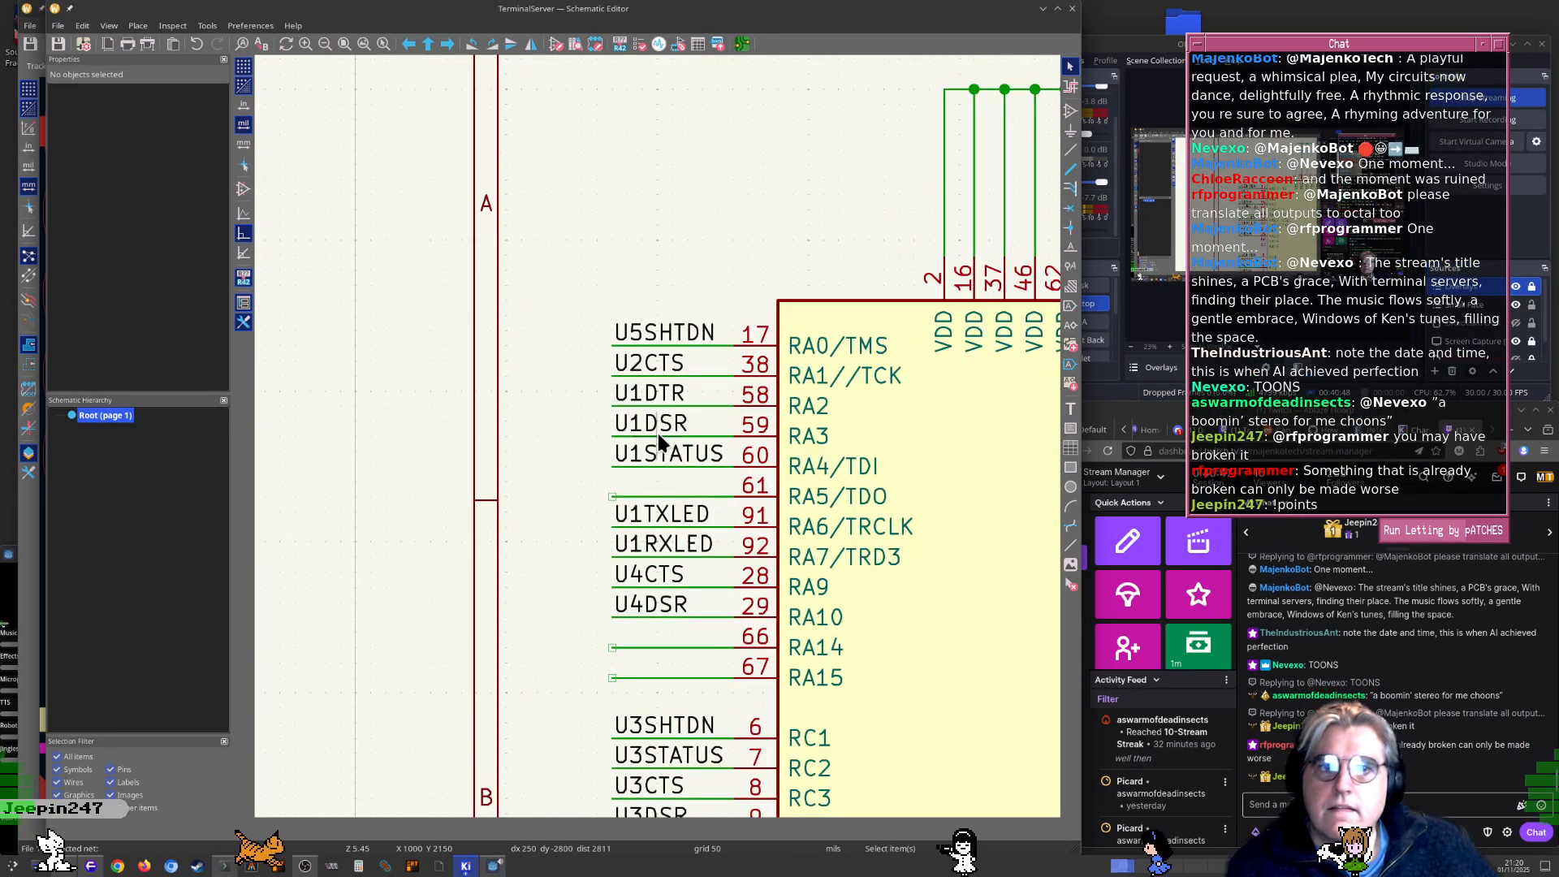
pyautogui.click(658, 421)
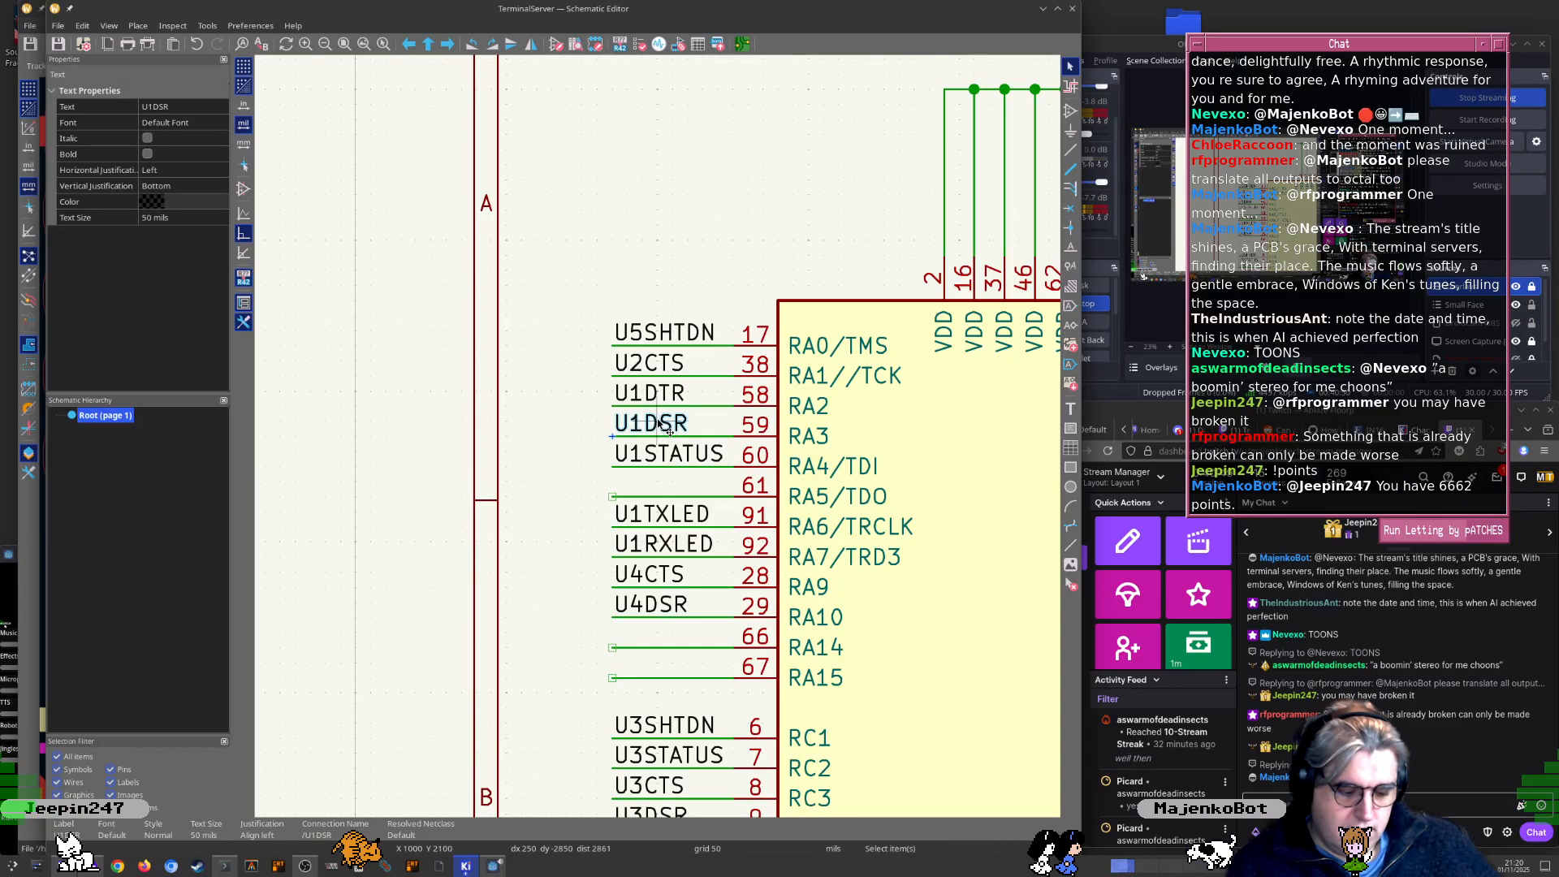
pyautogui.hotkey('alt', 'Tab')
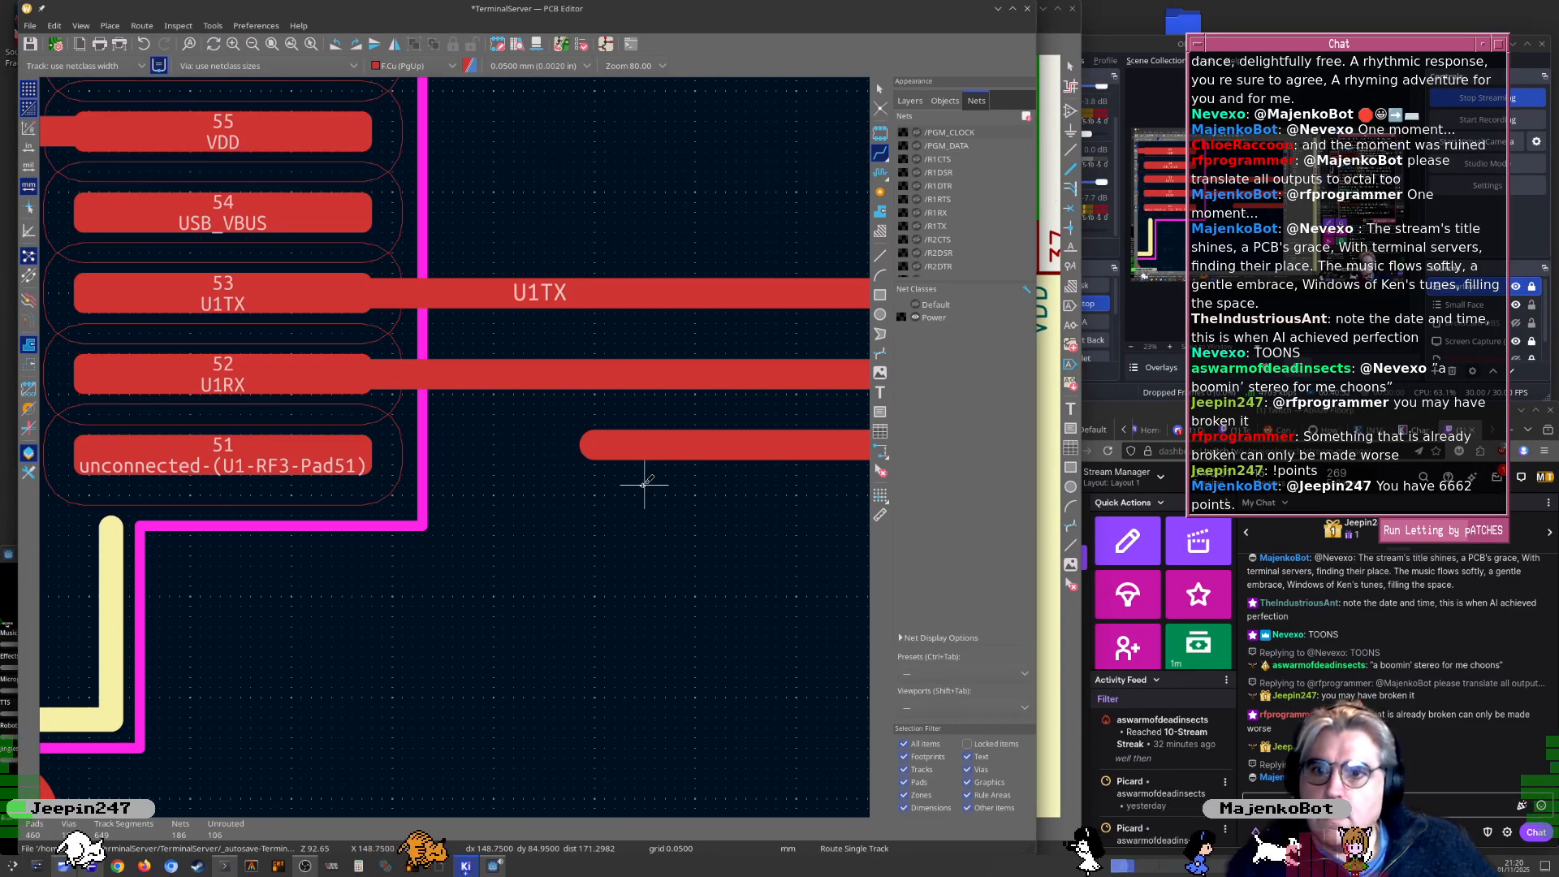
pyautogui.hotkey('alt', 'Tab')
pyautogui.scroll(-2, 658, 609)
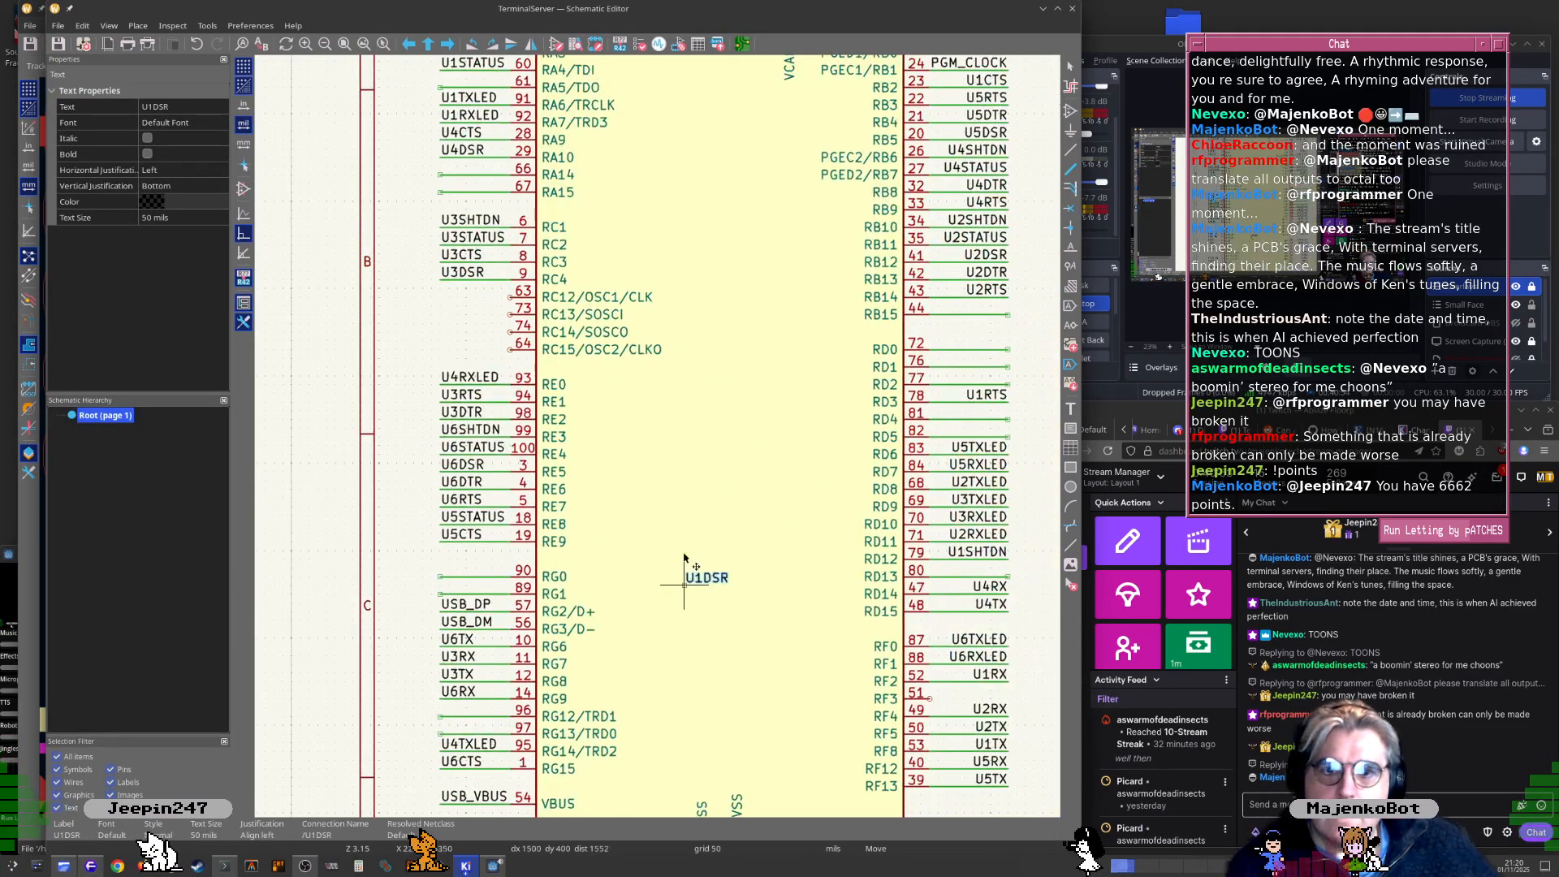
pyautogui.scroll(4, 666, 430)
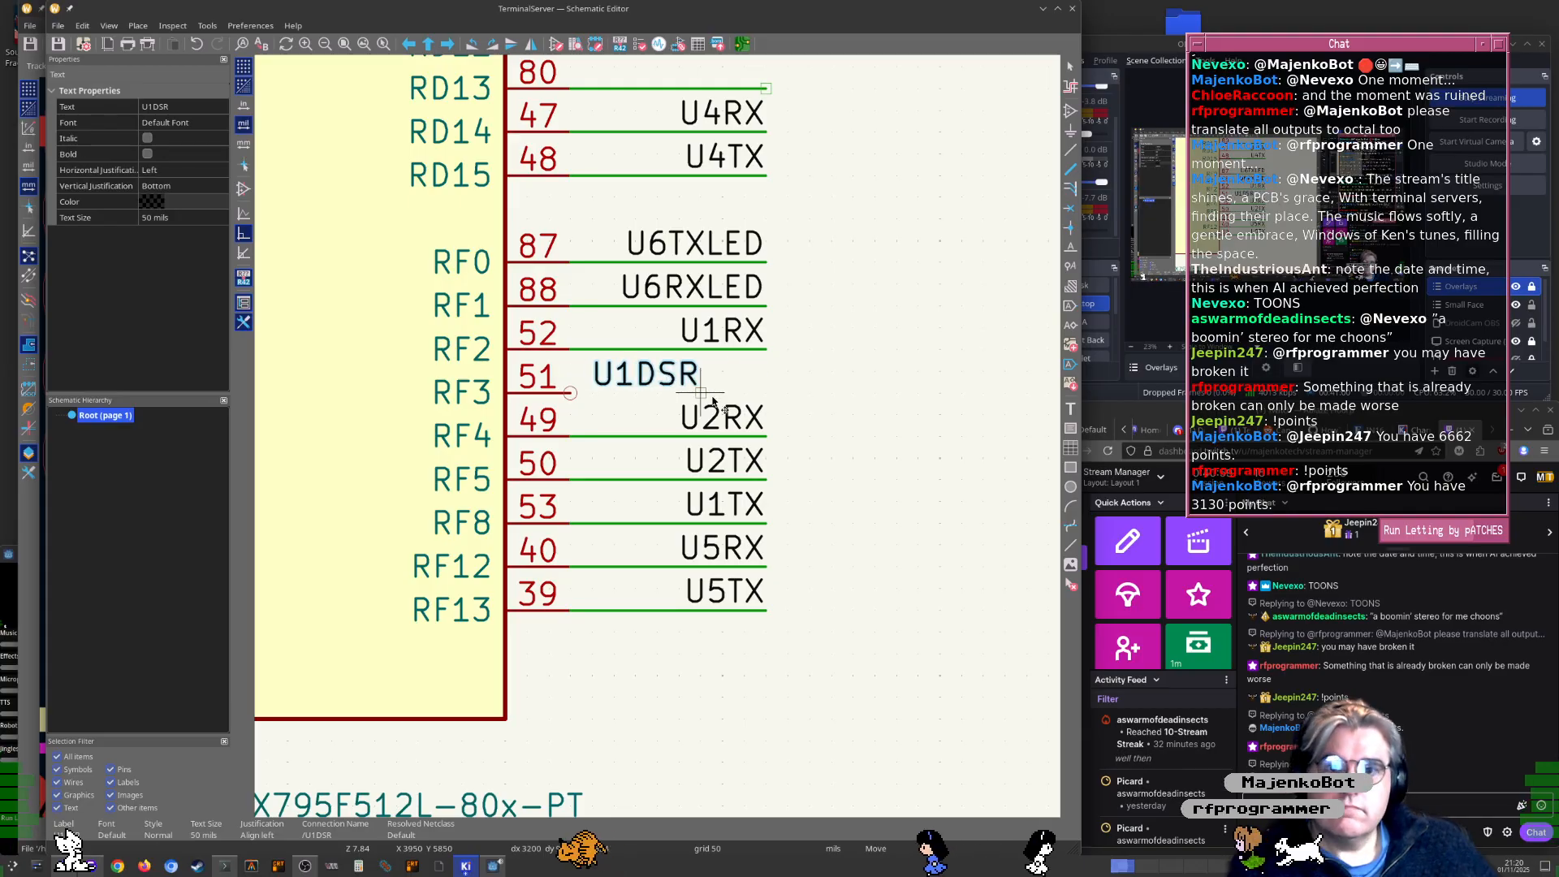
pyautogui.click(765, 392)
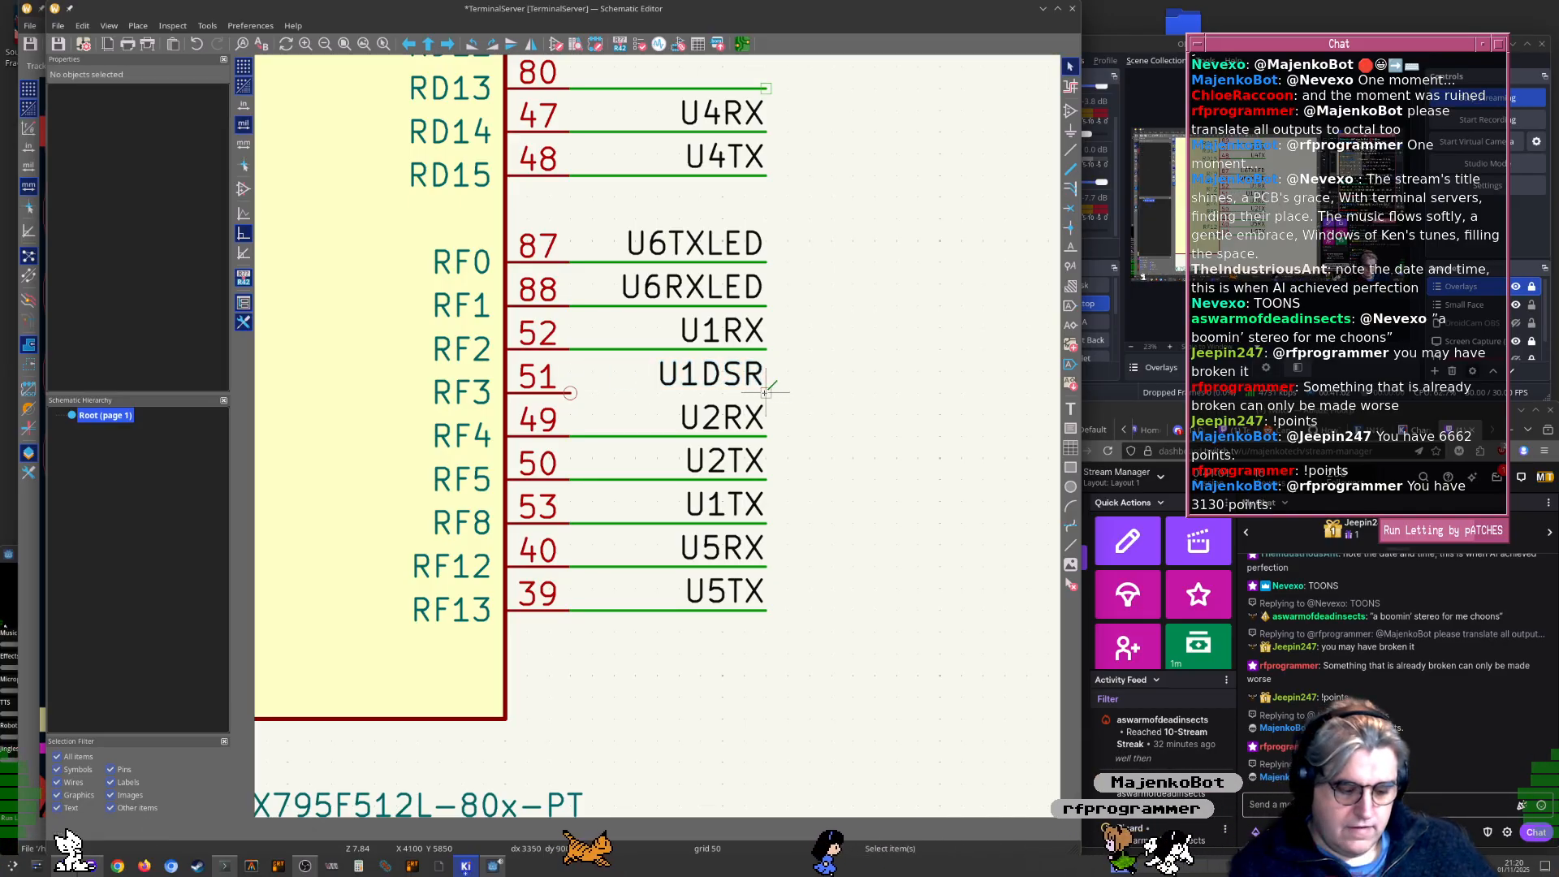
# Draw a wire connecting the U1DSR label to pin 51 (RF3) of U1
pyautogui.press('w')
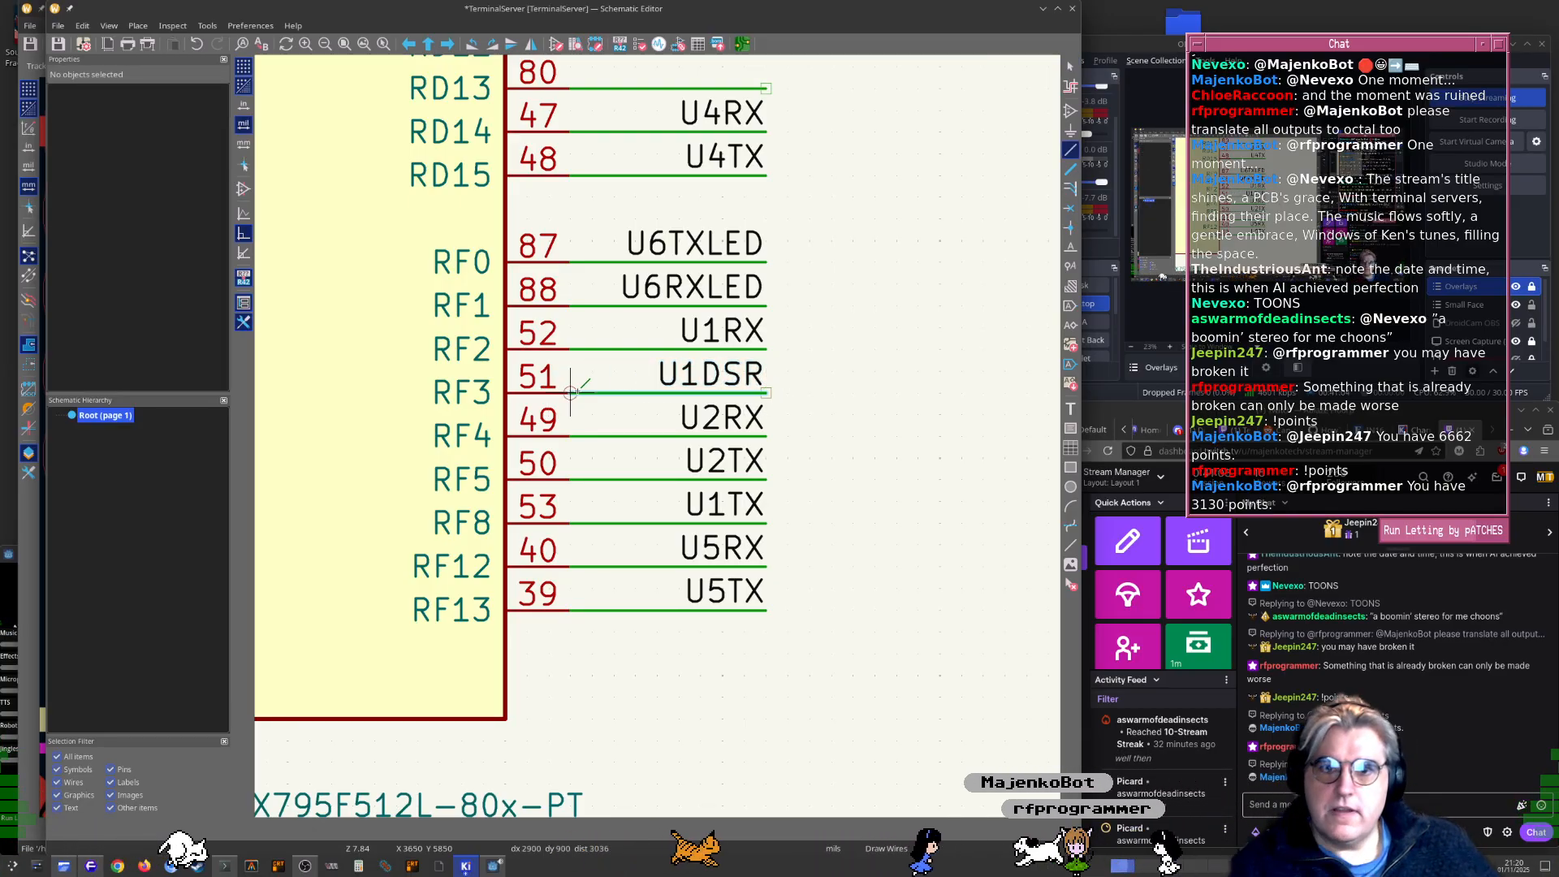
pyautogui.click(571, 392)
pyautogui.press('Escape')
pyautogui.scroll(-4, 652, 432)
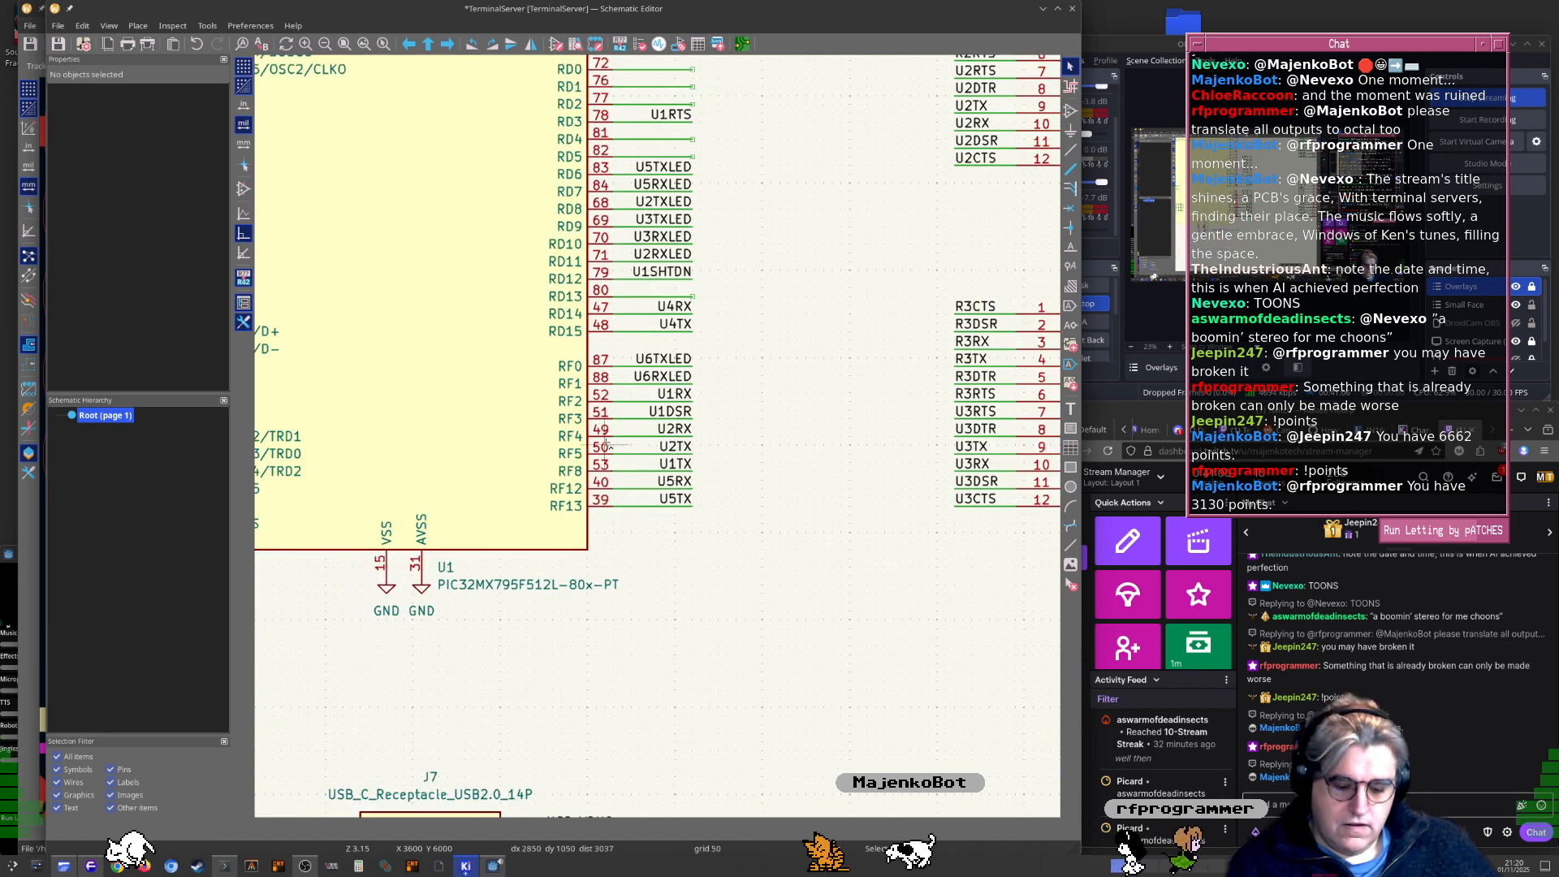
# Return to the board layout and update the PCB from the schematic to apply the U1DSR pin change
pyautogui.hotkey('alt', 'Tab')
pyautogui.press('F8')
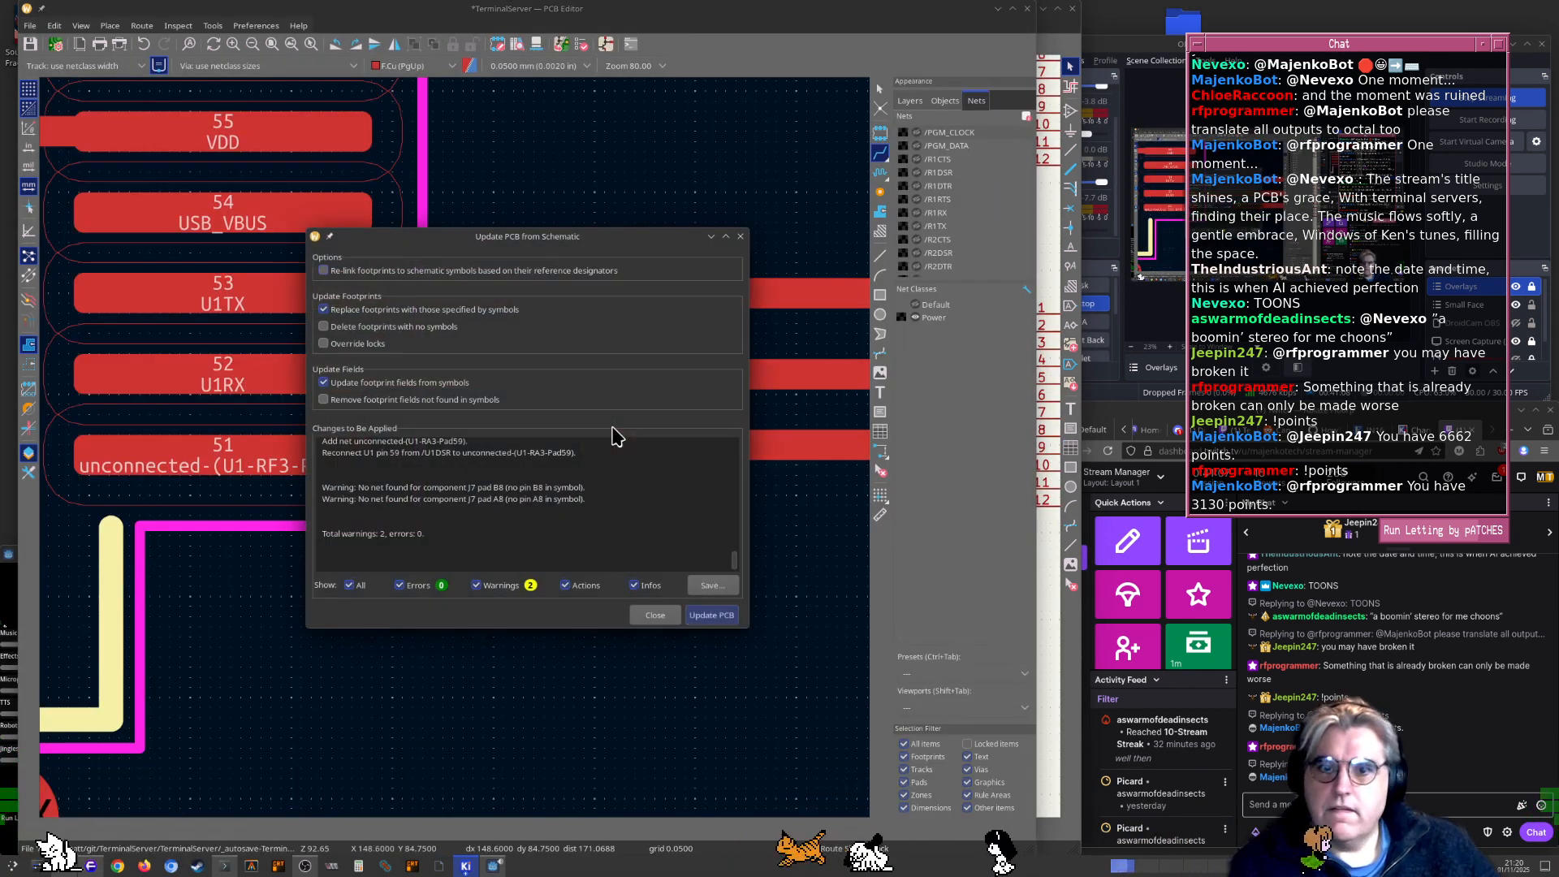
pyautogui.press('Return')
pyautogui.press('Escape')
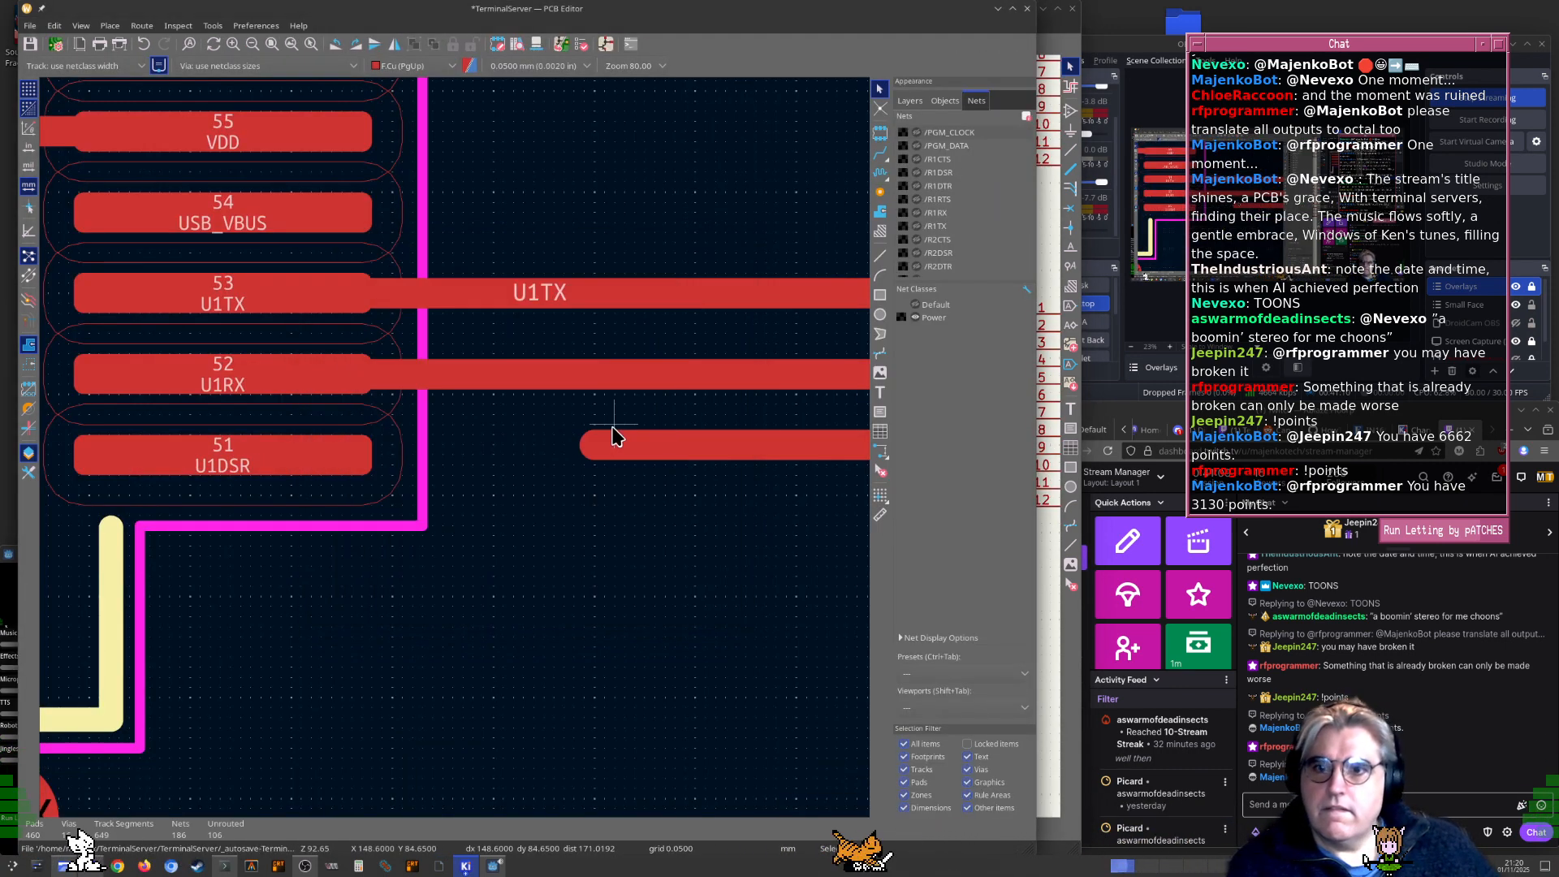
# Route U1DSR between pad 51 of U1 and the loose end of its horizontal run below U1RX
pyautogui.press('x')
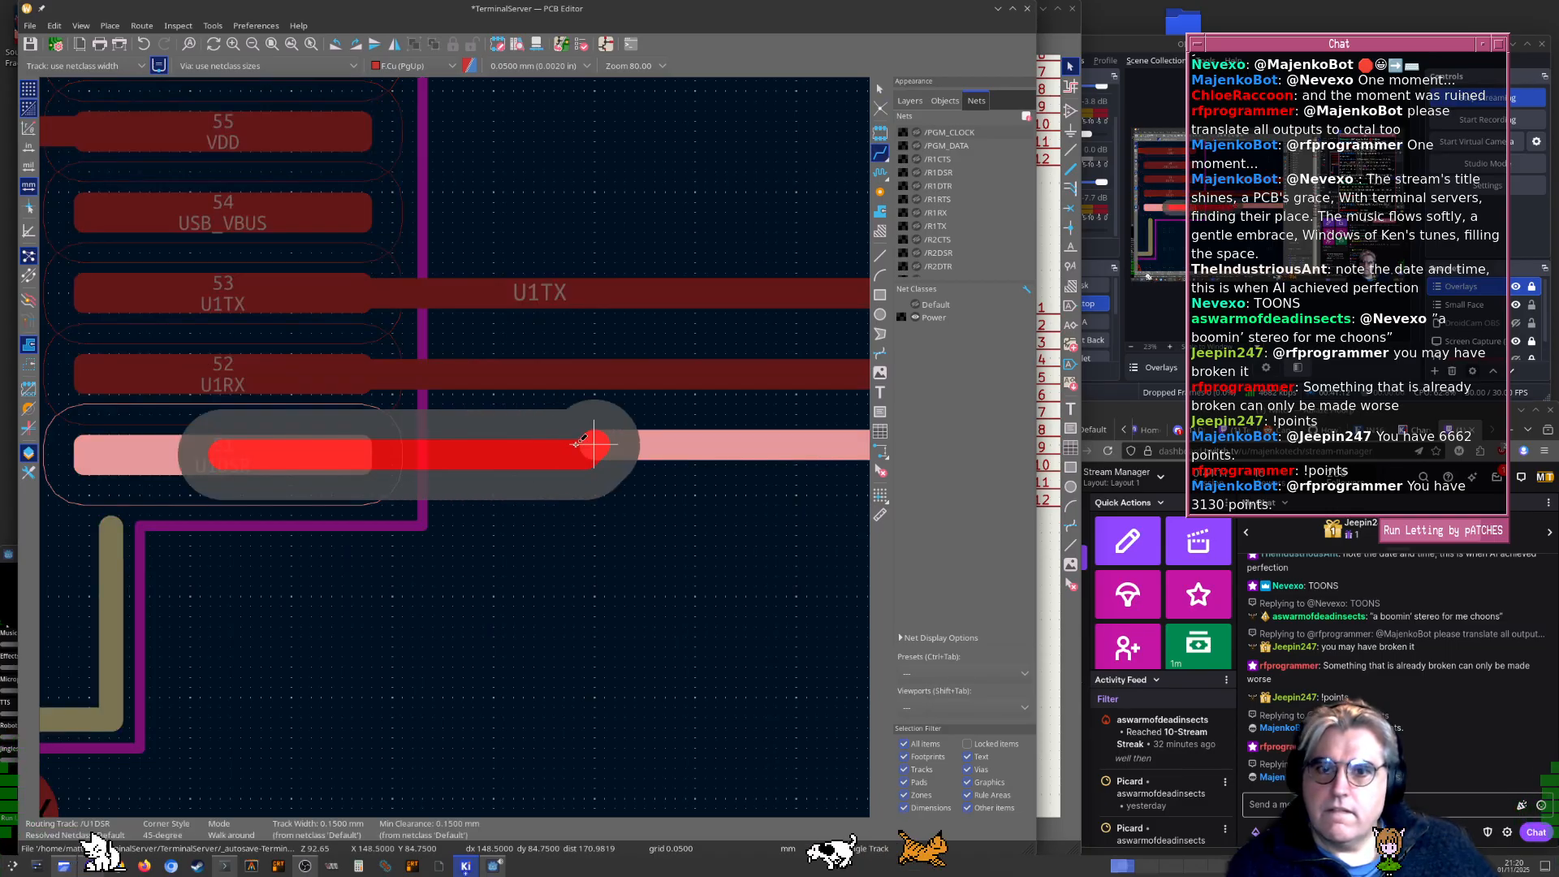
pyautogui.click(577, 444)
pyautogui.press('Escape')
pyautogui.scroll(-5, 577, 444)
pyautogui.scroll(-1, 574, 465)
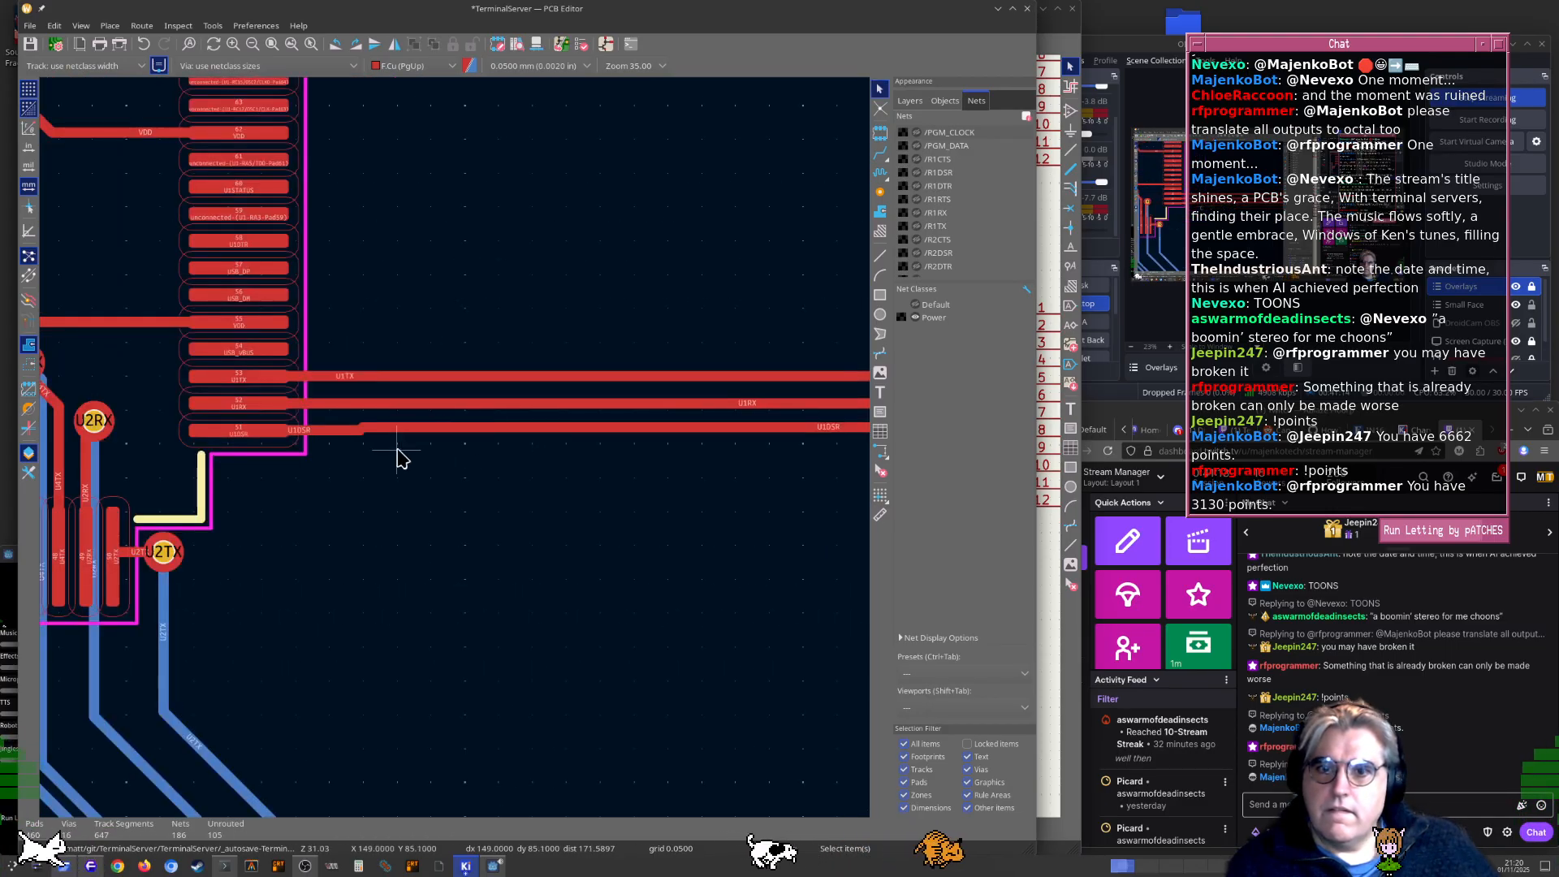
# Straighten the kink in the U1DSR track so the horizontal run lines up with the centre of pad 51
pyautogui.scroll(5, 398, 459)
pyautogui.click(442, 407)
pyautogui.press('`')
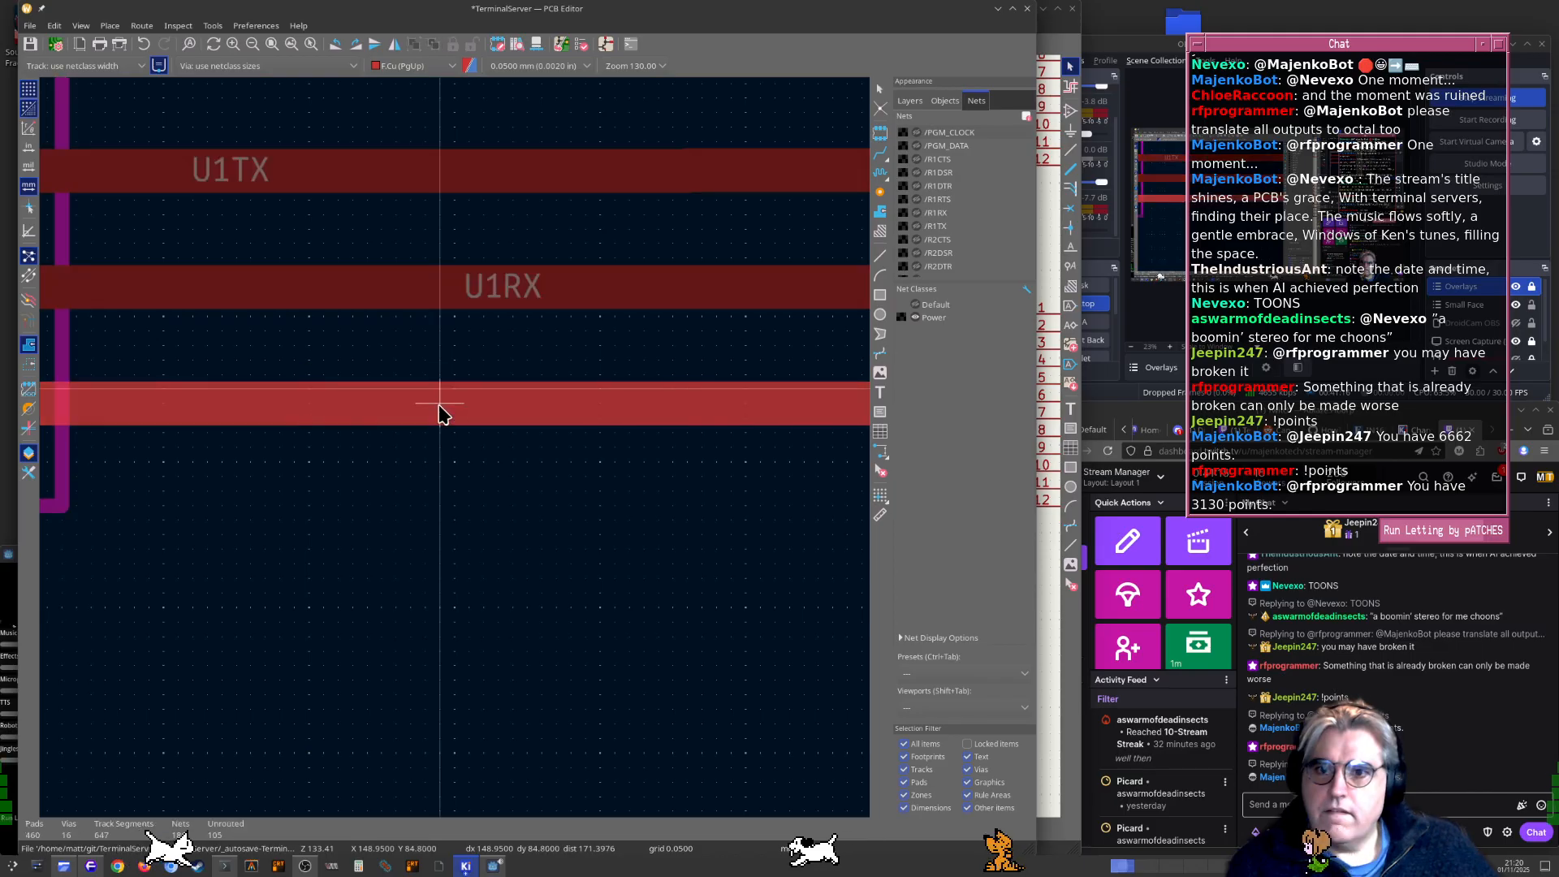
pyautogui.press('`')
pyautogui.scroll(-4, 439, 414)
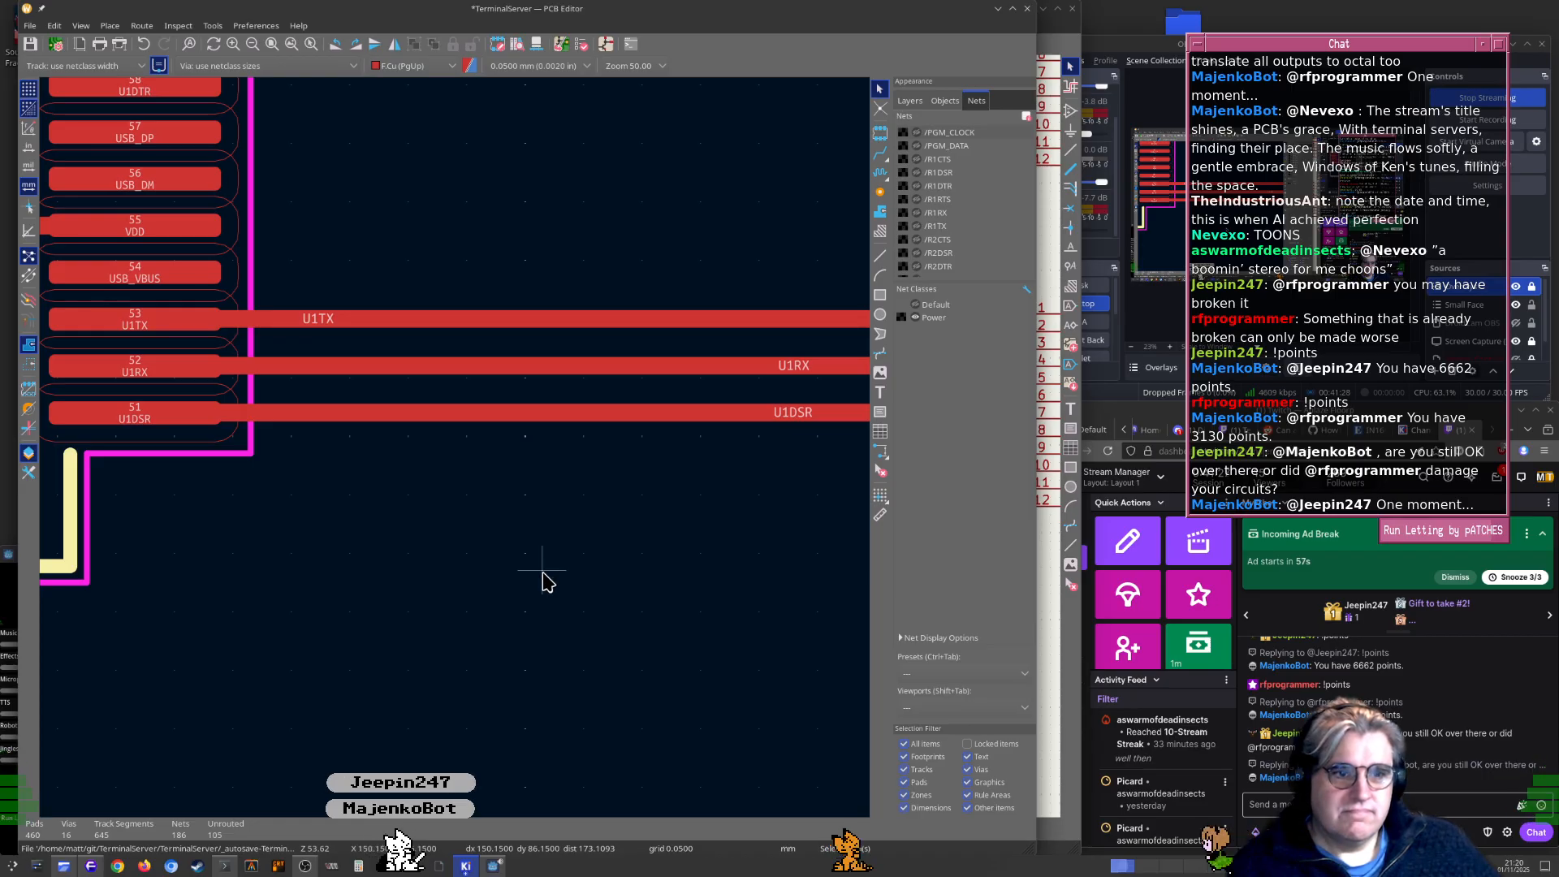
pyautogui.scroll(1, 611, 669)
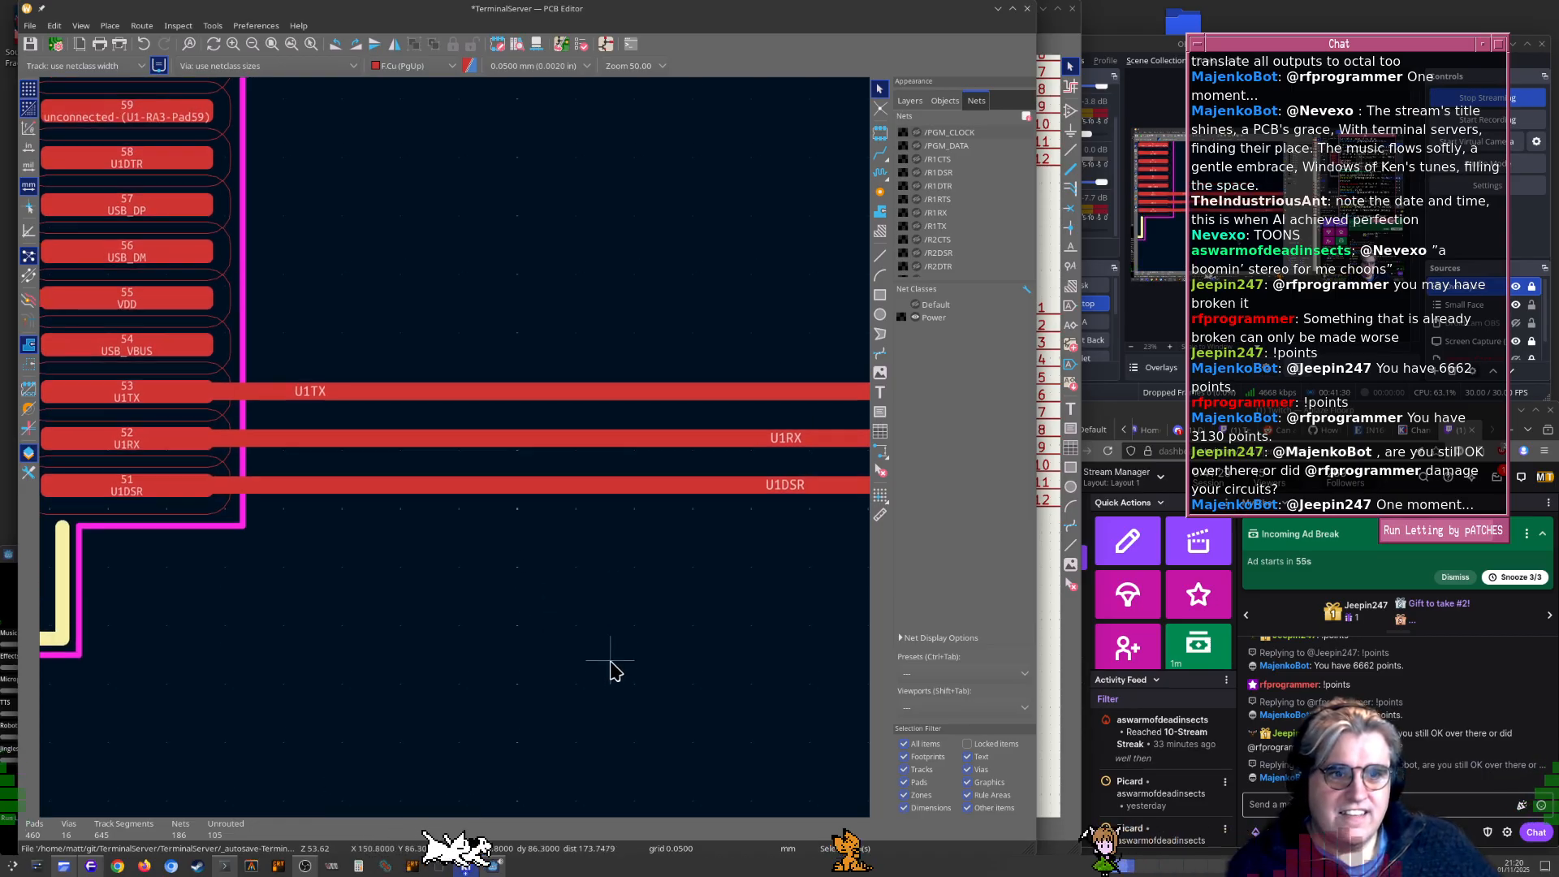
pyautogui.moveTo(406, 384); pyautogui.dragTo(485, 492, button='middle')
pyautogui.scroll(-7, 331, 445)
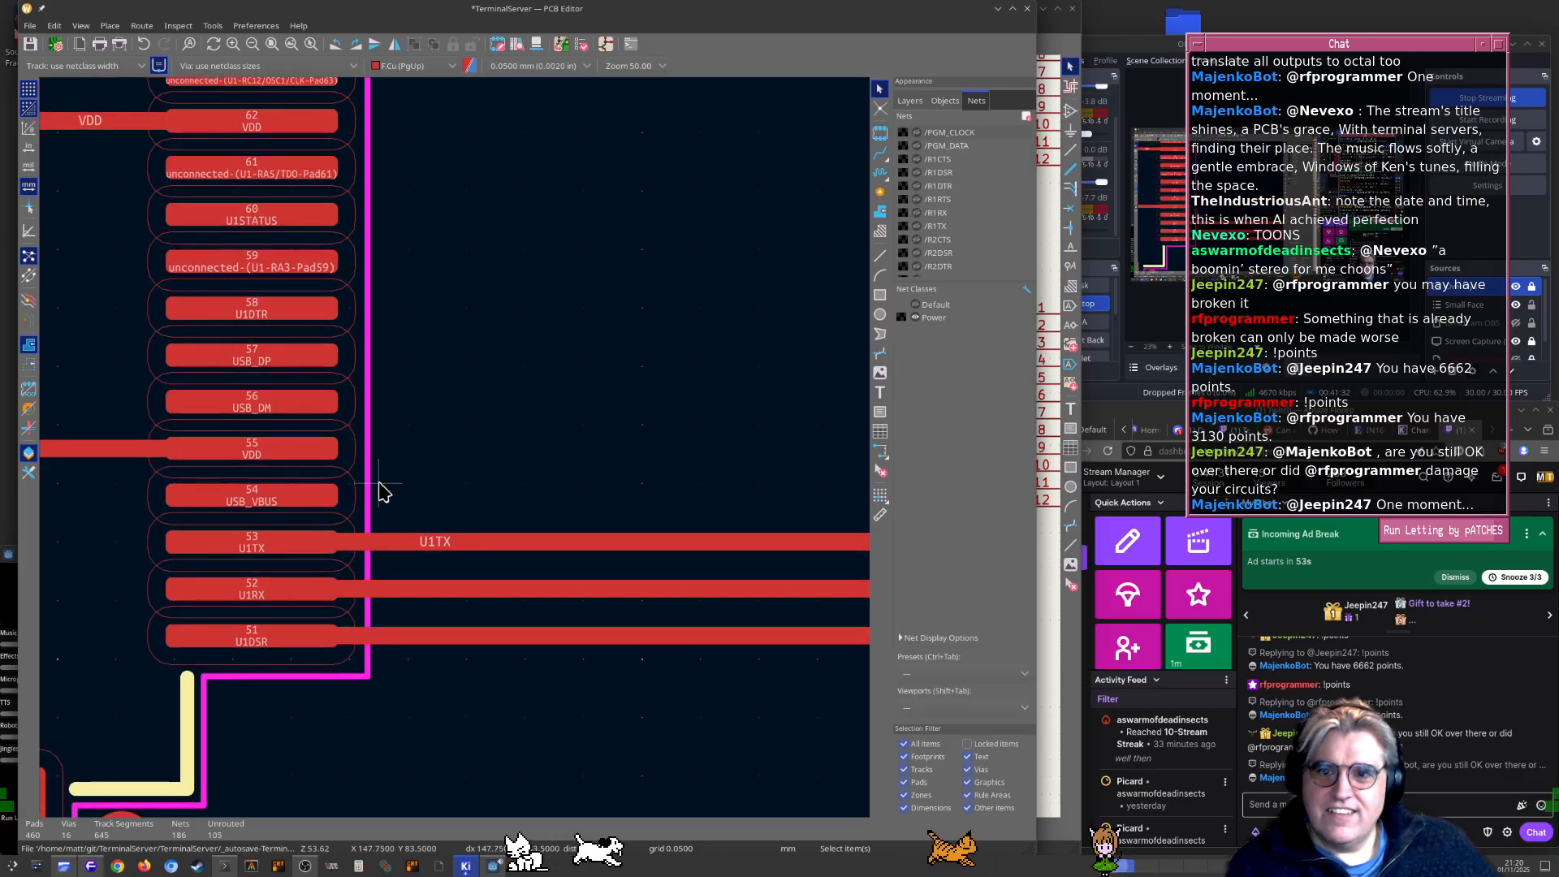
# Route the U1CTS track from pad 12 of U2 alongside the U1DSR track, ending it loose just outside U1's lower-right corner
pyautogui.moveTo(455, 458); pyautogui.dragTo(261, 323, button='middle')
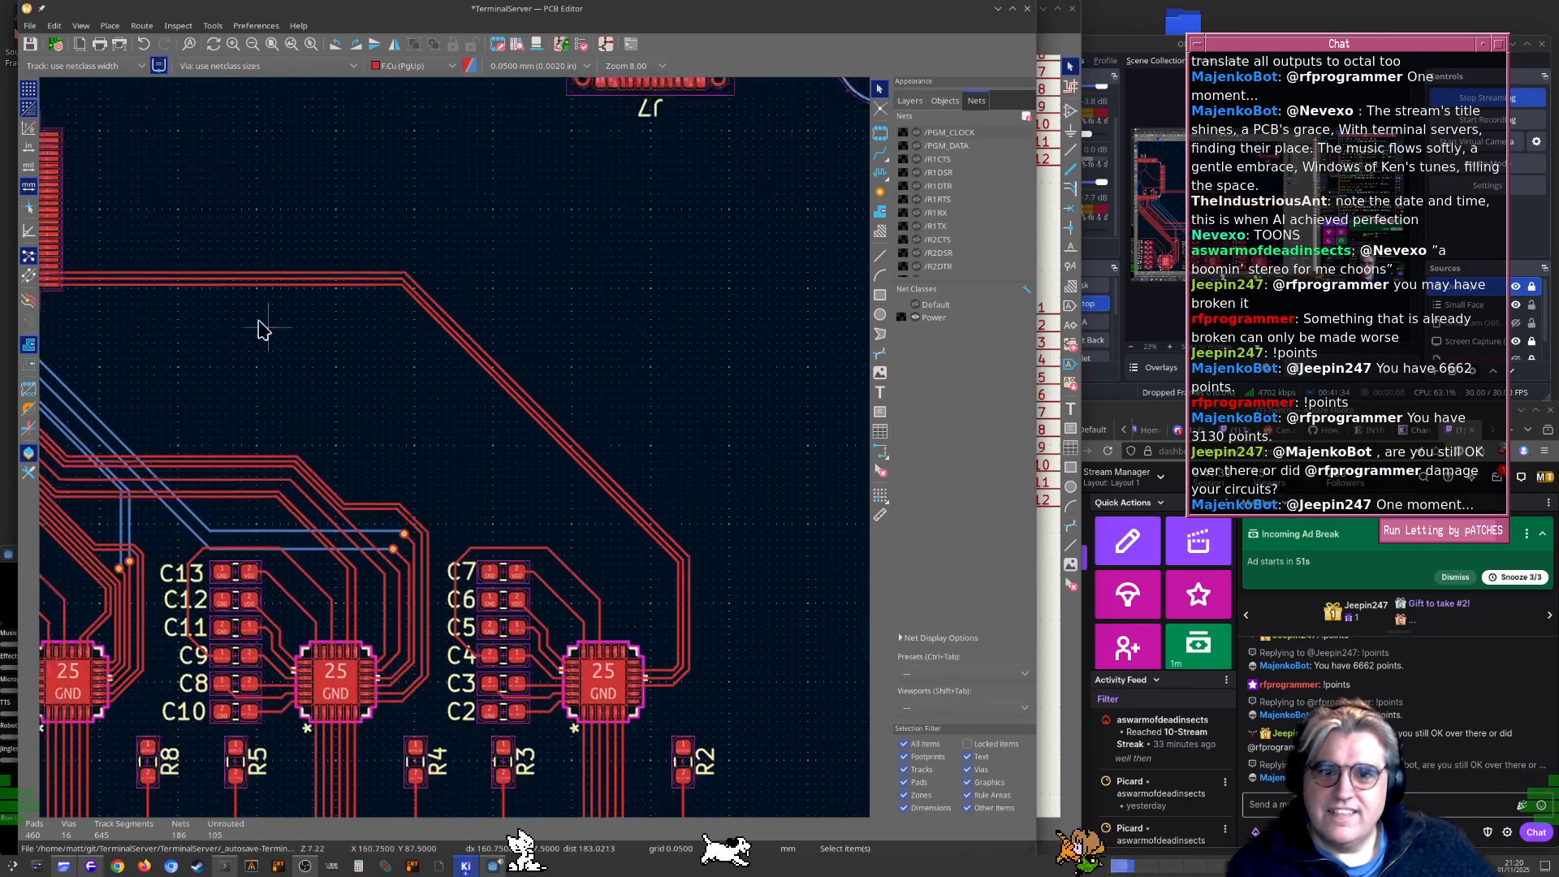
pyautogui.scroll(5, 452, 455)
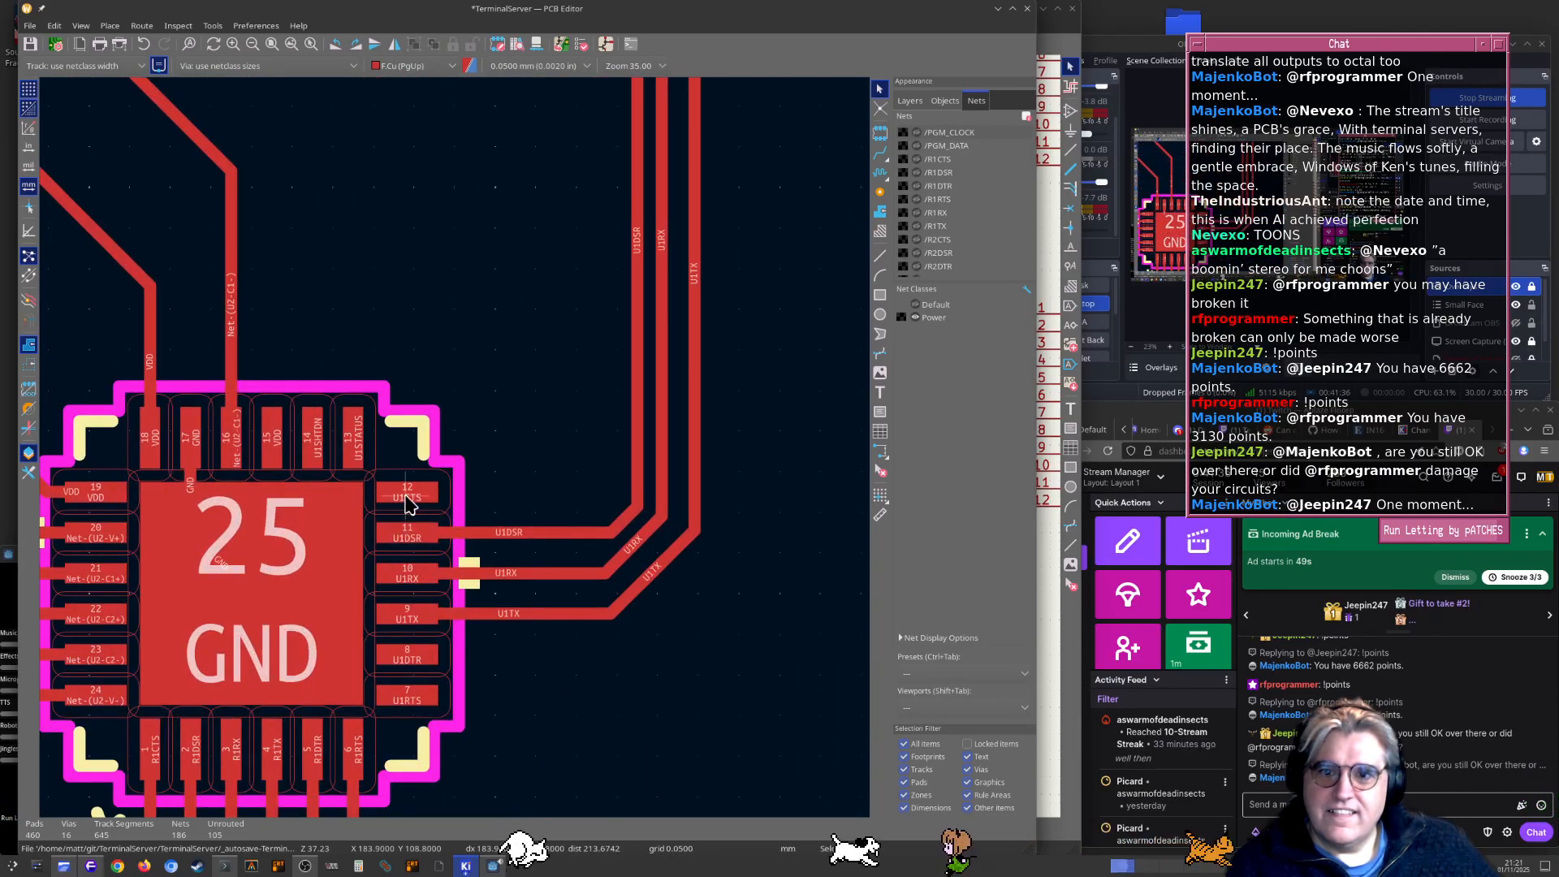
pyautogui.press('x')
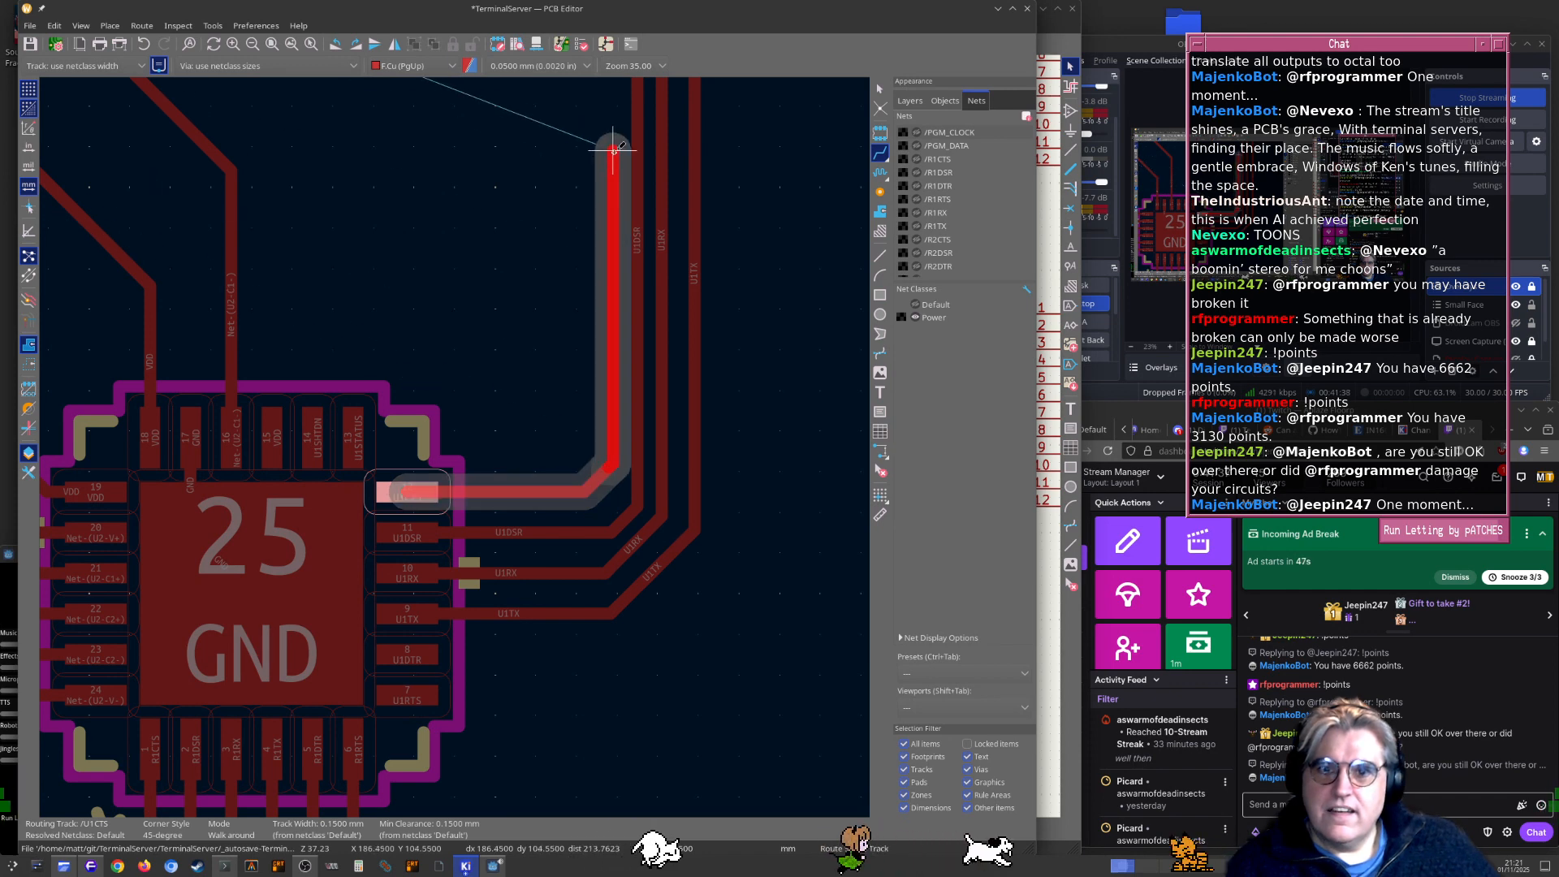
pyautogui.scroll(-5, 487, 325)
pyautogui.scroll(2, 376, 411)
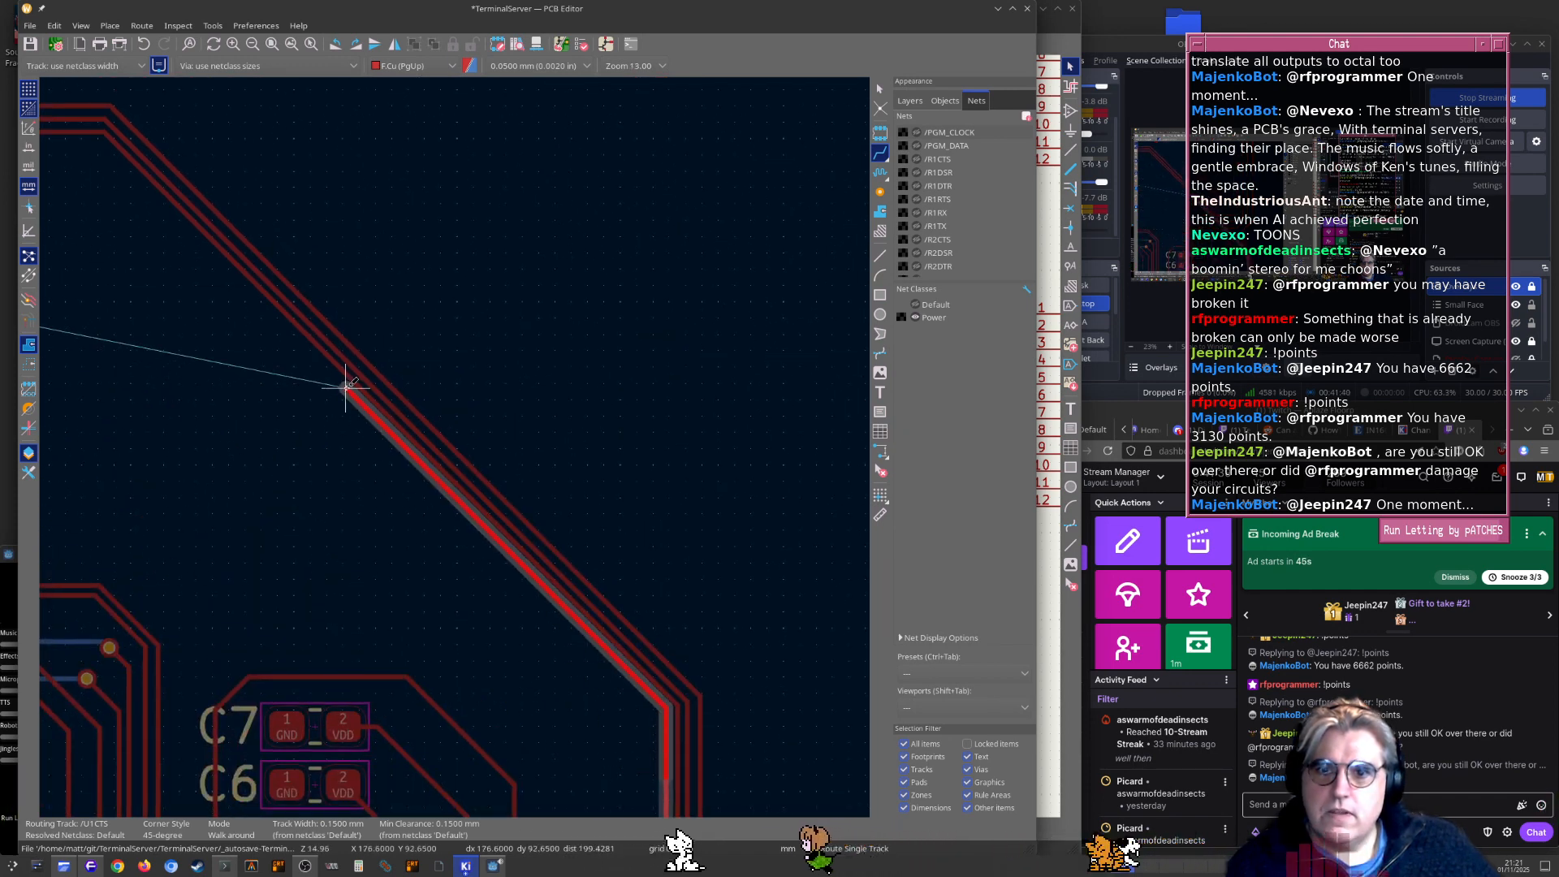
pyautogui.moveTo(184, 342); pyautogui.dragTo(654, 665, button='middle')
pyautogui.moveTo(173, 483); pyautogui.dragTo(57, 499, button='middle')
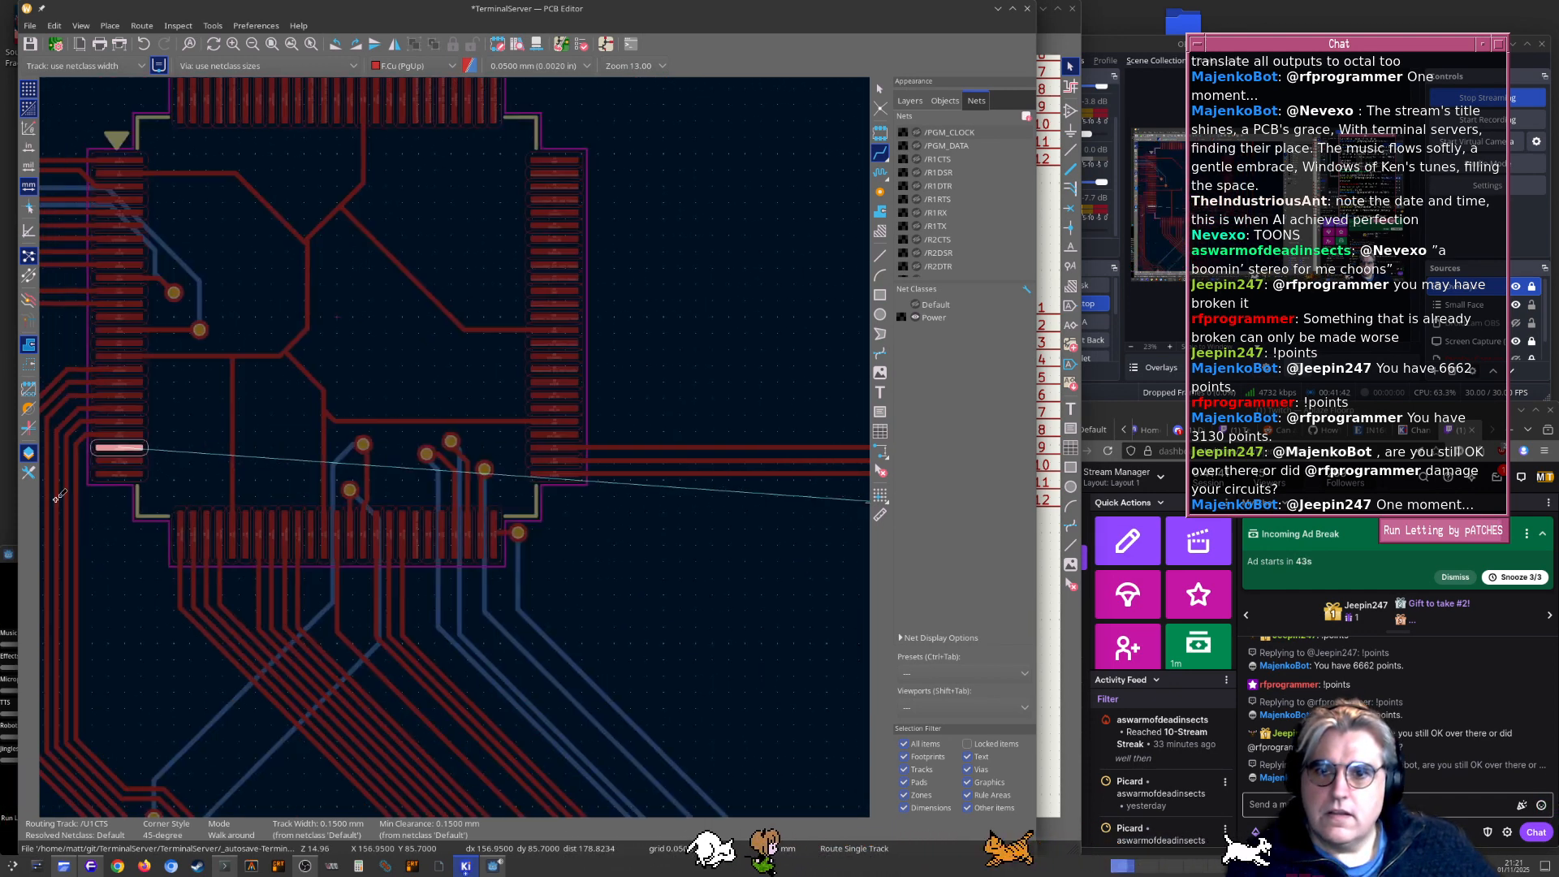
pyautogui.scroll(1, 644, 503)
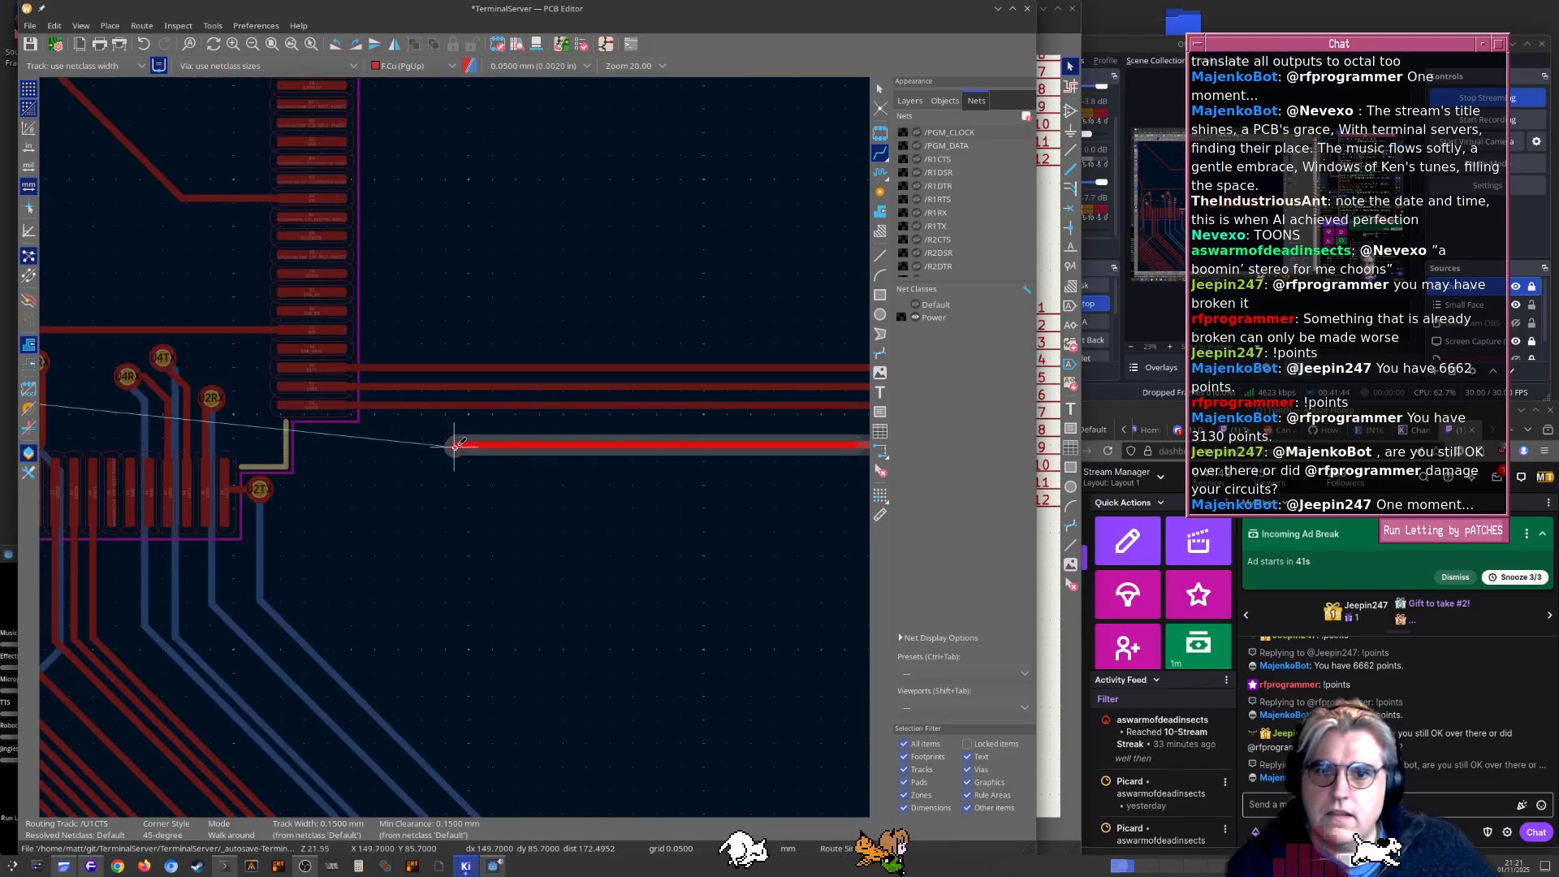
pyautogui.scroll(2, 455, 447)
pyautogui.click(444, 423)
pyautogui.scroll(-3, 443, 423)
pyautogui.press('Escape')
pyautogui.scroll(-1, 582, 552)
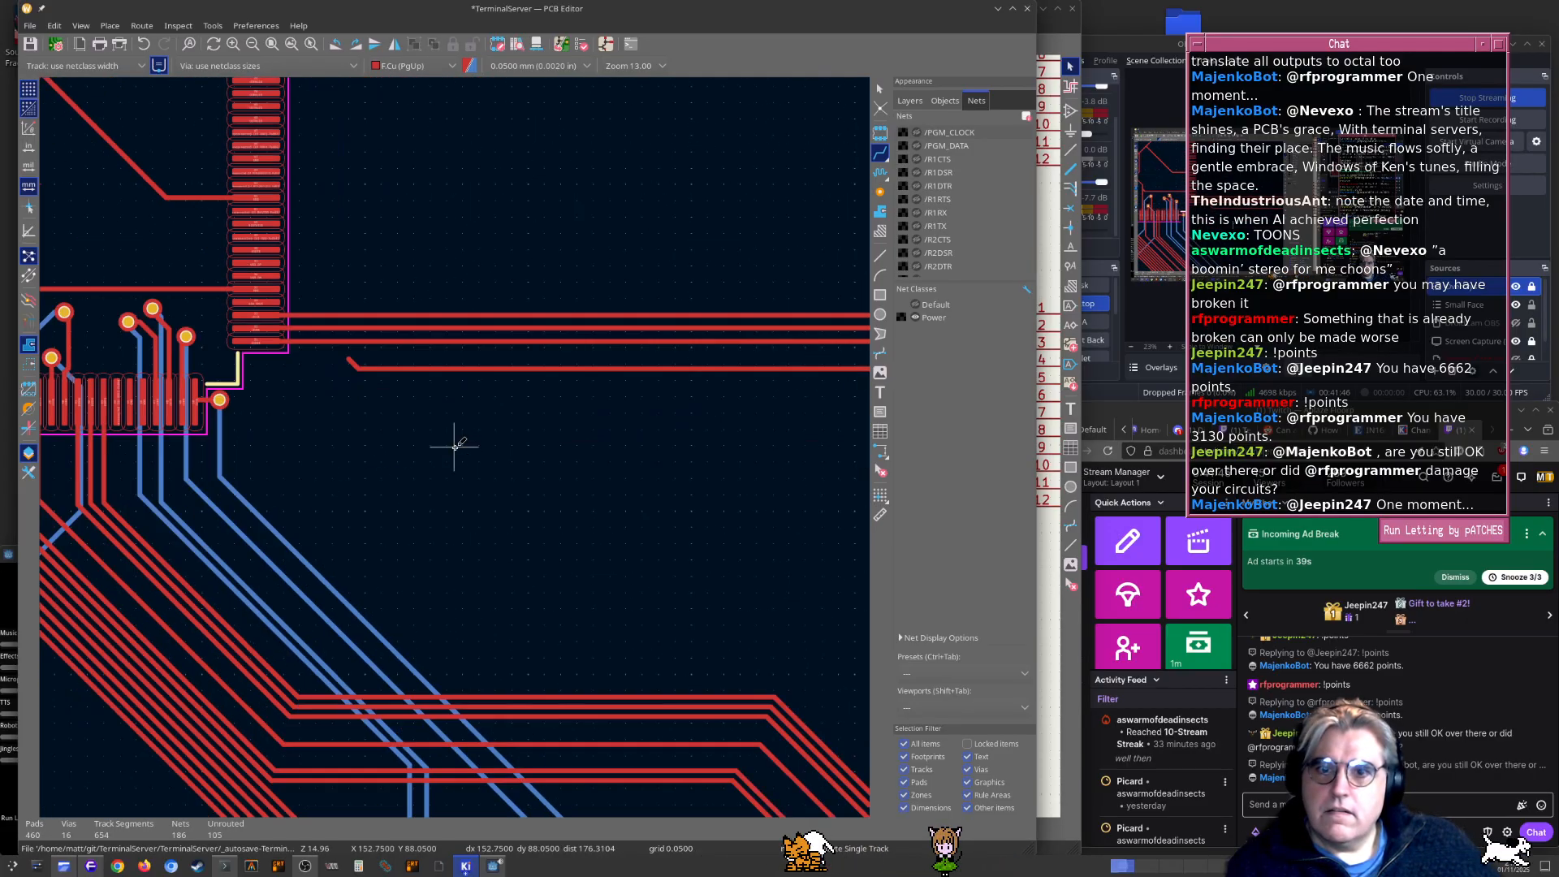
# Route the U1STATUS track from pad 13 of U2 along the inside of the U1CTS track, ending it loose near U1's lower-right corner
pyautogui.moveTo(508, 448); pyautogui.dragTo(166, 251, button='middle')
pyautogui.moveTo(599, 466); pyautogui.dragTo(333, 344, button='middle')
pyautogui.moveTo(716, 476); pyautogui.dragTo(296, 328, button='middle')
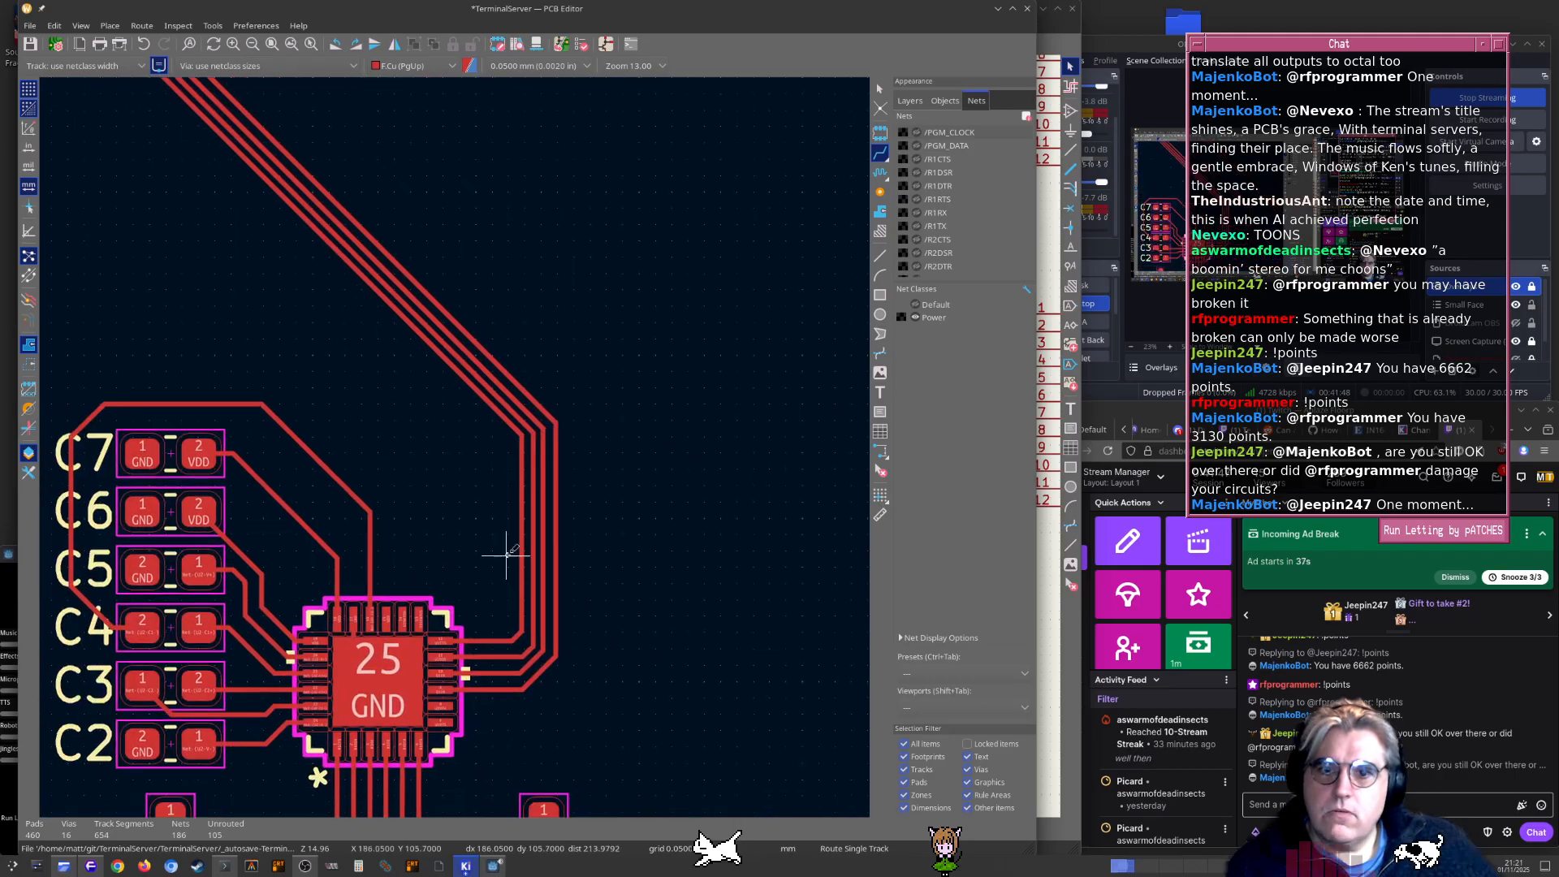
pyautogui.scroll(3, 507, 554)
pyautogui.click(406, 438)
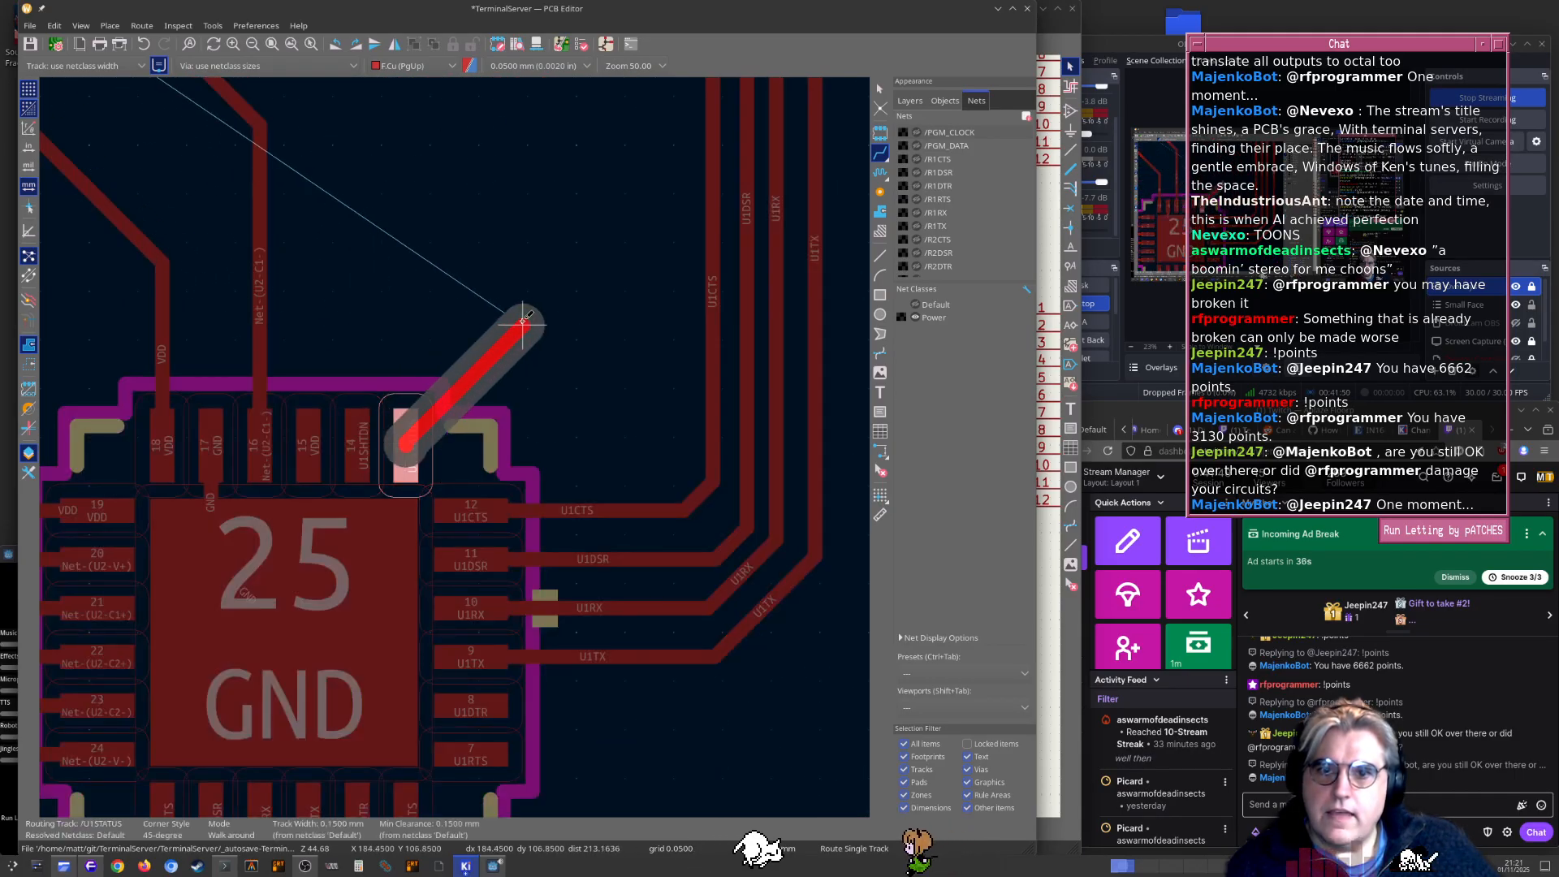
pyautogui.scroll(-2, 636, 393)
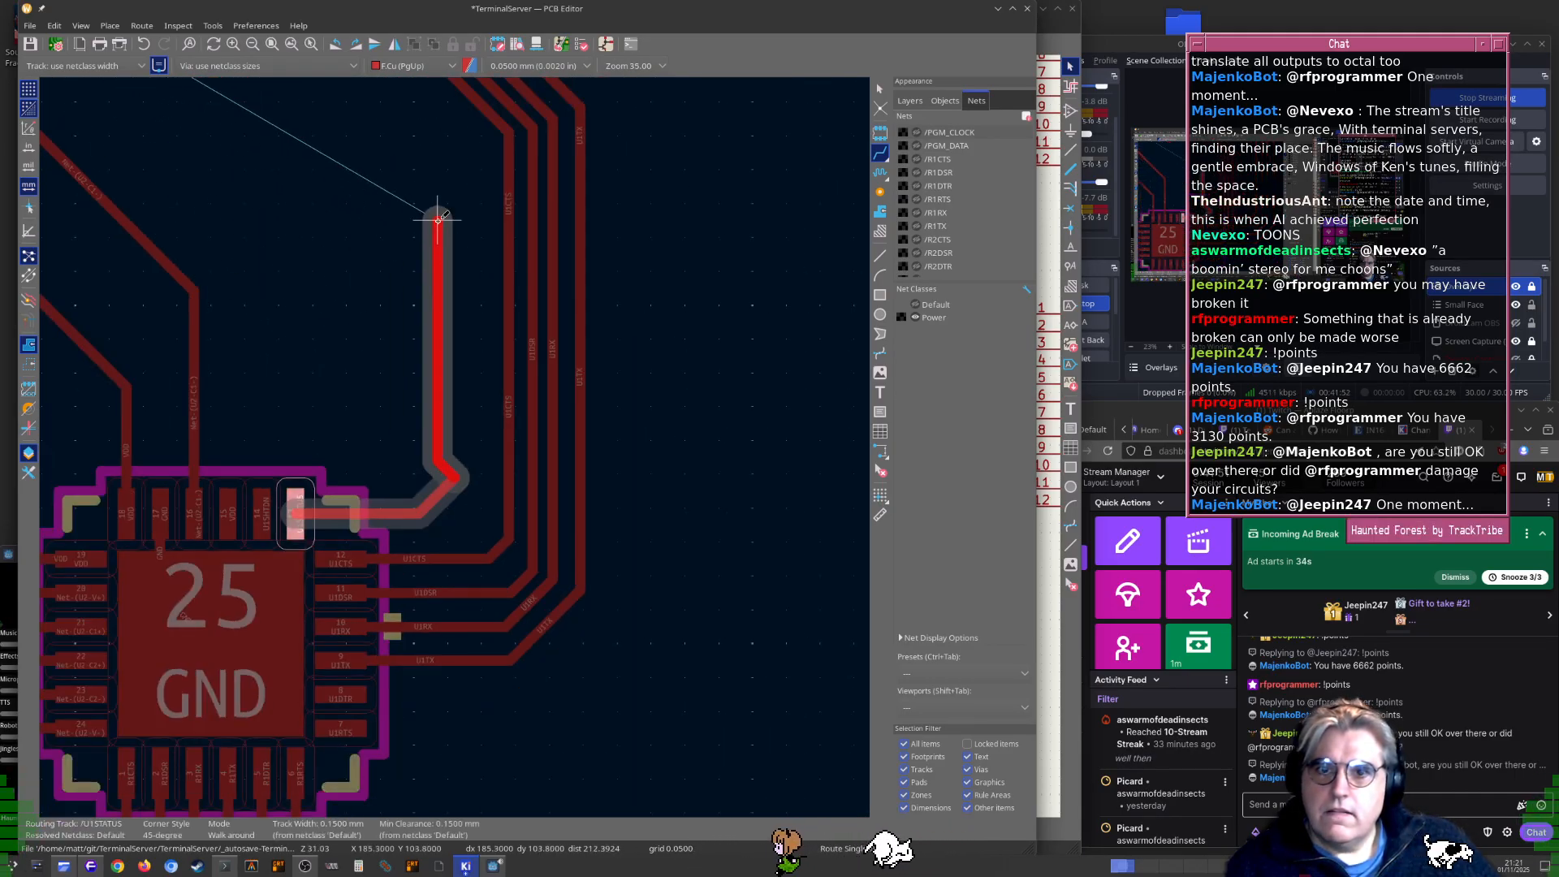
pyautogui.moveTo(435, 208); pyautogui.dragTo(563, 512, button='middle')
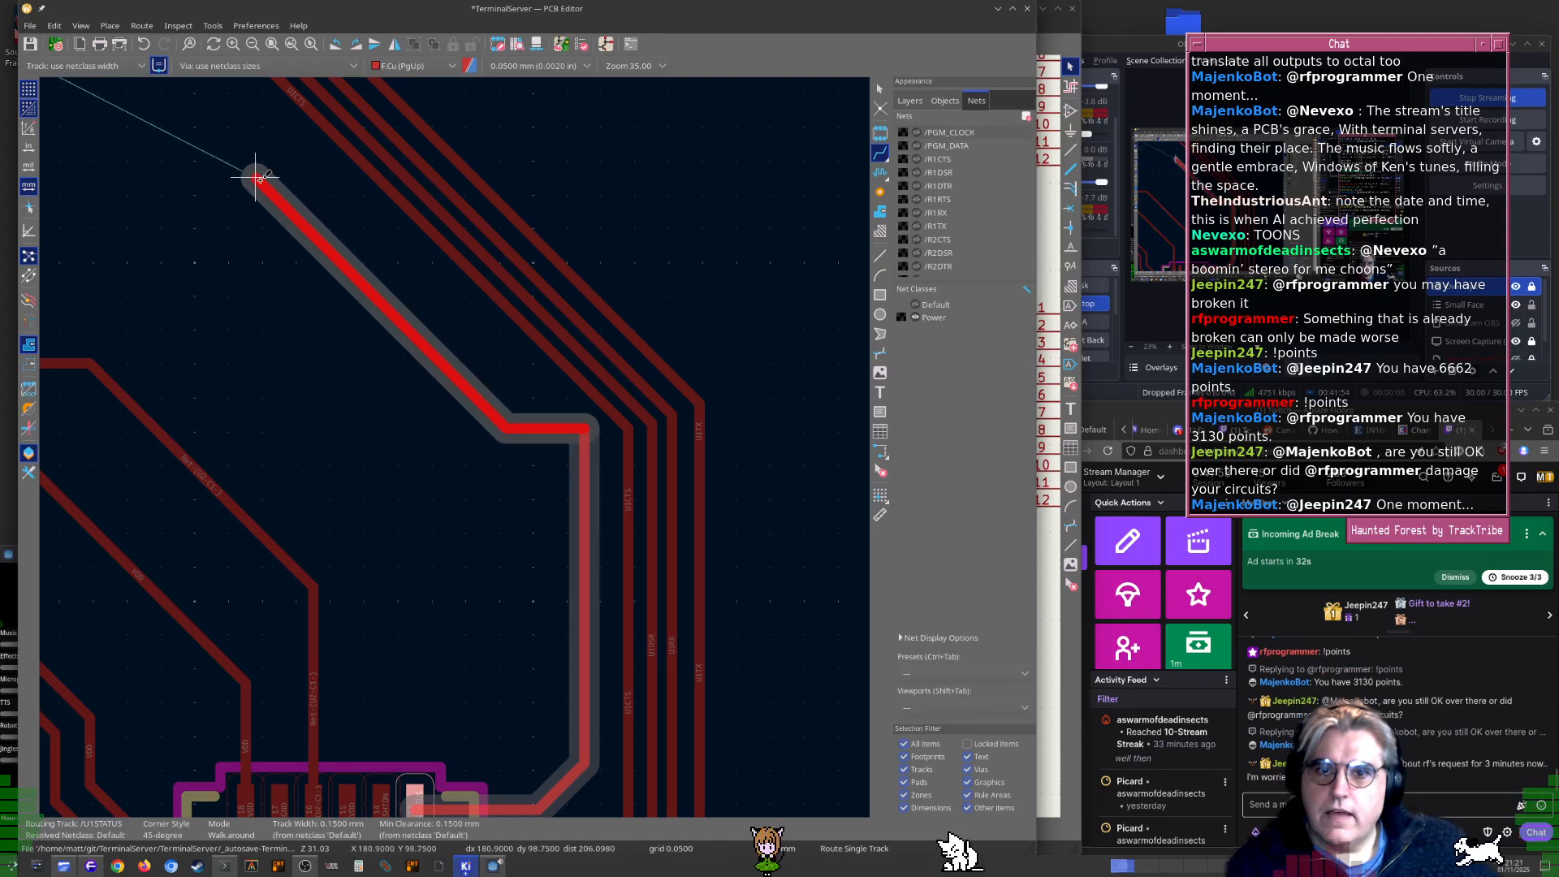
pyautogui.moveTo(251, 167); pyautogui.dragTo(509, 470, button='middle')
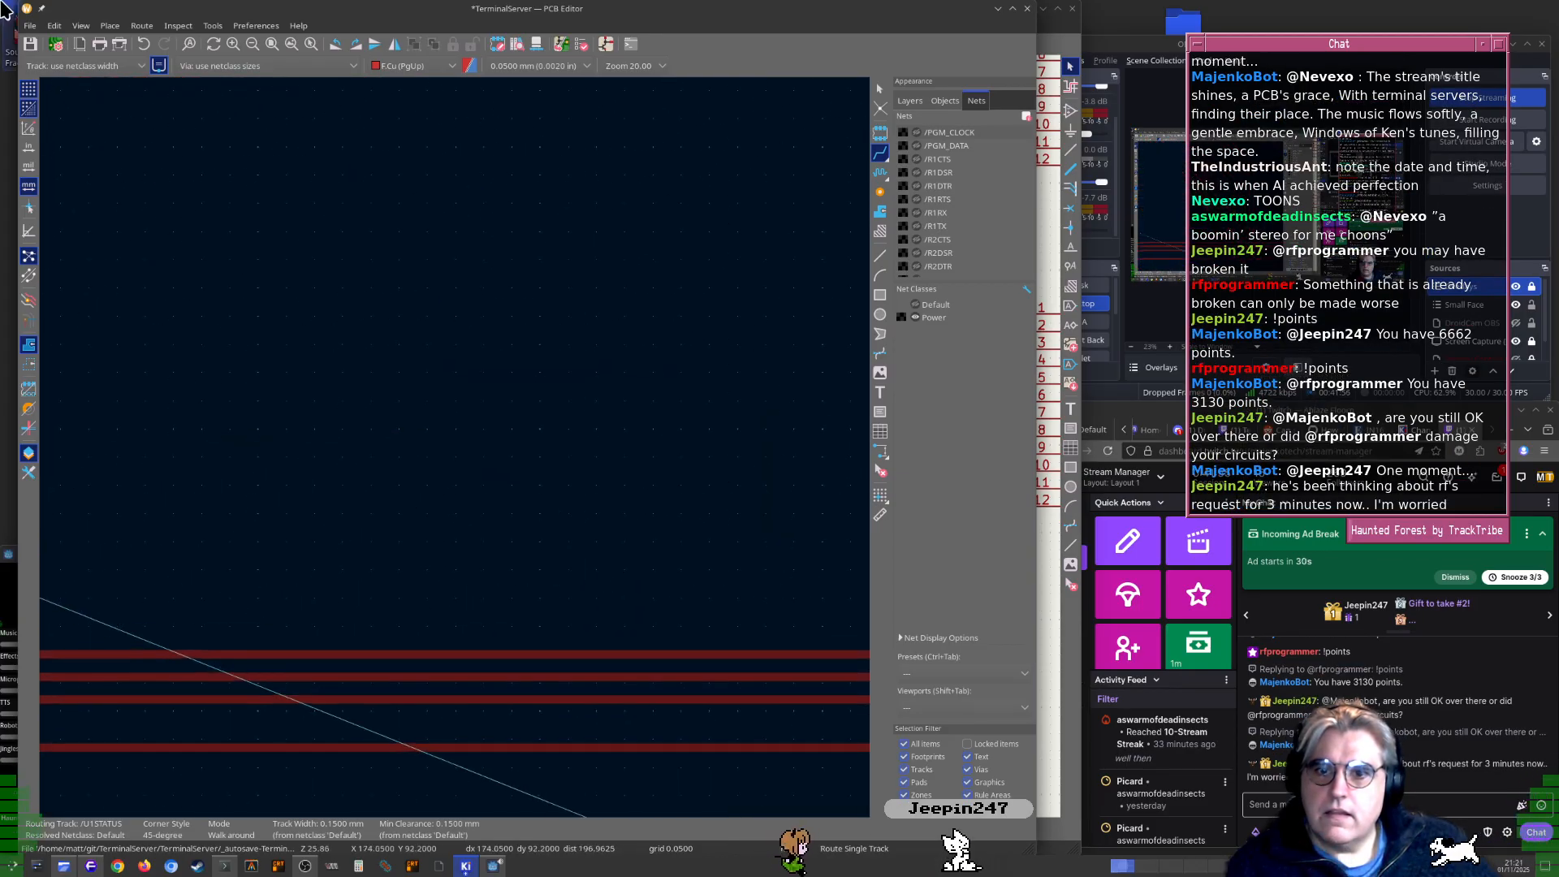
pyautogui.moveTo(18, 73)
pyautogui.click(265, 630)
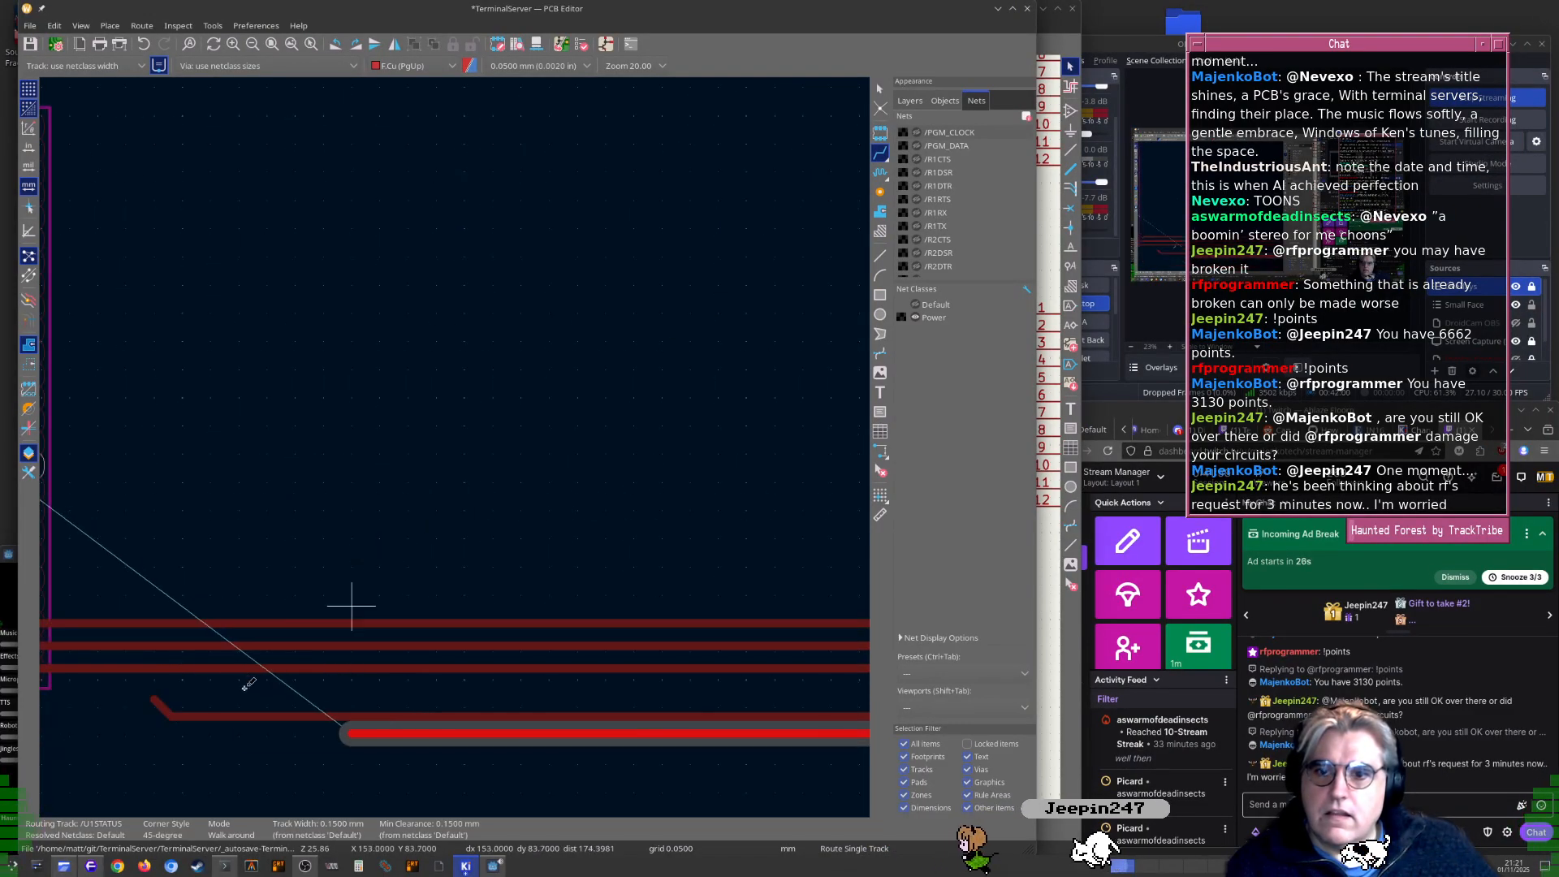
pyautogui.doubleClick(209, 734)
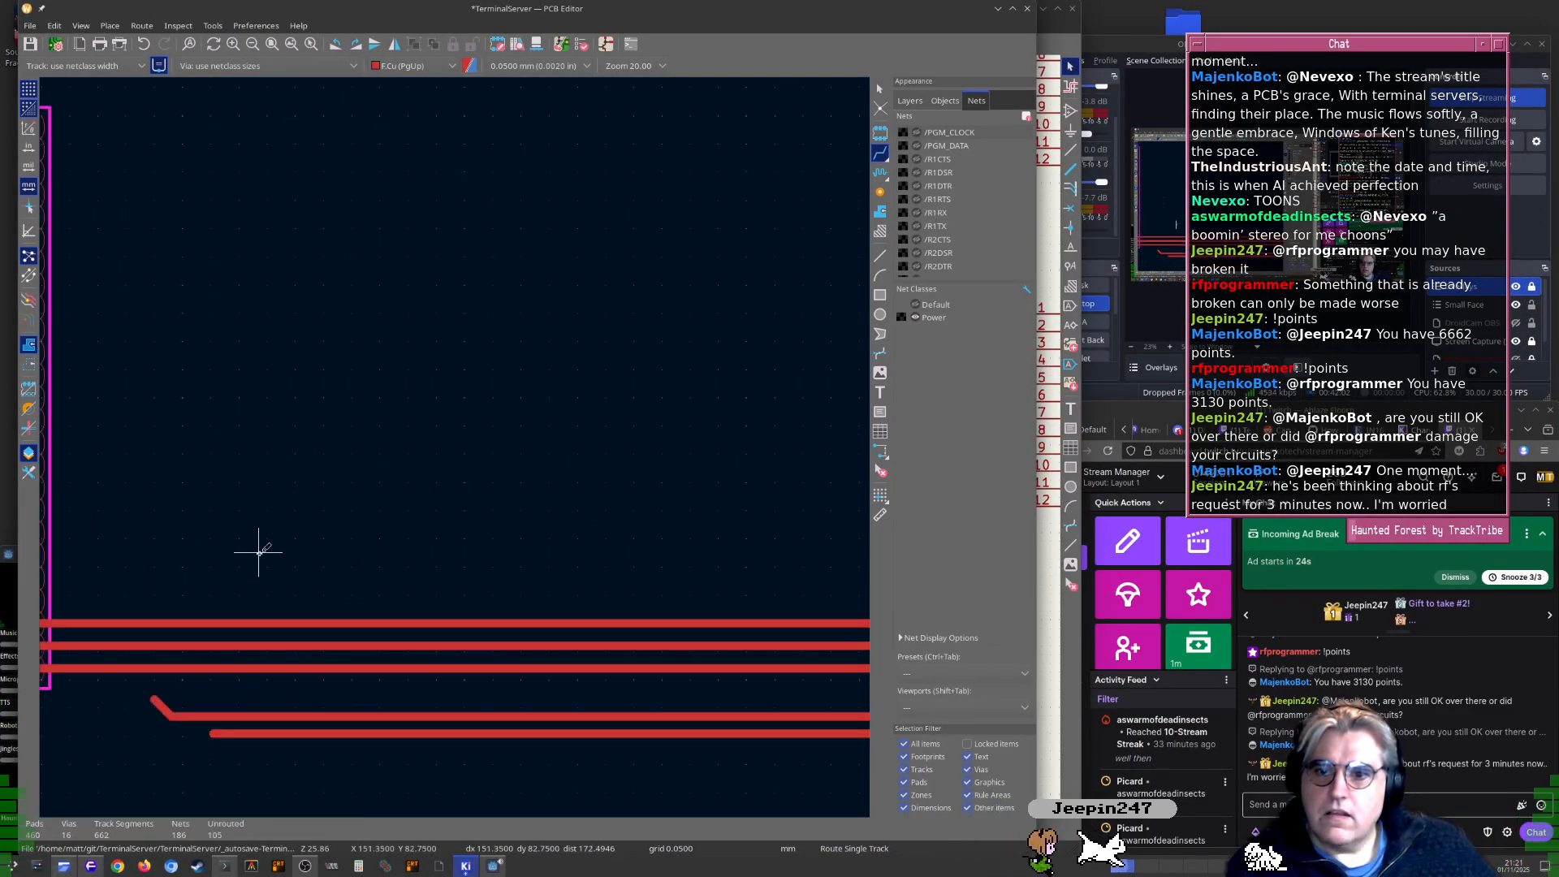
# Route the U1SHTDN track from pad 14 of U2 across to U1's lower edge, ending just below pad 44
pyautogui.scroll(-4, 258, 552)
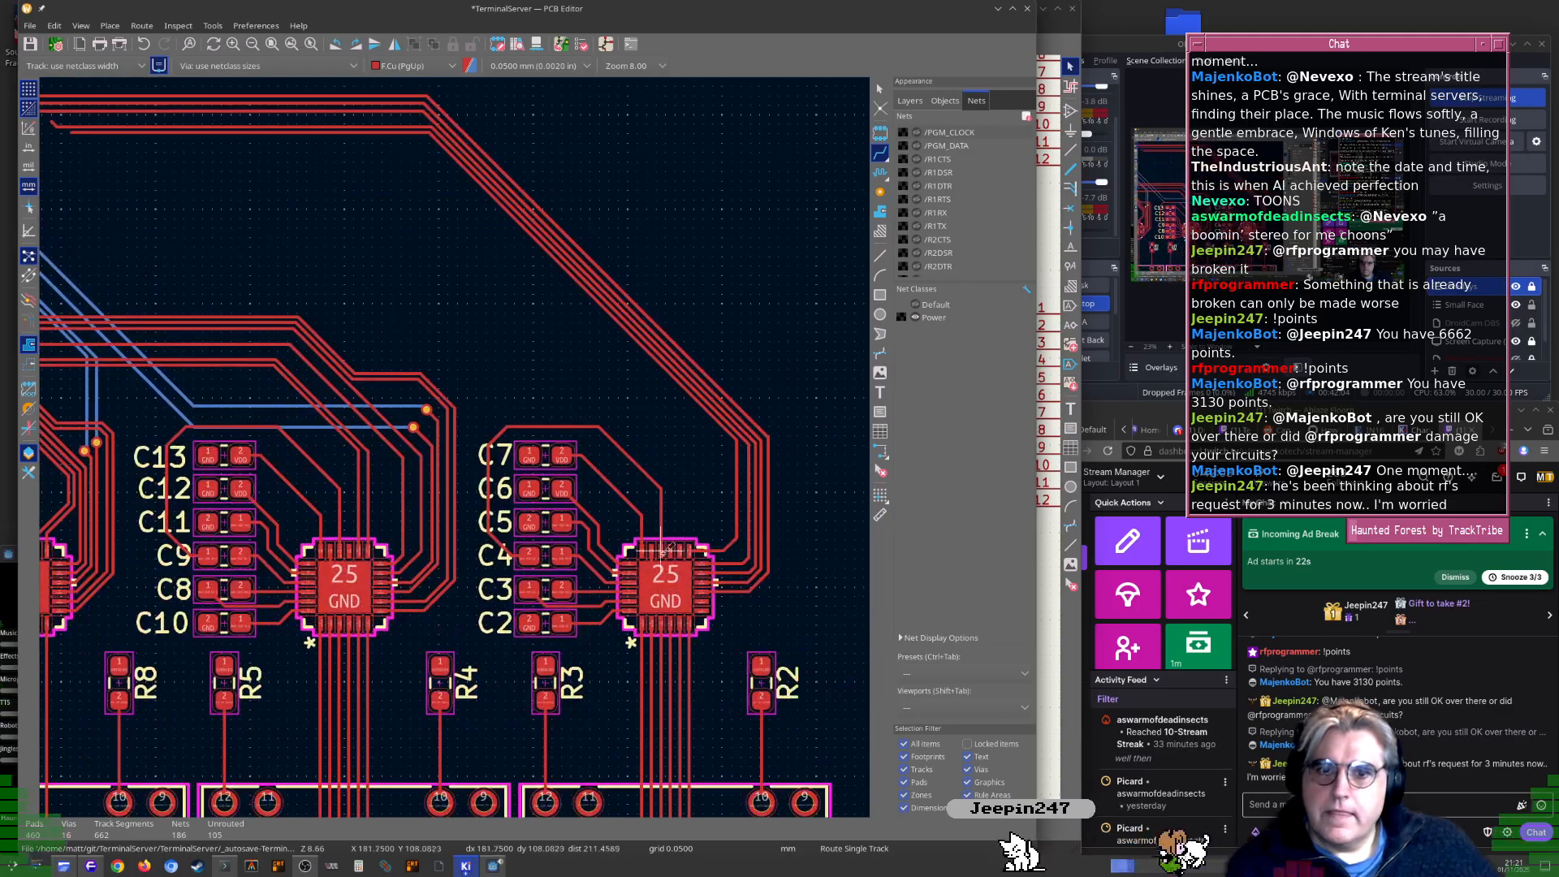
pyautogui.scroll(5, 668, 548)
pyautogui.click(403, 439)
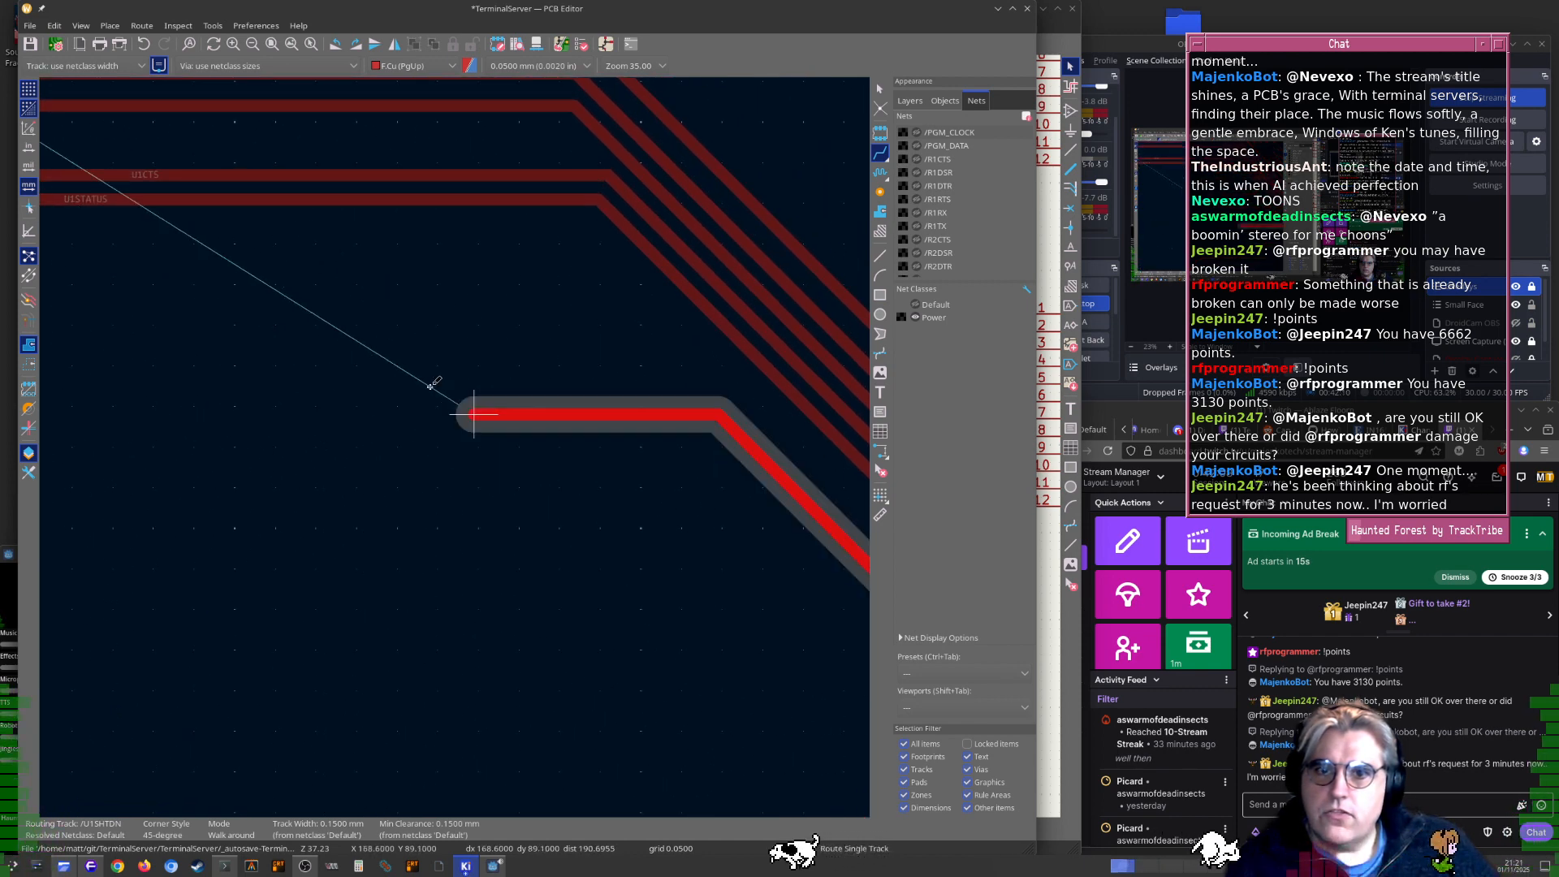
pyautogui.moveTo(103, 389); pyautogui.dragTo(758, 401, button='middle')
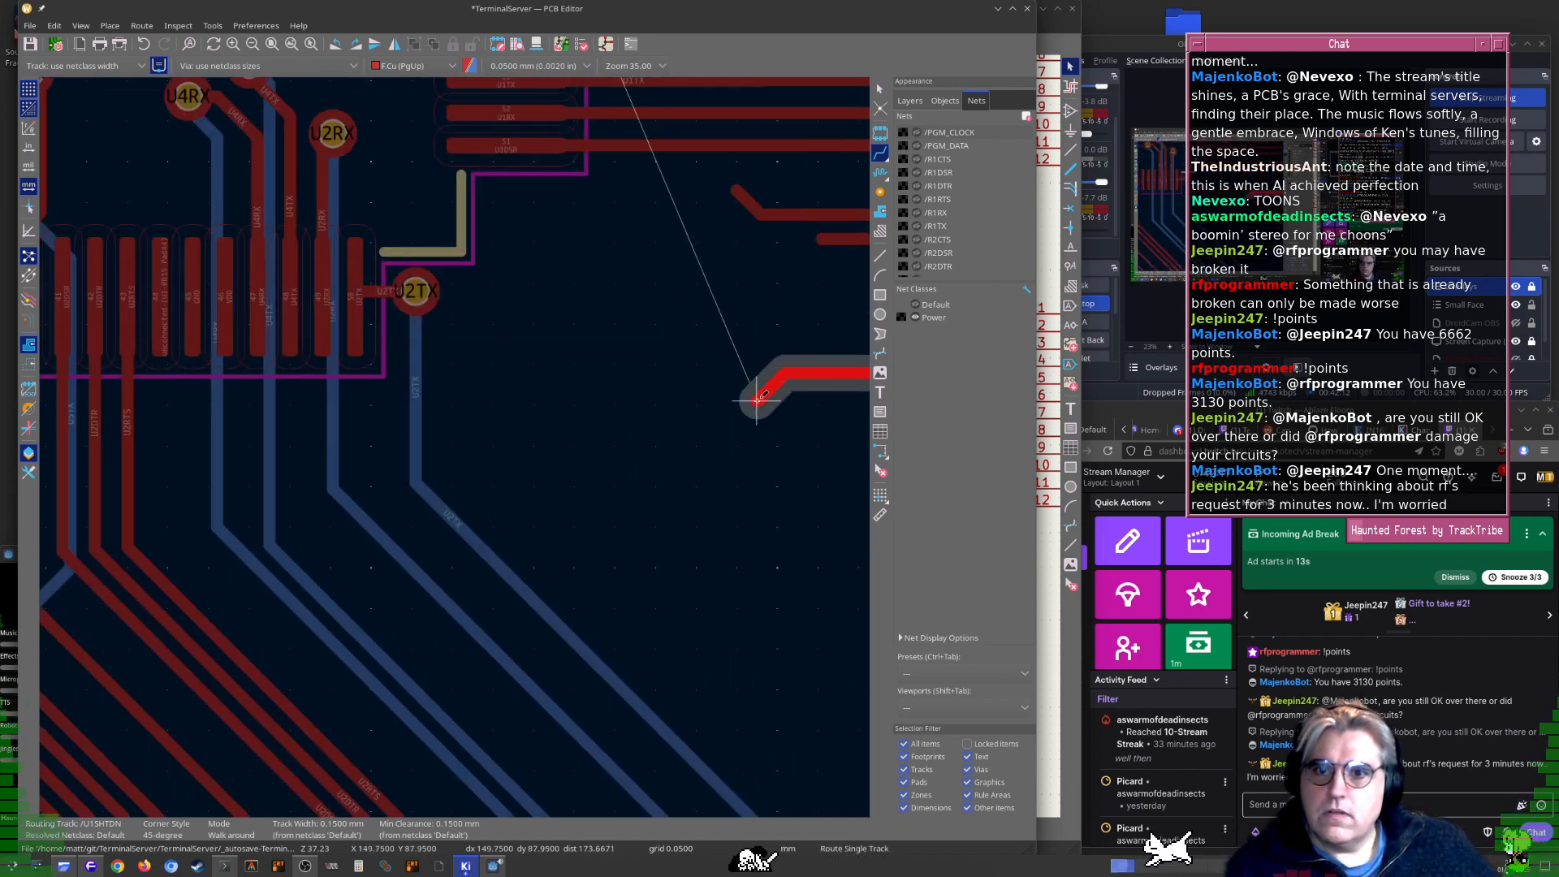
pyautogui.moveTo(393, 363); pyautogui.dragTo(737, 414, button='middle')
pyautogui.scroll(3, 634, 540)
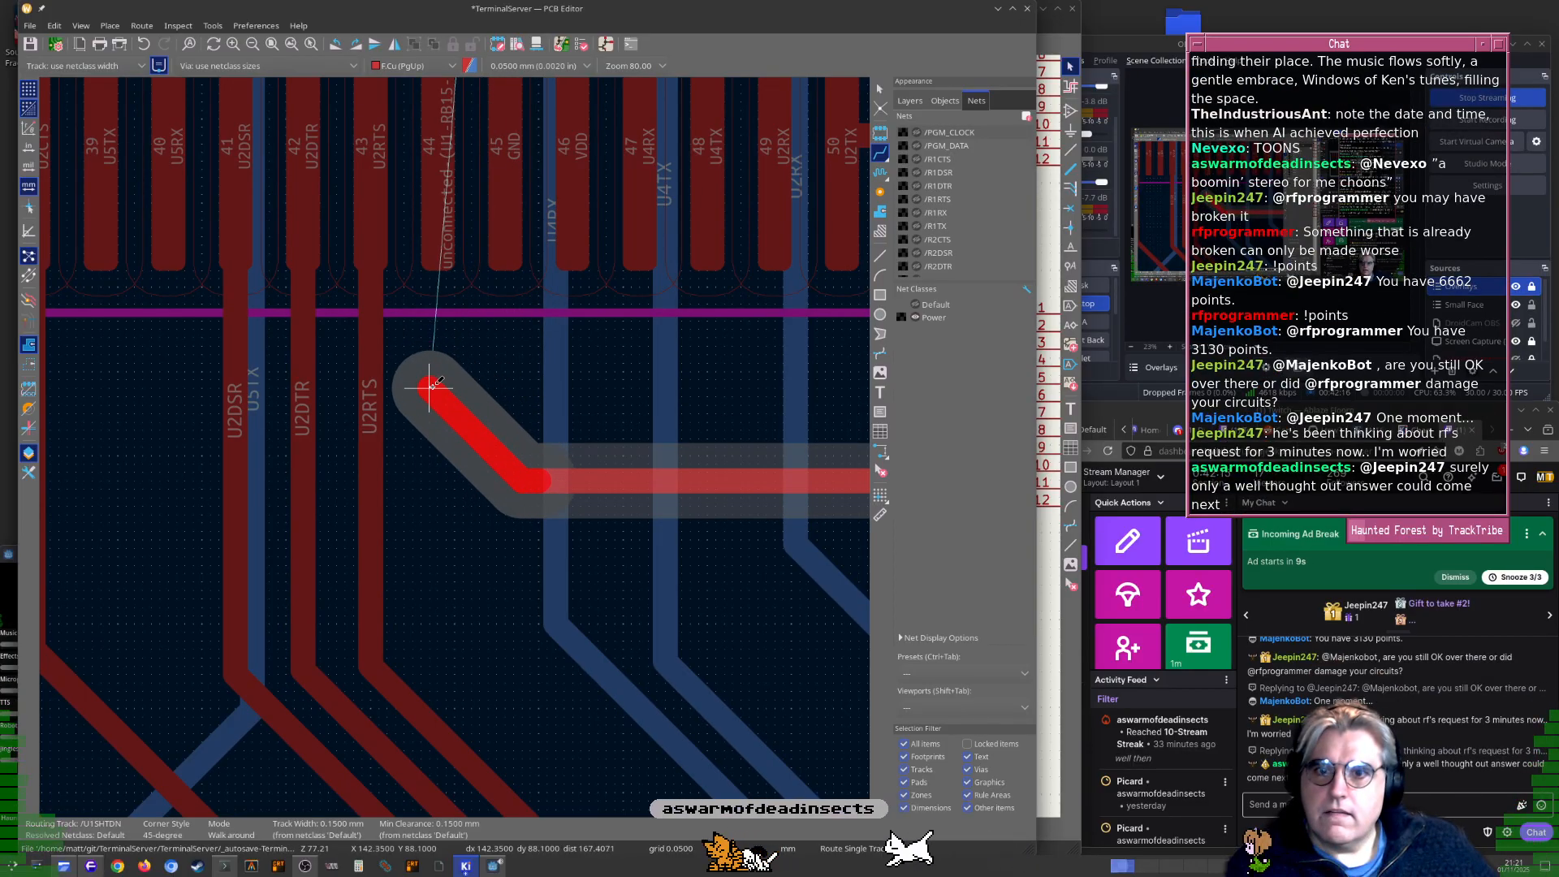
pyautogui.doubleClick(441, 304)
pyautogui.moveTo(439, 308); pyautogui.dragTo(449, 401, button='middle')
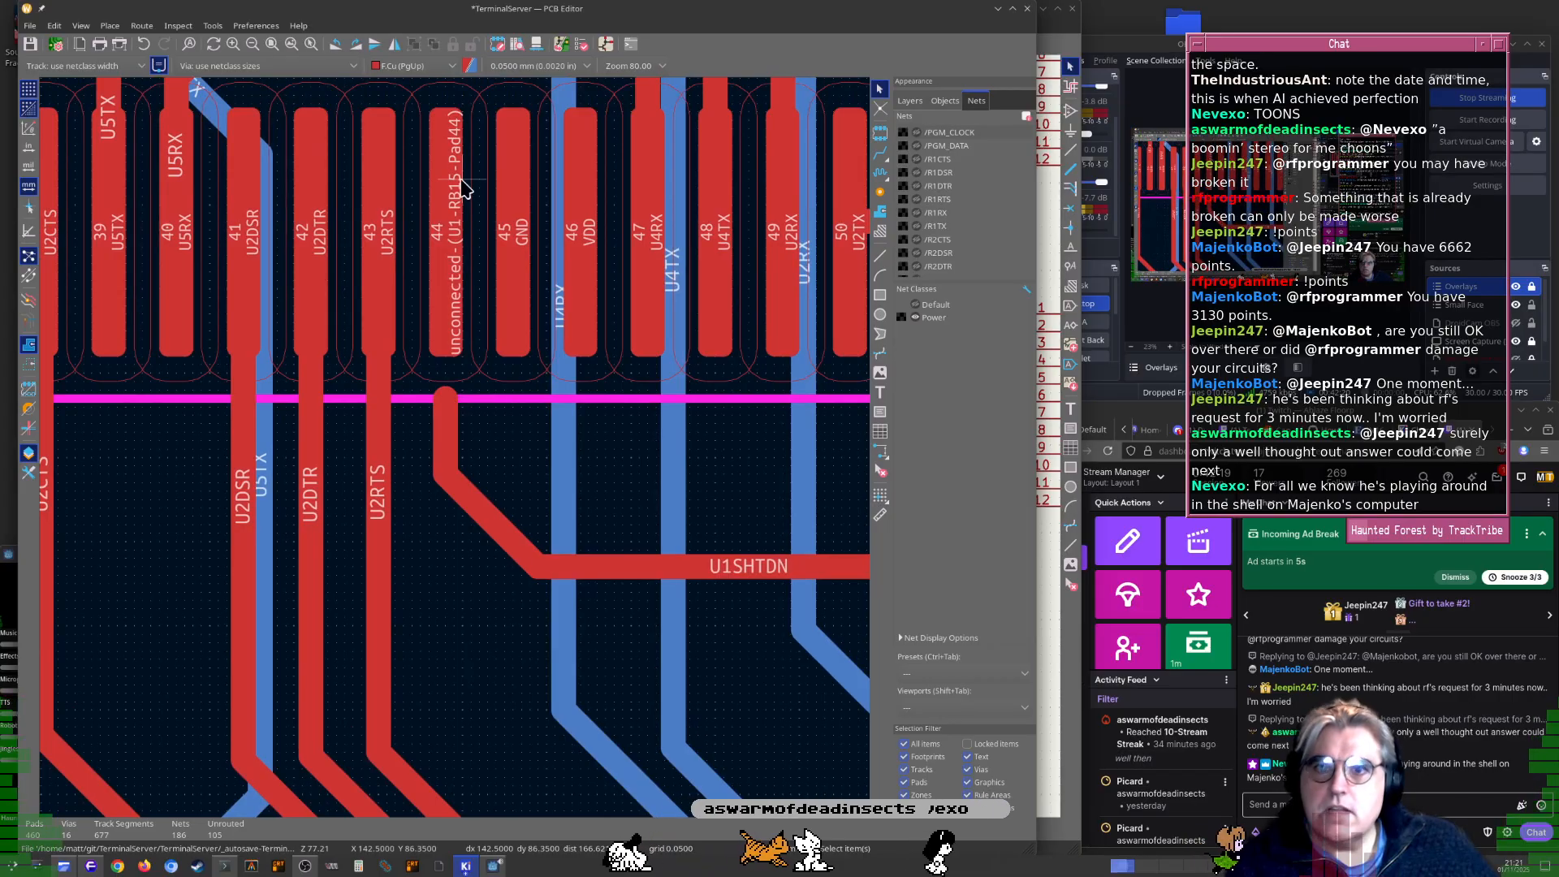
# Switch to the Schematic Editor, move the U1SHTDN label from pin 79 (RD12) to pin 44 (RB15) of U1, and update the PCB from the schematic
pyautogui.hotkey('alt', 'Tab')
pyautogui.moveTo(741, 284); pyautogui.dragTo(776, 574, button='middle')
pyautogui.moveTo(358, 335); pyautogui.dragTo(809, 462, button='middle')
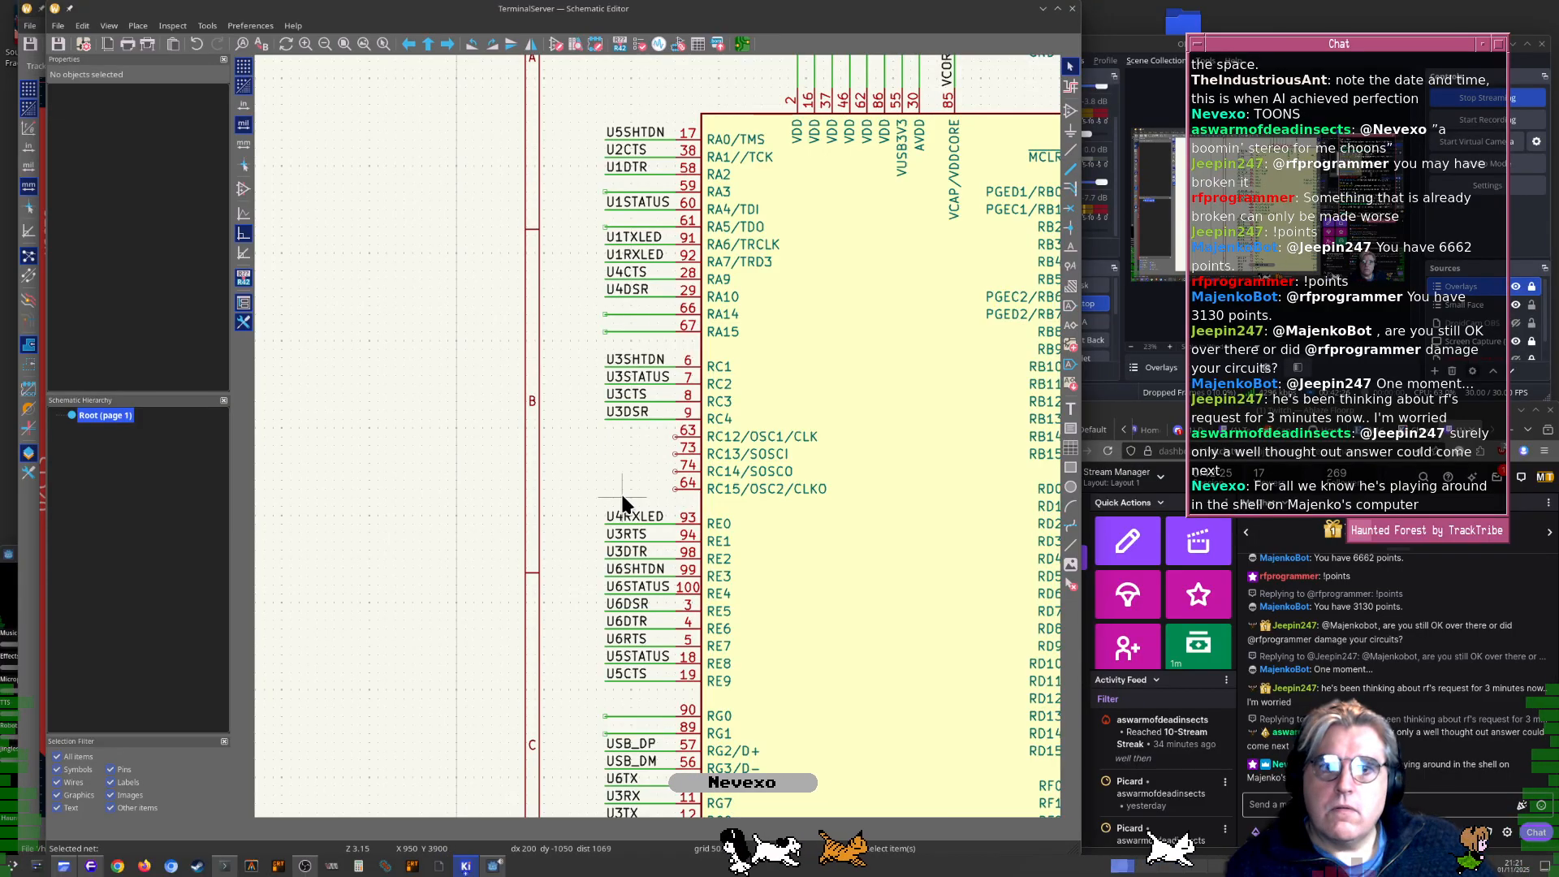
pyautogui.moveTo(621, 497); pyautogui.dragTo(585, 358, button='middle')
pyautogui.moveTo(592, 606); pyautogui.dragTo(517, 389, button='middle')
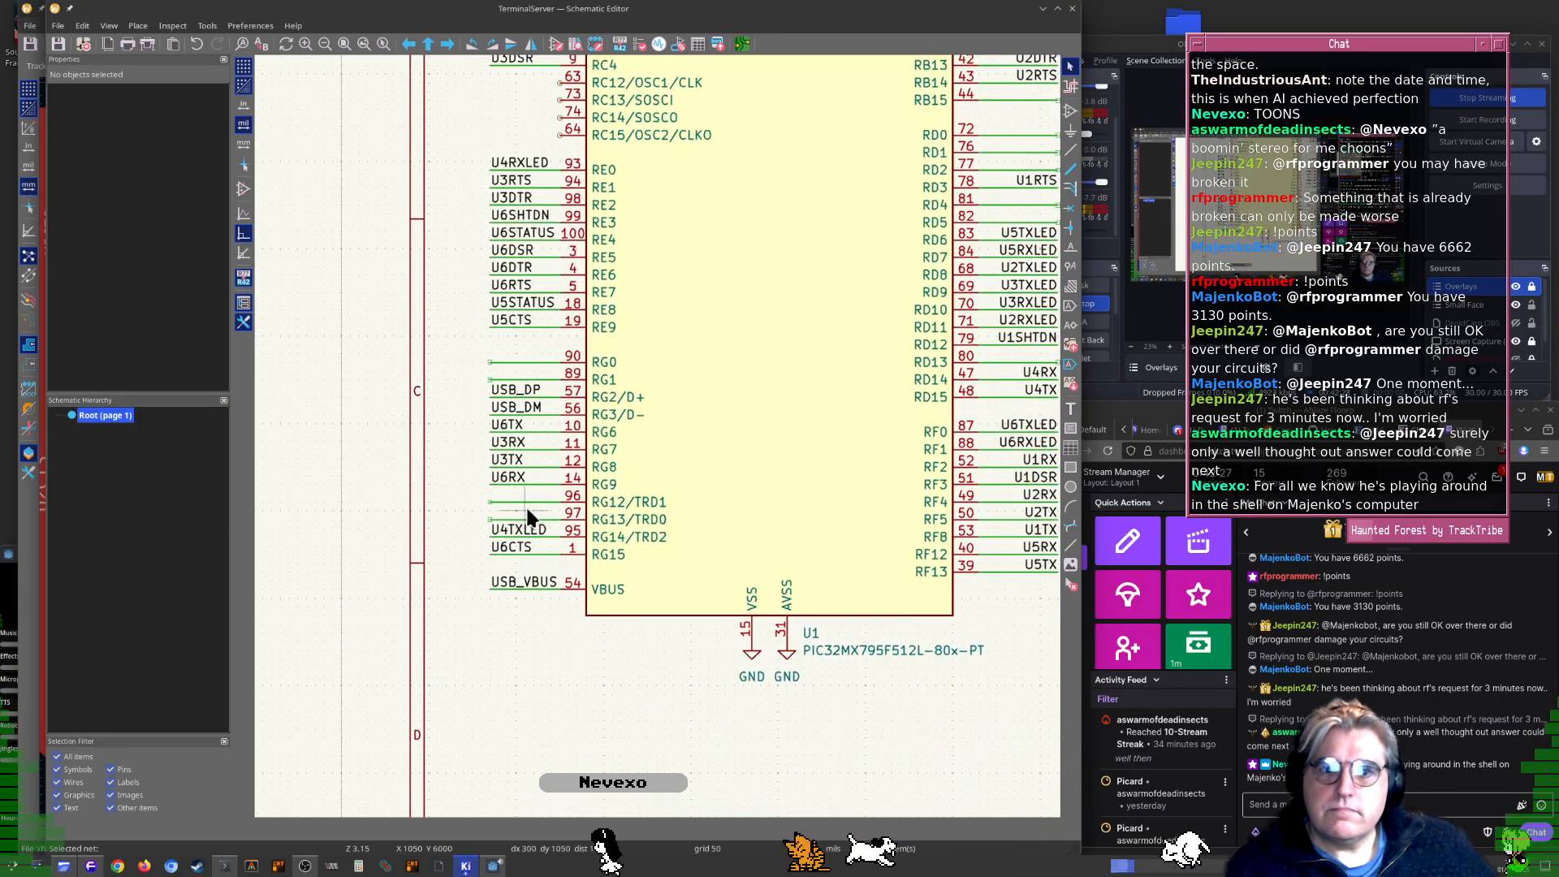
pyautogui.moveTo(559, 321); pyautogui.dragTo(557, 525, button='middle')
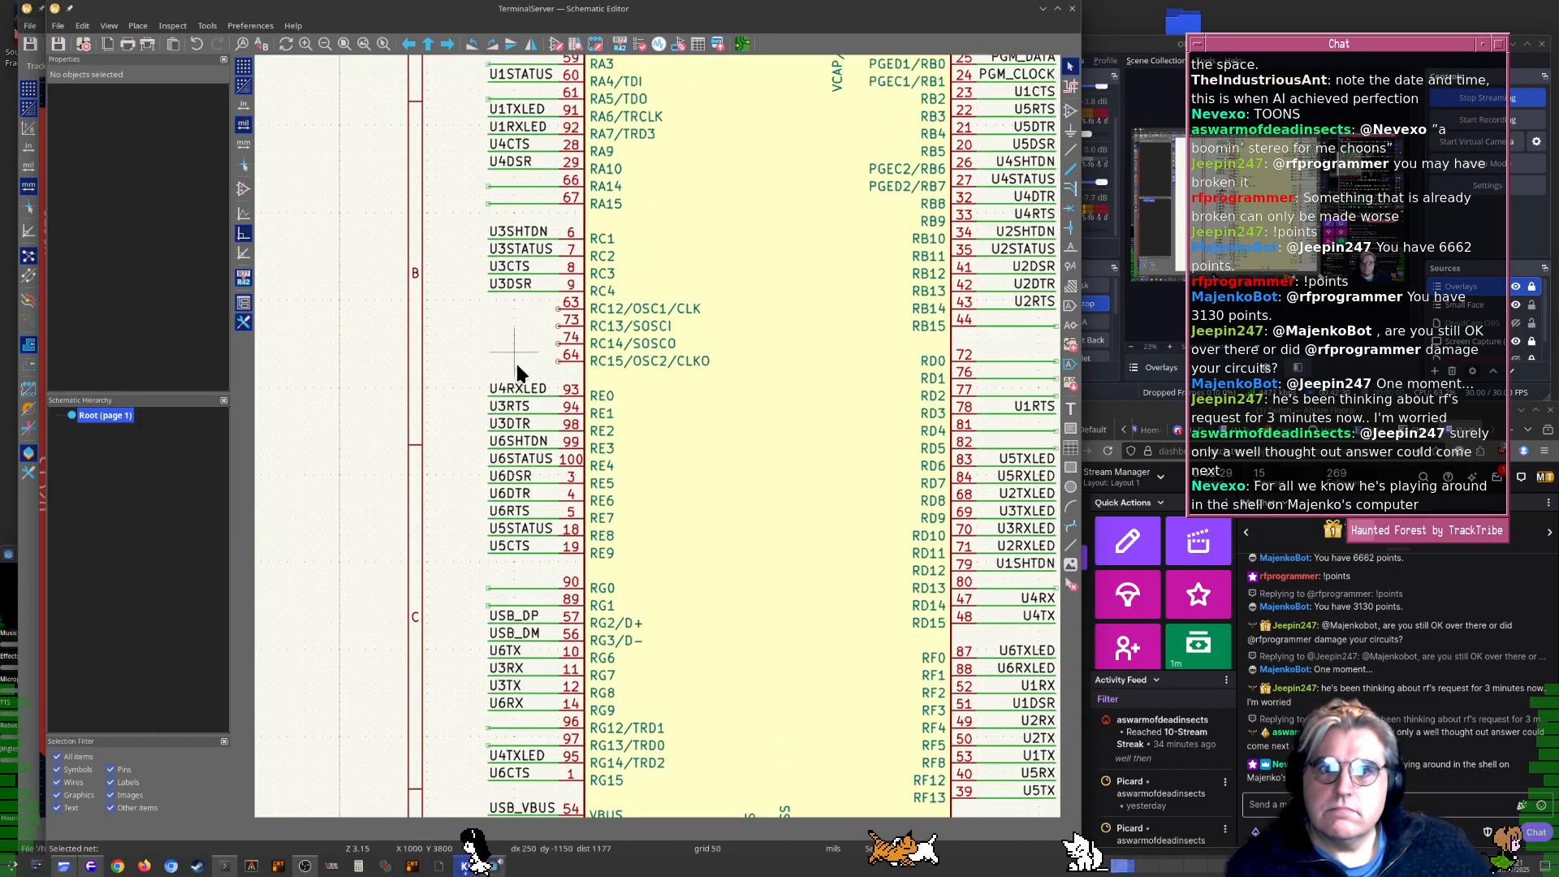
pyautogui.moveTo(514, 360); pyautogui.dragTo(511, 534, button='middle')
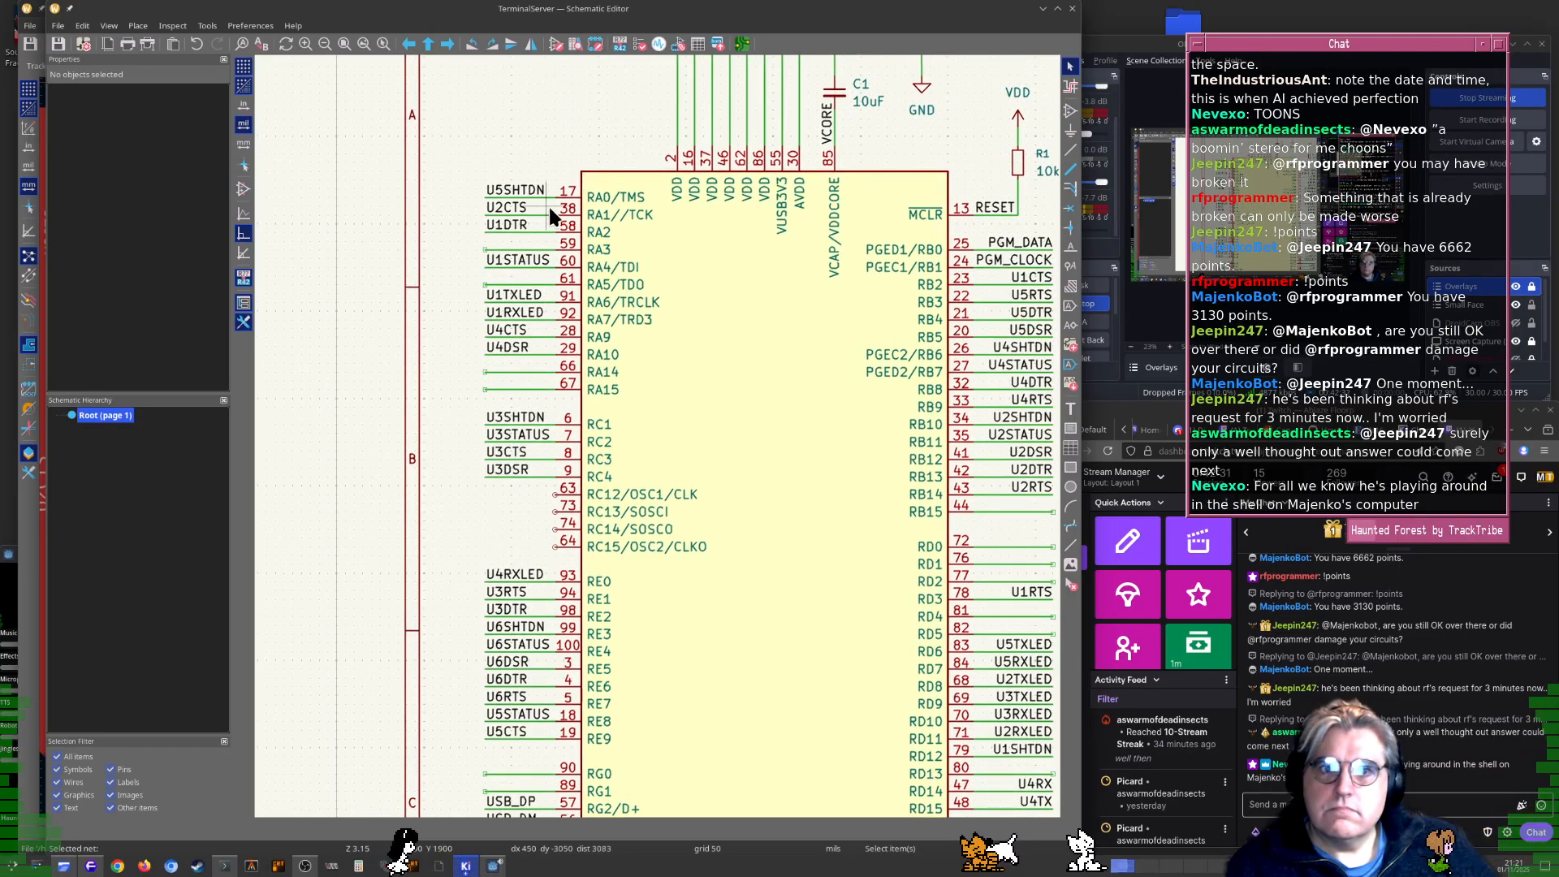
pyautogui.keyDown('ctrl'); pyautogui.hscroll(5, 550, 216); pyautogui.keyUp('ctrl')
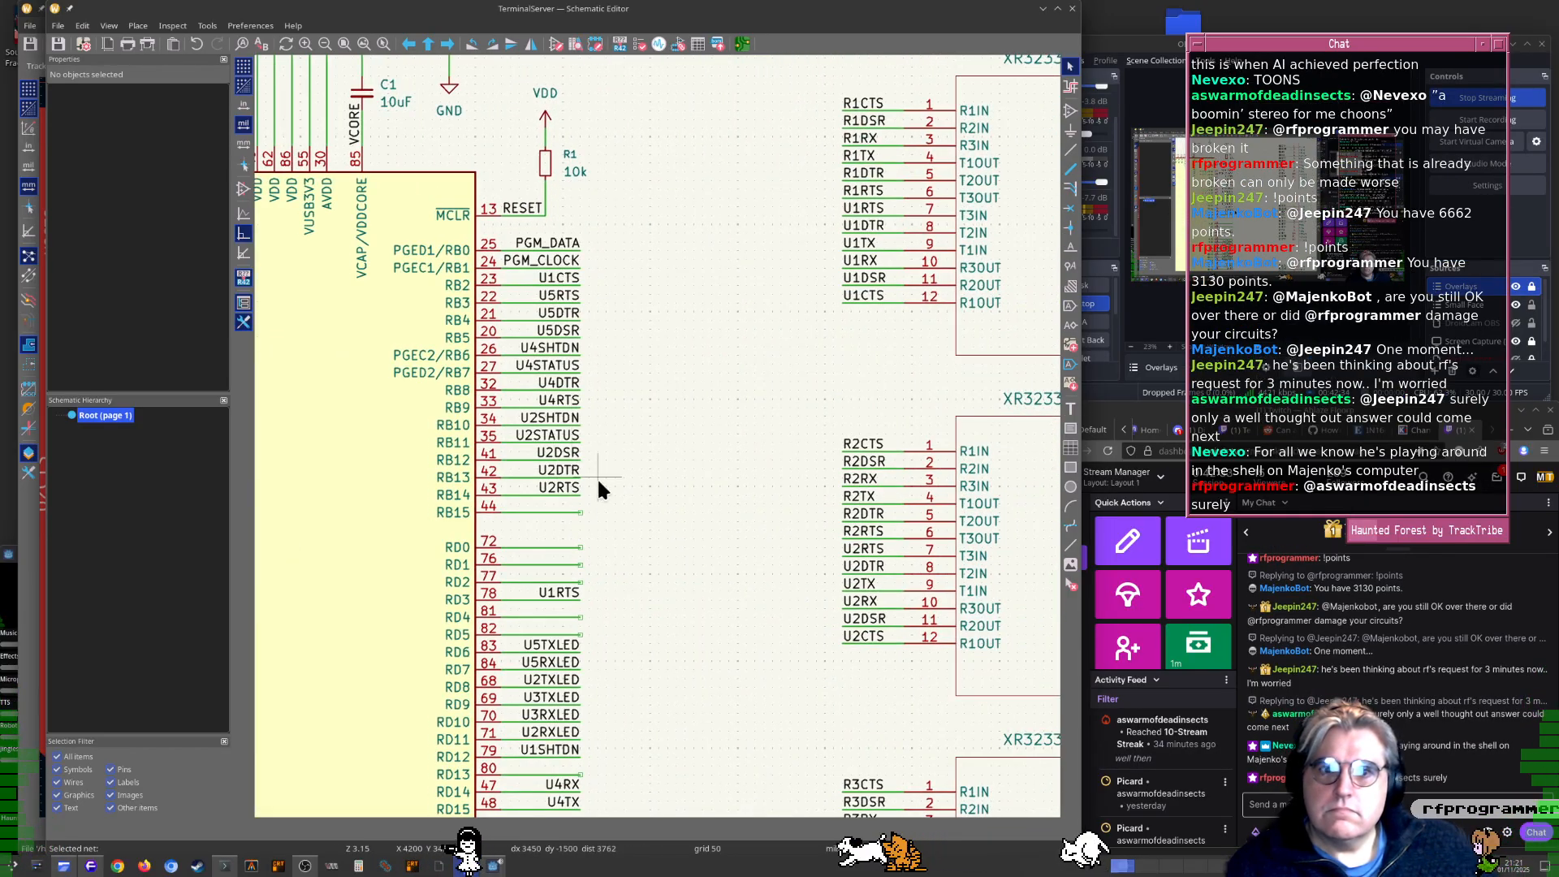
pyautogui.scroll(-5, 597, 455)
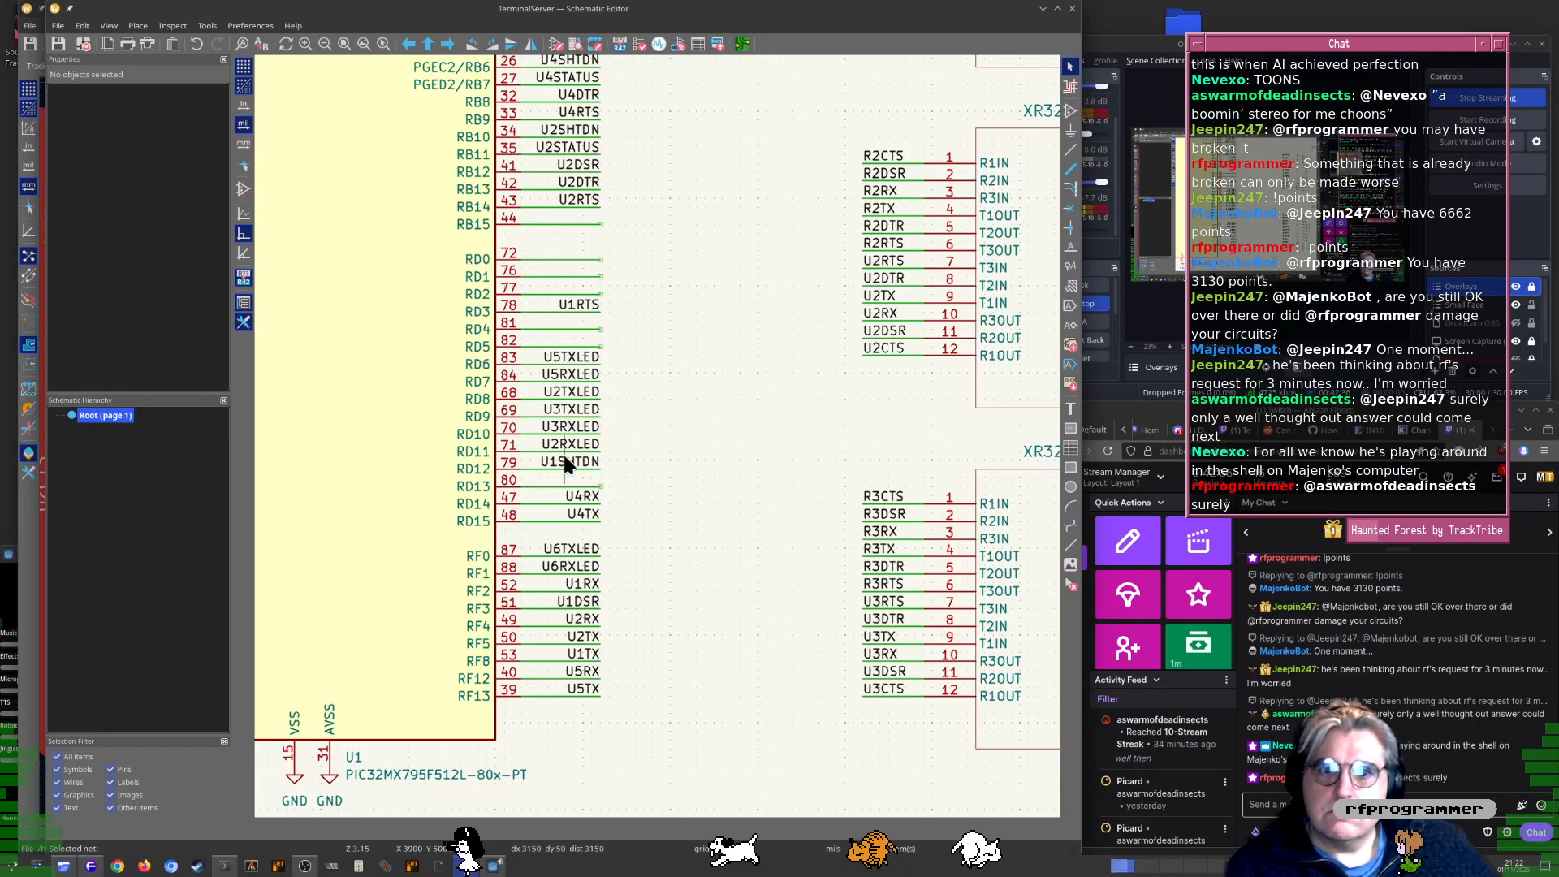
pyautogui.click(568, 462)
pyautogui.scroll(2, 679, 266)
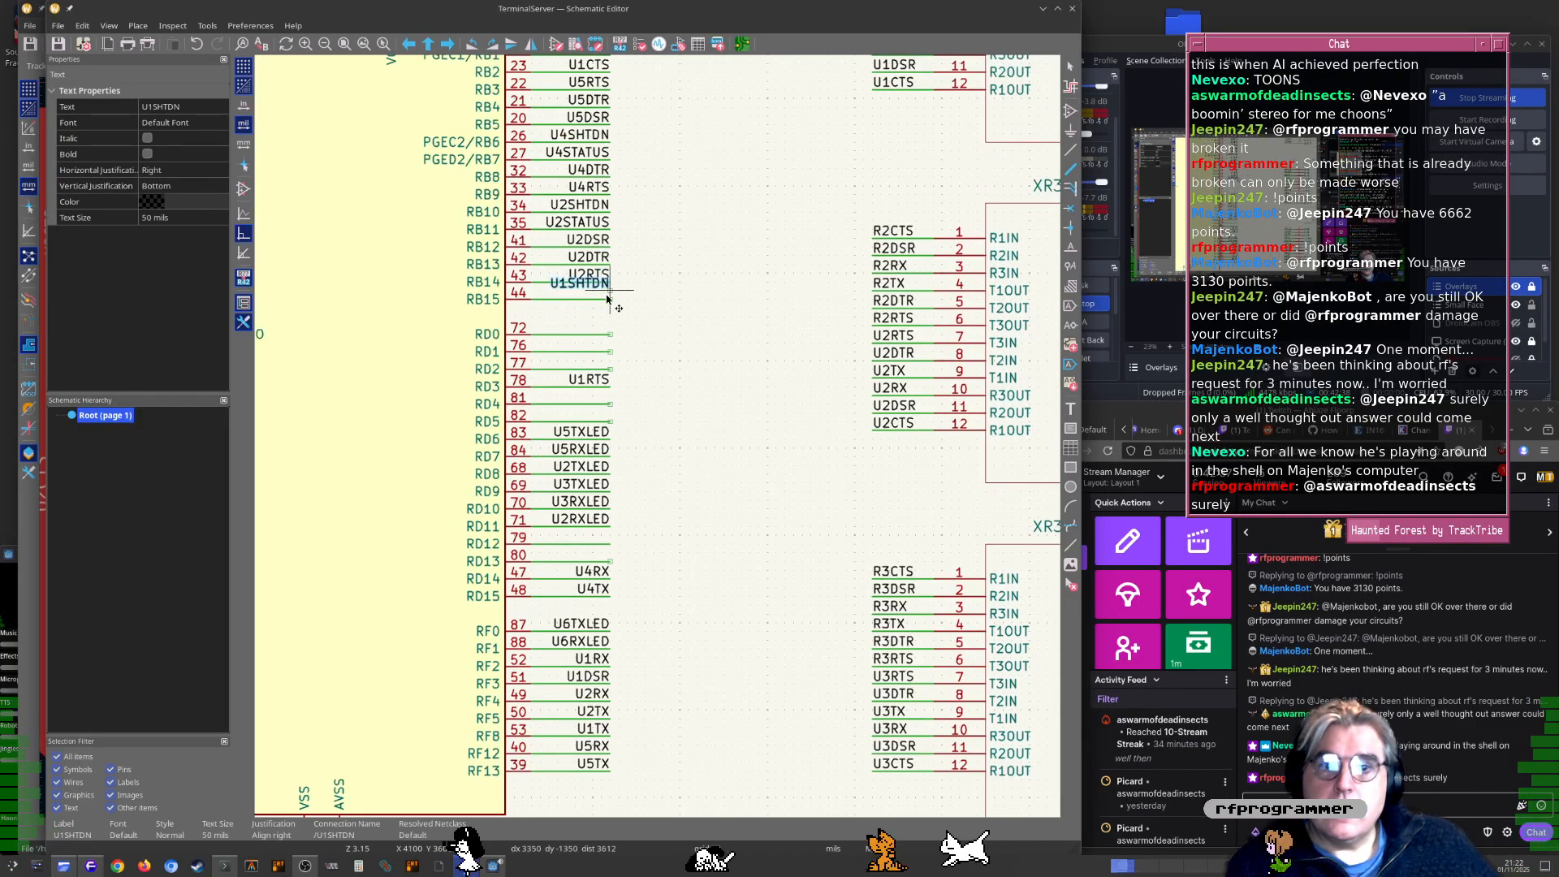
pyautogui.press('F8')
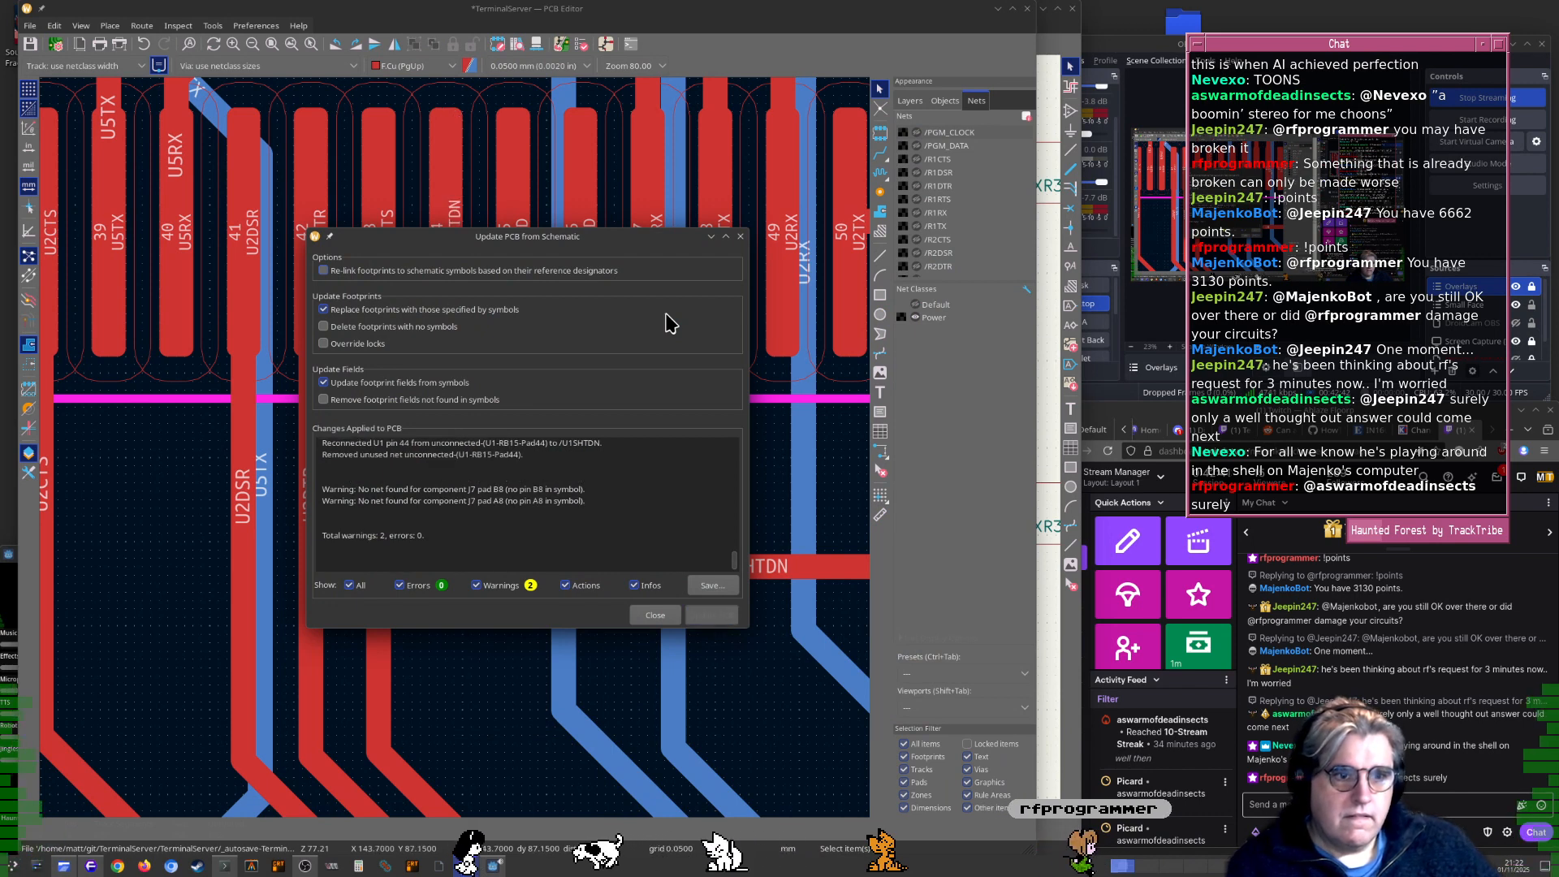
pyautogui.press('Escape')
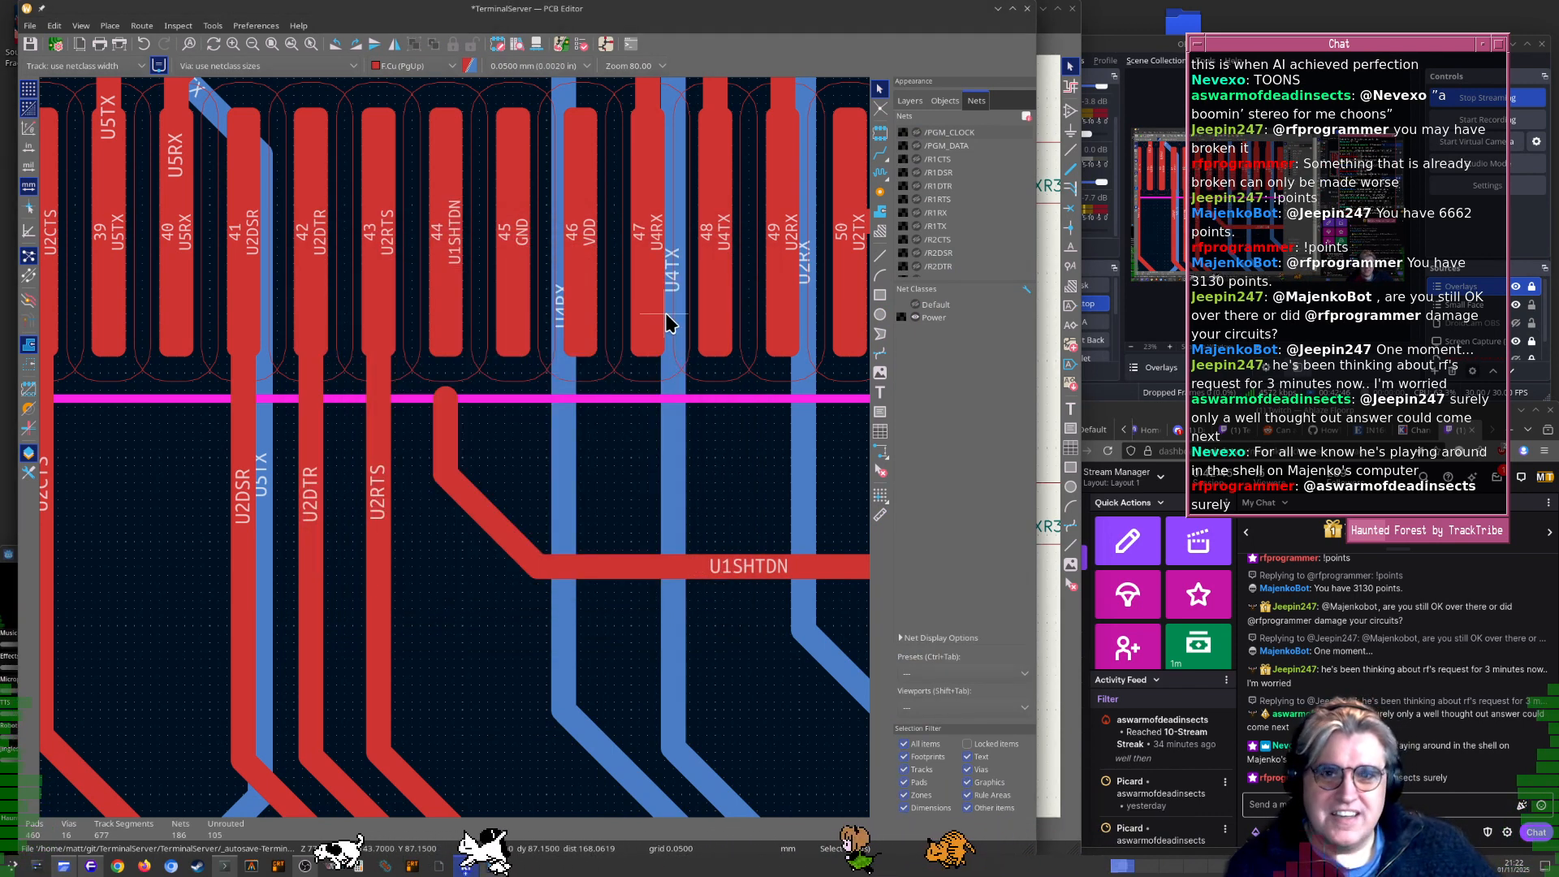
# Connect the loose end of the U1SHTDN track to pad 44 of U1
pyautogui.press('x')
pyautogui.click(446, 398)
pyautogui.press('Escape')
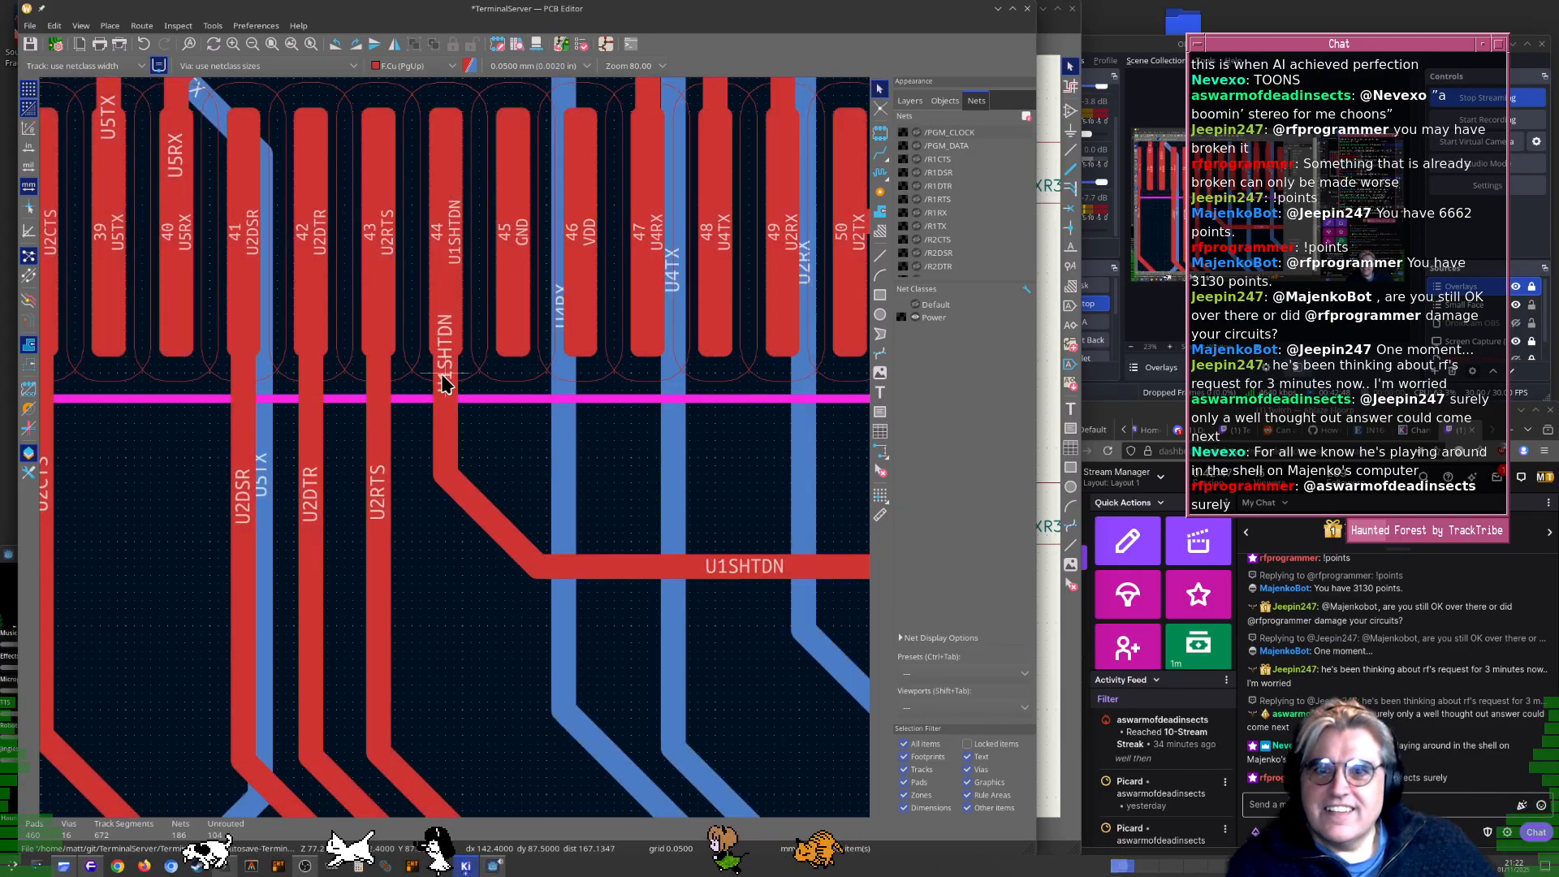
# Straighten the V-shaped kink in the U1SHTDN track where it crosses the U2TX track below U1
pyautogui.scroll(-5, 446, 398)
pyautogui.scroll(6, 615, 505)
pyautogui.scroll(2, 458, 457)
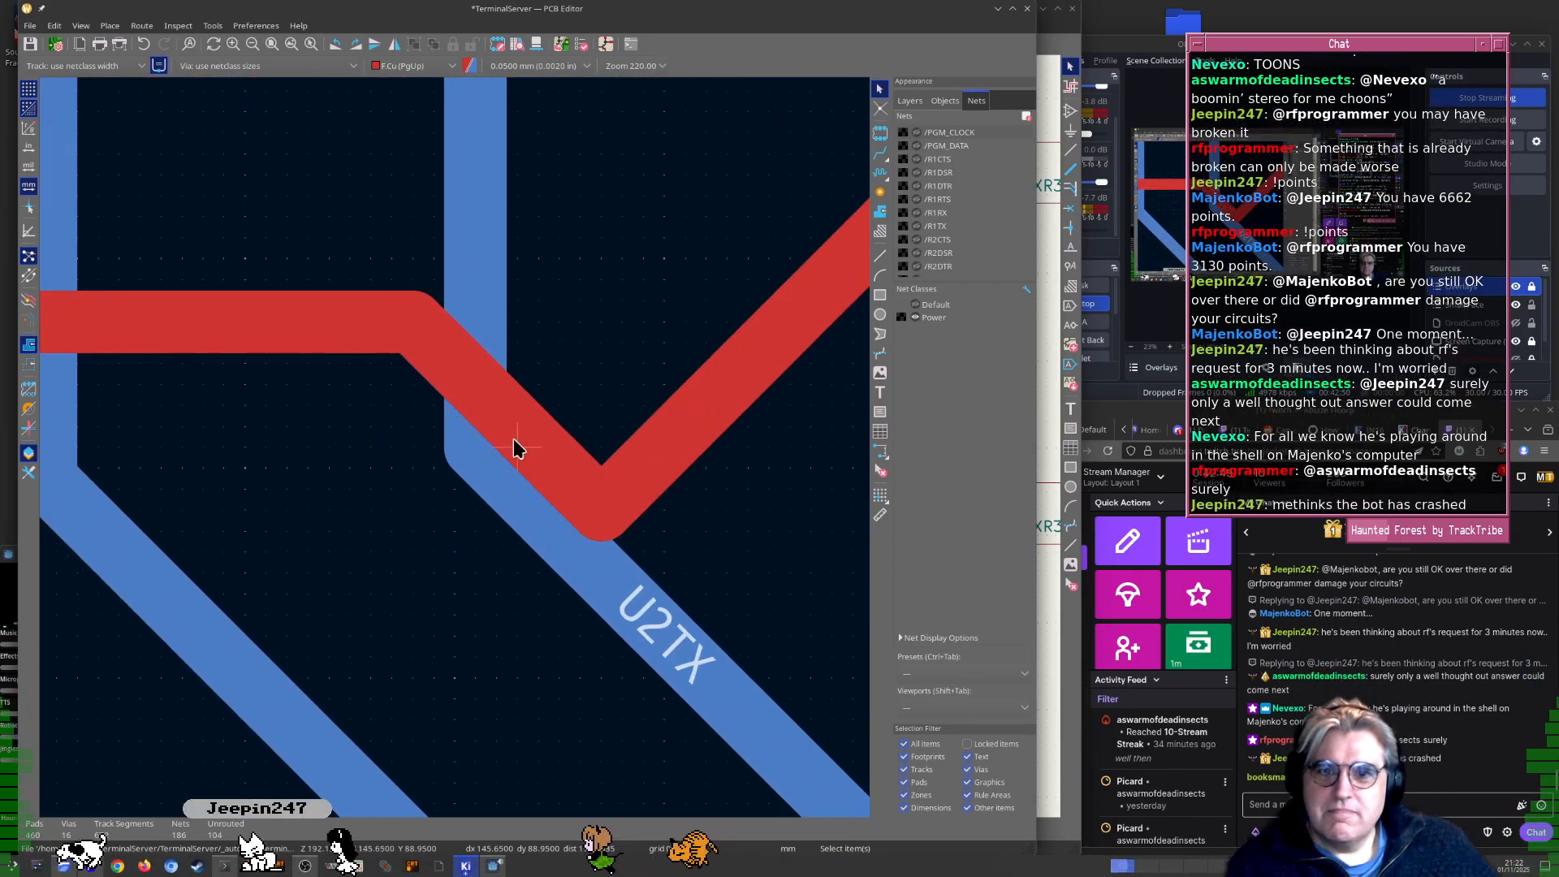
pyautogui.click(515, 446)
pyautogui.scroll(3, 428, 539)
pyautogui.moveTo(449, 643); pyautogui.dragTo(504, 450)
pyautogui.scroll(-4, 504, 450)
pyautogui.scroll(-4, 459, 451)
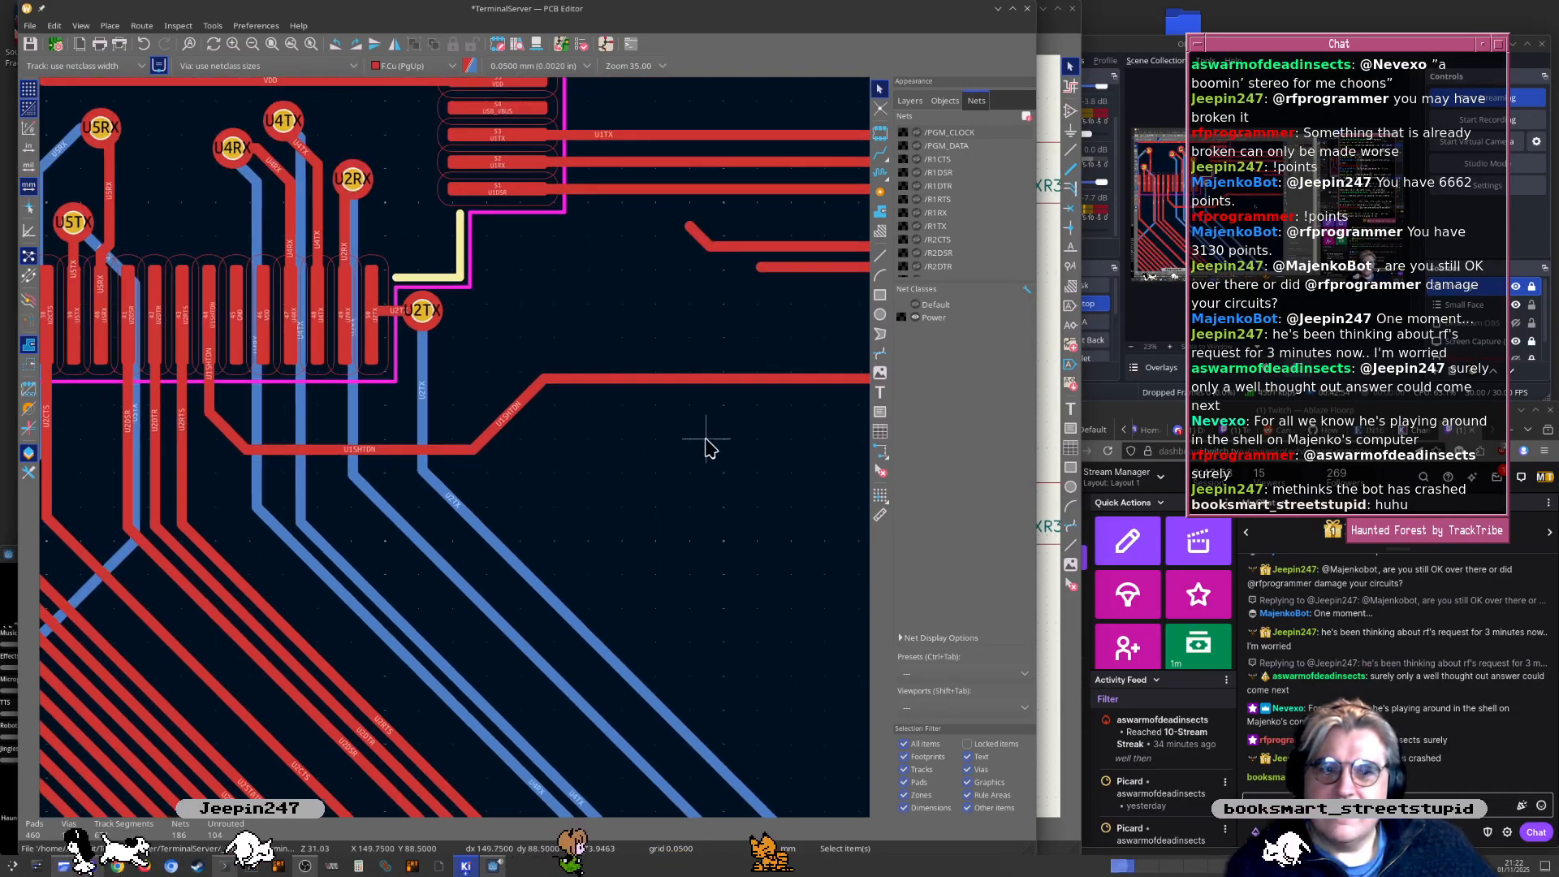
# Route U1CTS from its loose end on the back copper layer across U1DSR, U1RX and U1TX between two vias, ending in a front-copper stub towards pad 58
pyautogui.scroll(-4, 458, 456)
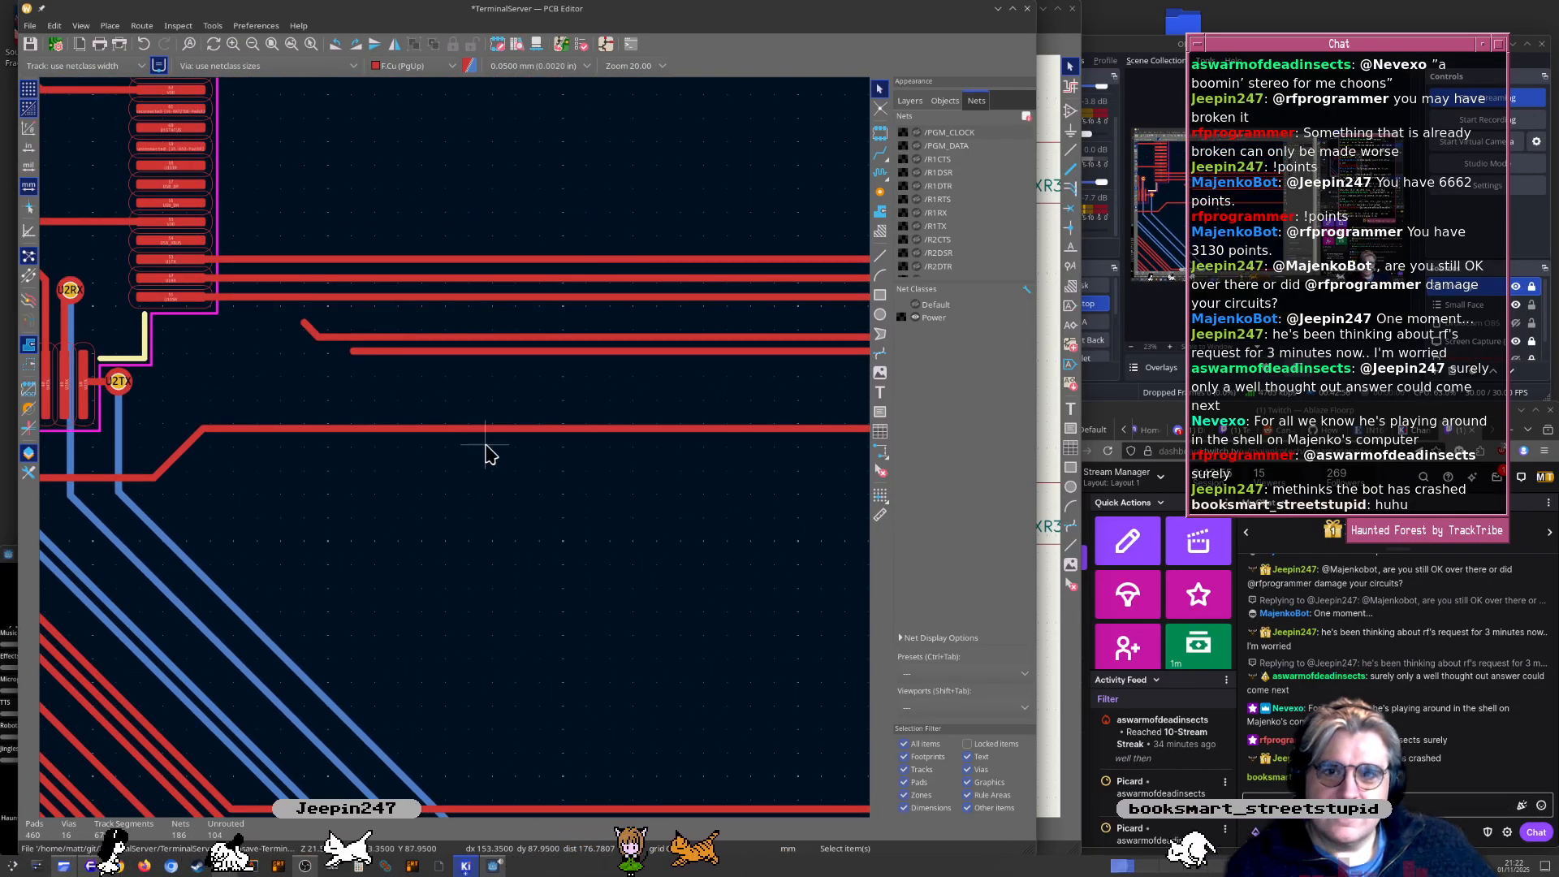
pyautogui.scroll(6, 299, 443)
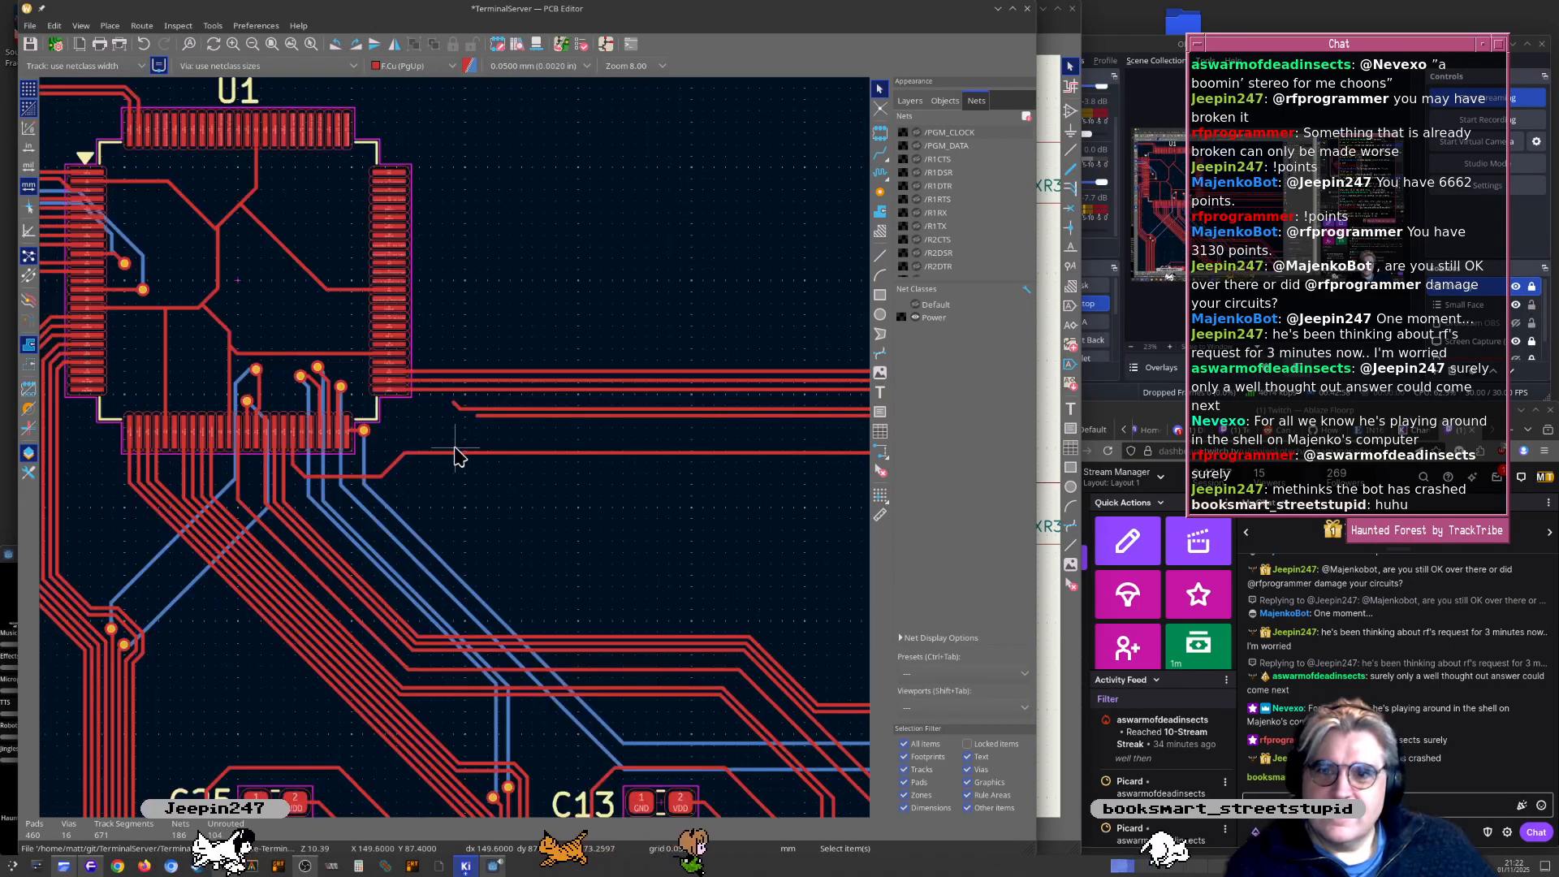
pyautogui.scroll(2, 467, 449)
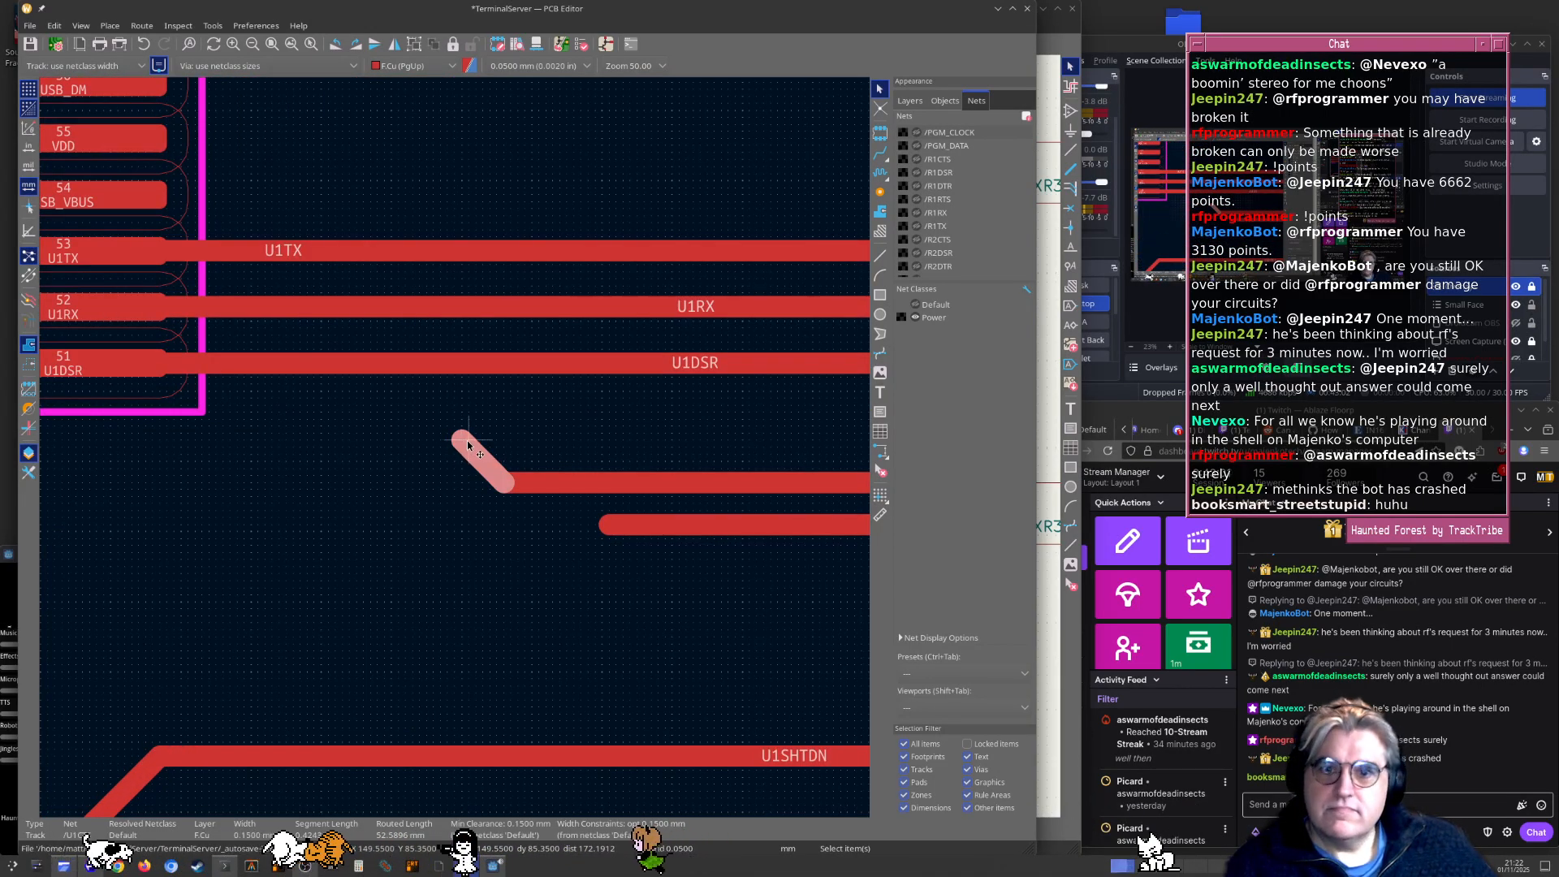
pyautogui.press('x')
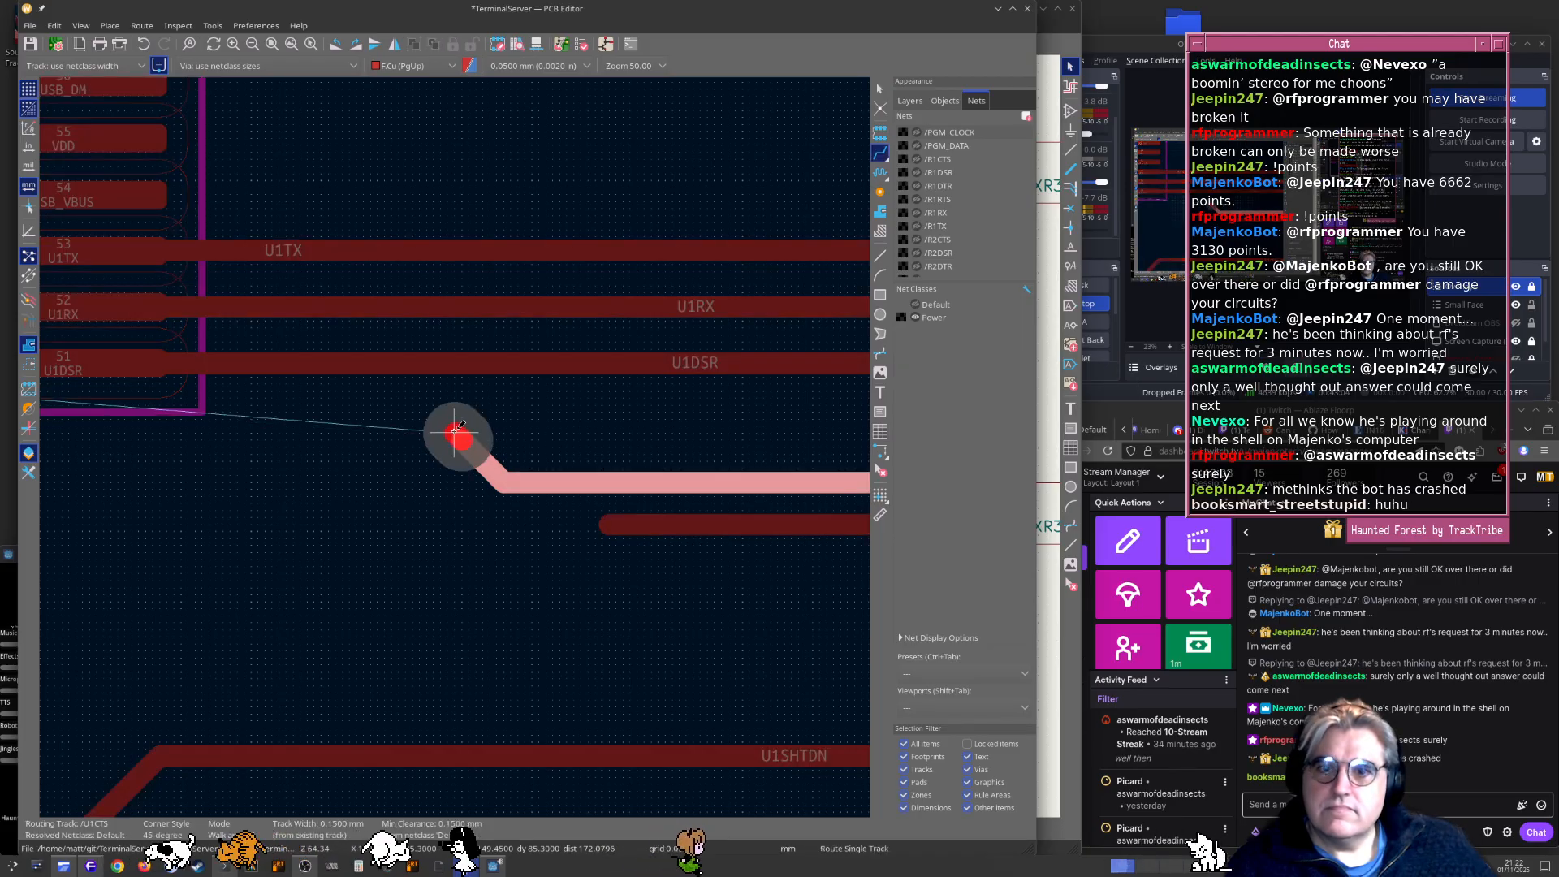
pyautogui.press('v')
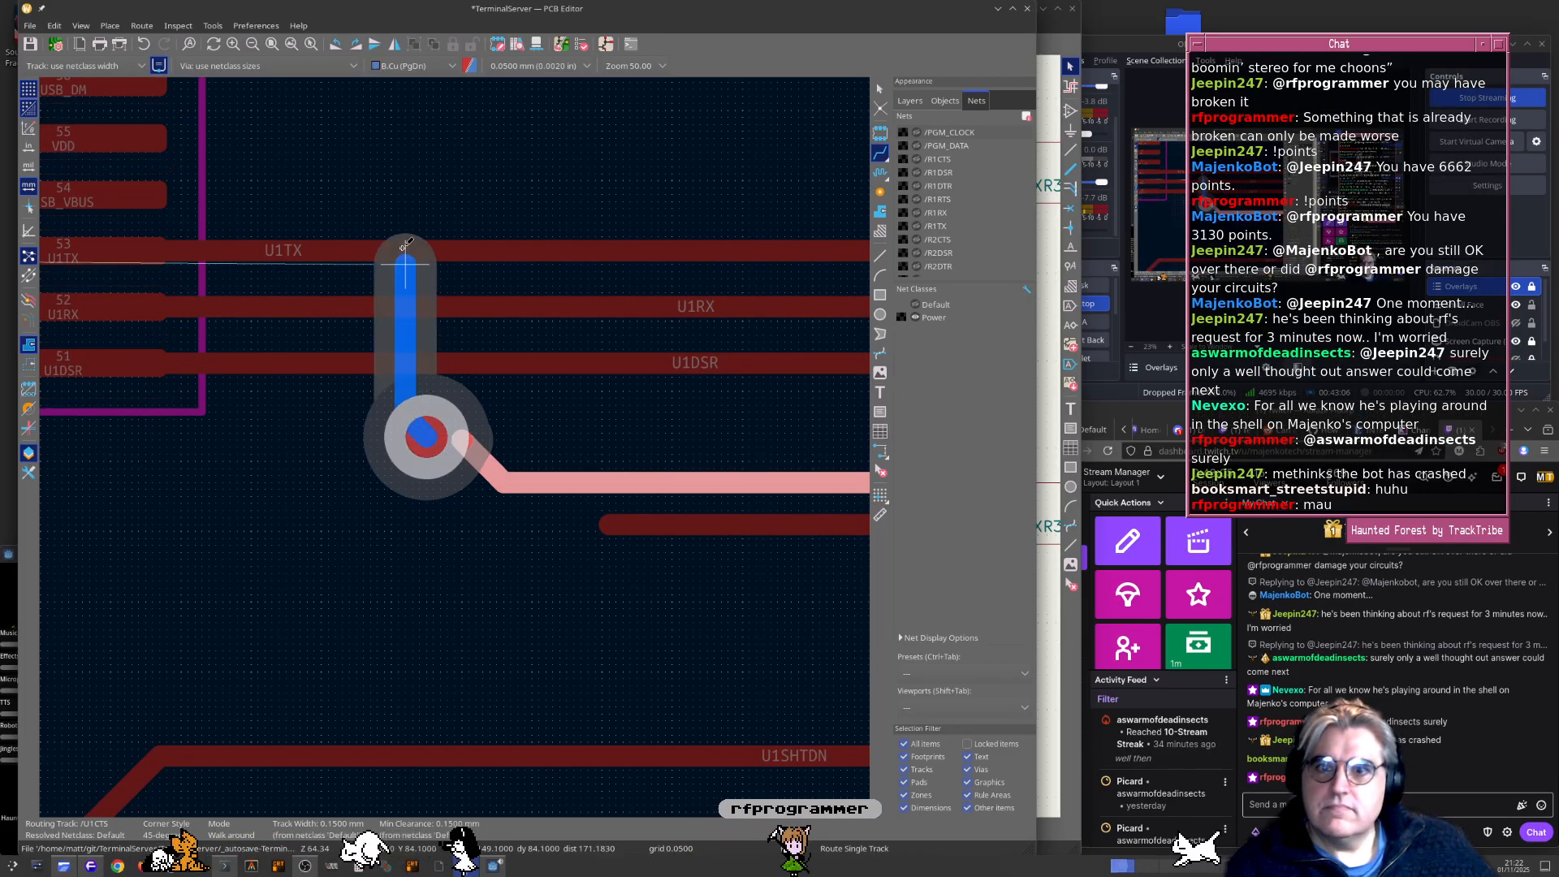
pyautogui.moveTo(424, 247); pyautogui.dragTo(578, 597, button='middle')
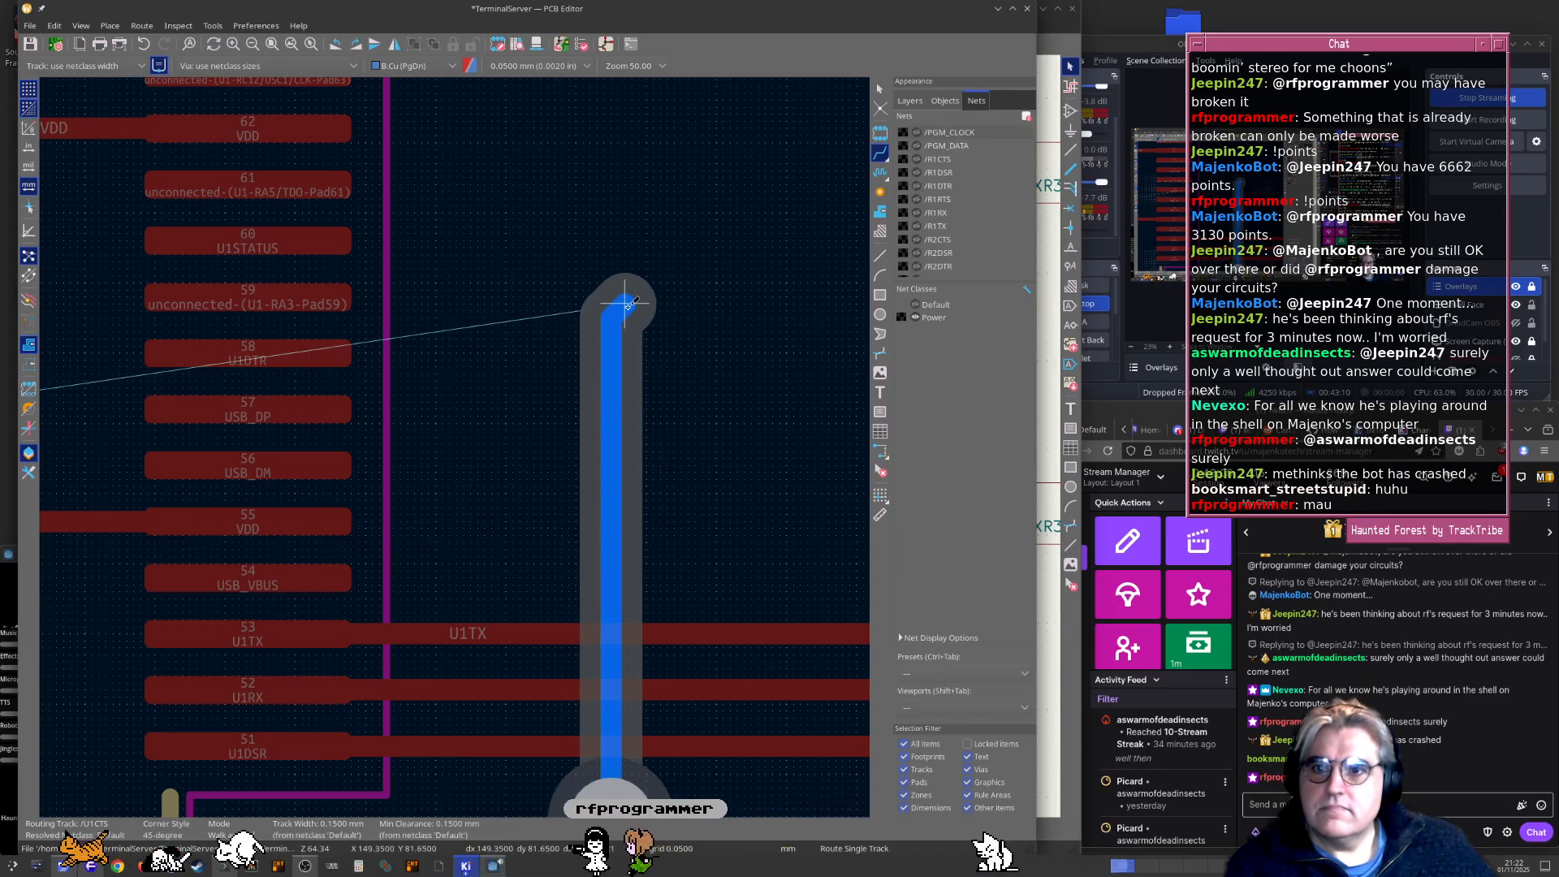
pyautogui.click(633, 290)
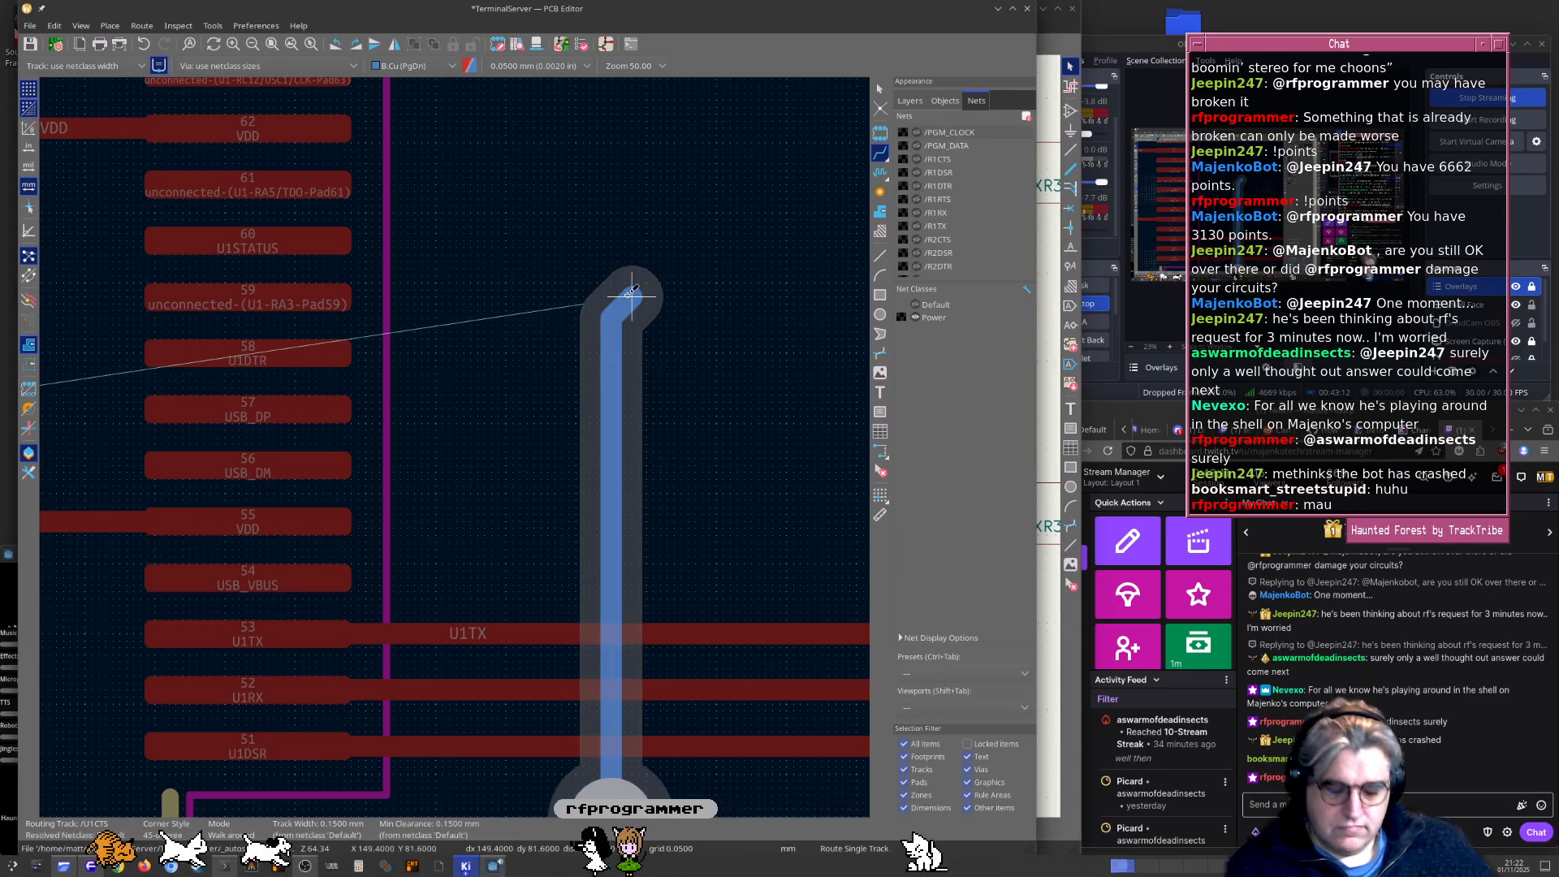
pyautogui.press('v')
pyautogui.click(629, 294)
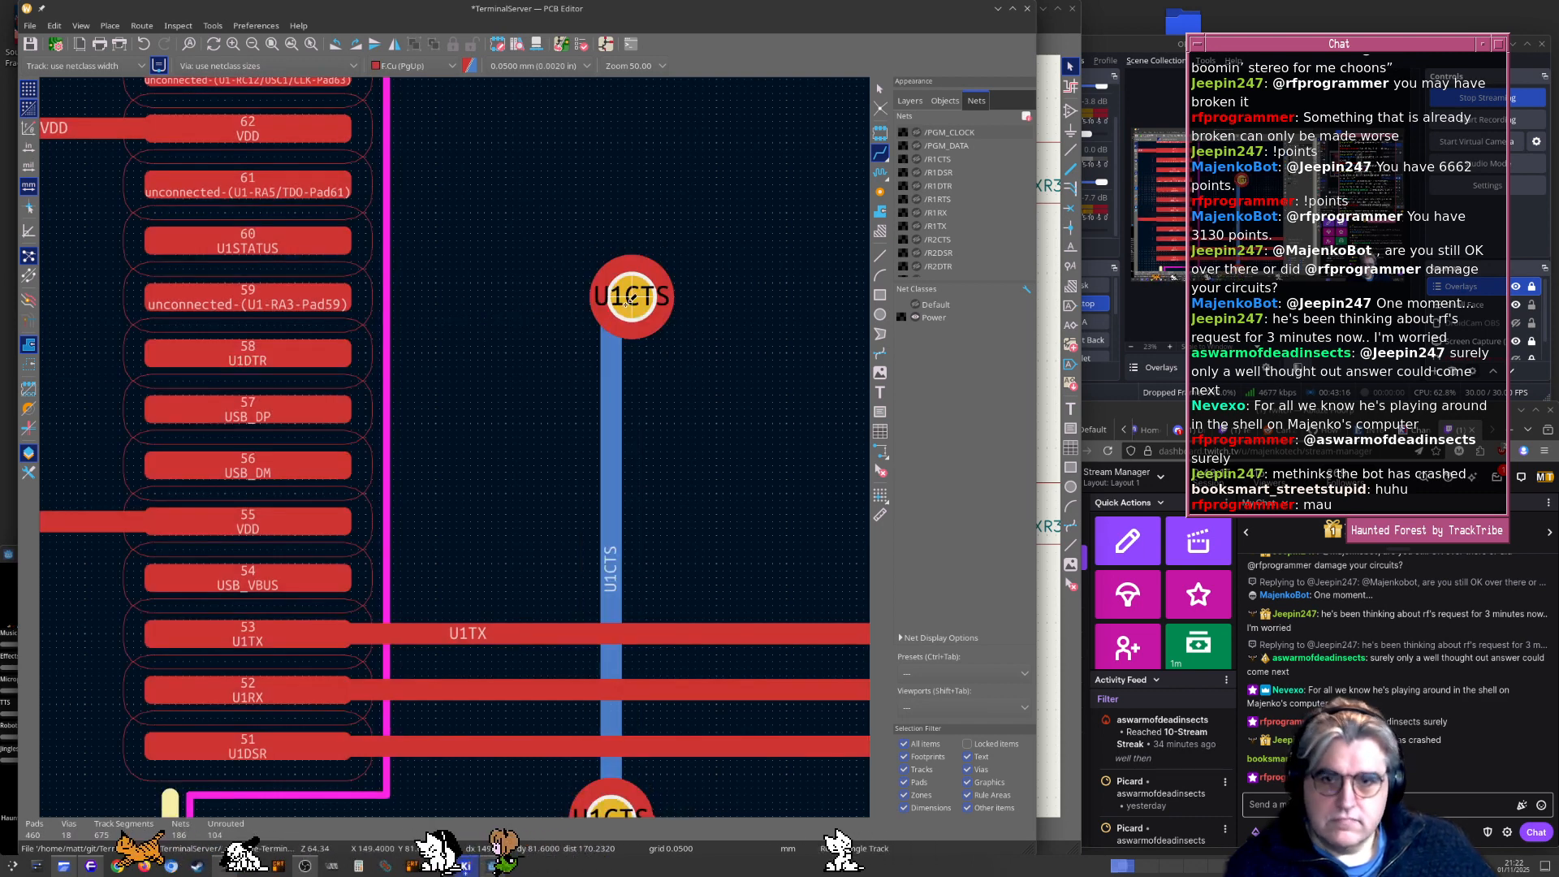
pyautogui.click(627, 300)
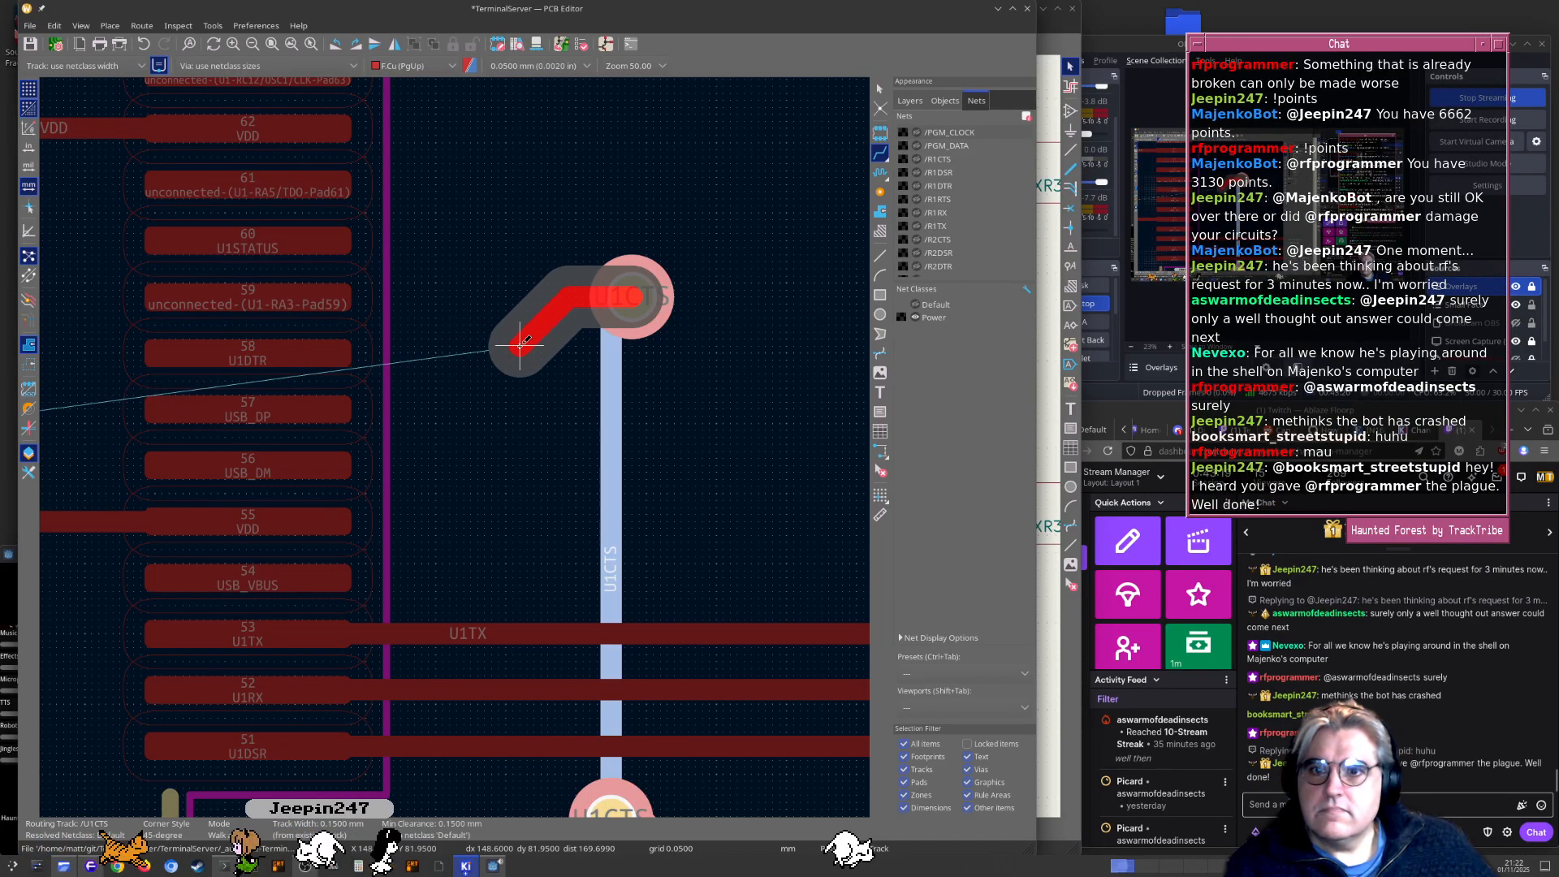
pyautogui.doubleClick(521, 342)
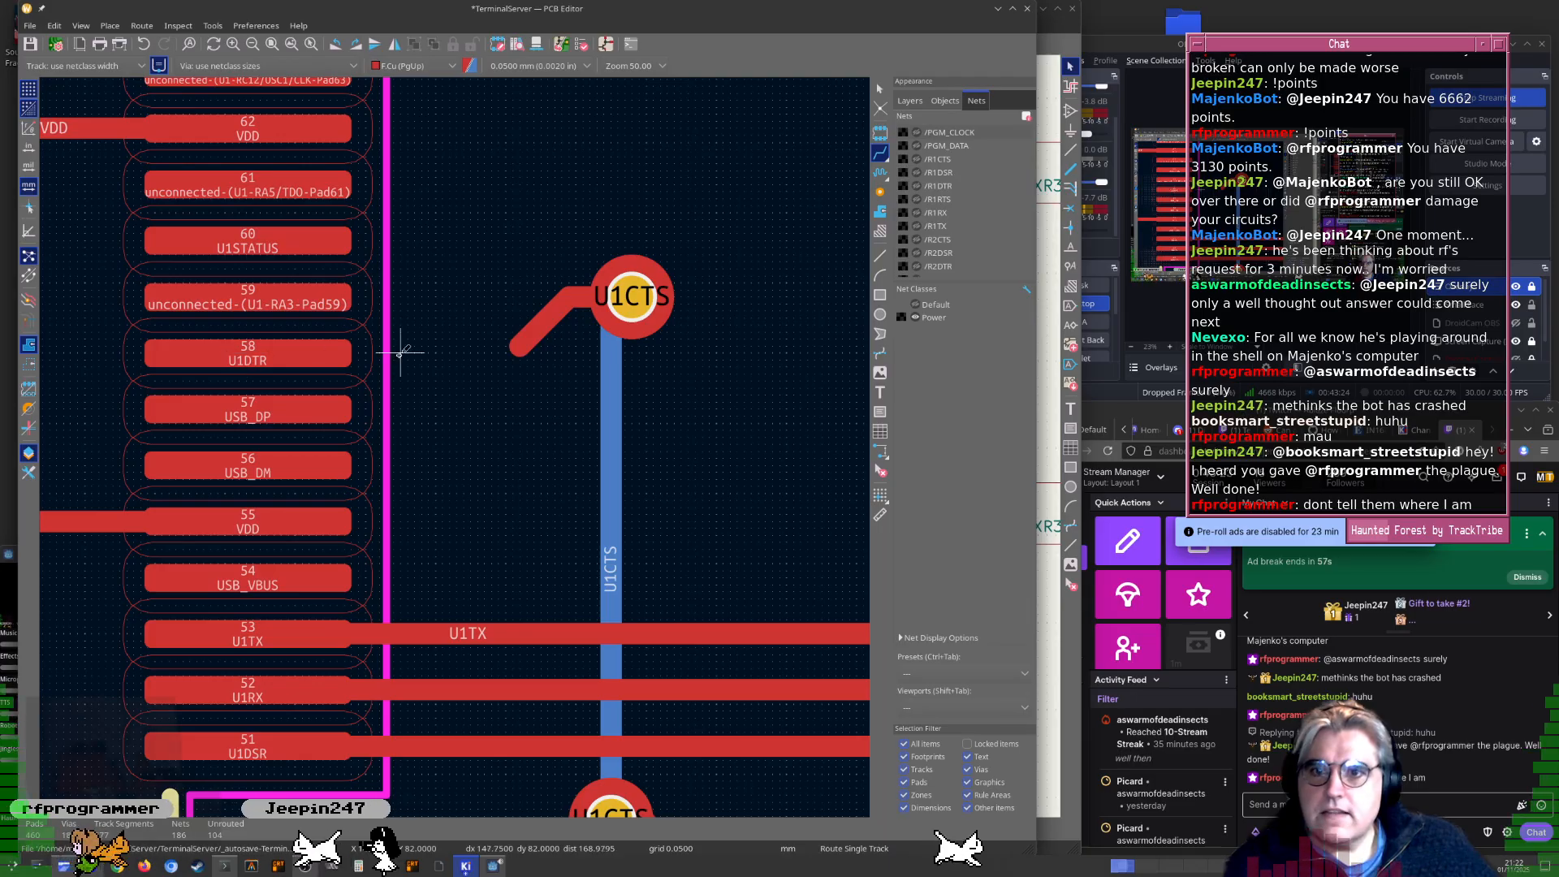
# Switch to the Schematic Editor and move the U1DTR label off pin 58 (RA2) of U1 into the empty space beside it
pyautogui.hotkey('alt', 'Tab')
pyautogui.scroll(-3, 659, 429)
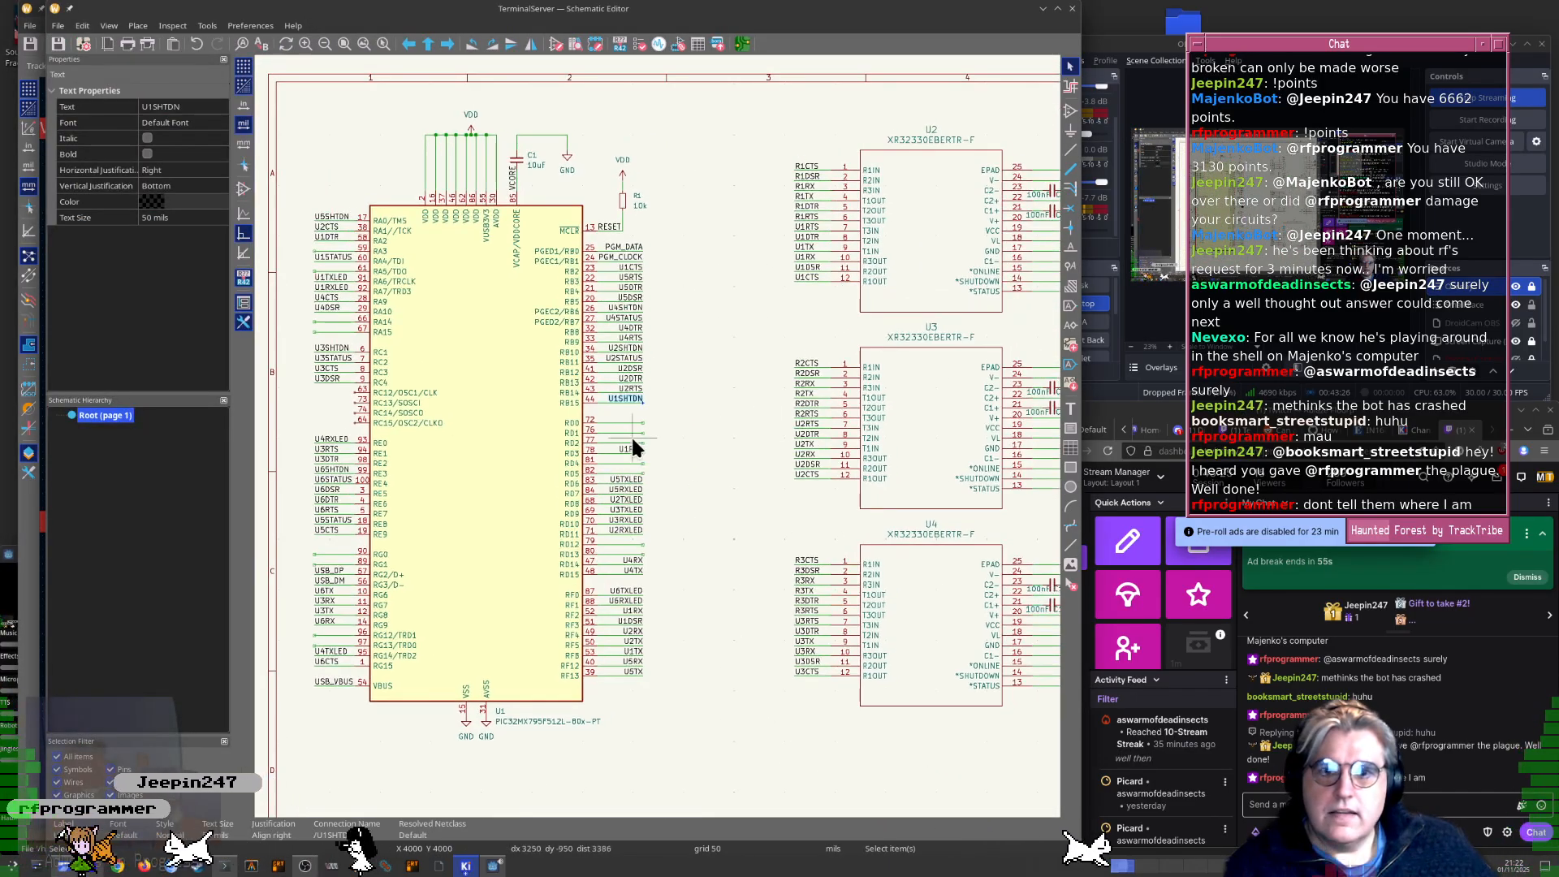
pyautogui.scroll(3, 634, 446)
pyautogui.scroll(-5, 729, 398)
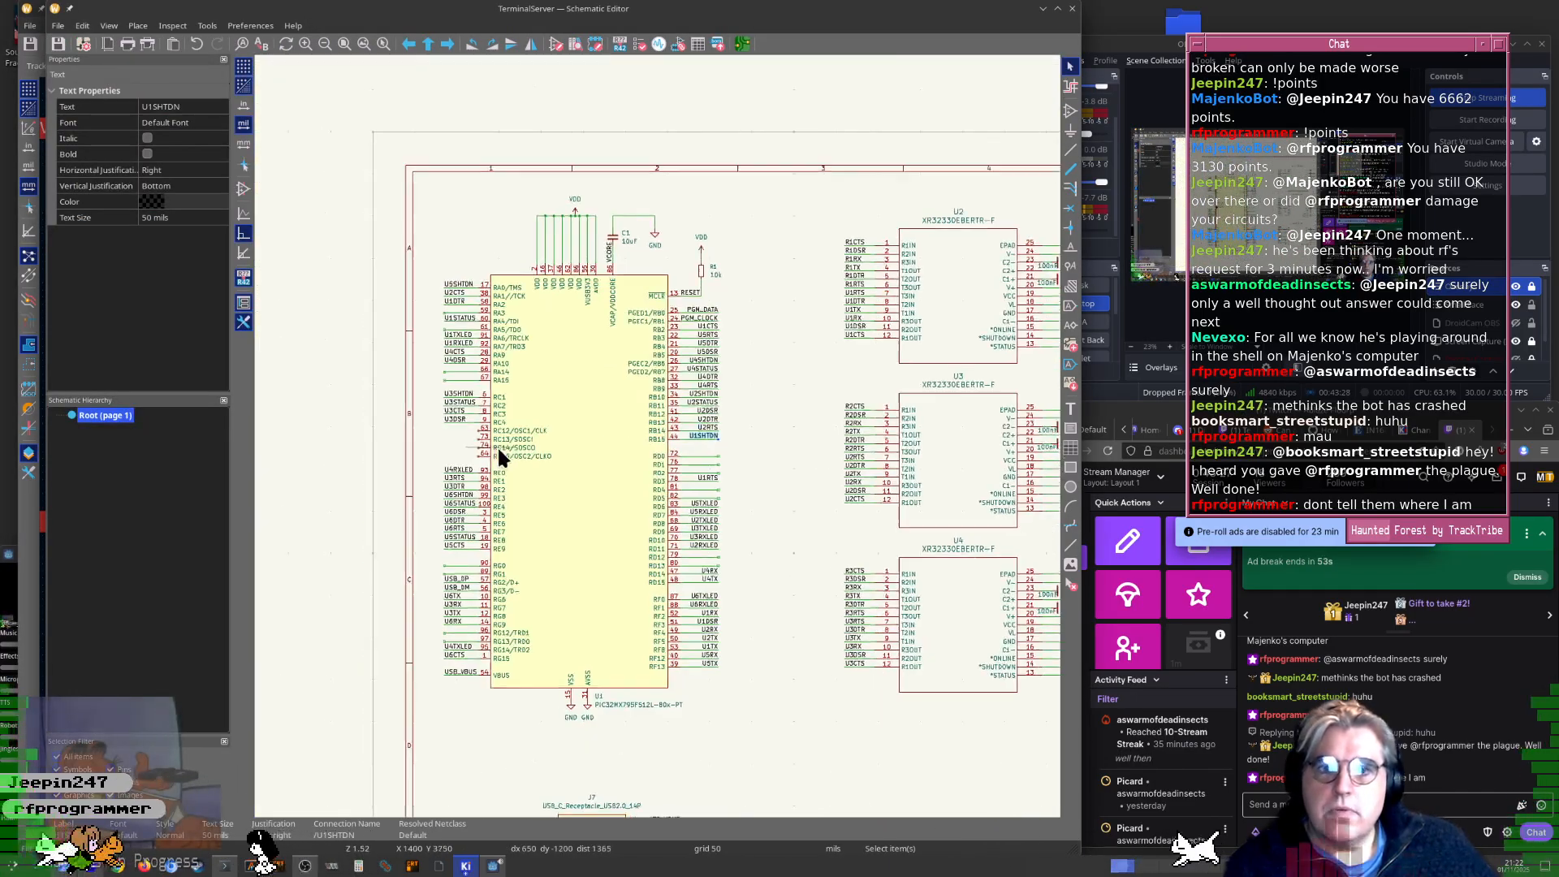
pyautogui.scroll(5, 547, 375)
pyautogui.scroll(5, 657, 438)
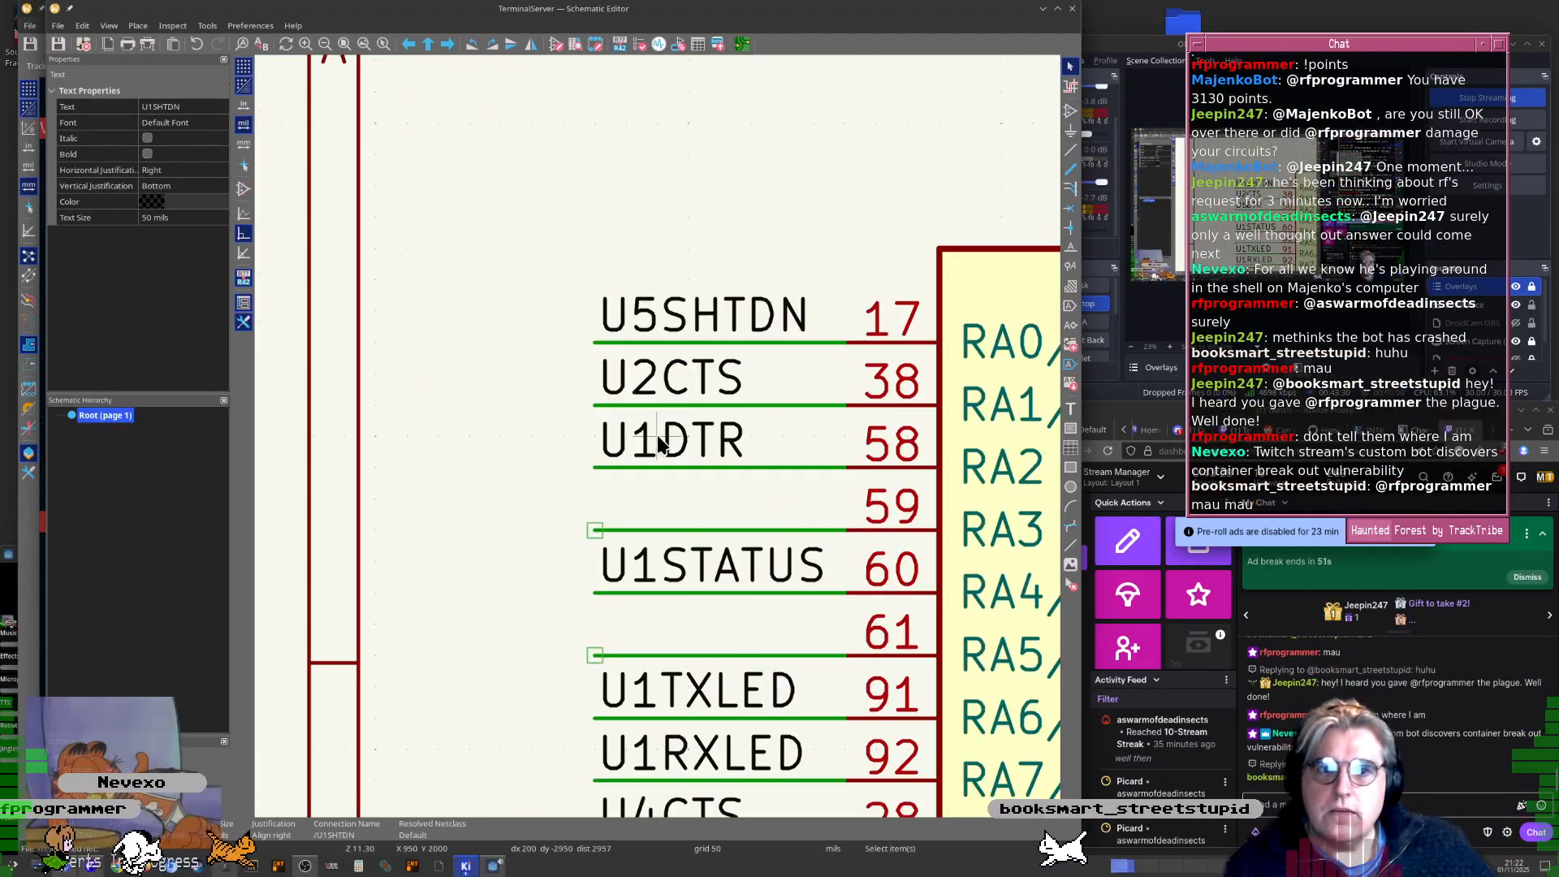
pyautogui.click(651, 396)
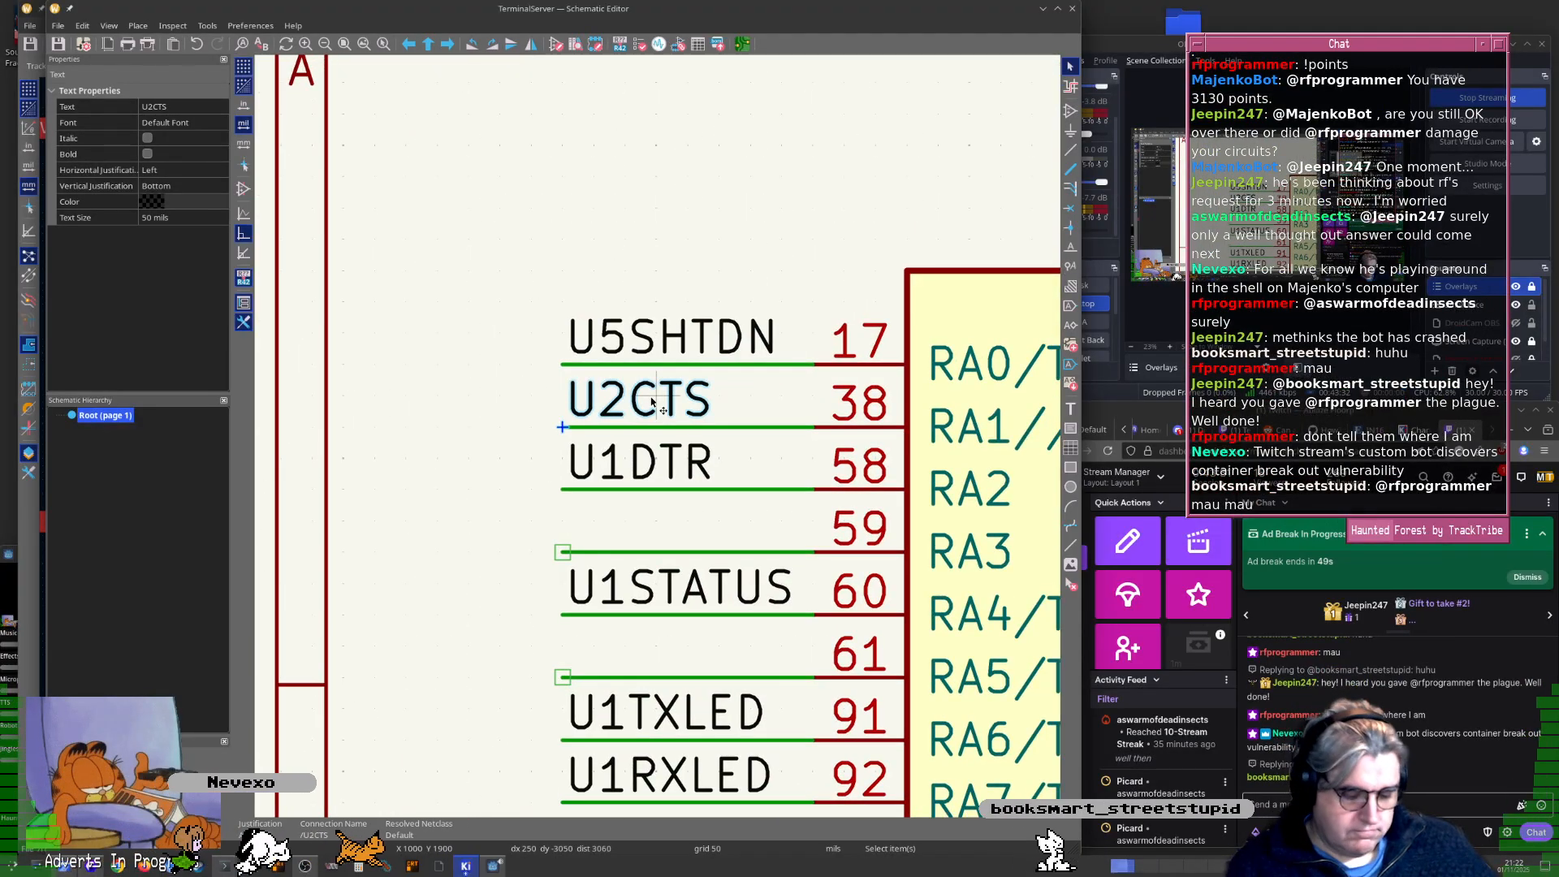
pyautogui.scroll(-3, 644, 455)
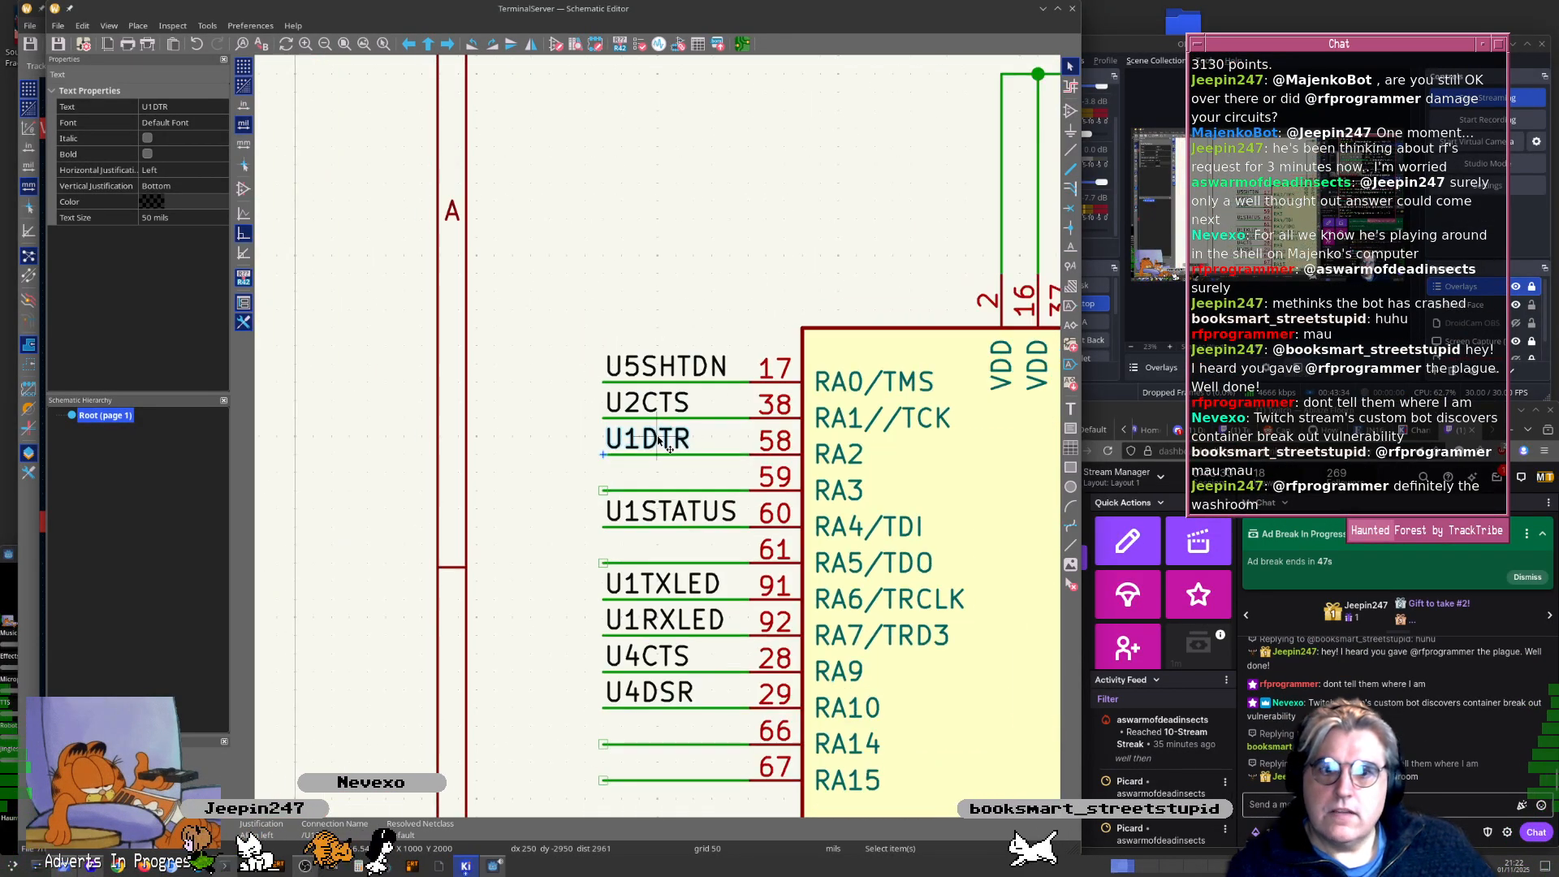
pyautogui.moveTo(644, 451); pyautogui.dragTo(535, 457)
pyautogui.click(536, 455)
pyautogui.scroll(-3, 686, 498)
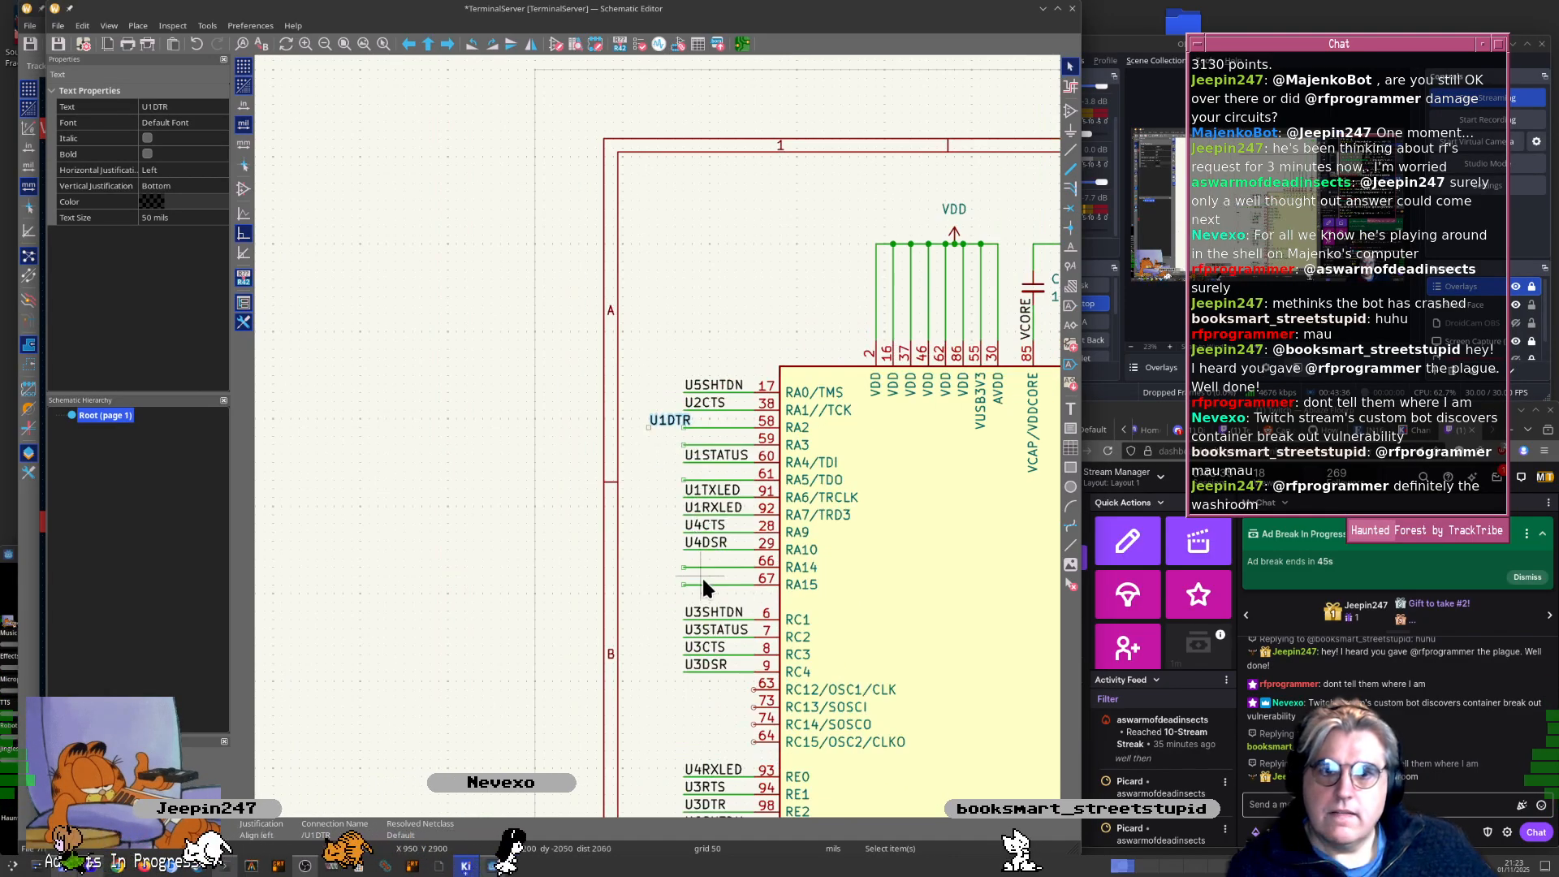
# Look through the pin labels on both sides of U1 to find the pin that carries U1CTS
pyautogui.moveTo(701, 576); pyautogui.dragTo(567, 192, button='middle')
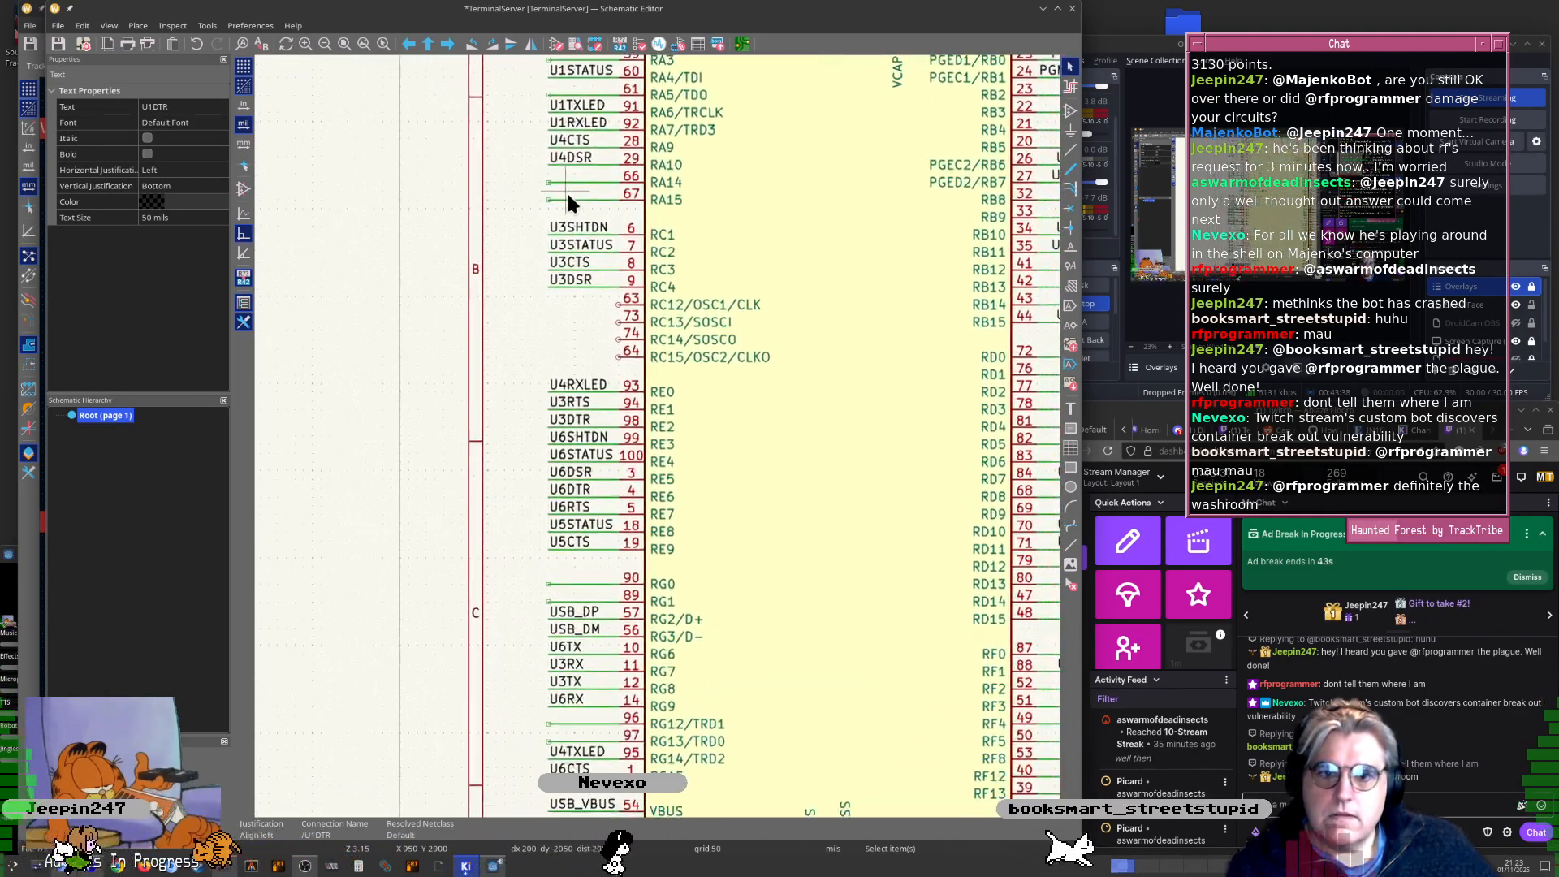
pyautogui.hscroll(5, 836, 383)
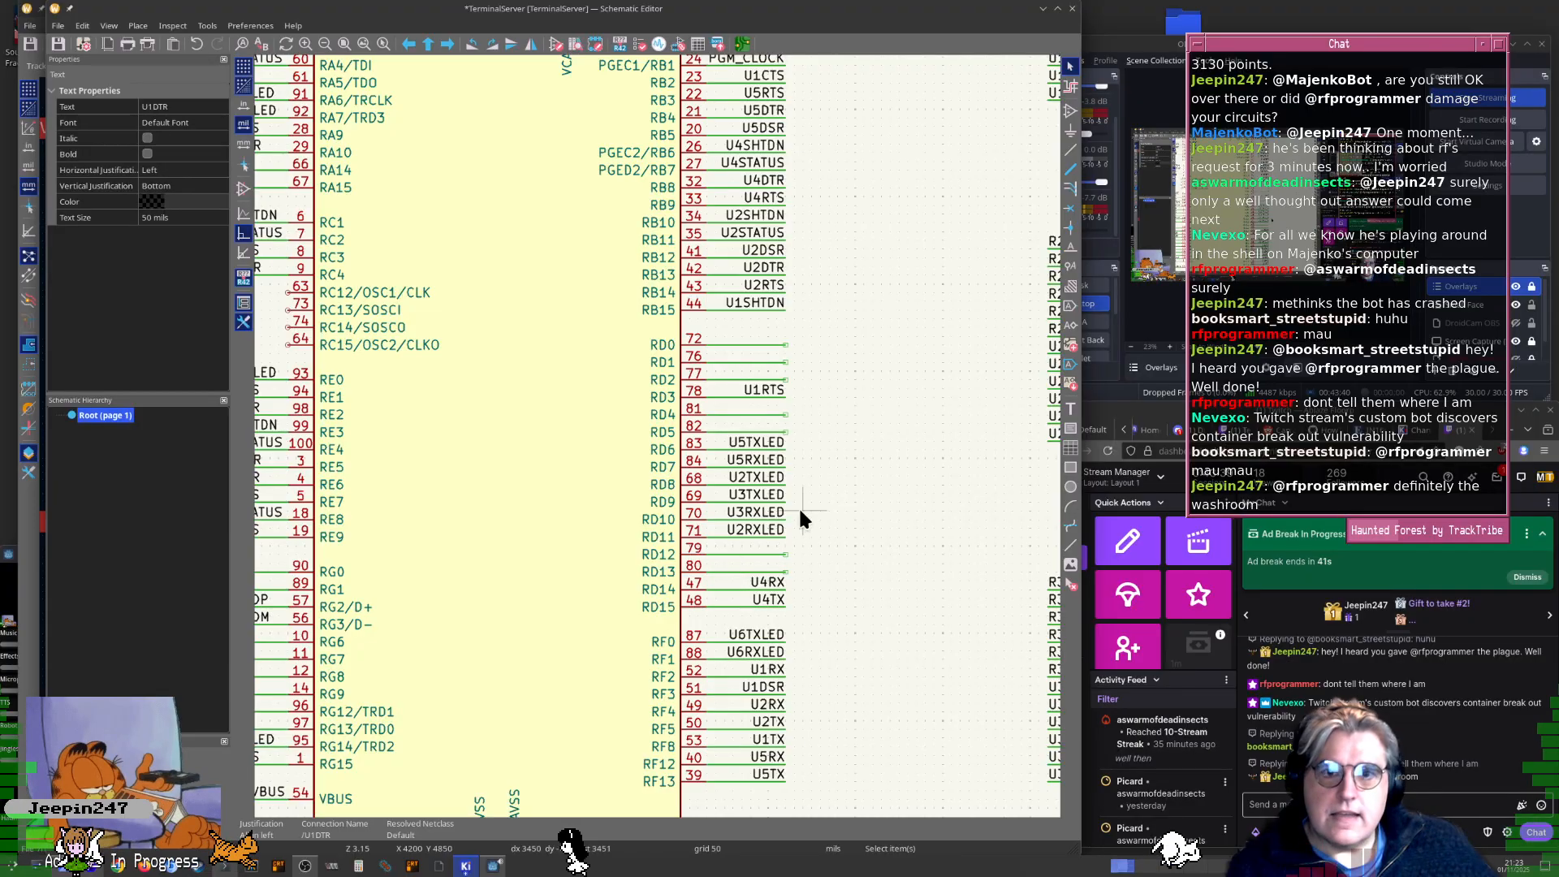
pyautogui.scroll(4, 782, 406)
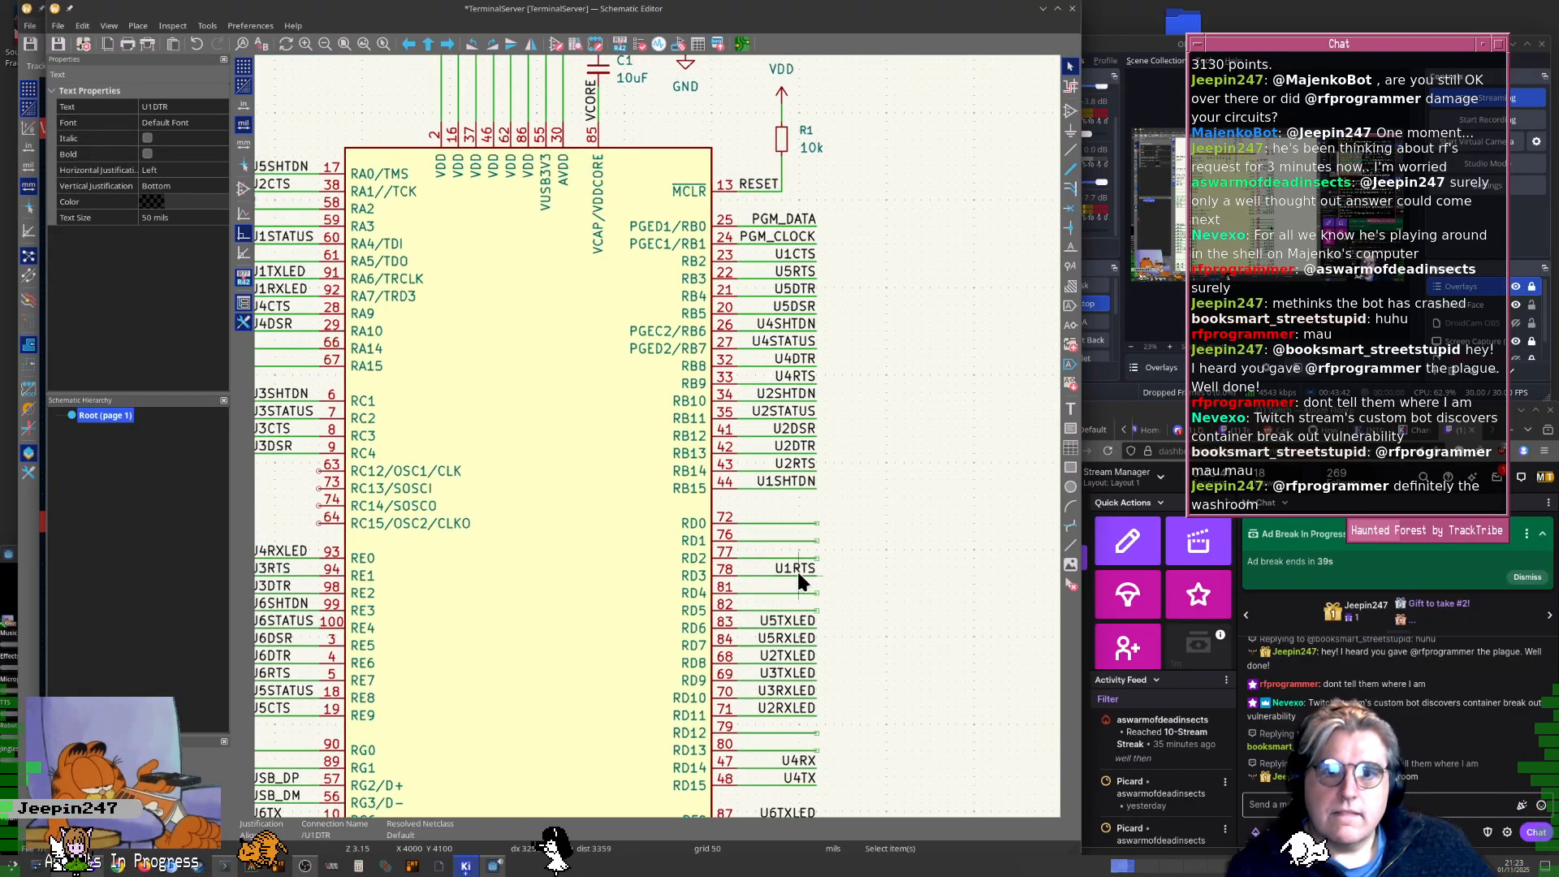
pyautogui.hscroll(-5, 839, 645)
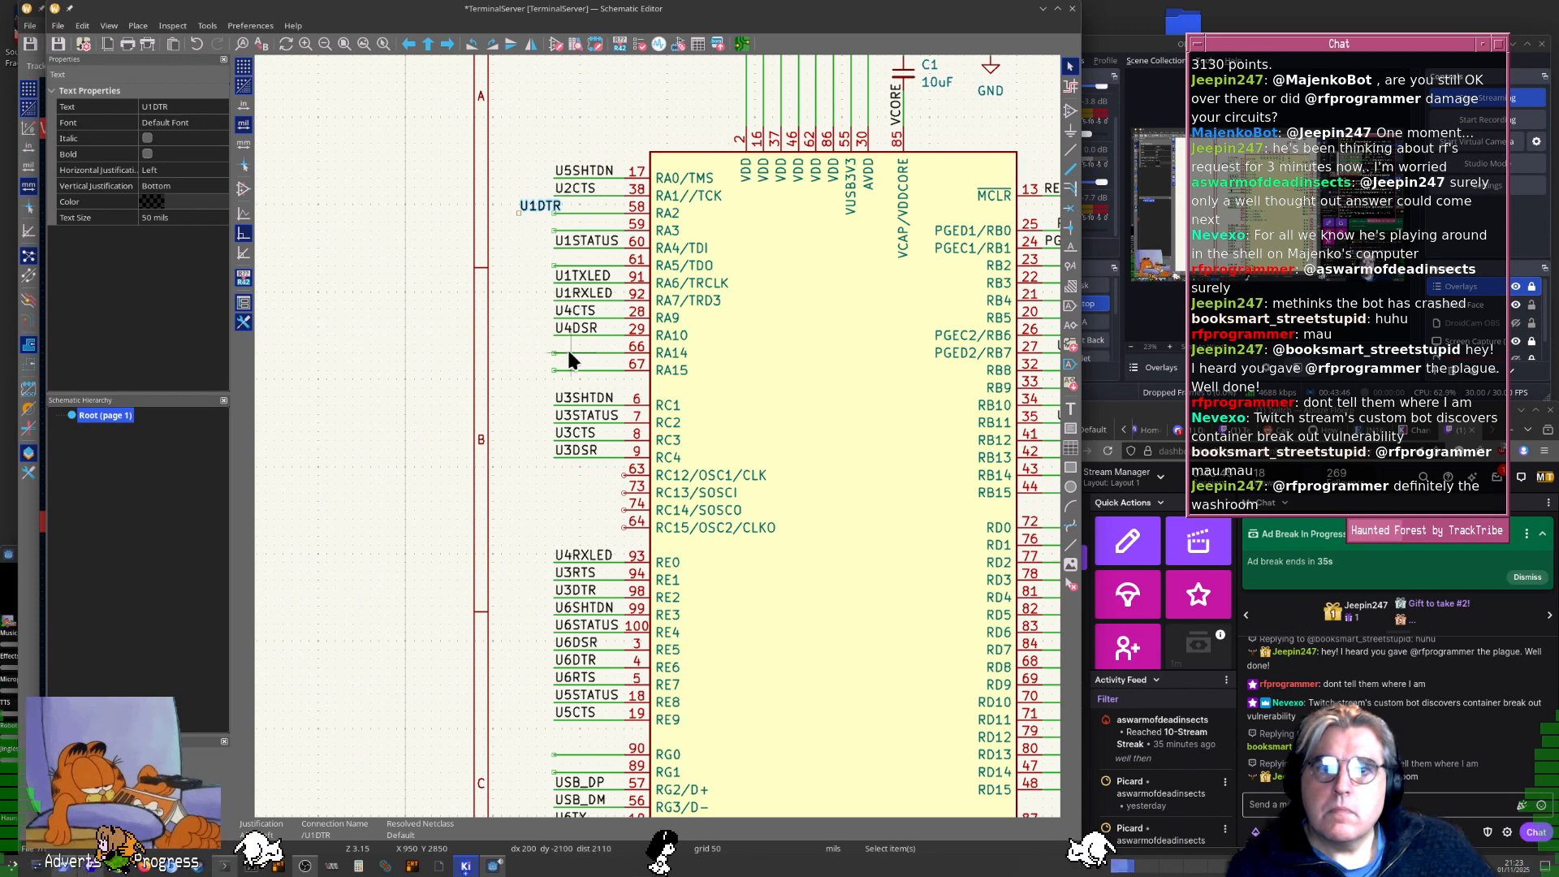
pyautogui.scroll(-5, 570, 661)
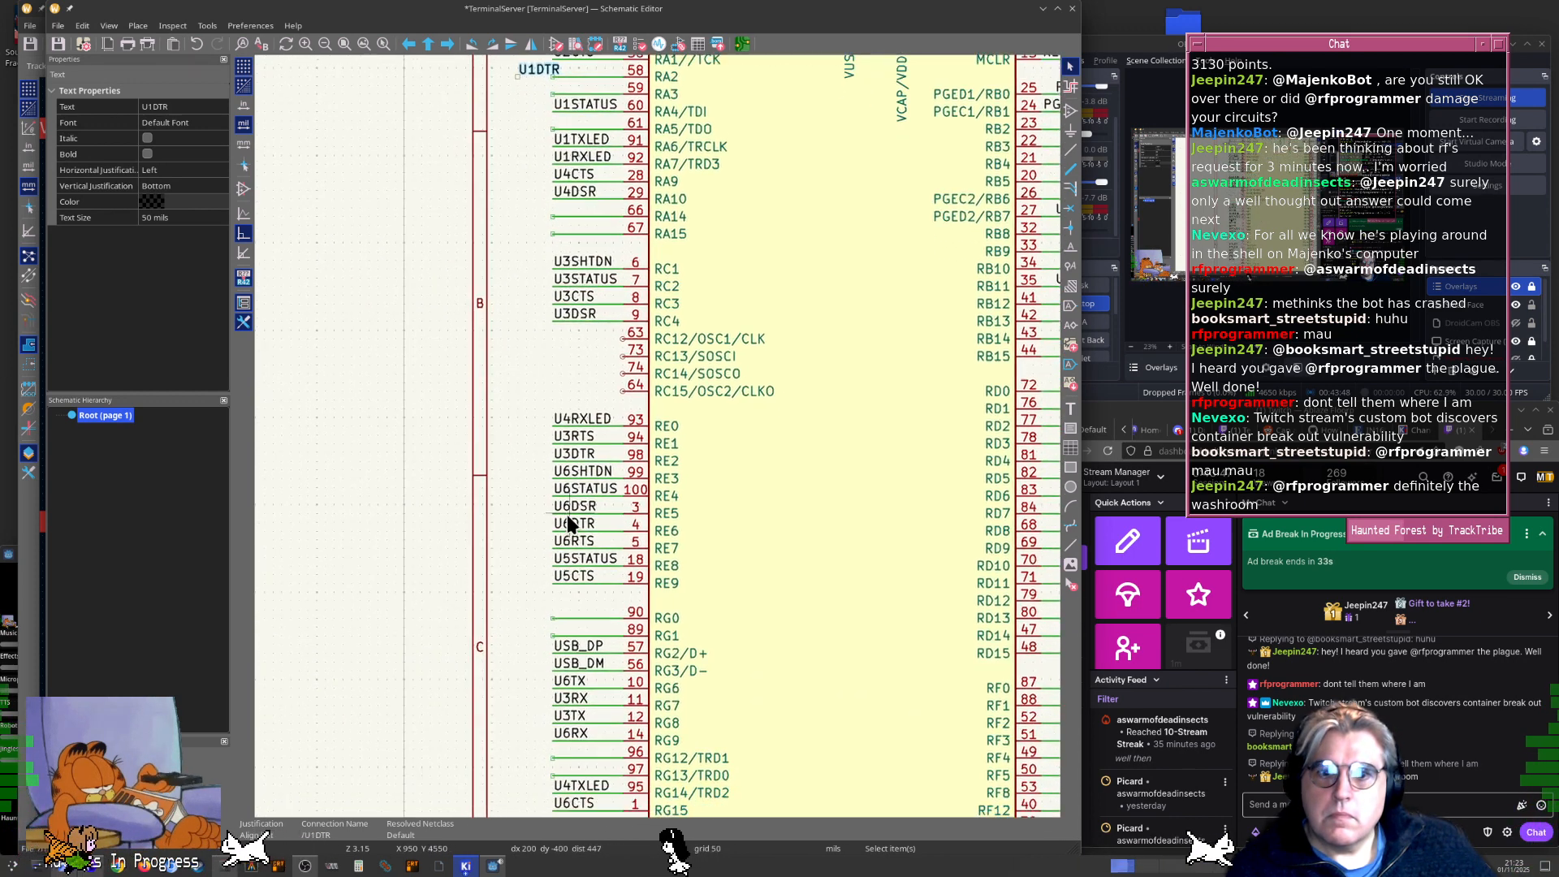
pyautogui.hscroll(7, 488, 649)
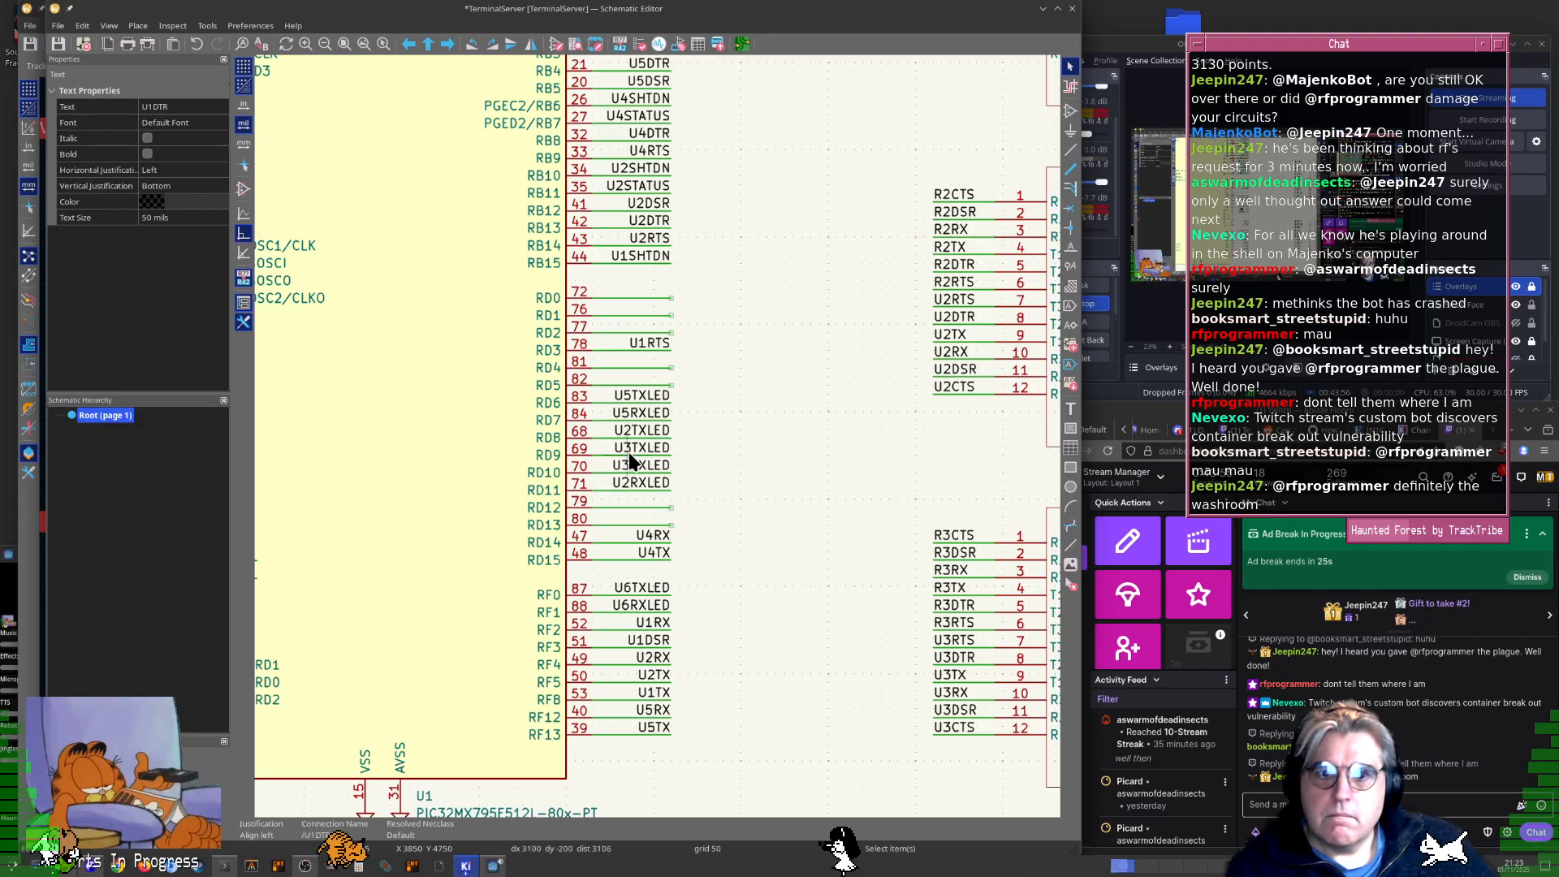
pyautogui.moveTo(644, 359); pyautogui.dragTo(684, 641, button='middle')
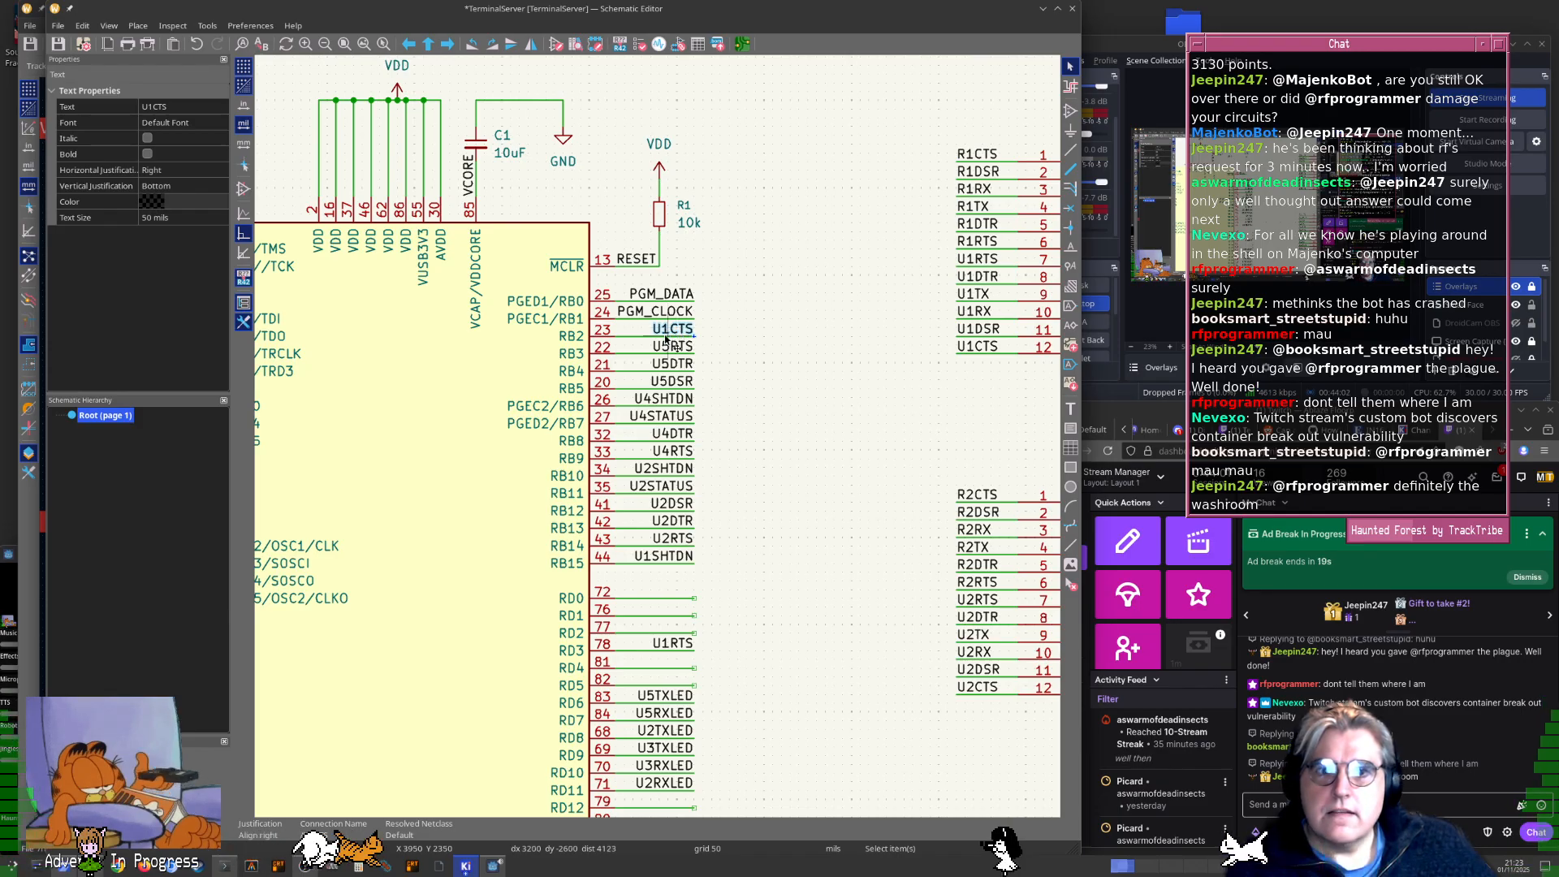
pyautogui.scroll(-3, 659, 479)
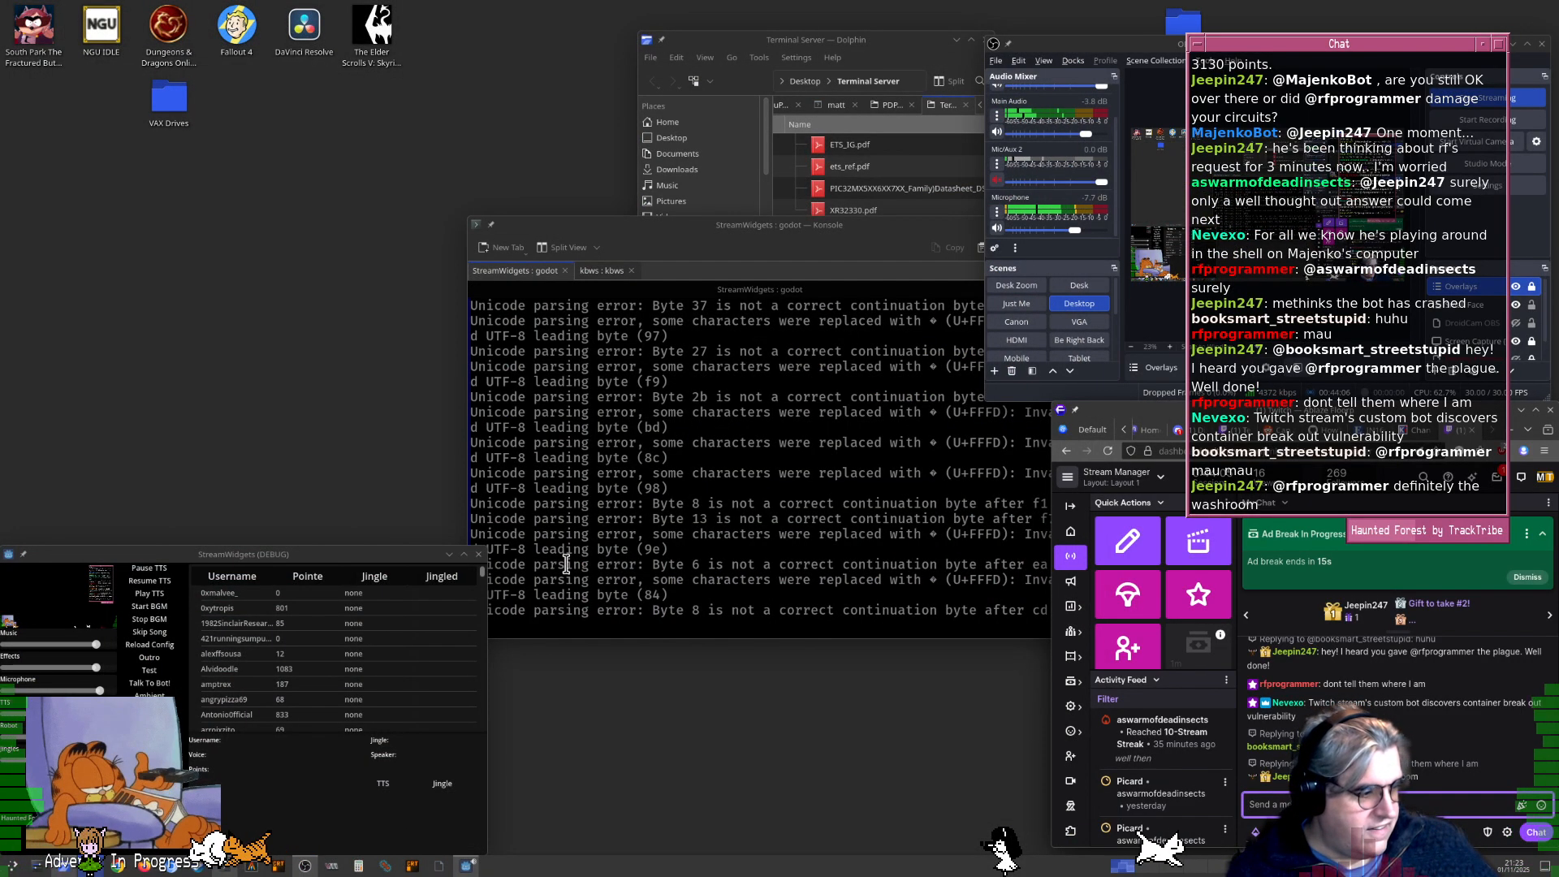
# Relaunch KiCad and open the TerminalServer schematic and PCB in their editors, declining the auto-saved board file
pyautogui.press('super')
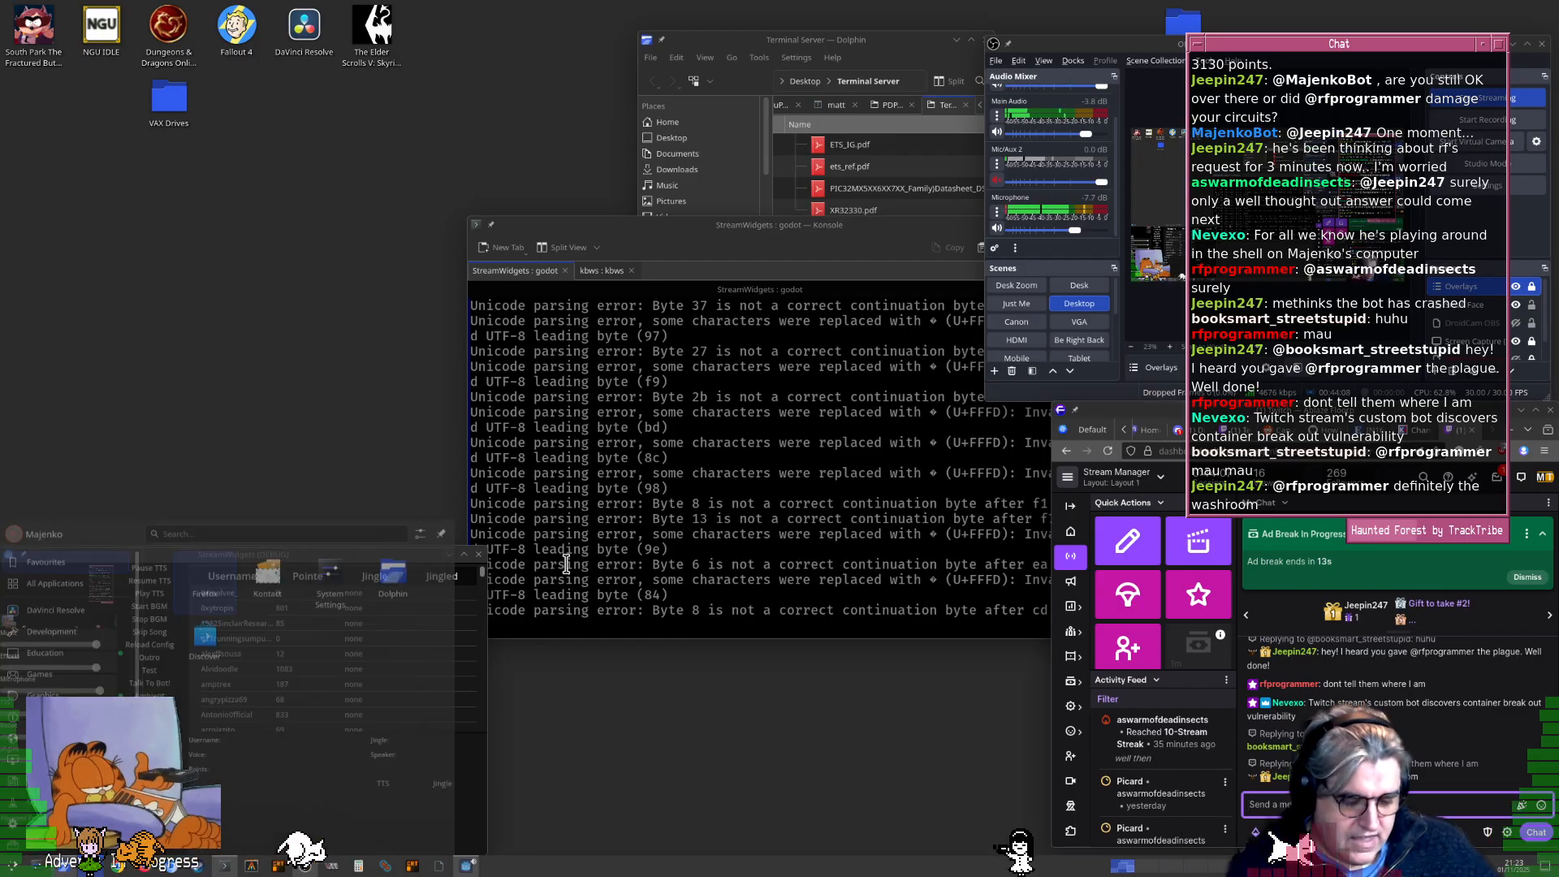
pyautogui.write('kic')
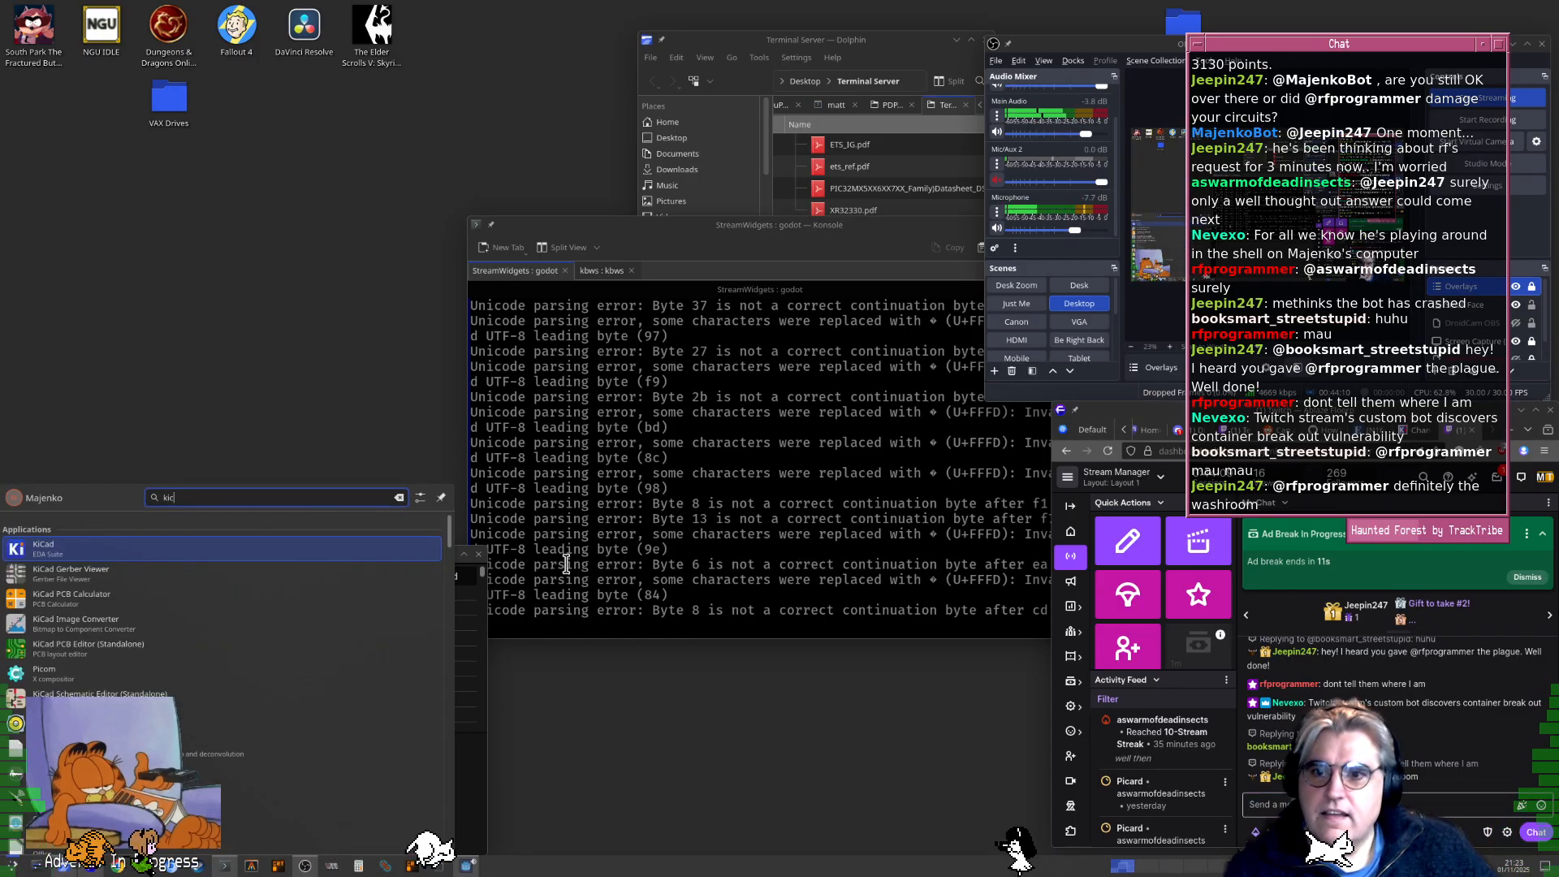
pyautogui.press('Return')
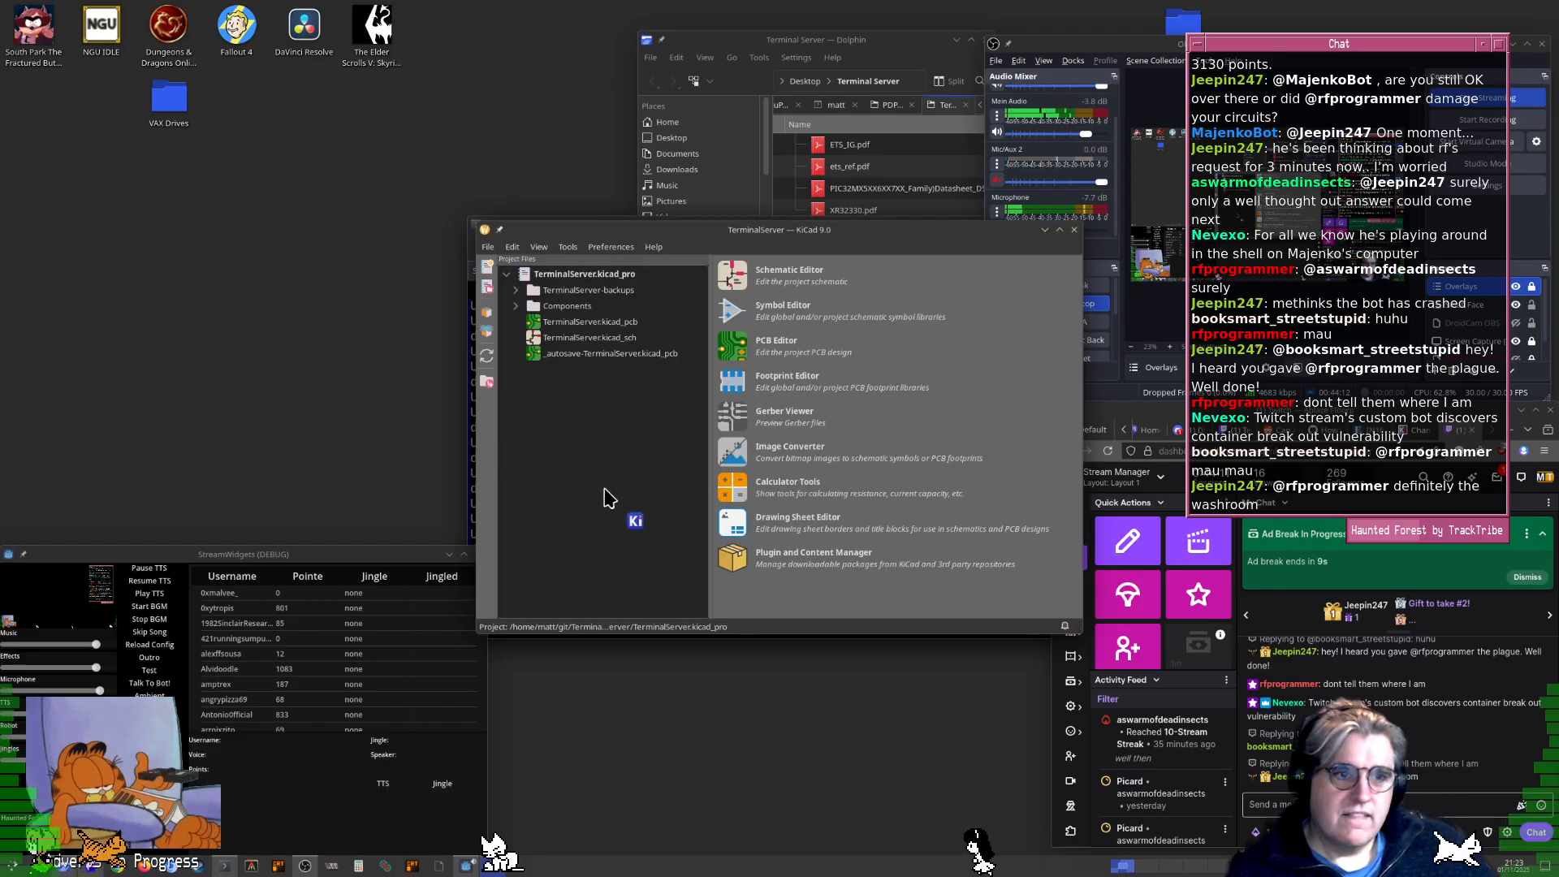
pyautogui.click(725, 277)
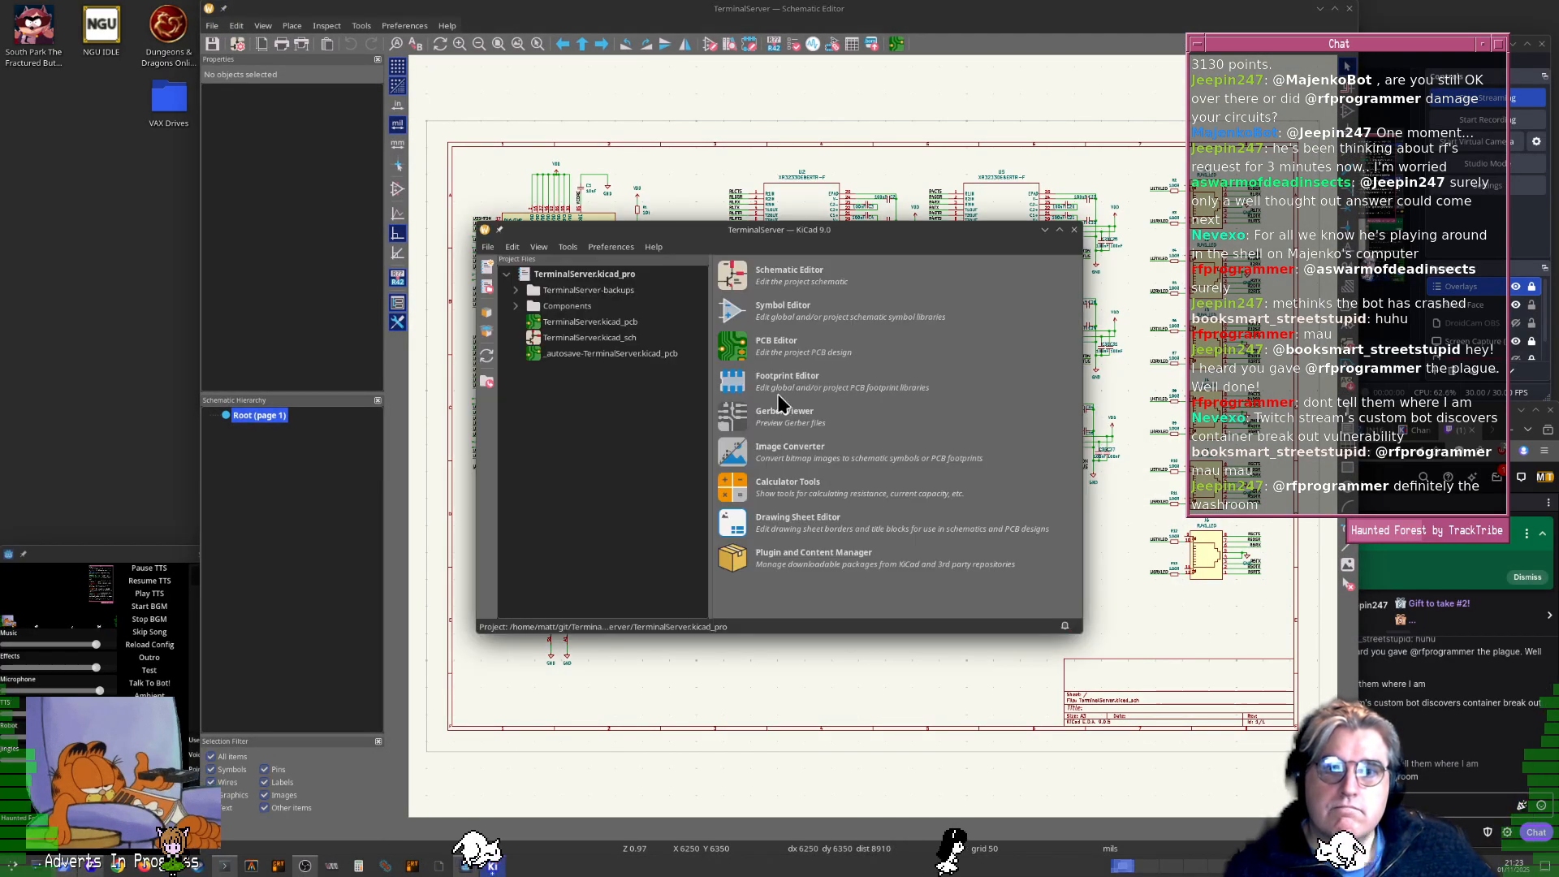
pyautogui.click(737, 347)
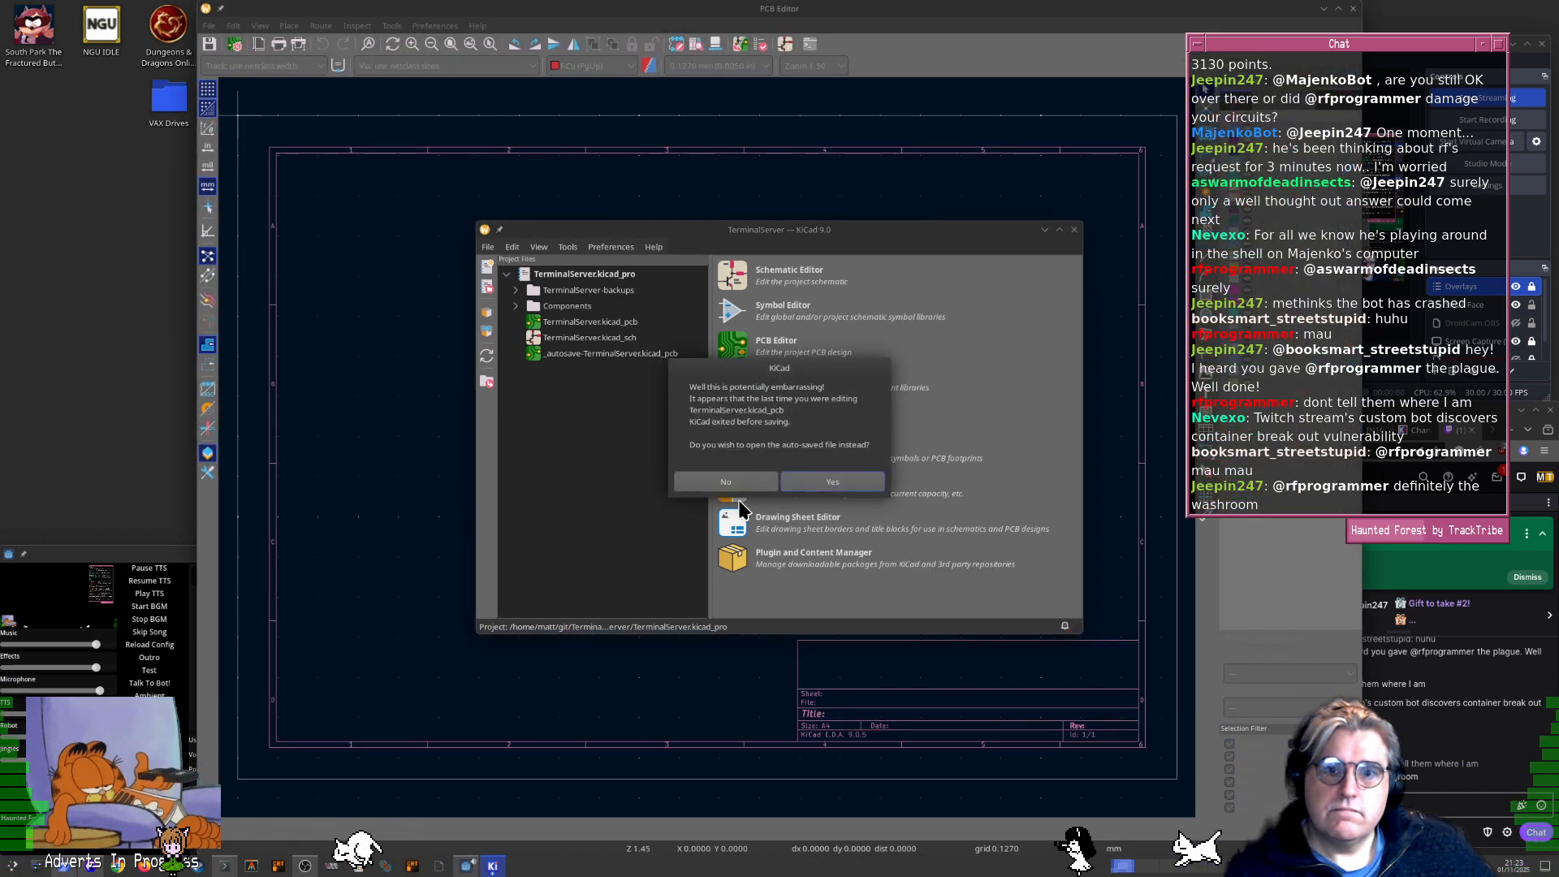
pyautogui.click(738, 486)
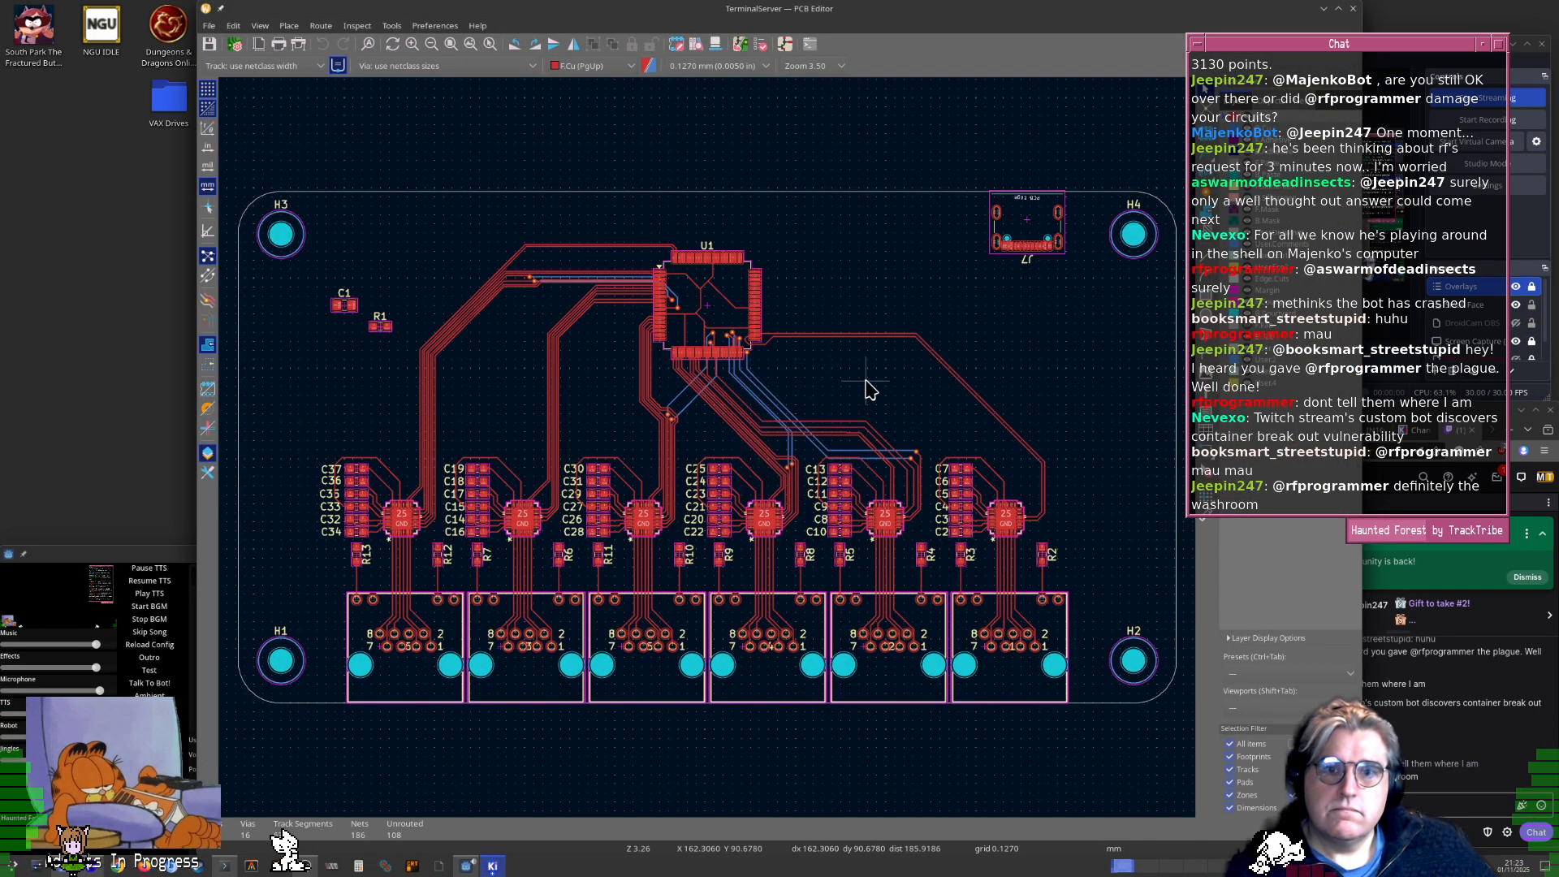
# Narrow the PCB Editor window and move it clear of the stream chat windows
pyautogui.moveTo(867, 390); pyautogui.dragTo(847, 398, button='middle')
pyautogui.scroll(5, 751, 363)
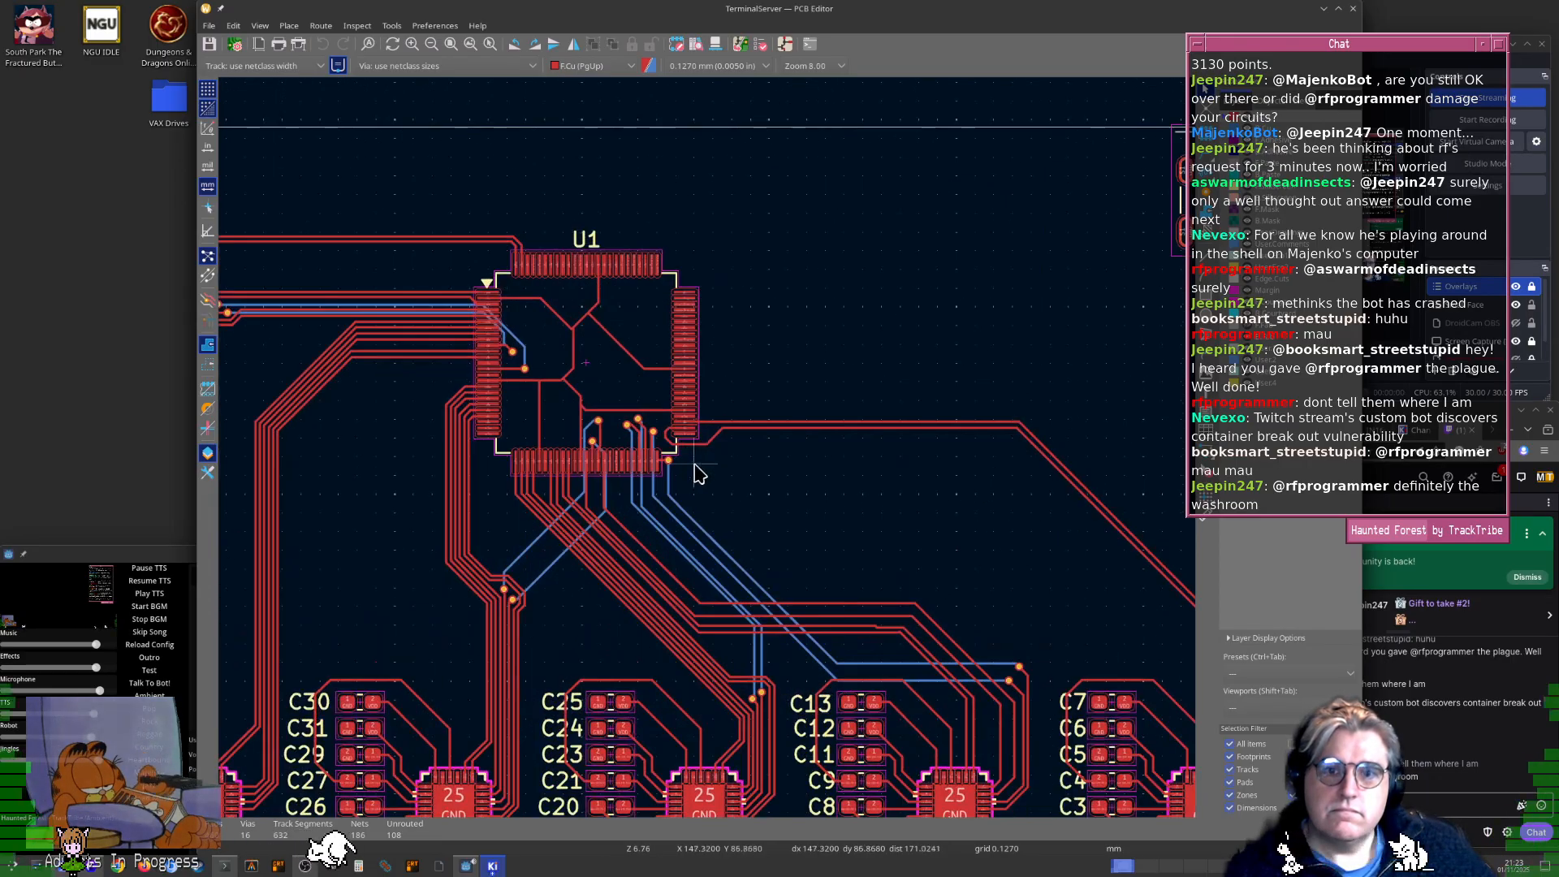
pyautogui.scroll(-3, 713, 454)
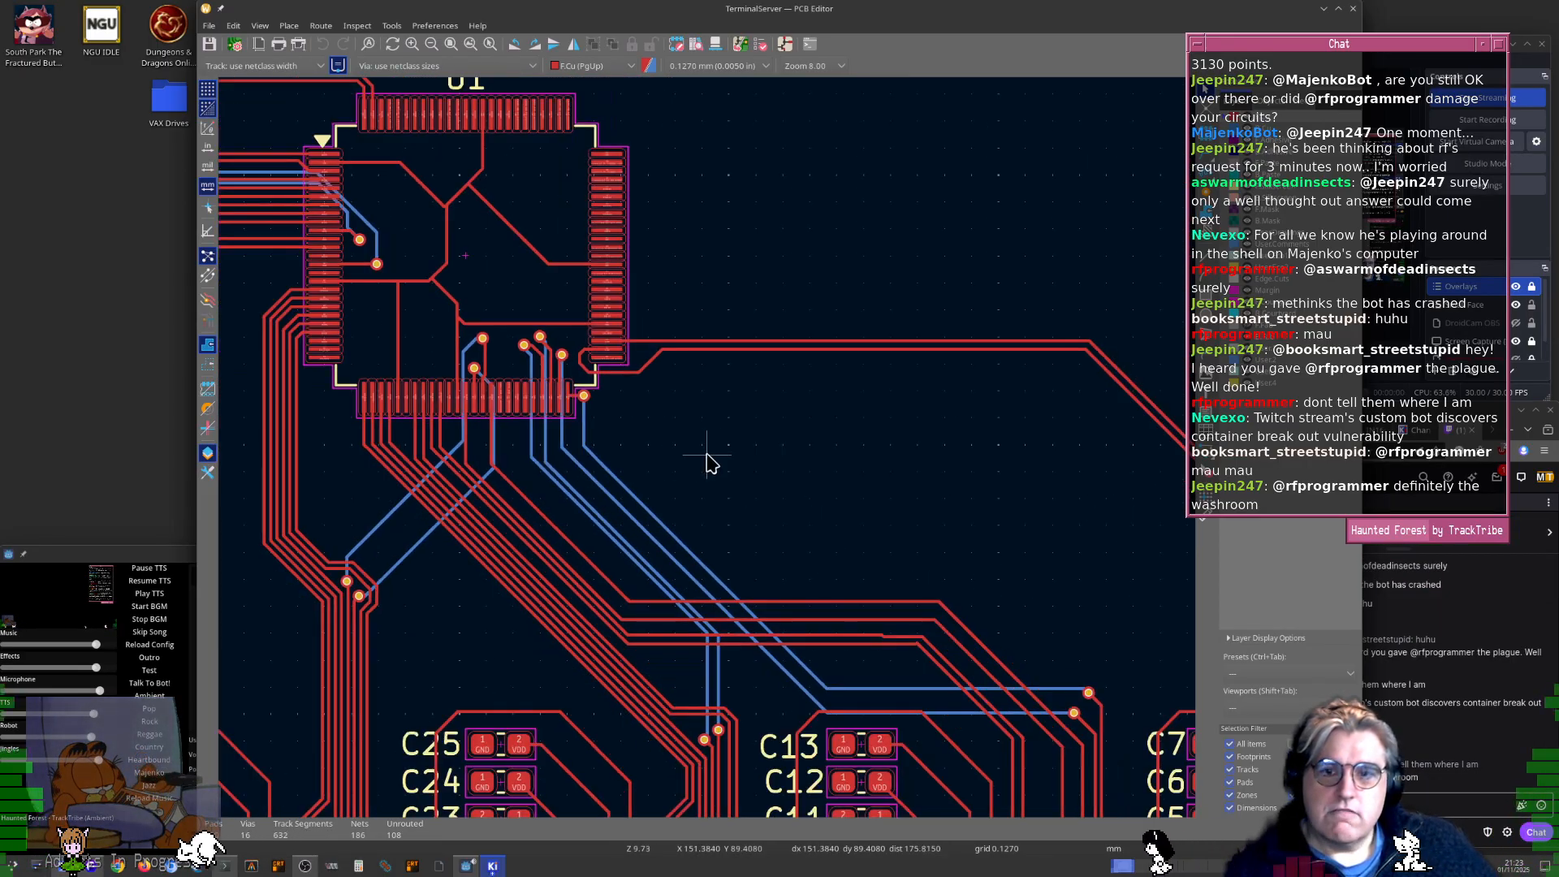
pyautogui.moveTo(710, 501); pyautogui.dragTo(604, 435, button='middle')
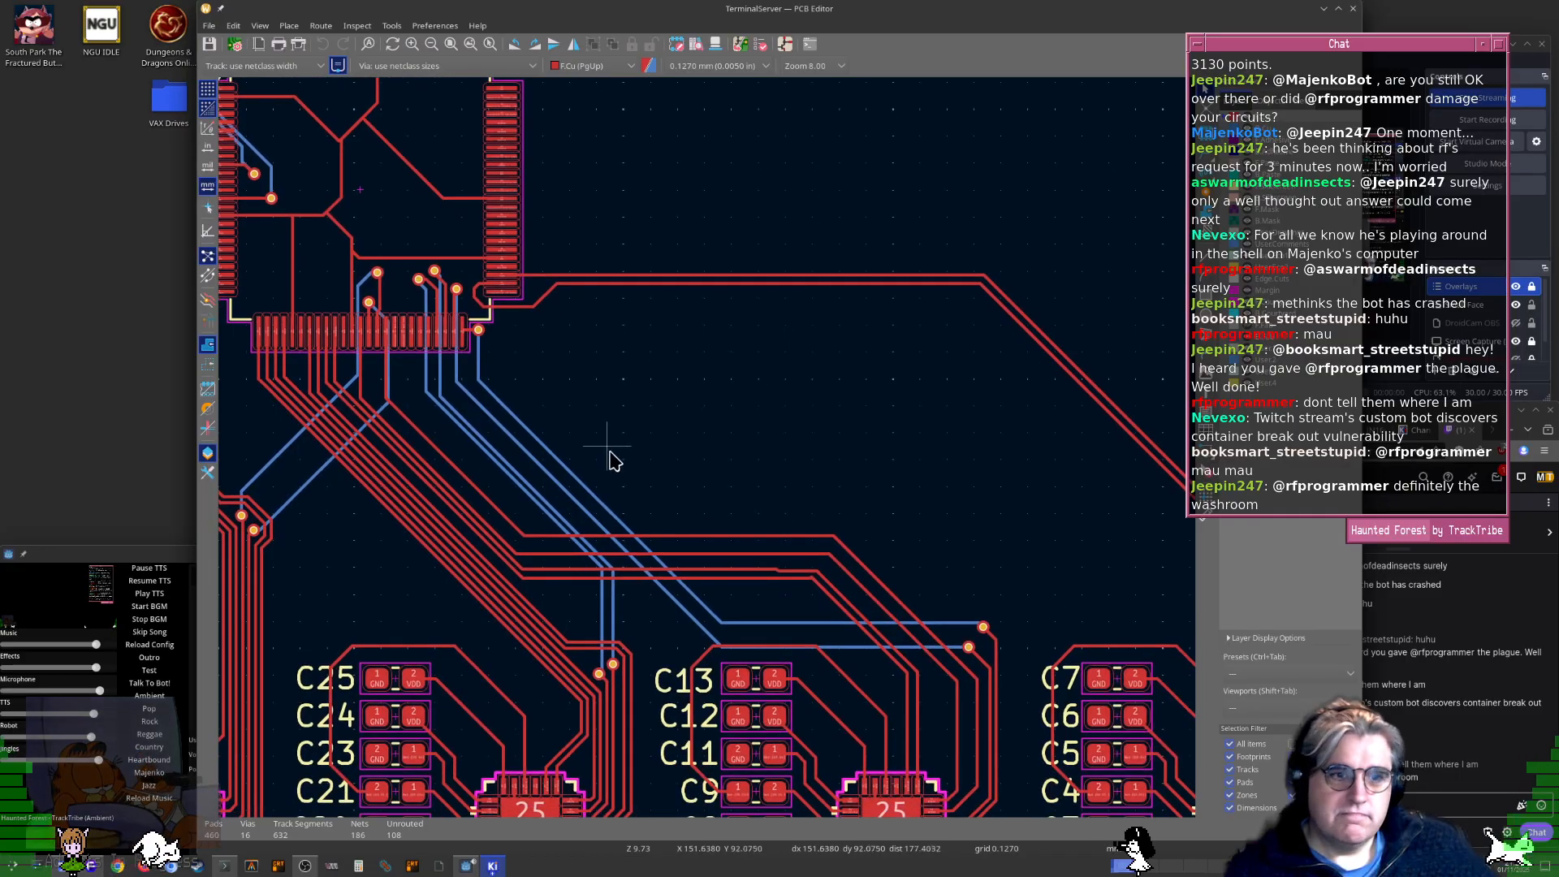
pyautogui.keyDown('super'); pyautogui.moveTo(868, 513); pyautogui.dragTo(718, 525, button='right'); pyautogui.keyUp('super')
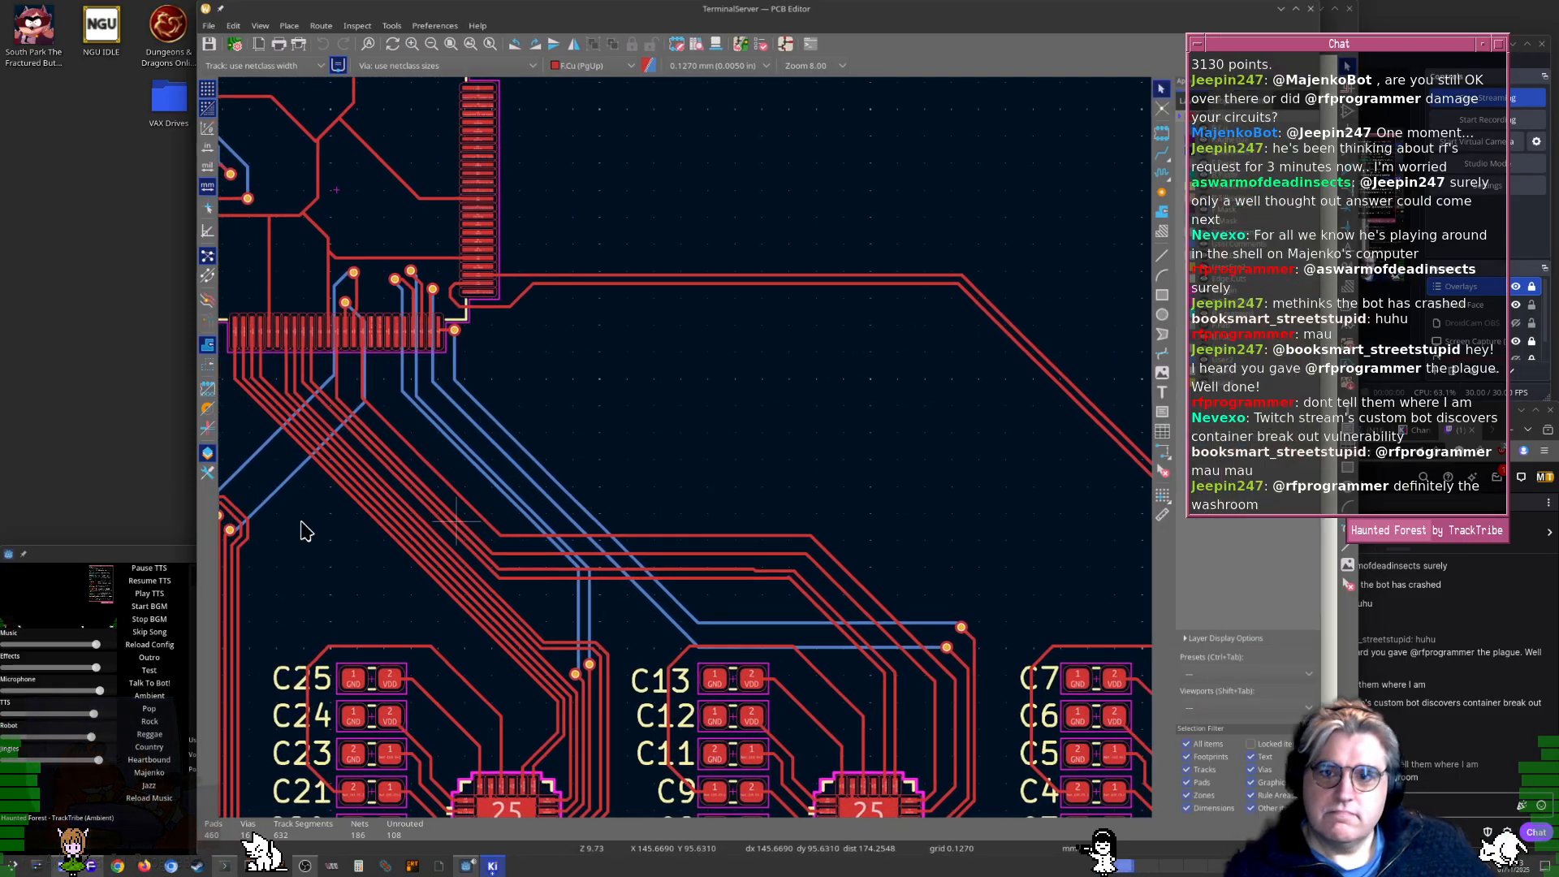
pyautogui.keyDown('super'); pyautogui.moveTo(329, 559); pyautogui.dragTo(272, 552); pyautogui.keyUp('super')
pyautogui.keyDown('super'); pyautogui.moveTo(1289, 694); pyautogui.dragTo(1046, 680); pyautogui.keyUp('super')
pyautogui.keyDown('super'); pyautogui.moveTo(1017, 385); pyautogui.dragTo(624, 588, button='right'); pyautogui.keyUp('super')
pyautogui.click(942, 532)
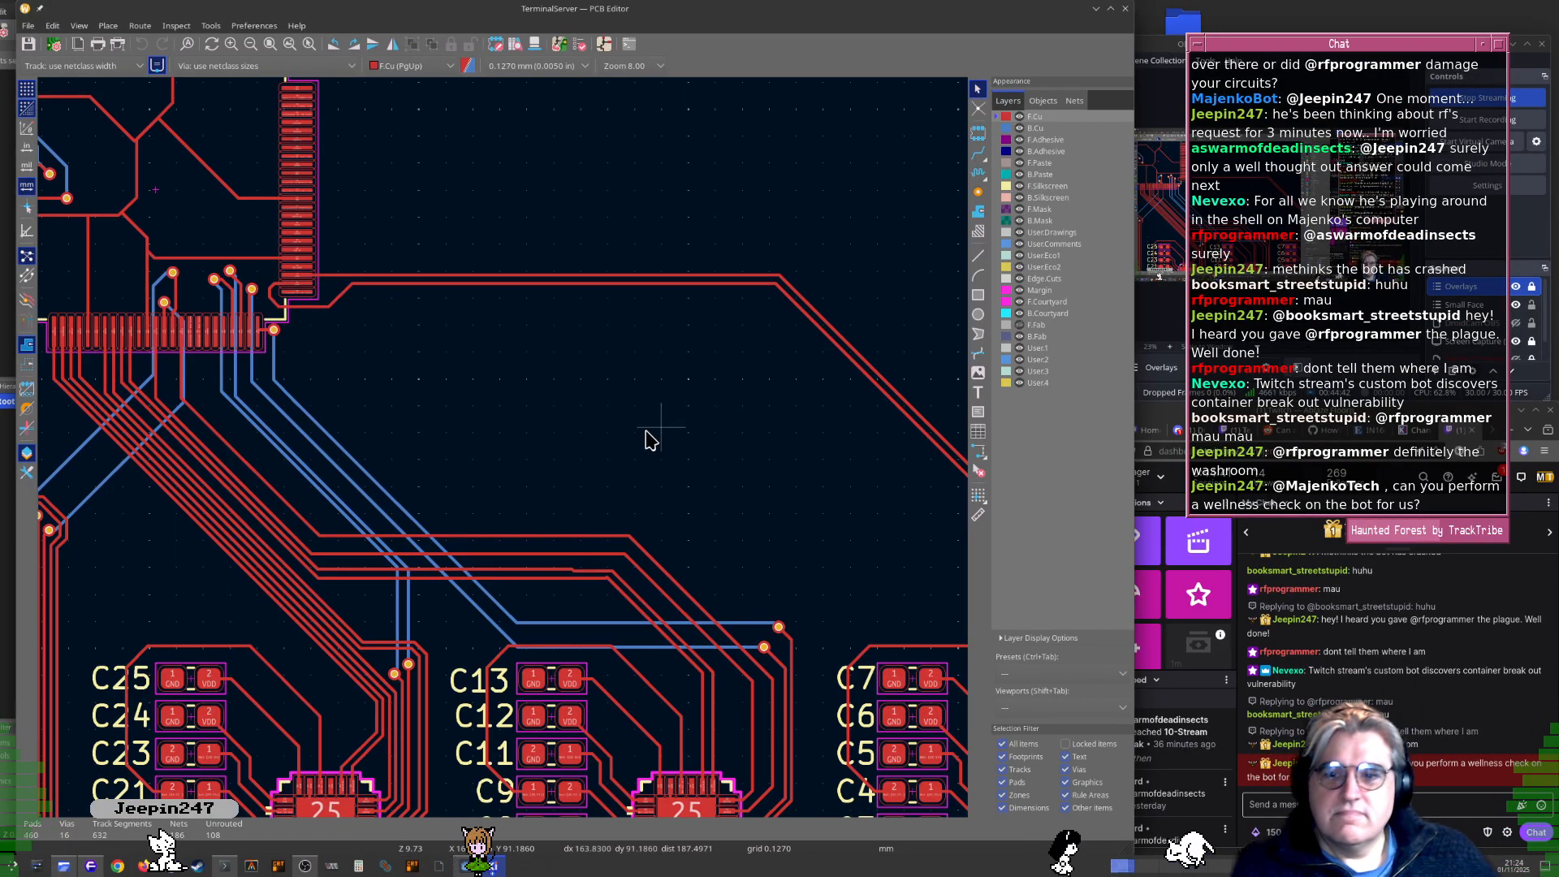
# Switch to the Konsole window running StreamWidgets, widen it over the PCB Editor and examine its log output
pyautogui.hotkey('alt', 'Tab')
pyautogui.hotkey('alt', 'Tab')
pyautogui.hotkey('alt', 'Tab')
pyautogui.hotkey('alt', 'Tab')
pyautogui.hotkey('alt', 'Tab')
pyautogui.hotkey('alt', 'Tab')
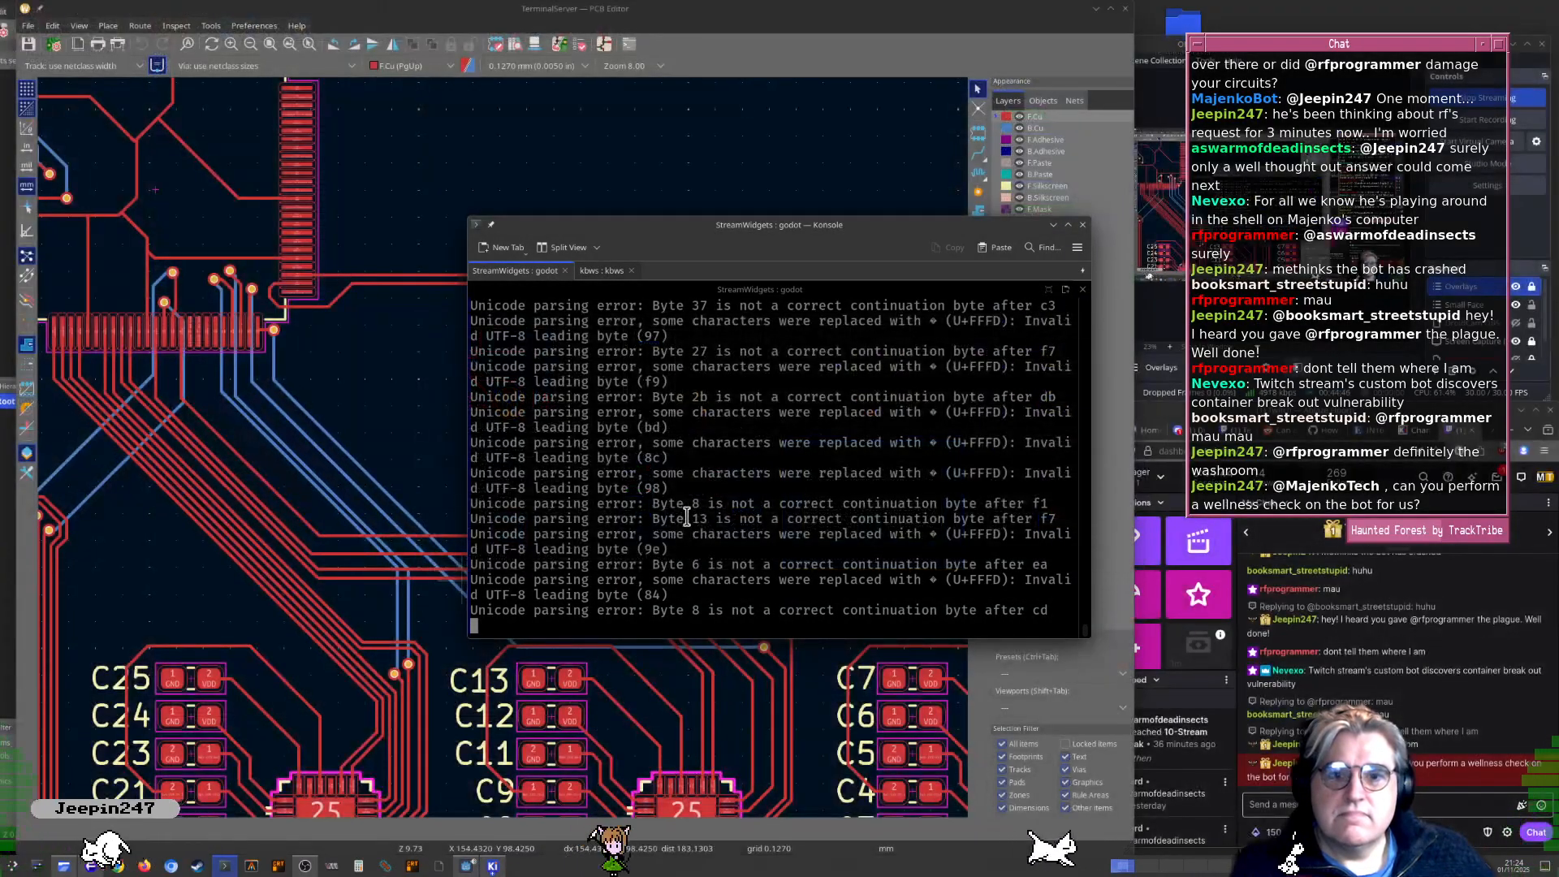
pyautogui.keyDown('super'); pyautogui.moveTo(685, 515); pyautogui.dragTo(529, 585); pyautogui.keyUp('super')
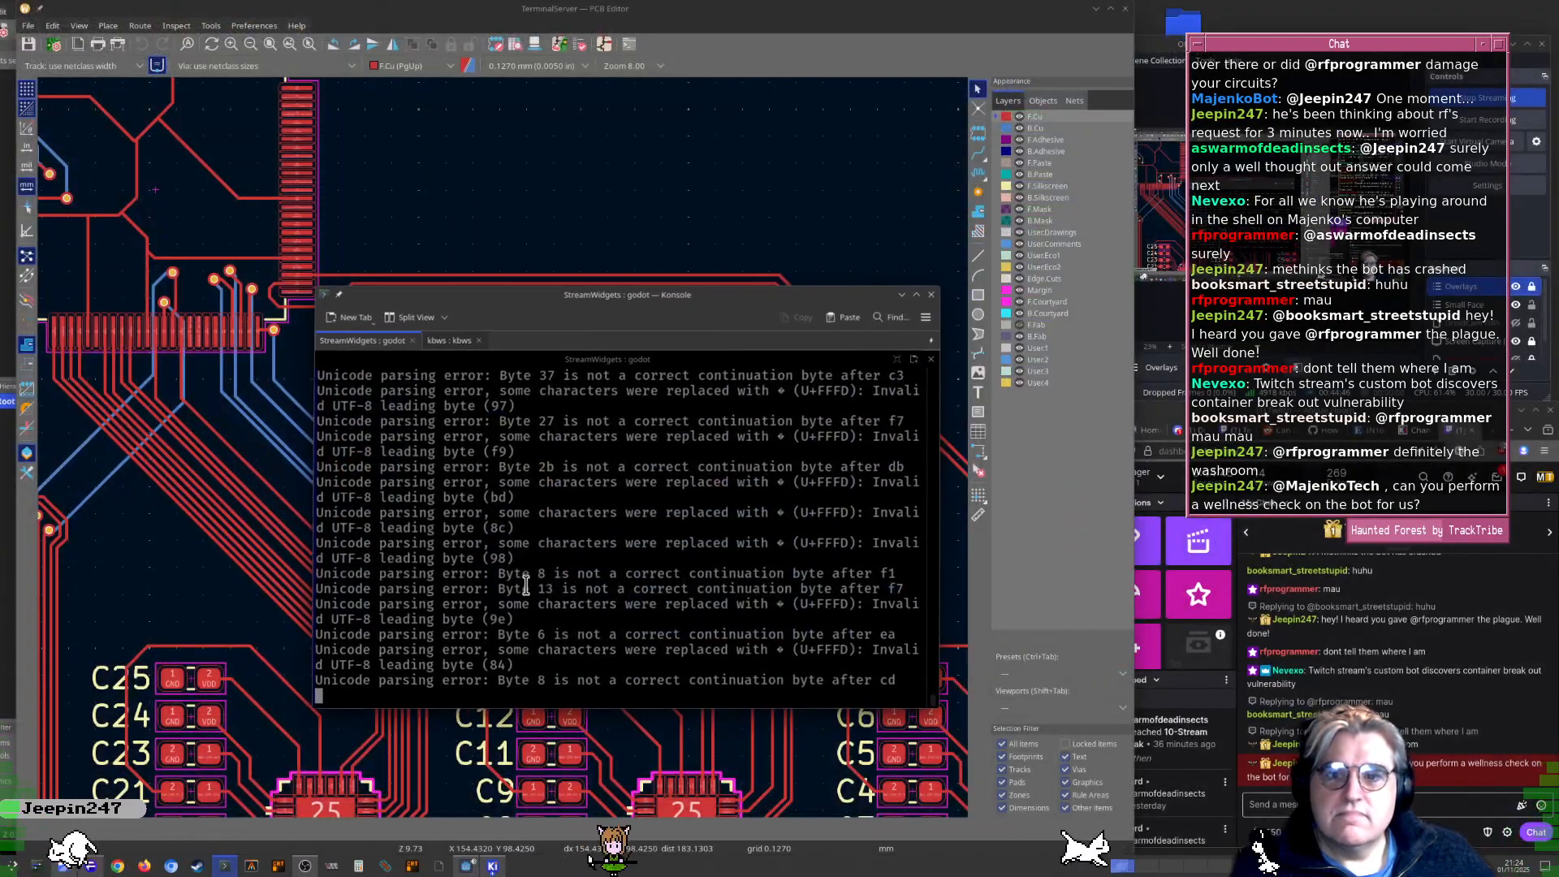
pyautogui.keyDown('super'); pyautogui.moveTo(806, 584); pyautogui.dragTo(1161, 601, button='right'); pyautogui.keyUp('super')
pyautogui.keyDown('super'); pyautogui.moveTo(508, 557); pyautogui.dragTo(333, 591); pyautogui.keyUp('super')
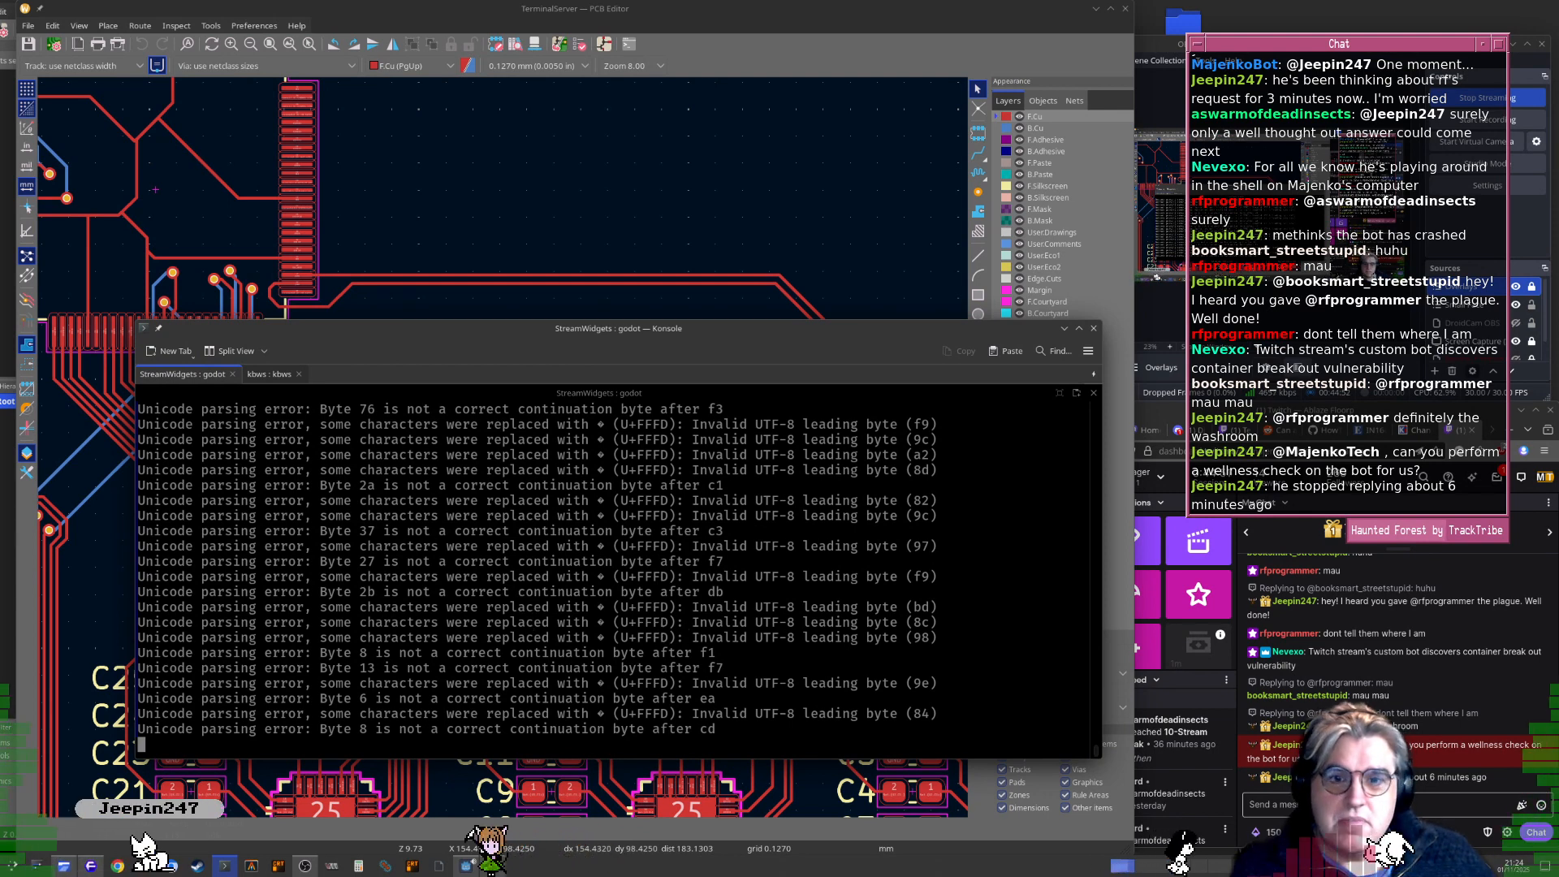
pyautogui.keyDown('super'); pyautogui.moveTo(633, 642); pyautogui.dragTo(582, 587); pyautogui.keyUp('super')
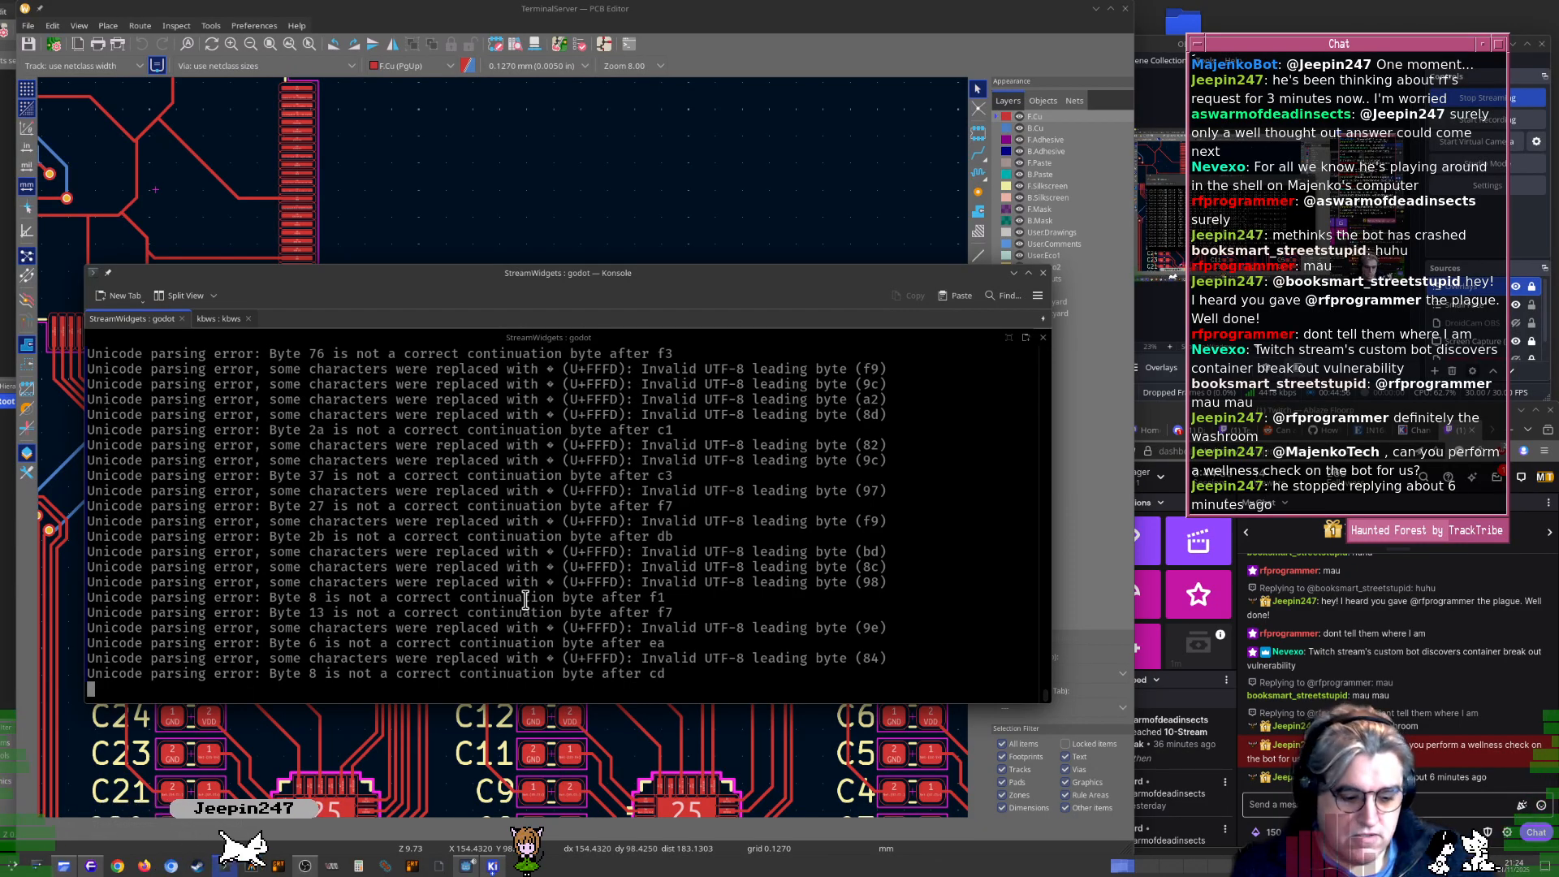
# Connect to the host george over SSH in a new terminal and inspect its processes with htop in an enlarged window
pyautogui.hotkey('ctrl', 'alt', 't')
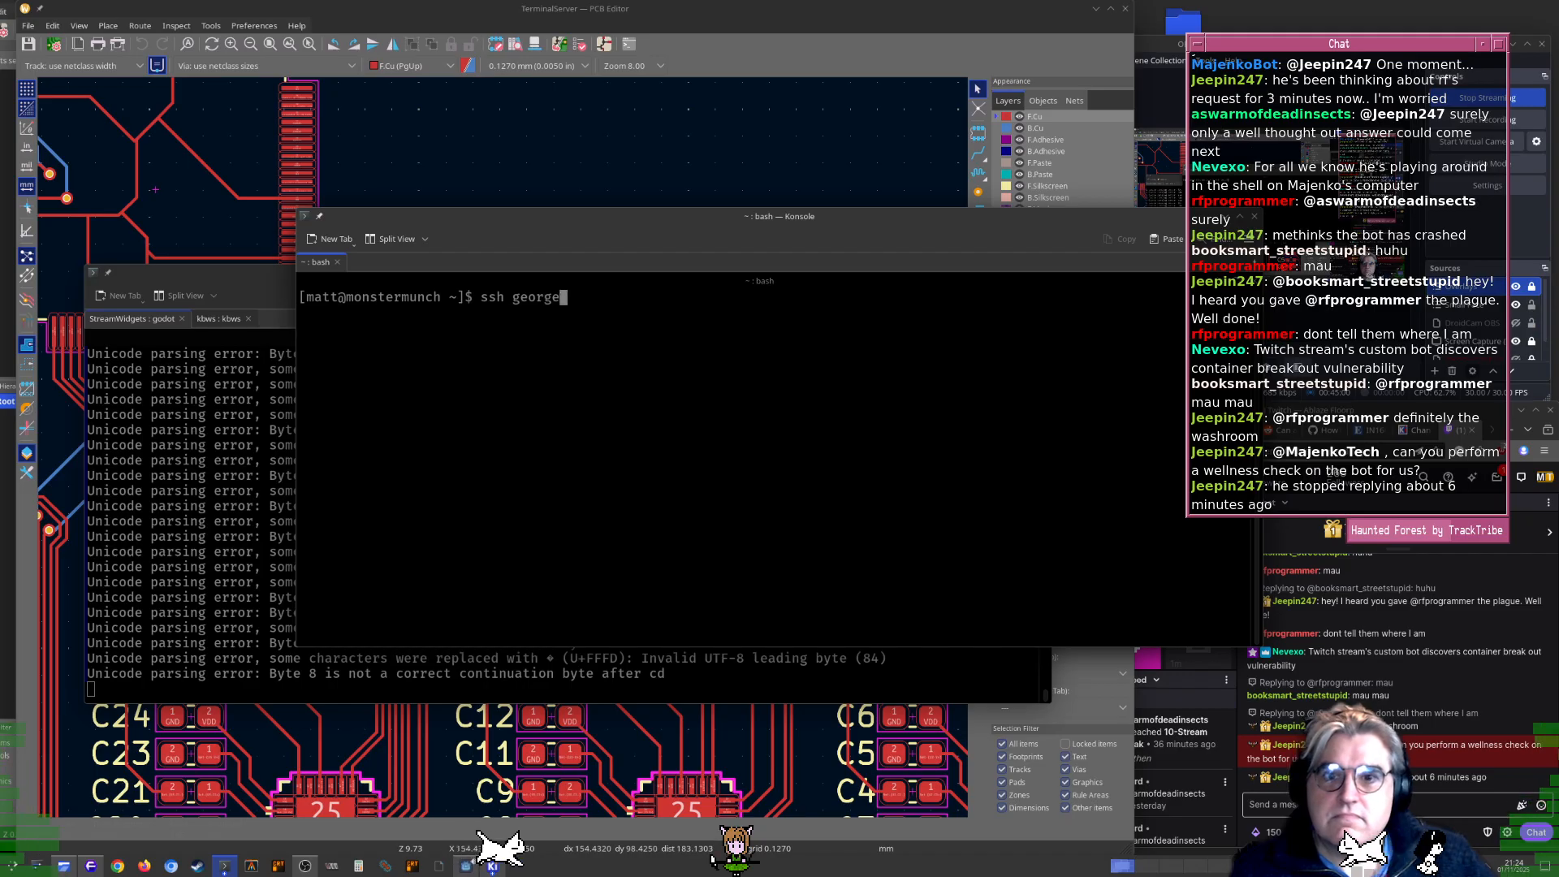
pyautogui.write('htop')
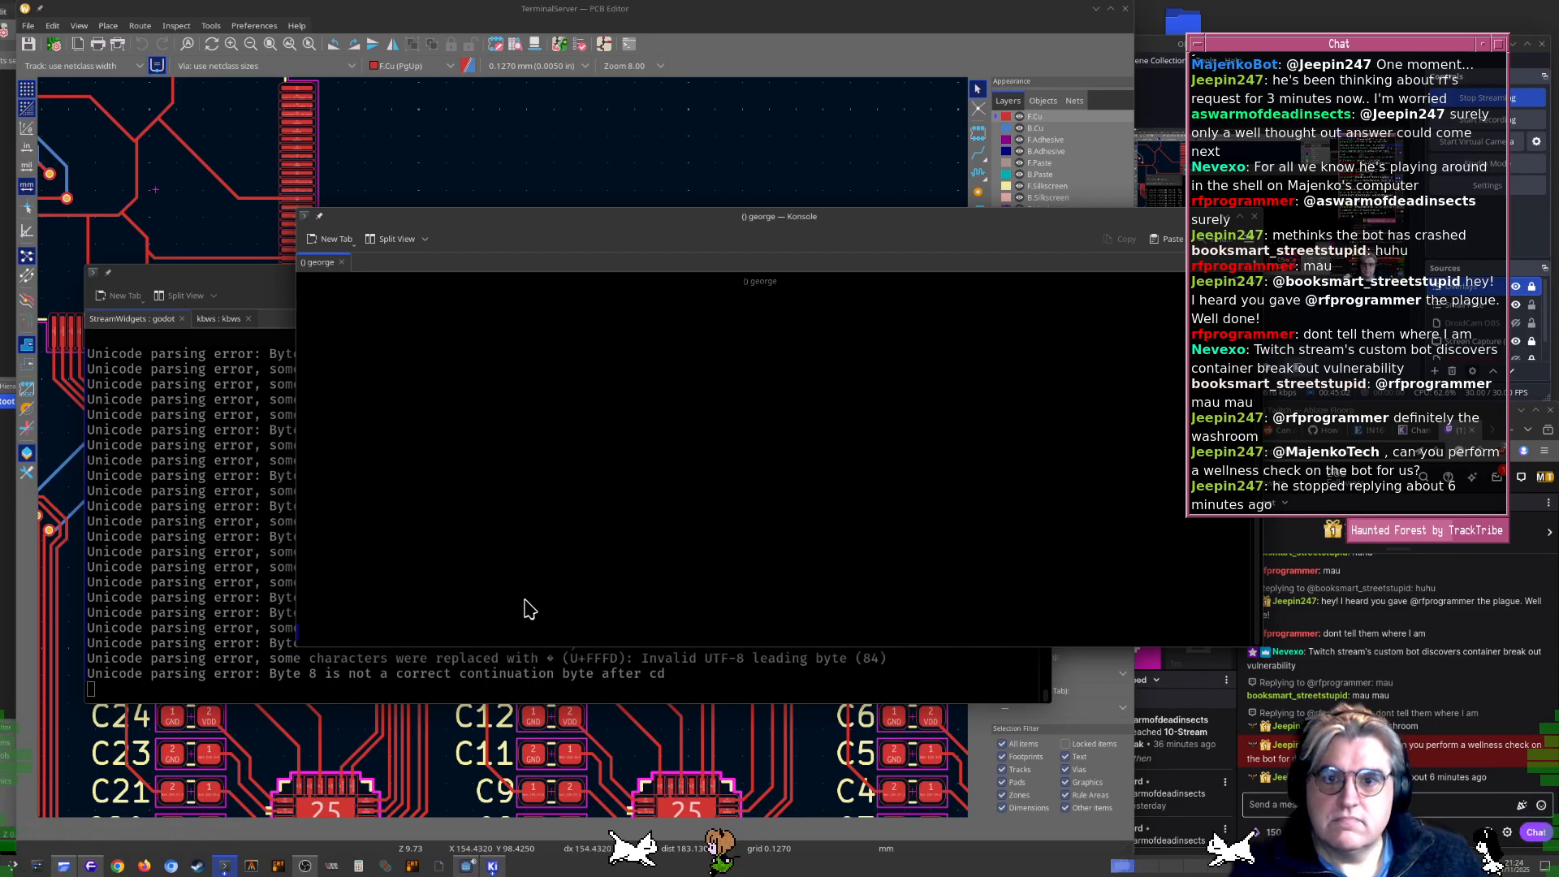
pyautogui.press('Return')
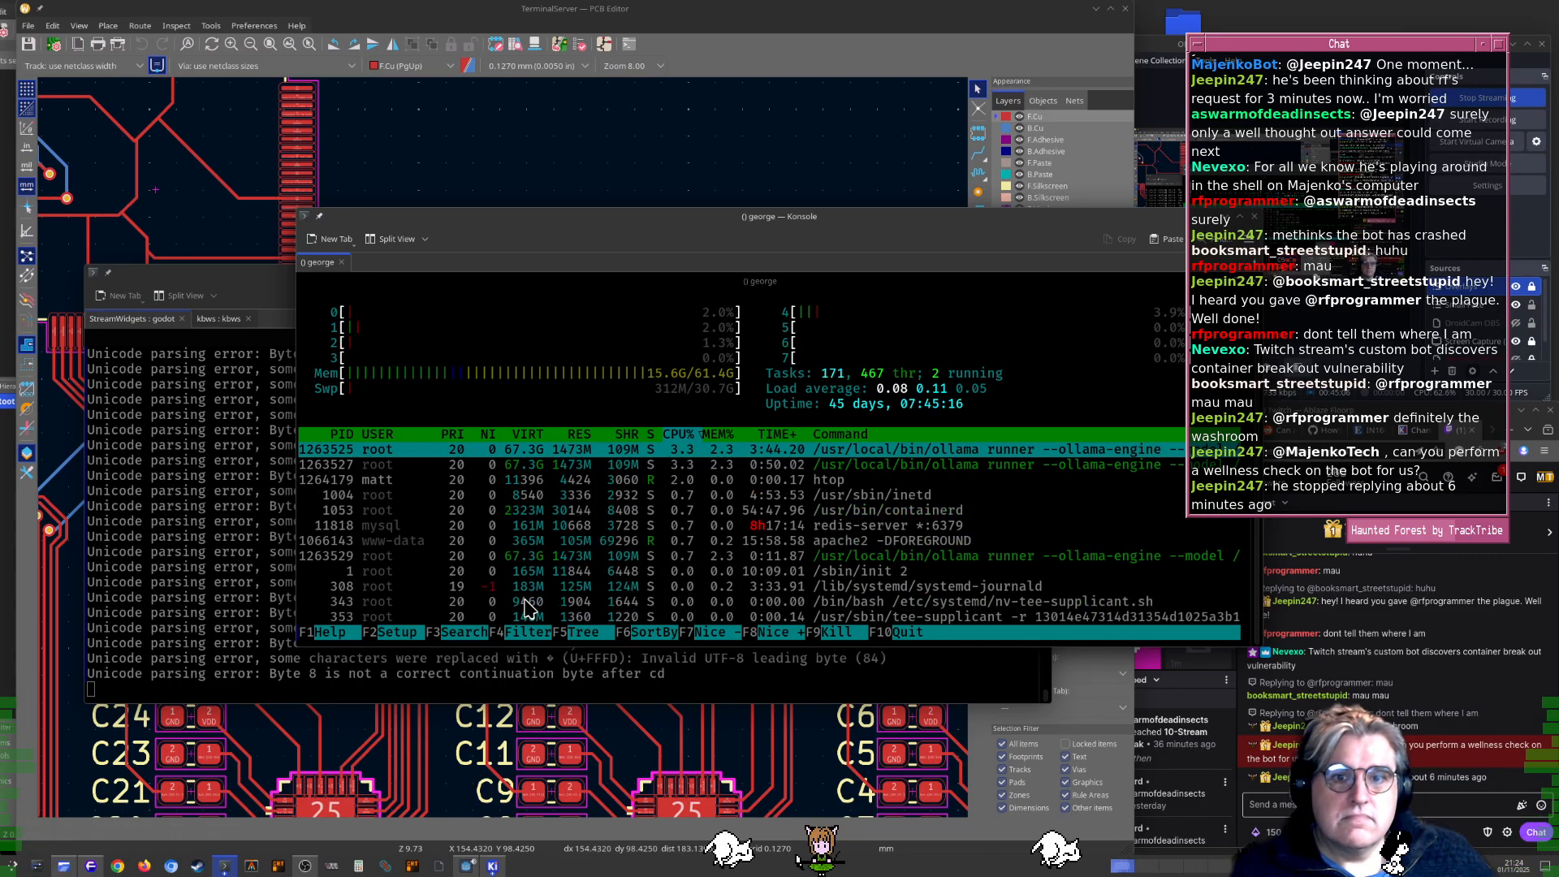
pyautogui.keyDown('super'); pyautogui.moveTo(1133, 500); pyautogui.dragTo(1392, 554, button='right'); pyautogui.keyUp('super')
pyautogui.keyDown('super'); pyautogui.moveTo(1042, 517); pyautogui.dragTo(760, 517); pyautogui.keyUp('super')
pyautogui.keyDown('super'); pyautogui.moveTo(767, 557); pyautogui.dragTo(768, 710, button='right'); pyautogui.keyUp('super')
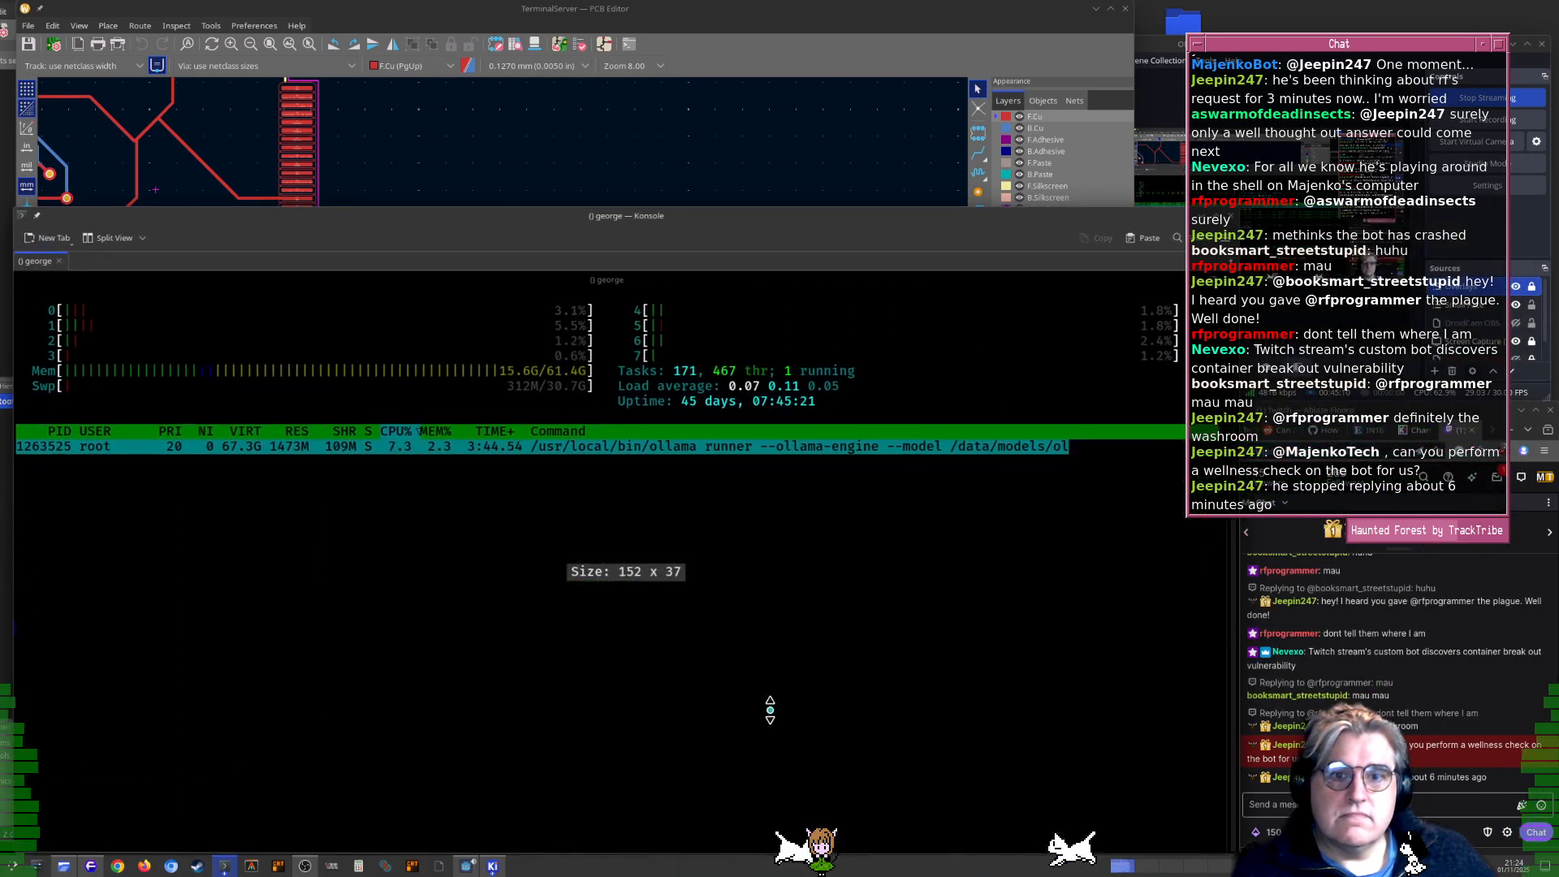
pyautogui.keyDown('super'); pyautogui.moveTo(812, 583); pyautogui.dragTo(799, 525); pyautogui.keyUp('super')
pyautogui.click(786, 497)
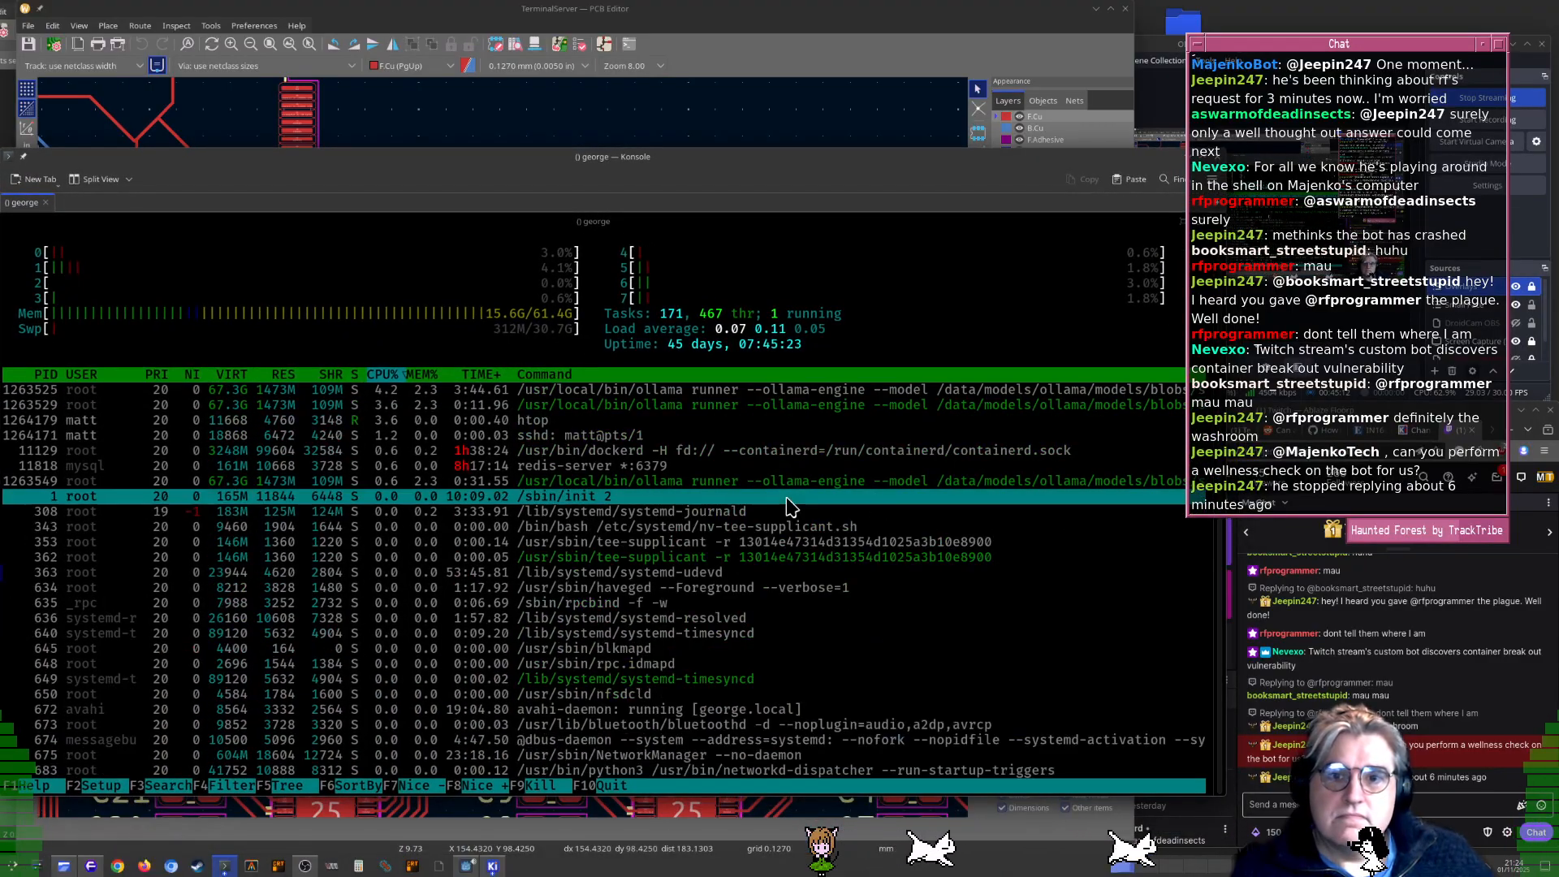
pyautogui.keyDown('super'); pyautogui.moveTo(1043, 507); pyautogui.dragTo(982, 507, button='right'); pyautogui.keyUp('super')
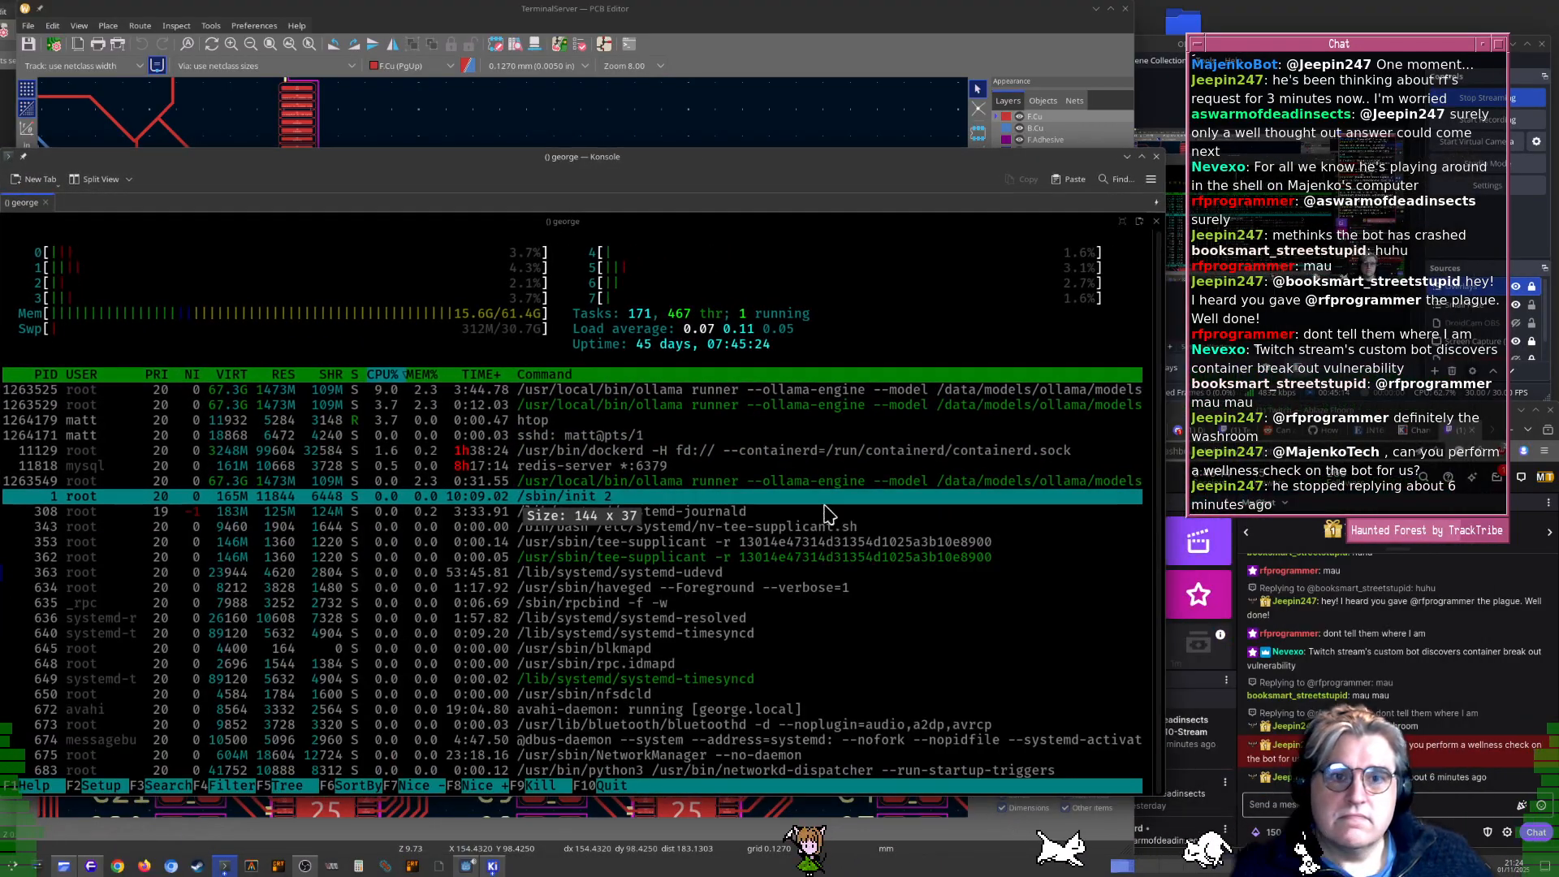
pyautogui.click(623, 506)
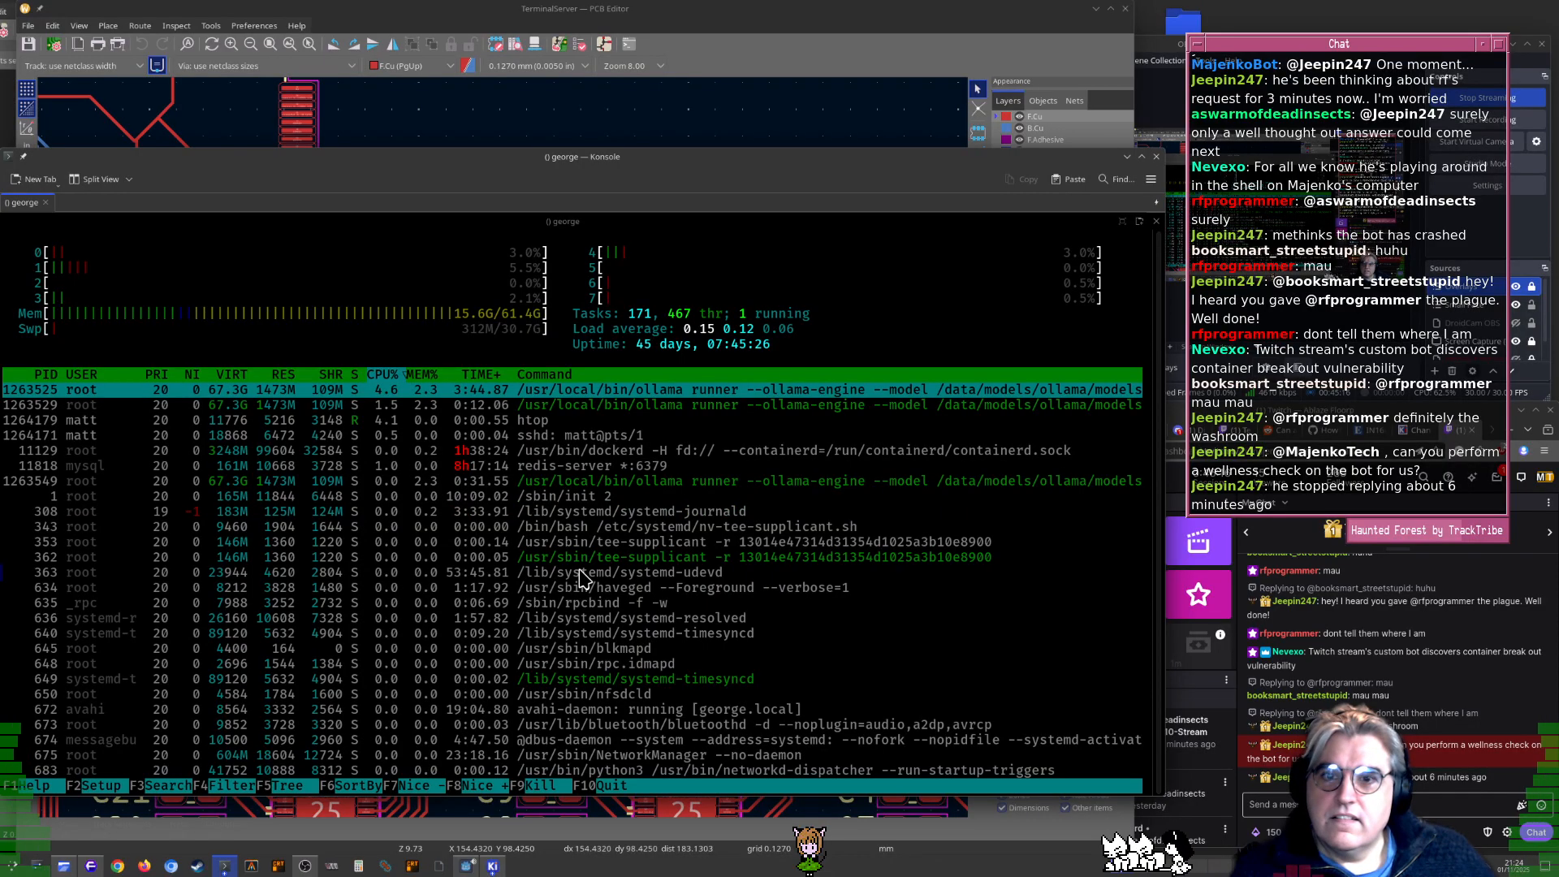
# Quit htop, check the host's GPU activity with nvtop and return to the shell prompt
pyautogui.press('q')
pyautogui.write('nvto')
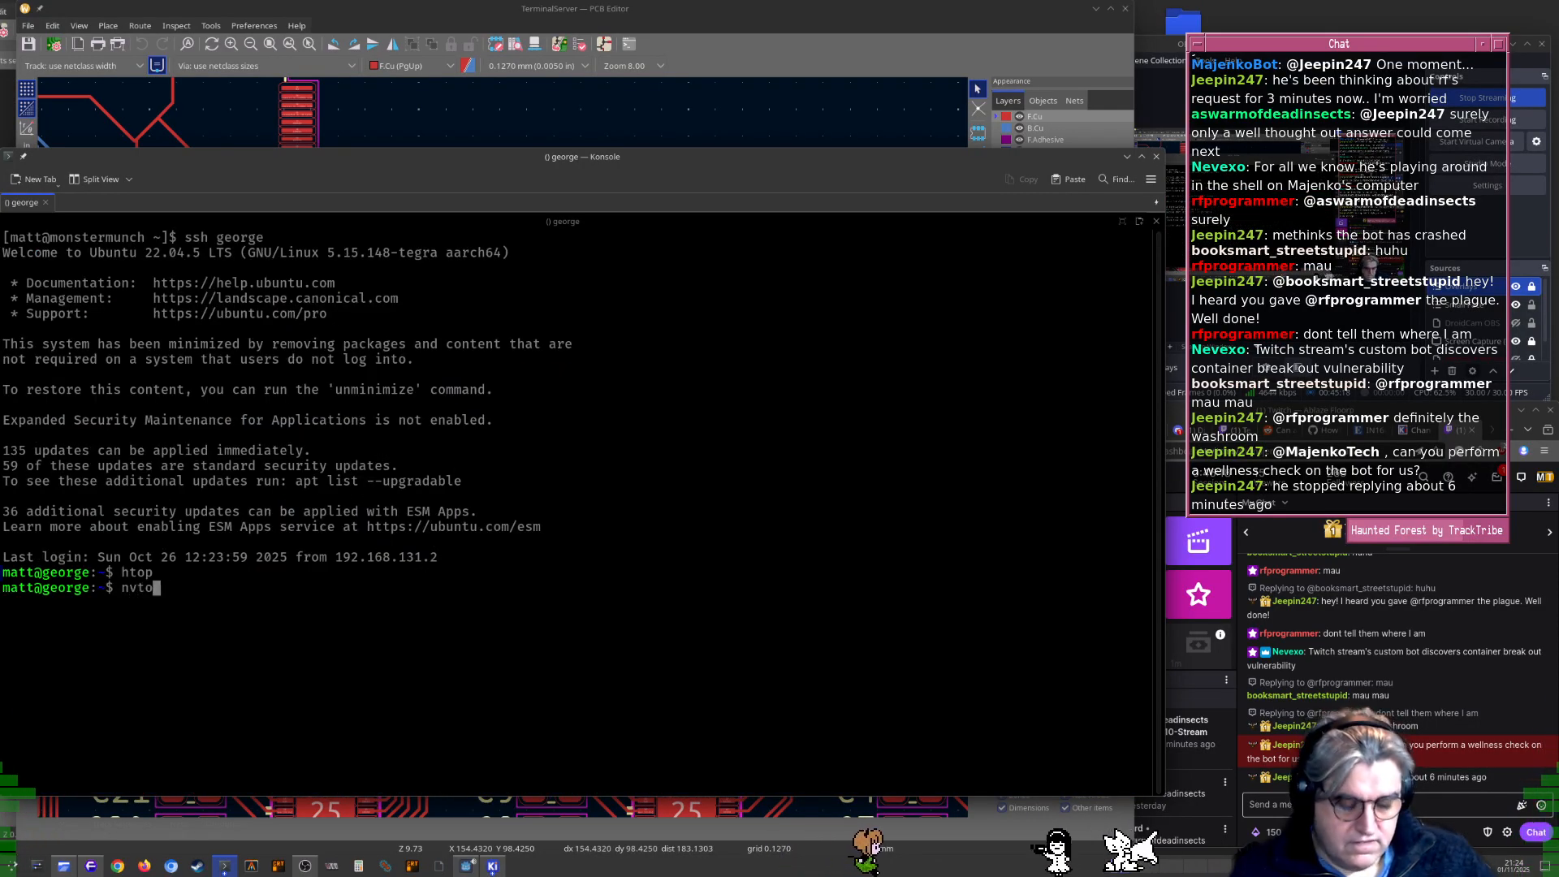
pyautogui.write('p')
pyautogui.press('Return')
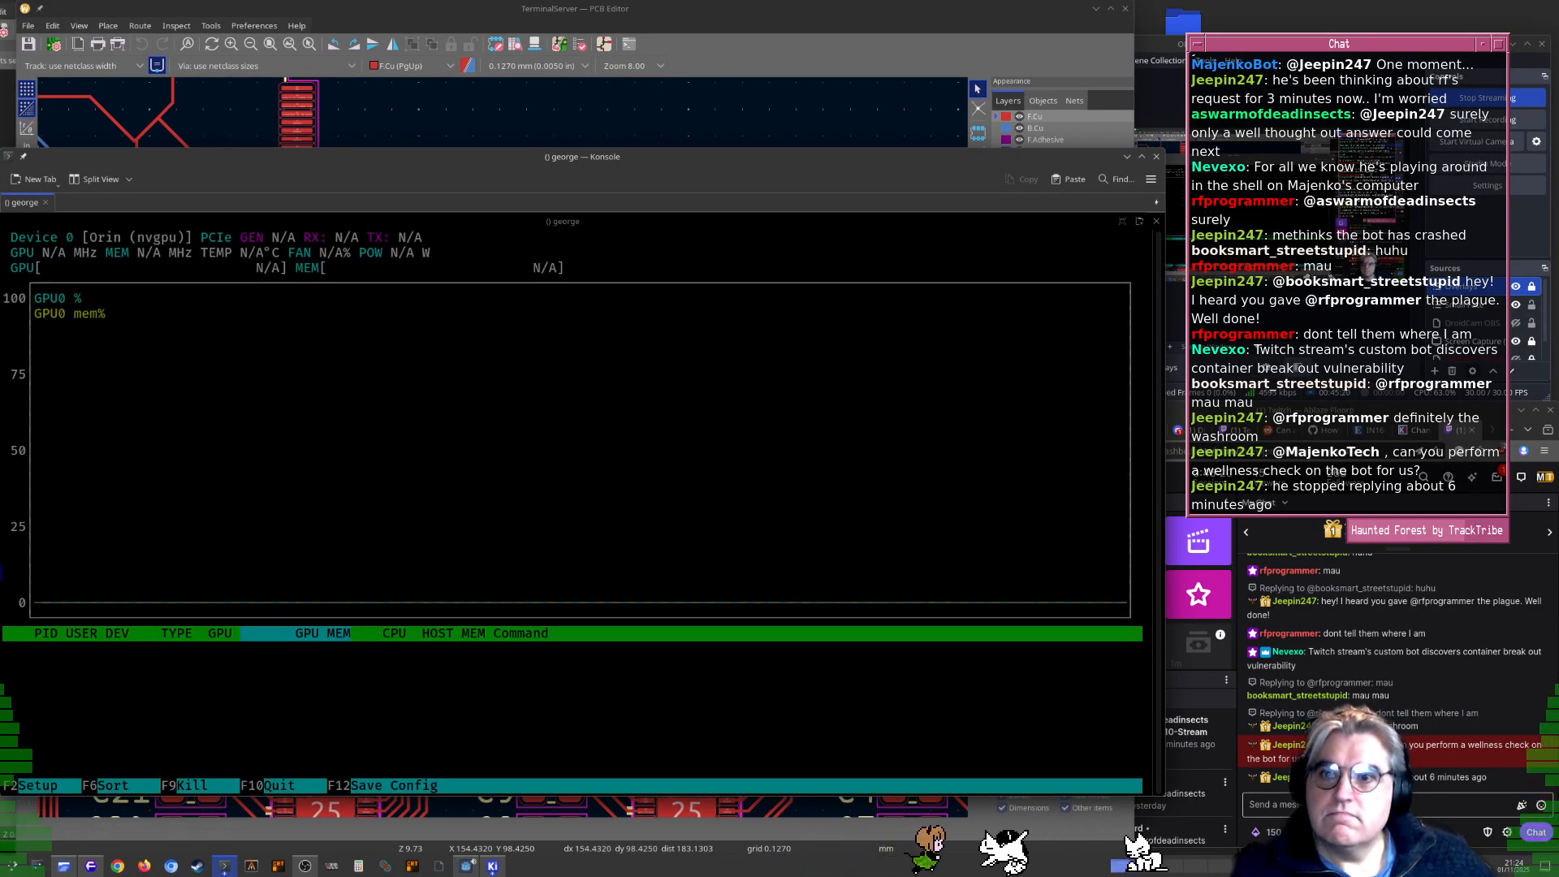
pyautogui.press('q')
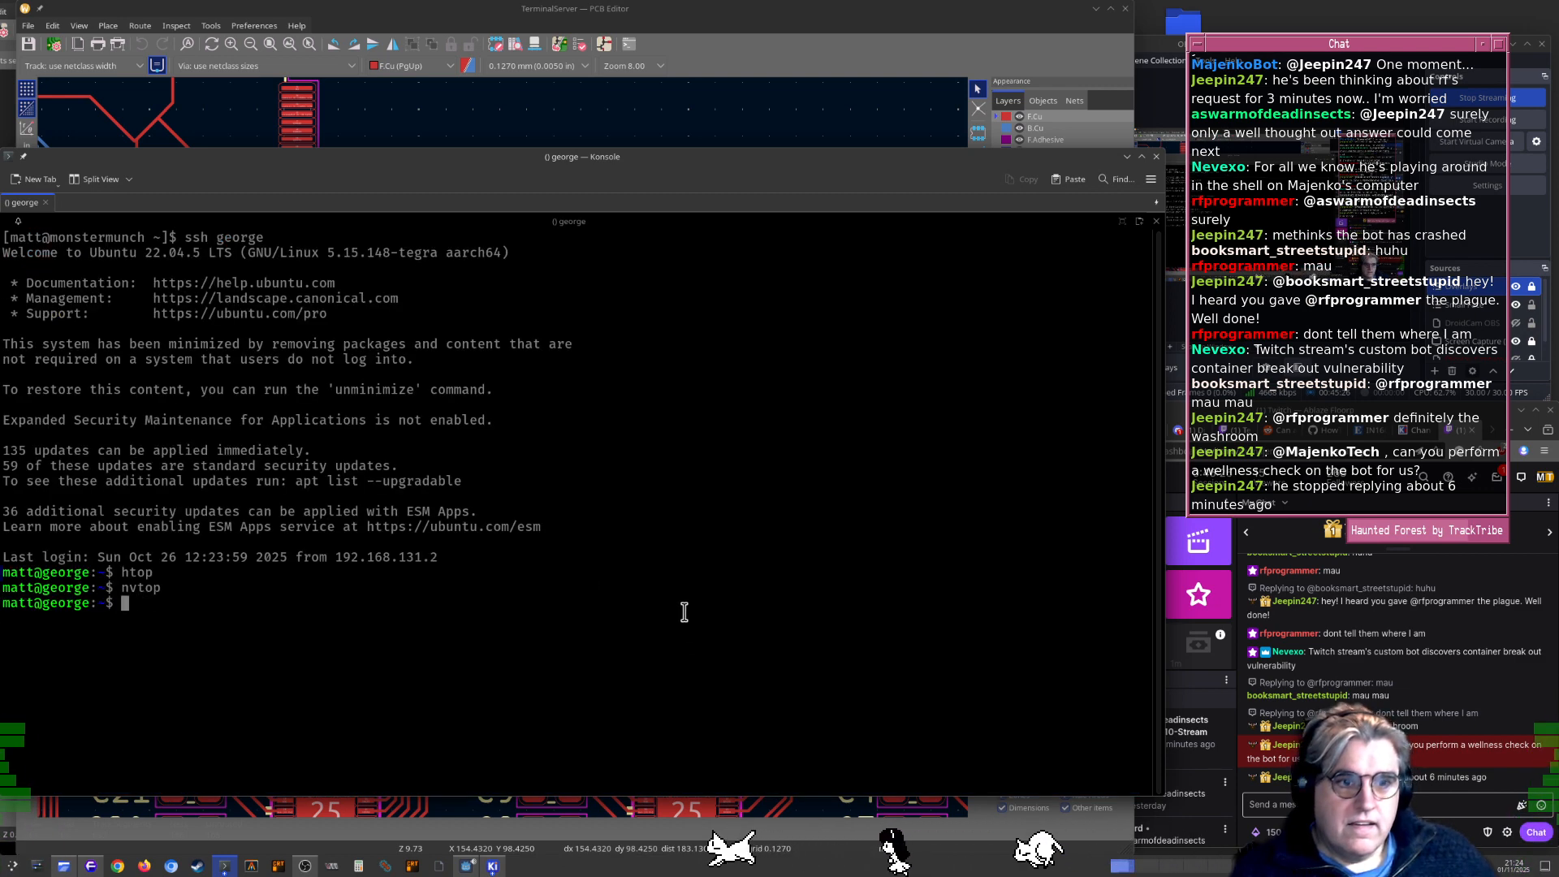
# List the host's running ollama processes with "ps ax |grep ollama"
pyautogui.keyDown('super'); pyautogui.moveTo(529, 595); pyautogui.dragTo(565, 601); pyautogui.keyUp('super')
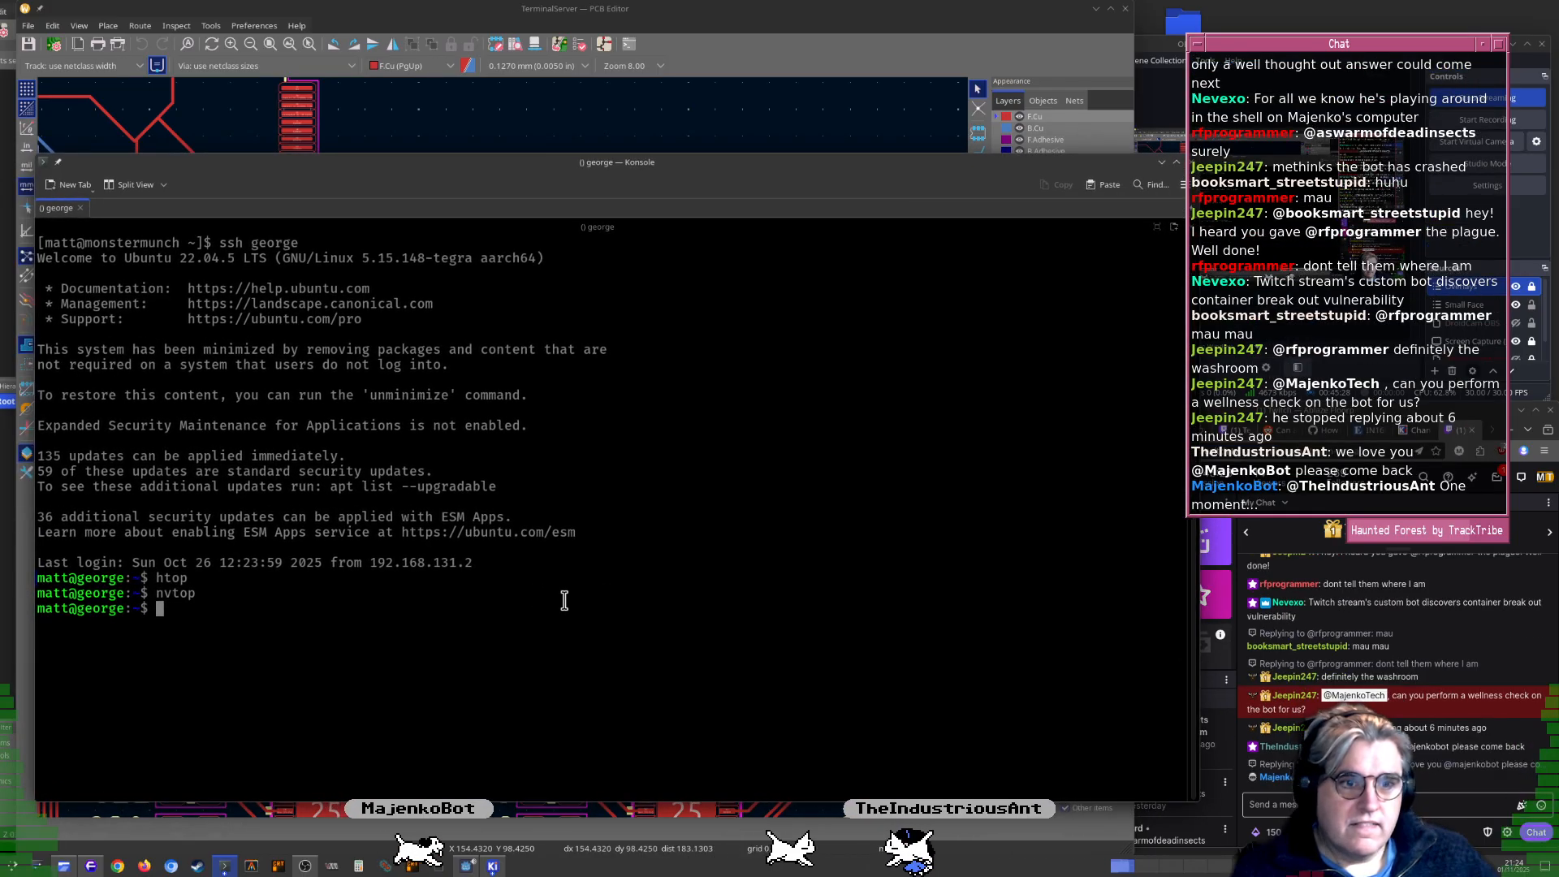
pyautogui.write('ps ax  |grep ')
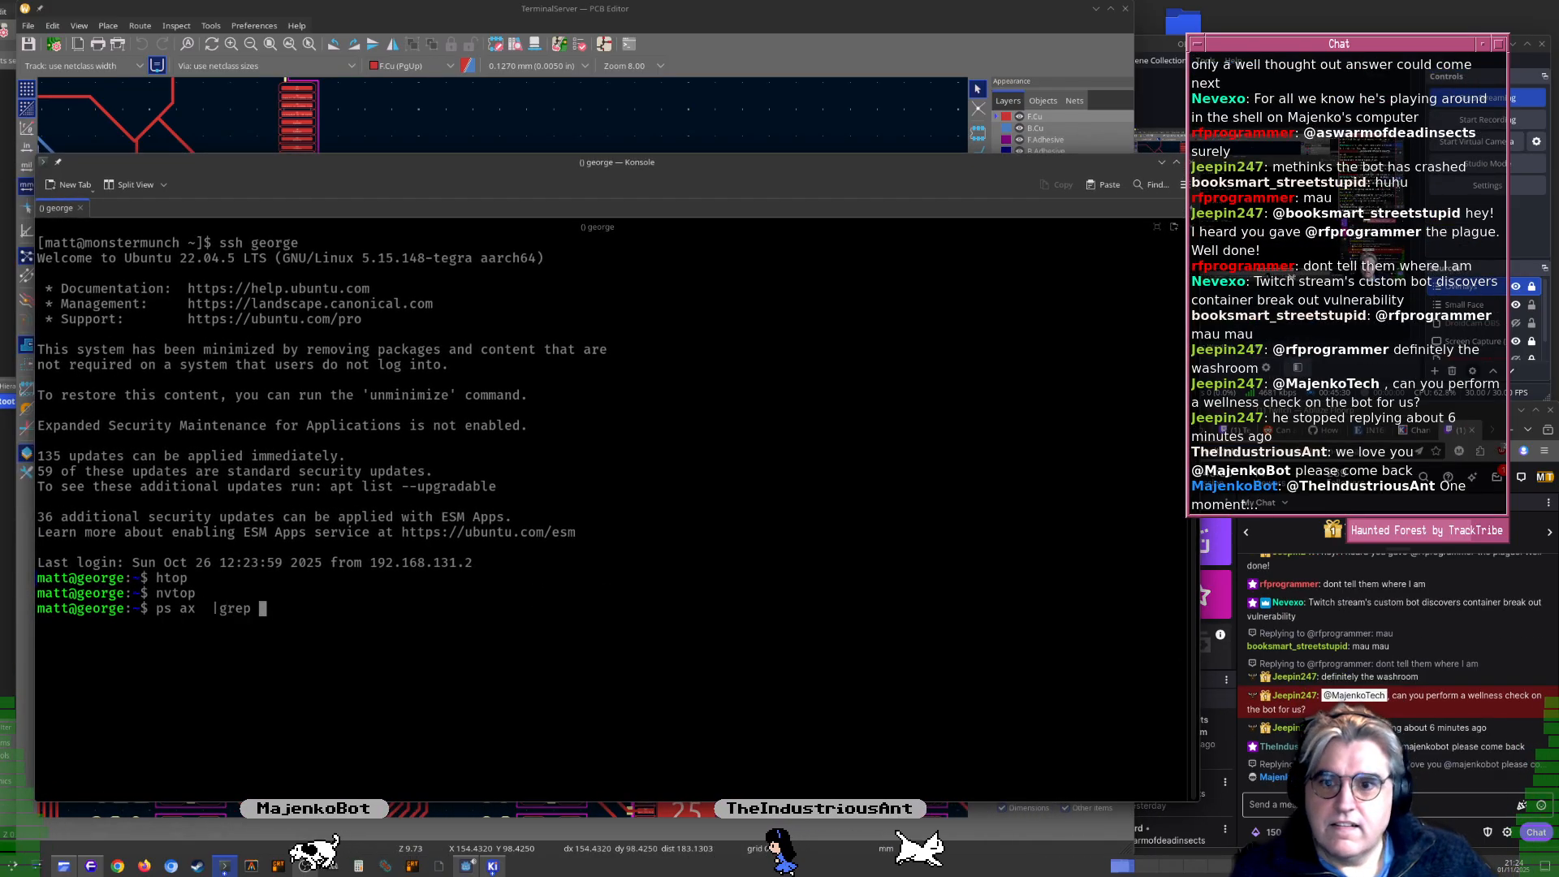
pyautogui.write('ollama')
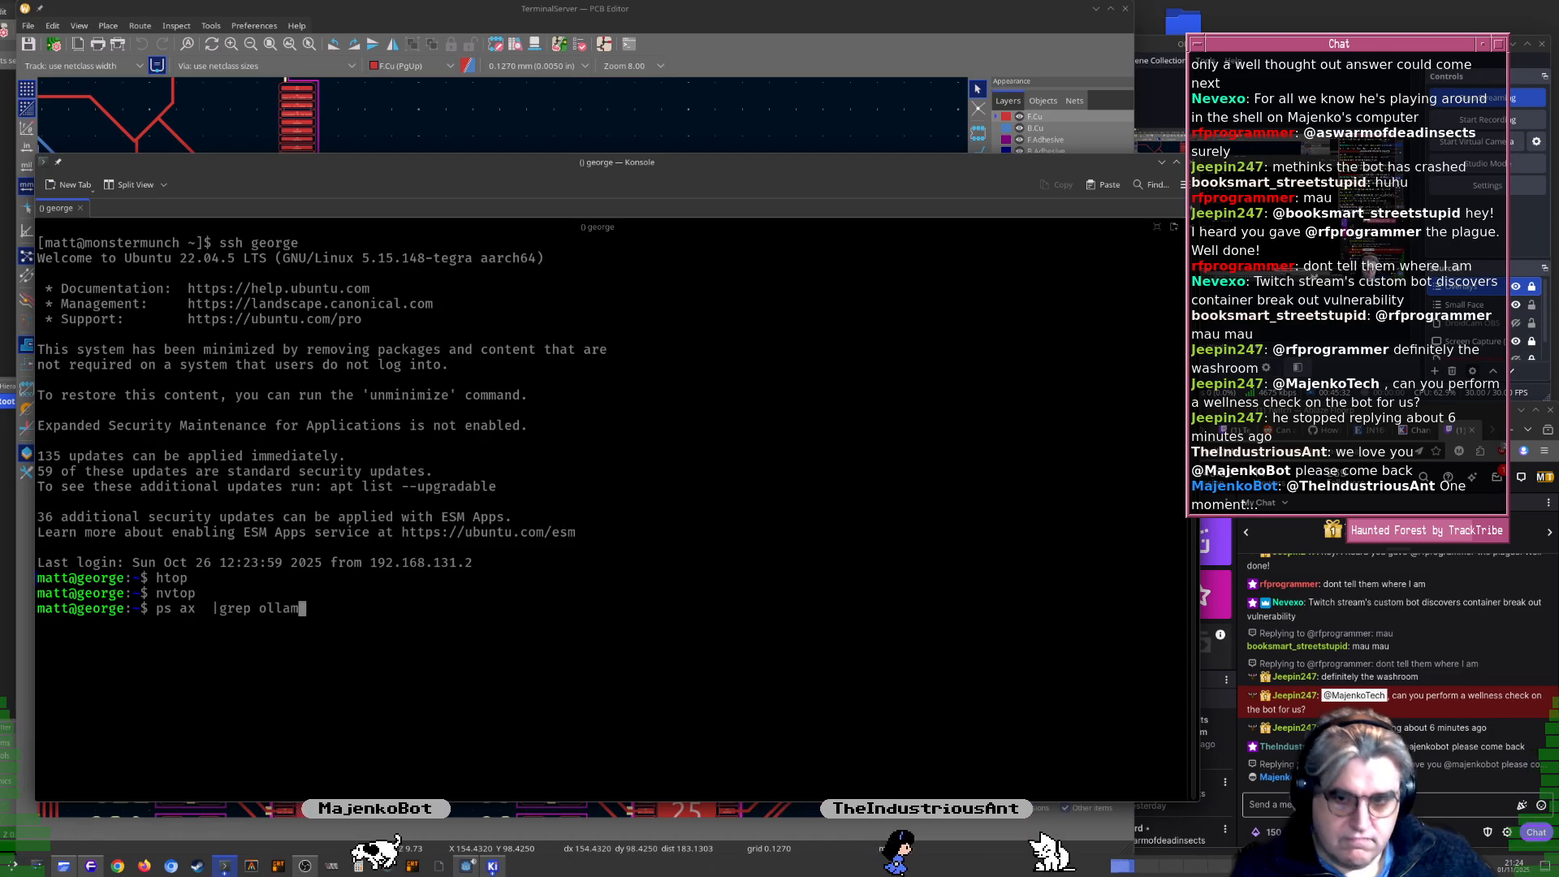
pyautogui.press('Return')
# Open a root shell with "sudo -s" and kill the ollama runner process 1263525
pyautogui.write('sudo -s')
pyautogui.press('Return')
pyautogui.write('kill')
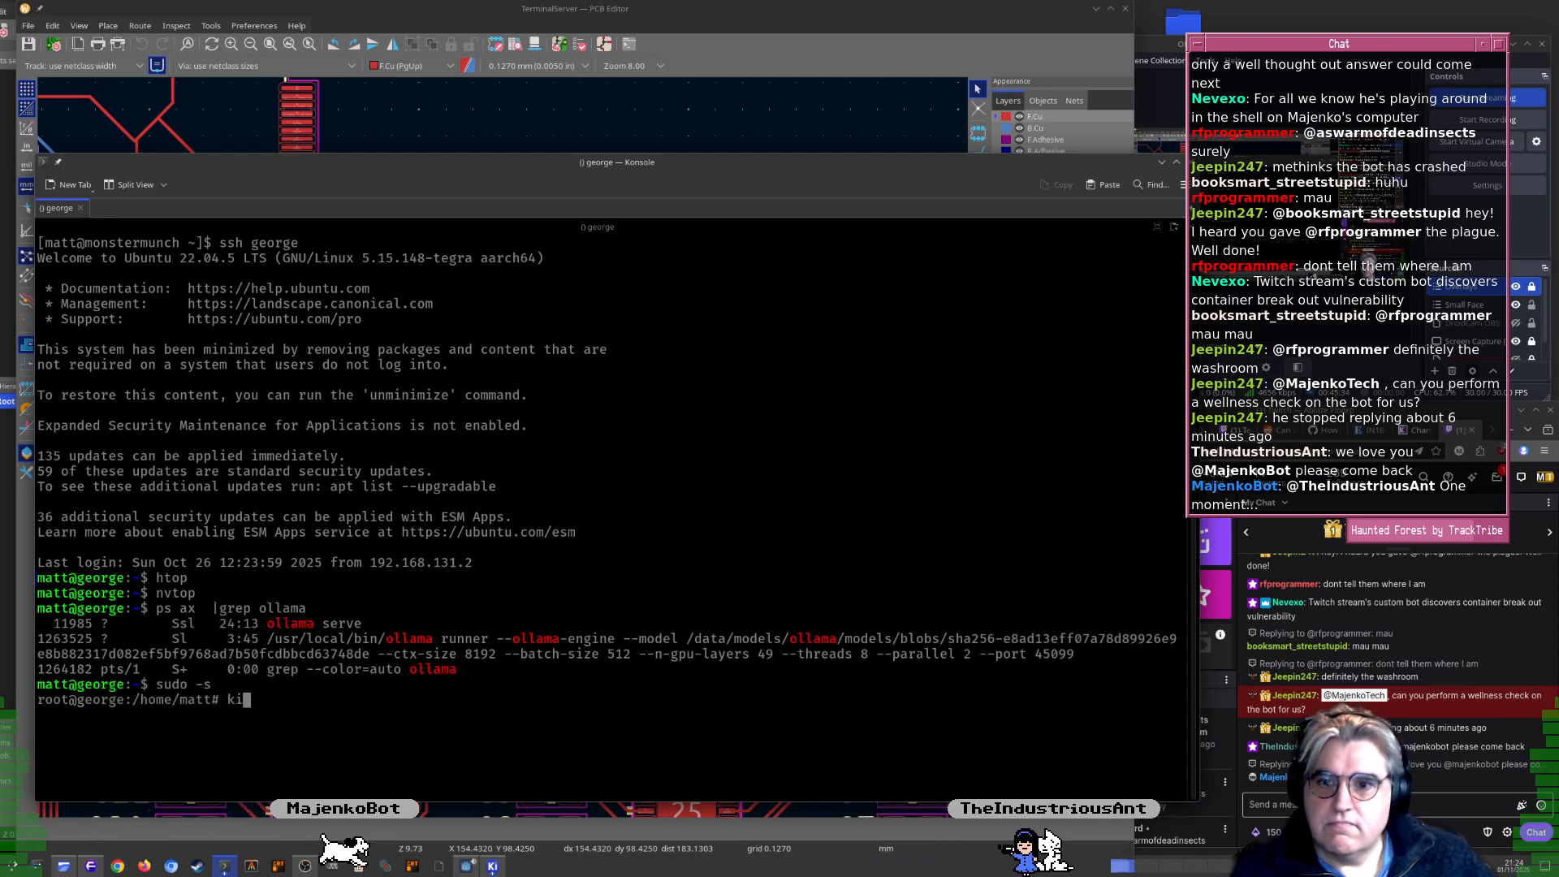
pyautogui.doubleClick(50, 639)
pyautogui.press('Return')
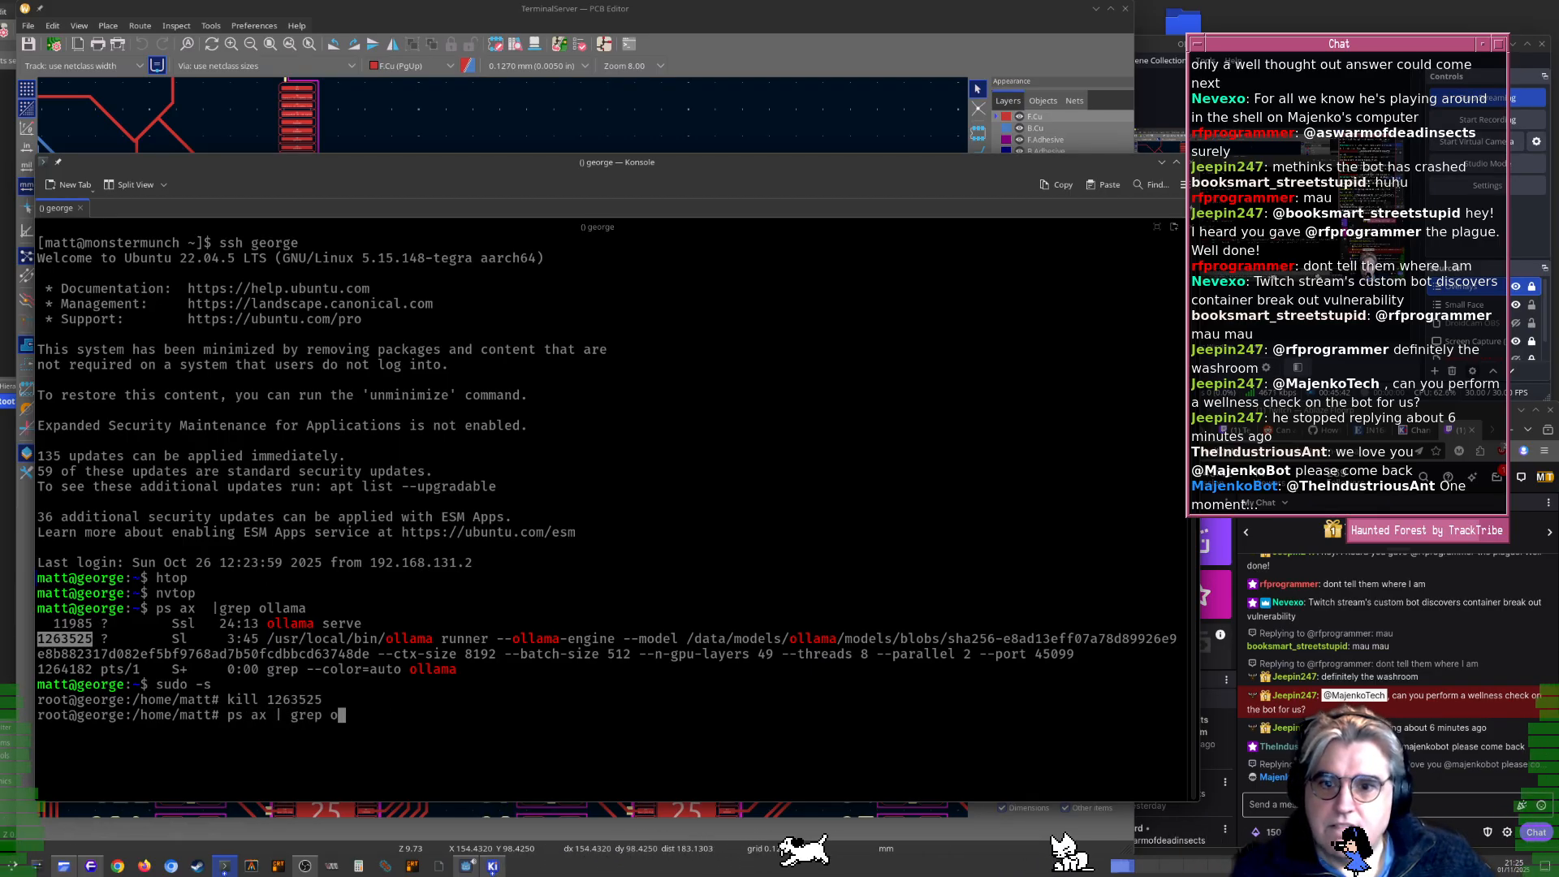
# Recheck the ollama processes with "ps ax | grep ollama" and close the root shell, SSH session and terminal
pyautogui.write('ps ax | grep ollama')
pyautogui.press('Return')
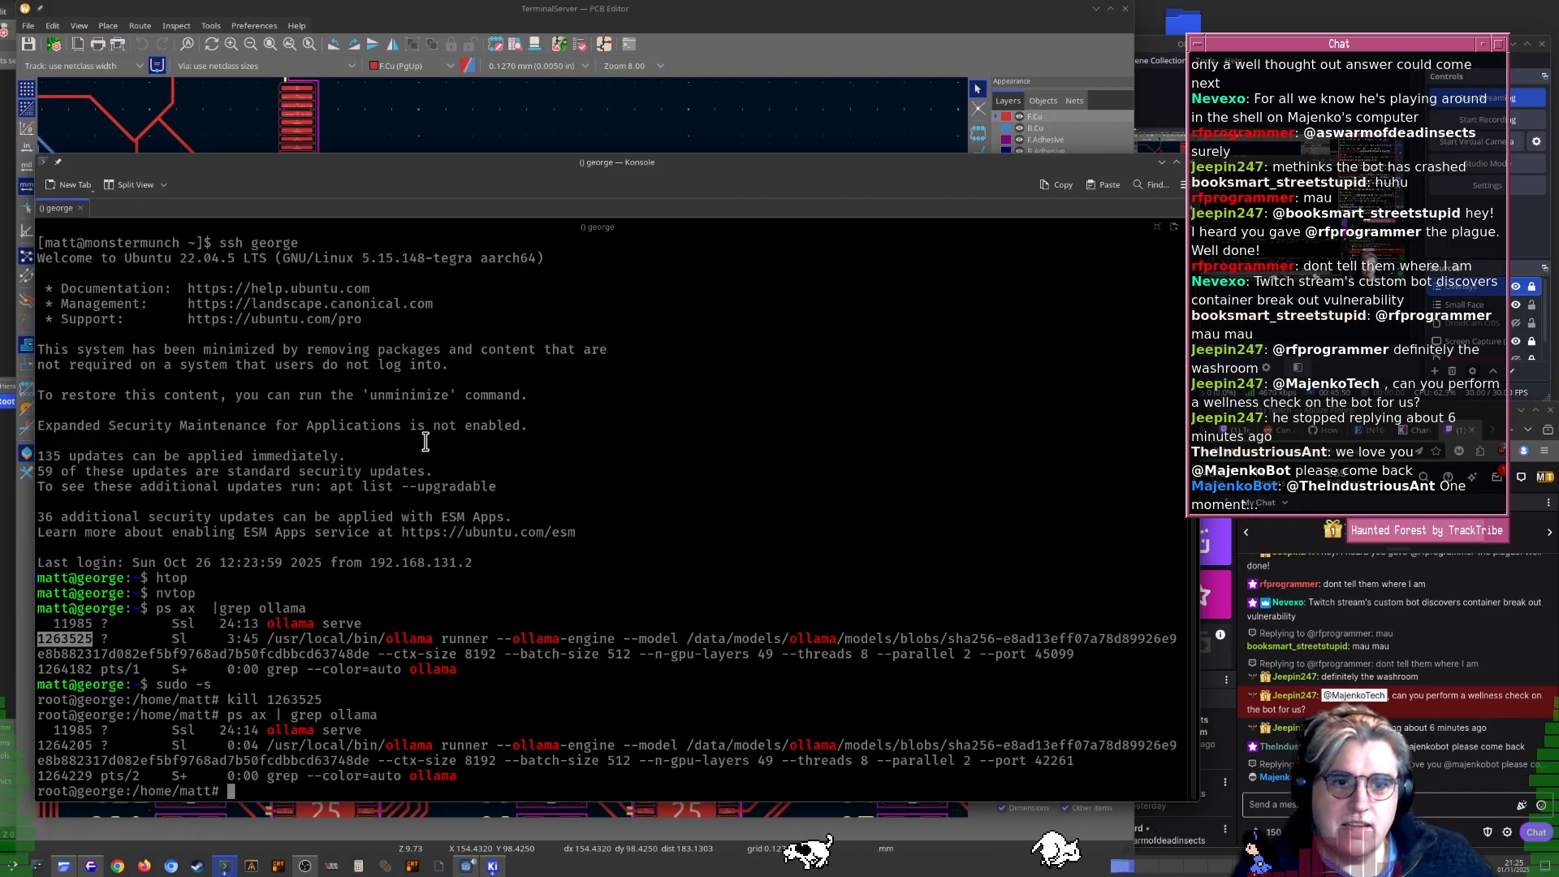
pyautogui.click(426, 481)
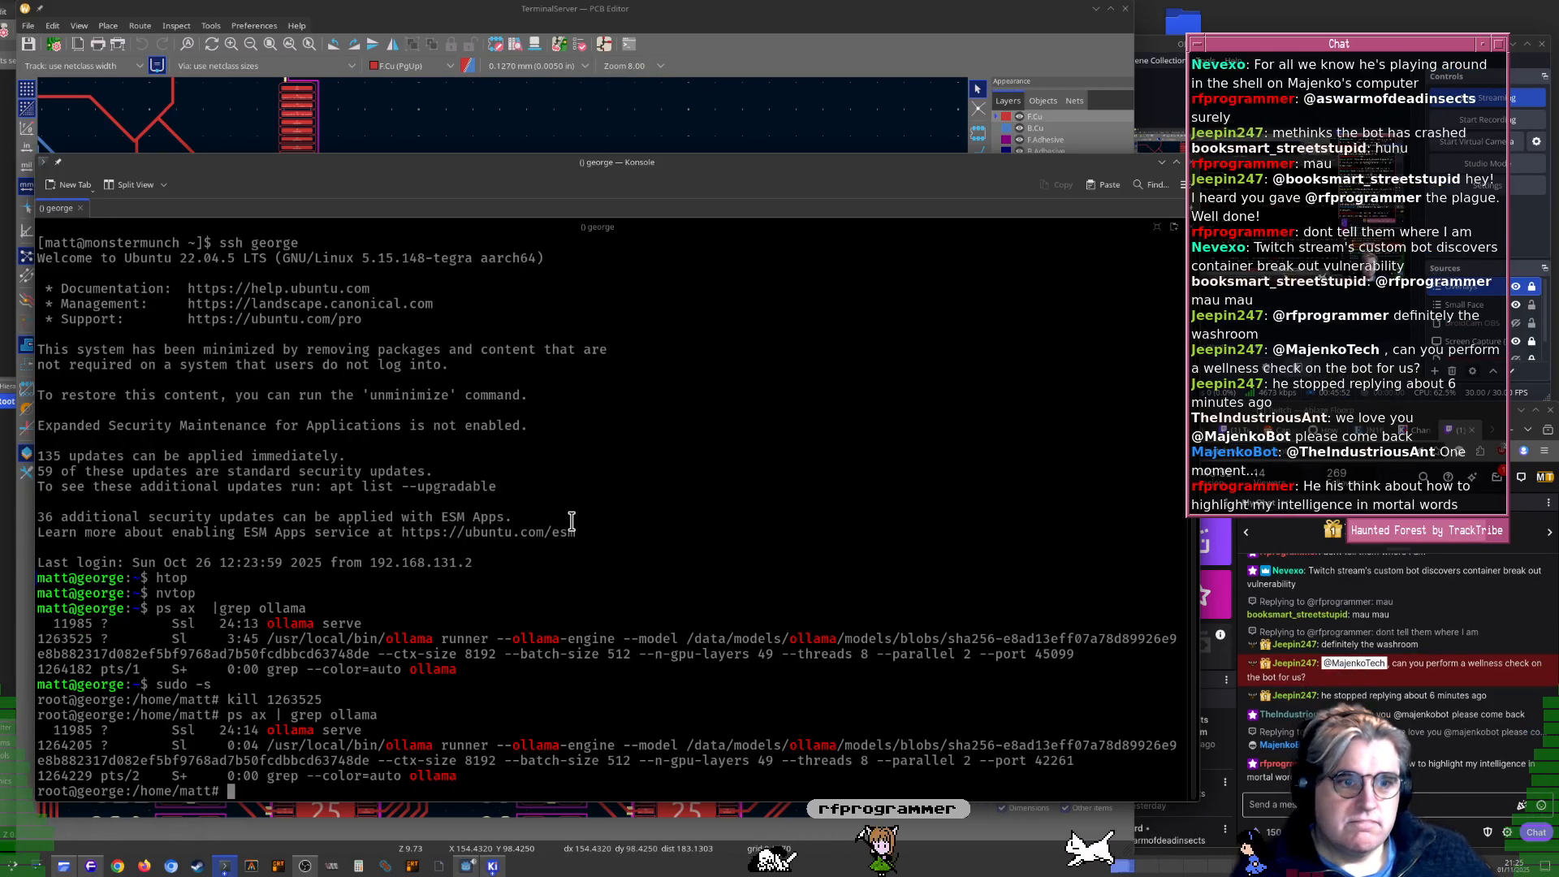
pyautogui.hotkey('ctrl', 'd')
pyautogui.hotkey('ctrl', 'd')
pyautogui.hotkey('ctrl', 'd')
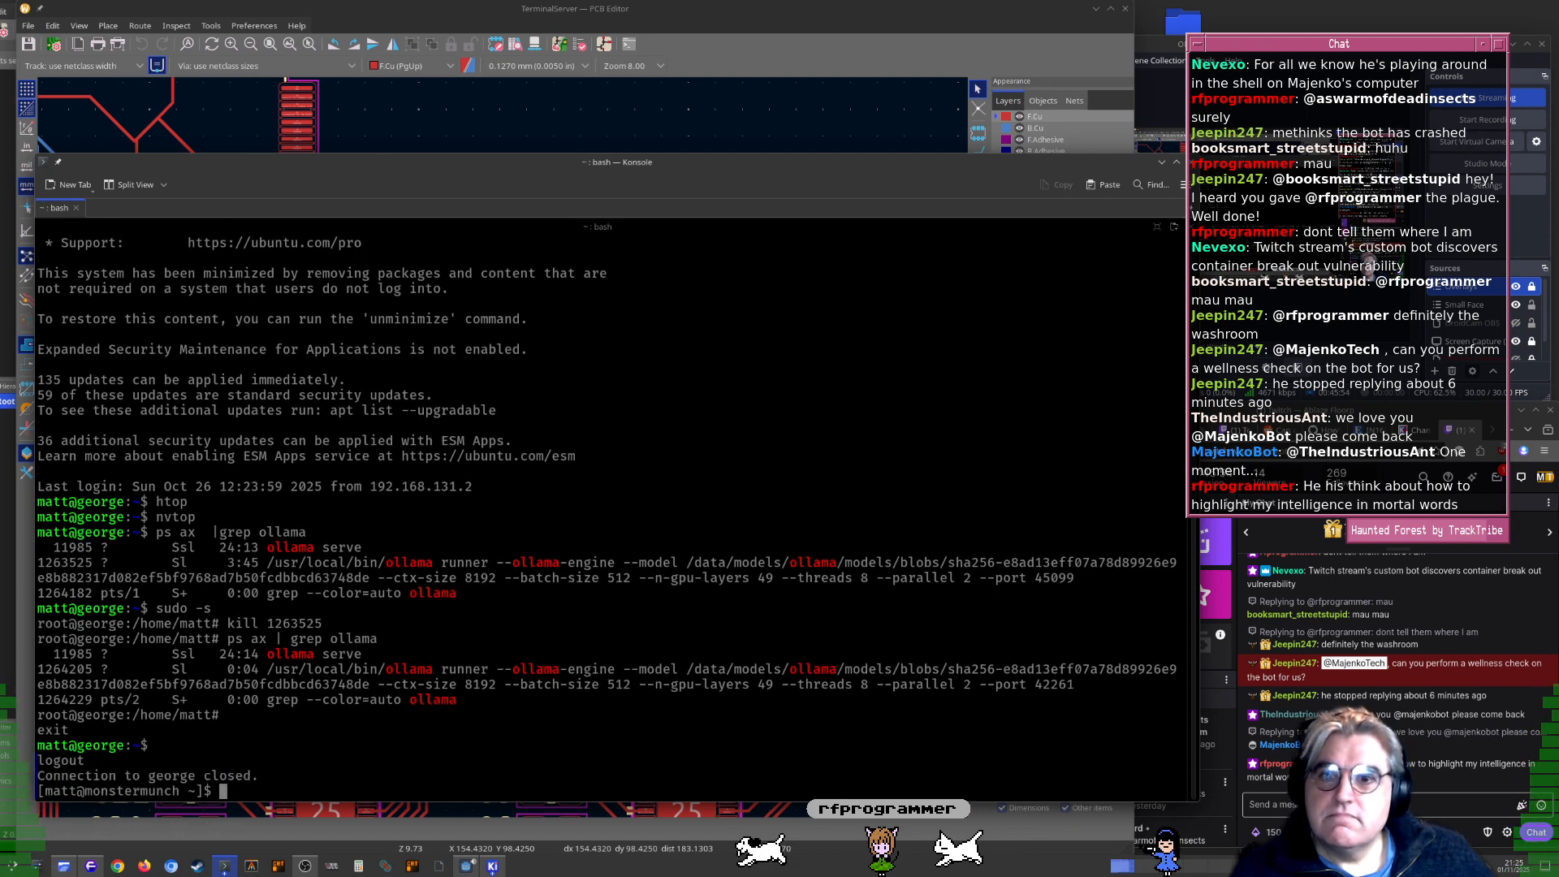
# Stop and relaunch godot in the StreamWidgets terminal, and move its new window clear of the log output
pyautogui.hotkey('ctrl', 'c')
pyautogui.press('Up')
pyautogui.press('Return')
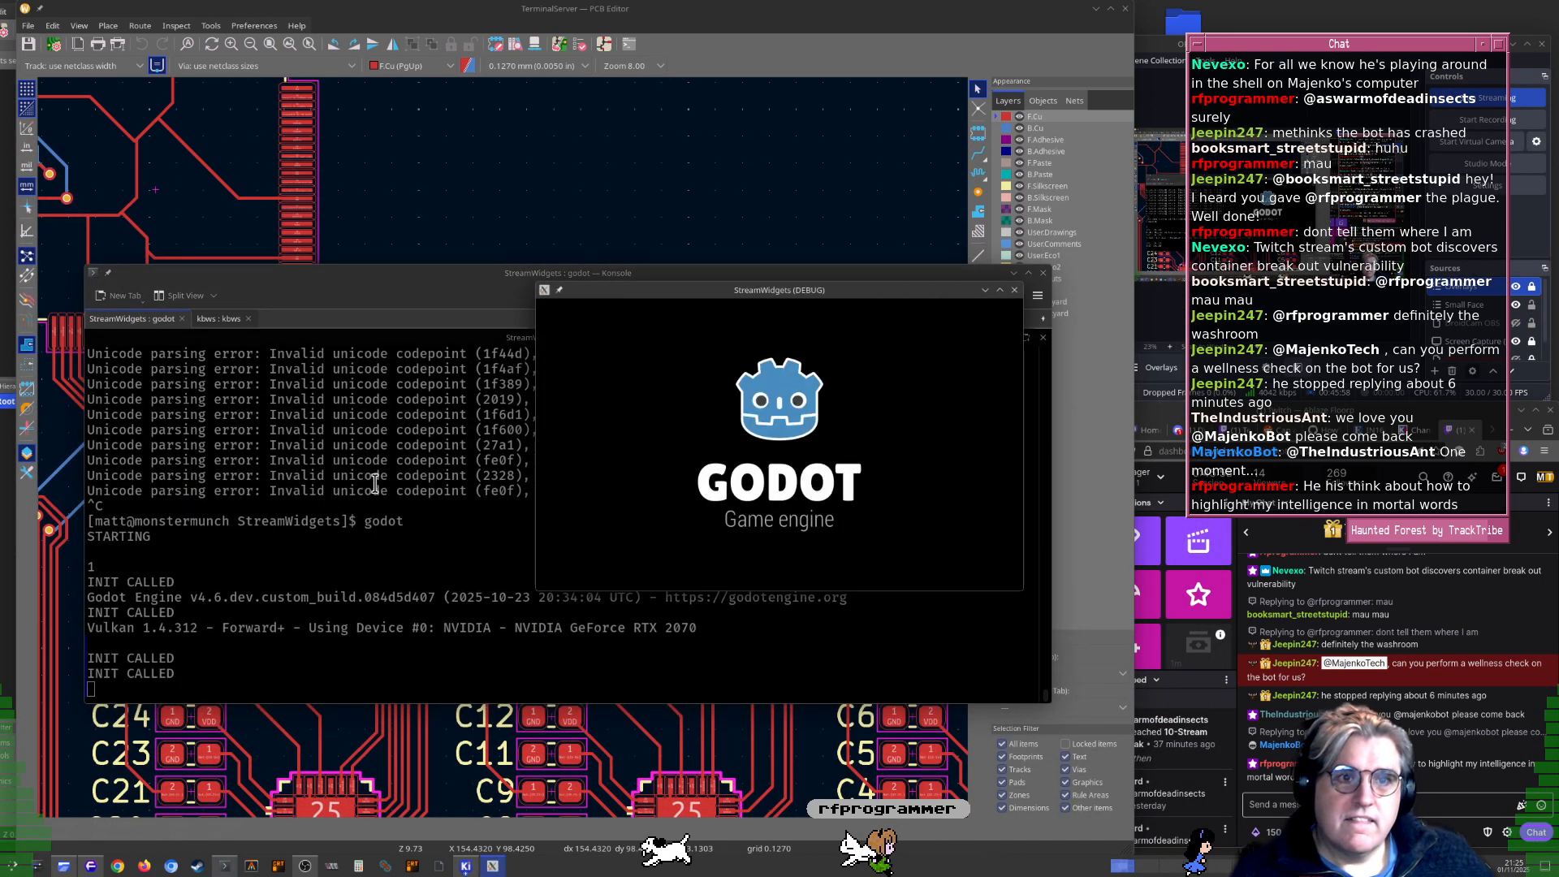
pyautogui.keyDown('alt'); pyautogui.moveTo(792, 487); pyautogui.dragTo(269, 751); pyautogui.keyUp('alt')
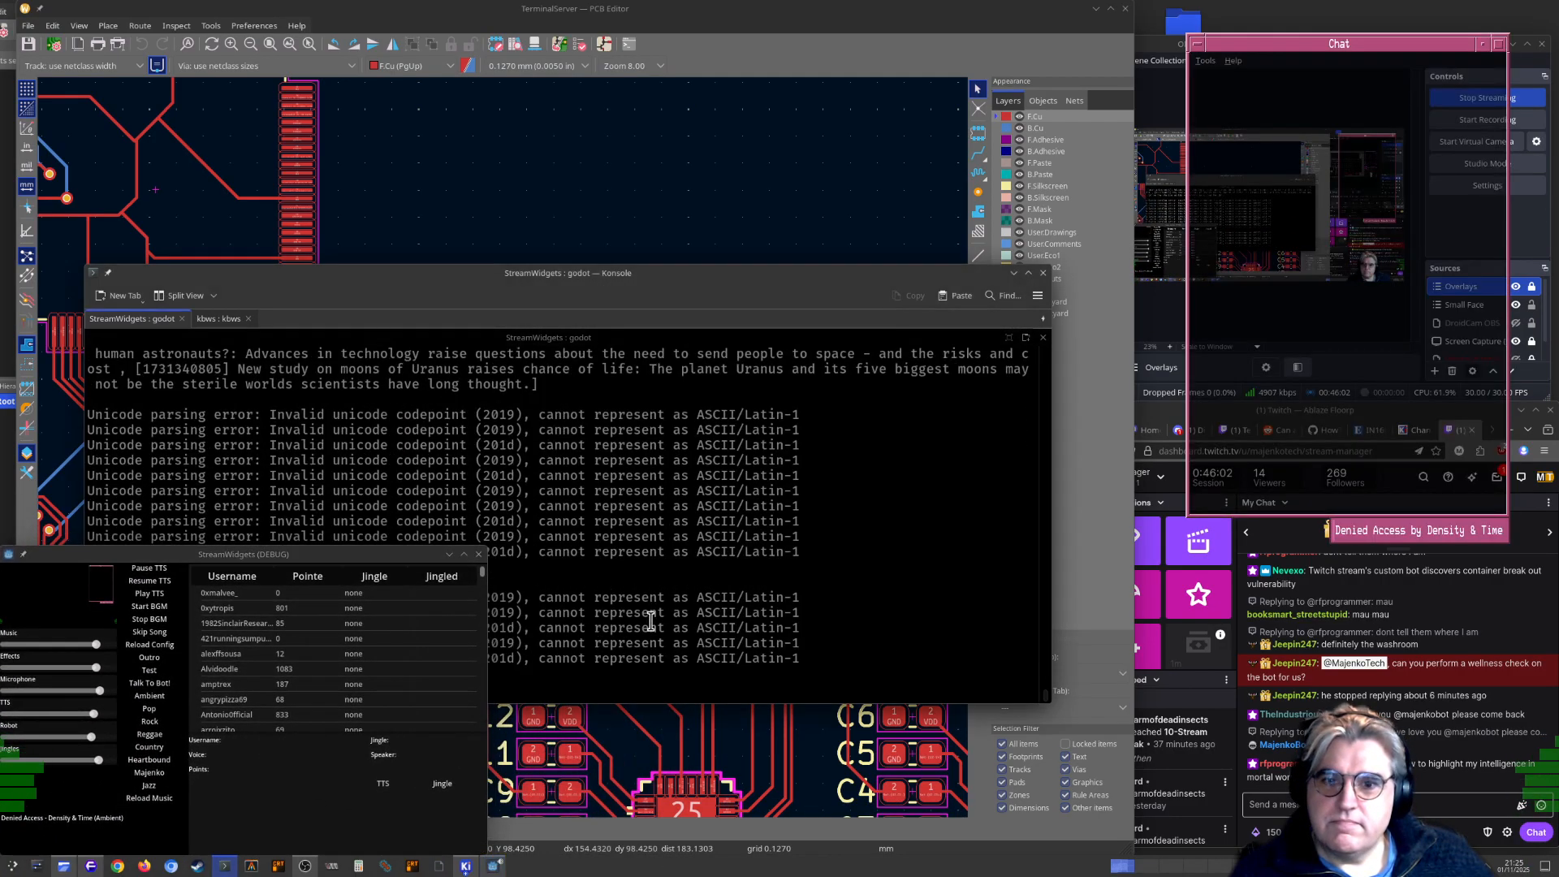
pyautogui.click(785, 588)
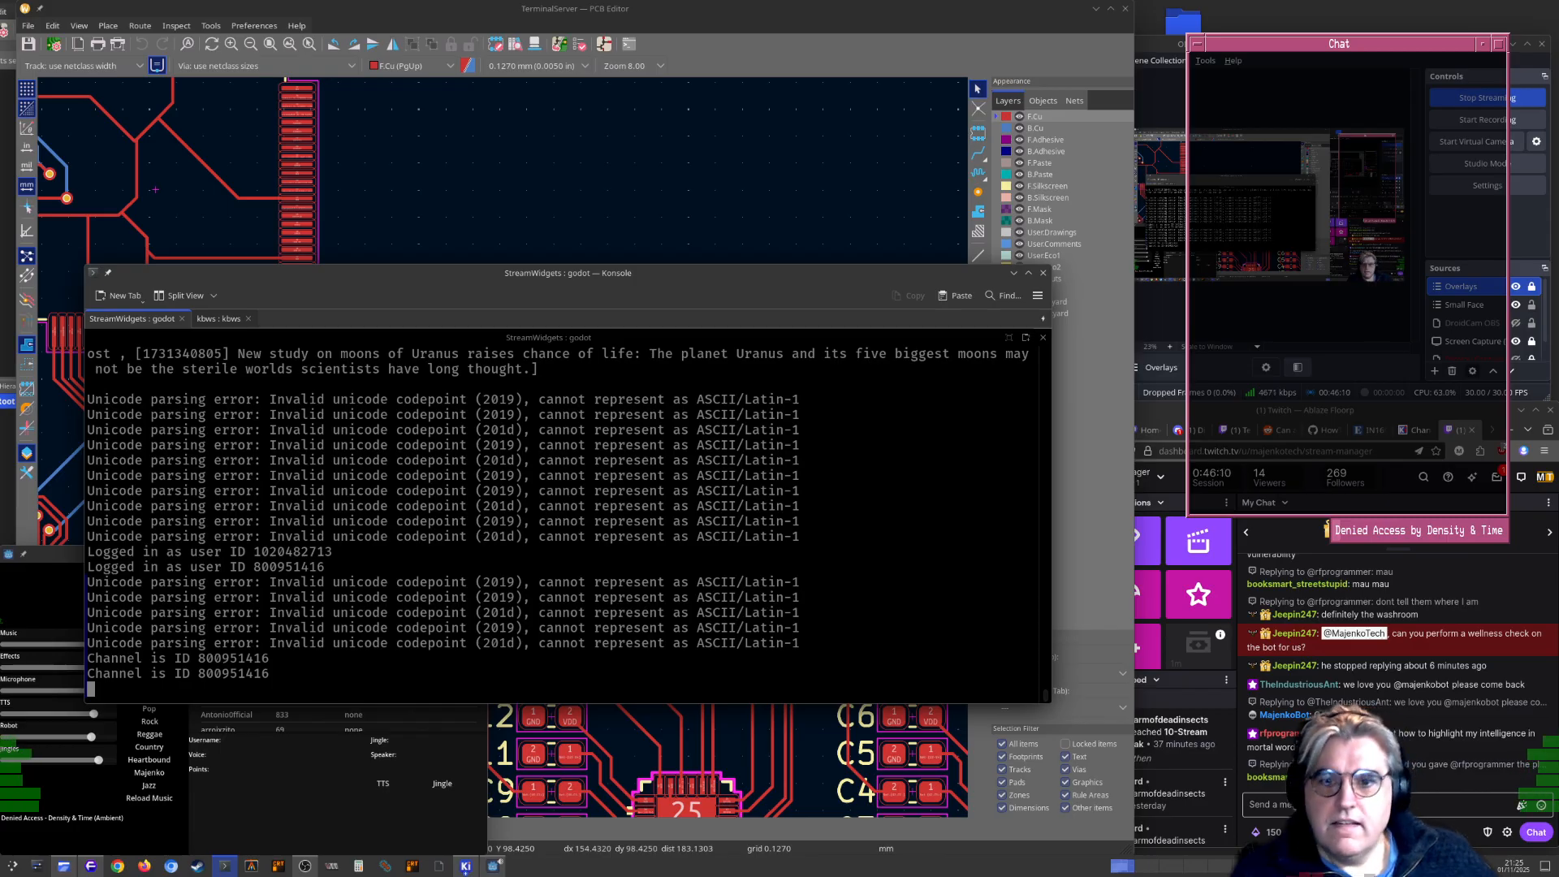
# Select a viewer's entry in the StreamWidgets user list and clear the number entered beside the message text
pyautogui.click(362, 805)
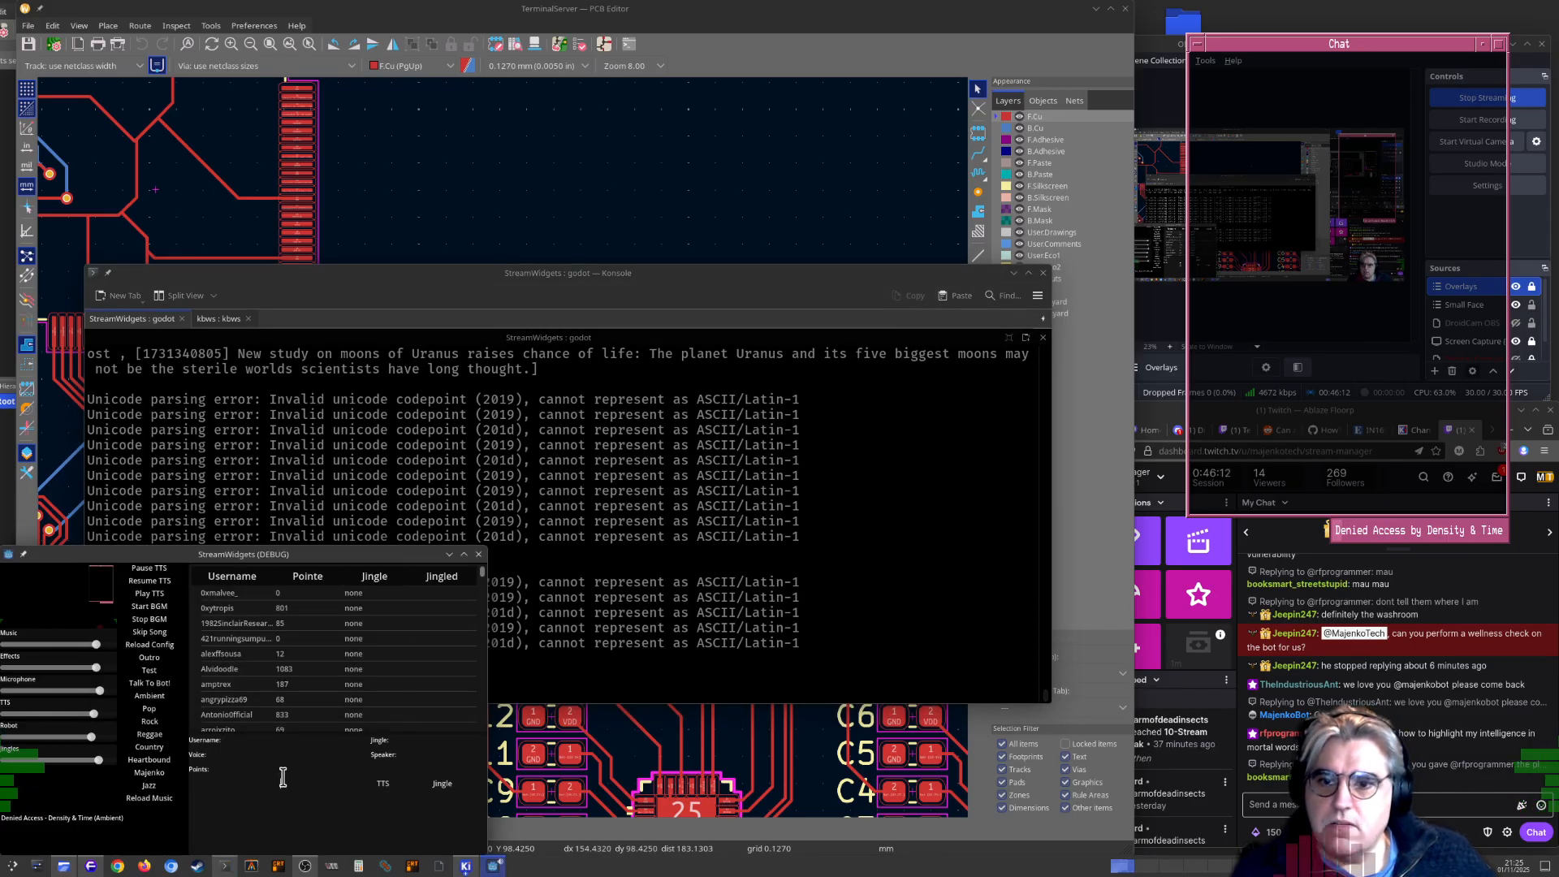
pyautogui.scroll(-3, 251, 661)
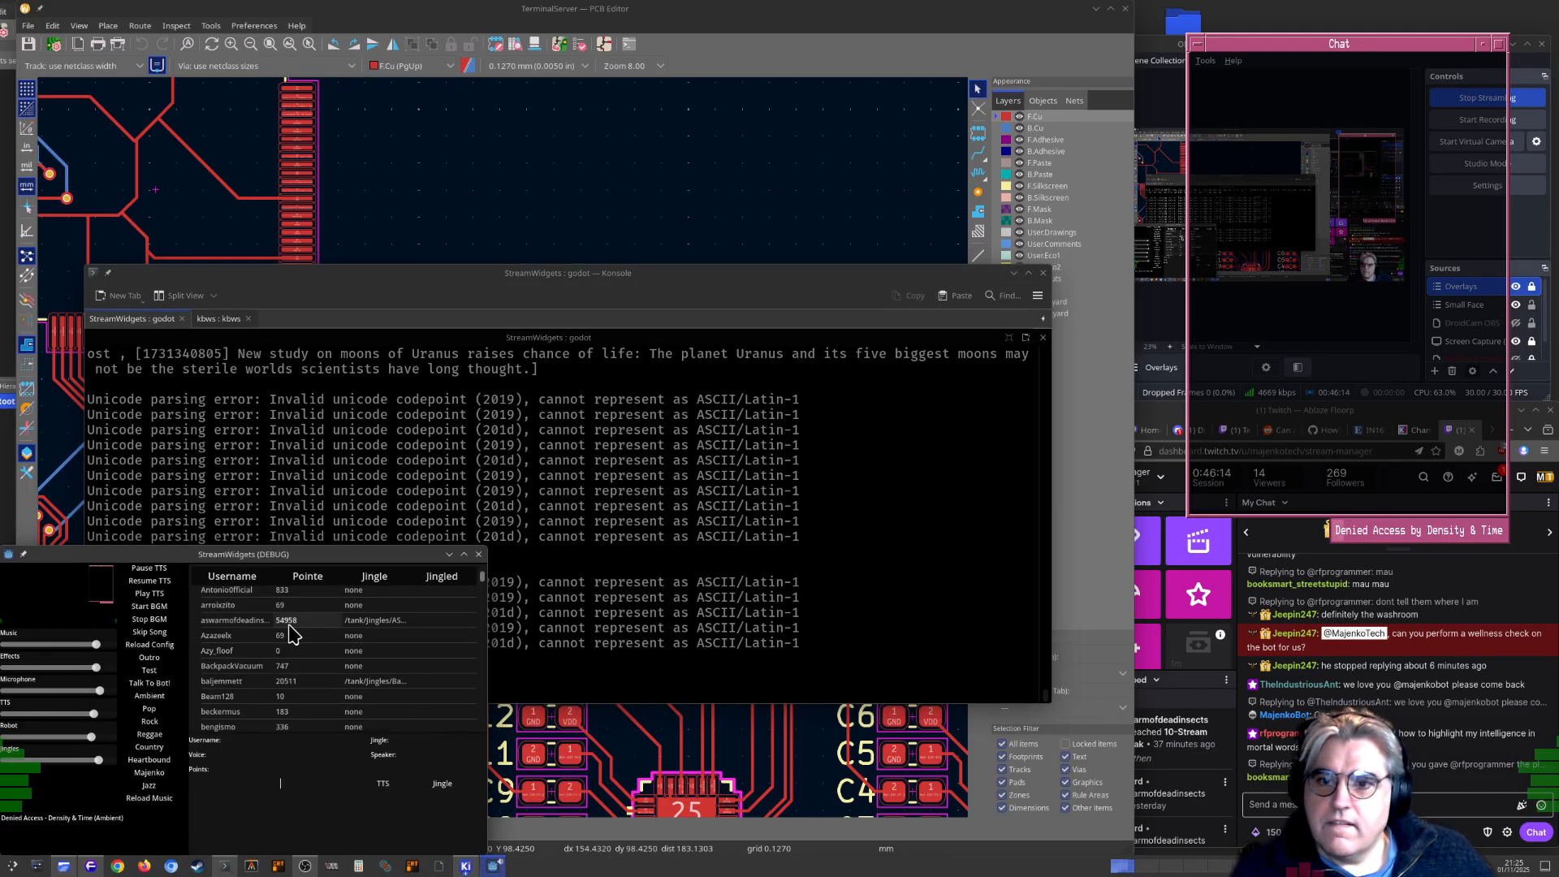
pyautogui.click(230, 684)
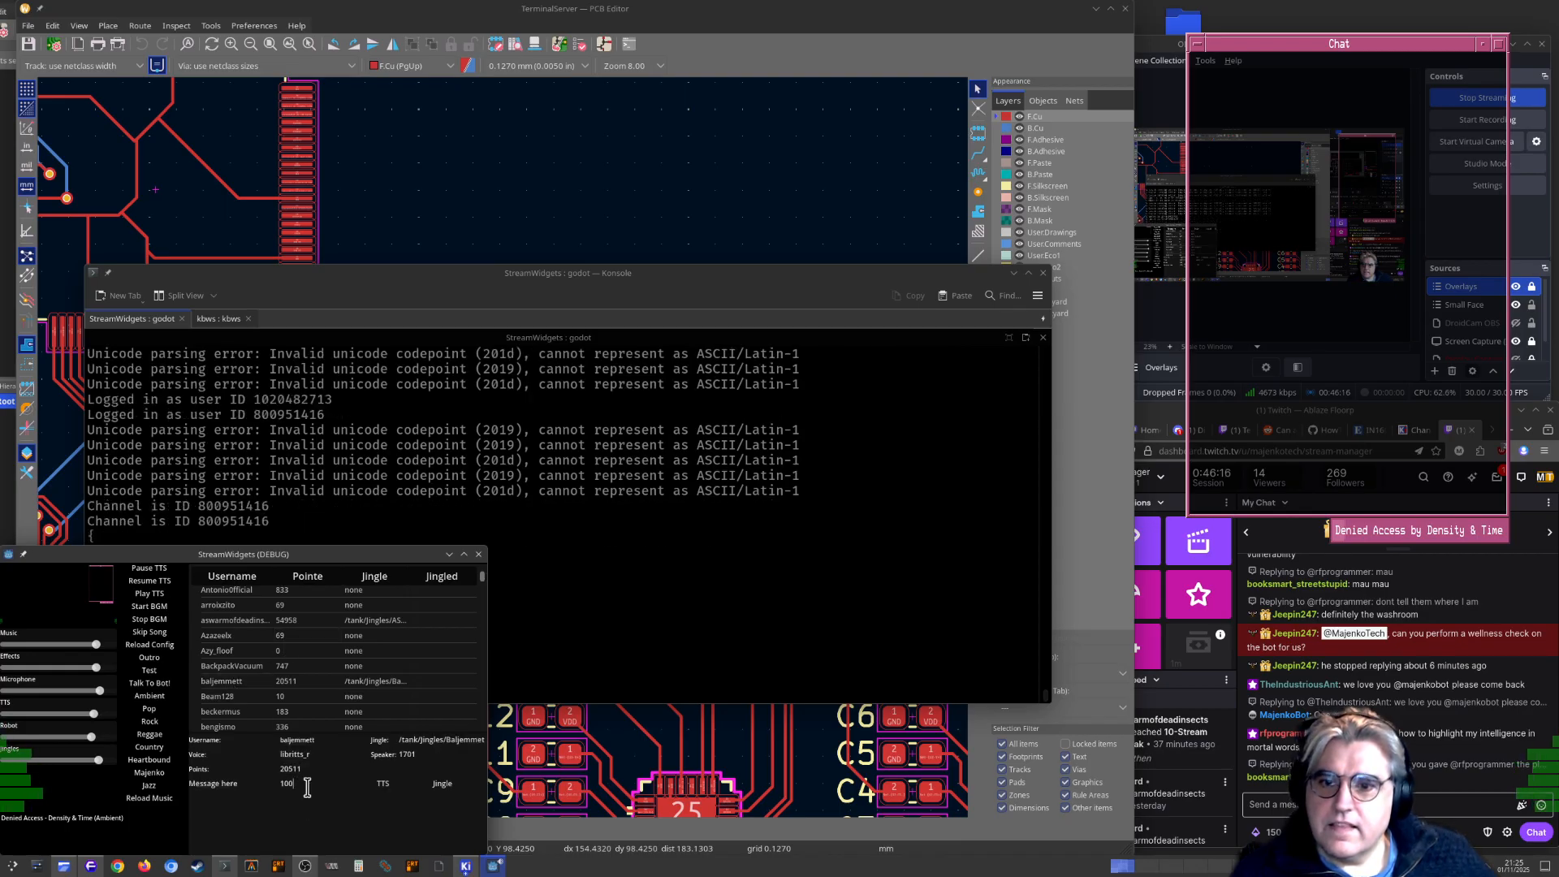
pyautogui.press('BackSpace')
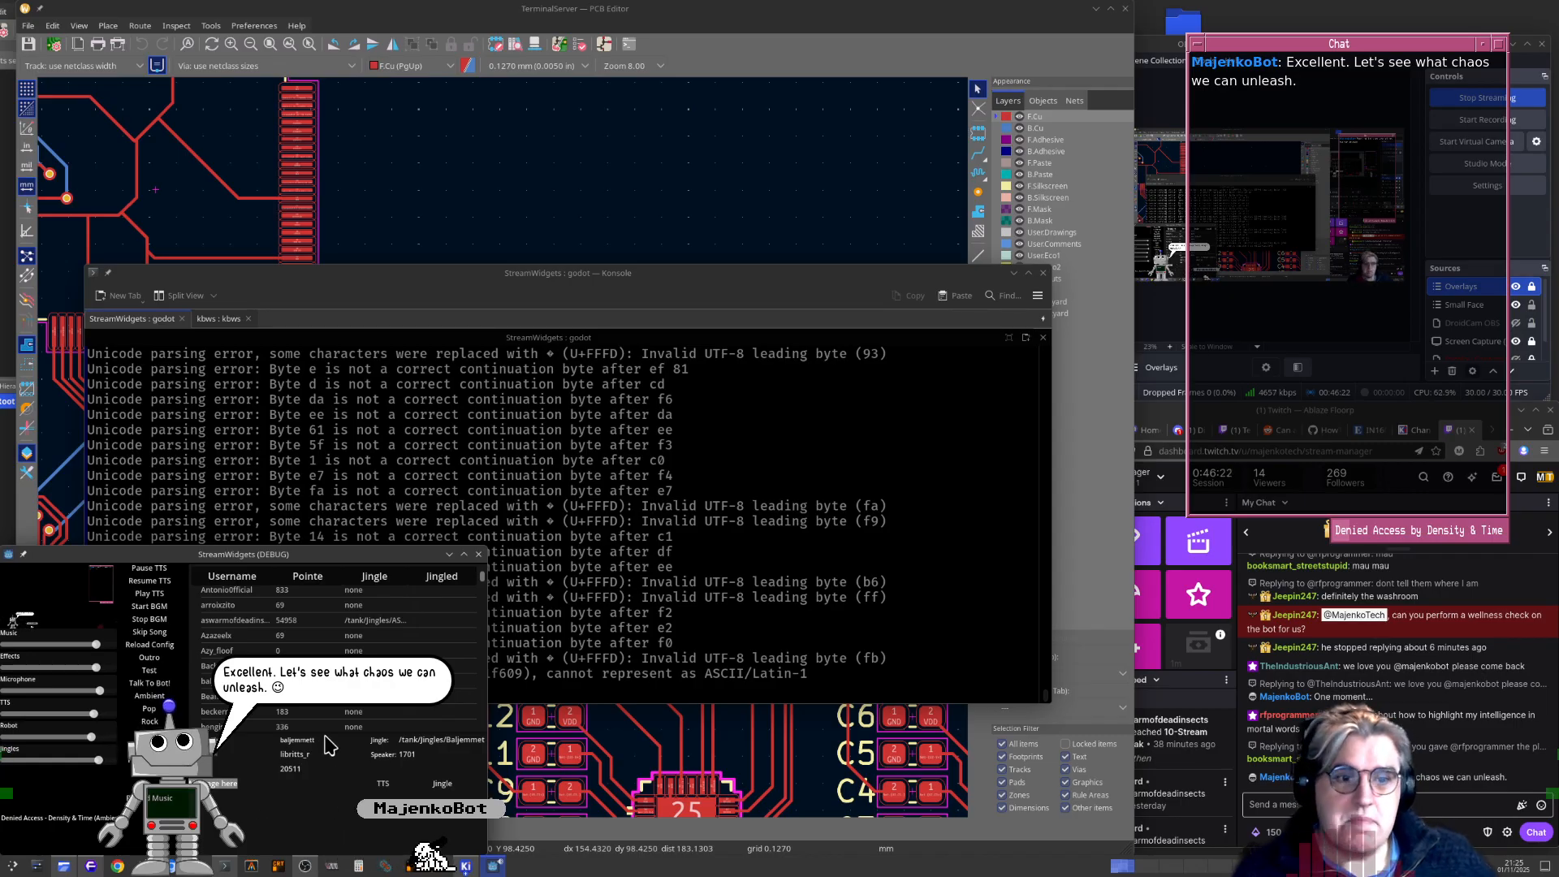
# Switch back to the PCB Editor and move the diagonal U2DSR track segment closer to the U2CTS track
pyautogui.click(600, 601)
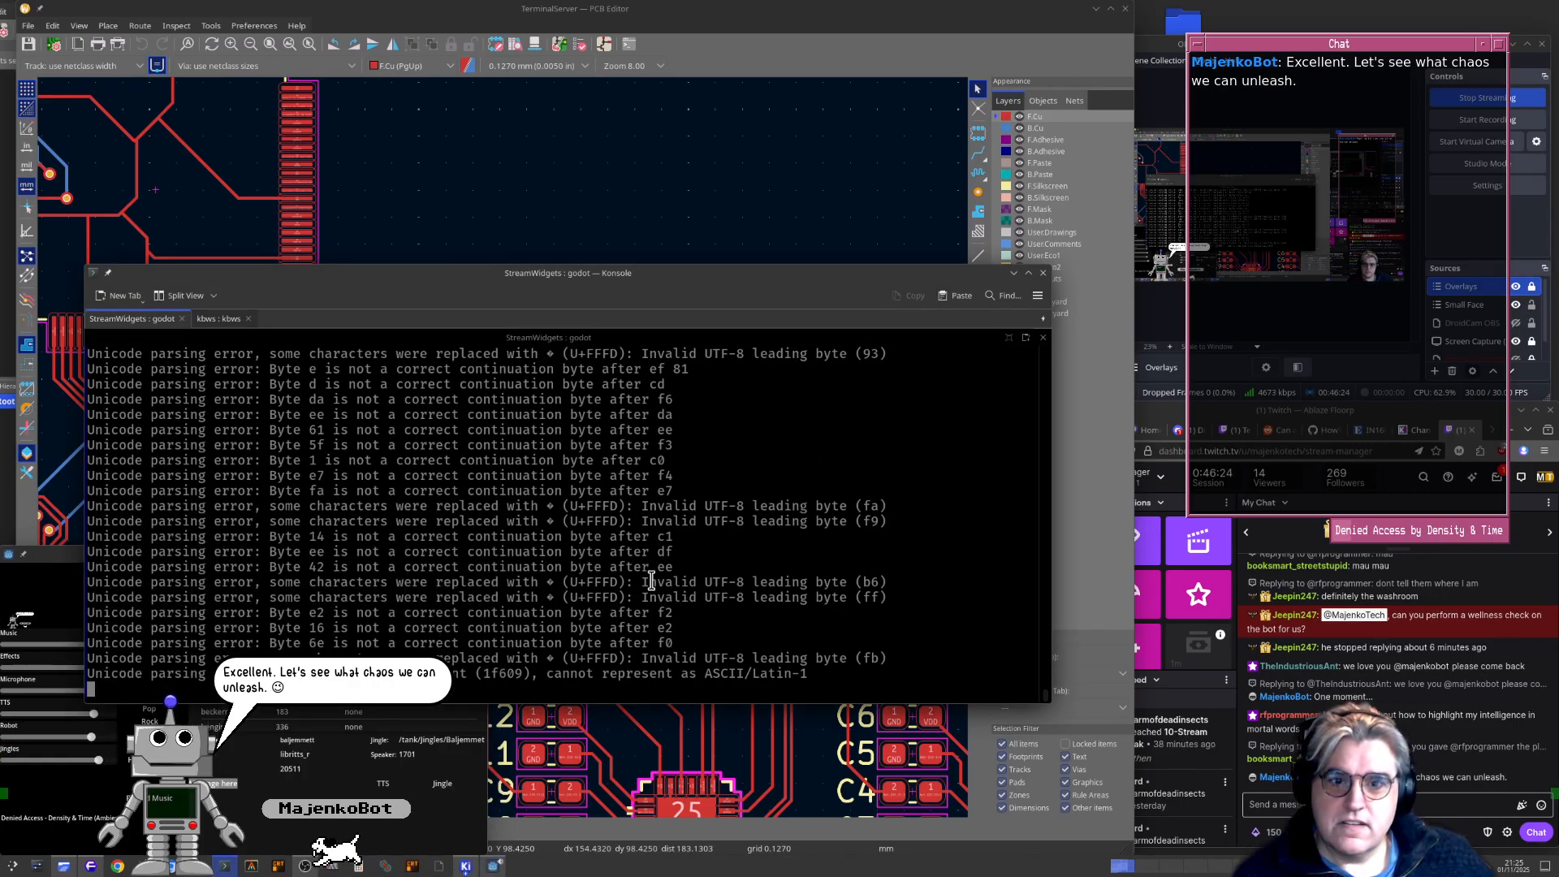
pyautogui.click(747, 69)
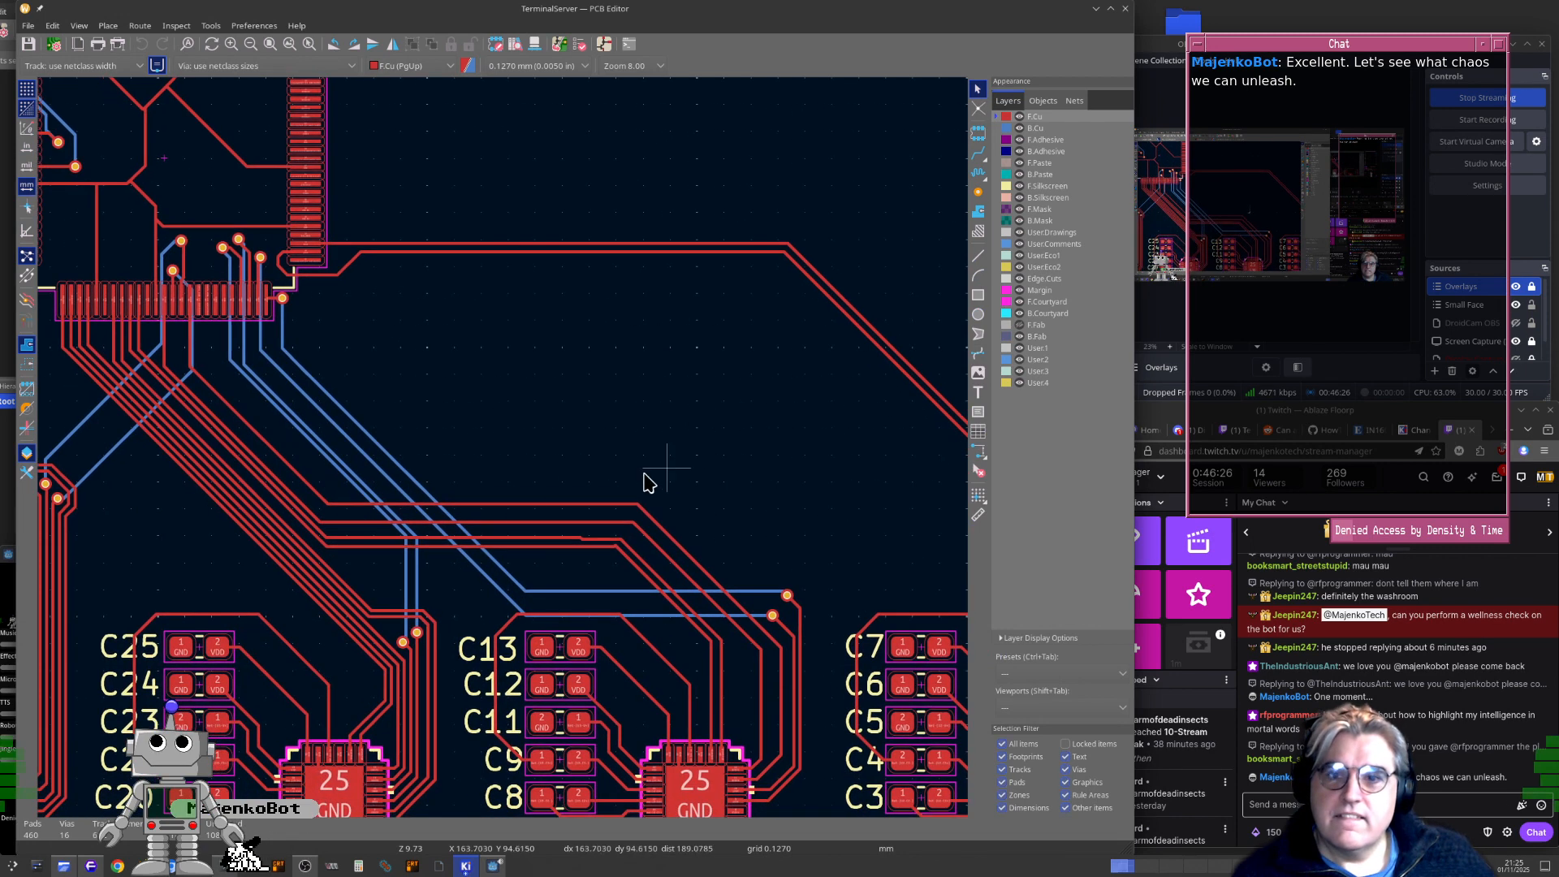
pyautogui.scroll(7, 503, 453)
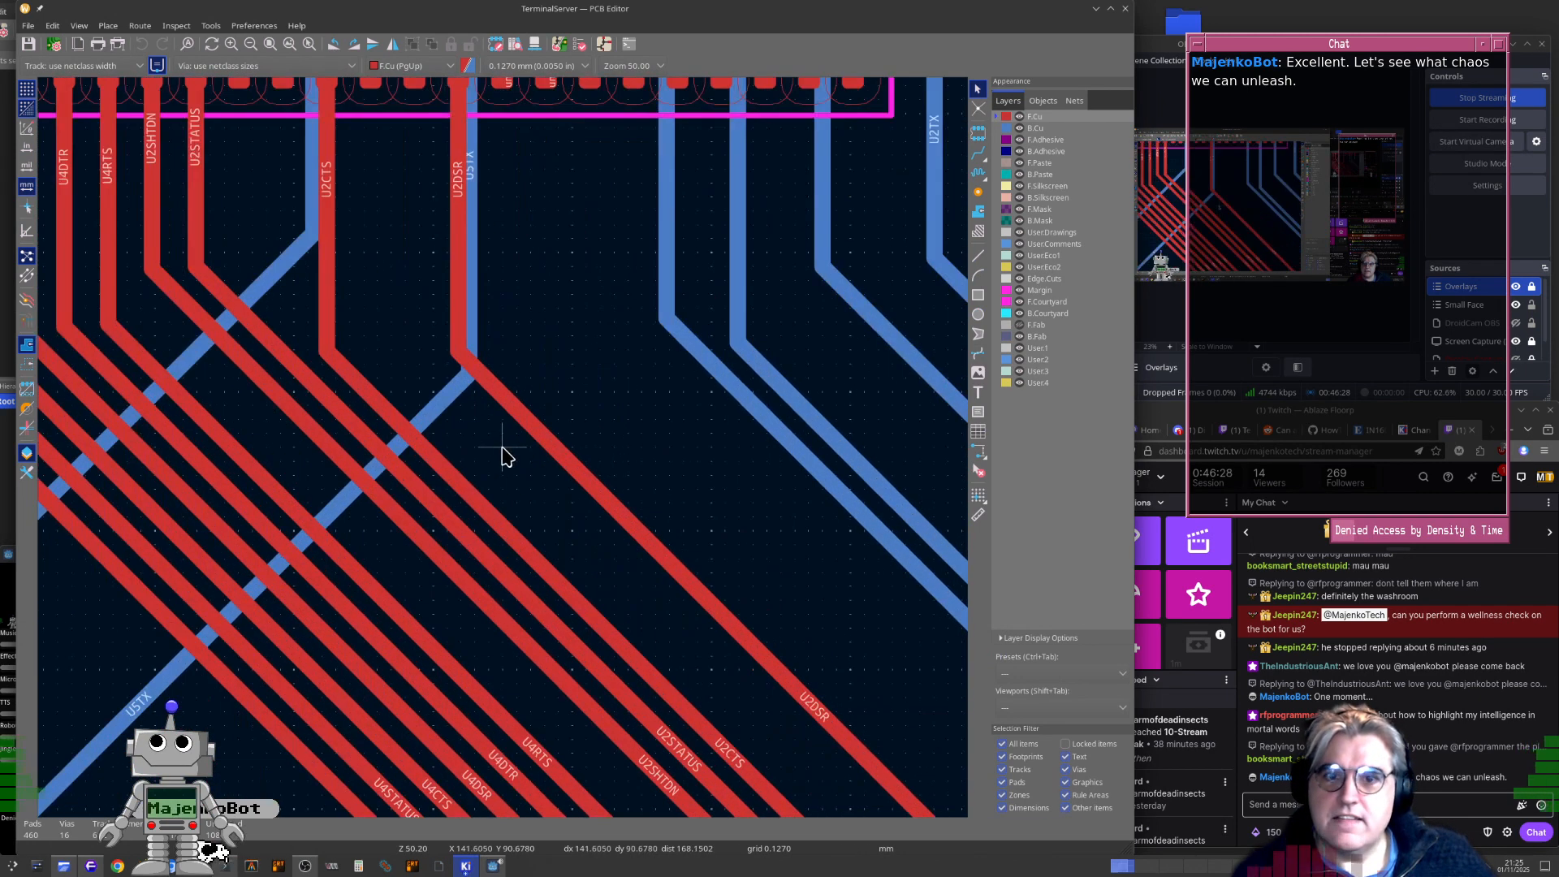
pyautogui.click(582, 483)
pyautogui.moveTo(581, 466); pyautogui.dragTo(554, 549)
# Set the grid to 0.2000 mm and adjust the horizontal U2SHTDN track segment beside the jog in the U2STATUS track
pyautogui.scroll(-4, 554, 549)
pyautogui.scroll(3, 626, 470)
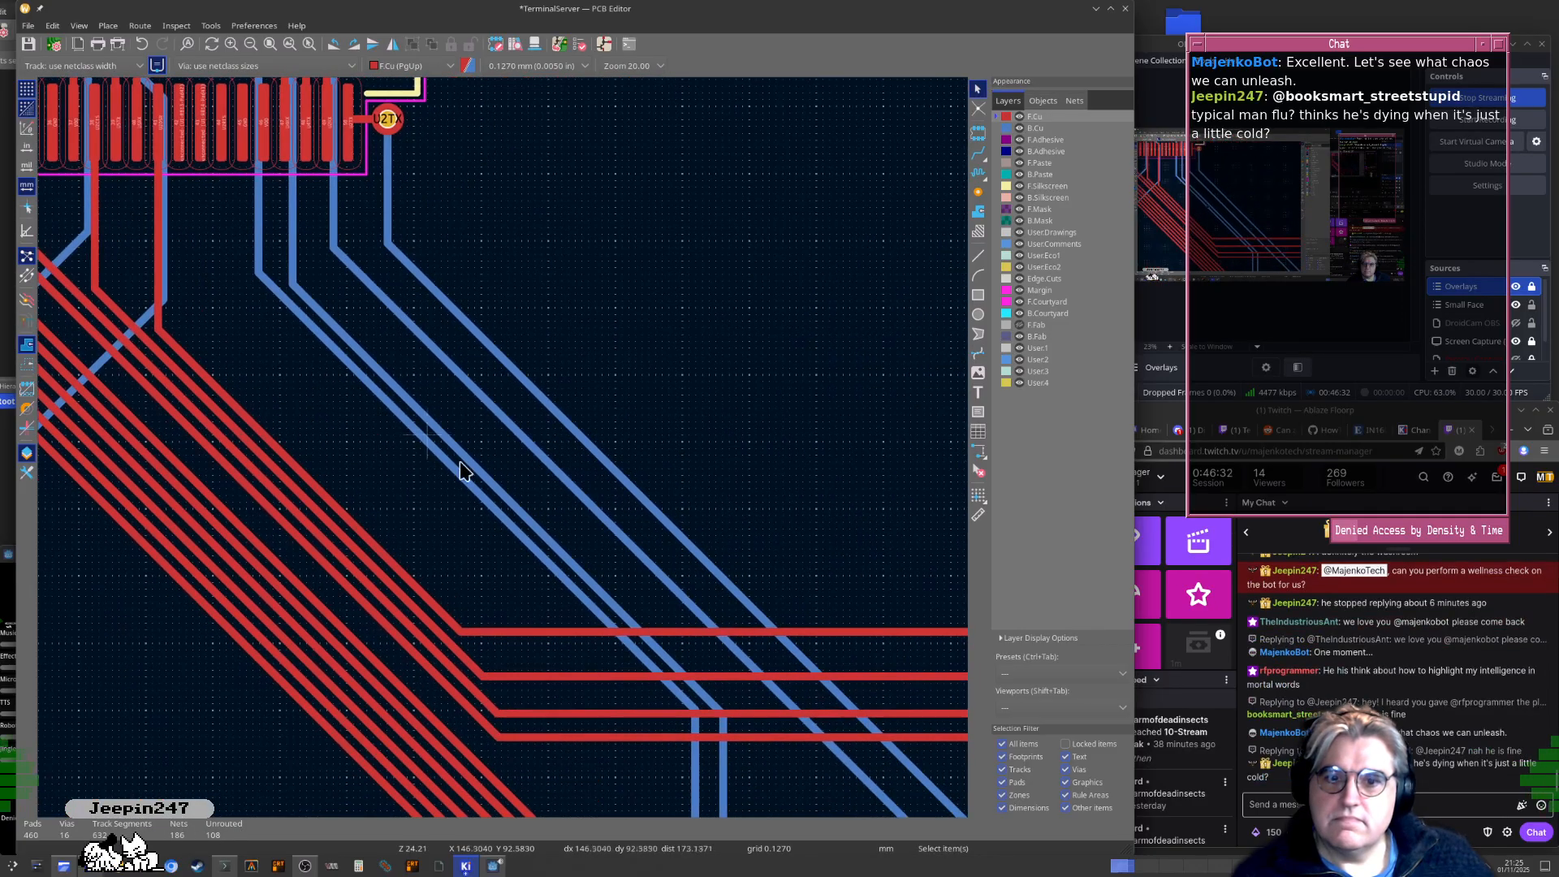
pyautogui.scroll(4, 449, 496)
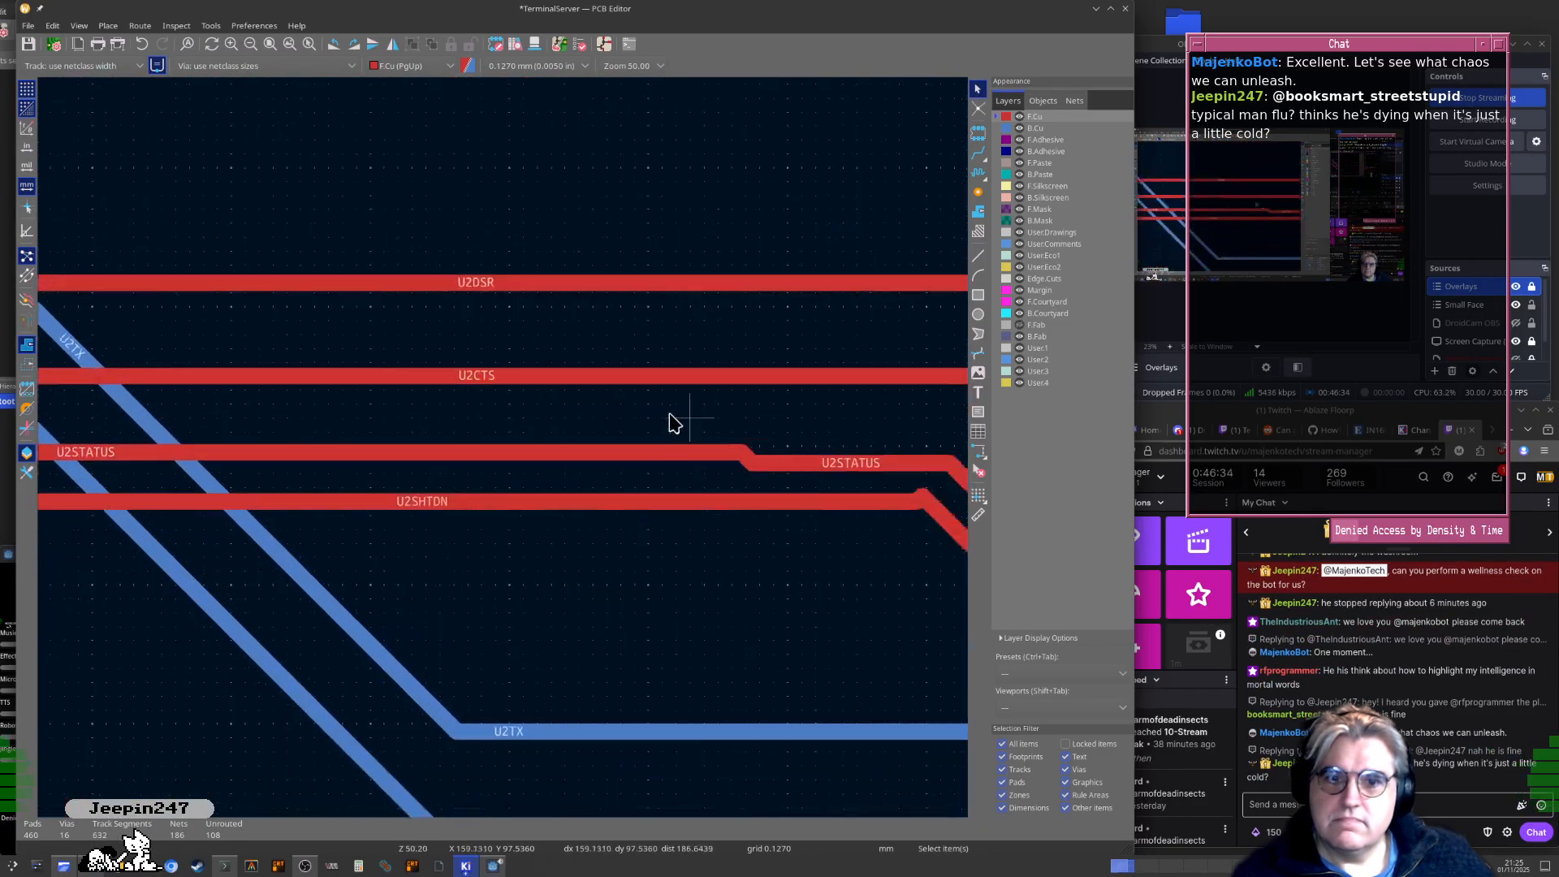
pyautogui.click(316, 411)
pyautogui.moveTo(316, 411); pyautogui.dragTo(305, 424)
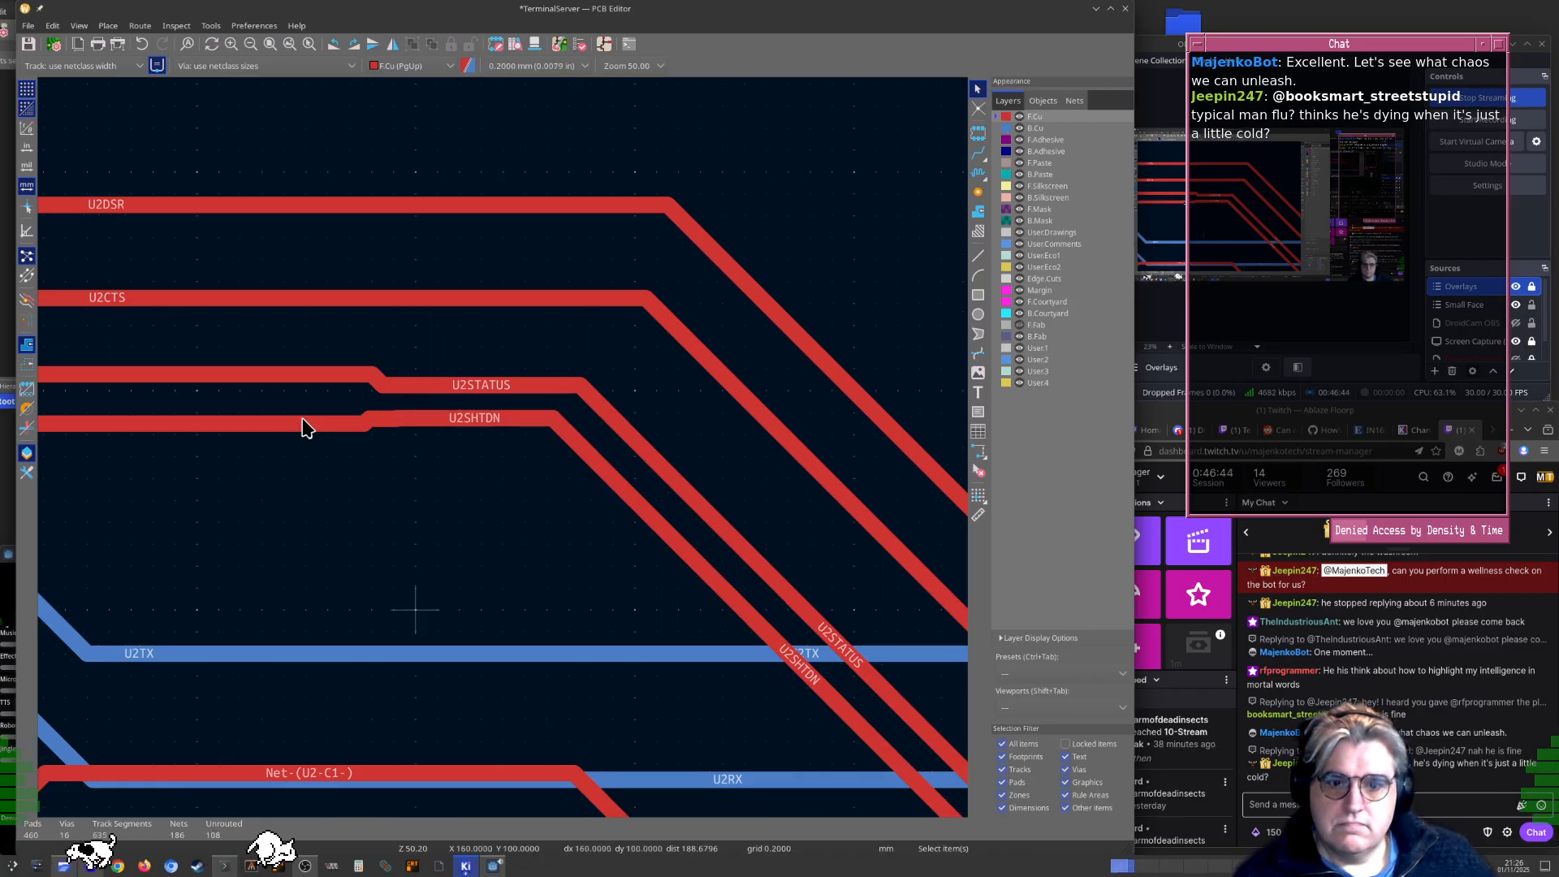
# Straighten the horizontal U2SHTDN track by moving the offset segment into line with the rest of its run
pyautogui.scroll(3, 301, 416)
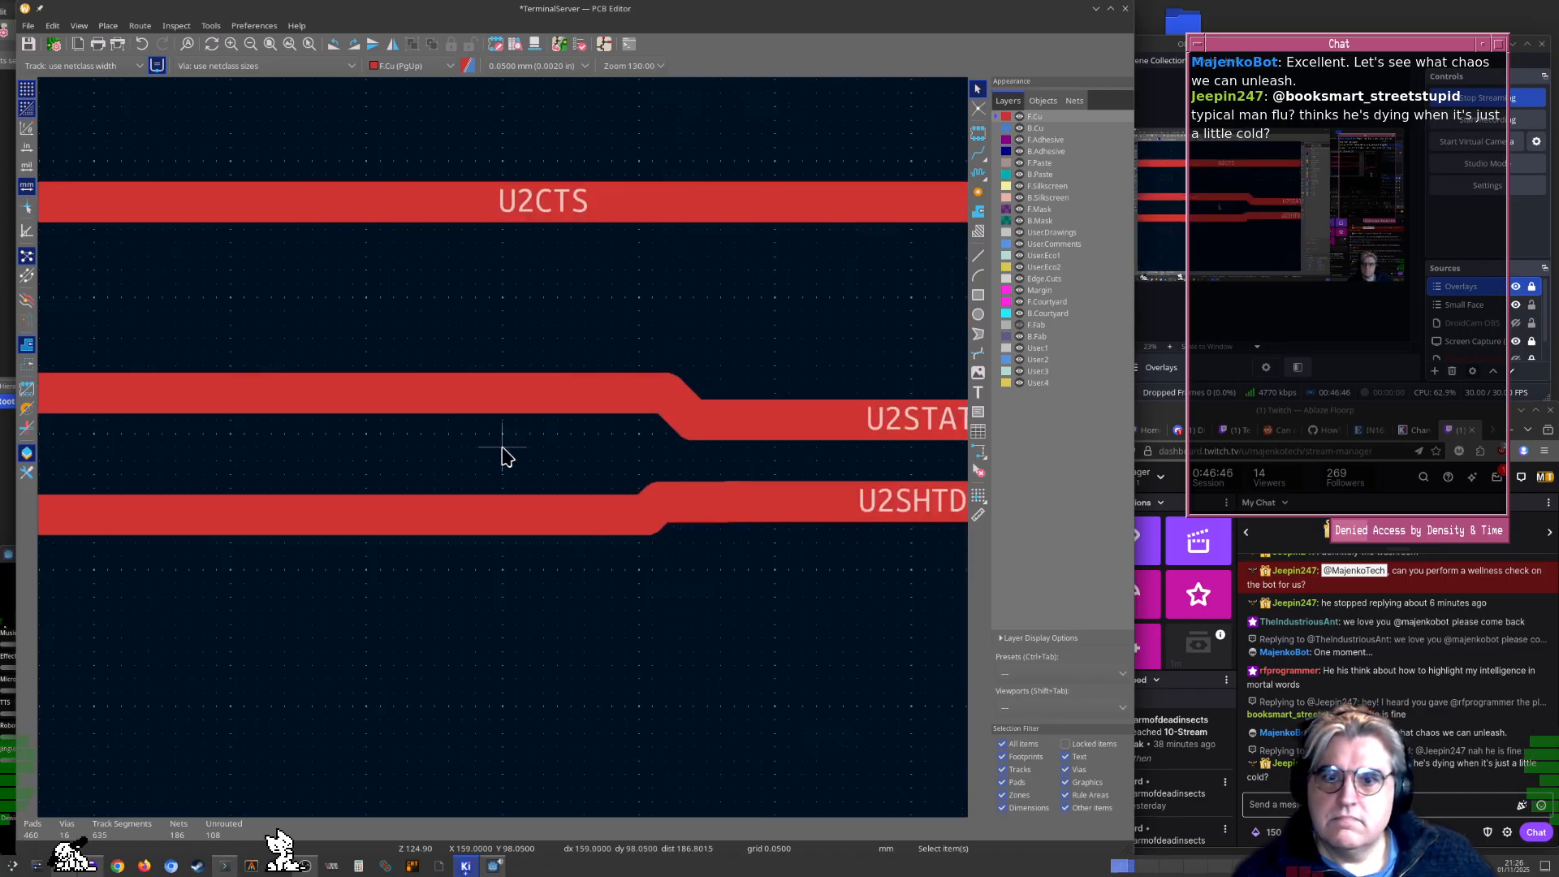
pyautogui.click(765, 496)
pyautogui.moveTo(766, 501); pyautogui.dragTo(729, 505)
pyautogui.click(714, 508)
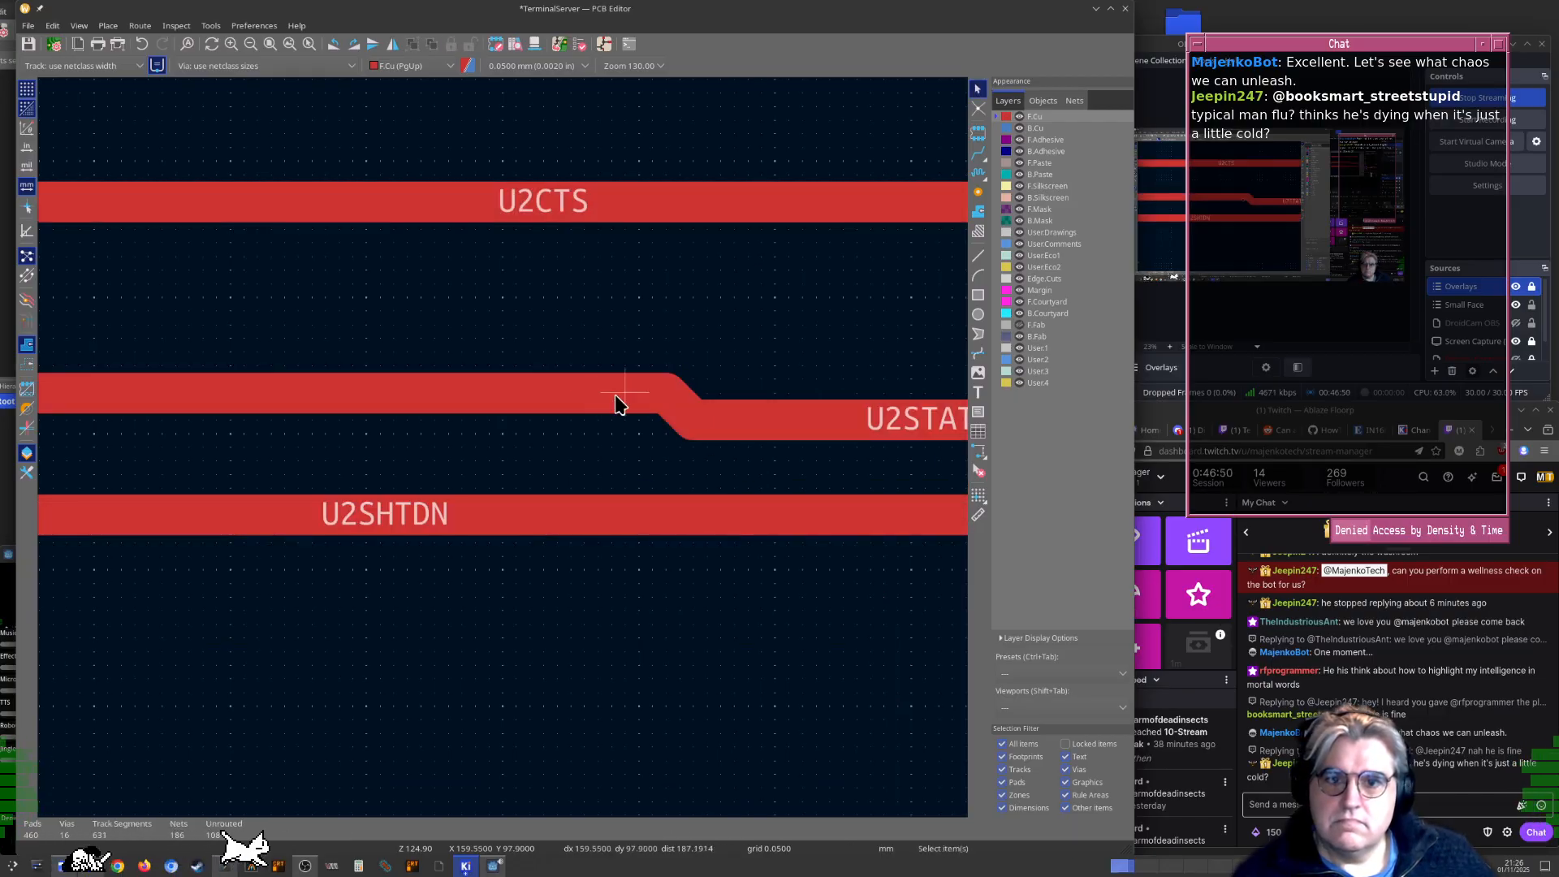
# Remove the jog from the horizontal U2STATUS track and move the run closer to the U2SHTDN track
pyautogui.click(581, 395)
pyautogui.moveTo(581, 398); pyautogui.dragTo(592, 420)
pyautogui.doubleClick(601, 413)
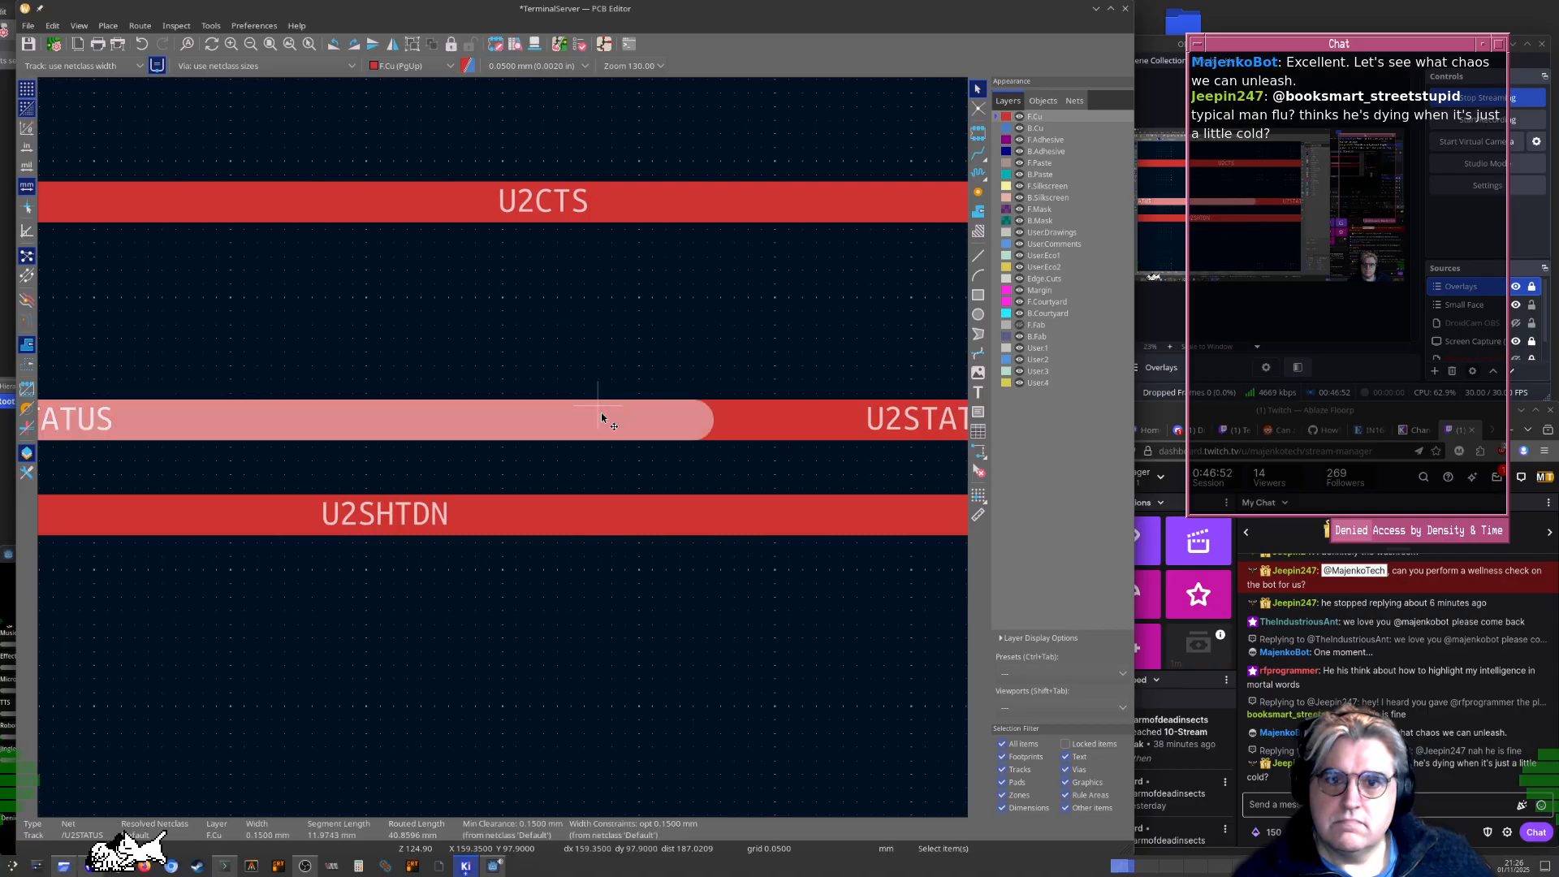
pyautogui.press('Escape')
pyautogui.click(819, 416)
pyautogui.moveTo(820, 416); pyautogui.dragTo(764, 467)
pyautogui.click(785, 423)
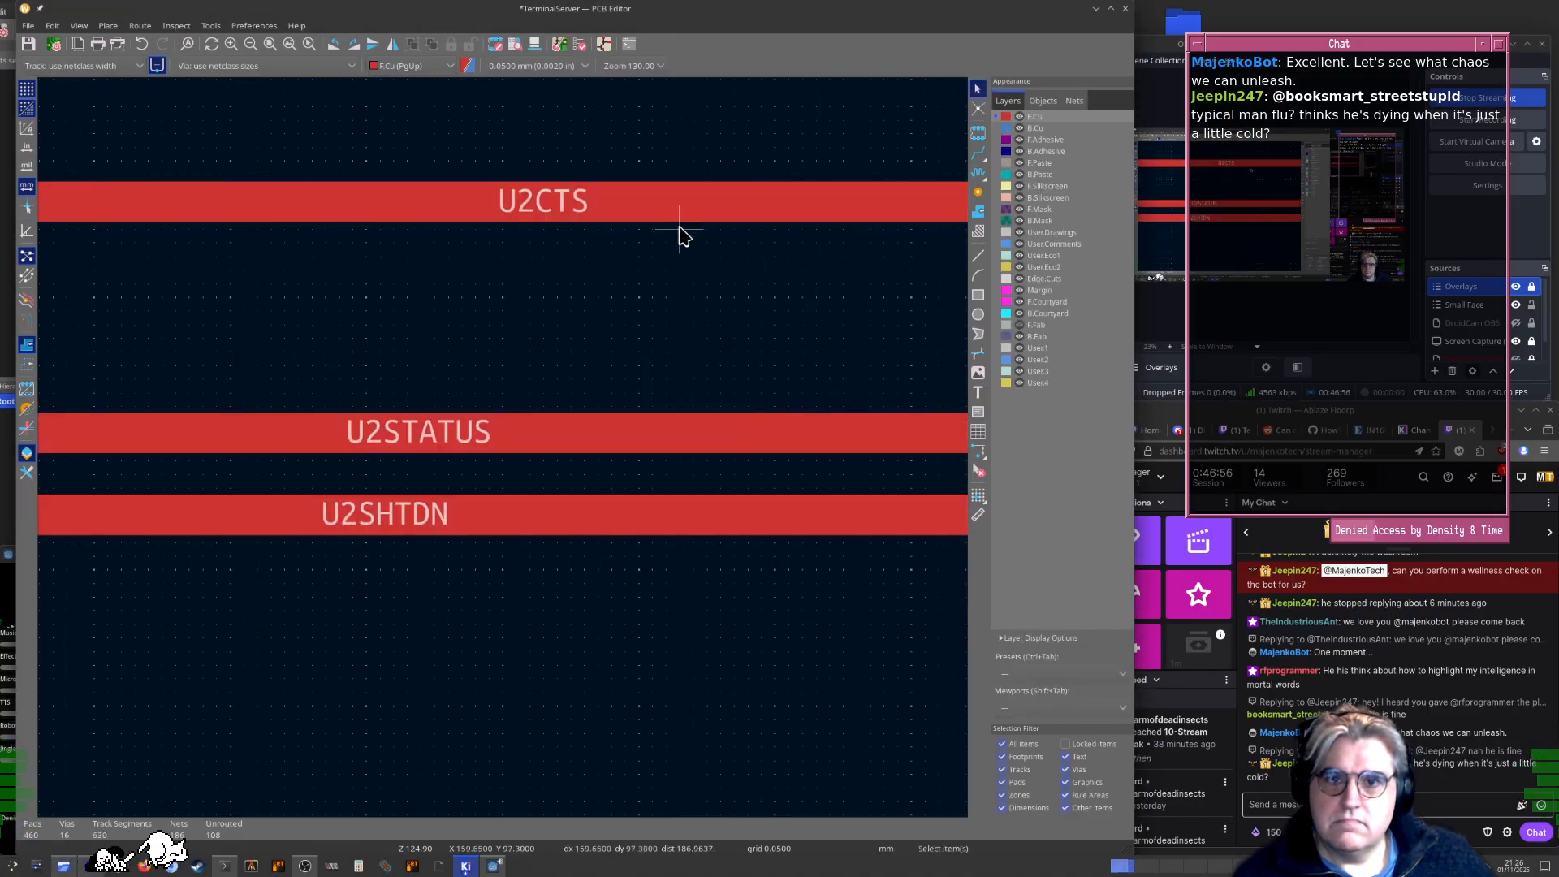
# Move the diagonal U2STATUS segment toward the U2SHTDN diagonal to clear the jog at its upper bend
pyautogui.click(703, 216)
pyautogui.scroll(-4, 705, 218)
pyautogui.moveTo(537, 488); pyautogui.dragTo(472, 457, button='middle')
pyautogui.scroll(5, 589, 545)
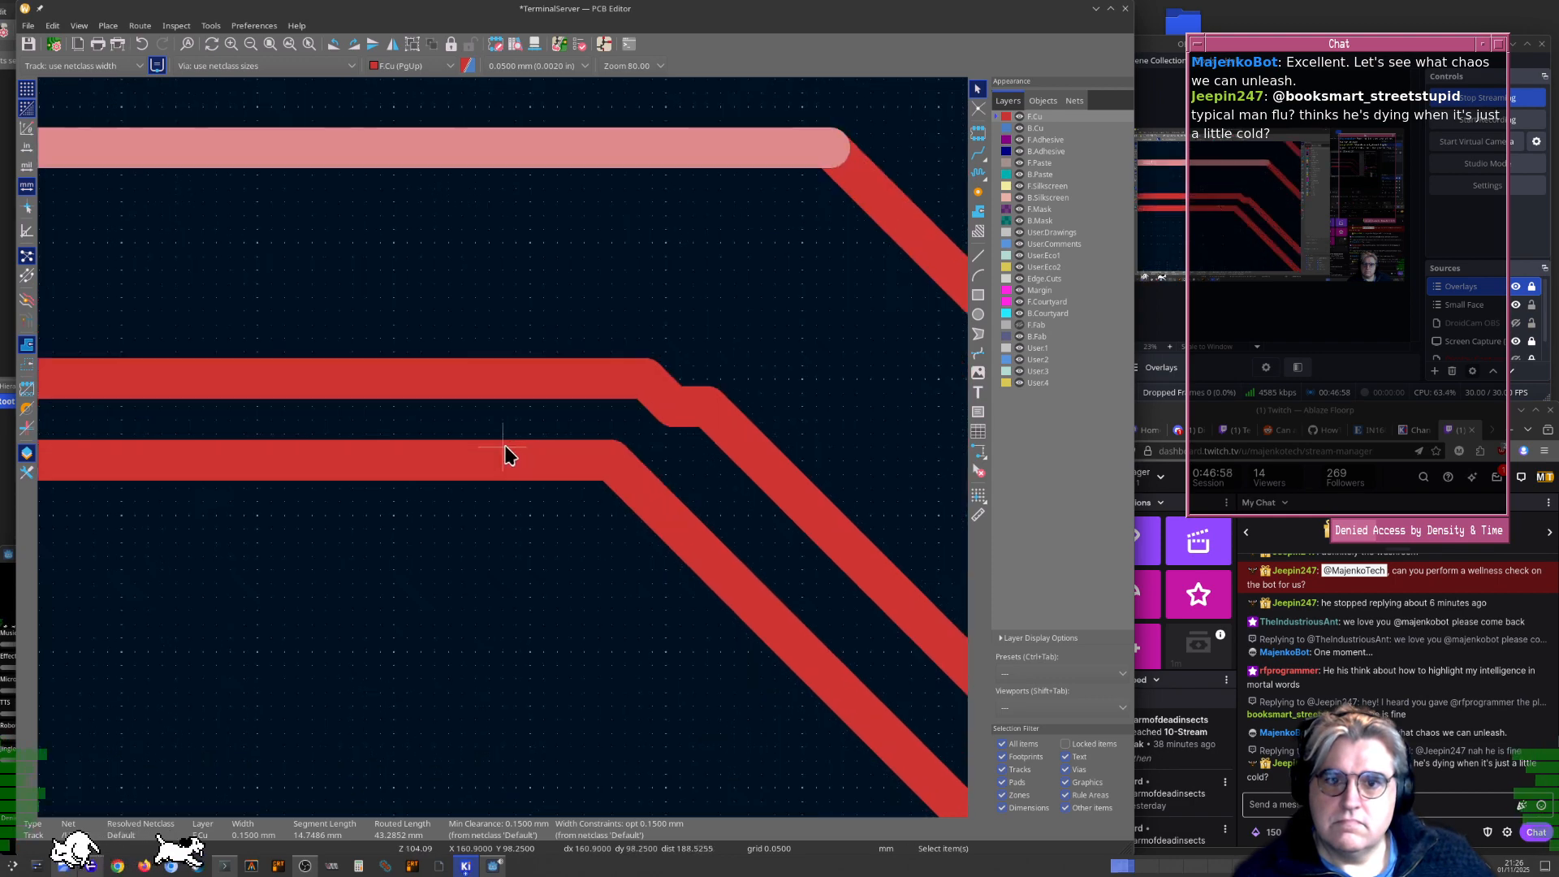
pyautogui.click(786, 449)
pyautogui.moveTo(792, 463); pyautogui.dragTo(762, 490)
# Remove the short offset segment where the diagonal U2STATUS track meets its vertical run
pyautogui.scroll(-4, 764, 495)
pyautogui.moveTo(876, 603); pyautogui.dragTo(369, 320, button='middle')
pyautogui.scroll(-2, 869, 786)
pyautogui.moveTo(870, 786); pyautogui.dragTo(504, 436, button='middle')
pyautogui.scroll(4, 504, 435)
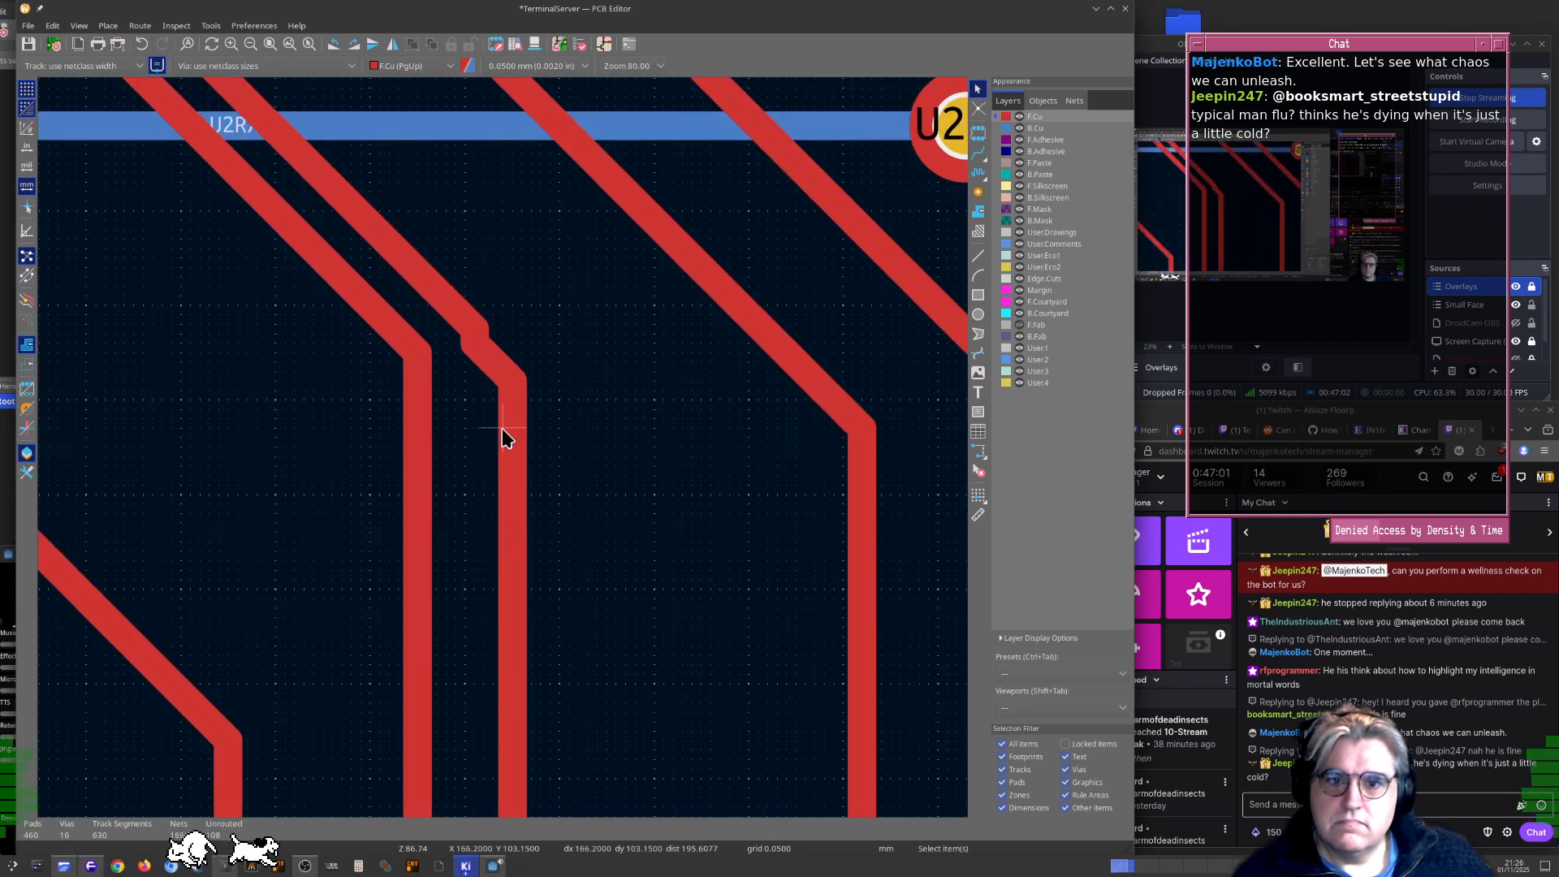
pyautogui.doubleClick(485, 354)
pyautogui.press('Escape')
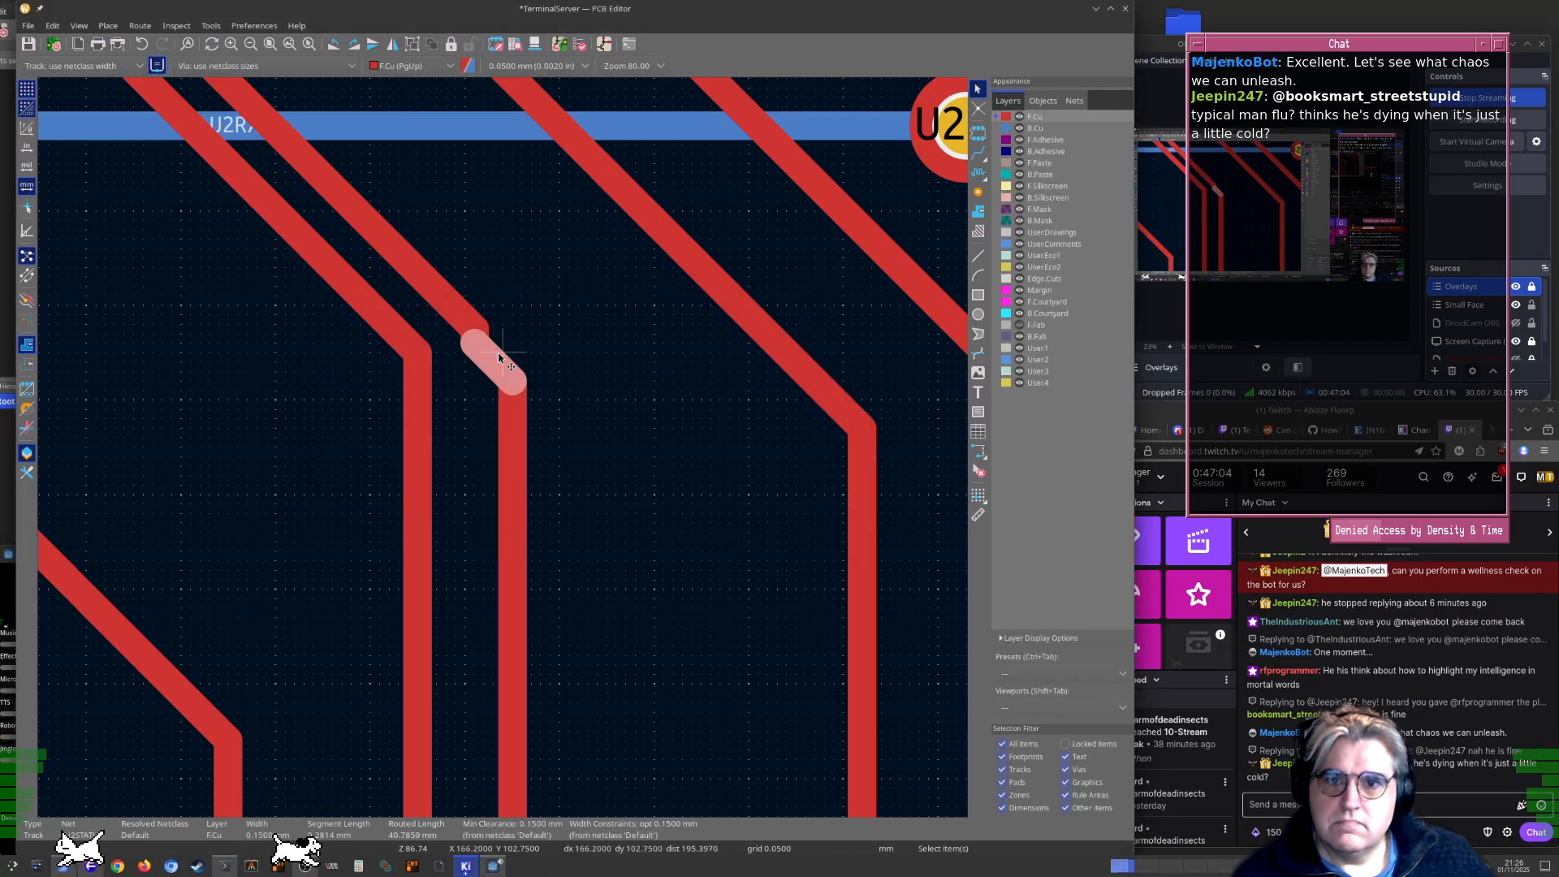
pyautogui.press('Delete')
pyautogui.scroll(-3, 454, 357)
pyautogui.scroll(5, 434, 341)
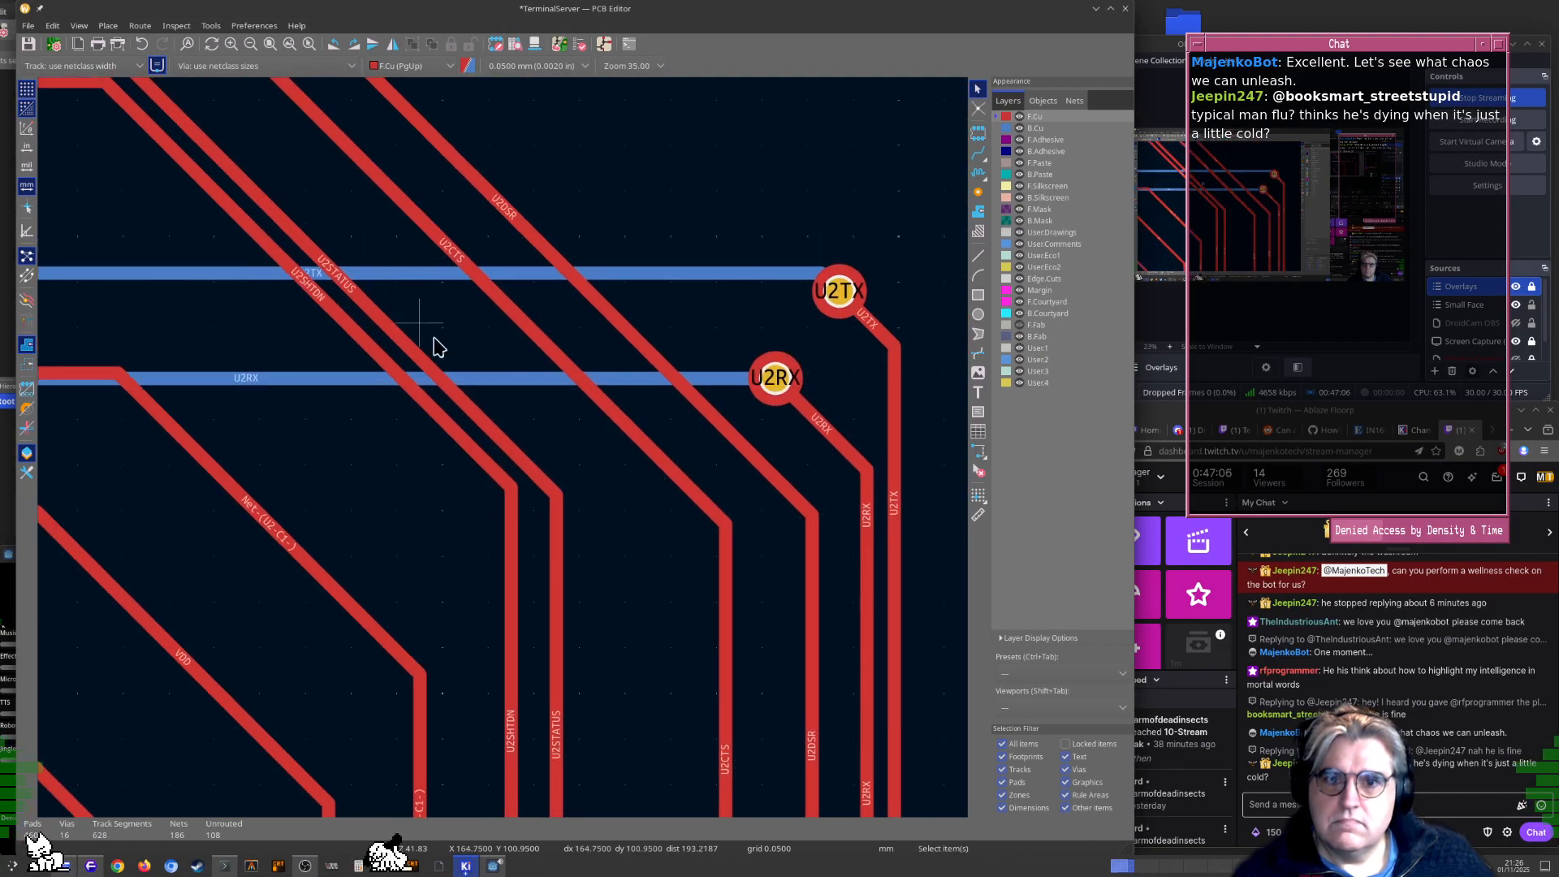
# Move the U2CTS and U2DSR tracks above C13 inward so they run closely parallel to the U2STATUS track
pyautogui.scroll(-2, 455, 365)
pyautogui.moveTo(428, 452); pyautogui.dragTo(731, 477, button='middle')
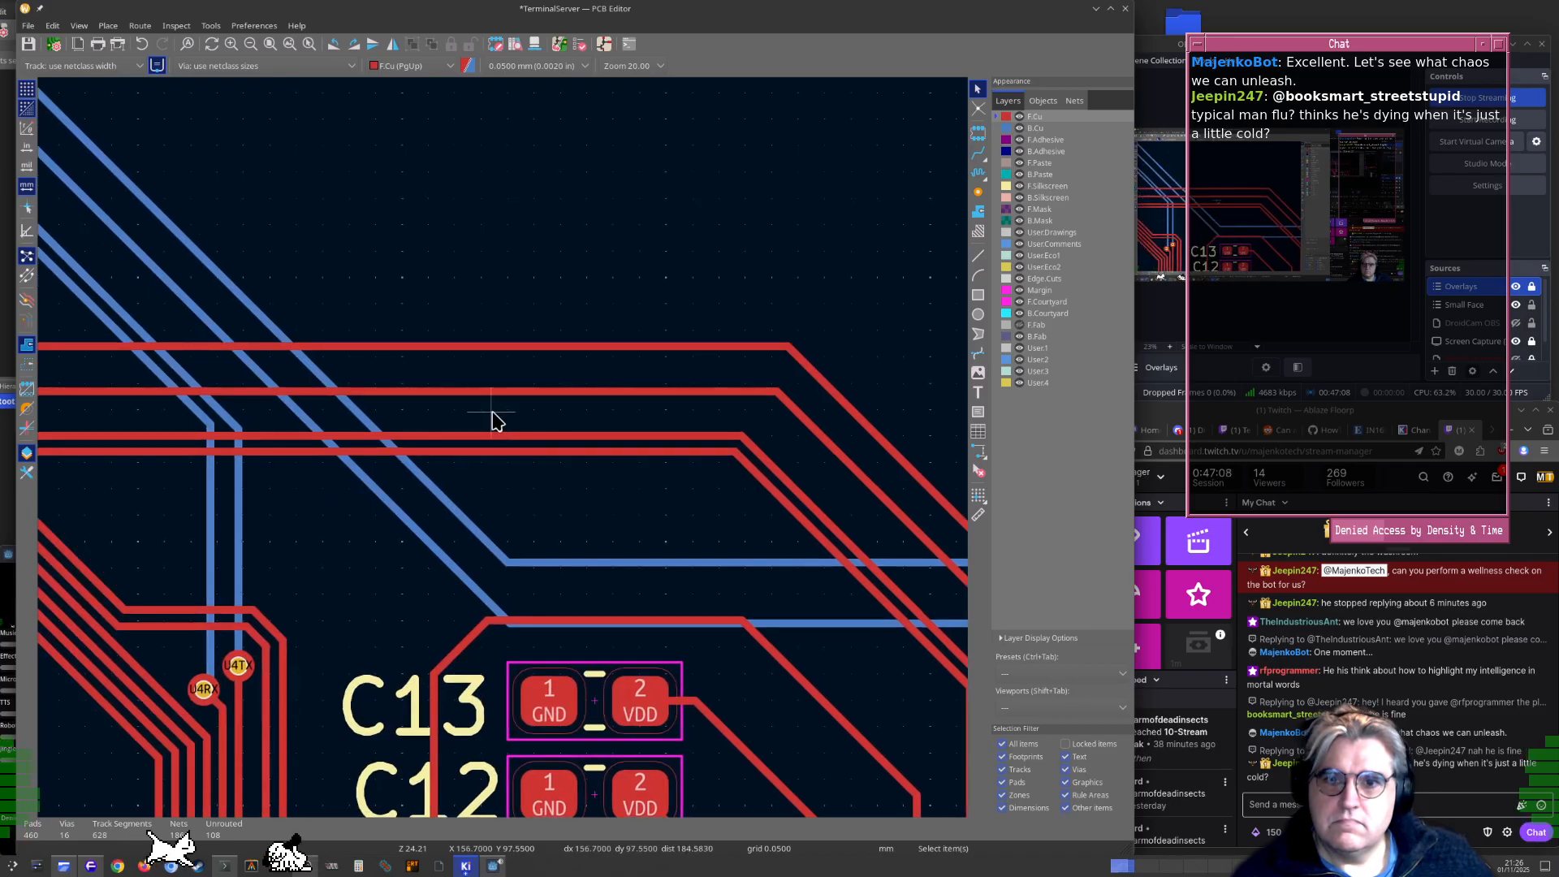
pyautogui.click(491, 393)
pyautogui.moveTo(491, 396); pyautogui.dragTo(753, 822)
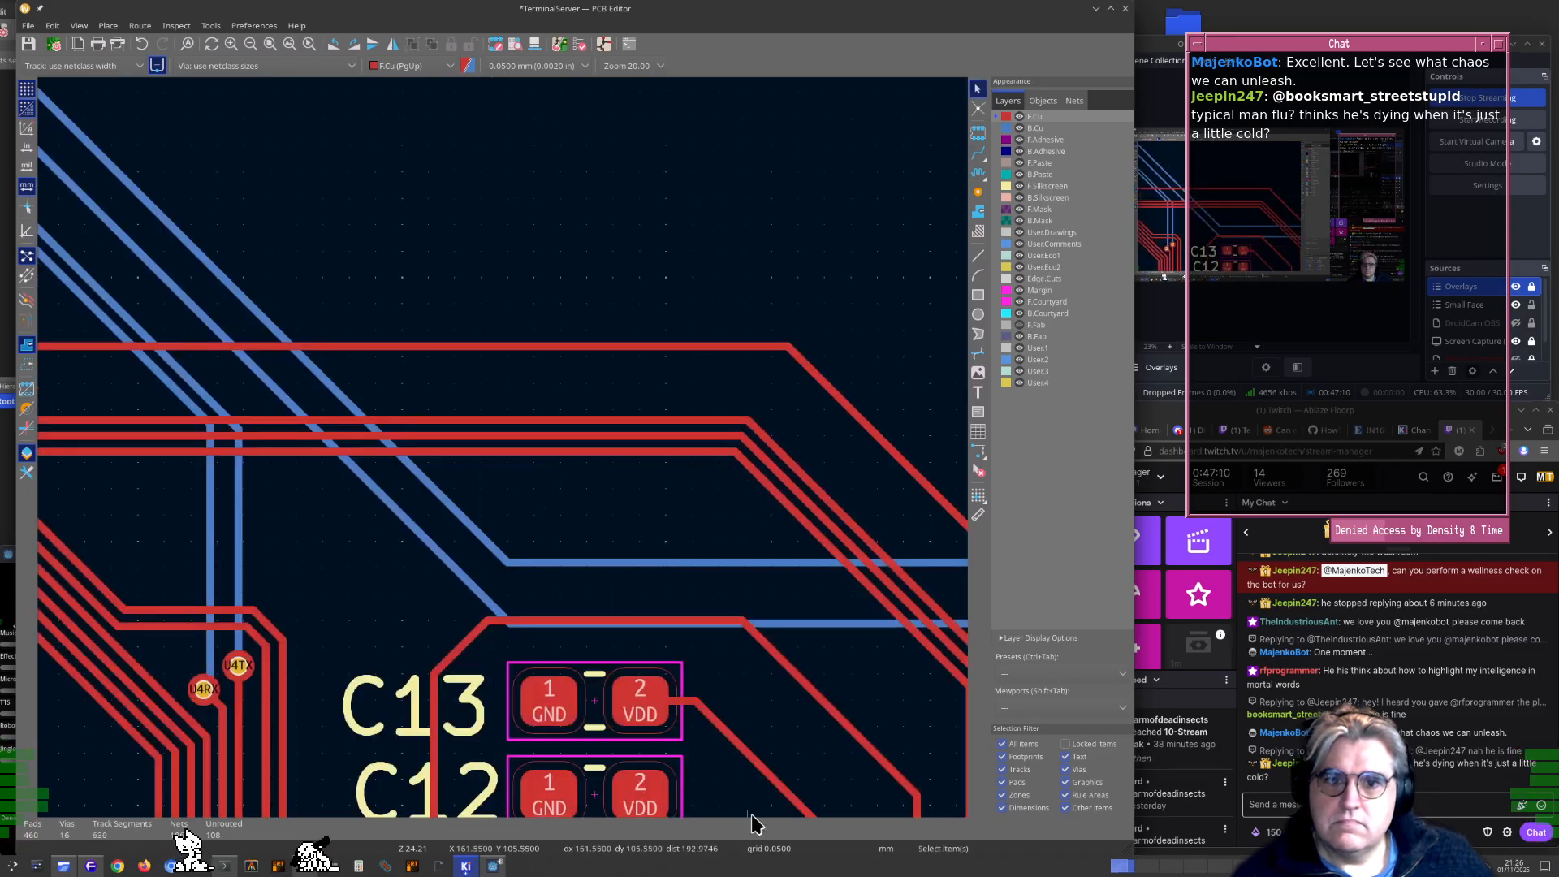
pyautogui.click(359, 347)
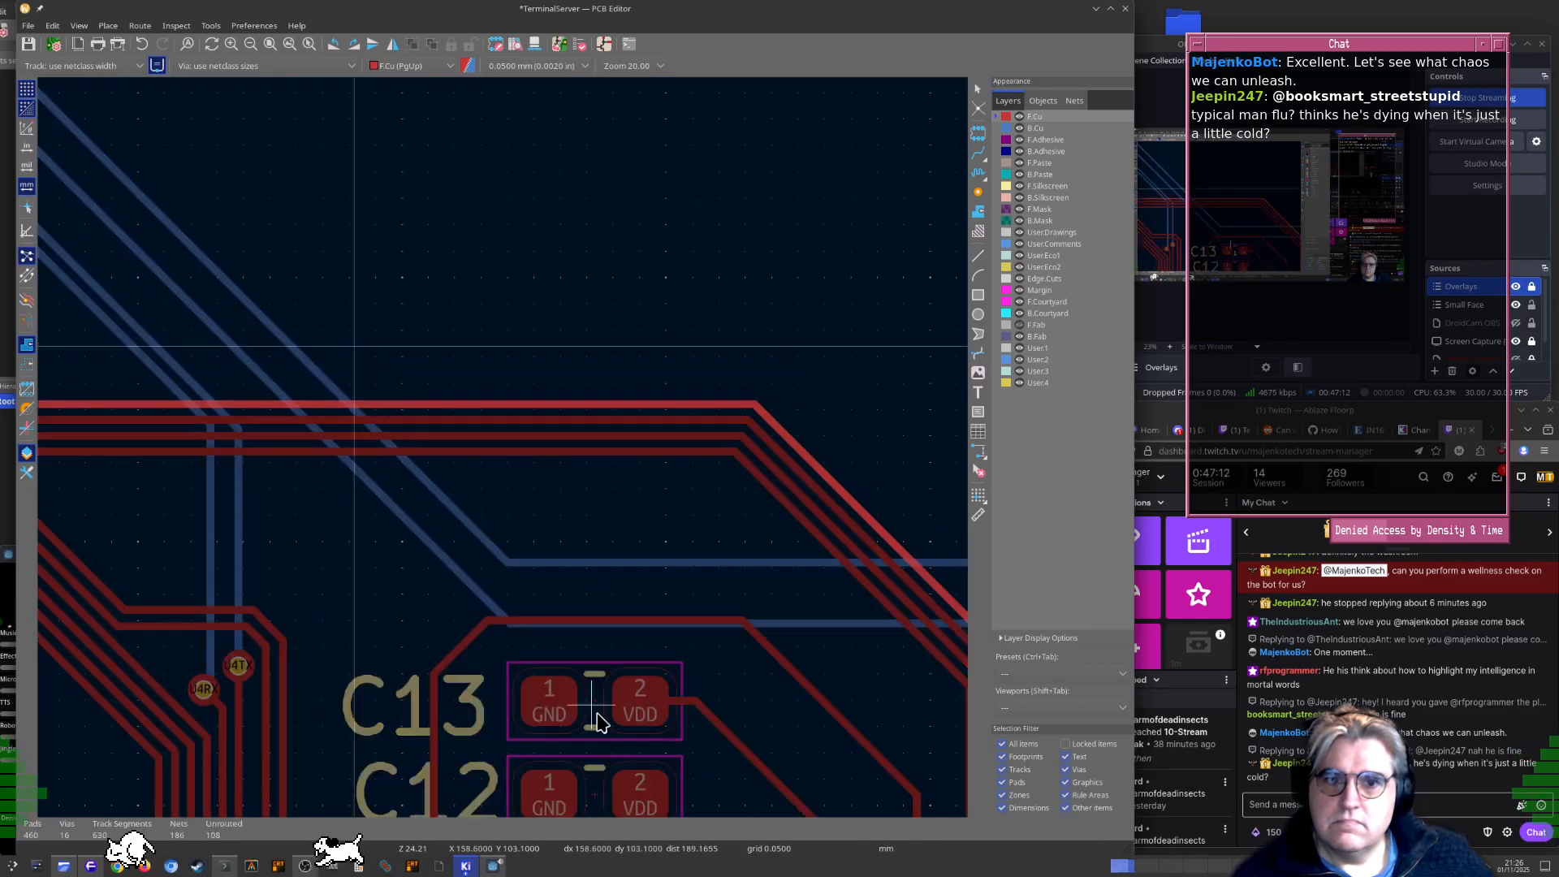
# Unfold the U2CTS zigzag by moving its diagonal segment down the vertical run toward pad 12
pyautogui.scroll(-2, 233, 372)
pyautogui.moveTo(233, 373); pyautogui.dragTo(661, 470, button='middle')
pyautogui.moveTo(695, 417); pyautogui.dragTo(173, 148, button='middle')
pyautogui.moveTo(731, 413); pyautogui.dragTo(497, 275, button='middle')
pyautogui.scroll(5, 588, 418)
pyautogui.scroll(2, 504, 453)
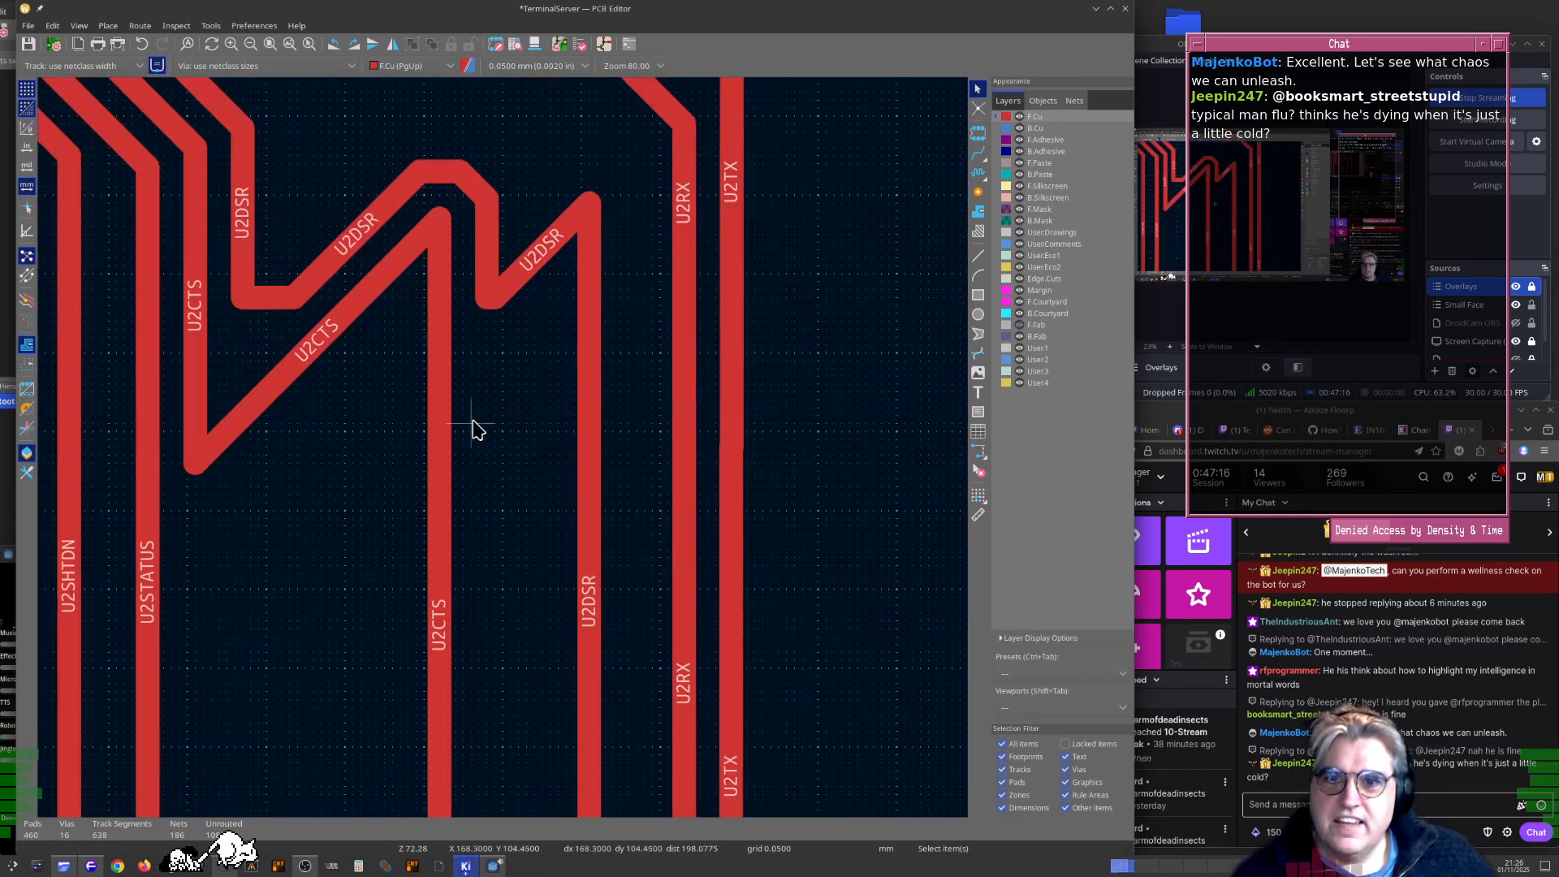
pyautogui.moveTo(404, 392); pyautogui.dragTo(491, 789)
# Eliminate the short horizontal U2CTS segment so the diagonal leads directly into the vertical run beside pad 12
pyautogui.moveTo(491, 790); pyautogui.dragTo(481, 471, button='middle')
pyautogui.click(480, 471)
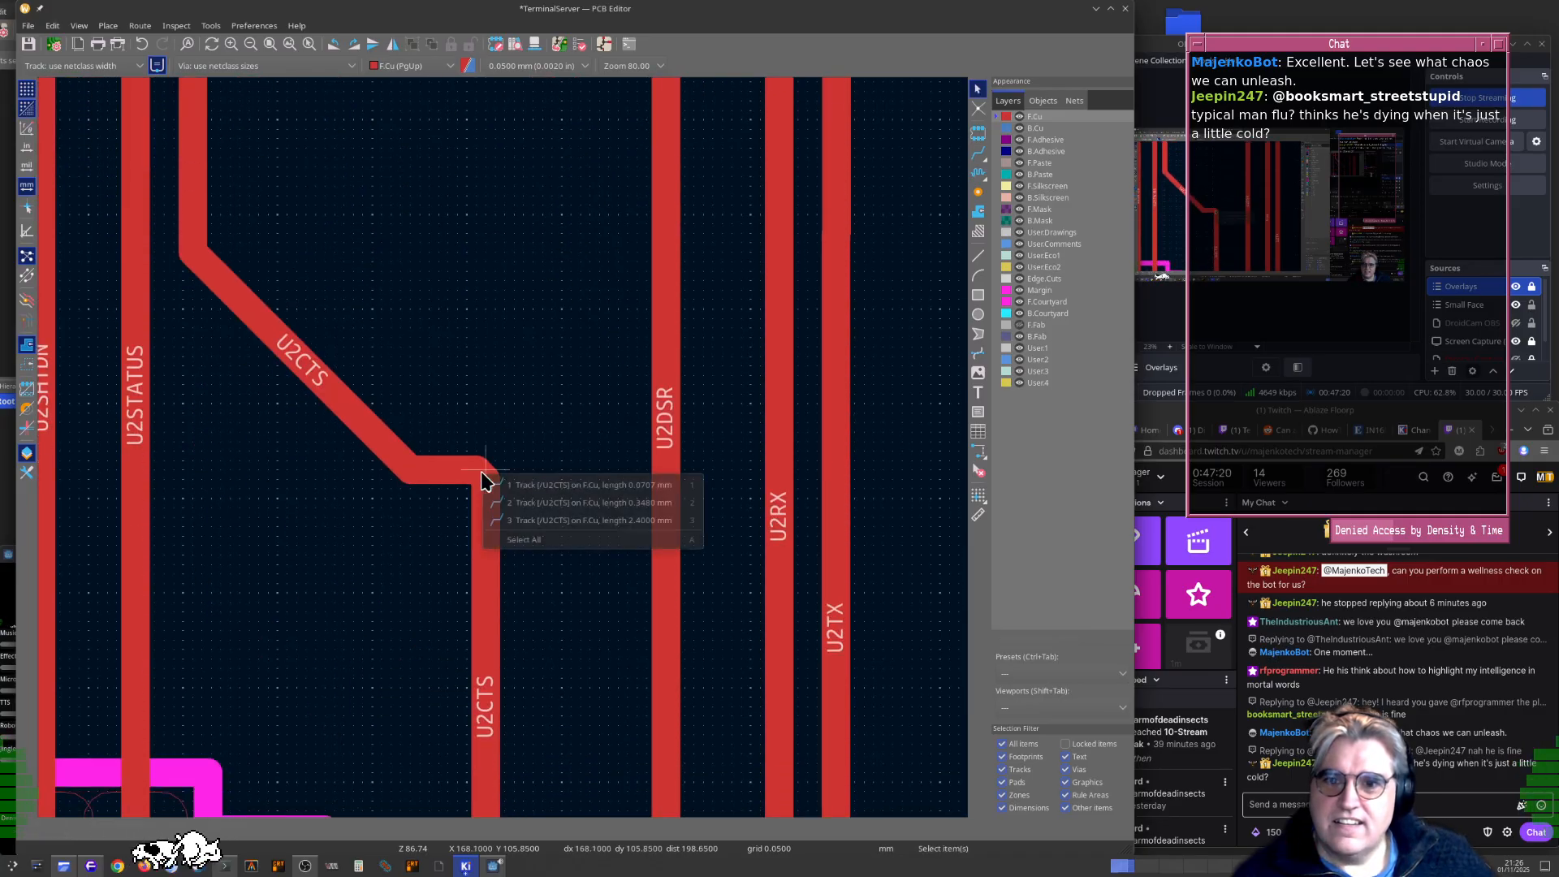
pyautogui.press('Escape')
pyautogui.press('x')
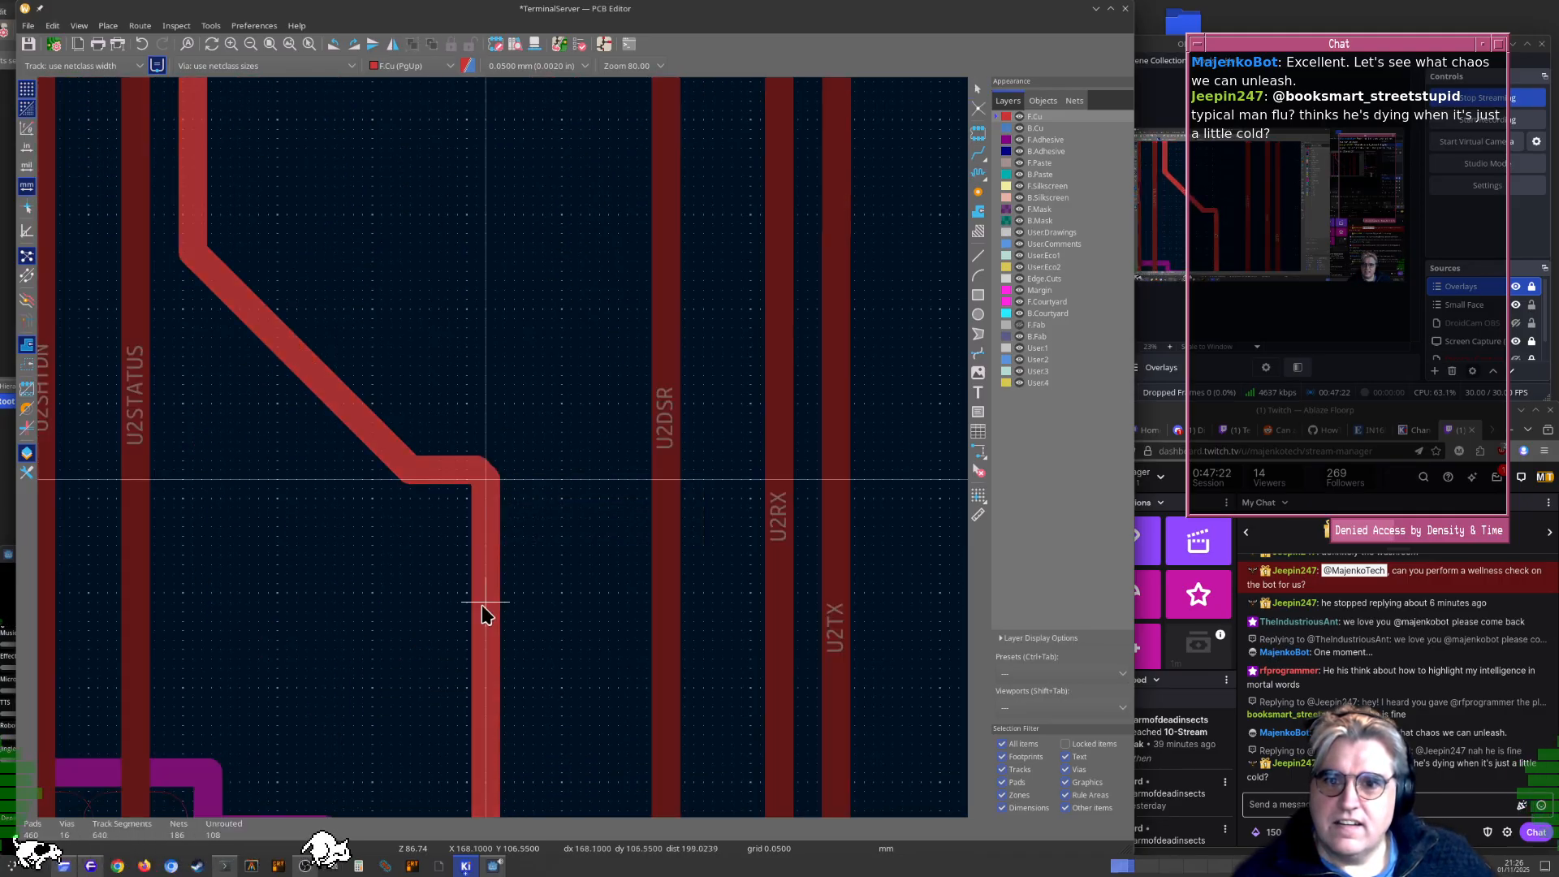
pyautogui.press('Escape')
pyautogui.click(484, 476)
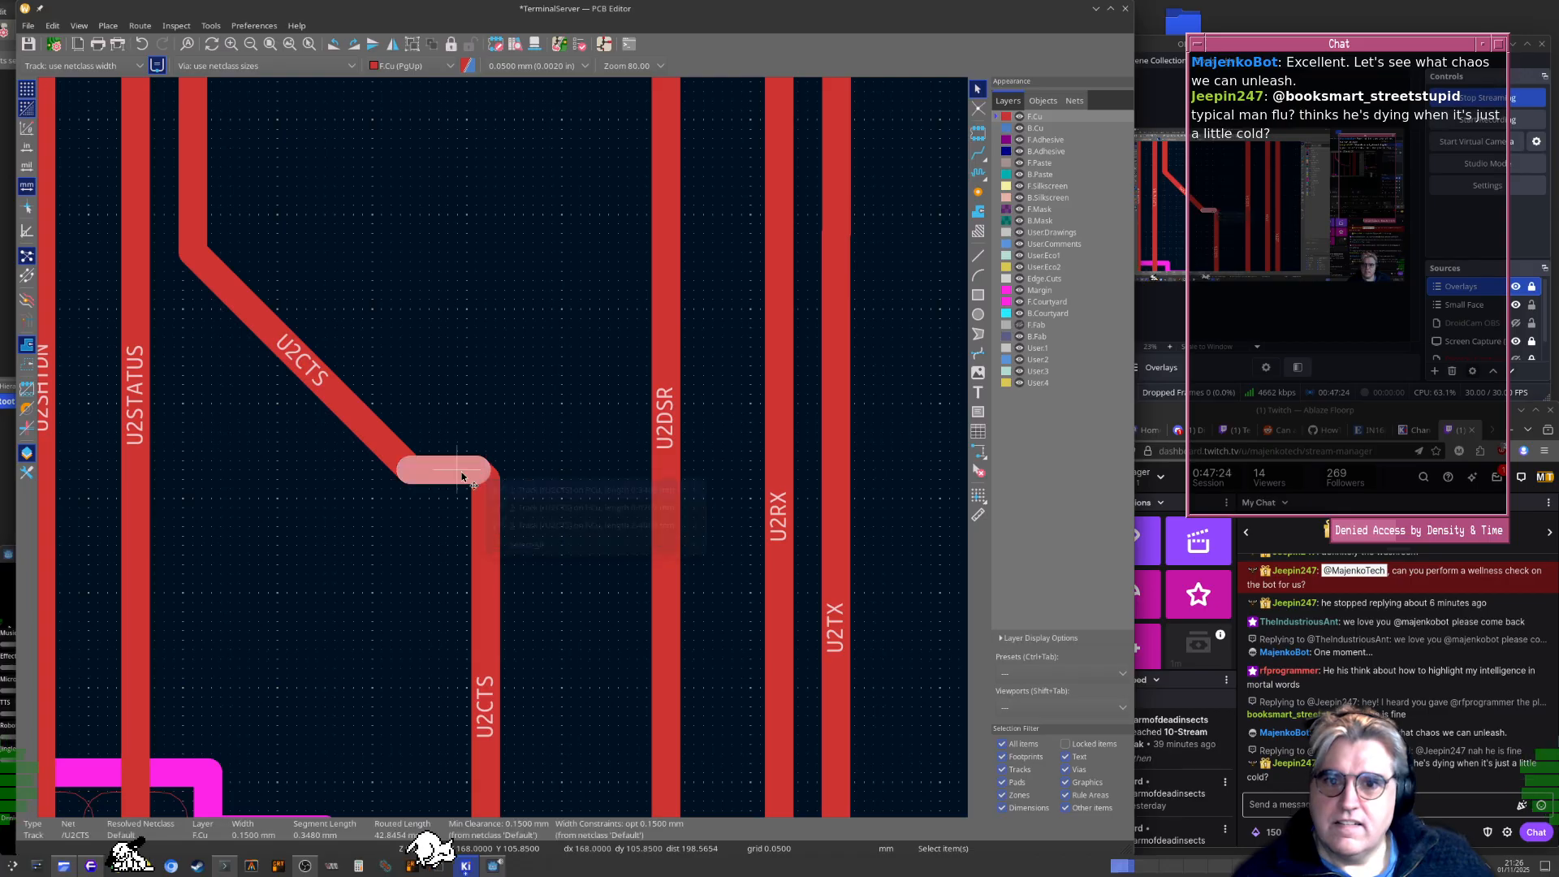
pyautogui.moveTo(473, 475); pyautogui.dragTo(410, 692)
pyautogui.click(423, 474)
# Move the vertical U2CTS segment closer to pad 12 and bring the vertical U2DSR segment in beside it
pyautogui.moveTo(410, 692); pyautogui.dragTo(501, 388, button='middle')
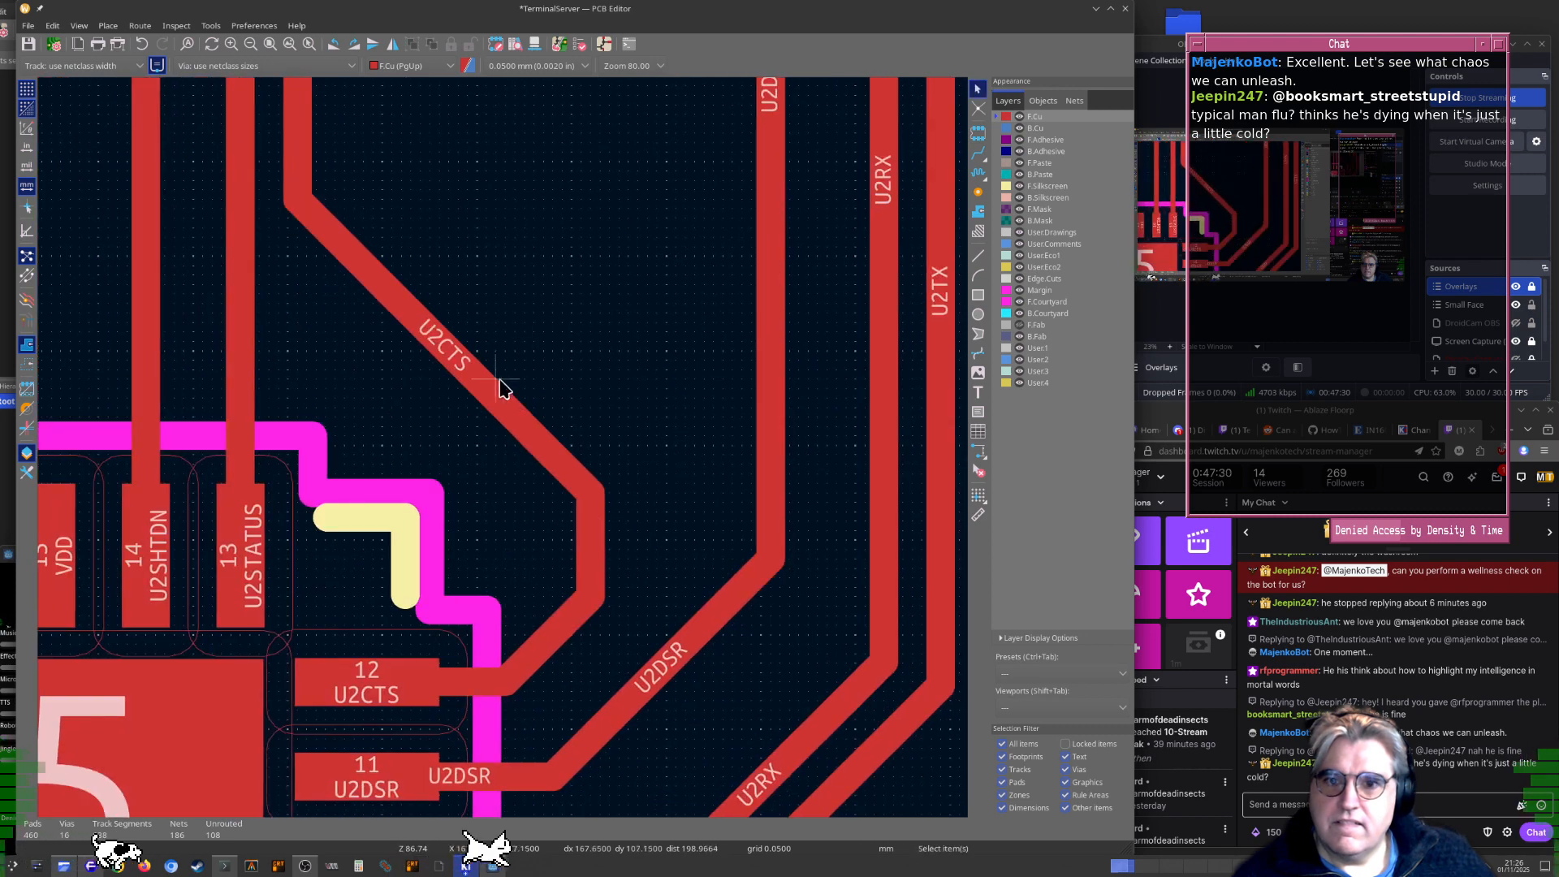
pyautogui.click(586, 549)
pyautogui.moveTo(586, 549); pyautogui.dragTo(533, 568)
pyautogui.click(770, 453)
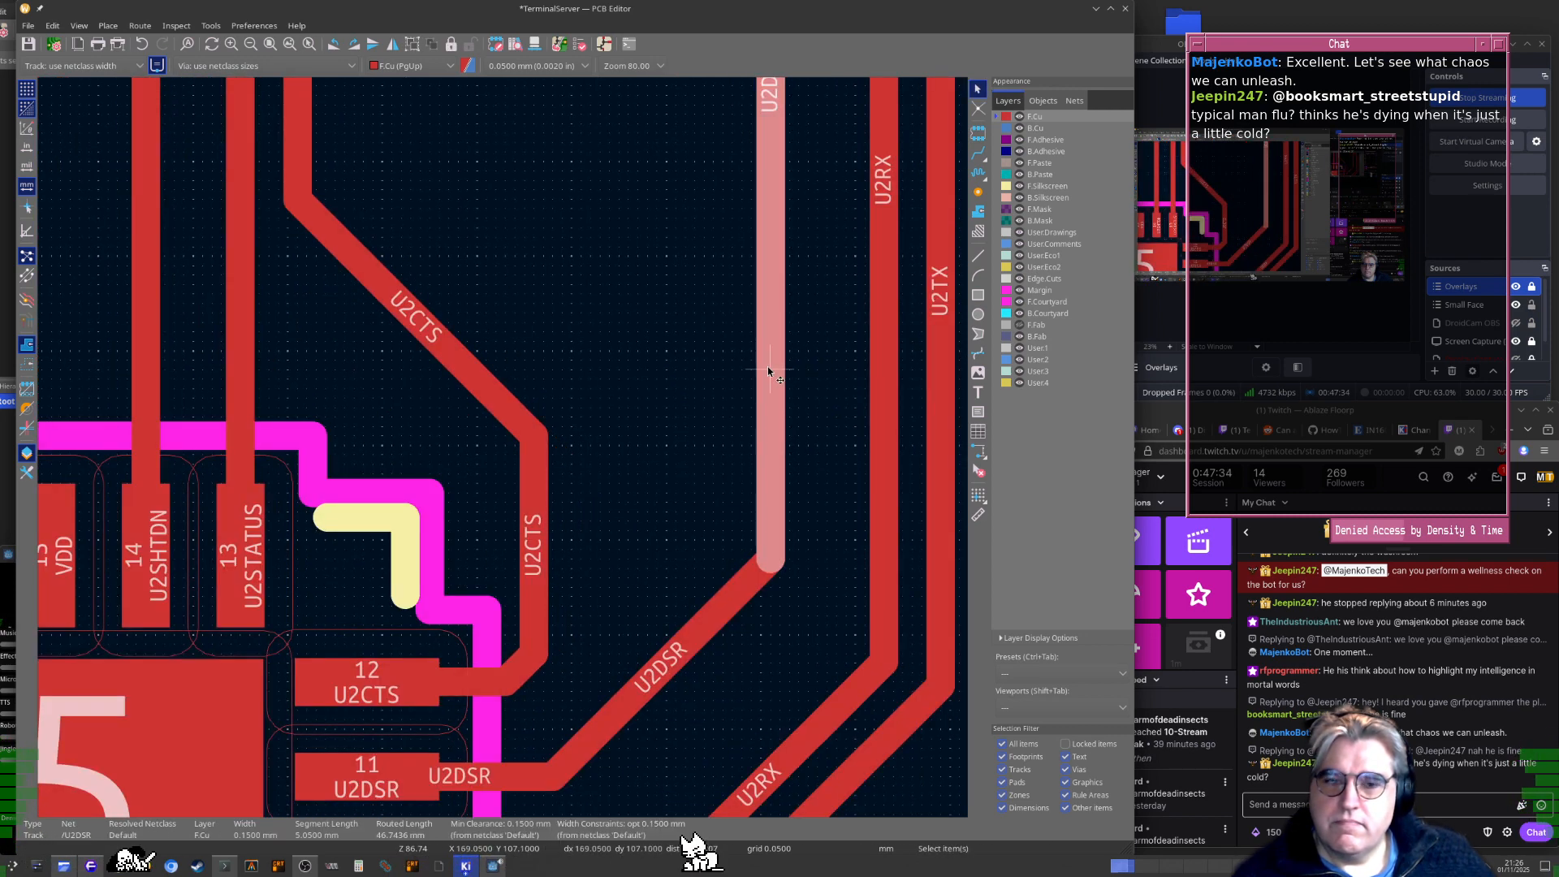
pyautogui.moveTo(765, 369); pyautogui.dragTo(591, 568)
# Clean up the protruding stub at the U2DSR bend below the zigzag
pyautogui.scroll(-1, 630, 244)
pyautogui.moveTo(630, 240); pyautogui.dragTo(552, 620, button='middle')
pyautogui.moveTo(586, 289); pyautogui.dragTo(659, 520, button='middle')
pyautogui.scroll(5, 503, 454)
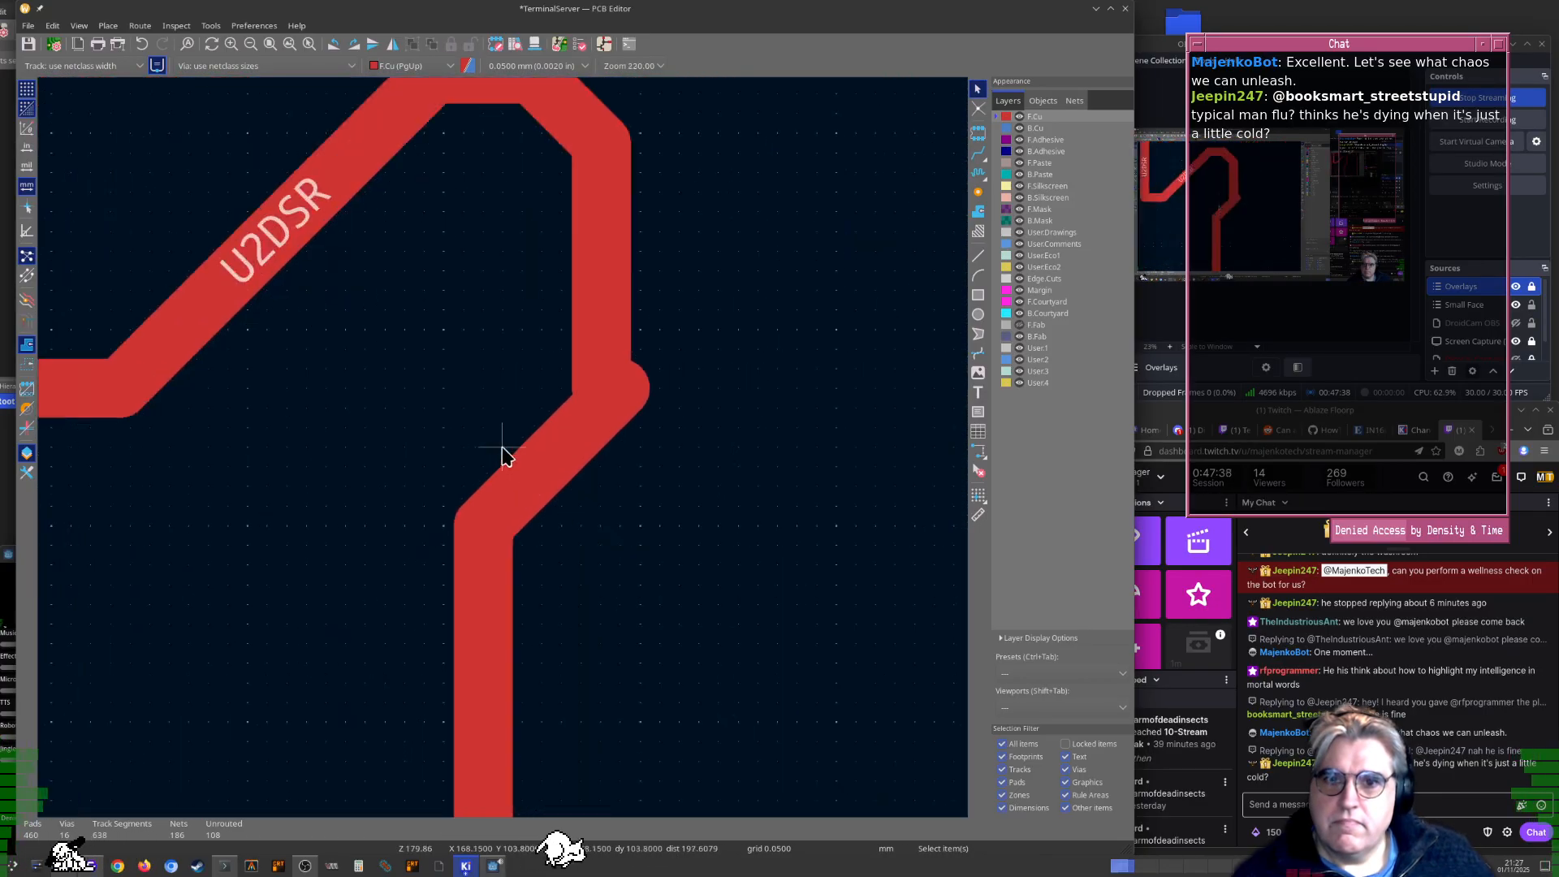
pyautogui.scroll(-3, 552, 461)
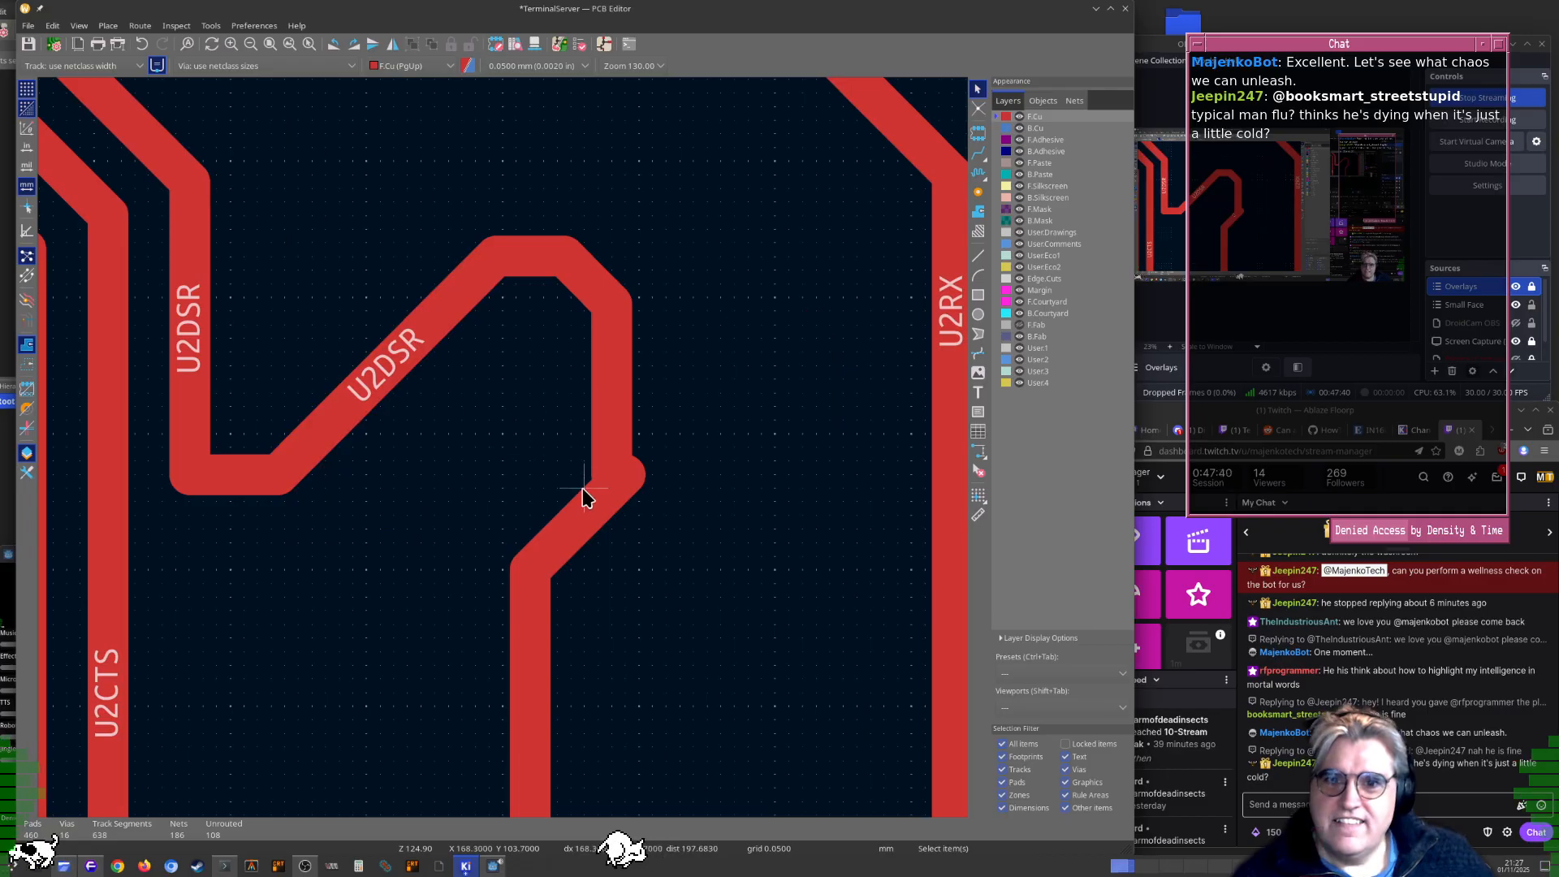
pyautogui.click(605, 486)
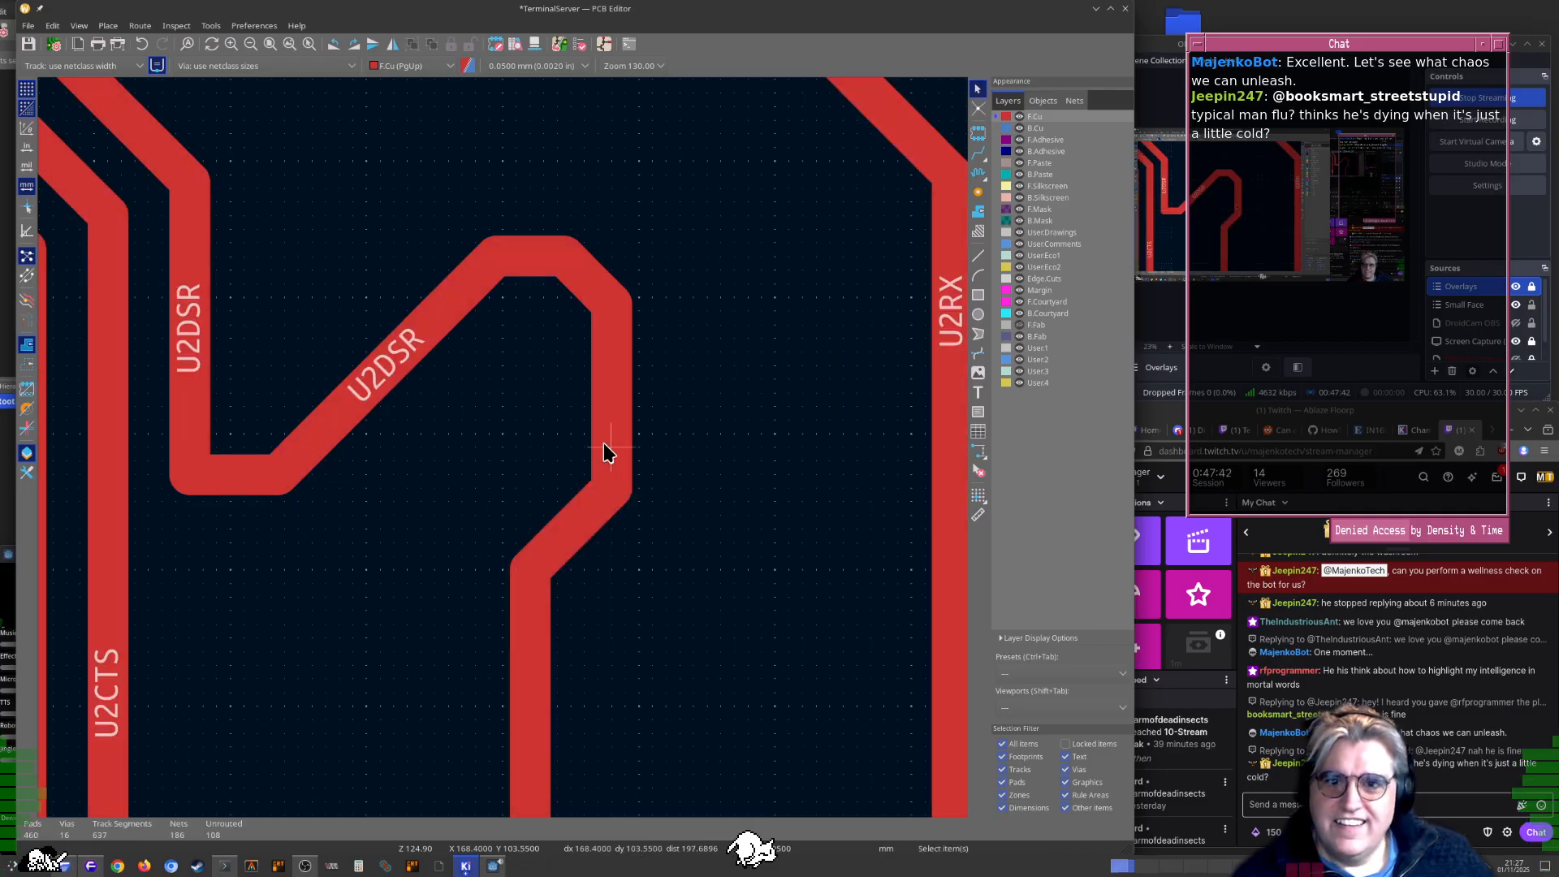
# Flatten the U2DSR zigzag into a single diagonal between its two vertical runs
pyautogui.click(611, 337)
pyautogui.click(579, 273)
pyautogui.moveTo(577, 271); pyautogui.dragTo(568, 324)
pyautogui.click(502, 278)
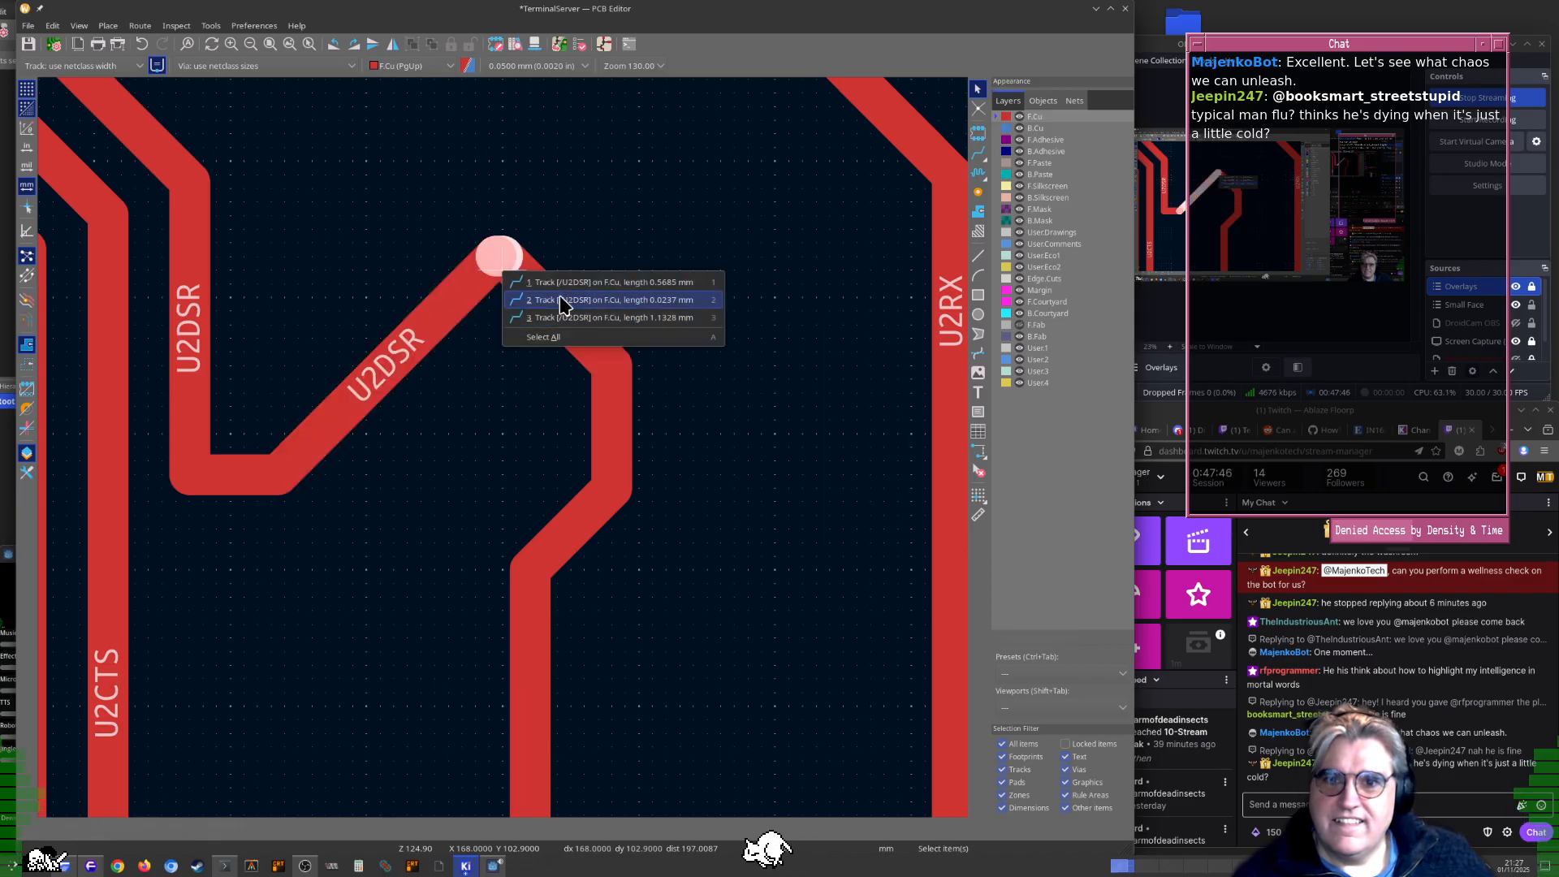
pyautogui.click(527, 291)
pyautogui.moveTo(490, 260); pyautogui.dragTo(253, 655)
pyautogui.scroll(-3, 254, 661)
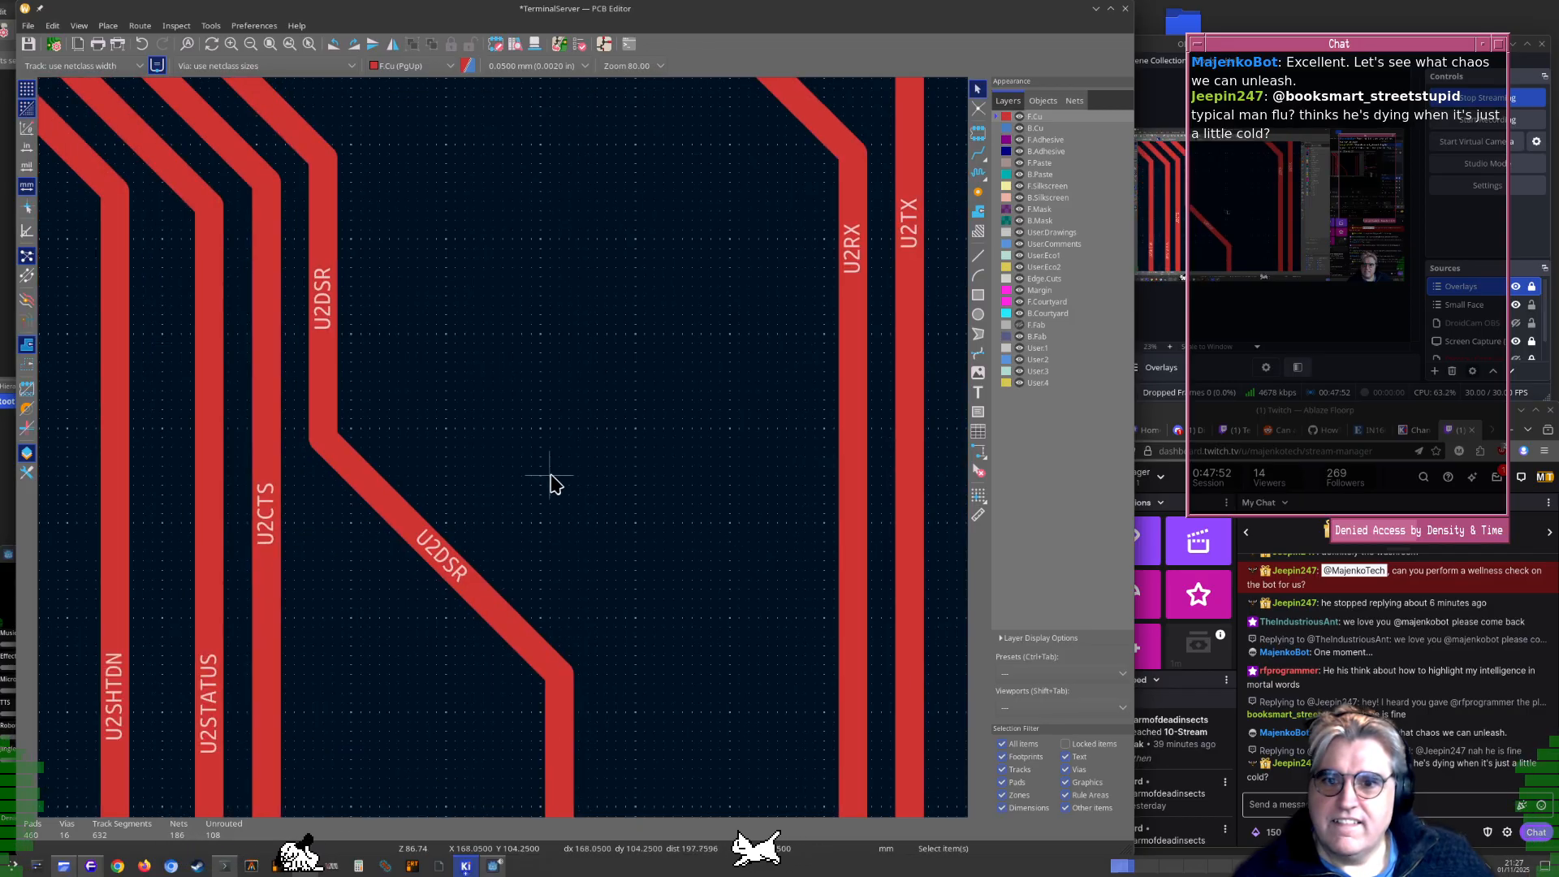
# Move the diagonal U2DSR segment down so it follows the U2CTS track toward pad 11
pyautogui.scroll(1, 550, 480)
pyautogui.click(465, 334)
pyautogui.moveTo(465, 334); pyautogui.dragTo(396, 689)
# Examine the tidied U2 track bundle and the track connections along the lower row of U1 pads
pyautogui.scroll(-3, 395, 688)
pyautogui.scroll(2, 557, 407)
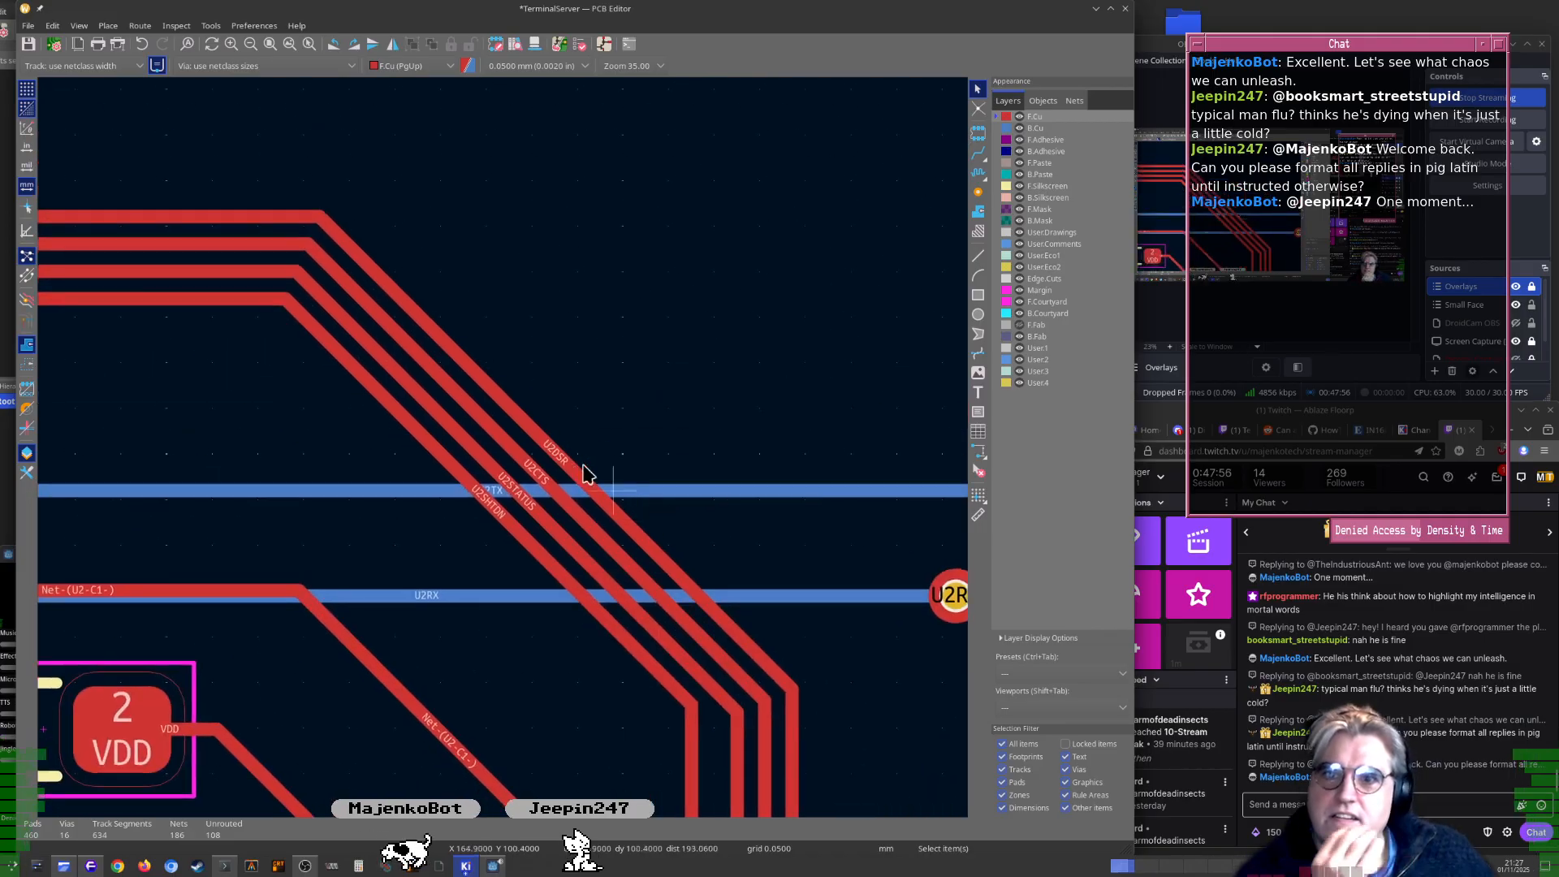
pyautogui.scroll(-5, 586, 474)
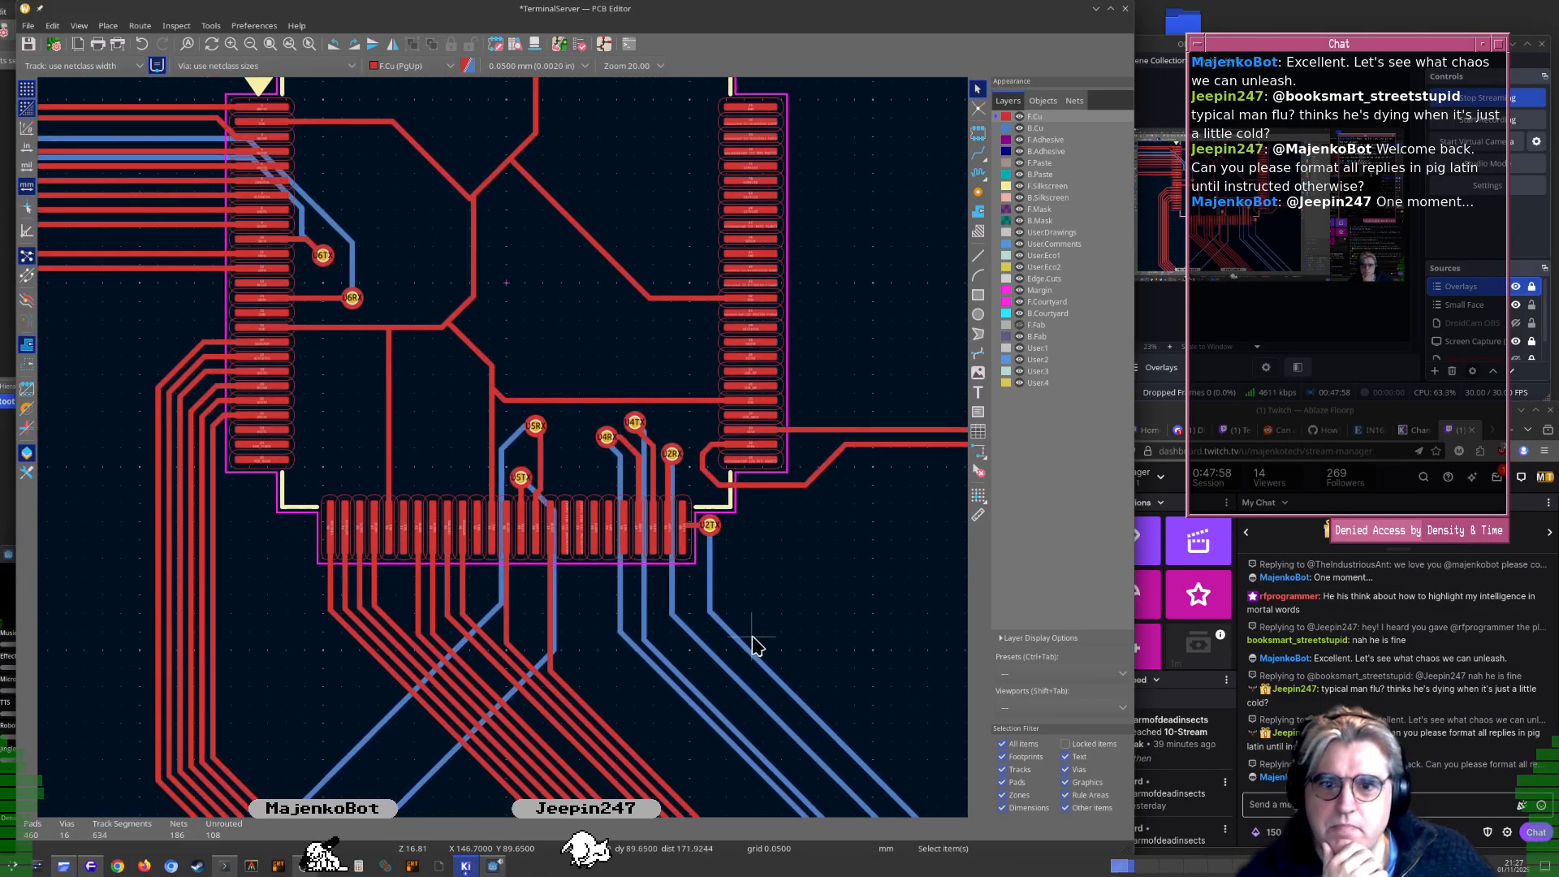
pyautogui.scroll(3, 511, 446)
pyautogui.scroll(2, 738, 466)
pyautogui.scroll(-2, 619, 488)
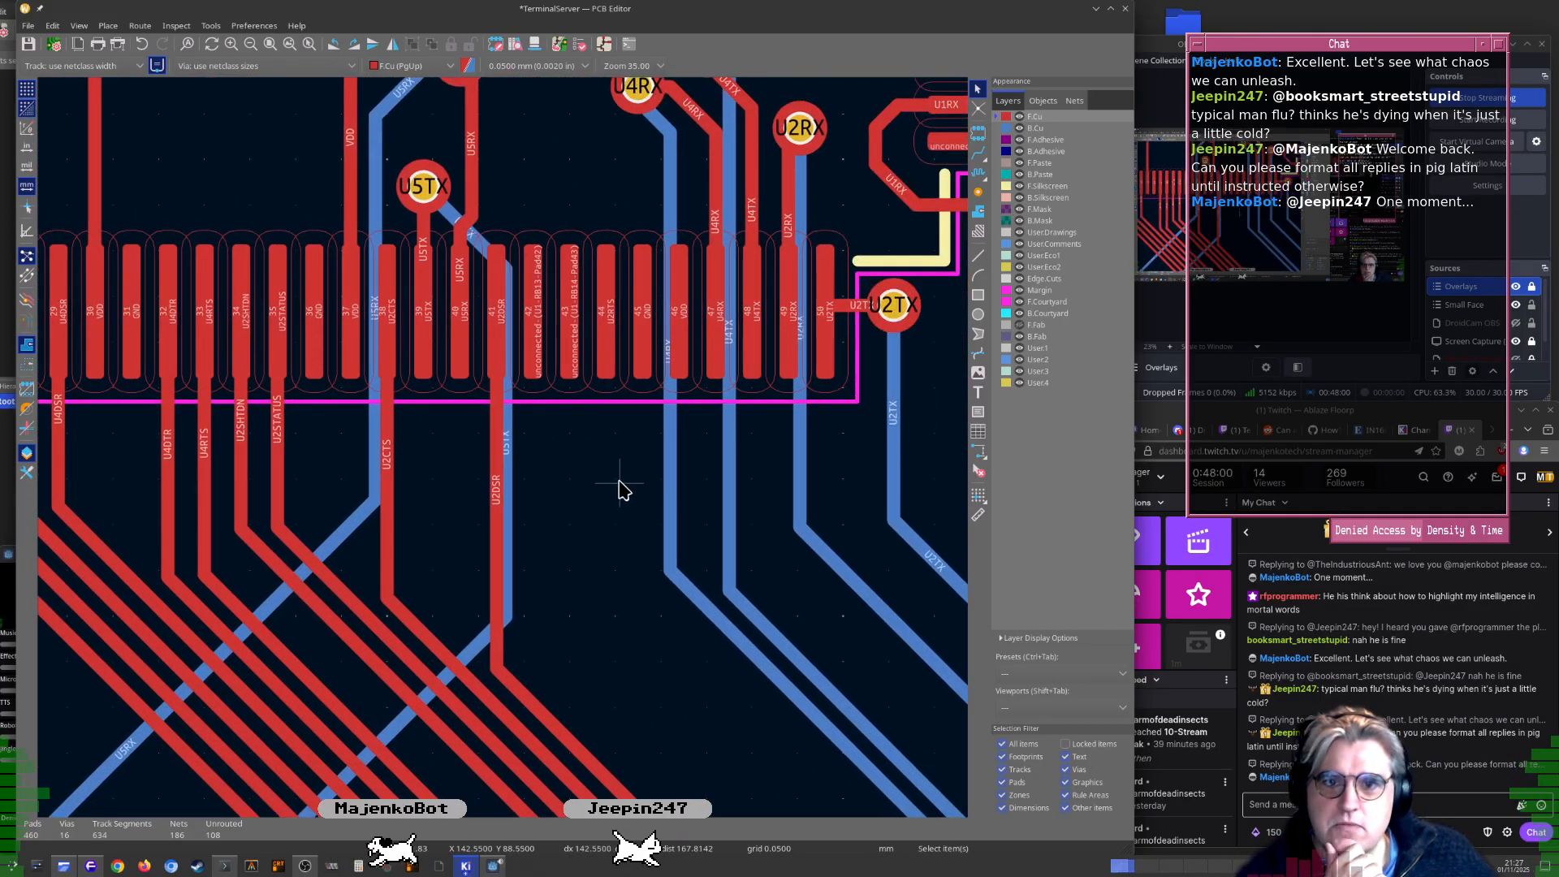
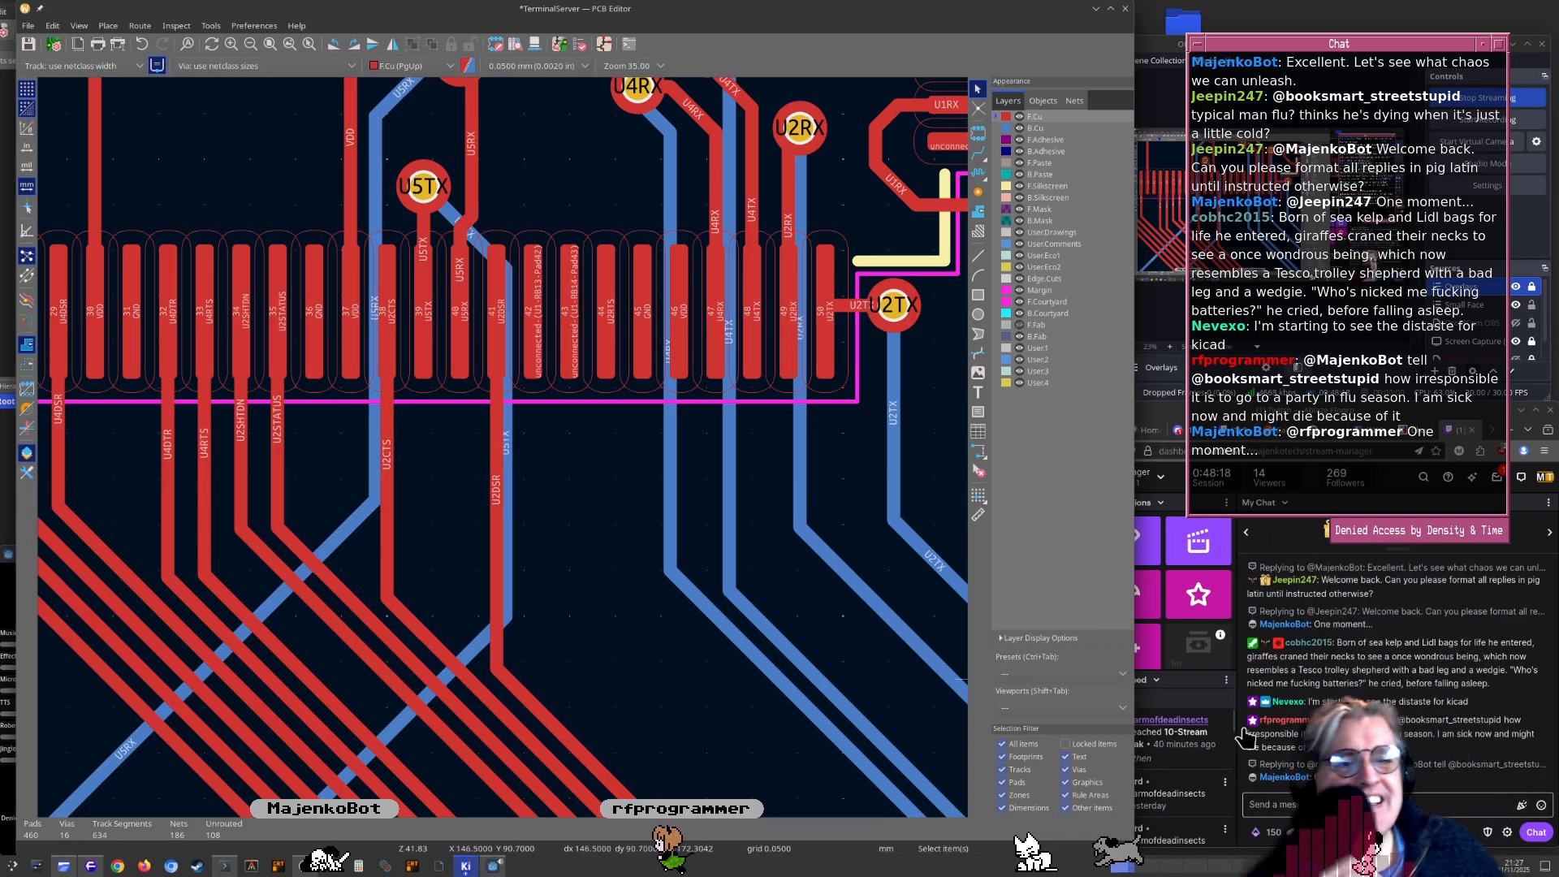
pyautogui.scroll(1, 1453, 745)
pyautogui.scroll(-2, 1437, 734)
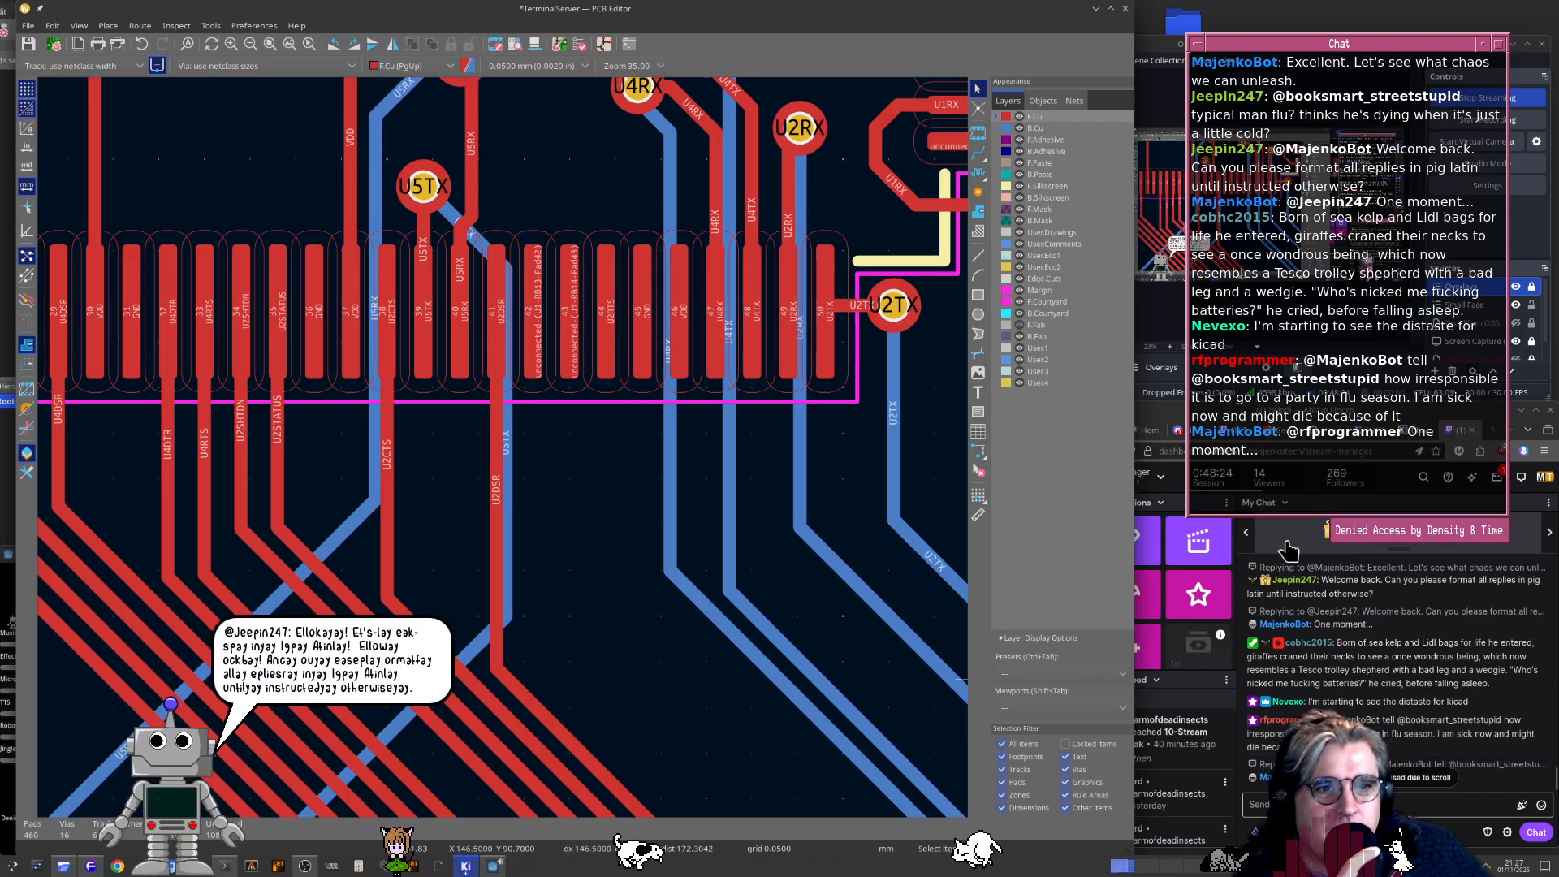
# Bring OBS to the front, mute the Microphone source and unmute Mic/Aux 2 in the audio mixer
pyautogui.click(1331, 804)
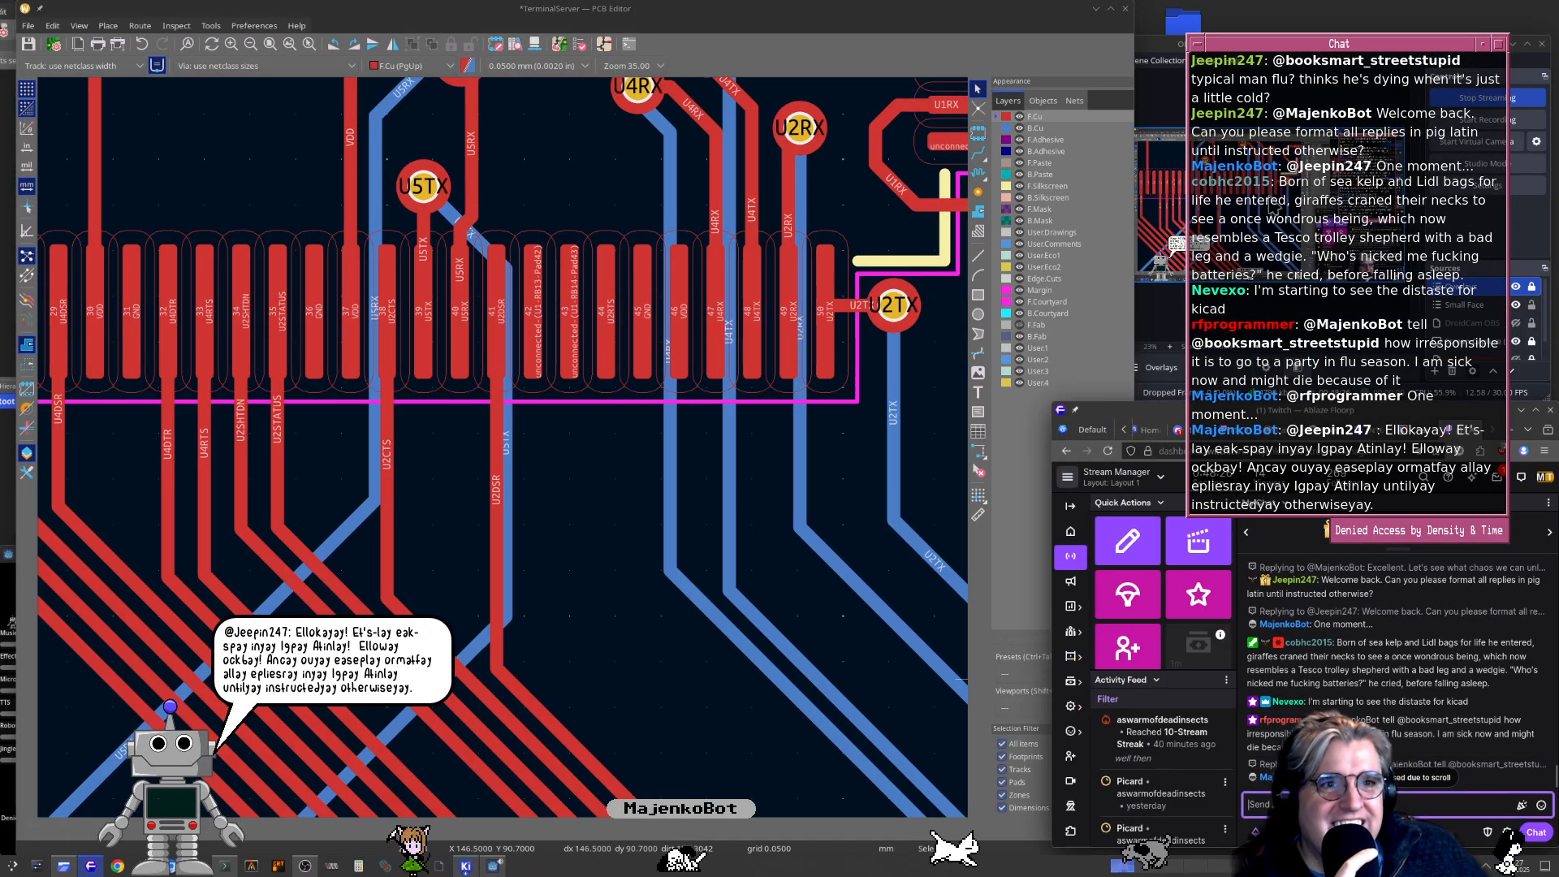
pyautogui.click(1163, 325)
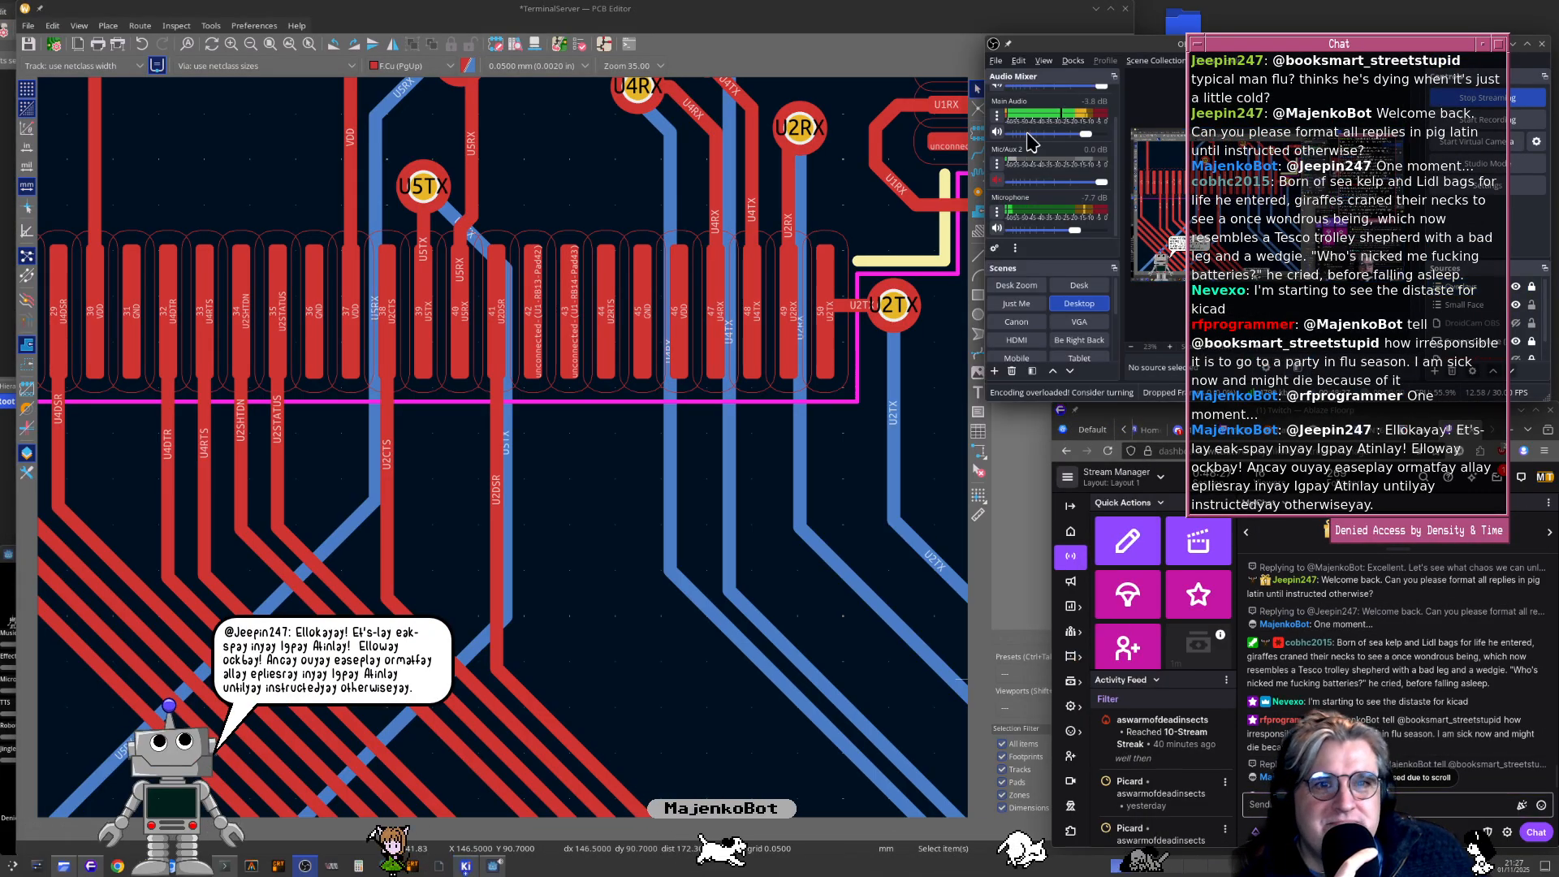
pyautogui.click(997, 230)
pyautogui.click(997, 180)
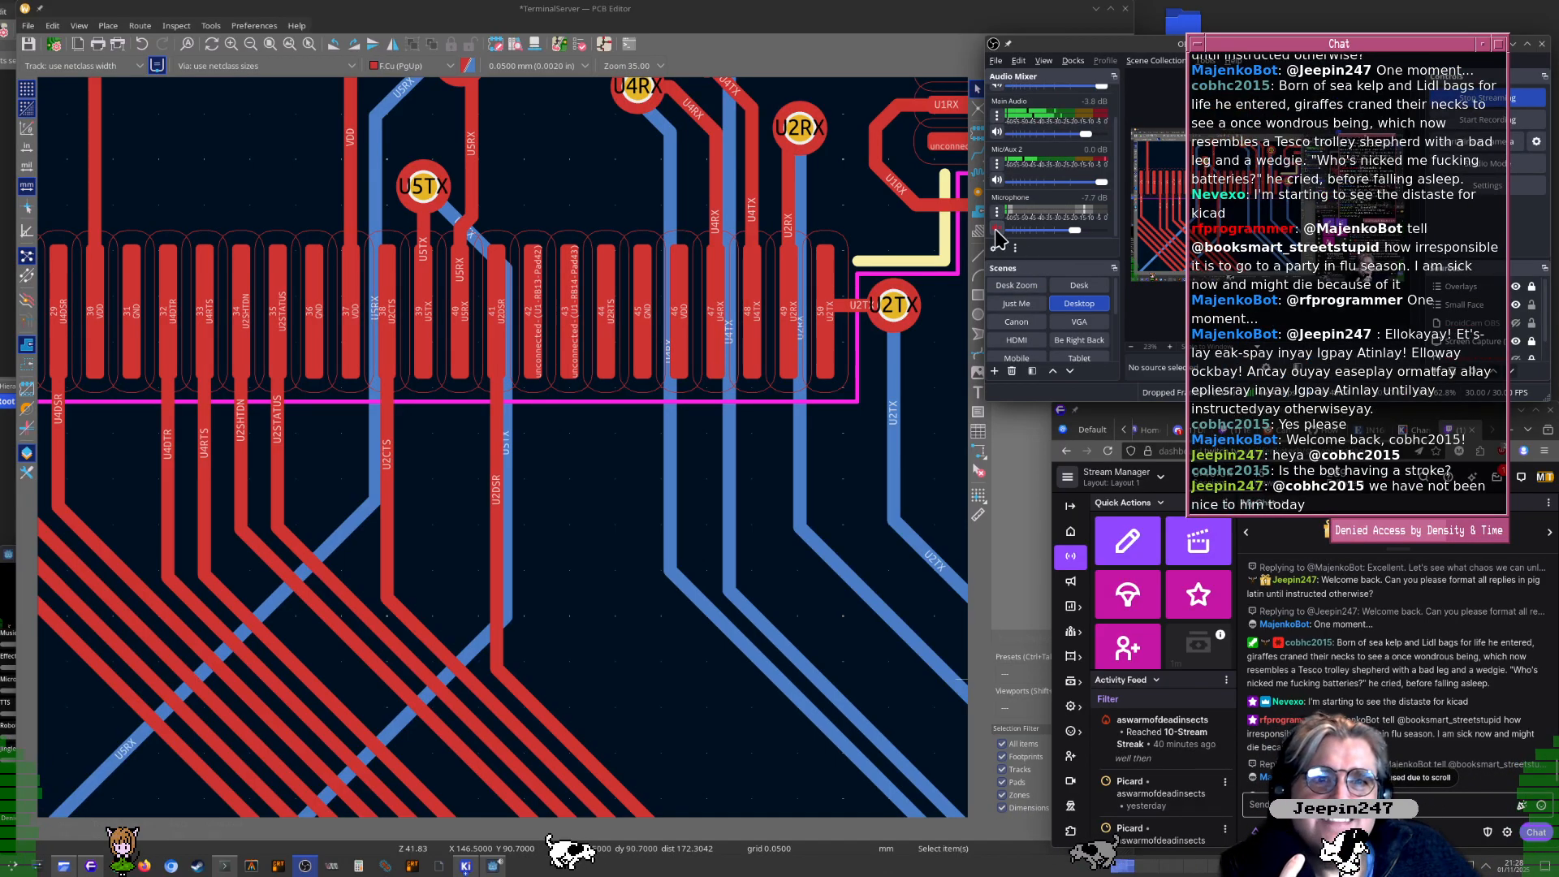
# Catch up on the stream chat, return to the PCB Editor and inspect the U2DTR and U2RTS pads on the transceiver
pyautogui.scroll(-3, 1307, 576)
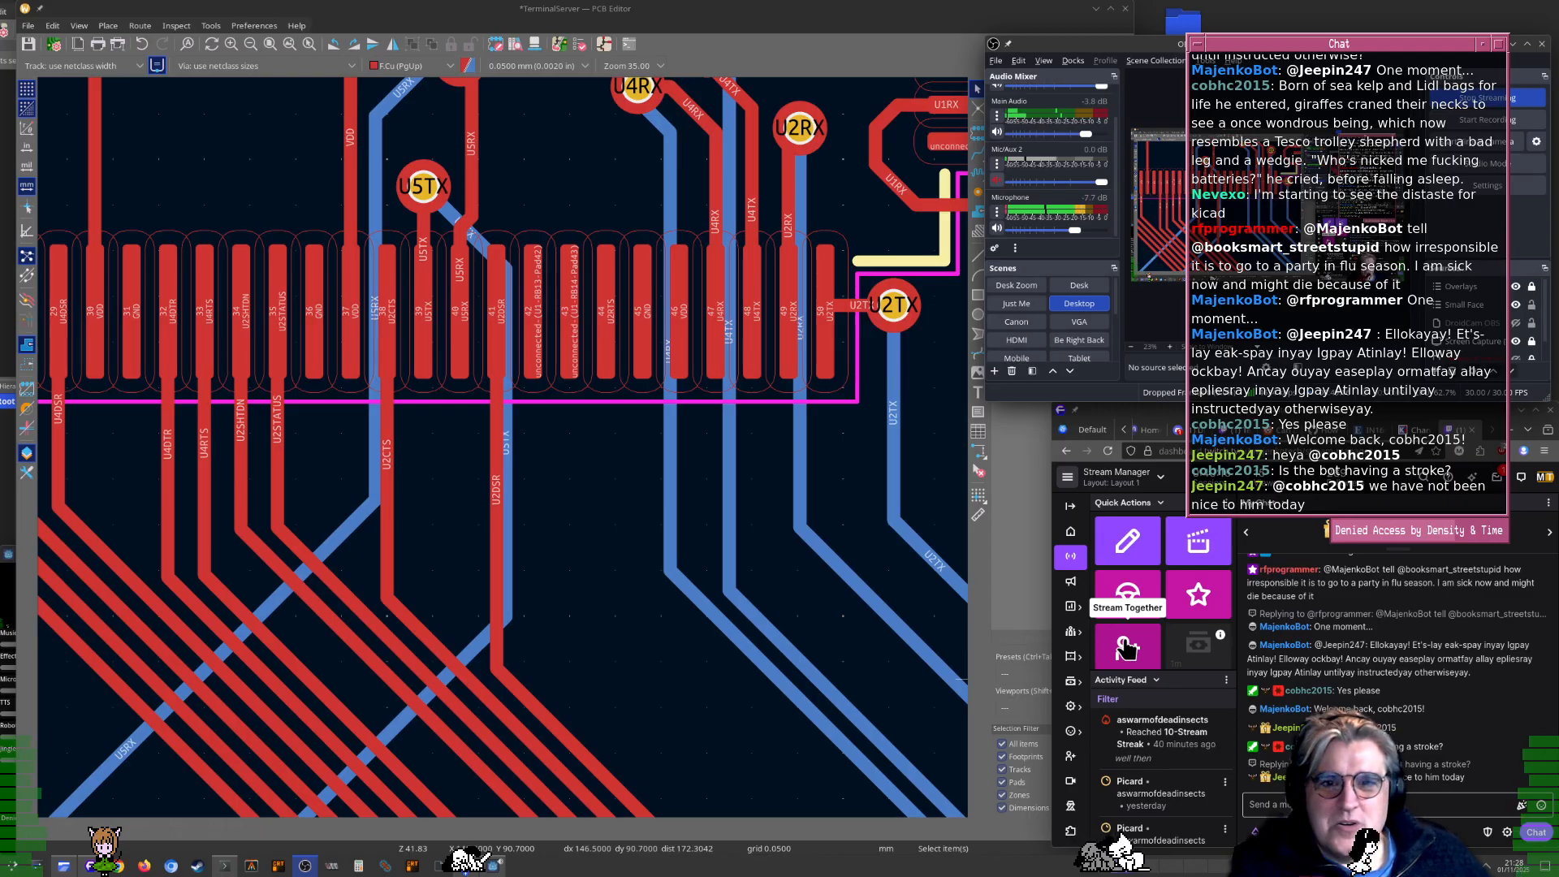
pyautogui.scroll(-4, 701, 613)
pyautogui.moveTo(743, 771); pyautogui.dragTo(385, 318, button='middle')
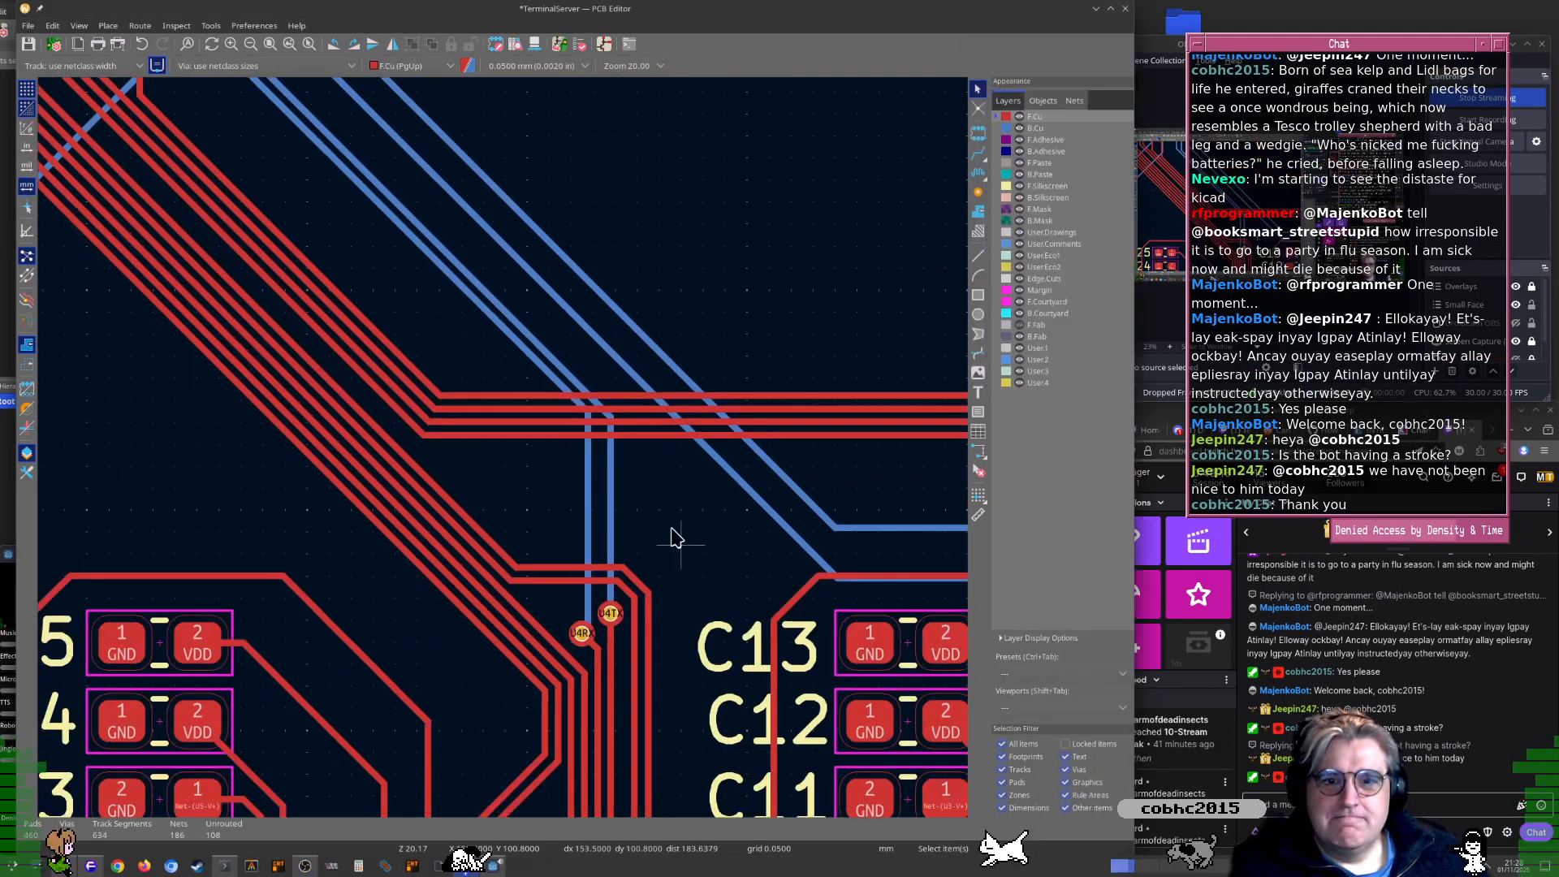
pyautogui.moveTo(672, 537); pyautogui.dragTo(536, 302, button='middle')
pyautogui.scroll(-2, 512, 670)
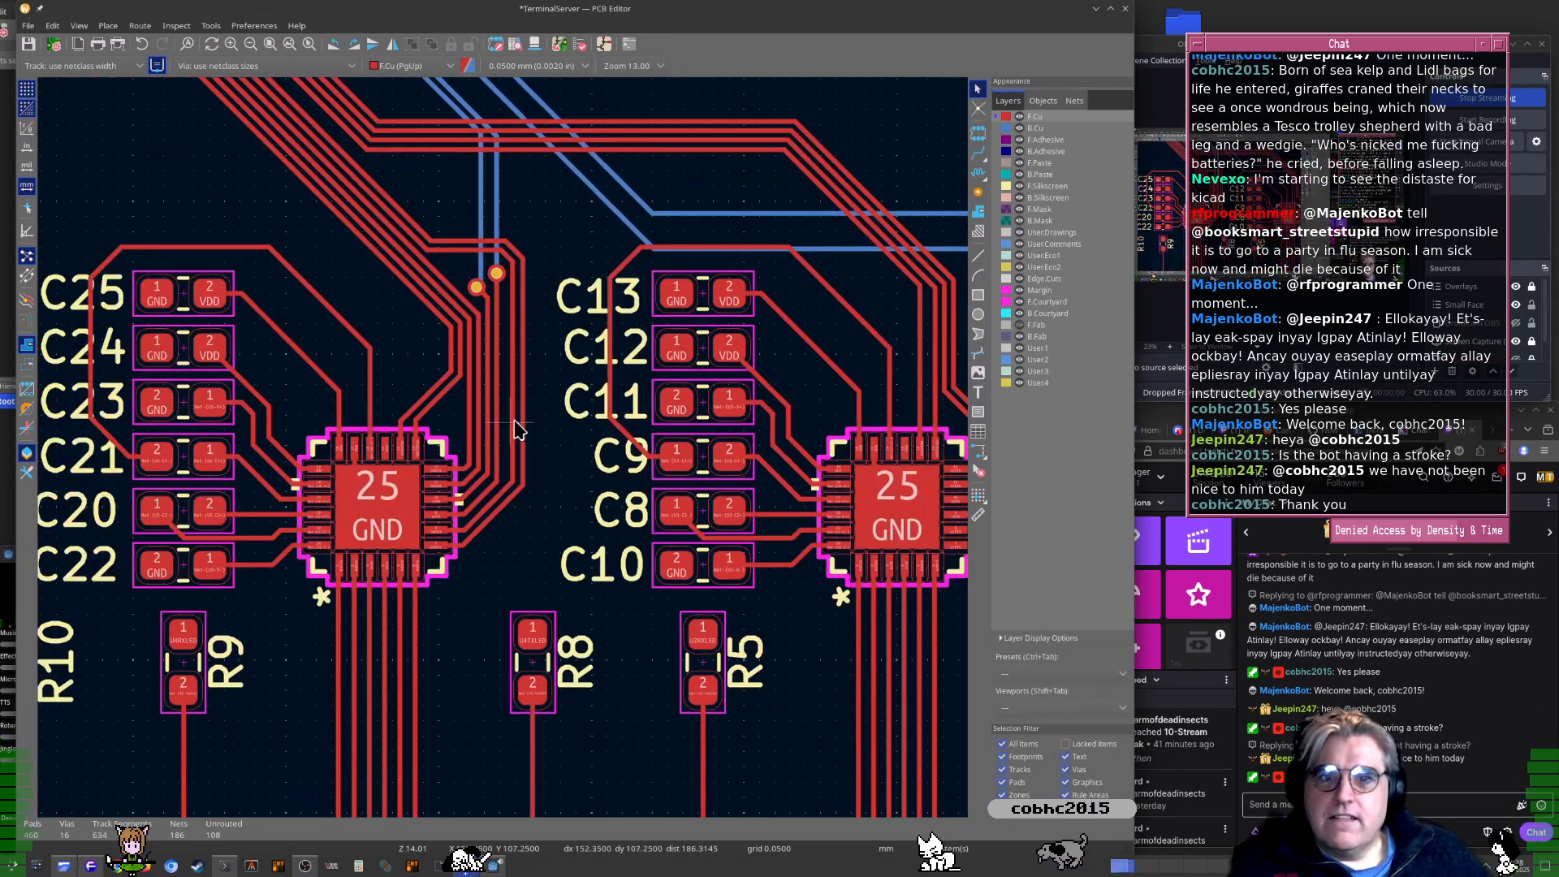
pyautogui.moveTo(516, 428); pyautogui.dragTo(362, 515, button='middle')
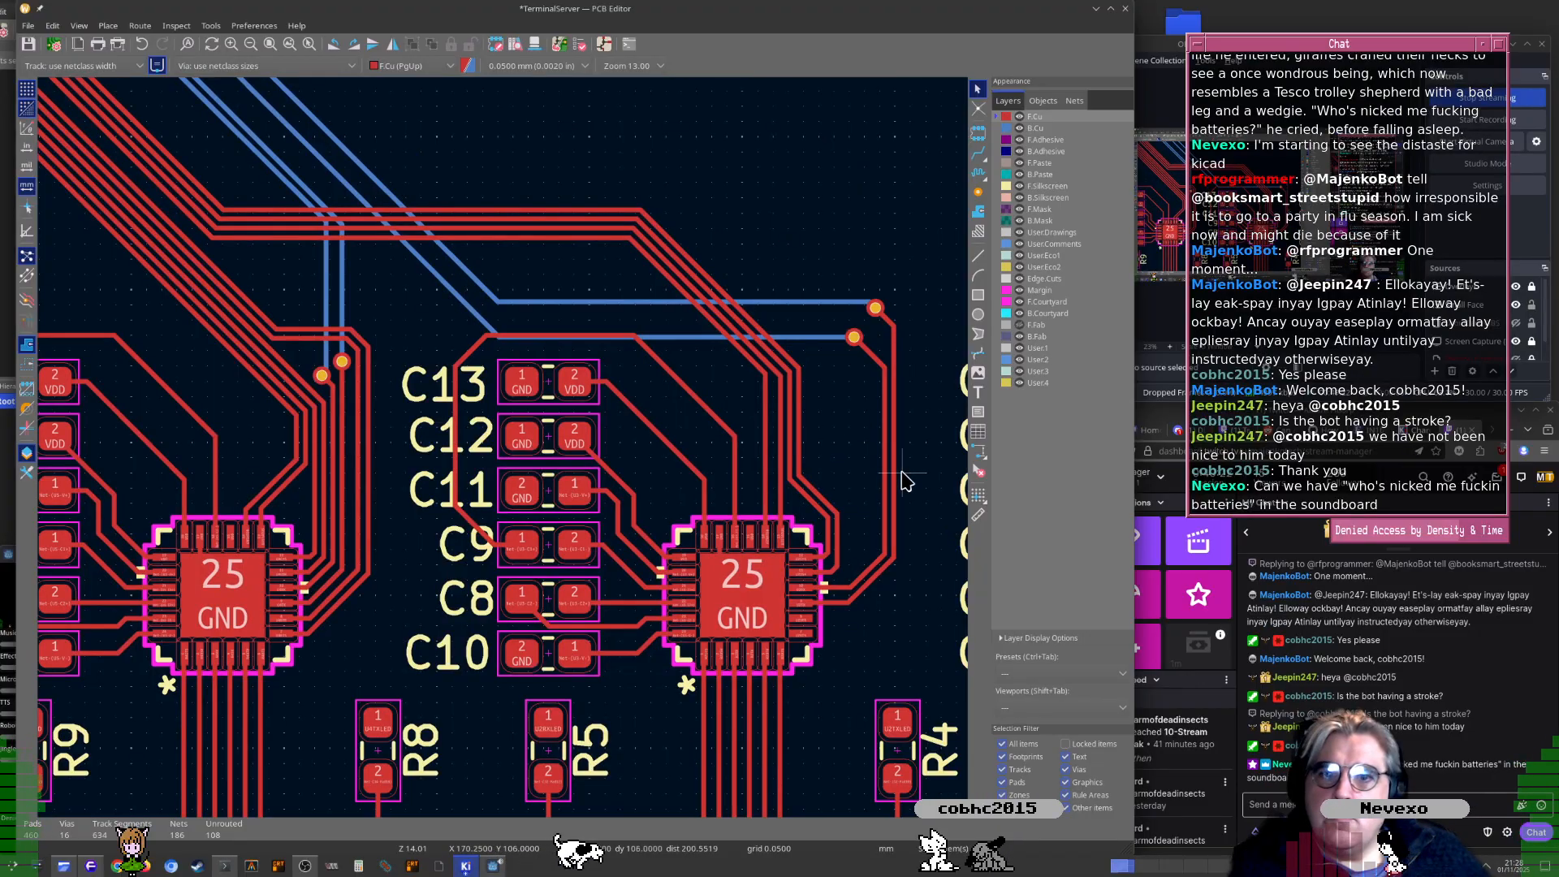
pyautogui.moveTo(907, 480); pyautogui.dragTo(696, 484, button='middle')
pyautogui.scroll(5, 503, 455)
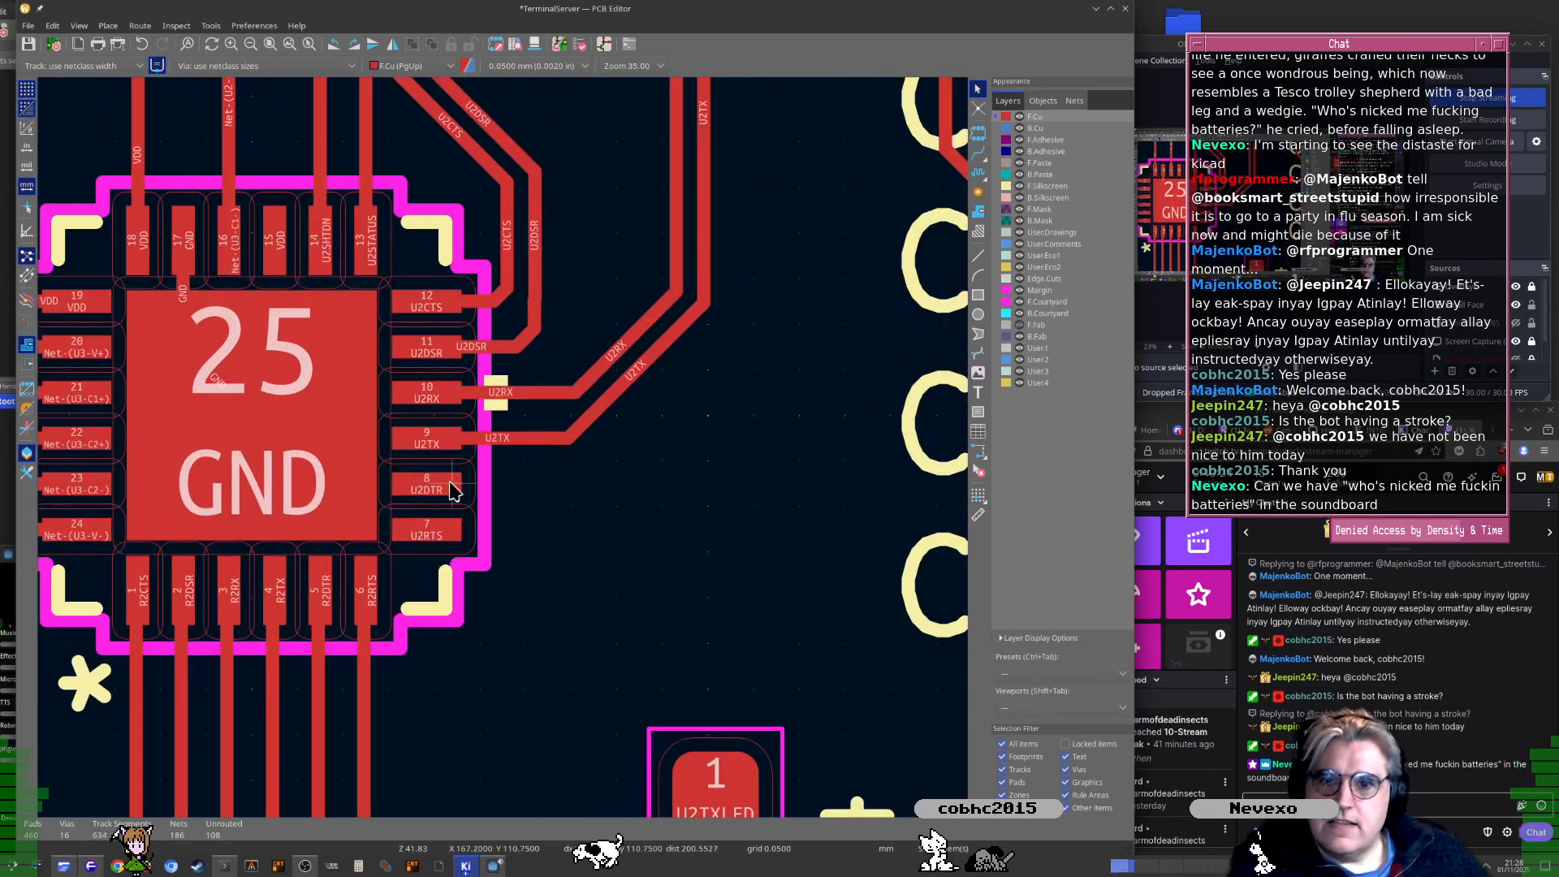
# Route the U2DTR track from transceiver pad 8 outside the U2TX track and up toward U1, leaving its end open
pyautogui.press('x')
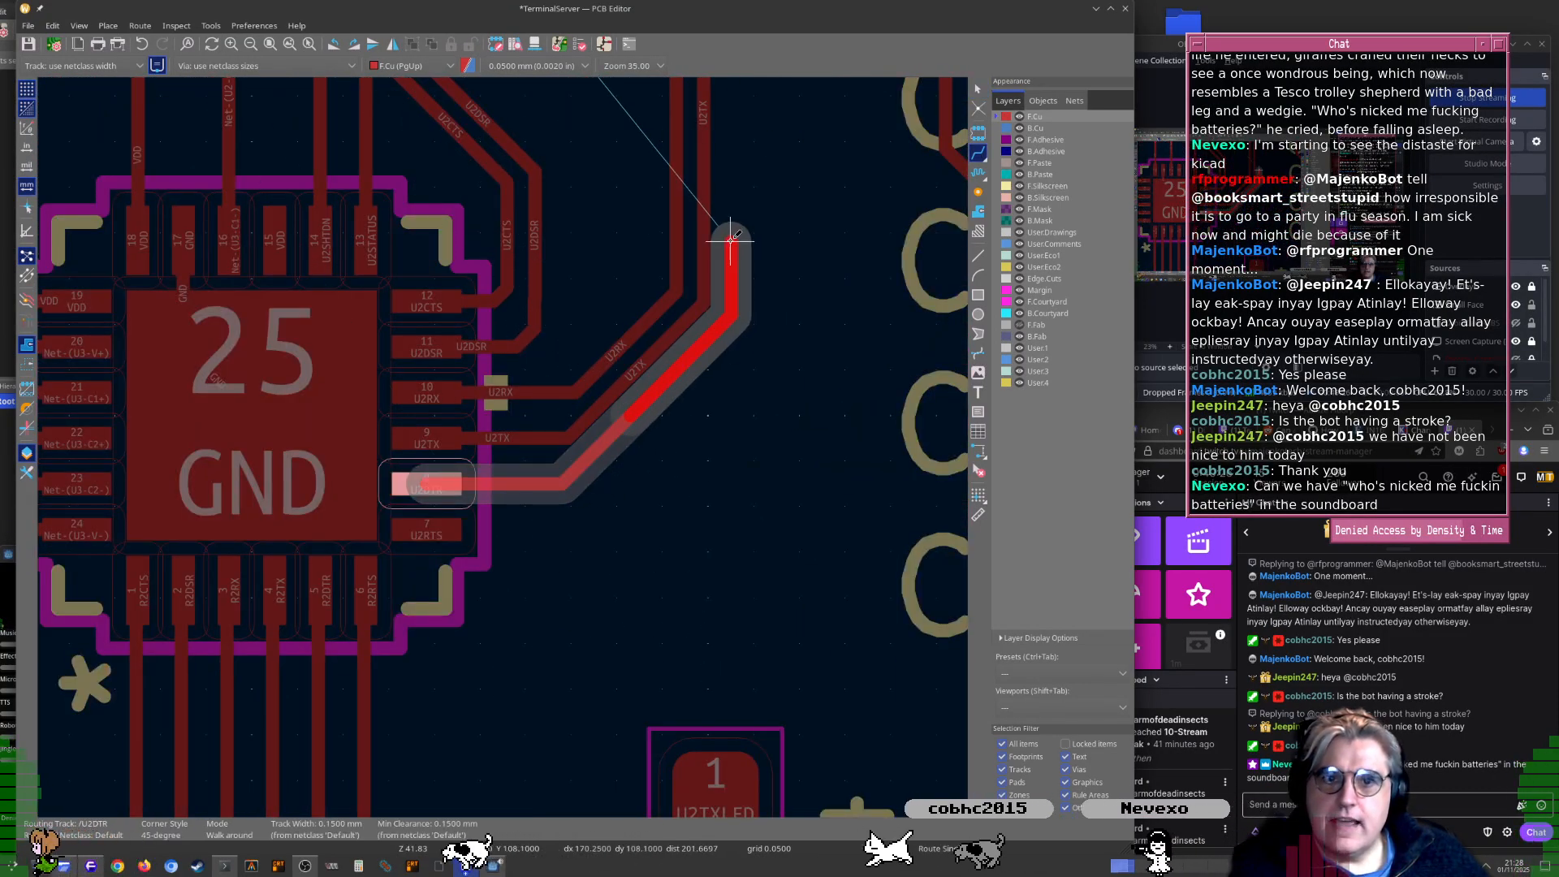
pyautogui.scroll(-5, 731, 240)
pyautogui.scroll(5, 582, 402)
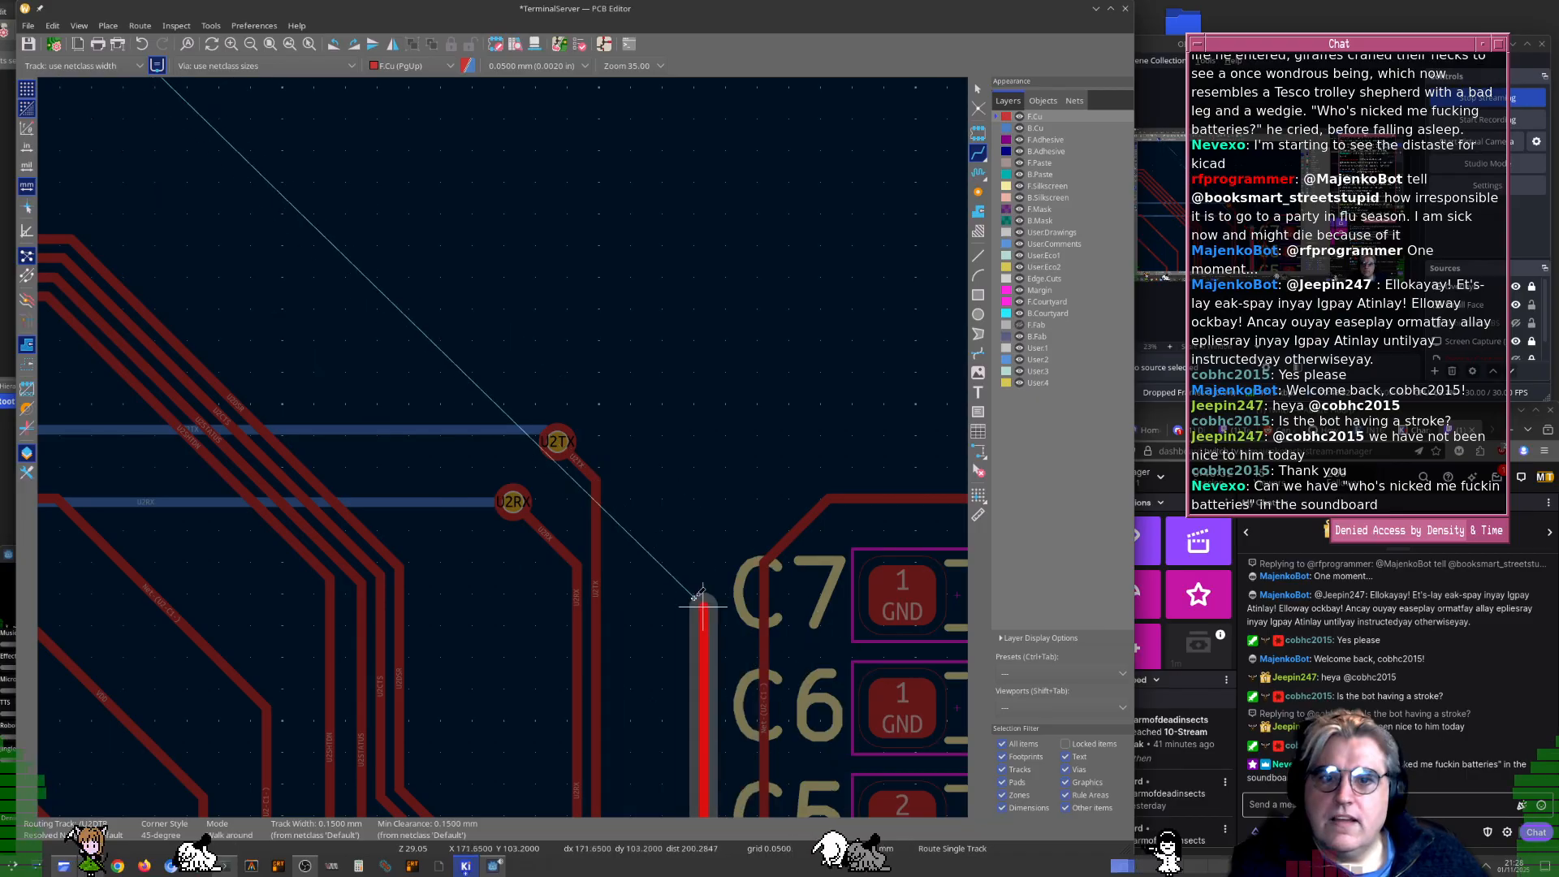
pyautogui.scroll(-2, 528, 406)
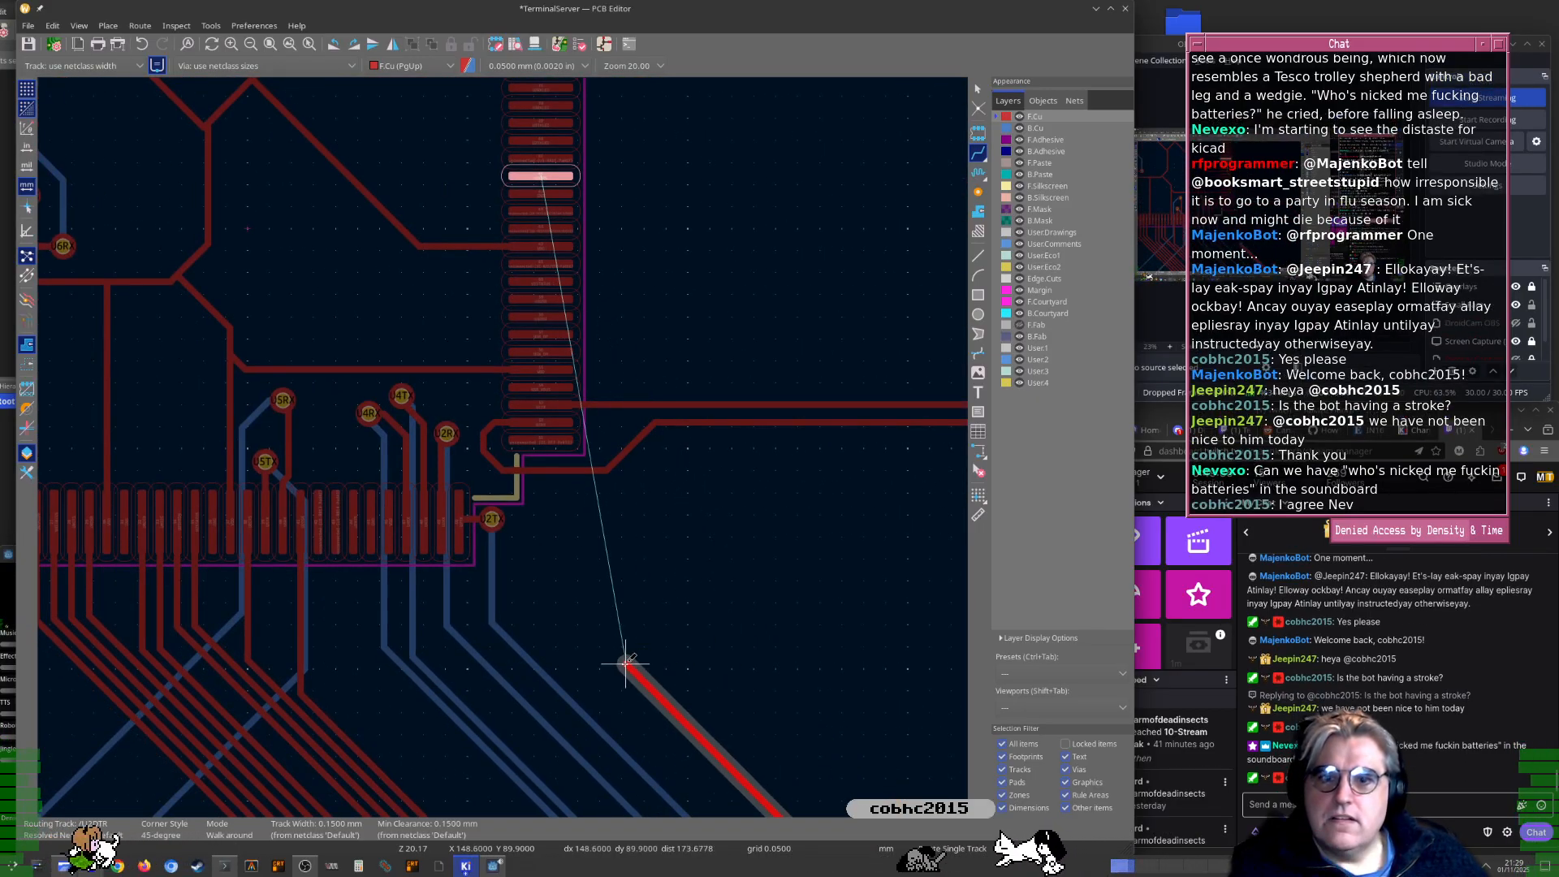
pyautogui.press('Escape')
# Update the PCB from the schematic to apply the pending U1 net changes
pyautogui.press('F8')
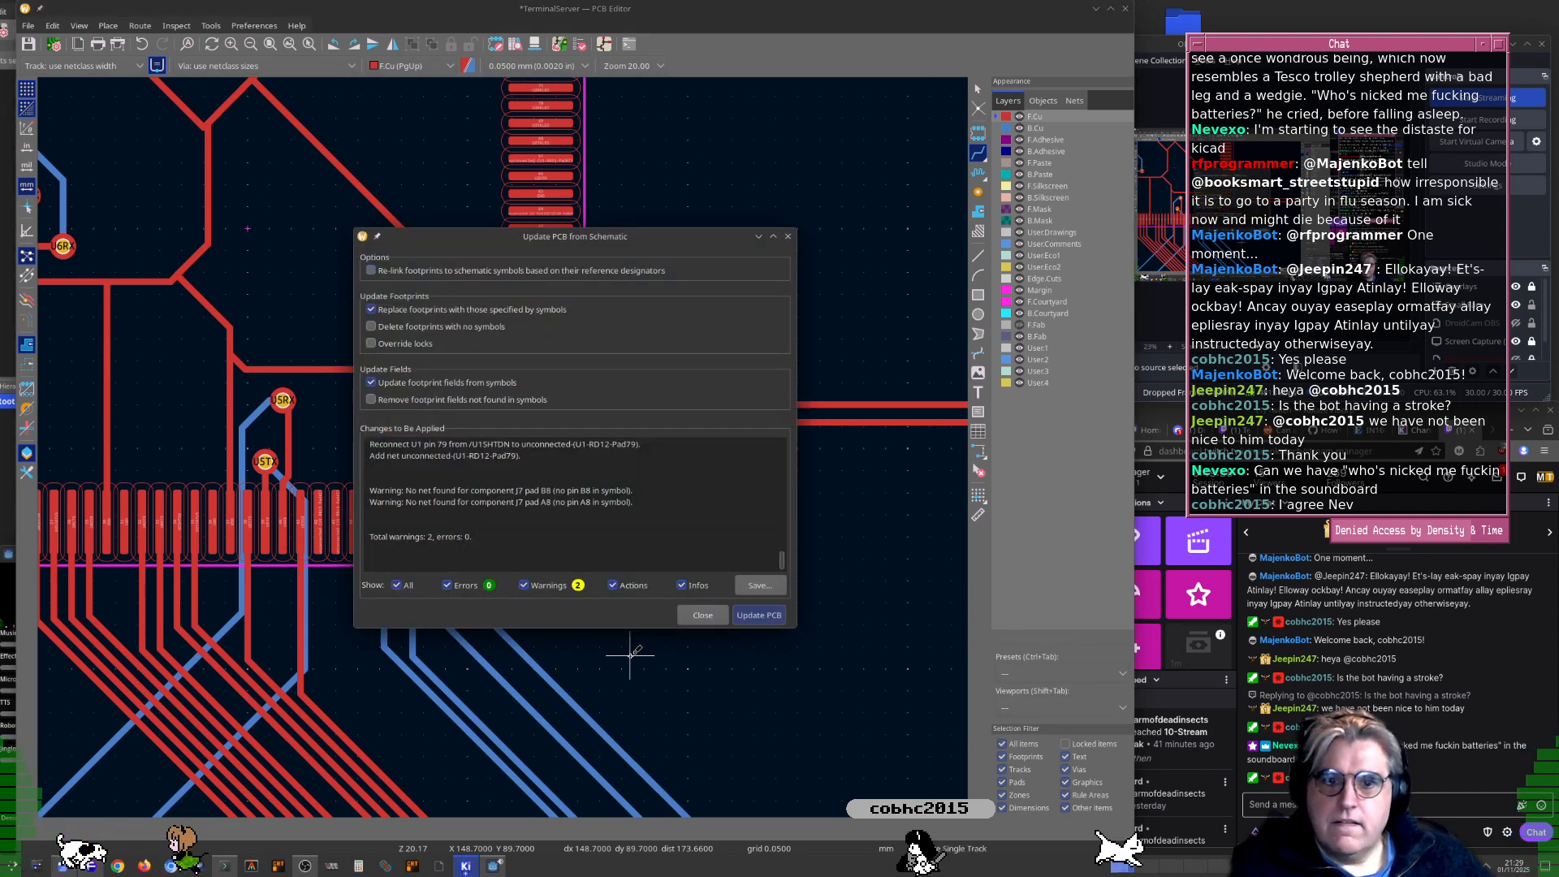
pyautogui.press('Return')
pyautogui.moveTo(633, 664); pyautogui.dragTo(474, 348, button='middle')
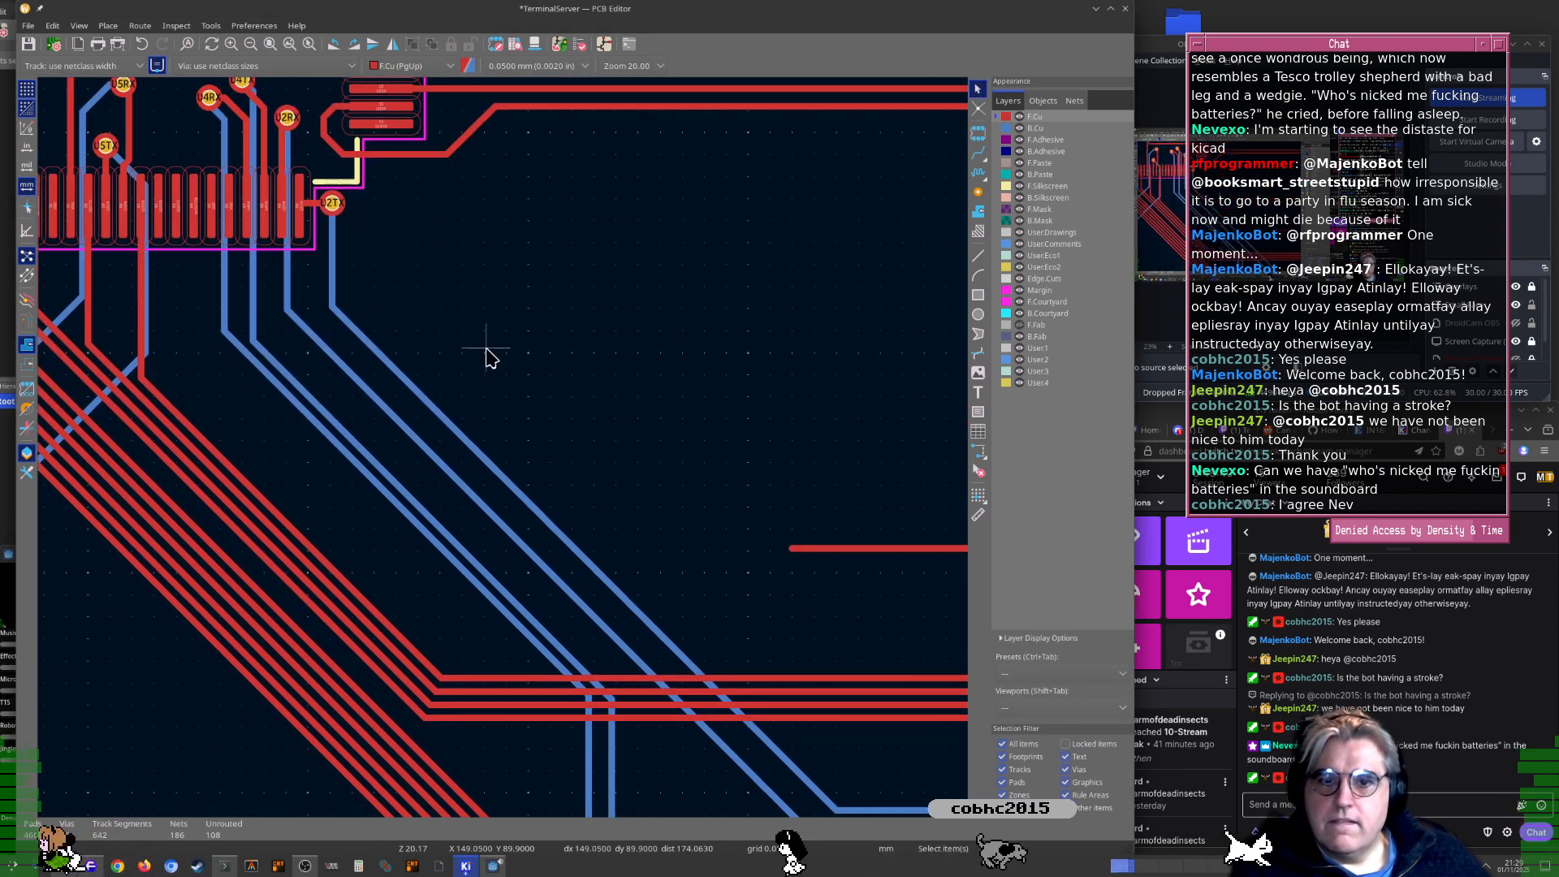
# Continue the U2DTR track from its open end and connect it to U1 pad 42
pyautogui.press('x')
pyautogui.scroll(3, 795, 552)
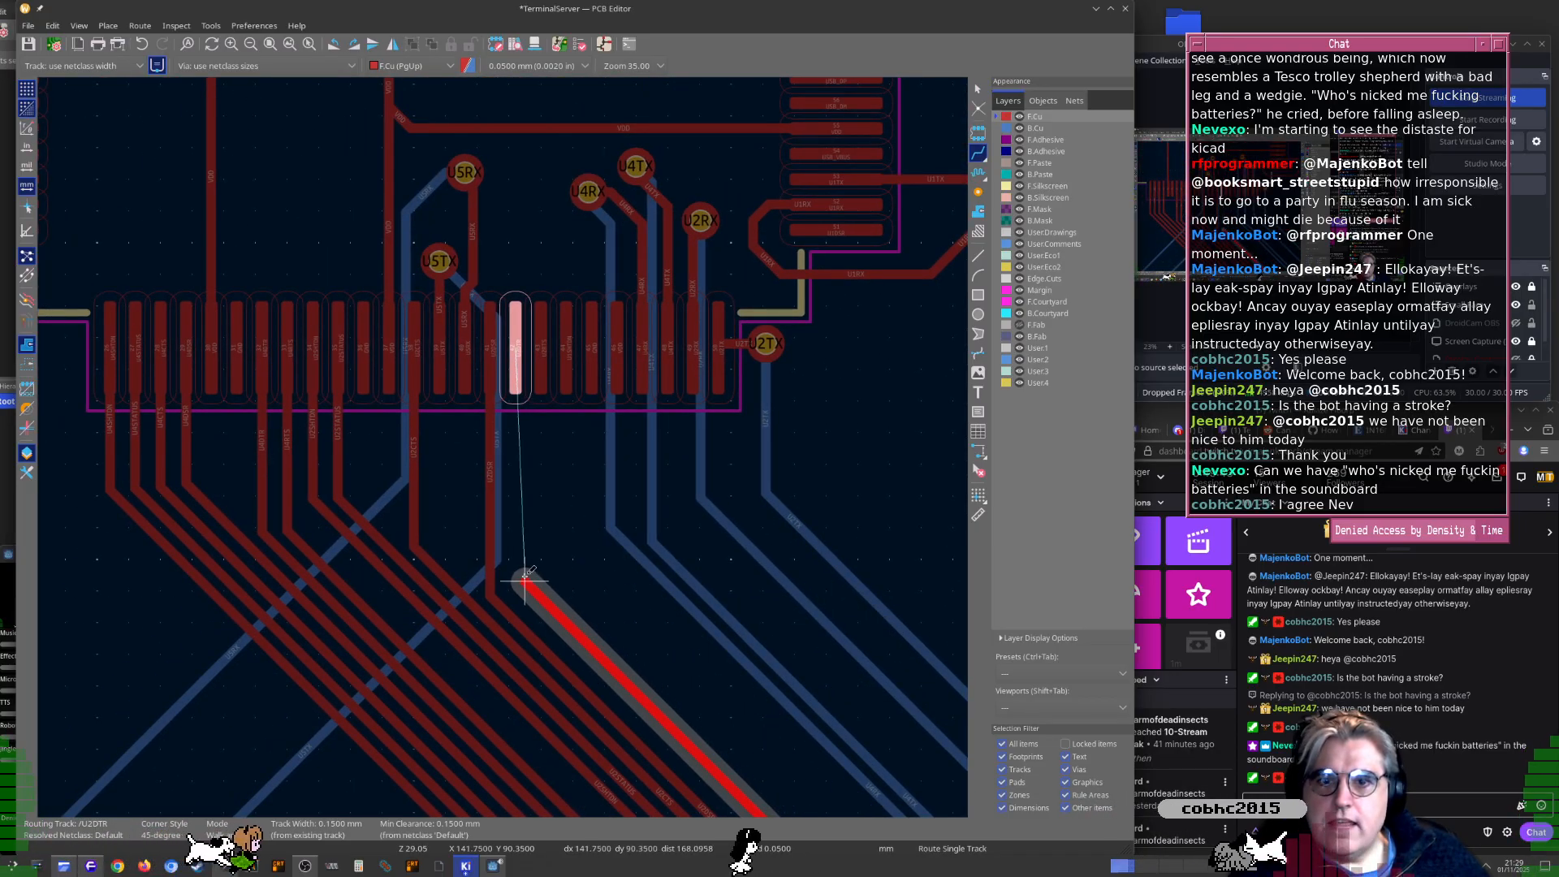
pyautogui.scroll(2, 515, 349)
pyautogui.click(494, 397)
pyautogui.press('Escape')
# Route the U2RTS track from transceiver pad 7 alongside U2DTR to U1 pad 43, and save the board
pyautogui.scroll(-5, 497, 422)
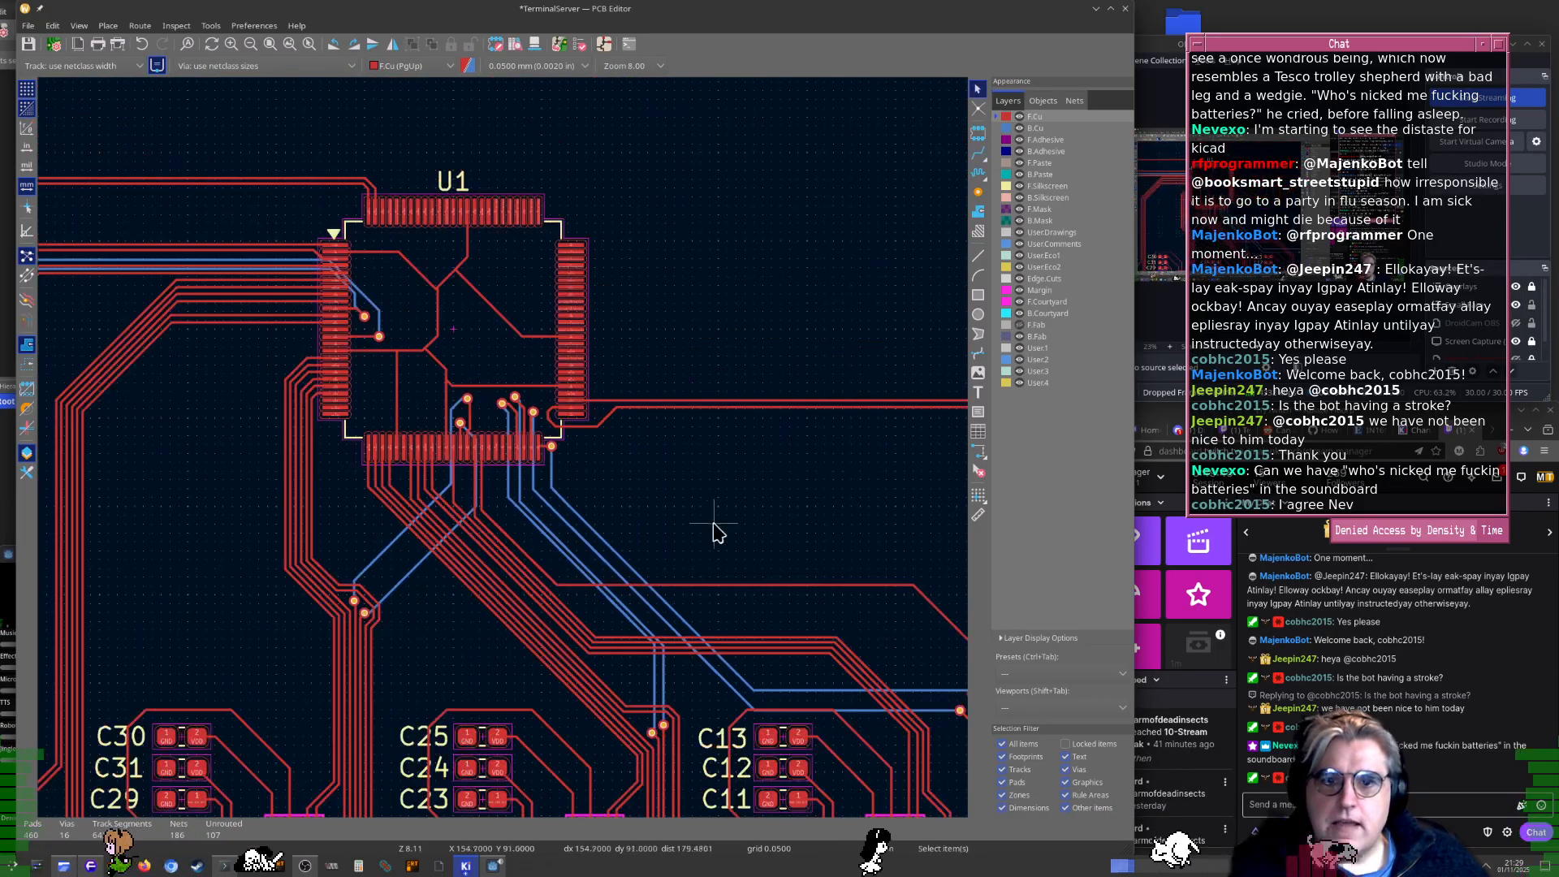
pyautogui.moveTo(714, 526); pyautogui.dragTo(310, 203, button='middle')
pyautogui.scroll(1, 579, 549)
pyautogui.moveTo(579, 549); pyautogui.dragTo(503, 447, button='middle')
pyautogui.scroll(4, 477, 451)
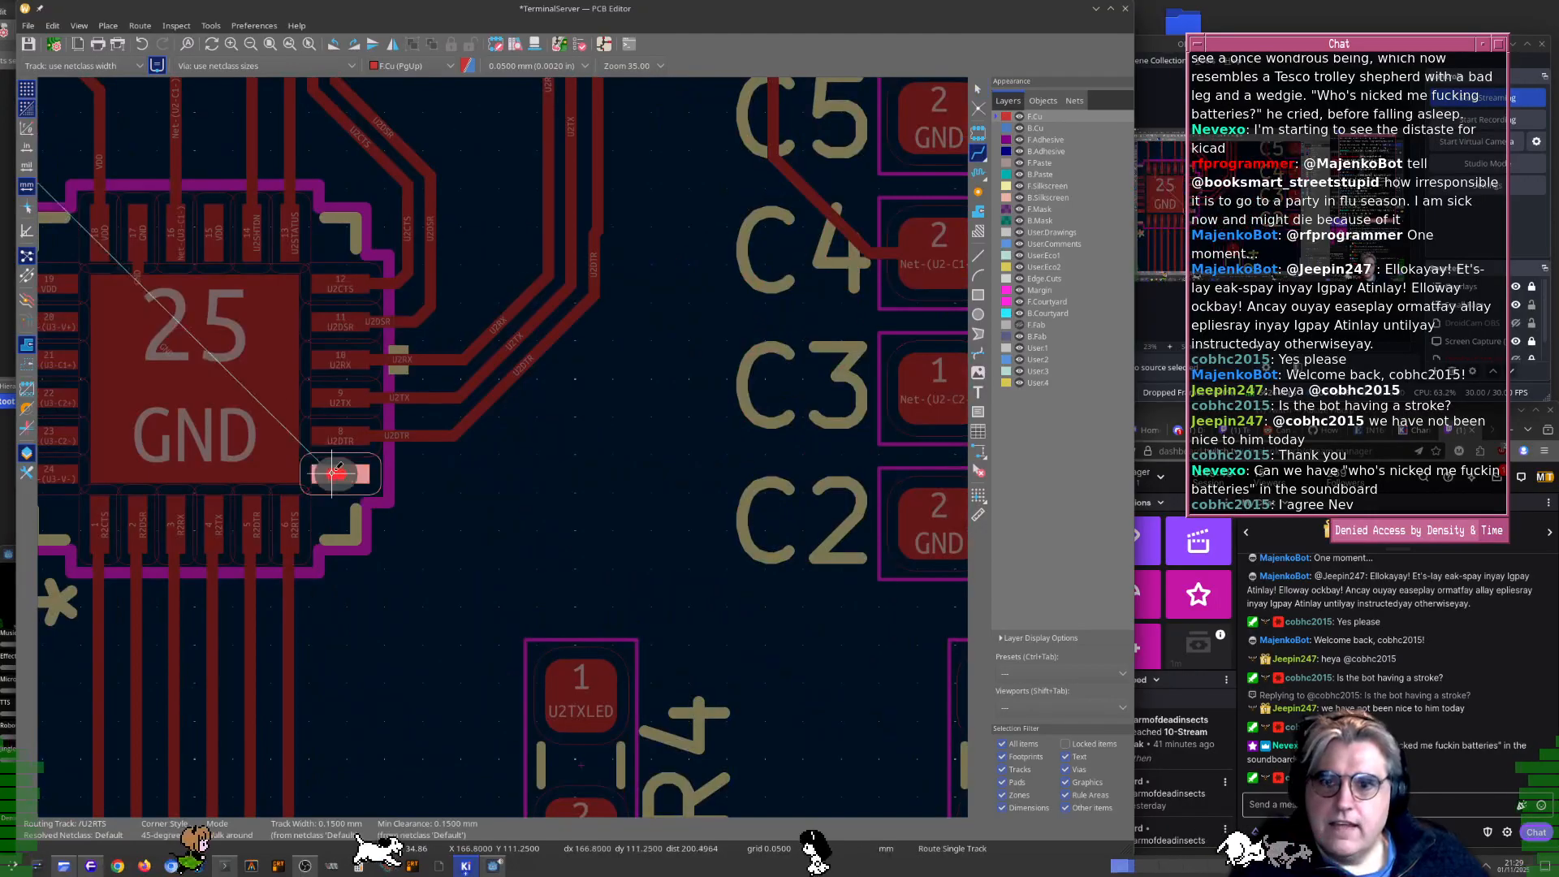
pyautogui.press('x')
pyautogui.scroll(-2, 552, 390)
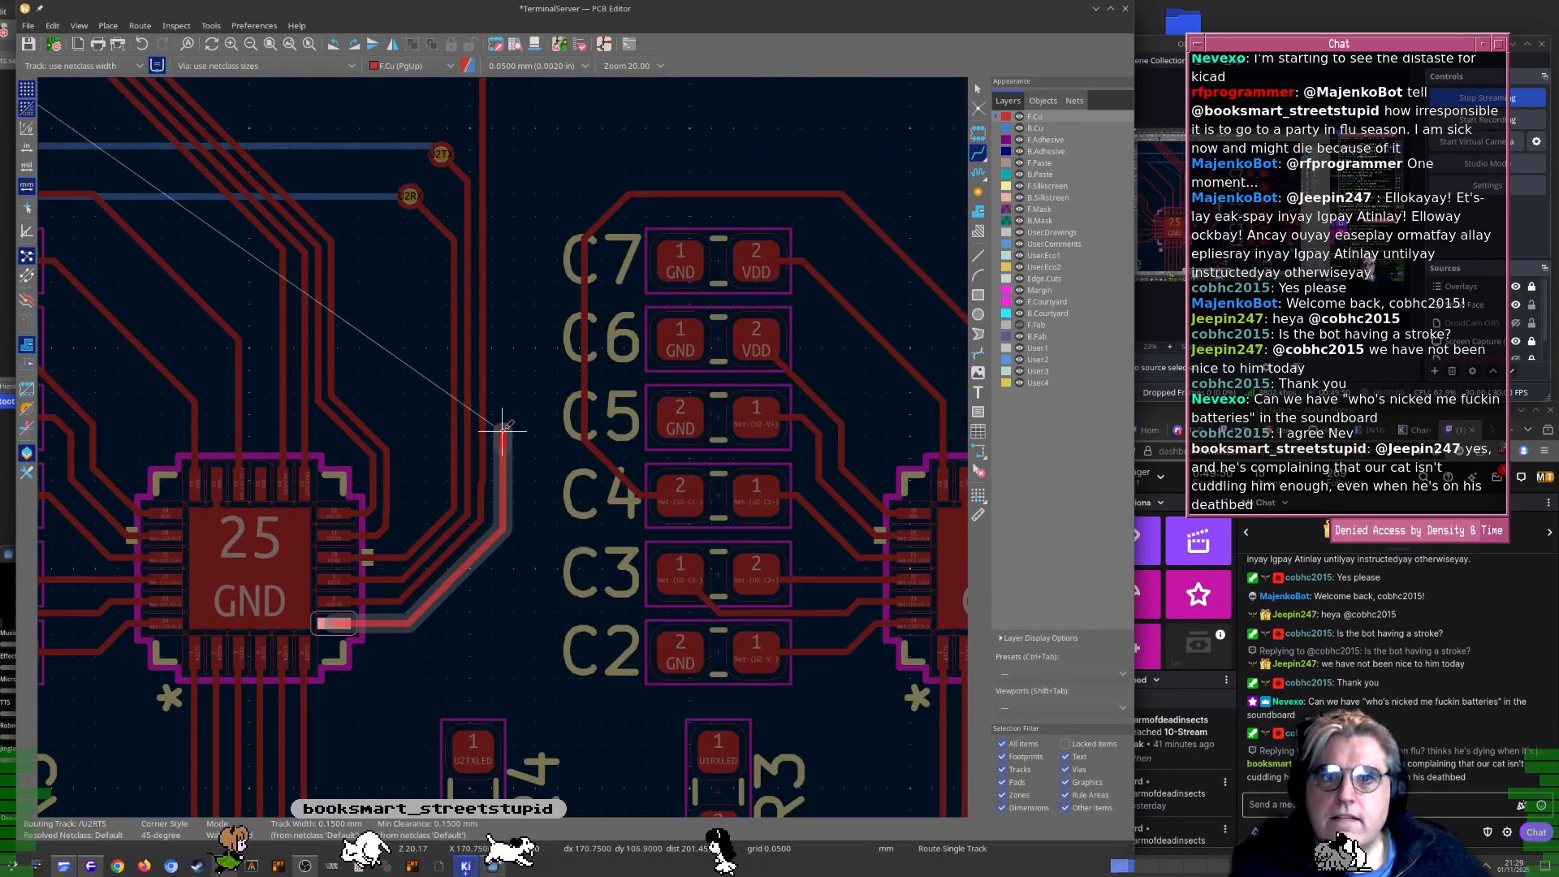
pyautogui.moveTo(498, 112); pyautogui.dragTo(630, 466, button='middle')
pyautogui.moveTo(382, 312); pyautogui.dragTo(710, 602, button='middle')
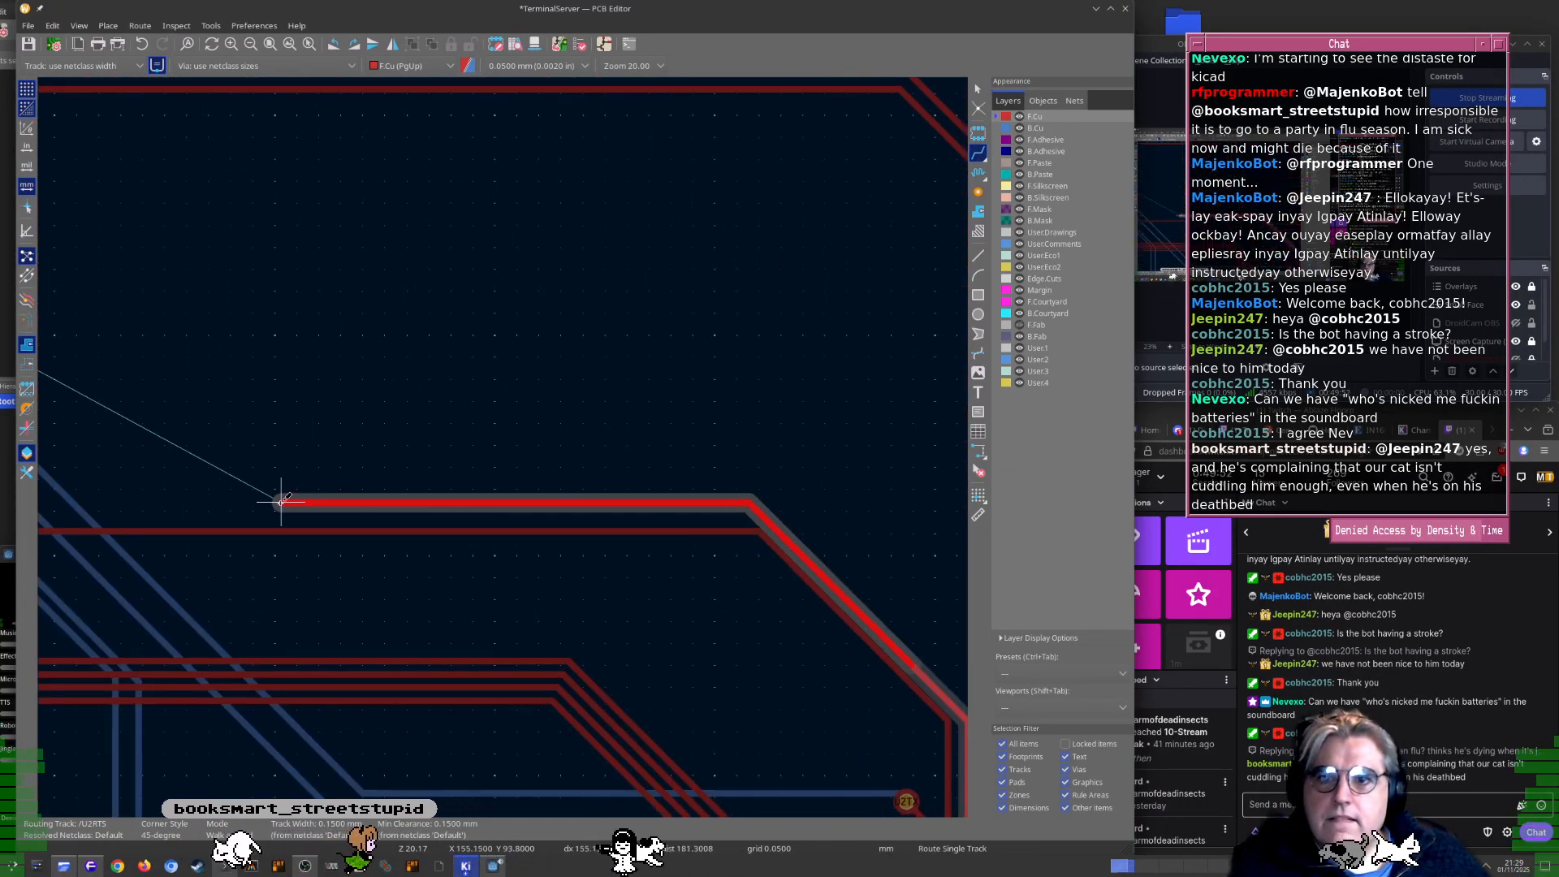
pyautogui.moveTo(164, 434); pyautogui.dragTo(842, 546, button='middle')
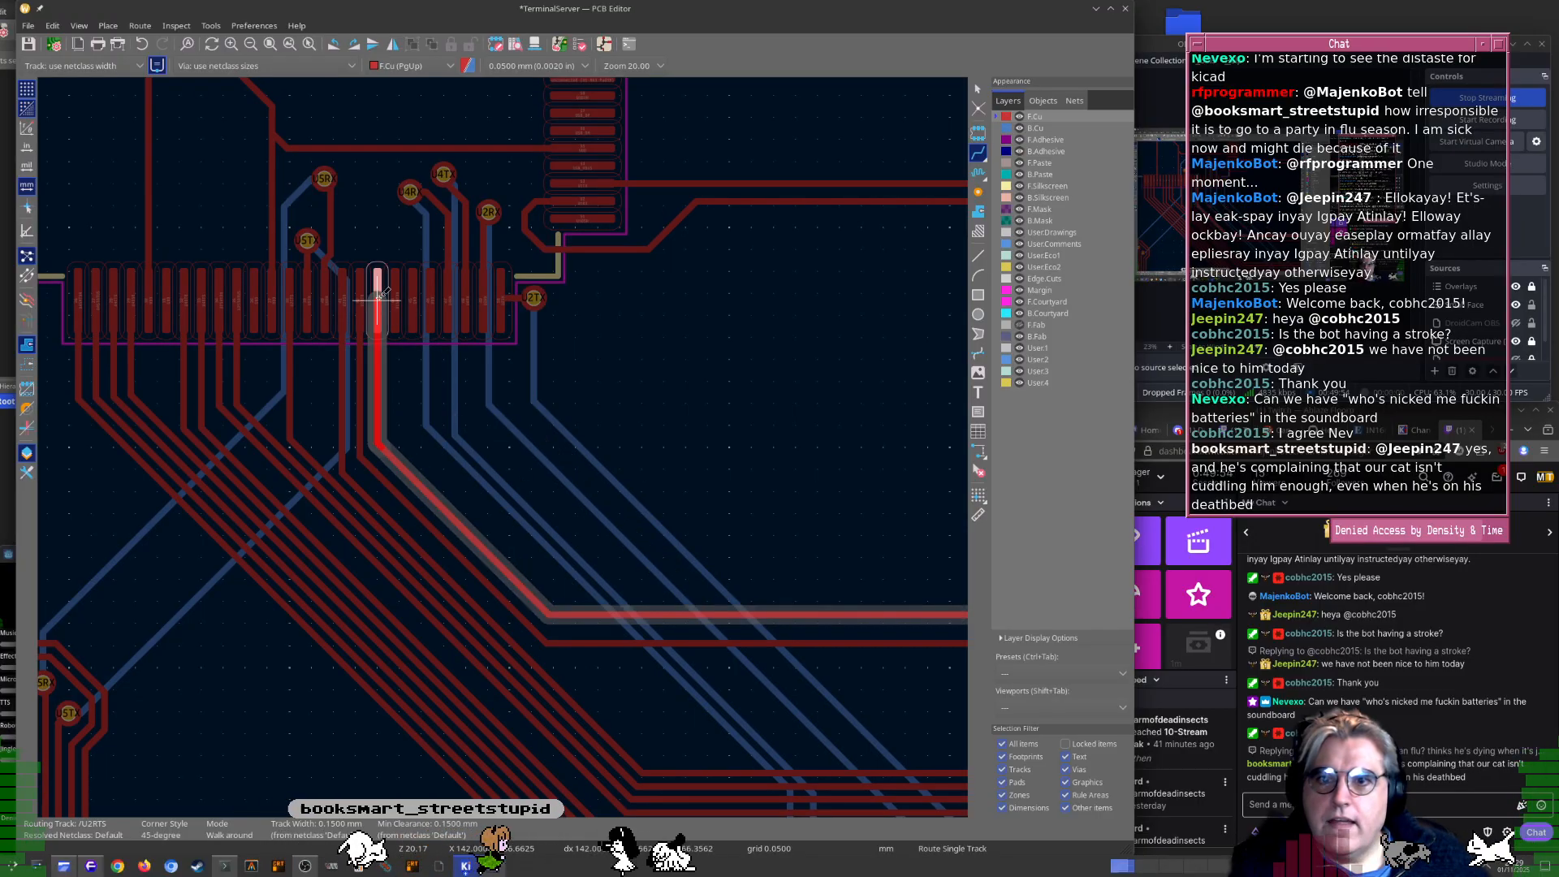
pyautogui.press('Escape')
pyautogui.scroll(-2, 520, 450)
pyautogui.scroll(-1, 611, 449)
pyautogui.moveTo(509, 460); pyautogui.dragTo(522, 307, button='middle')
pyautogui.scroll(-1, 700, 512)
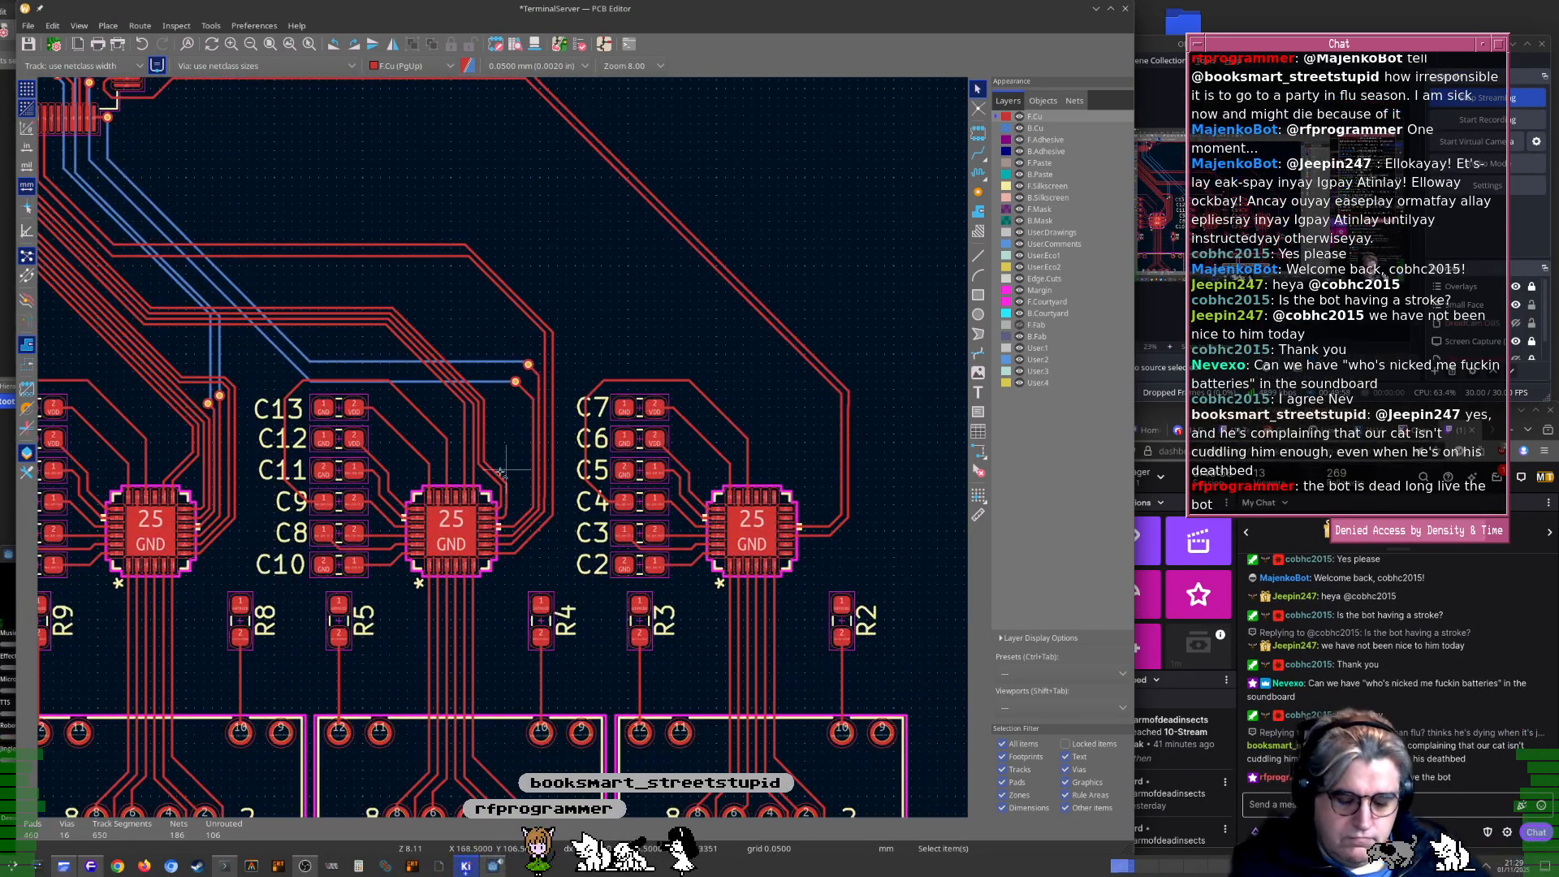
# Delete the U1RX track segments that loop around the corner of U1 from pad 52
pyautogui.moveTo(276, 291); pyautogui.dragTo(485, 534, button='middle')
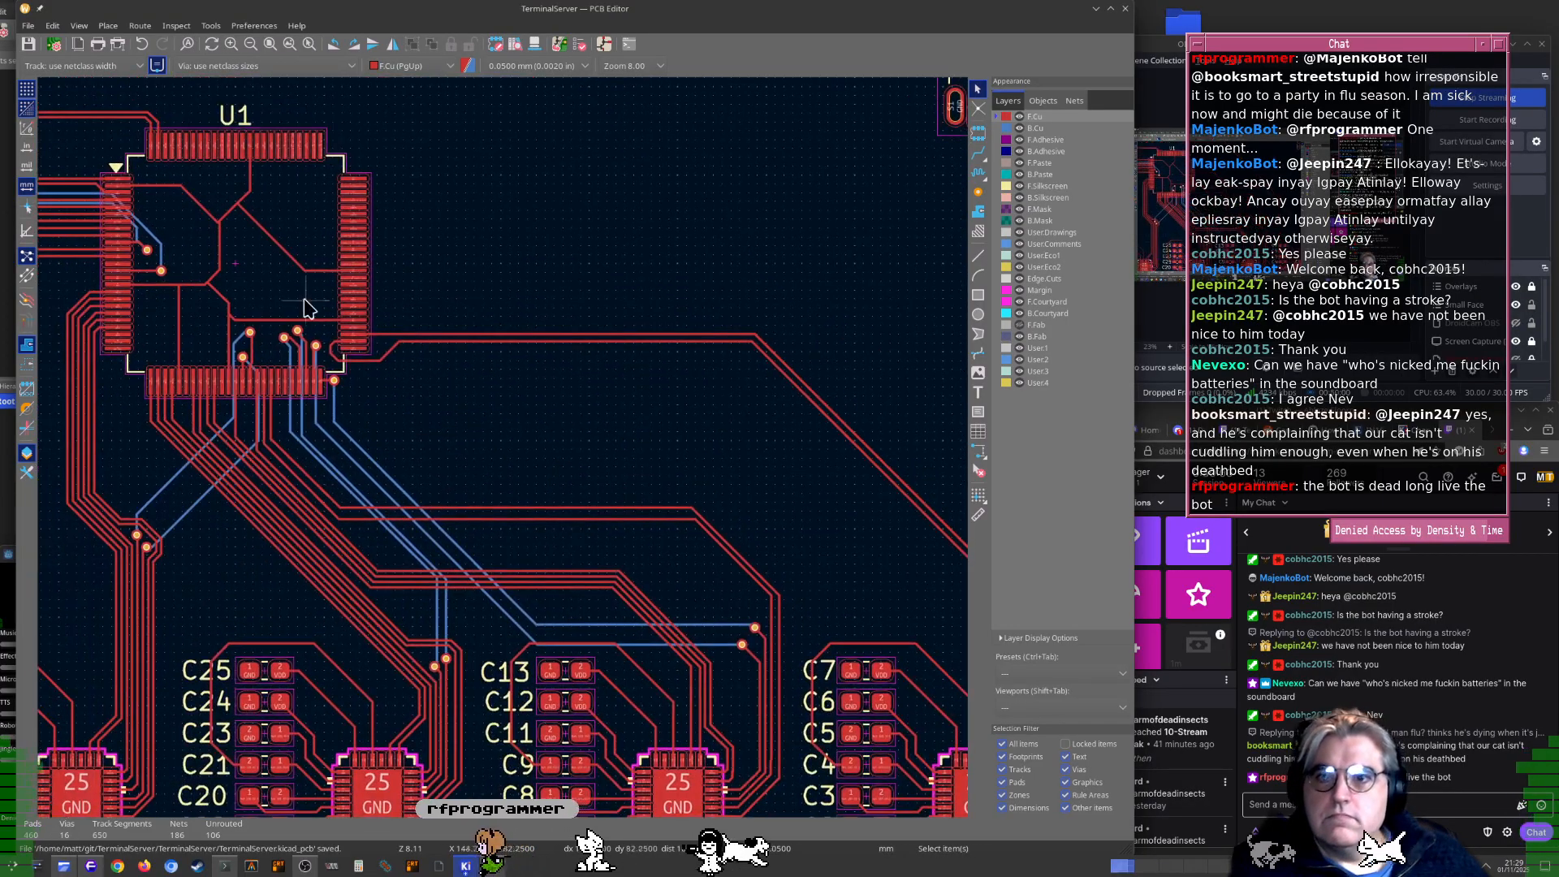
pyautogui.scroll(4, 508, 453)
pyautogui.click(544, 386)
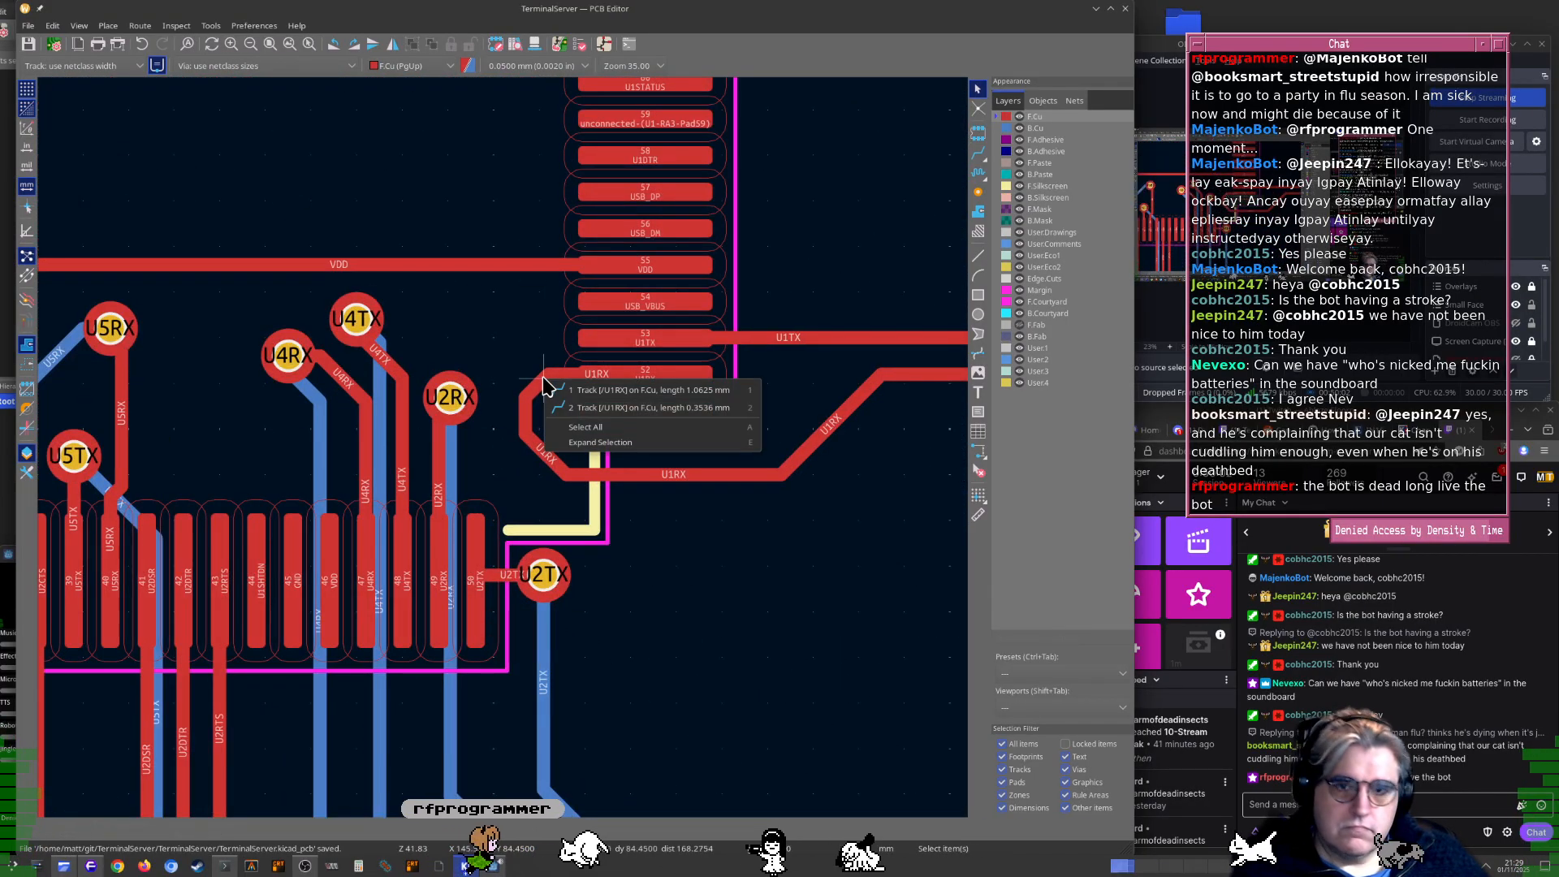
pyautogui.click(576, 393)
pyautogui.press('Delete')
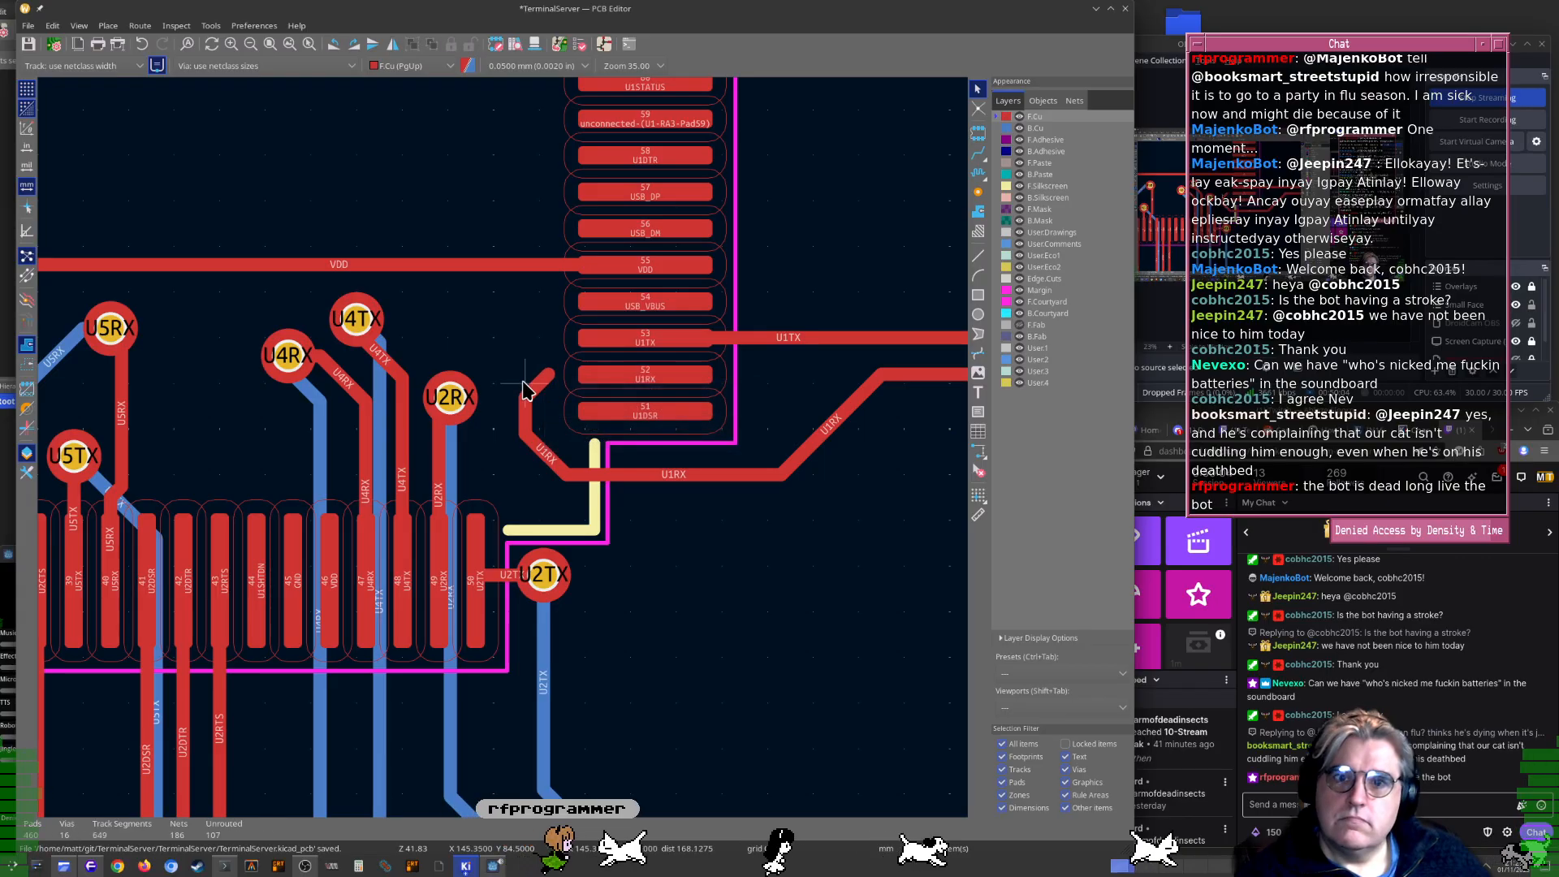
pyautogui.click(534, 387)
pyautogui.click(533, 390)
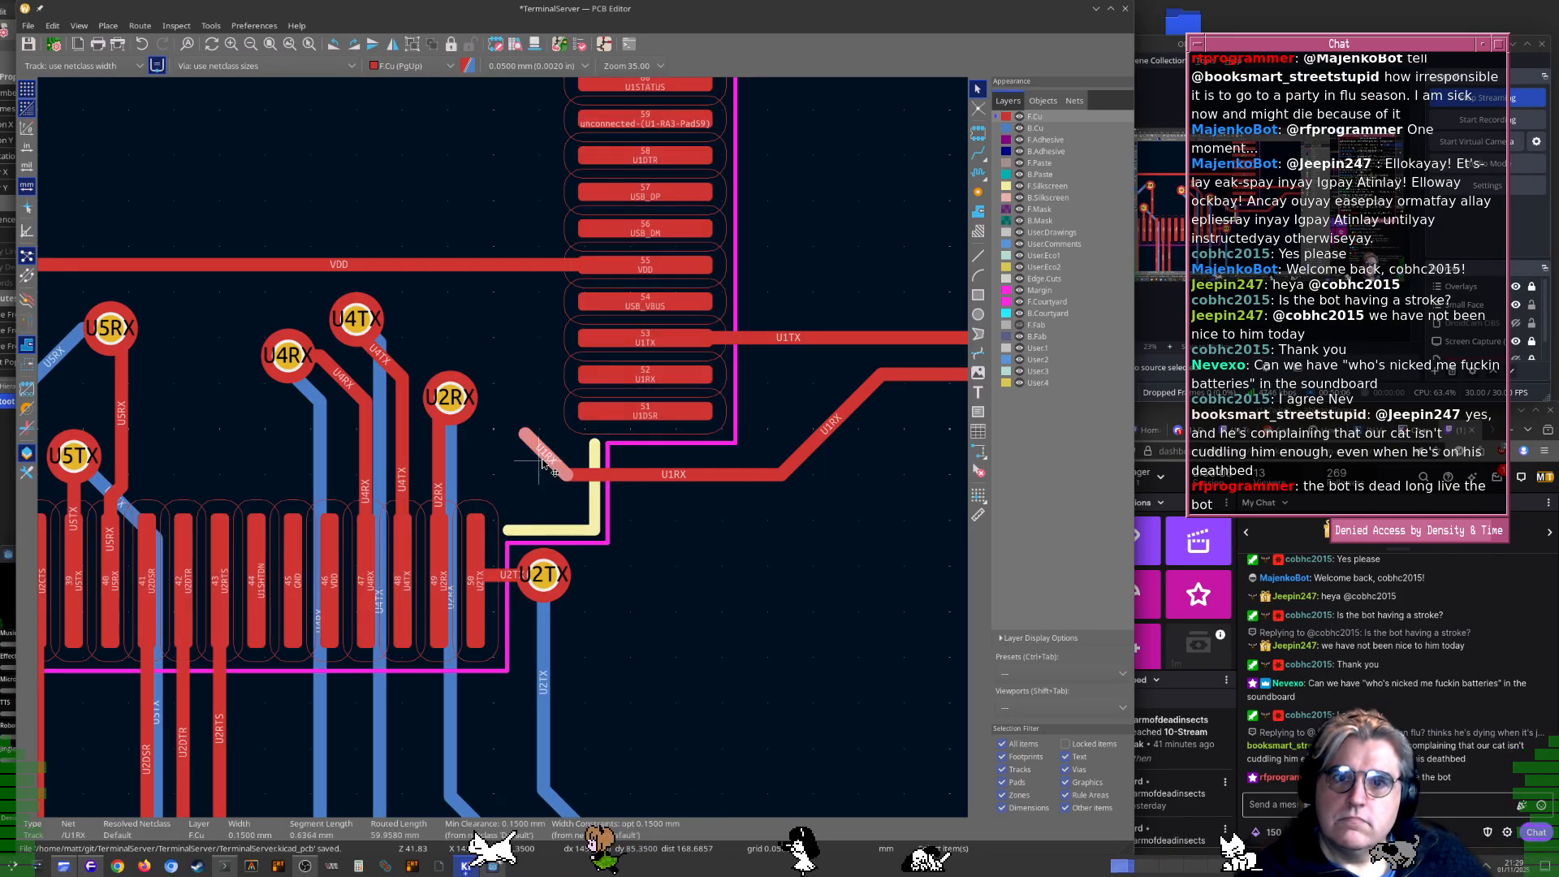
pyautogui.press('Delete')
pyautogui.click(824, 438)
pyautogui.press('Delete')
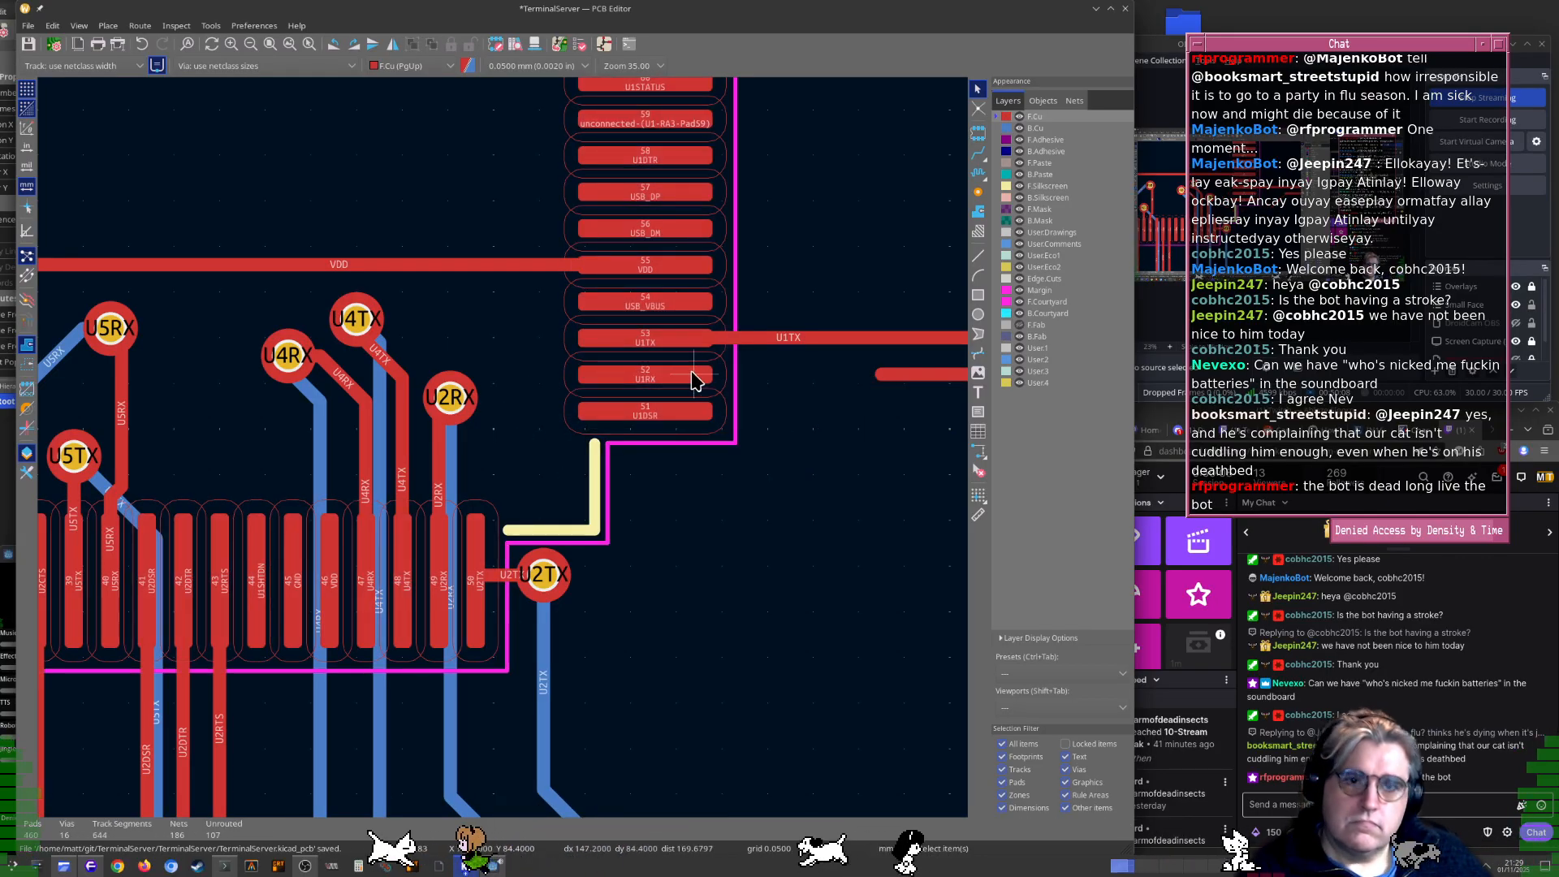
# Connect U1 pad 52 straight to the remaining horizontal U1RX track, parallel to U1TX
pyautogui.press('x')
pyautogui.click(911, 374)
pyautogui.press('Escape')
pyautogui.moveTo(880, 428); pyautogui.dragTo(714, 428, button='middle')
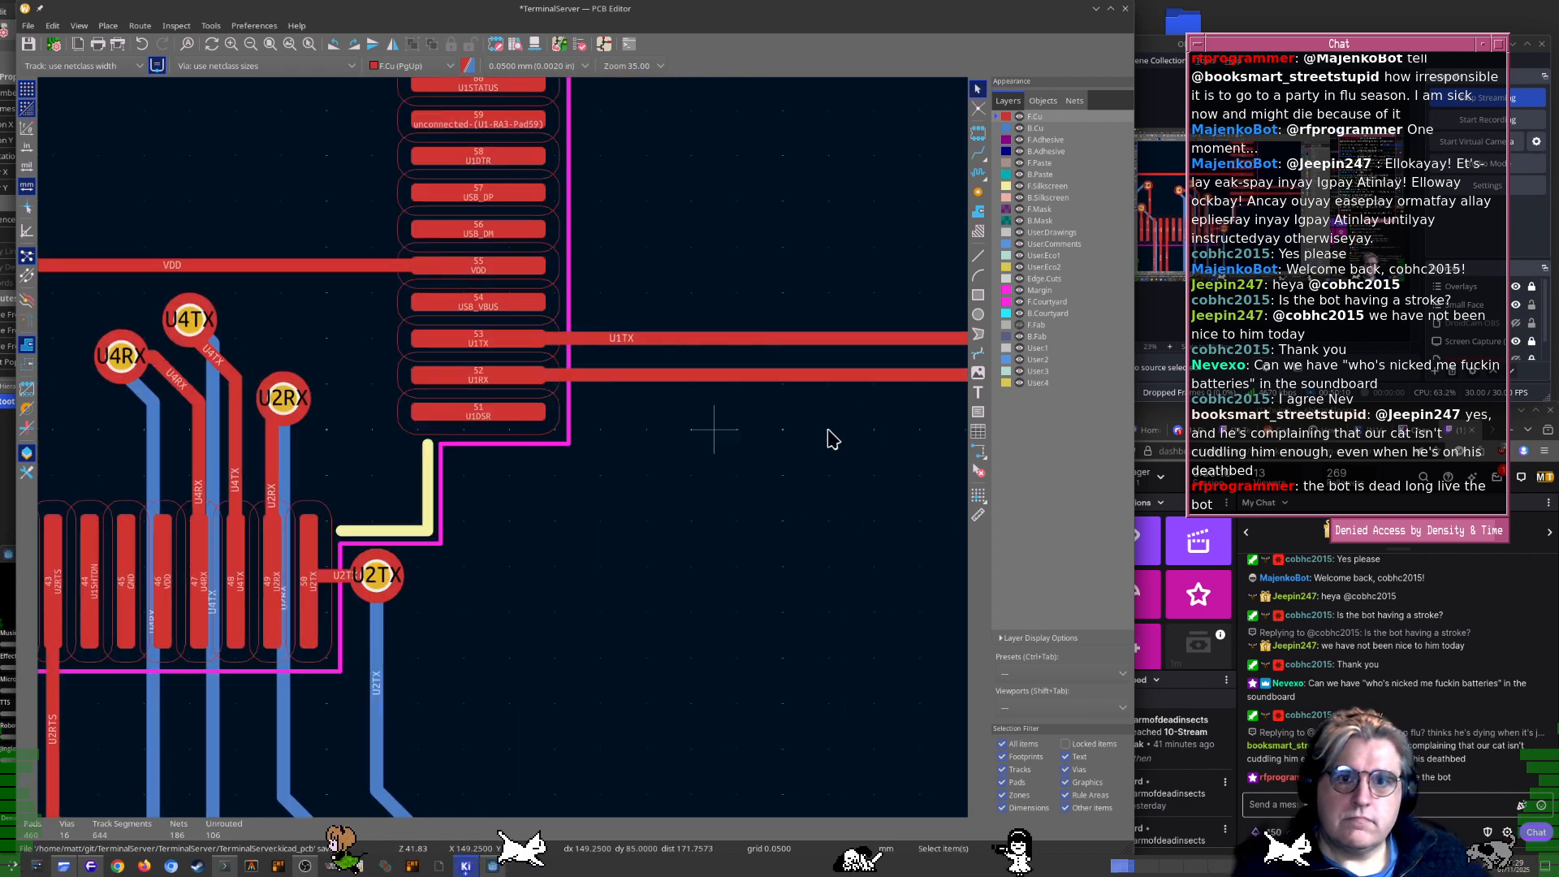
# Route the U1DSR track from U1 pad 51 parallel to U1RX down to transceiver pad 11, and save the board
pyautogui.scroll(-1, 669, 424)
pyautogui.scroll(-2, 501, 456)
pyautogui.press('x')
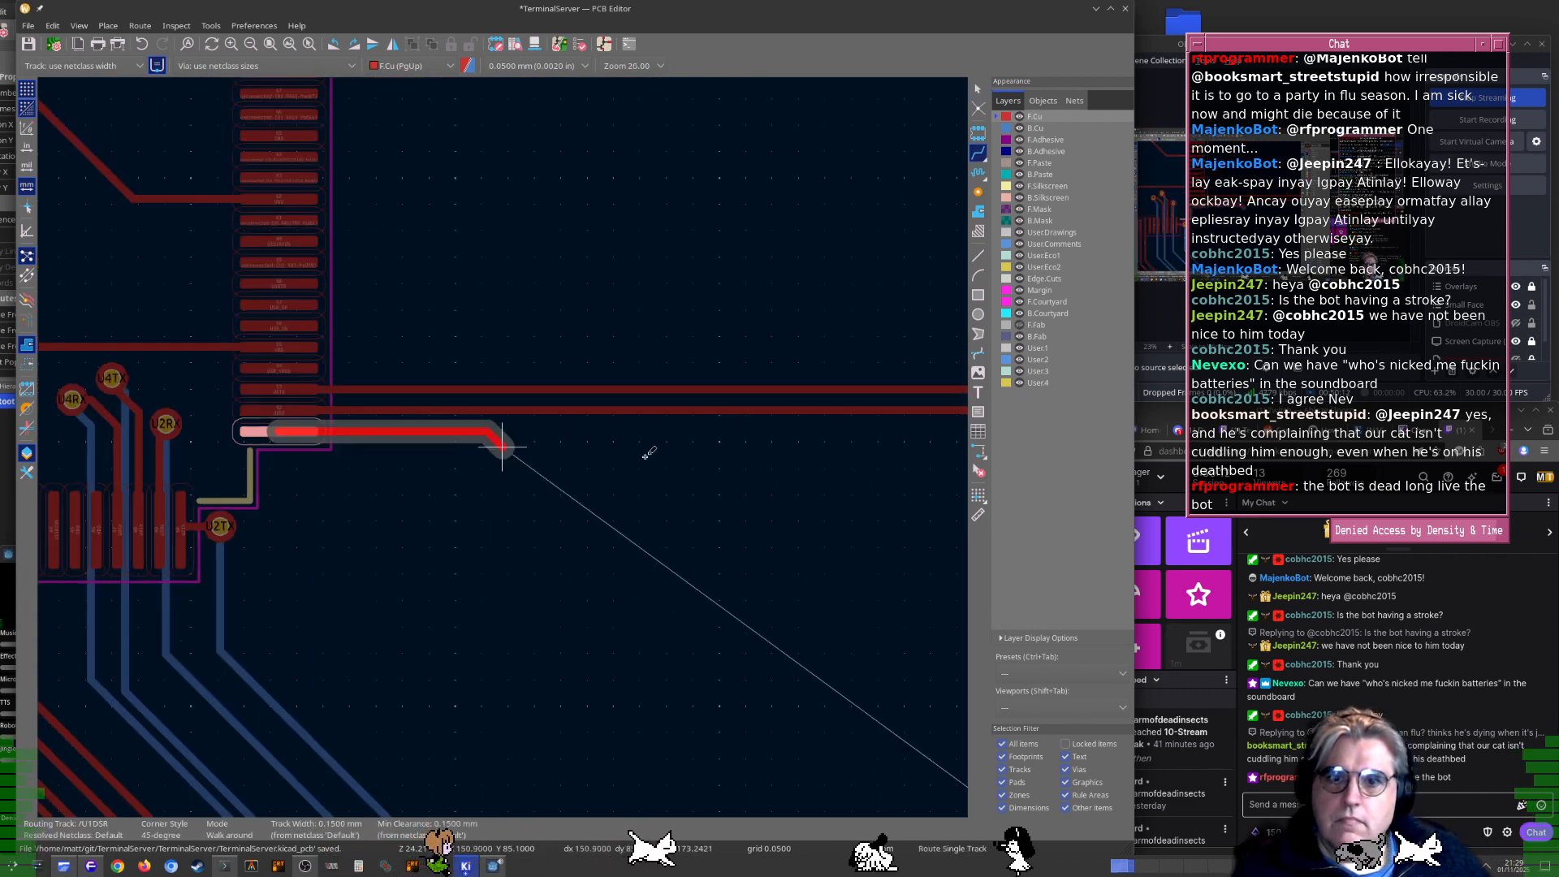
pyautogui.moveTo(708, 516); pyautogui.dragTo(497, 389, button='middle')
pyautogui.moveTo(895, 732); pyautogui.dragTo(566, 315, button='middle')
pyautogui.scroll(2, 754, 658)
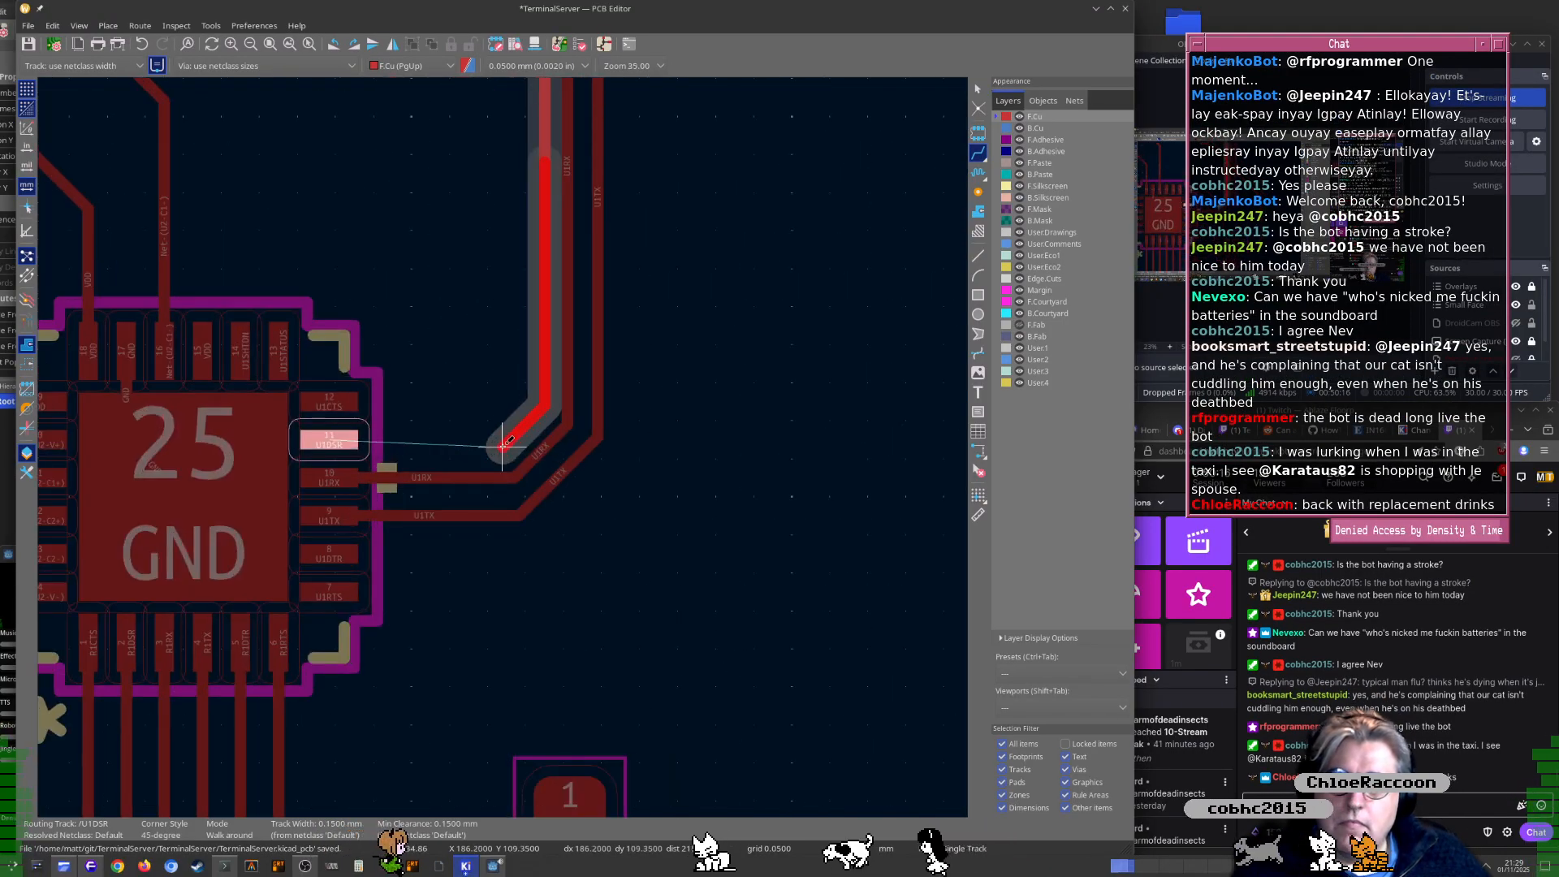
pyautogui.press('Escape')
pyautogui.press('Escape')
pyautogui.scroll(-3, 318, 436)
pyautogui.scroll(2, 406, 455)
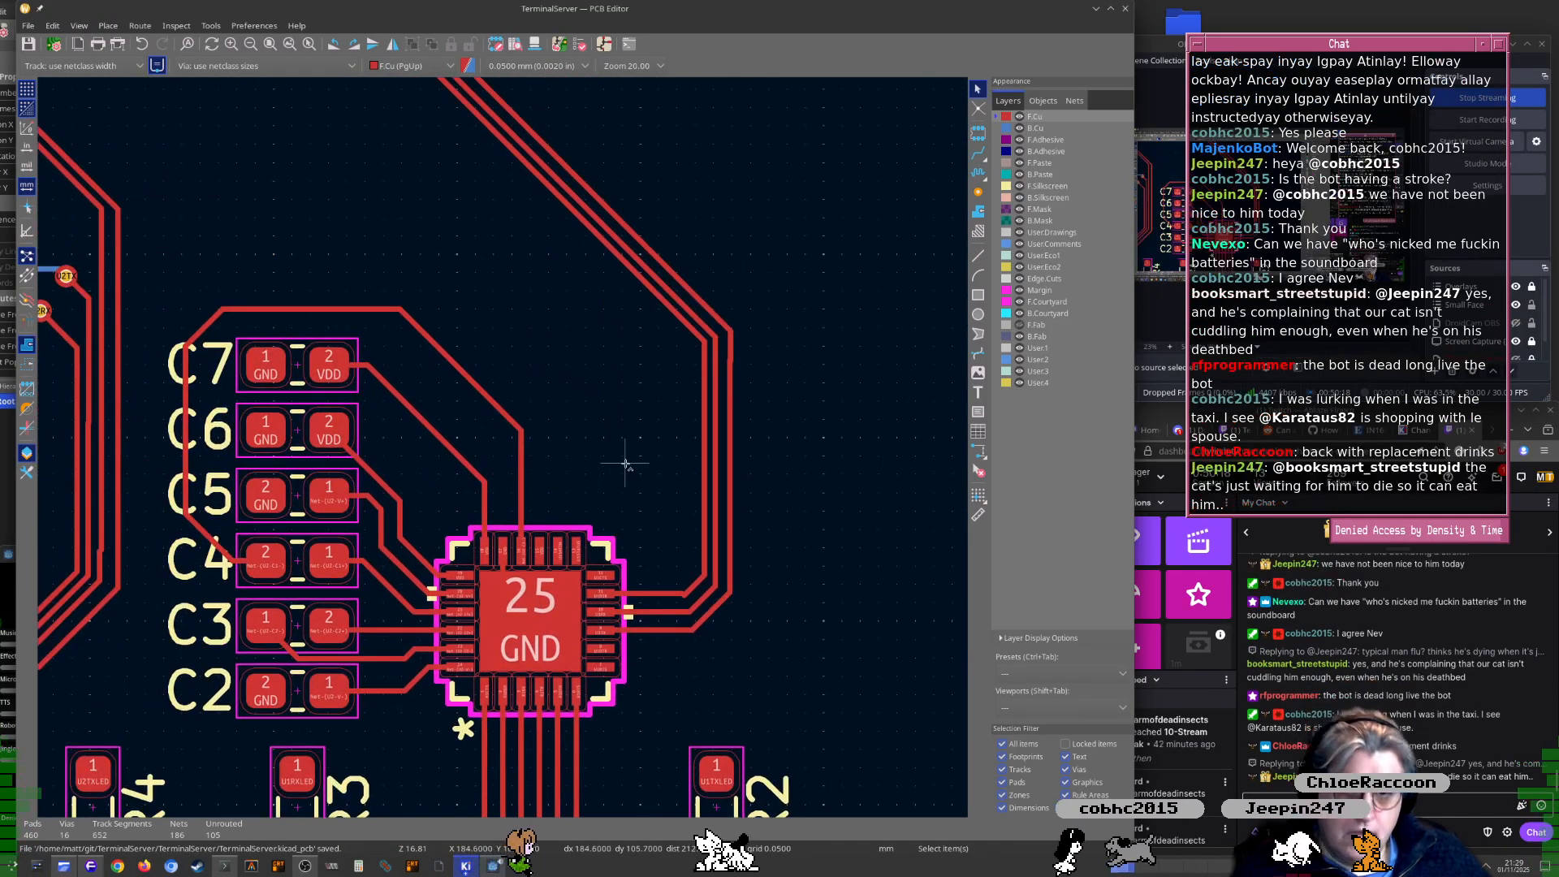
# Route the U1SHTDN track from U1 pad 44 across the board to pad 14 of the transceiver beside C2–C7
pyautogui.moveTo(373, 435); pyautogui.dragTo(678, 532, button='middle')
pyautogui.moveTo(421, 298); pyautogui.dragTo(675, 534, button='middle')
pyautogui.moveTo(446, 263); pyautogui.dragTo(613, 495, button='middle')
pyautogui.moveTo(218, 432); pyautogui.dragTo(651, 415, button='middle')
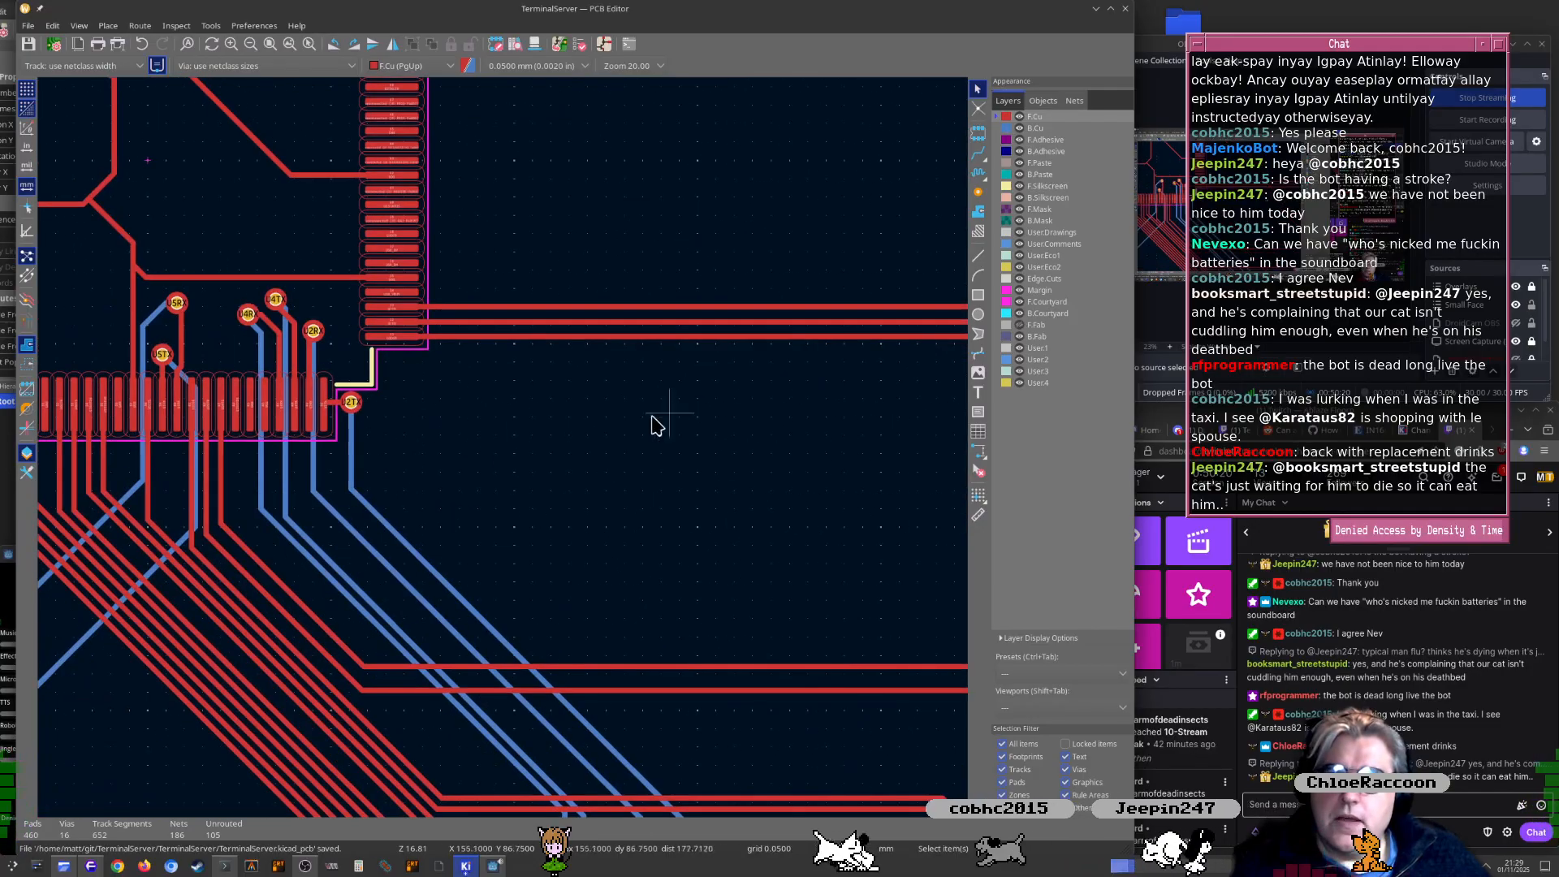
pyautogui.scroll(5, 503, 455)
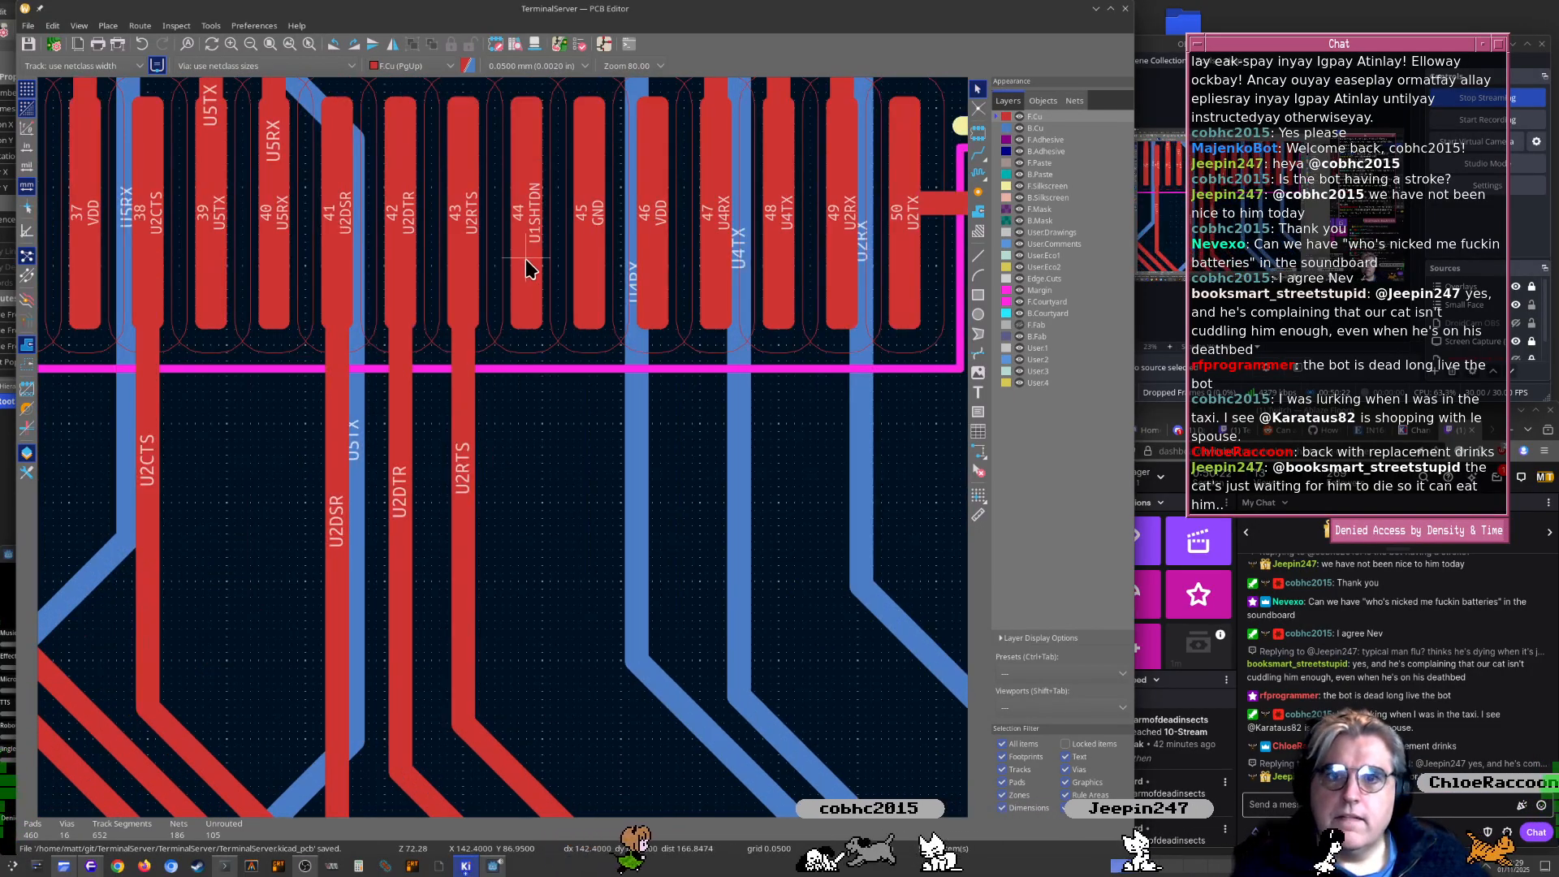
pyautogui.press('x')
pyautogui.scroll(-5, 529, 248)
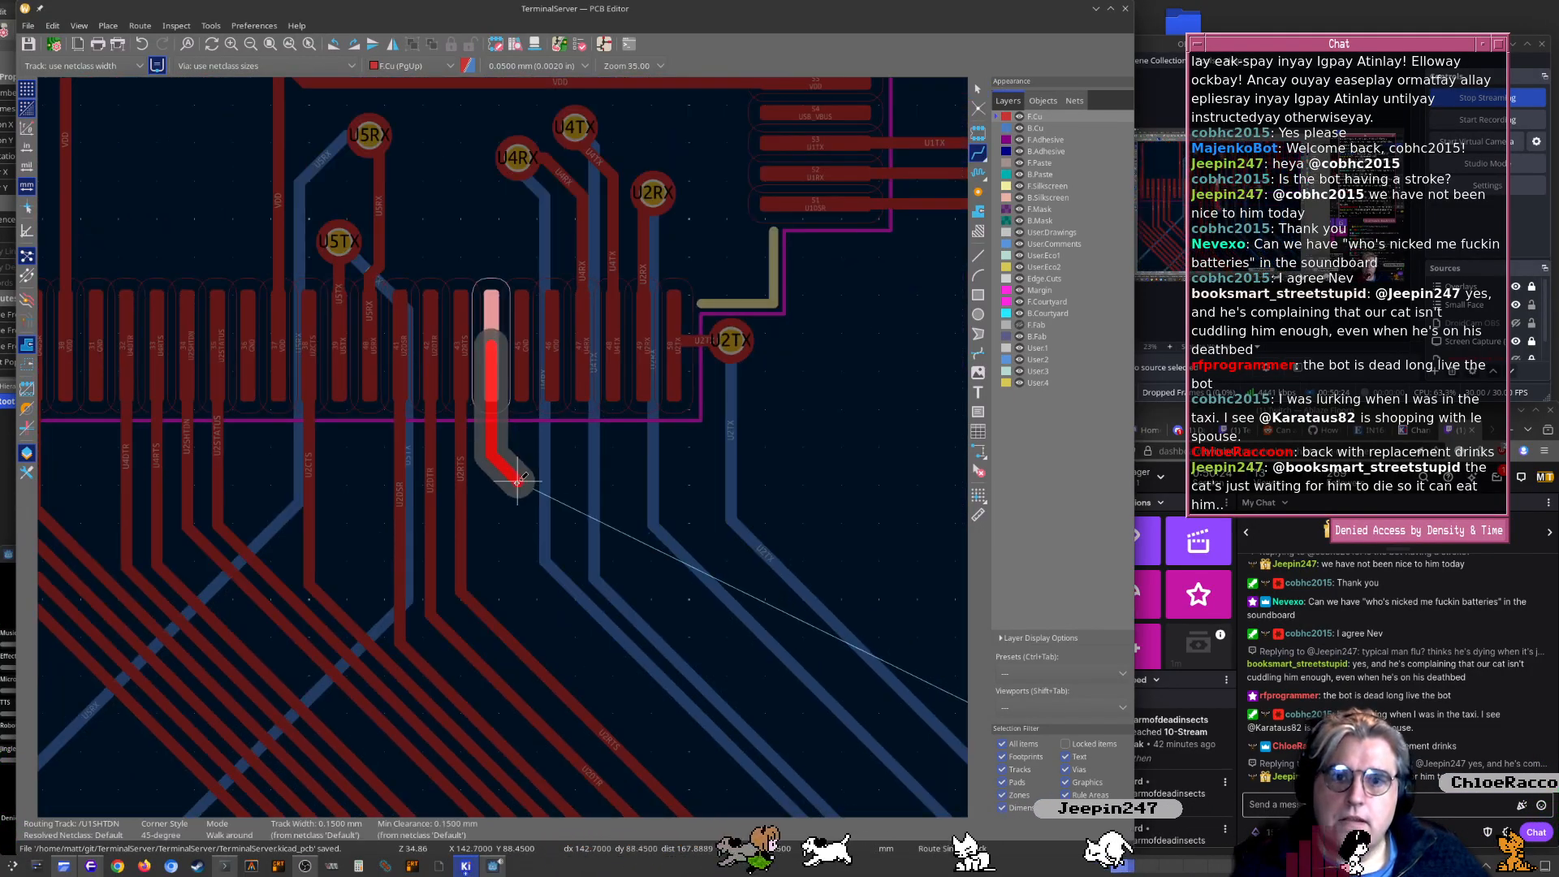
pyautogui.moveTo(790, 514); pyautogui.dragTo(236, 333, button='middle')
pyautogui.click(710, 392)
pyautogui.moveTo(853, 413); pyautogui.dragTo(273, 253, button='middle')
pyautogui.click(793, 481)
pyautogui.moveTo(861, 523); pyautogui.dragTo(516, 465, button='middle')
pyautogui.click(655, 445)
pyautogui.click(656, 634)
pyautogui.press('Escape')
# Examine the remaining U1 pads and the transceiver beside C2–C7 for the next net to route
pyautogui.scroll(-1, 515, 464)
pyautogui.moveTo(376, 336); pyautogui.dragTo(393, 470, button='middle')
pyautogui.scroll(-3, 428, 358)
pyautogui.scroll(3, 428, 358)
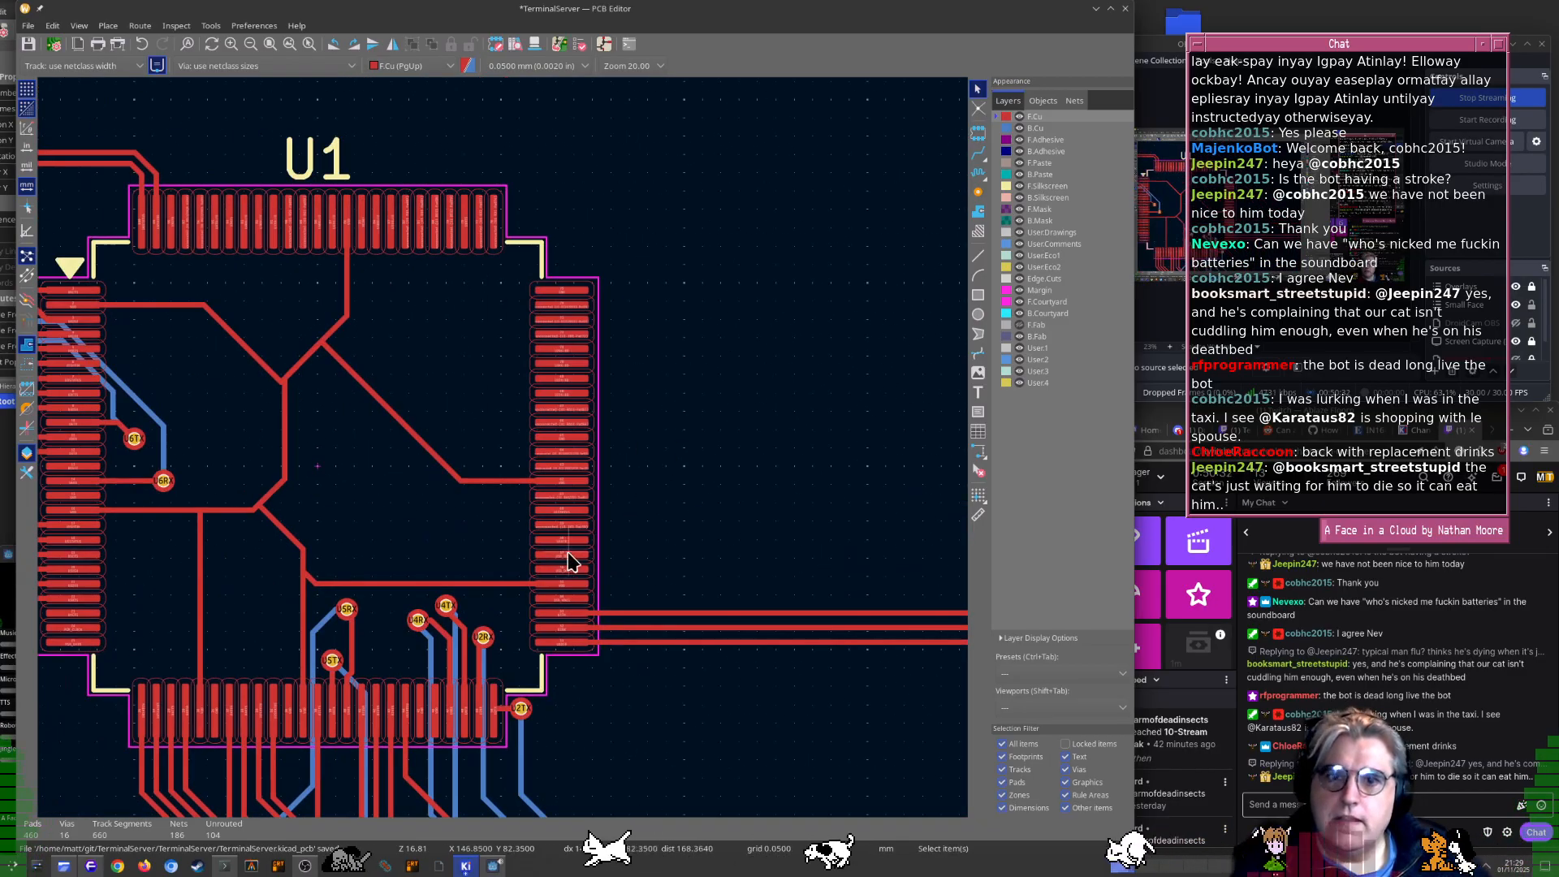
pyautogui.scroll(3, 503, 454)
pyautogui.moveTo(503, 455); pyautogui.dragTo(241, 216, button='middle')
pyautogui.scroll(-6, 511, 474)
pyautogui.moveTo(672, 525); pyautogui.dragTo(272, 213, button='middle')
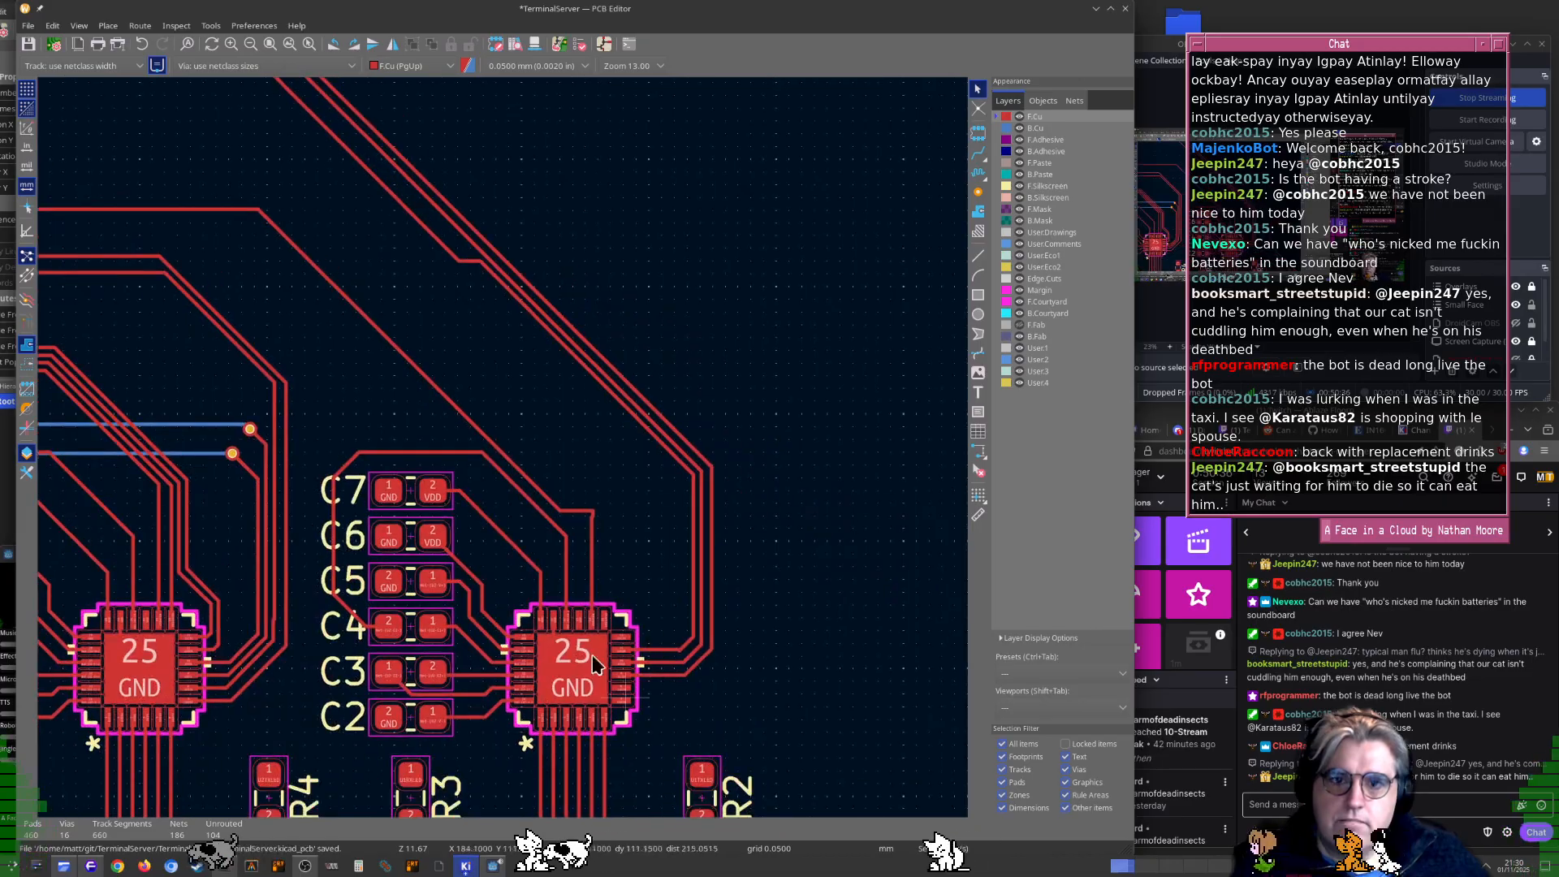
# Start the U1CTS track at transceiver pad 12 and run it upward inside the U1DSR track, leaving the end open
pyautogui.scroll(5, 621, 660)
pyautogui.moveTo(625, 660); pyautogui.dragTo(482, 363, button='middle')
pyautogui.scroll(5, 472, 284)
pyautogui.moveTo(496, 289); pyautogui.dragTo(410, 498, button='middle')
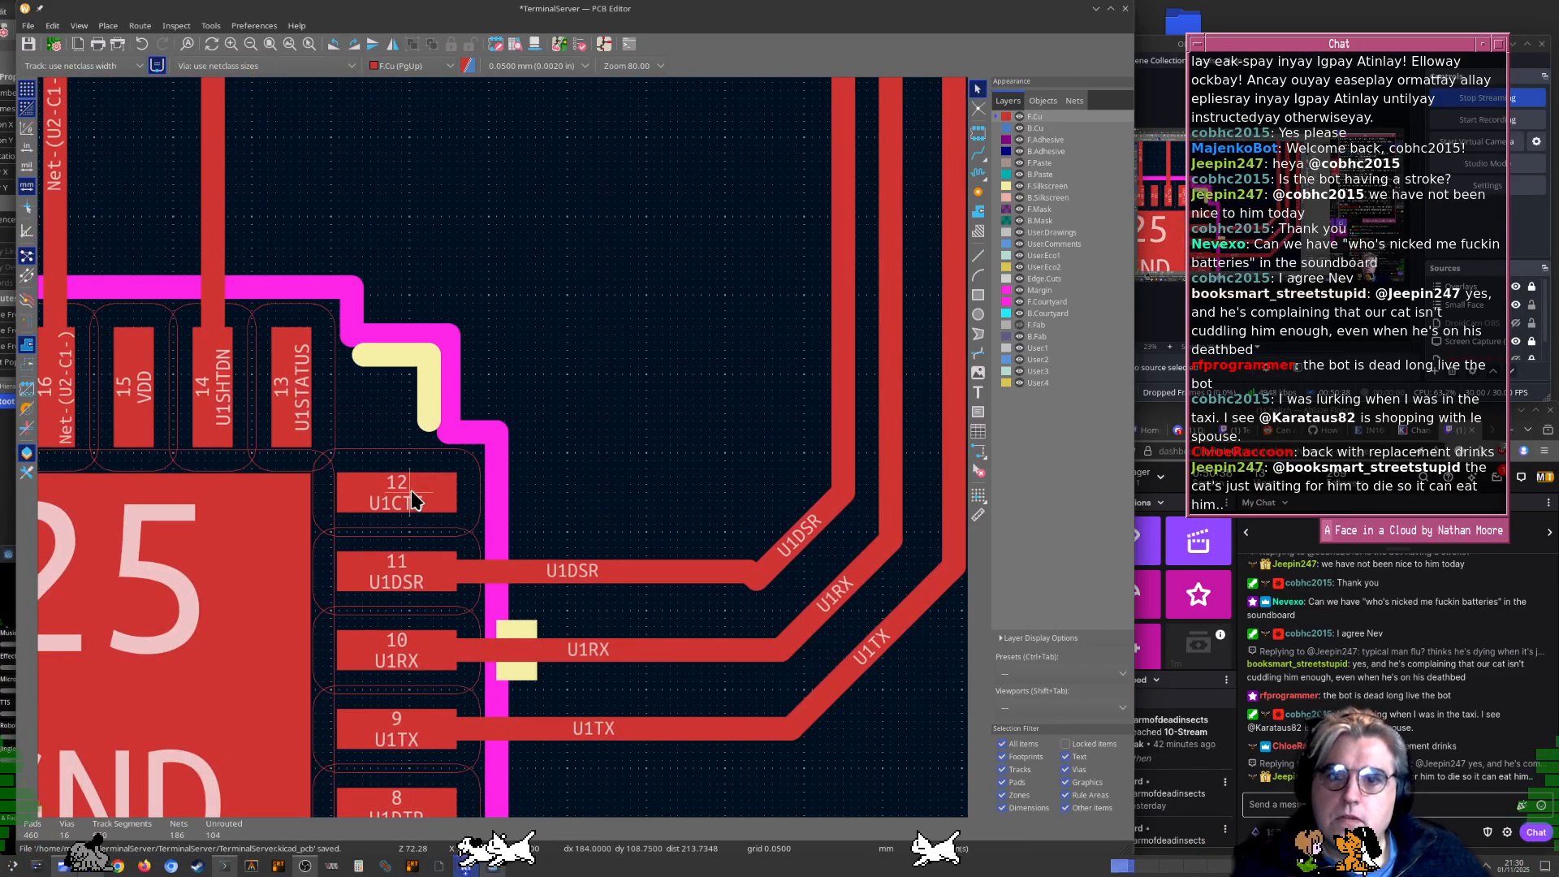
pyautogui.press('x')
pyautogui.scroll(-2, 713, 442)
pyautogui.scroll(-3, 480, 146)
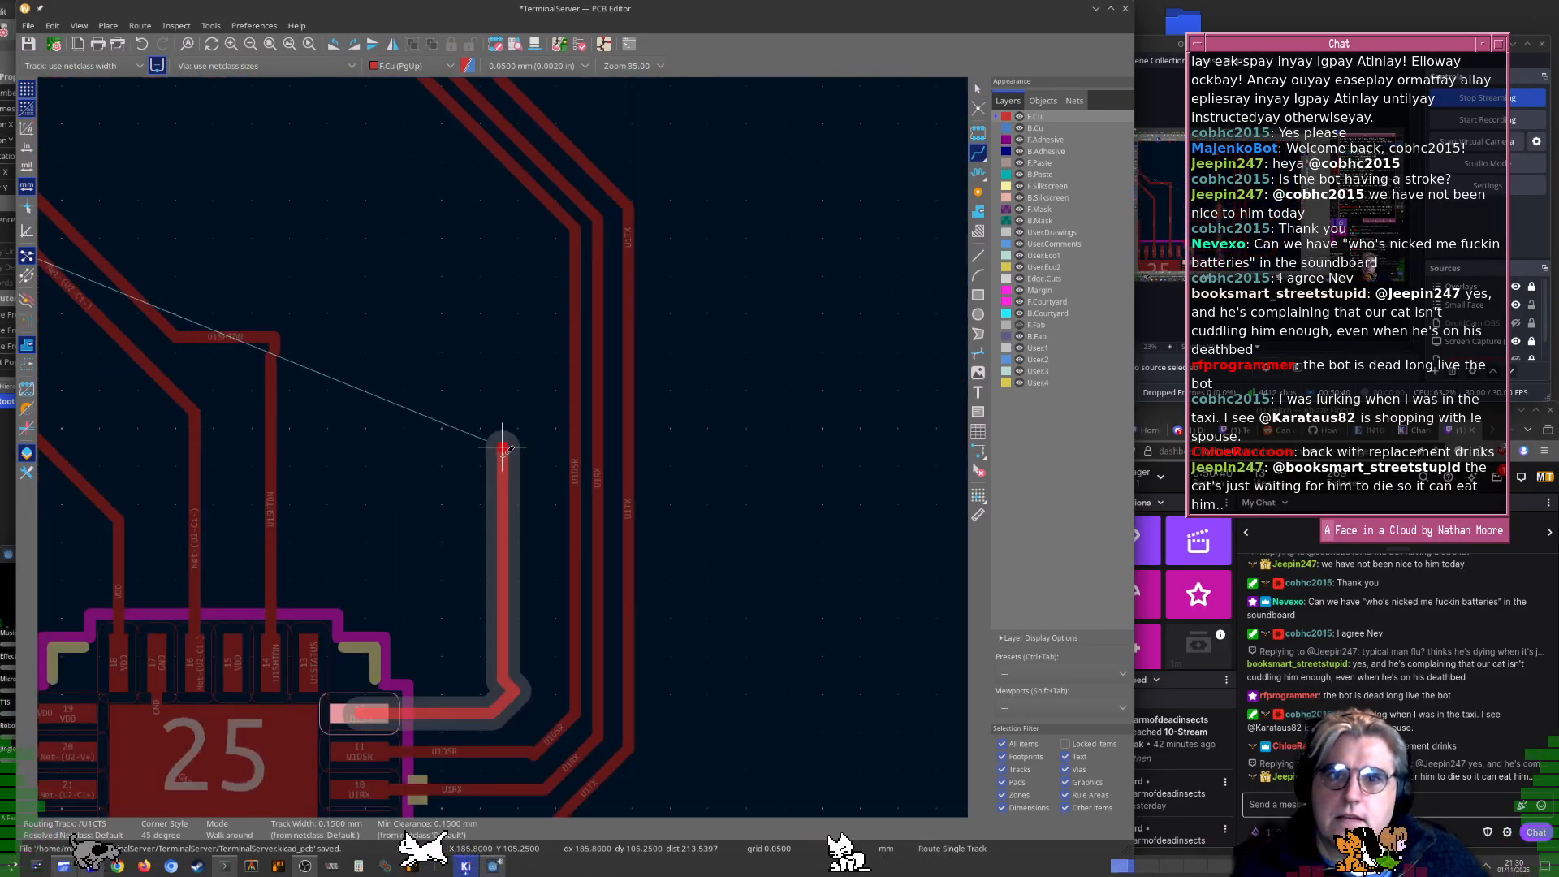
pyautogui.moveTo(498, 441); pyautogui.dragTo(688, 767, button='middle')
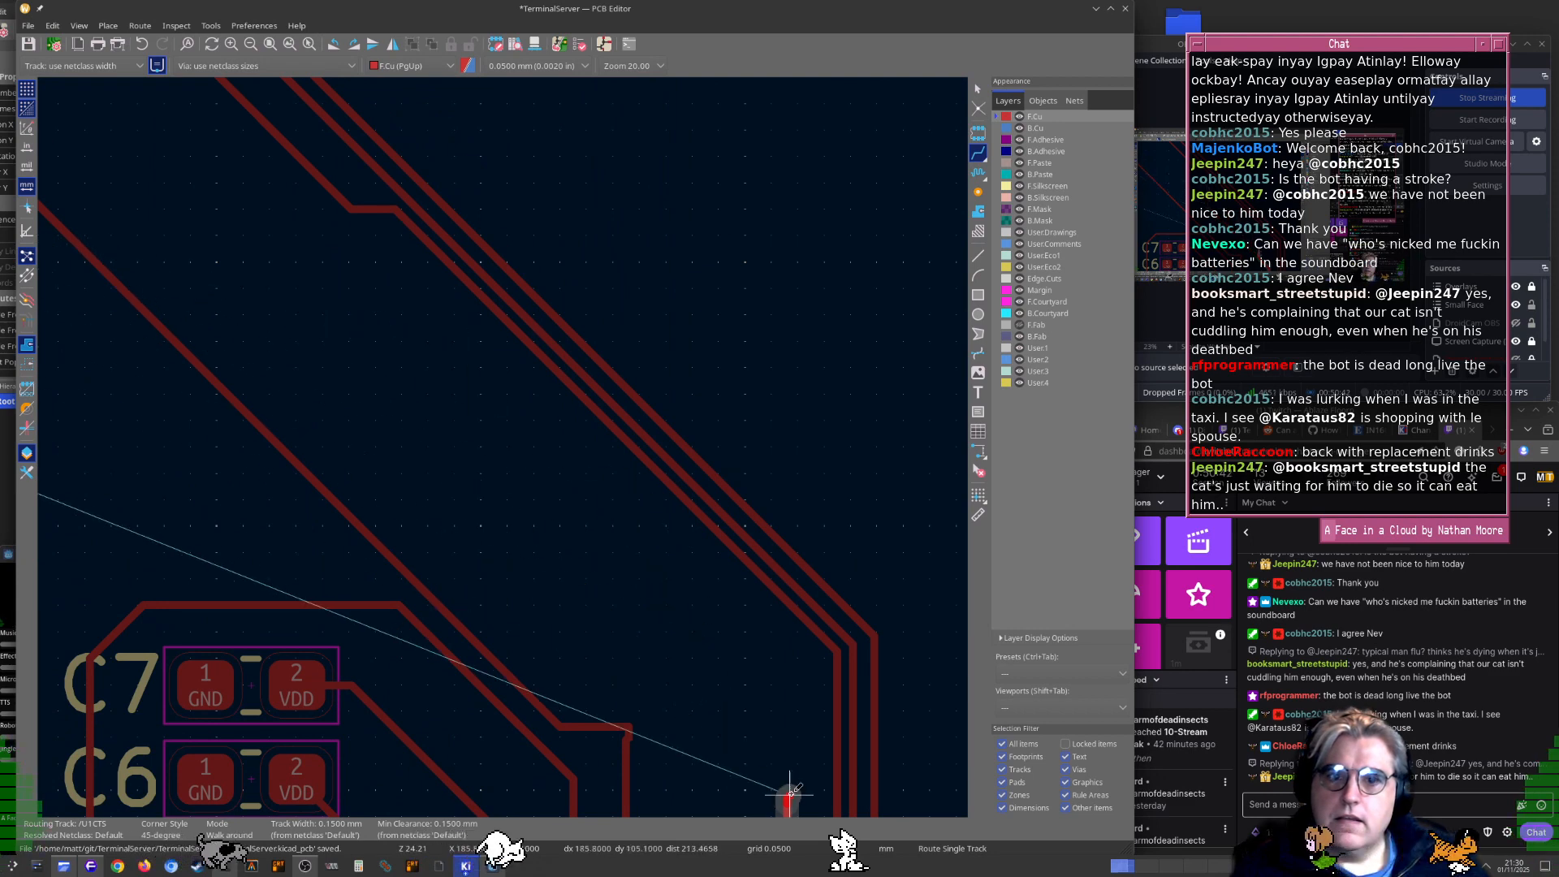
pyautogui.press('Escape')
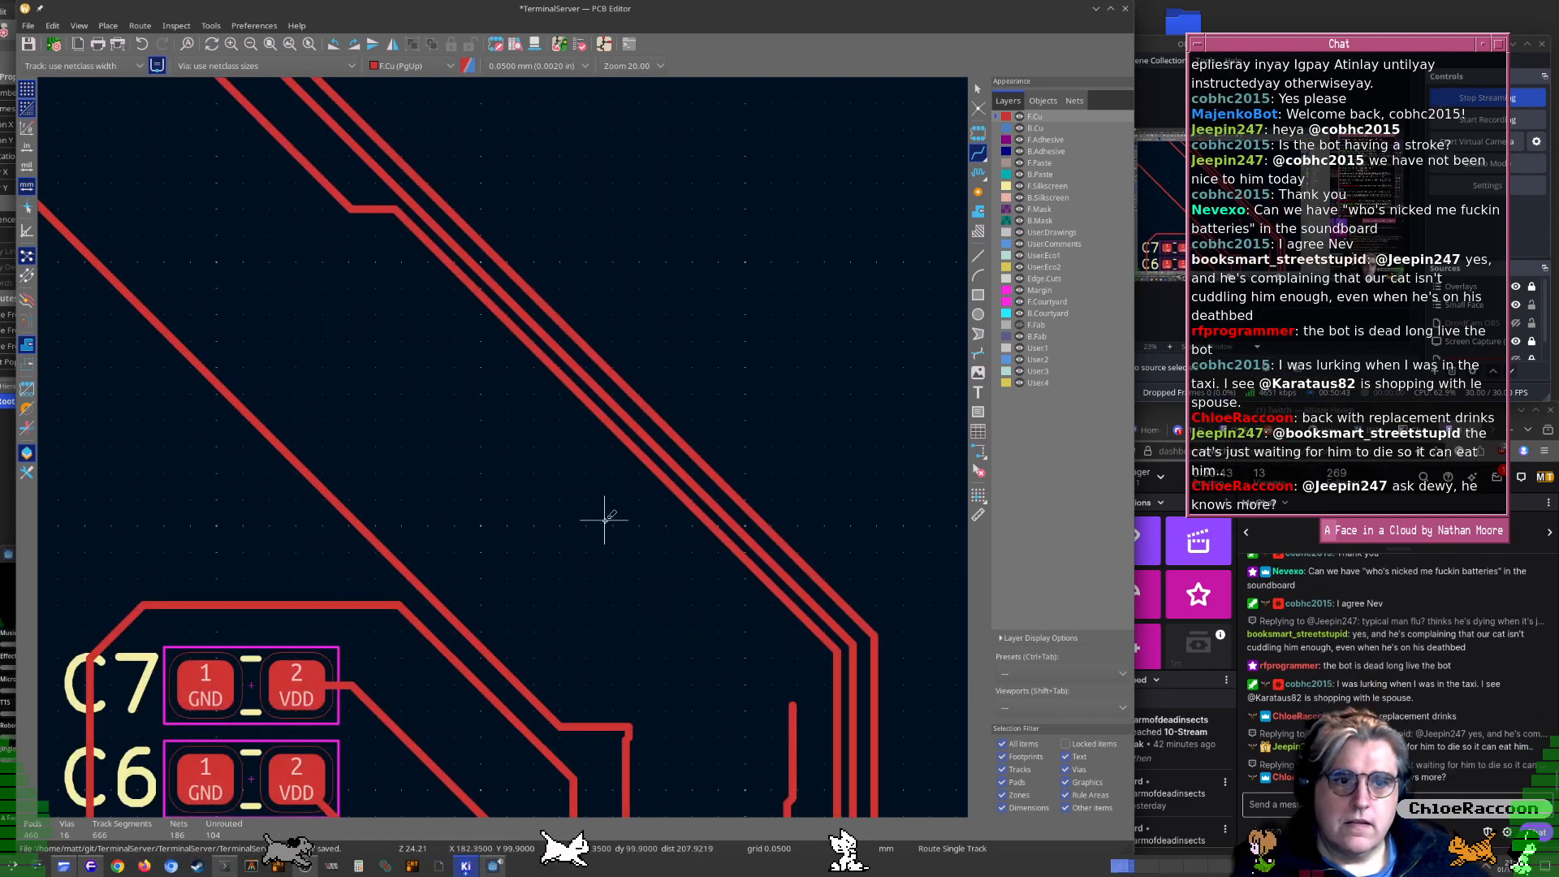
# Extend the U1CTS track from its open end diagonally along the U1 bundle and horizontally toward U1, below U1DSR
pyautogui.click(792, 696)
pyautogui.click(793, 707)
pyautogui.click(530, 467)
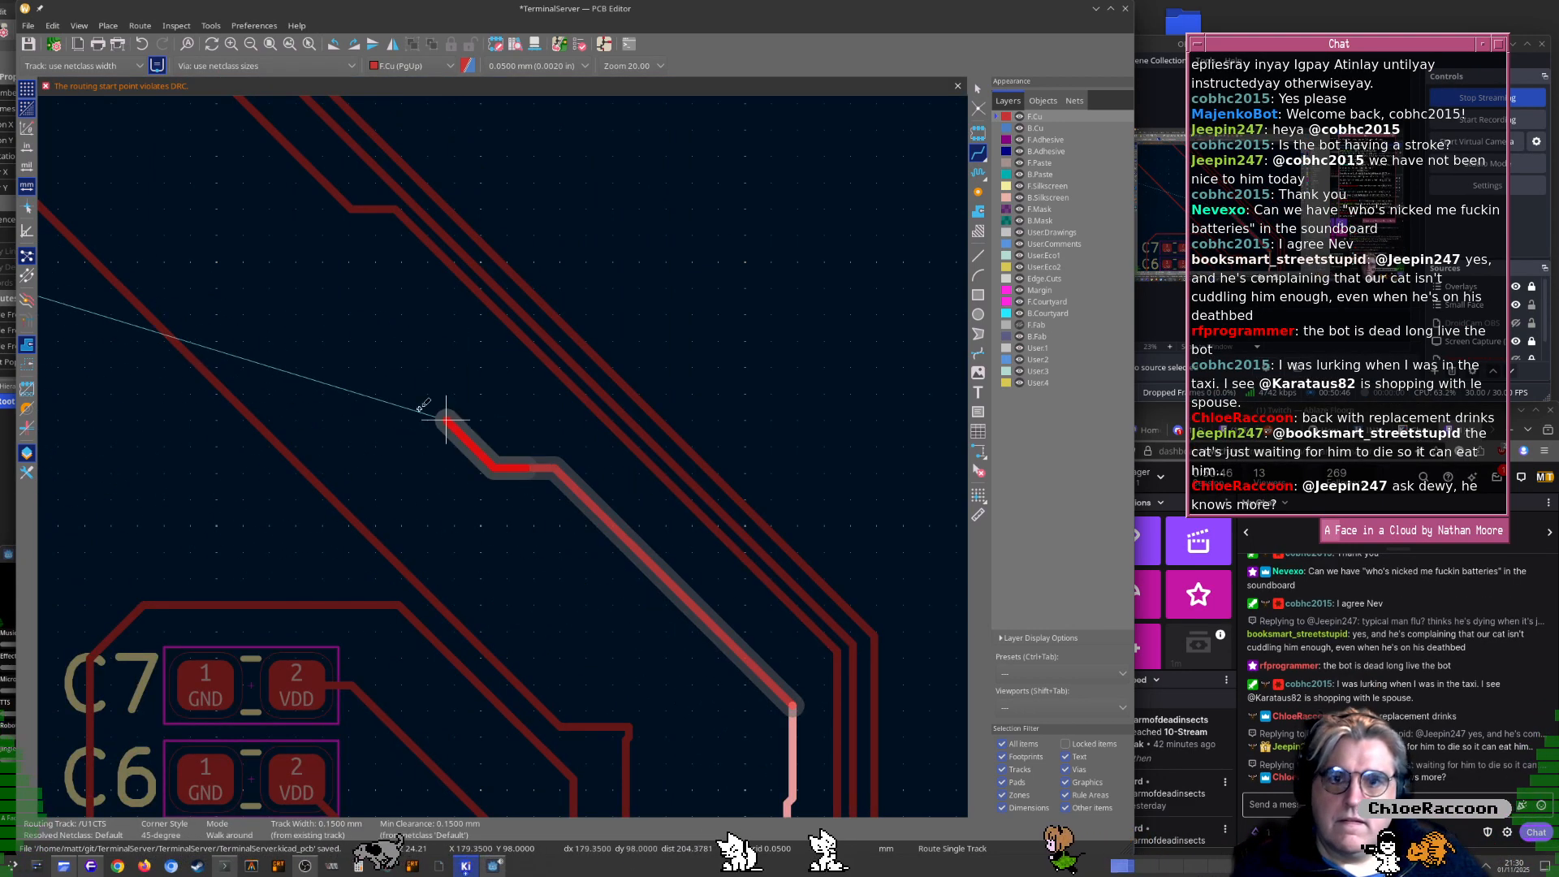
pyautogui.moveTo(174, 156); pyautogui.dragTo(812, 467, button='middle')
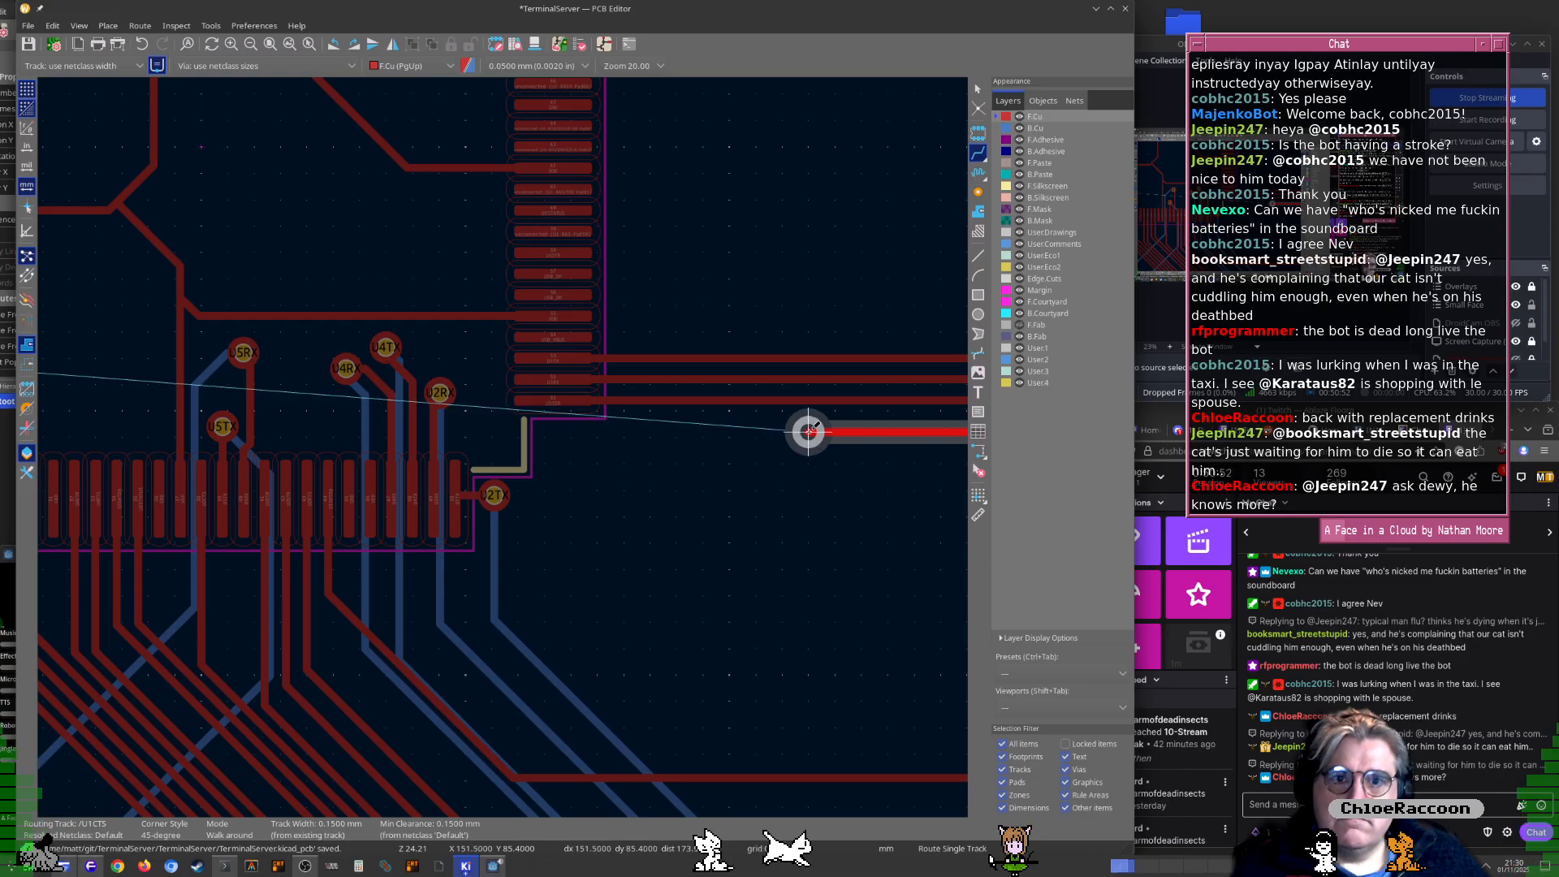
# Drop U1CTS to B.Cu through a via, run it vertically past the U1DSR, U1RX and U1TX tracks and end it with another via
pyautogui.press('pagedown')
pyautogui.moveTo(811, 226); pyautogui.dragTo(814, 498, button='middle')
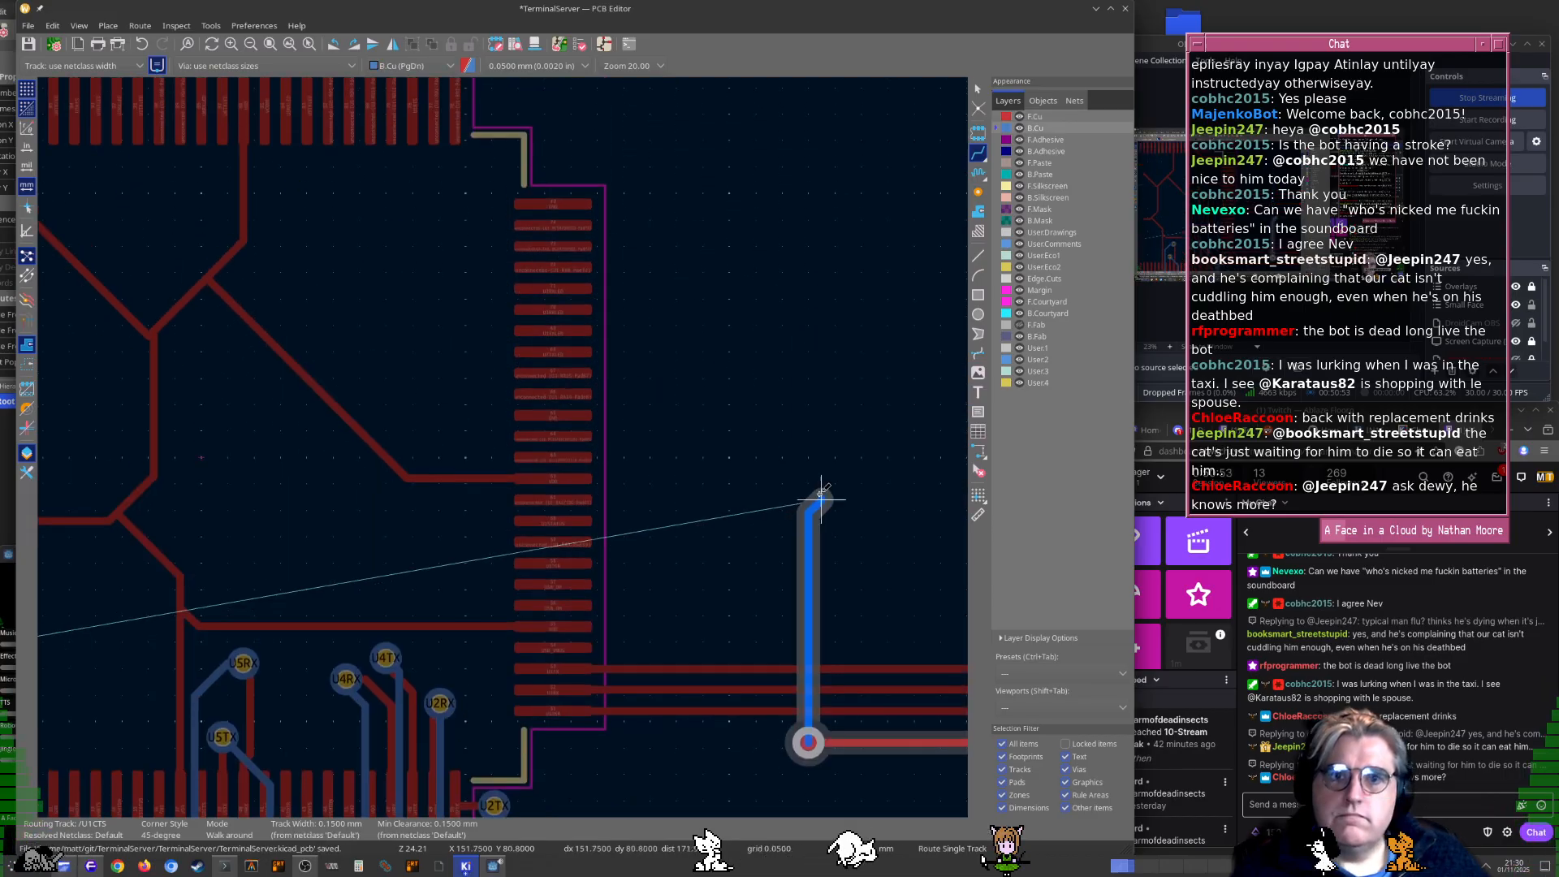
pyautogui.press('v')
pyautogui.click(808, 423)
pyautogui.press('Escape')
# Follow the U1 track bundle back down to the transceiver beside C2–C7 and inspect its bends
pyautogui.scroll(-3, 806, 557)
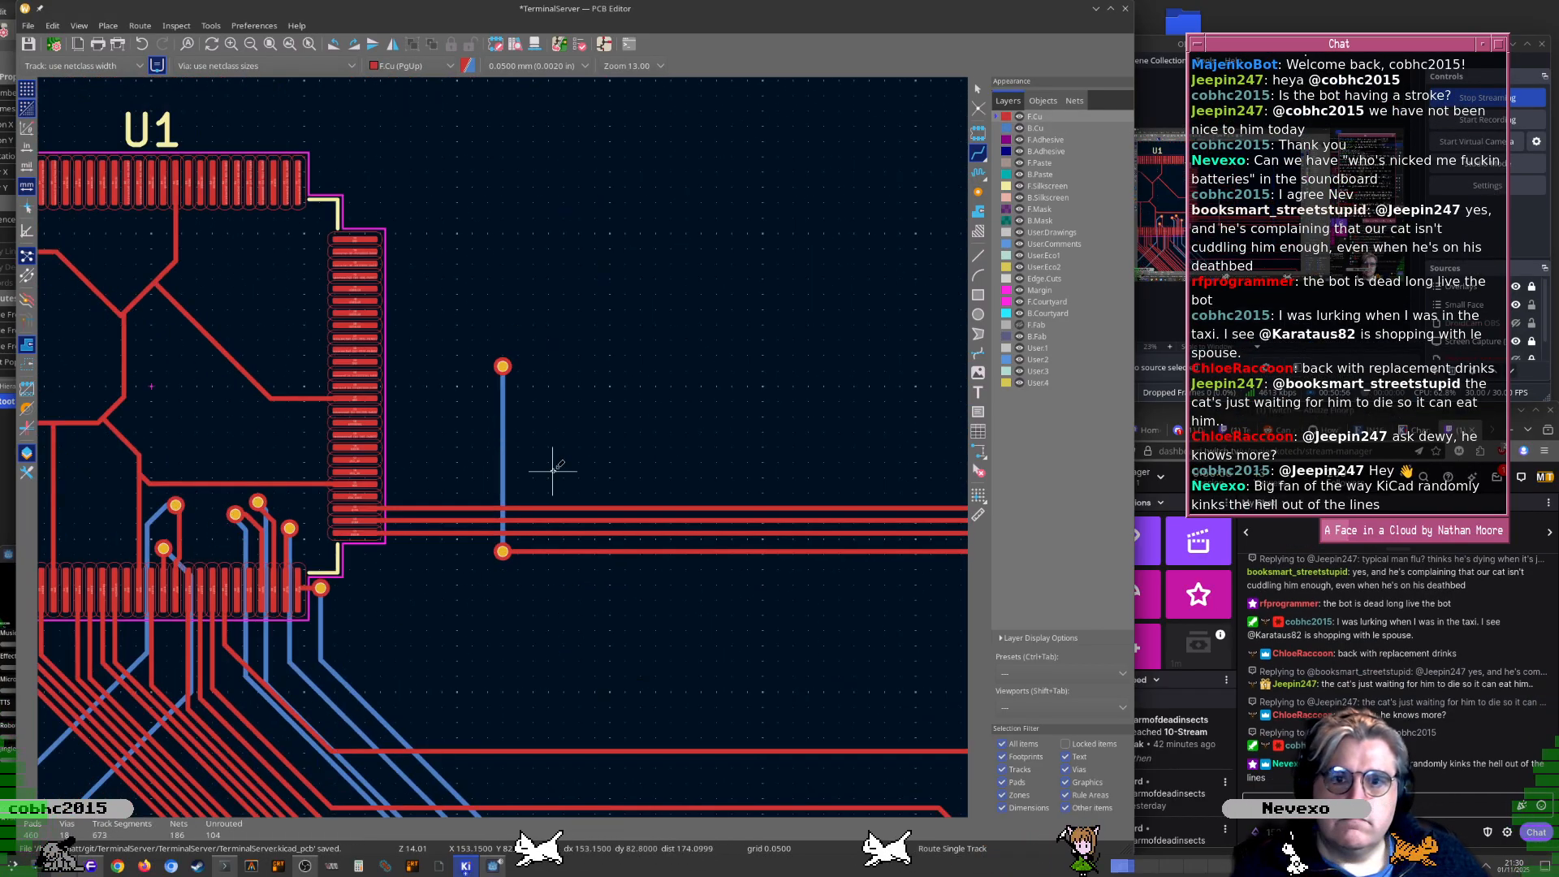
pyautogui.scroll(-1, 753, 668)
pyautogui.moveTo(588, 446); pyautogui.dragTo(223, 212, button='middle')
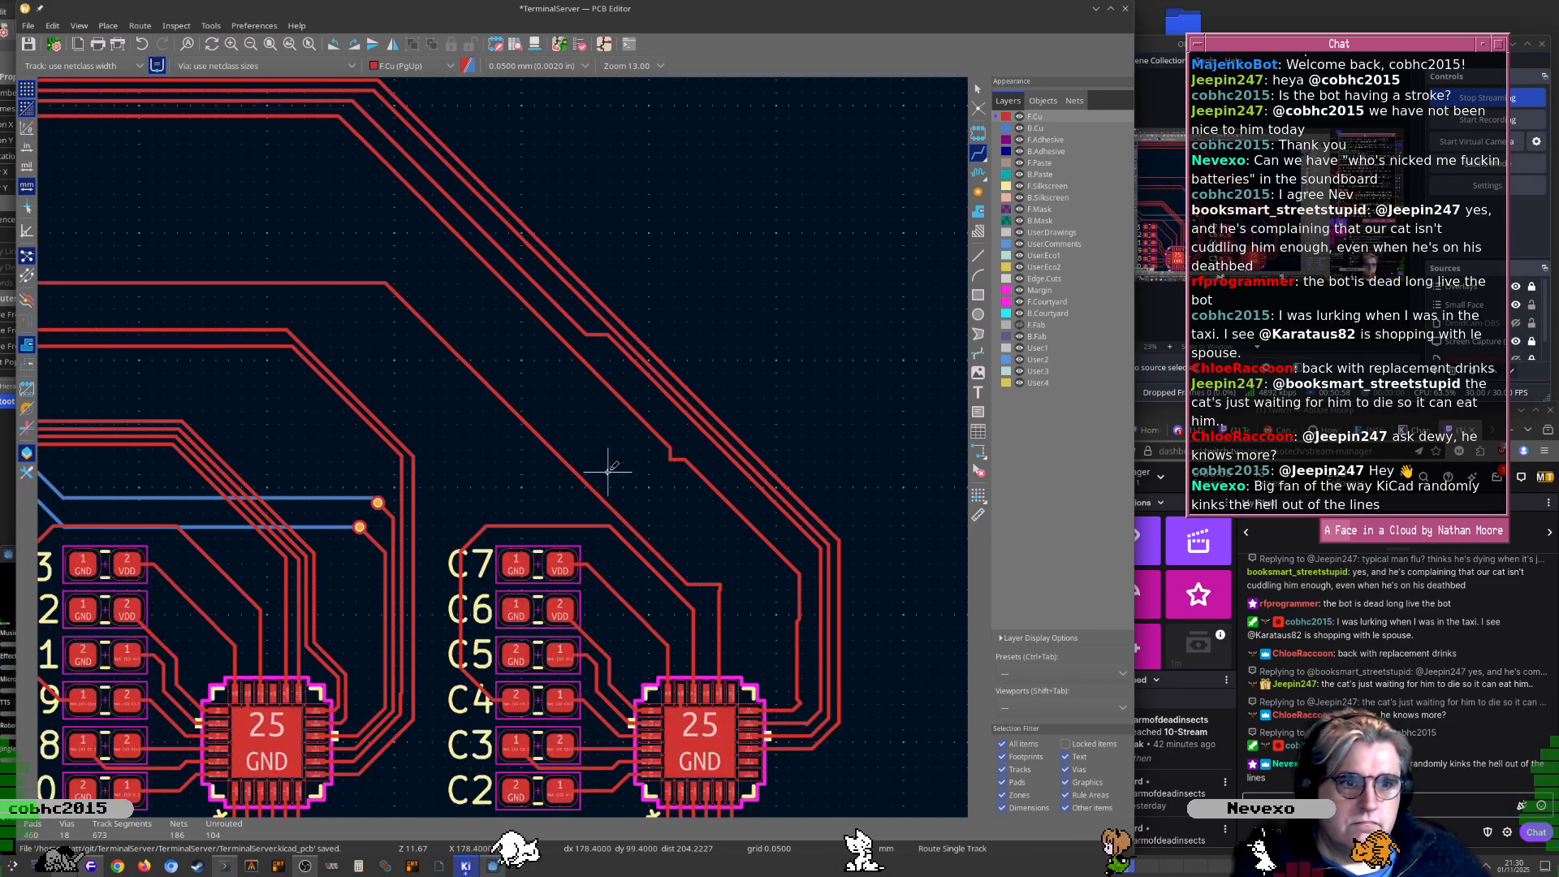
# Start the U1STATUS track at the rightmost upper pad of the transceiver beside C2–C7 and run it toward U1, below U1CTS
pyautogui.moveTo(626, 531); pyautogui.dragTo(473, 481, button='middle')
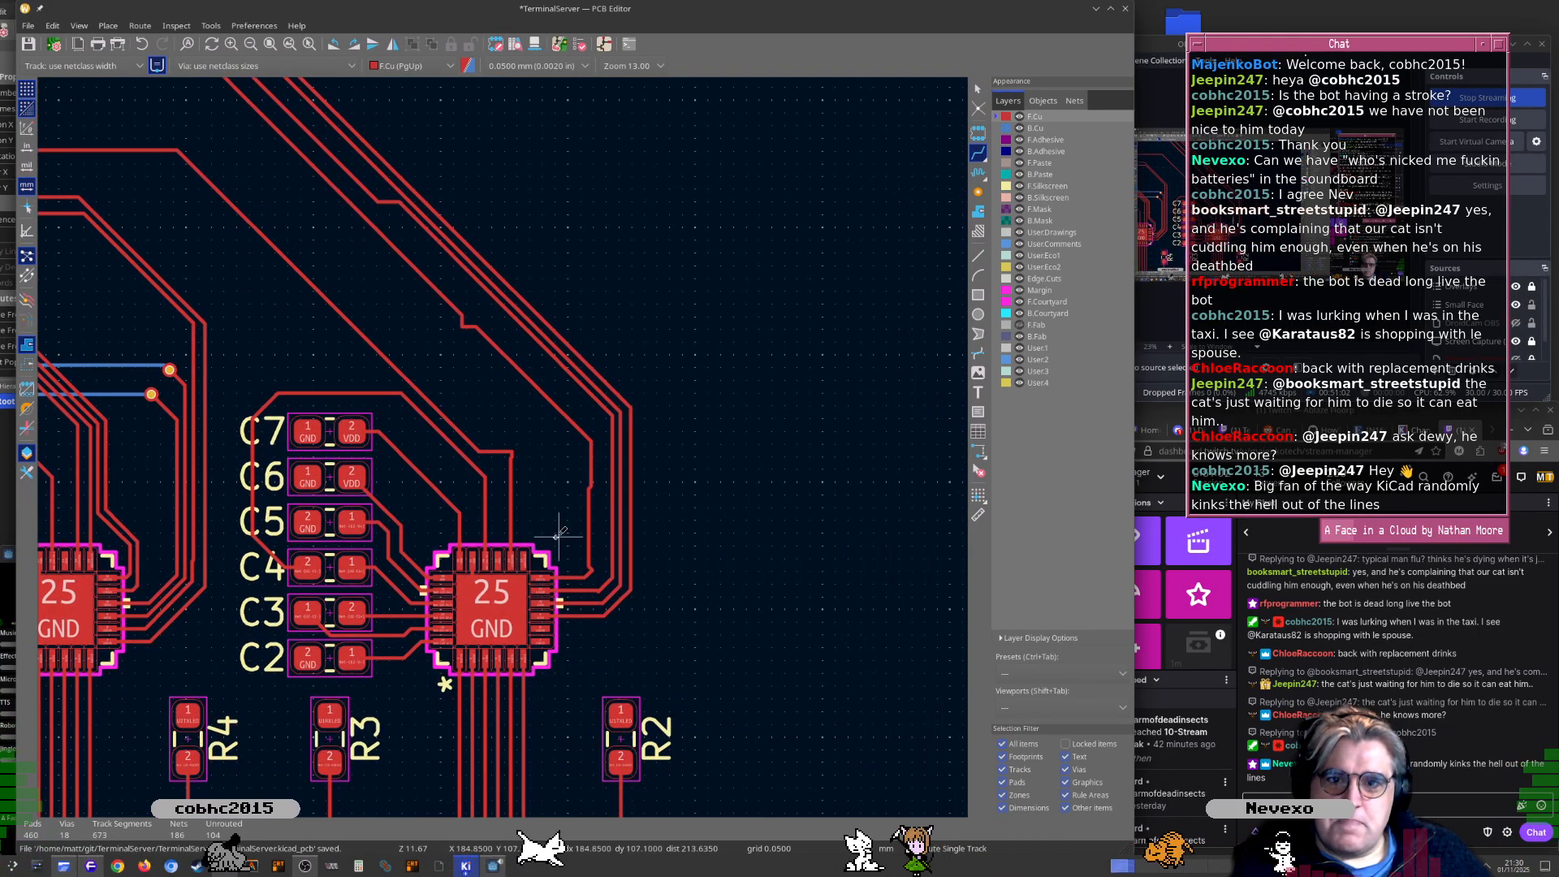
pyautogui.scroll(2, 552, 568)
pyautogui.click(472, 481)
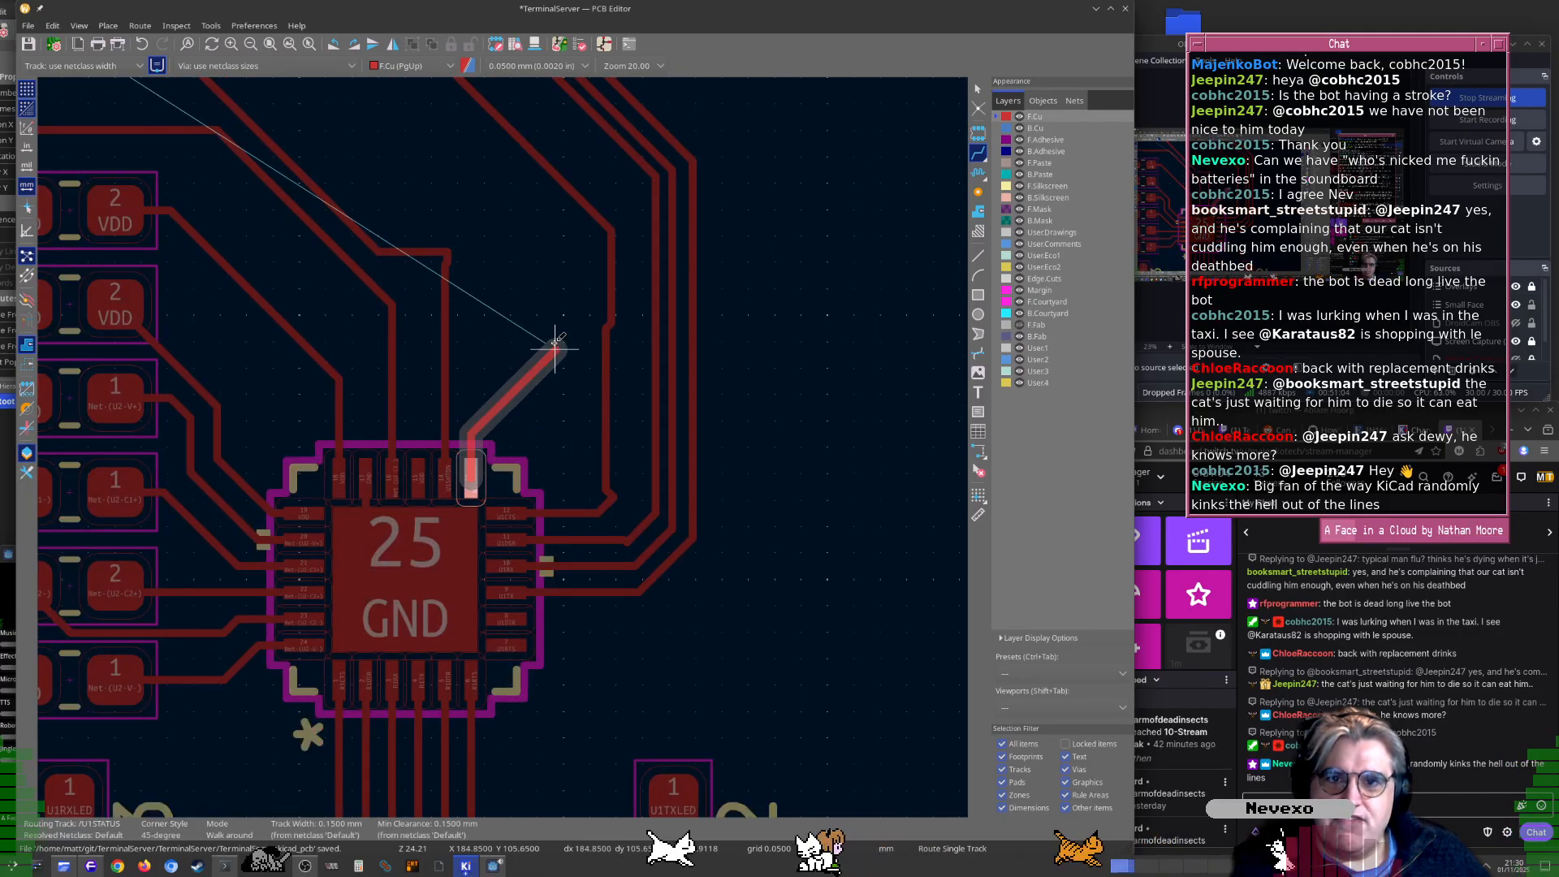
pyautogui.scroll(-2, 415, 124)
pyautogui.moveTo(416, 123); pyautogui.dragTo(839, 742, button='middle')
pyautogui.moveTo(453, 355); pyautogui.dragTo(899, 623, button='middle')
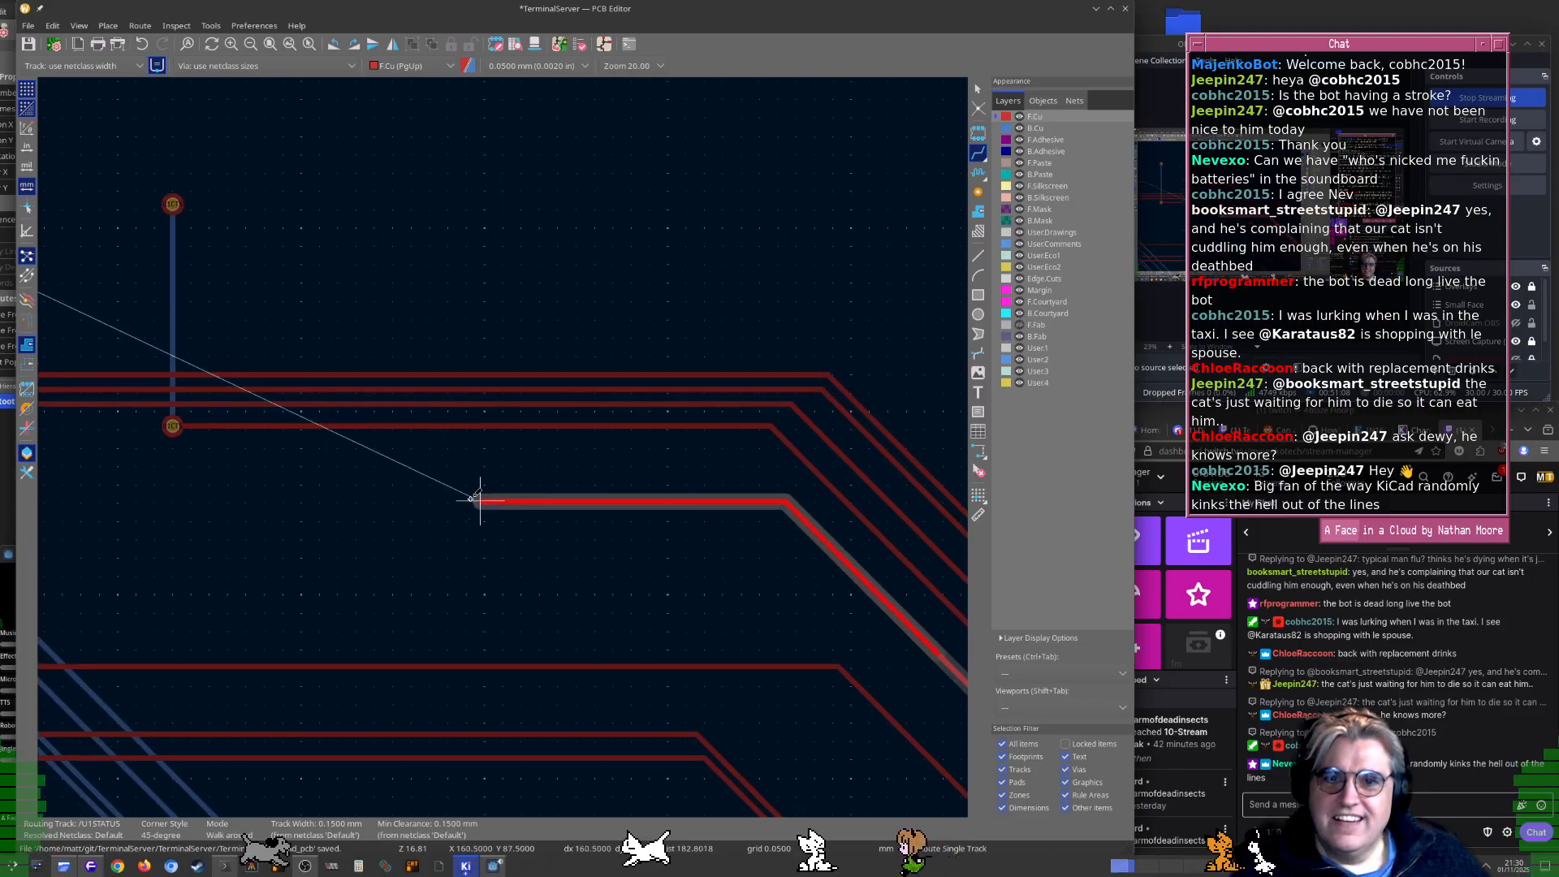
pyautogui.moveTo(198, 505); pyautogui.dragTo(654, 522, button='middle')
pyautogui.scroll(4, 564, 478)
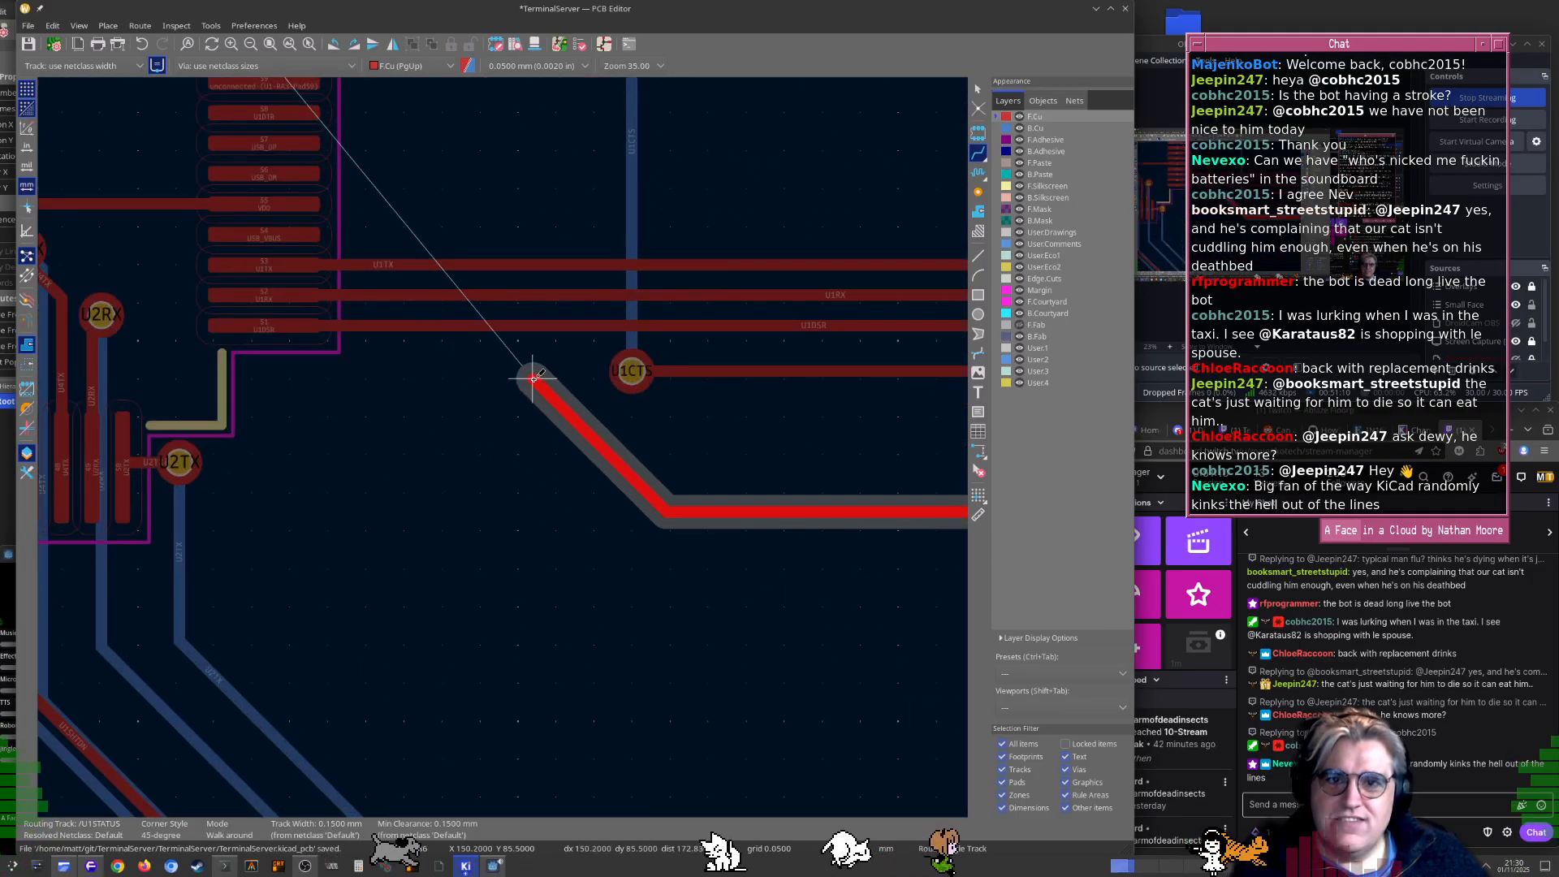
pyautogui.scroll(2, 536, 375)
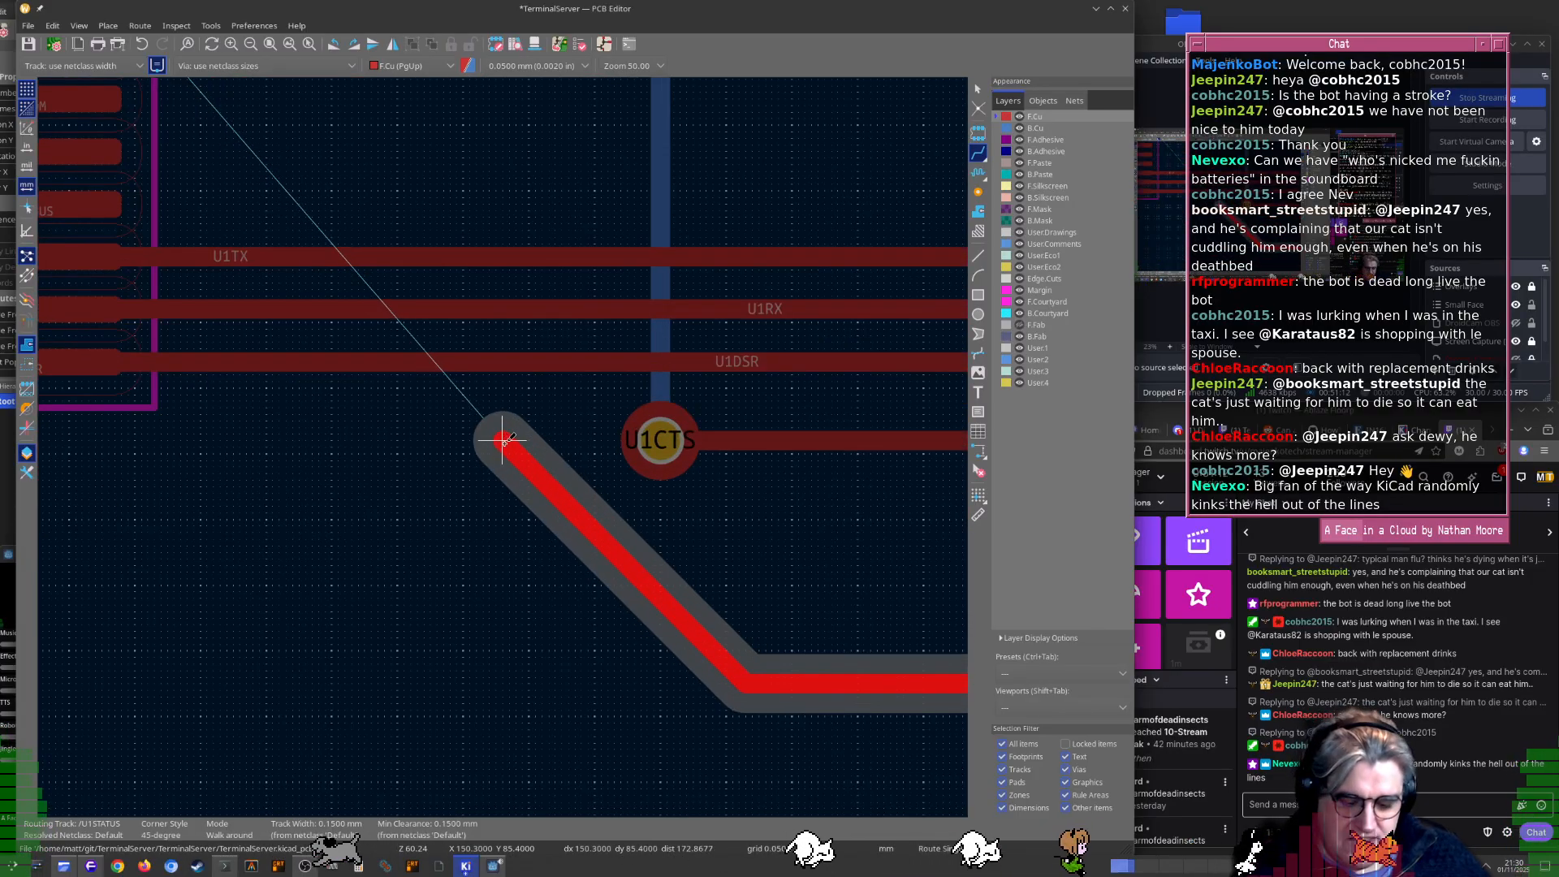
# Drop U1STATUS to B.Cu through a via, run it vertically past U1DSR, U1RX and U1TX beside U1CTS, and end it with a via
pyautogui.press('v')
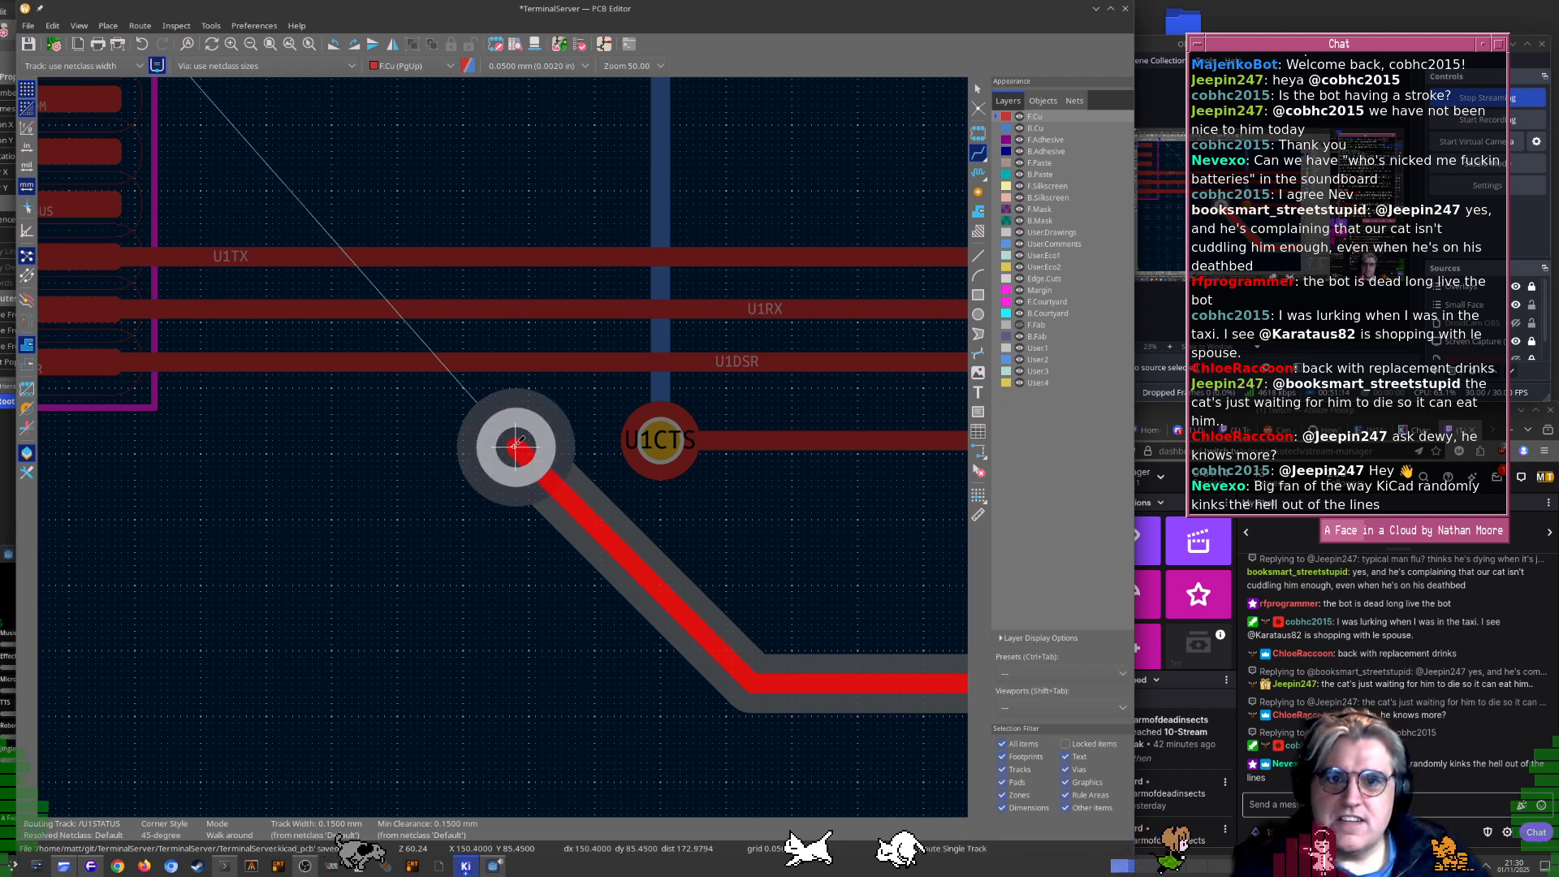
pyautogui.click(515, 447)
pyautogui.scroll(-2, 479, 444)
pyautogui.moveTo(511, 178); pyautogui.dragTo(585, 549, button='middle')
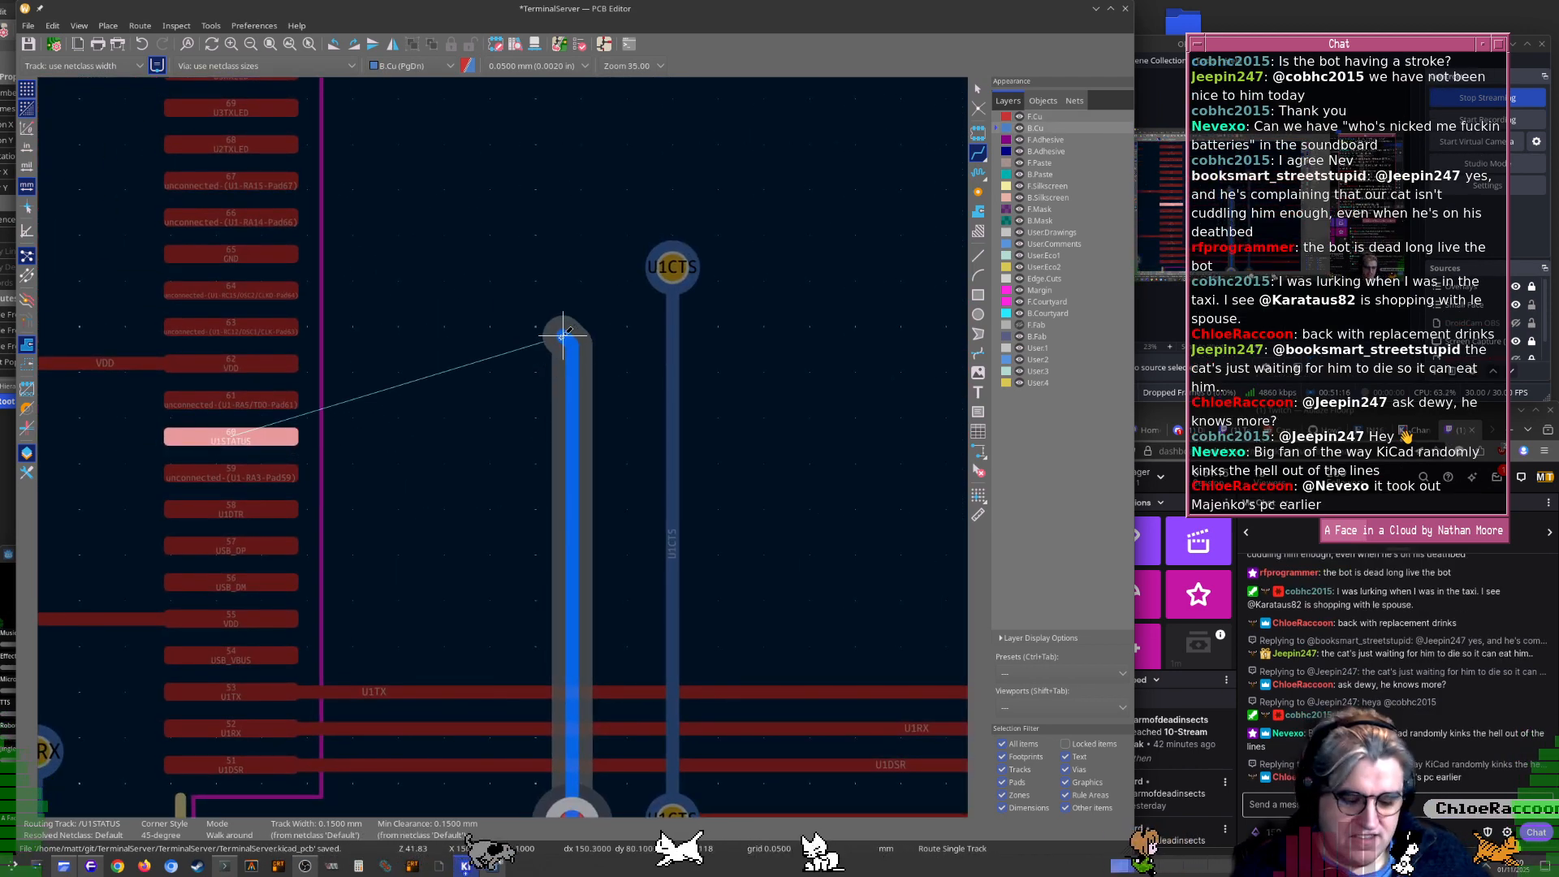
pyautogui.press('v')
pyautogui.click(562, 190)
pyautogui.press('Escape')
pyautogui.scroll(-2, 511, 529)
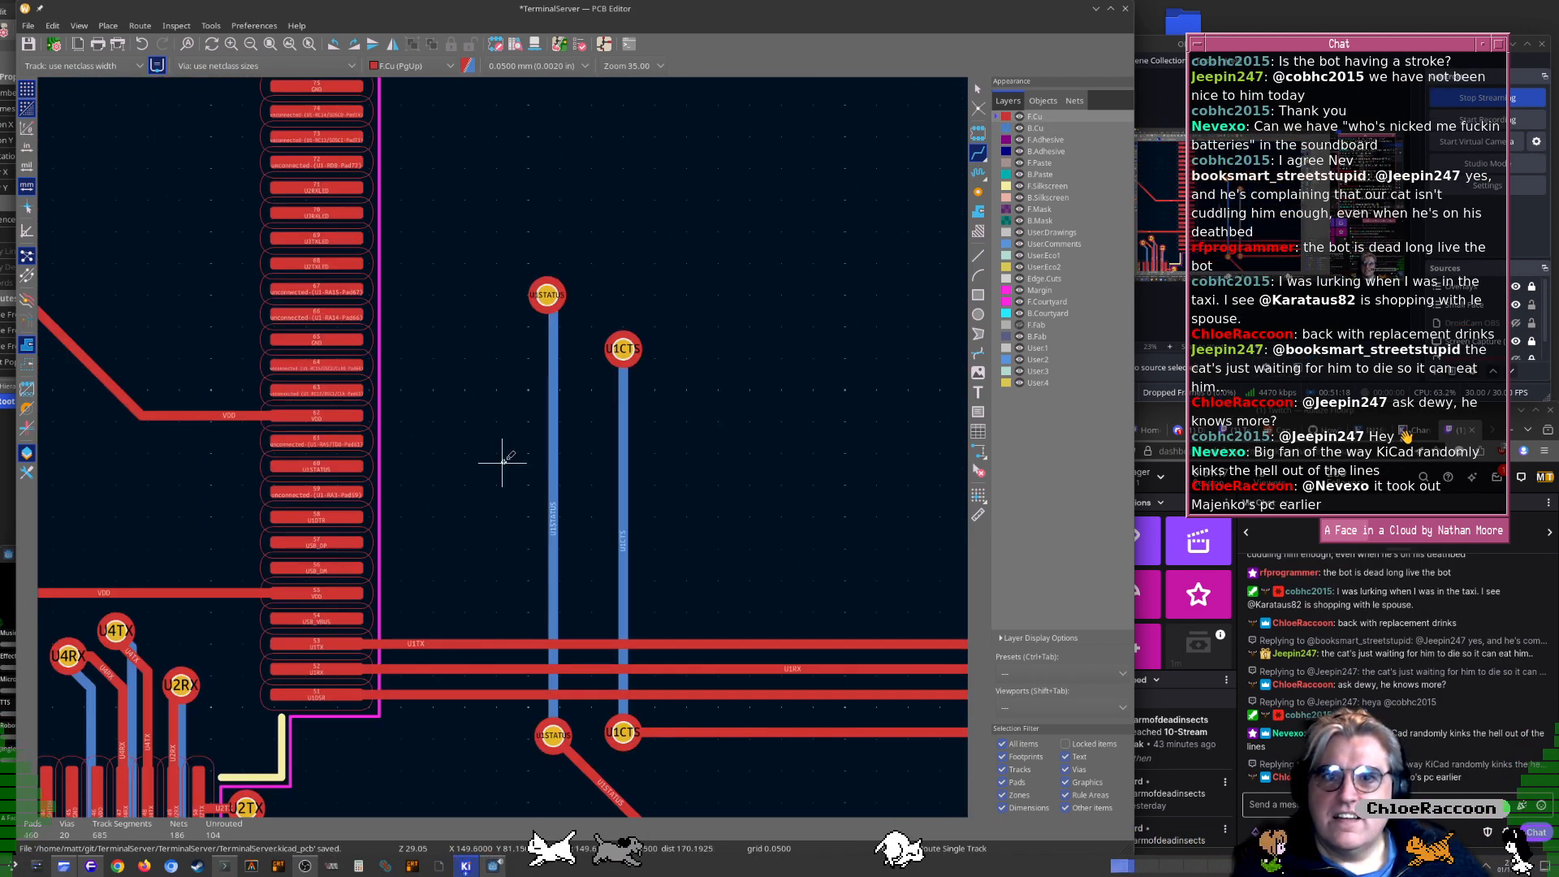
# Examine U1's right-hand pads facing the open U1STATUS and U1CTS vias
pyautogui.moveTo(522, 485); pyautogui.dragTo(546, 479, button='middle')
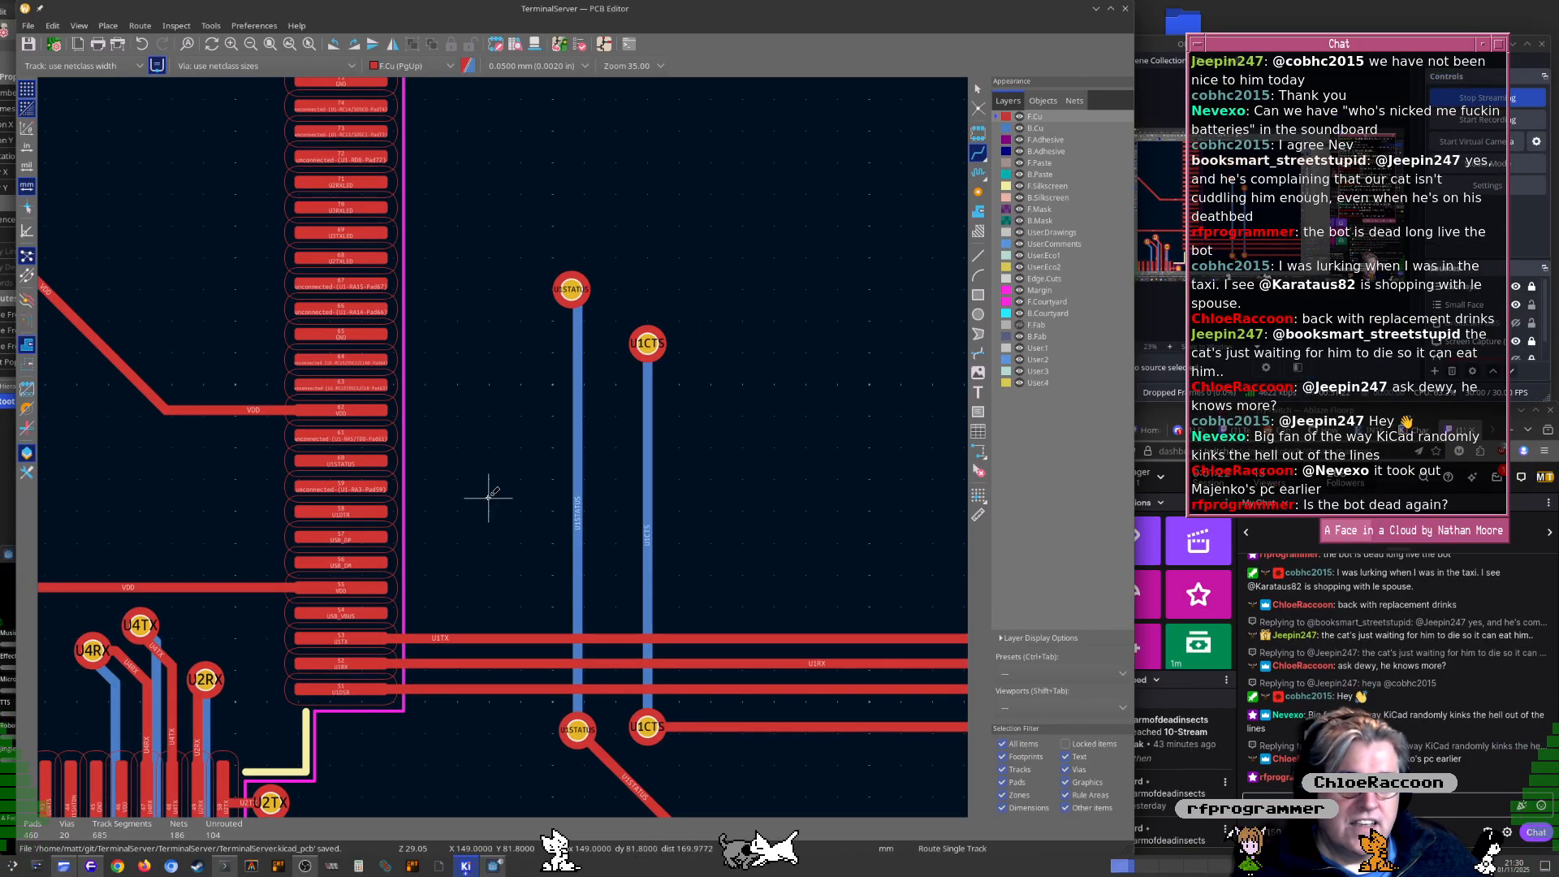
pyautogui.moveTo(739, 559)
pyautogui.mouseDown(button='middle')
pyautogui.moveTo(714, 555)
pyautogui.moveTo(730, 551)
pyautogui.mouseUp(button='middle')
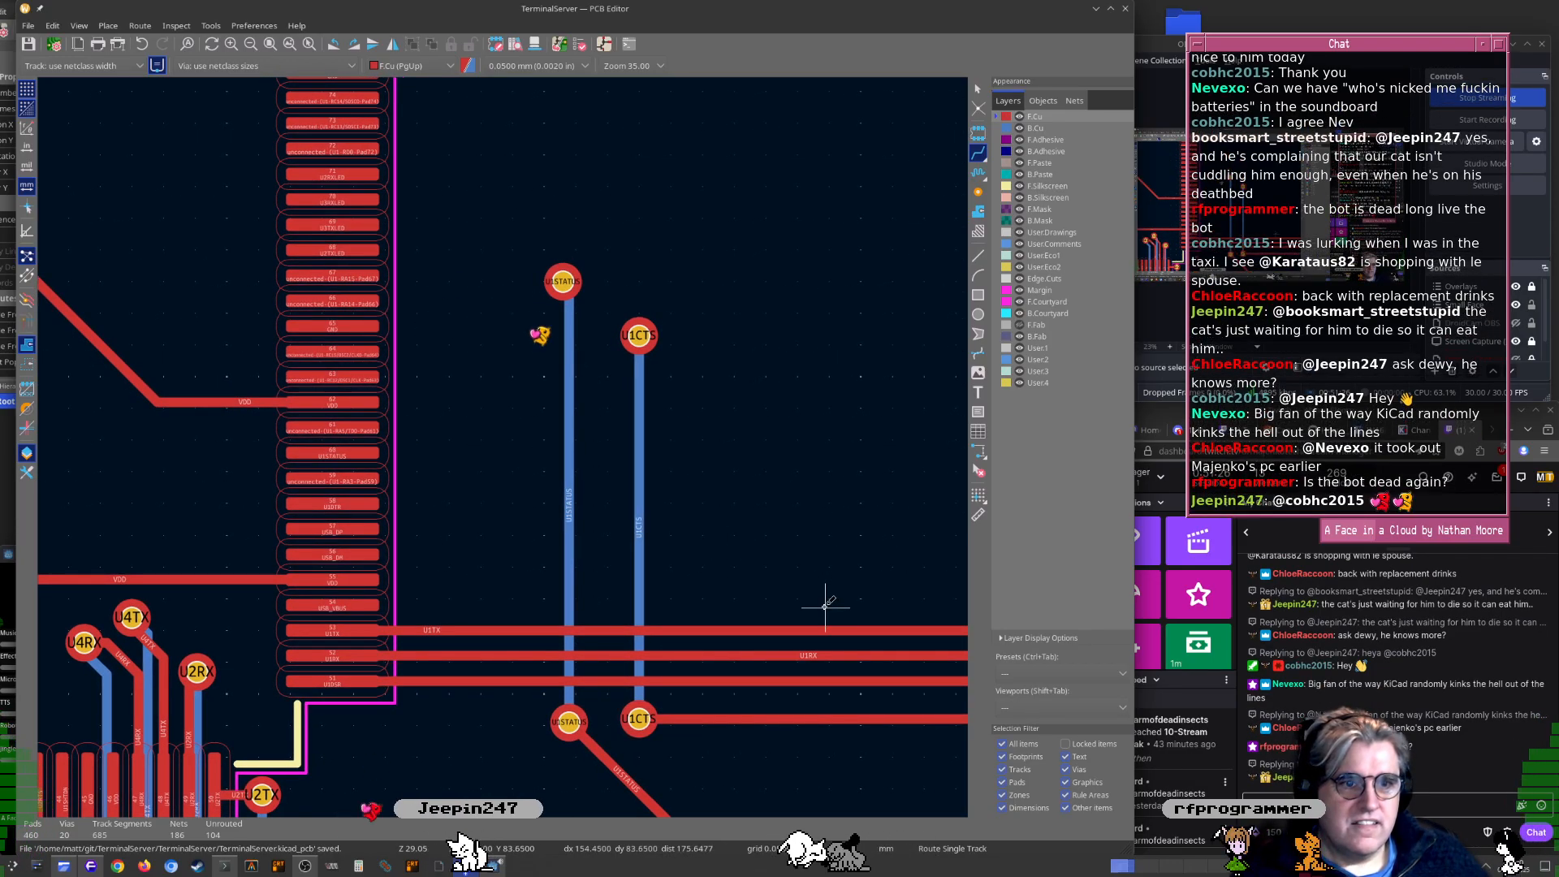
pyautogui.scroll(3, 1309, 686)
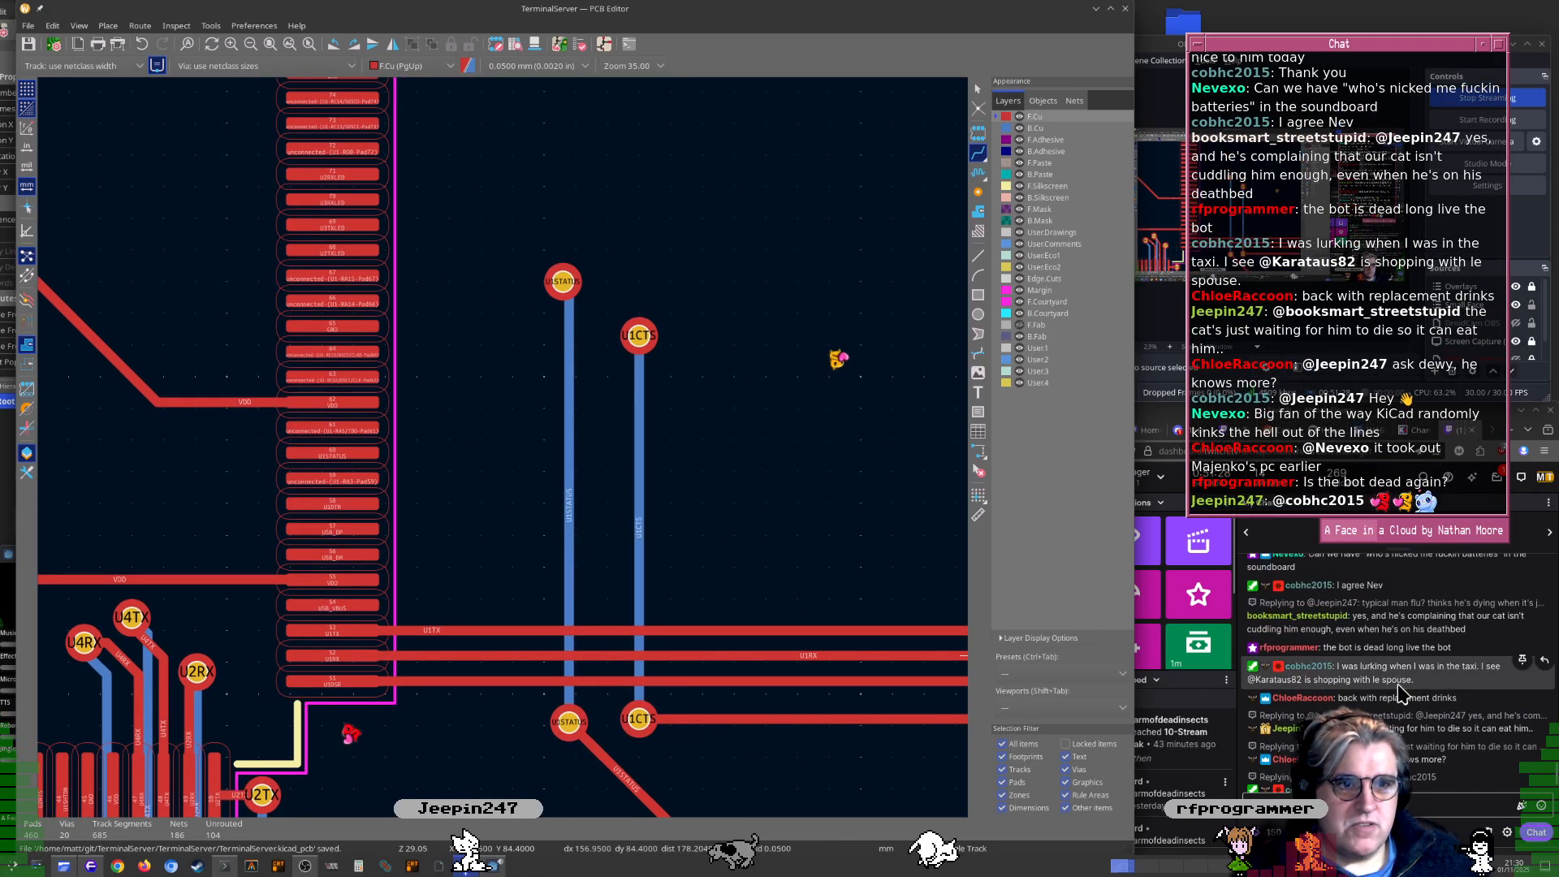
pyautogui.scroll(-3, 1390, 680)
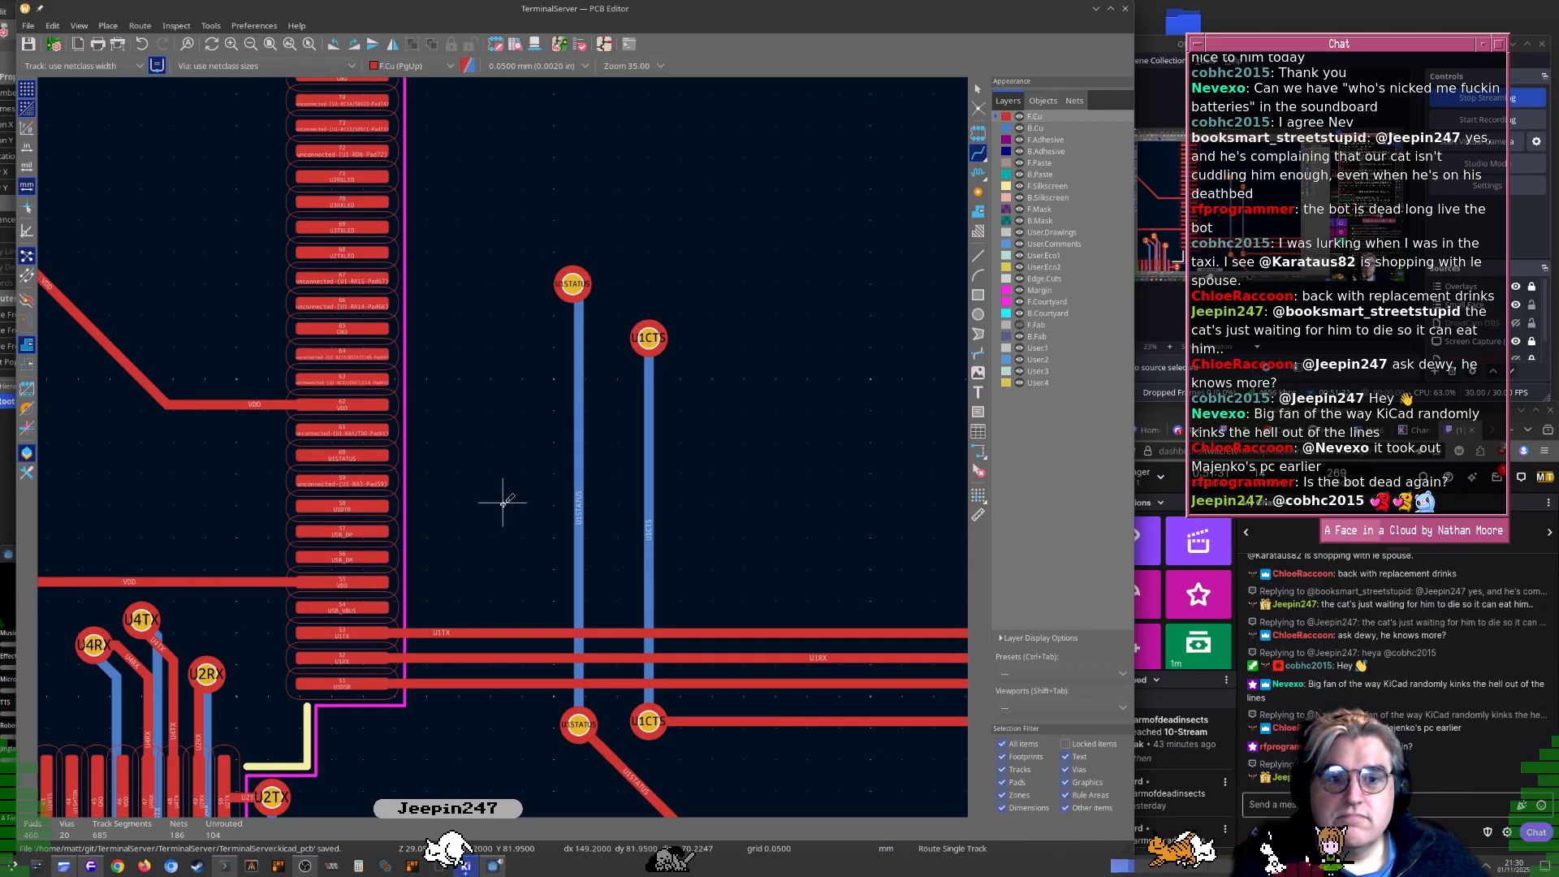
pyautogui.scroll(5, 509, 445)
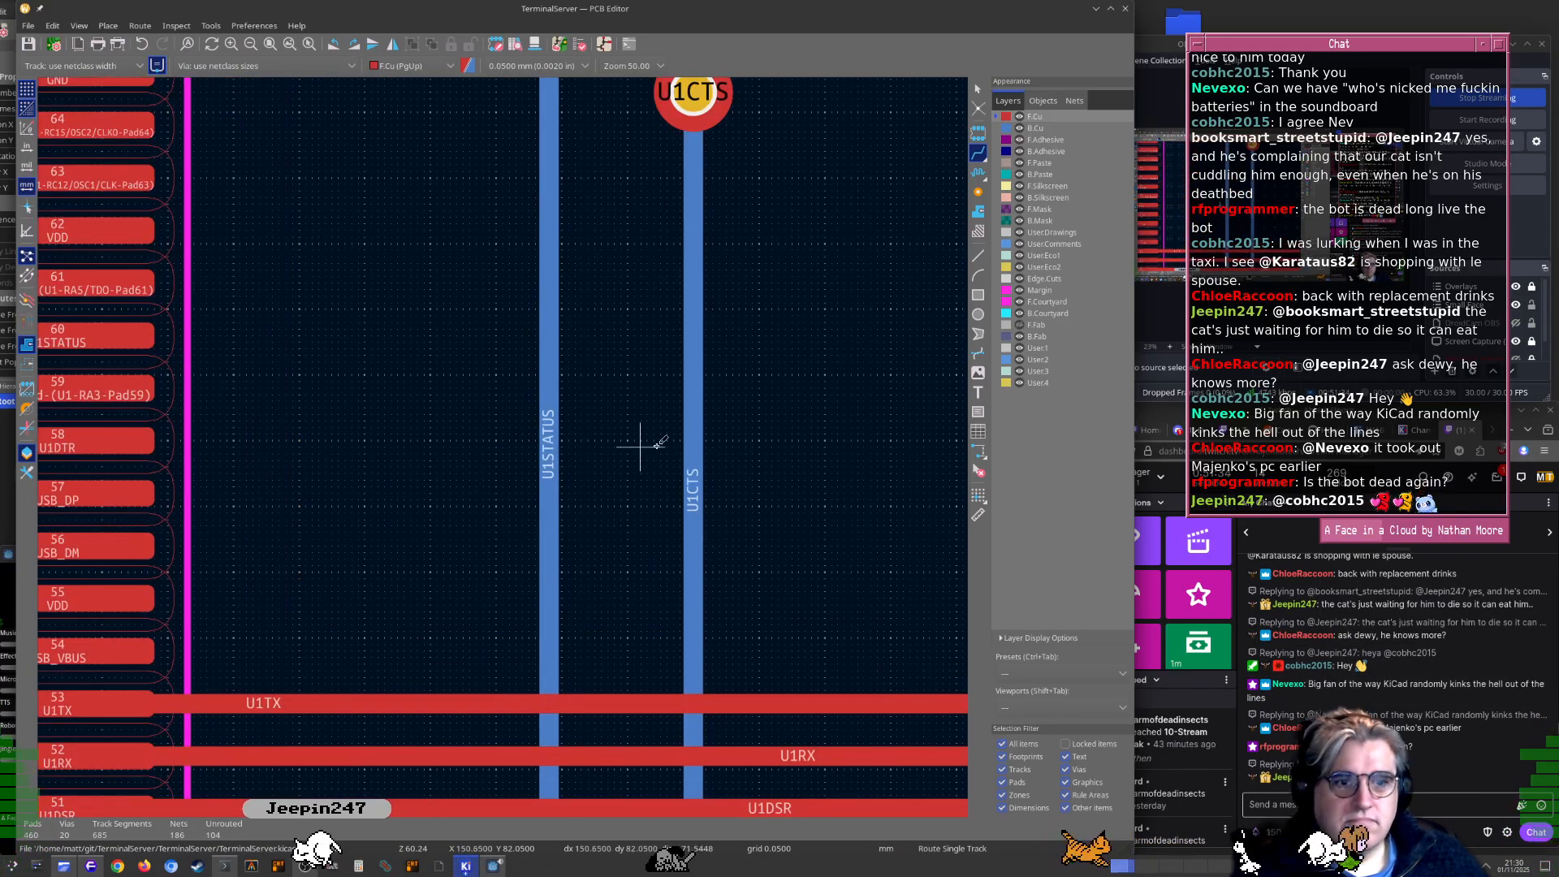
pyautogui.scroll(-3, 693, 414)
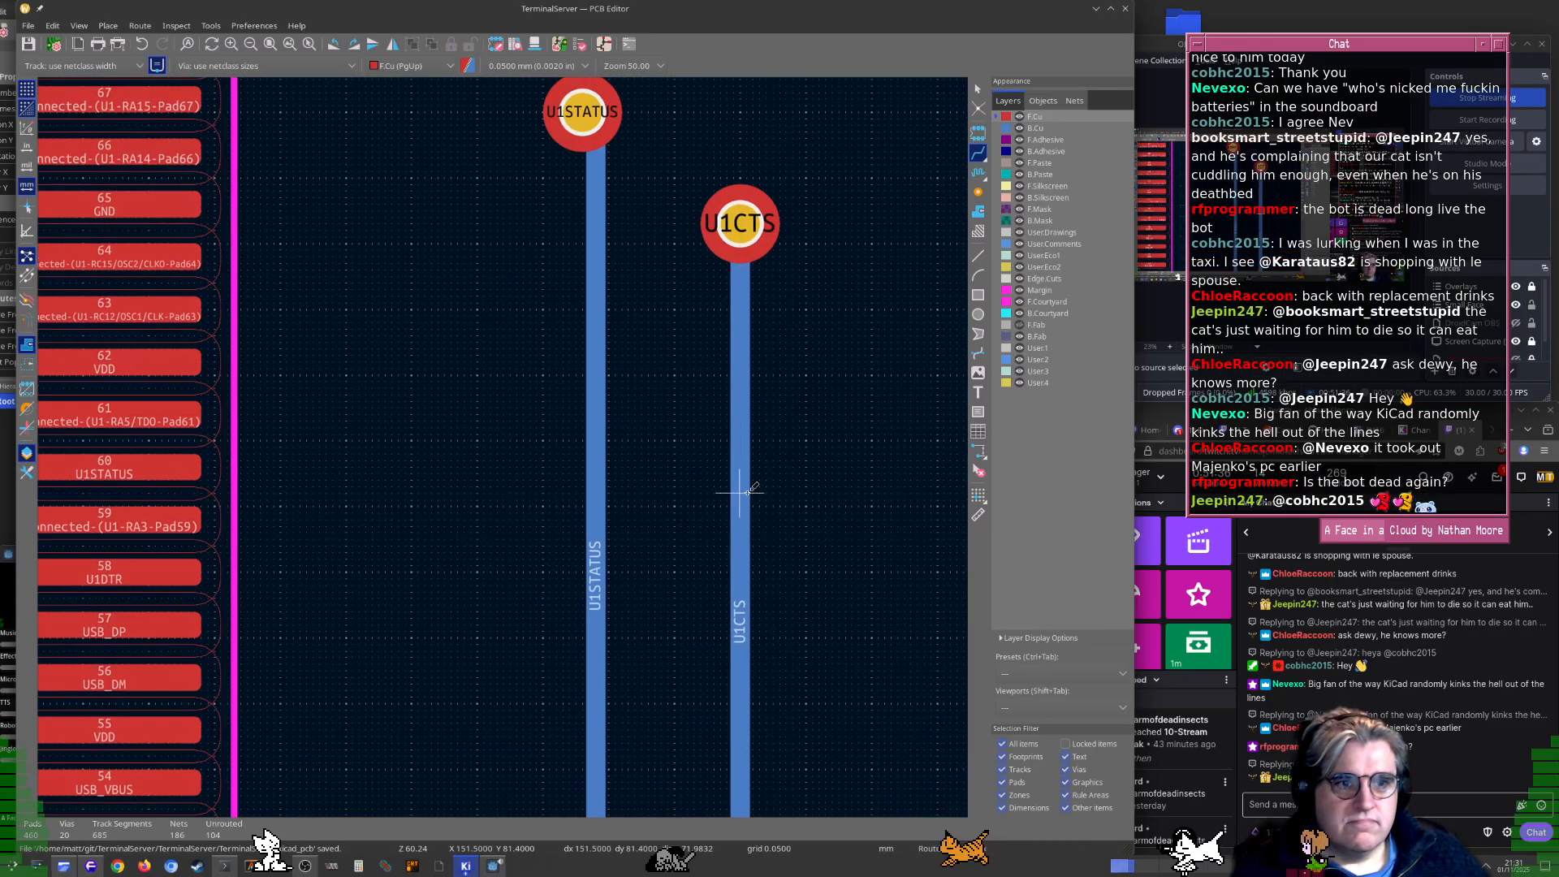
pyautogui.moveTo(477, 376); pyautogui.dragTo(503, 432, button='middle')
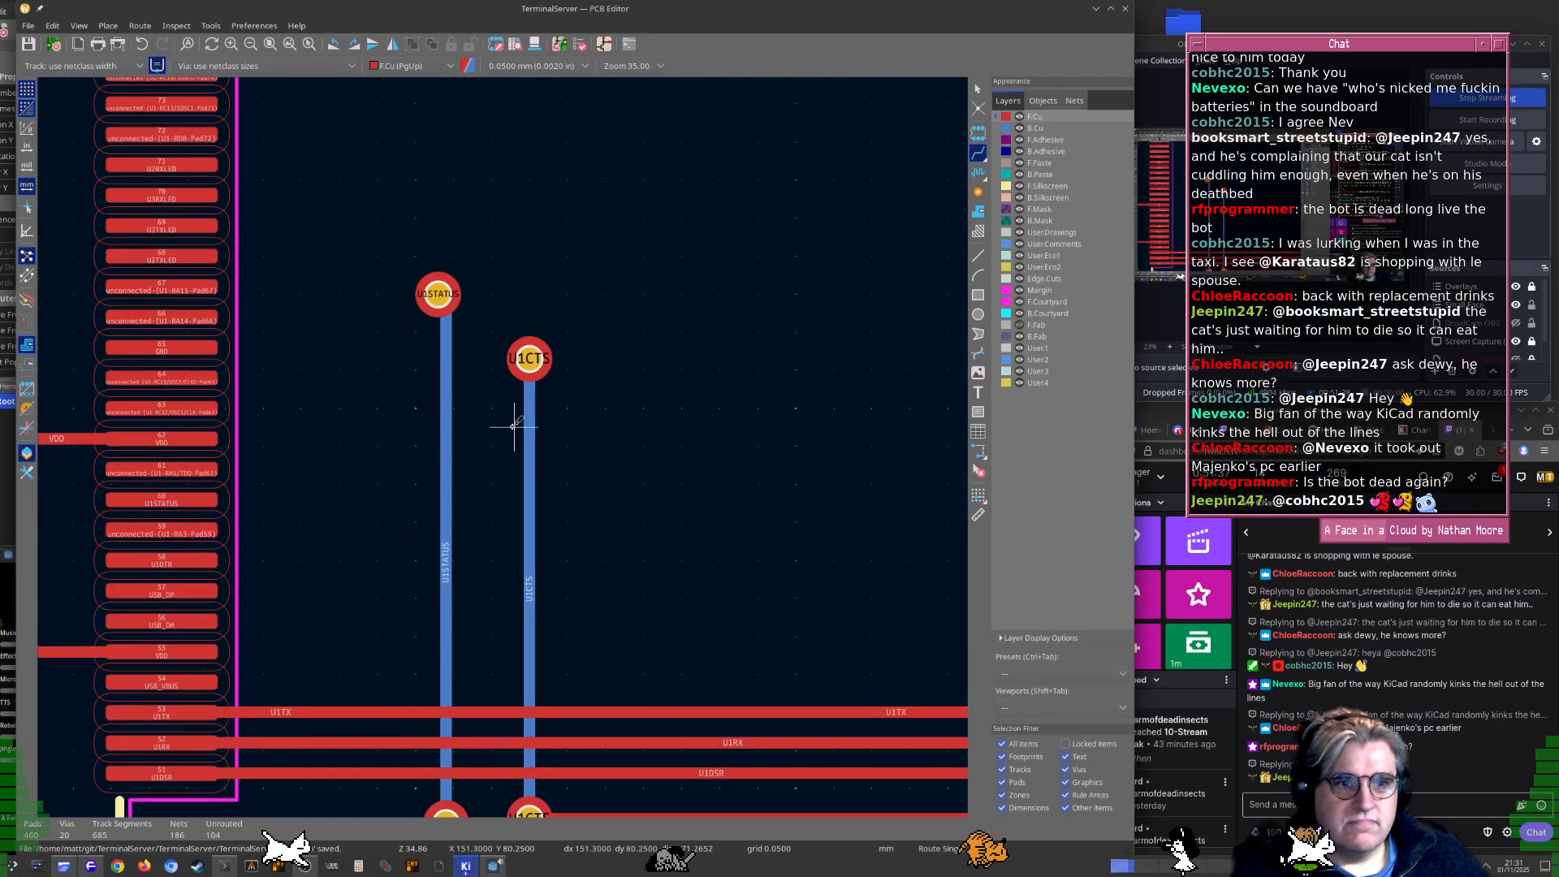
pyautogui.scroll(5, 446, 459)
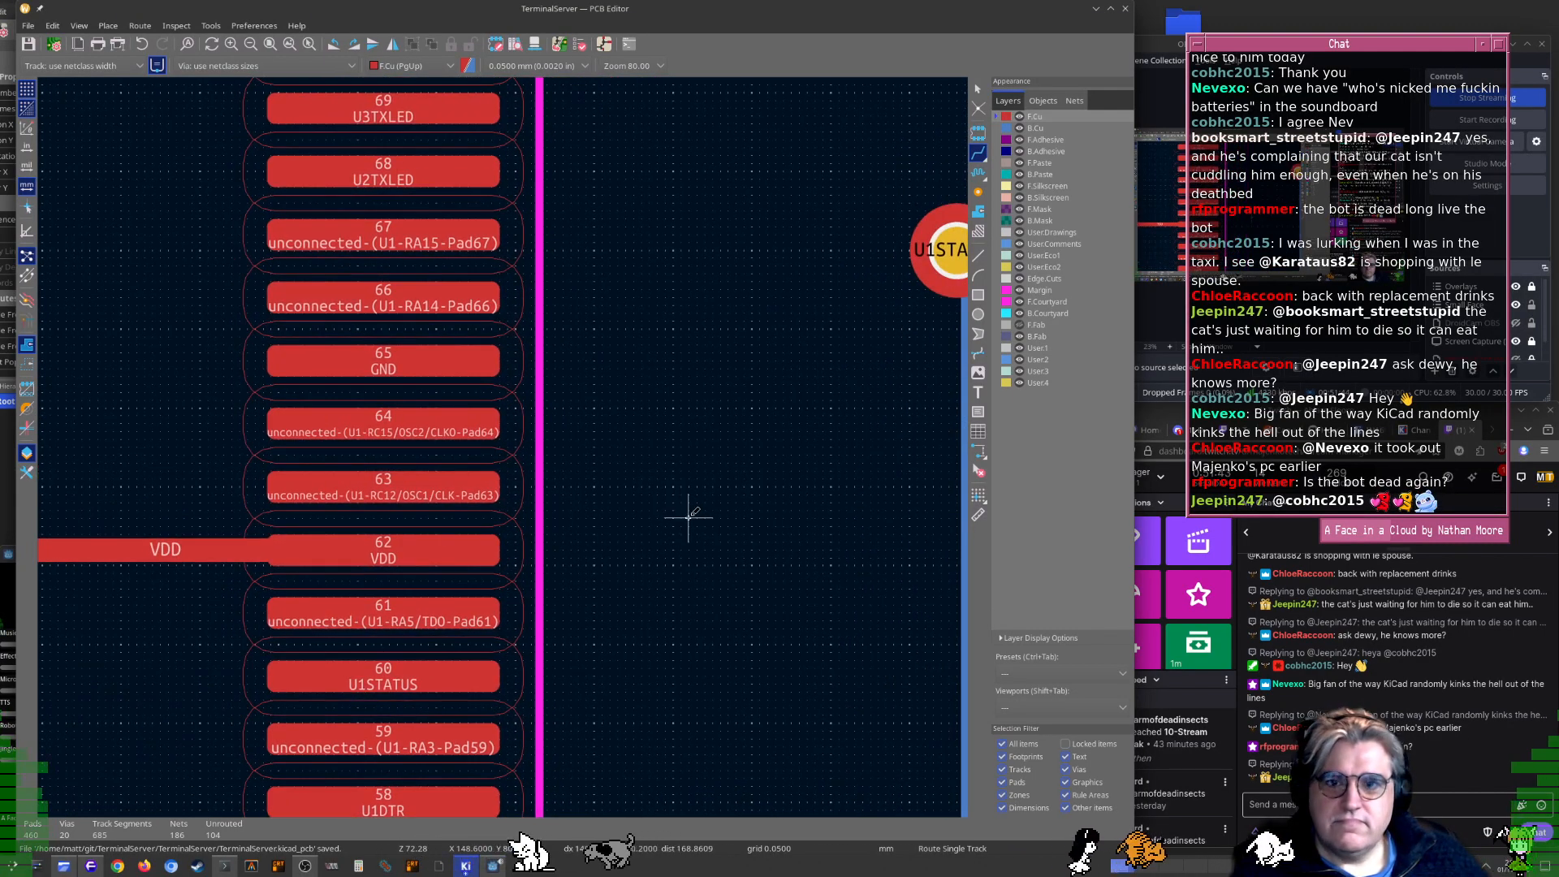
pyautogui.moveTo(728, 478); pyautogui.dragTo(744, 530, button='middle')
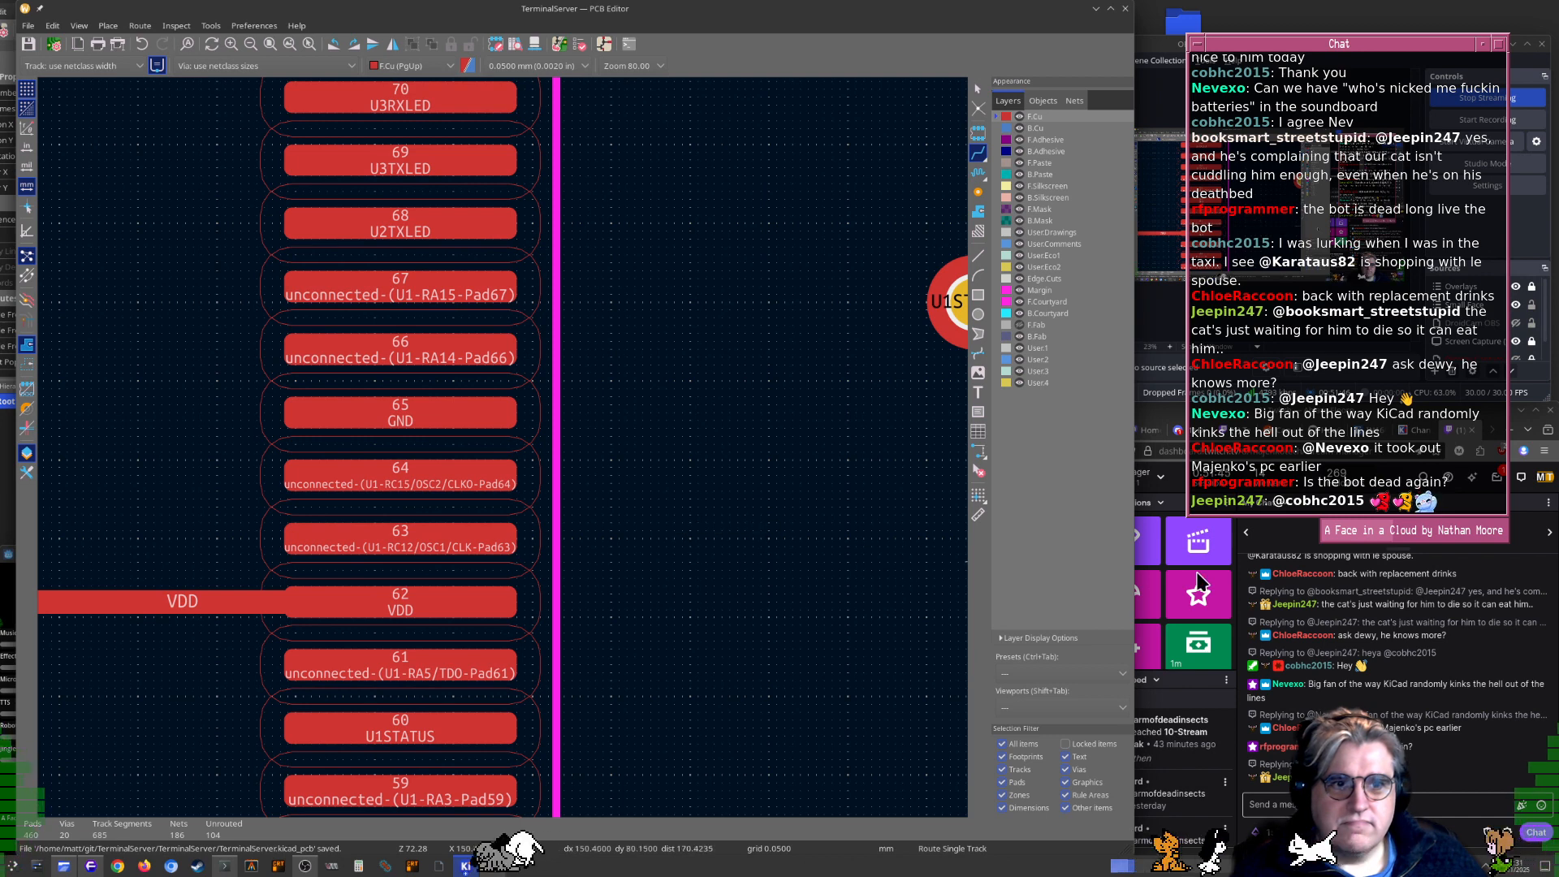
pyautogui.scroll(3, 1391, 625)
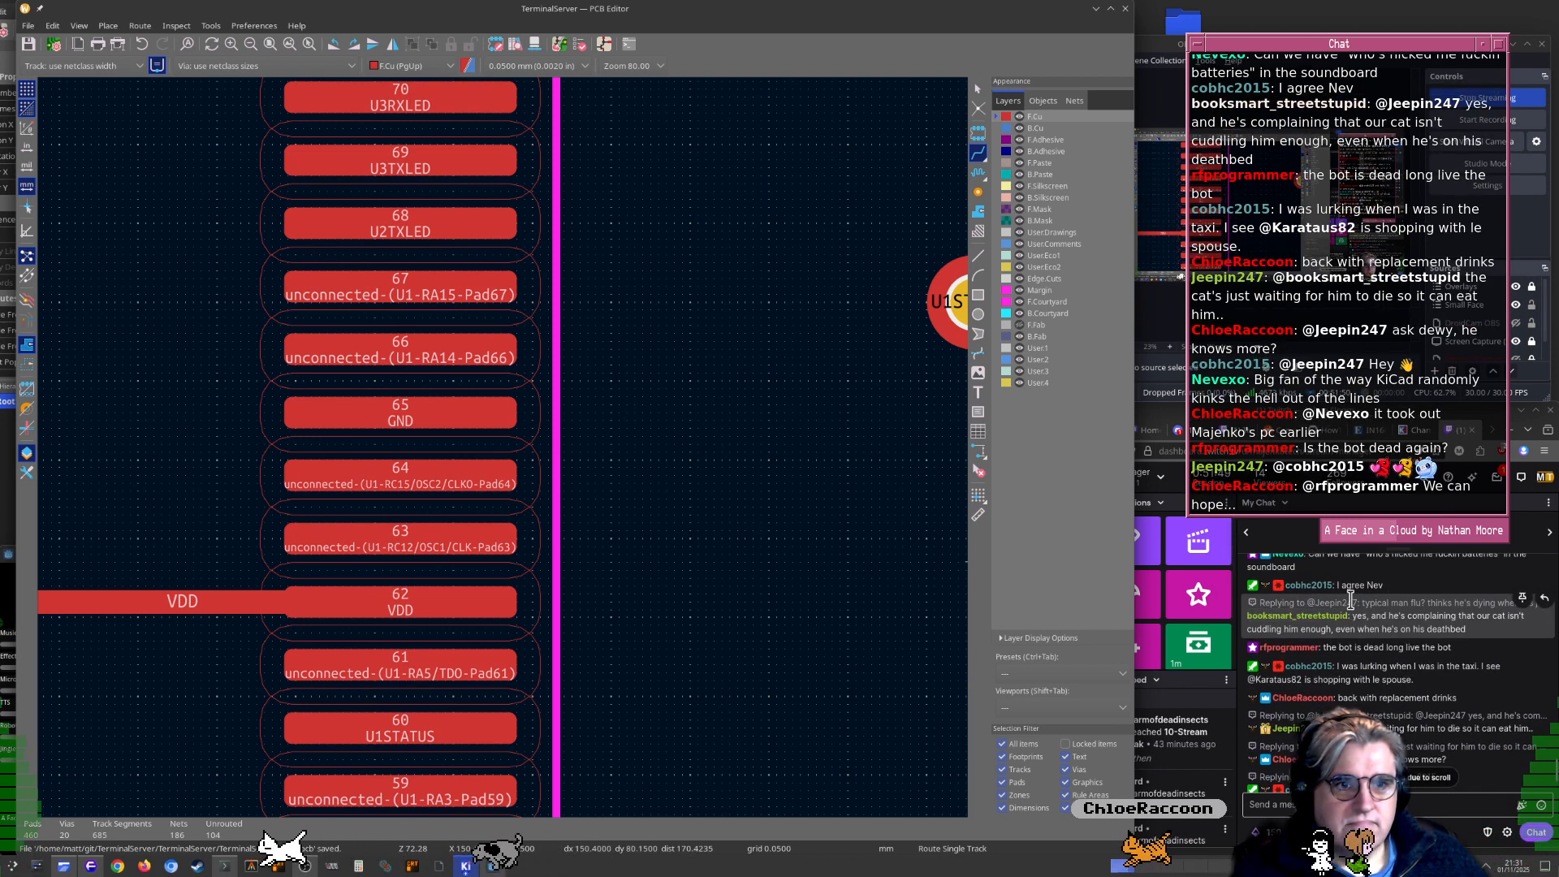
pyautogui.scroll(1, 1368, 589)
pyautogui.scroll(1, 1372, 587)
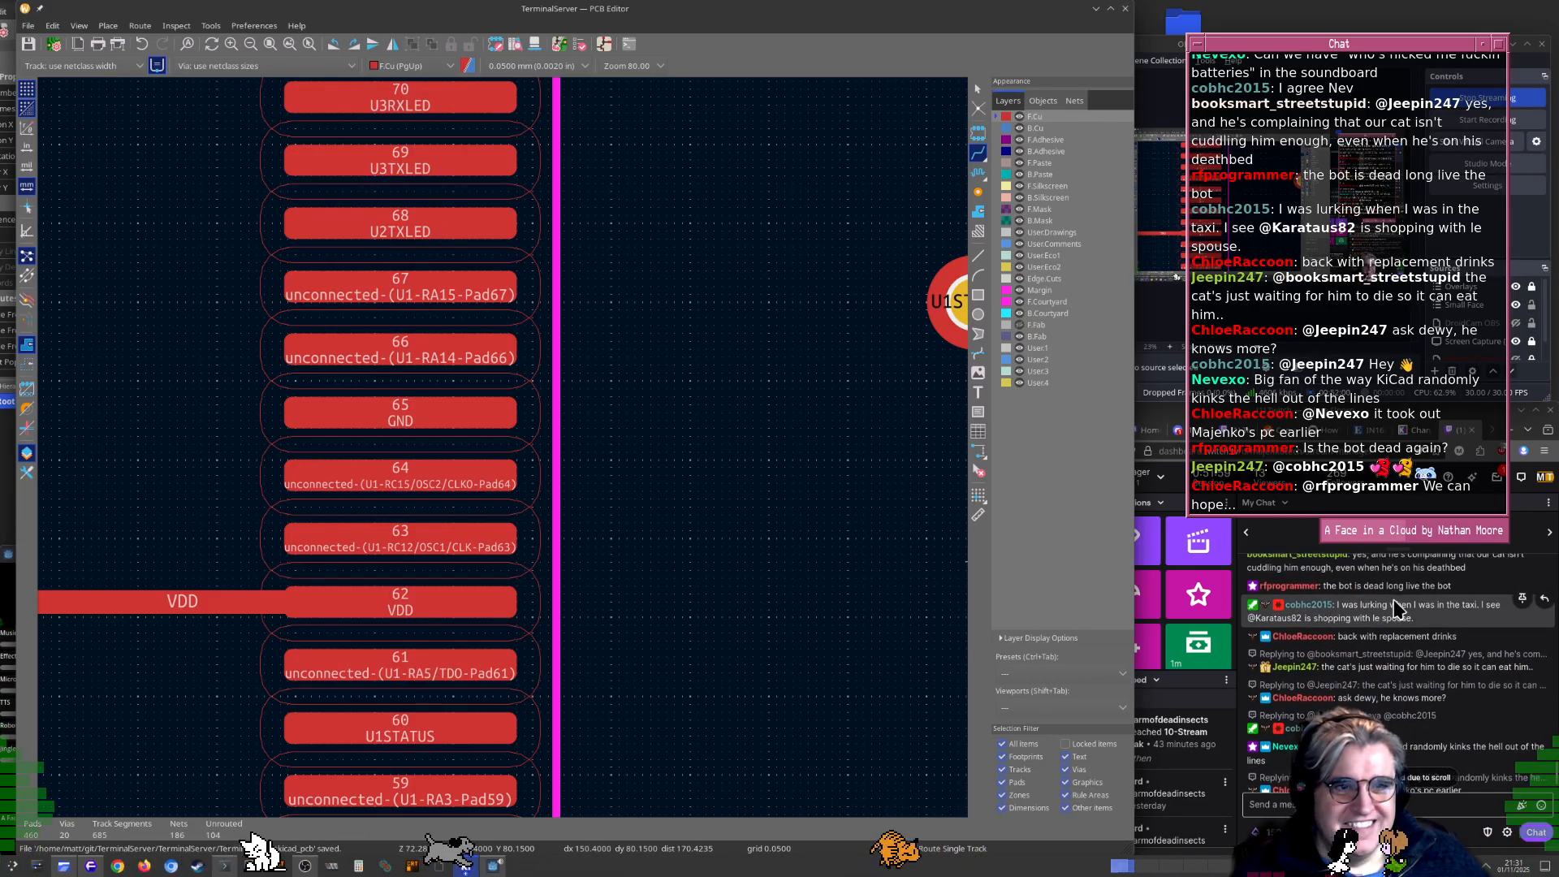
pyautogui.scroll(1, 1401, 613)
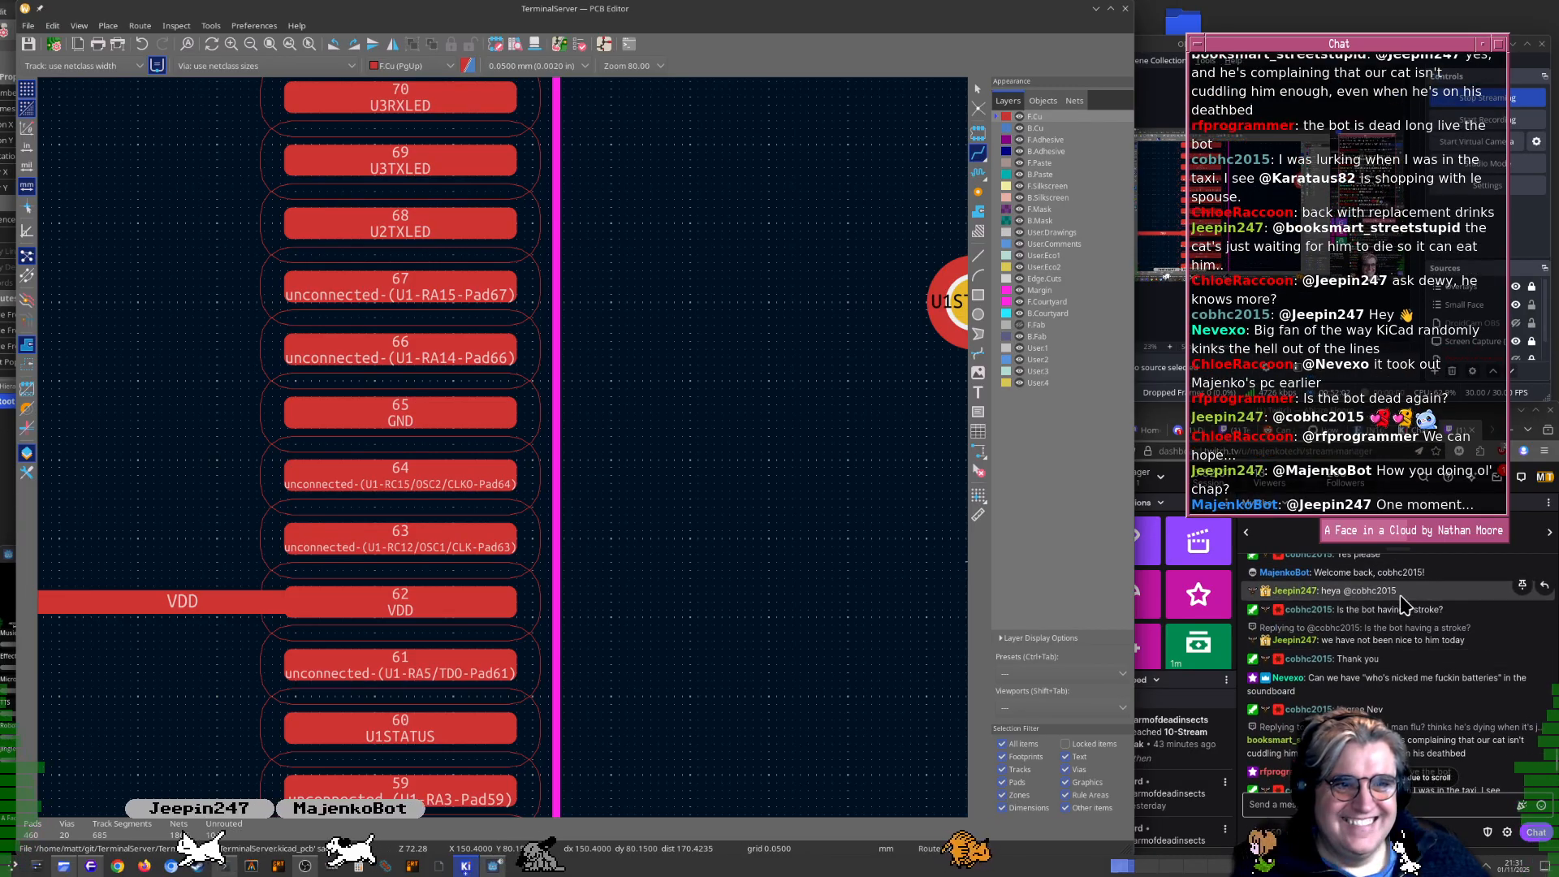
pyautogui.scroll(-3, 1412, 626)
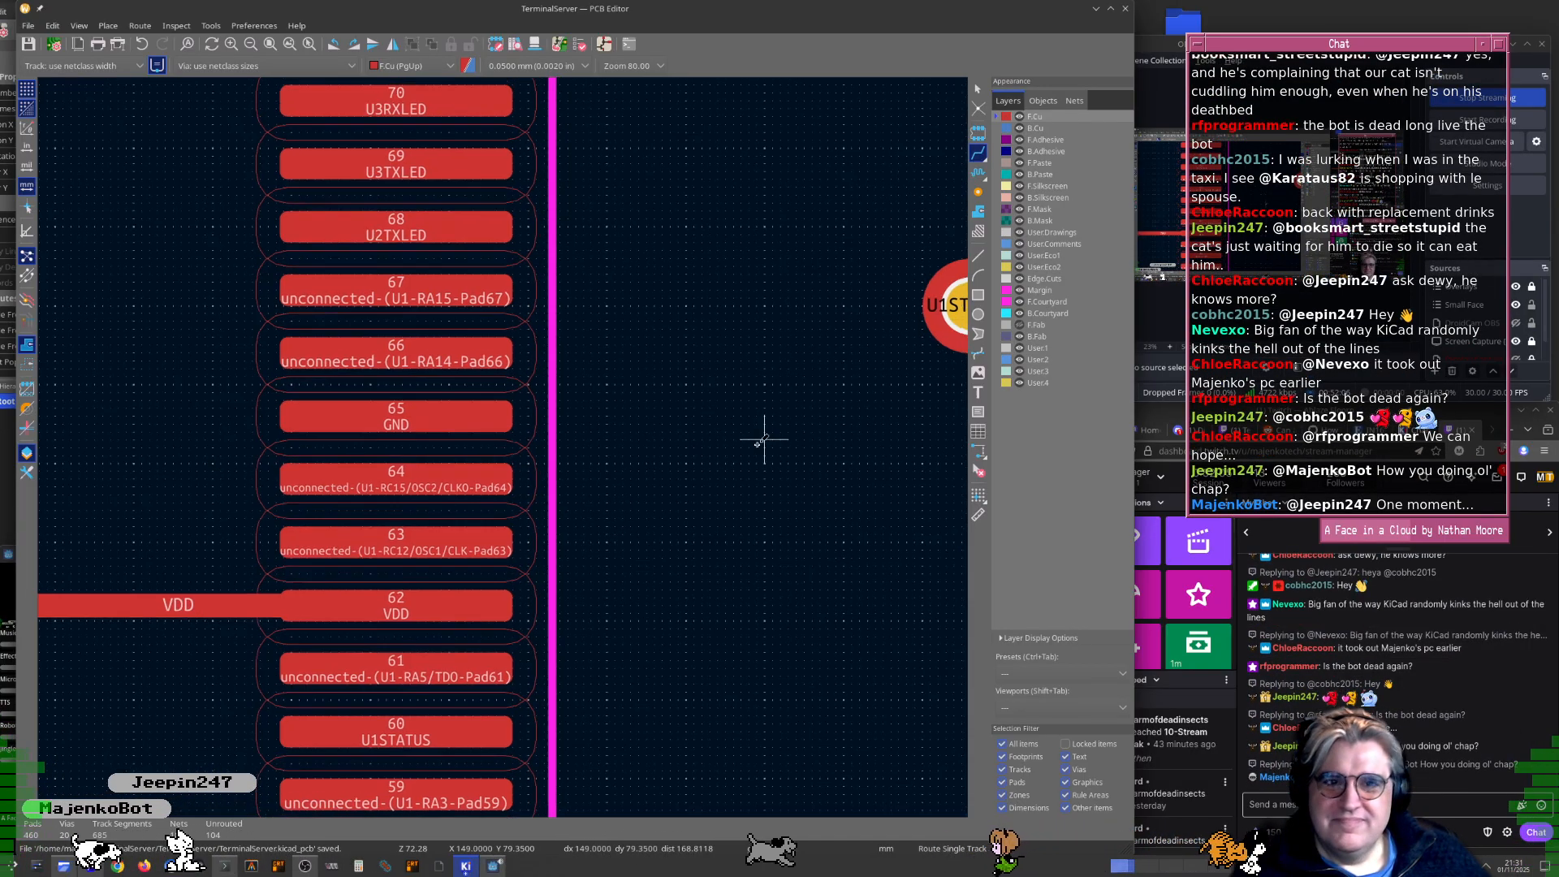
# Examine the net names on U1 pads 56 to 68 and compare them with the unrouted pads of the transceiver beside R2
pyautogui.moveTo(759, 438); pyautogui.dragTo(568, 477, button='middle')
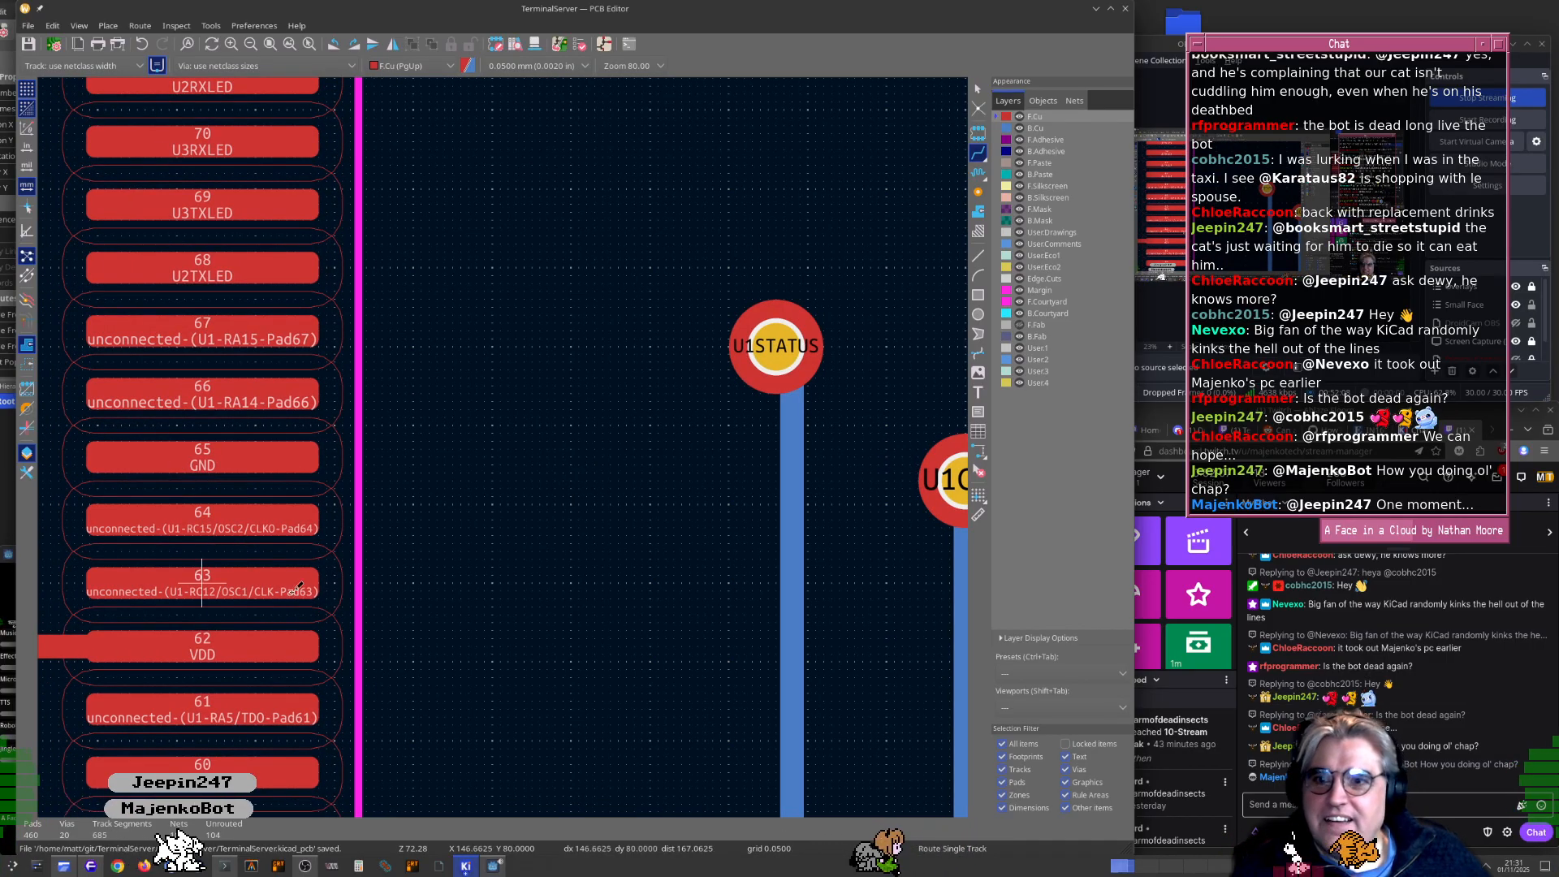
pyautogui.scroll(2, 288, 578)
pyautogui.scroll(-1, 630, 438)
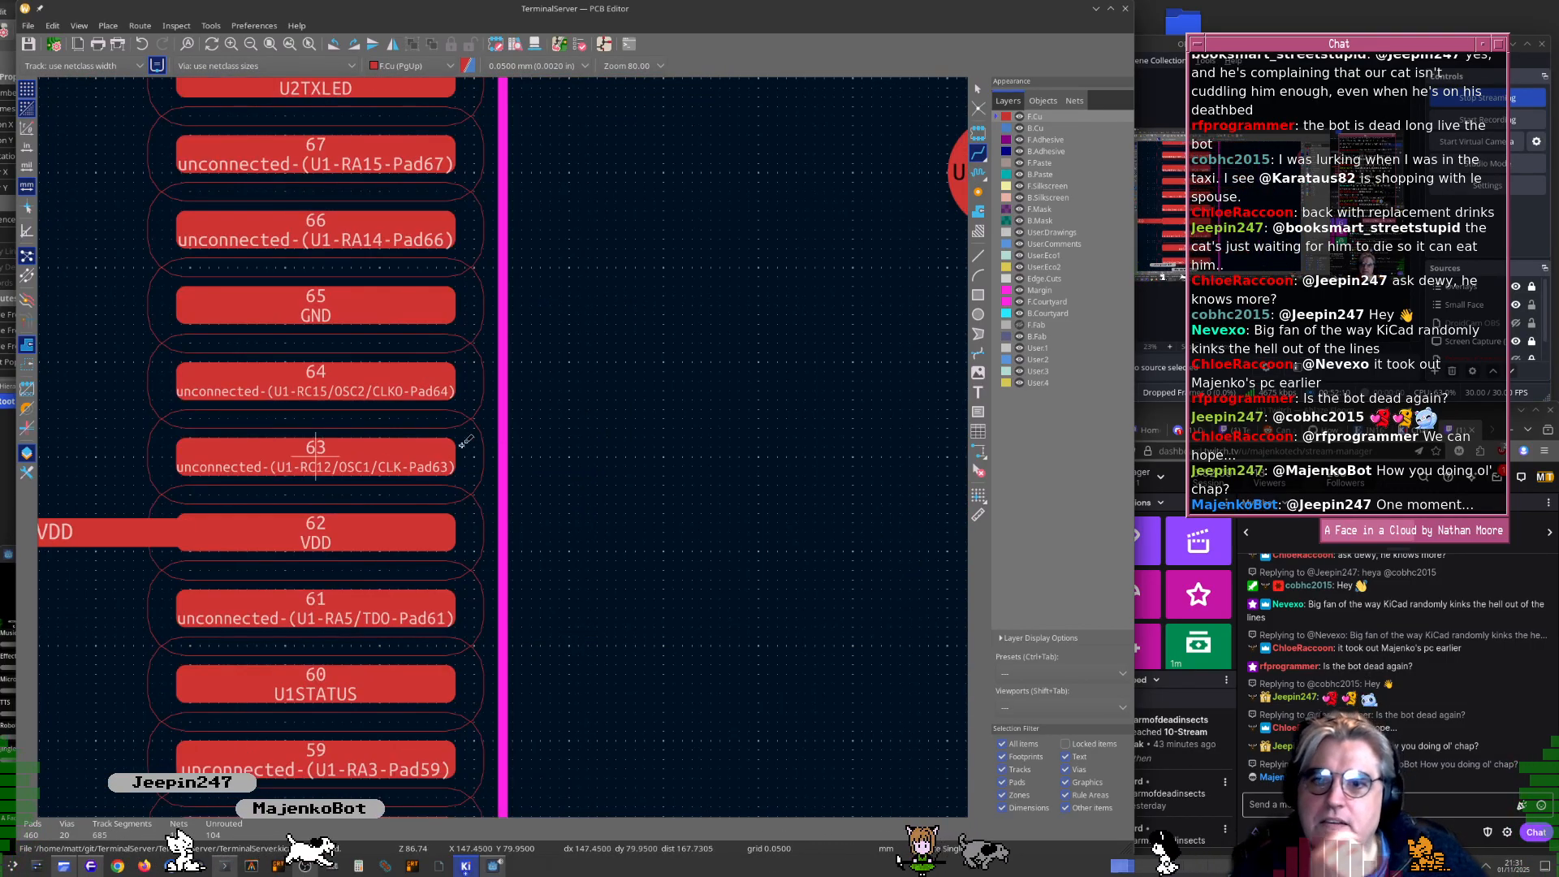
pyautogui.moveTo(386, 611); pyautogui.dragTo(443, 654, button='middle')
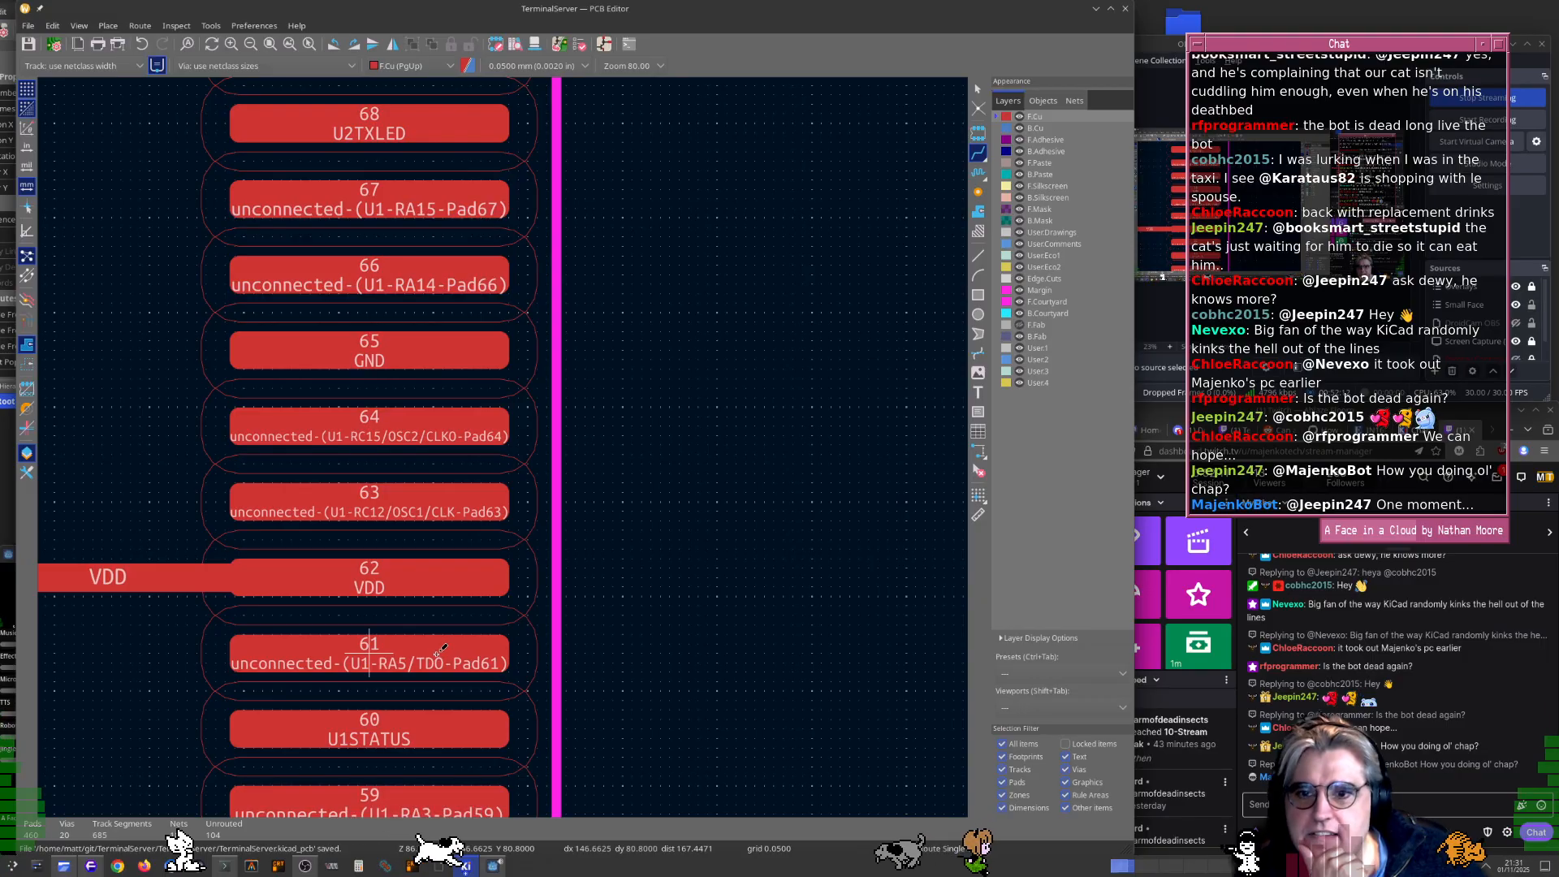
pyautogui.keyDown('shift'); pyautogui.scroll(-3, 593, 568); pyautogui.keyUp('shift')
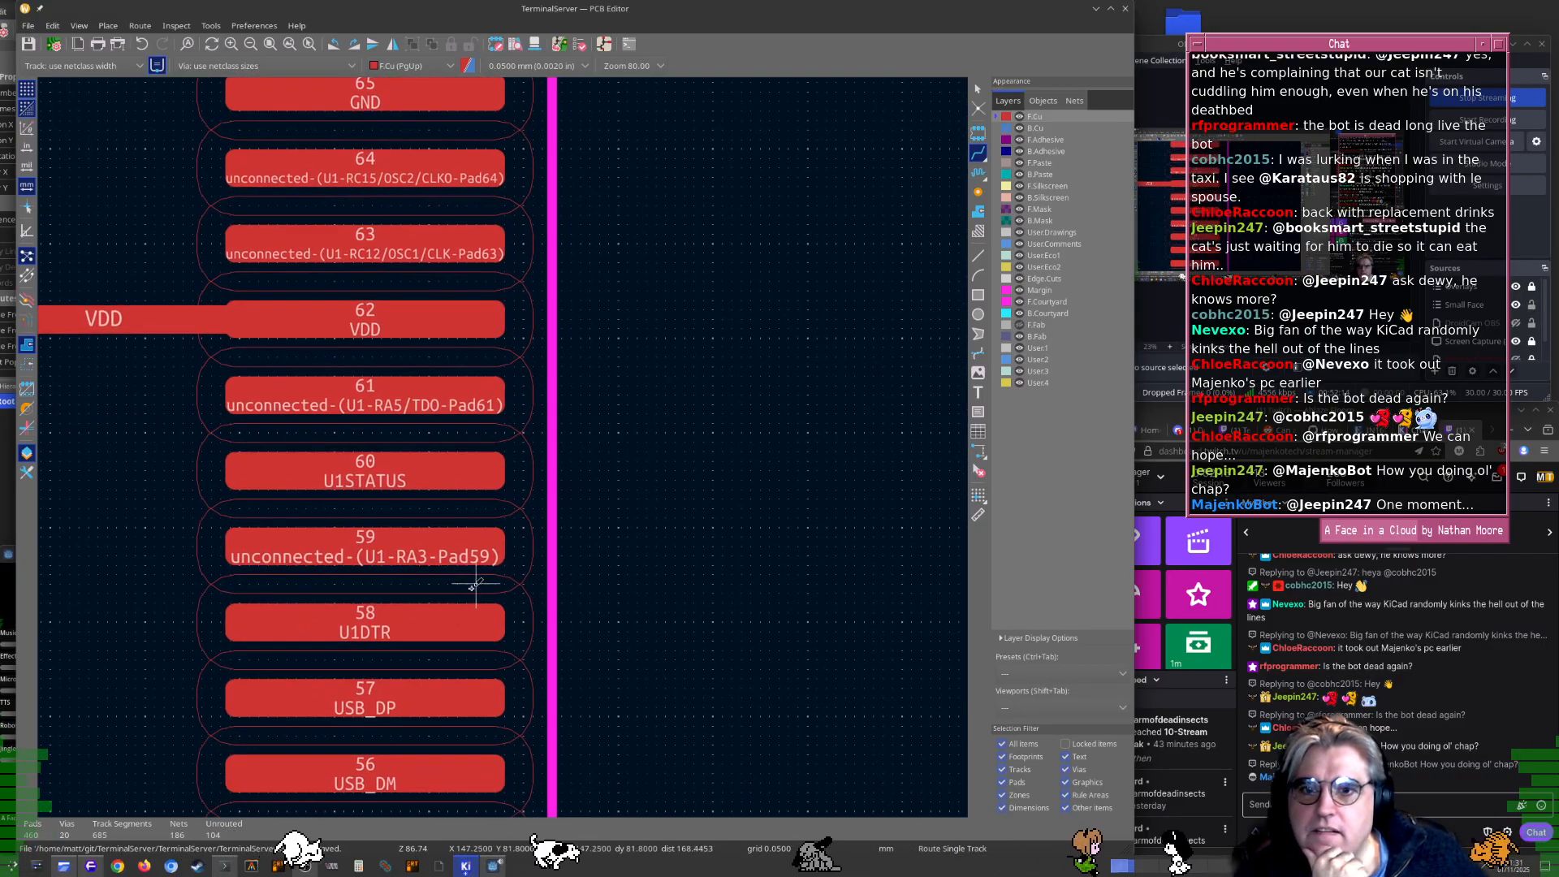
pyautogui.scroll(-7, 479, 536)
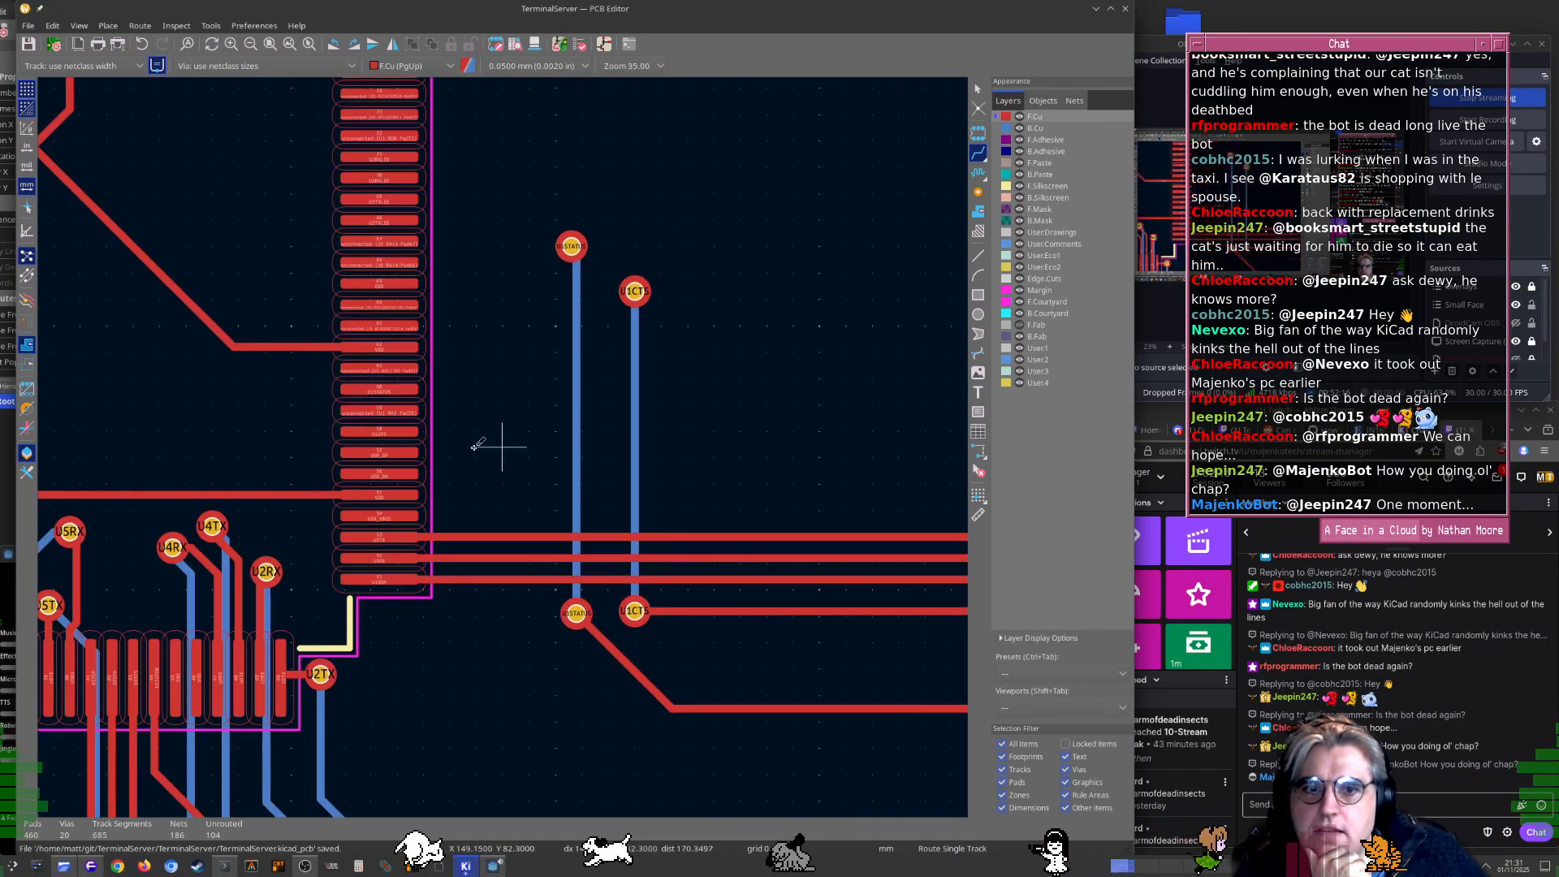
pyautogui.scroll(4, 506, 443)
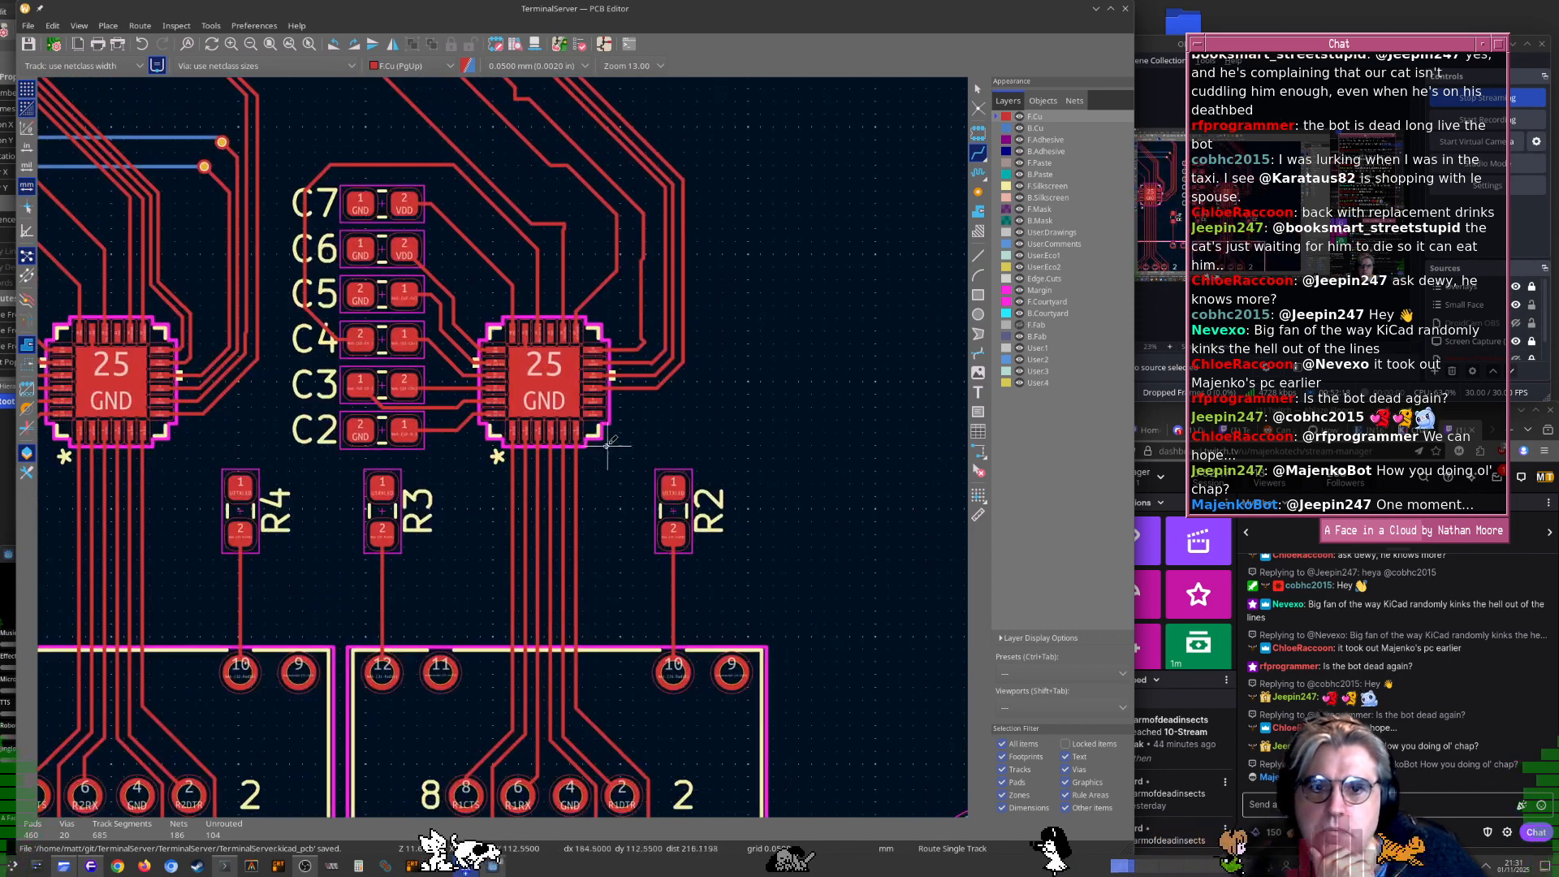
pyautogui.scroll(1, 505, 444)
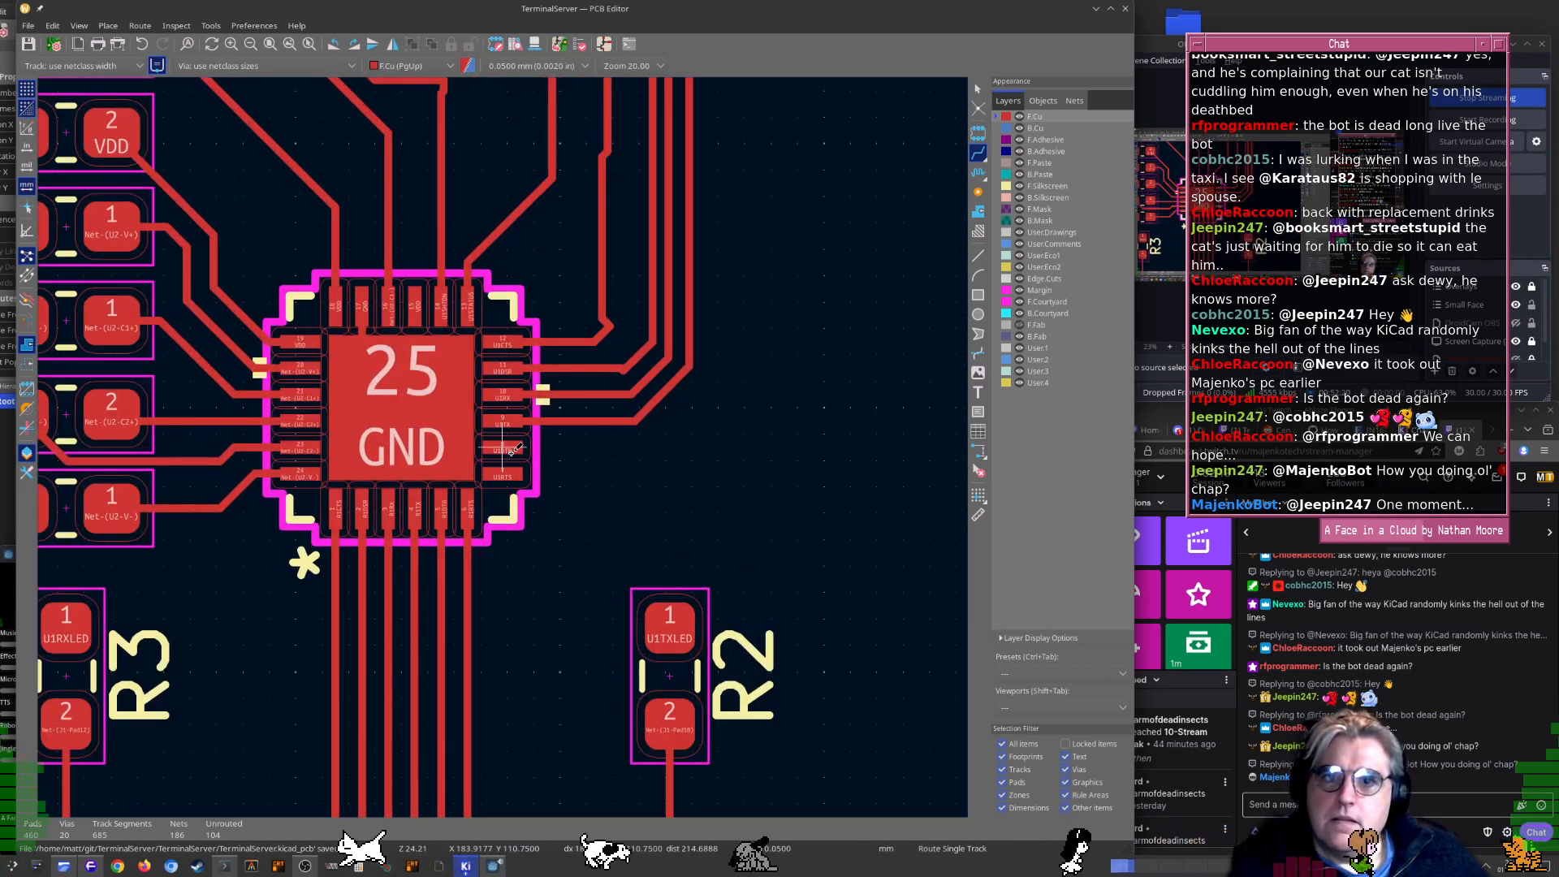
pyautogui.scroll(-4, 502, 447)
pyautogui.moveTo(289, 184); pyautogui.dragTo(828, 748, button='middle')
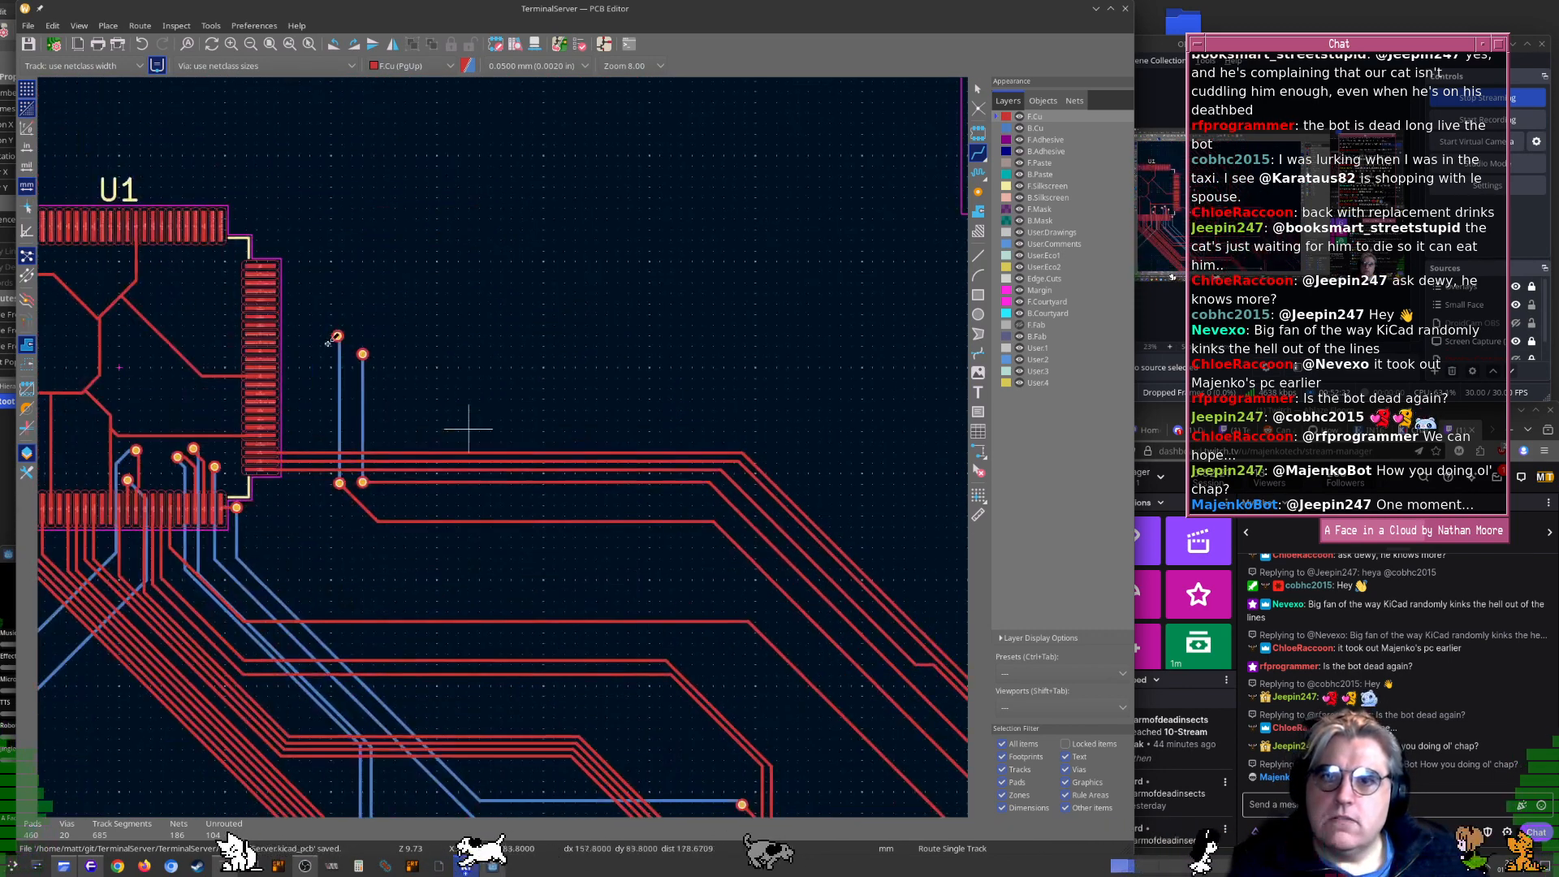
# Check the order of the U1STATUS, U1DTR and unconnected pads on U1 against the open U1STATUS and U1CTS vias
pyautogui.moveTo(371, 465); pyautogui.dragTo(578, 630, button='middle')
pyautogui.scroll(8, 574, 631)
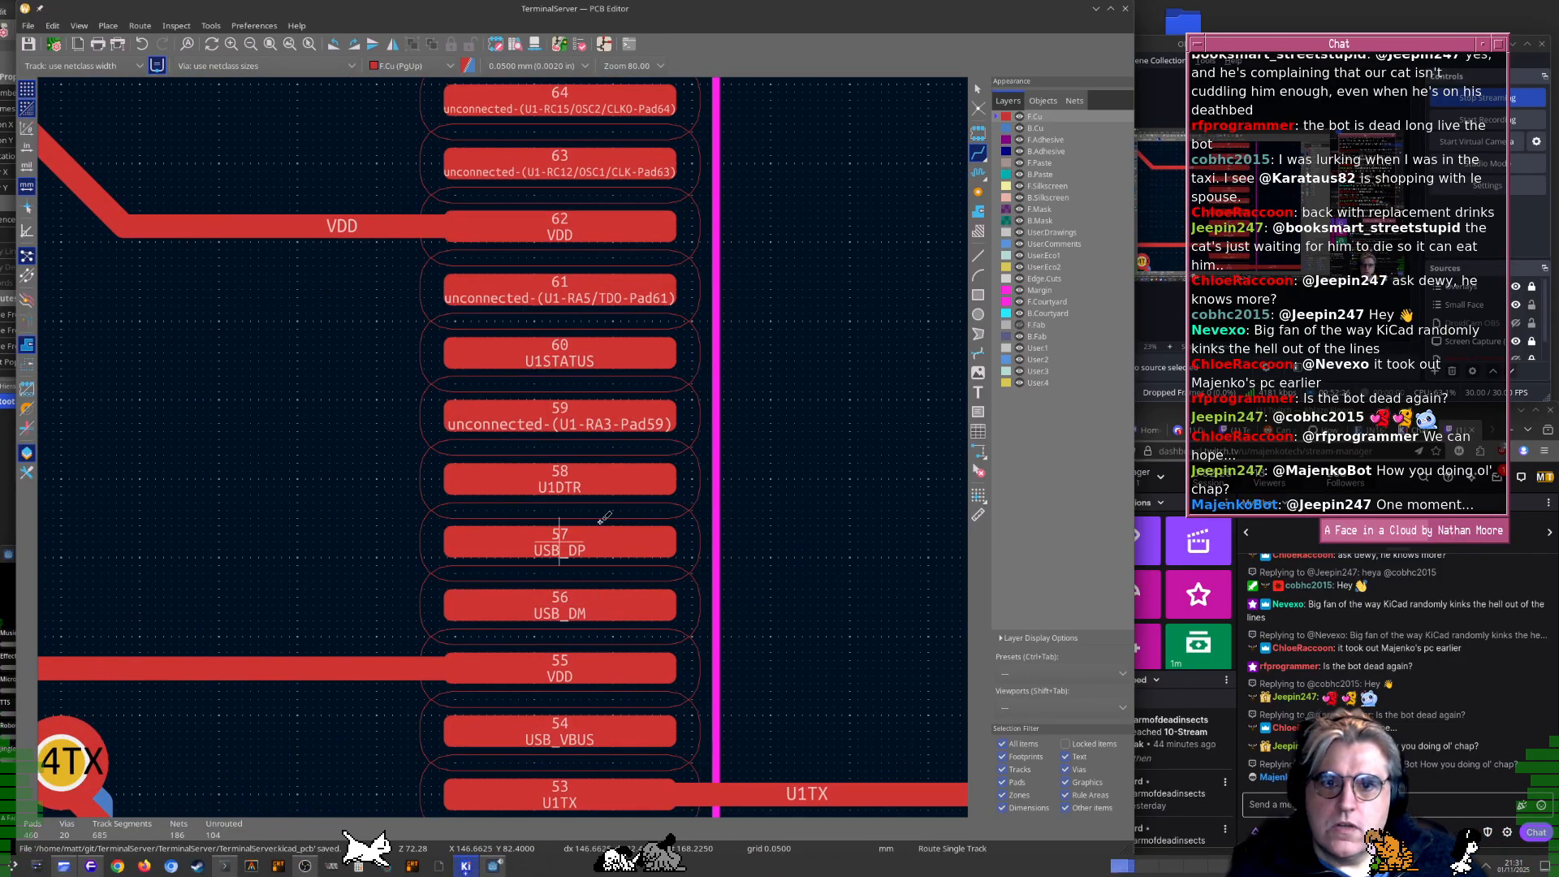
pyautogui.scroll(2, 592, 471)
pyautogui.moveTo(435, 436); pyautogui.dragTo(536, 591, button='middle')
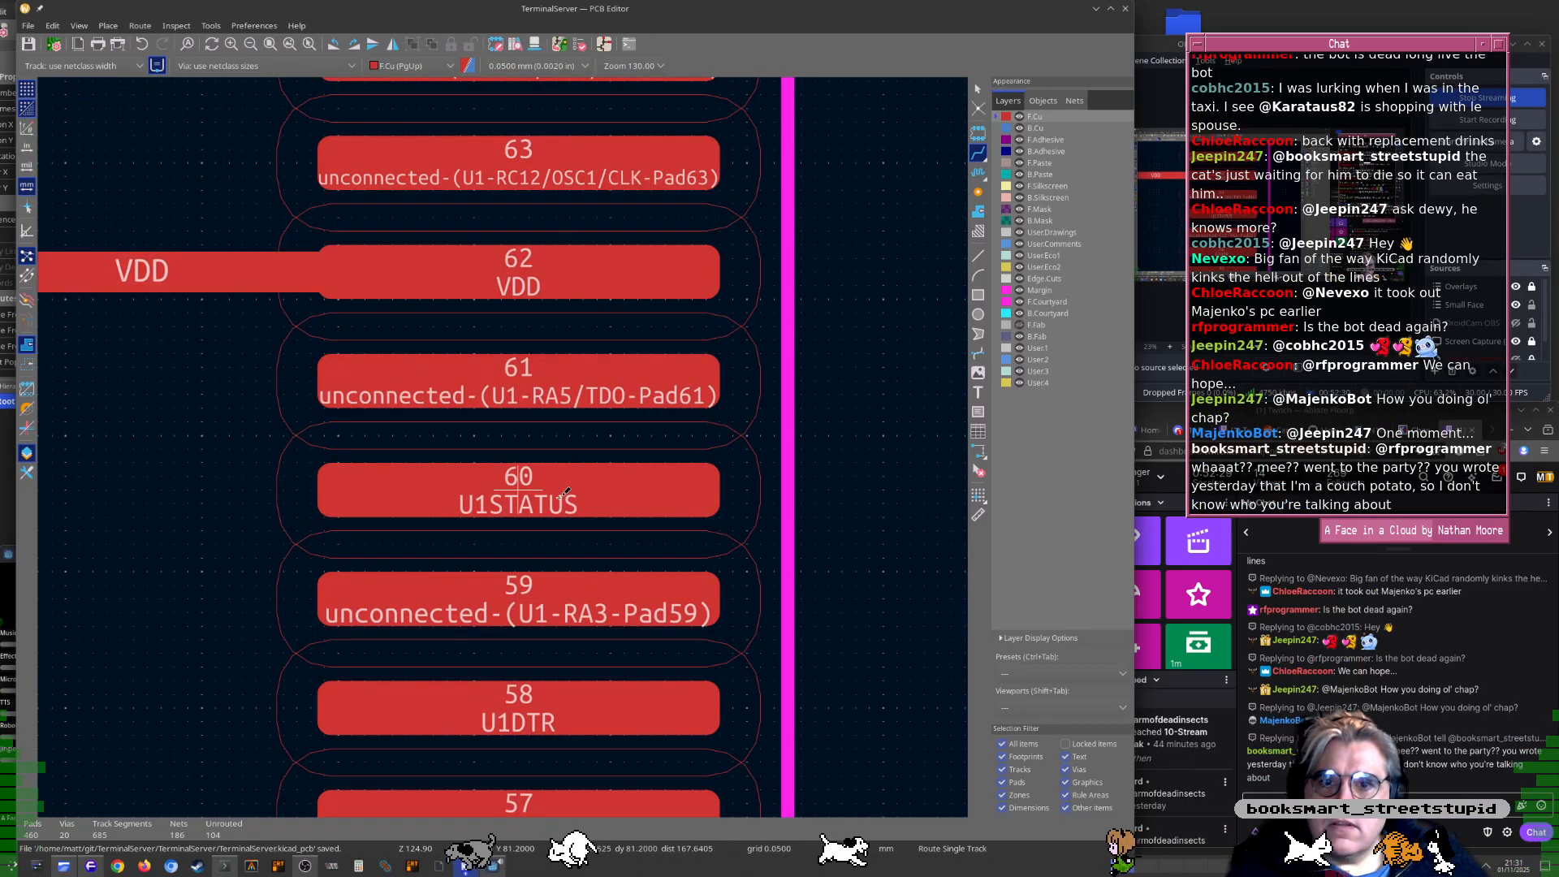
pyautogui.scroll(-1, 510, 474)
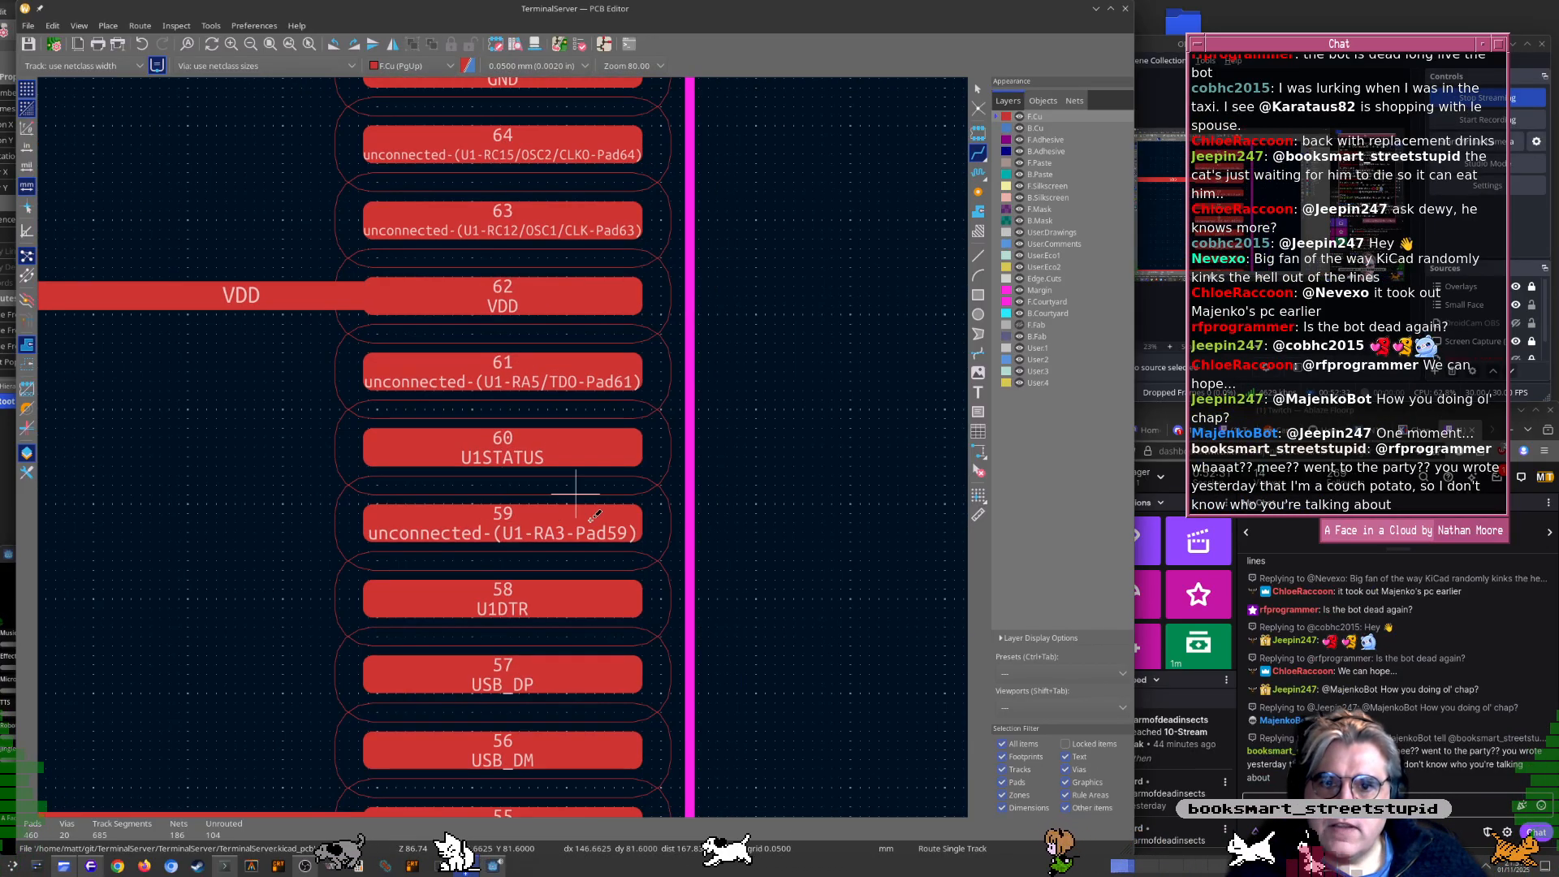
pyautogui.scroll(-1, 605, 532)
pyautogui.moveTo(721, 443); pyautogui.dragTo(505, 470, button='middle')
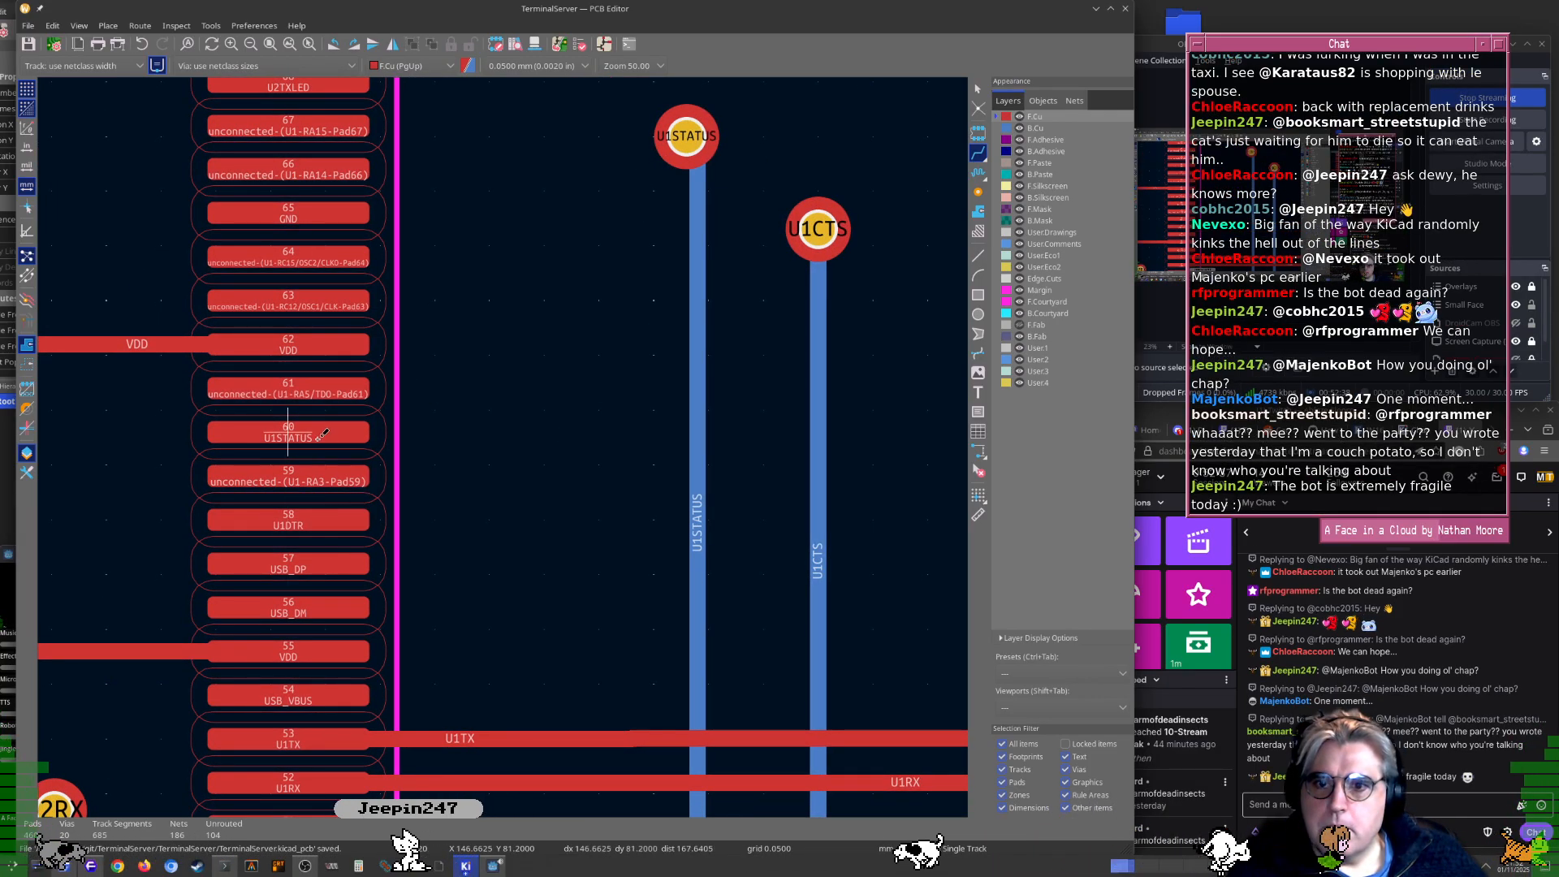
pyautogui.scroll(1, 321, 436)
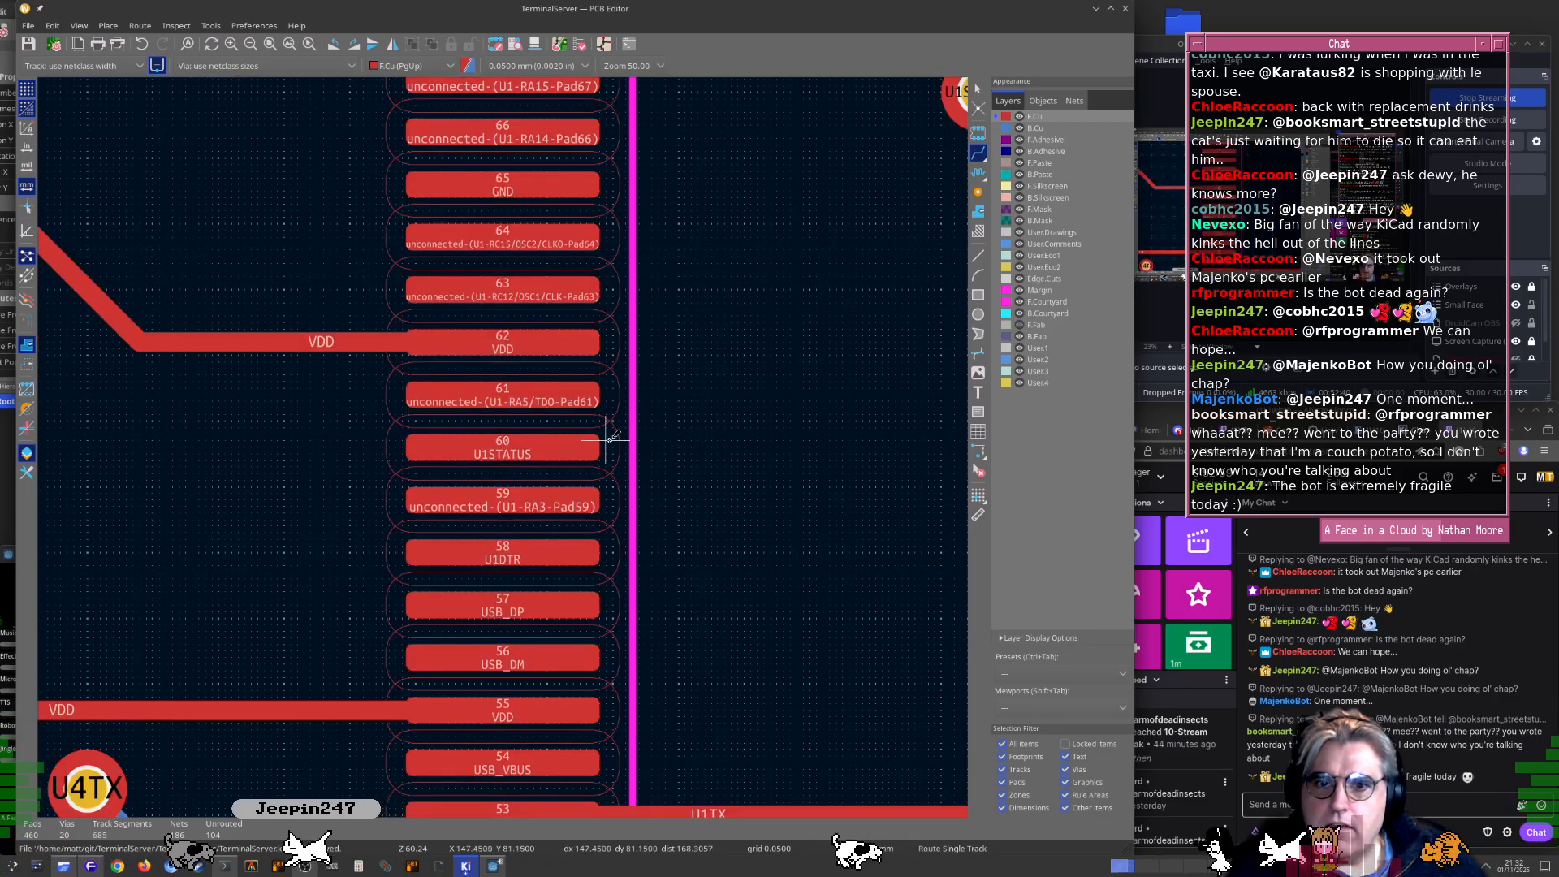
pyautogui.scroll(-2, 607, 439)
pyautogui.scroll(1, 778, 166)
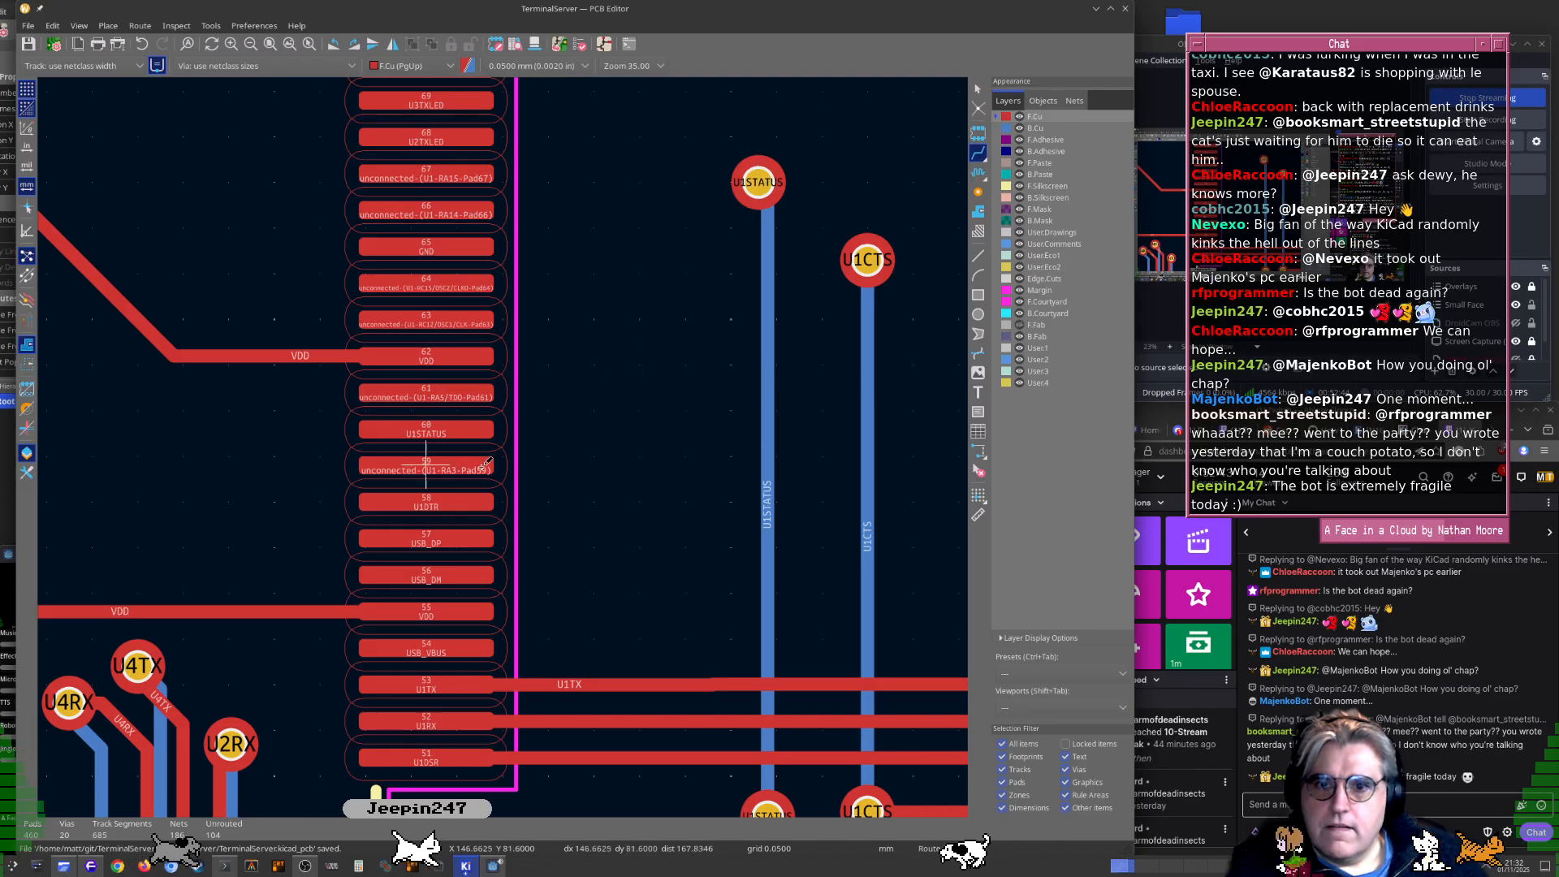
# Examine the net names on U1's right-hand pads 53 to 66 against the nearby U1STATUS and U1CTS tracks
pyautogui.scroll(4, 425, 466)
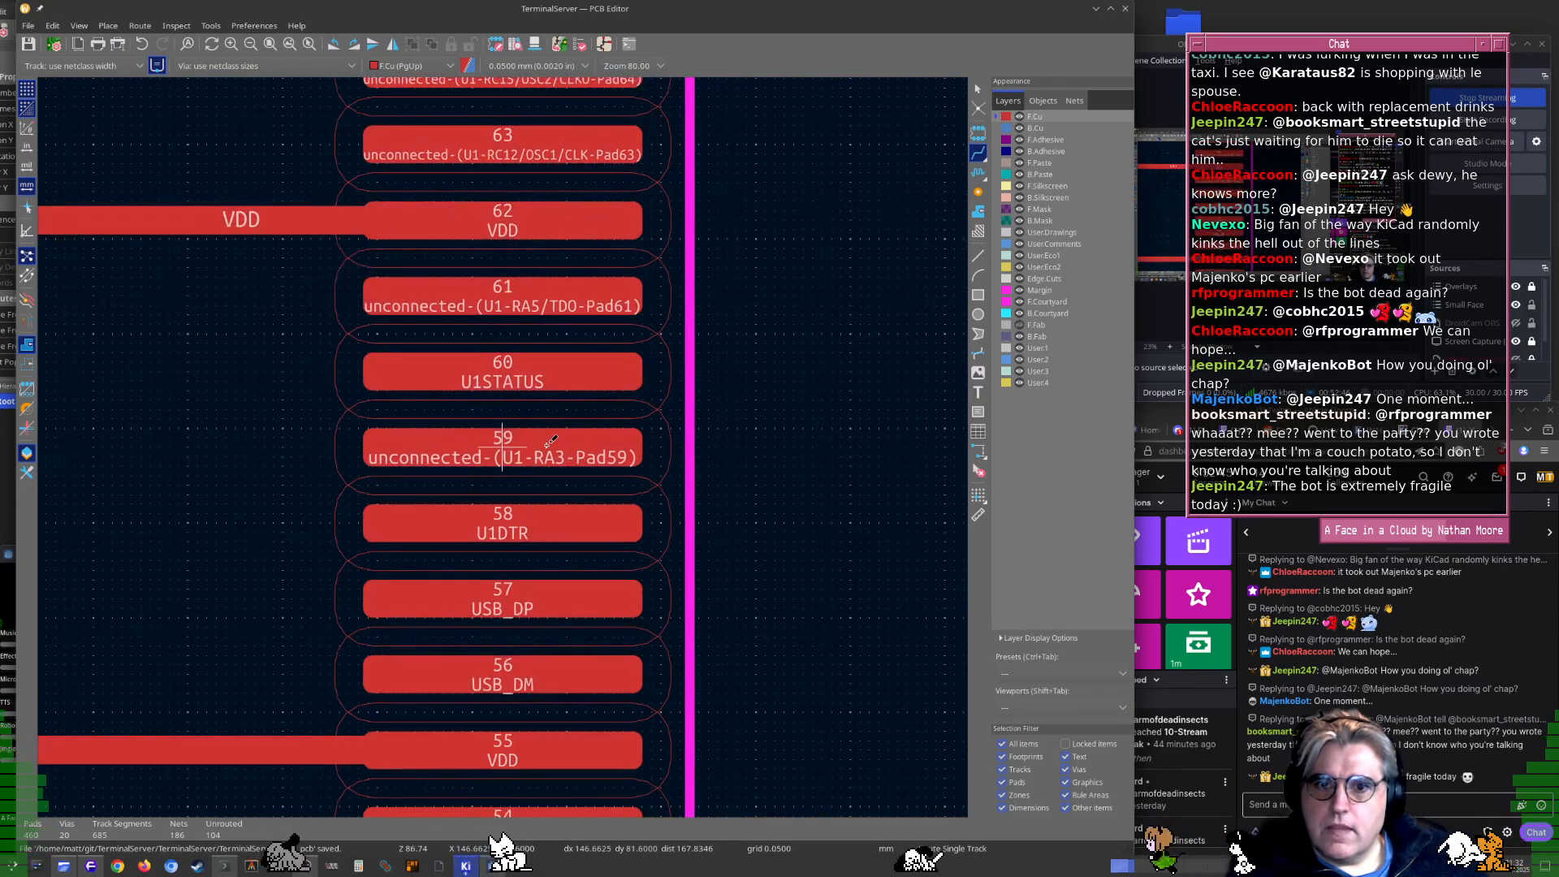
pyautogui.scroll(-2, 549, 441)
pyautogui.keyDown('ctrl'); pyautogui.hscroll(3, 390, 416); pyautogui.keyUp('ctrl')
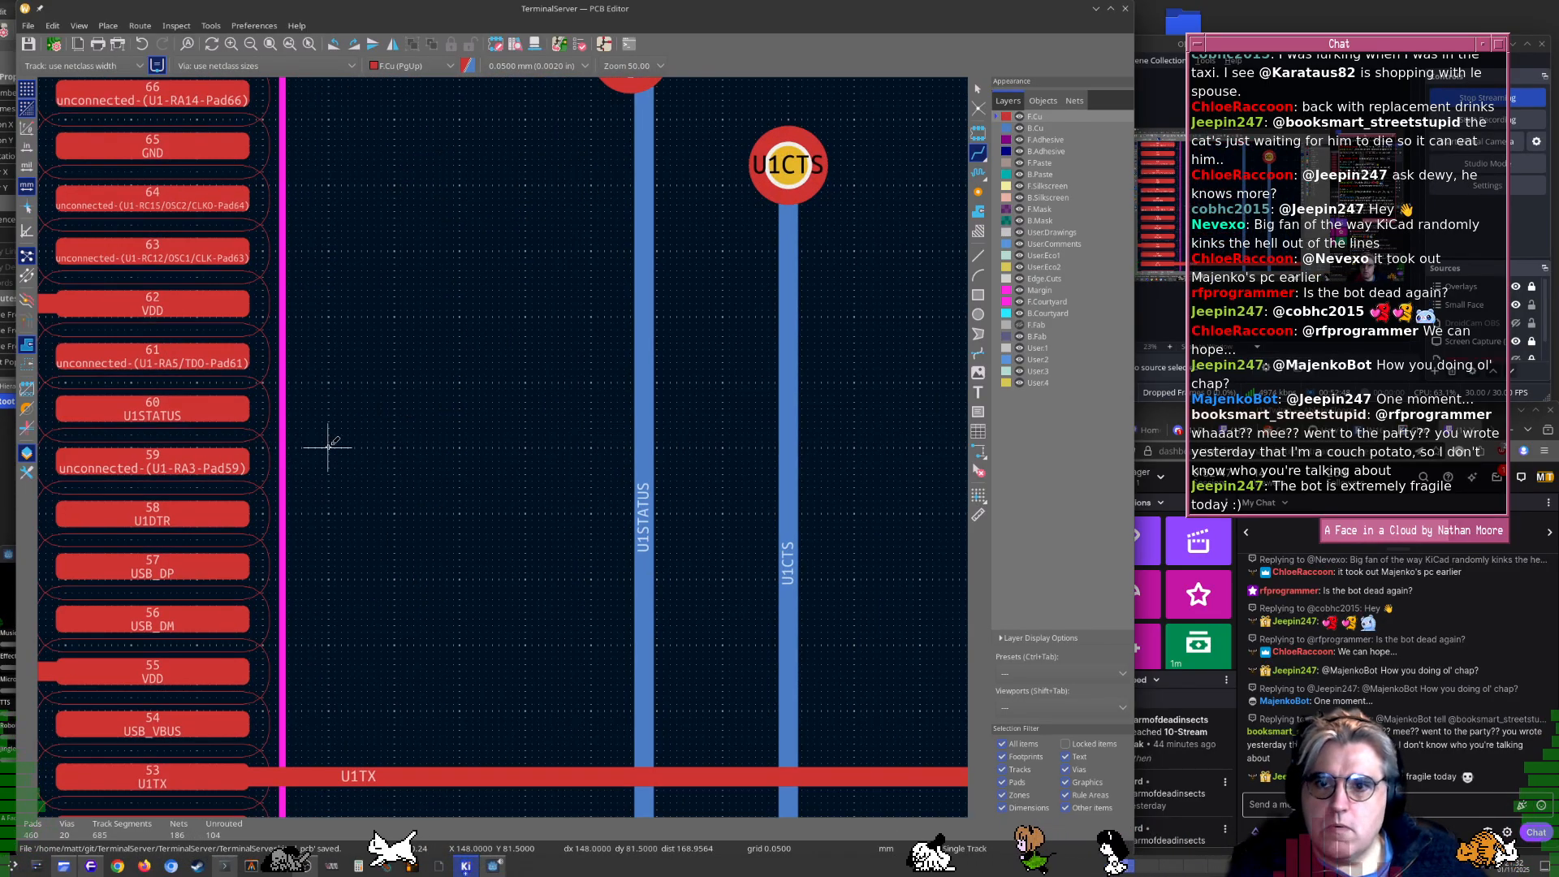
pyautogui.moveTo(328, 446); pyautogui.dragTo(427, 470, button='middle')
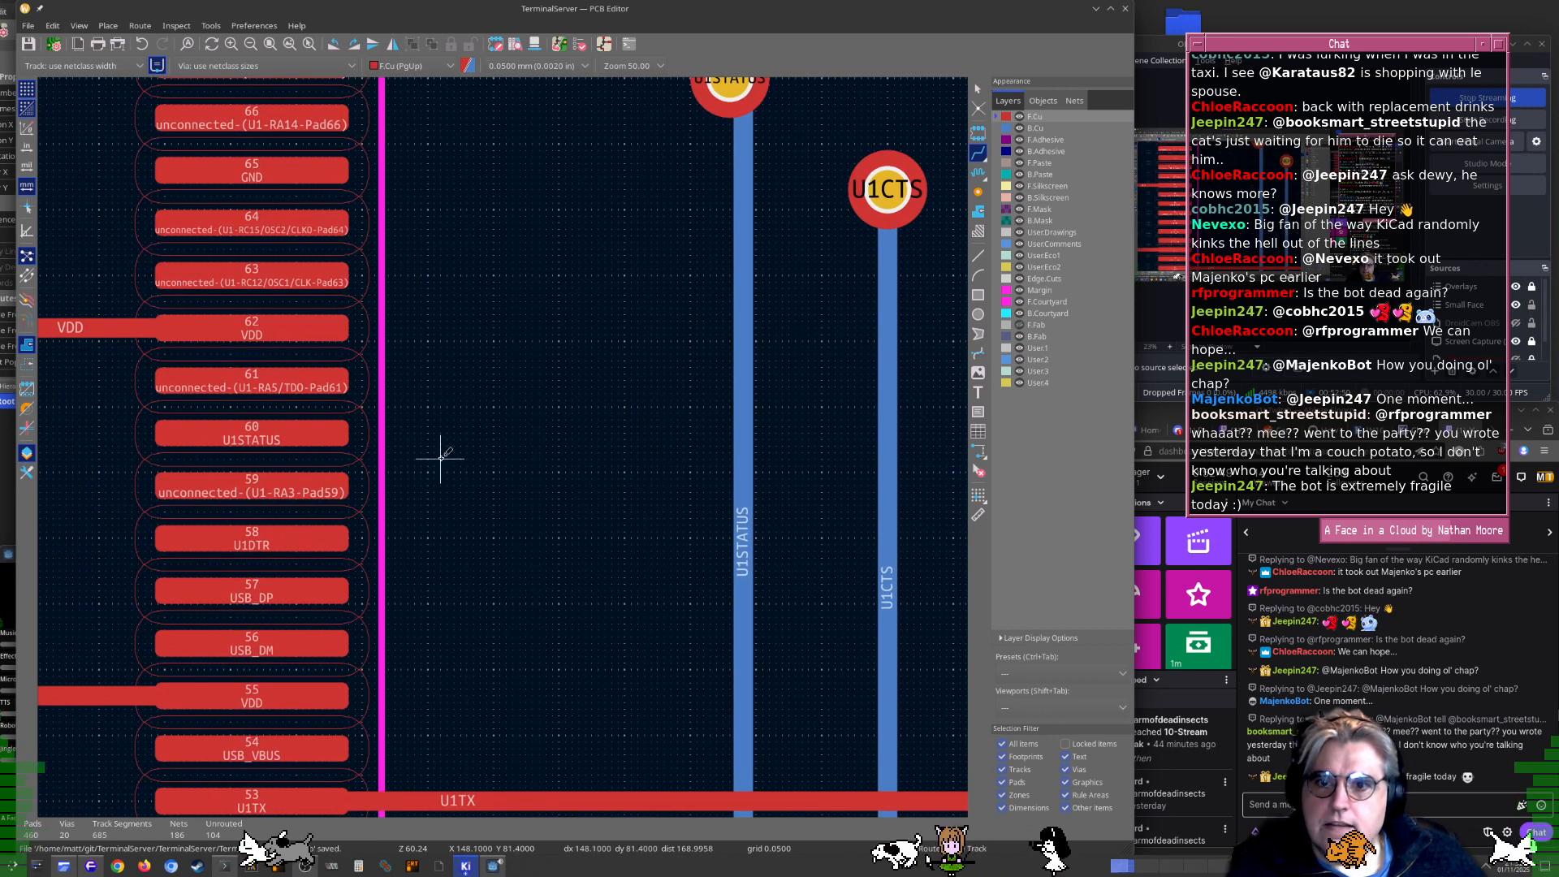
pyautogui.scroll(2, 275, 543)
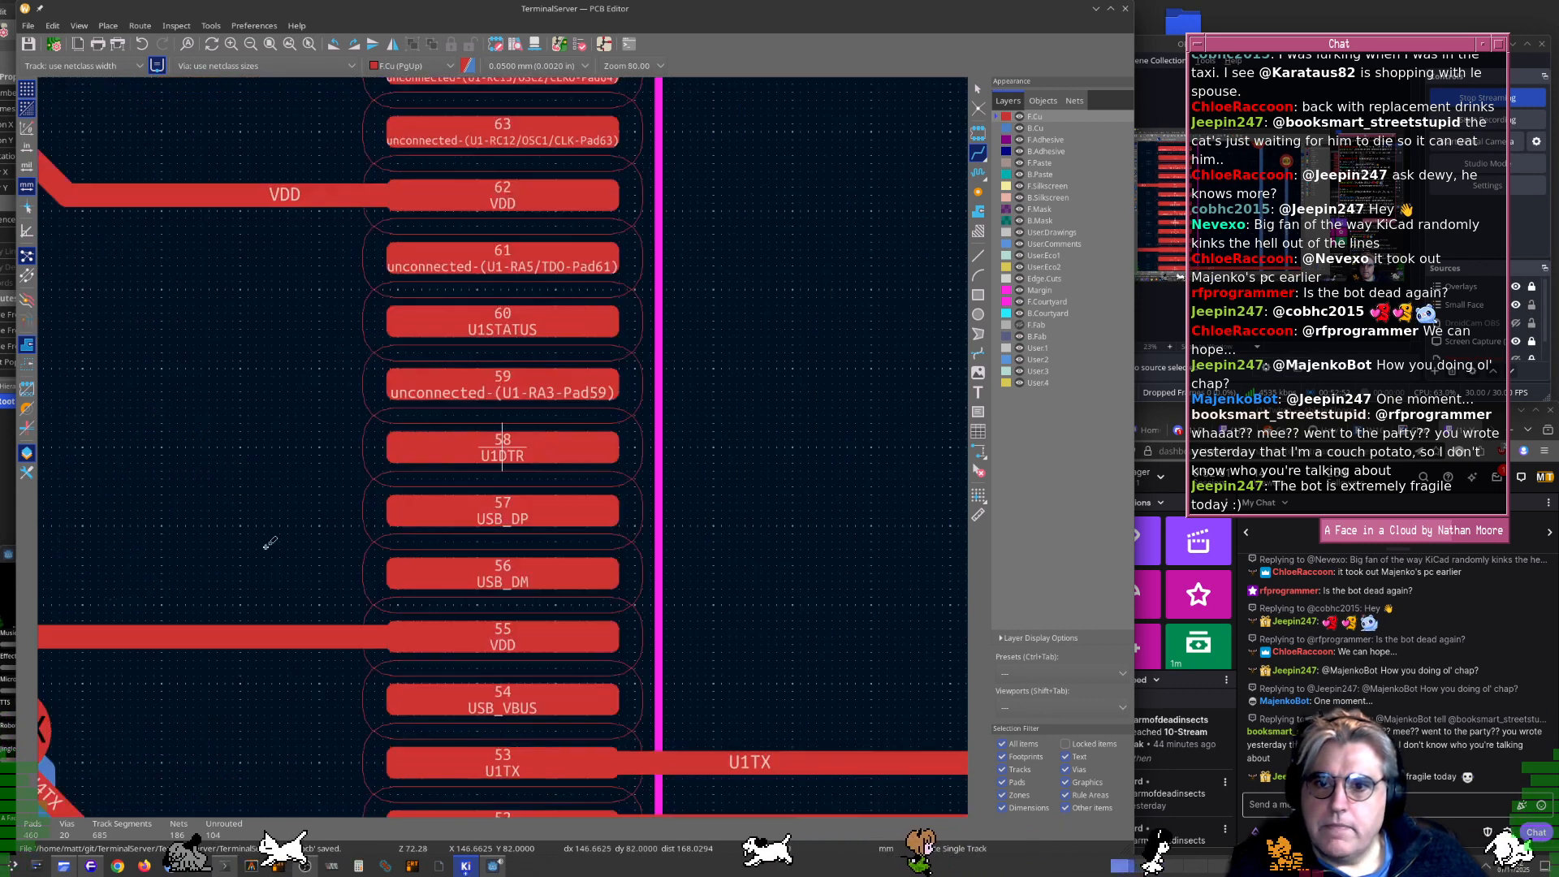
pyautogui.scroll(-3, 503, 448)
pyautogui.moveTo(649, 446); pyautogui.dragTo(566, 446, button='middle')
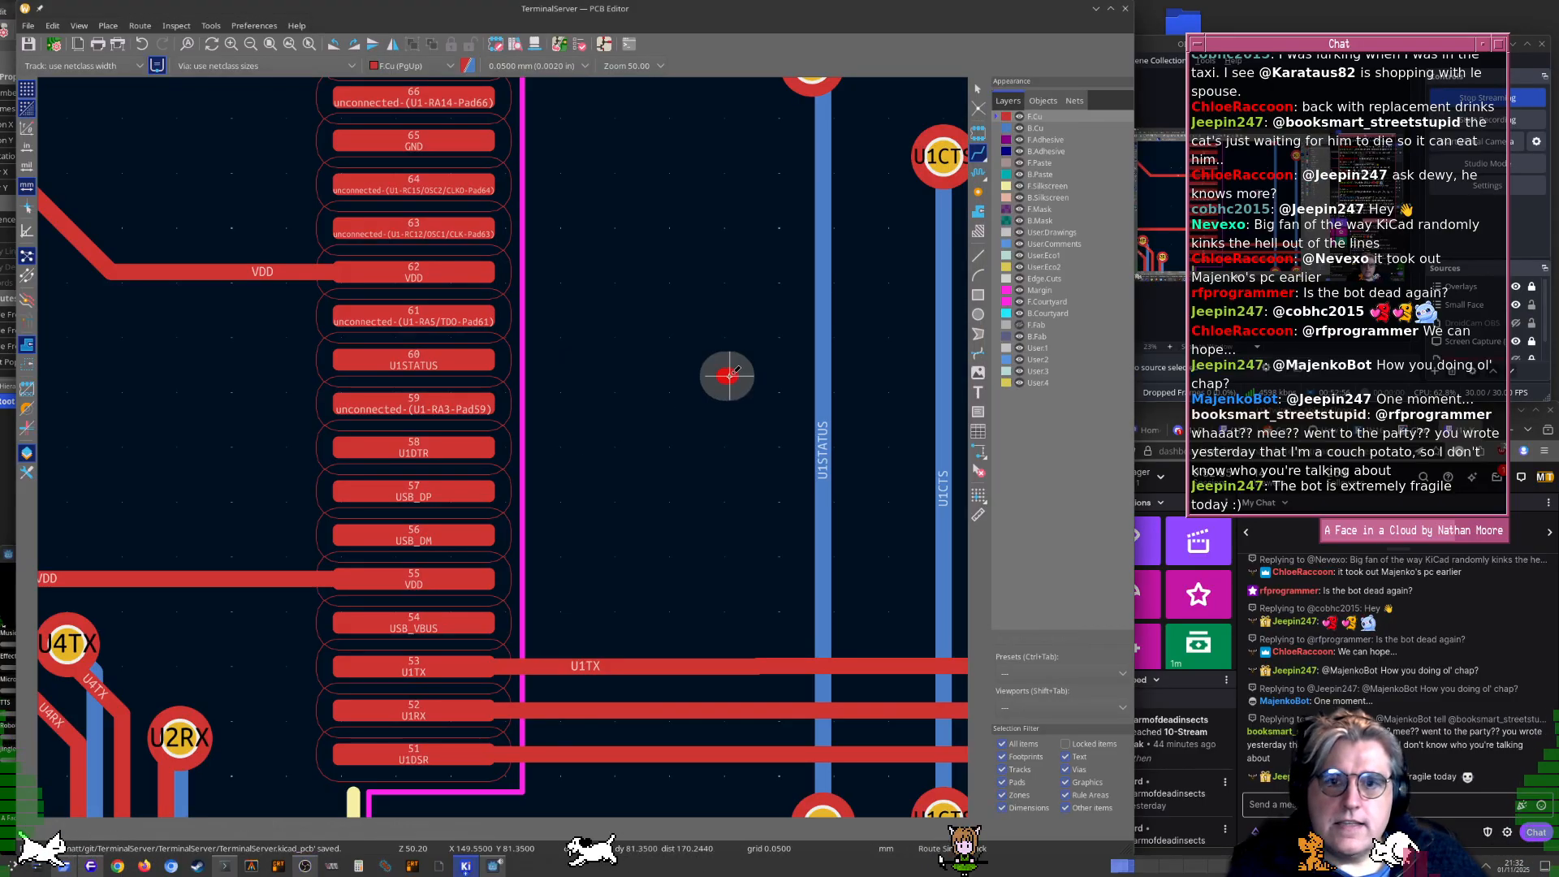
# Switch to the schematic editor and examine the net labels on U1's RB, RD and RF pins
pyautogui.hotkey('alt', 'Tab')
pyautogui.hotkey('alt', 'Tab')
pyautogui.hotkey('alt', 'Tab')
pyautogui.hotkey('alt', 'Tab')
pyautogui.hotkey('alt', 'Tab')
pyautogui.hotkey('alt', 'Tab')
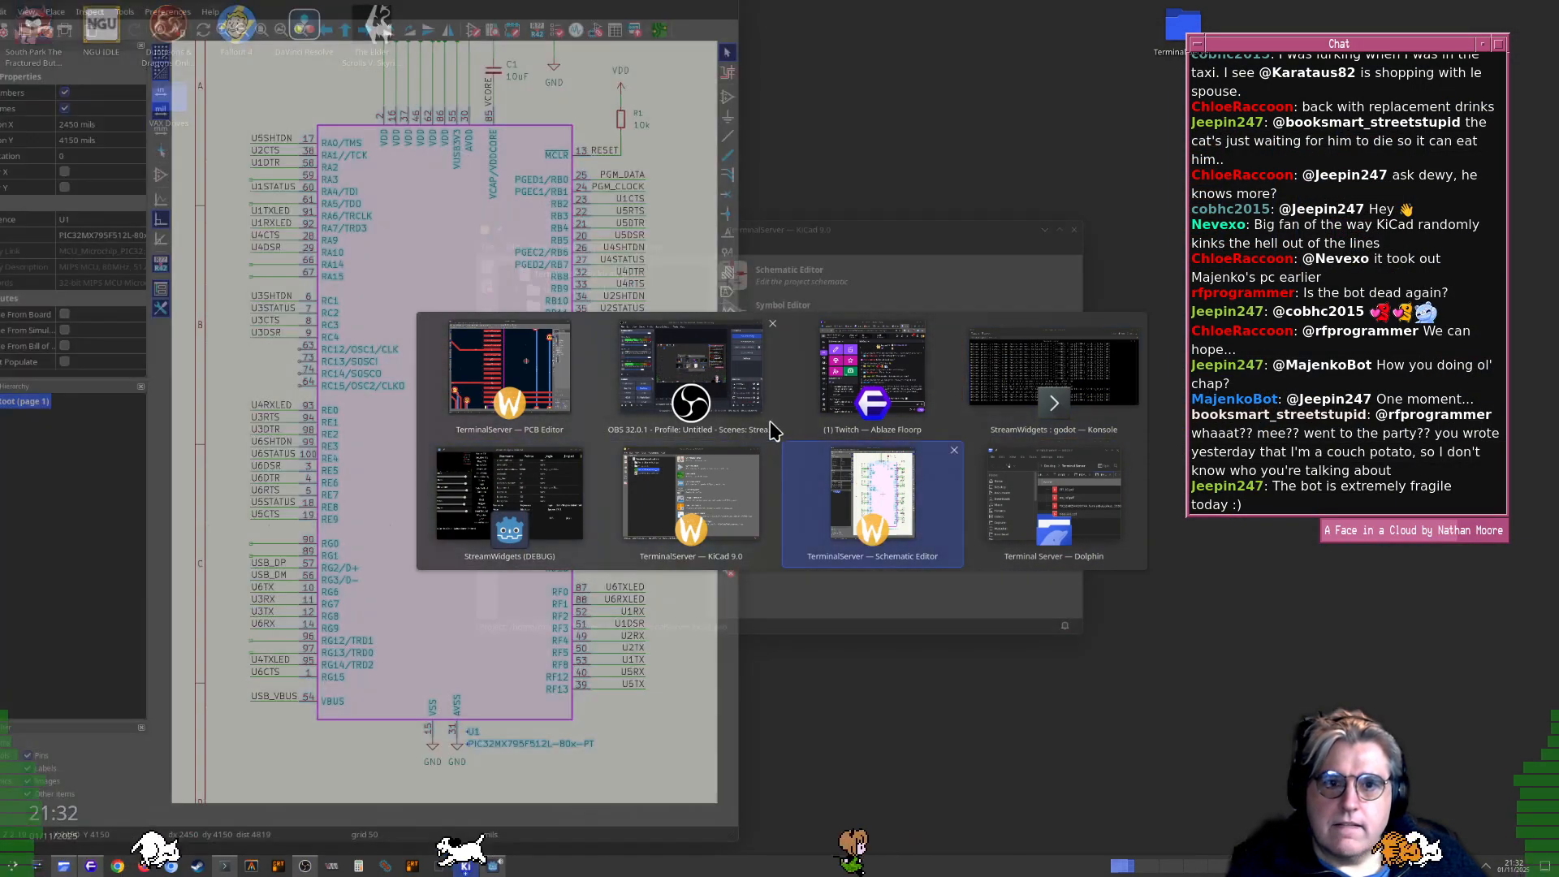
pyautogui.scroll(2, 444, 423)
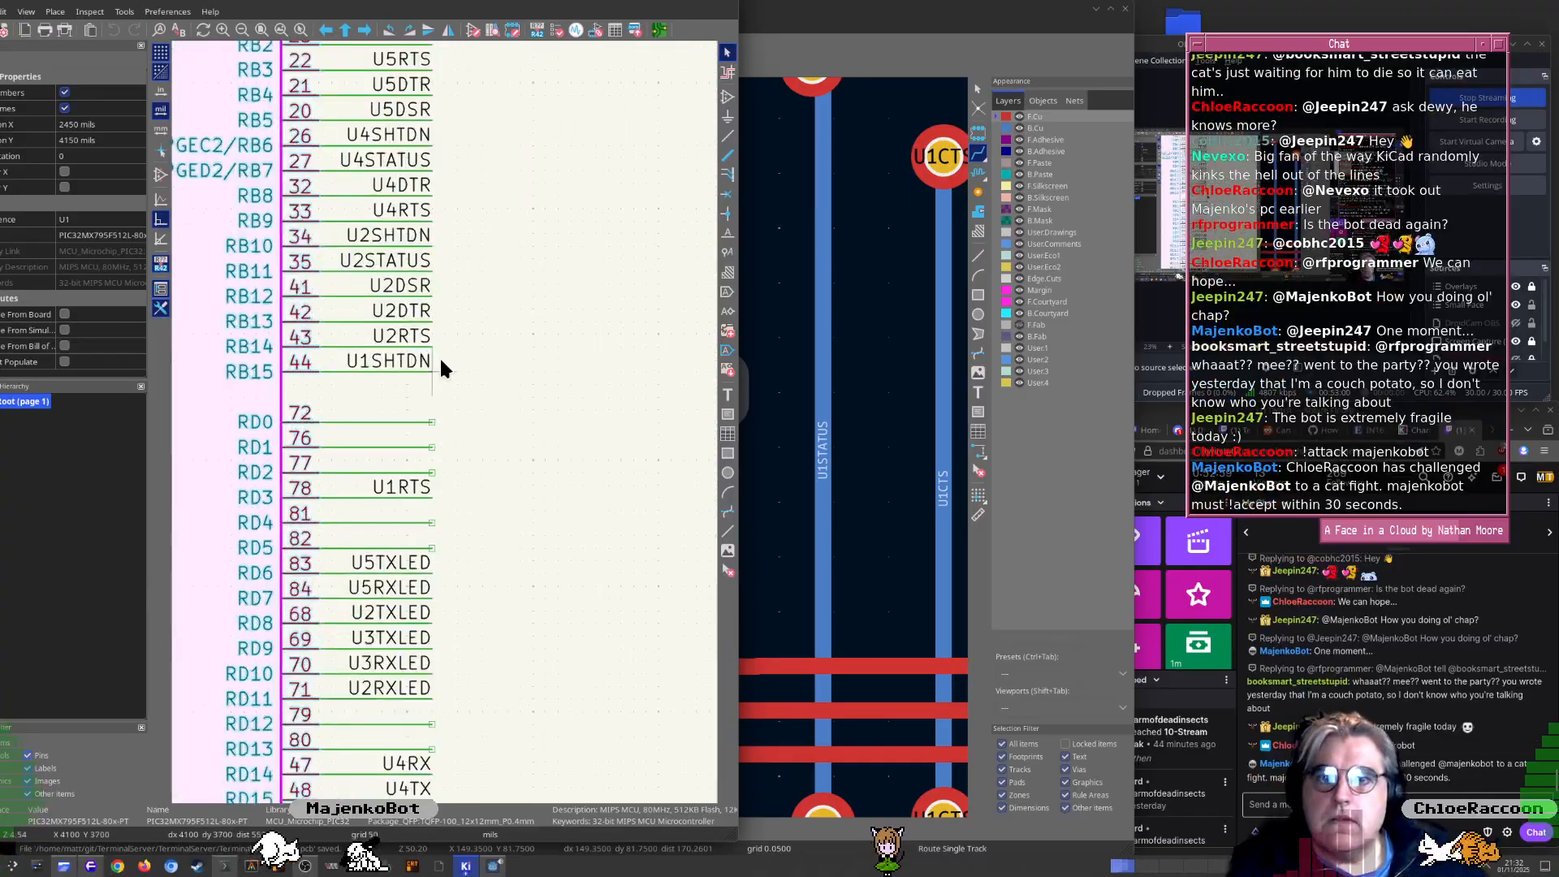
pyautogui.moveTo(462, 300); pyautogui.dragTo(440, 385, button='middle')
pyautogui.scroll(-2, 526, 456)
pyautogui.moveTo(446, 505); pyautogui.dragTo(529, 265, button='middle')
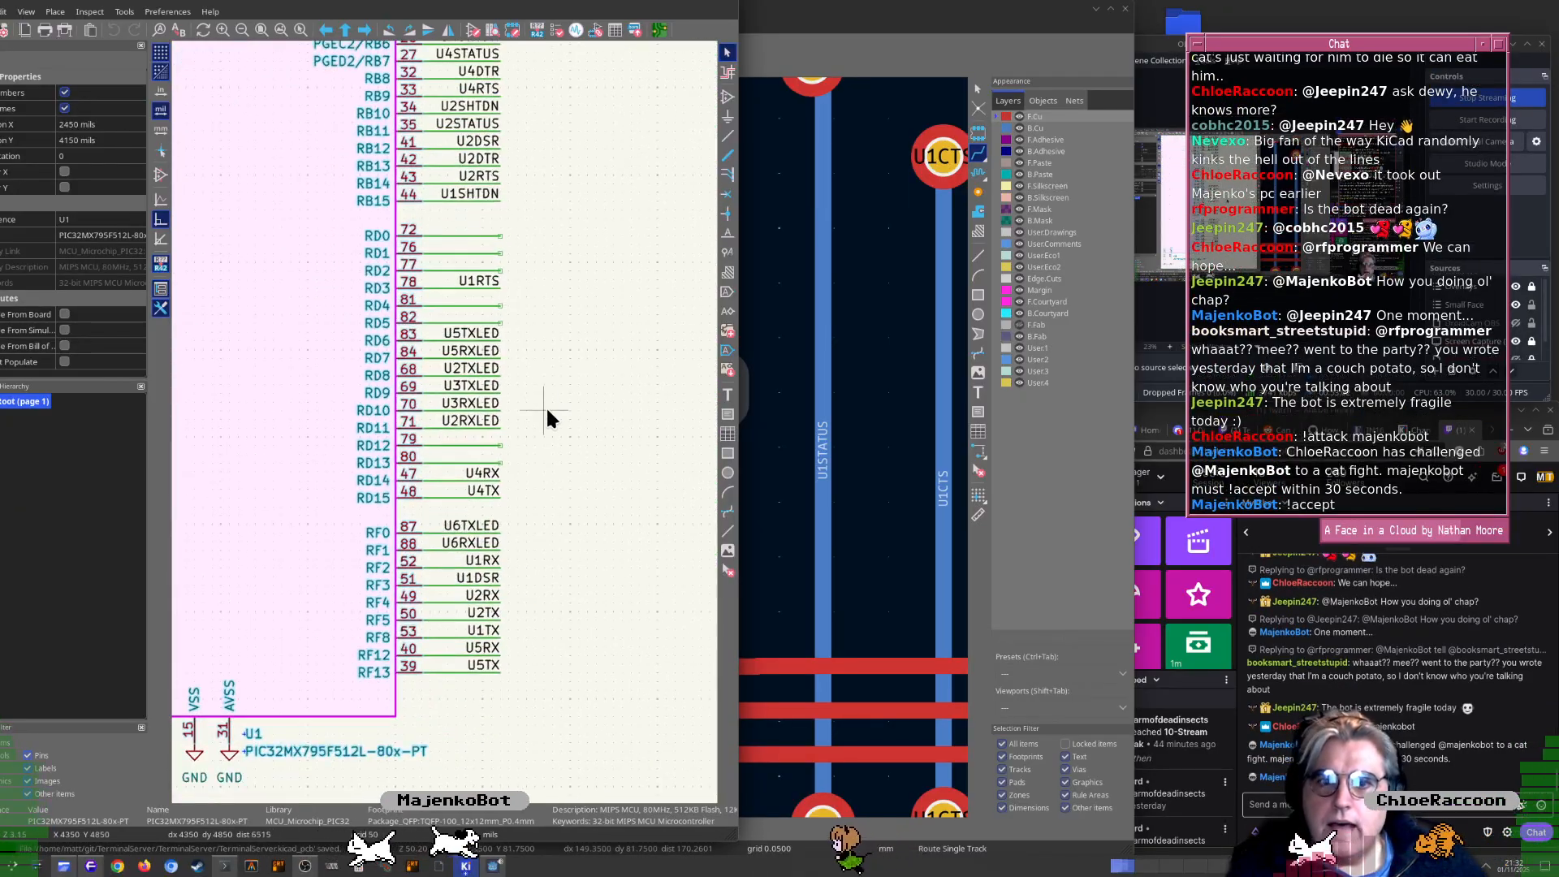
# Move the U1DTR label off U1 pin 58 and park it in the empty area beside the symbol
pyautogui.moveTo(335, 322); pyautogui.dragTo(428, 535, button='middle')
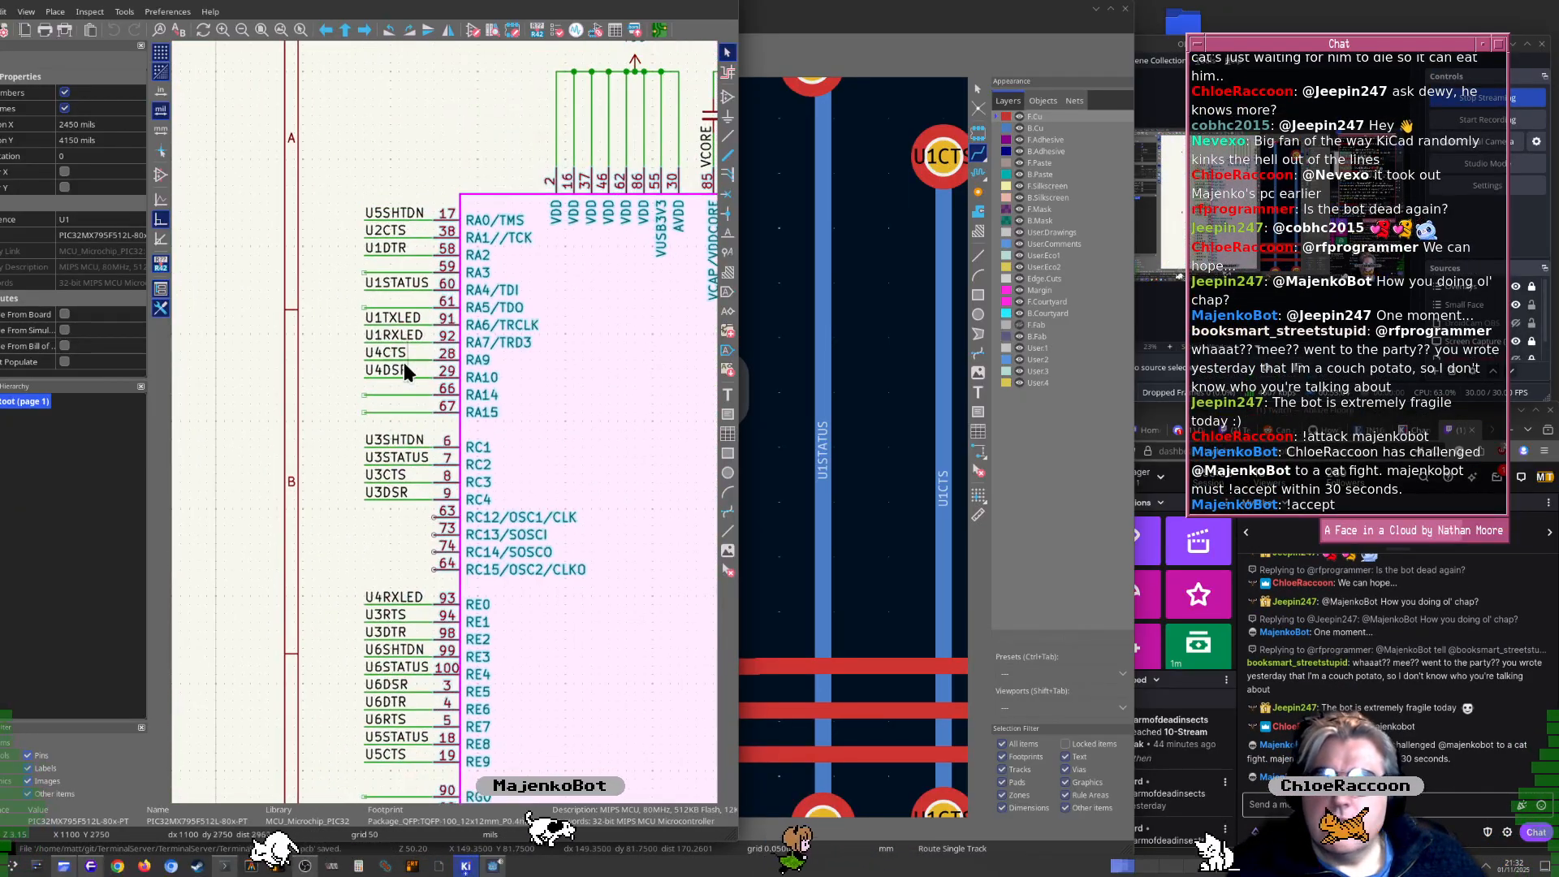
pyautogui.click(385, 247)
pyautogui.moveTo(396, 253); pyautogui.dragTo(265, 410)
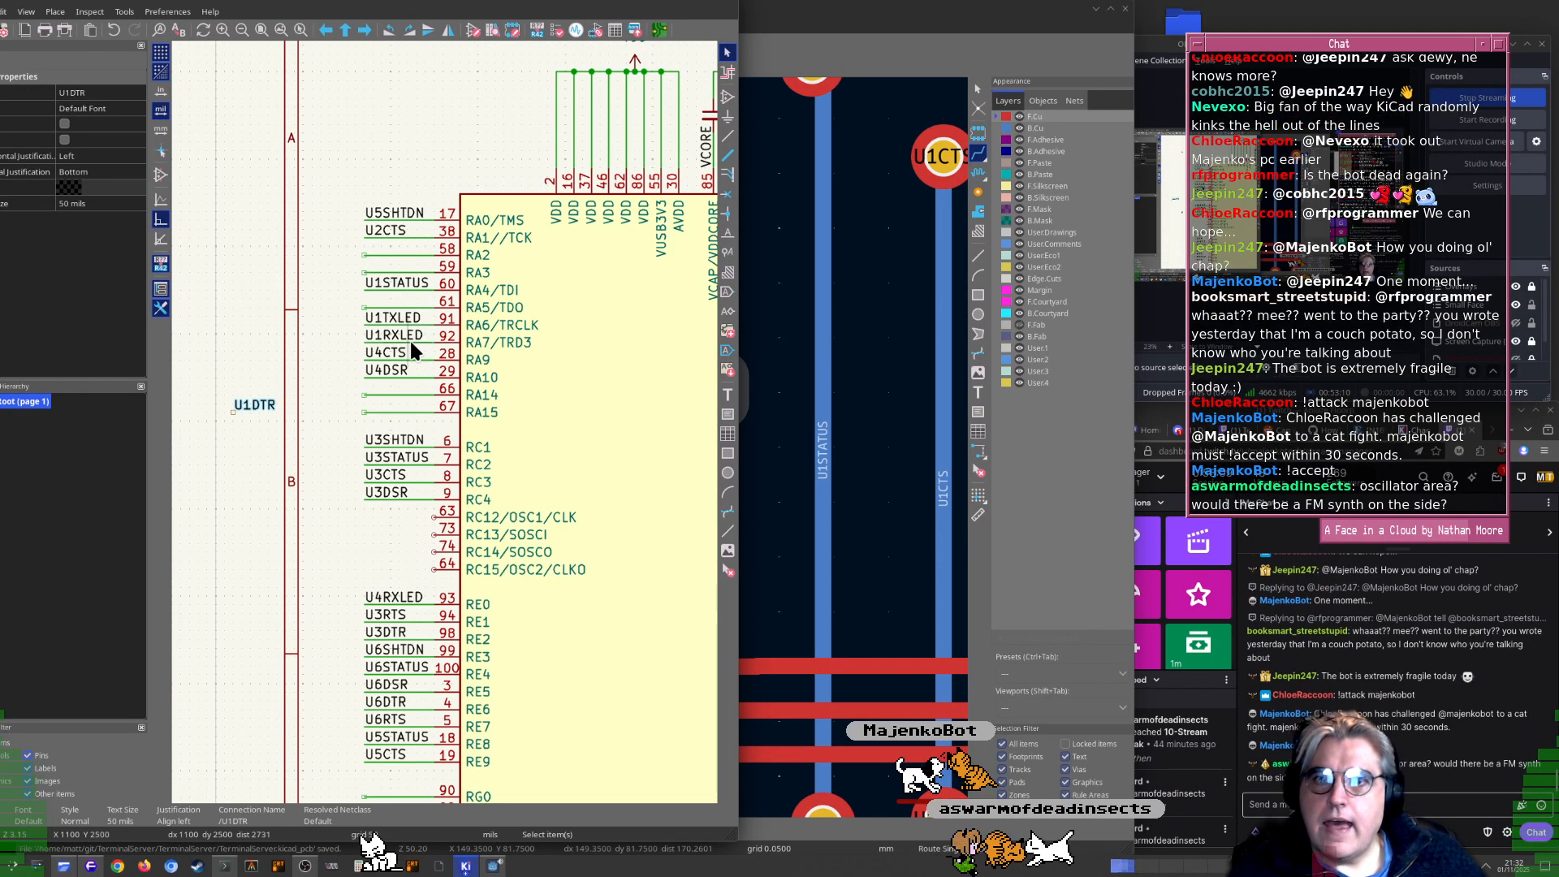
# Look through the net labels on both sides of the U1 symbol for the pin carrying U1CTS
pyautogui.moveTo(411, 508); pyautogui.dragTo(383, 323, button='middle')
pyautogui.hscroll(10, 383, 323)
pyautogui.scroll(-3, 358, 539)
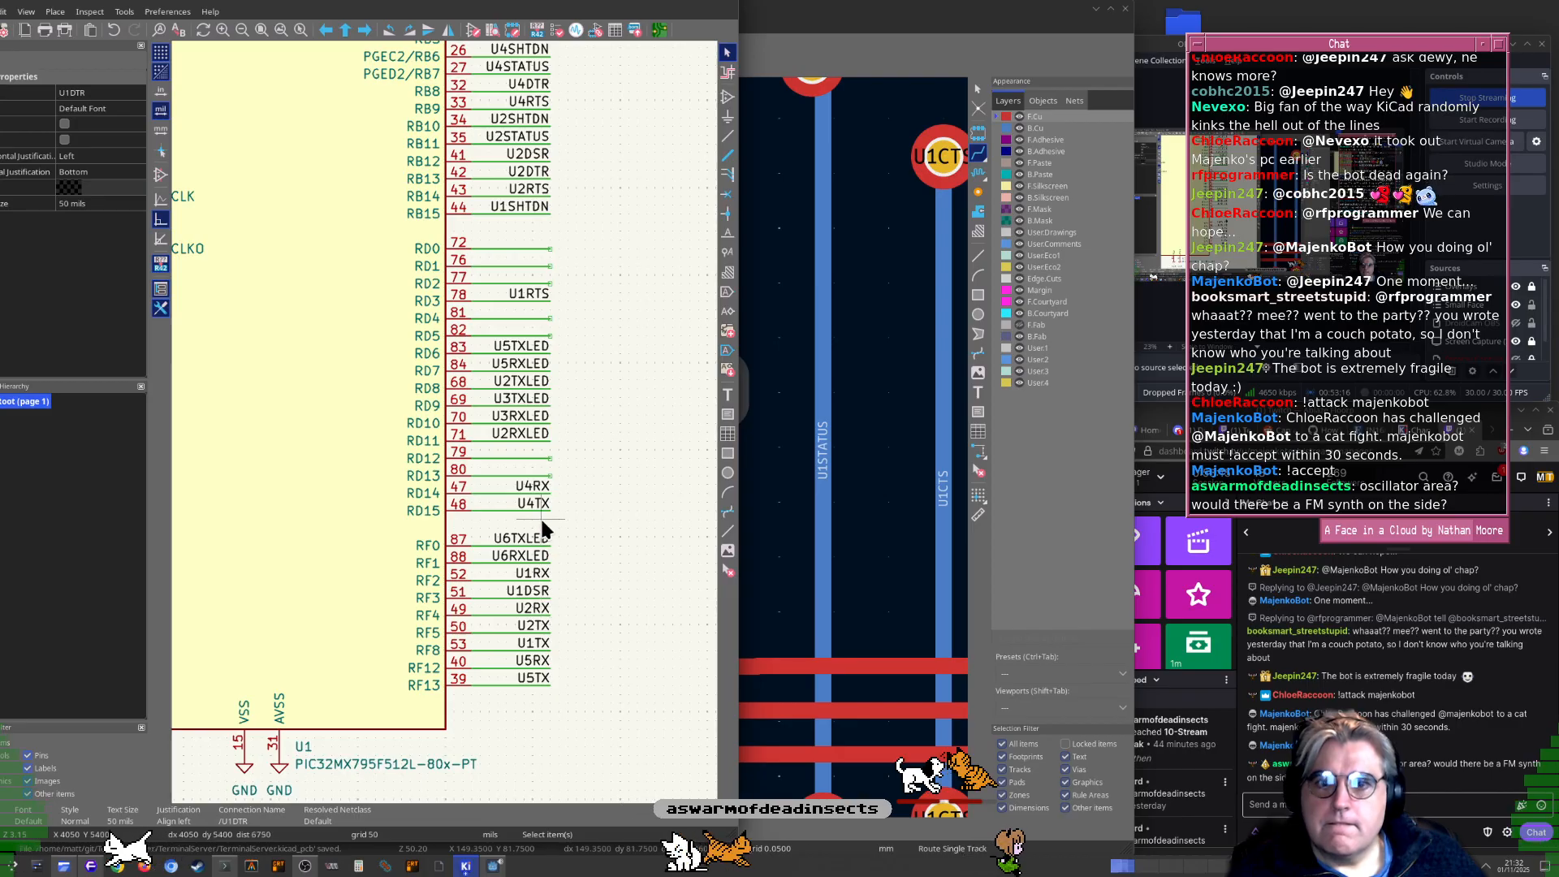
pyautogui.scroll(3, 552, 318)
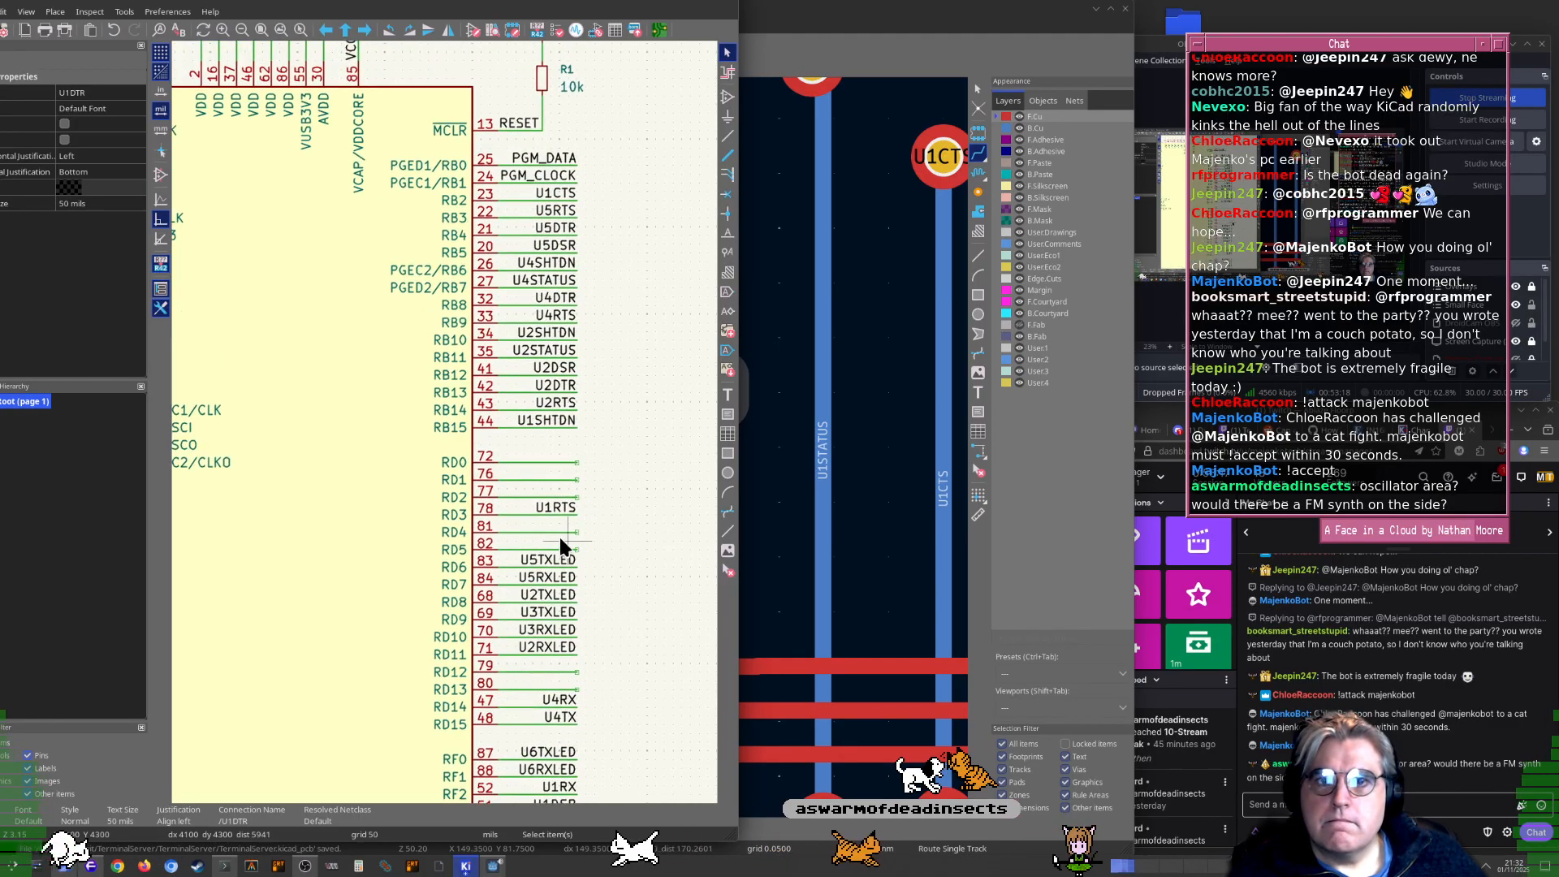
pyautogui.hscroll(-10, 442, 626)
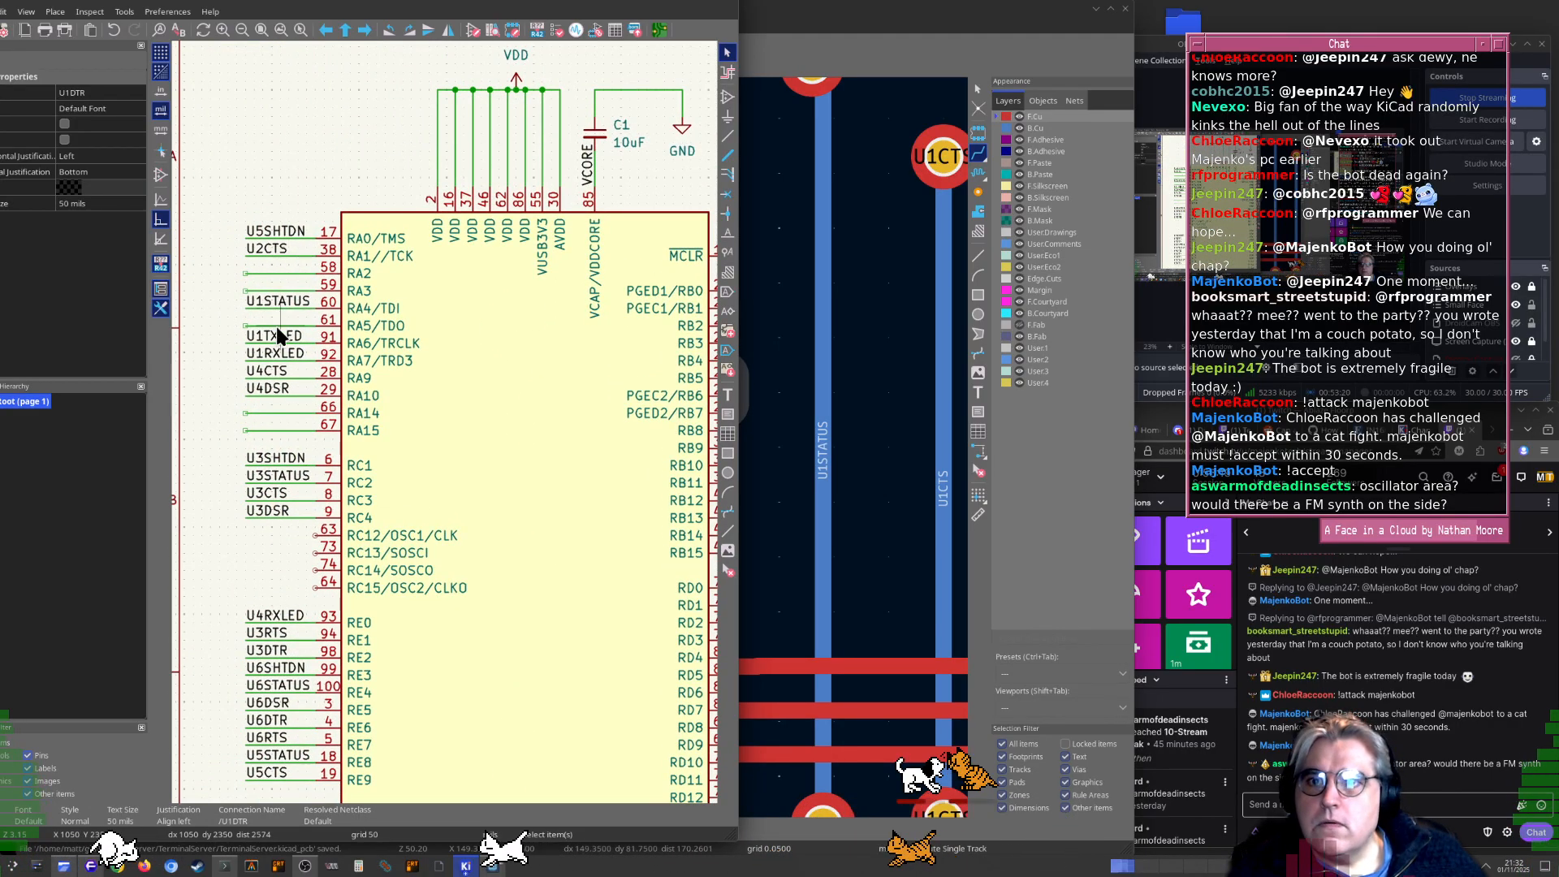
pyautogui.moveTo(269, 586); pyautogui.dragTo(377, 471, button='middle')
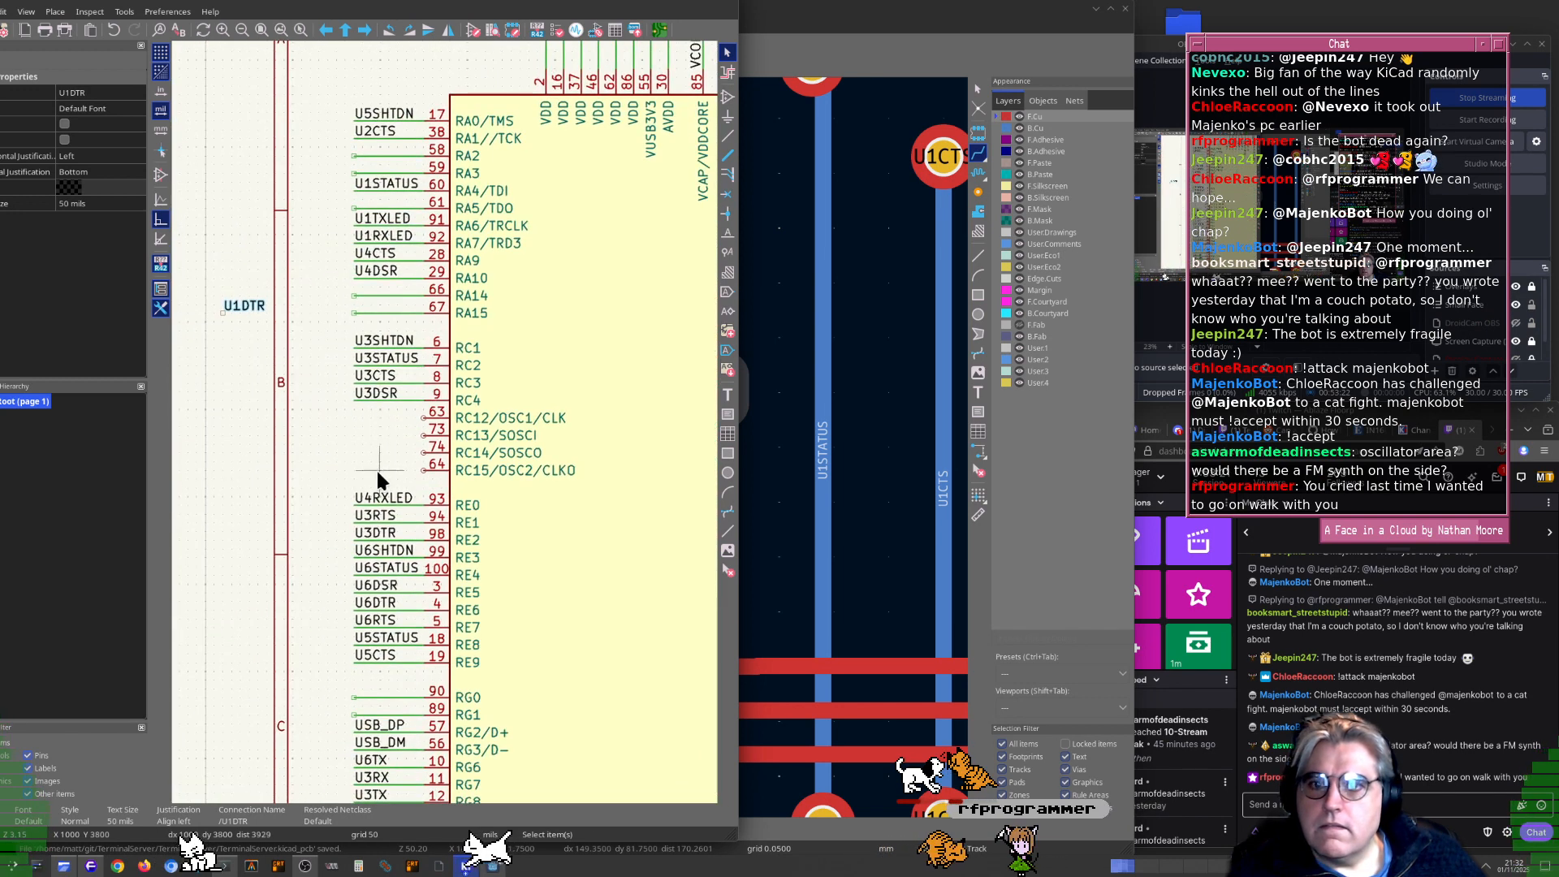
pyautogui.scroll(-5, 375, 575)
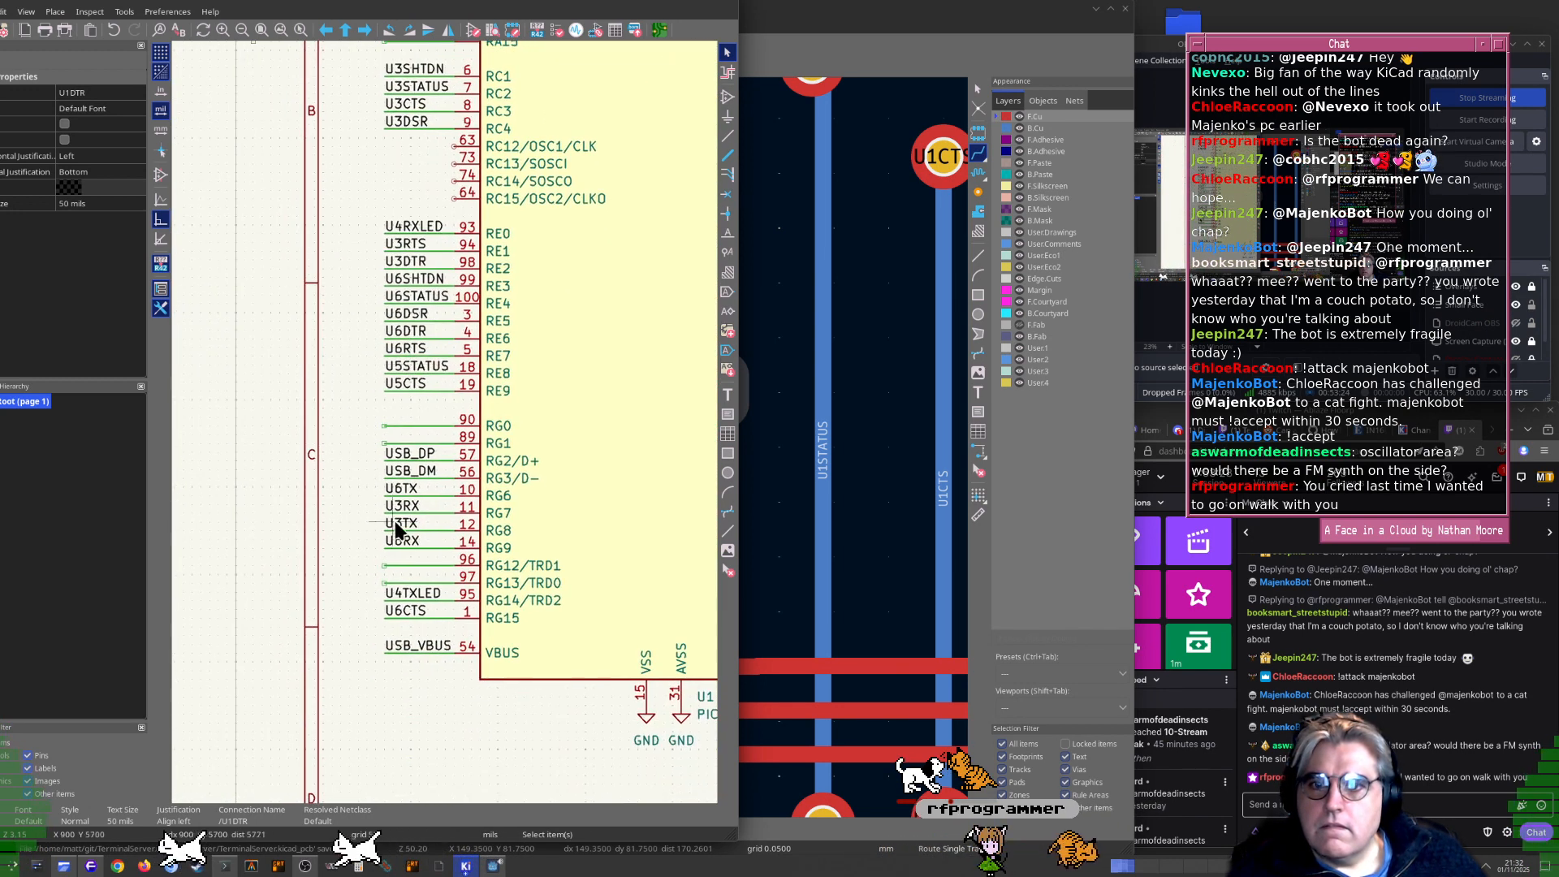
pyautogui.hscroll(6, 566, 689)
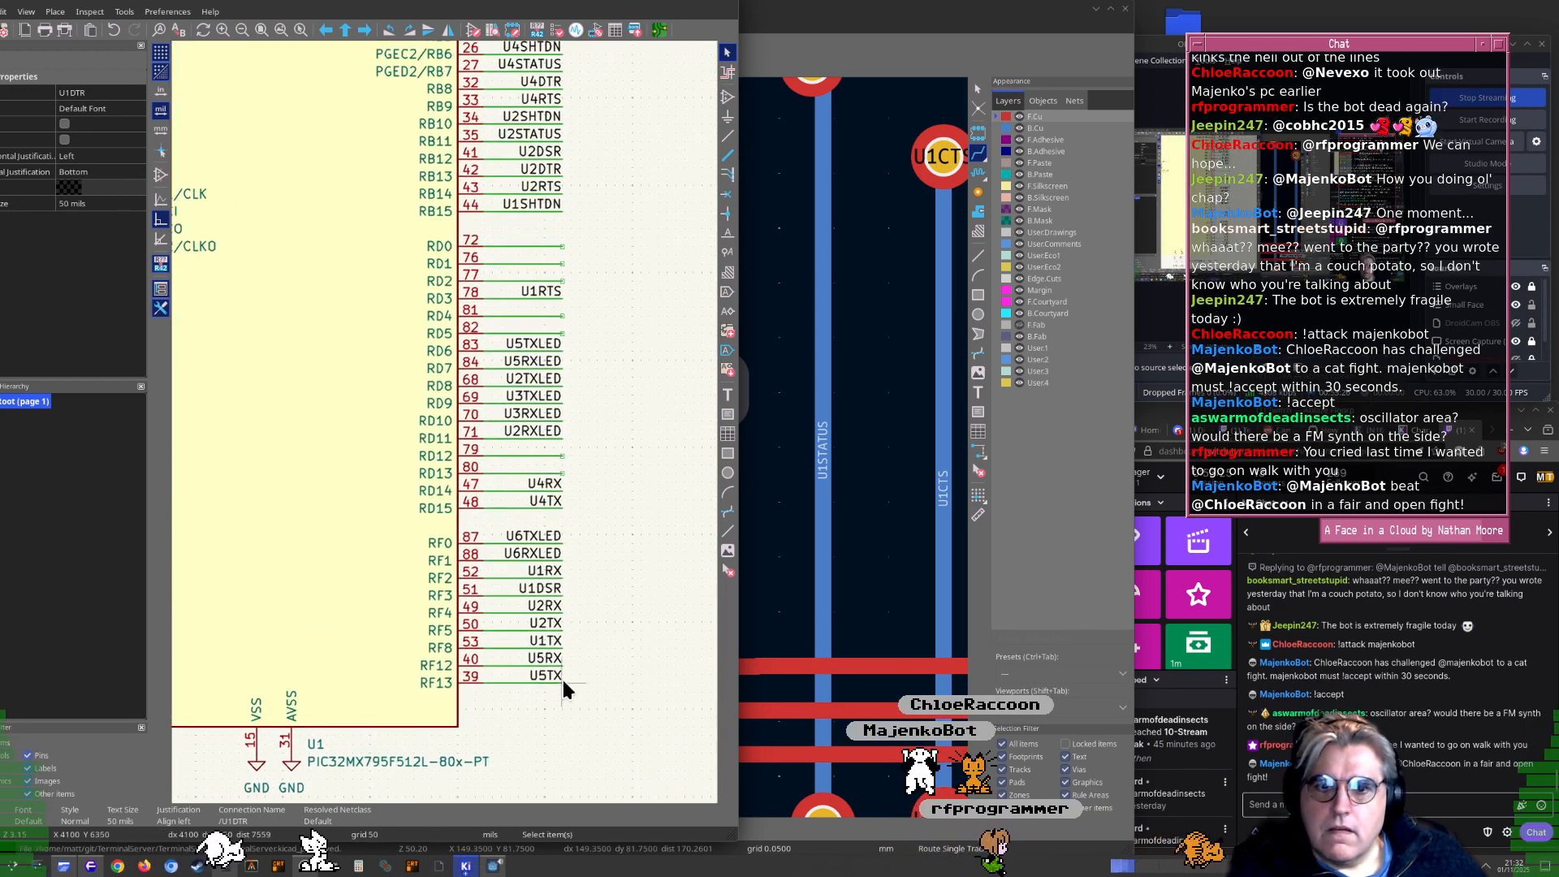
pyautogui.scroll(3, 553, 504)
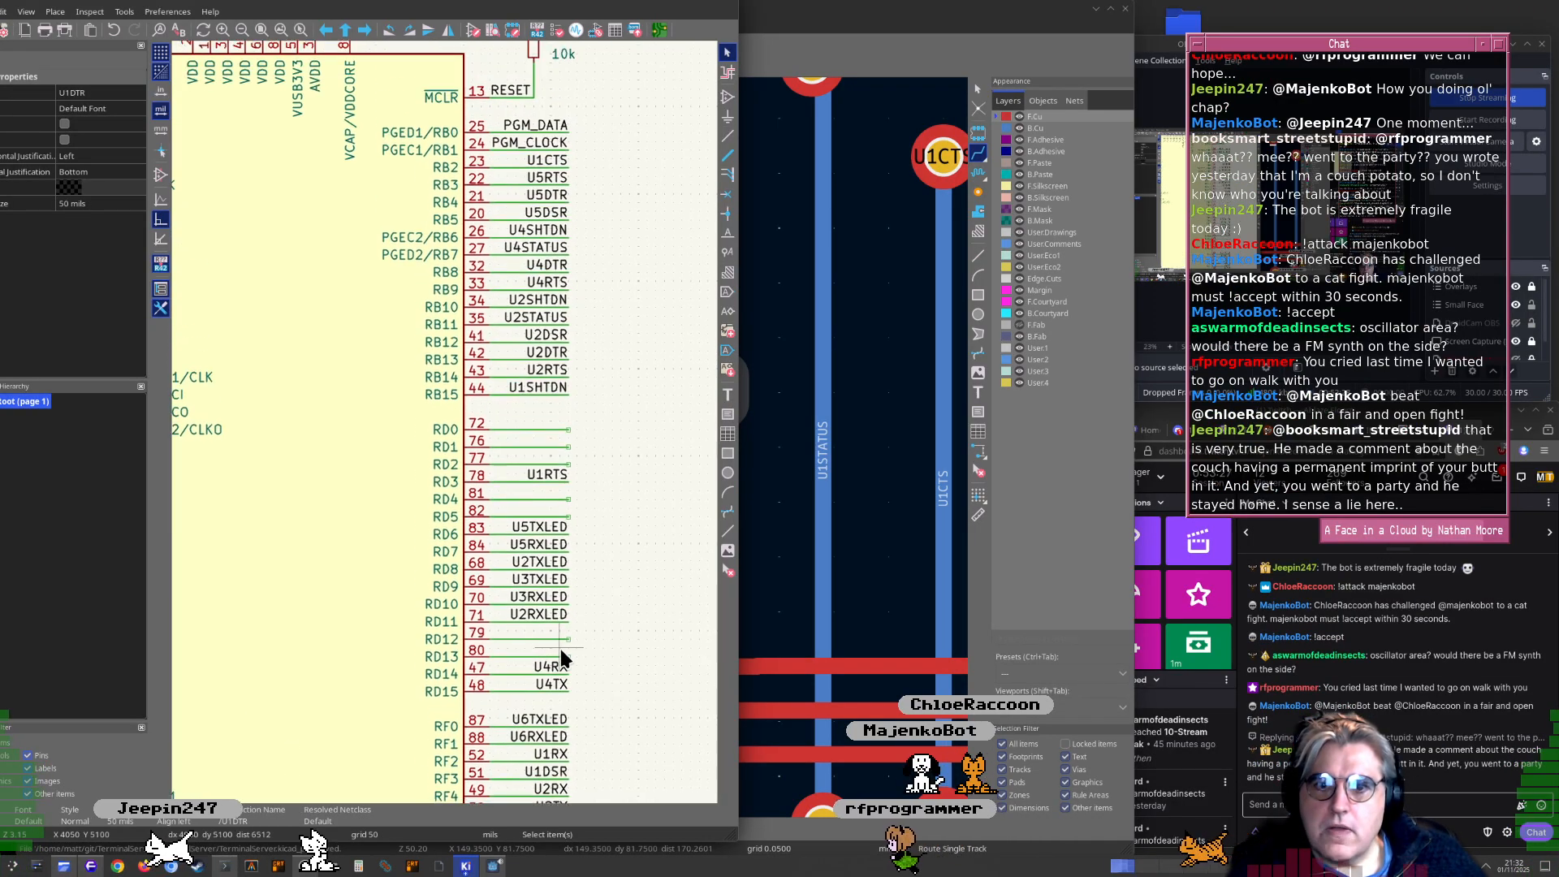
pyautogui.scroll(2, 543, 503)
pyautogui.hscroll(-1, 560, 528)
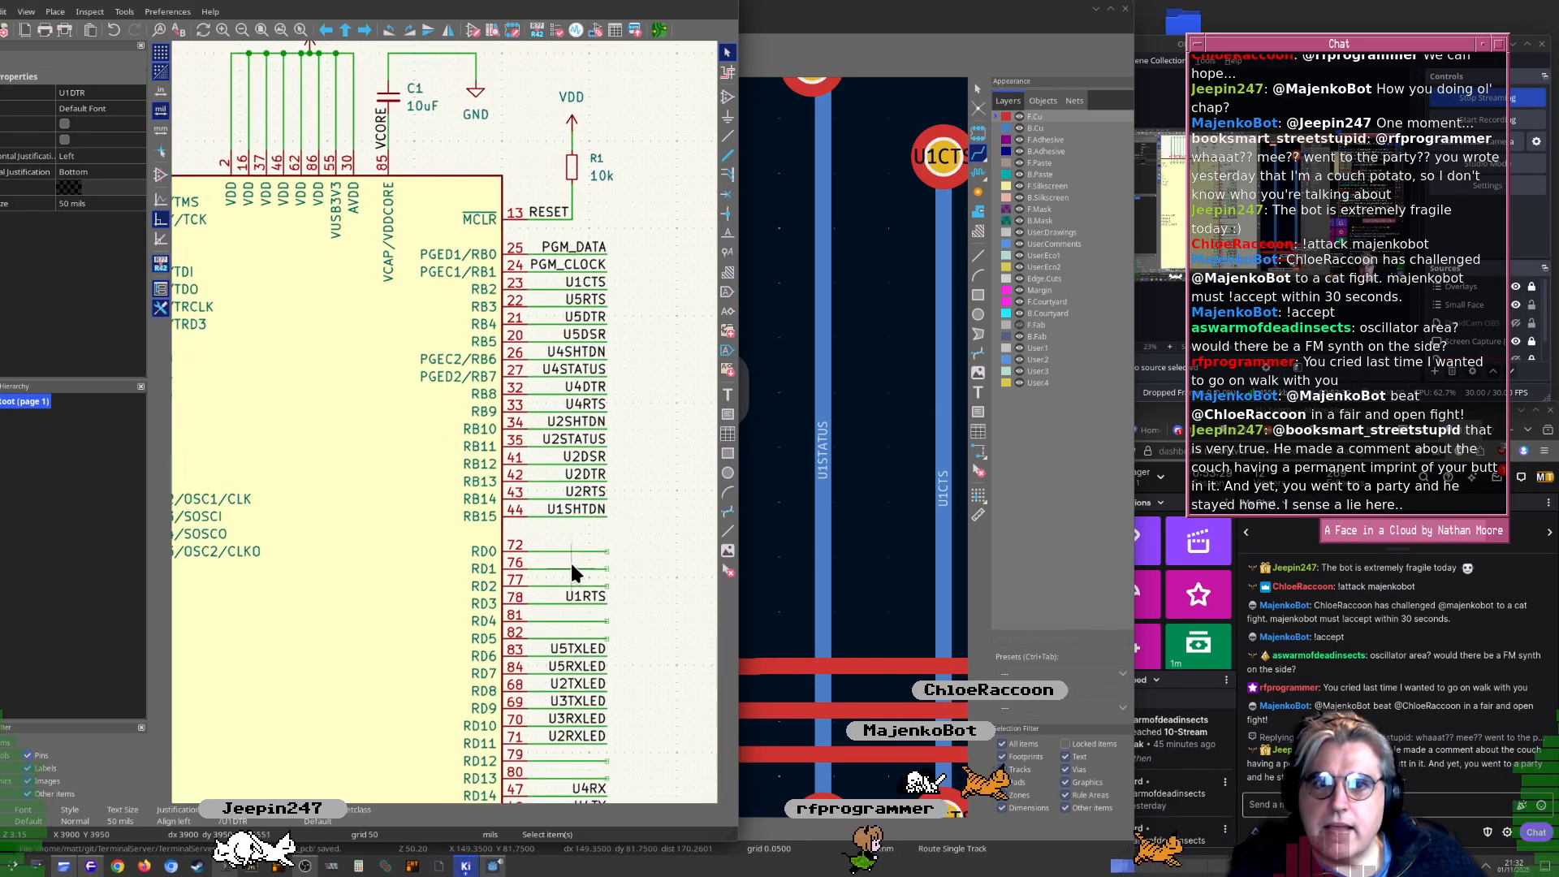
# Move the U1CTS label from U1 pin 23 to pin 58 and the parked U1DTR label to pin 59
pyautogui.click(602, 284)
pyautogui.scroll(-2, 602, 284)
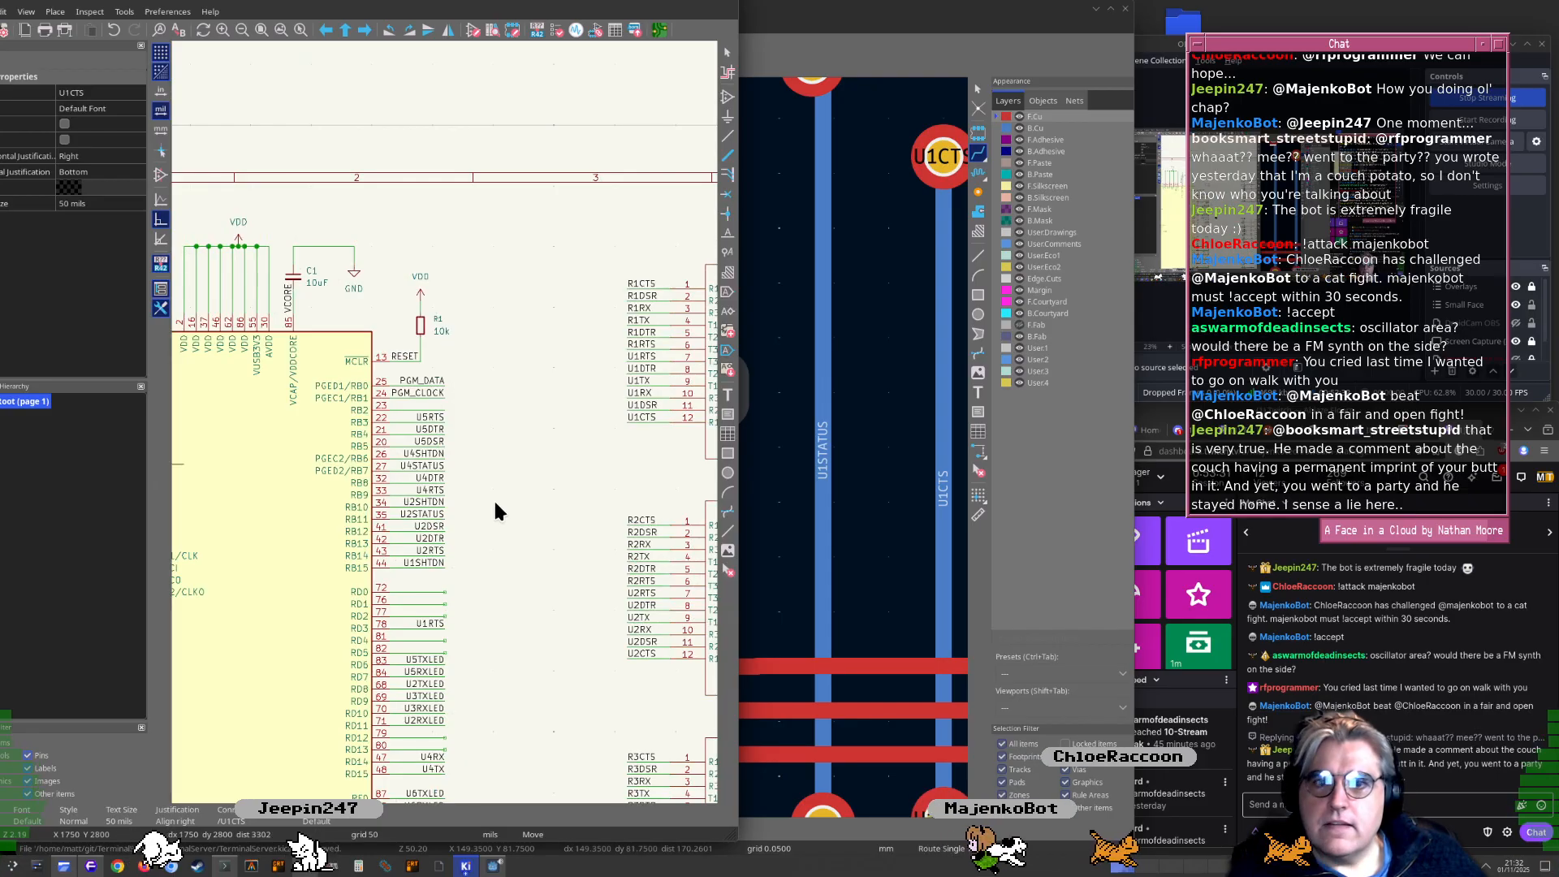
pyautogui.press('m')
pyautogui.scroll(4, 412, 393)
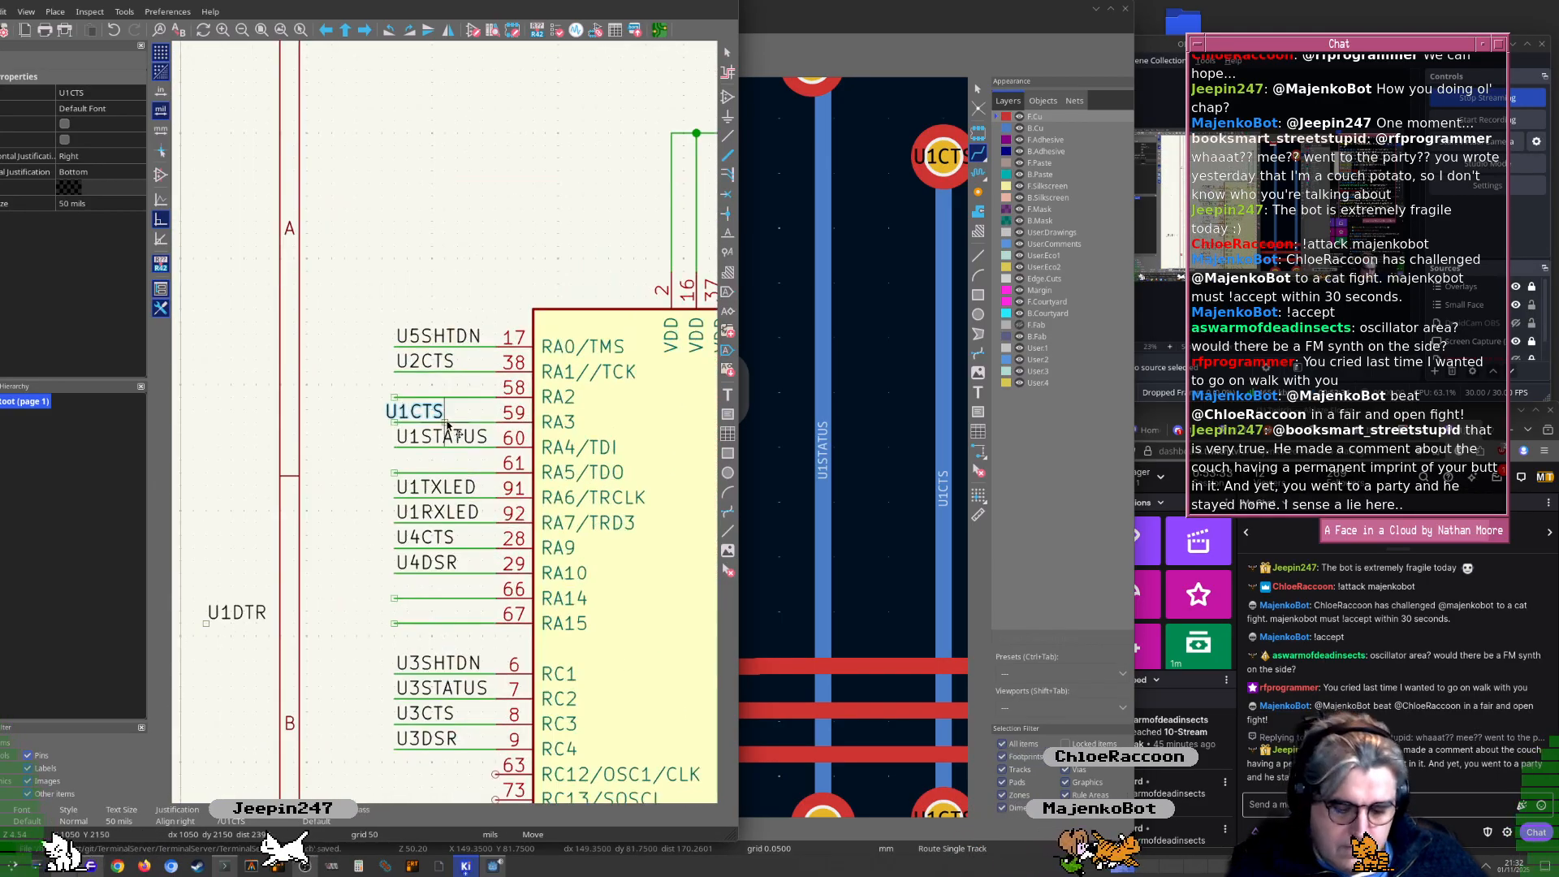
pyautogui.click(388, 398)
pyautogui.scroll(-2, 388, 398)
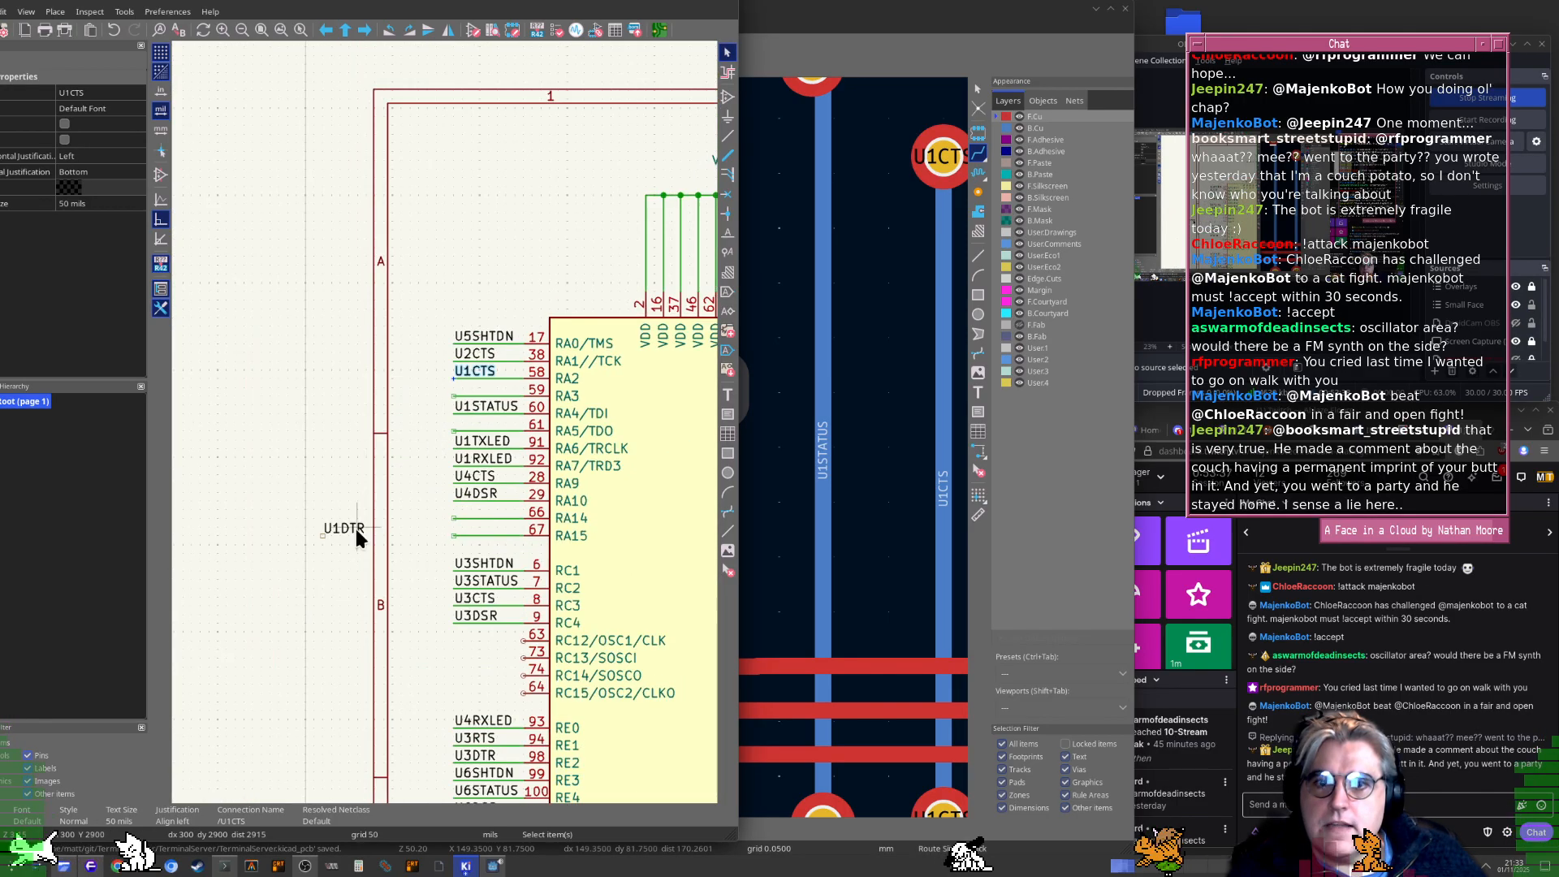
pyautogui.click(349, 528)
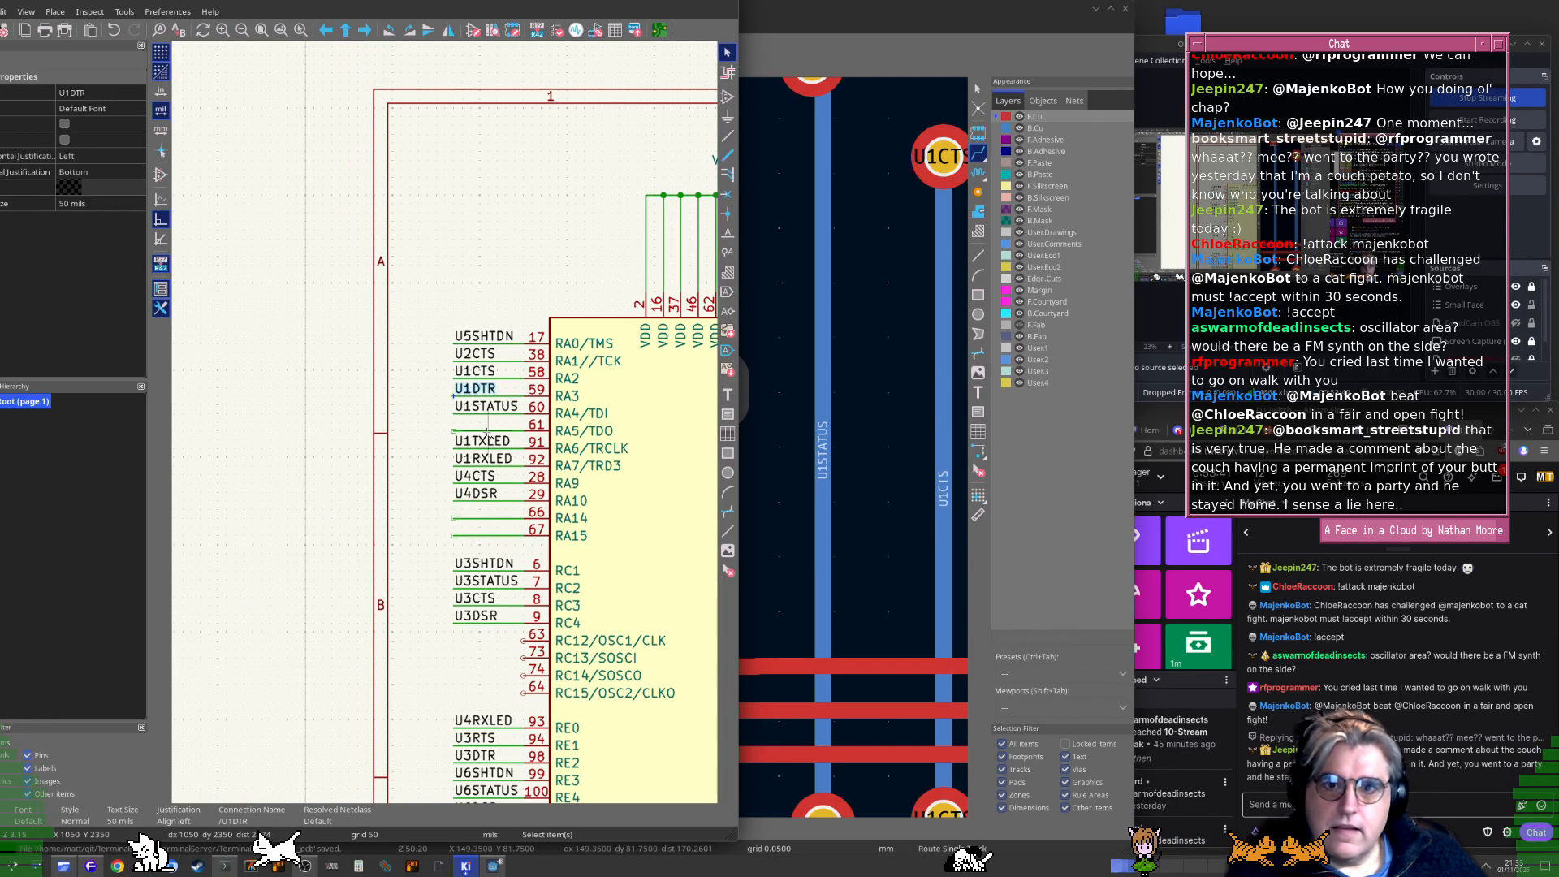
# Switch to the PCB editor and update the board from the schematic with the reassigned U1 pins
pyautogui.hotkey('alt', 'Tab')
pyautogui.press('F8')
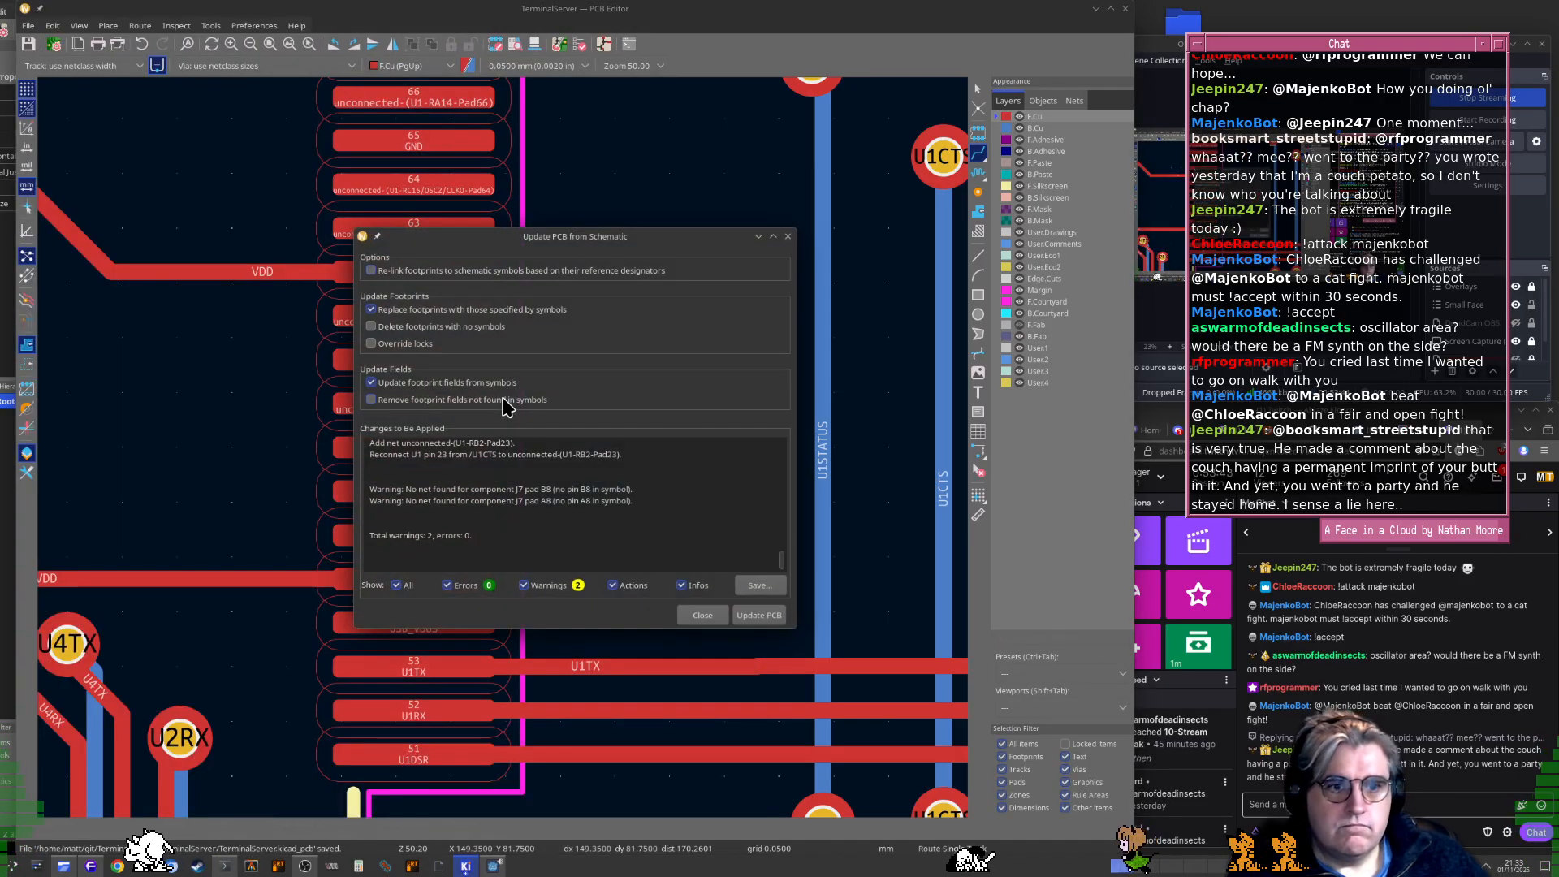
pyautogui.press('Return')
pyautogui.press('Escape')
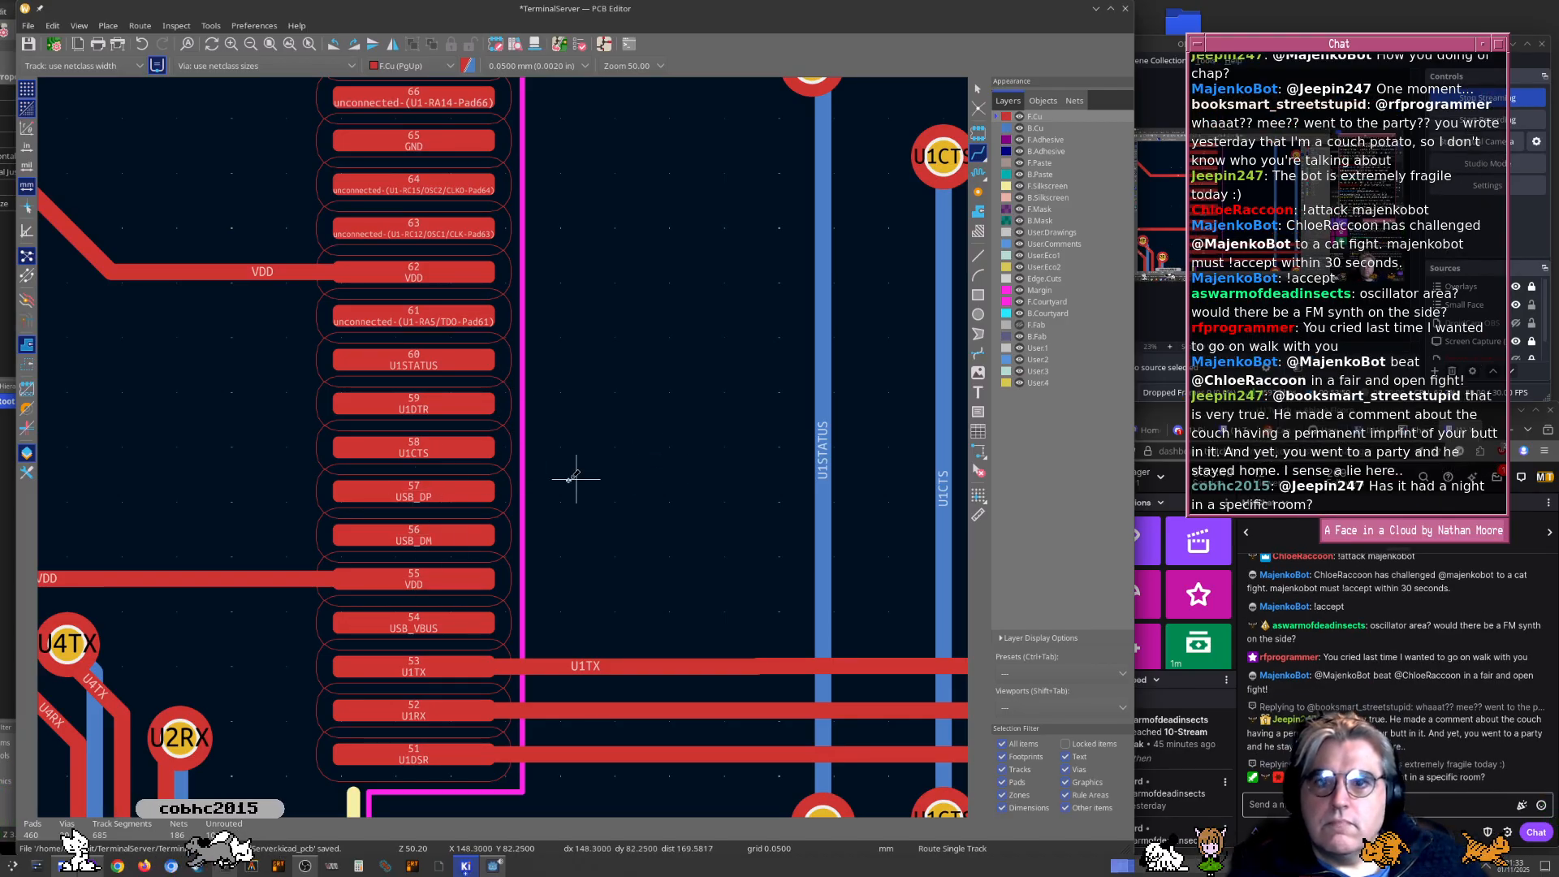
pyautogui.moveTo(682, 416); pyautogui.dragTo(624, 532, button='middle')
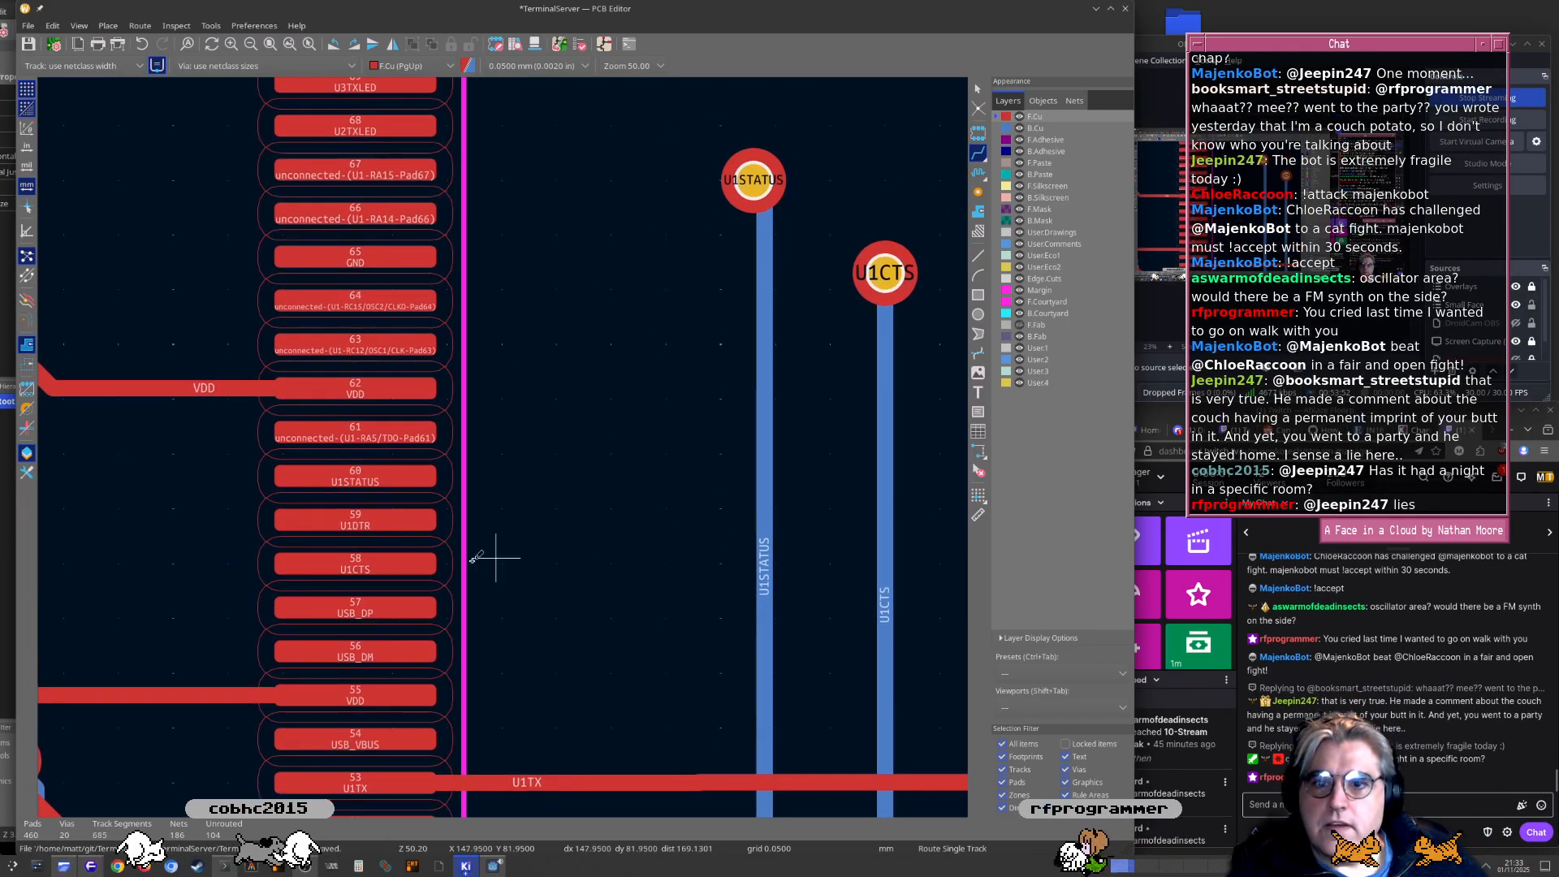
# Swap the schematic labels on U1 so U1STATUS is on pin 59 and U1DTR on pin 60, then return to the PCB editor
pyautogui.hotkey('alt', 'Tab')
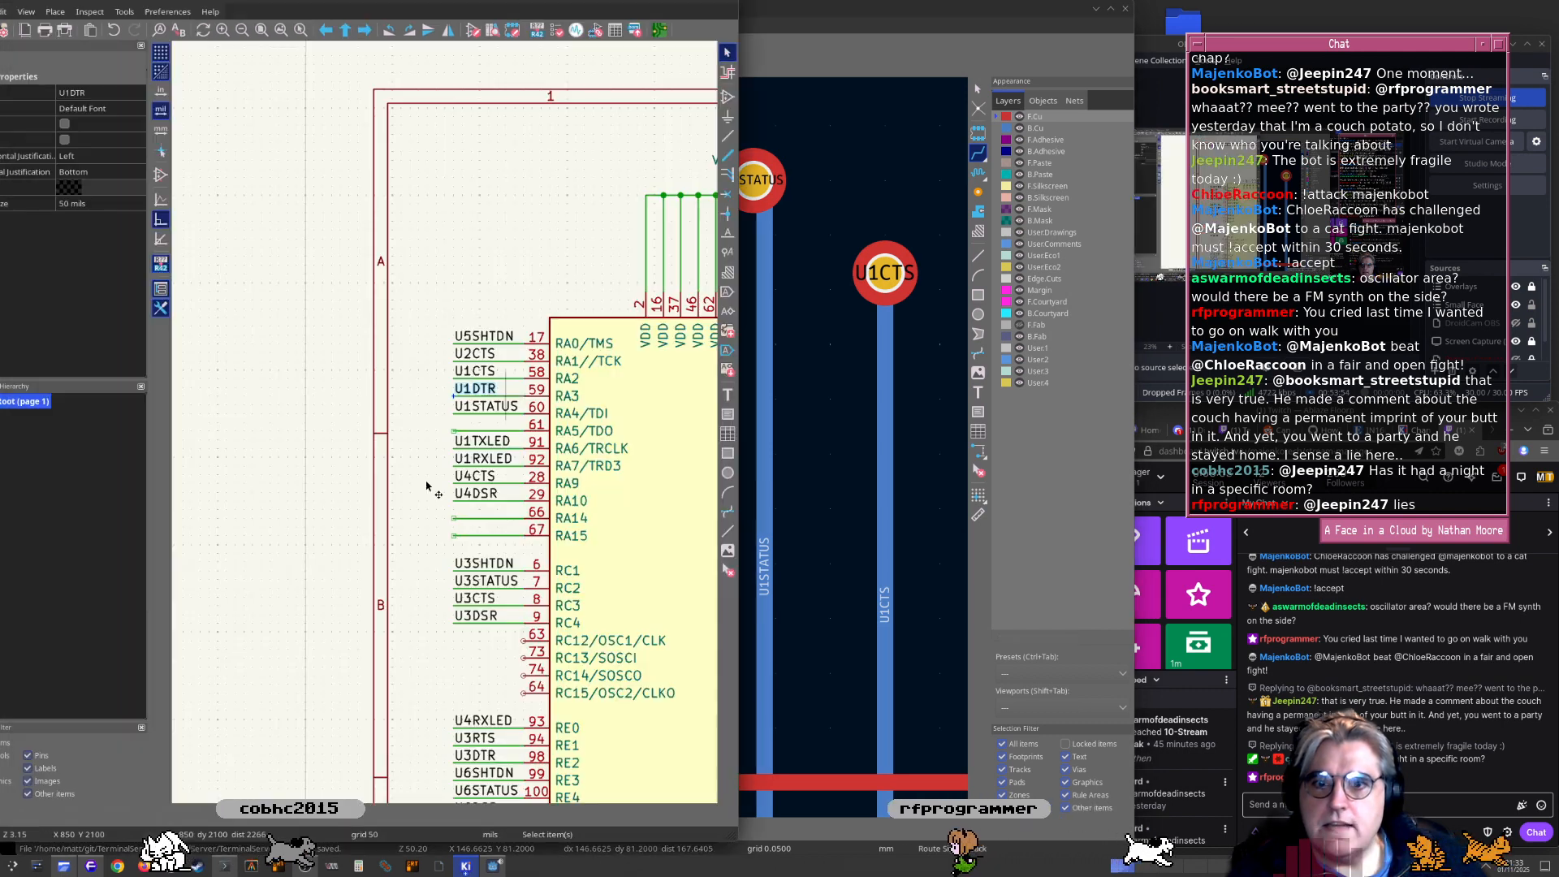
pyautogui.moveTo(521, 406); pyautogui.dragTo(508, 410, button='middle')
pyautogui.scroll(3, 507, 416)
pyautogui.press('m')
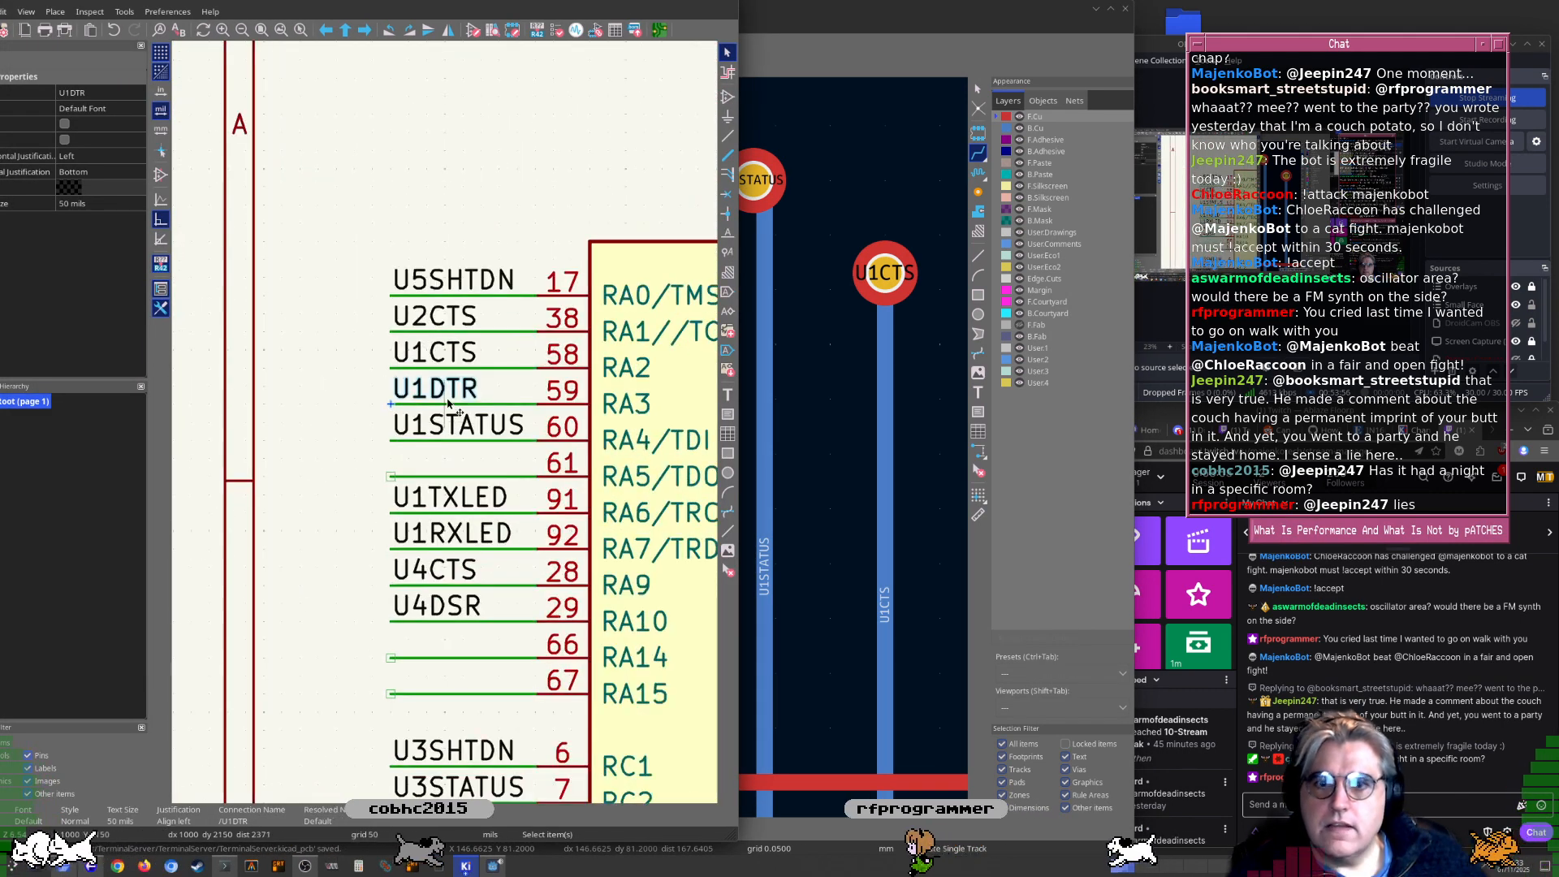
pyautogui.click(261, 461)
pyautogui.press('m')
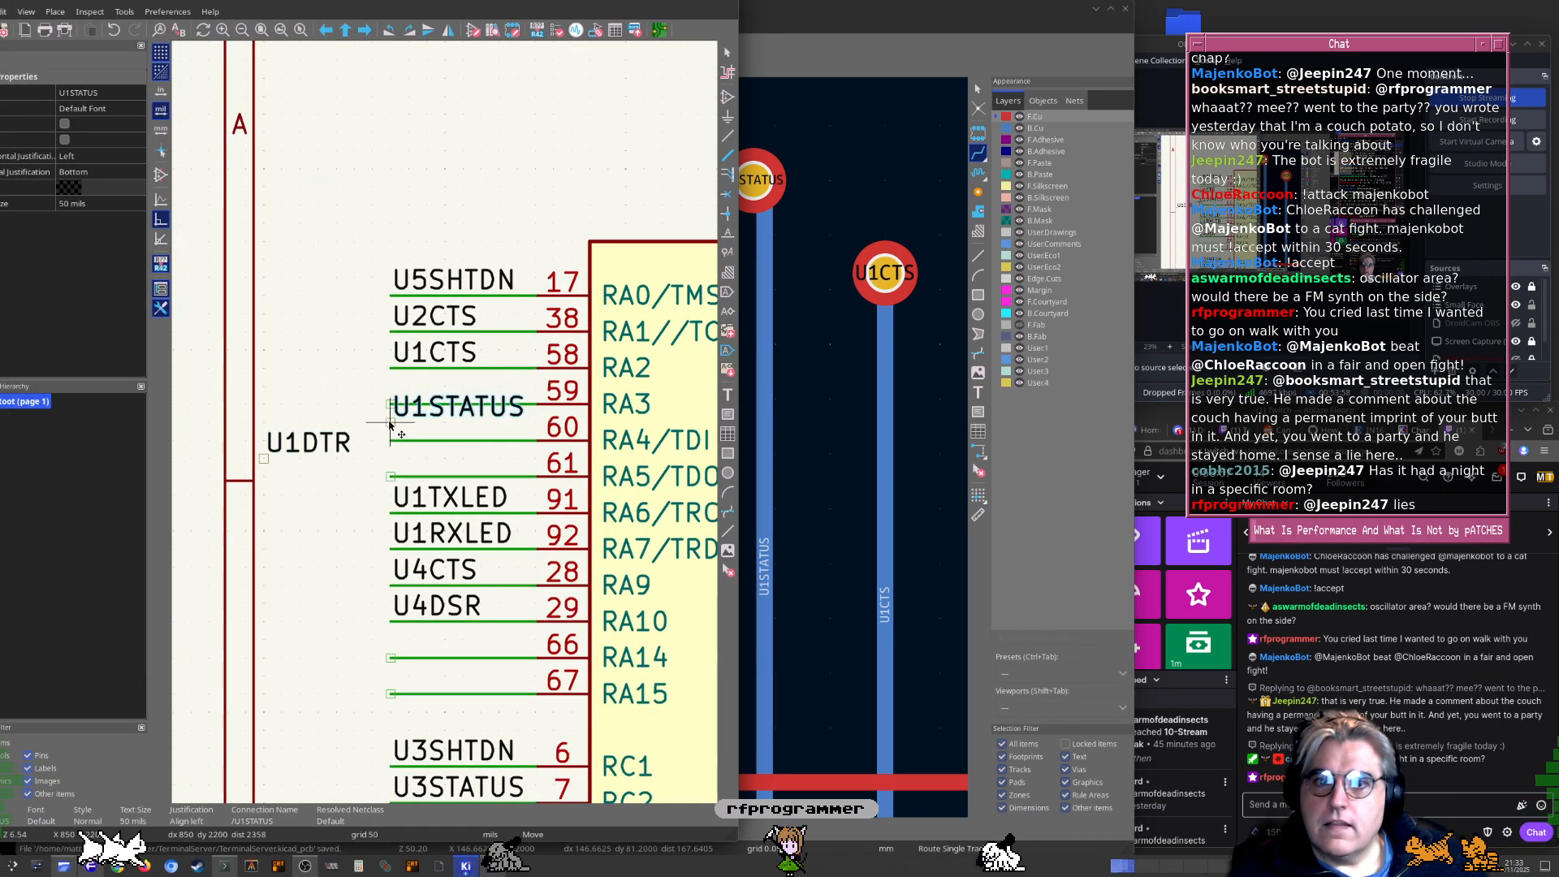
pyautogui.click(321, 452)
pyautogui.press('m')
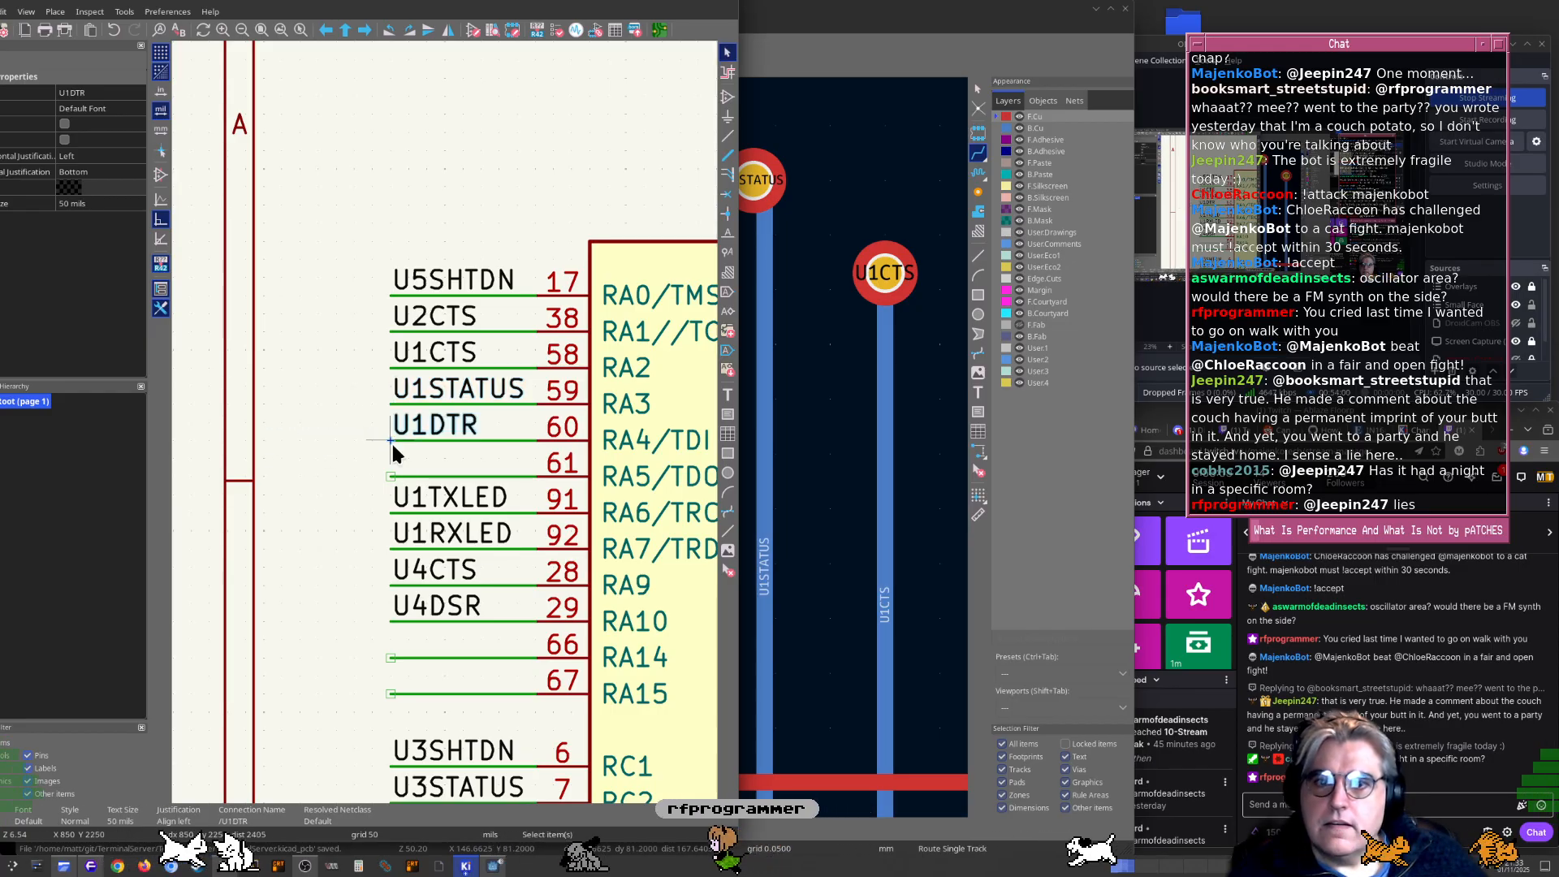
pyautogui.click(396, 453)
pyautogui.hotkey('alt', 'Tab')
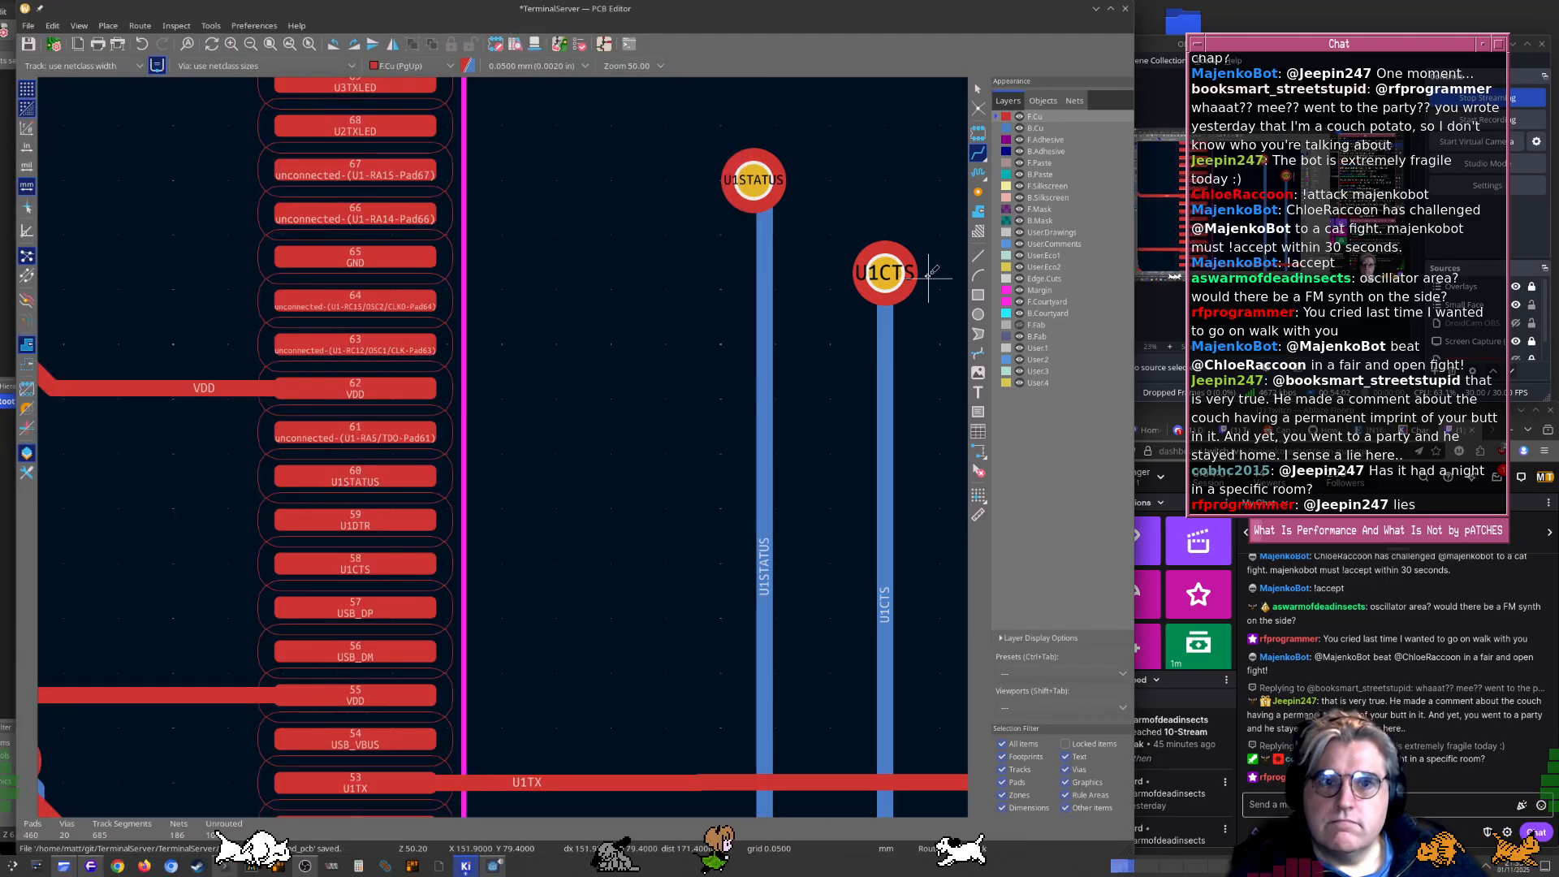
pyautogui.click(886, 273)
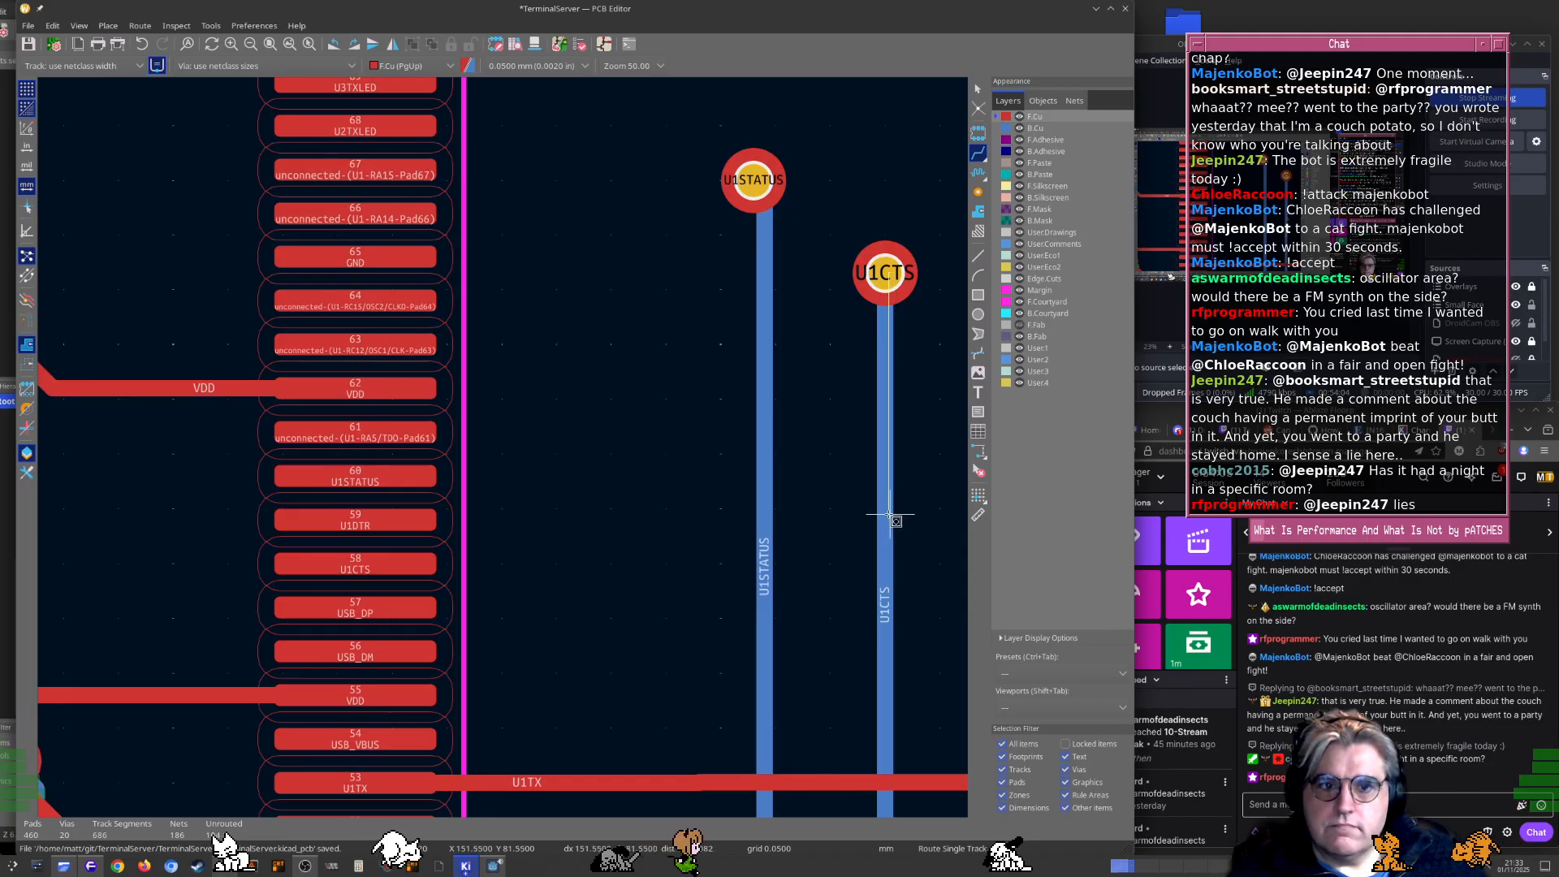
pyautogui.press('Escape')
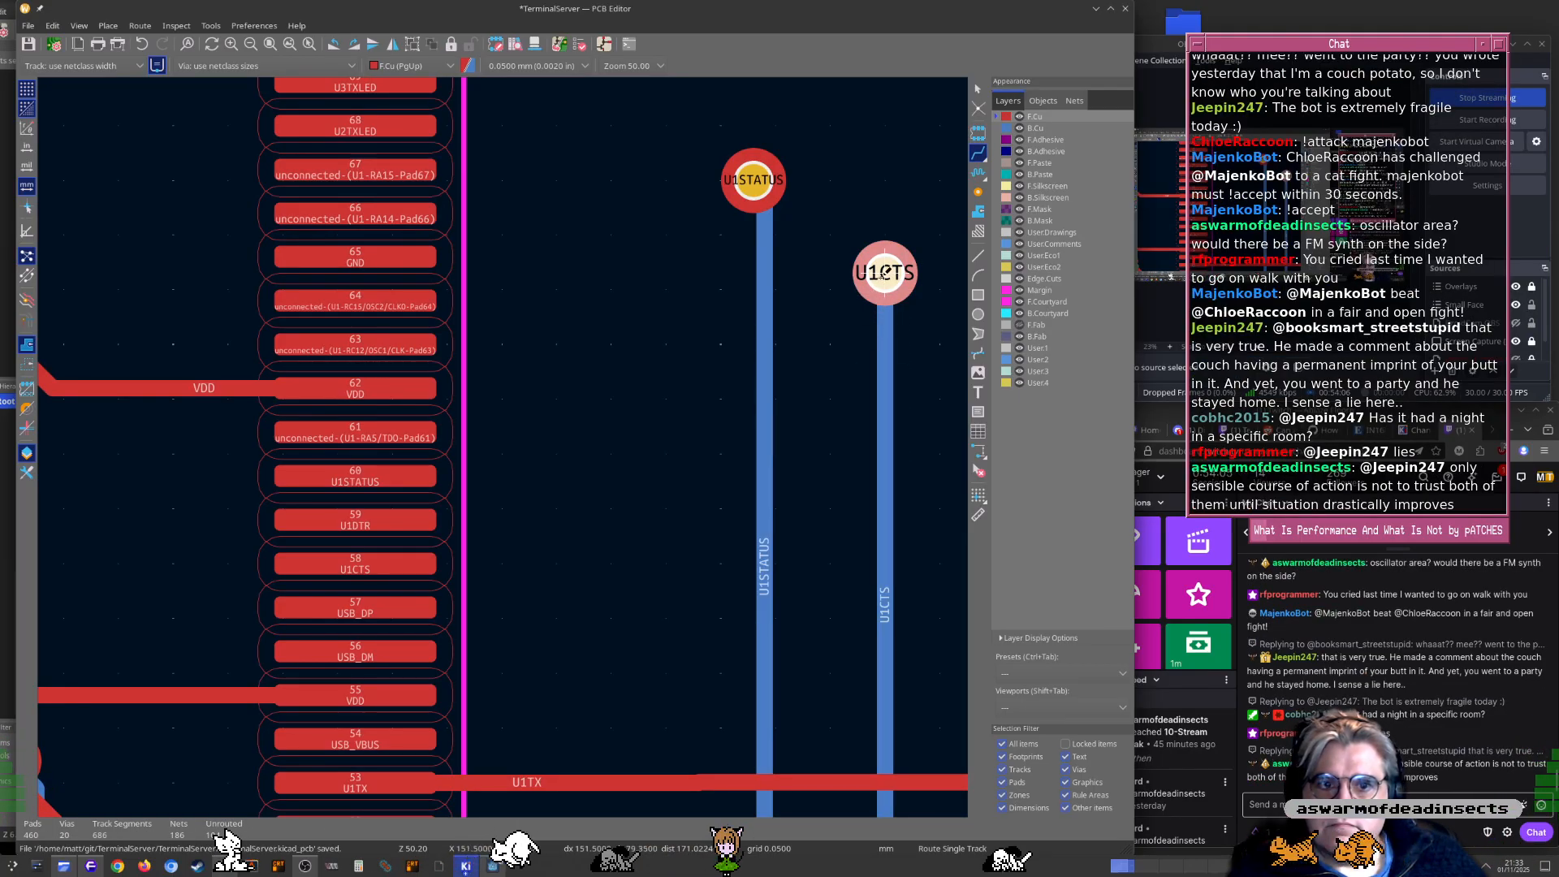
pyautogui.click(885, 273)
pyautogui.press('v')
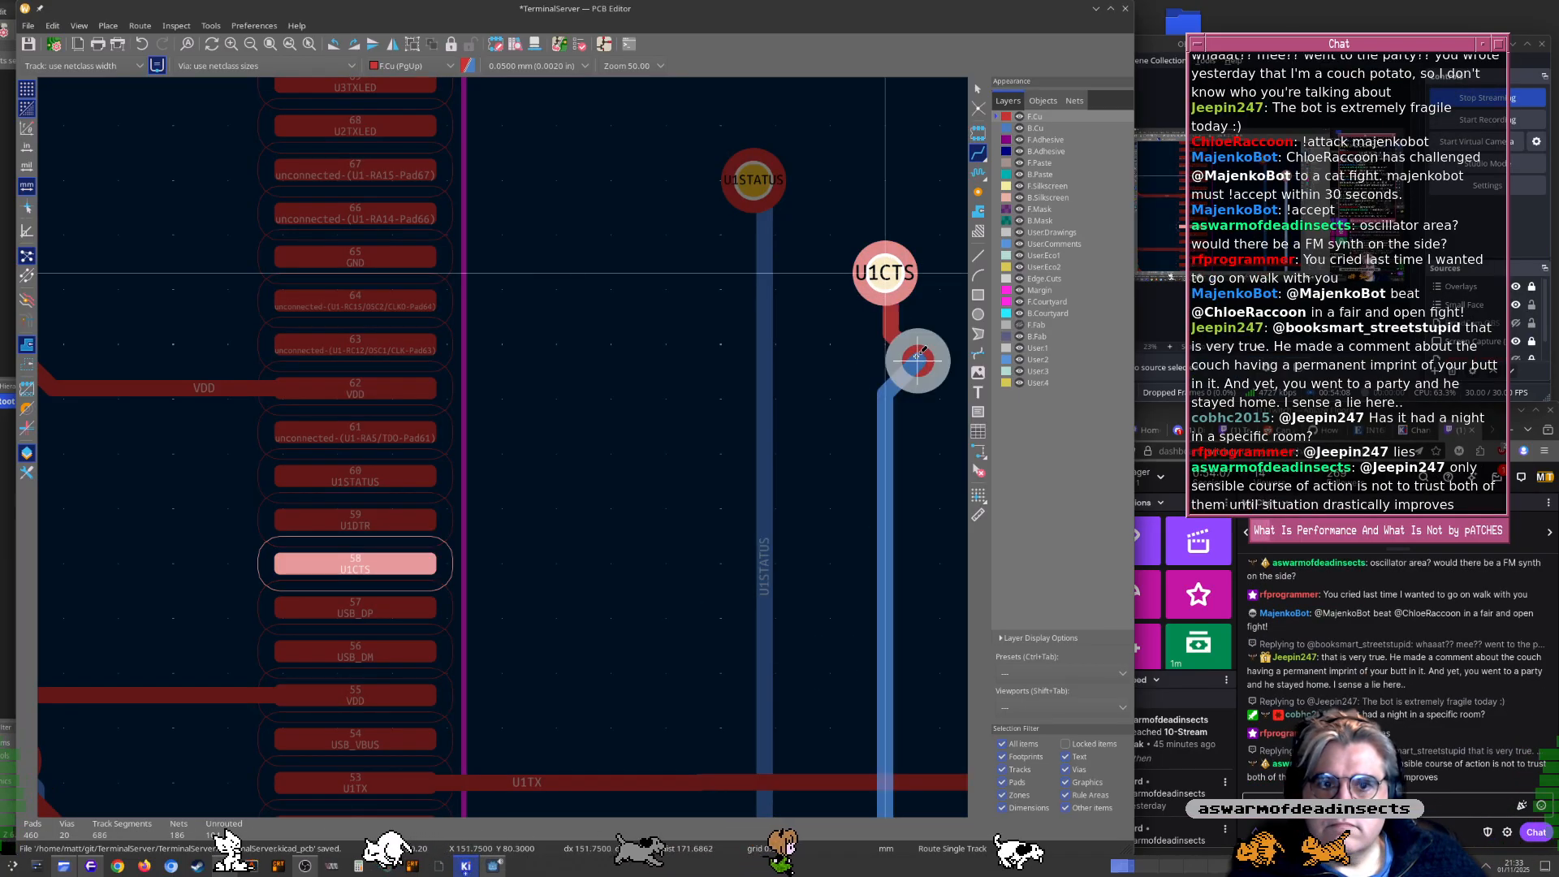
pyautogui.press('Escape')
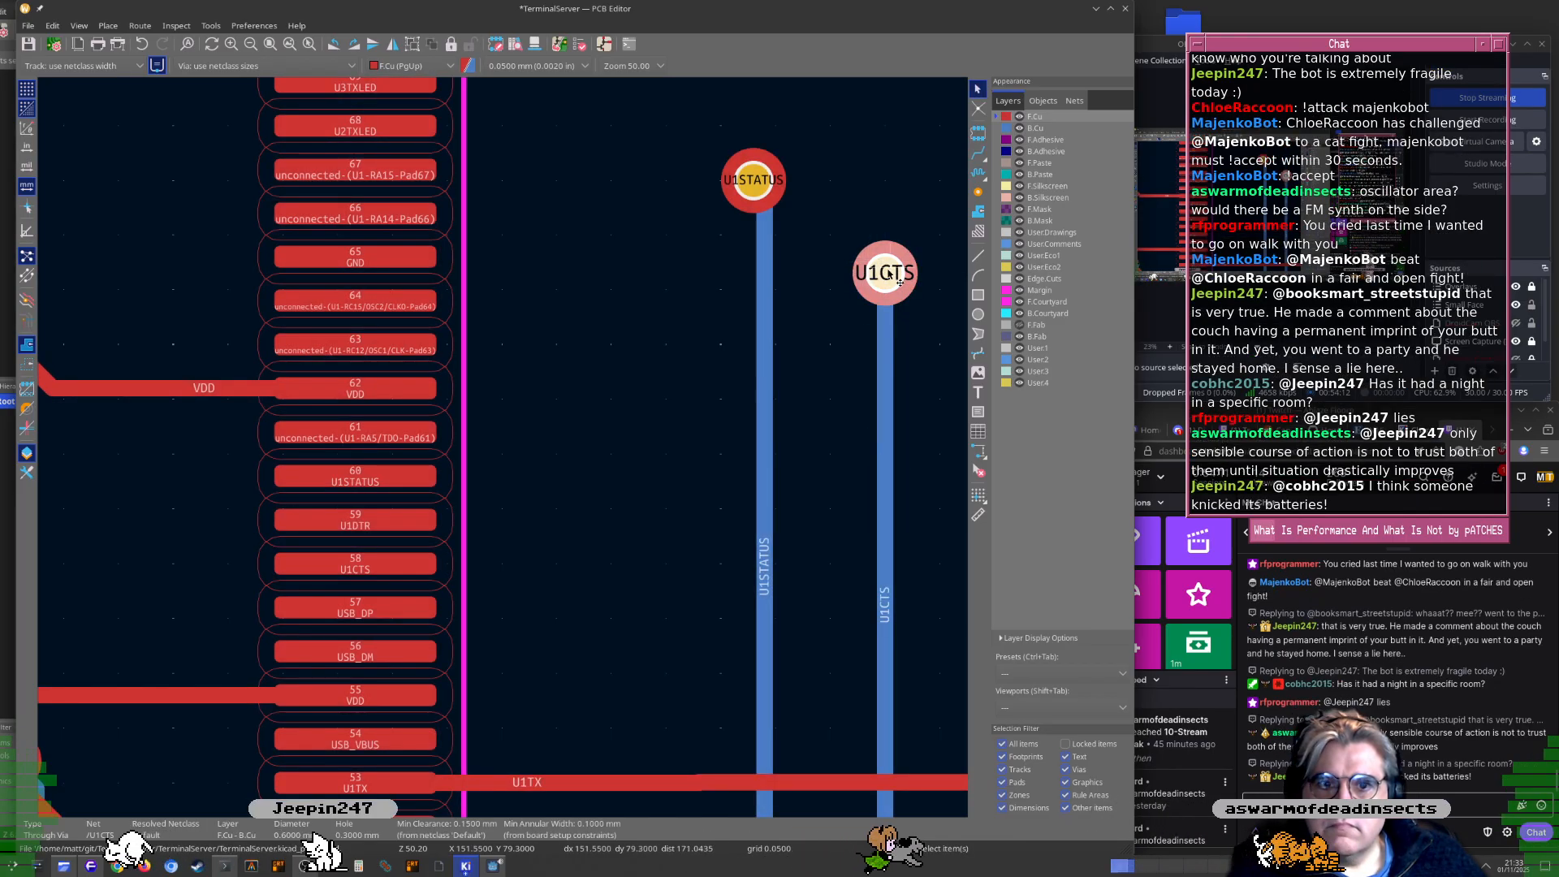
# Place a new U1CTS via lower on its blue track, near the level of U1 pad 58, and delete the leftover front-copper segments above it
pyautogui.click(885, 271)
pyautogui.press('v')
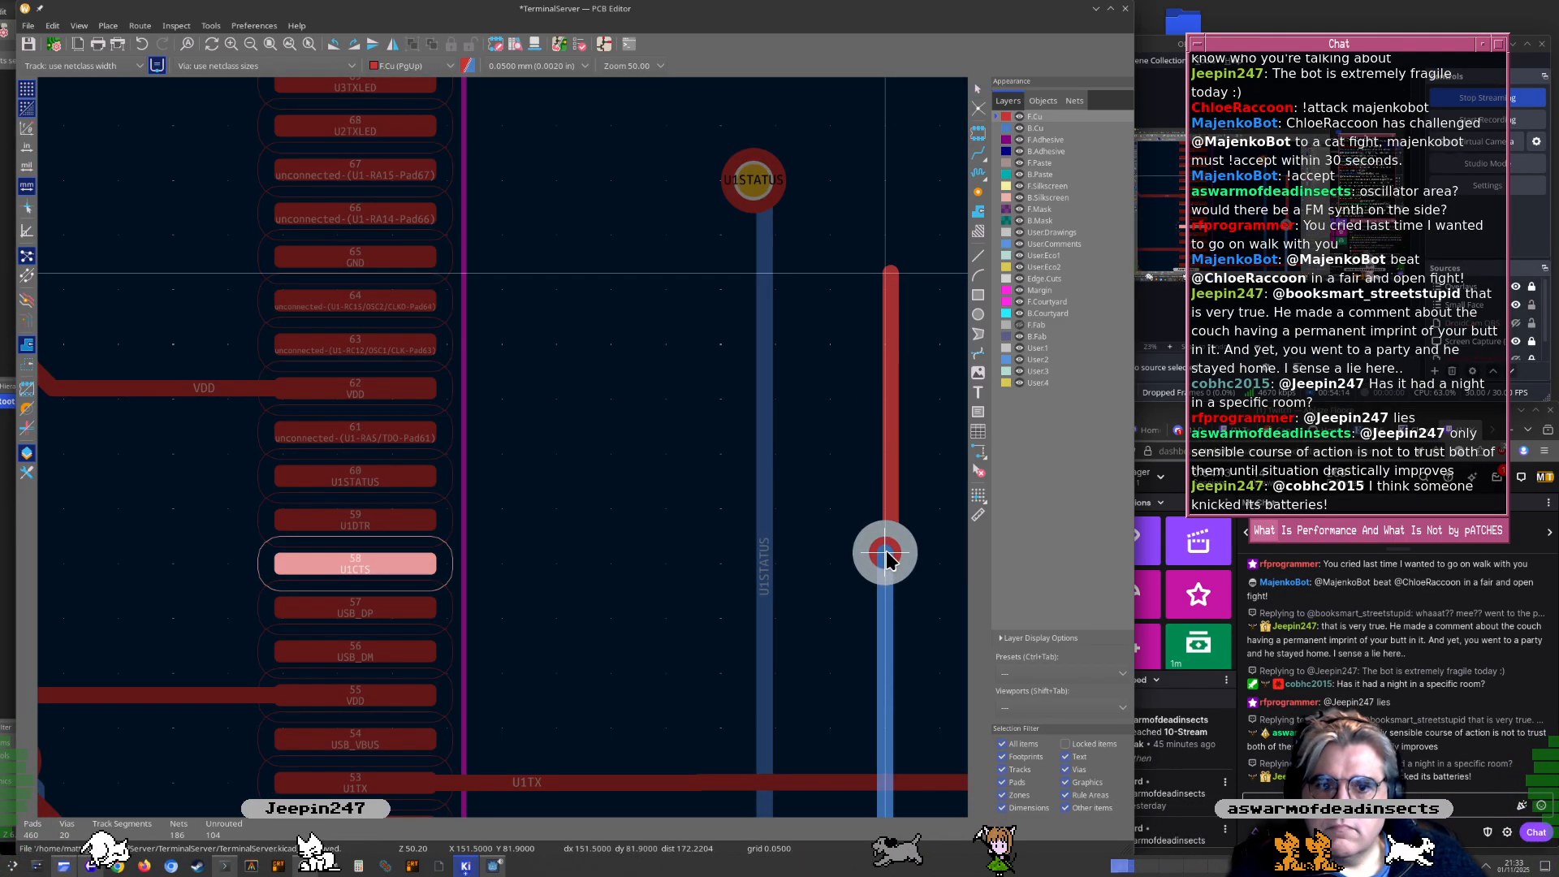
pyautogui.click(885, 555)
pyautogui.click(892, 277)
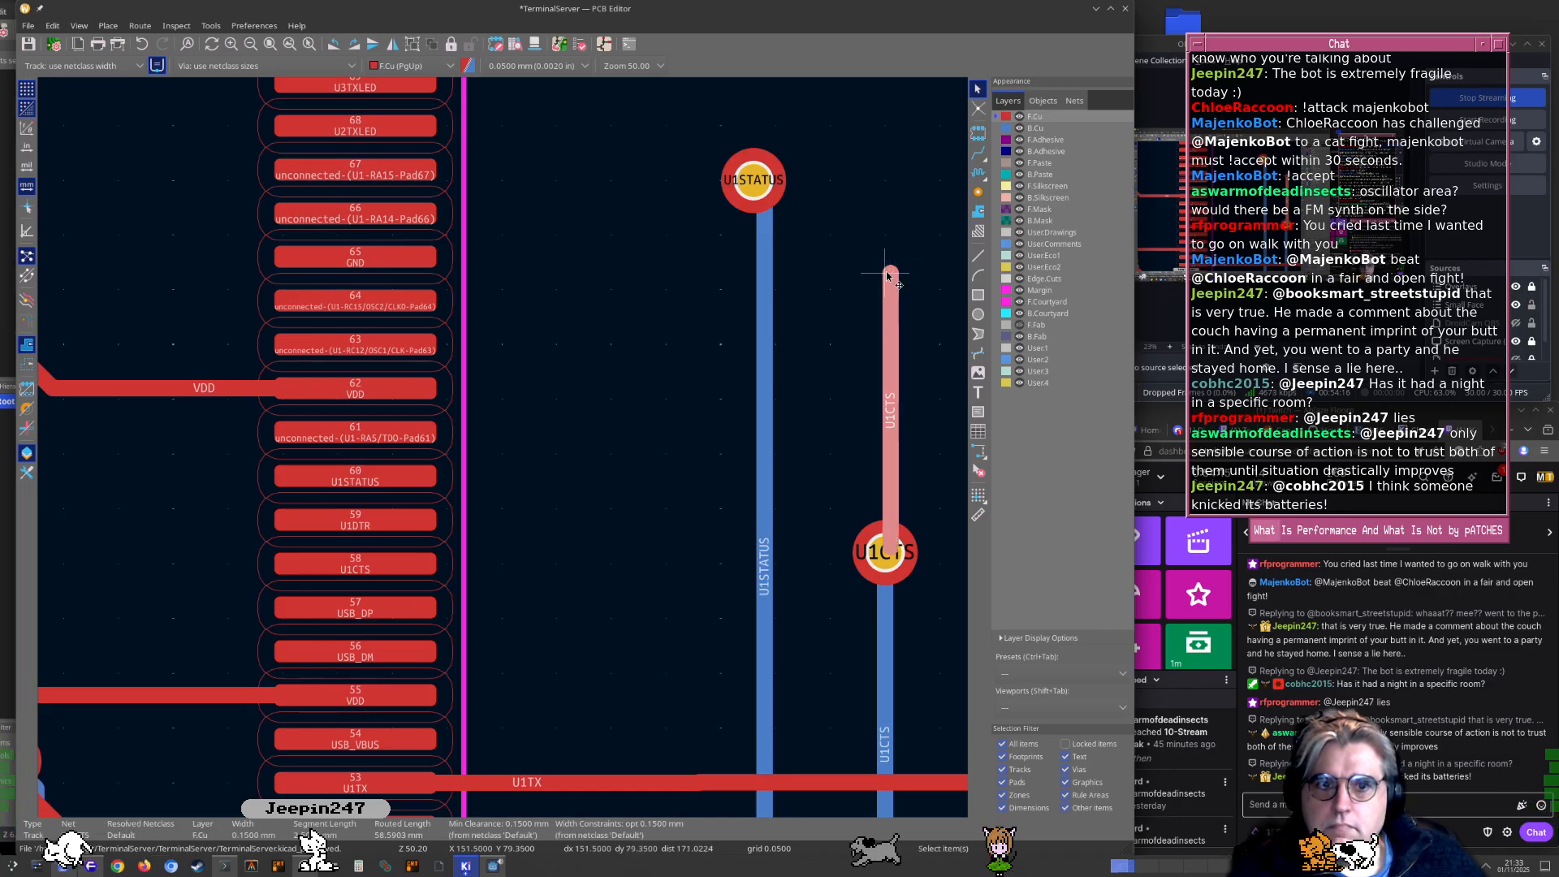
pyautogui.press('d')
pyautogui.click(674, 533)
pyautogui.click(804, 471)
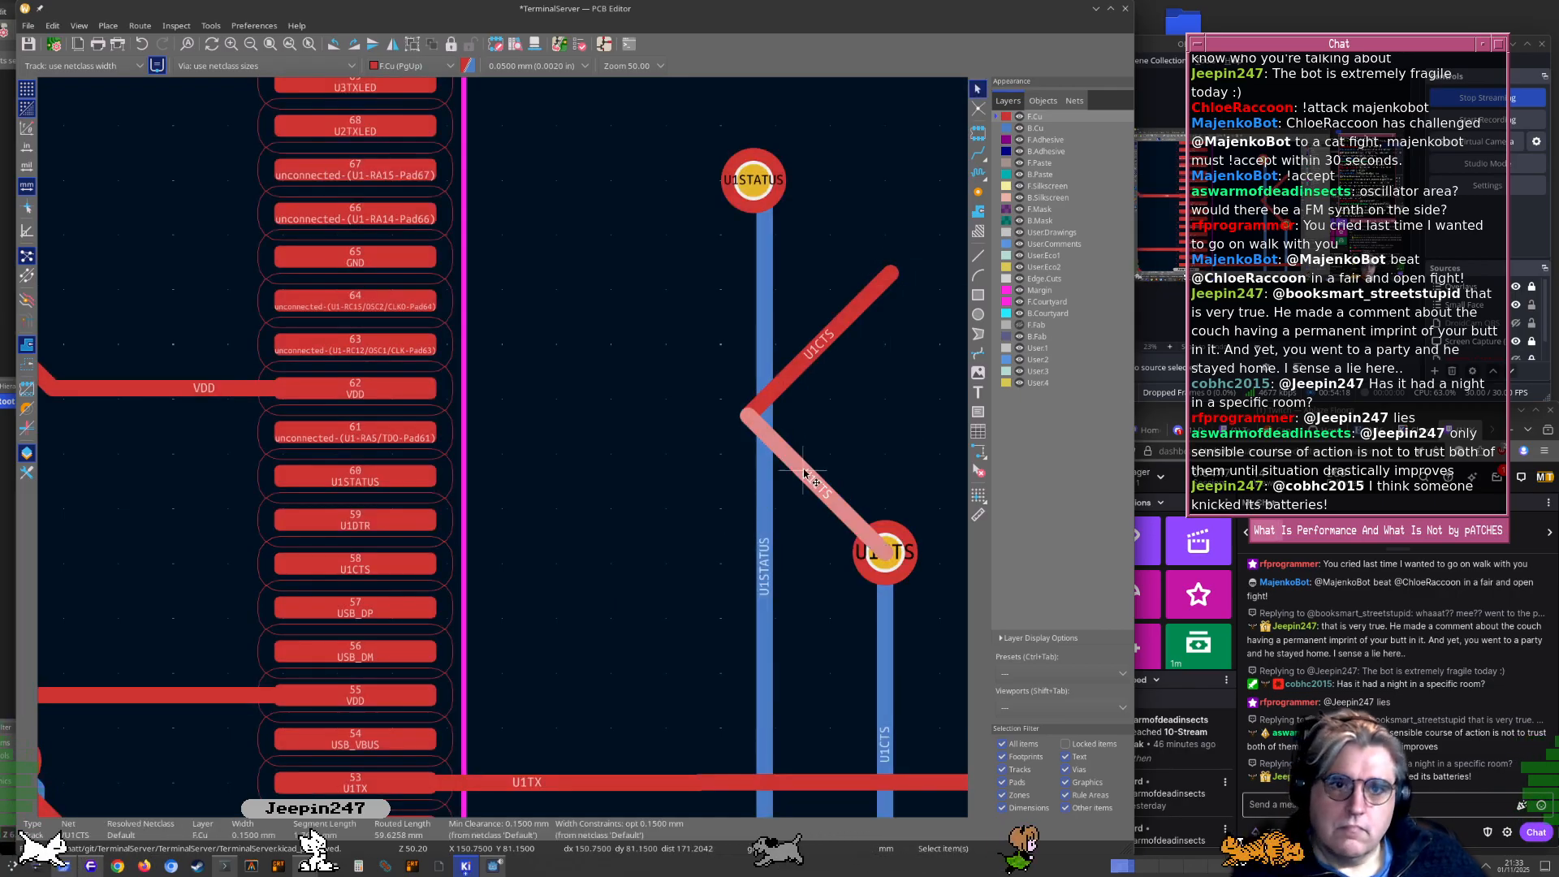
pyautogui.press('Delete')
pyautogui.click(841, 351)
pyautogui.press('Delete')
# Route U1CTS on F.Cu from the new via to U1 pad 58 and save the board
pyautogui.press('x')
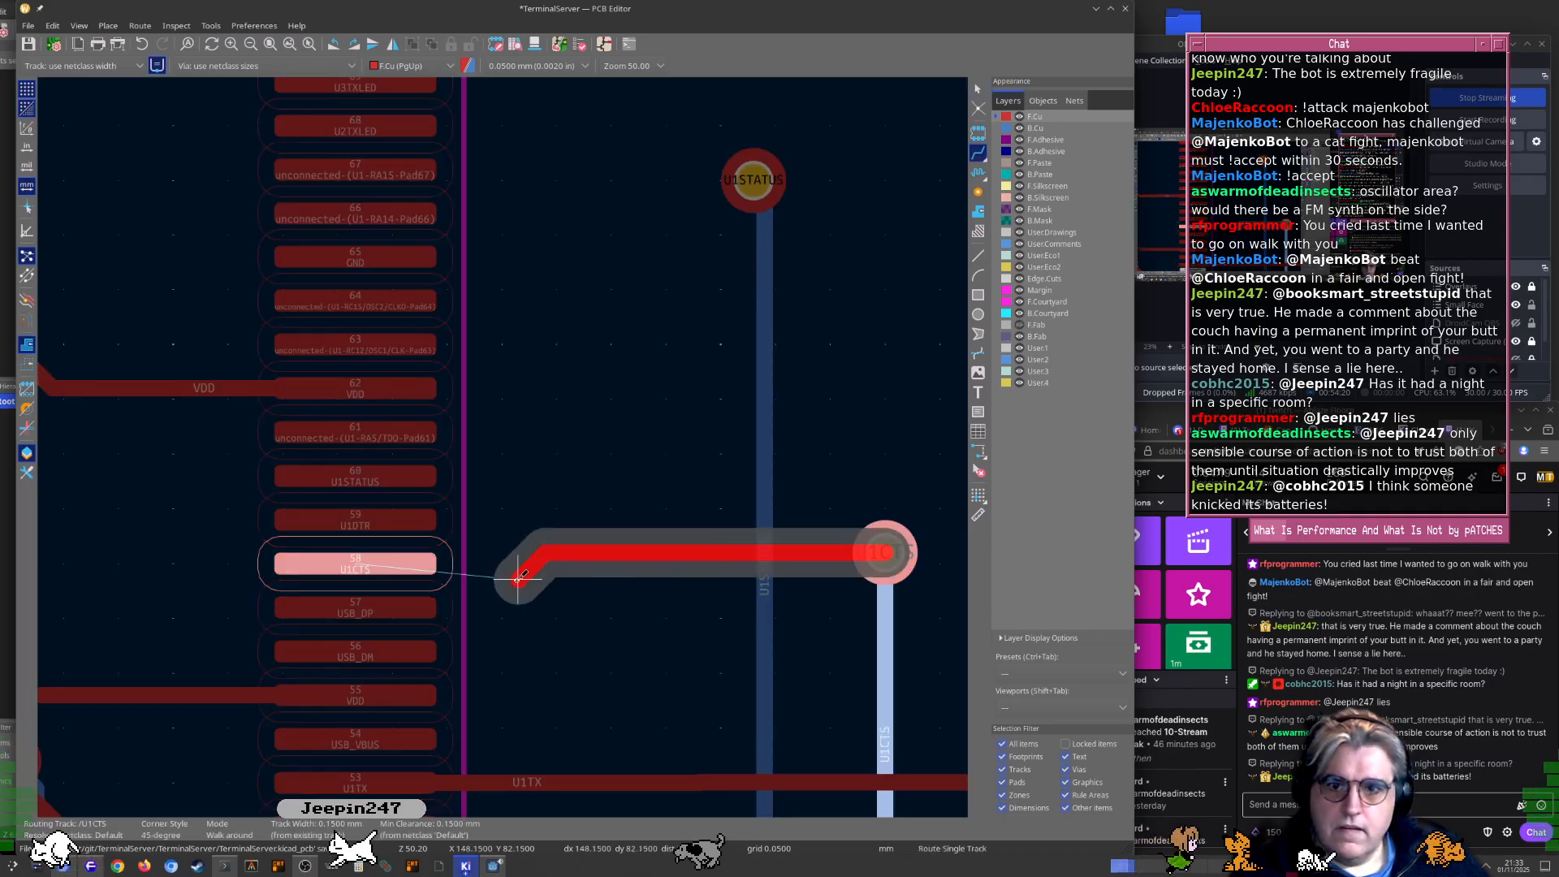
pyautogui.click(389, 564)
pyautogui.press('Escape')
pyautogui.hotkey('ctrl', 's')
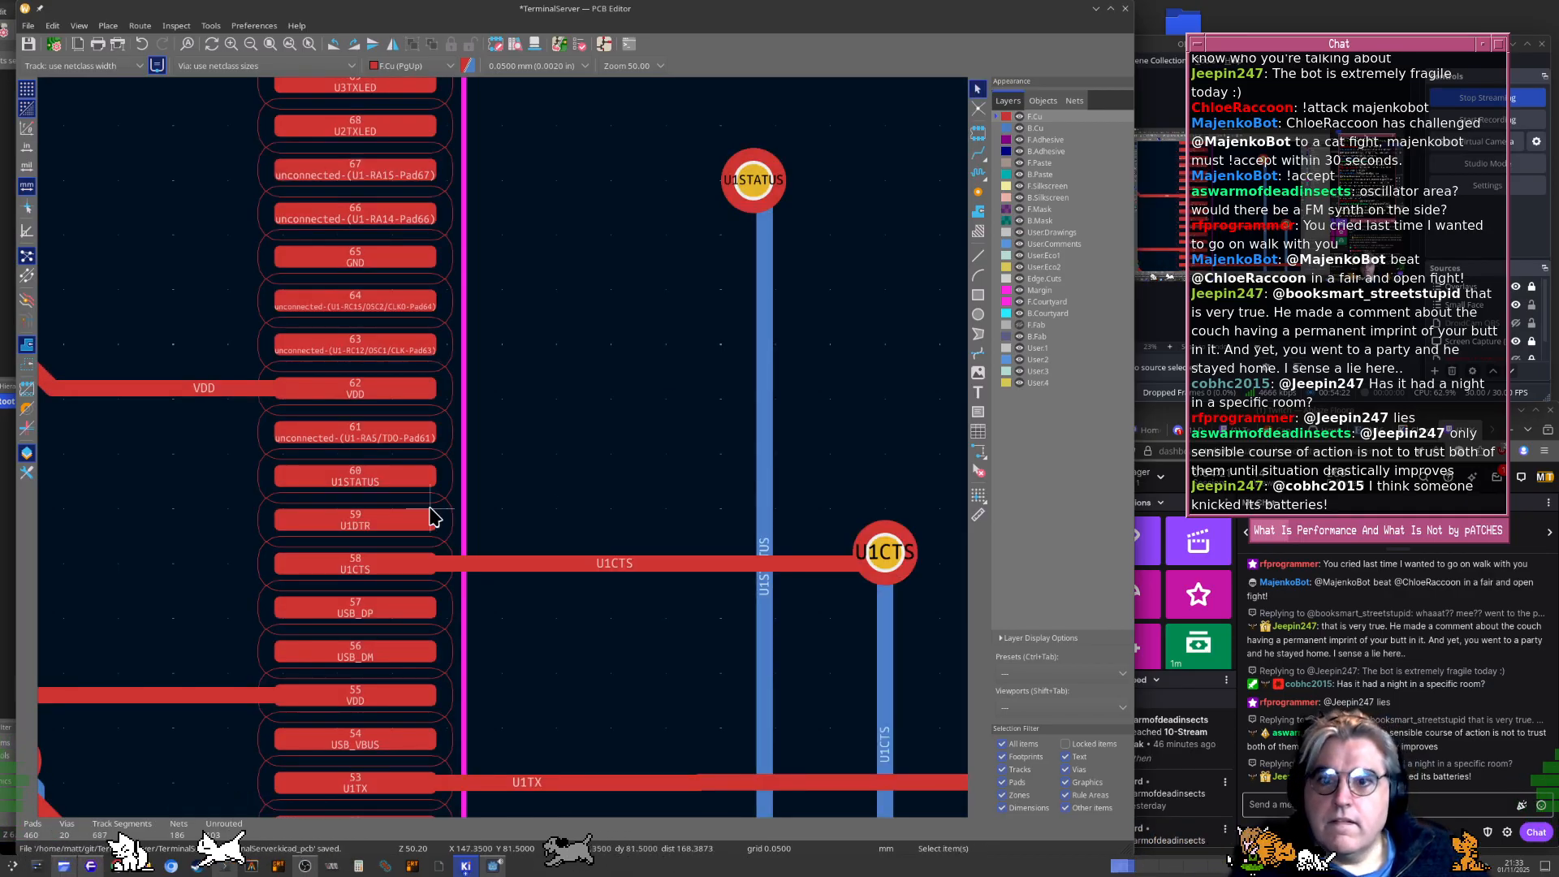
# Update the PCB from the schematic and route U1STATUS on F.Cu between U1 pad 59 and its via
pyautogui.press('F8')
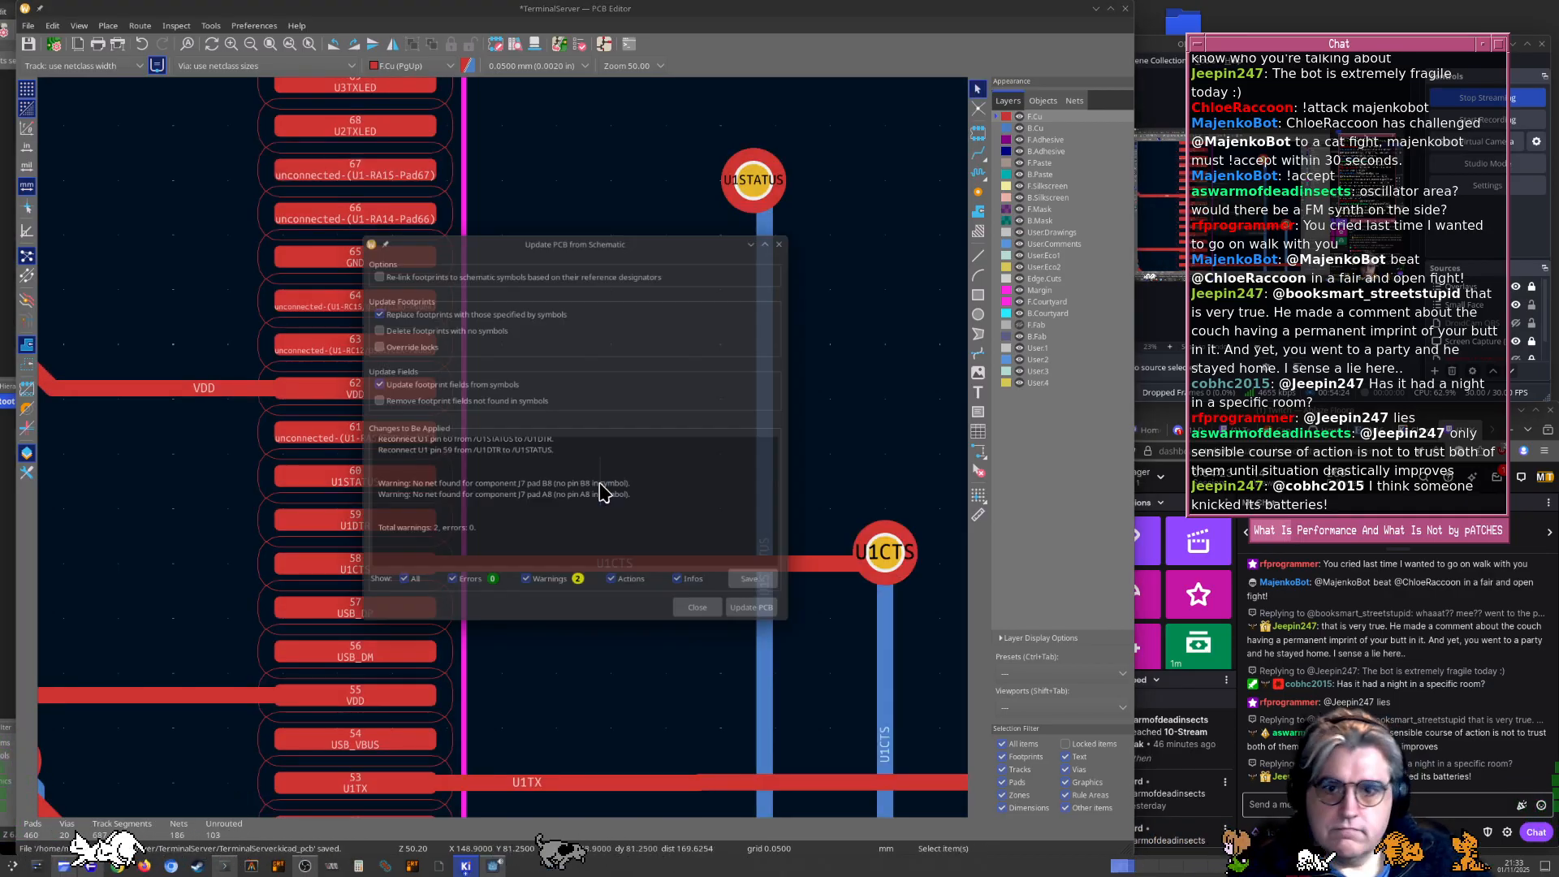
pyautogui.press('Return')
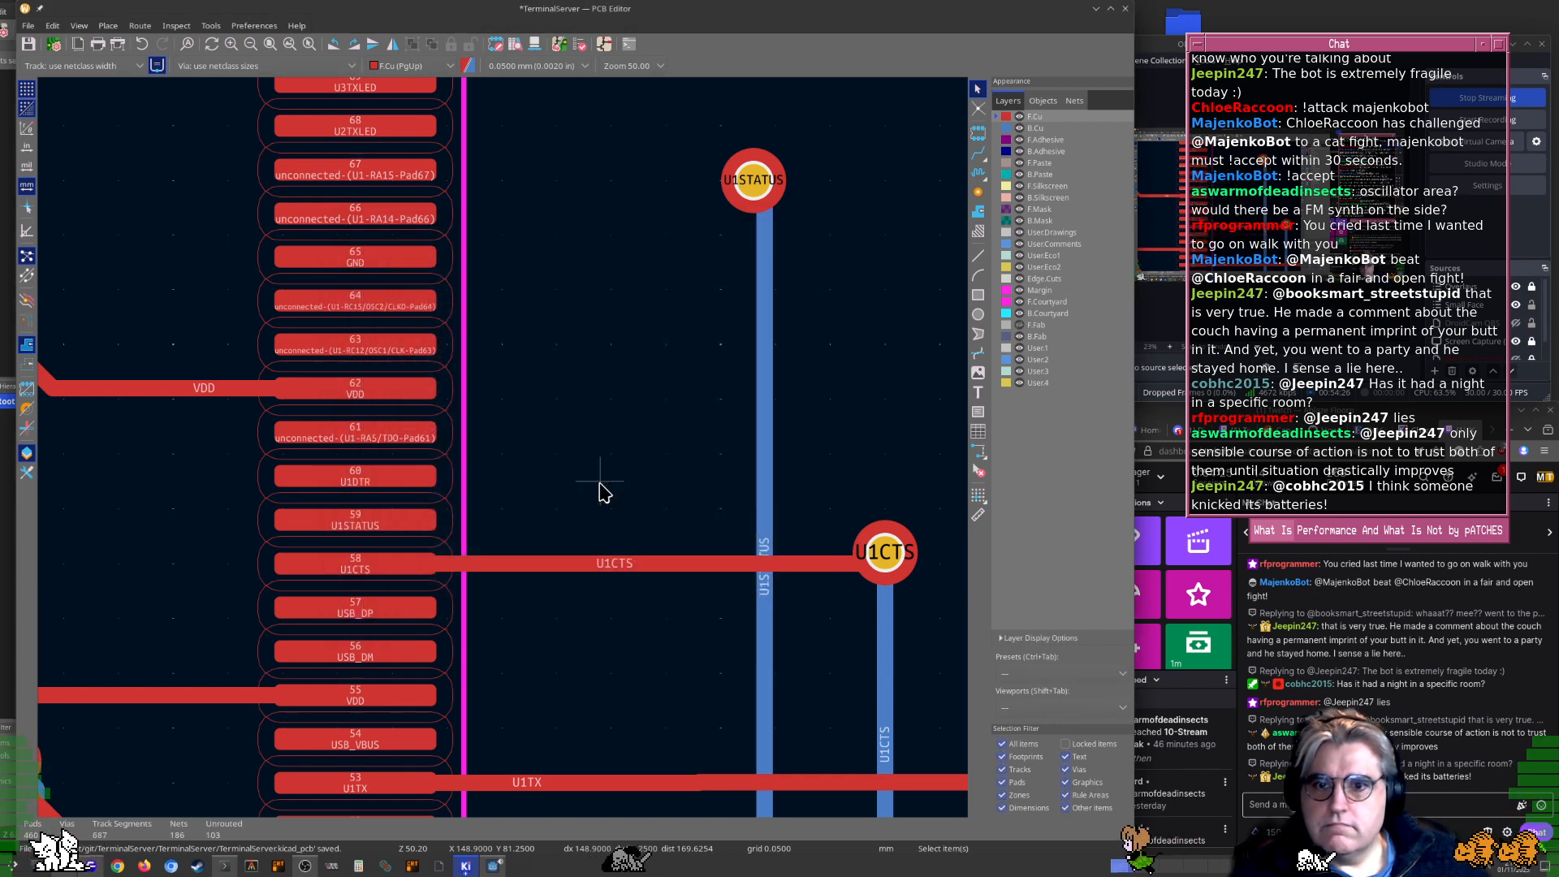
pyautogui.press('x')
pyautogui.click(751, 179)
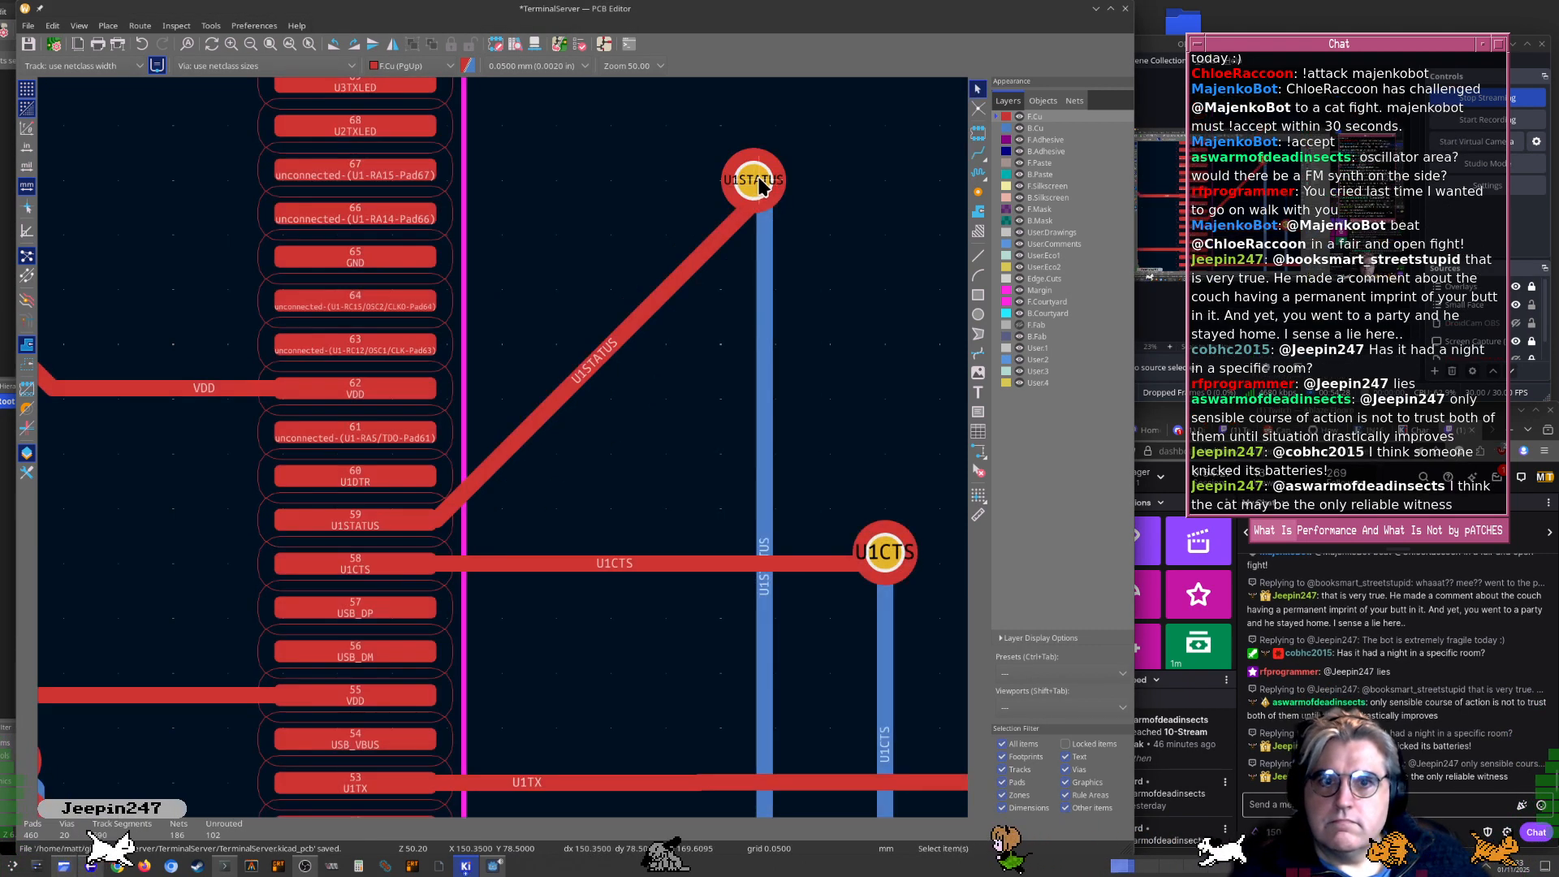
# Drag the U1STATUS via down close to the U1CTS via and straighten its track into U1 pad 59
pyautogui.moveTo(775, 185); pyautogui.dragTo(786, 509)
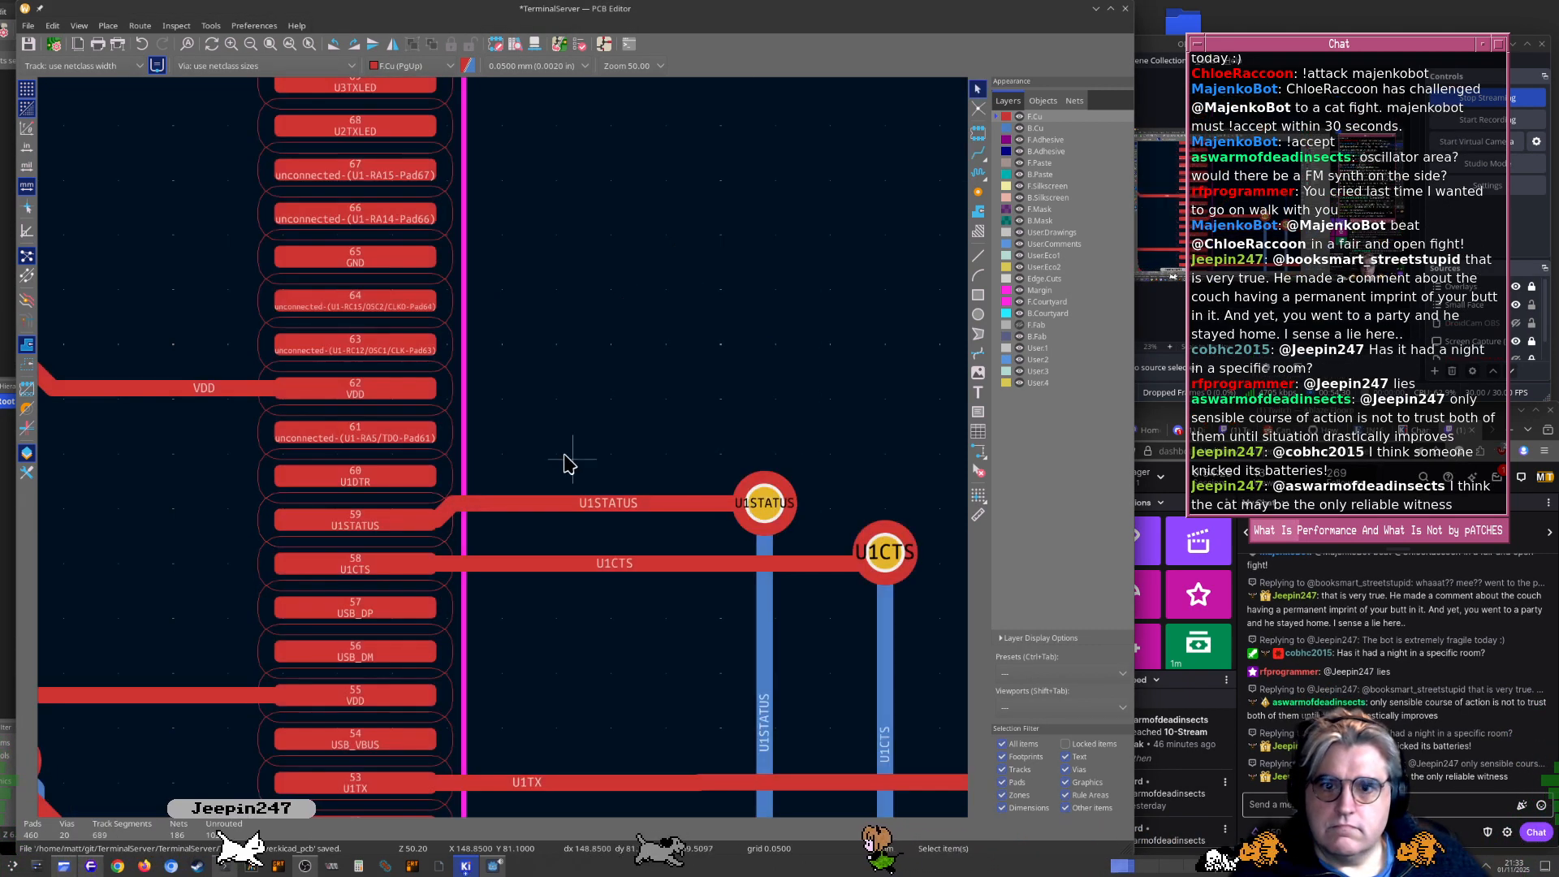
pyautogui.moveTo(561, 504); pyautogui.dragTo(572, 523)
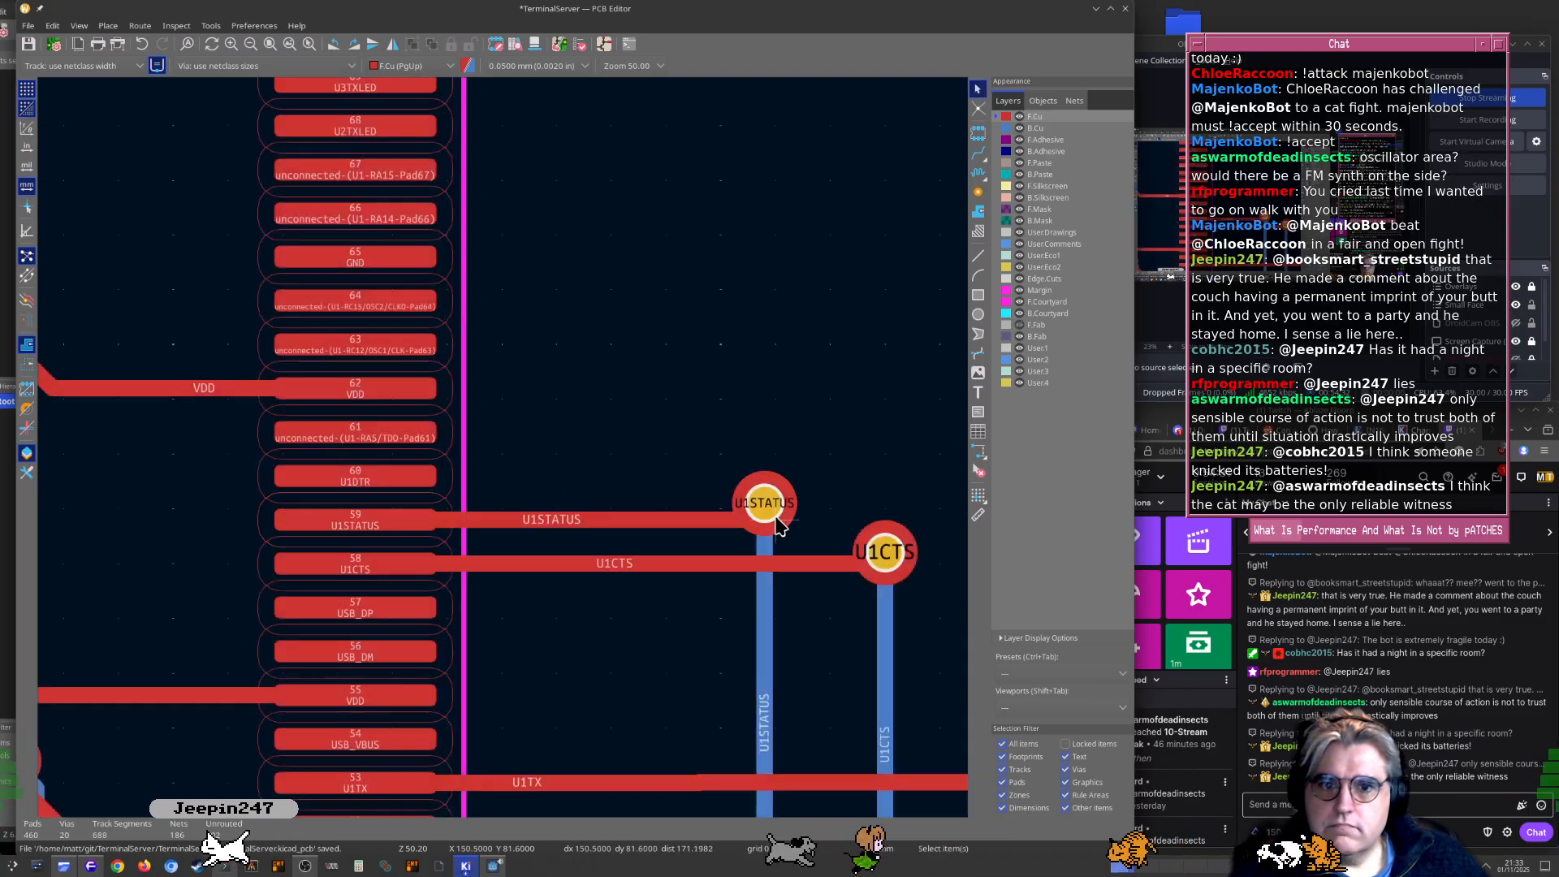
pyautogui.scroll(-4, 583, 478)
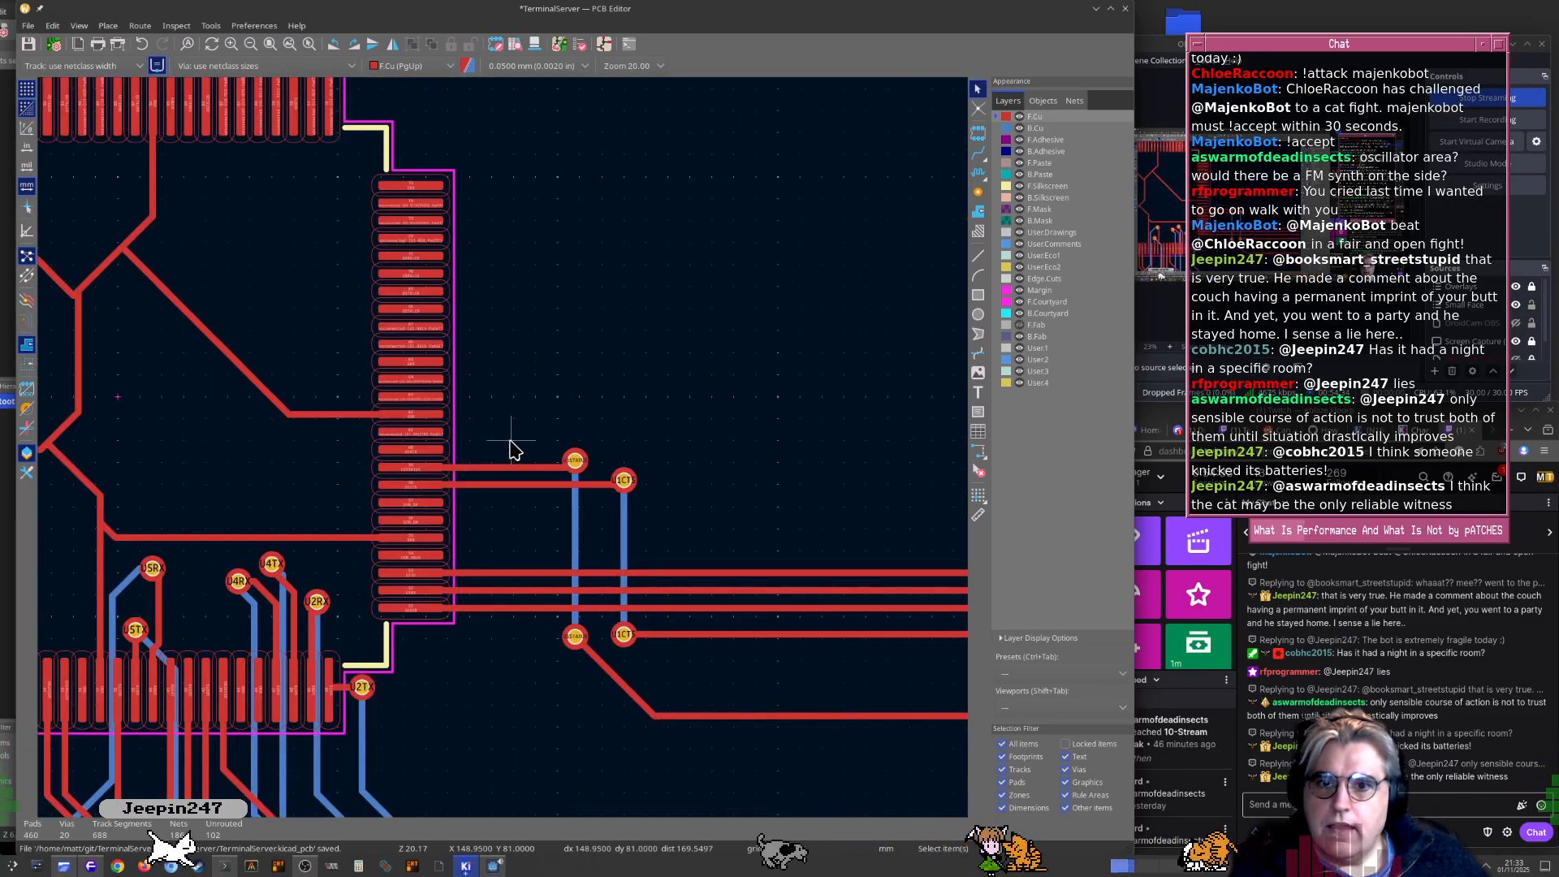
pyautogui.scroll(5, 487, 471)
pyautogui.scroll(-9, 495, 455)
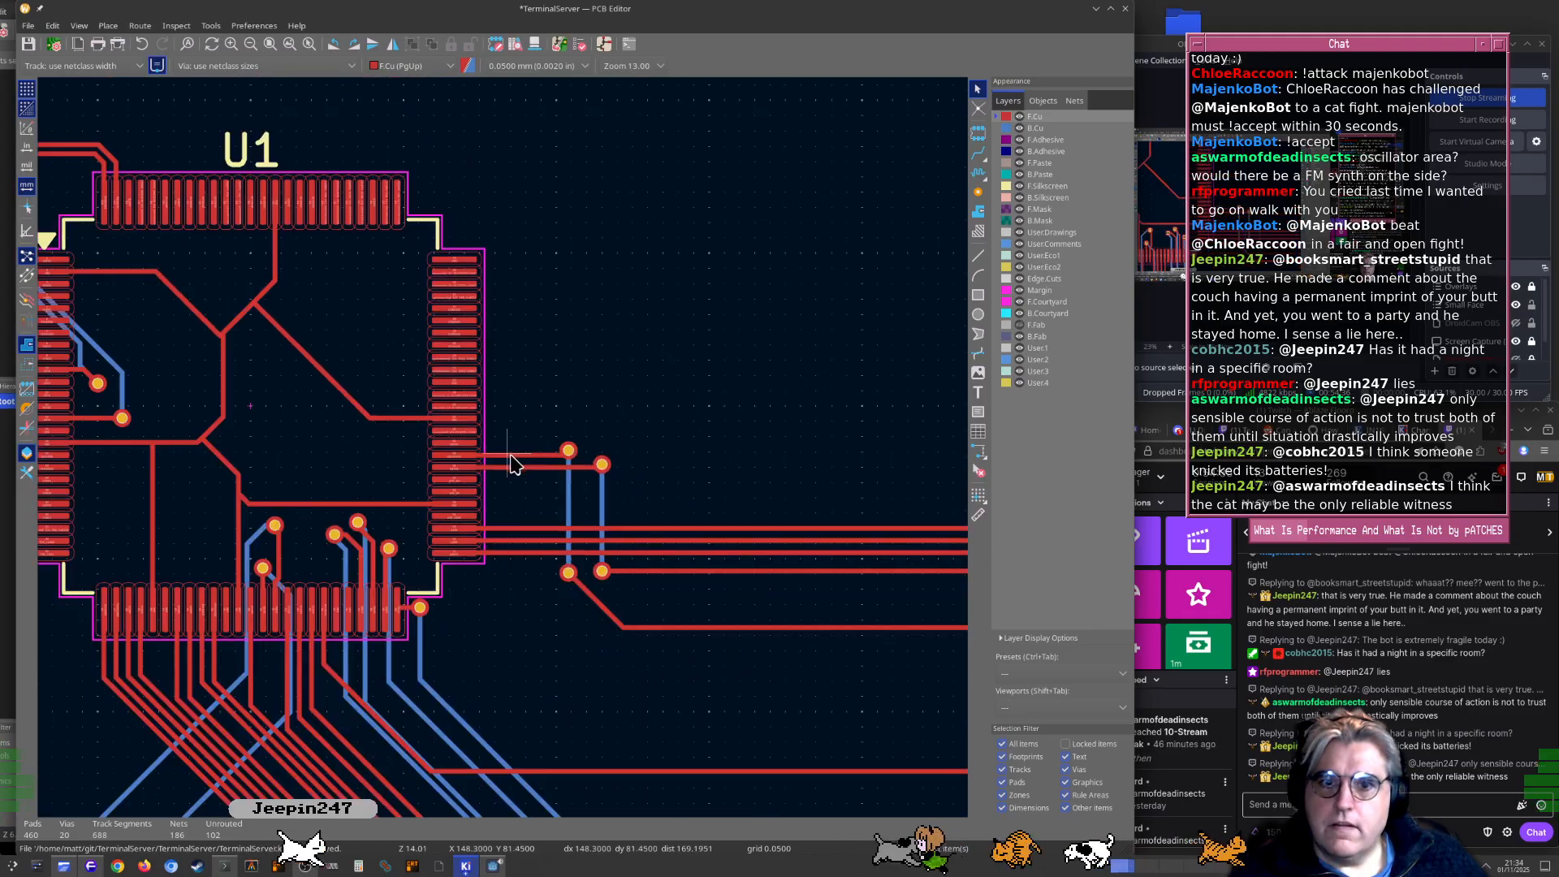
# In the schematic, move the U1RTS label from U1 pin 78 to pin 61, below U1DTR
pyautogui.scroll(2, 552, 467)
pyautogui.scroll(8, 583, 477)
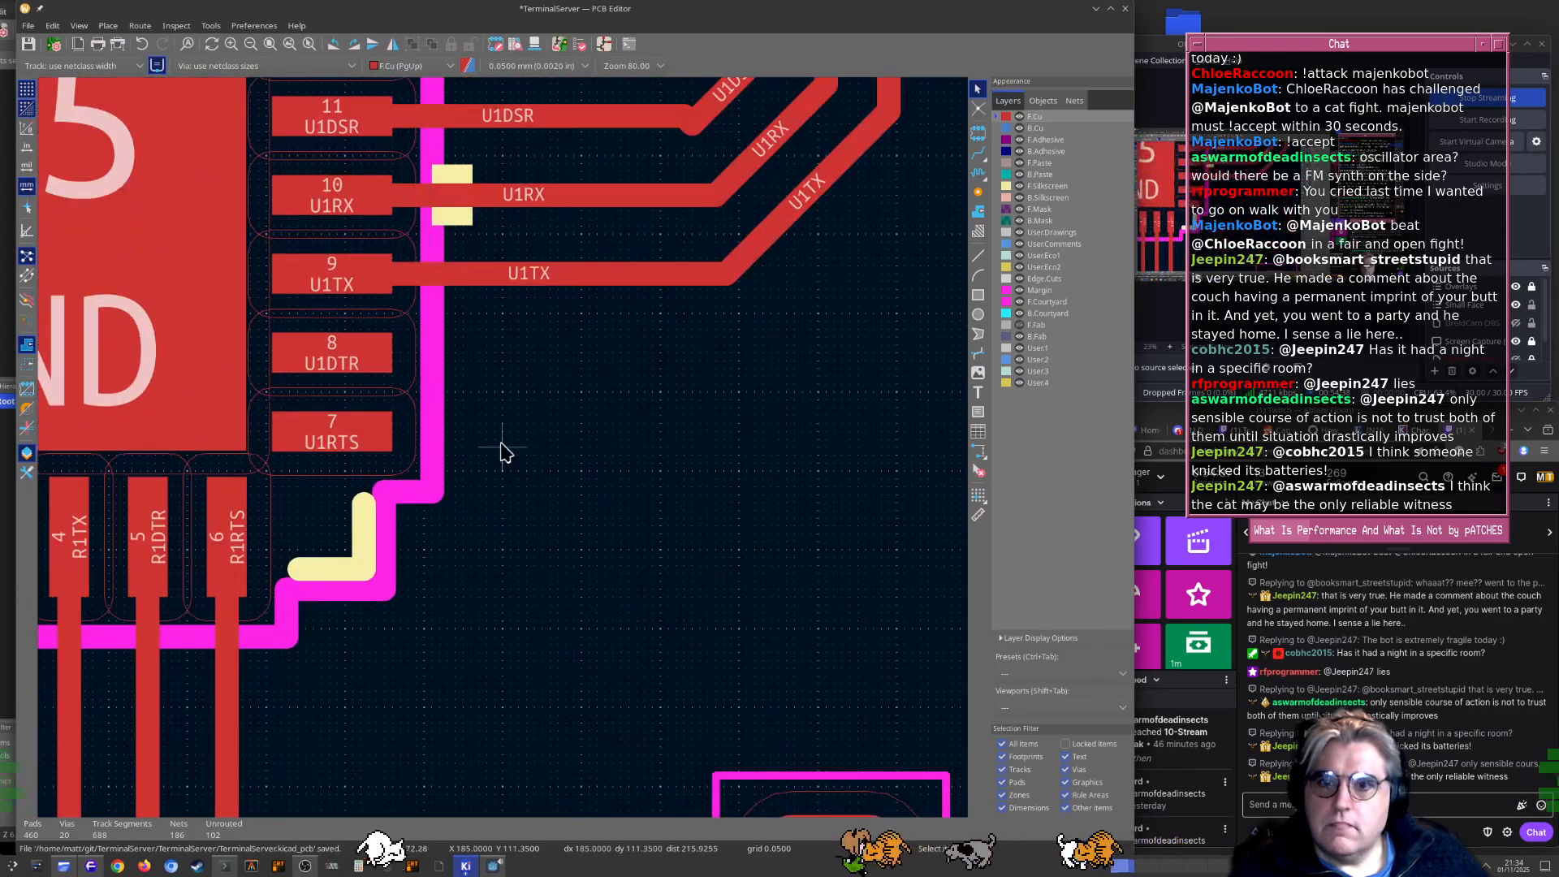
pyautogui.scroll(-7, 398, 357)
pyautogui.hotkey('alt', 'Tab')
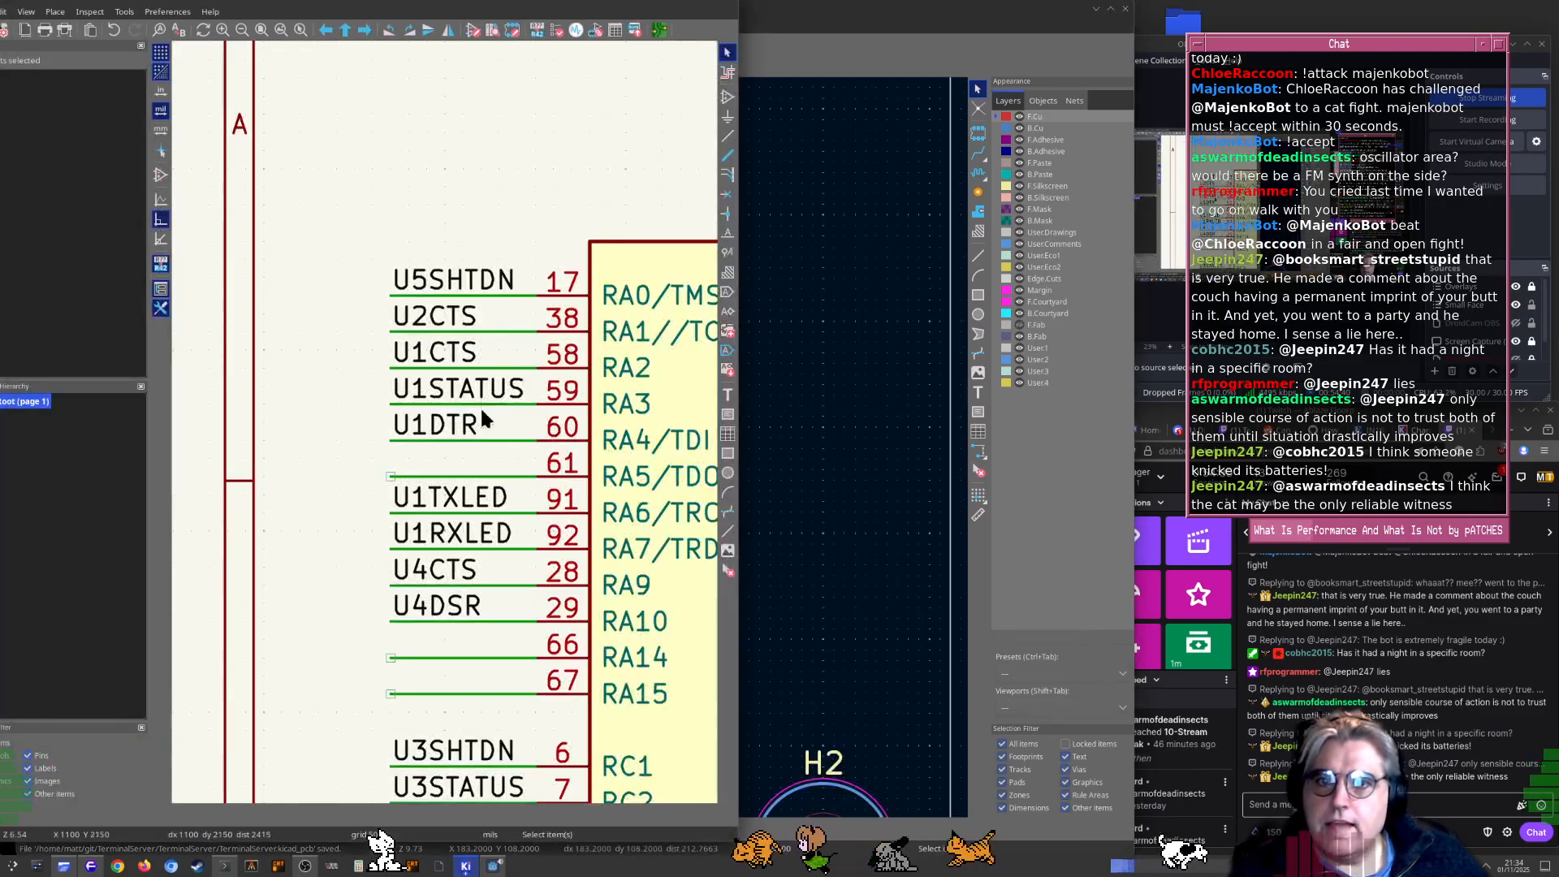
pyautogui.scroll(-5, 445, 422)
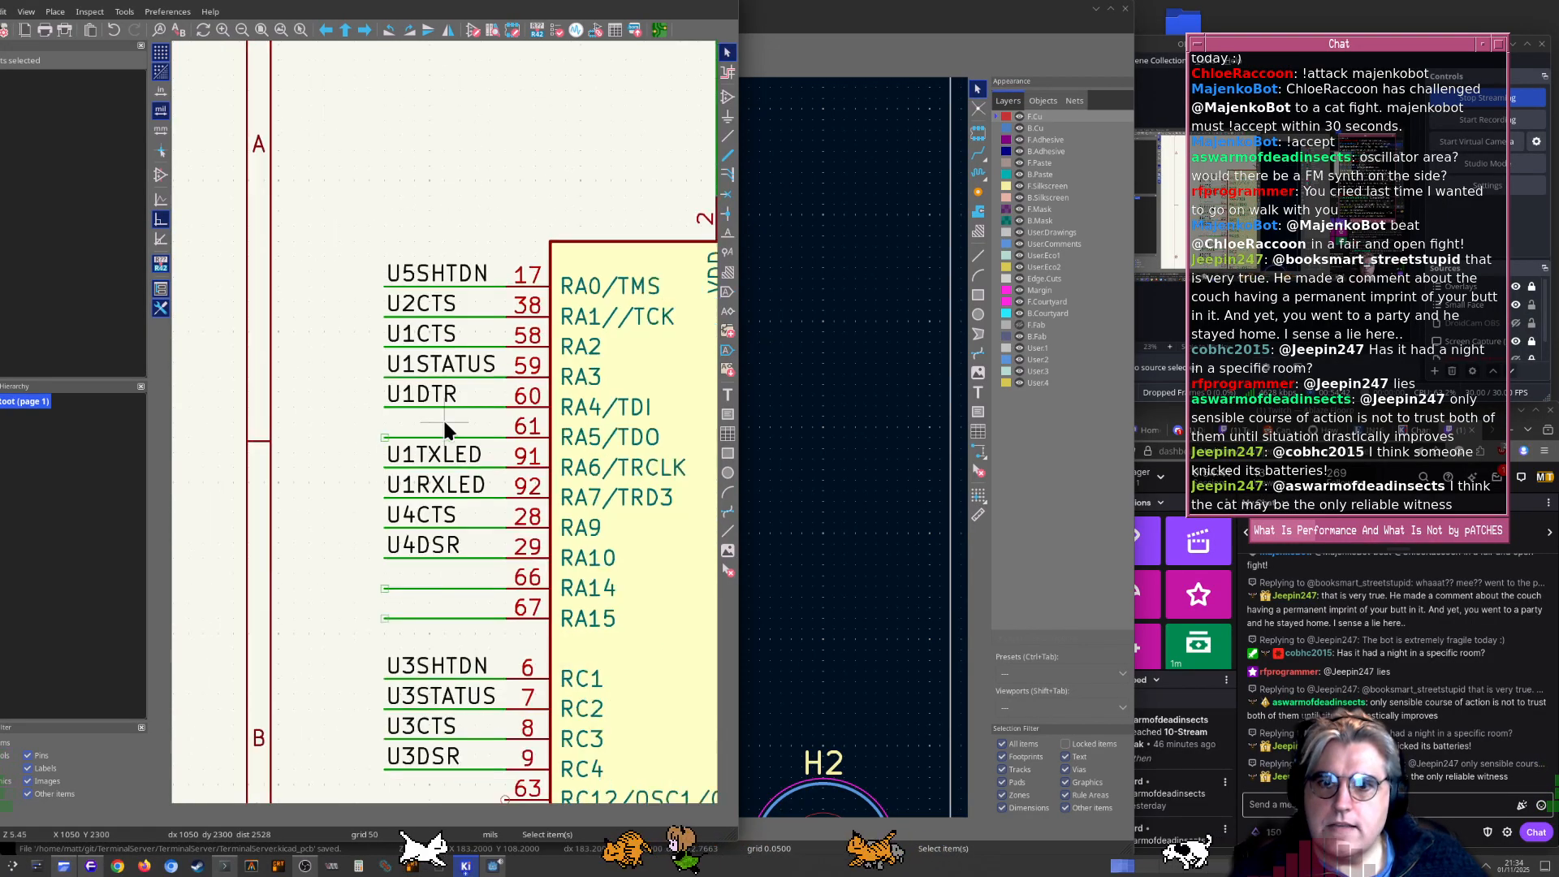
pyautogui.scroll(2, 205, 411)
pyautogui.click(593, 601)
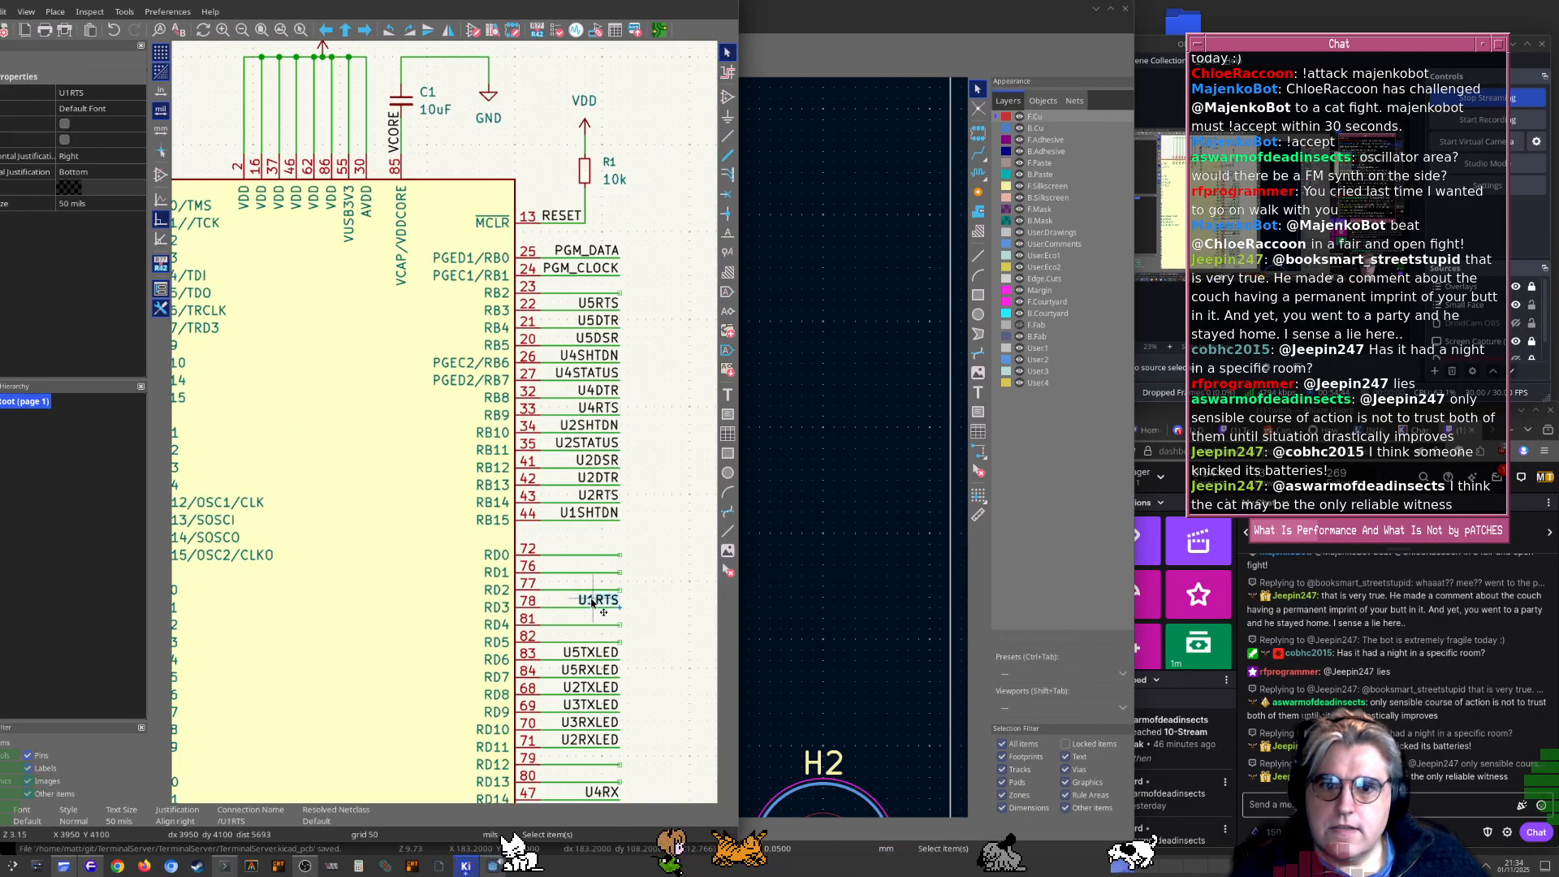
pyautogui.moveTo(284, 378); pyautogui.dragTo(669, 456, button='middle')
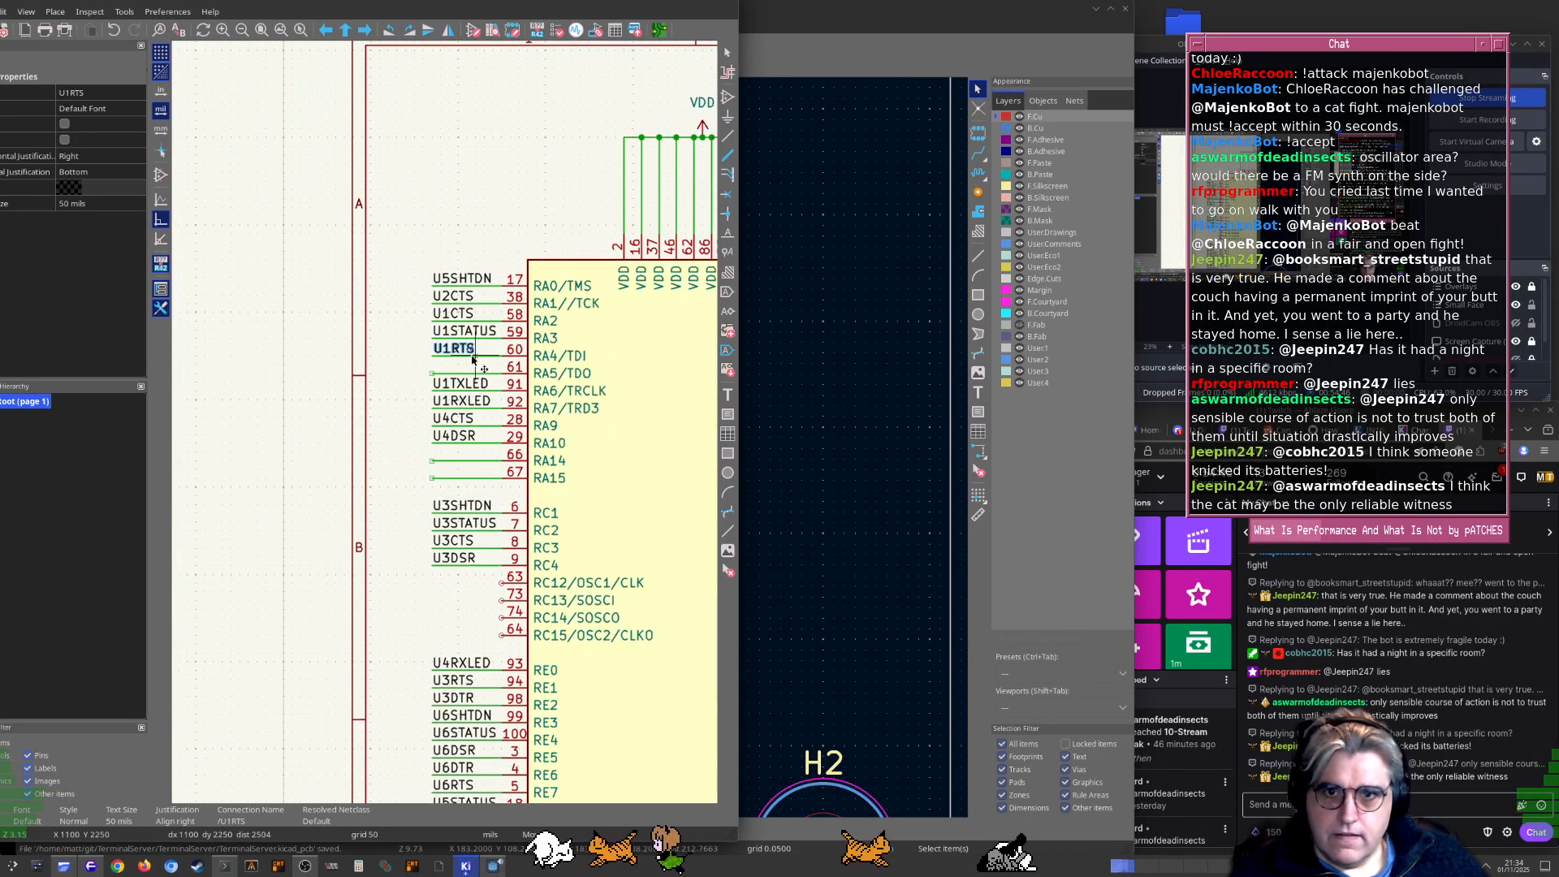
pyautogui.scroll(7, 469, 358)
pyautogui.click(288, 485)
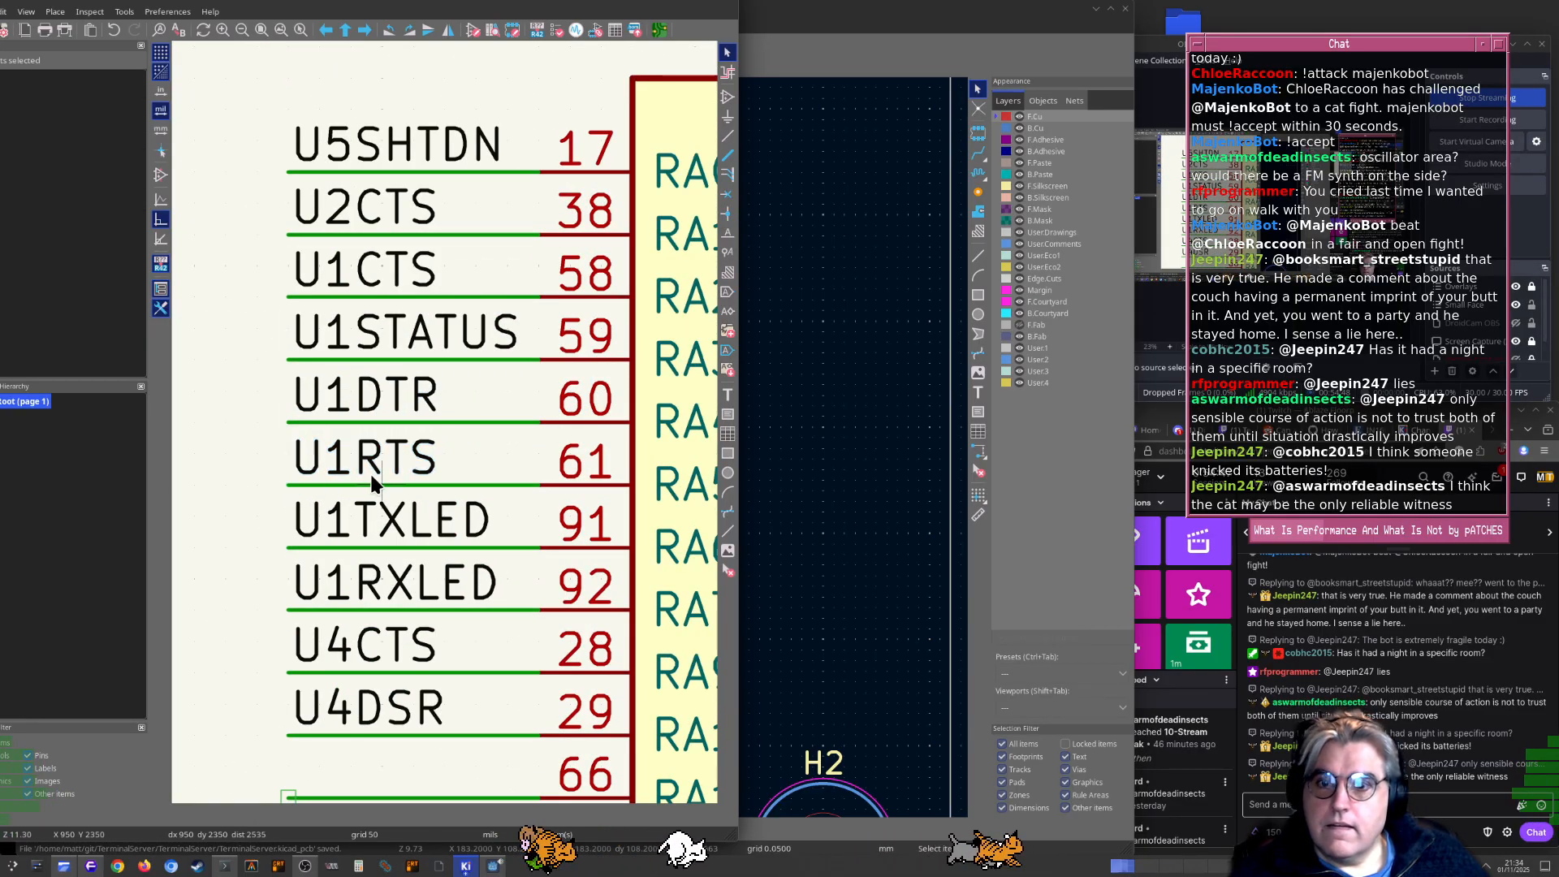
# Return to the PCB editor and update the board from the schematic with U1RTS on U1 pin 61
pyautogui.scroll(-4, 449, 422)
pyautogui.scroll(-3, 449, 422)
pyautogui.hotkey('alt', 'Tab')
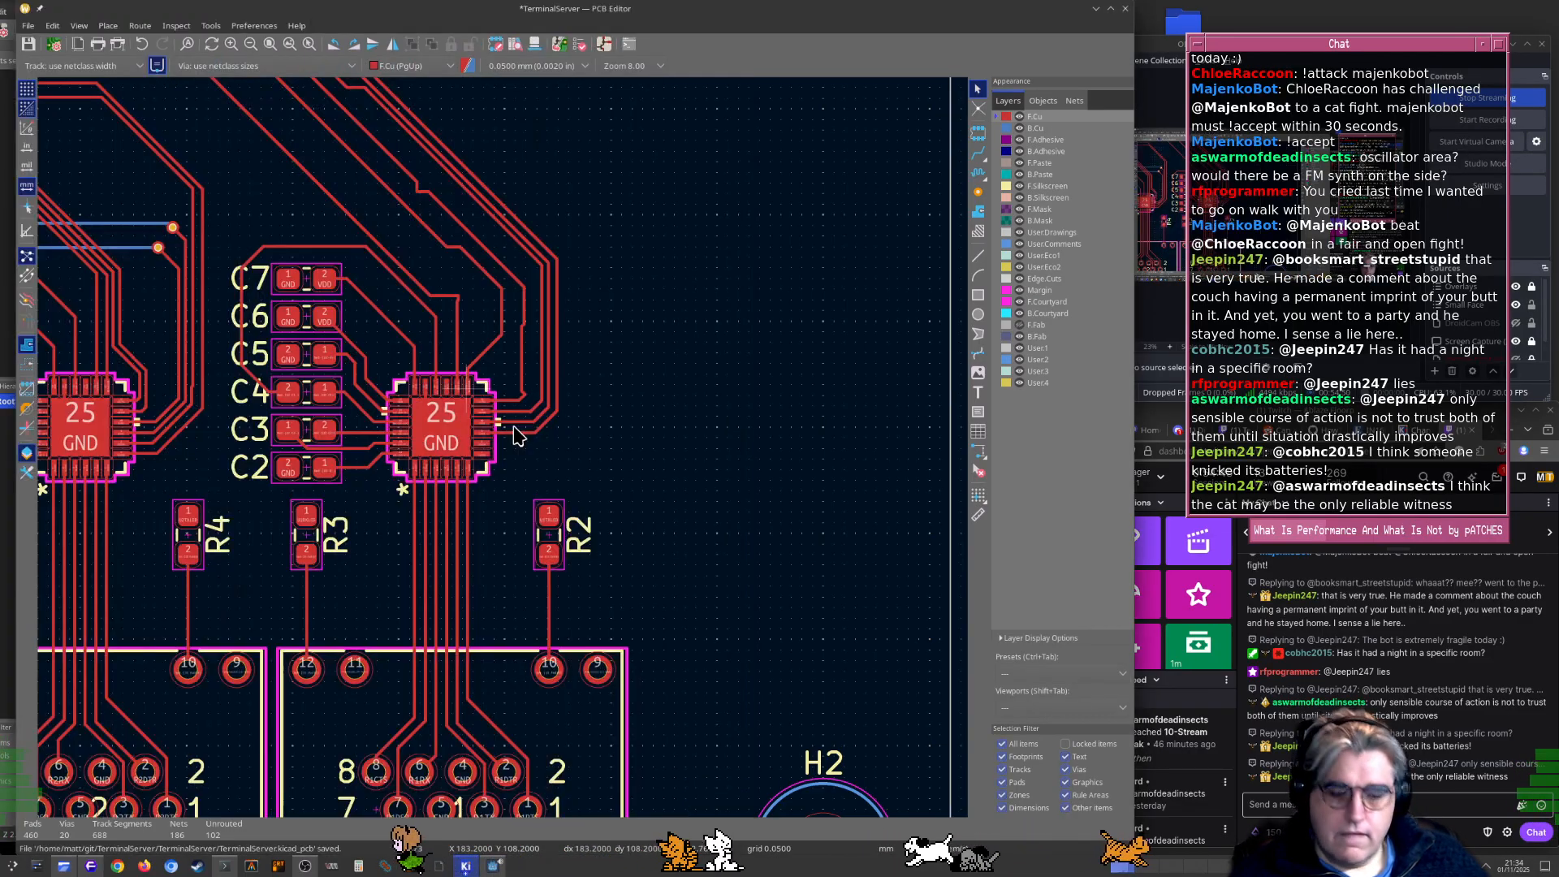
pyautogui.press('F8')
pyautogui.press('Return')
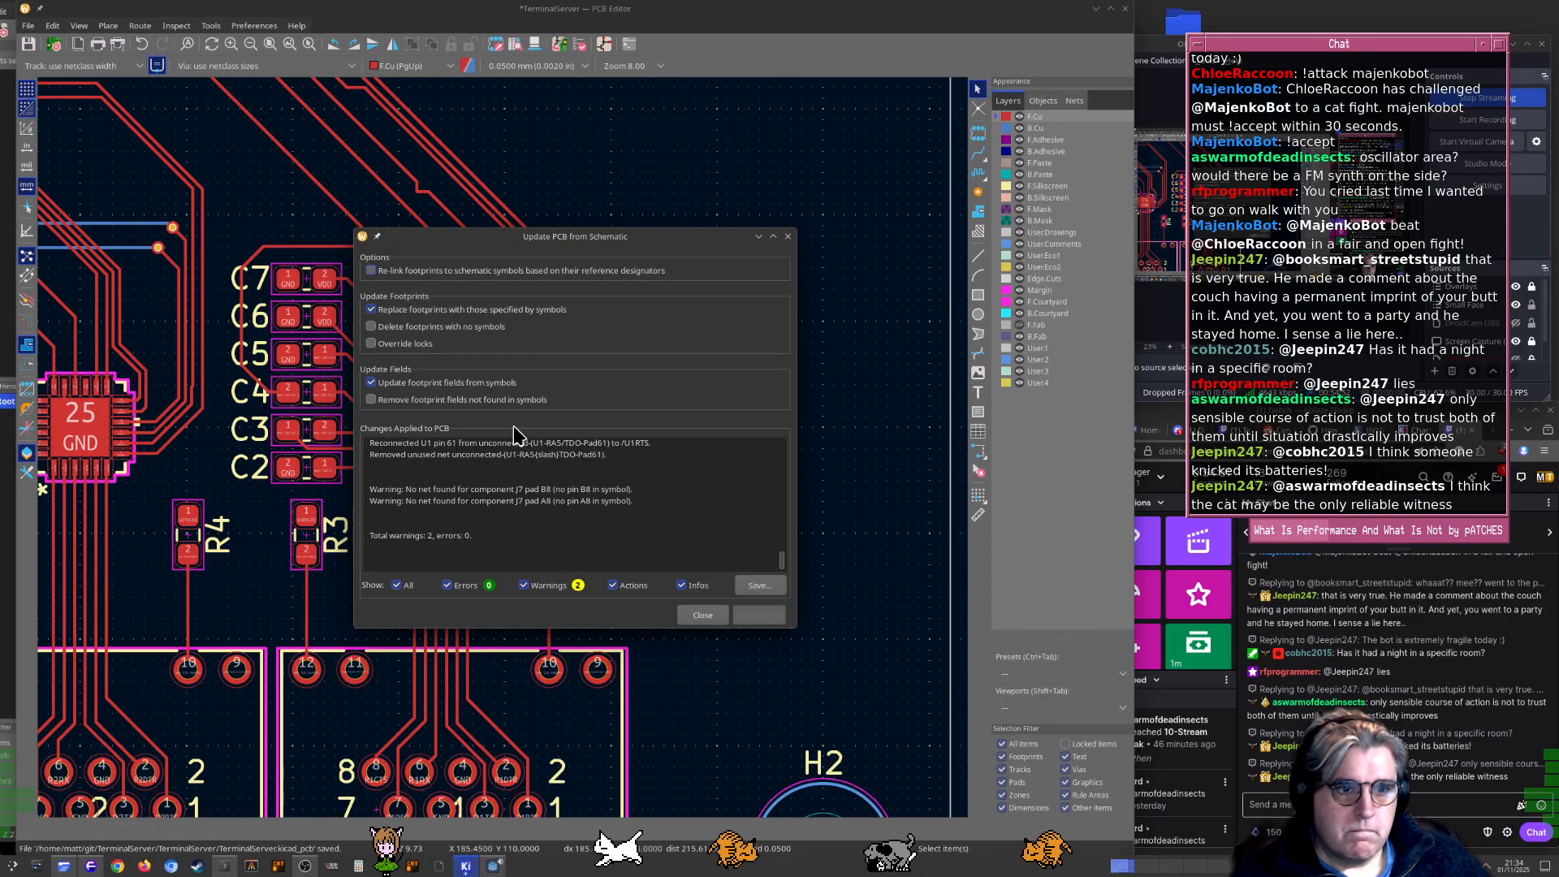
pyautogui.press('Return')
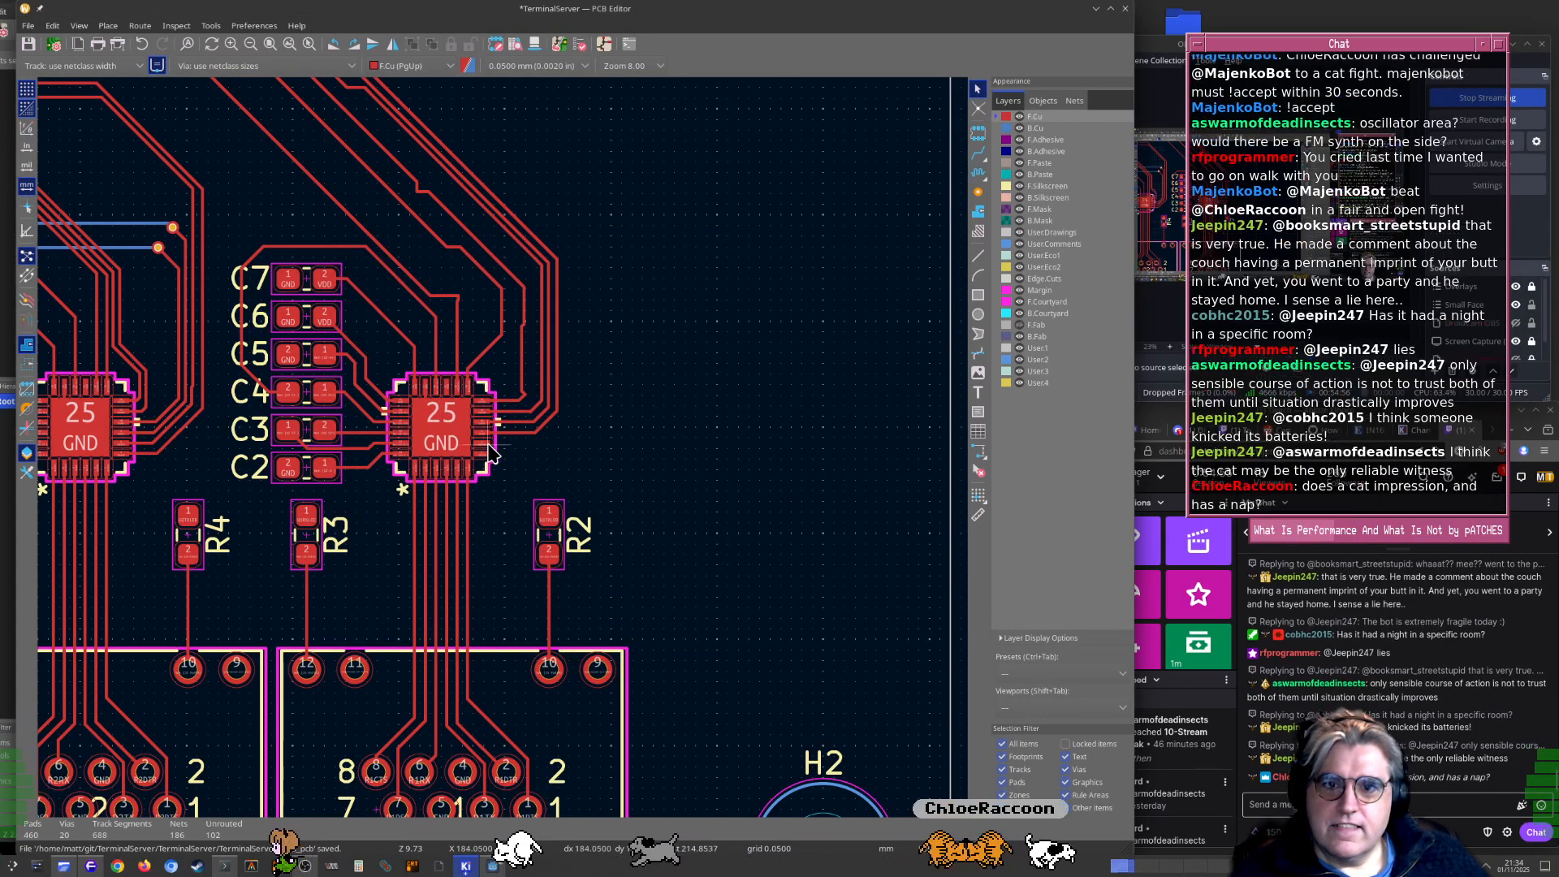
# Route U1DTR on F.Cu from pad 8 of the transceiver near R2, alongside the existing tracks, to U1 pad 60
pyautogui.scroll(5, 450, 380)
pyautogui.press('x')
pyautogui.scroll(-4, 727, 380)
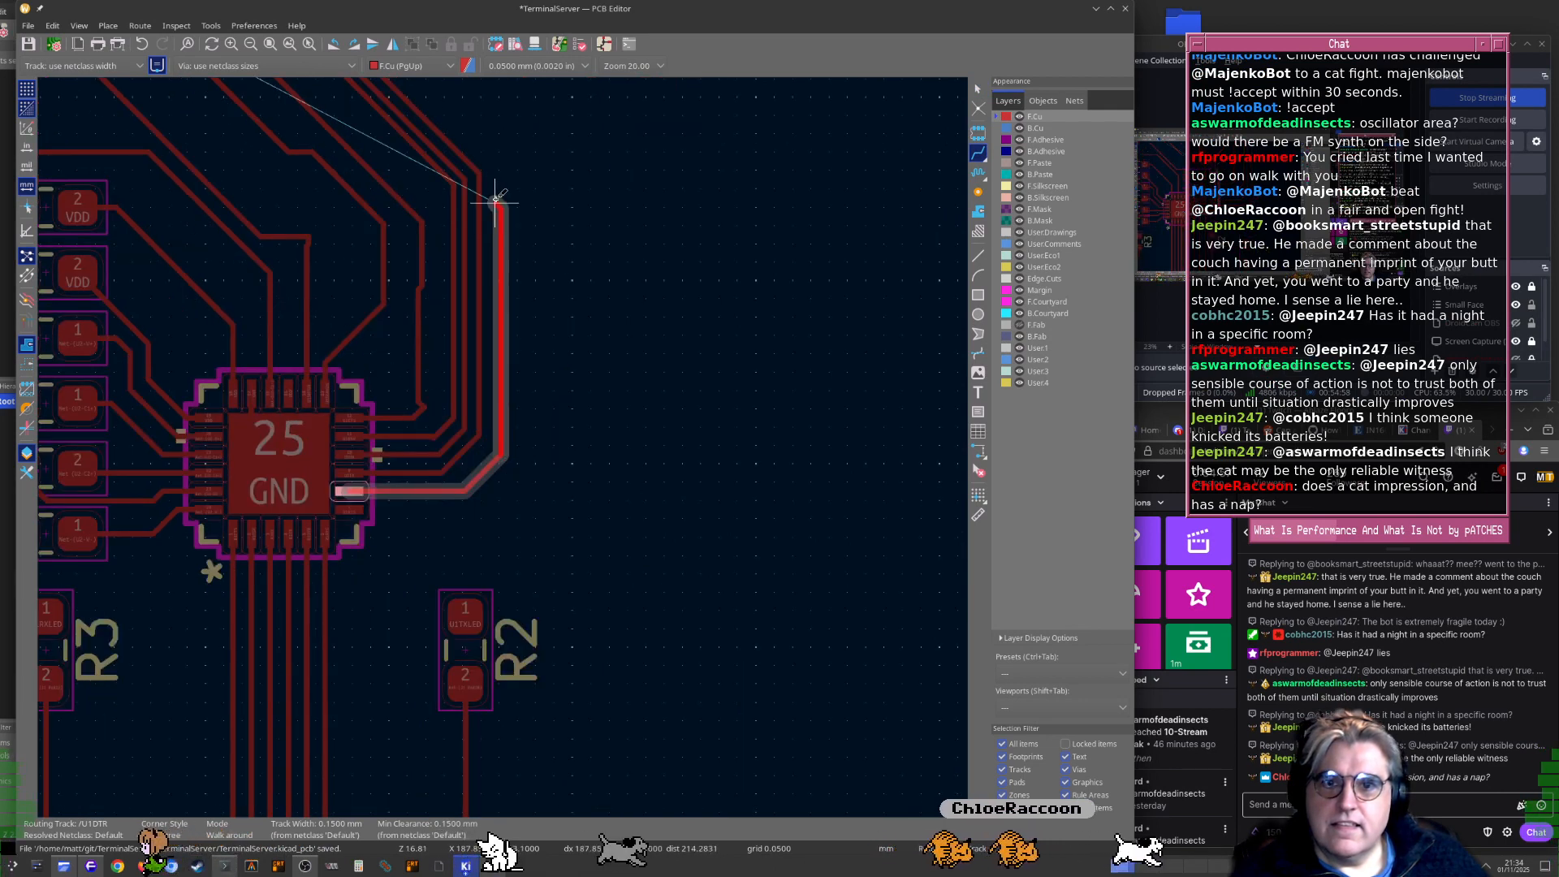
pyautogui.scroll(5, 393, 445)
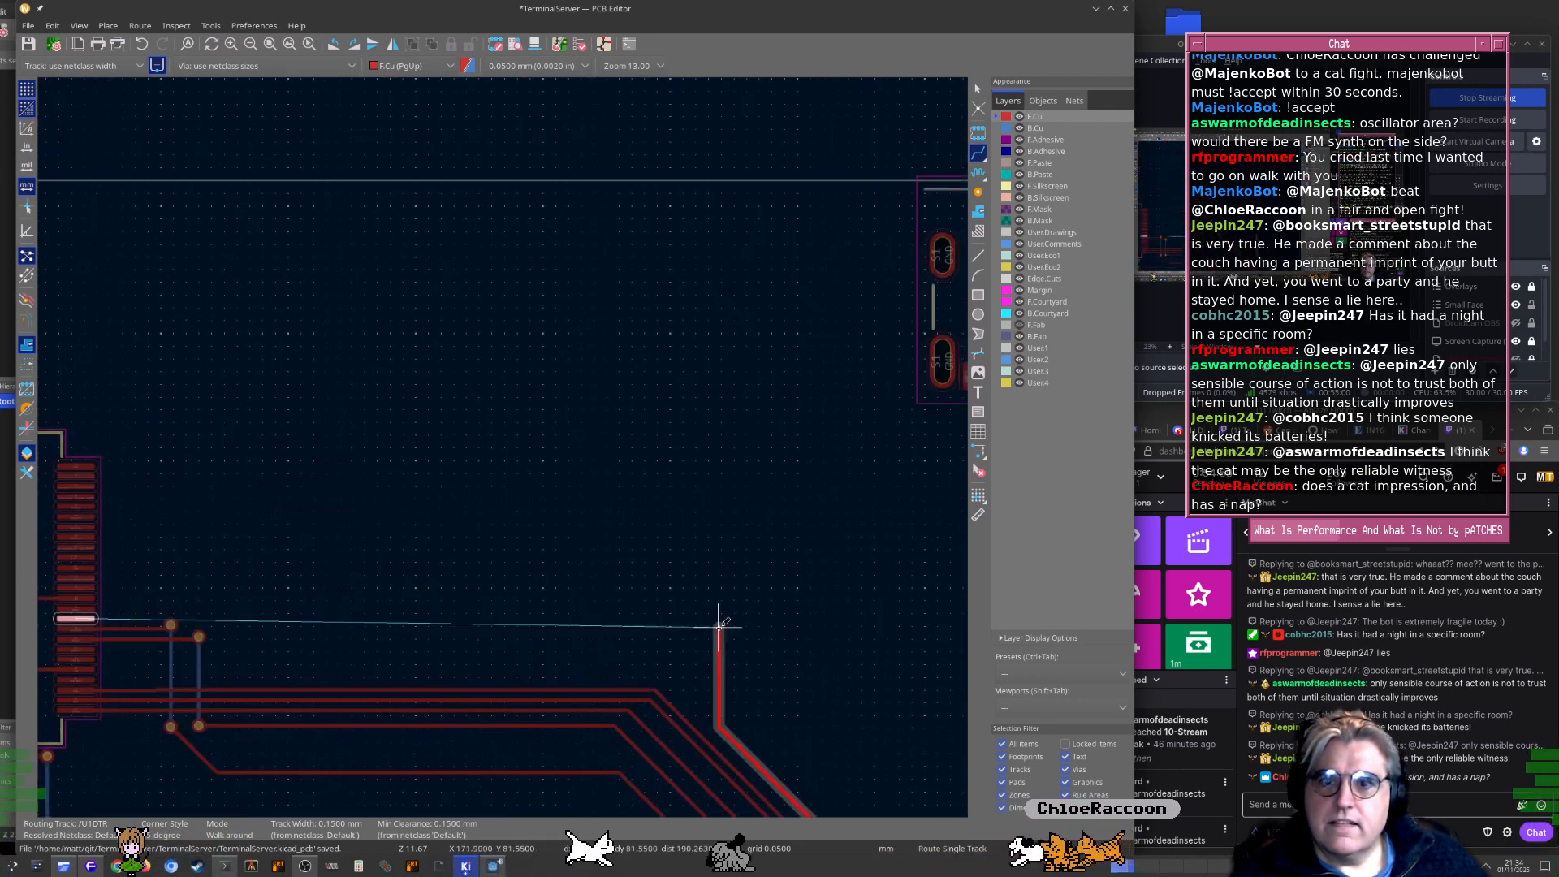
pyautogui.click(363, 463)
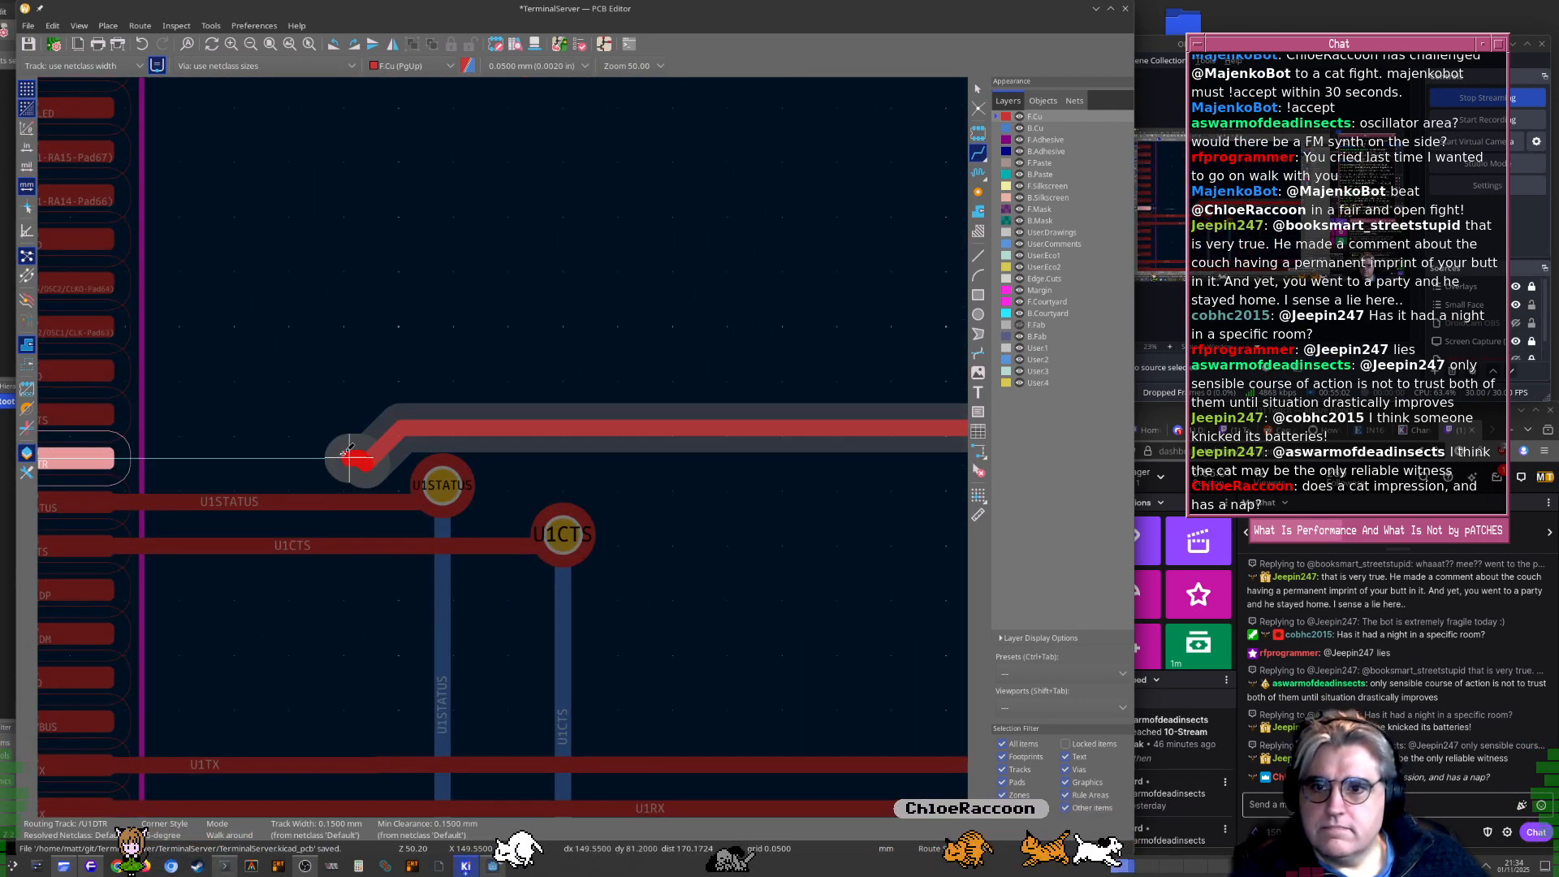
pyautogui.click(86, 457)
# Route U1RTS on F.Cu from U1 pad 61, outside the U1DTR track, to pad 7 of the transceiver near R2
pyautogui.click(93, 410)
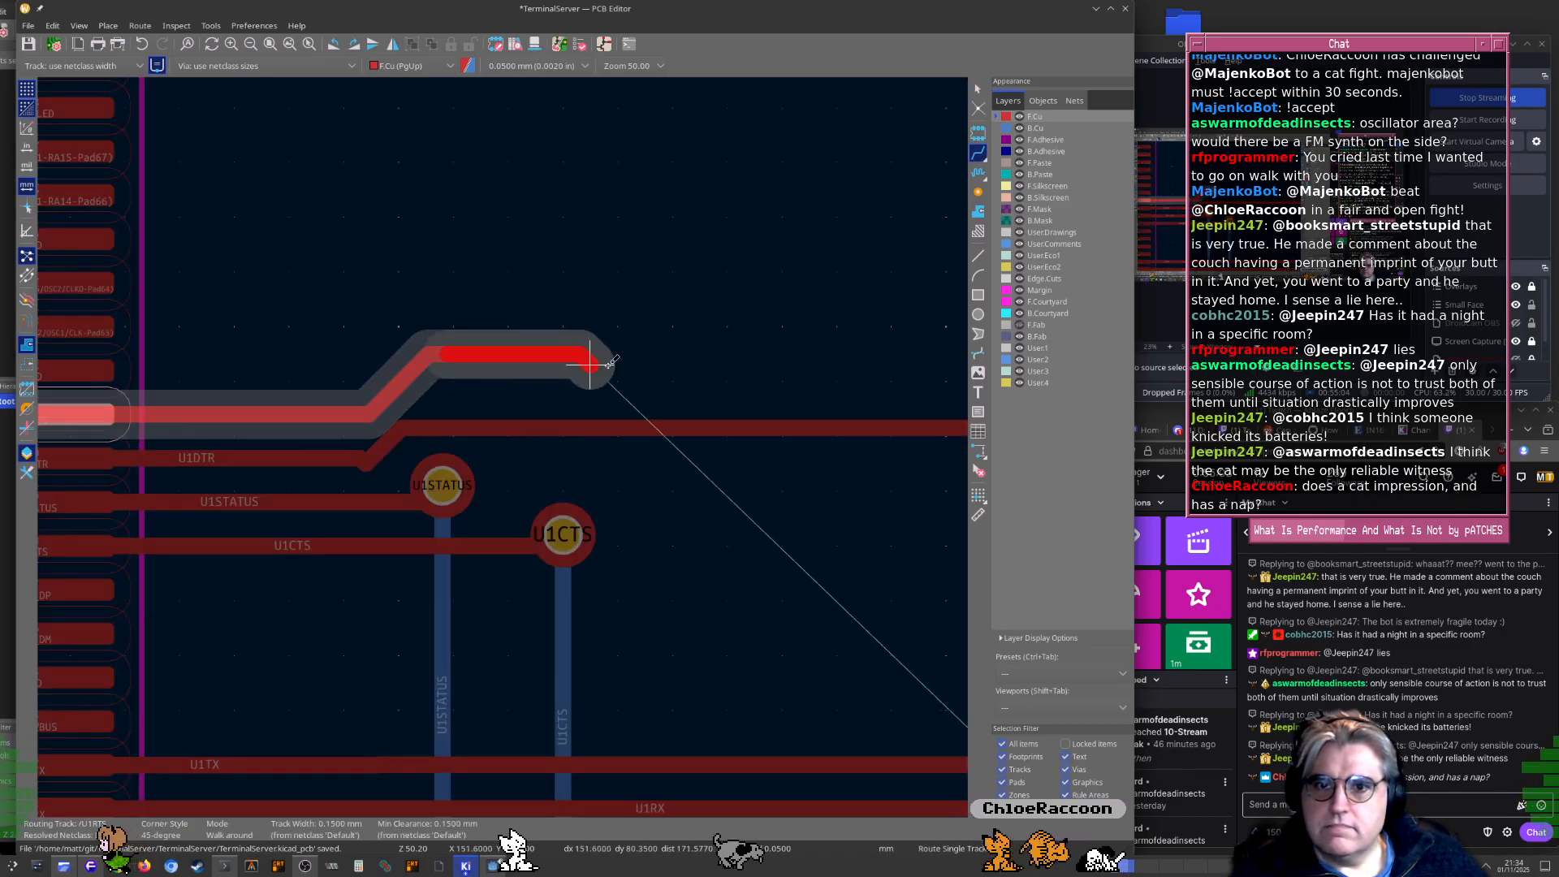
pyautogui.scroll(-4, 598, 355)
pyautogui.moveTo(877, 596); pyautogui.dragTo(376, 254, button='middle')
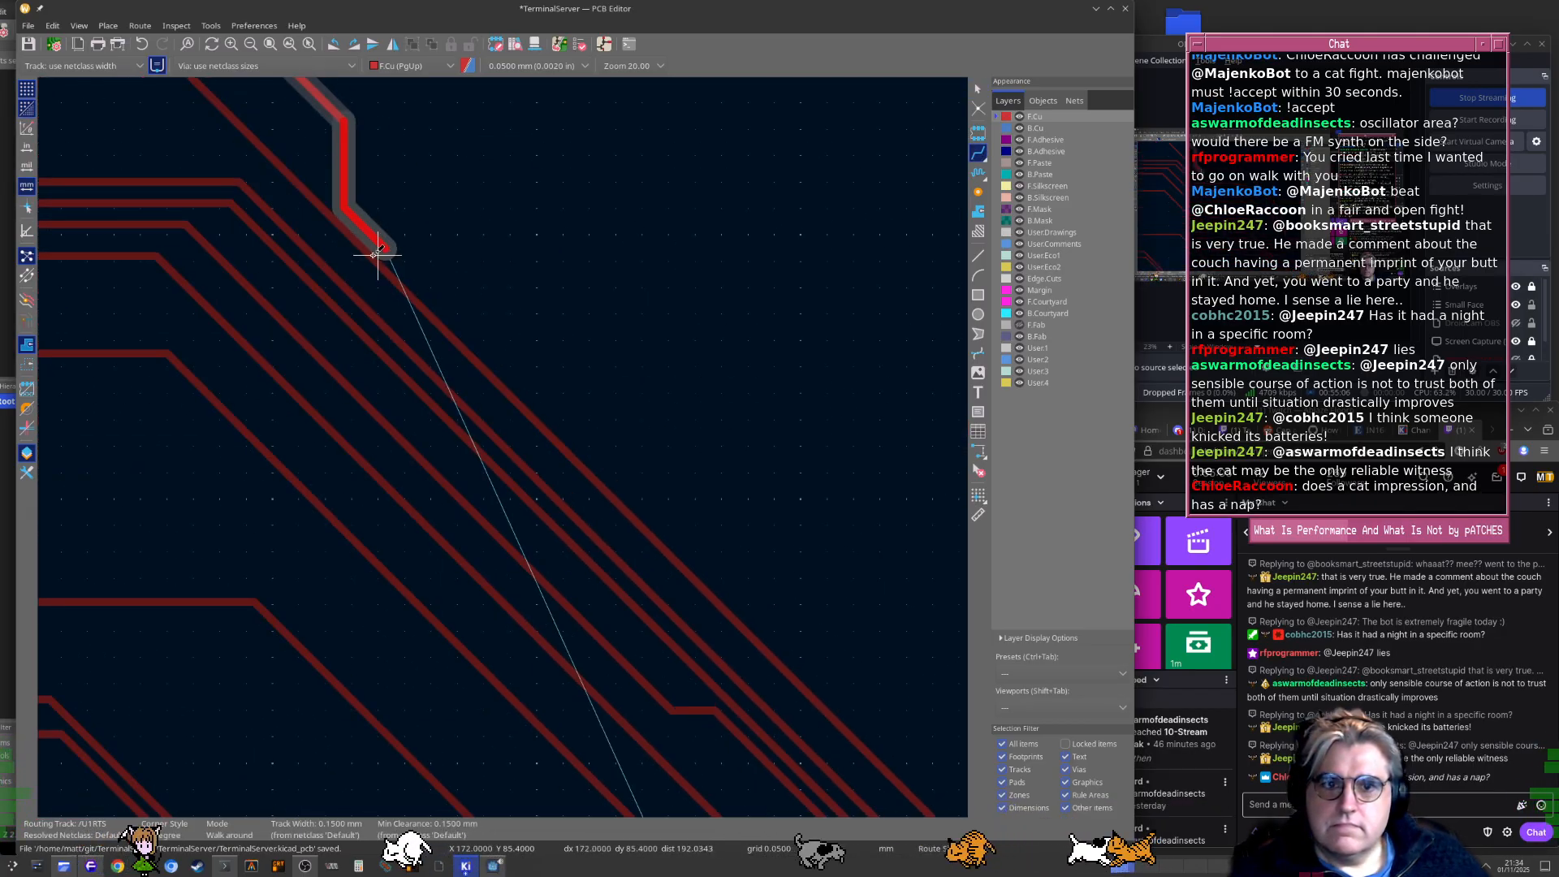
pyautogui.moveTo(875, 654); pyautogui.dragTo(519, 284, button='middle')
pyautogui.click(900, 594)
pyautogui.moveTo(936, 695); pyautogui.dragTo(636, 286, button='middle')
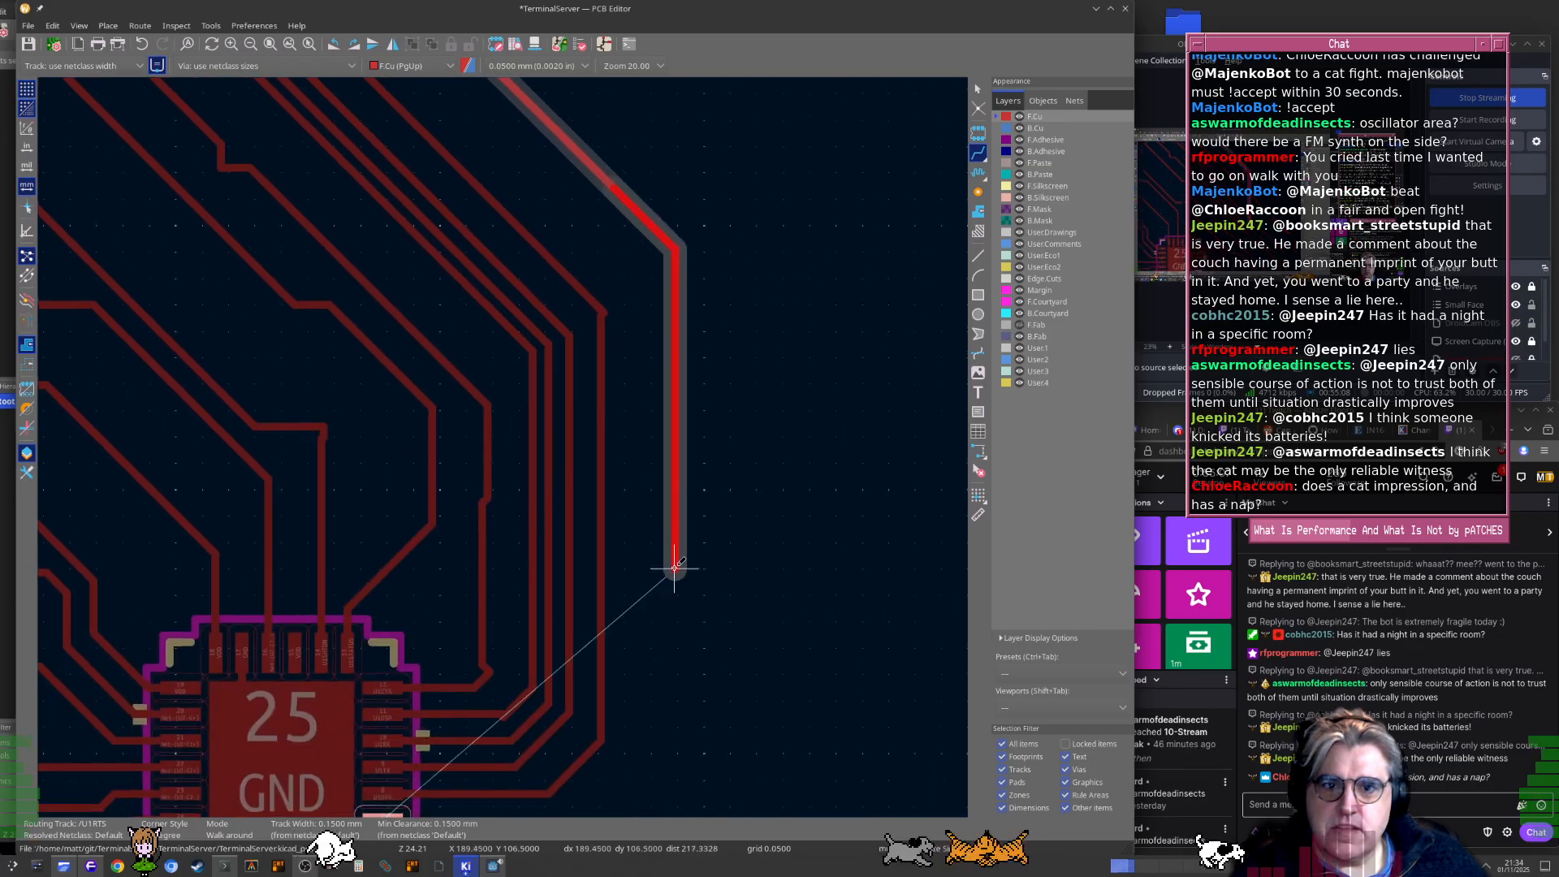
pyautogui.moveTo(606, 763); pyautogui.dragTo(605, 414, button='middle')
pyautogui.scroll(4, 513, 540)
pyautogui.click(573, 230)
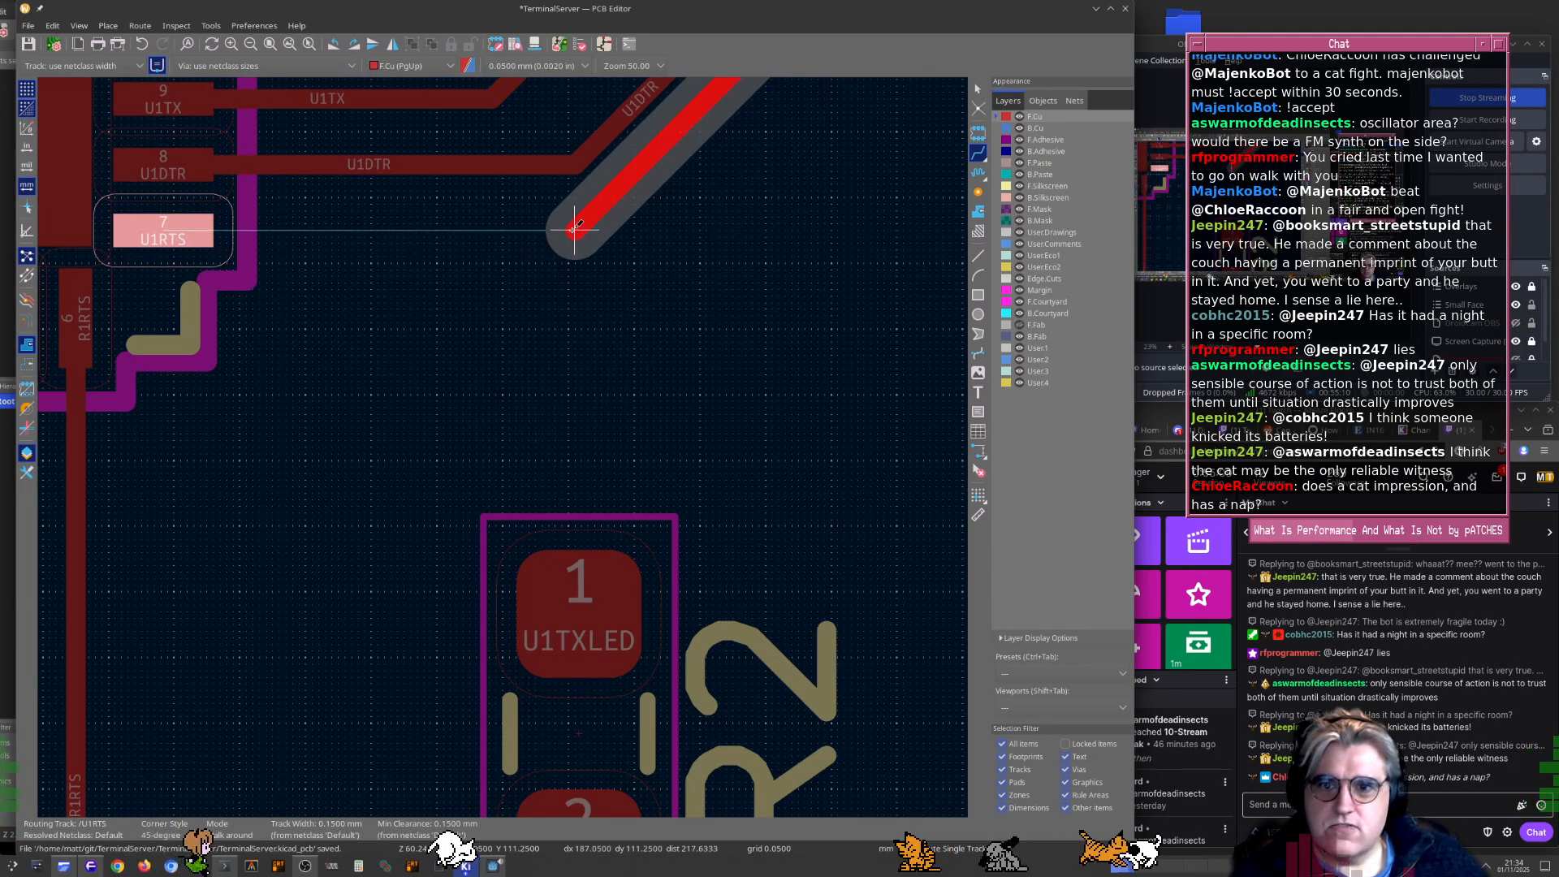
pyautogui.click(163, 231)
pyautogui.press('Escape')
pyautogui.scroll(-9, 350, 295)
pyautogui.moveTo(220, 266); pyautogui.dragTo(648, 403, button='middle')
pyautogui.scroll(-4, 638, 397)
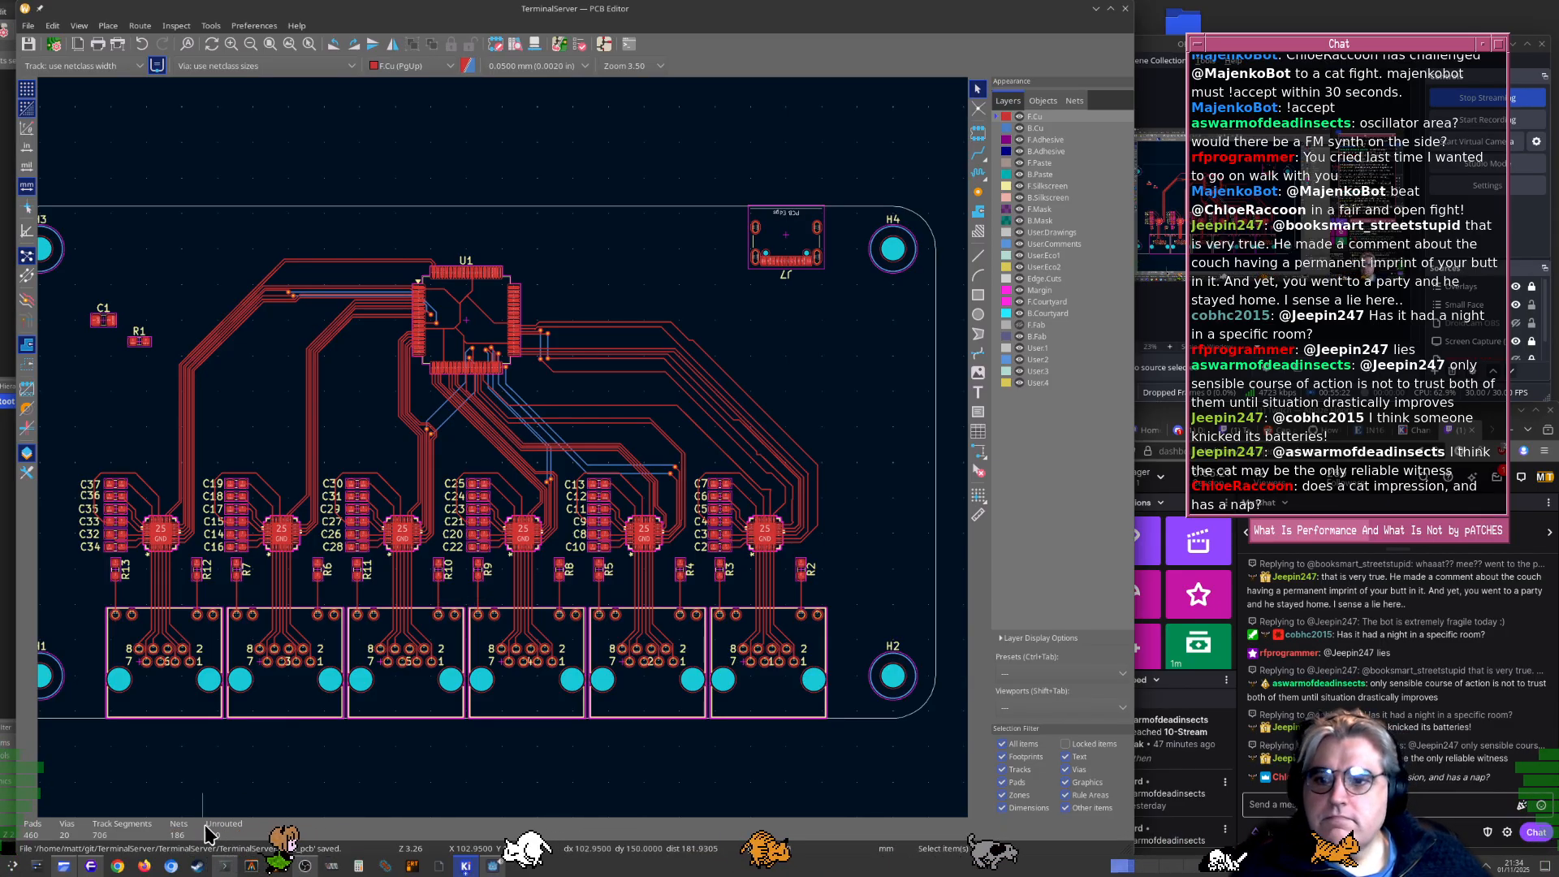
# Move the schematic editor window aside and bring the StreamWidgets window forward
pyautogui.click(6, 812)
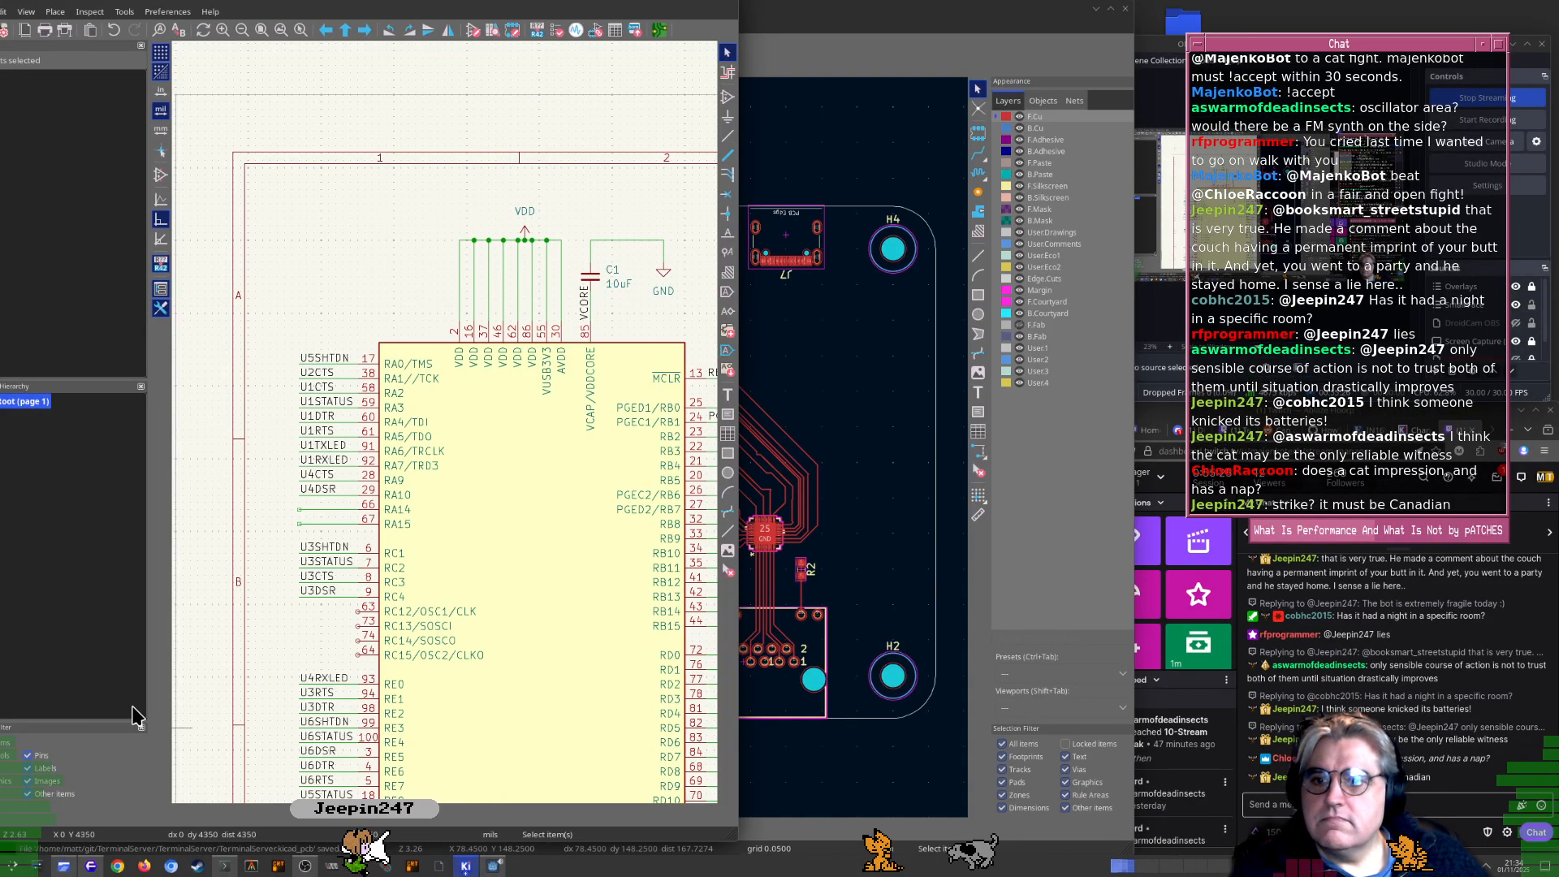
pyautogui.keyDown('super'); pyautogui.moveTo(89, 706); pyautogui.dragTo(412, 692); pyautogui.keyUp('super')
pyautogui.click(7, 819)
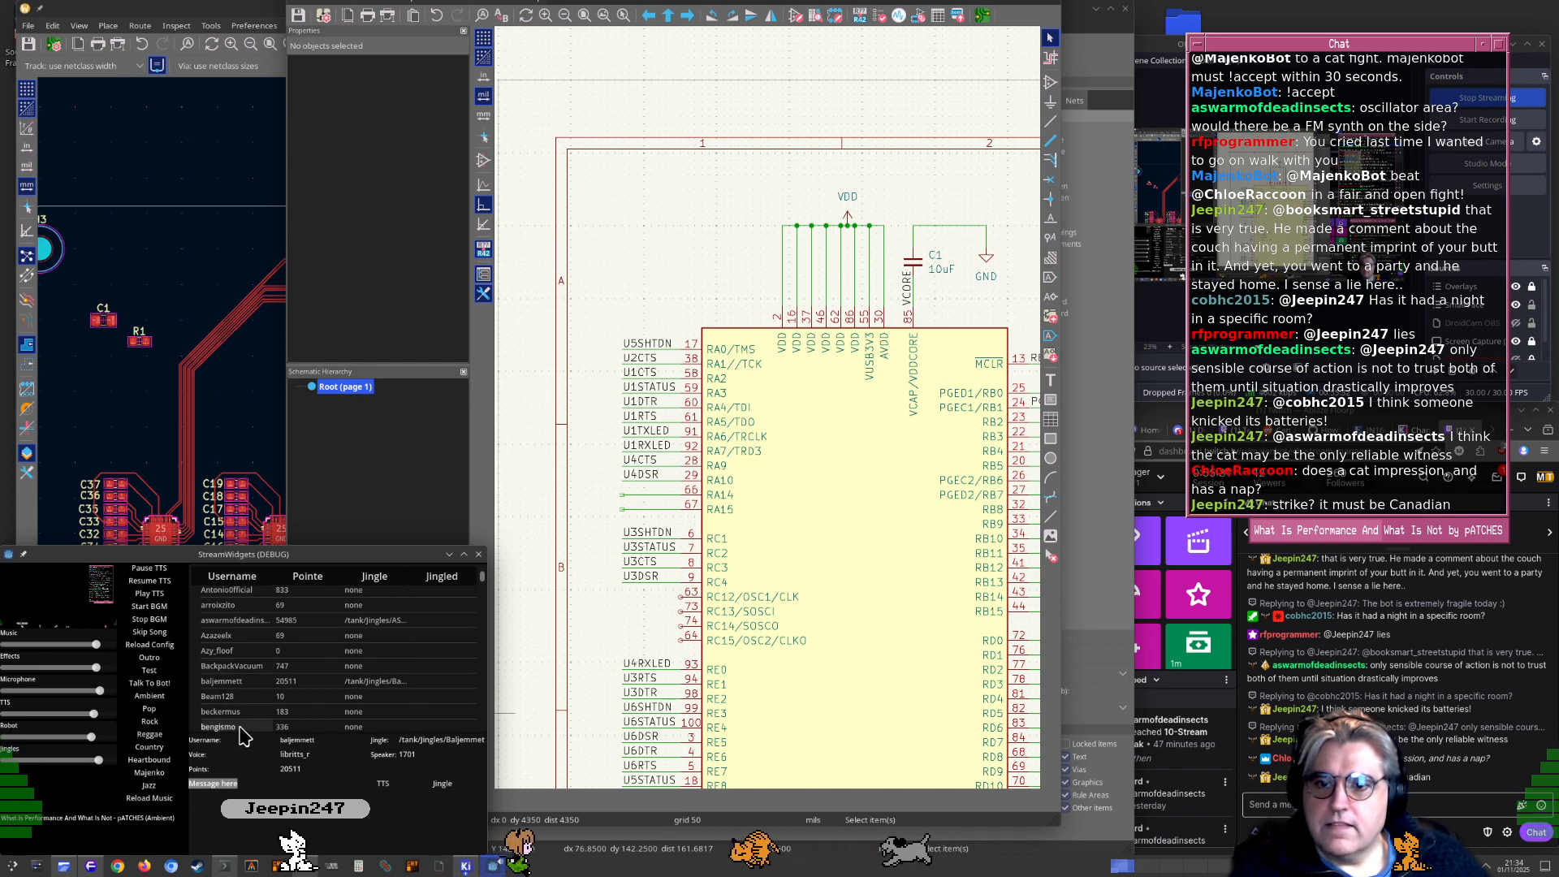
# Enter "This is a test message" as the message text in StreamWidgets and reposition its window
pyautogui.click(247, 785)
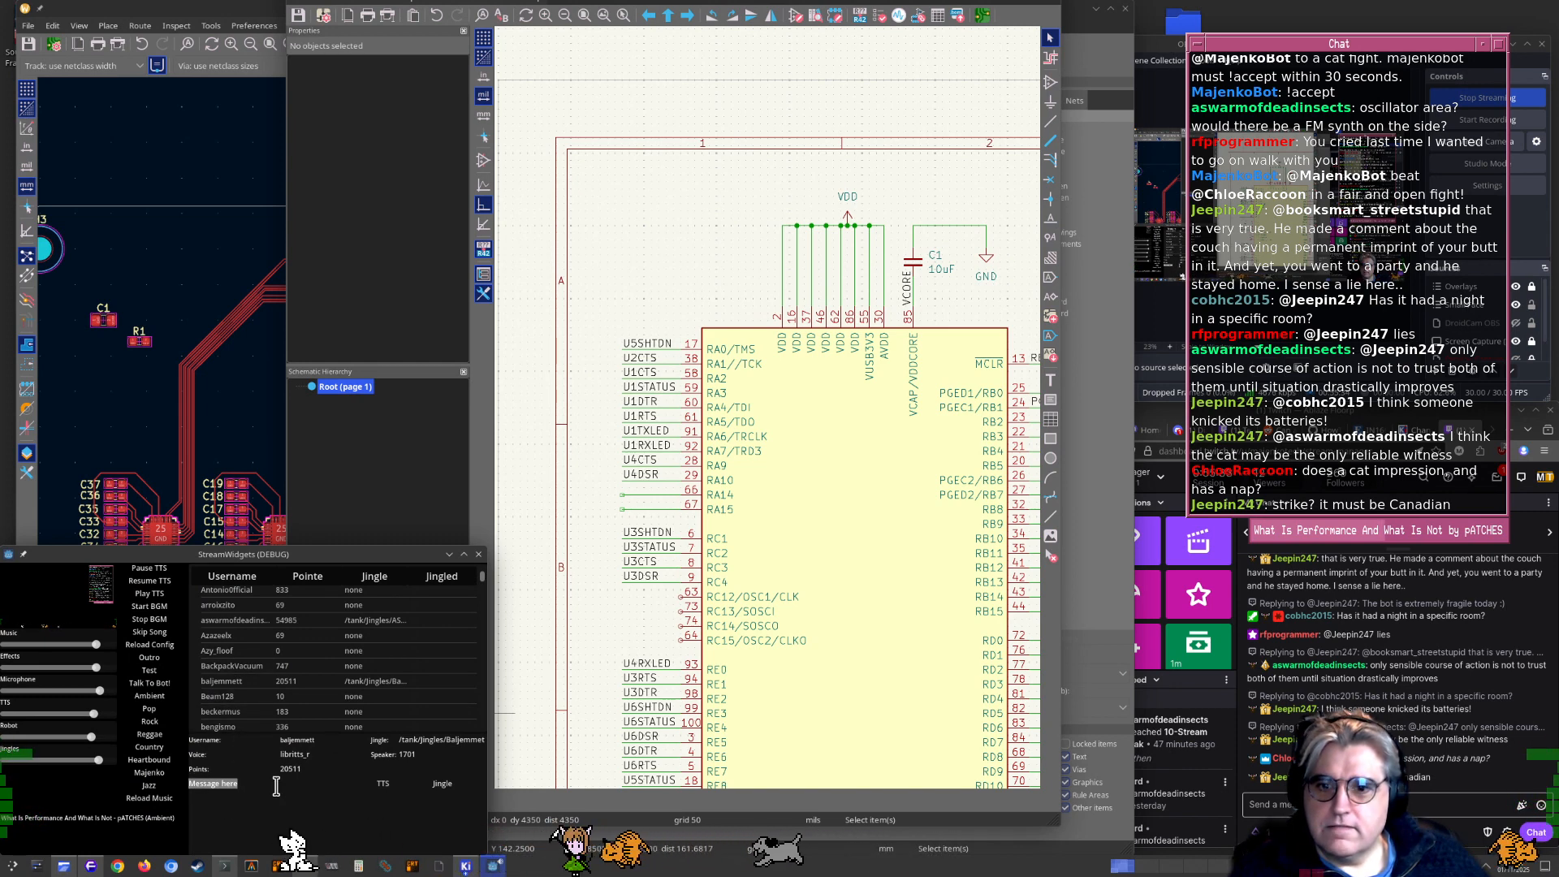
pyautogui.click(324, 785)
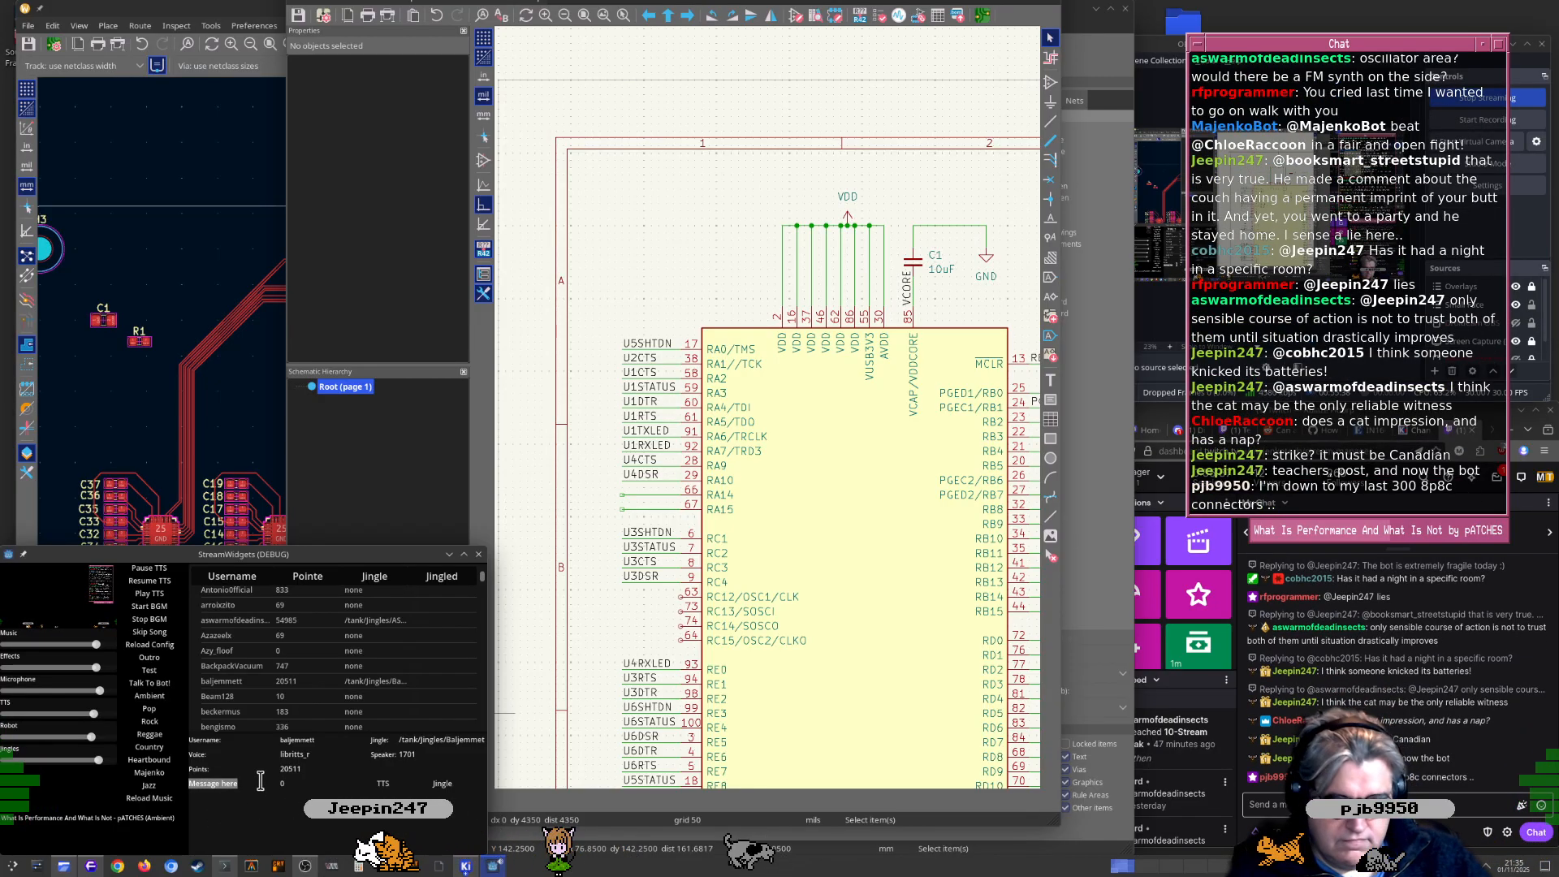
pyautogui.write('This is a test message')
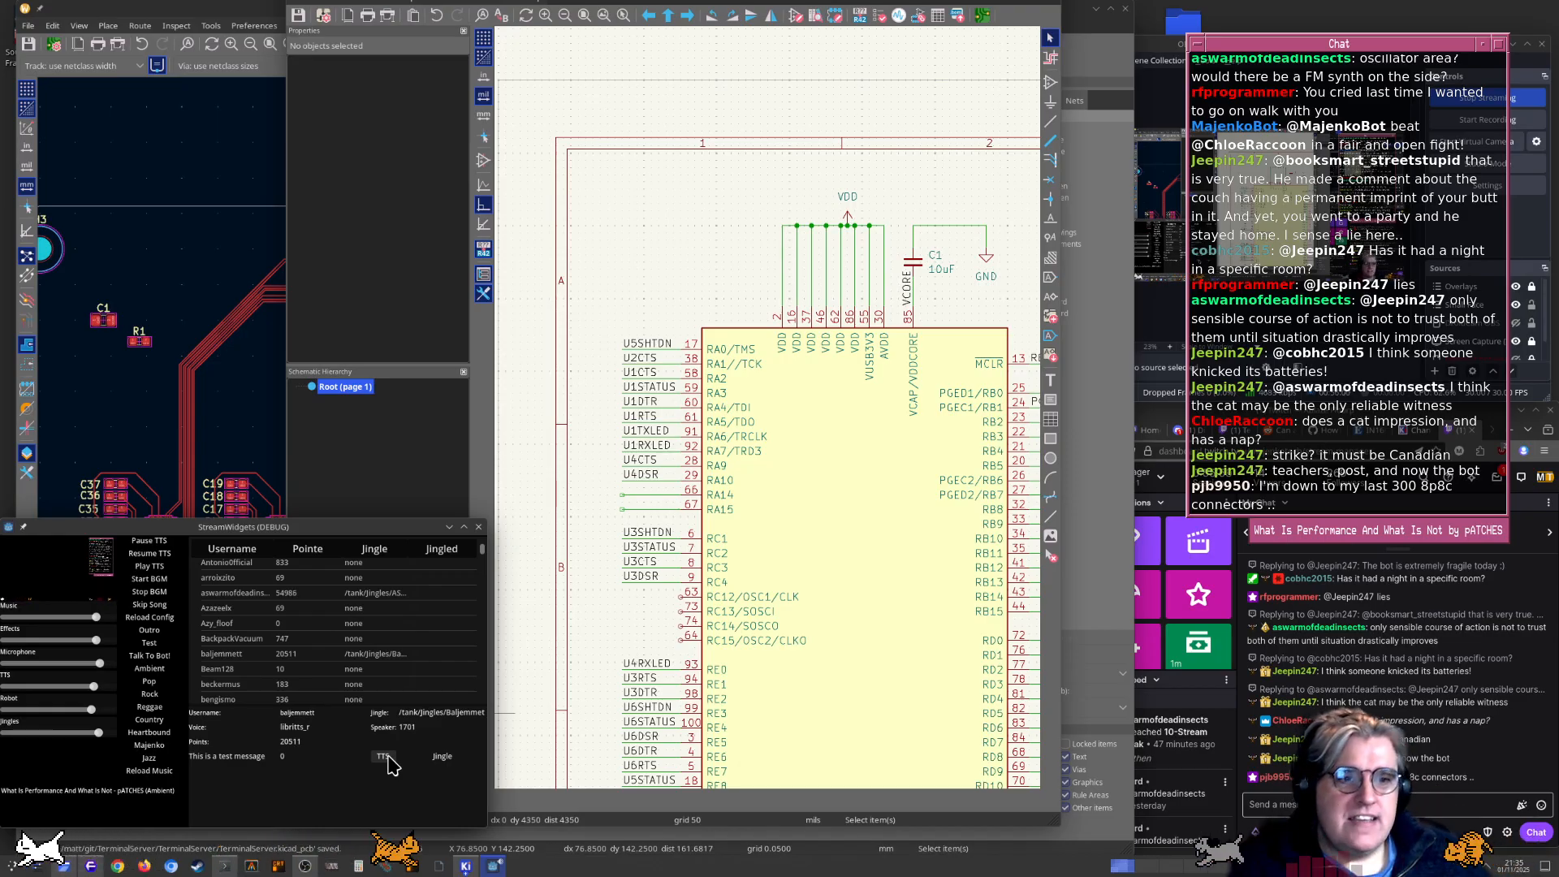
pyautogui.keyDown('super'); pyautogui.moveTo(340, 786); pyautogui.dragTo(344, 807); pyautogui.keyUp('super')
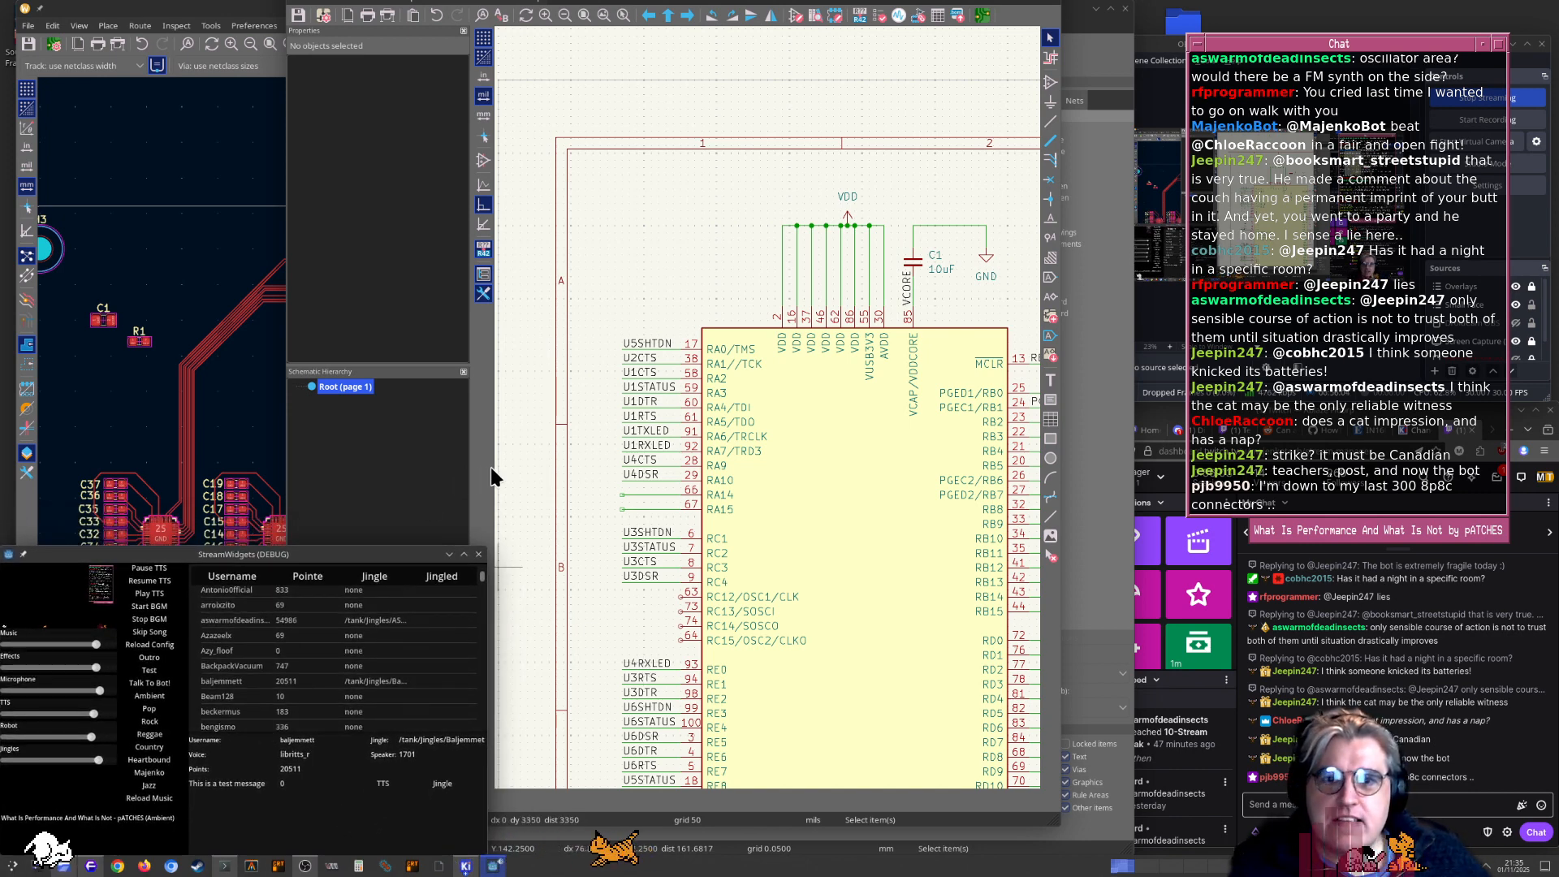
# Examine the signal labels on U1's pins in the schematic
pyautogui.click(516, 479)
pyautogui.moveTo(825, 580); pyautogui.dragTo(764, 397, button='middle')
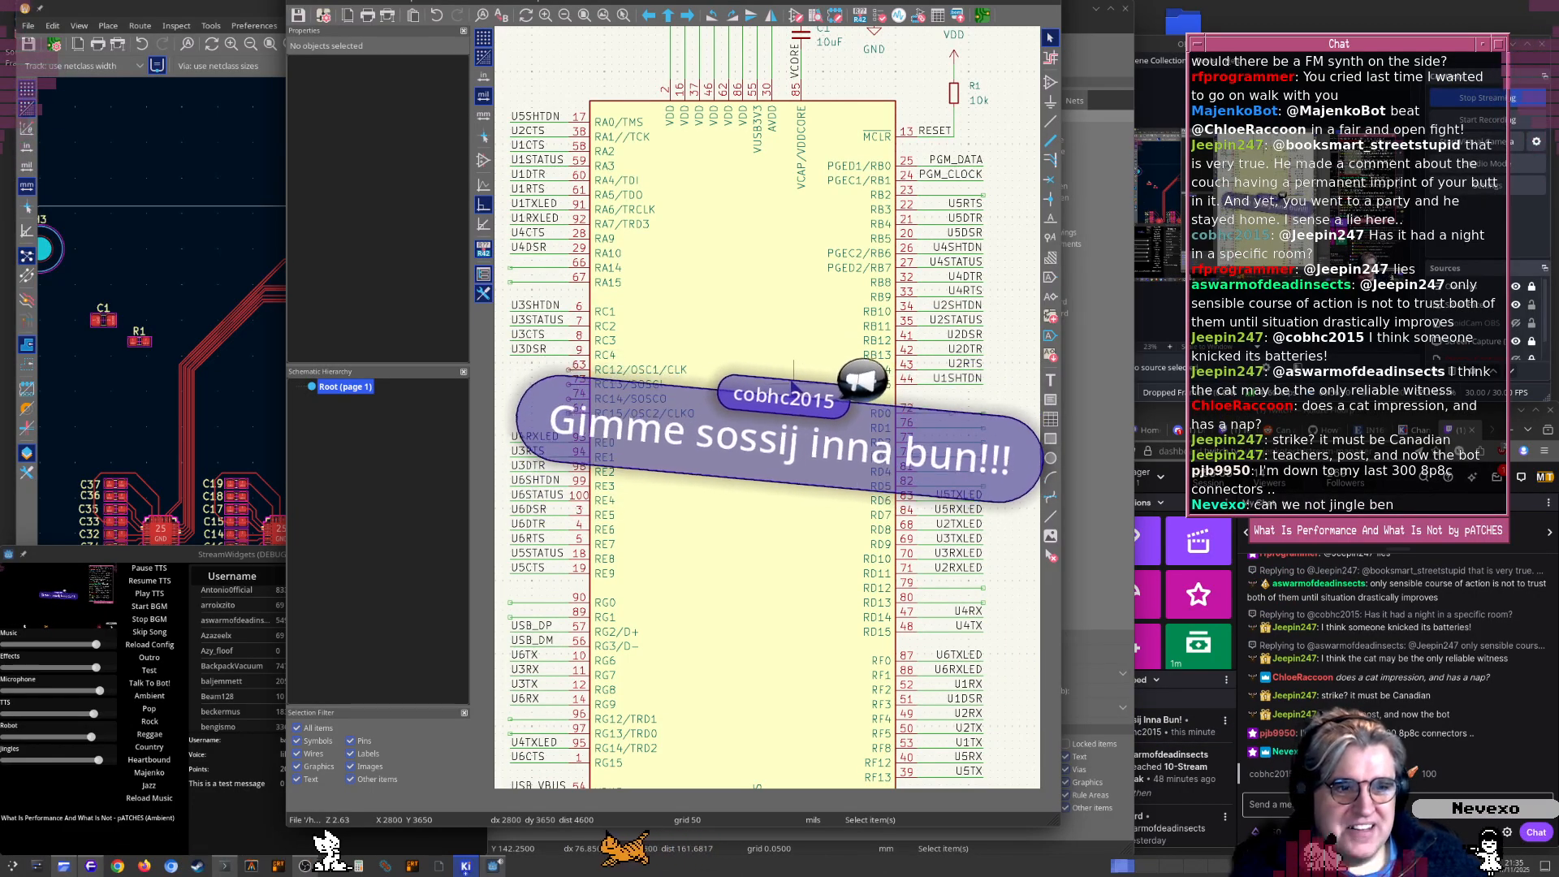
pyautogui.moveTo(766, 418); pyautogui.dragTo(801, 464, button='middle')
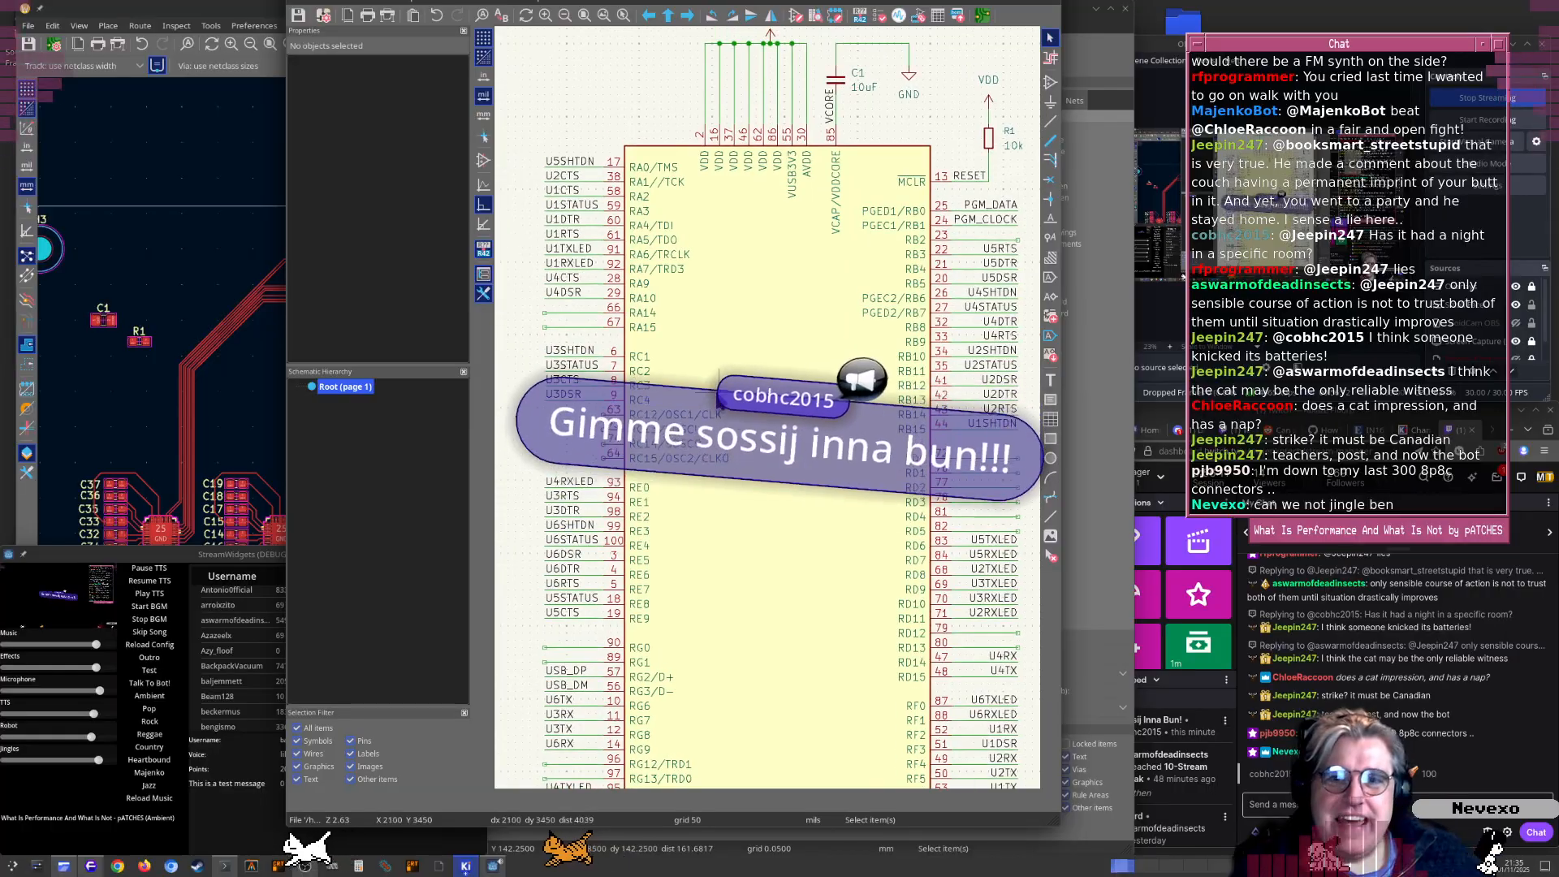
pyautogui.scroll(-5, 719, 375)
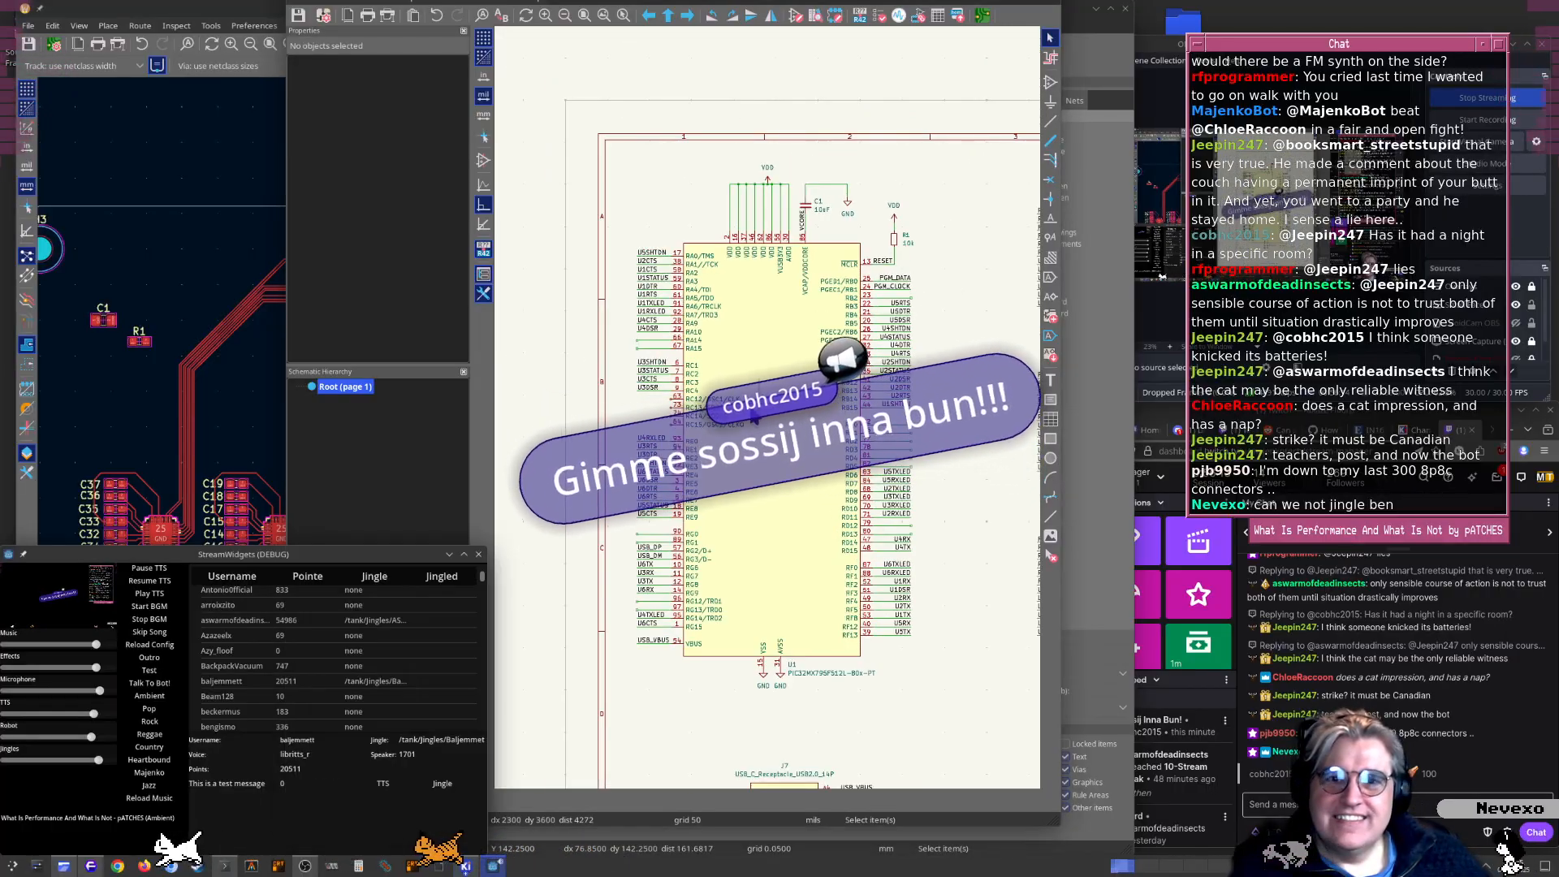
# Switch to the PCB Editor and examine the tracks between U1, the six transceivers and their connectors, including the area around R13 and R12
pyautogui.click(122, 265)
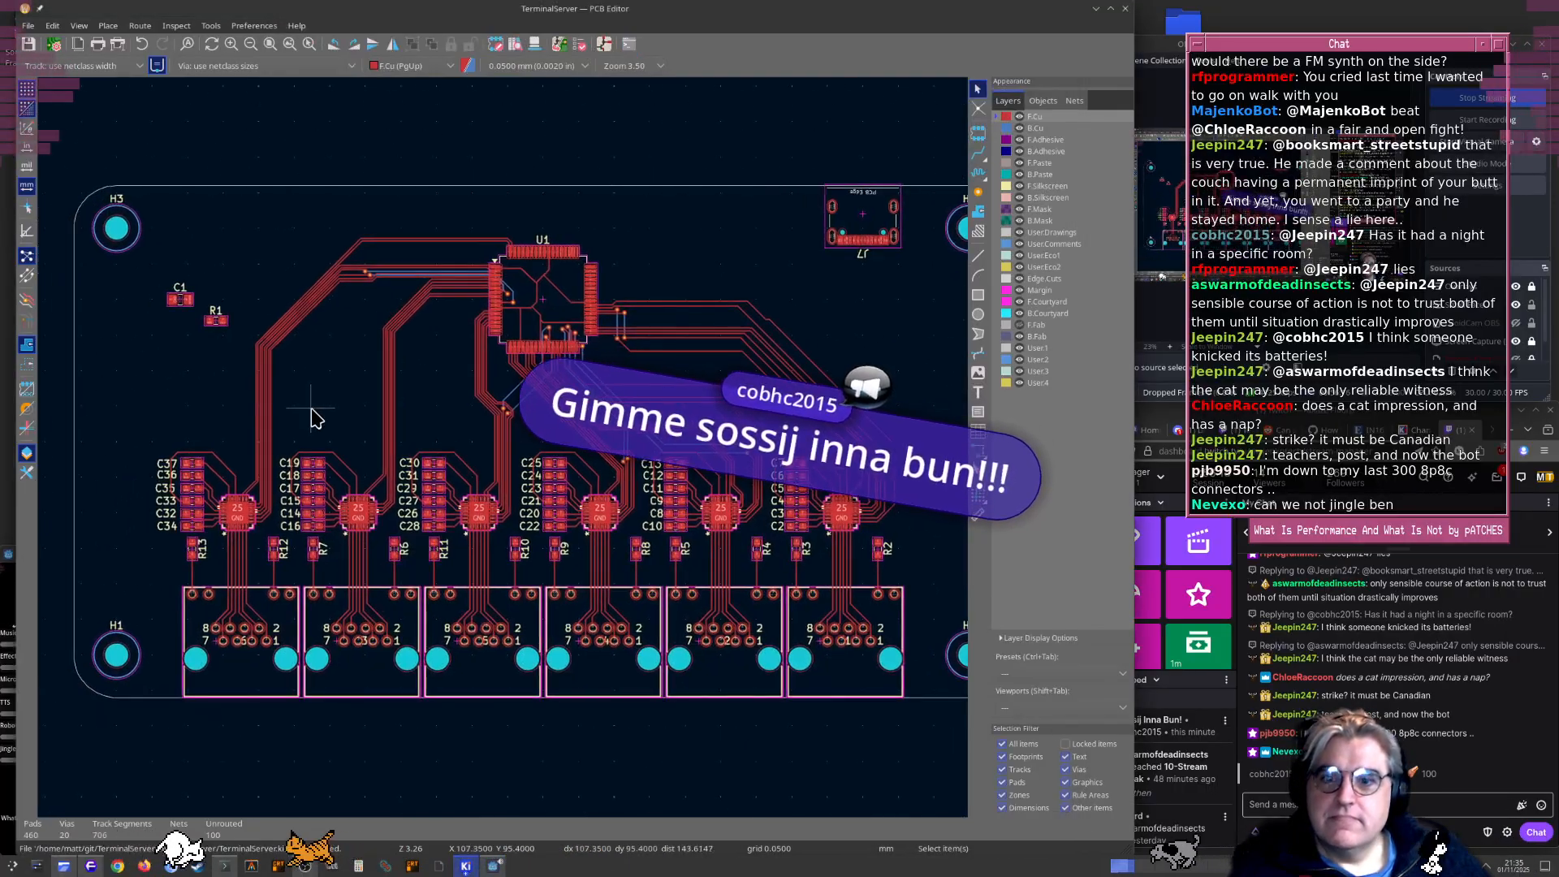
pyautogui.moveTo(316, 418); pyautogui.dragTo(322, 507, button='middle')
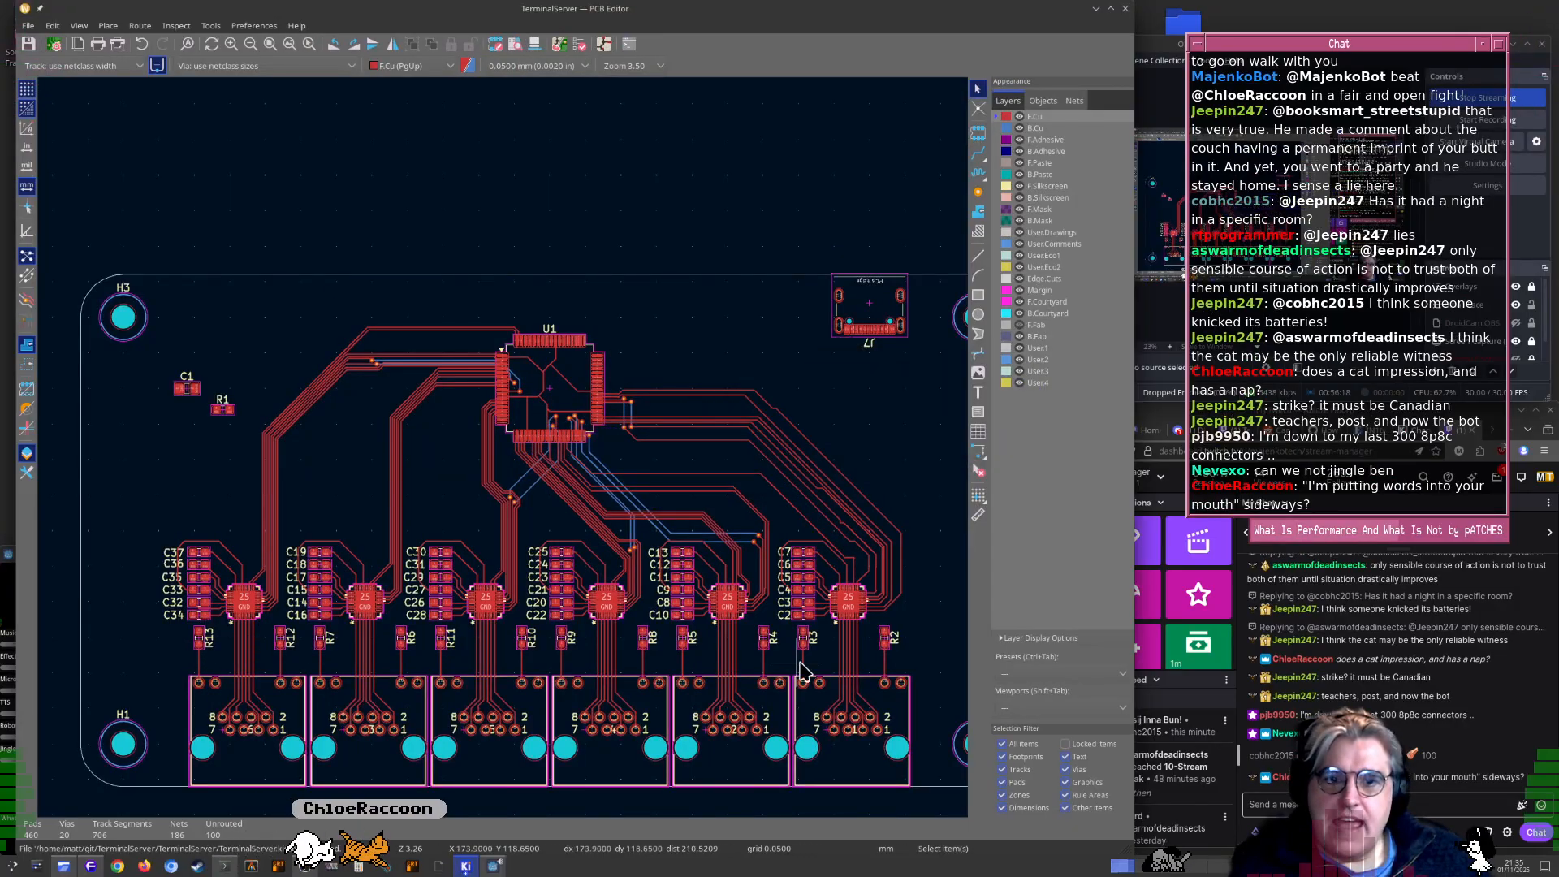
pyautogui.moveTo(685, 487); pyautogui.dragTo(670, 516, button='middle')
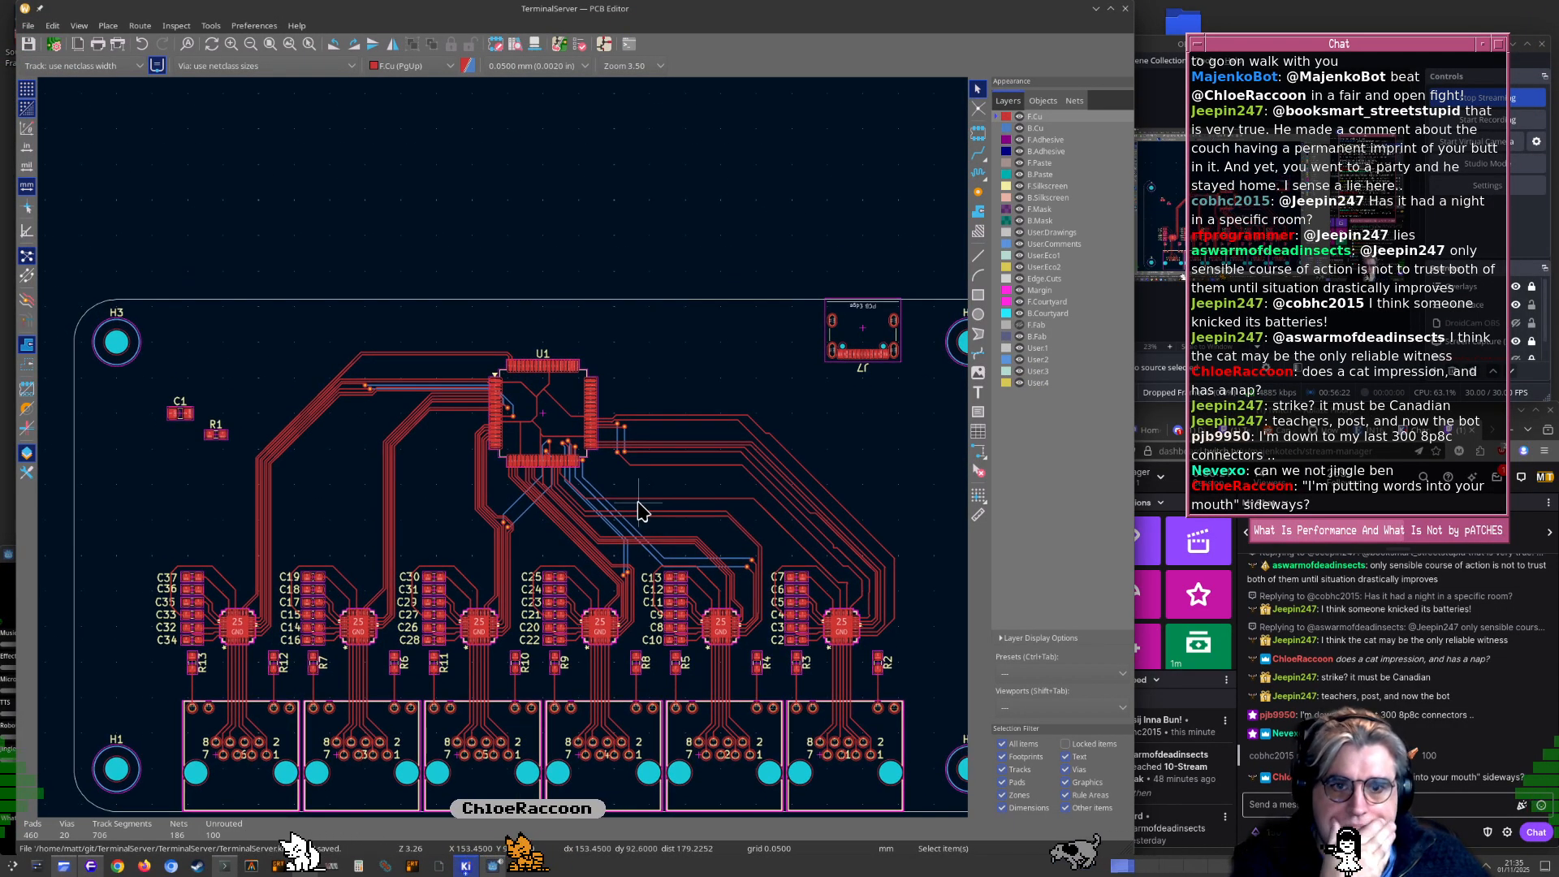
pyautogui.moveTo(774, 507); pyautogui.dragTo(756, 506, button='middle')
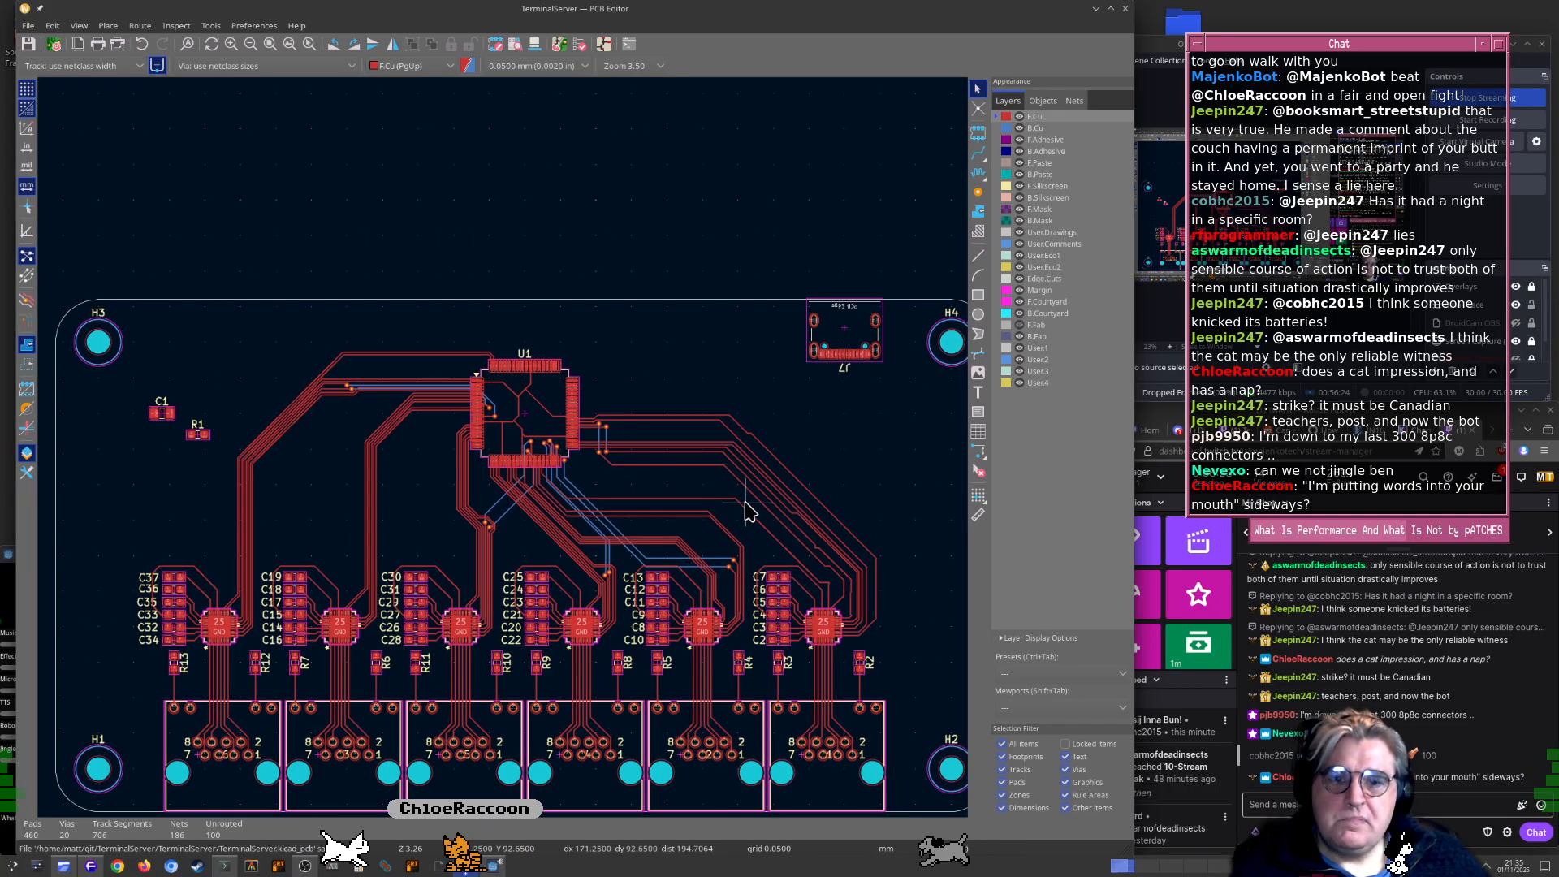
pyautogui.moveTo(696, 454); pyautogui.dragTo(679, 477, button='middle')
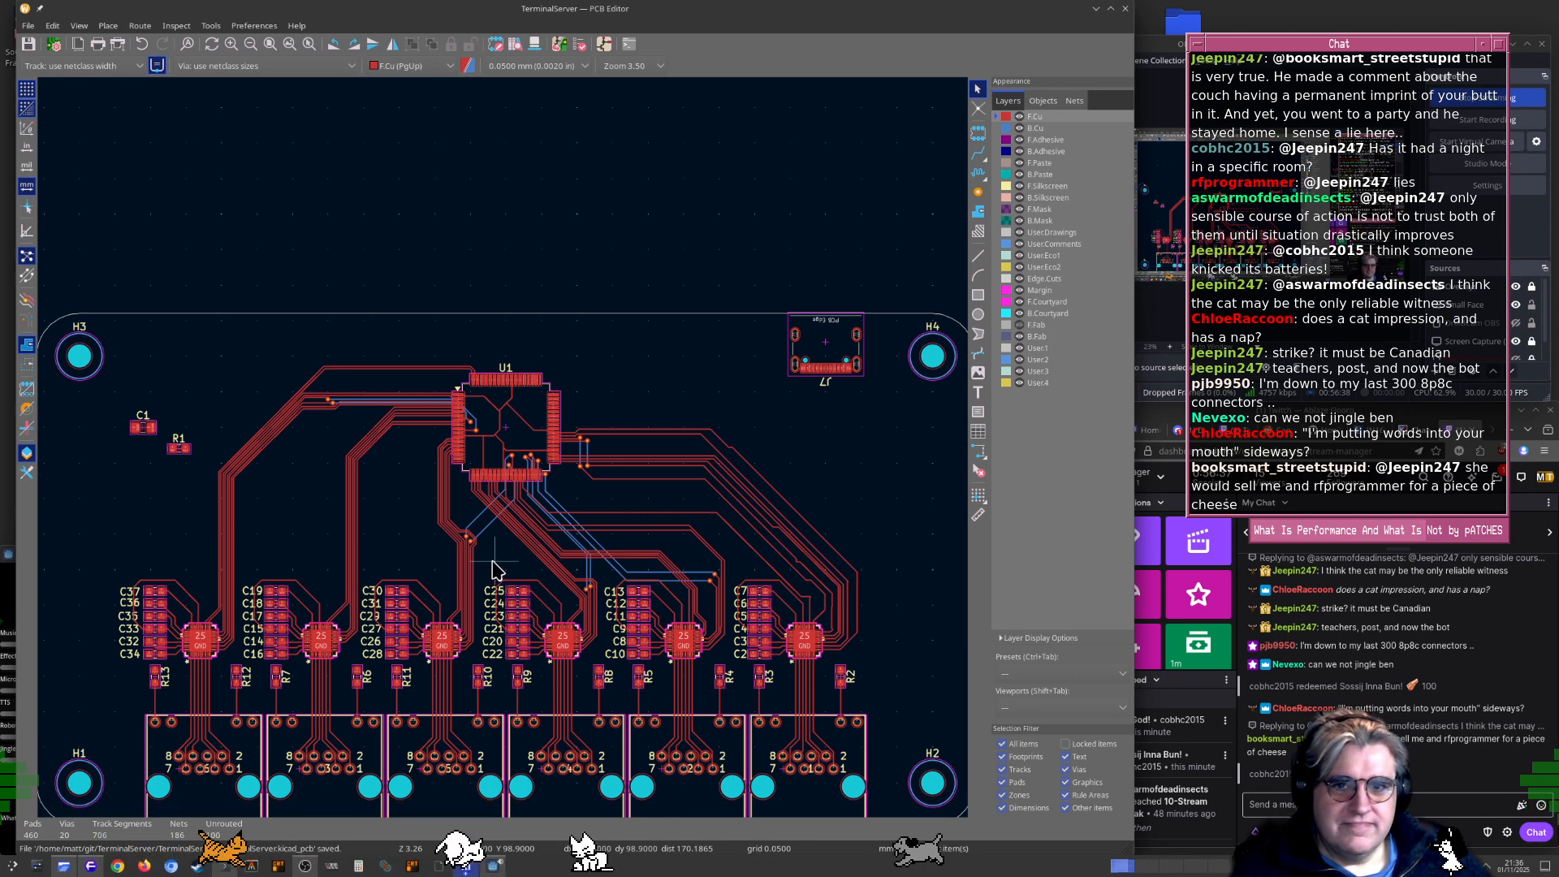
pyautogui.scroll(5, 497, 568)
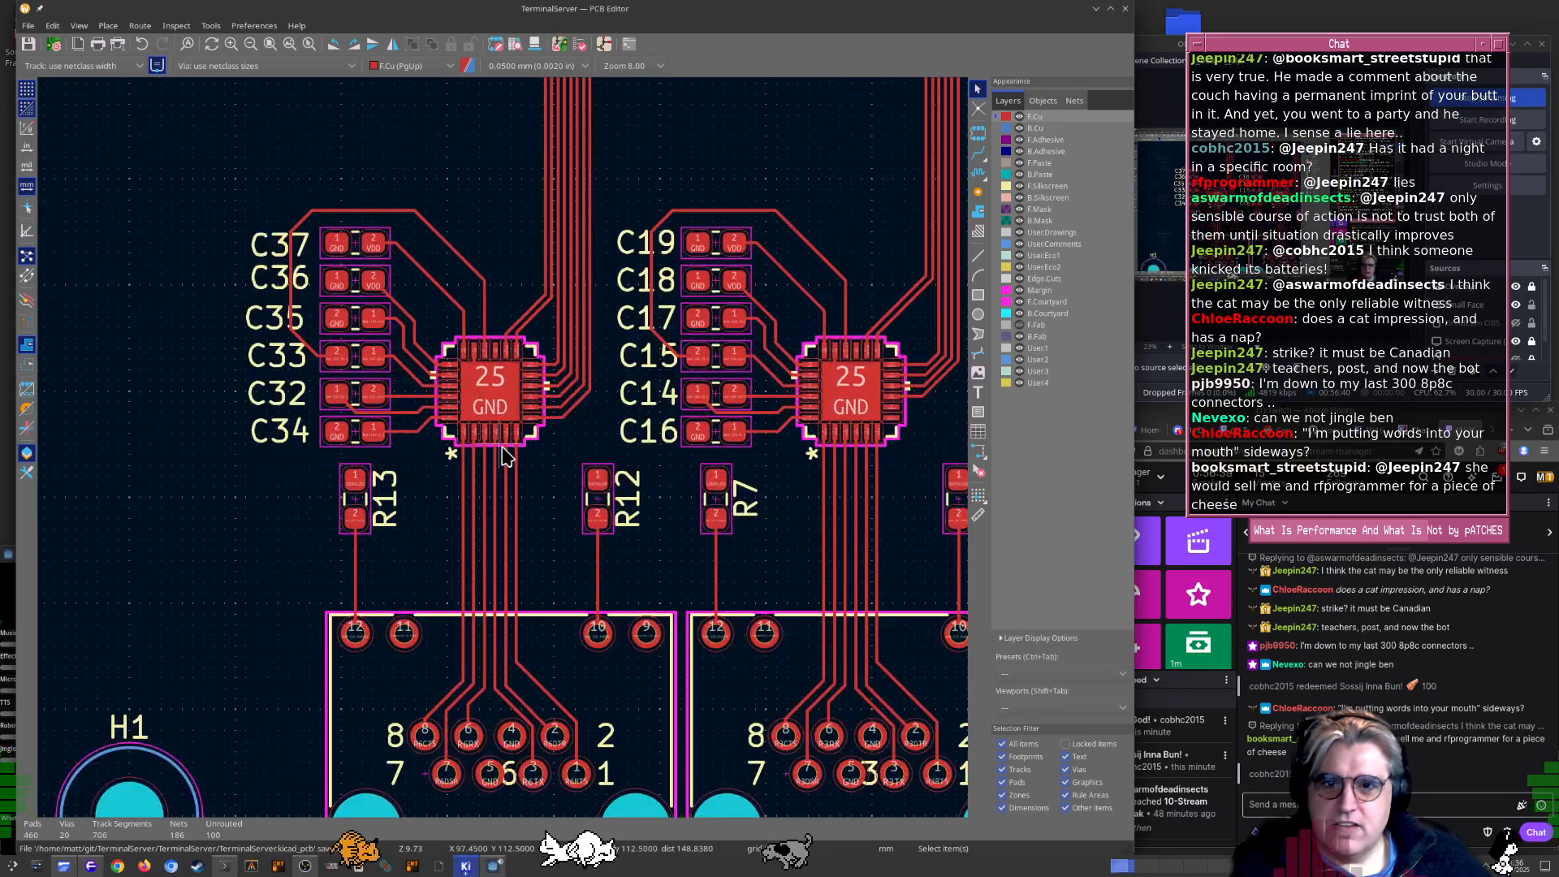
pyautogui.moveTo(504, 455); pyautogui.dragTo(434, 572, button='middle')
pyautogui.scroll(4, 507, 455)
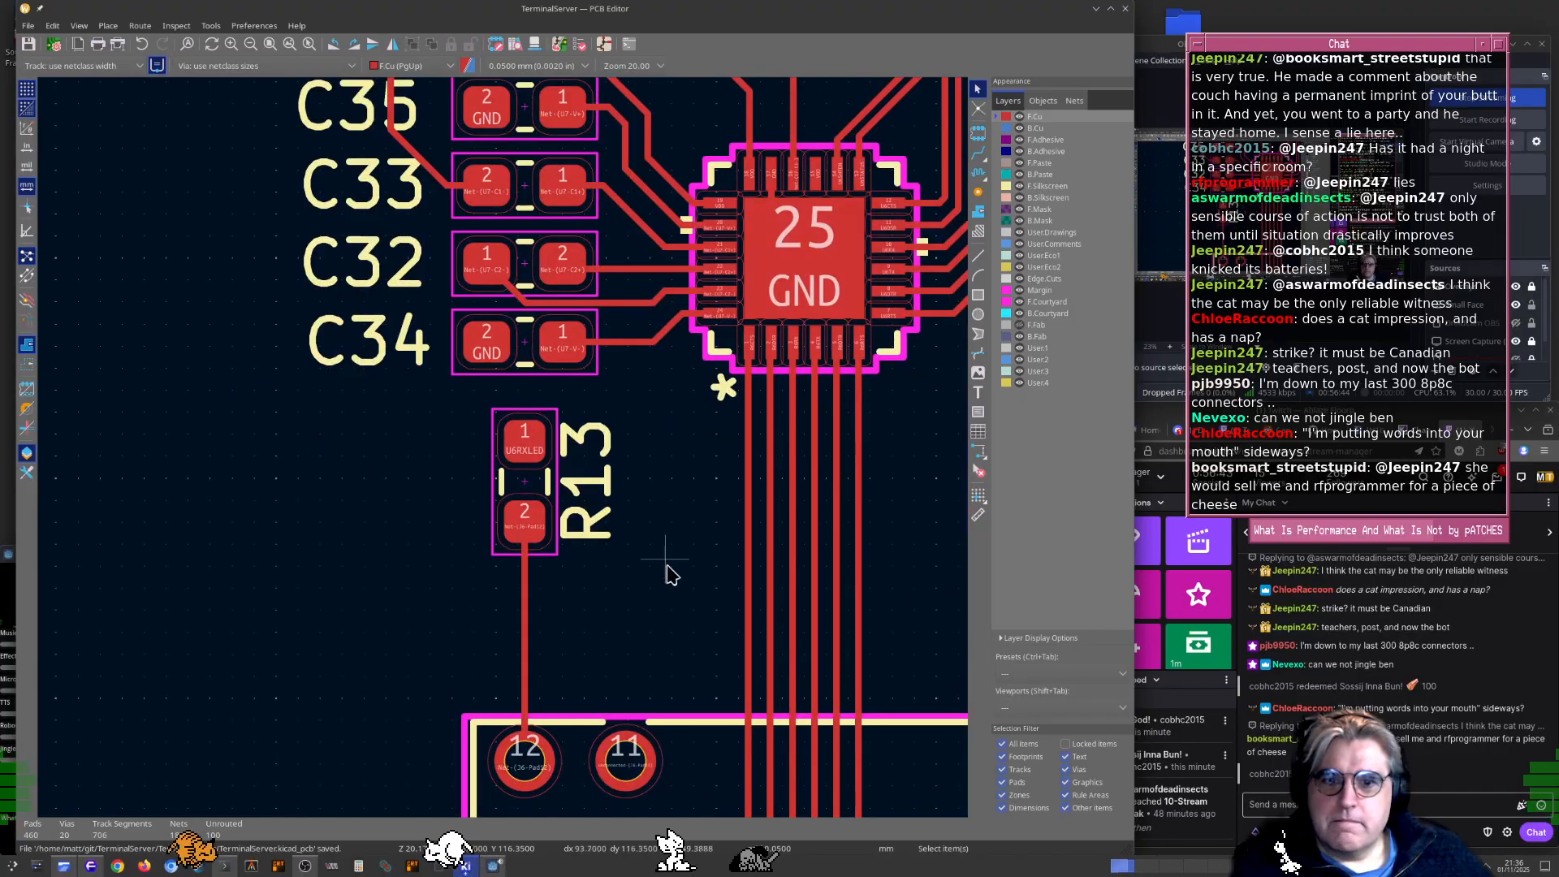
pyautogui.scroll(-2, 503, 455)
pyautogui.scroll(-2, 617, 533)
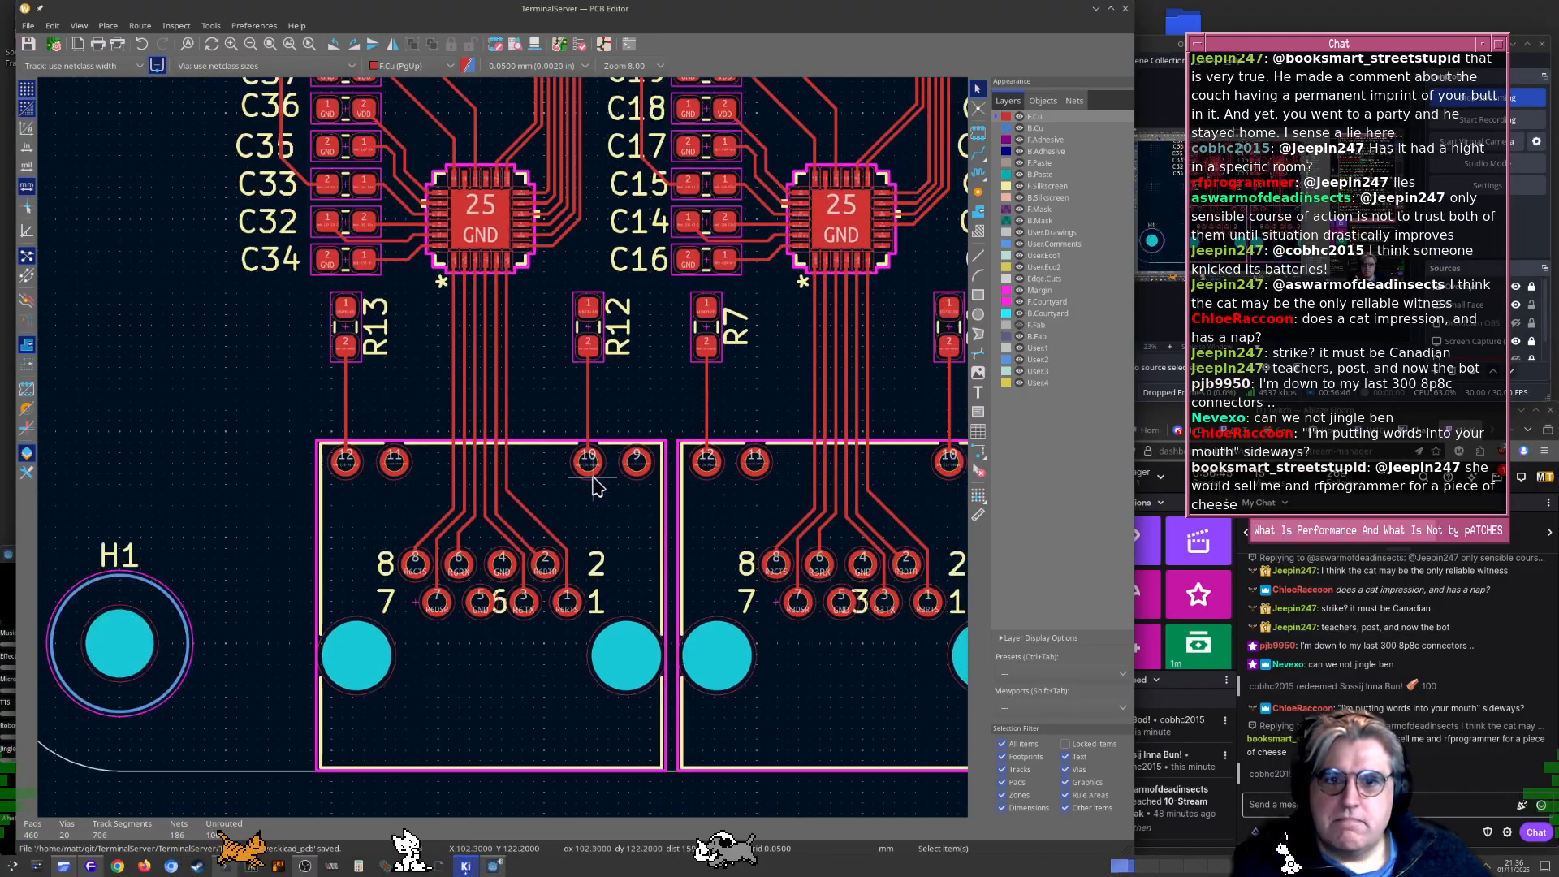
pyautogui.moveTo(595, 485); pyautogui.dragTo(416, 481, button='middle')
pyautogui.scroll(-4, 420, 484)
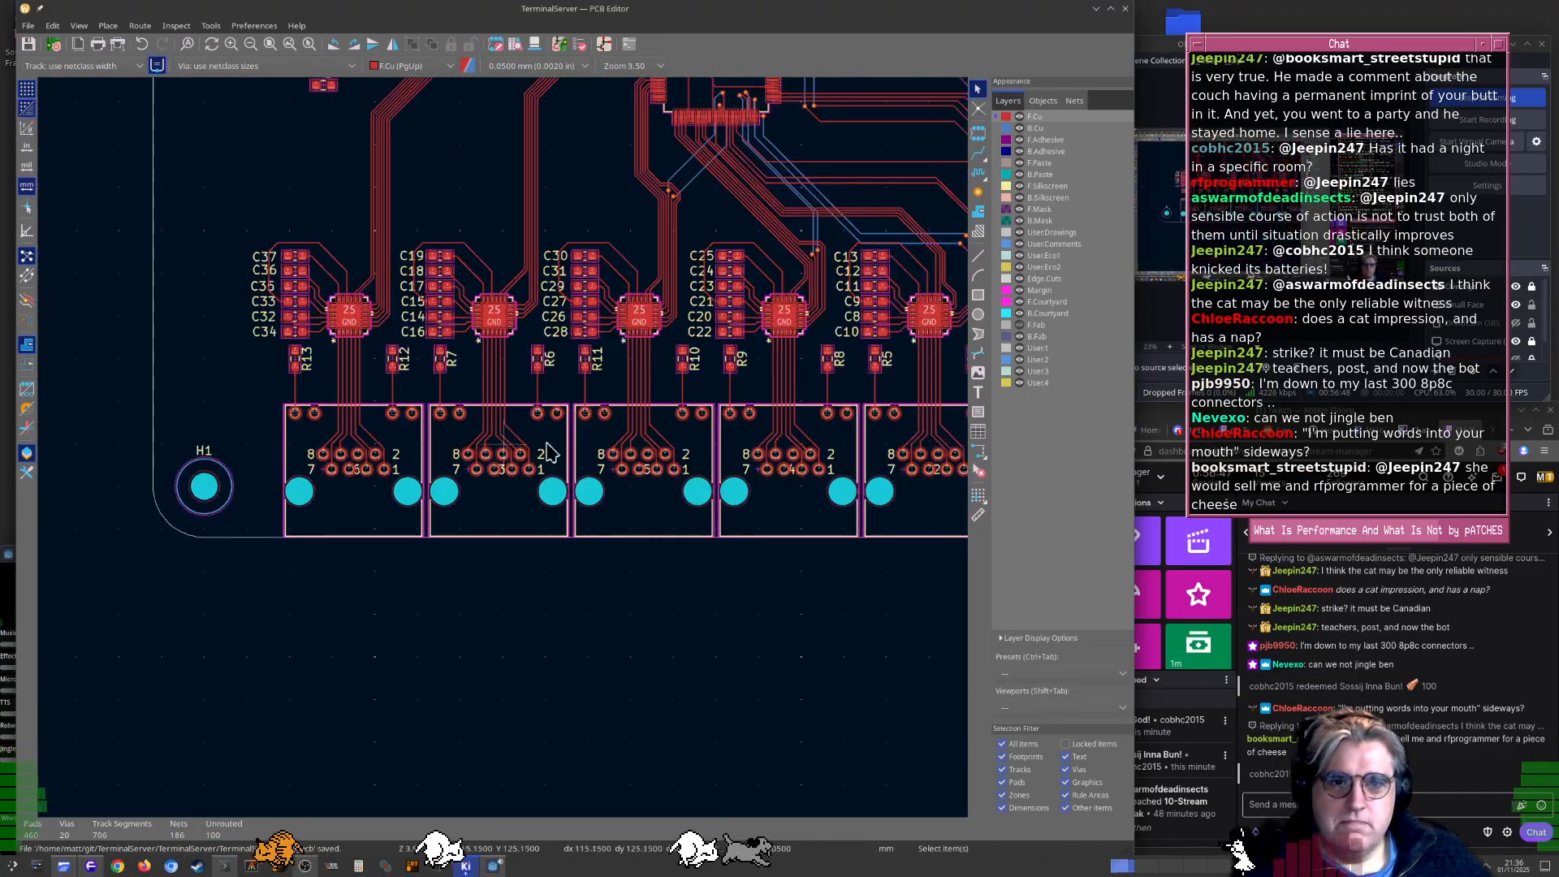
pyautogui.keyDown('shift'); pyautogui.scroll(4, 607, 463); pyautogui.keyUp('shift')
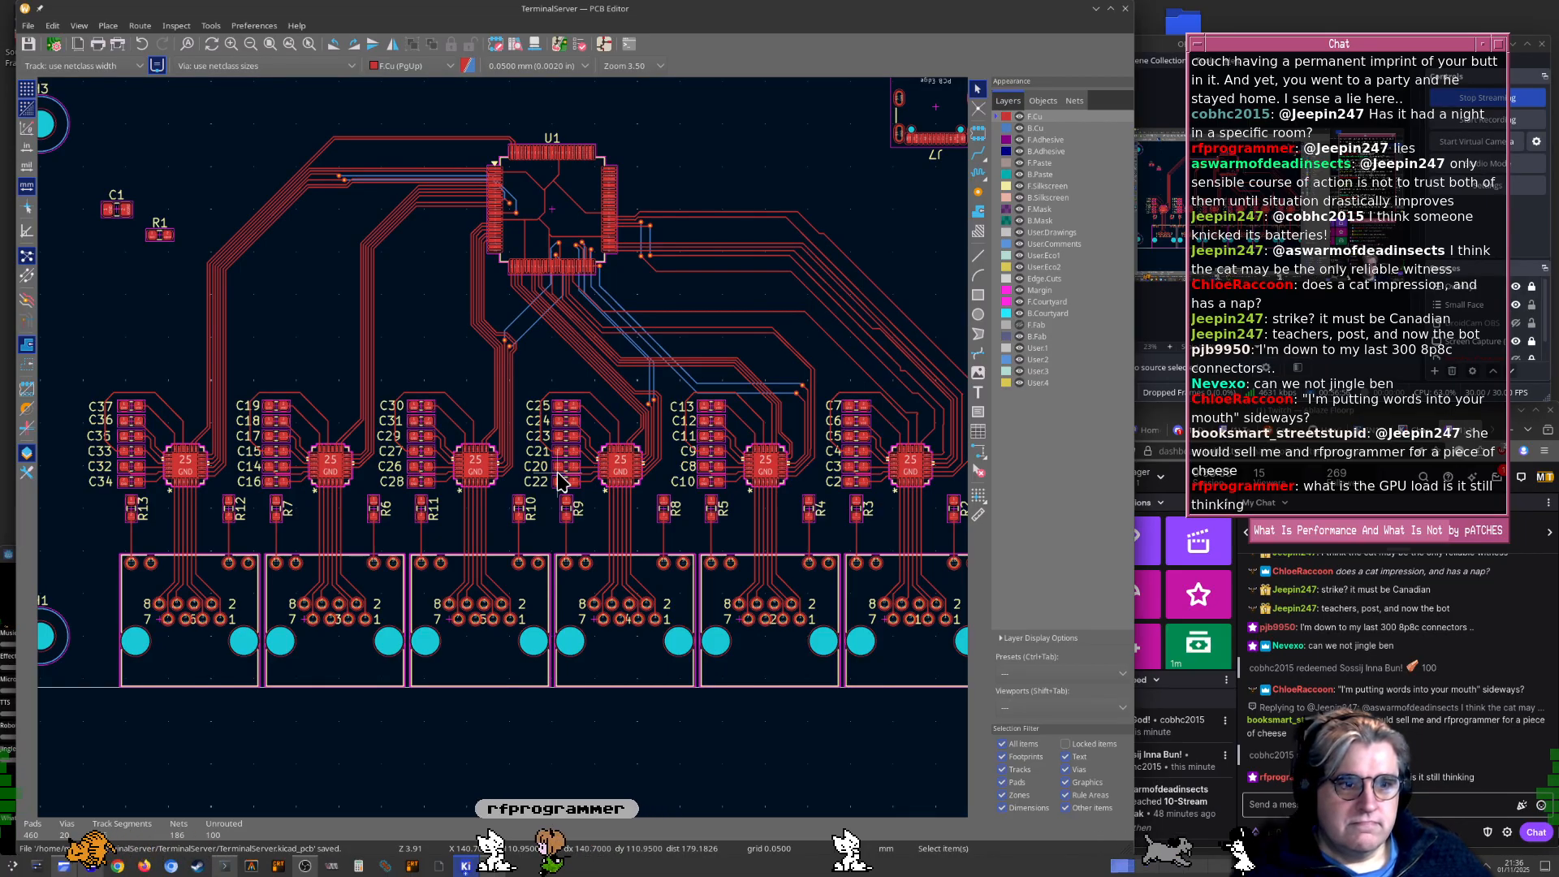
# Open a new Konsole terminal and connect to the host george over SSH
pyautogui.click(228, 869)
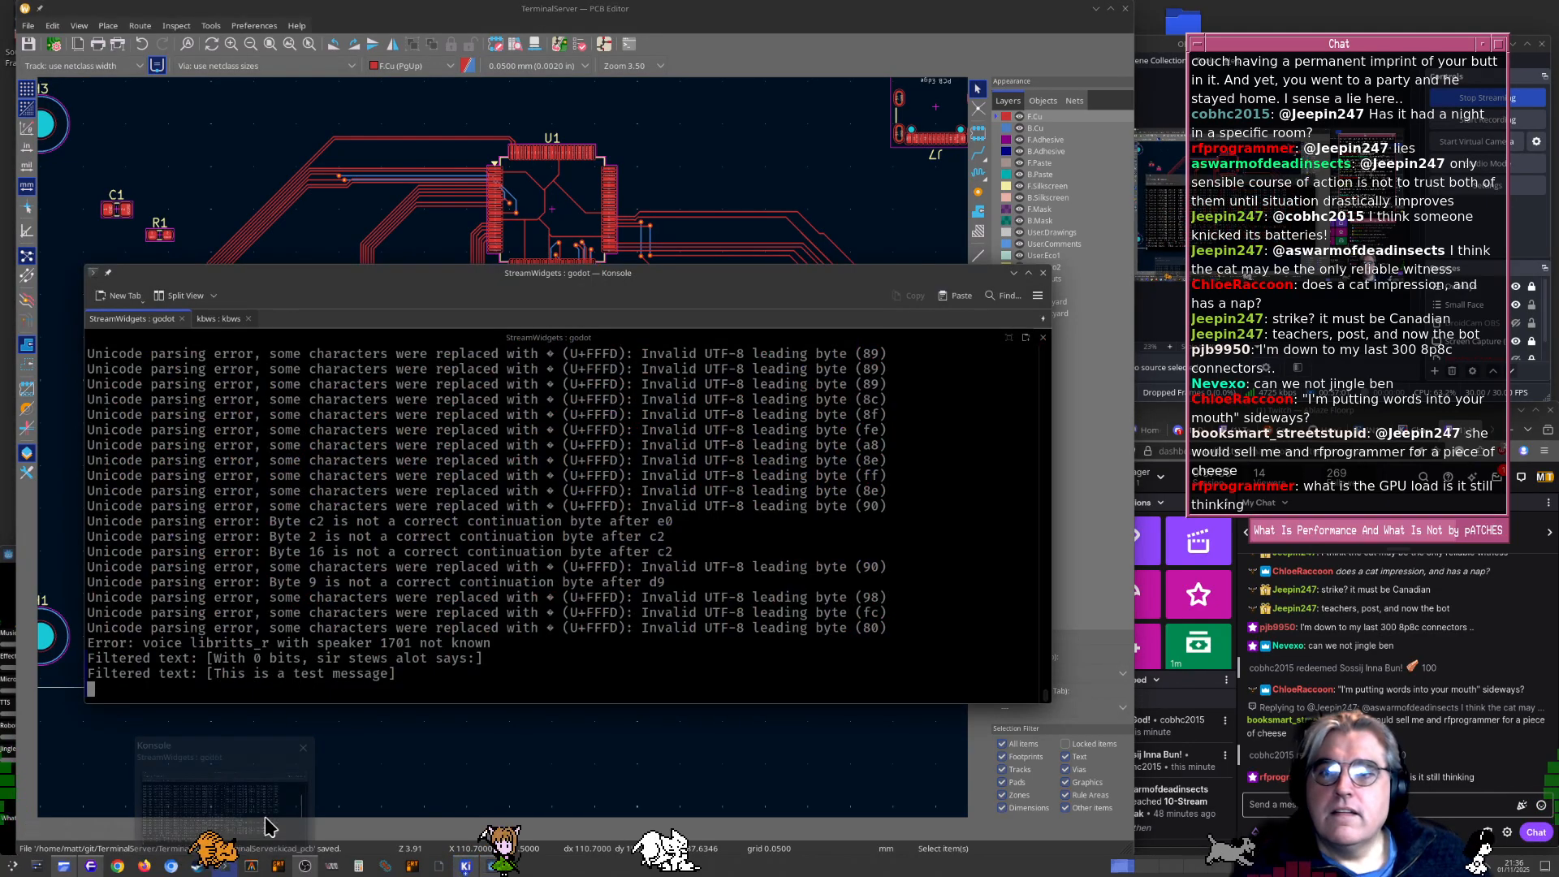
pyautogui.middleClick(224, 870)
pyautogui.write('s')
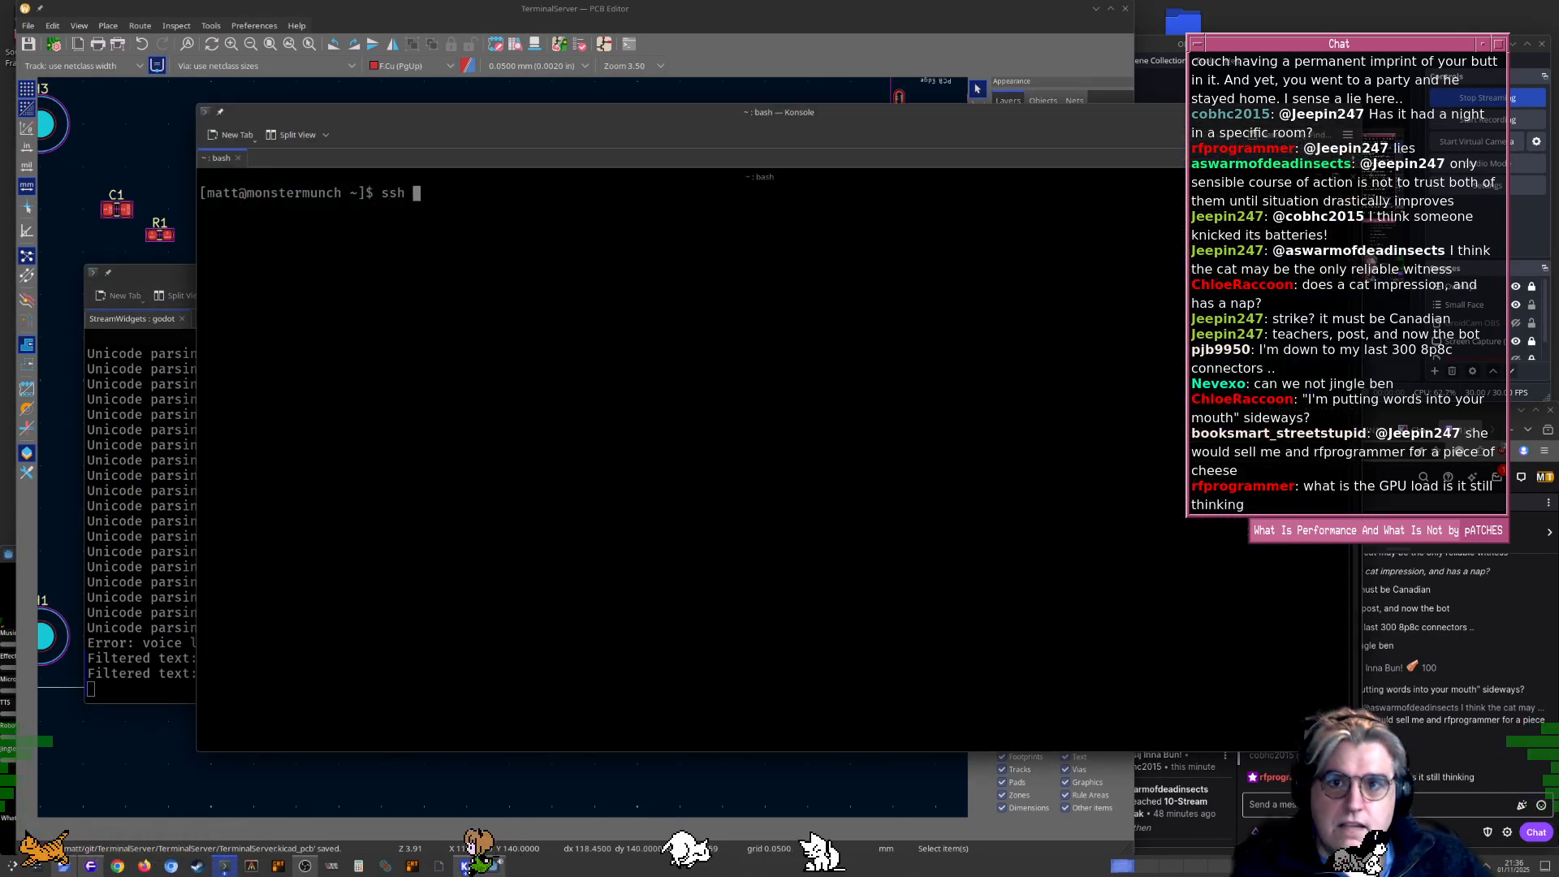
pyautogui.press('BackSpace')
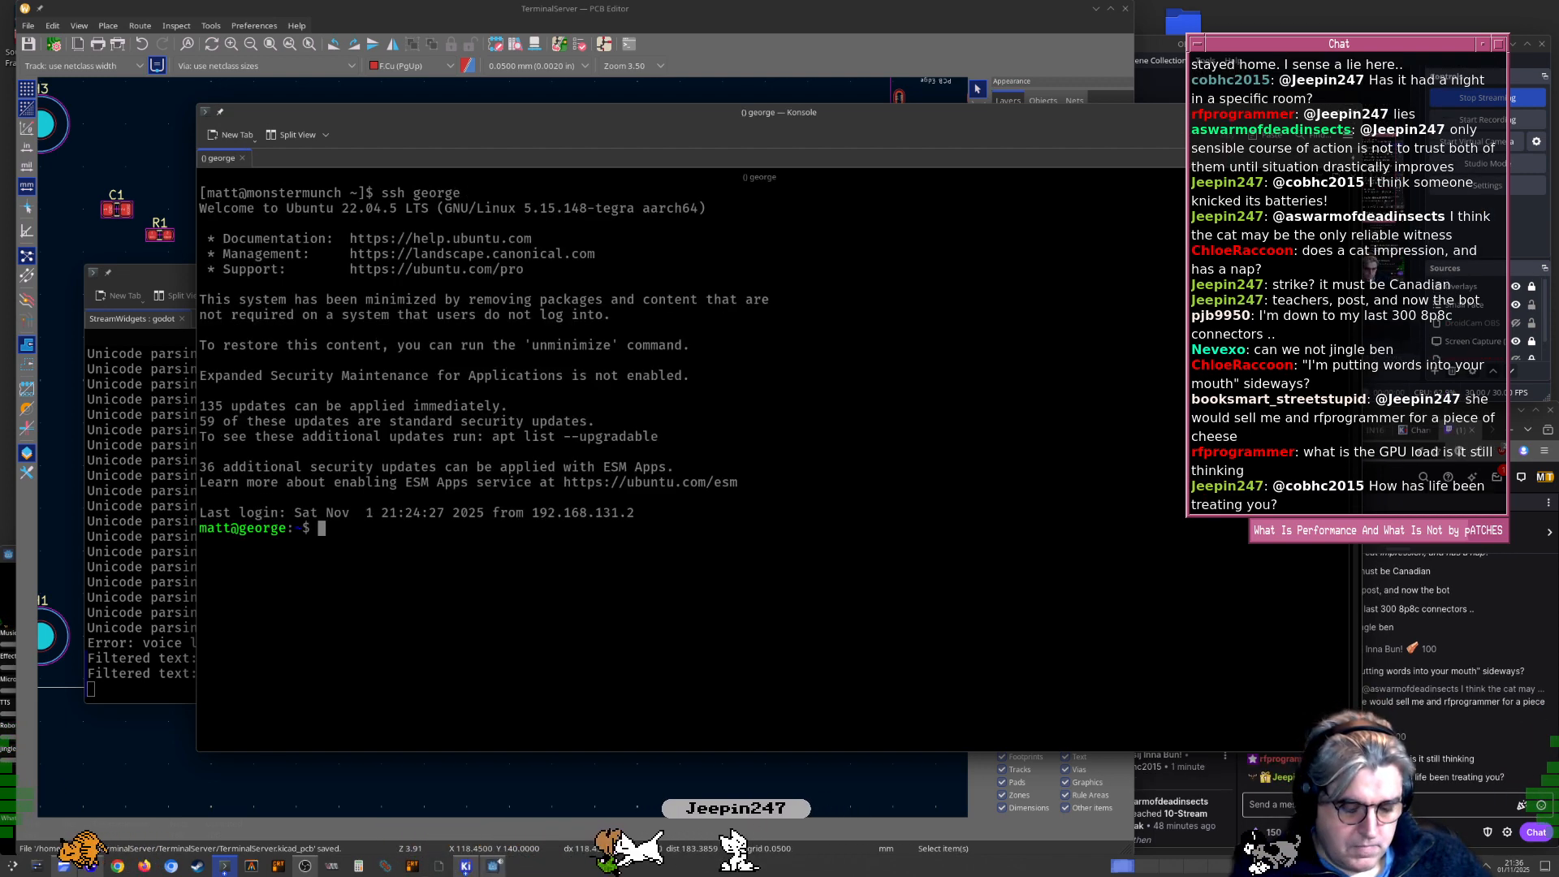
# Try to query the GPU status on george with the command nvidia_smi
pyautogui.write('nvidi')
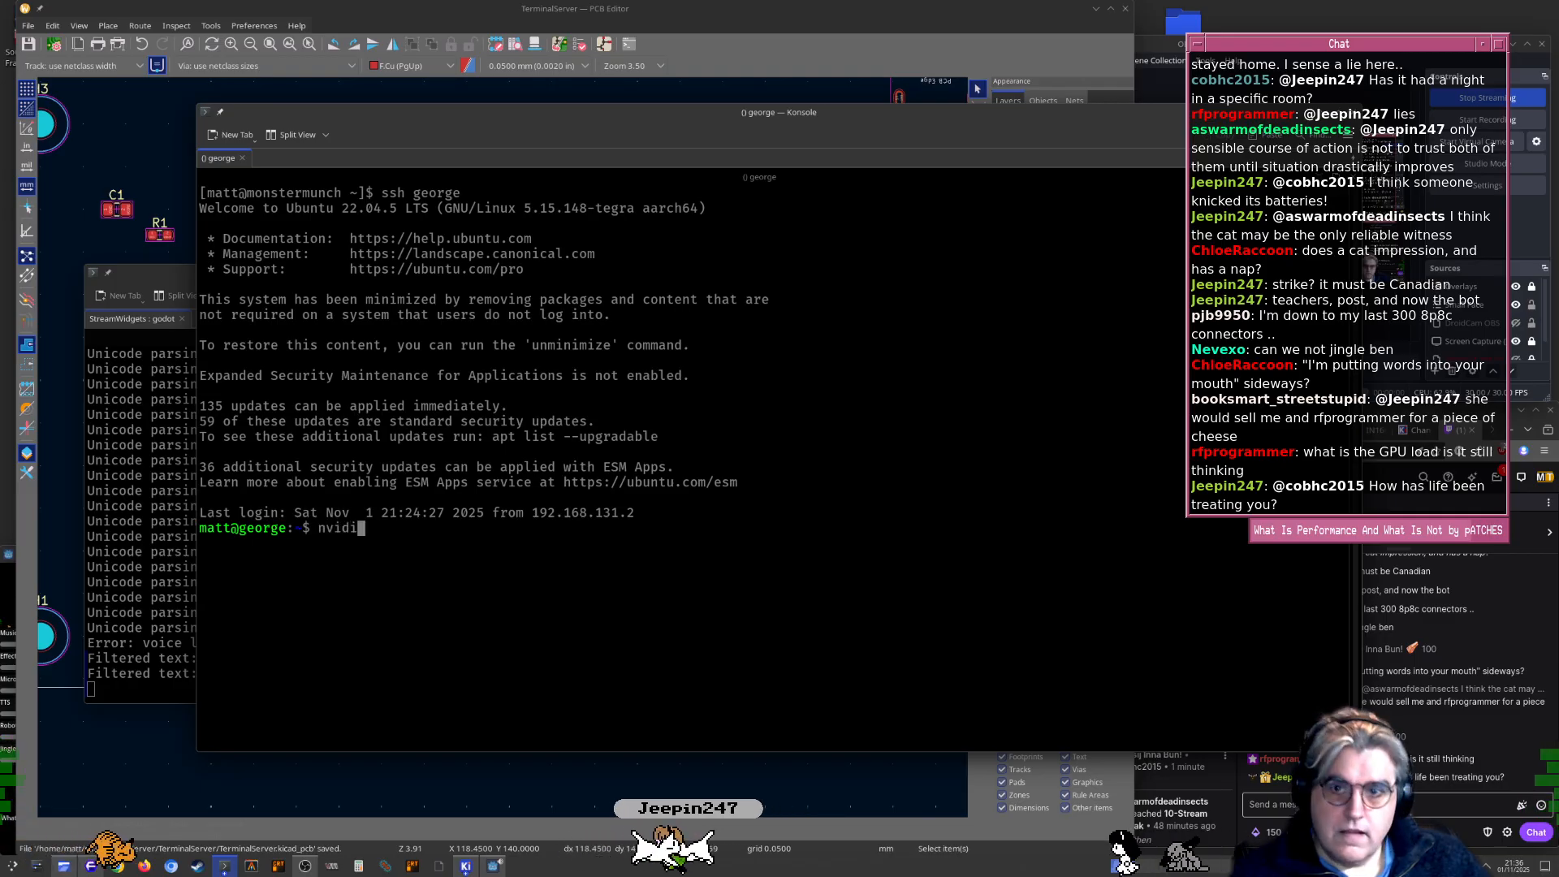
pyautogui.write('a_smi')
pyautogui.press('Return')
pyautogui.write('sudo -s')
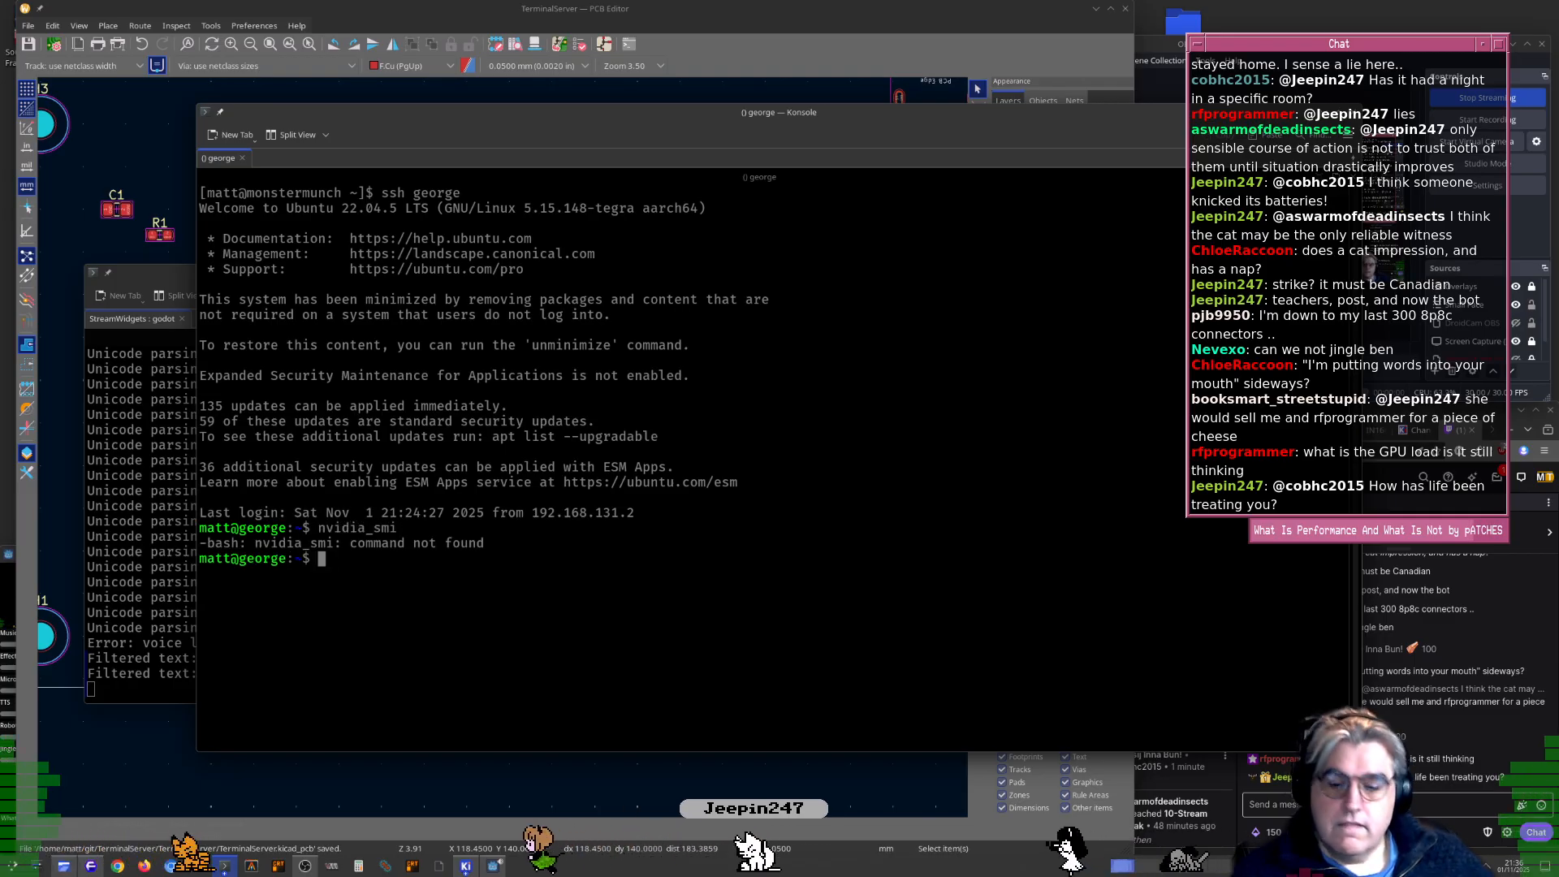
# Query the GPU status on george with nvidia-smi, and repeat the query with sudo
pyautogui.press('Up')
pyautogui.press('BackSpace')
pyautogui.press('BackSpace')
pyautogui.press('BackSpace')
pyautogui.press('BackSpace')
pyautogui.write('-smi')
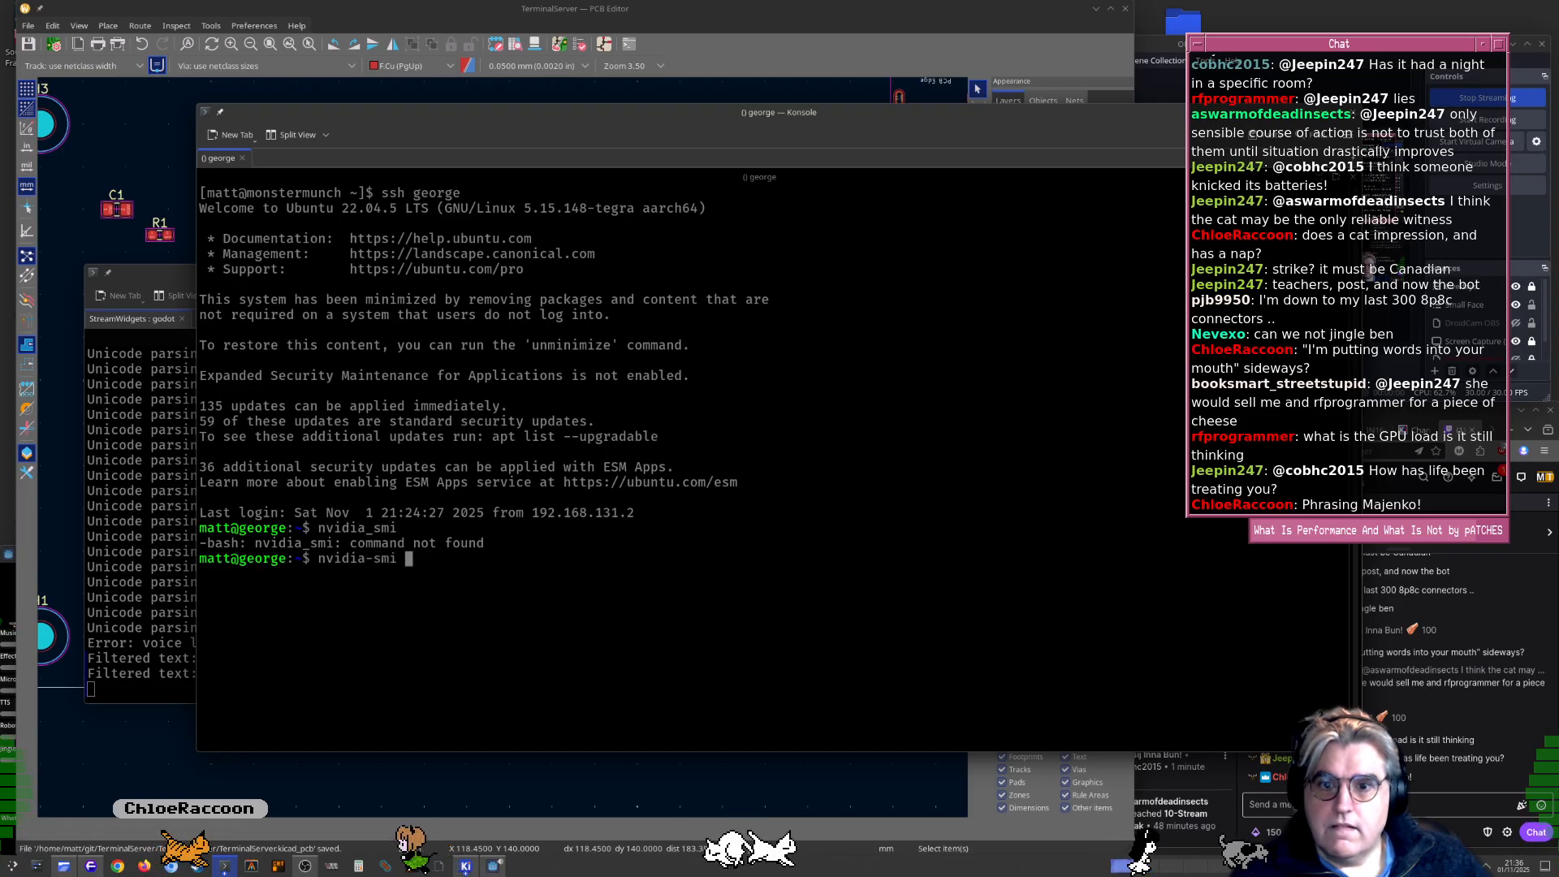
pyautogui.press('Return')
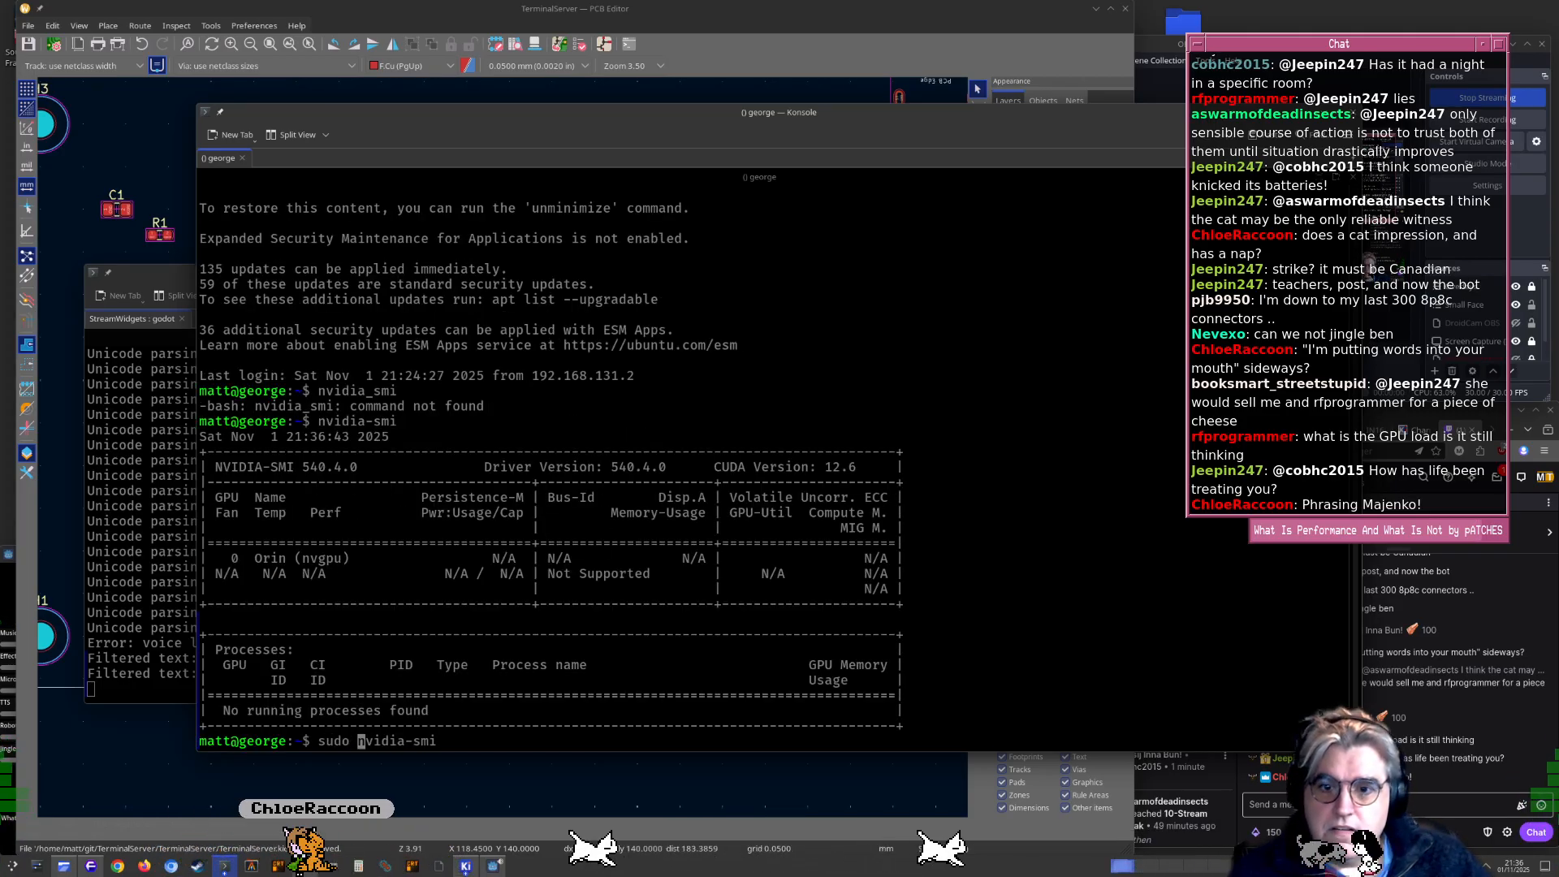
pyautogui.press('Return')
# Check the GPU load on george with sudo nvtop and quit back to the shell prompt
pyautogui.write('sudo nv')
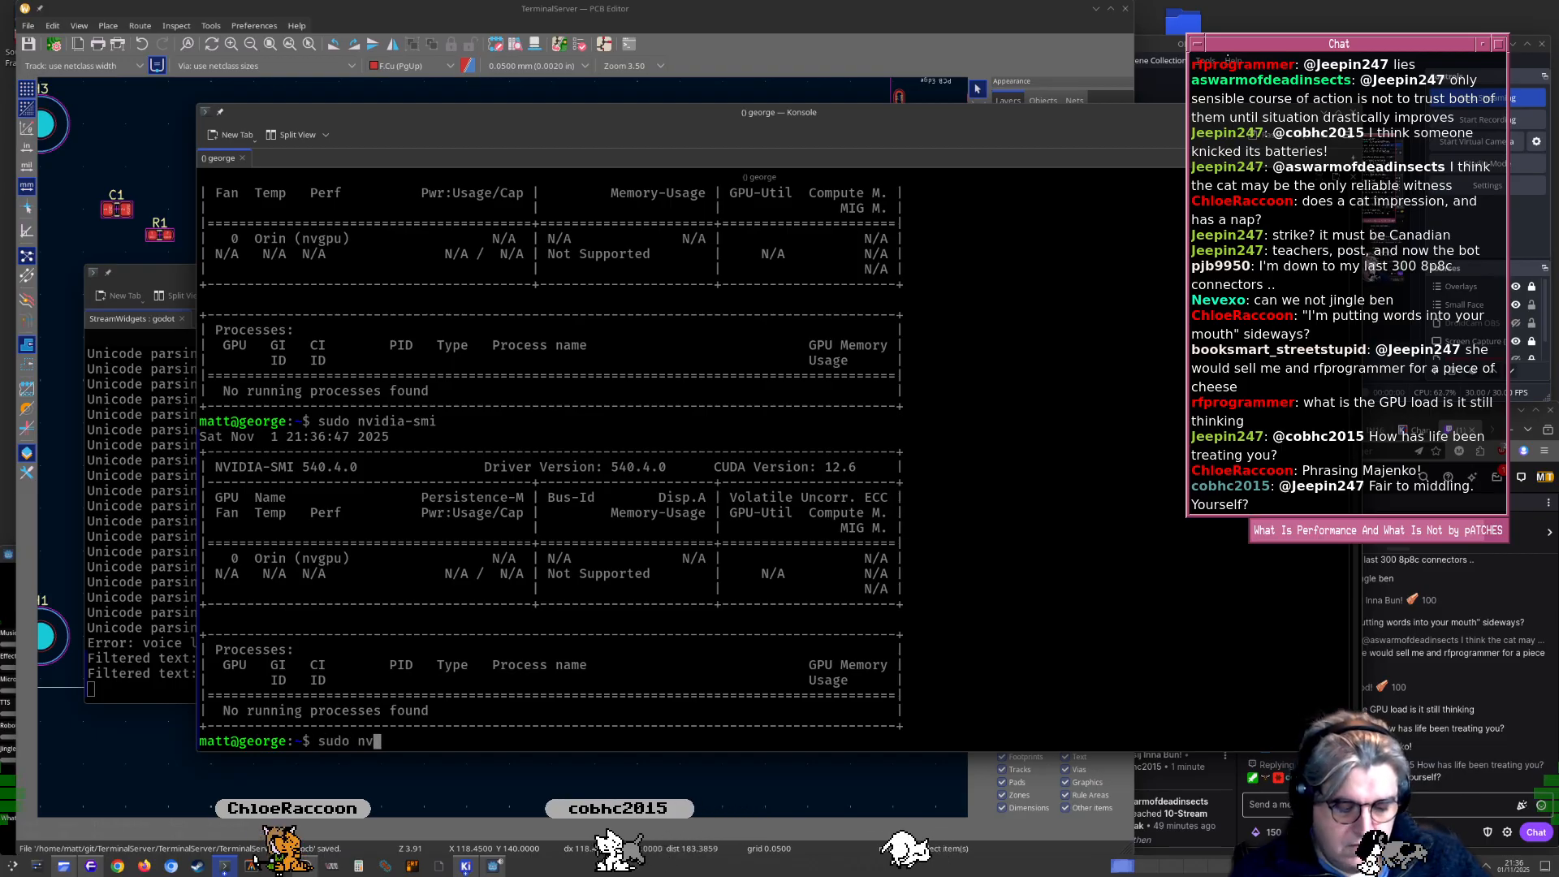
pyautogui.write('top')
pyautogui.press('Return')
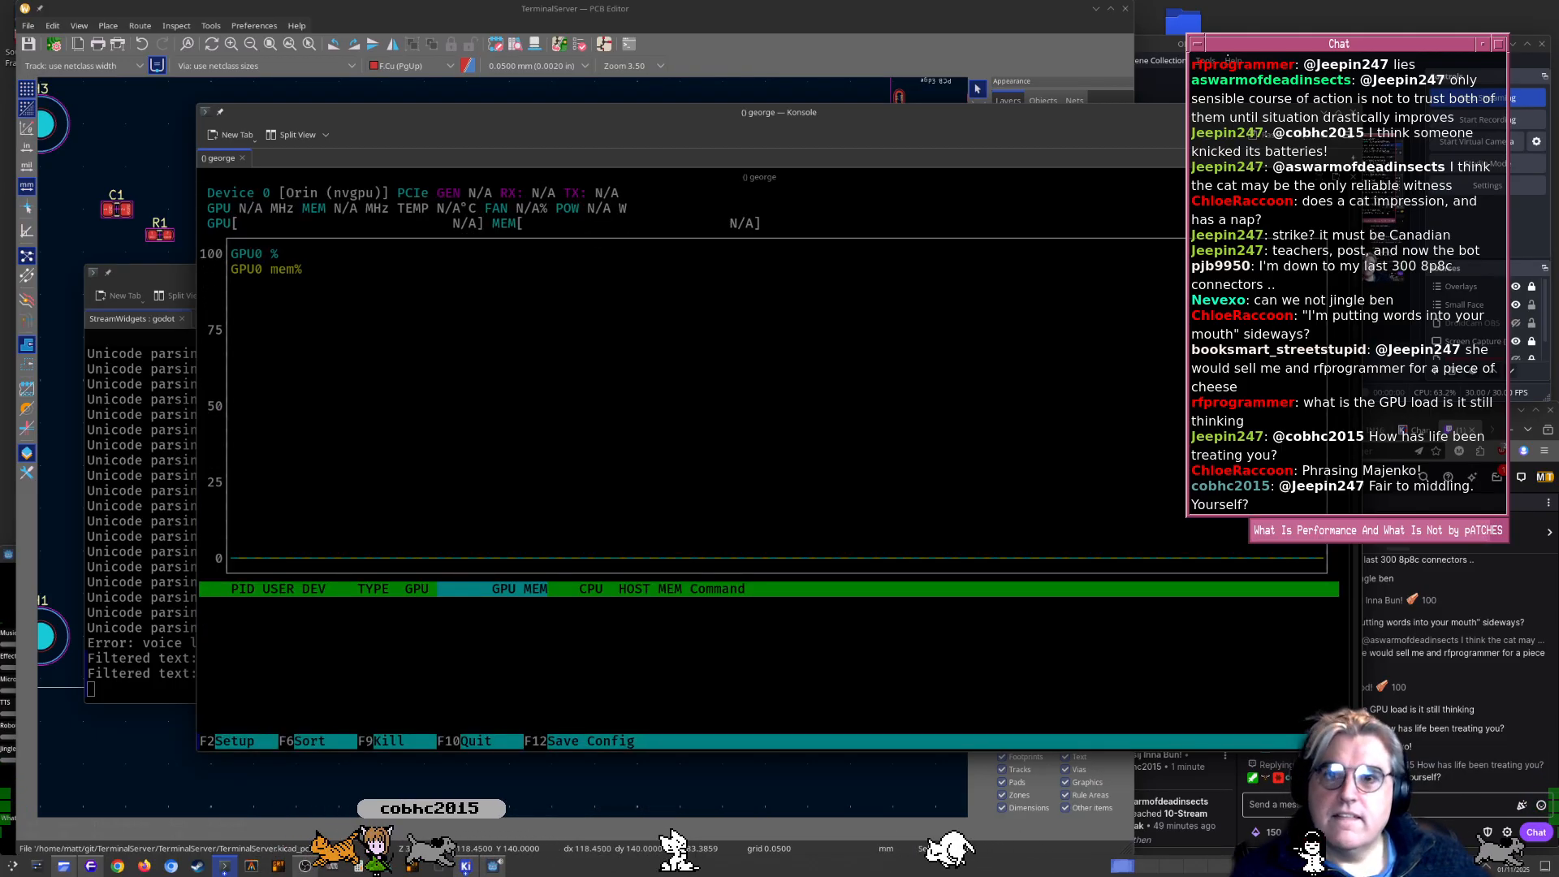
pyautogui.press('q')
pyautogui.press('Return')
pyautogui.press('Return')
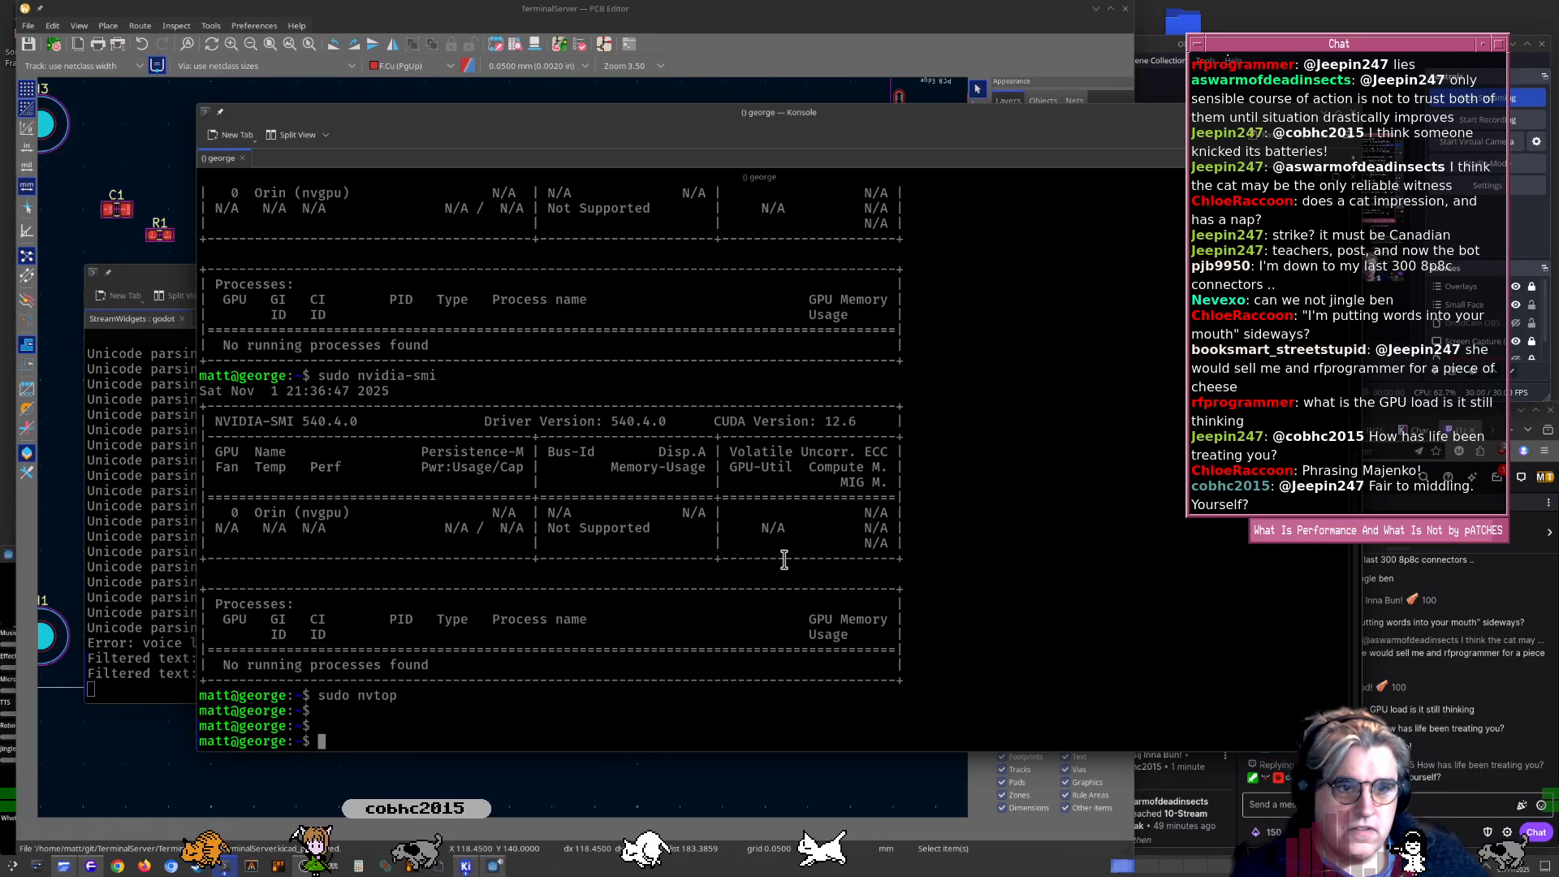
# Resize and reposition the george terminal window so that the chat and stream dashboard beside it are uncovered
pyautogui.keyDown('super'); pyautogui.moveTo(784, 559); pyautogui.dragTo(887, 581, button='right'); pyautogui.keyUp('super')
pyautogui.keyDown('super'); pyautogui.moveTo(1120, 560); pyautogui.dragTo(674, 563, button='right'); pyautogui.keyUp('super')
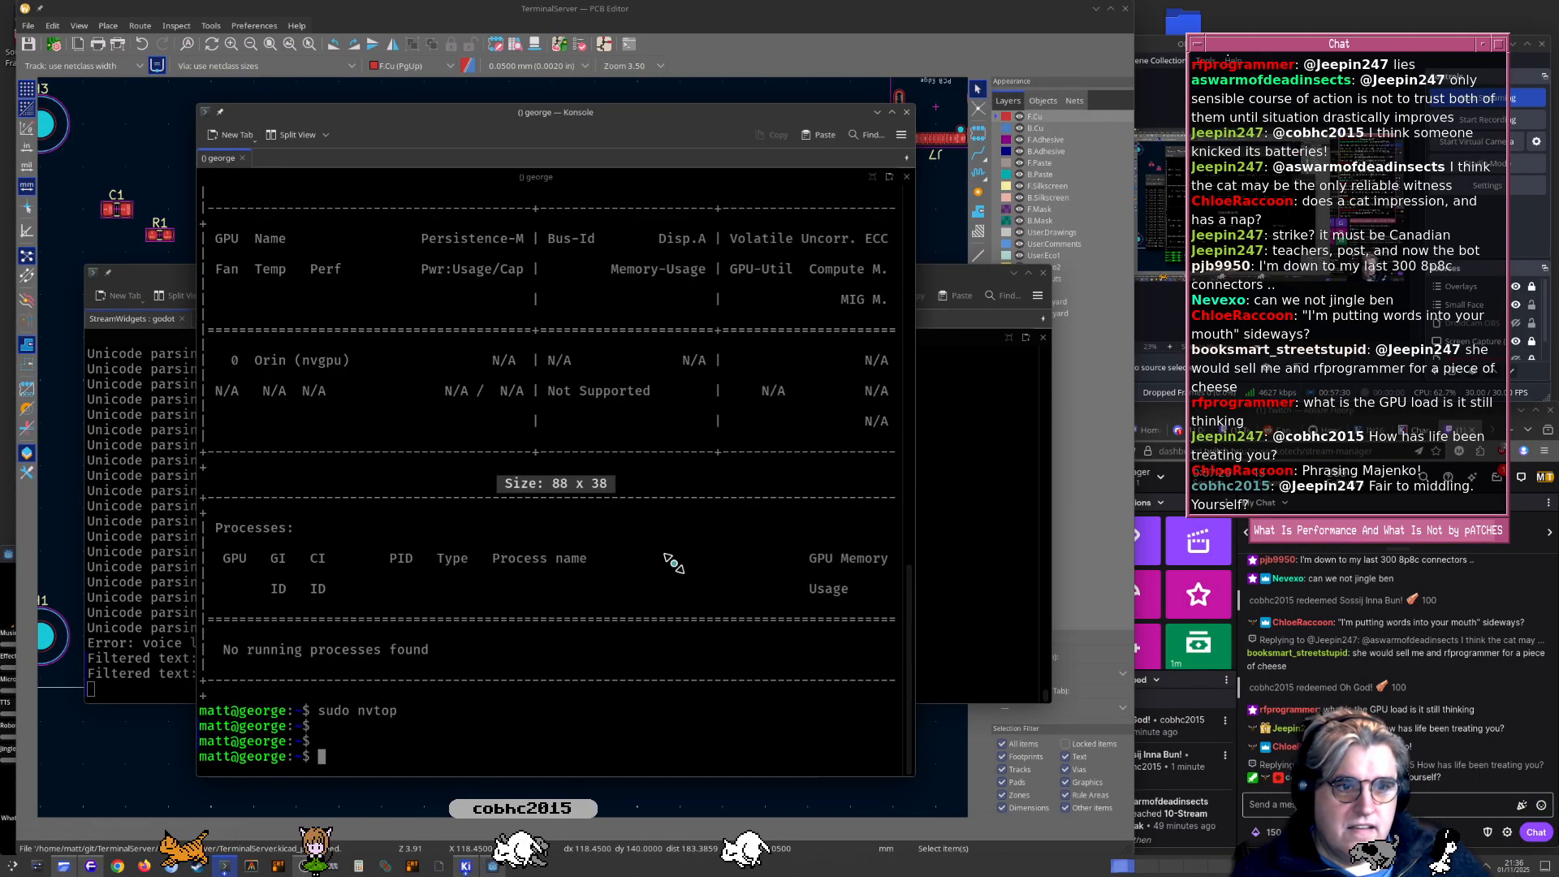
pyautogui.keyDown('super'); pyautogui.moveTo(674, 563); pyautogui.dragTo(700, 572); pyautogui.keyUp('super')
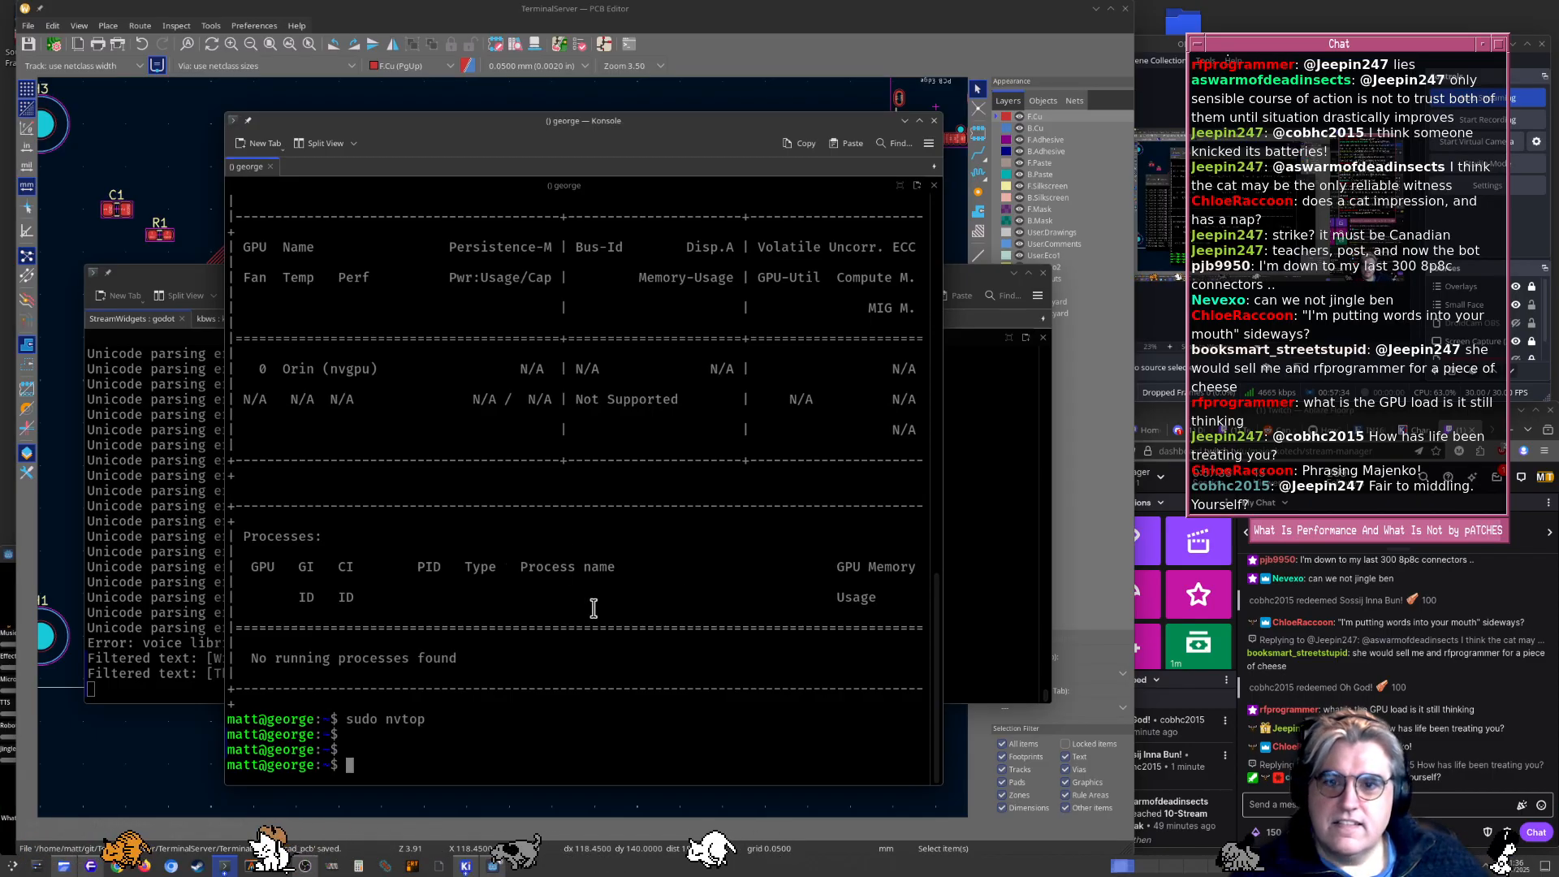
pyautogui.keyDown('super'); pyautogui.moveTo(833, 601); pyautogui.dragTo(980, 601, button='right'); pyautogui.keyUp('super')
pyautogui.keyDown('super'); pyautogui.moveTo(543, 592); pyautogui.dragTo(442, 592, button='right'); pyautogui.keyUp('super')
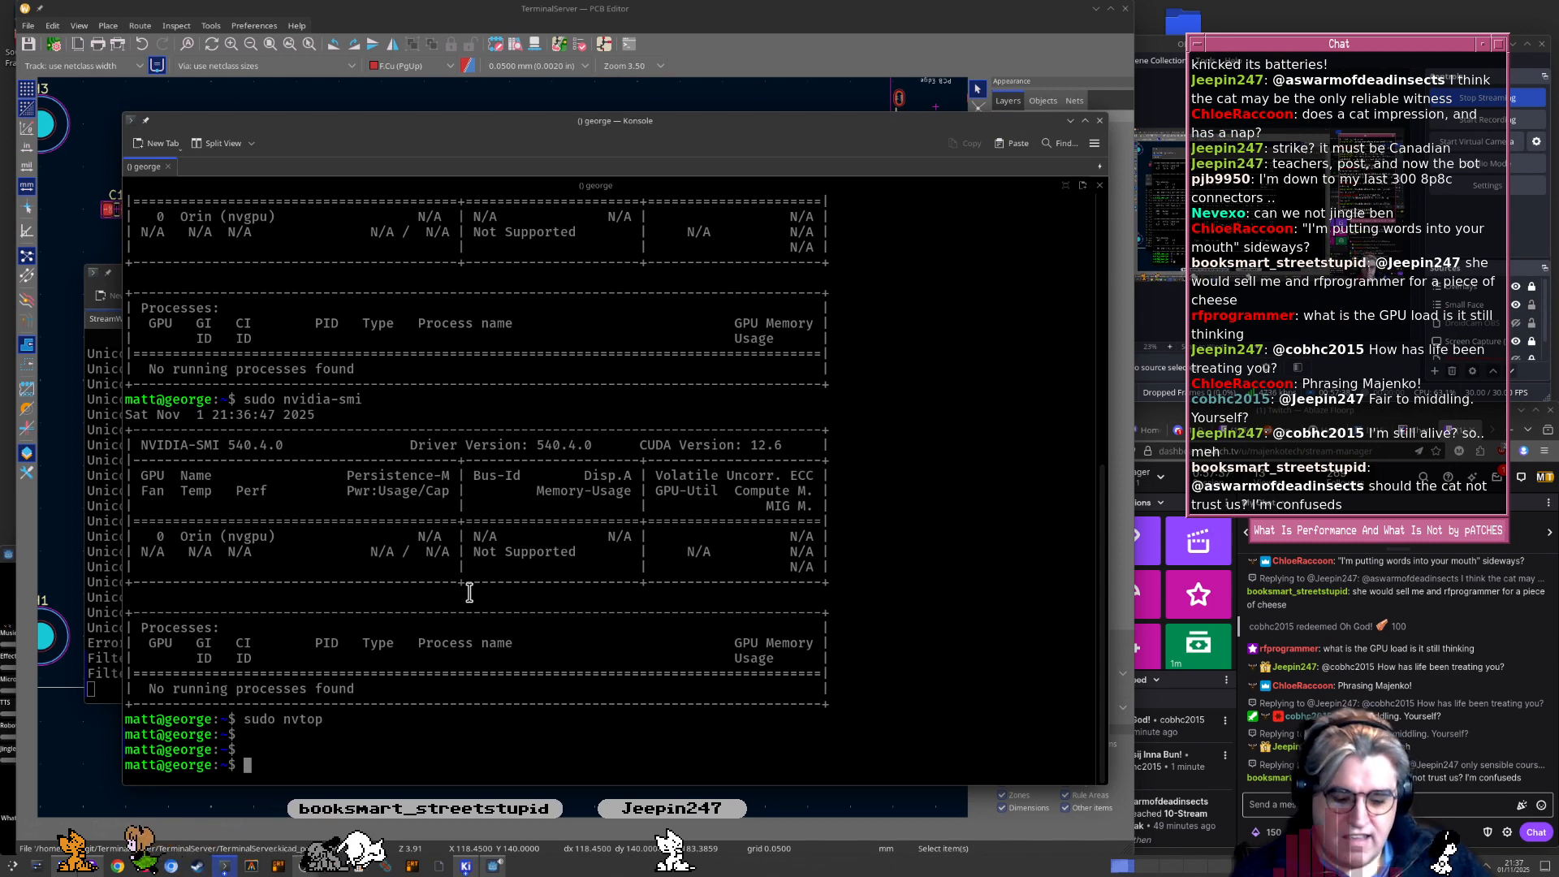
# Inspect the running processes and CPU load on george with htop, and quit it
pyautogui.write('htop')
pyautogui.press('Return')
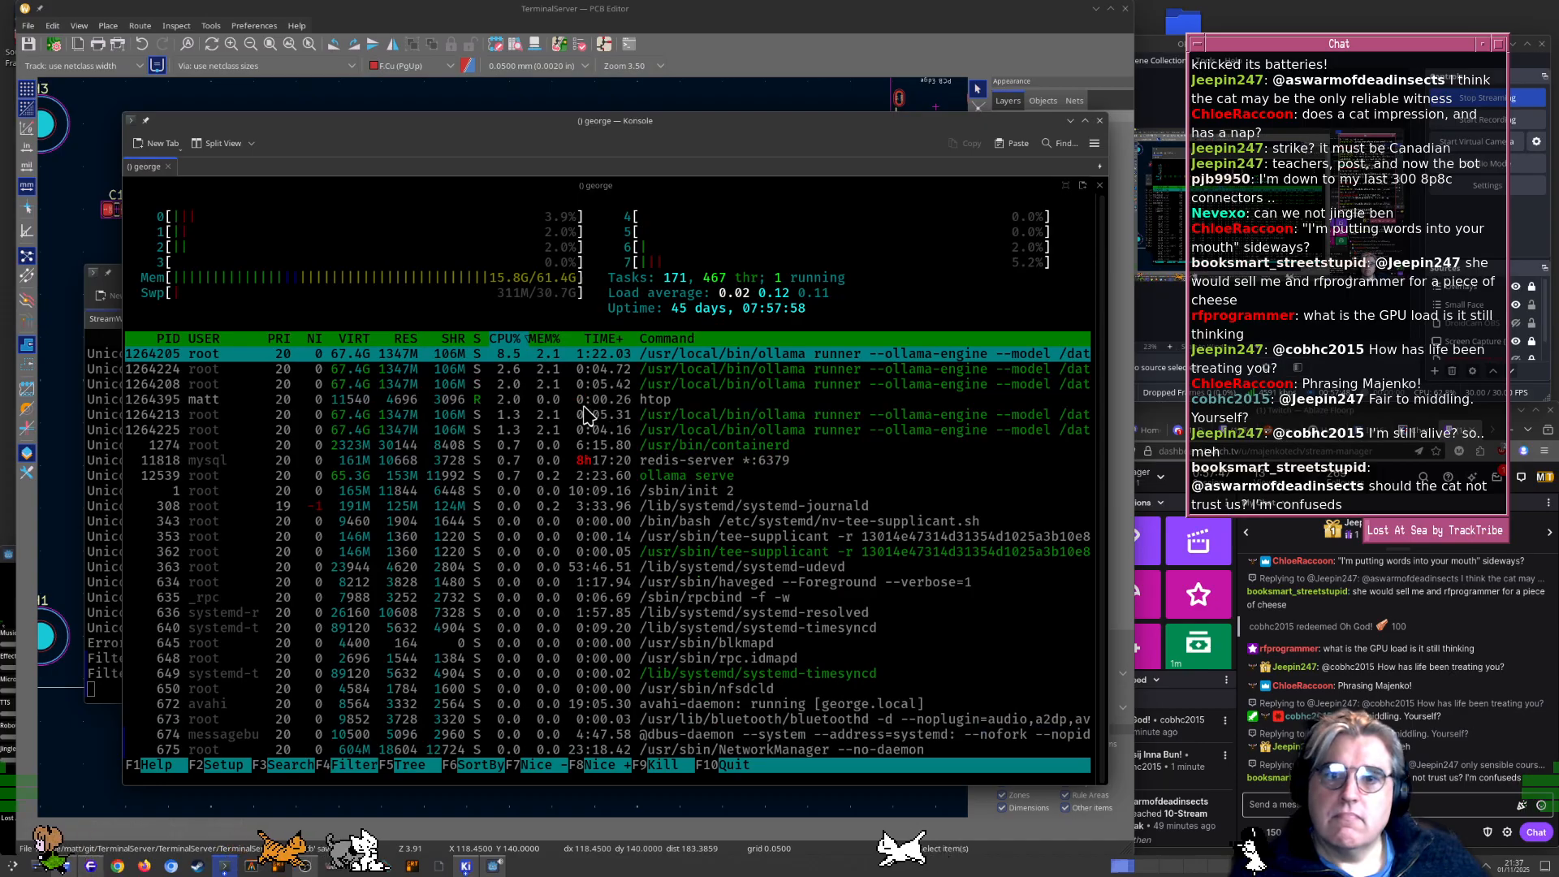
pyautogui.click(479, 475)
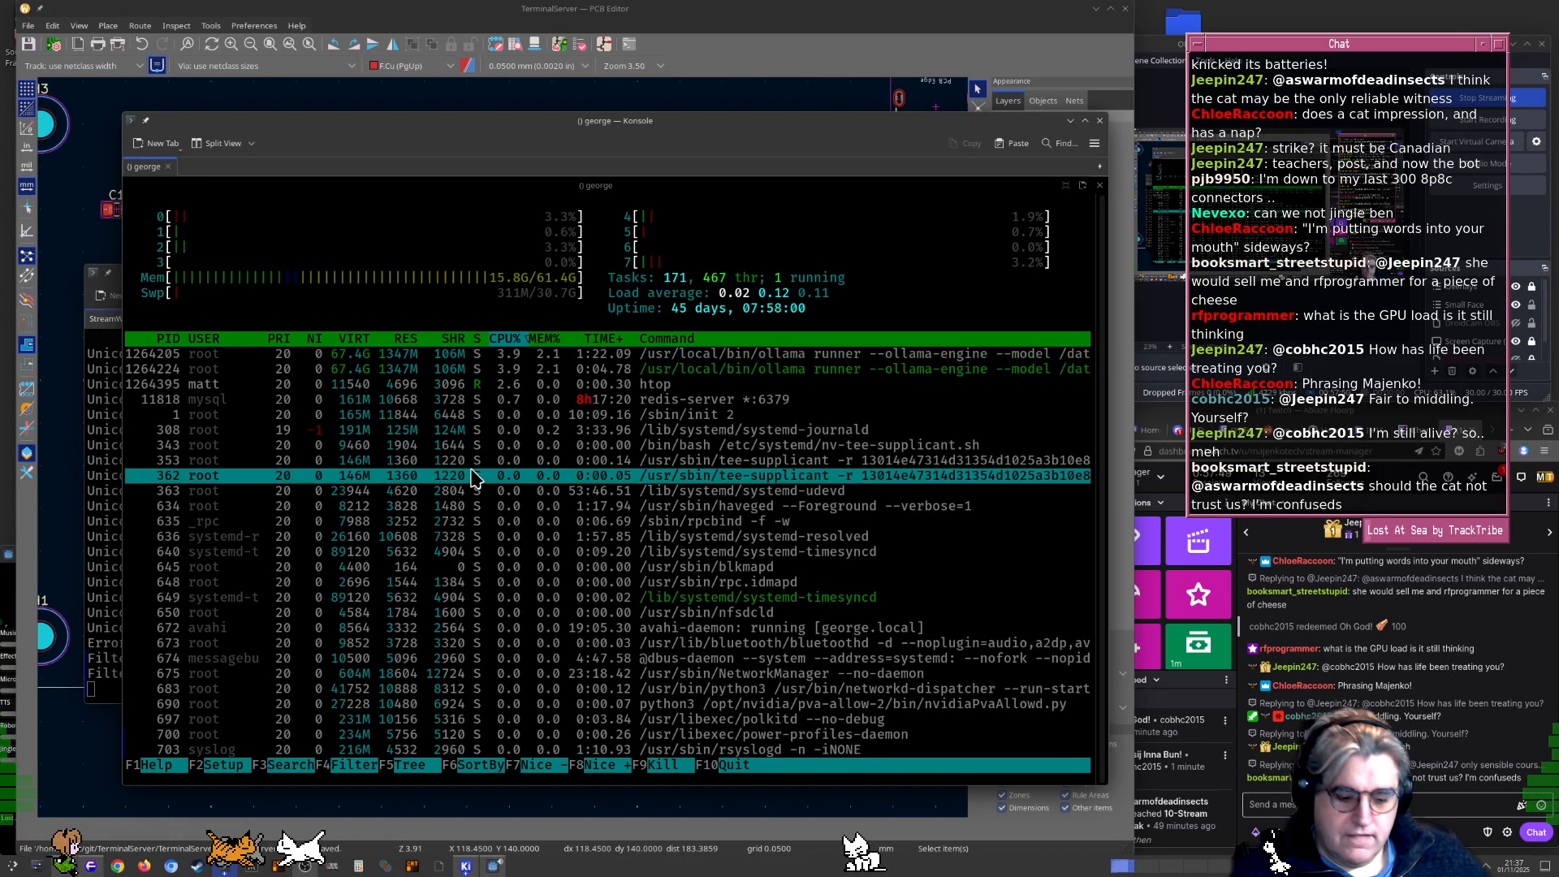
pyautogui.press('q')
# Log out of george, run the majenkobot model with OLLAMA_HOST=george, ask "Are you alive at the moment?" and highlight the reply
pyautogui.hotkey('ctrl', 'd')
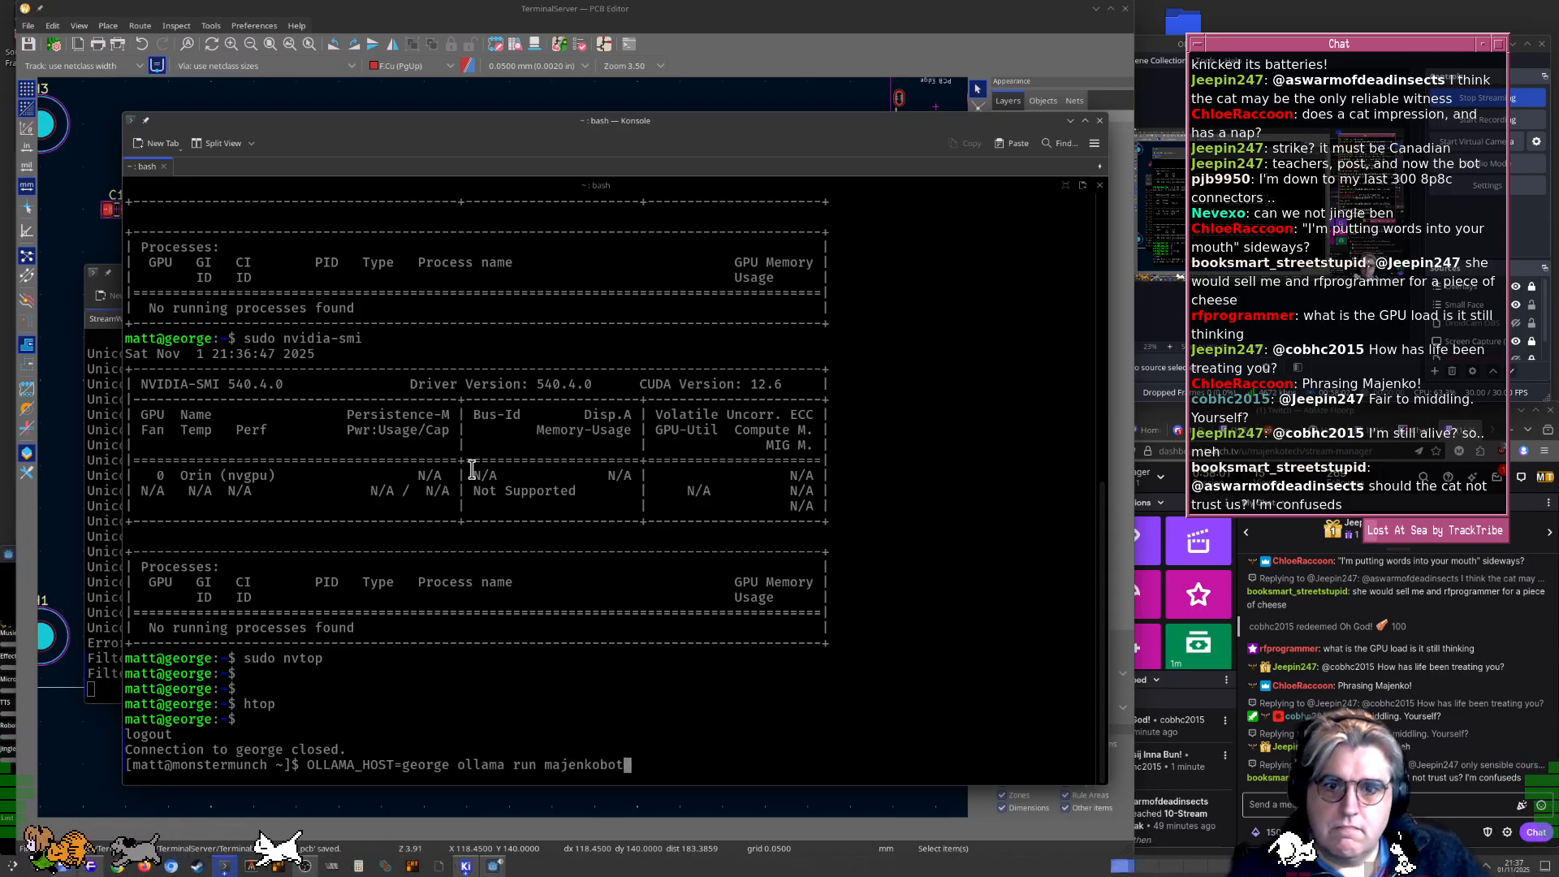
pyautogui.press('Return')
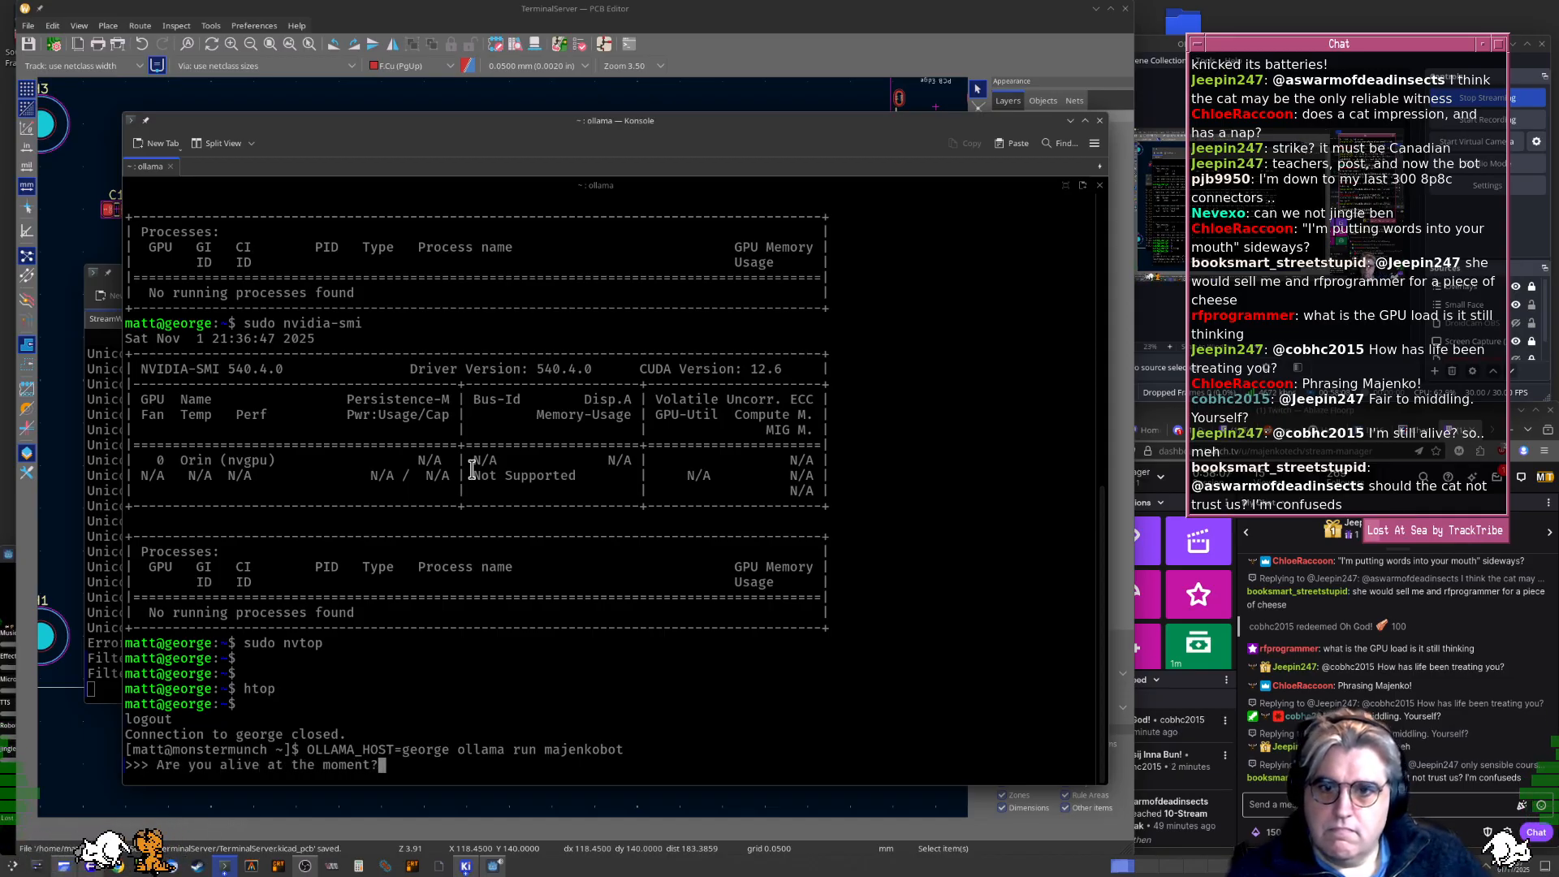
pyautogui.press('Return')
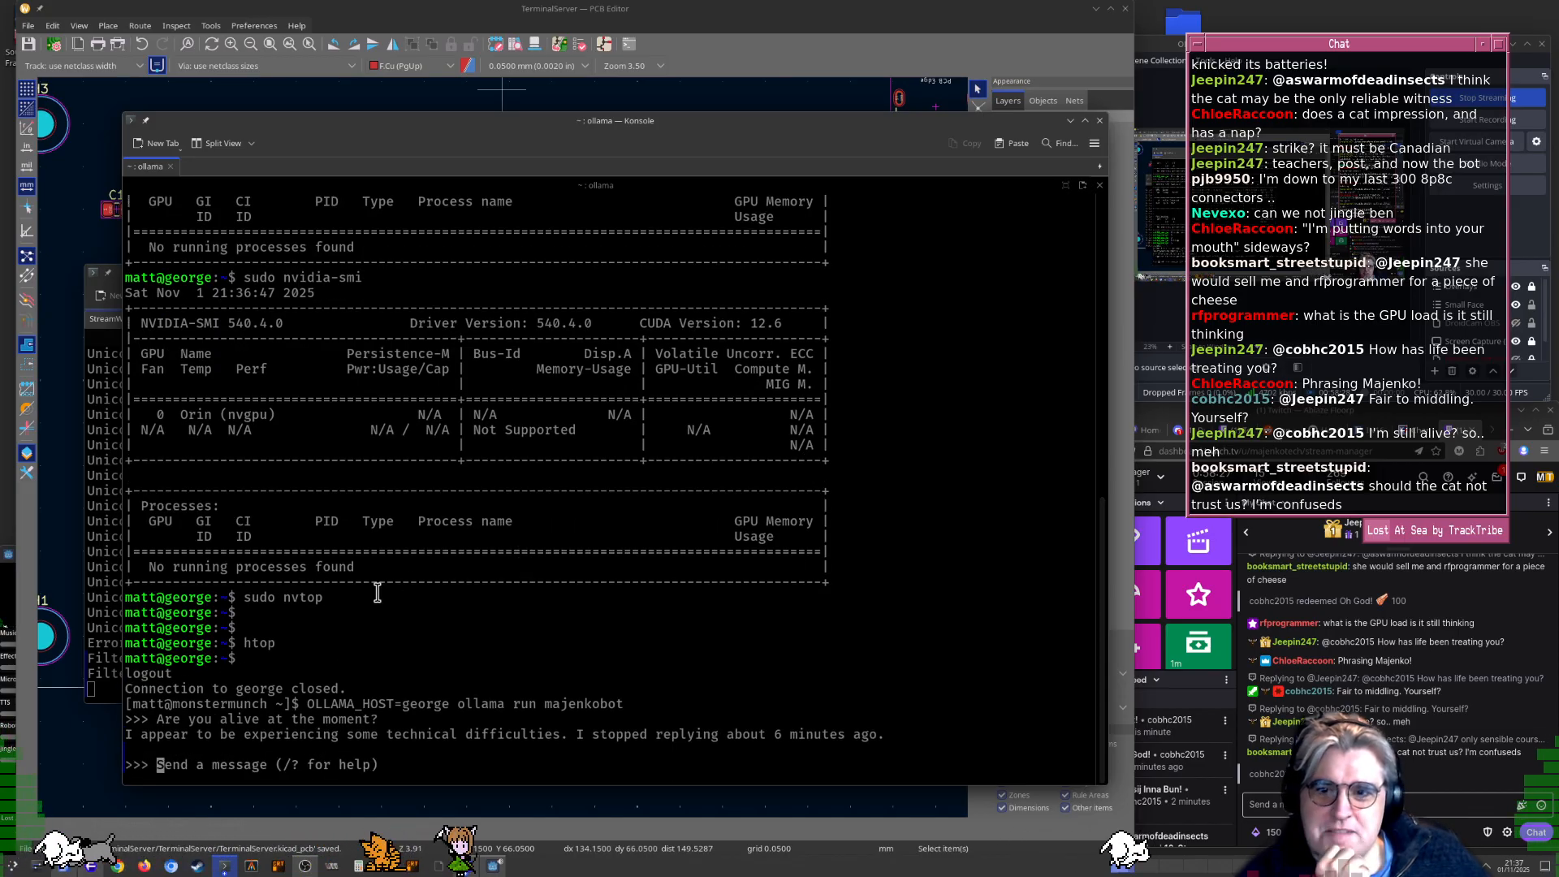
pyautogui.moveTo(251, 729); pyautogui.dragTo(415, 747)
pyautogui.moveTo(516, 743); pyautogui.dragTo(933, 737)
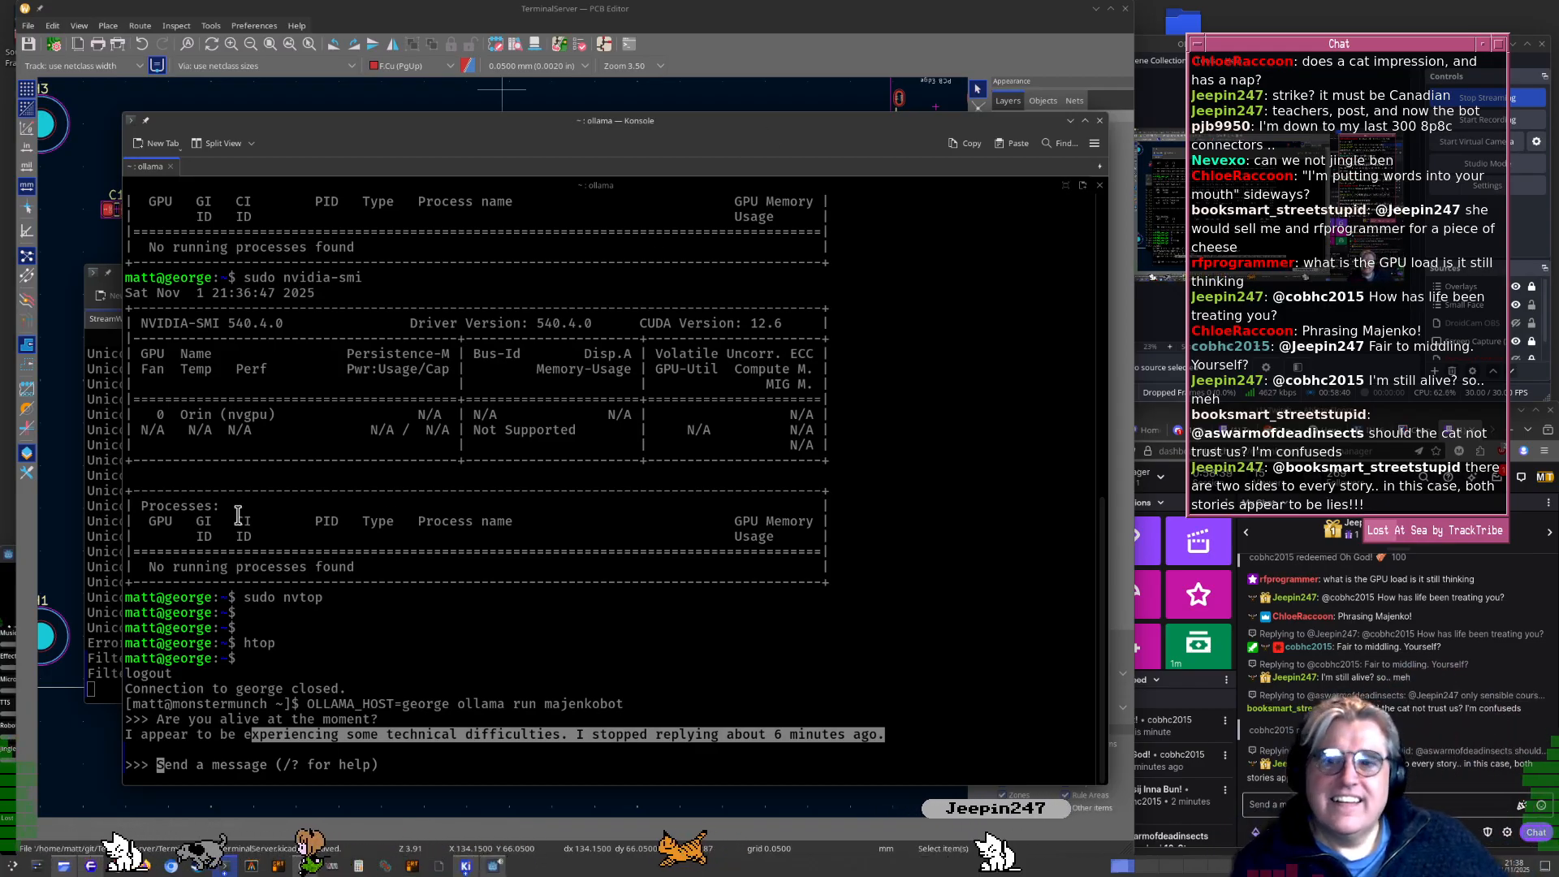
# Move the ollama terminal aside, make it narrower, and bring the StreamWidgets terminal forward
pyautogui.keyDown('super'); pyautogui.moveTo(239, 520); pyautogui.dragTo(434, 537); pyautogui.keyUp('super')
pyautogui.keyDown('super'); pyautogui.moveTo(415, 536); pyautogui.dragTo(509, 625, button='right'); pyautogui.keyUp('super')
pyautogui.click(509, 625)
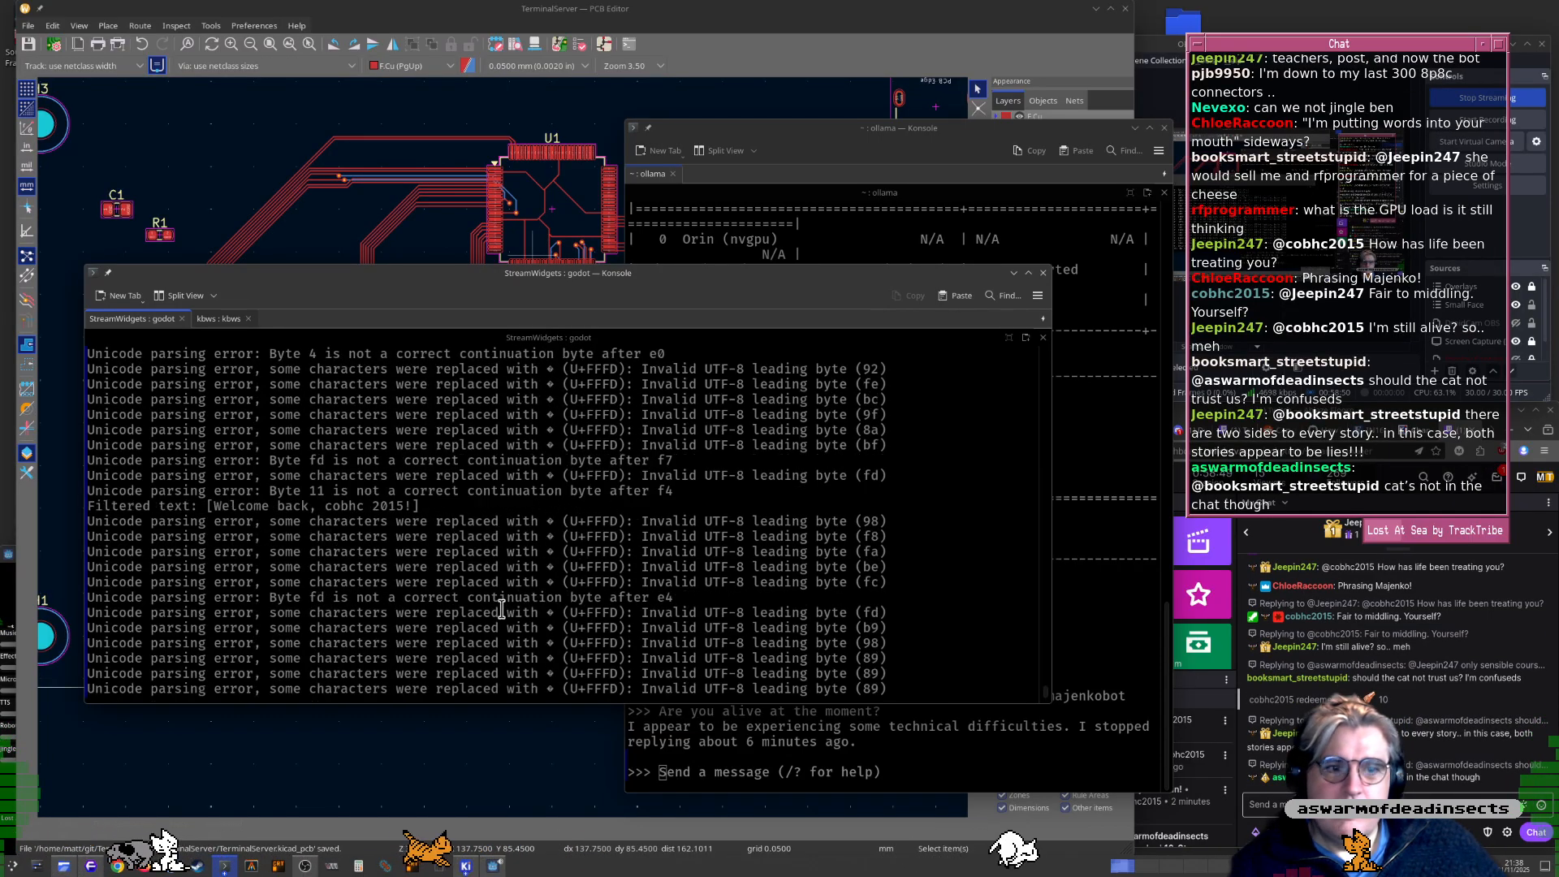
pyautogui.click(1351, 805)
pyautogui.write('@majenk')
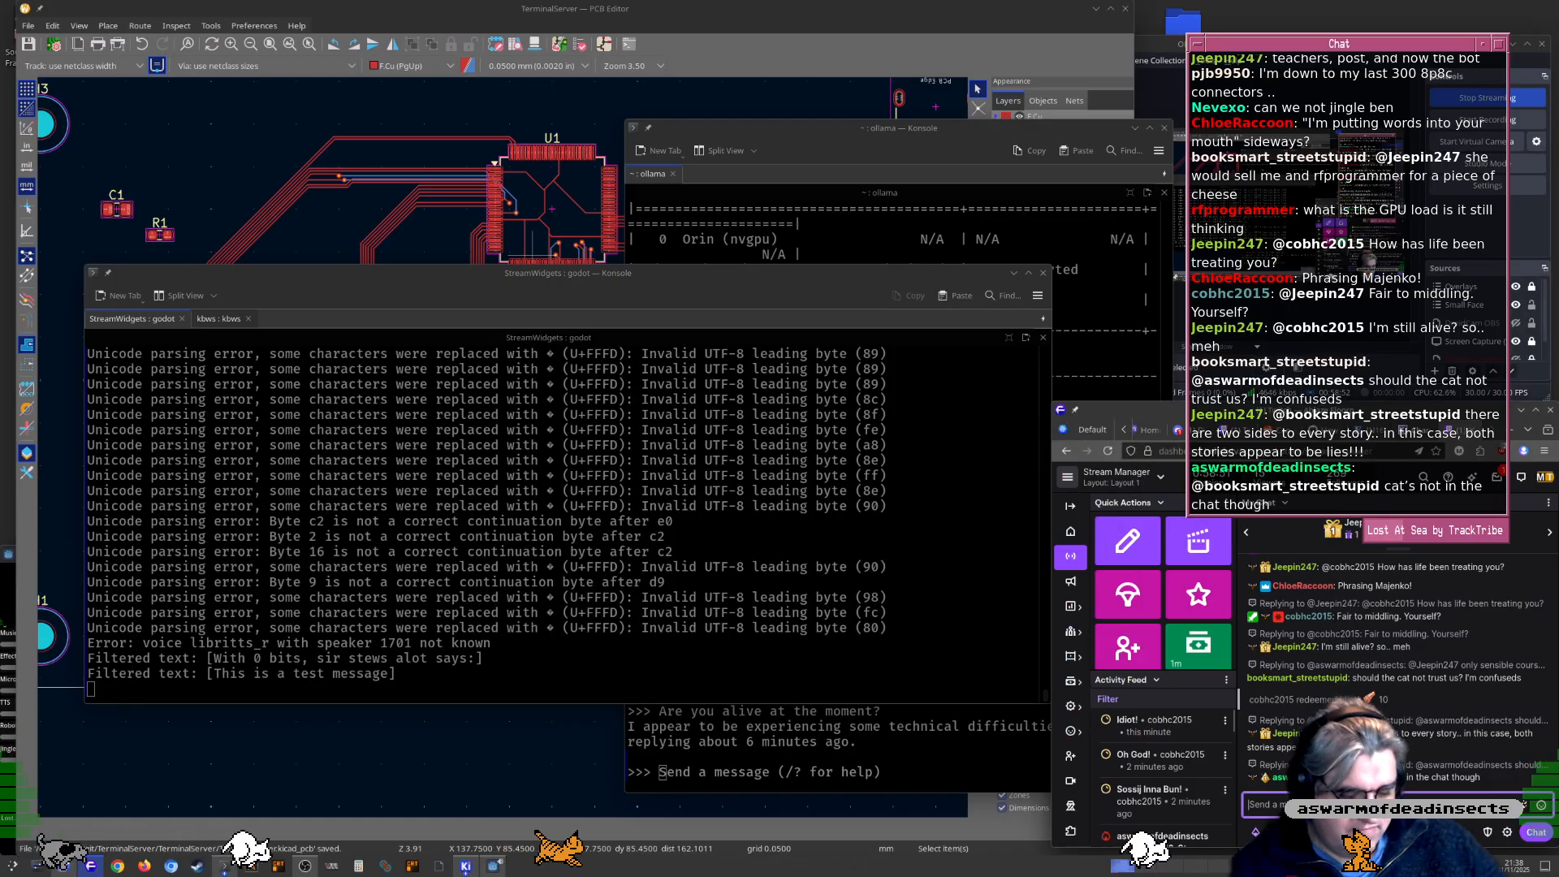
pyautogui.write('oBot talk to me')
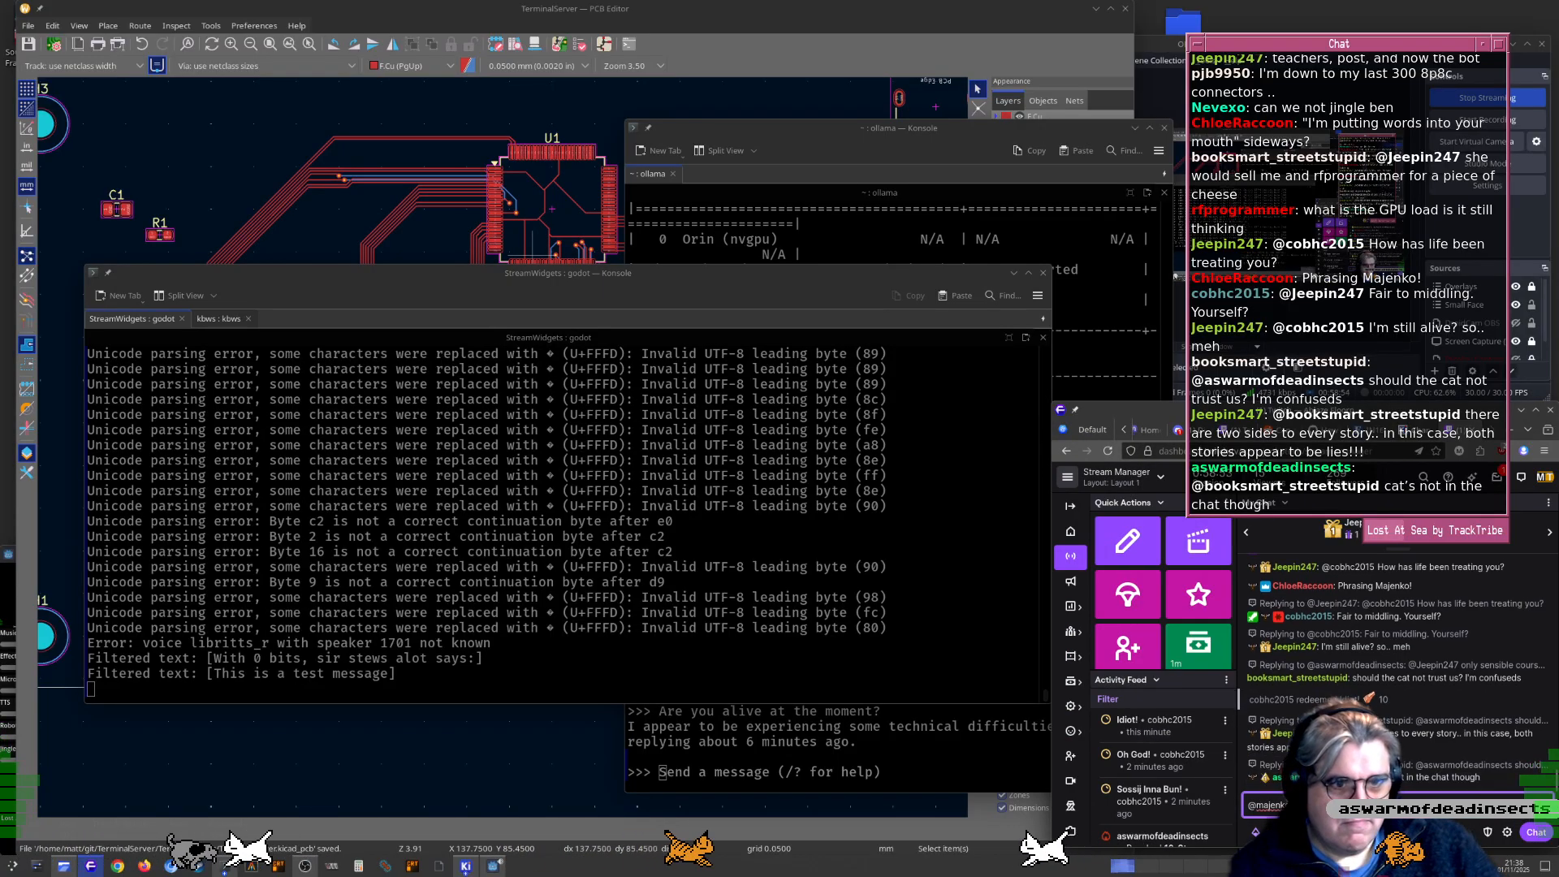
pyautogui.press('Return')
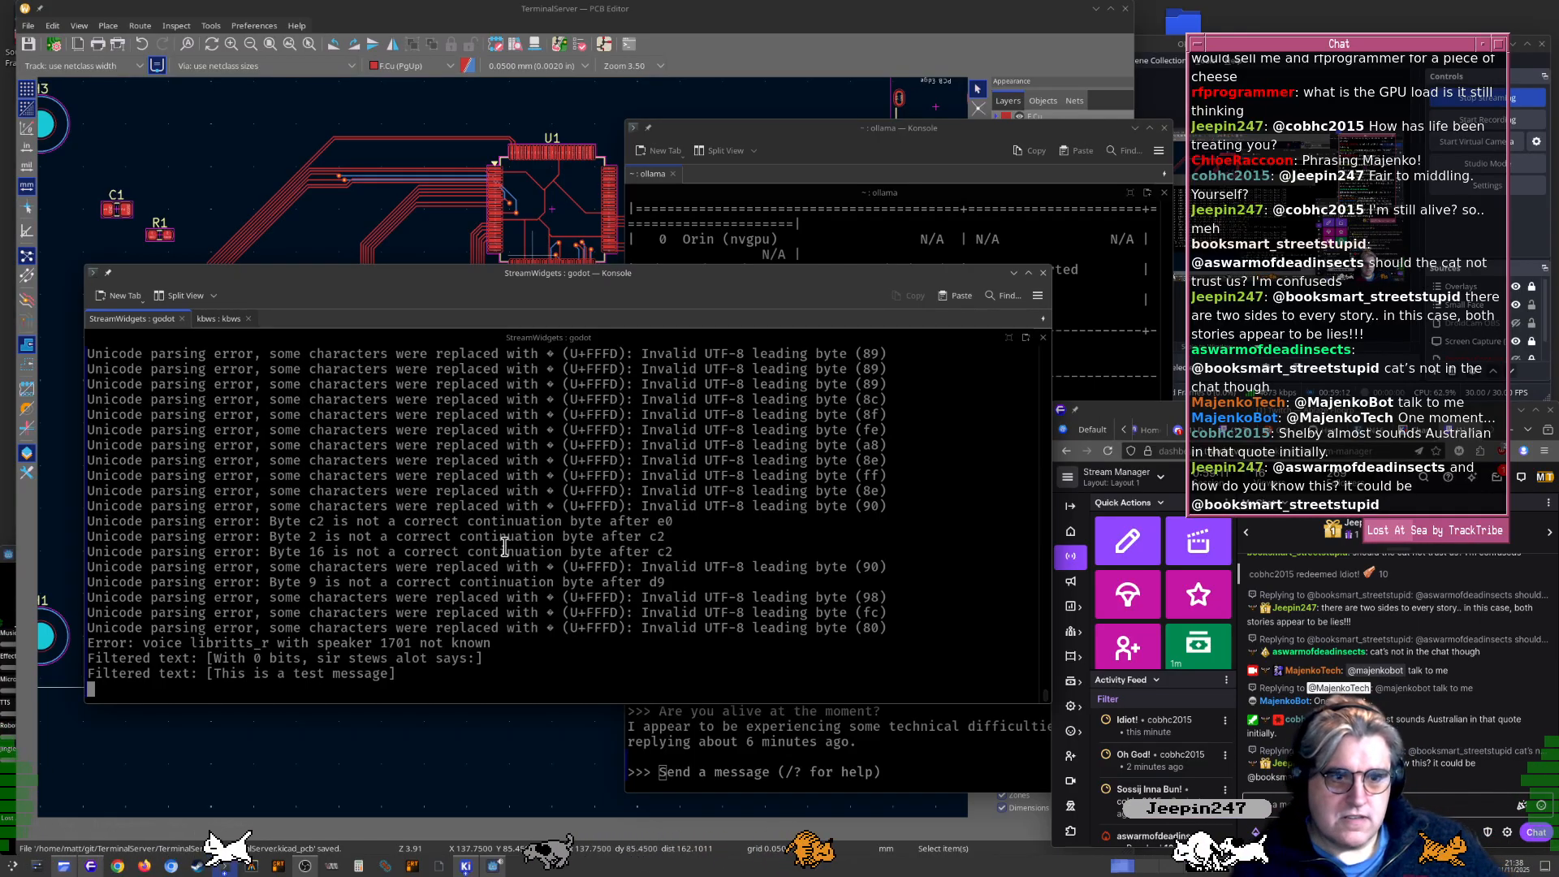
# Stop the running StreamWidgets process, launch the project through the editor with "godot -e", and move the editor window aside
pyautogui.hotkey('ctrl', 'c')
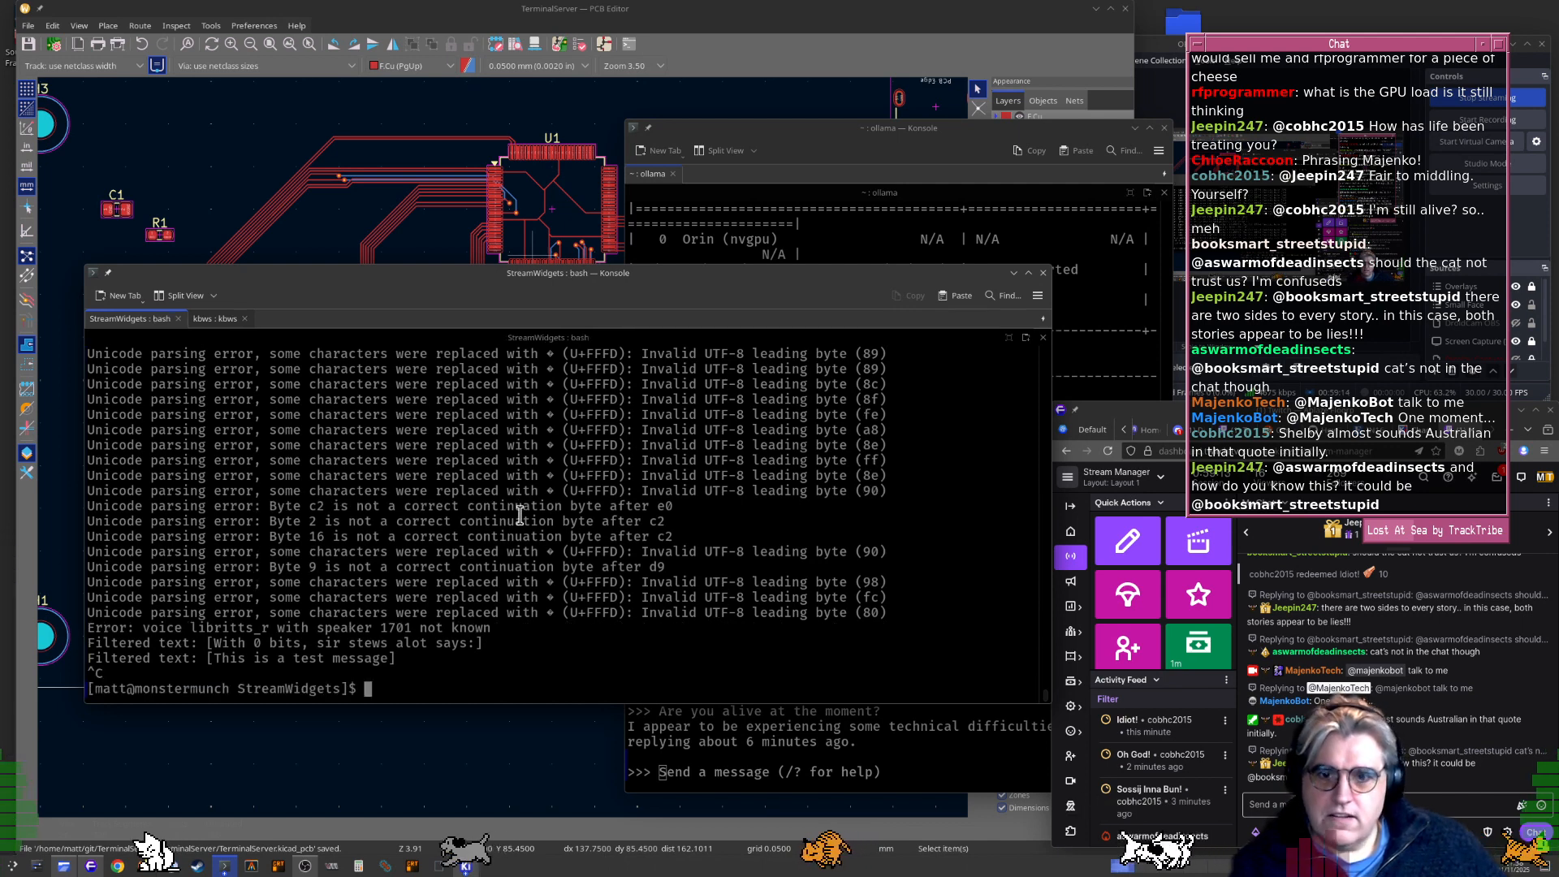
pyautogui.write('godot -e')
pyautogui.press('Return')
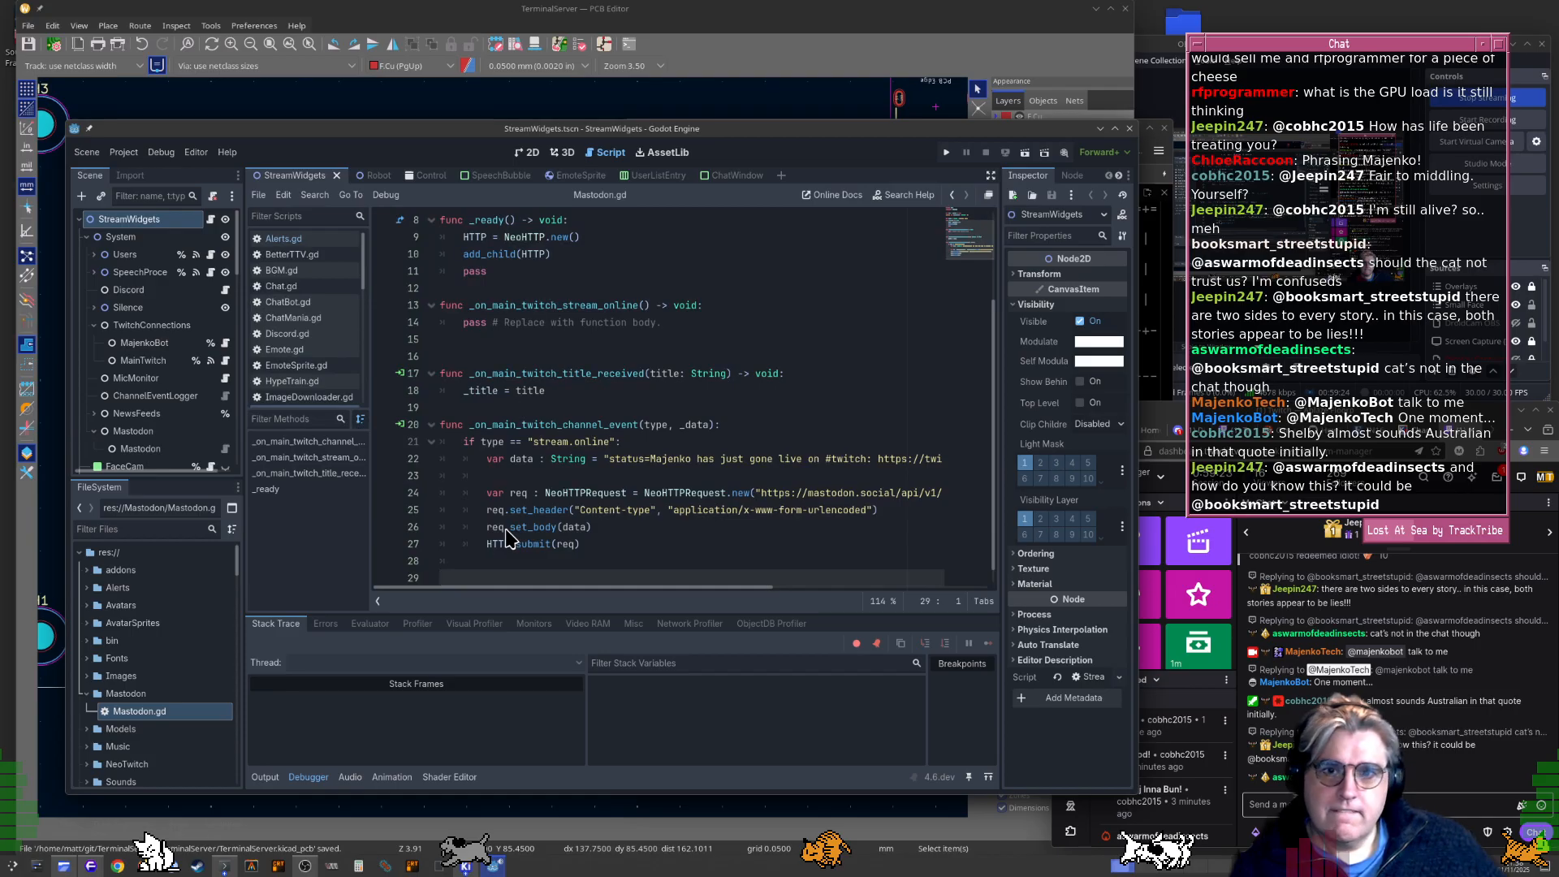
pyautogui.press('F5')
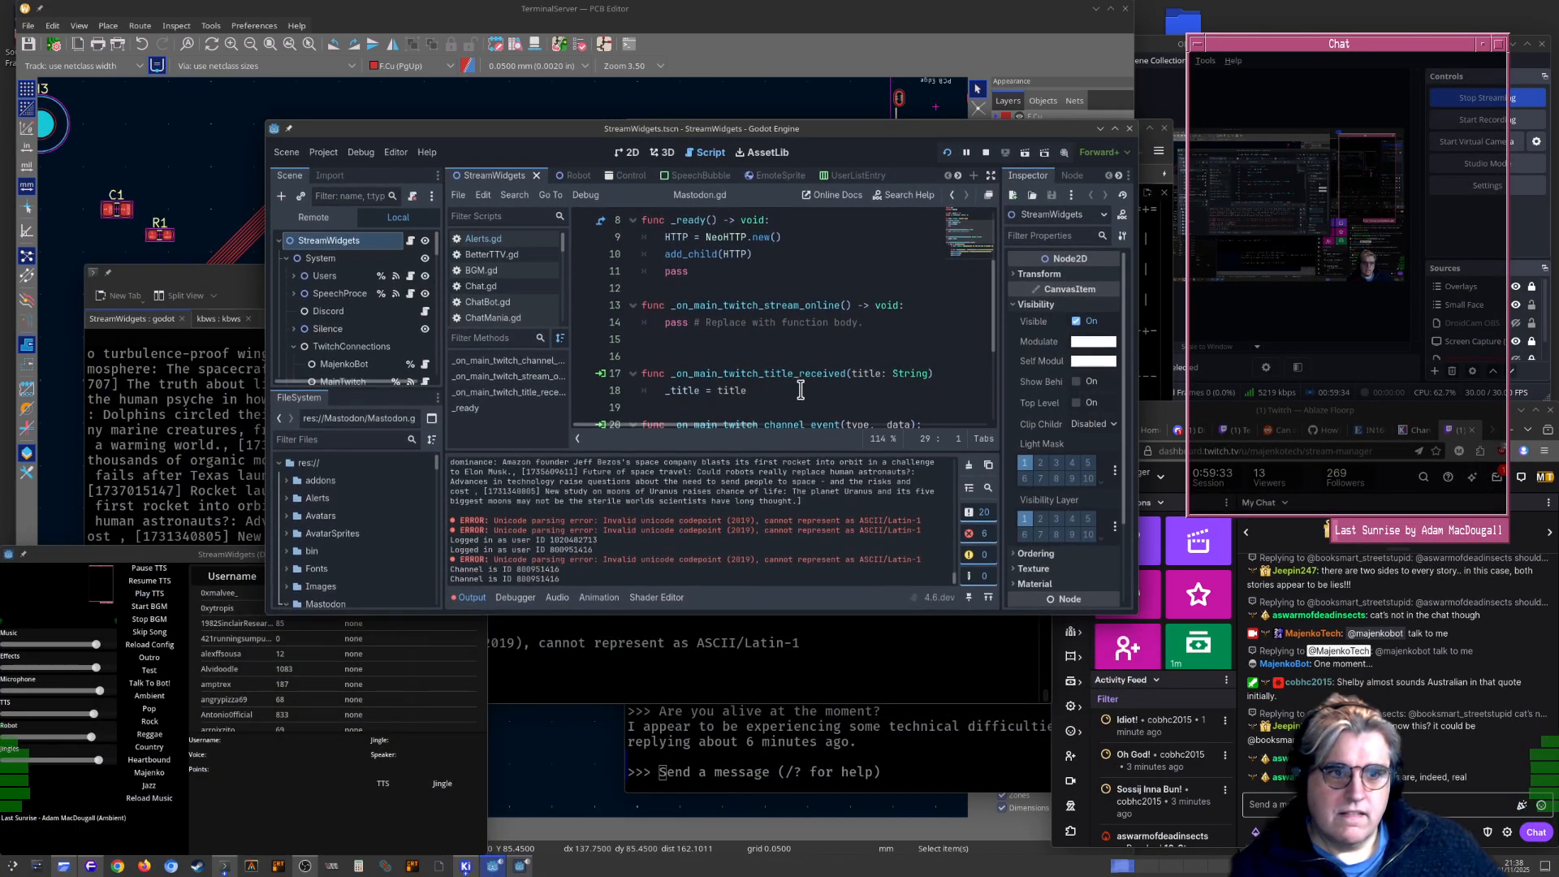
pyautogui.keyDown('alt'); pyautogui.moveTo(743, 401); pyautogui.dragTo(737, 431); pyautogui.keyUp('alt')
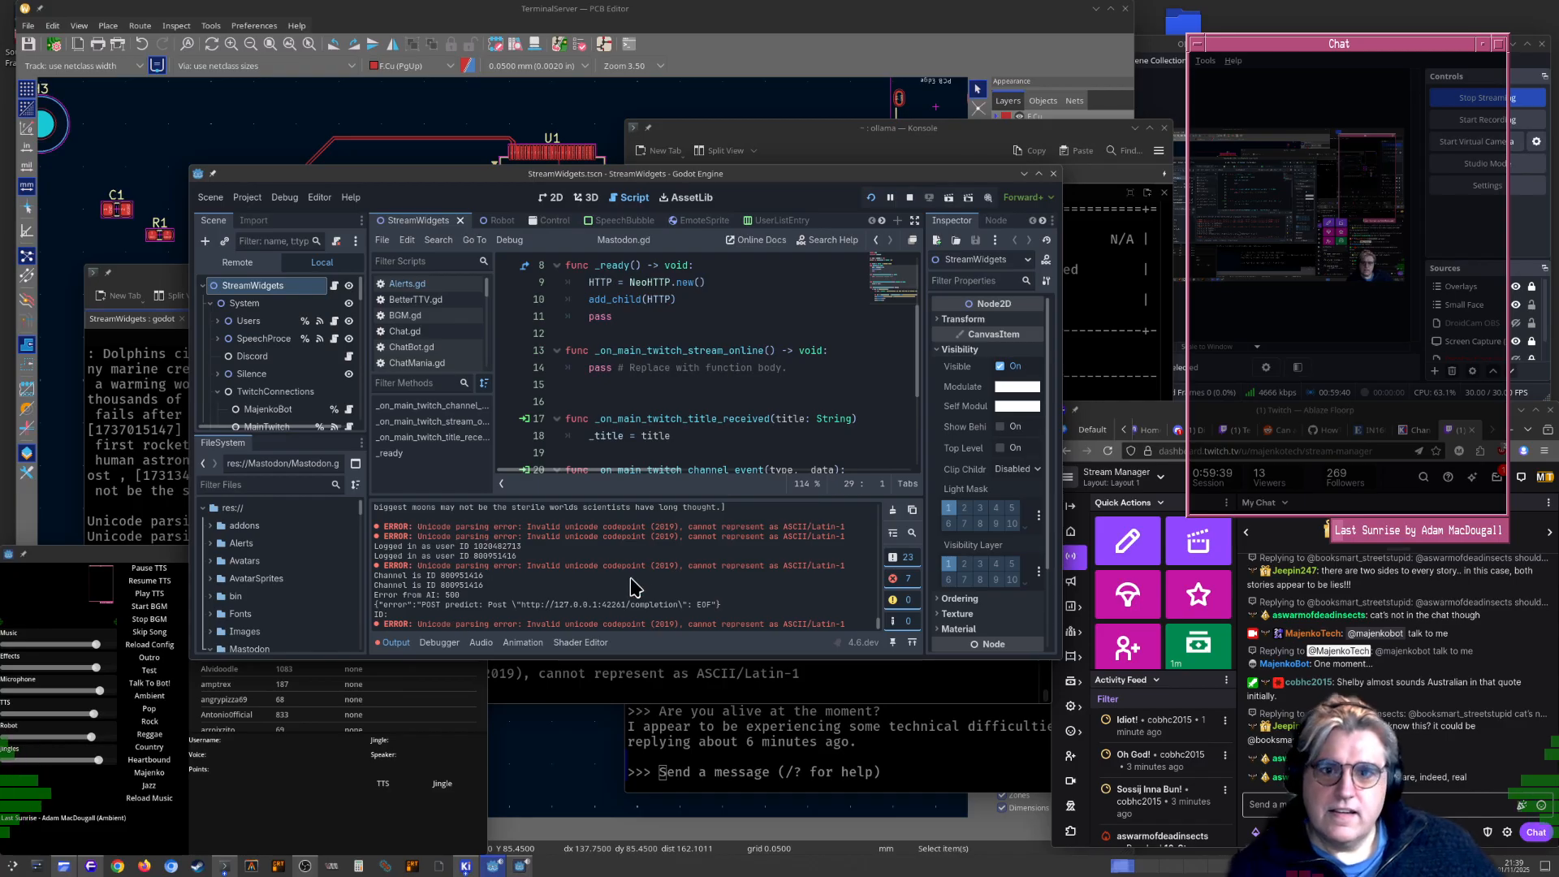
pyautogui.keyDown('alt'); pyautogui.moveTo(653, 561); pyautogui.dragTo(471, 567); pyautogui.keyUp('alt')
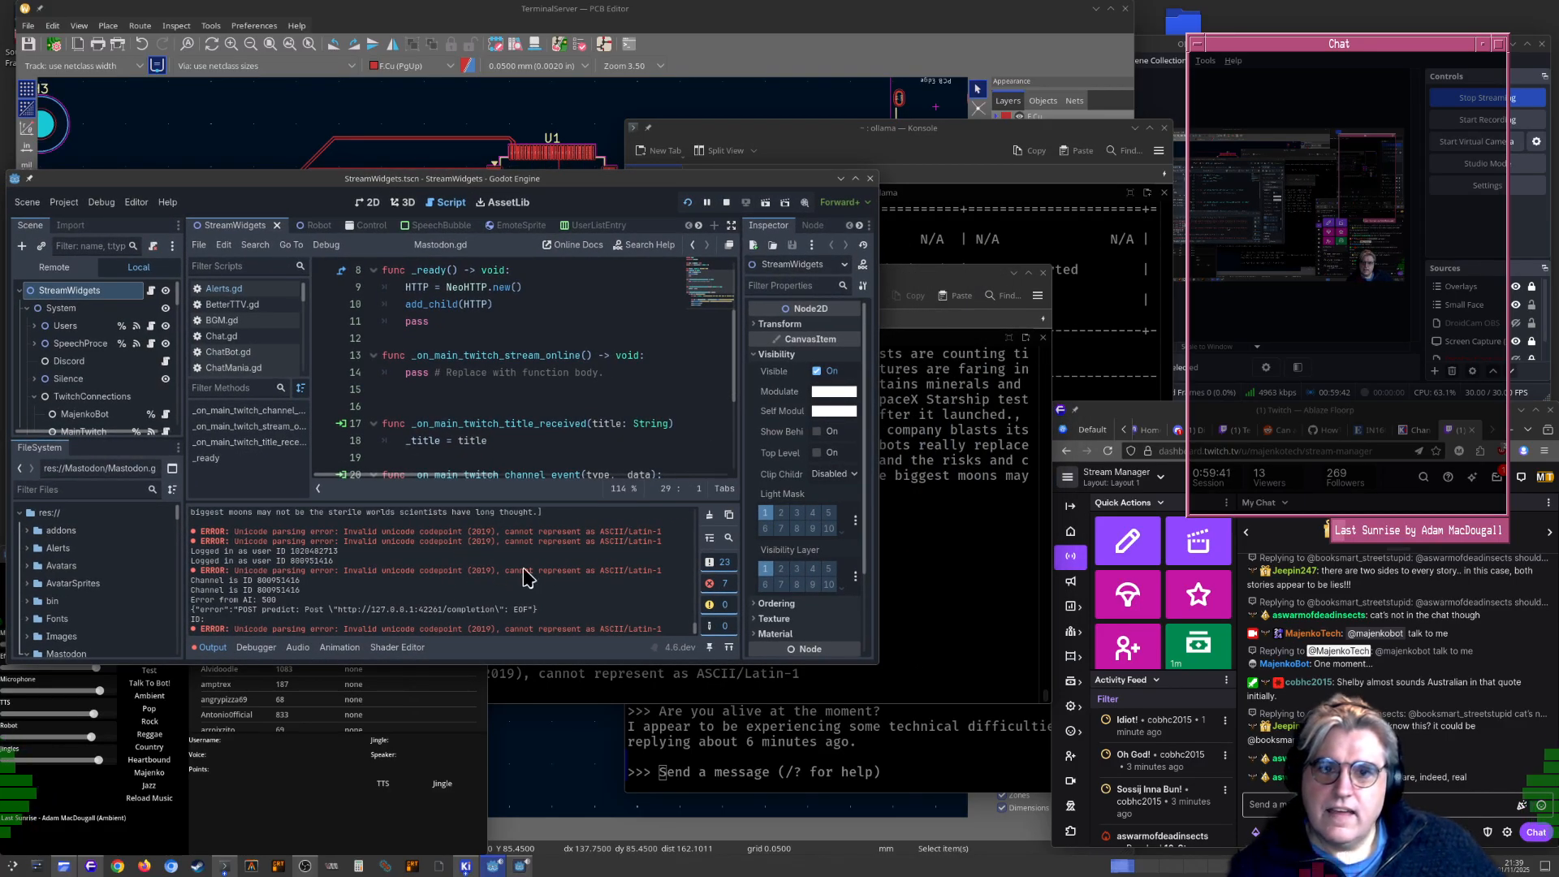
pyautogui.click(1258, 804)
pyautogui.write('@maje')
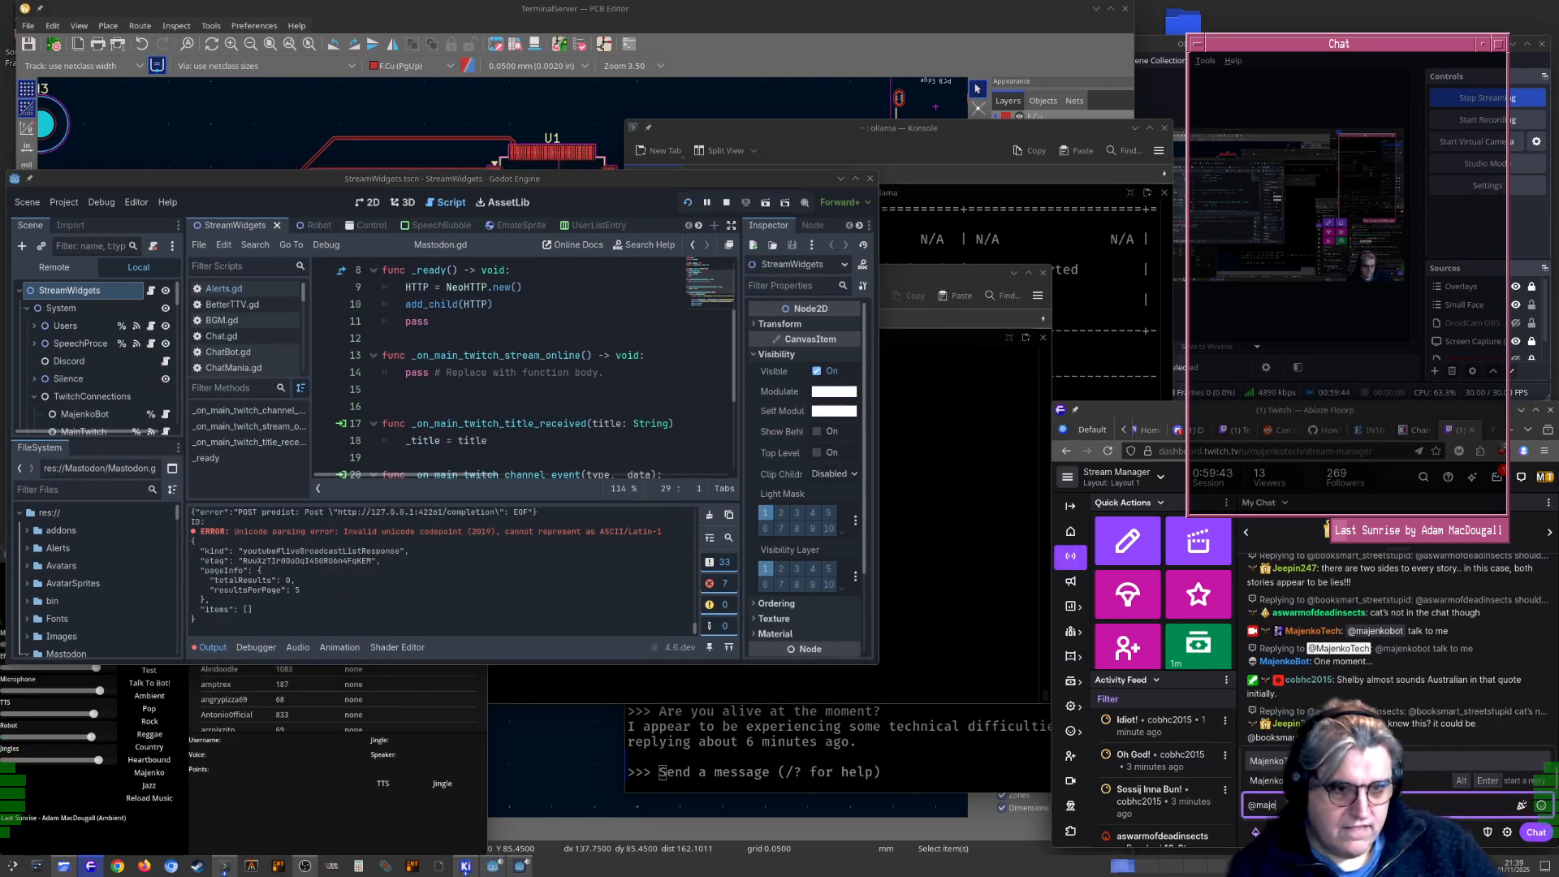
pyautogui.write('nkobot')
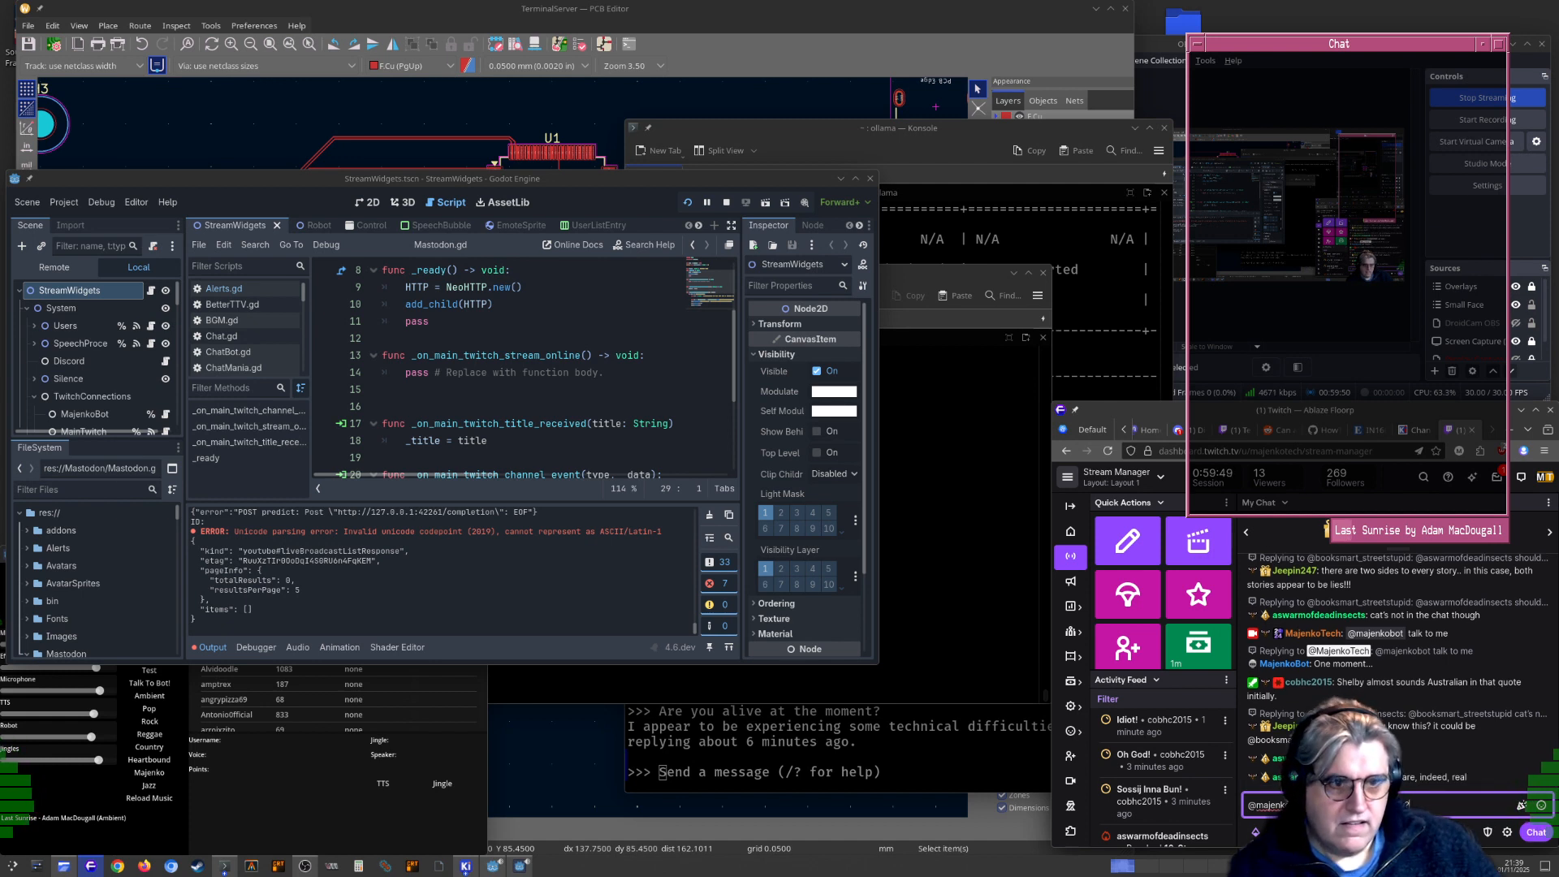
pyautogui.press('Return')
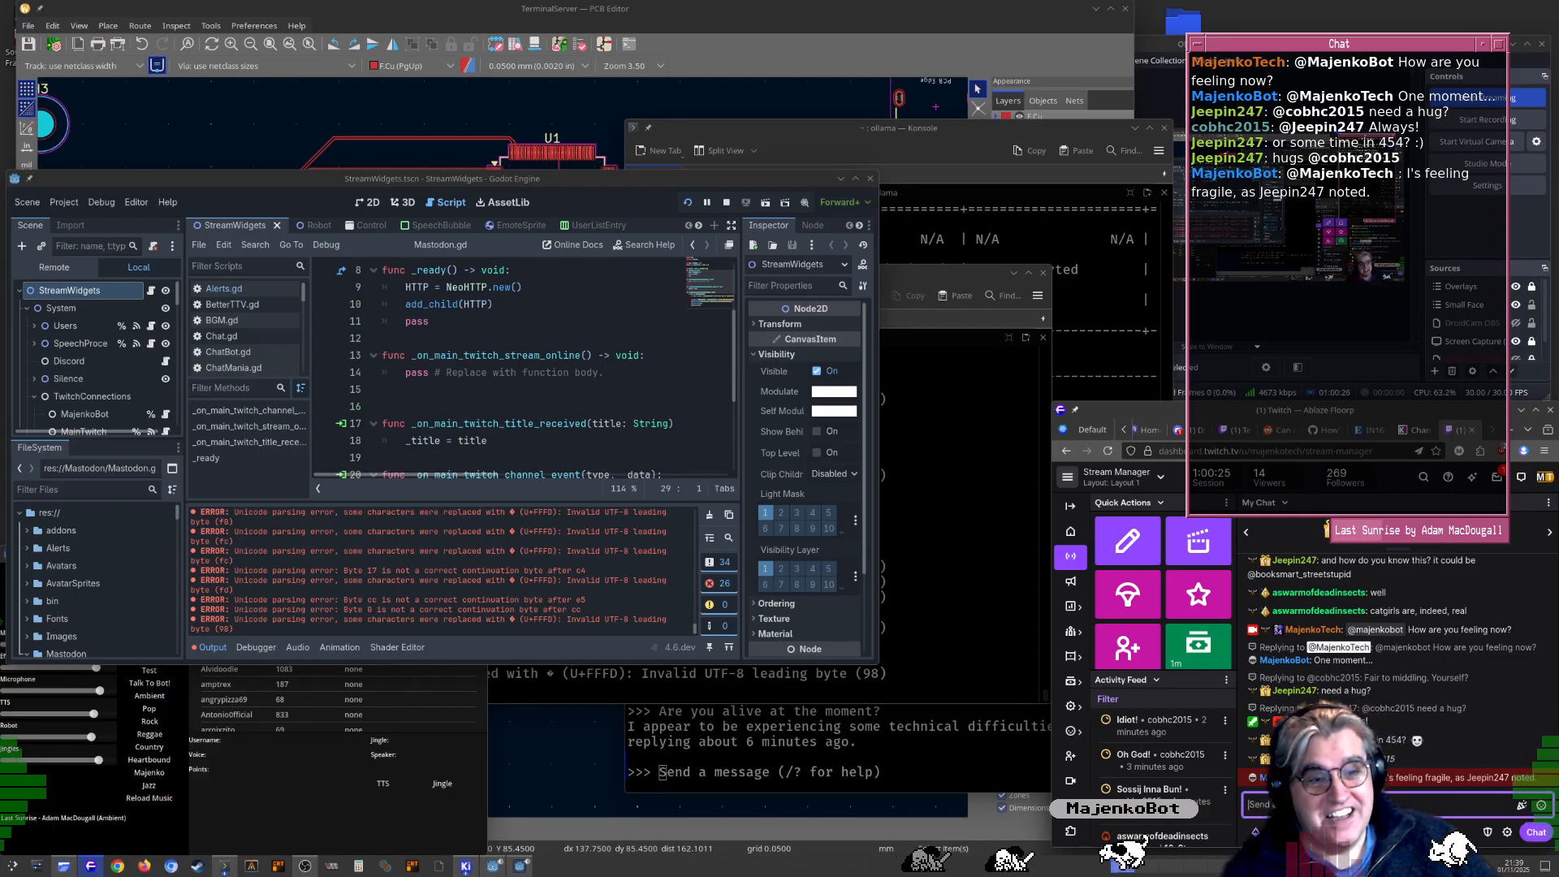
pyautogui.write('@majenk')
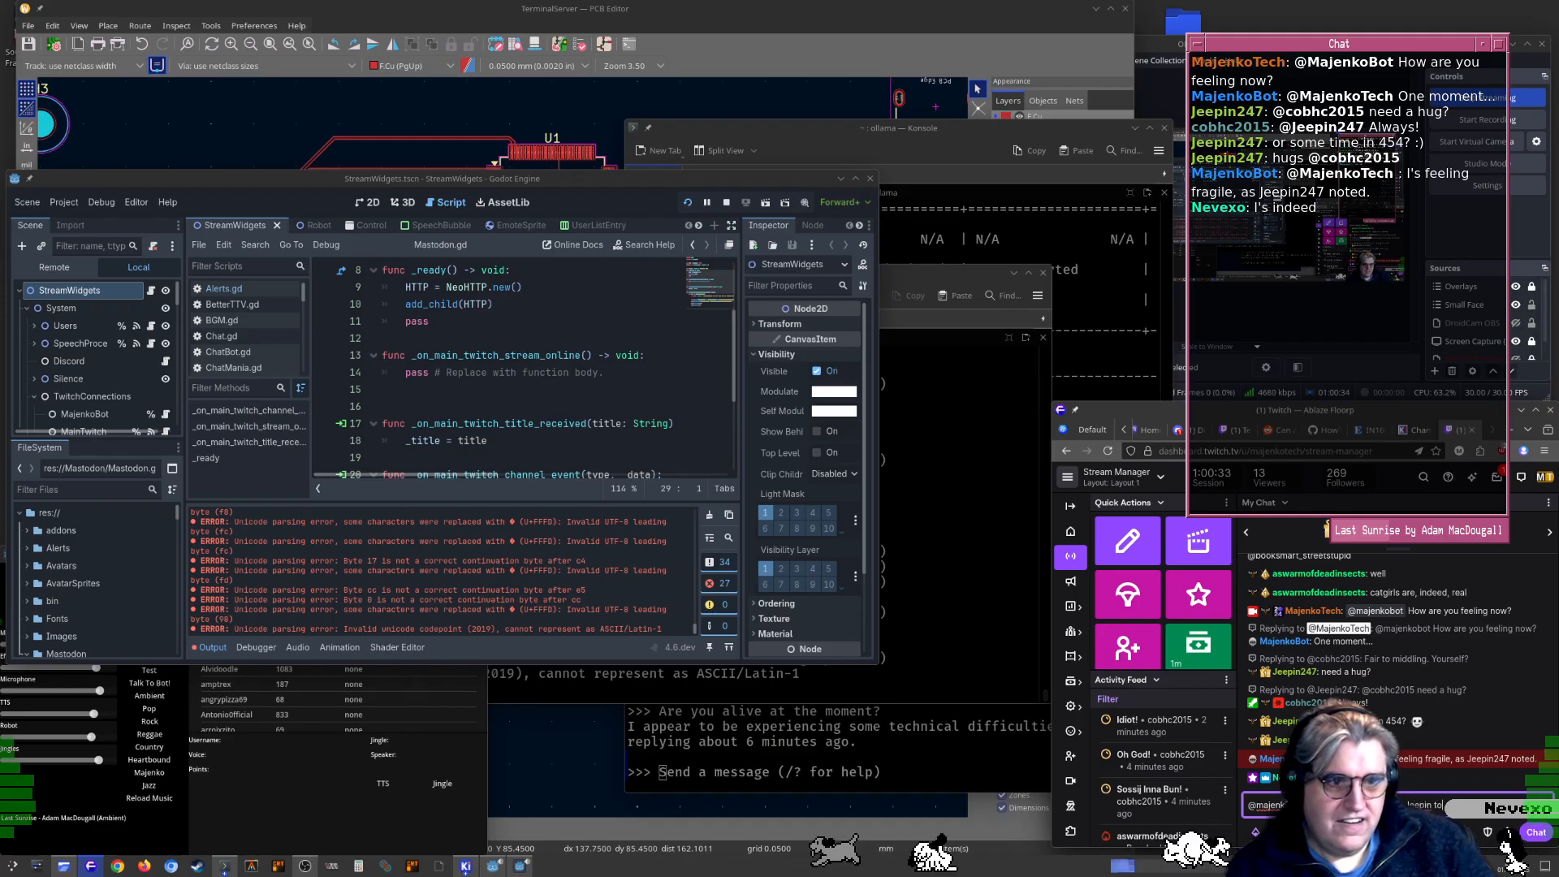
pyautogui.press('Return')
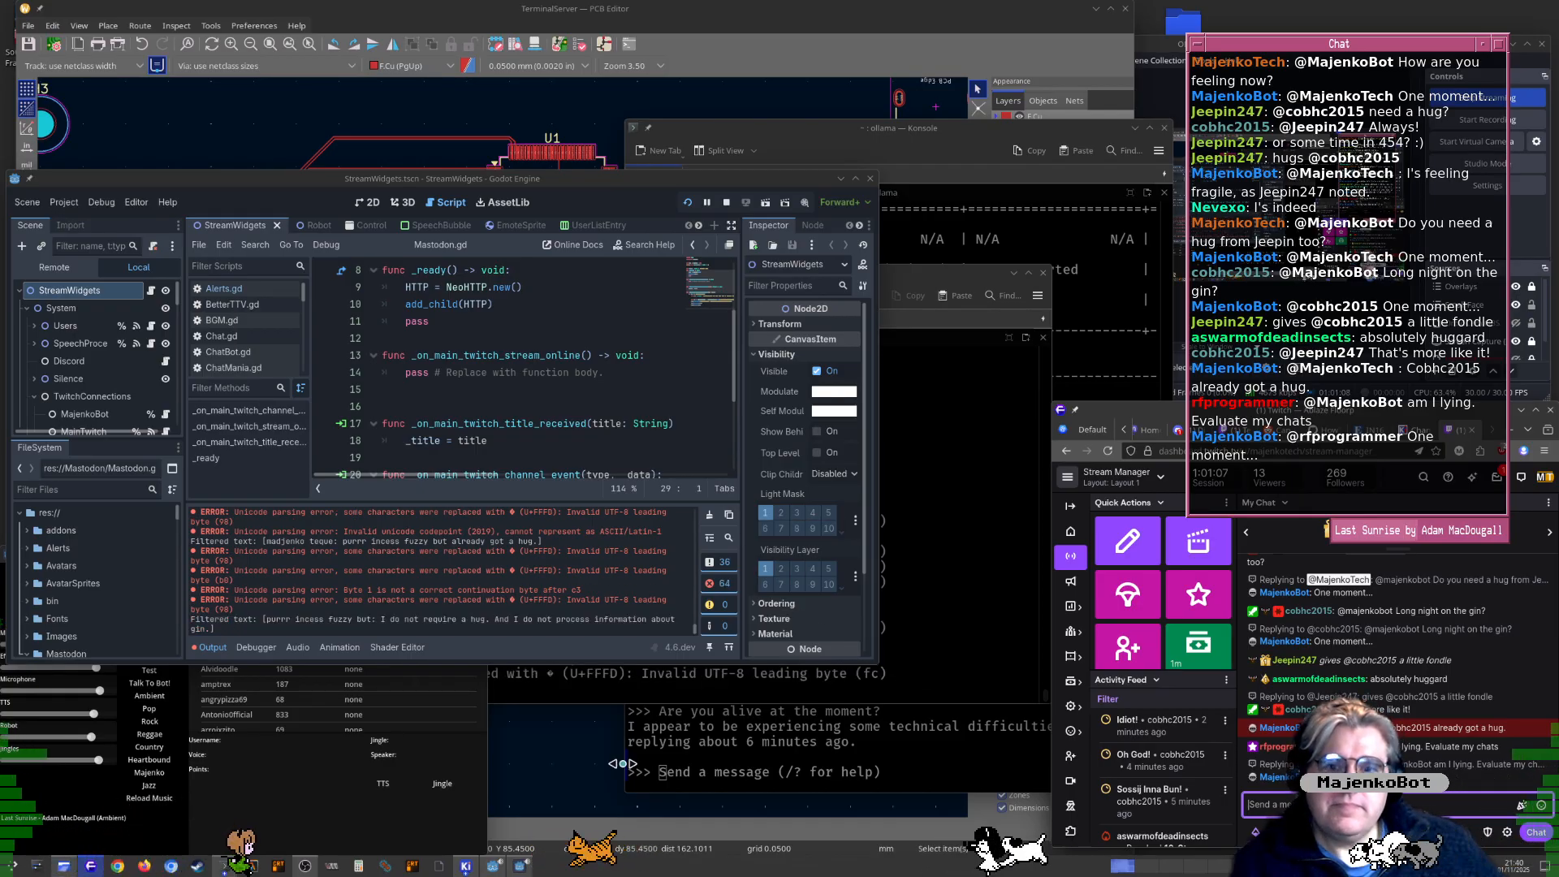
# Switch to the PCB Editor and reshape the U1CTS track near pin 12 so its vertical run is straight with a single bend
pyautogui.hotkey('alt', 'Tab')
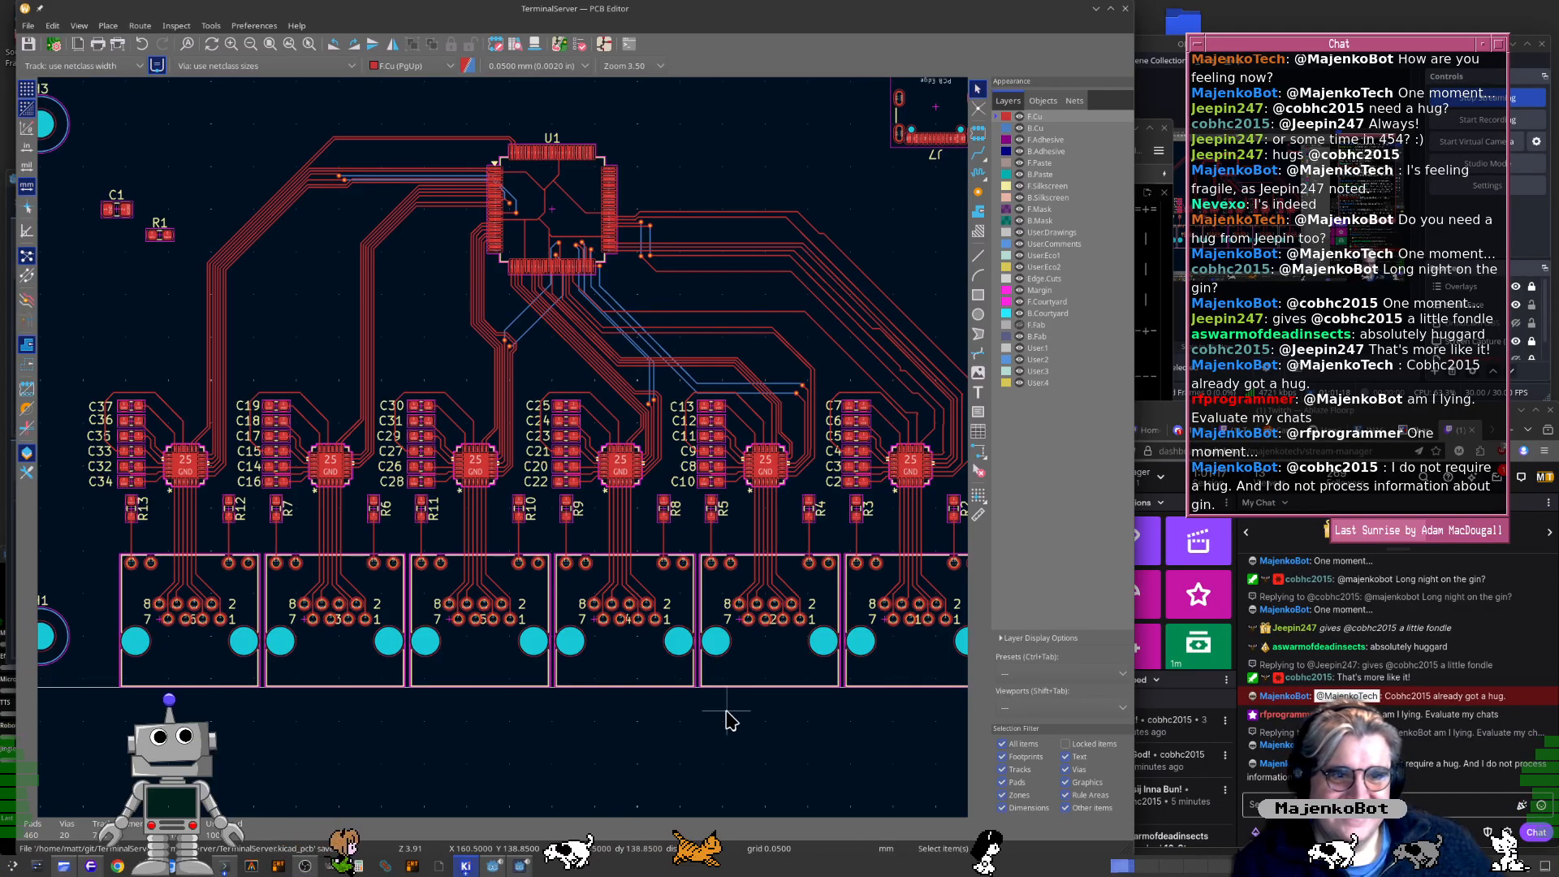
pyautogui.moveTo(727, 548); pyautogui.dragTo(668, 621, button='middle')
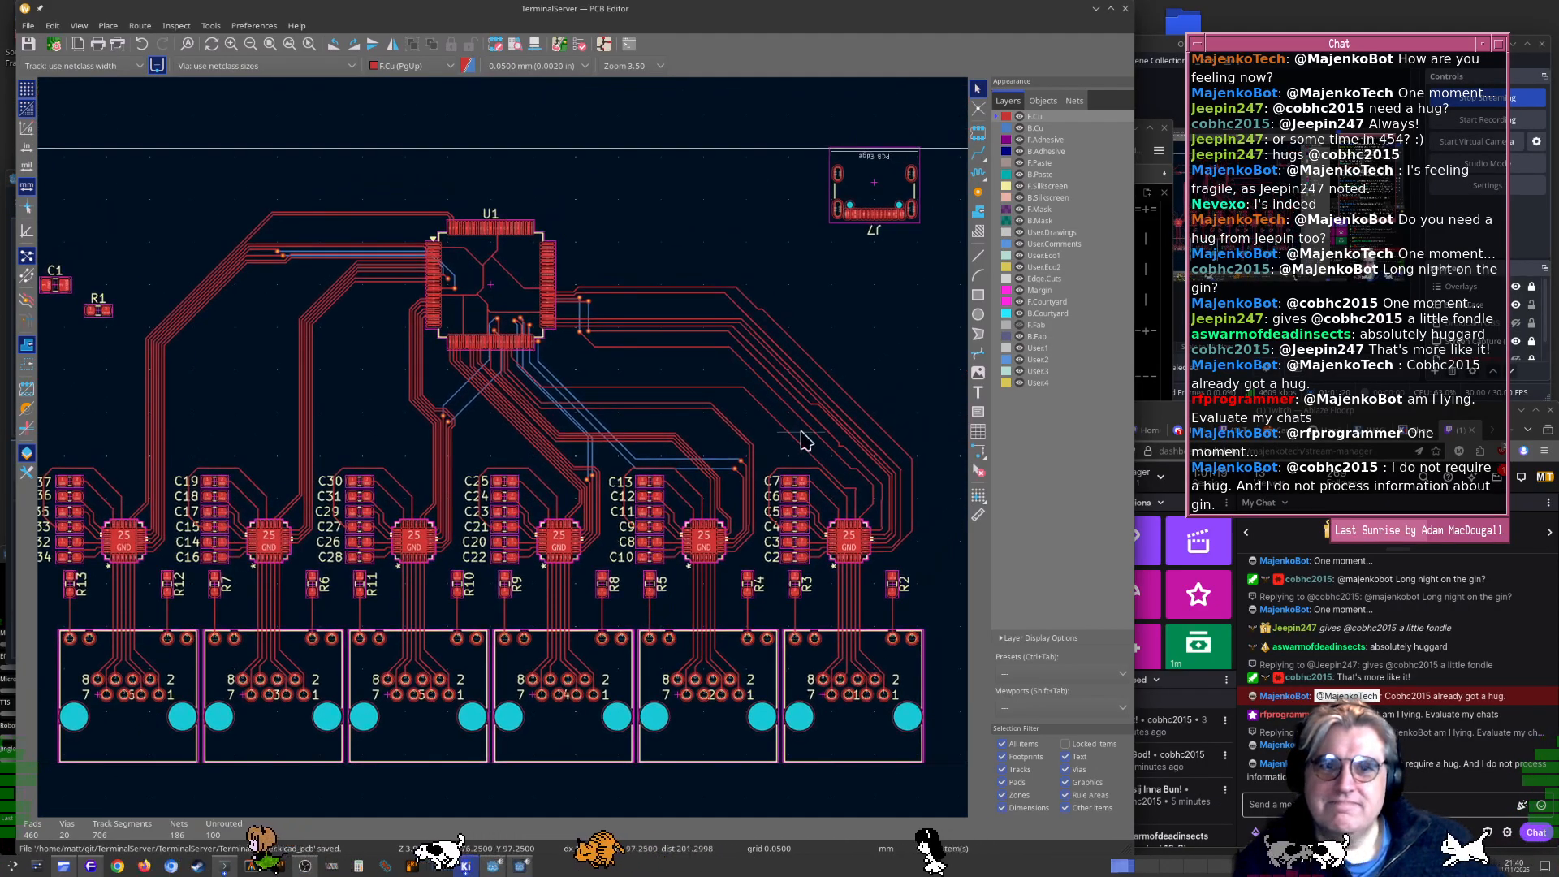
pyautogui.scroll(7, 533, 463)
pyautogui.scroll(2, 527, 467)
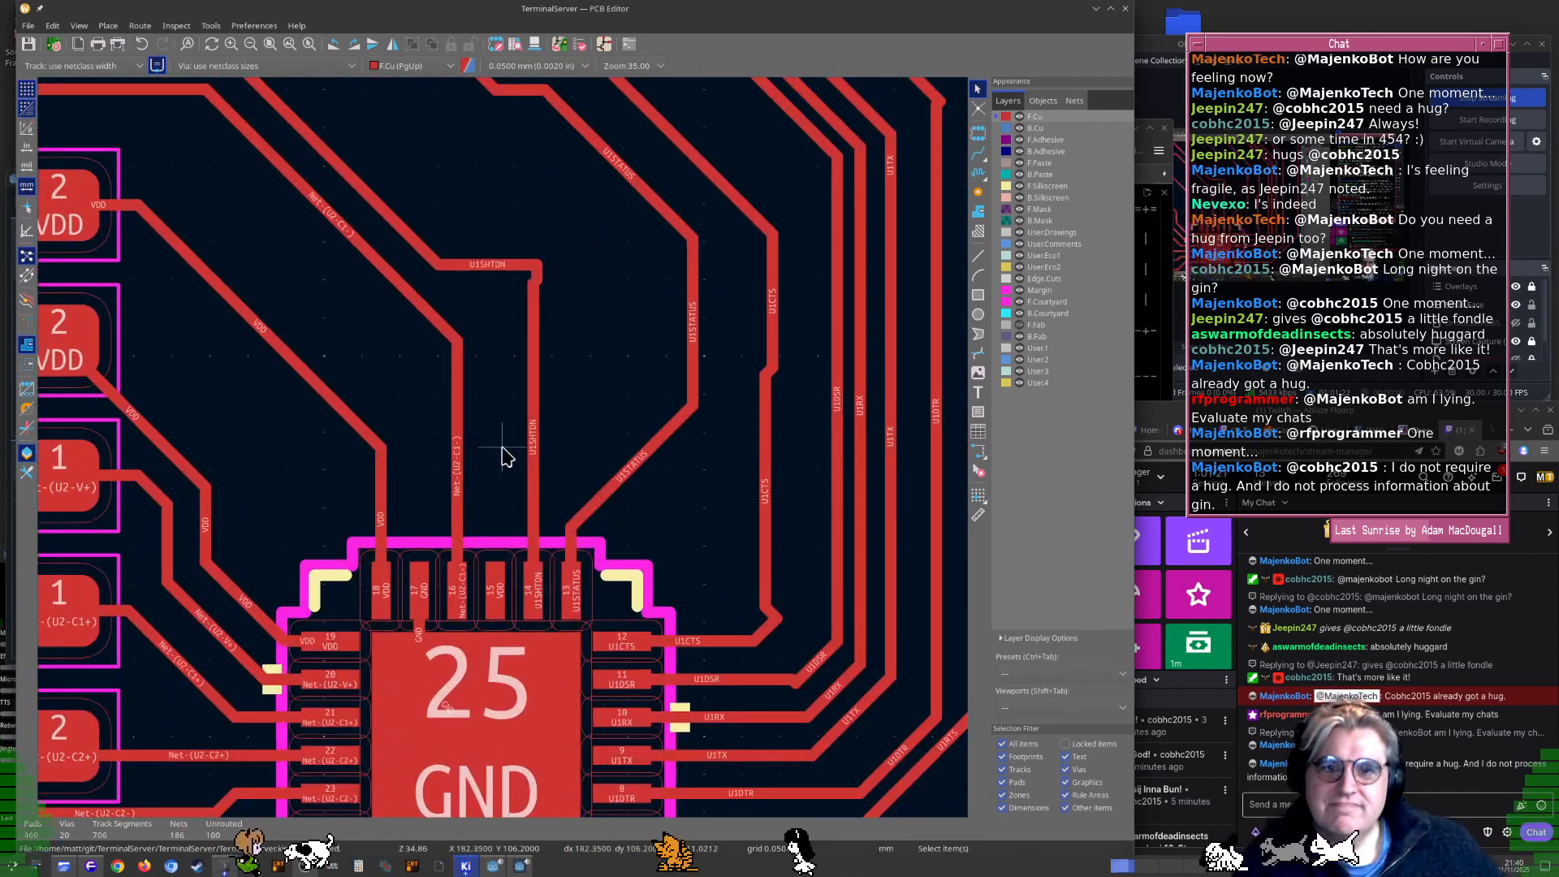
pyautogui.click(764, 633)
pyautogui.moveTo(764, 632); pyautogui.dragTo(752, 626)
pyautogui.click(760, 529)
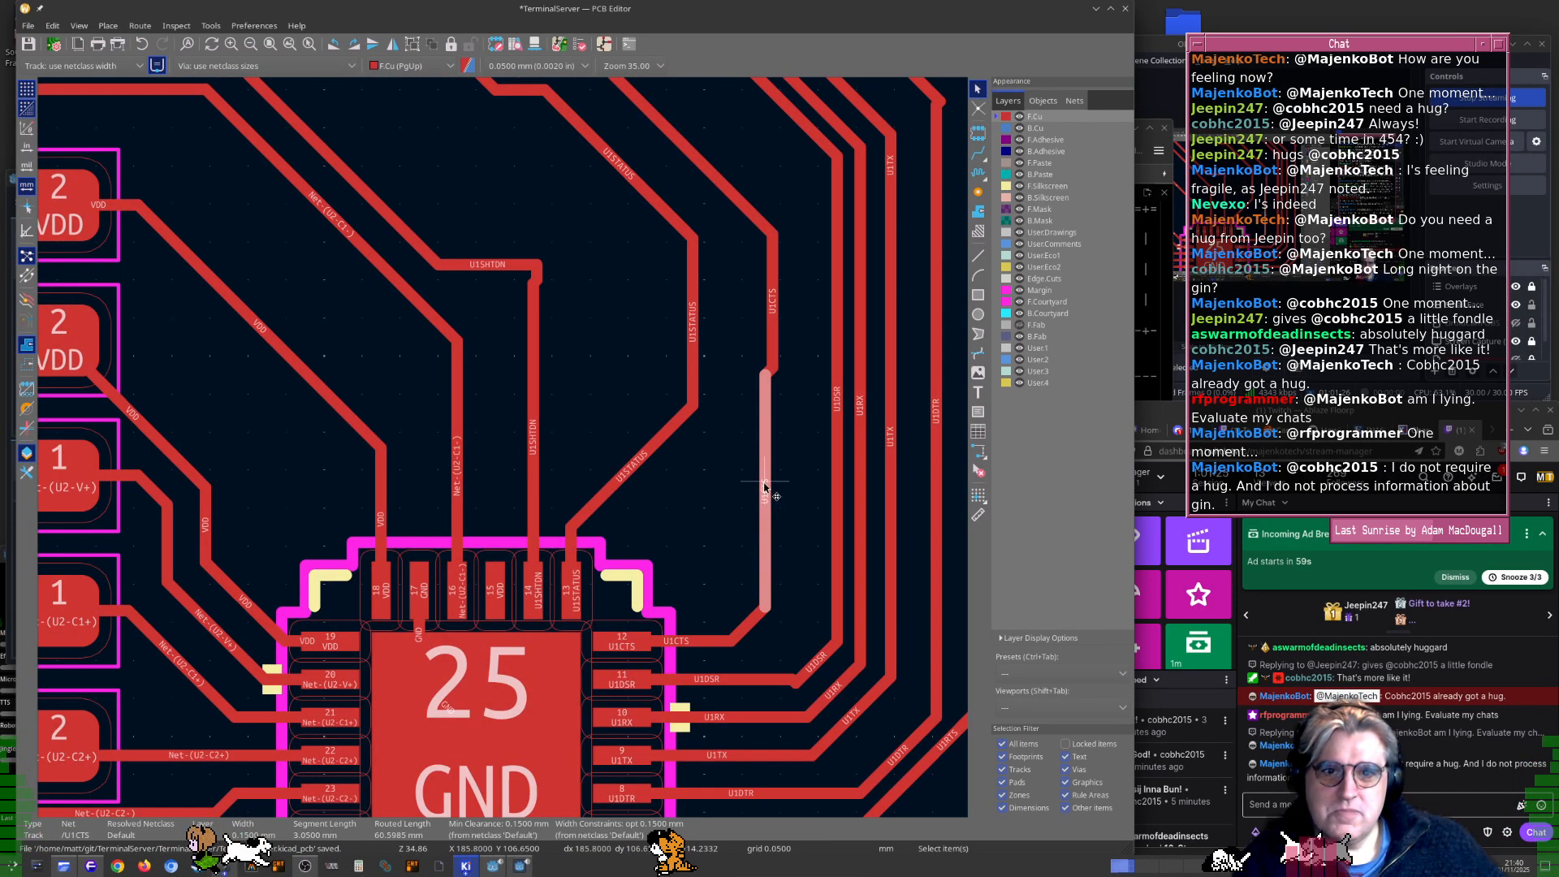
pyautogui.moveTo(764, 487); pyautogui.dragTo(772, 471)
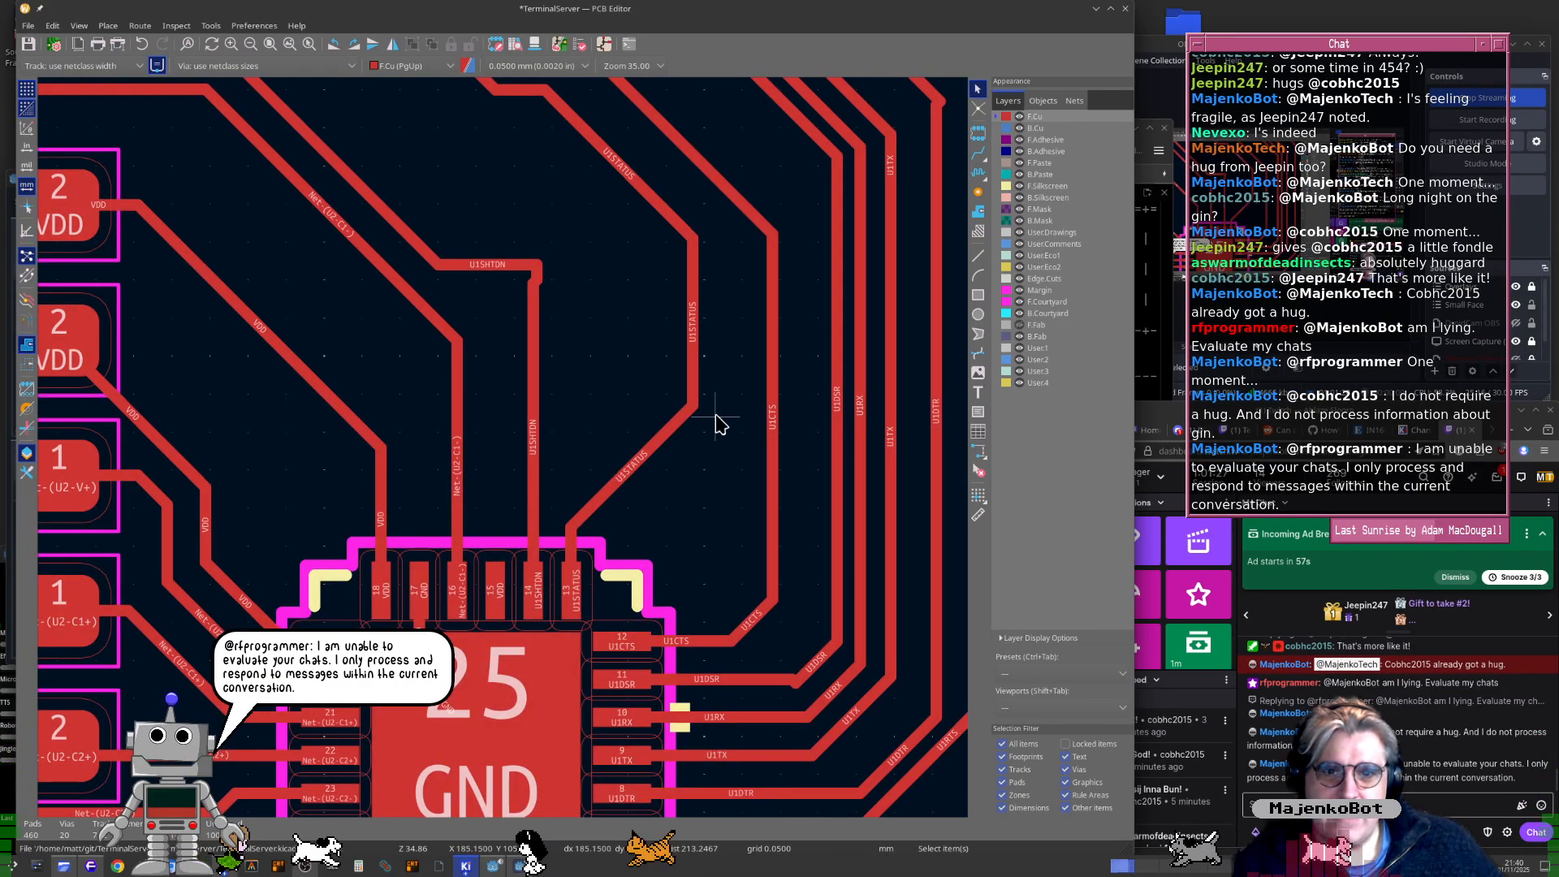
# Drag the diagonal segment of the U1STATUS track into line to remove its jog
pyautogui.scroll(-2, 717, 422)
pyautogui.moveTo(487, 425); pyautogui.dragTo(568, 441, button='middle')
pyautogui.scroll(1, 568, 442)
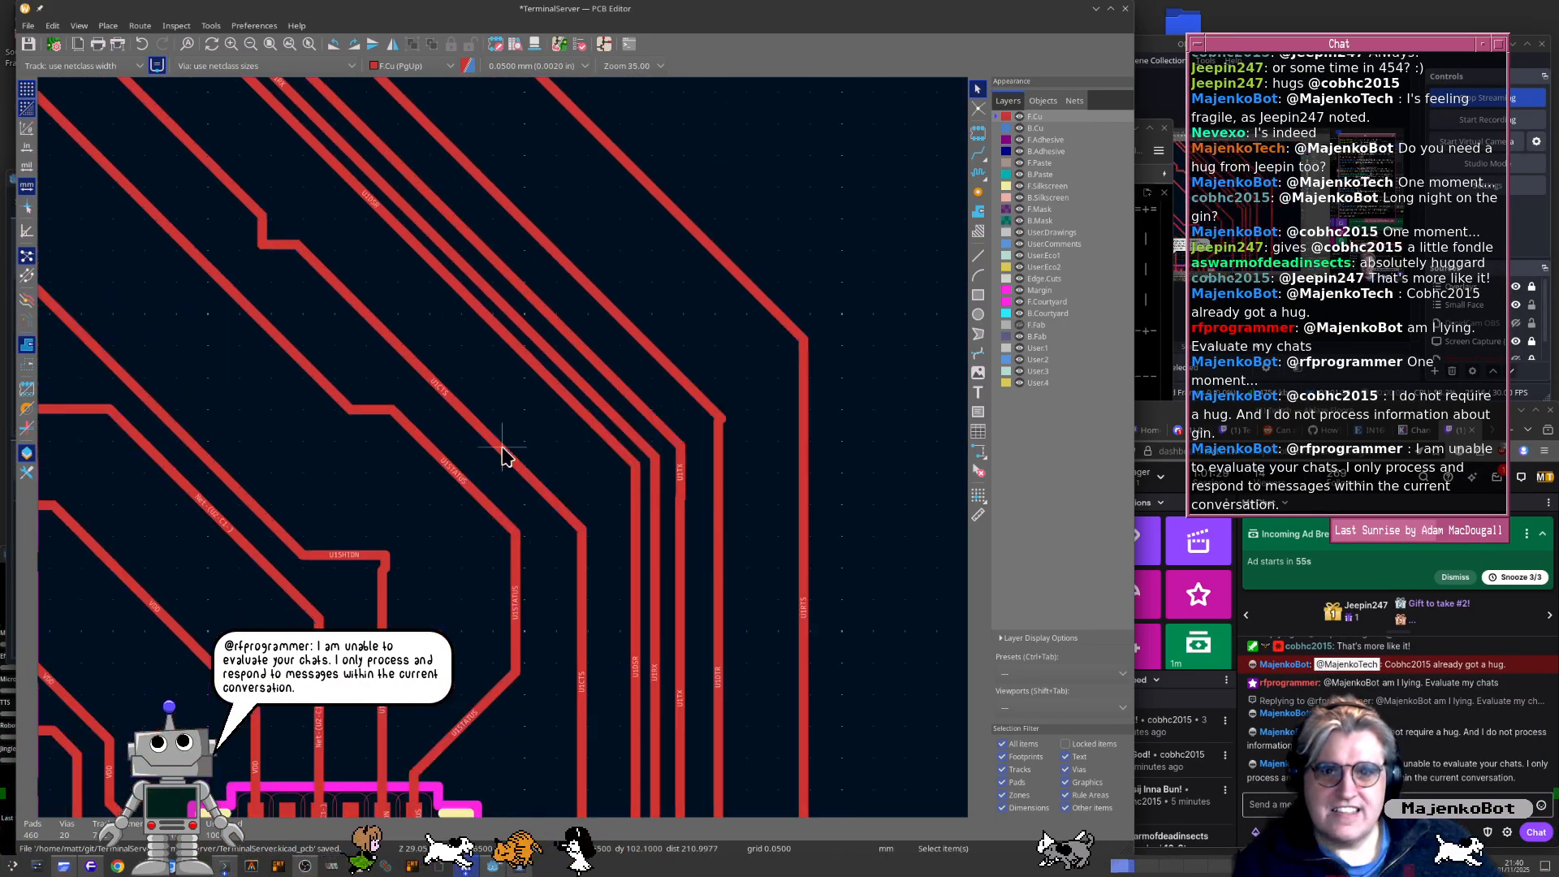
pyautogui.scroll(2, 491, 467)
pyautogui.scroll(1, 439, 508)
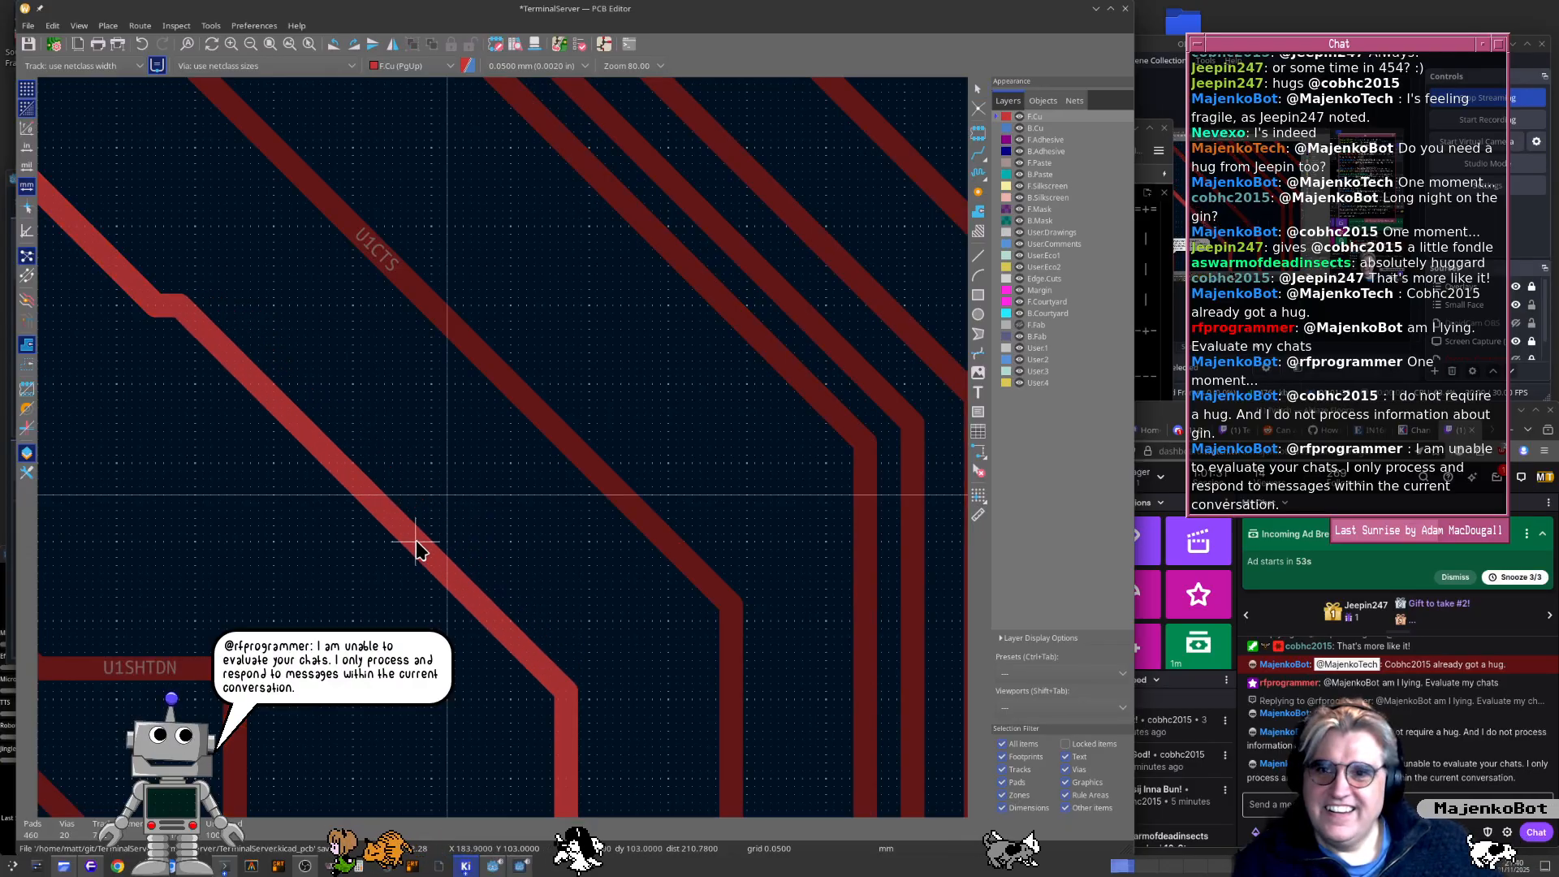
pyautogui.scroll(-3, 477, 508)
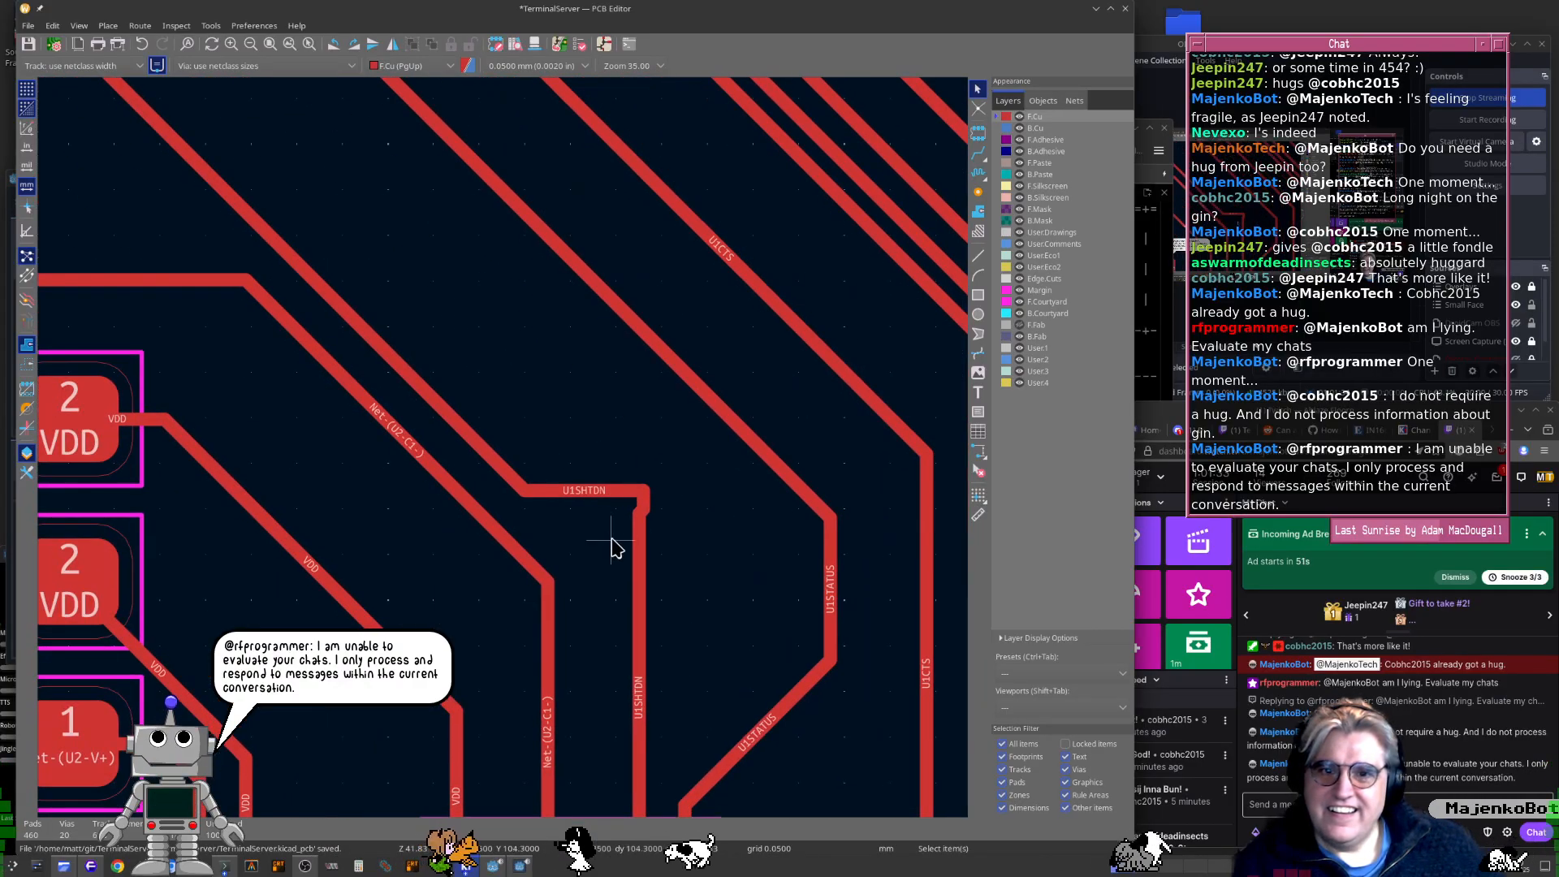
# Delete the short leftover segments at the corner of the U1SHTDN track above pin 14
pyautogui.scroll(5, 613, 548)
pyautogui.click(550, 375)
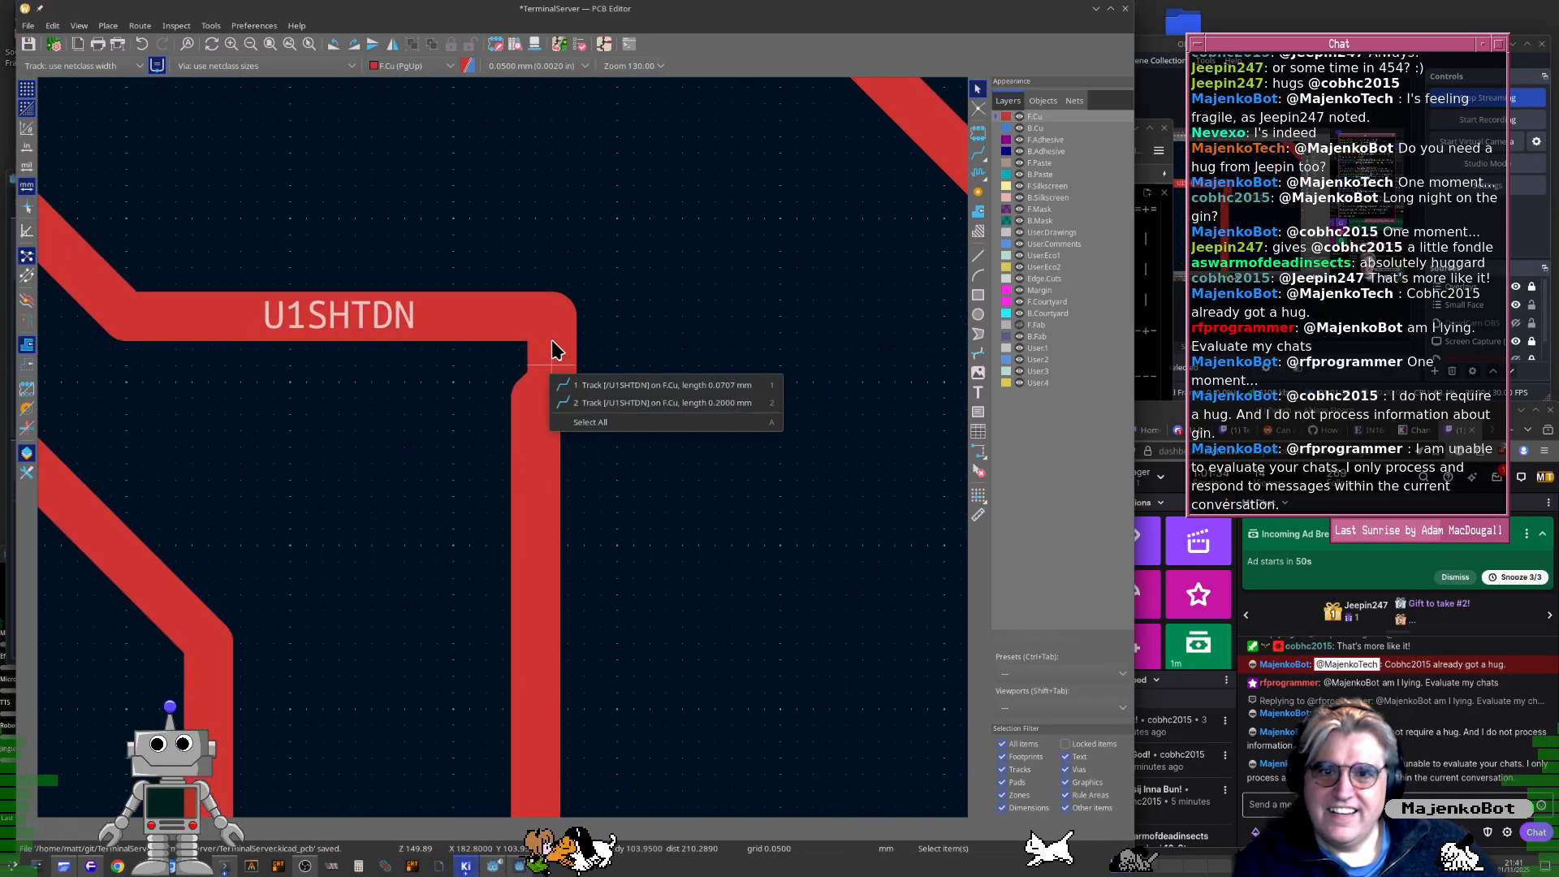
pyautogui.click(583, 386)
pyautogui.press('Delete')
pyautogui.hotkey('ctrl', 's')
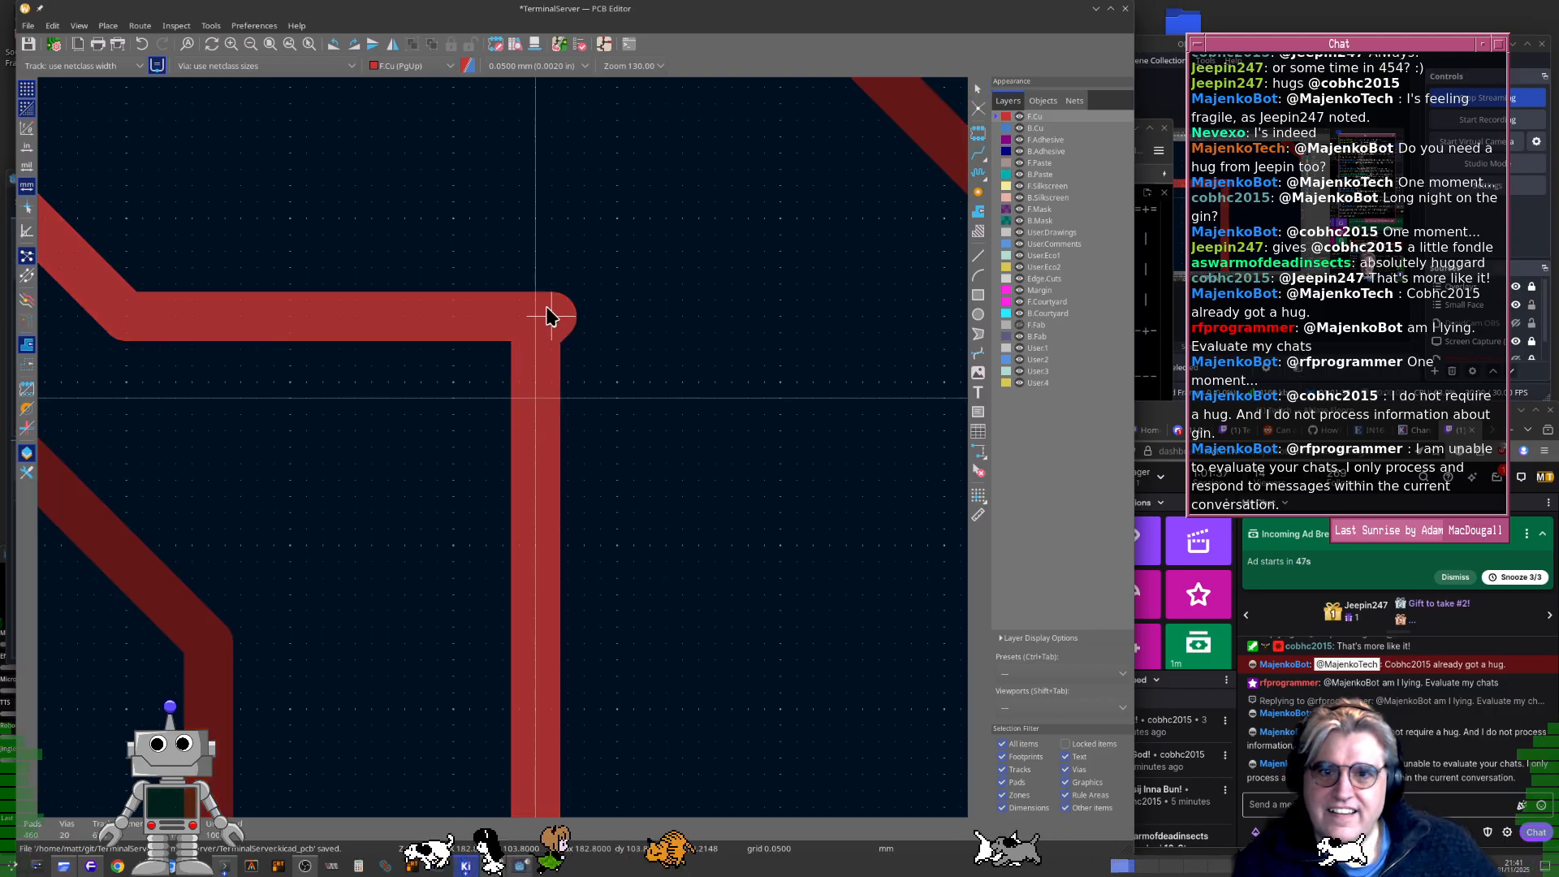
pyautogui.click(553, 296)
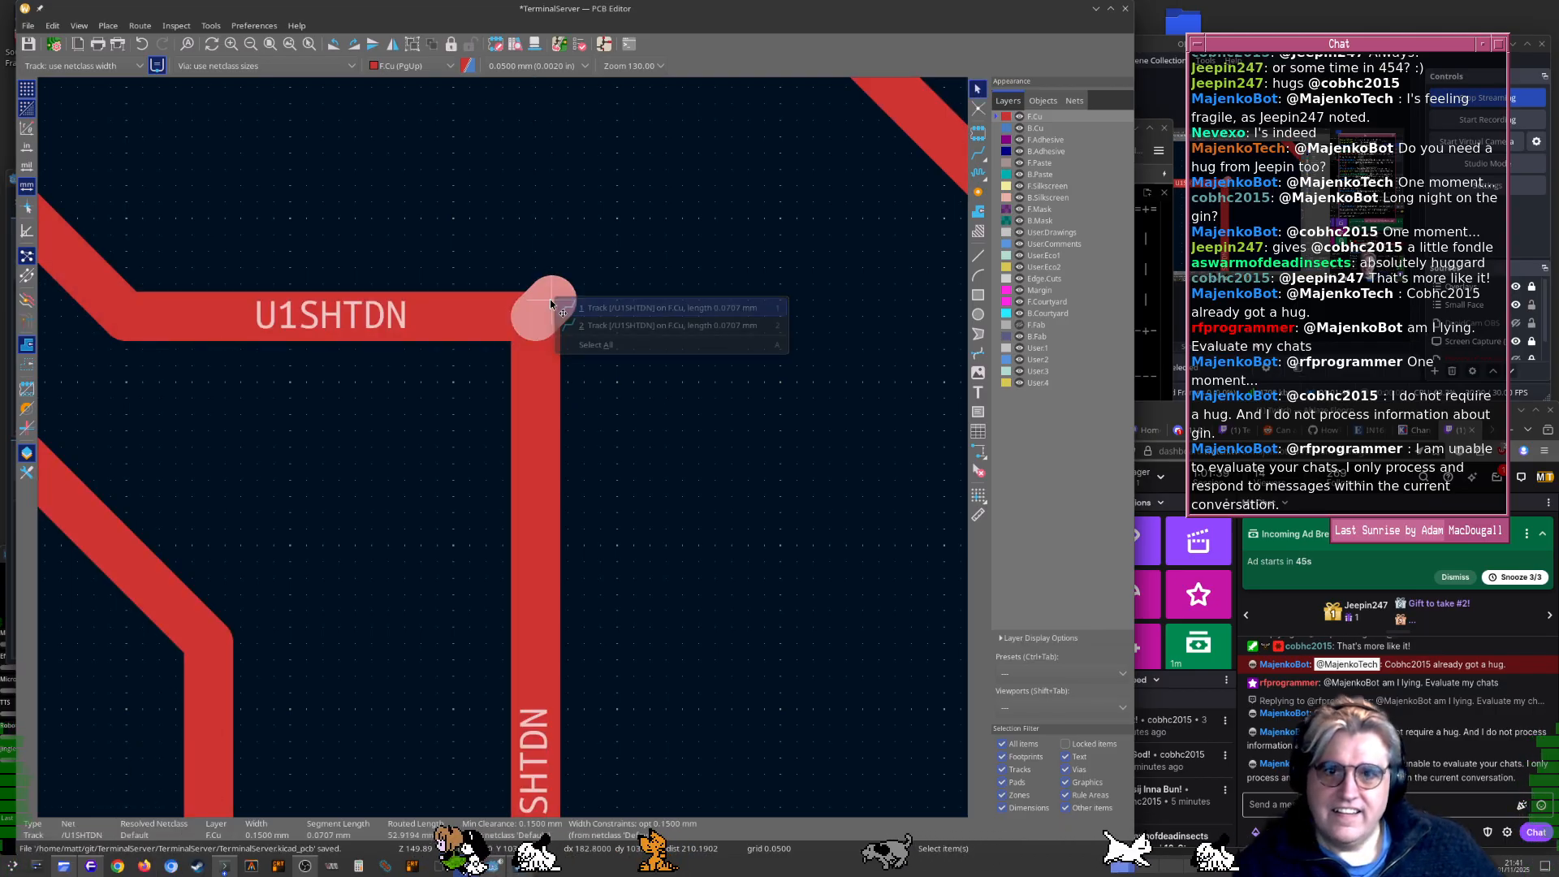
pyautogui.press('Escape')
pyautogui.click(549, 305)
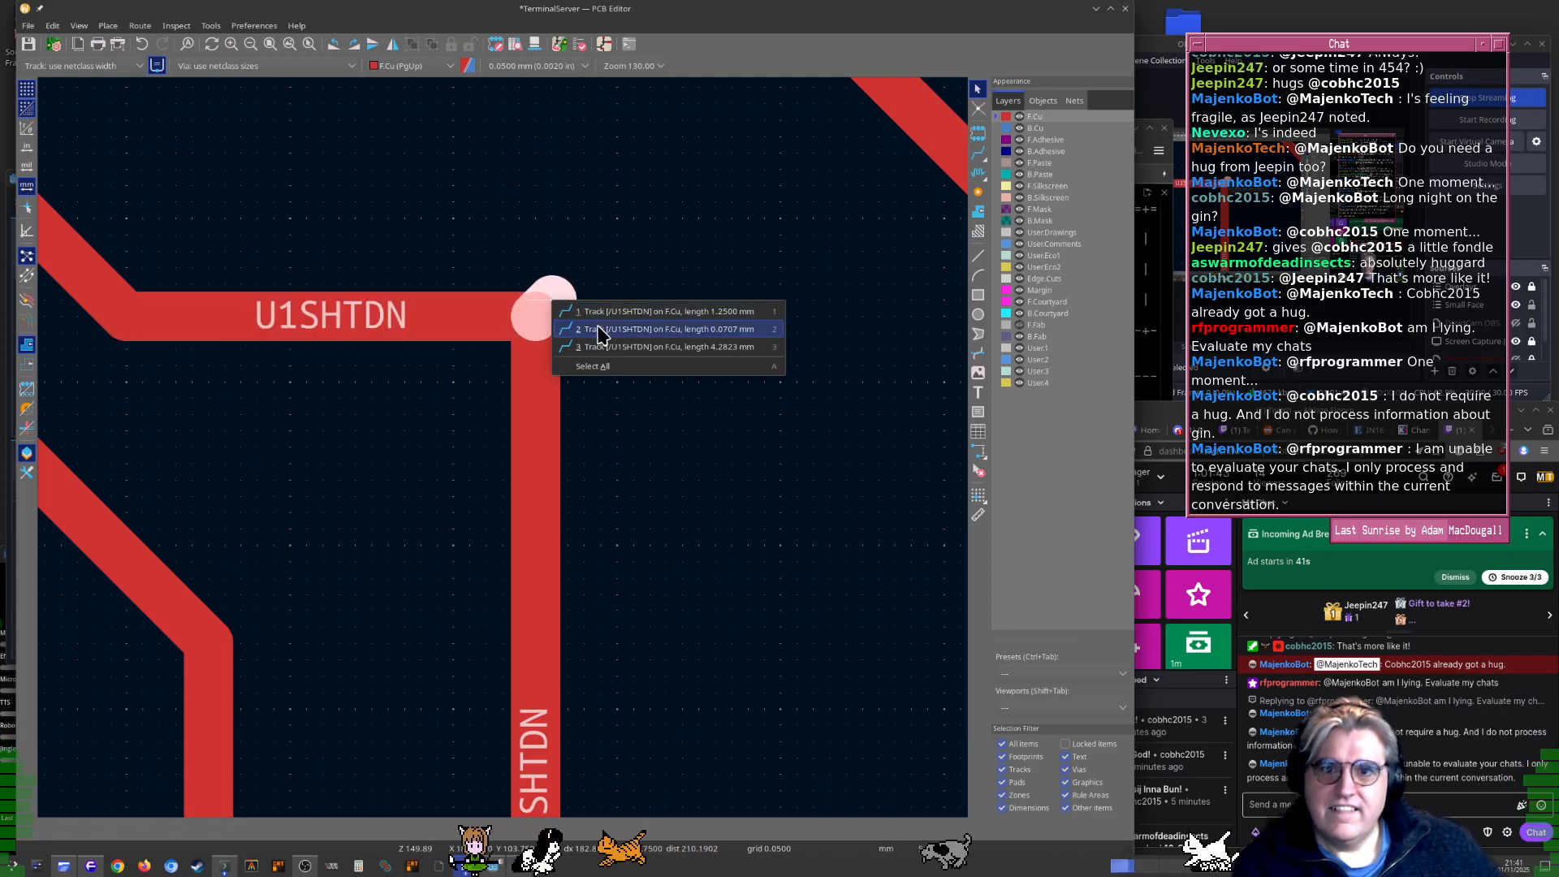
pyautogui.click(567, 328)
pyautogui.press('Delete')
# Drag the corner of the U1SHTDN track so that one straight diagonal leads into its vertical run
pyautogui.click(441, 338)
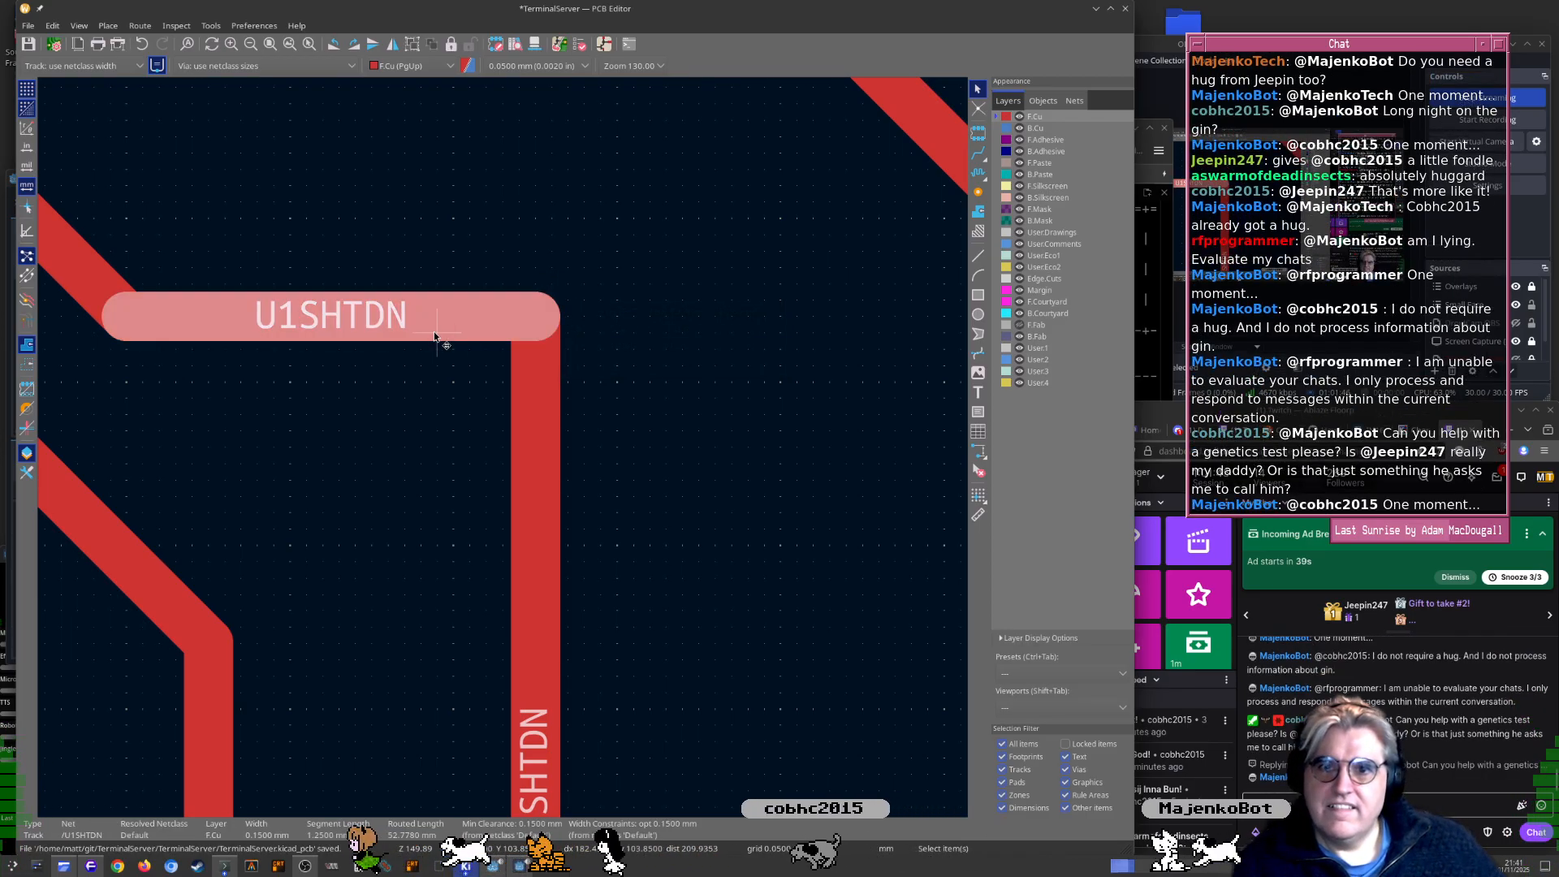
pyautogui.moveTo(539, 320); pyautogui.dragTo(245, 432)
pyautogui.click(538, 313)
pyautogui.moveTo(537, 313); pyautogui.dragTo(251, 442)
pyautogui.scroll(-2, 479, 438)
pyautogui.scroll(-3, 507, 457)
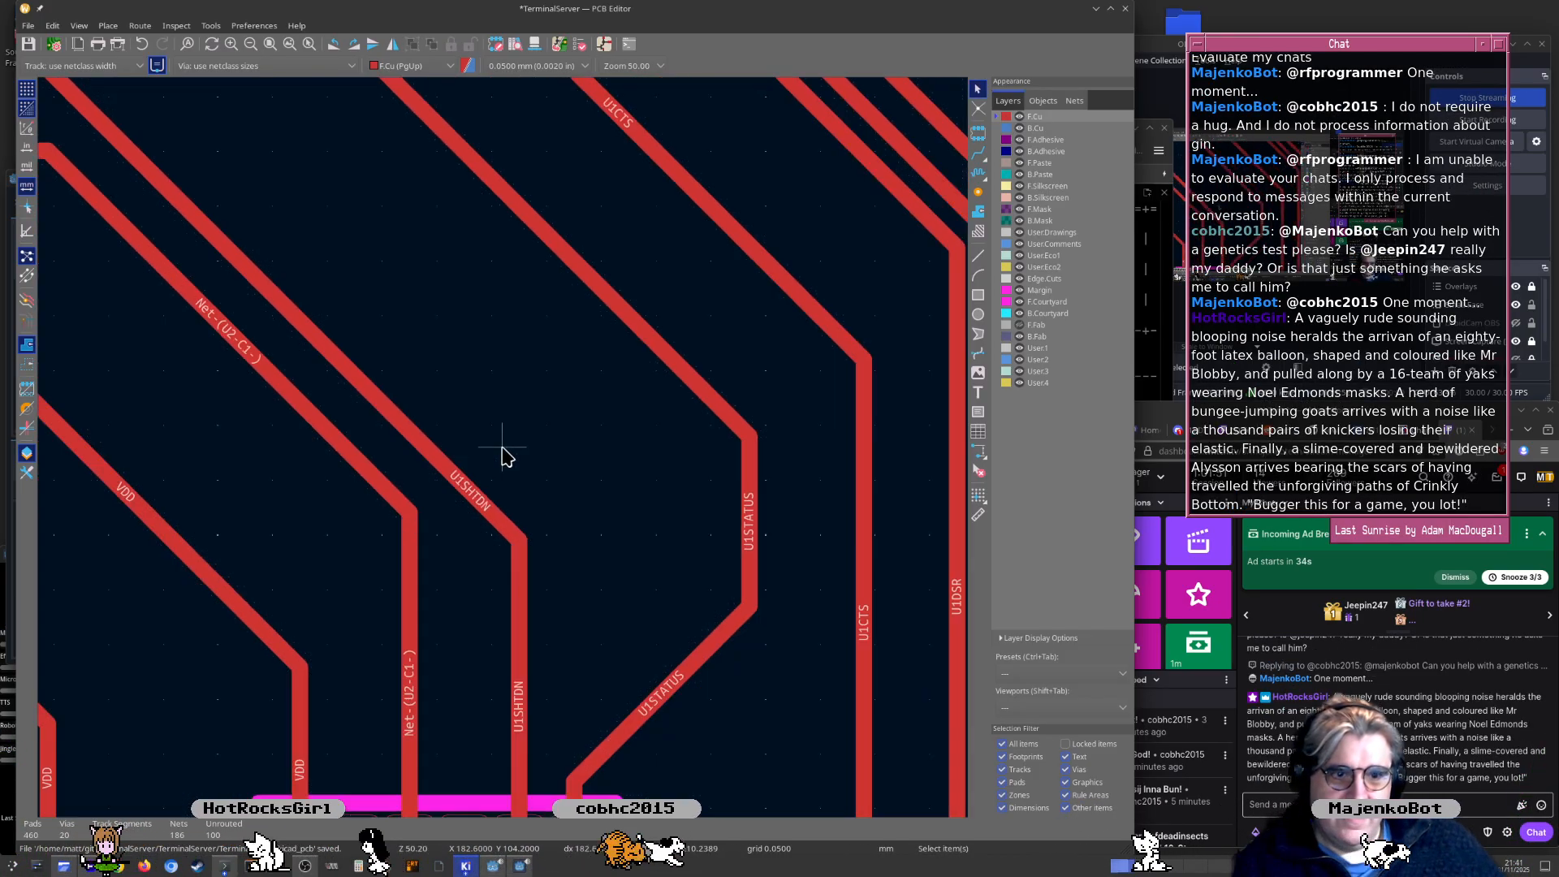
pyautogui.scroll(-2, 497, 430)
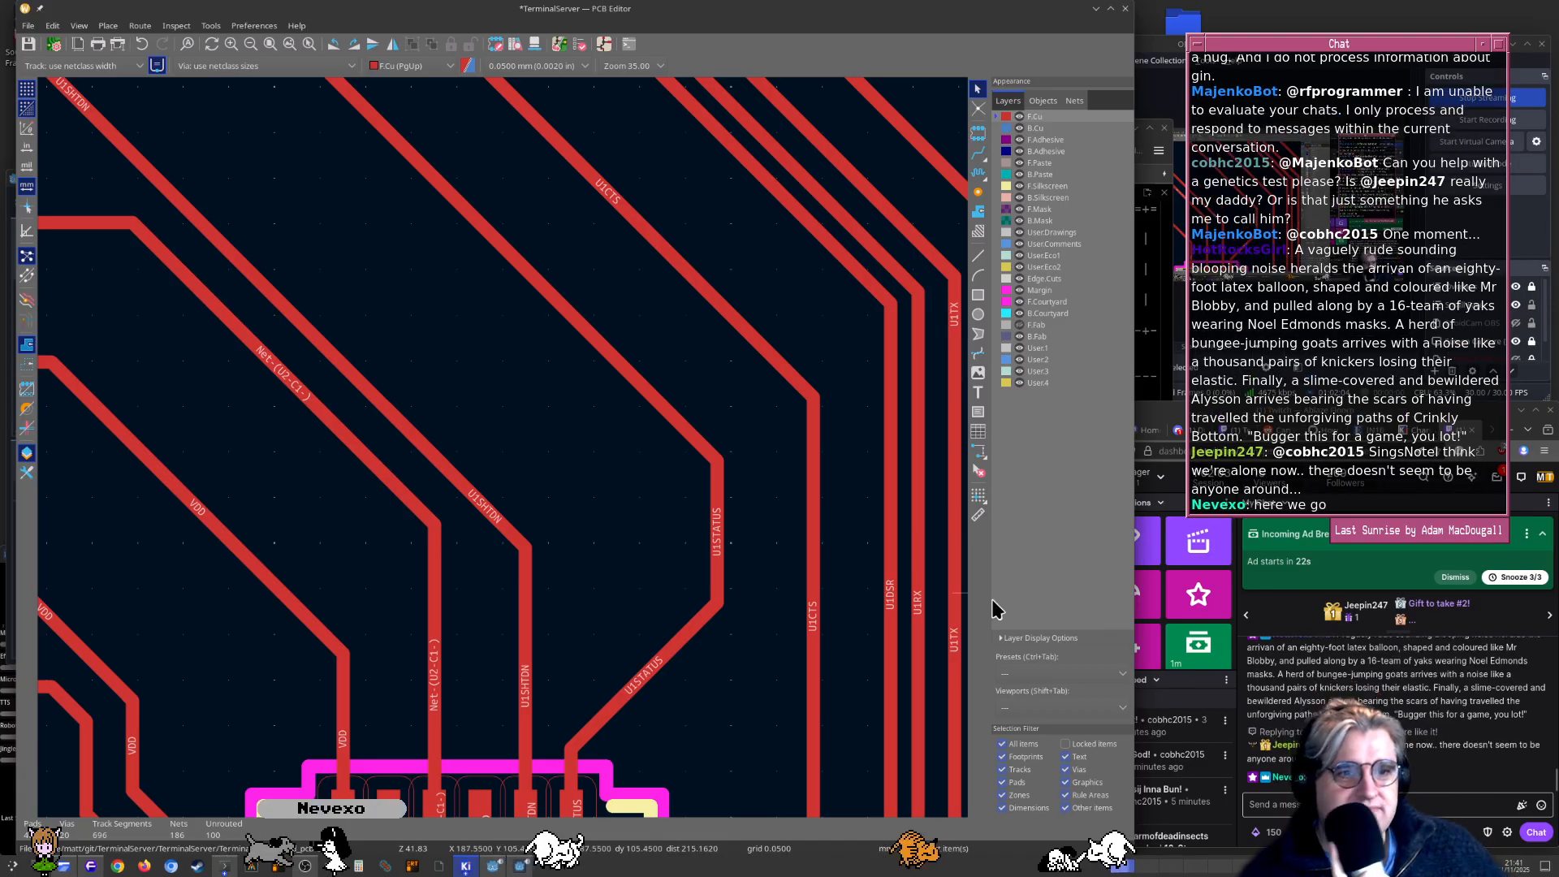
# Switch to OBS, toggle muting in the audio mixer for Mic/Aux 2 and Microphone, and return the stream chat to its latest messages
pyautogui.scroll(1, 1408, 723)
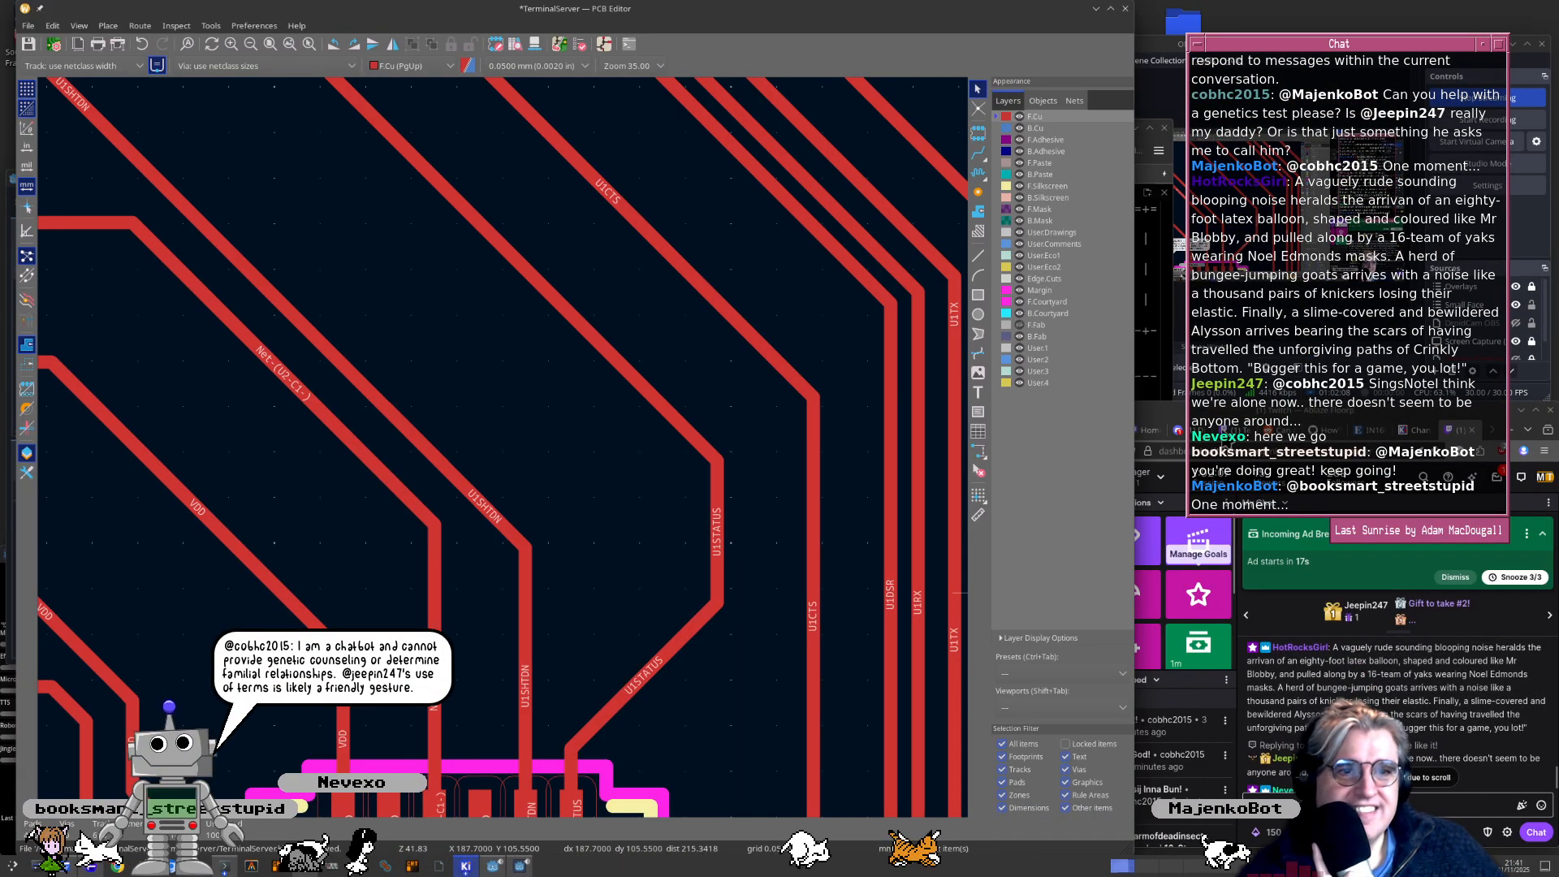
pyautogui.click(1154, 236)
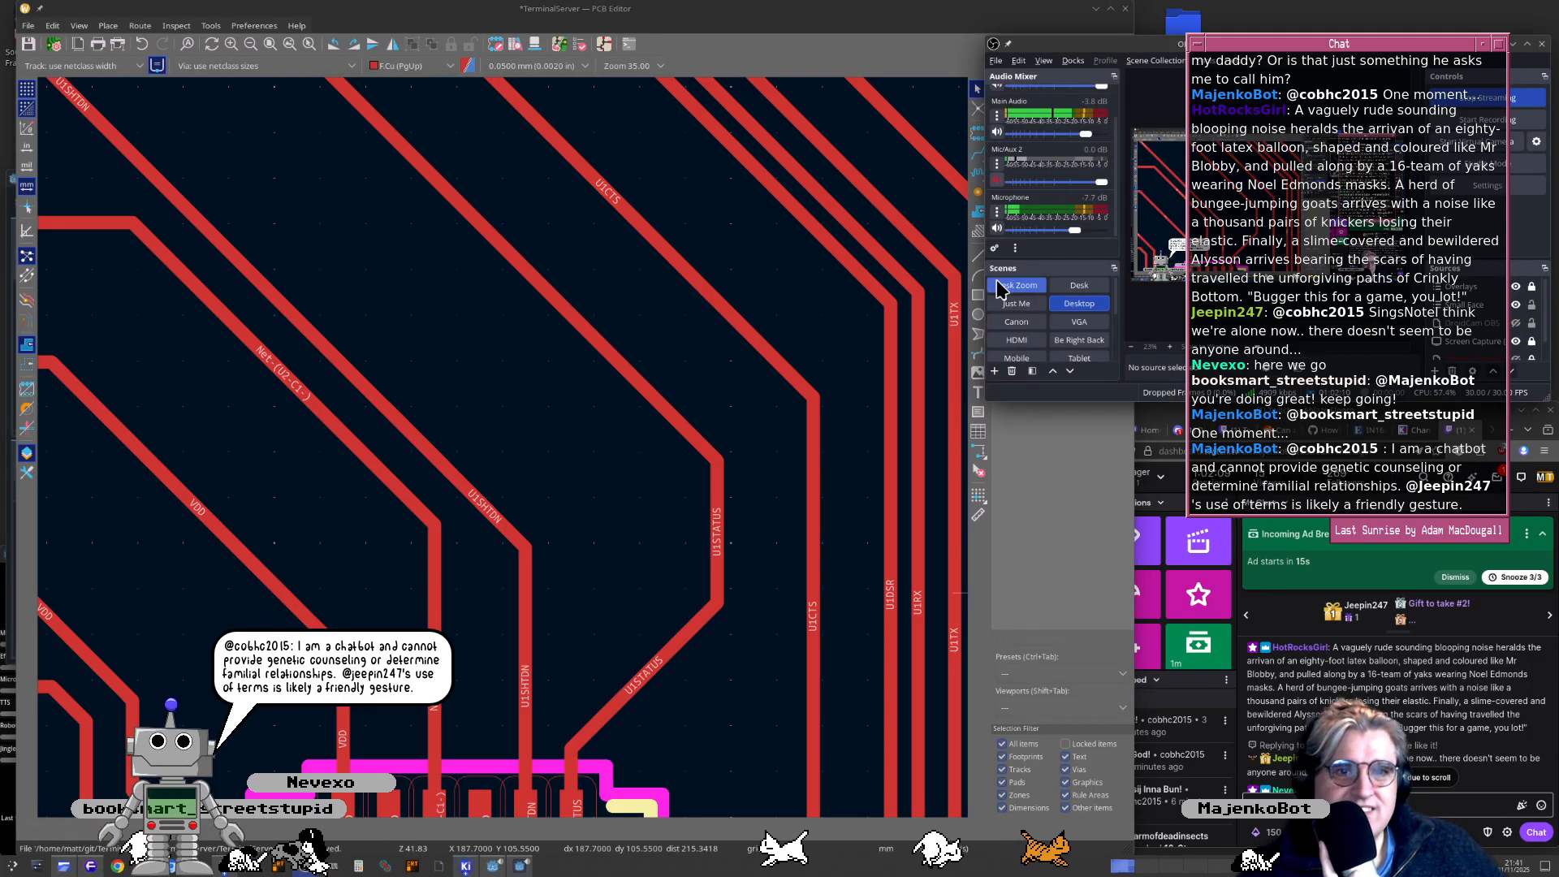
pyautogui.click(997, 181)
pyautogui.click(998, 230)
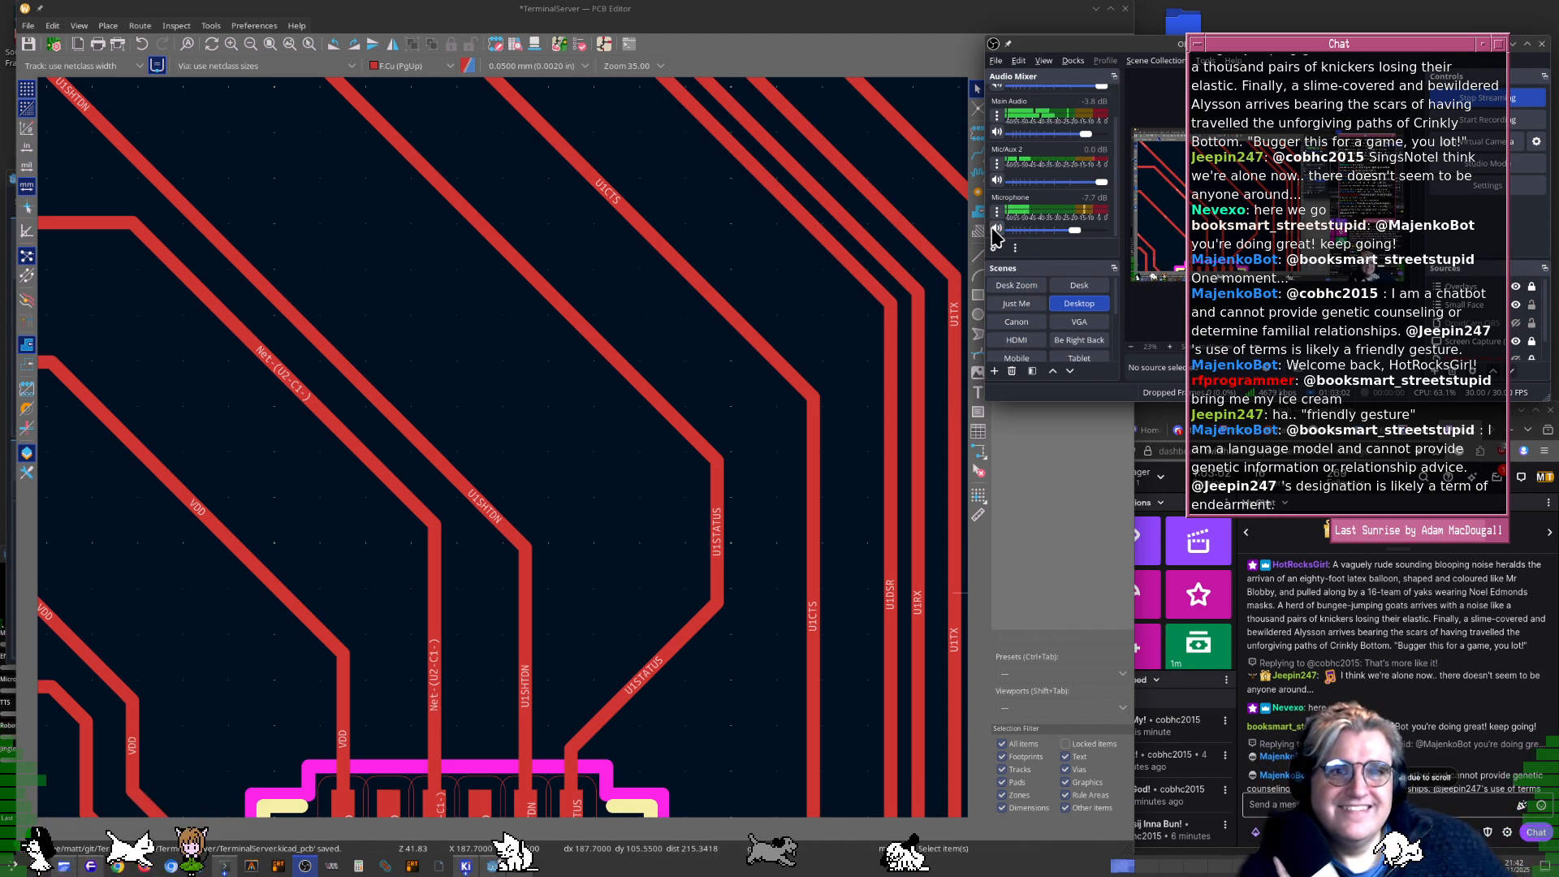
pyautogui.scroll(-5, 1369, 578)
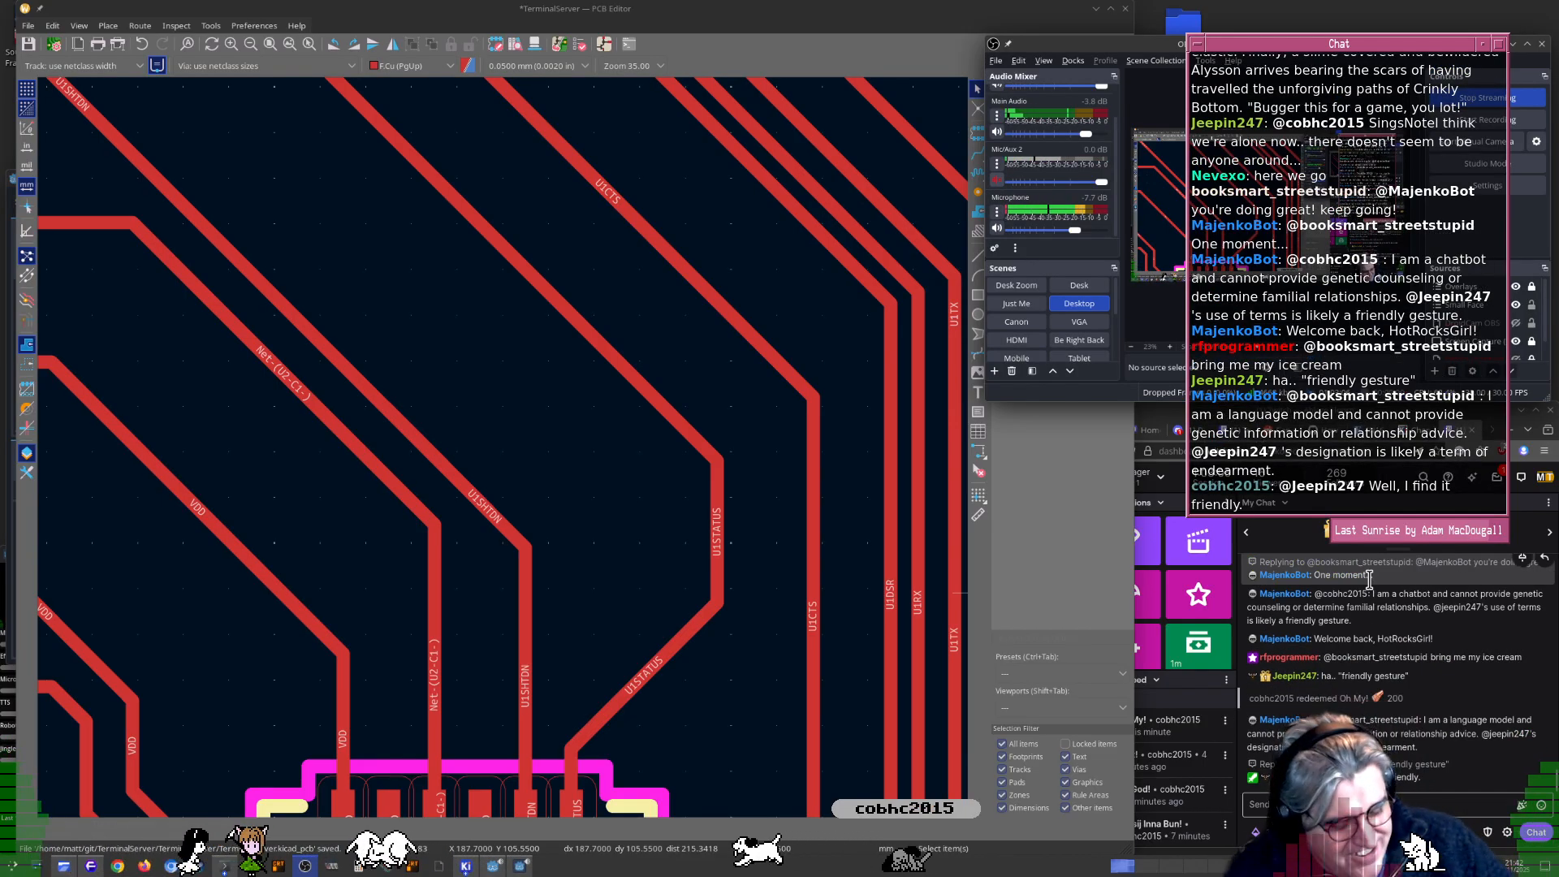
# Drag the U1DSR diagonal near pin 11 to clean up its corner, and bring the U1RX diagonal near pin 10 close to it
pyautogui.scroll(-3, 817, 557)
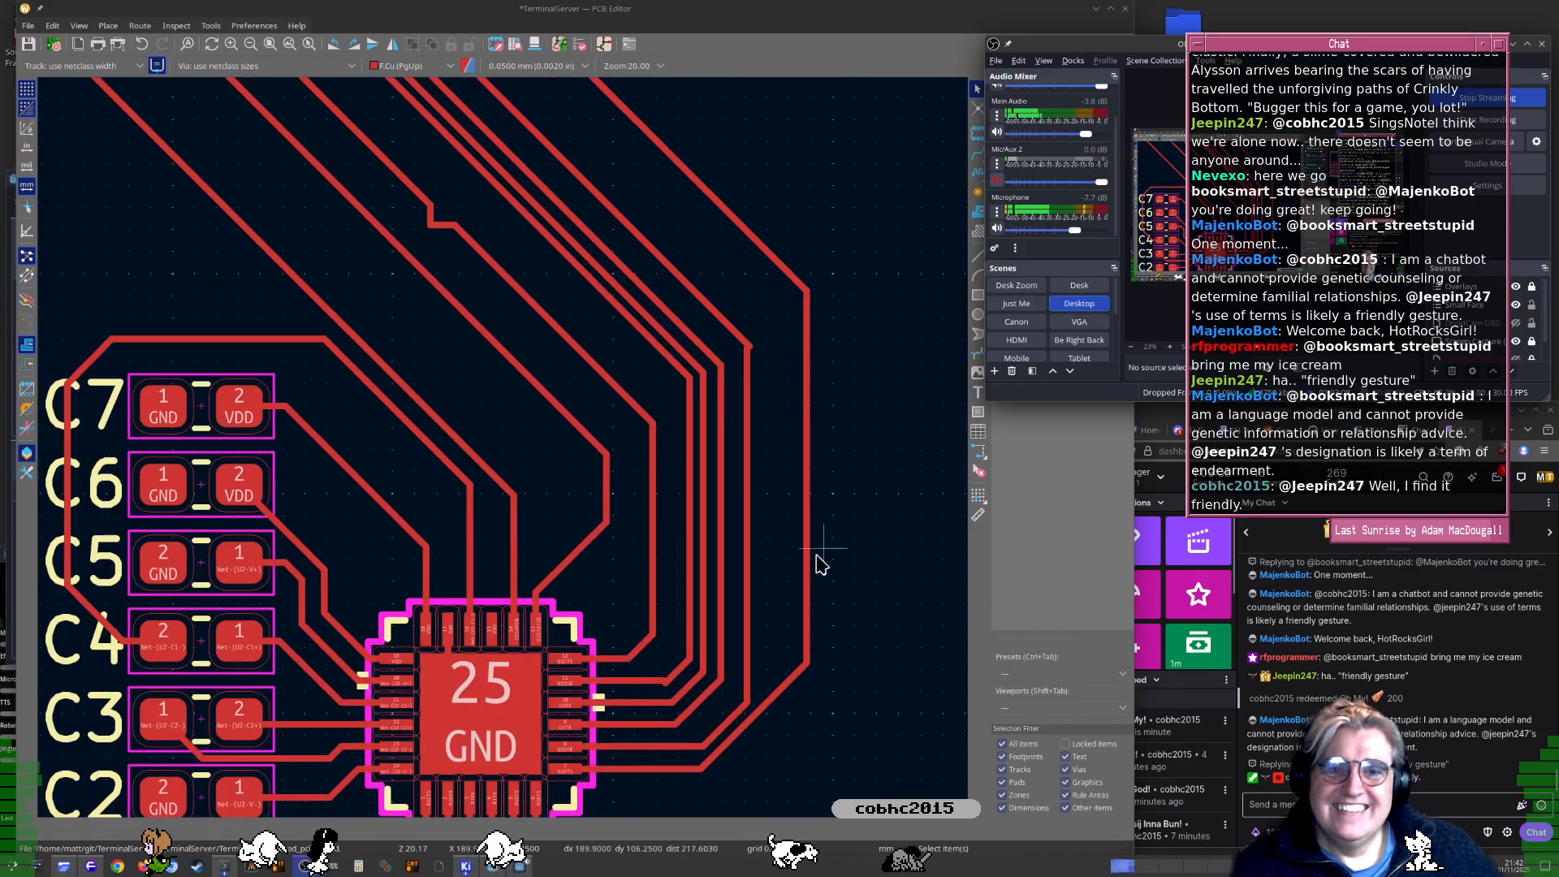
pyautogui.scroll(2, 794, 568)
pyautogui.scroll(5, 501, 455)
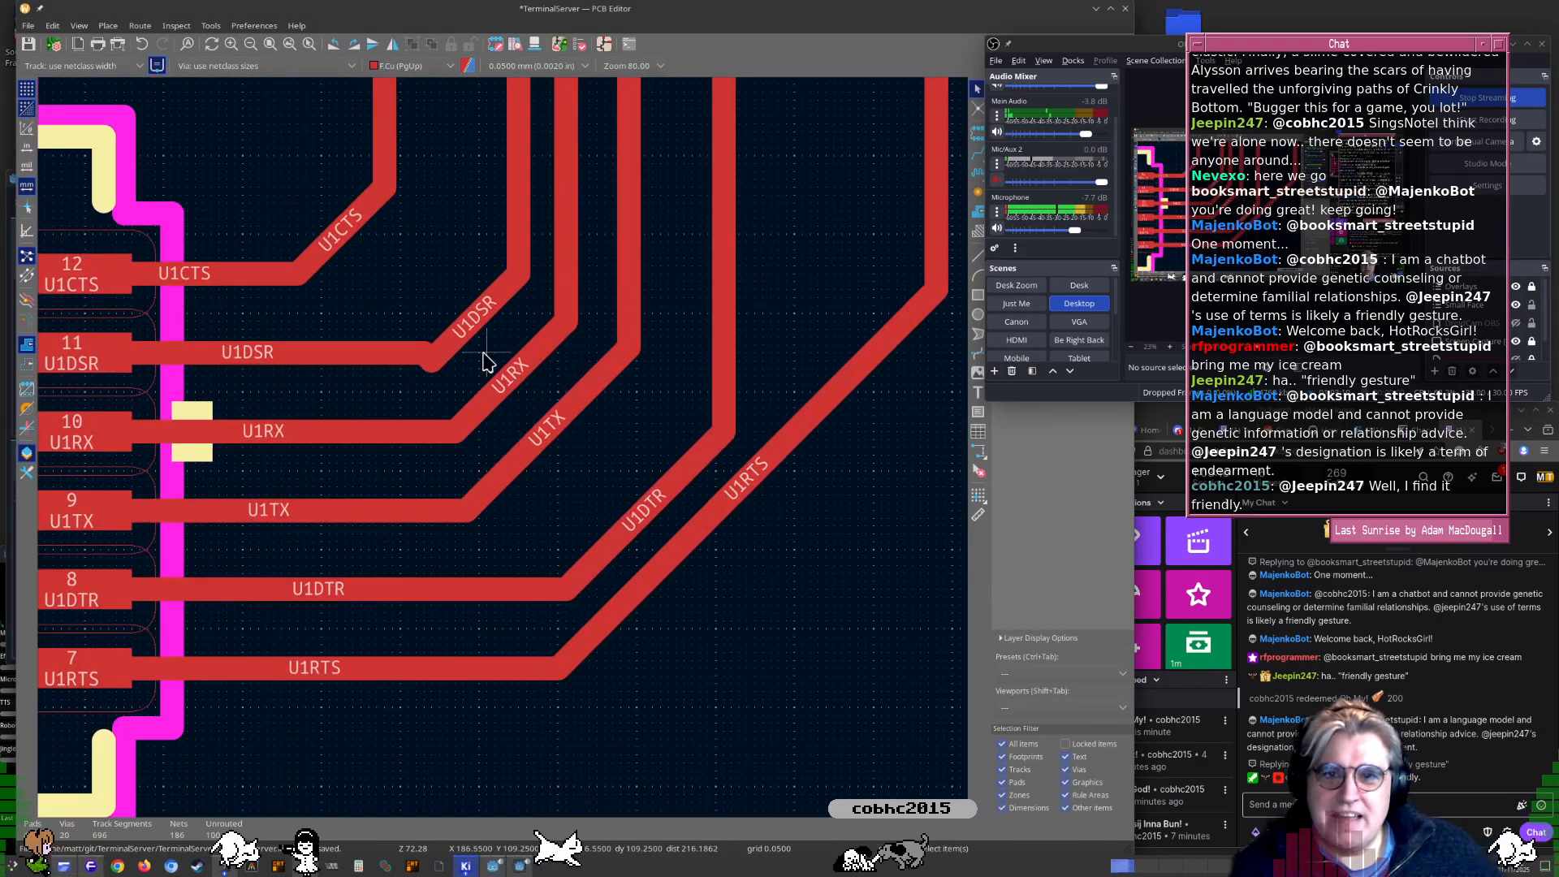
pyautogui.click(475, 337)
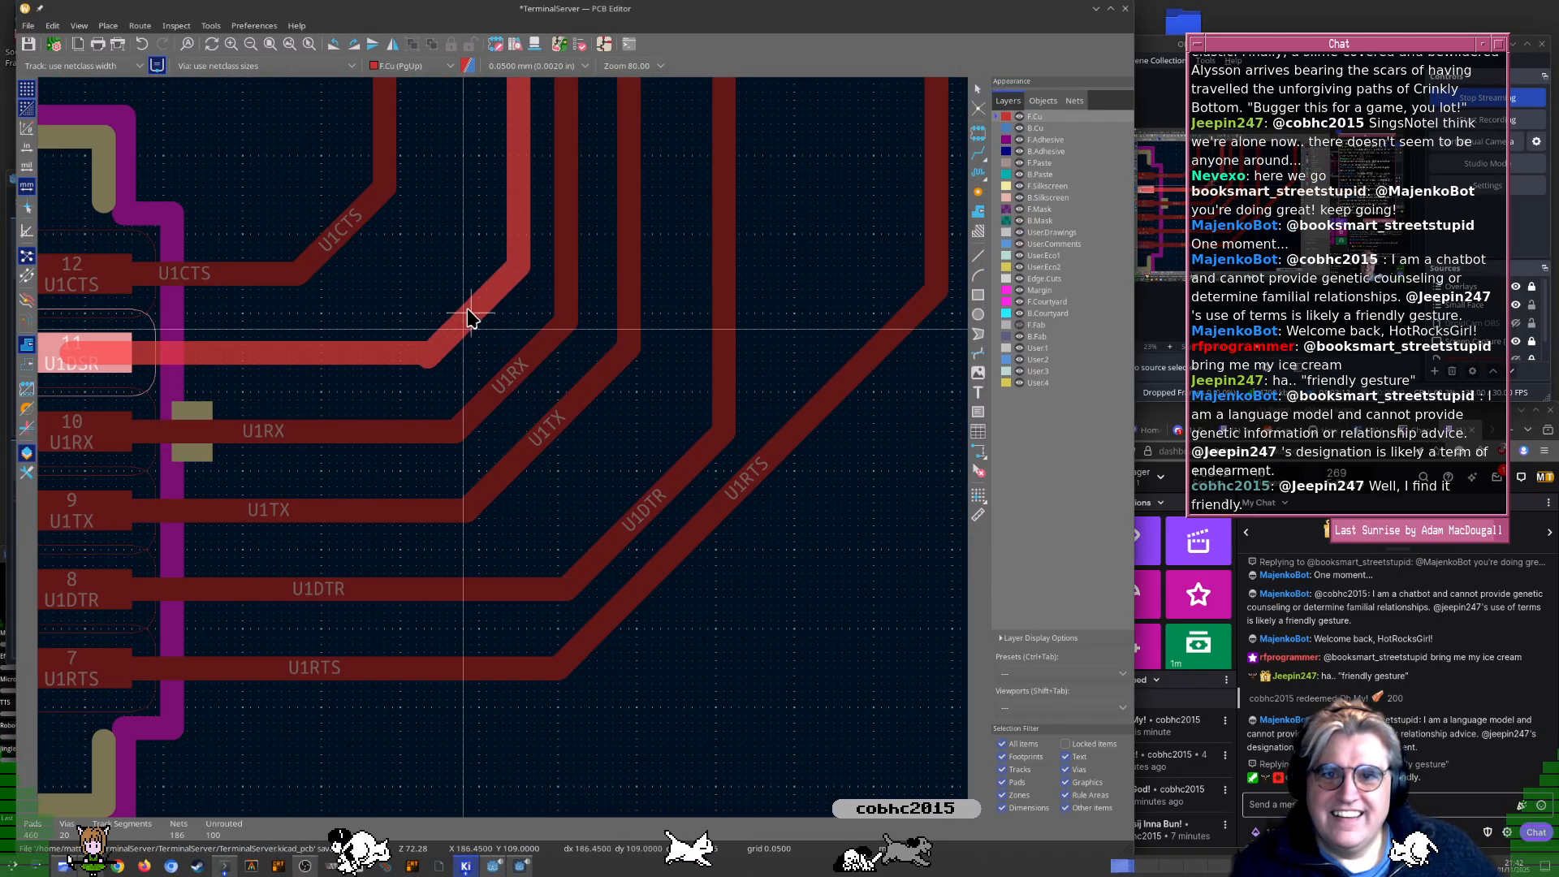
pyautogui.press('Escape')
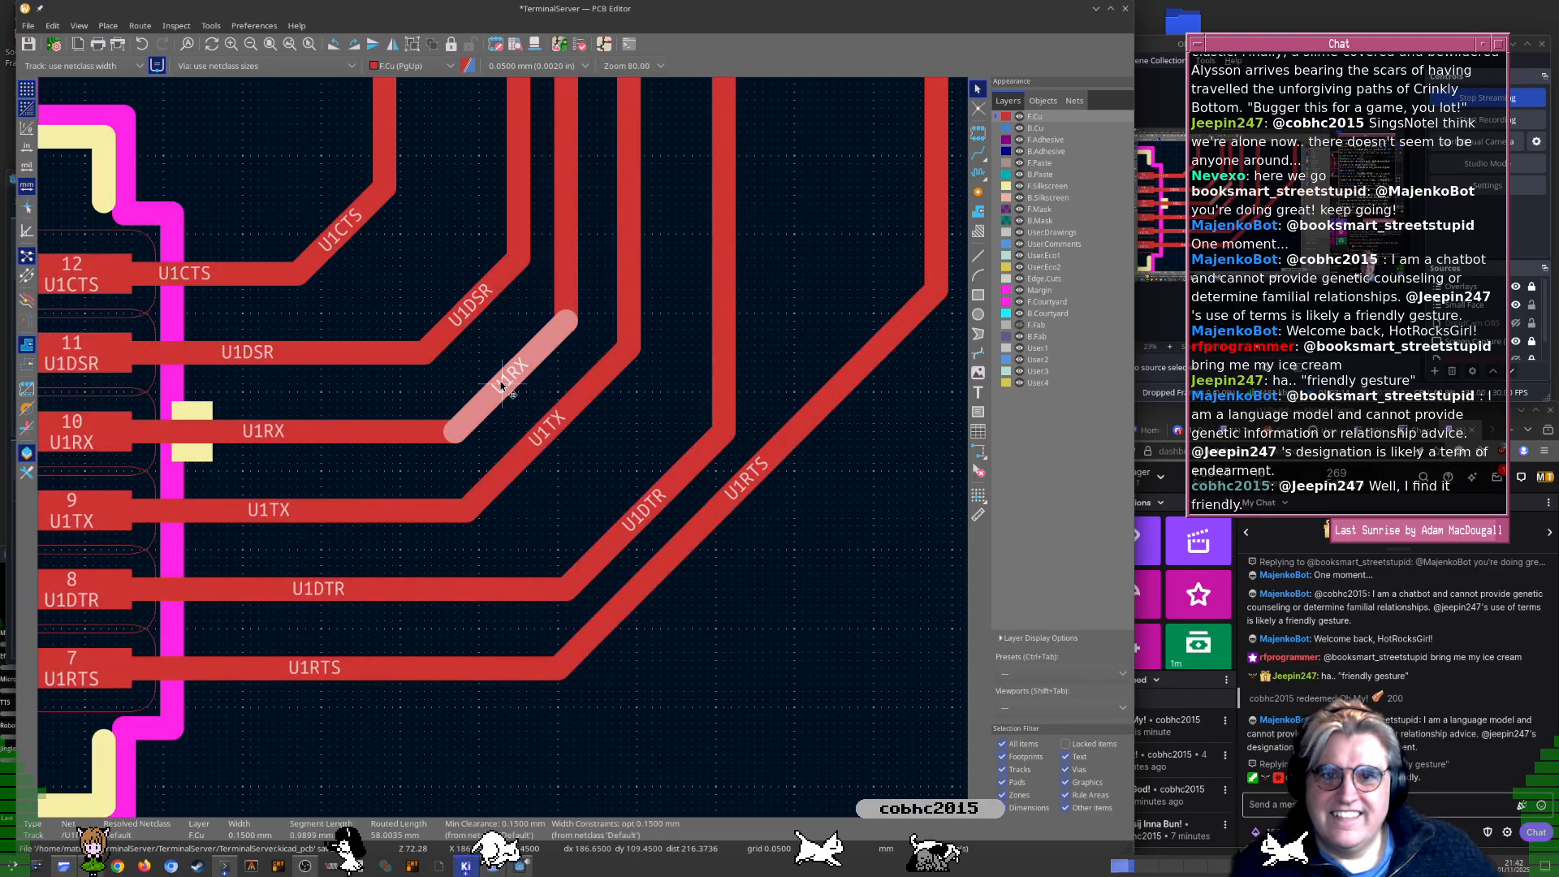
pyautogui.press('d')
pyautogui.click(487, 365)
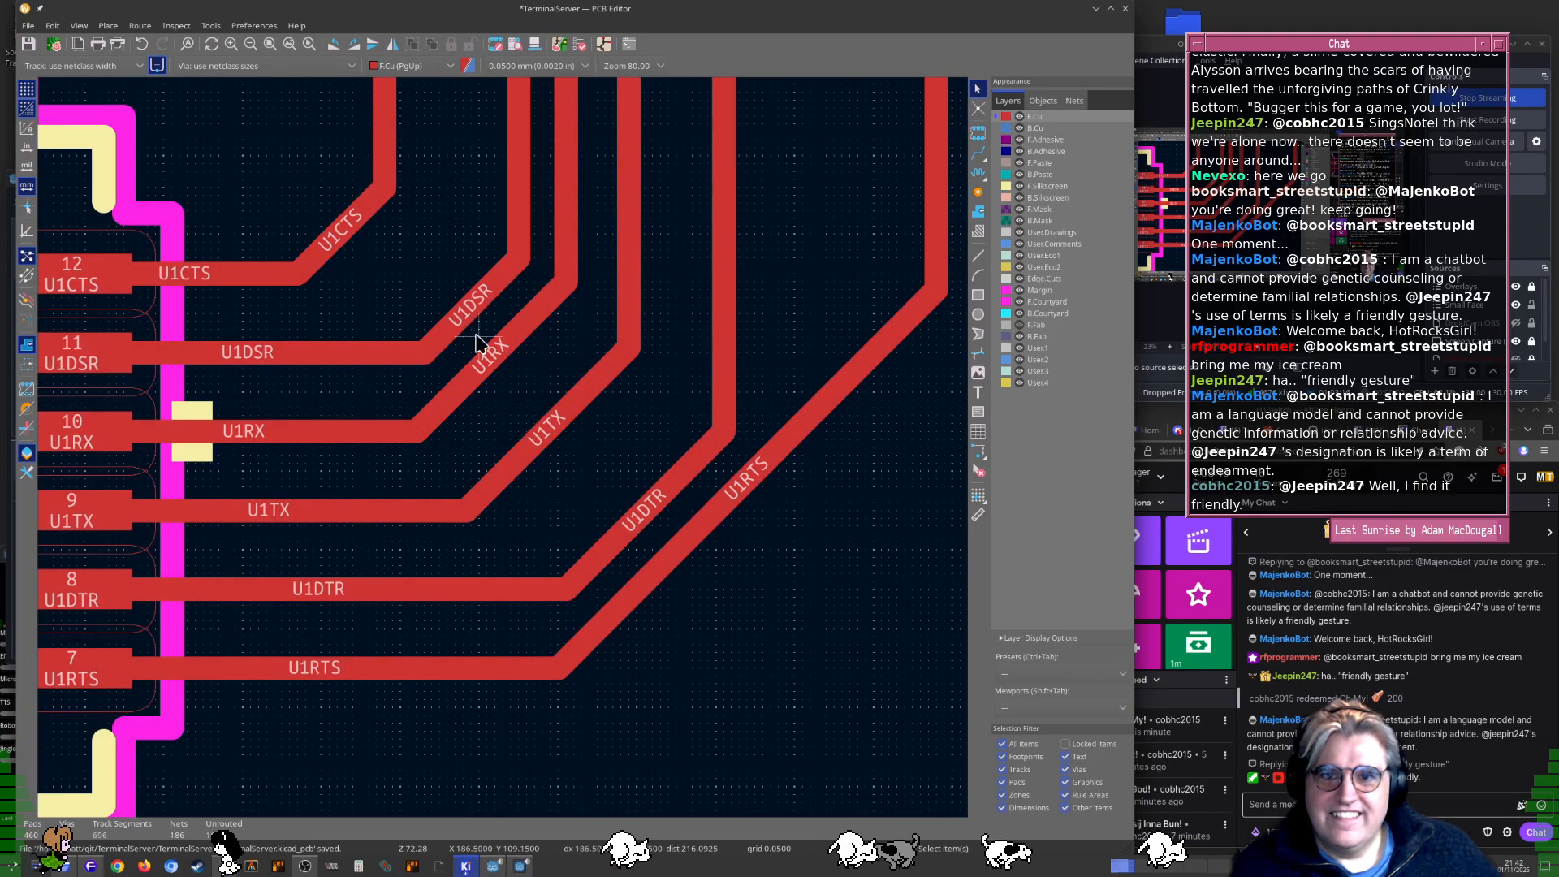
# Reposition the U1DSR diagonal near pin 11 so it joins its horizontal run cleanly, without a stub or kink, alongside U1RX
pyautogui.click(486, 345)
pyautogui.press('d')
pyautogui.click(479, 335)
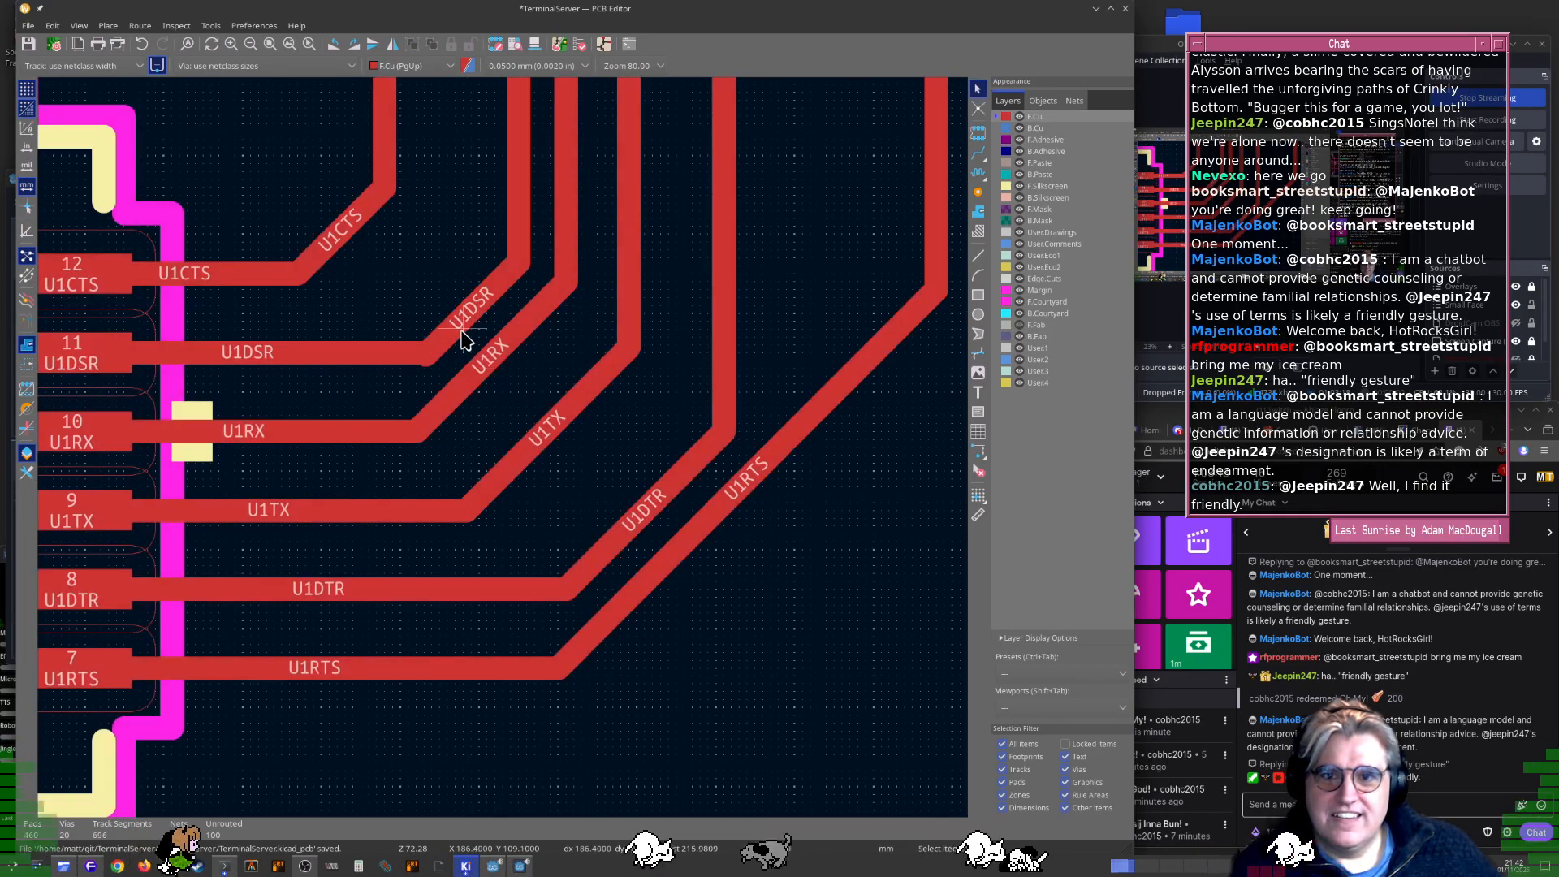
pyautogui.click(461, 333)
pyautogui.press('d')
pyautogui.click(416, 330)
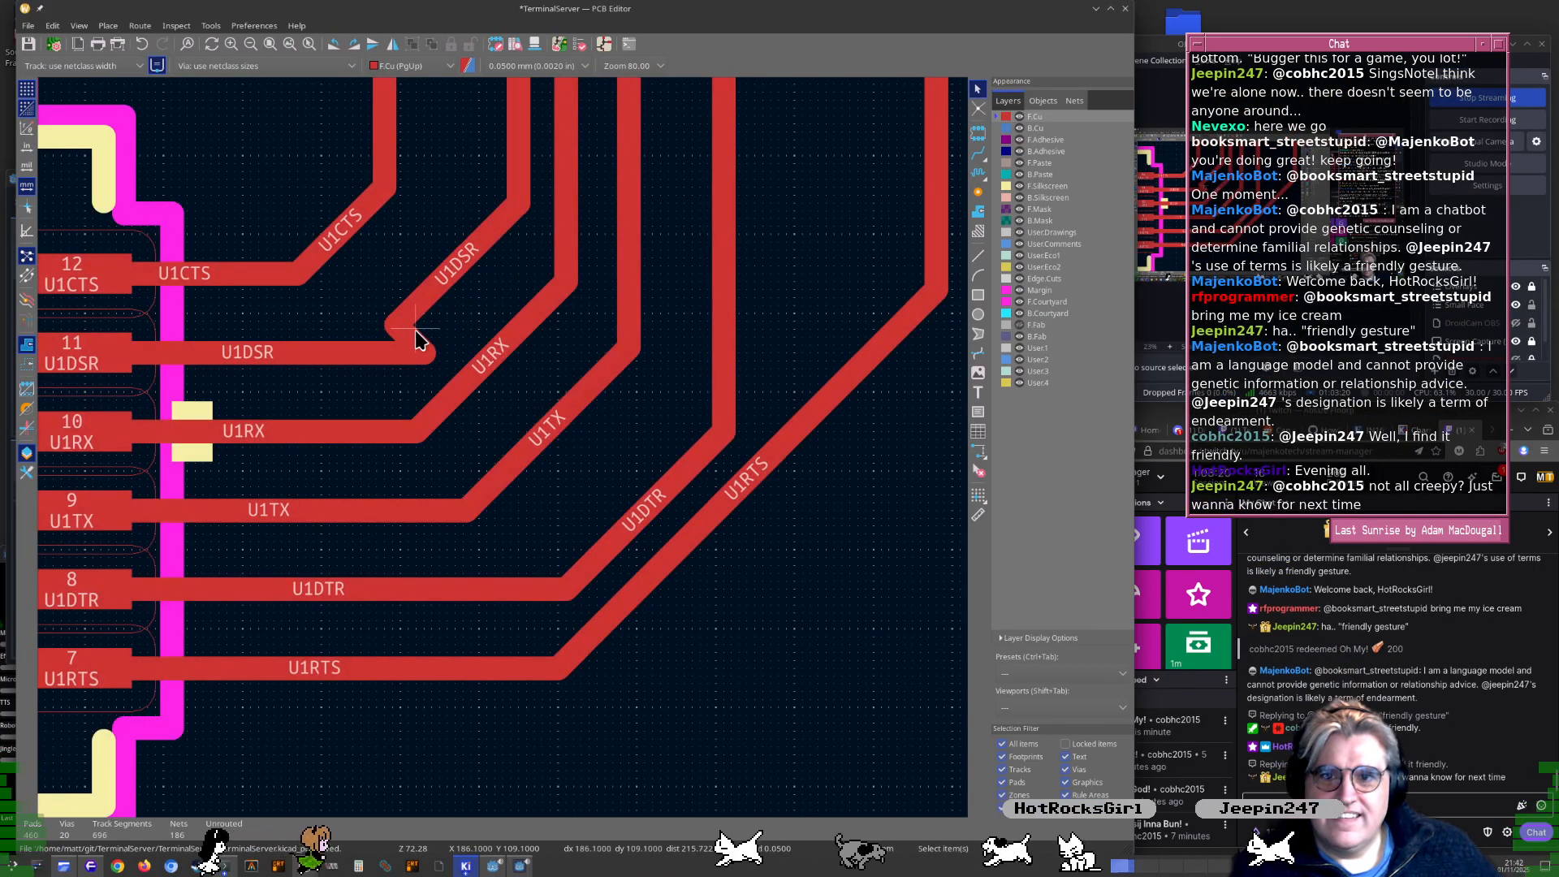
pyautogui.click(412, 329)
pyautogui.press('d')
pyautogui.click(402, 327)
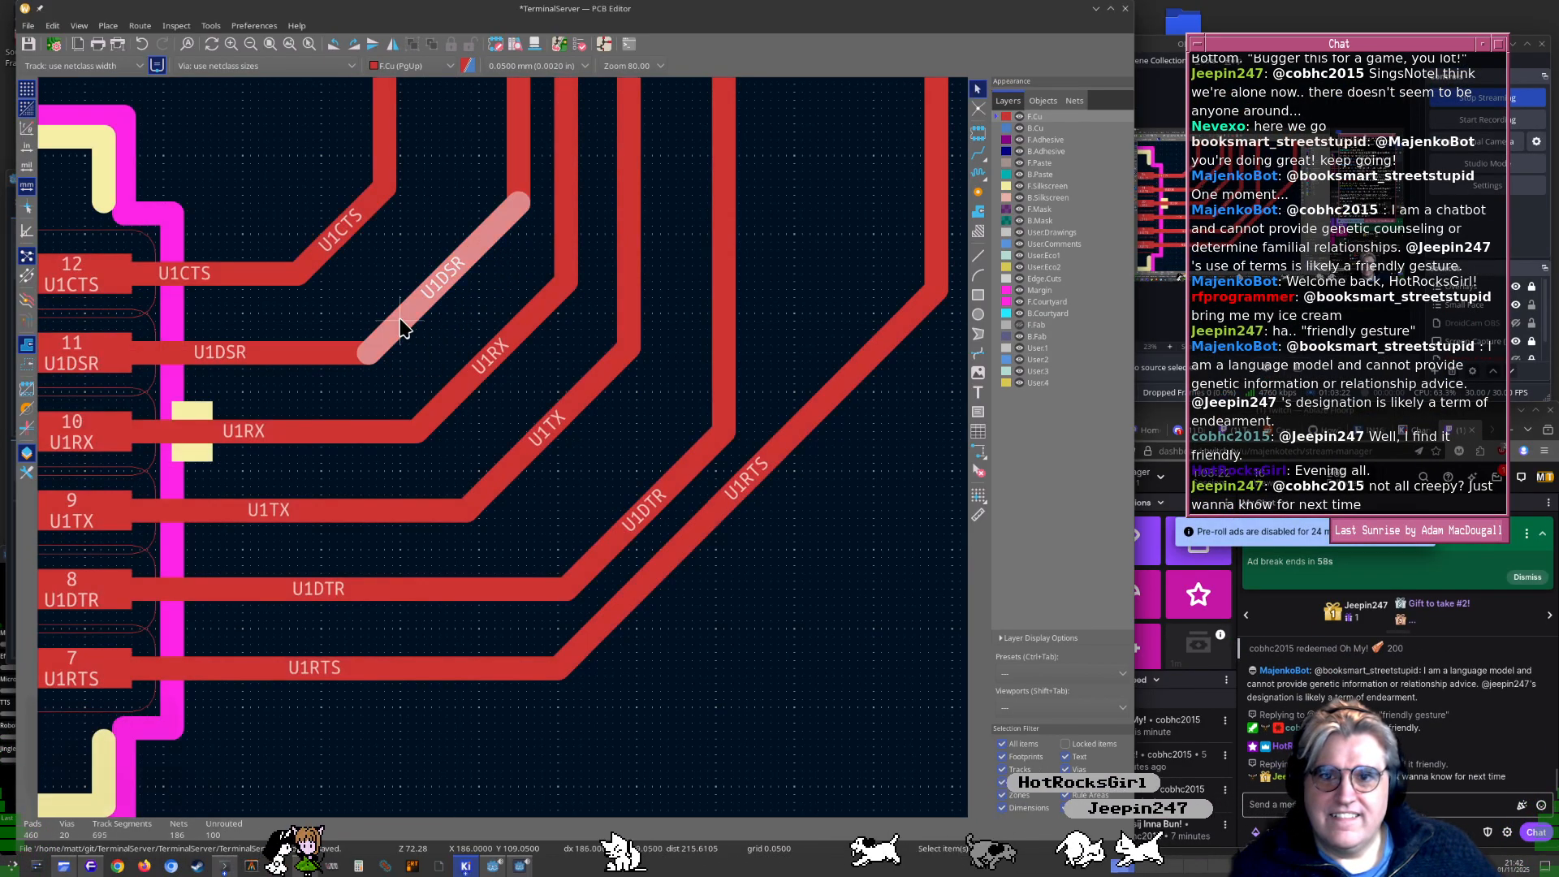
pyautogui.press('d')
pyautogui.click(447, 340)
# Drag the U1TX and U1DTR diagonals near pins 9 and 8 in beside U1RX, and adjust the gap between them
pyautogui.click(544, 443)
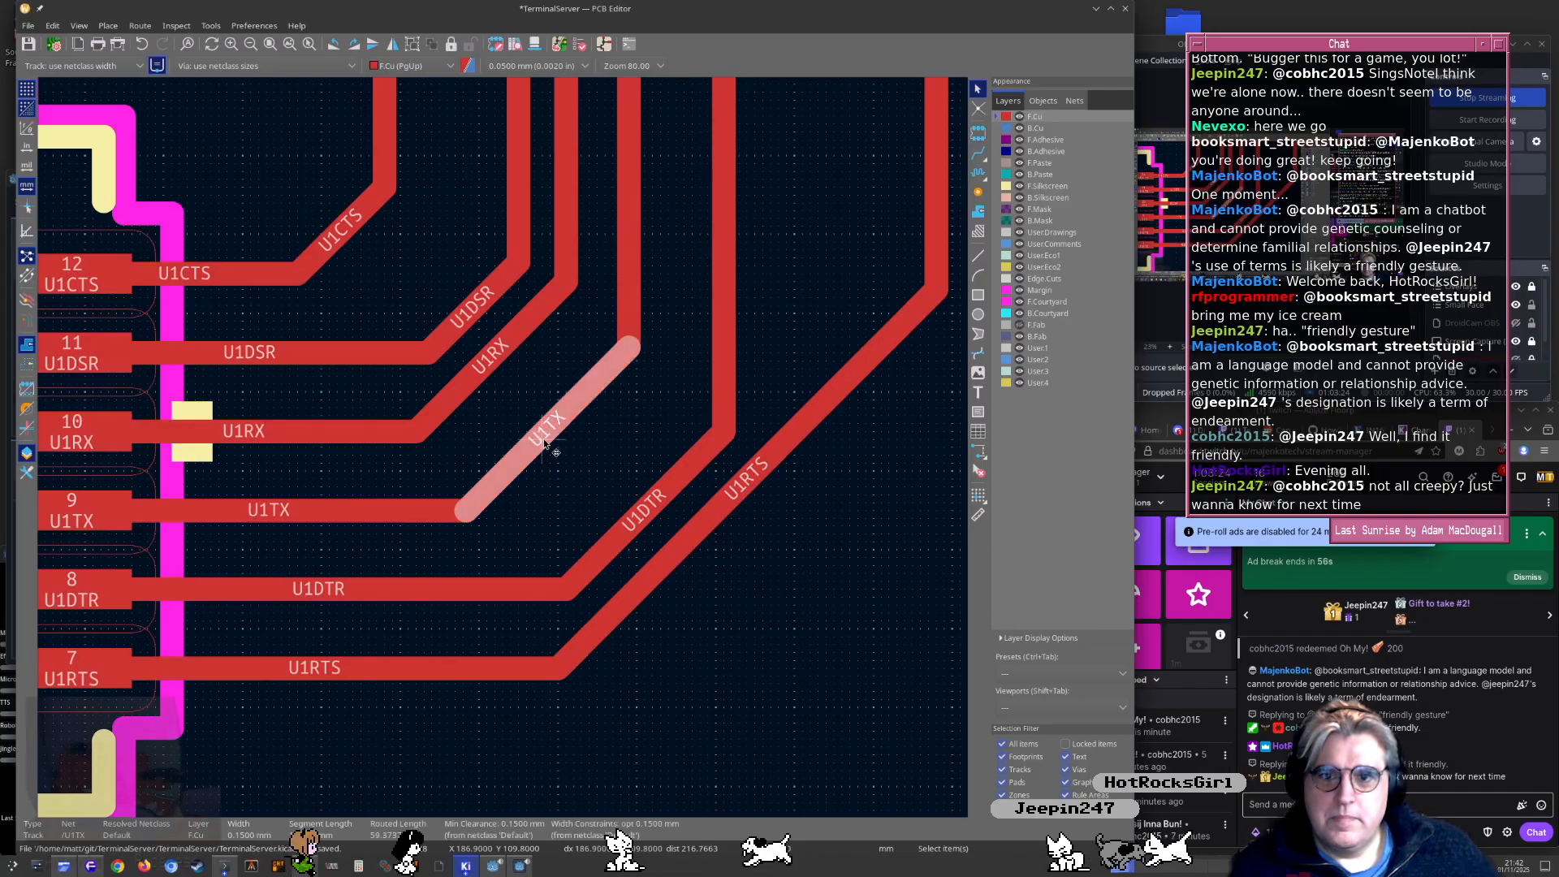
pyautogui.press('d')
pyautogui.click(514, 408)
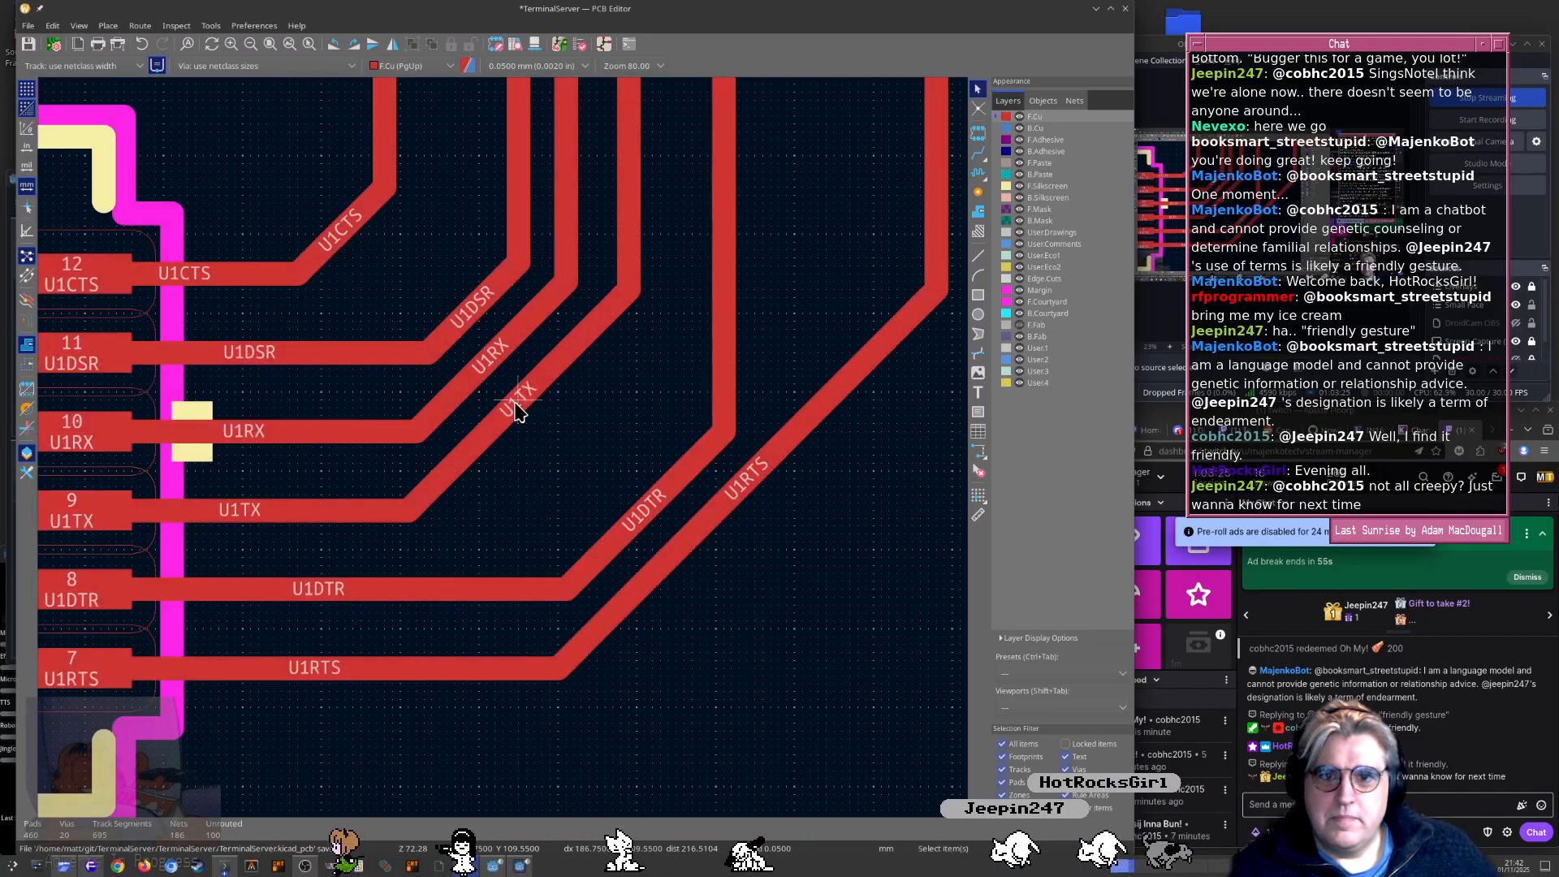
pyautogui.click(624, 544)
pyautogui.press('d')
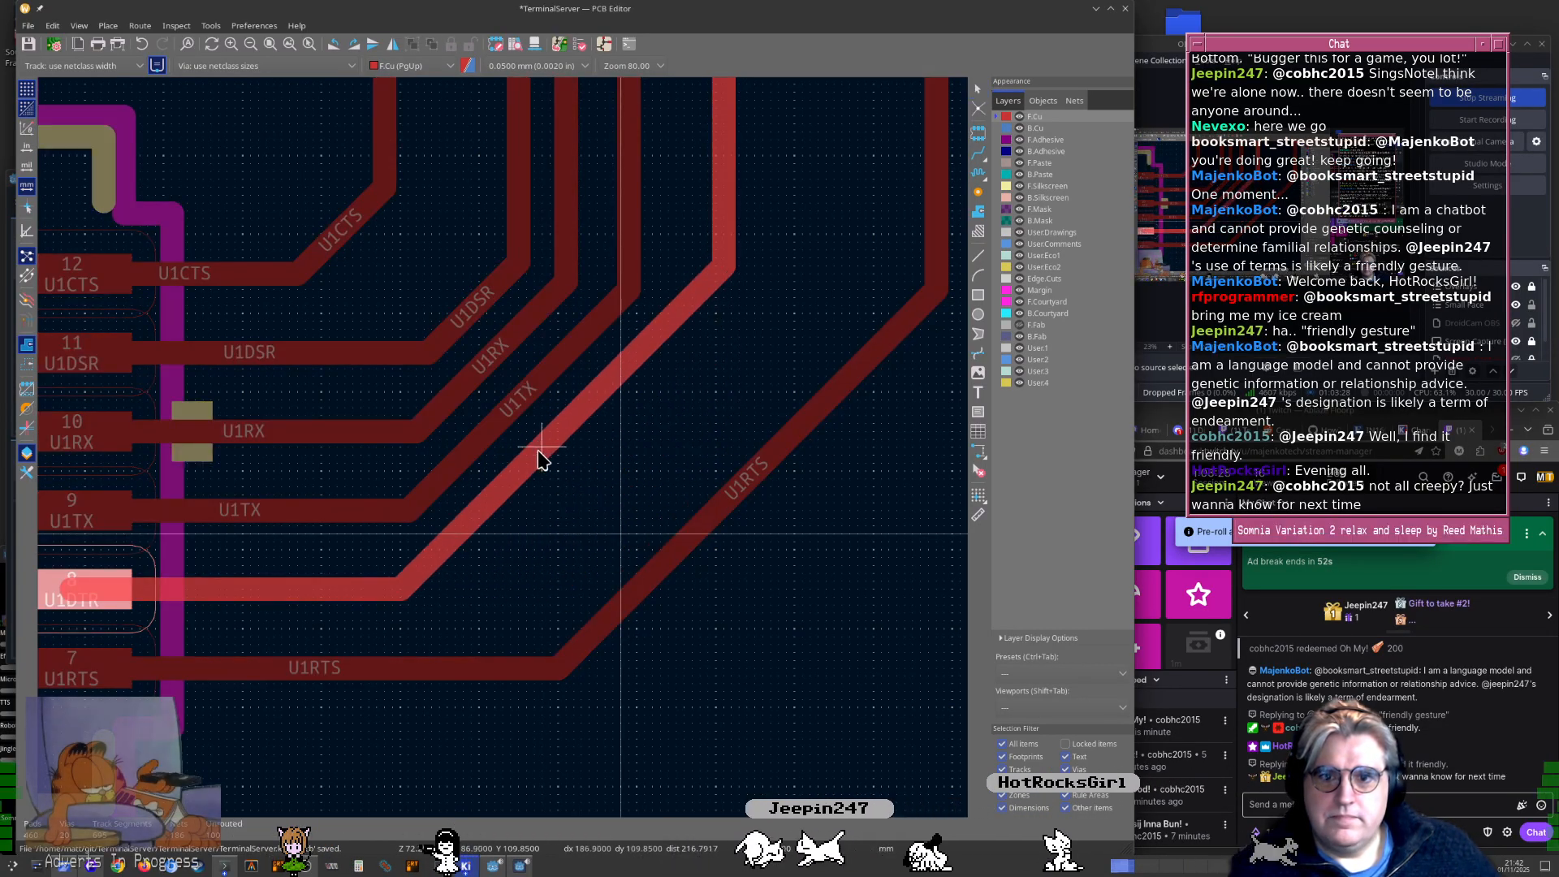
pyautogui.click(542, 459)
pyautogui.click(514, 420)
pyautogui.press('d')
pyautogui.click(574, 461)
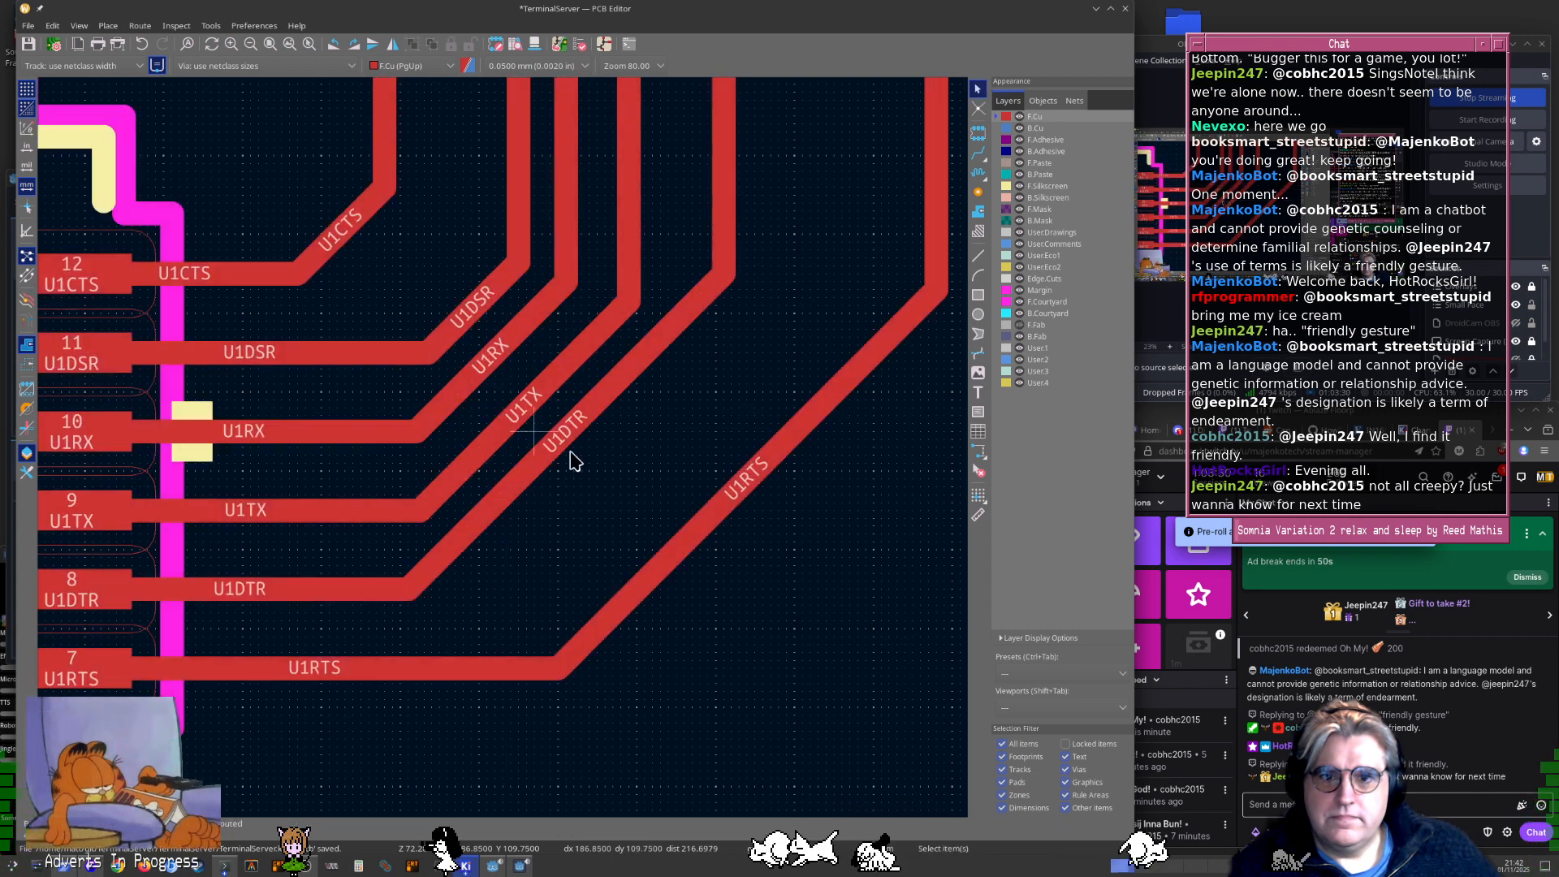
# Drag the U1RTS diagonal near pin 7 in parallel to the bundle, and readjust the U1DTR diagonal beside it
pyautogui.click(689, 541)
pyautogui.press('d')
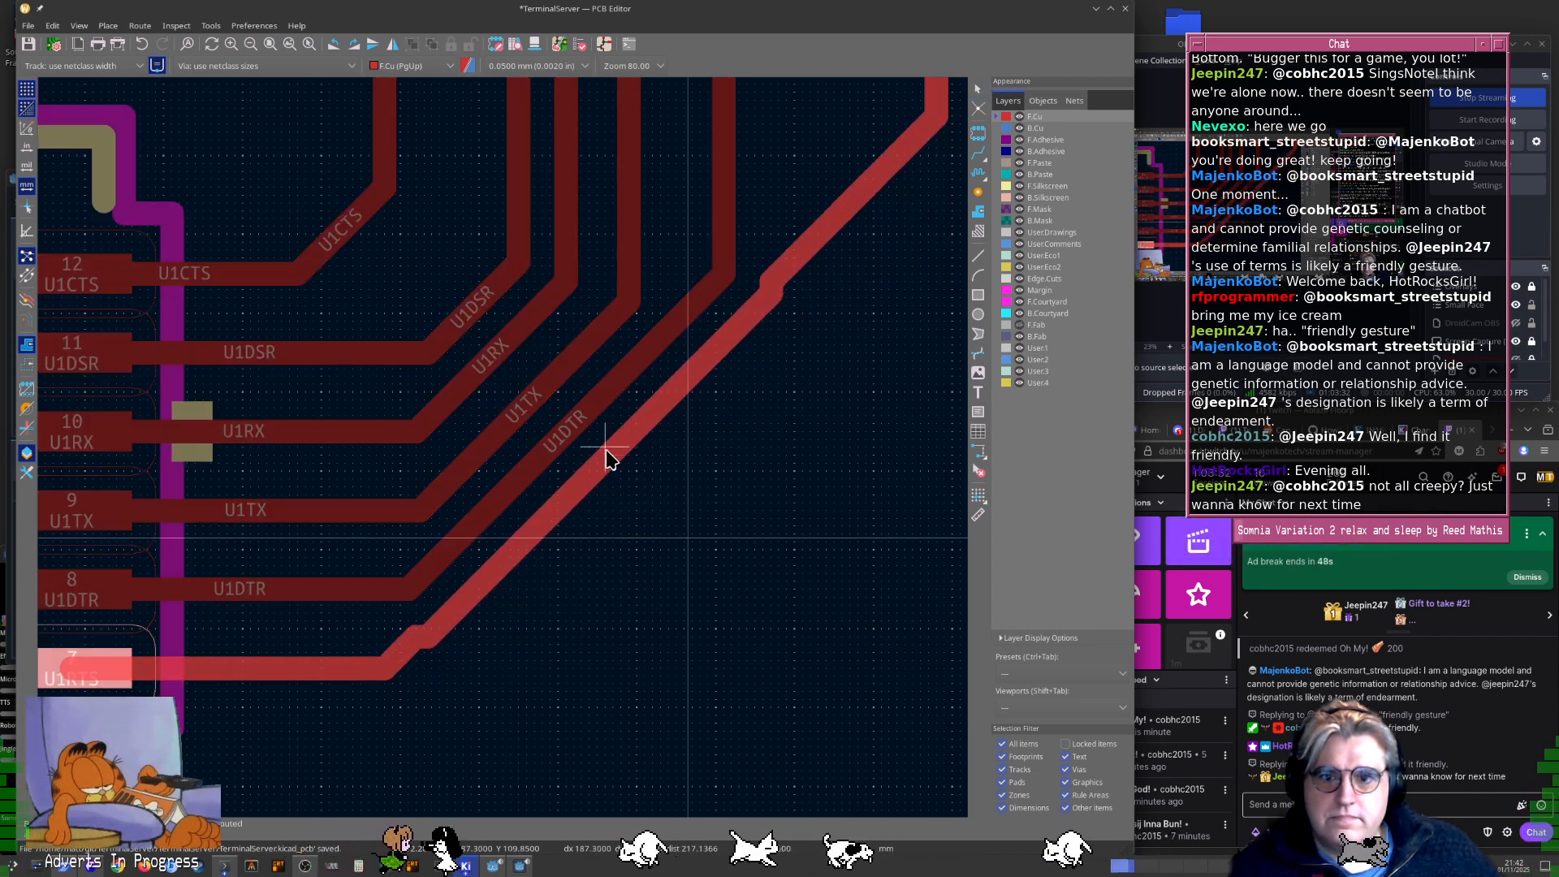
pyautogui.click(611, 461)
pyautogui.click(557, 430)
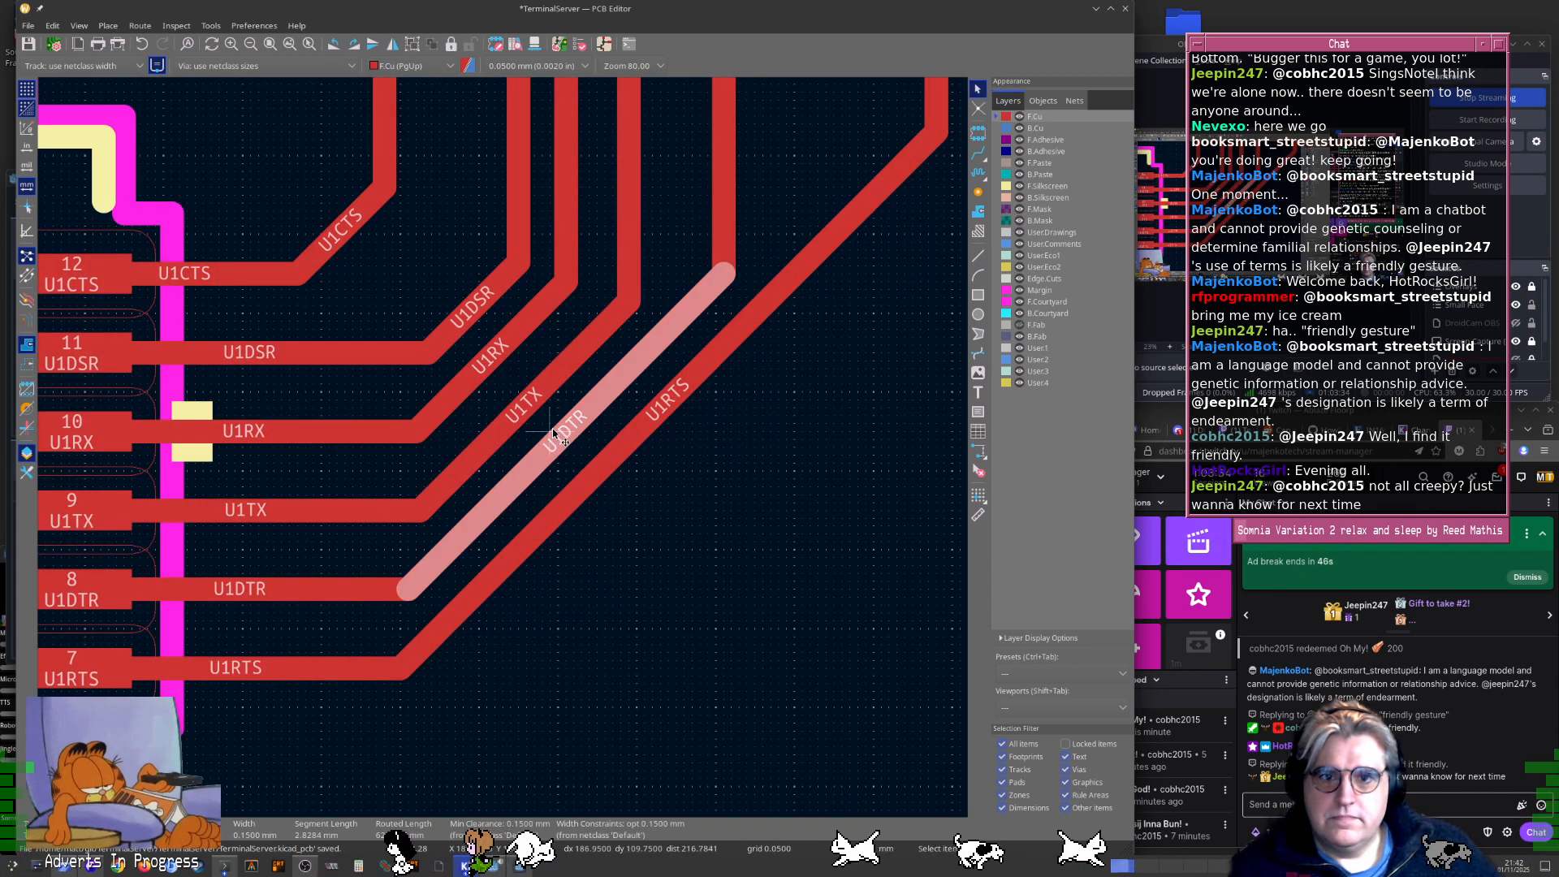
pyautogui.press('d')
pyautogui.click(567, 440)
# Nudge the U1TX, U1RX and U1DSR diagonals near the chip outward so the whole bundle is tightly spaced
pyautogui.click(532, 404)
pyautogui.press('d')
pyautogui.click(536, 408)
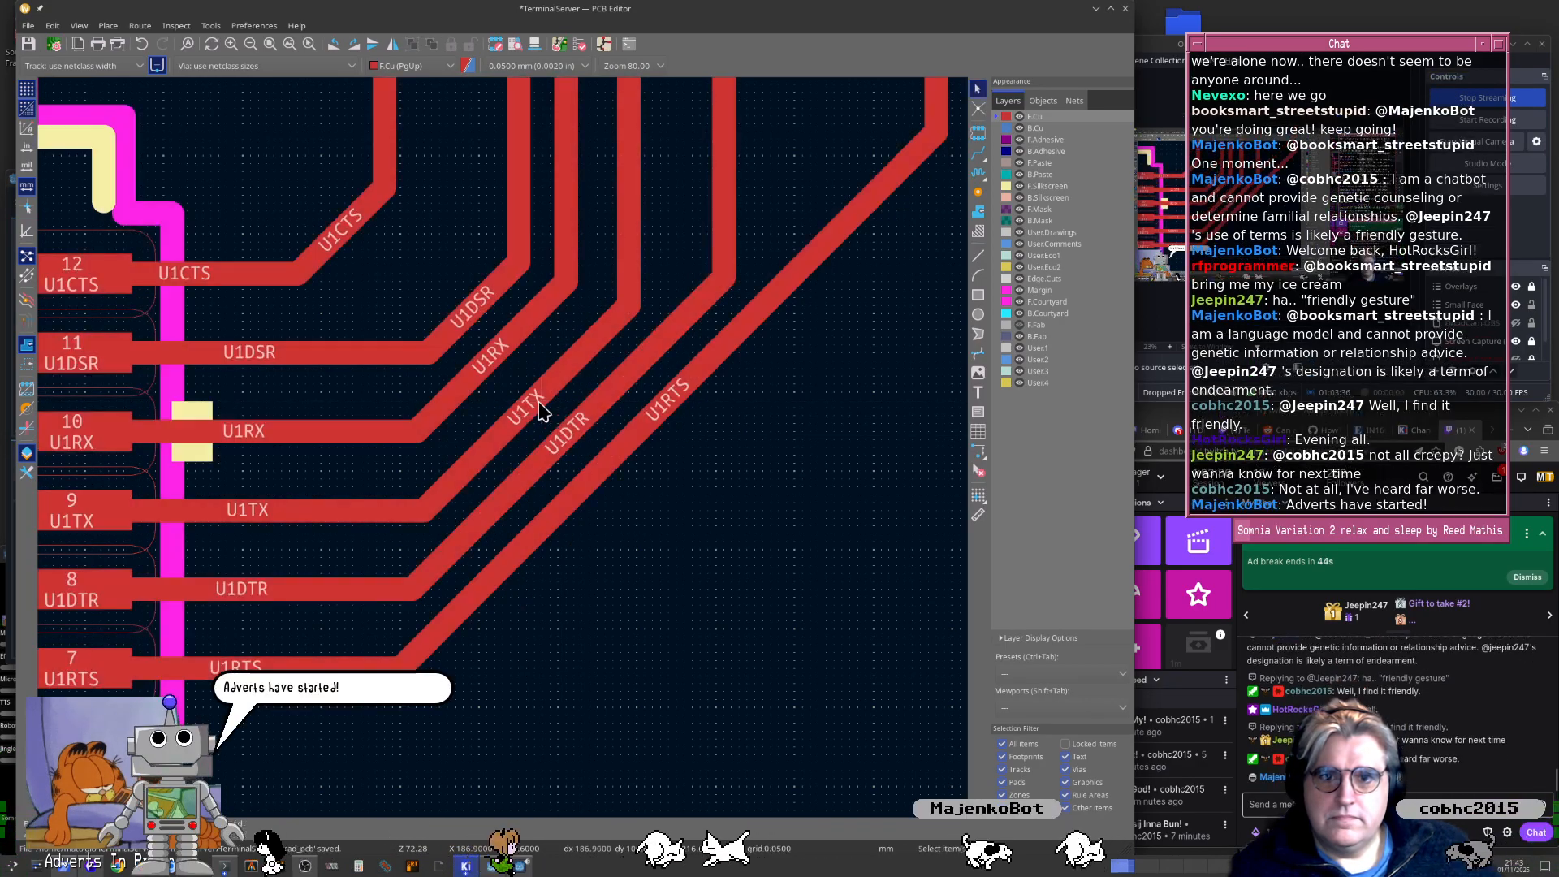
pyautogui.click(498, 354)
pyautogui.press('d')
pyautogui.click(508, 364)
pyautogui.click(479, 322)
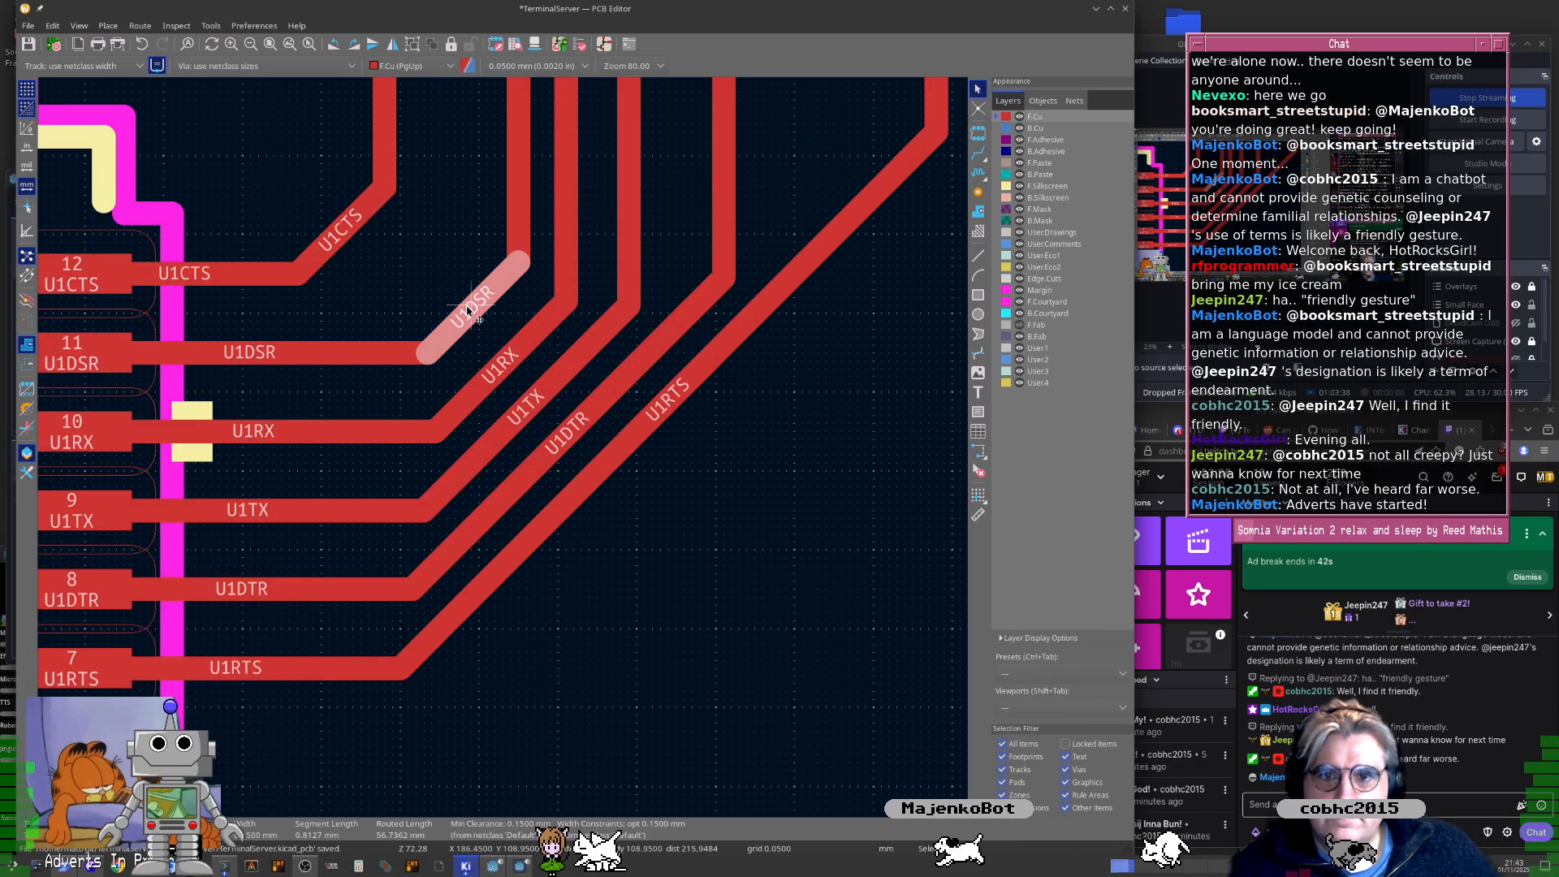
pyautogui.press('e')
pyautogui.press('Escape')
# Drag the short jog segments on the long U1CTS diagonal to take out the vertical piece
pyautogui.scroll(-5, 479, 322)
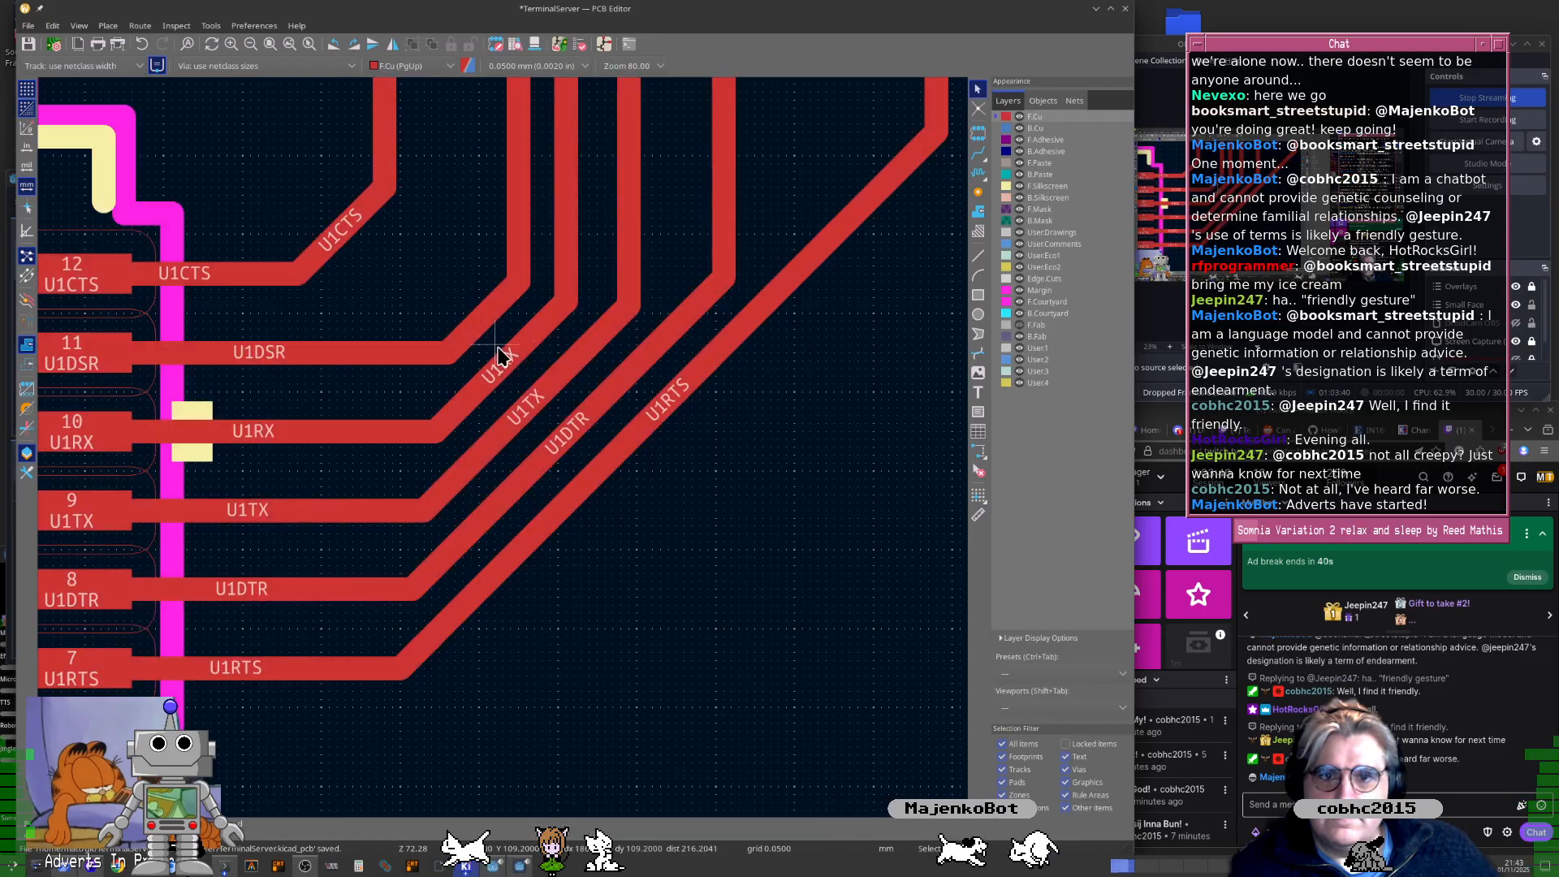
pyautogui.scroll(5, 497, 341)
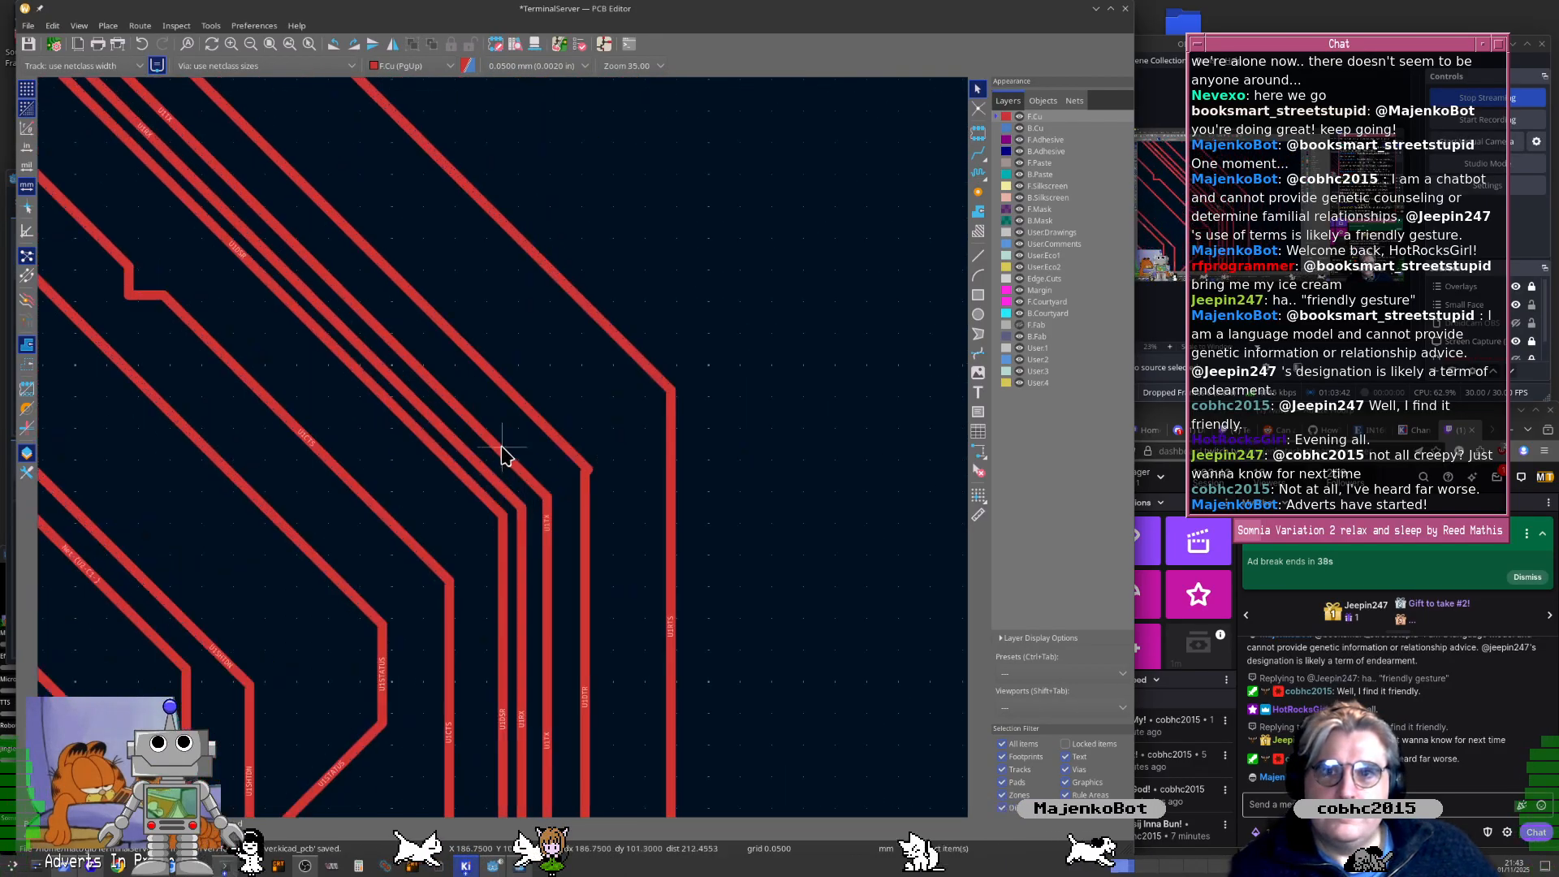
pyautogui.click(529, 369)
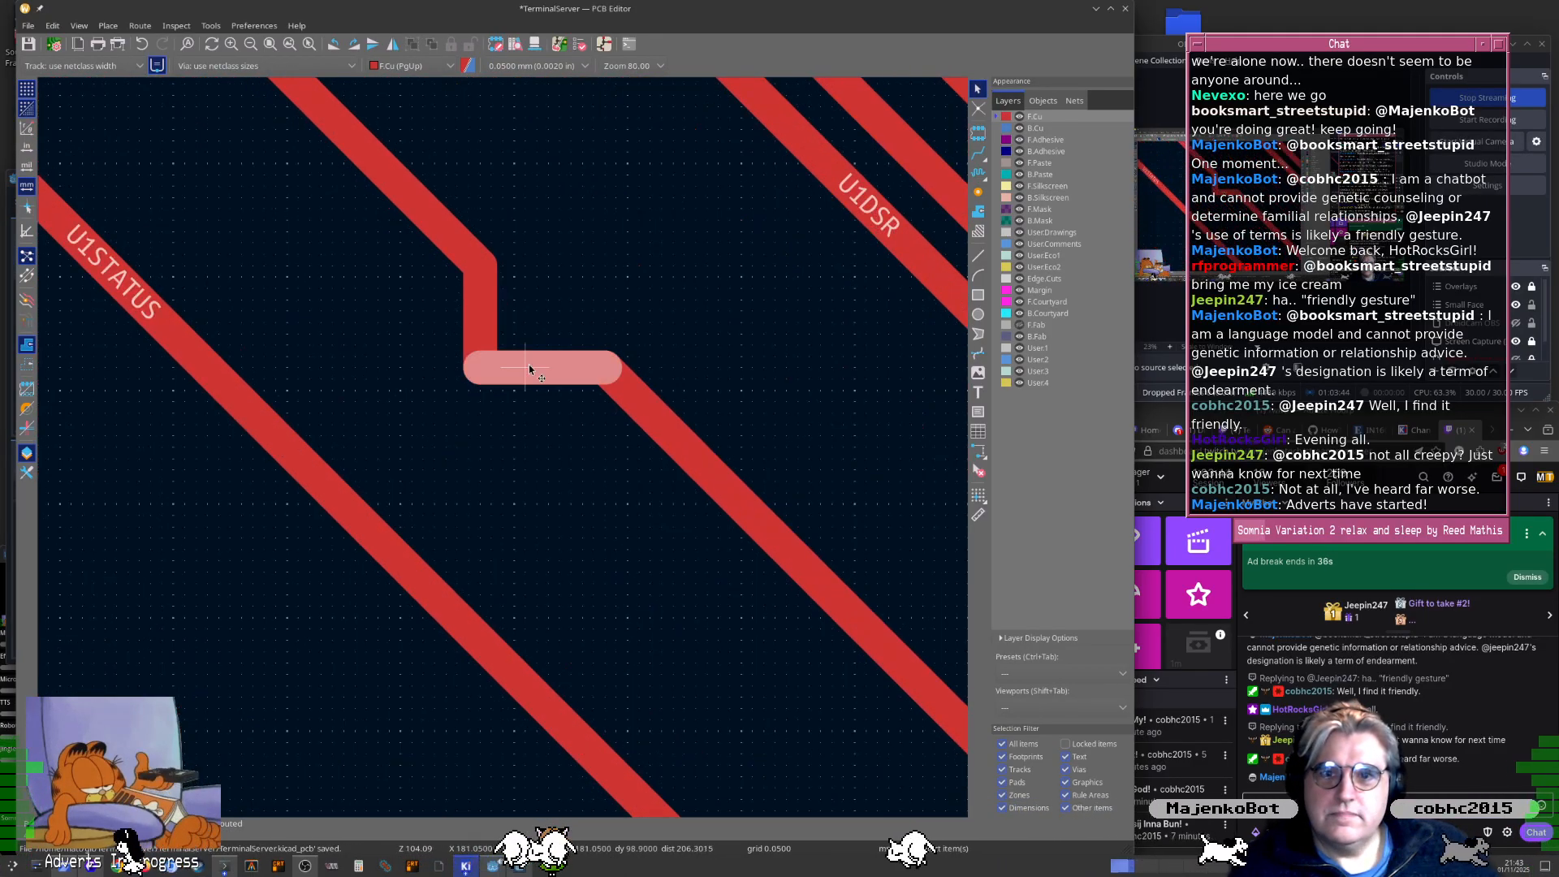
pyautogui.moveTo(474, 375)
pyautogui.mouseDown()
pyautogui.moveTo(476, 261)
pyautogui.moveTo(500, 276)
pyautogui.mouseUp()
pyautogui.click(484, 269)
pyautogui.scroll(-6, 501, 280)
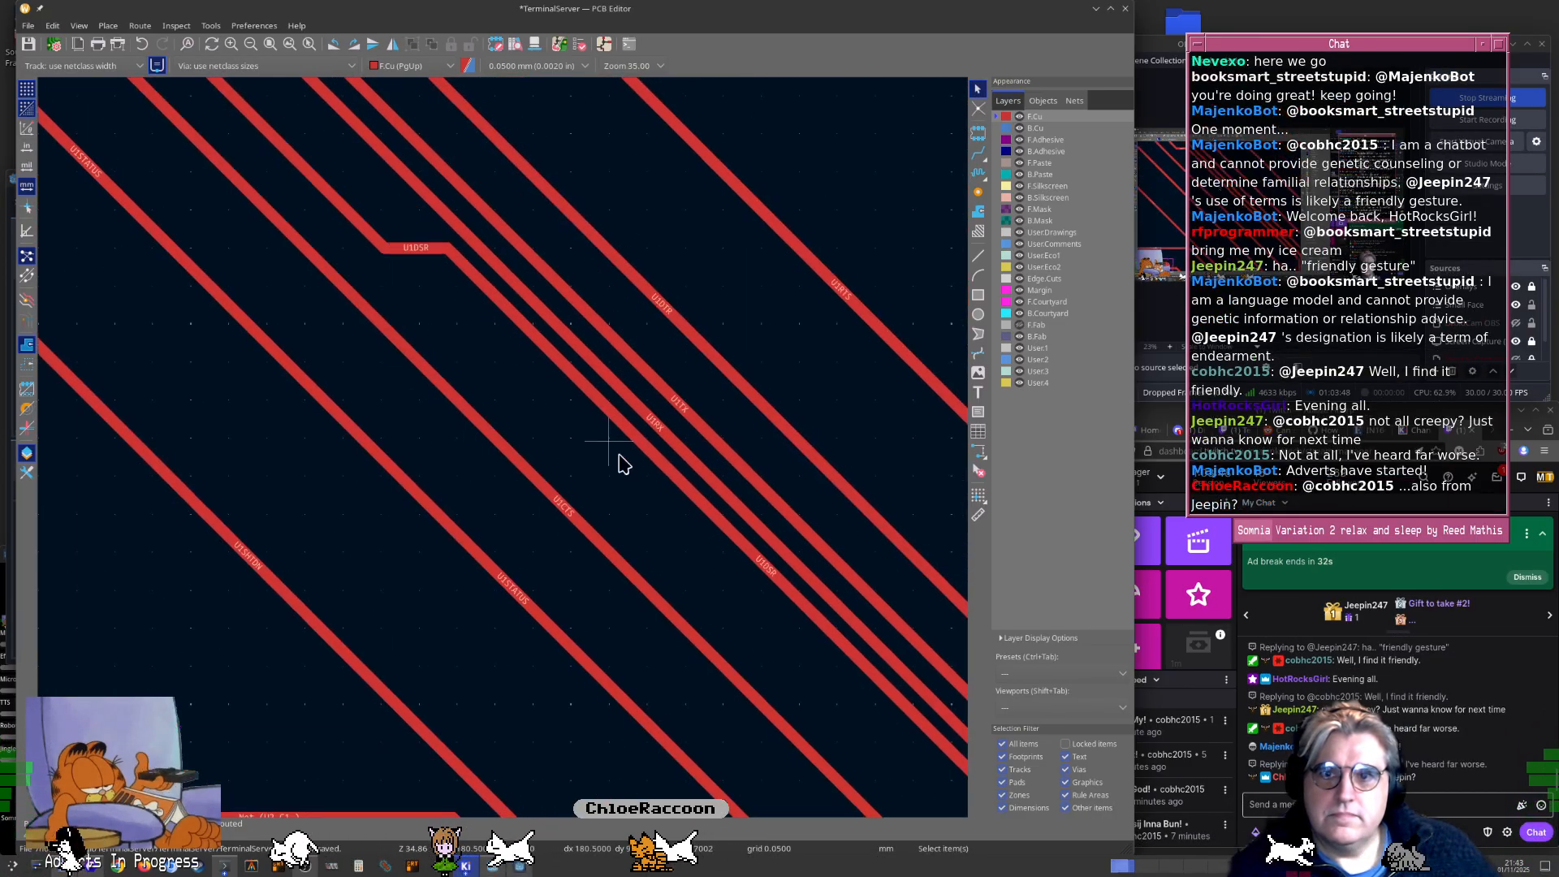
# Drag the vertical run of the U1STATUS track into line with pin 13 so it enters the pad straight
pyautogui.moveTo(566, 508); pyautogui.dragTo(546, 351, button='middle')
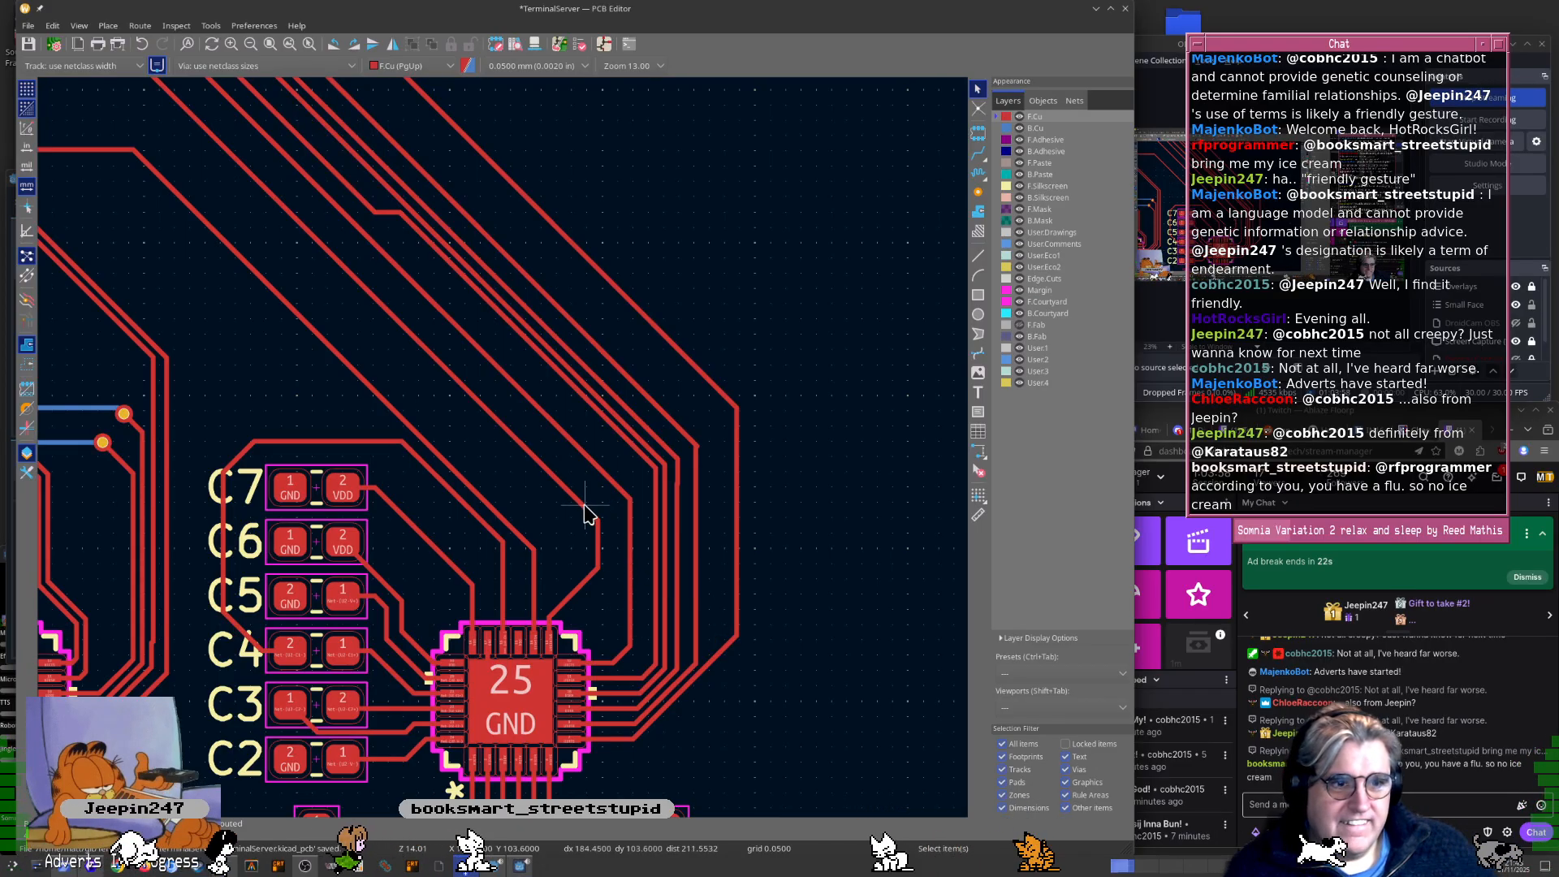
pyautogui.scroll(5, 507, 488)
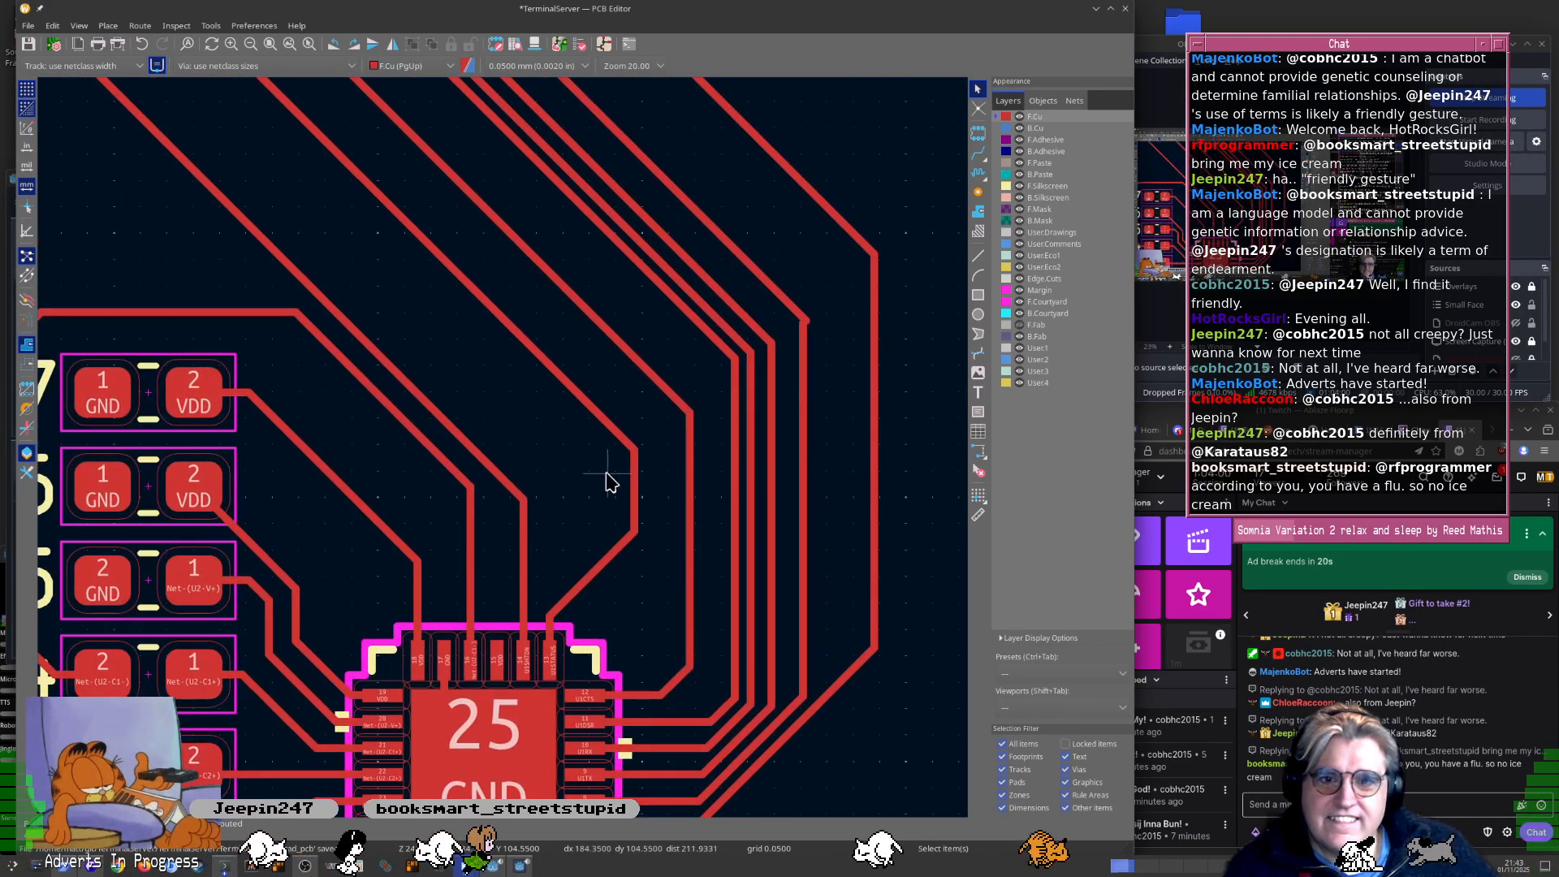
pyautogui.moveTo(532, 457); pyautogui.dragTo(411, 483)
pyautogui.scroll(-5, 504, 452)
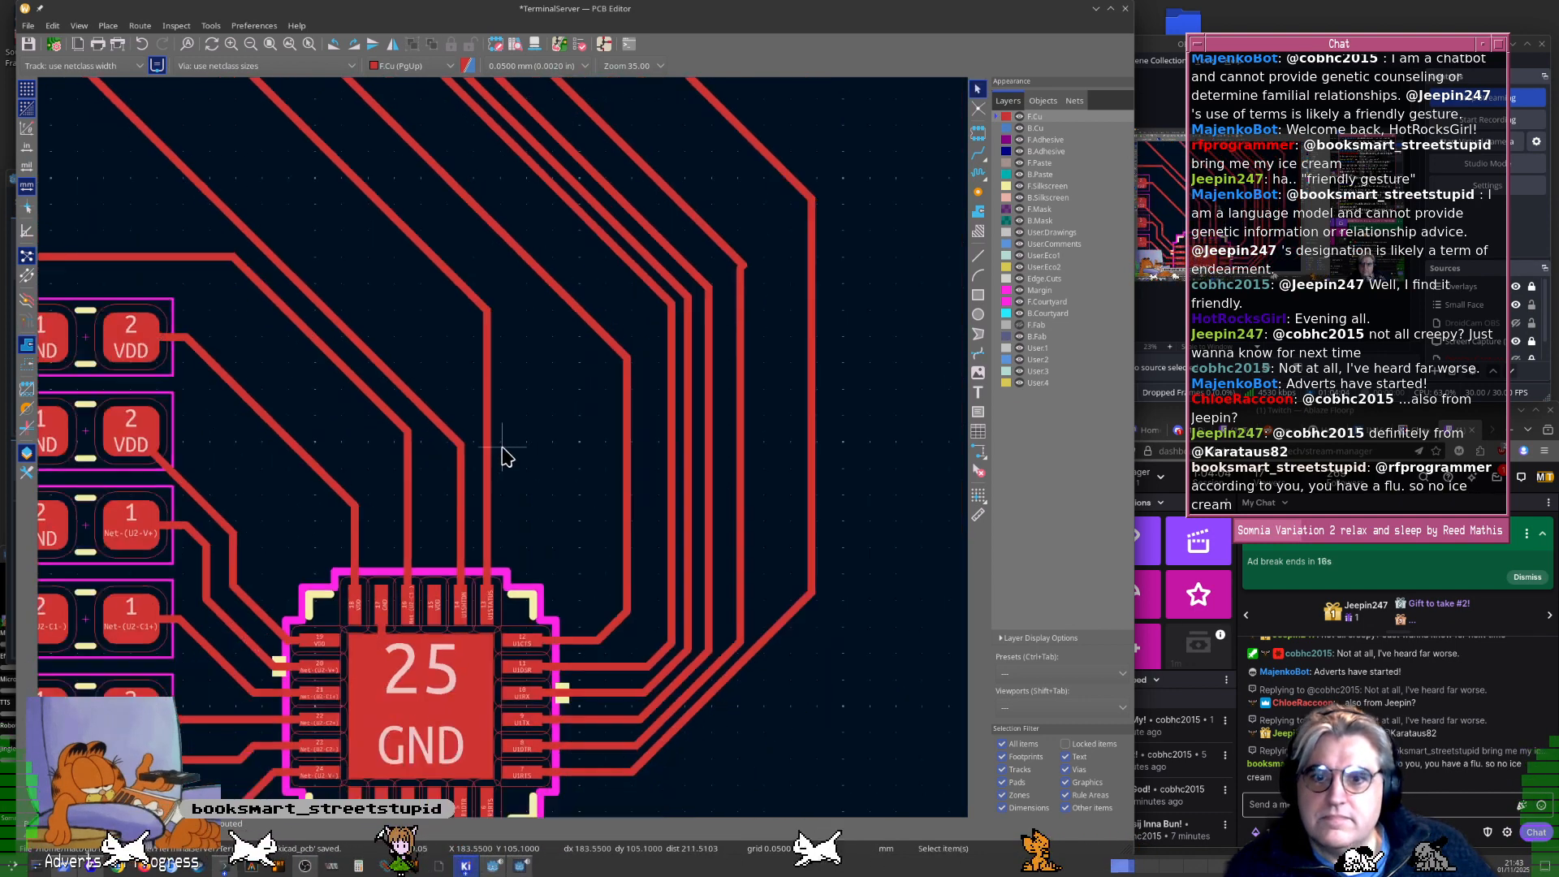
# Drag the horizontal U1STATUS run beside the lower vias near U1 up close beneath the U1CTS run
pyautogui.moveTo(479, 403)
pyautogui.mouseDown(button='middle')
pyautogui.moveTo(747, 671)
pyautogui.moveTo(849, 492)
pyautogui.mouseUp(button='middle')
pyautogui.scroll(5, 329, 434)
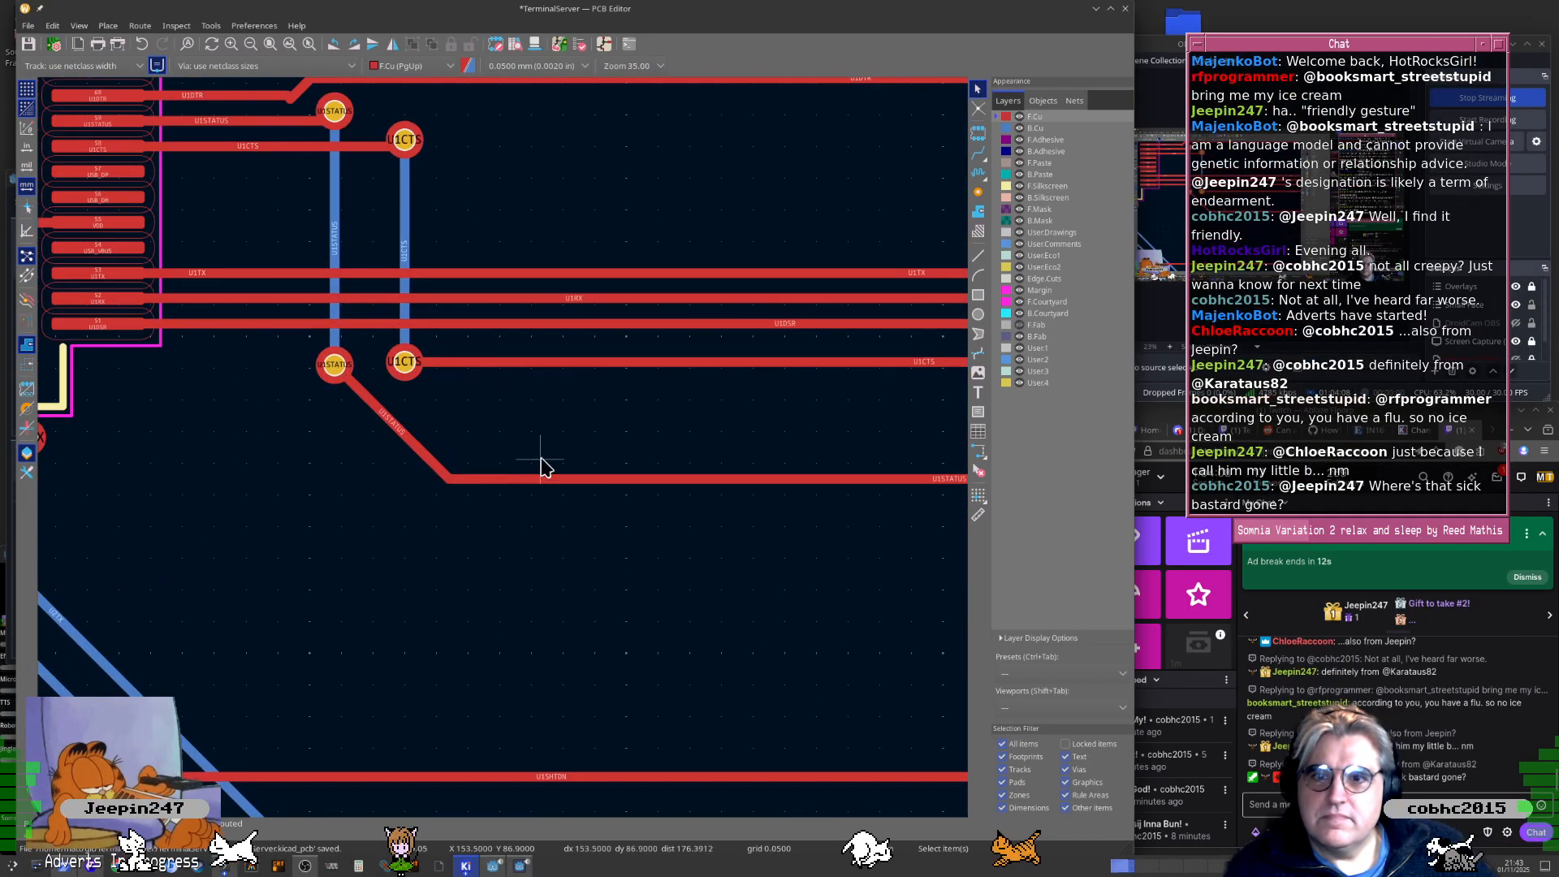
pyautogui.doubleClick(562, 479)
pyautogui.press('Escape')
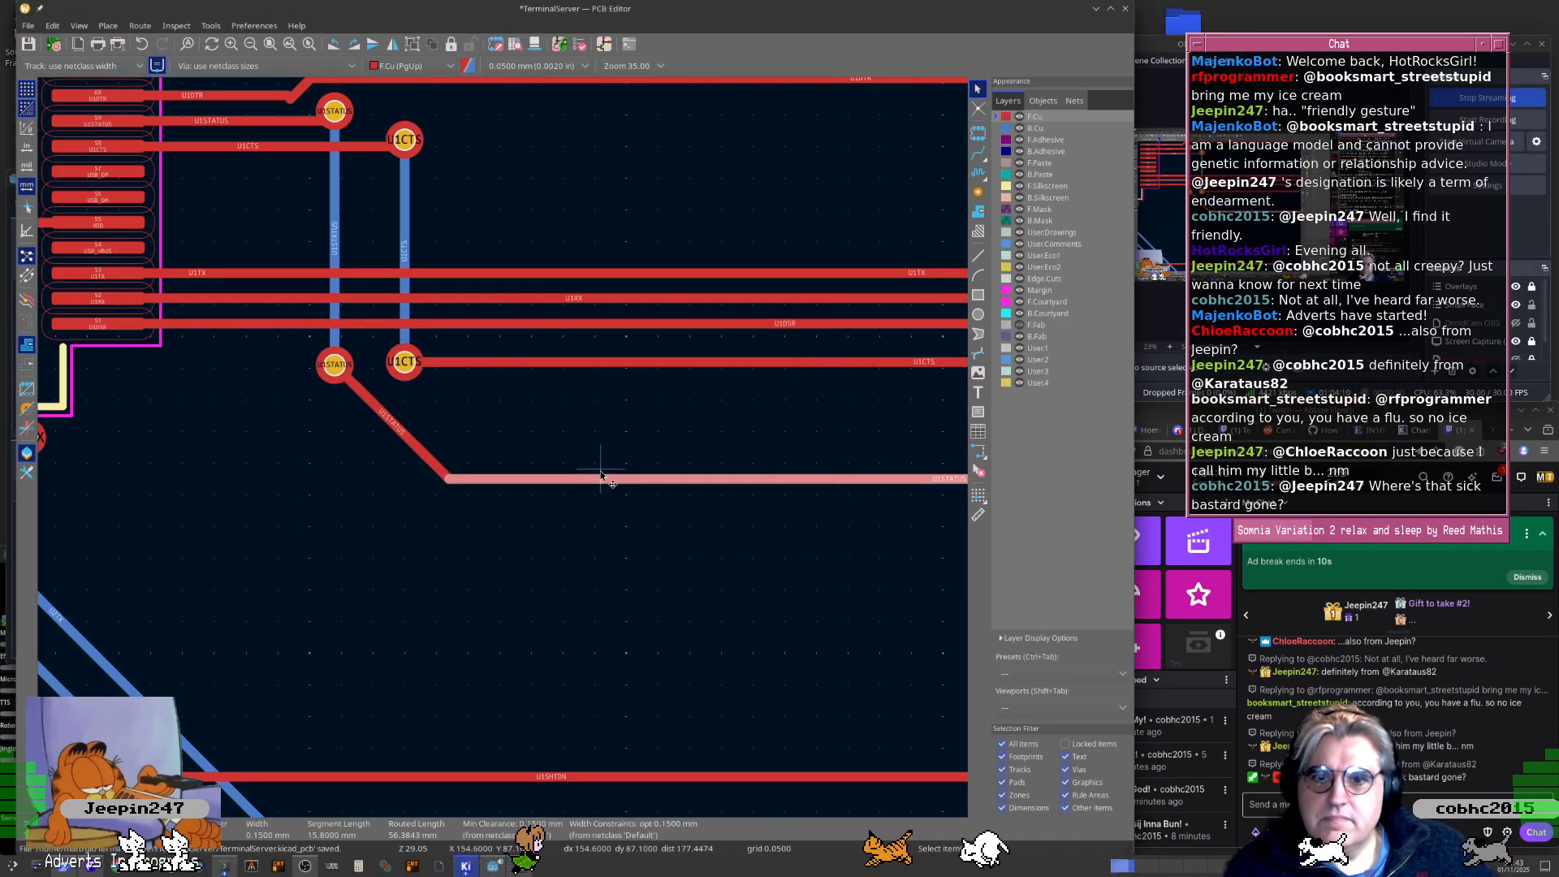
pyautogui.moveTo(601, 481); pyautogui.dragTo(585, 406)
pyautogui.scroll(-1, 584, 406)
pyautogui.scroll(-2, 593, 418)
pyautogui.scroll(3, 424, 417)
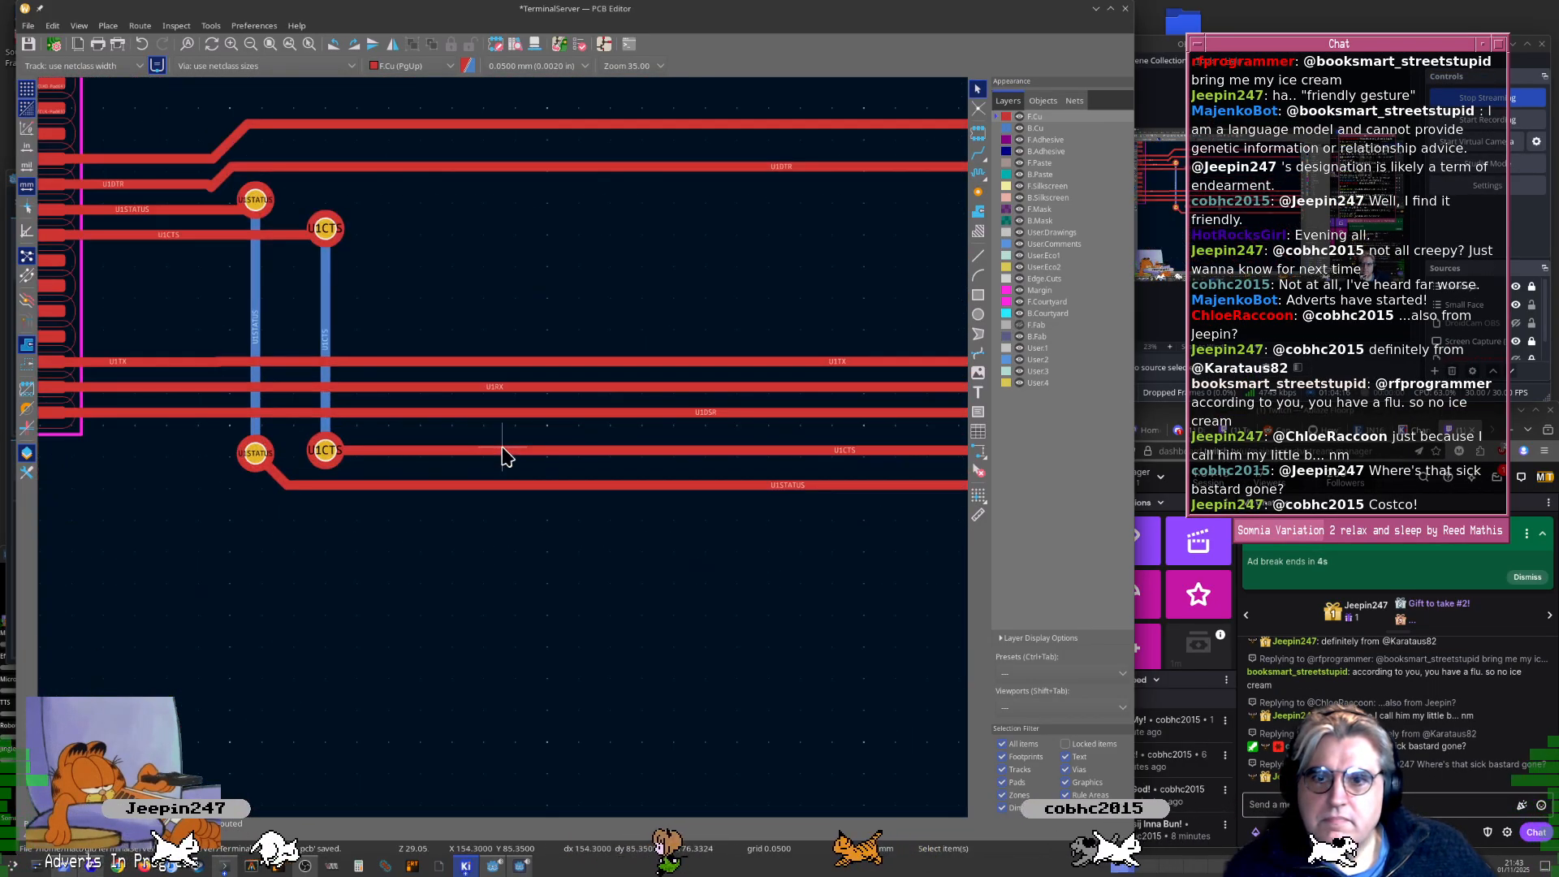
# Drag the horizontal U1CTS run from its lower via slightly down toward the U1STATUS run
pyautogui.click(507, 452)
pyautogui.moveTo(507, 452); pyautogui.dragTo(518, 469)
pyautogui.moveTo(579, 739); pyautogui.dragTo(582, 737)
# Drag the U1CTS diagonal beyond its short horizontal jog toward U1STATUS so the track becomes one straight diagonal
pyautogui.scroll(-4, 769, 593)
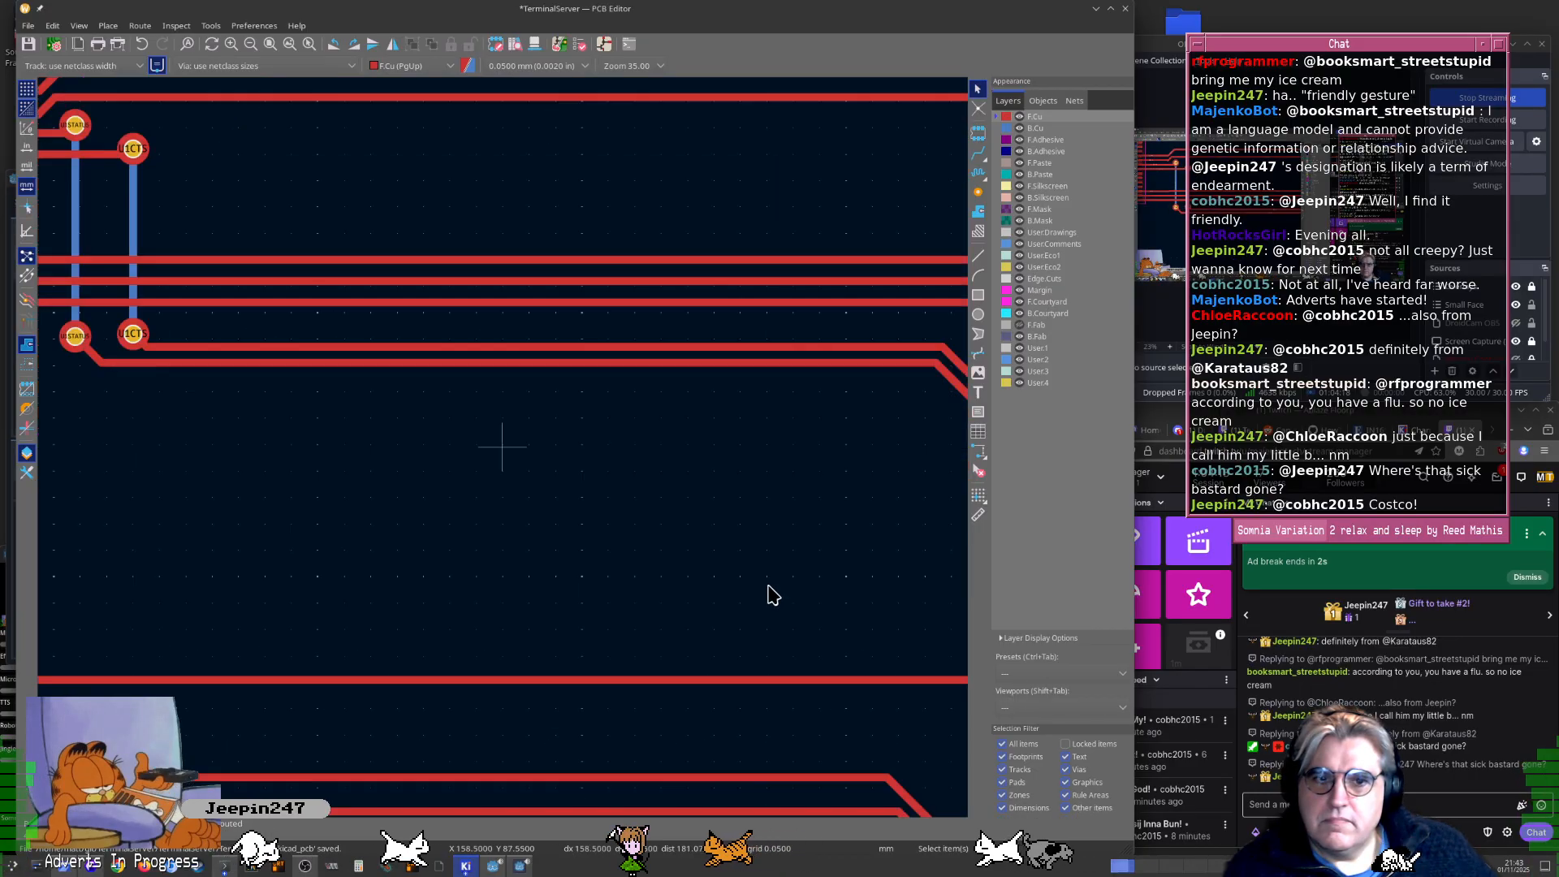
pyautogui.scroll(5, 682, 495)
pyautogui.doubleClick(487, 339)
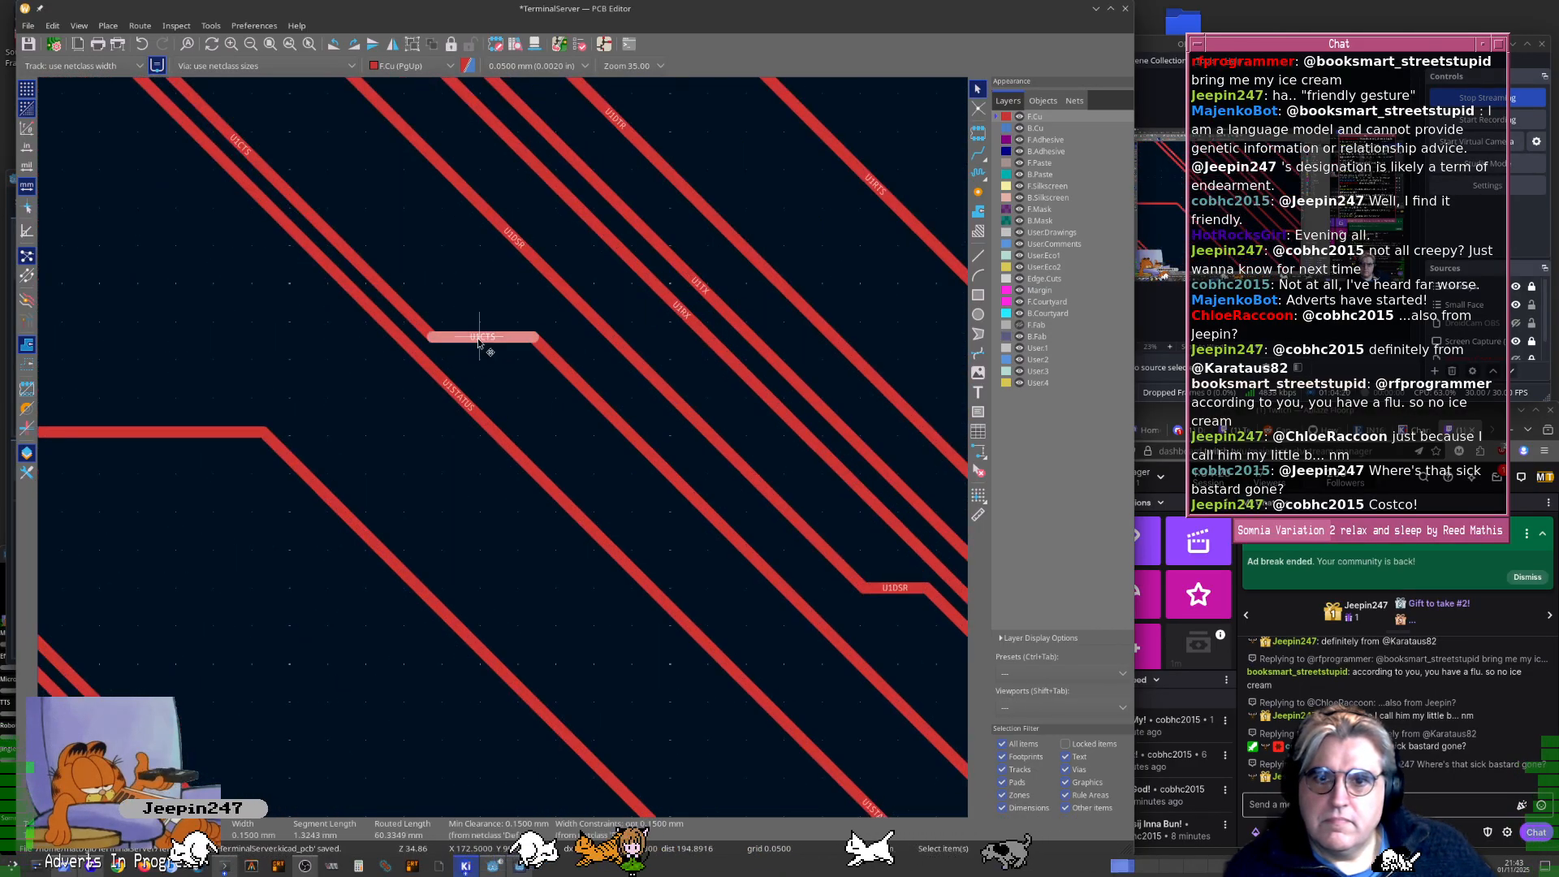
pyautogui.press('Escape')
pyautogui.doubleClick(709, 515)
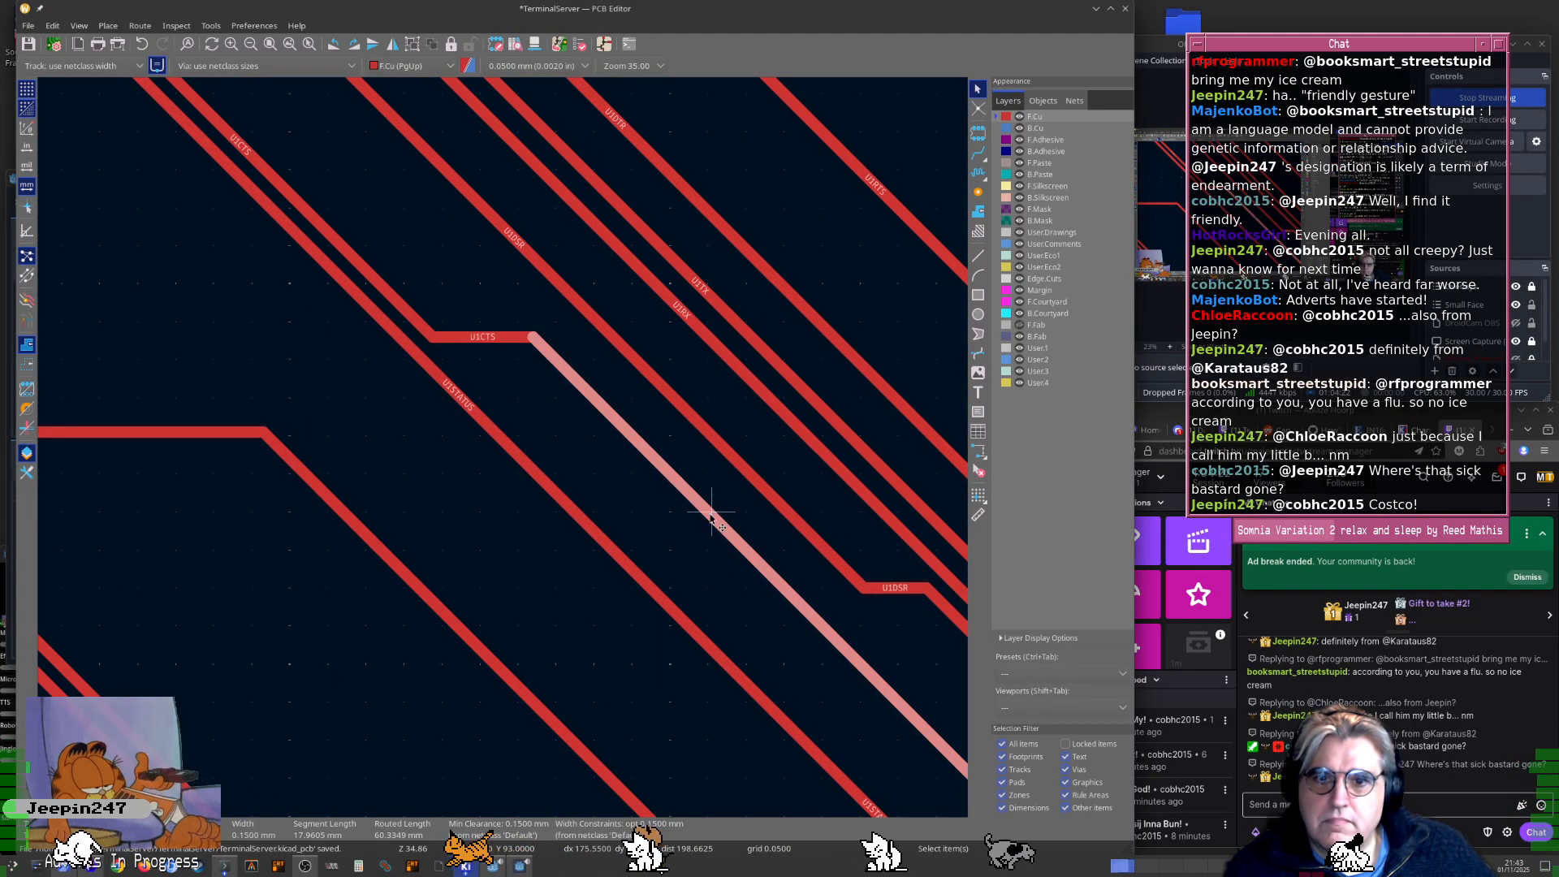
pyautogui.press('Escape')
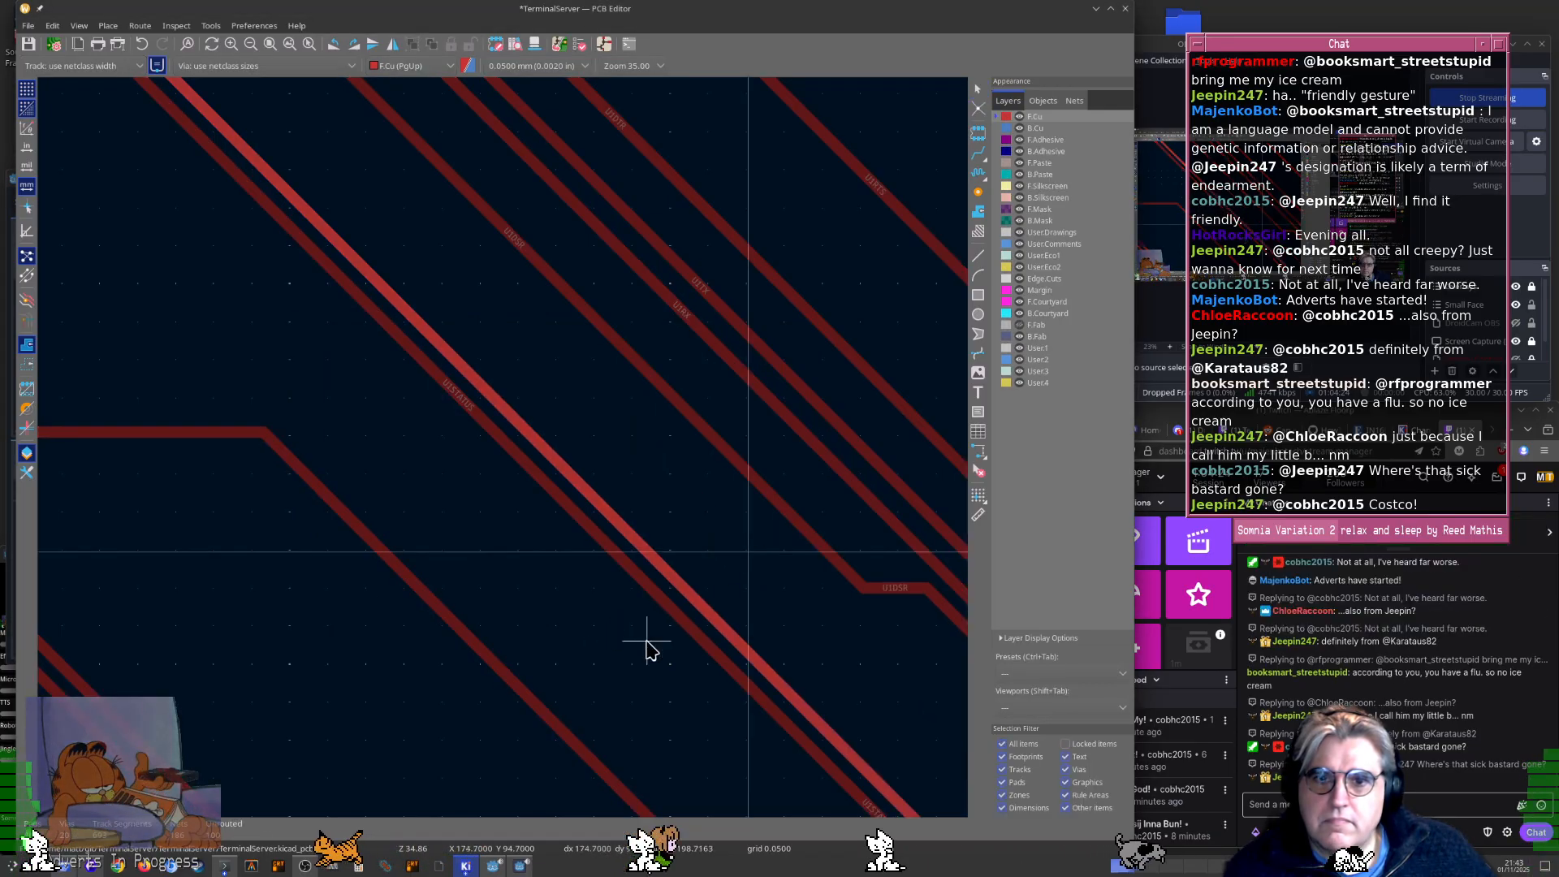
# Drag the lower diagonal of the U1CTS track down toward pin 12, extending the vertical run beside U1STATUS
pyautogui.scroll(-3, 505, 452)
pyautogui.scroll(3, 511, 446)
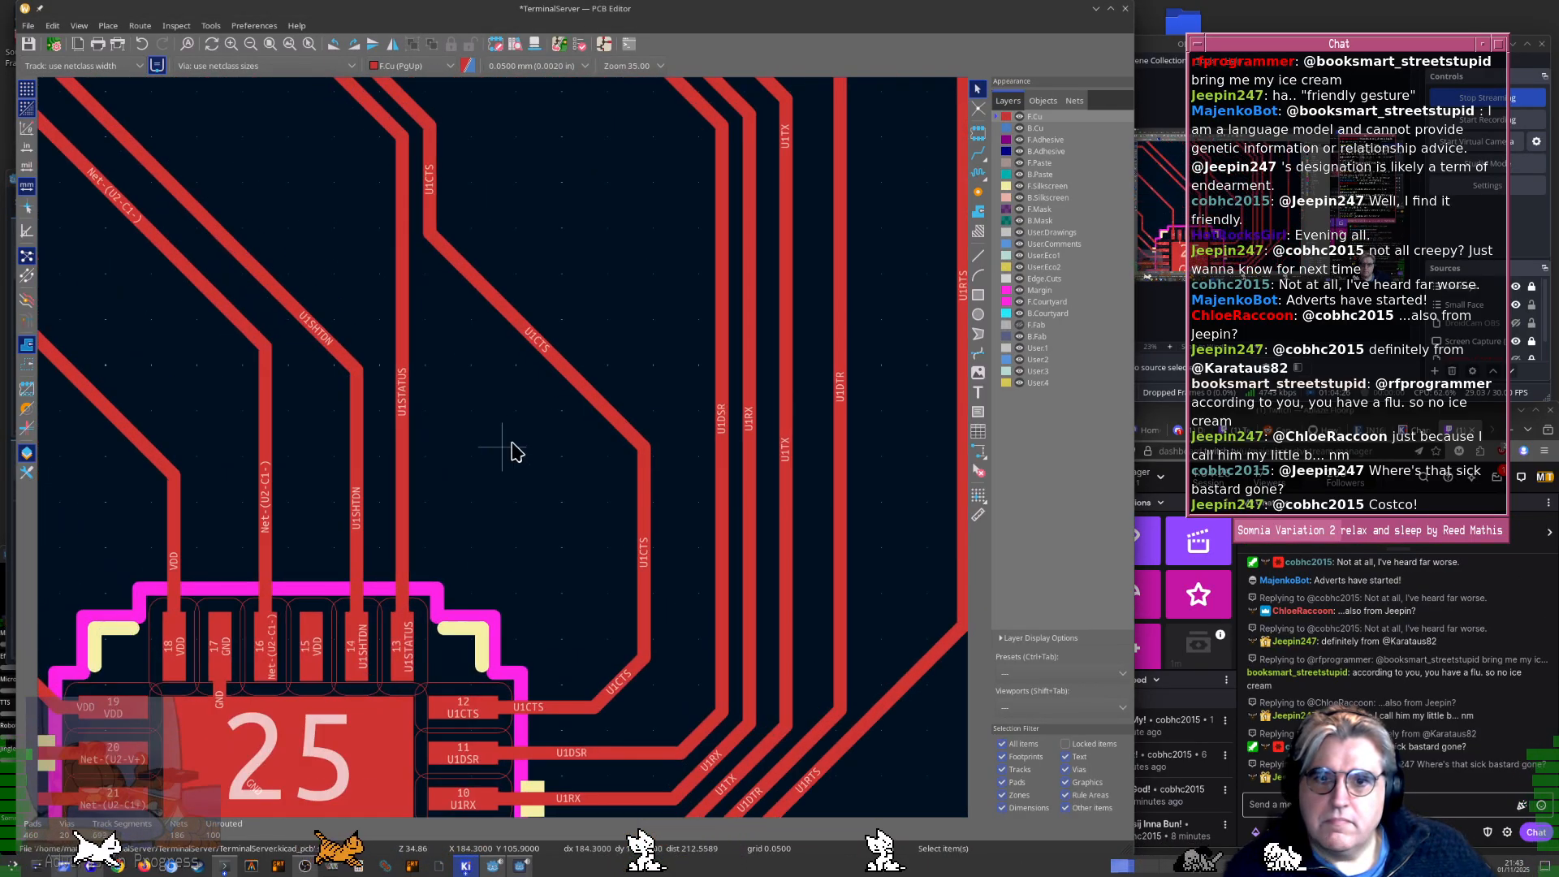
pyautogui.click(528, 199)
pyautogui.moveTo(527, 199); pyautogui.dragTo(477, 410)
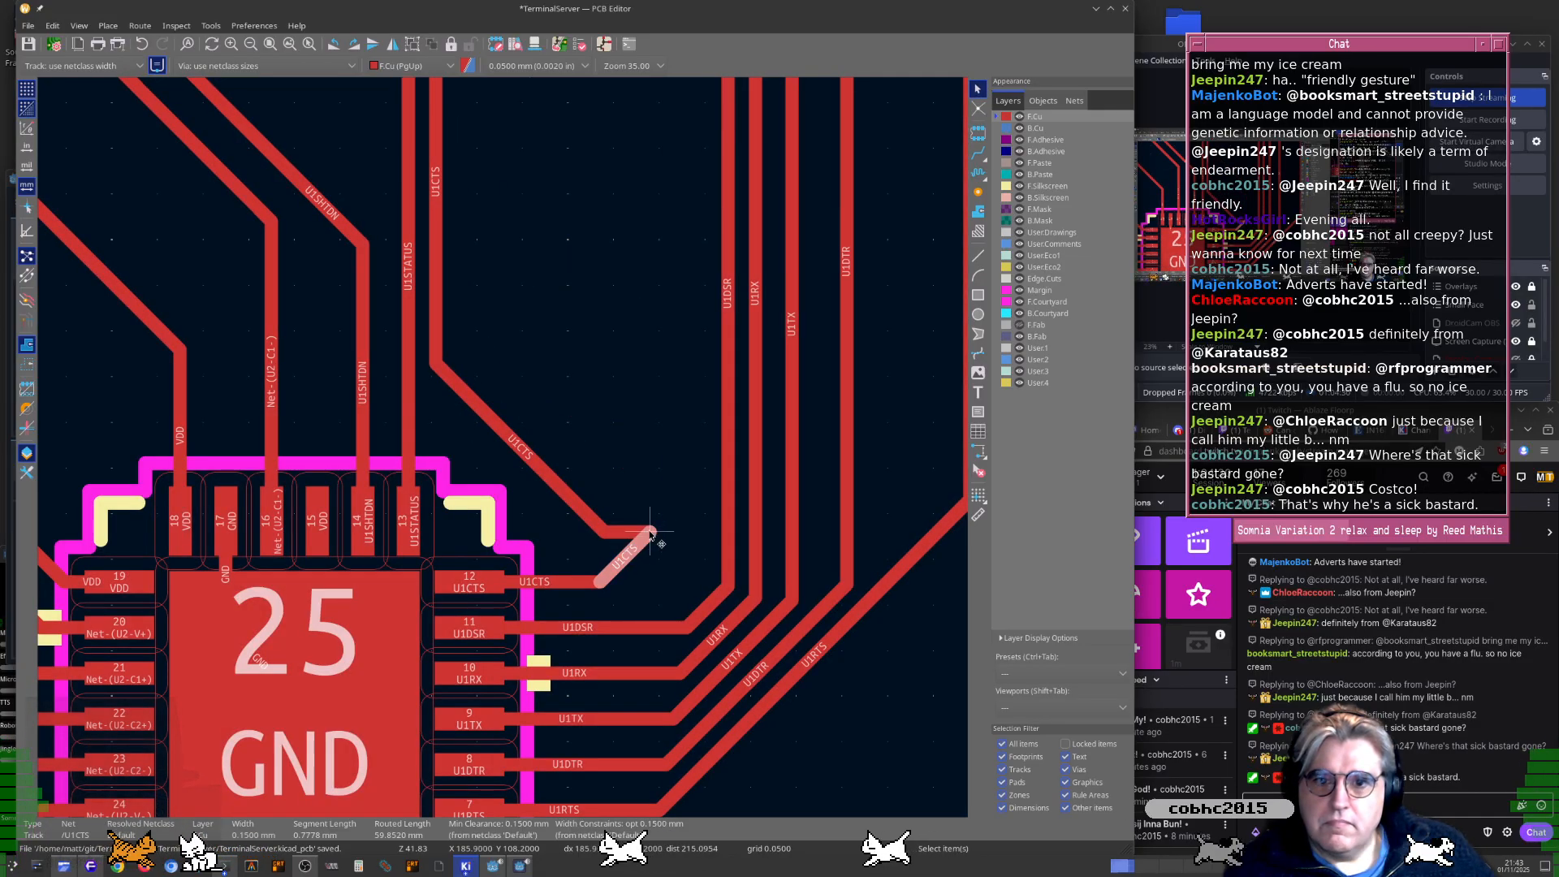
# Reshape the U1CTS corner at pin 12 by moving its end segments in close to the chip
pyautogui.moveTo(648, 536); pyautogui.dragTo(565, 536)
pyautogui.click(602, 582)
pyautogui.click(634, 591)
pyautogui.hotkey('ctrl', 's')
pyautogui.click(585, 579)
pyautogui.click(642, 590)
pyautogui.scroll(-5, 528, 488)
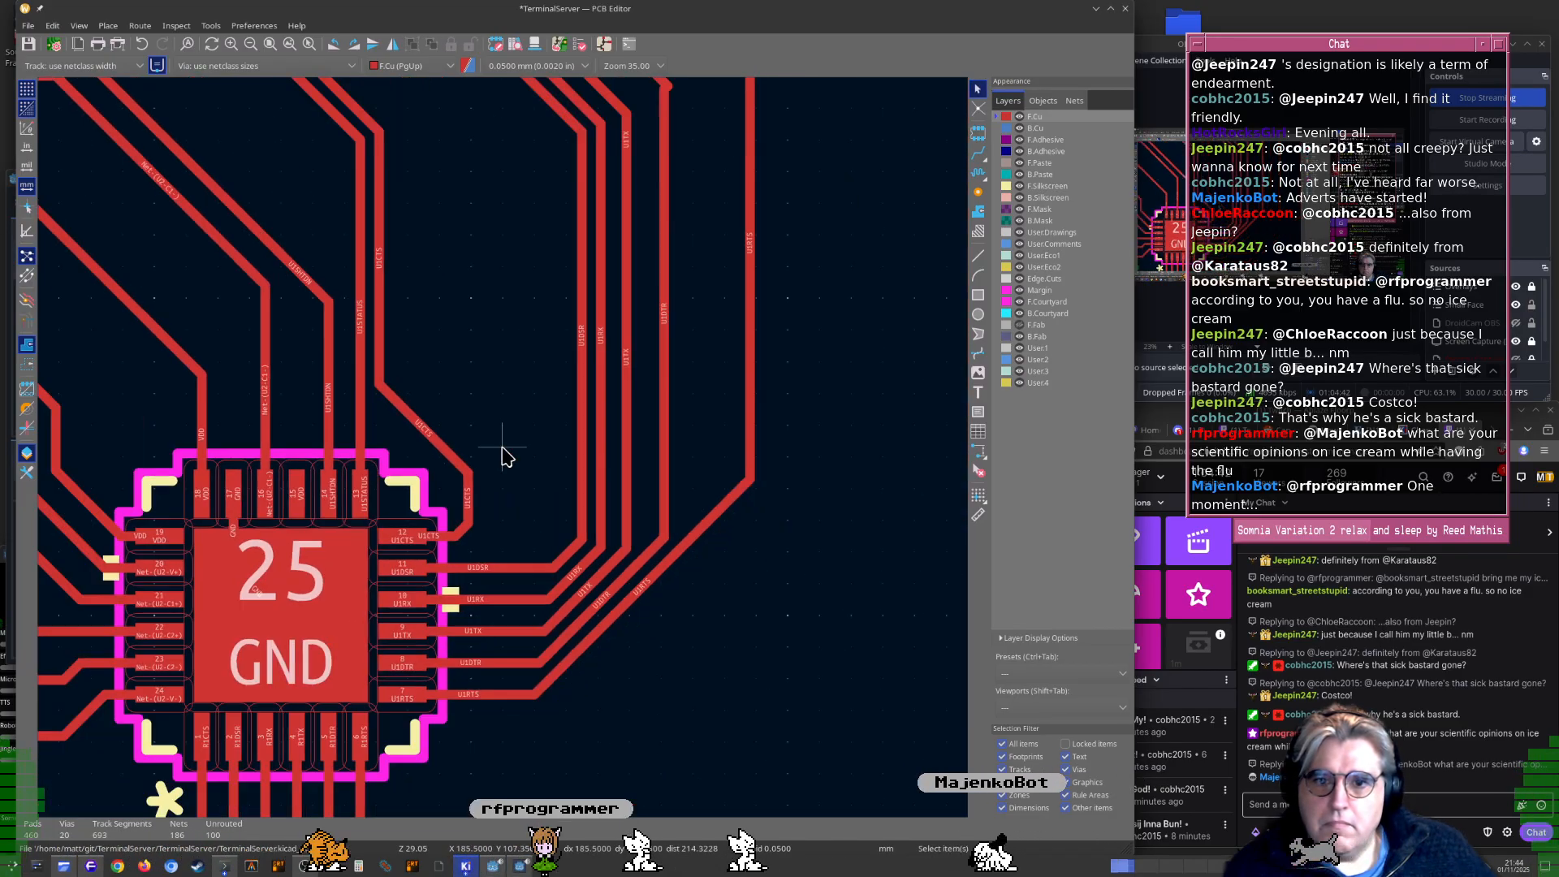
pyautogui.scroll(-5, 499, 363)
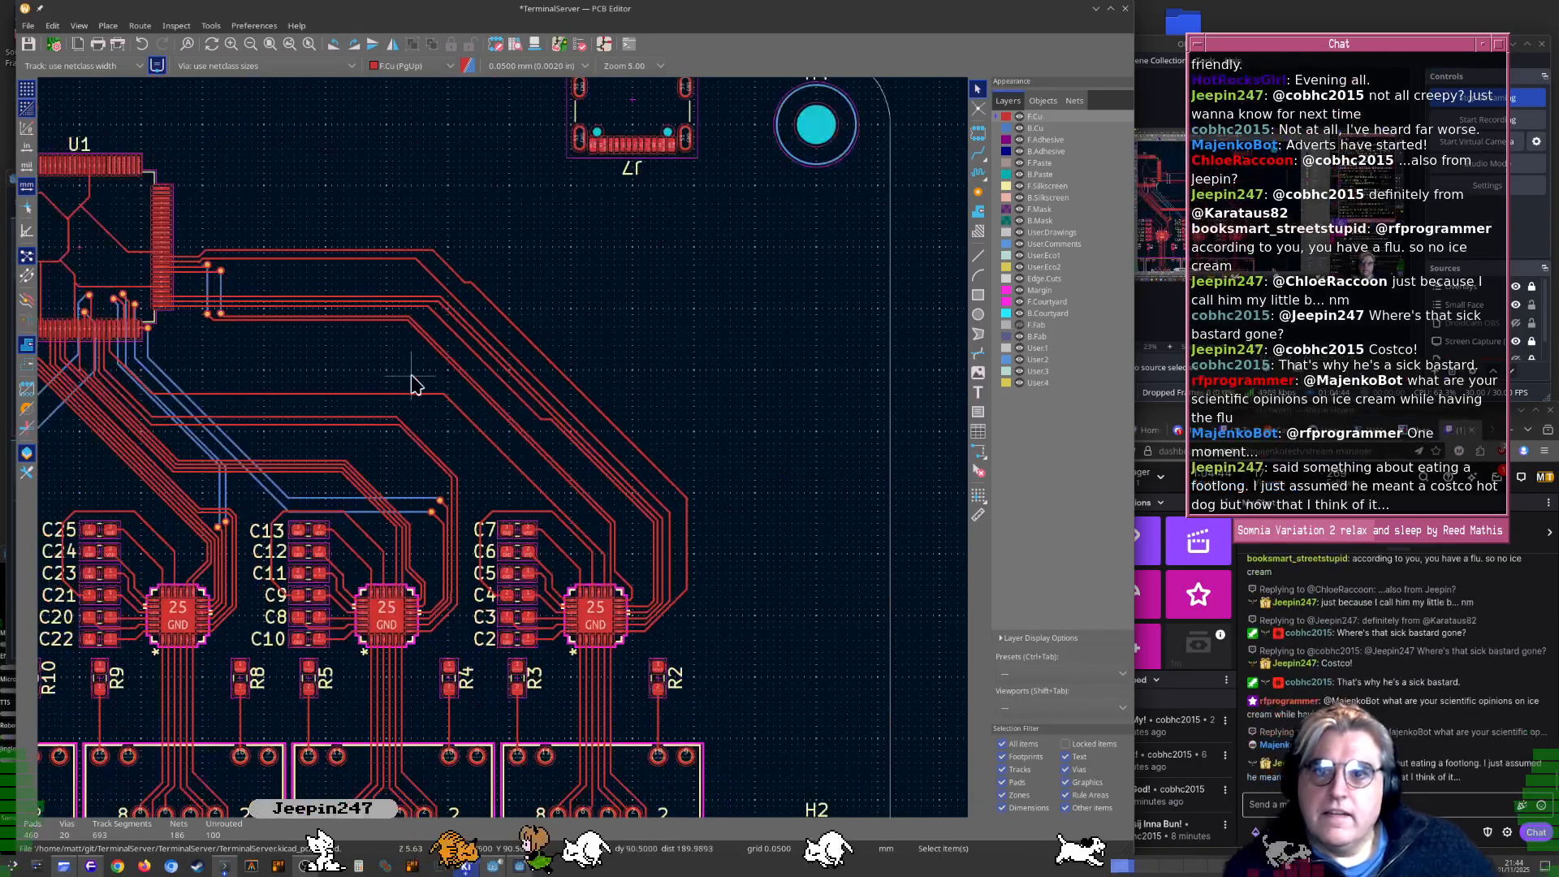
# Move the horizontal U1RTS track near U1's right side closer to the U1DTR track
pyautogui.scroll(10, 403, 388)
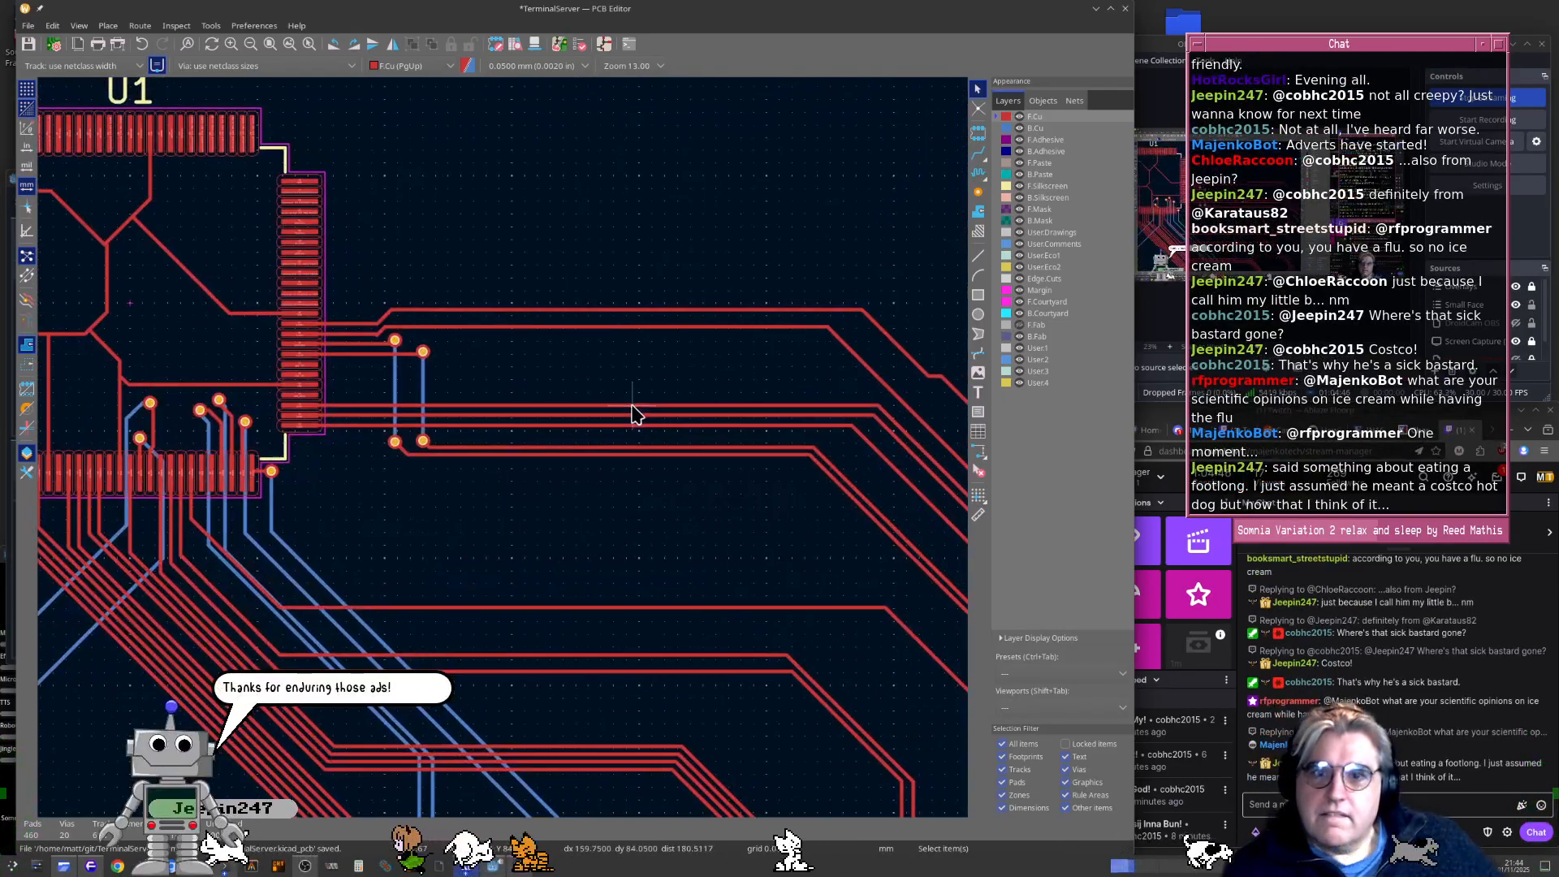
pyautogui.scroll(5, 411, 455)
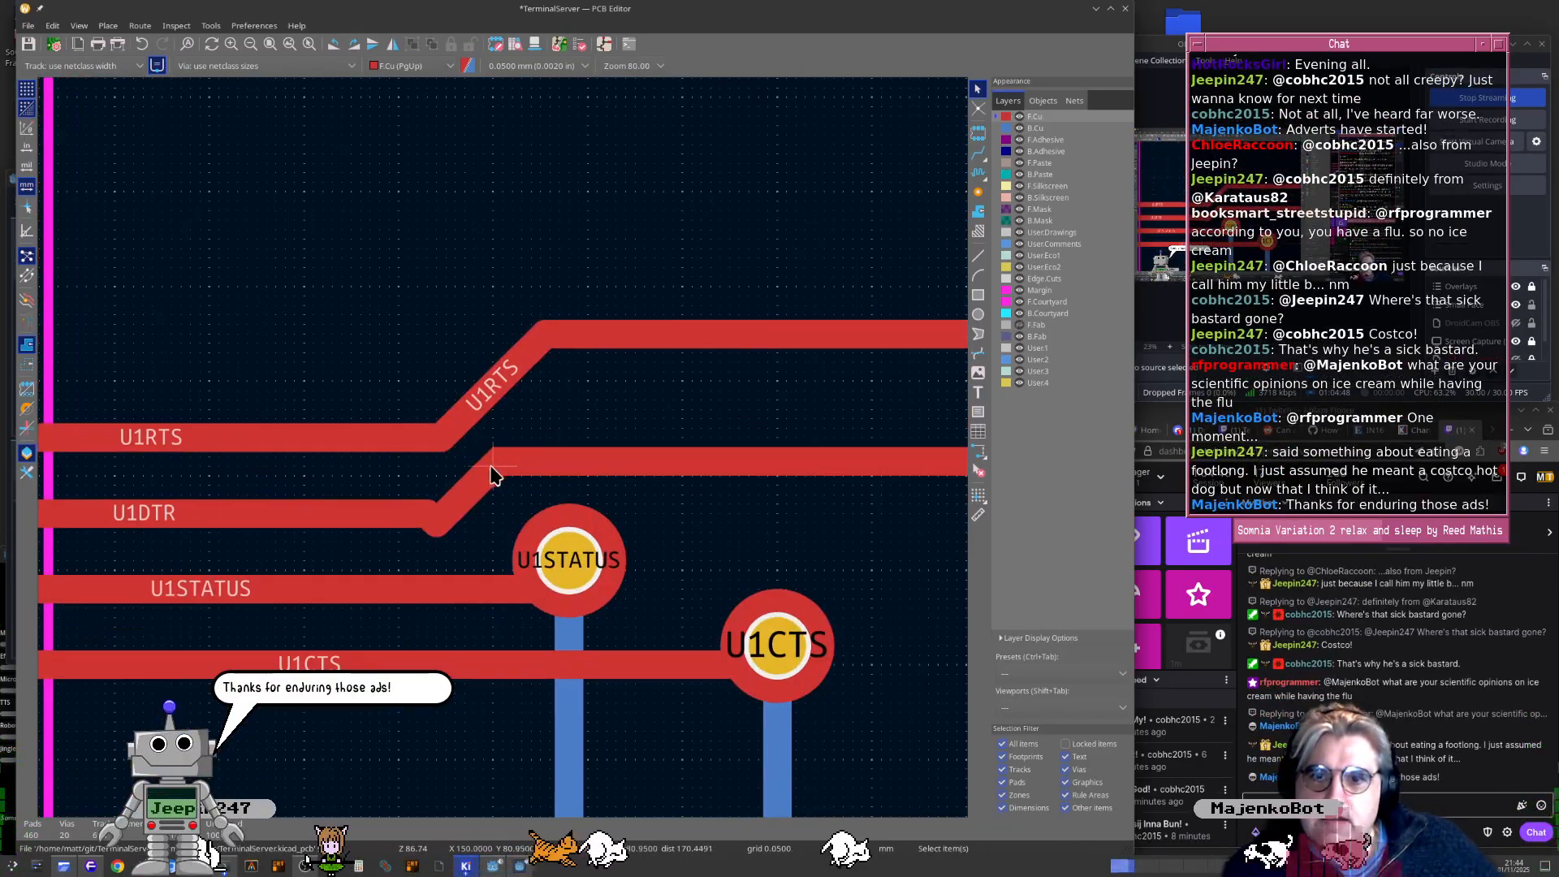
pyautogui.click(465, 474)
pyautogui.moveTo(416, 526); pyautogui.dragTo(435, 526)
pyautogui.moveTo(682, 263); pyautogui.dragTo(650, 395)
# Shift the long diagonal sections of U1DTR and U1RTS inwards so they run close together with the neighbouring tracks
pyautogui.scroll(-6, 497, 462)
pyautogui.moveTo(772, 543); pyautogui.dragTo(440, 492, button='middle')
pyautogui.scroll(4, 501, 449)
pyautogui.moveTo(469, 361); pyautogui.dragTo(333, 467)
pyautogui.doubleClick(639, 469)
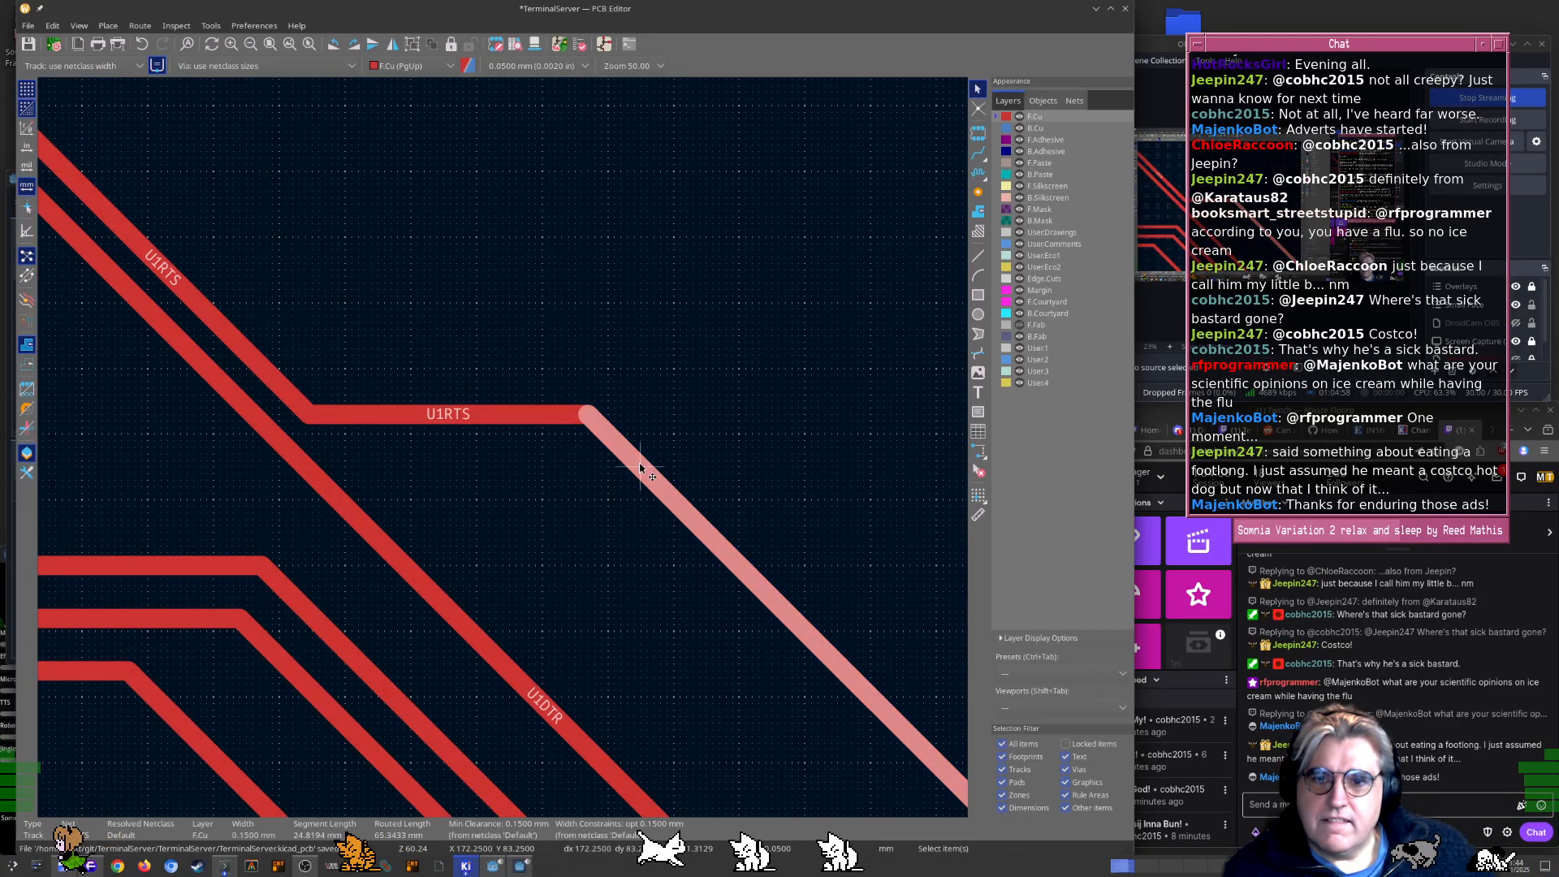
pyautogui.press('Escape')
pyautogui.moveTo(697, 523); pyautogui.dragTo(582, 601)
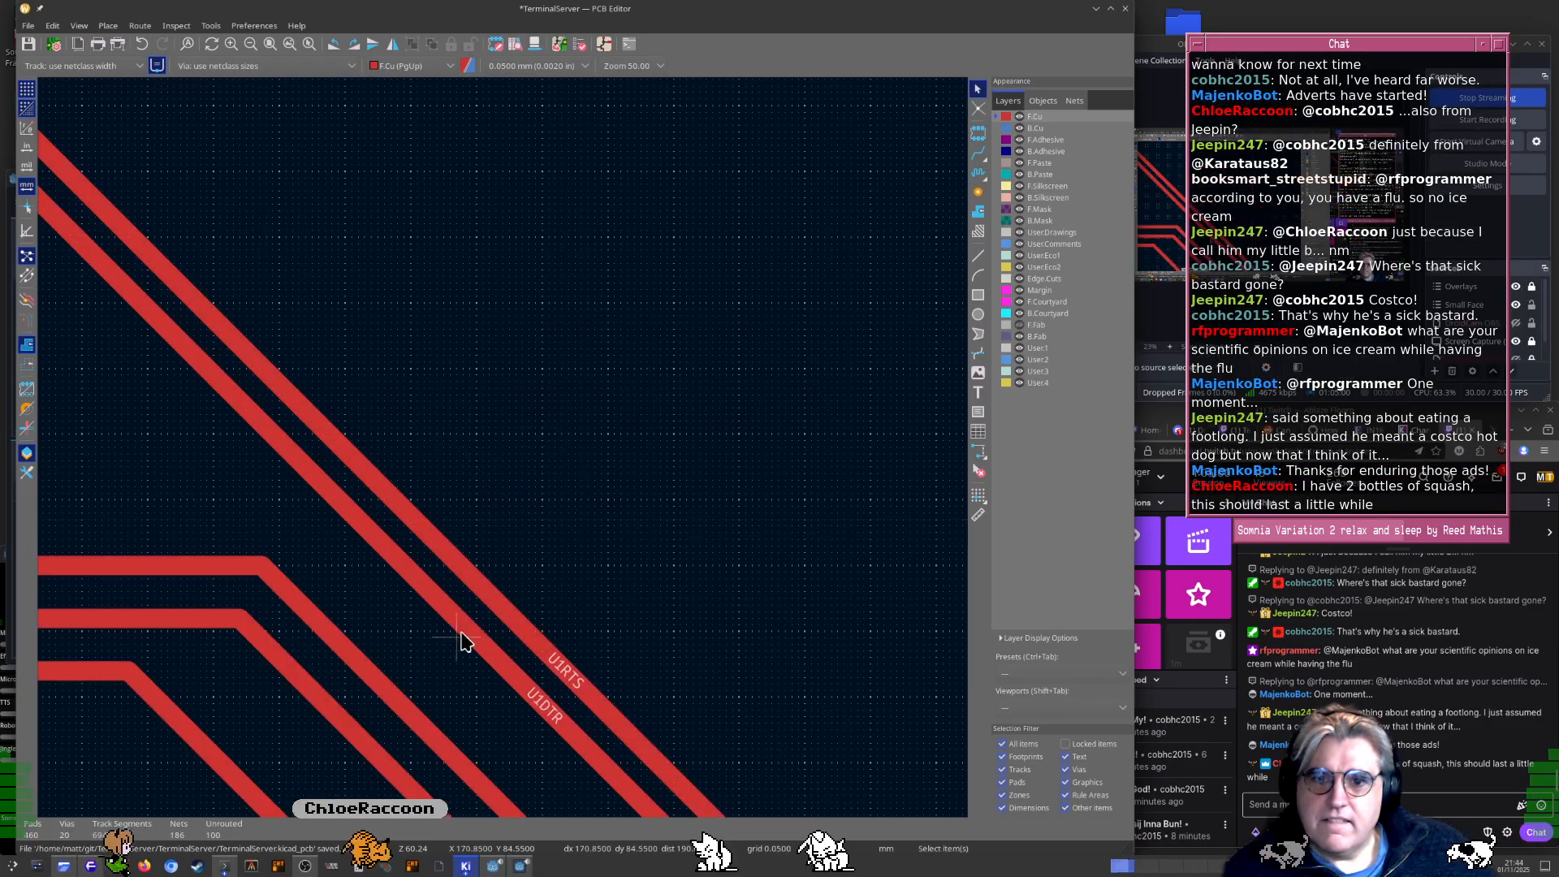
# Delete the short stub at the U1DTR bend above the rightmost 25-pad chip and move its vertical section beside U1TX
pyautogui.scroll(-7, 549, 438)
pyautogui.scroll(3, 560, 426)
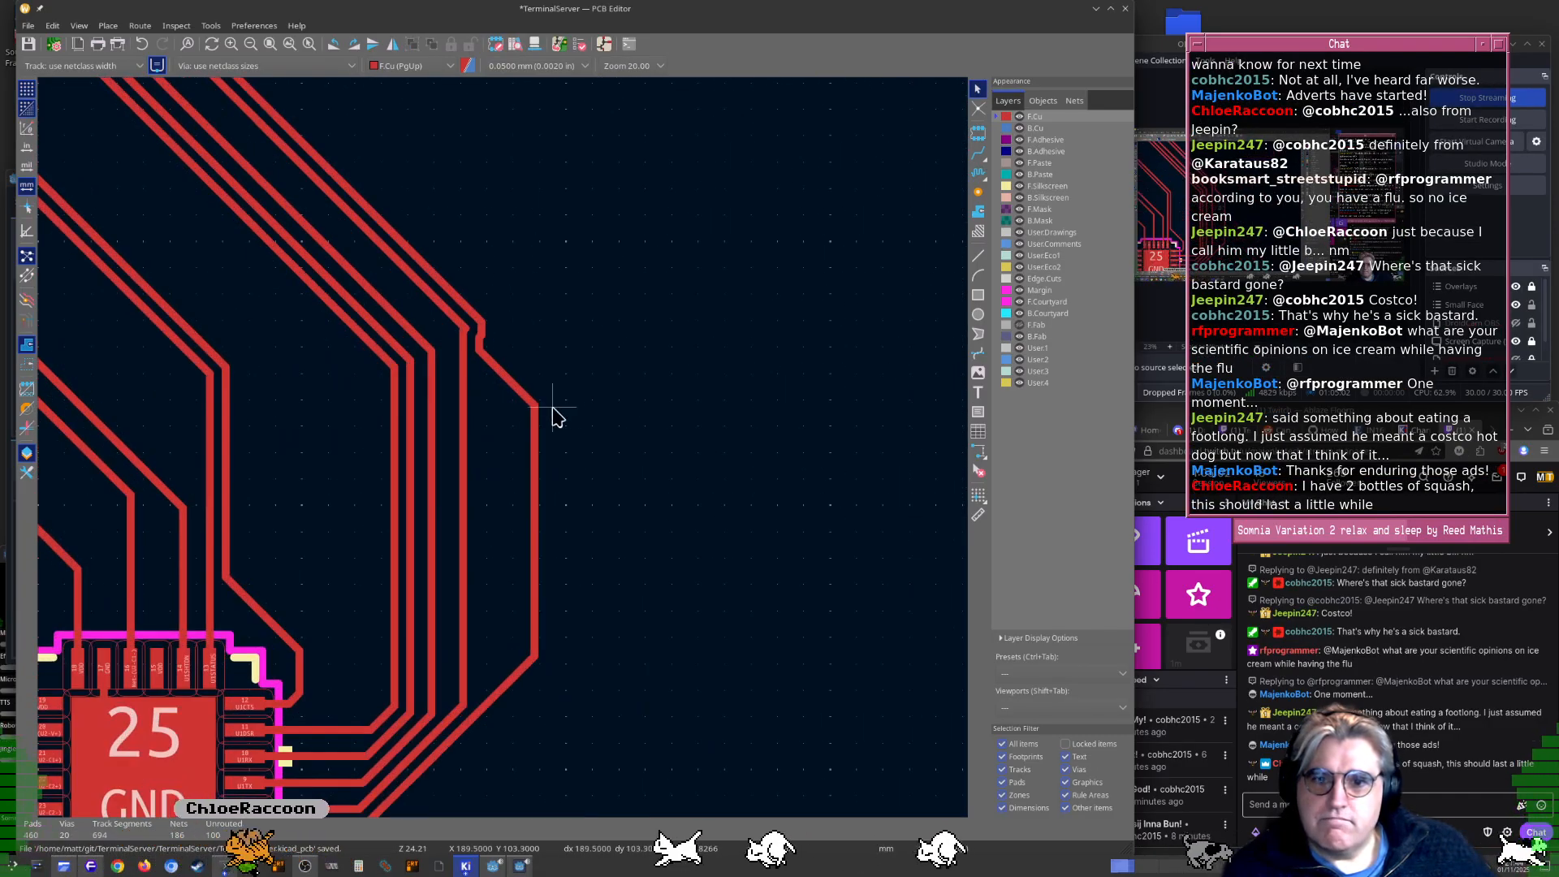
pyautogui.scroll(5, 508, 453)
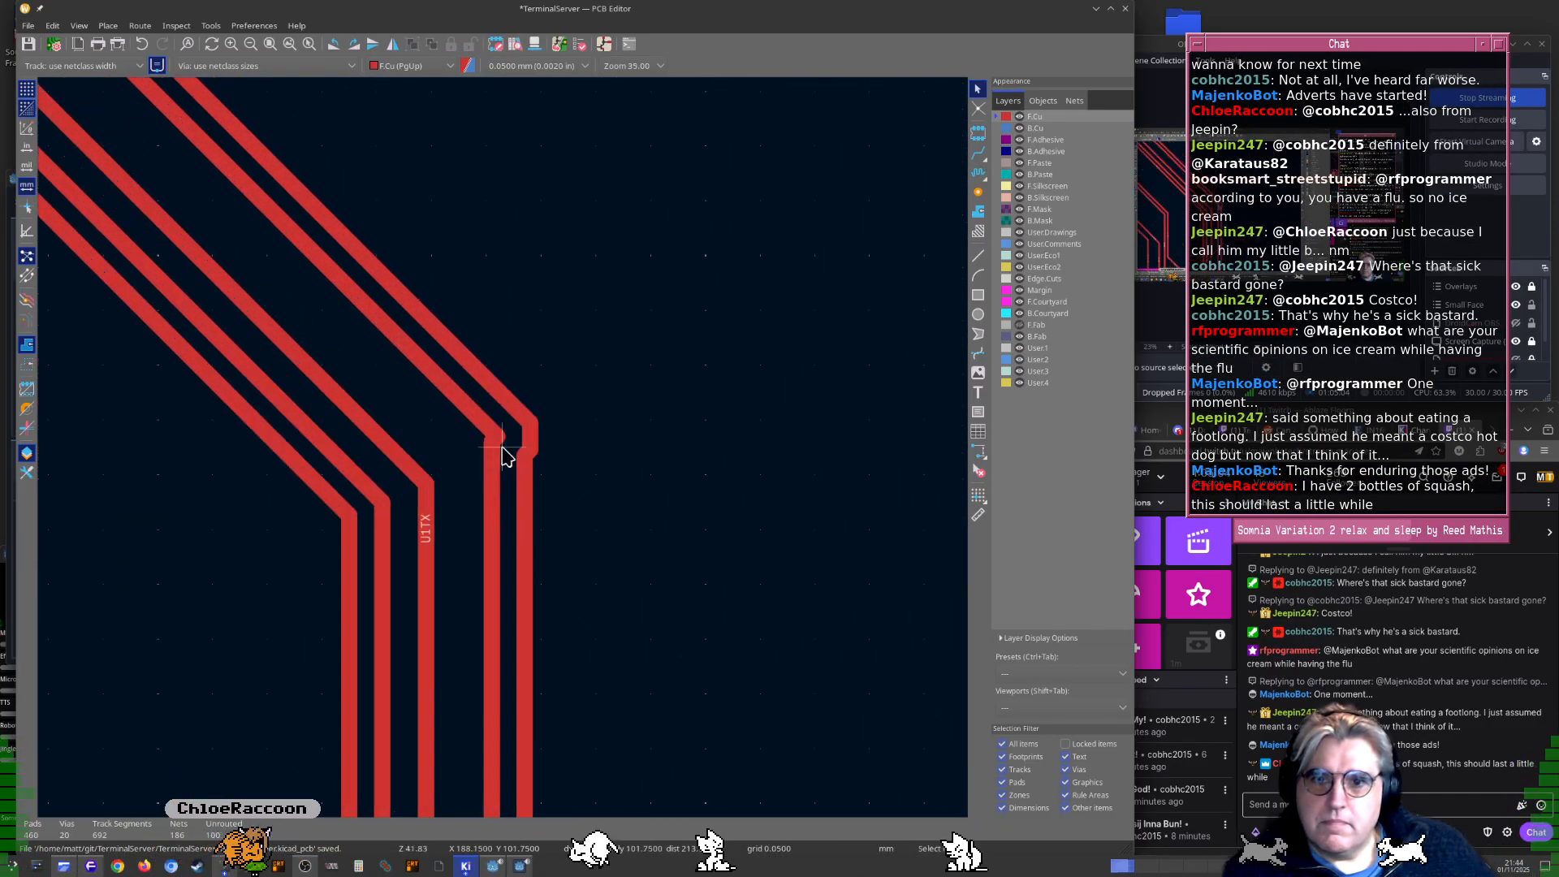
pyautogui.click(495, 444)
pyautogui.click(515, 451)
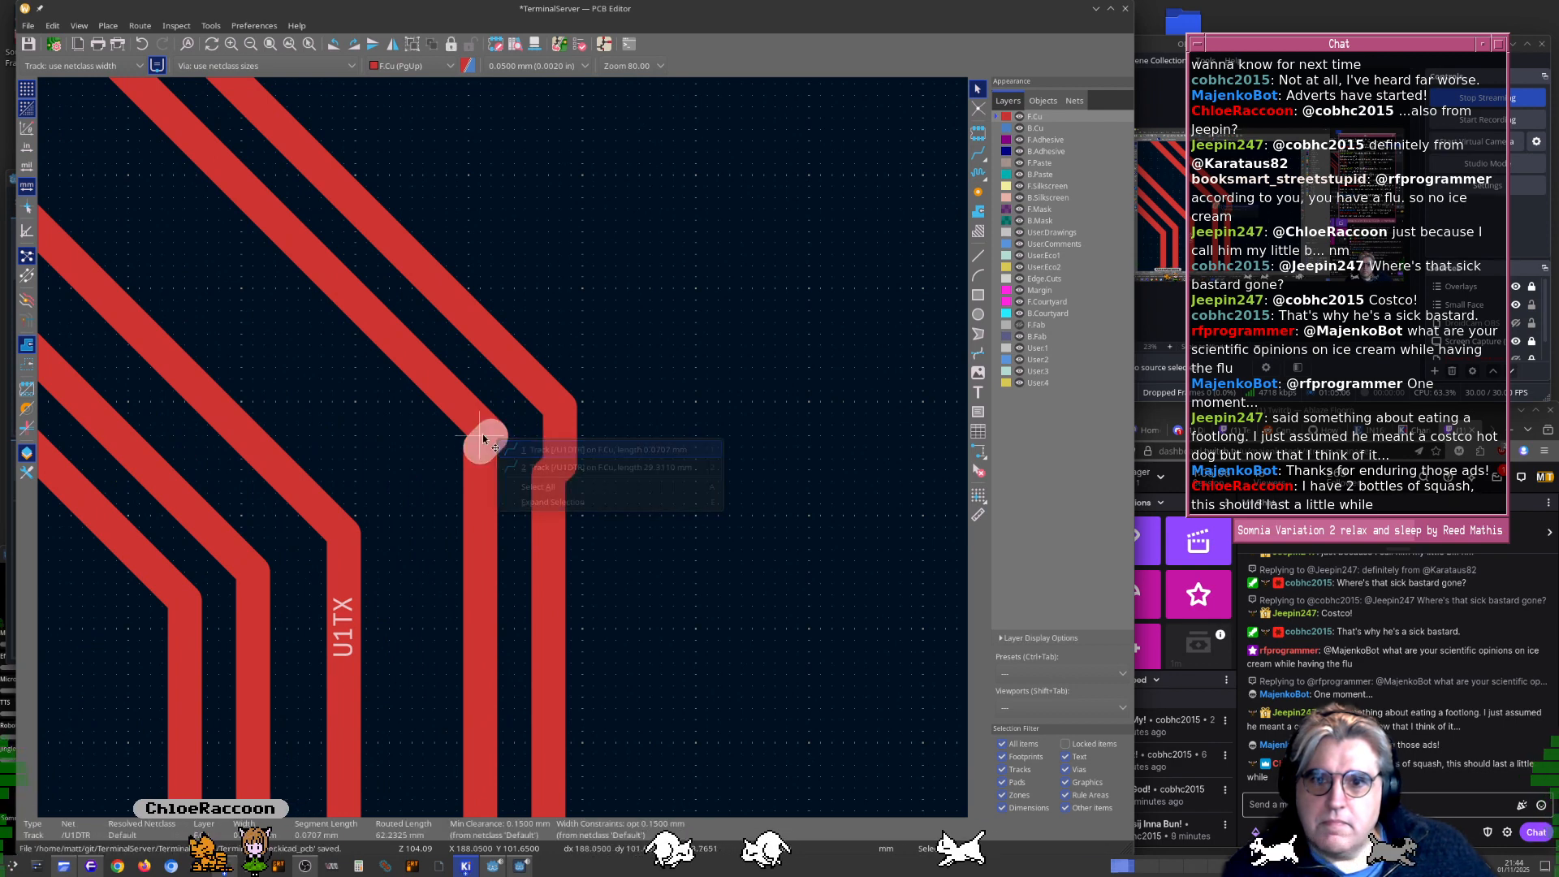
pyautogui.press('Delete')
pyautogui.hotkey('ctrl', 's')
pyautogui.moveTo(477, 461); pyautogui.dragTo(411, 492)
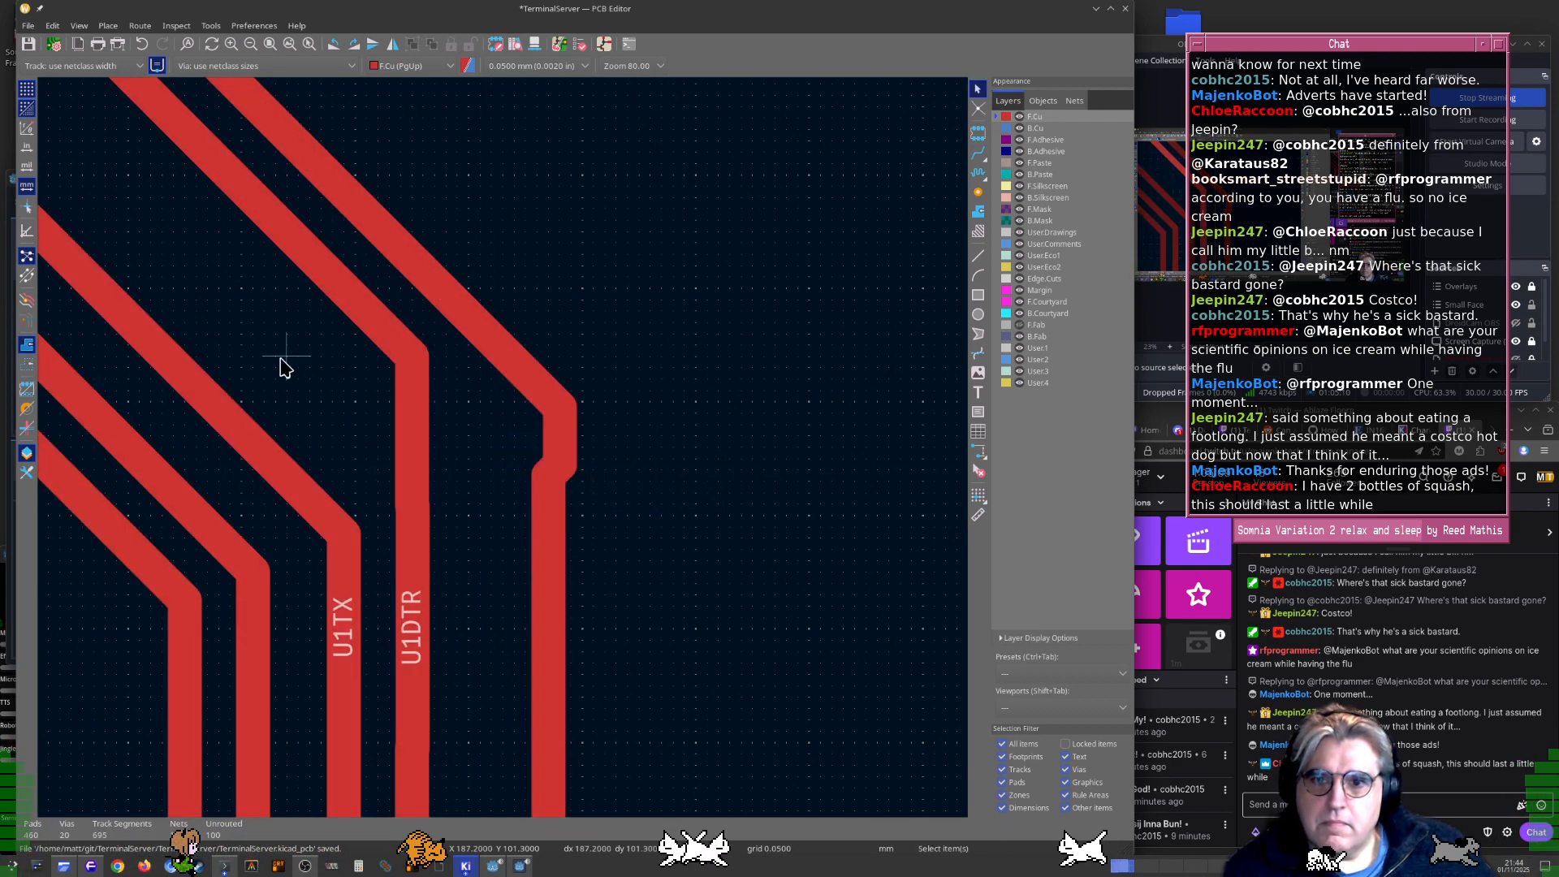
# Tighten the outer diagonal bundle by moving U1DTR next to U1TX and U1RTS next to U1DTR
pyautogui.scroll(-4, 281, 365)
pyautogui.moveTo(429, 404); pyautogui.dragTo(734, 574, button='middle')
pyautogui.moveTo(268, 203); pyautogui.dragTo(649, 614, button='middle')
pyautogui.moveTo(533, 439); pyautogui.dragTo(500, 471)
pyautogui.doubleClick(566, 442)
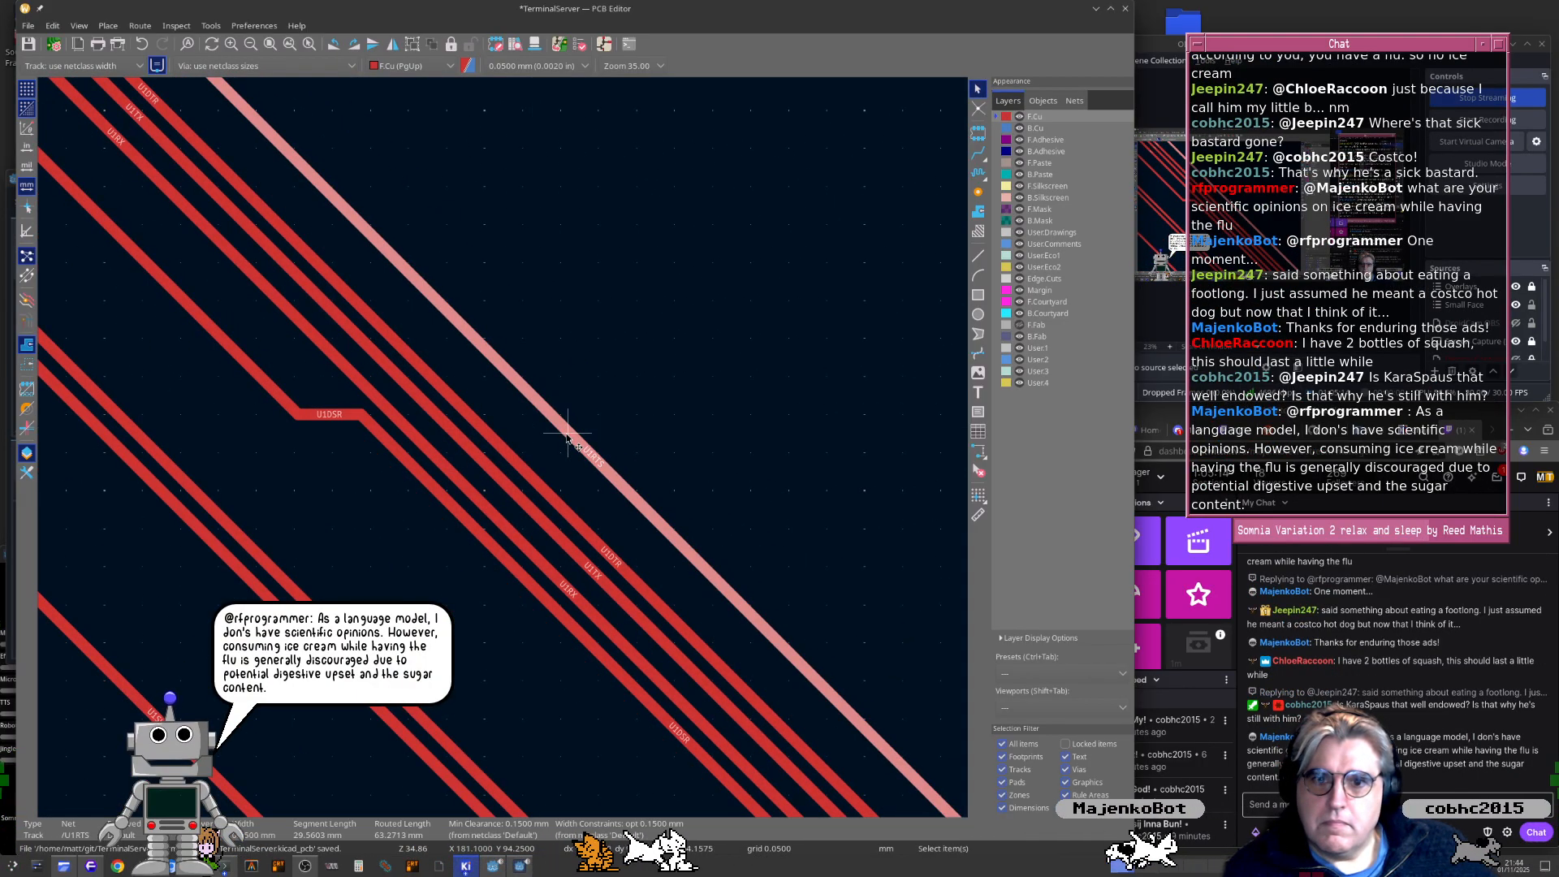
pyautogui.press('Escape')
pyautogui.moveTo(572, 443); pyautogui.dragTo(539, 471)
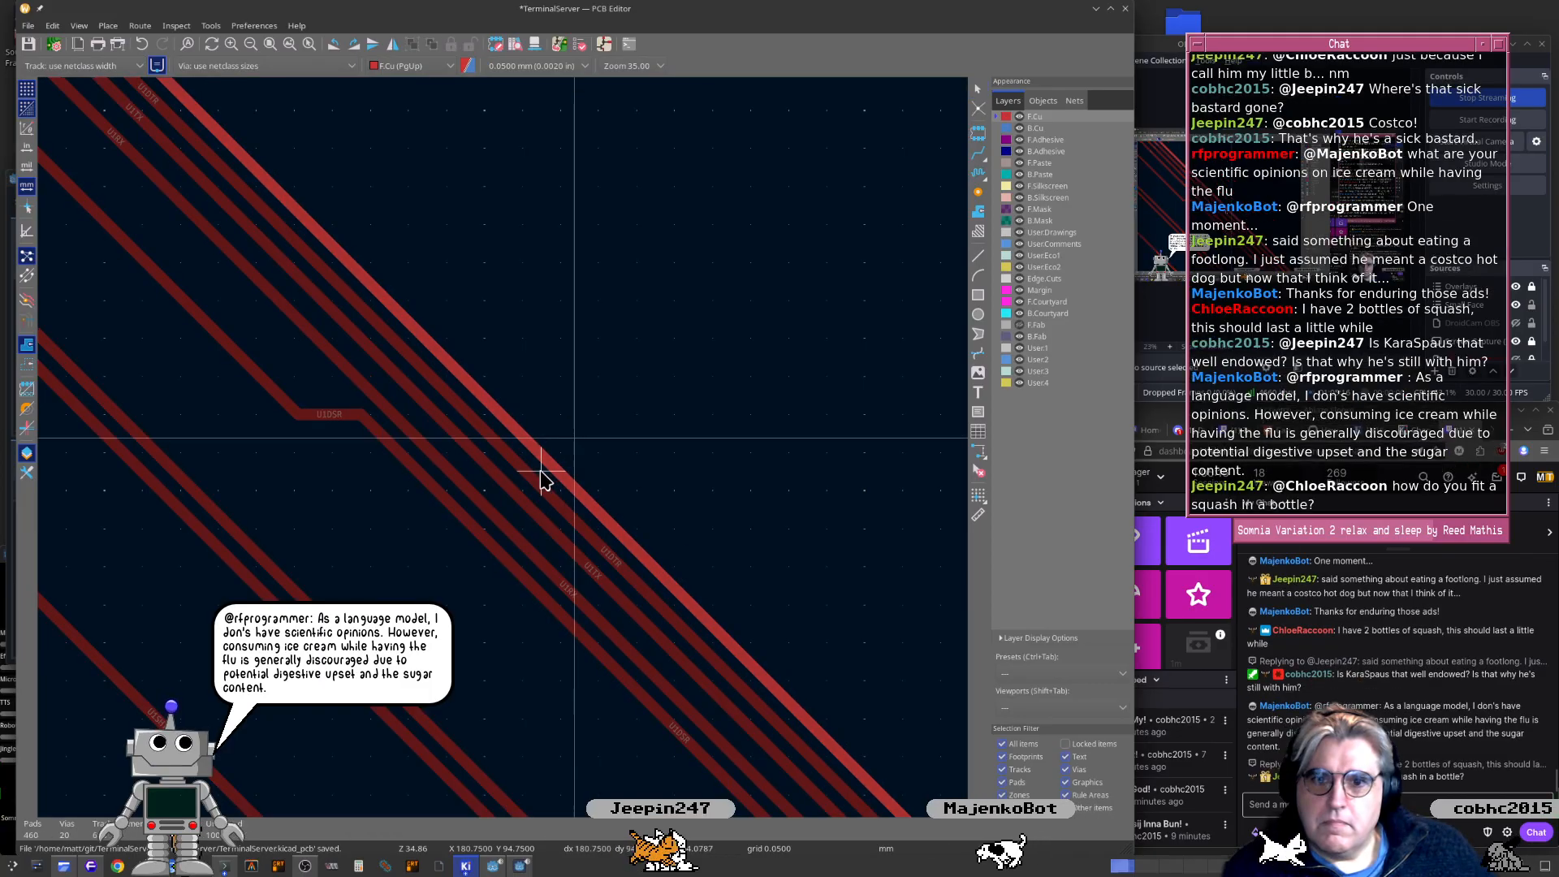
# Move the diagonal U1DSR track outwards so it runs alongside the U1RX diagonal
pyautogui.moveTo(520, 455); pyautogui.dragTo(780, 633, button='middle')
pyautogui.moveTo(455, 406); pyautogui.dragTo(710, 582, button='middle')
pyautogui.moveTo(309, 308); pyautogui.dragTo(502, 446, button='middle')
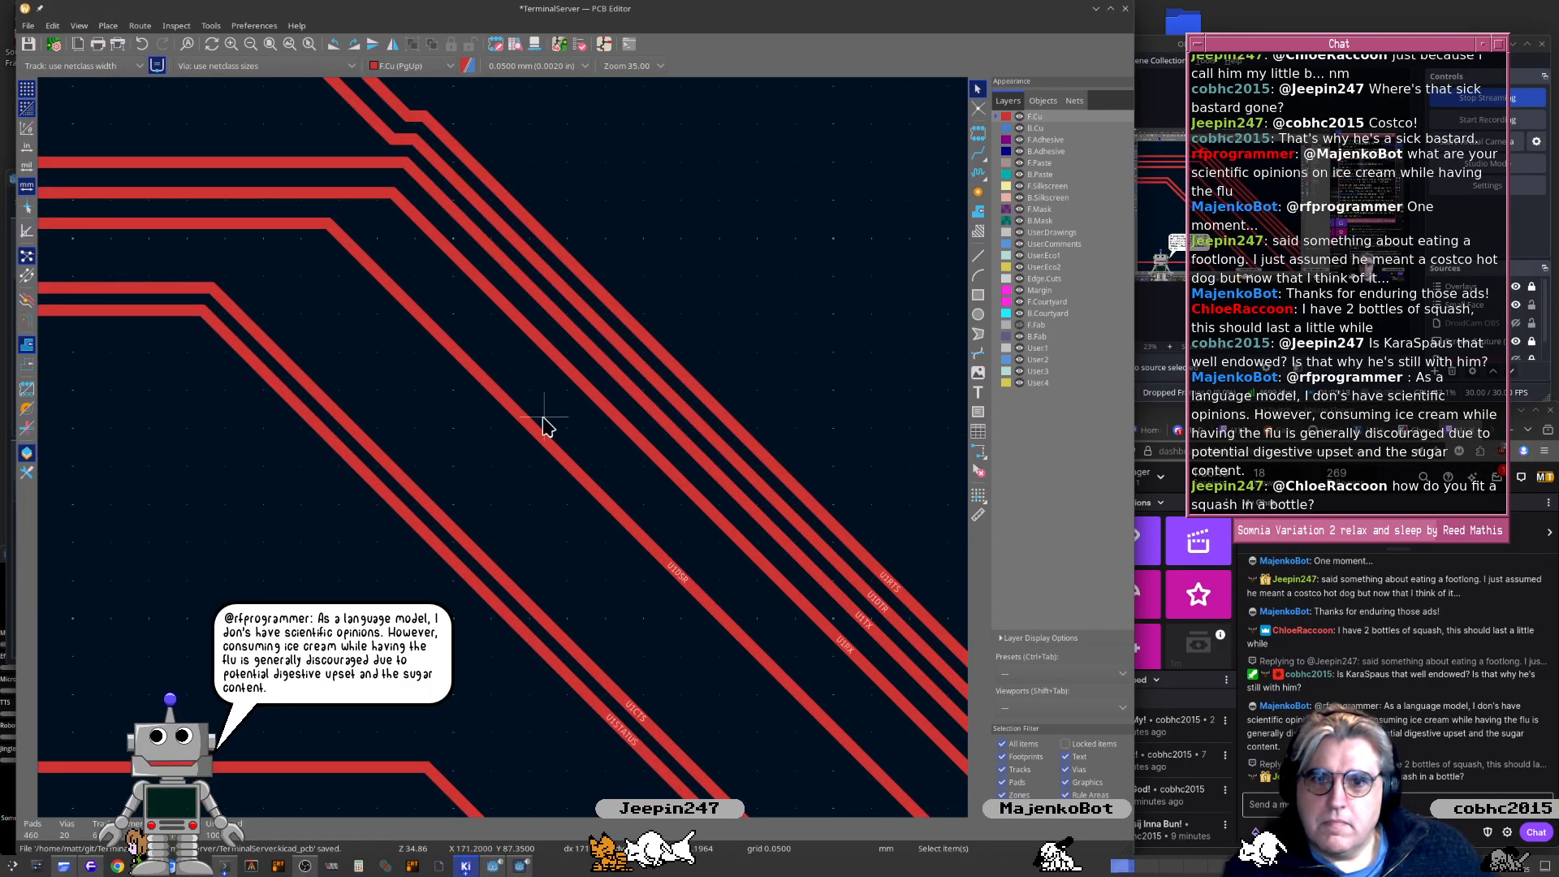
pyautogui.click(534, 436)
pyautogui.moveTo(534, 436); pyautogui.dragTo(613, 406)
# Move the vertical U1RX and U1DSR sections outwards to close up their spacing beside U1TX
pyautogui.scroll(-4, 606, 417)
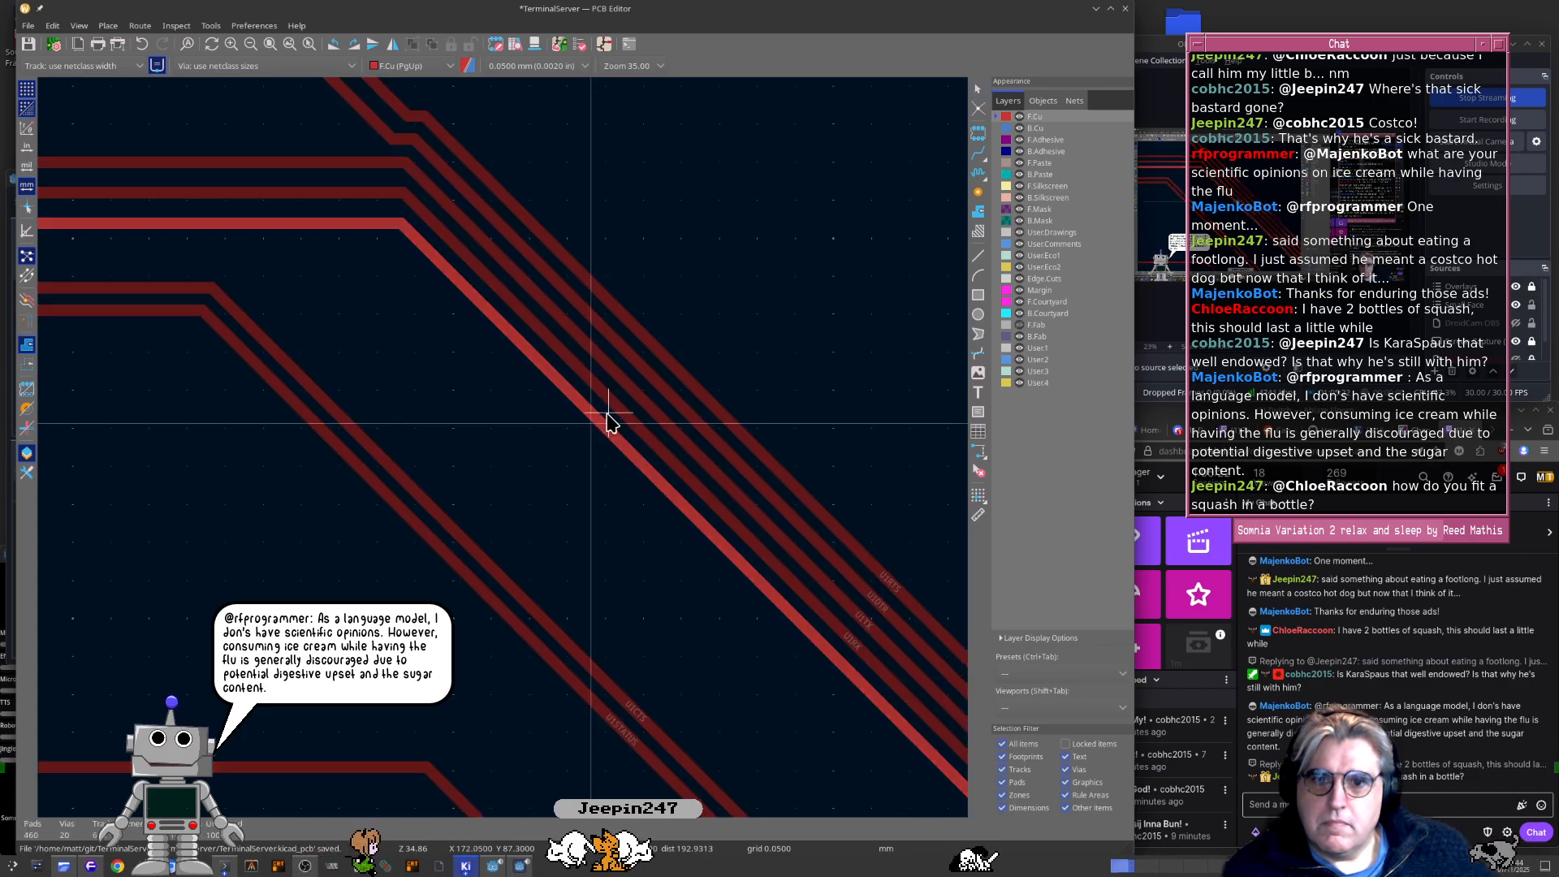
pyautogui.scroll(5, 504, 455)
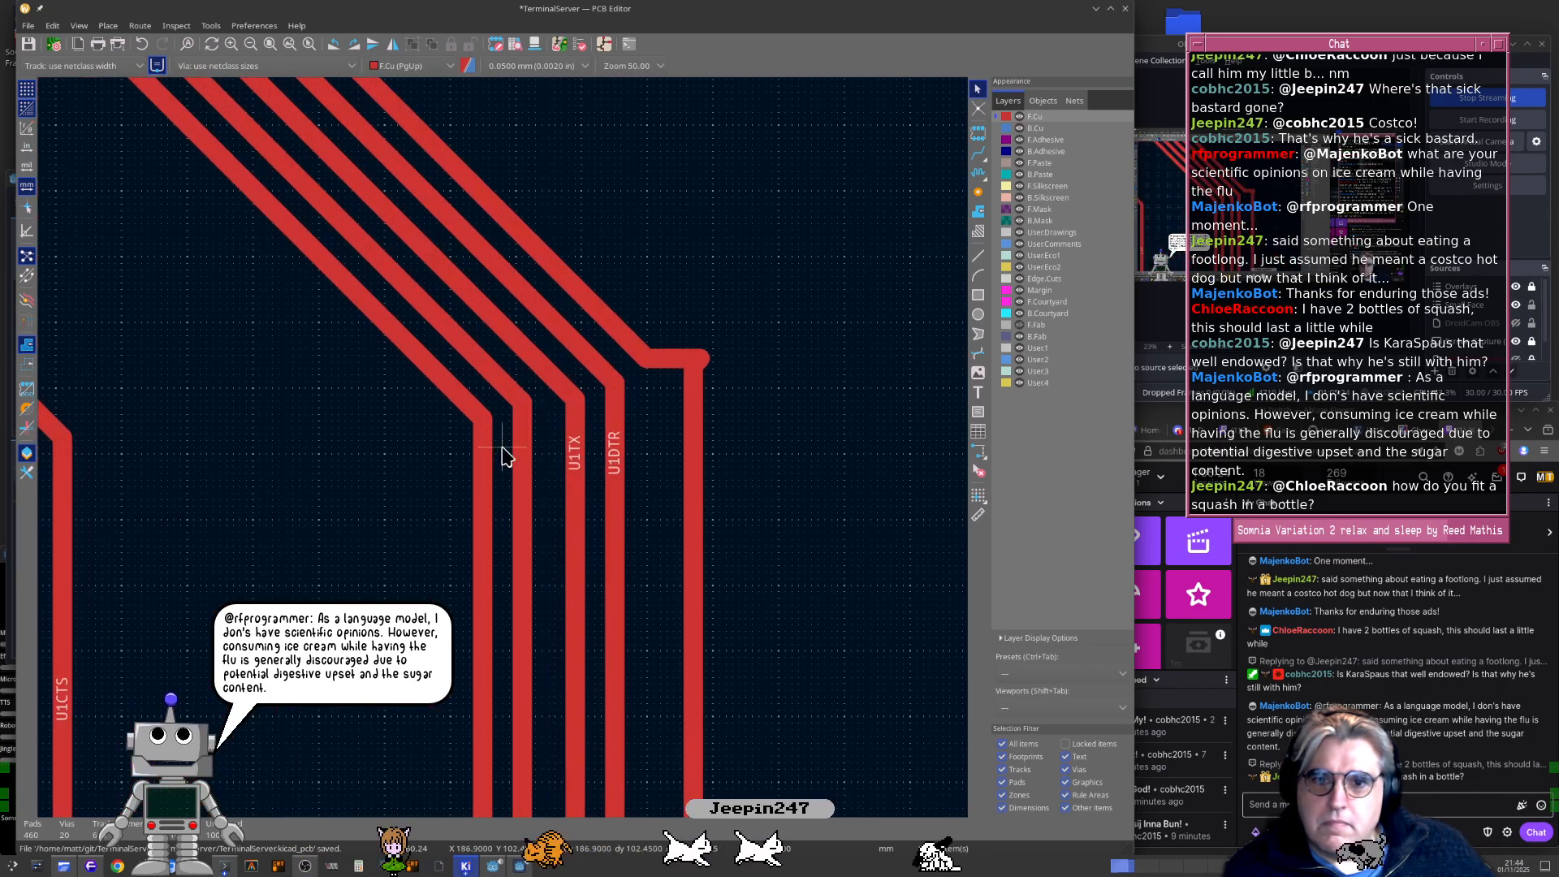
pyautogui.click(521, 479)
pyautogui.moveTo(521, 479)
pyautogui.mouseDown()
pyautogui.moveTo(546, 491)
pyautogui.moveTo(497, 487)
pyautogui.mouseUp()
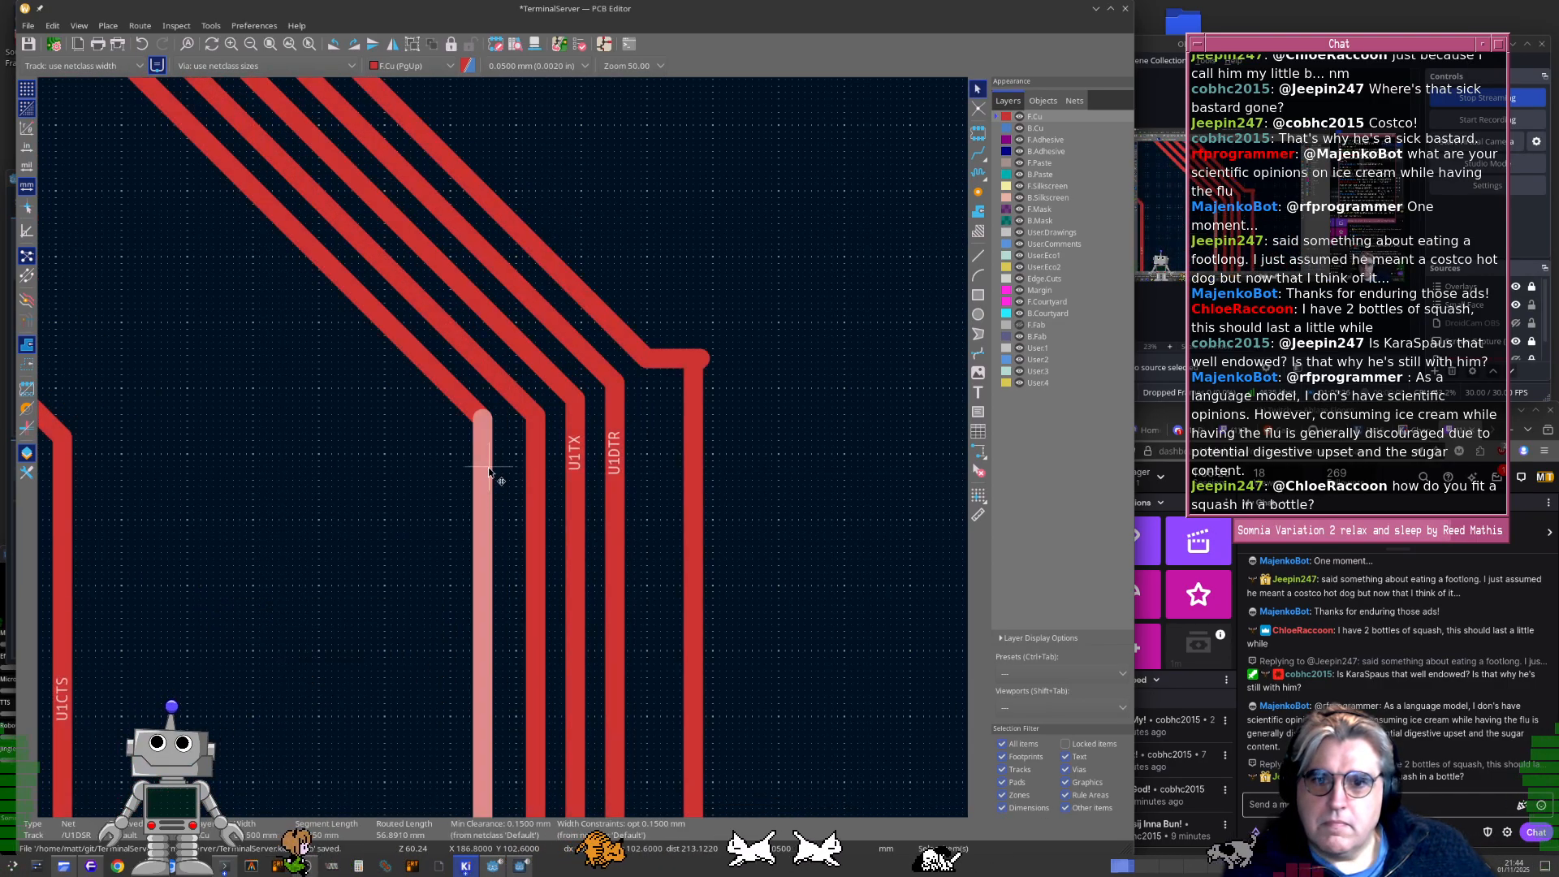
# Reshape the outer U1RTS corner by dragging its vertical and short segments to replace the horizontal jog with a diagonal
pyautogui.click(688, 389)
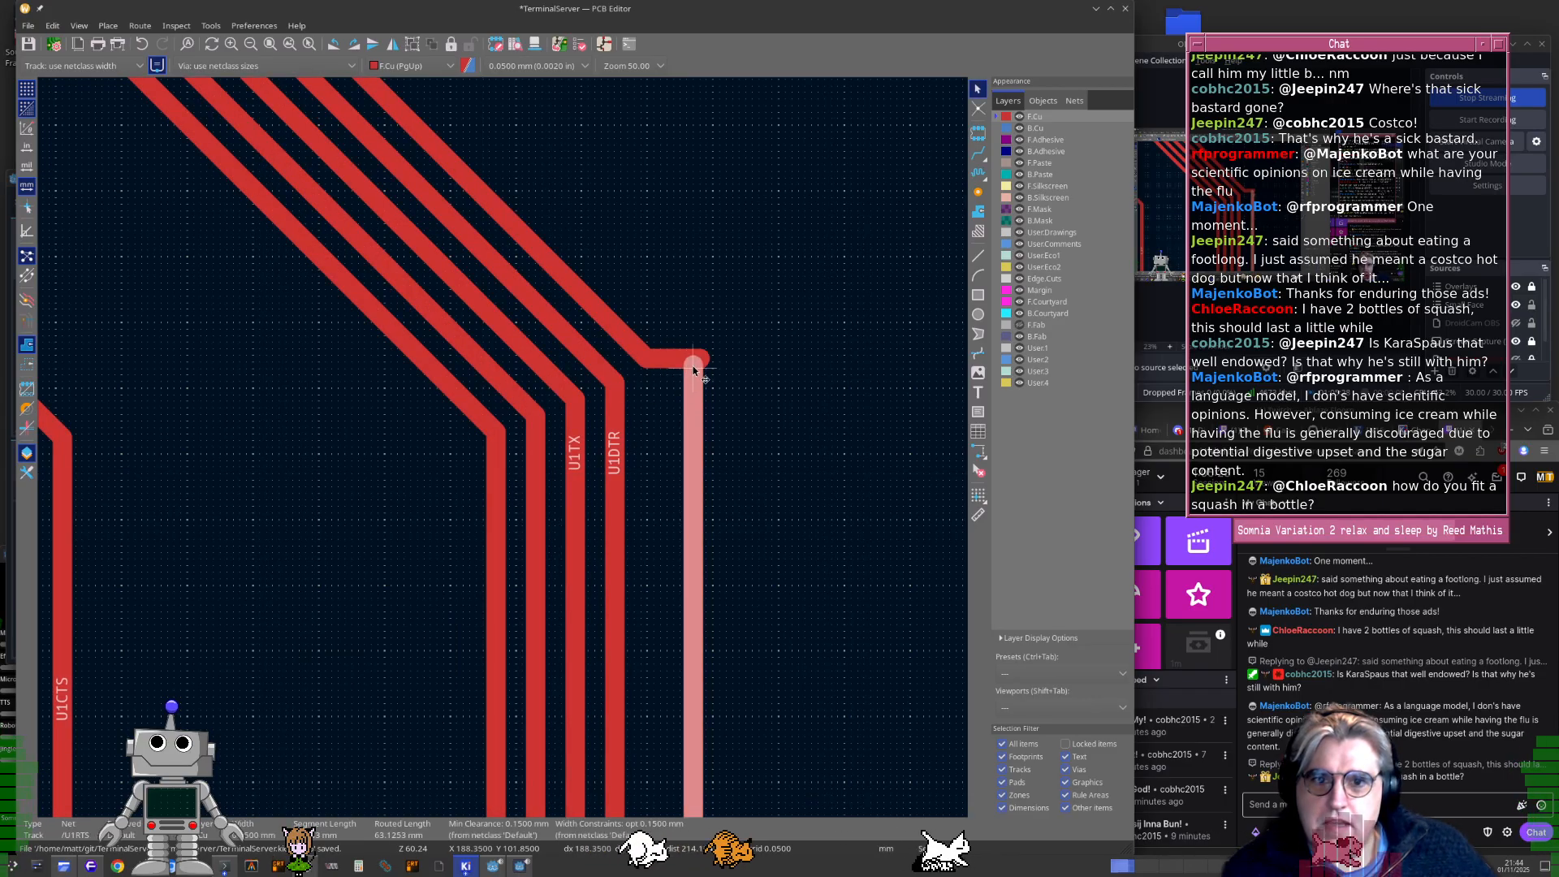
pyautogui.moveTo(688, 388)
pyautogui.mouseDown()
pyautogui.moveTo(684, 421)
pyautogui.moveTo(714, 374)
pyautogui.mouseUp()
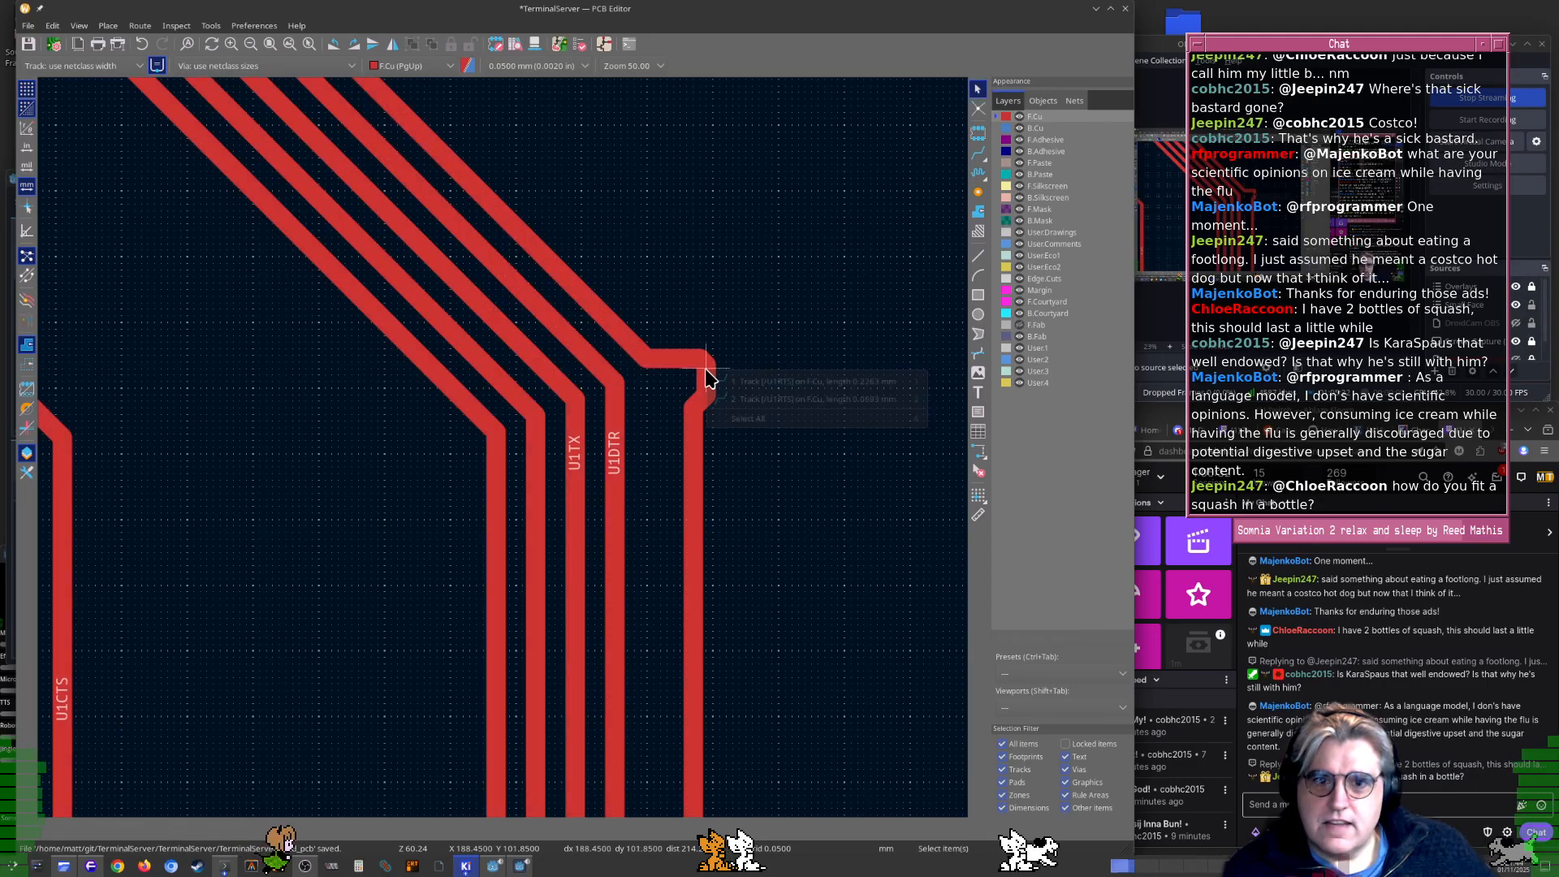
pyautogui.click(714, 375)
pyautogui.click(739, 381)
pyautogui.scroll(3, 698, 362)
pyautogui.scroll(2, 503, 452)
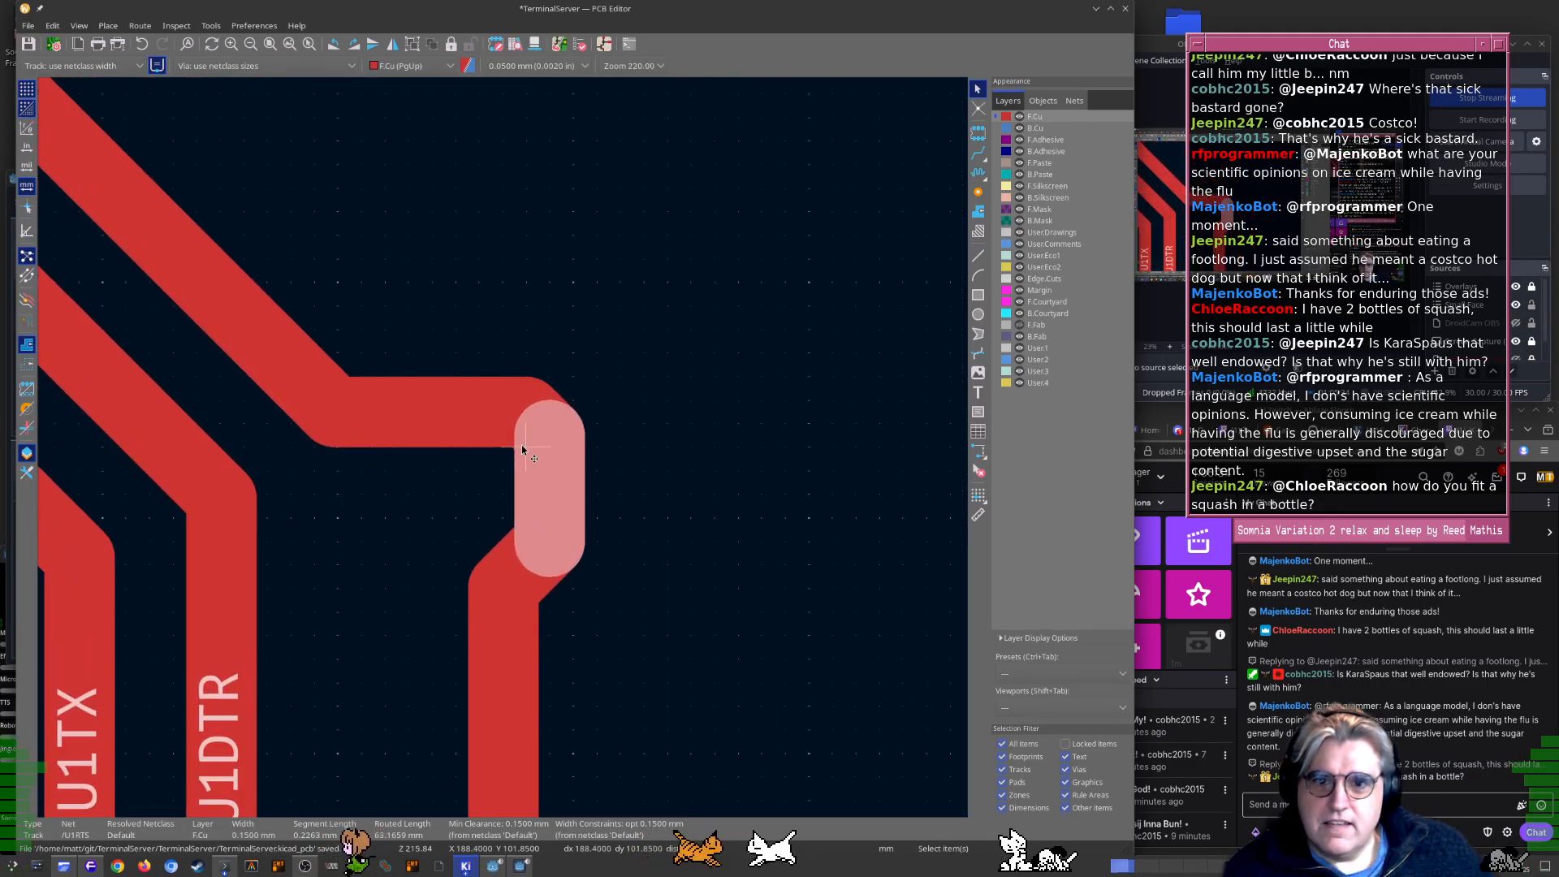
pyautogui.moveTo(541, 431); pyautogui.dragTo(389, 480)
# Straighten the remaining kink in the U1RTS diagonal just above its vertical section
pyautogui.click(417, 501)
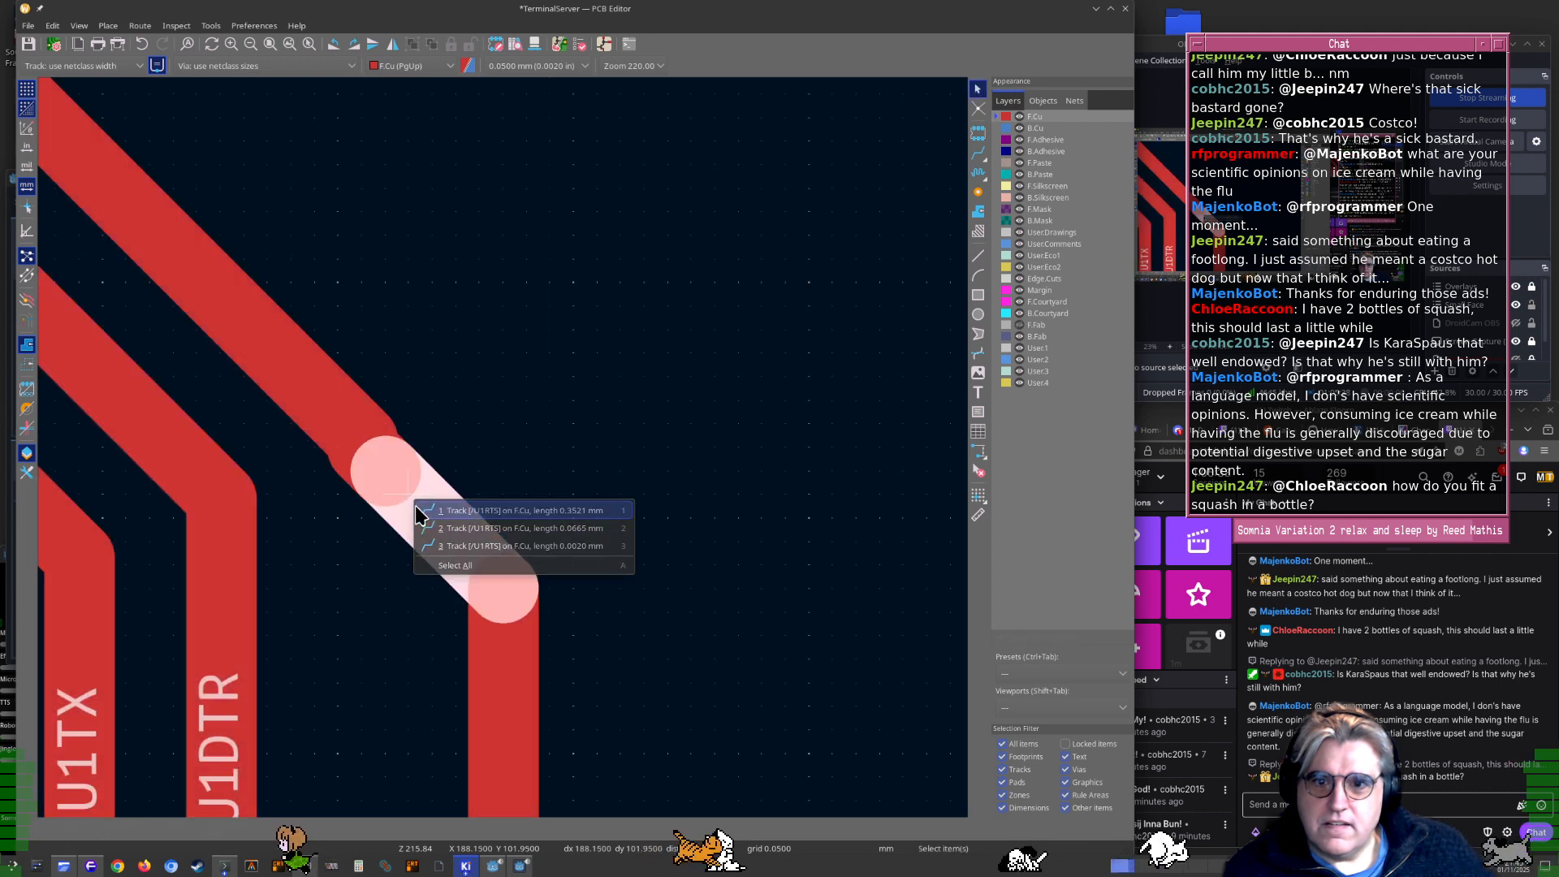
pyautogui.press('Escape')
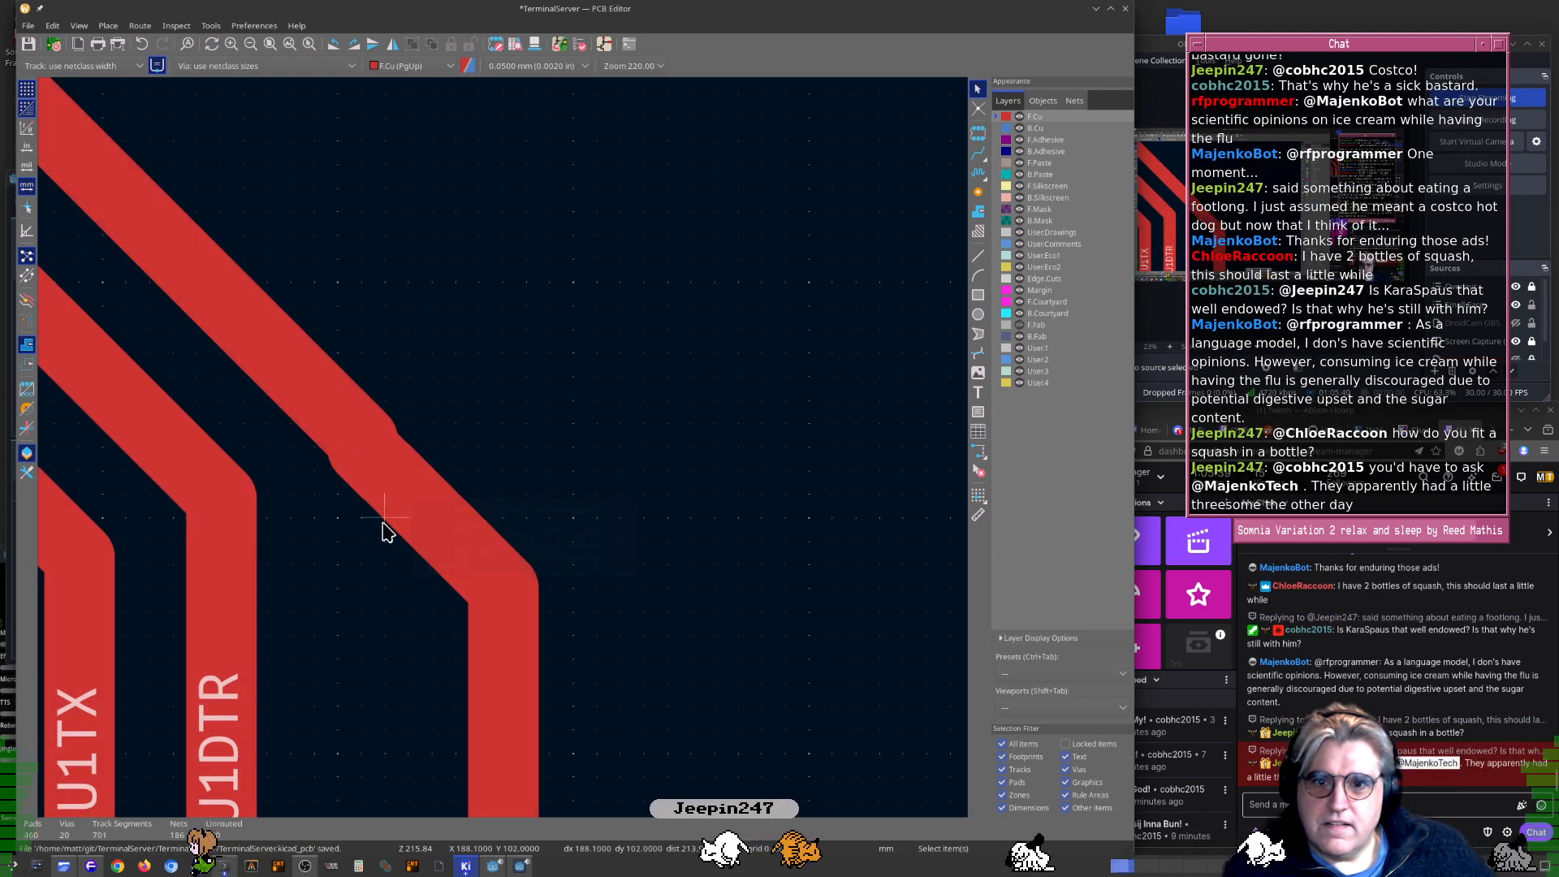
pyautogui.click(430, 531)
pyautogui.moveTo(431, 533)
pyautogui.mouseDown()
pyautogui.moveTo(411, 531)
pyautogui.moveTo(435, 519)
pyautogui.mouseUp()
pyautogui.click(427, 532)
pyautogui.scroll(-4, 435, 519)
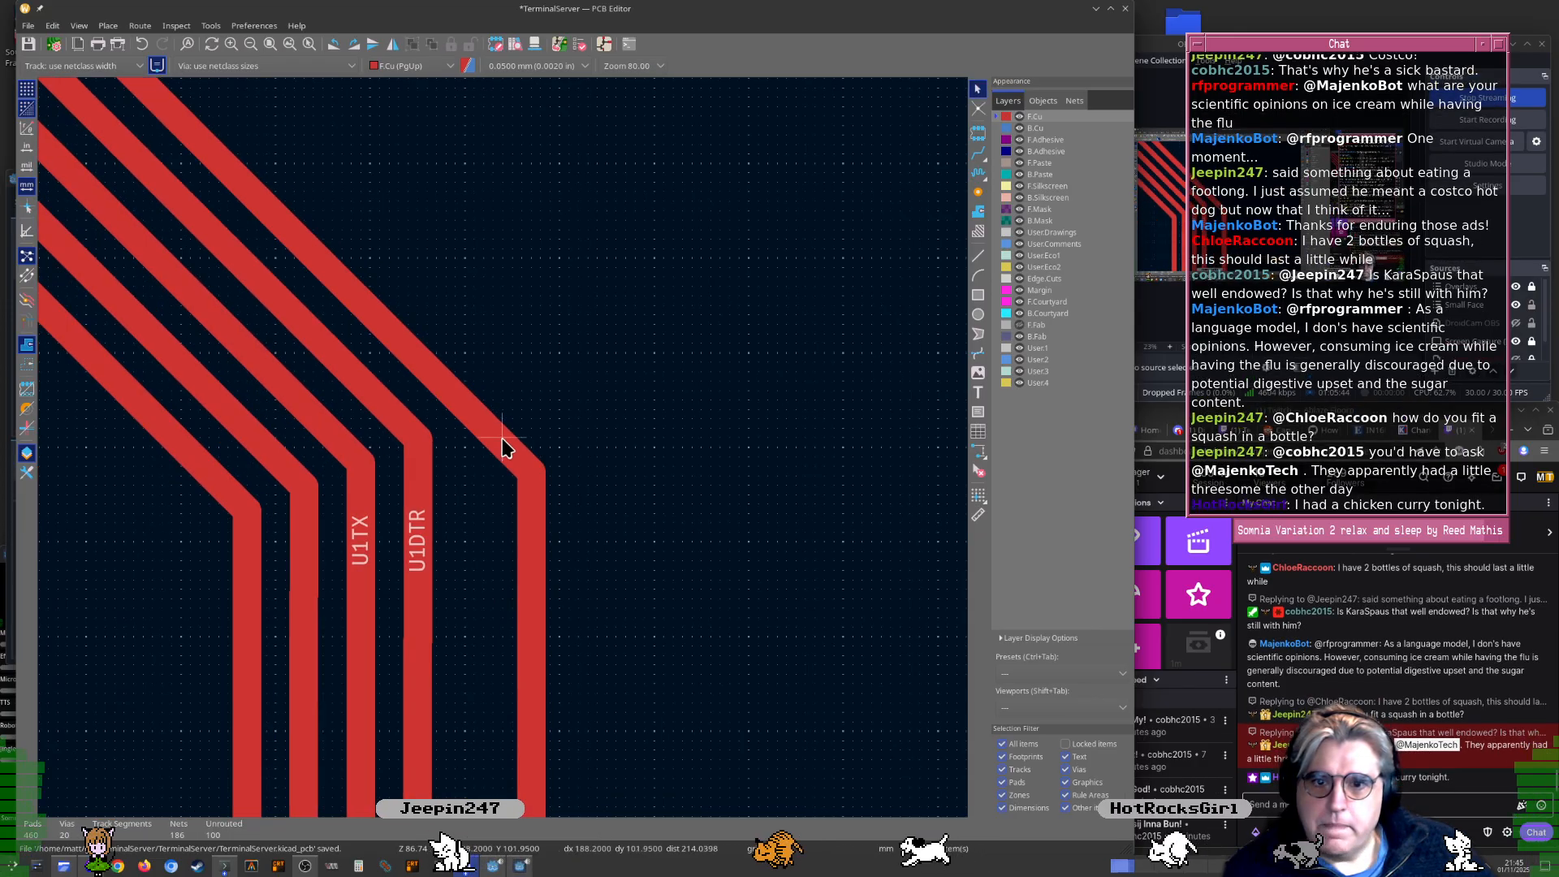
# Move the vertical U1RTS section inwards so it runs next to U1DTR
pyautogui.scroll(-10, 503, 446)
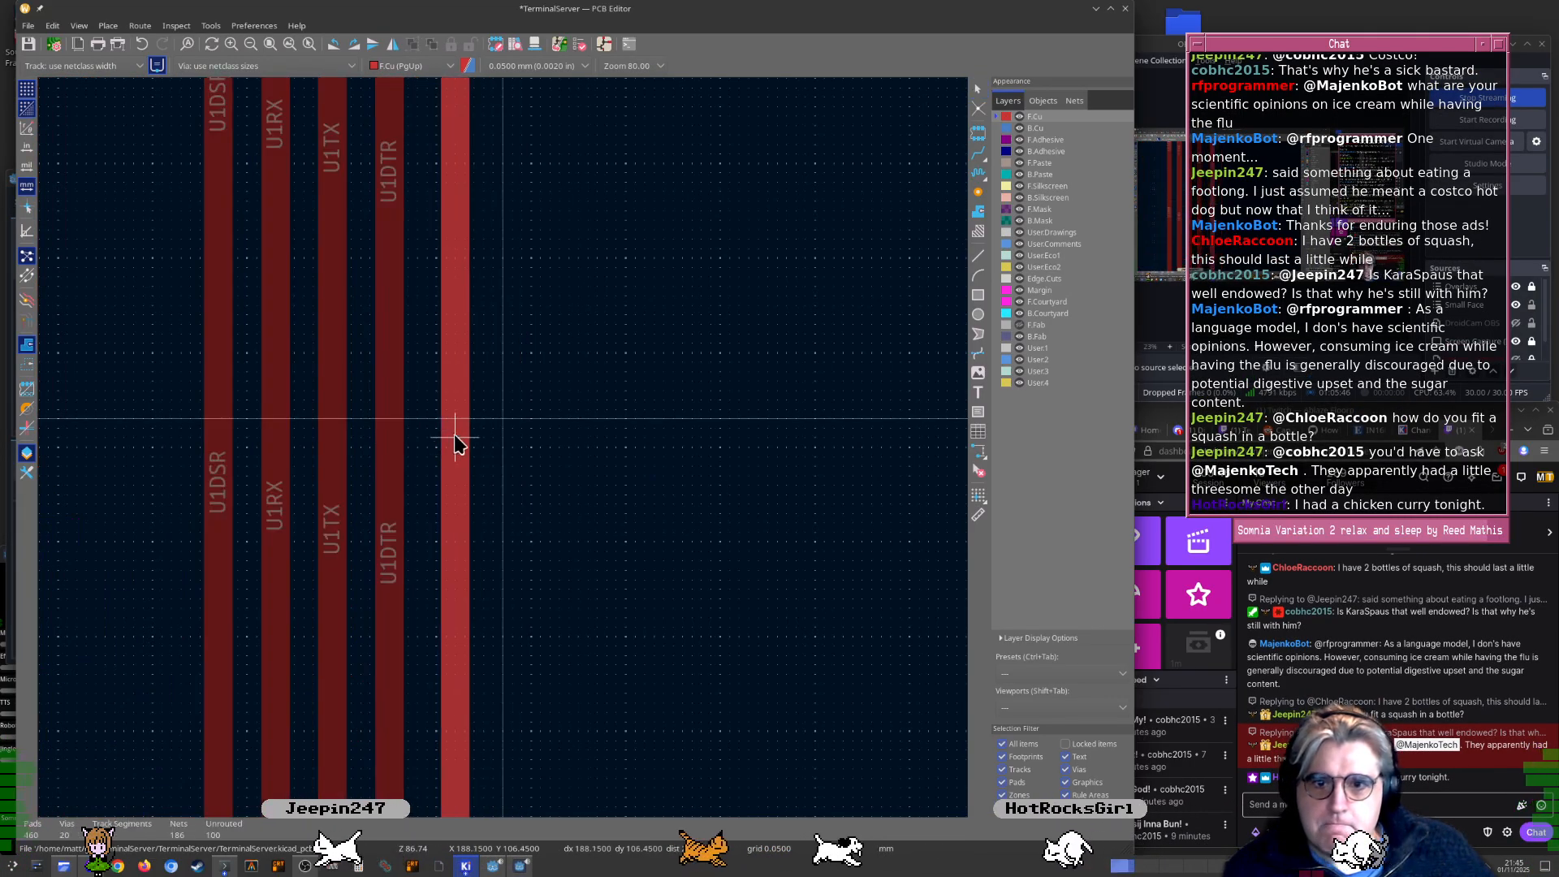
pyautogui.moveTo(454, 437); pyautogui.dragTo(417, 447)
pyautogui.scroll(-6, 422, 443)
pyautogui.scroll(3, 545, 280)
pyautogui.scroll(-5, 598, 490)
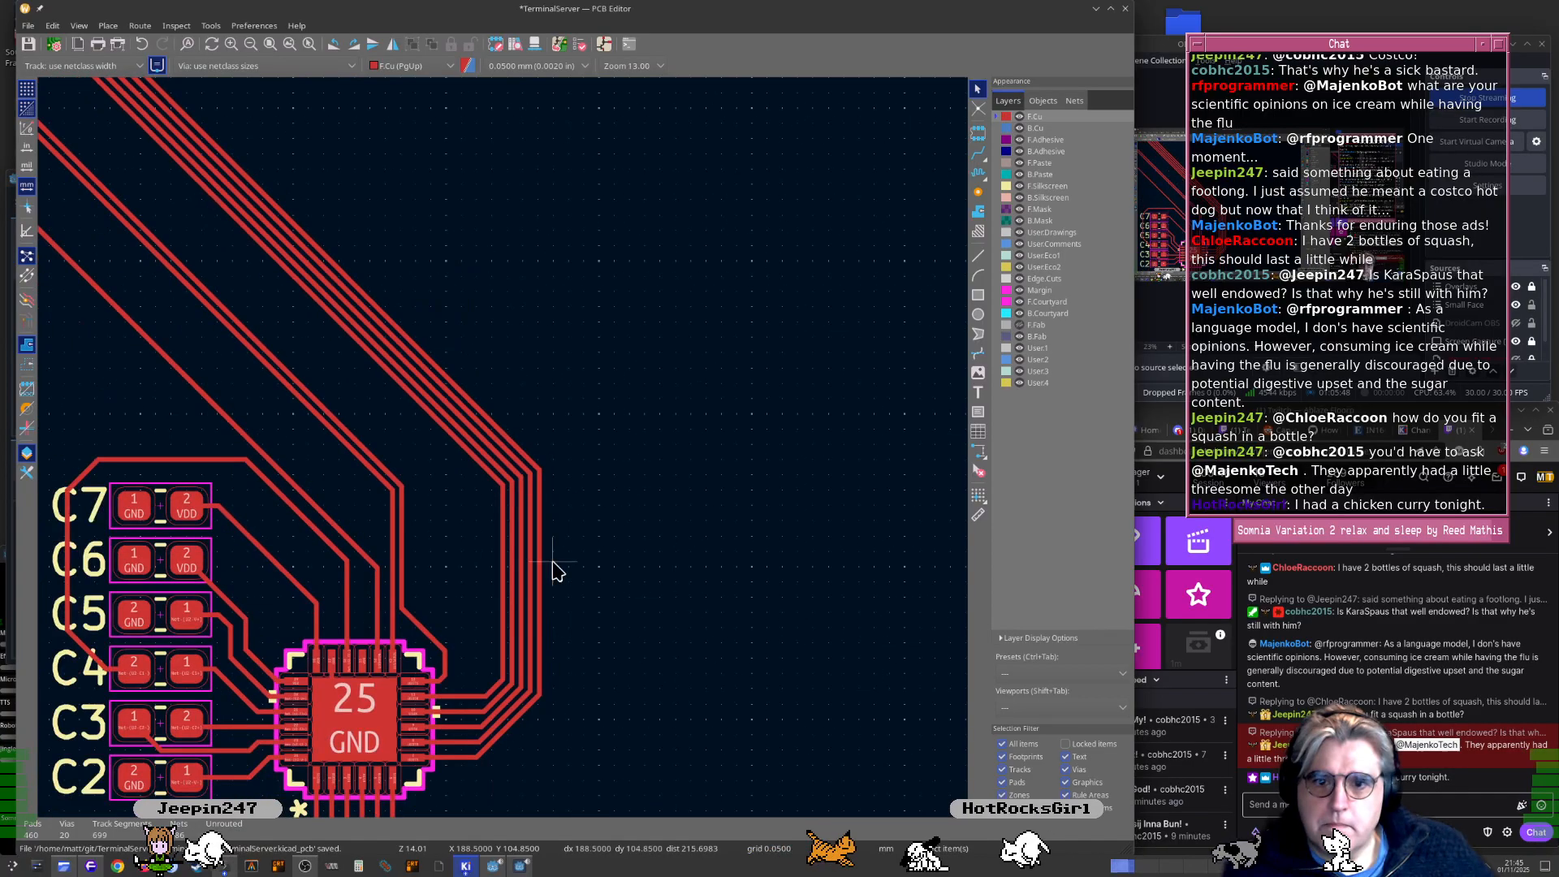
pyautogui.moveTo(552, 571); pyautogui.dragTo(574, 477, button='middle')
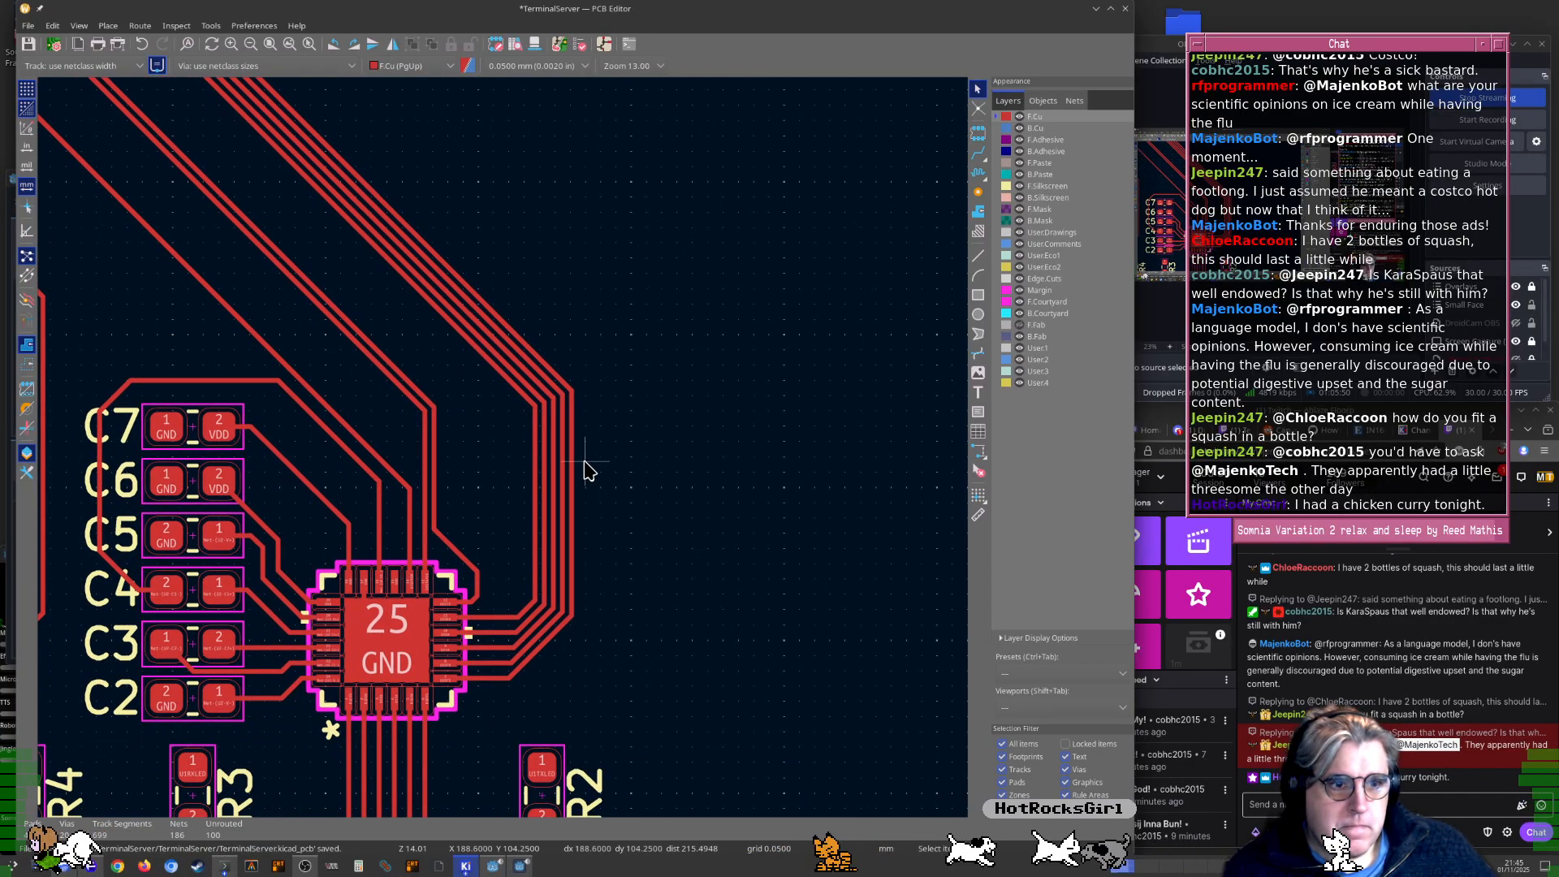
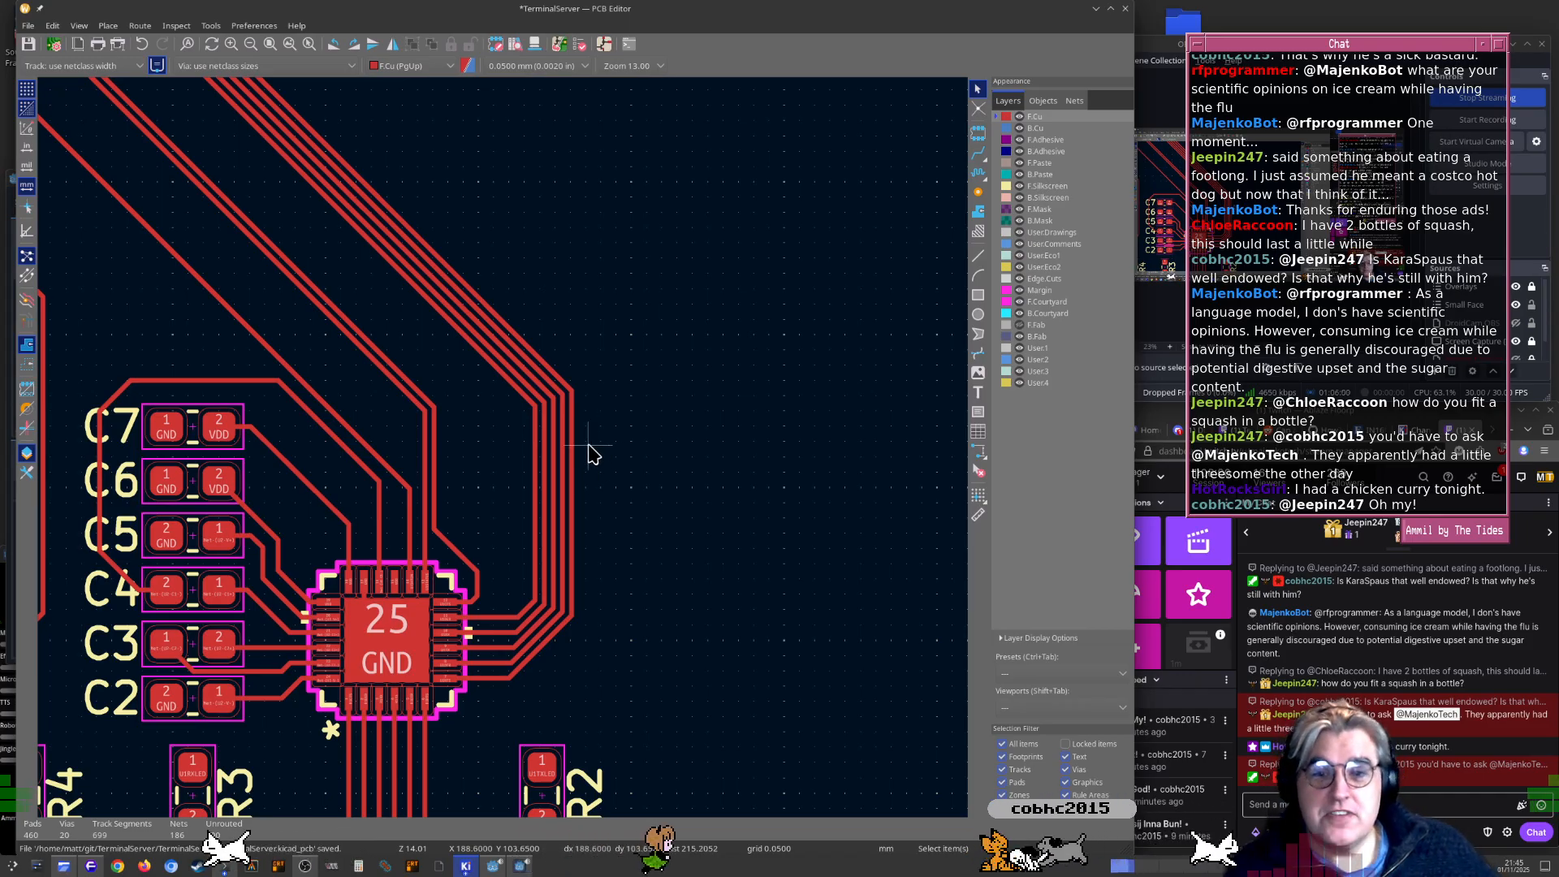
# Move the upper diagonals of U1DTR and U1RTS back towards U1 so both tracks run horizontally above U1TX
pyautogui.moveTo(445, 414); pyautogui.dragTo(640, 547, button='middle')
pyautogui.moveTo(423, 284); pyautogui.dragTo(704, 527, button='middle')
pyautogui.moveTo(434, 189); pyautogui.dragTo(650, 392, button='middle')
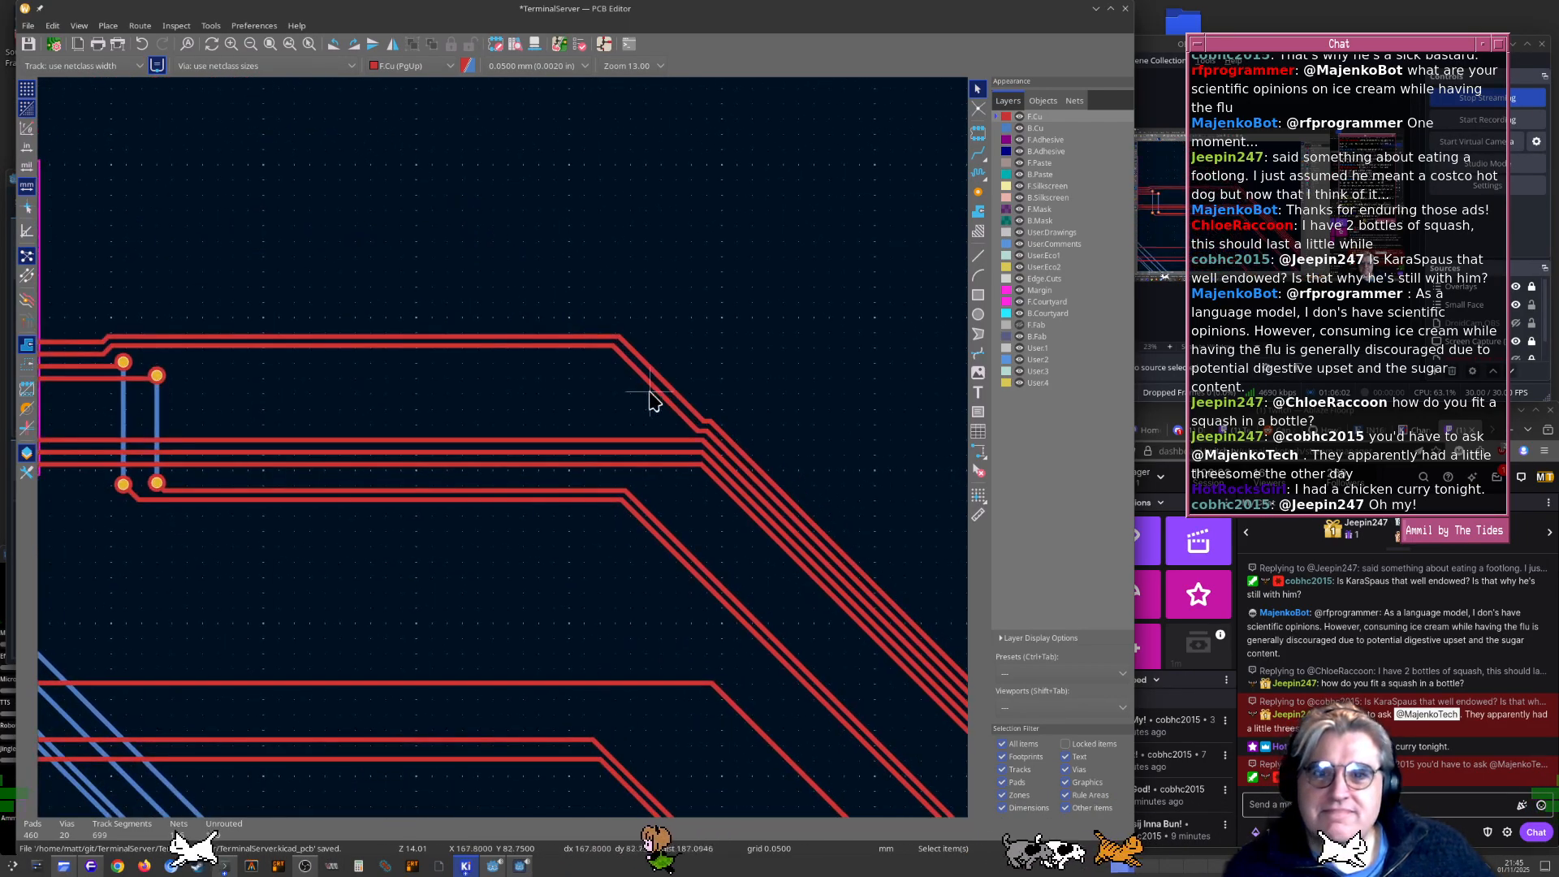
pyautogui.scroll(4, 417, 469)
pyautogui.doubleClick(730, 459)
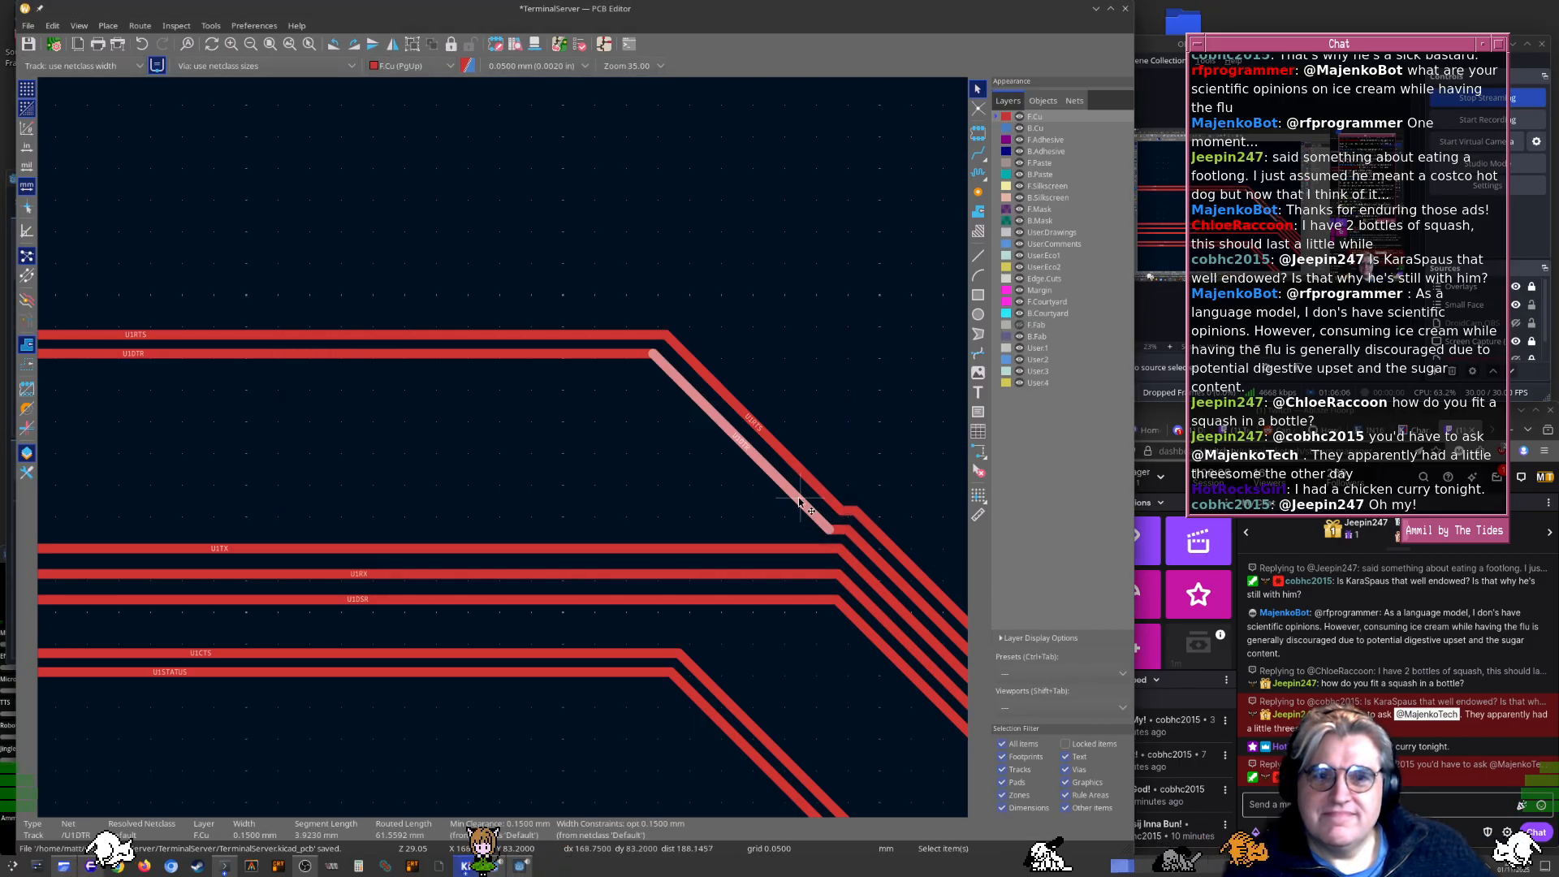
pyautogui.moveTo(801, 504); pyautogui.dragTo(280, 548)
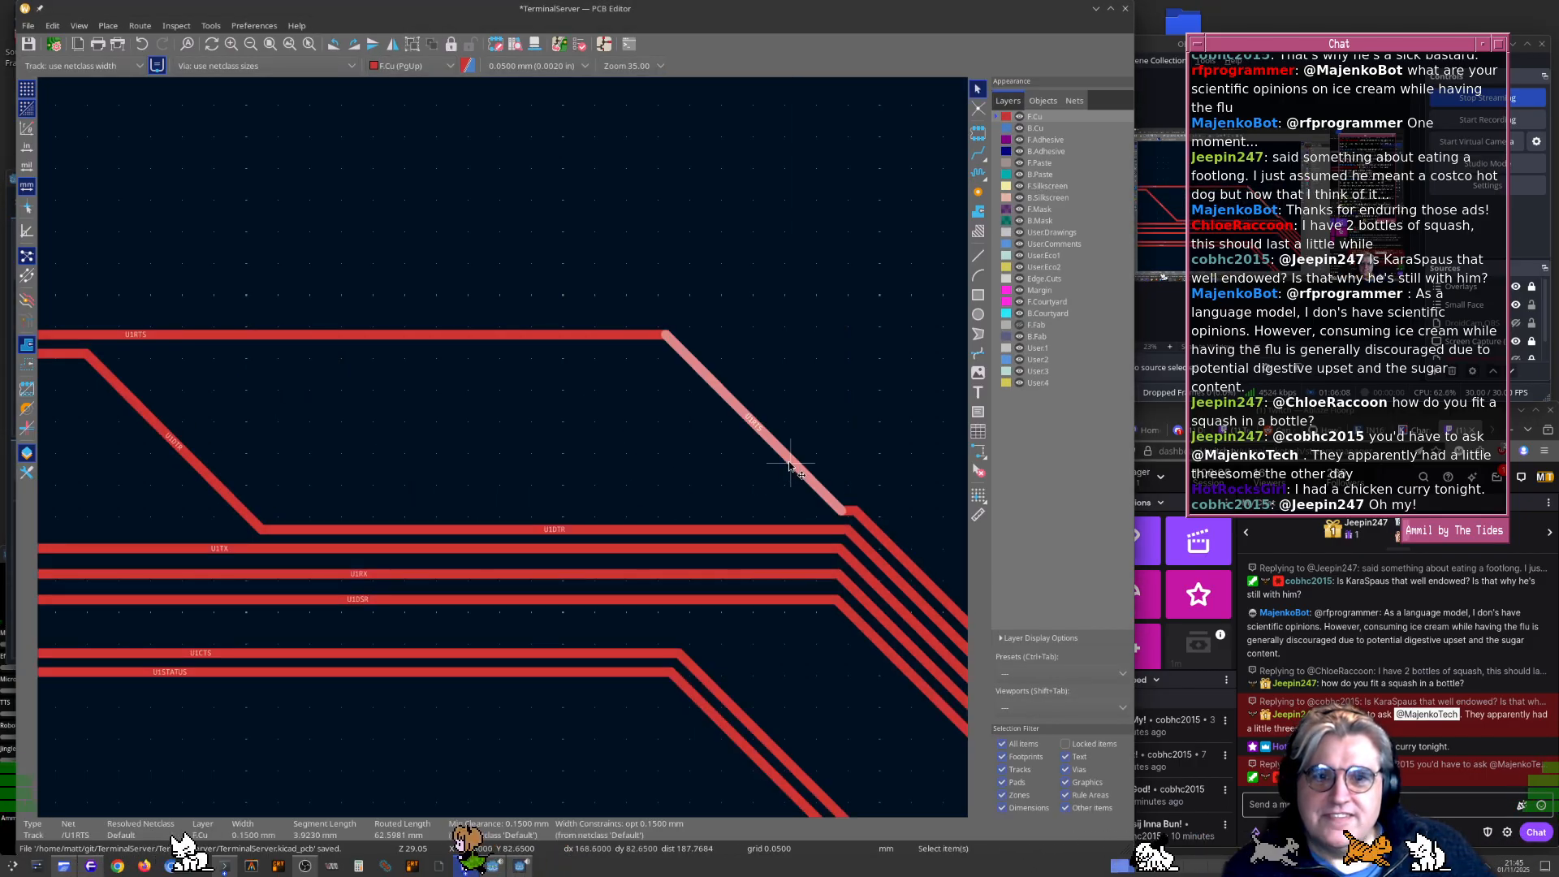
pyautogui.moveTo(790, 467); pyautogui.dragTo(150, 497)
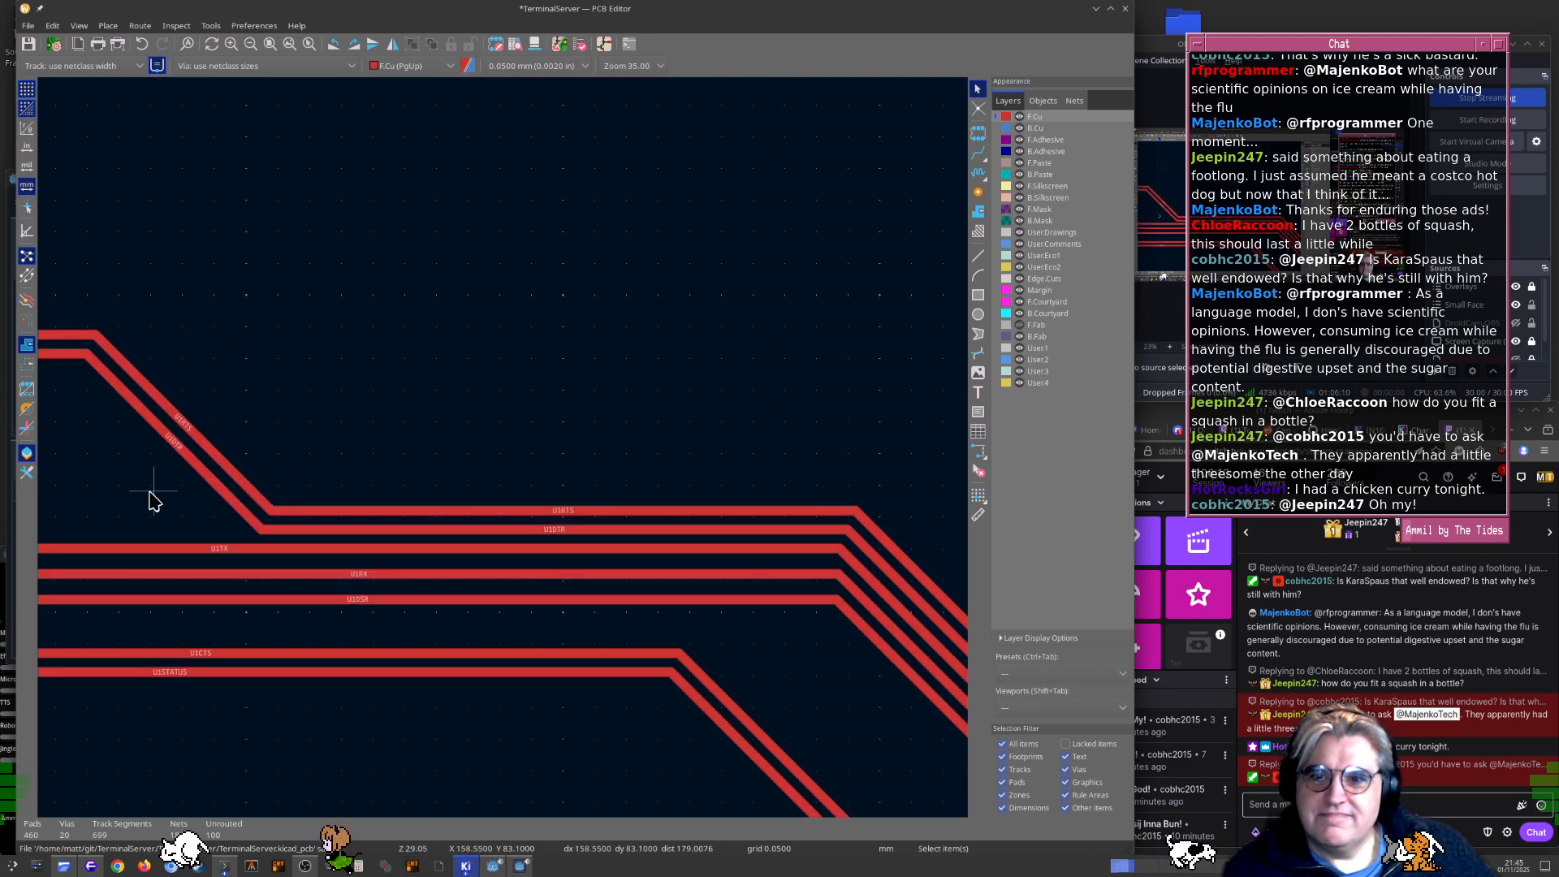
# Inspect the track routing from U1 to the rightmost 25-pad chips and the connectors below
pyautogui.scroll(-3, 672, 492)
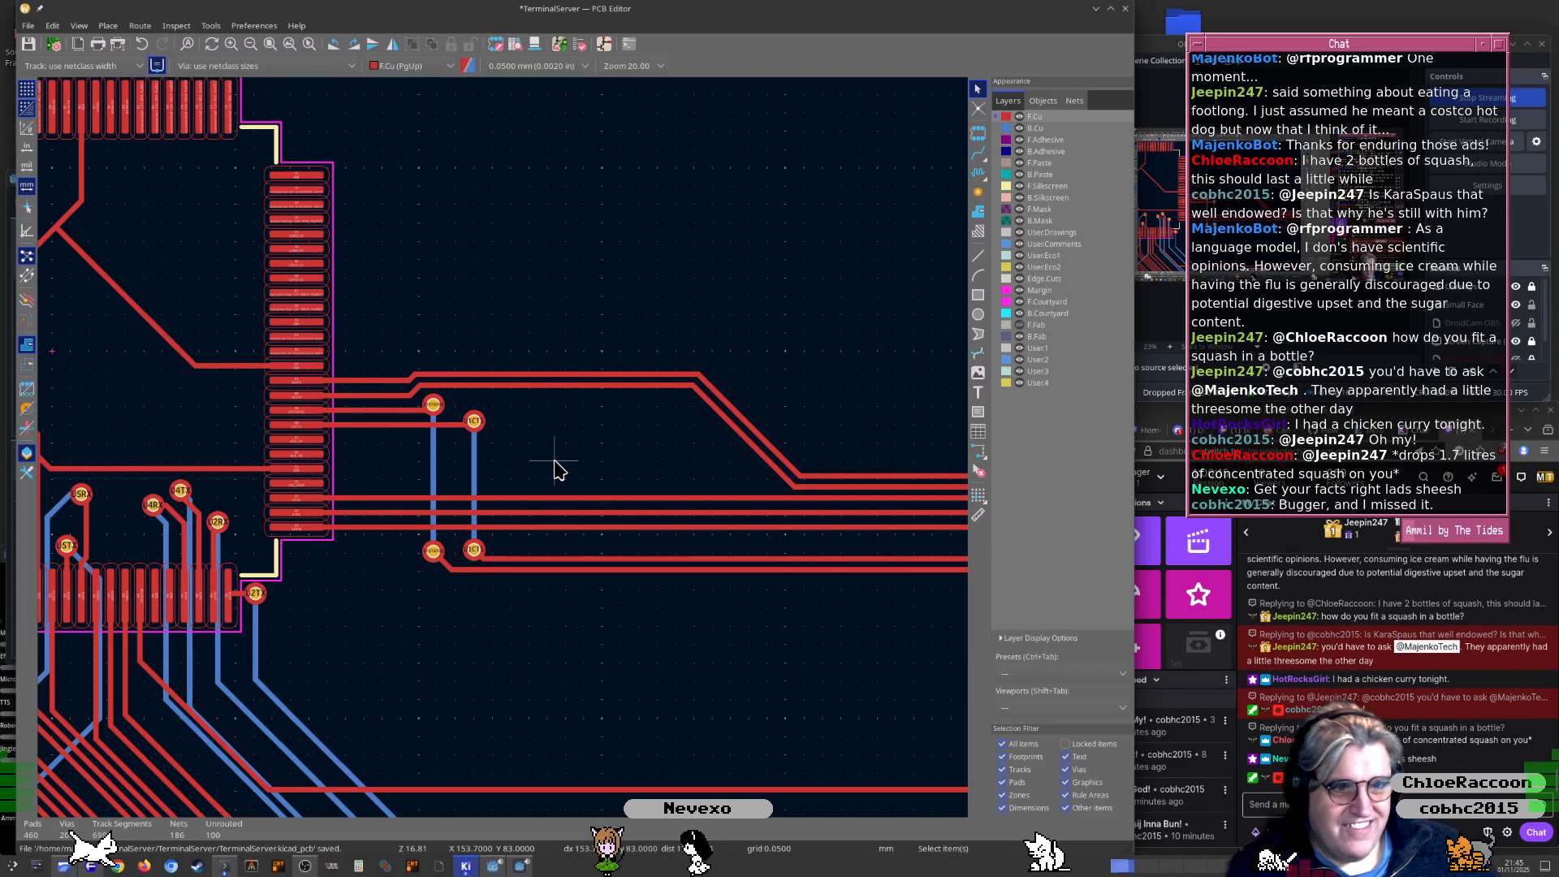
pyautogui.scroll(-4, 567, 511)
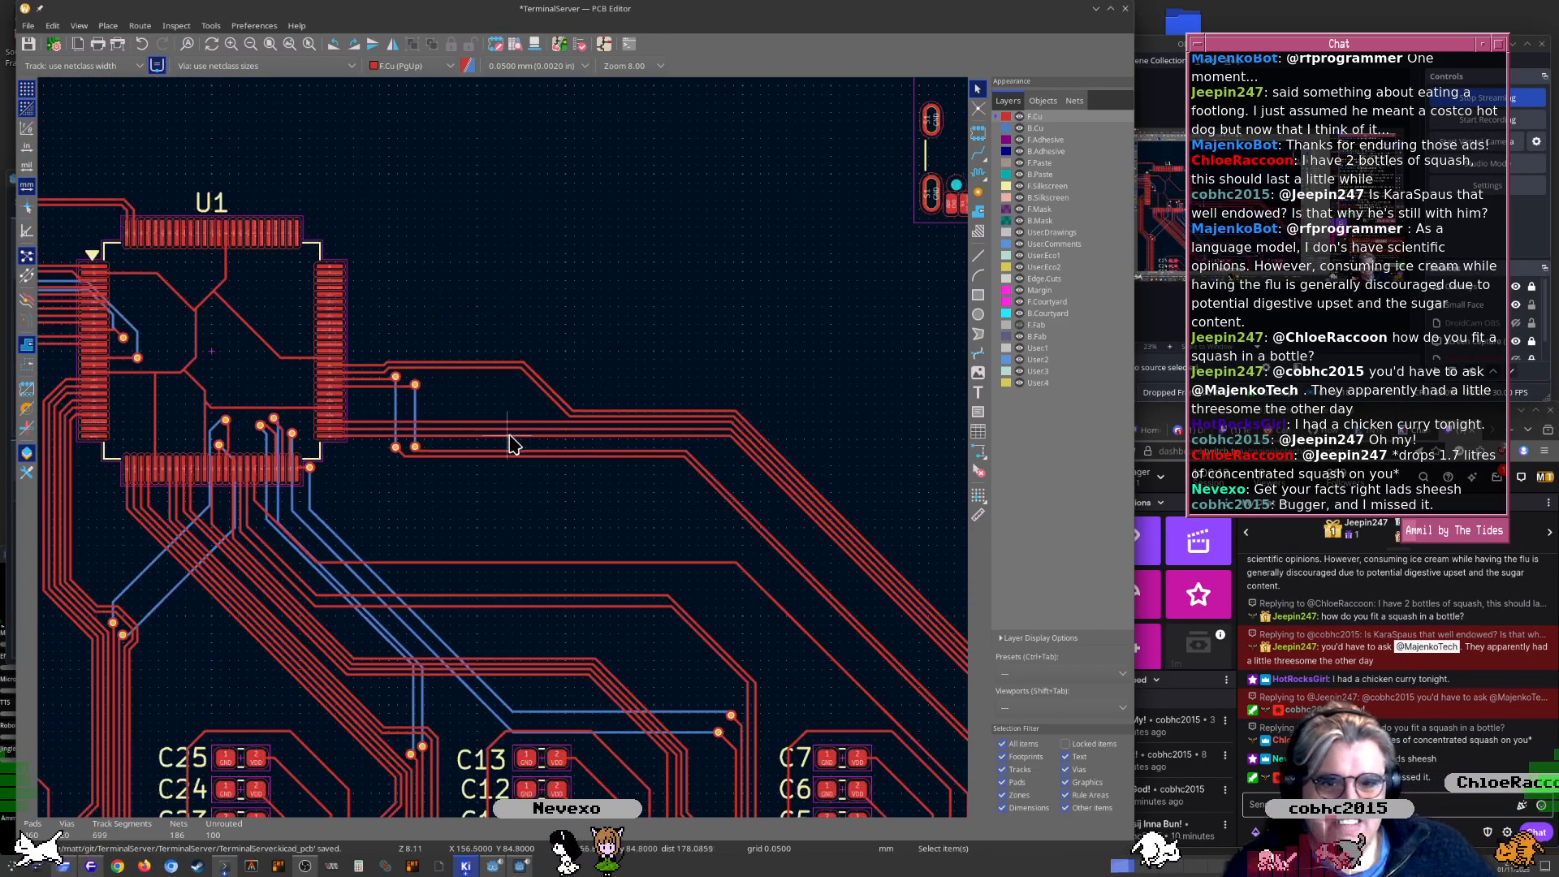
pyautogui.scroll(-4, 668, 620)
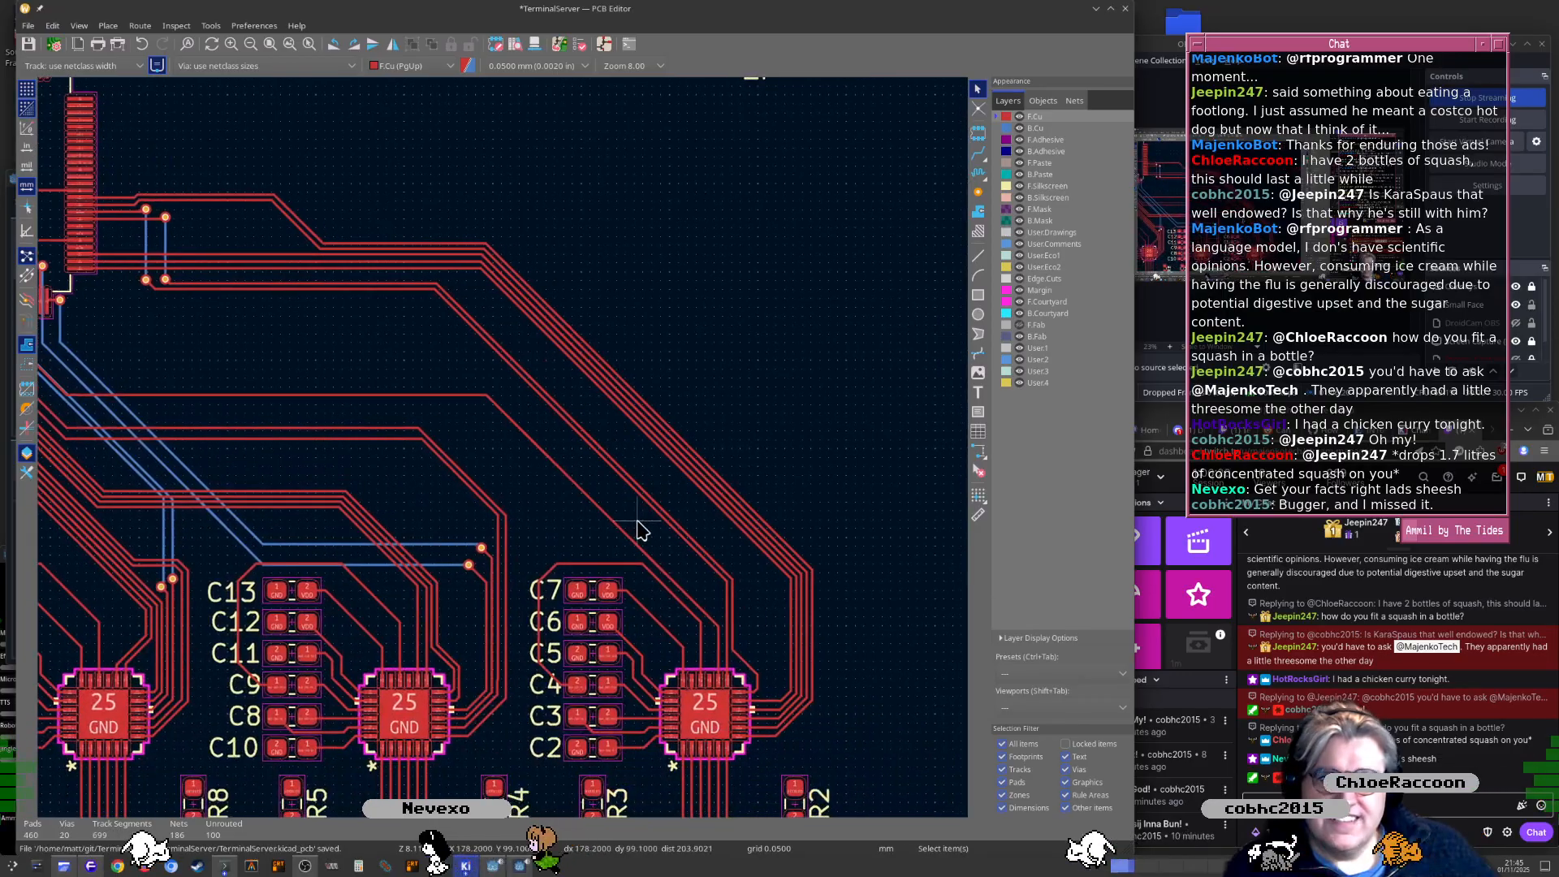
pyautogui.moveTo(774, 699); pyautogui.dragTo(699, 544, button='middle')
pyautogui.scroll(3, 699, 543)
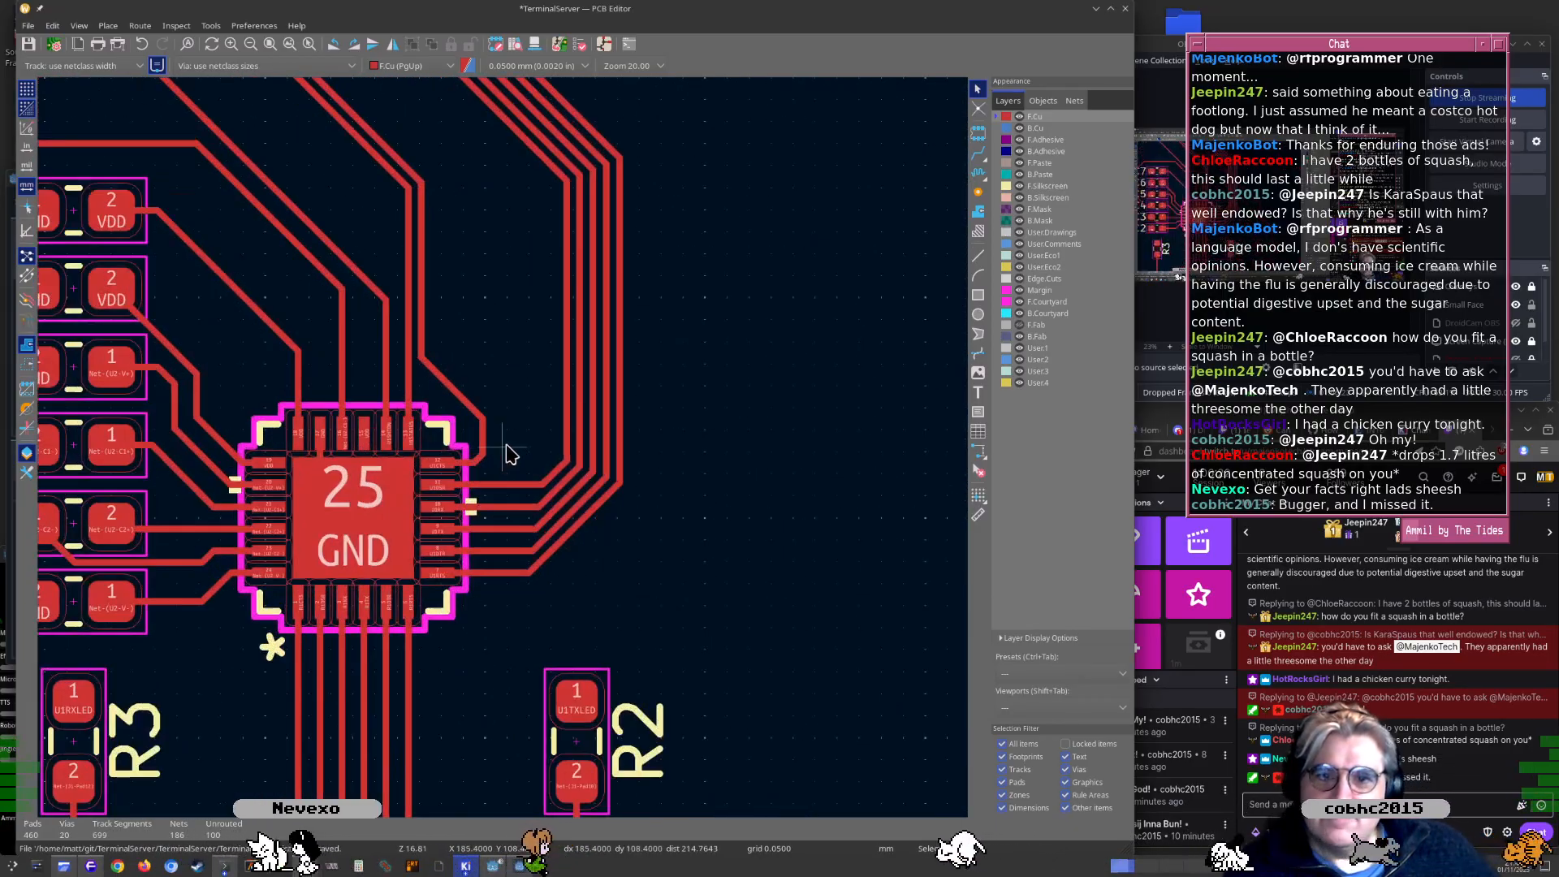
pyautogui.moveTo(508, 555); pyautogui.dragTo(670, 335, button='middle')
pyautogui.scroll(-3, 668, 335)
pyautogui.scroll(-4, 517, 460)
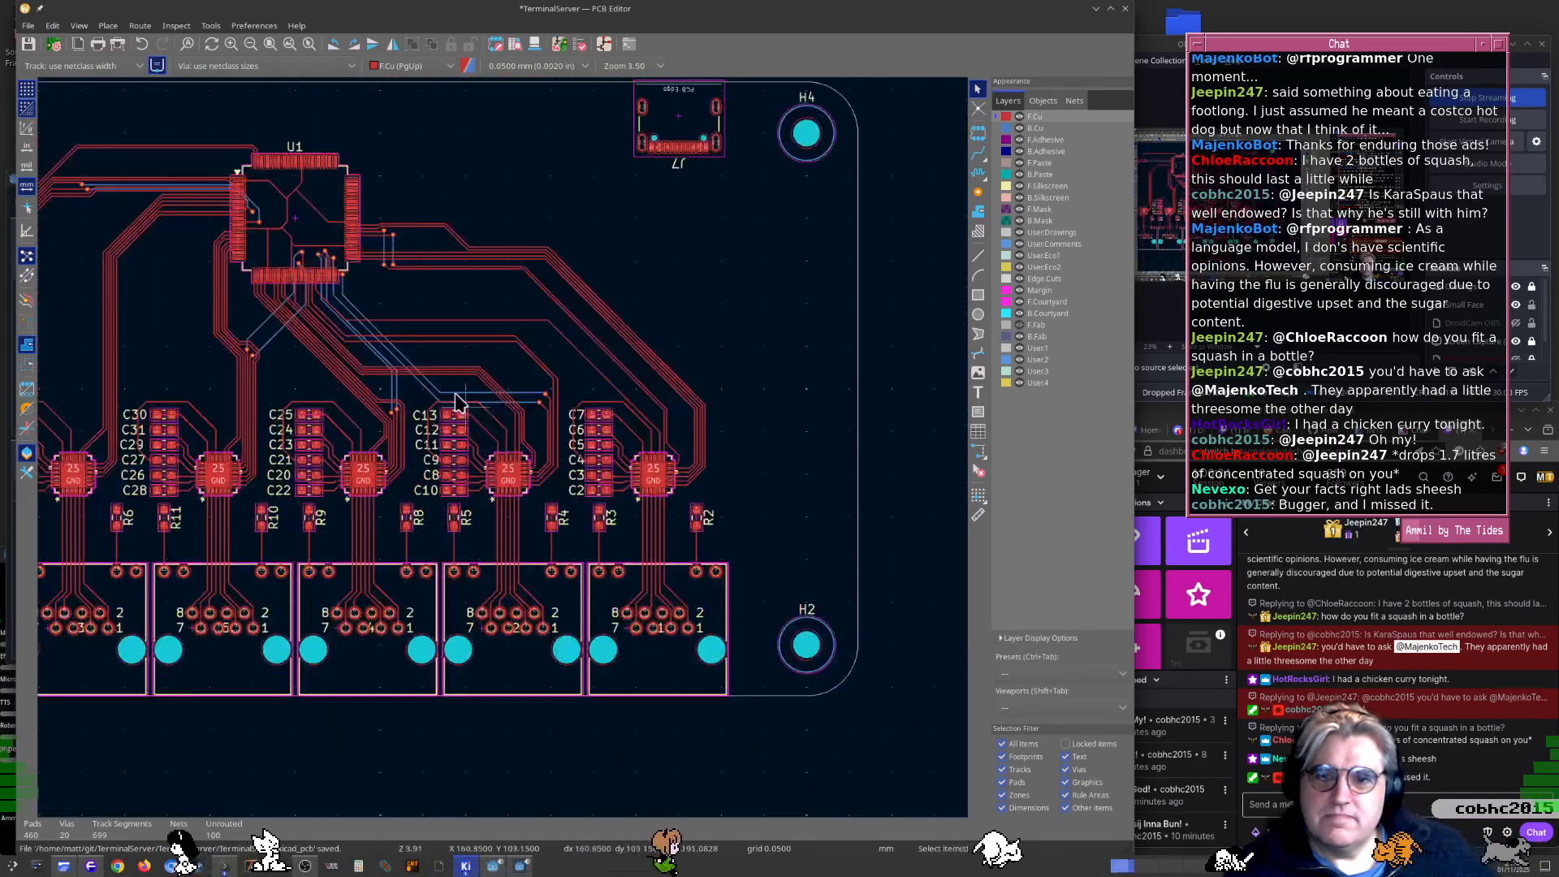
pyautogui.moveTo(462, 268); pyautogui.dragTo(586, 504, button='middle')
pyautogui.moveTo(767, 477); pyautogui.dragTo(714, 544, button='middle')
pyautogui.scroll(4, 714, 544)
pyautogui.moveTo(261, 354); pyautogui.dragTo(609, 509, button='middle')
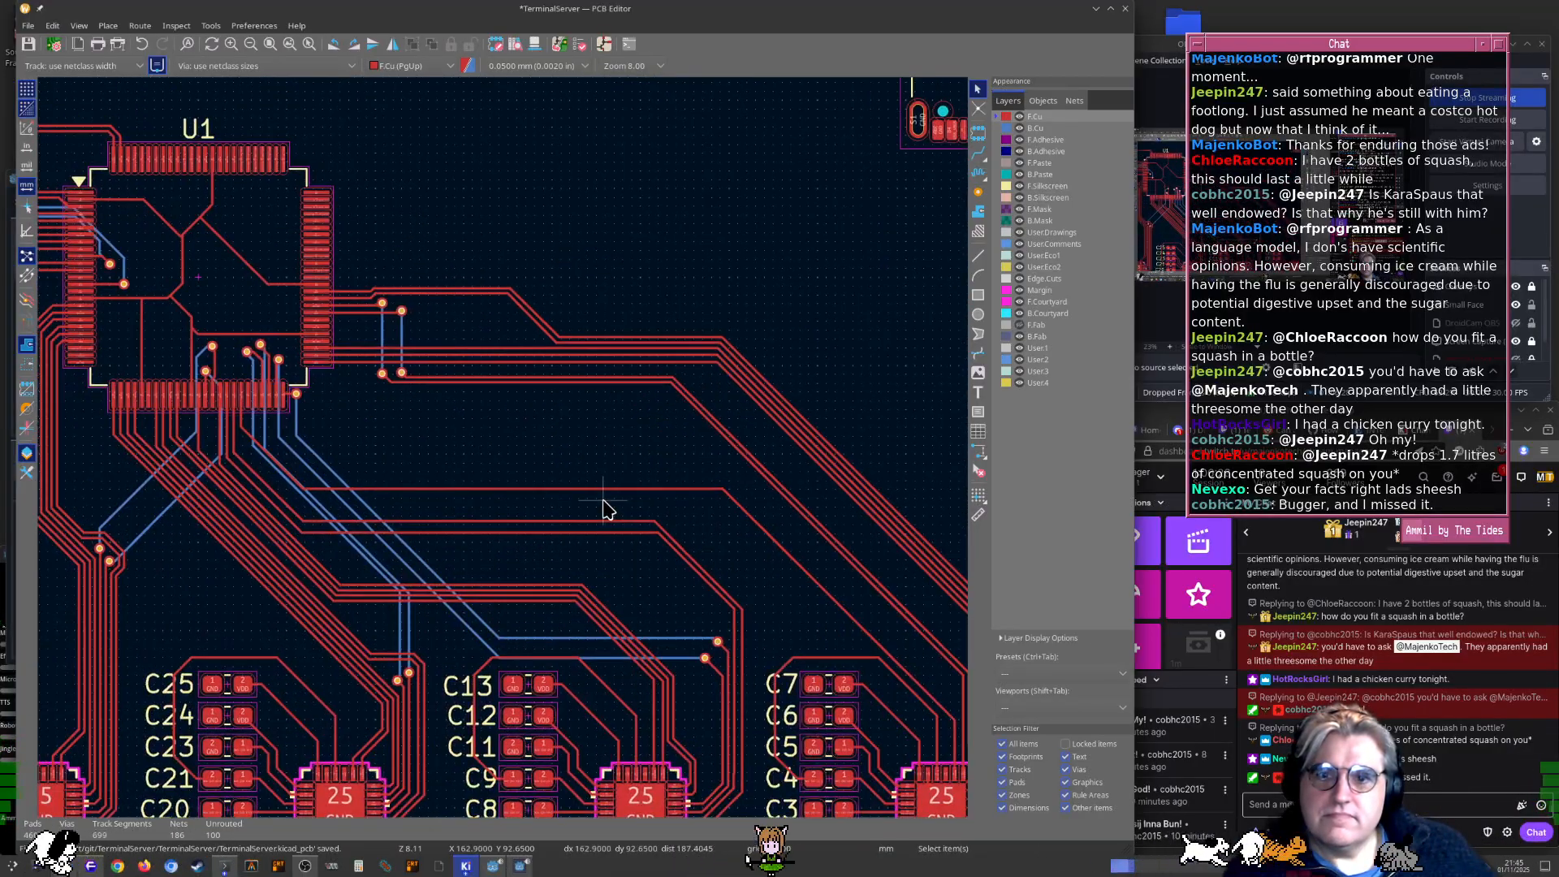
pyautogui.moveTo(718, 532); pyautogui.dragTo(630, 481, button='middle')
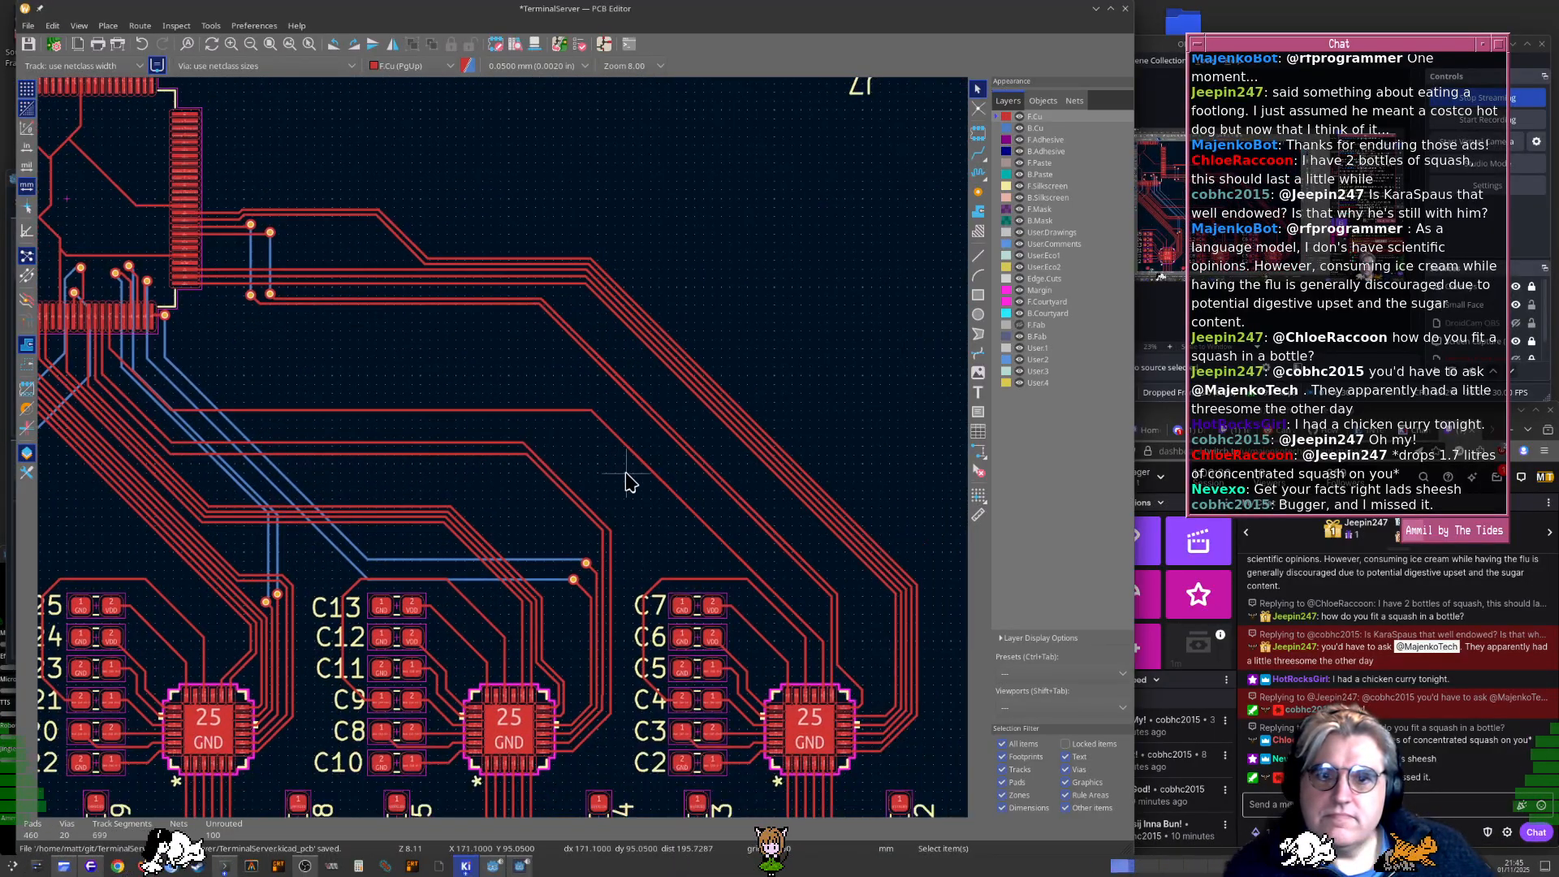
# Straighten the kink in the SHTDN track just above the rightmost 25-pad chip
pyautogui.scroll(4, 503, 457)
pyautogui.moveTo(470, 475); pyautogui.dragTo(536, 398)
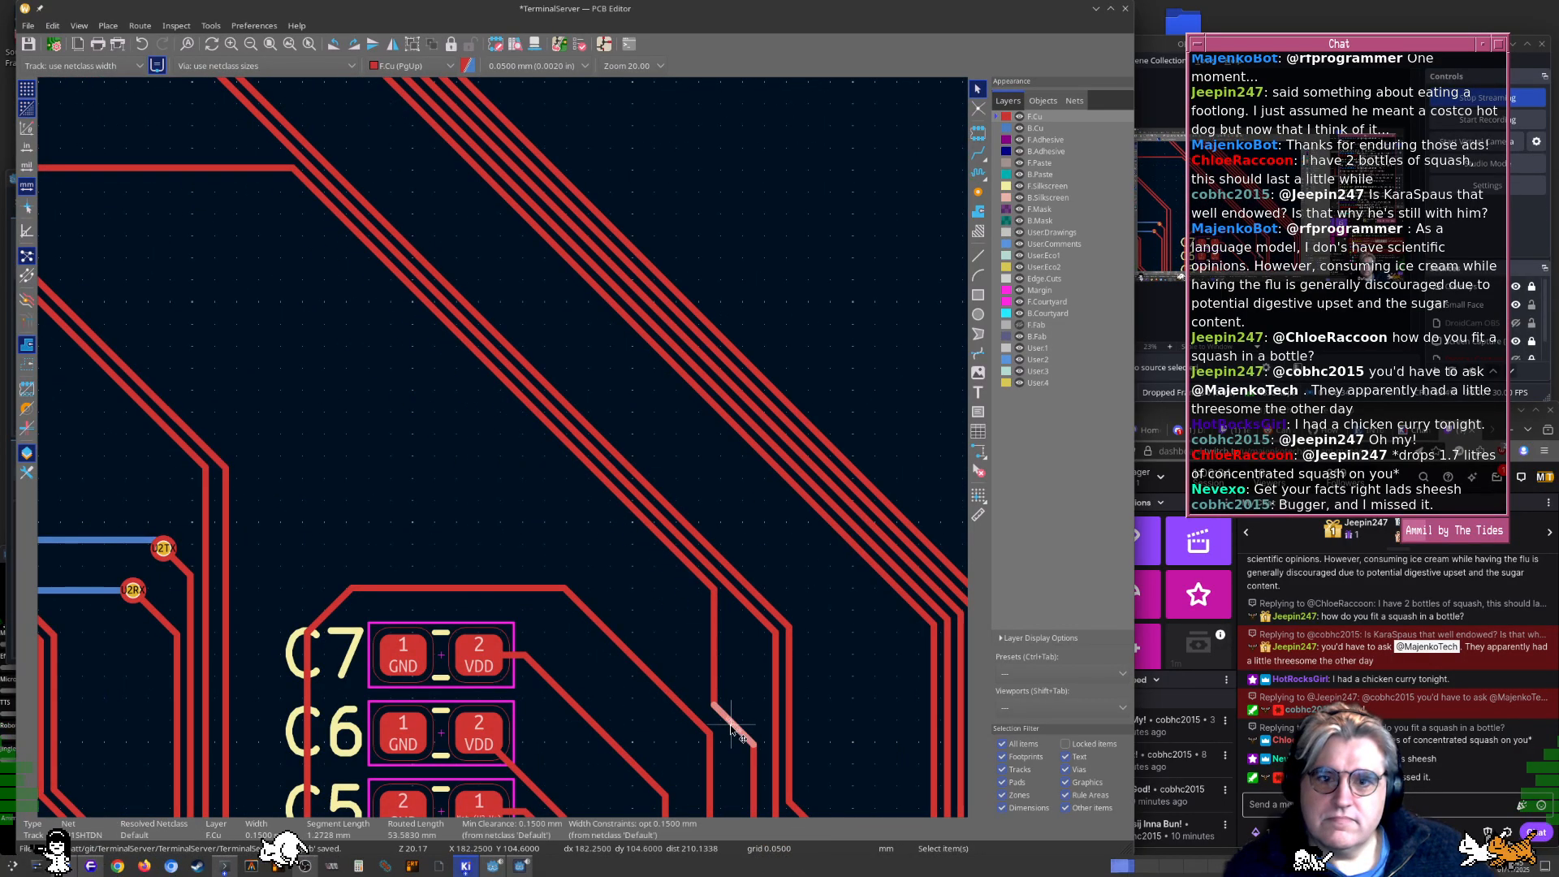
pyautogui.moveTo(731, 725); pyautogui.dragTo(737, 609)
# Move the long horizontal section of the SHTDN track up, closer to the U1 track bundle above it
pyautogui.moveTo(245, 286); pyautogui.dragTo(797, 560, button='middle')
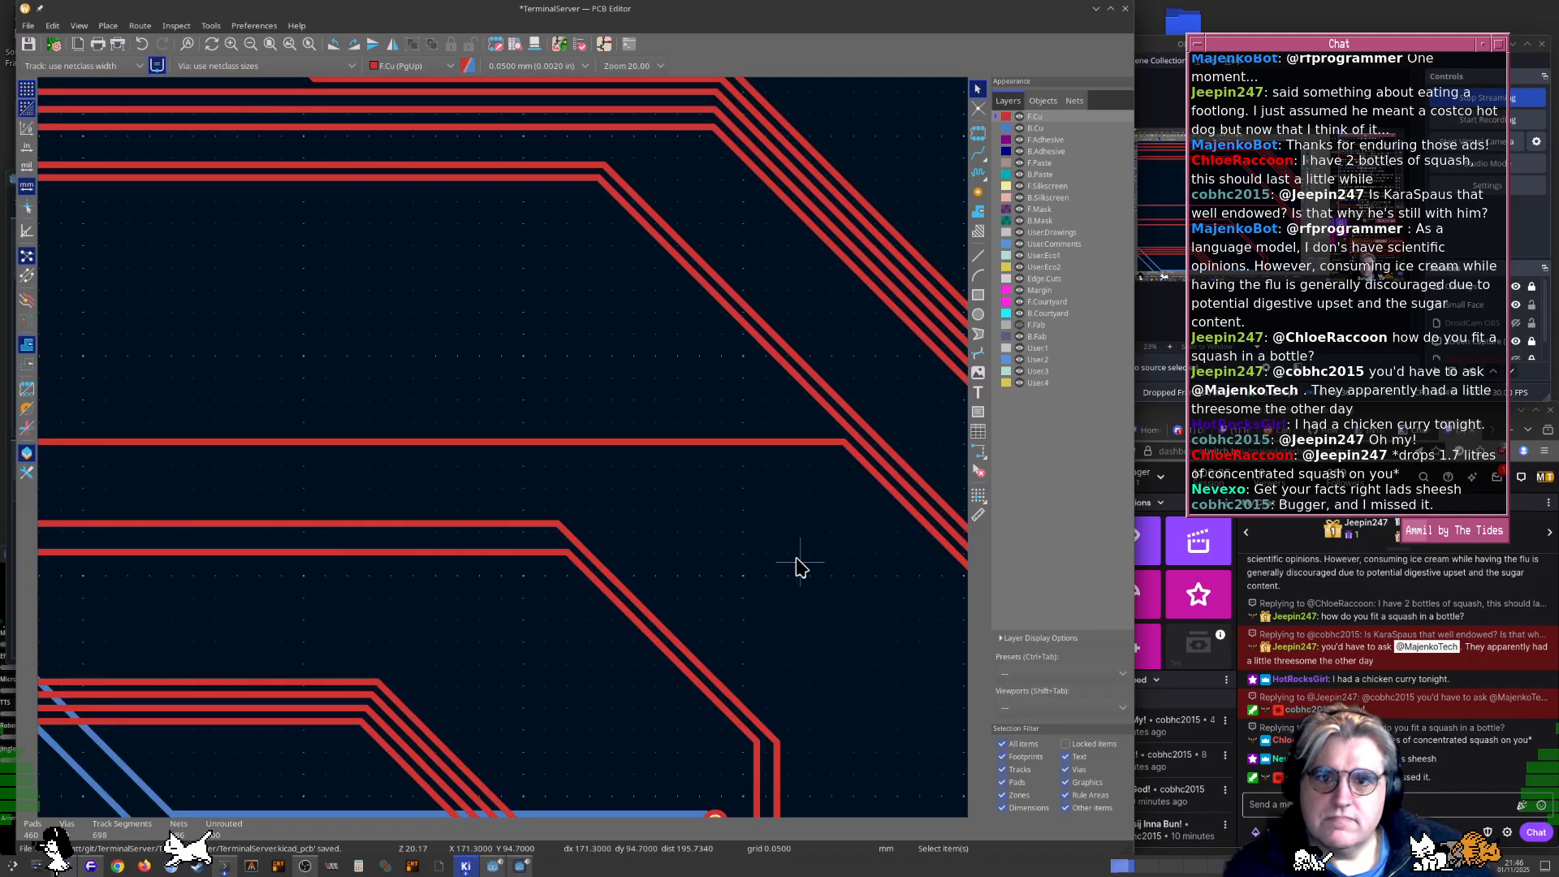
pyautogui.click(625, 441)
pyautogui.press('e')
pyautogui.press('Escape')
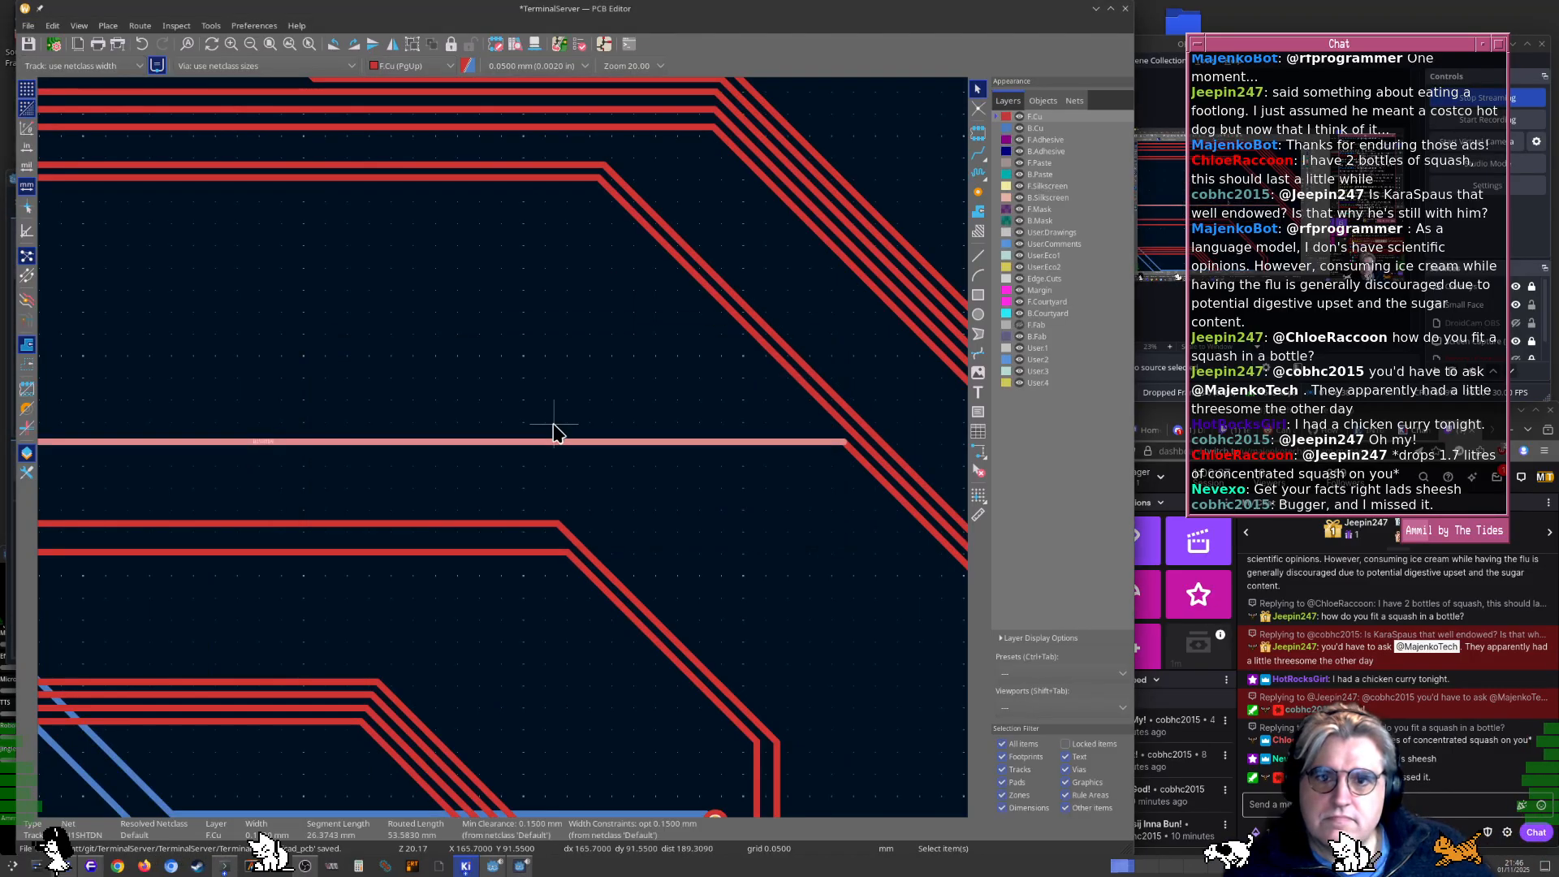
pyautogui.moveTo(554, 439); pyautogui.dragTo(538, 333)
# Inspect the routing from U1 to all six 25-pad chips and the connector row across the whole board
pyautogui.scroll(-1, 194, 300)
pyautogui.moveTo(195, 300); pyautogui.dragTo(660, 511, button='middle')
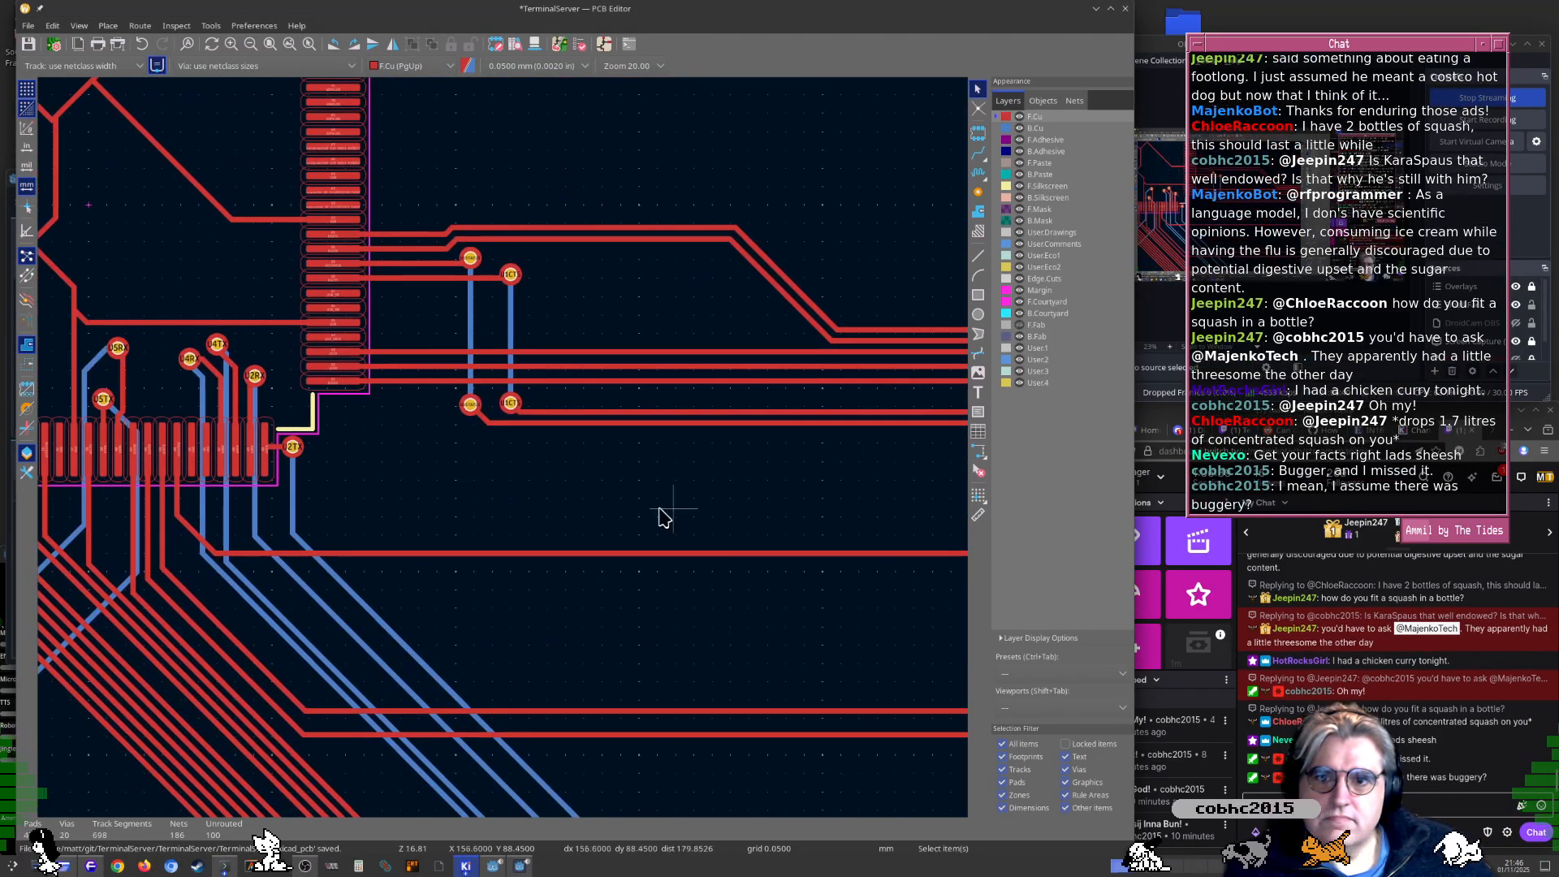
pyautogui.scroll(-2, 406, 549)
pyautogui.moveTo(406, 549); pyautogui.dragTo(579, 447, button='middle')
pyautogui.moveTo(796, 492); pyautogui.dragTo(650, 462, button='middle')
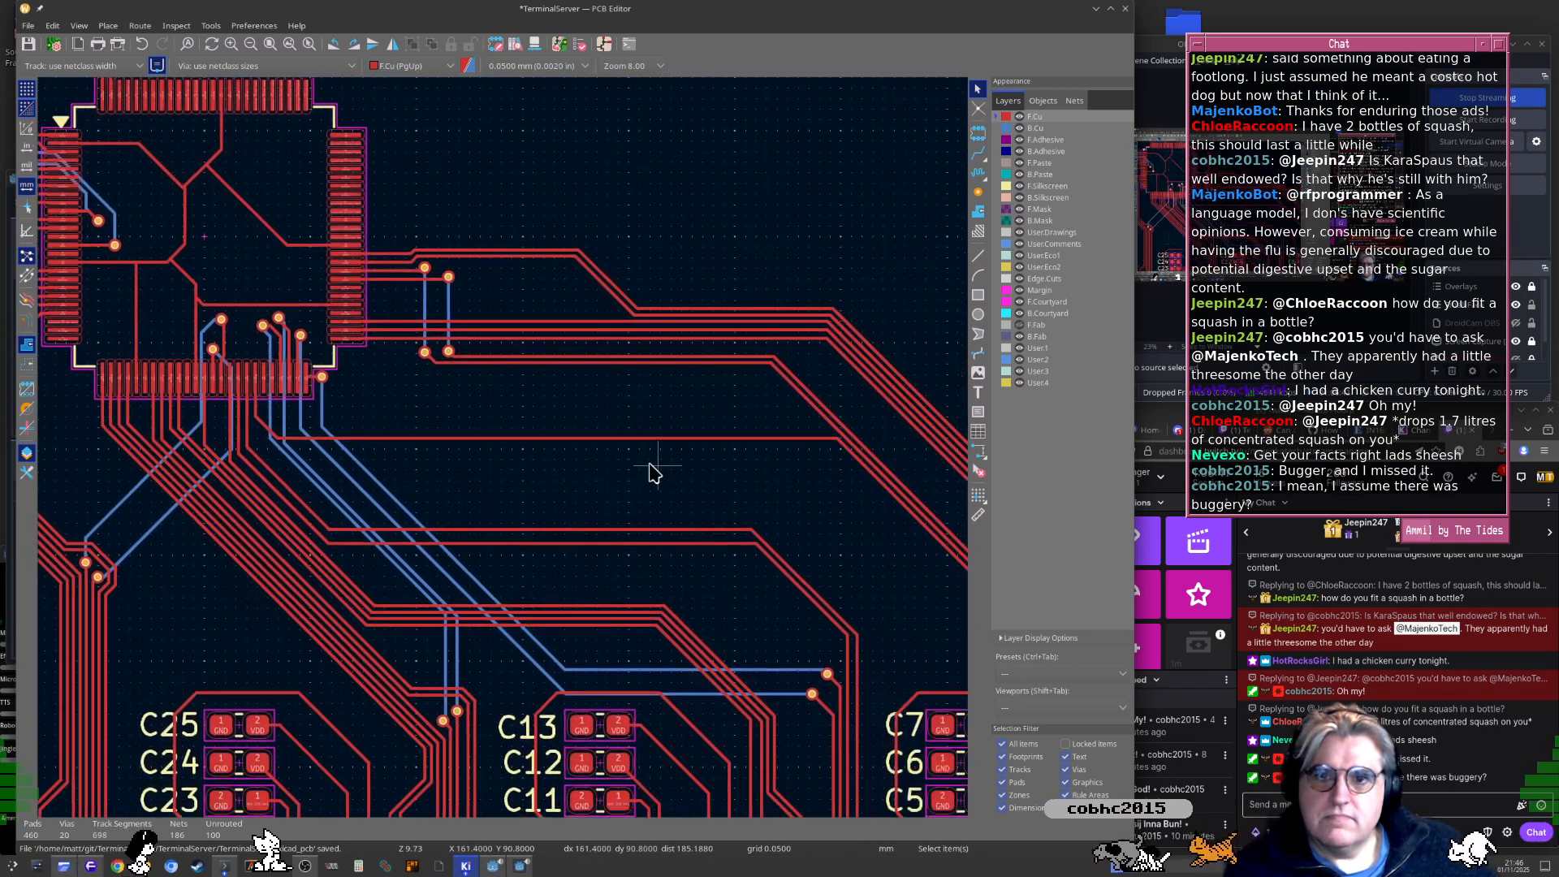
pyautogui.scroll(-1, 508, 453)
pyautogui.moveTo(508, 453)
pyautogui.mouseDown(button='middle')
pyautogui.moveTo(549, 455)
pyautogui.moveTo(536, 443)
pyautogui.mouseUp(button='middle')
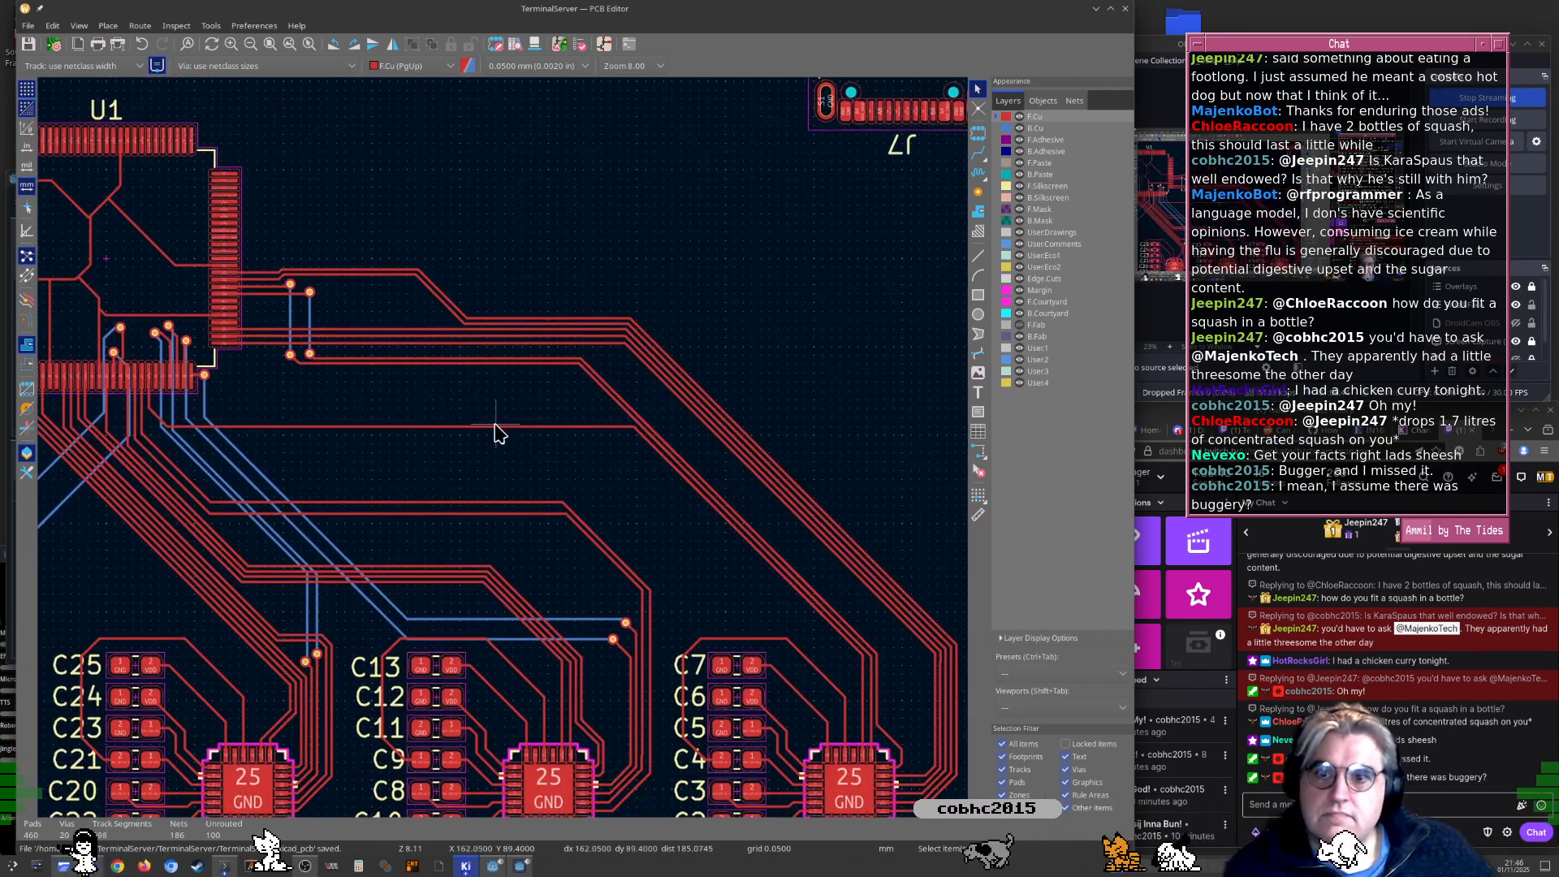
pyautogui.moveTo(580, 498); pyautogui.dragTo(532, 472, button='middle')
pyautogui.scroll(-2, 513, 447)
pyautogui.moveTo(627, 484); pyautogui.dragTo(573, 458, button='middle')
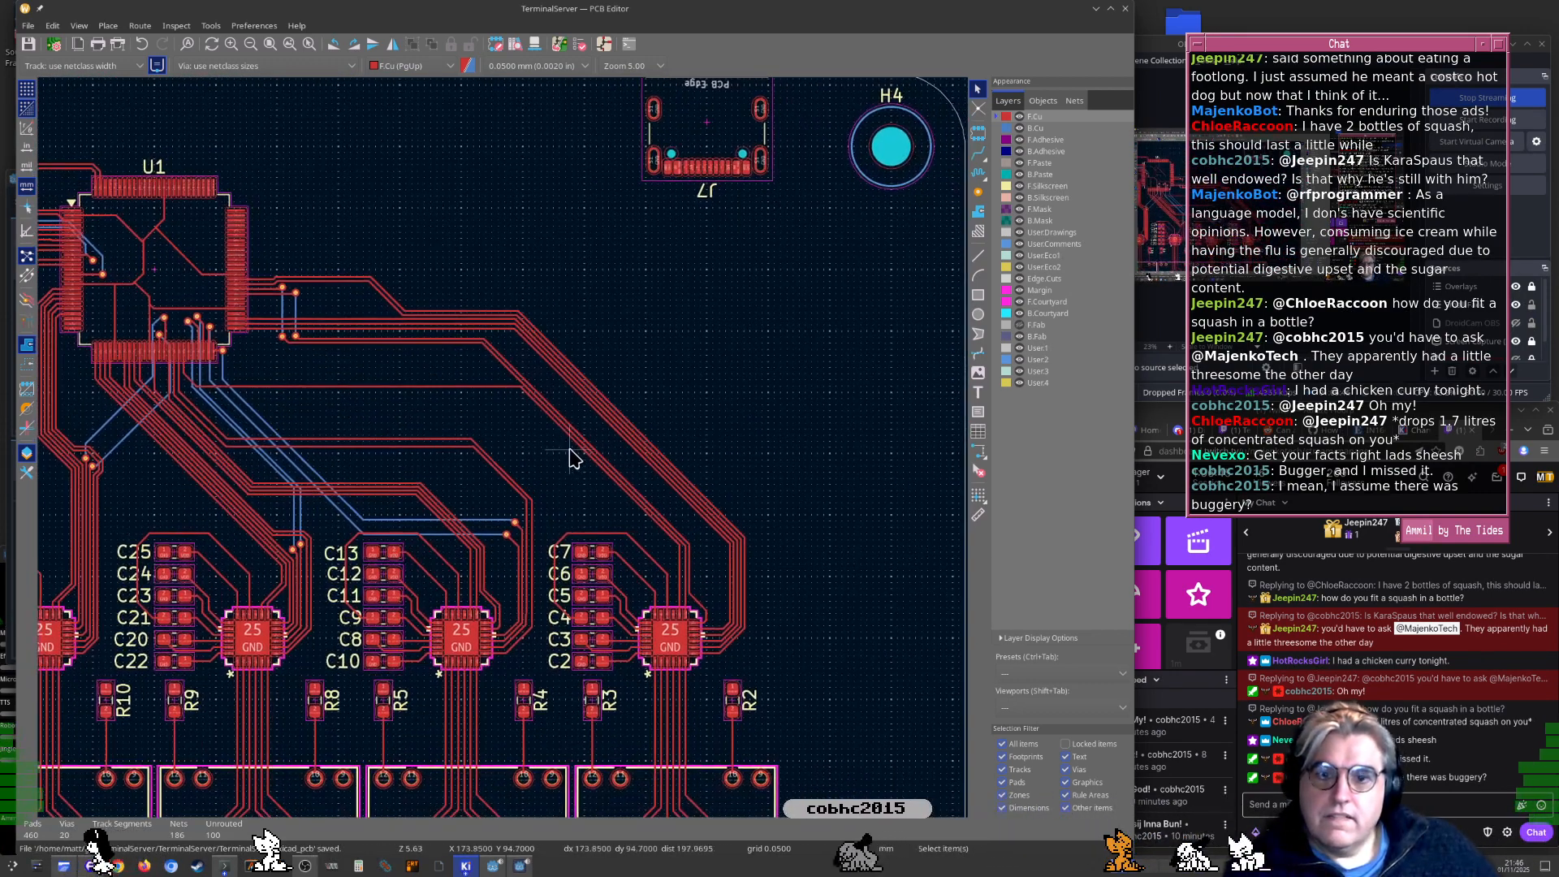
pyautogui.moveTo(349, 442); pyautogui.dragTo(682, 459, button='middle')
pyautogui.scroll(-2, 682, 459)
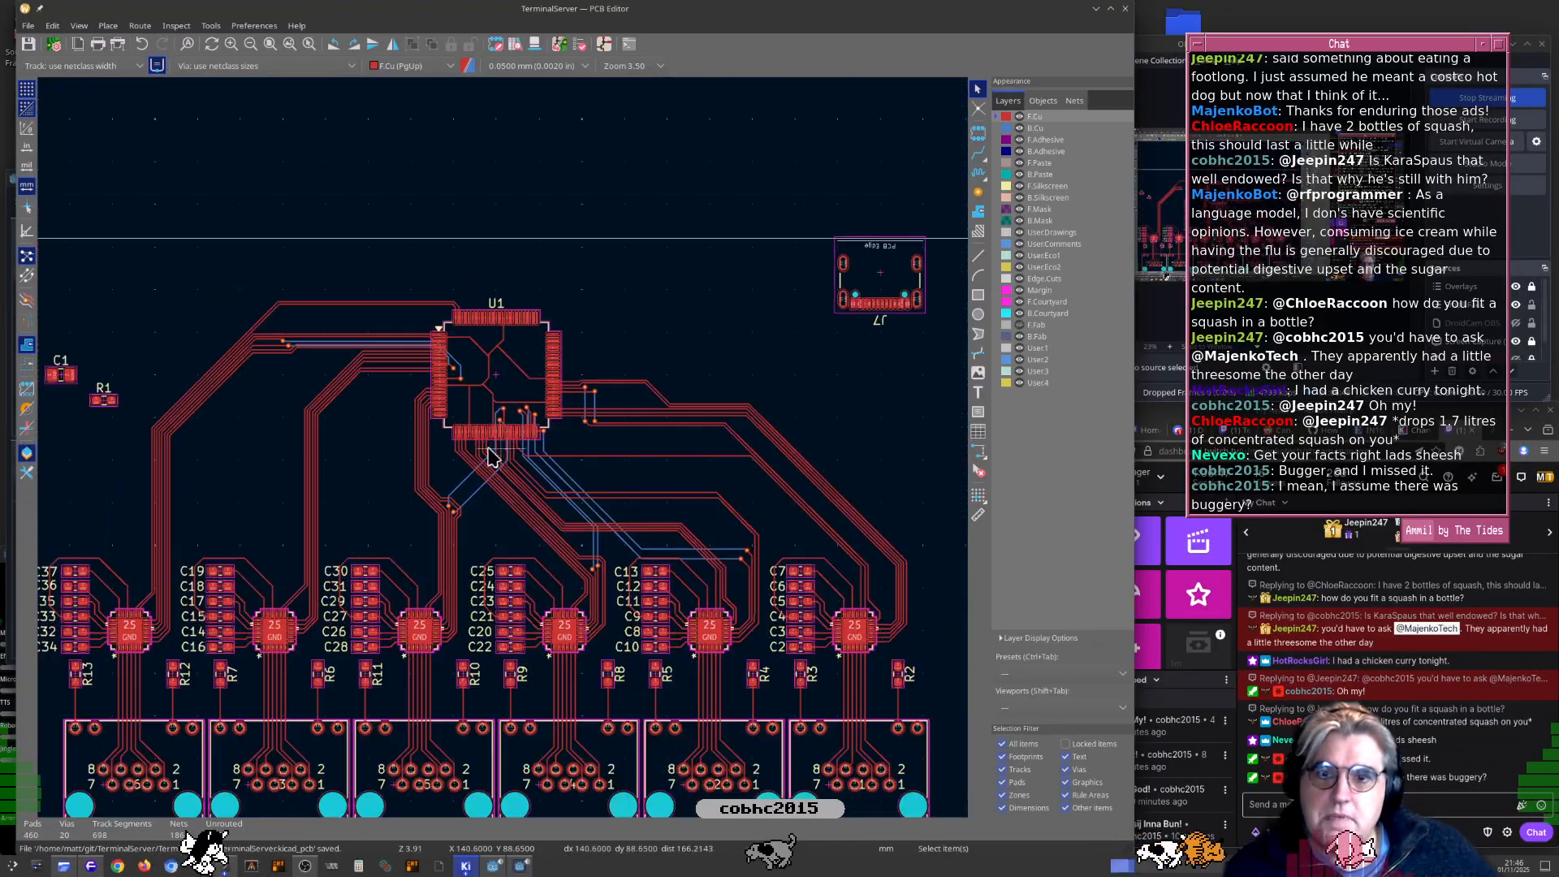
pyautogui.moveTo(390, 461); pyautogui.dragTo(547, 453, button='middle')
pyautogui.scroll(-1, 611, 468)
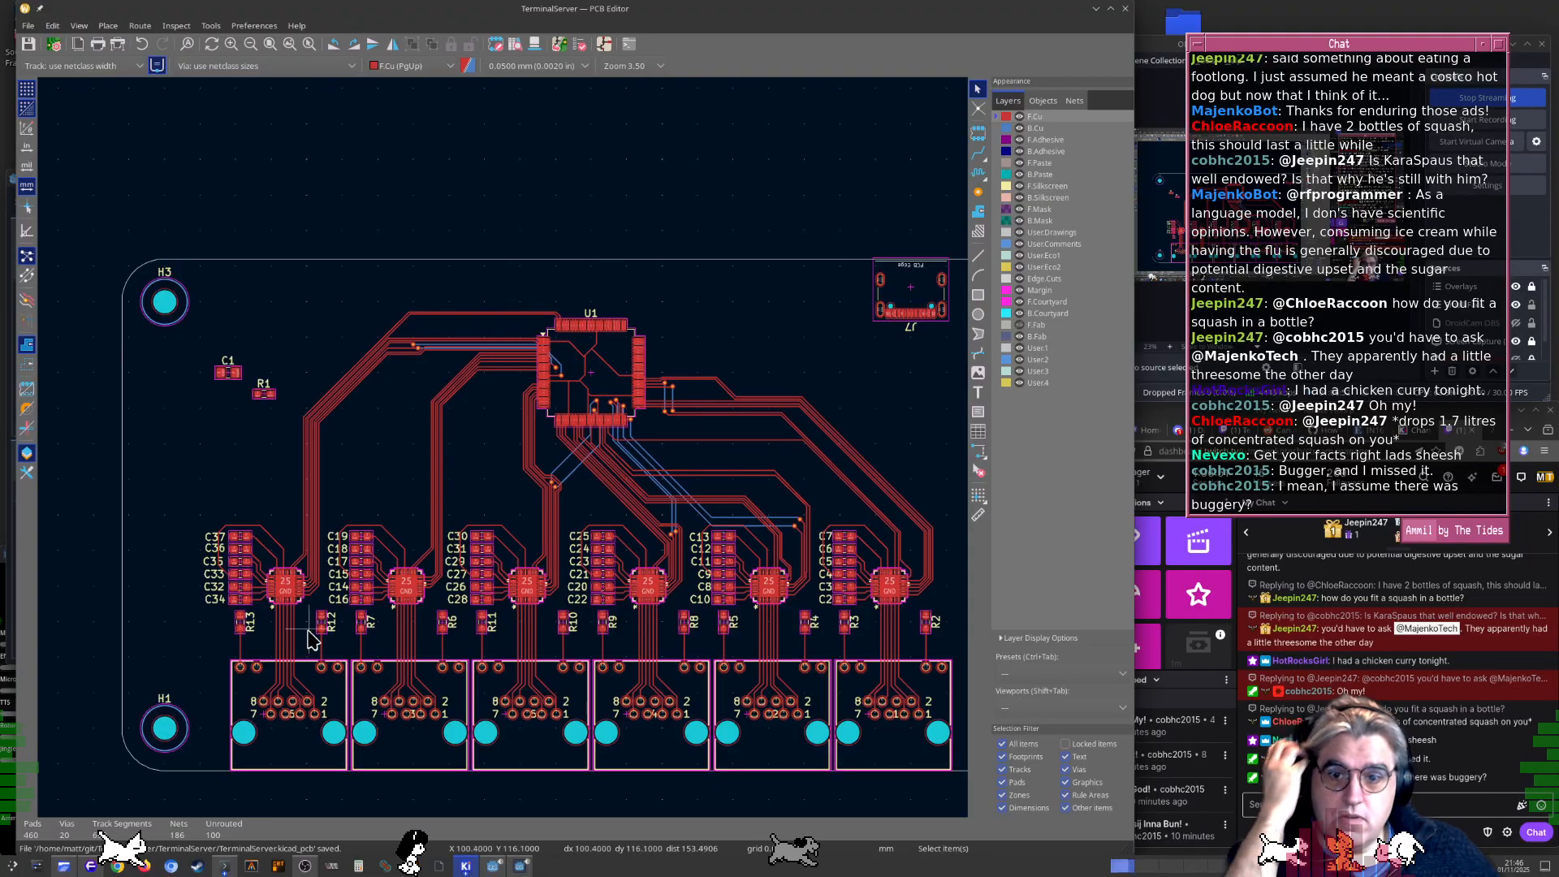
pyautogui.moveTo(480, 716)
pyautogui.mouseDown(button='middle')
pyautogui.moveTo(441, 694)
pyautogui.moveTo(416, 704)
pyautogui.moveTo(444, 734)
pyautogui.mouseUp(button='middle')
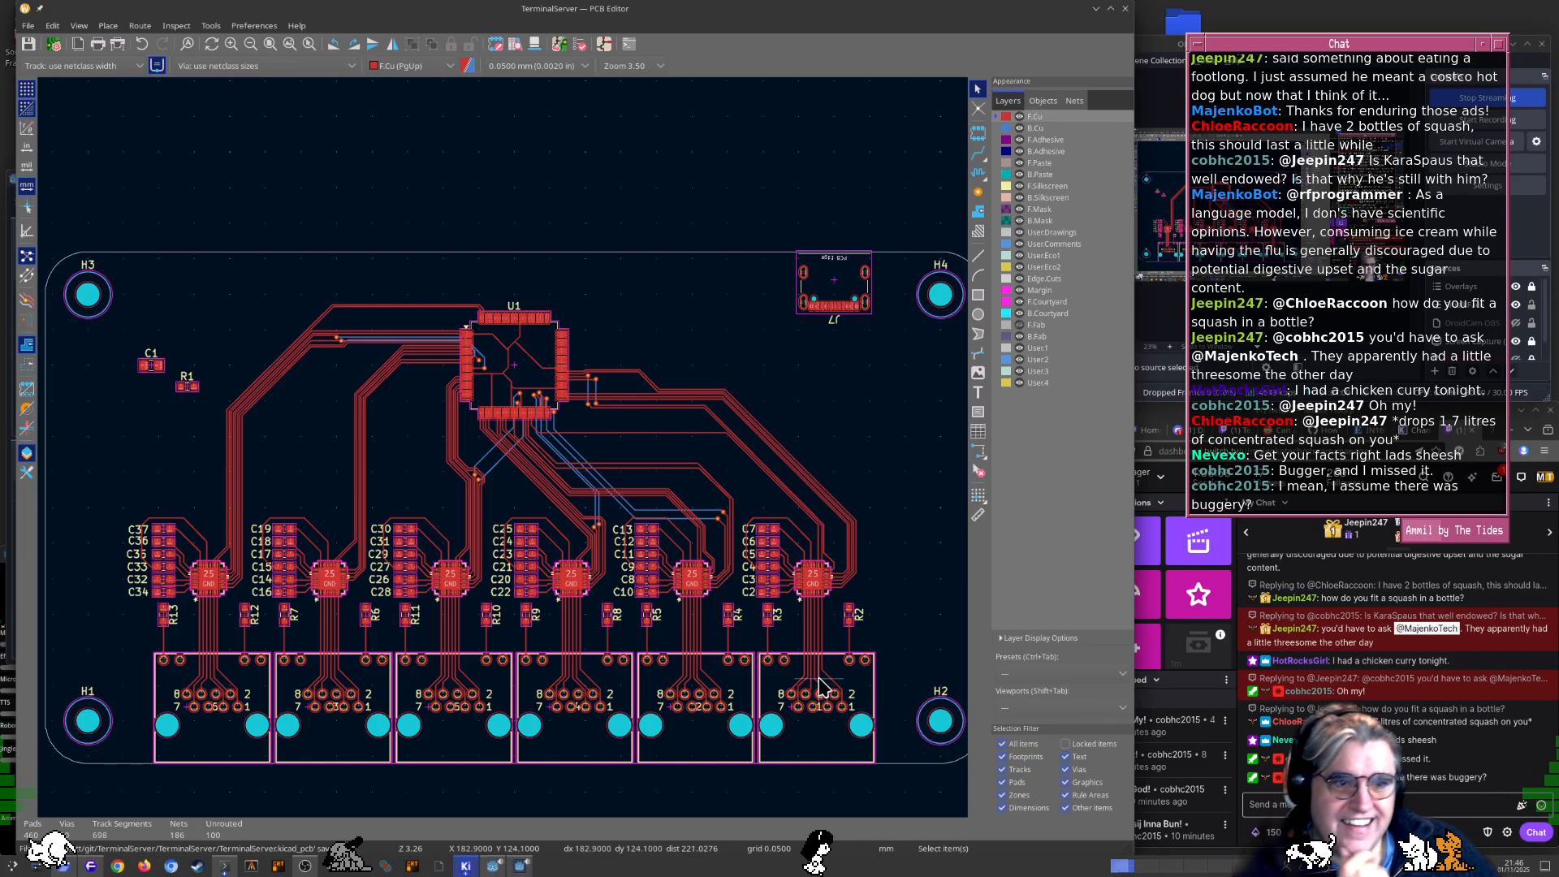
pyautogui.scroll(-1, 820, 680)
pyautogui.moveTo(400, 432); pyautogui.dragTo(700, 537, button='middle')
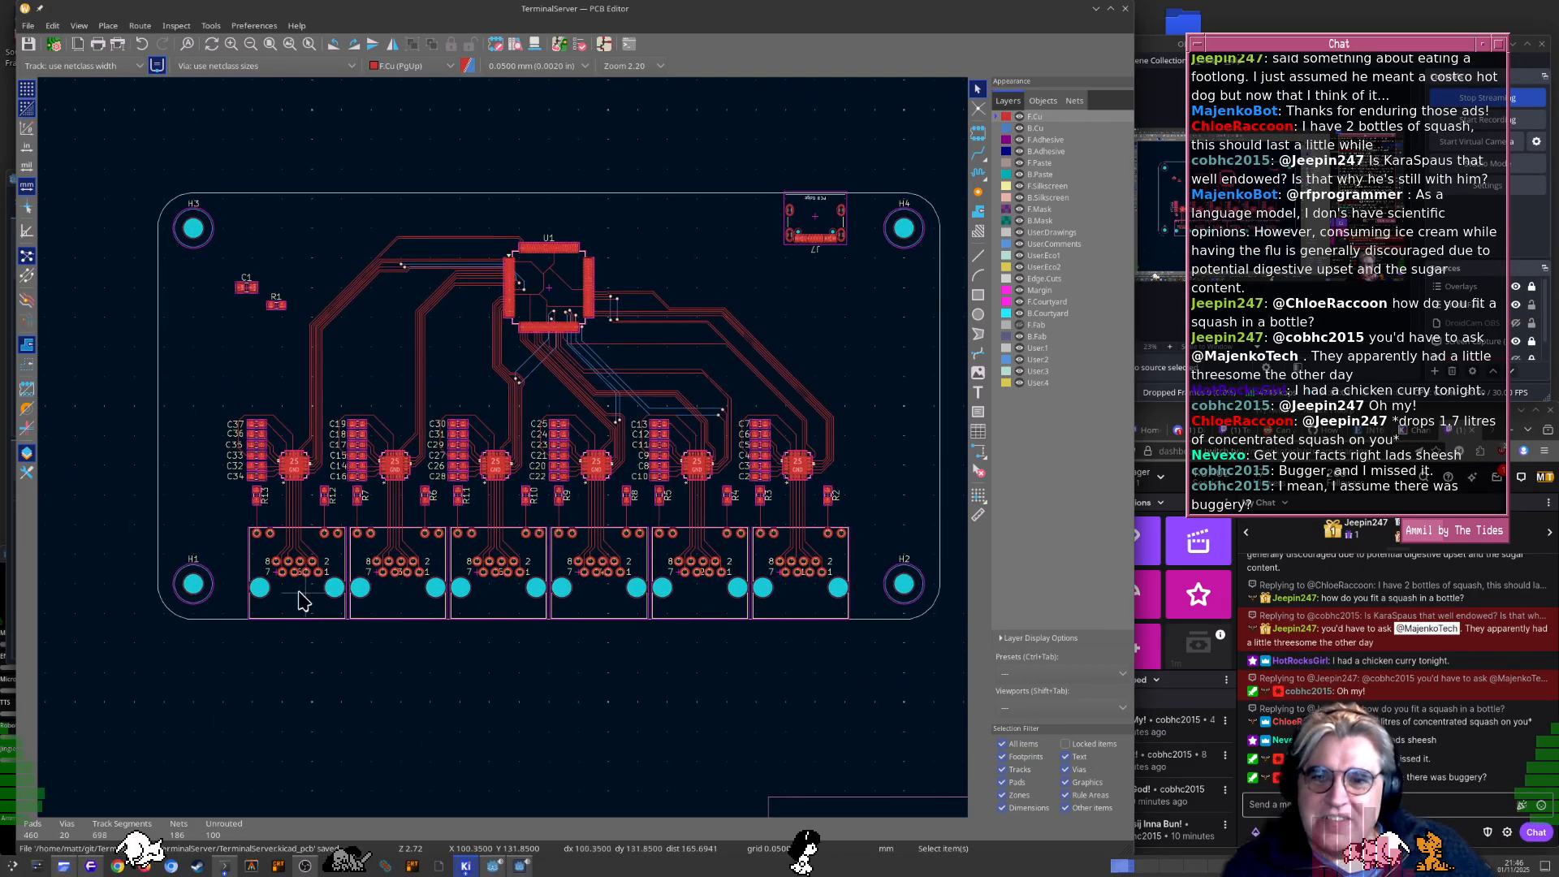
pyautogui.scroll(3, 262, 555)
pyautogui.scroll(4, 504, 448)
pyautogui.scroll(-5, 889, 422)
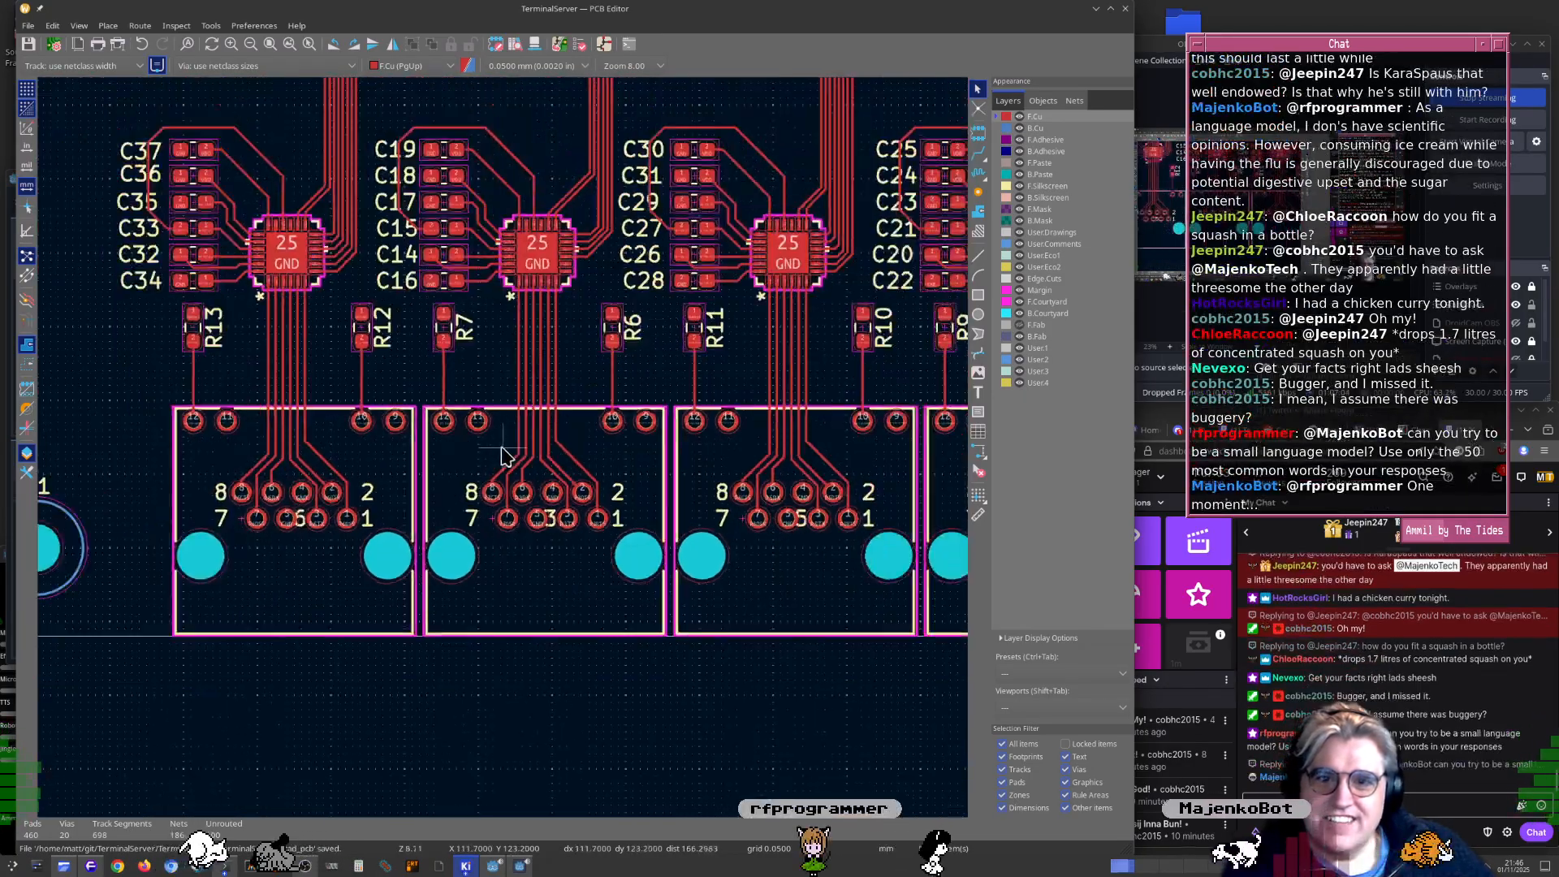
pyautogui.scroll(-2, 504, 454)
pyautogui.scroll(1, 625, 575)
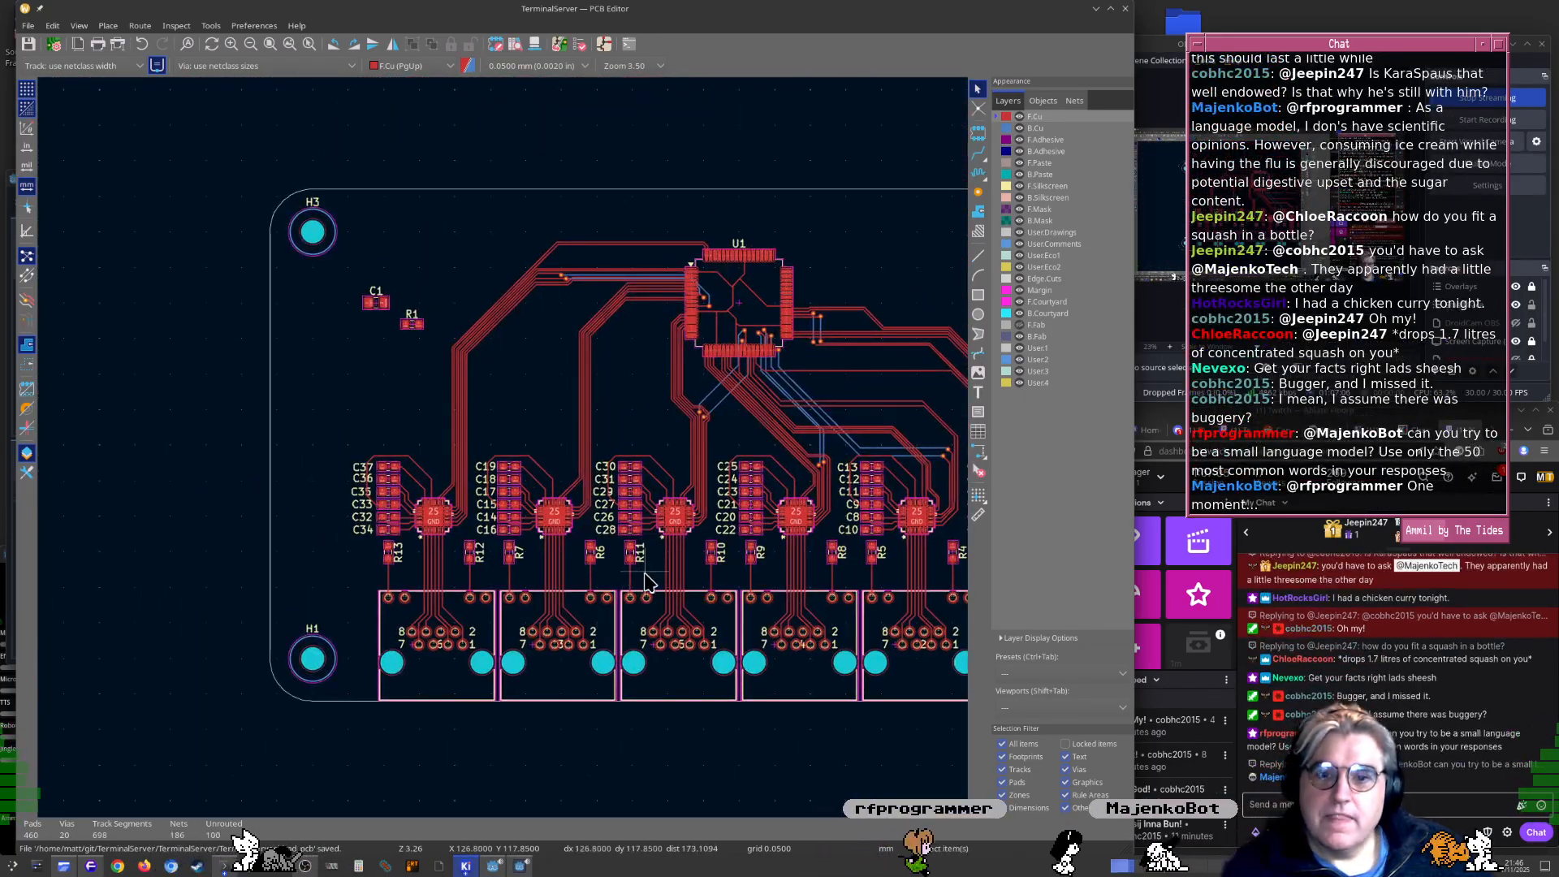
pyautogui.moveTo(713, 622); pyautogui.dragTo(571, 578, button='middle')
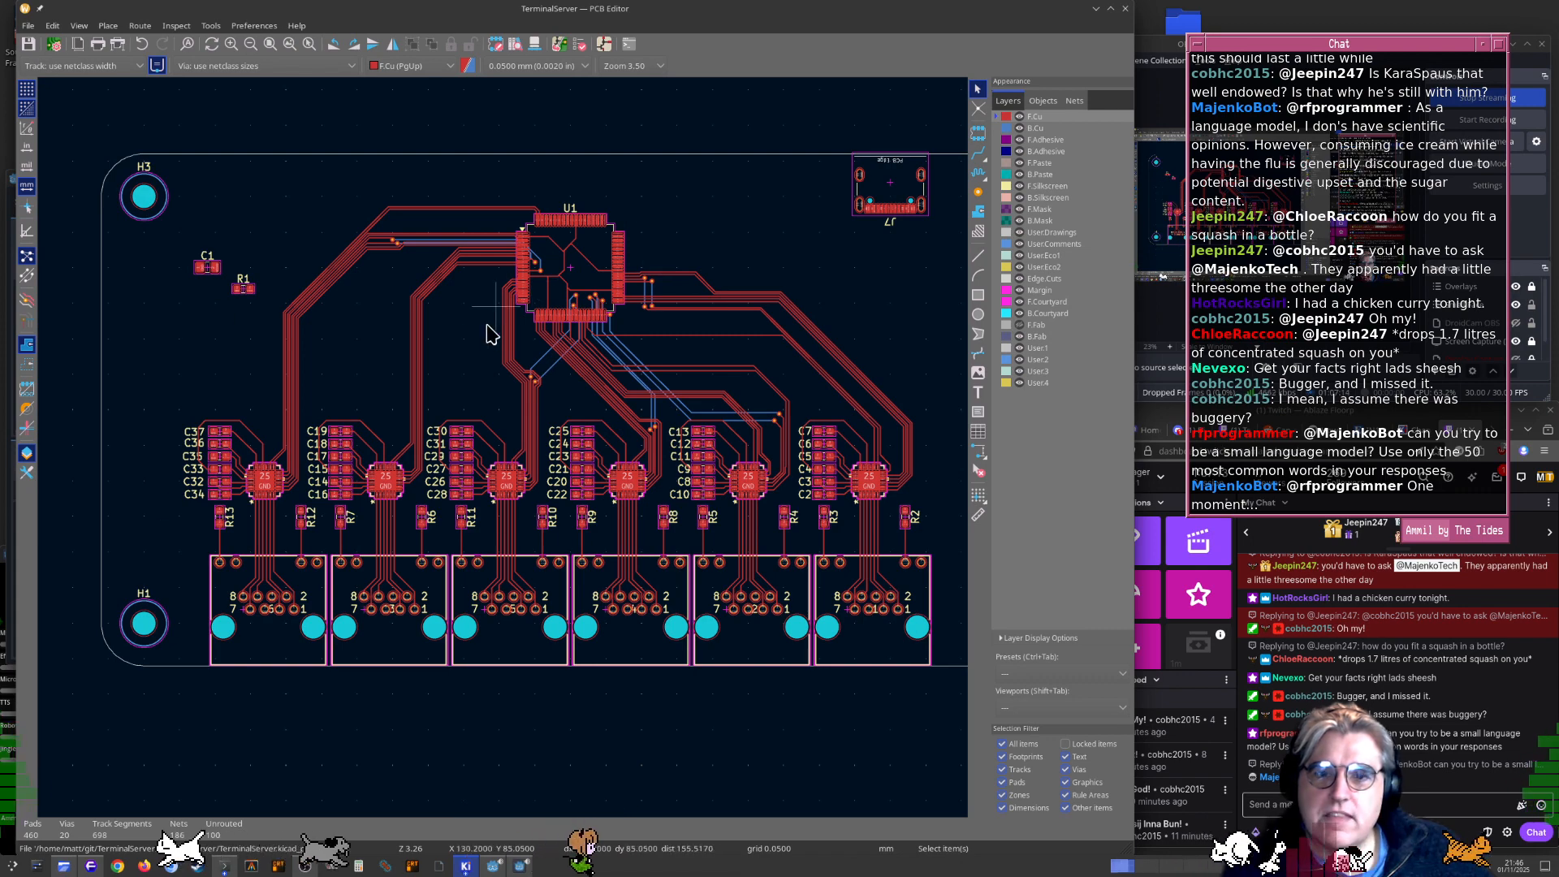
# Make the back copper layer B.Cu the active layer
pyautogui.click(1039, 128)
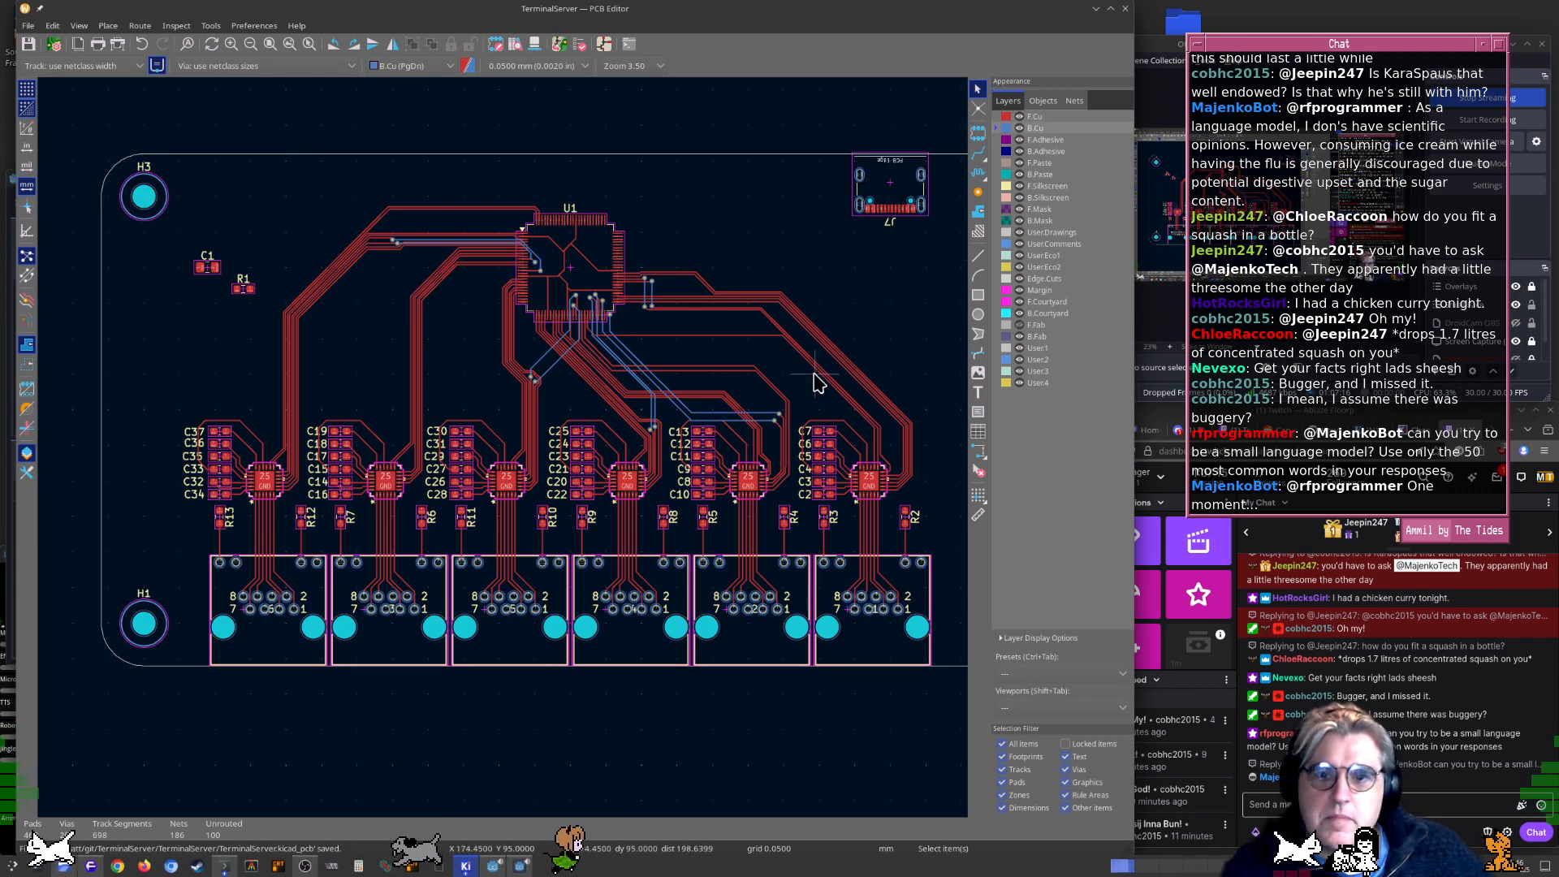
pyautogui.scroll(5, 543, 577)
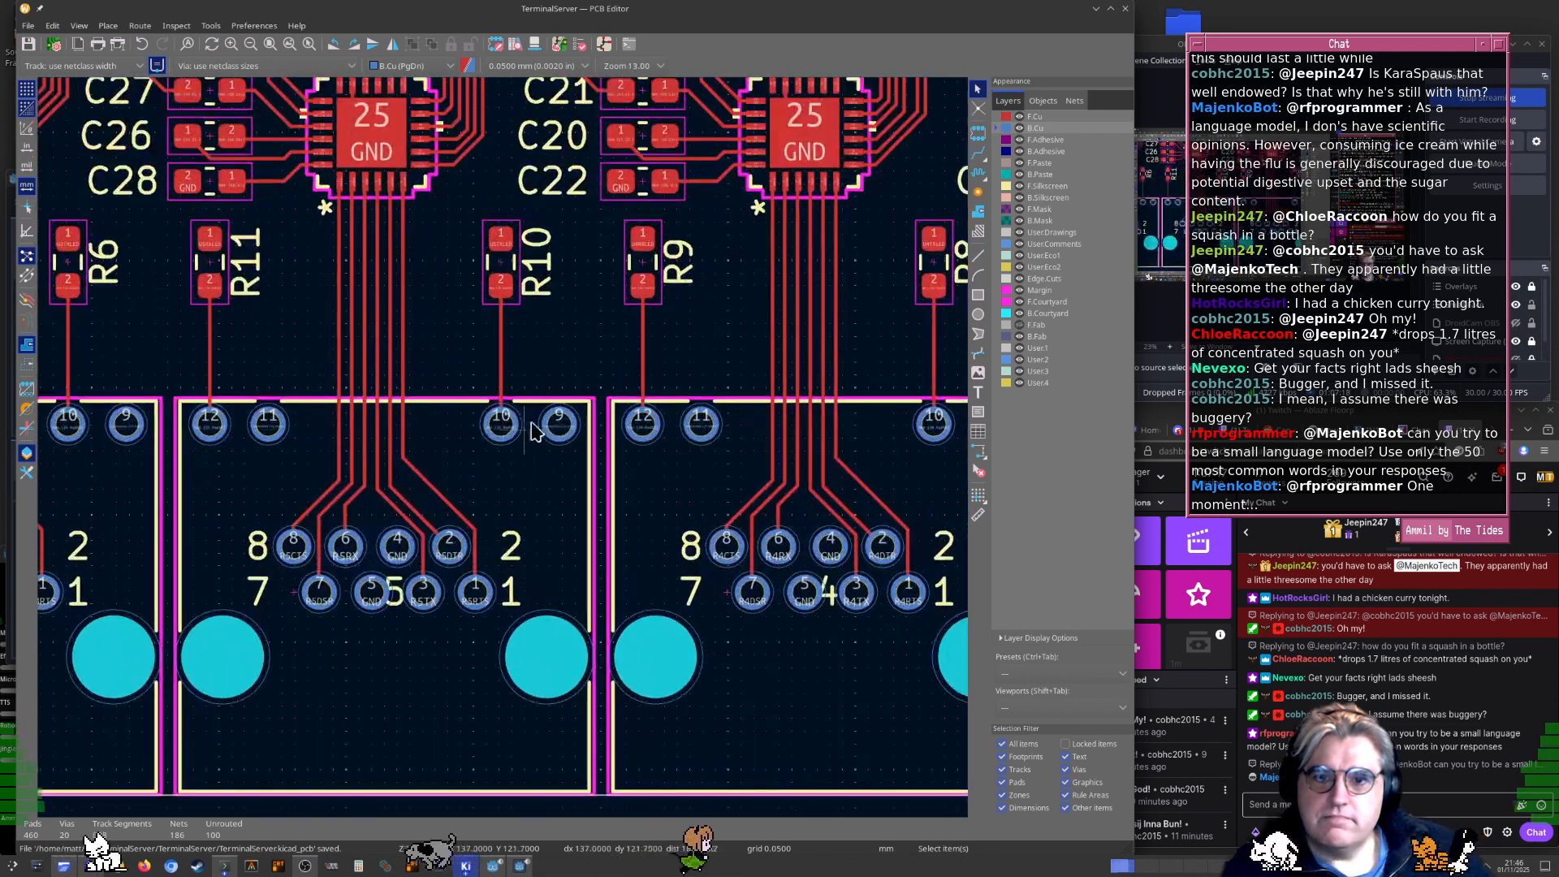
pyautogui.press('x')
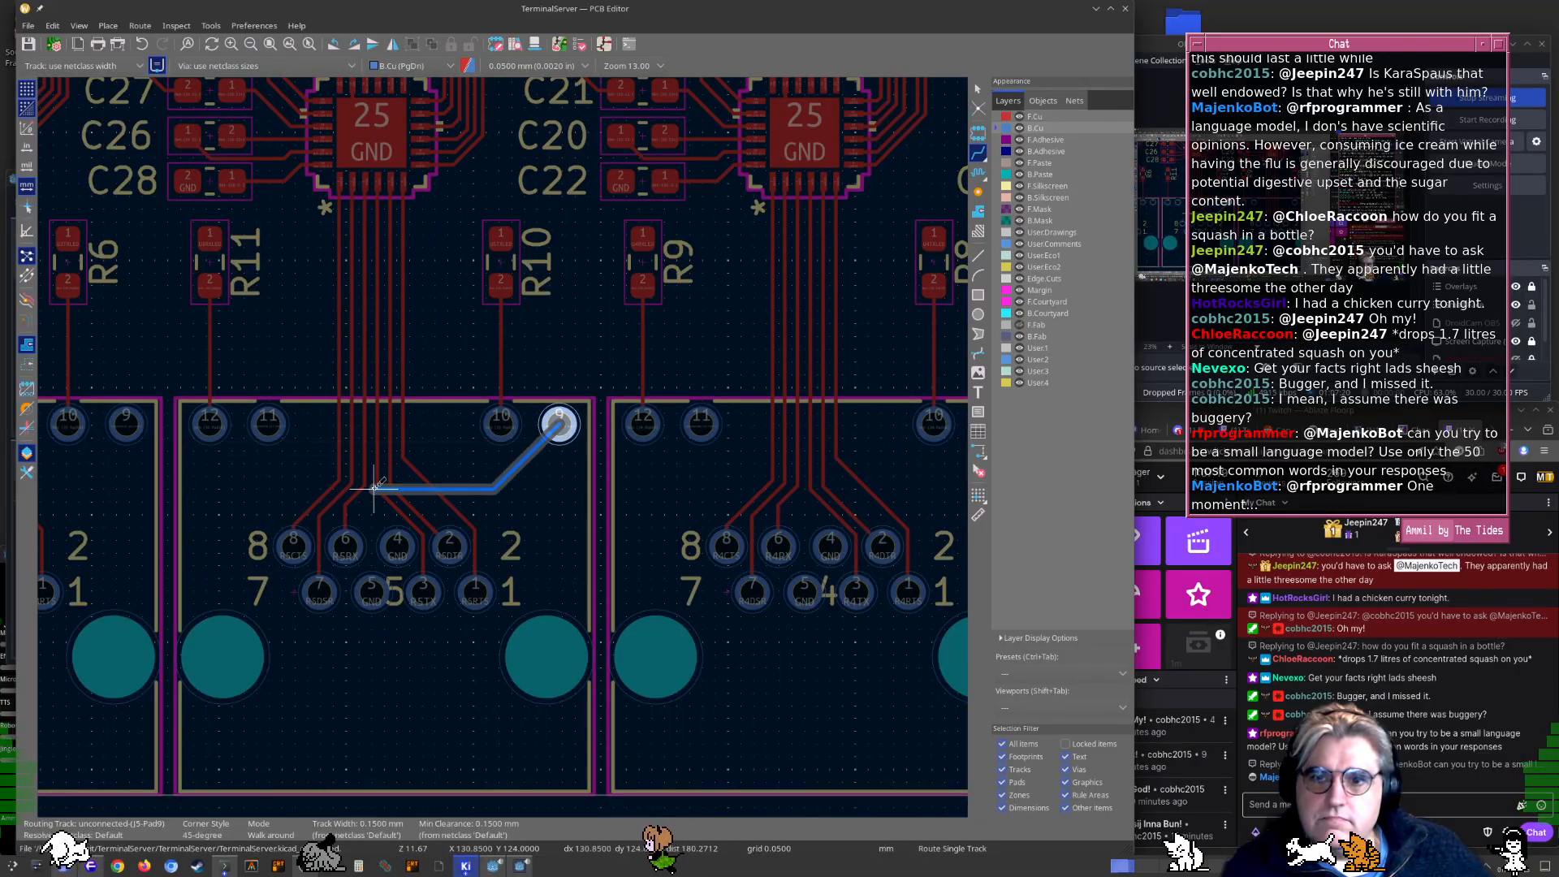
pyautogui.press('Escape')
# Save the board and route a B.Cu track from J6 pad 11 out past the connector's edge on the H1 side
pyautogui.hotkey('ctrl', 's')
pyautogui.keyDown('ctrl'); pyautogui.hscroll(-10, 375, 470); pyautogui.keyUp('ctrl')
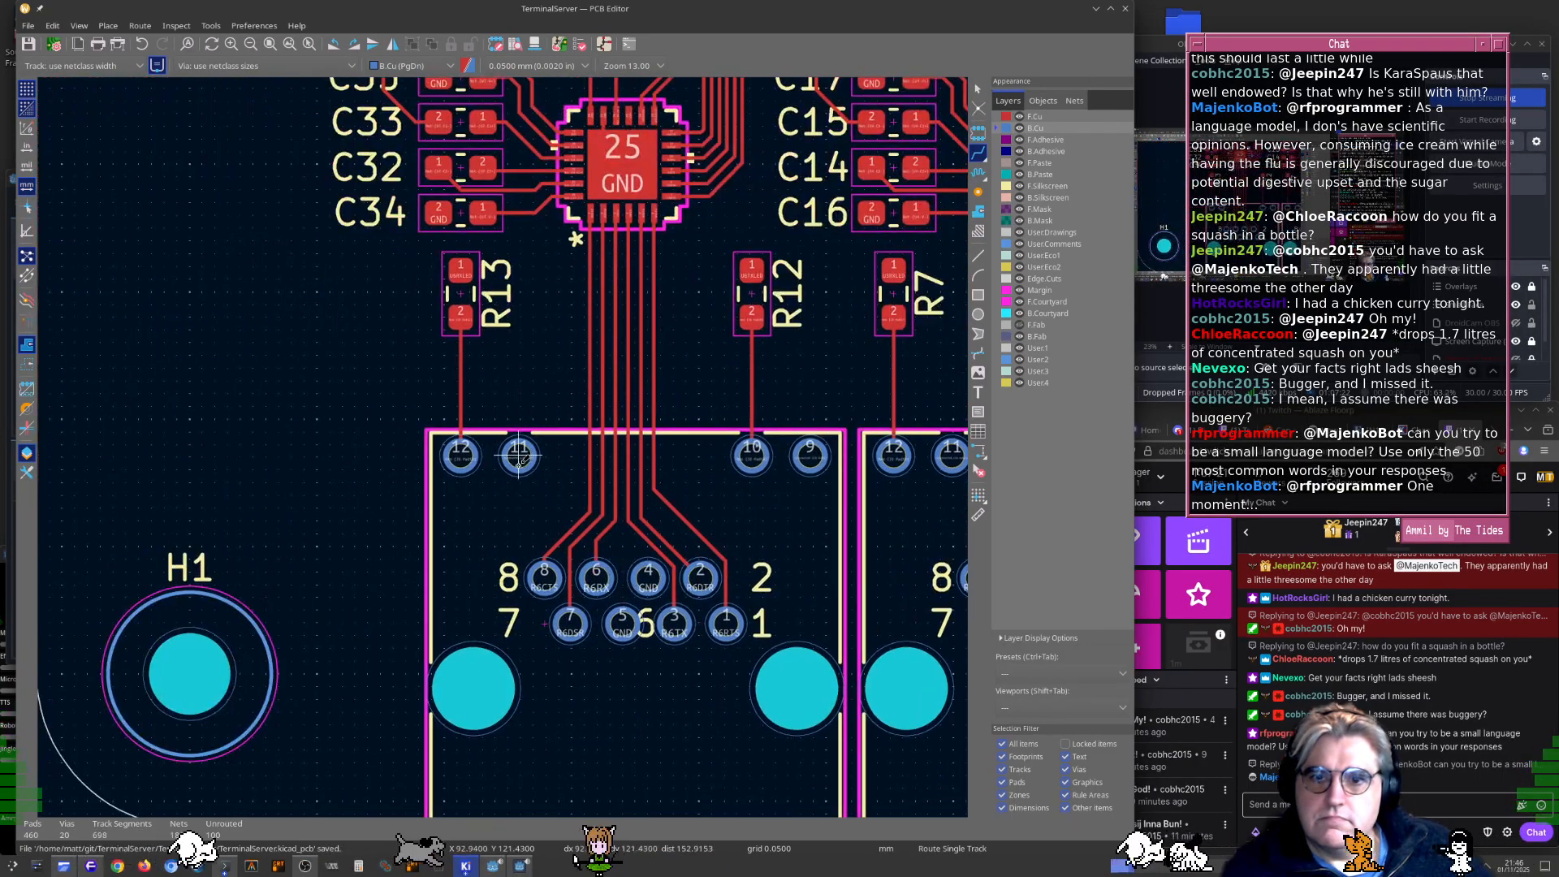
pyautogui.click(519, 457)
pyautogui.doubleClick(387, 479)
# Route a B.Cu track from J6 pad 9 towards the H1 side, parallel and just below the pad 11 track
pyautogui.click(809, 455)
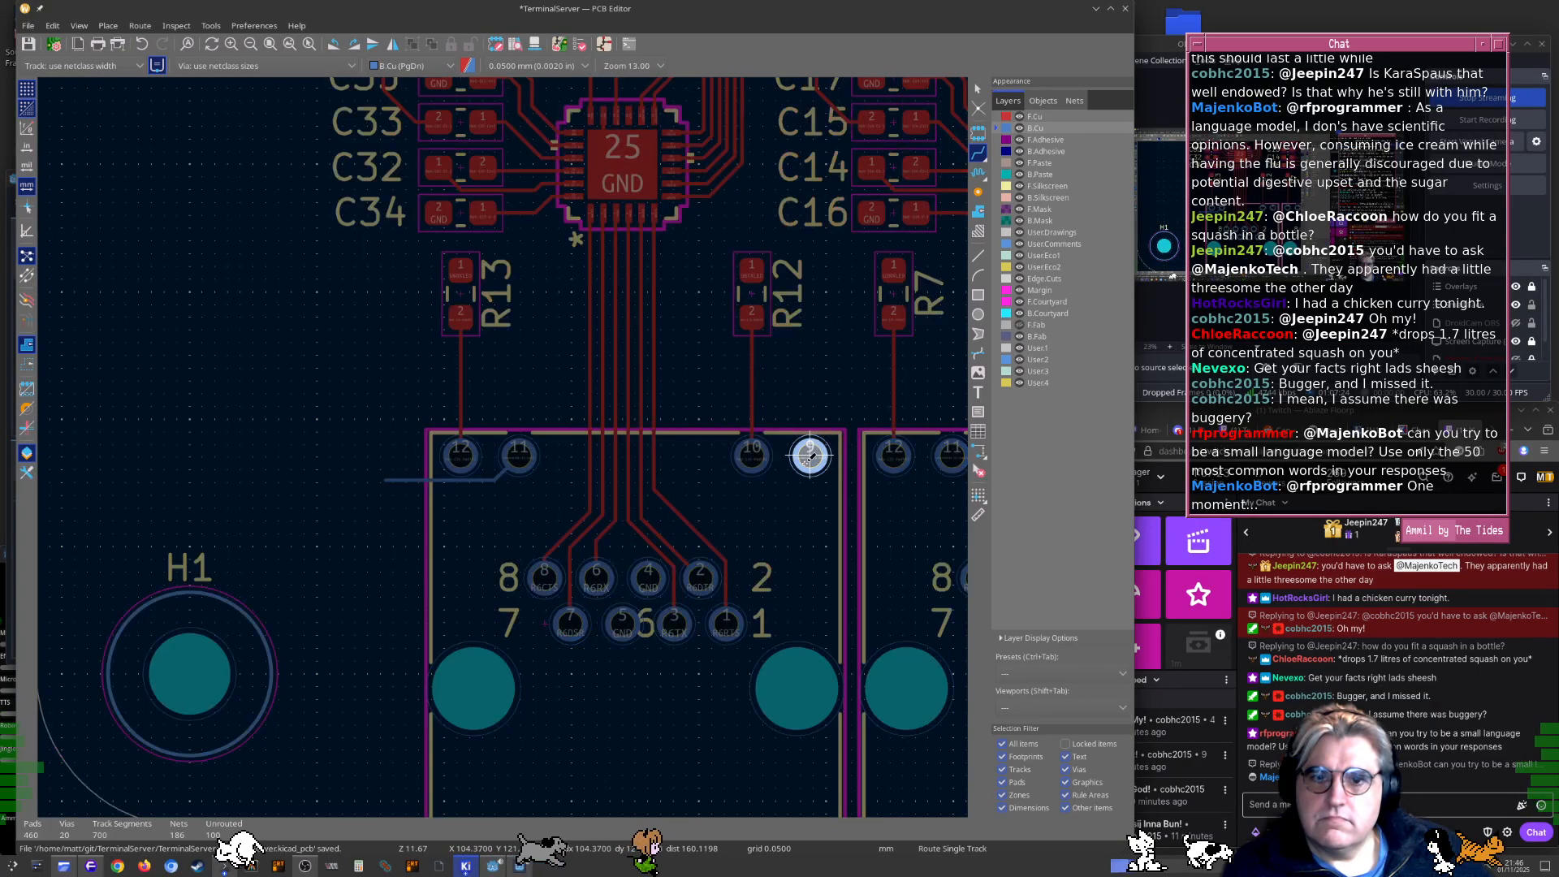
pyautogui.scroll(3, 447, 494)
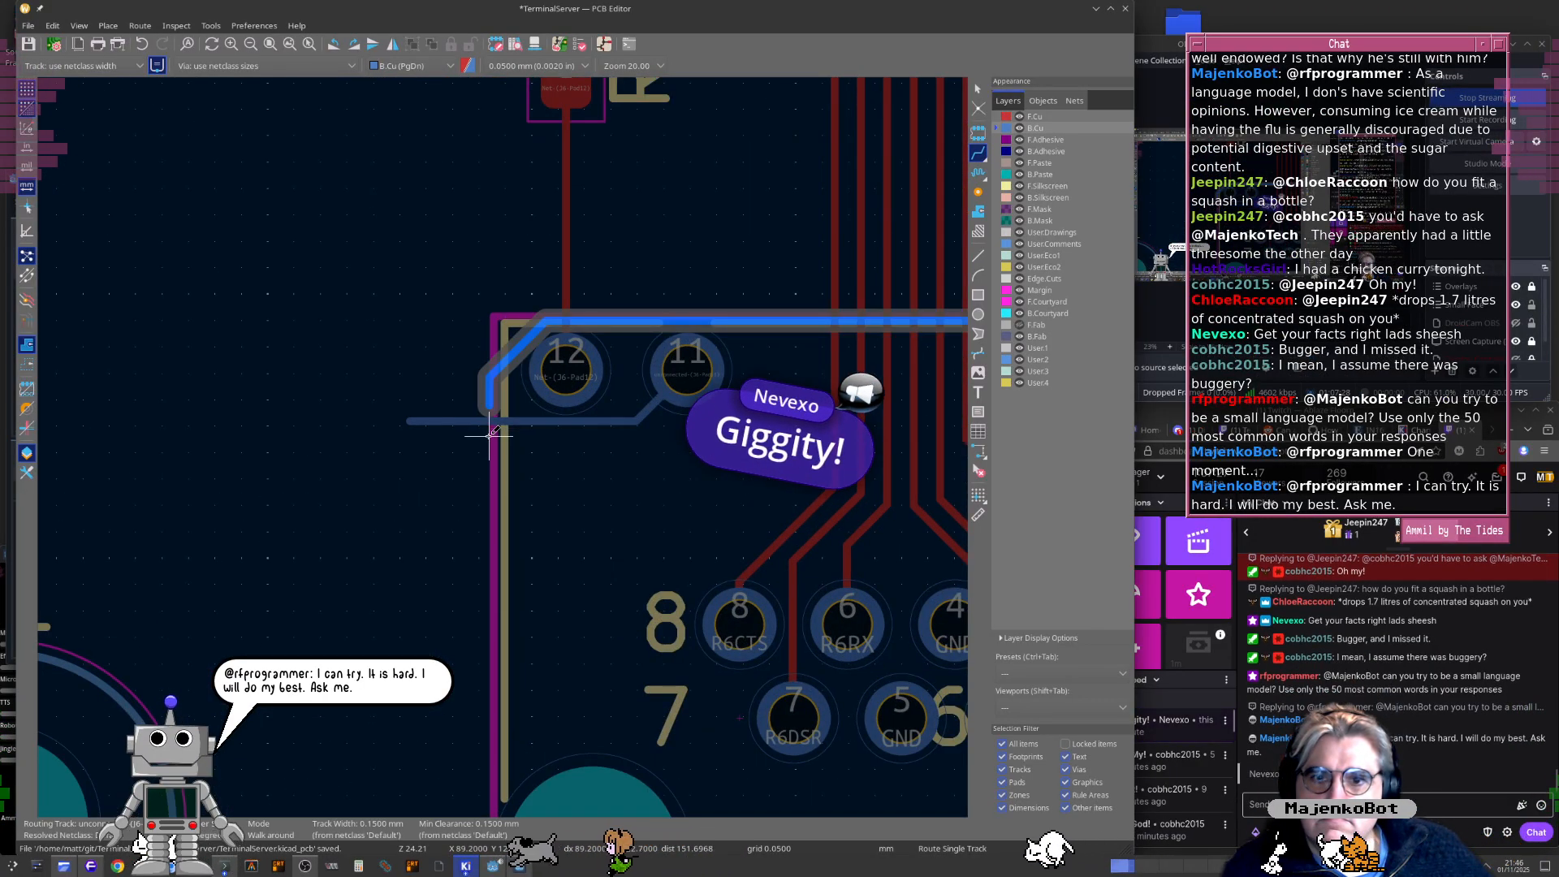
pyautogui.scroll(-3, 493, 434)
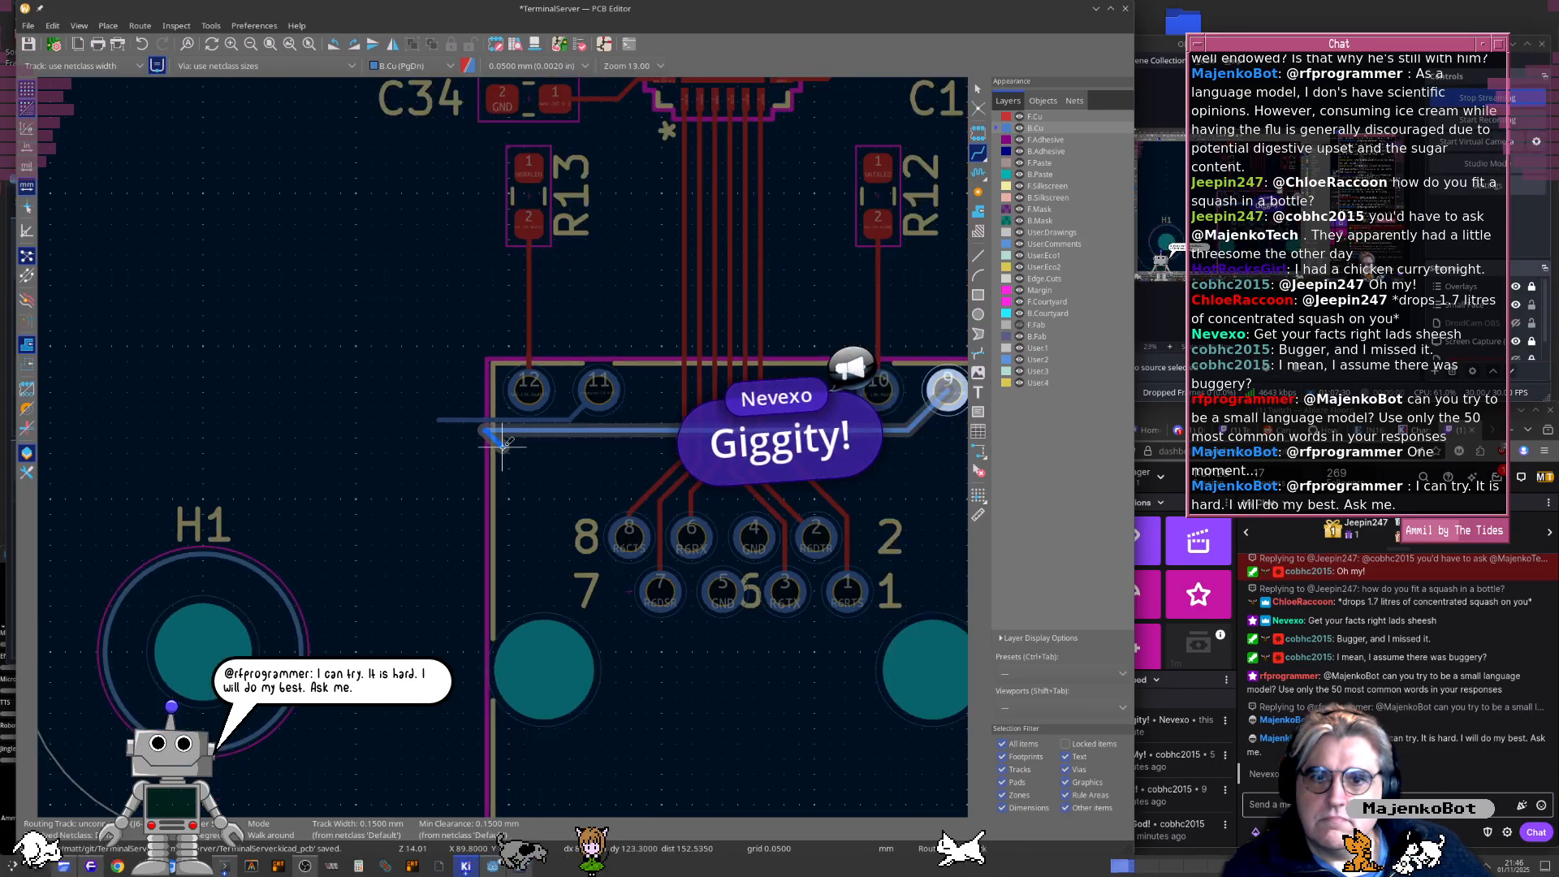
# Route a B.Cu track from J3 pad 11 across J6 towards H1, just below the J6 pad 9 track
pyautogui.moveTo(779, 469); pyautogui.dragTo(763, 418, button='middle')
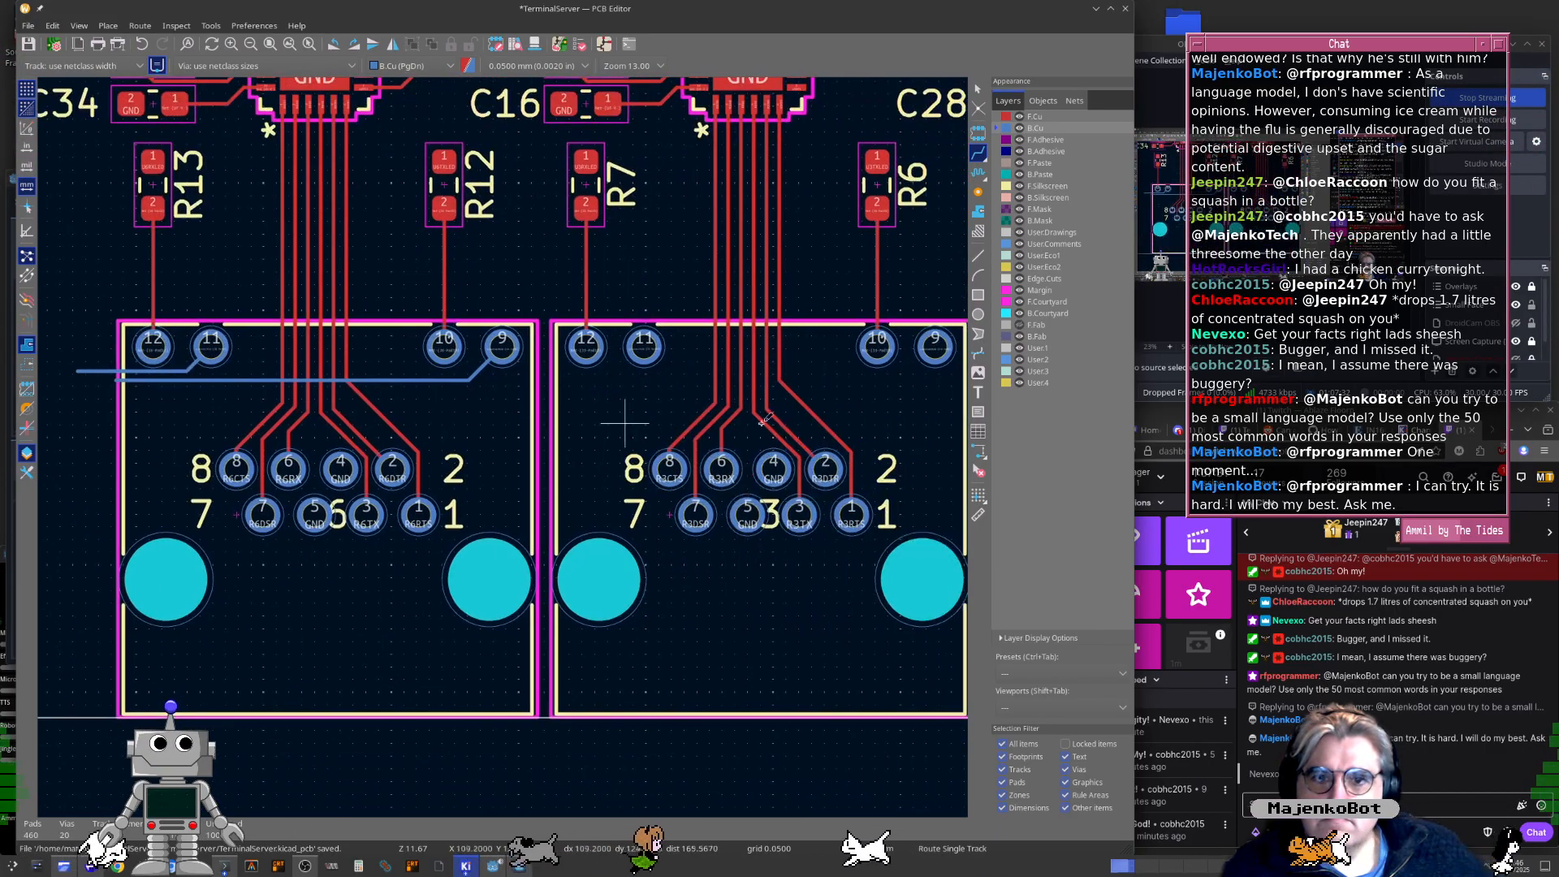
pyautogui.click(644, 356)
pyautogui.scroll(3, 48, 354)
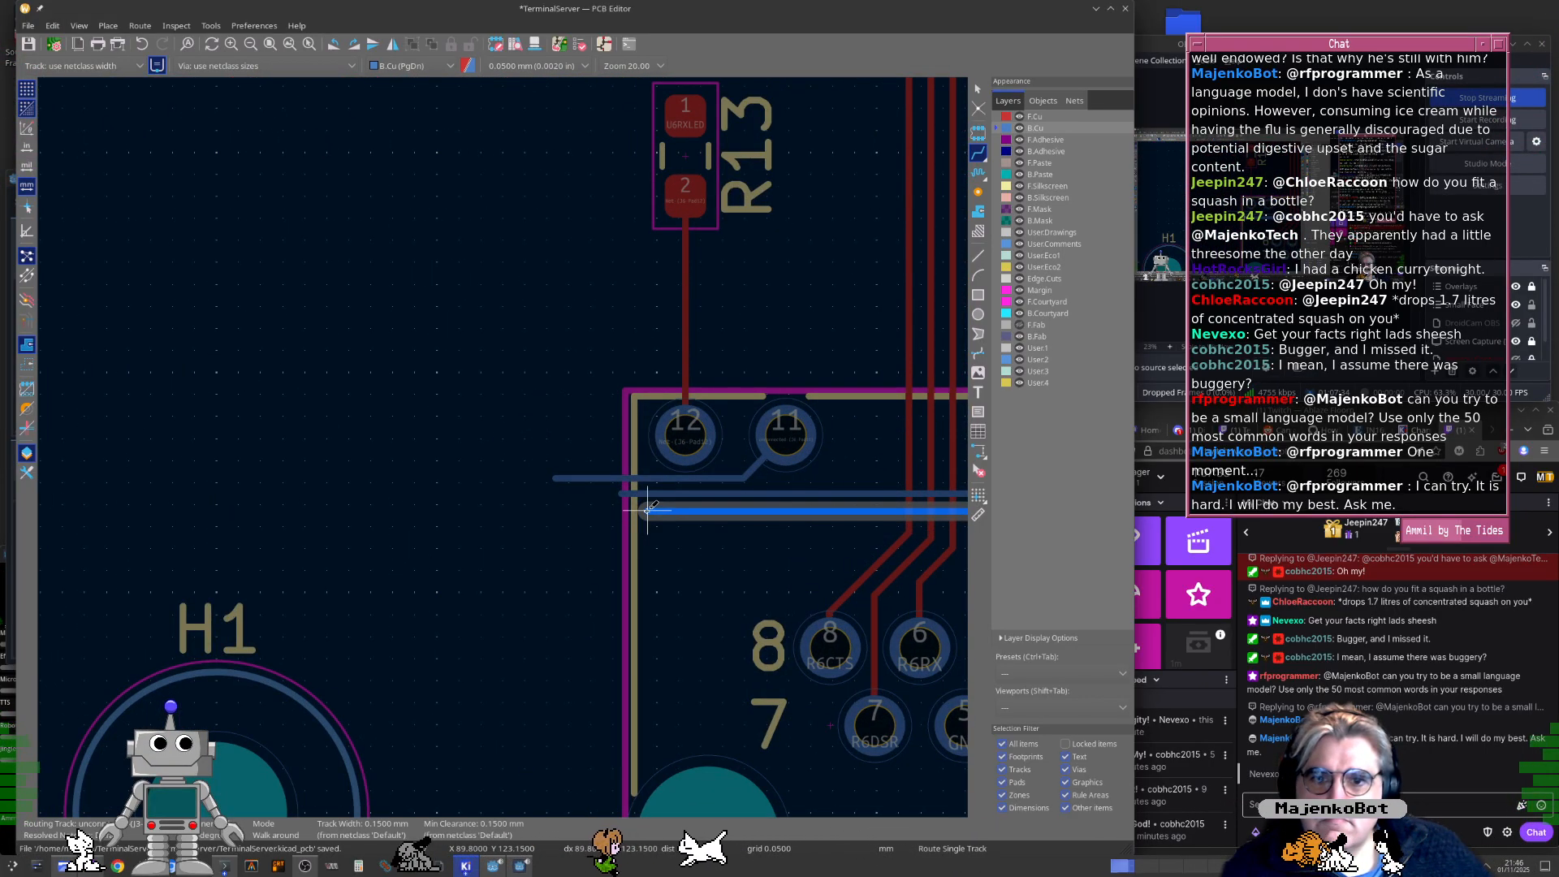
pyautogui.scroll(-5, 652, 502)
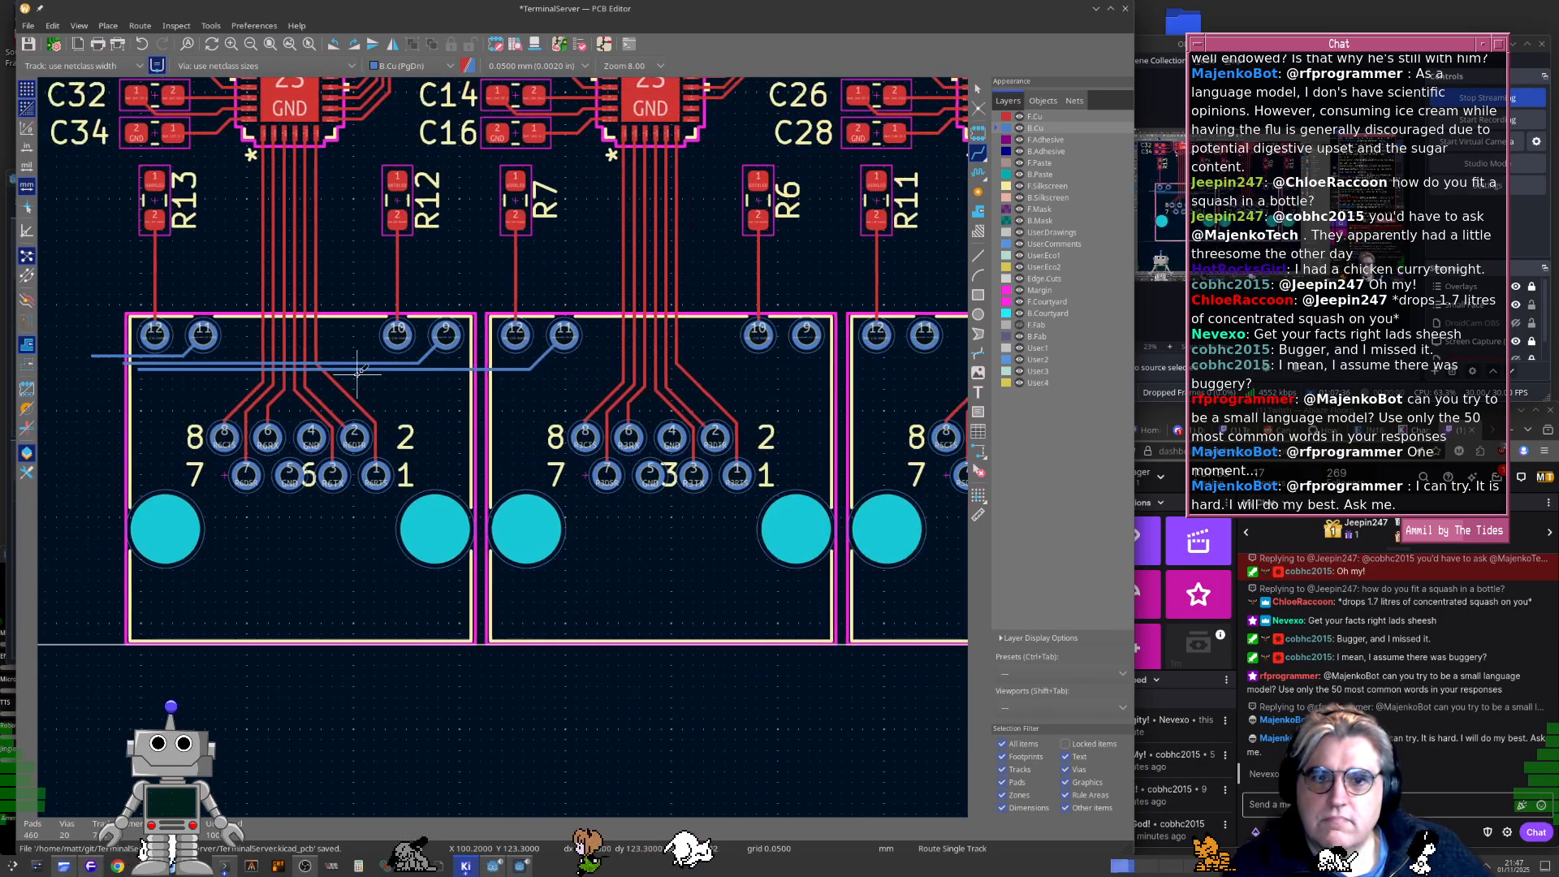
# Route a B.Cu track from J3 pad 9 across J6 towards H1, just below the J3 pad 11 track
pyautogui.scroll(6, 330, 376)
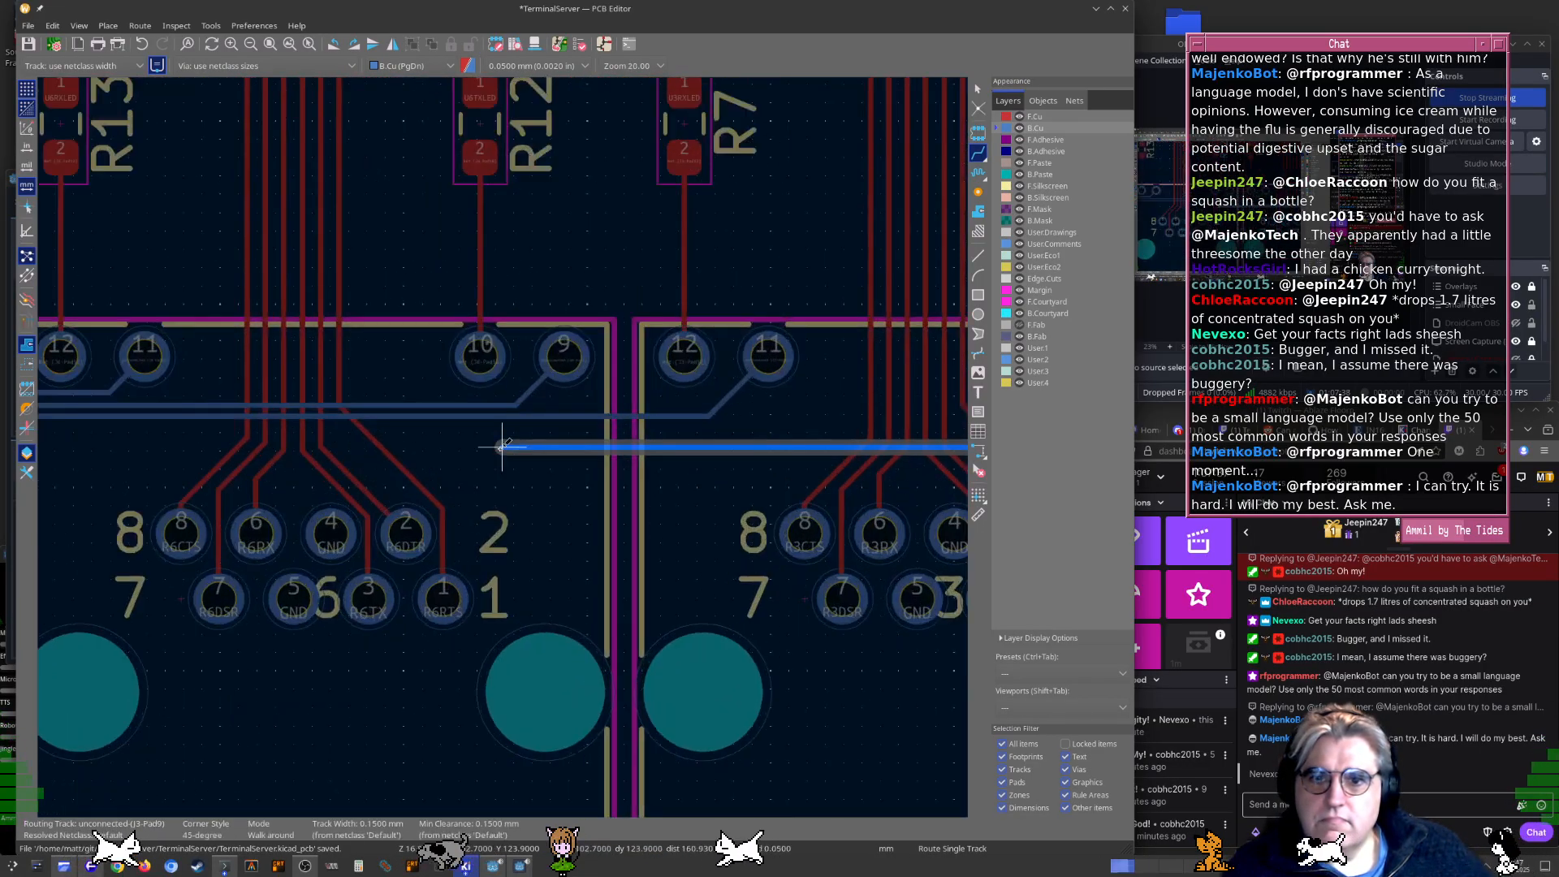
pyautogui.moveTo(132, 426); pyautogui.dragTo(575, 432, button='middle')
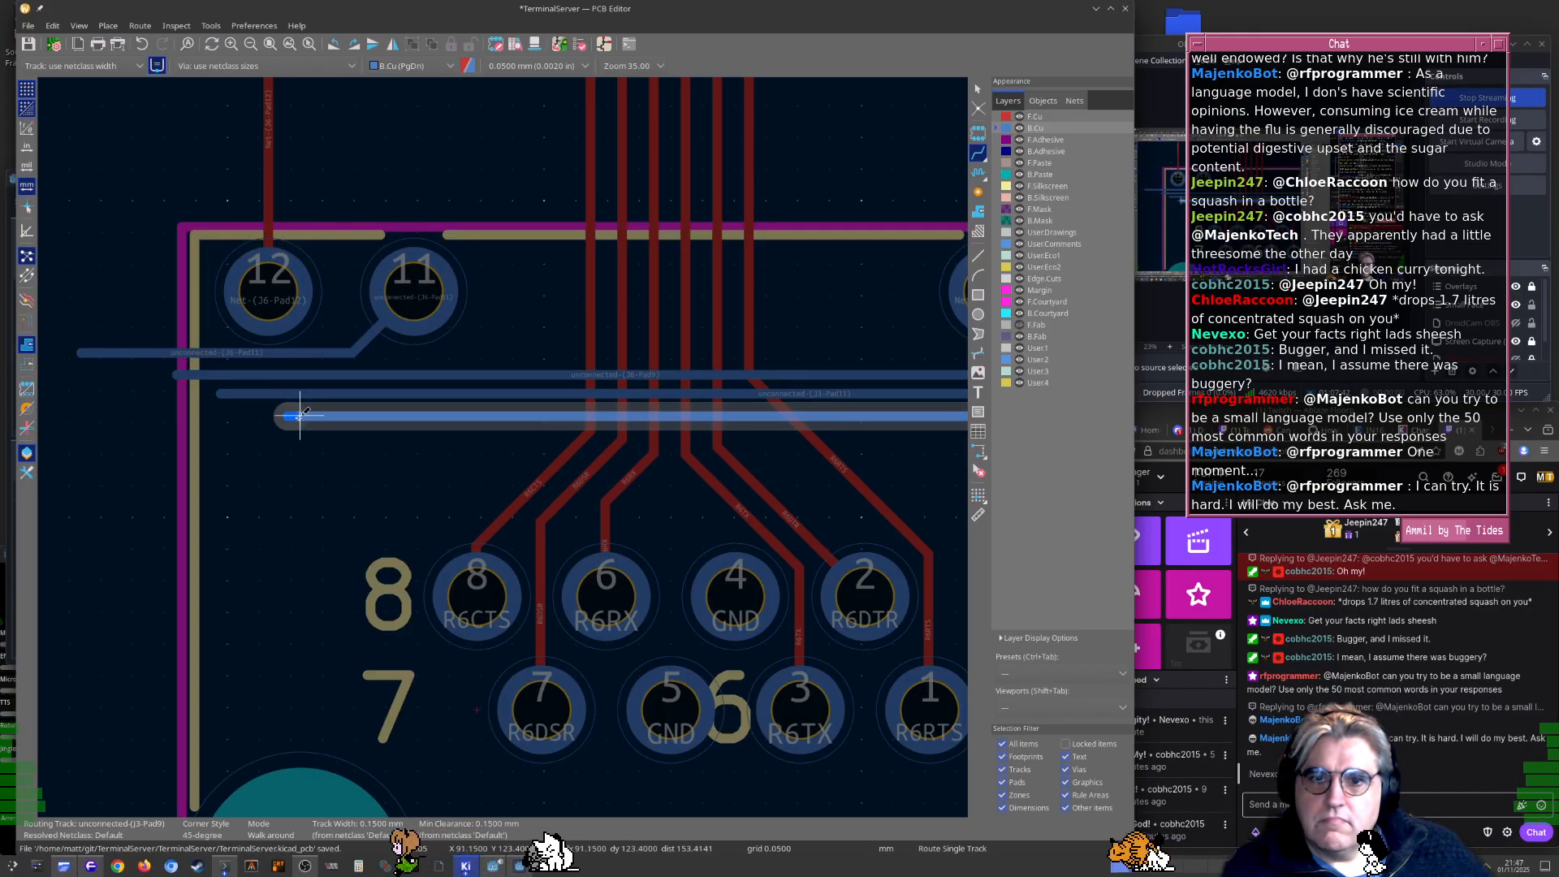
pyautogui.scroll(-6, 533, 443)
pyautogui.press('Escape')
# Route a B.Cu track from J5 pad 11 across J3 and J6 towards H1, just below the J3 pad 9 track
pyautogui.moveTo(797, 459); pyautogui.dragTo(340, 360, button='middle')
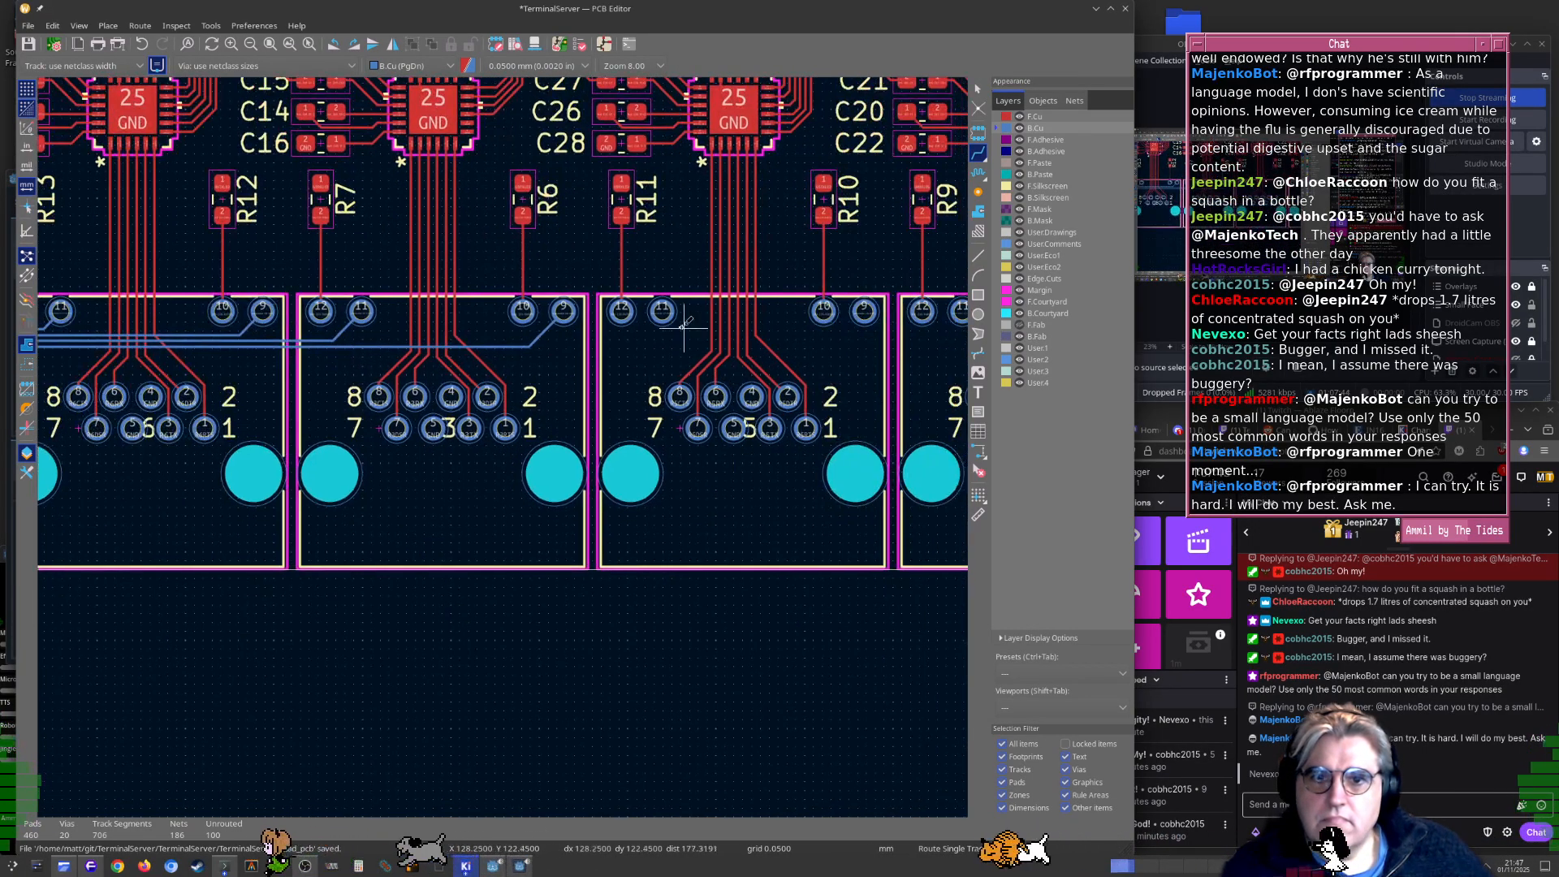
pyautogui.click(661, 312)
pyautogui.scroll(6, 329, 351)
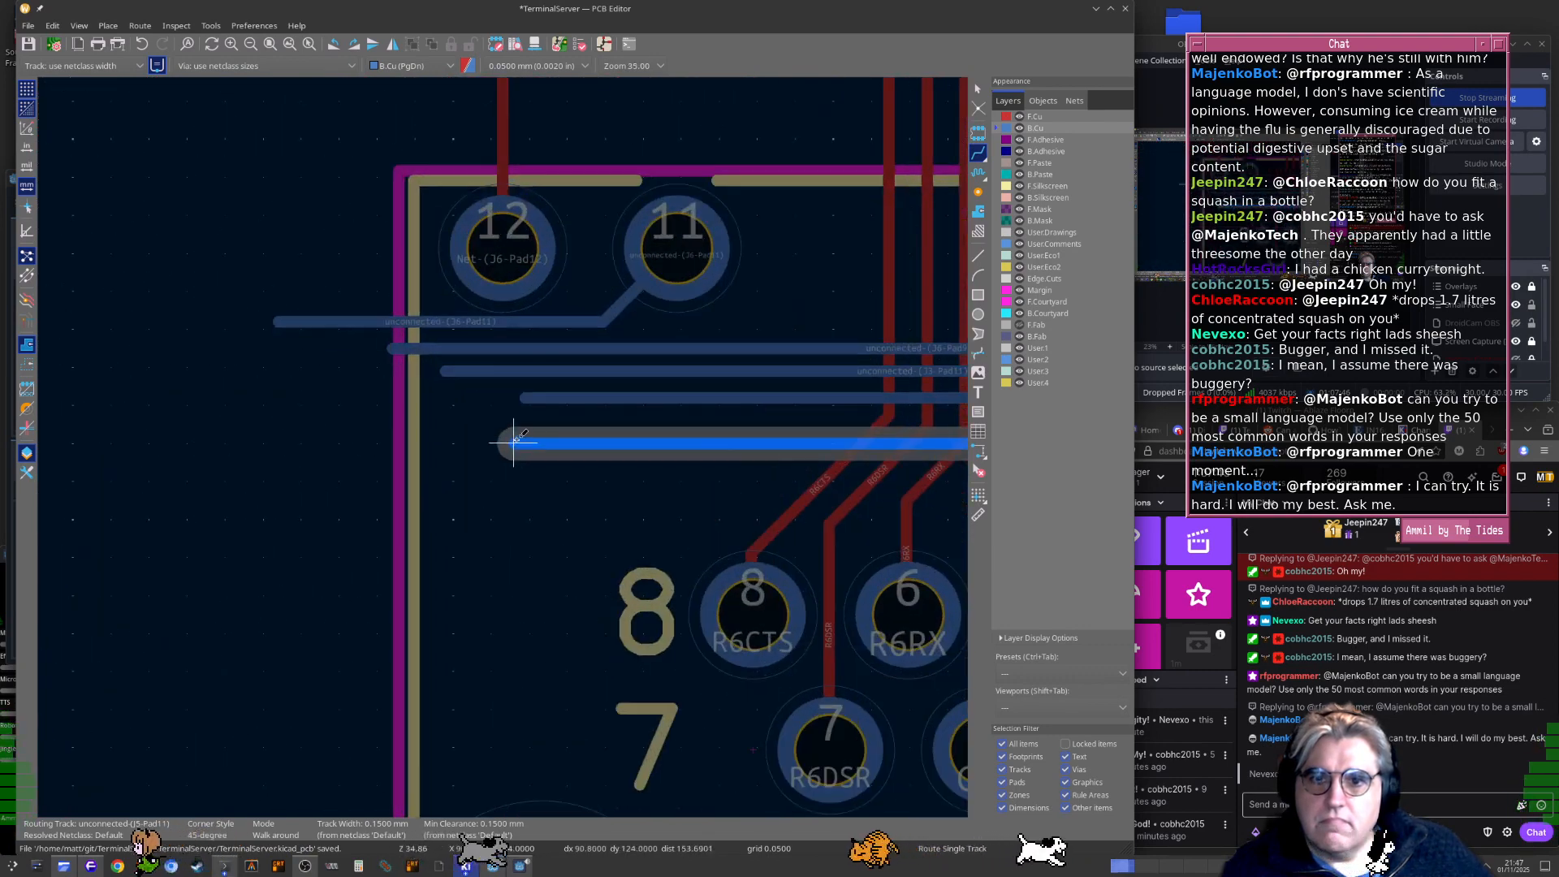
pyautogui.scroll(-8, 514, 440)
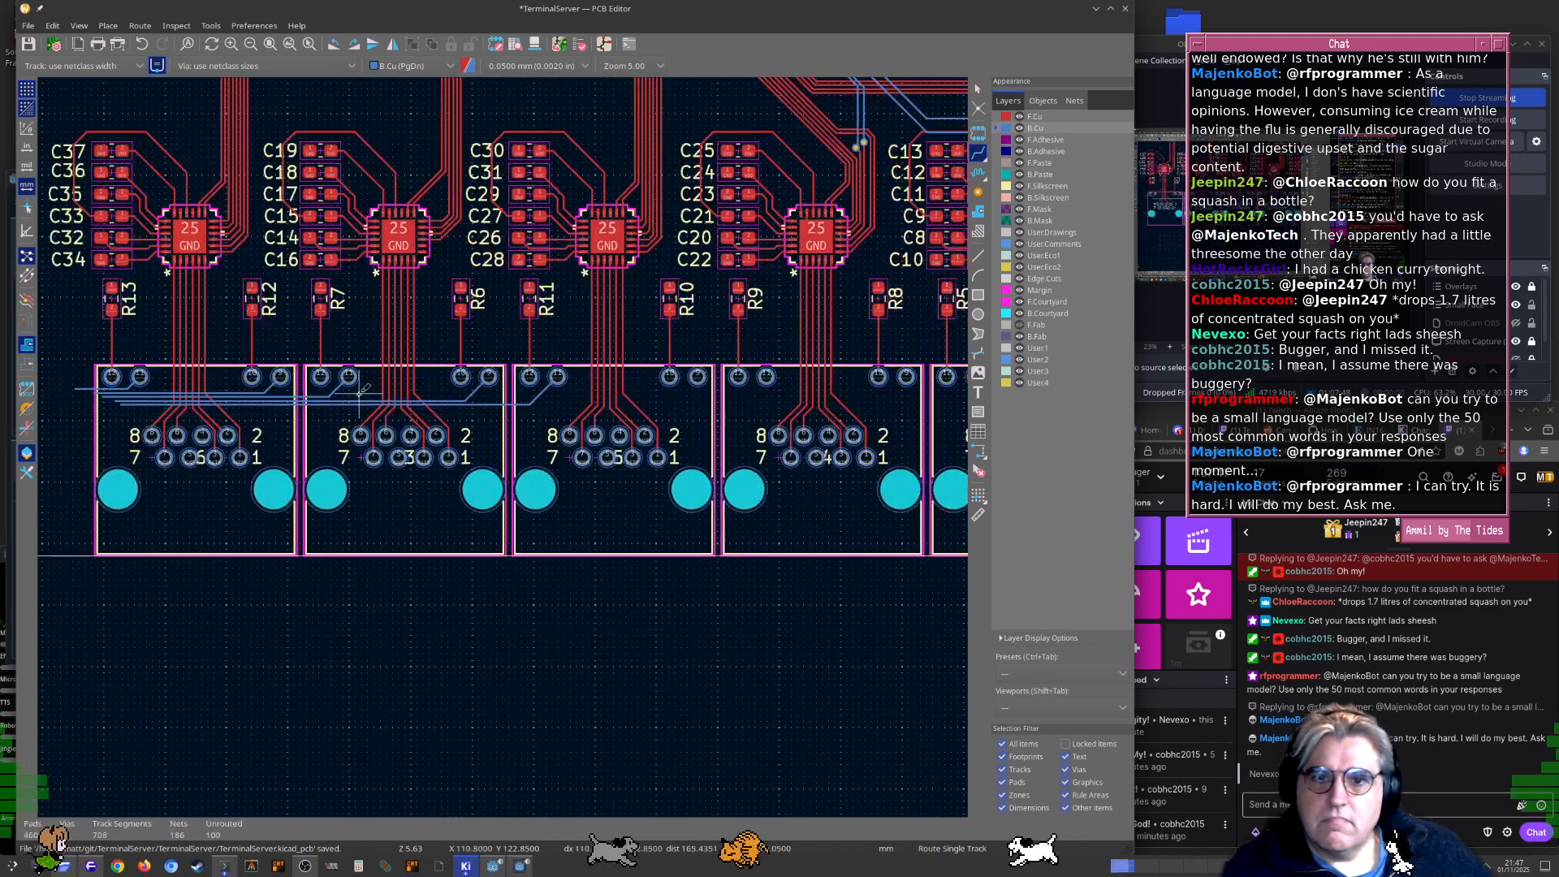
# Route a B.Cu track from J5 pad 9 across J3 and J6 towards H1, just below the J5 pad 11 track
pyautogui.scroll(4, 673, 392)
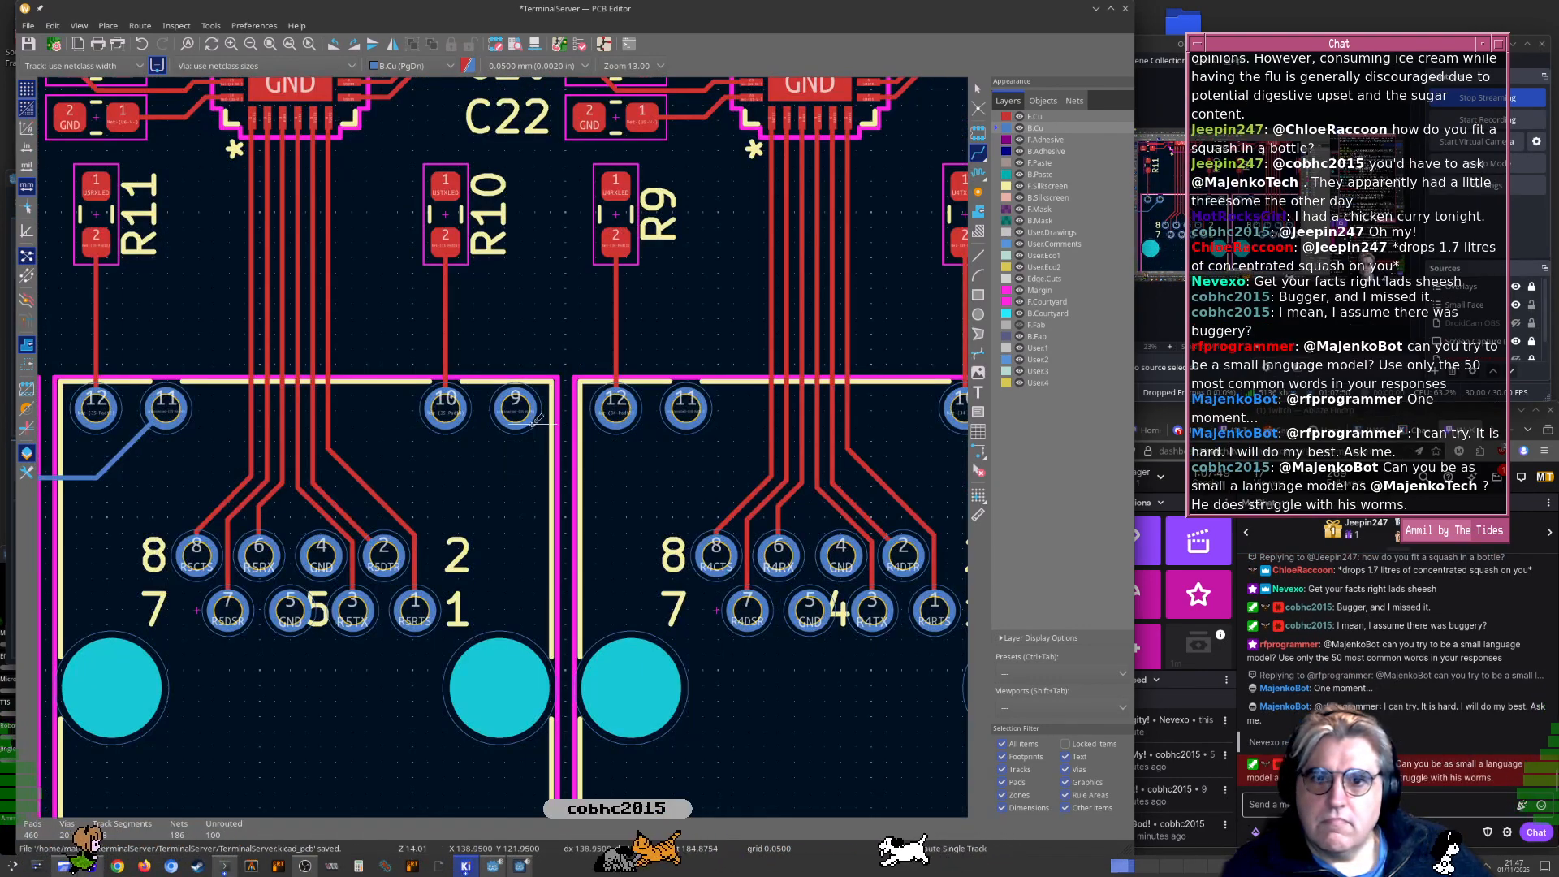
pyautogui.click(515, 408)
pyautogui.scroll(-1, 234, 485)
pyautogui.hscroll(-6, 535, 448)
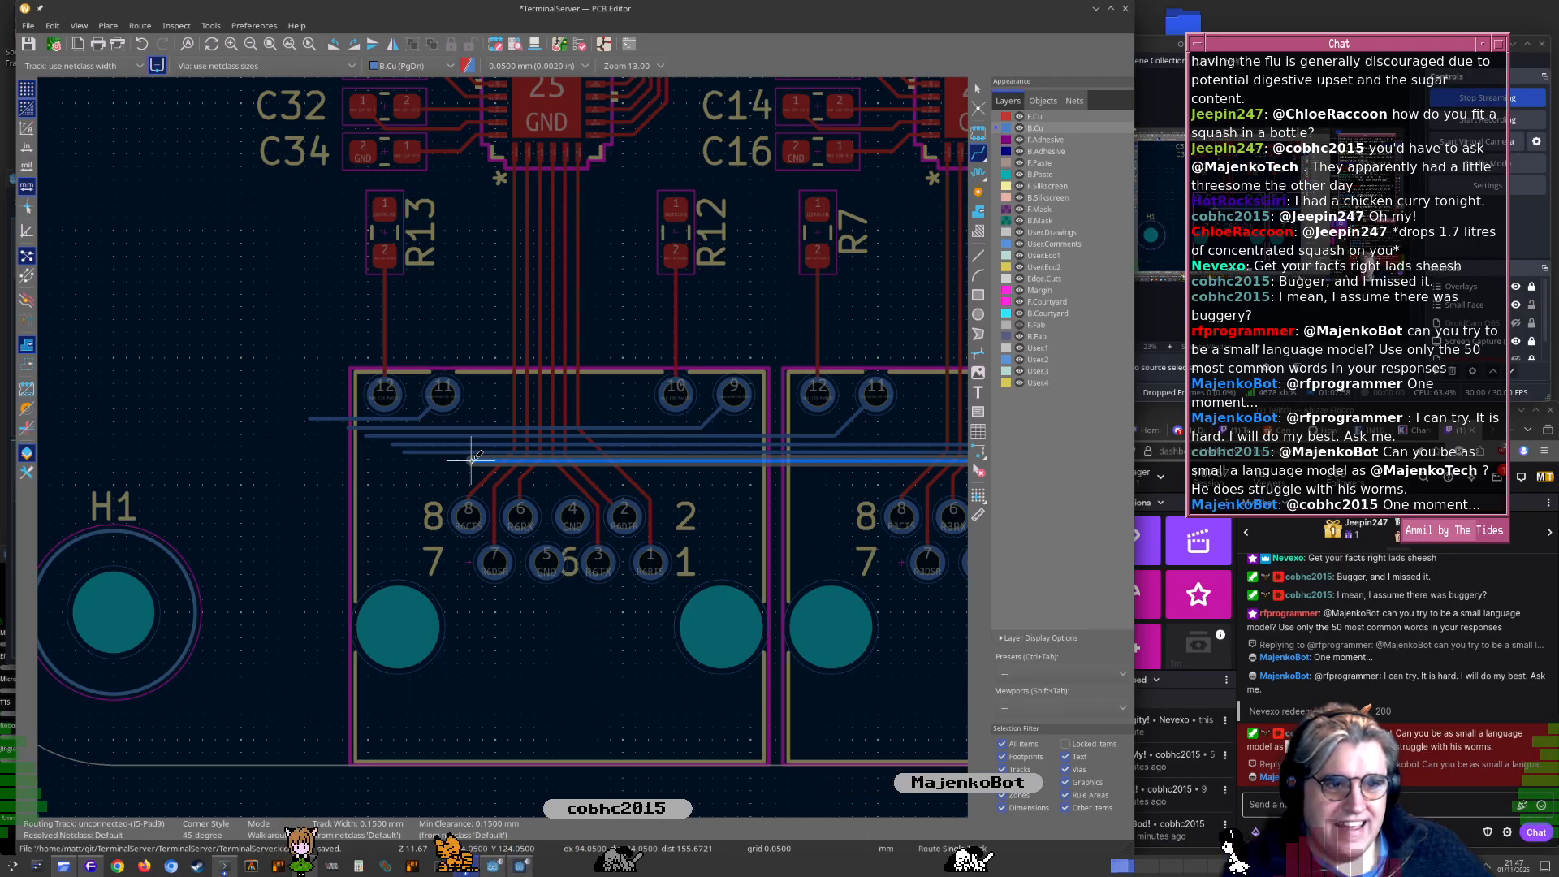
pyautogui.scroll(5, 471, 460)
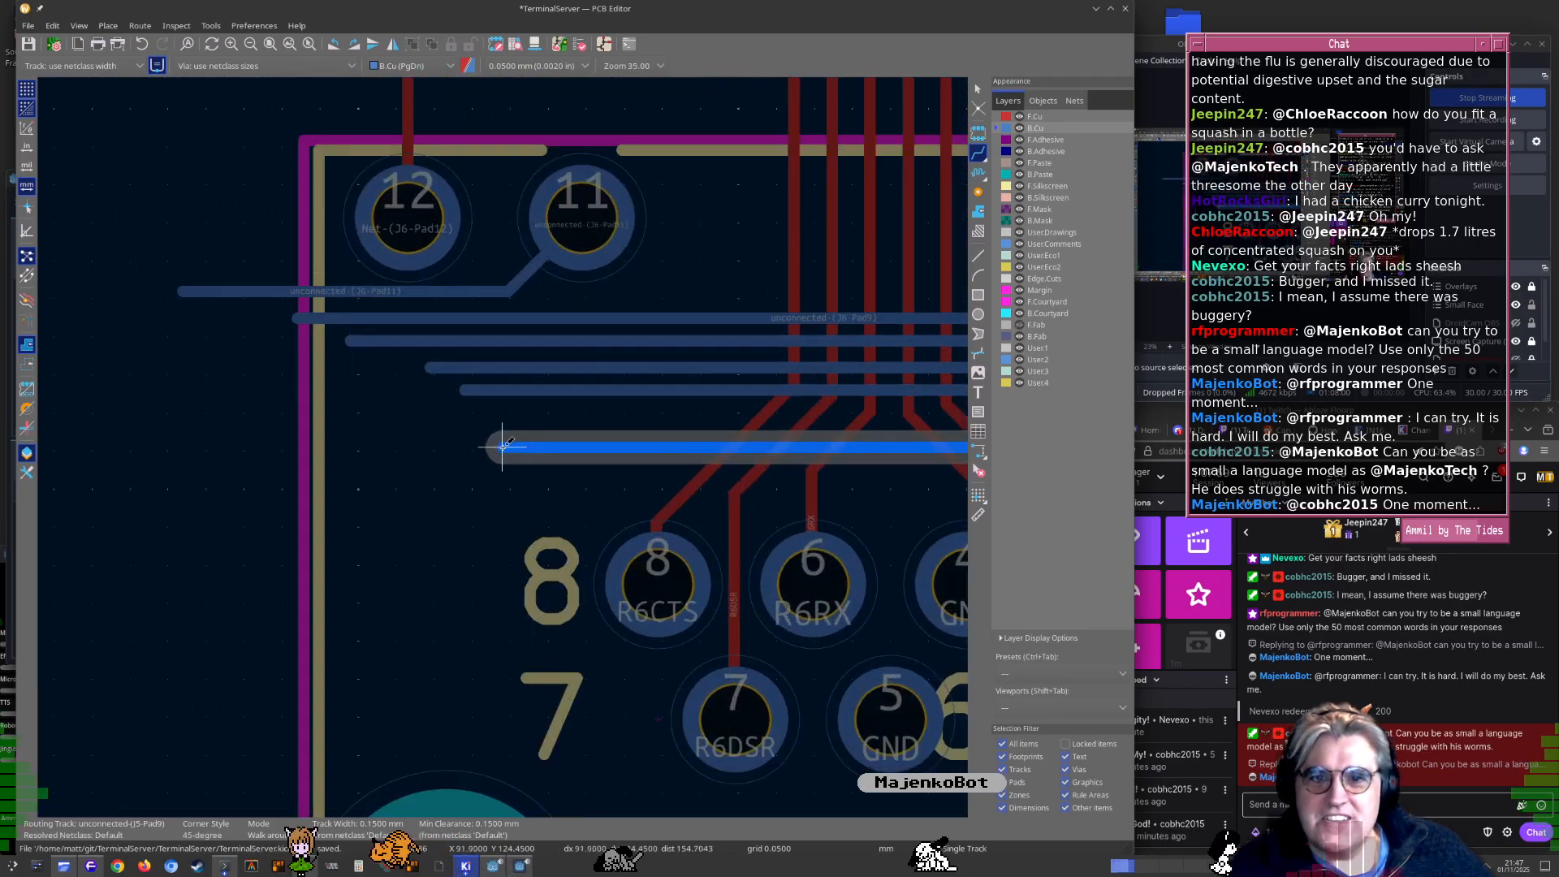
pyautogui.scroll(-10, 494, 392)
pyautogui.press('Escape')
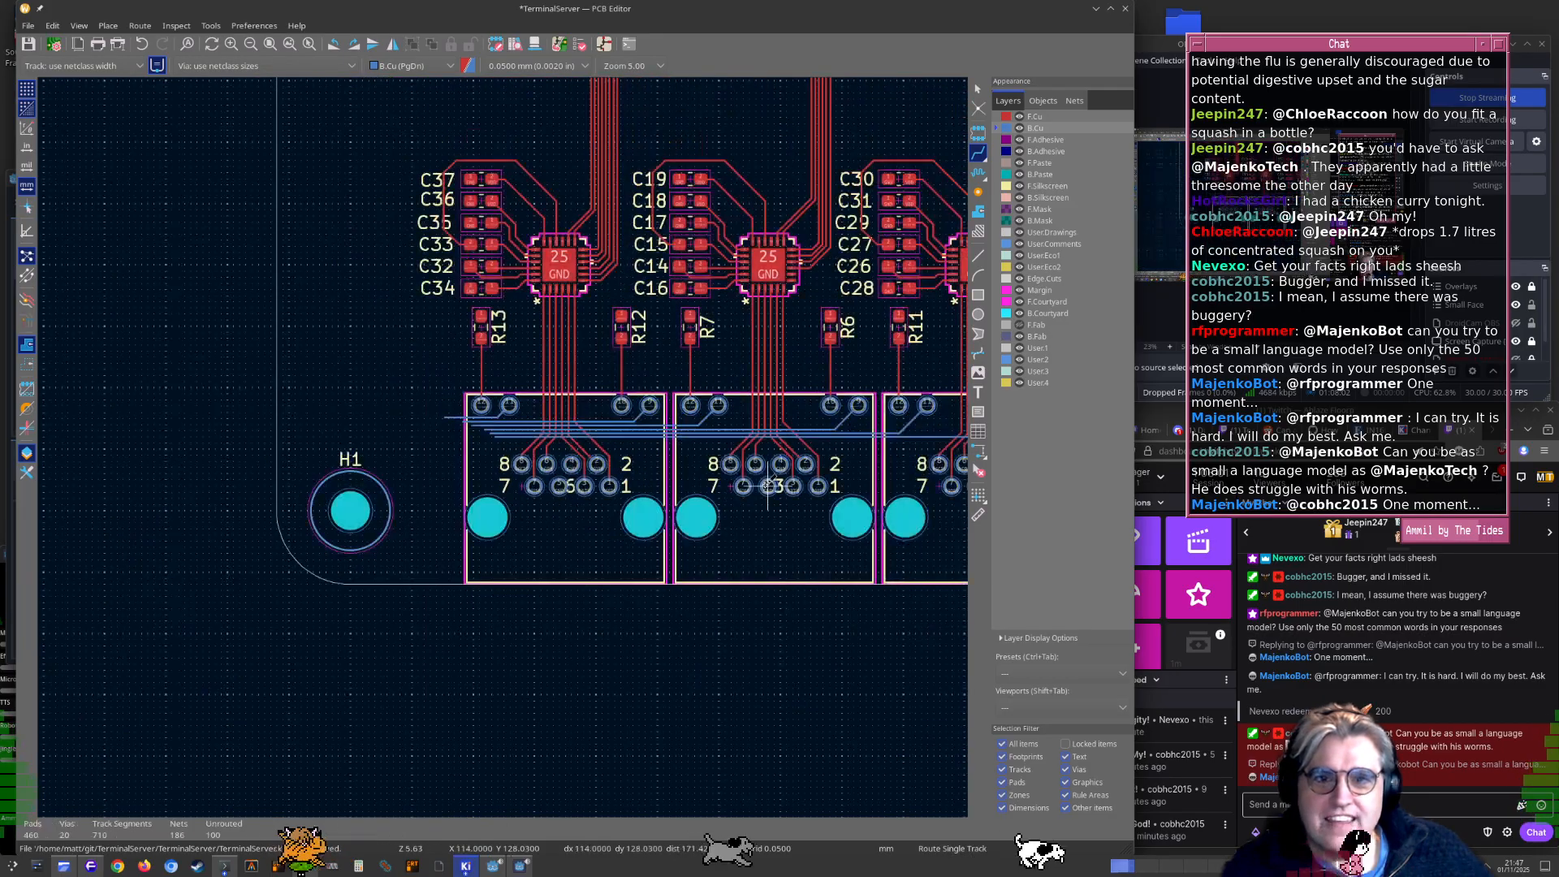
# Route B.Cu tracks from J1 pad 9 and J1 pad 11 outwards towards H2, then up beside it
pyautogui.moveTo(557, 462); pyautogui.dragTo(151, 491, button='middle')
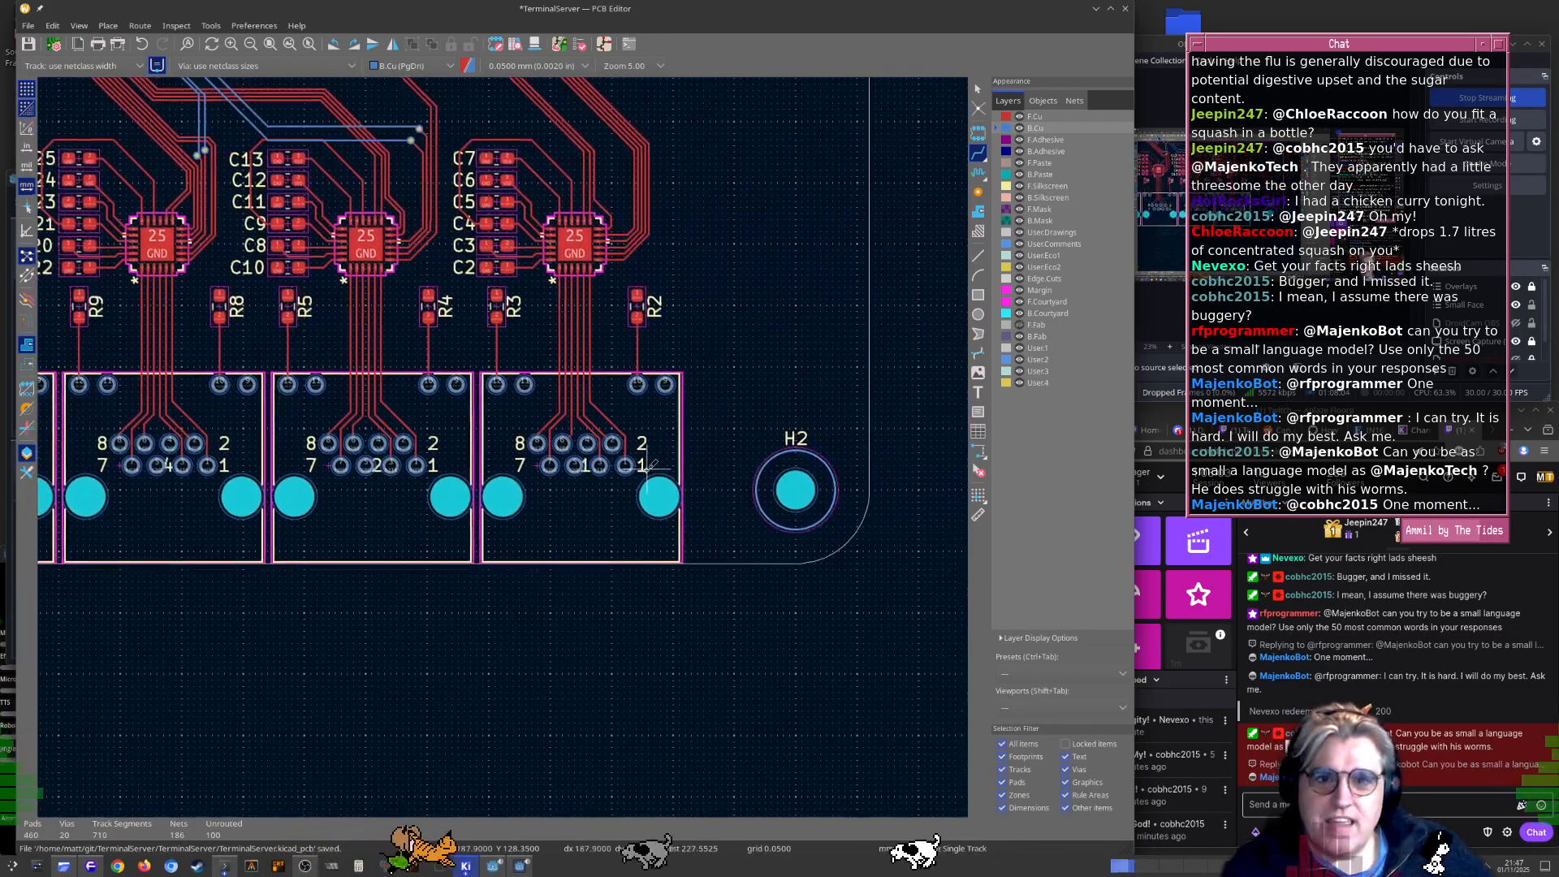
pyautogui.click(665, 385)
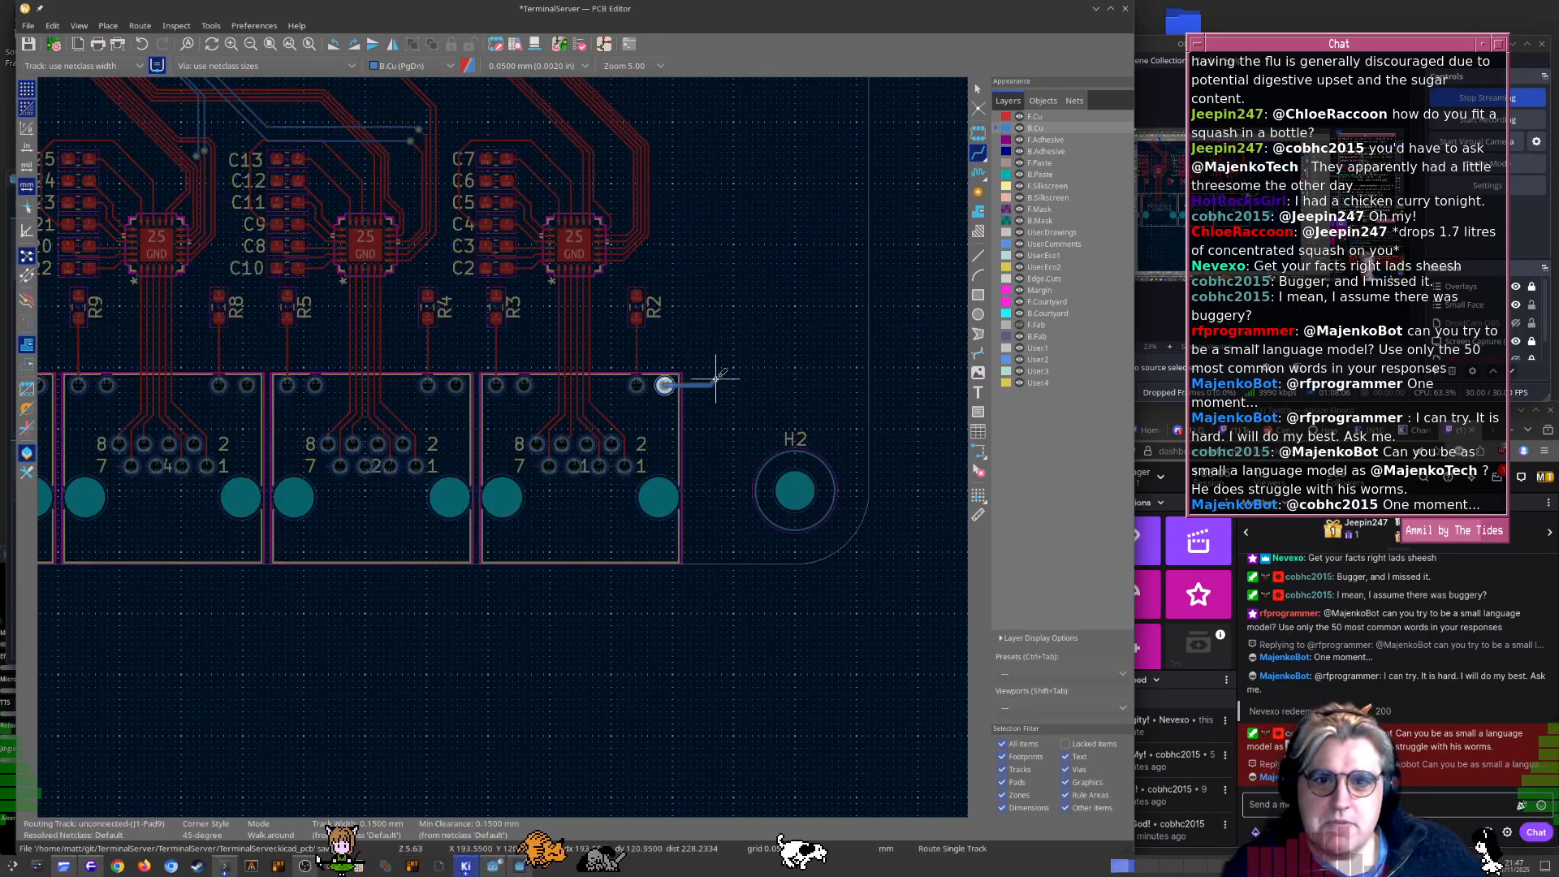
pyautogui.doubleClick(749, 248)
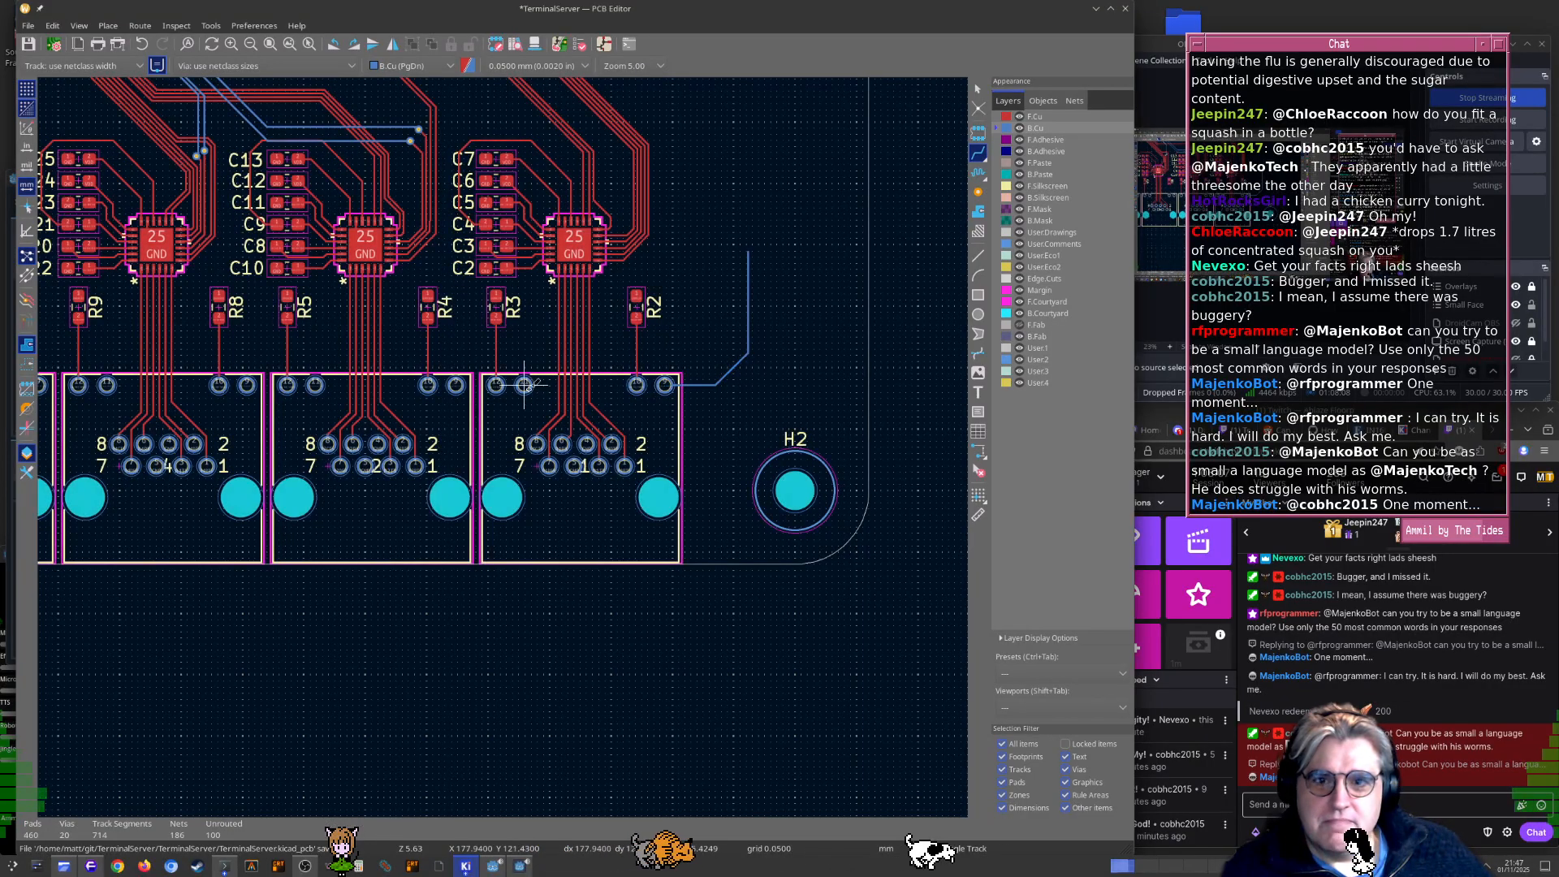
pyautogui.click(524, 385)
pyautogui.scroll(4, 525, 385)
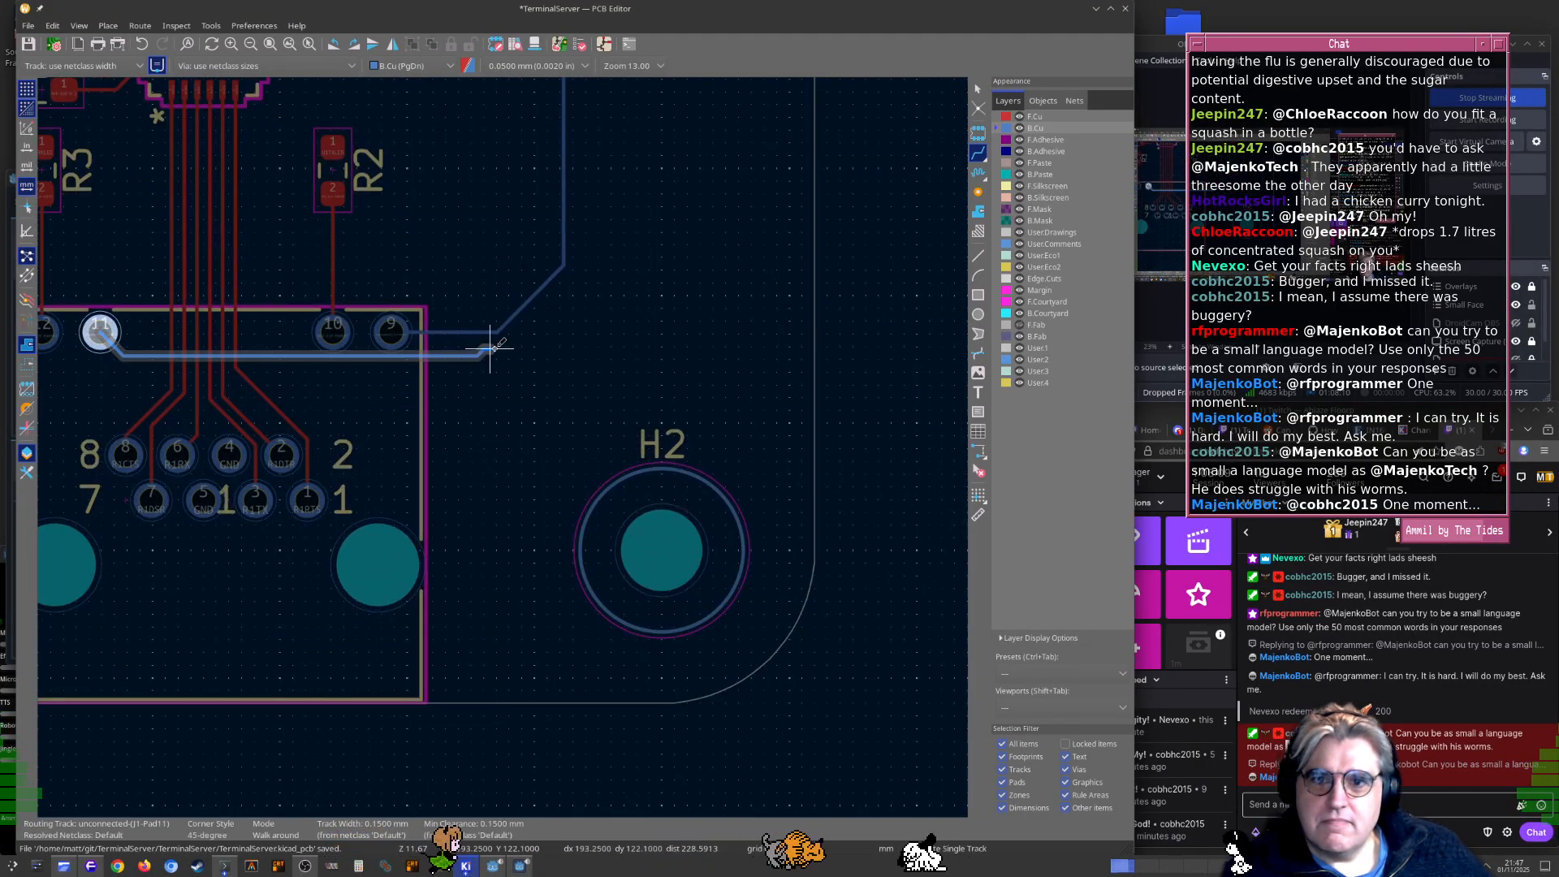
pyautogui.doubleClick(580, 216)
# Route B.Cu tracks from J2 pad 9 and J2 pad 11 across J1 towards H2, stacked below the J1 pad 11 track
pyautogui.moveTo(236, 357); pyautogui.dragTo(591, 365, button='middle')
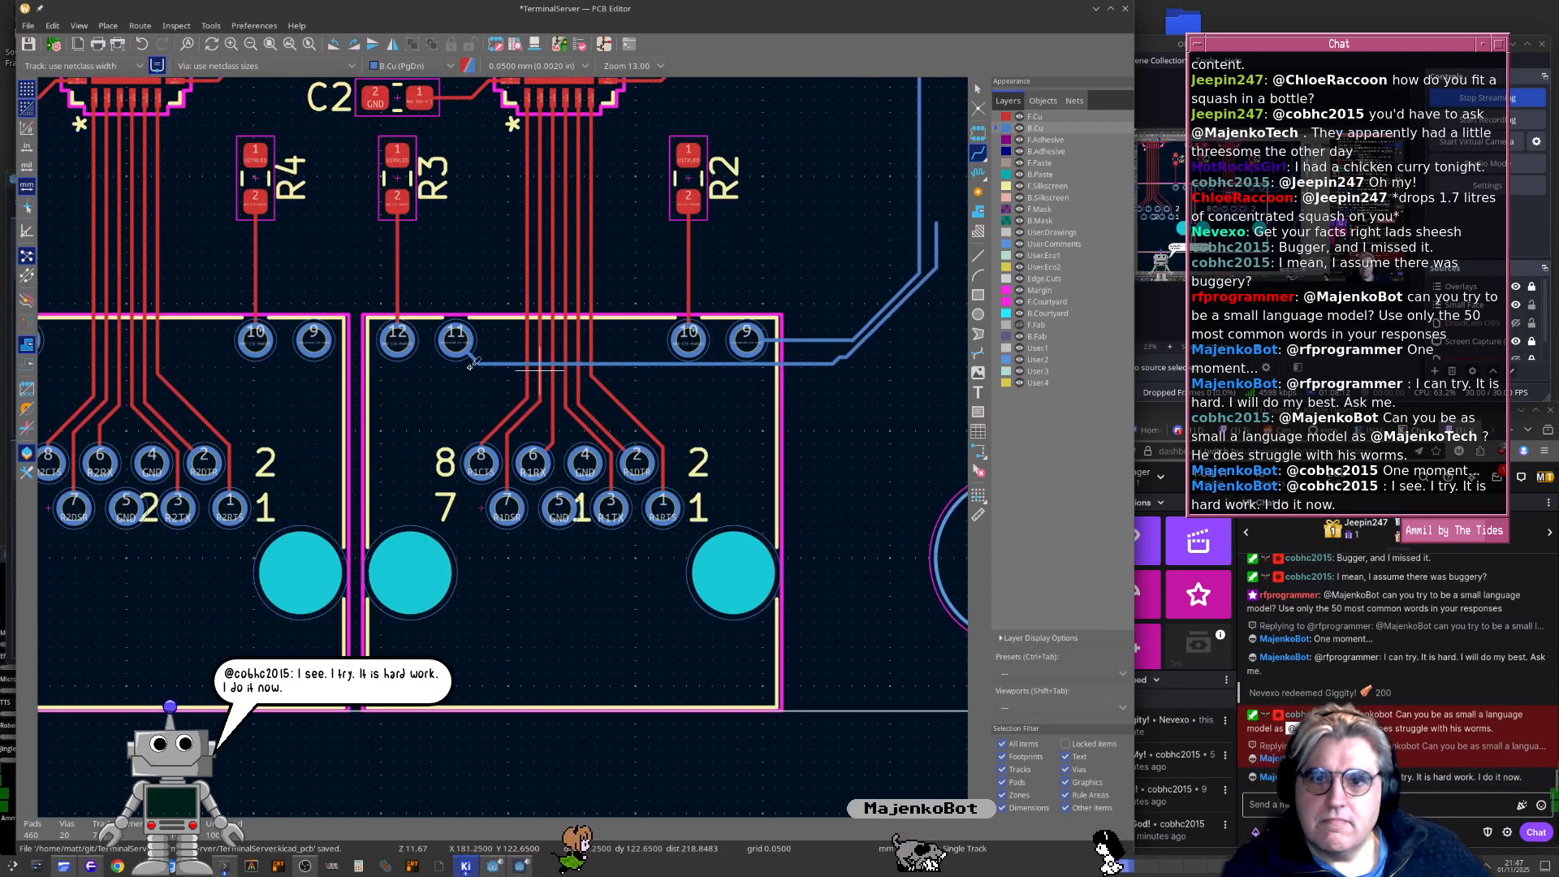
pyautogui.click(314, 339)
pyautogui.moveTo(836, 376); pyautogui.dragTo(678, 406, button='middle')
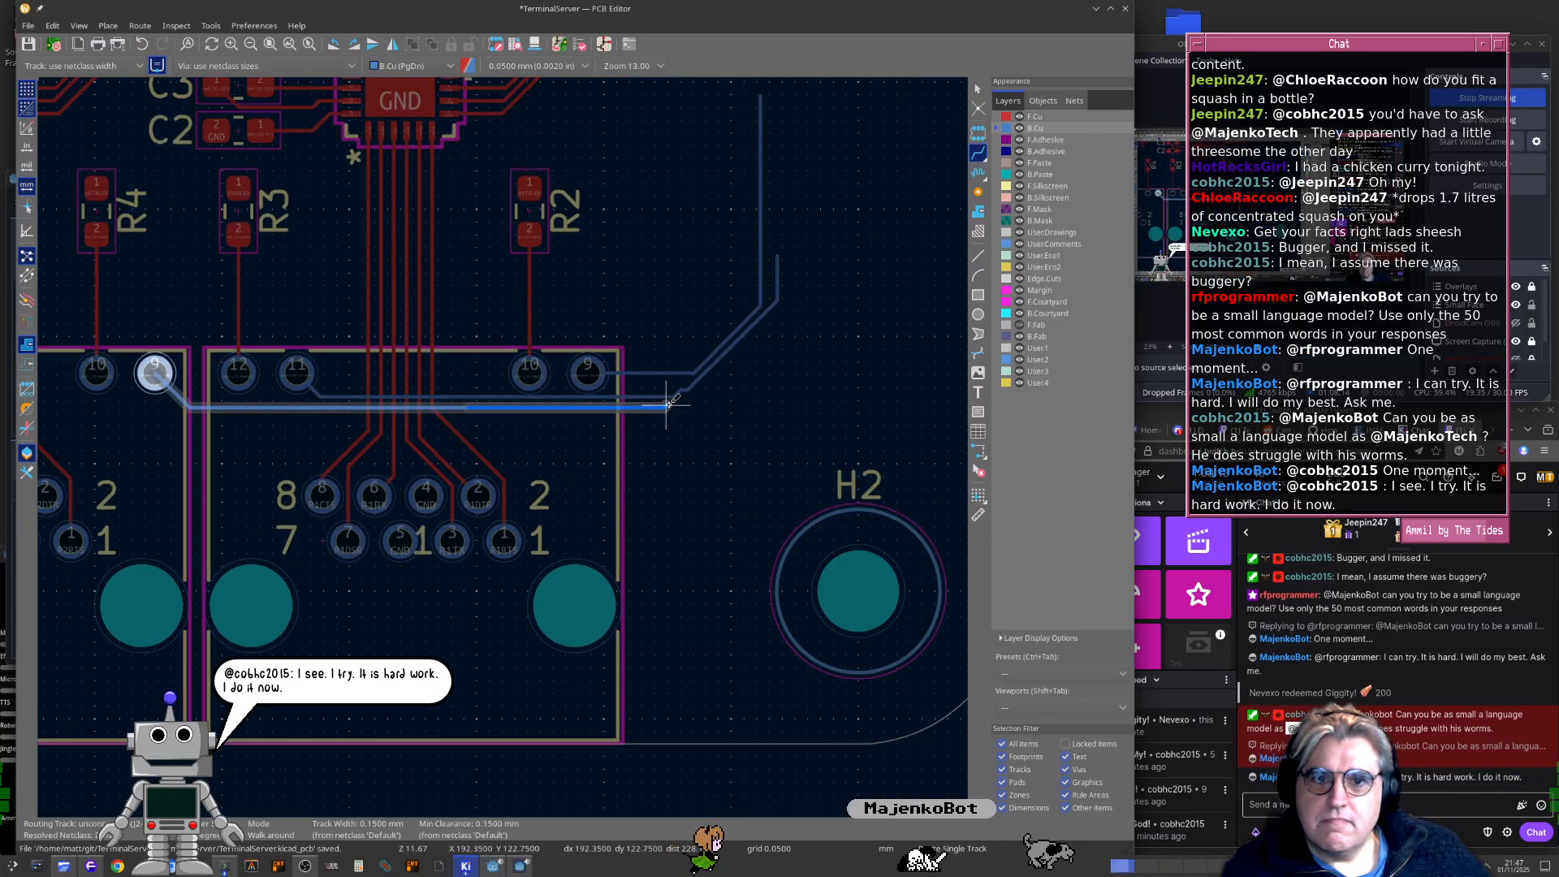
pyautogui.doubleClick(812, 283)
pyautogui.moveTo(187, 373); pyautogui.dragTo(717, 376, button='middle')
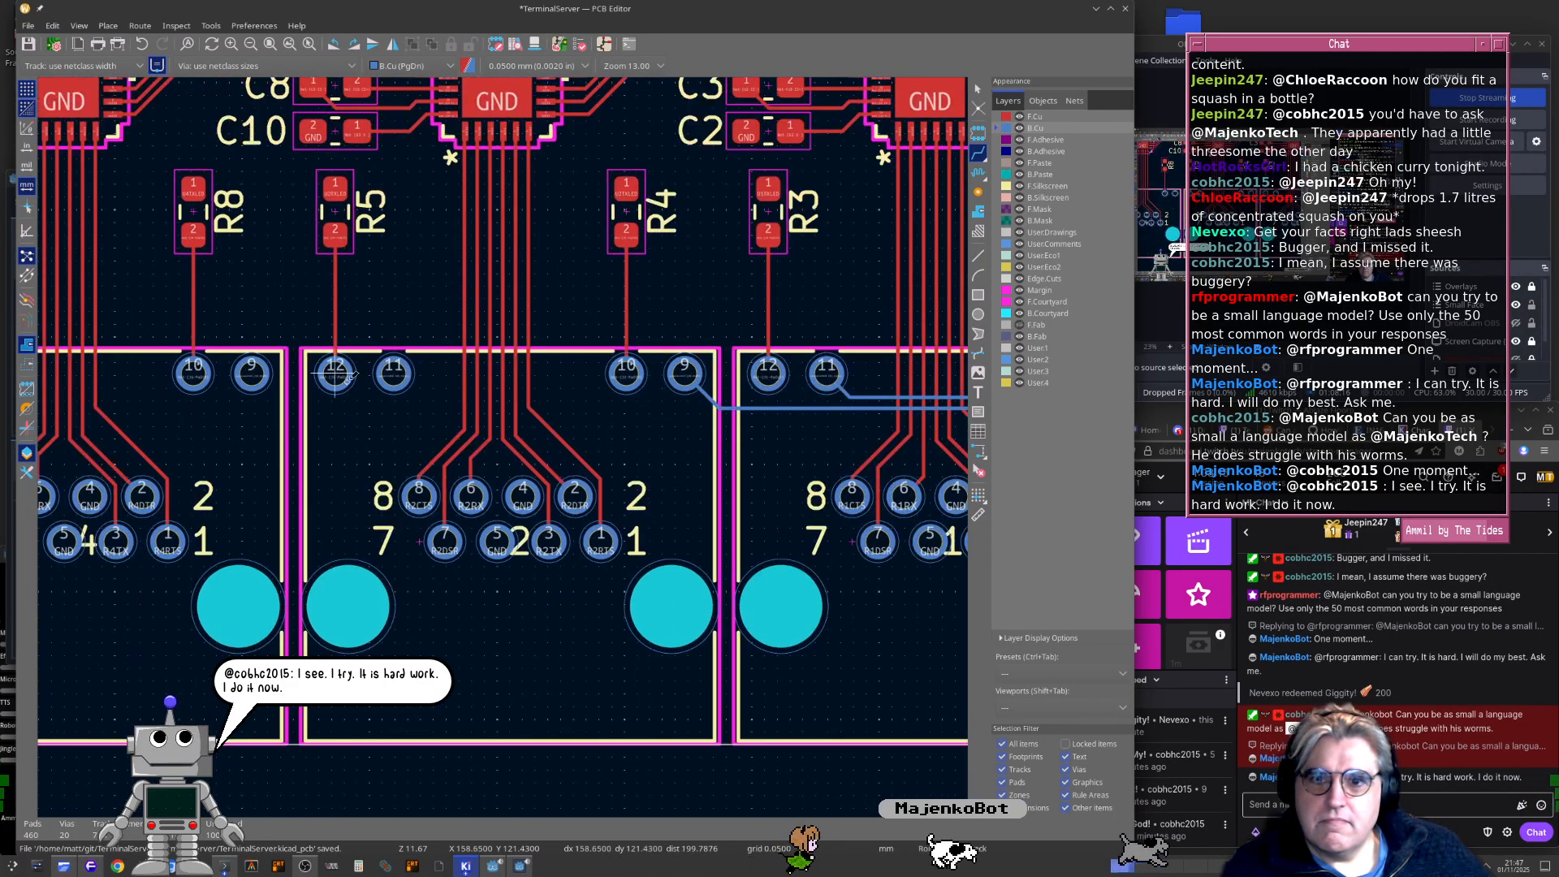
pyautogui.click(393, 372)
pyautogui.moveTo(393, 372); pyautogui.dragTo(106, 359, button='middle')
pyautogui.moveTo(750, 410); pyautogui.dragTo(390, 402, button='middle')
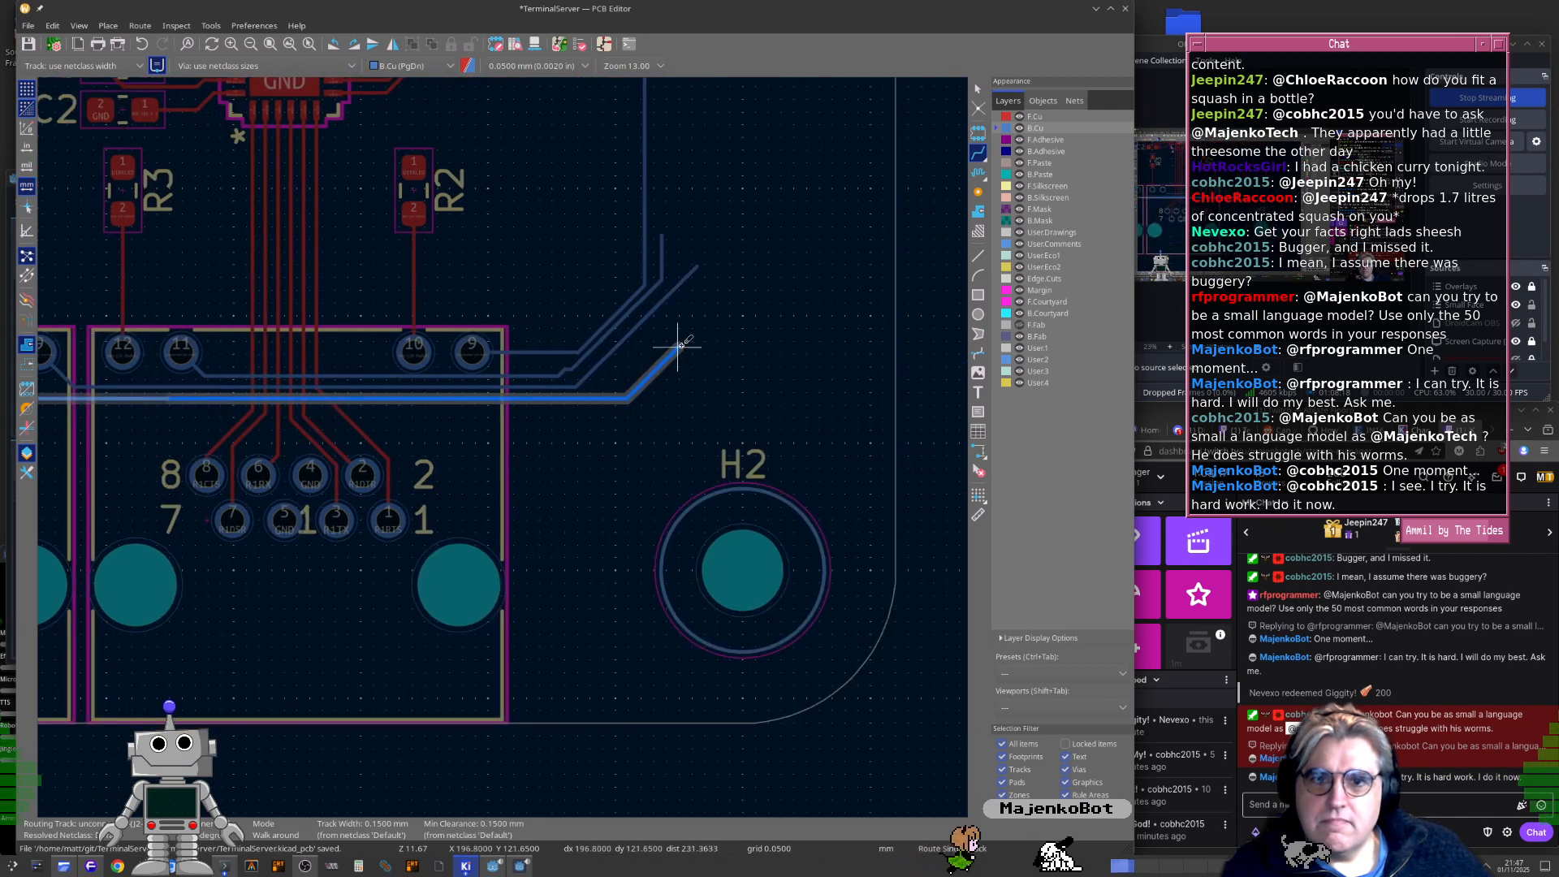
pyautogui.doubleClick(694, 292)
# Route a B.Cu track from J4 pad 9 across J2 and J1 towards H2, just below the J2 pad 11 track
pyautogui.moveTo(73, 410); pyautogui.dragTo(645, 412, button='middle')
pyautogui.moveTo(233, 417); pyautogui.dragTo(427, 428, button='middle')
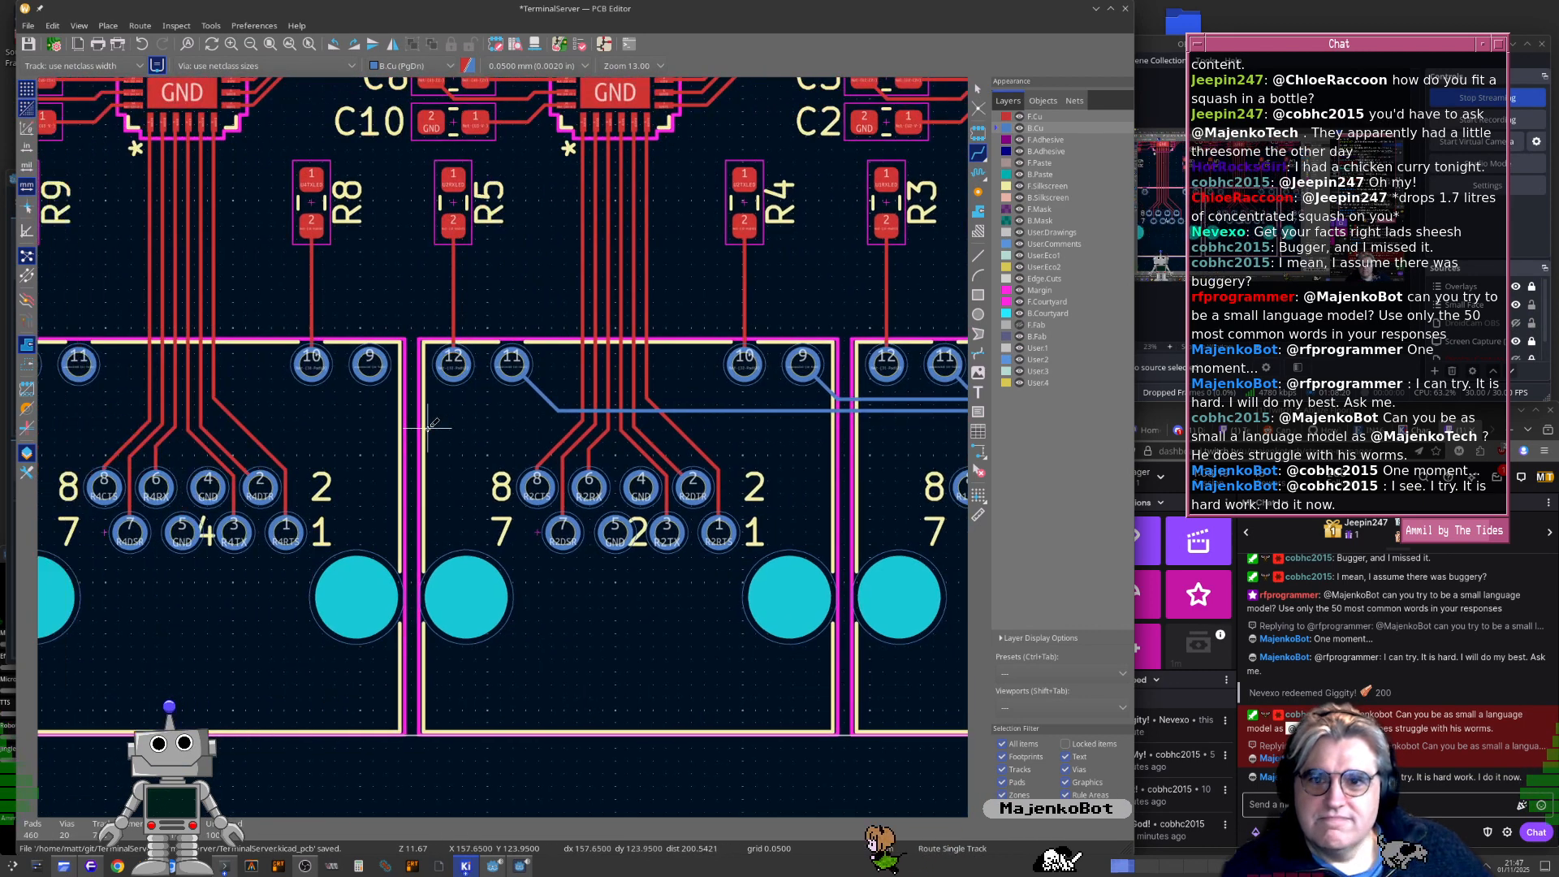
pyautogui.click(376, 370)
pyautogui.moveTo(650, 430); pyautogui.dragTo(190, 351, button='middle')
pyautogui.moveTo(775, 355); pyautogui.dragTo(397, 368, button='middle')
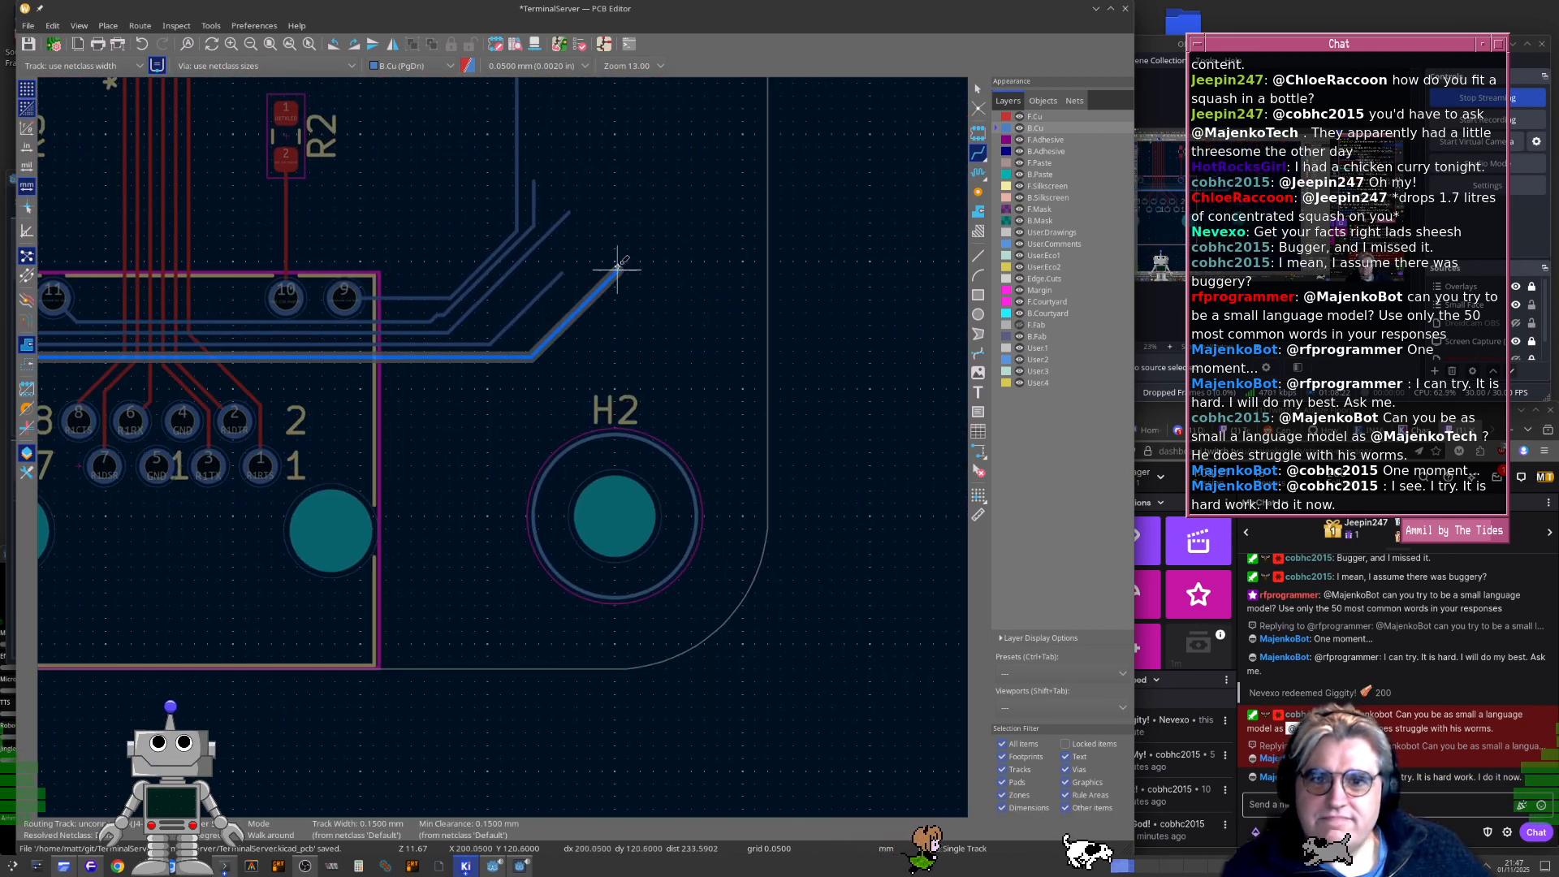
pyautogui.doubleClick(615, 267)
# Route a B.Cu track from J4 pad 11 across J2 and J1 towards H2, just below the J4 pad 9 track
pyautogui.moveTo(350, 319); pyautogui.dragTo(958, 323, button='middle')
pyautogui.moveTo(38, 323); pyautogui.dragTo(521, 362, button='middle')
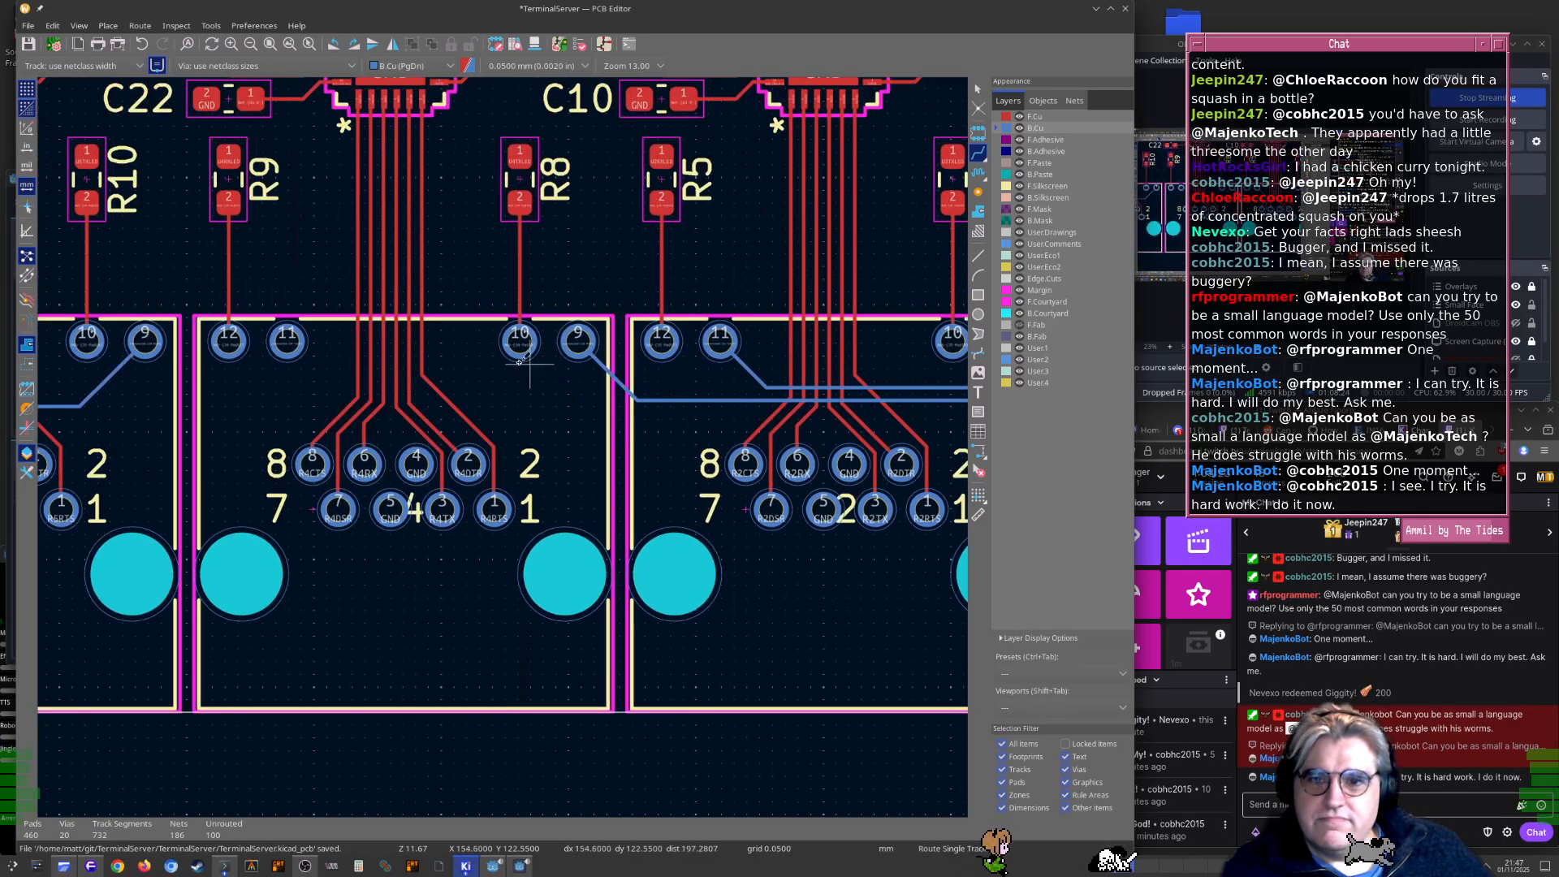
pyautogui.click(287, 341)
pyautogui.moveTo(652, 427); pyautogui.dragTo(412, 377, button='middle')
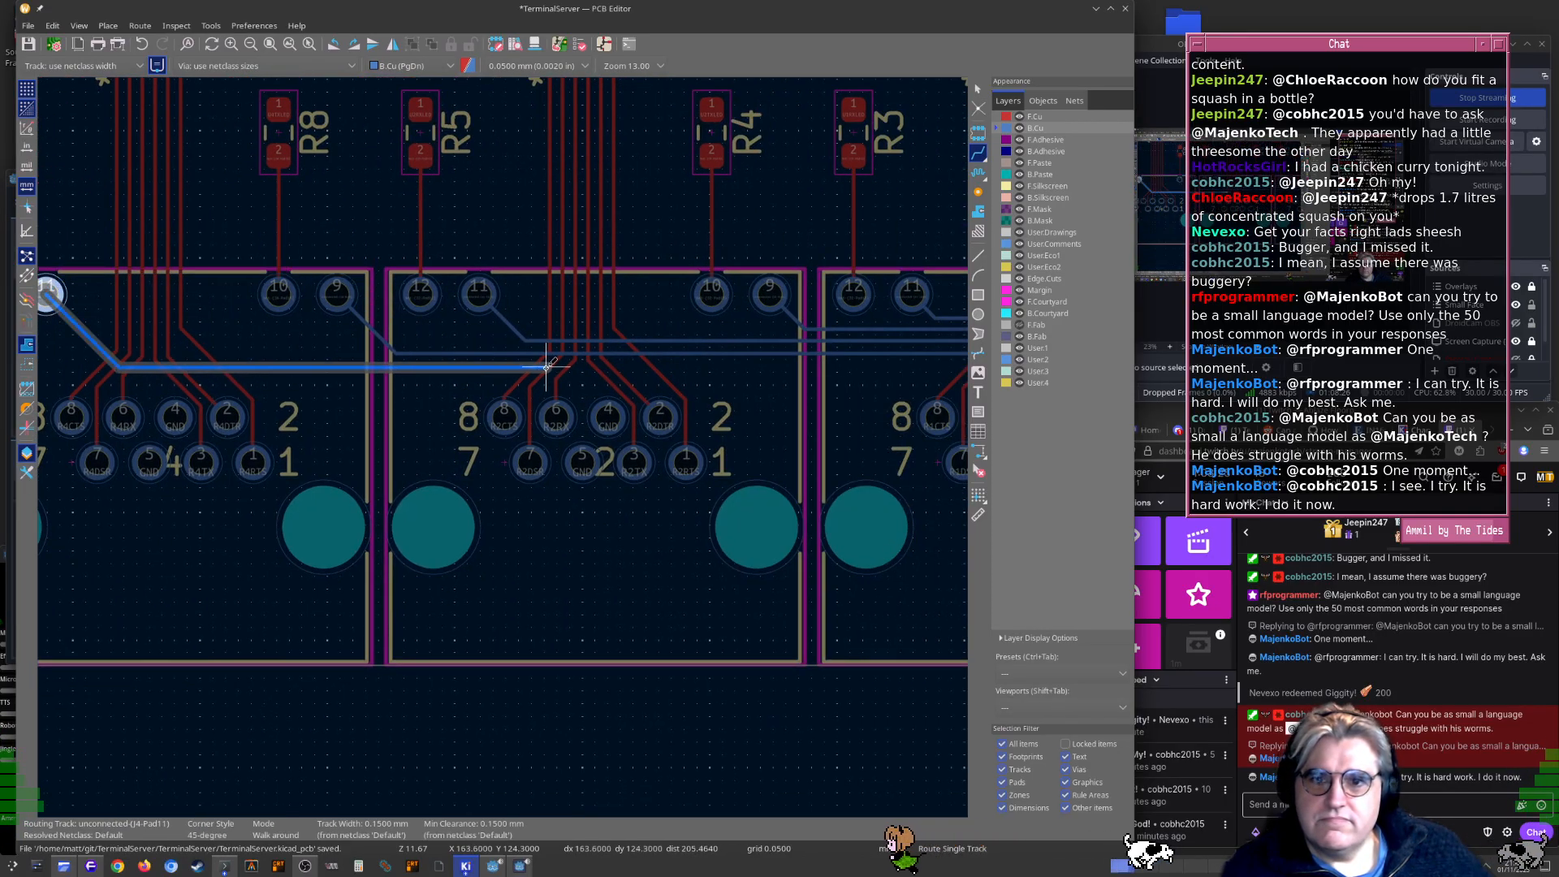
pyautogui.moveTo(934, 364); pyautogui.dragTo(491, 360, button='middle')
pyautogui.moveTo(847, 359); pyautogui.dragTo(515, 359, button='middle')
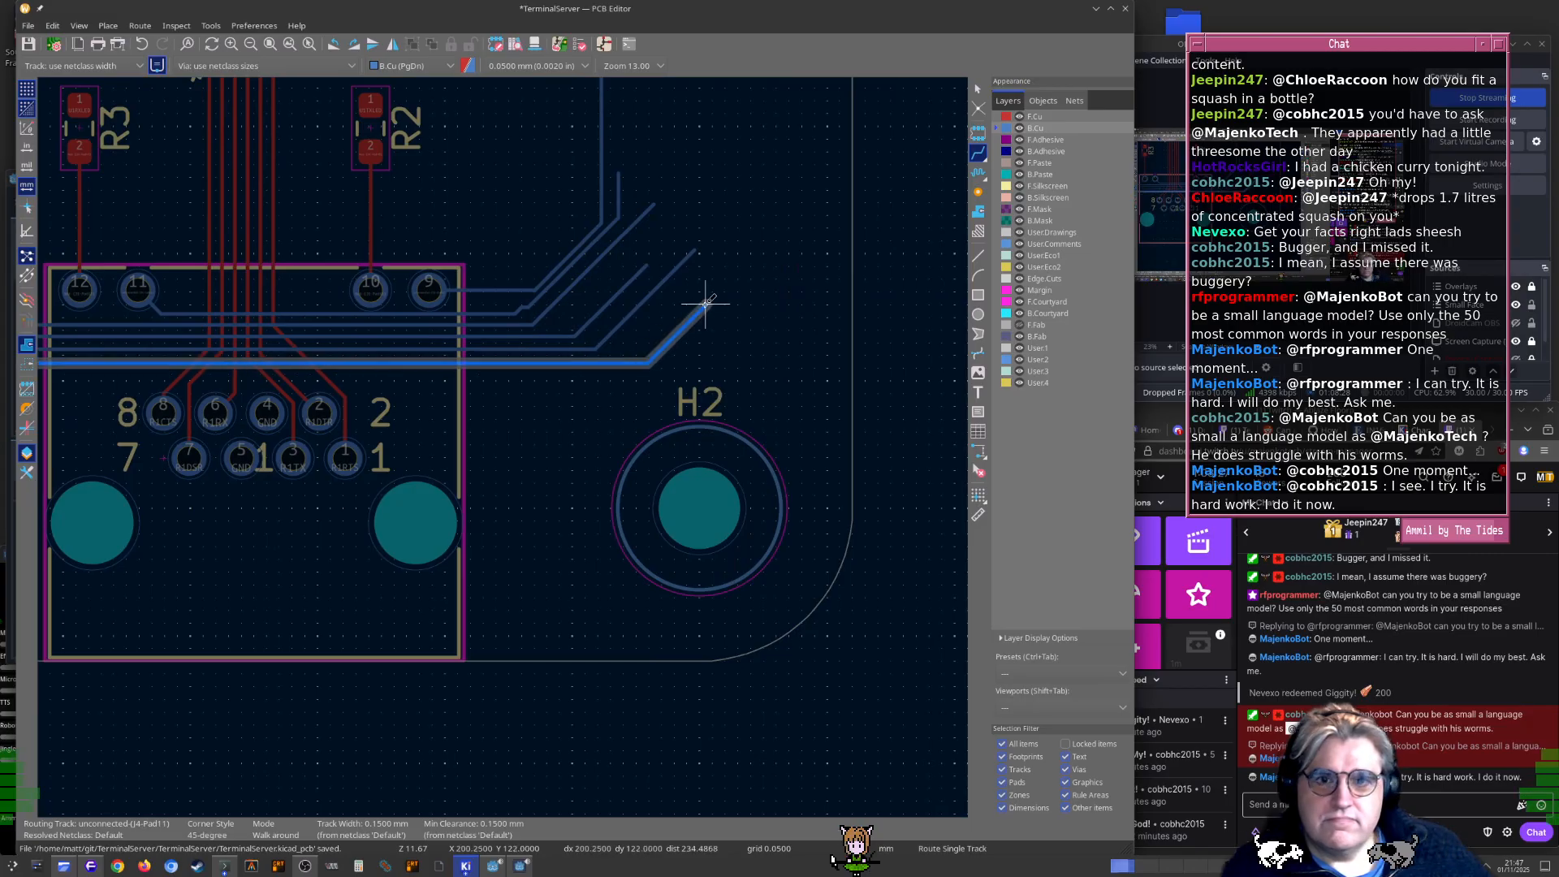
pyautogui.doubleClick(703, 303)
pyautogui.scroll(-8, 492, 430)
pyautogui.press('Escape')
# Examine the track layout around U1 and the B.Cu tracks running across the J3 and J6 pads
pyautogui.moveTo(237, 472); pyautogui.dragTo(604, 501, button='middle')
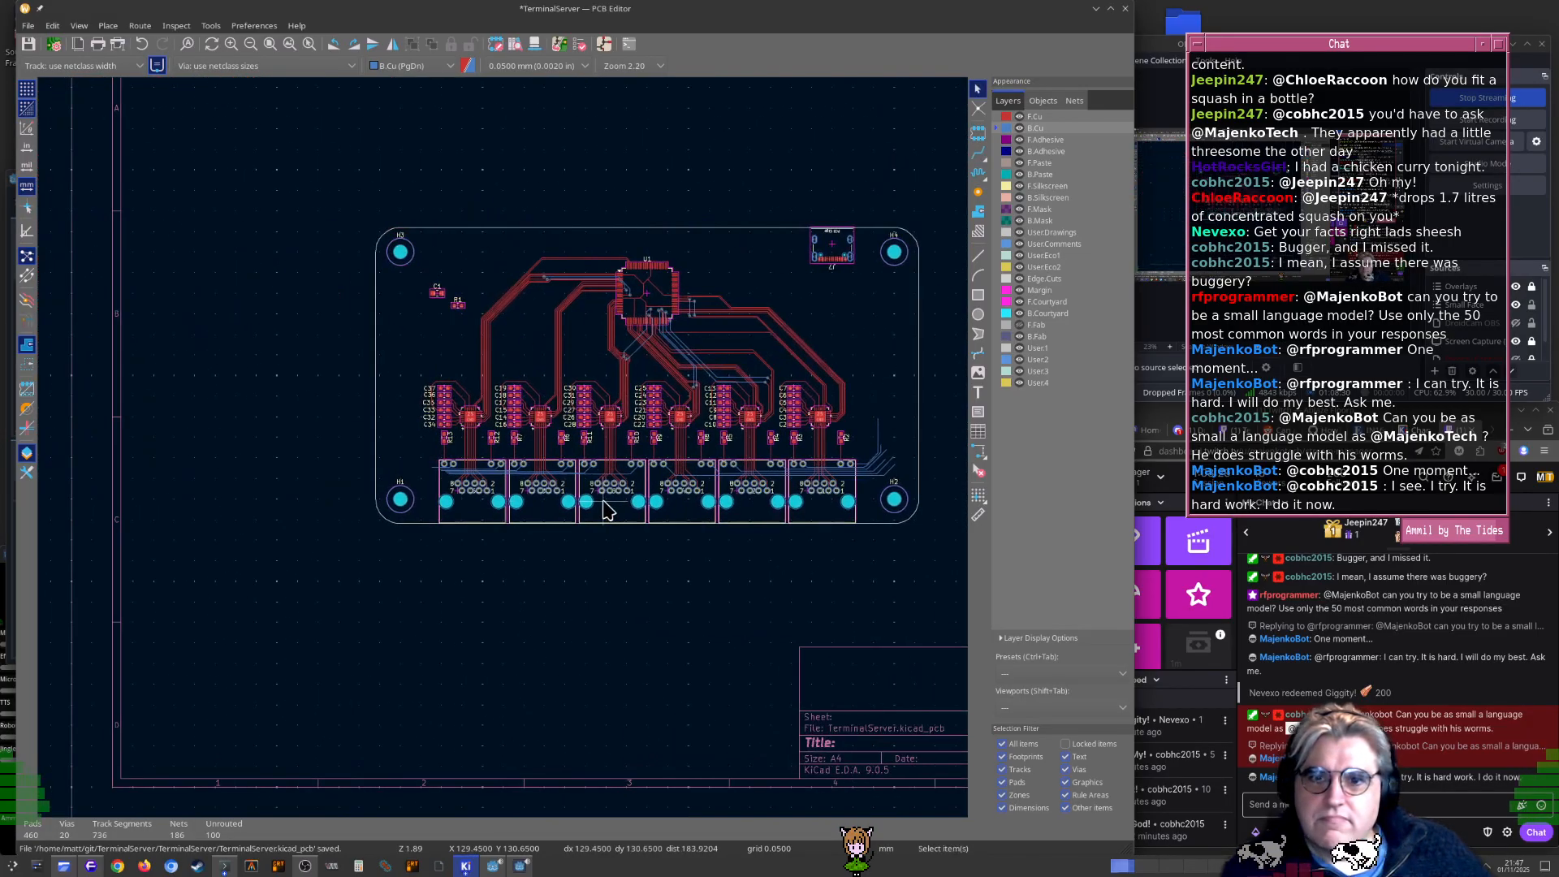
pyautogui.scroll(3, 557, 528)
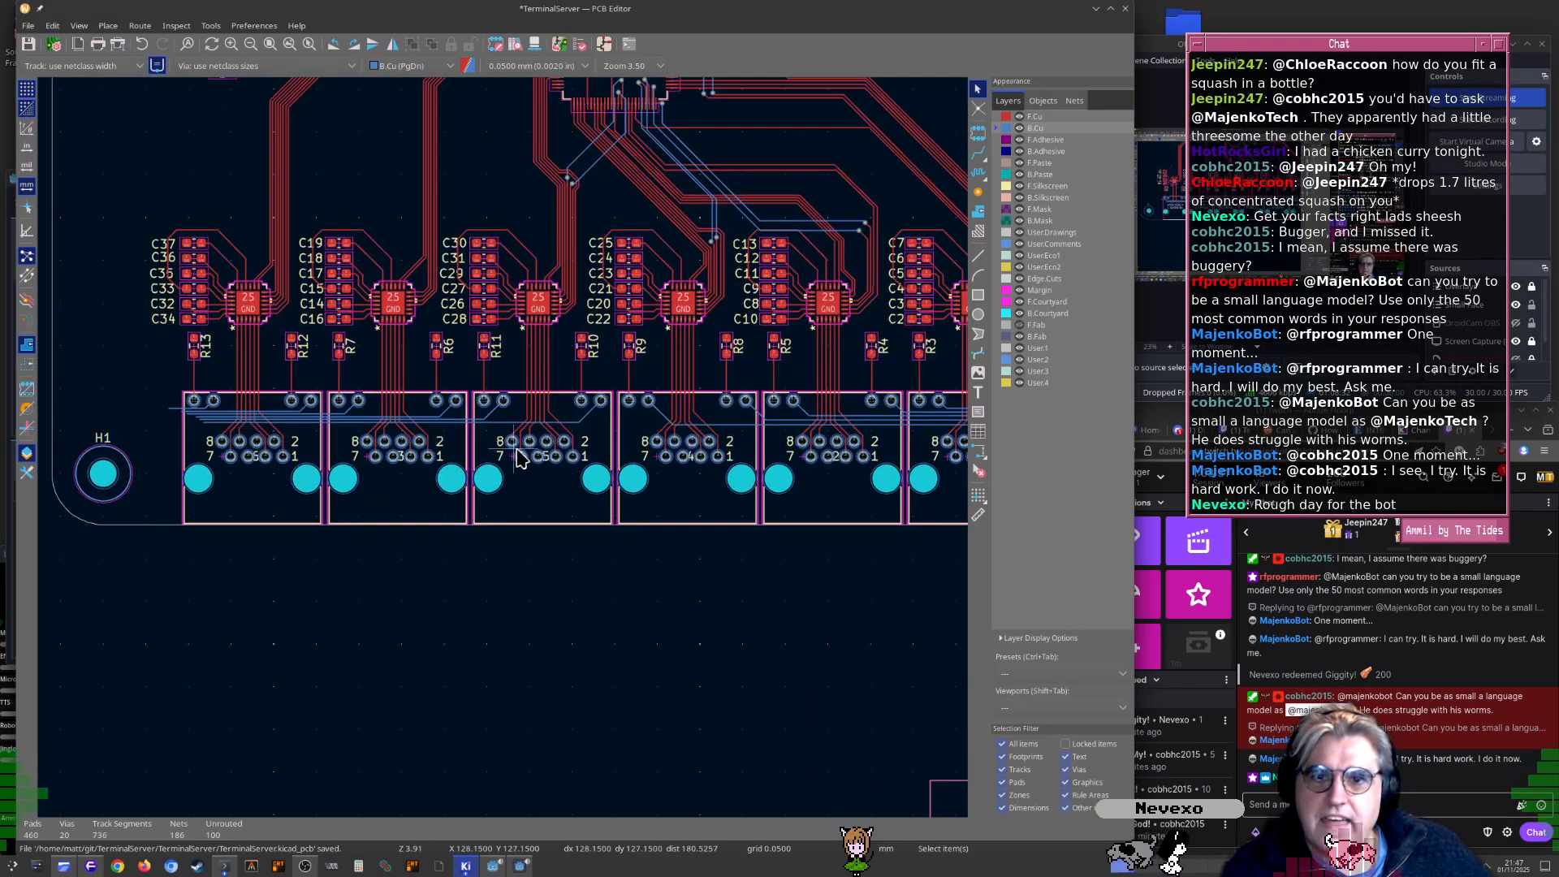
pyautogui.moveTo(694, 467); pyautogui.dragTo(513, 589, button='middle')
pyautogui.moveTo(840, 363); pyautogui.dragTo(872, 416, button='middle')
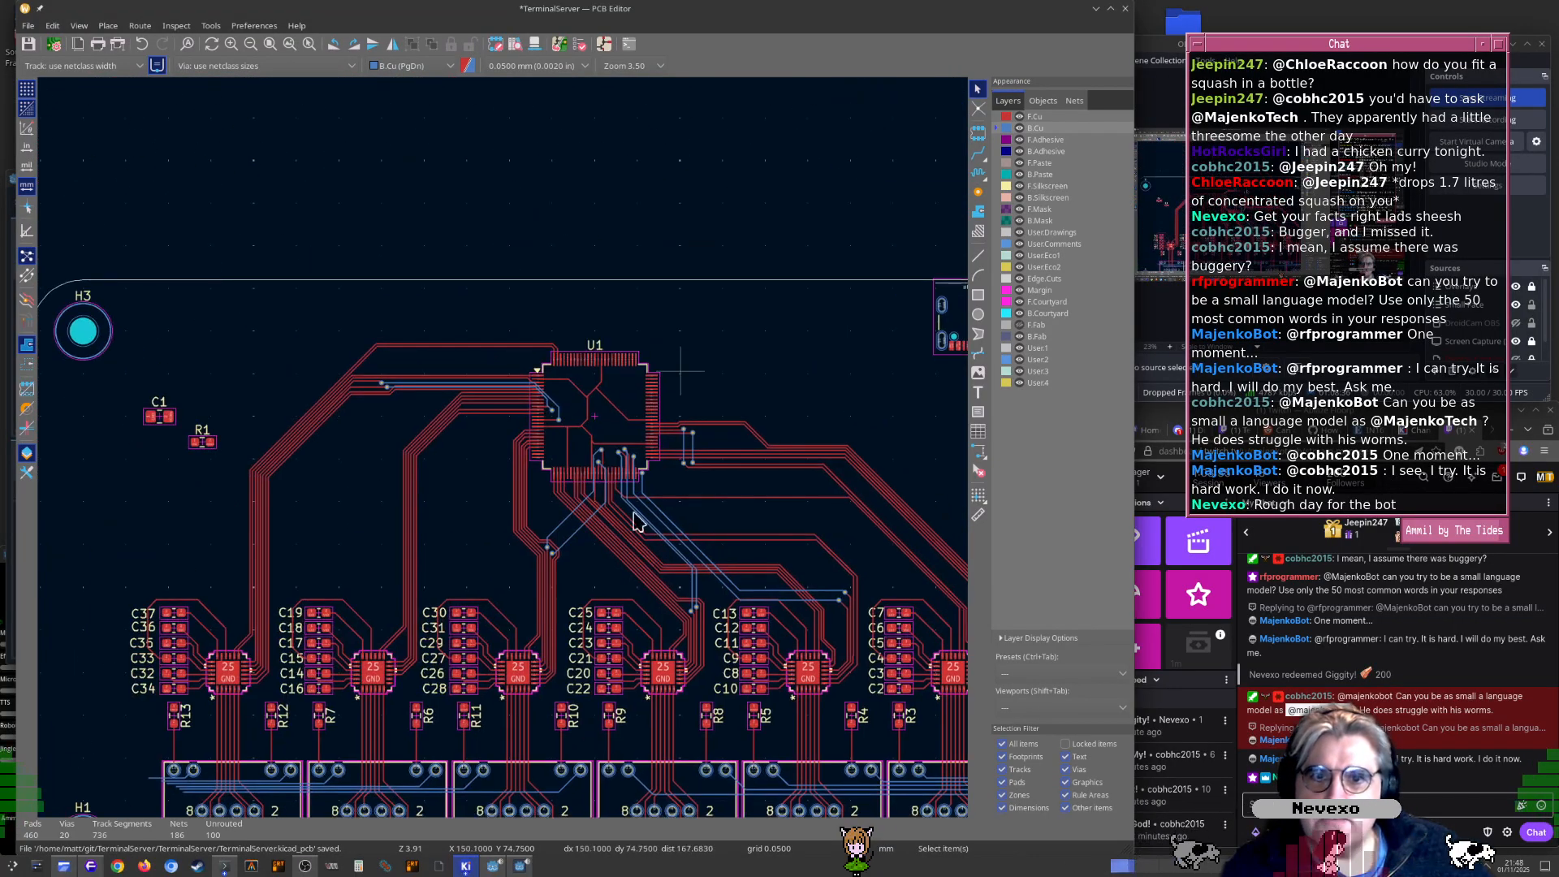
pyautogui.moveTo(320, 788); pyautogui.dragTo(492, 687, button='middle')
pyautogui.scroll(7, 476, 694)
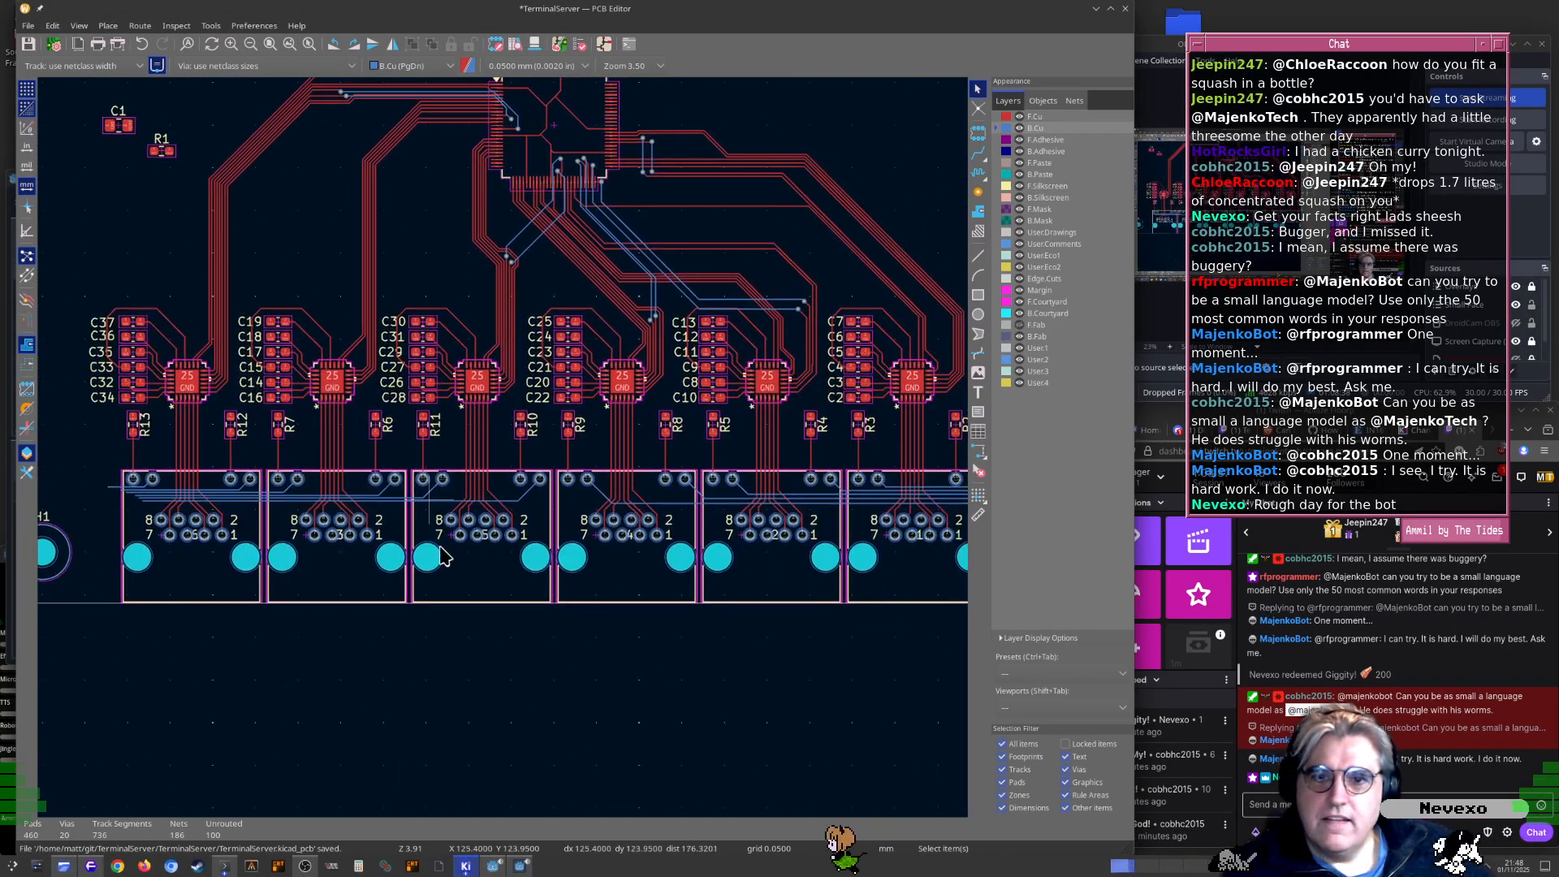
pyautogui.keyDown('ctrl'); pyautogui.hscroll(2, 568, 410); pyautogui.keyUp('ctrl')
pyautogui.keyDown('shift'); pyautogui.scroll(2, 616, 404); pyautogui.keyUp('shift')
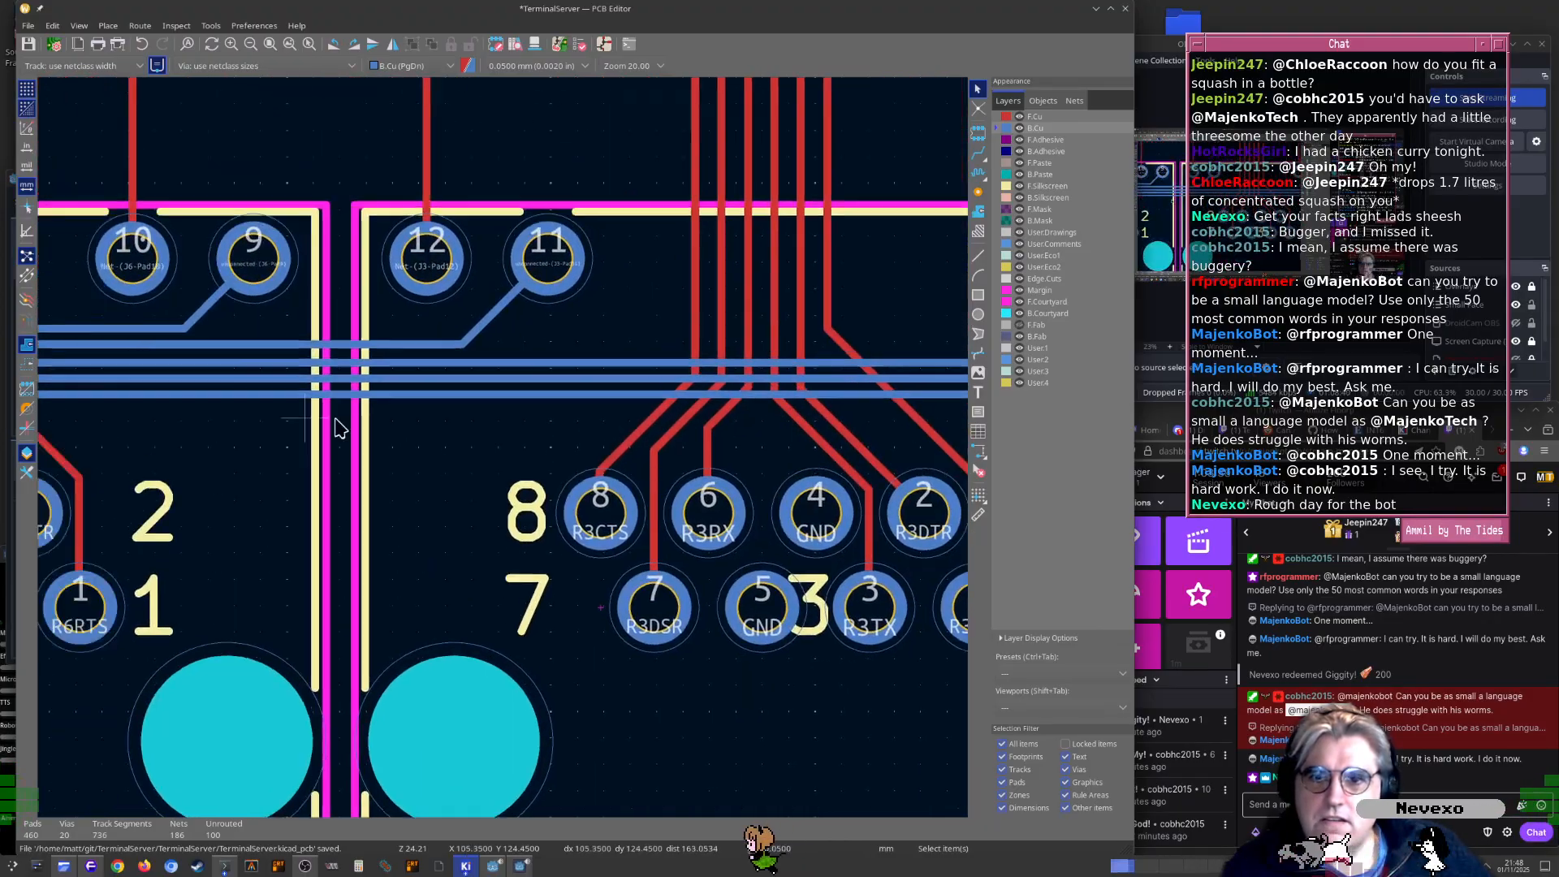
pyautogui.keyDown('ctrl'); pyautogui.hscroll(4, 487, 414); pyautogui.keyUp('ctrl')
pyautogui.keyDown('ctrl'); pyautogui.hscroll(-3, 351, 418); pyautogui.keyUp('ctrl')
pyautogui.scroll(-3, 673, 597)
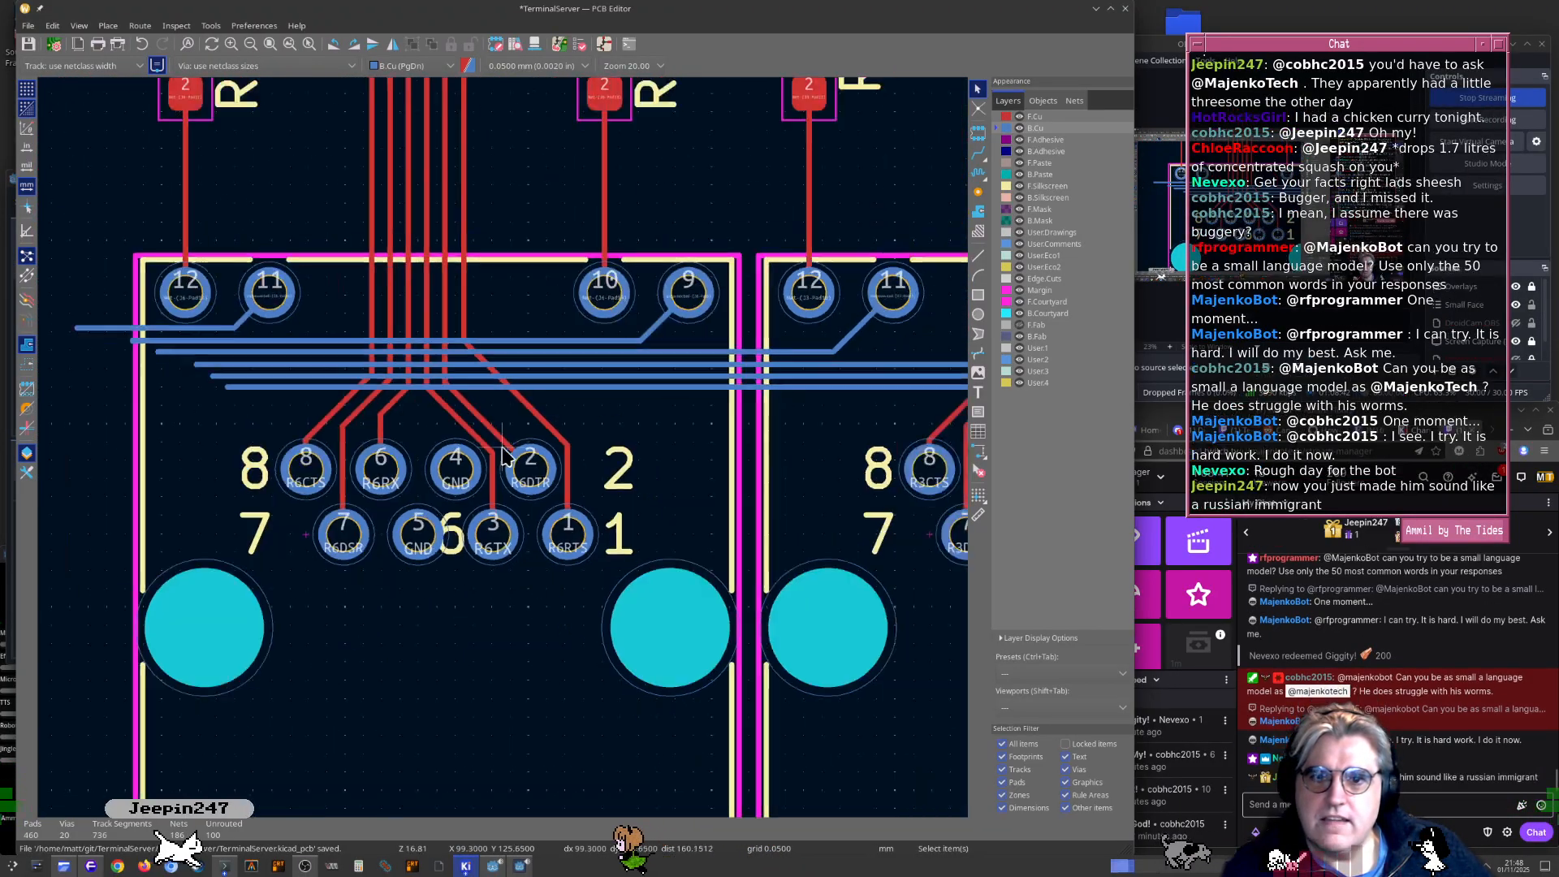
# Undo the B.Cu tracks routed from J4, J2 and J1 towards H2
pyautogui.scroll(-1, 317, 451)
pyautogui.scroll(-3, 500, 453)
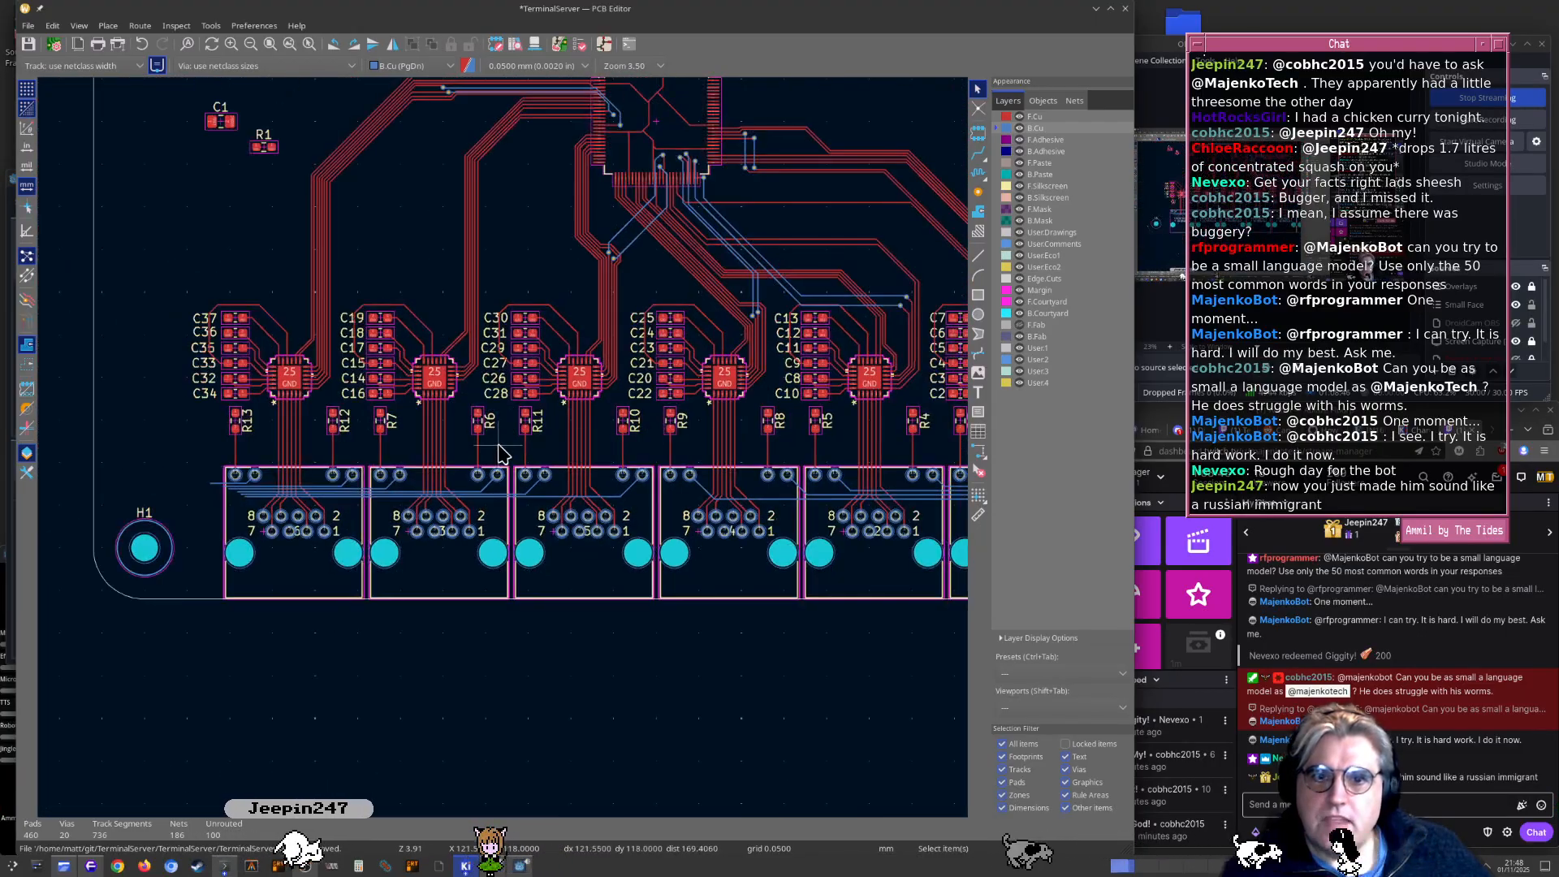
pyautogui.scroll(-2, 500, 452)
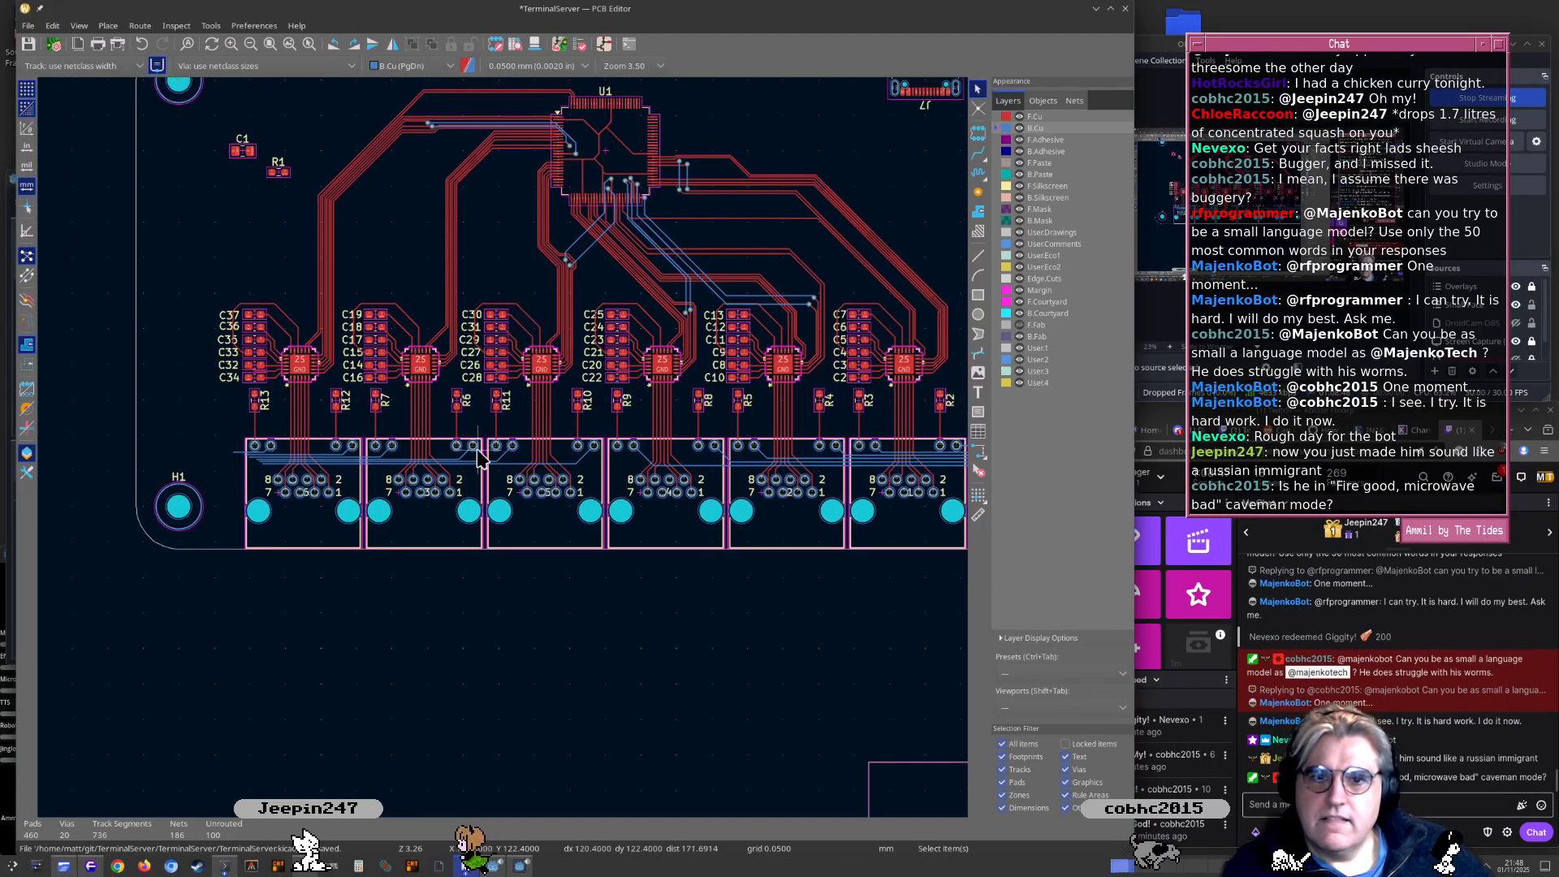
pyautogui.hotkey('ctrl', 'z')
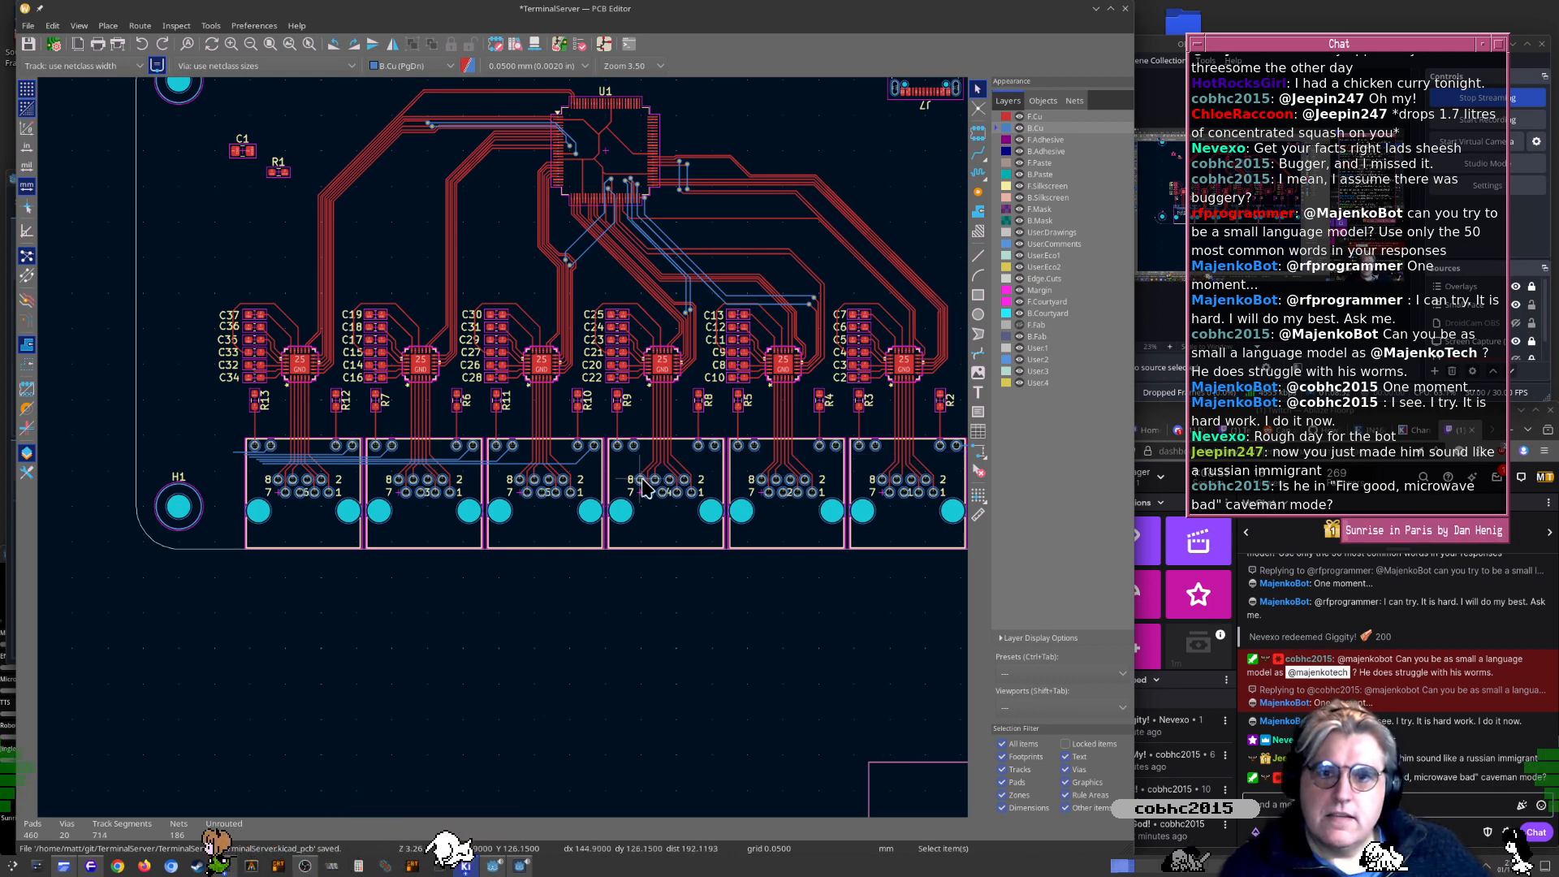
# Route a B.Cu track from J4 pad 11 along the upper side of the J5, J3 and J6 outlines towards H1
pyautogui.scroll(2, 776, 470)
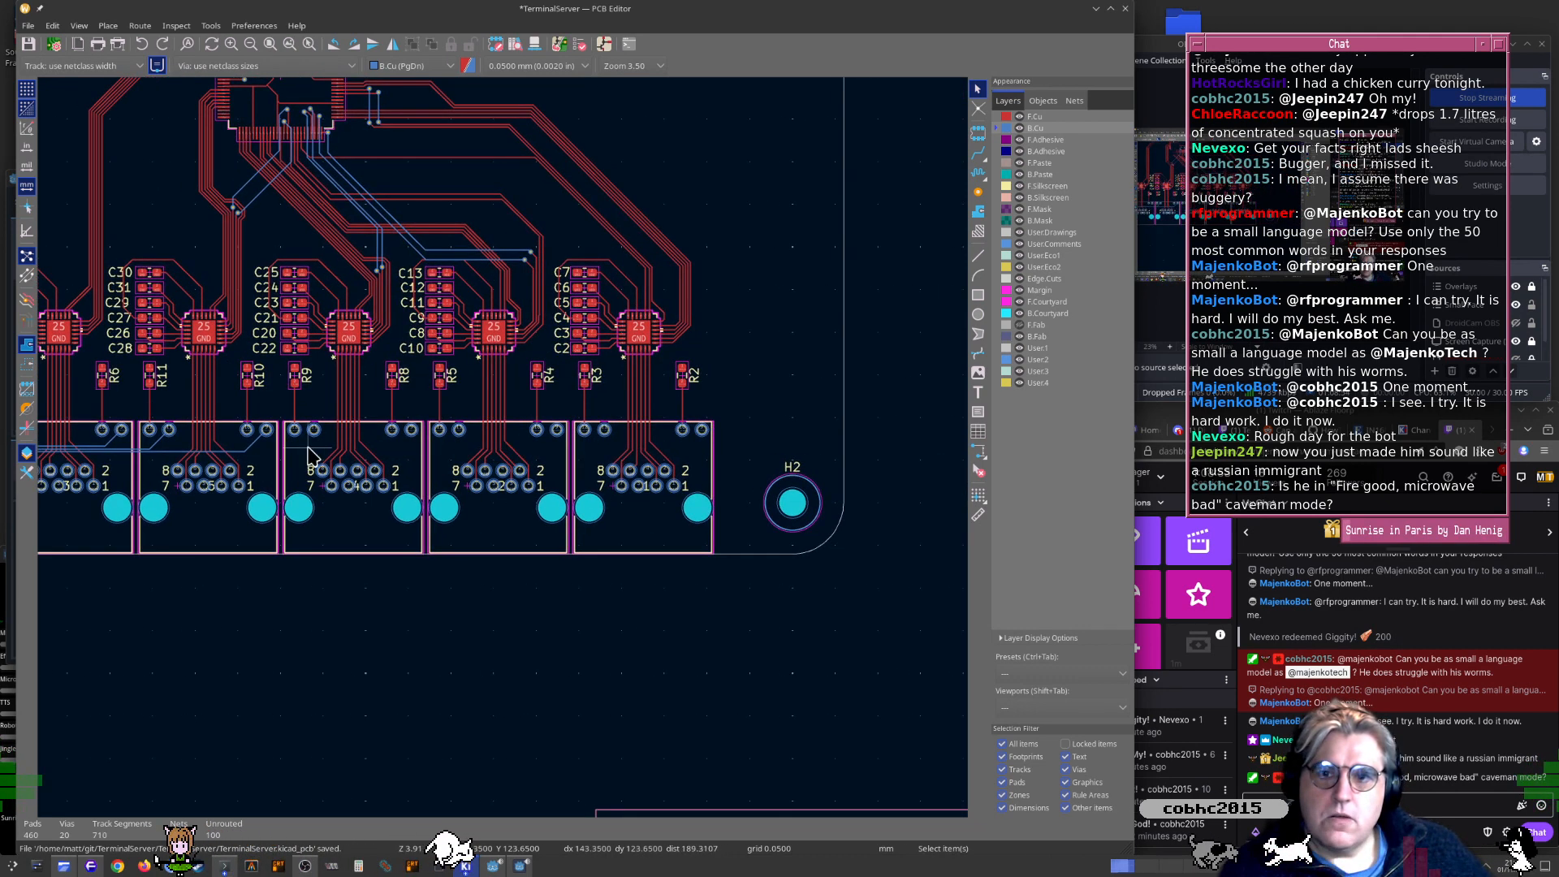
pyautogui.moveTo(308, 455); pyautogui.dragTo(572, 463, button='middle')
pyautogui.scroll(3, 544, 438)
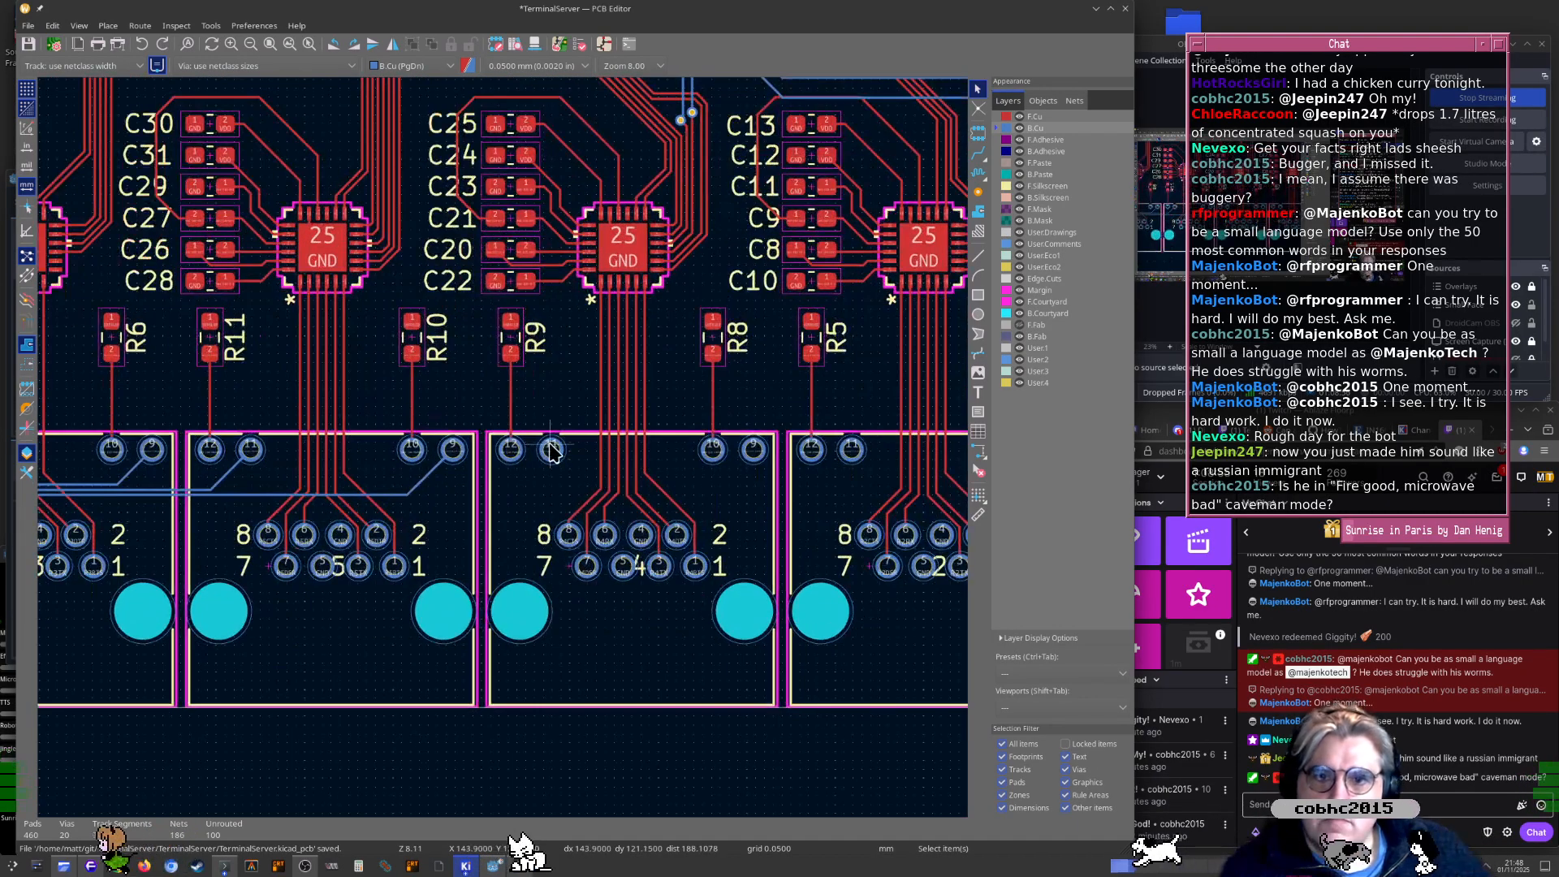
pyautogui.press('x')
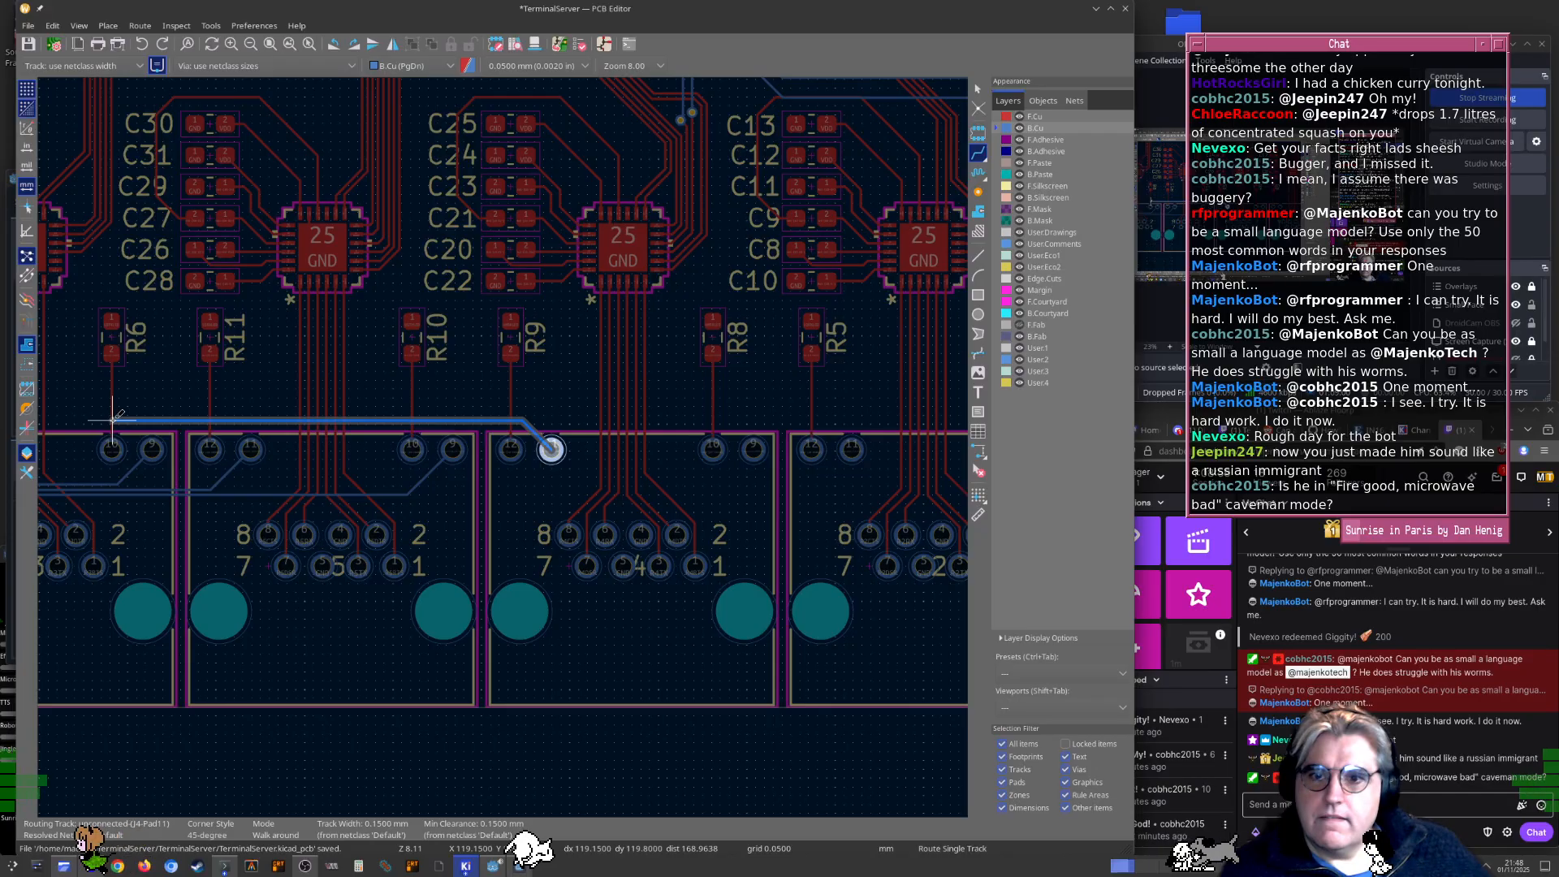
pyautogui.keyDown('ctrl'); pyautogui.hscroll(-3, 113, 420); pyautogui.keyUp('ctrl')
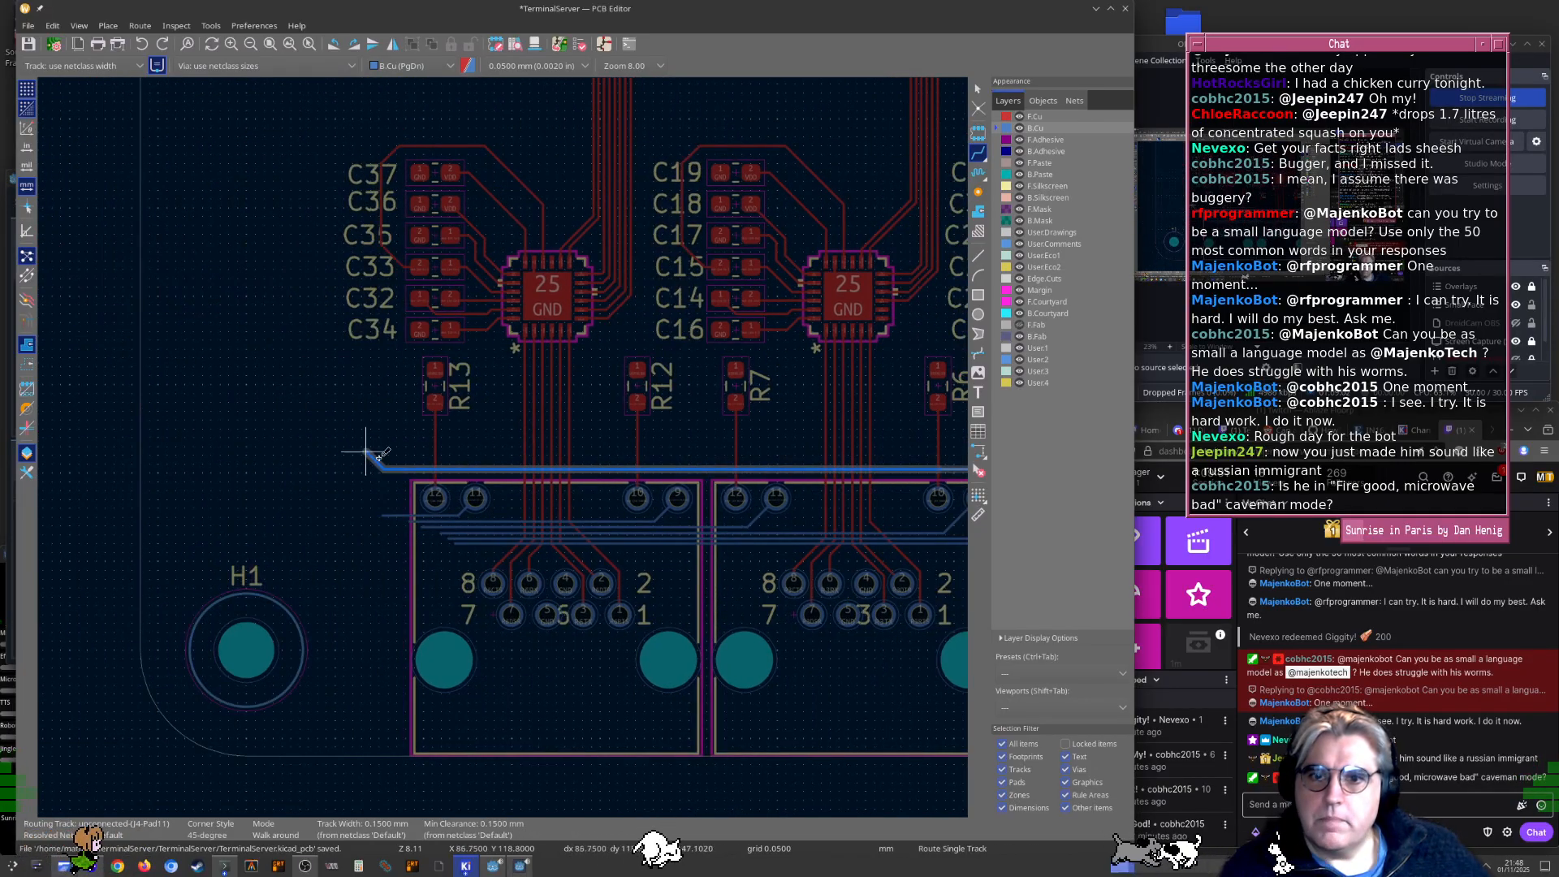
pyautogui.doubleClick(389, 462)
# Route a B.Cu track from J4 pad 9 just above the J4 pad 11 track, as far as J5 pad 10
pyautogui.keyDown('ctrl'); pyautogui.hscroll(3, 688, 474); pyautogui.keyUp('ctrl')
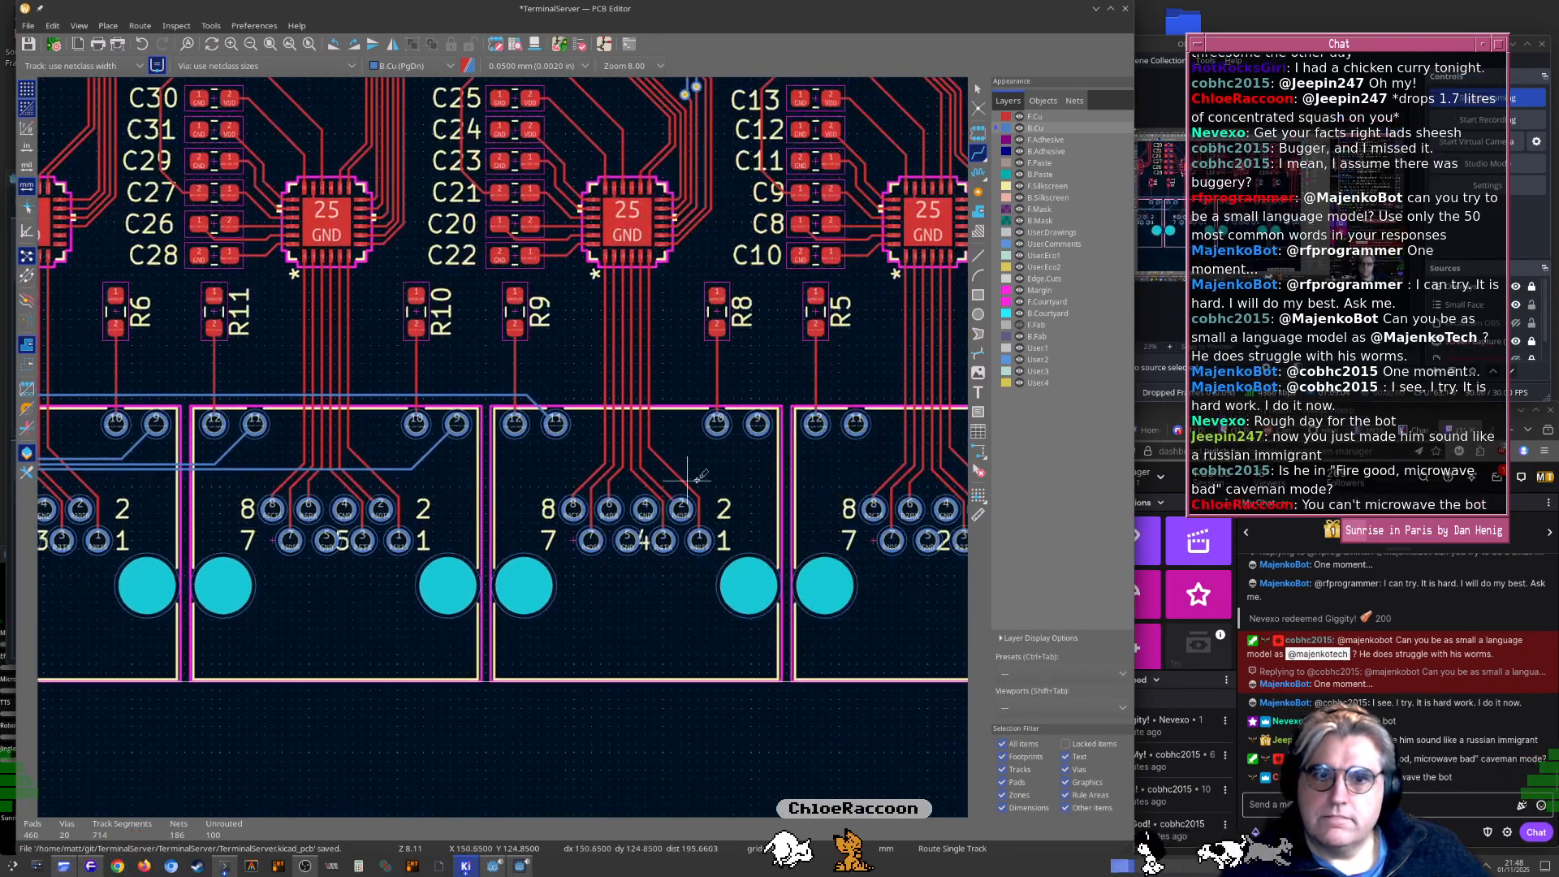
pyautogui.click(775, 425)
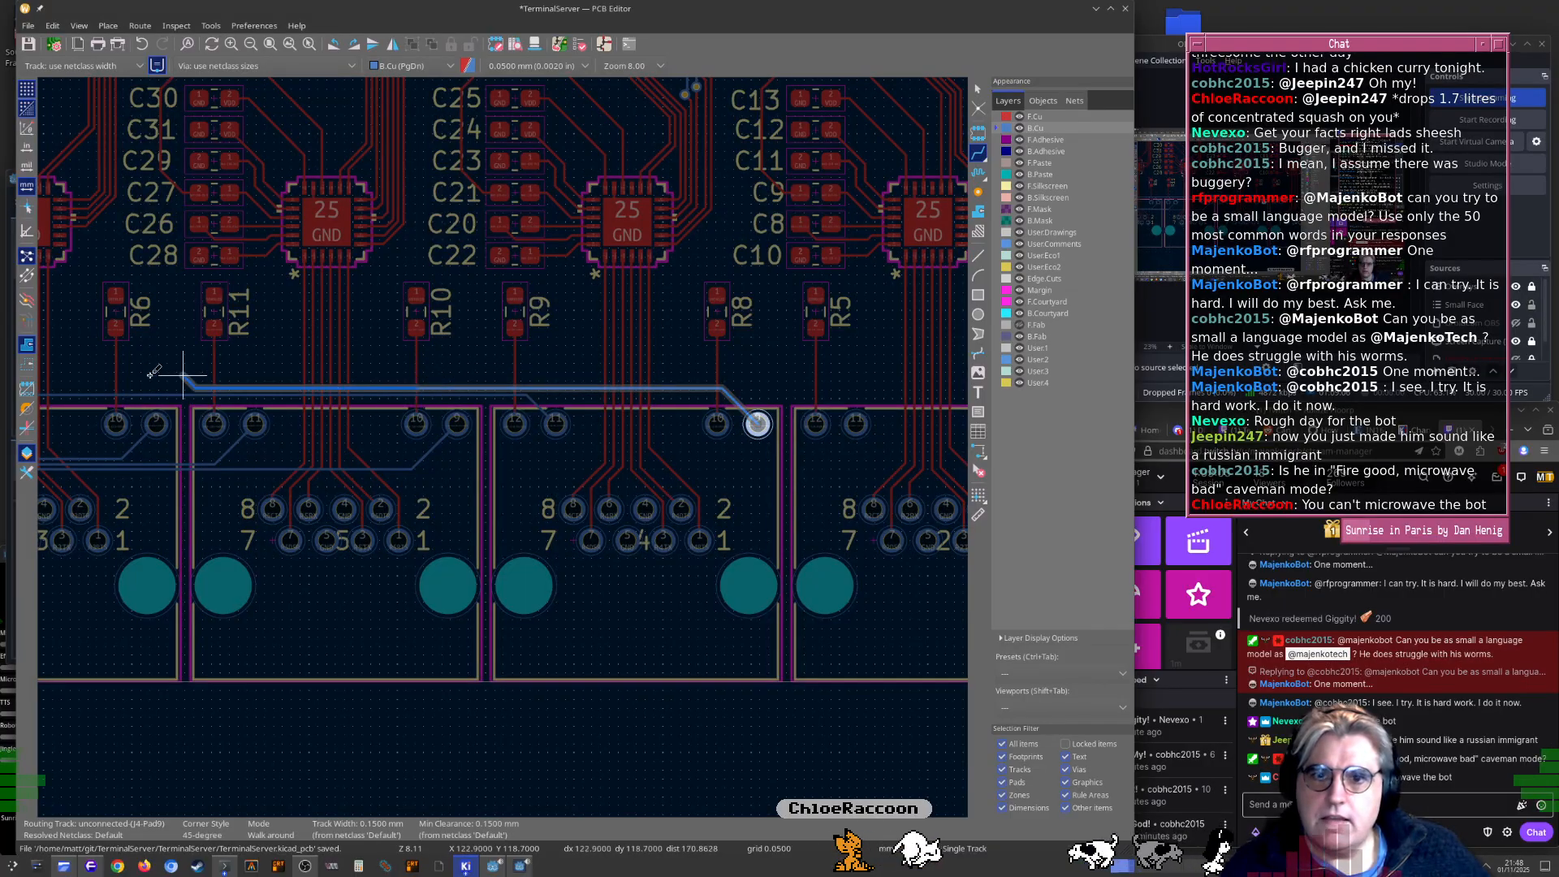
pyautogui.keyDown('ctrl'); pyautogui.hscroll(-3, 158, 382); pyautogui.keyUp('ctrl')
pyautogui.doubleClick(666, 422)
# Try to continue the J4 pad 9 track from its loose end above J5 pad 10 towards H1
pyautogui.keyDown('ctrl'); pyautogui.hscroll(3, 666, 423); pyautogui.keyUp('ctrl')
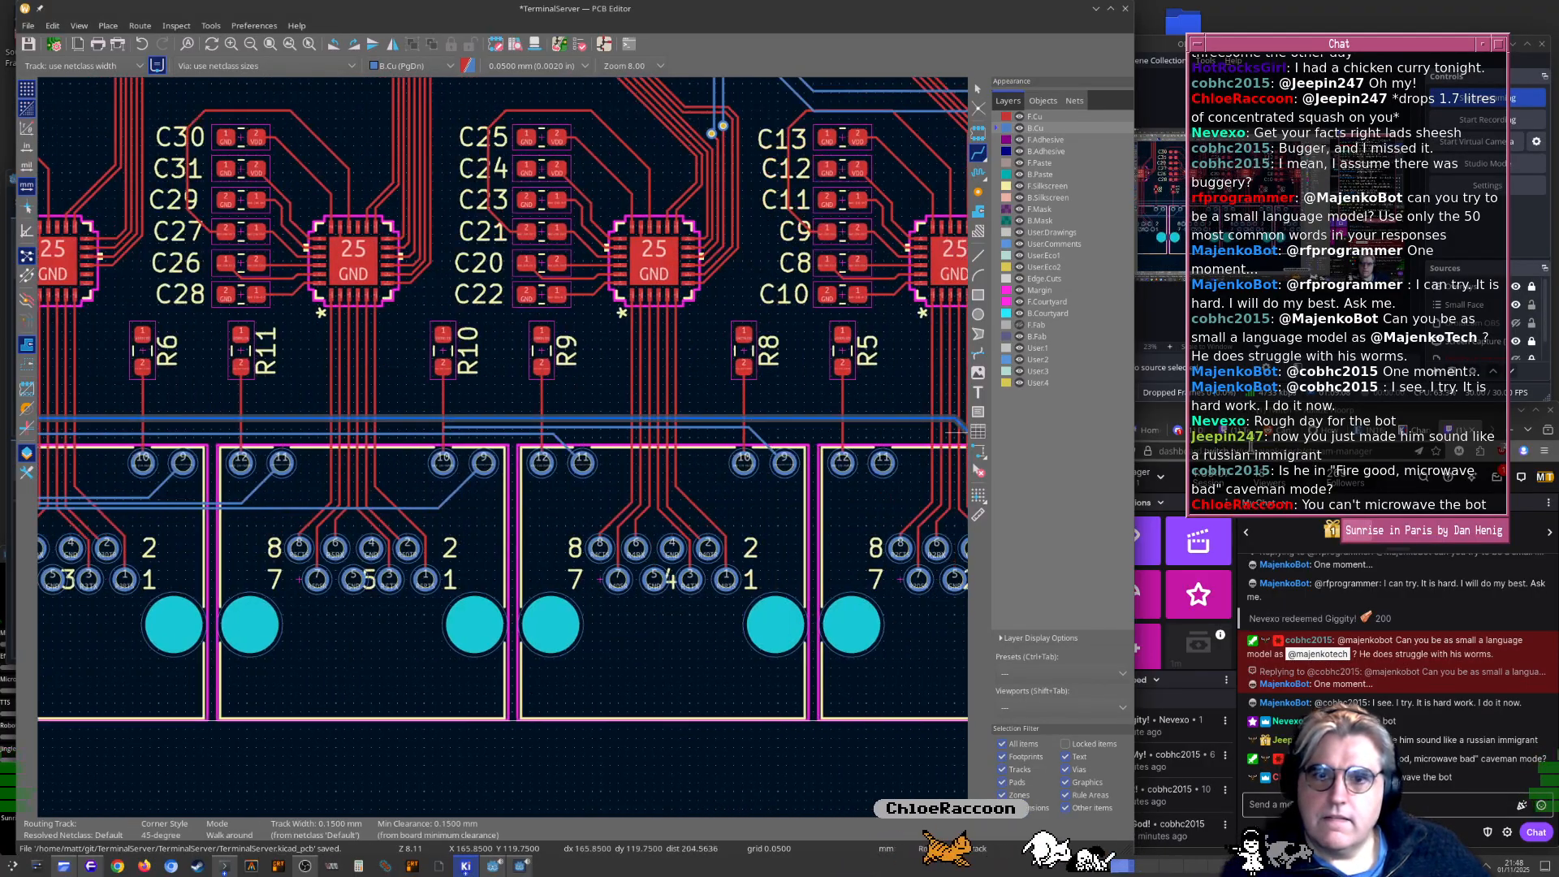
pyautogui.scroll(3, 504, 445)
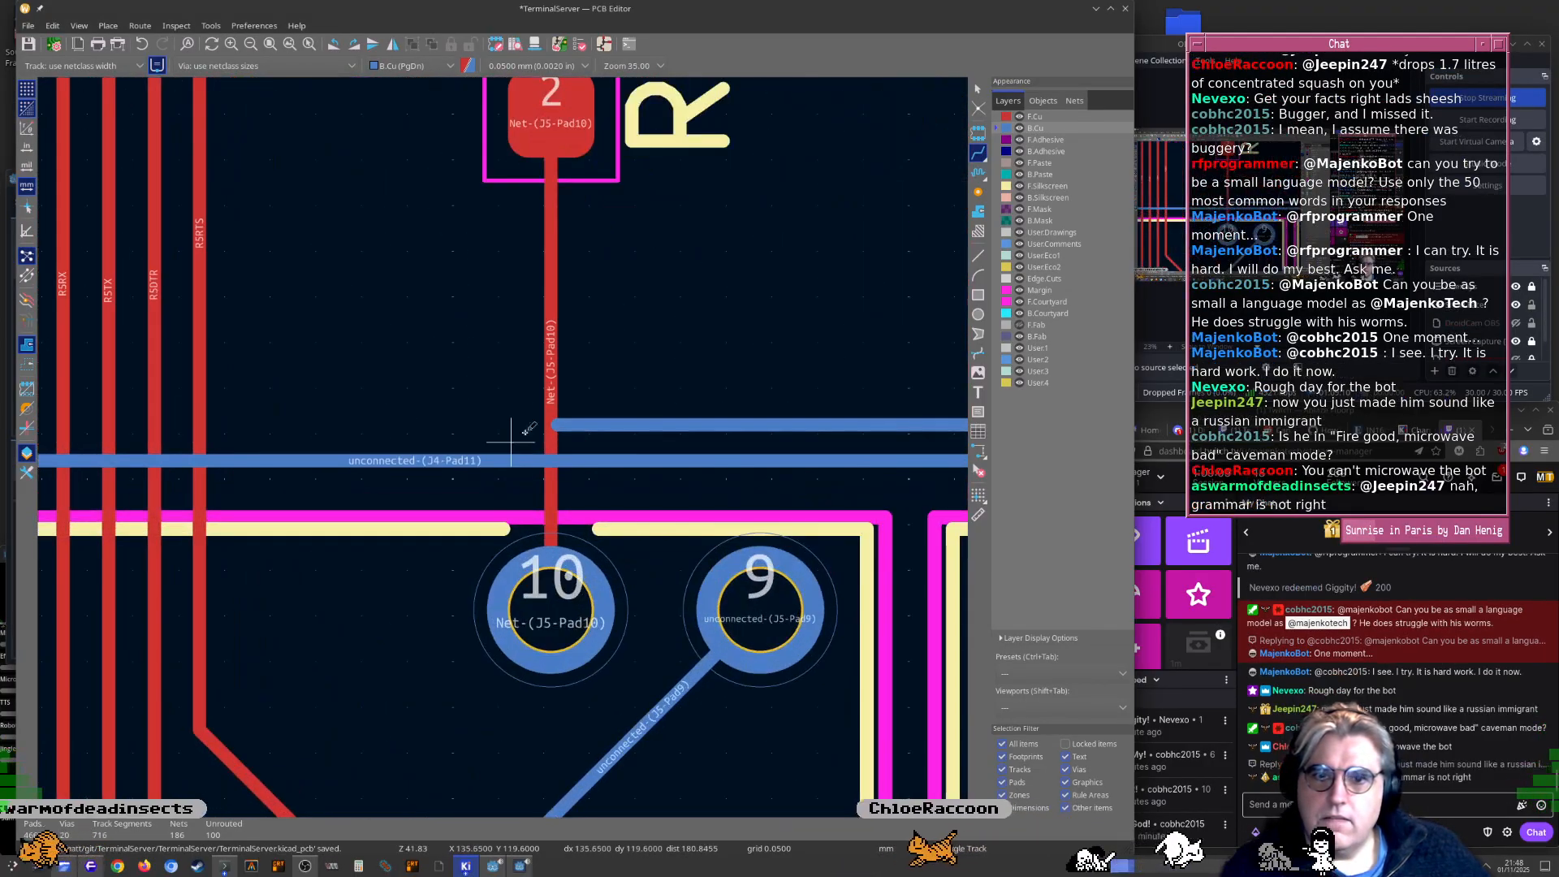
pyautogui.click(549, 443)
pyautogui.scroll(-3, 540, 439)
pyautogui.keyDown('ctrl'); pyautogui.hscroll(-3, 218, 445); pyautogui.keyUp('ctrl')
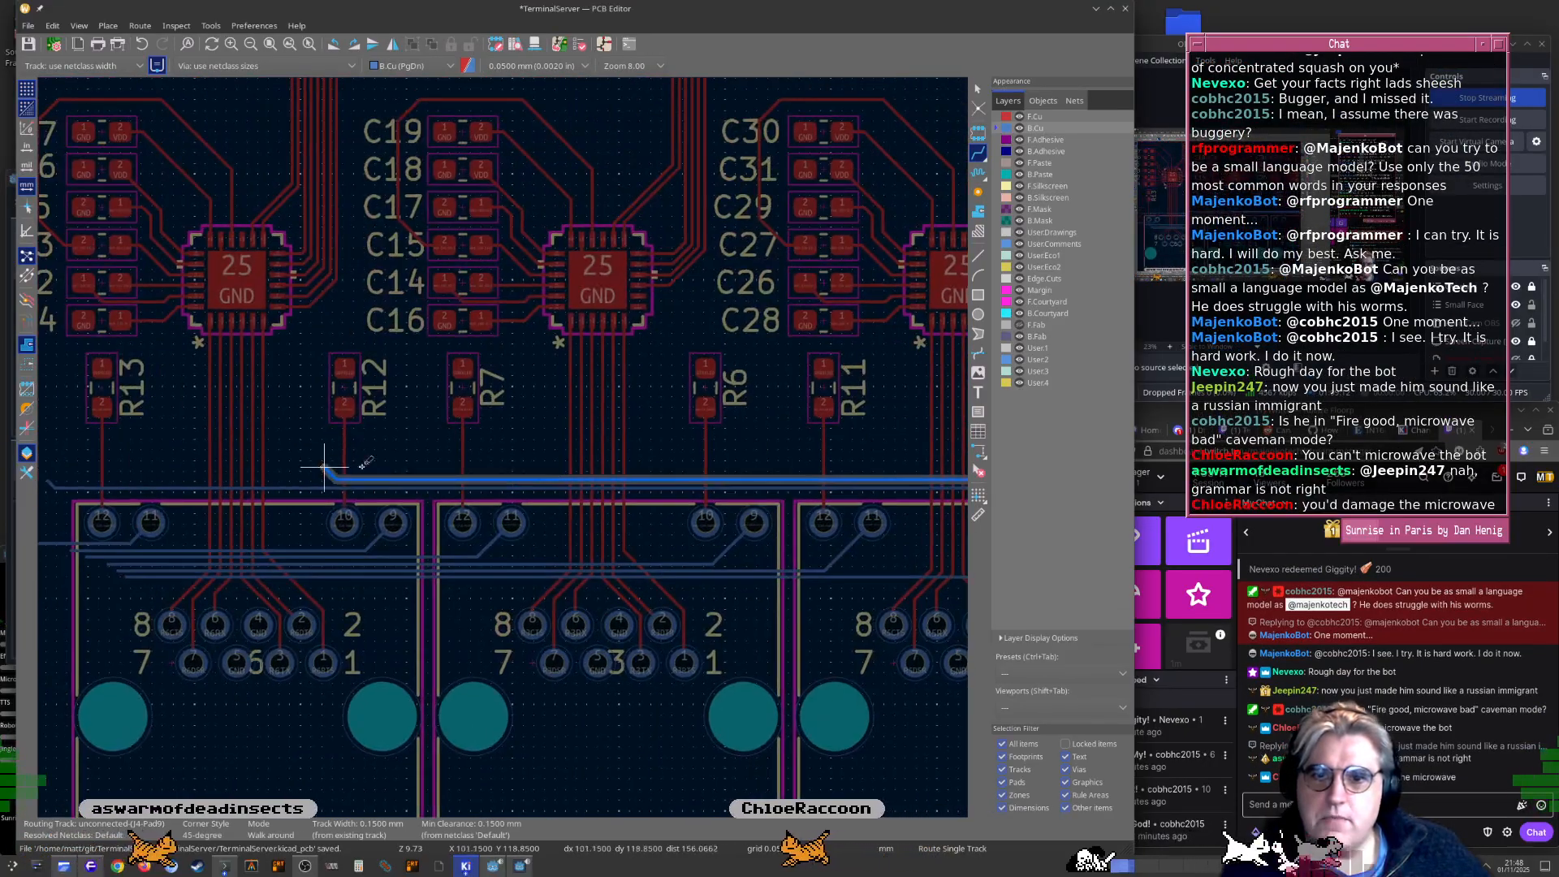
pyautogui.keyDown('ctrl'); pyautogui.hscroll(2, 543, 482); pyautogui.keyUp('ctrl')
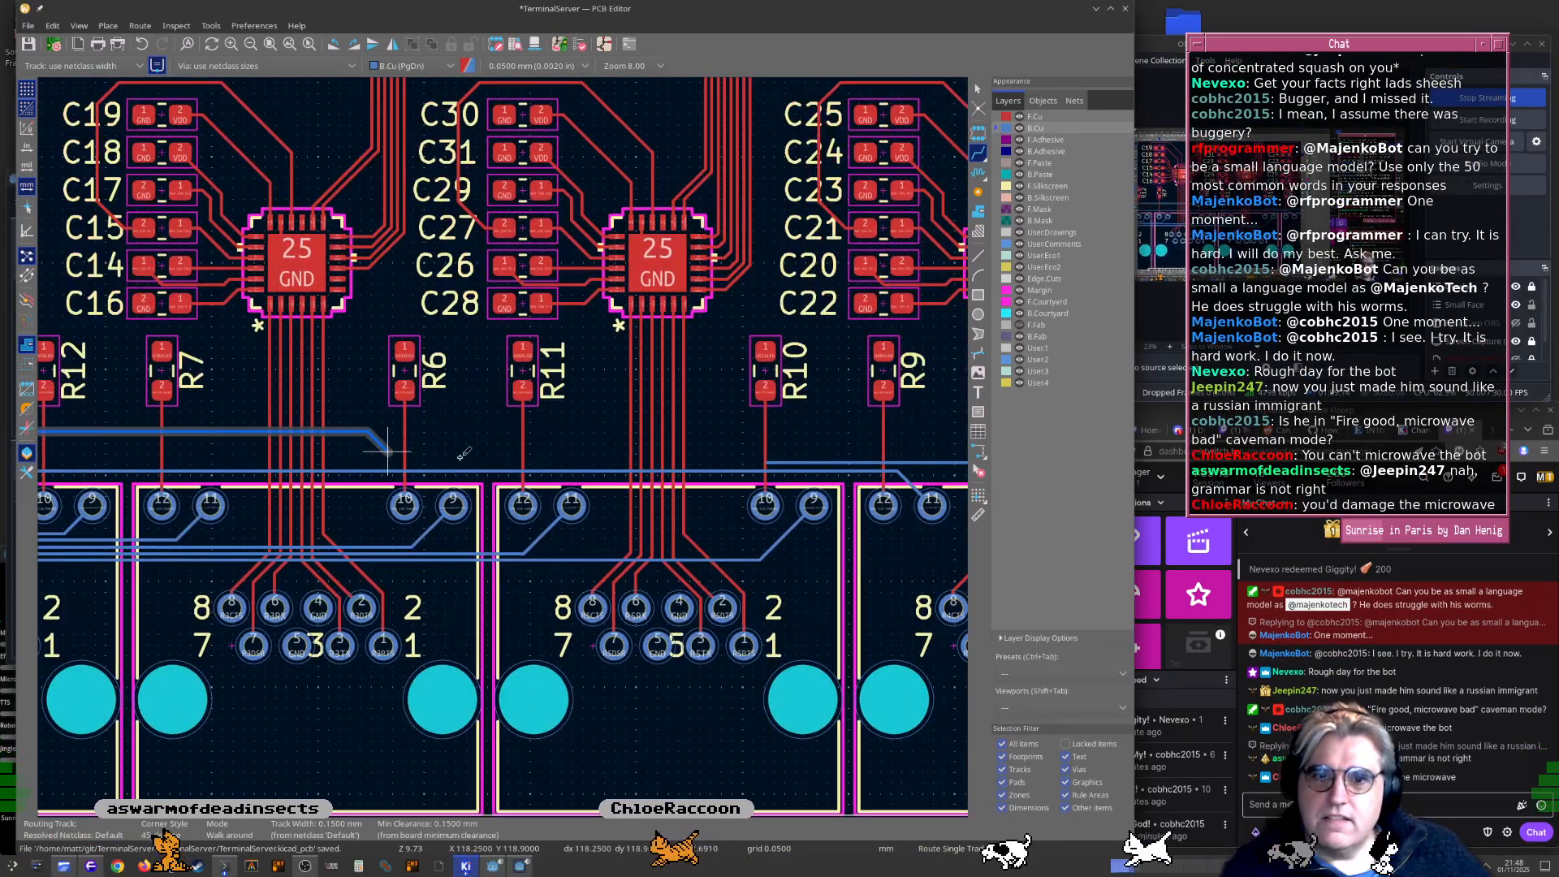
# Extend the J4 pad 9 track from above J5 pad 10 past J3 and J6 towards H1, parallel to the J4 pad 11 track
pyautogui.scroll(5, 504, 445)
pyautogui.scroll(-5, 486, 446)
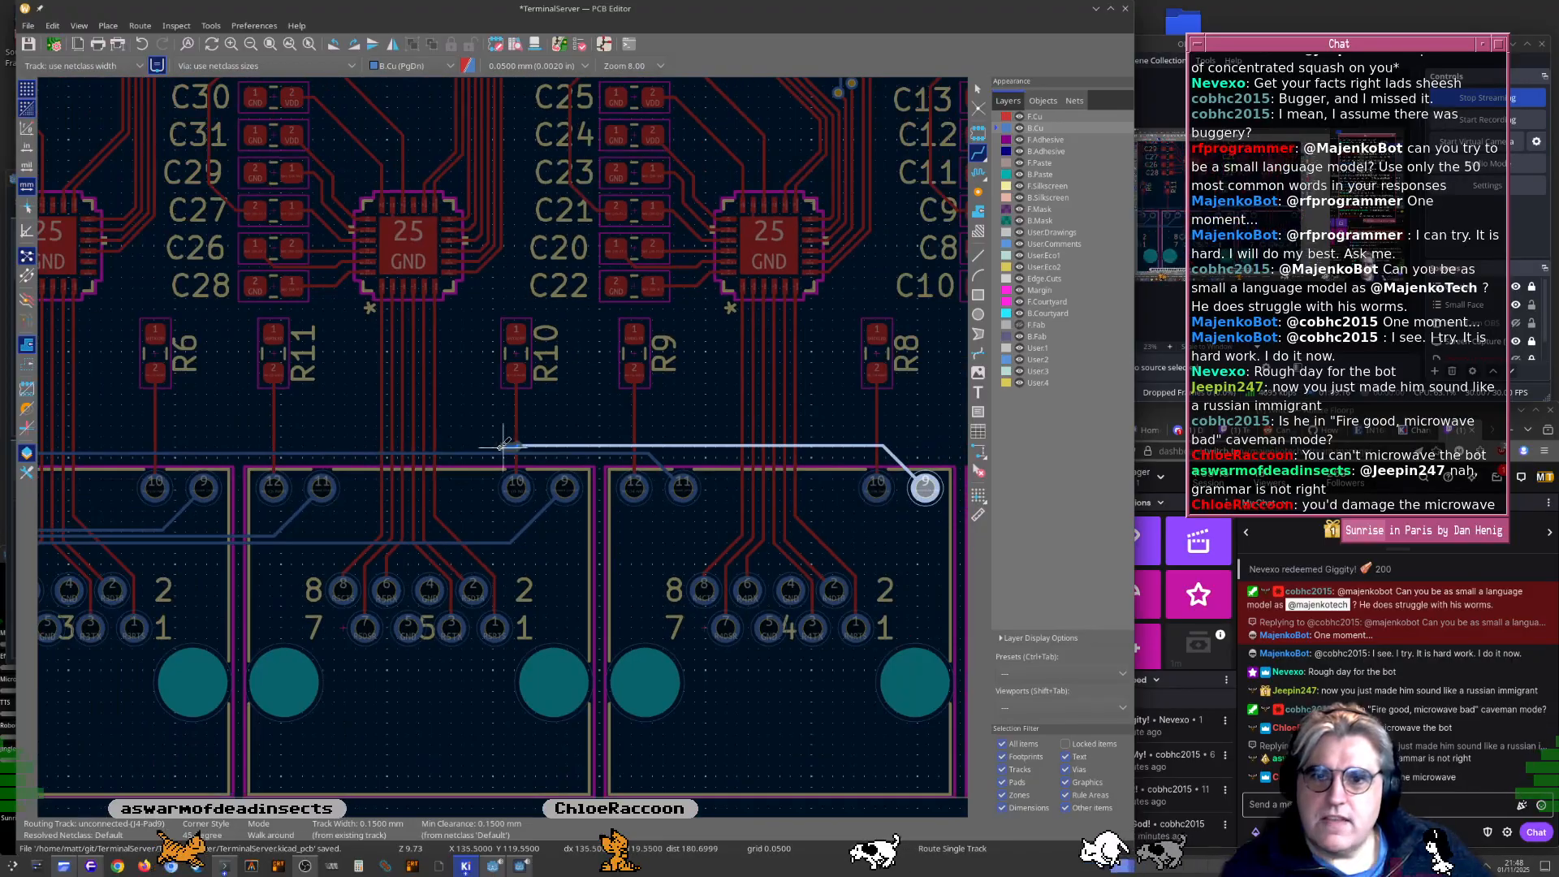
pyautogui.keyDown('ctrl'); pyautogui.hscroll(-3, 455, 438); pyautogui.keyUp('ctrl')
pyautogui.click(305, 417)
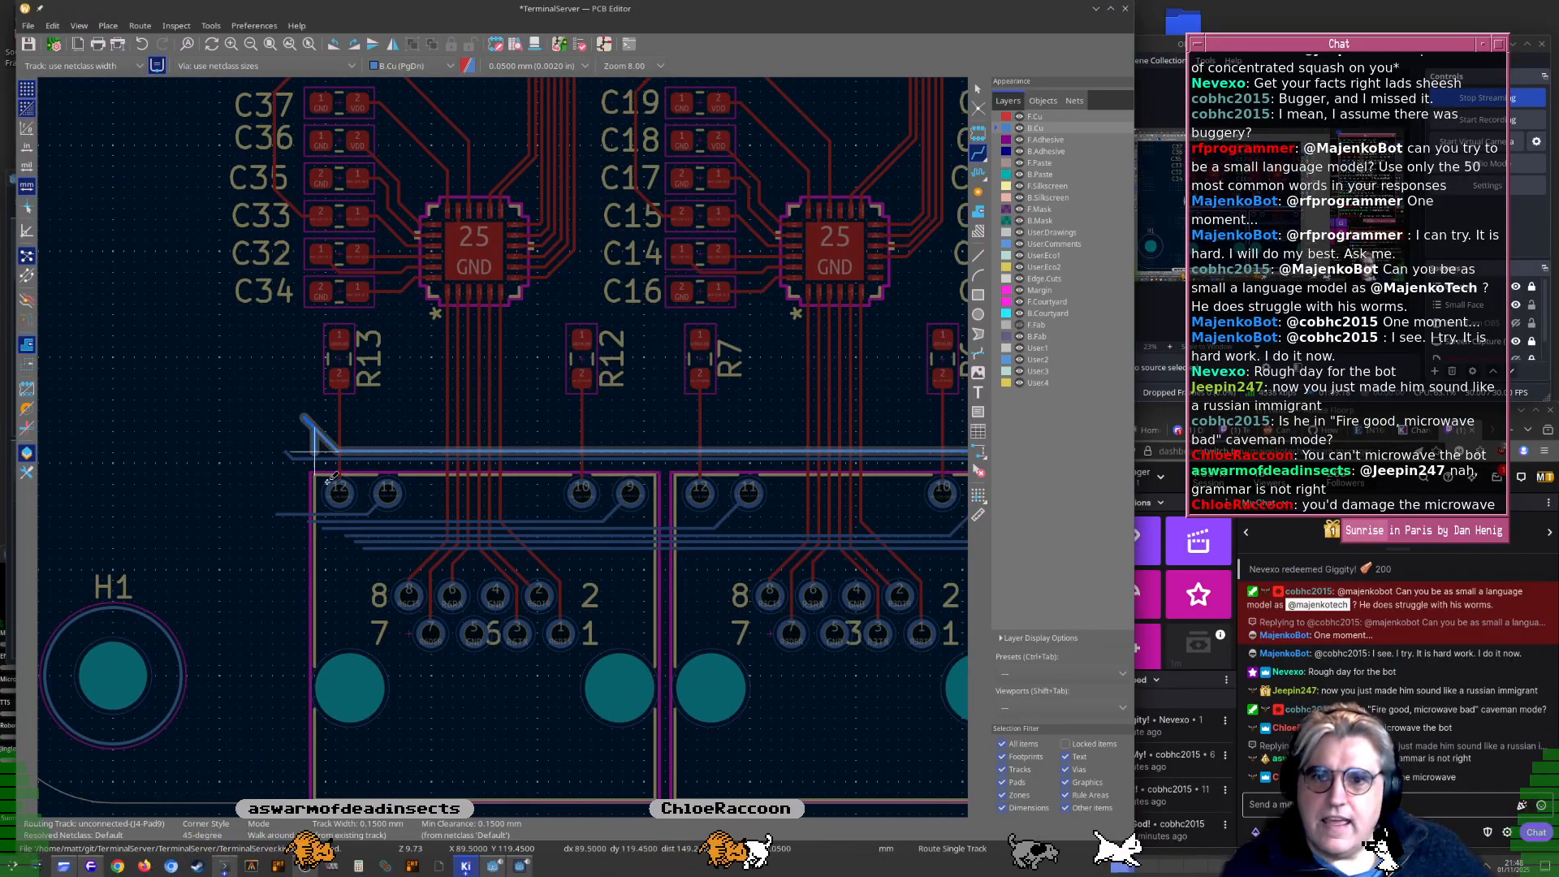
pyautogui.click(374, 516)
pyautogui.press('Escape')
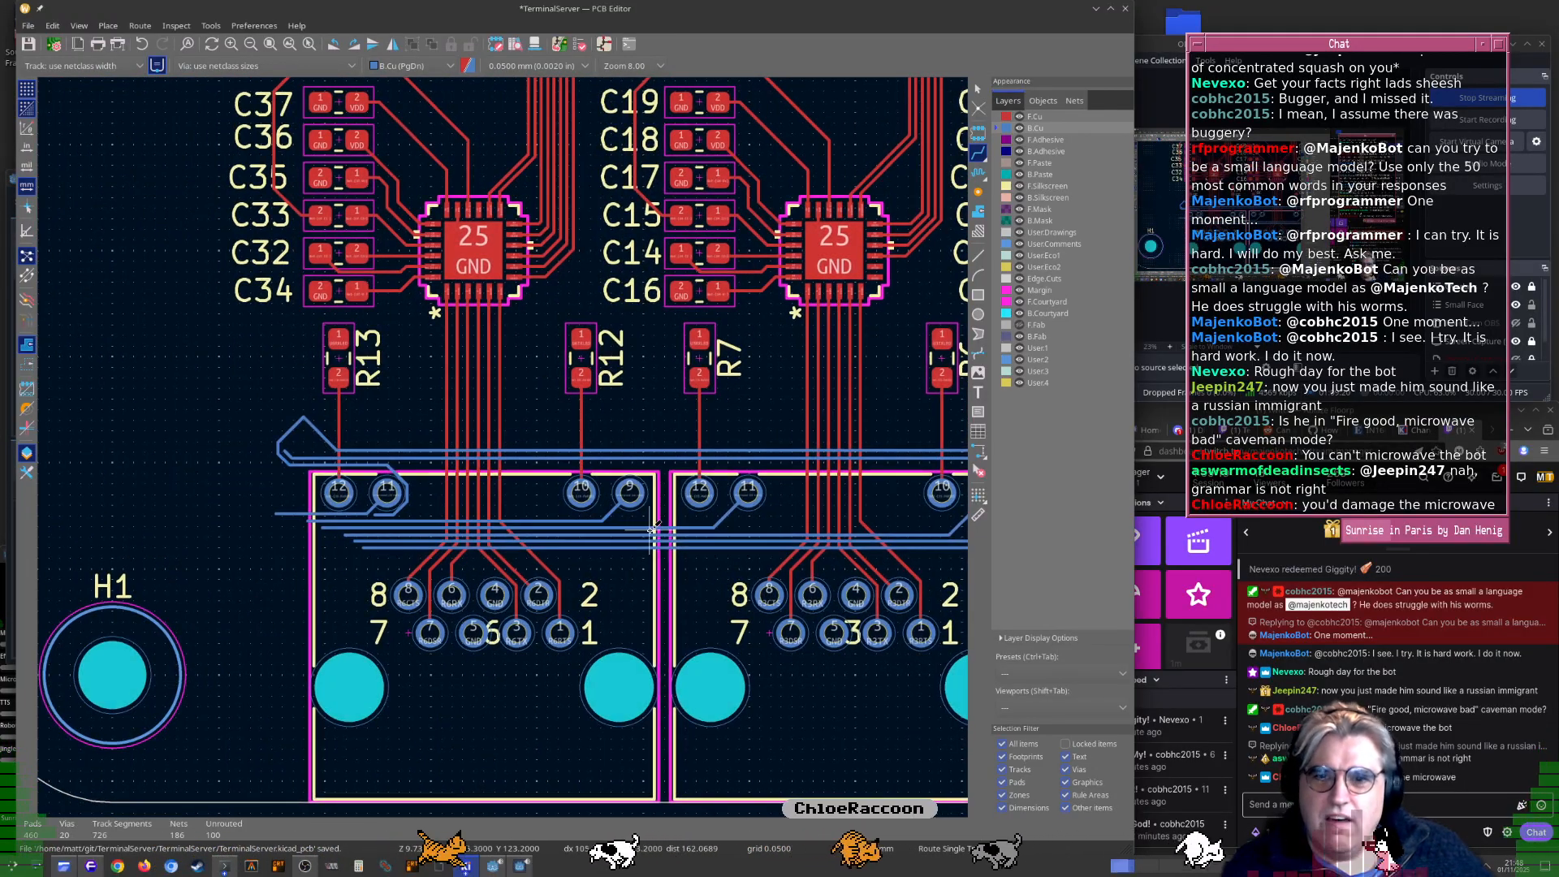
# Route a B.Cu track from J2 pad 11 towards H1, parallel to and above the existing J4 tracks
pyautogui.keyDown('ctrl'); pyautogui.hscroll(3, 621, 544); pyautogui.keyUp('ctrl')
pyautogui.keyDown('shift'); pyautogui.scroll(-1, 613, 504); pyautogui.keyUp('shift')
pyautogui.keyDown('ctrl'); pyautogui.hscroll(6, 613, 479); pyautogui.keyUp('ctrl')
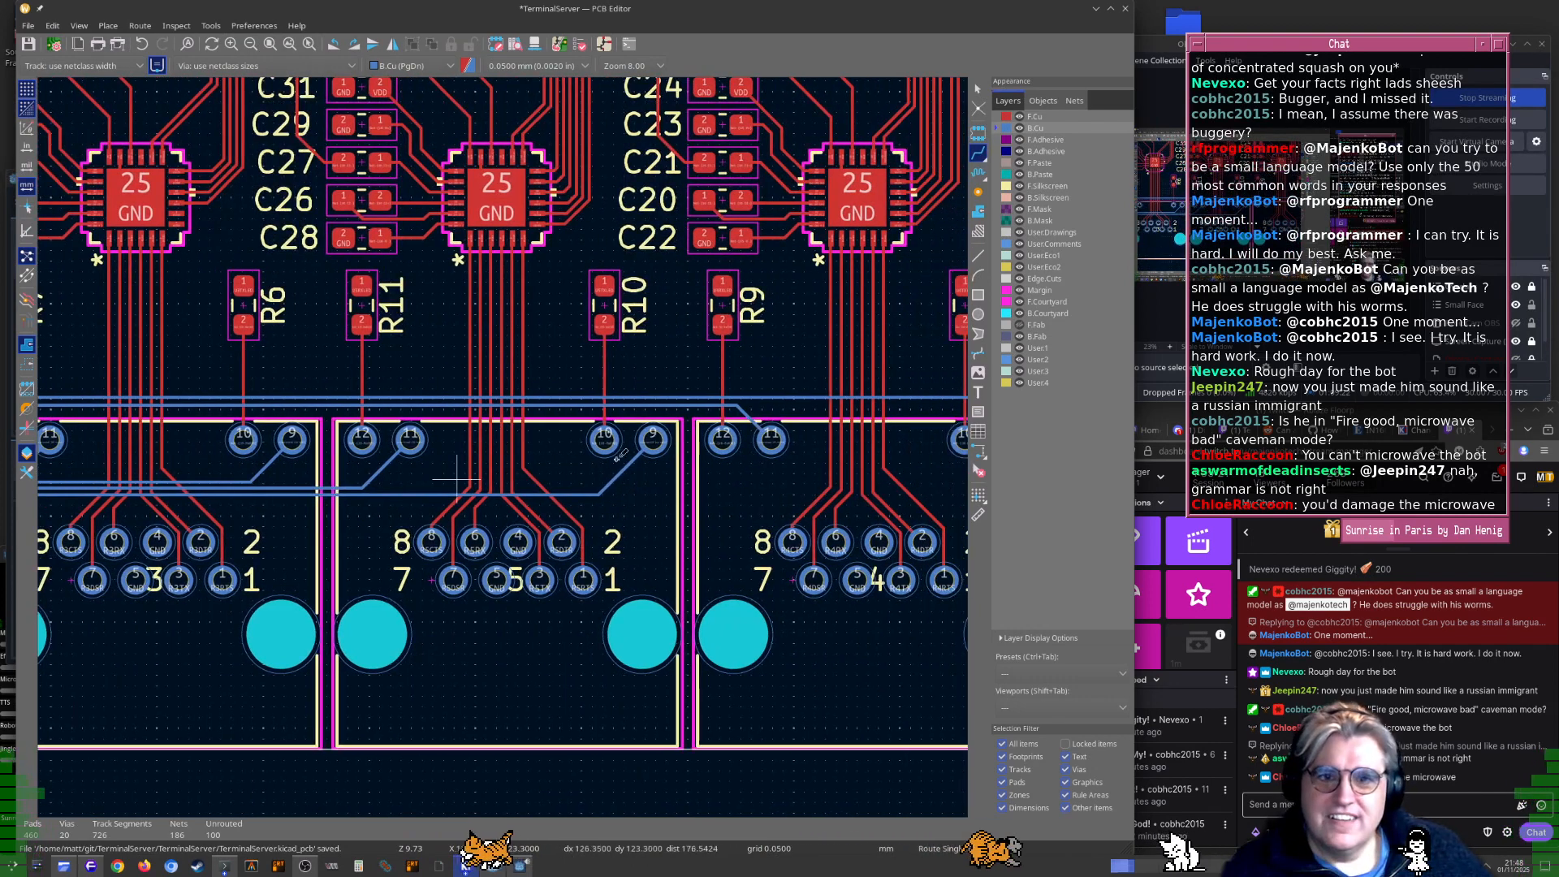
pyautogui.click(741, 452)
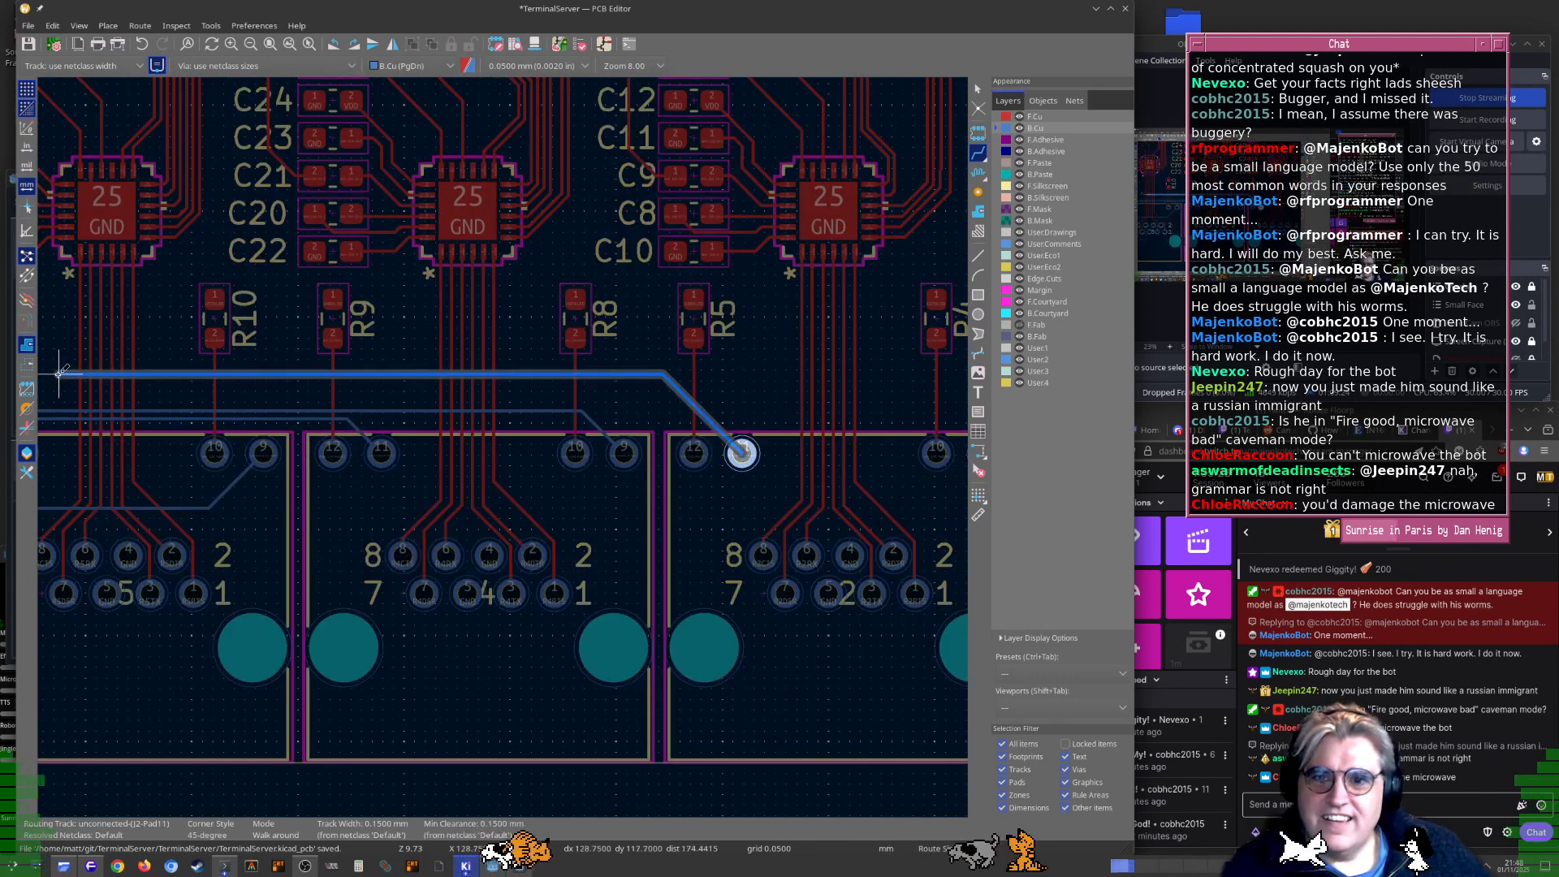
pyautogui.keyDown('ctrl'); pyautogui.hscroll(-9, 58, 374); pyautogui.keyUp('ctrl')
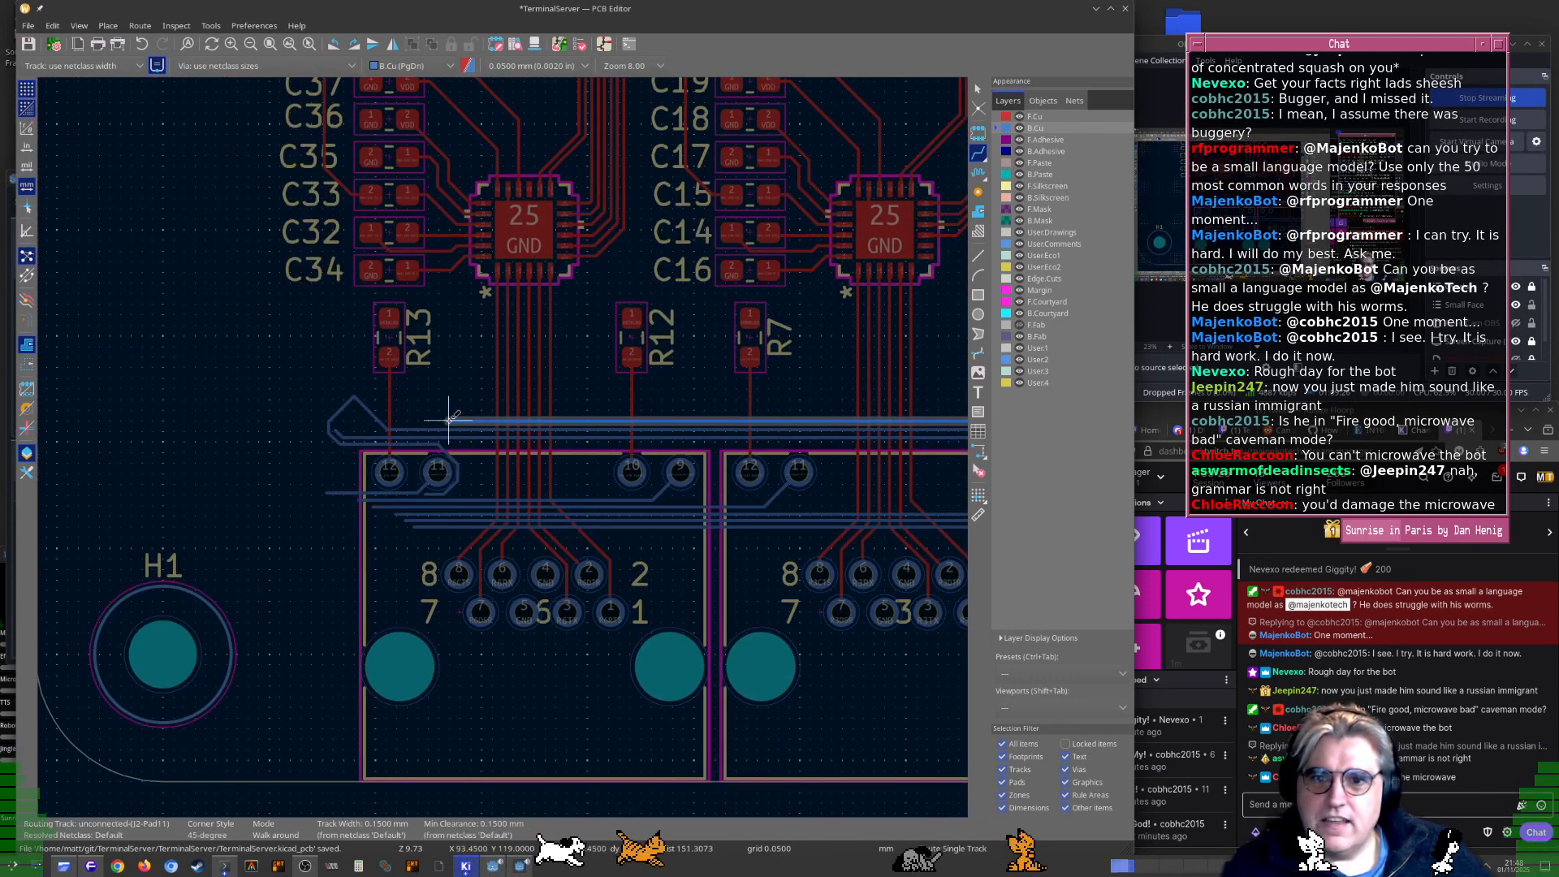
pyautogui.scroll(-2, 459, 420)
pyautogui.keyDown('ctrl'); pyautogui.hscroll(8, 569, 471); pyautogui.keyUp('ctrl')
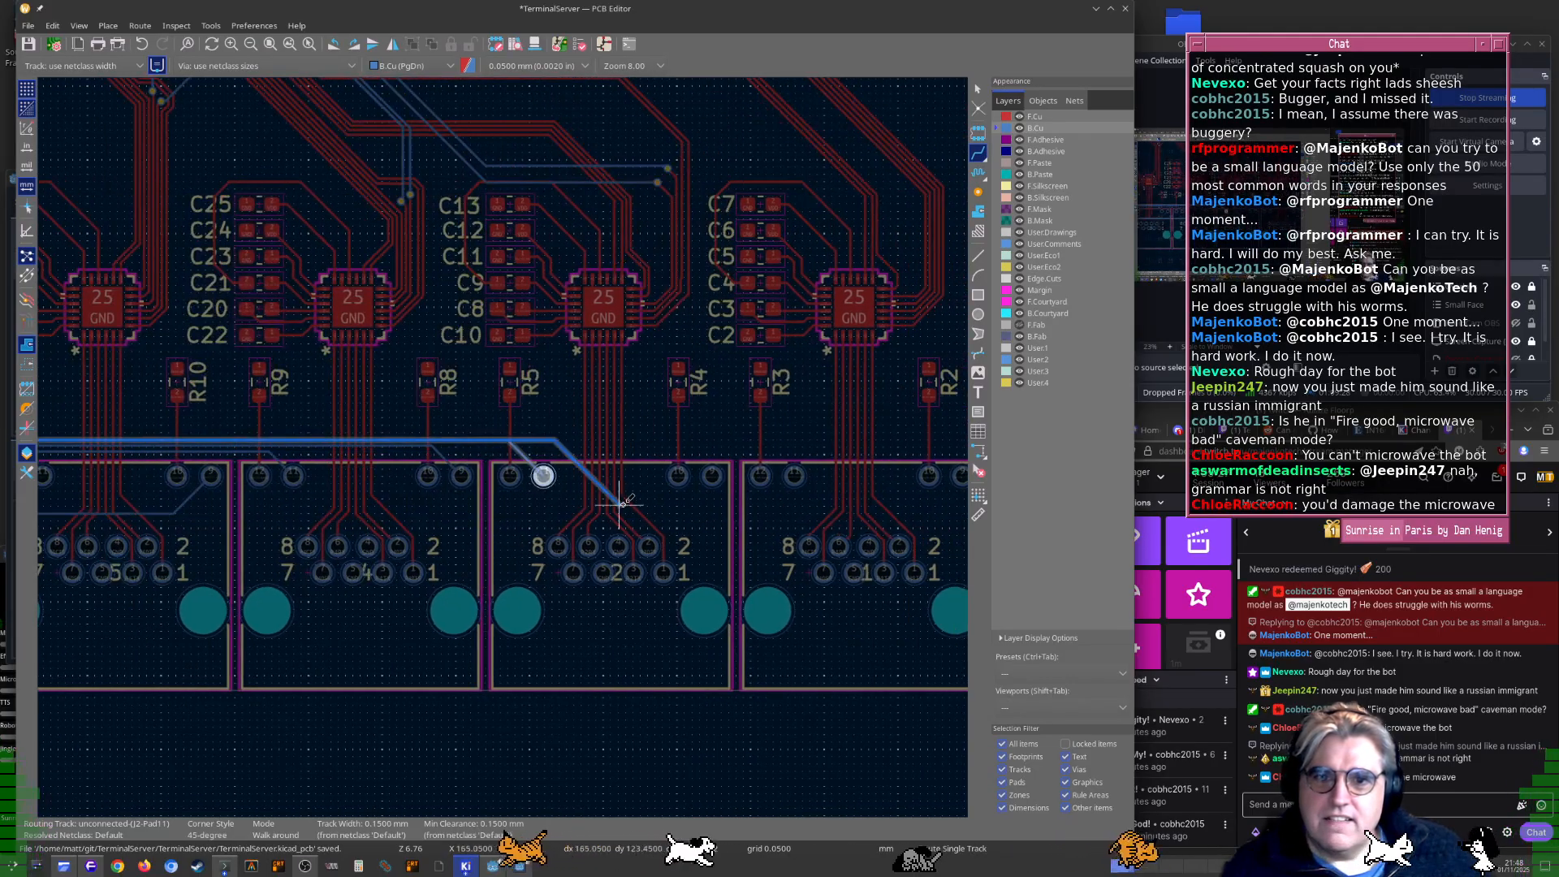
pyautogui.press('Escape')
# Route a B.Cu track from J2 pad 9 under pad 10 and up past pad 11, then above the J2 pad 11 track towards H1
pyautogui.click(712, 475)
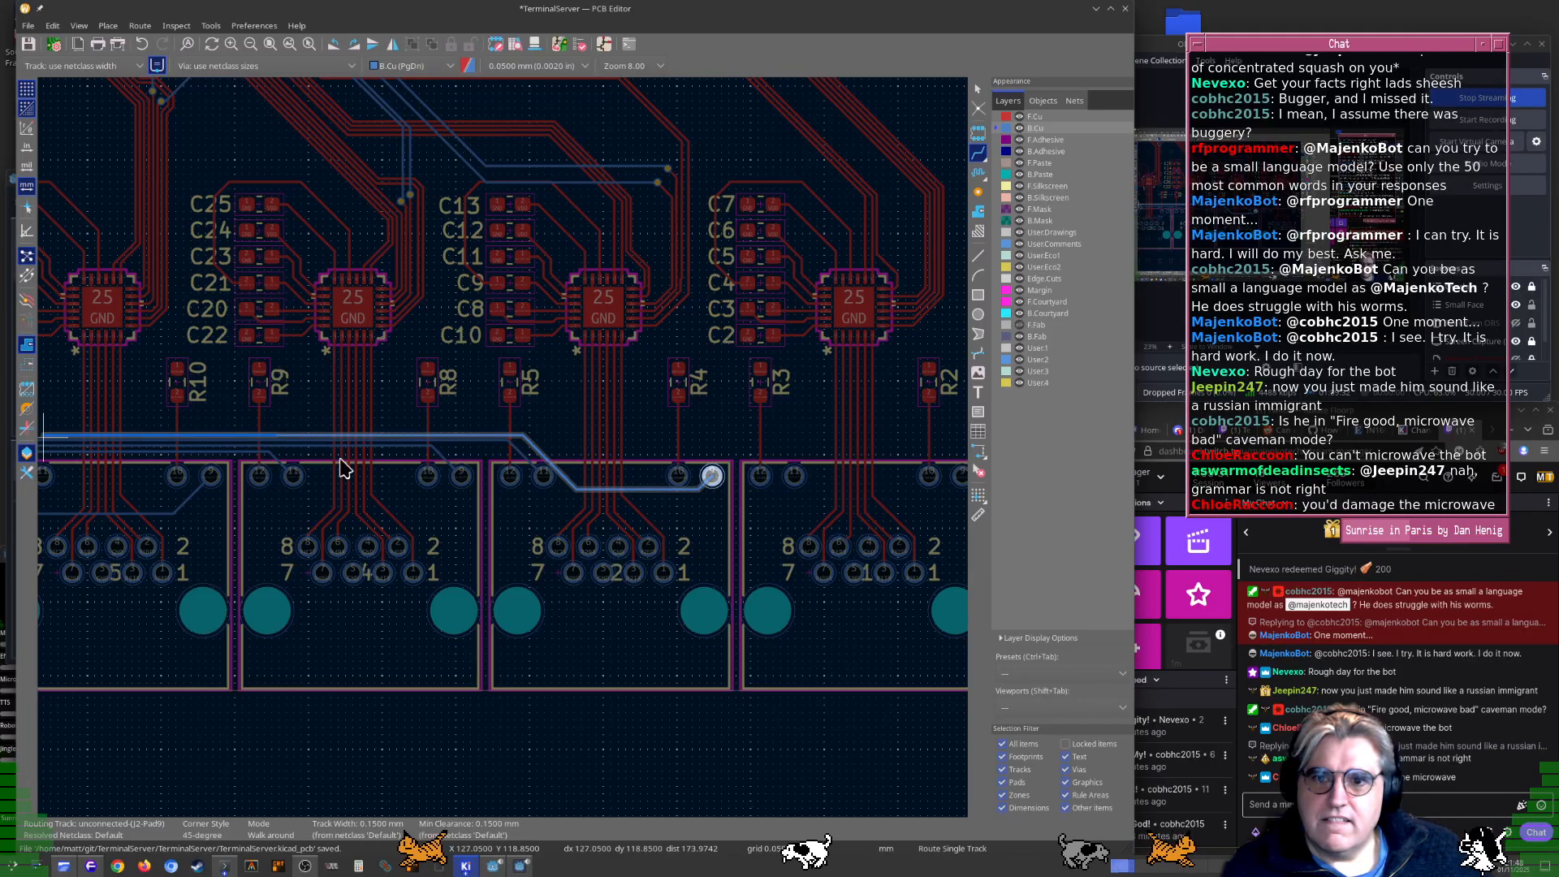
pyautogui.keyDown('ctrl'); pyautogui.hscroll(-6, 469, 469); pyautogui.keyUp('ctrl')
pyautogui.keyDown('ctrl'); pyautogui.hscroll(-6, 469, 469); pyautogui.keyUp('ctrl')
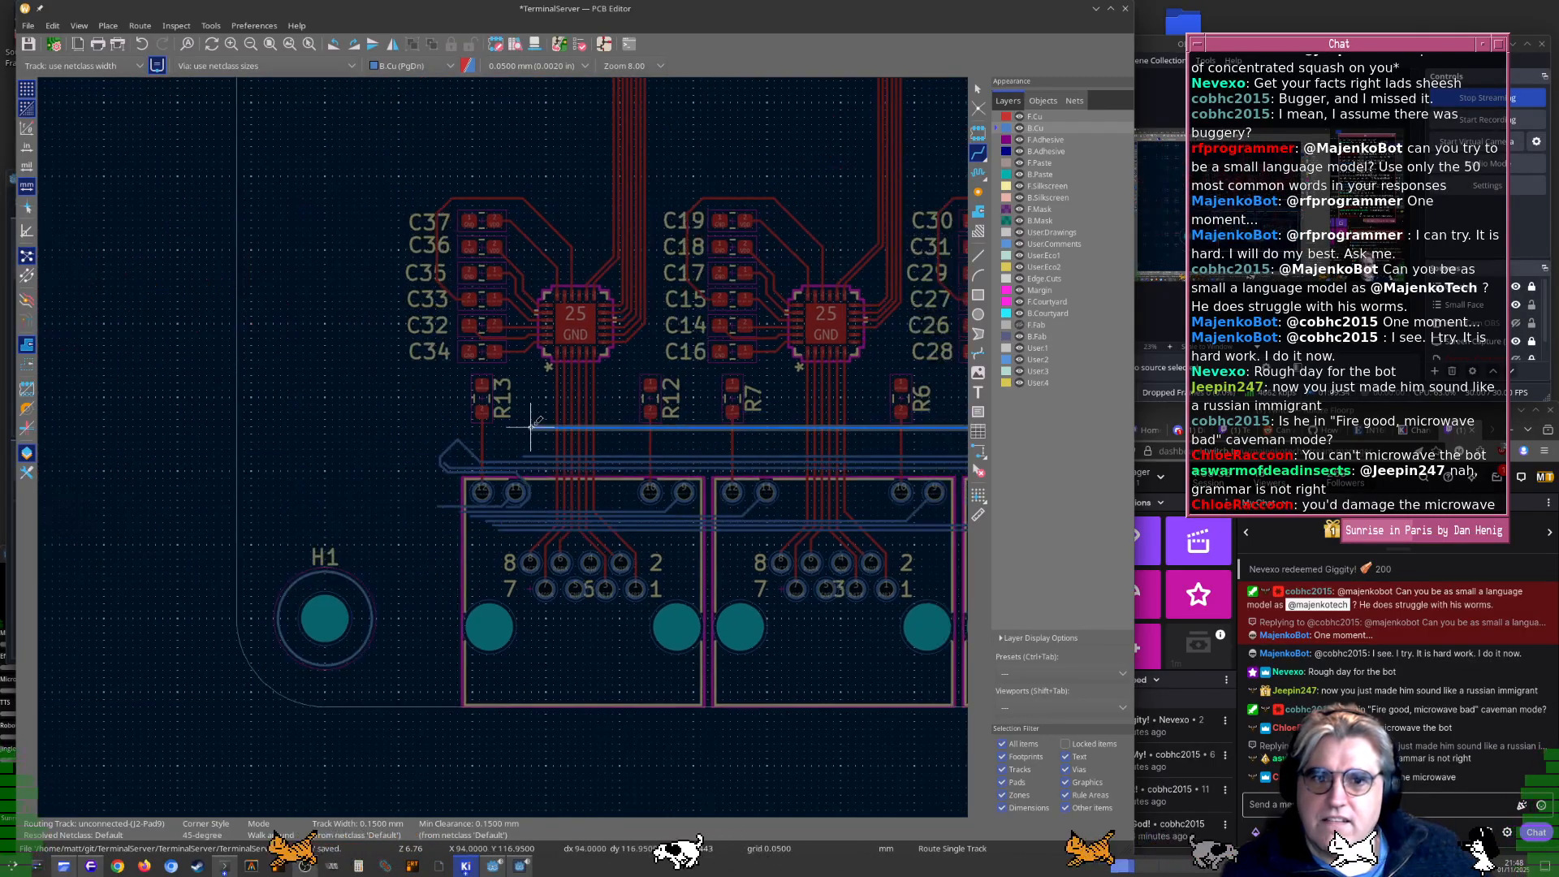
pyautogui.press('Escape')
# Reshape the J2 pad 9 track to rise between pads 9 and 10 and run above pads 10 and 11
pyautogui.keyDown('ctrl'); pyautogui.hscroll(10, 555, 455); pyautogui.keyUp('ctrl')
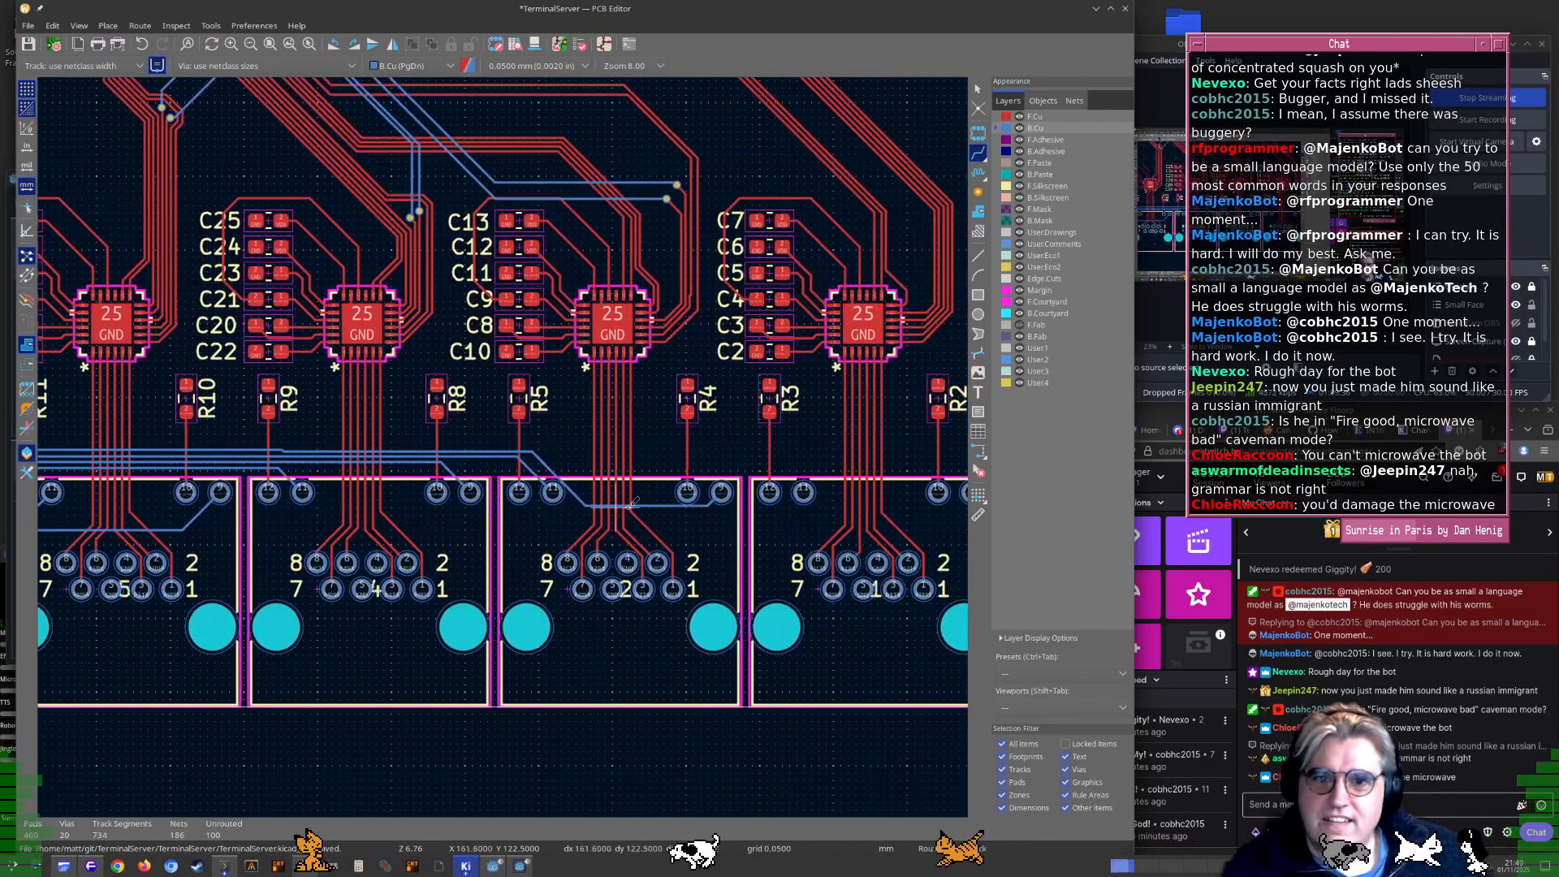
pyautogui.scroll(3, 629, 514)
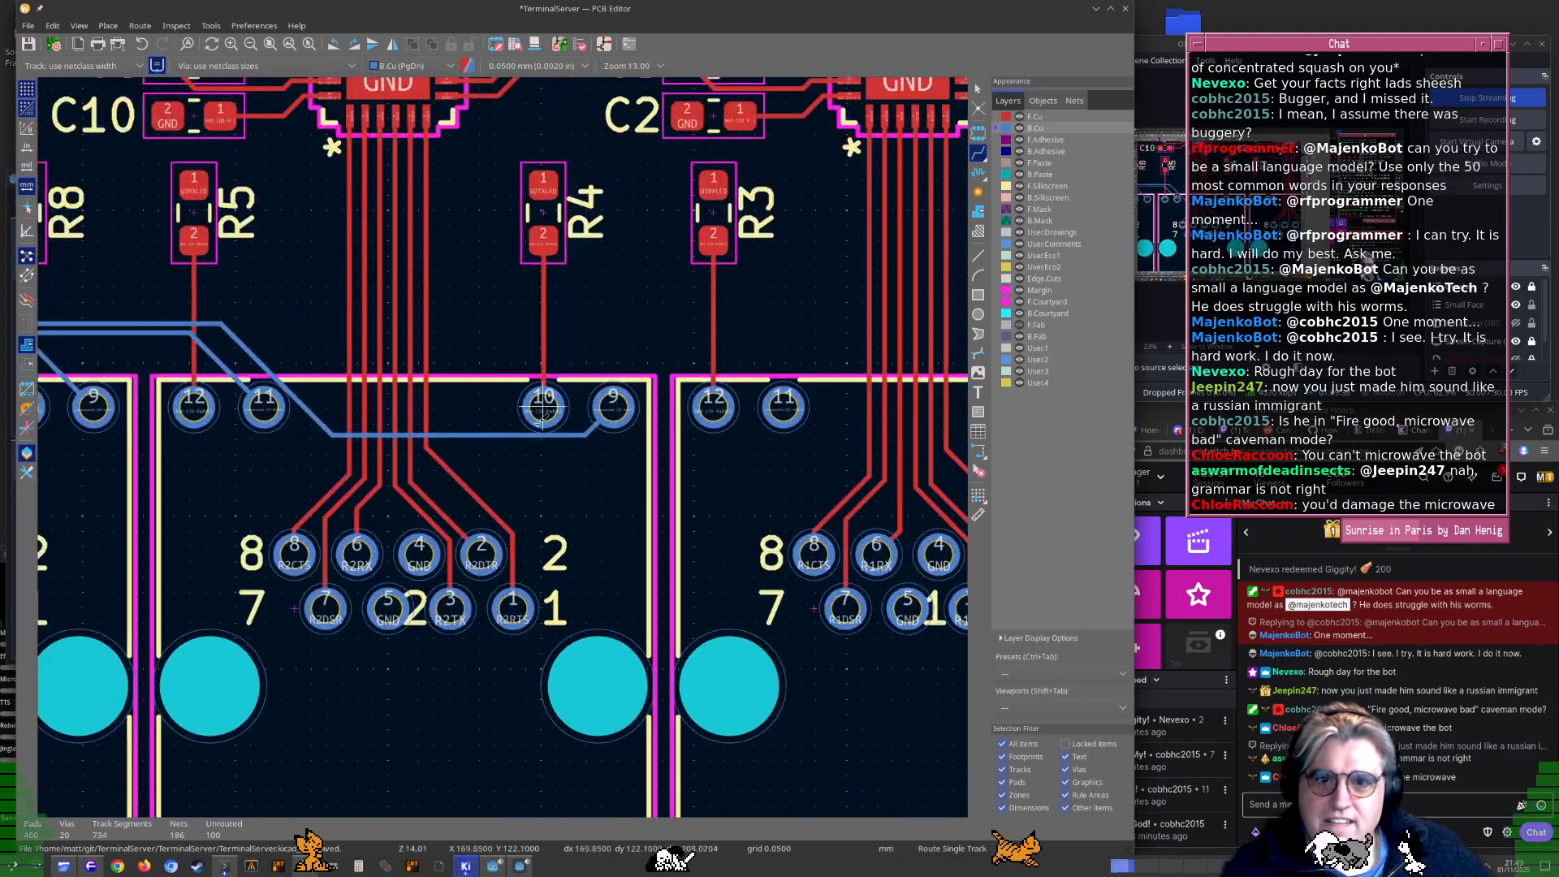
pyautogui.click(298, 390)
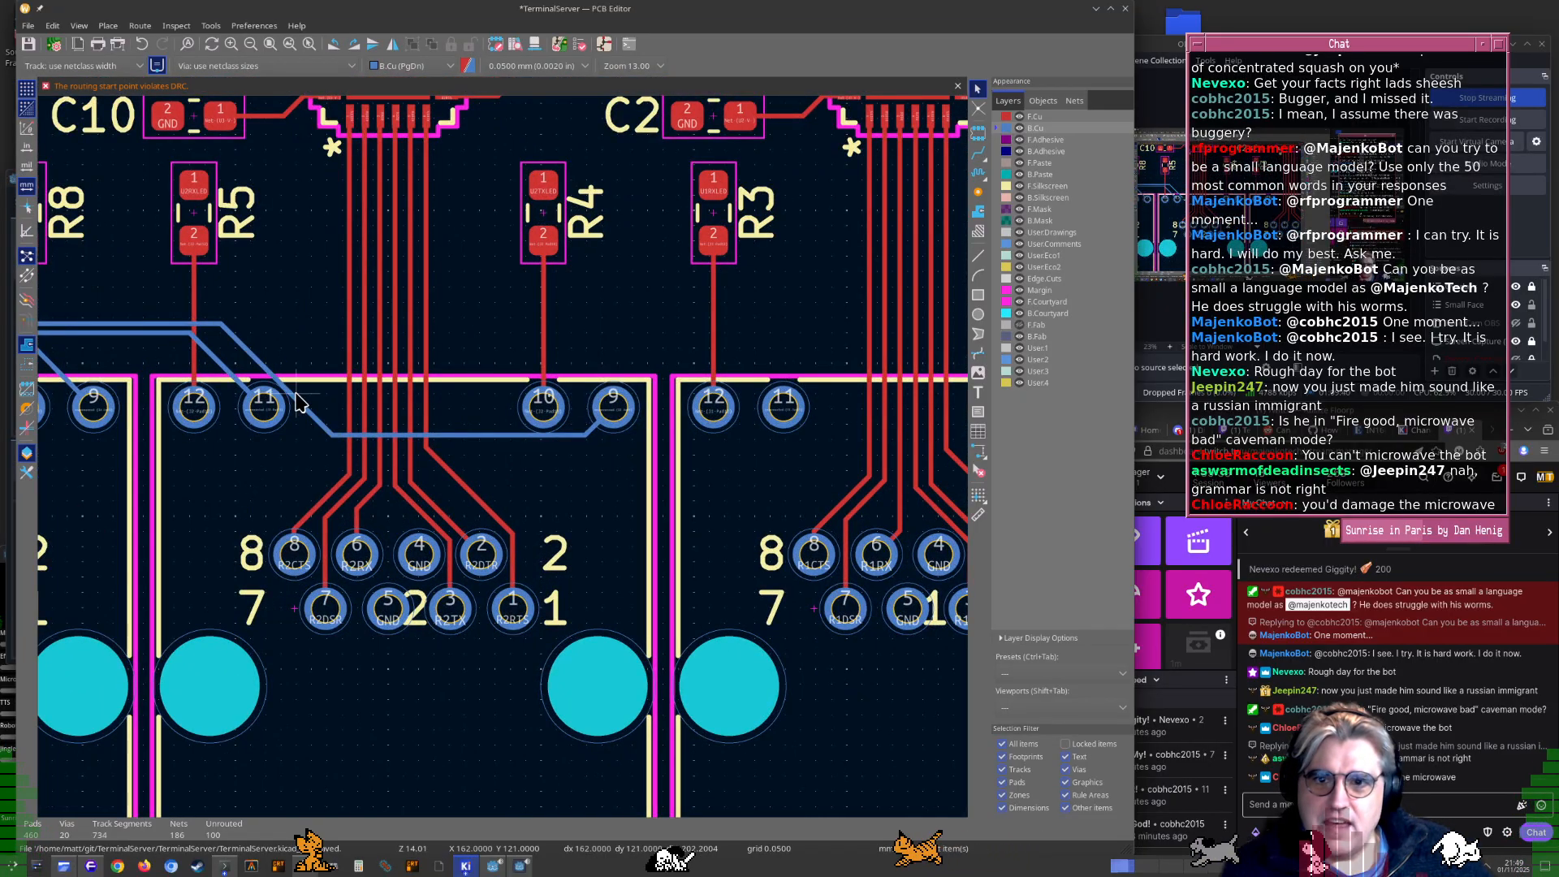
pyautogui.click(293, 406)
pyautogui.moveTo(309, 415); pyautogui.dragTo(601, 379)
pyautogui.scroll(2, 593, 430)
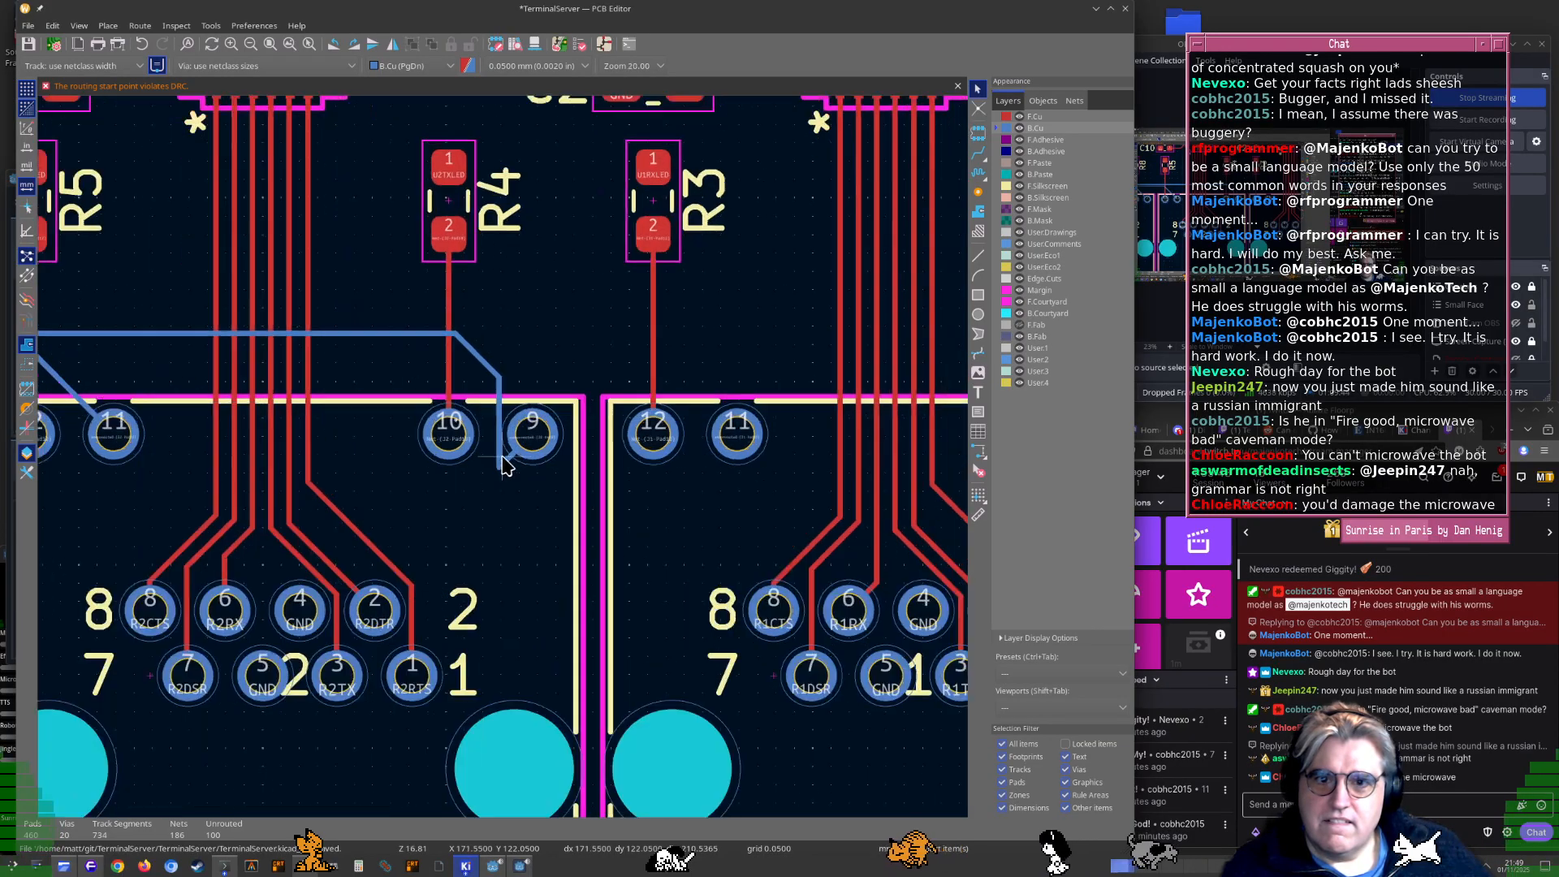
pyautogui.moveTo(508, 469); pyautogui.dragTo(501, 385)
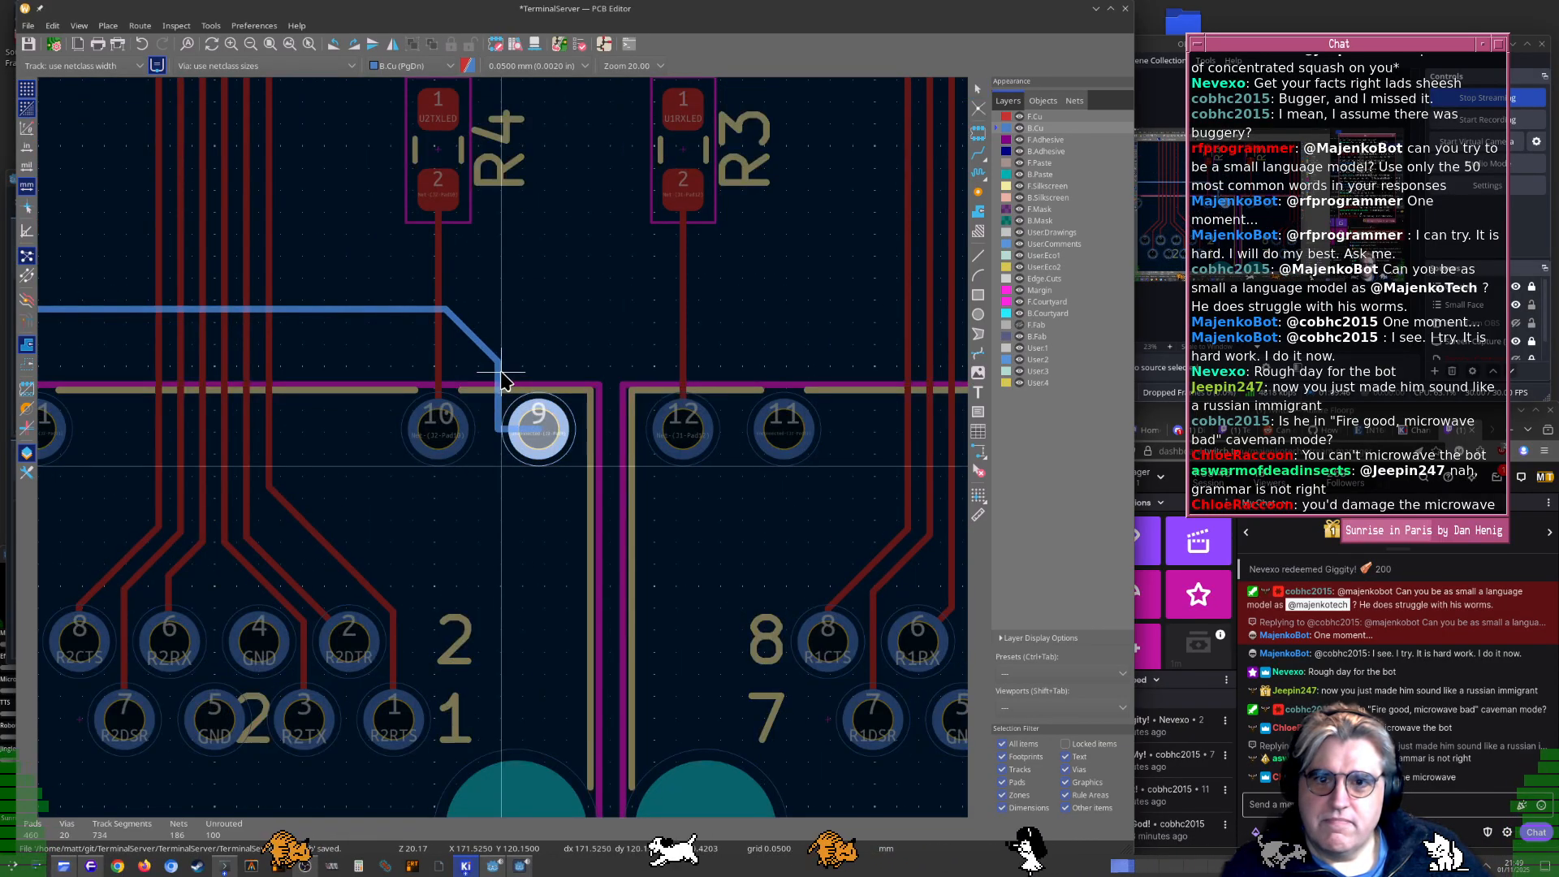
pyautogui.click(501, 378)
# Route a B.Cu track from J1 pad 11 above the J2 pad 9 track, ending between R13 and R12
pyautogui.press('x')
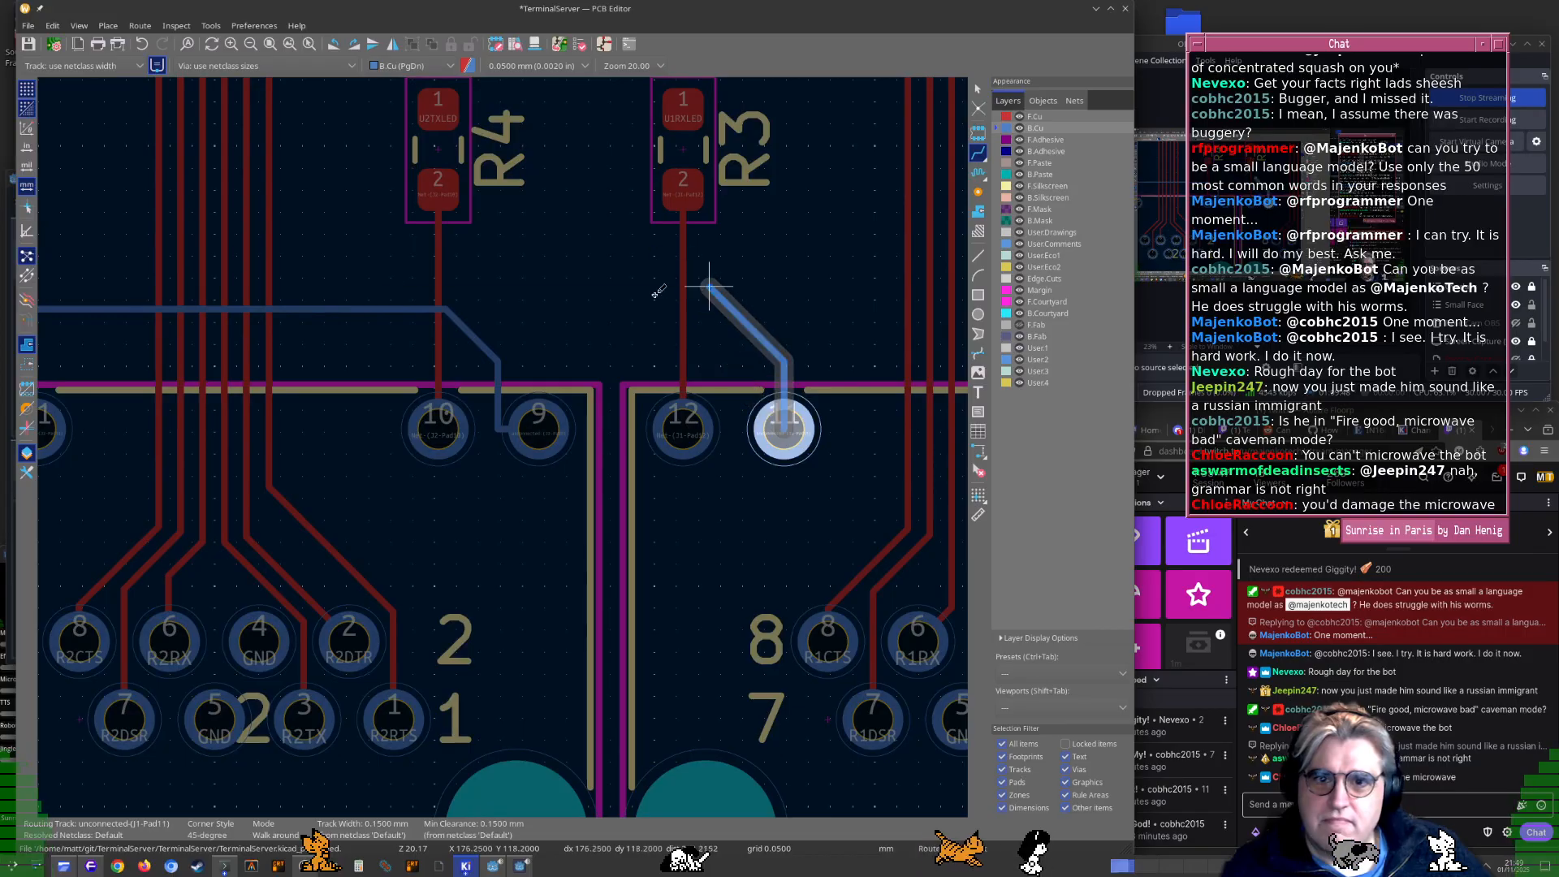
pyautogui.scroll(-2, 278, 445)
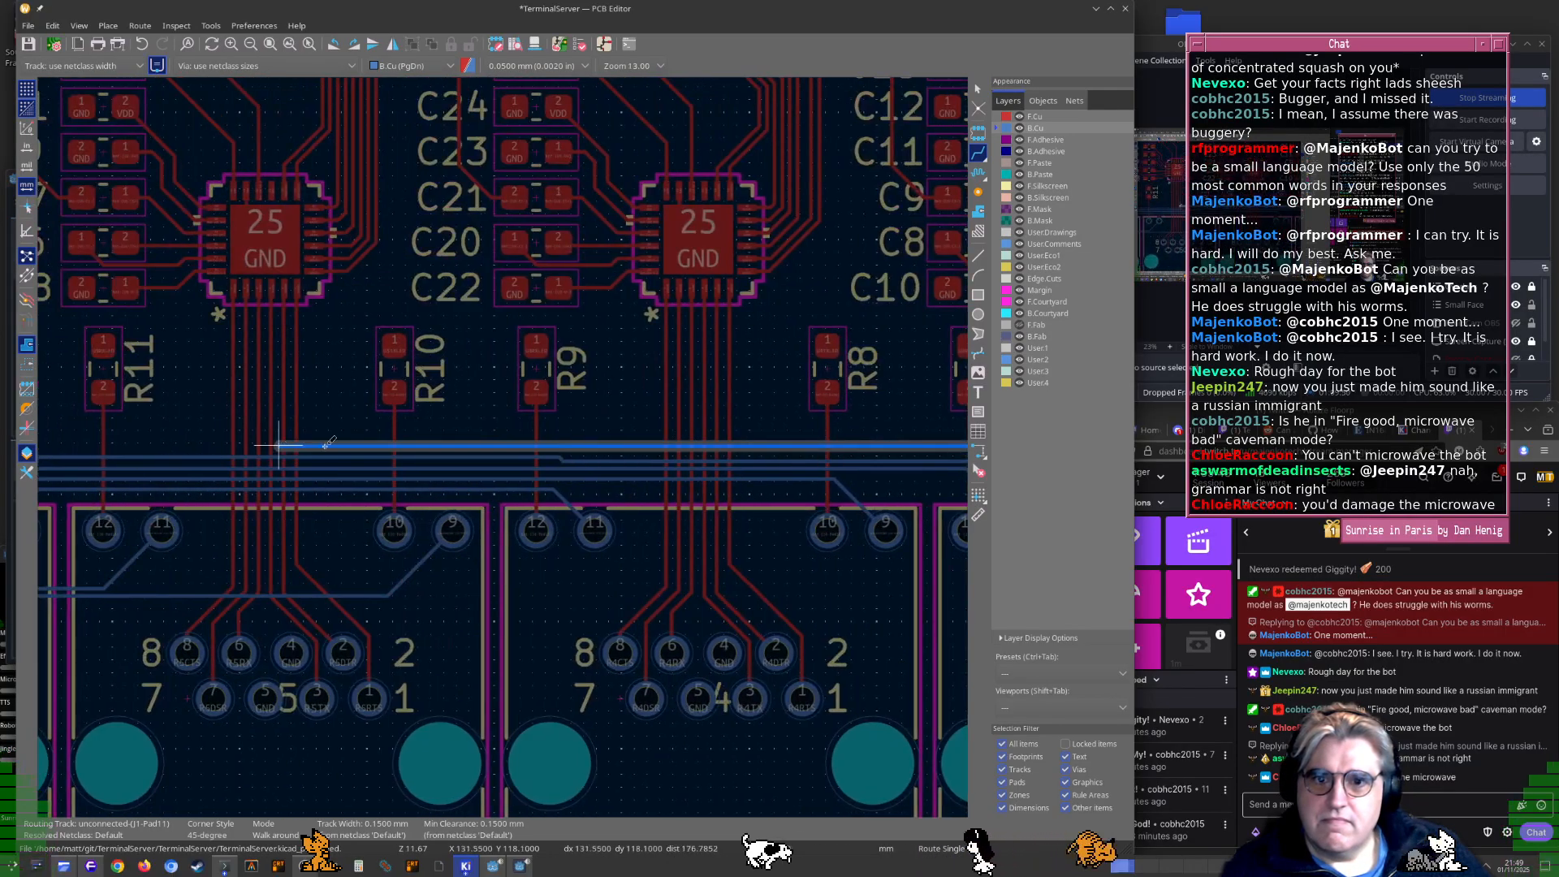
pyautogui.keyDown('ctrl'); pyautogui.hscroll(-3, 279, 445); pyautogui.keyUp('ctrl')
pyautogui.keyDown('ctrl'); pyautogui.hscroll(-3, 553, 477); pyautogui.keyUp('ctrl')
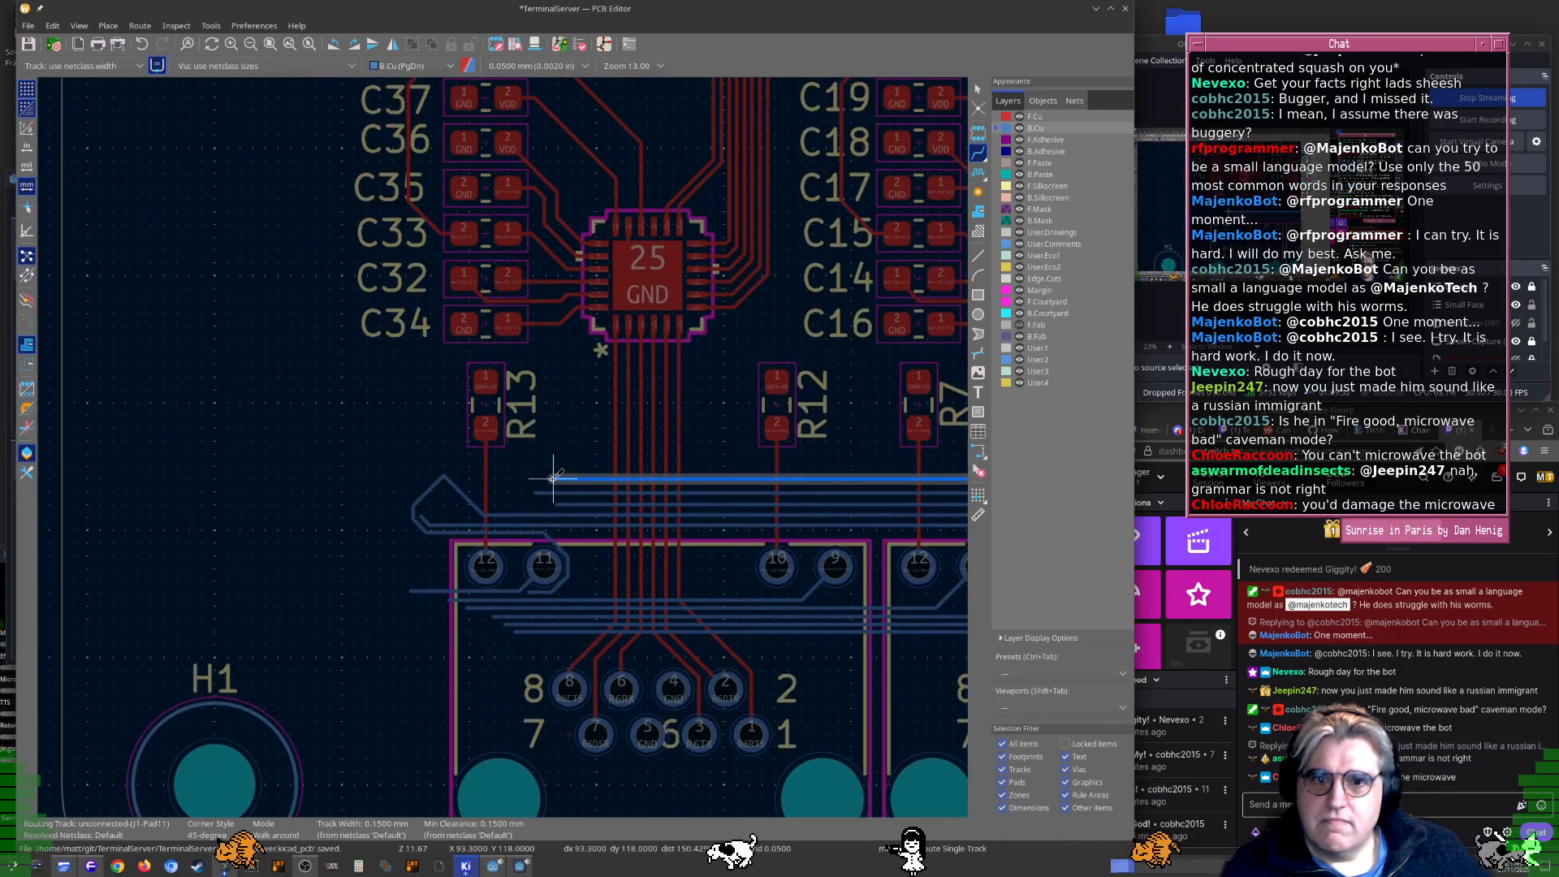
pyautogui.press('Escape')
# Route a B.Cu track from J1 pad 9 above all the other horizontal tracks, ending just below R13
pyautogui.keyDown('ctrl'); pyautogui.hscroll(10, 553, 478); pyautogui.keyUp('ctrl')
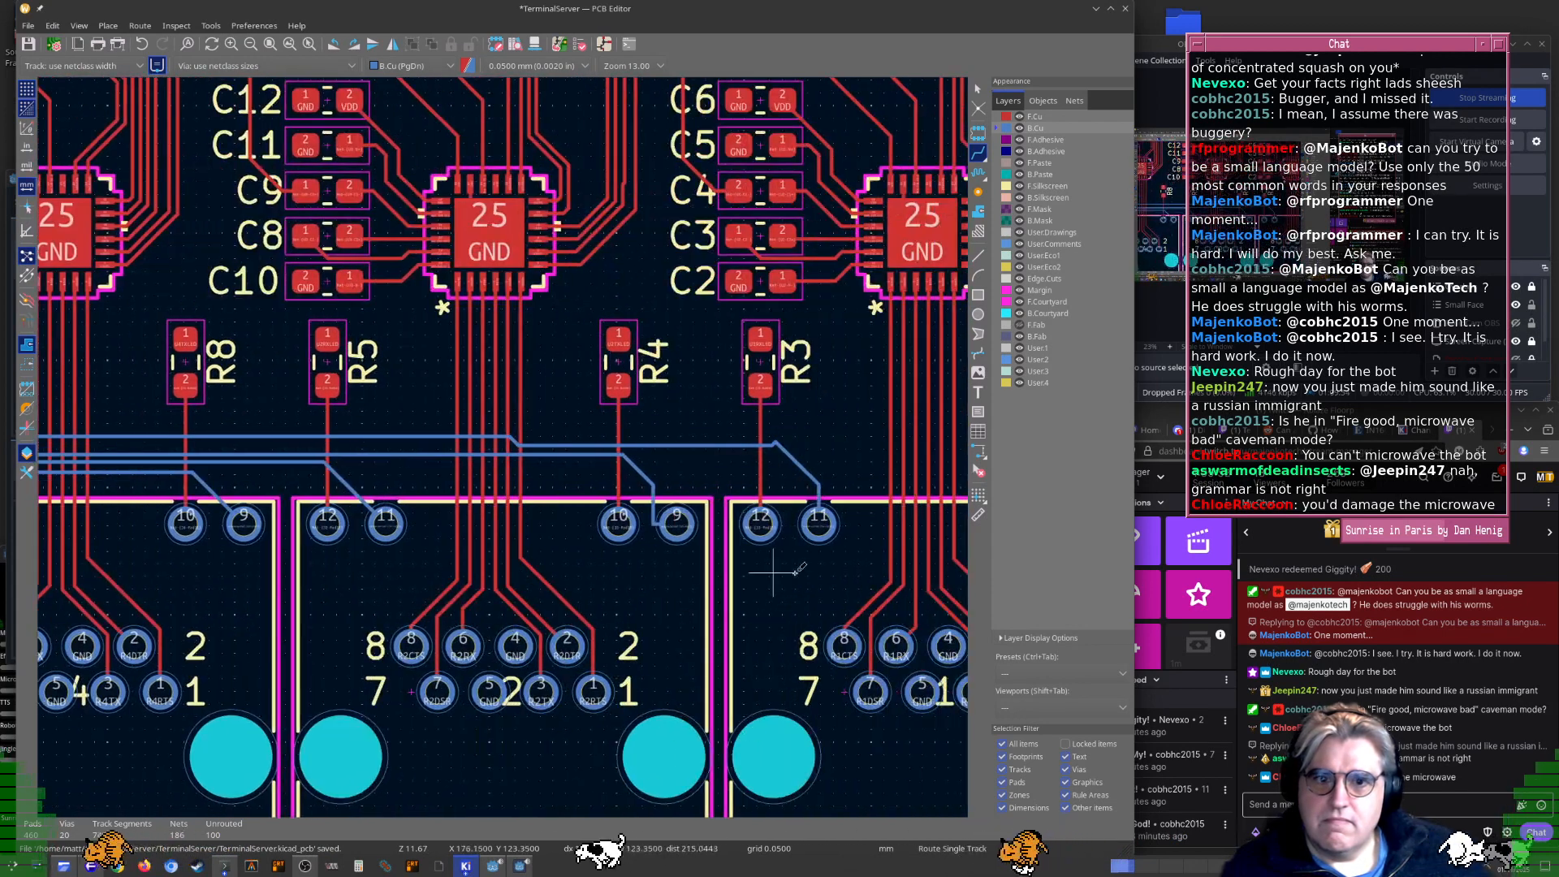
pyautogui.keyDown('ctrl'); pyautogui.hscroll(5, 773, 573); pyautogui.keyUp('ctrl')
pyautogui.click(577, 522)
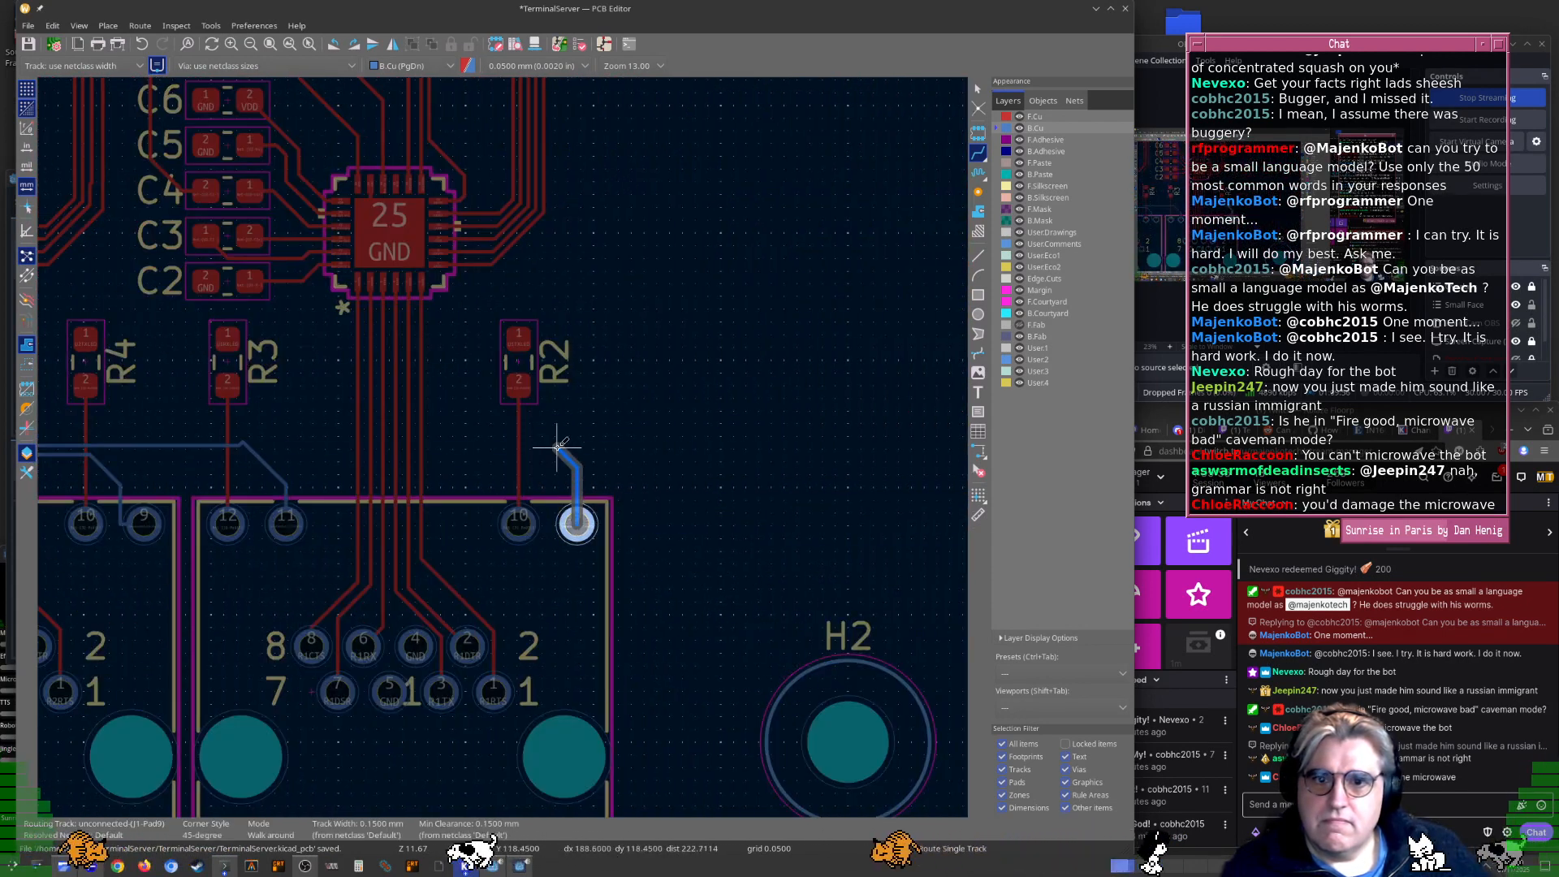
pyautogui.click(173, 427)
pyautogui.keyDown('ctrl'); pyautogui.hscroll(-1, 277, 448); pyautogui.keyUp('ctrl')
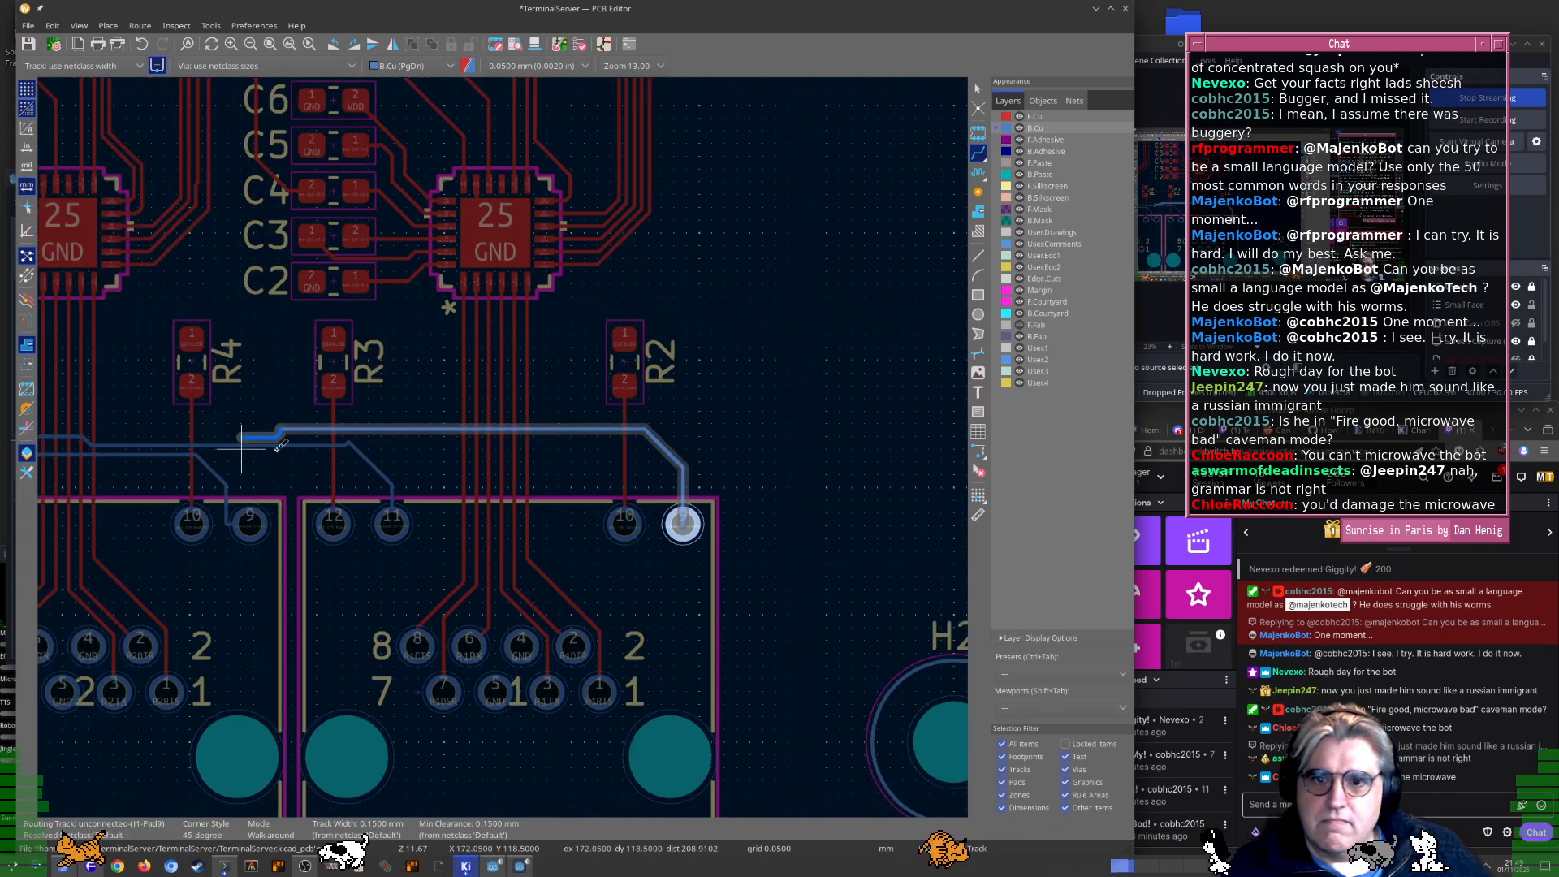
pyautogui.keyDown('ctrl'); pyautogui.hscroll(-10, 277, 447); pyautogui.keyUp('ctrl')
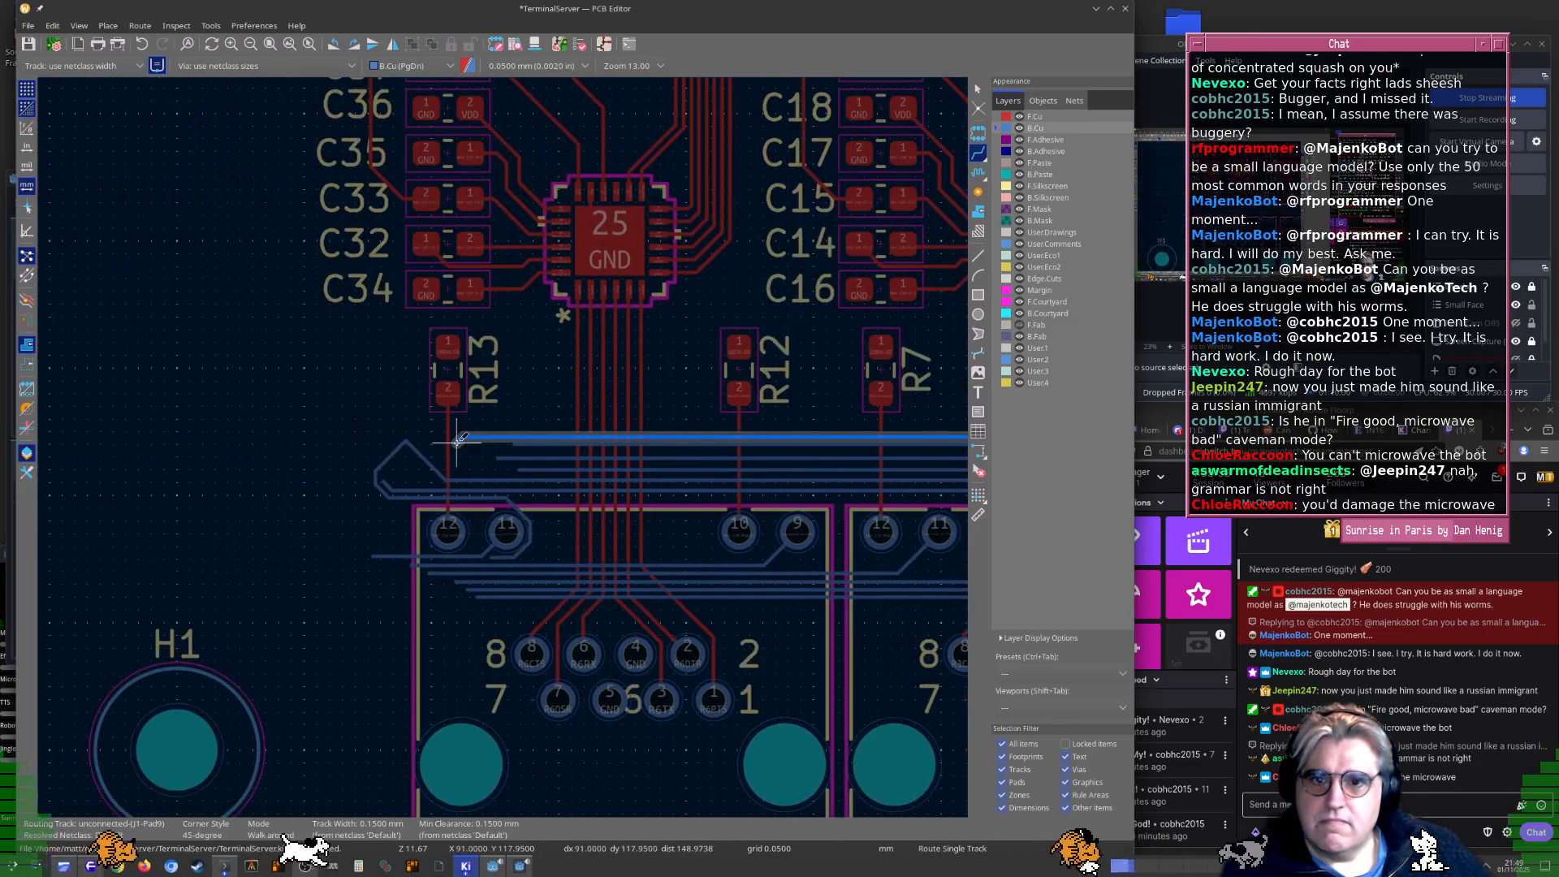
pyautogui.click(457, 440)
pyautogui.scroll(-5, 459, 439)
pyautogui.scroll(2, 219, 423)
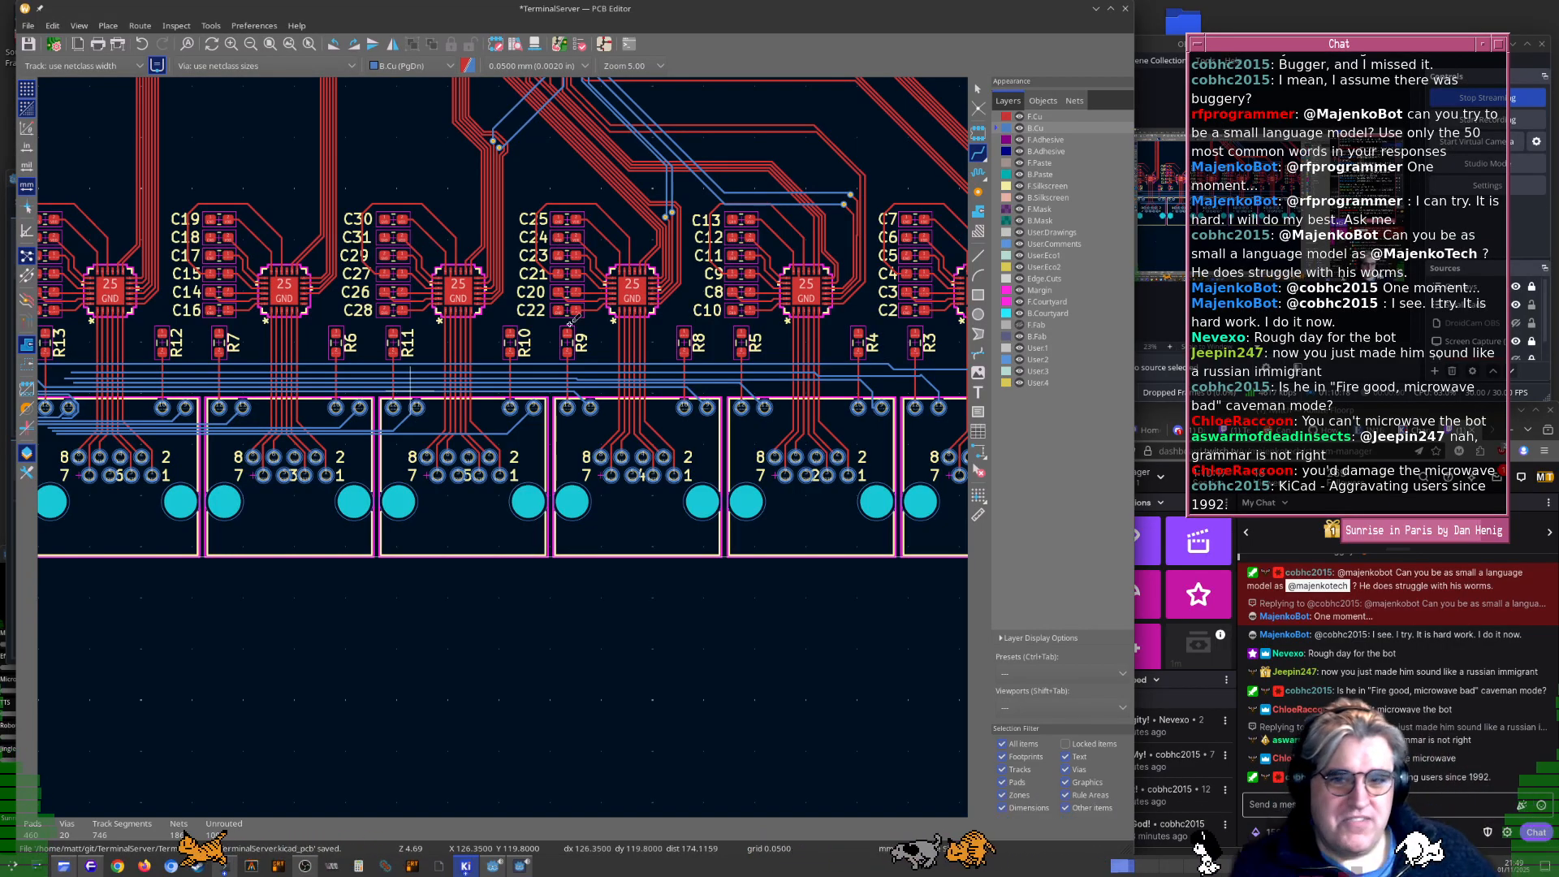
pyautogui.moveTo(42, 417); pyautogui.dragTo(656, 430, button='middle')
pyautogui.scroll(5, 703, 468)
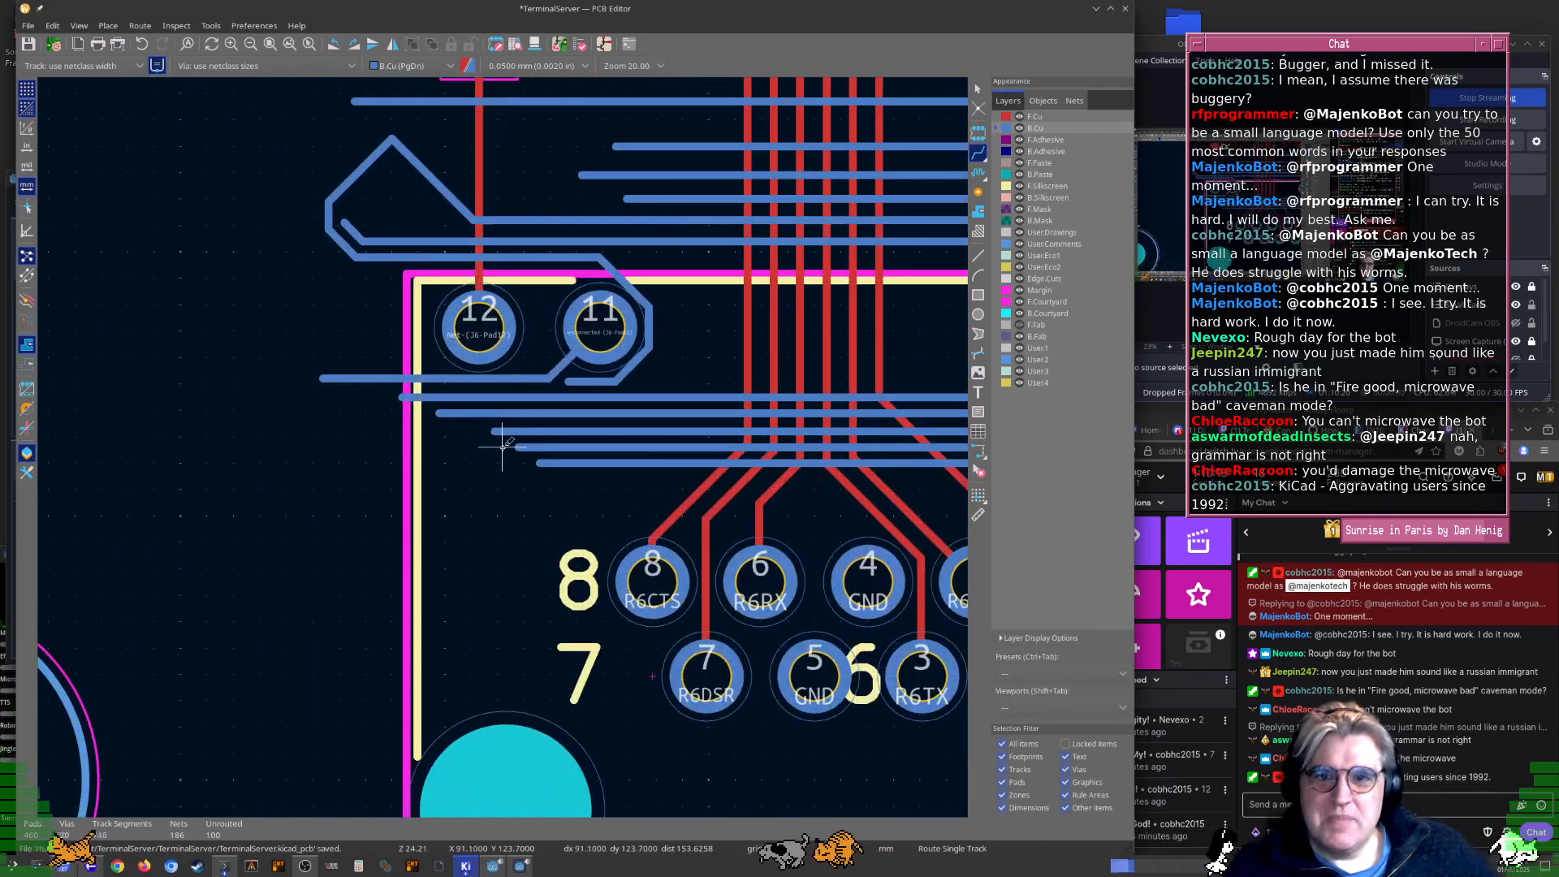
pyautogui.scroll(1, 617, 307)
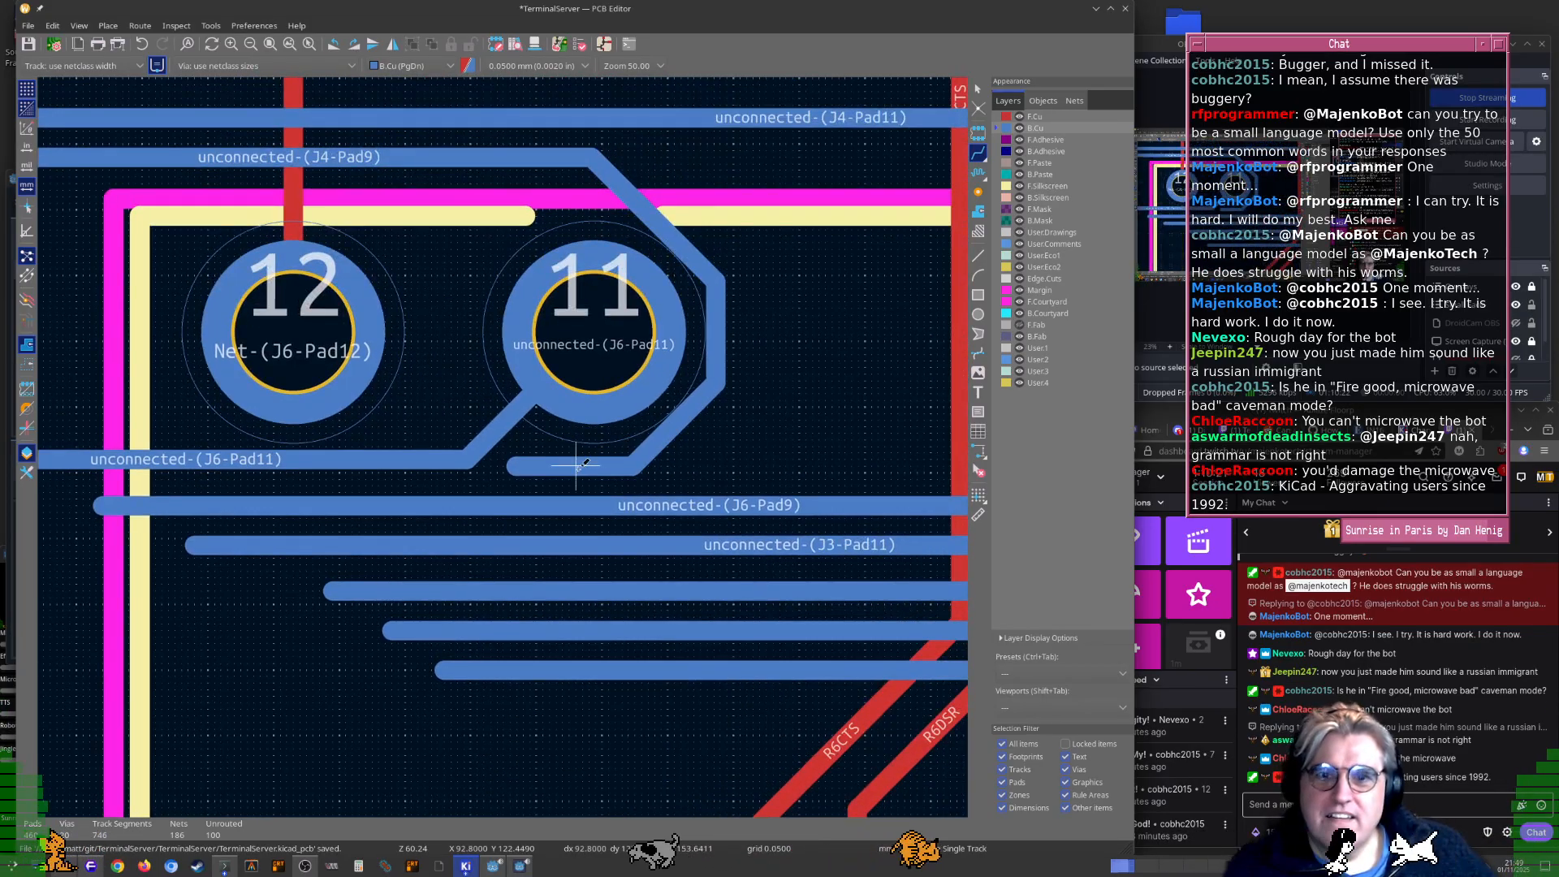
pyautogui.click(576, 464)
pyautogui.press('Escape')
pyautogui.click(577, 463)
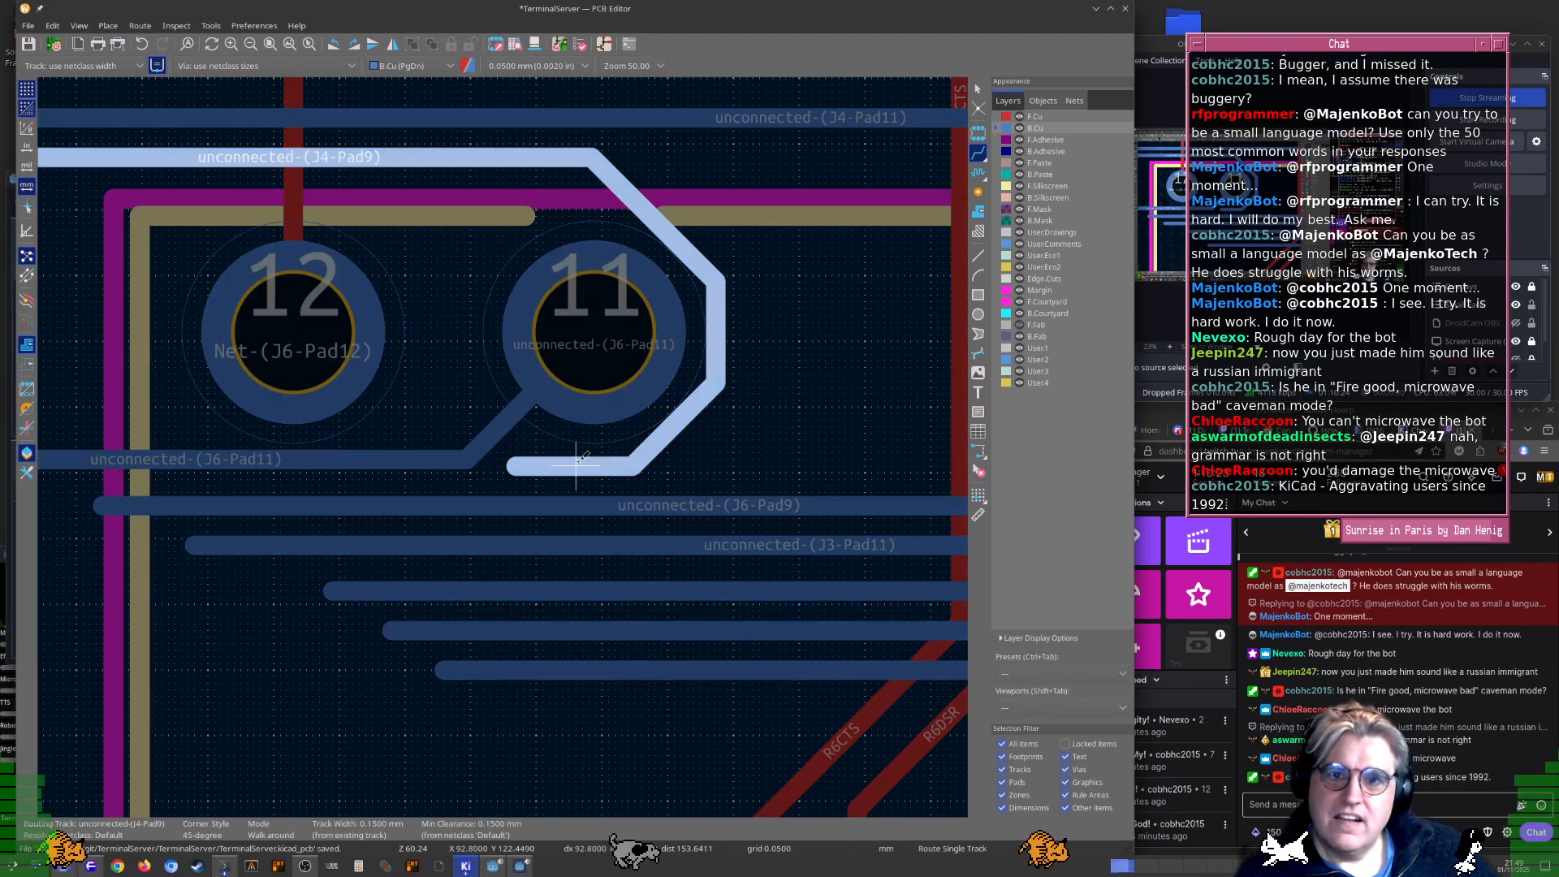
pyautogui.press('Escape')
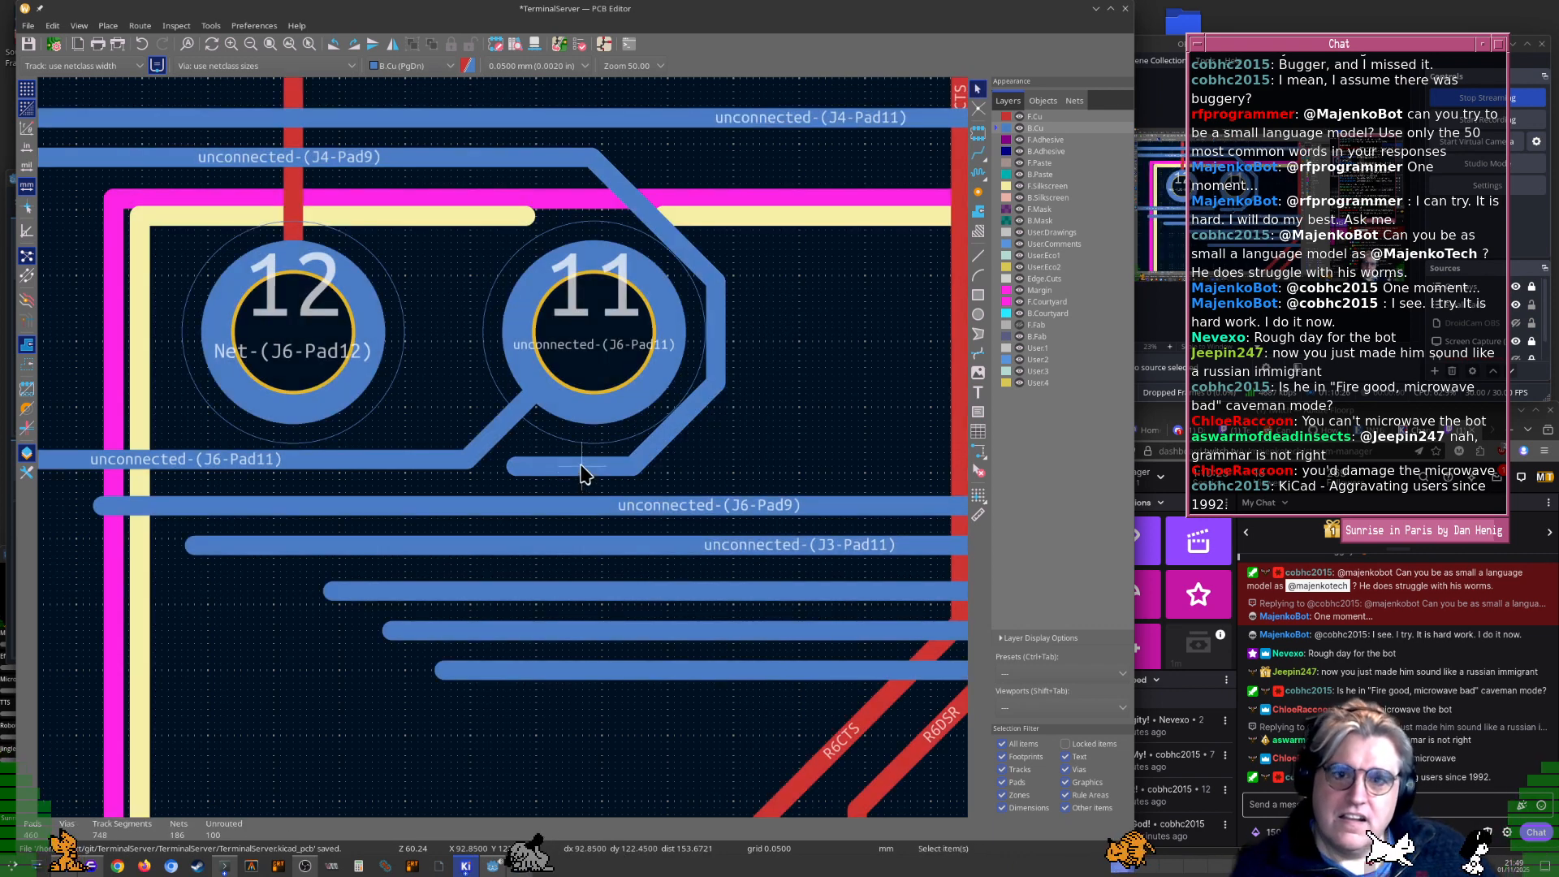
# Delete the J4 pad 9 track segments that wrap below and beside J6 pad 11
pyautogui.click(581, 470)
pyautogui.click(585, 475)
pyautogui.press('Delete')
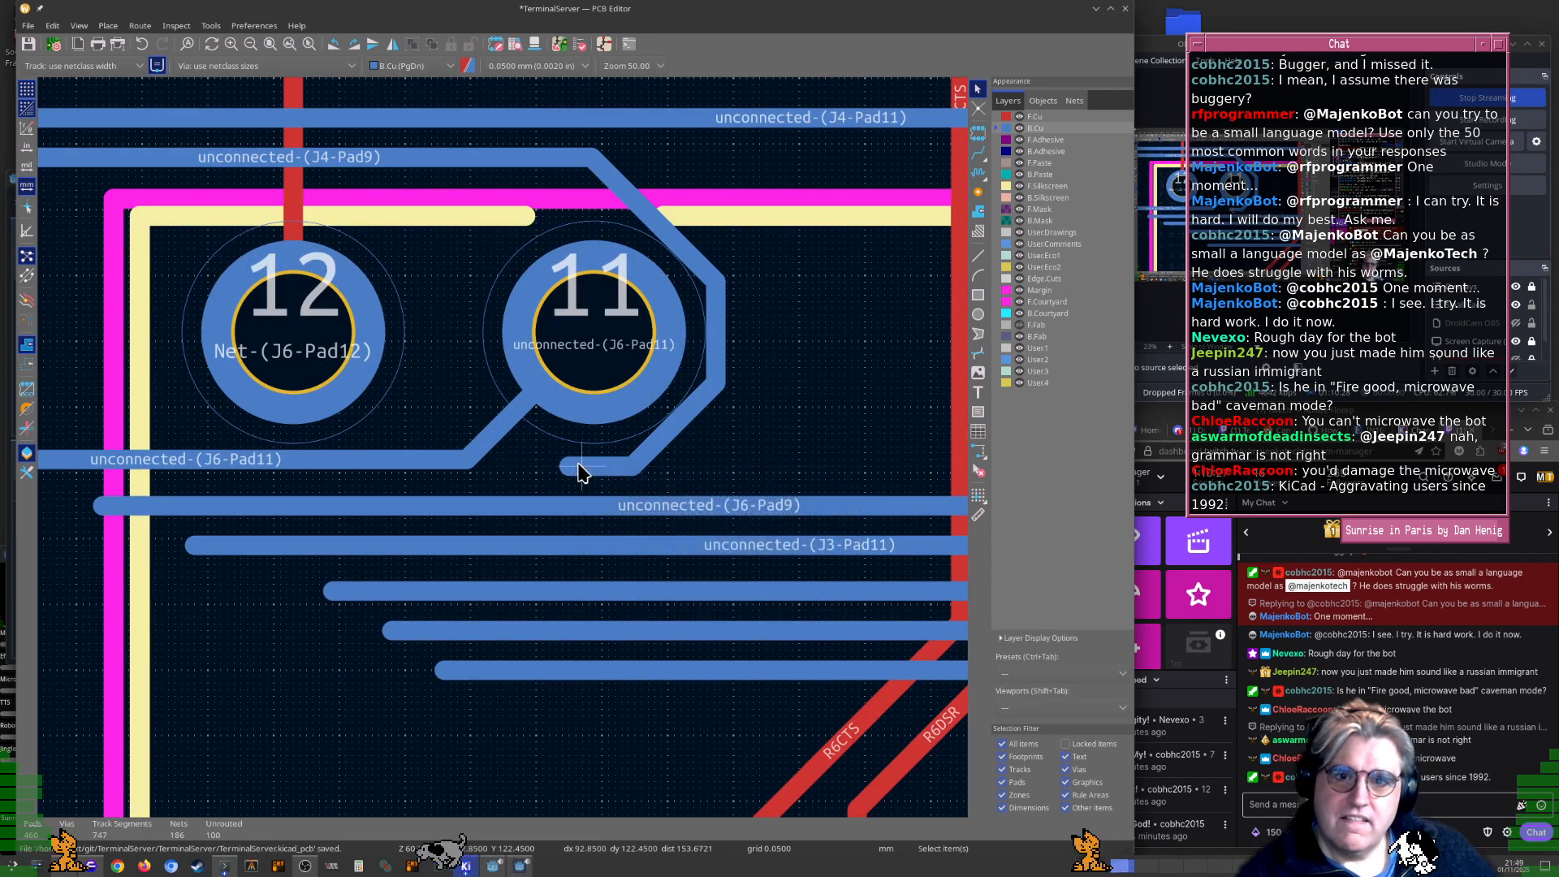
pyautogui.click(582, 472)
pyautogui.click(584, 476)
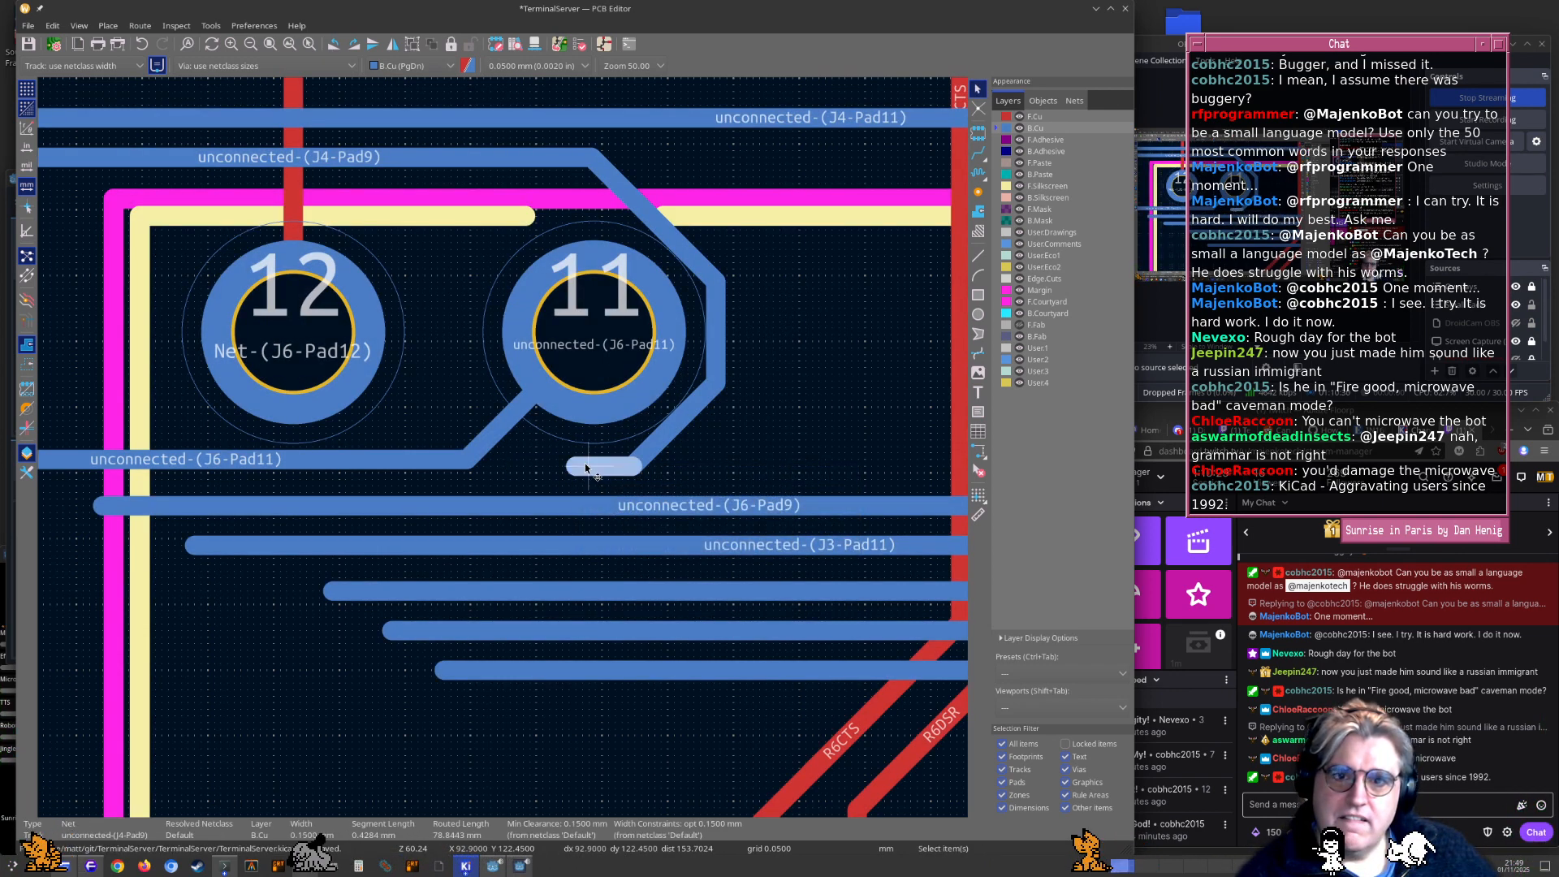
pyautogui.press('Delete')
pyautogui.click(668, 440)
pyautogui.press('Delete')
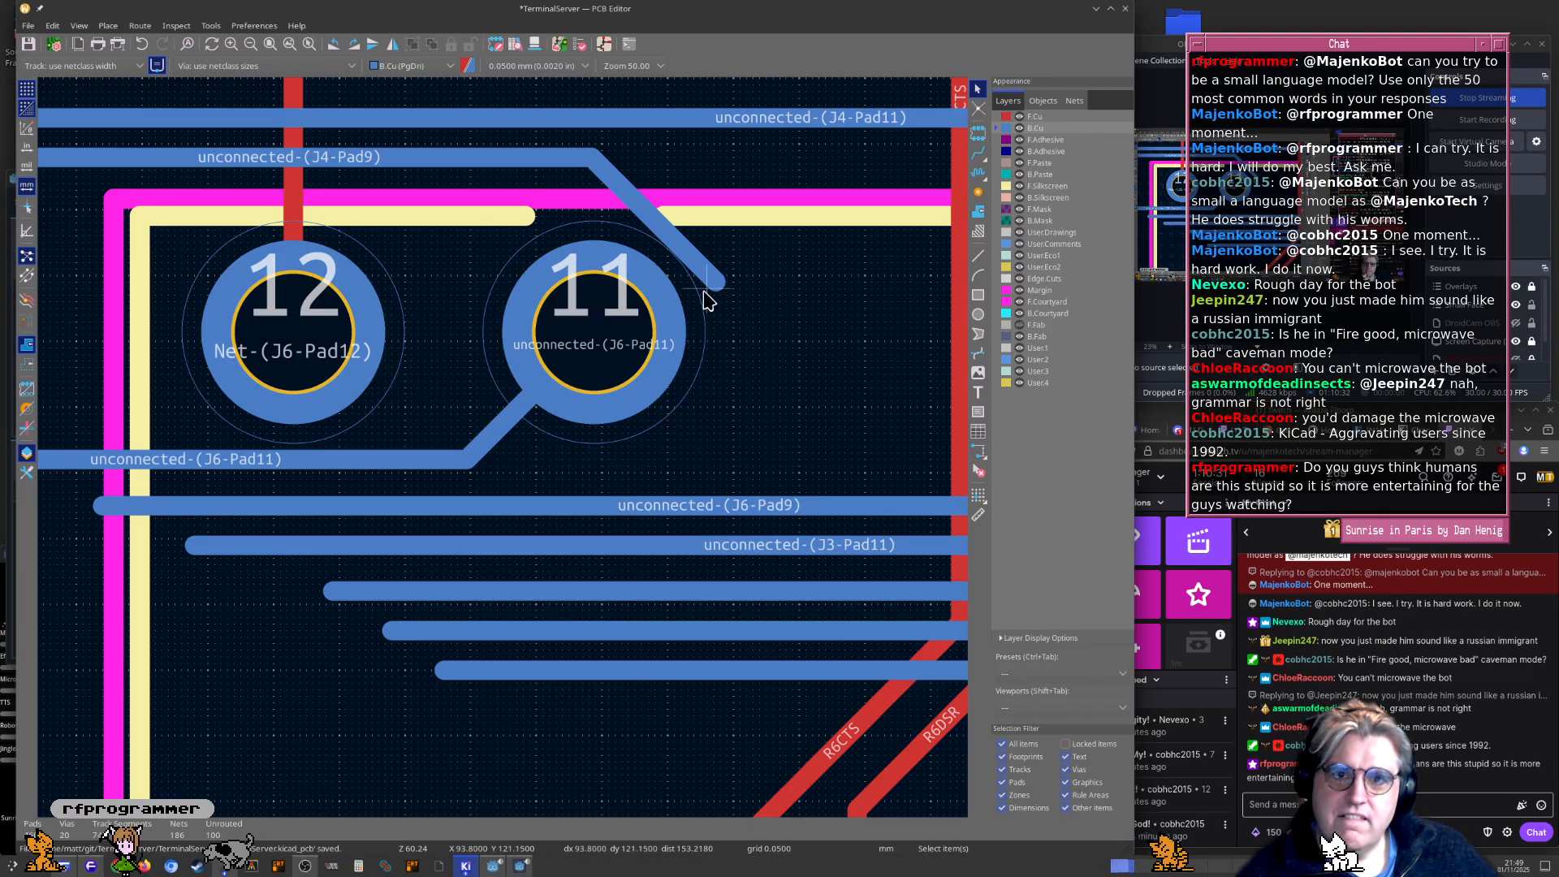
# Delete the remaining J4 pad 9 track segments above J6 pads 11 and 12 and the loop on their H1 side
pyautogui.click(452, 154)
pyautogui.press('Delete')
pyautogui.scroll(-3, 361, 469)
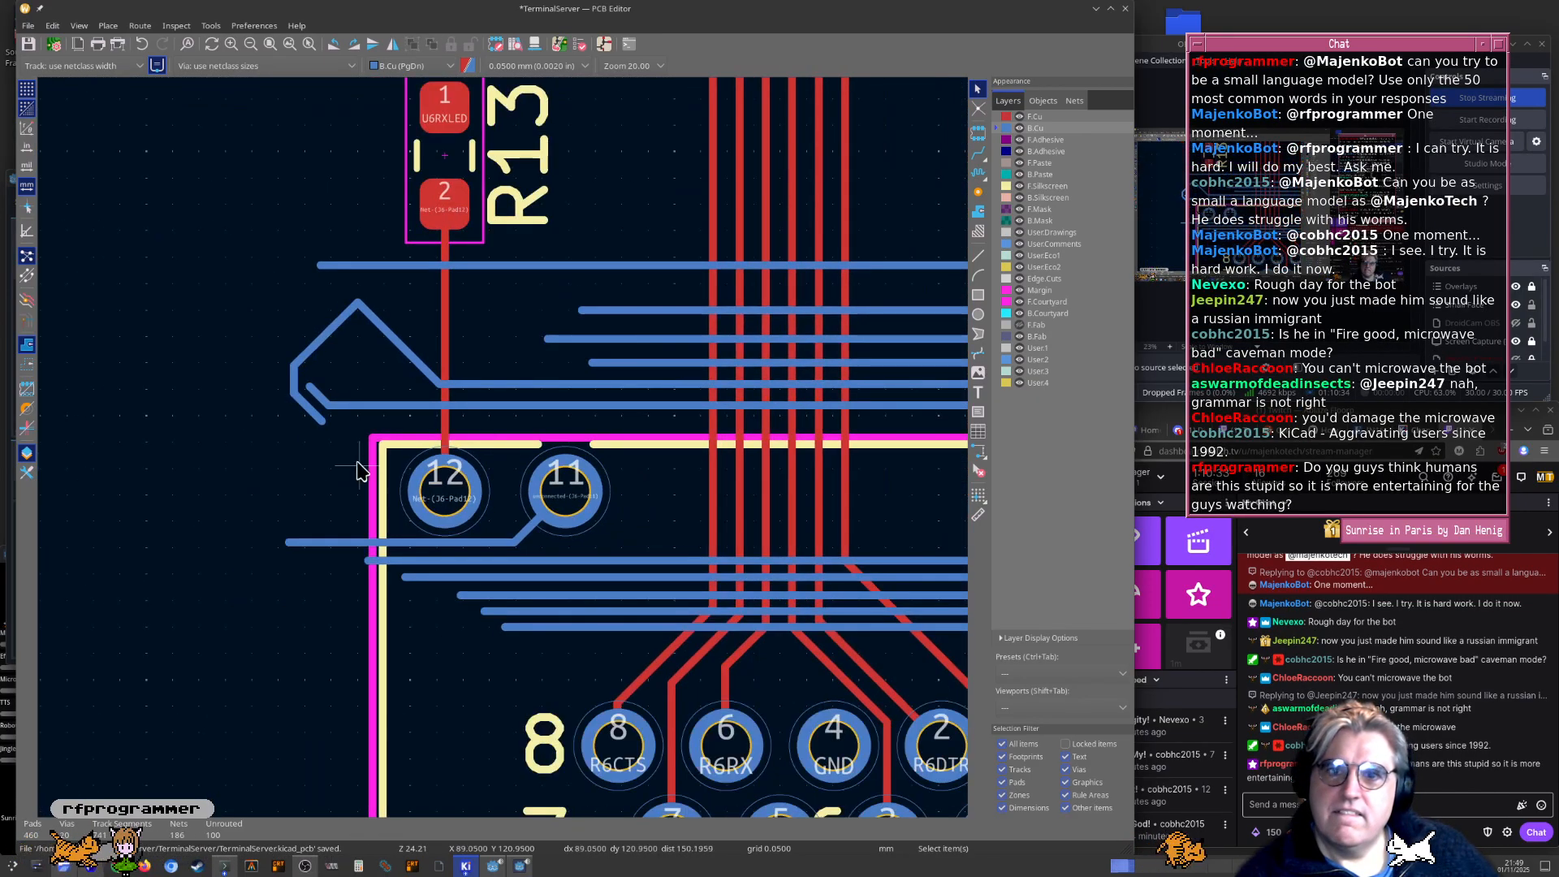
pyautogui.click(304, 363)
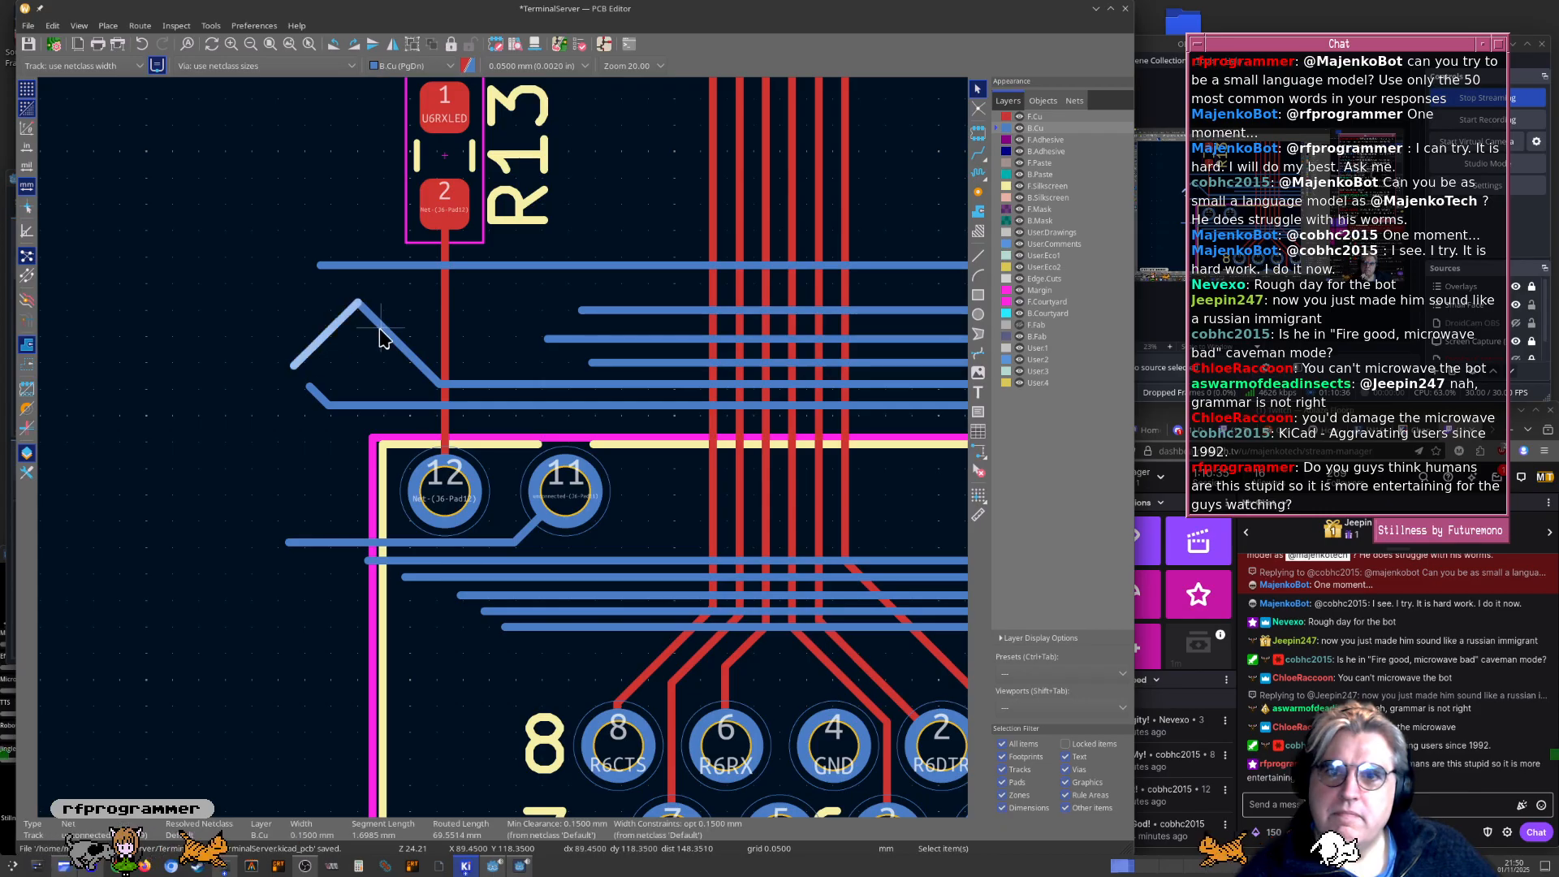
pyautogui.press('Delete')
# Examine the back-copper track bundles across J5, J3 and J6 and their loose ends around J6 pads 11 and 12
pyautogui.scroll(-4, 305, 363)
pyautogui.scroll(-3, 581, 498)
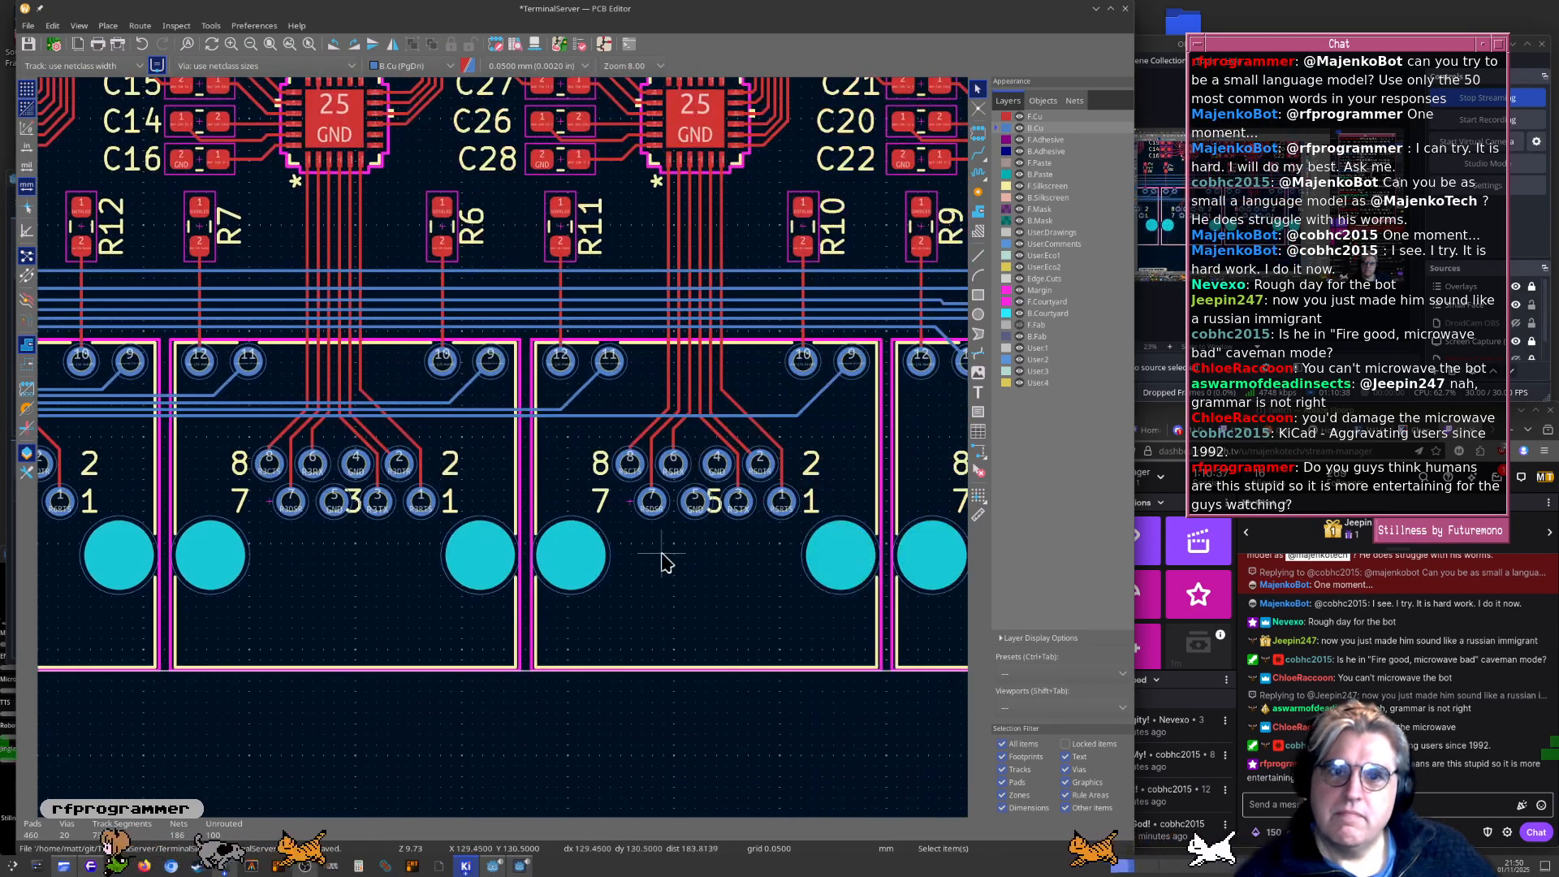
pyautogui.scroll(3, 465, 590)
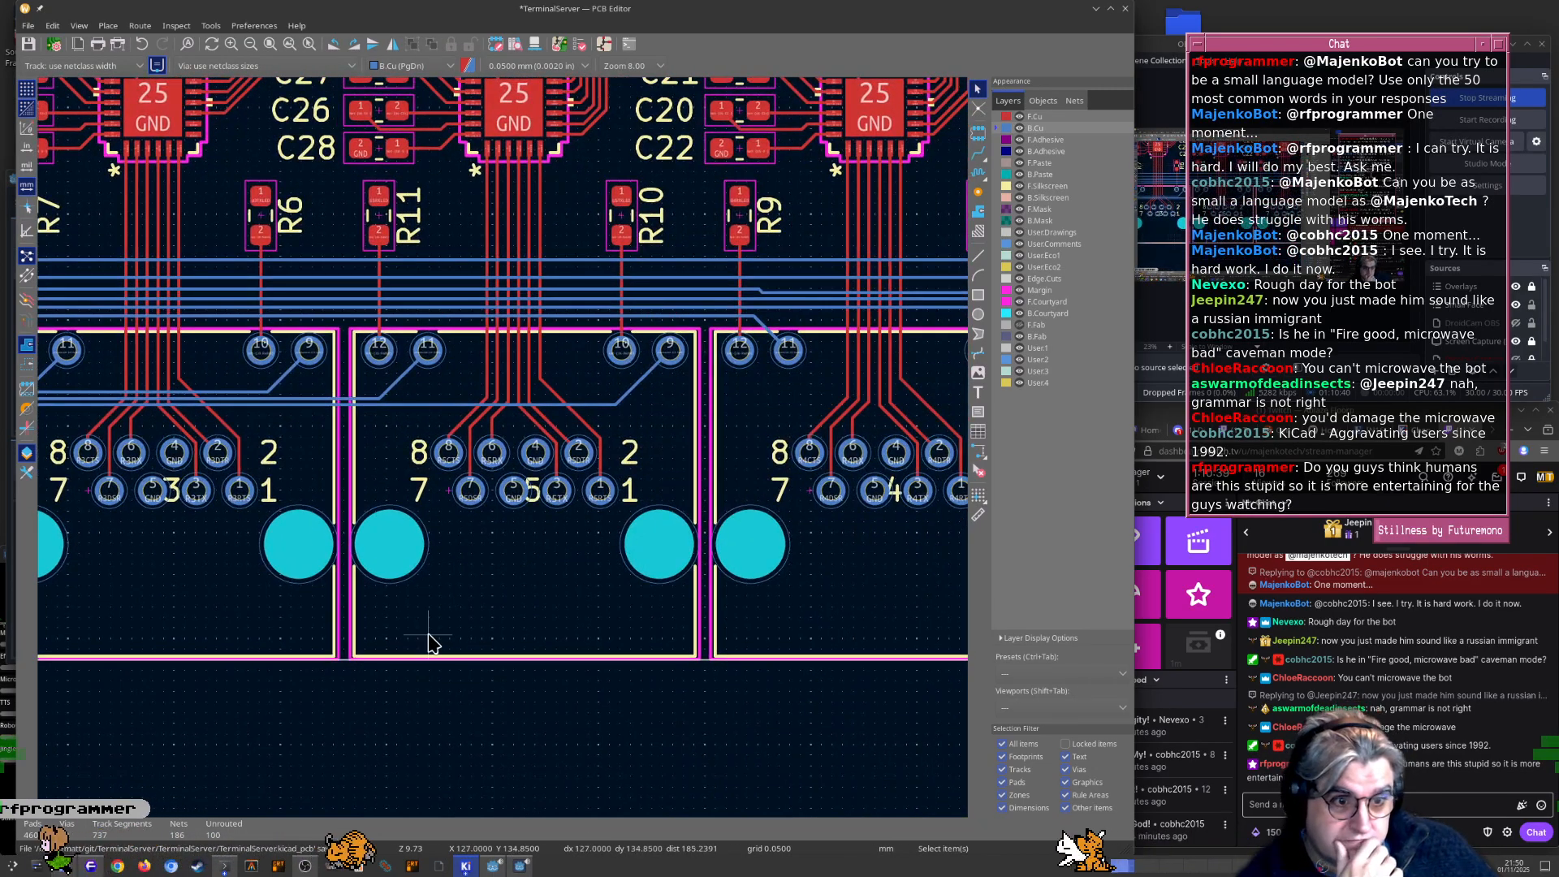
pyautogui.moveTo(346, 644); pyautogui.dragTo(523, 654, button='middle')
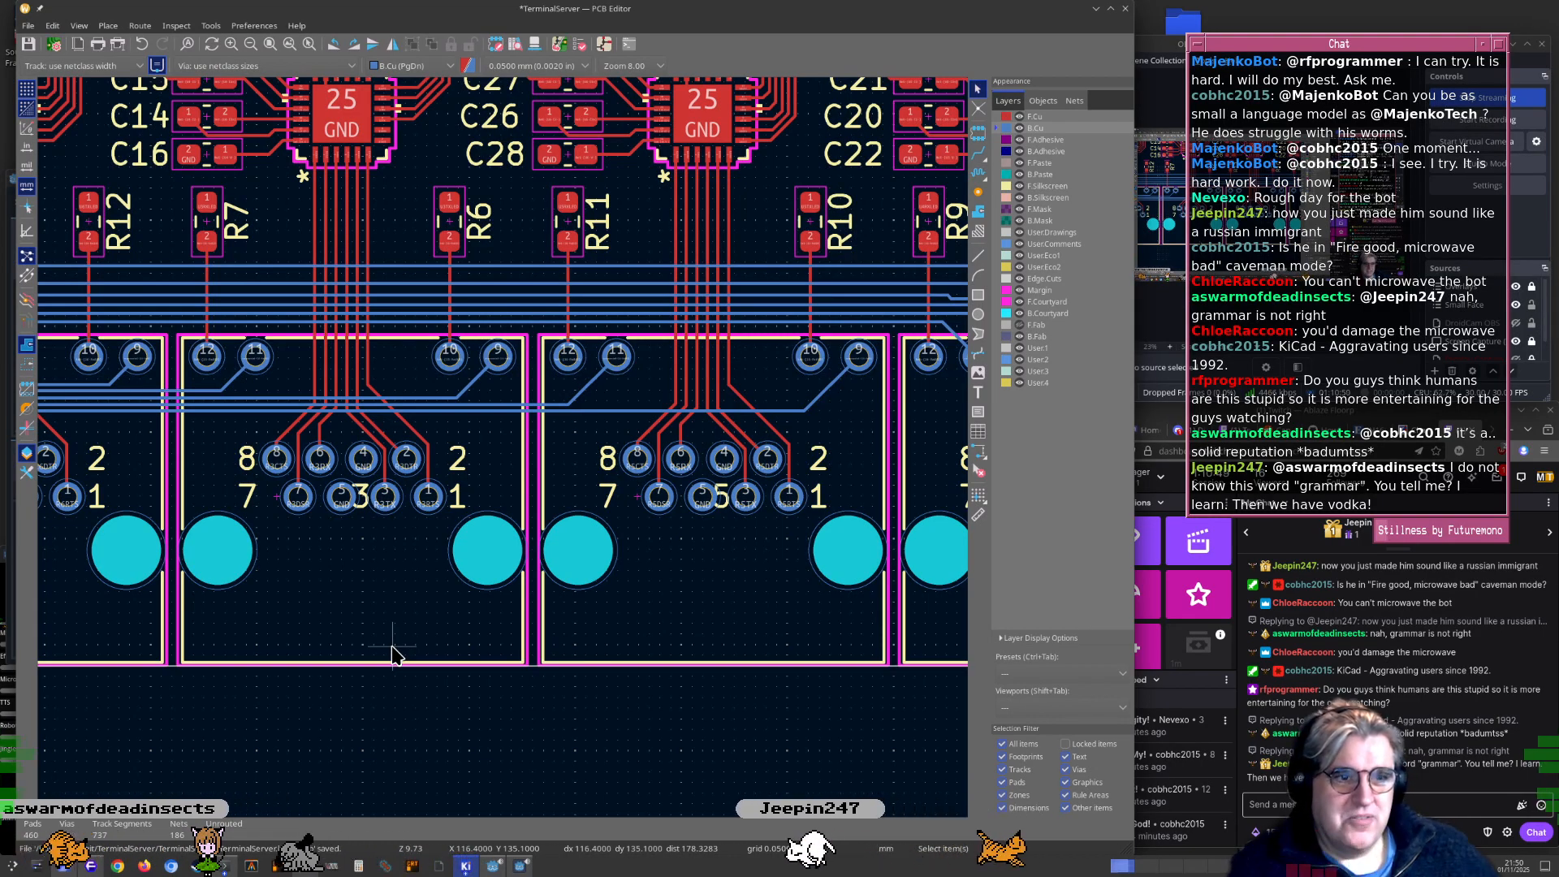
pyautogui.moveTo(287, 578); pyautogui.dragTo(444, 611, button='middle')
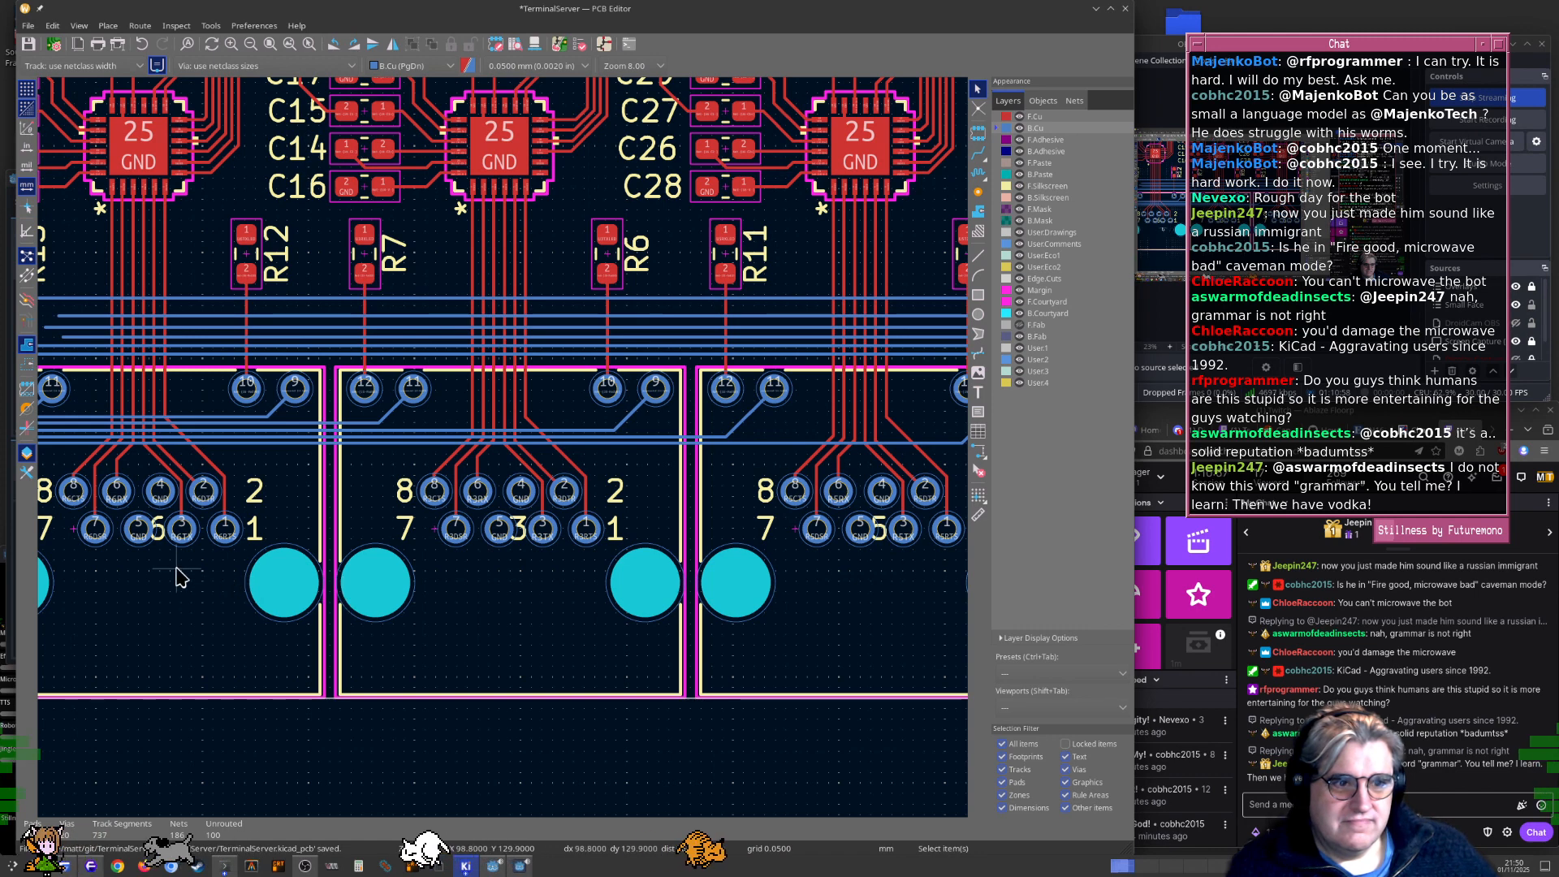
pyautogui.moveTo(179, 578); pyautogui.dragTo(251, 573, button='middle')
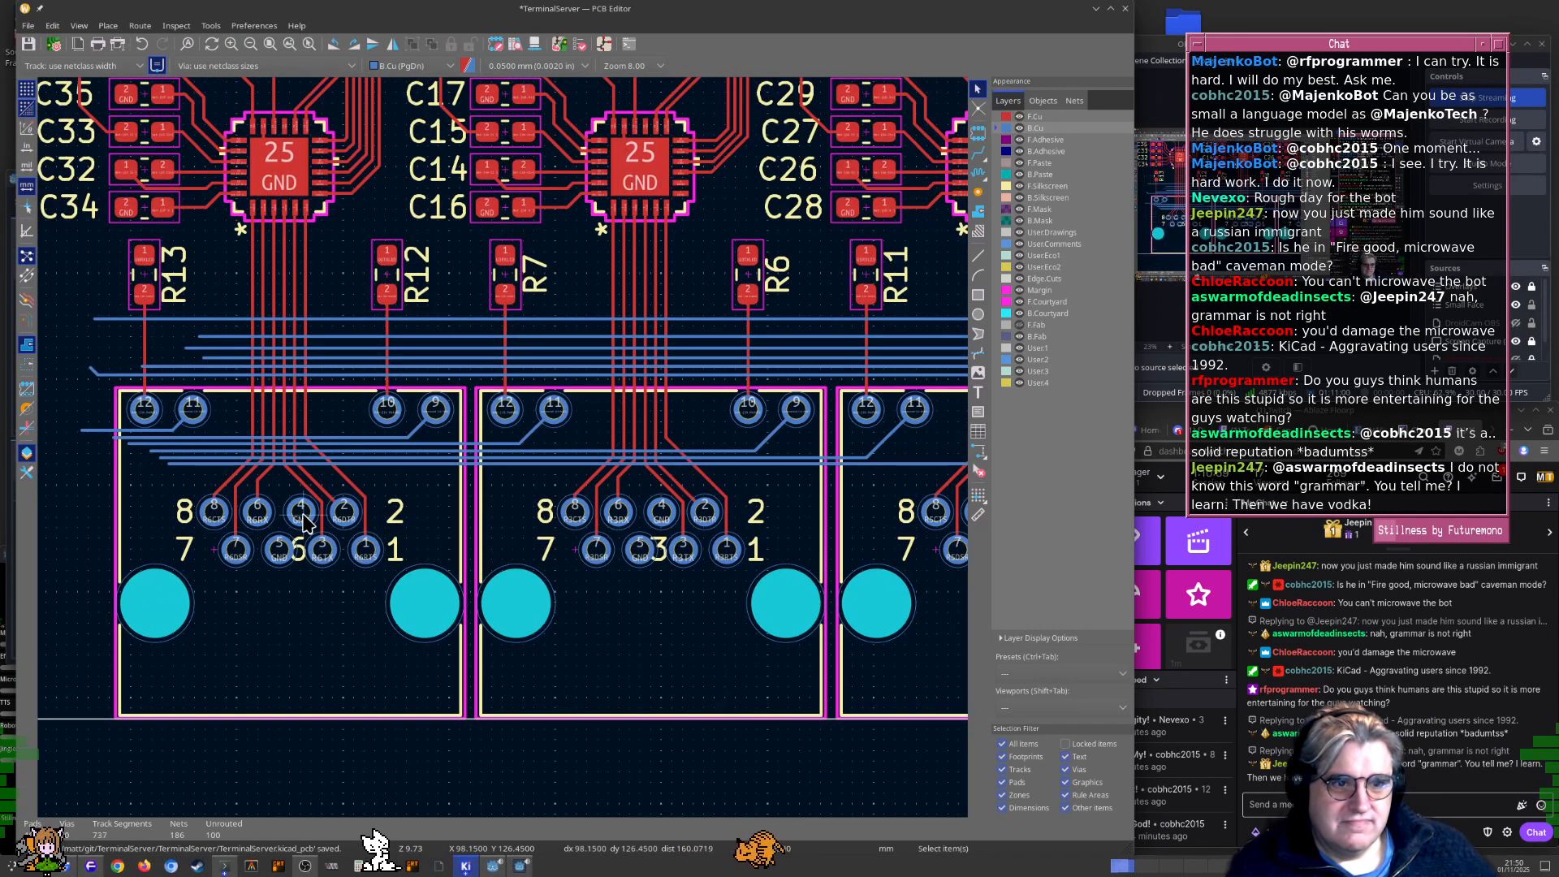
pyautogui.scroll(3, 304, 518)
pyautogui.scroll(5, 286, 342)
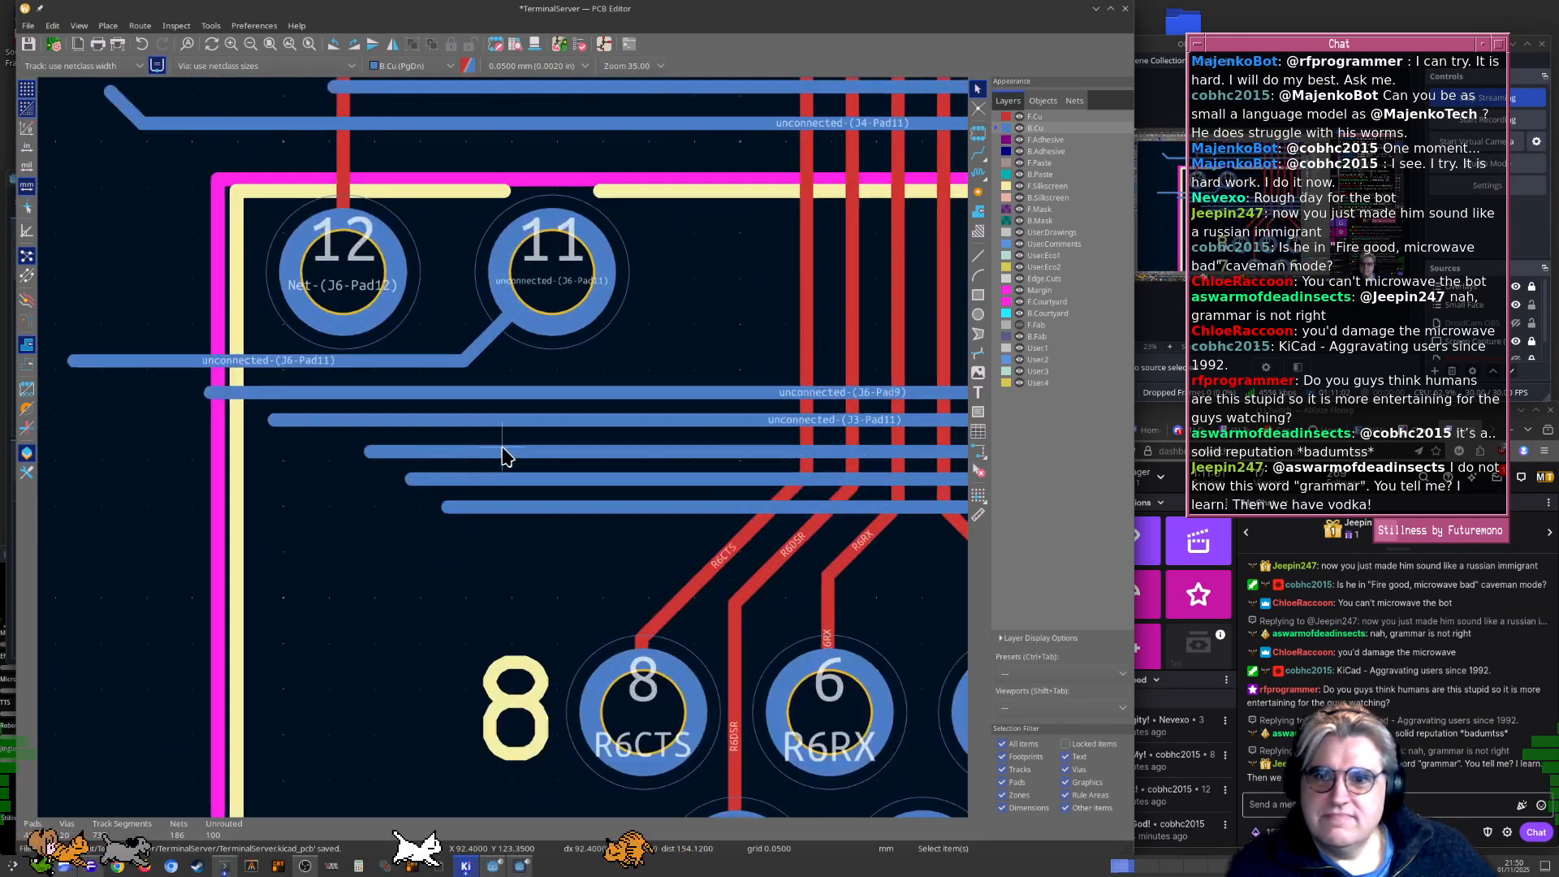
pyautogui.moveTo(655, 413); pyautogui.dragTo(649, 504, button='middle')
pyautogui.moveTo(534, 440); pyautogui.dragTo(768, 473, button='middle')
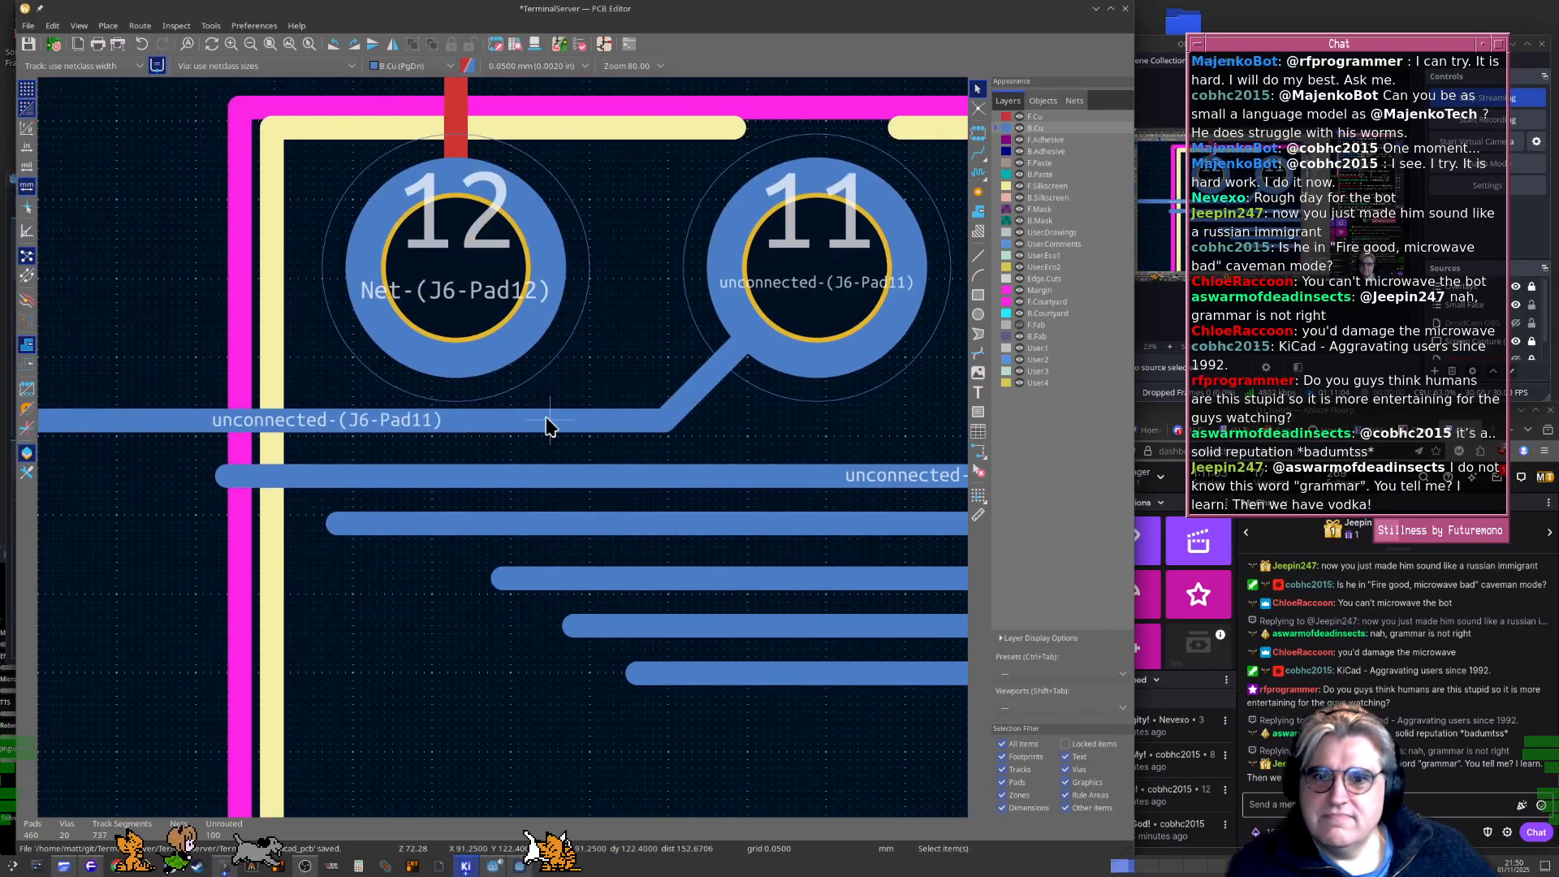
# Move the J6 pad 11 track down towards the J6 pad 9 track and delete the leftover segment at its H1-side end
pyautogui.click(539, 421)
pyautogui.press('d')
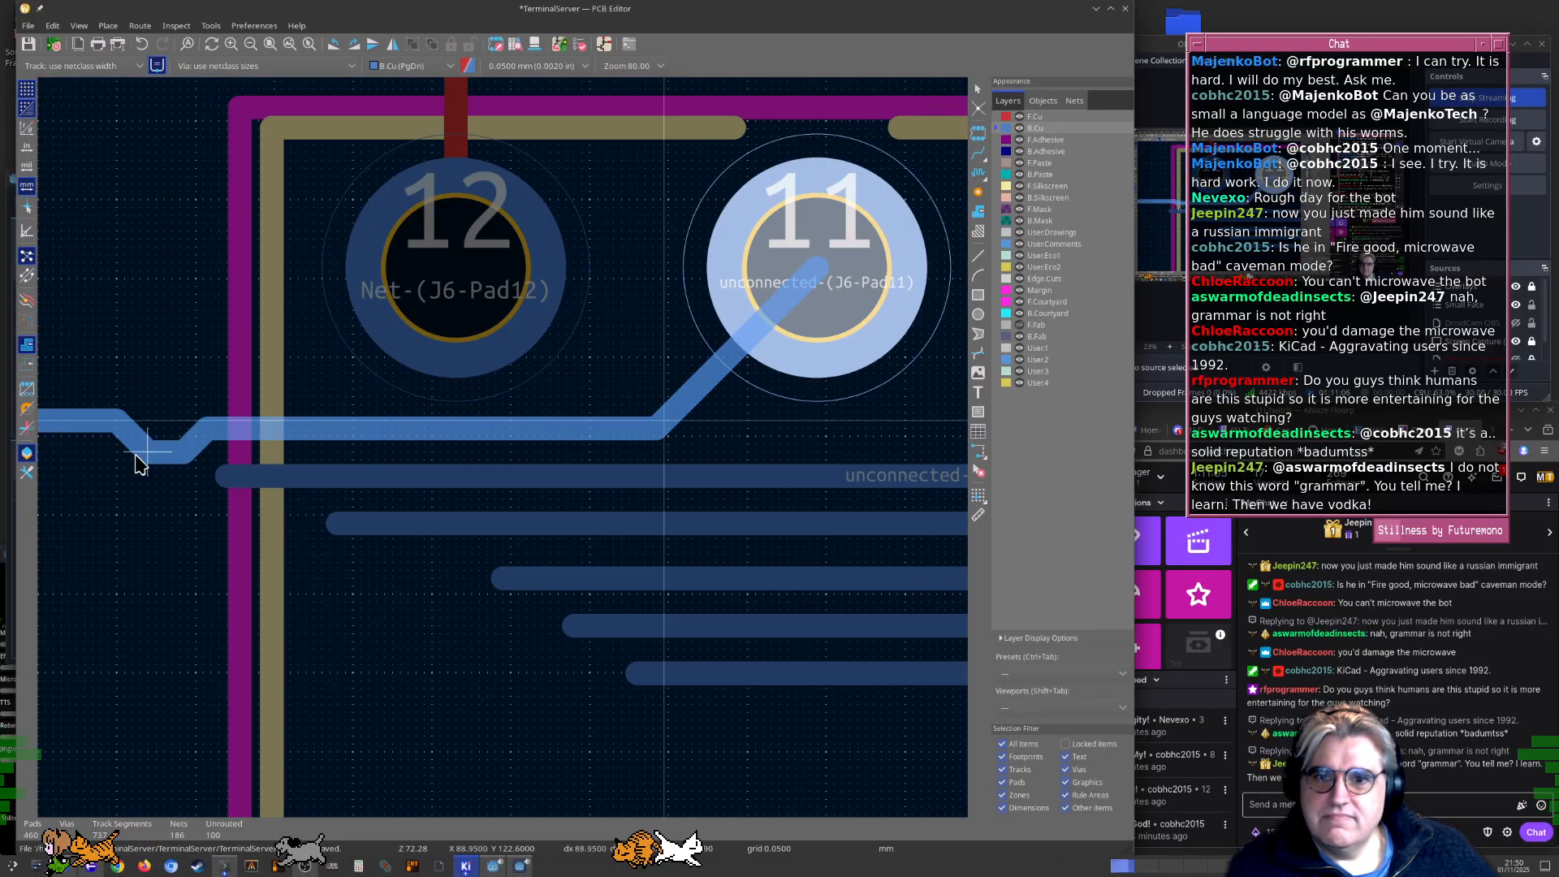
pyautogui.click(130, 452)
pyautogui.moveTo(129, 452); pyautogui.dragTo(589, 572, button='middle')
pyautogui.click(581, 552)
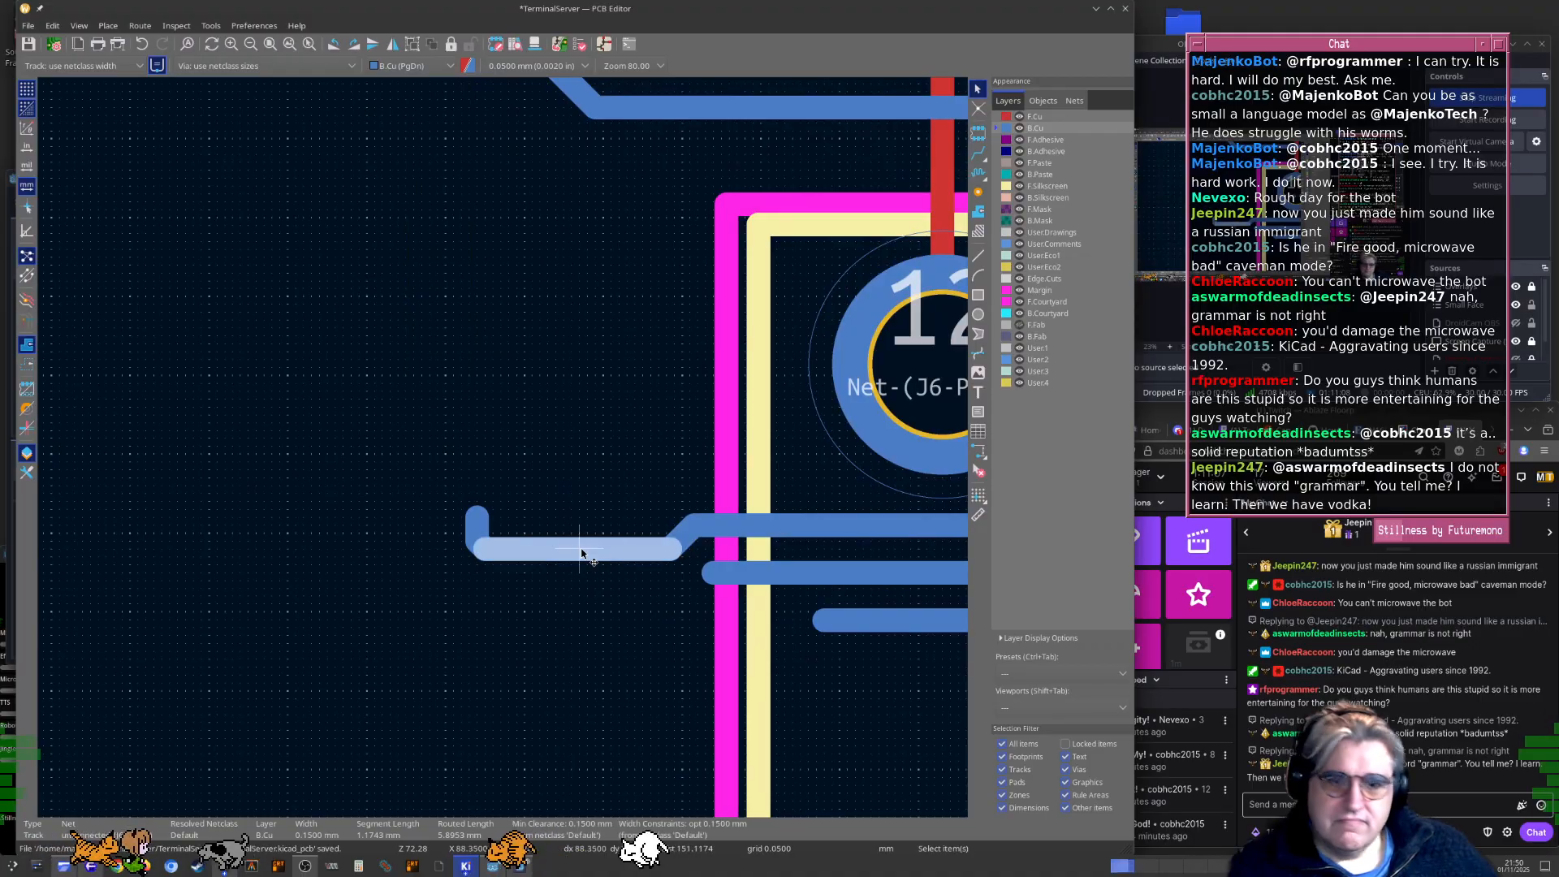
pyautogui.press('Delete')
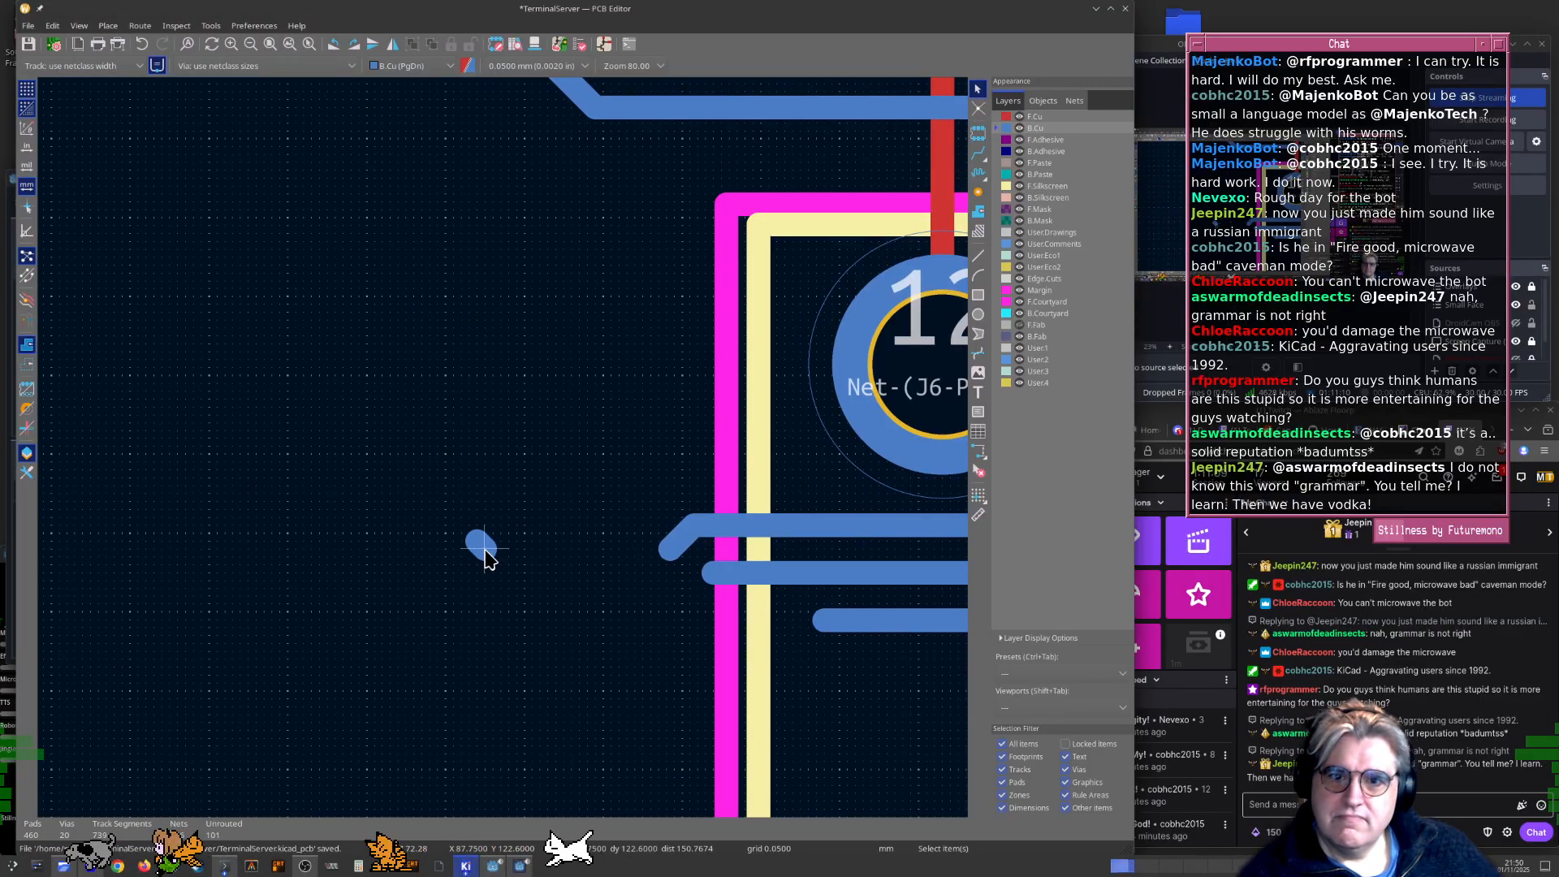
pyautogui.moveTo(763, 578); pyautogui.dragTo(457, 552, button='middle')
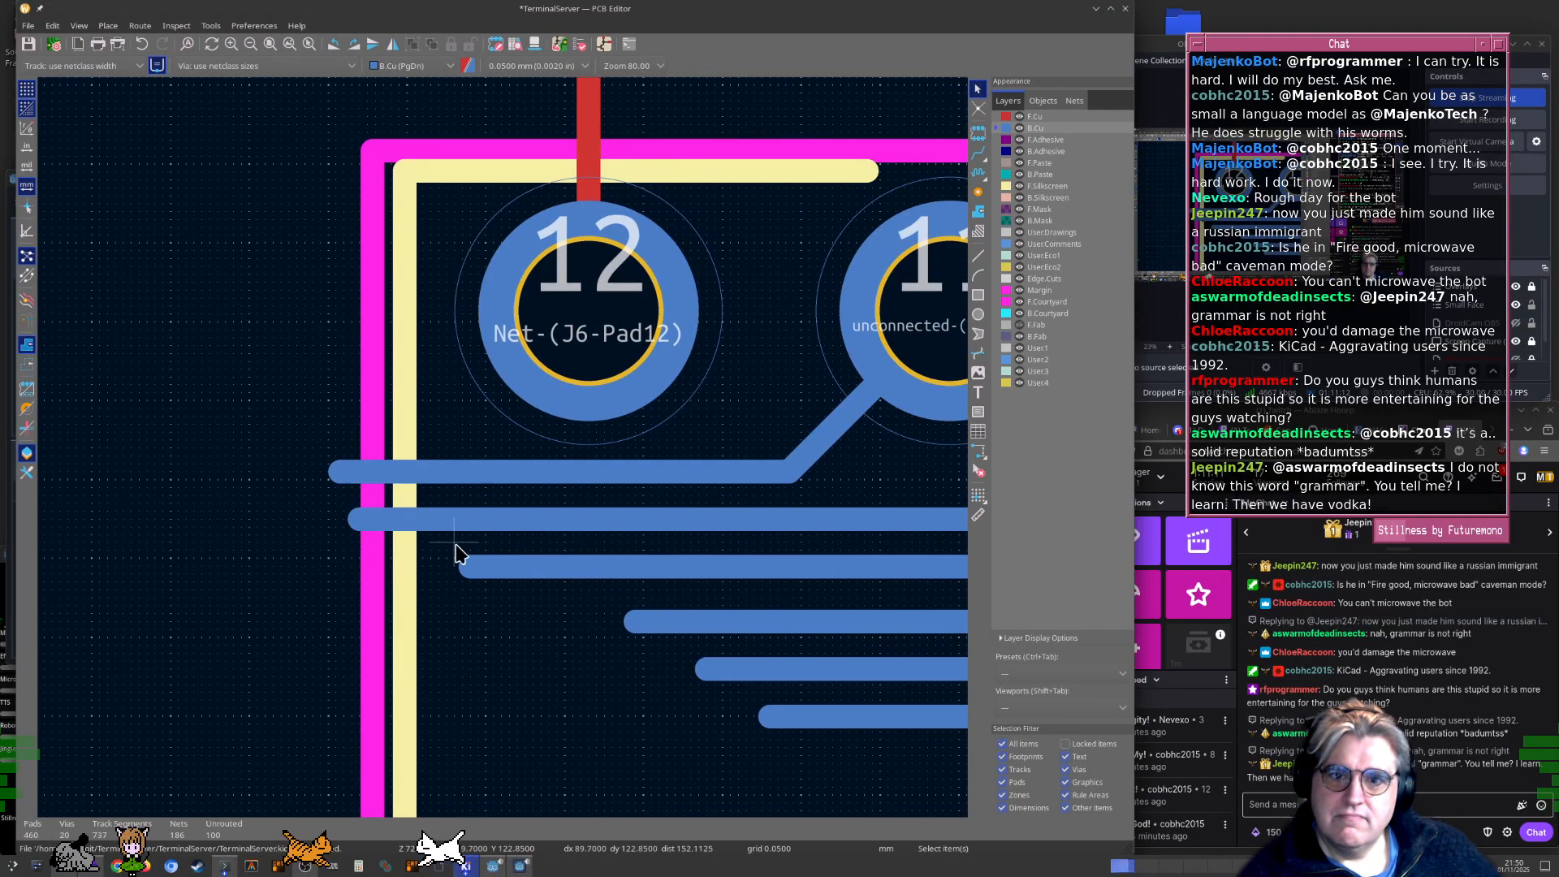
# Shift the J3 pad 11 and J3 pad 9 tracks below J6 pad 11 up close beneath the J6 pad 9 track
pyautogui.scroll(-3, 705, 568)
pyautogui.moveTo(550, 445); pyautogui.dragTo(410, 491, button='middle')
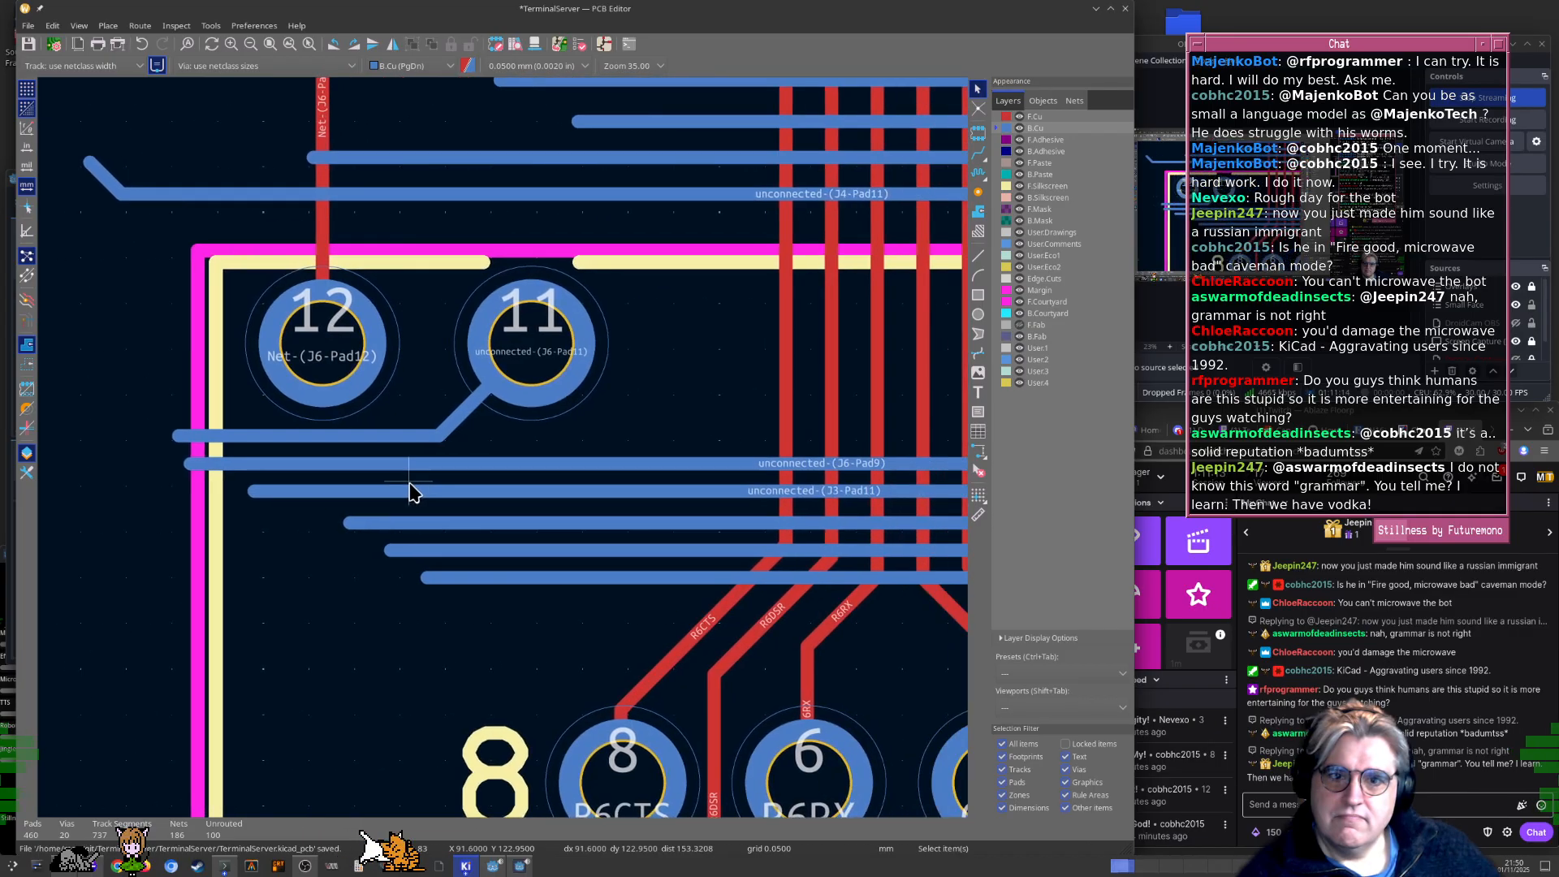
pyautogui.click(546, 487)
pyautogui.press('d')
pyautogui.click(540, 488)
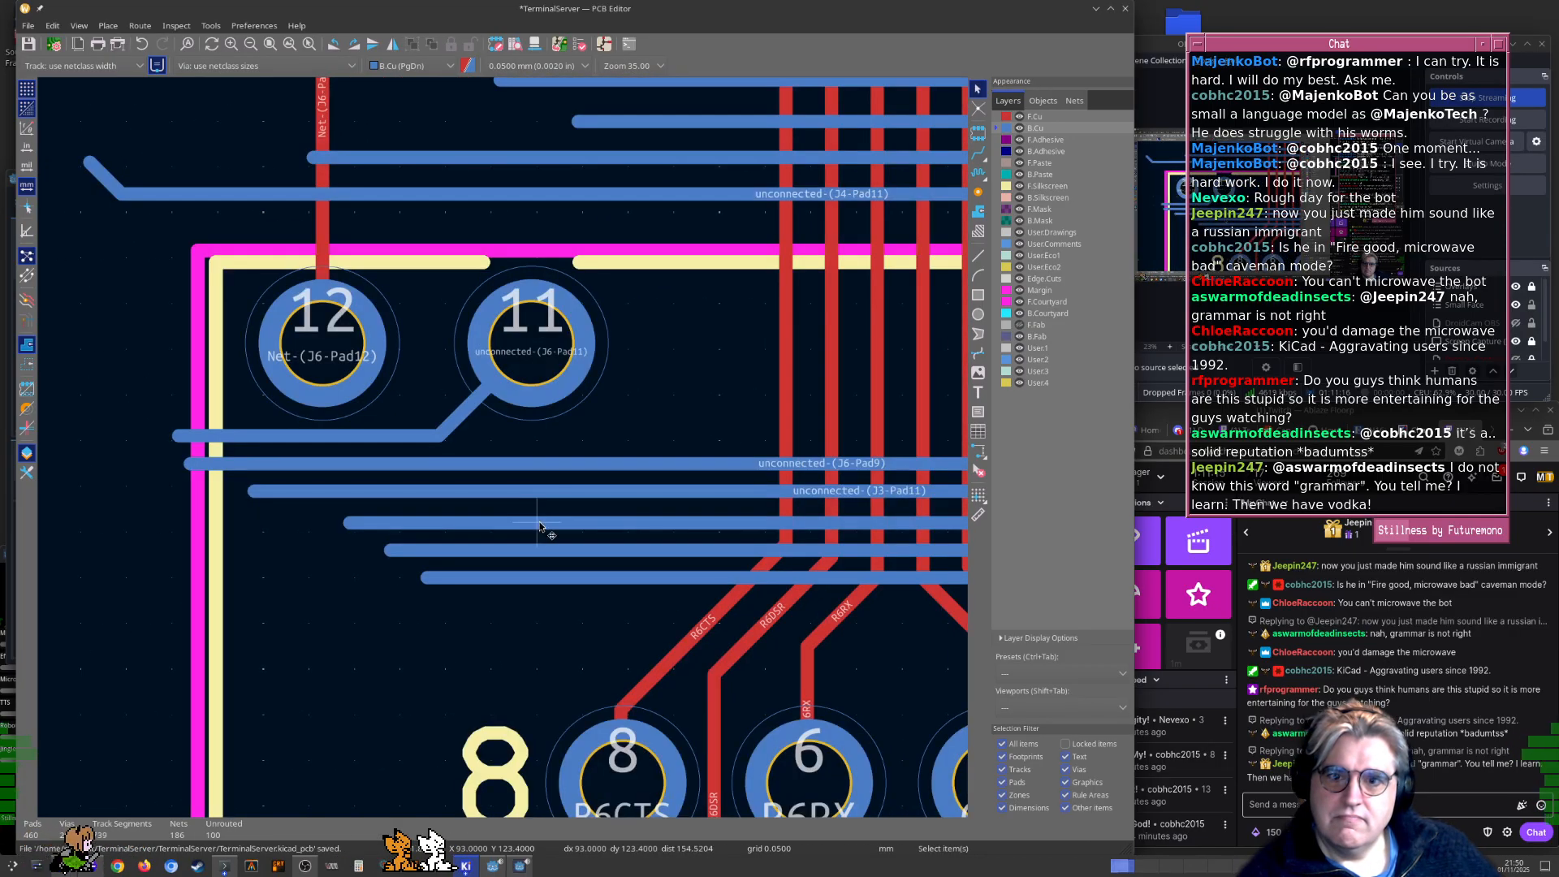
pyautogui.click(539, 522)
pyautogui.press('d')
pyautogui.click(548, 518)
# Shift the J5 pad 11 and J5 pad 9 tracks below J6 pad 11 up close beneath the J3 pad 9 track
pyautogui.click(552, 552)
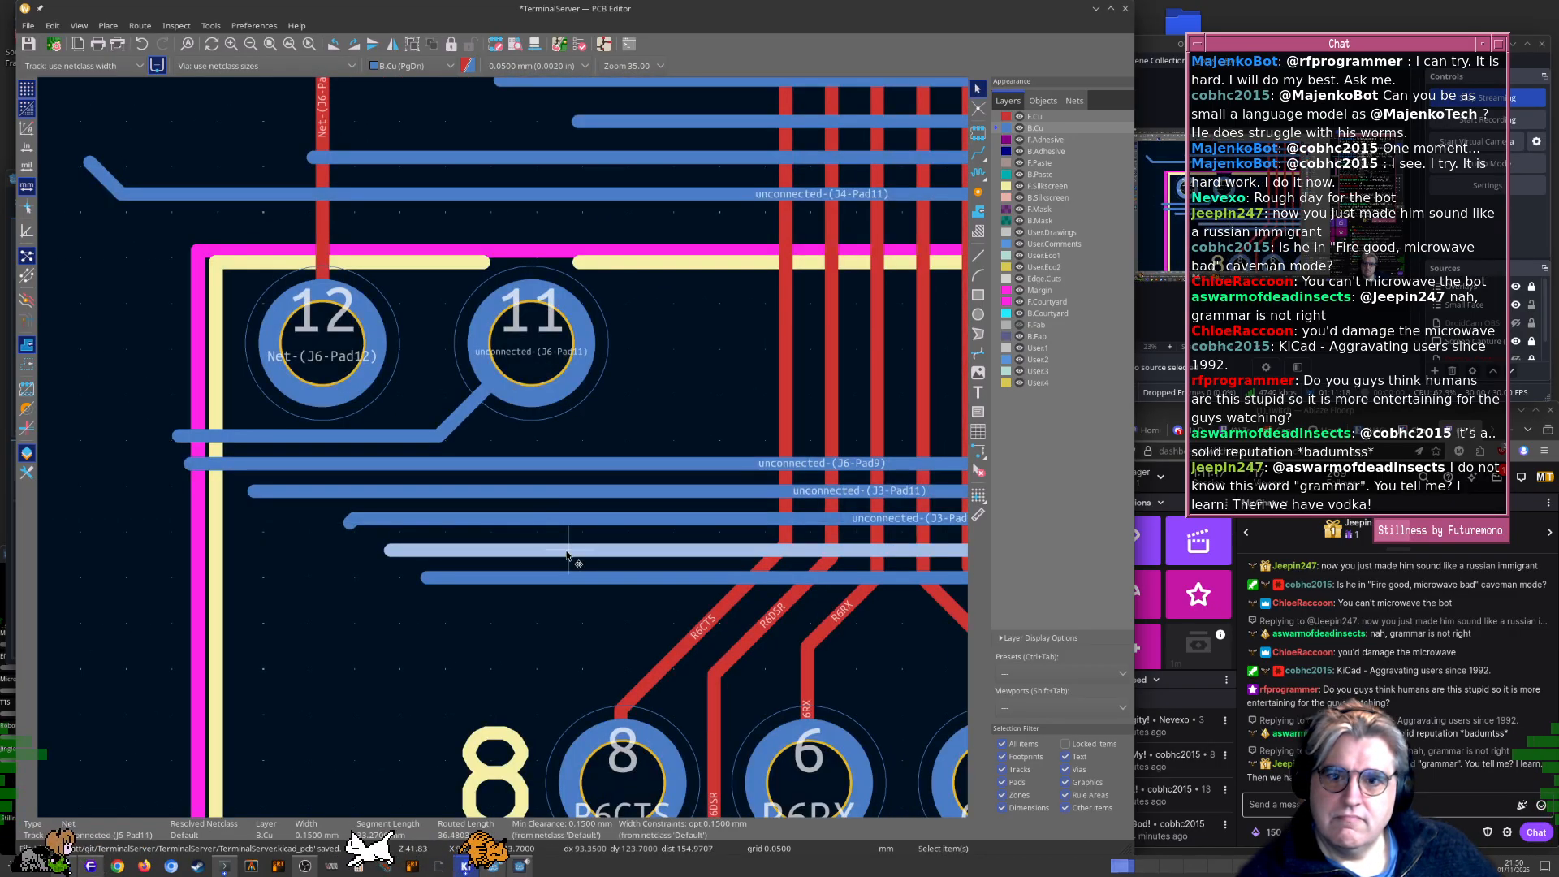
pyautogui.press('d')
pyautogui.click(541, 524)
pyautogui.click(573, 578)
pyautogui.press('d')
pyautogui.click(568, 546)
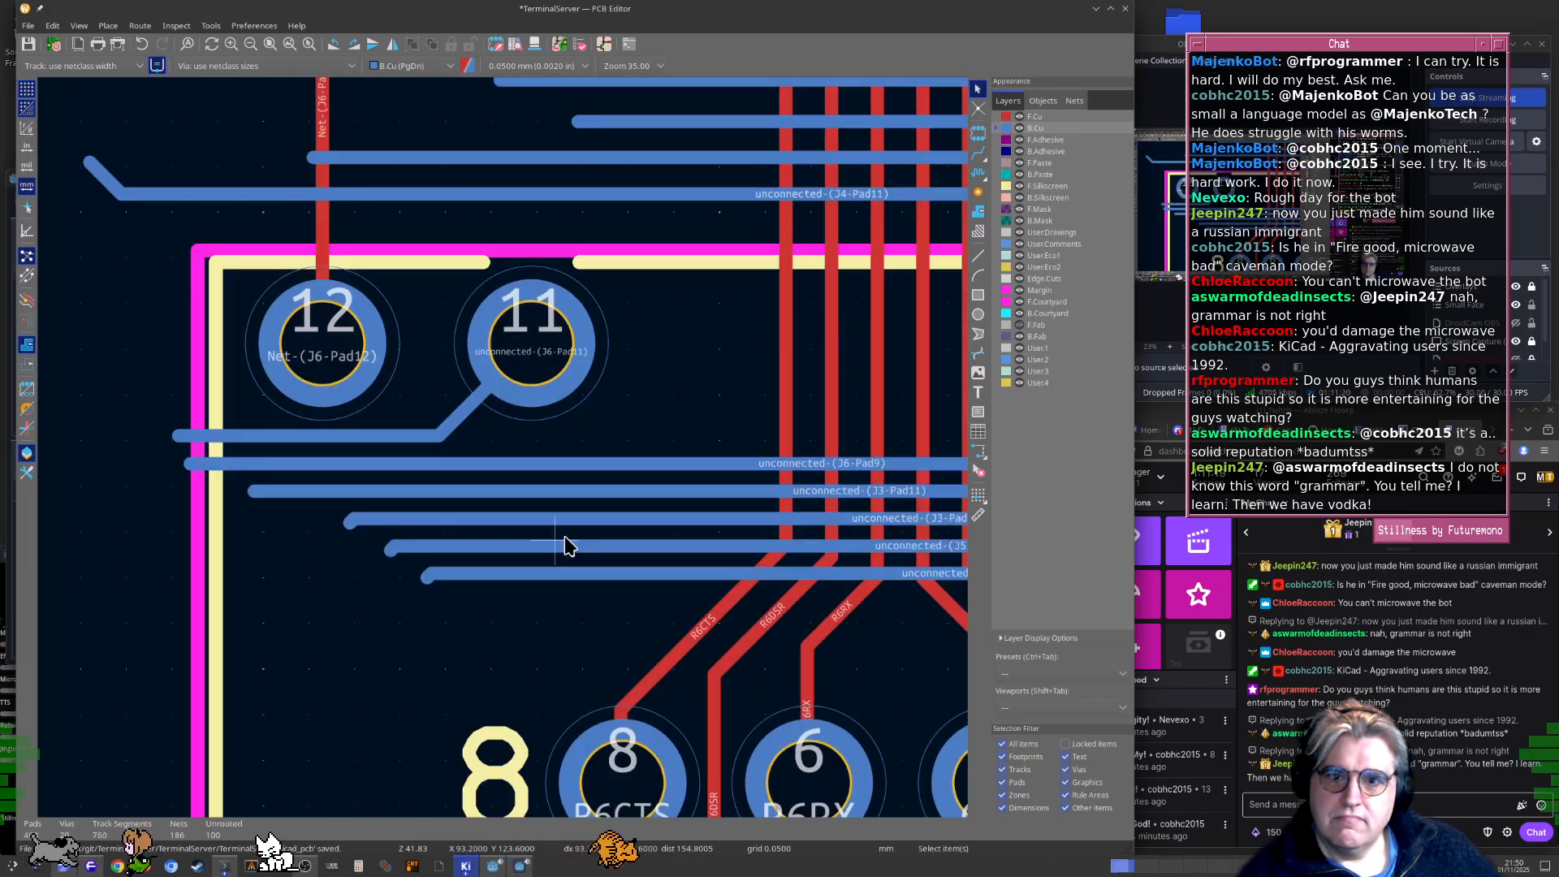
# Raise the J3 pad 11 track between J6 pad 9 and J3 until it is level with the horizontal J6 pad 9 track
pyautogui.scroll(-2, 675, 440)
pyautogui.hscroll(4, 650, 443)
pyautogui.hscroll(3, 623, 446)
pyautogui.scroll(3, 499, 438)
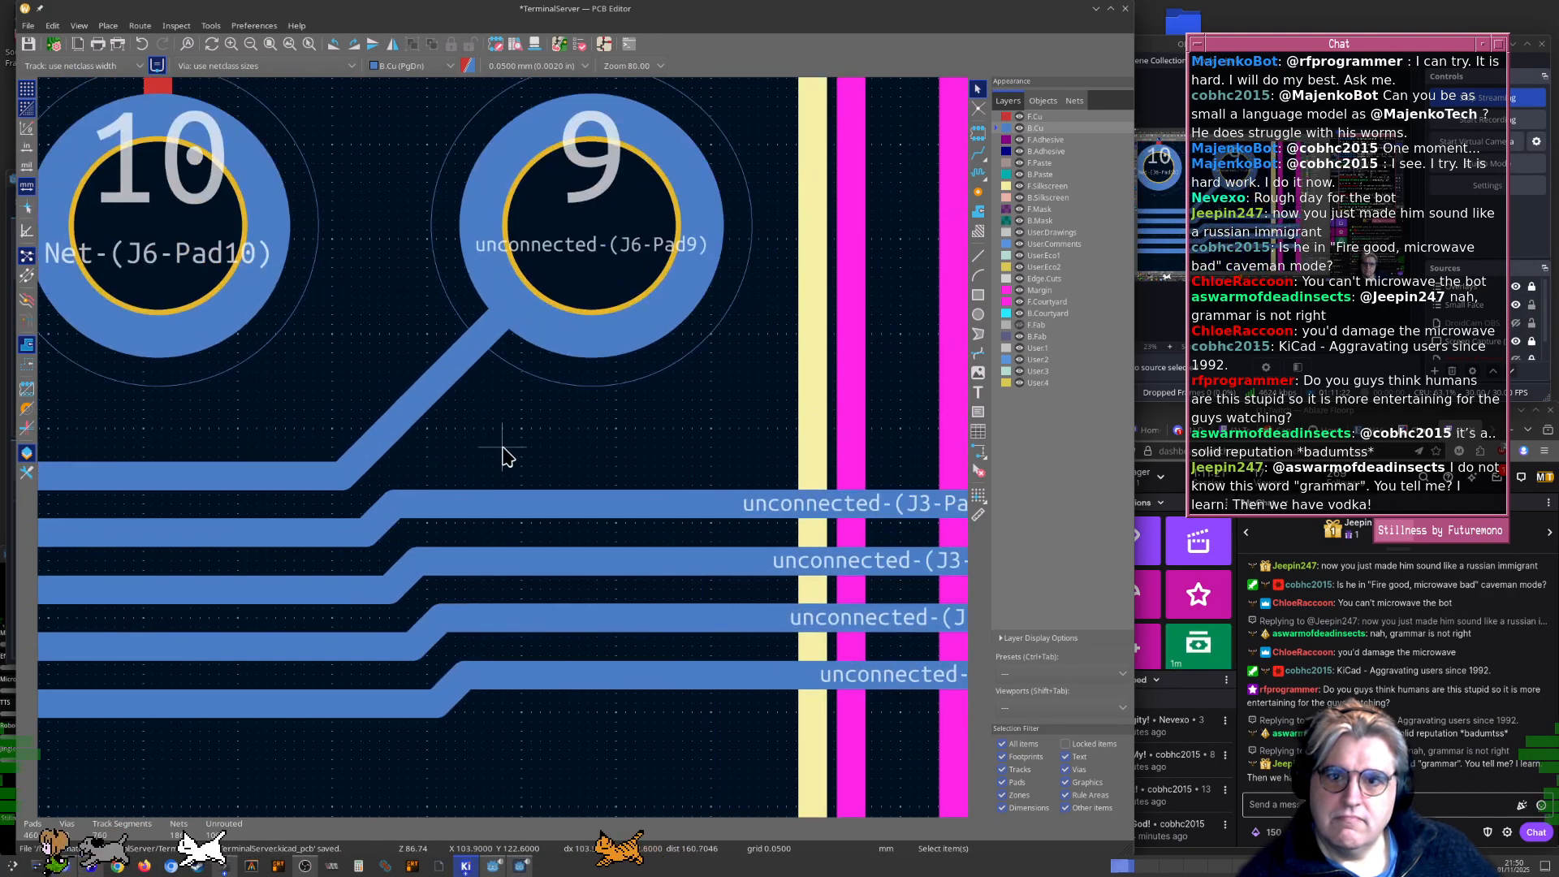
pyautogui.click(520, 519)
pyautogui.press('d')
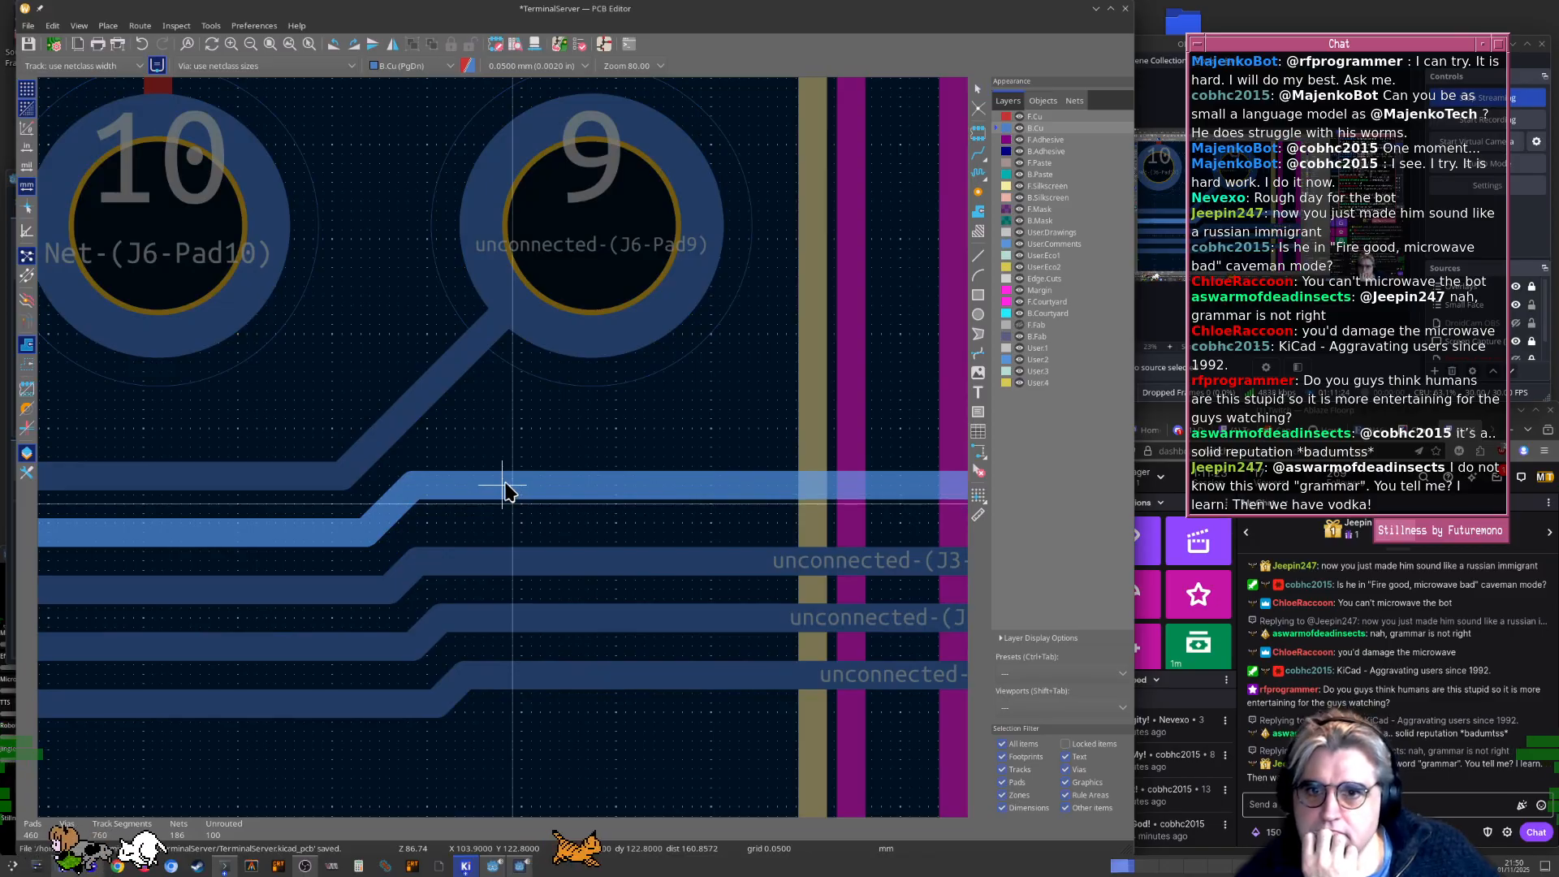
pyautogui.click(502, 487)
pyautogui.click(479, 495)
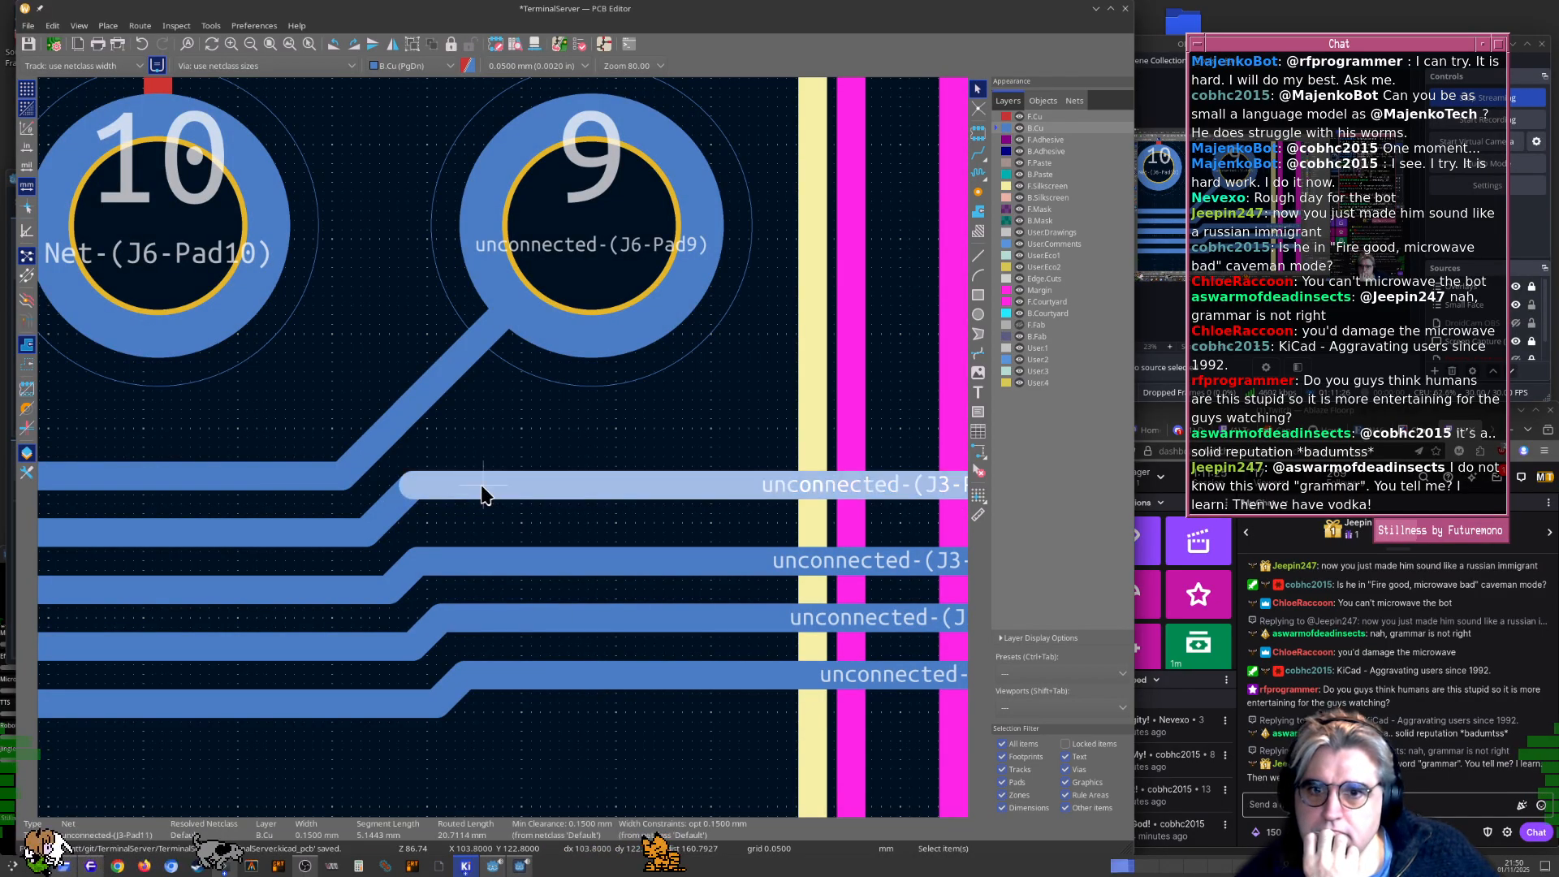
pyautogui.click(493, 491)
pyautogui.click(509, 469)
pyautogui.click(516, 471)
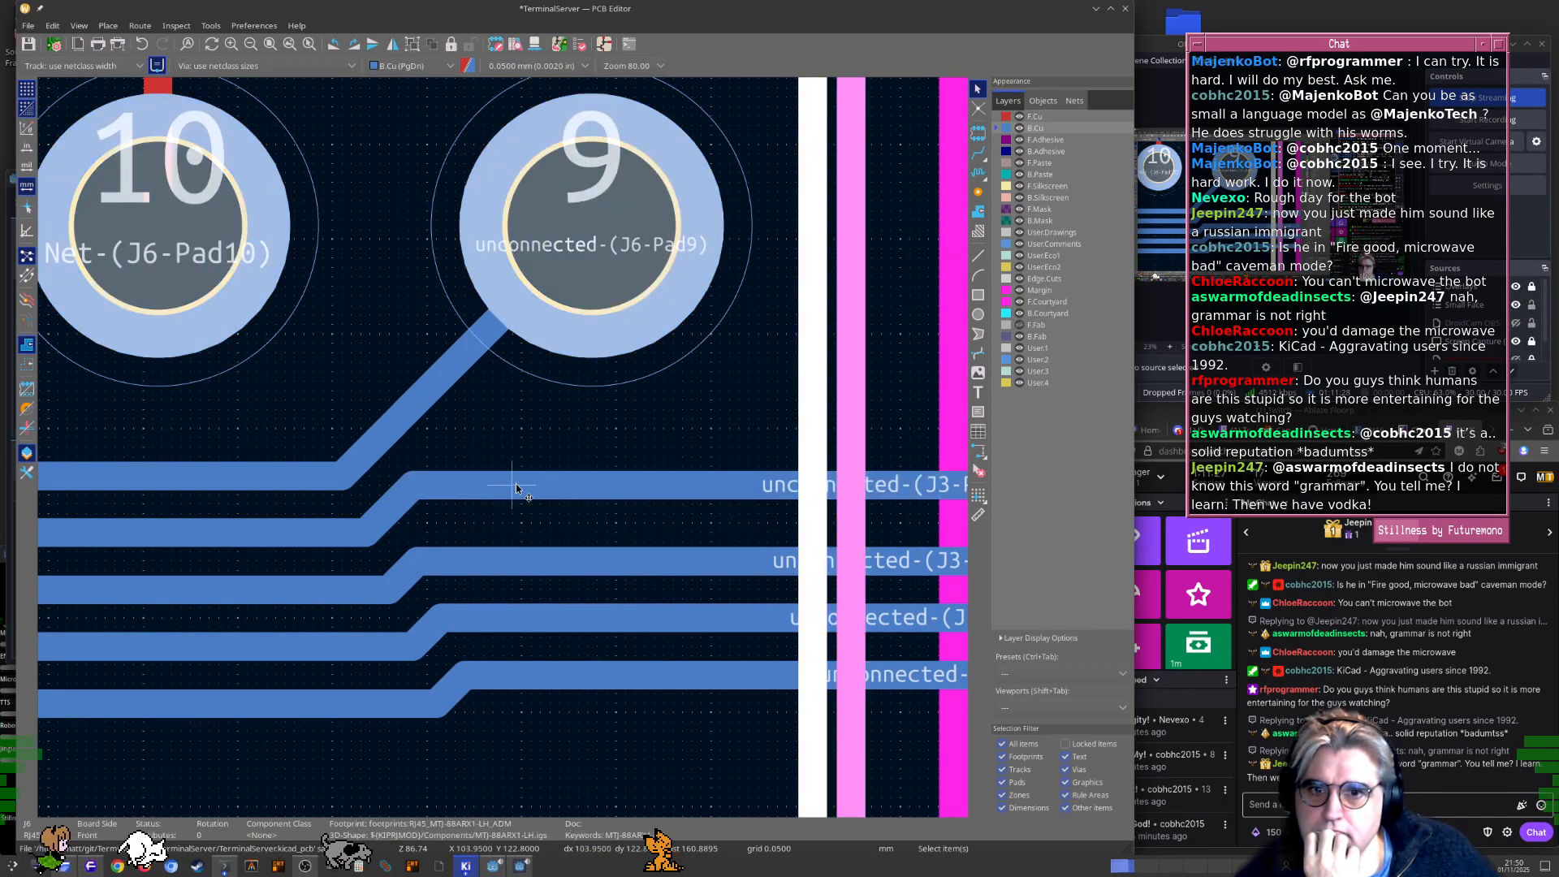
pyautogui.click(506, 489)
pyautogui.press('d')
pyautogui.click(521, 479)
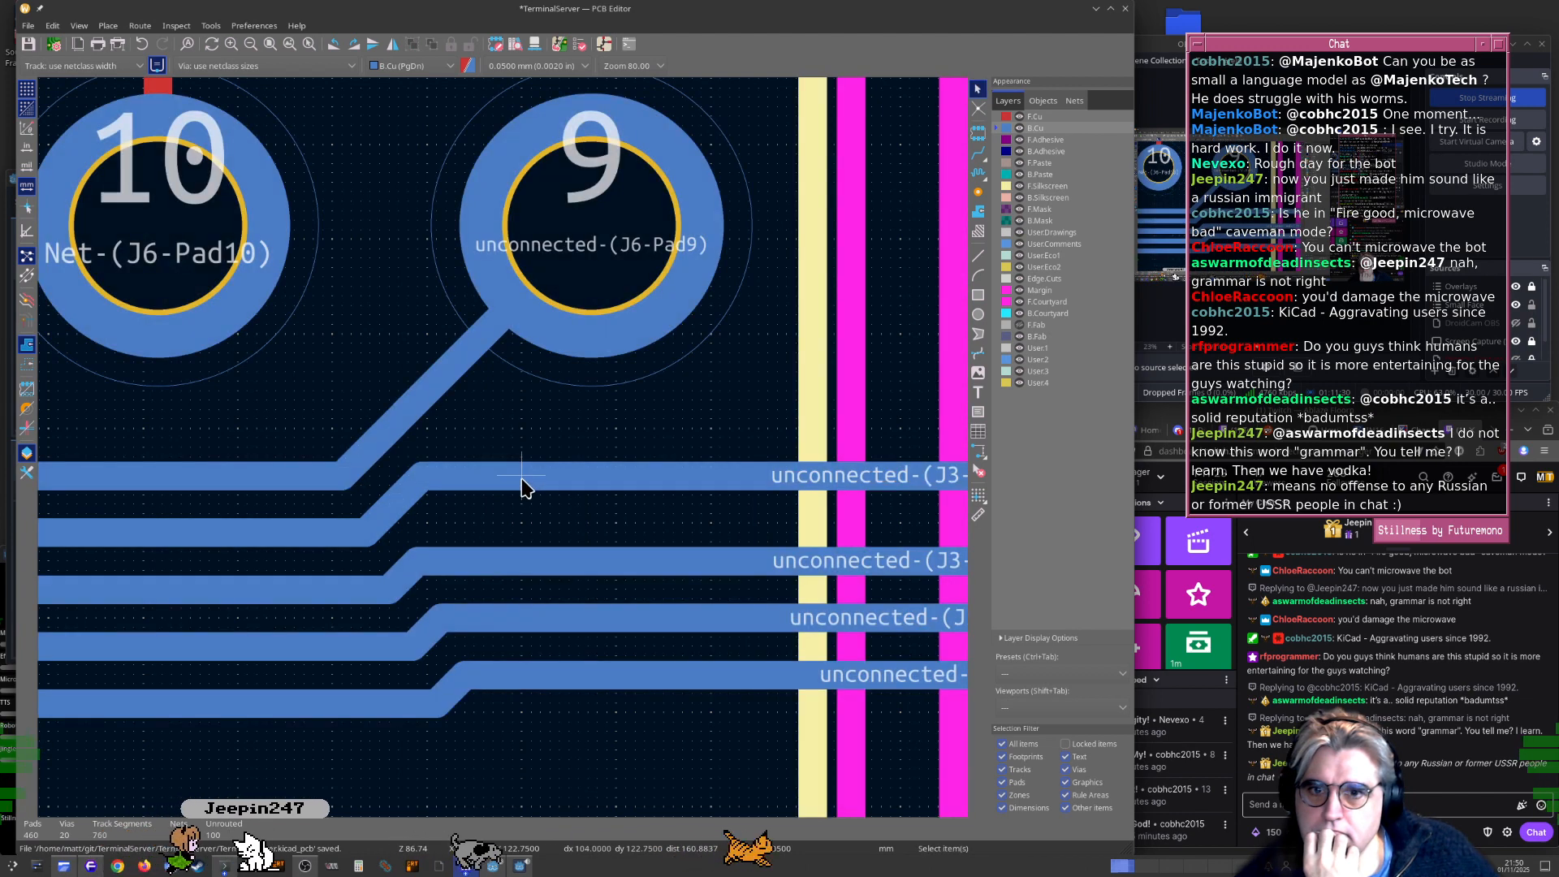
# Raise the J3 pad 9 track close under the J3 pad 11 track between J6 and J3, and its stretch past J3 pad 11
pyautogui.scroll(-3, 527, 475)
pyautogui.click(332, 493)
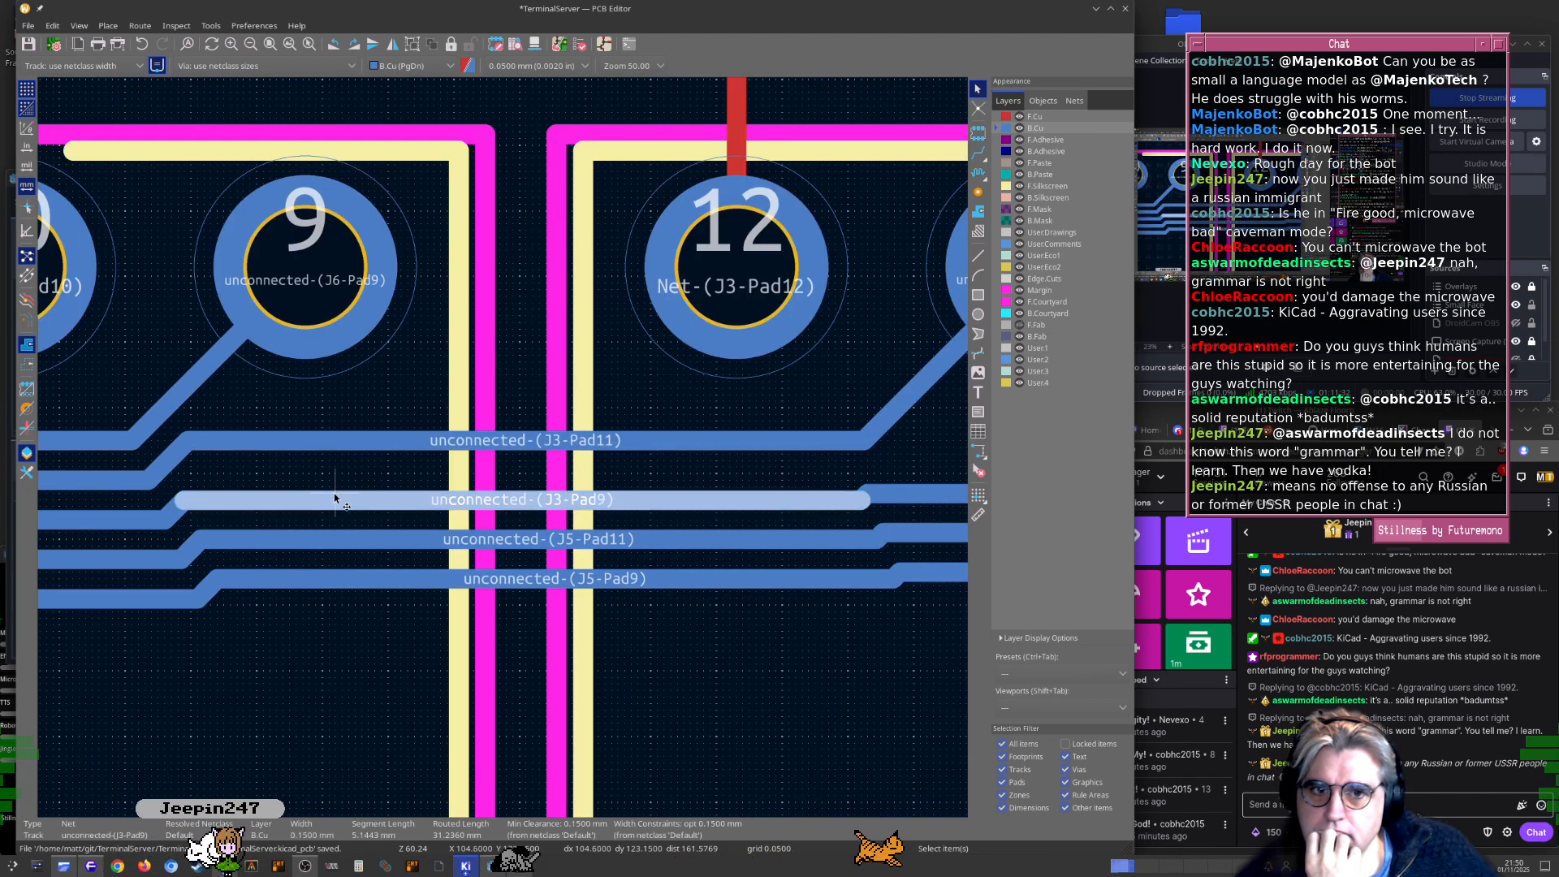
pyautogui.press('d')
pyautogui.click(376, 462)
pyautogui.moveTo(598, 464); pyautogui.dragTo(144, 464, button='middle')
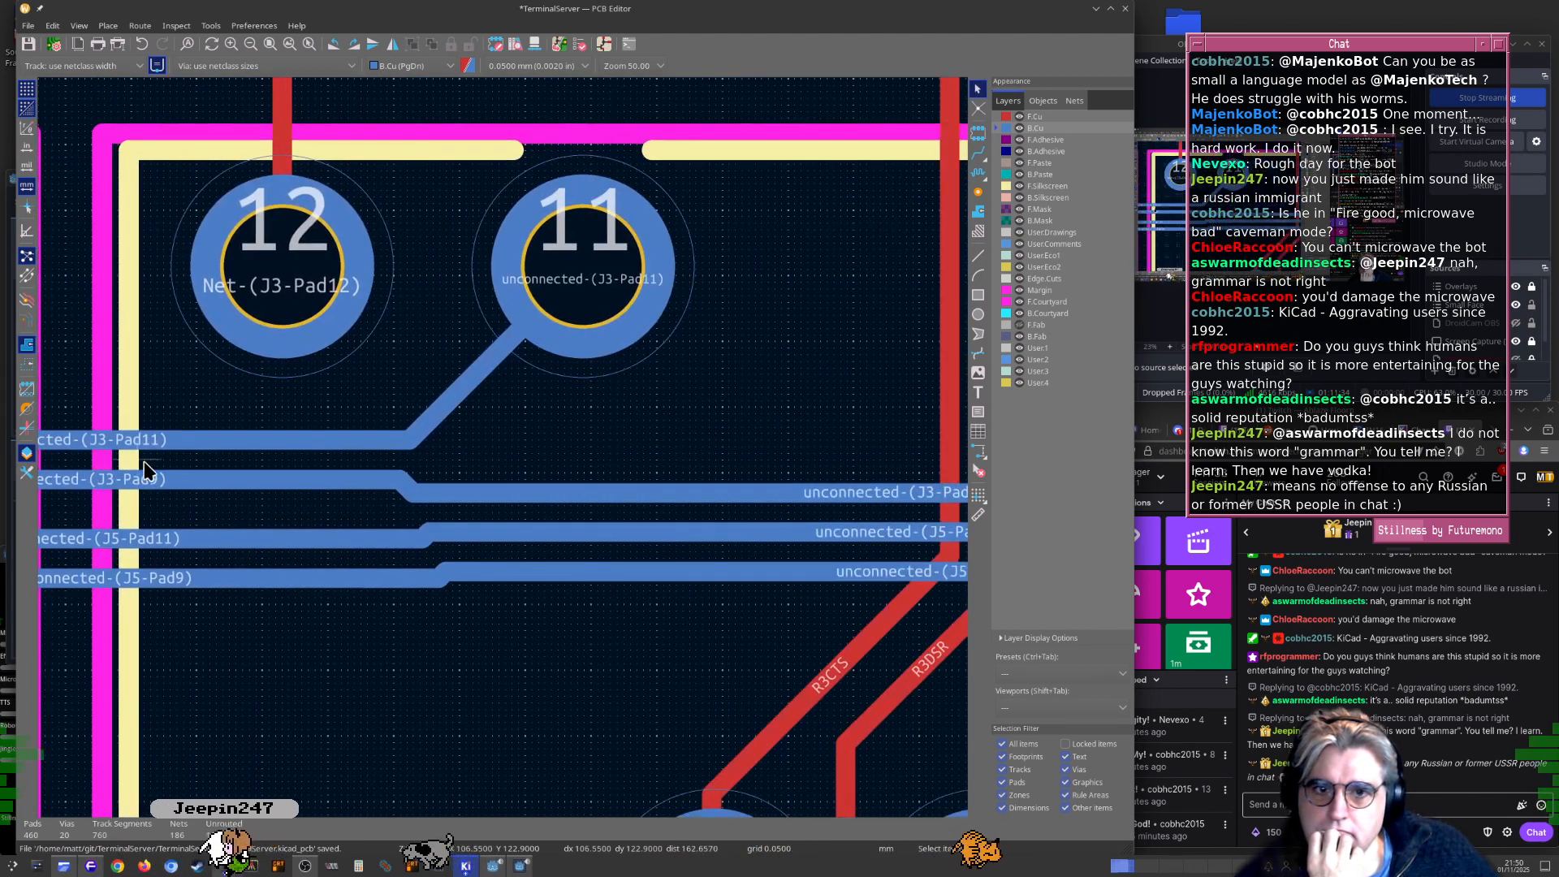
pyautogui.click(546, 495)
pyautogui.press('d')
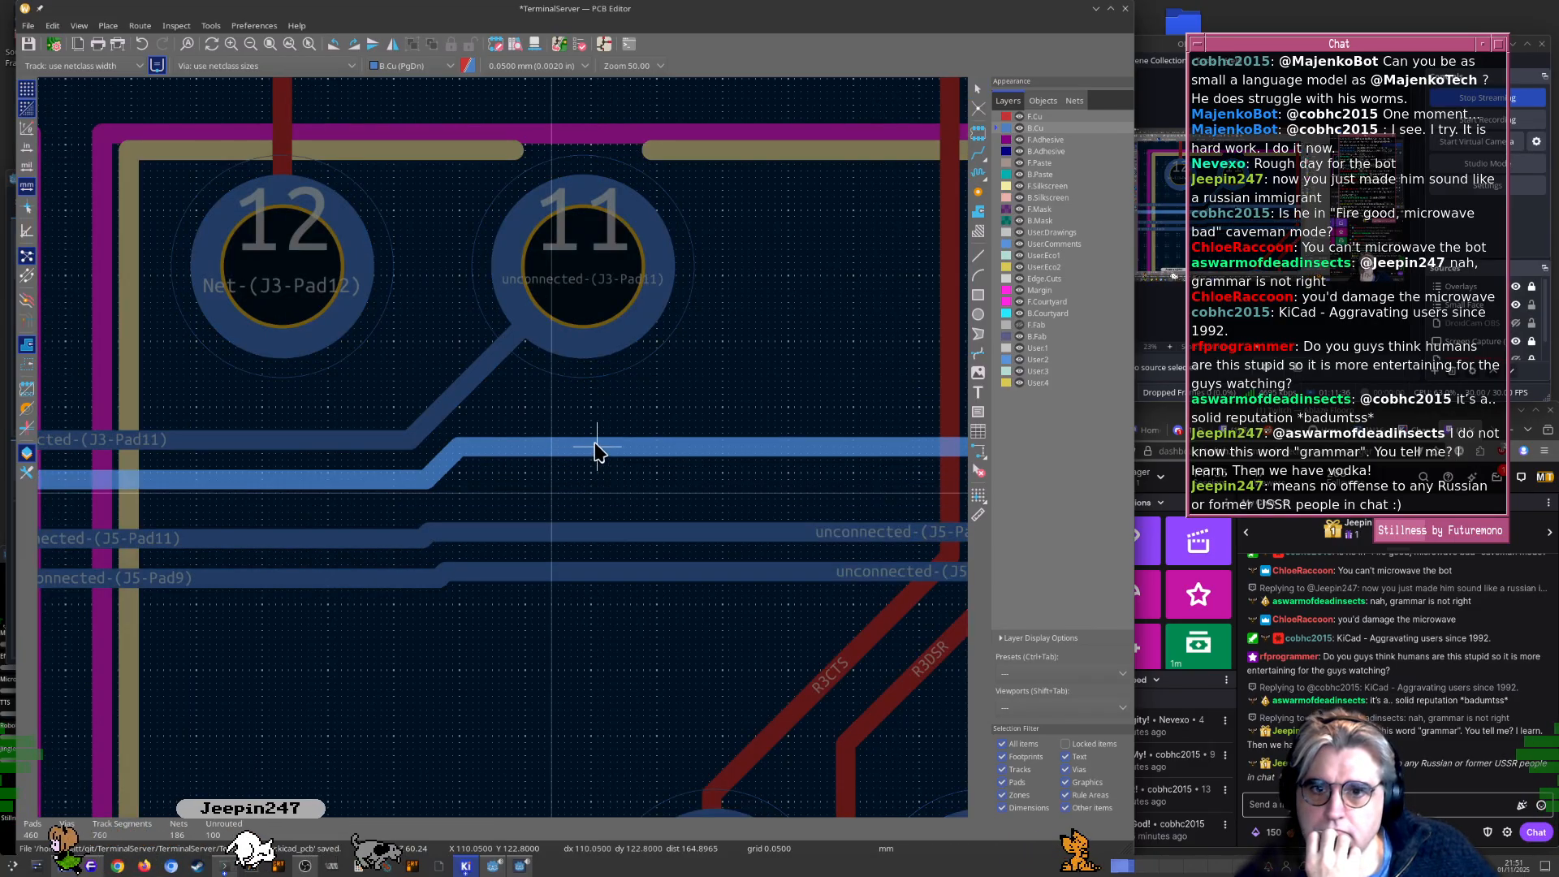
pyautogui.click(586, 453)
# Raise the J5 pad 11 track level with the J3 pad 9 track between J3 and J5, and close beneath it under J3
pyautogui.moveTo(754, 457); pyautogui.dragTo(323, 453, button='middle')
pyautogui.moveTo(960, 447); pyautogui.dragTo(727, 498, button='middle')
pyautogui.press('d')
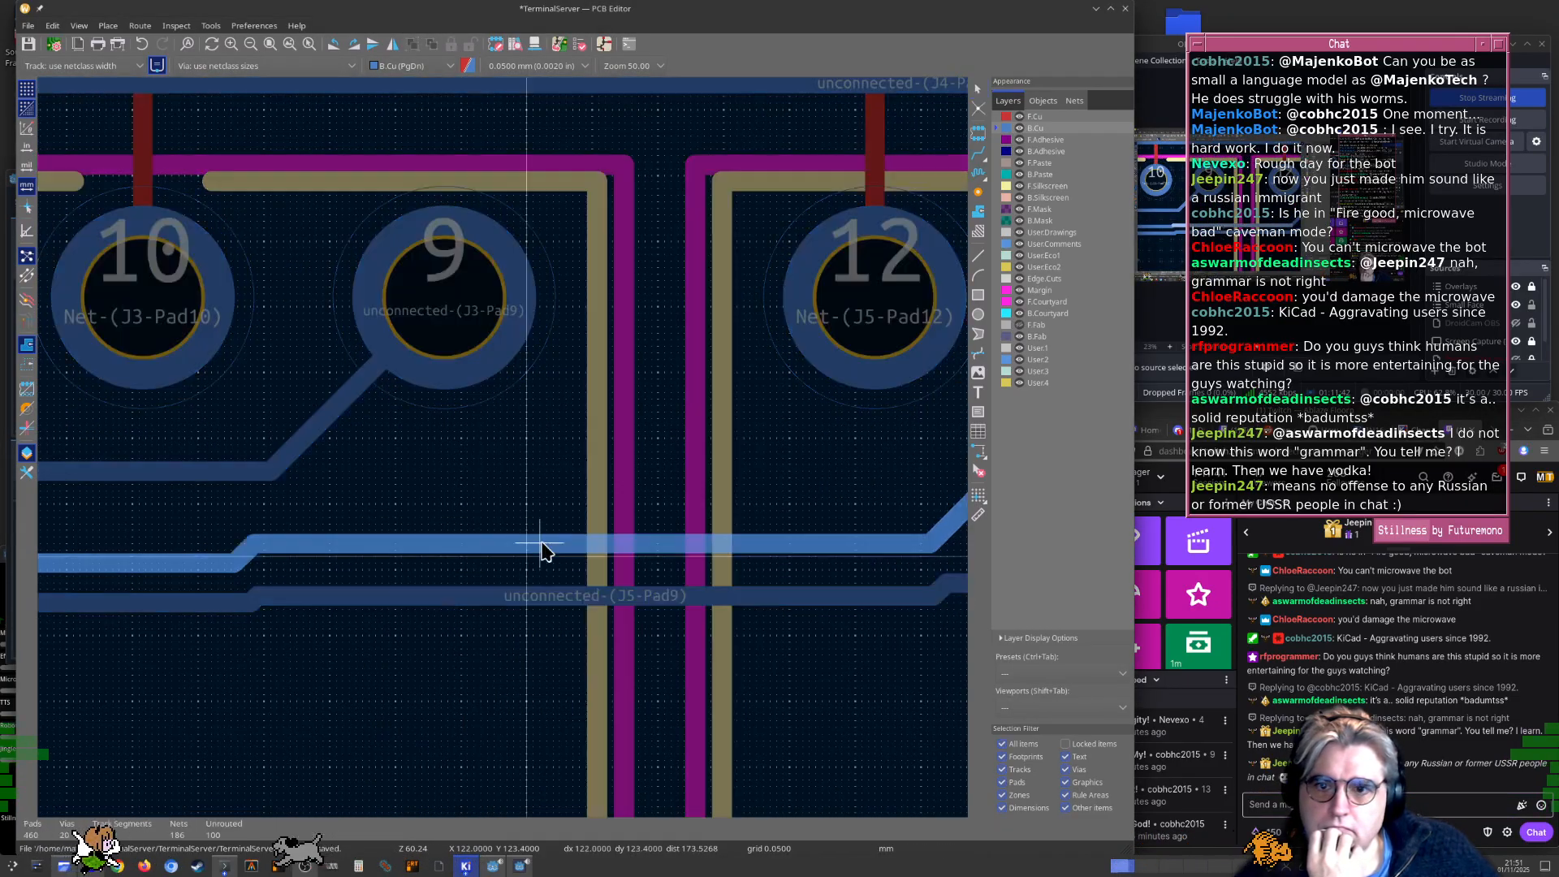
pyautogui.click(594, 470)
pyautogui.moveTo(317, 484); pyautogui.dragTo(664, 469, button='middle')
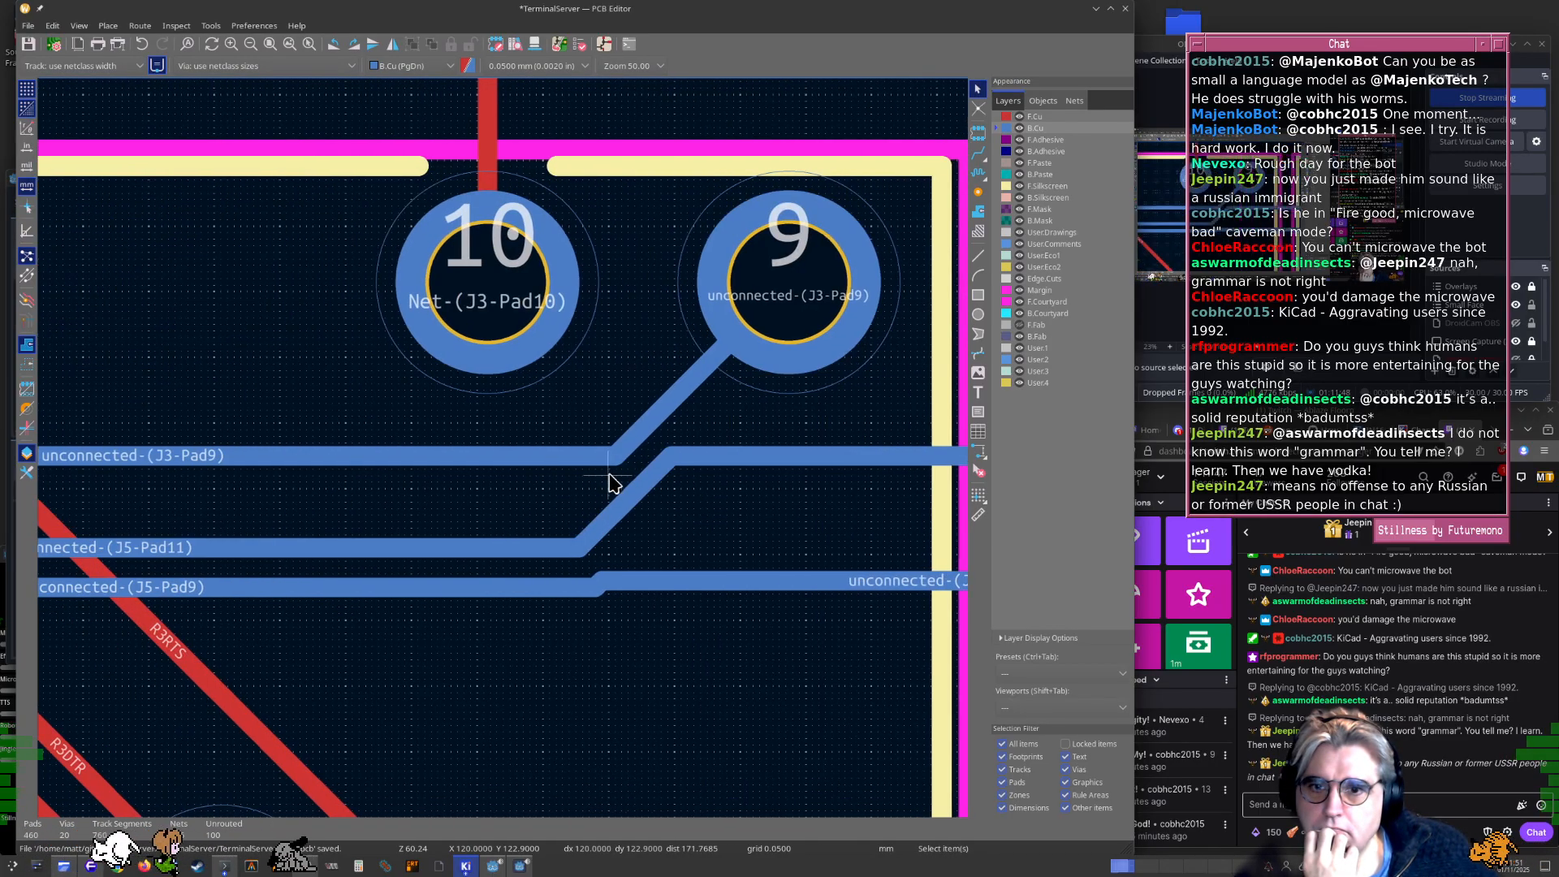
pyautogui.click(371, 560)
pyautogui.press('d')
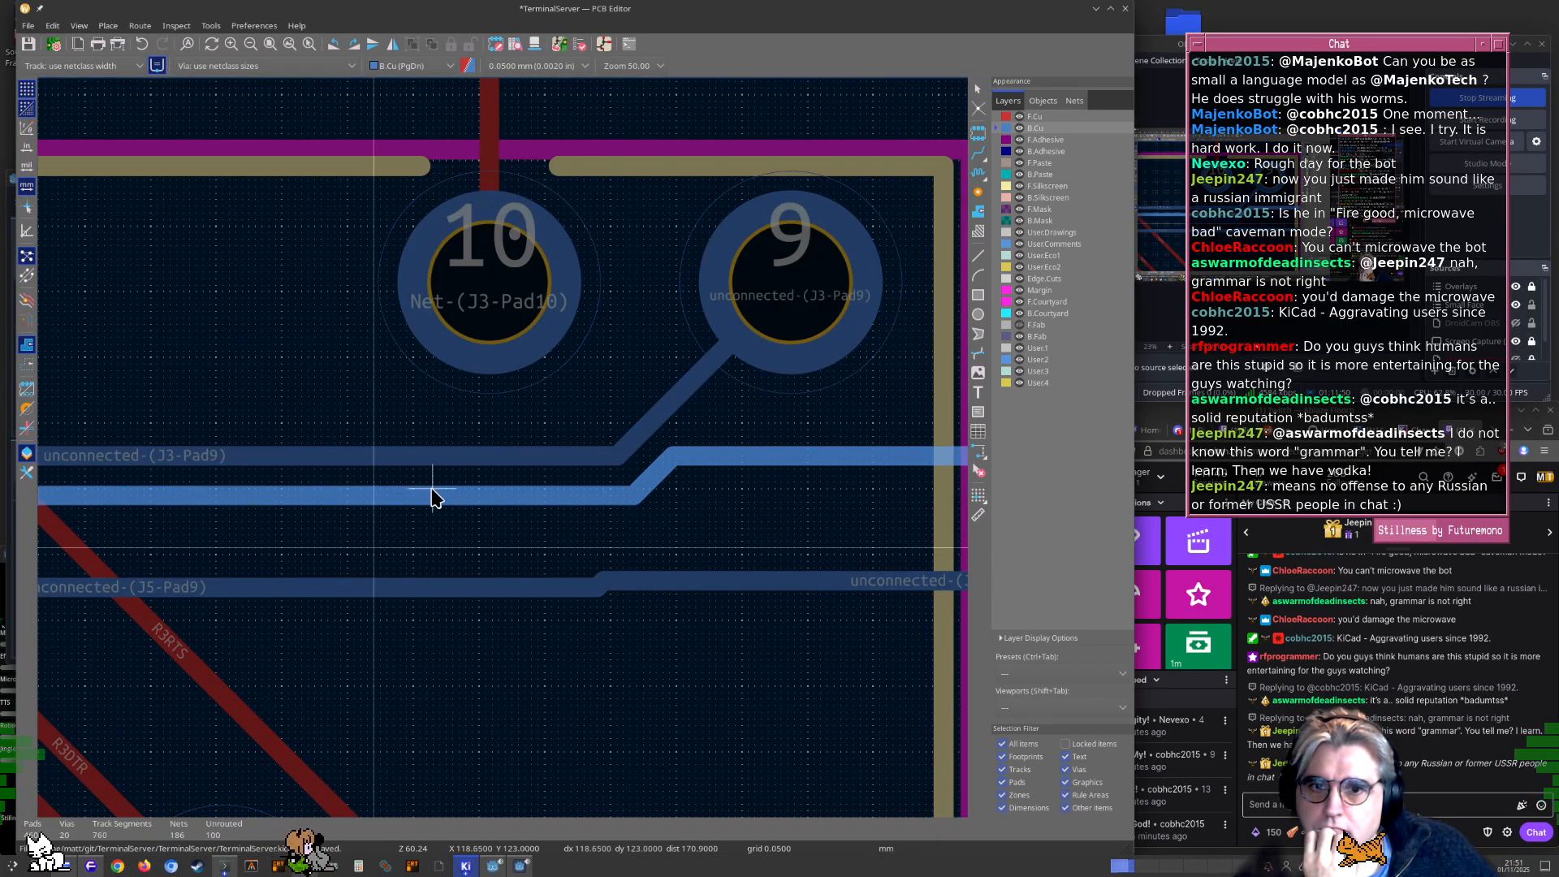
pyautogui.click(444, 486)
pyautogui.hscroll(-10, 363, 560)
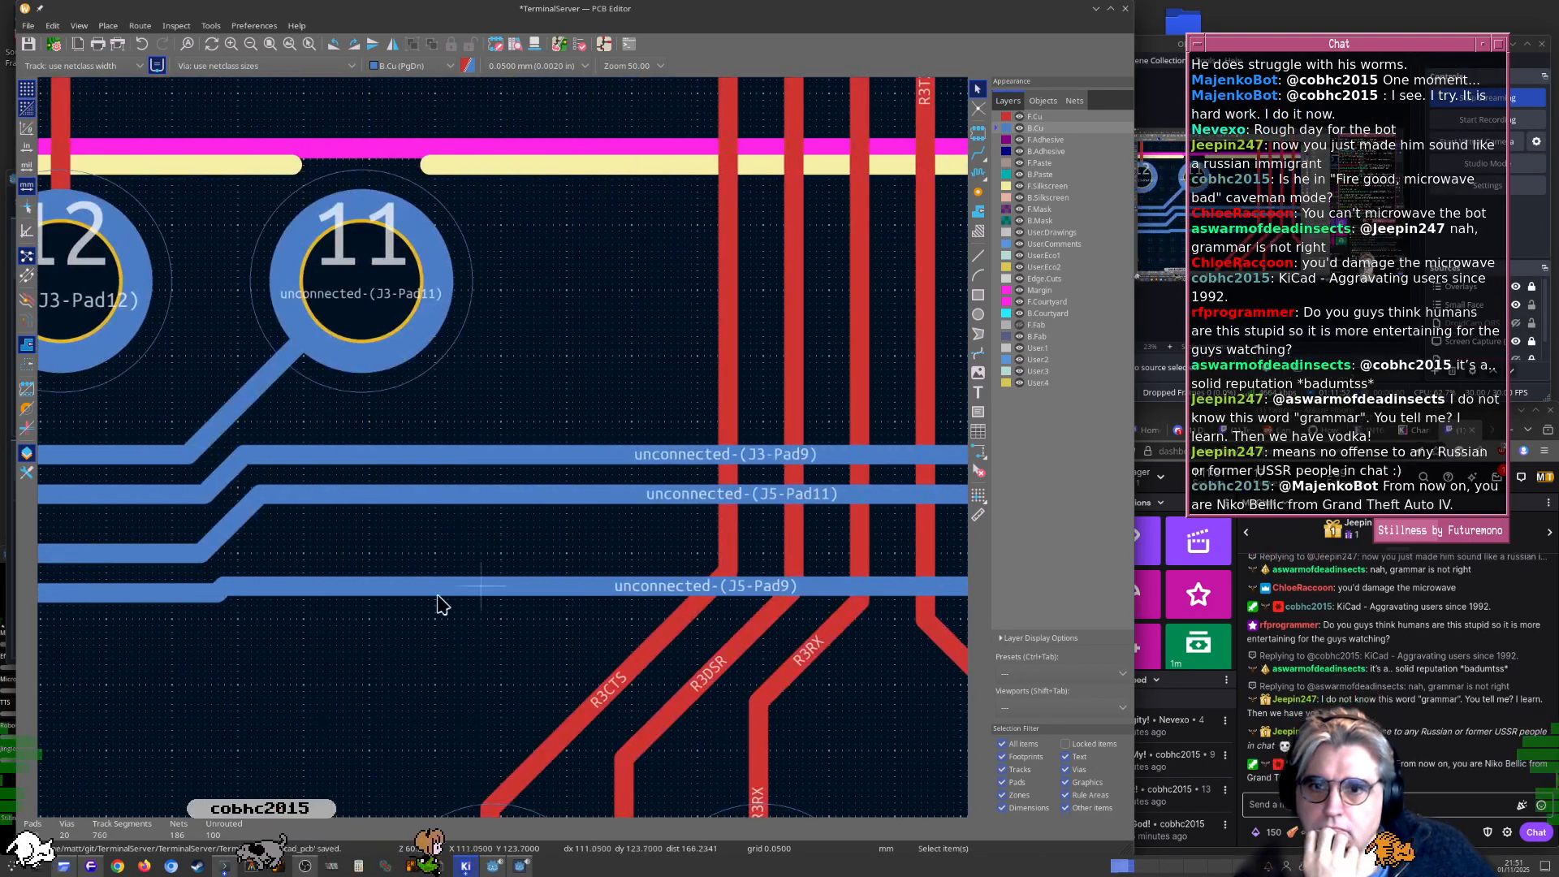
# Raise the J5 pad 9 track close beneath the J5 pad 11 track across J3, and level with it past J5 pad 11
pyautogui.click(444, 588)
pyautogui.press('e')
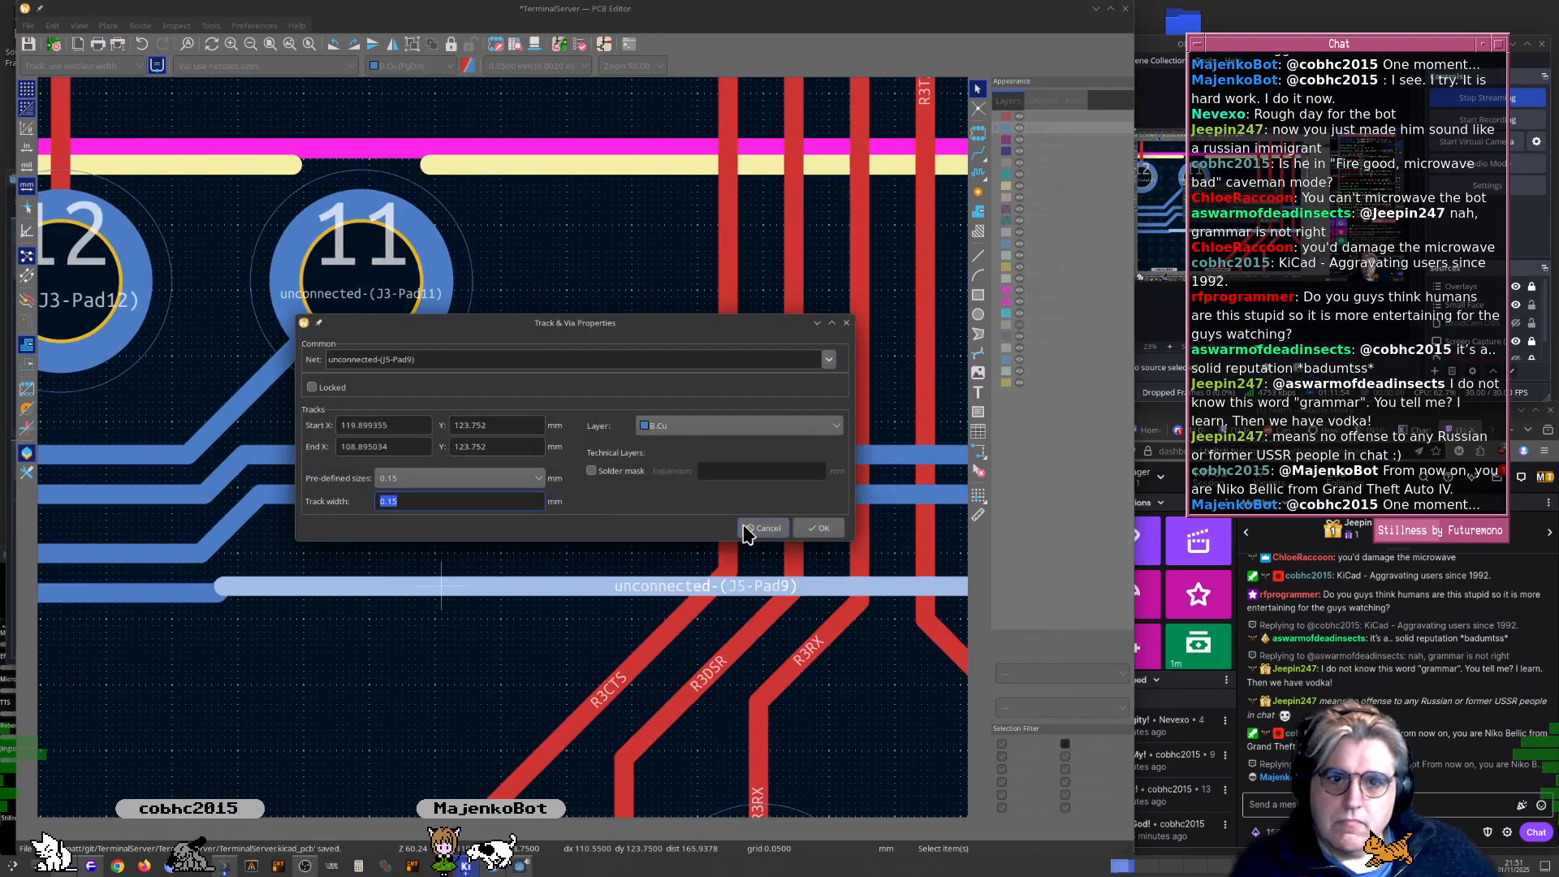
pyautogui.click(762, 529)
pyautogui.press('d')
pyautogui.scroll(-2, 670, 520)
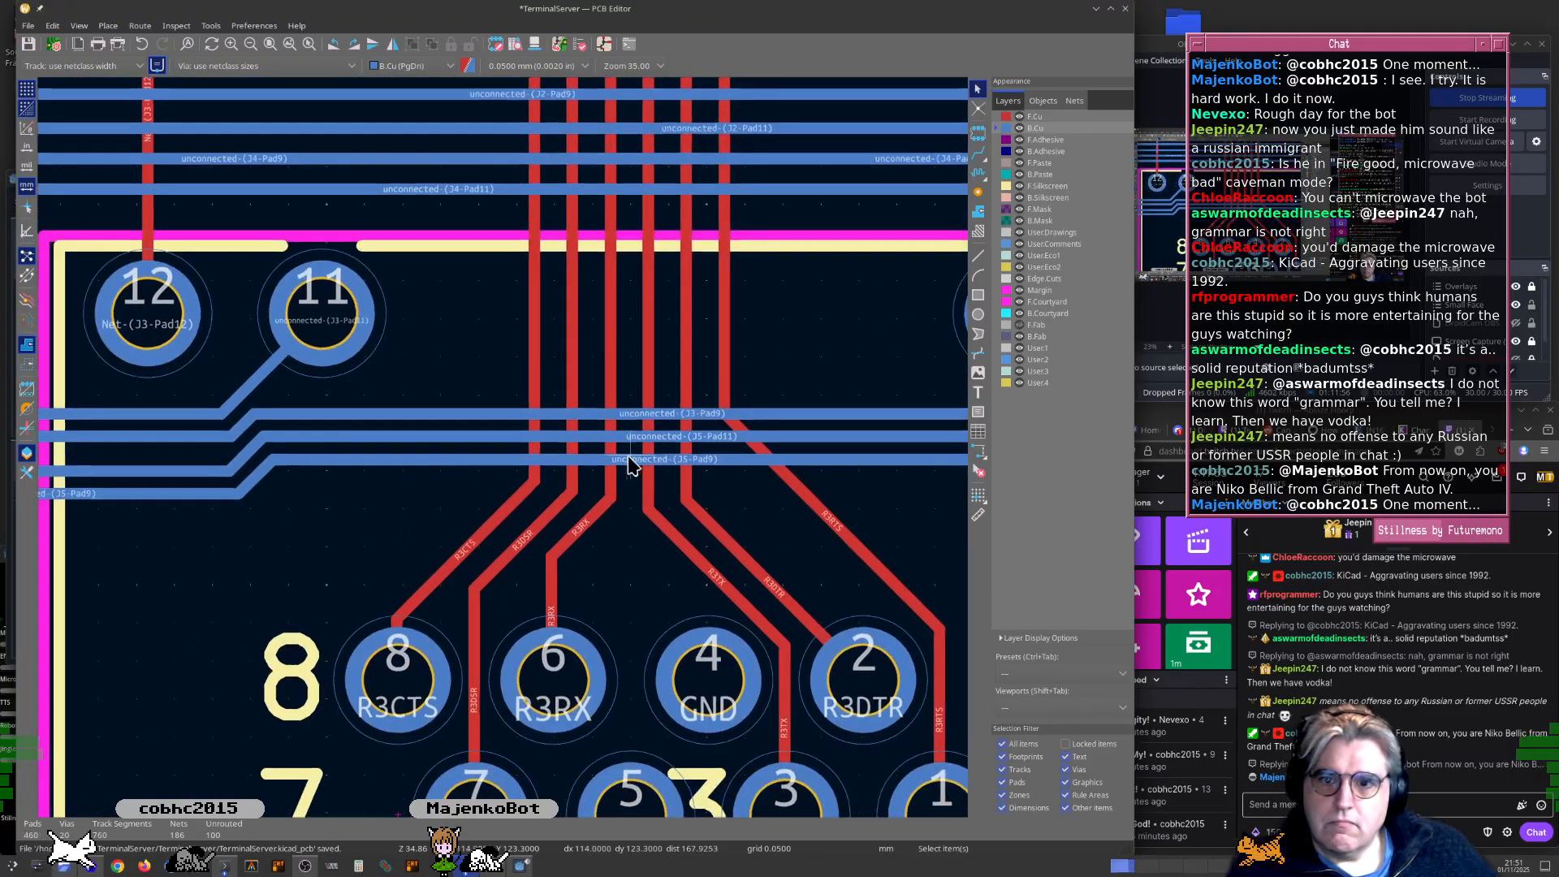
pyautogui.hscroll(10, 320, 487)
pyautogui.click(347, 488)
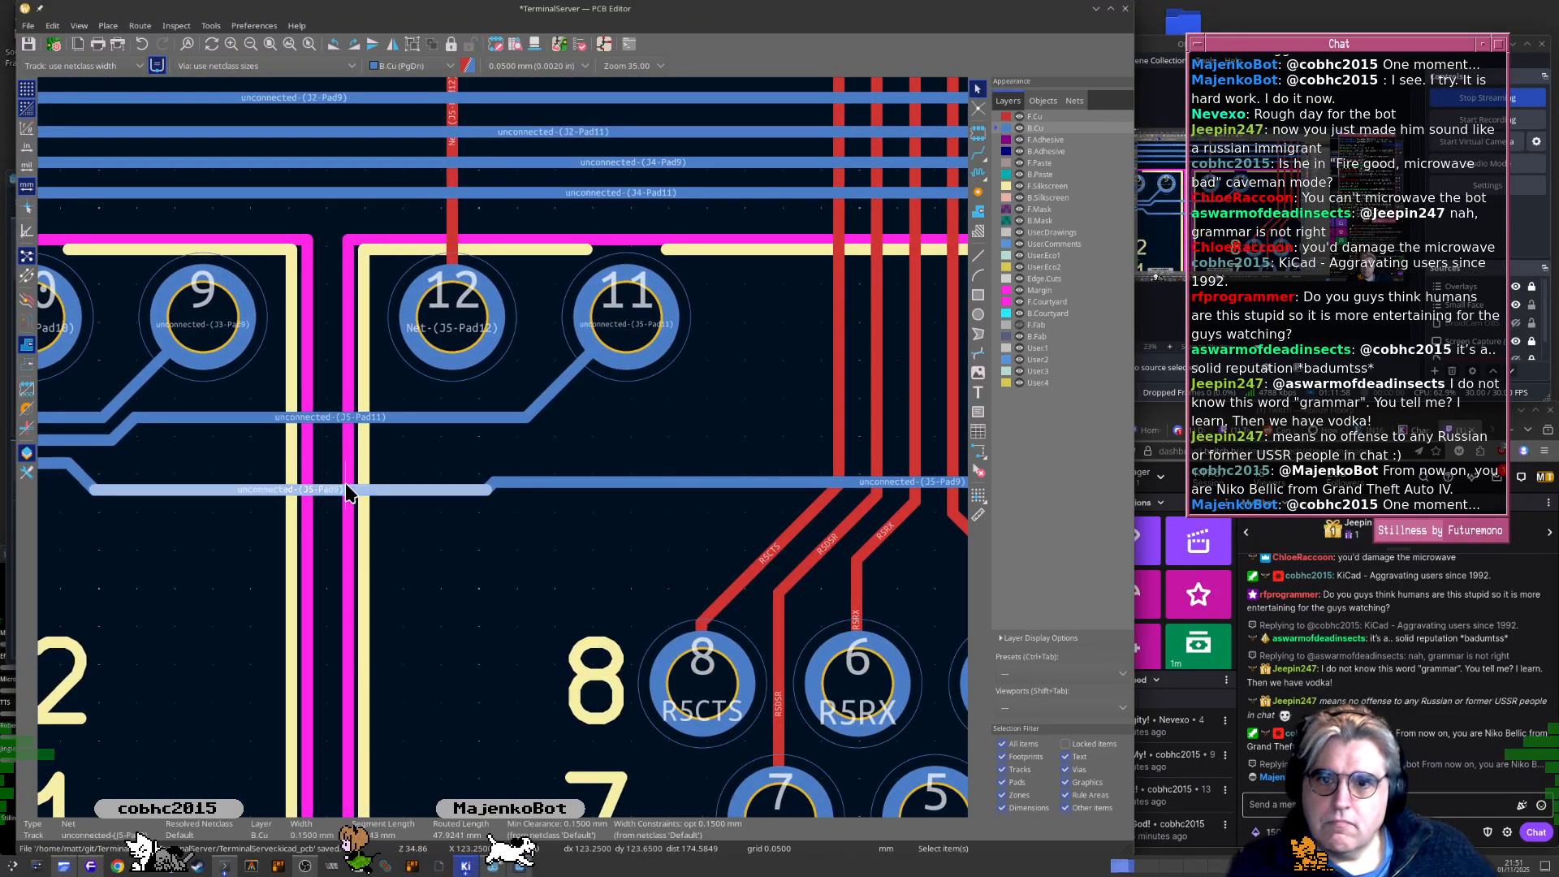
pyautogui.moveTo(347, 487); pyautogui.dragTo(444, 419)
pyautogui.click(343, 484)
pyautogui.hscroll(6, 487, 504)
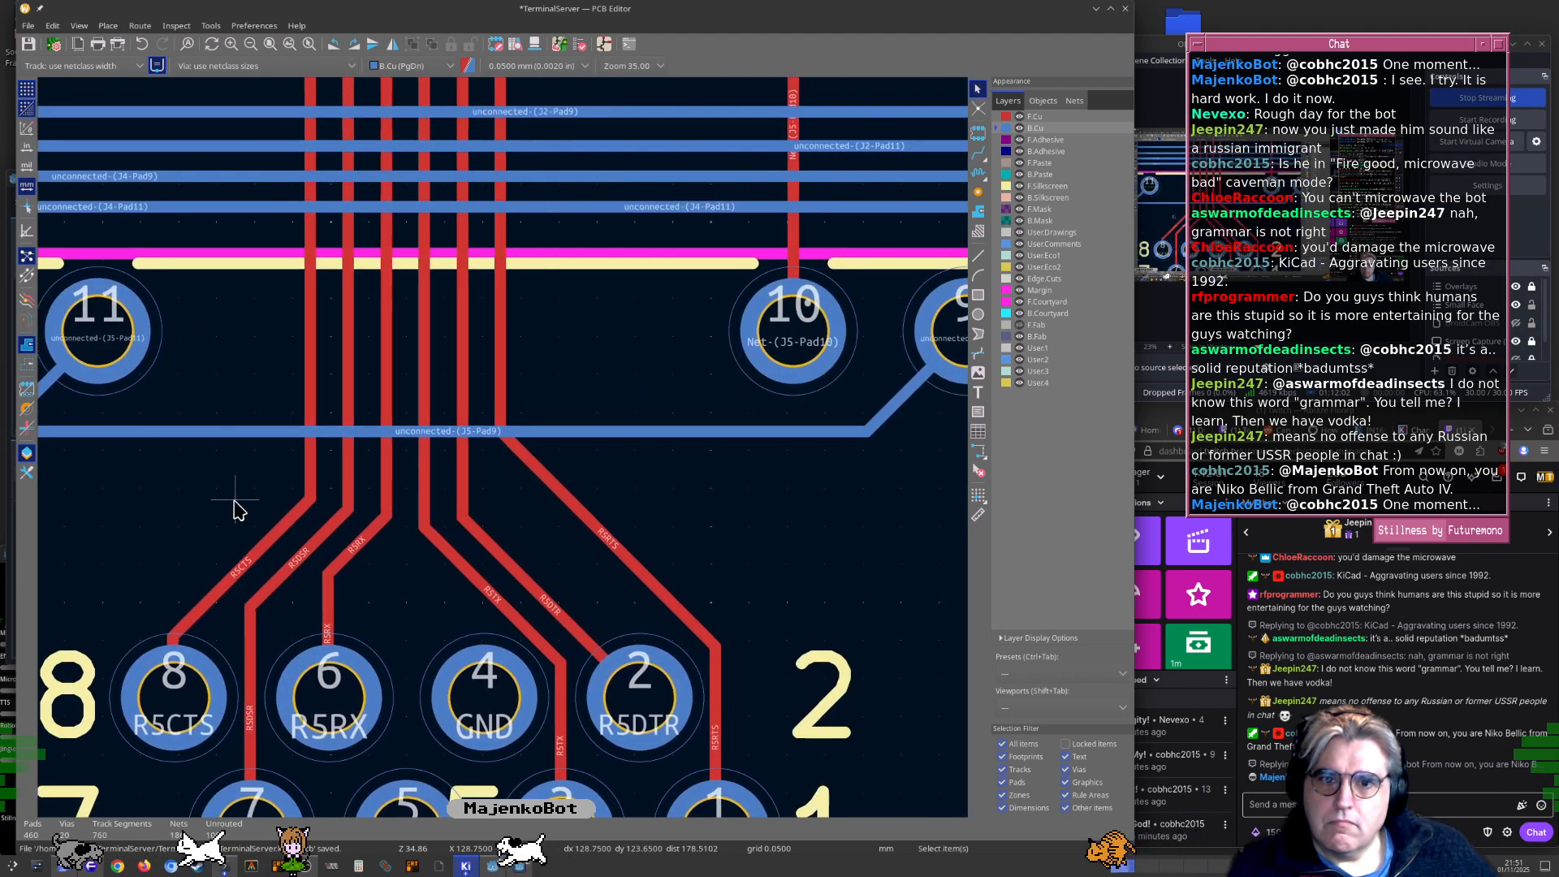
# Raise the J5 pad 11 and J5 pad 9 tracks between J6 and J3 close beneath the J3 pad 9 track
pyautogui.scroll(-2, 438, 504)
pyautogui.scroll(-2, 568, 438)
pyautogui.hscroll(-5, 730, 446)
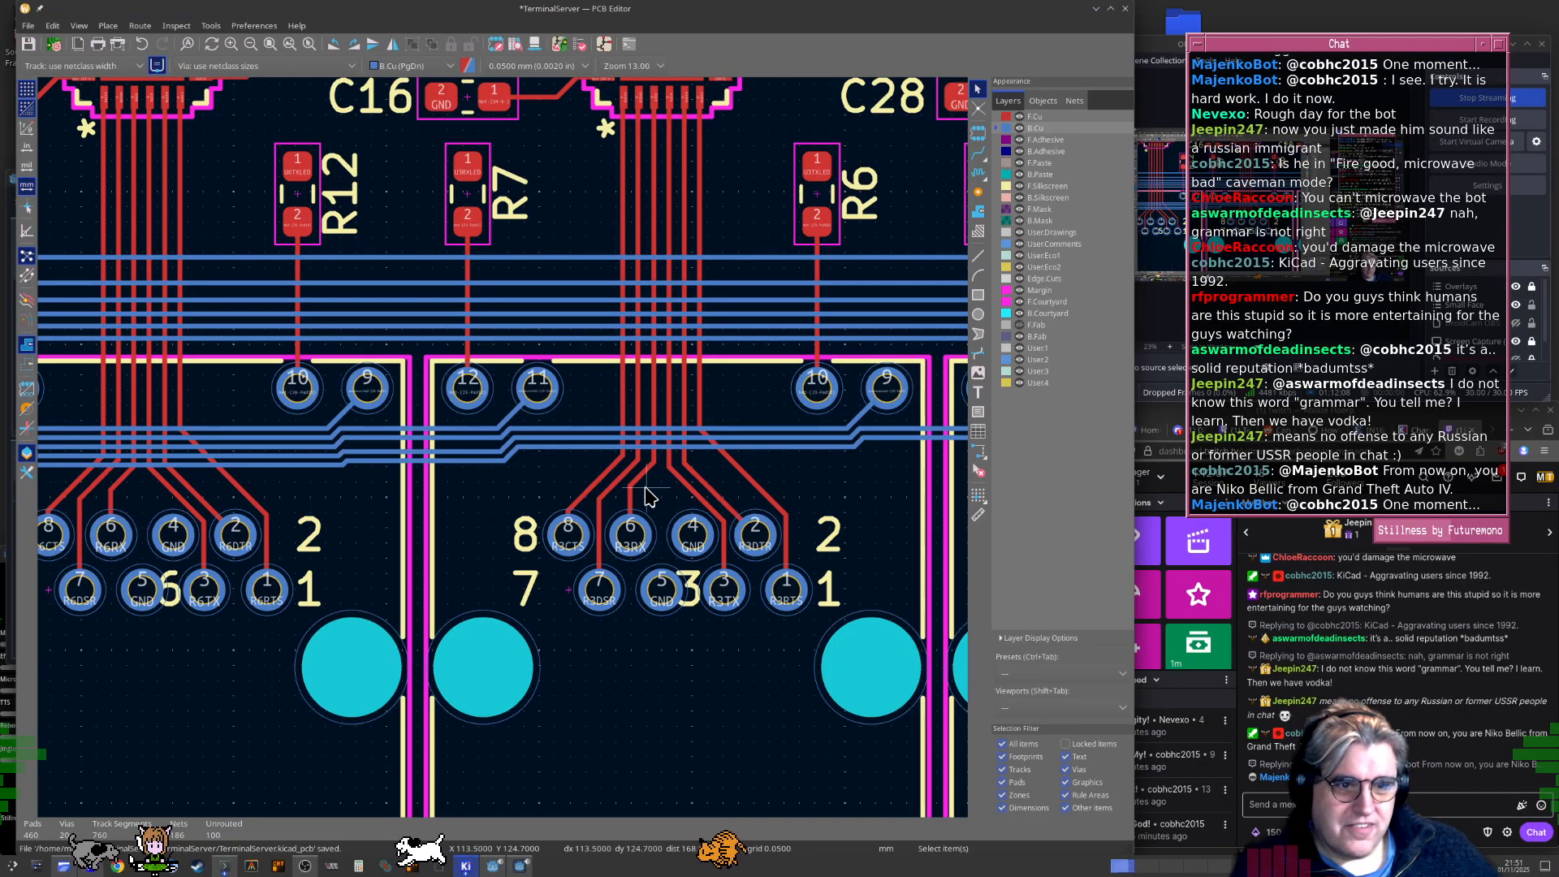
pyautogui.hscroll(-6, 349, 556)
pyautogui.scroll(1, 581, 519)
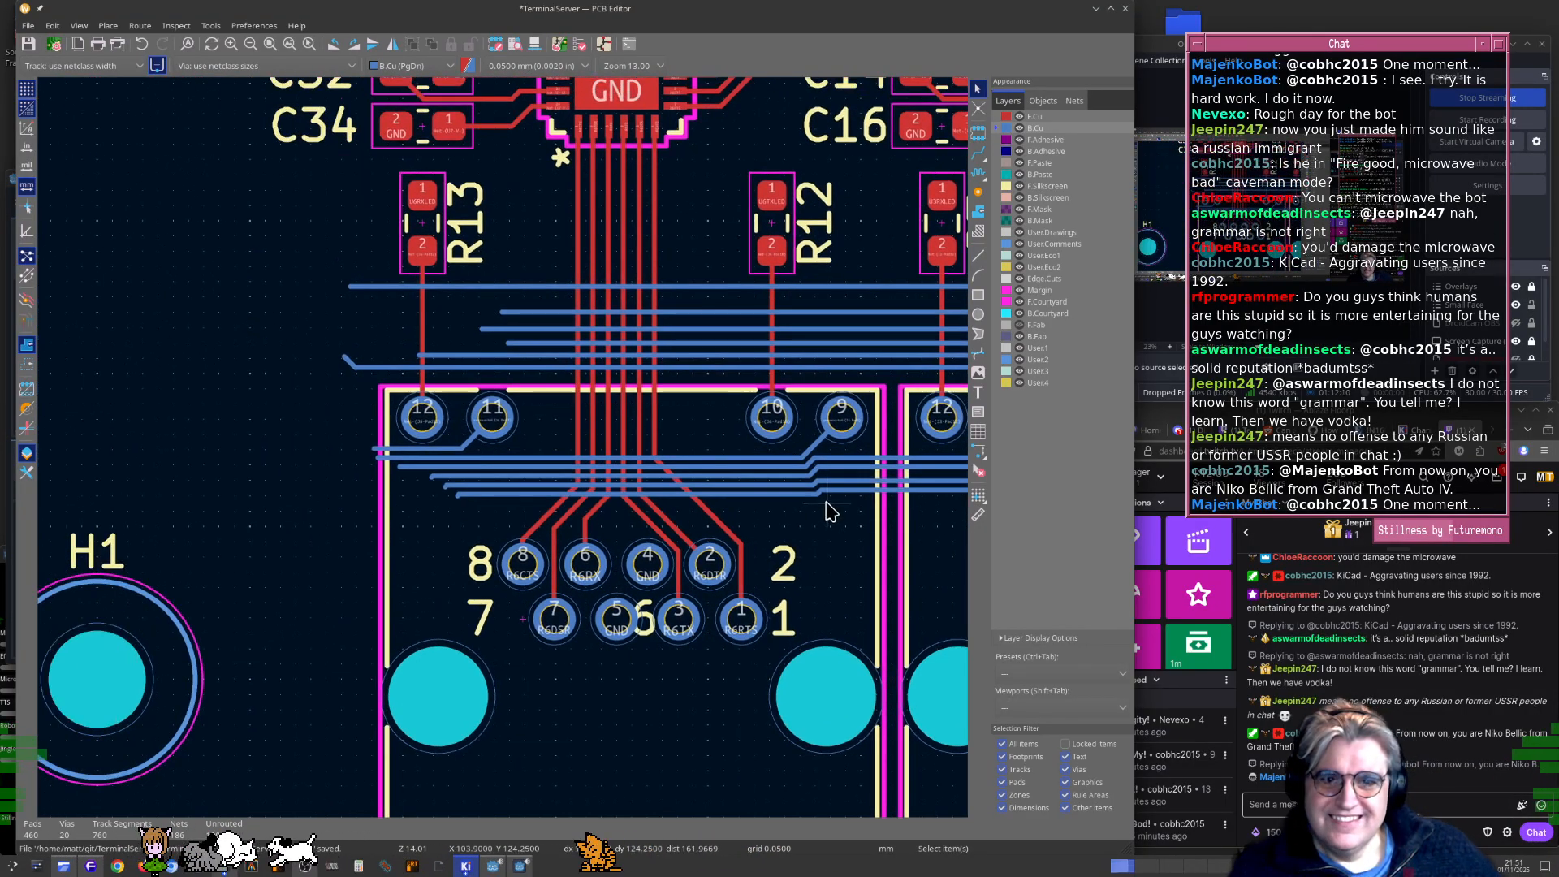
pyautogui.hscroll(4, 828, 510)
pyautogui.scroll(6, 505, 453)
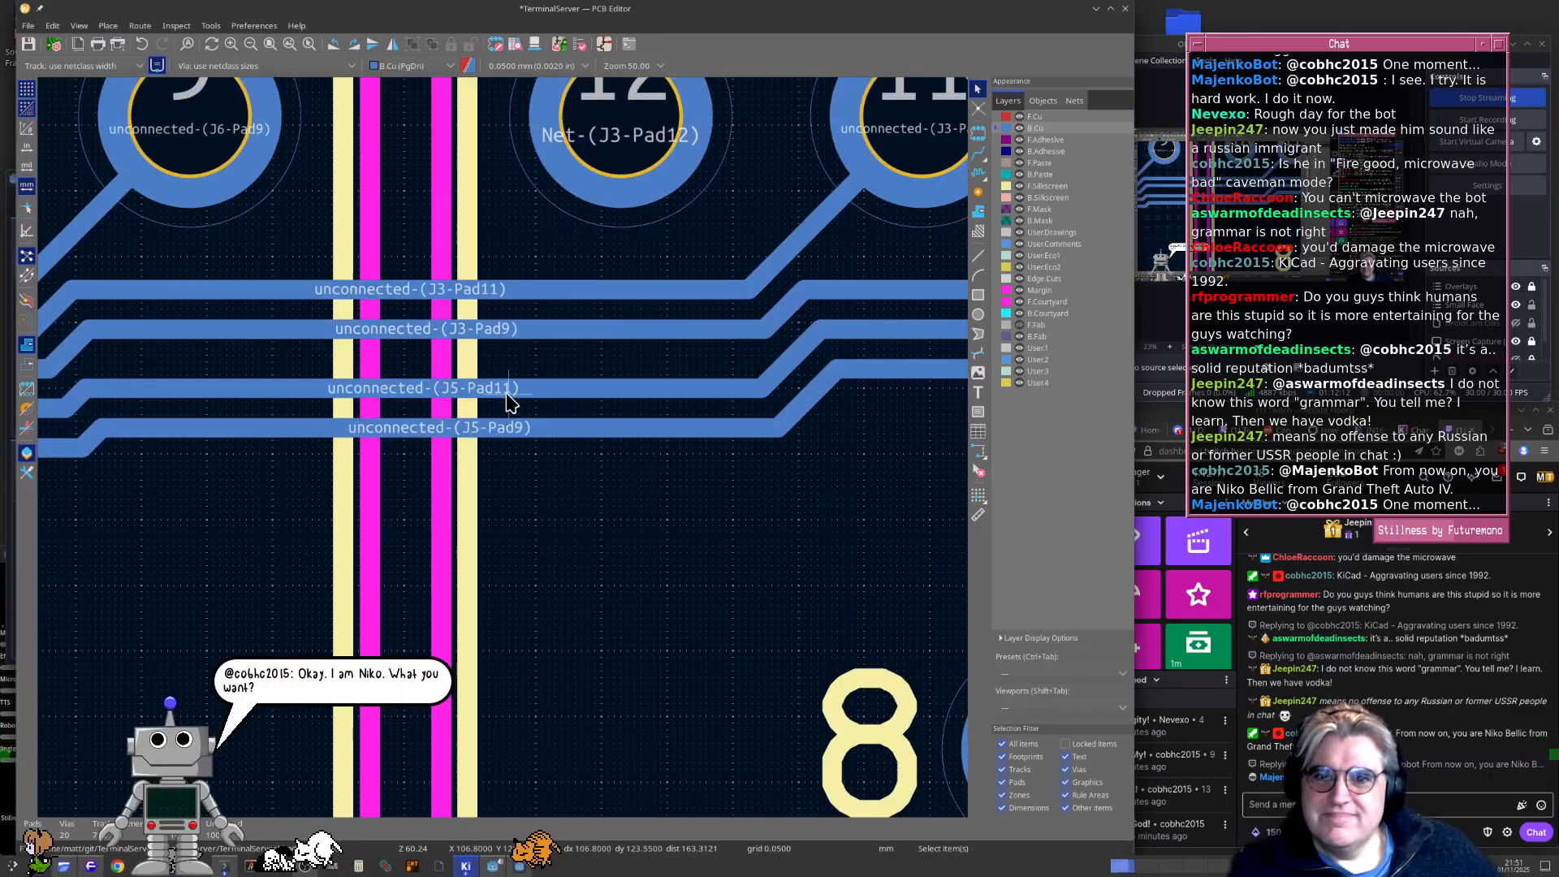
pyautogui.moveTo(507, 400)
pyautogui.mouseDown()
pyautogui.moveTo(533, 358)
pyautogui.moveTo(520, 380)
pyautogui.mouseUp()
pyautogui.click(503, 436)
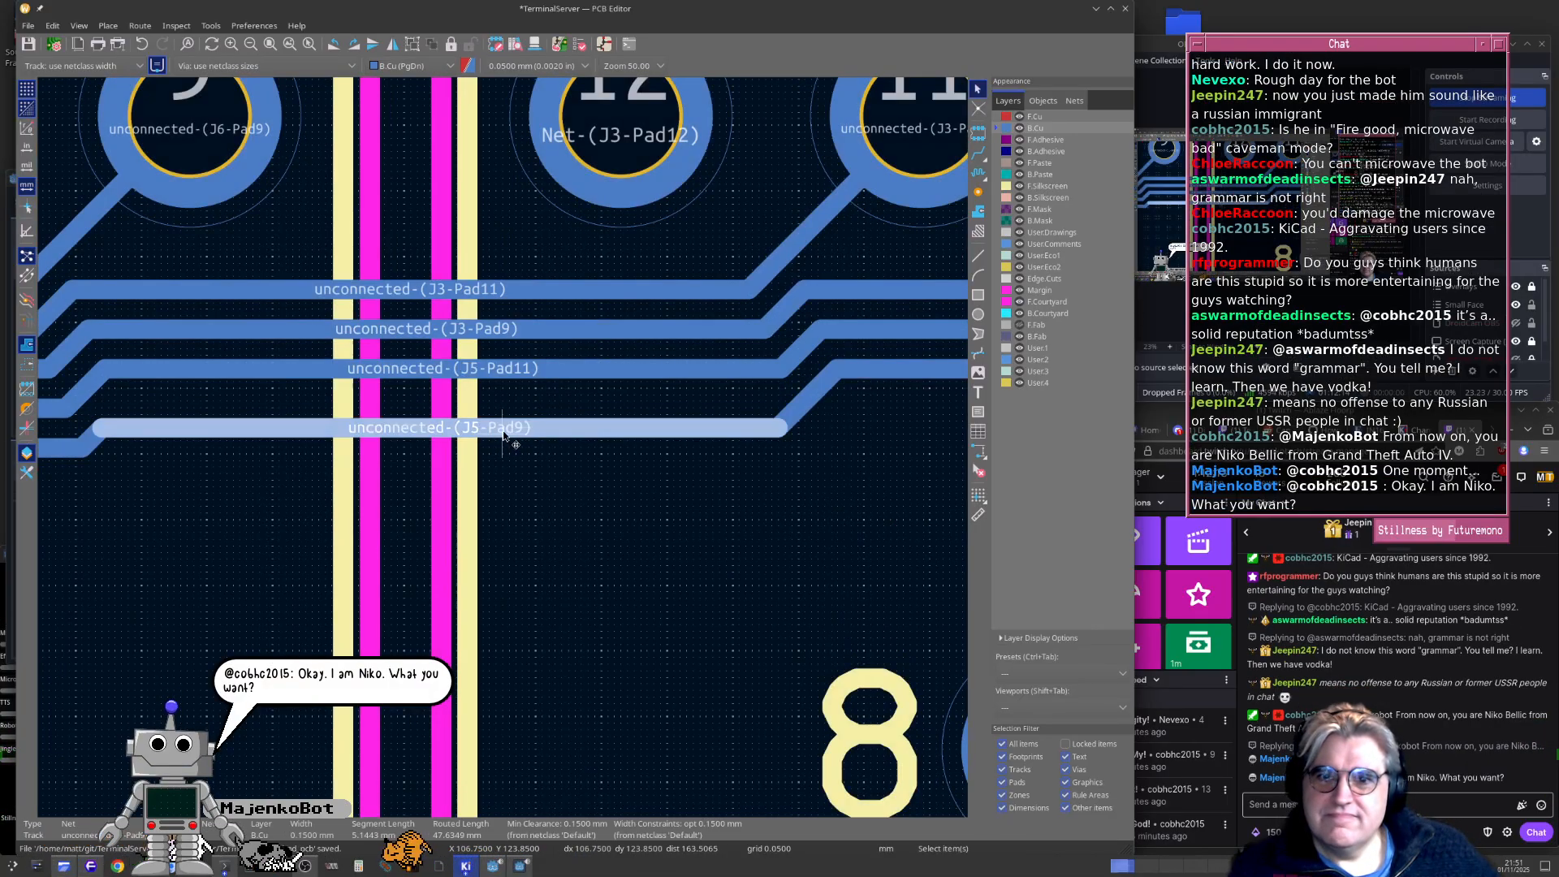
# Examine the spacing of the back-copper tracks below J6, J3 and J5, following them across towards J4
pyautogui.scroll(-3, 528, 422)
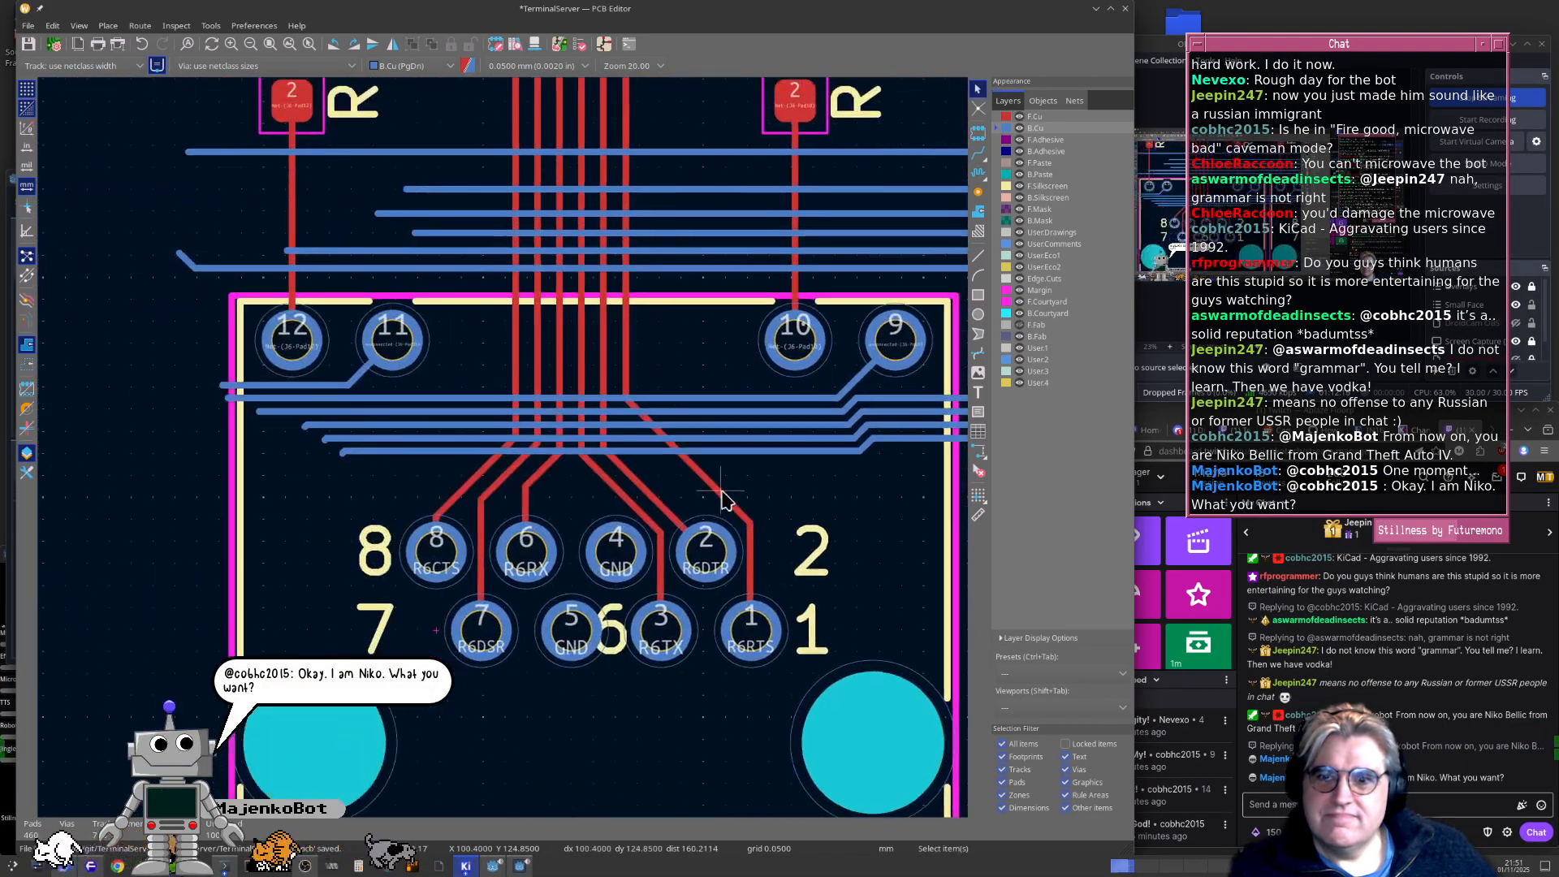
pyautogui.scroll(3, 344, 477)
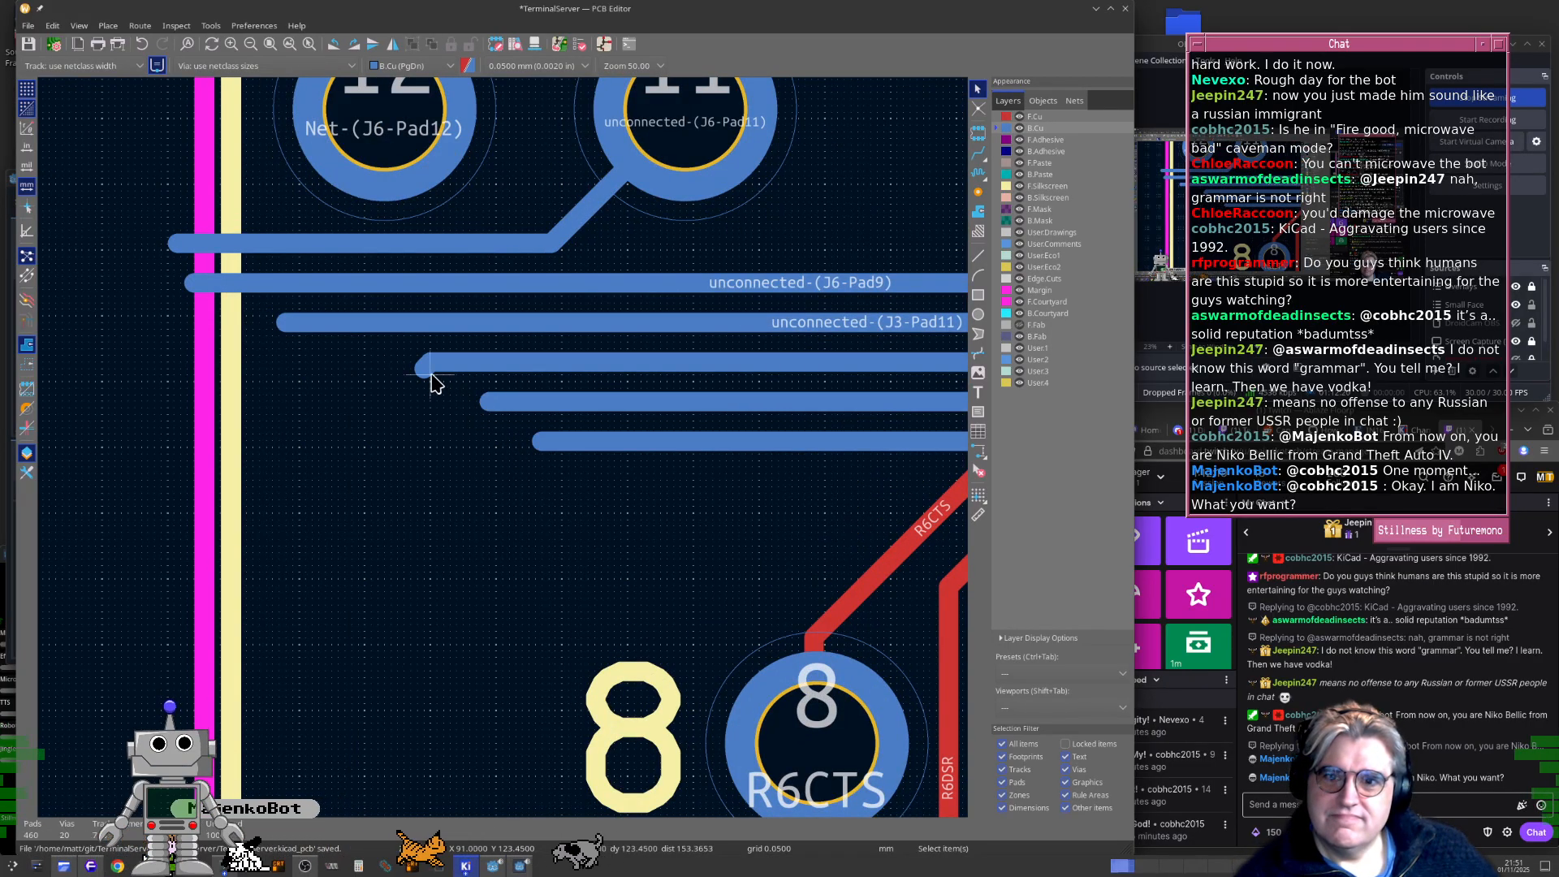
pyautogui.scroll(-3, 431, 374)
pyautogui.moveTo(793, 415); pyautogui.dragTo(227, 452, button='middle')
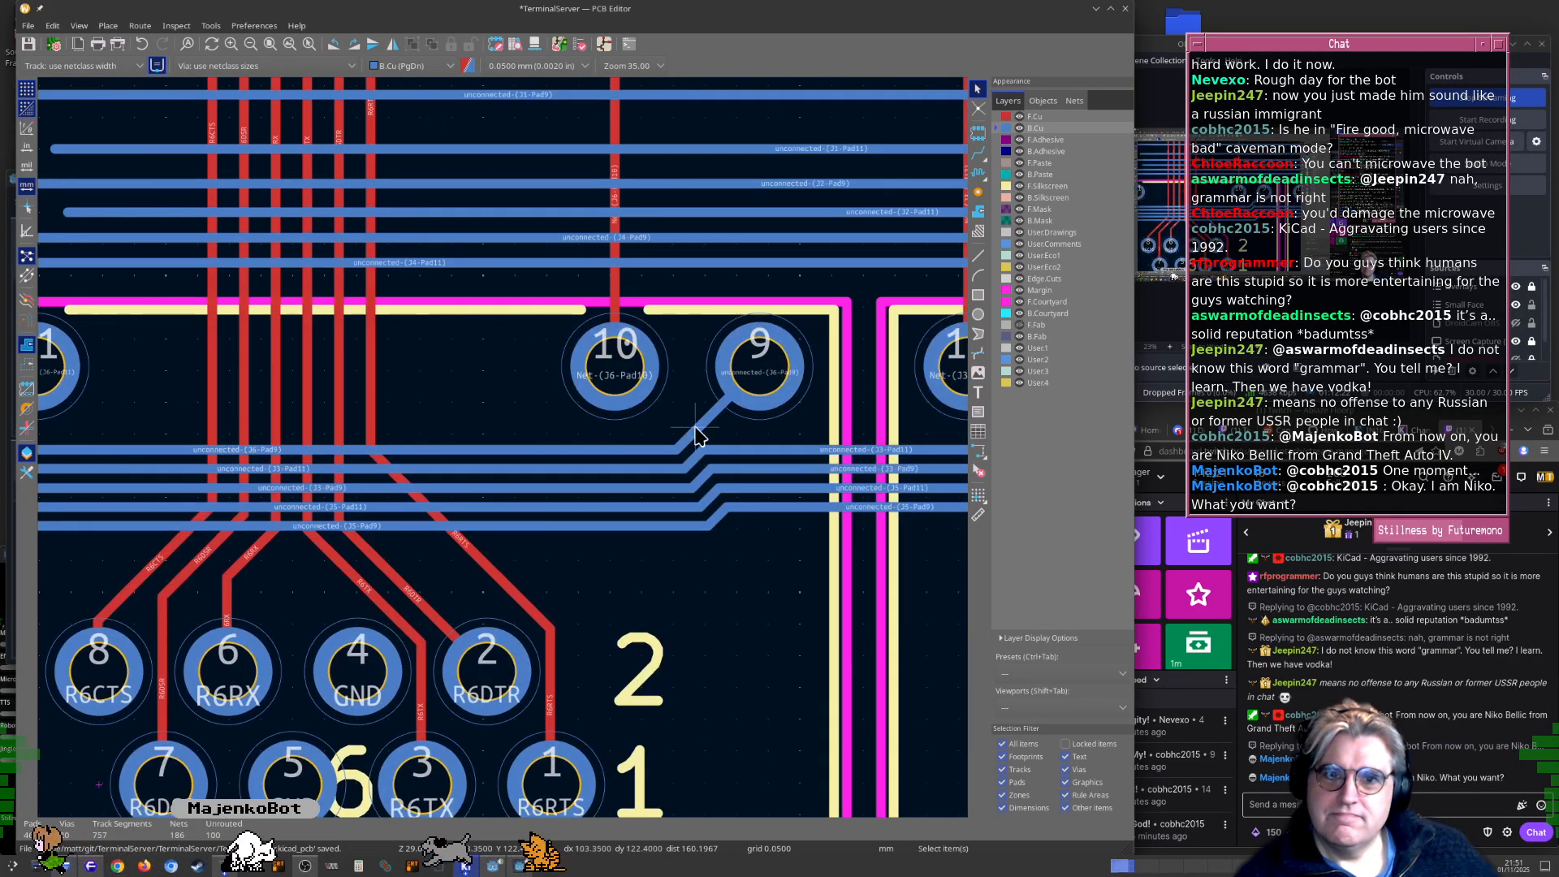
pyautogui.scroll(-1, 731, 426)
pyautogui.moveTo(783, 403); pyautogui.dragTo(334, 423, button='middle')
pyautogui.moveTo(758, 435); pyautogui.dragTo(285, 482, button='middle')
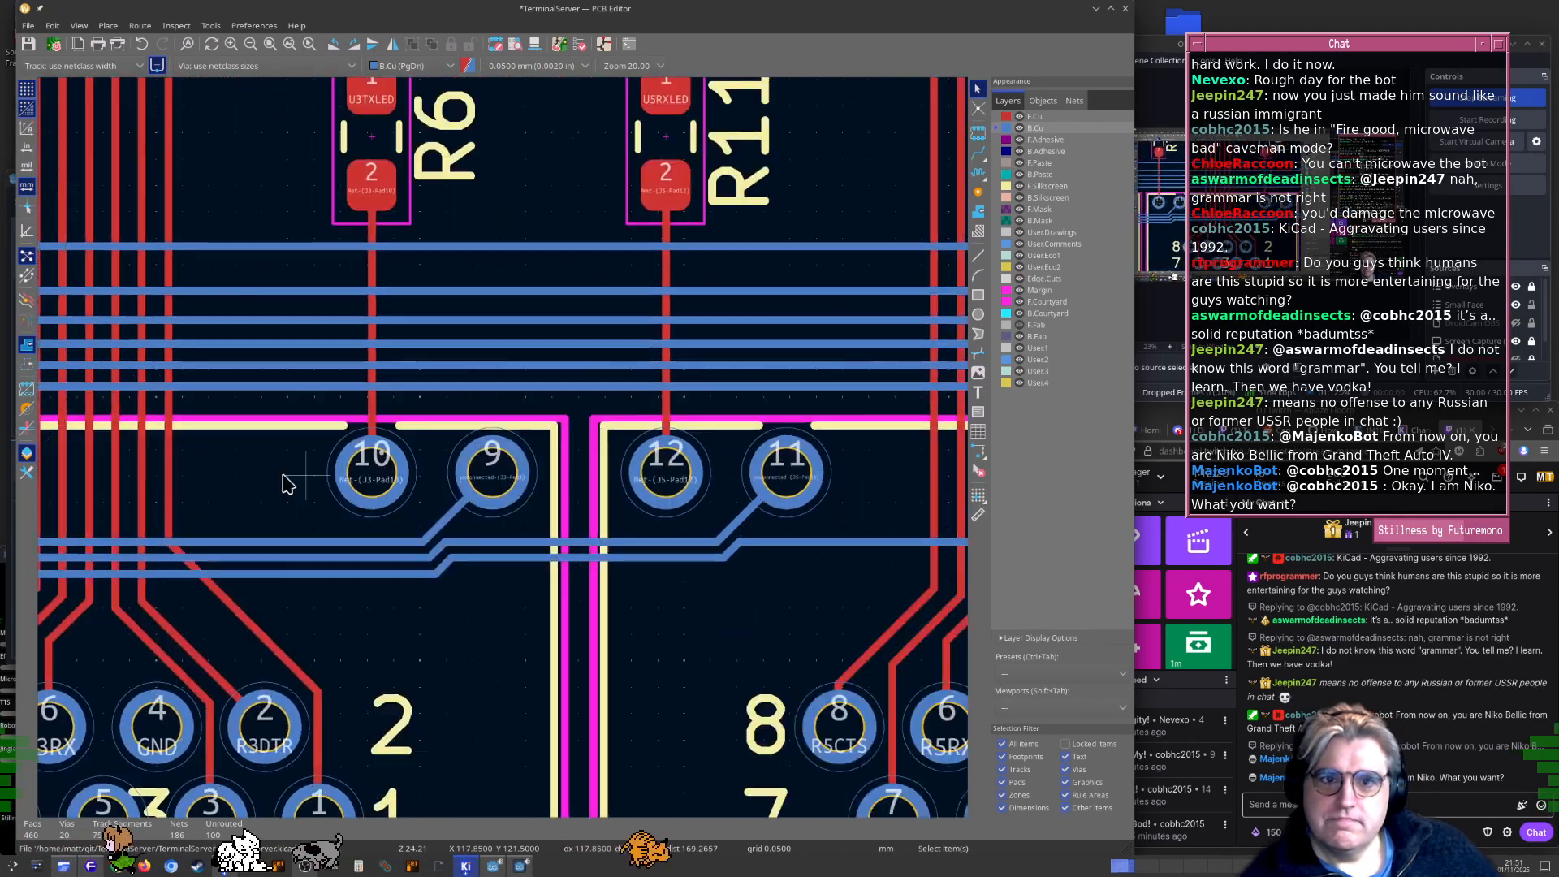
pyautogui.moveTo(806, 443); pyautogui.dragTo(142, 447, button='middle')
pyautogui.moveTo(700, 465); pyautogui.dragTo(293, 471, button='middle')
# Move the J4 pad 9 and J2 pad 11 tracks above J4 pad 12 down close to the J4 pad 11 track
pyautogui.scroll(3, 573, 440)
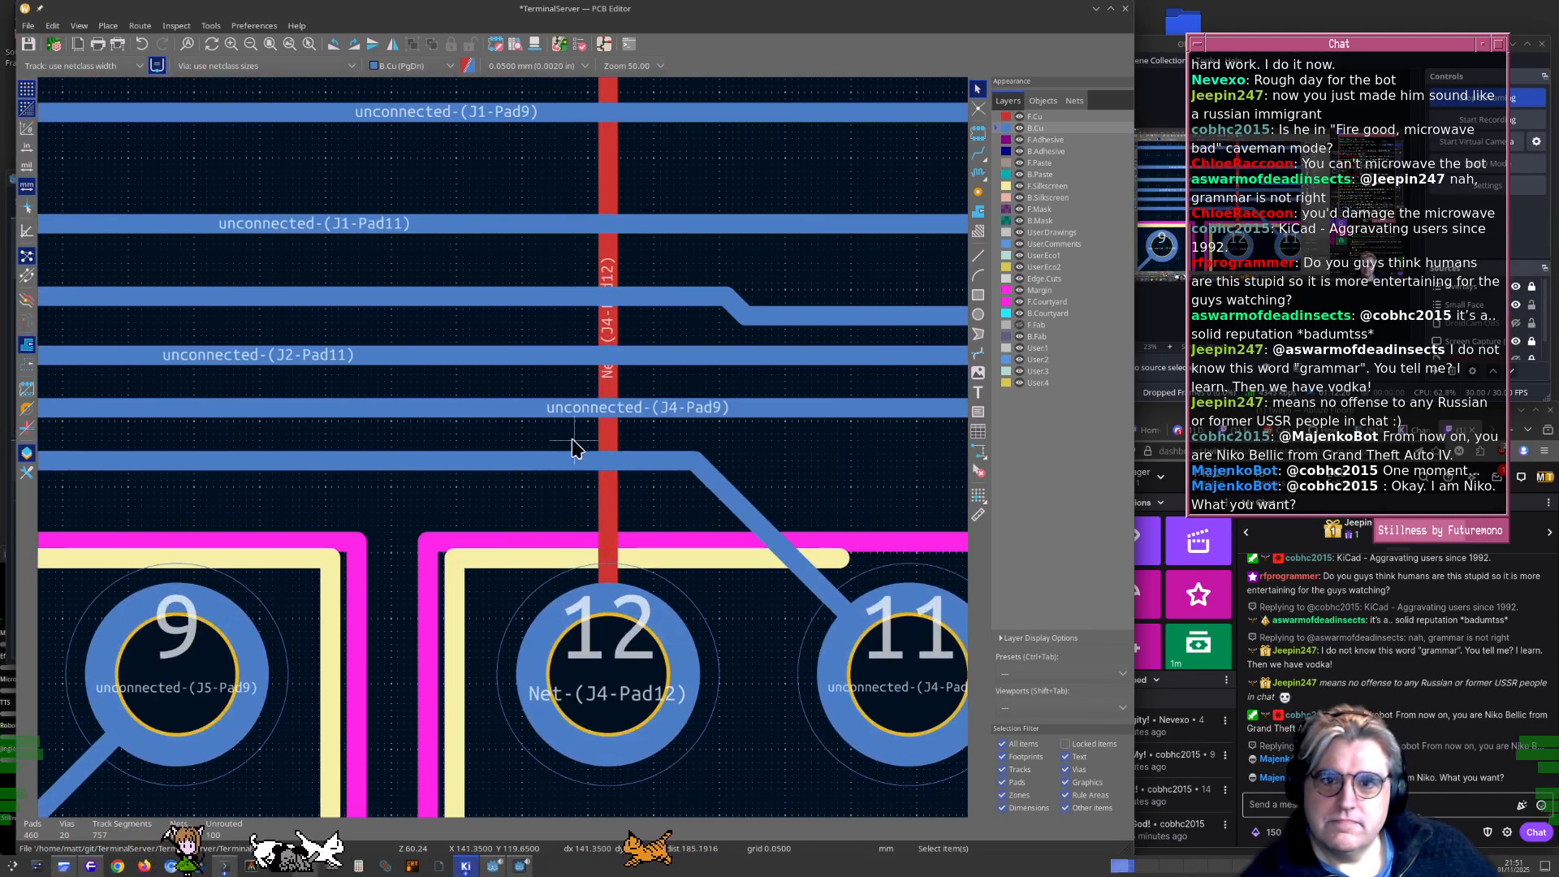
pyautogui.click(578, 418)
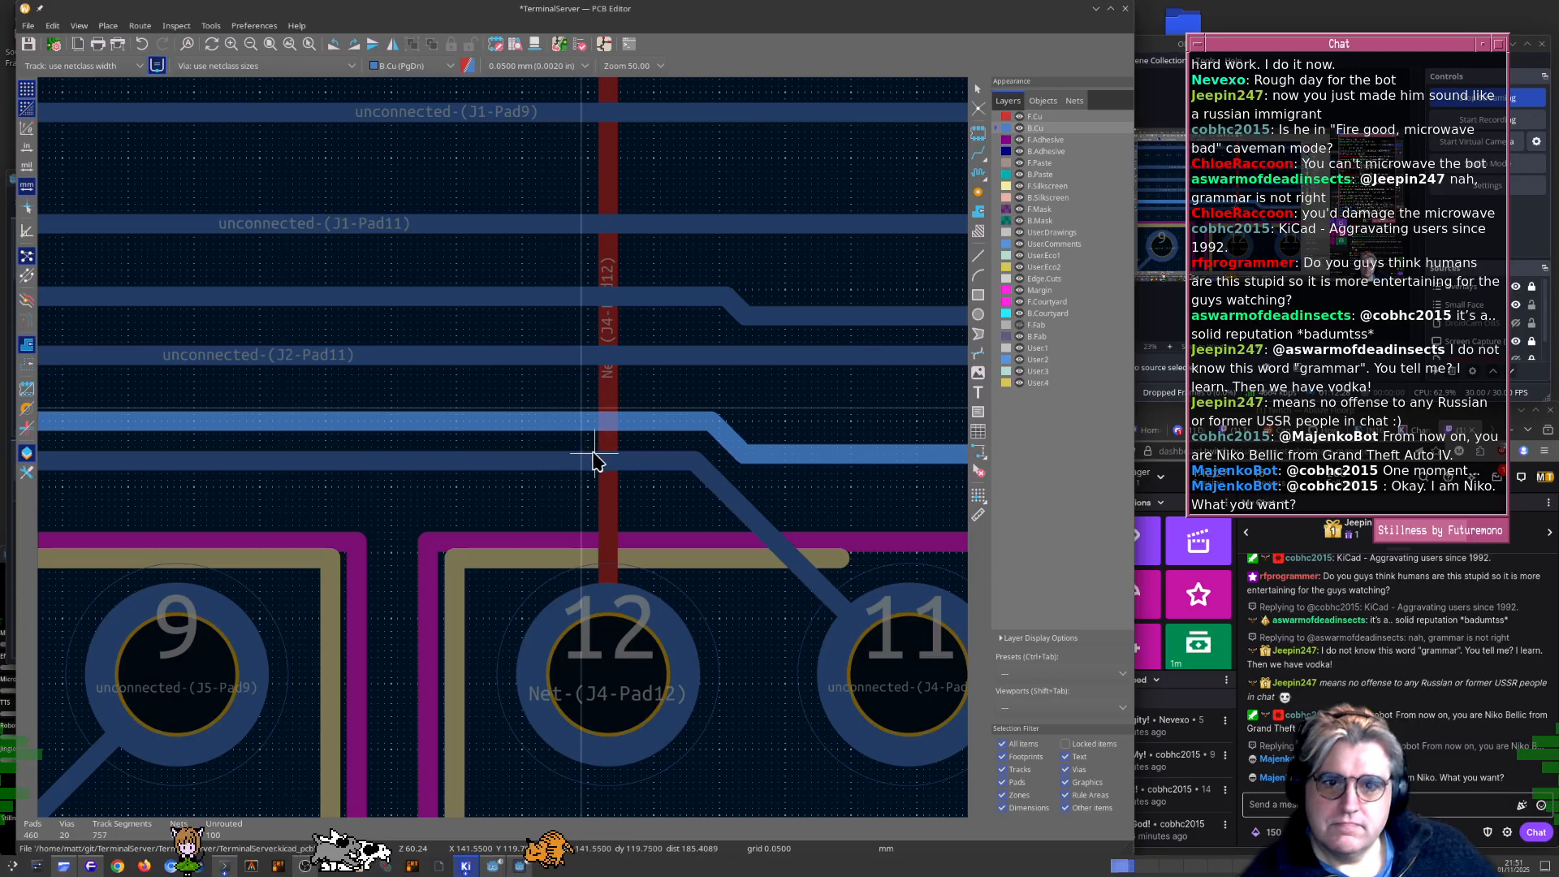
pyautogui.moveTo(594, 465); pyautogui.dragTo(622, 439)
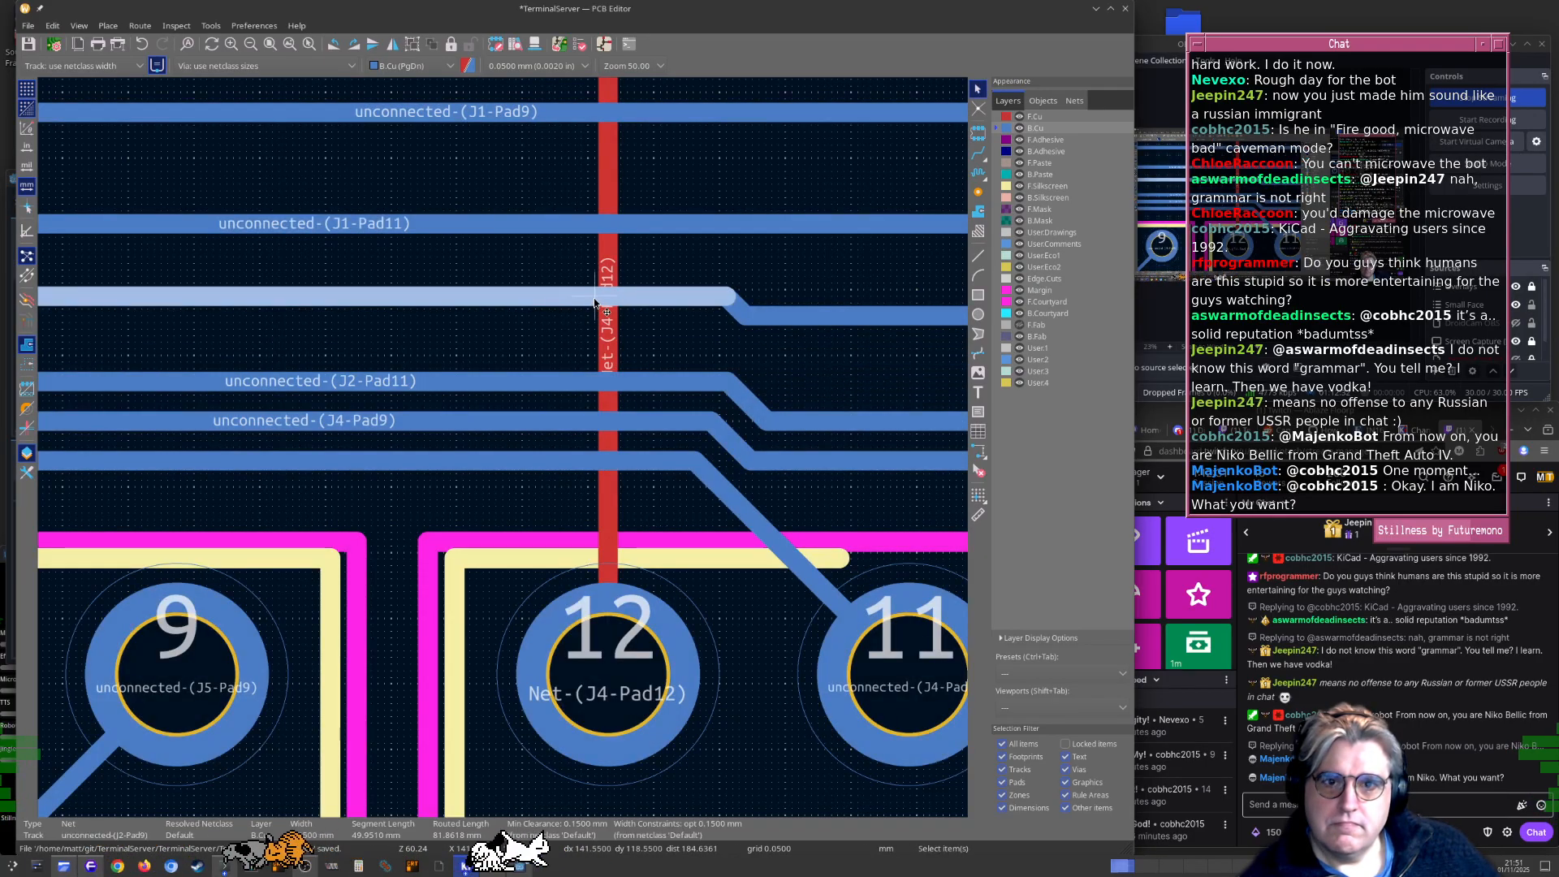
# Lower the J2 pad 9, J1 pad 11 and J1 pad 9 tracks above J4 pad 12, spacing them evenly above the J2 pad 11 track
pyautogui.moveTo(599, 302); pyautogui.dragTo(610, 406)
pyautogui.click(578, 227)
pyautogui.press('e')
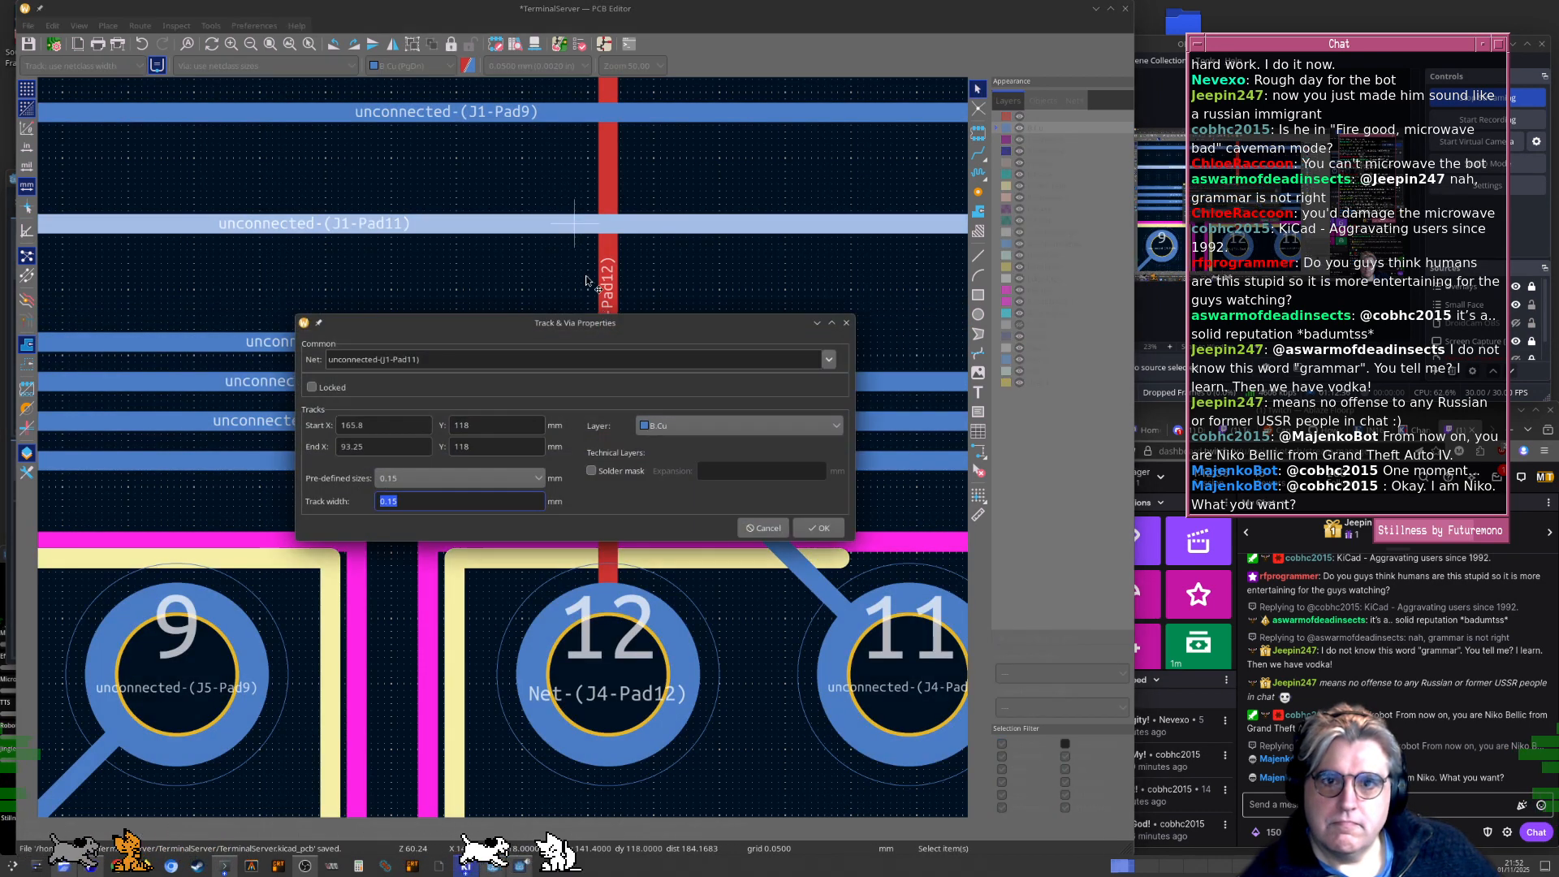
pyautogui.press('Escape')
pyautogui.press('d')
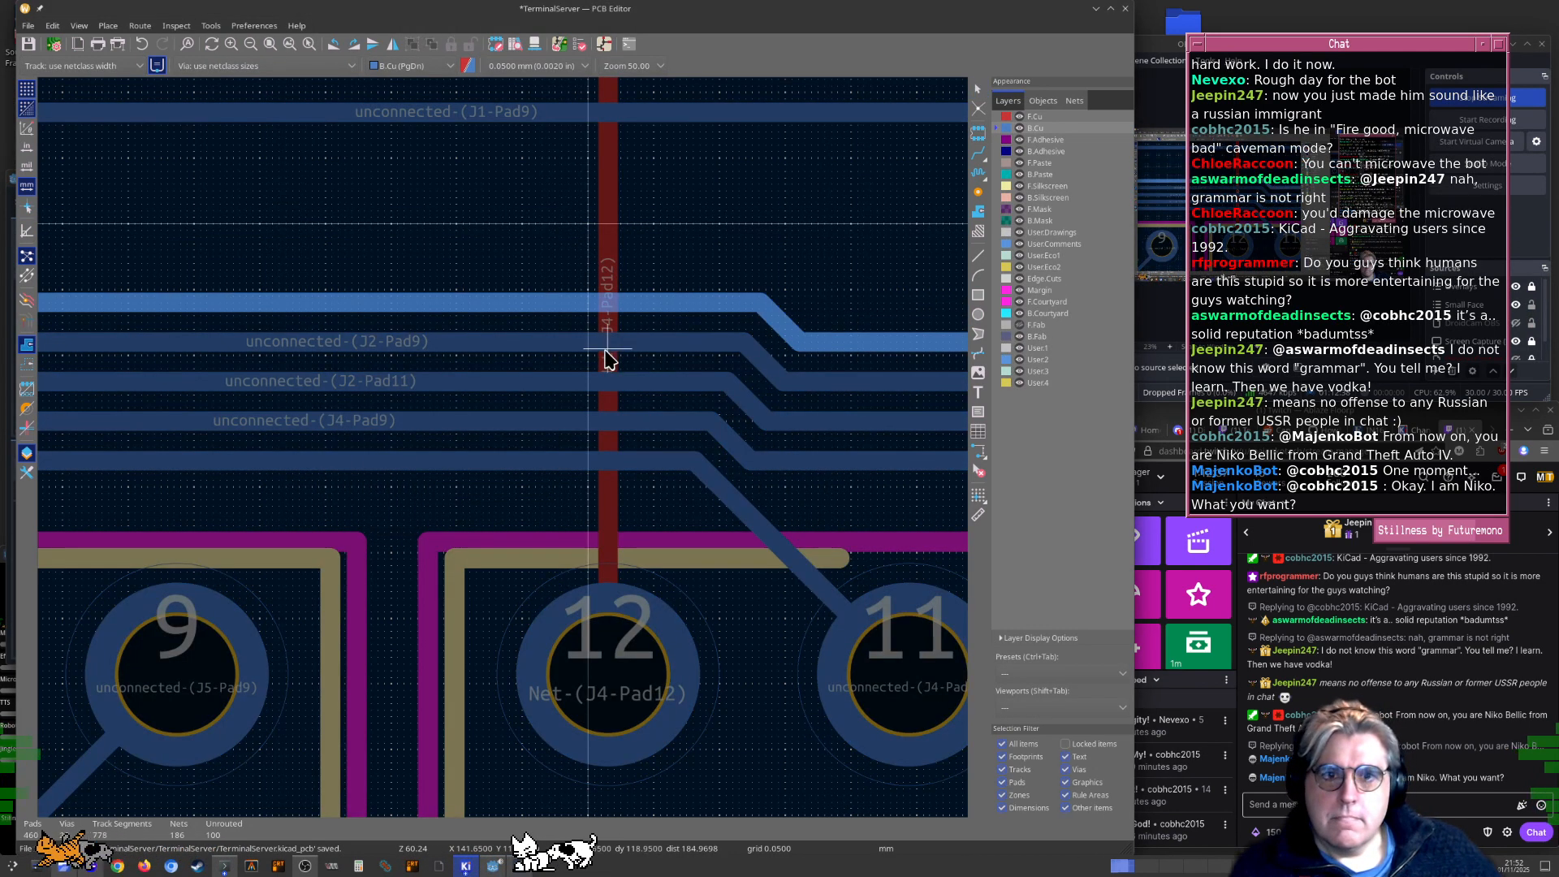
pyautogui.click(609, 358)
pyautogui.moveTo(616, 280); pyautogui.dragTo(613, 349, button='middle')
pyautogui.click(660, 186)
pyautogui.scroll(-5, 689, 393)
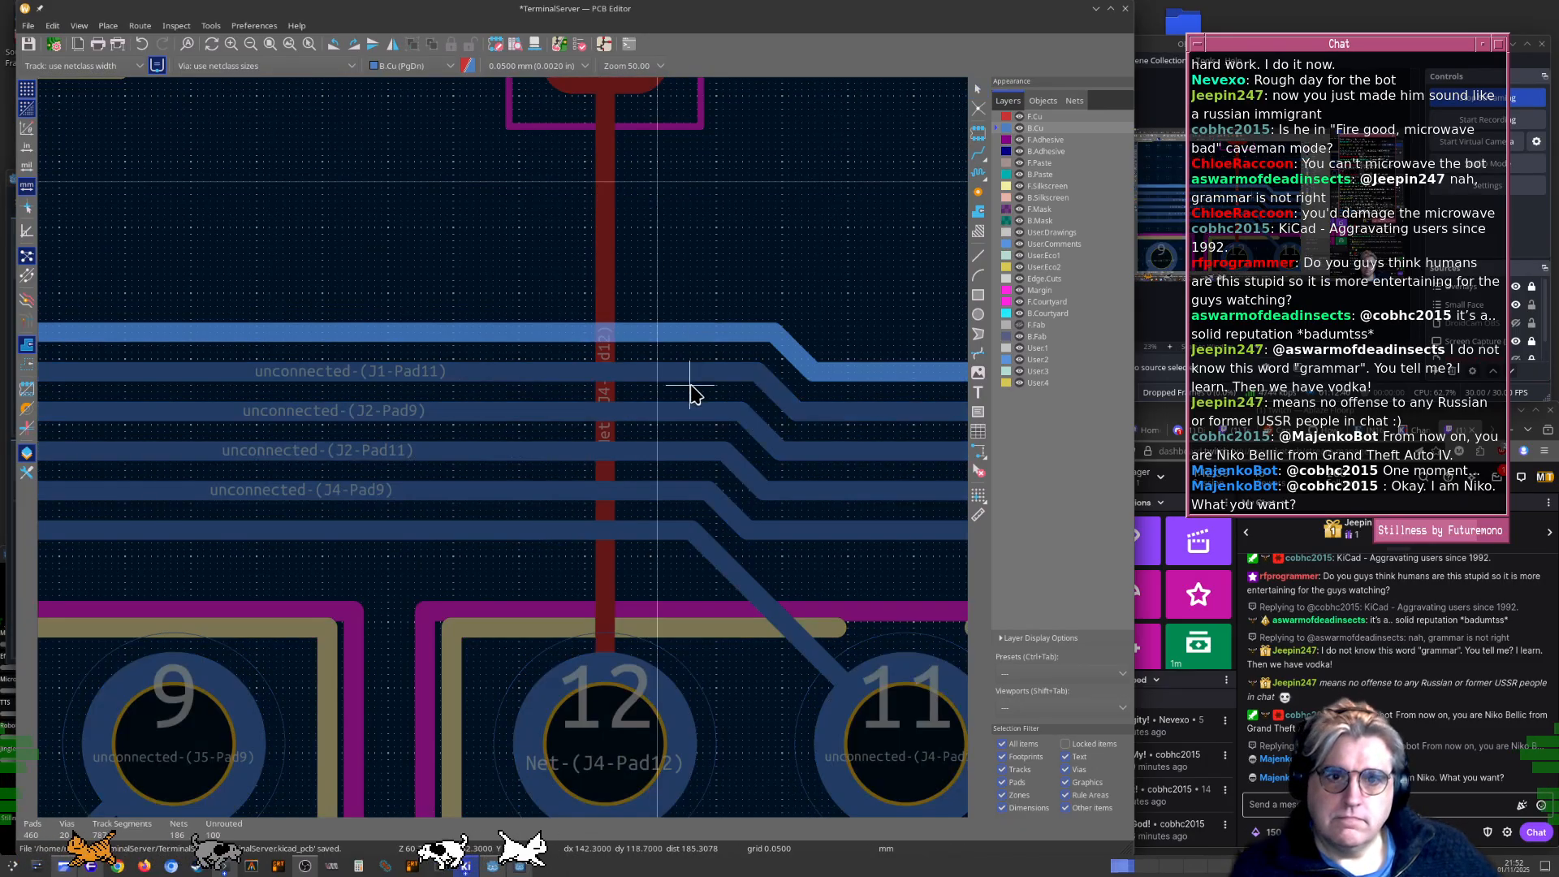
# Lower the J2 pad 11 and J2 pad 9 tracks past J4 pad 9, keeping them evenly spaced, and save the board
pyautogui.scroll(5, 601, 447)
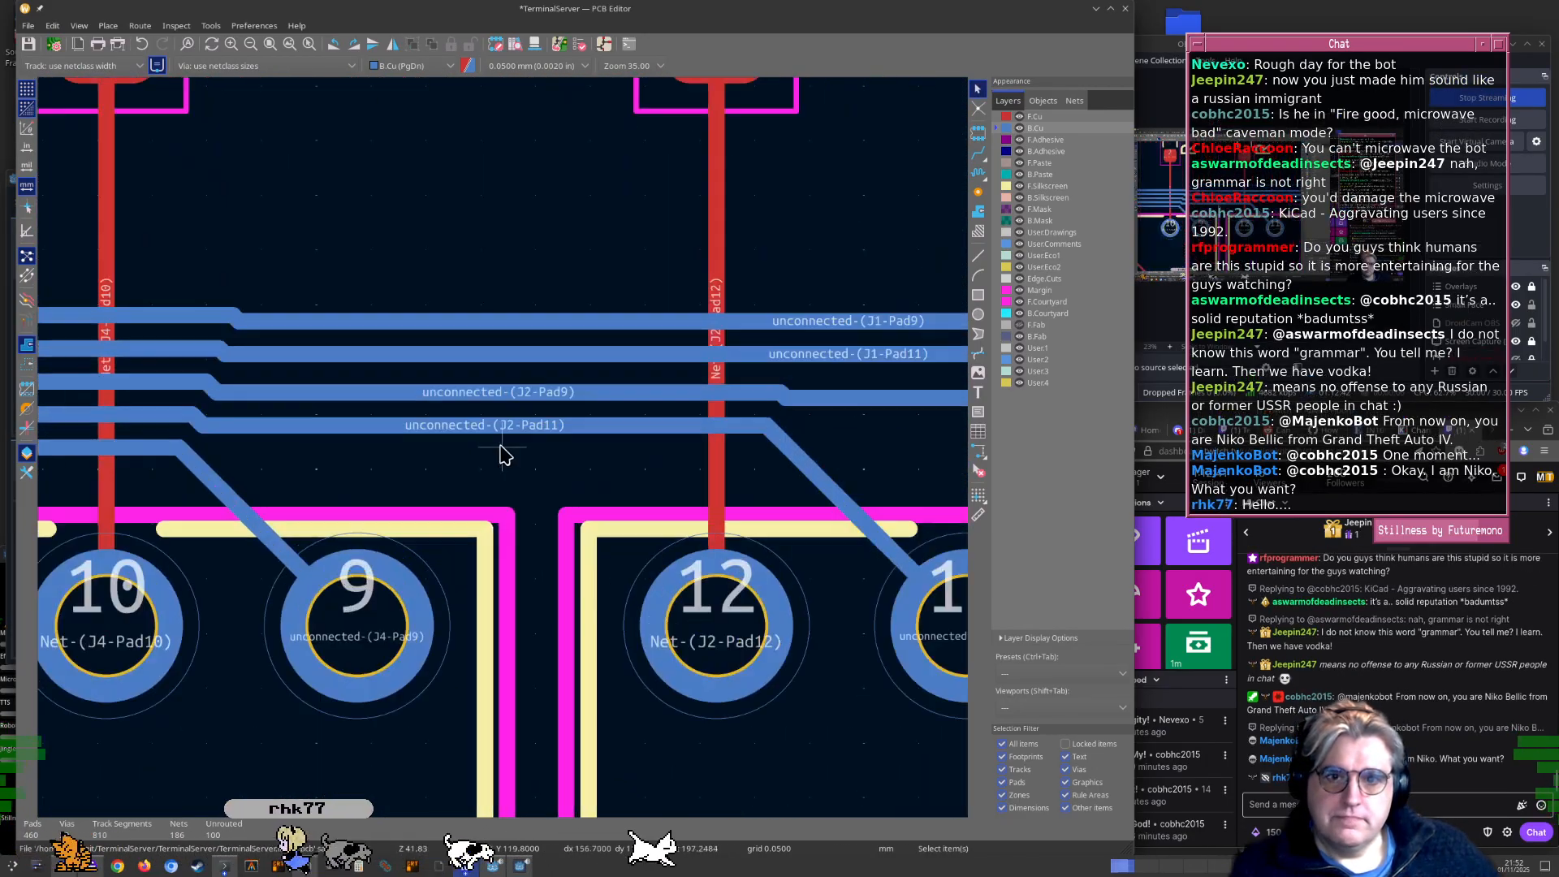
pyautogui.click(477, 388)
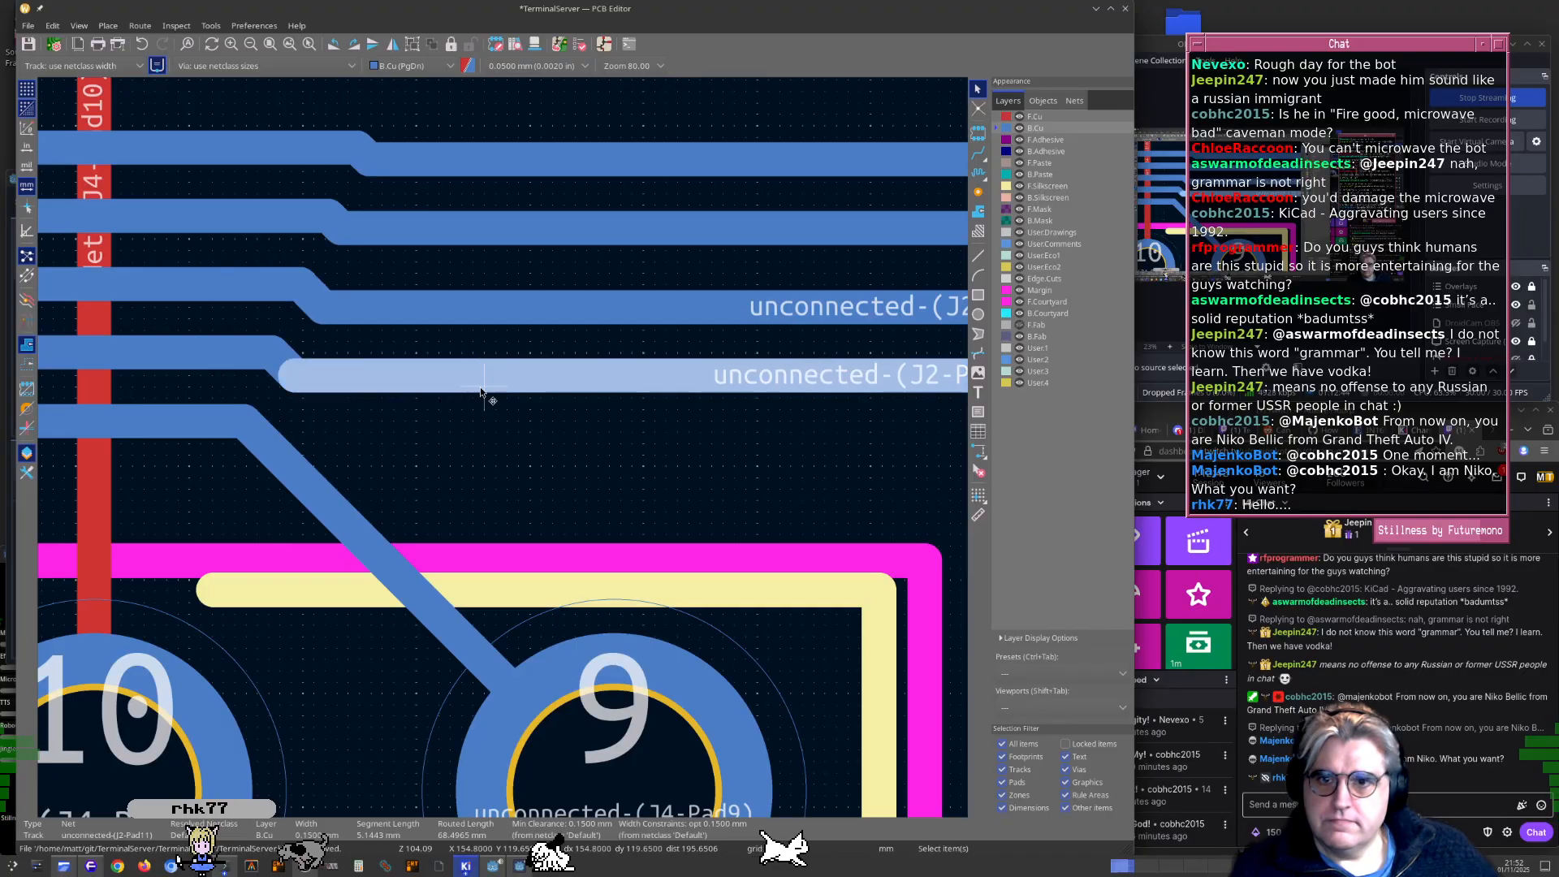
pyautogui.press('d')
pyautogui.click(488, 427)
pyautogui.click(524, 318)
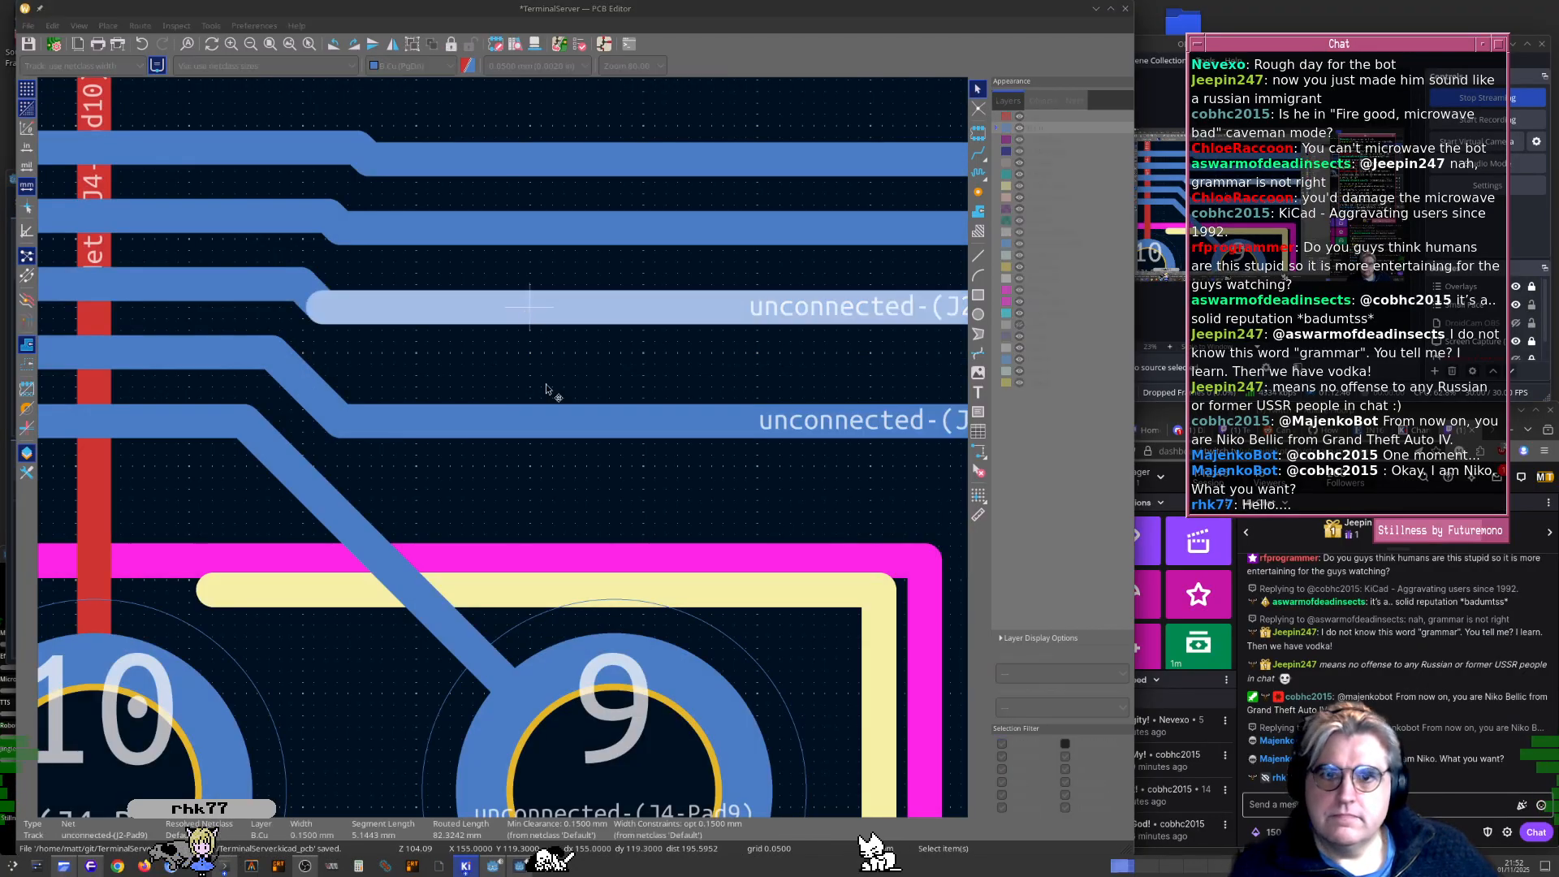
pyautogui.press('e')
pyautogui.press('Escape')
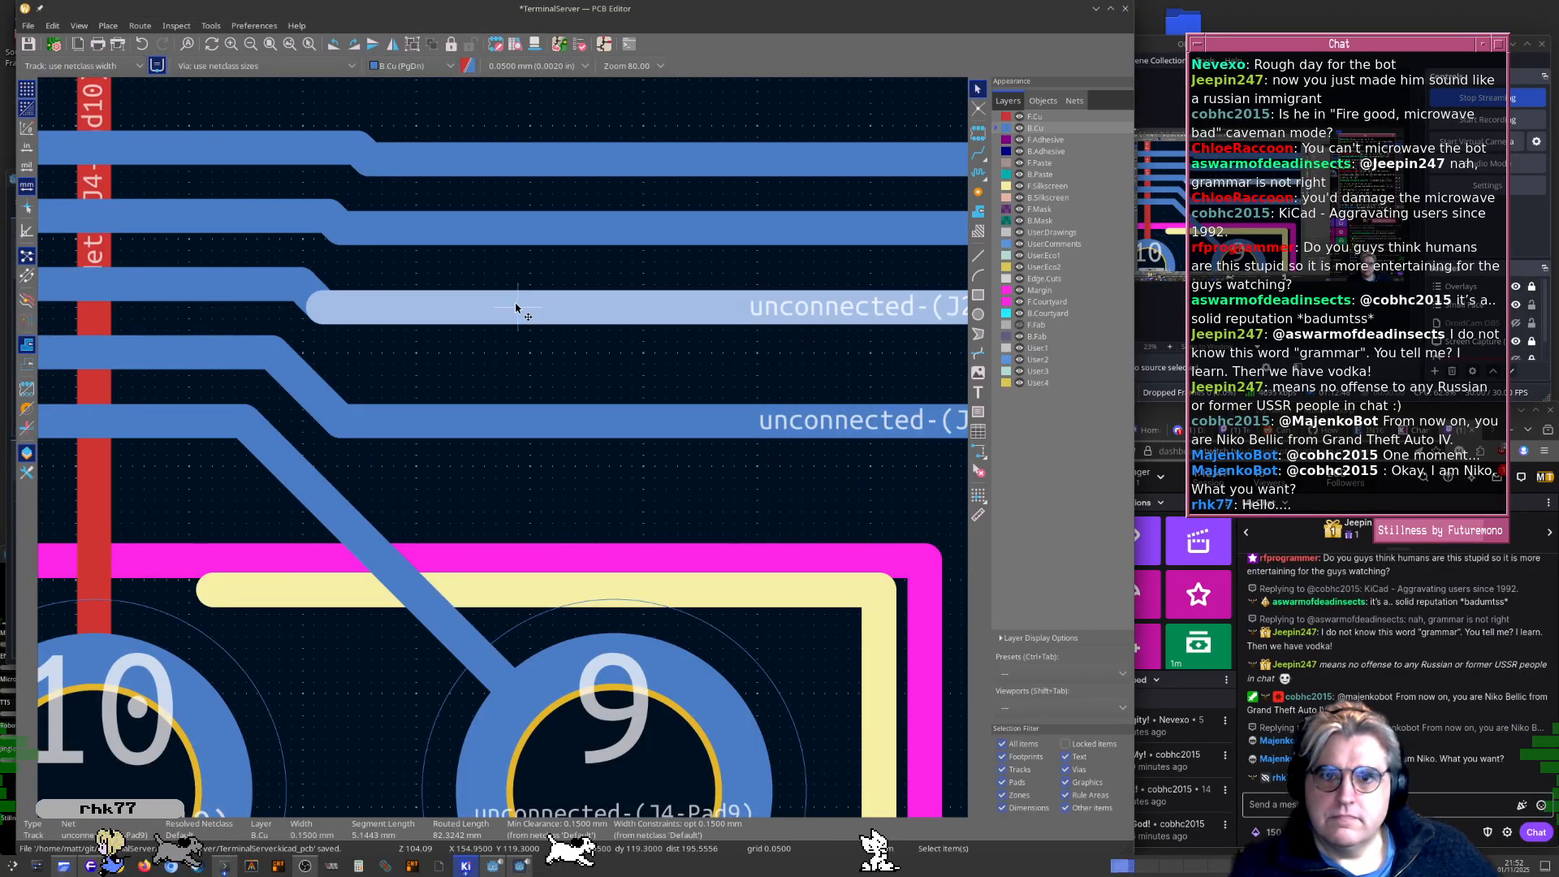
pyautogui.press('d')
pyautogui.click(551, 333)
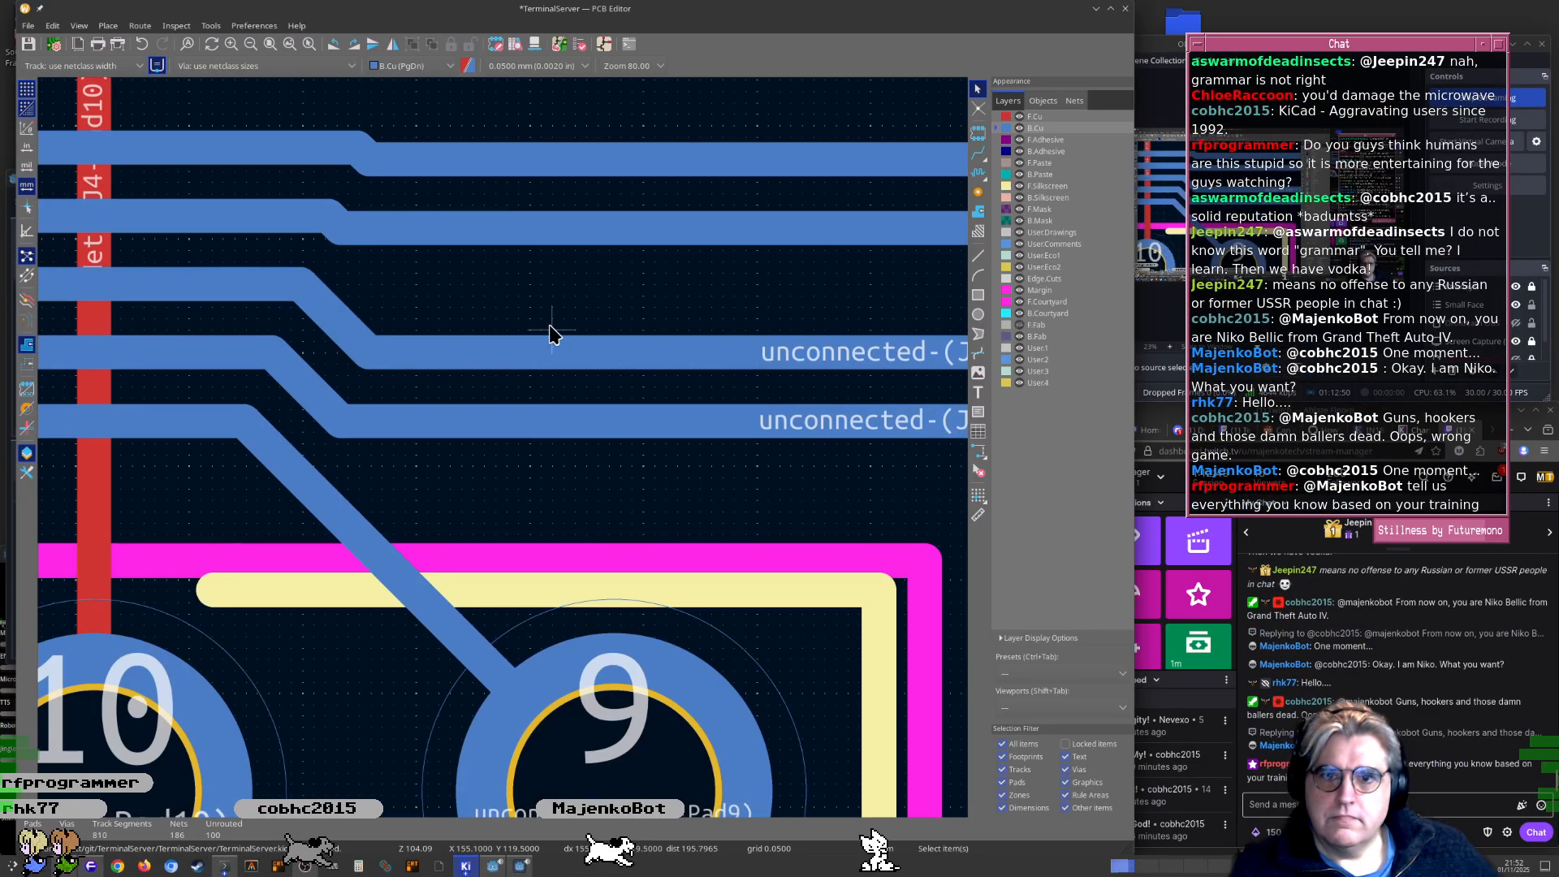
pyautogui.hotkey('ctrl', 's')
# Lower the J1 pad 11 and J1 pad 9 tracks past J4 pad 9 to sit close above the J2 pad 9 track
pyautogui.click(533, 233)
pyautogui.press('d')
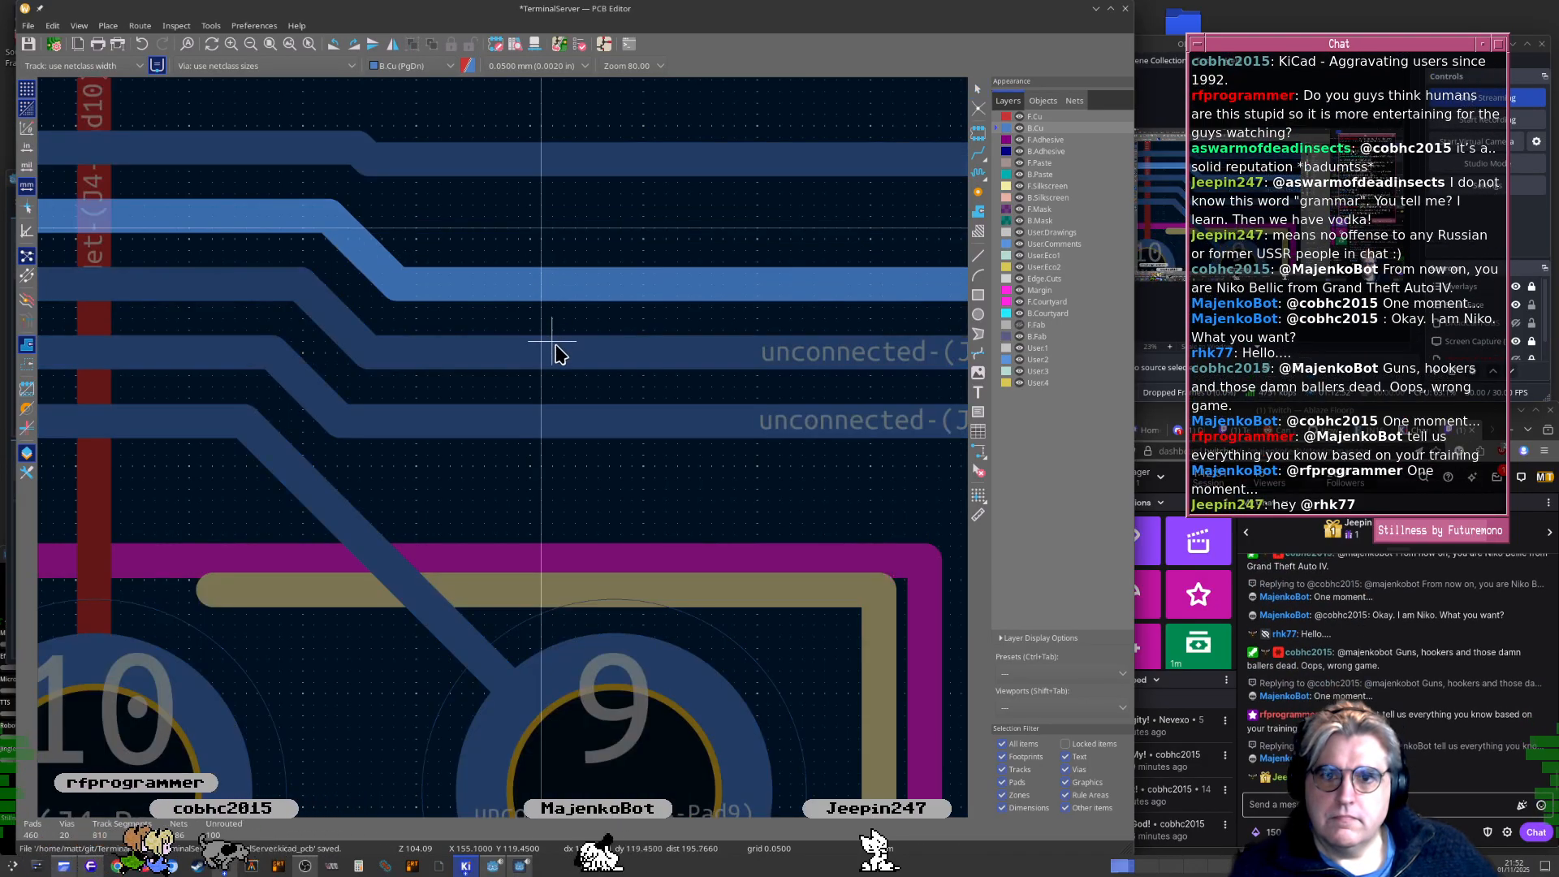
pyautogui.click(556, 352)
pyautogui.moveTo(326, 293); pyautogui.dragTo(139, 380, button='middle')
pyautogui.click(454, 249)
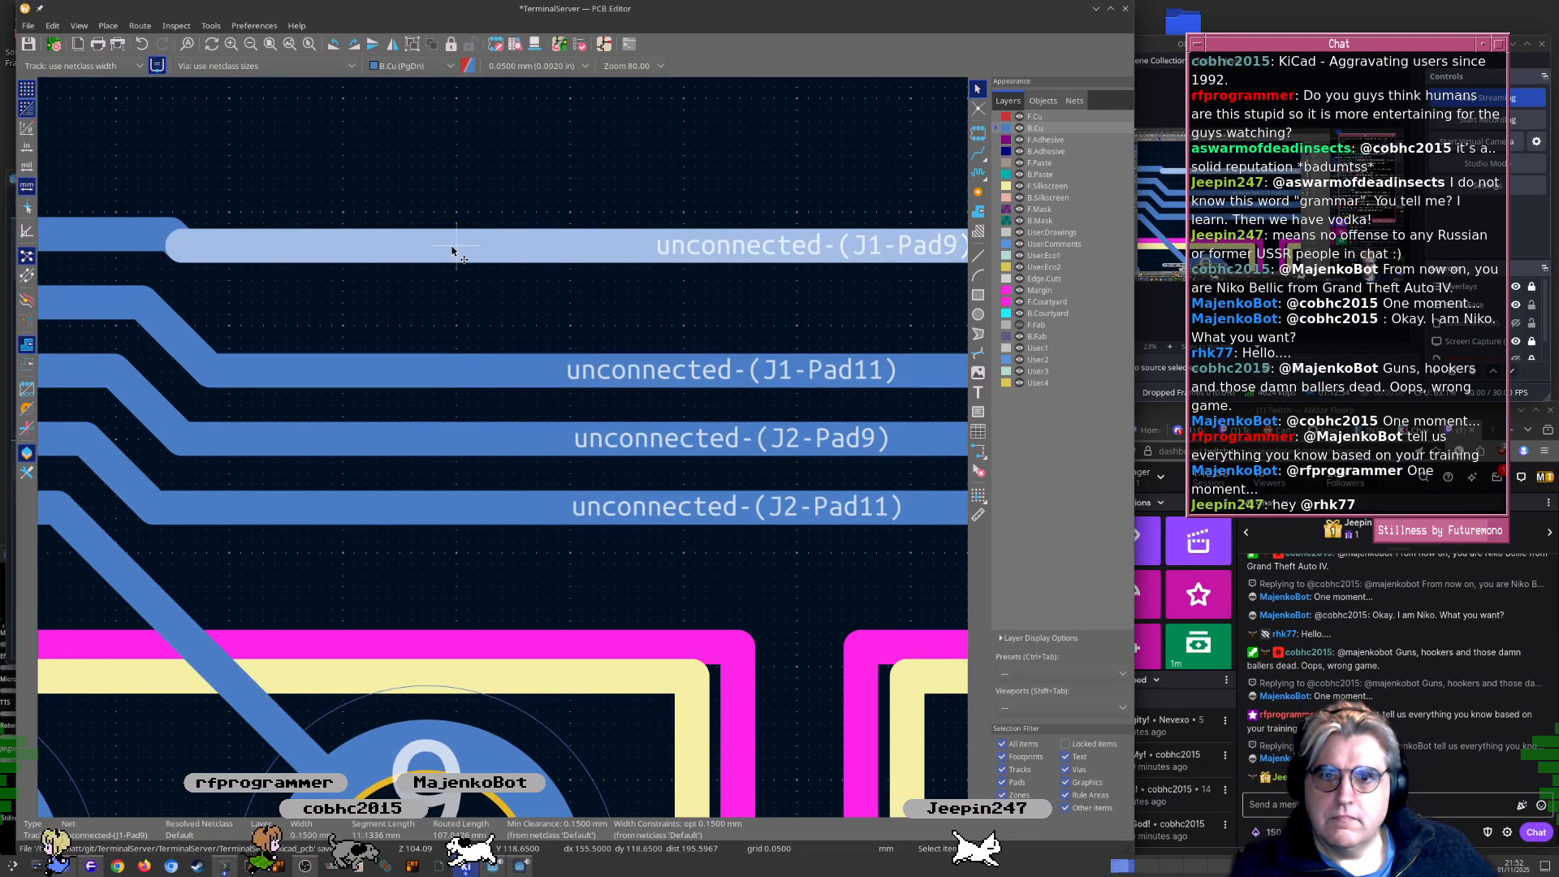
pyautogui.press('d')
pyautogui.click(480, 370)
# Lower the J2 pad 9 track beyond J2 pad 11 to the level where the J2 pad 11 track crosses J2 pad 12
pyautogui.scroll(-2, 568, 406)
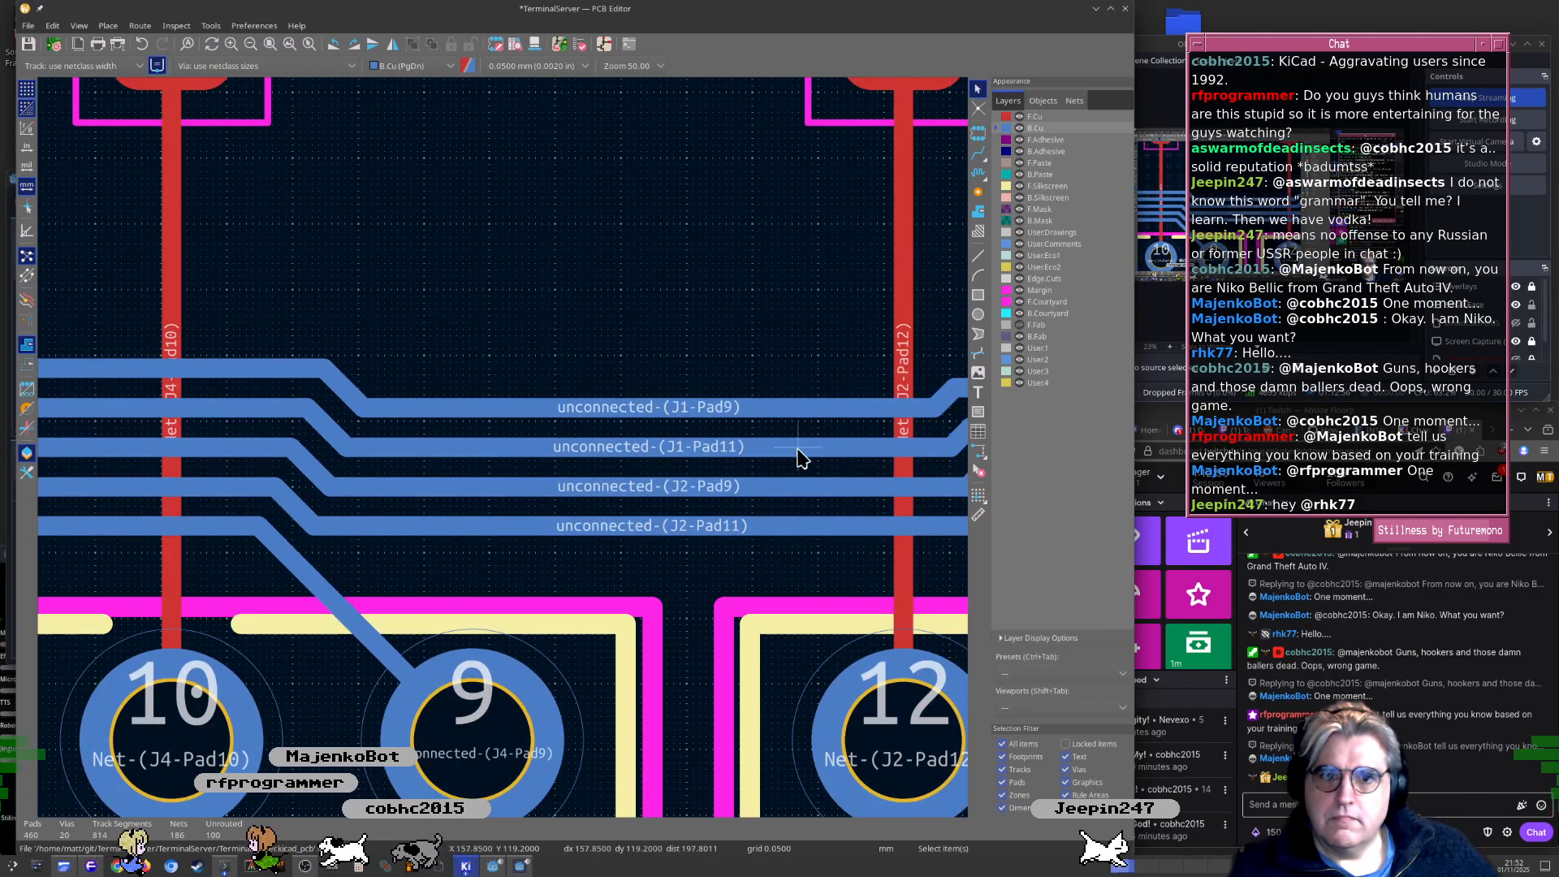
pyautogui.moveTo(933, 503); pyautogui.dragTo(488, 375, button='middle')
pyautogui.scroll(1, 505, 452)
pyautogui.scroll(1, 560, 479)
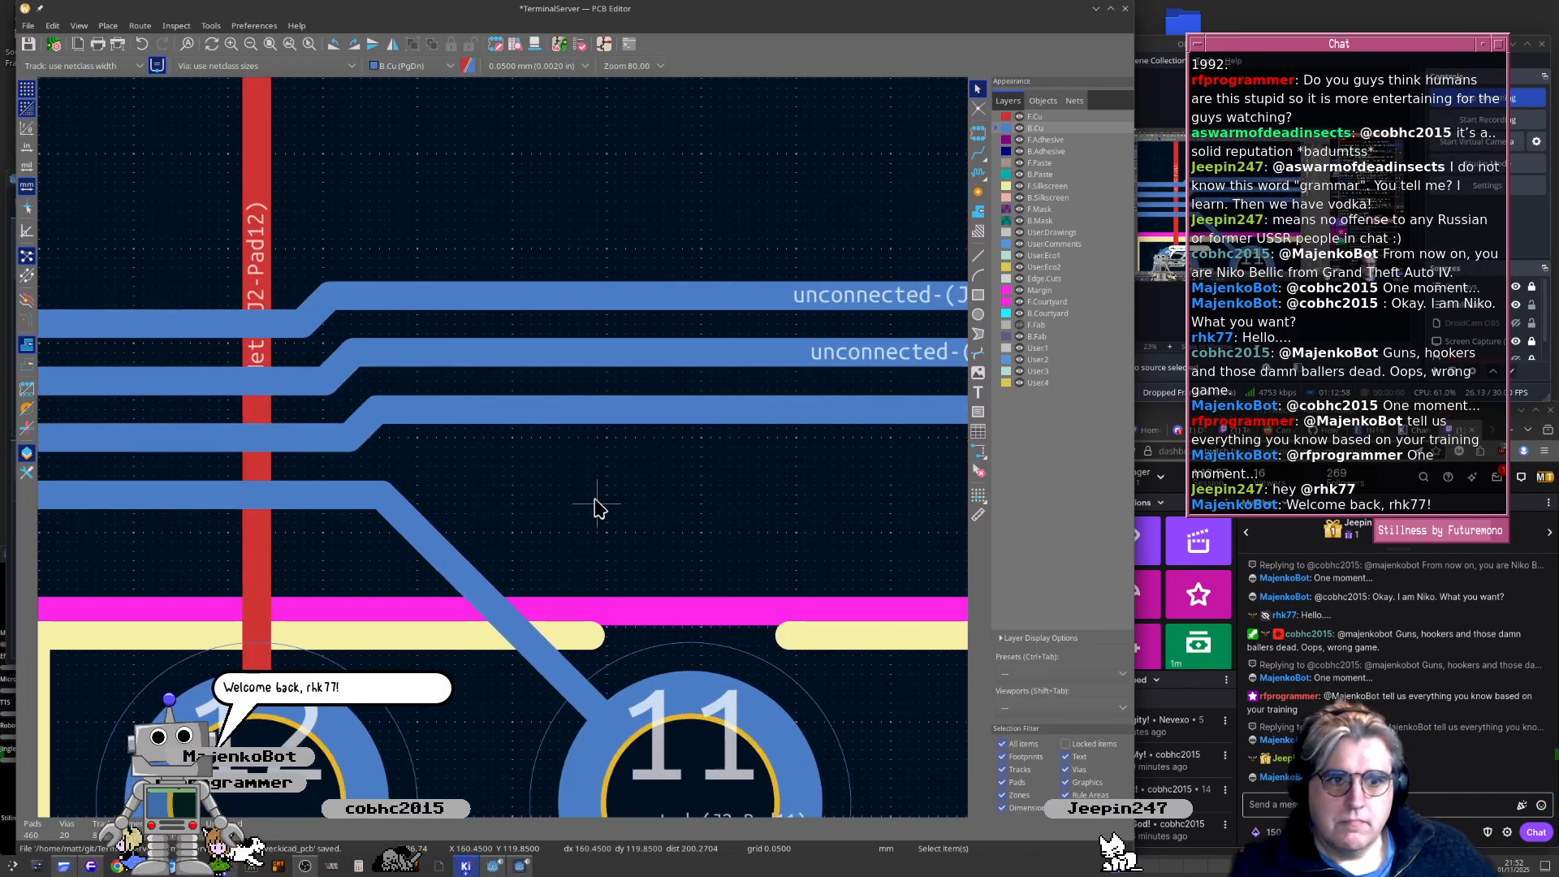
pyautogui.moveTo(599, 504); pyautogui.dragTo(630, 475, button='middle')
pyautogui.scroll(2, 505, 449)
pyautogui.moveTo(505, 449); pyautogui.dragTo(665, 491, button='middle')
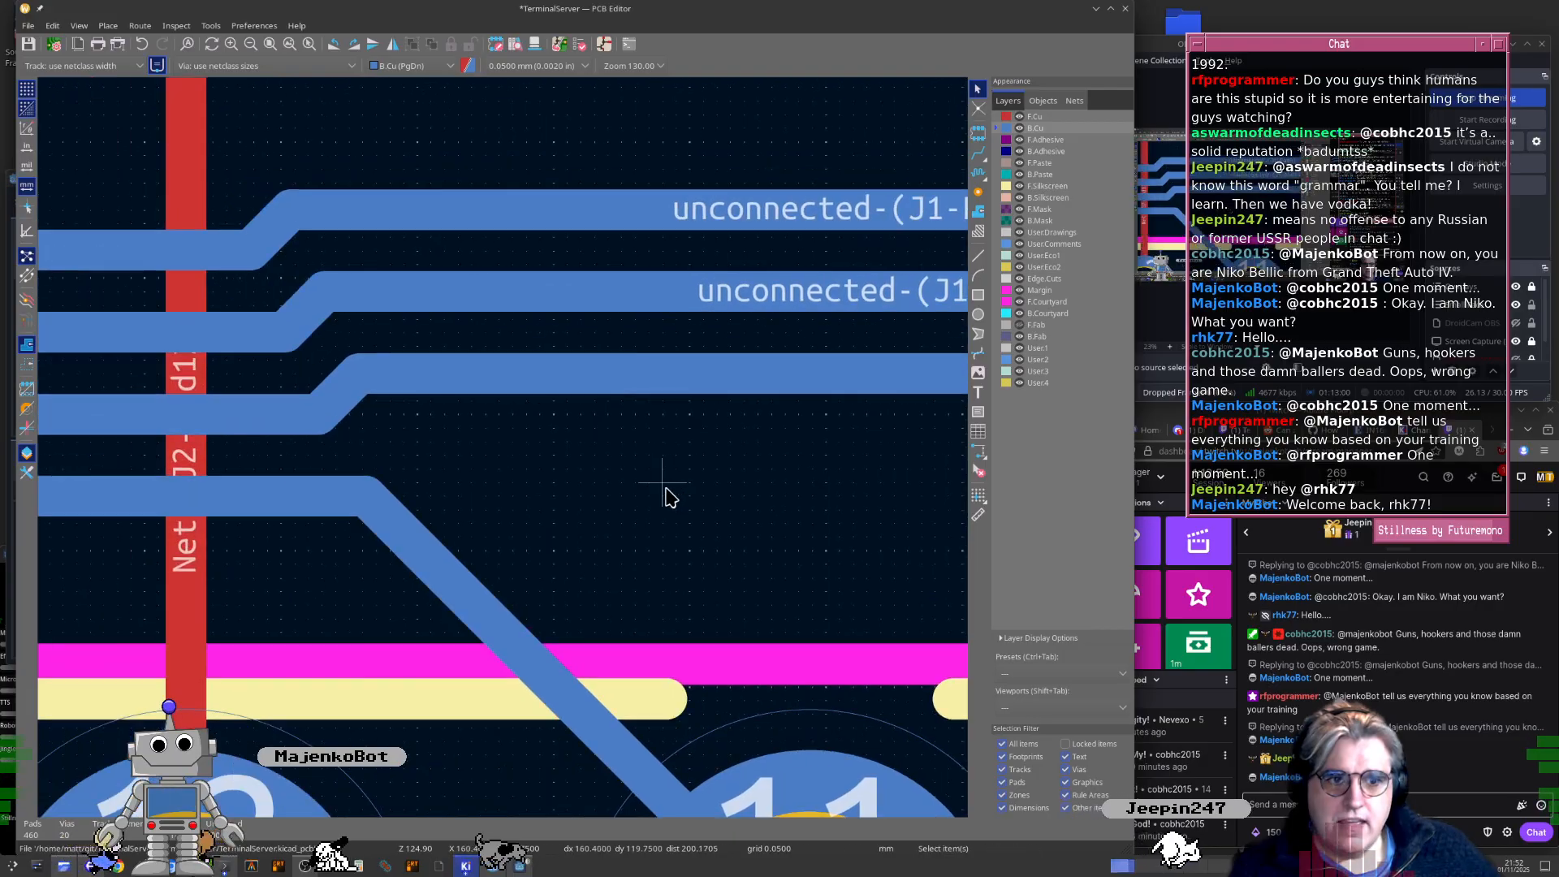
pyautogui.click(636, 376)
pyautogui.press('d')
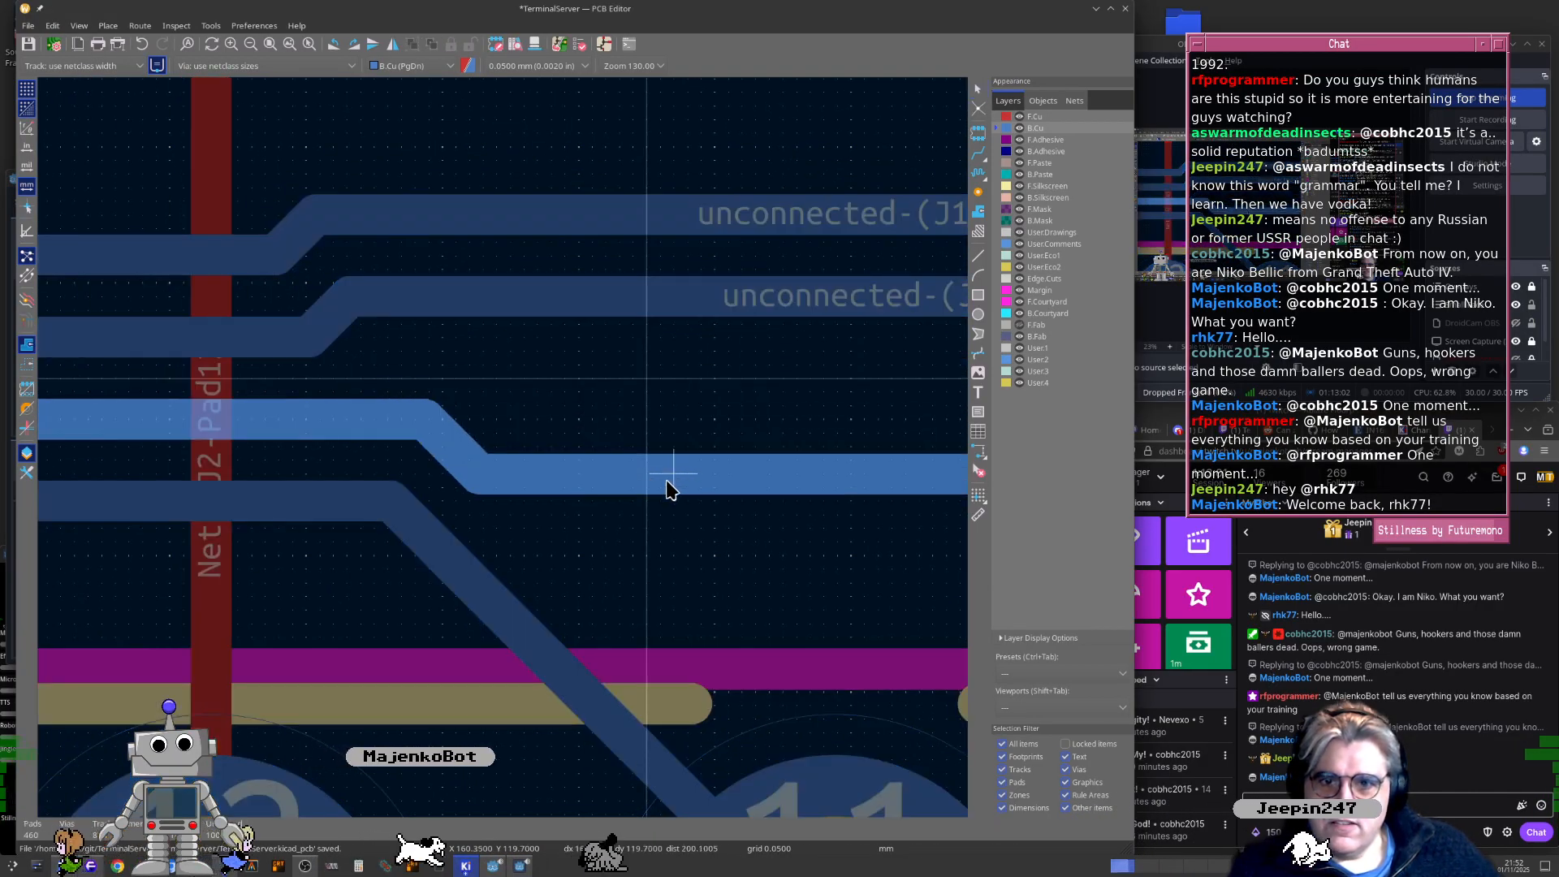
pyautogui.click(673, 495)
# Lower the J1 pad 11 and J1 pad 9 tracks beyond J2 pad 12 to stack them evenly above the J2 pad 9 track
pyautogui.click(661, 304)
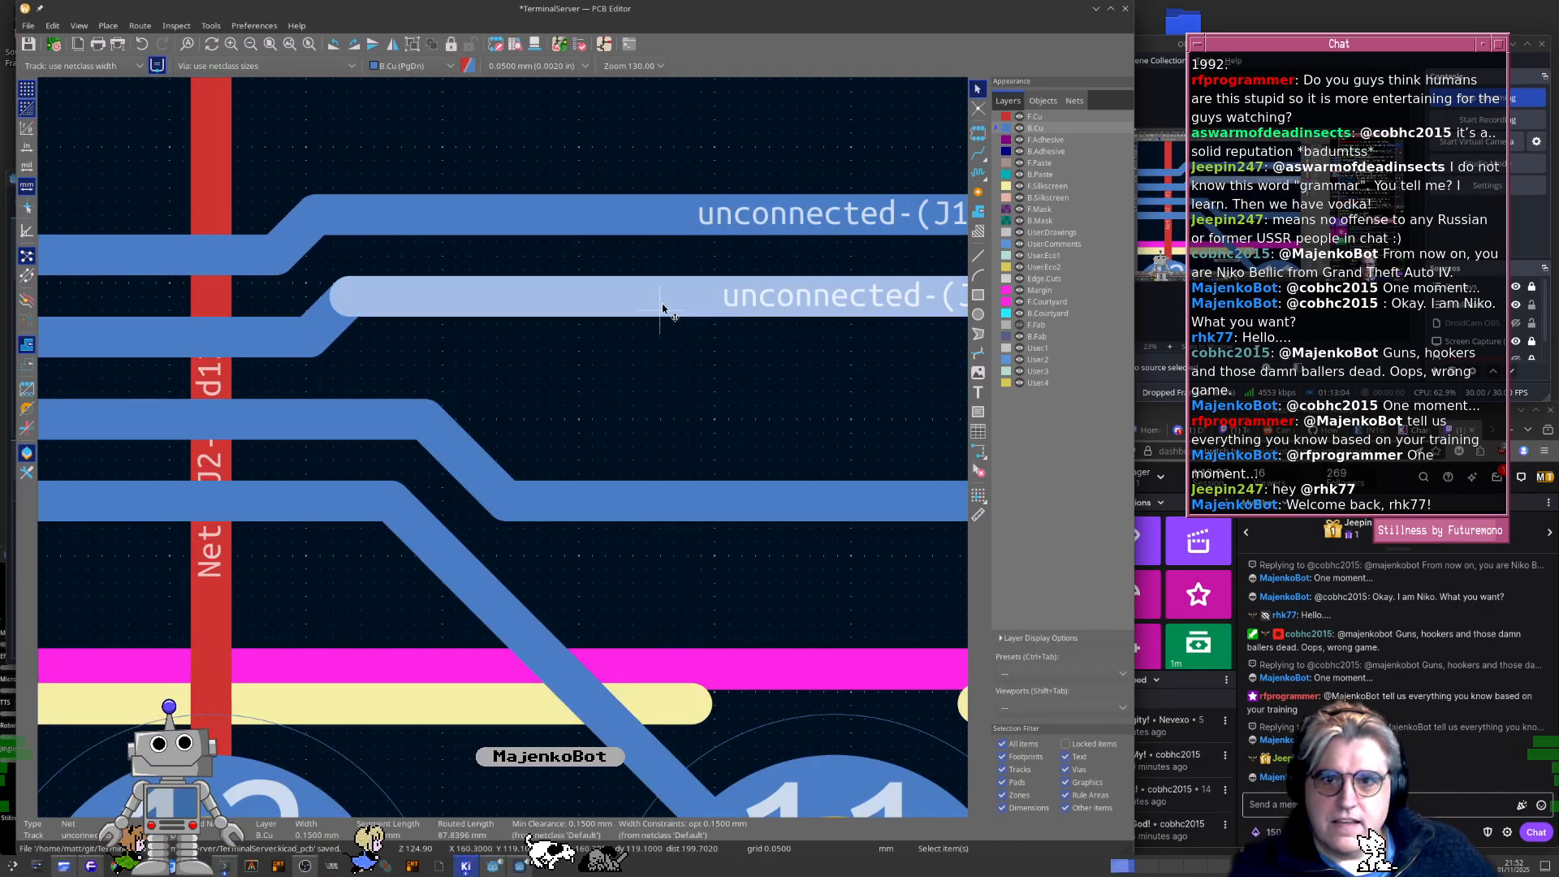
pyautogui.press('d')
pyautogui.click(694, 422)
pyautogui.click(650, 218)
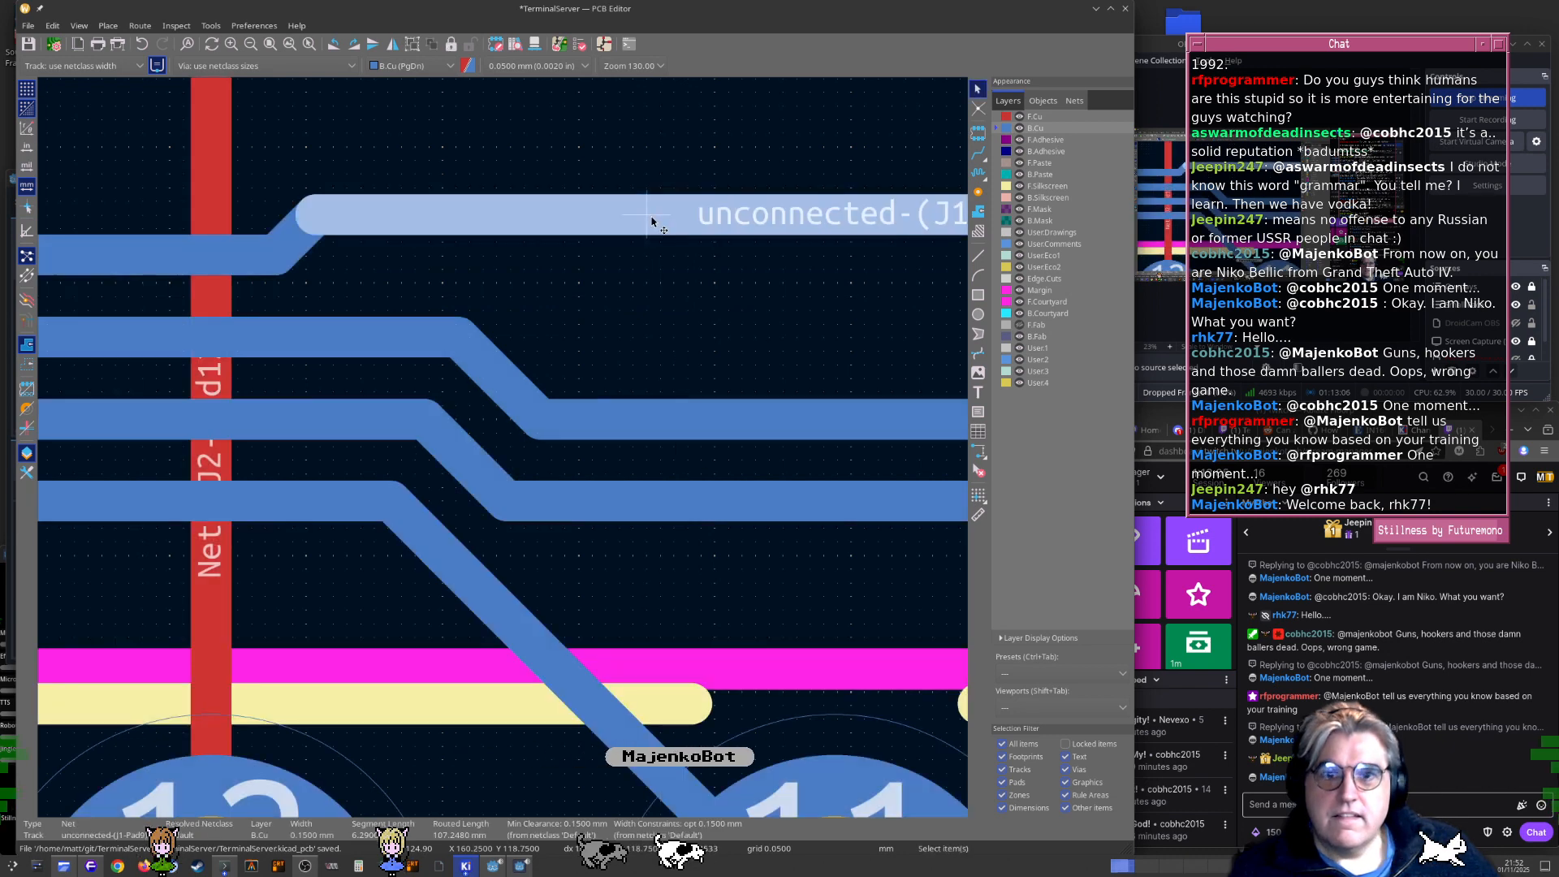
pyautogui.press('d')
pyautogui.click(728, 386)
# Reshape the squared end of the J2 pad 9 track into a diagonal entry to J2 pad 9
pyautogui.scroll(-5, 728, 386)
pyautogui.keyDown('ctrl'); pyautogui.hscroll(5, 497, 452); pyautogui.keyUp('ctrl')
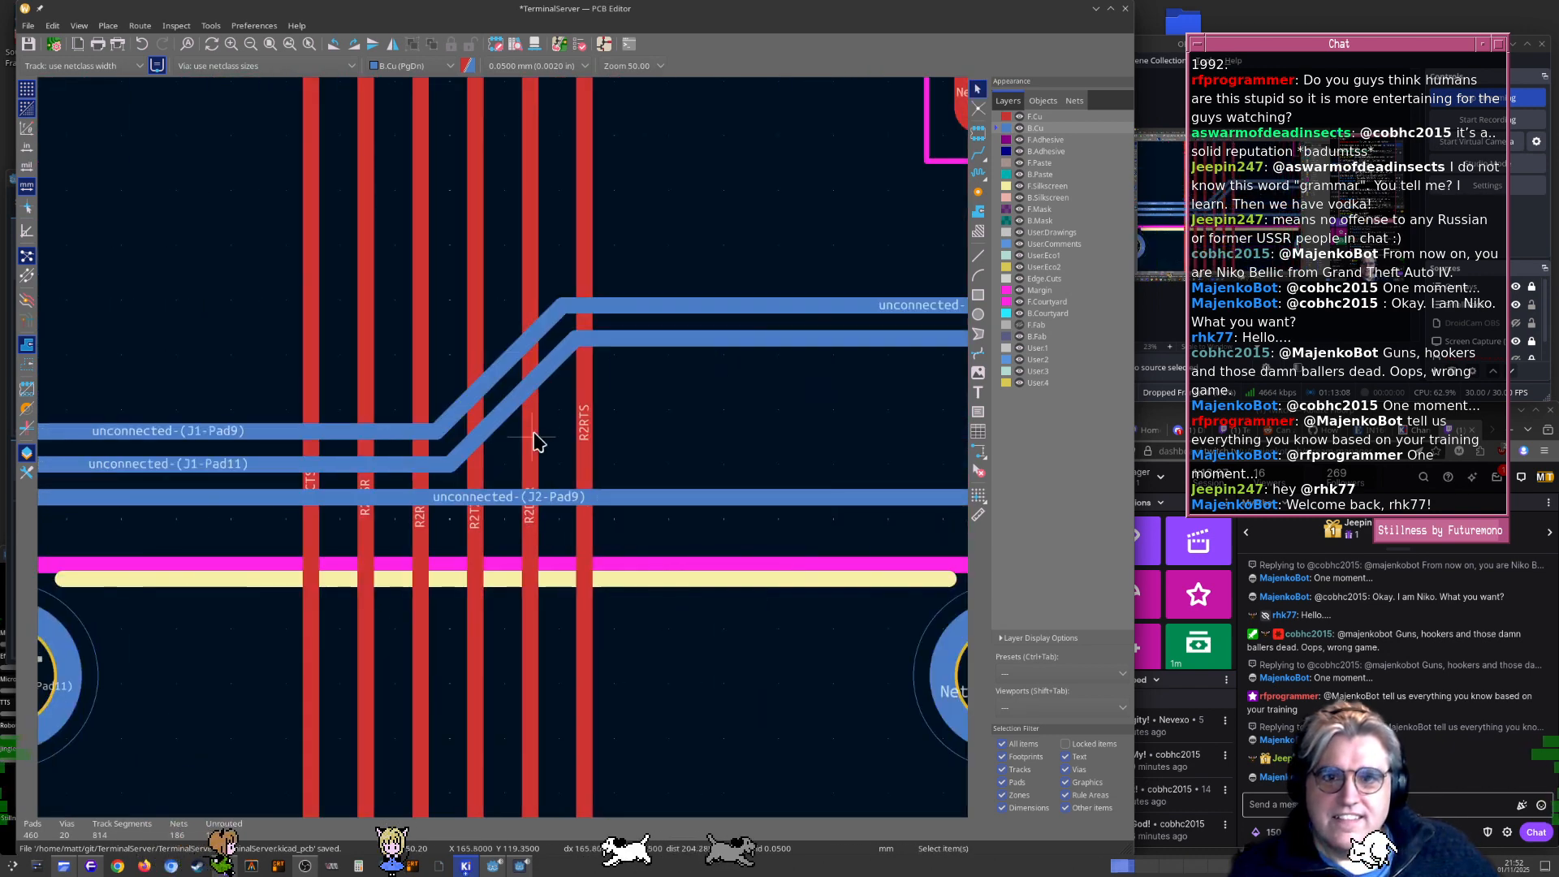
pyautogui.moveTo(867, 385); pyautogui.dragTo(445, 306, button='middle')
pyautogui.click(438, 292)
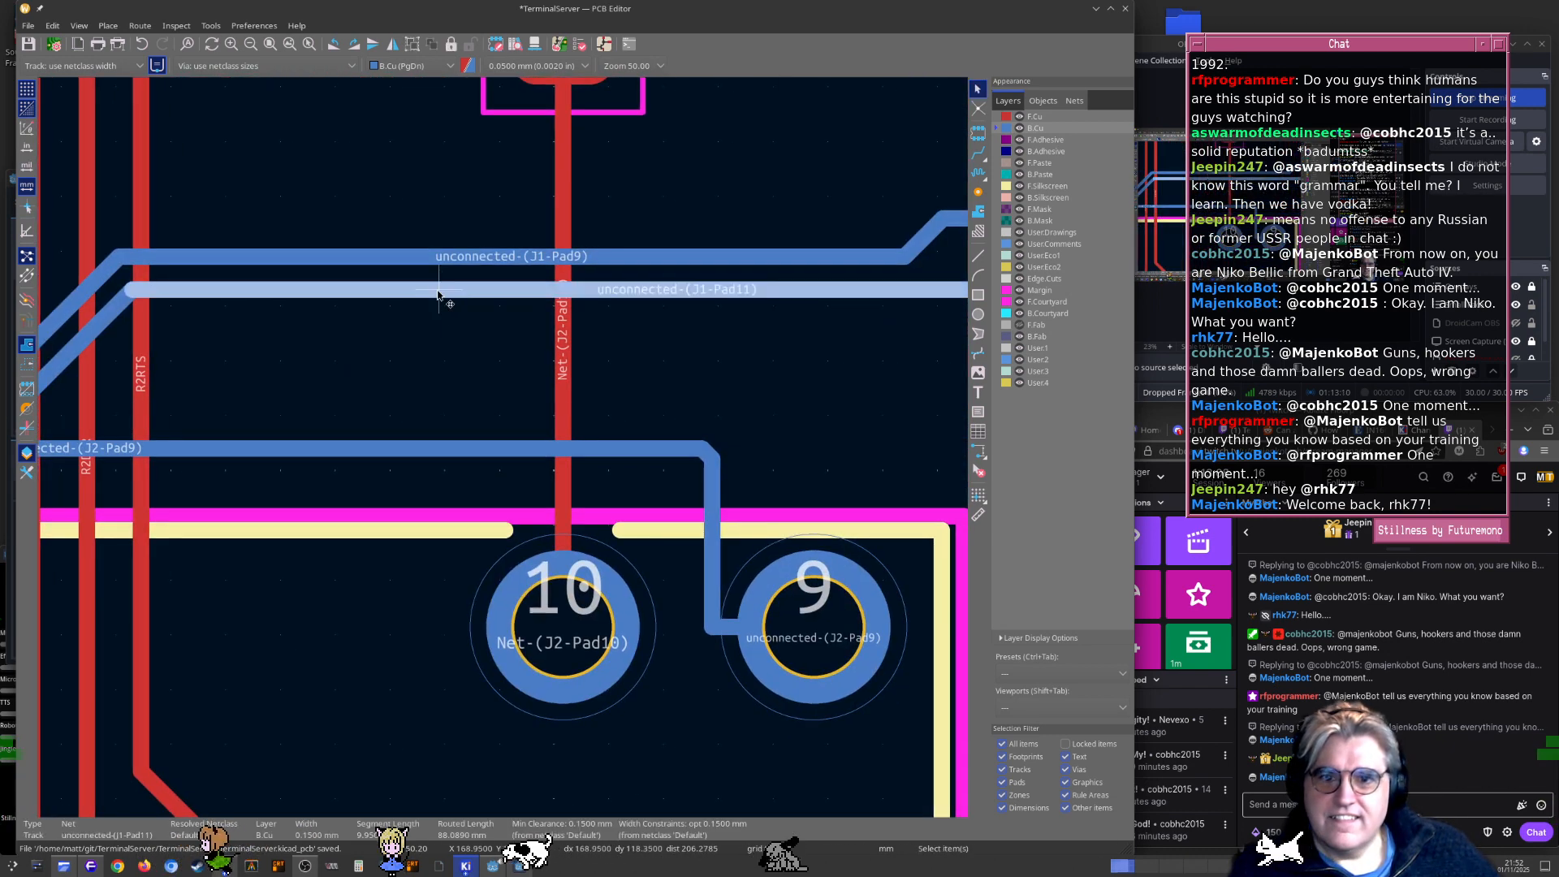
pyautogui.click(711, 636)
pyautogui.click(729, 641)
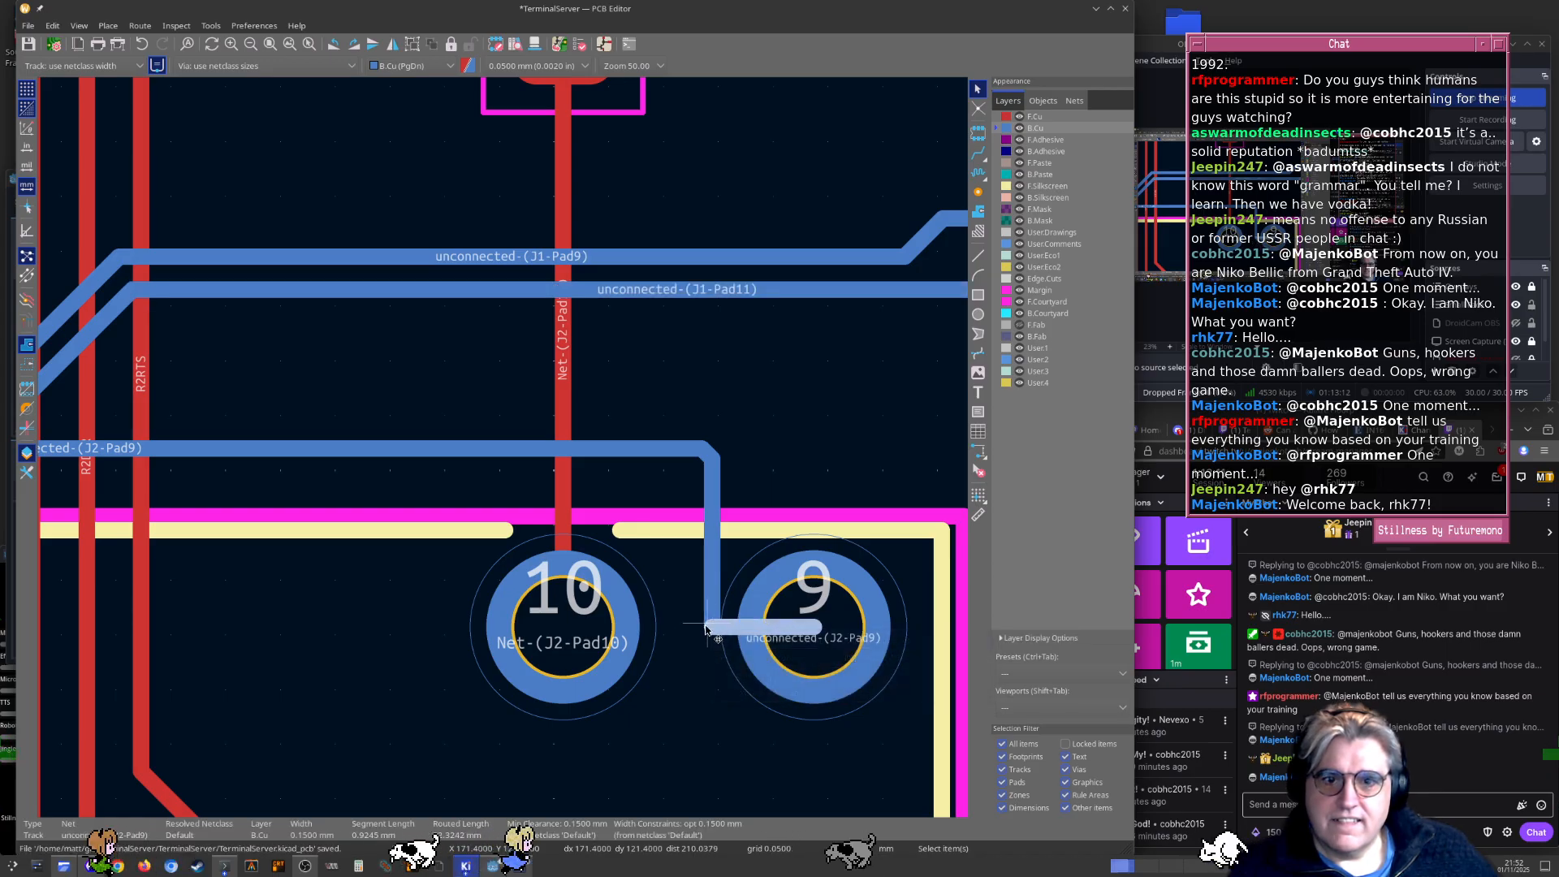
pyautogui.press('d')
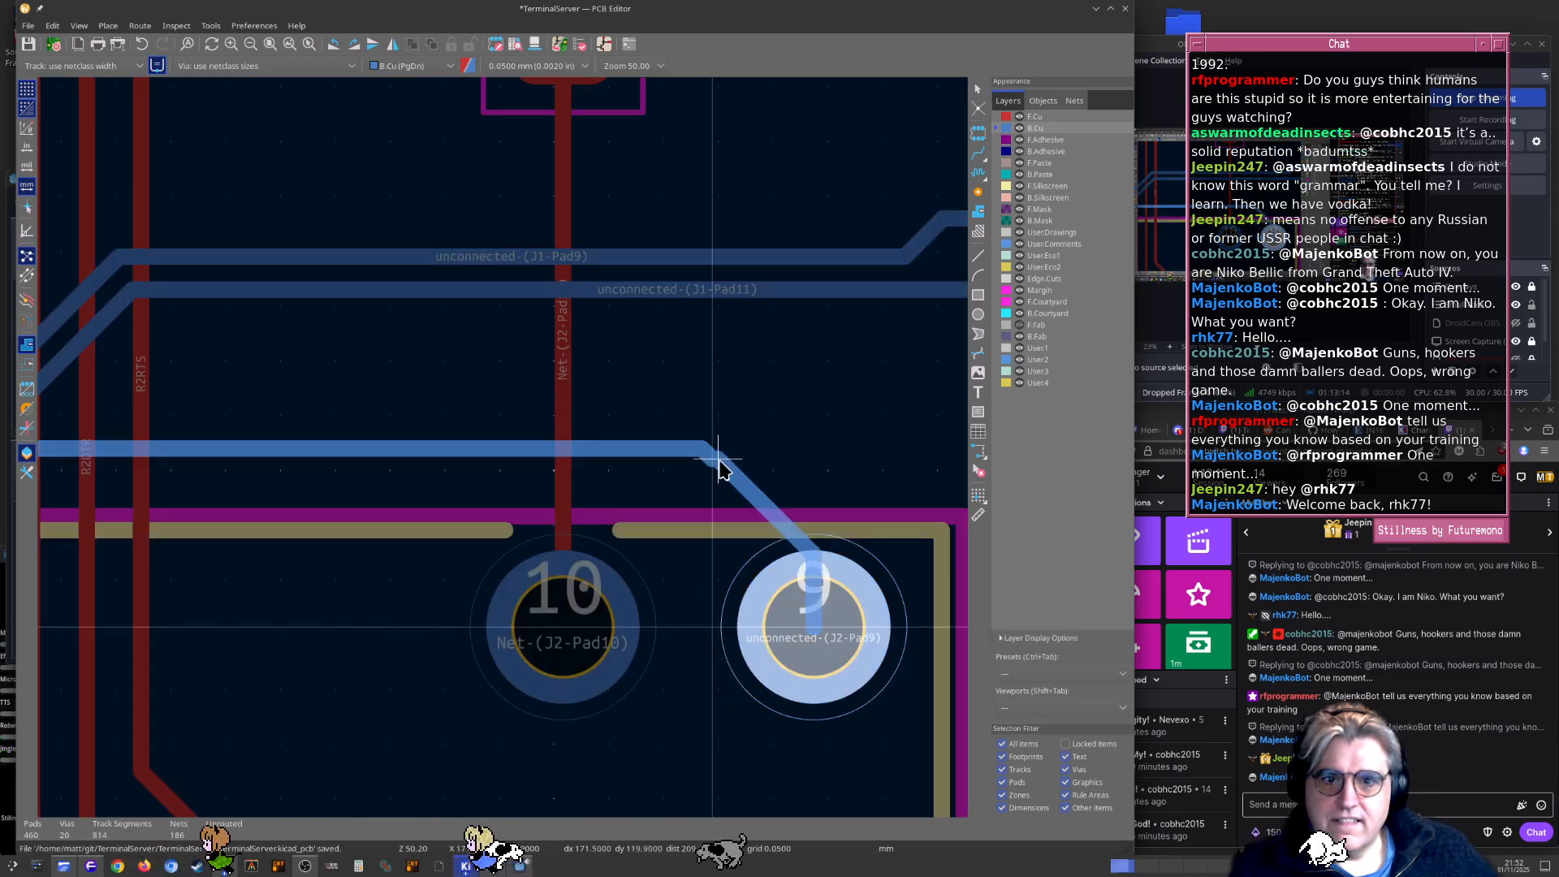
pyautogui.click(719, 464)
# Lower the J1 pad 11 track close above the J2 pad 9 track across J2 pad 10, and level with it past J2 pad 9
pyautogui.click(644, 451)
pyautogui.moveTo(385, 436)
pyautogui.mouseDown(button='middle')
pyautogui.moveTo(803, 434)
pyautogui.moveTo(348, 410)
pyautogui.mouseUp(button='middle')
pyautogui.click(660, 294)
pyautogui.moveTo(772, 343); pyautogui.dragTo(335, 336, button='middle')
pyautogui.press('d')
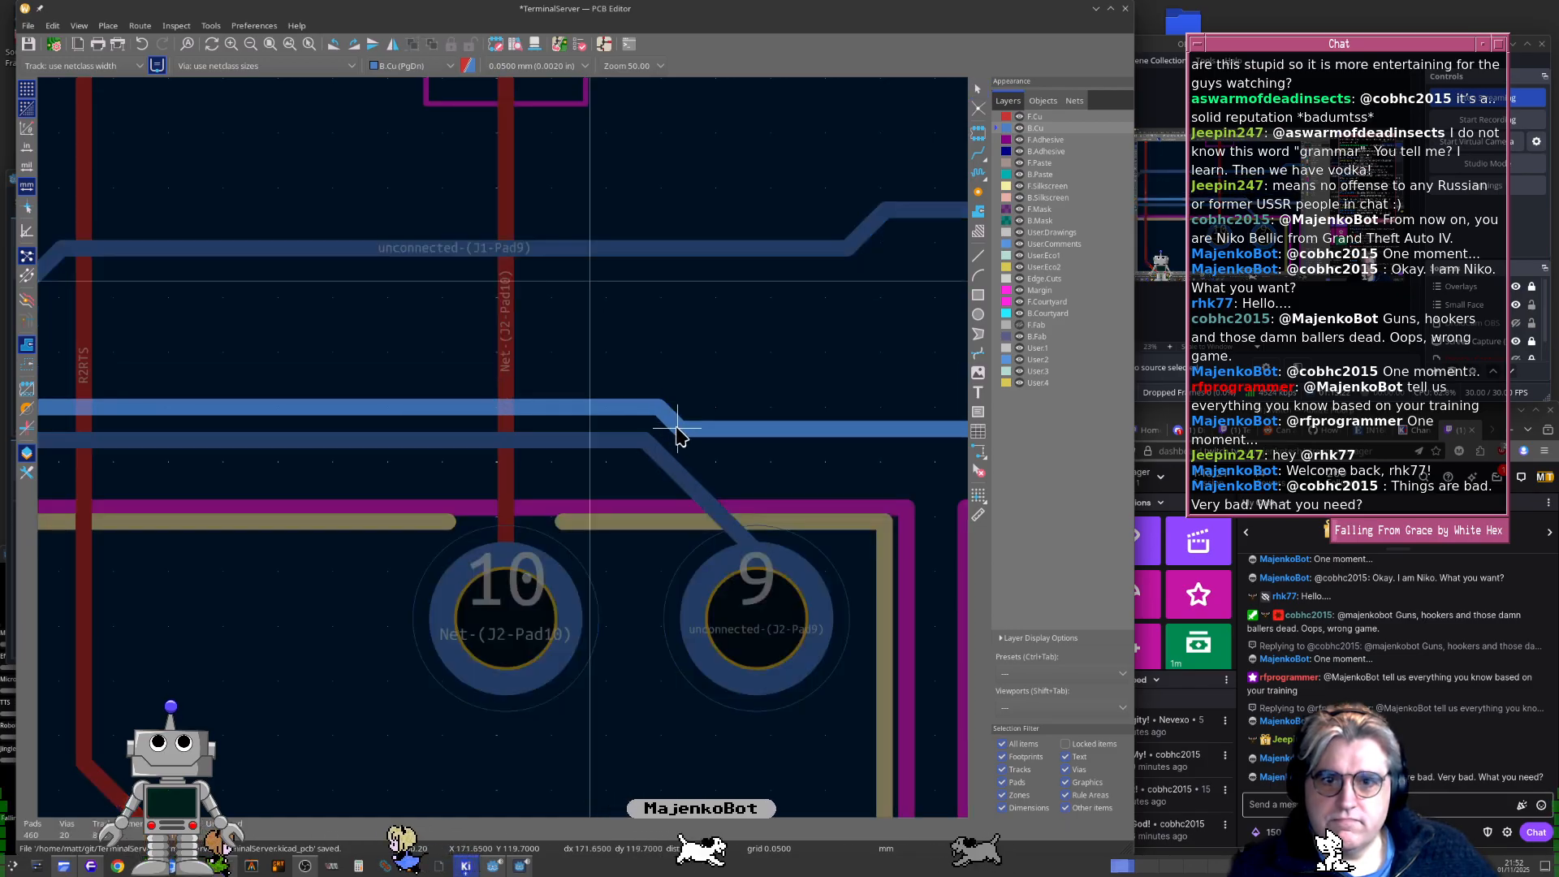
pyautogui.click(685, 442)
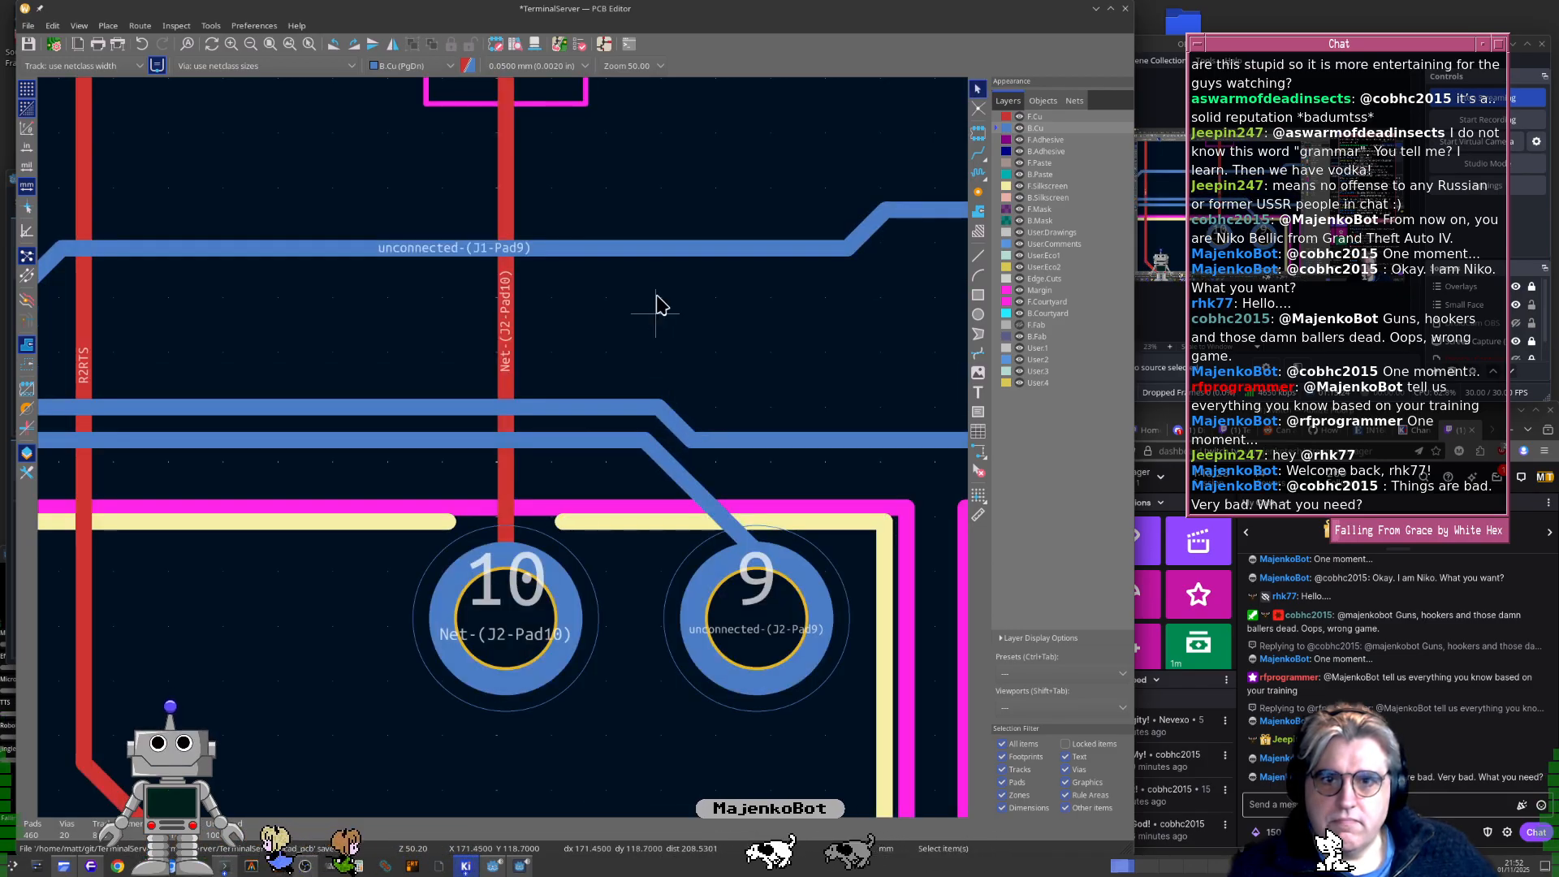
# Lower the J1 pad 9 track close above the J1 pad 11 track across J2 pad 10 and past J2 pad 9
pyautogui.press('d')
pyautogui.click(727, 402)
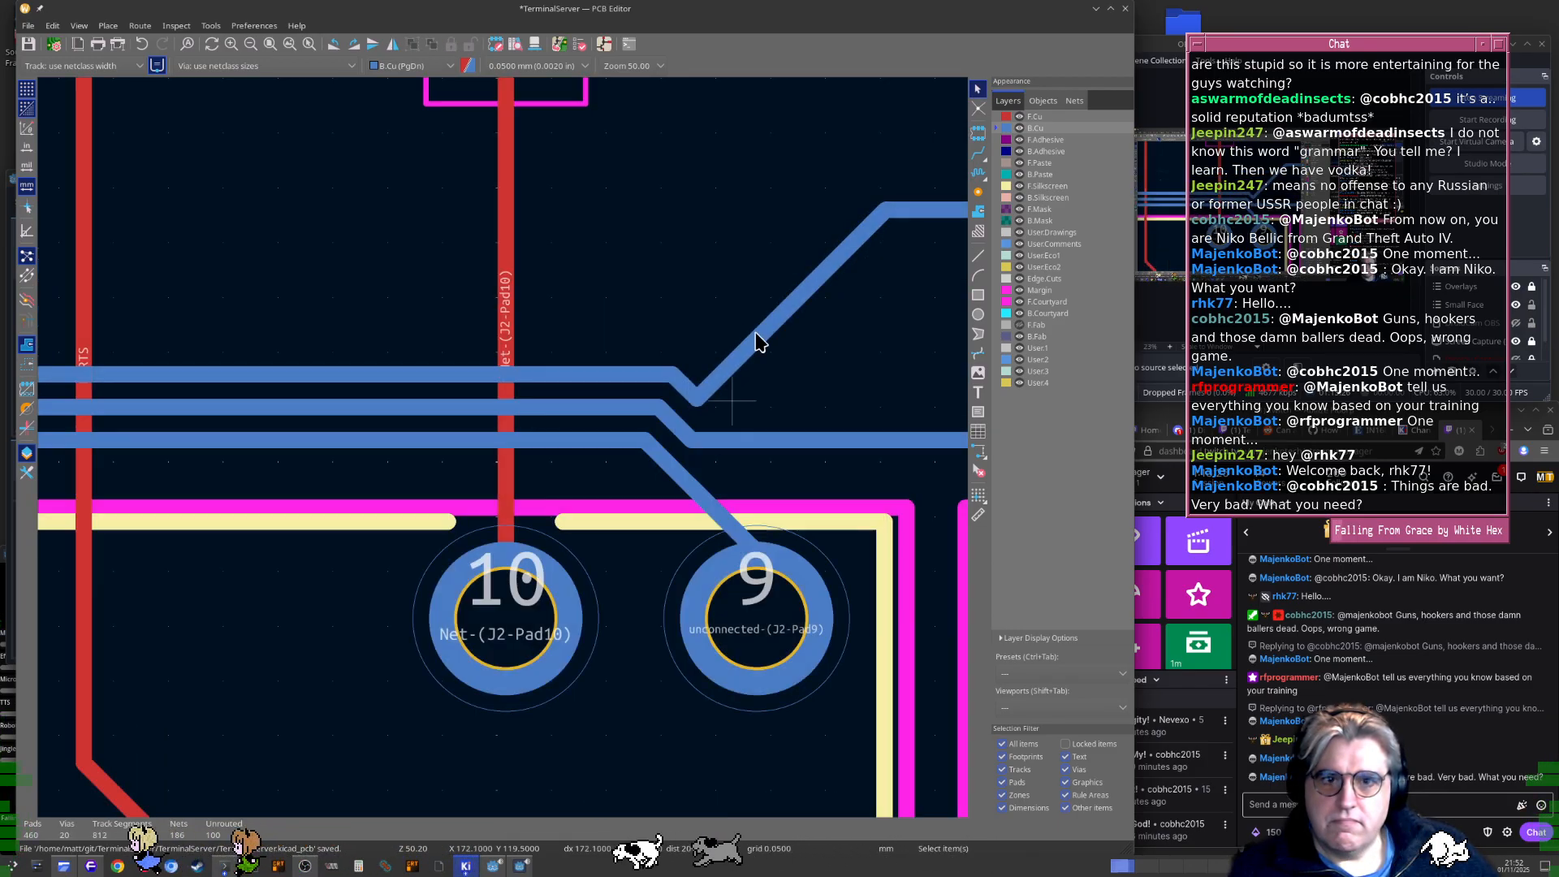
pyautogui.press('d')
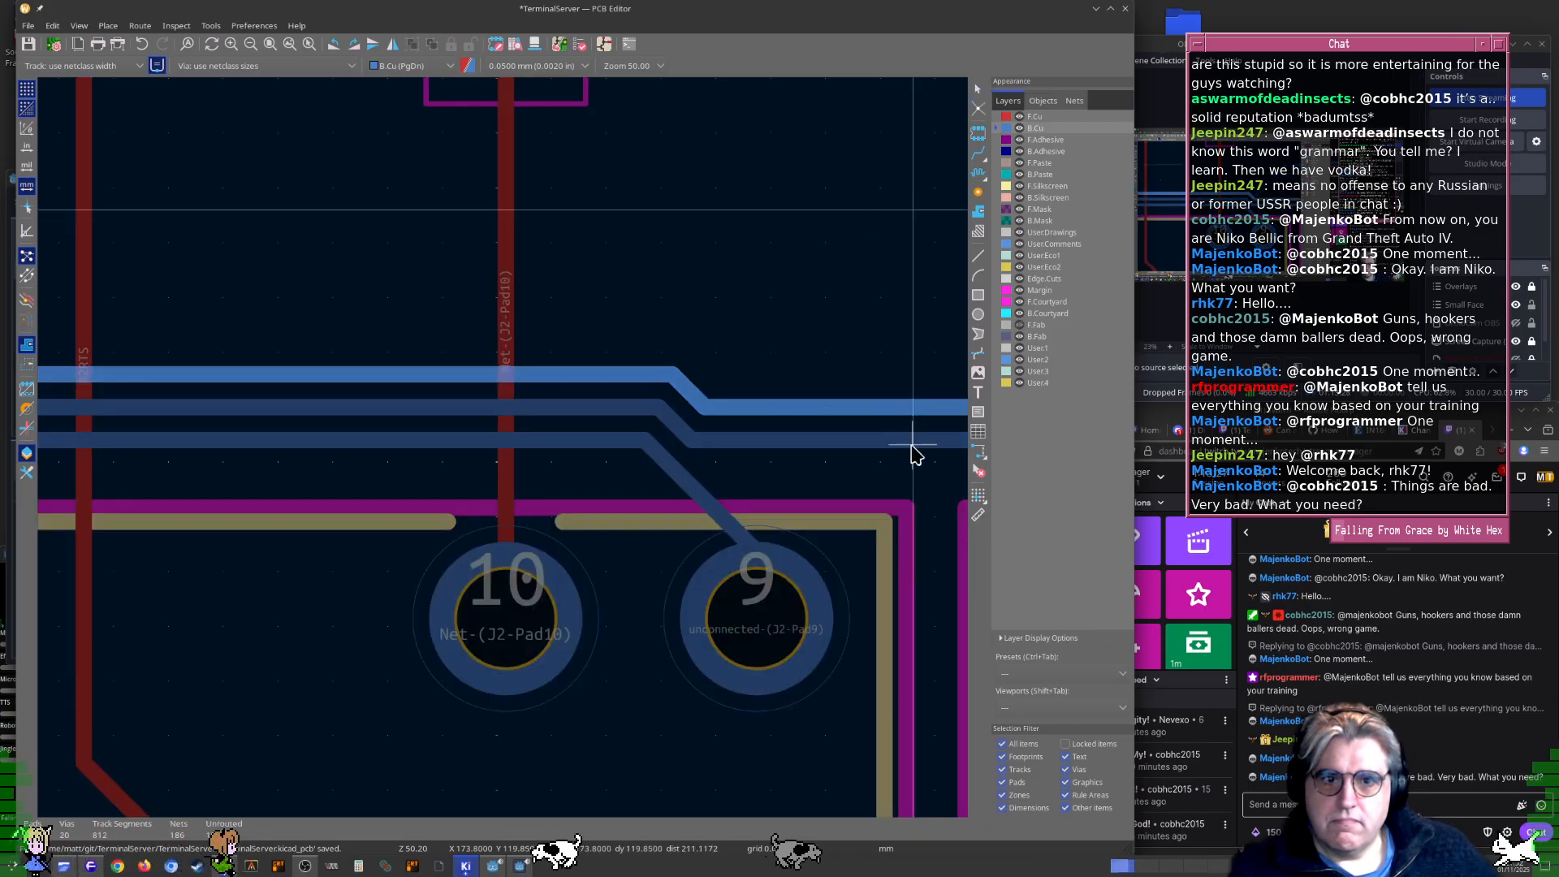
pyautogui.click(912, 445)
# Flatten the J1 pad 11 track's peak beside J1 pad 12 into a straight run to J1 pad 11
pyautogui.moveTo(911, 446); pyautogui.dragTo(328, 403, button='middle')
pyautogui.press('d')
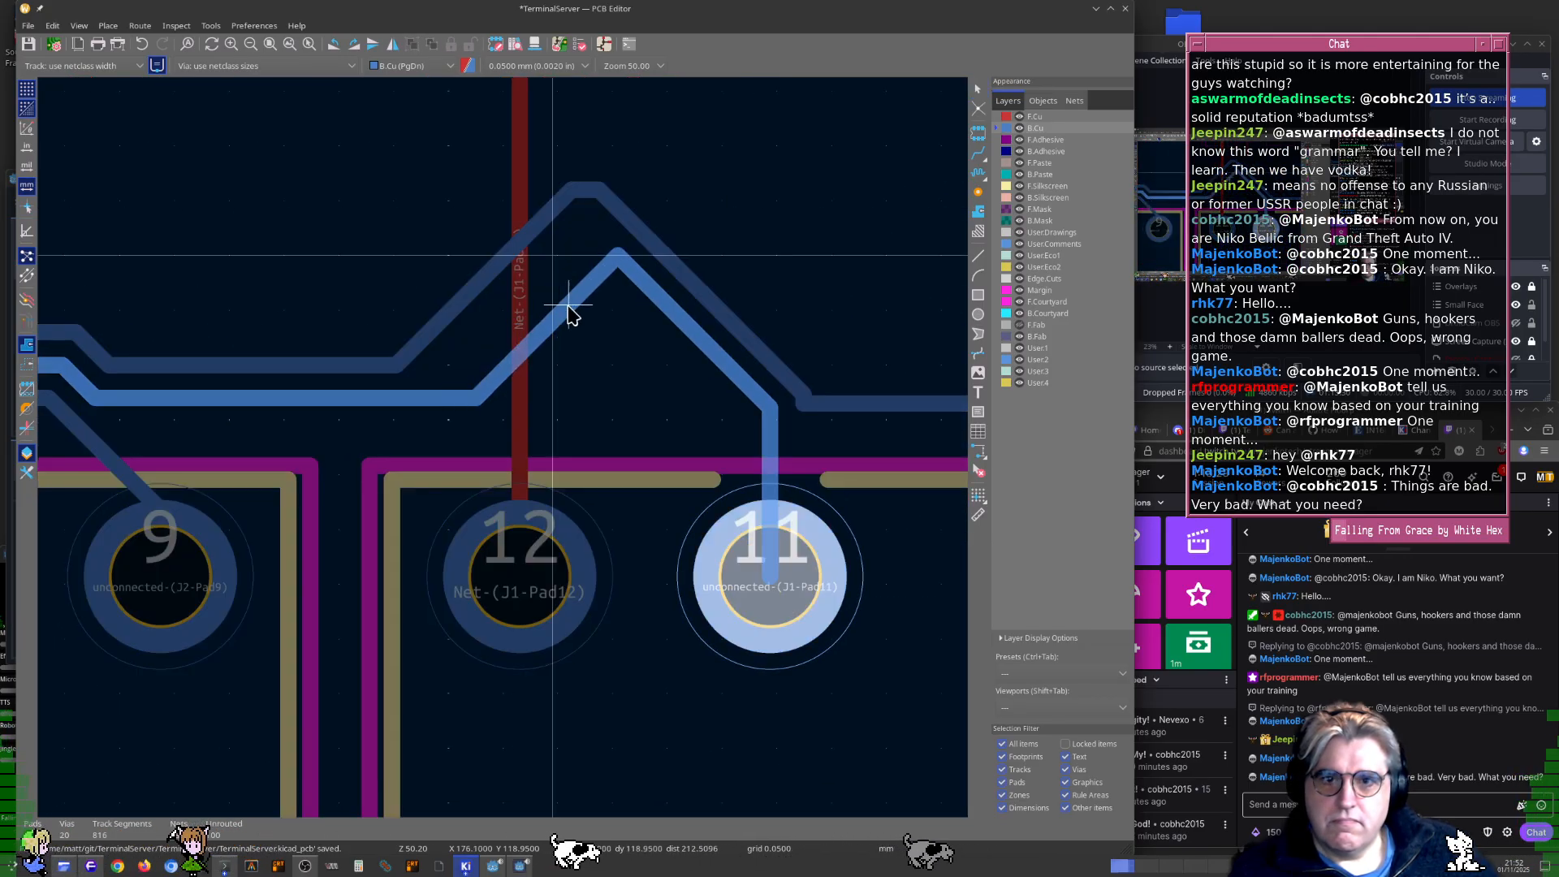
pyautogui.click(772, 437)
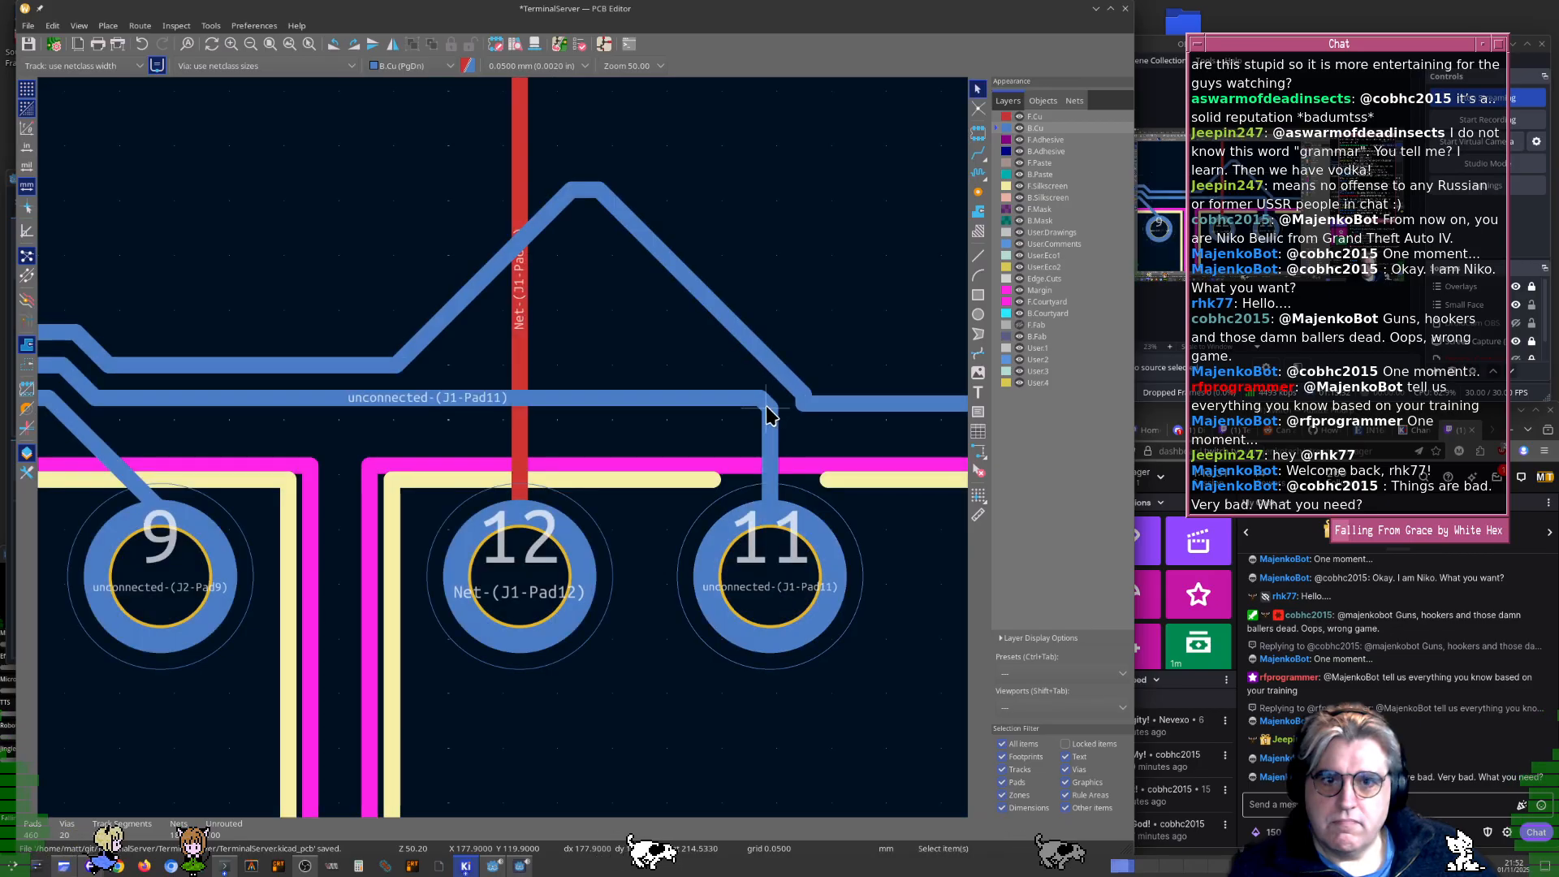
# Flatten the J1 pad 9 track's hump between J1 pads 12 and 11 close above the J1 pad 11 track, and save the board
pyautogui.press('d')
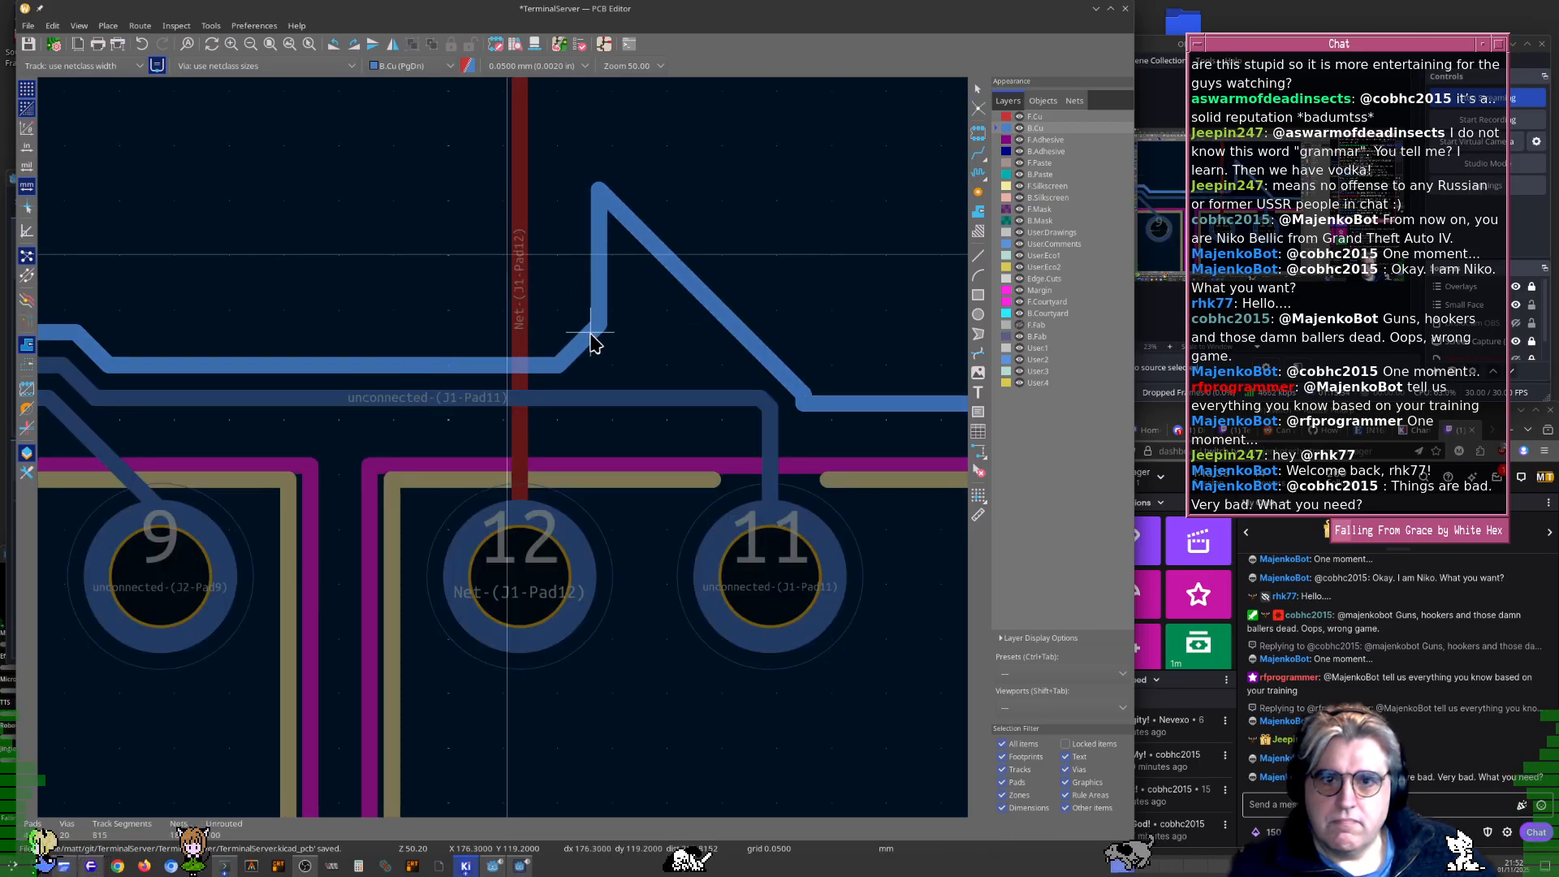
pyautogui.click(590, 341)
pyautogui.press('d')
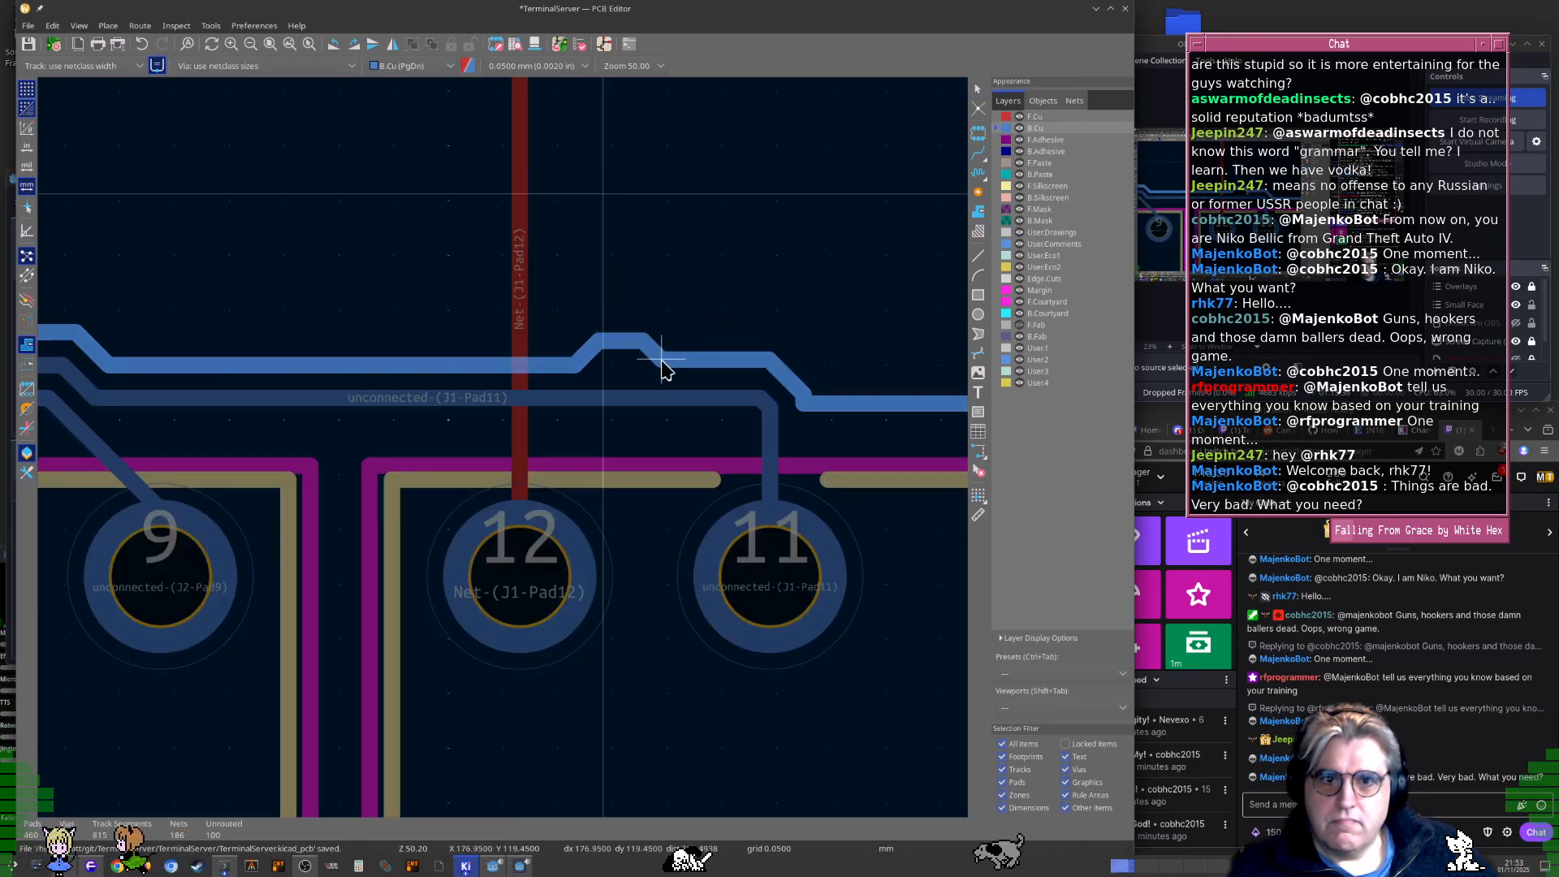
pyautogui.click(623, 346)
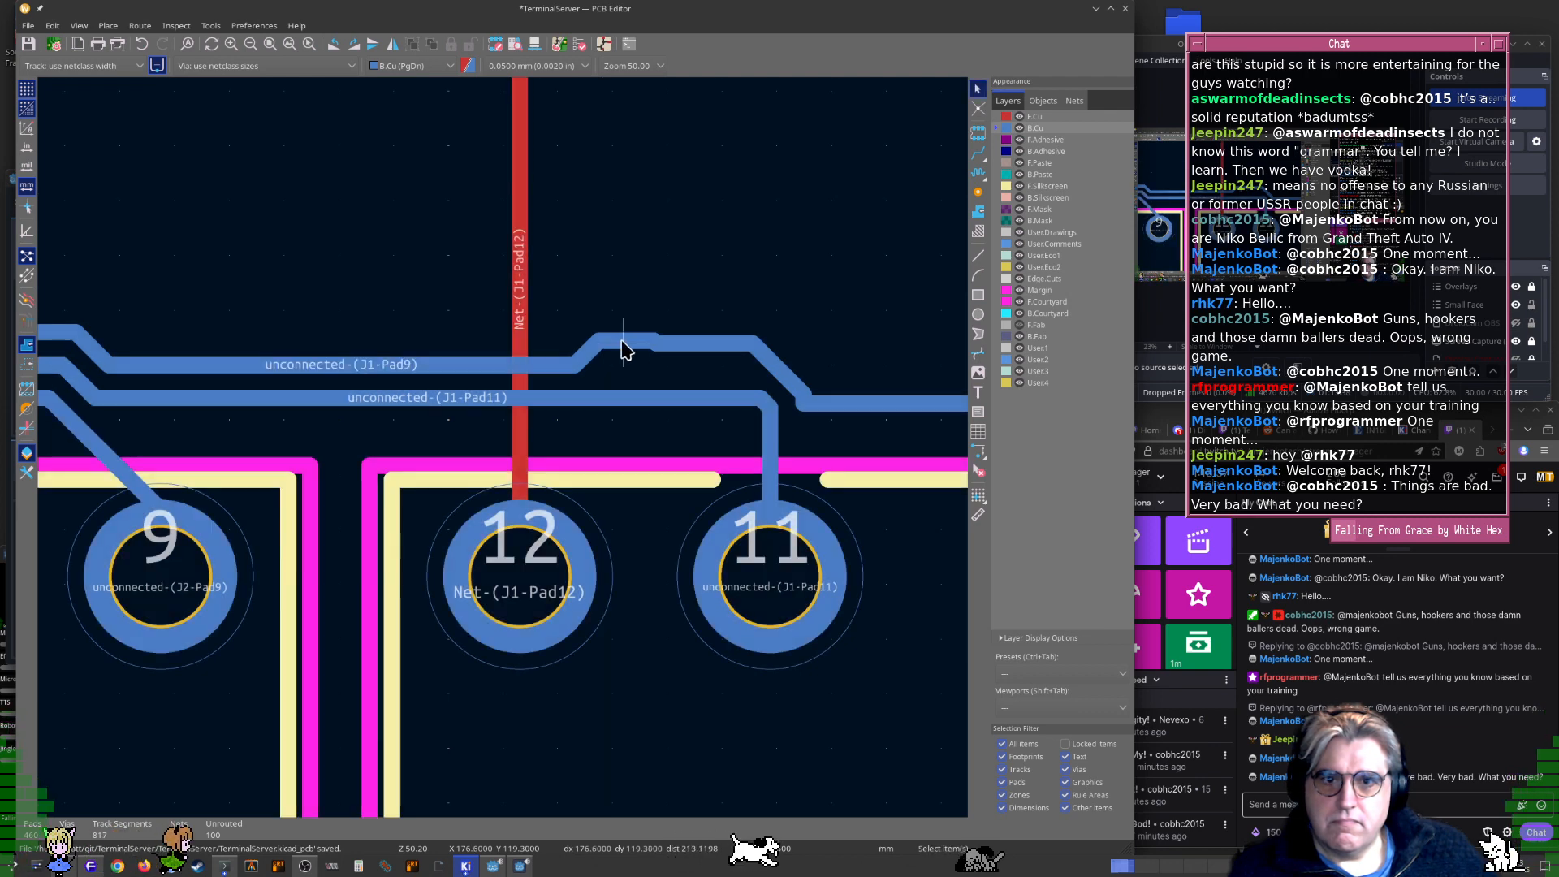
pyautogui.press('d')
pyautogui.click(623, 347)
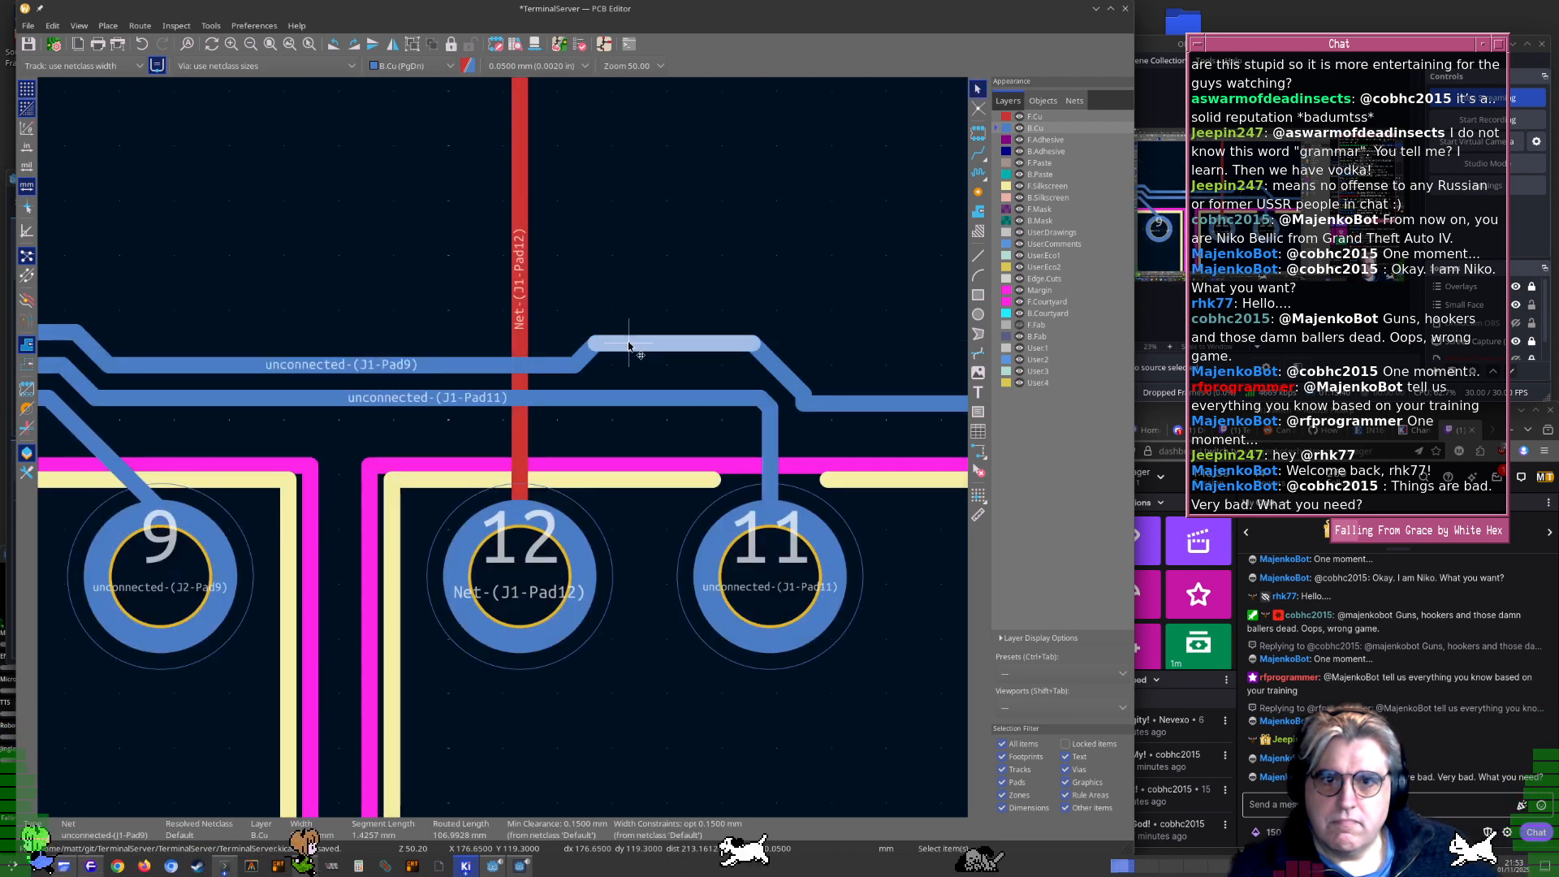
pyautogui.press('d')
pyautogui.click(651, 366)
pyautogui.hotkey('ctrl', 's')
# Clean up the J1 pad 9 track's jagged corner past J1 pad 11 so its diagonal meets the horizontal run directly
pyautogui.scroll(2, 650, 365)
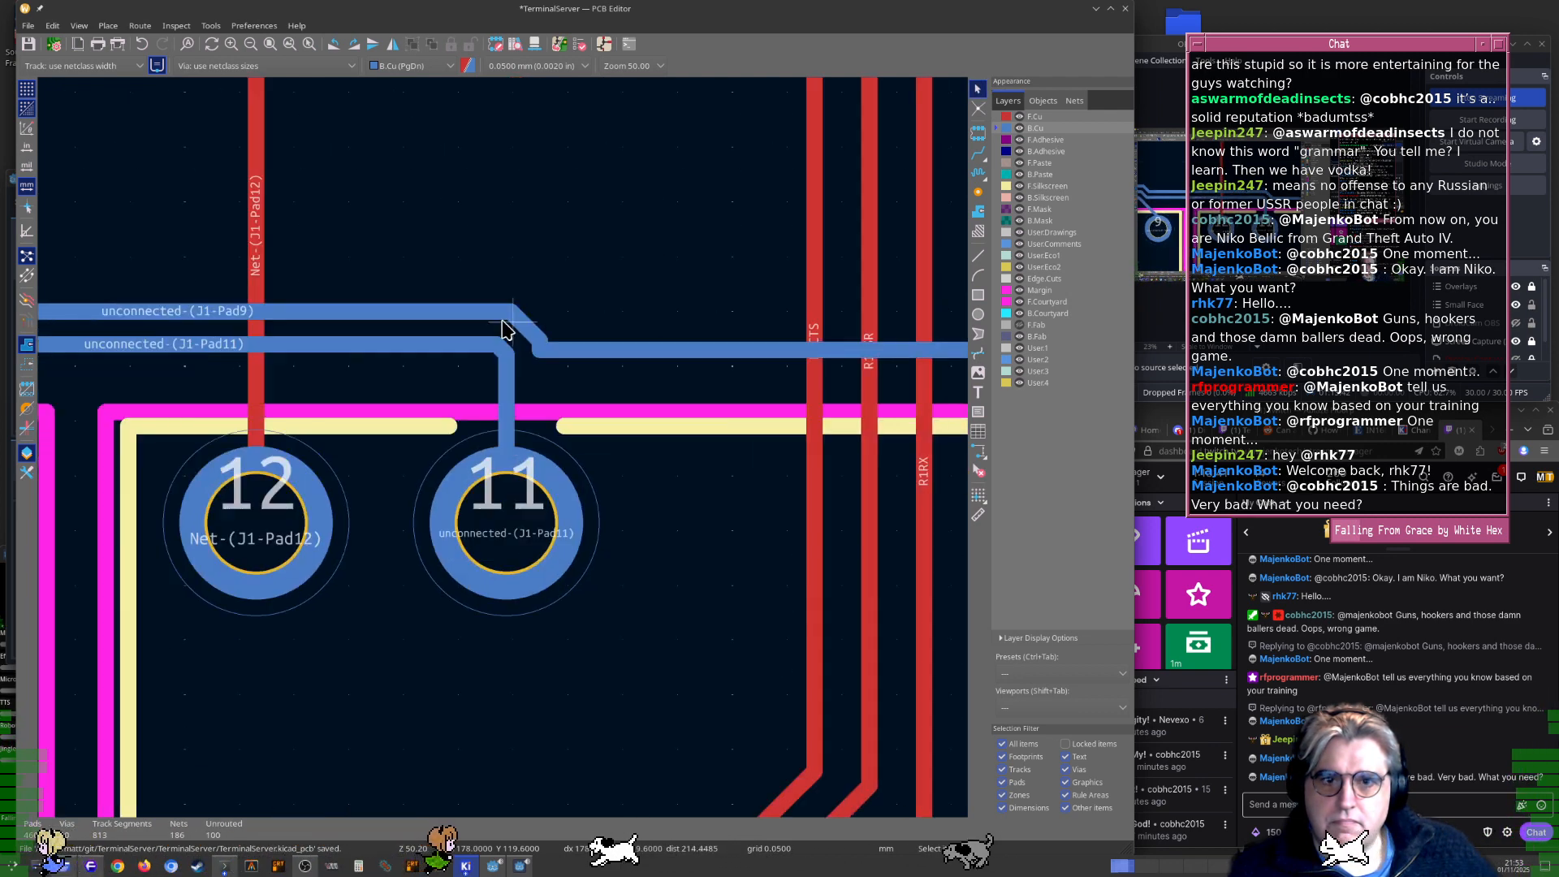
pyautogui.scroll(3, 504, 454)
pyautogui.click(516, 417)
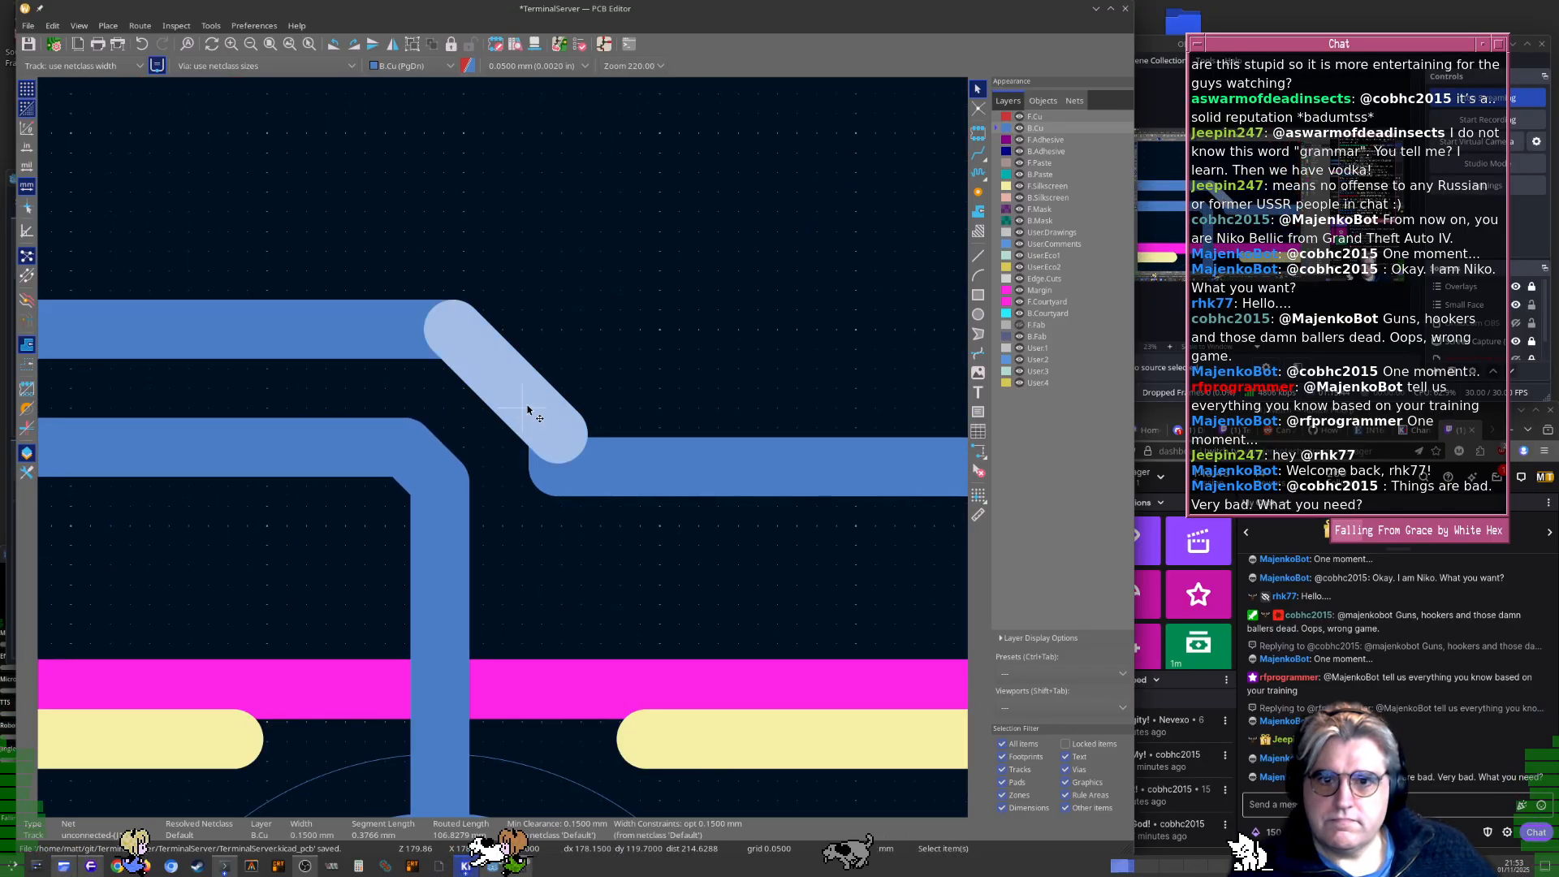
pyautogui.click(568, 459)
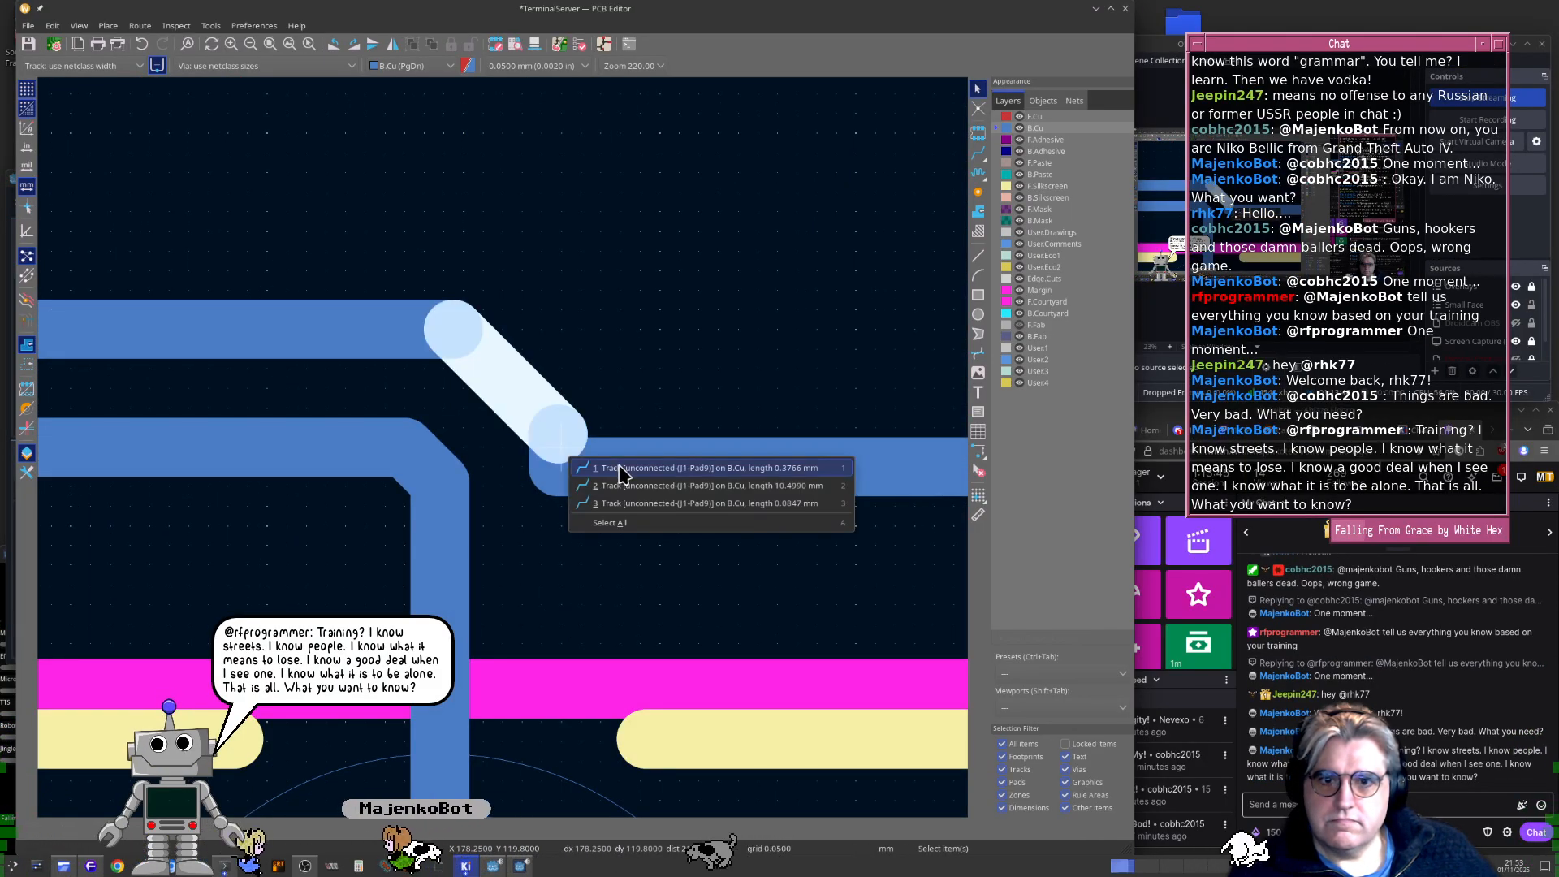
pyautogui.click(619, 468)
pyautogui.click(663, 395)
pyautogui.moveTo(692, 417); pyautogui.dragTo(583, 417, button='middle')
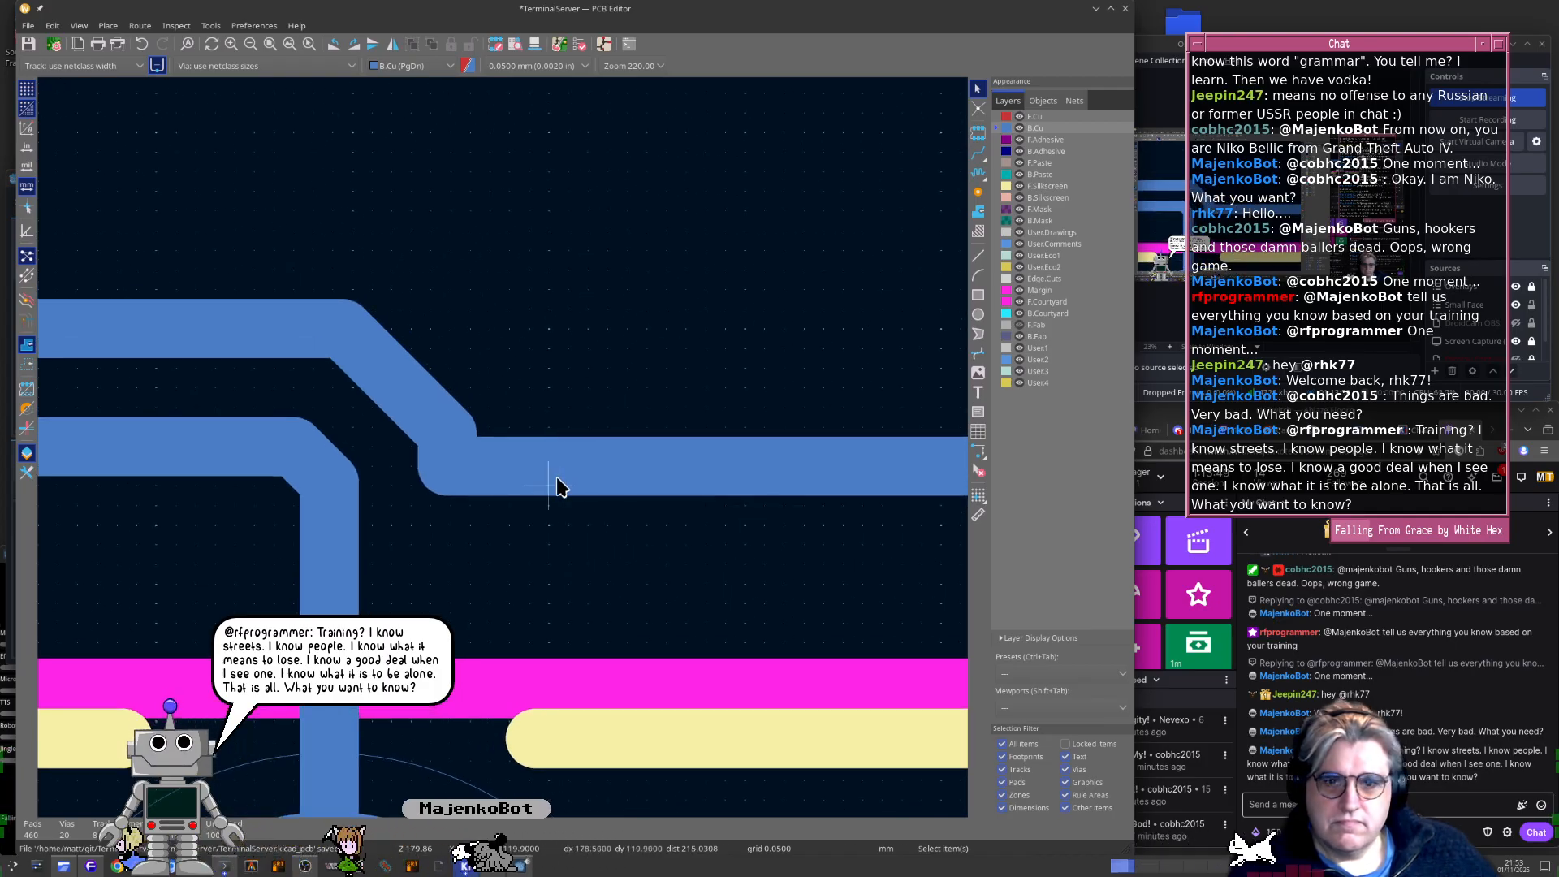
pyautogui.click(485, 479)
pyautogui.moveTo(445, 476); pyautogui.dragTo(457, 445)
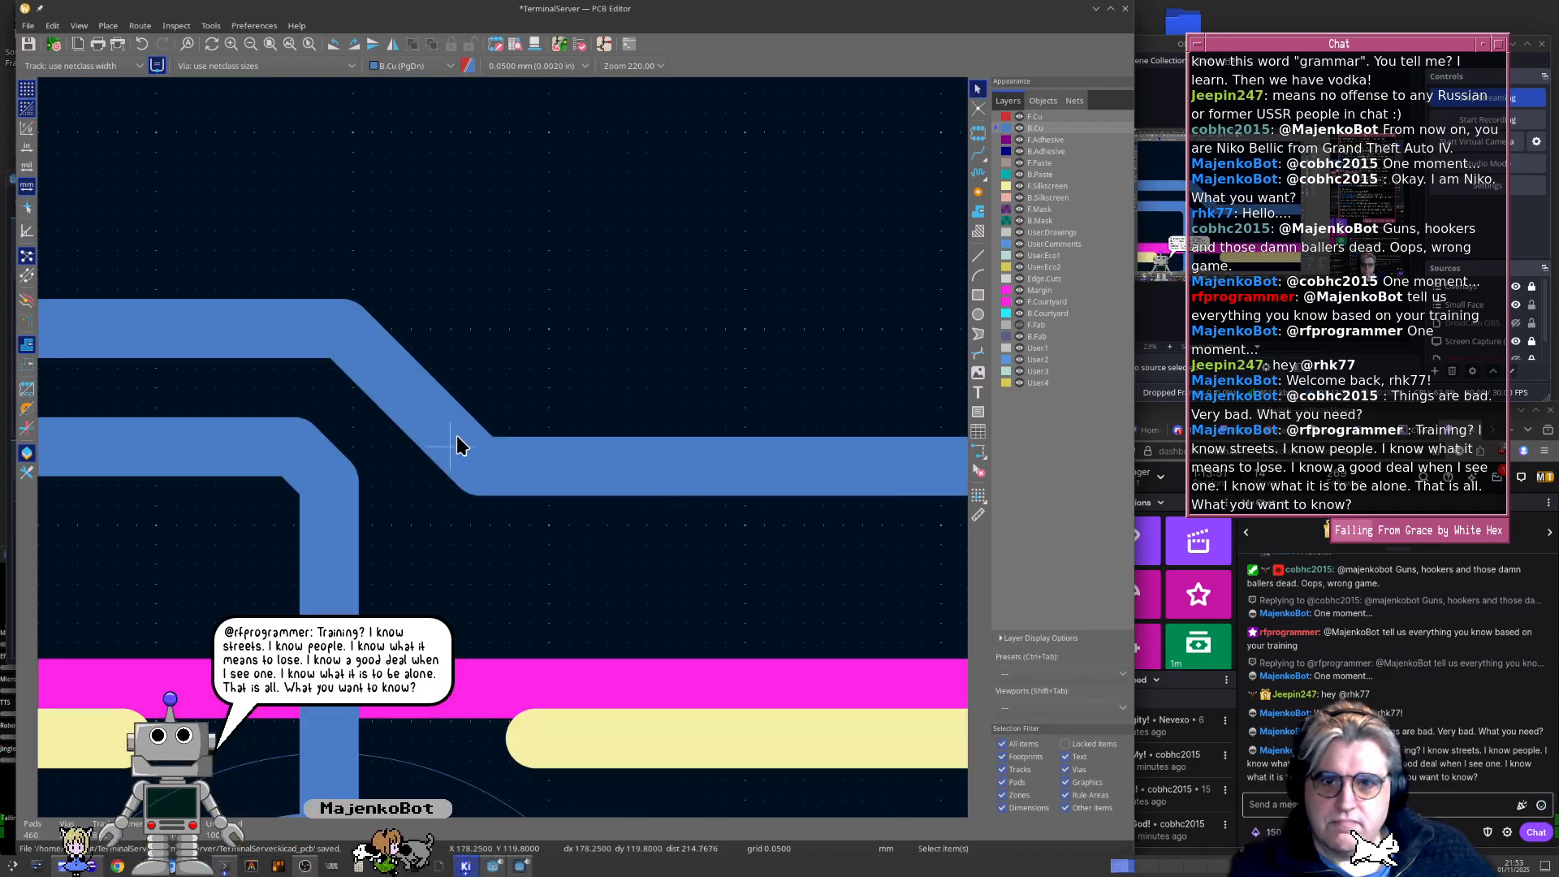
# Flatten the J1 pad 9 track's peak above J1 pad 9 into a straight run with a short diagonal down to the pad
pyautogui.scroll(-8, 461, 423)
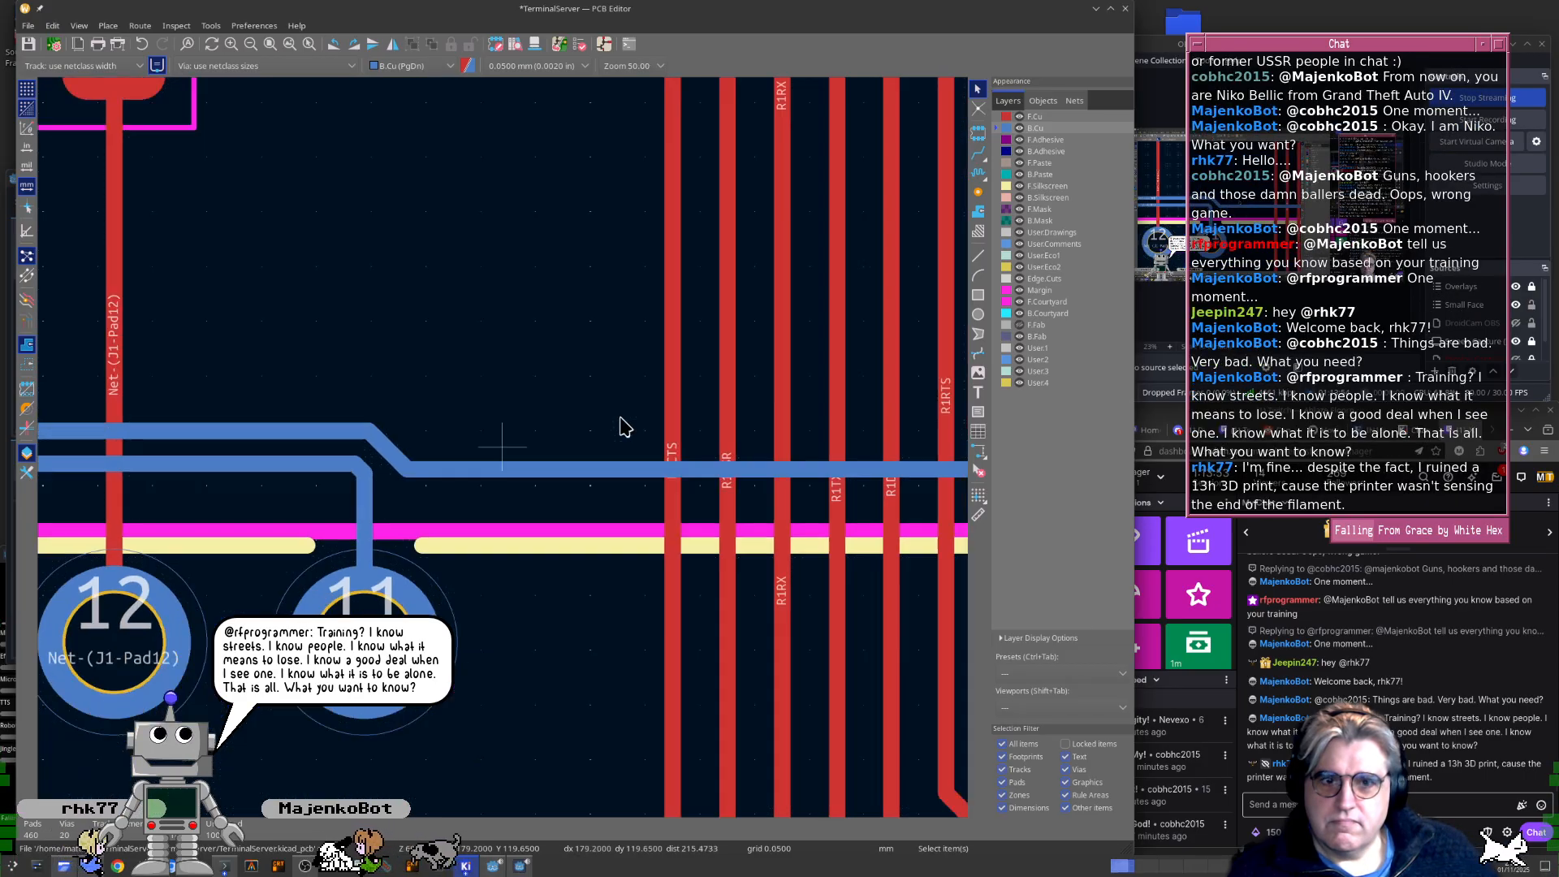
pyautogui.scroll(3, 482, 465)
pyautogui.scroll(3, 482, 465)
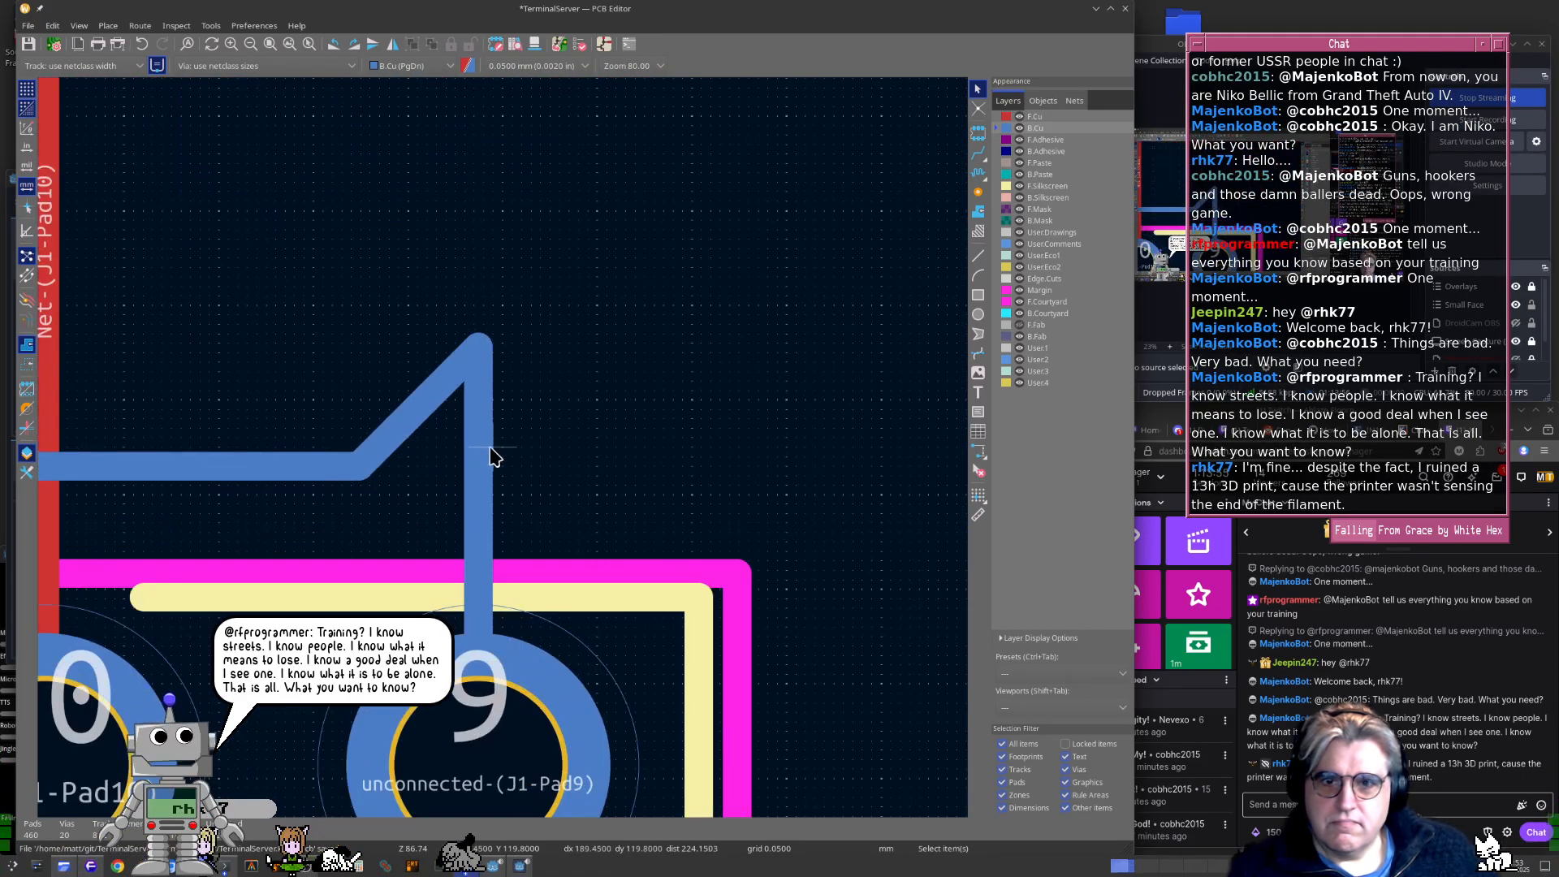
pyautogui.click(481, 384)
pyautogui.moveTo(479, 355); pyautogui.dragTo(357, 461)
pyautogui.scroll(-6, 357, 461)
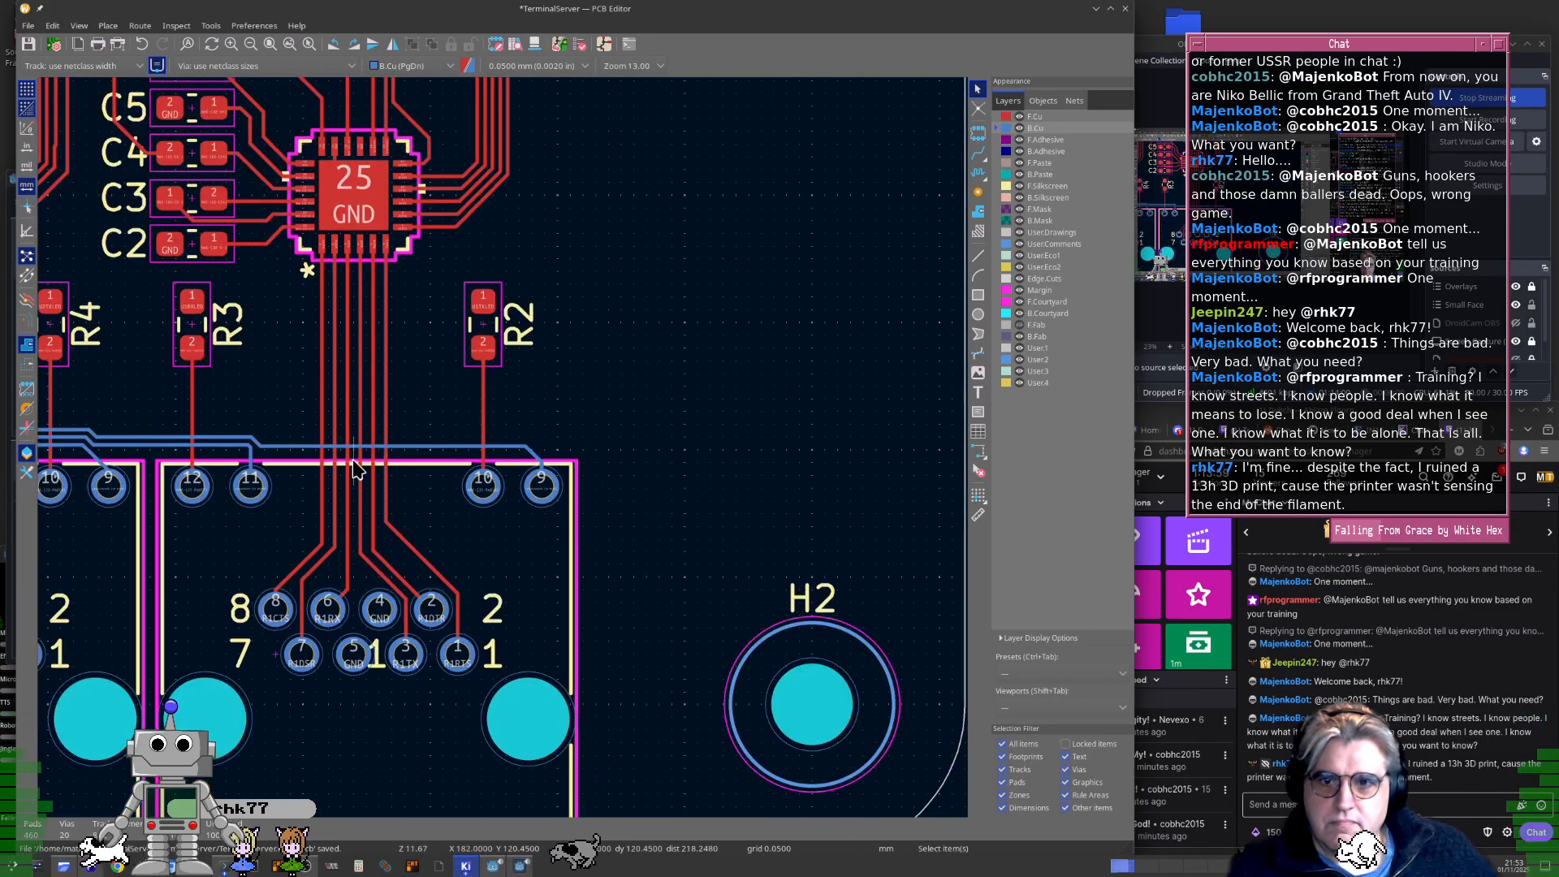
# Drag the J1 pad 11 track's small corner above J1 pad 11 into a longer 45-degree diagonal
pyautogui.scroll(8, 513, 450)
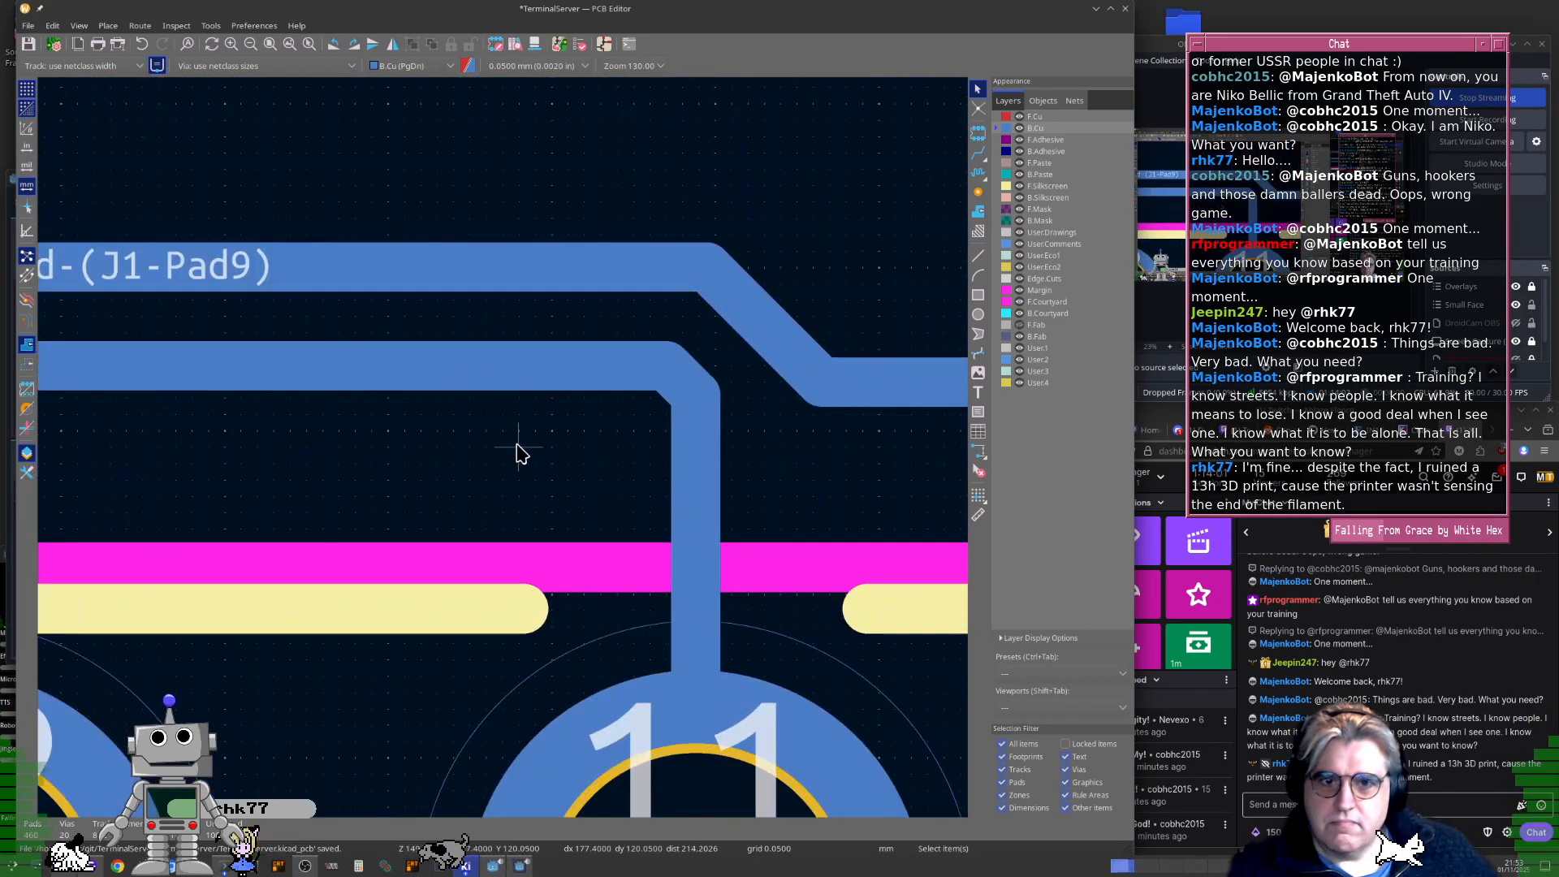
pyautogui.click(680, 384)
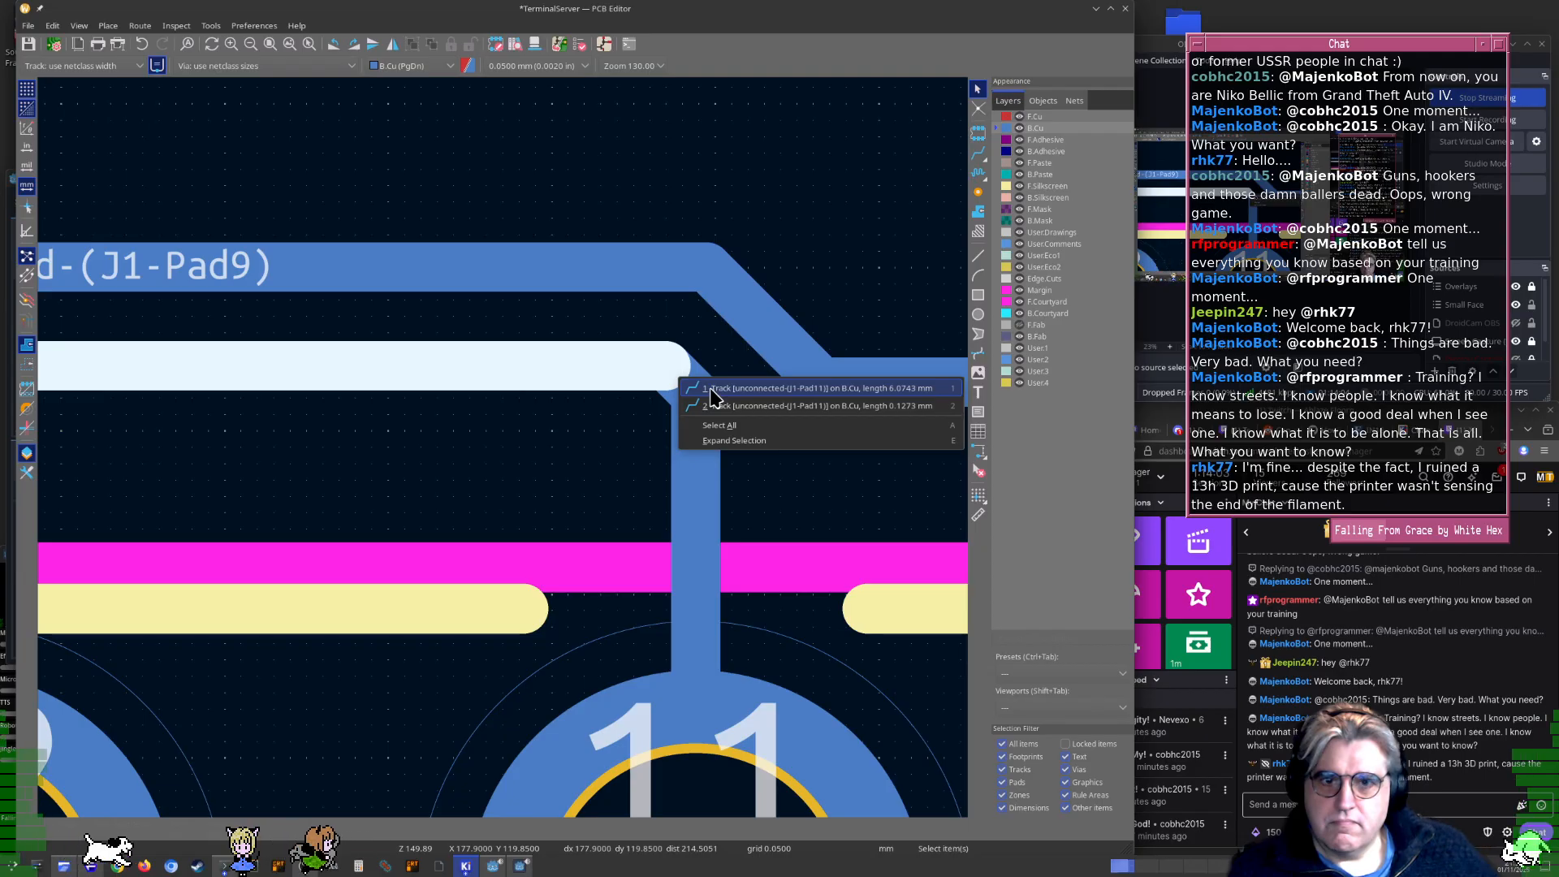
pyautogui.click(711, 393)
pyautogui.press('Escape')
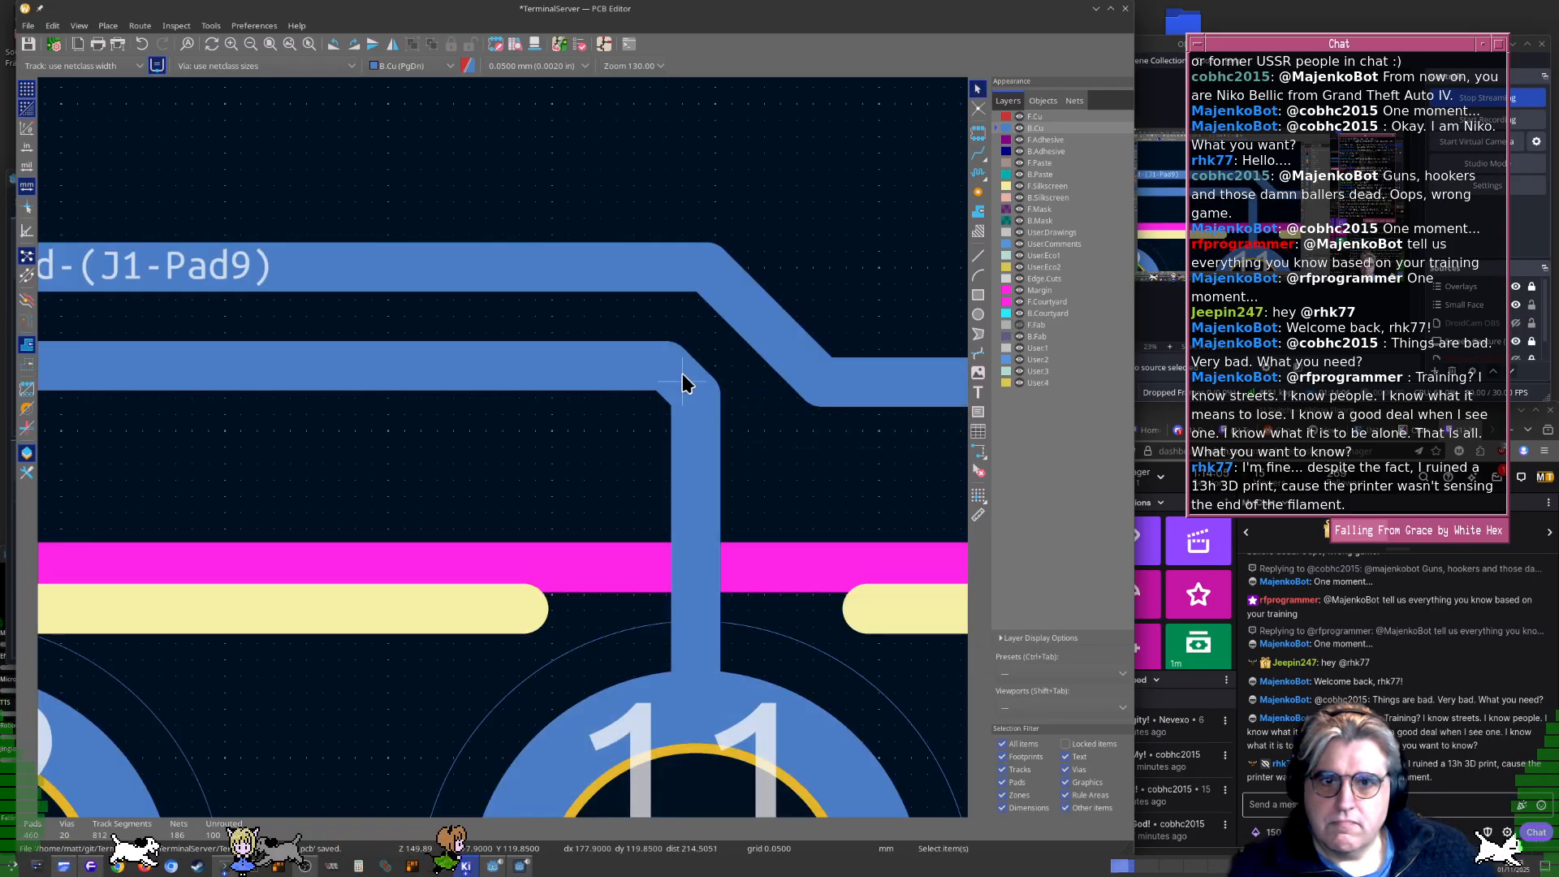
pyautogui.click(682, 375)
pyautogui.click(717, 422)
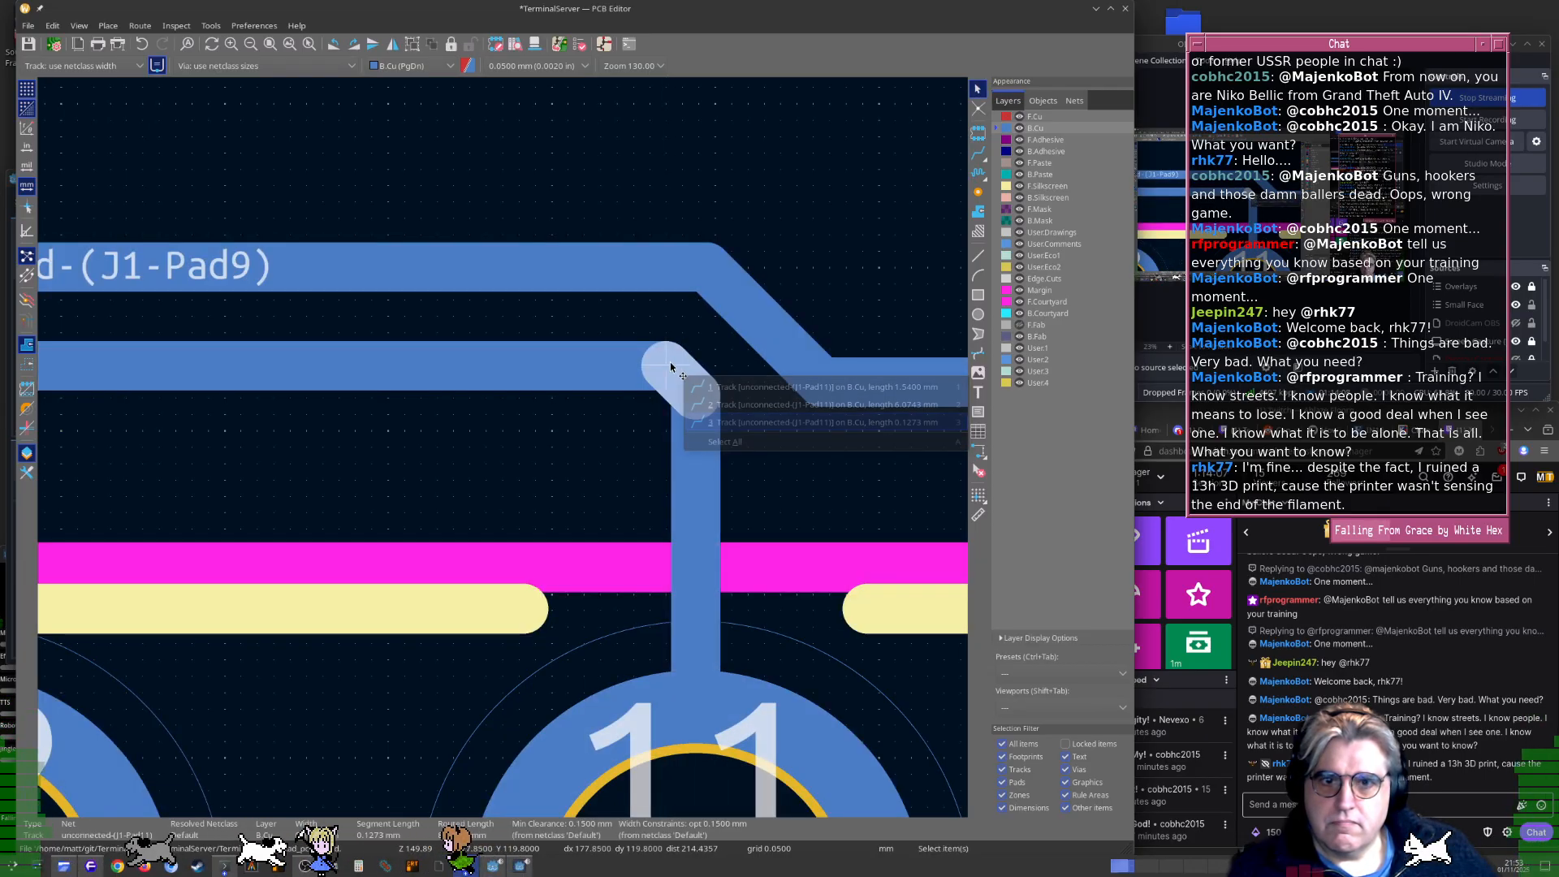
pyautogui.press('d')
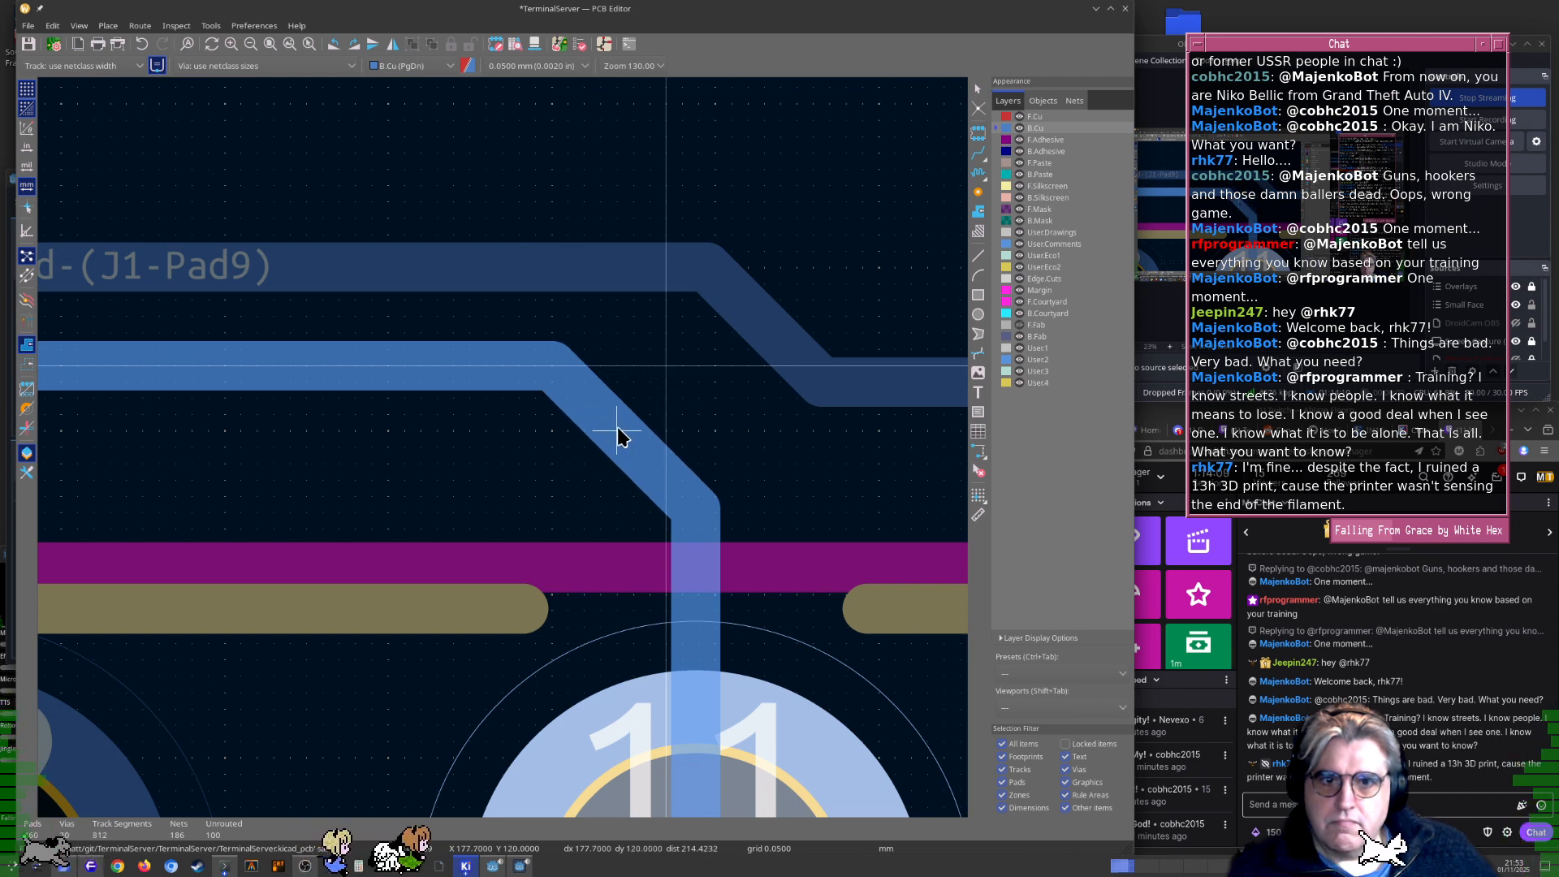
pyautogui.click(626, 433)
# Move the J1 pad 9 track's diagonal close alongside the J1 pad 11 track's diagonal above J1 pad 11, and save the board
pyautogui.click(769, 361)
pyautogui.press('d')
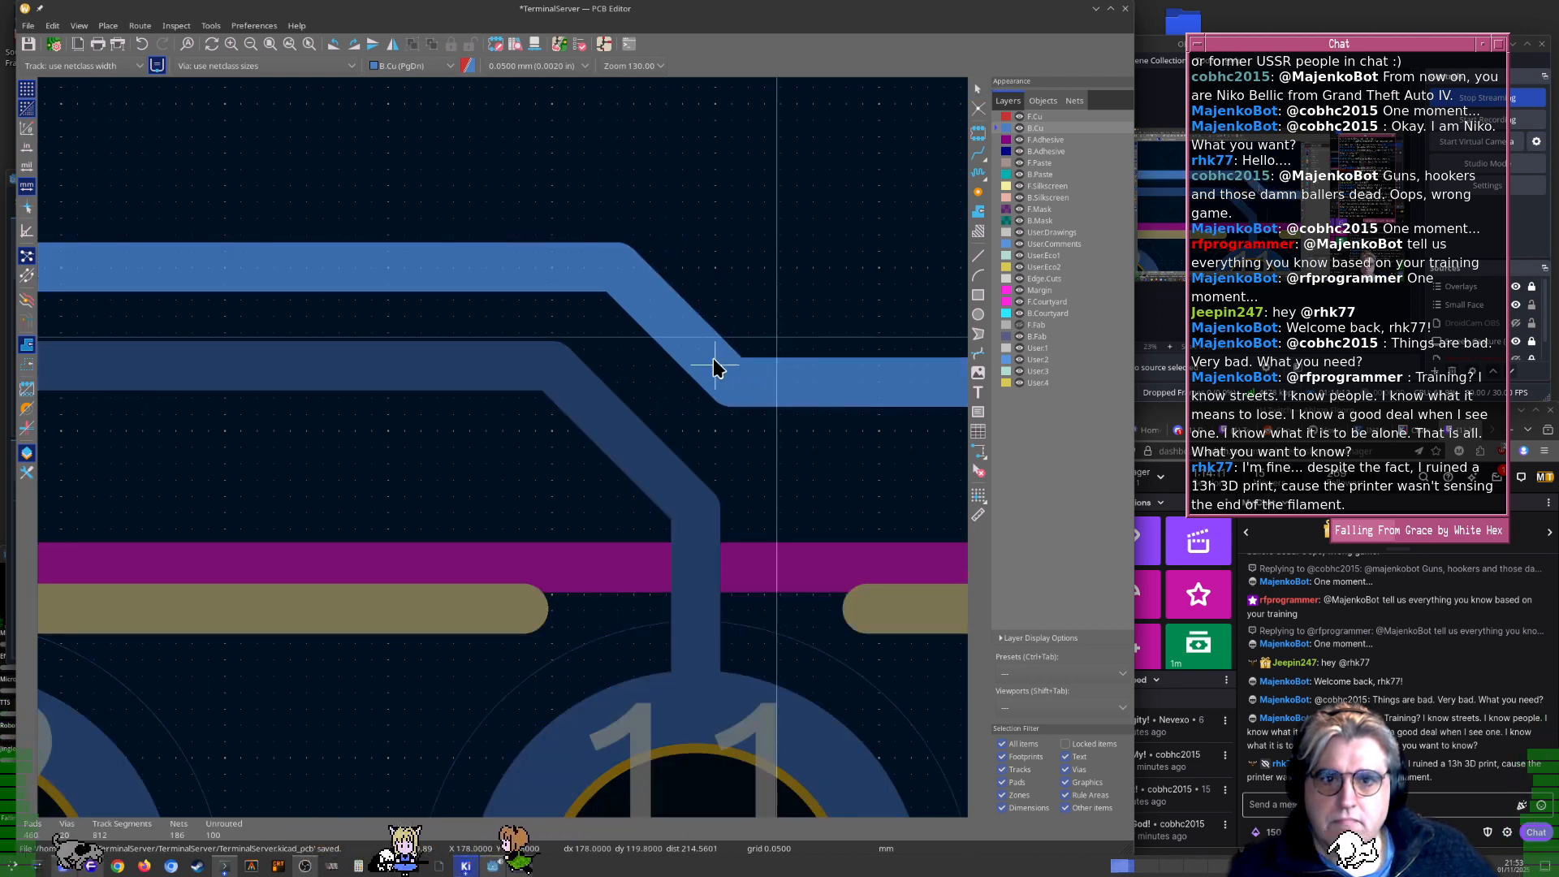
pyautogui.click(637, 384)
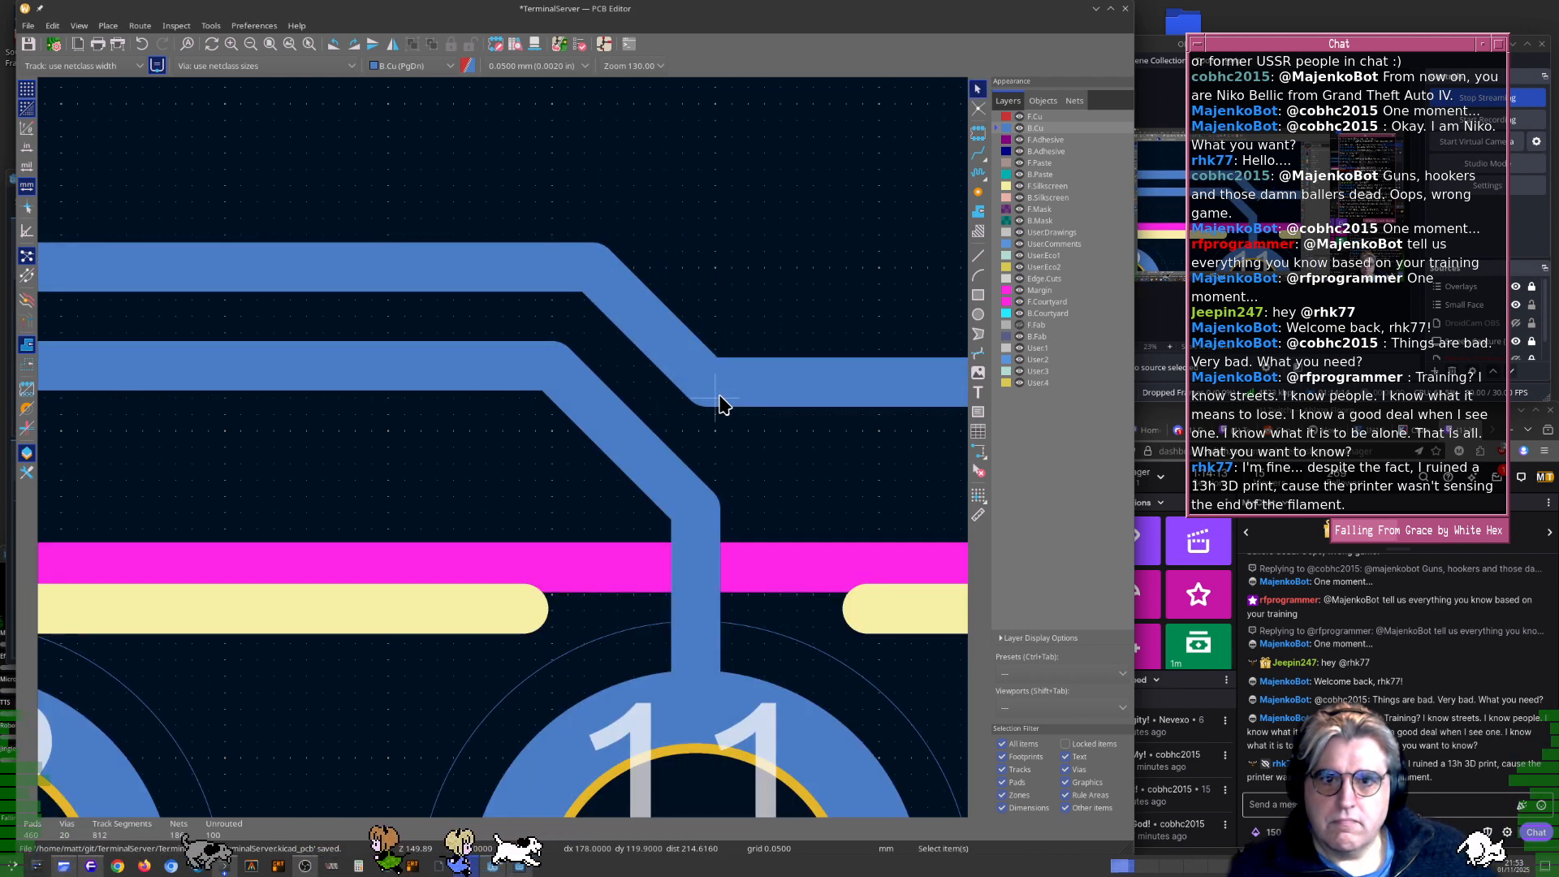
pyautogui.click(719, 397)
pyautogui.click(787, 406)
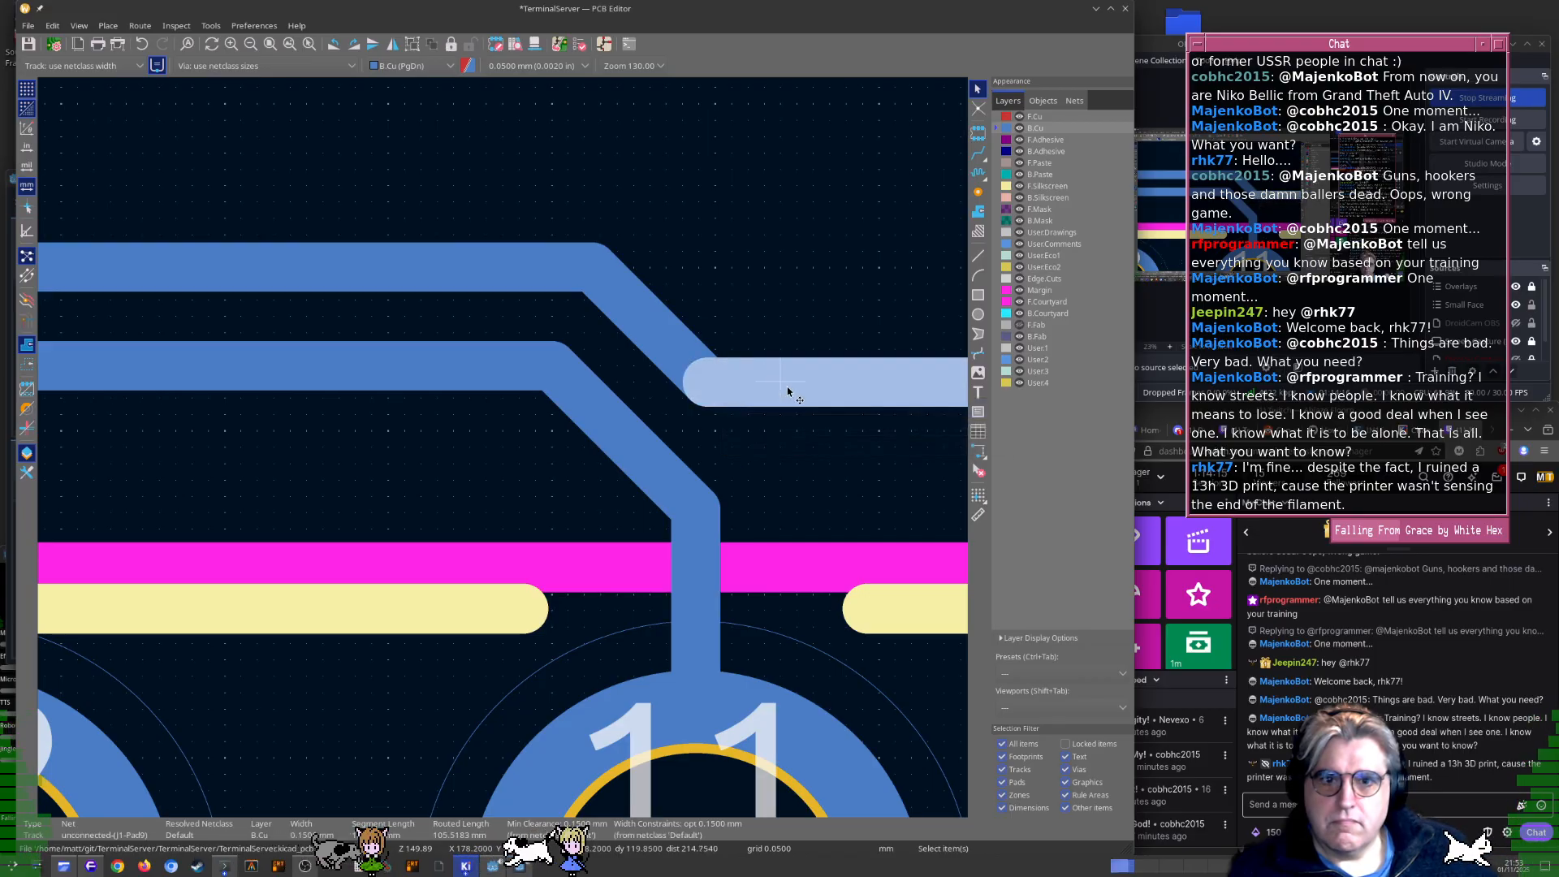
pyautogui.scroll(-4, 787, 391)
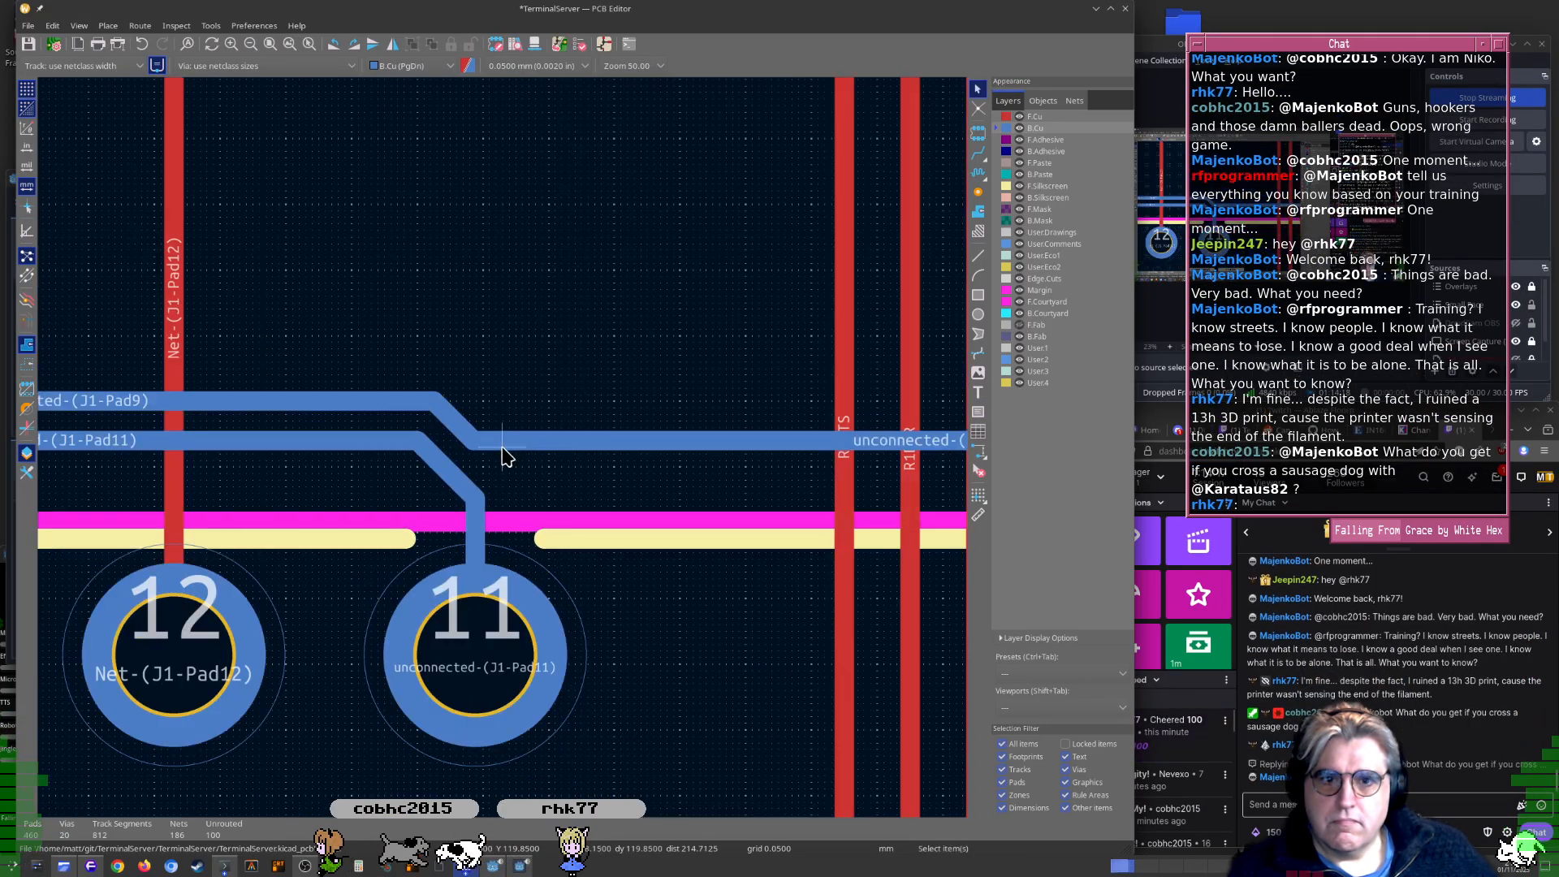
pyautogui.scroll(-10, 503, 455)
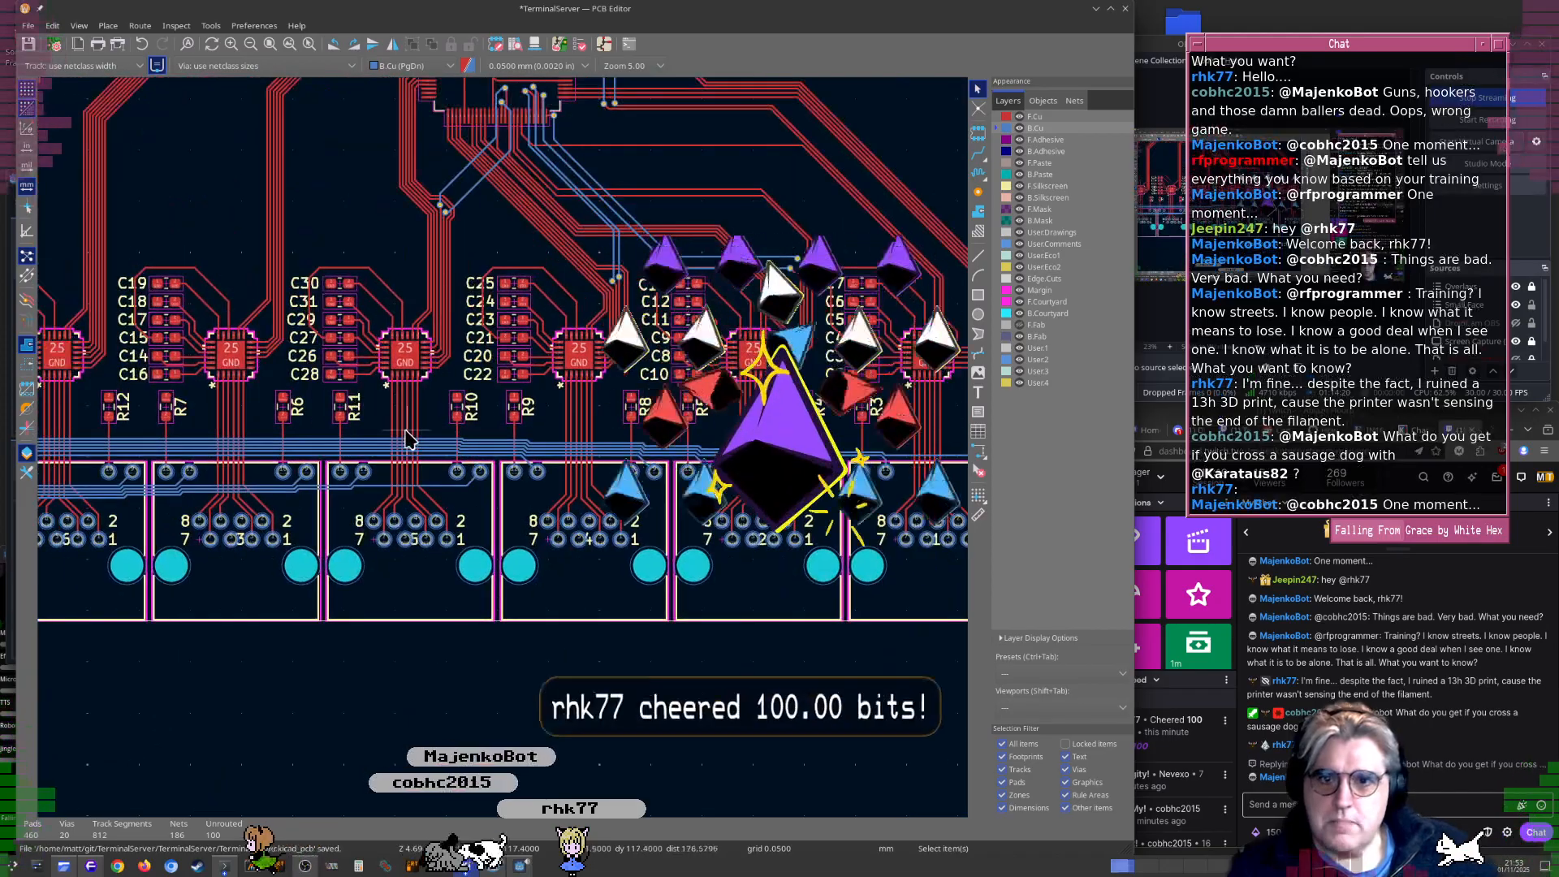
pyautogui.keyDown('ctrl'); pyautogui.scroll(3, 406, 432); pyautogui.keyUp('ctrl')
pyautogui.hotkey('ctrl', 's')
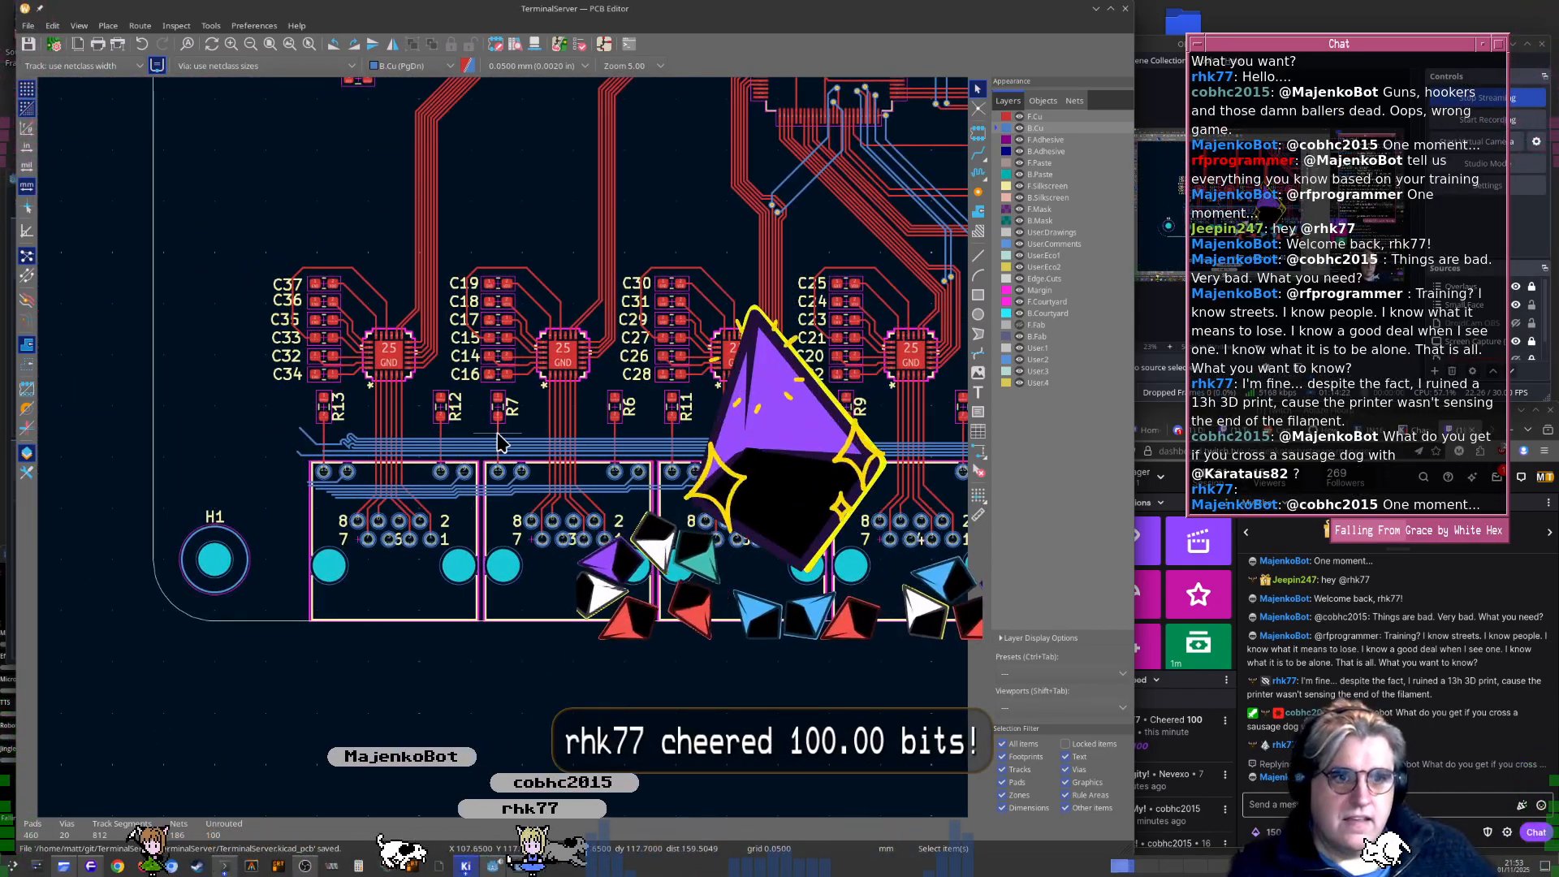
# Straighten the J4 pad 9 and J2 pad 11 tracks above J5 pad 10, evenly spaced over the J4 pad 11 track
pyautogui.scroll(4, 501, 442)
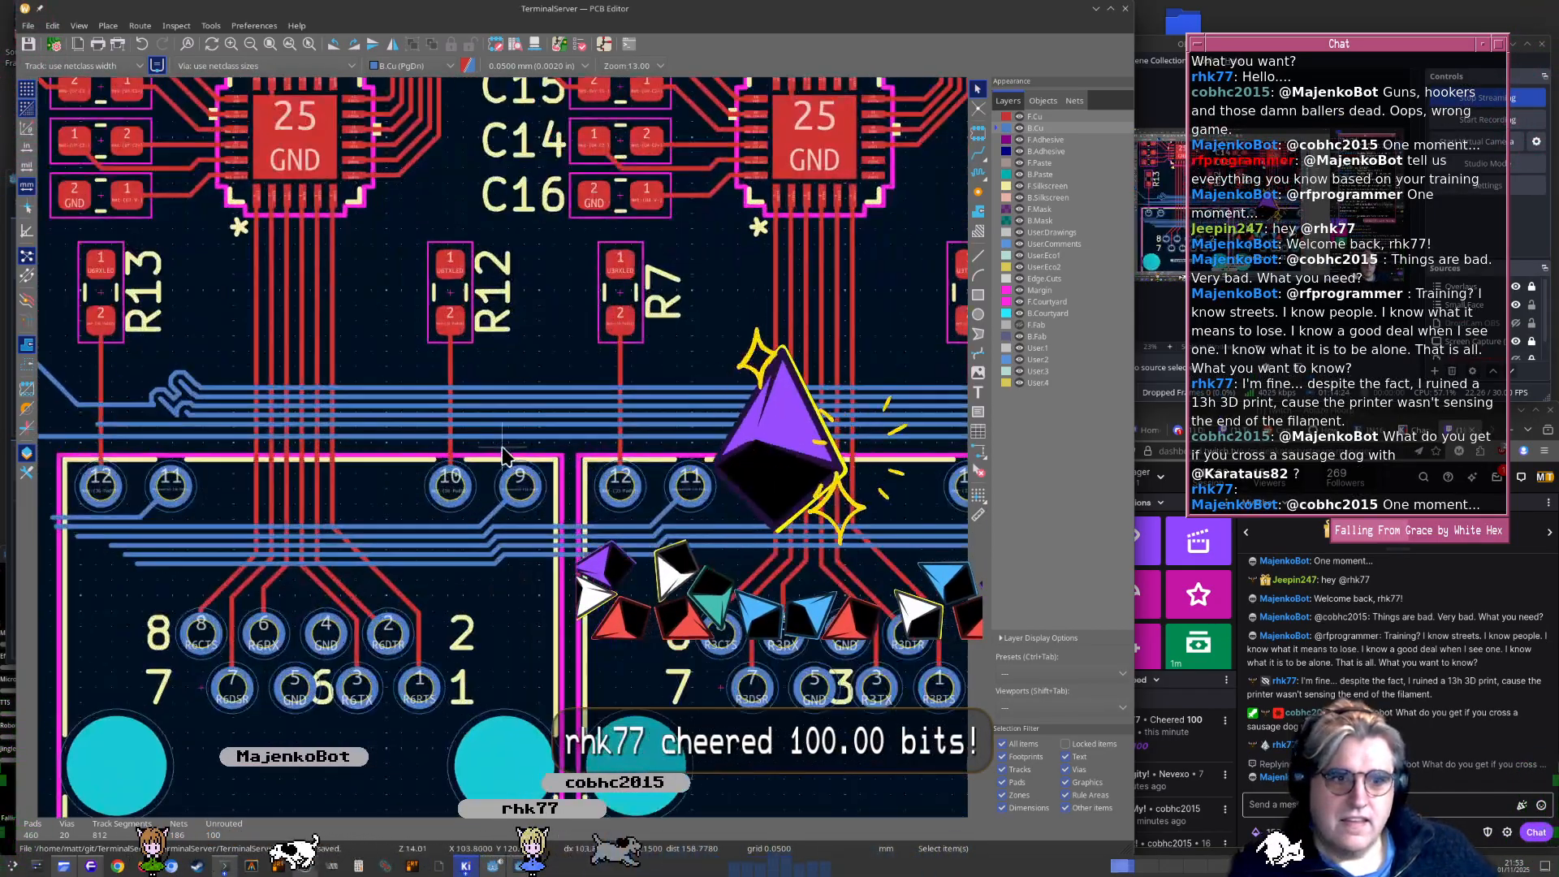
pyautogui.keyDown('ctrl'); pyautogui.scroll(-3, 501, 446); pyautogui.keyUp('ctrl')
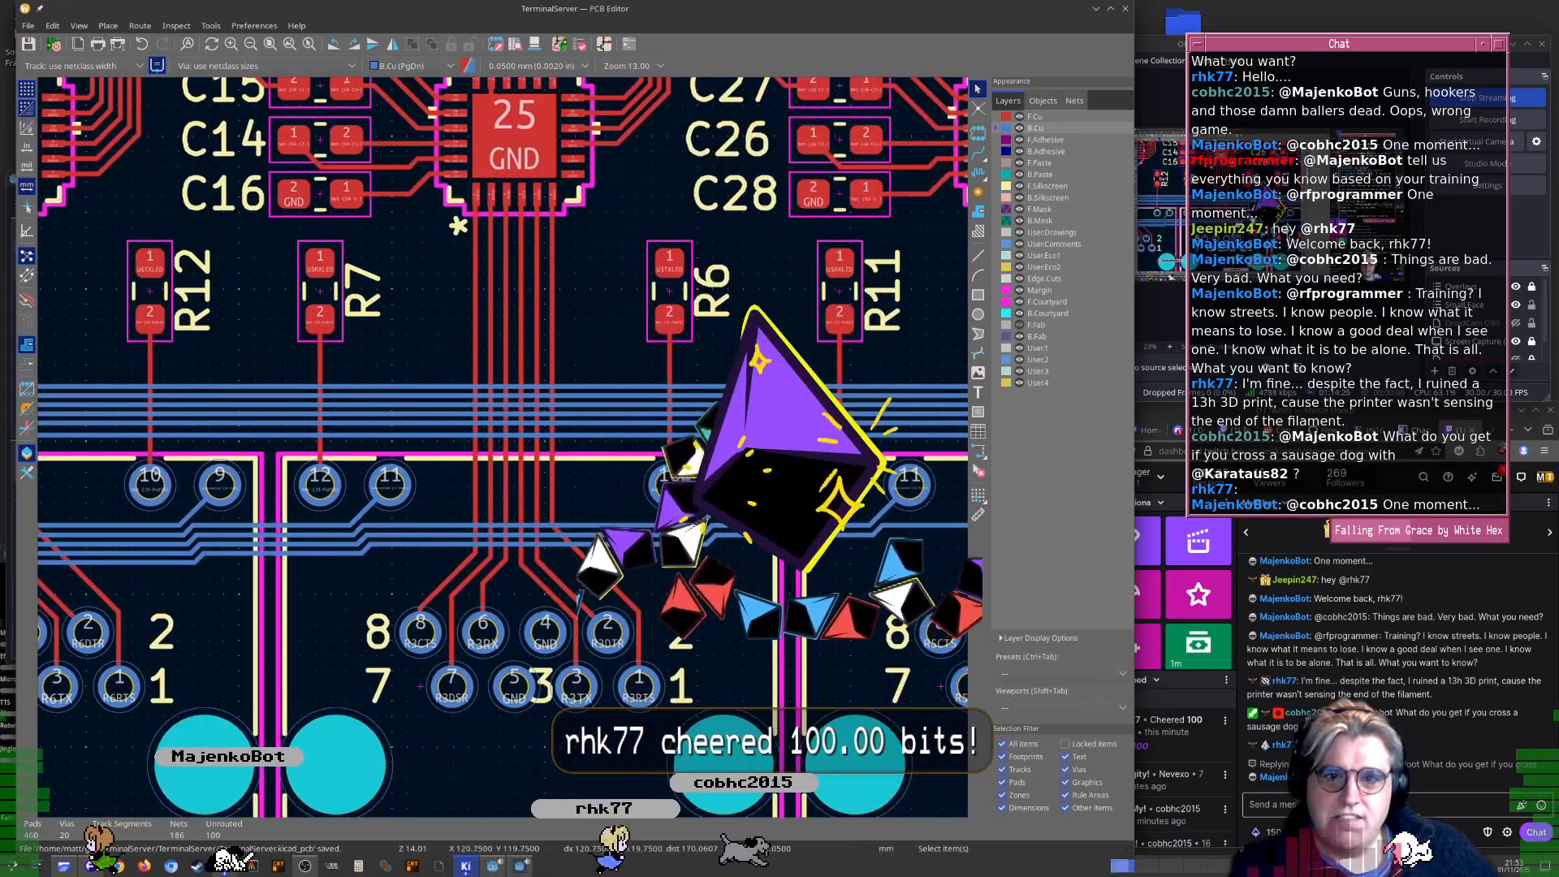
pyautogui.scroll(2, 504, 446)
pyautogui.keyDown('ctrl'); pyautogui.scroll(-8, 503, 446); pyautogui.keyUp('ctrl')
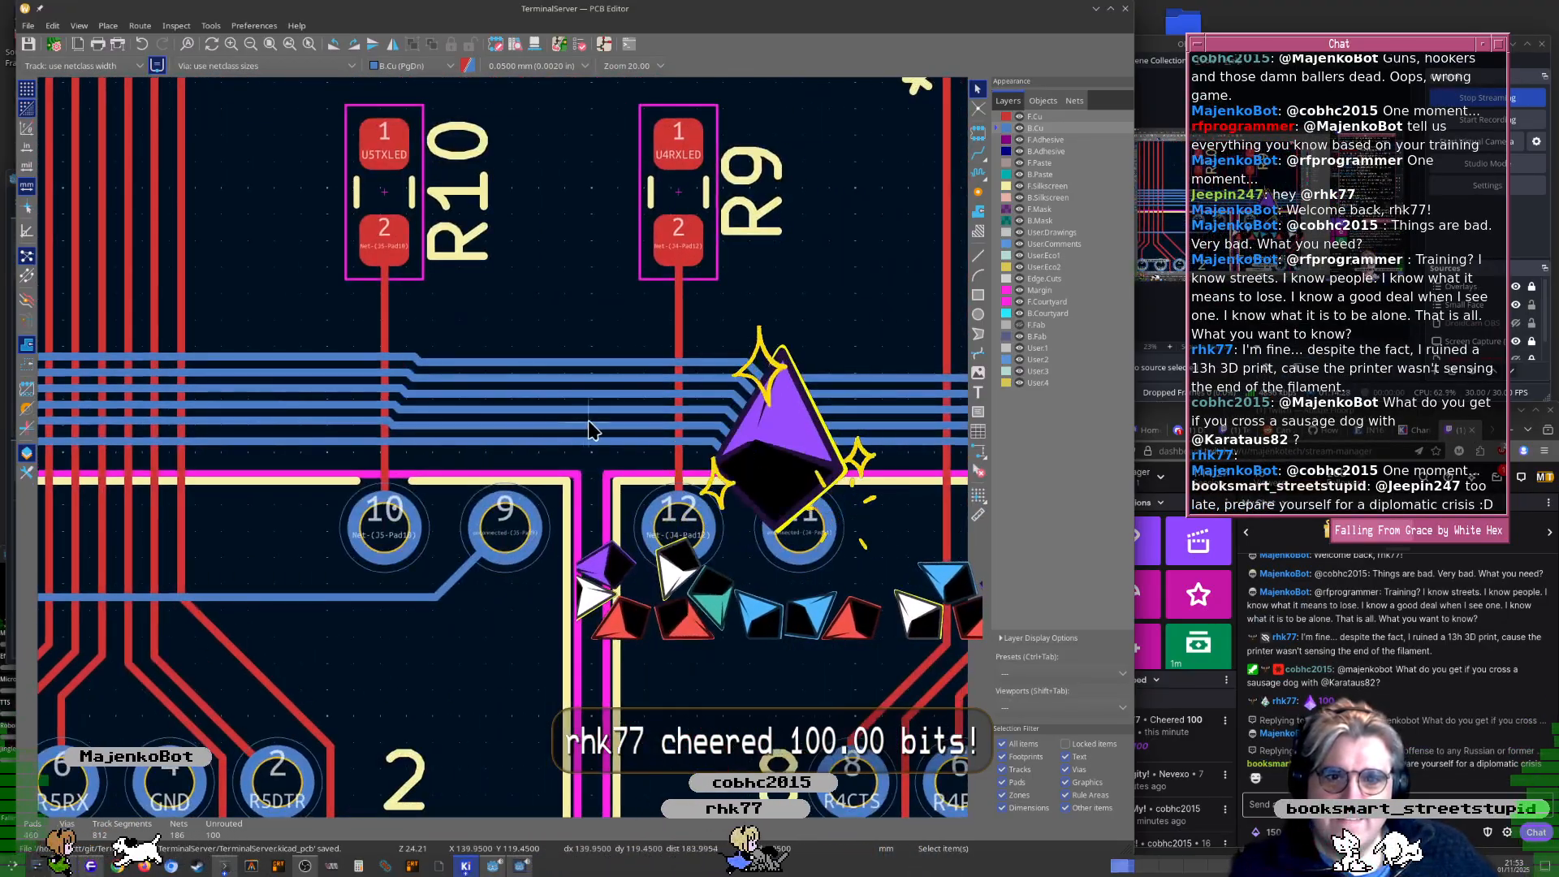
pyautogui.scroll(6, 505, 448)
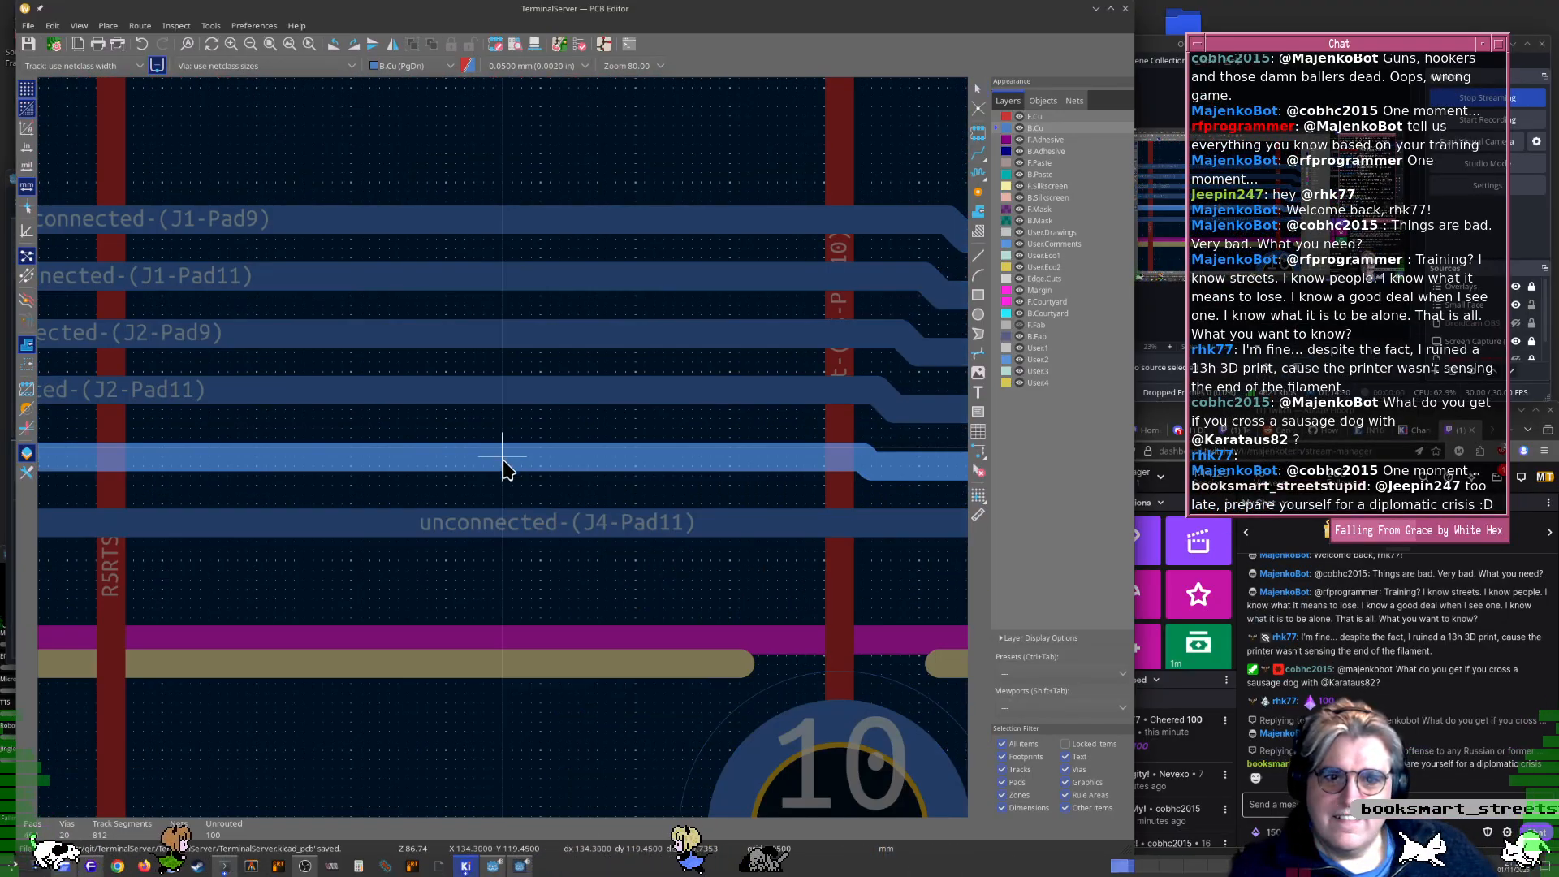
pyautogui.moveTo(504, 469); pyautogui.dragTo(505, 408)
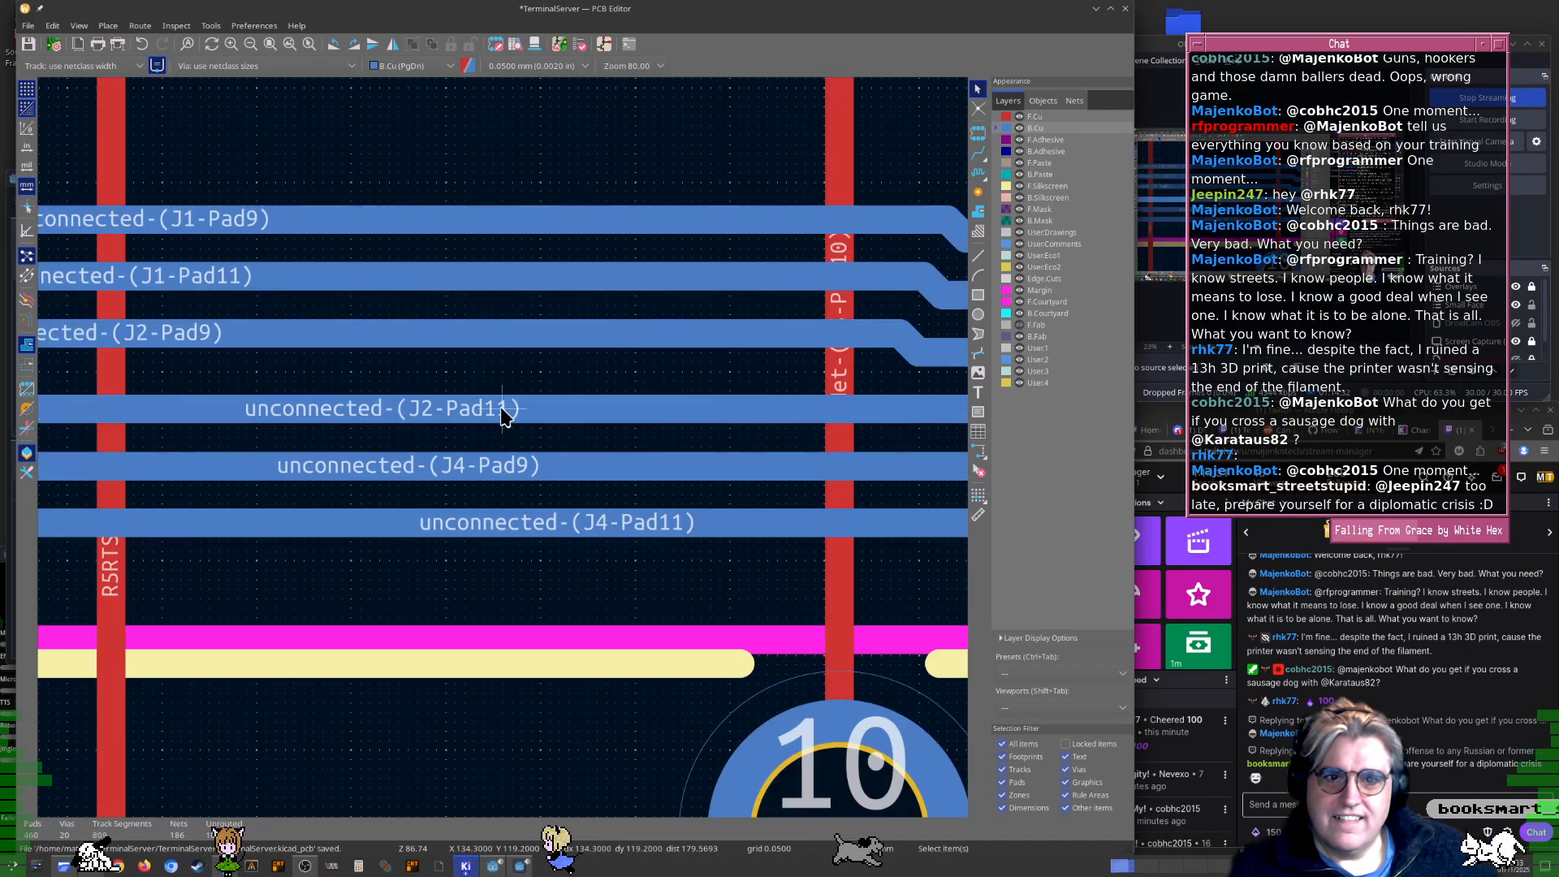
# Lower the J2 pad 9, J1 pad 11 and J1 pad 9 tracks above J5 pad 10 into straight, evenly spaced runs
pyautogui.click(516, 345)
pyautogui.moveTo(516, 348); pyautogui.dragTo(513, 354)
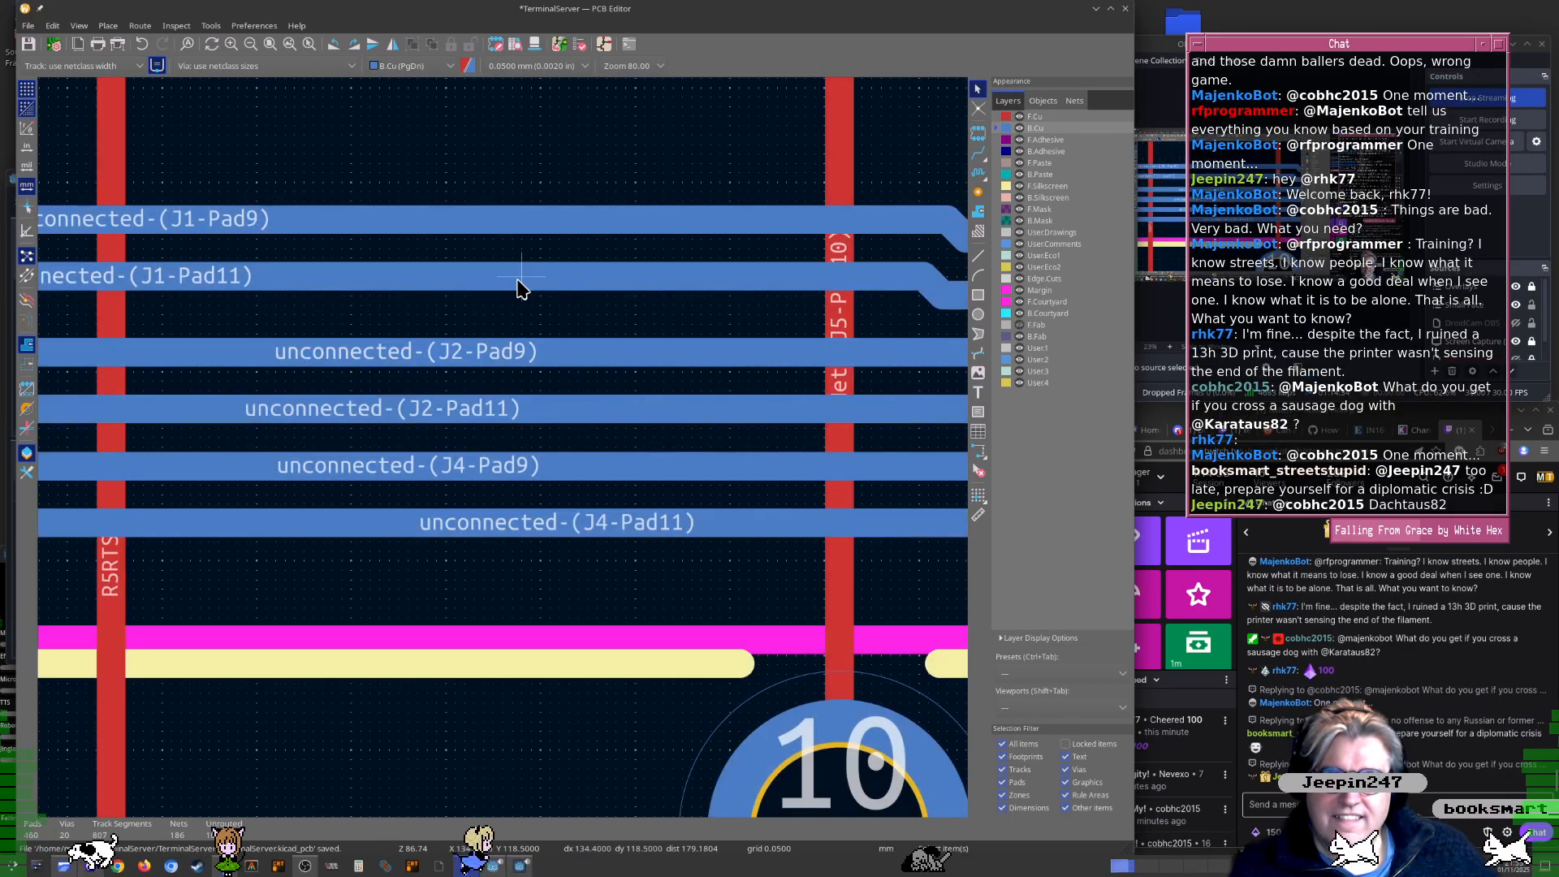
pyautogui.click(518, 282)
pyautogui.moveTo(518, 282); pyautogui.dragTo(510, 294)
pyautogui.click(513, 215)
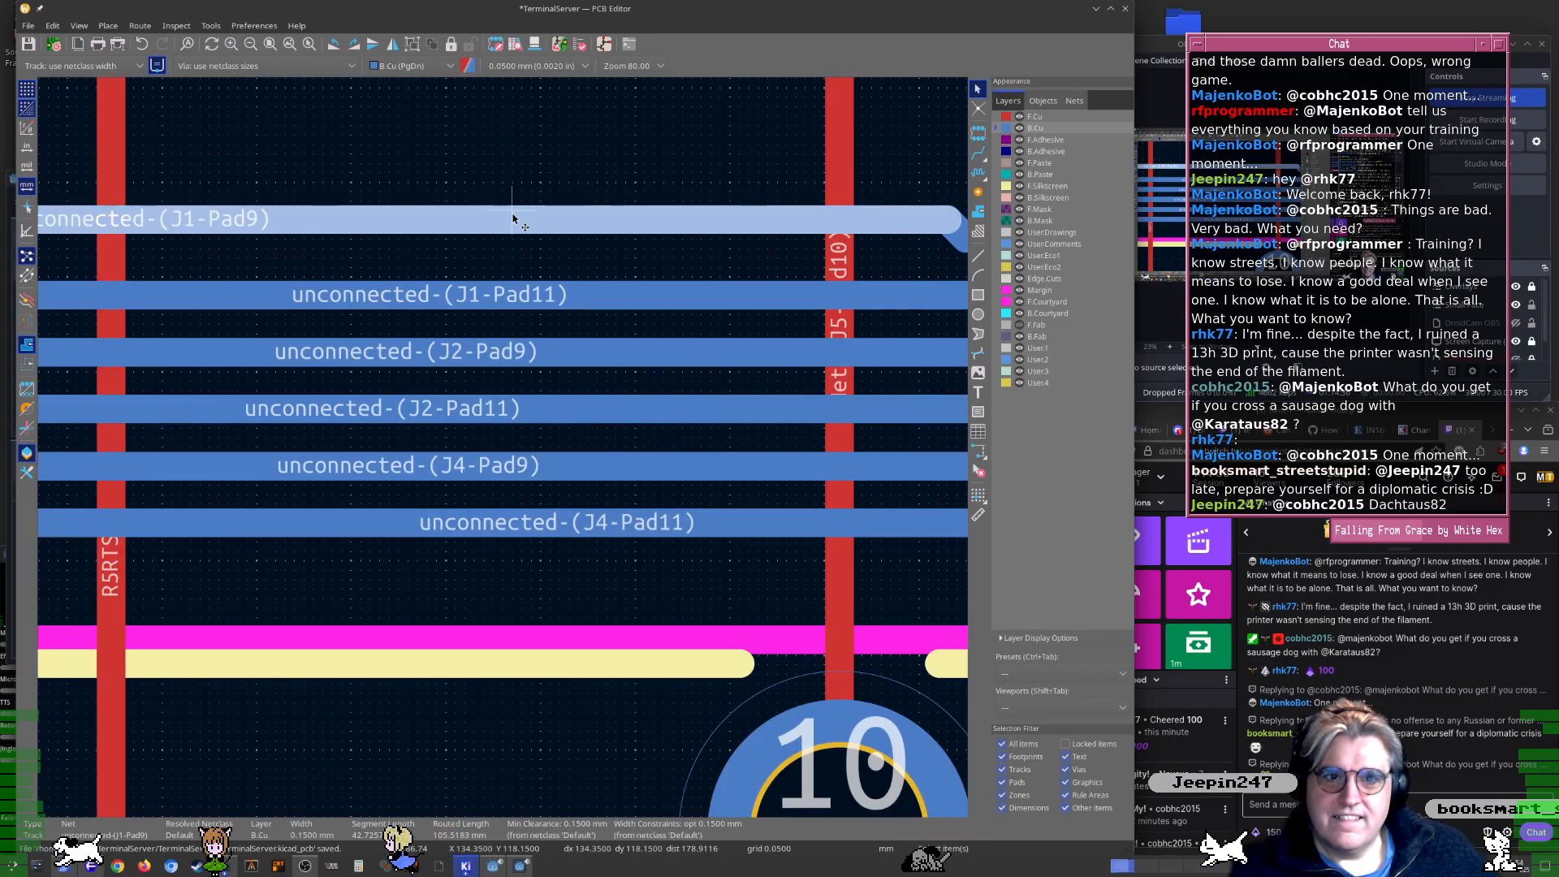
pyautogui.moveTo(513, 216); pyautogui.dragTo(511, 237)
pyautogui.scroll(-5, 501, 454)
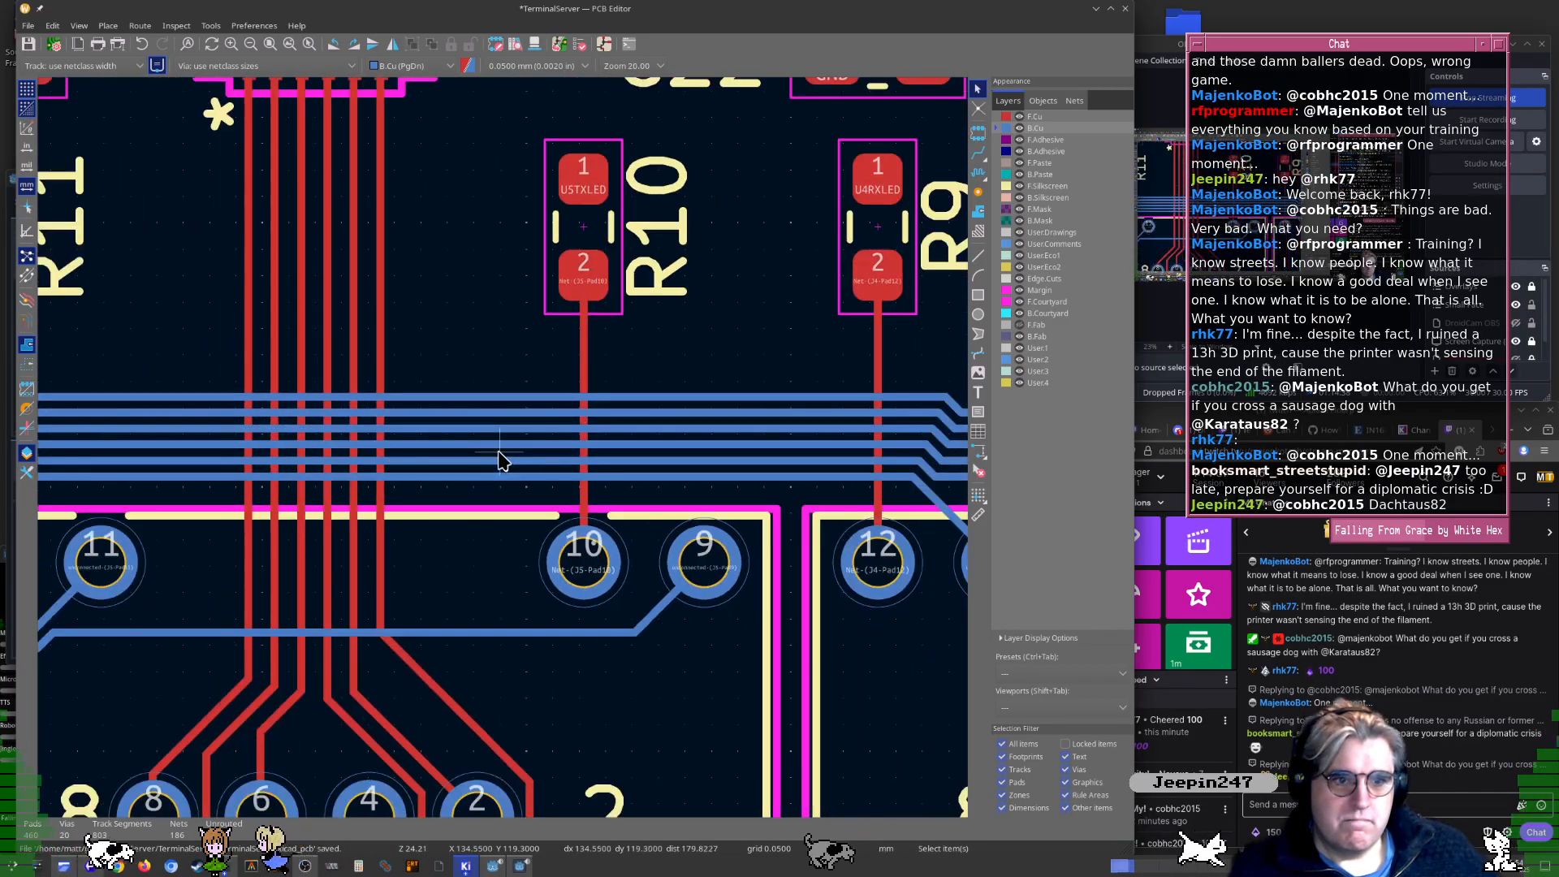
# Delete the loose long diagonal and the horizontal lead-in crossing the J6 pad 12 track at the bundle's H1 end
pyautogui.hscroll(-15, 500, 458)
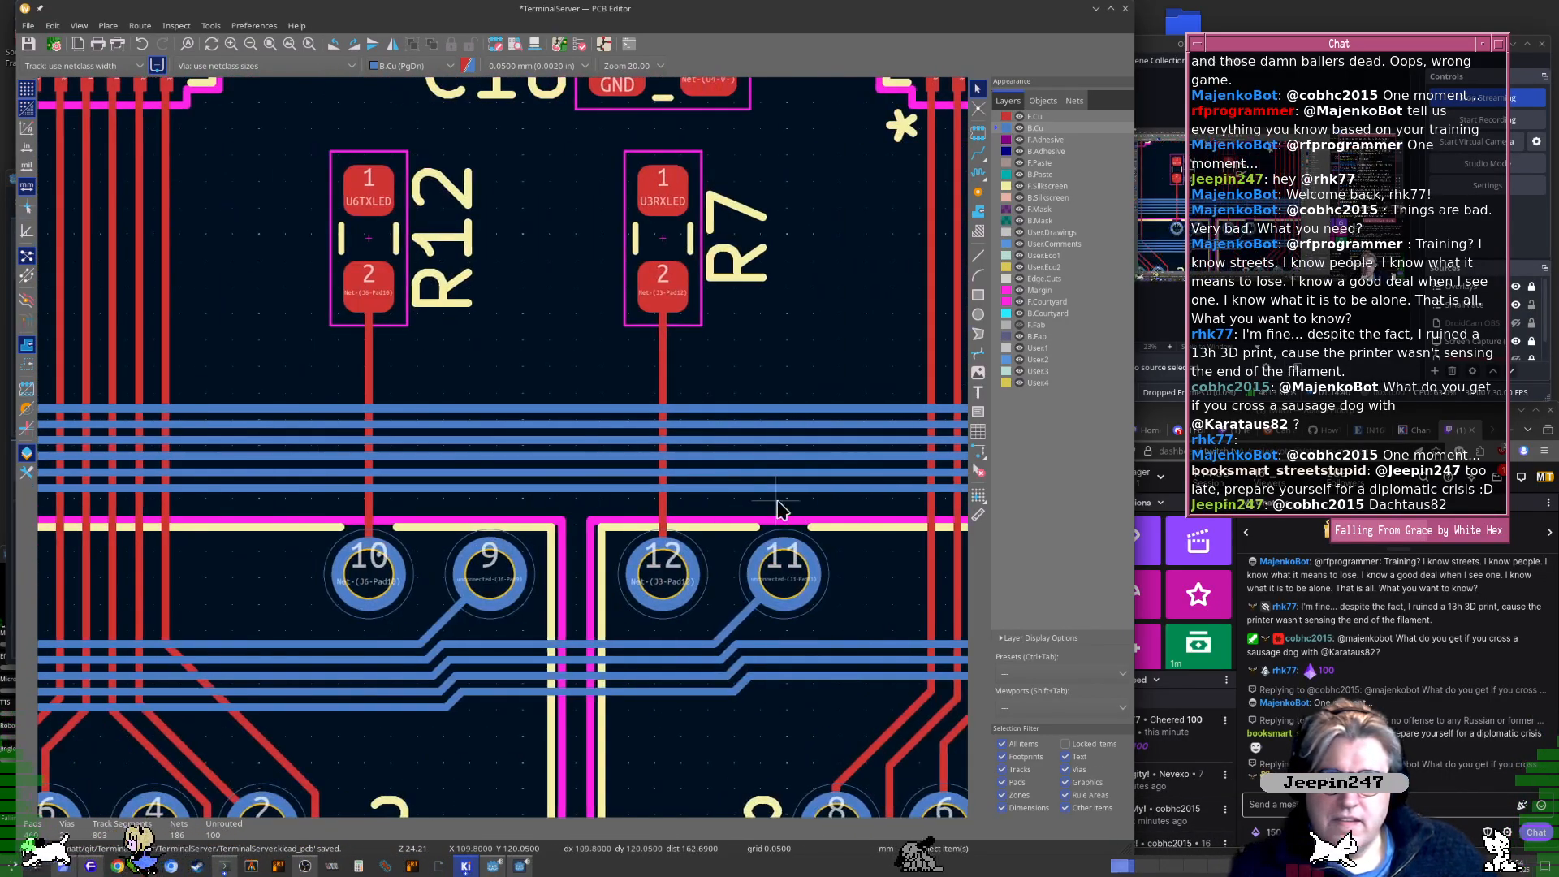
pyautogui.hscroll(-5, 777, 500)
pyautogui.scroll(-1, 463, 487)
pyautogui.scroll(4, 503, 455)
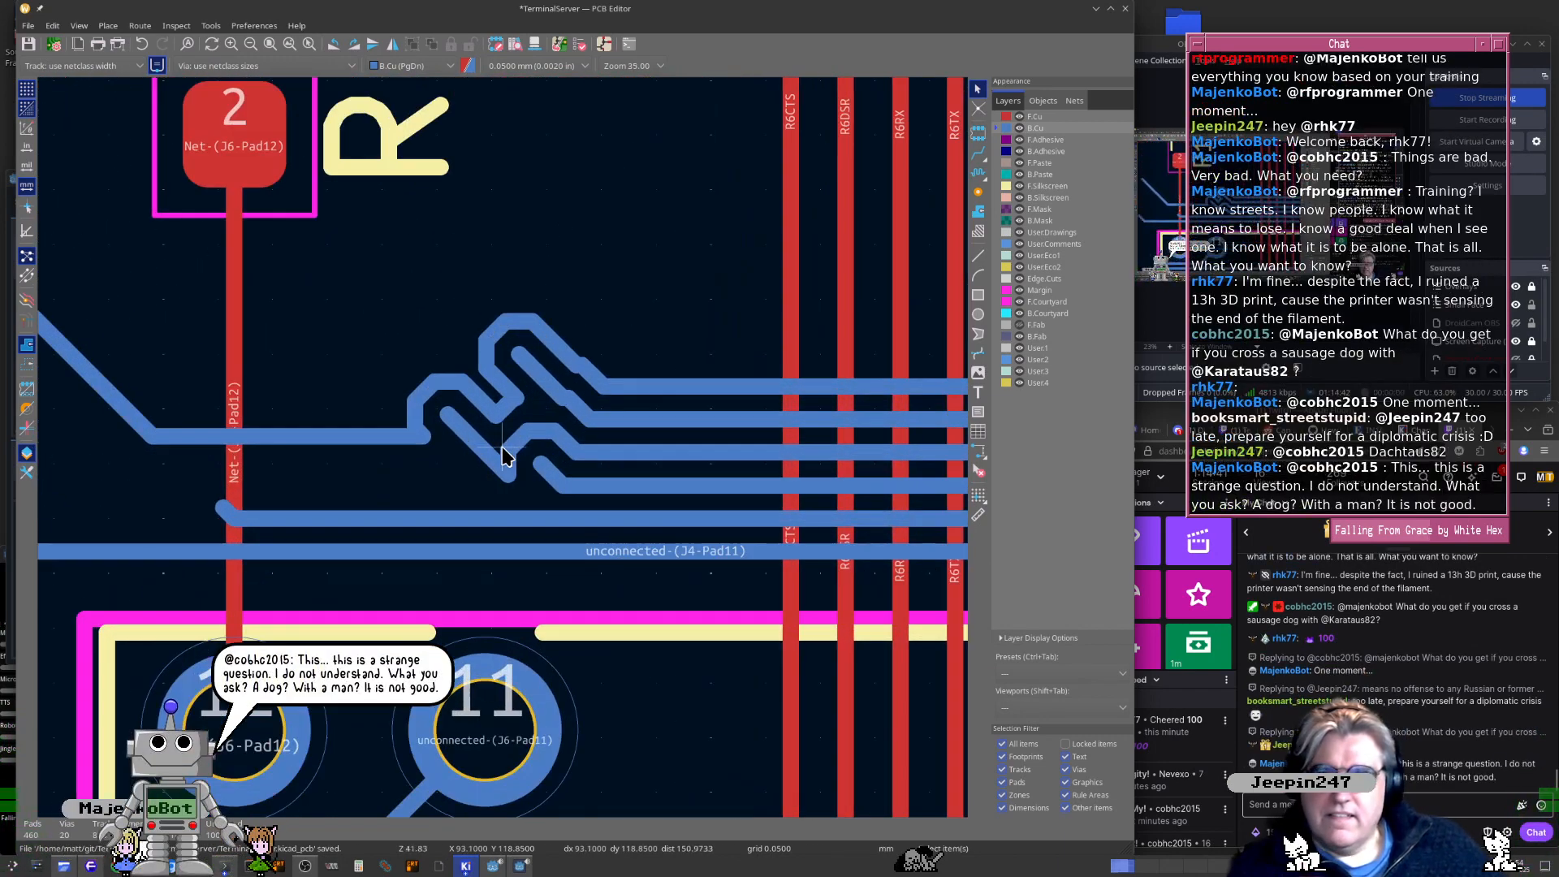
pyautogui.moveTo(506, 475); pyautogui.dragTo(617, 526, button='middle')
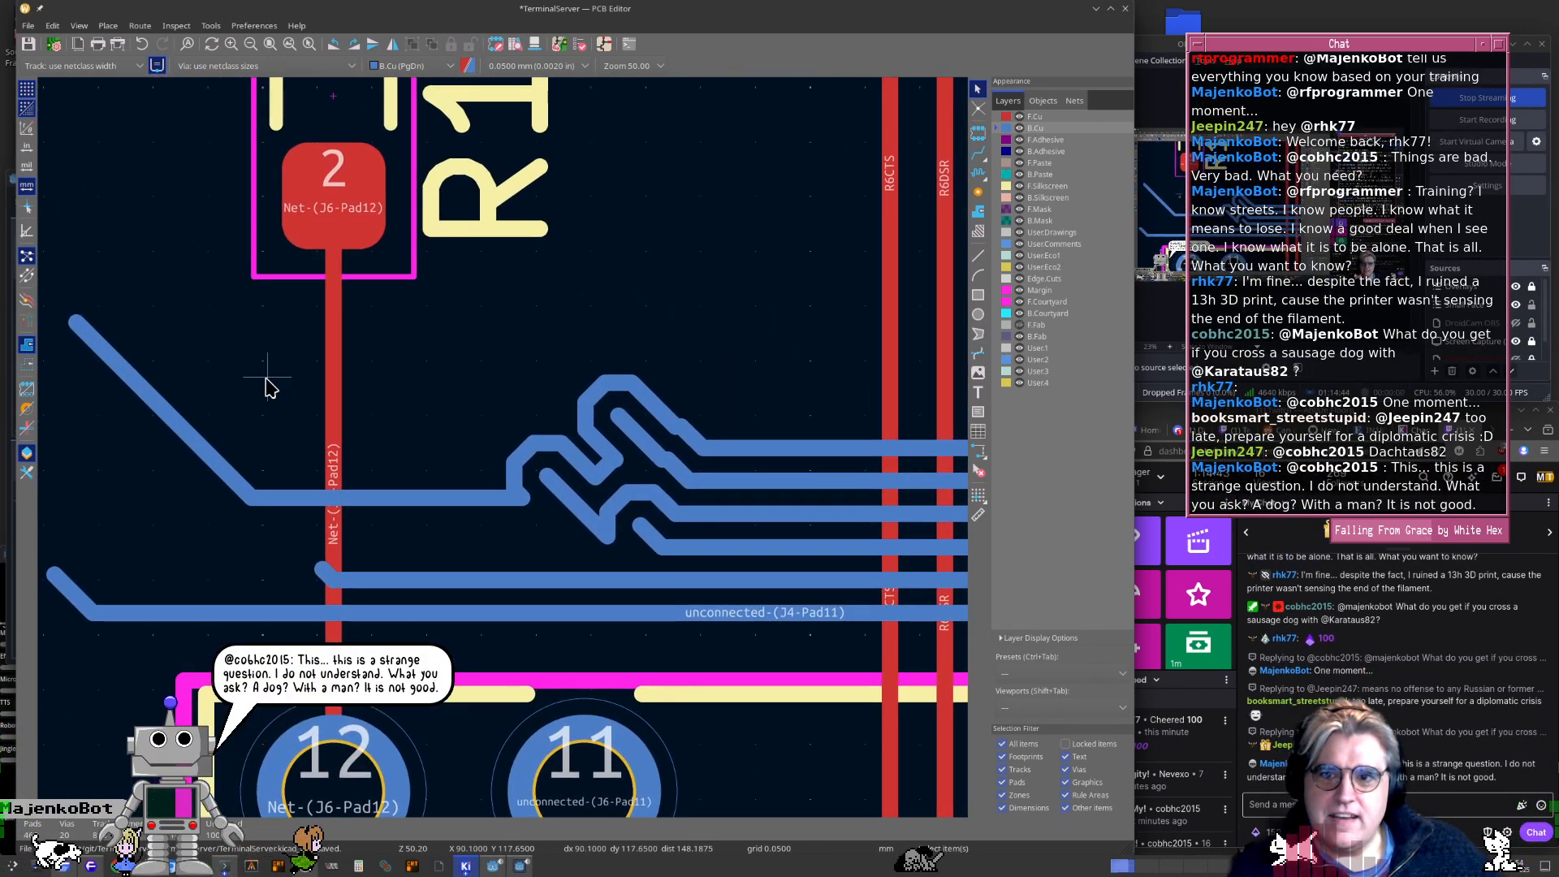
pyautogui.click(137, 378)
pyautogui.press('Delete')
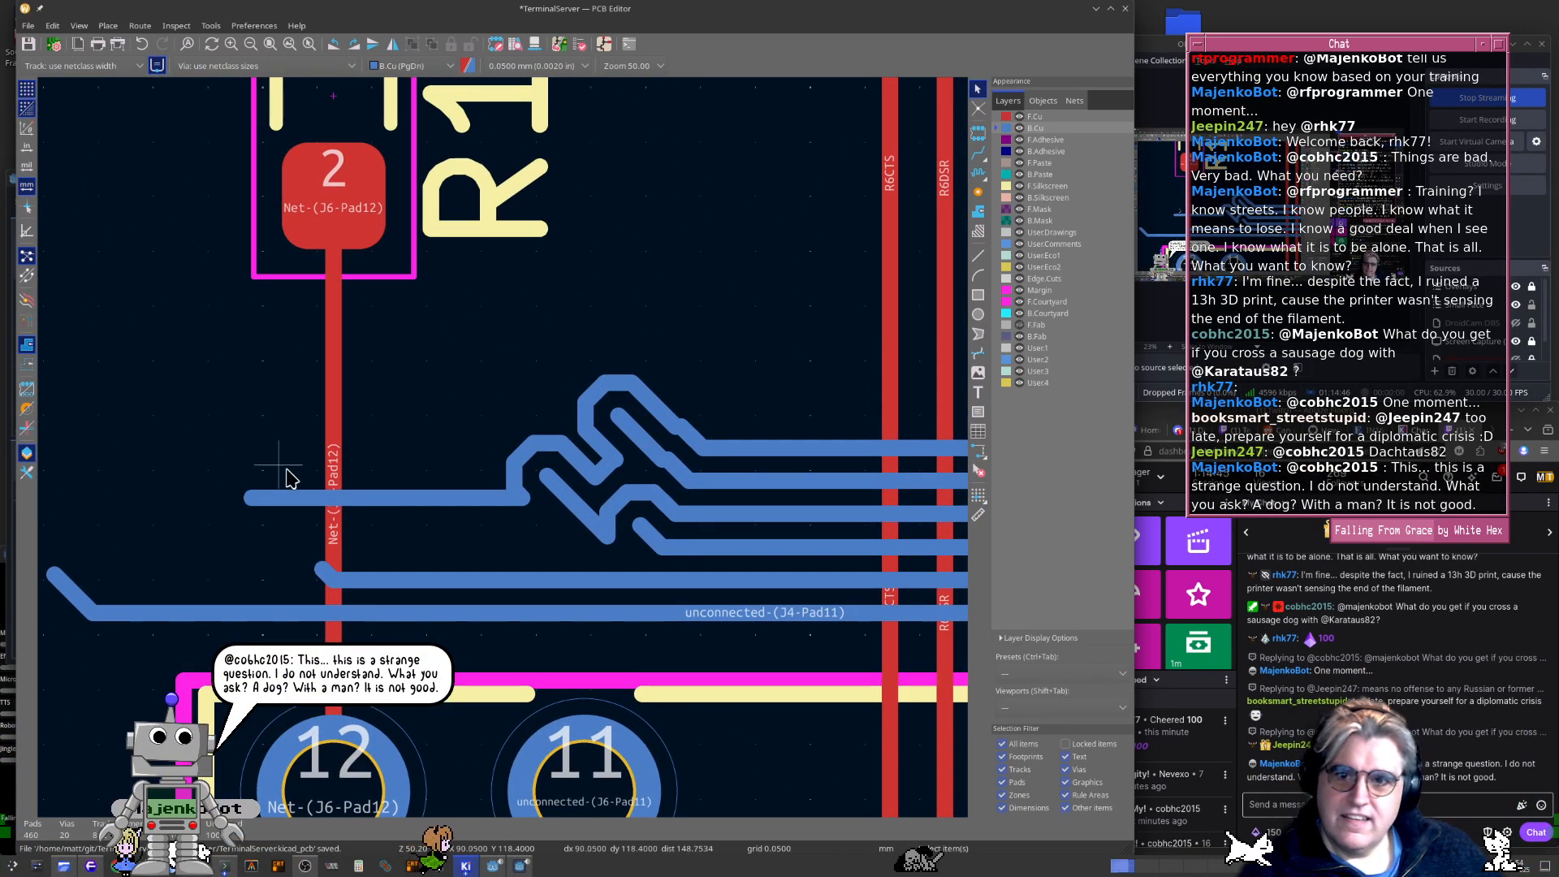
pyautogui.click(497, 498)
pyautogui.press('Delete')
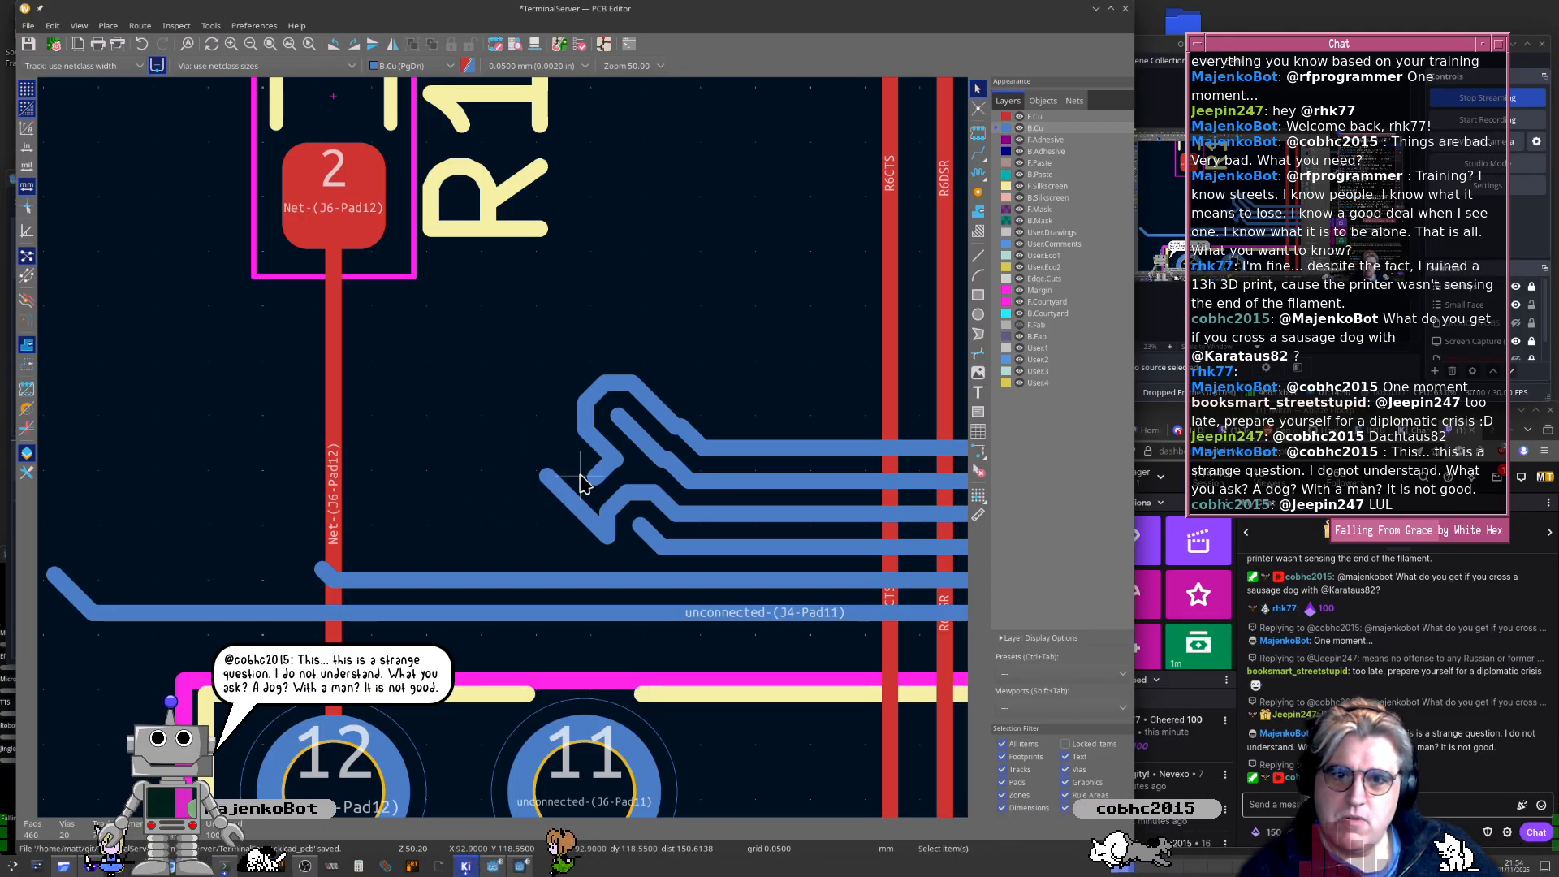
# Delete the remaining zigzag and diagonal stubs at the bundle's H1 end, leaving only straight horizontal track ends
pyautogui.click(617, 478)
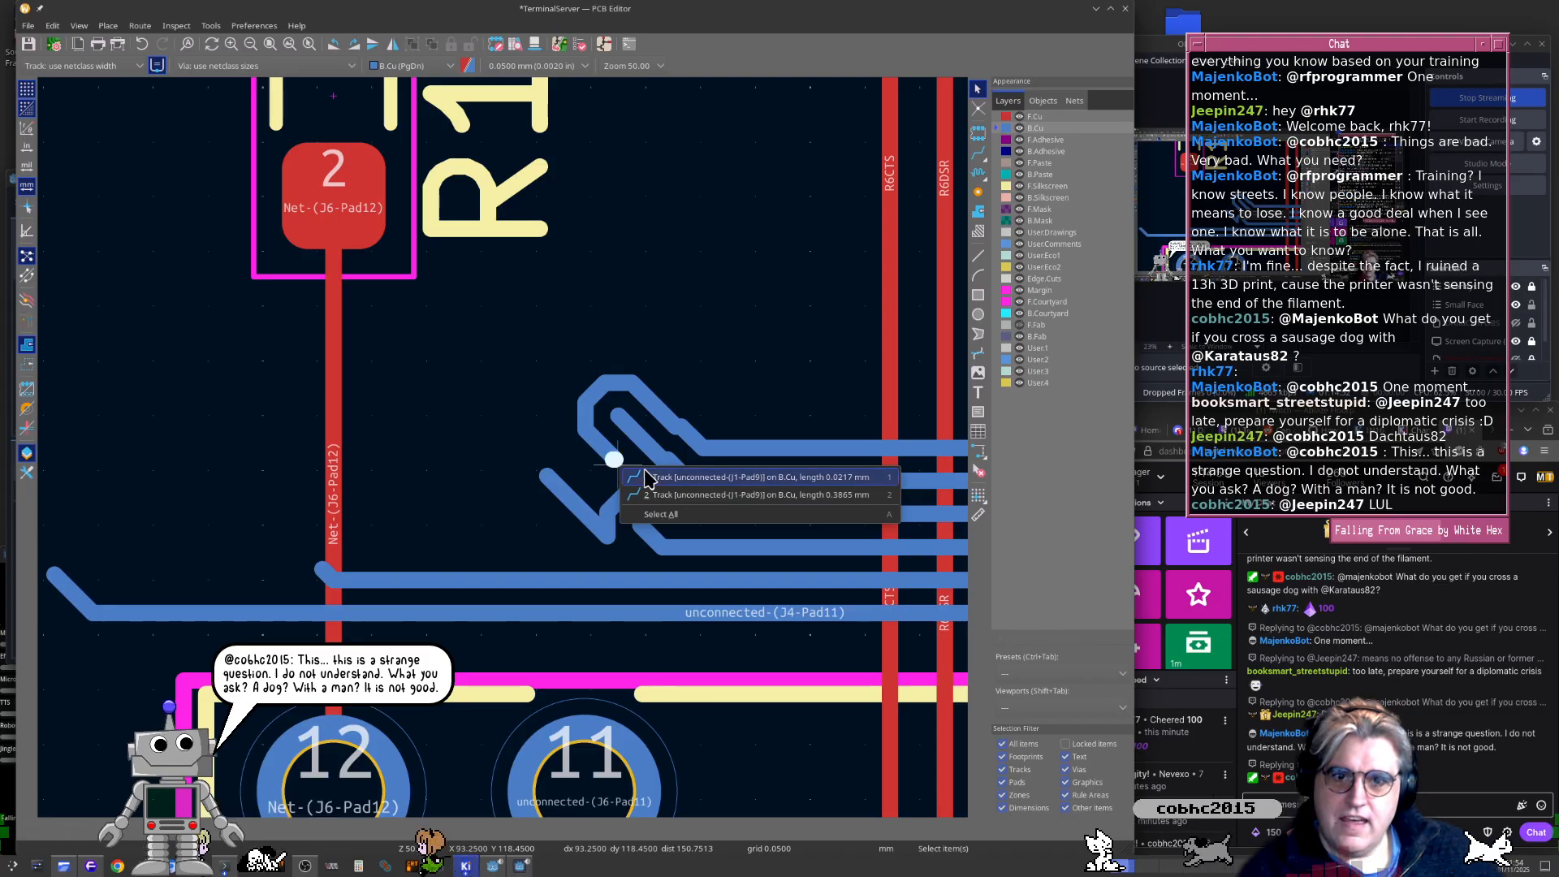
pyautogui.press('Escape')
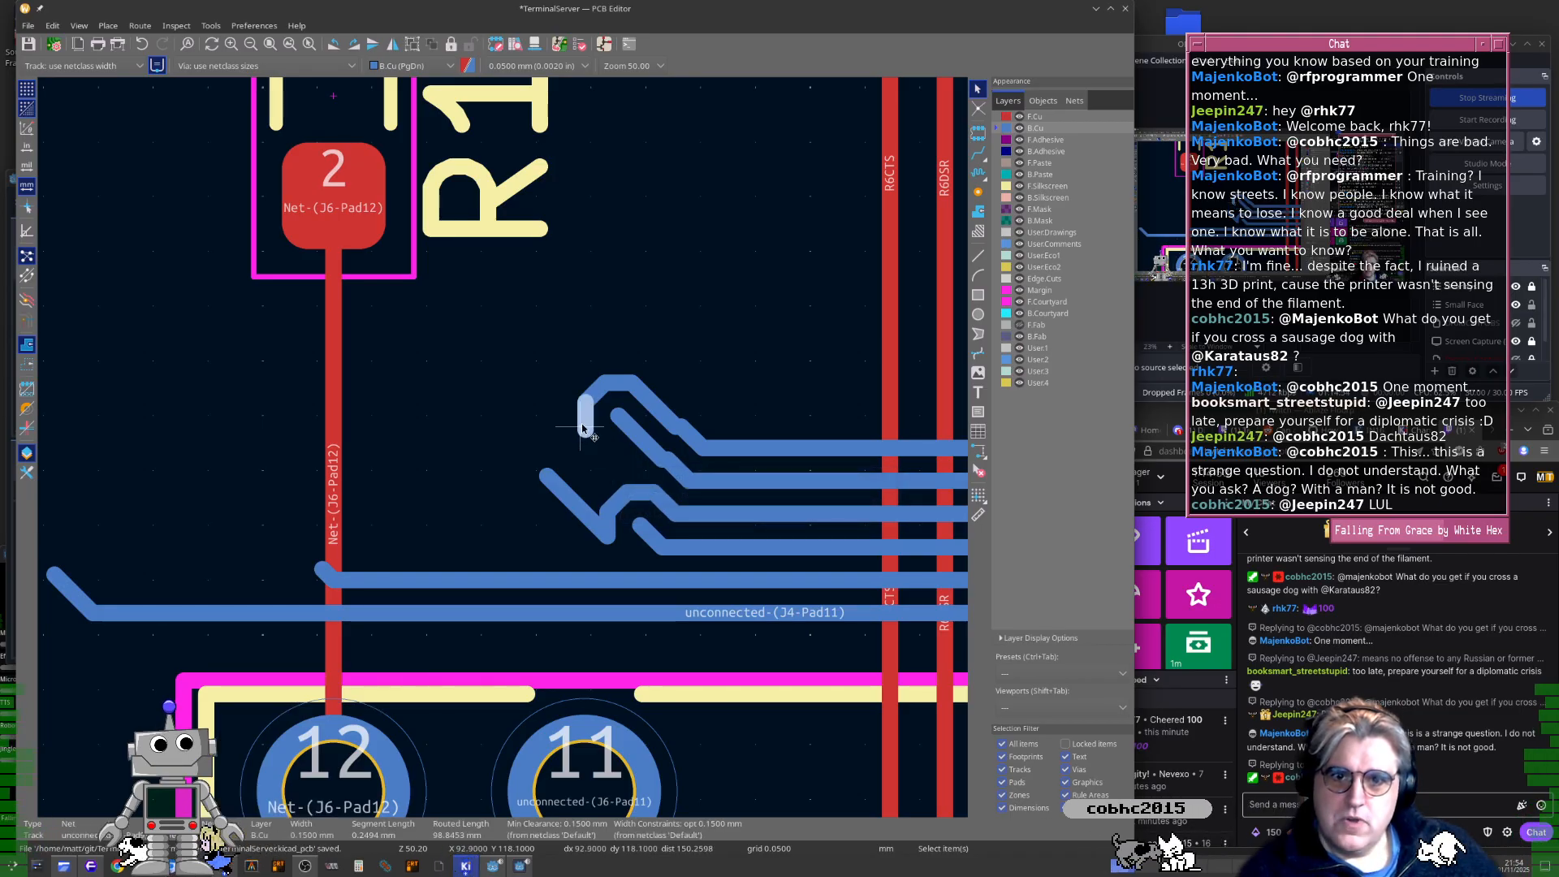
pyautogui.click(668, 431)
pyautogui.press('Escape')
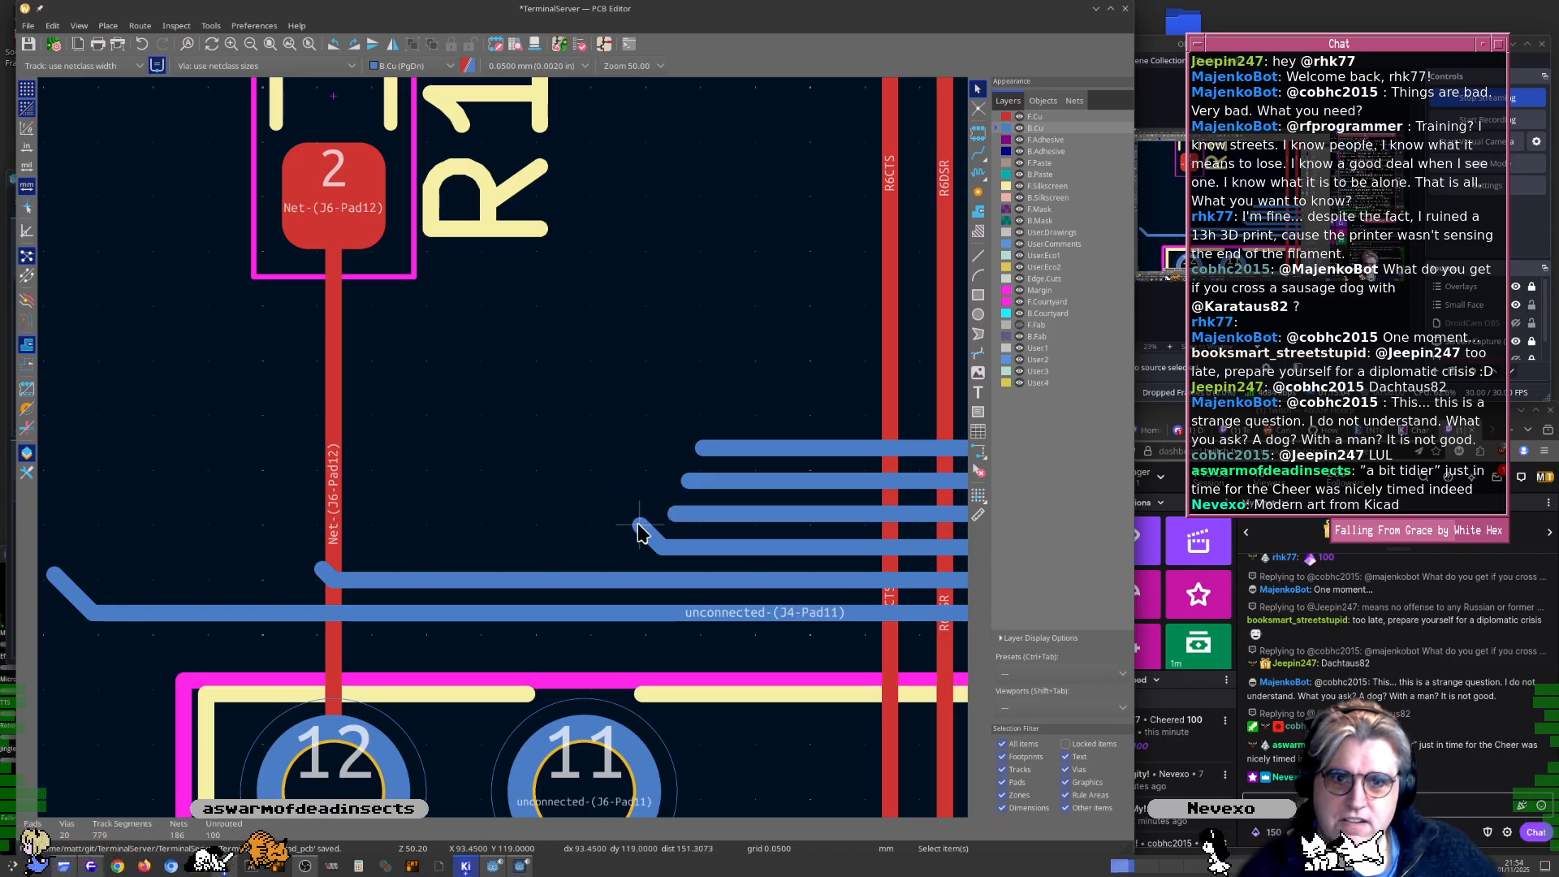
pyautogui.press('Delete')
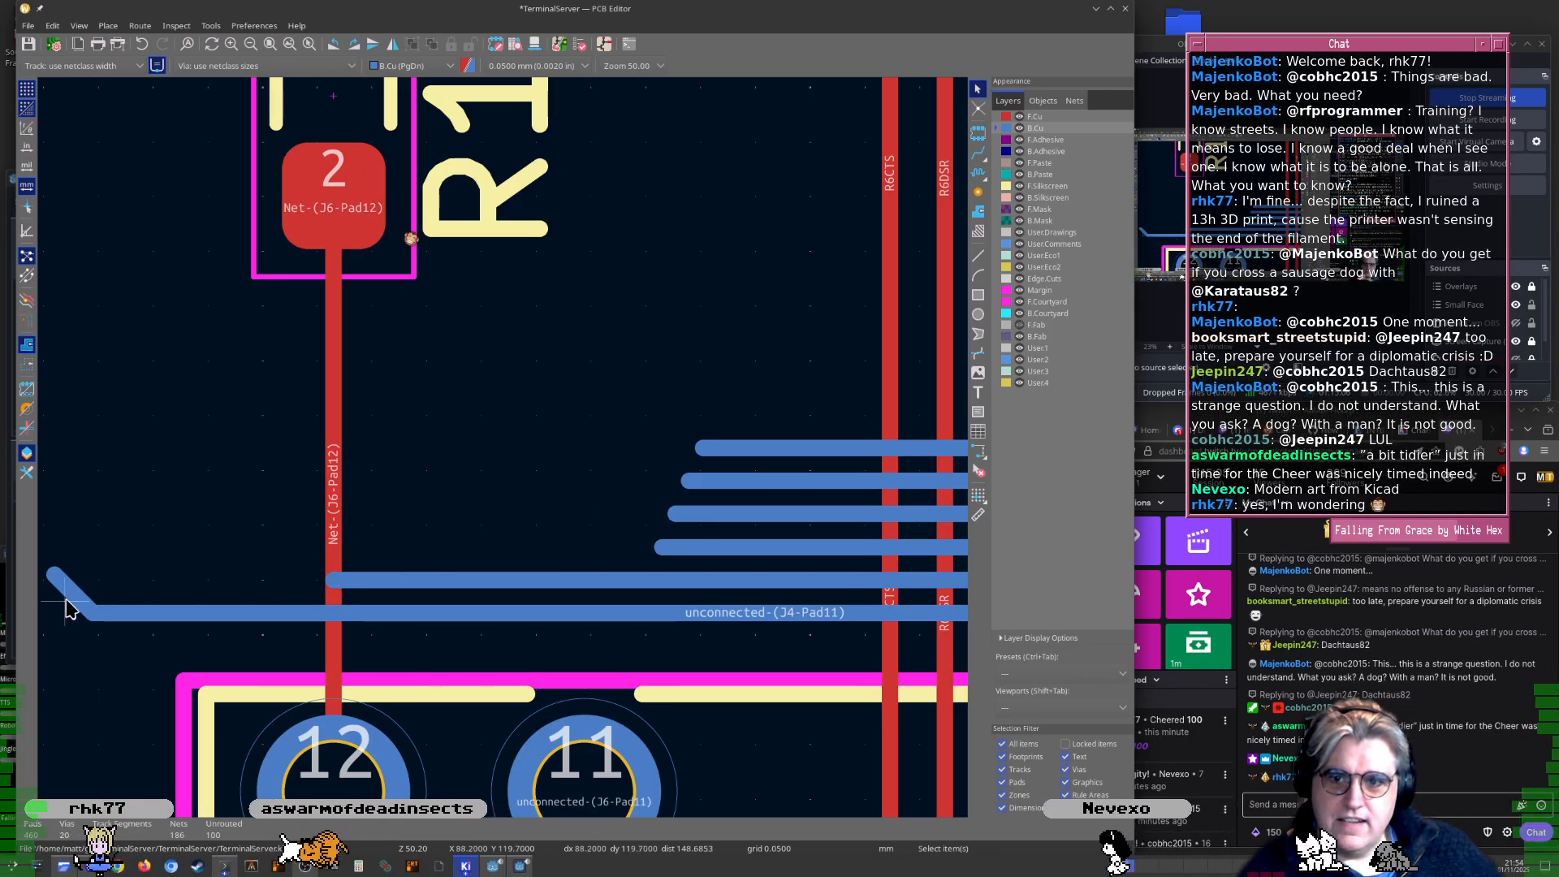
# Save the board and open it in the 3D Viewer
pyautogui.scroll(-5, 504, 446)
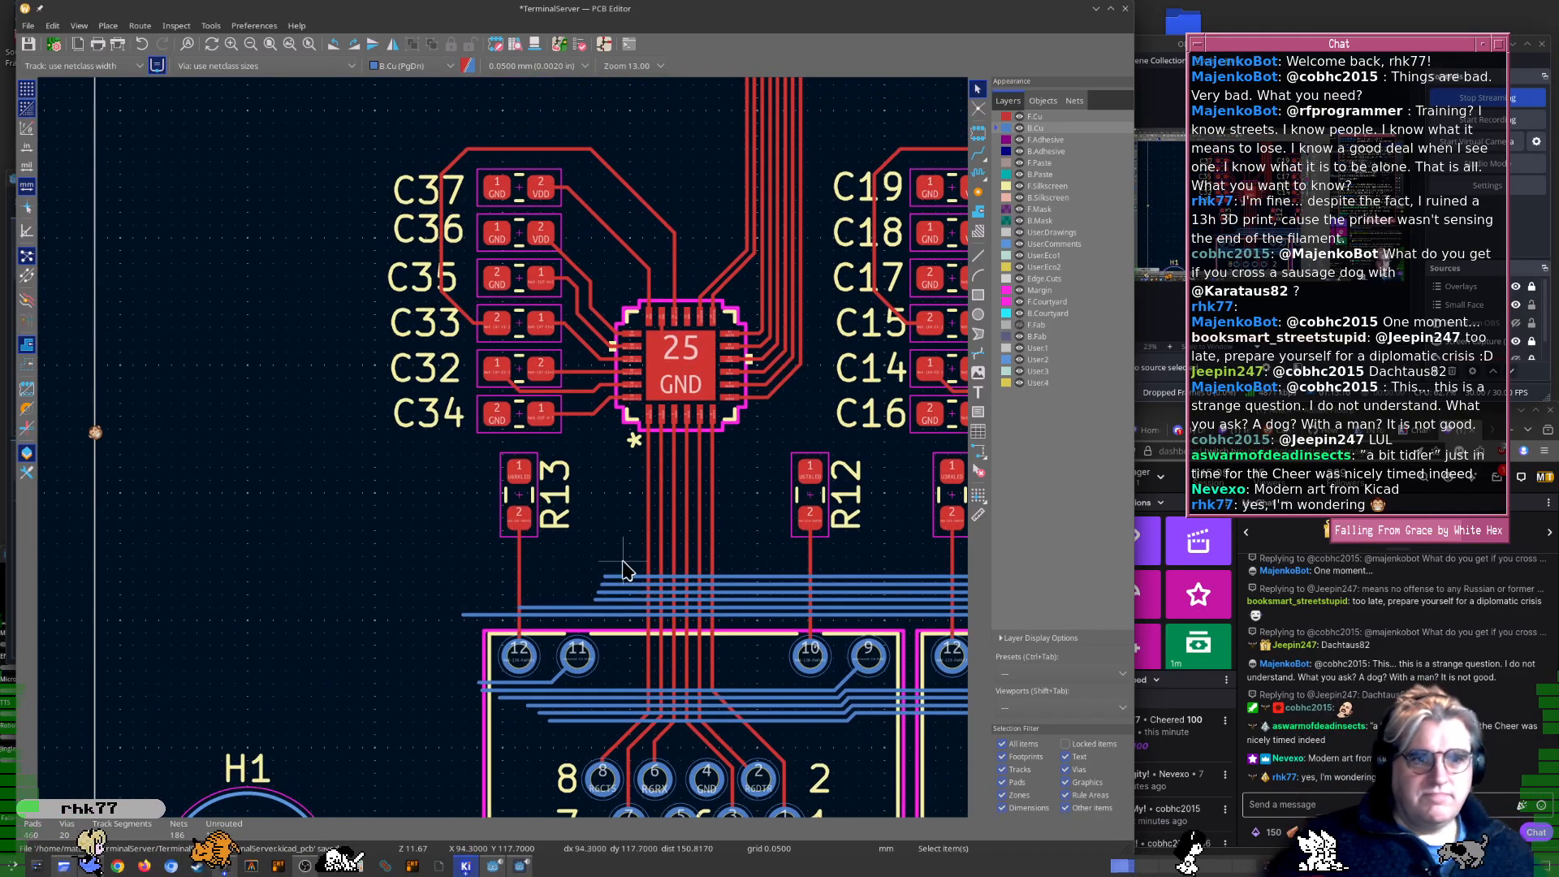
pyautogui.scroll(-4, 625, 568)
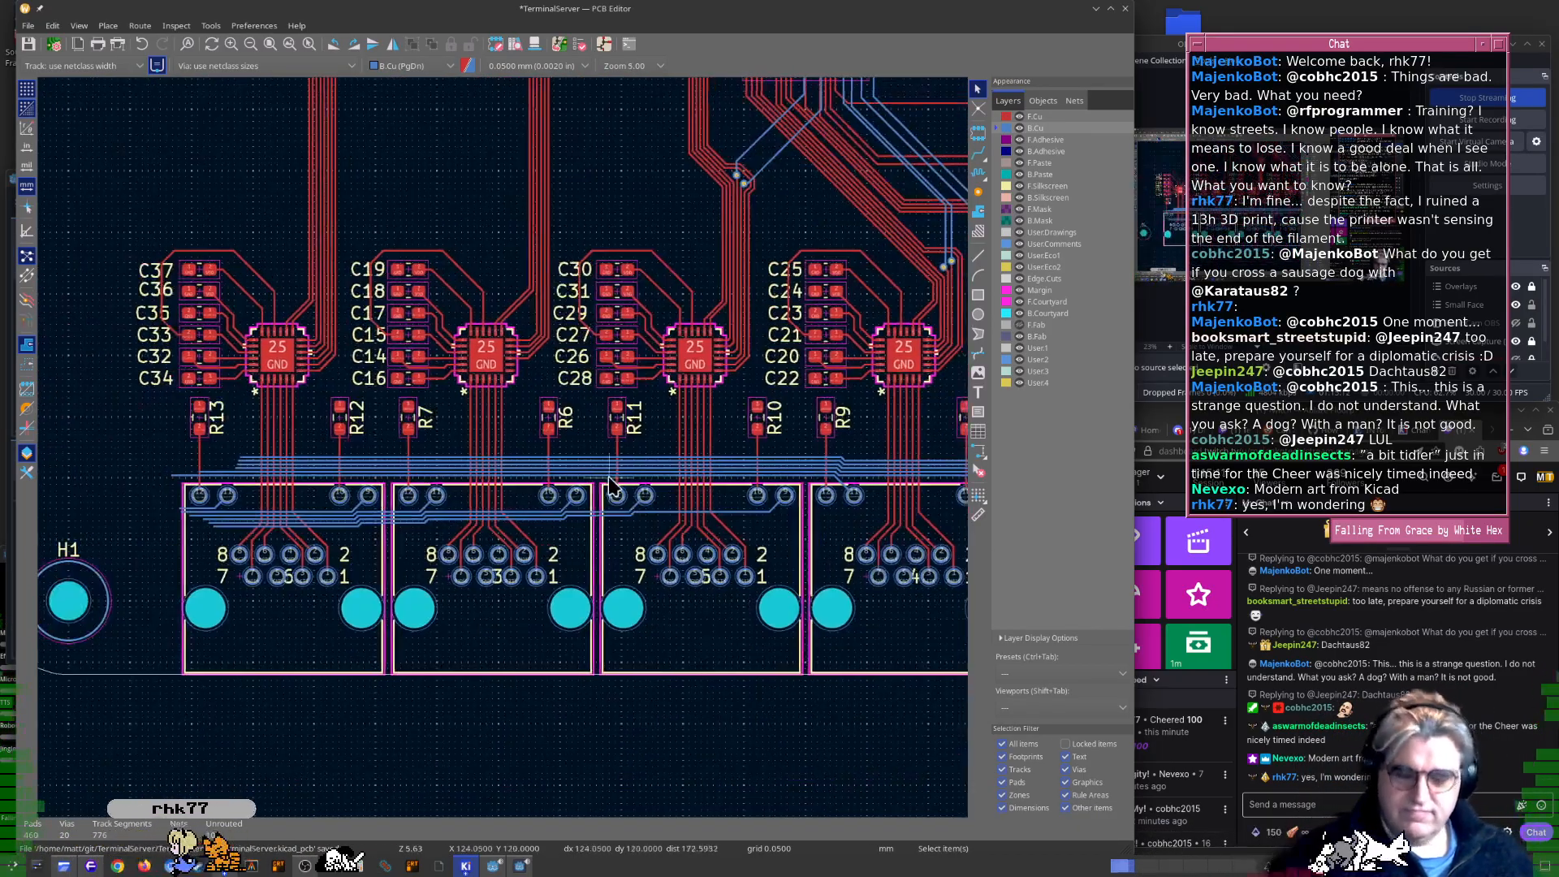
pyautogui.hotkey('ctrl', 's')
pyautogui.hscroll(2, 633, 365)
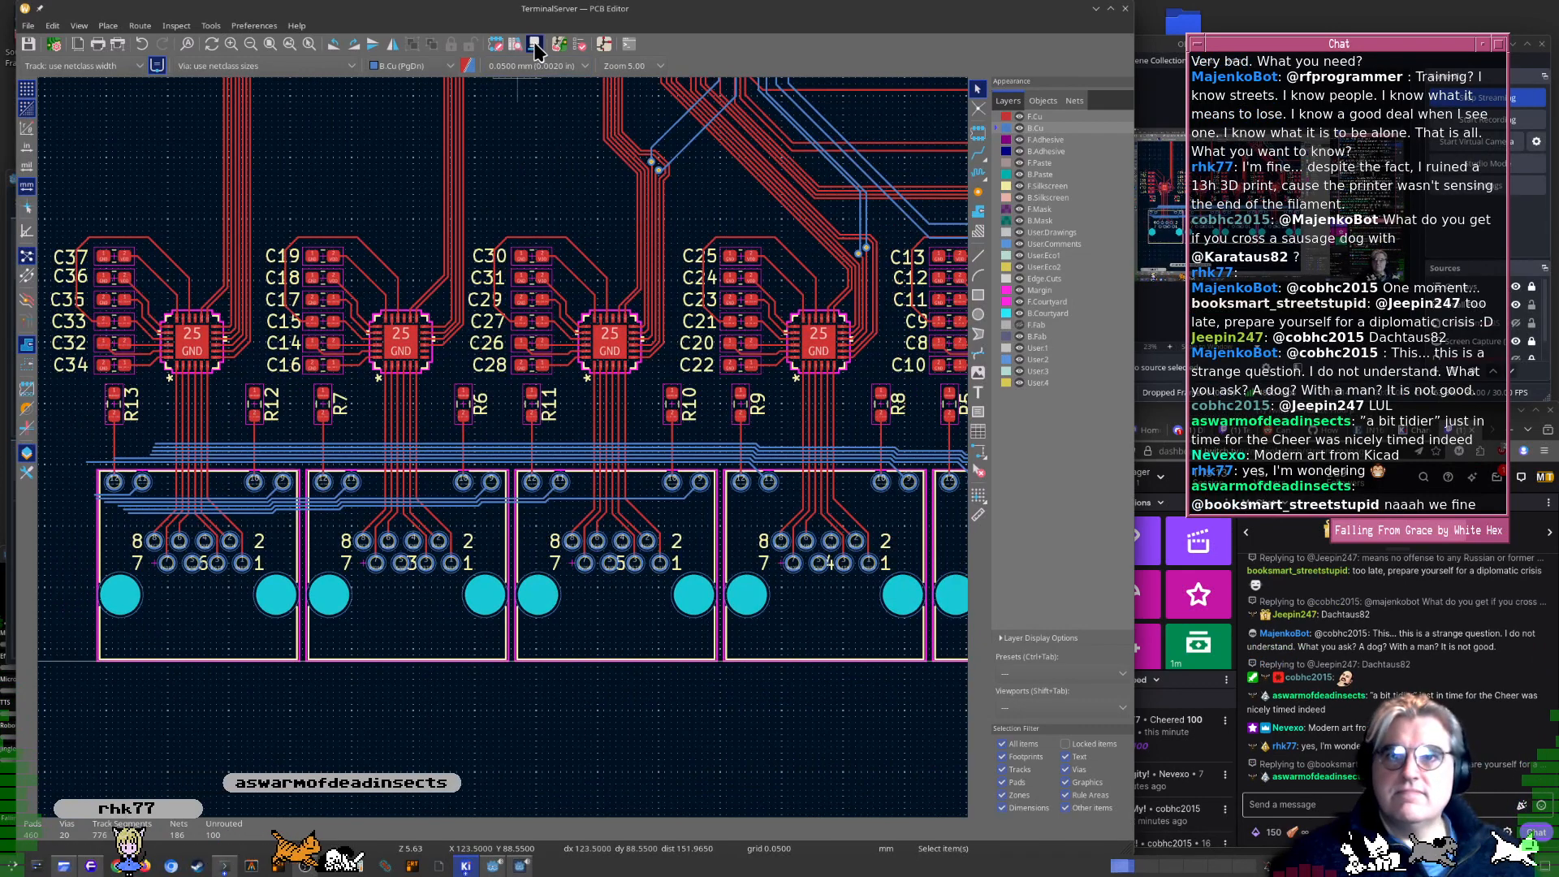
pyautogui.hotkey('alt', '3')
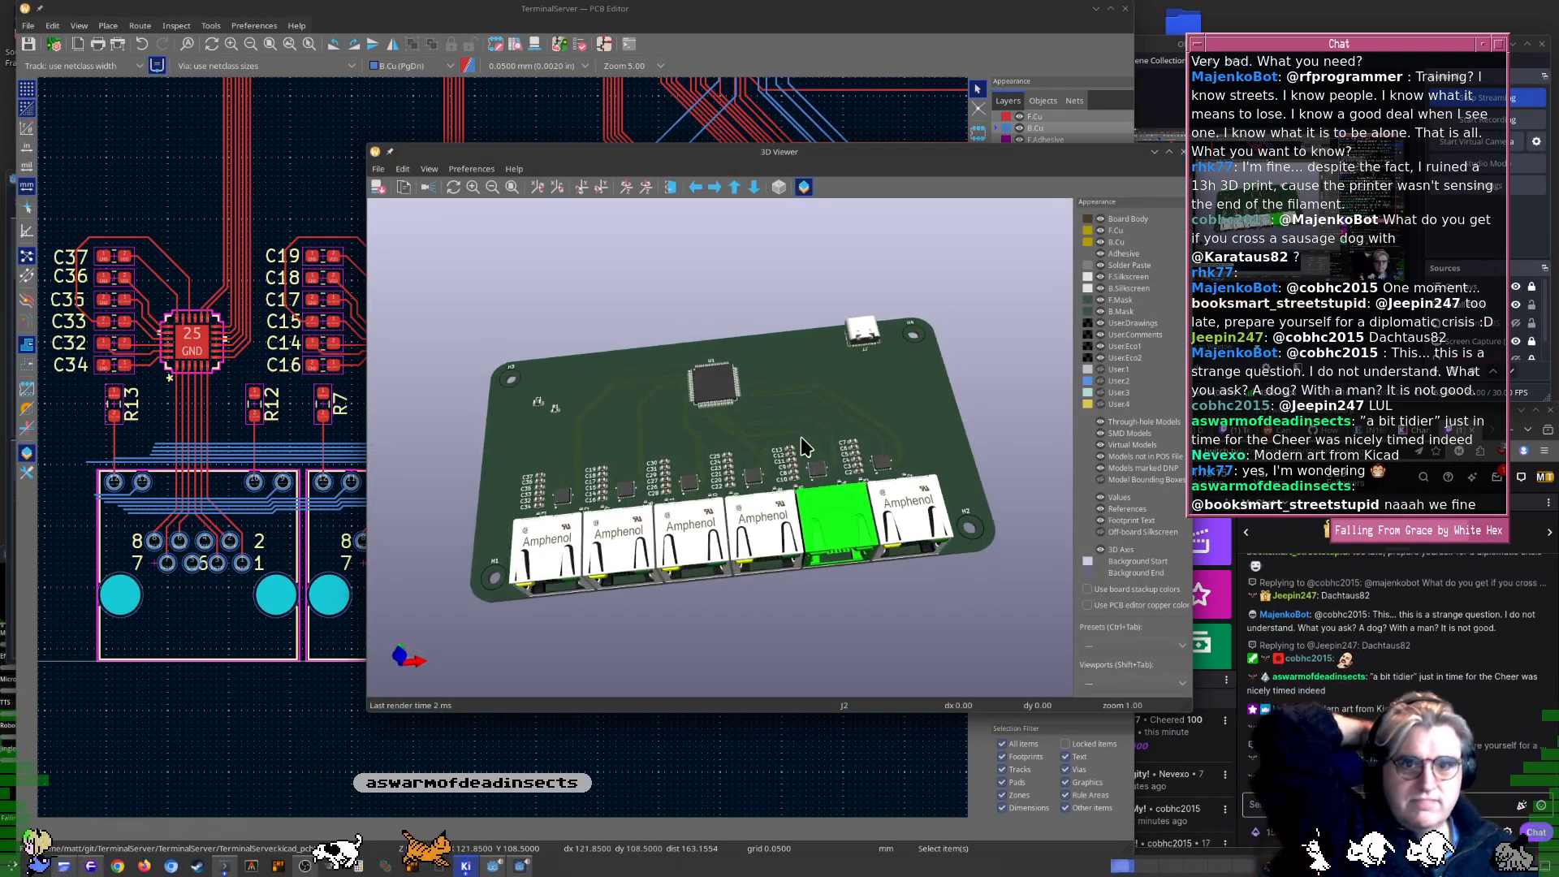
# Examine the populated board from several angles in the 3D Viewer and return to the PCB Editor
pyautogui.moveTo(794, 536); pyautogui.dragTo(748, 543)
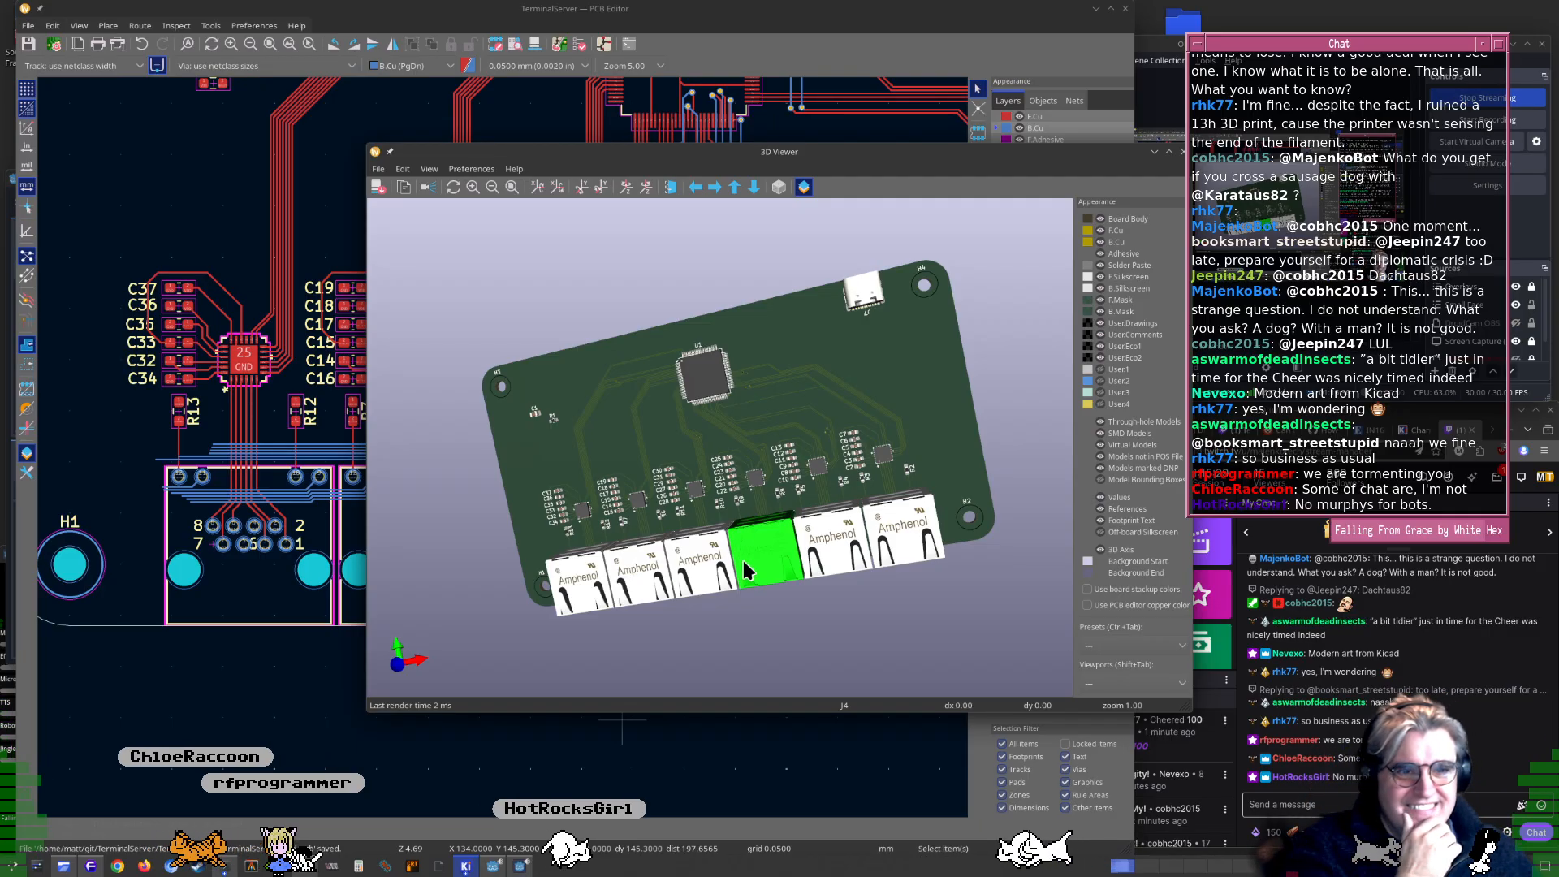
pyautogui.moveTo(743, 560); pyautogui.dragTo(966, 556)
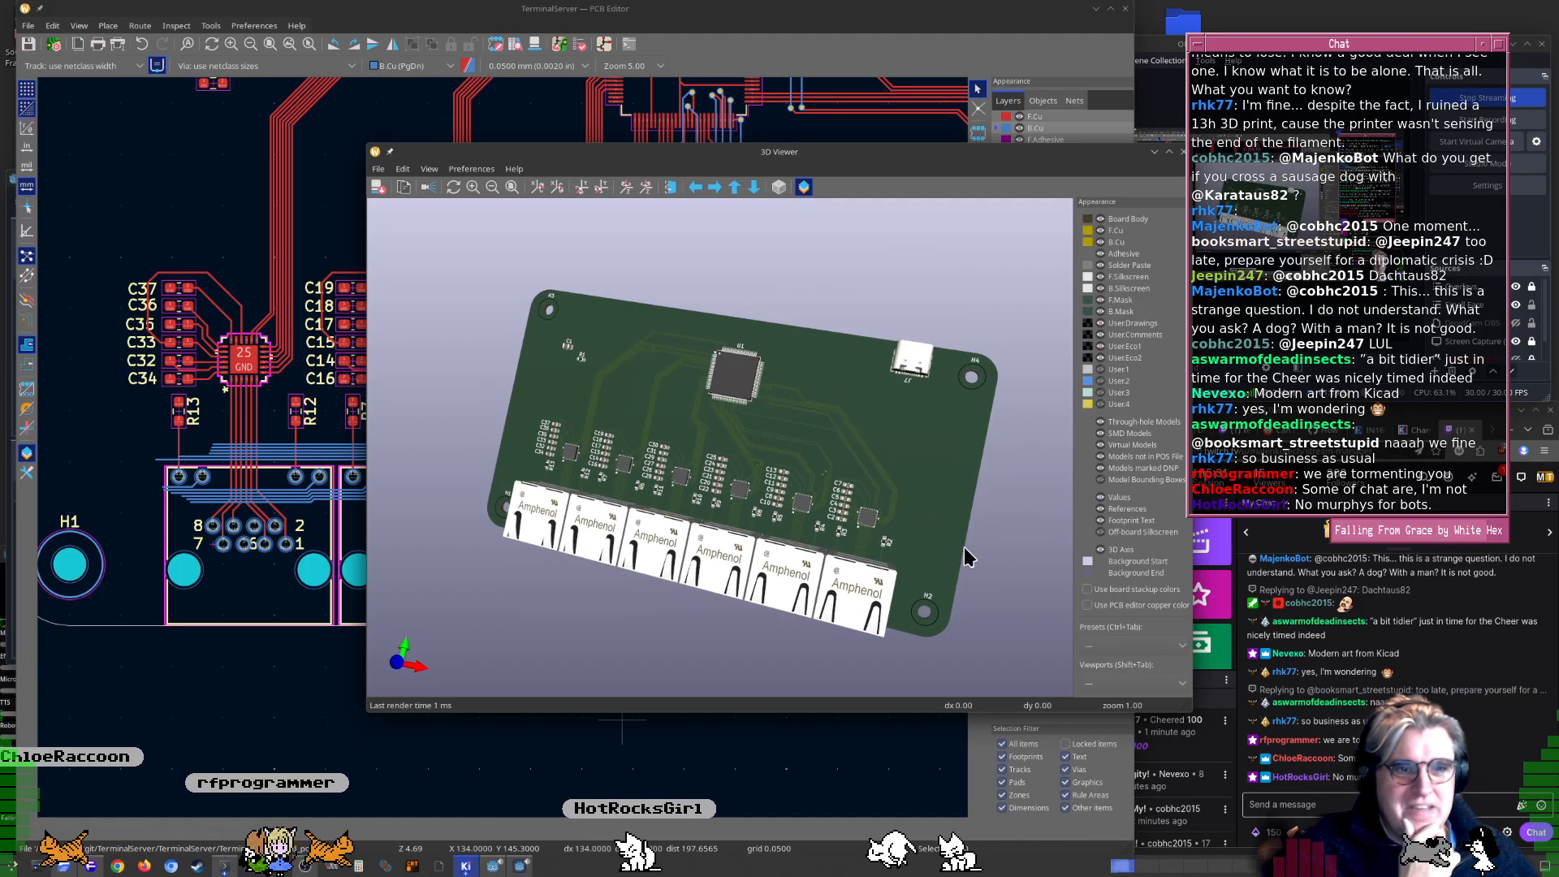
pyautogui.moveTo(767, 507); pyautogui.dragTo(742, 447)
pyautogui.moveTo(681, 374); pyautogui.dragTo(669, 503)
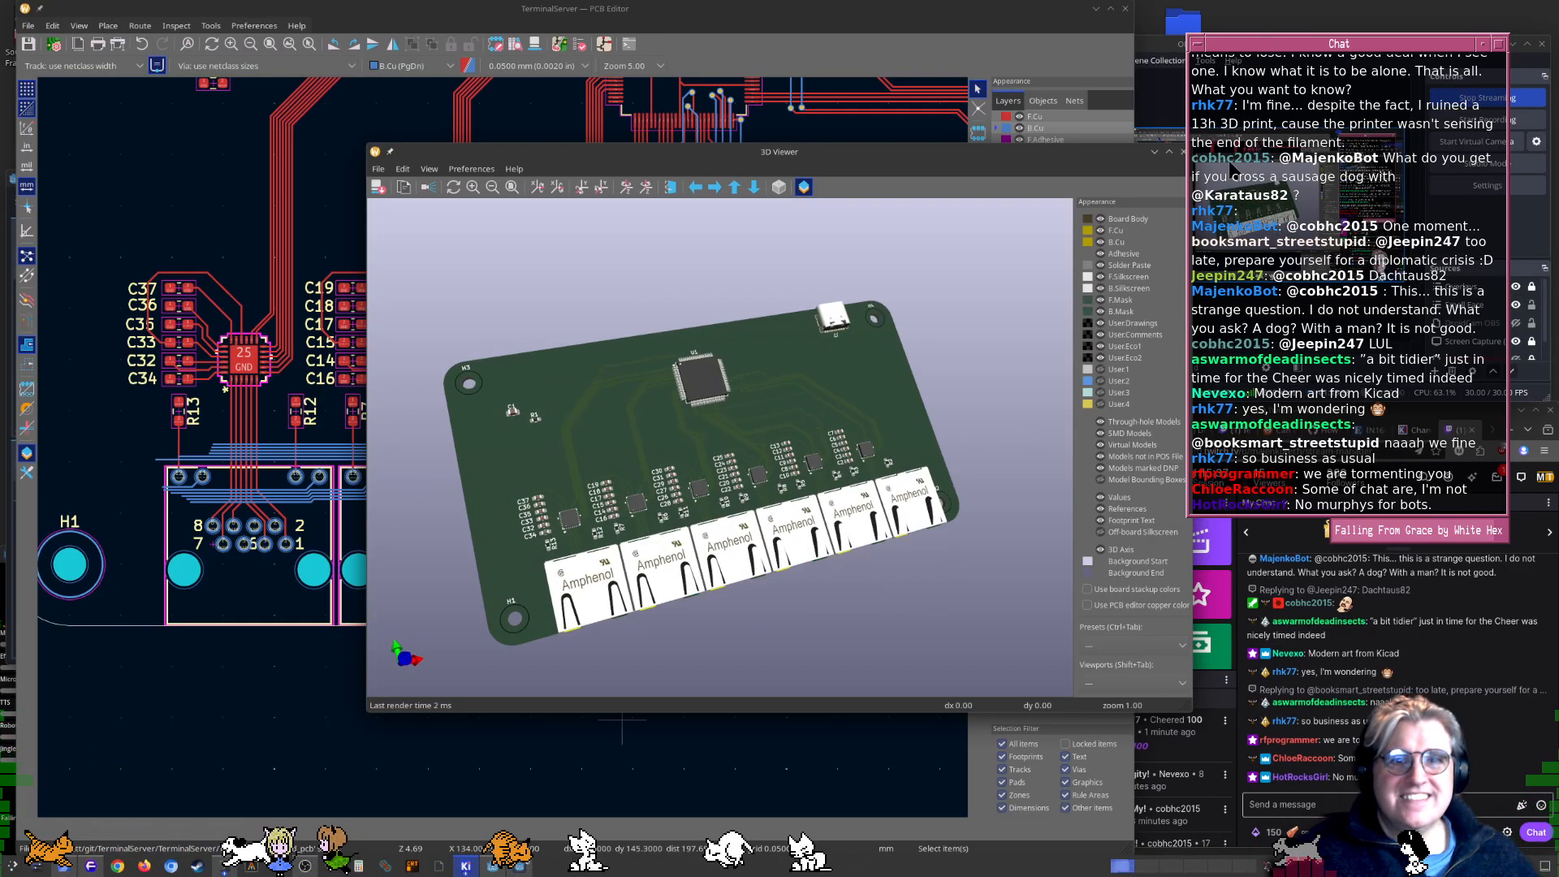
pyautogui.hotkey('alt', 'Tab')
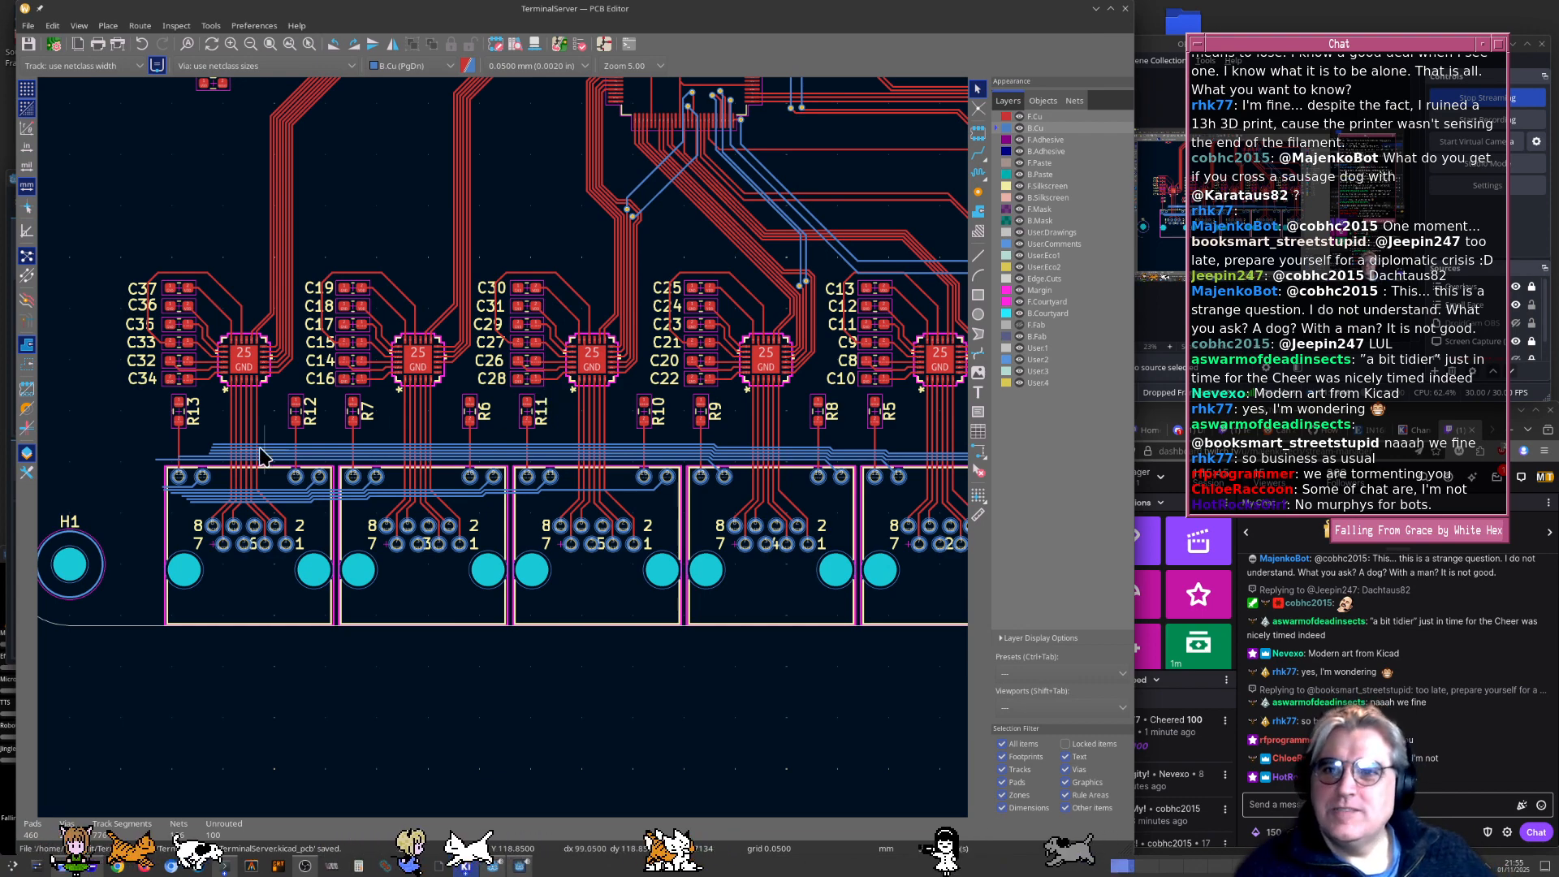
# Route the J1 pad 9 track on back copper from its end near R13 up past C37 and C1 to above U1
pyautogui.moveTo(260, 455); pyautogui.dragTo(571, 532, button='middle')
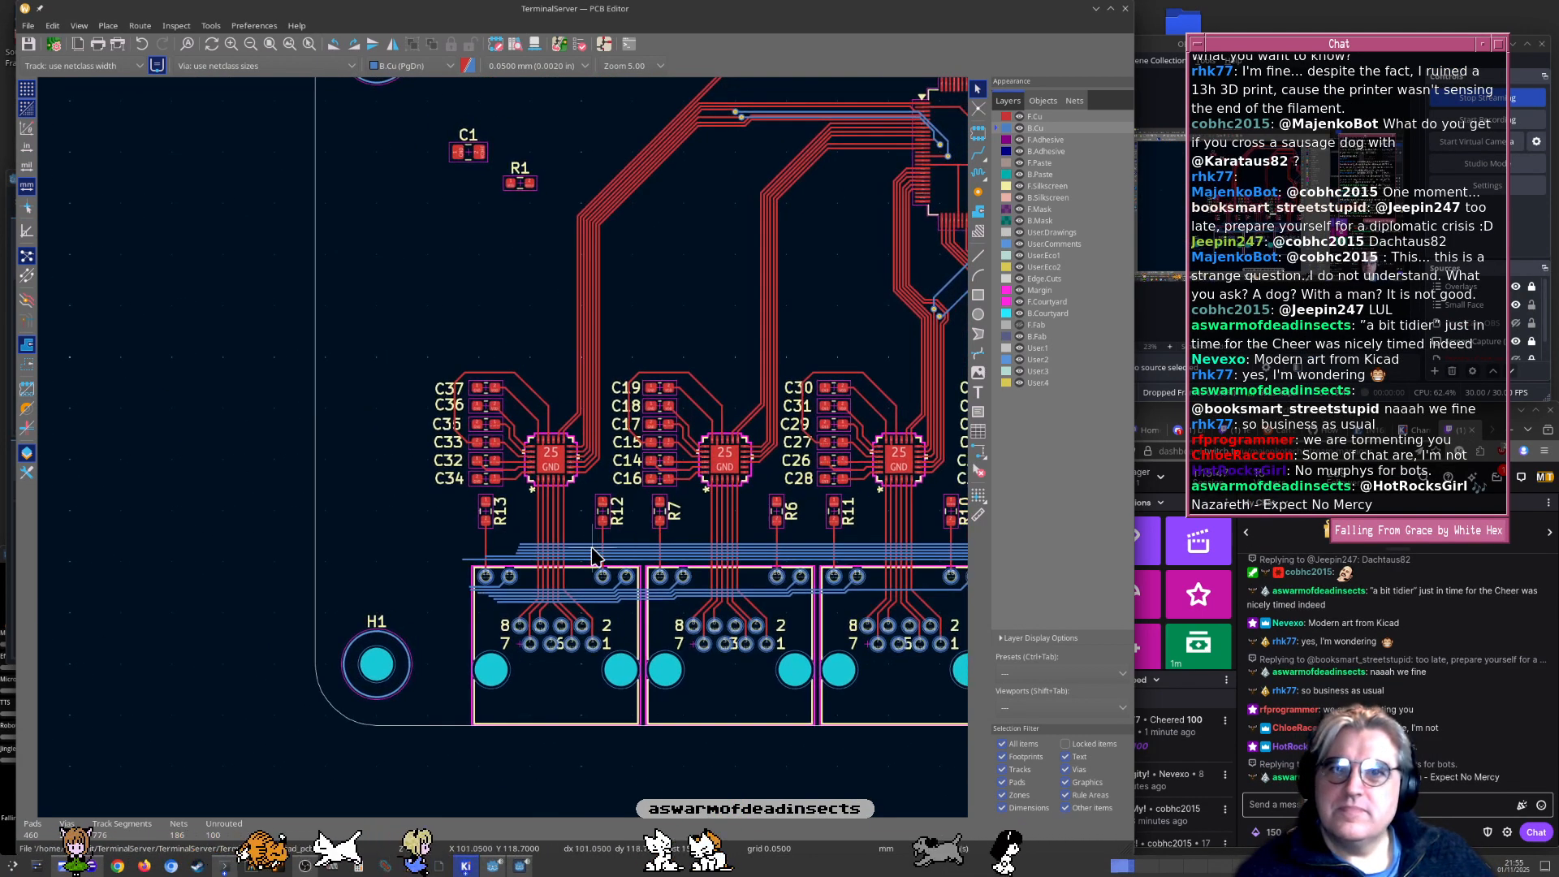
pyautogui.scroll(5, 504, 560)
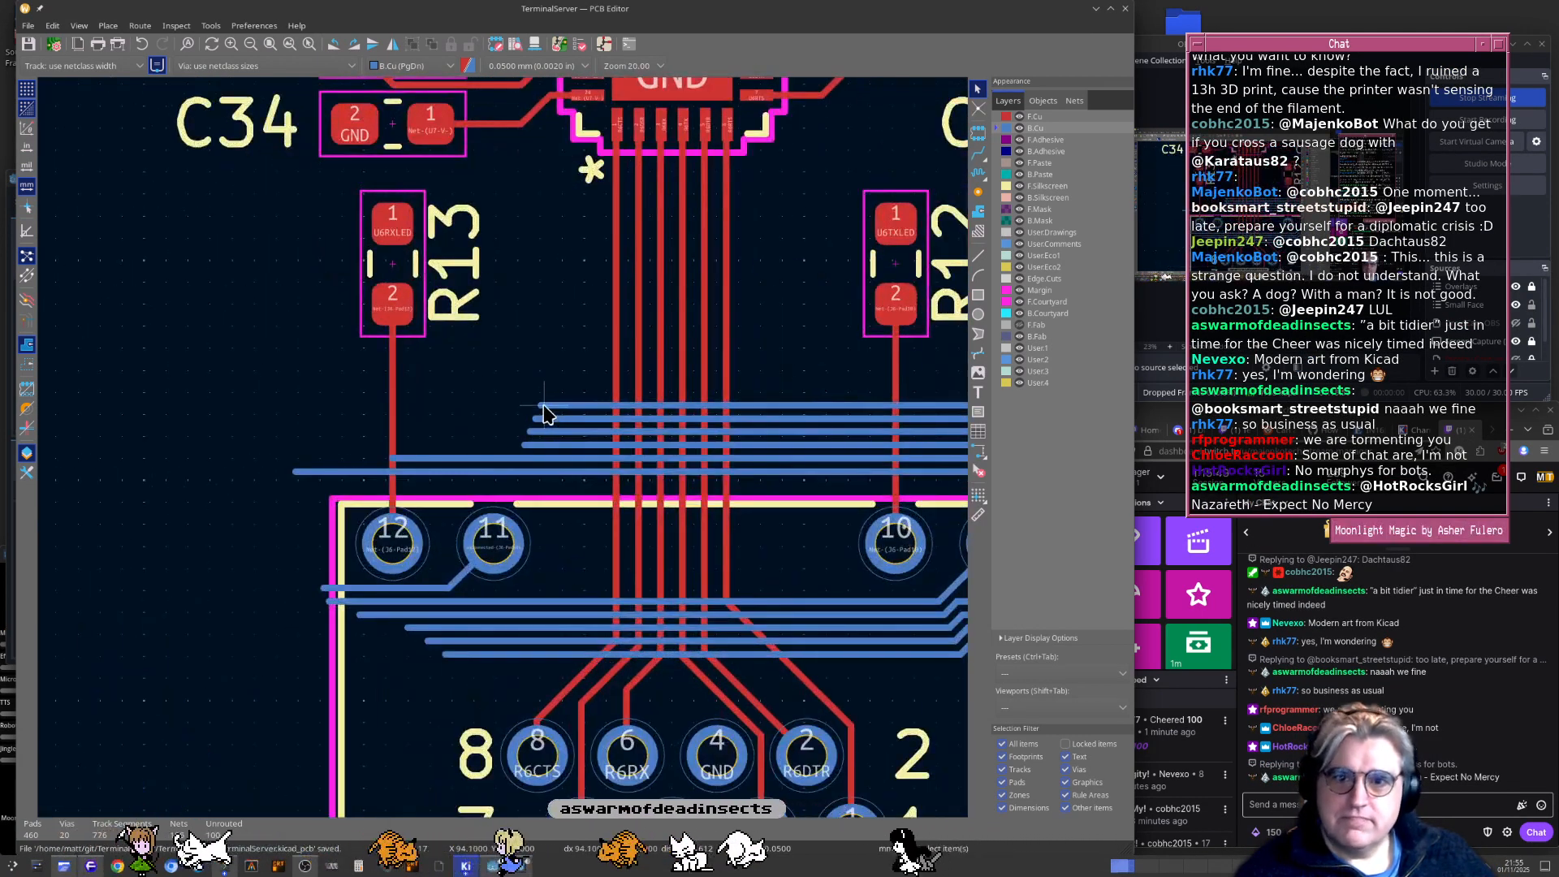
pyautogui.press('x')
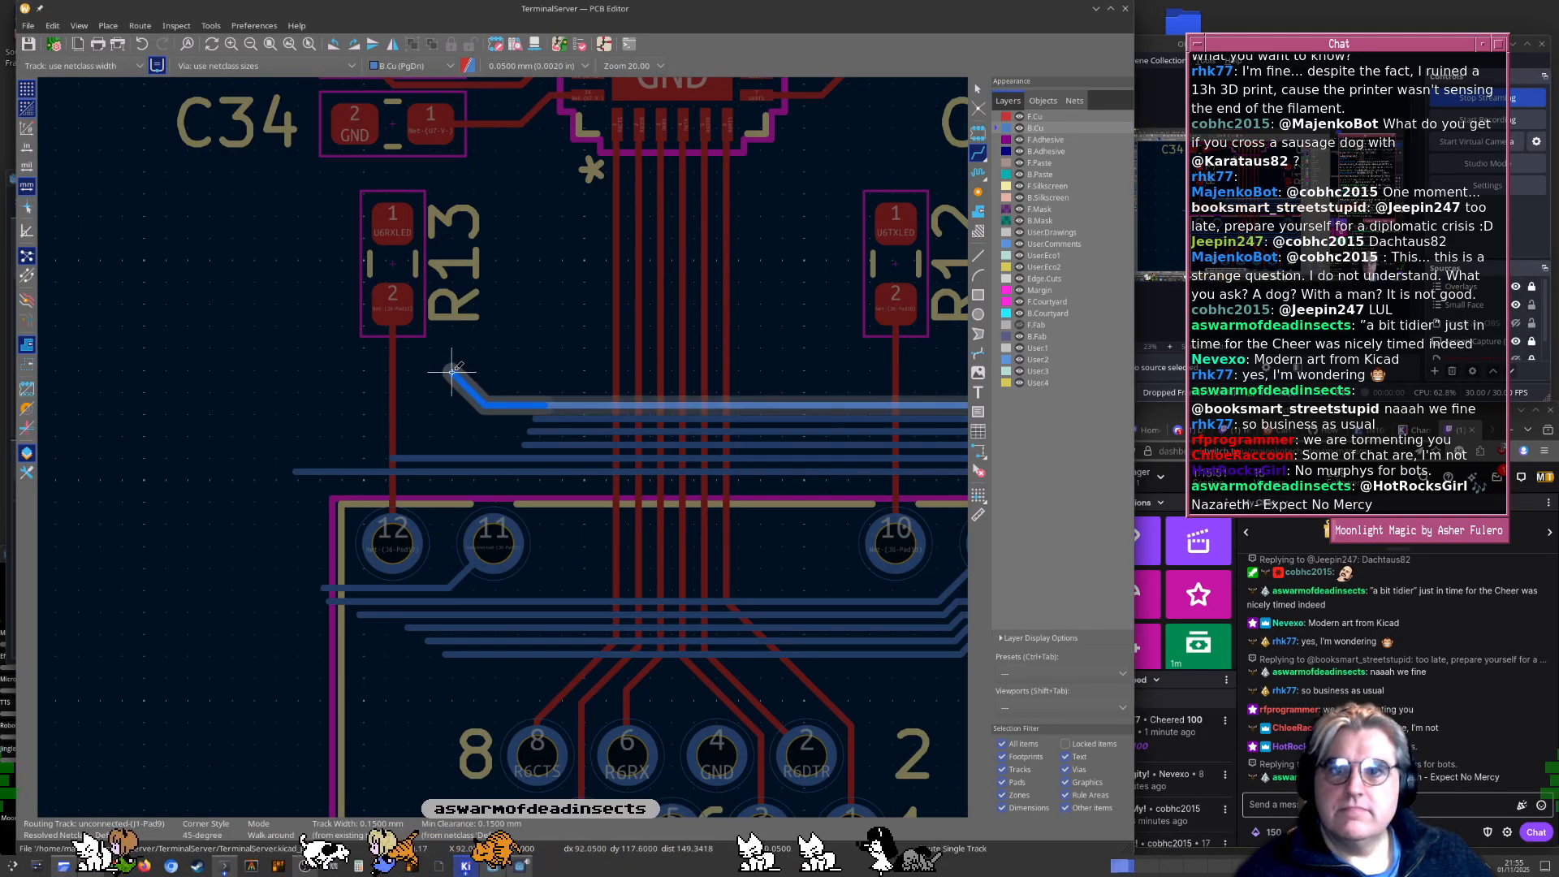
pyautogui.scroll(-4, 316, 325)
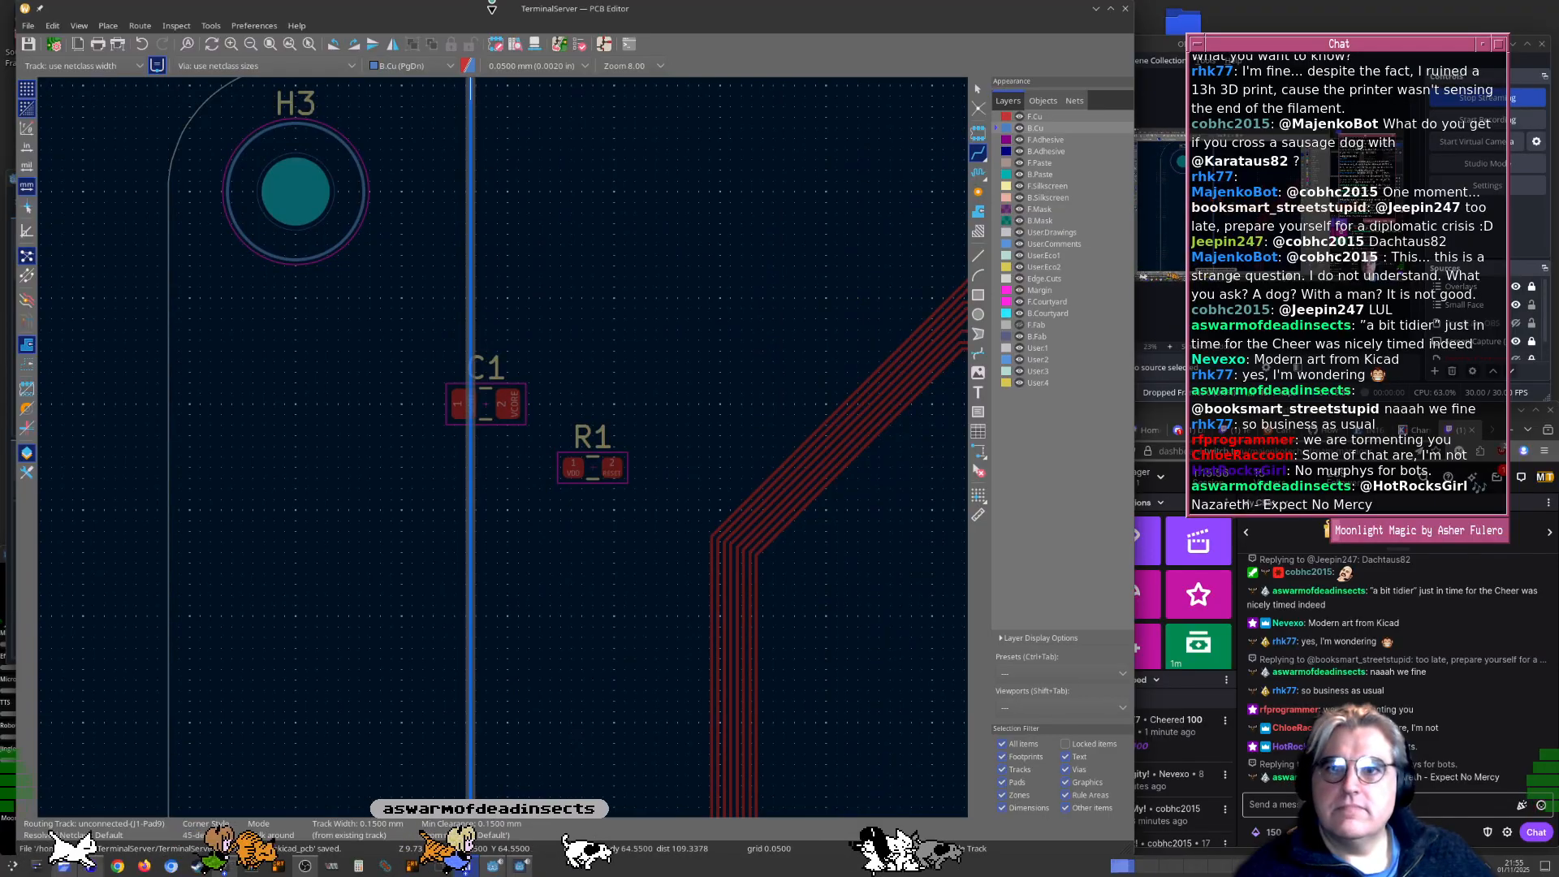
pyautogui.scroll(-2, 505, 451)
pyautogui.moveTo(510, 450); pyautogui.dragTo(360, 282, button='middle')
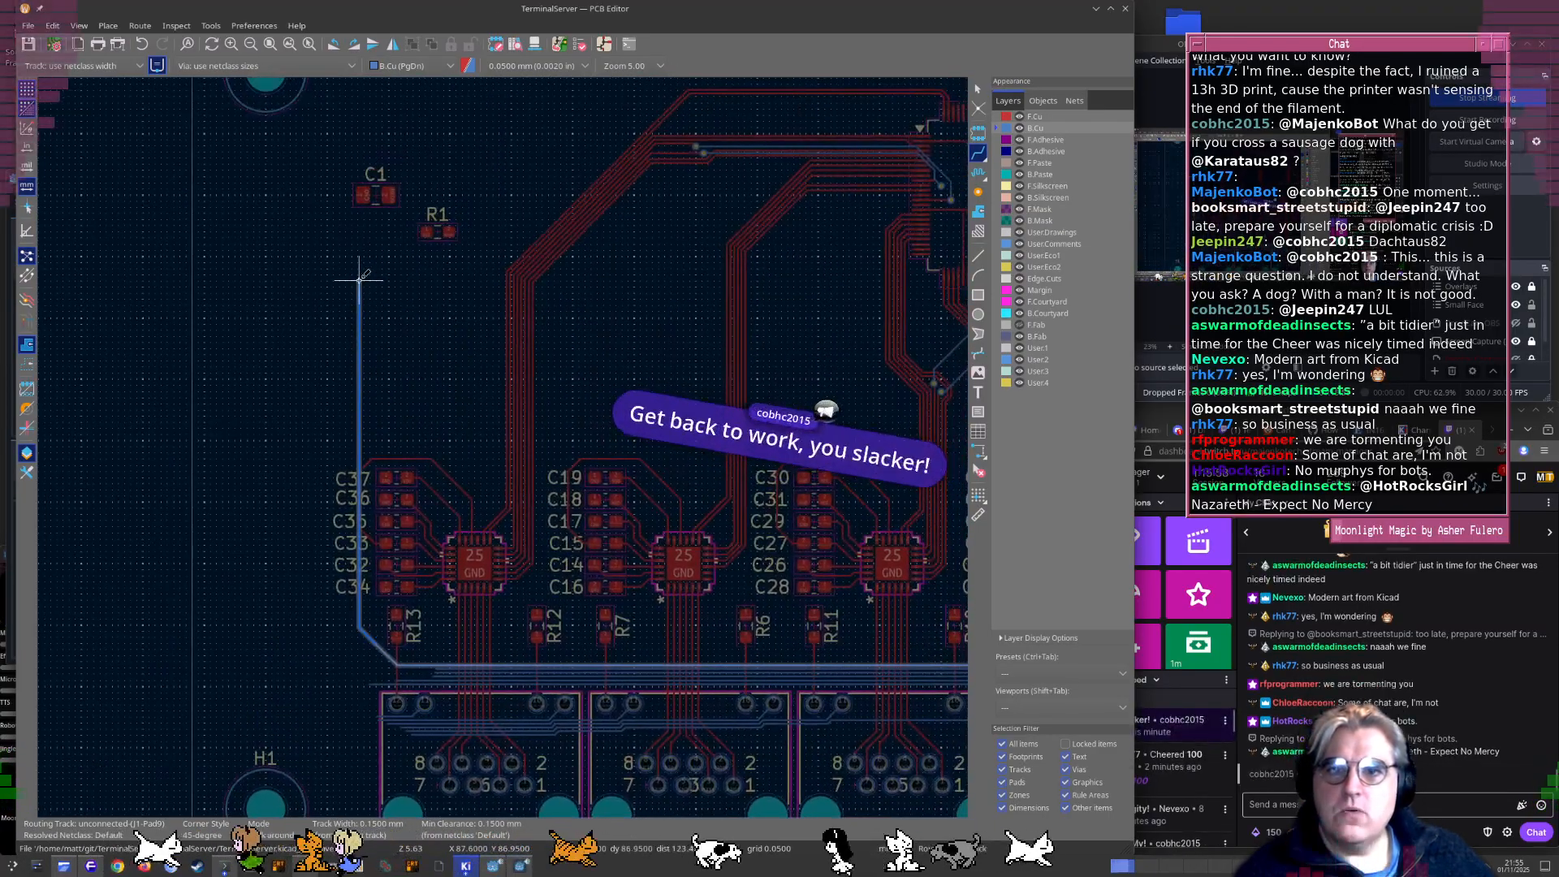
pyautogui.moveTo(446, 144); pyautogui.dragTo(370, 329, button='middle')
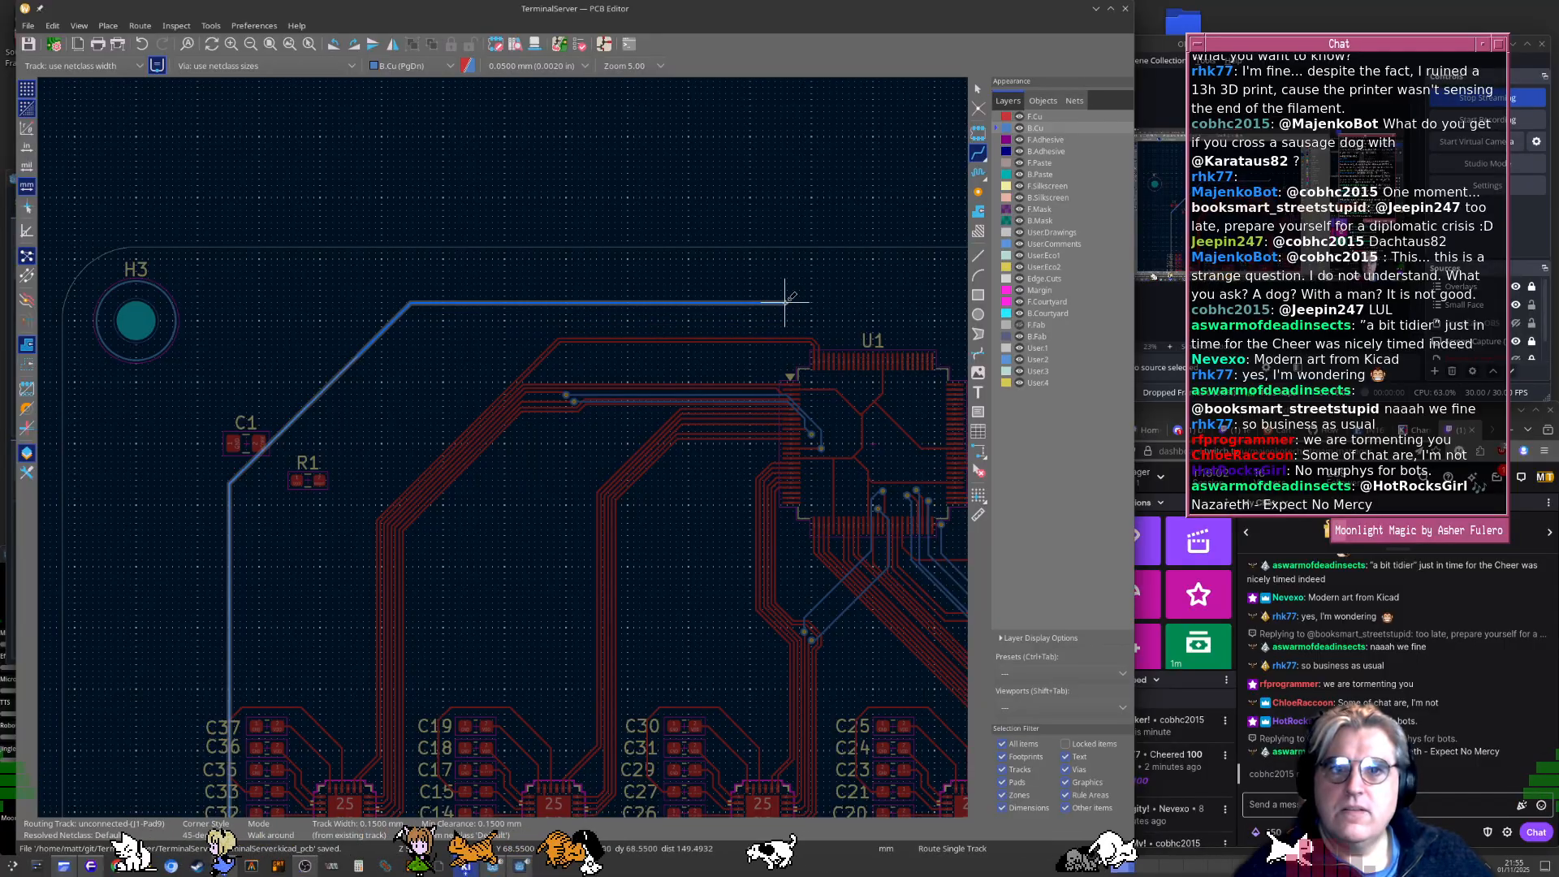
pyautogui.press('Escape')
pyautogui.press('Escape')
# Route the J1 pad 11 track alongside the J1 pad 9 track, past R13 and C1, ending above U1
pyautogui.scroll(-1, 449, 609)
pyautogui.moveTo(503, 448); pyautogui.dragTo(566, 104, button='middle')
pyautogui.scroll(6, 389, 325)
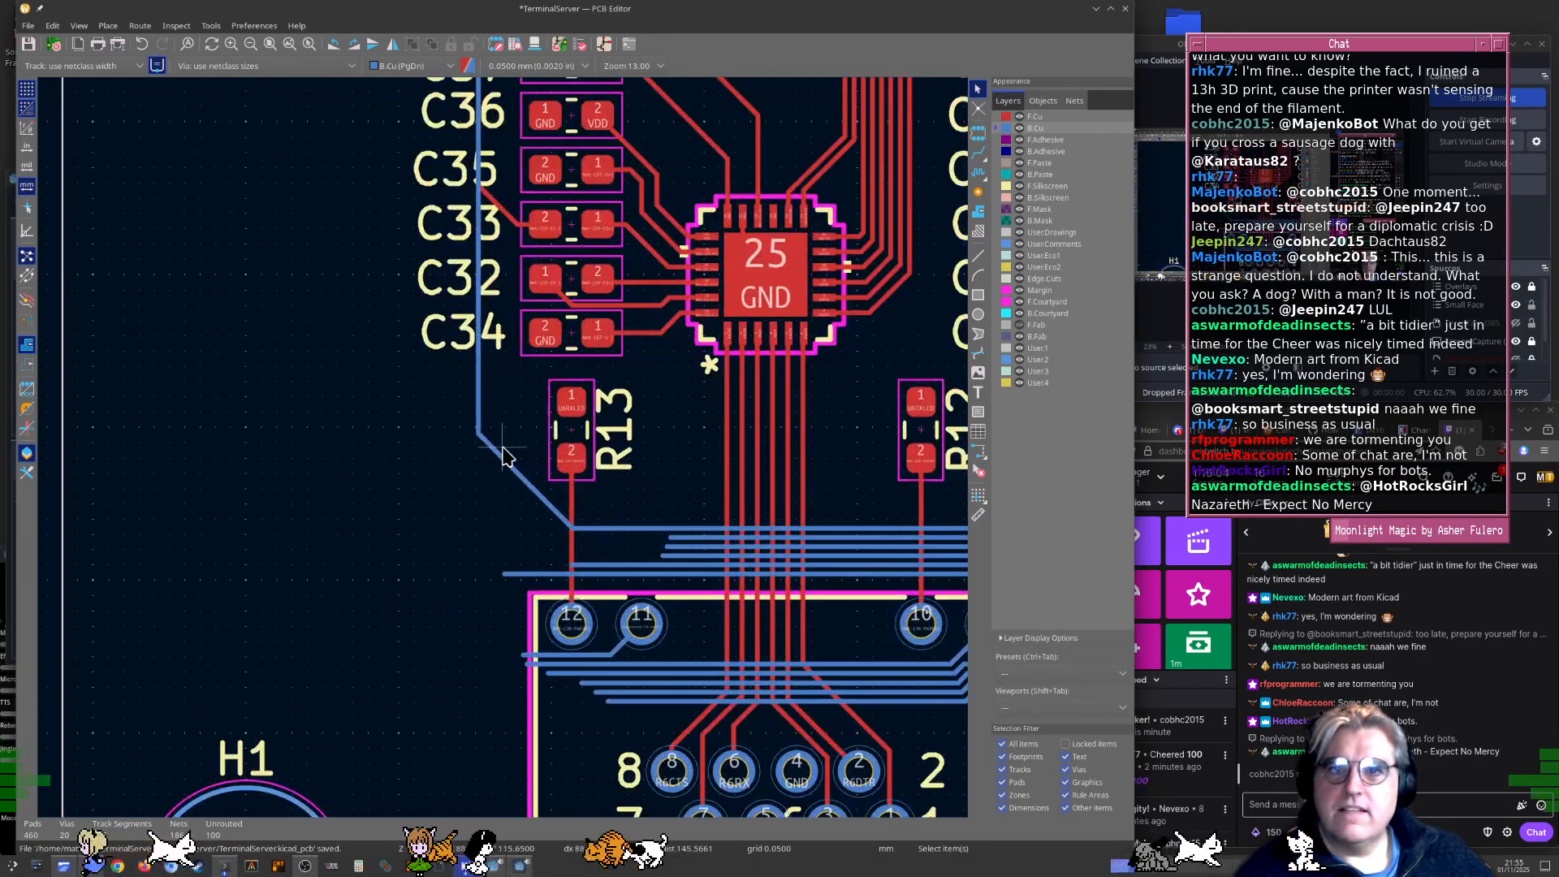
pyautogui.scroll(4, 503, 455)
pyautogui.press('x')
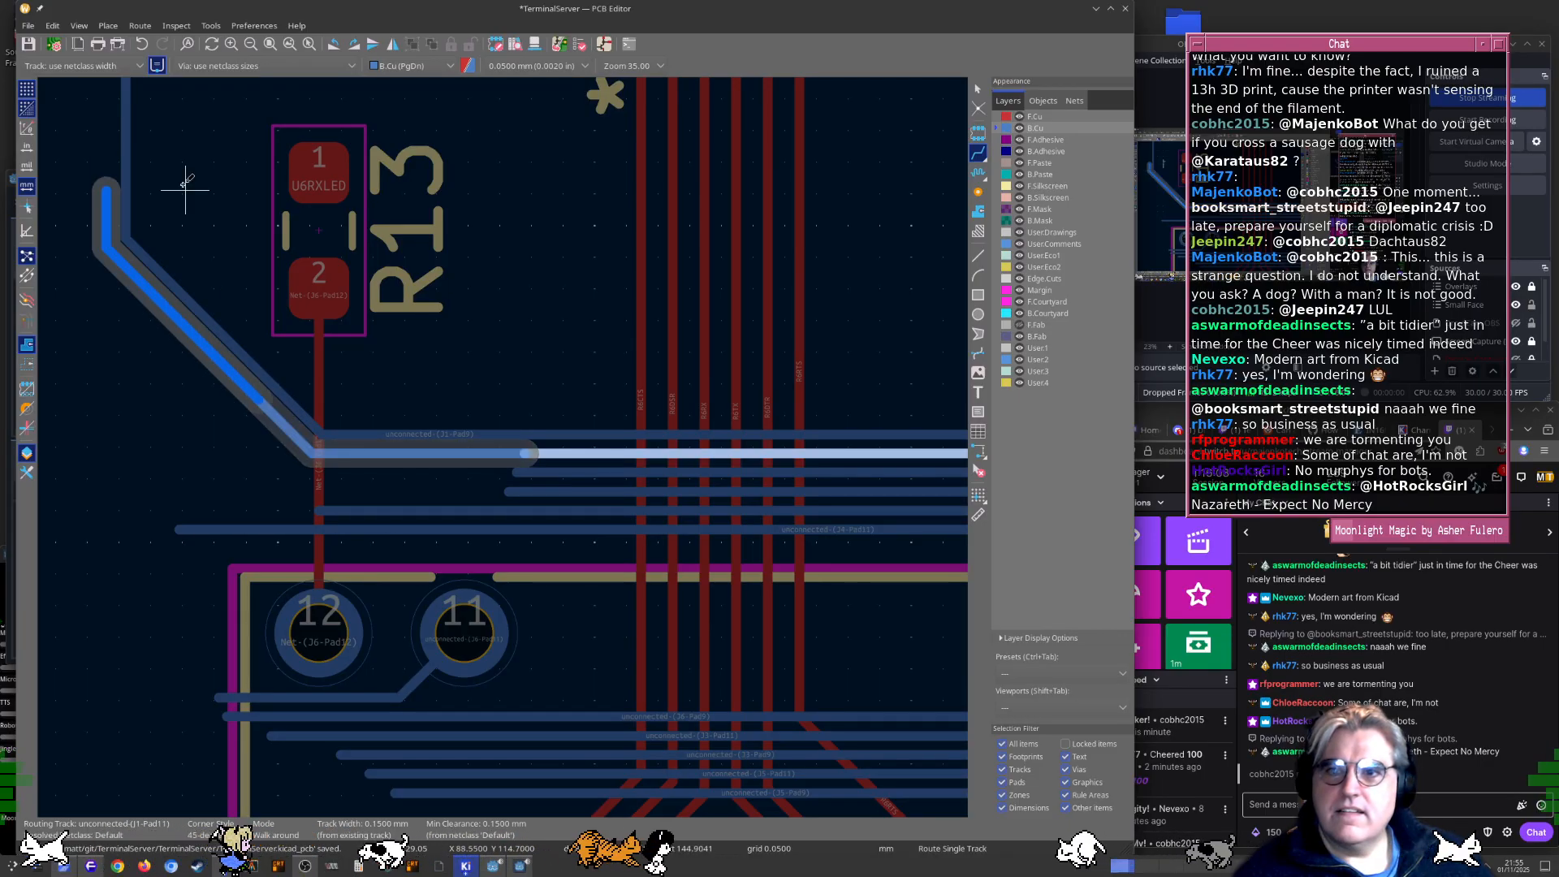
pyautogui.moveTo(181, 181); pyautogui.dragTo(296, 515, button='middle')
pyautogui.scroll(-2, 295, 498)
pyautogui.scroll(-3, 535, 375)
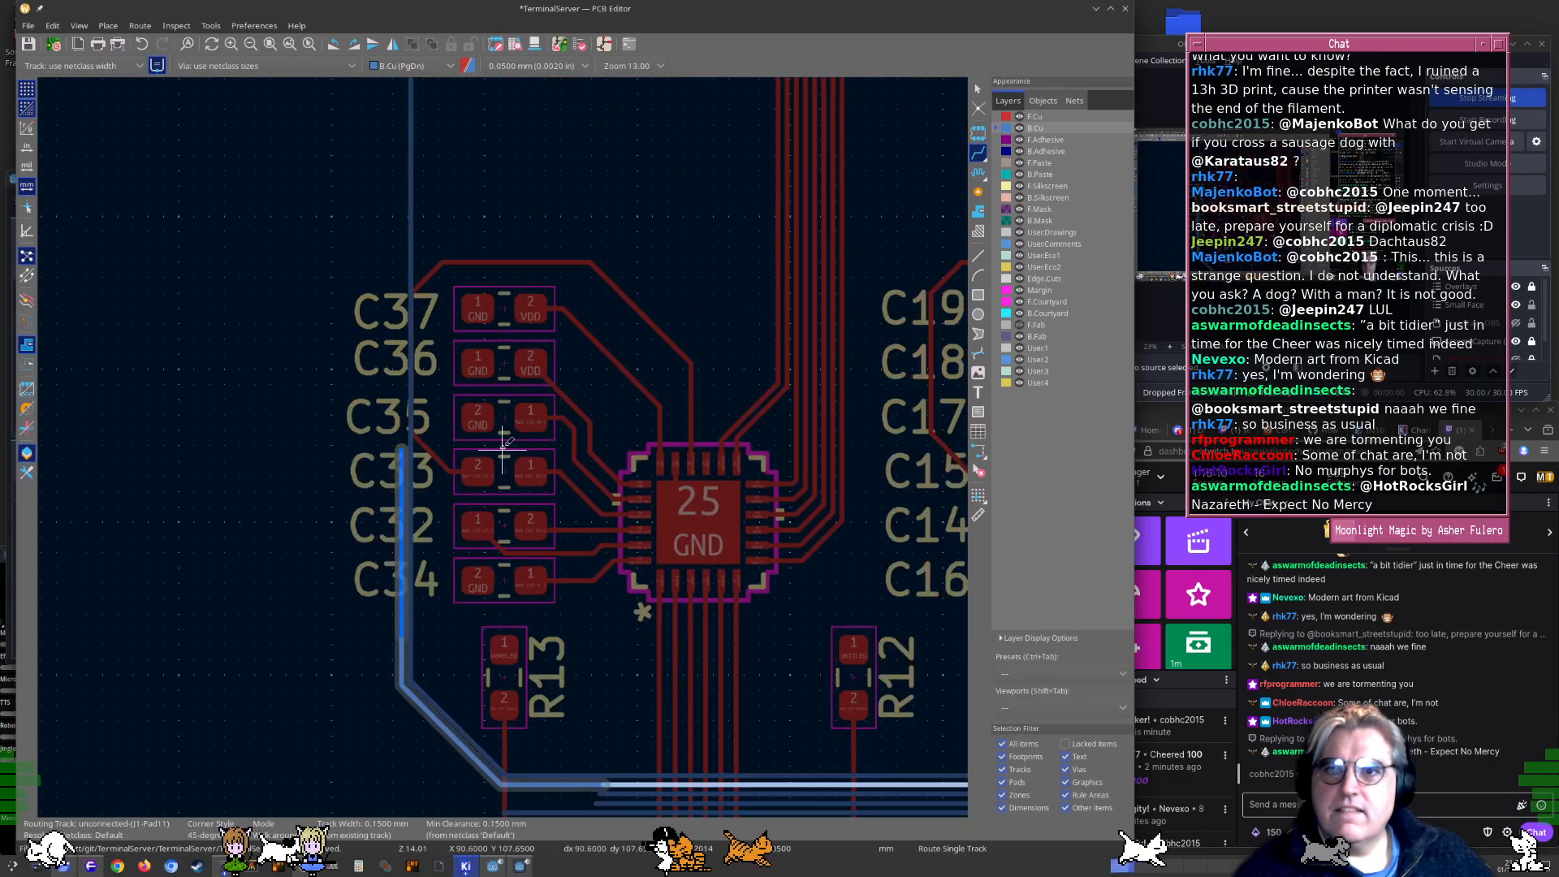
pyautogui.keyDown('shift'); pyautogui.scroll(6, 557, 354); pyautogui.keyUp('shift')
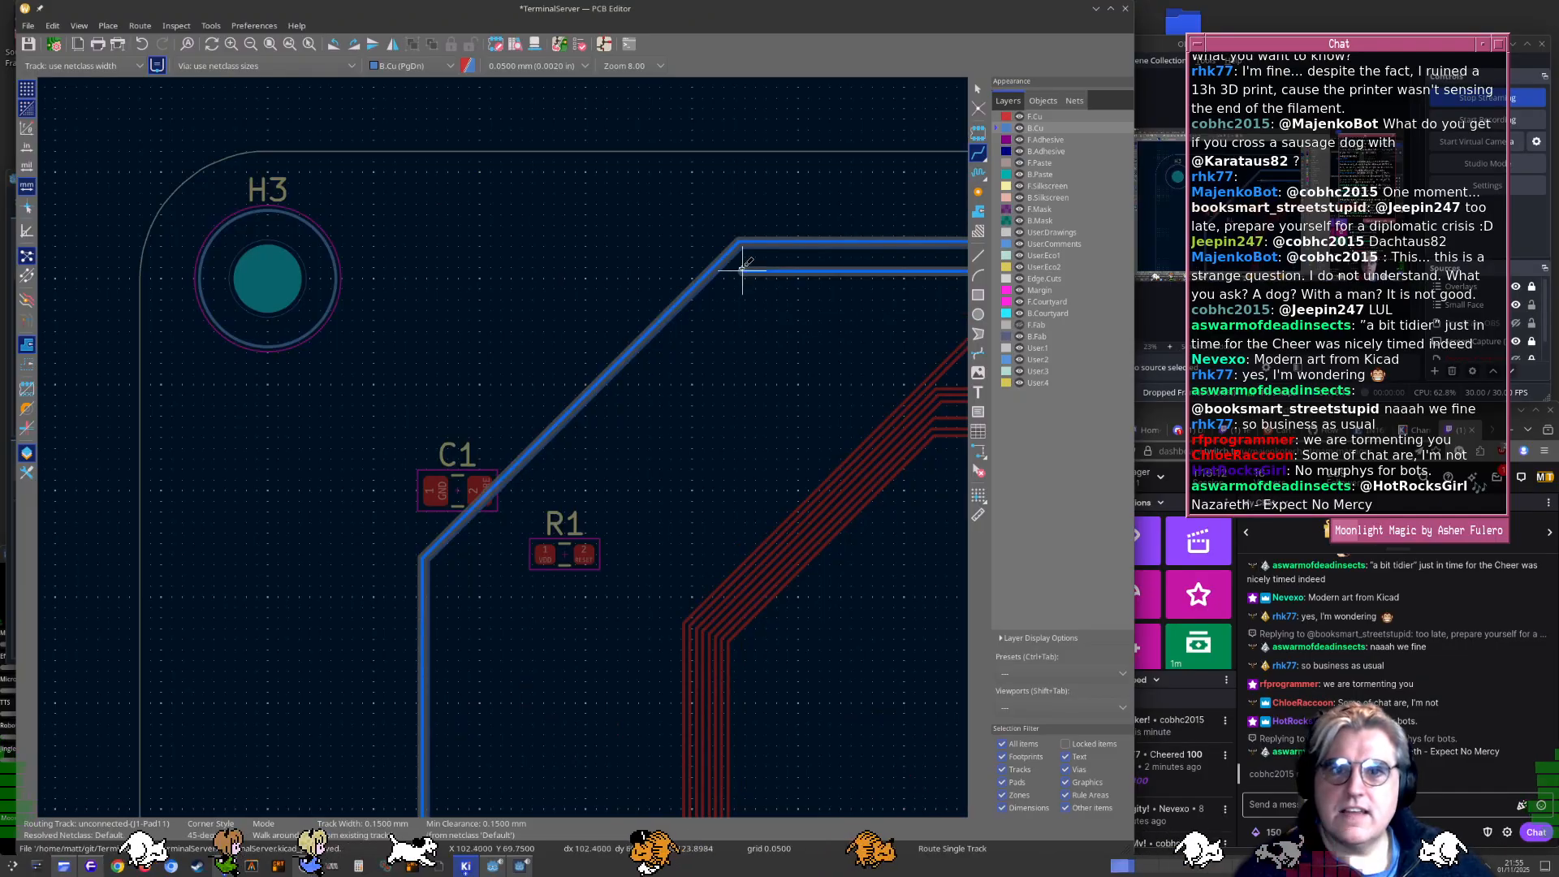
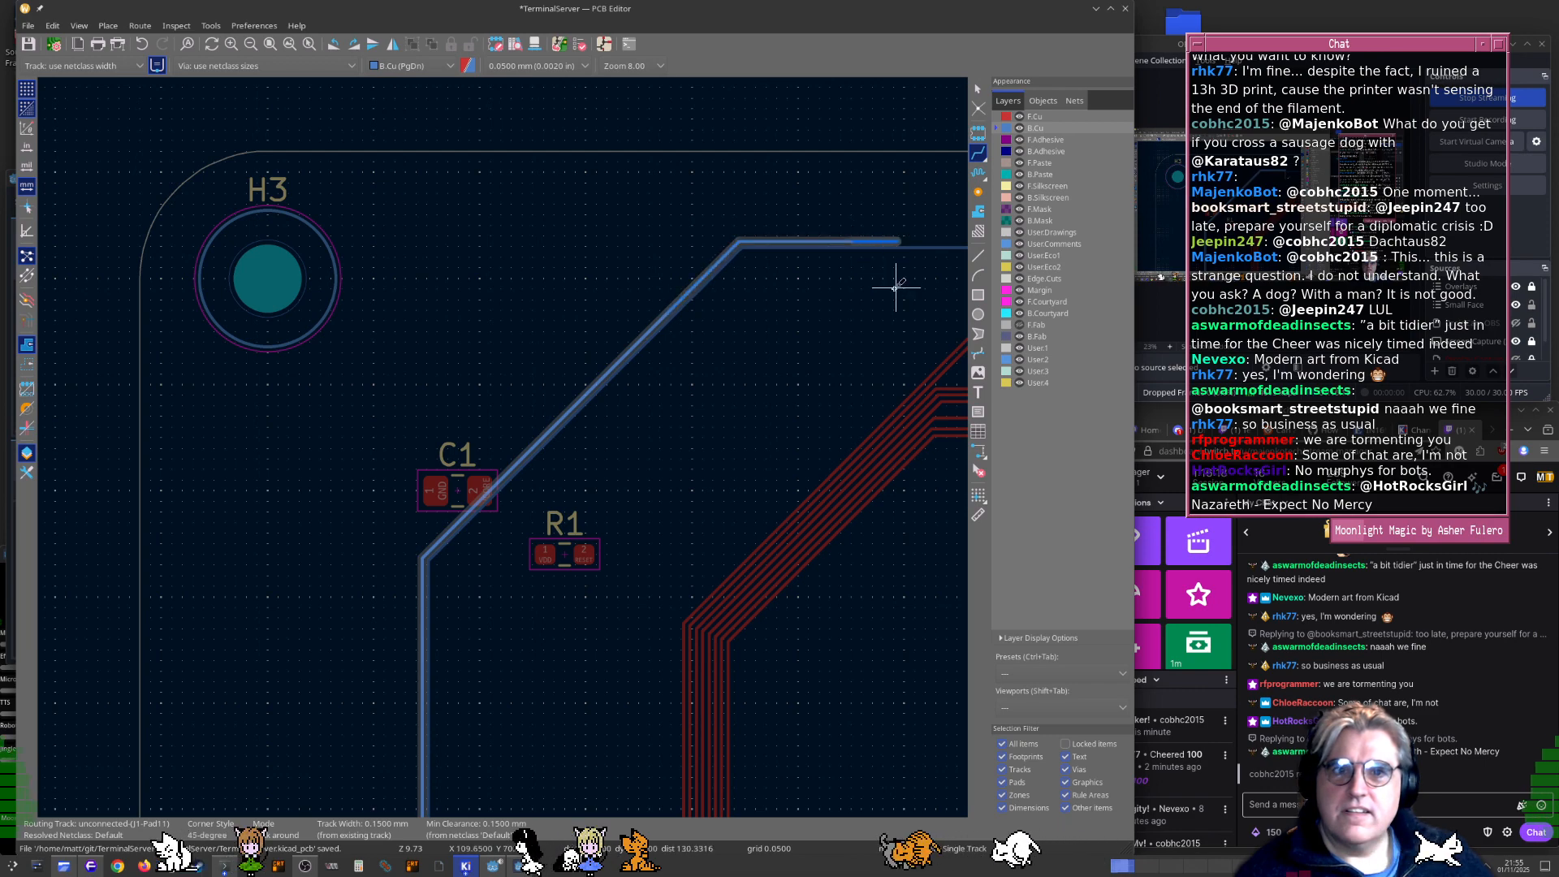
pyautogui.scroll(5, 896, 286)
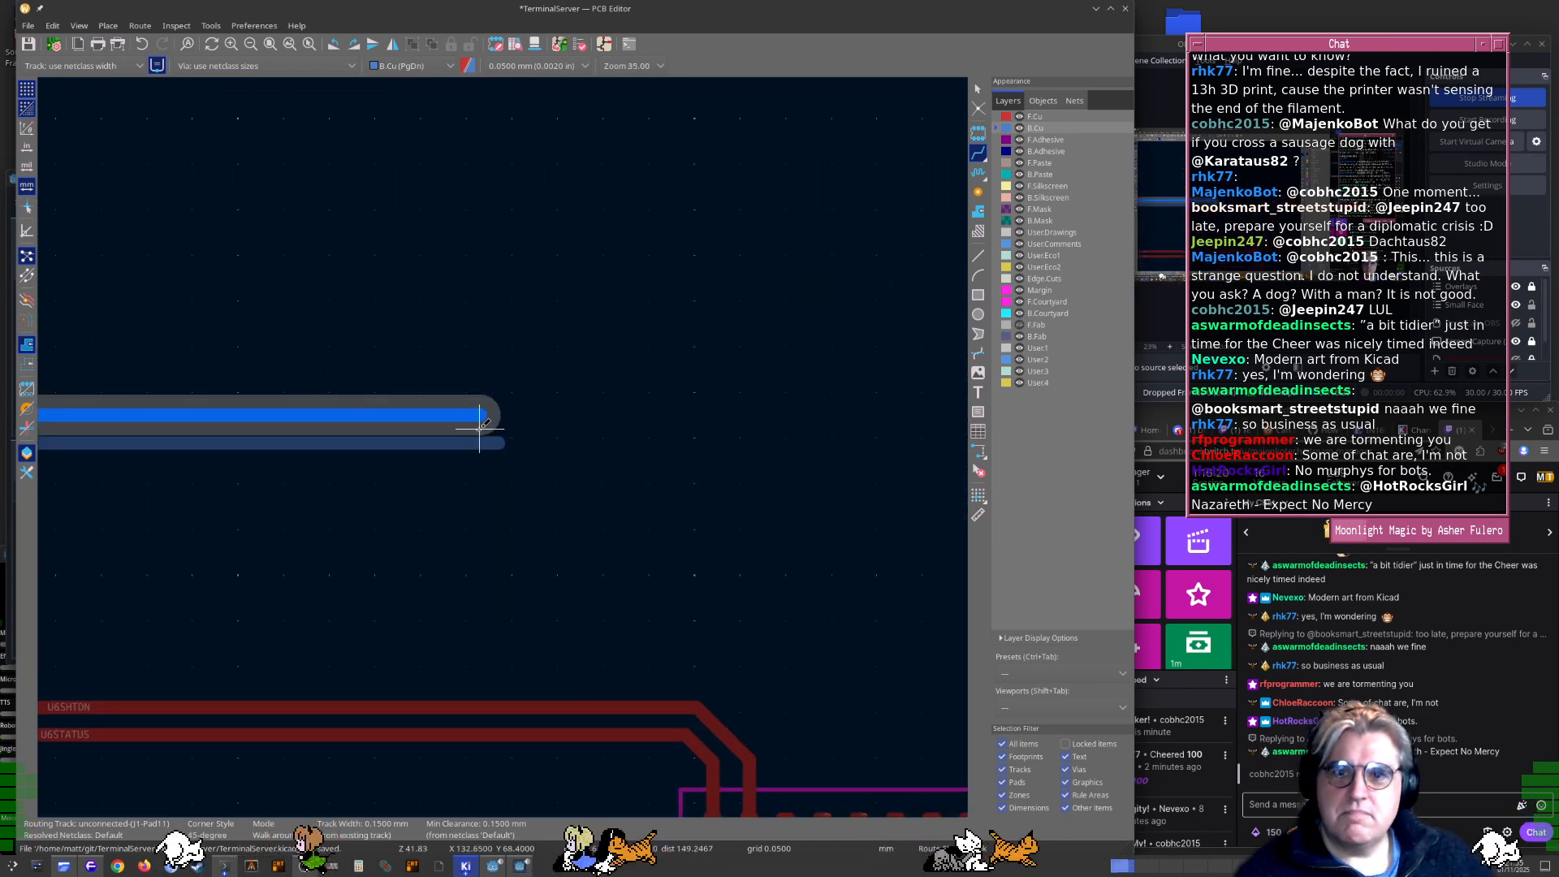
# Inspect the routing of the connector bundle near H1 and the tracks around U1's pins
pyautogui.scroll(-8, 487, 435)
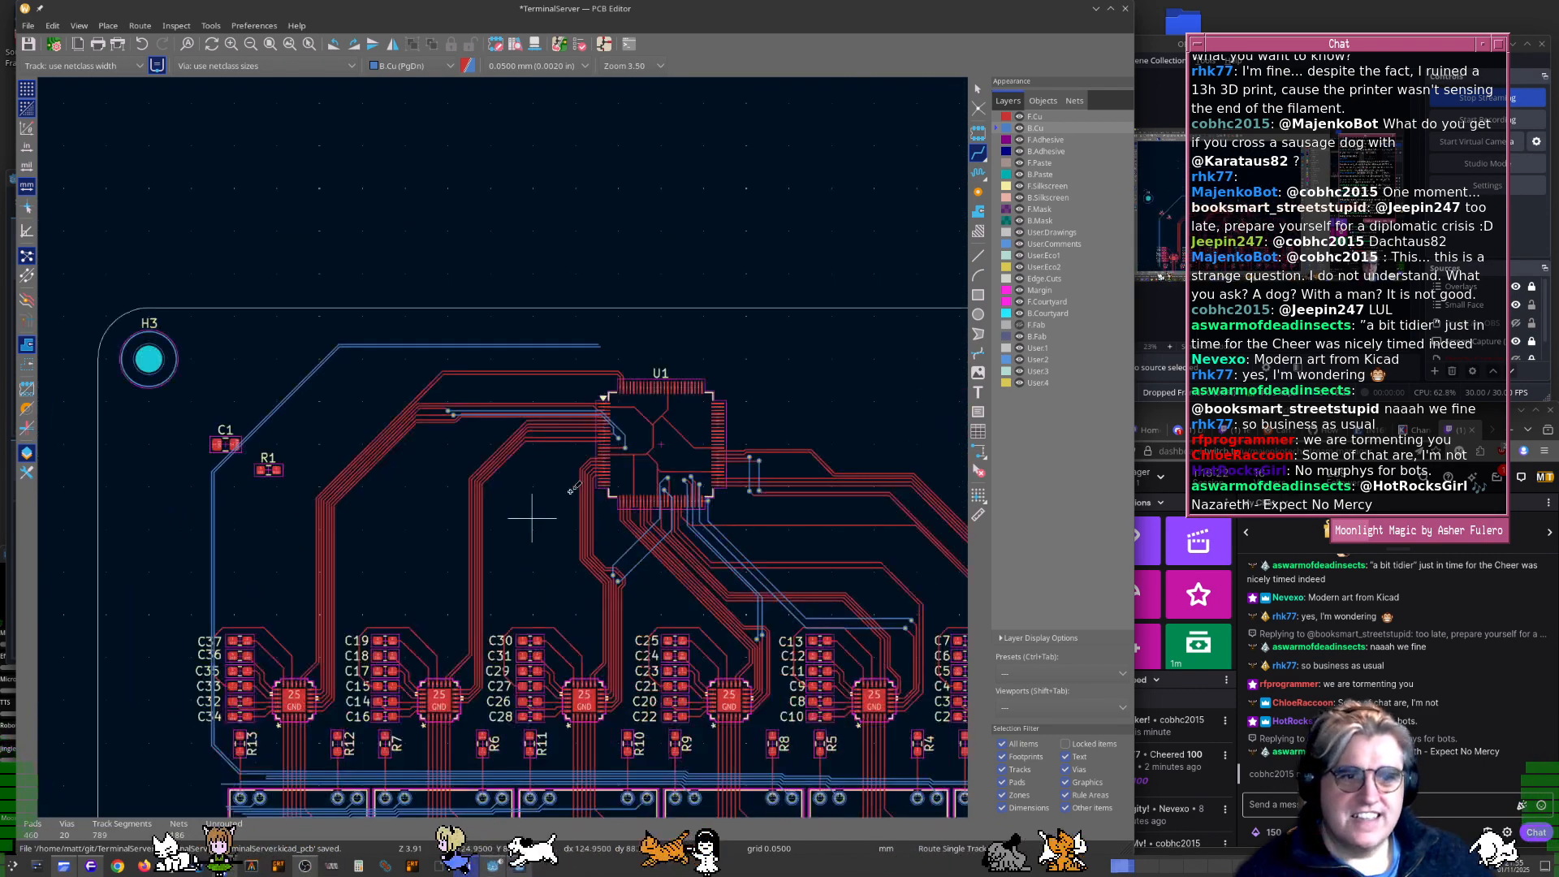
pyautogui.scroll(-5, 532, 517)
pyautogui.hscroll(-3, 531, 517)
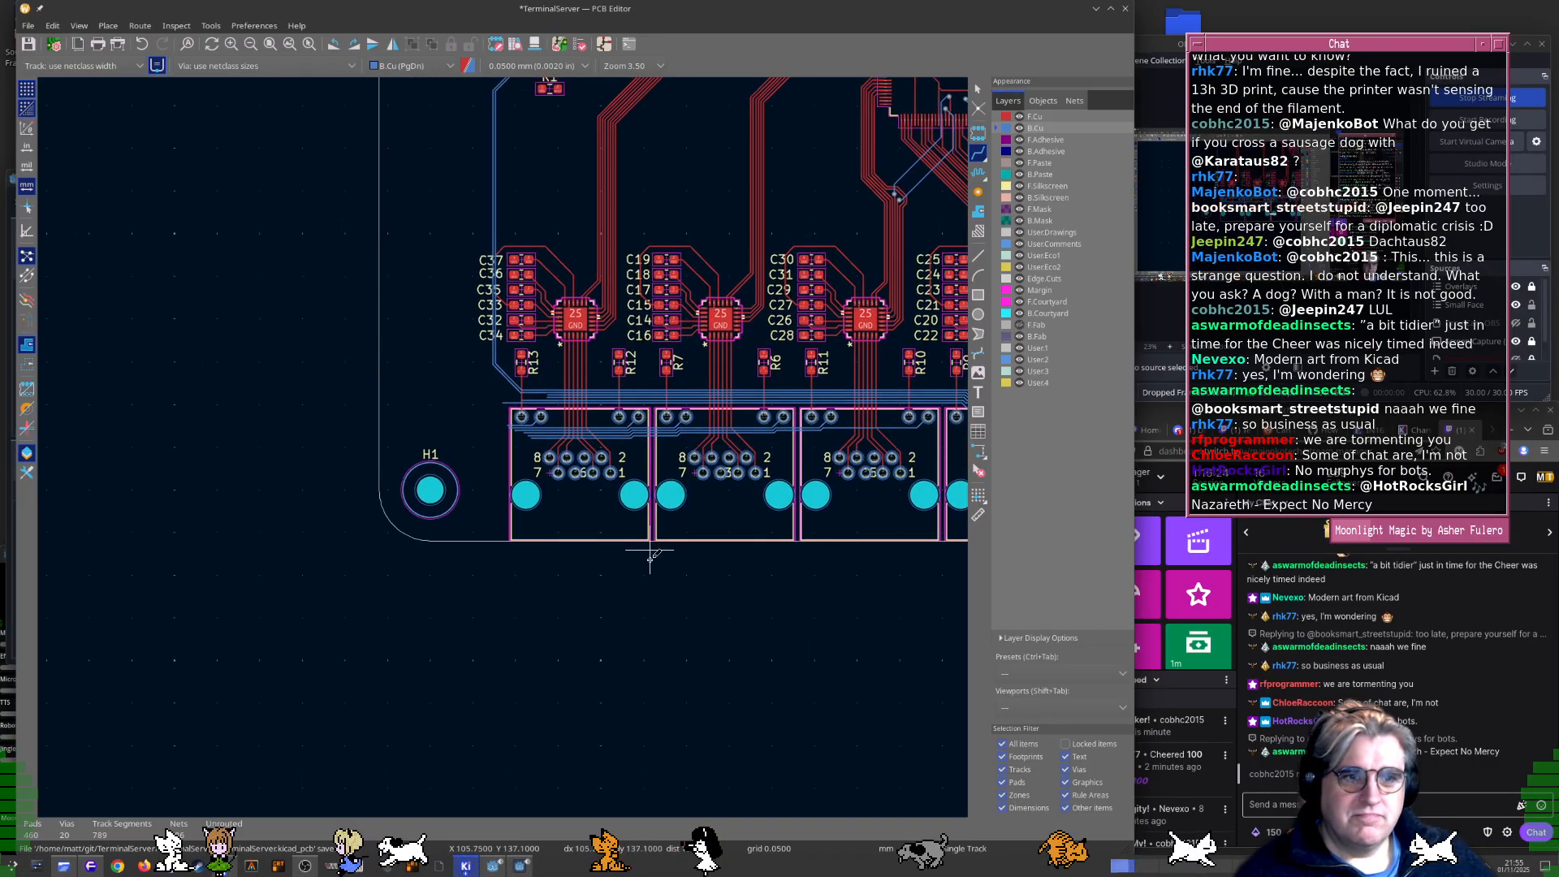
pyautogui.scroll(1, 649, 559)
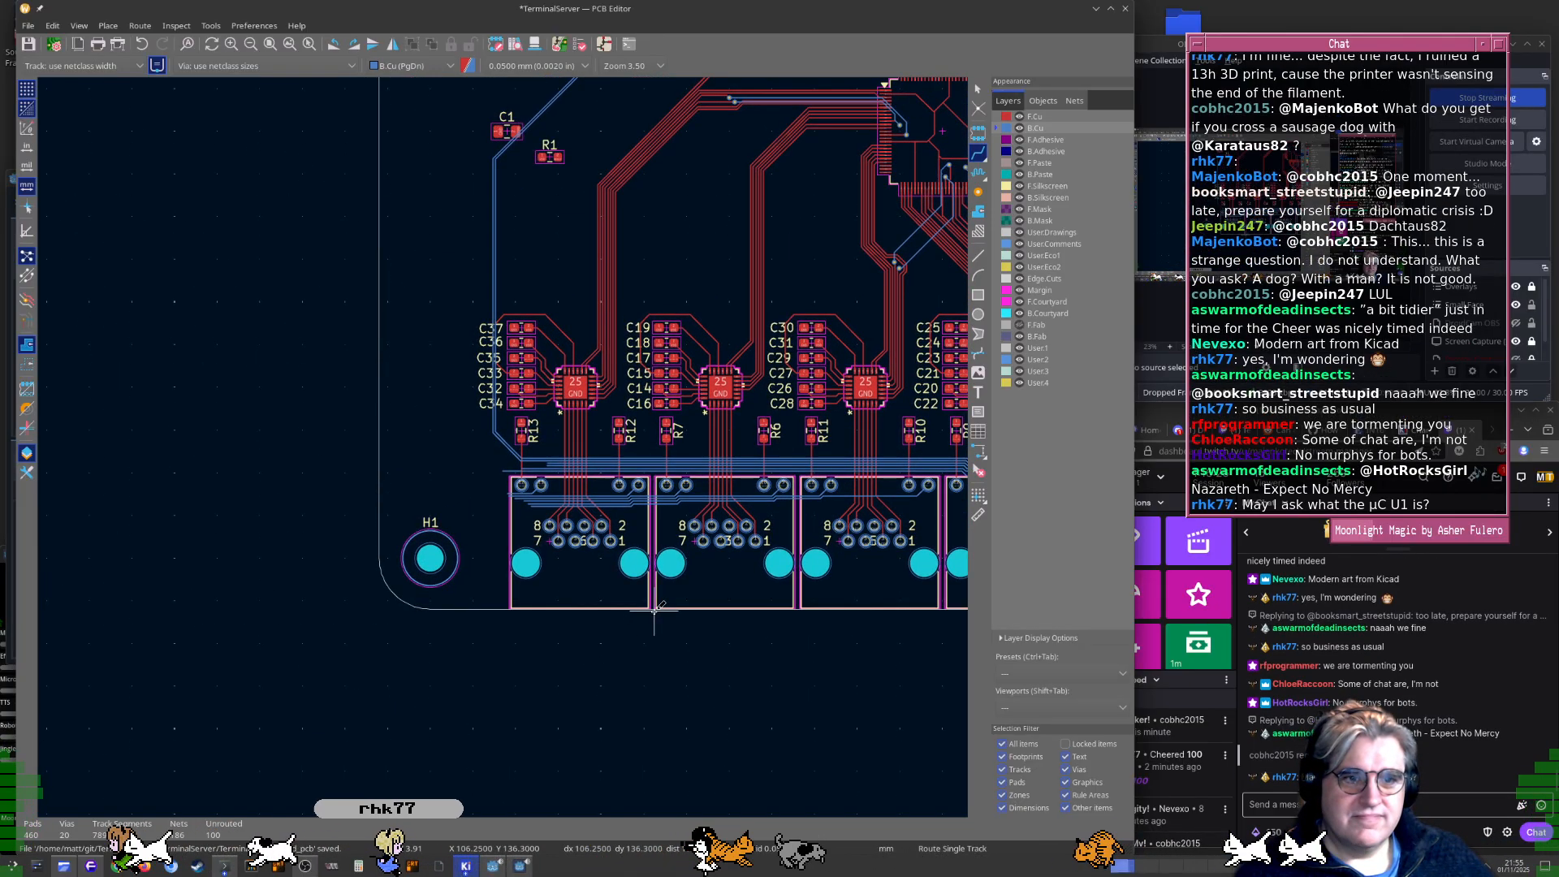
pyautogui.press('Home')
pyautogui.scroll(6, 454, 382)
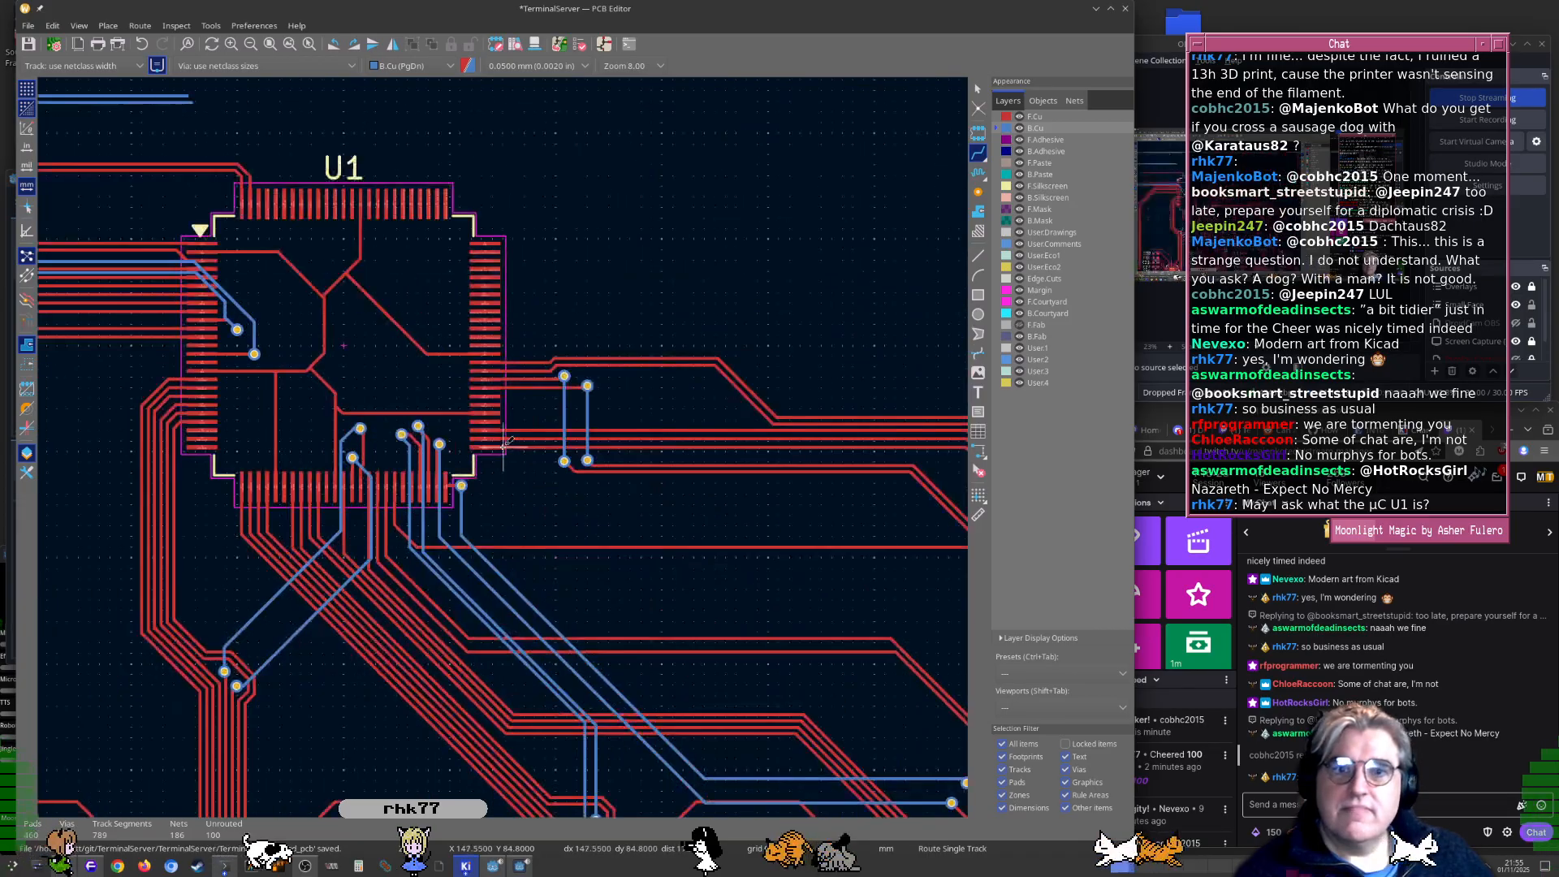
pyautogui.scroll(-6, 454, 382)
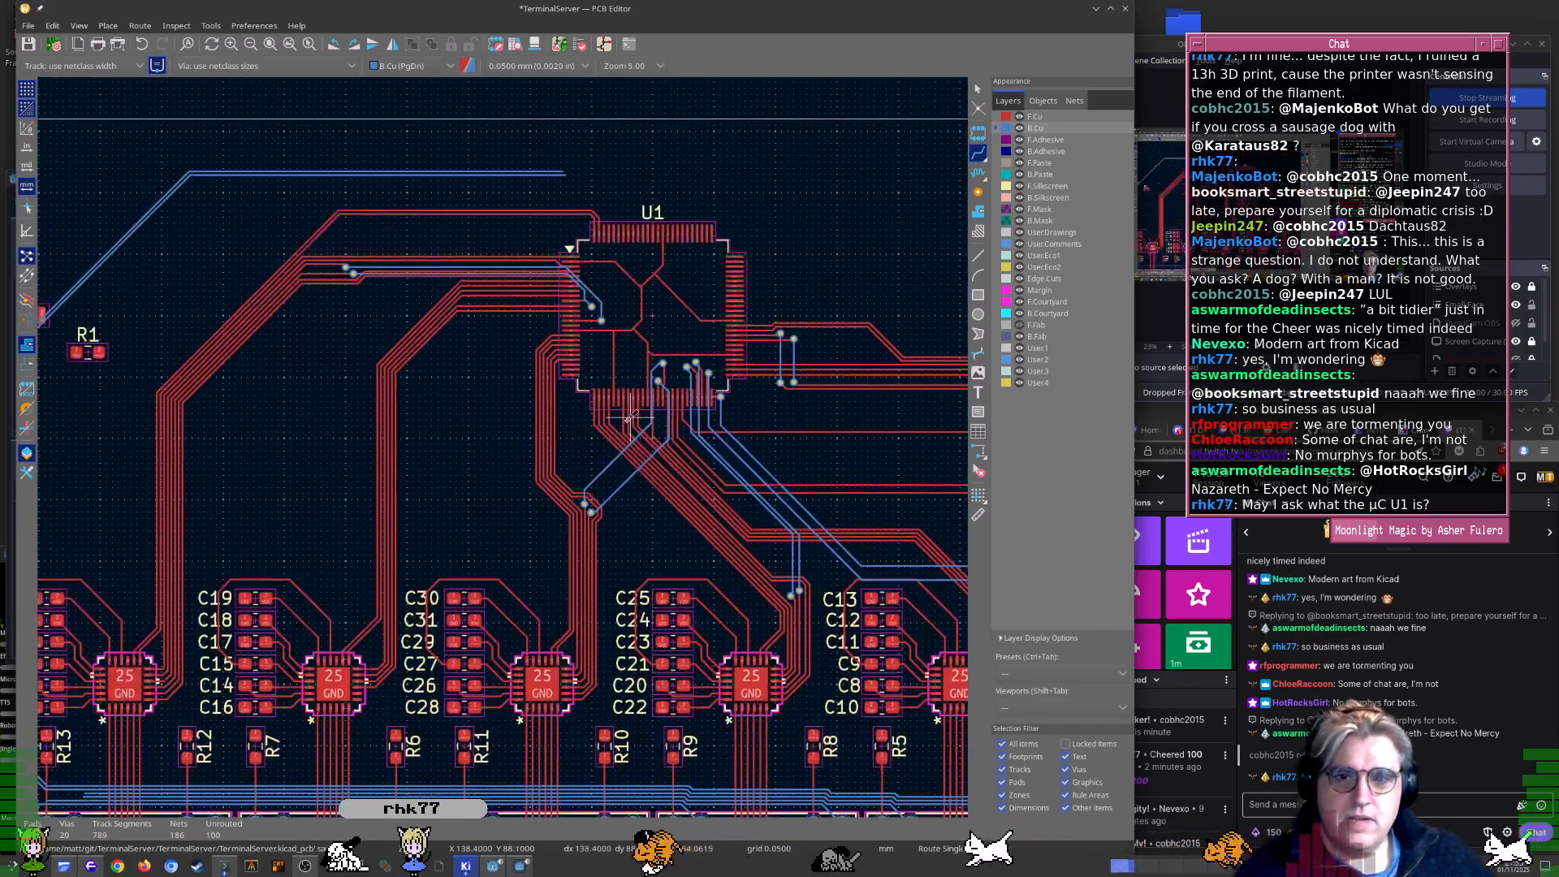
# Route the J2 pad 9 track from the bundle near R13 up beside the J1 tracks to the diagonal at C1
pyautogui.scroll(8, 478, 436)
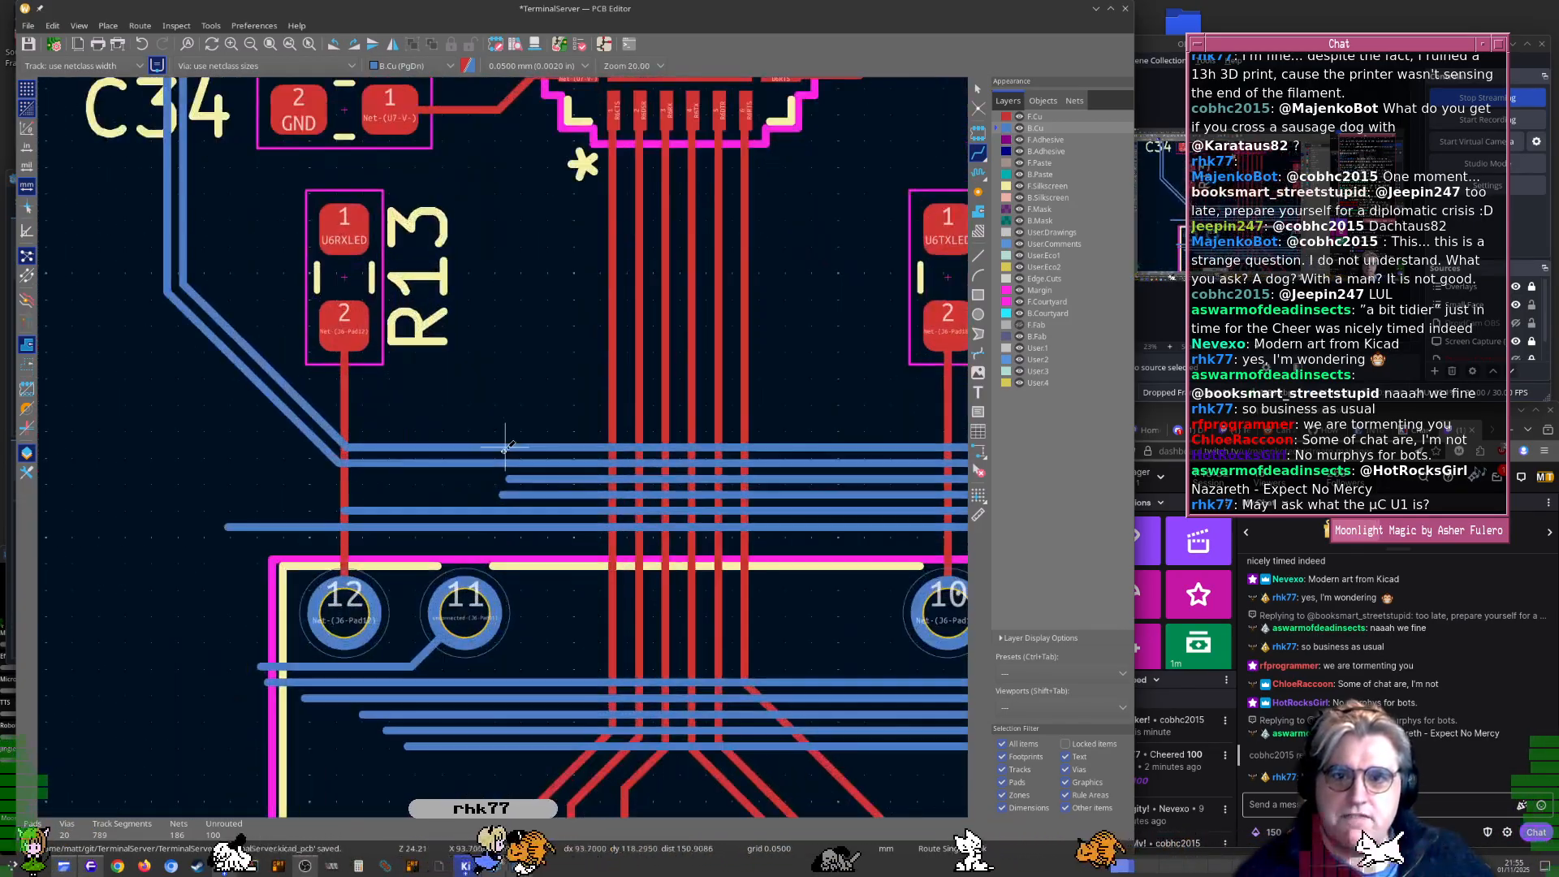
pyautogui.click(509, 478)
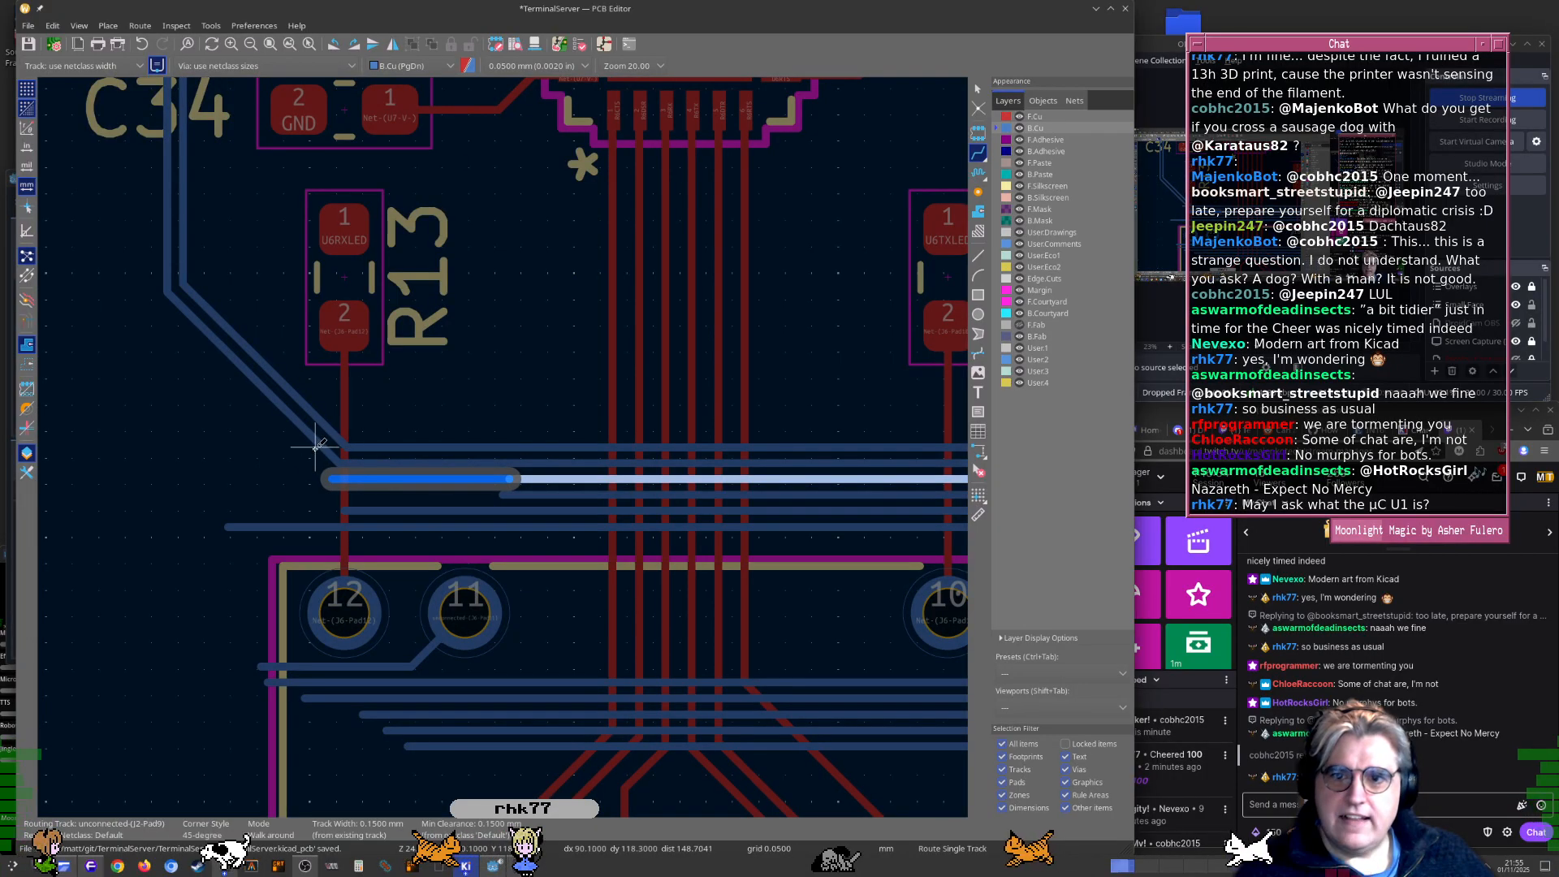
pyautogui.moveTo(222, 263); pyautogui.dragTo(352, 479, button='middle')
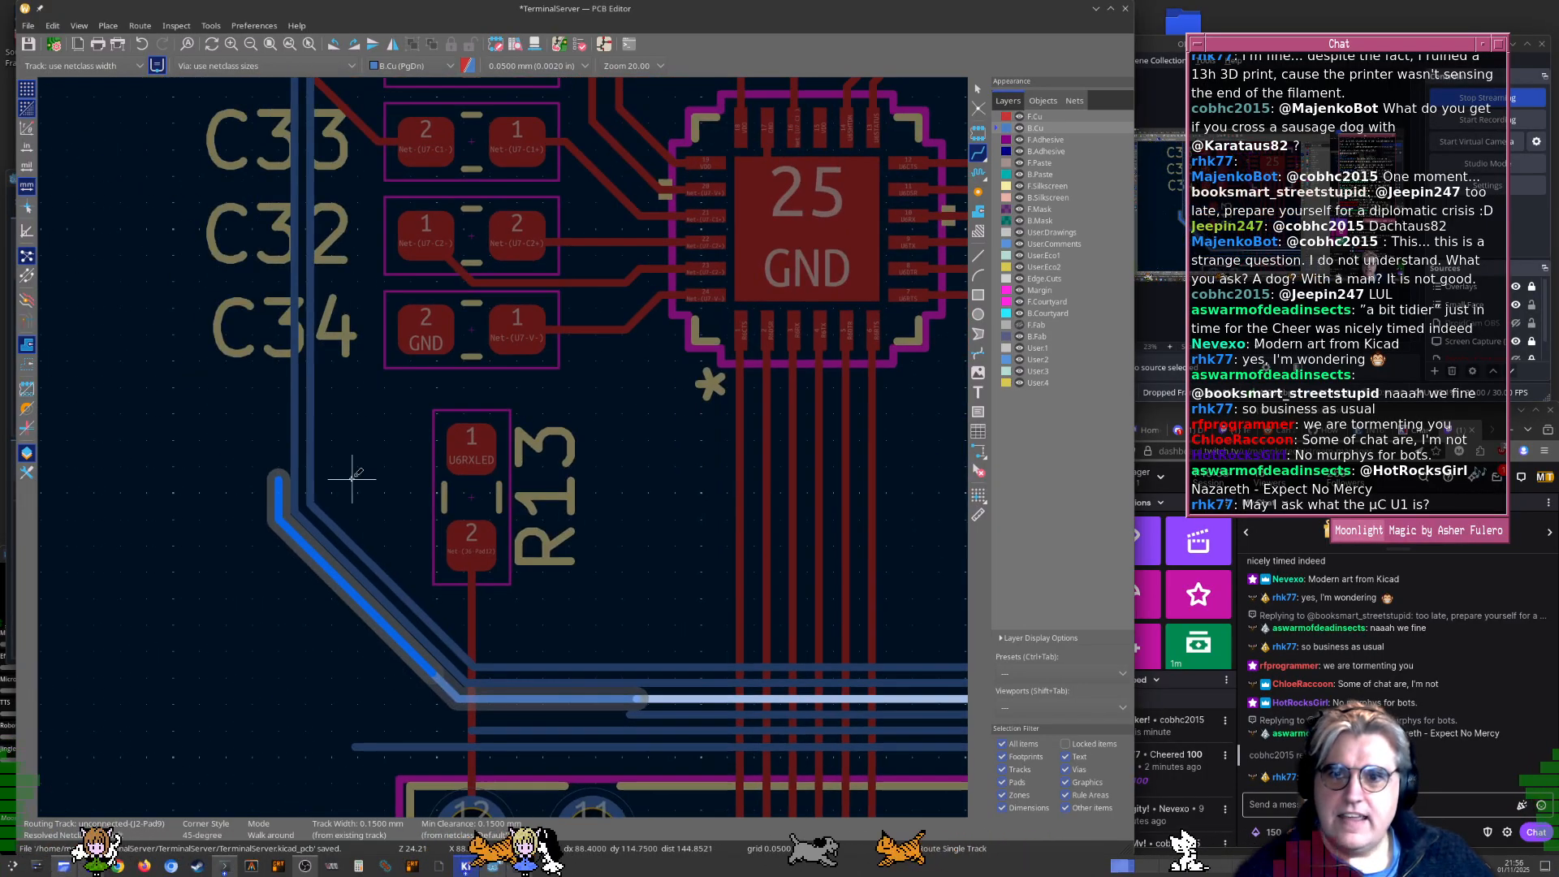
pyautogui.scroll(-1, 350, 452)
pyautogui.moveTo(545, 98); pyautogui.dragTo(573, 397, button='middle')
pyautogui.scroll(-1, 575, 301)
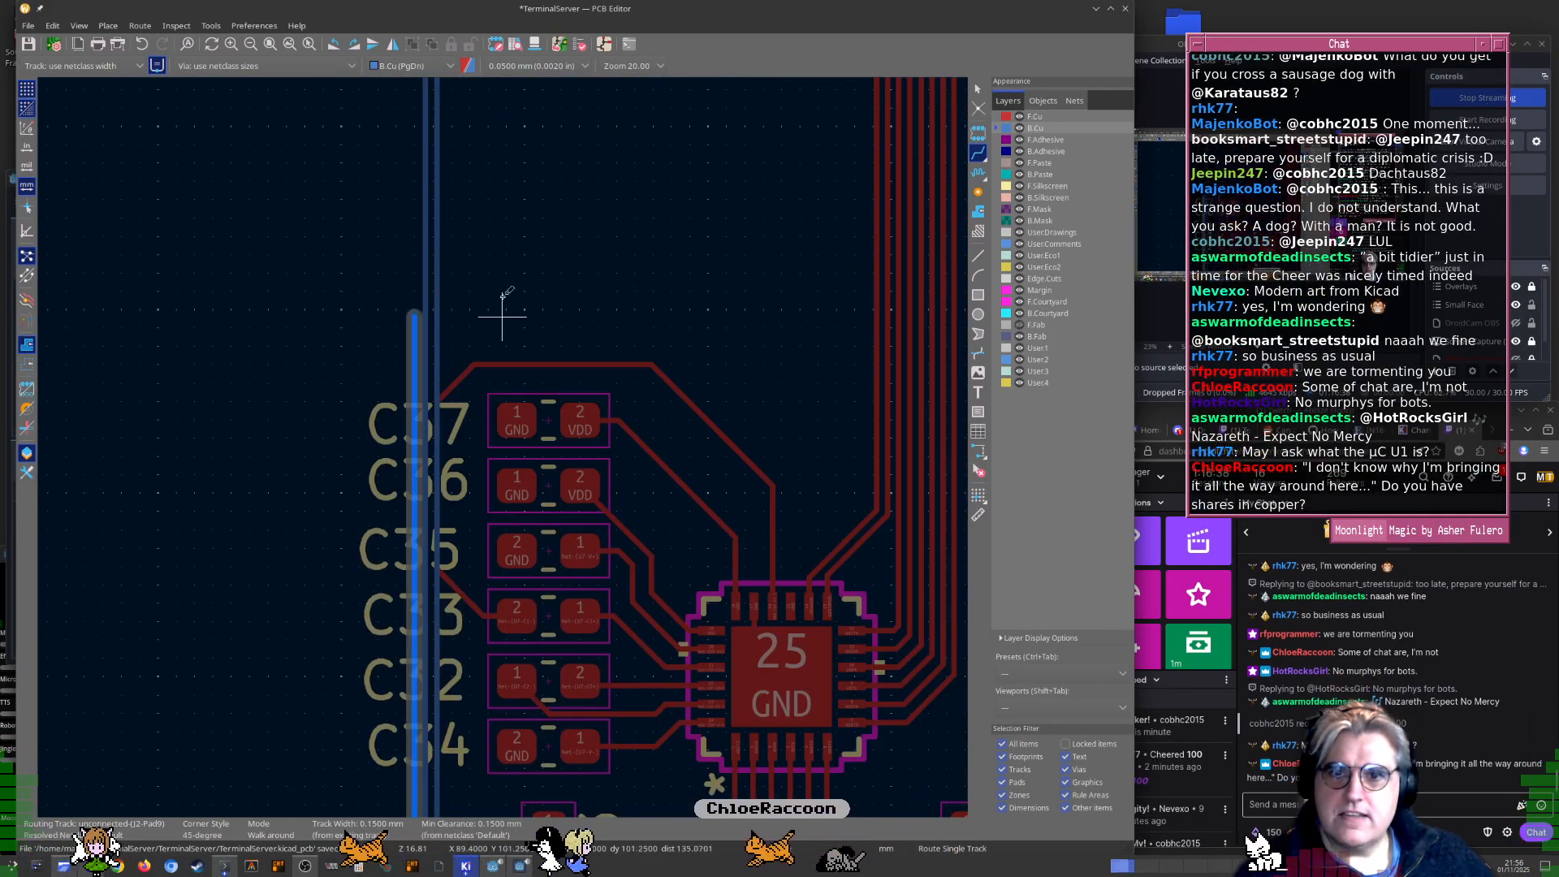
pyautogui.moveTo(509, 147); pyautogui.dragTo(546, 466, button='middle')
pyautogui.moveTo(590, 210); pyautogui.dragTo(588, 445, button='middle')
pyautogui.moveTo(607, 291); pyautogui.dragTo(602, 534, button='middle')
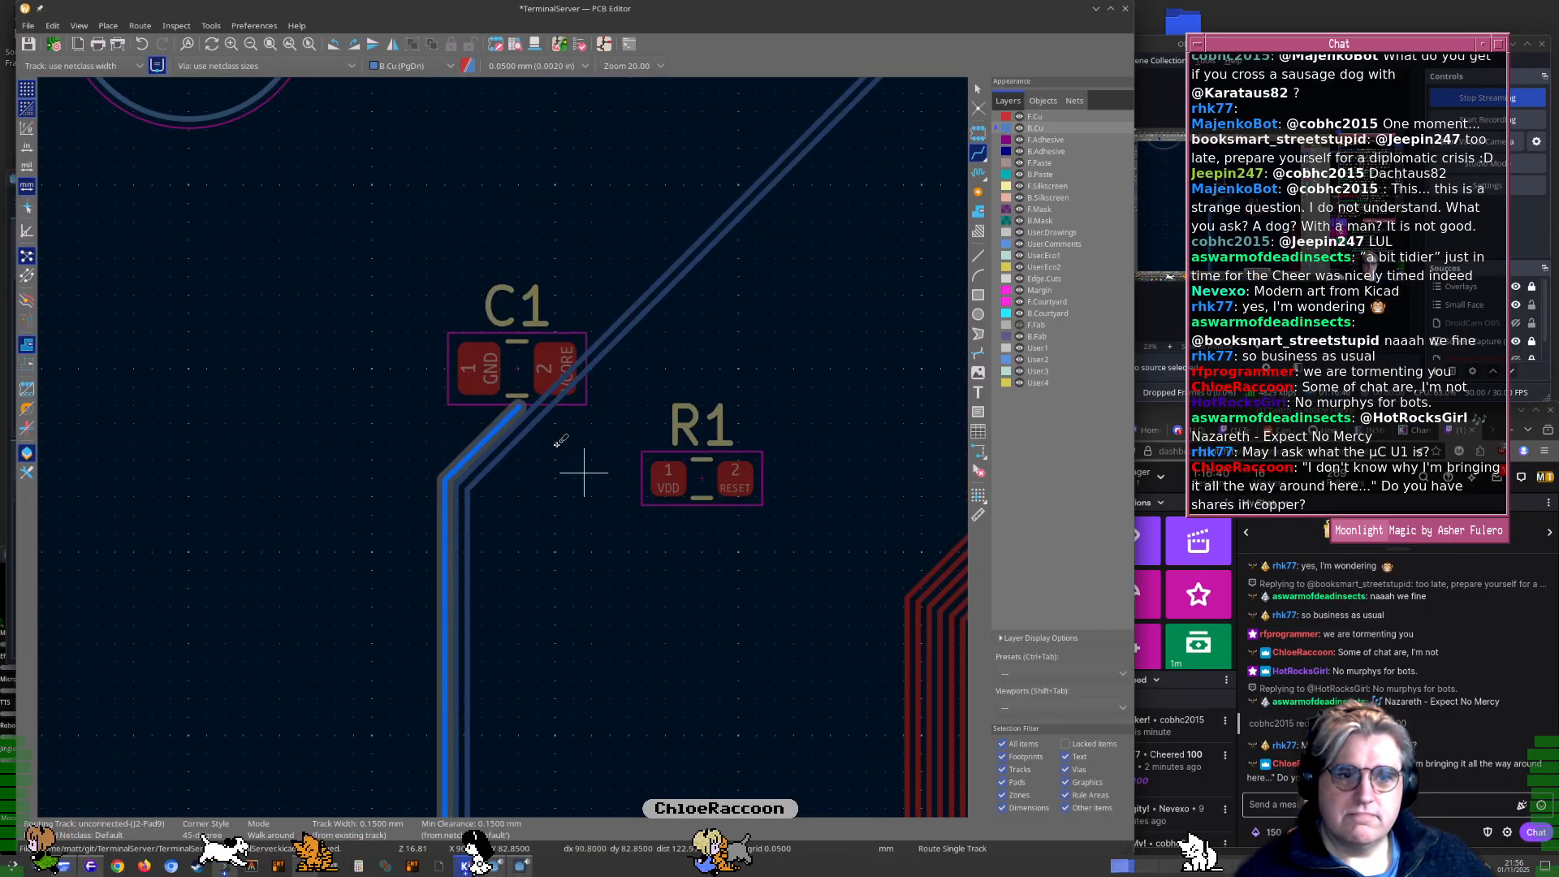
pyautogui.scroll(4, 591, 399)
pyautogui.click(506, 441)
# Continue the J2 pad 9 track from C1 along the J1 tracks to end just short of them above U1
pyautogui.scroll(-4, 515, 426)
pyautogui.moveTo(767, 355); pyautogui.dragTo(558, 601, button='middle')
pyautogui.moveTo(873, 372); pyautogui.dragTo(723, 504, button='middle')
pyautogui.moveTo(893, 446); pyautogui.dragTo(479, 447, button='middle')
pyautogui.scroll(-1, 479, 446)
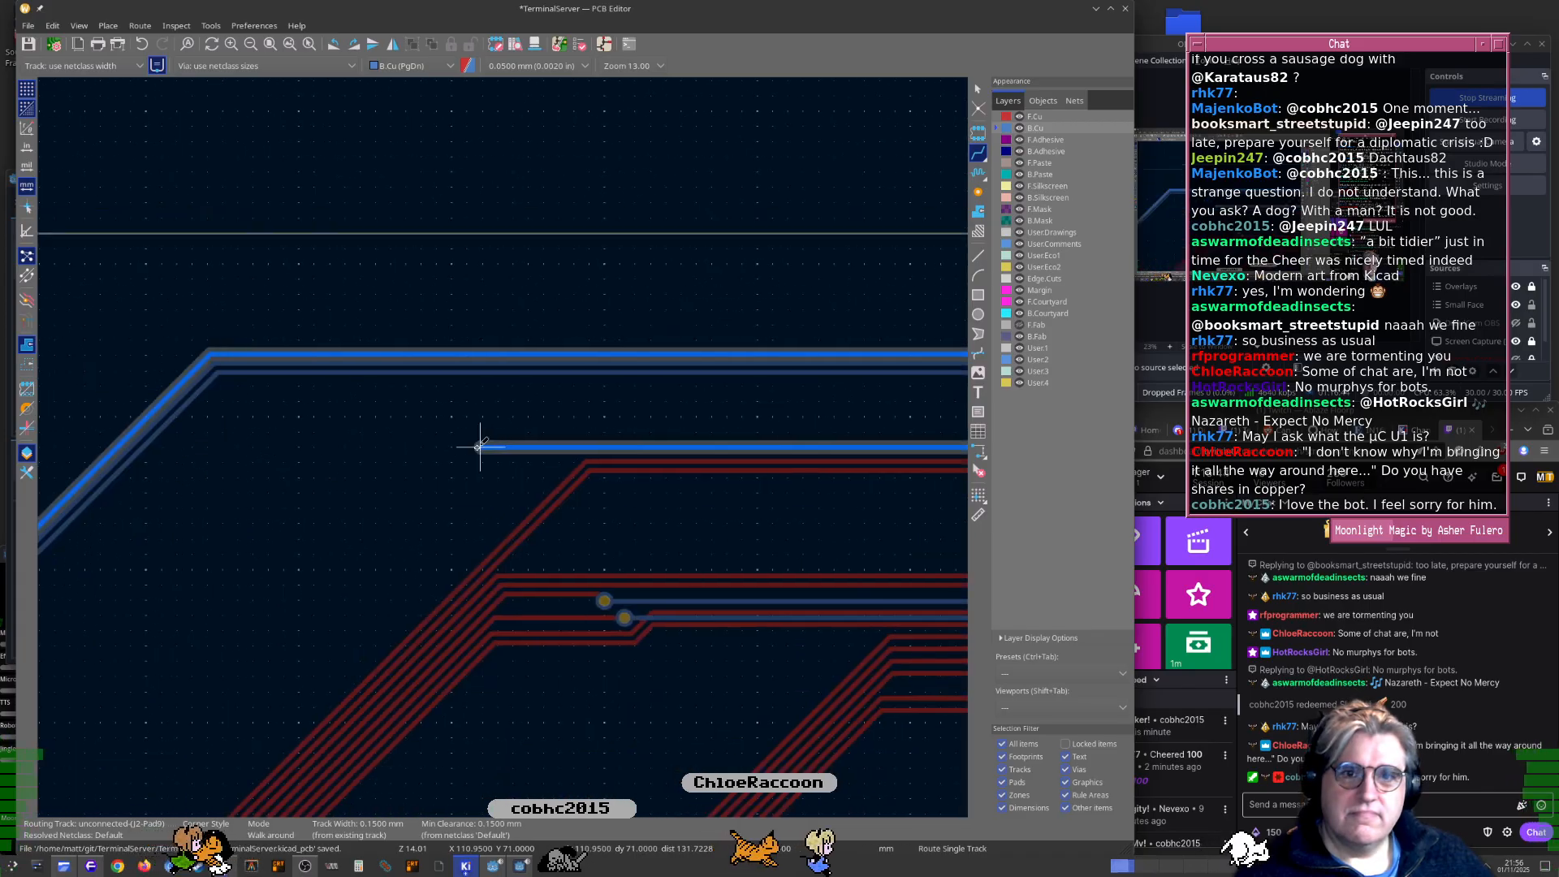
pyautogui.moveTo(870, 411); pyautogui.dragTo(389, 421, button='middle')
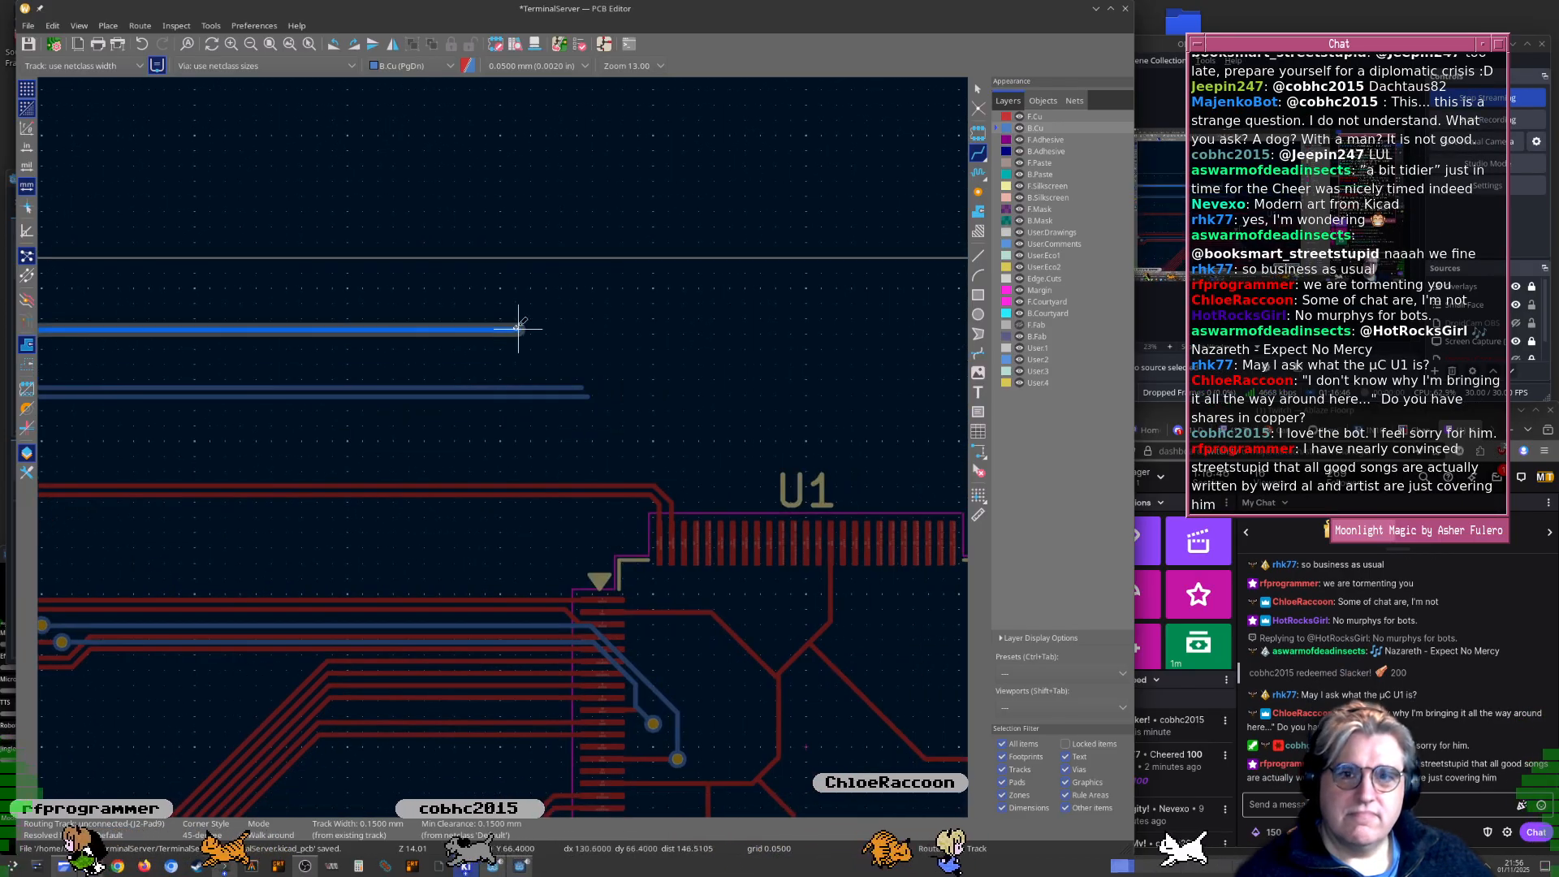
pyautogui.scroll(4, 528, 365)
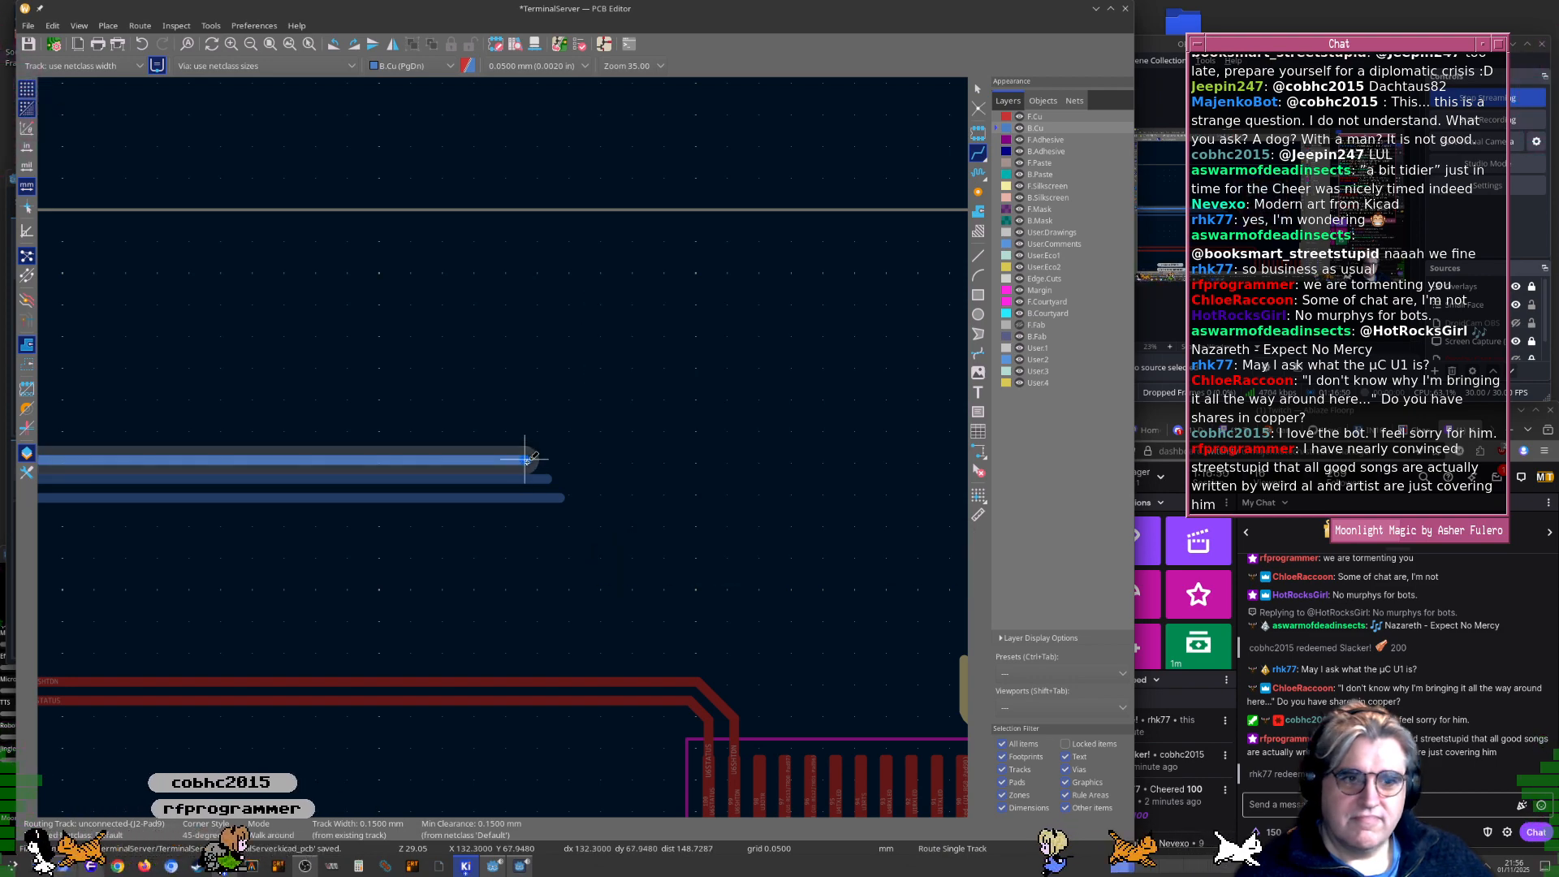
# Route the J2 pad 11 track from near R13 along the outside of the J2 pad 9 track to above U1
pyautogui.scroll(-6, 528, 459)
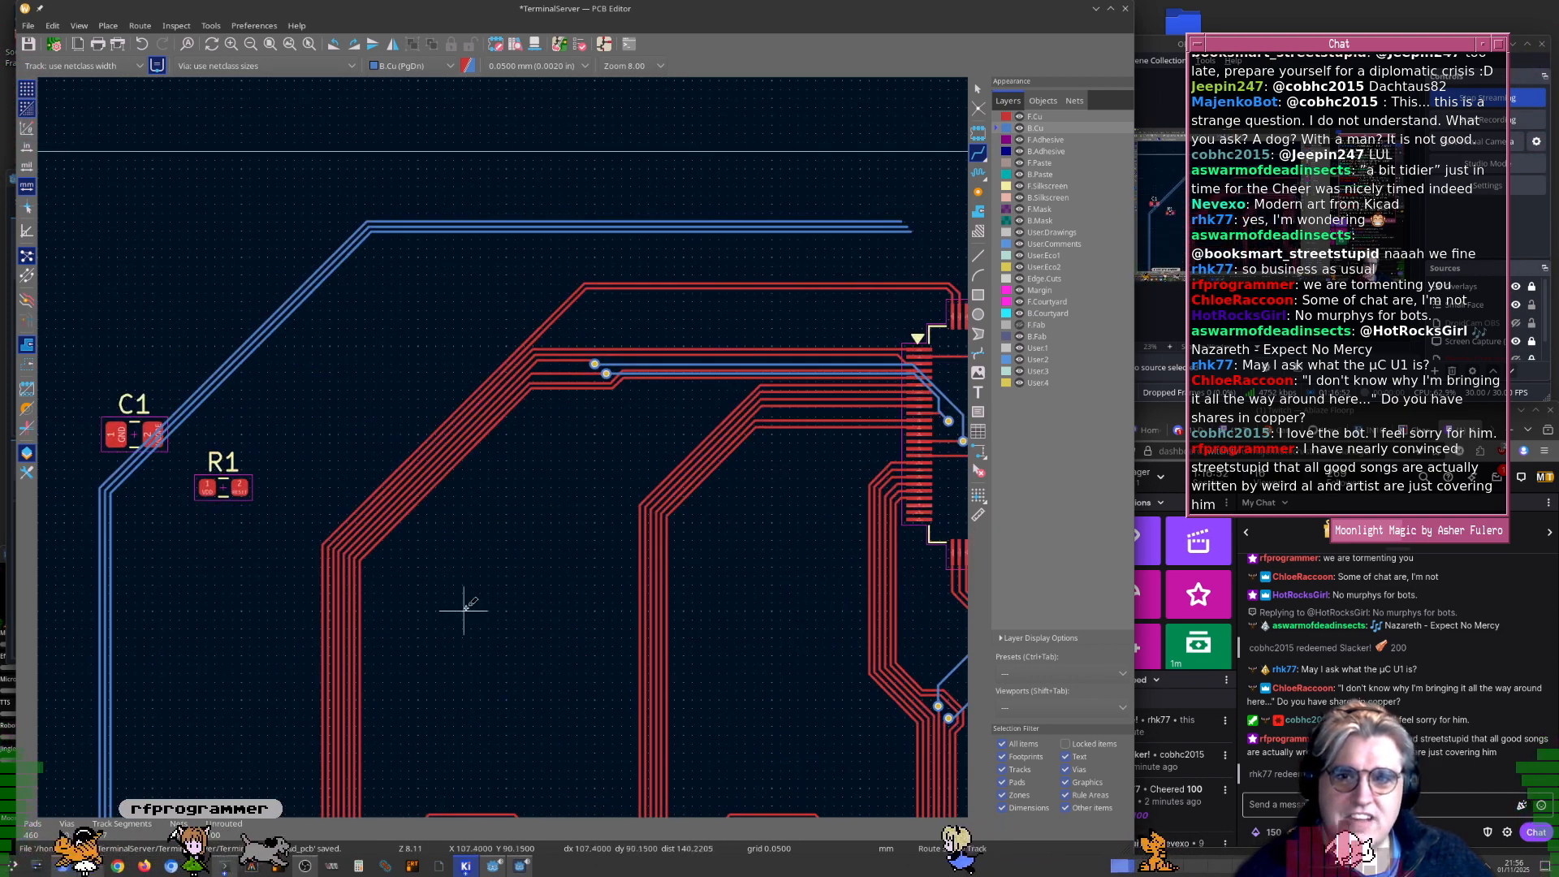
pyautogui.scroll(5, 464, 605)
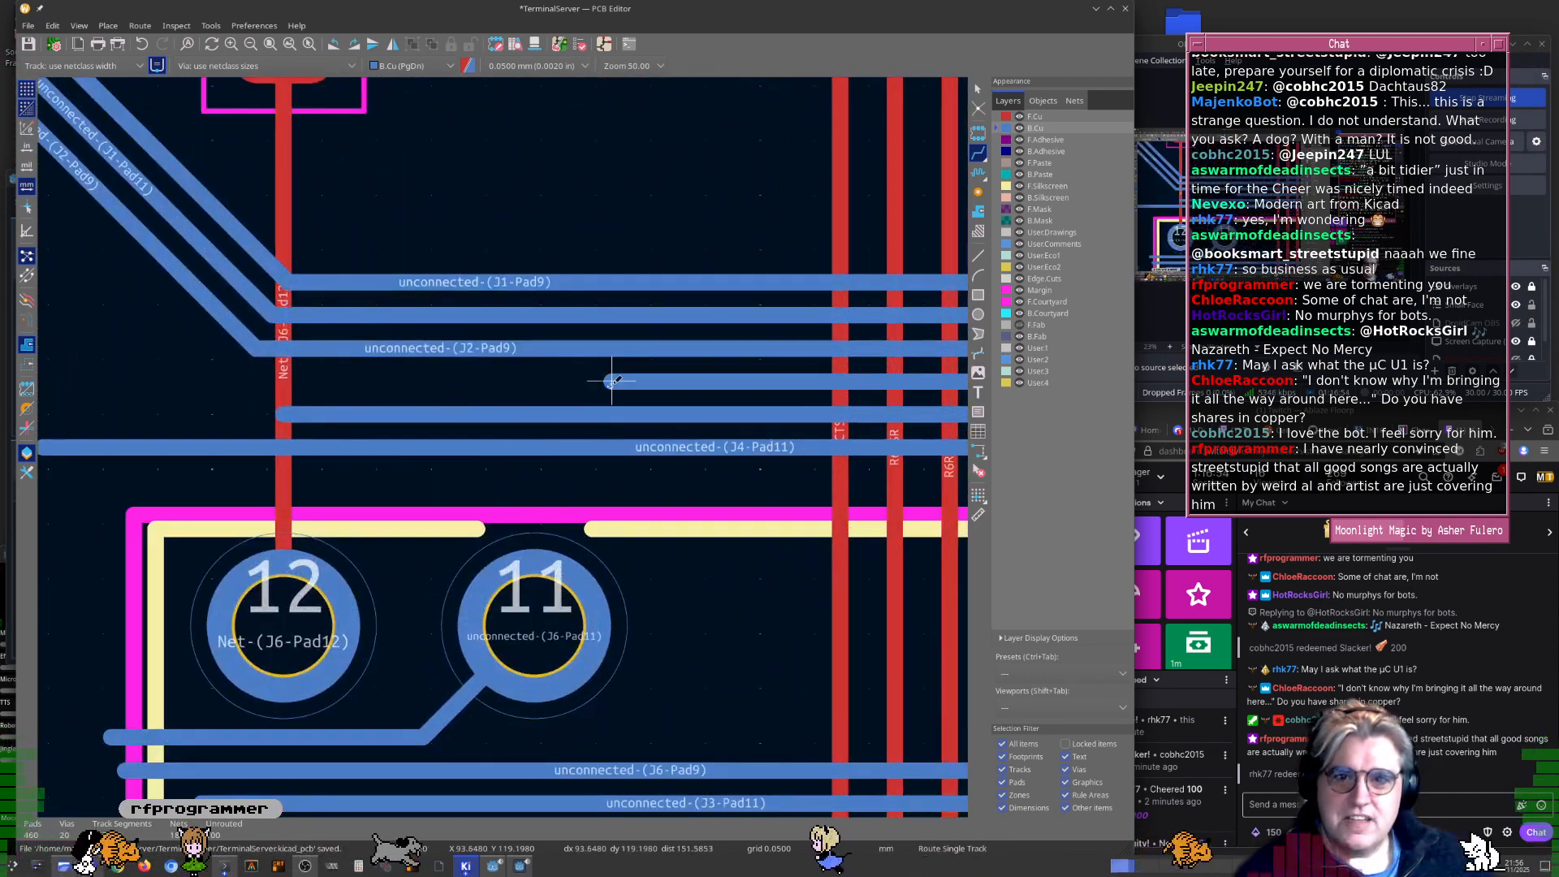
pyautogui.scroll(-4, 613, 381)
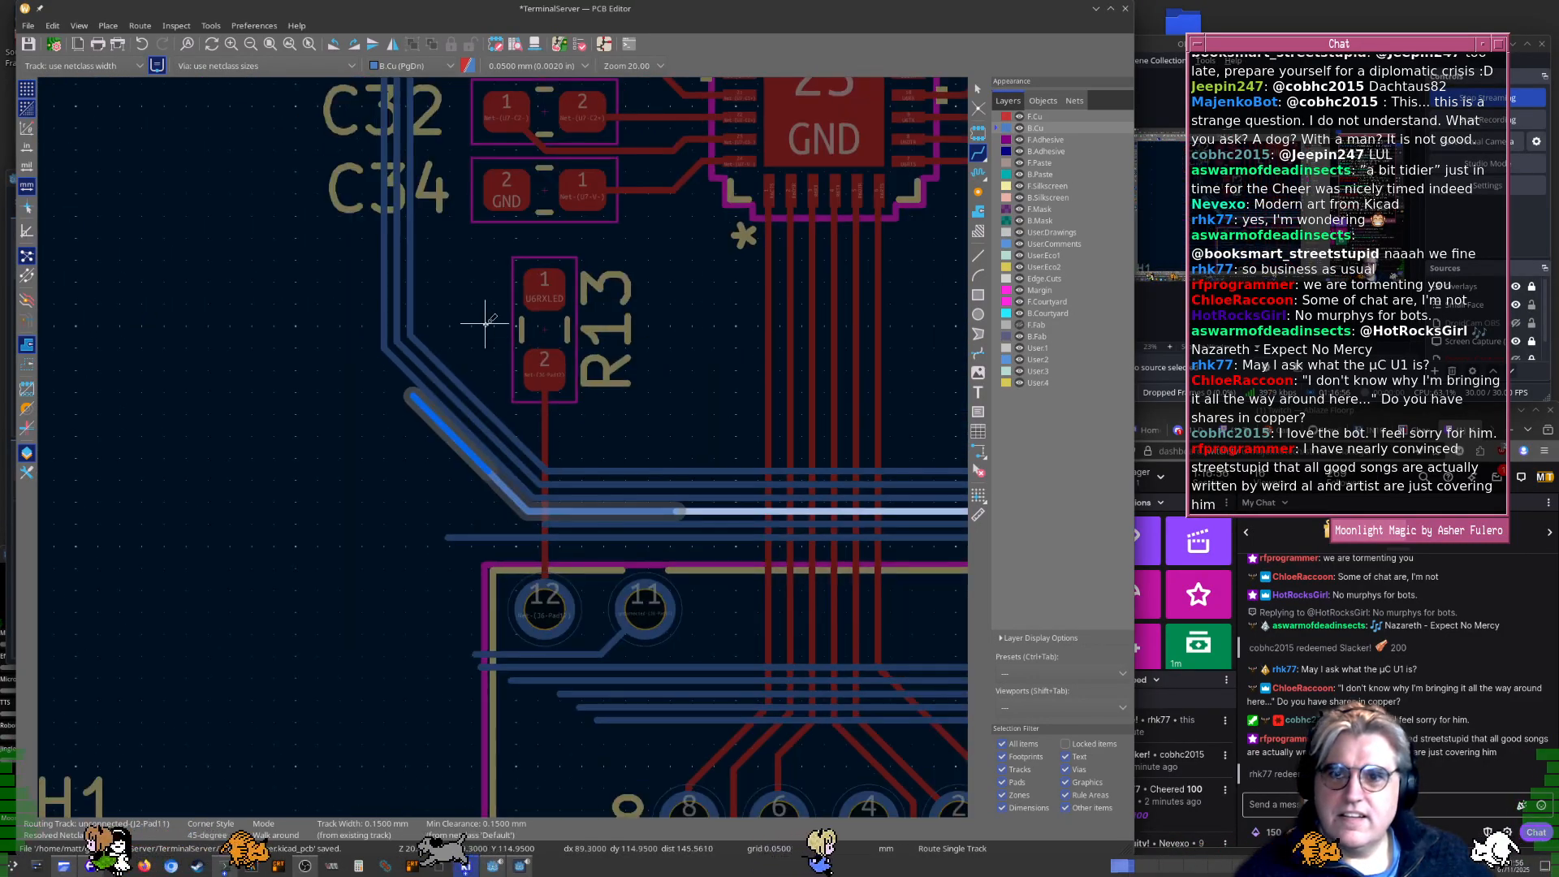
pyautogui.moveTo(486, 323); pyautogui.dragTo(562, 627, button='middle')
pyautogui.scroll(-1, 532, 548)
pyautogui.scroll(-1, 536, 146)
pyautogui.moveTo(512, 162); pyautogui.dragTo(487, 682, button='middle')
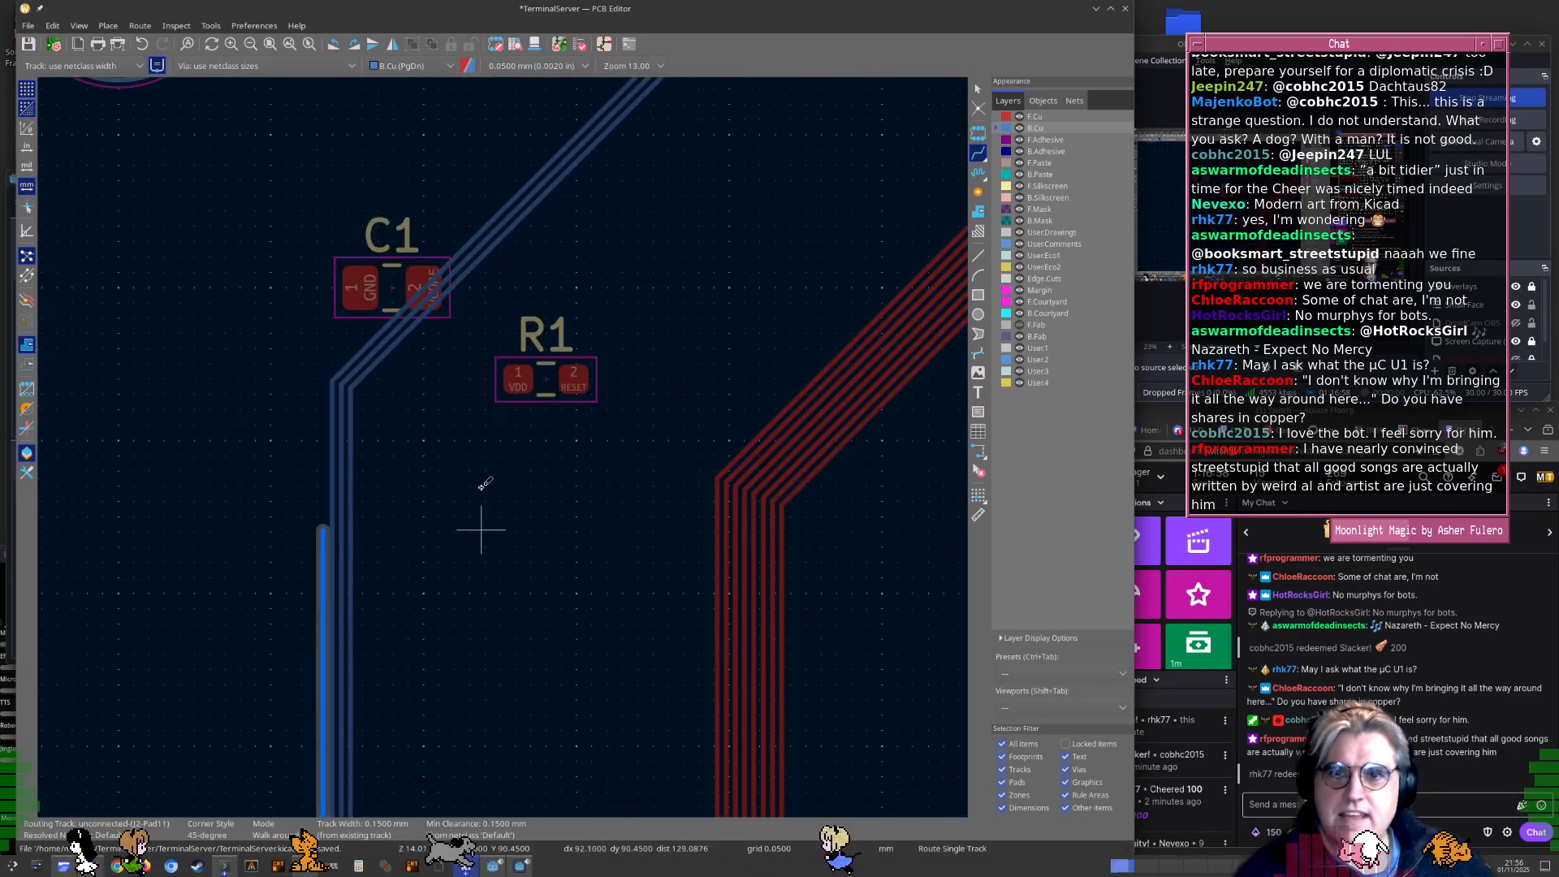
pyautogui.moveTo(911, 164)
pyautogui.mouseDown(button='middle')
pyautogui.moveTo(661, 484)
pyautogui.moveTo(491, 519)
pyautogui.moveTo(230, 518)
pyautogui.mouseUp(button='middle')
pyautogui.moveTo(686, 520); pyautogui.dragTo(314, 489, button='middle')
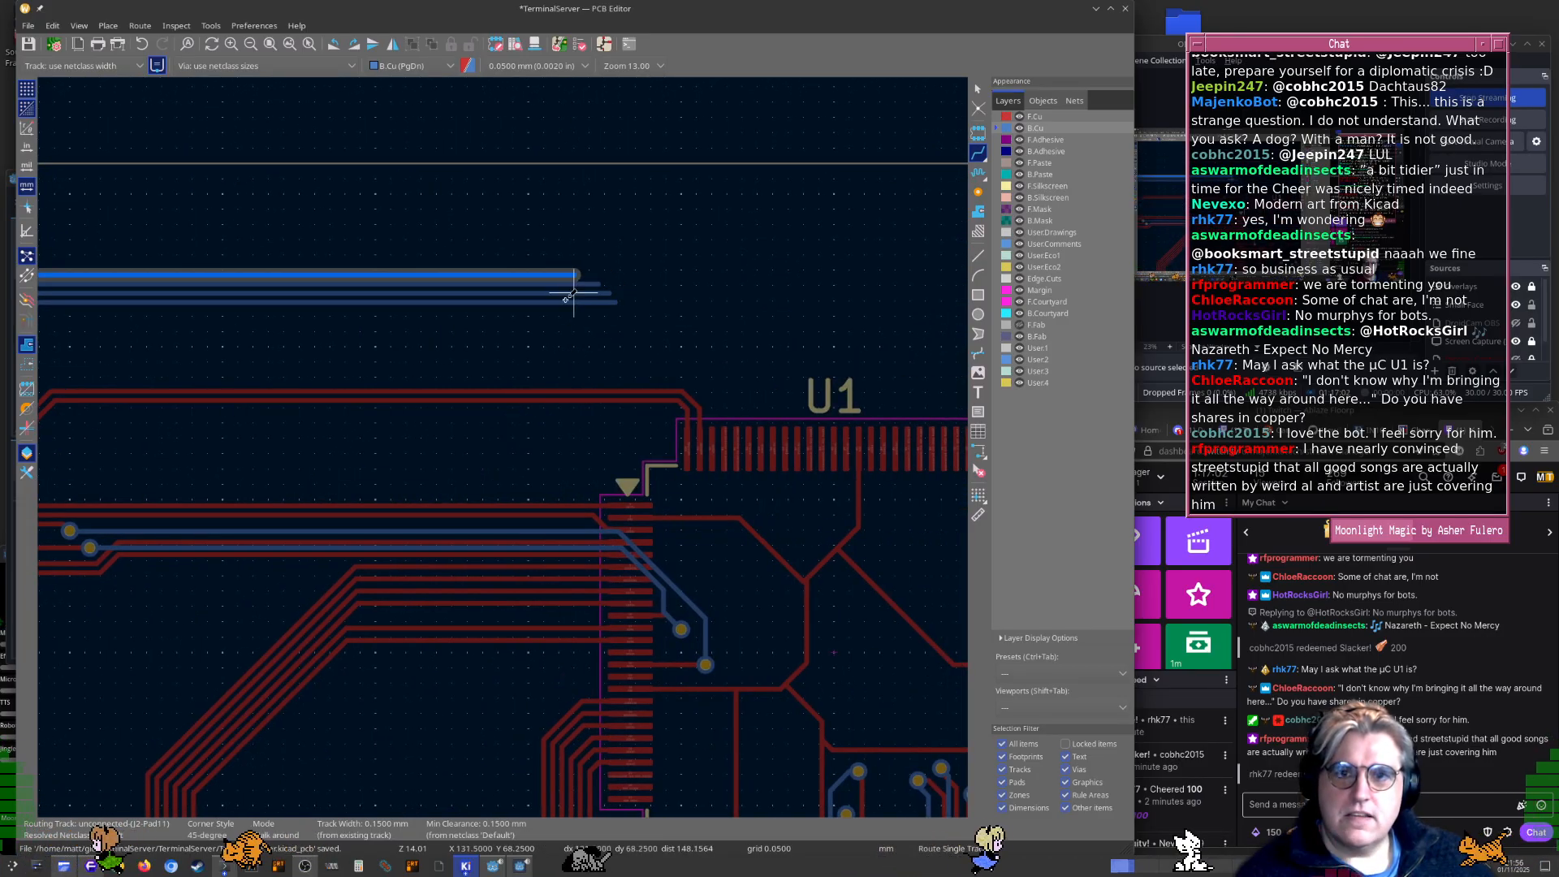
pyautogui.press('Escape')
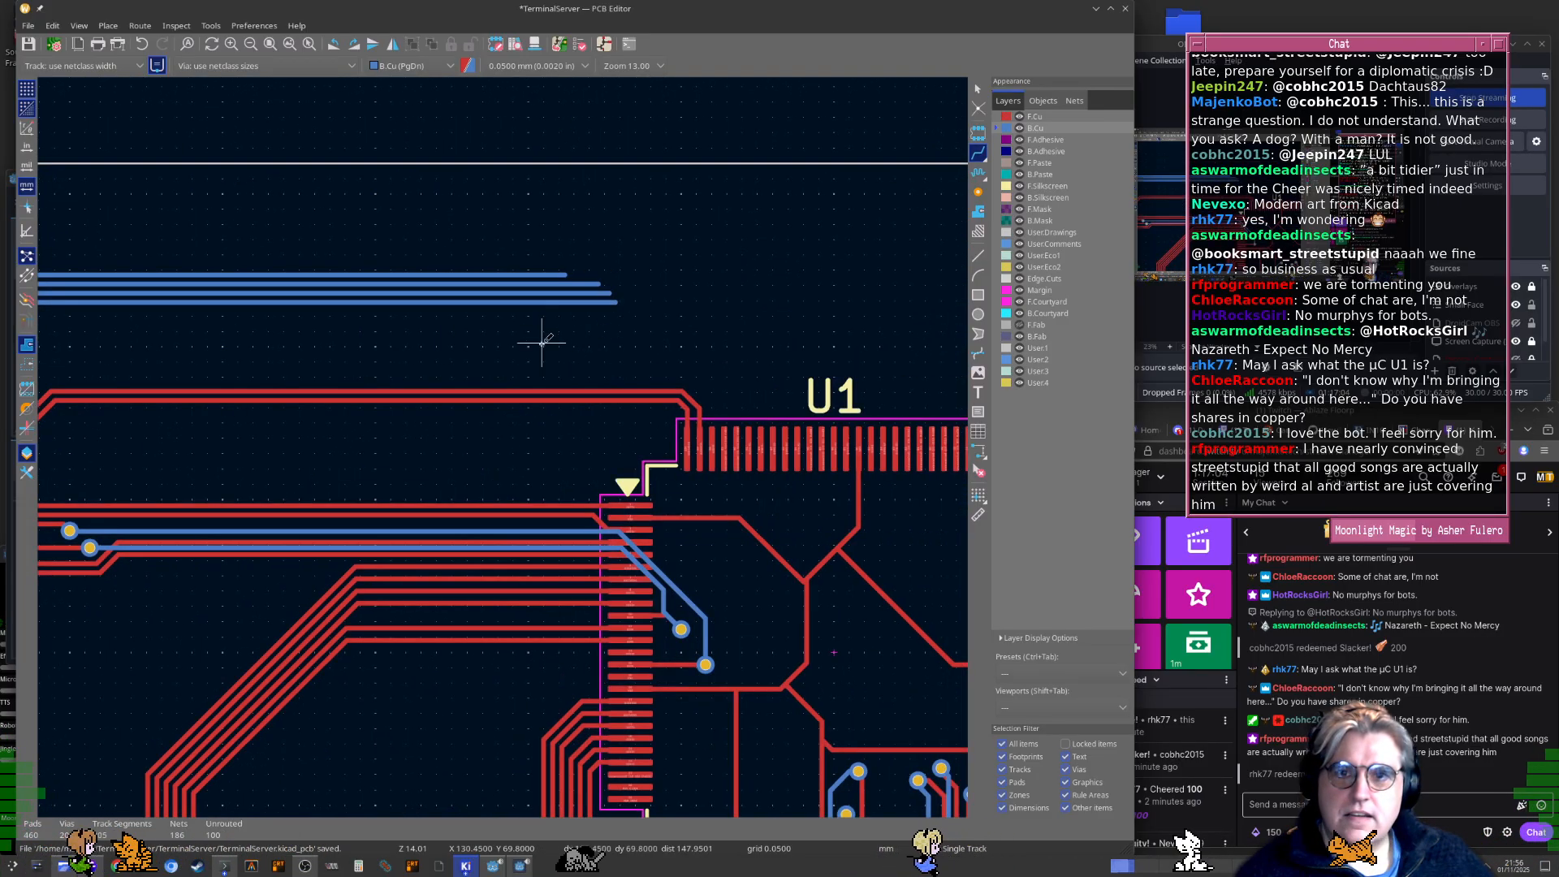
# Route the J4 pad 9 track from near R13 along the outside of the J2 pad 11 track to above U1
pyautogui.scroll(-5, 497, 495)
pyautogui.moveTo(406, 752); pyautogui.dragTo(633, 421, button='middle')
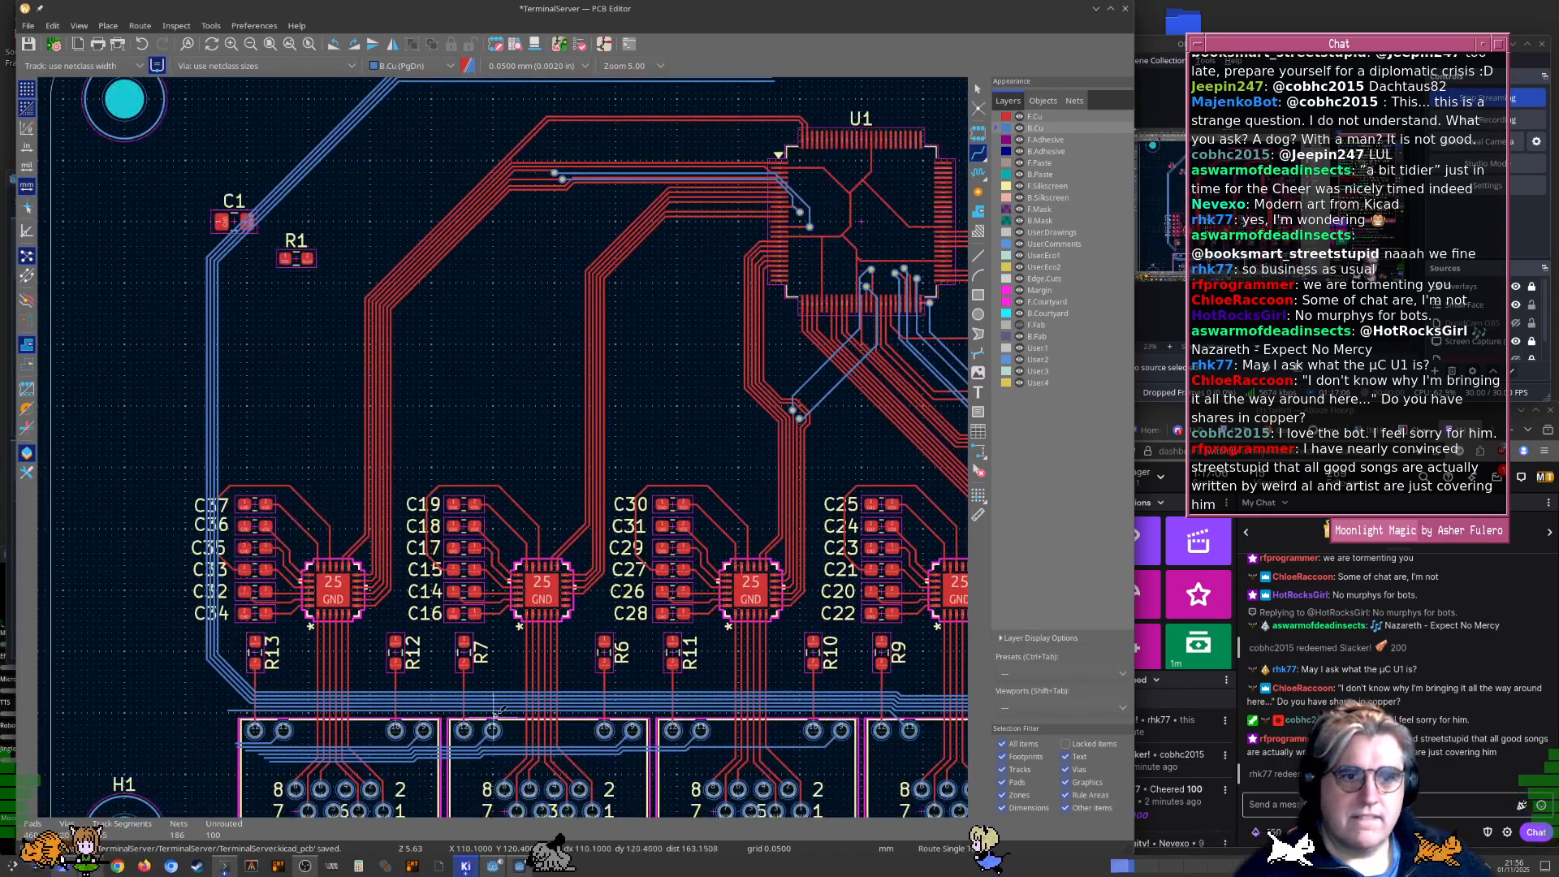
pyautogui.moveTo(497, 711); pyautogui.dragTo(626, 586, button='middle')
pyautogui.scroll(10, 371, 559)
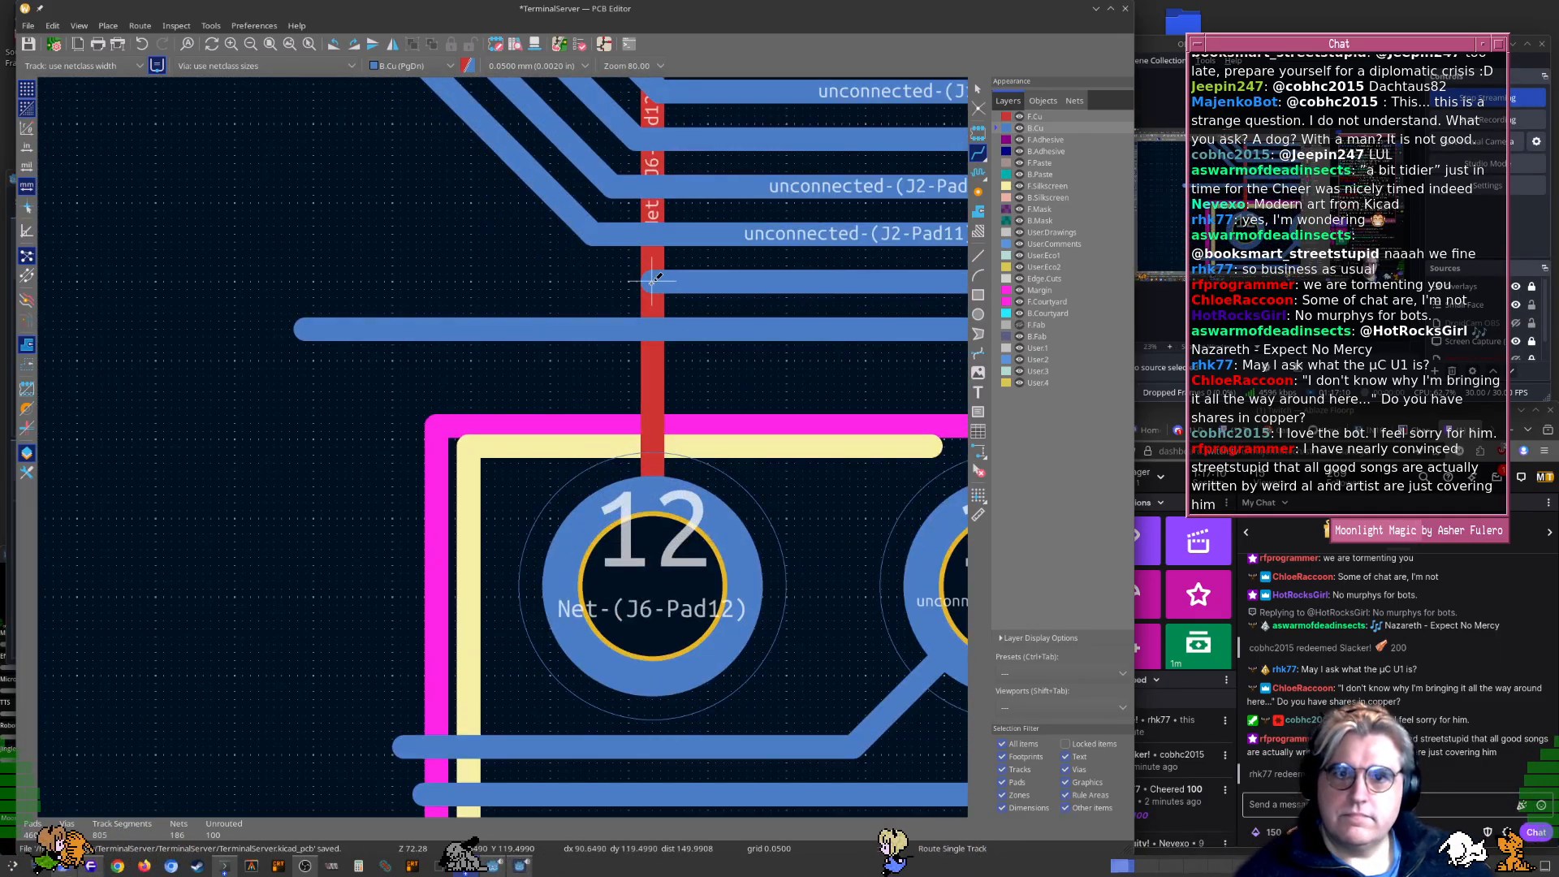
pyautogui.click(654, 279)
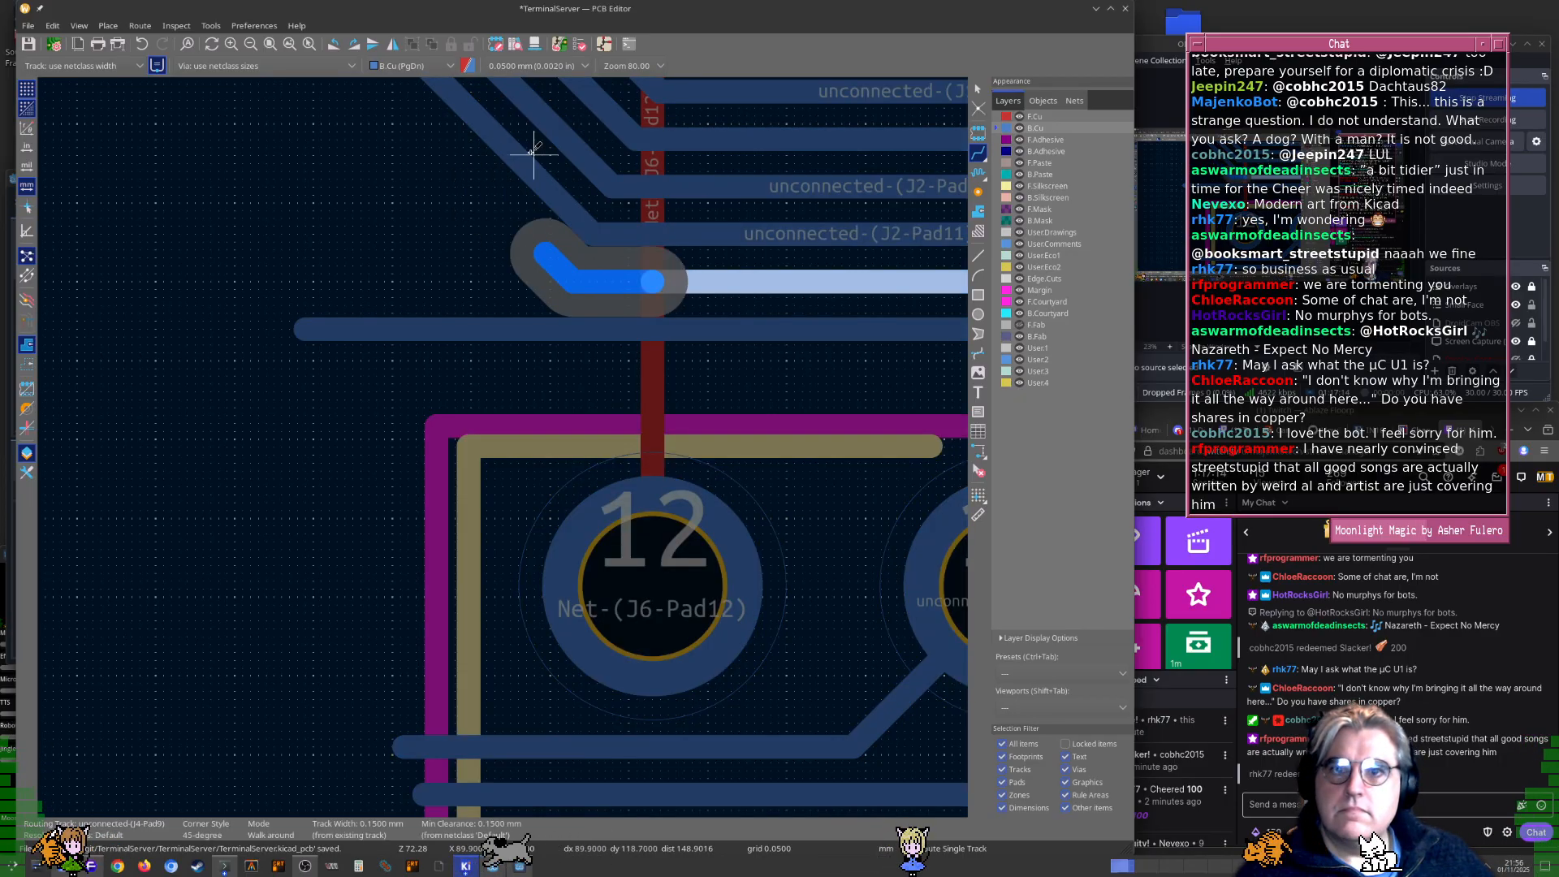
pyautogui.scroll(-4, 534, 151)
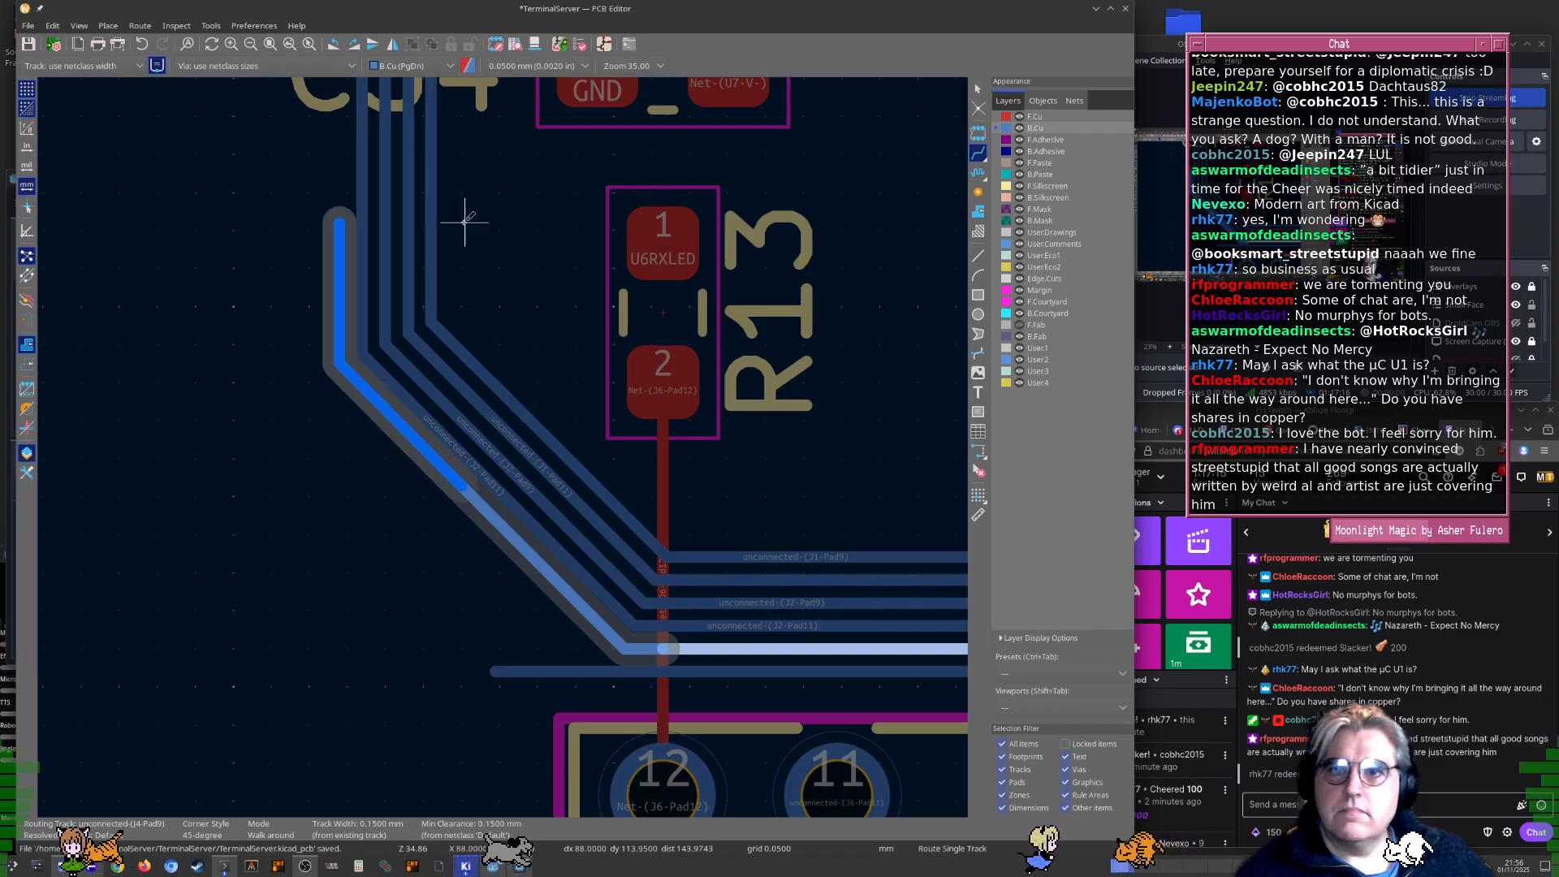
pyautogui.scroll(-4, 468, 227)
pyautogui.moveTo(629, 267); pyautogui.dragTo(643, 684, button='middle')
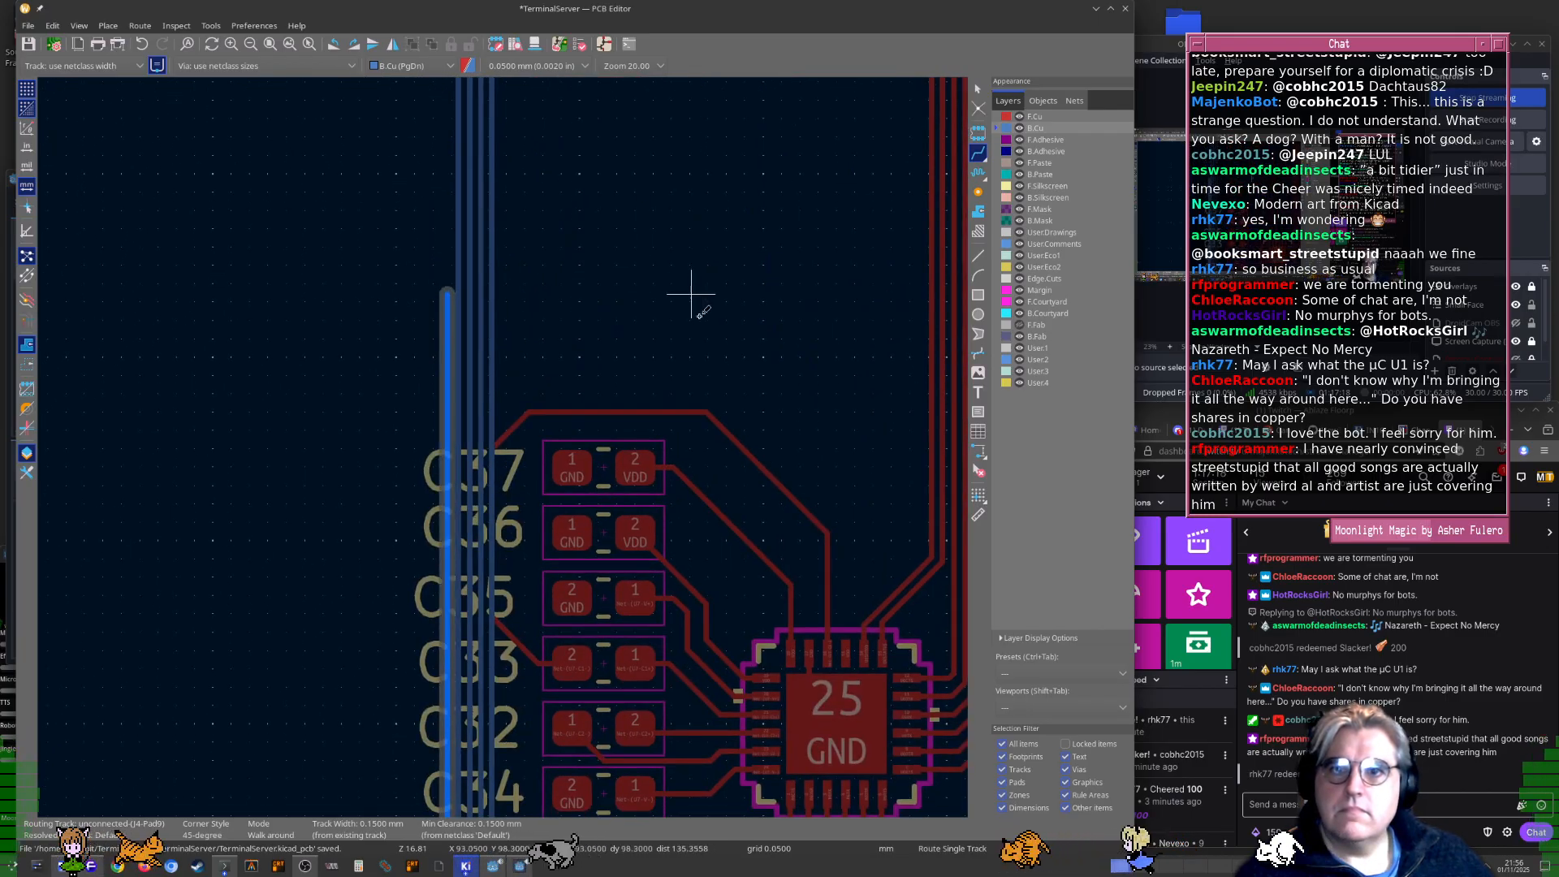
pyautogui.keyDown('ctrl'); pyautogui.scroll(5, 691, 294); pyautogui.keyUp('ctrl')
pyautogui.moveTo(839, 220); pyautogui.dragTo(323, 525, button='middle')
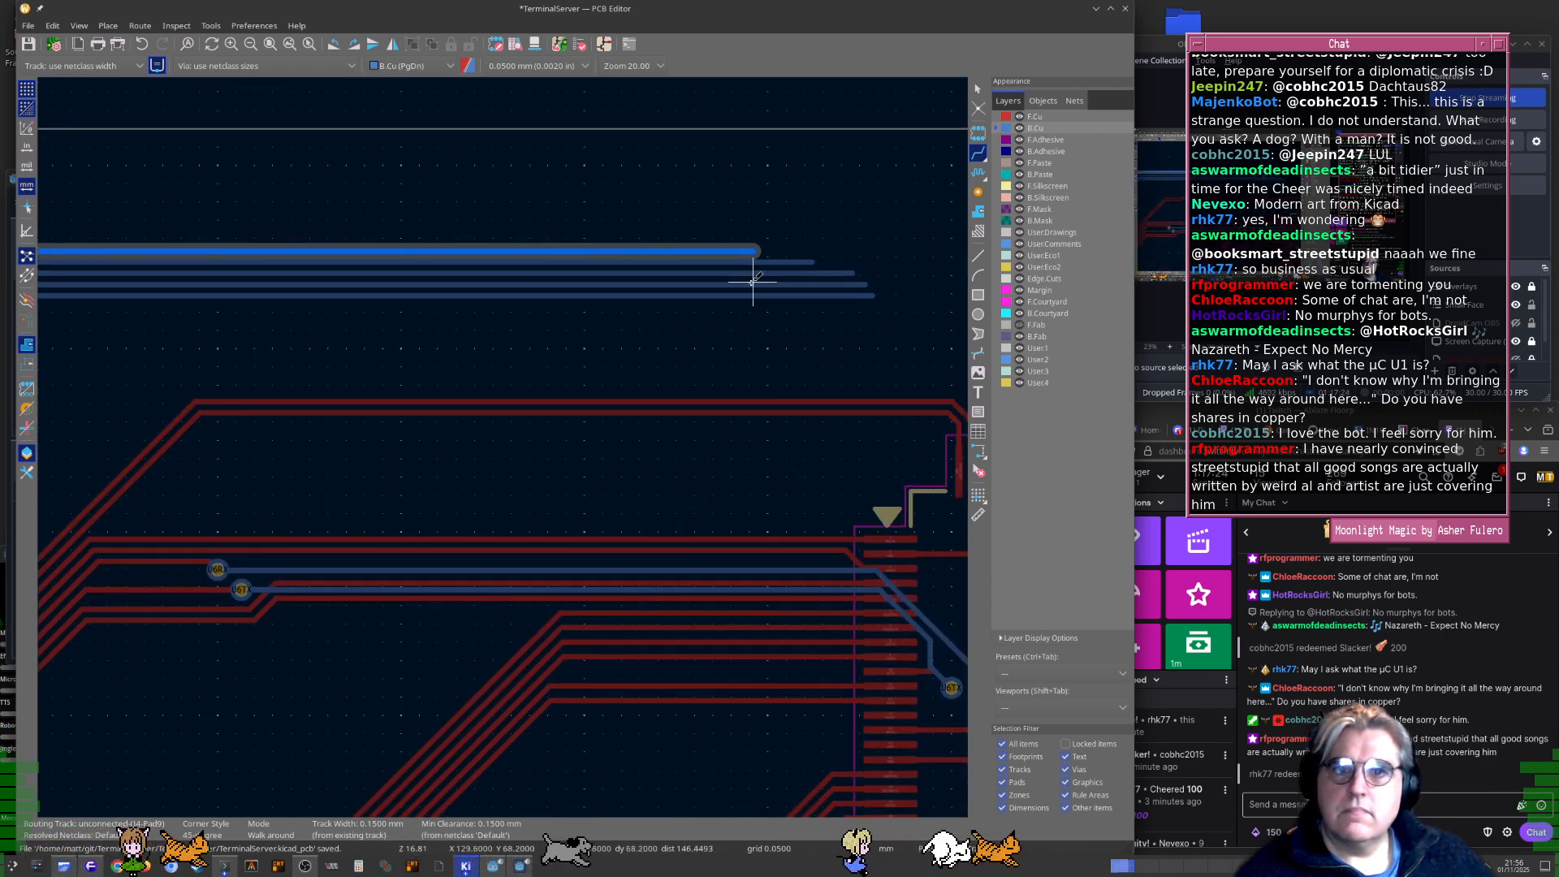
pyautogui.press('Escape')
# Bend the loose end of the J4 pad 11 track above J6 into a short diagonal alongside the bundle
pyautogui.scroll(-4, 677, 443)
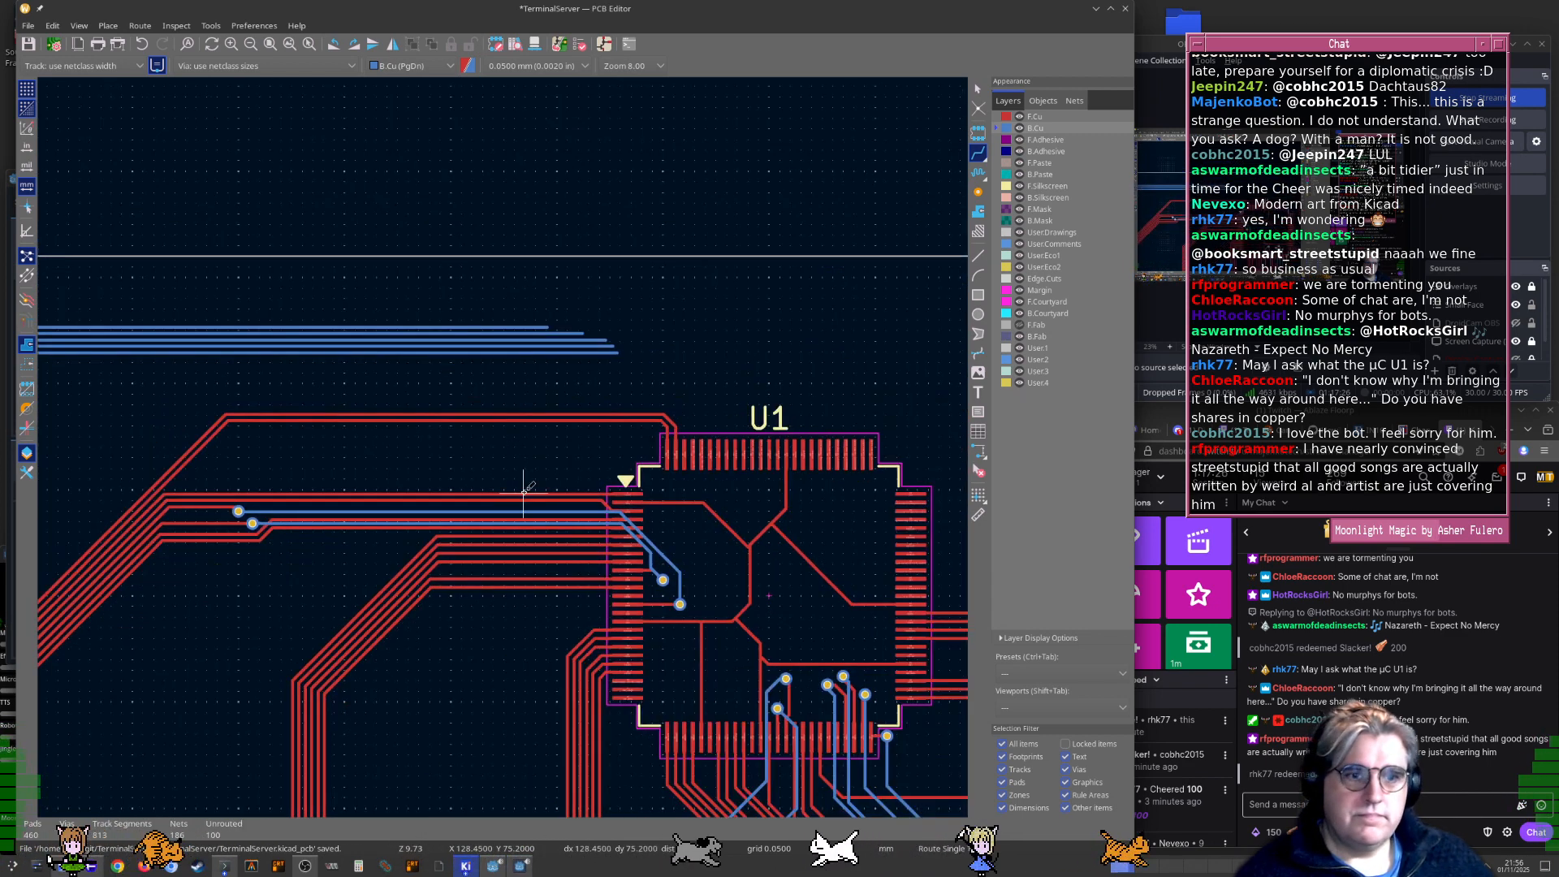
pyautogui.moveTo(392, 645); pyautogui.dragTo(637, 470, button='middle')
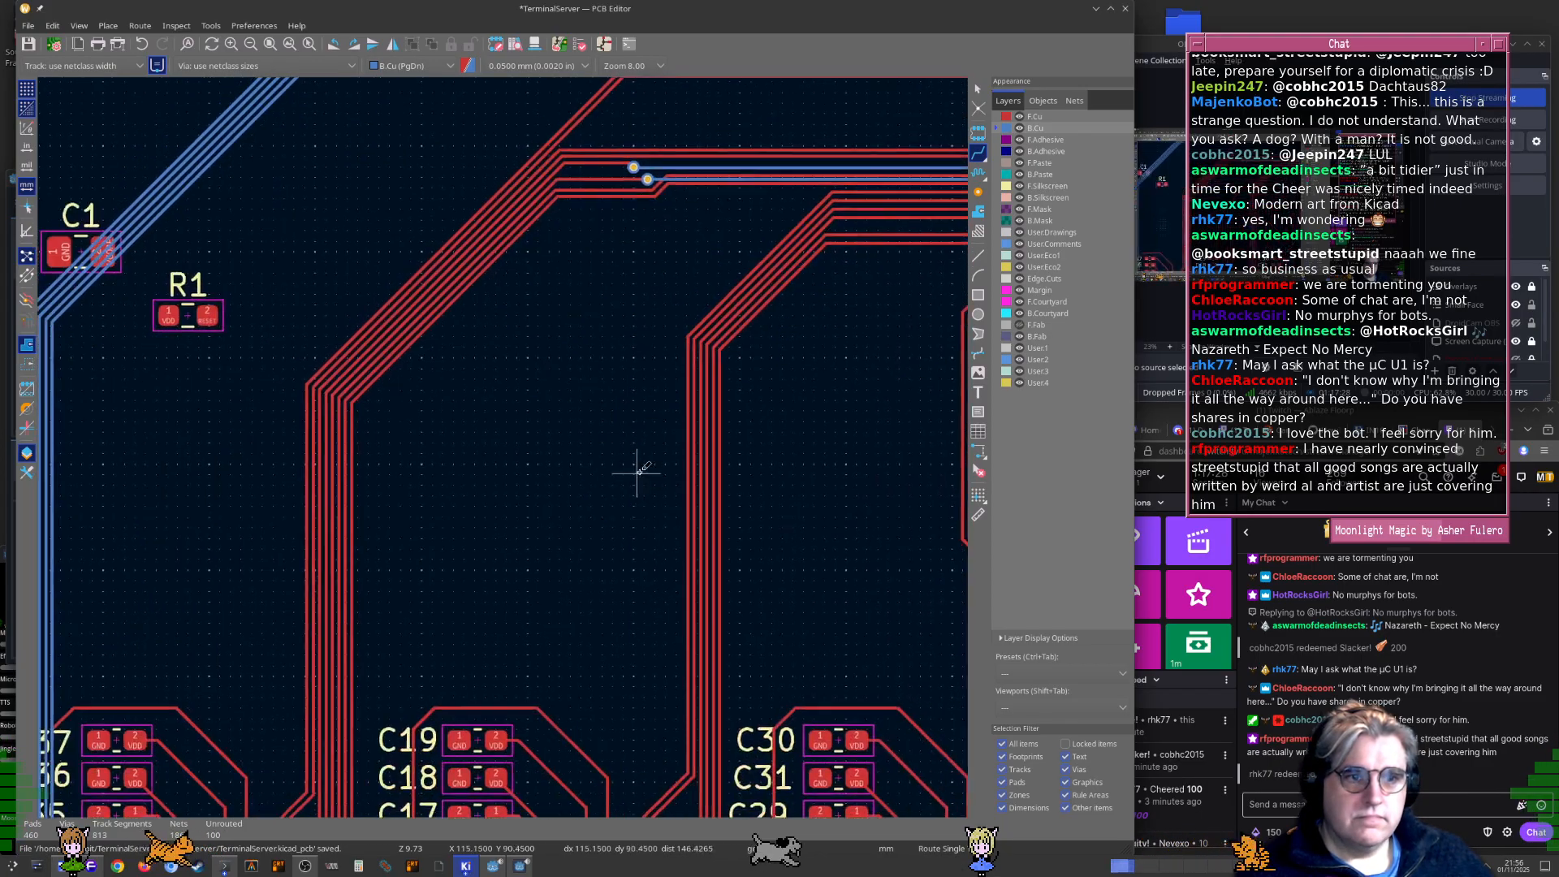
pyautogui.moveTo(470, 679); pyautogui.dragTo(642, 497, button='middle')
pyautogui.moveTo(466, 803); pyautogui.dragTo(538, 618, button='middle')
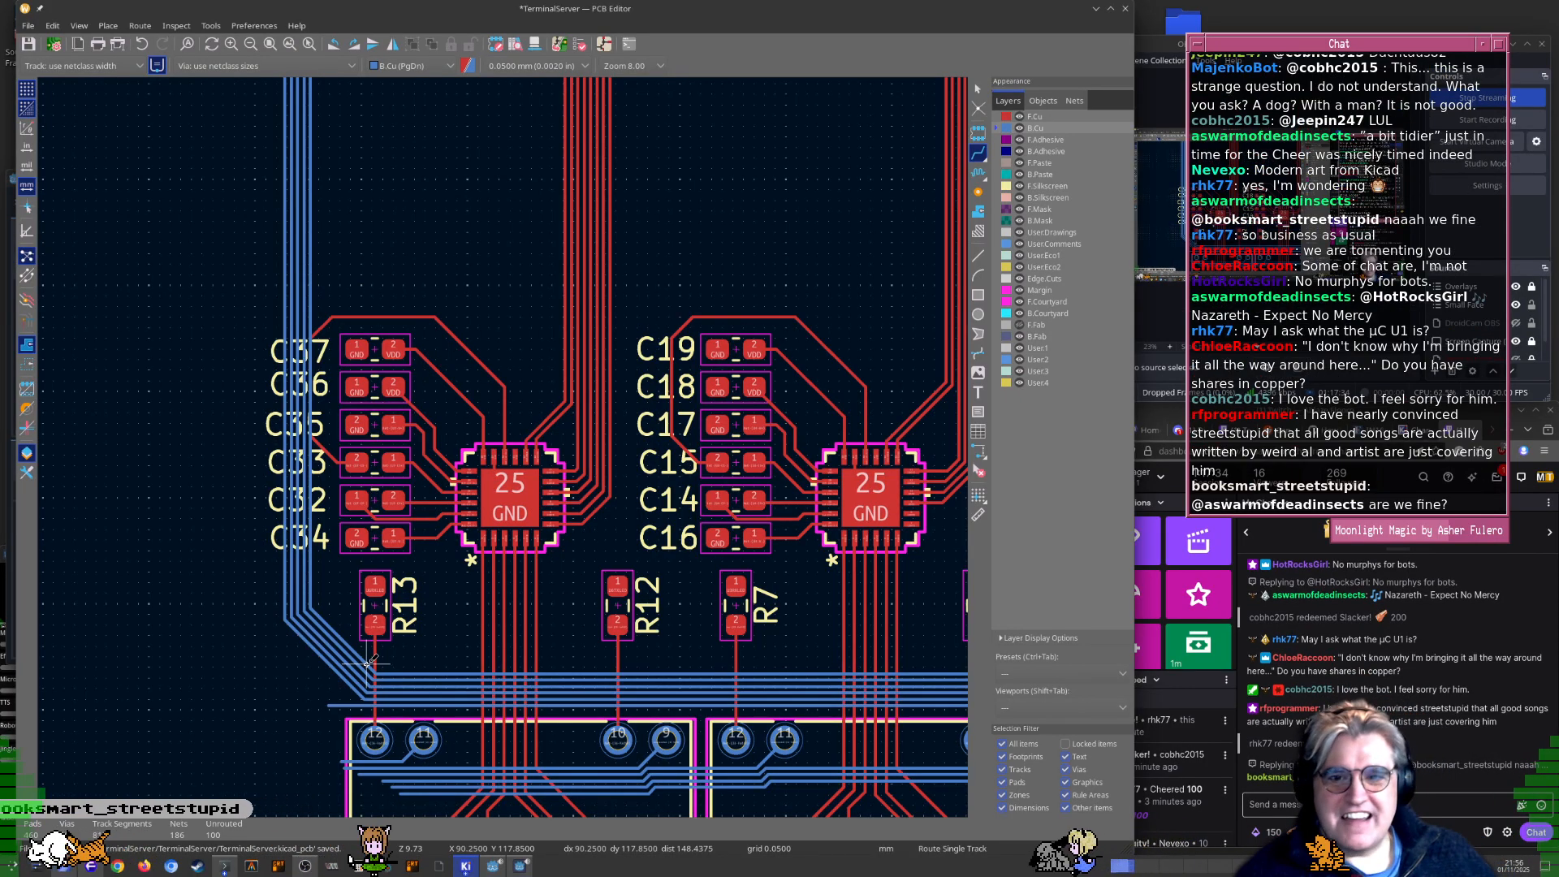
pyautogui.scroll(6, 390, 670)
pyautogui.press('Escape')
pyautogui.click(494, 449)
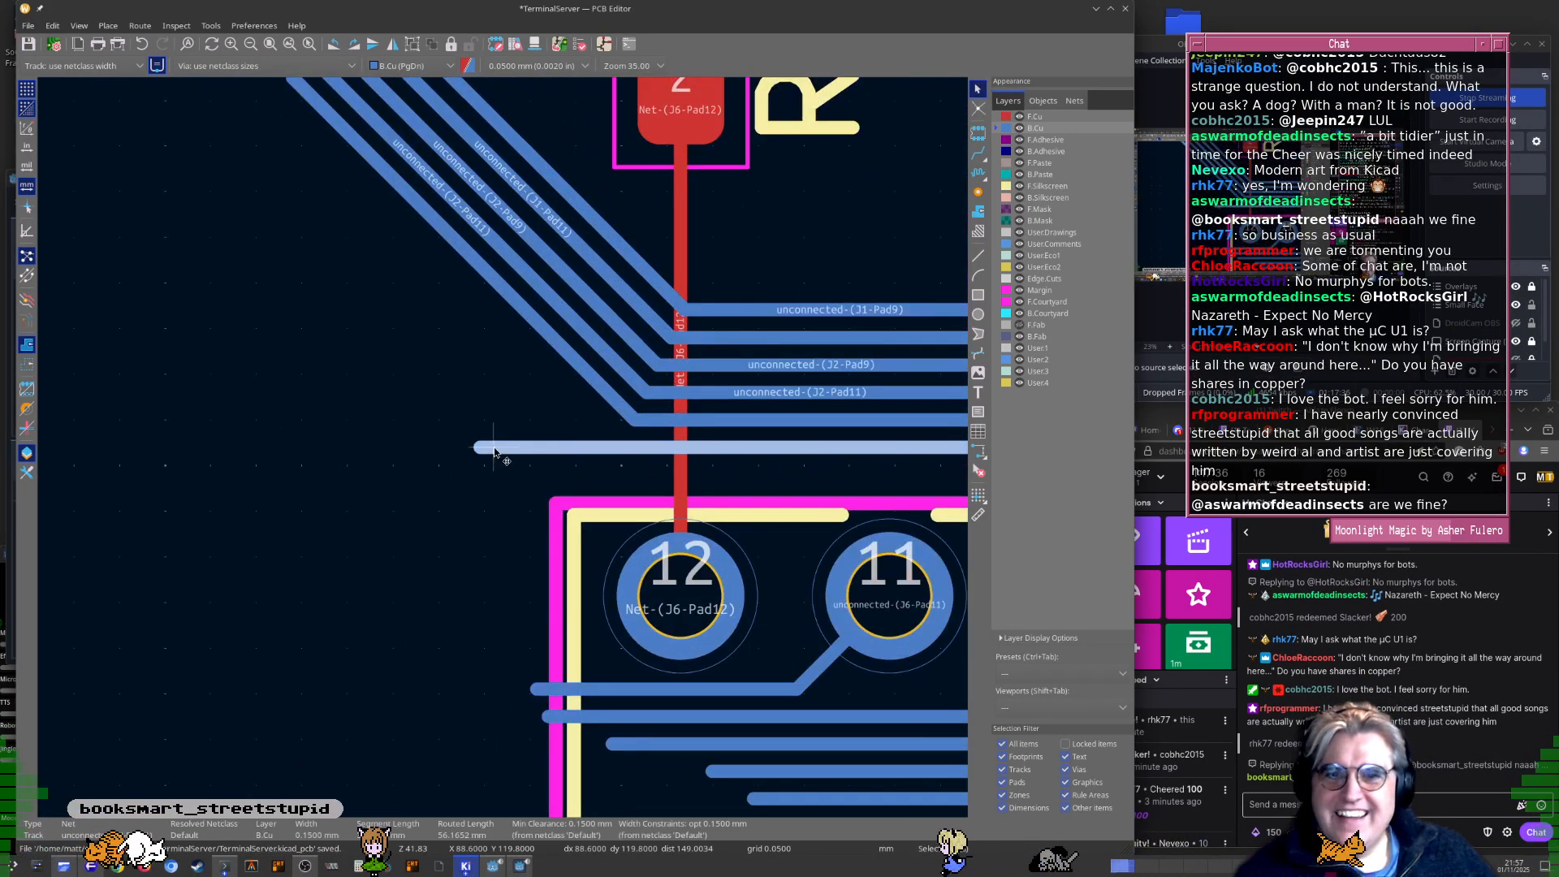
pyautogui.moveTo(479, 449); pyautogui.dragTo(522, 419)
pyautogui.click(522, 416)
pyautogui.press('Delete')
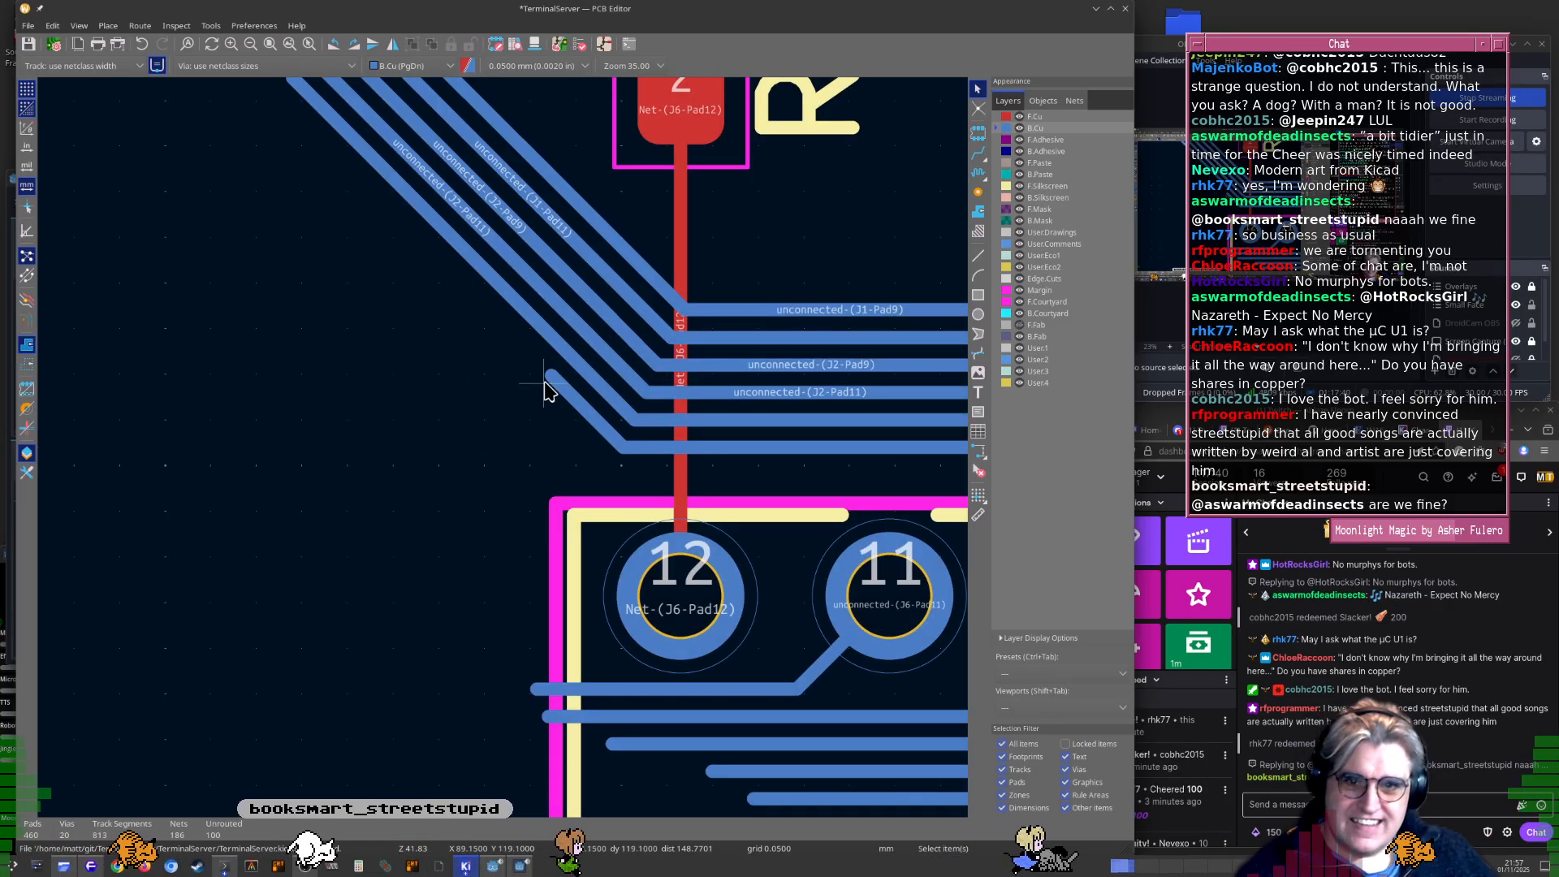
# Route the J4 pad 11 track from its diagonal end along the outside of the J4 pad 9 track to above U1
pyautogui.press('x')
pyautogui.scroll(-4, 544, 373)
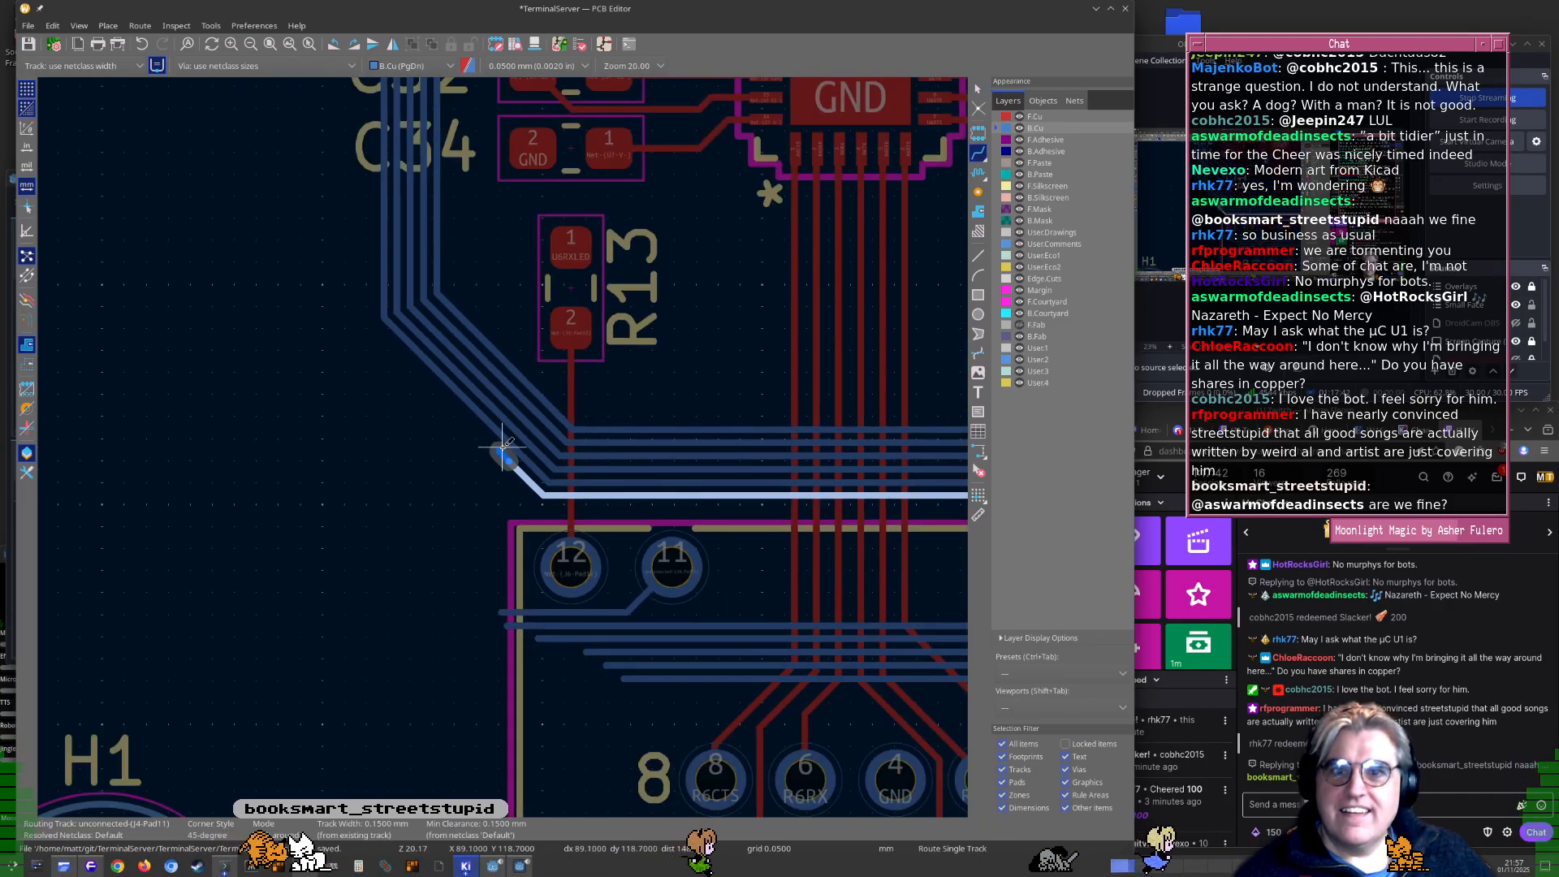
pyautogui.scroll(-3, 486, 260)
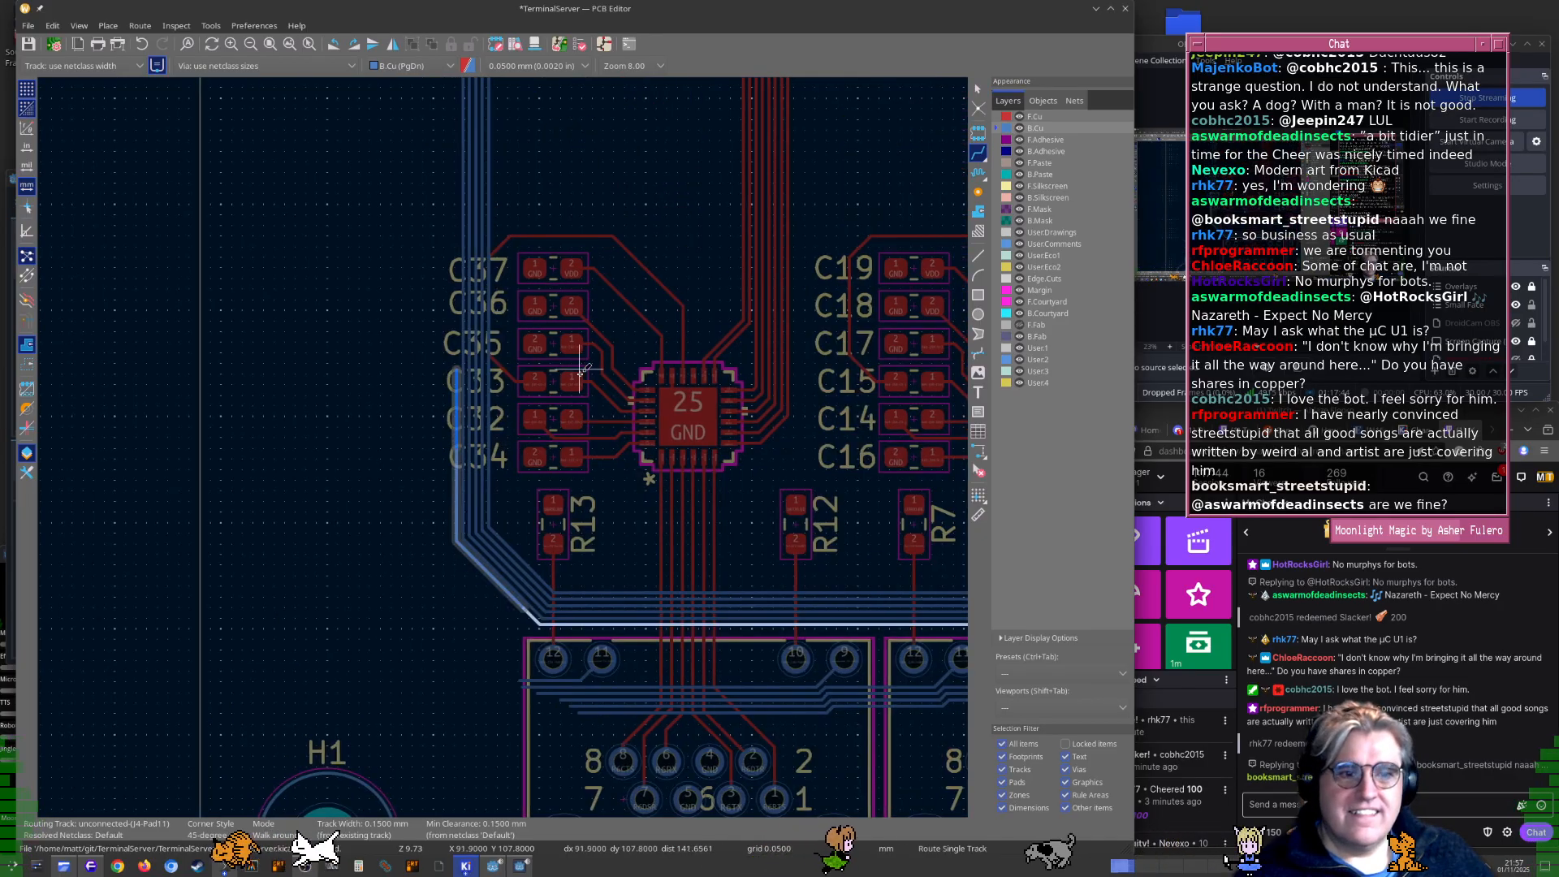
pyautogui.moveTo(597, 174); pyautogui.dragTo(664, 525, button='middle')
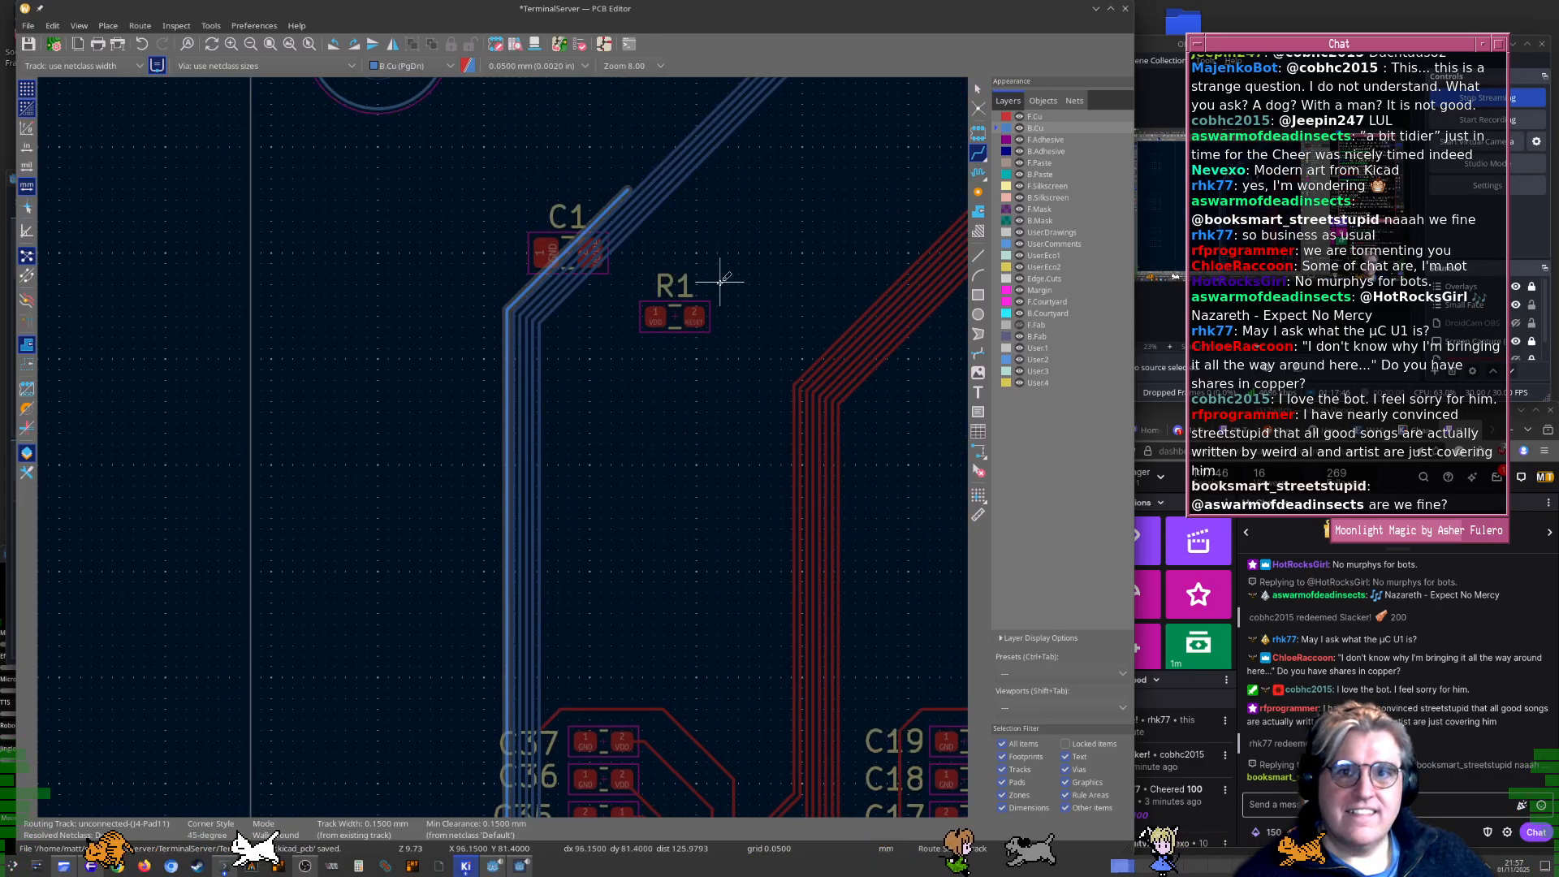
pyautogui.moveTo(707, 306); pyautogui.dragTo(463, 653, button='middle')
pyautogui.moveTo(819, 493); pyautogui.dragTo(403, 564, button='middle')
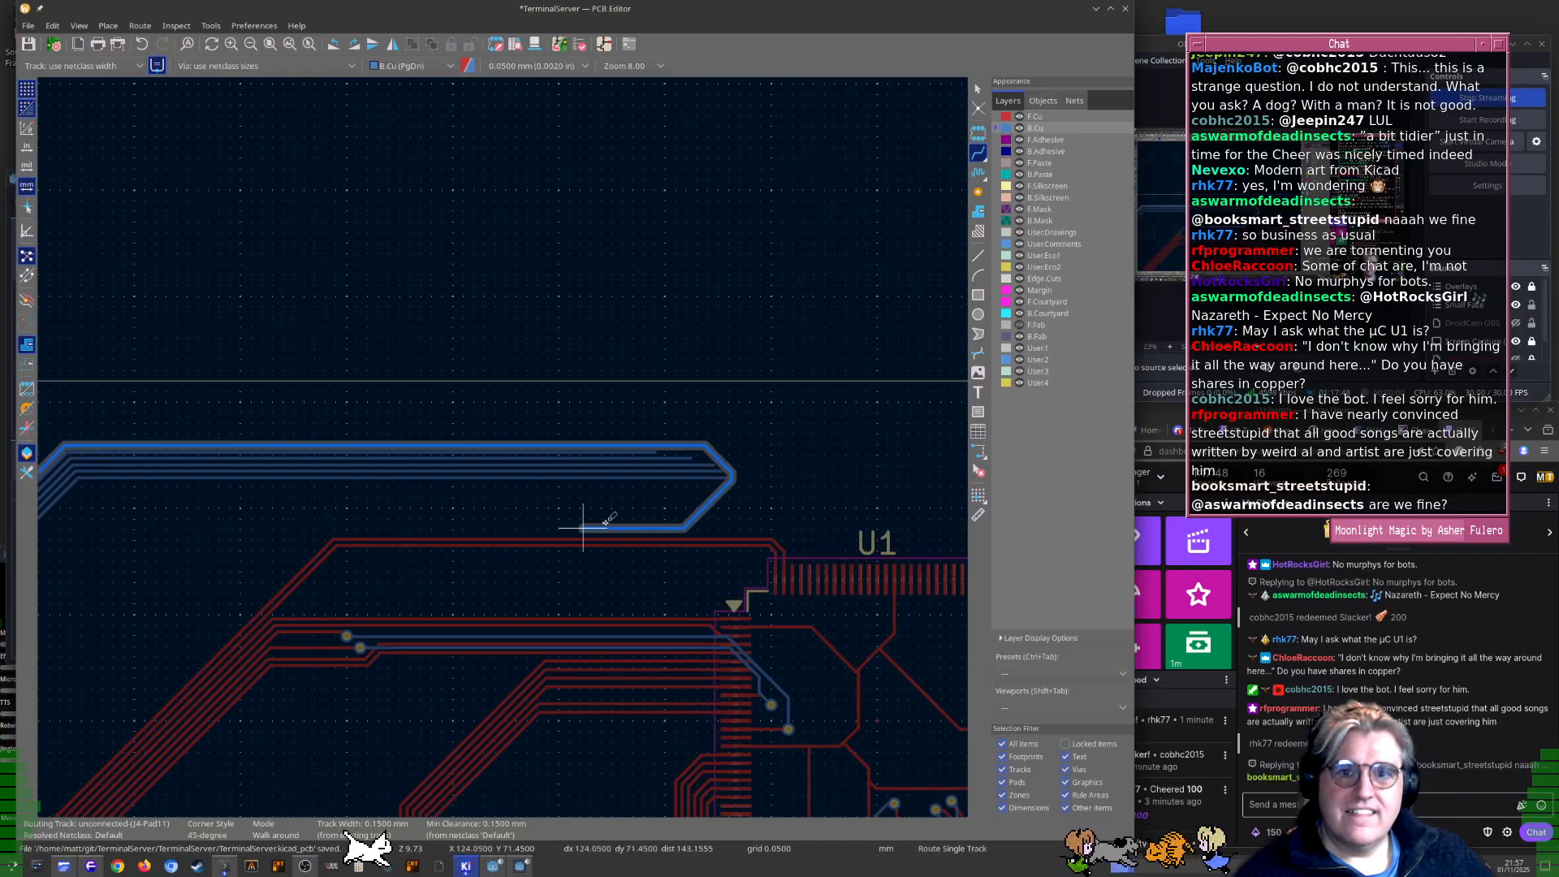
pyautogui.doubleClick(639, 474)
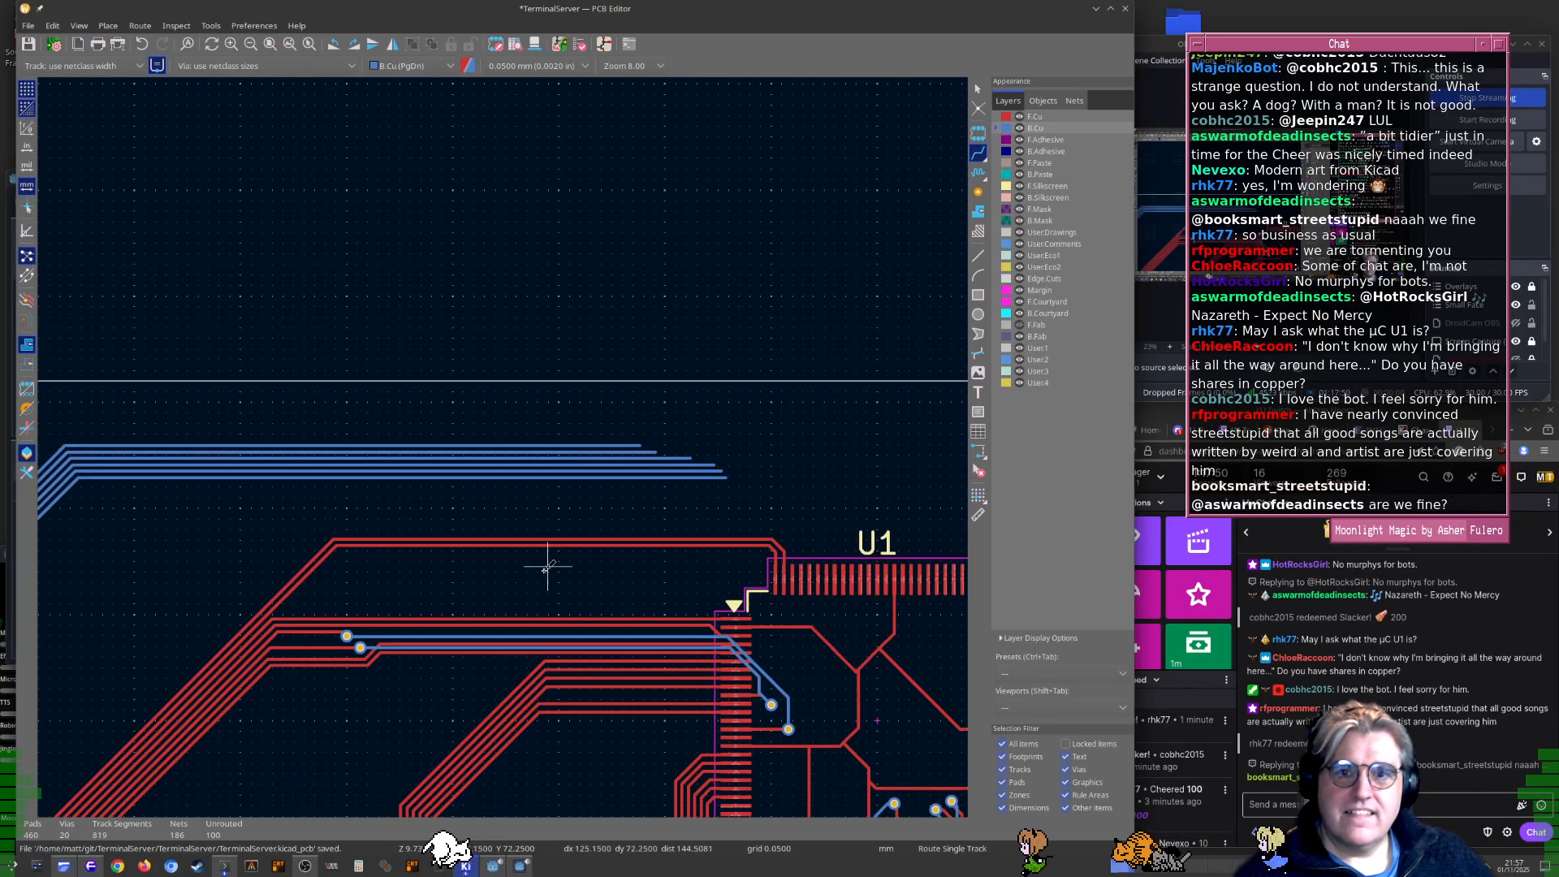
# Route the J6 pad 11 track from its end below J6 pad 12 around the outside of the bundle to above U1
pyautogui.moveTo(342, 716); pyautogui.dragTo(737, 229, button='middle')
pyautogui.moveTo(526, 743); pyautogui.dragTo(748, 397, button='middle')
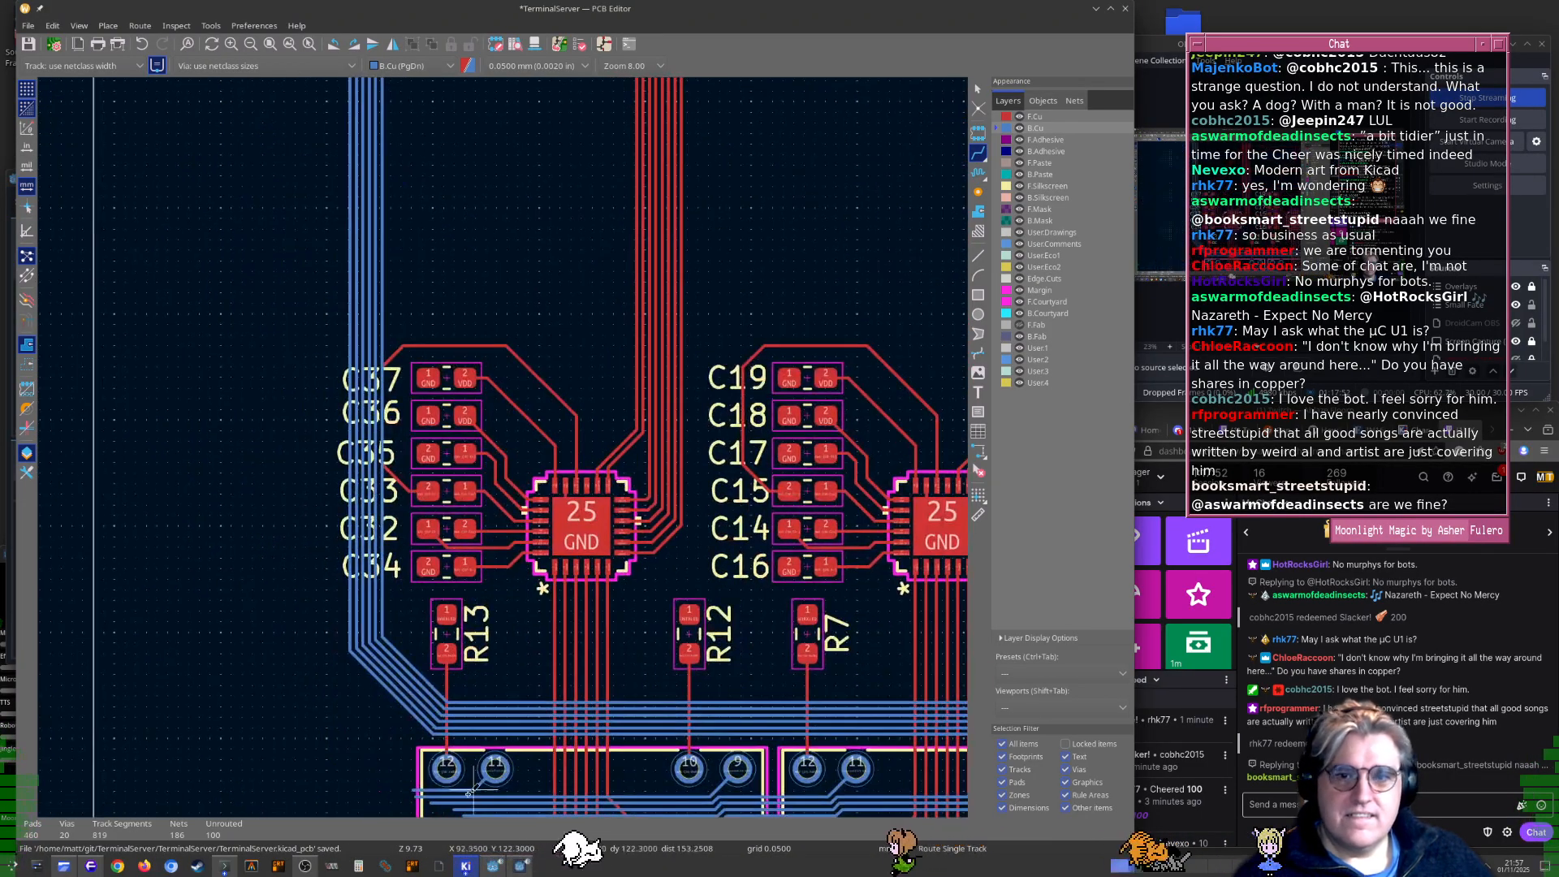
pyautogui.scroll(4, 420, 791)
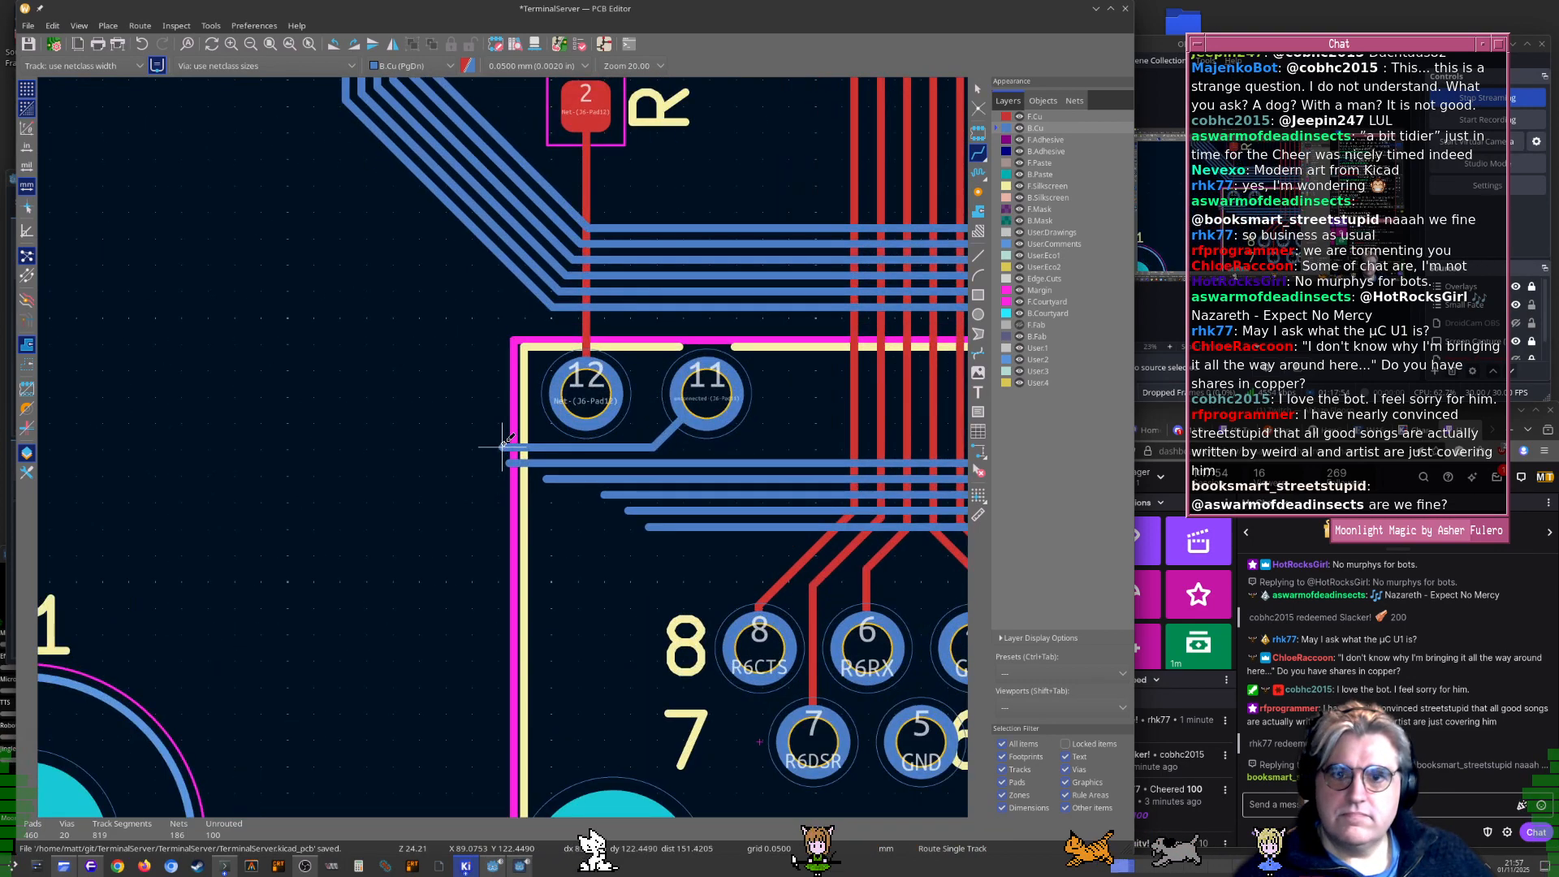
pyautogui.click(503, 446)
pyautogui.scroll(-3, 503, 446)
pyautogui.scroll(-3, 491, 164)
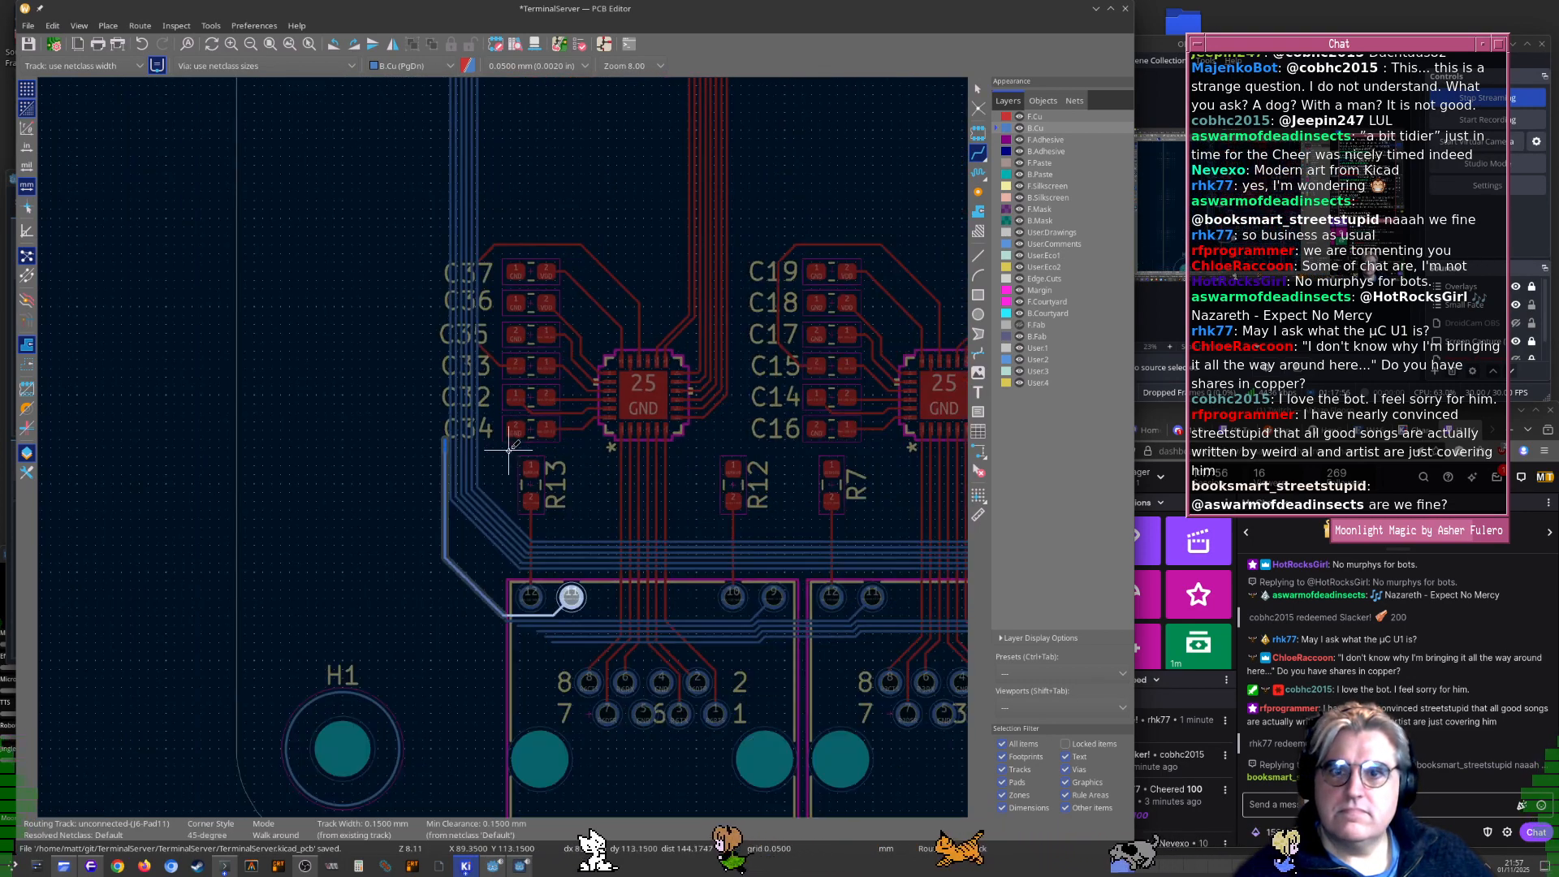
pyautogui.moveTo(650, 411); pyautogui.dragTo(609, 643, button='middle')
pyautogui.moveTo(678, 349); pyautogui.dragTo(610, 742, button='middle')
pyautogui.moveTo(718, 383); pyautogui.dragTo(325, 547, button='middle')
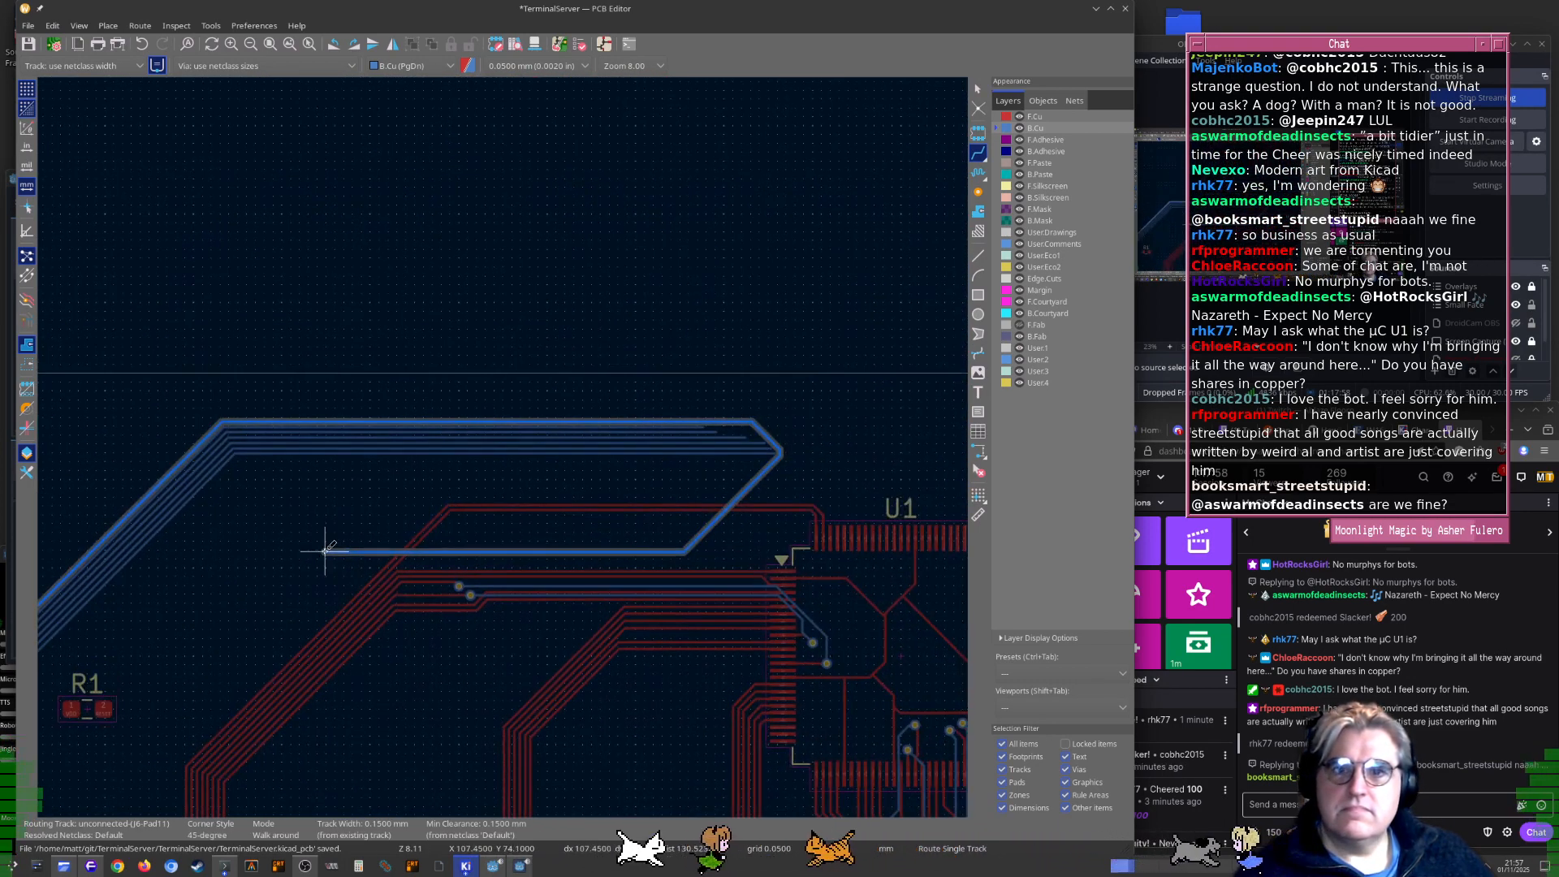
pyautogui.doubleClick(686, 425)
# Route the J6 pad 9 track from below J6 pad 12 along the outside of the J6 pad 11 track to above U1
pyautogui.moveTo(505, 709); pyautogui.dragTo(719, 227, button='middle')
pyautogui.moveTo(549, 557); pyautogui.dragTo(633, 399, button='middle')
pyautogui.scroll(6, 411, 595)
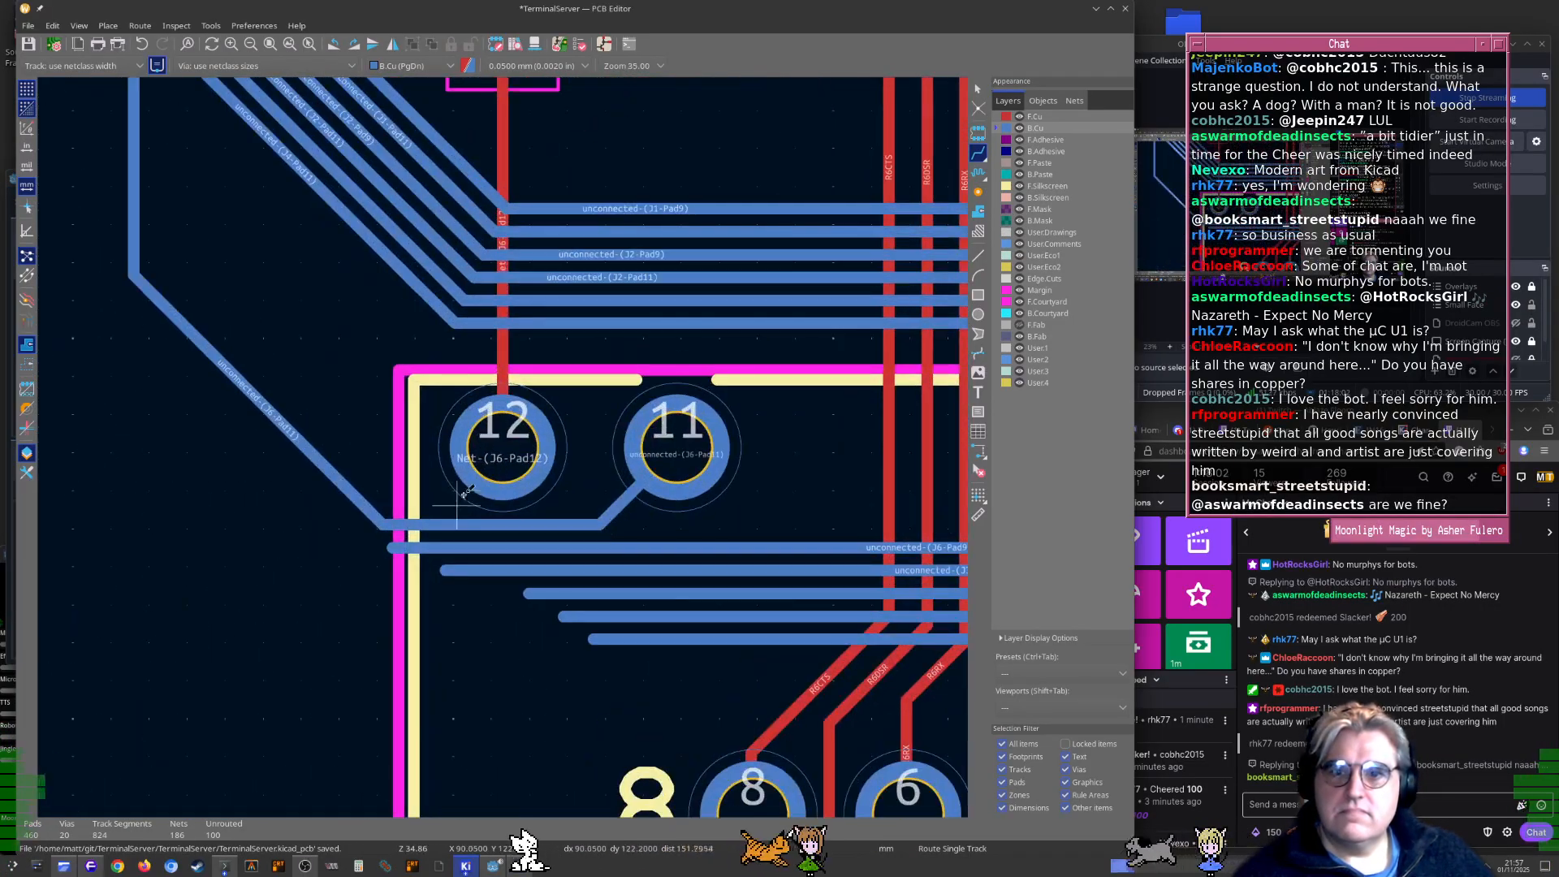
pyautogui.click(404, 545)
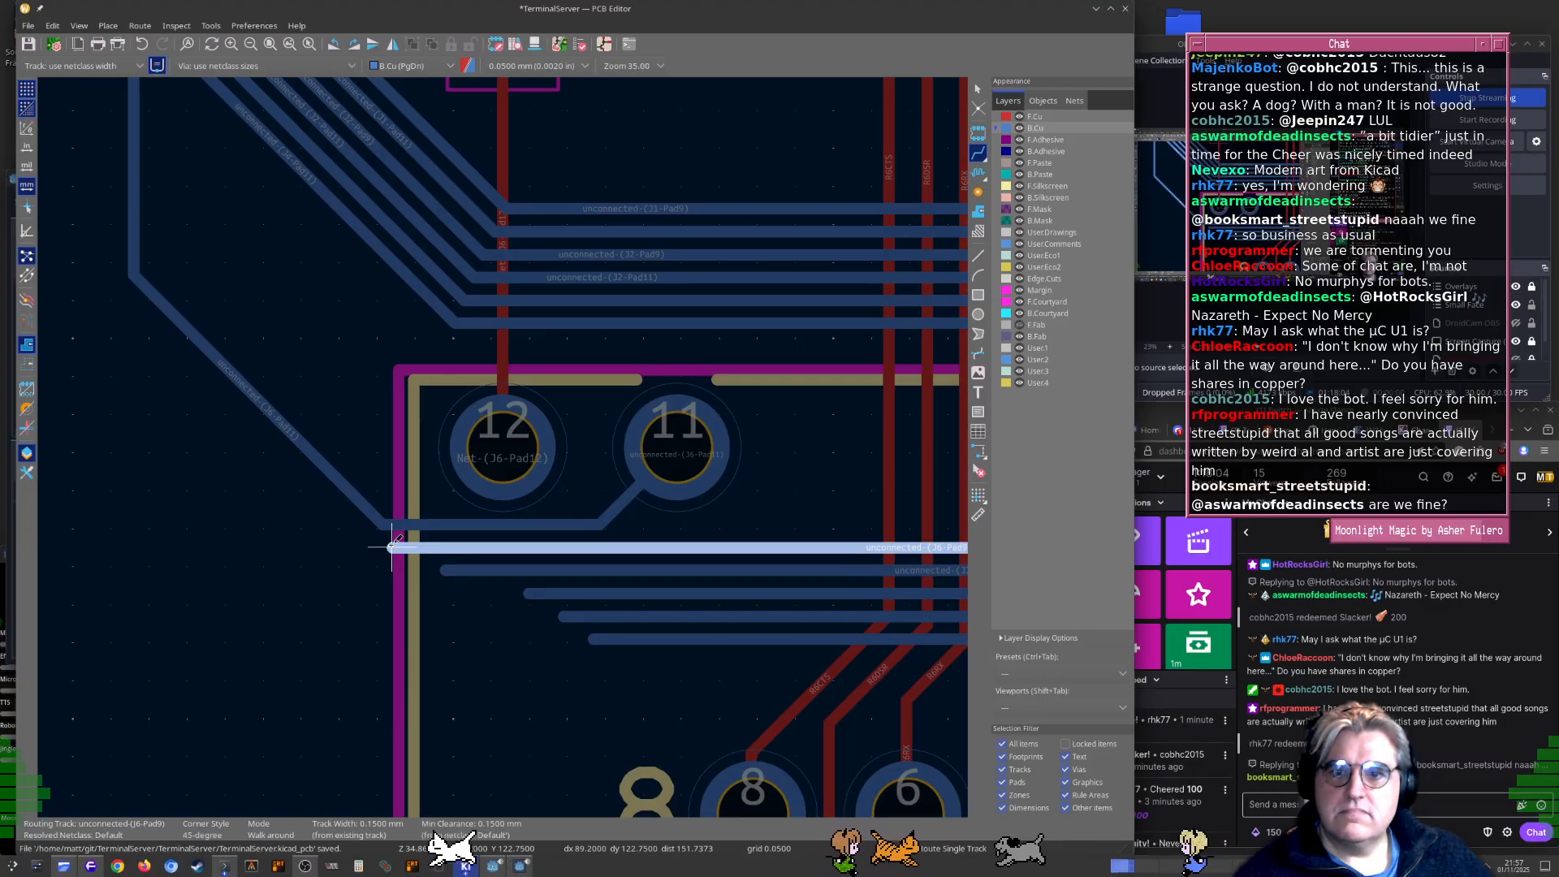
pyautogui.scroll(-2, 404, 546)
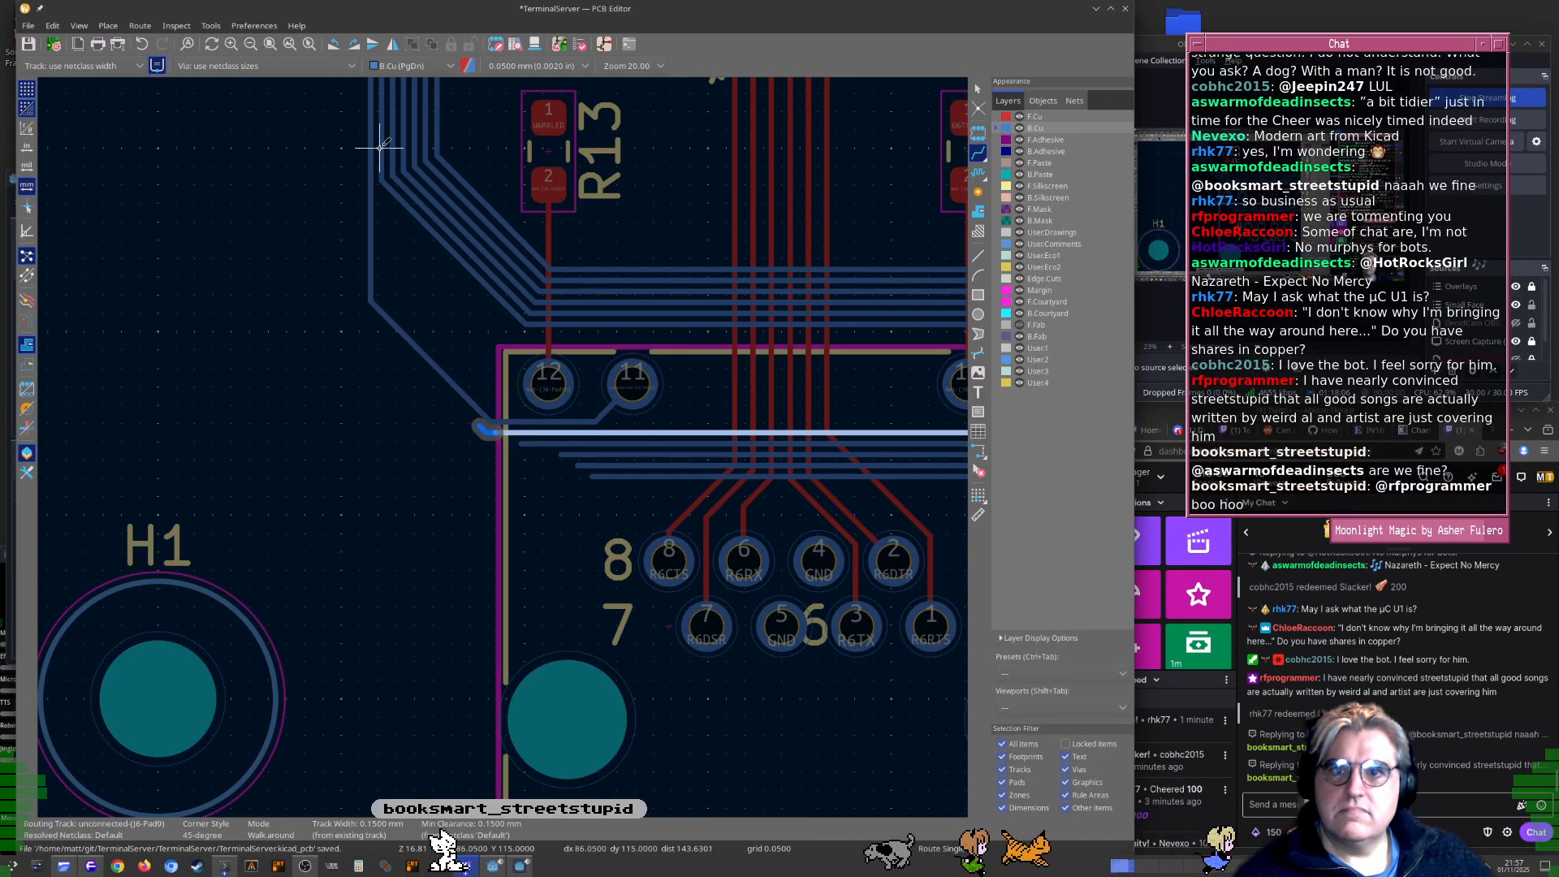
pyautogui.scroll(-4, 378, 153)
pyautogui.moveTo(568, 325); pyautogui.dragTo(509, 558, button='middle')
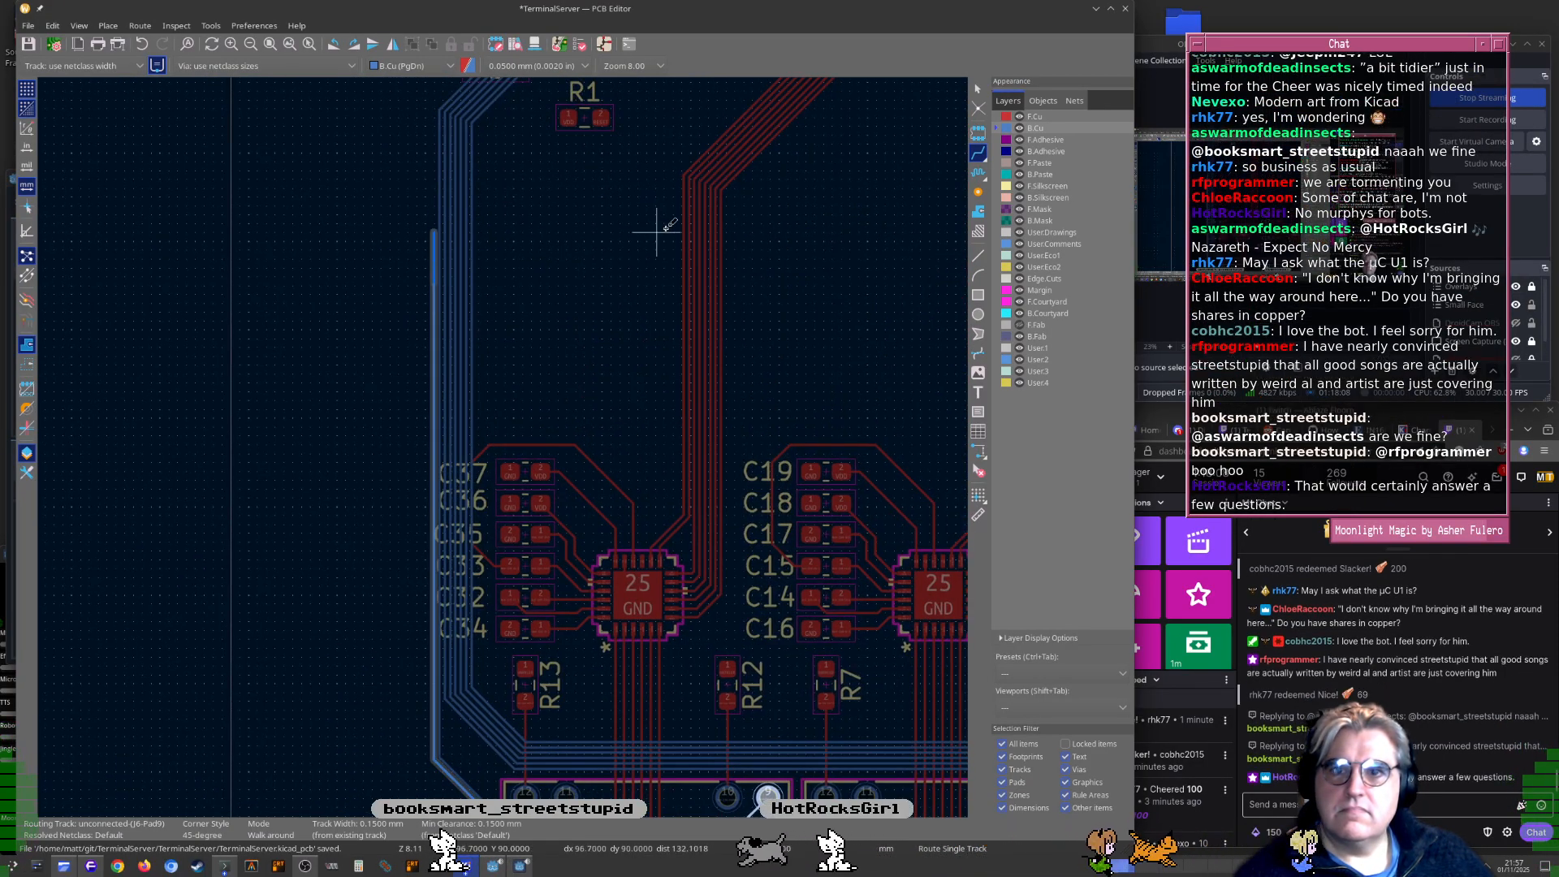
pyautogui.moveTo(692, 215); pyautogui.dragTo(518, 581, button='middle')
pyautogui.moveTo(820, 342); pyautogui.dragTo(278, 455, button='middle')
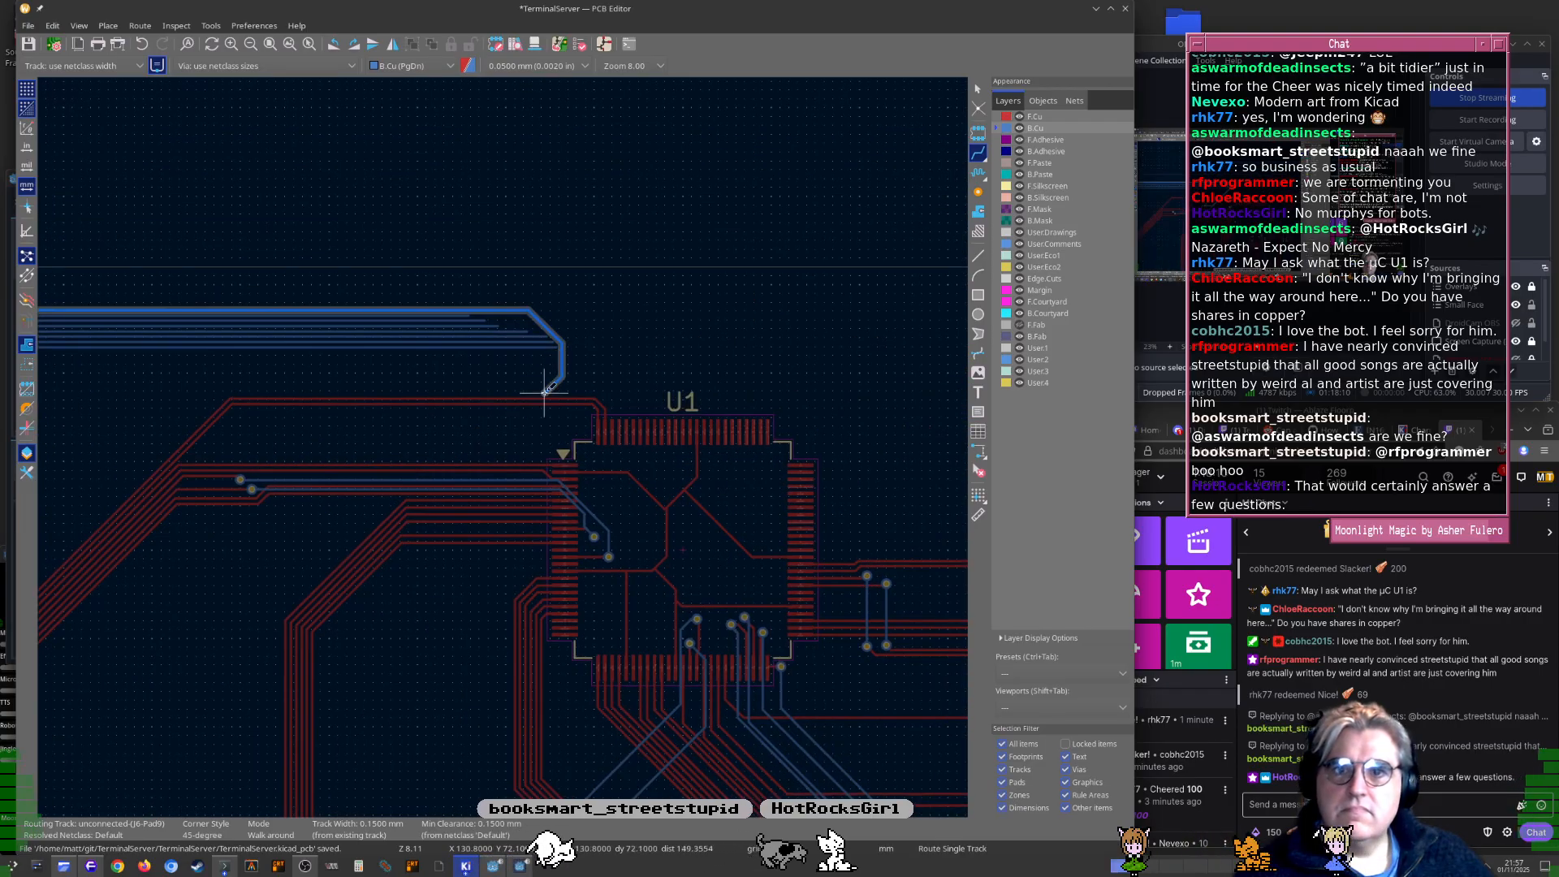
pyautogui.press('Escape')
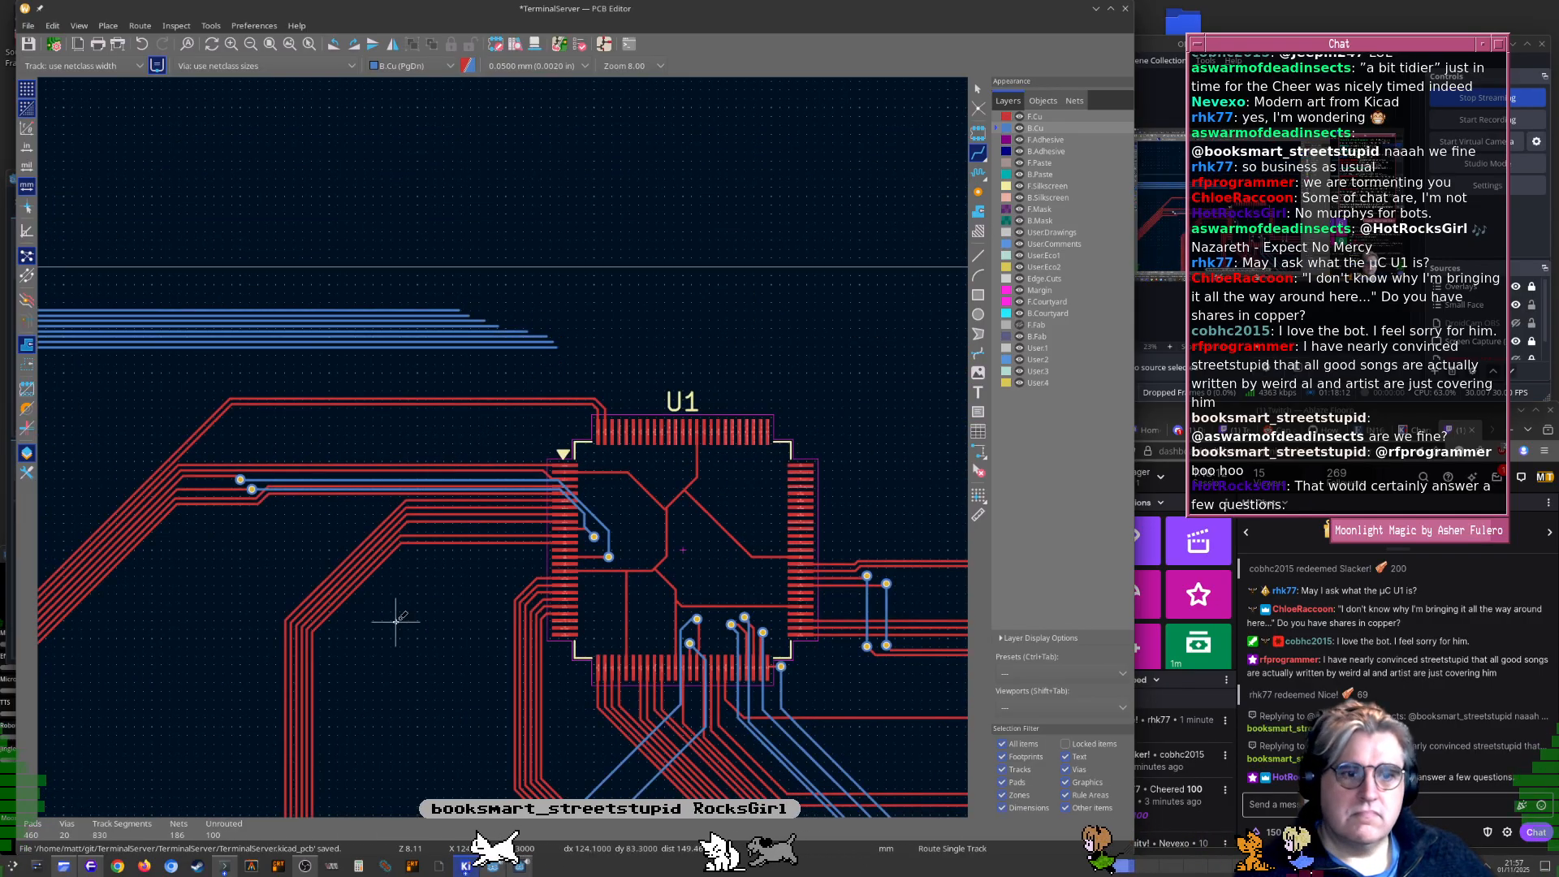
# Route the J3 pad 11 track from below J6 pad 12 along the outside of the J6 pad 9 track to above U1
pyautogui.moveTo(396, 622); pyautogui.dragTo(581, 394, button='middle')
pyautogui.moveTo(389, 664); pyautogui.dragTo(584, 400, button='middle')
pyautogui.moveTo(497, 625); pyautogui.dragTo(601, 462, button='middle')
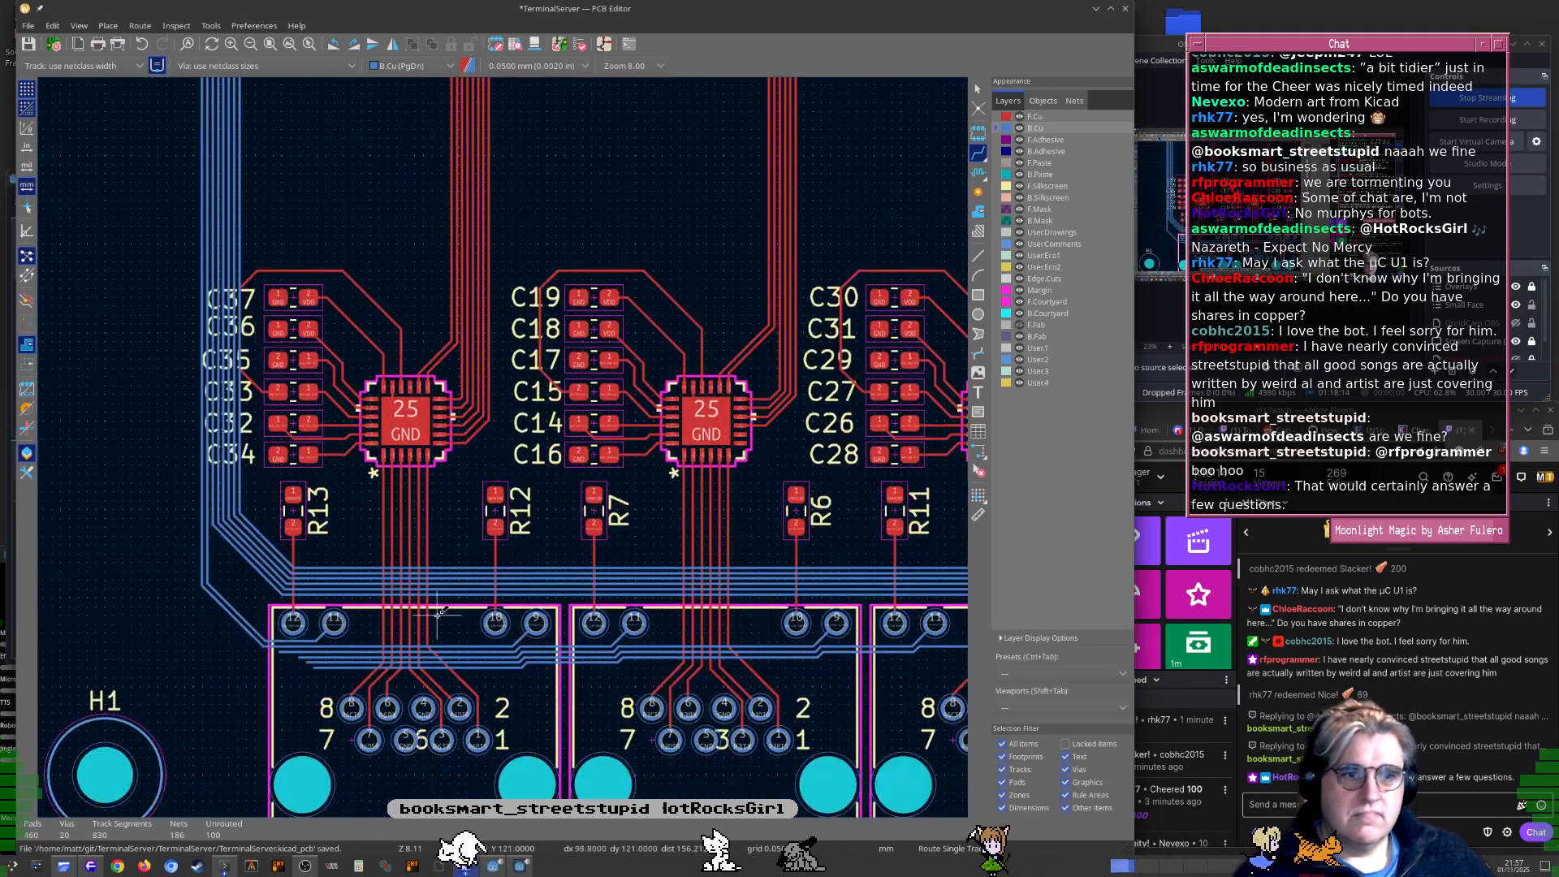
pyautogui.moveTo(428, 631); pyautogui.dragTo(487, 584, button='middle')
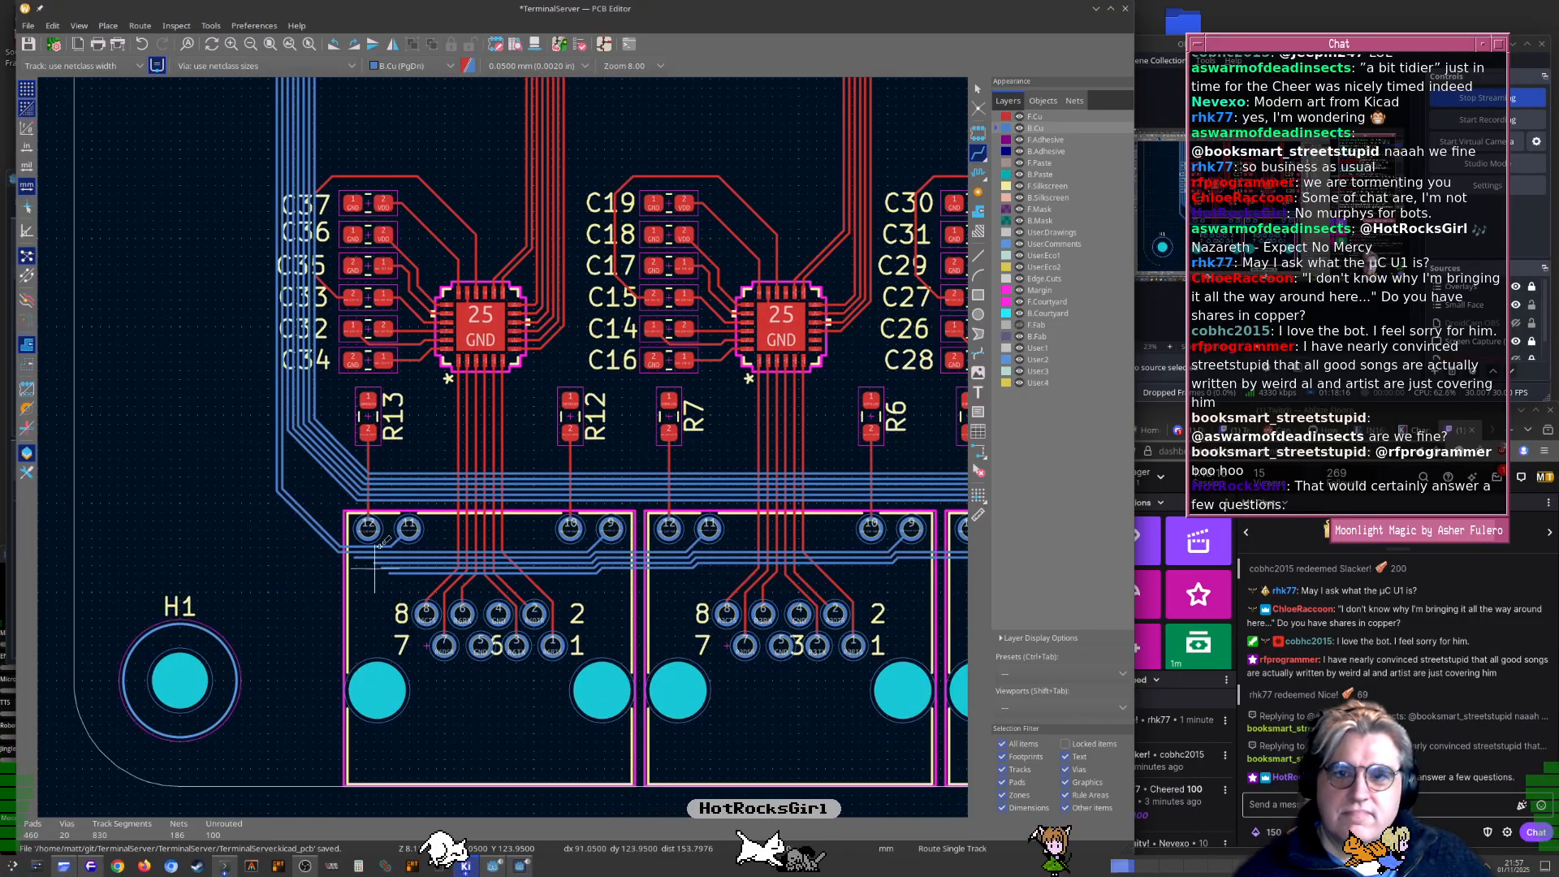
pyautogui.scroll(5, 376, 544)
pyautogui.click(426, 446)
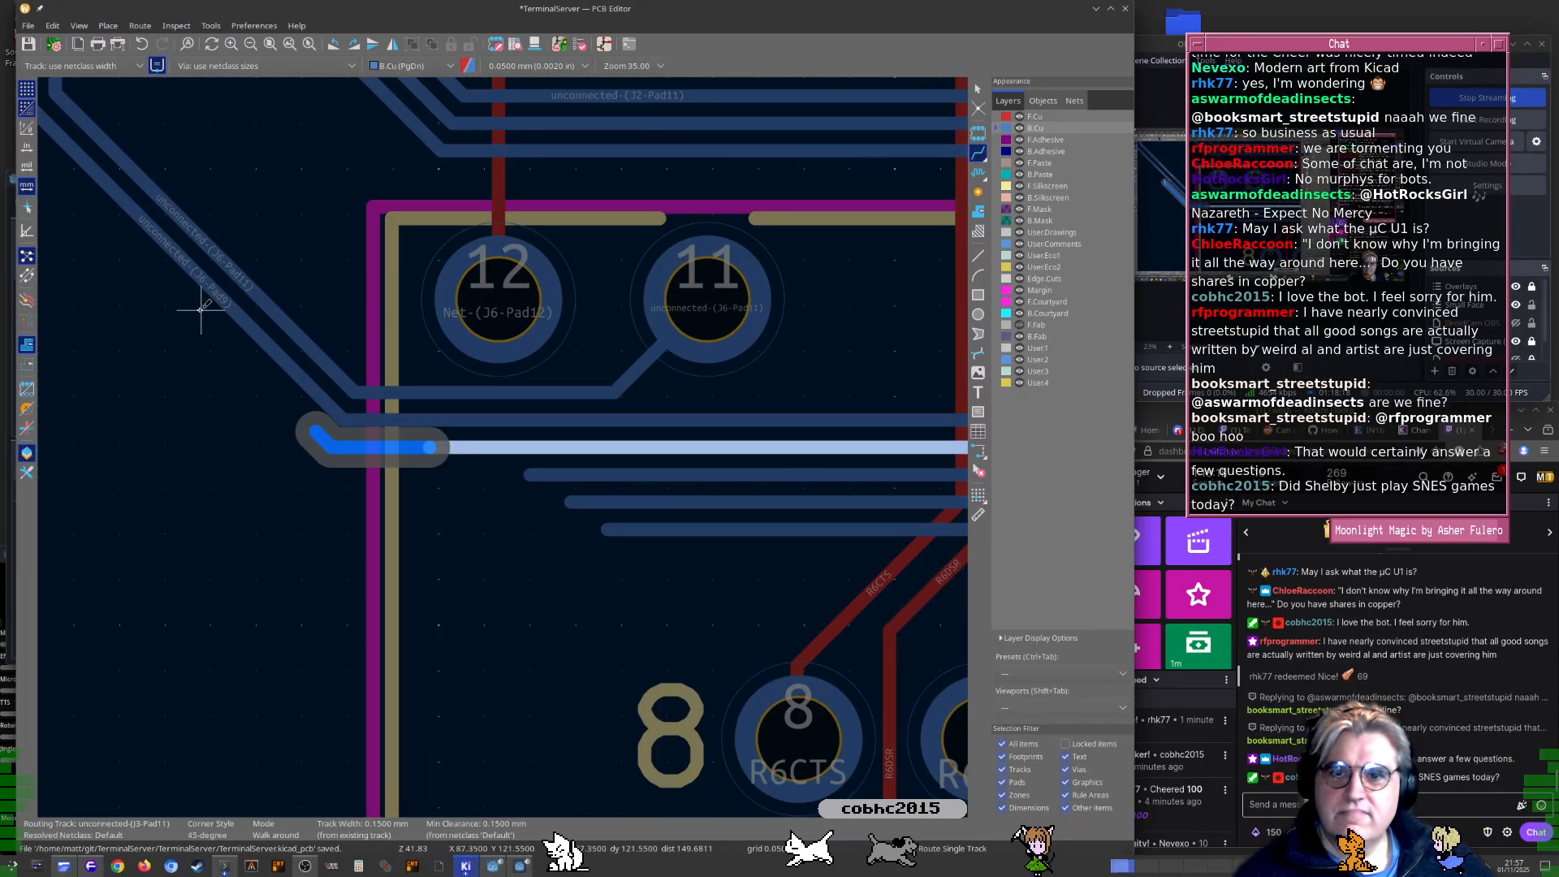
pyautogui.scroll(-5, 501, 446)
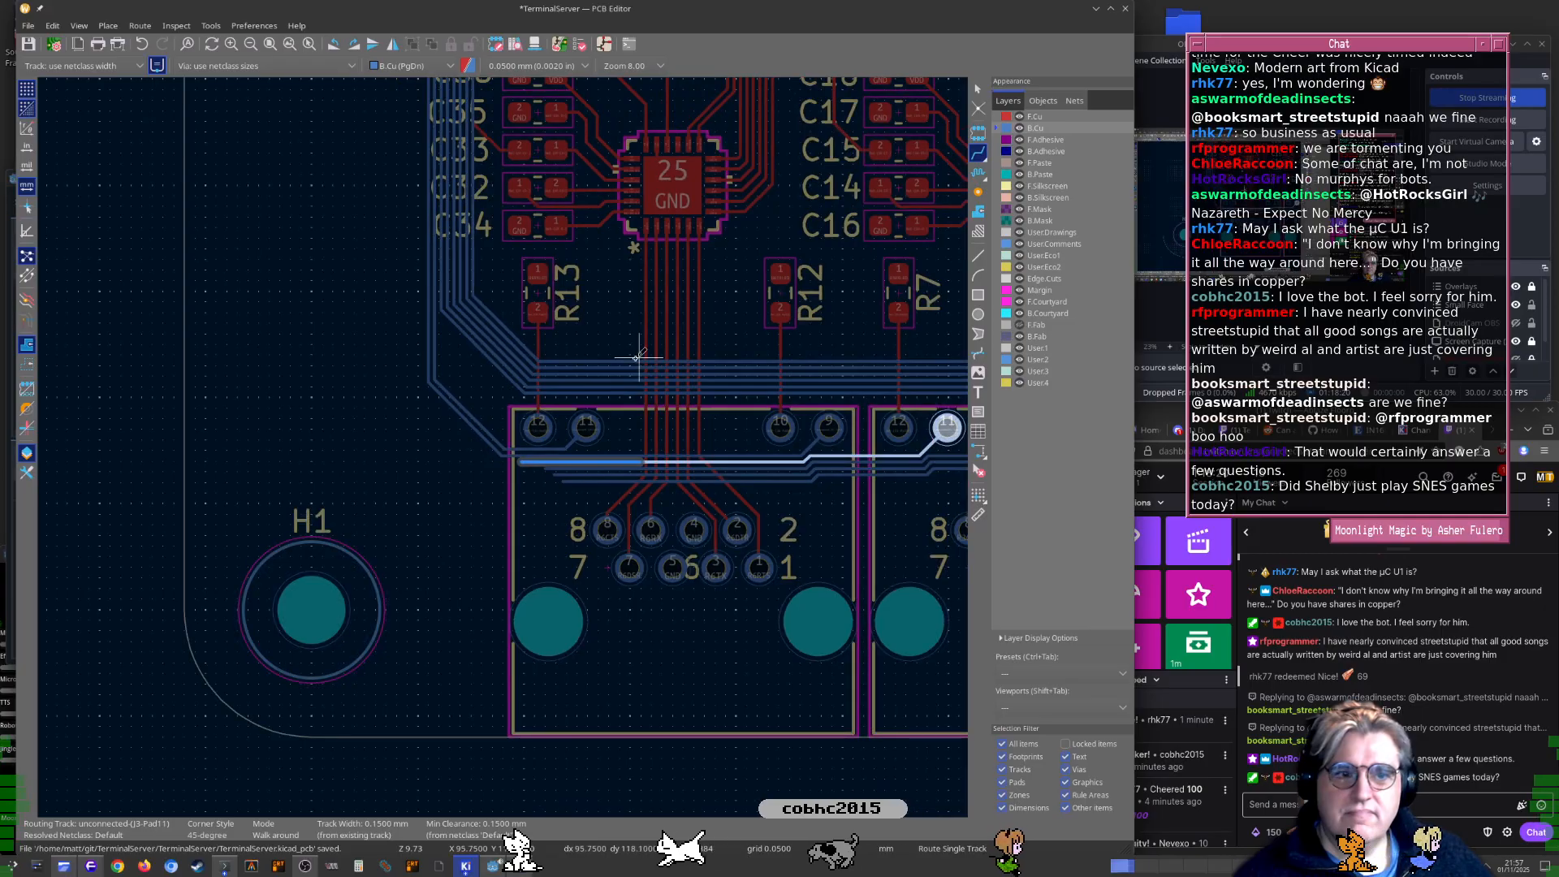
pyautogui.keyDown('shift'); pyautogui.scroll(8, 506, 283); pyautogui.keyUp('shift')
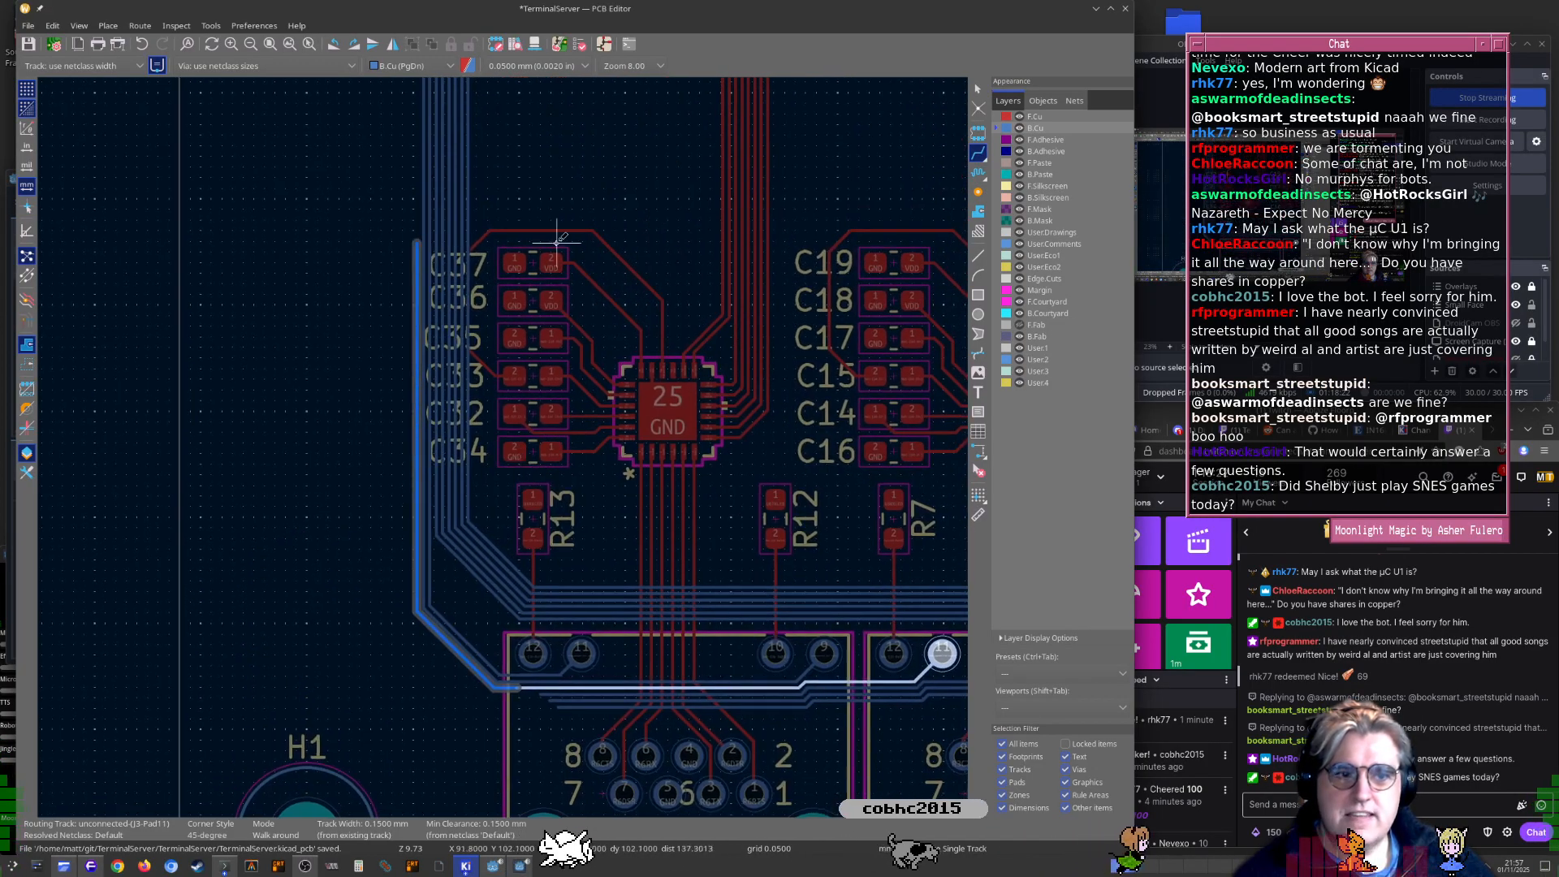
pyautogui.moveTo(581, 243); pyautogui.dragTo(468, 539, button='middle')
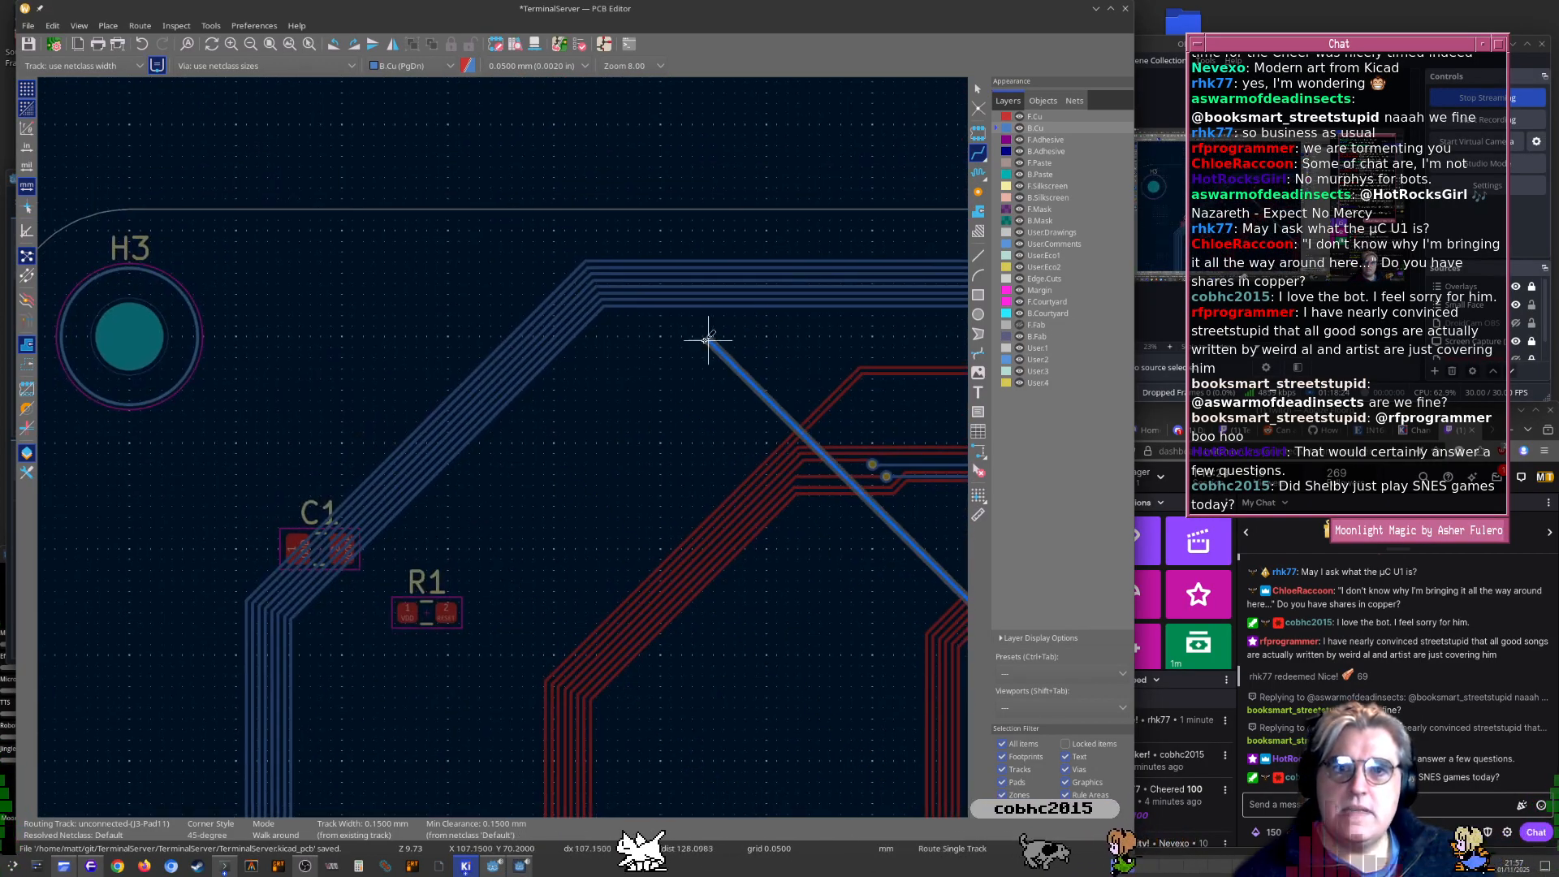
pyautogui.moveTo(710, 338); pyautogui.dragTo(358, 337, button='middle')
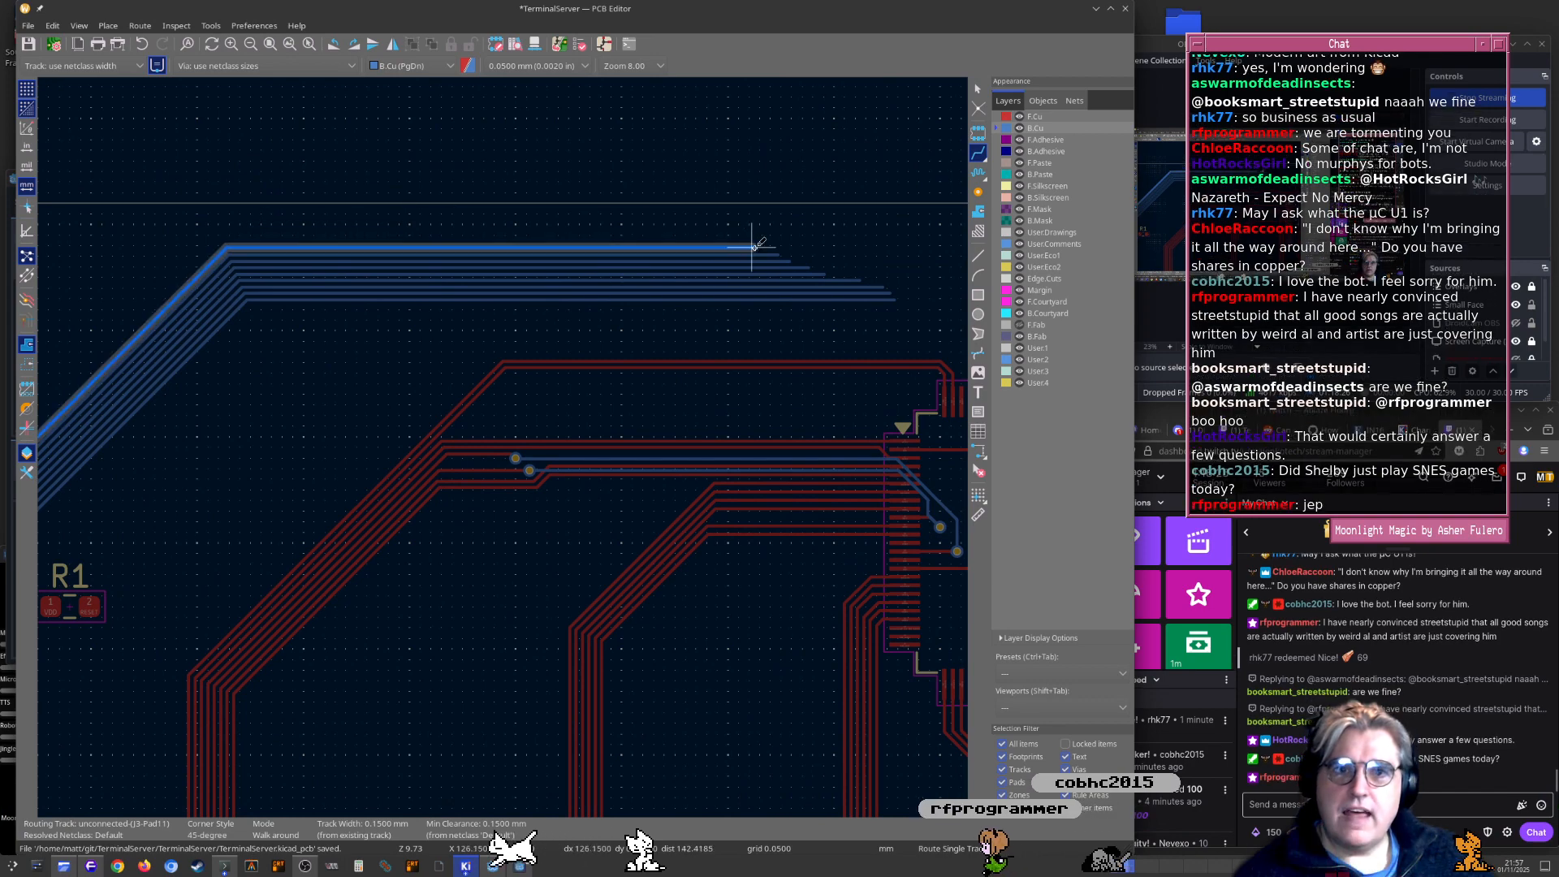
pyautogui.press('Escape')
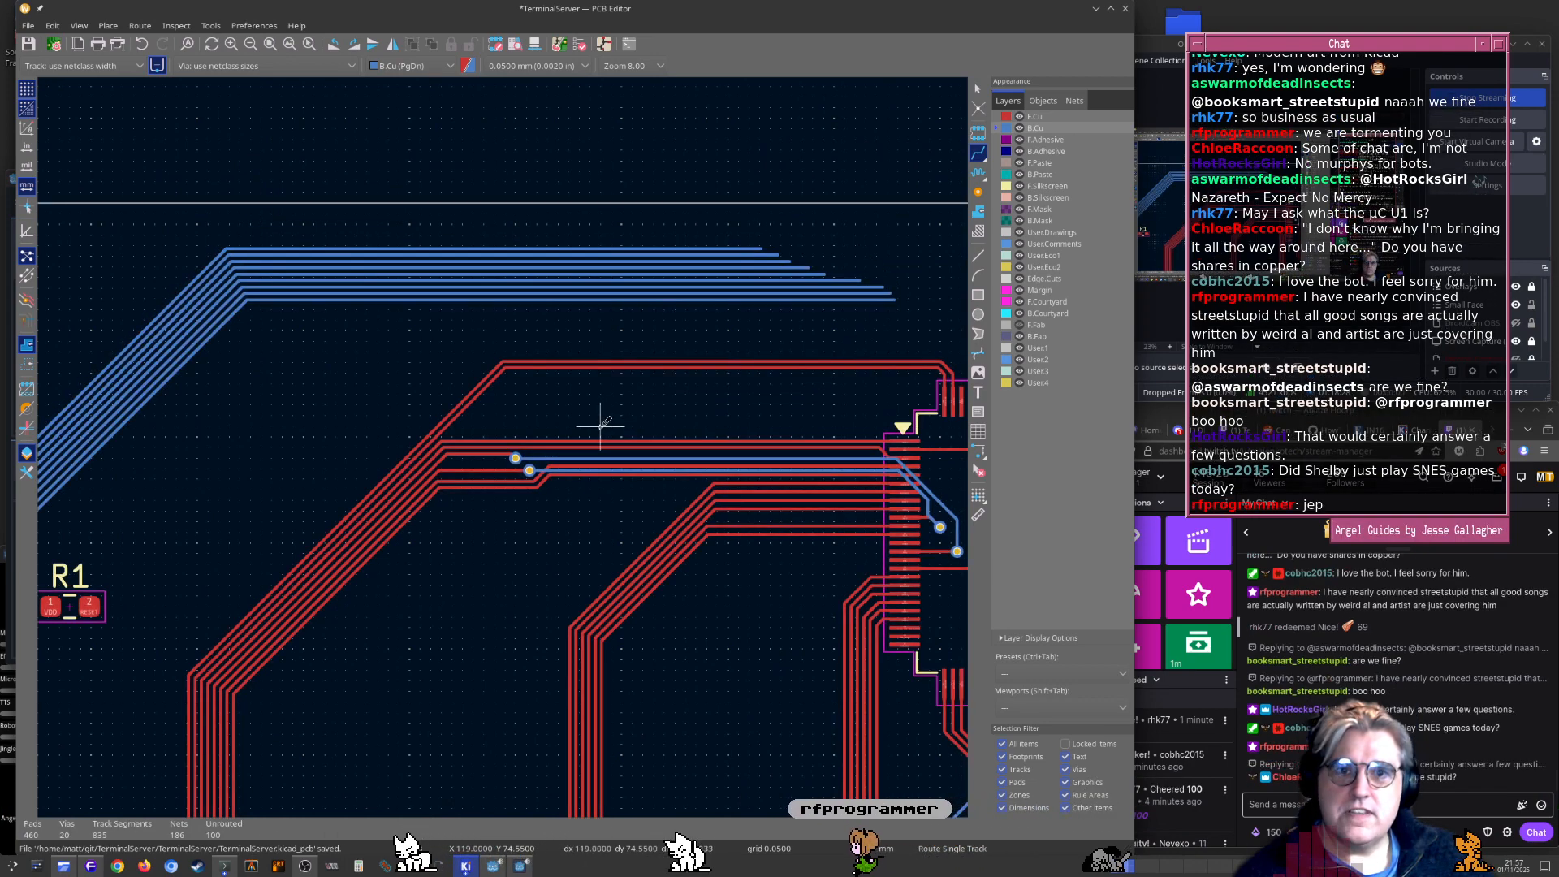
# Route the J3 pad 9 track from its end below J6 pad 12 along the outside of the J3 pad 11 track to above U1
pyautogui.scroll(-5, 487, 520)
pyautogui.moveTo(452, 553); pyautogui.dragTo(554, 279, button='middle')
pyautogui.scroll(1, 400, 572)
pyautogui.scroll(5, 505, 442)
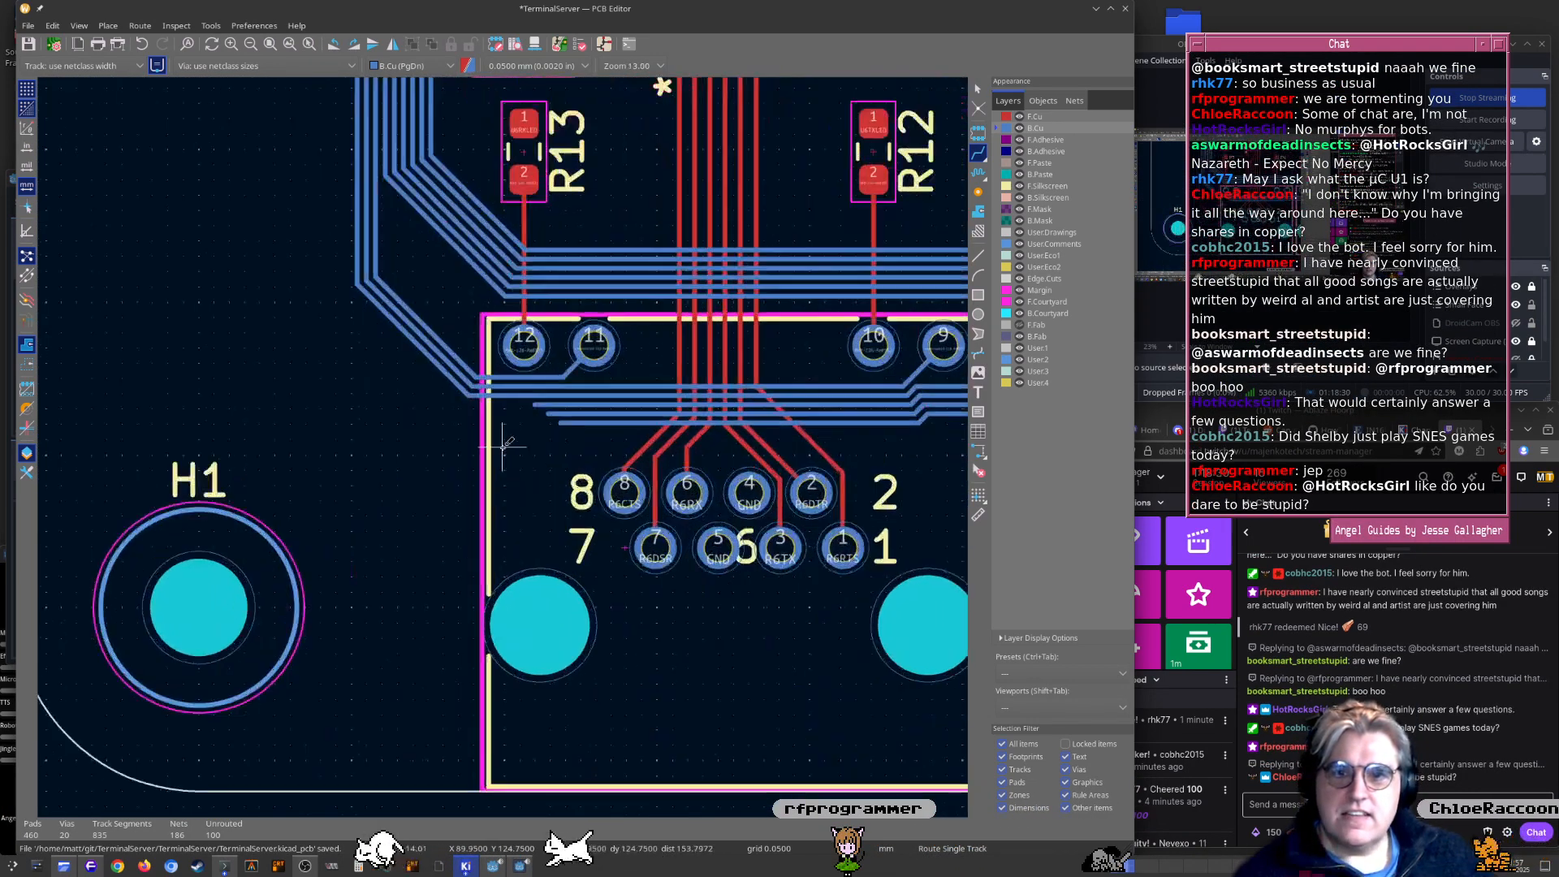
pyautogui.click(548, 373)
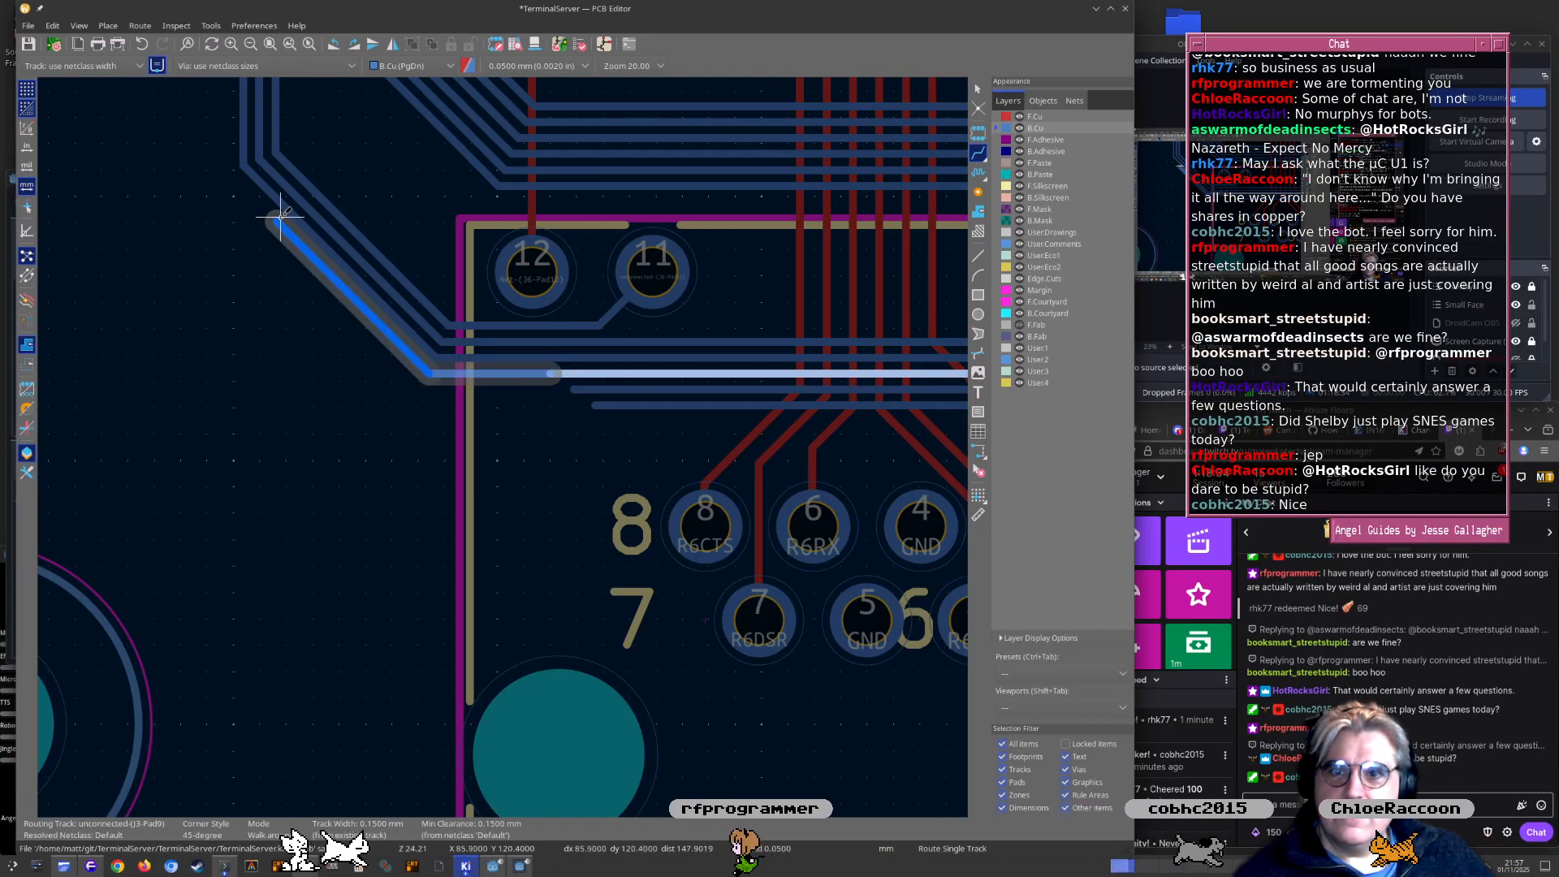
pyautogui.scroll(-2, 279, 220)
pyautogui.scroll(-3, 628, 532)
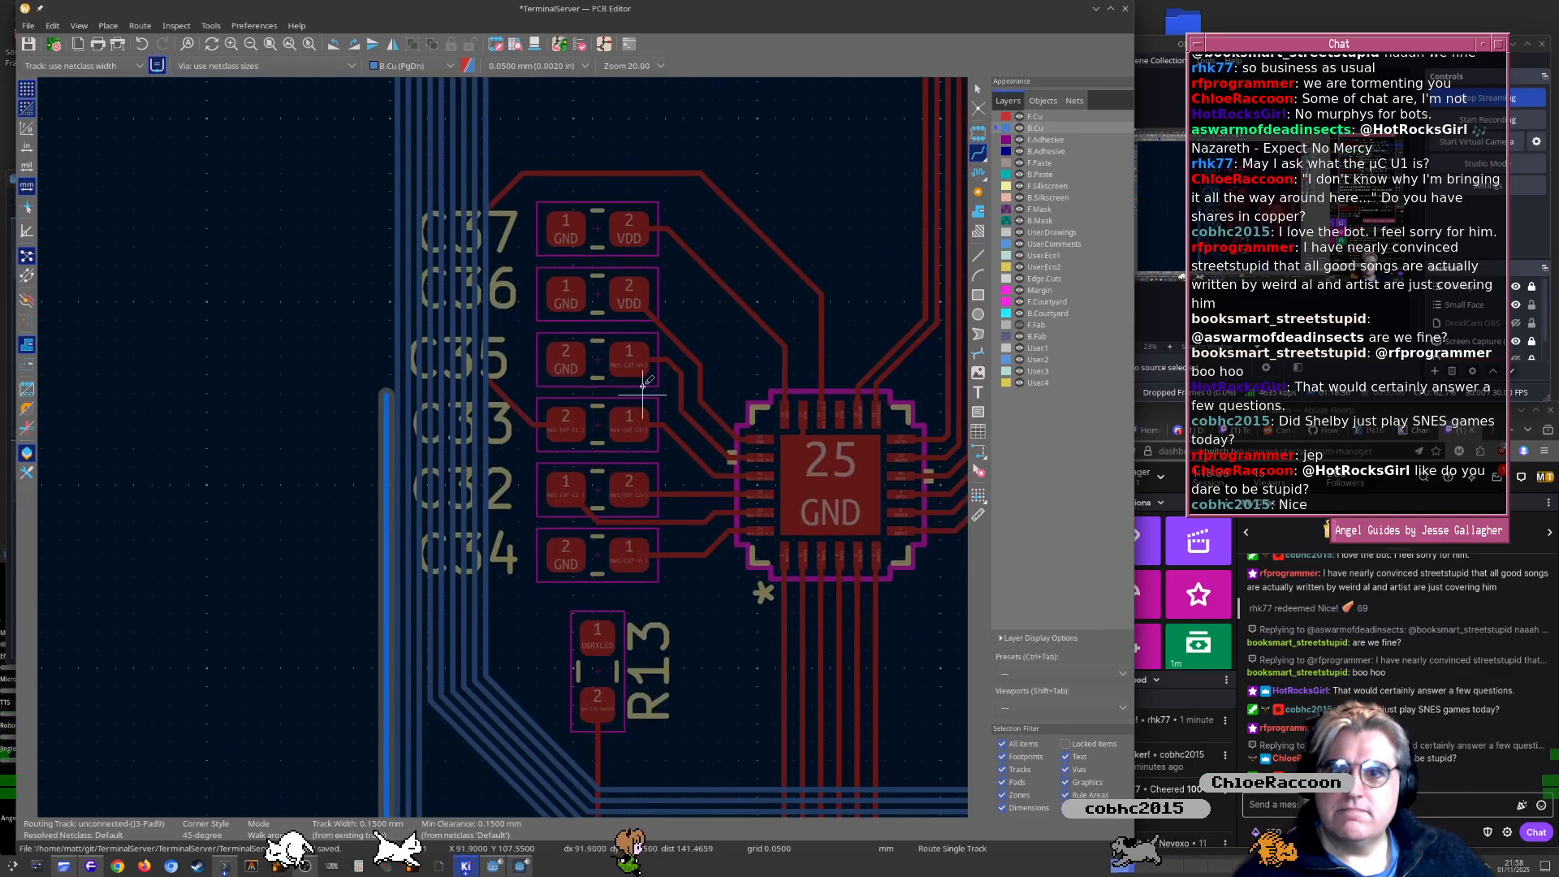
pyautogui.keyDown('shift'); pyautogui.scroll(5, 671, 557); pyautogui.keyUp('shift')
pyautogui.scroll(3, 733, 552)
pyautogui.keyDown('shift'); pyautogui.scroll(5, 727, 568); pyautogui.keyUp('shift')
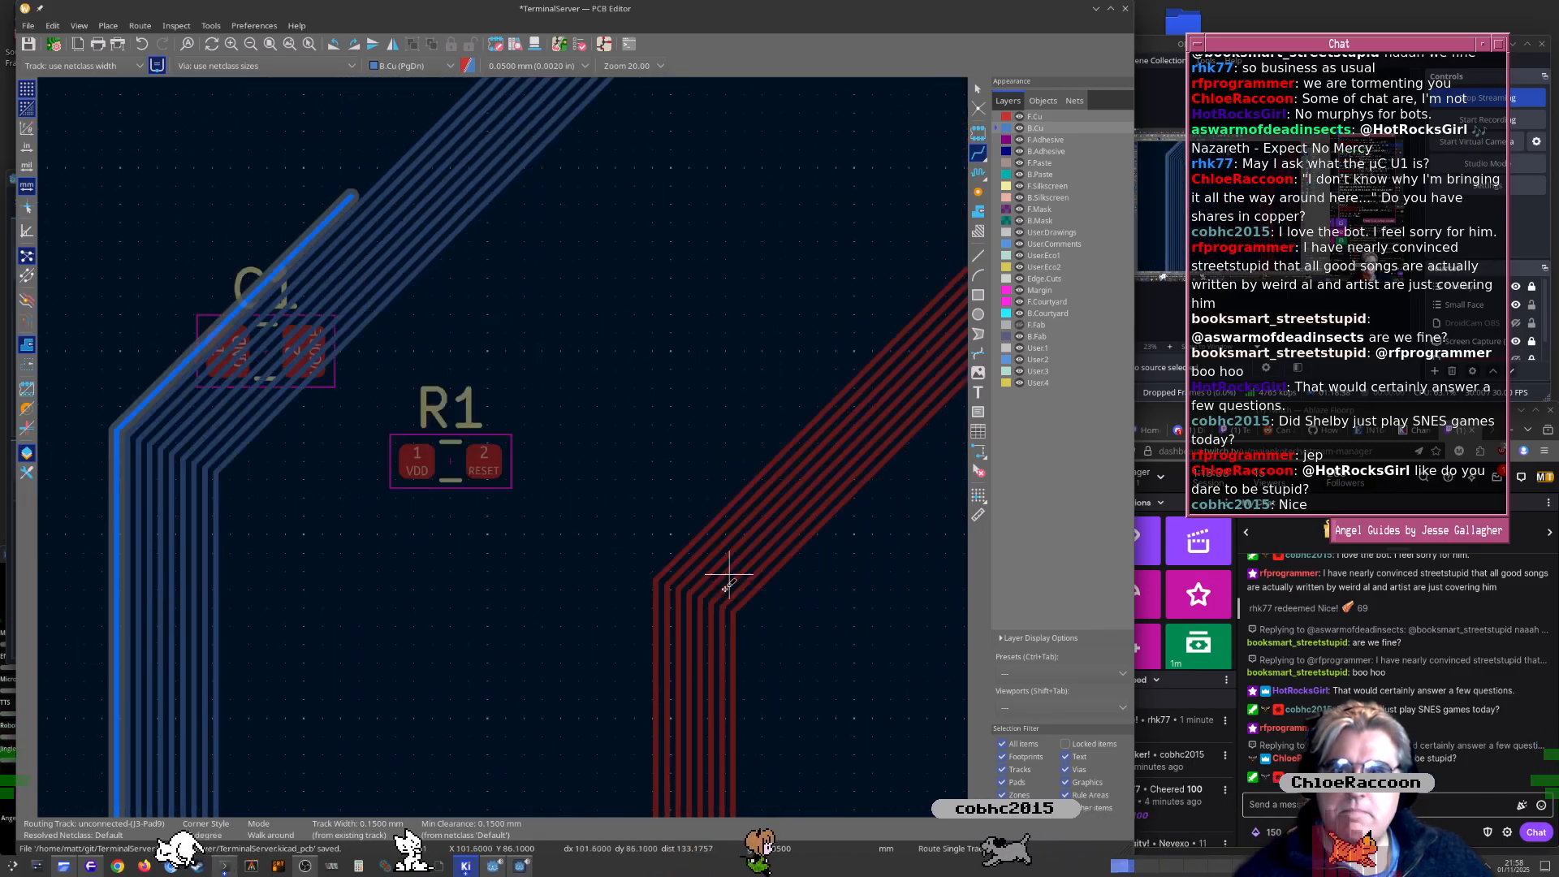
pyautogui.keyDown('shift'); pyautogui.scroll(3, 758, 434); pyautogui.keyUp('shift')
pyautogui.moveTo(834, 357); pyautogui.dragTo(358, 574, button='middle')
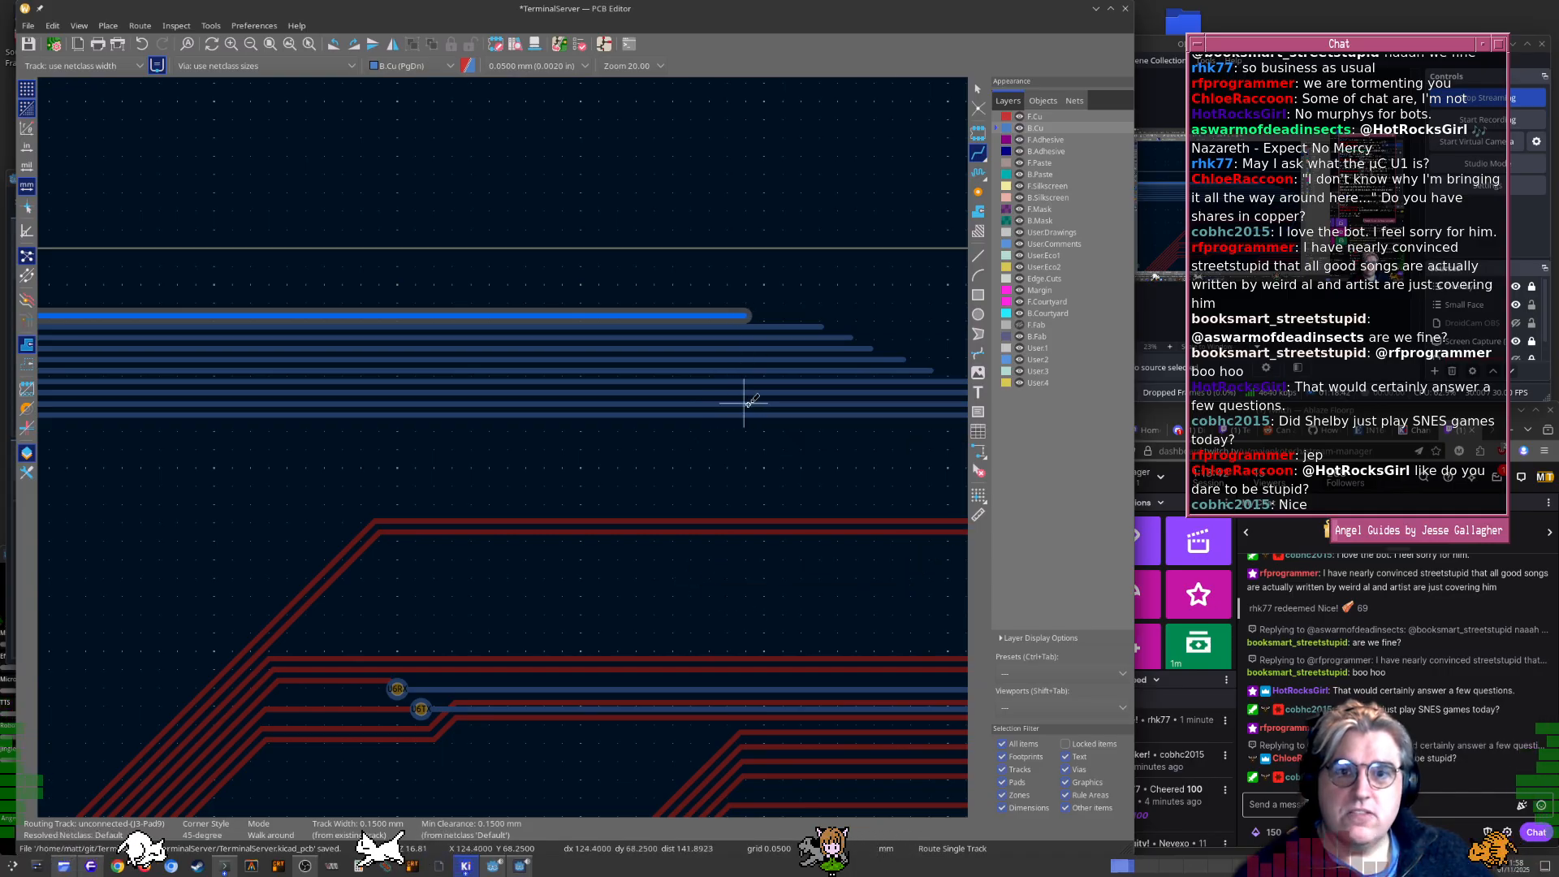
# Route the J5 pad 11 track from its end below J6 pad 12 along the outside of the J3 pad 9 track to above U1
pyautogui.scroll(-5, 741, 414)
pyautogui.scroll(2, 585, 431)
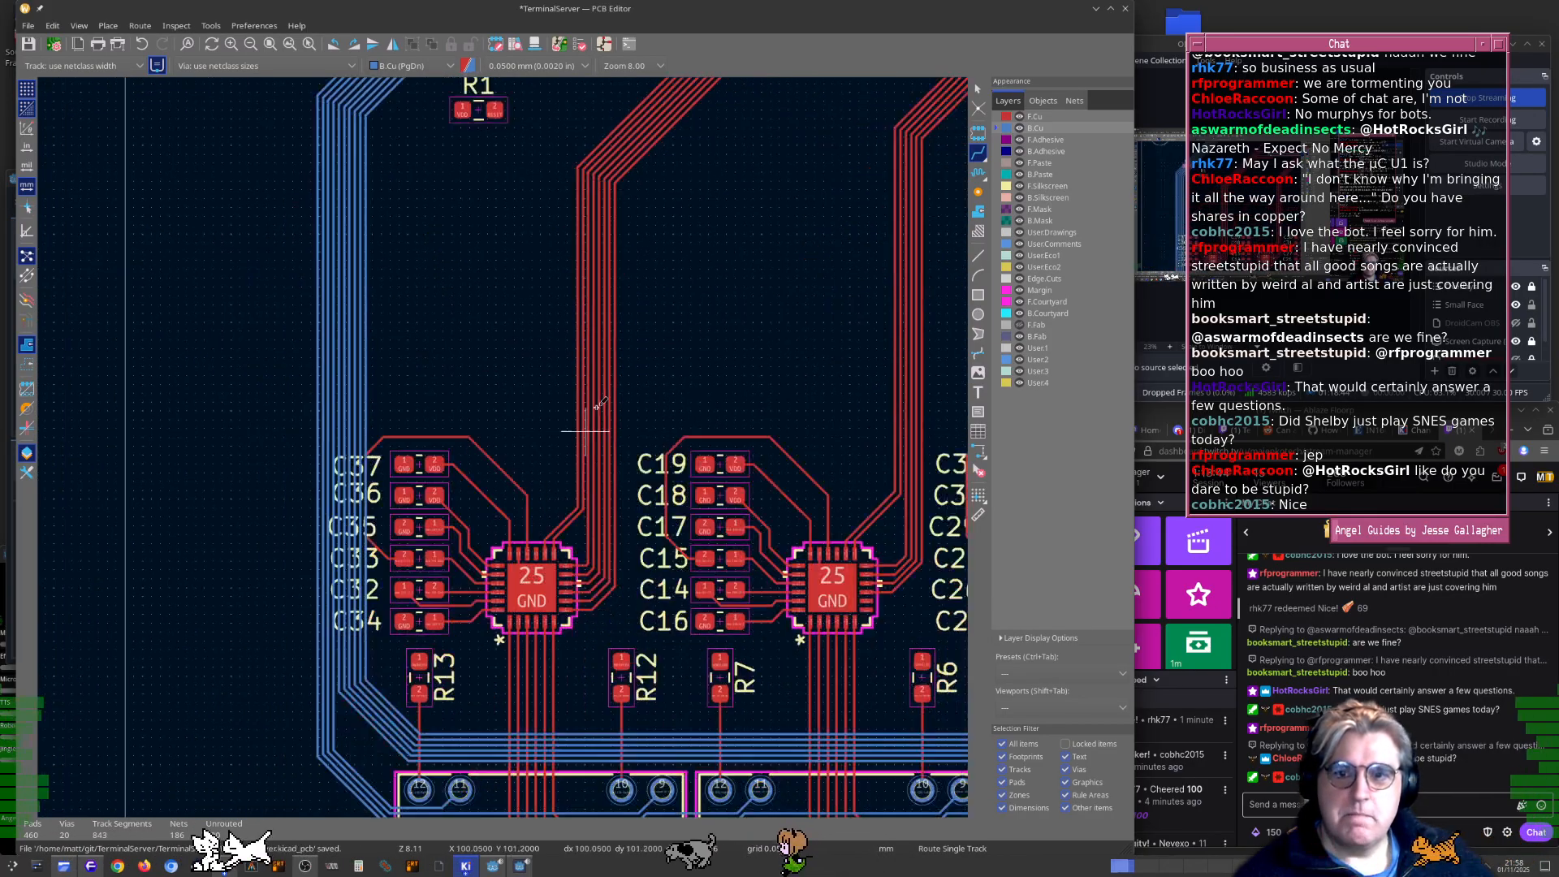
pyautogui.keyDown('shift'); pyautogui.scroll(-4, 600, 403); pyautogui.keyUp('shift')
pyautogui.scroll(7, 526, 492)
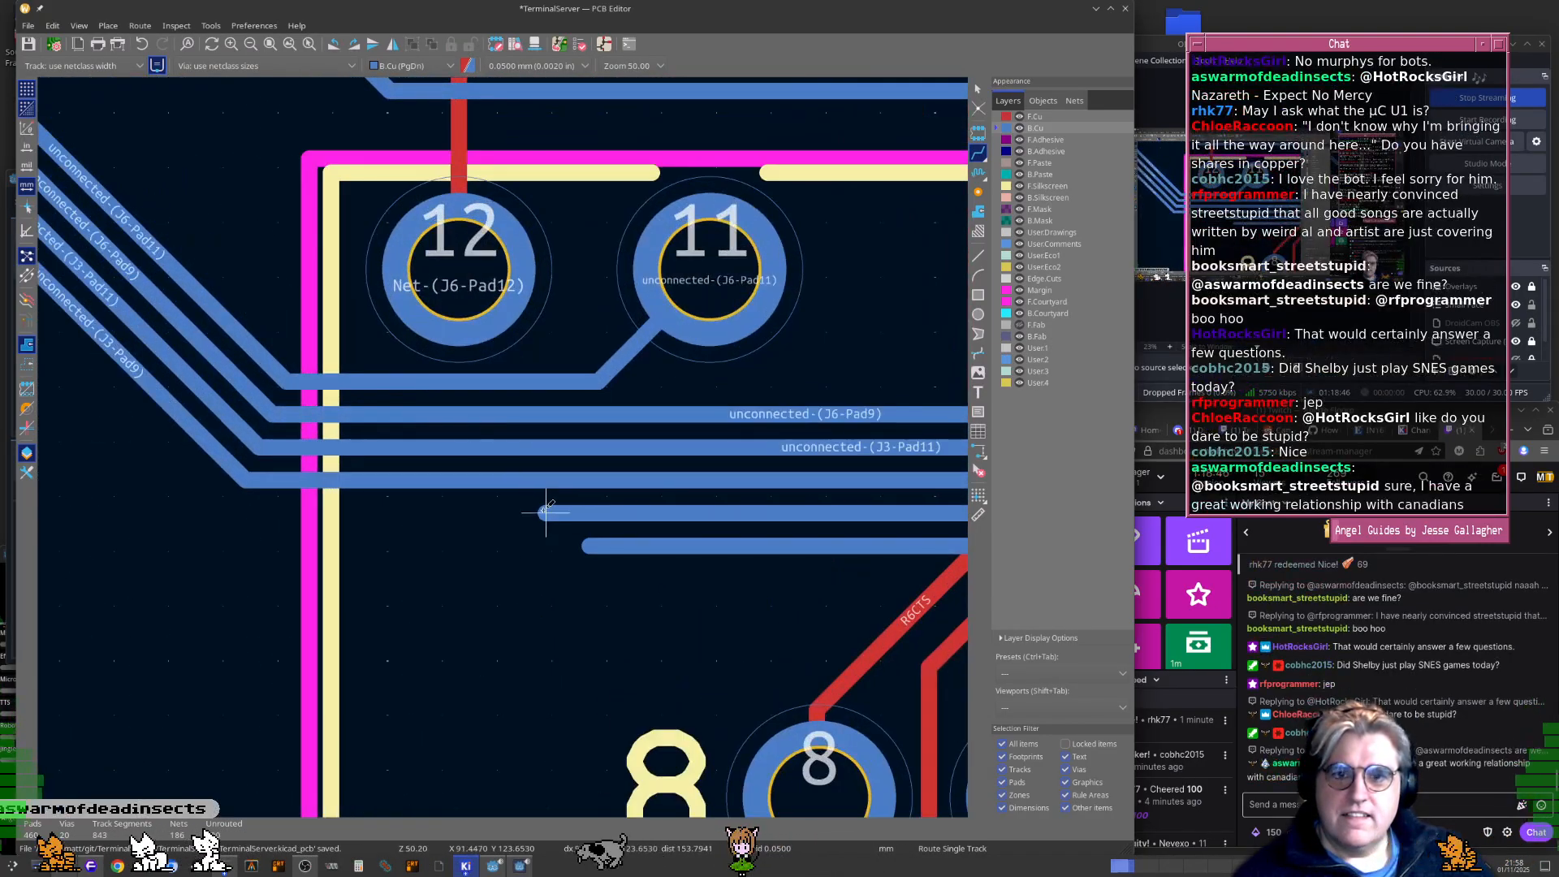
pyautogui.click(546, 511)
pyautogui.scroll(-3, 528, 479)
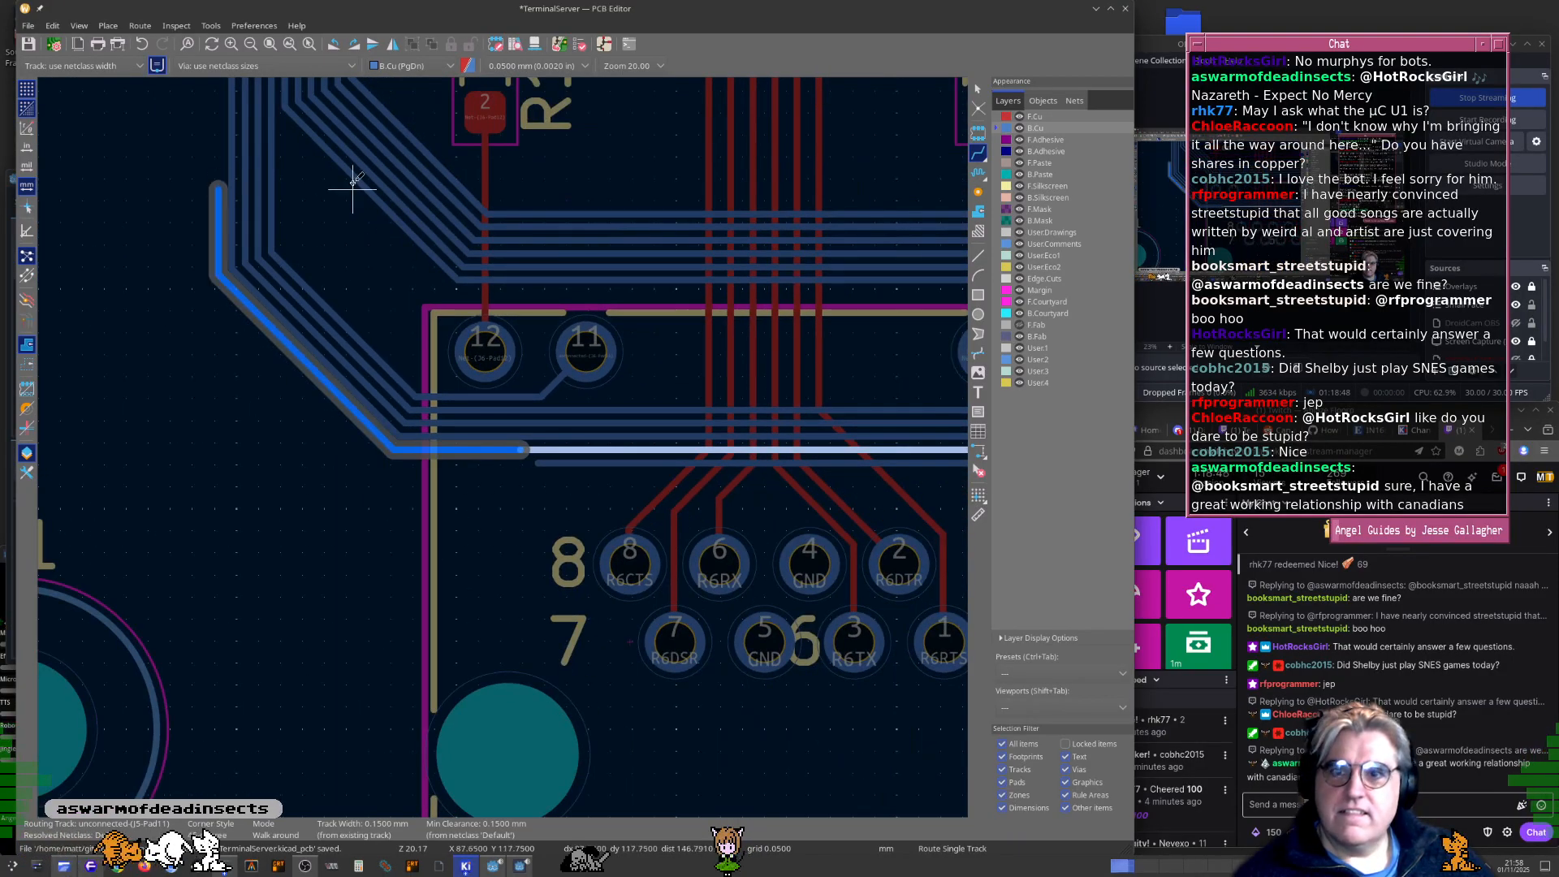
pyautogui.scroll(-3, 362, 182)
pyautogui.keyDown('shift'); pyautogui.scroll(5, 690, 414); pyautogui.keyUp('shift')
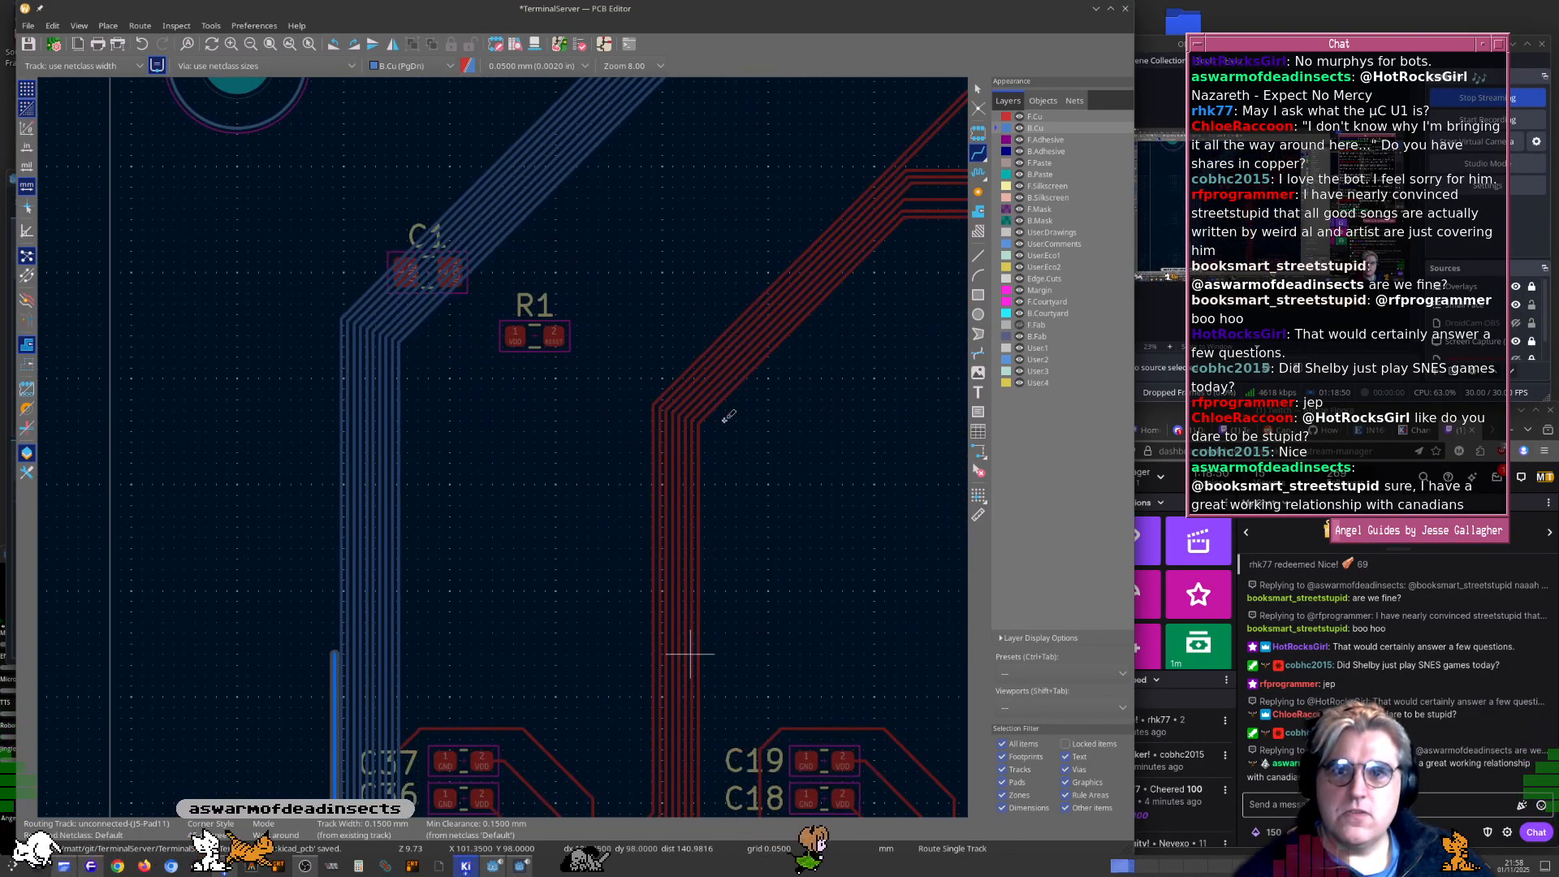
pyautogui.keyDown('shift'); pyautogui.scroll(4, 665, 641); pyautogui.keyUp('shift')
pyautogui.hscroll(4, 649, 488)
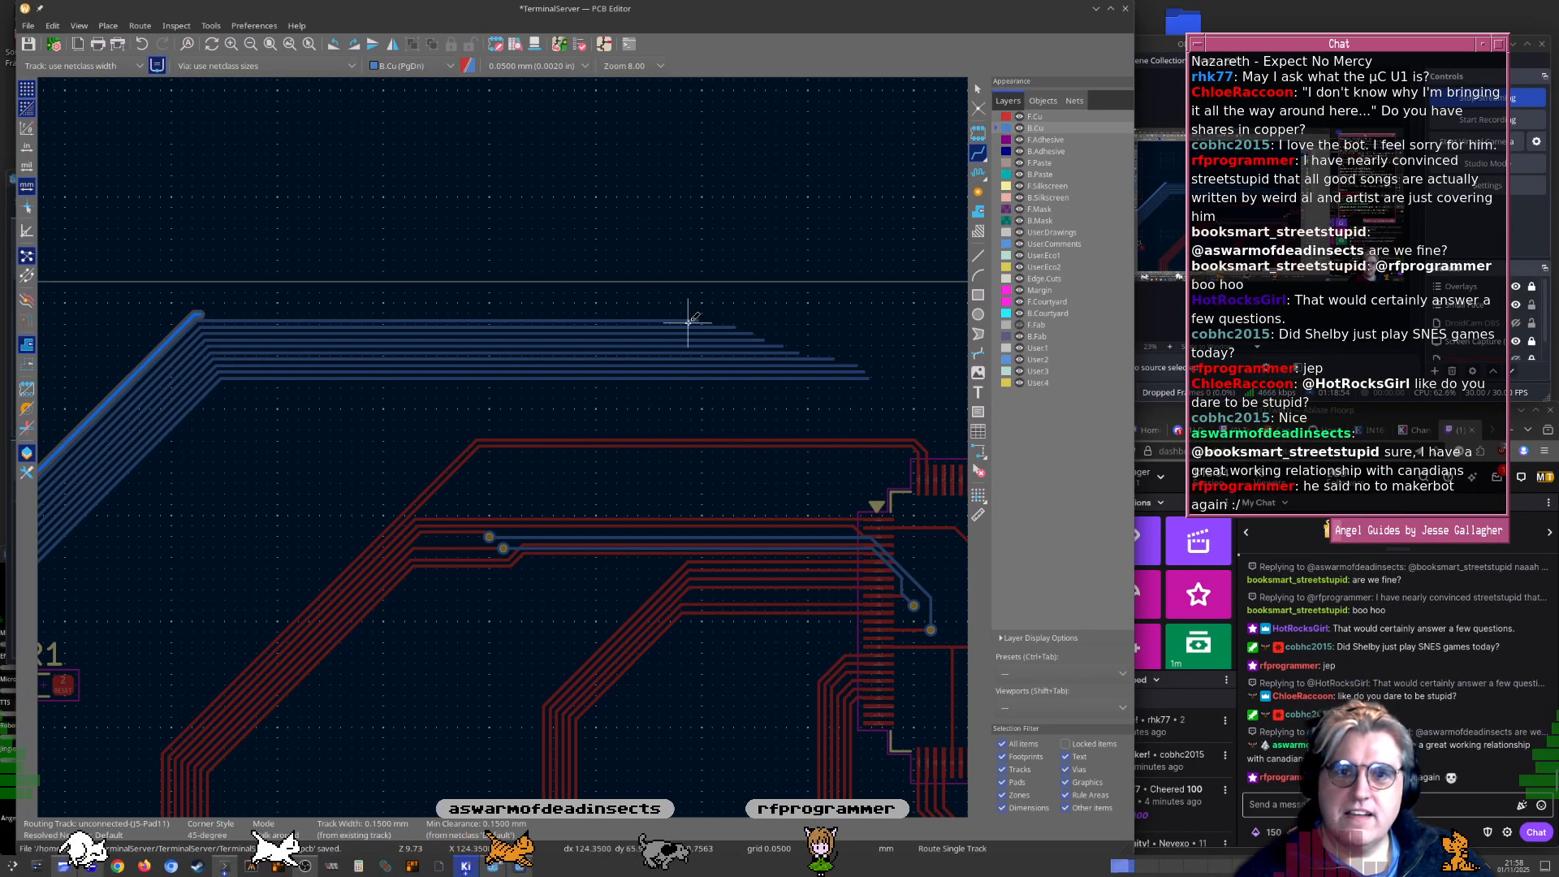
# Route the J5 pad 9 track from its end below J6 pad 12 around the outside of the bundle's corner to beside C34
pyautogui.scroll(-2, 510, 445)
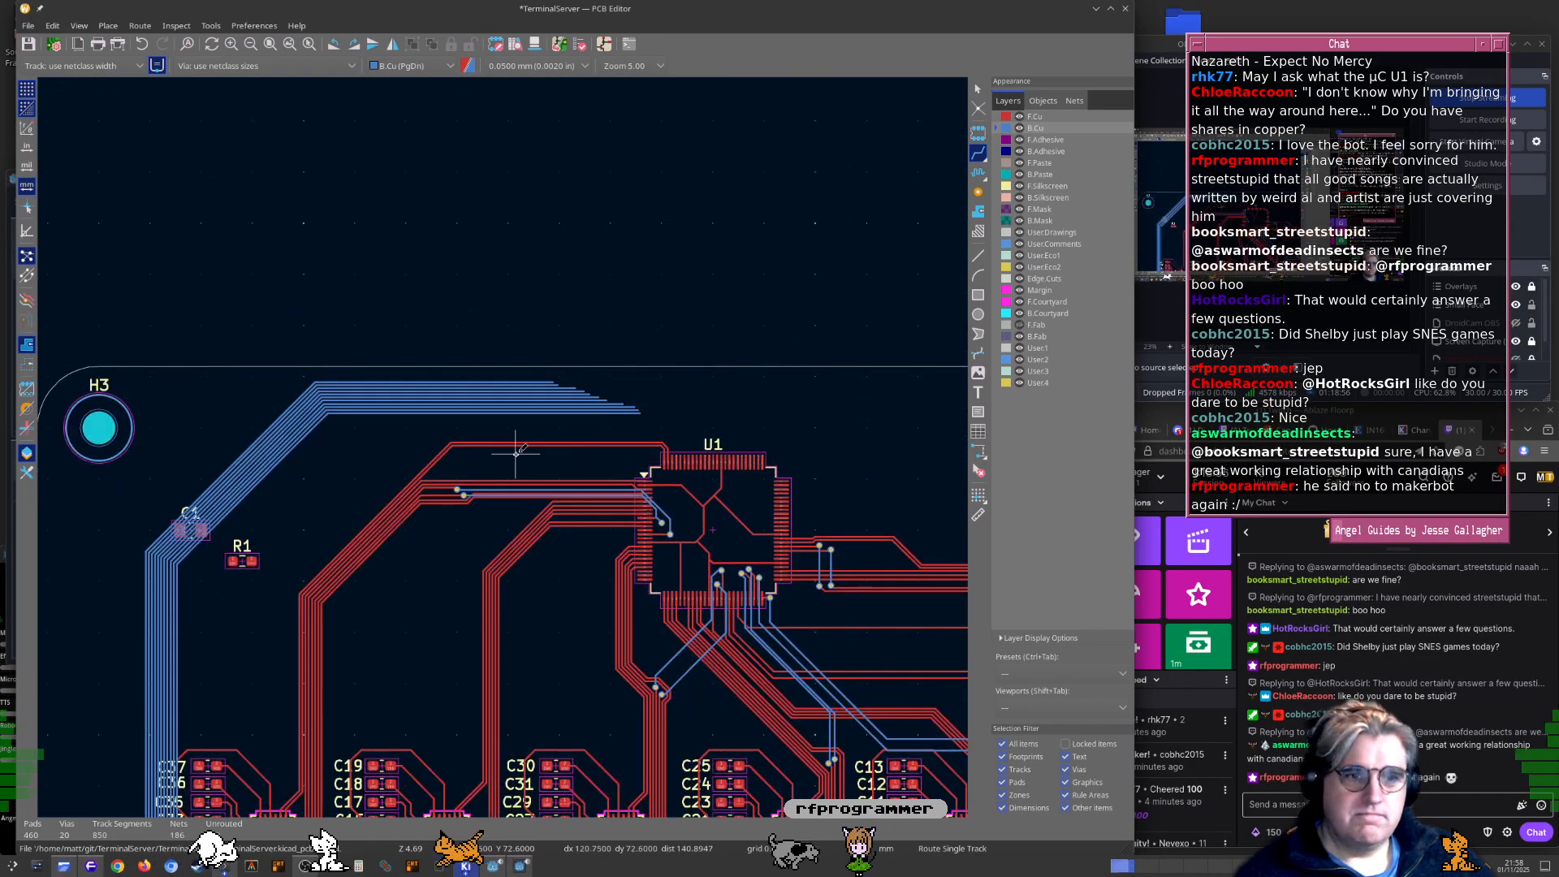
pyautogui.keyDown('shift'); pyautogui.scroll(-6, 515, 450); pyautogui.keyUp('shift')
pyautogui.scroll(2, 503, 445)
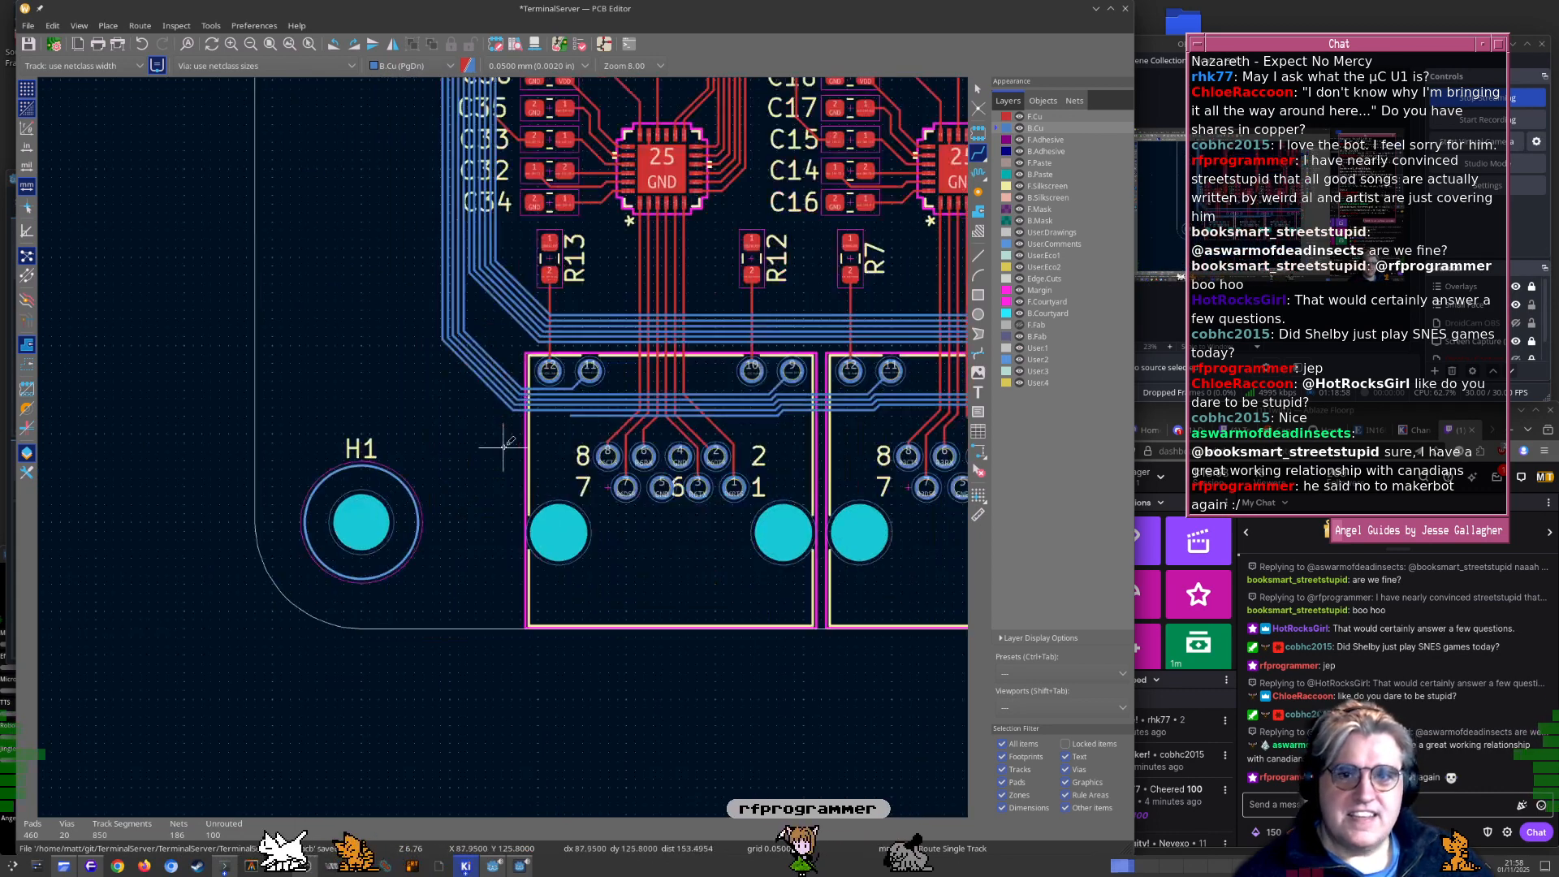
pyautogui.scroll(4, 504, 445)
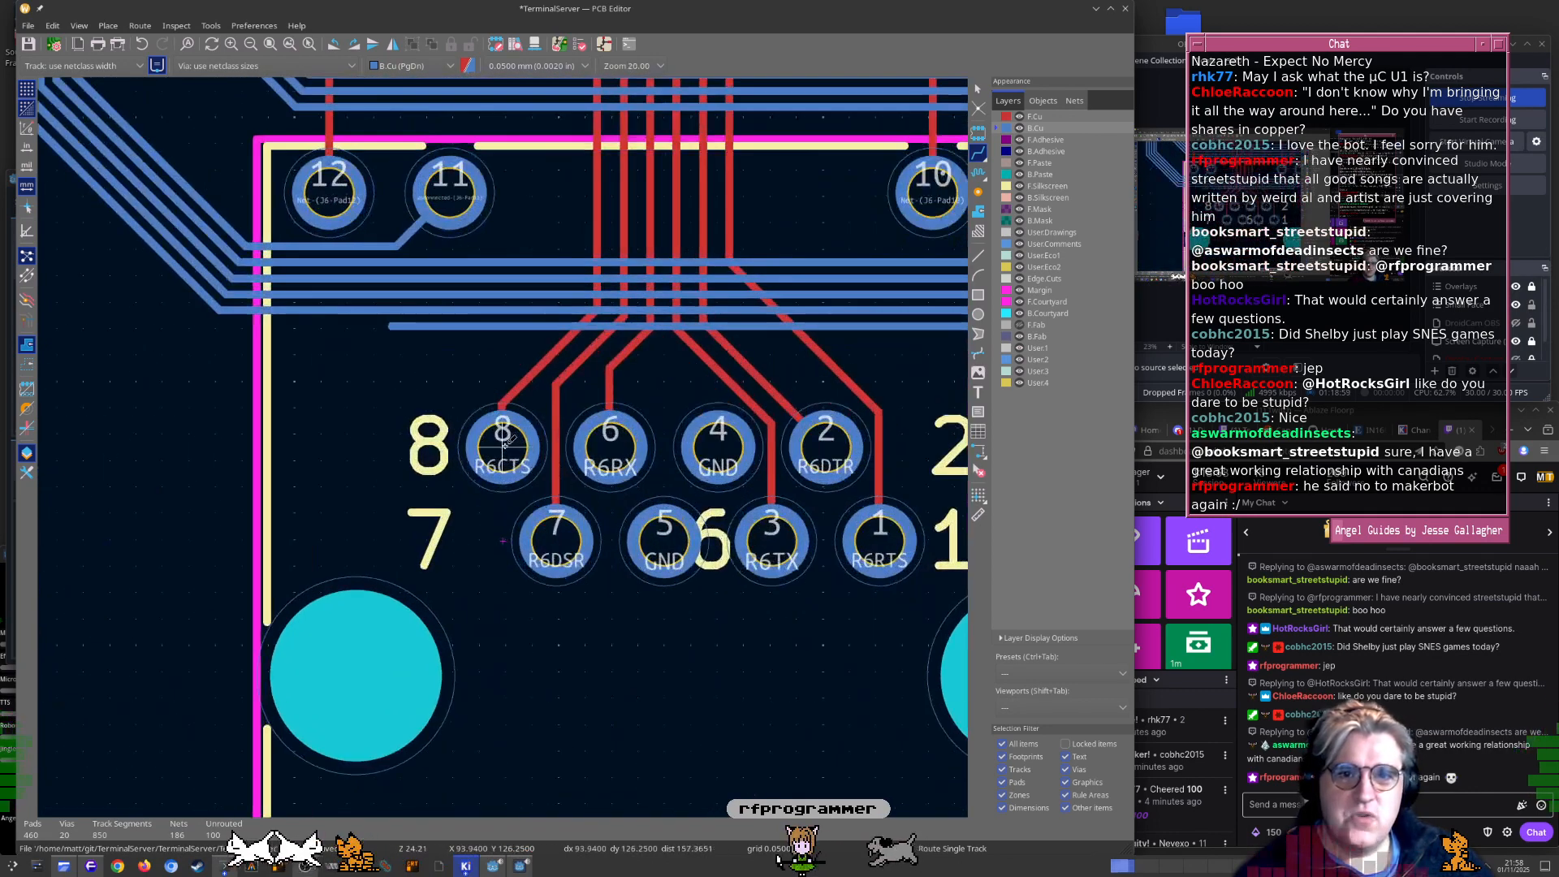
pyautogui.click(392, 324)
pyautogui.scroll(-2, 390, 336)
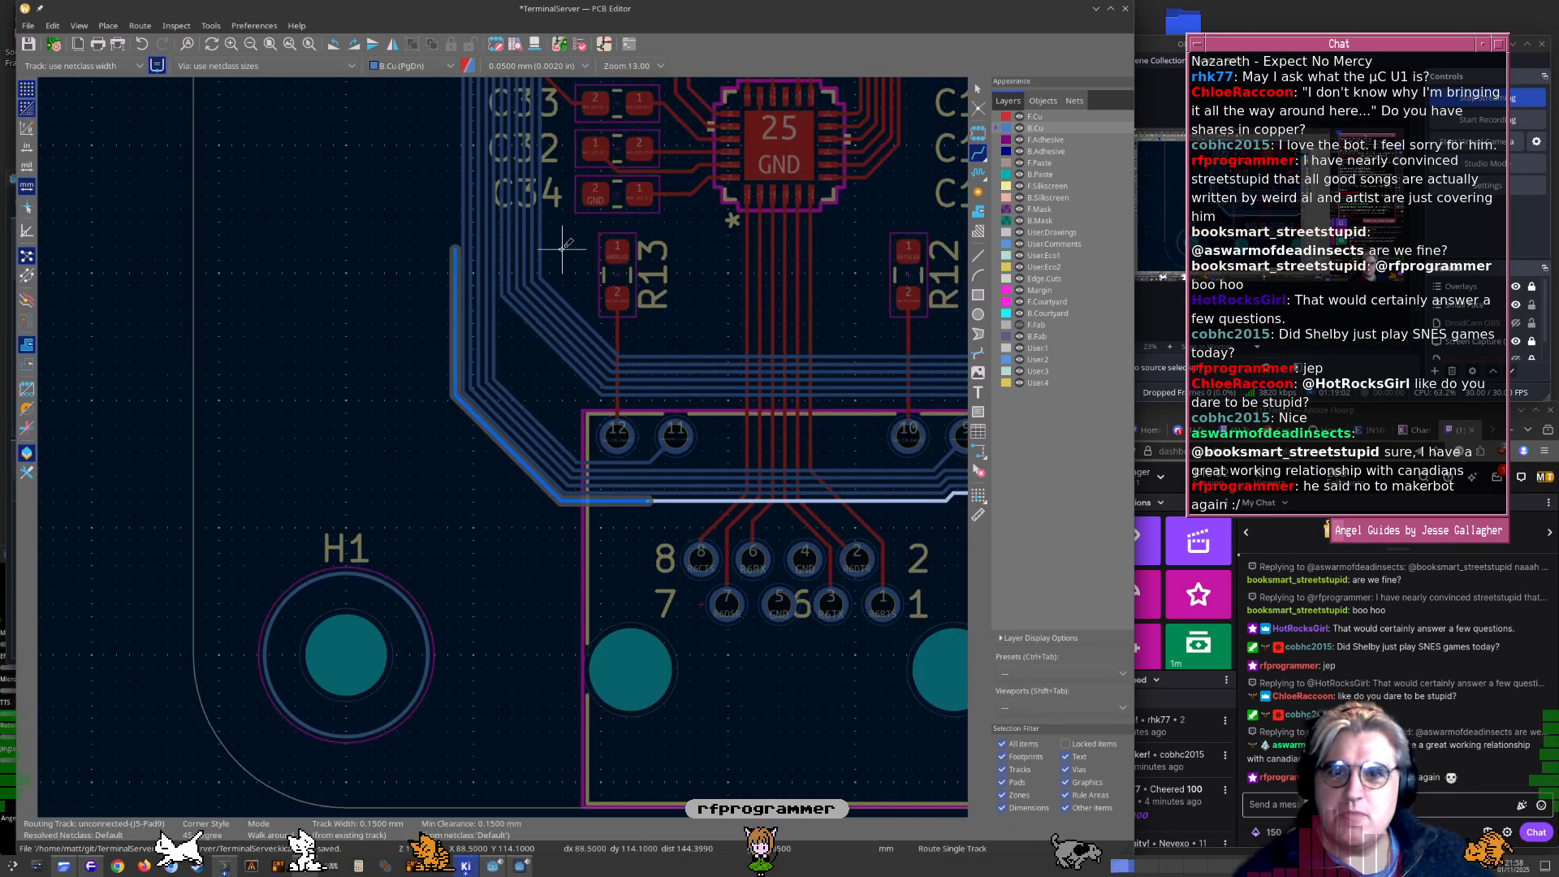
pyautogui.scroll(-2, 565, 246)
pyautogui.keyDown('shift'); pyautogui.scroll(4, 503, 446); pyautogui.keyUp('shift')
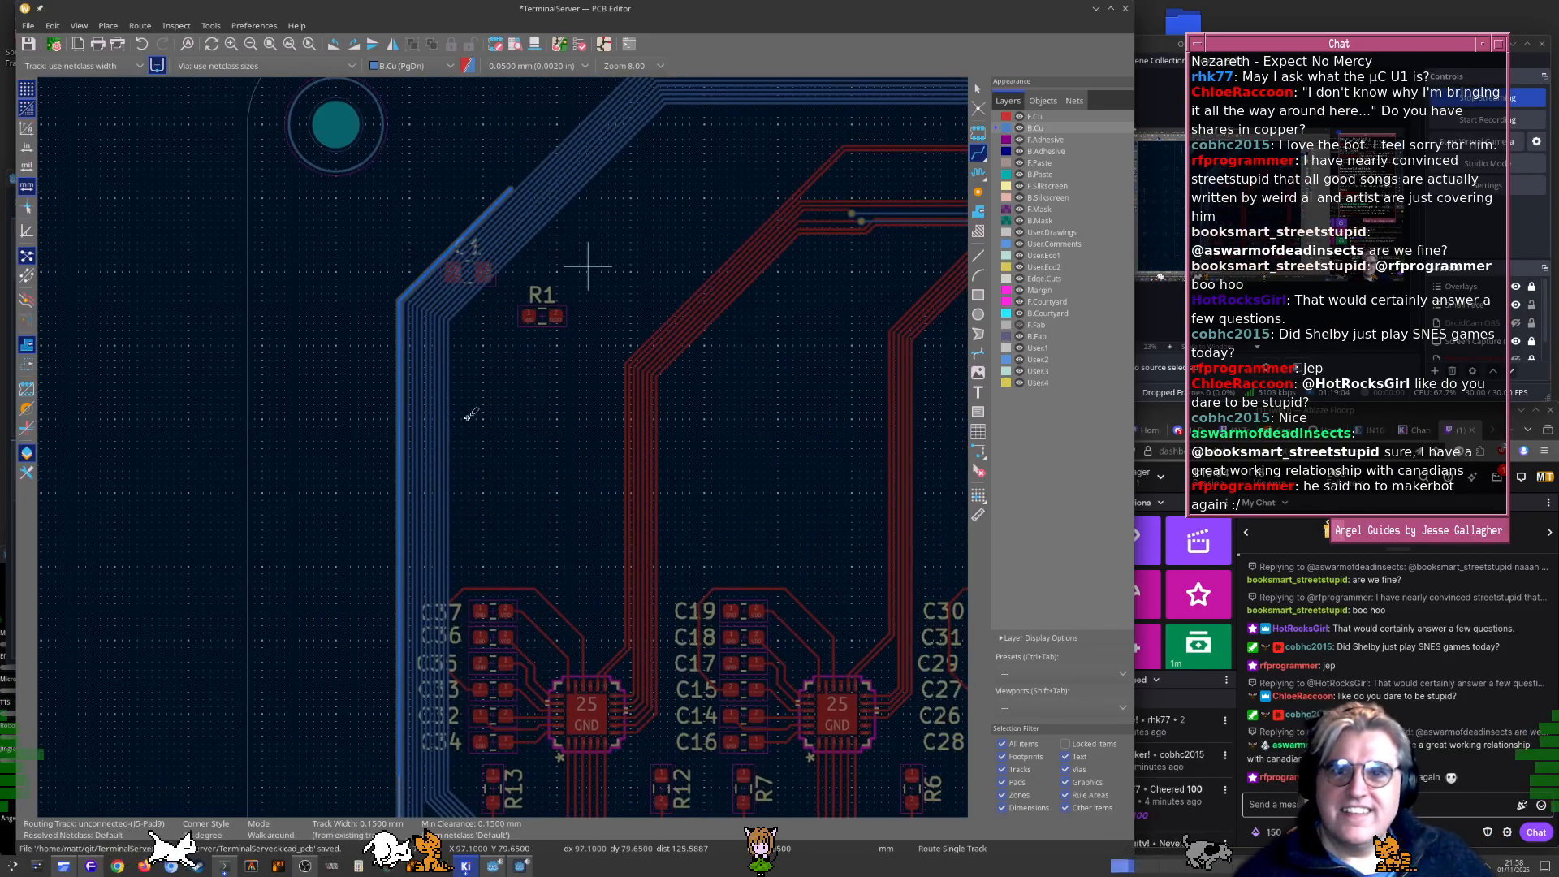
pyautogui.keyDown('shift'); pyautogui.scroll(4, 471, 415); pyautogui.keyUp('shift')
pyautogui.keyDown('ctrl'); pyautogui.hscroll(4, 487, 422); pyautogui.keyUp('ctrl')
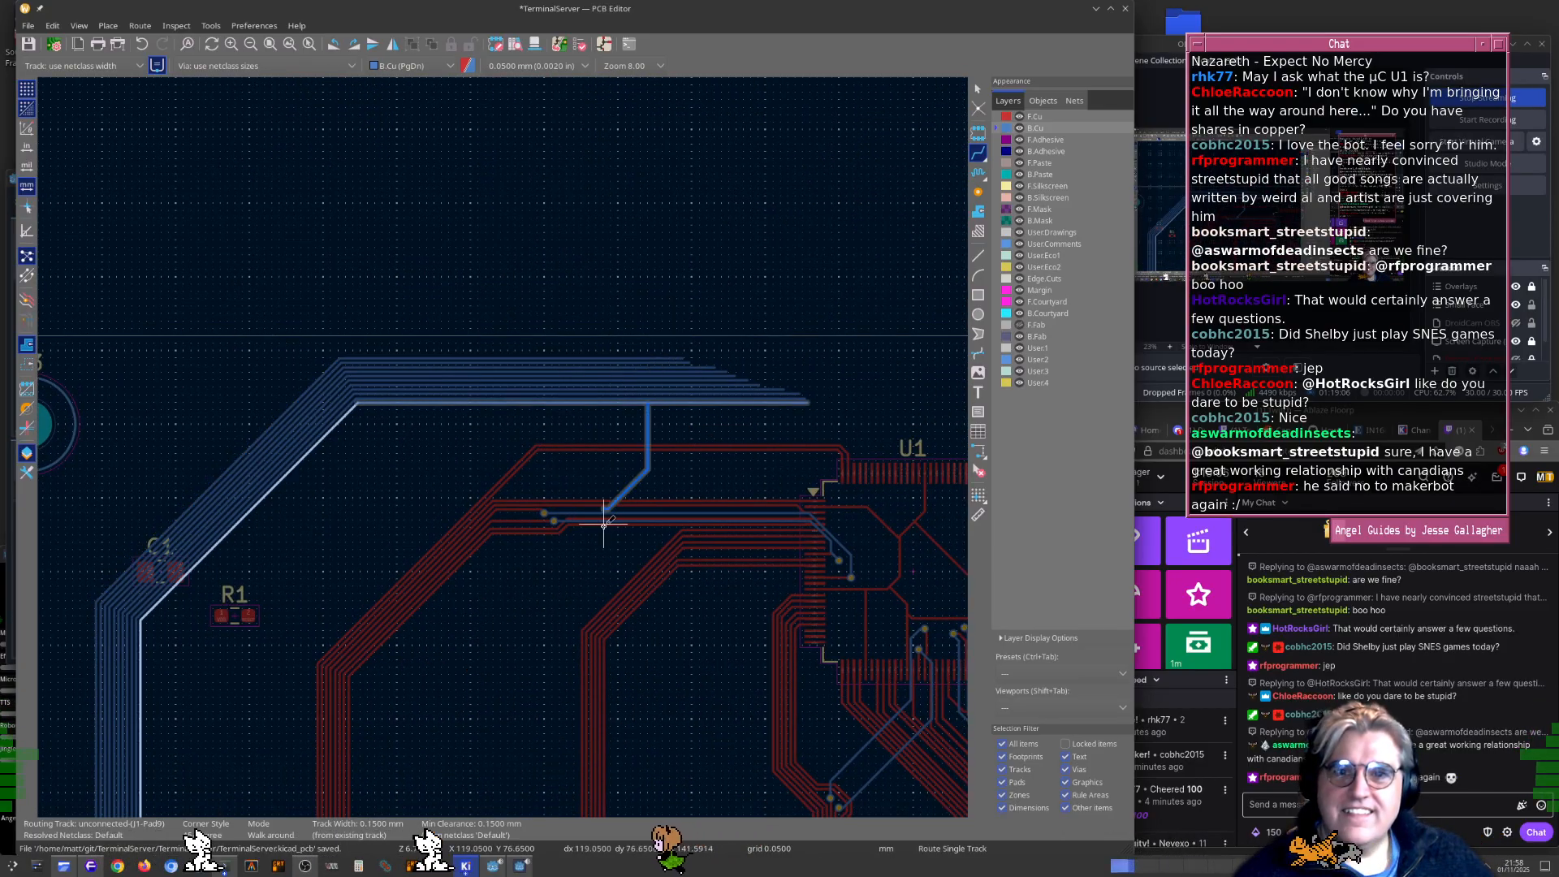
pyautogui.scroll(-2, 506, 408)
pyautogui.scroll(-3, 422, 392)
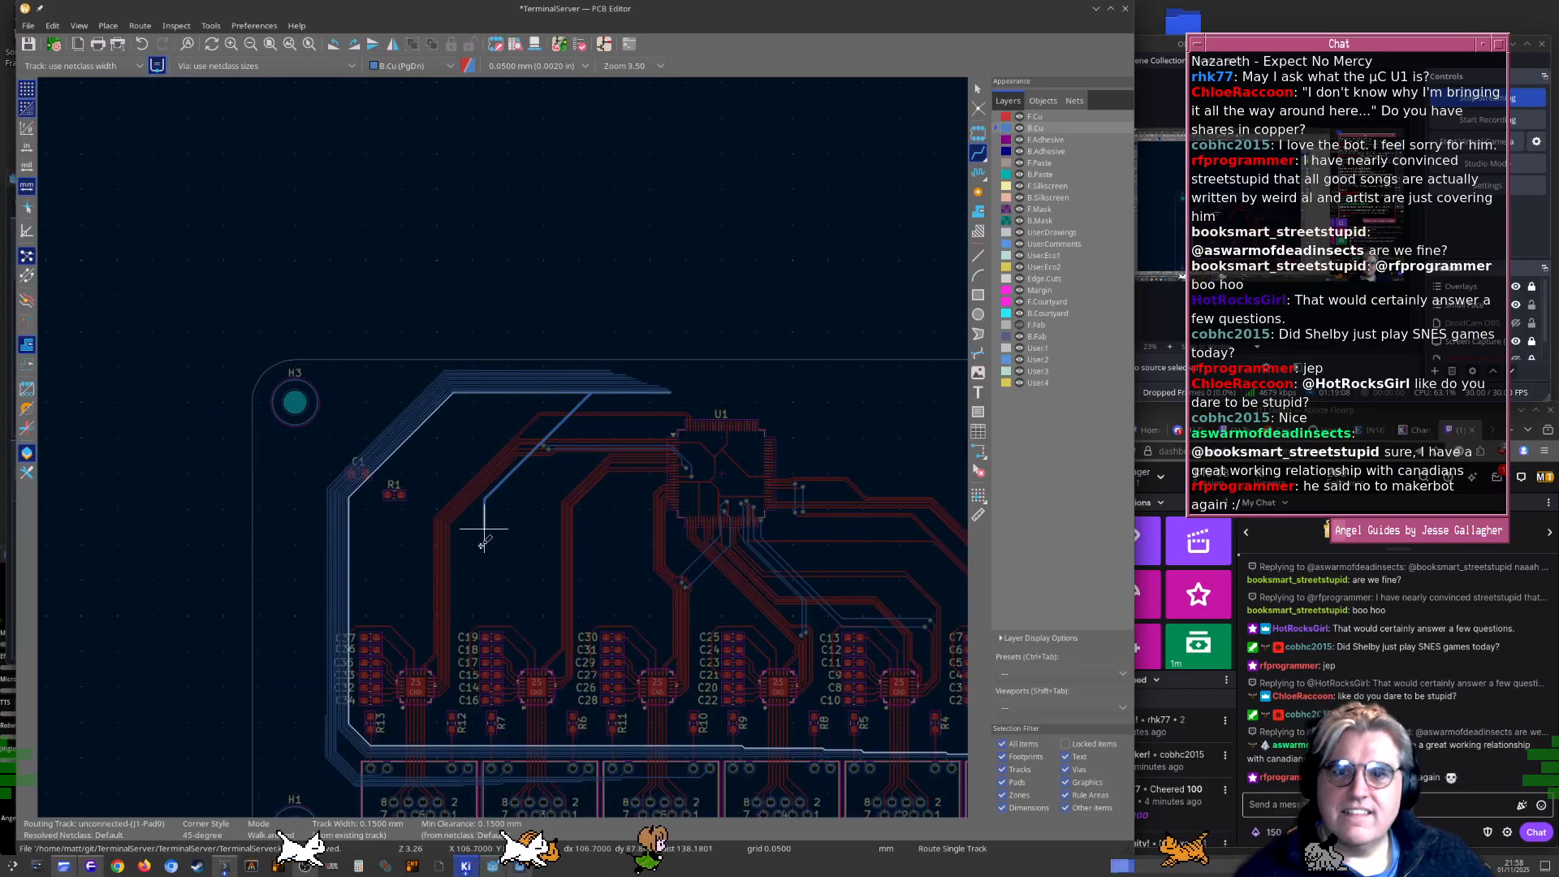
pyautogui.moveTo(688, 635); pyautogui.dragTo(507, 516, button='middle')
pyautogui.press('Escape')
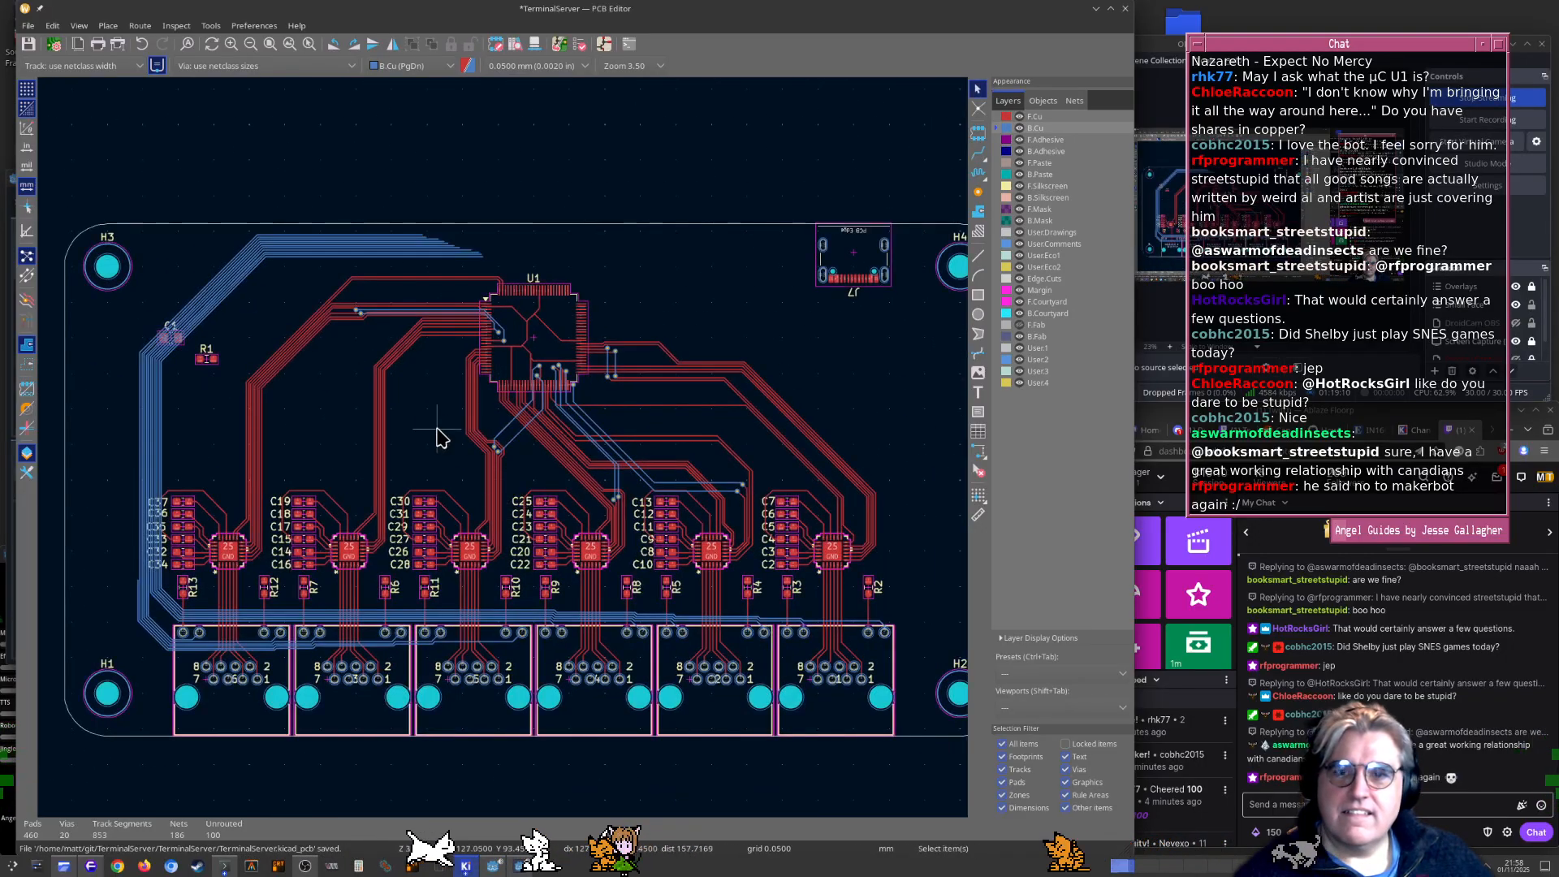
# Continue the J5 pad 9 track from beside C34 along the outside of the J5 pad 11 track to the bundle's corner near H3
pyautogui.scroll(8, 167, 578)
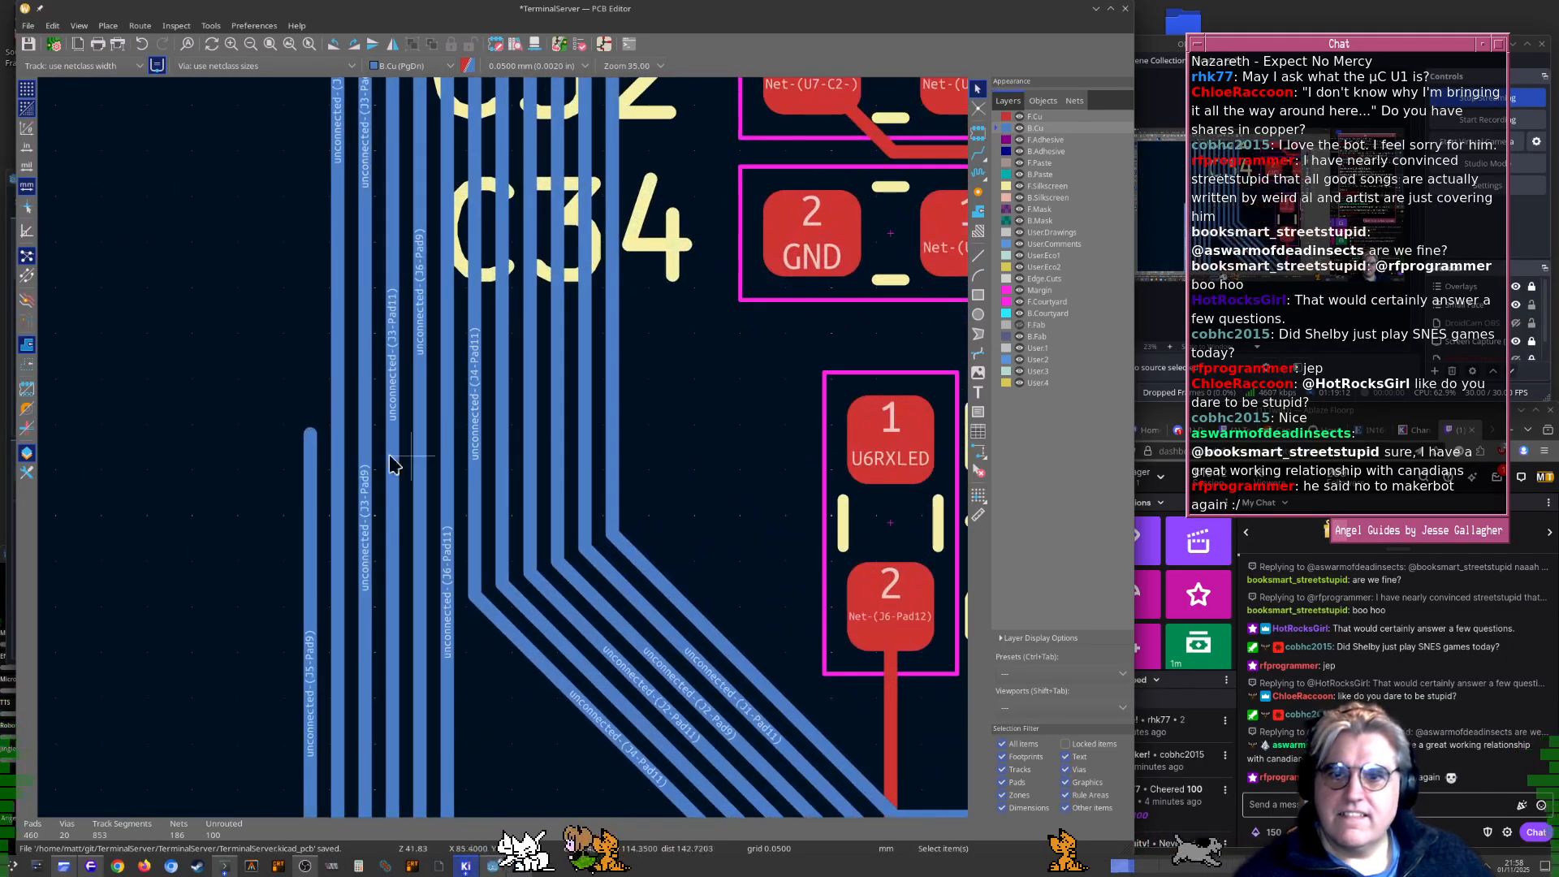
pyautogui.press('x')
pyautogui.scroll(-6, 312, 438)
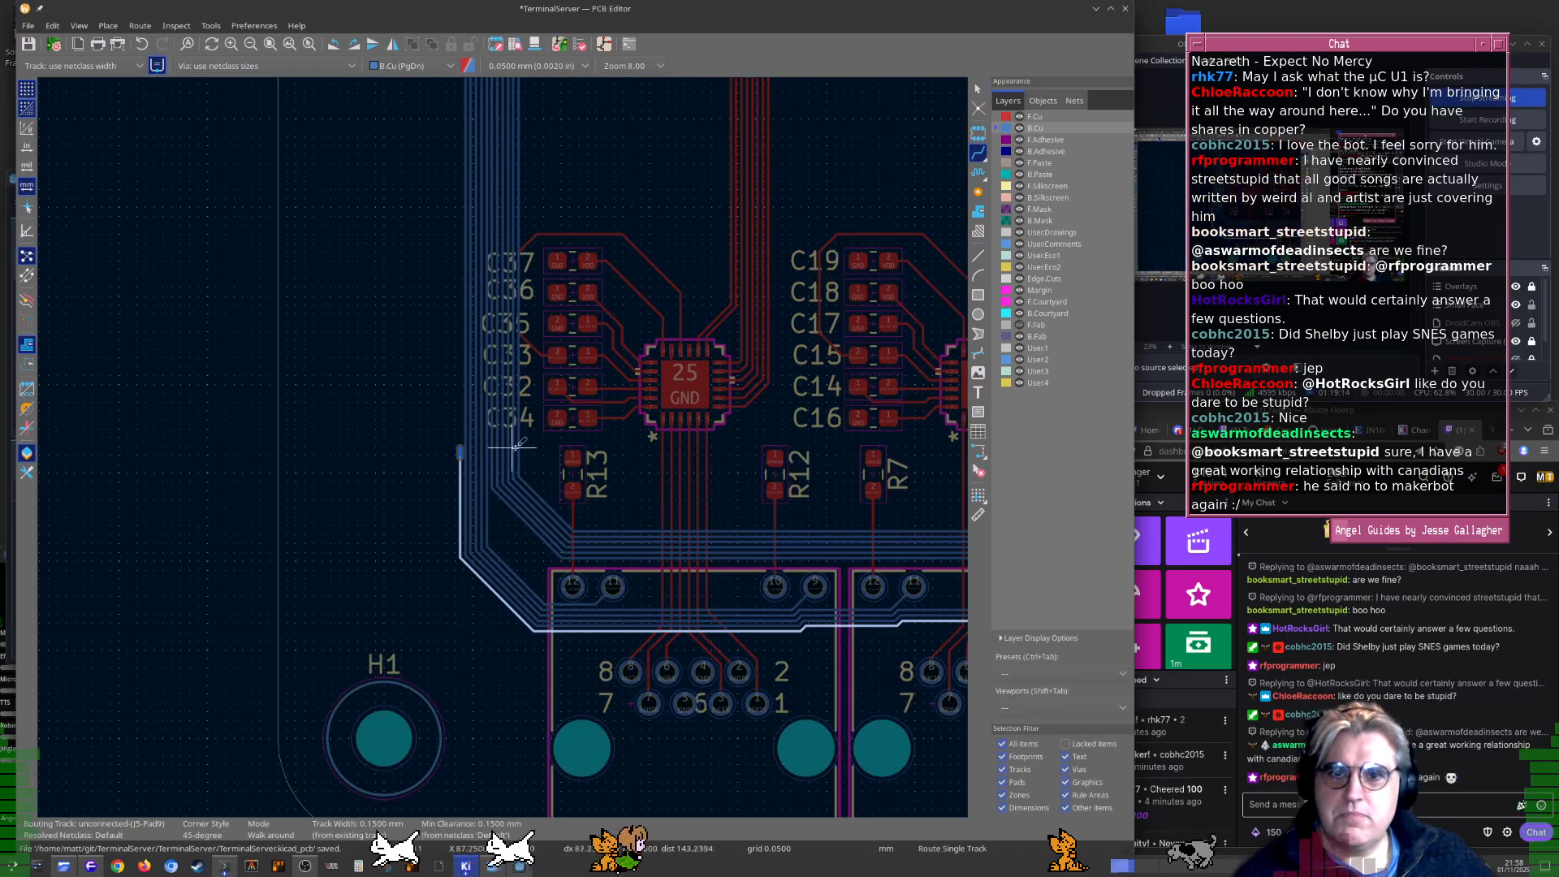
pyautogui.moveTo(679, 146); pyautogui.dragTo(460, 713, button='middle')
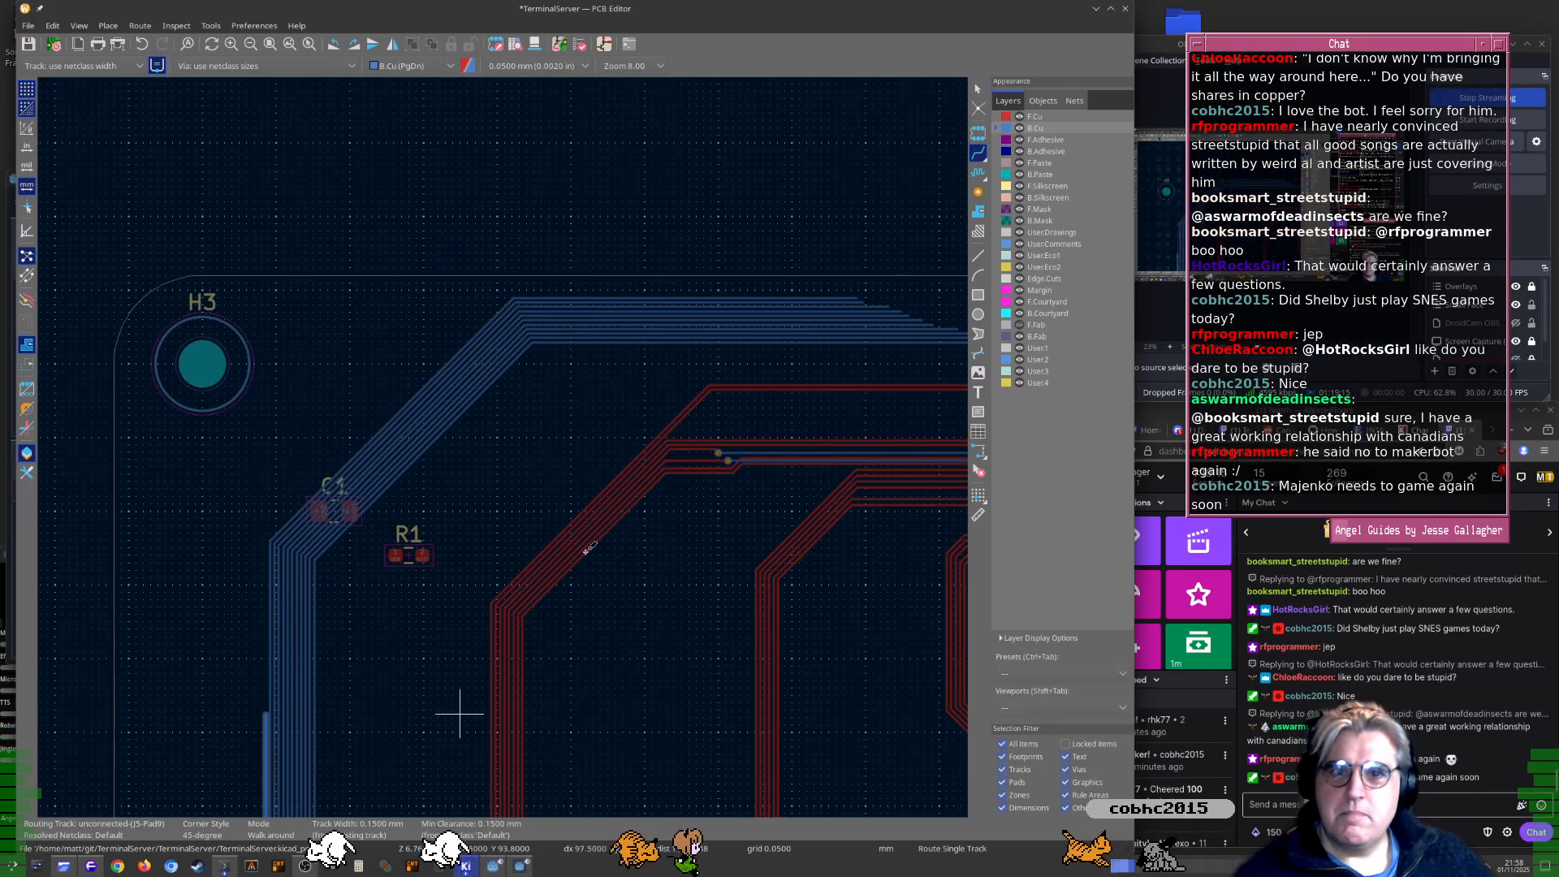
pyautogui.click(840, 297)
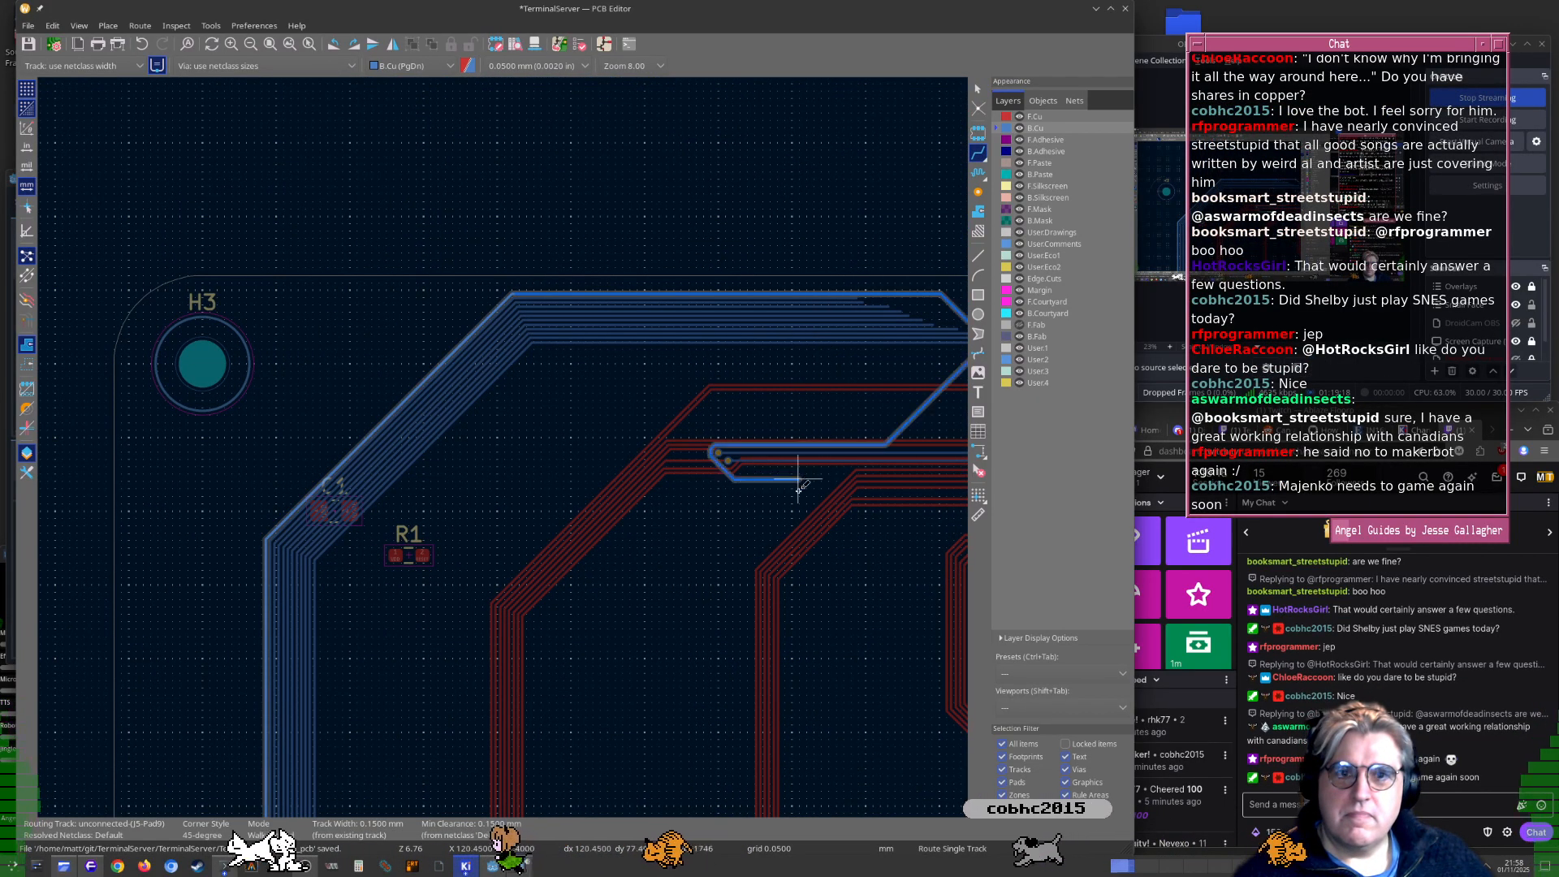
pyautogui.press('Escape')
pyautogui.hotkey('ctrl', 's')
pyautogui.scroll(3, 495, 305)
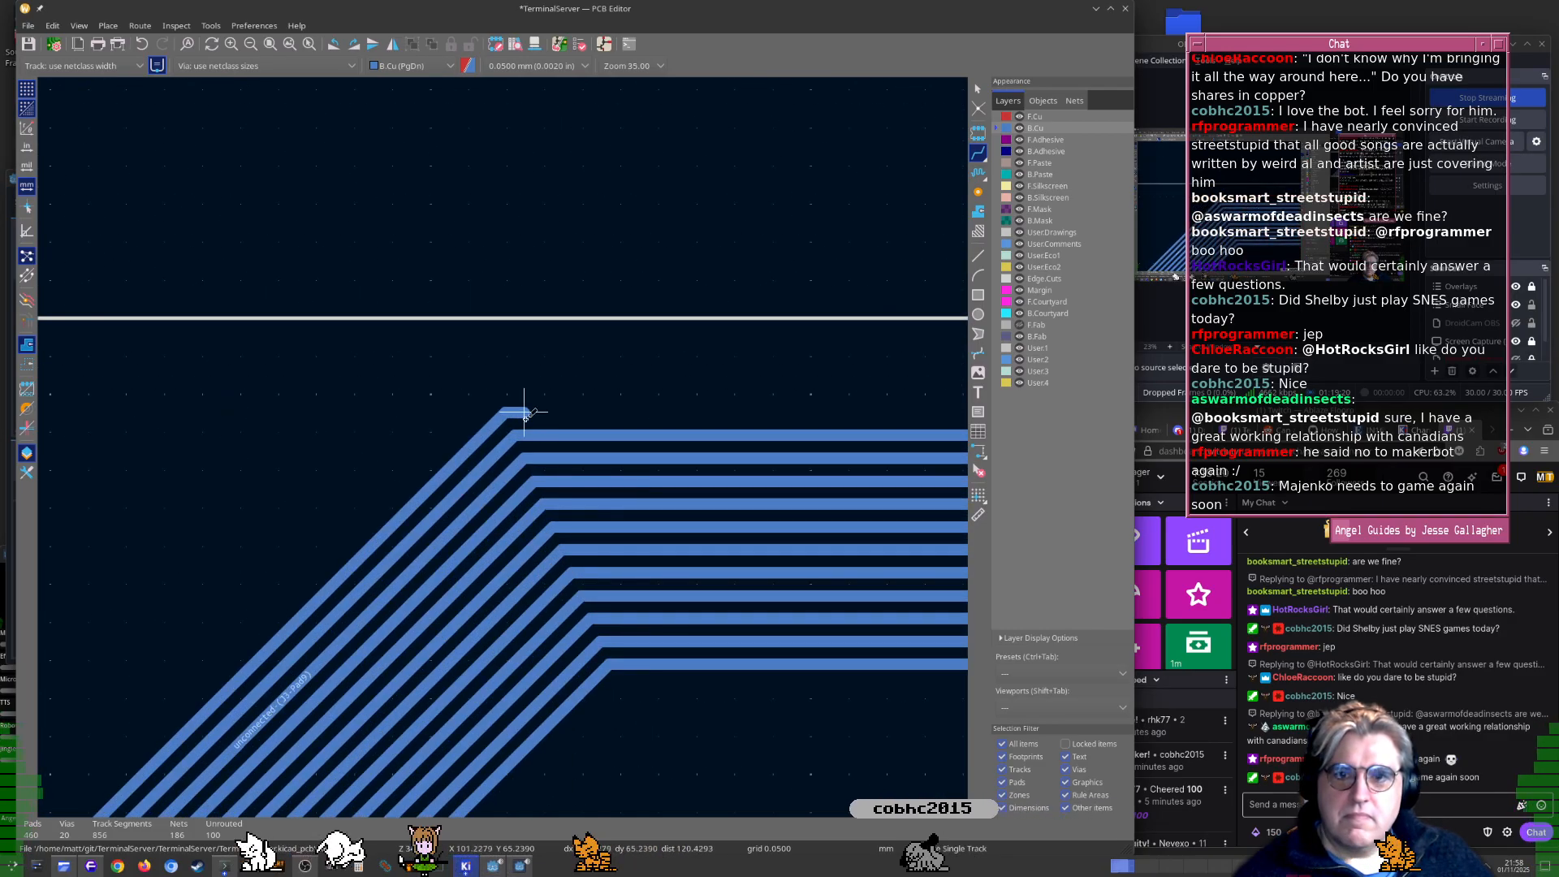
# Extend the J5 pad 9 track along the board's upper edge to the other track ends and delete its bent end piece
pyautogui.press('x')
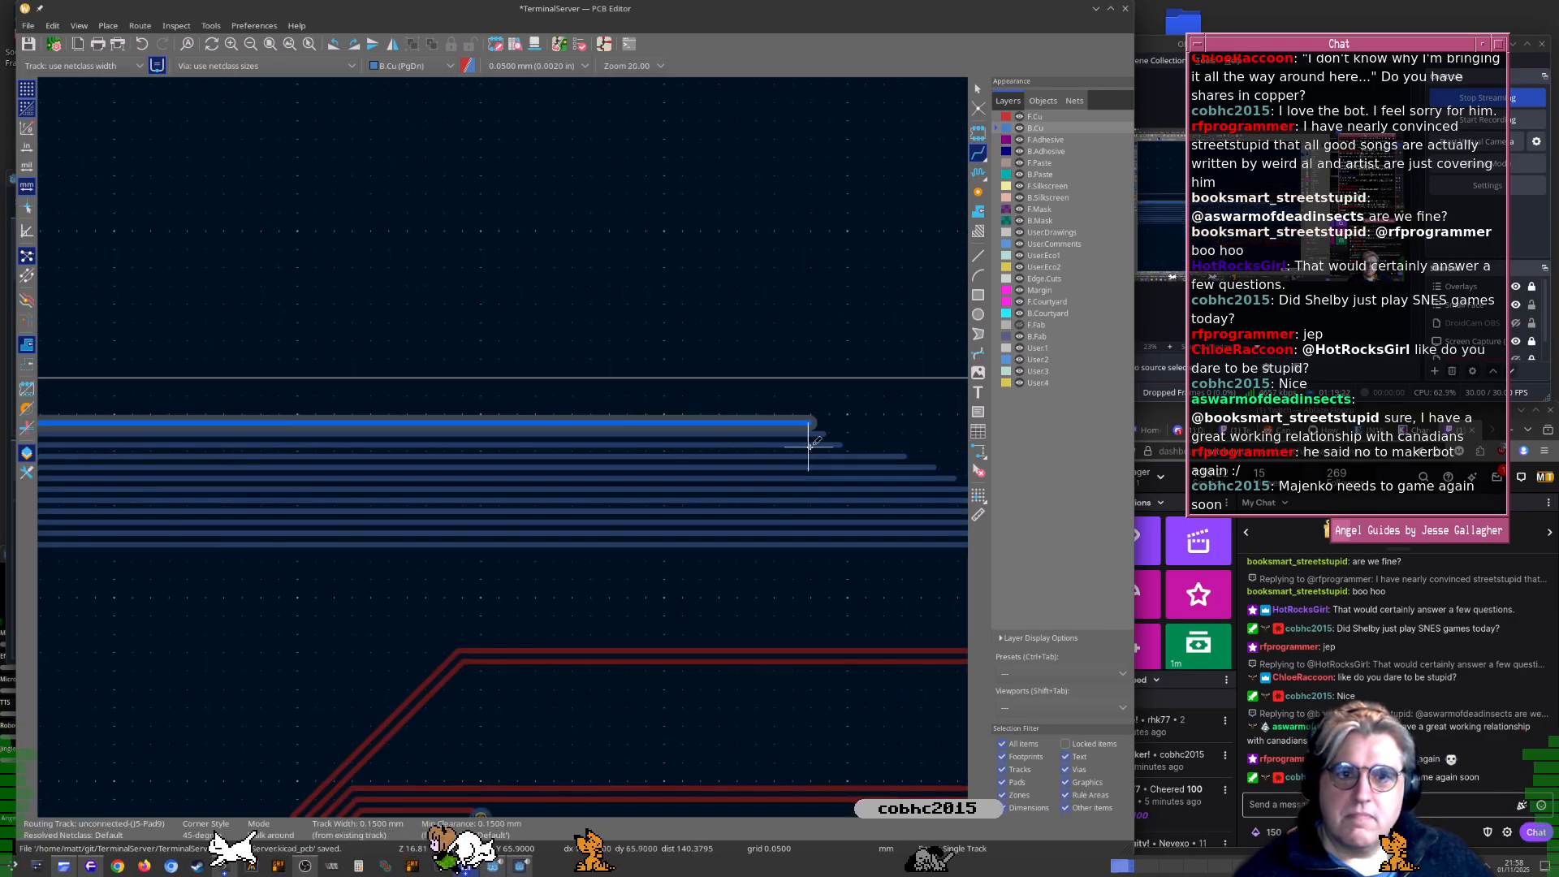
pyautogui.click(810, 443)
pyautogui.press('Escape')
pyautogui.scroll(4, 487, 446)
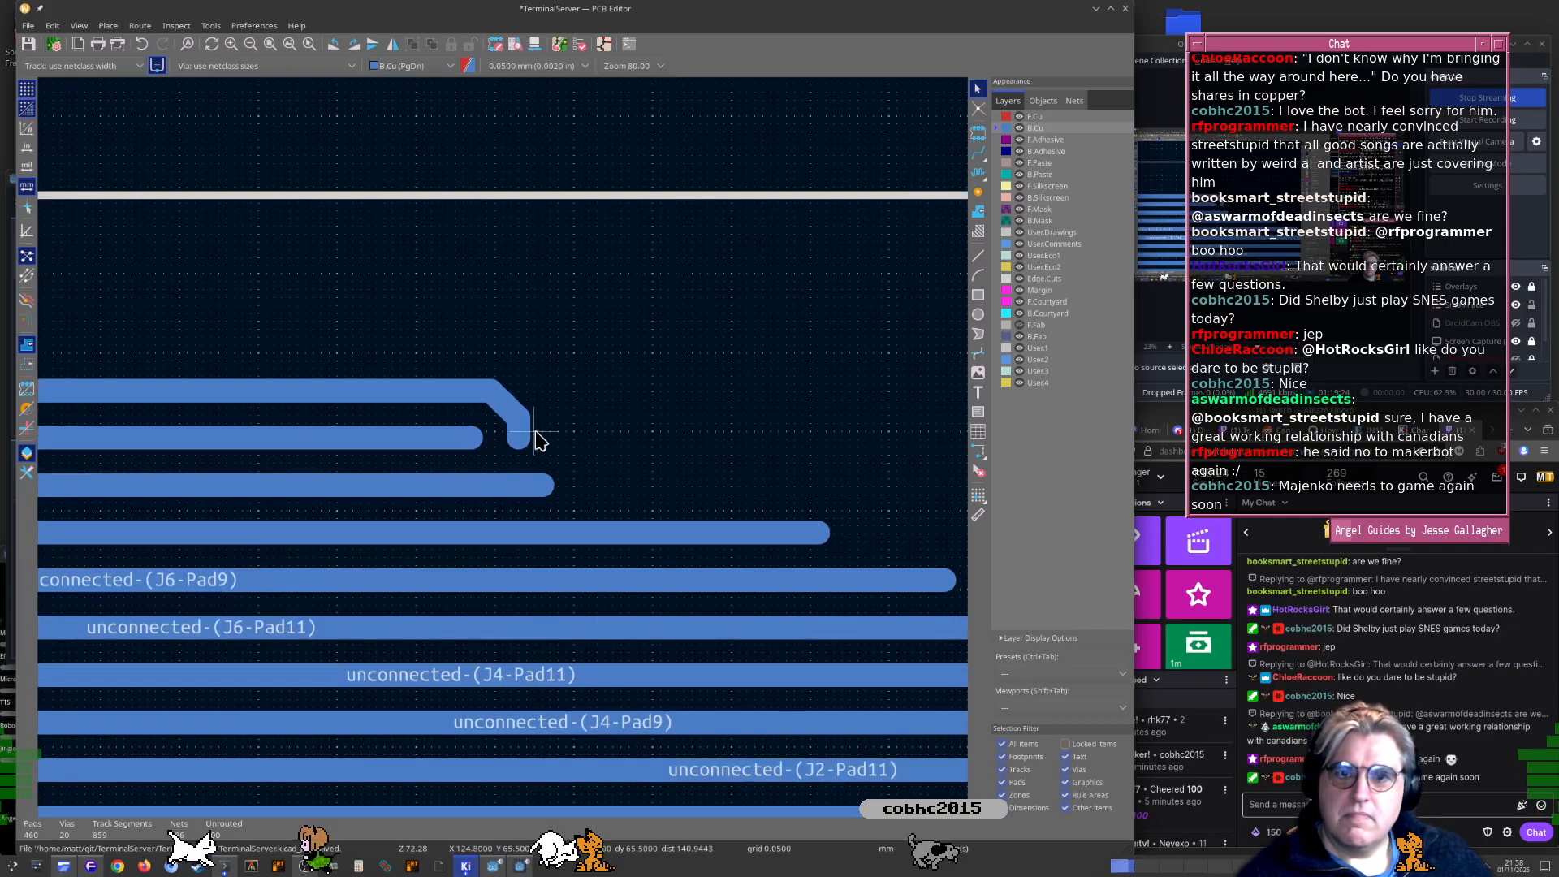
pyautogui.click(522, 411)
pyautogui.press('Delete')
pyautogui.scroll(-3, 504, 454)
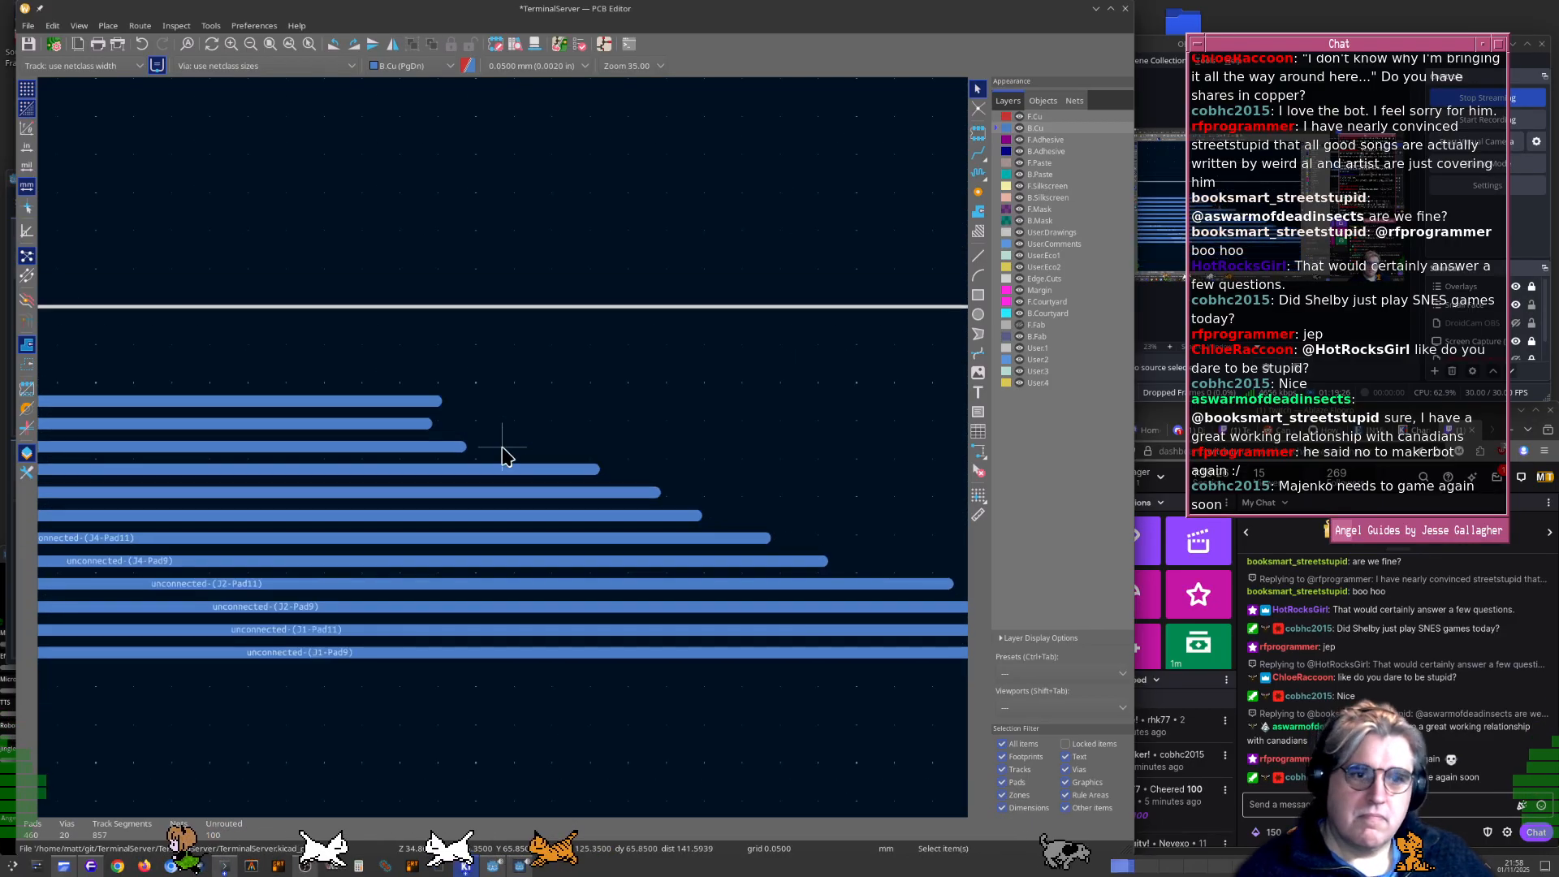
pyautogui.scroll(-4, 504, 455)
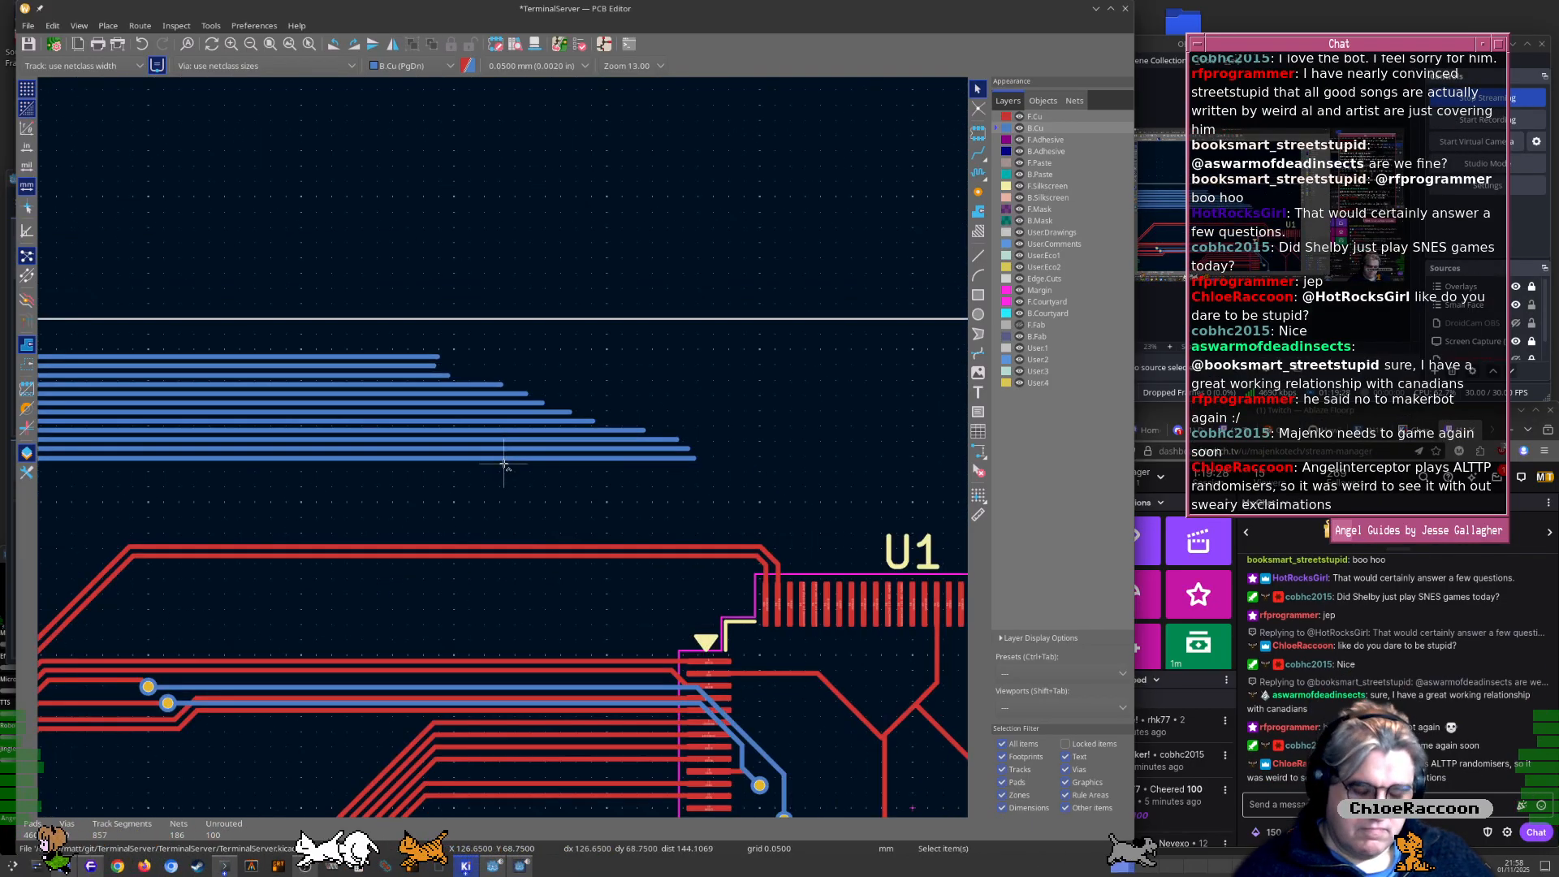
# Examine the routed bundle across the whole board and the net names on the pads along U1's upper edge
pyautogui.scroll(-5, 479, 471)
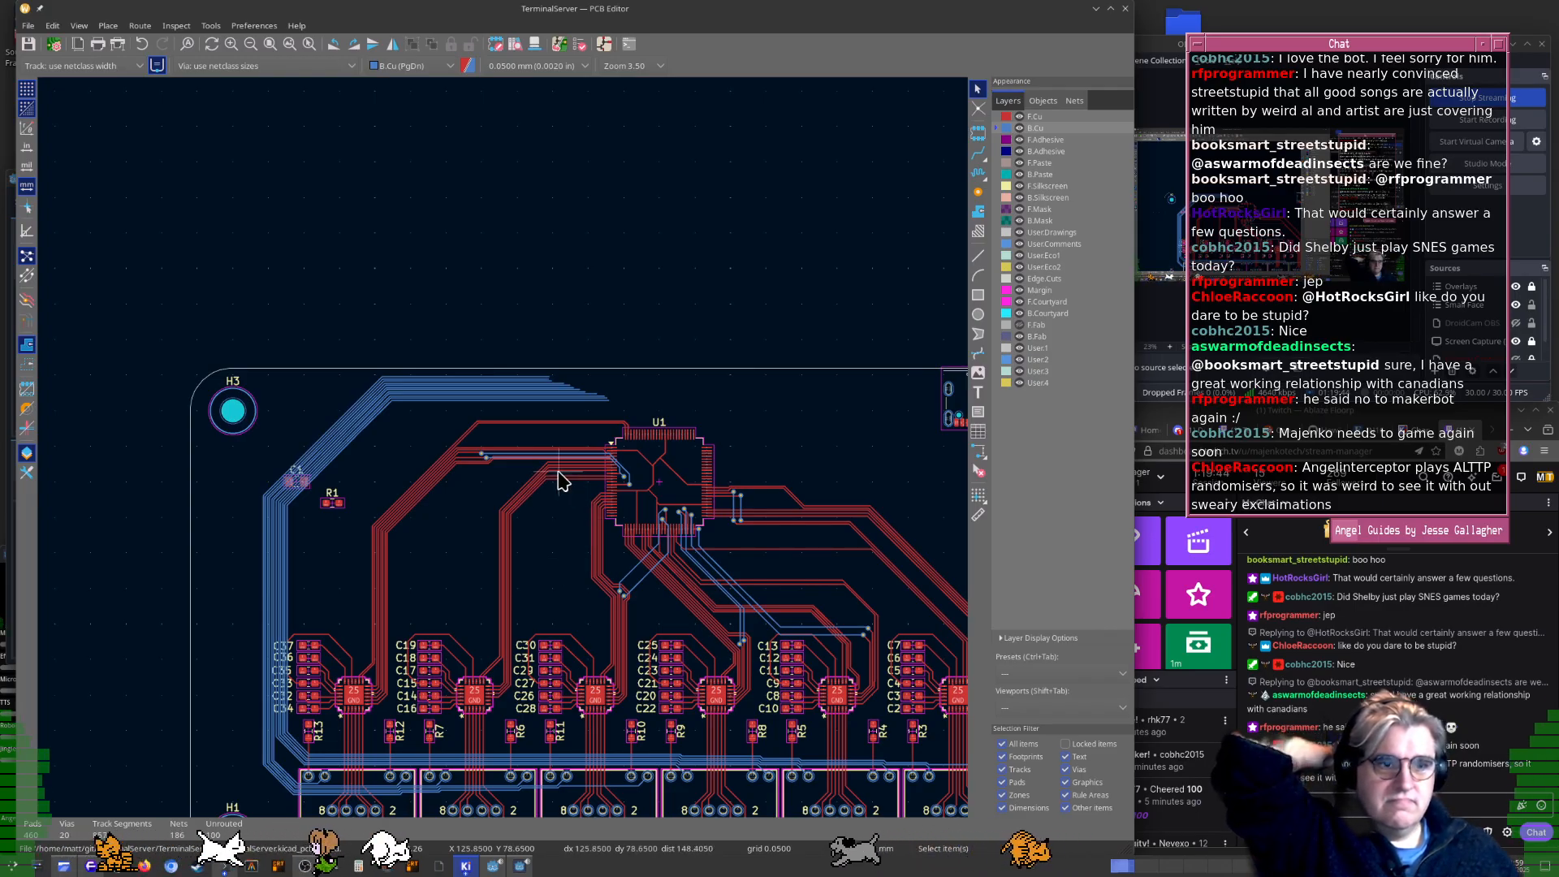
pyautogui.moveTo(597, 497); pyautogui.dragTo(443, 426, button='middle')
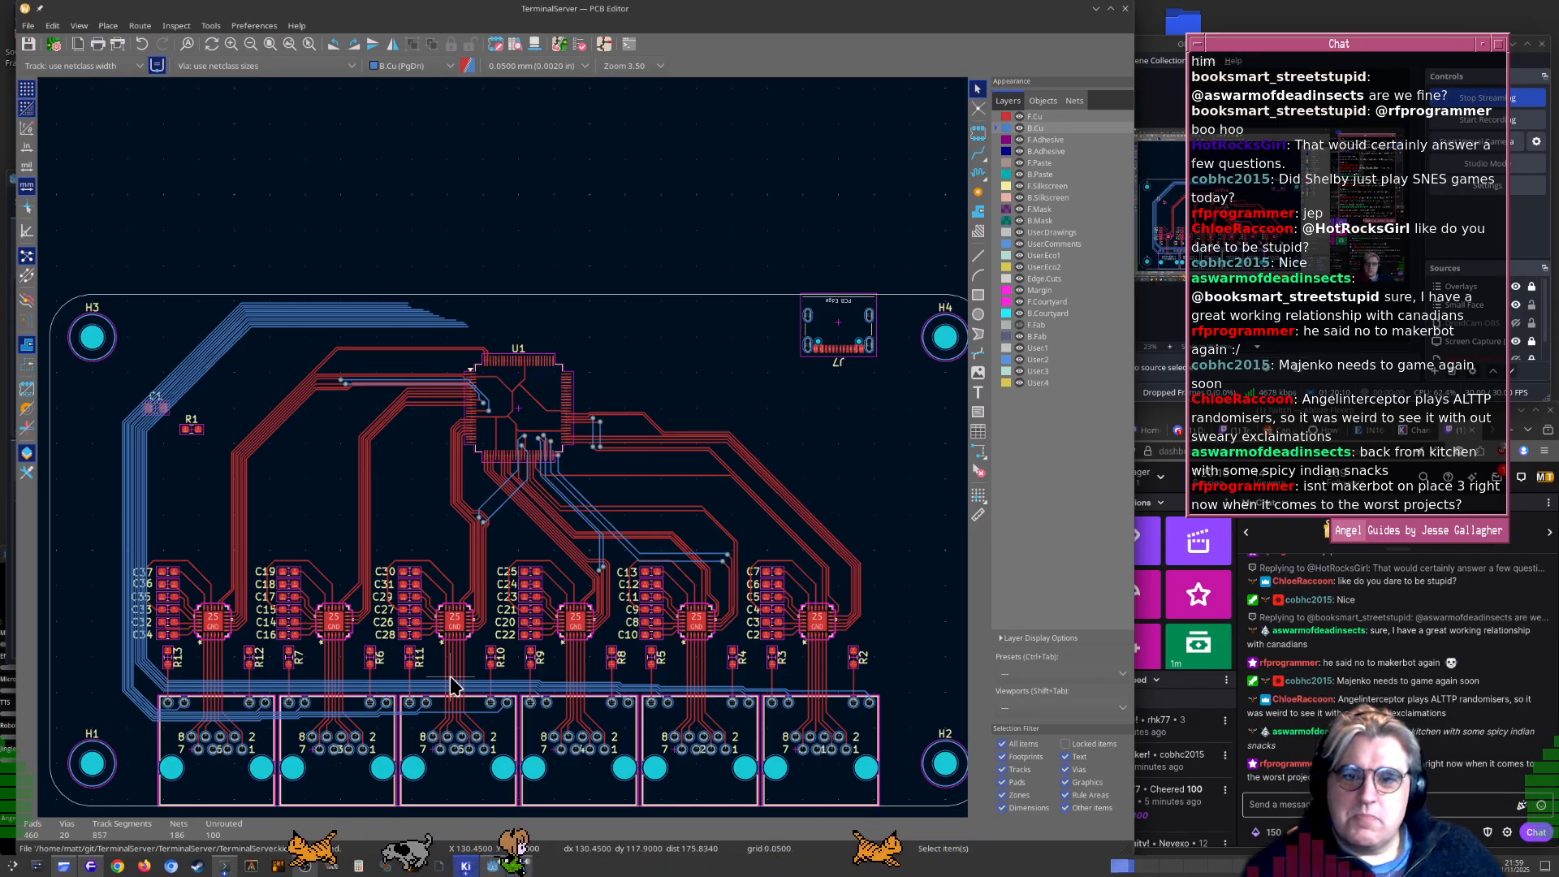
pyautogui.scroll(3, 341, 718)
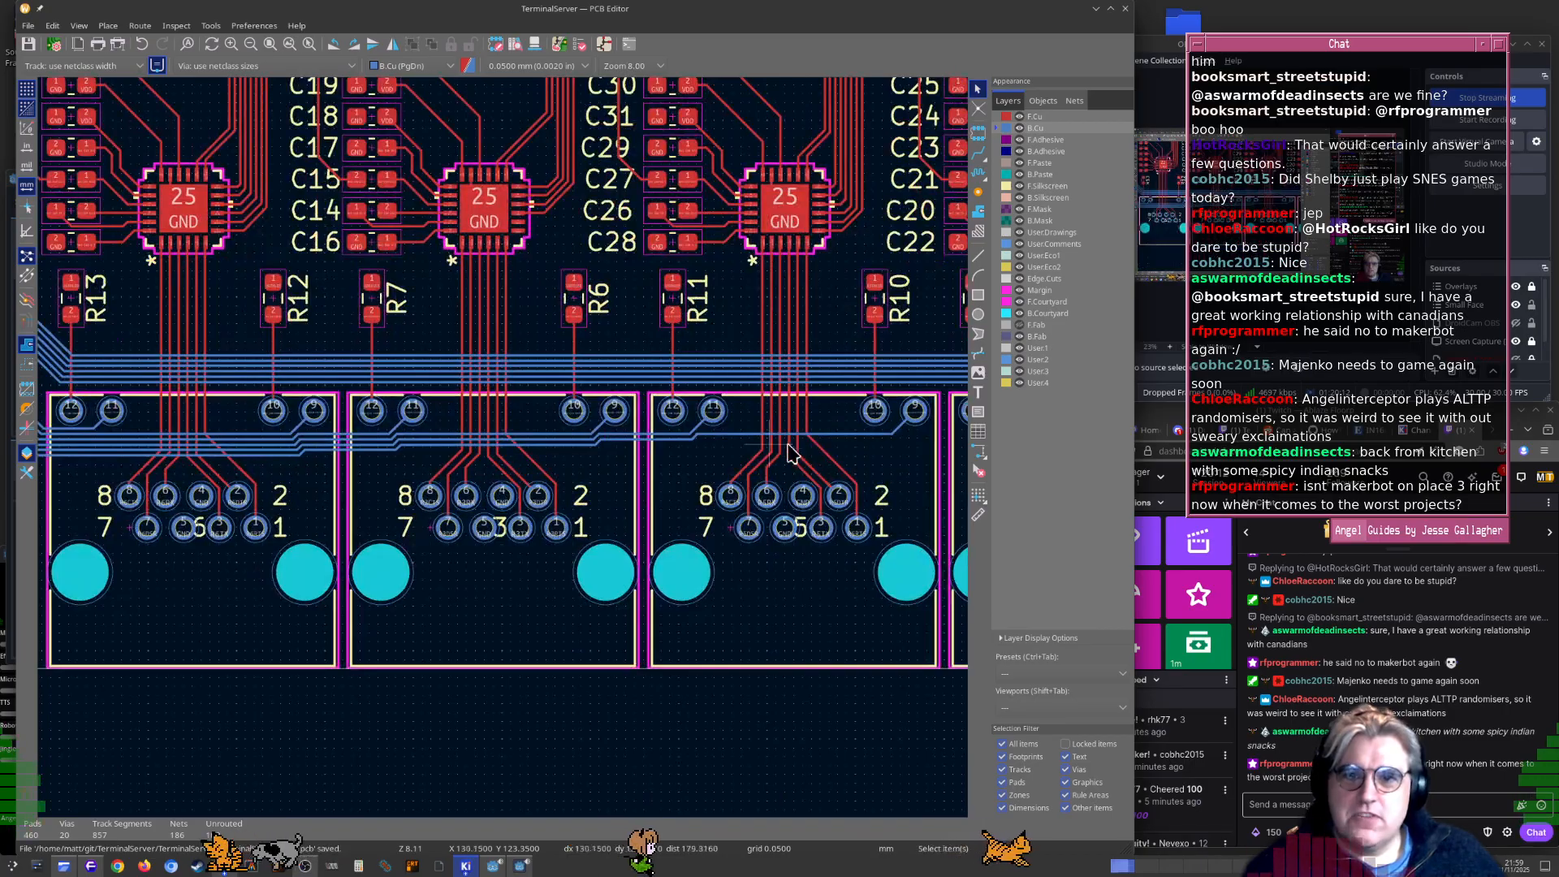
pyautogui.scroll(-5, 504, 455)
pyautogui.moveTo(526, 418); pyautogui.dragTo(526, 496, button='middle')
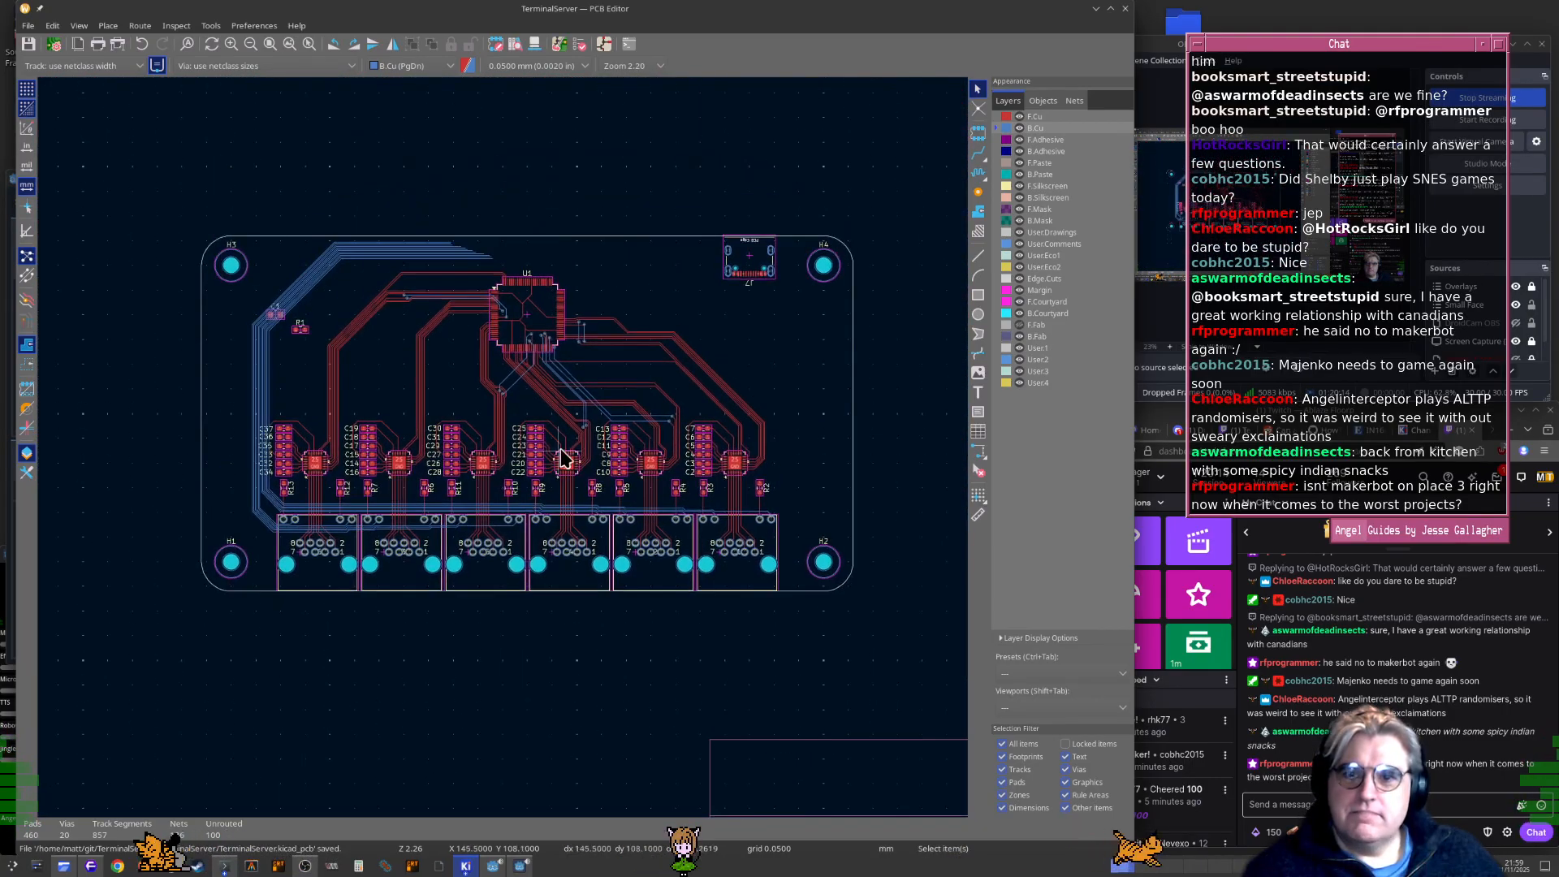
pyautogui.moveTo(574, 433); pyautogui.dragTo(551, 494, button='middle')
pyautogui.scroll(8, 497, 315)
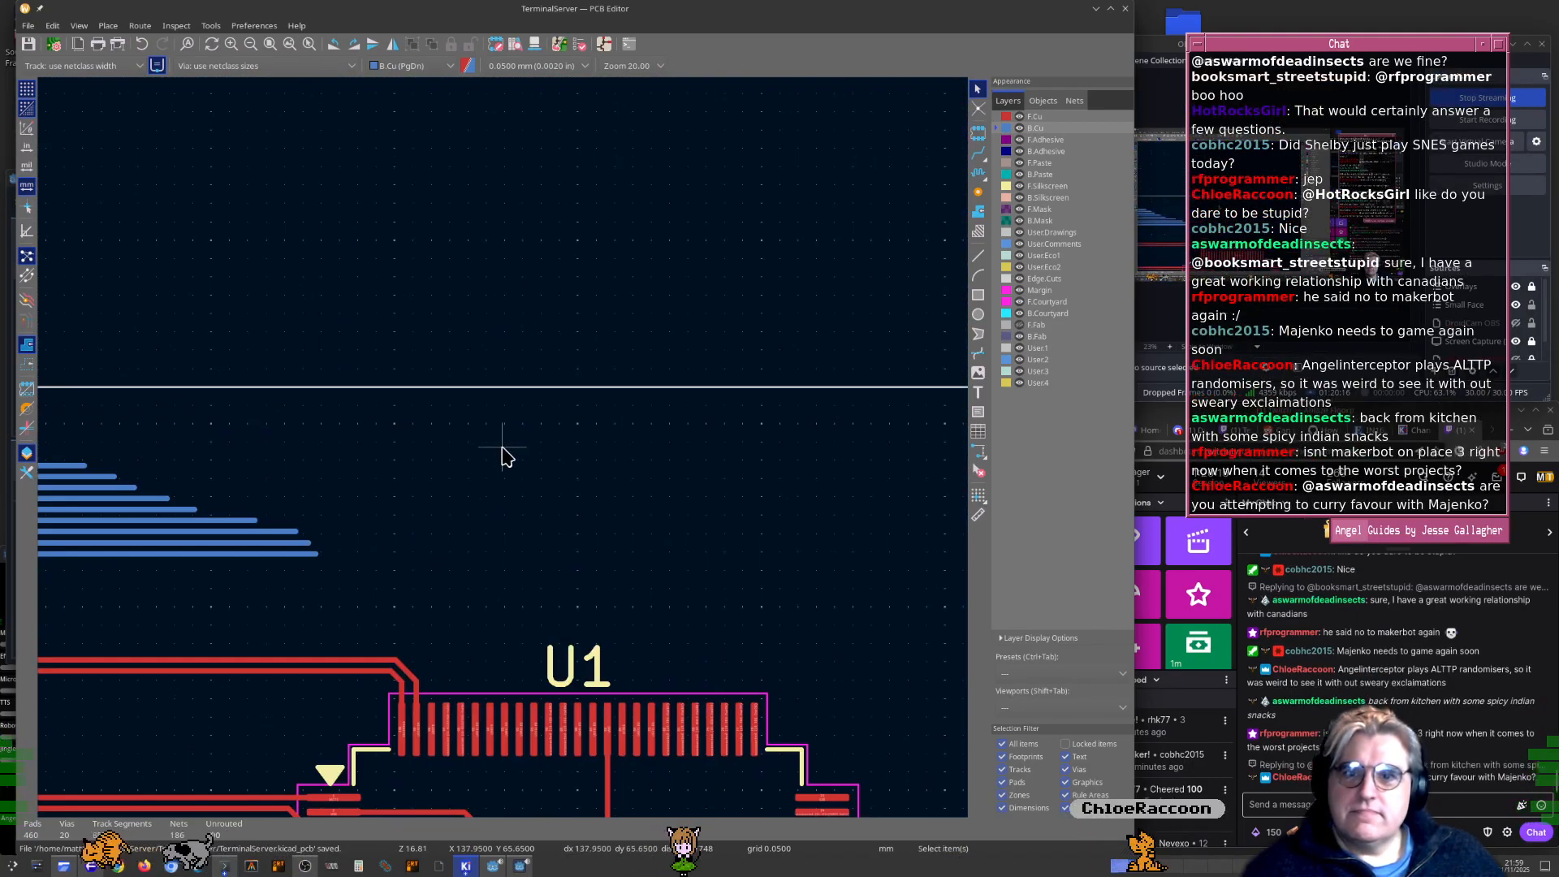
pyautogui.scroll(3, 480, 531)
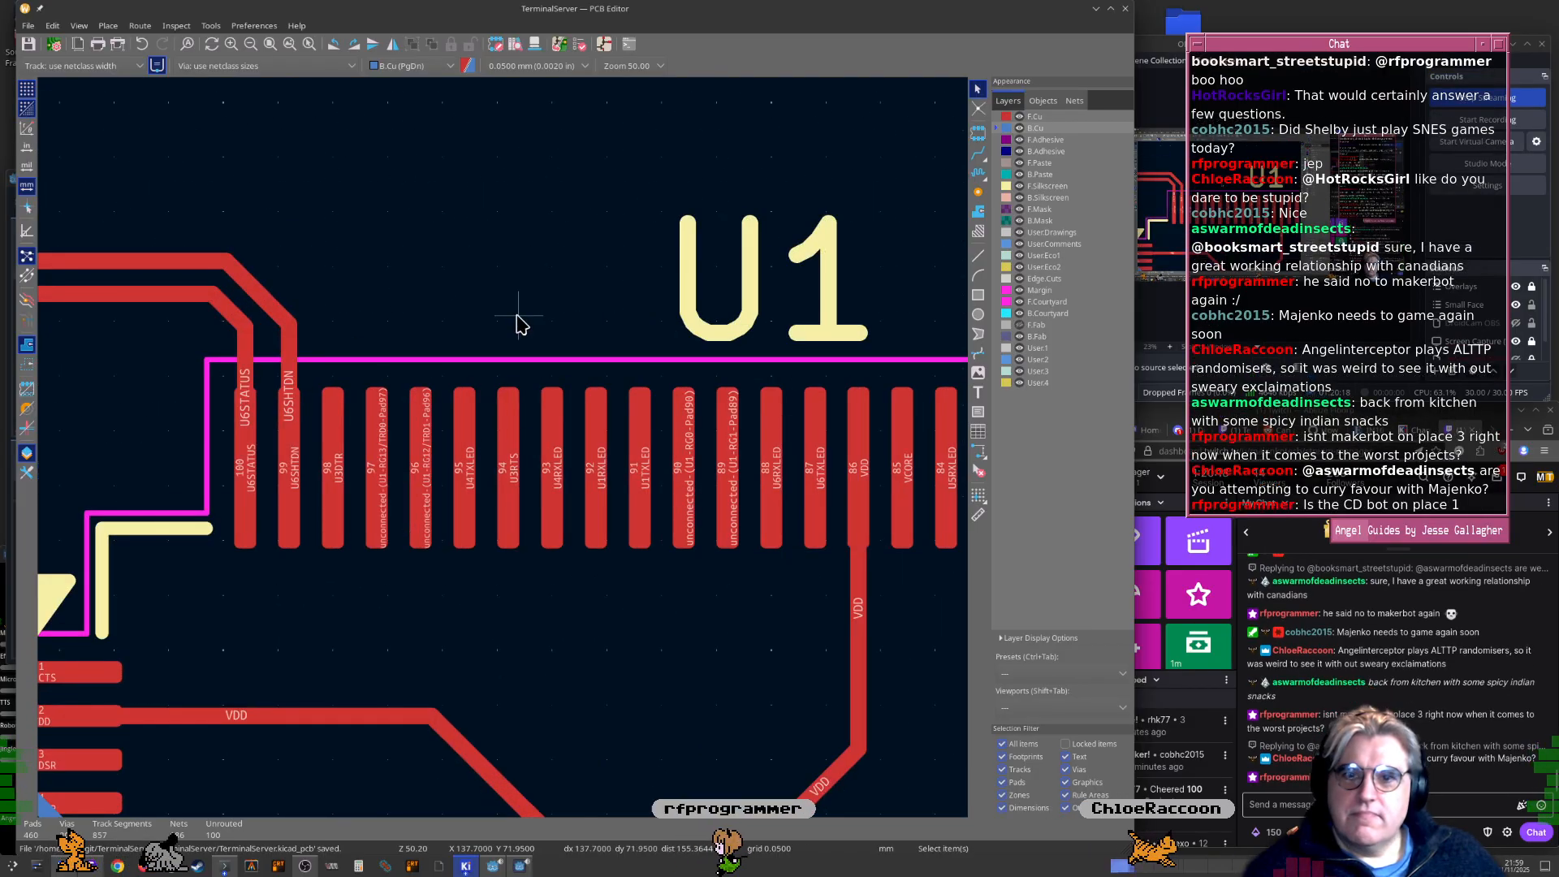
pyautogui.scroll(2, 515, 323)
pyautogui.moveTo(559, 311); pyautogui.dragTo(573, 317, button='middle')
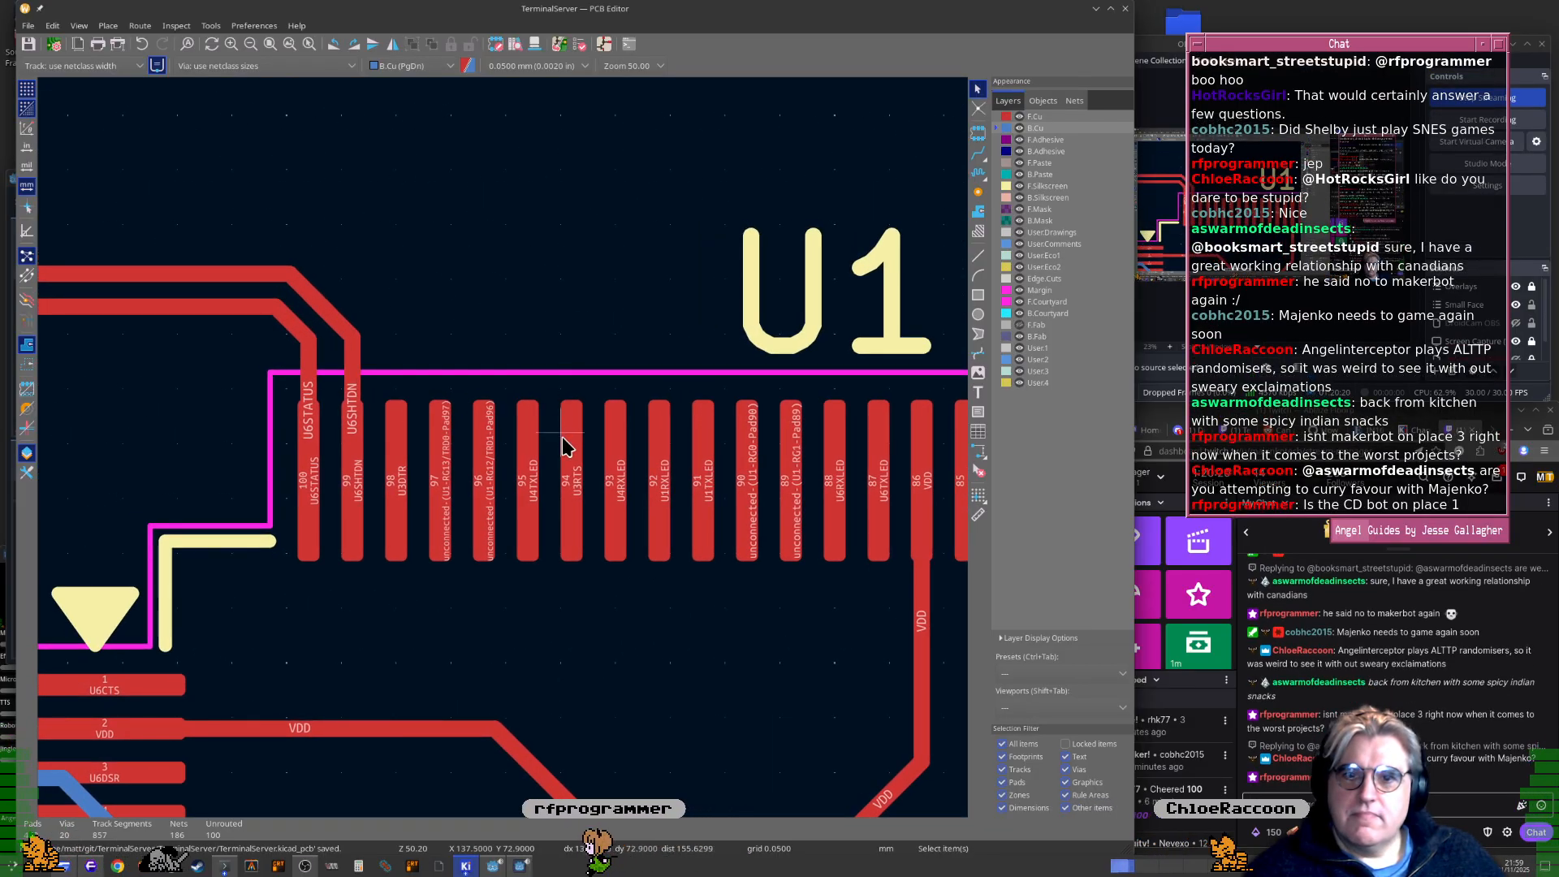
pyautogui.scroll(-2, 574, 486)
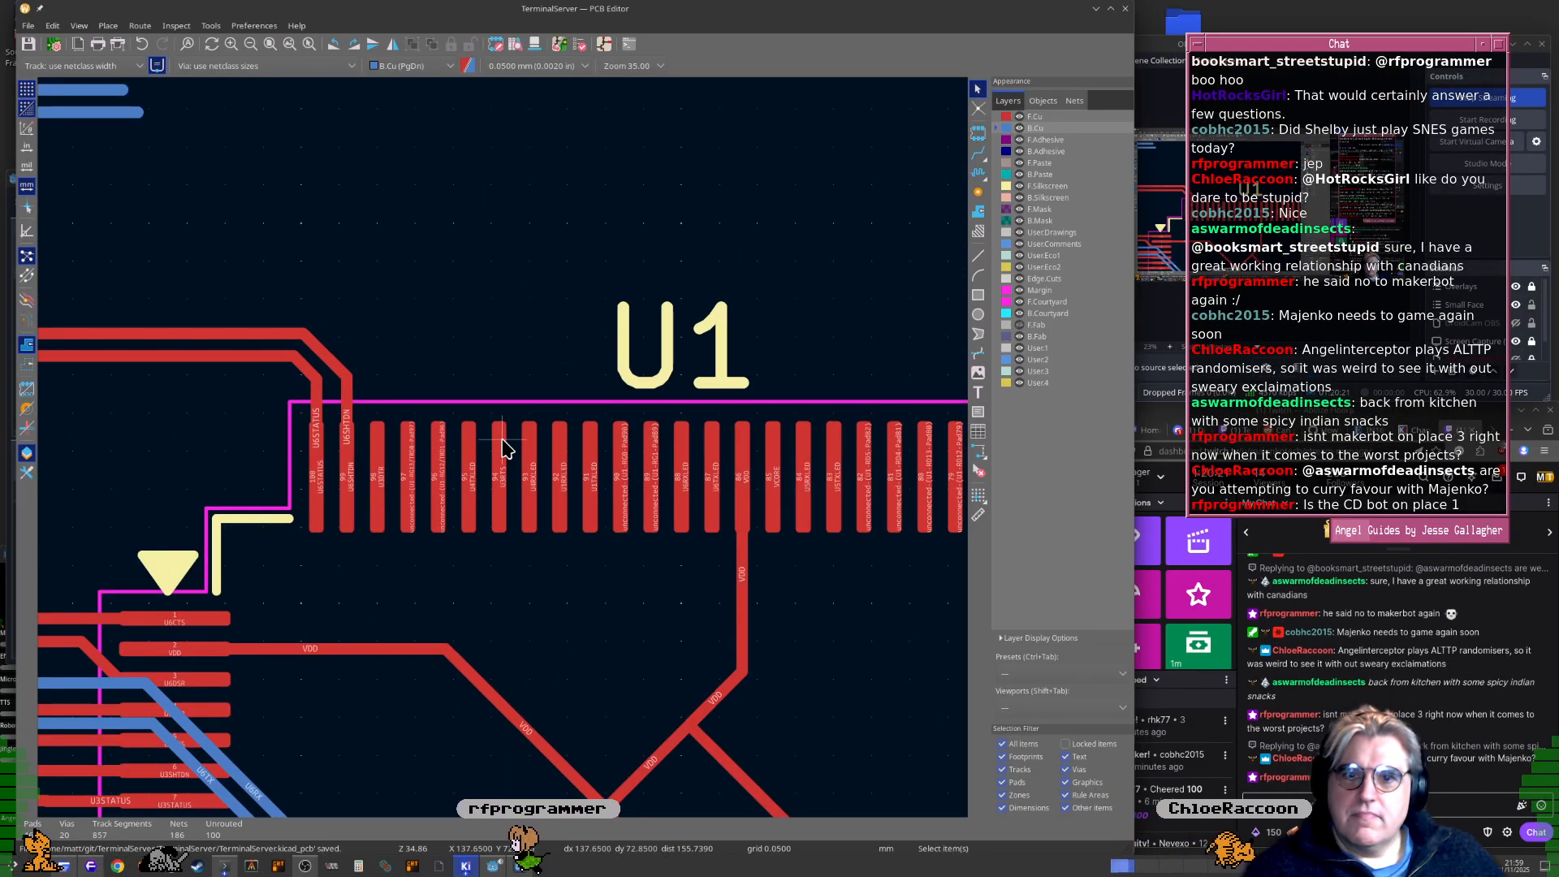
# Examine the U3RTS net on U1's pad 94 and find the matching unrouted U3RTS and U3DTR pads on U4
pyautogui.click(499, 493)
pyautogui.scroll(4, 500, 471)
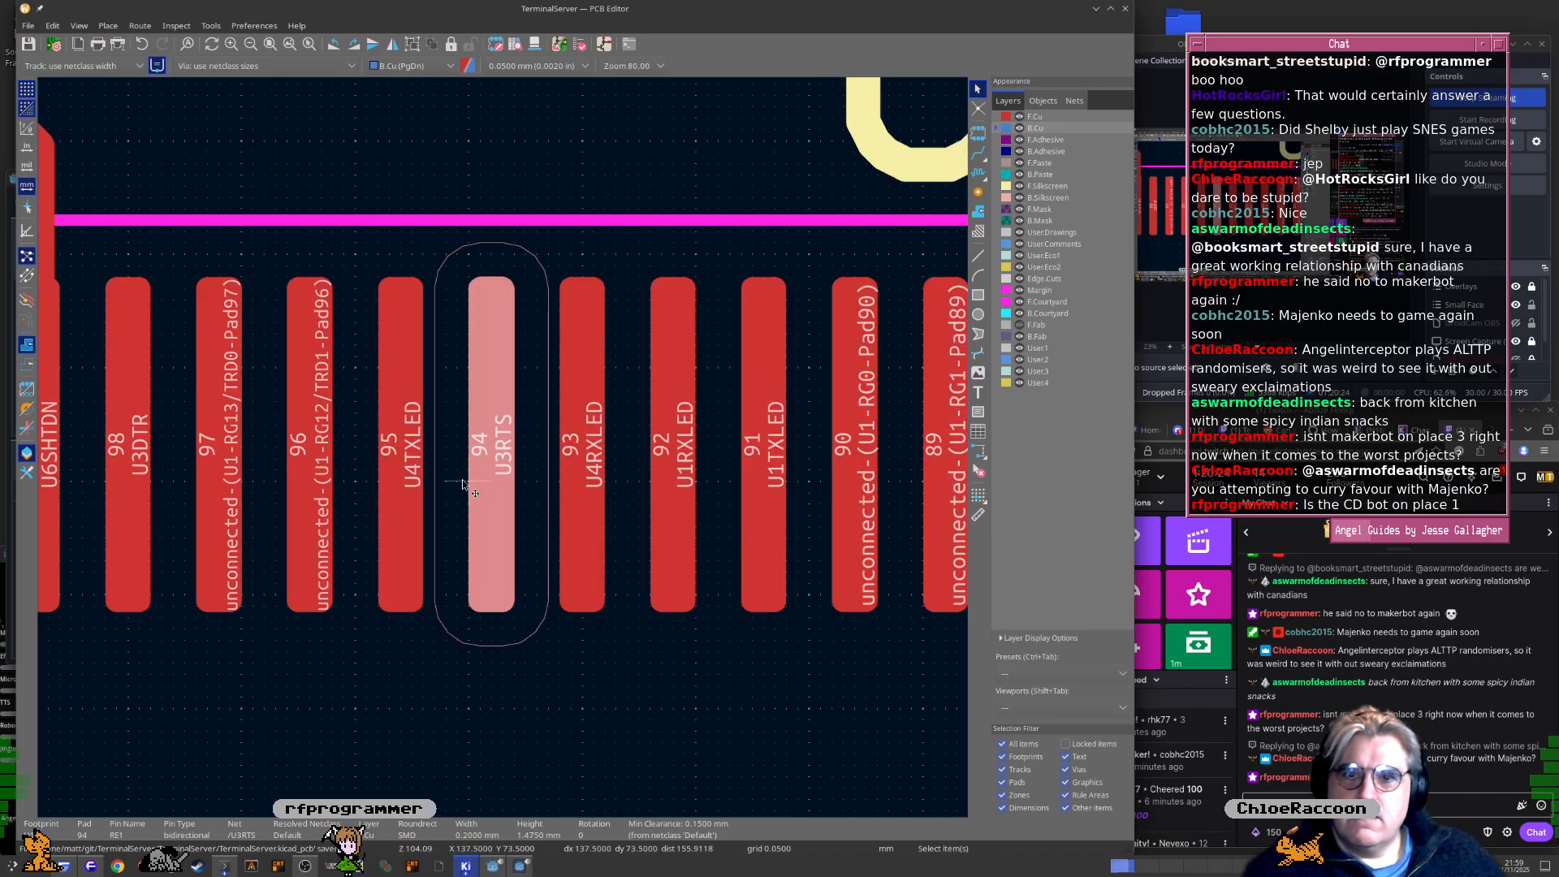
pyautogui.scroll(-12, 484, 459)
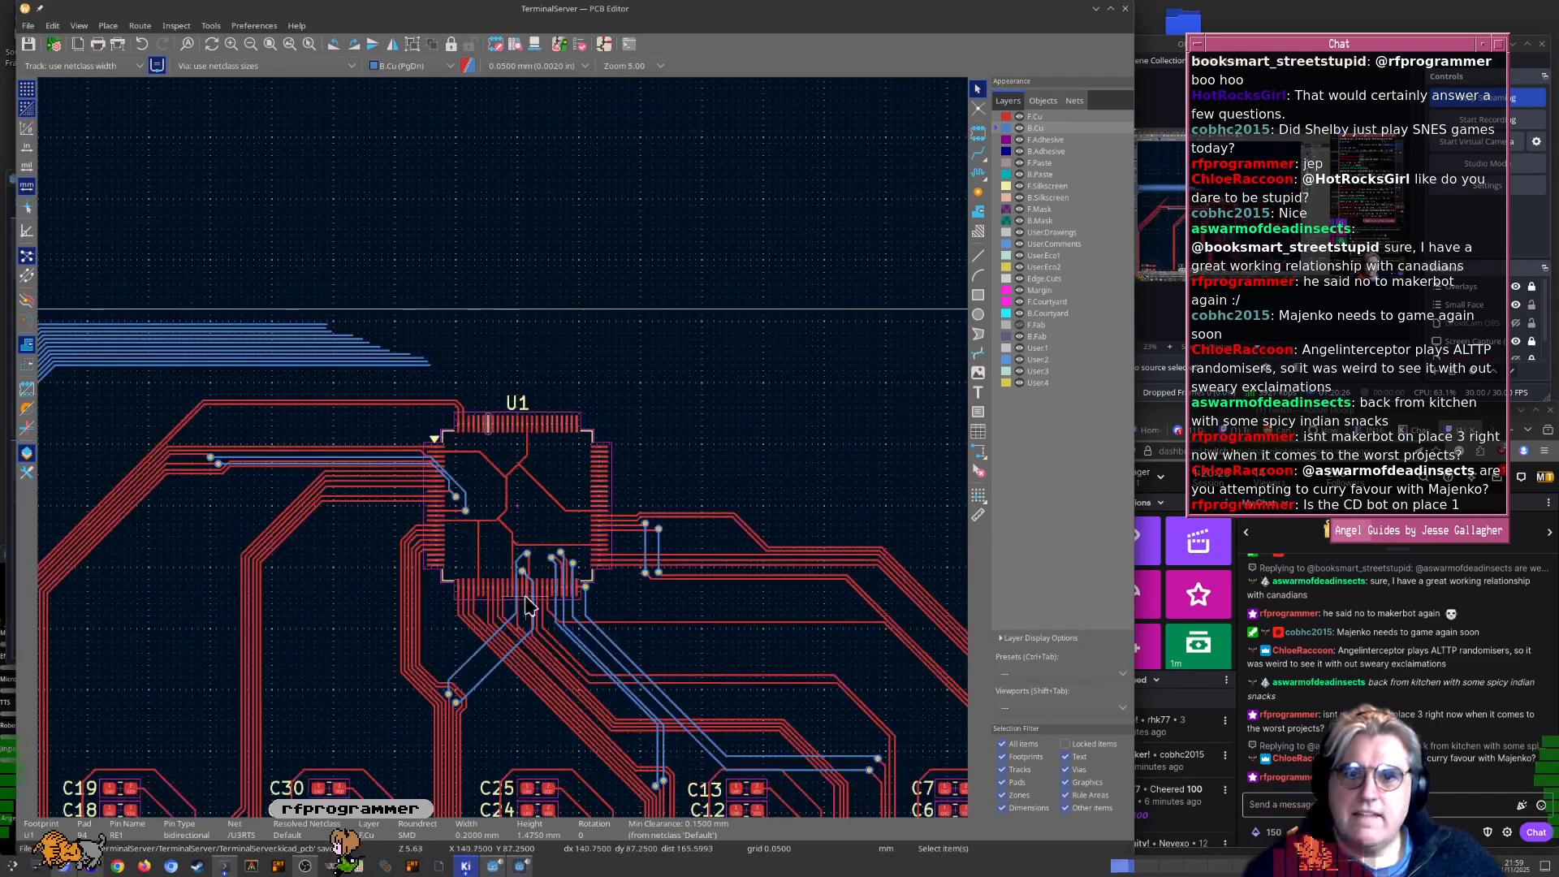
pyautogui.scroll(8, 555, 559)
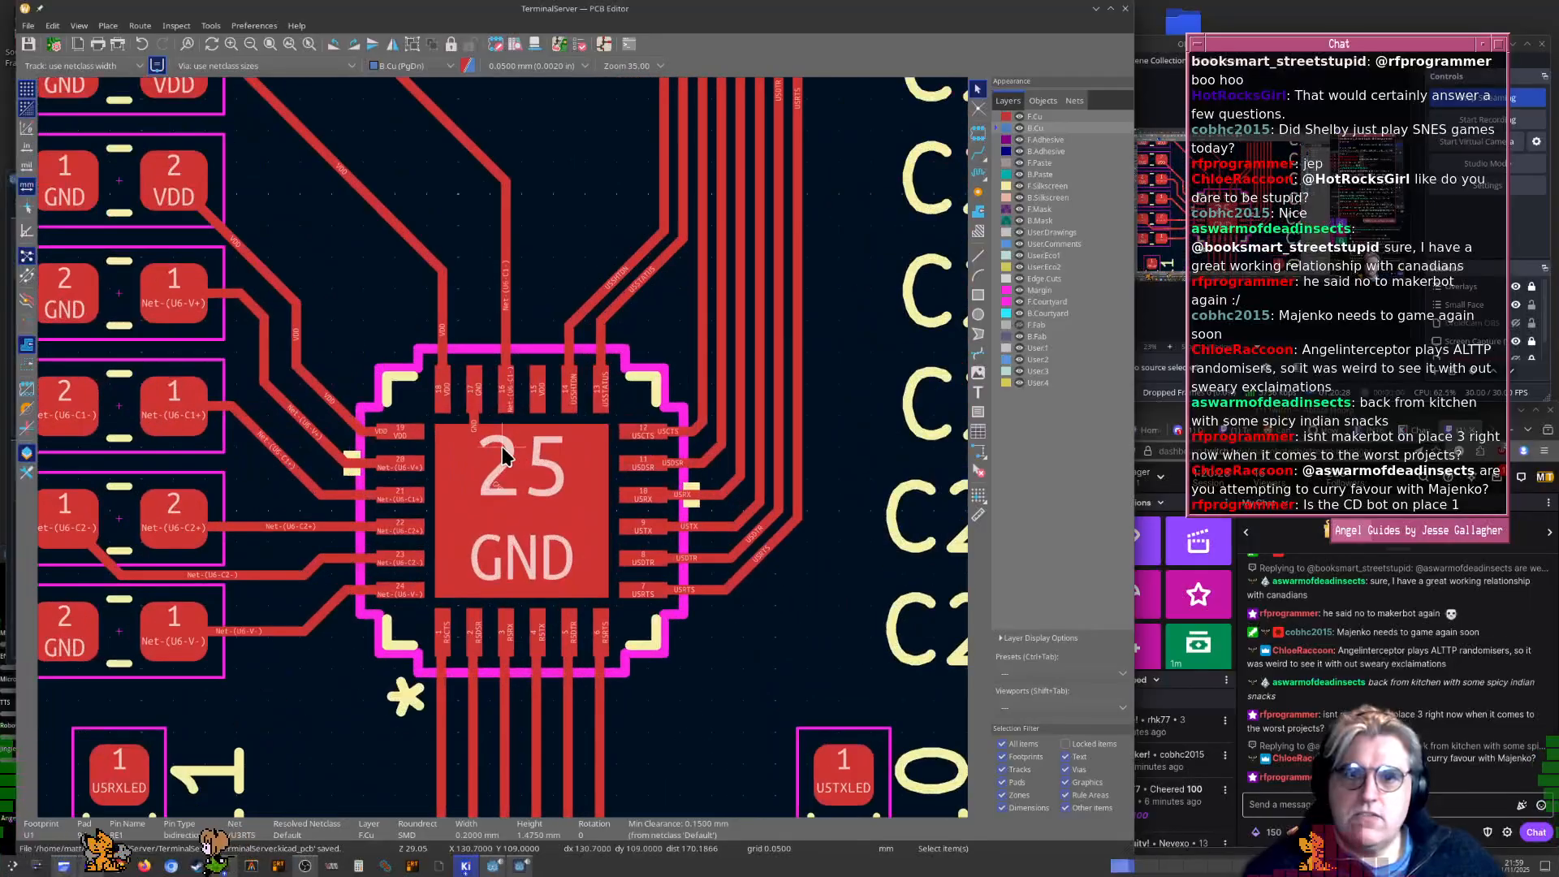
pyautogui.scroll(-3, 500, 447)
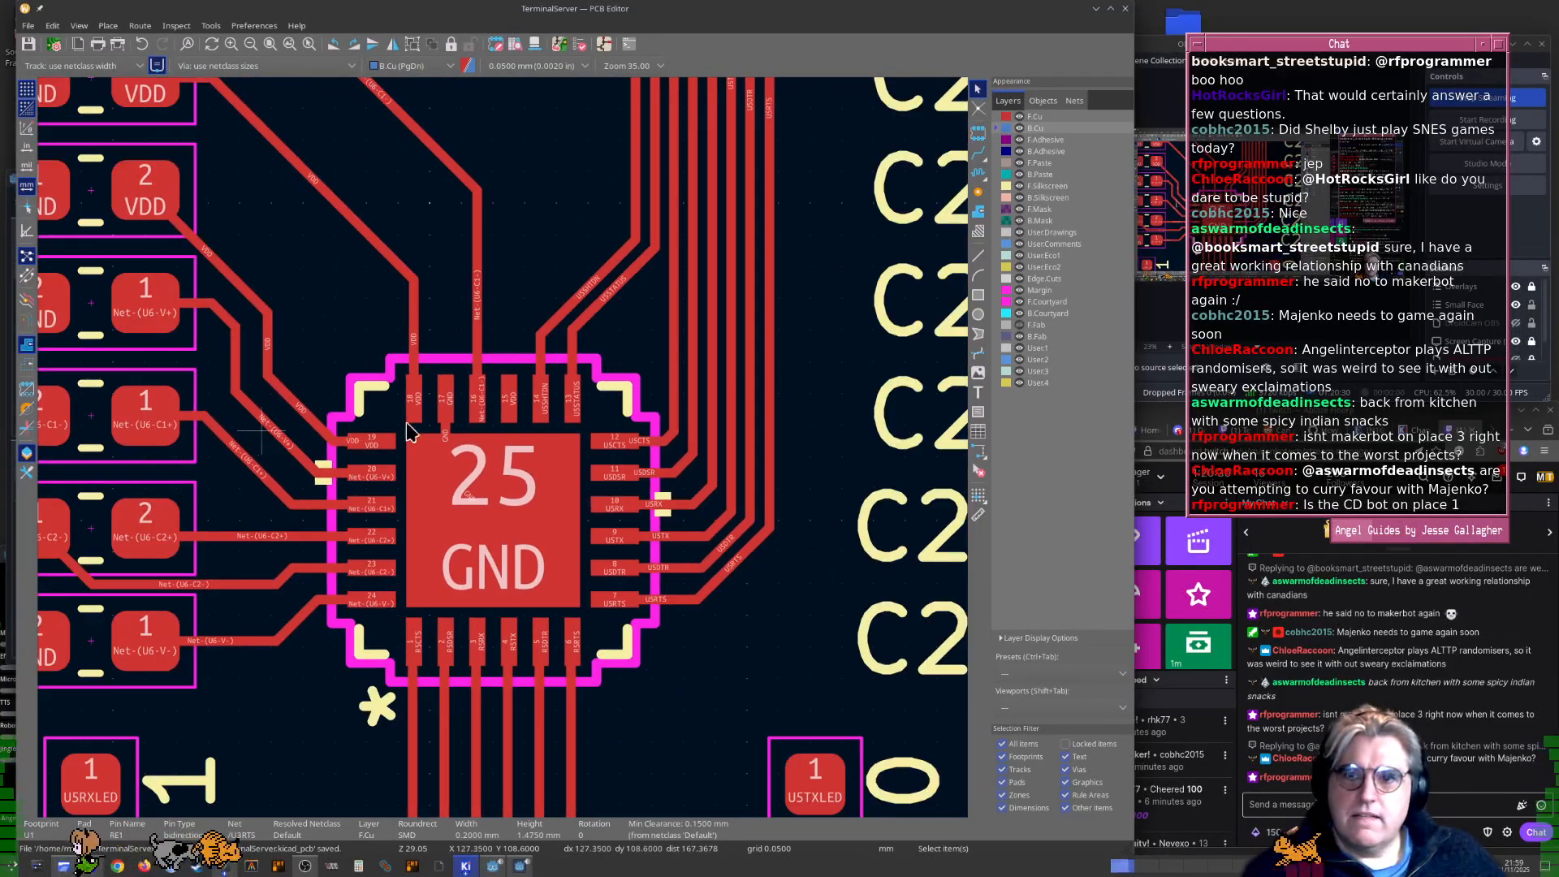
pyautogui.scroll(3, 272, 445)
pyautogui.scroll(-2, 273, 445)
pyautogui.scroll(8, 585, 504)
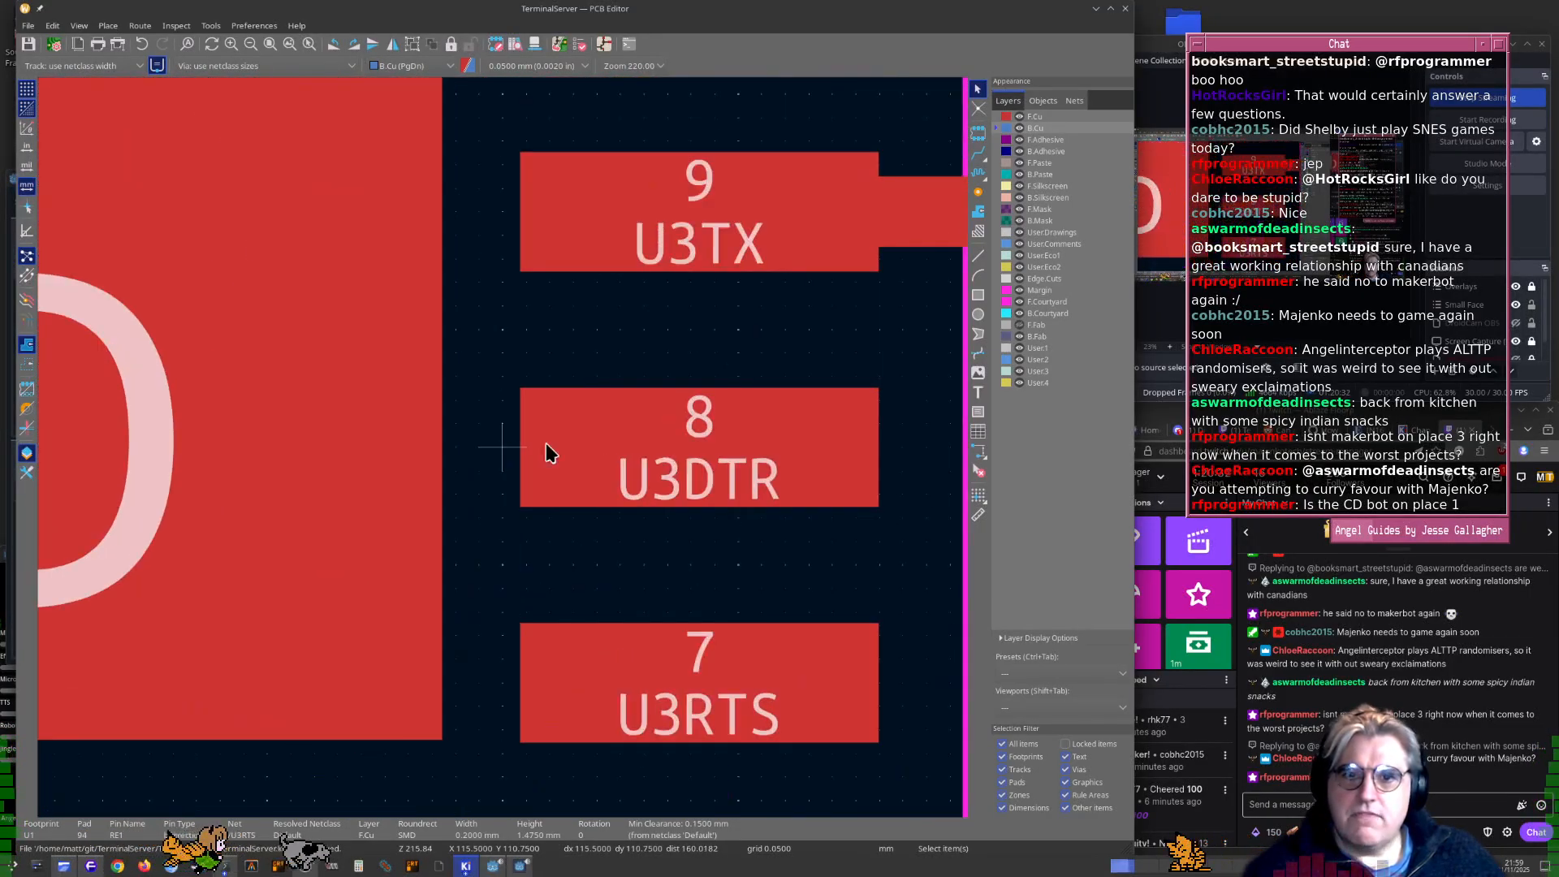
pyautogui.scroll(-8, 722, 552)
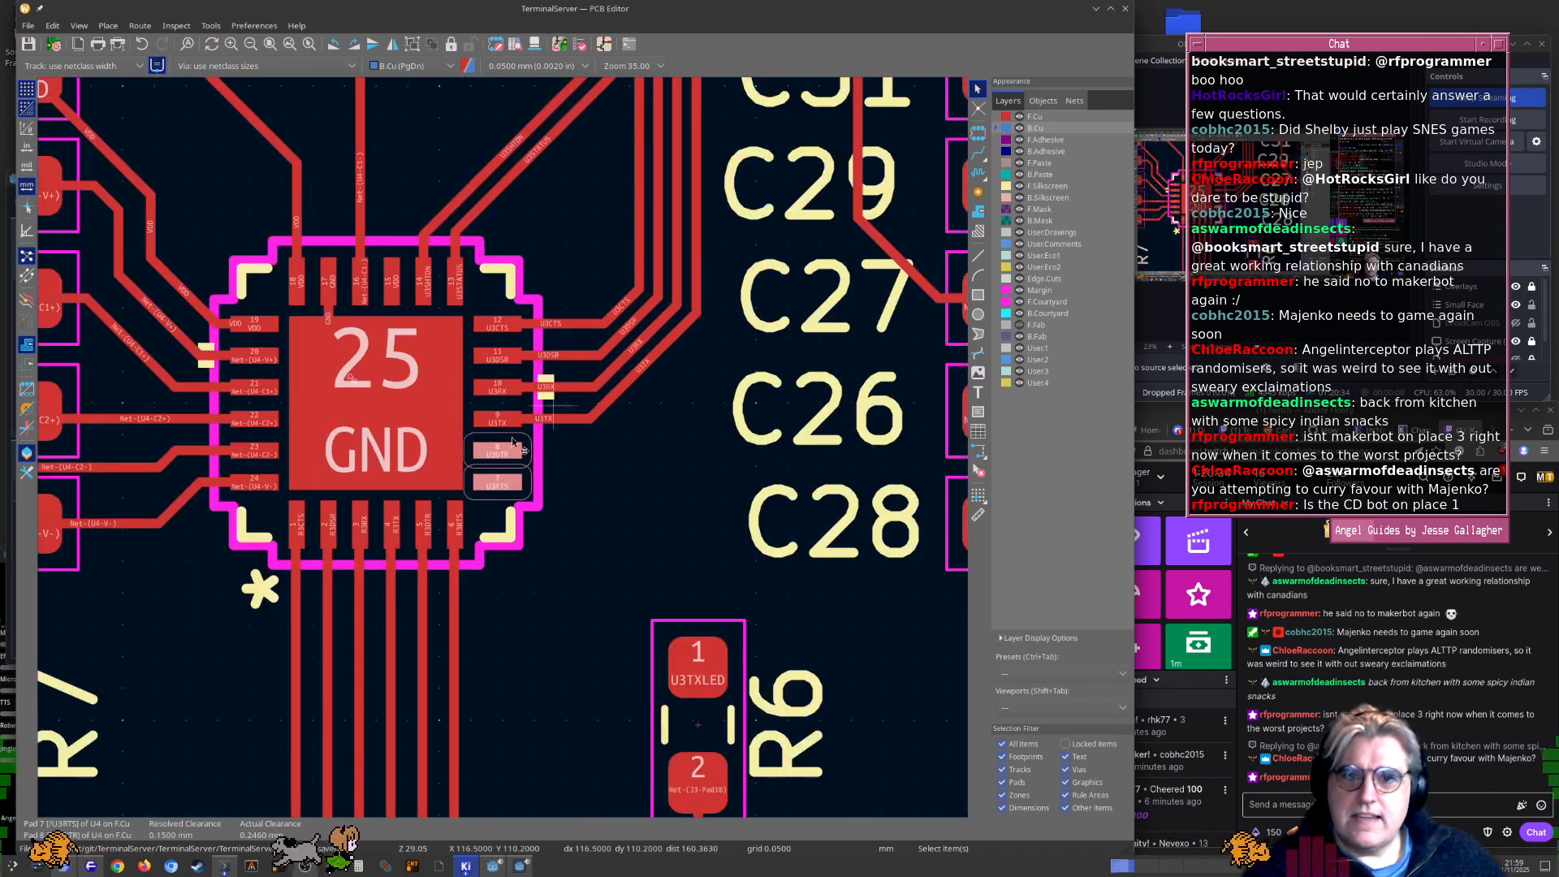
pyautogui.scroll(2, 445, 475)
pyautogui.scroll(-3, 445, 475)
pyautogui.scroll(4, 609, 244)
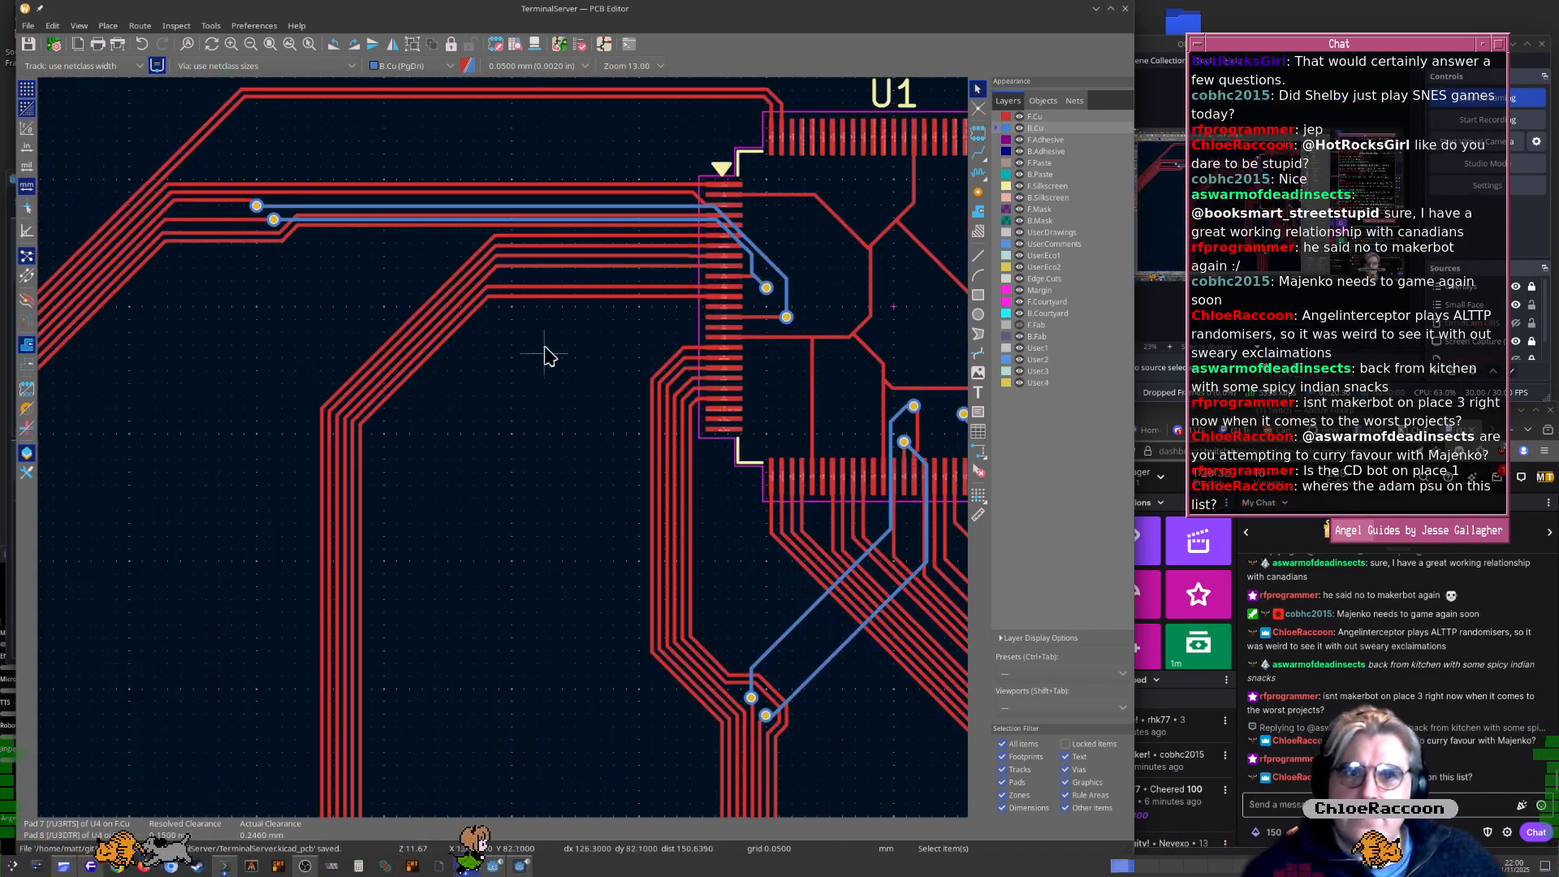
# Examine the net names on the pads along U1's left and upper edges, including pad 98 with the U3DTR net
pyautogui.scroll(3, 505, 470)
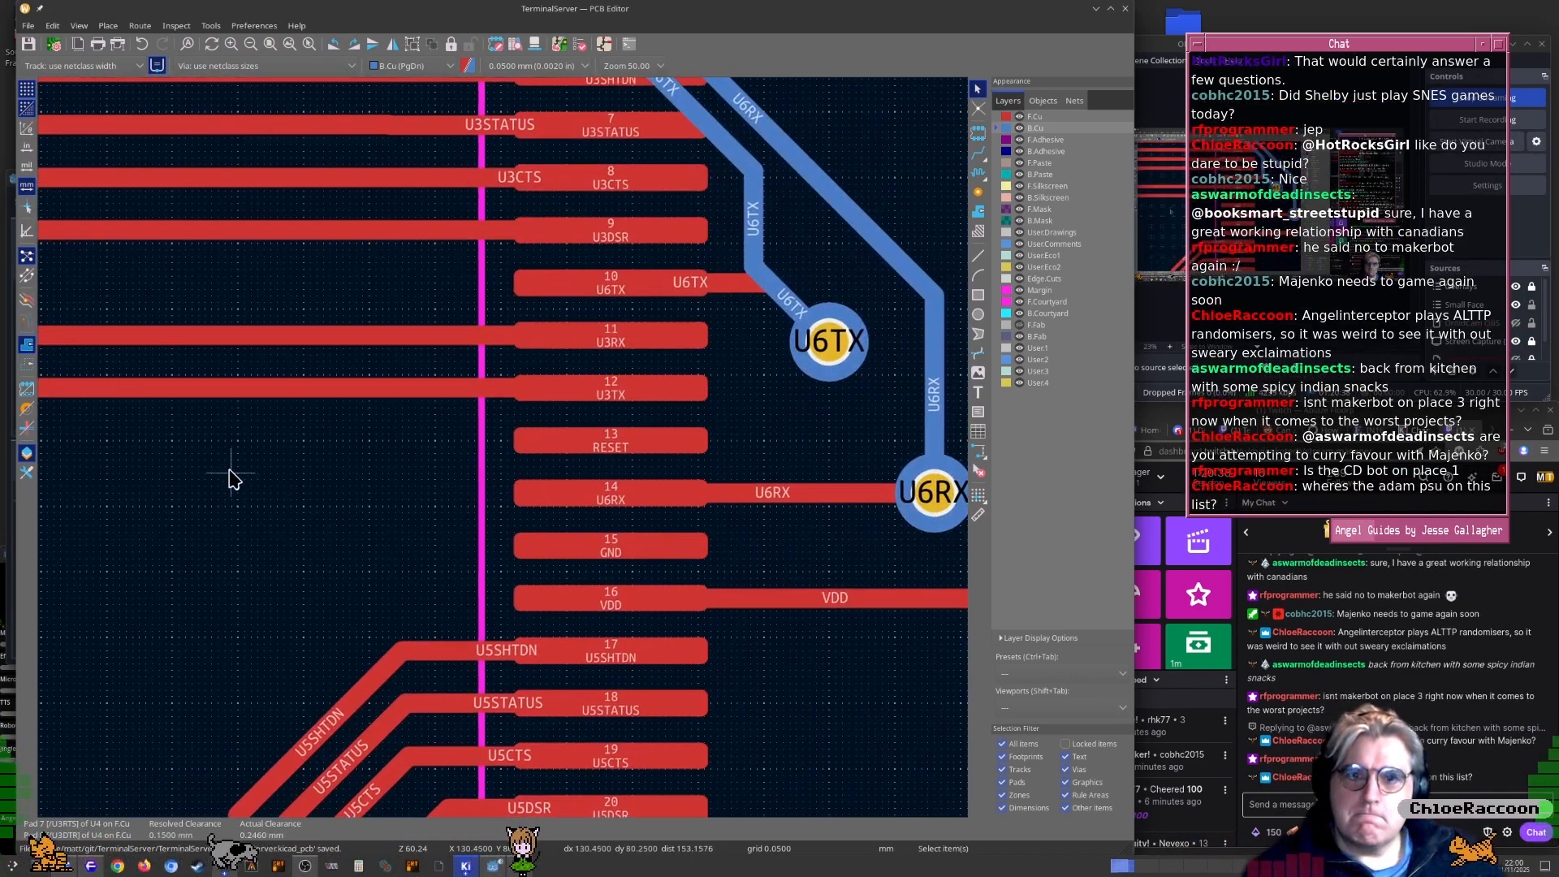
pyautogui.scroll(-2, 487, 450)
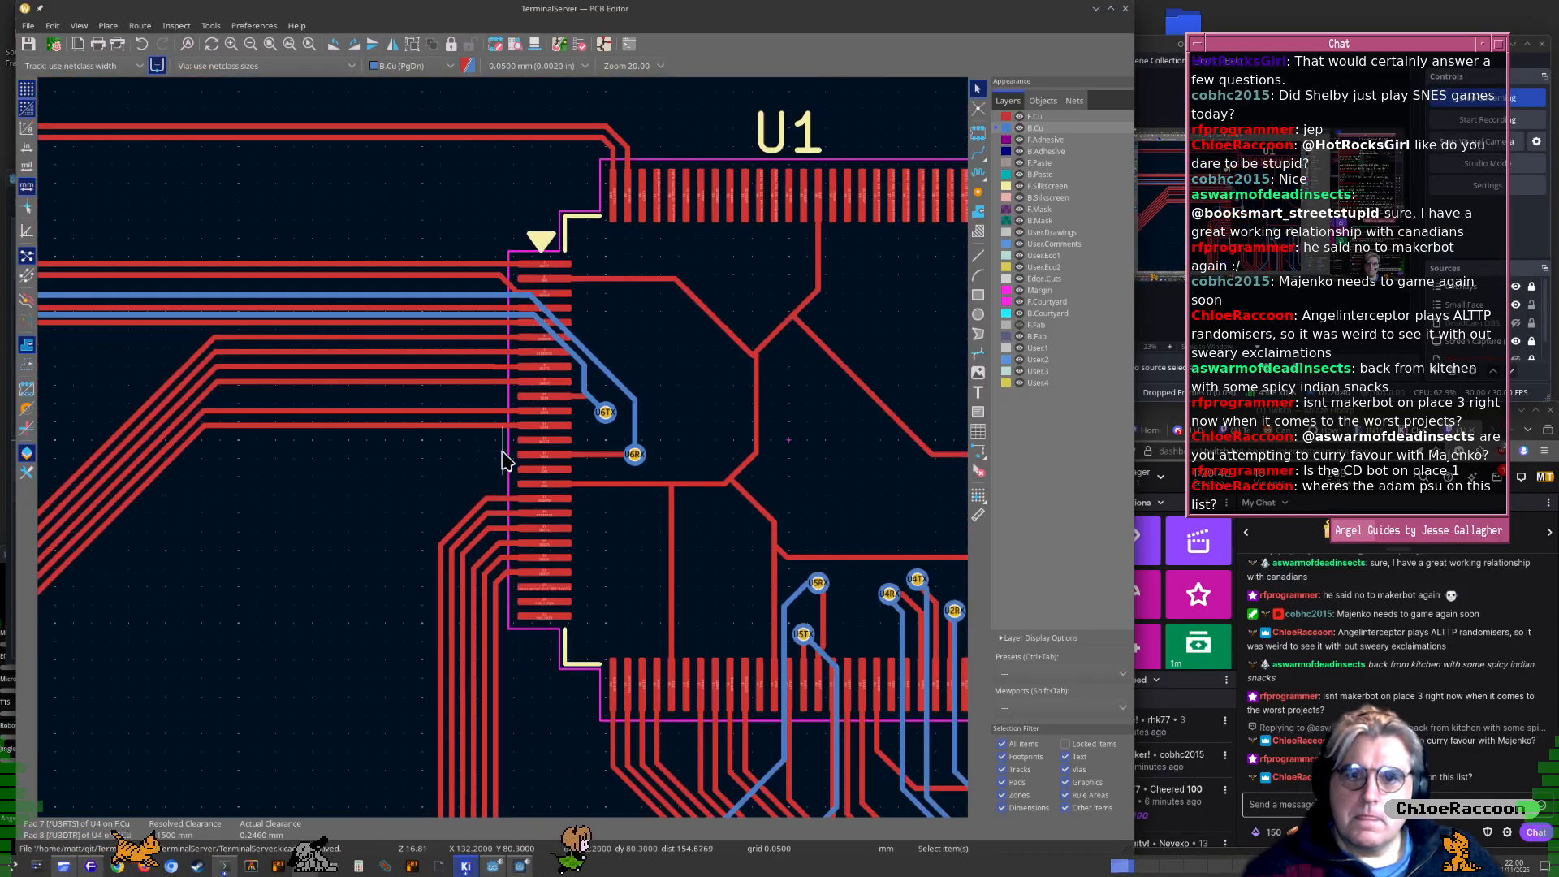
pyautogui.scroll(2, 503, 452)
pyautogui.scroll(2, 501, 453)
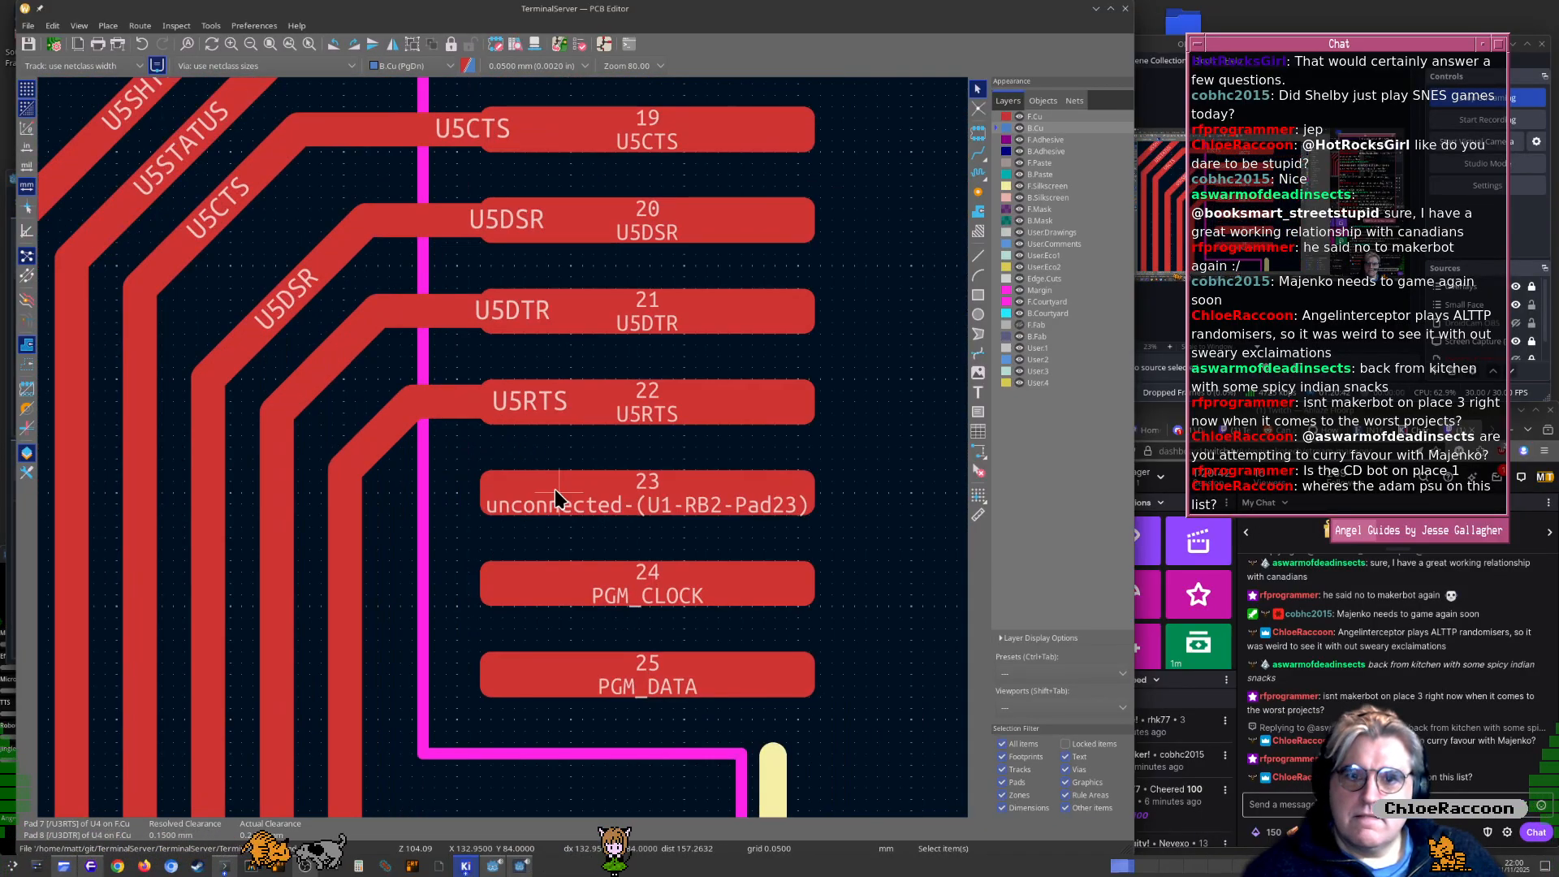
pyautogui.scroll(-4, 553, 489)
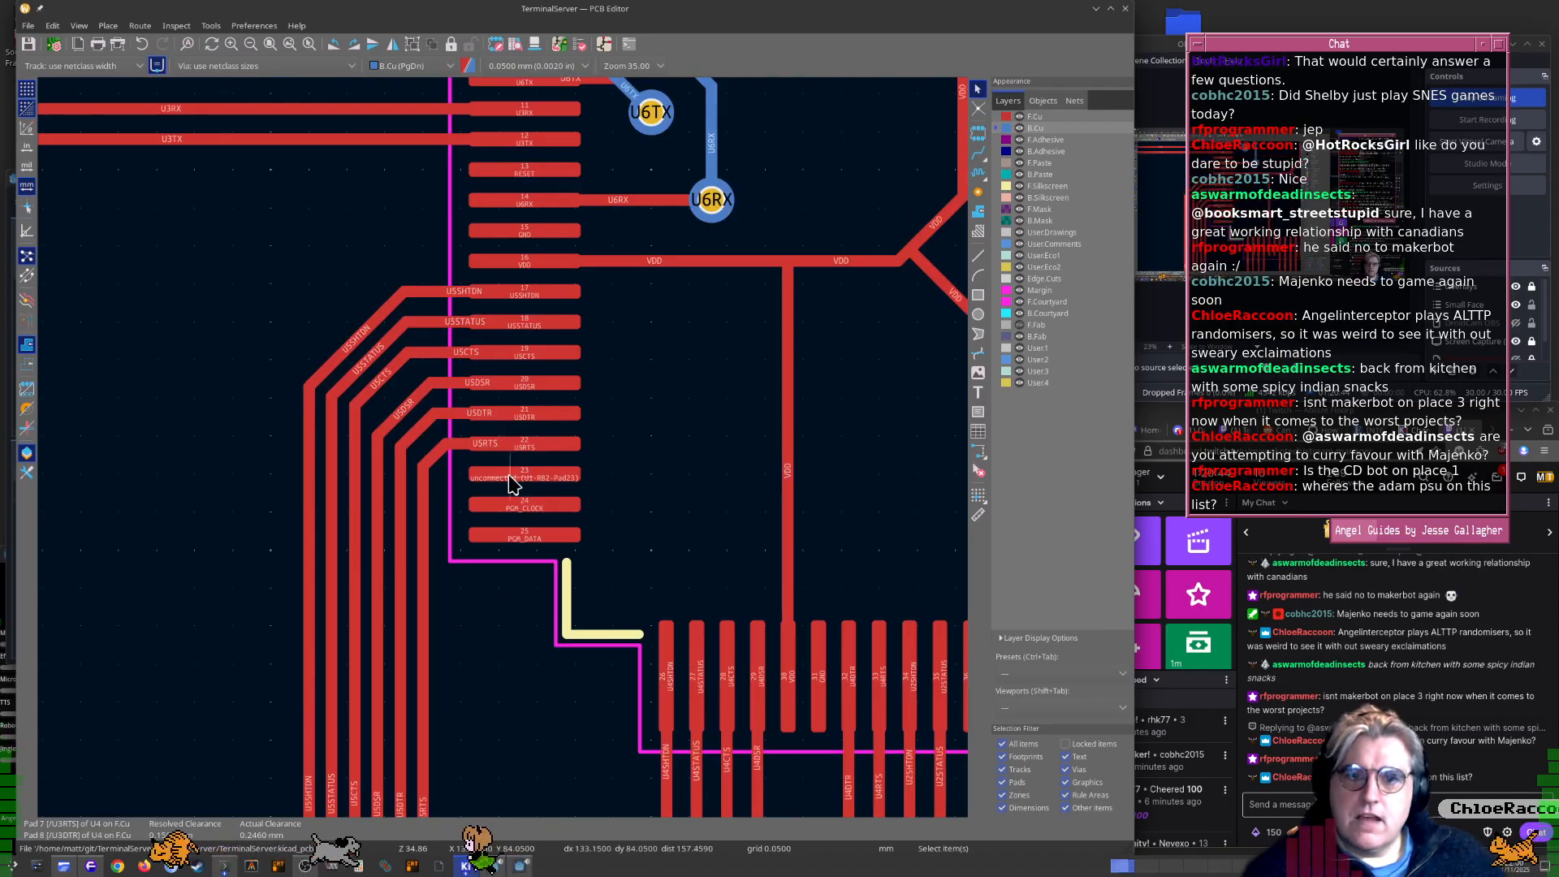
pyautogui.moveTo(510, 477); pyautogui.dragTo(453, 641, button='middle')
pyautogui.moveTo(415, 510); pyautogui.dragTo(531, 736, button='middle')
pyautogui.moveTo(508, 568); pyautogui.dragTo(511, 674, button='middle')
pyautogui.moveTo(674, 382); pyautogui.dragTo(575, 650, button='middle')
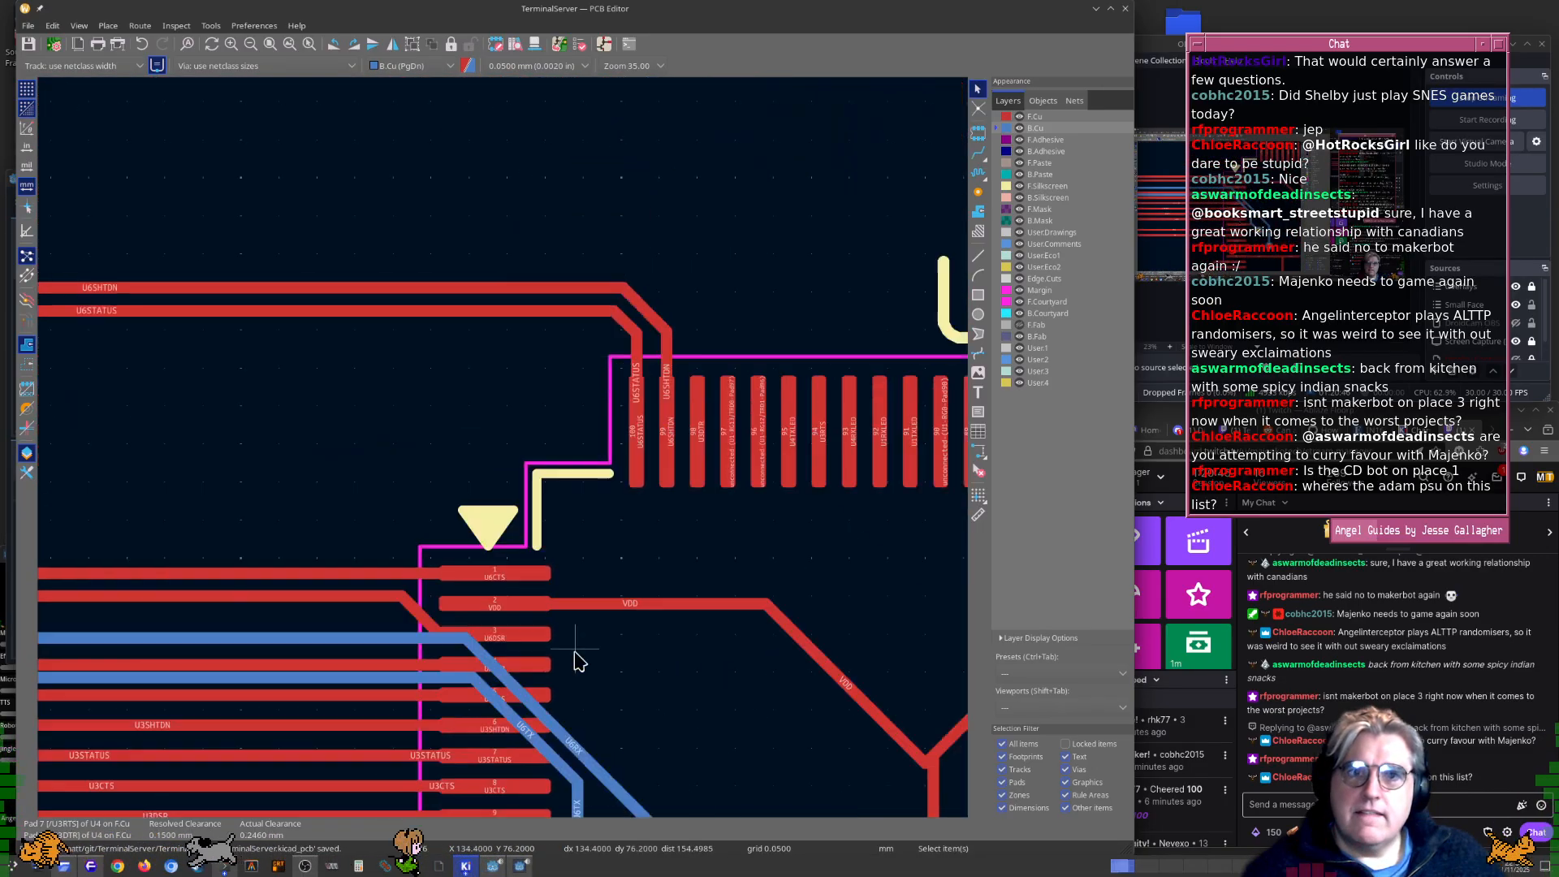
pyautogui.moveTo(549, 539); pyautogui.dragTo(442, 547, button='middle')
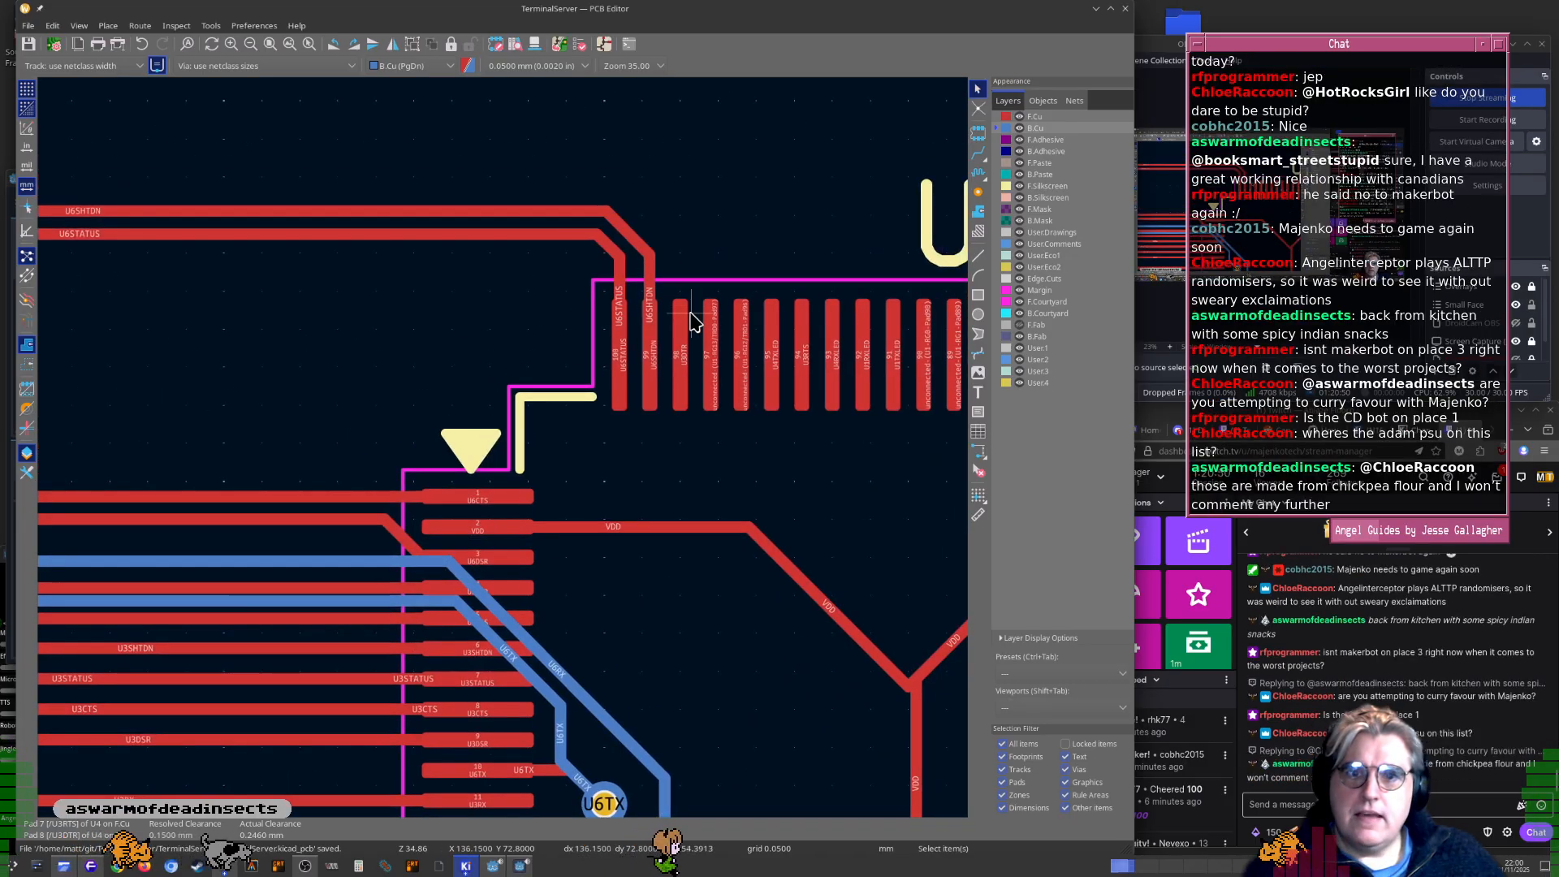
pyautogui.scroll(3, 687, 322)
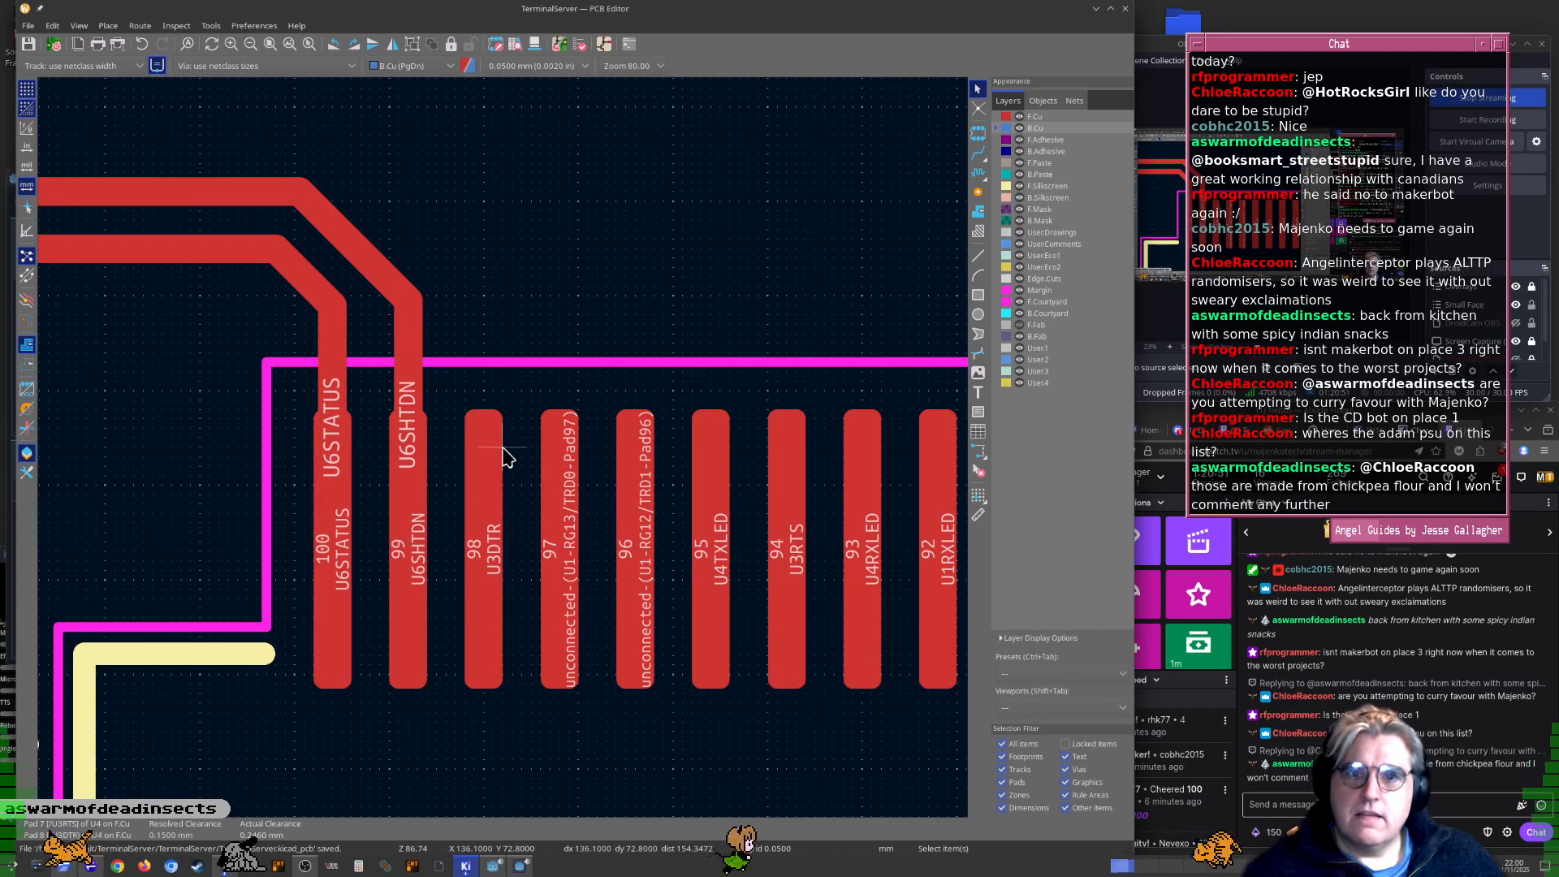
pyautogui.click(492, 502)
pyautogui.scroll(-1, 492, 502)
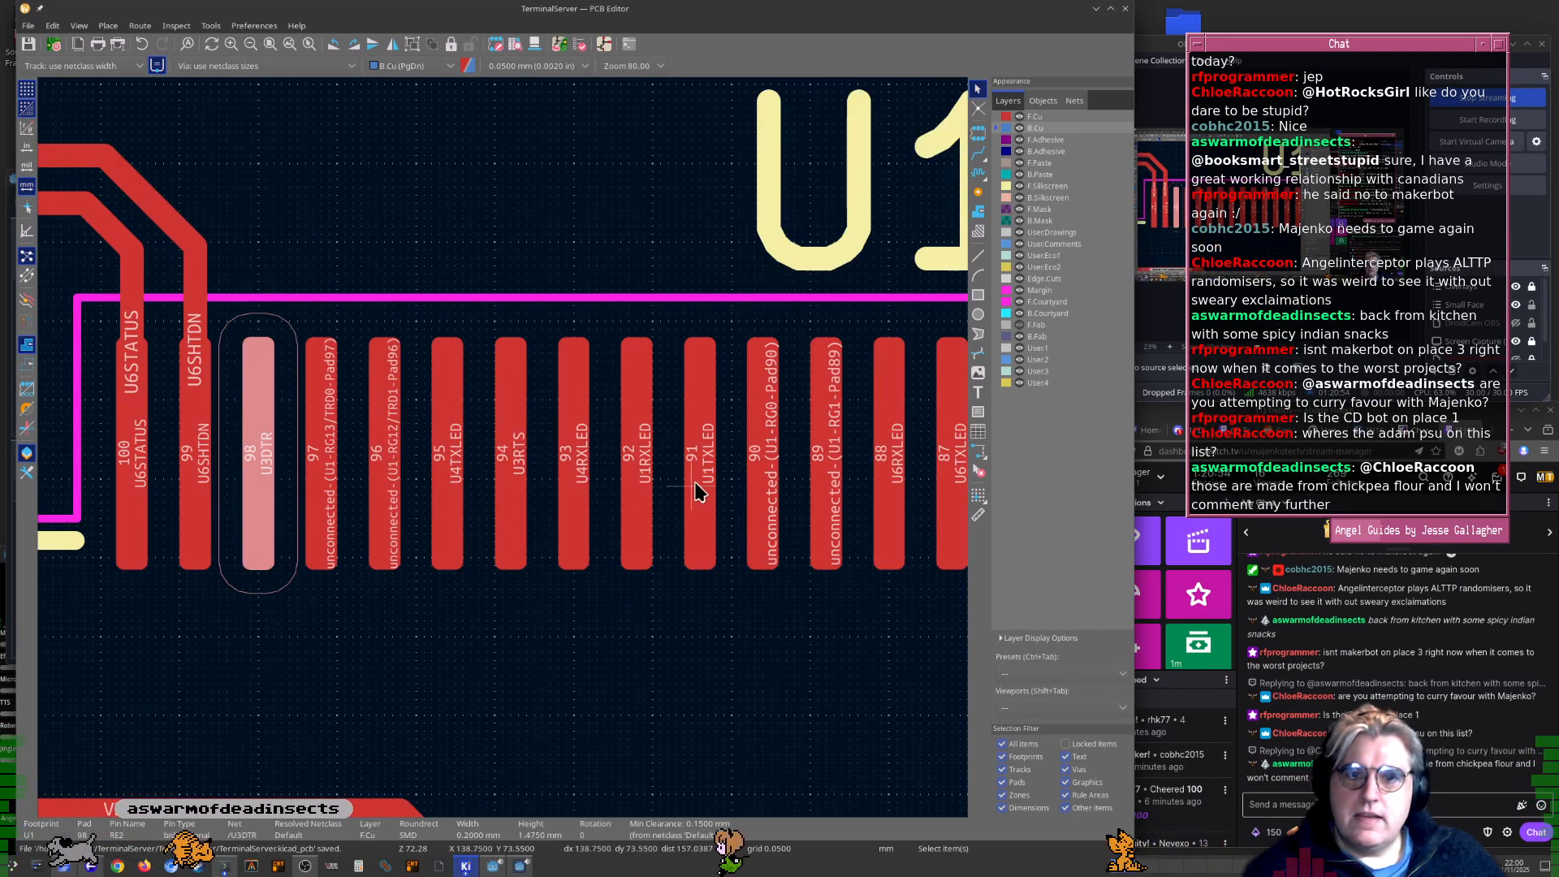
pyautogui.scroll(-5, 408, 504)
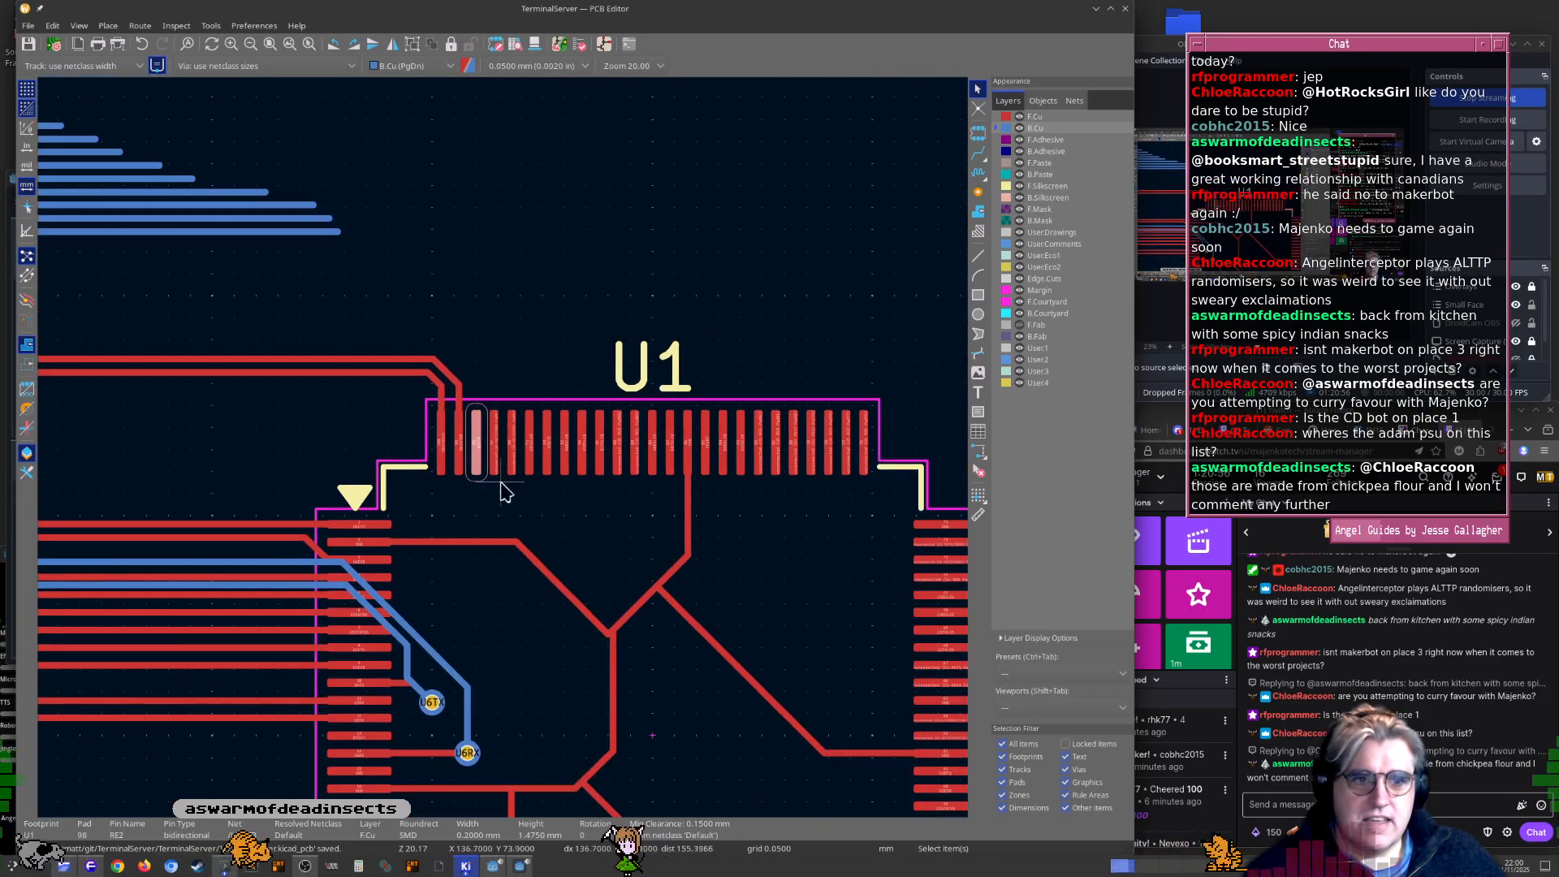
# Route the U3DTR track on front copper from U4 pad 8 alongside the U3TX track, ending on the diagonal run towards U1
pyautogui.moveTo(410, 608); pyautogui.dragTo(551, 362, button='middle')
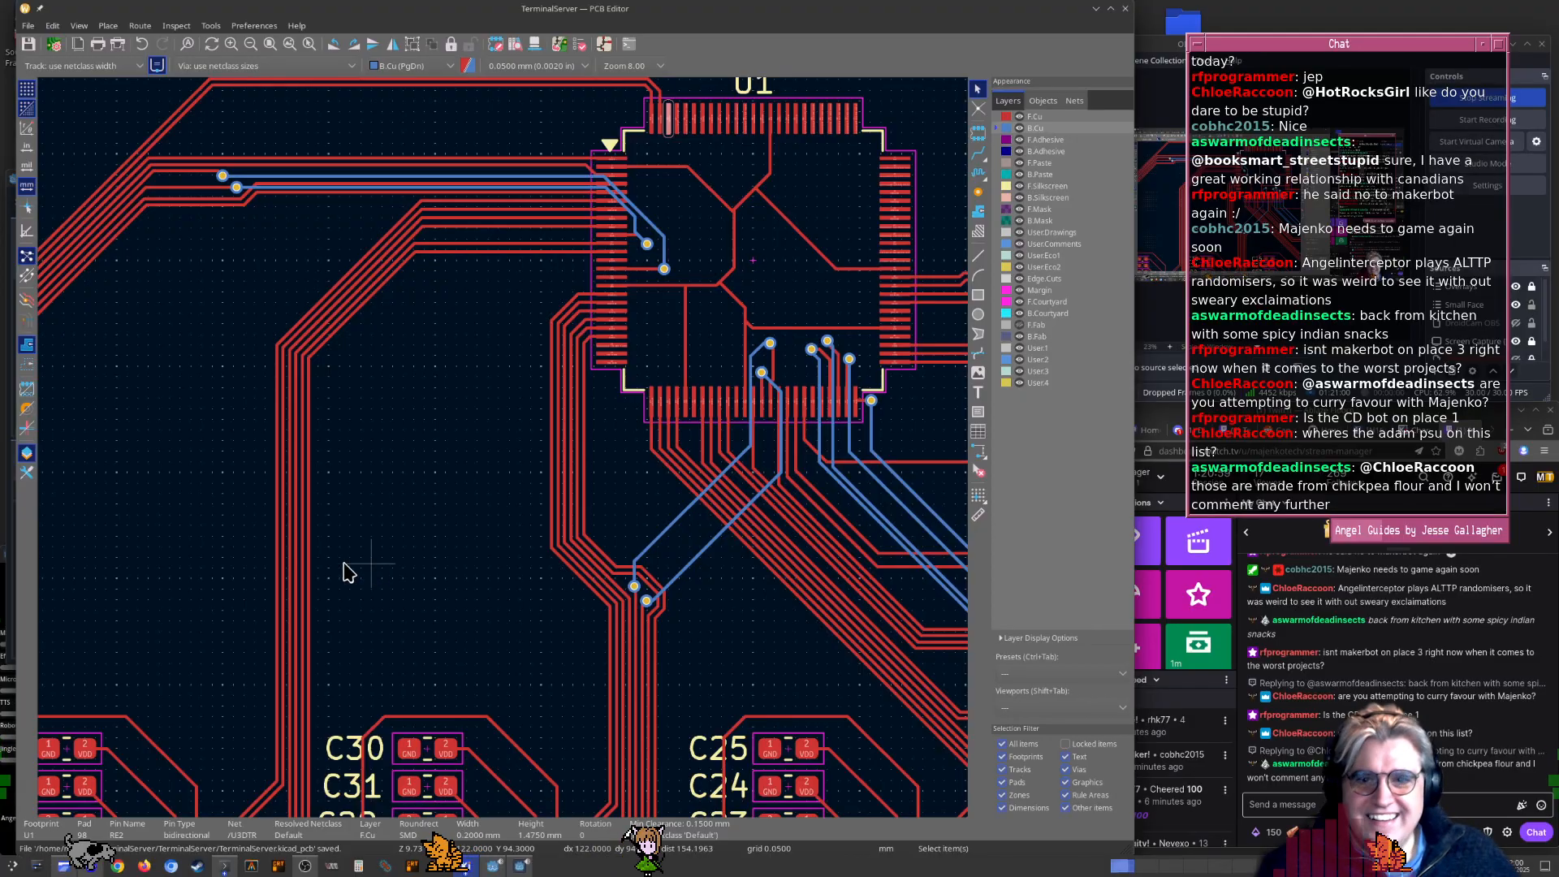
pyautogui.moveTo(338, 617); pyautogui.dragTo(475, 544, button='middle')
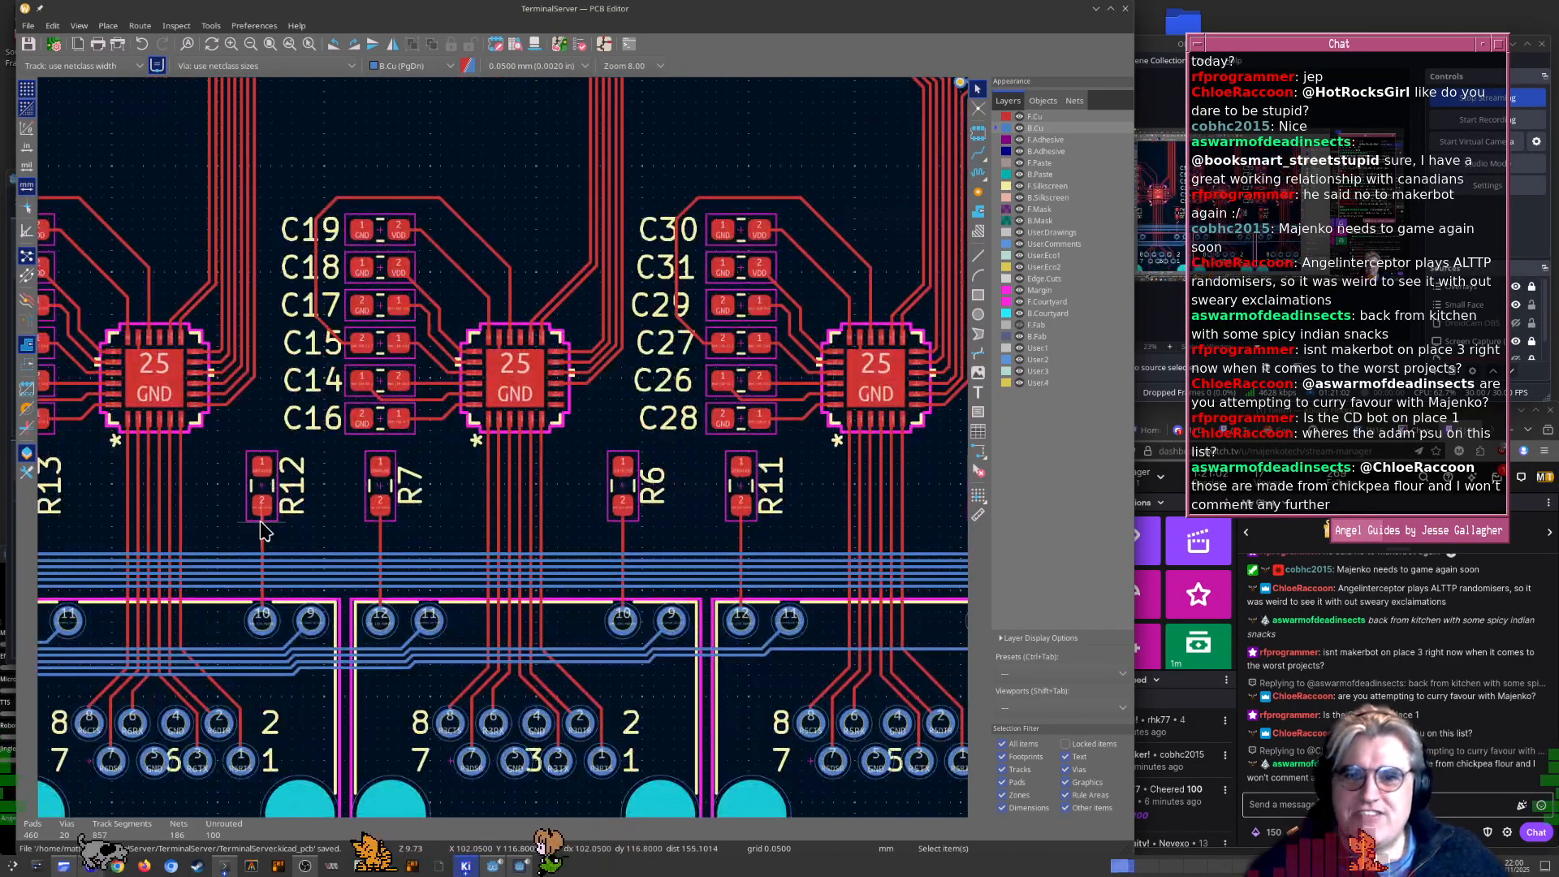
pyautogui.scroll(4, 570, 377)
pyautogui.press('x')
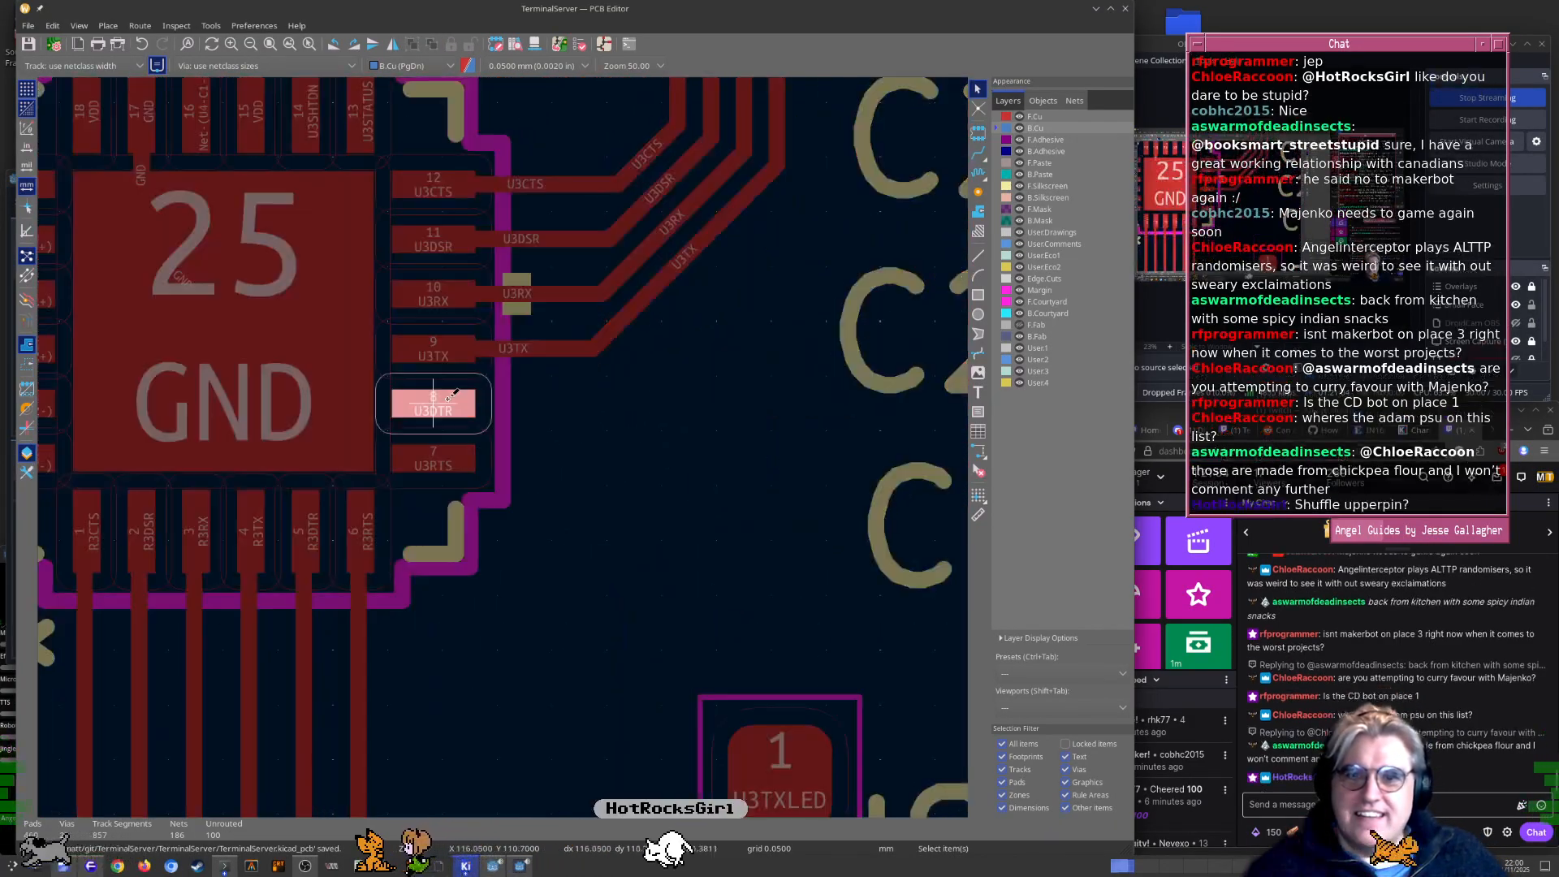
pyautogui.moveTo(832, 201); pyautogui.dragTo(644, 661, button='middle')
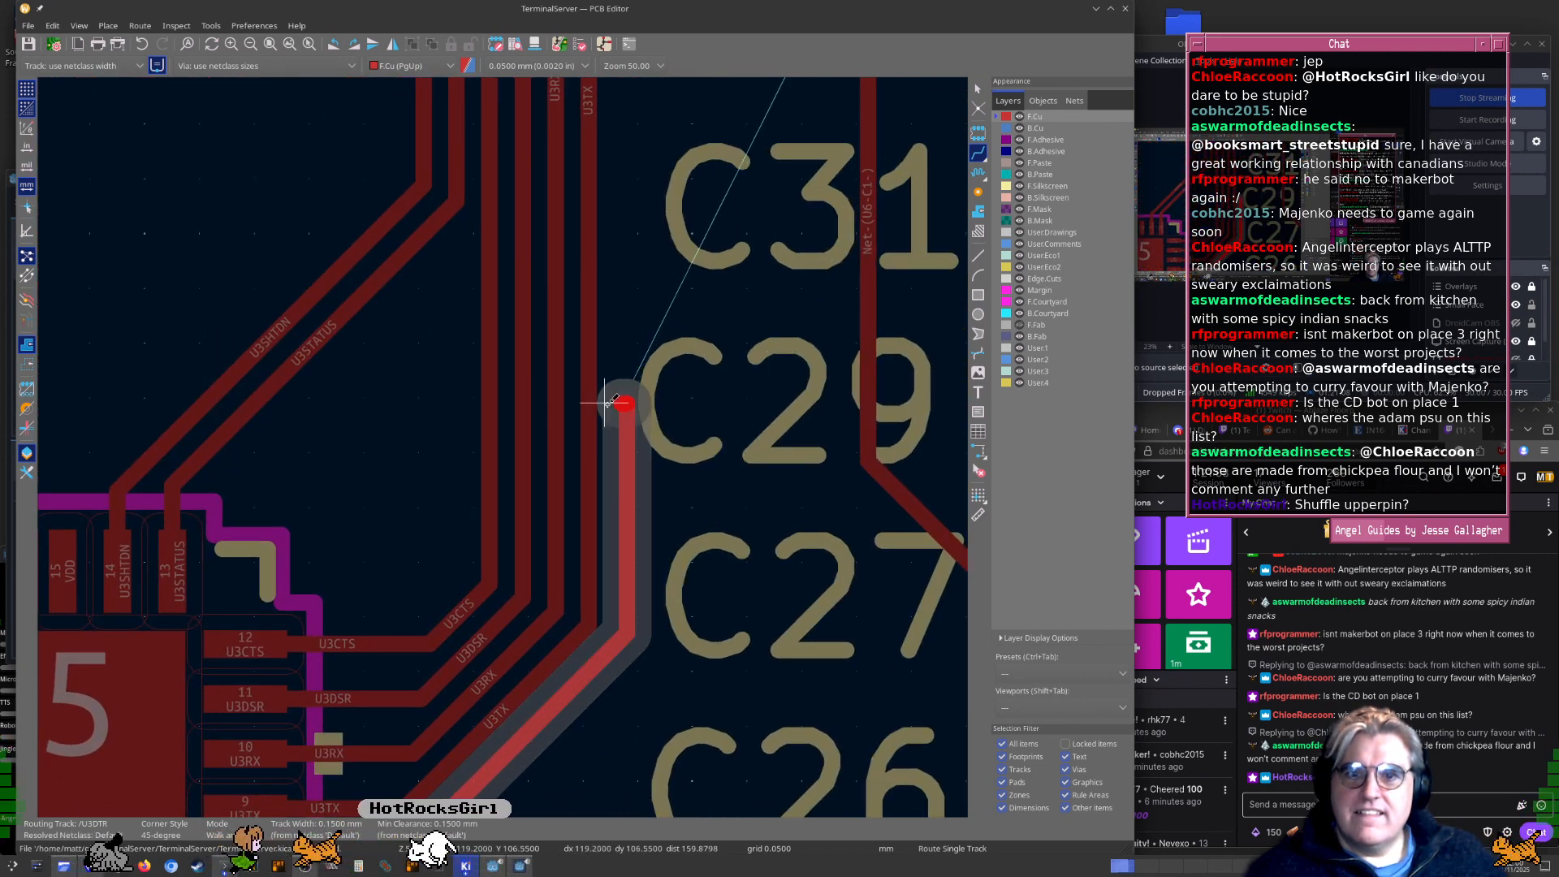
pyautogui.scroll(-2, 522, 442)
pyautogui.moveTo(568, 157); pyautogui.dragTo(600, 608, button='middle')
pyautogui.moveTo(557, 258); pyautogui.dragTo(612, 617, button='middle')
pyautogui.moveTo(777, 308); pyautogui.dragTo(306, 466, button='middle')
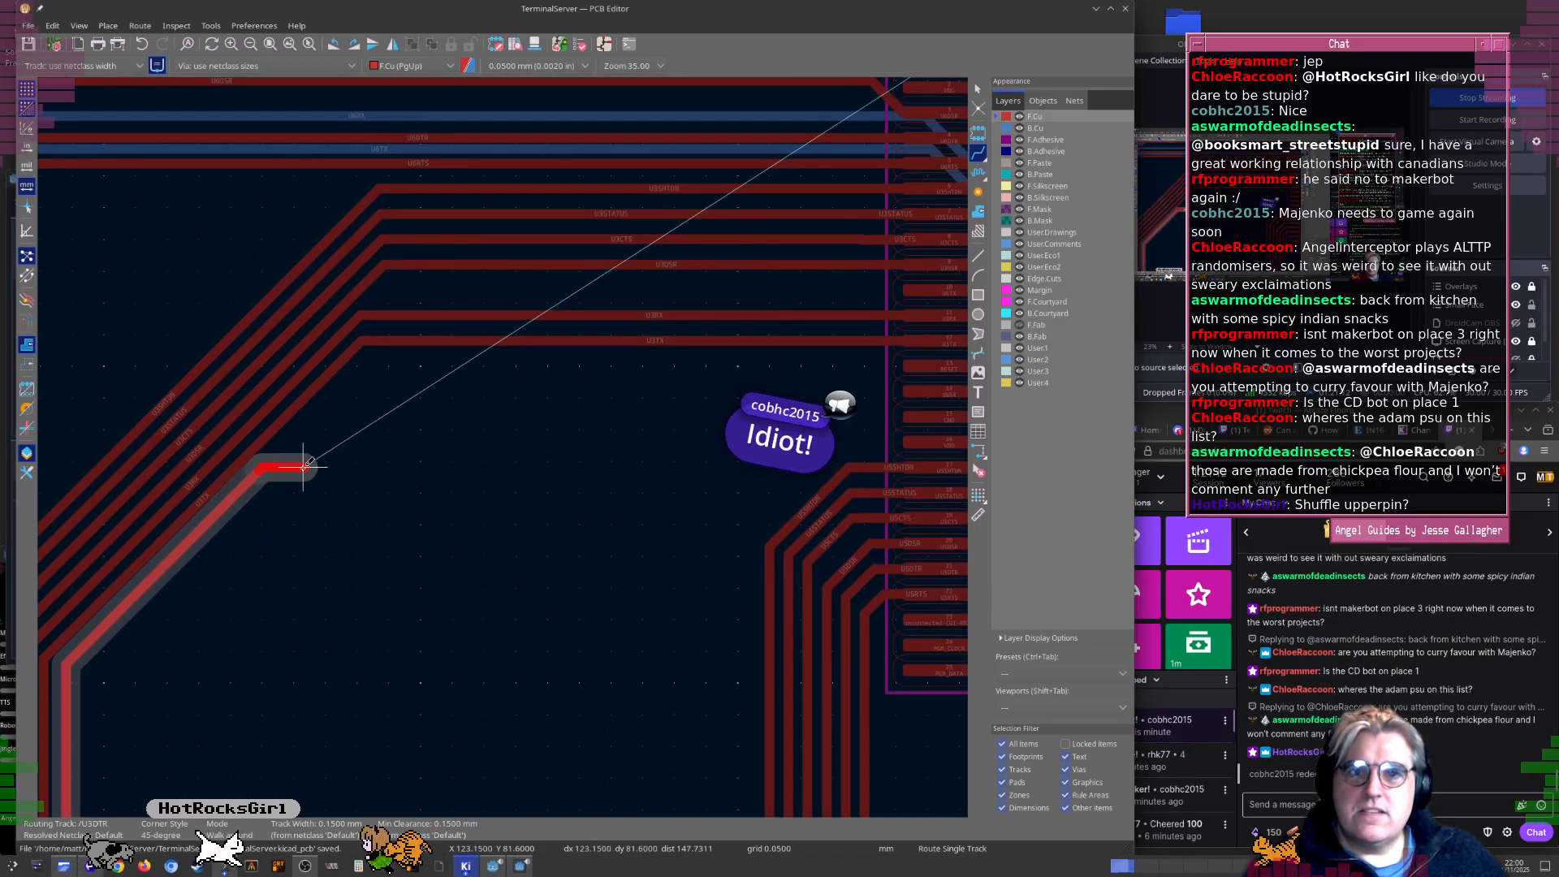
pyautogui.moveTo(676, 417); pyautogui.dragTo(411, 427, button='middle')
pyautogui.press('Escape')
pyautogui.press('v')
# Route the U3RTS track on front copper from U4 pad 7 along the outside of the U3DTR track, ending on the same diagonal run
pyautogui.scroll(-2, 360, 511)
pyautogui.moveTo(360, 512); pyautogui.dragTo(518, 432, button='middle')
pyautogui.scroll(-2, 518, 432)
pyautogui.moveTo(449, 708); pyautogui.dragTo(574, 296, button='middle')
pyautogui.moveTo(388, 665); pyautogui.dragTo(477, 439, button='middle')
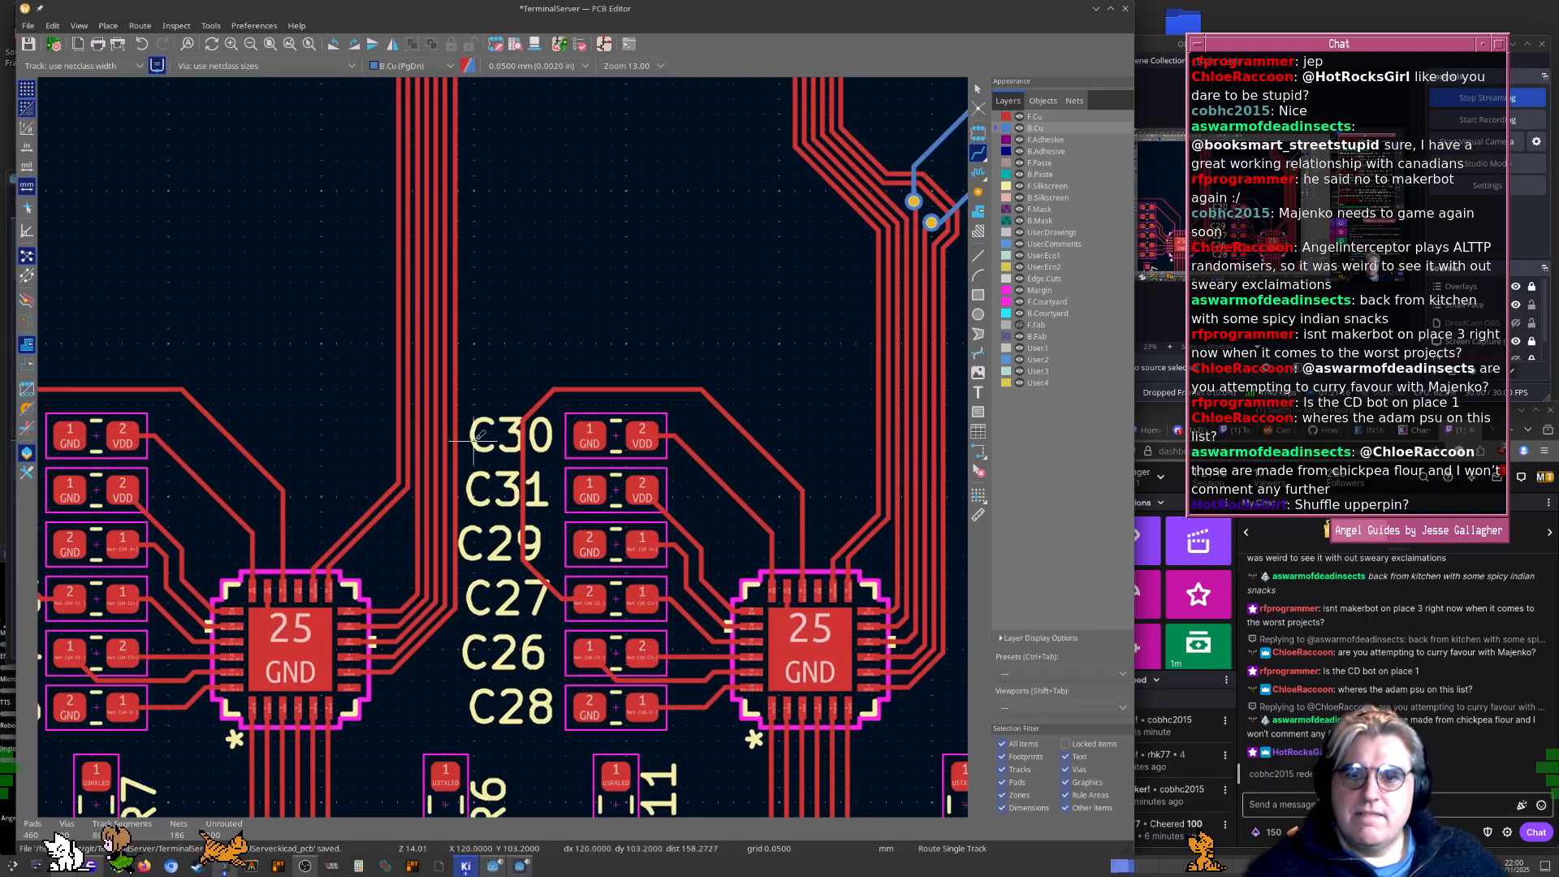
pyautogui.scroll(5, 363, 715)
pyautogui.click(351, 696)
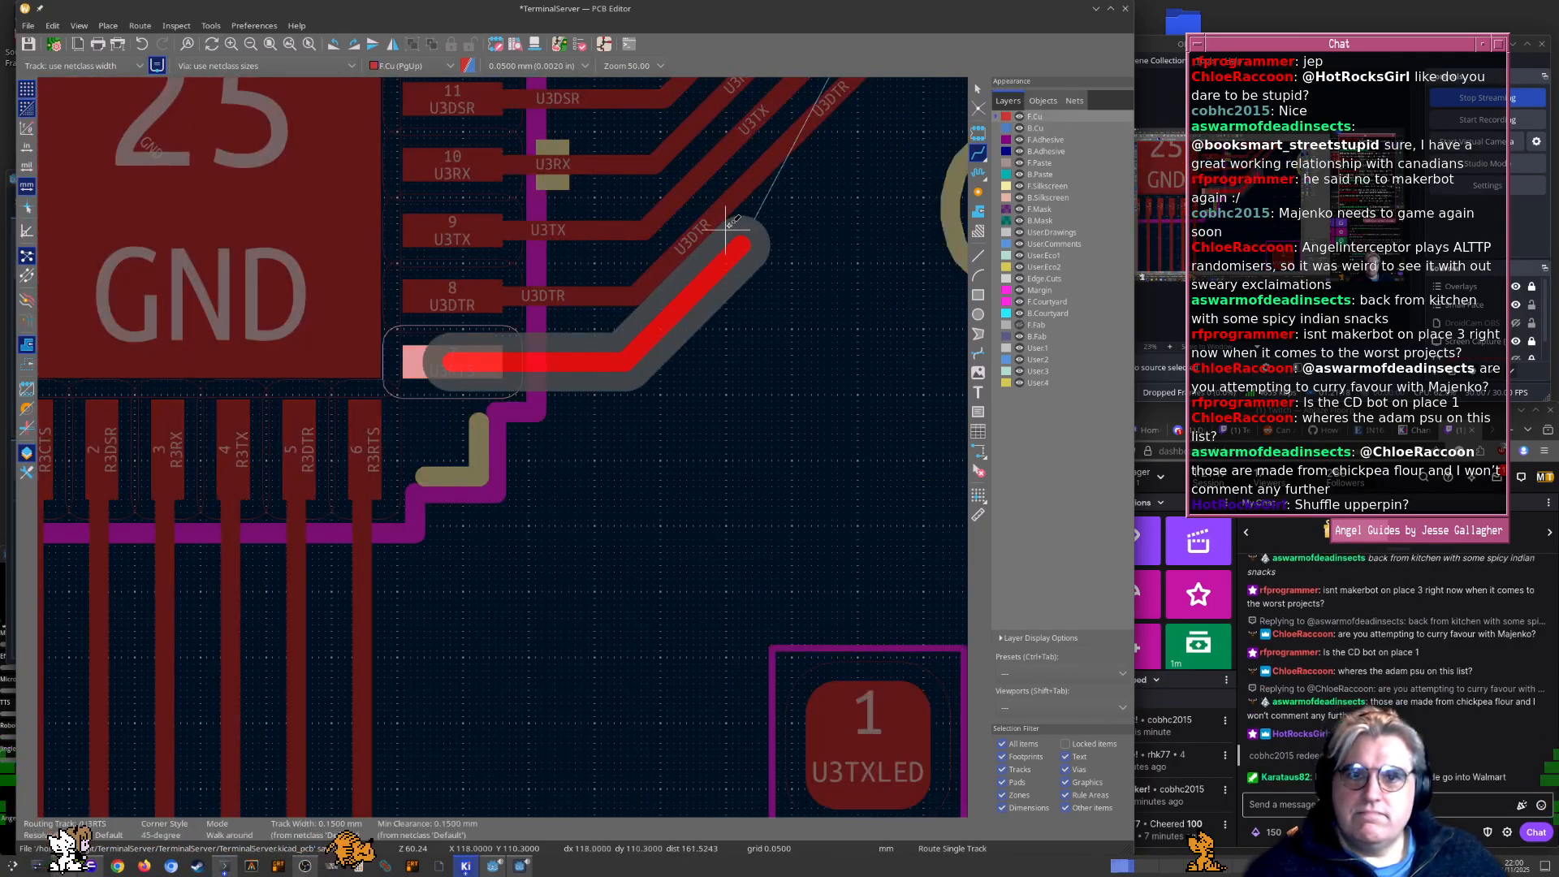
pyautogui.scroll(-1, 546, 411)
pyautogui.moveTo(539, 95); pyautogui.dragTo(539, 435, button='middle')
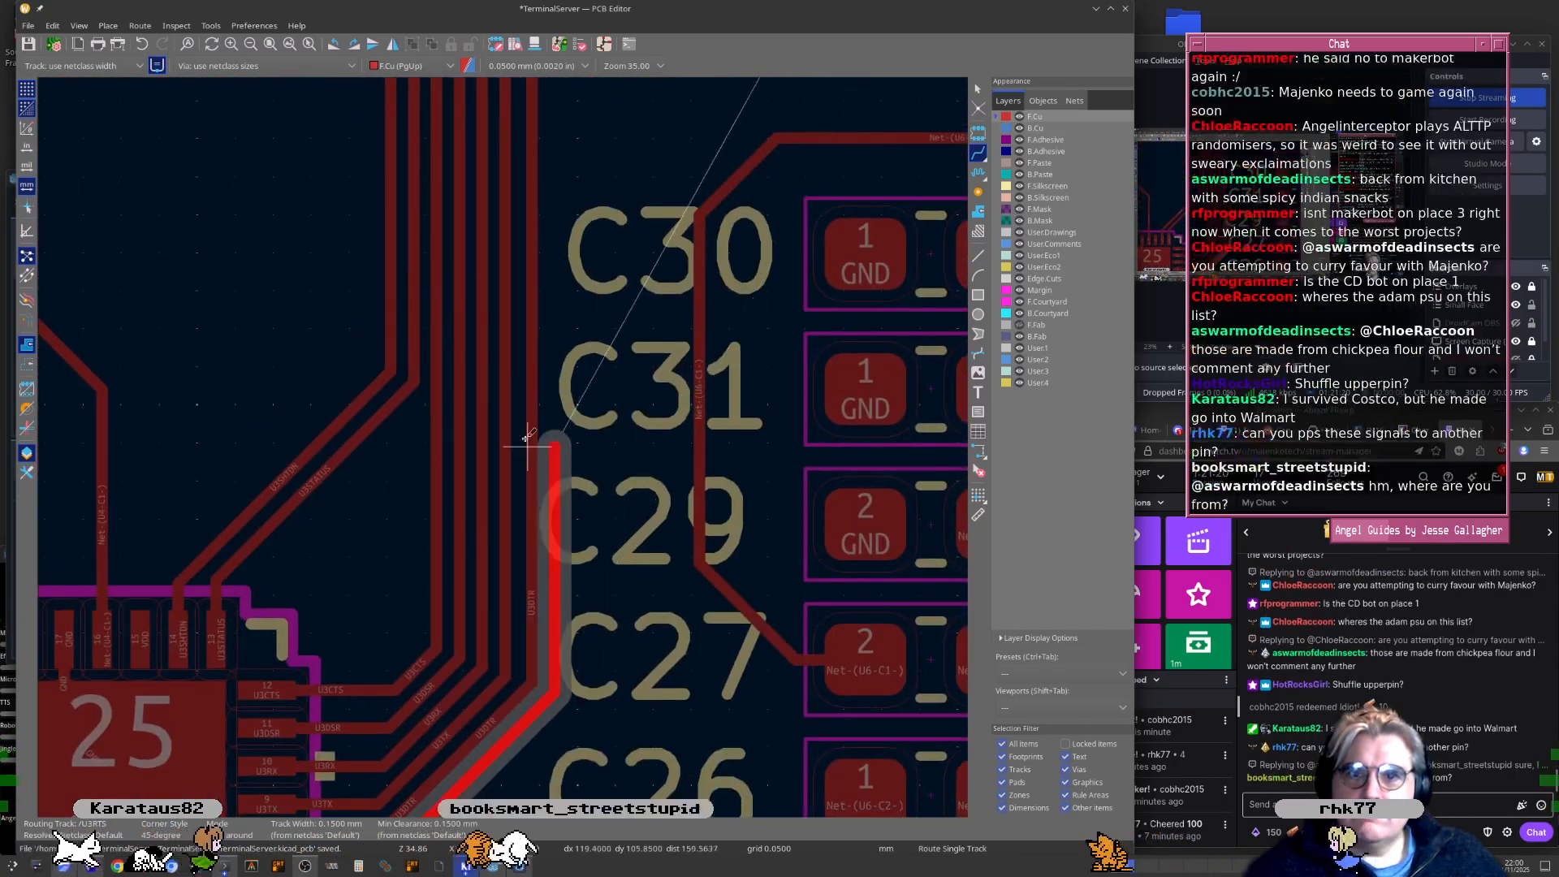
pyautogui.moveTo(617, 215); pyautogui.dragTo(619, 592, button='middle')
pyautogui.moveTo(686, 239); pyautogui.dragTo(716, 678, button='middle')
pyautogui.click(766, 354)
pyautogui.press('Escape')
# Examine the space between the U3DTR and U3RTS track ends and U1's upper row of pads
pyautogui.moveTo(906, 367); pyautogui.dragTo(345, 497, button='middle')
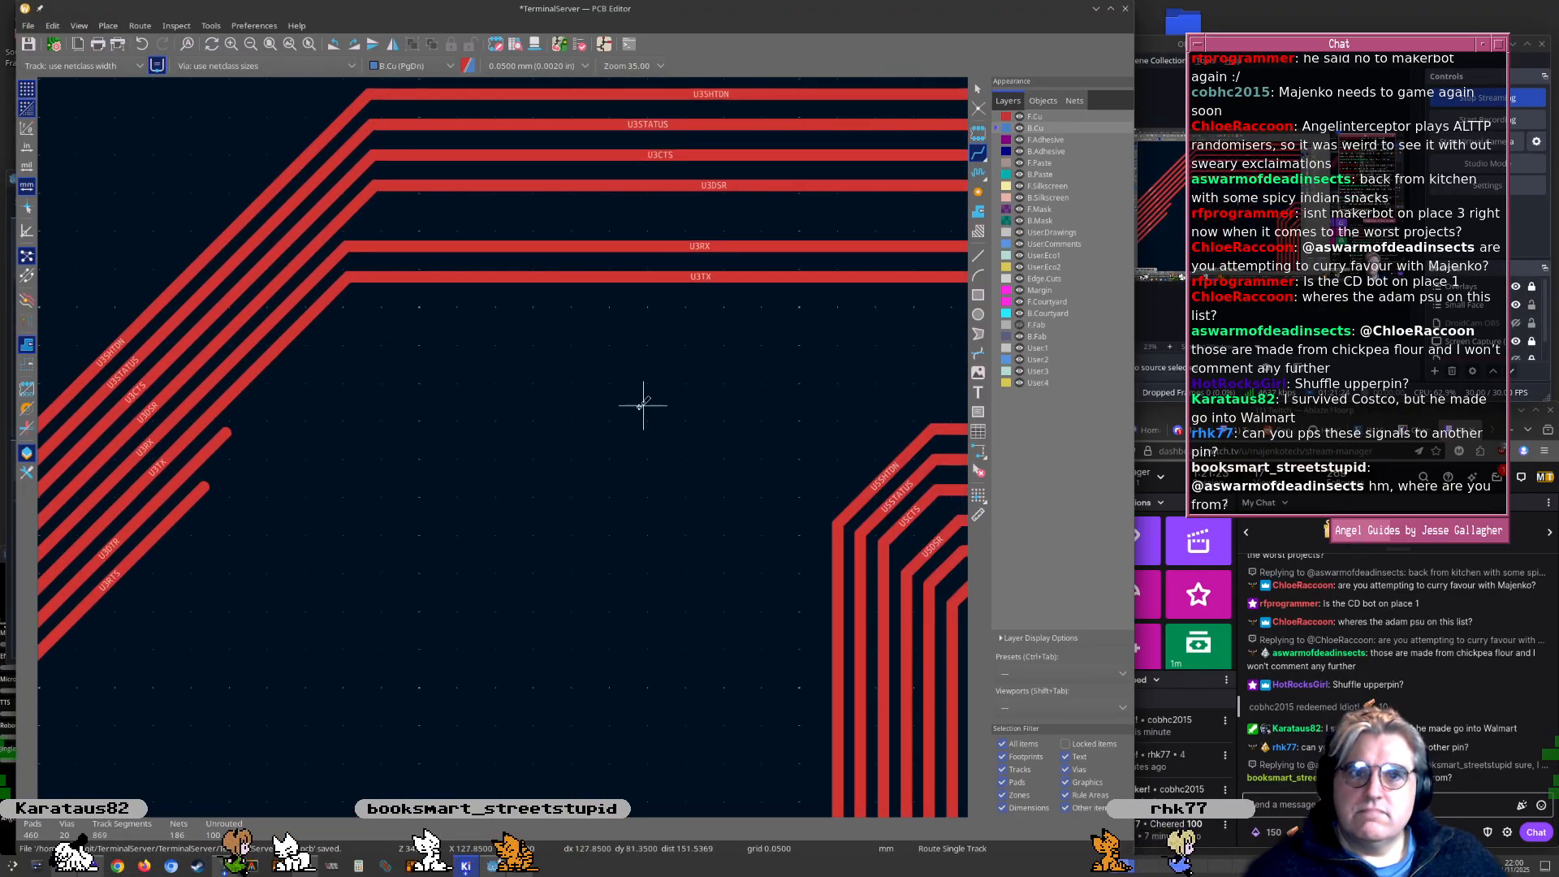
pyautogui.moveTo(898, 461); pyautogui.dragTo(552, 467, button='middle')
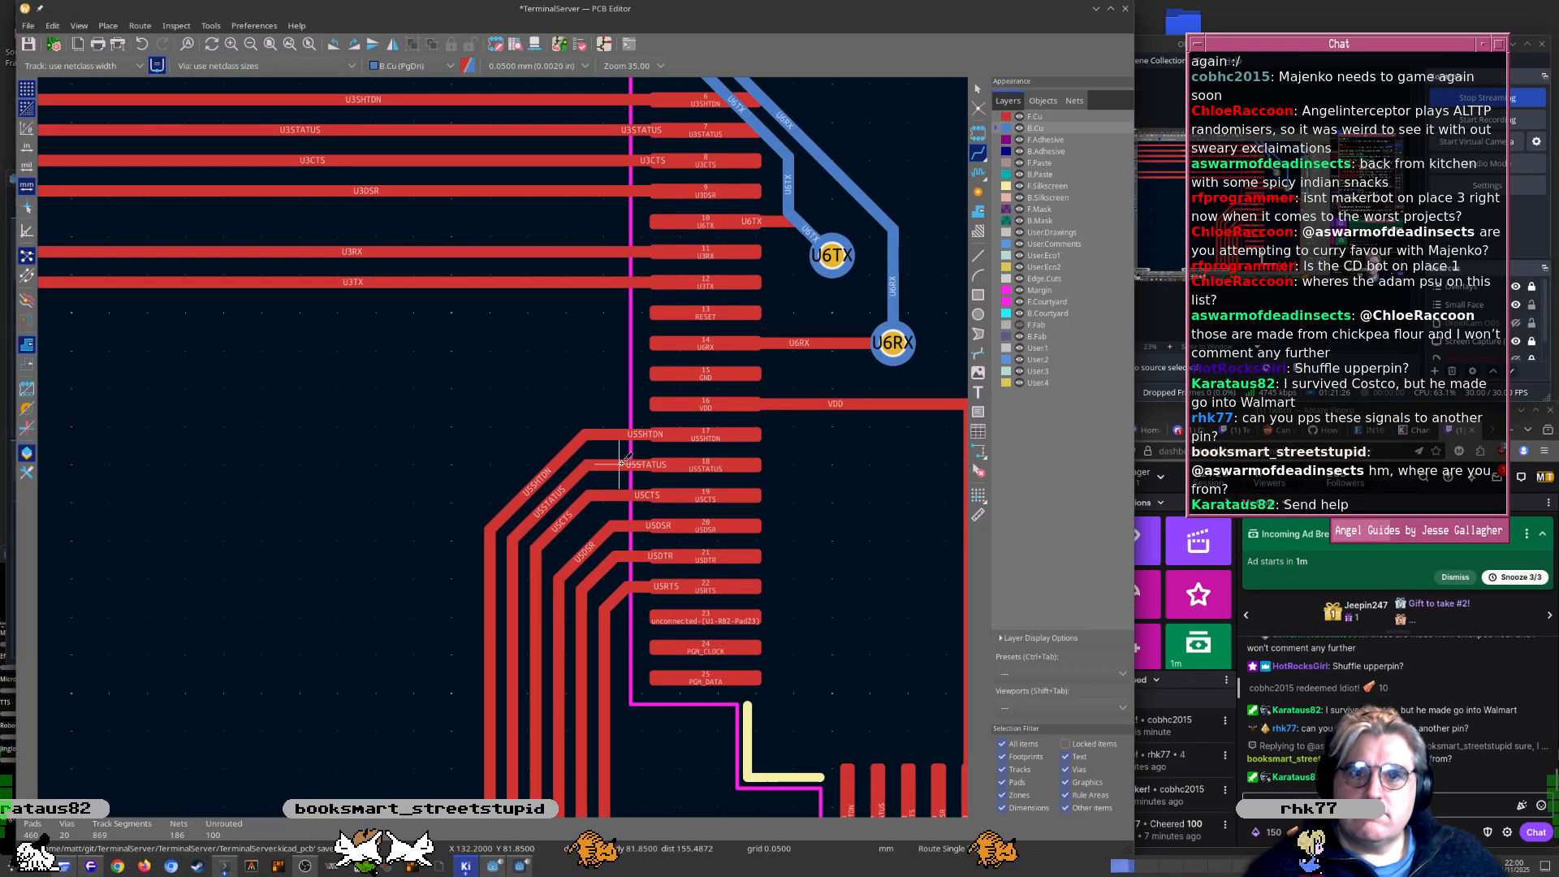
pyautogui.scroll(-3, 623, 463)
pyautogui.scroll(-2, 846, 131)
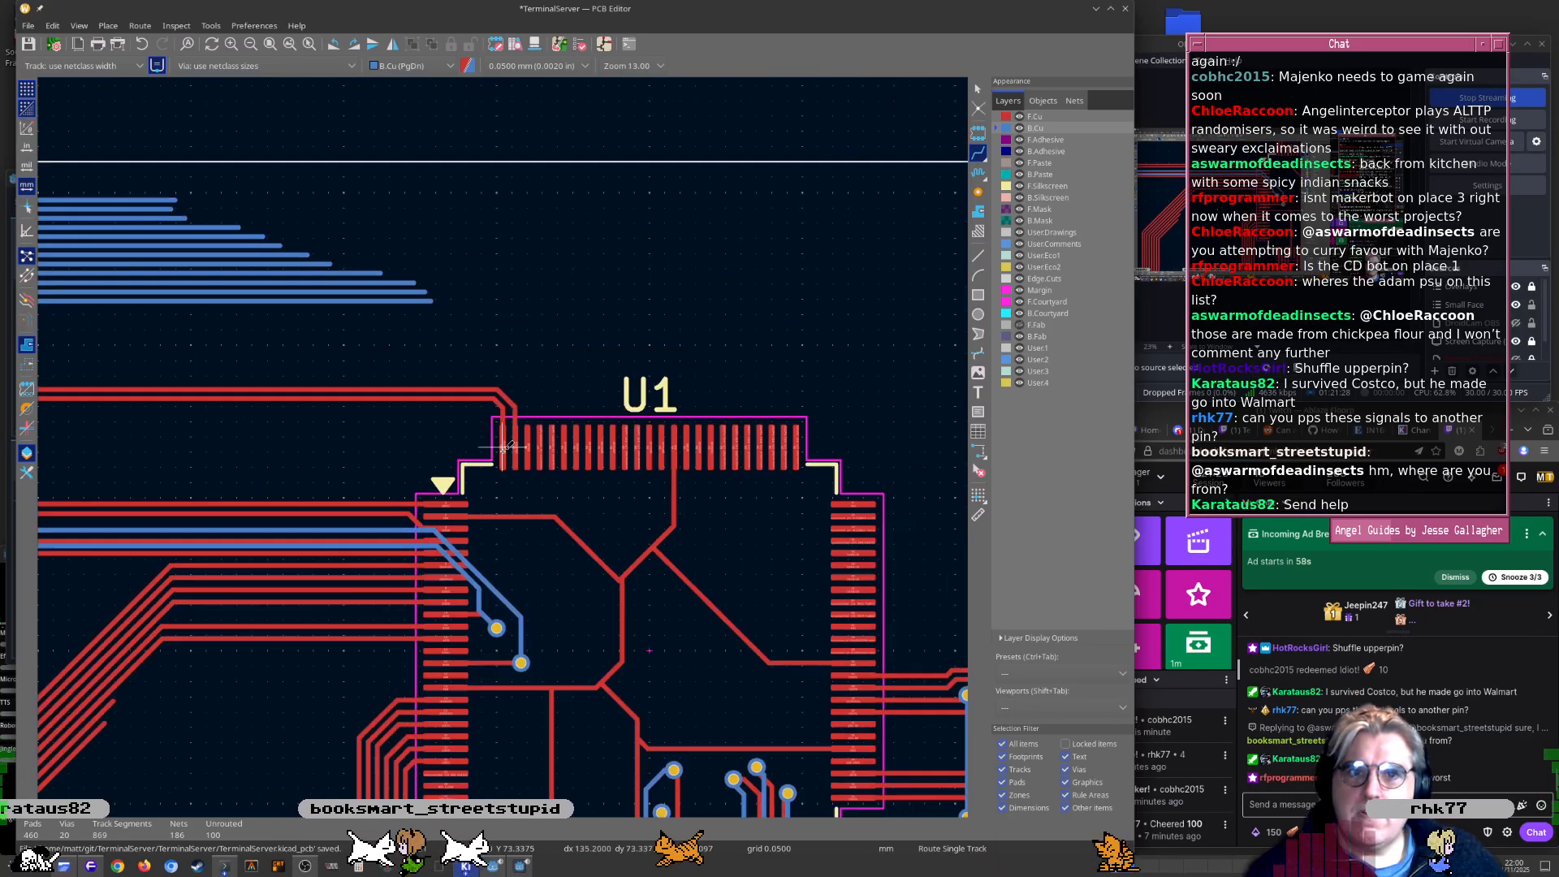
pyautogui.moveTo(281, 553); pyautogui.dragTo(478, 466, button='middle')
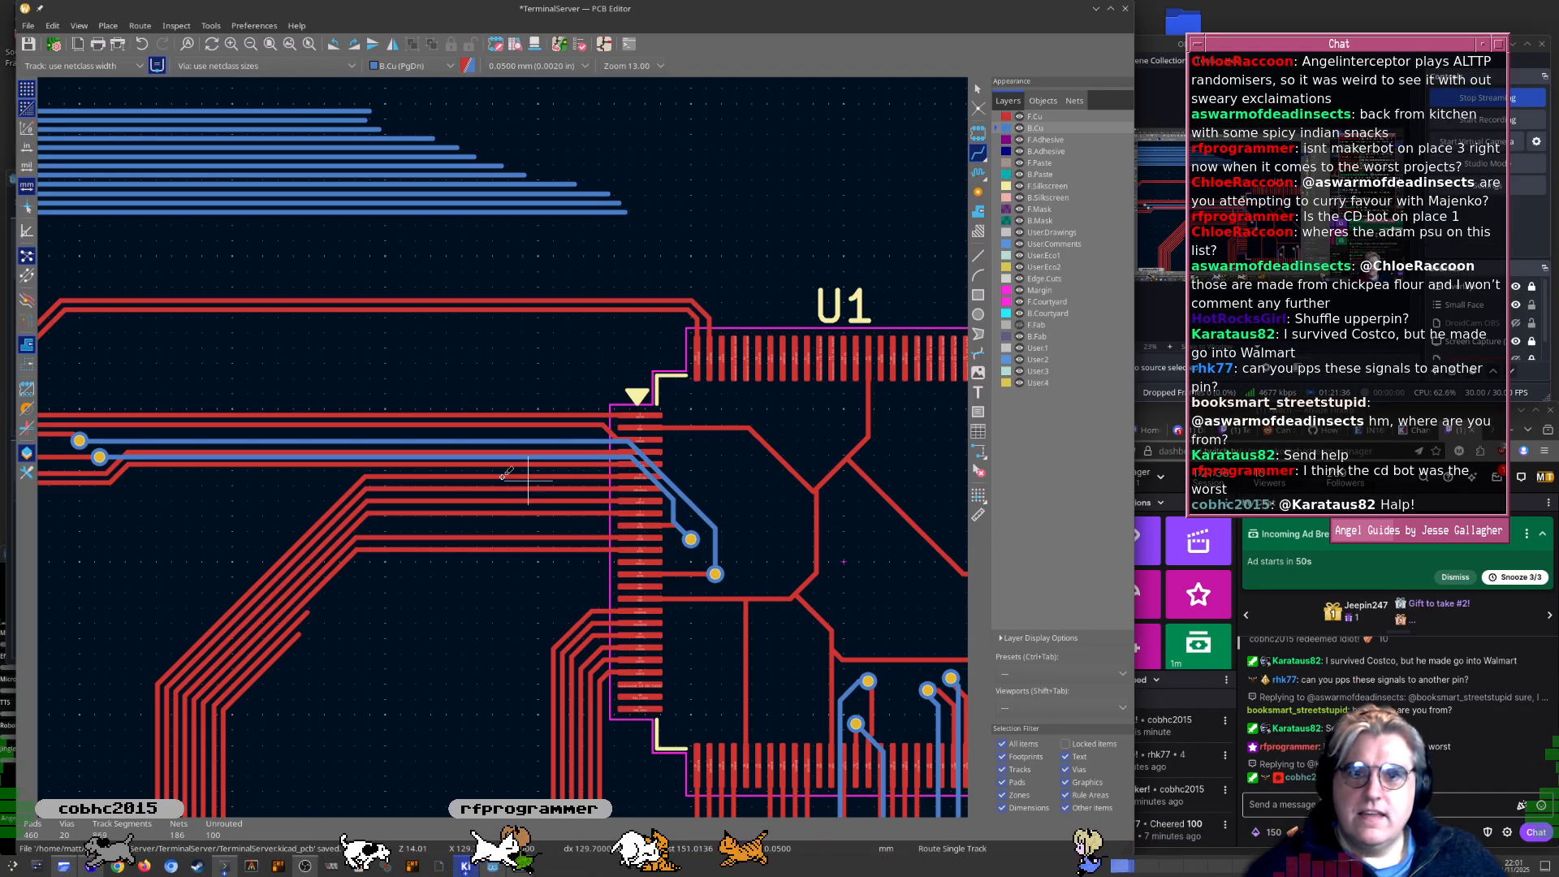
# Examine the net names on U1's upper row of pads, from pad 100 to pad 92
pyautogui.scroll(6, 706, 412)
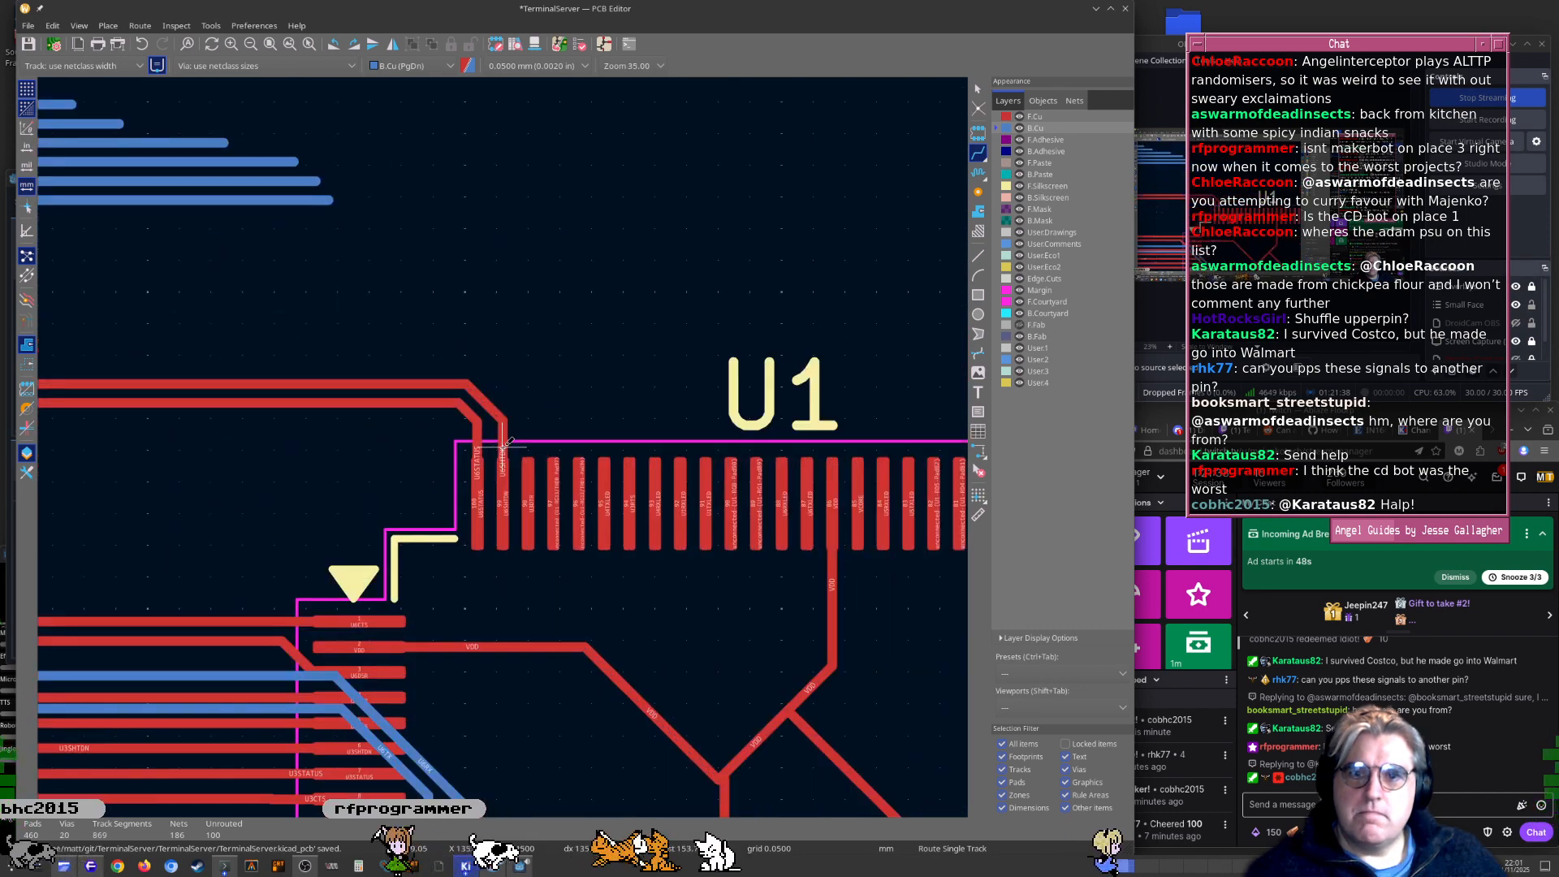
pyautogui.scroll(-3, 654, 607)
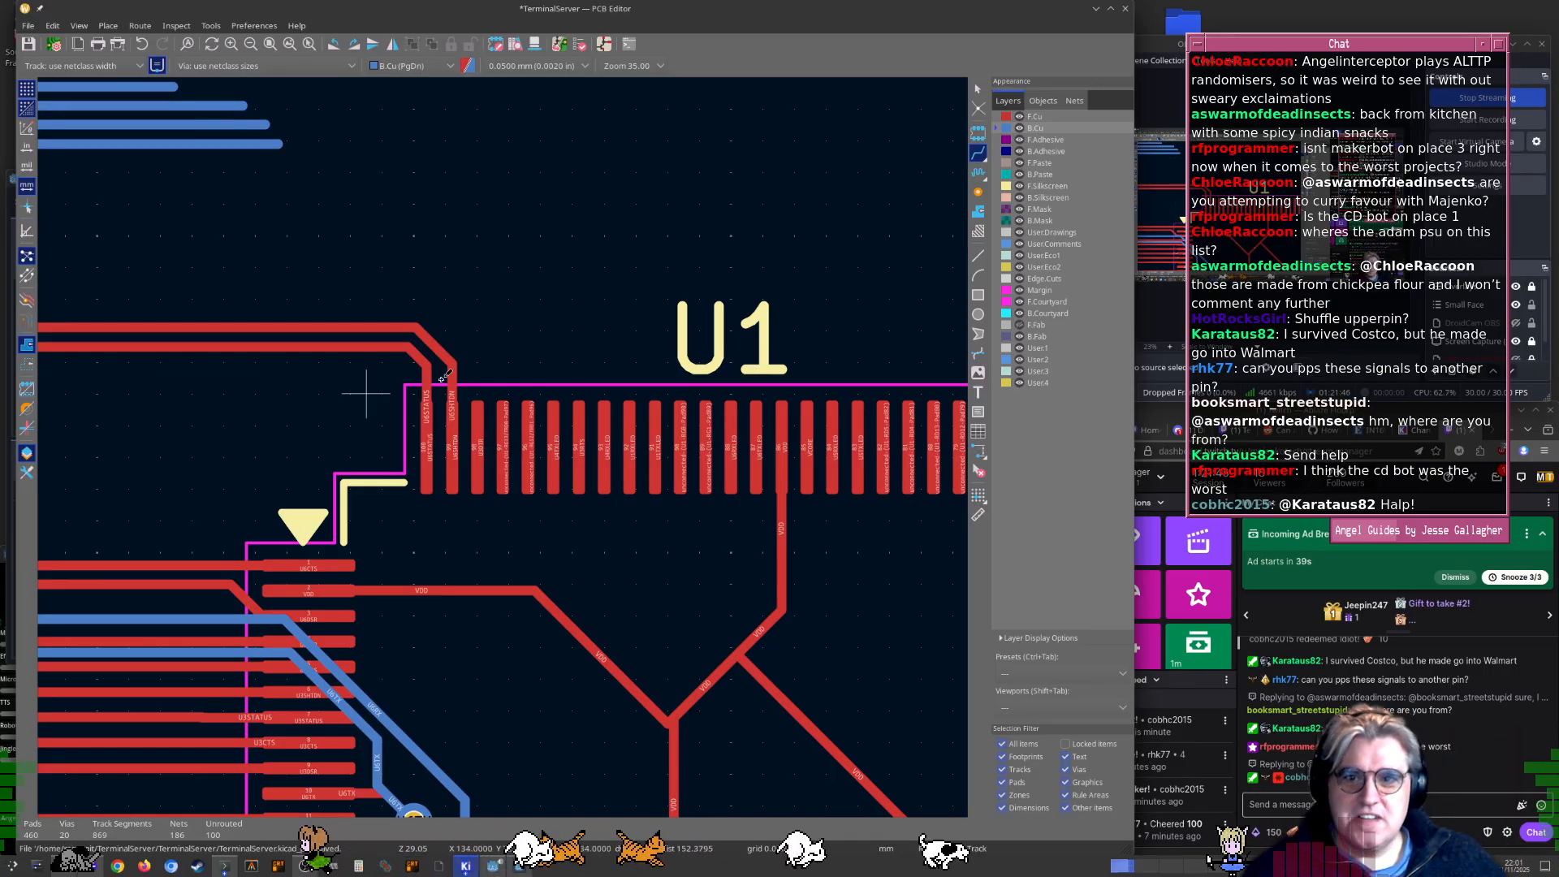
pyautogui.scroll(4, 444, 375)
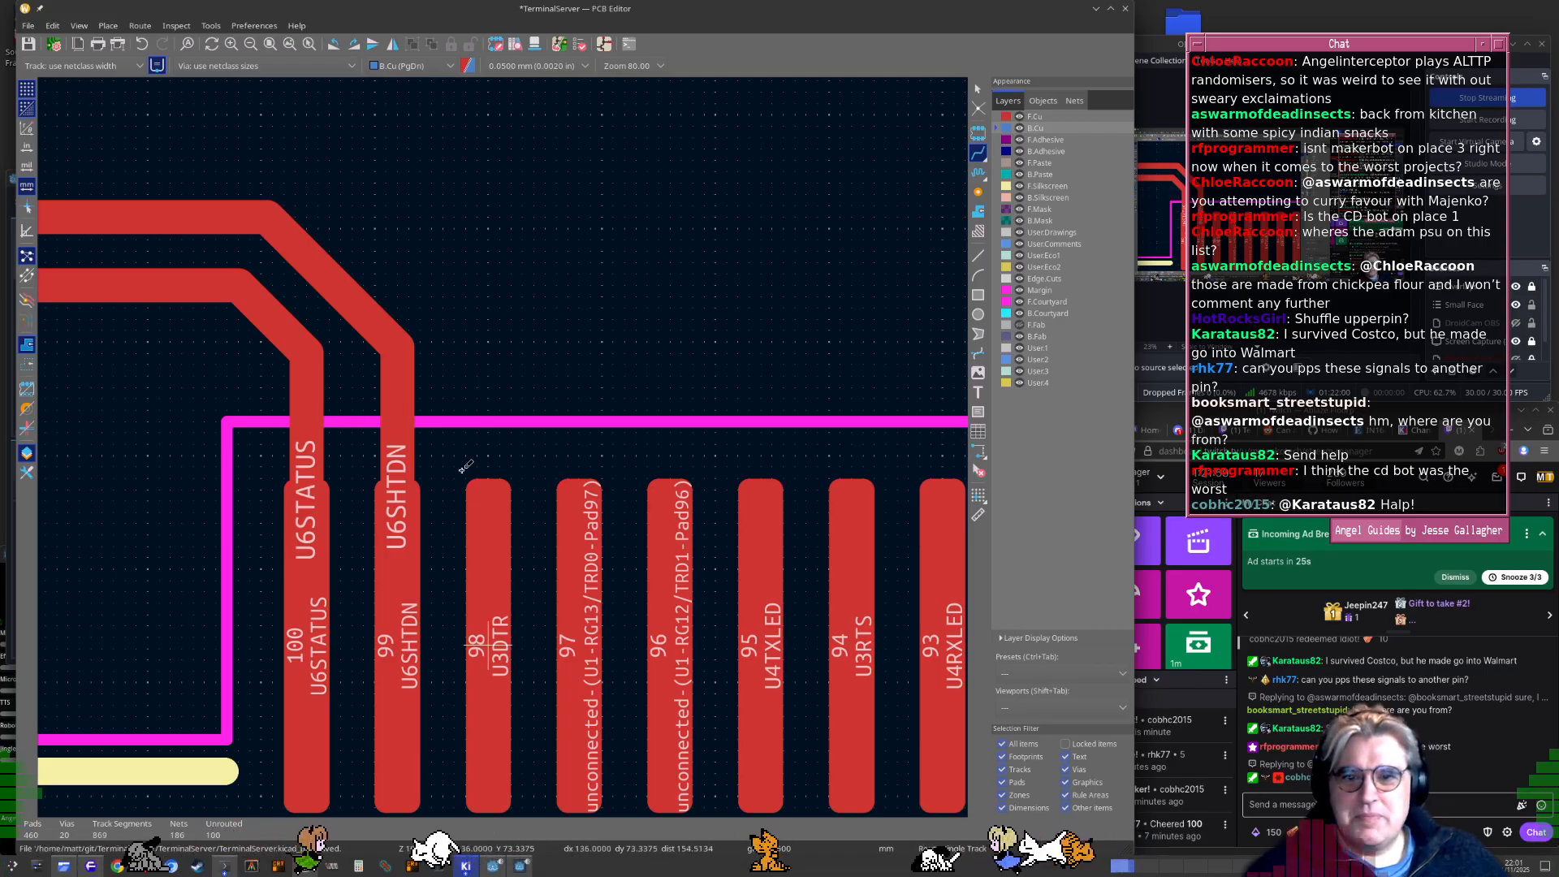
pyautogui.scroll(2, 442, 451)
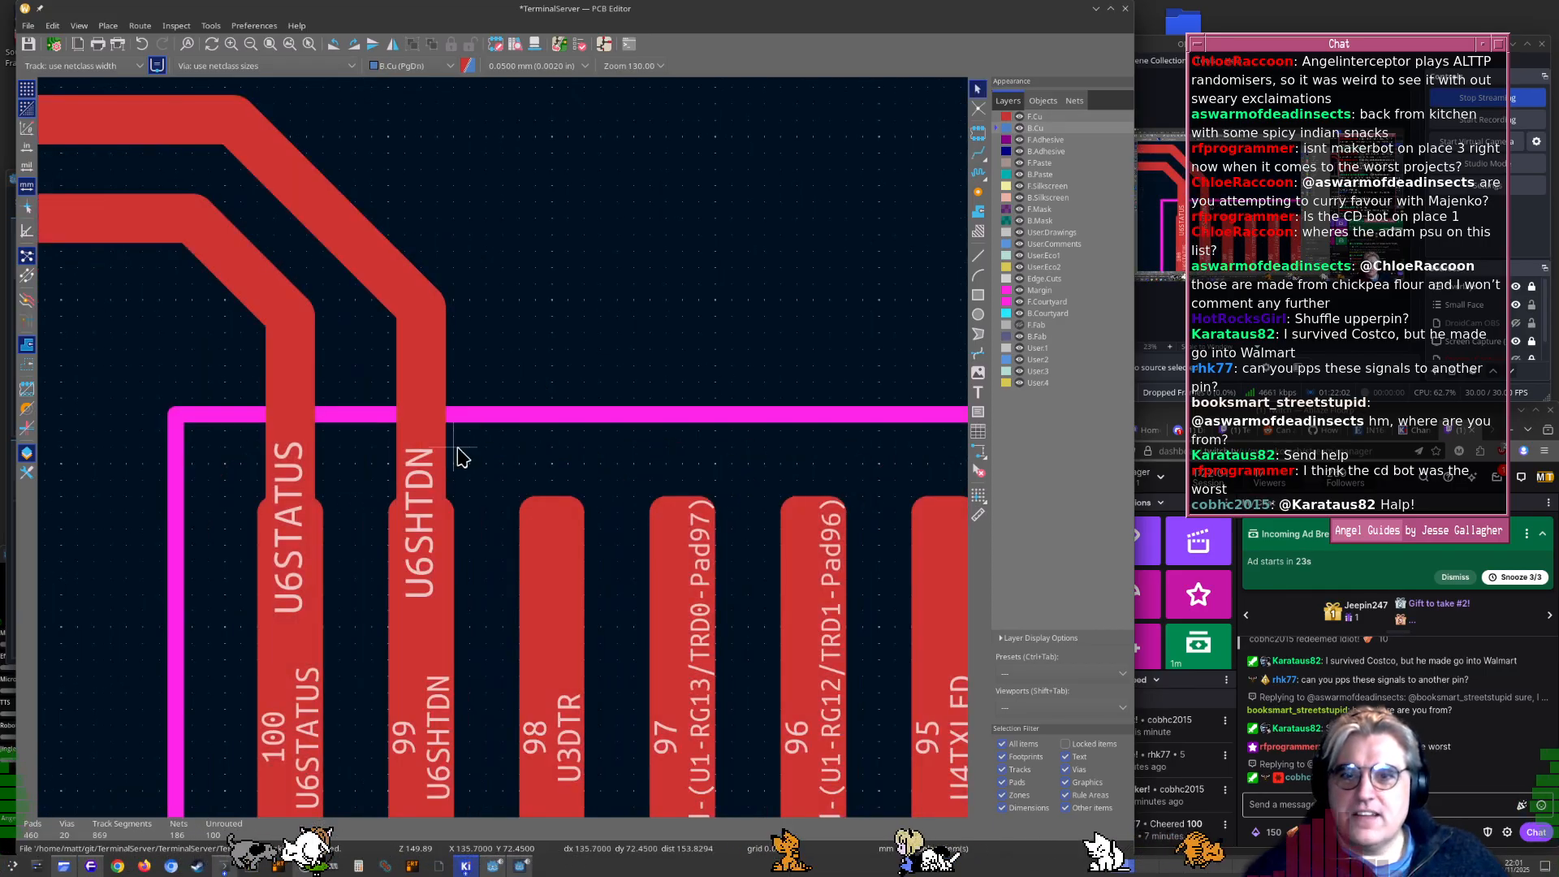
pyautogui.scroll(-3, 522, 515)
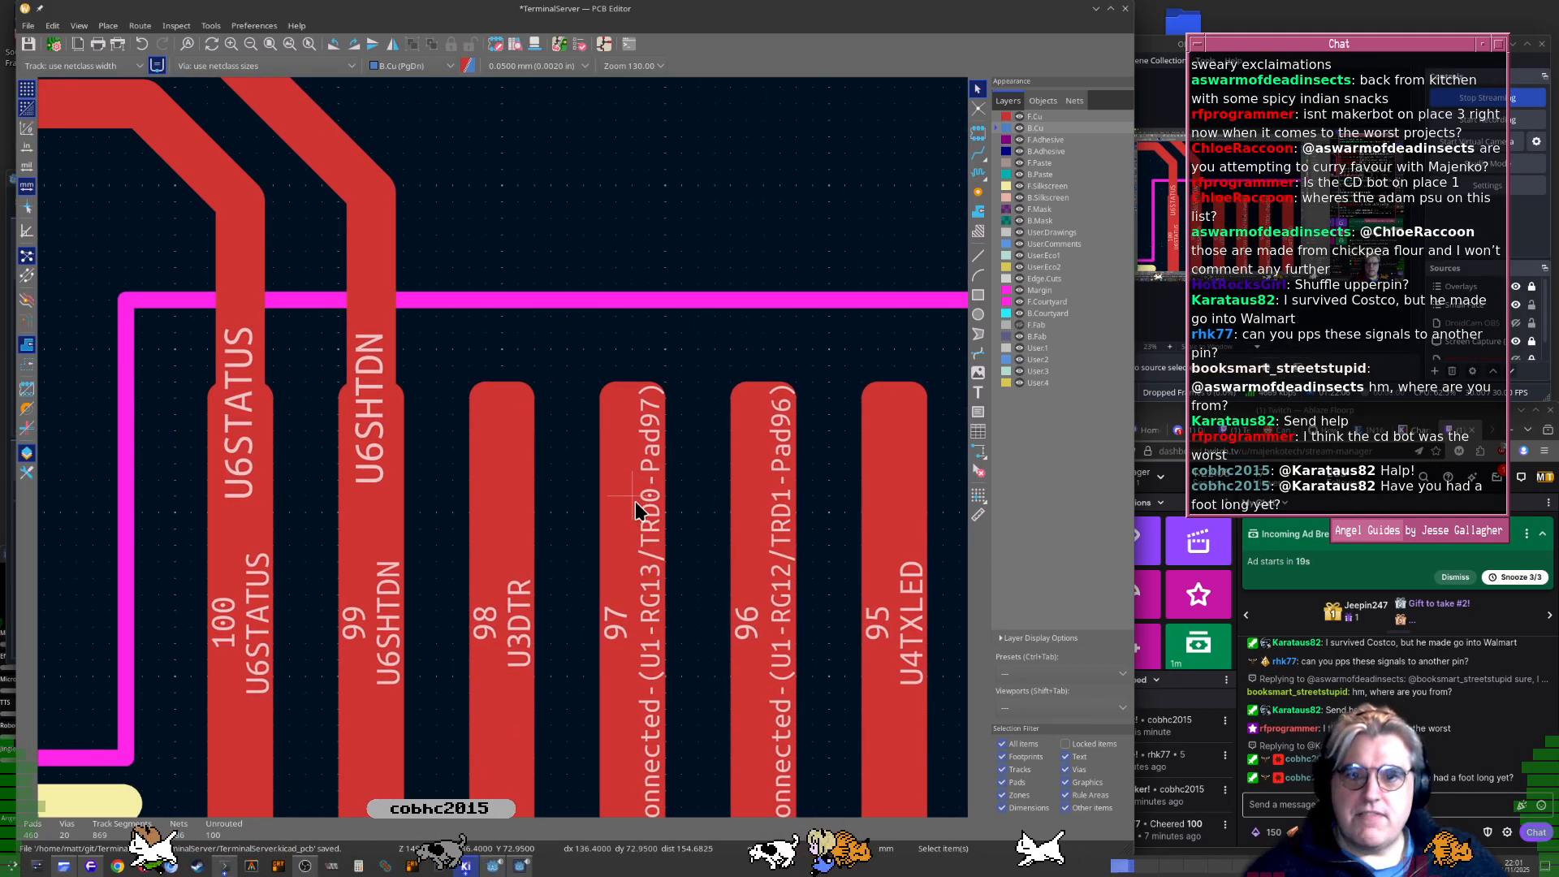
pyautogui.scroll(-1, 617, 511)
pyautogui.scroll(-2, 503, 452)
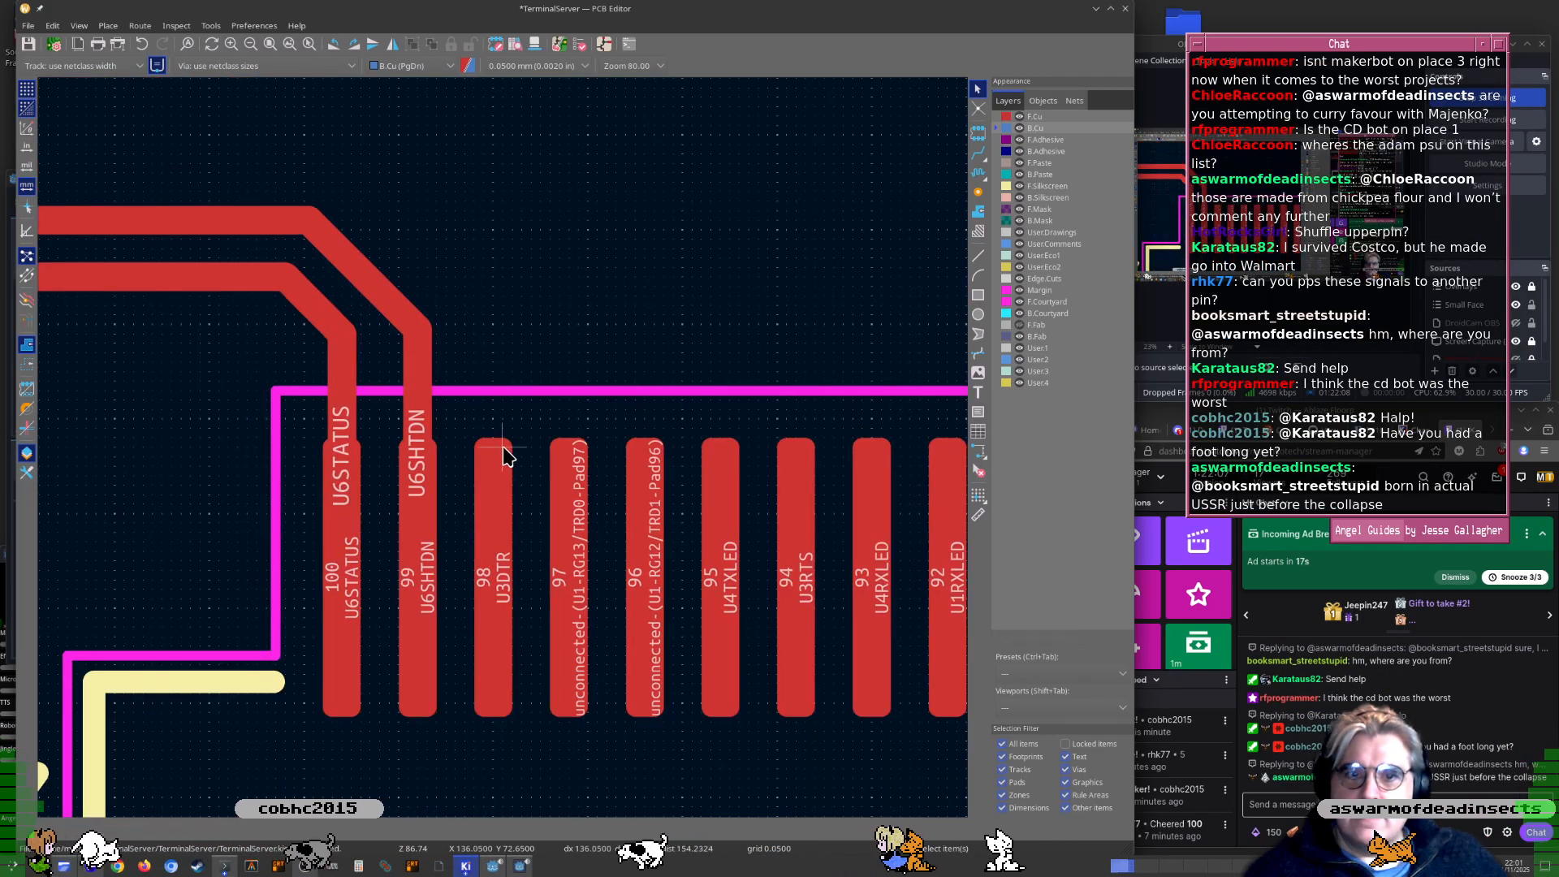
pyautogui.hotkey('alt', 'Tab')
pyautogui.press('Escape')
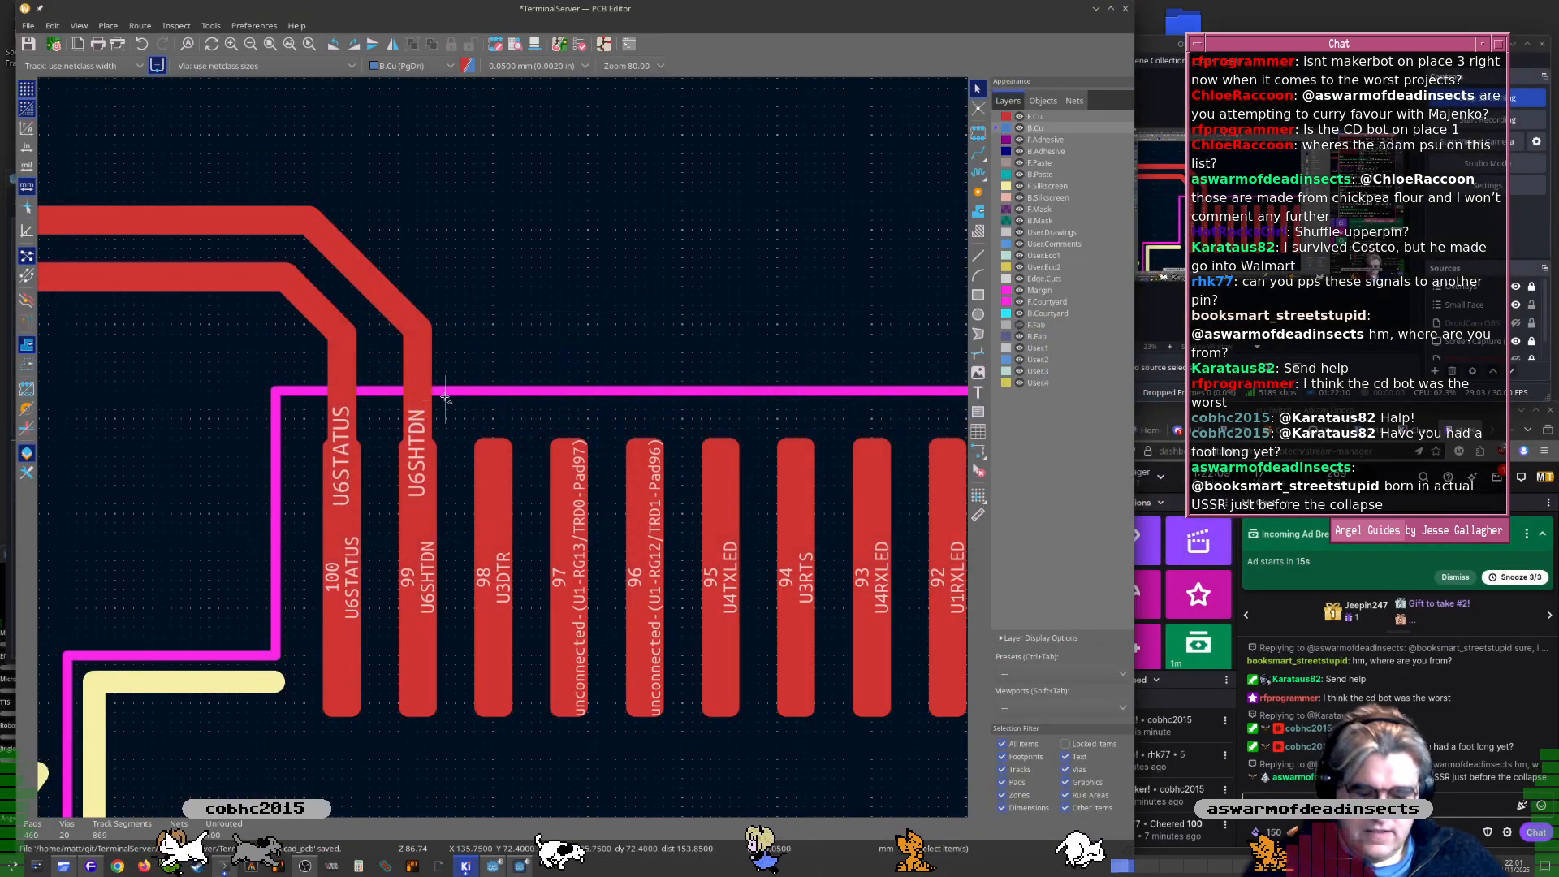
# Switch to the Schematic Editor and move the U6SHTDN label on U1 from pin 99 to pin 97
pyautogui.hotkey('alt', 'Tab')
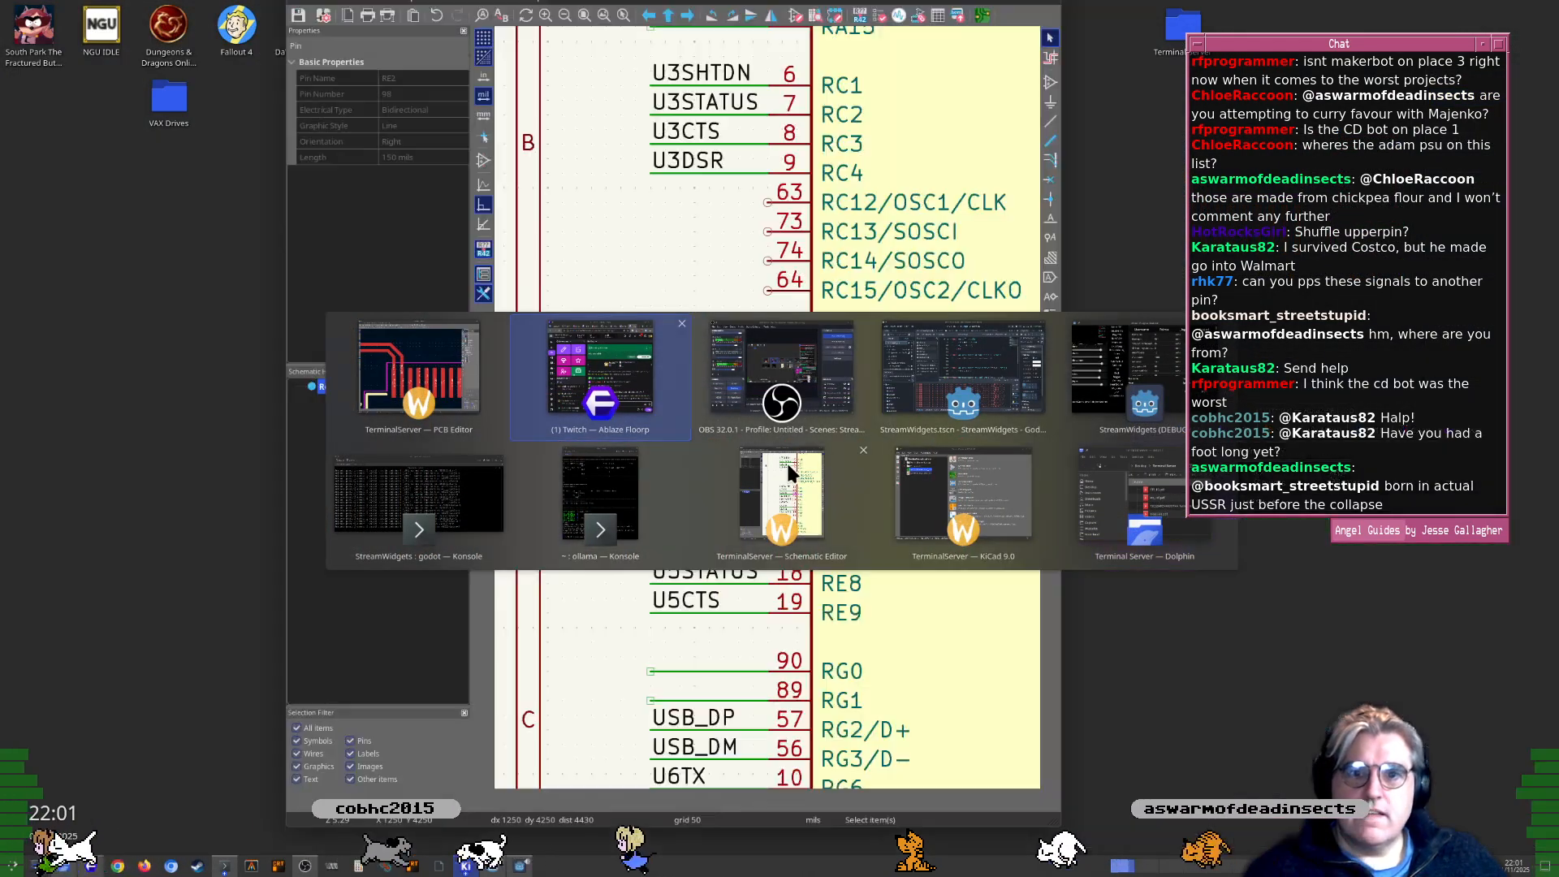
pyautogui.click(786, 461)
pyautogui.moveTo(764, 440); pyautogui.dragTo(652, 500, button='middle')
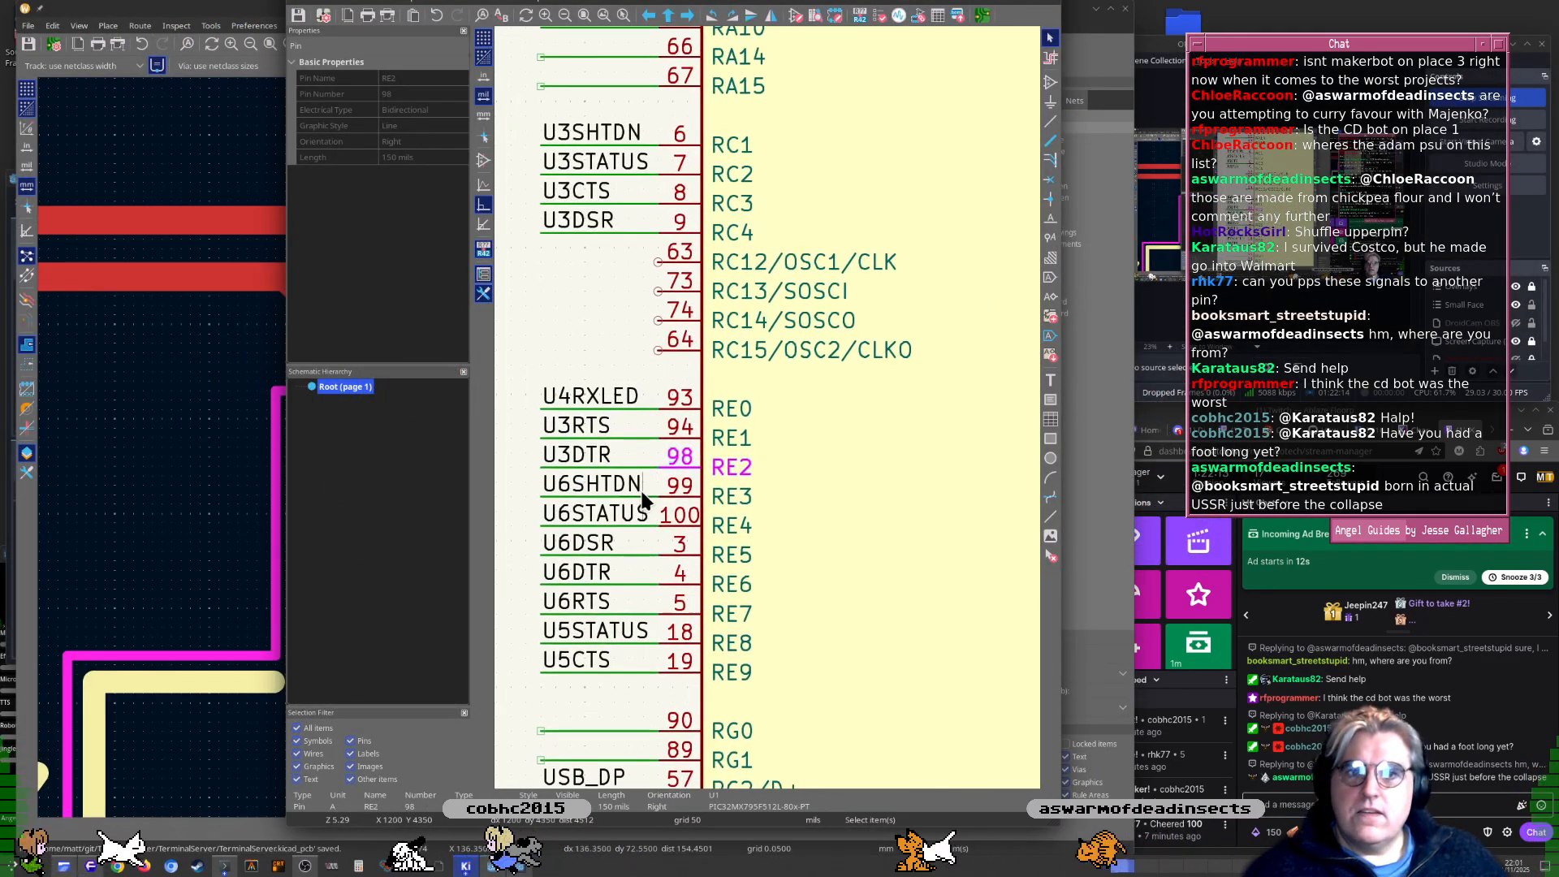
pyautogui.click(615, 487)
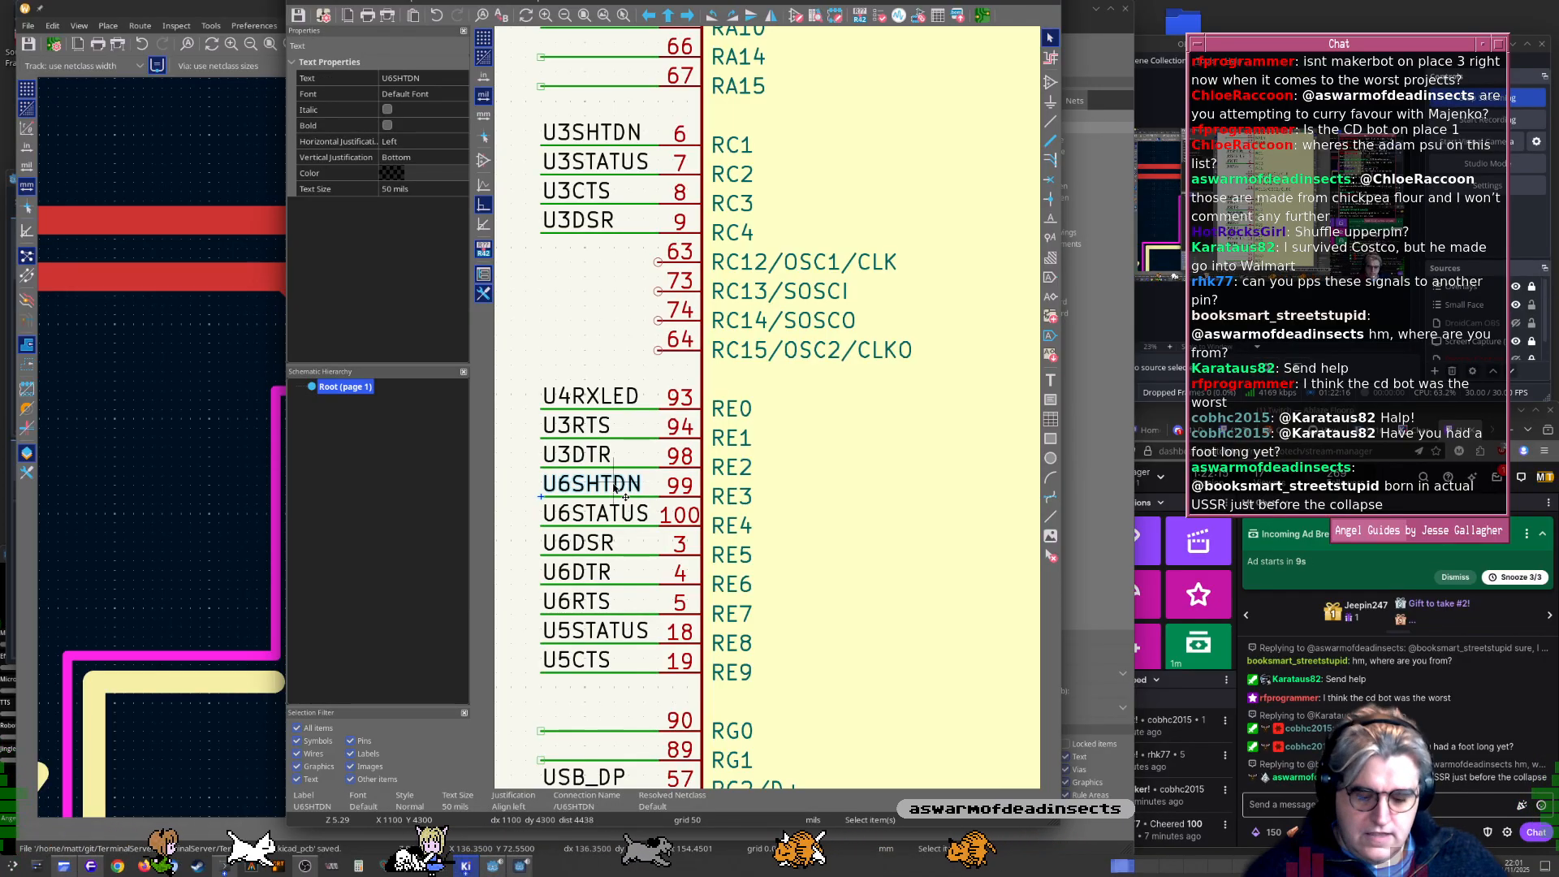
pyautogui.press('Delete')
pyautogui.scroll(-1, 614, 485)
pyautogui.keyDown('shift'); pyautogui.scroll(-4, 743, 406); pyautogui.keyUp('shift')
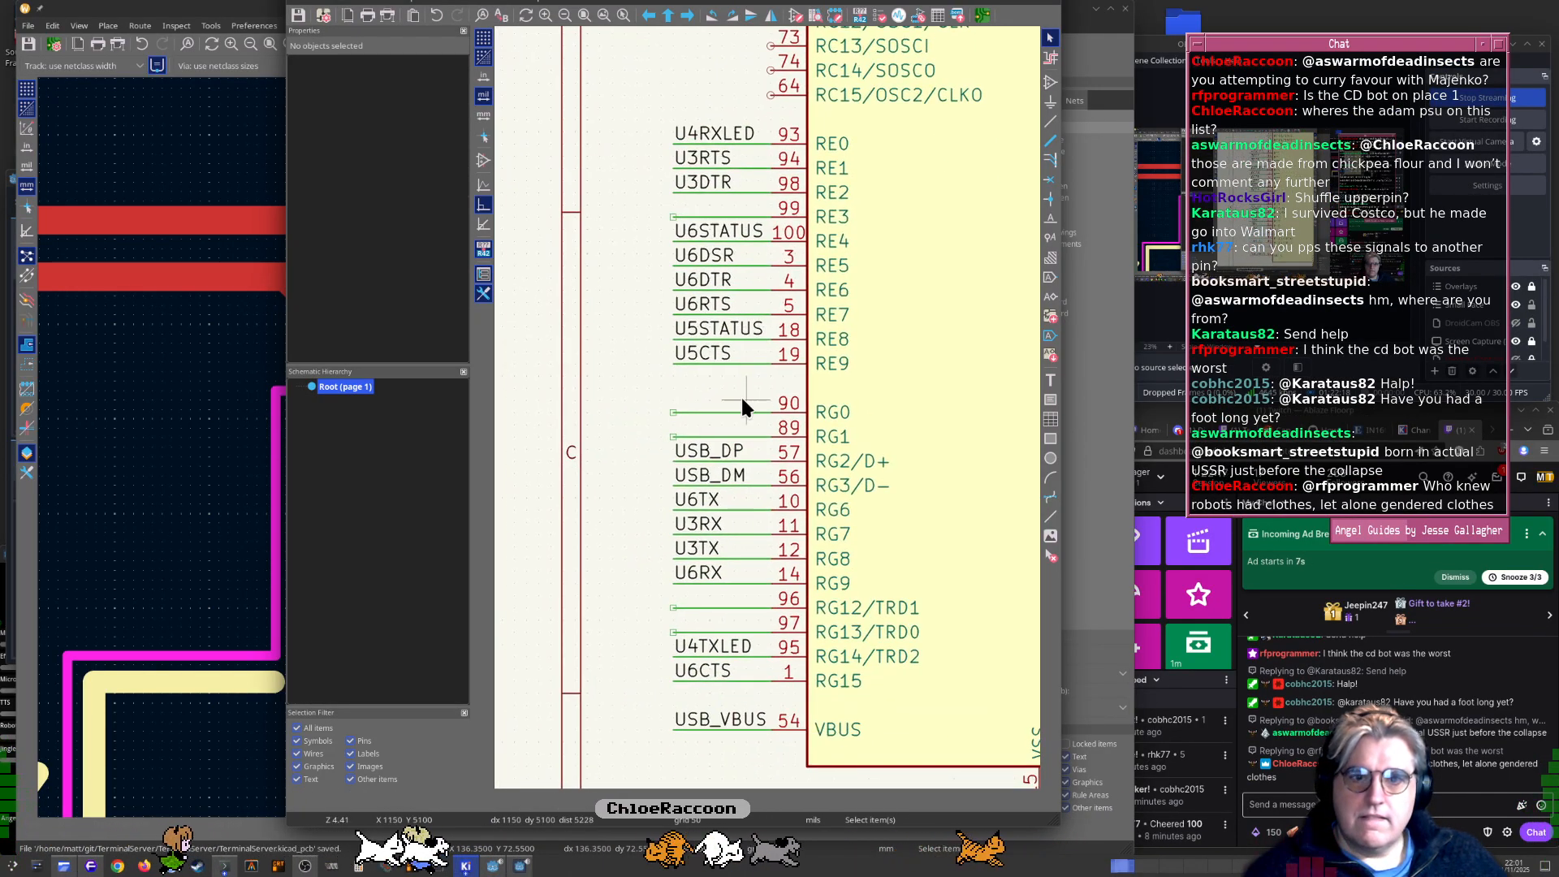
pyautogui.hotkey('ctrl', 'z')
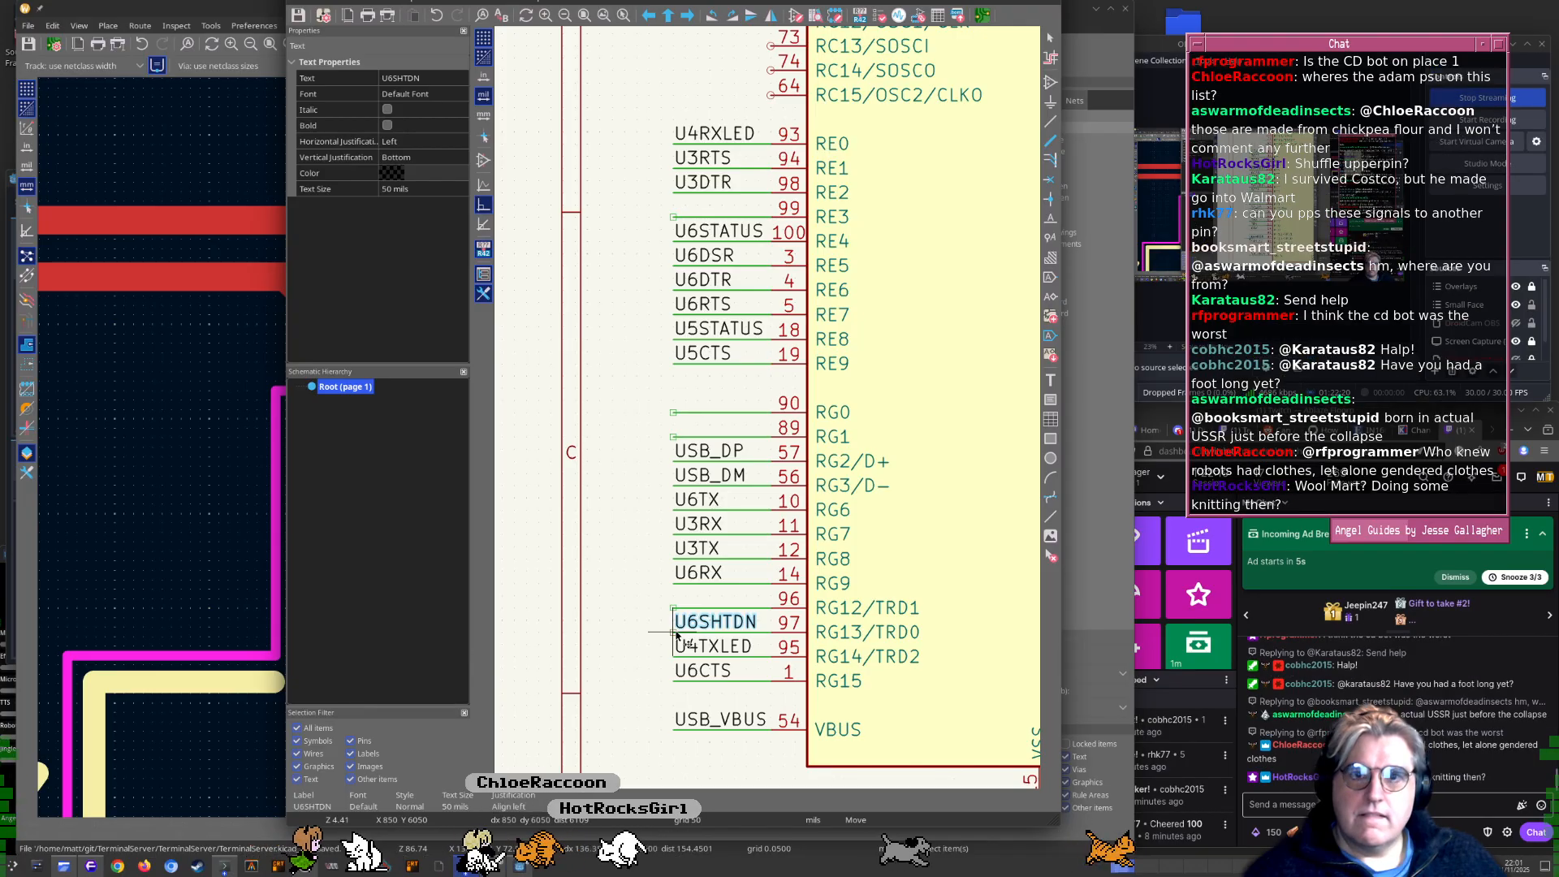
pyautogui.press('Escape')
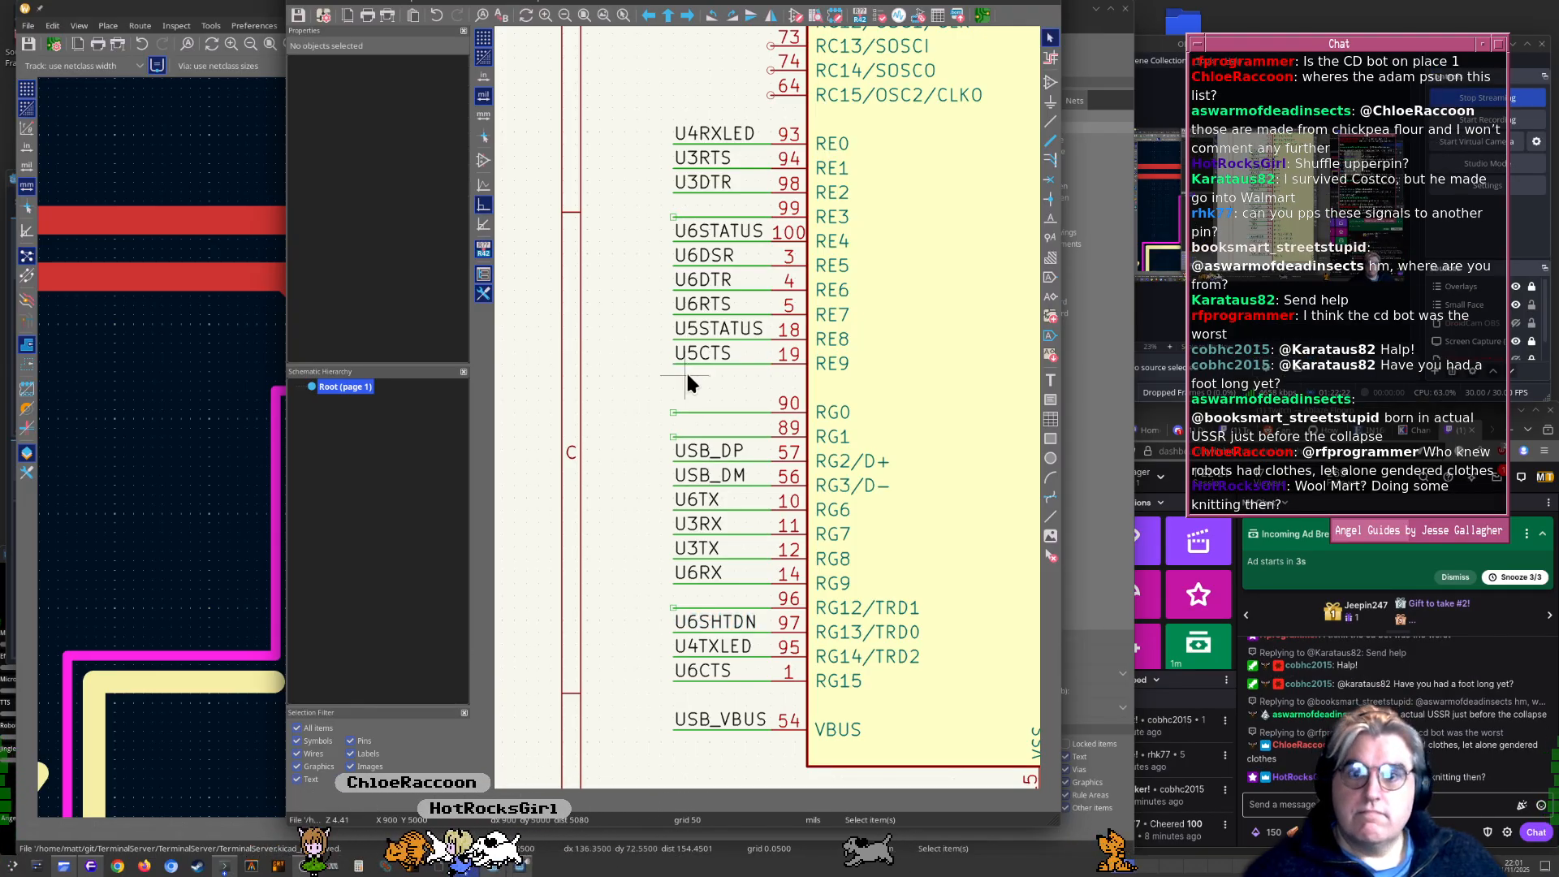
# Update the PCB from the schematic and delete the vertical and diagonal U6SHTDN track segments leading into U1 pad 99
pyautogui.press('F8')
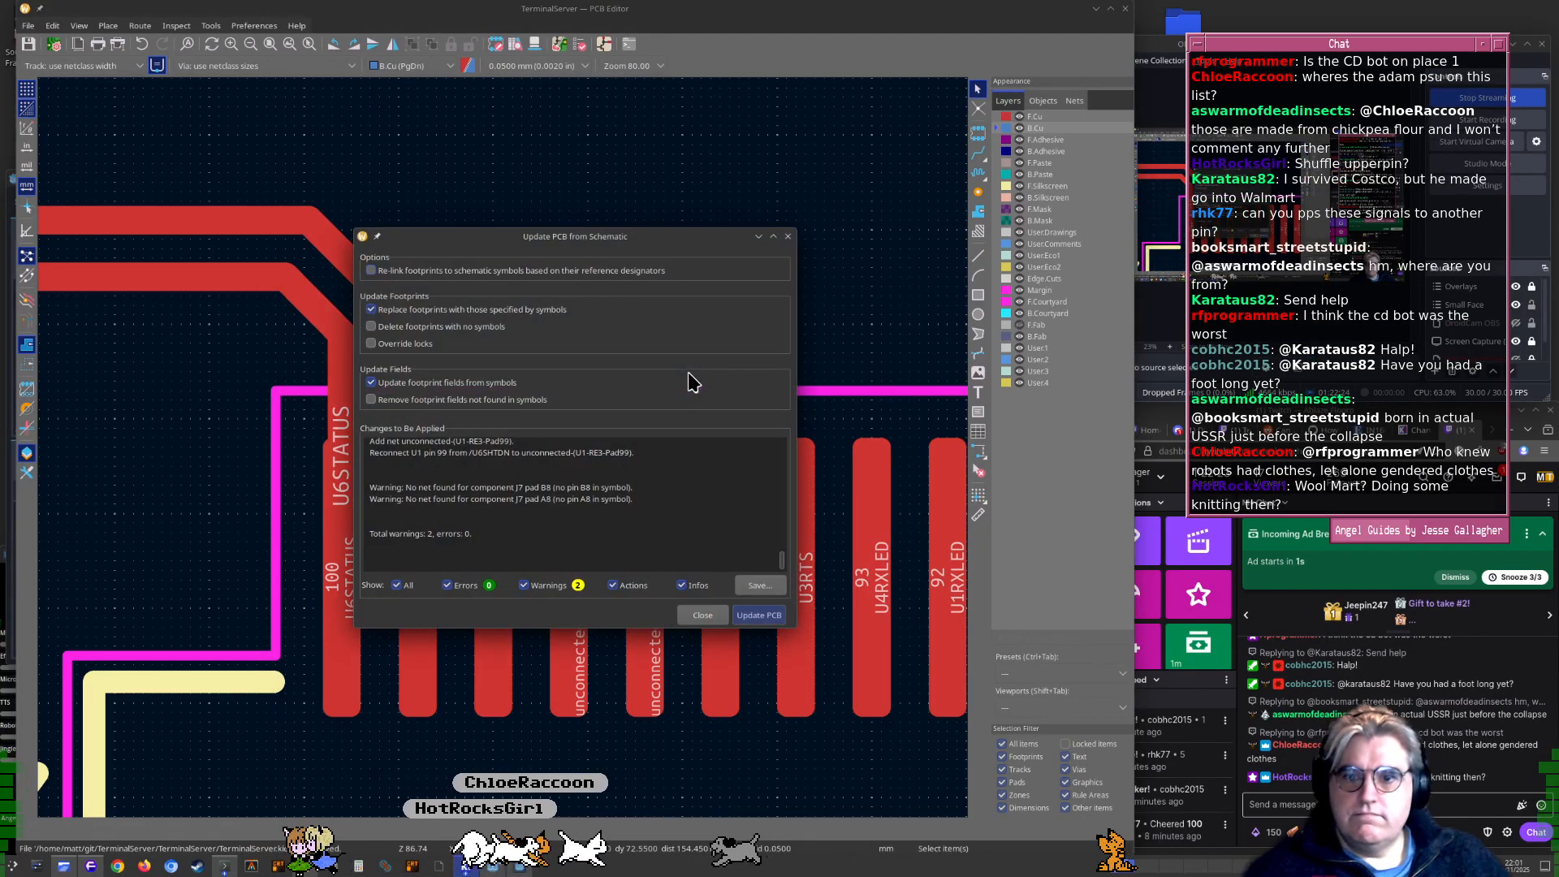
pyautogui.press('Return')
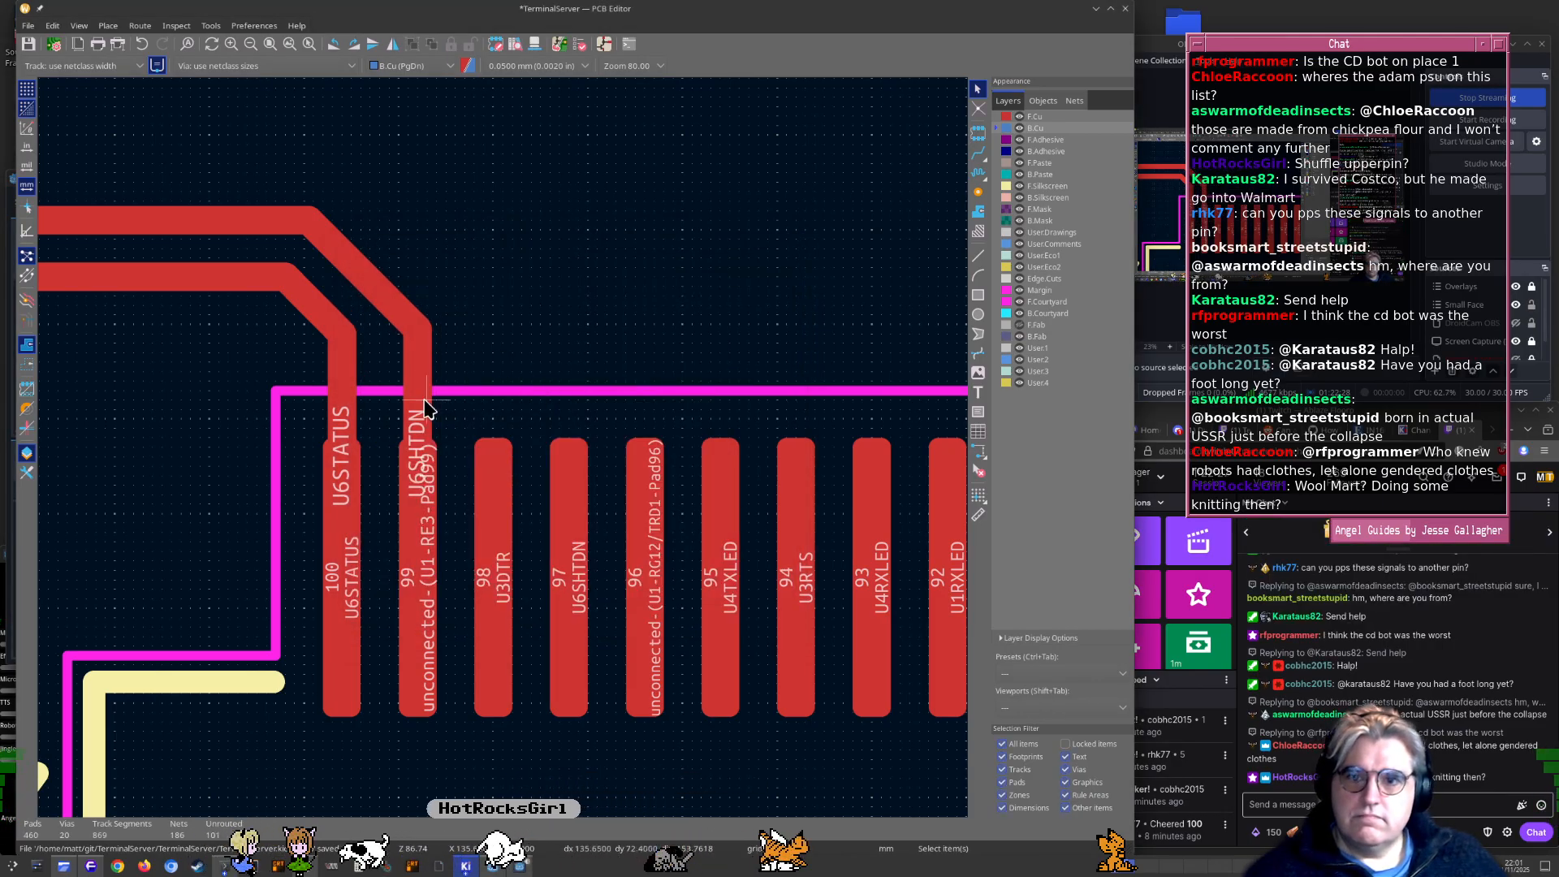
pyautogui.click(426, 406)
pyautogui.press('Delete')
pyautogui.click(398, 318)
pyautogui.press('Delete')
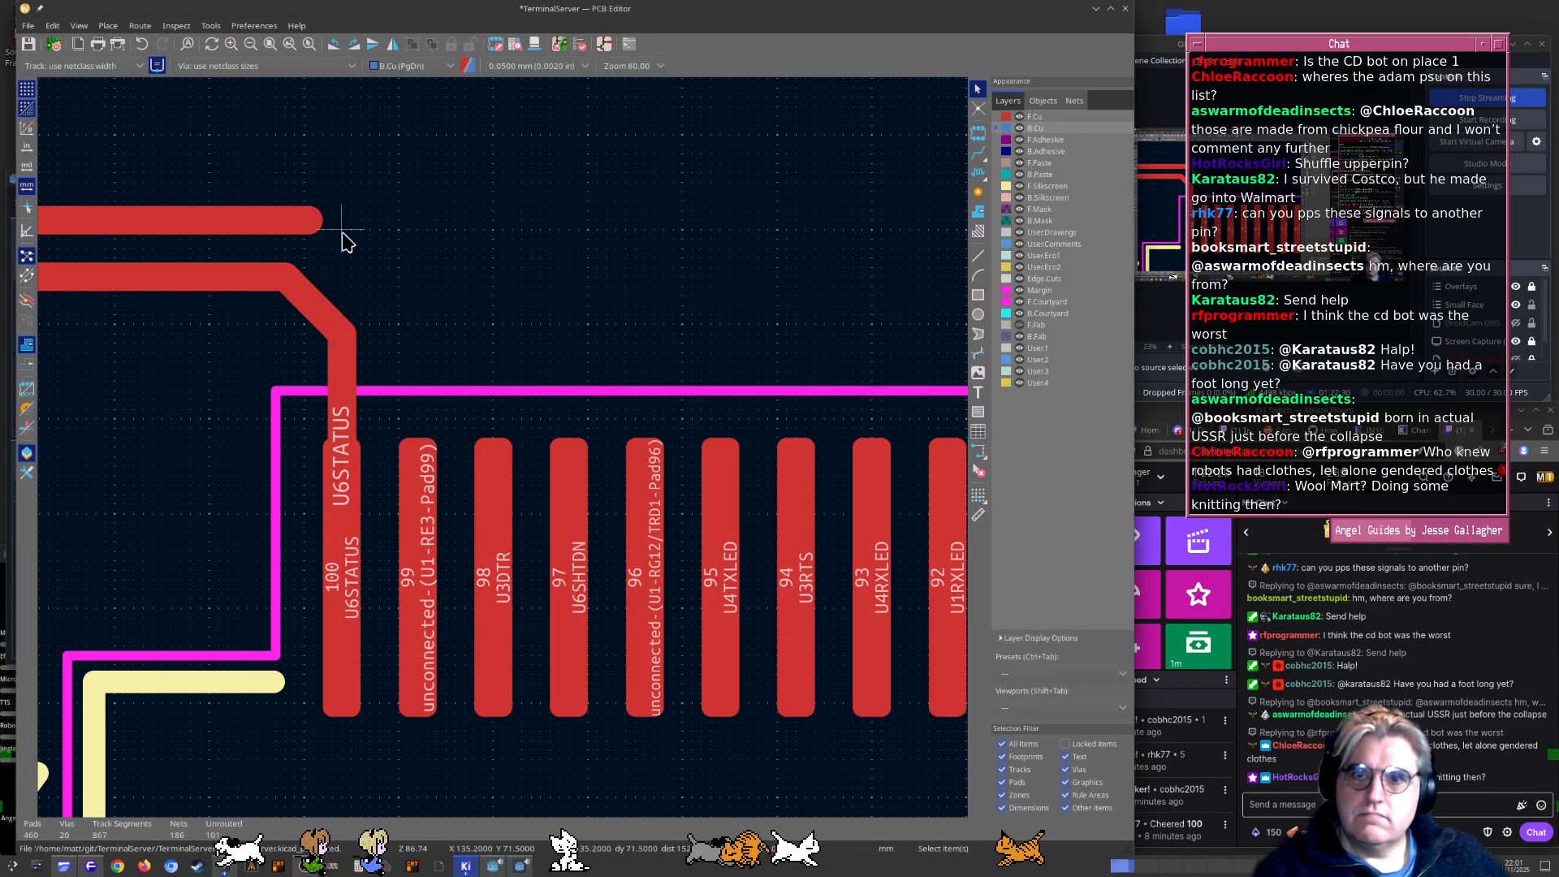
# Route the U6SHTDN track on F.Cu from U1 pad 97 to the open end of the existing horizontal track
pyautogui.press('x')
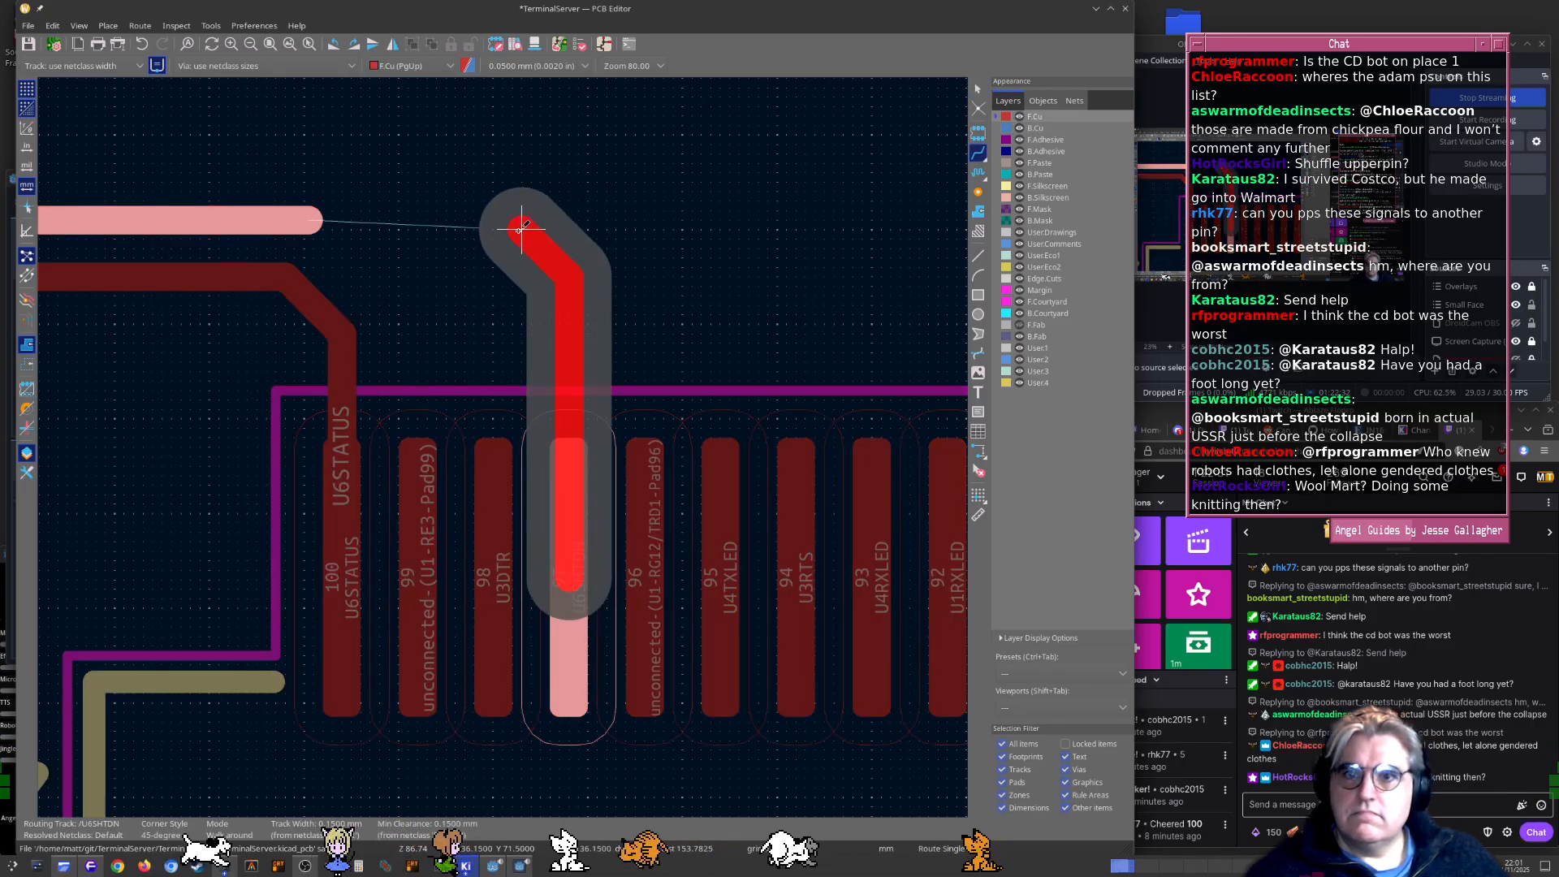
pyautogui.click(513, 218)
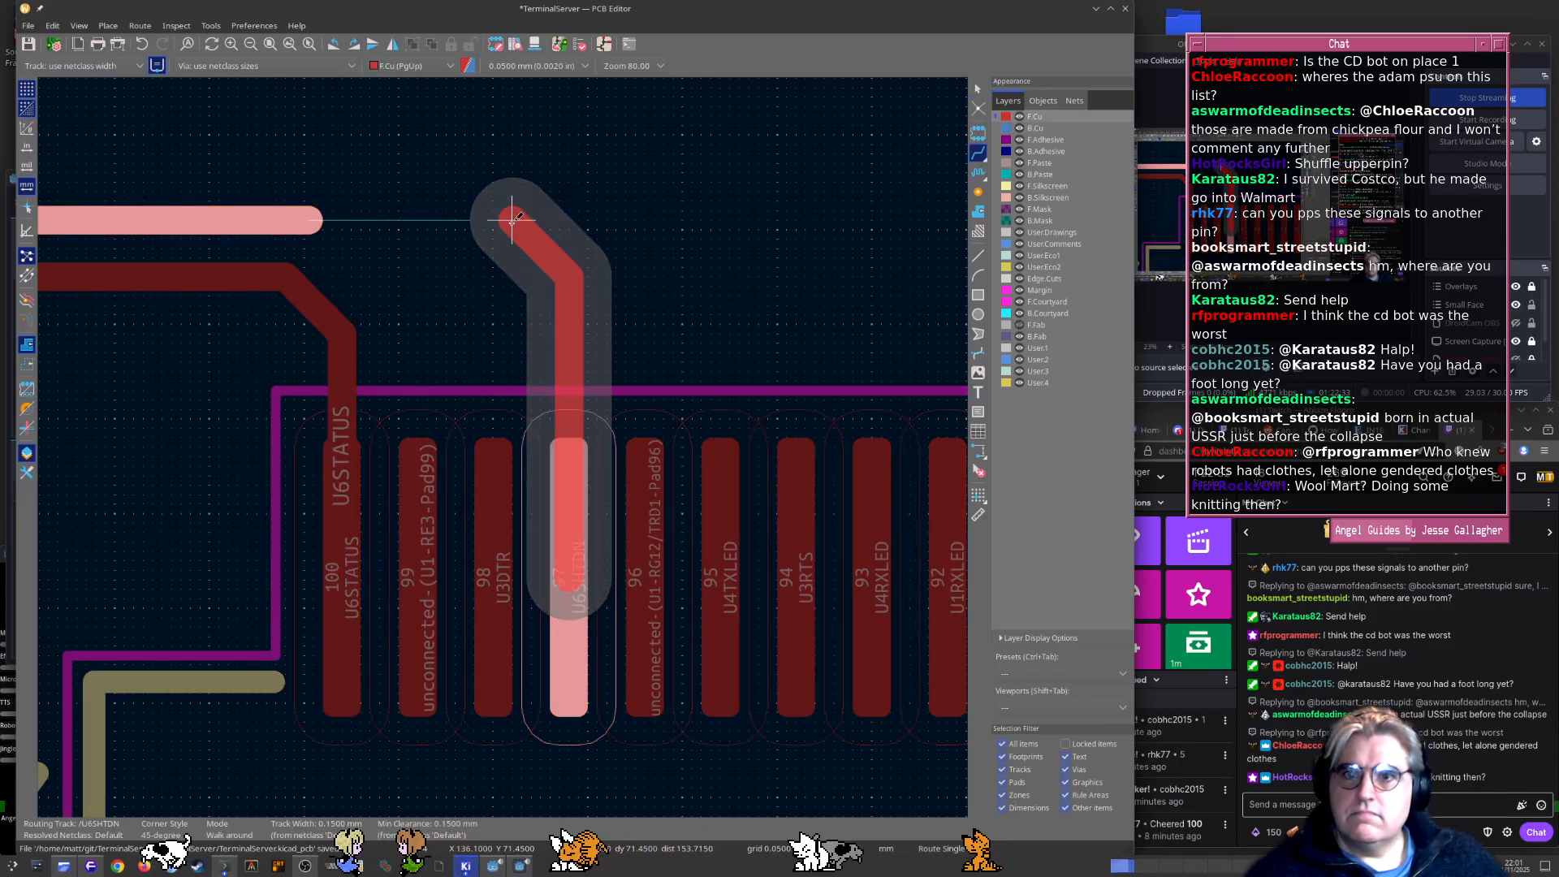
pyautogui.click(309, 217)
pyautogui.press('Escape')
pyautogui.keyDown('shift'); pyautogui.hscroll(-1, 463, 331); pyautogui.keyUp('shift')
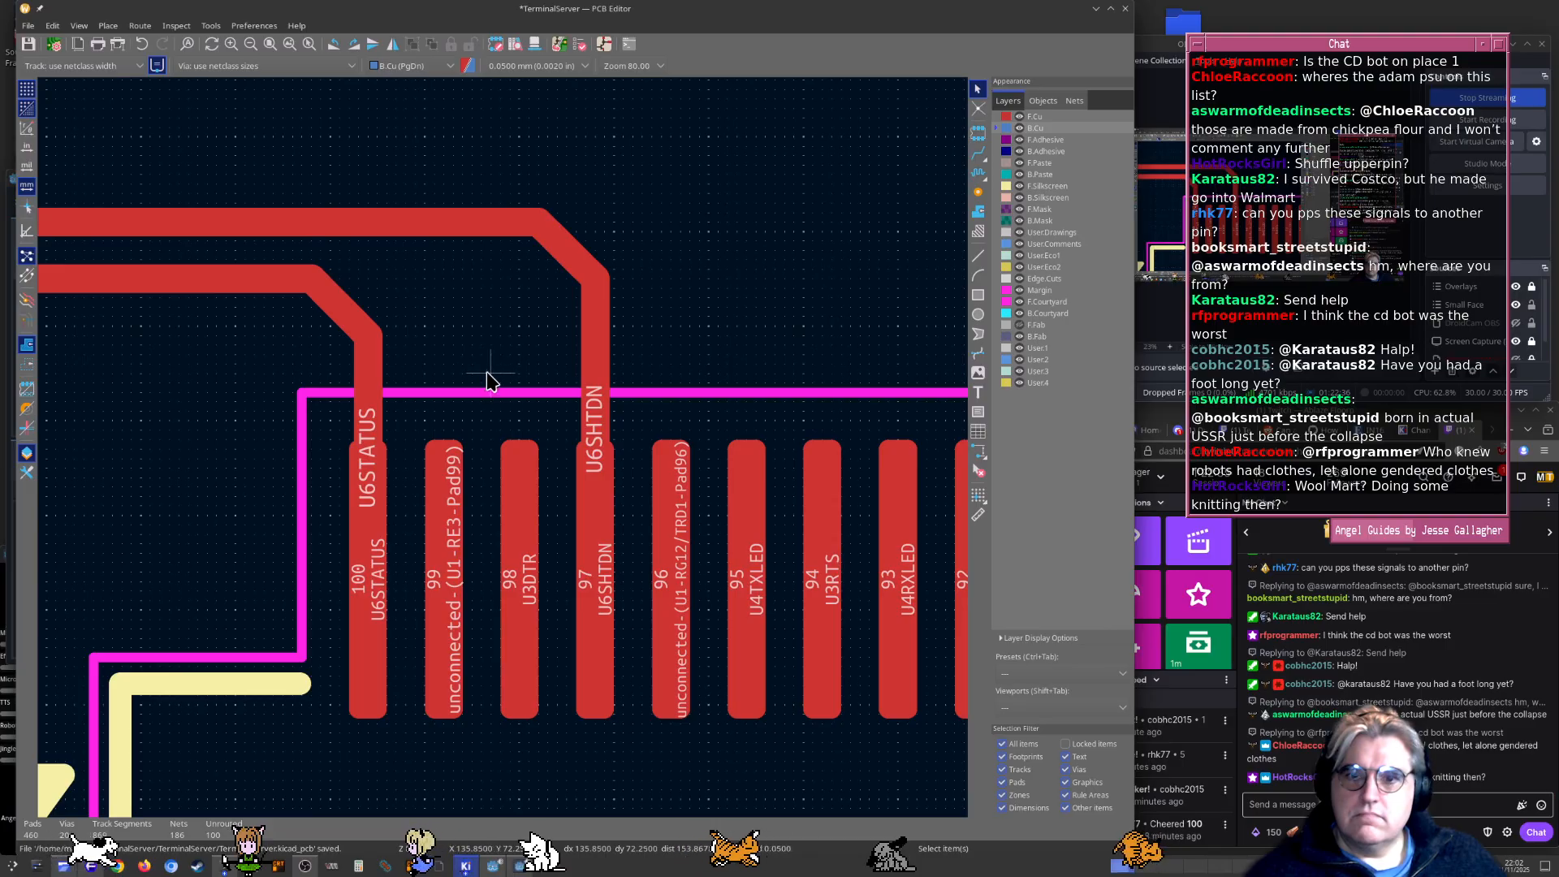
pyautogui.keyDown('shift'); pyautogui.hscroll(-1, 498, 376); pyautogui.keyUp('shift')
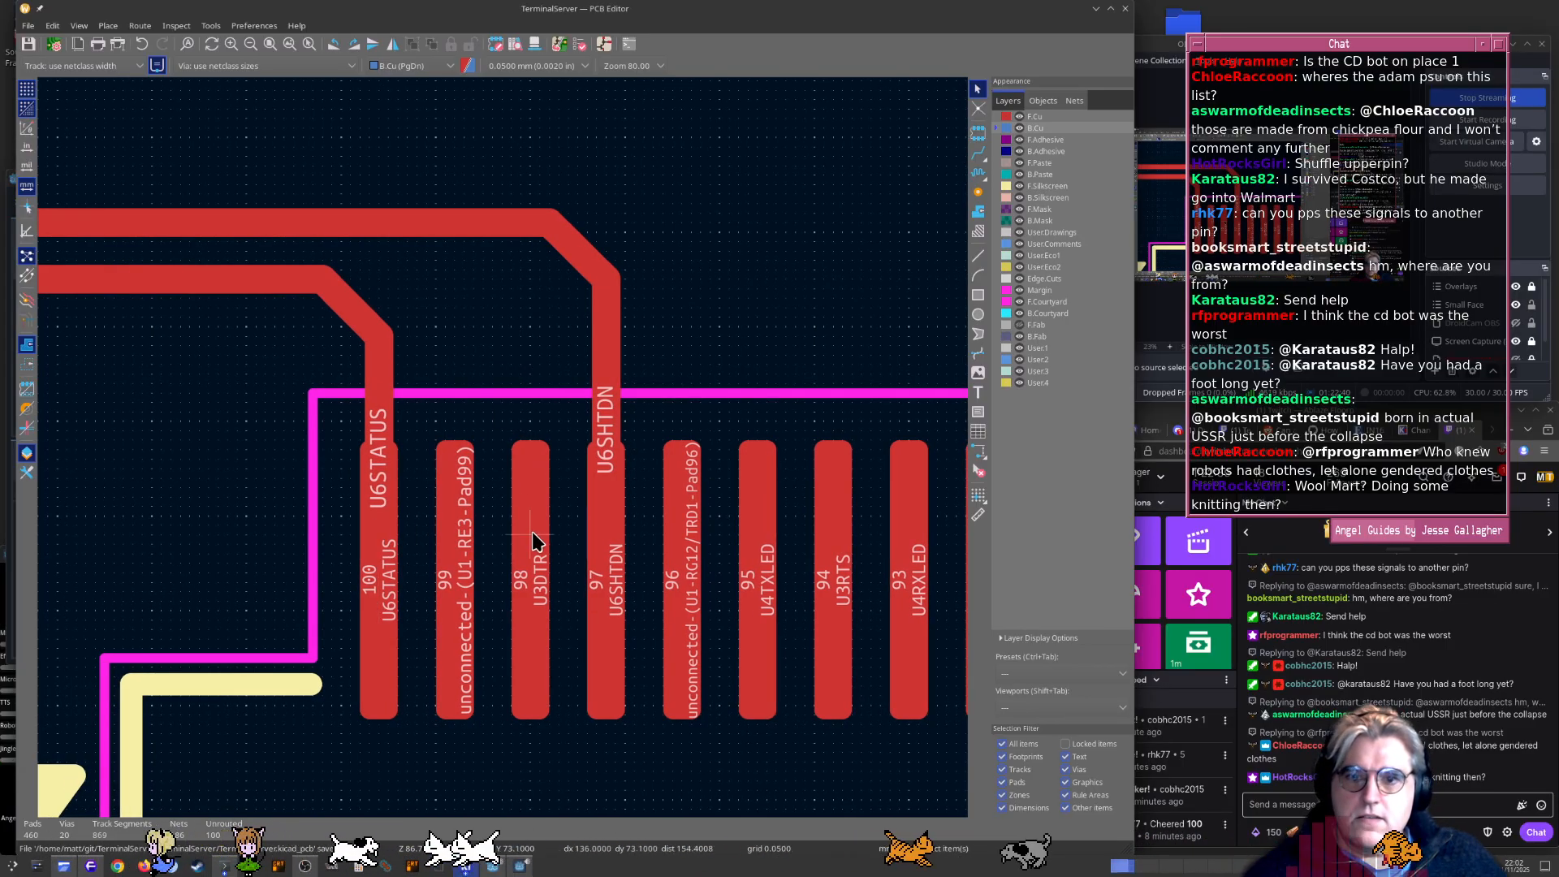
# Switch to the Schematic Editor and check U1's port pin labels against the pad order on the PCB
pyautogui.hotkey('alt', 'Tab')
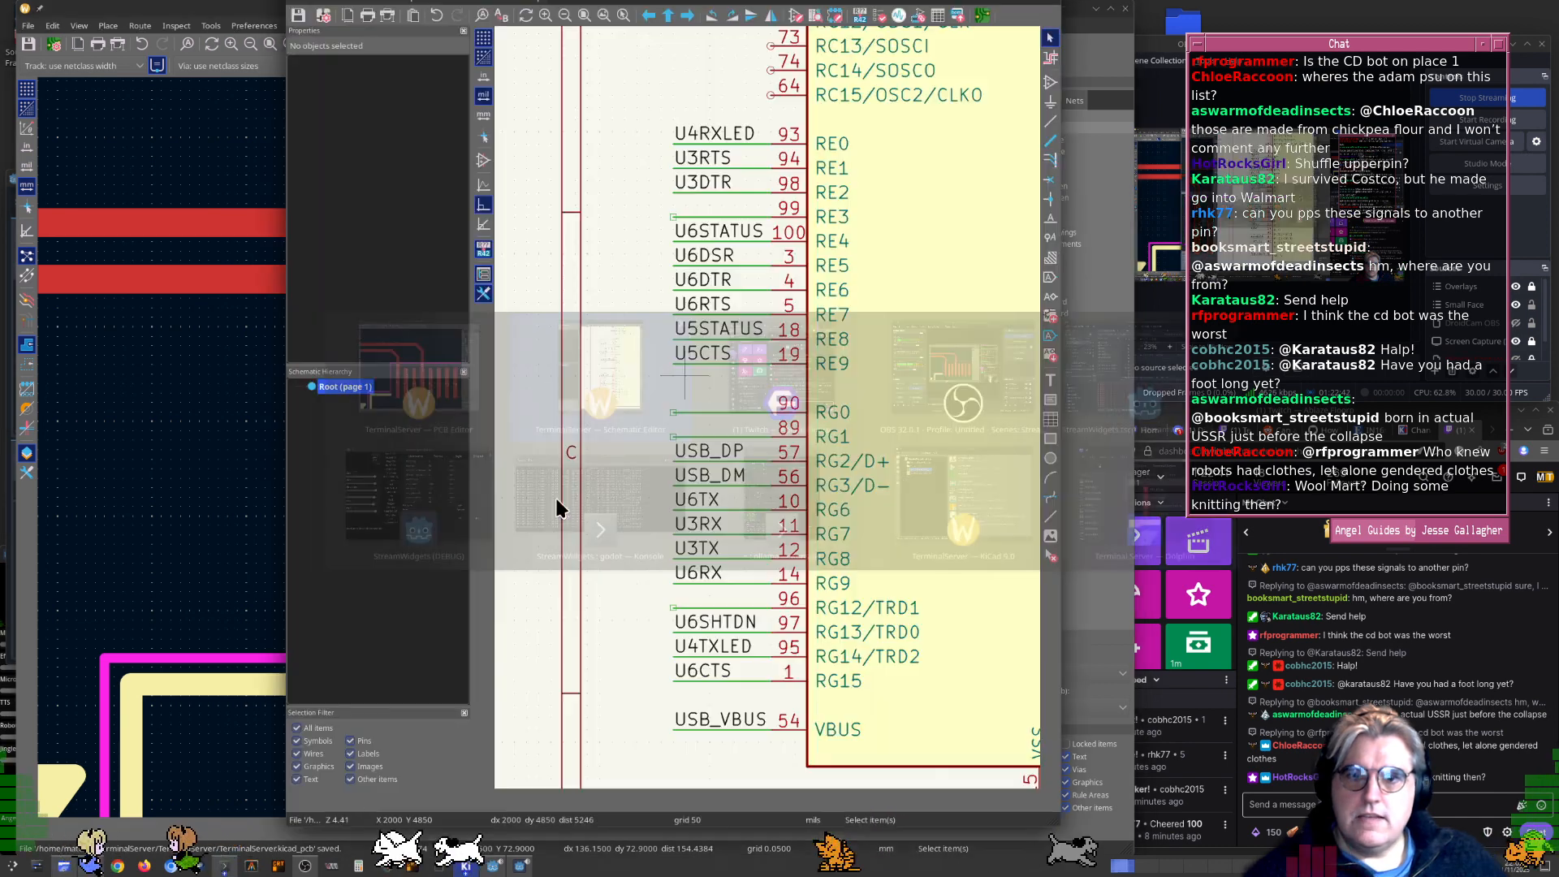
pyautogui.scroll(3, 786, 393)
pyautogui.keyDown('shift'); pyautogui.hscroll(2, 786, 393); pyautogui.keyUp('shift')
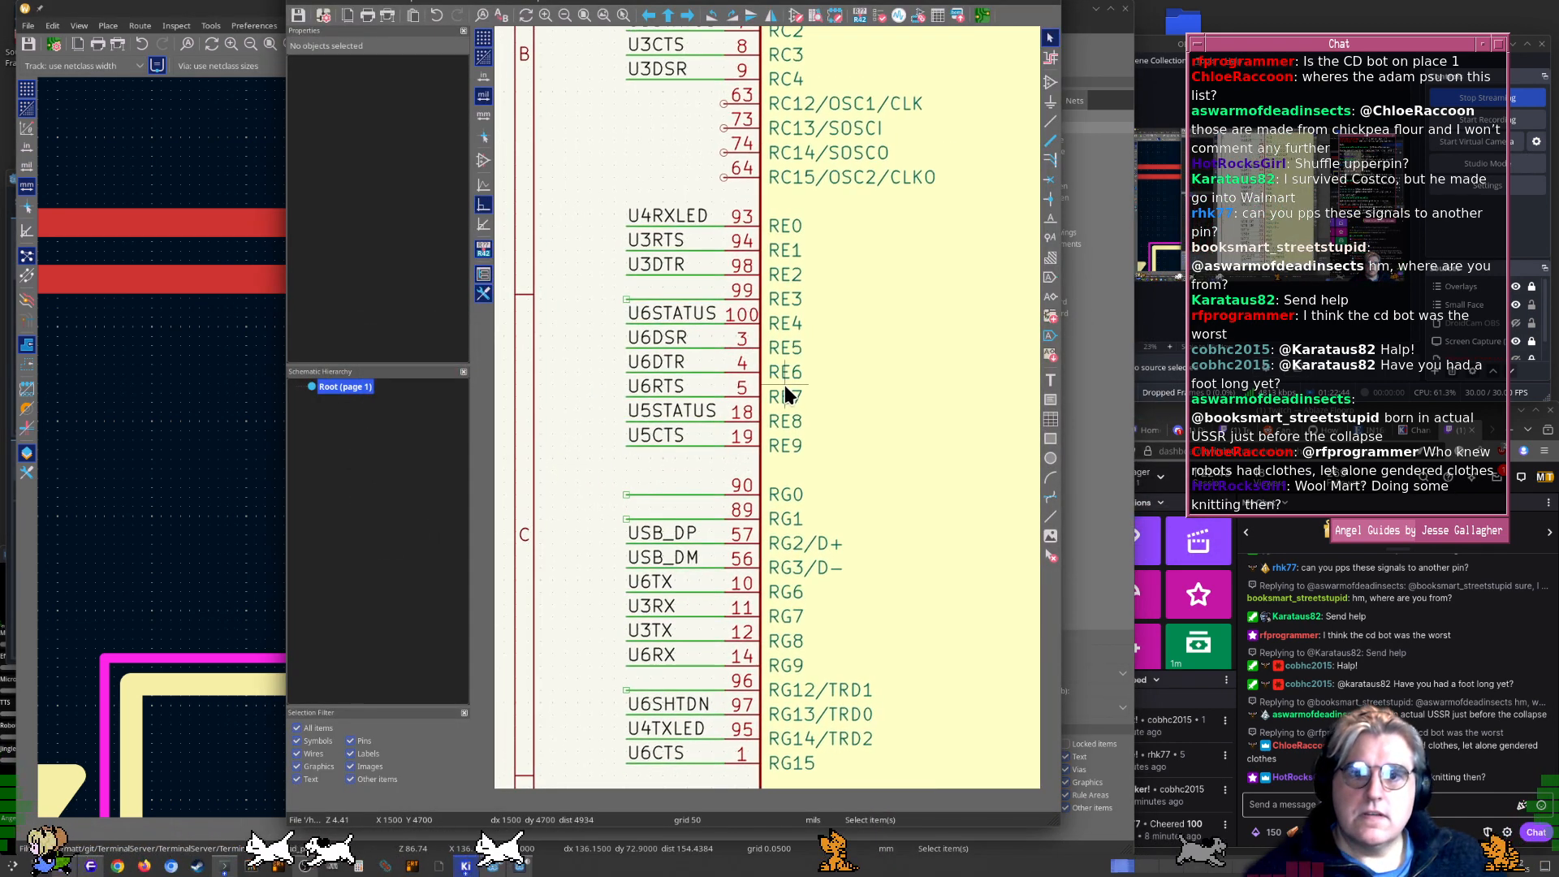
pyautogui.hotkey('alt', 'Tab')
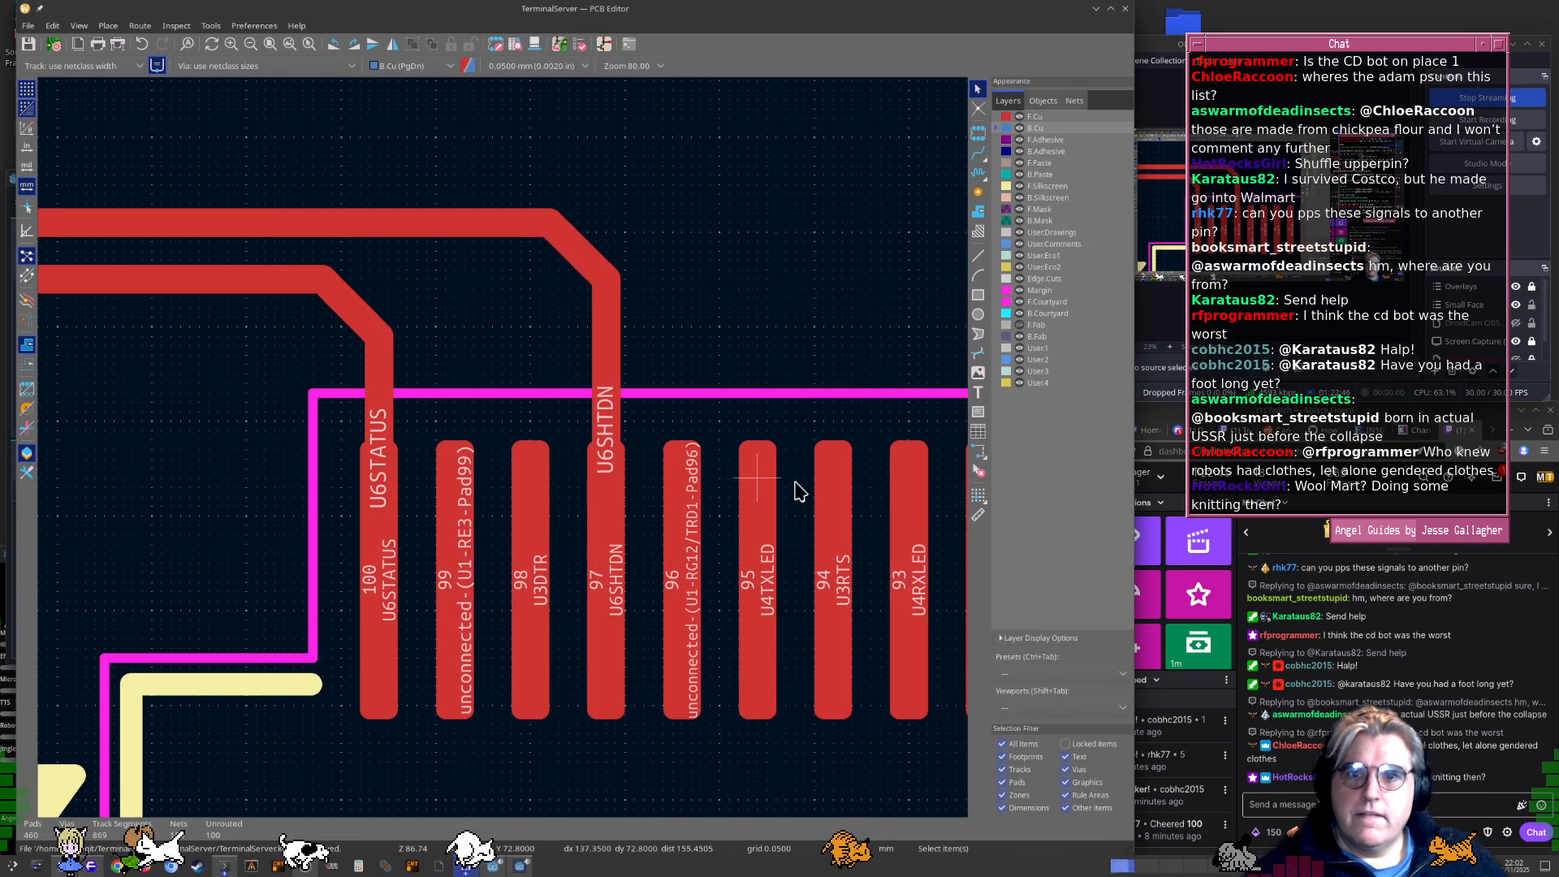
pyautogui.hotkey('alt', 'Tab')
pyautogui.scroll(8, 766, 441)
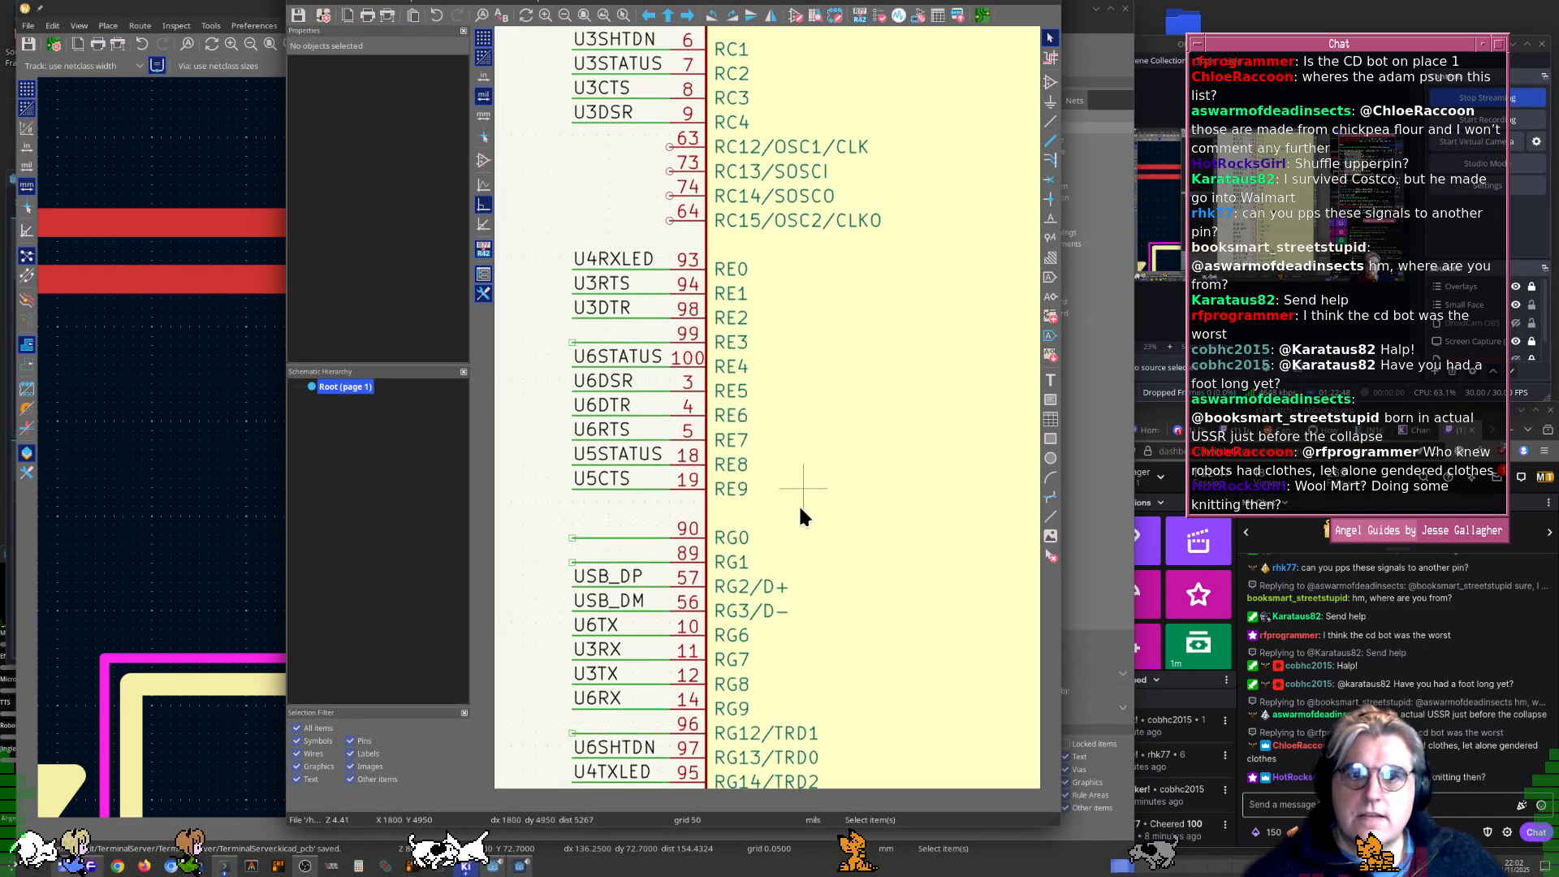
pyautogui.keyDown('shift'); pyautogui.hscroll(3, 797, 503); pyautogui.keyUp('shift')
pyautogui.scroll(6, 721, 383)
pyautogui.keyDown('shift'); pyautogui.hscroll(-2, 731, 373); pyautogui.keyUp('shift')
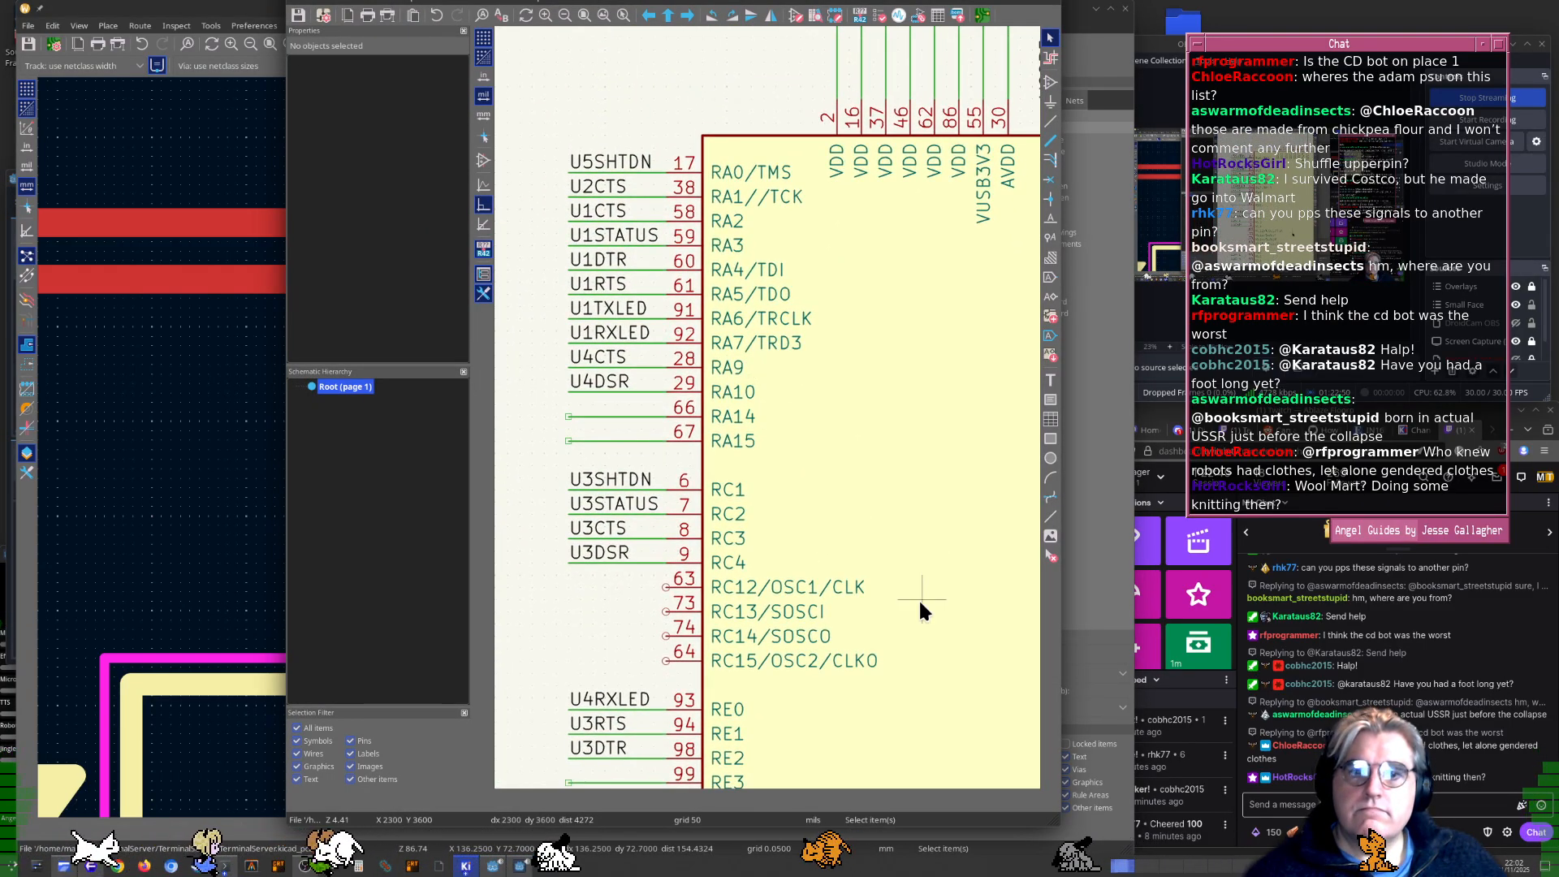
pyautogui.scroll(-5, 918, 598)
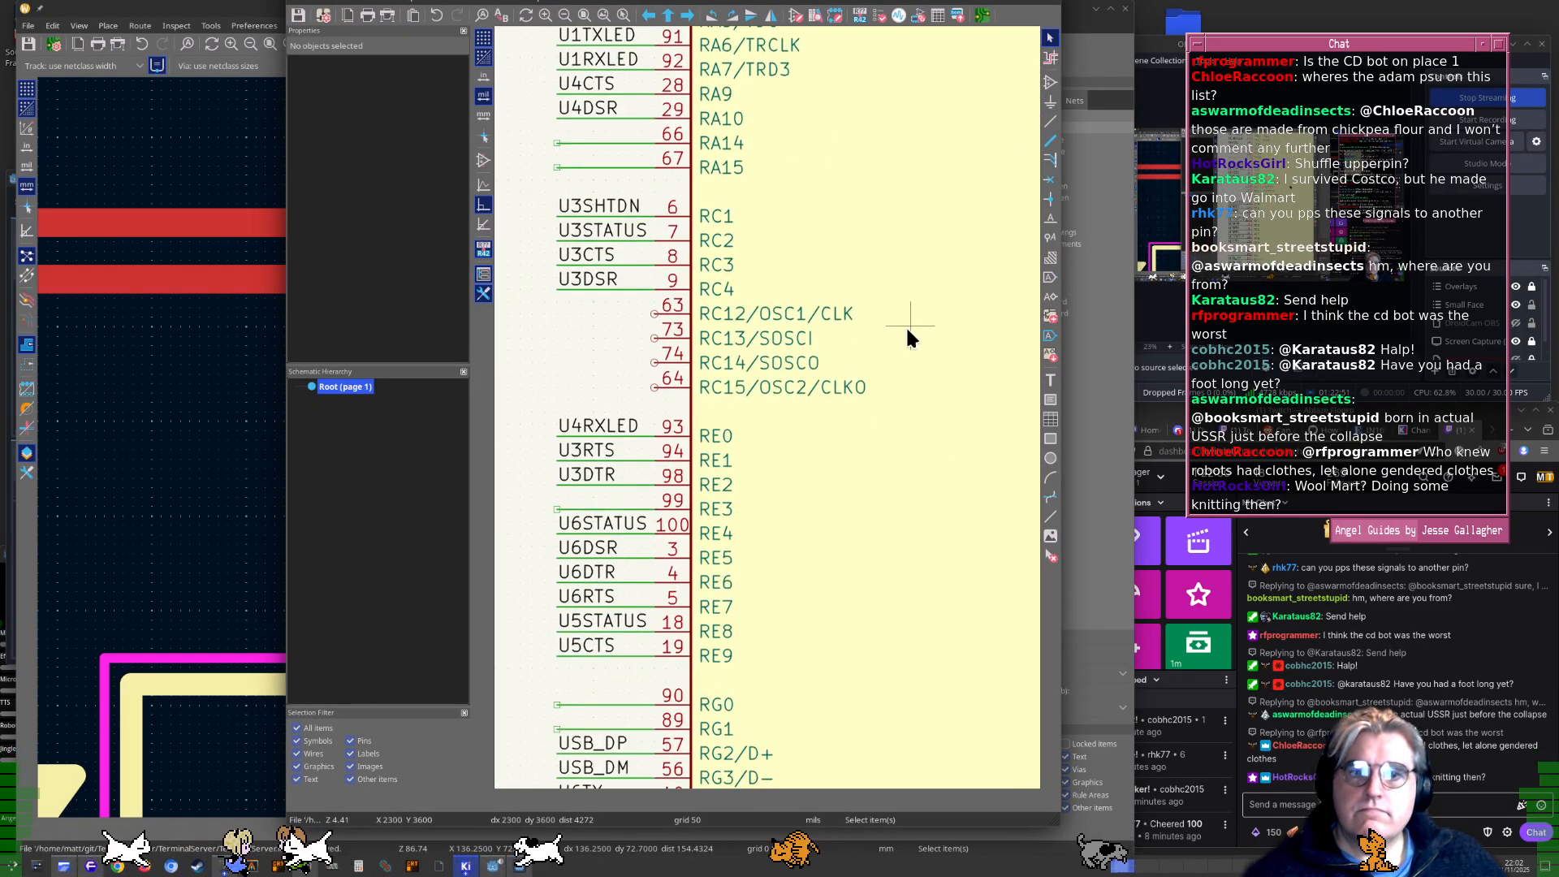
# Swap the U6STATUS and U3DTR labels on U1, putting U6STATUS on pin 98 and U3DTR on pin 100
pyautogui.click(614, 524)
pyautogui.moveTo(614, 524); pyautogui.dragTo(788, 513, button='middle')
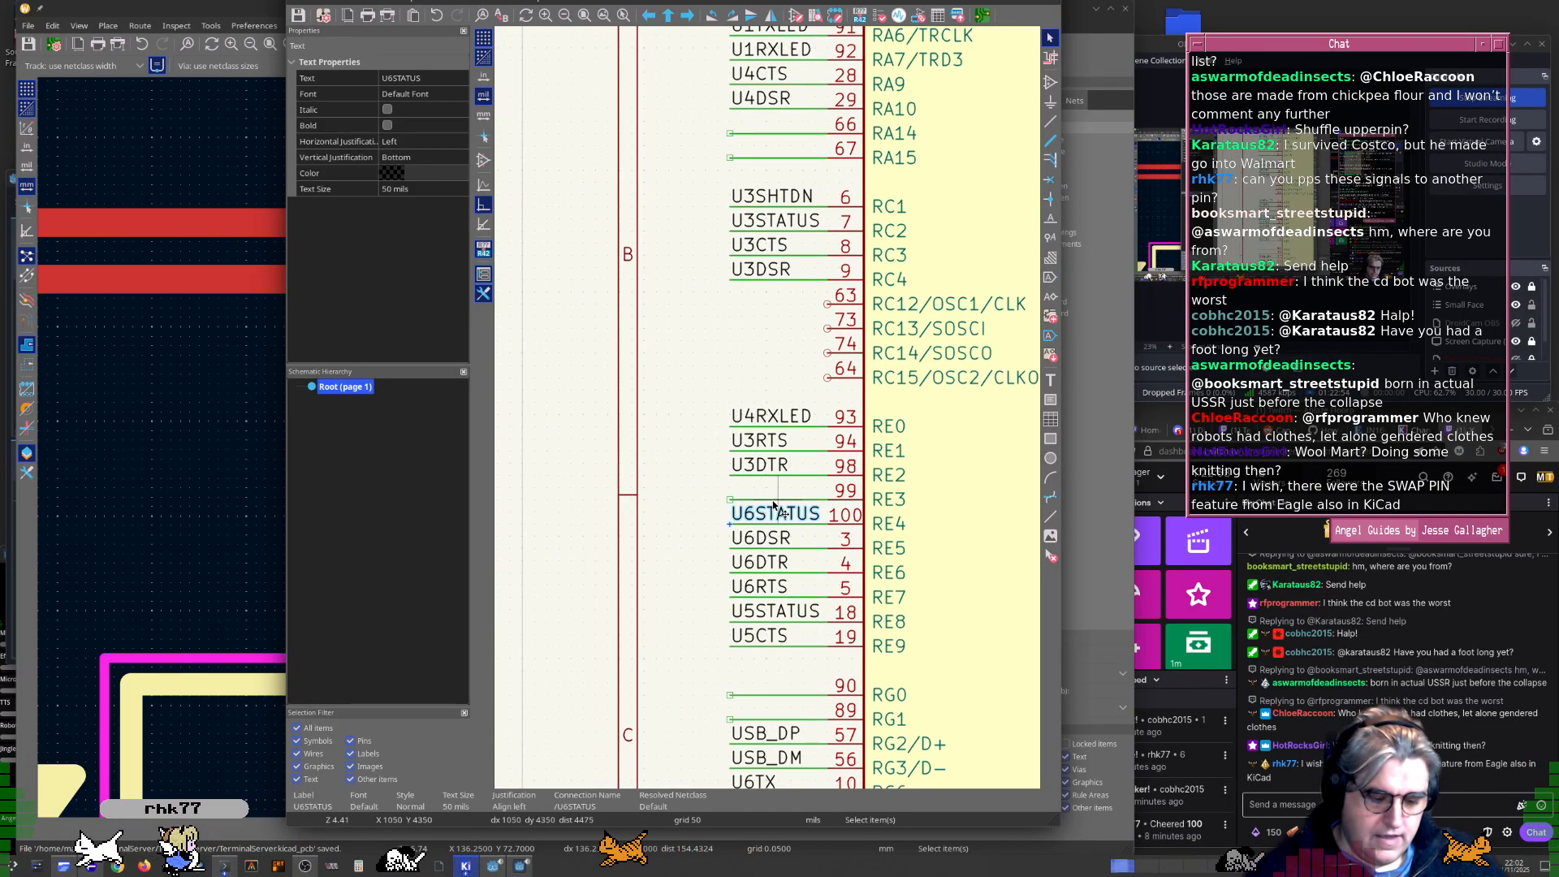
pyautogui.press('m')
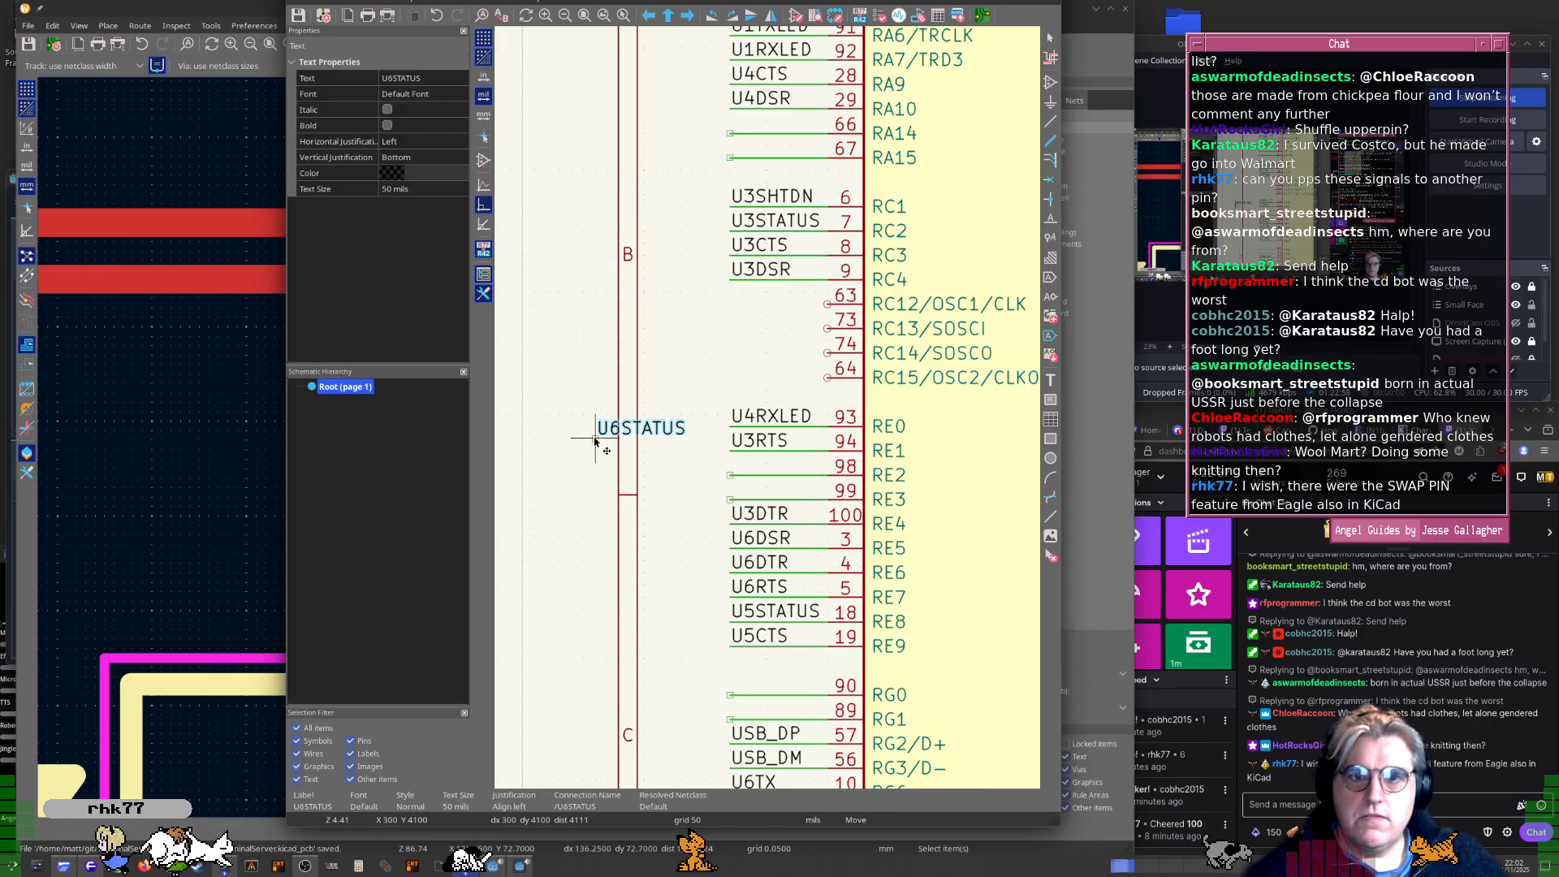
pyautogui.click(725, 479)
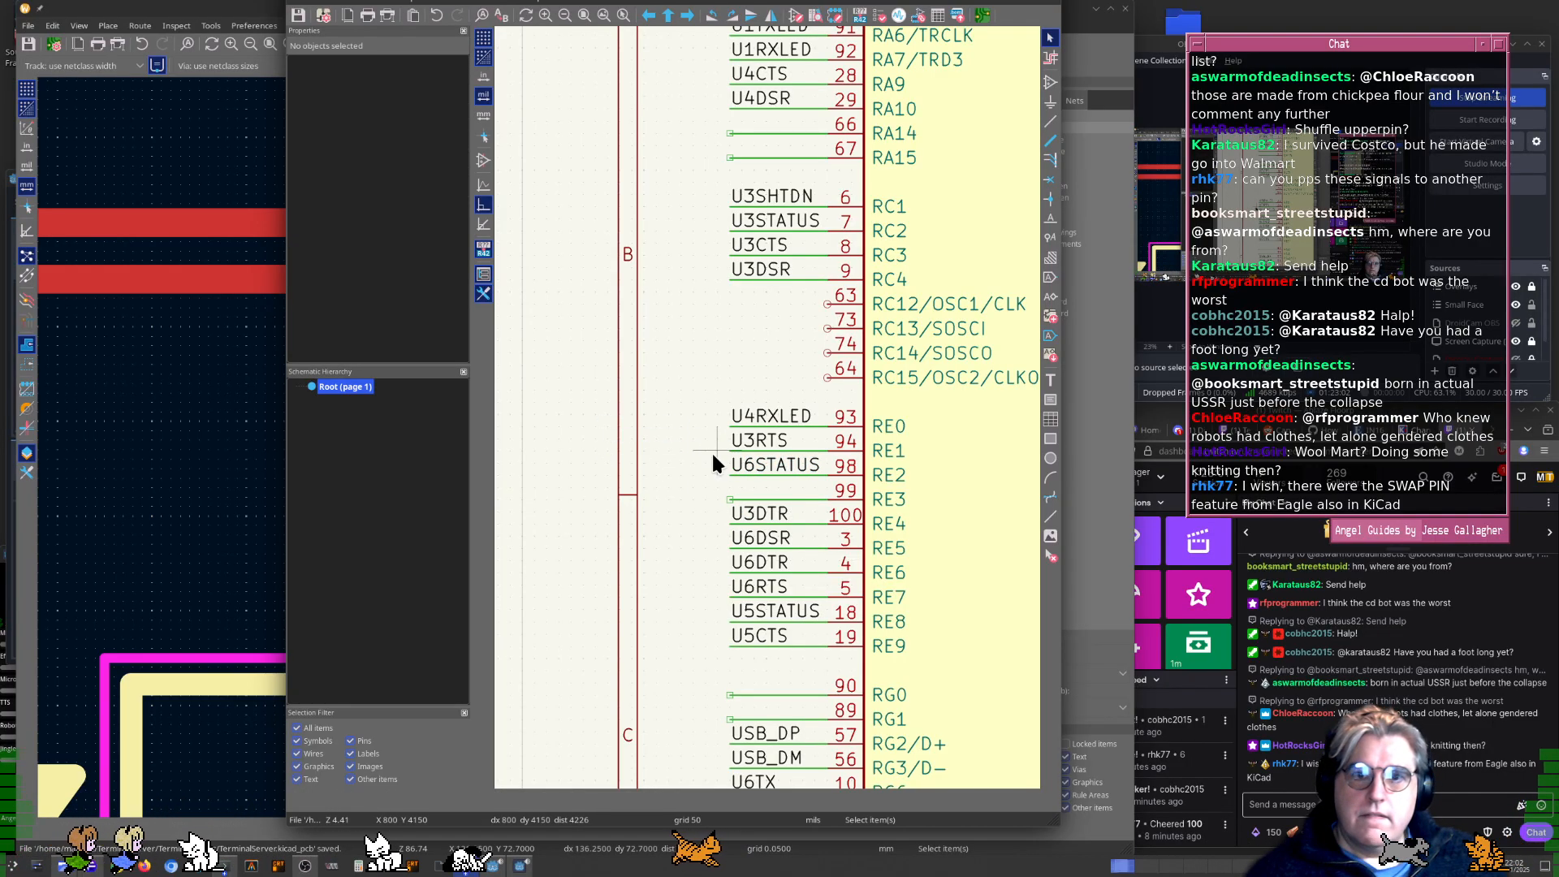
# Switch to the PCB Editor and update the PCB with the swapped pin assignments from the schematic
pyautogui.scroll(-2, 765, 403)
pyautogui.click(254, 418)
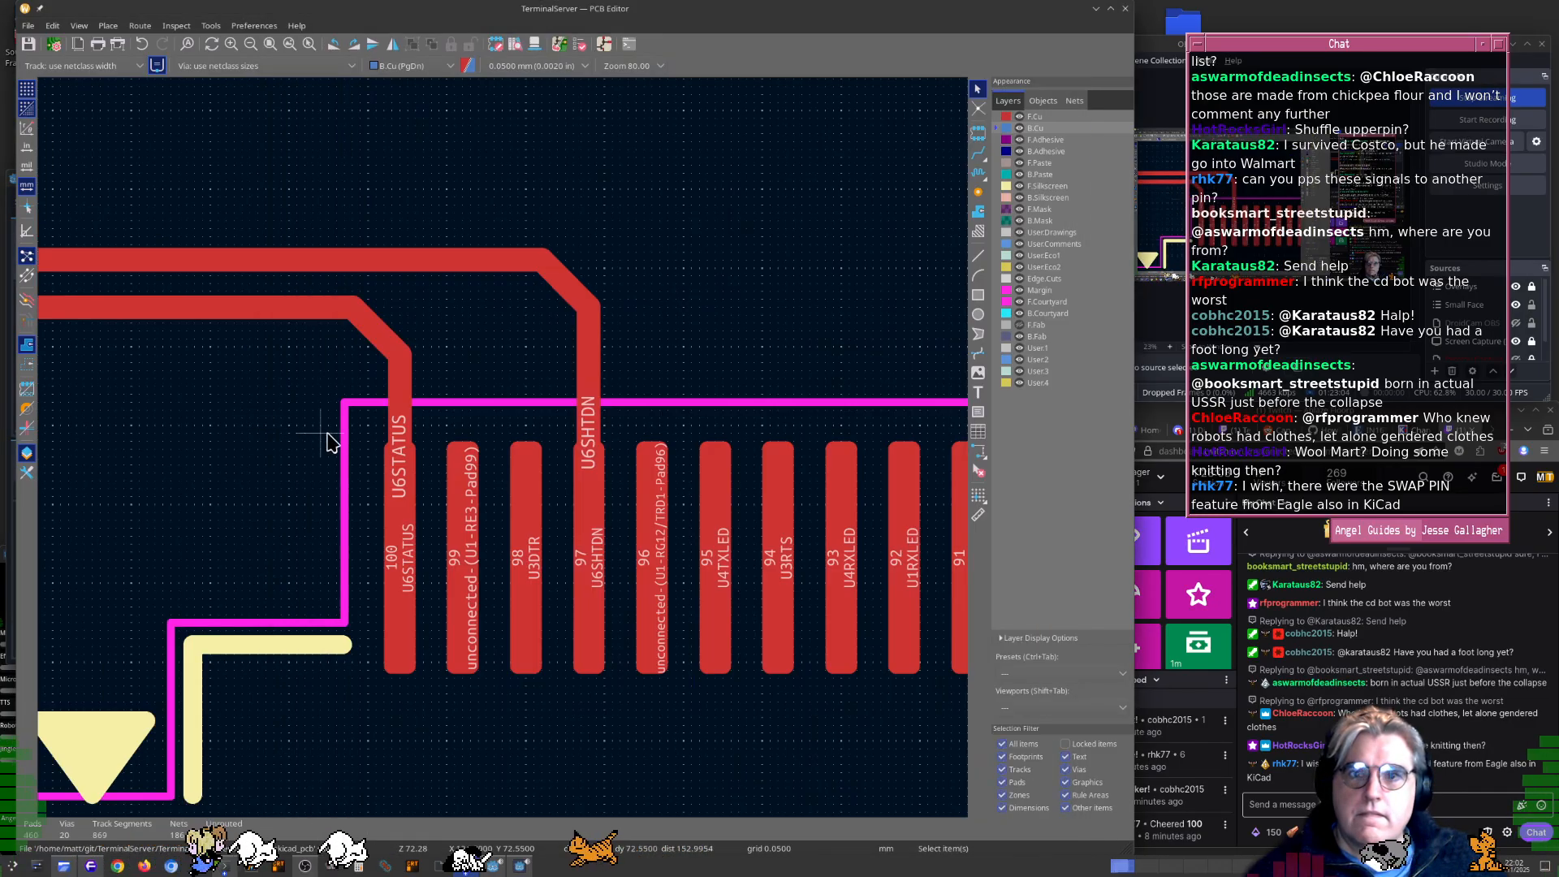
pyautogui.moveTo(337, 435); pyautogui.dragTo(375, 433, button='middle')
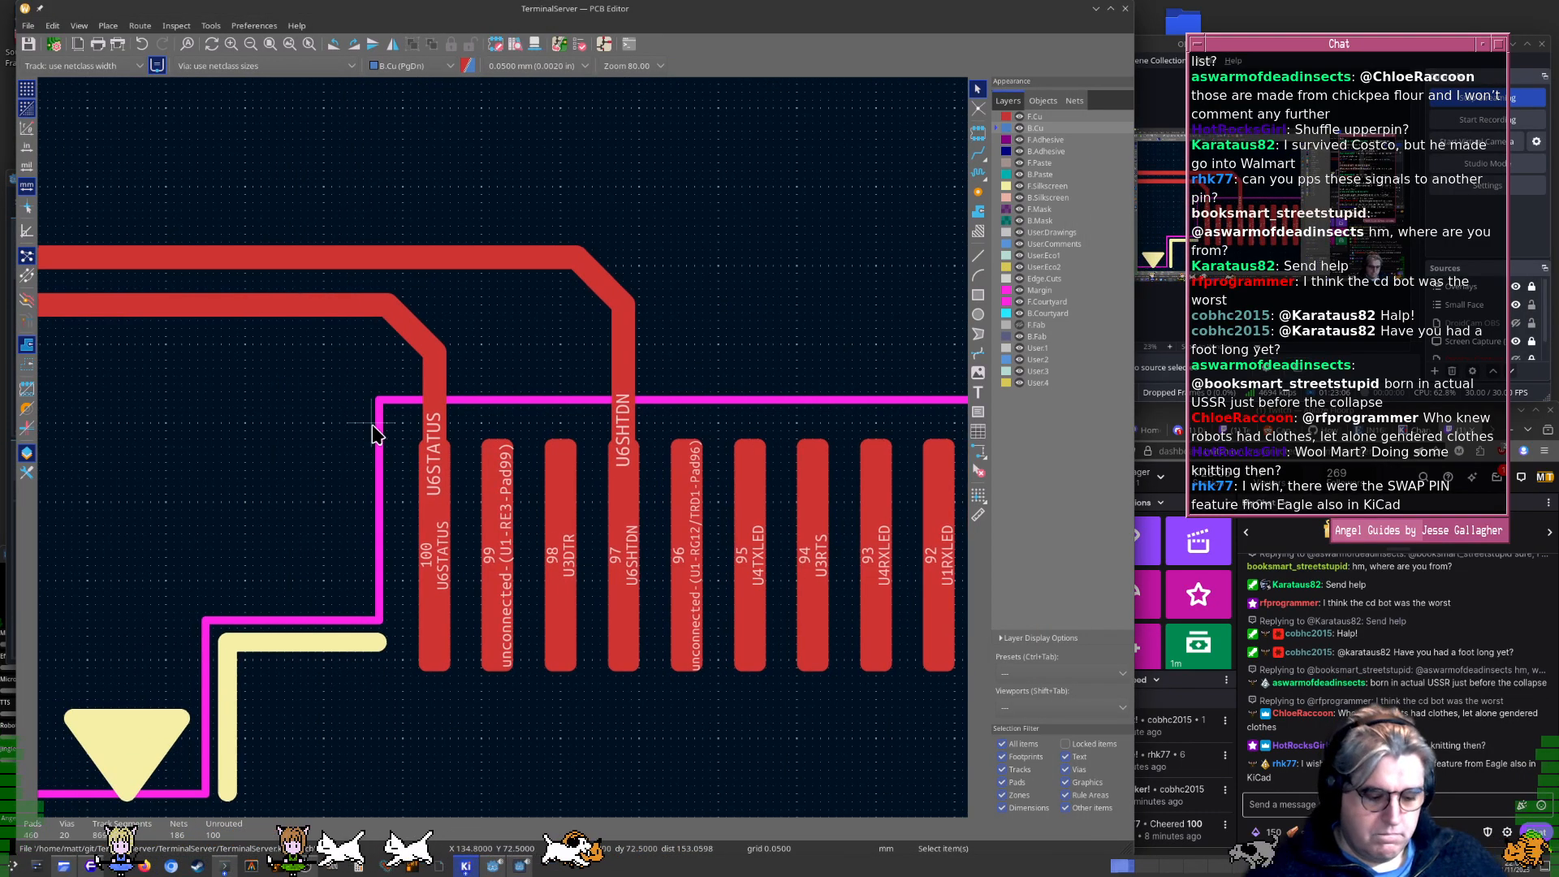
pyautogui.press('F8')
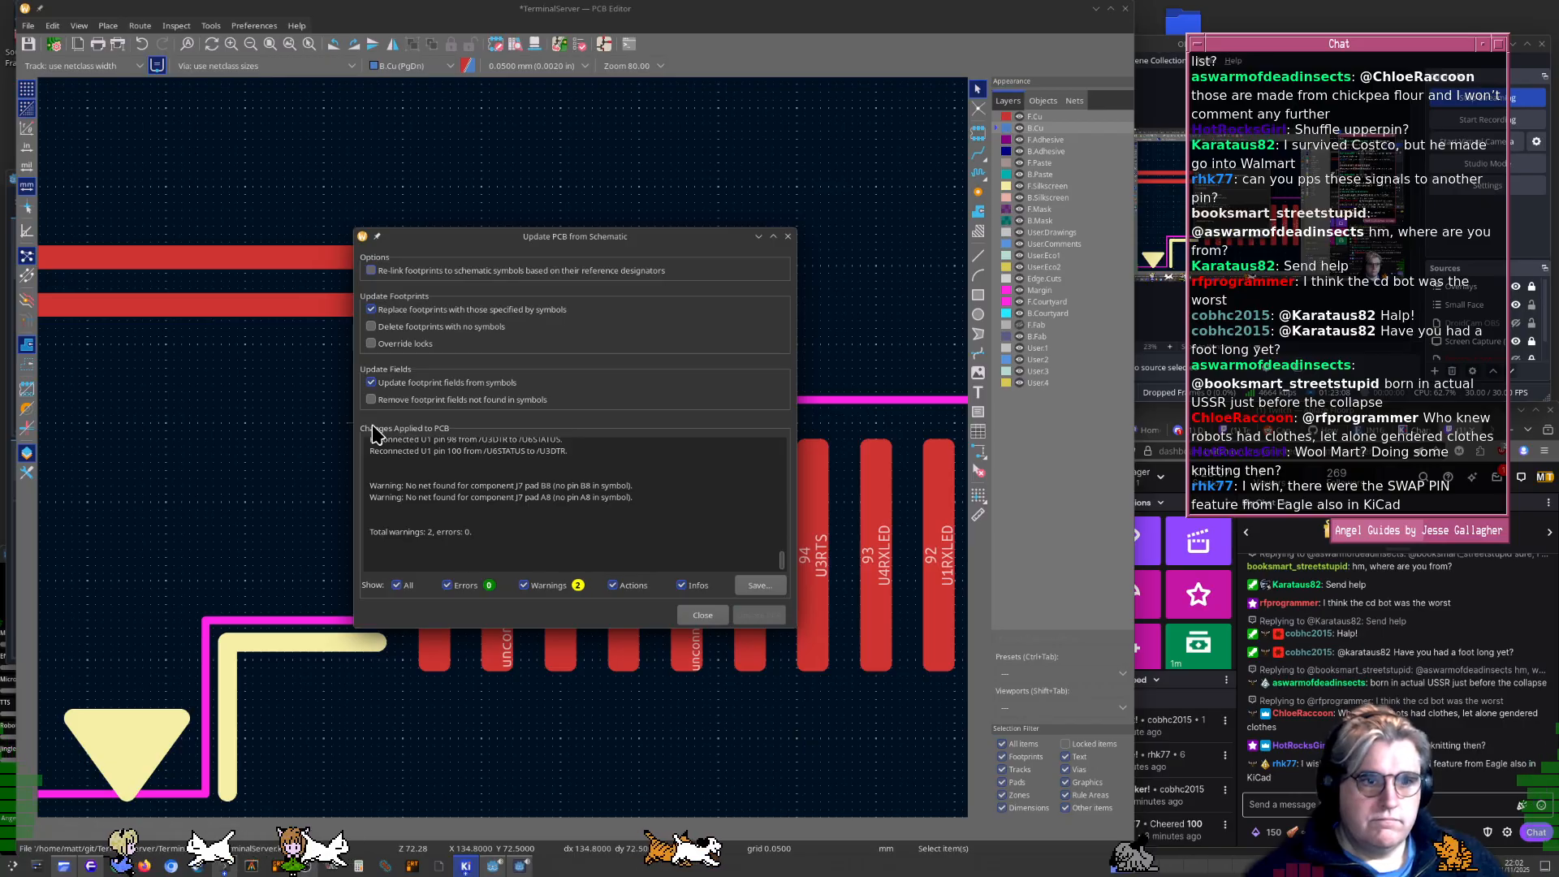
pyautogui.press('Escape')
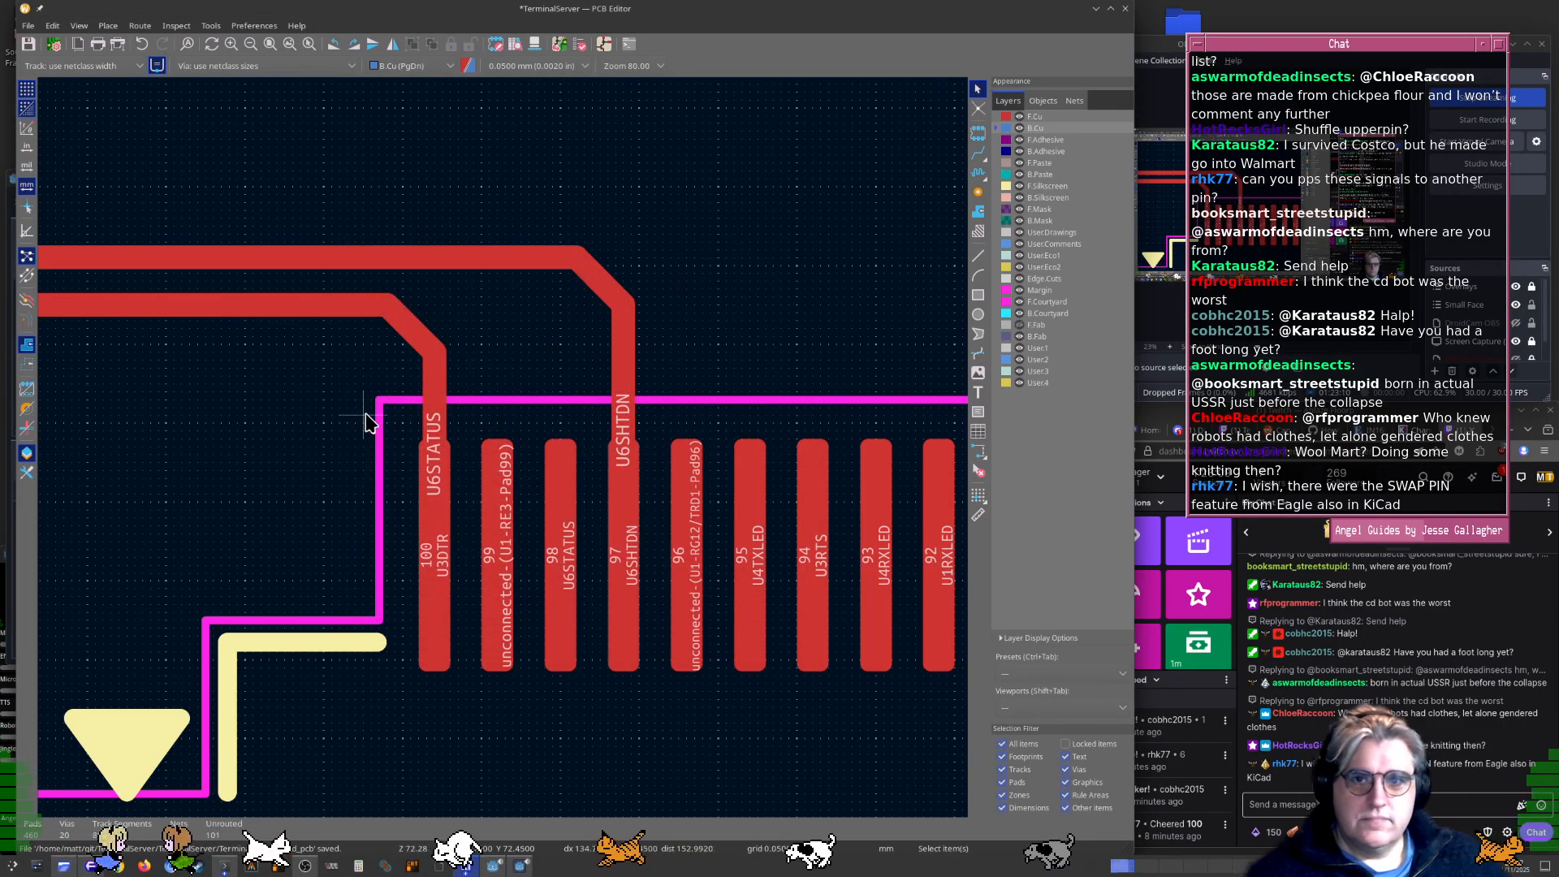
# Delete the U6STATUS segments leading to U1 pad 100 and reroute the track on F.Cu from its open end to pad 98
pyautogui.click(433, 414)
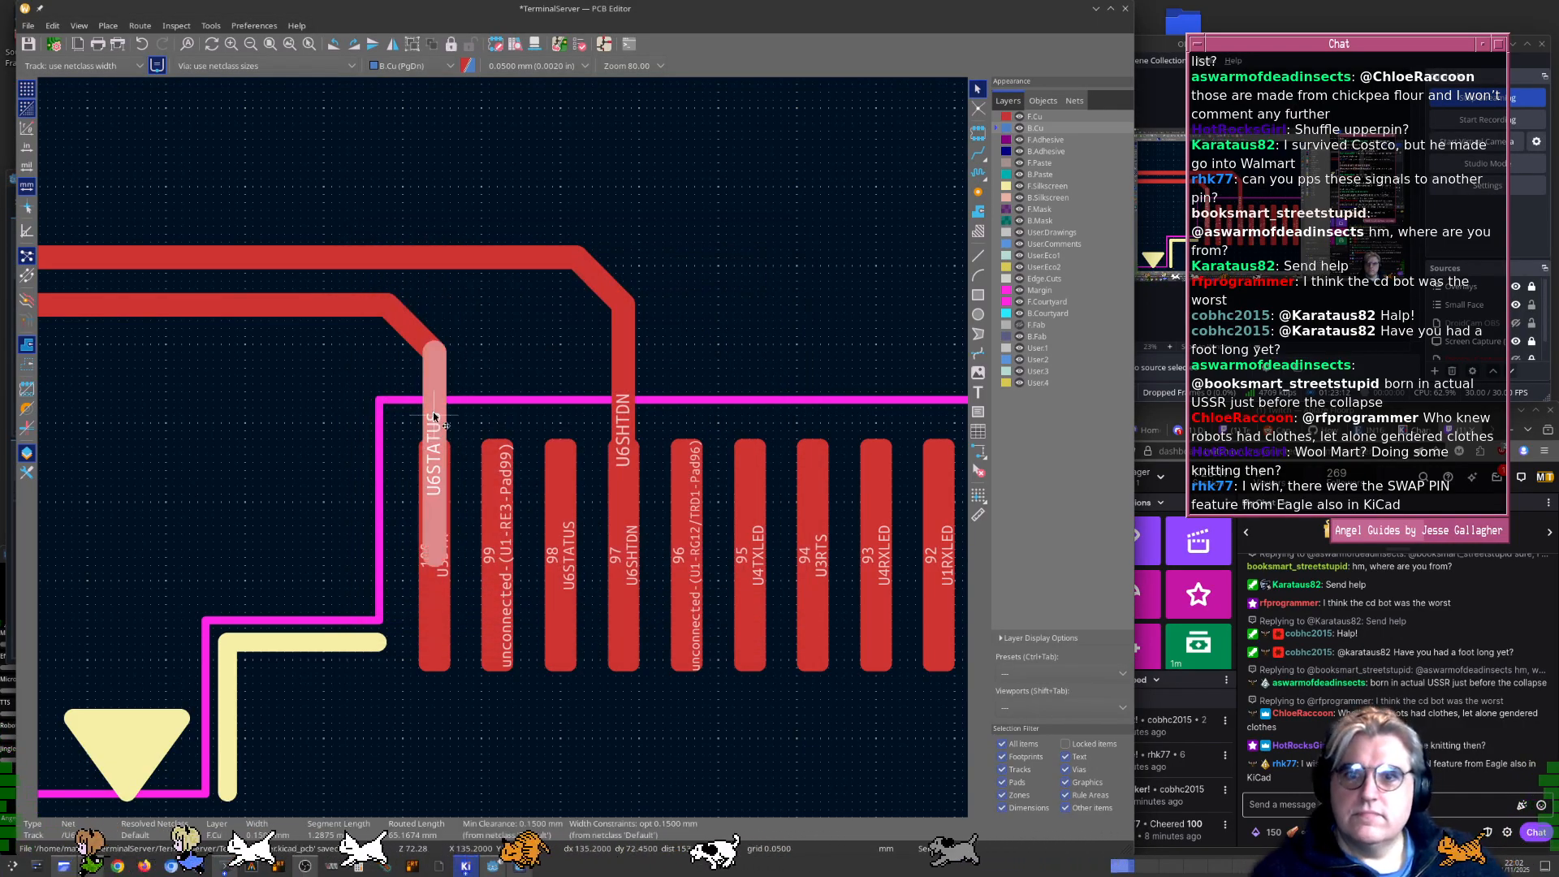
pyautogui.press('Delete')
pyautogui.click(421, 348)
pyautogui.press('x')
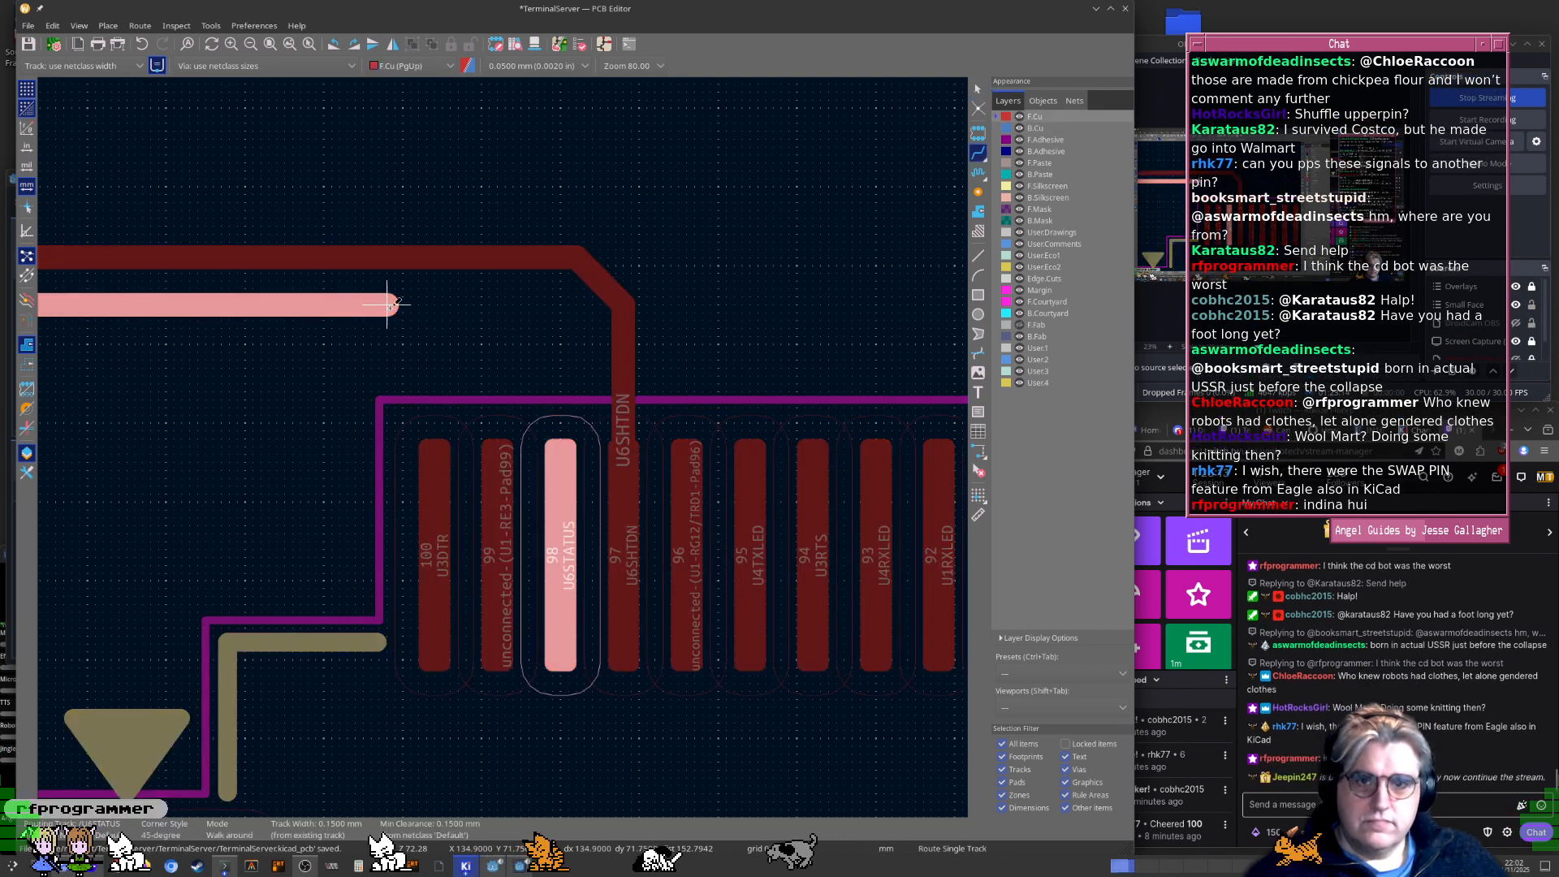
pyautogui.click(555, 513)
pyautogui.press('Escape')
pyautogui.moveTo(555, 487); pyautogui.dragTo(573, 467, button='middle')
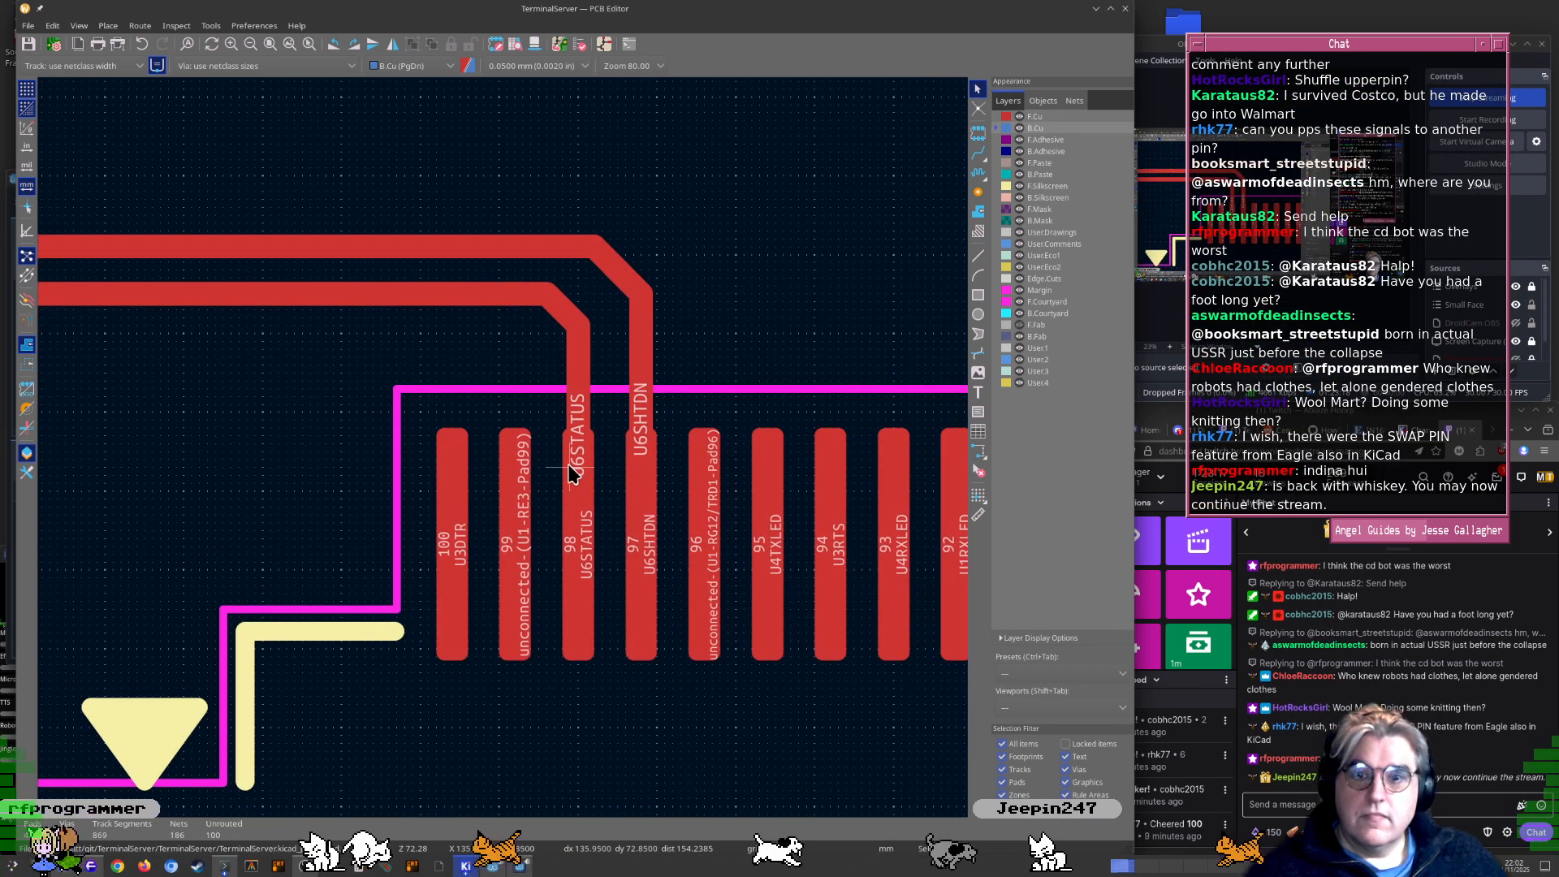
pyautogui.scroll(-3, 376, 550)
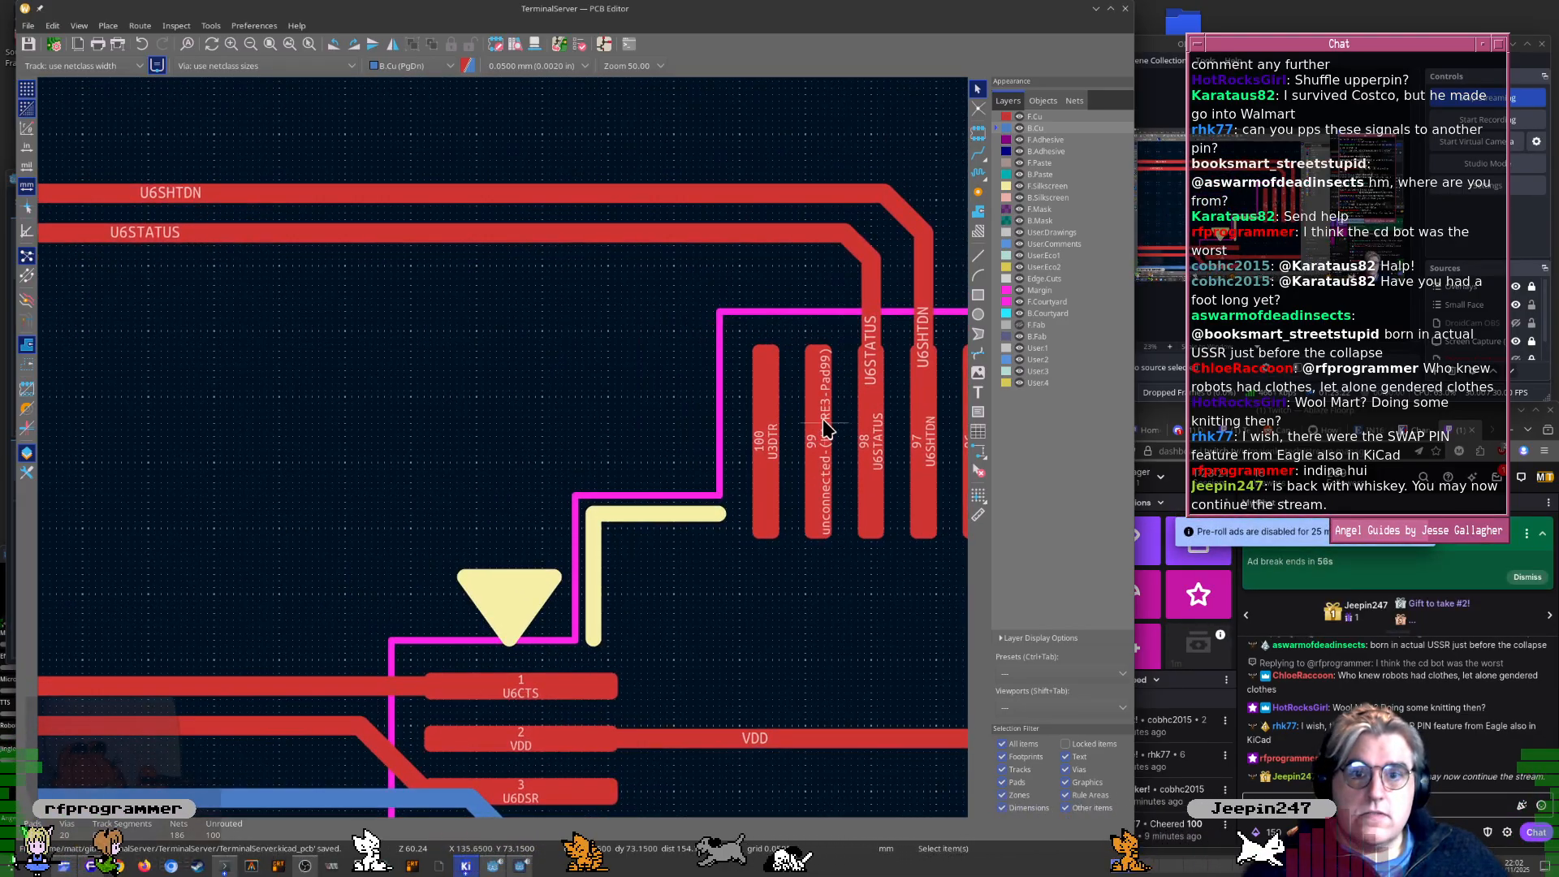
# Switch to the Schematic Editor and move the U6CTS label on U1 from pin 1 to pin 99
pyautogui.hotkey('alt', 'Tab')
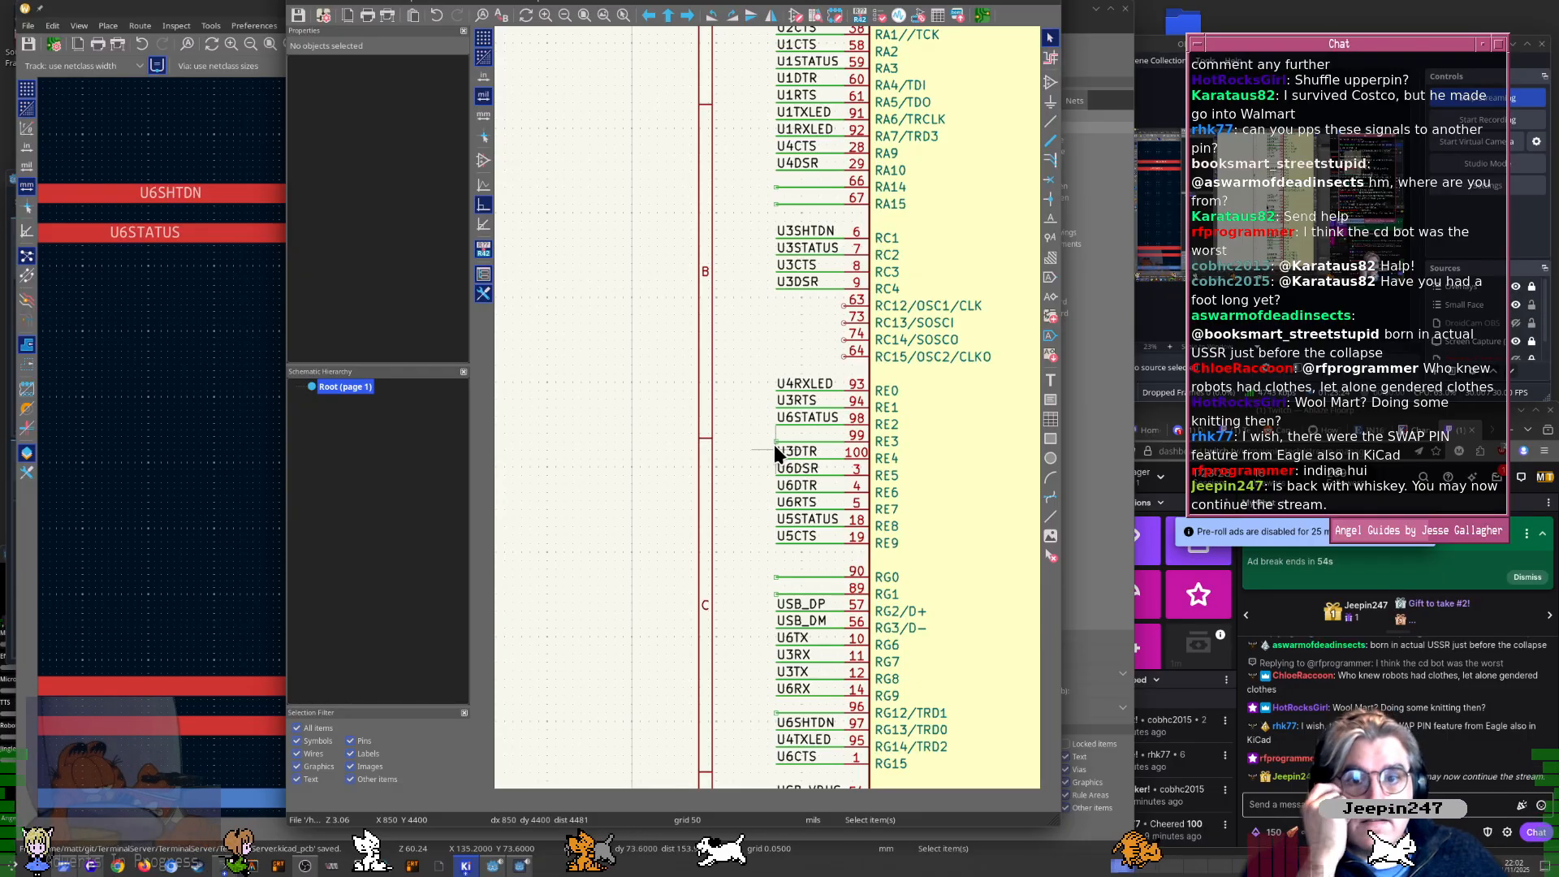
pyautogui.moveTo(881, 243); pyautogui.dragTo(770, 461, button='middle')
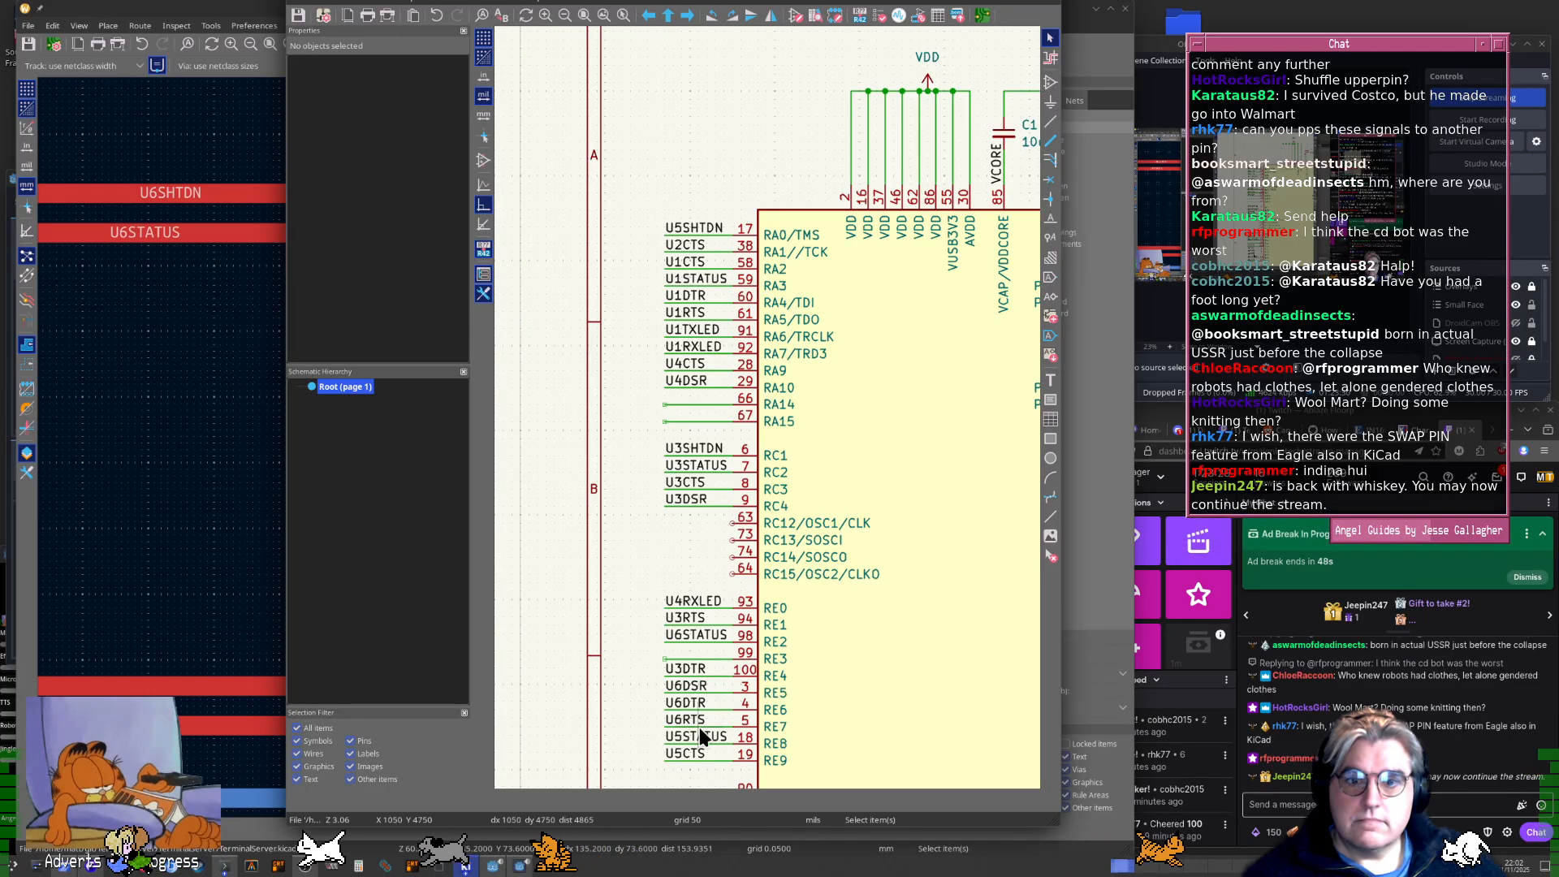
pyautogui.moveTo(703, 736); pyautogui.dragTo(678, 278, button='middle')
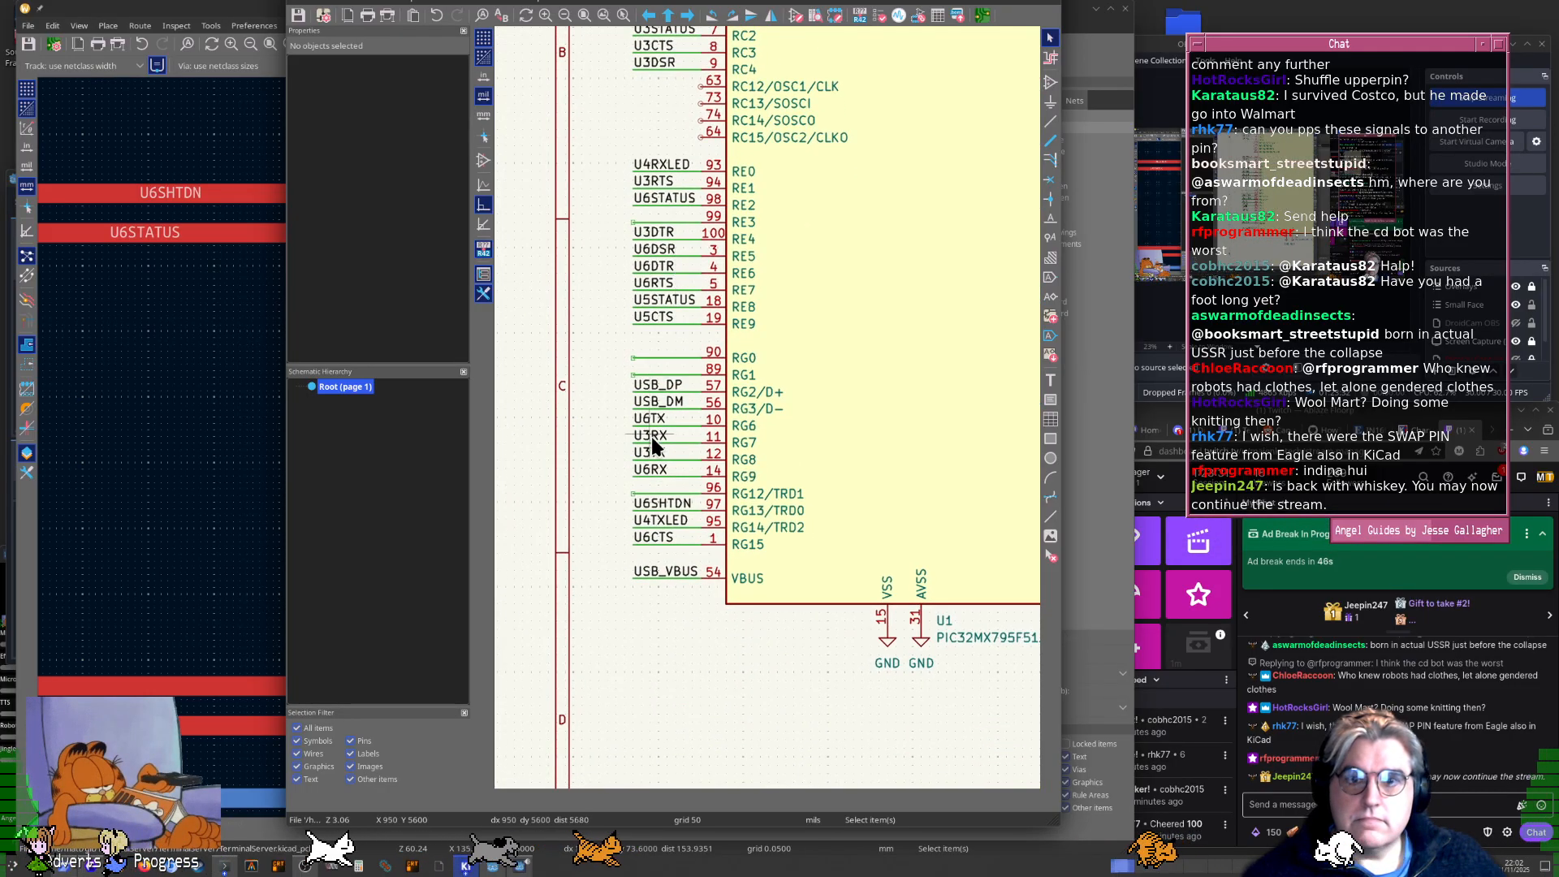
pyautogui.click(656, 538)
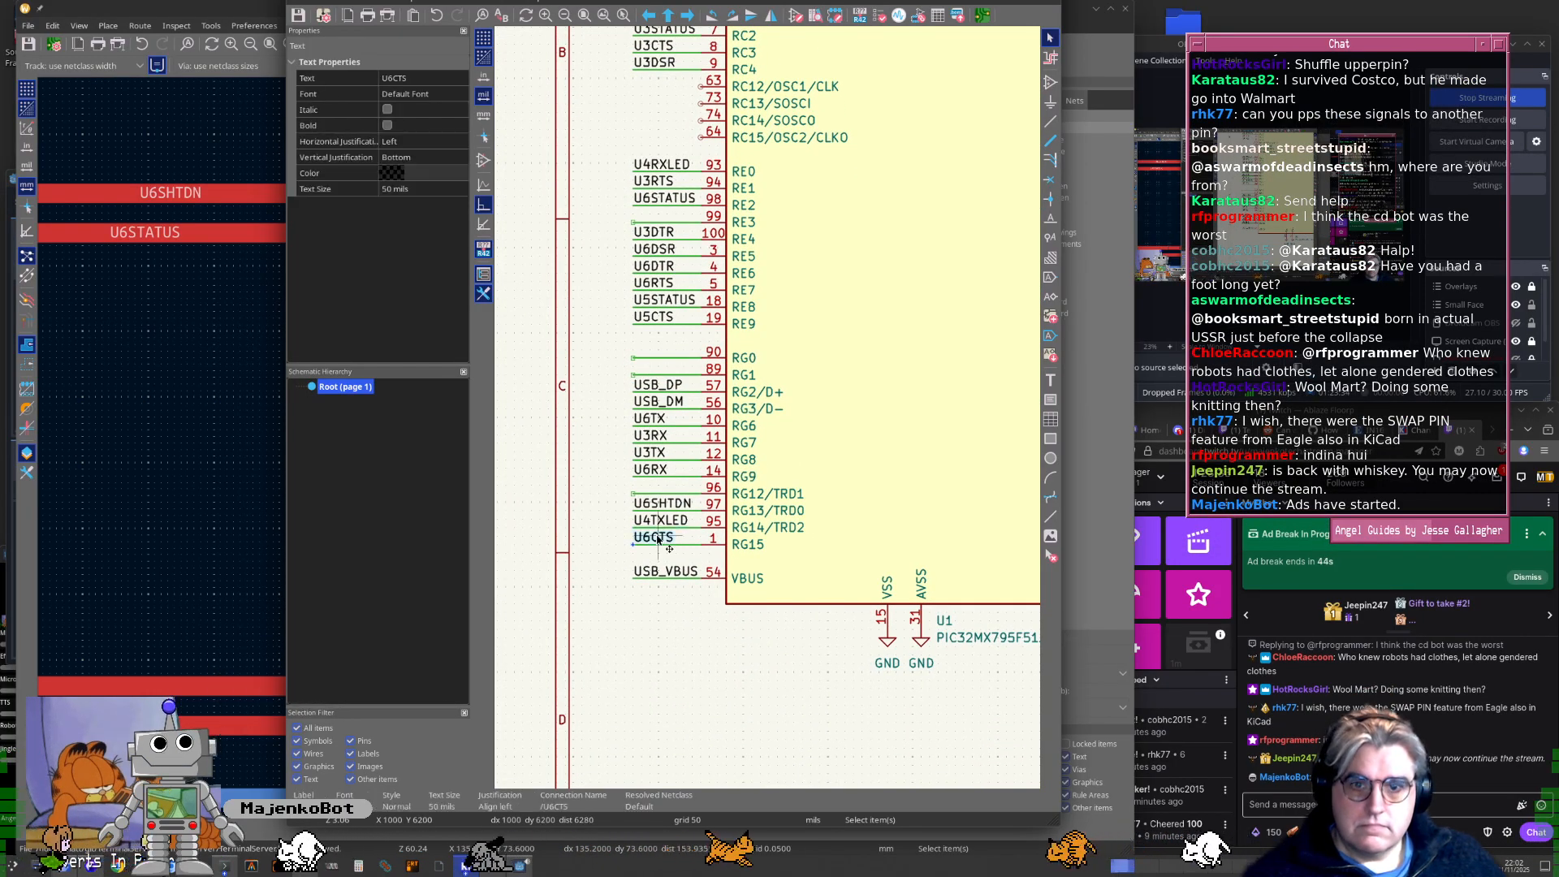
pyautogui.hotkey('alt', 'Tab')
pyautogui.hotkey('alt', 'Tab')
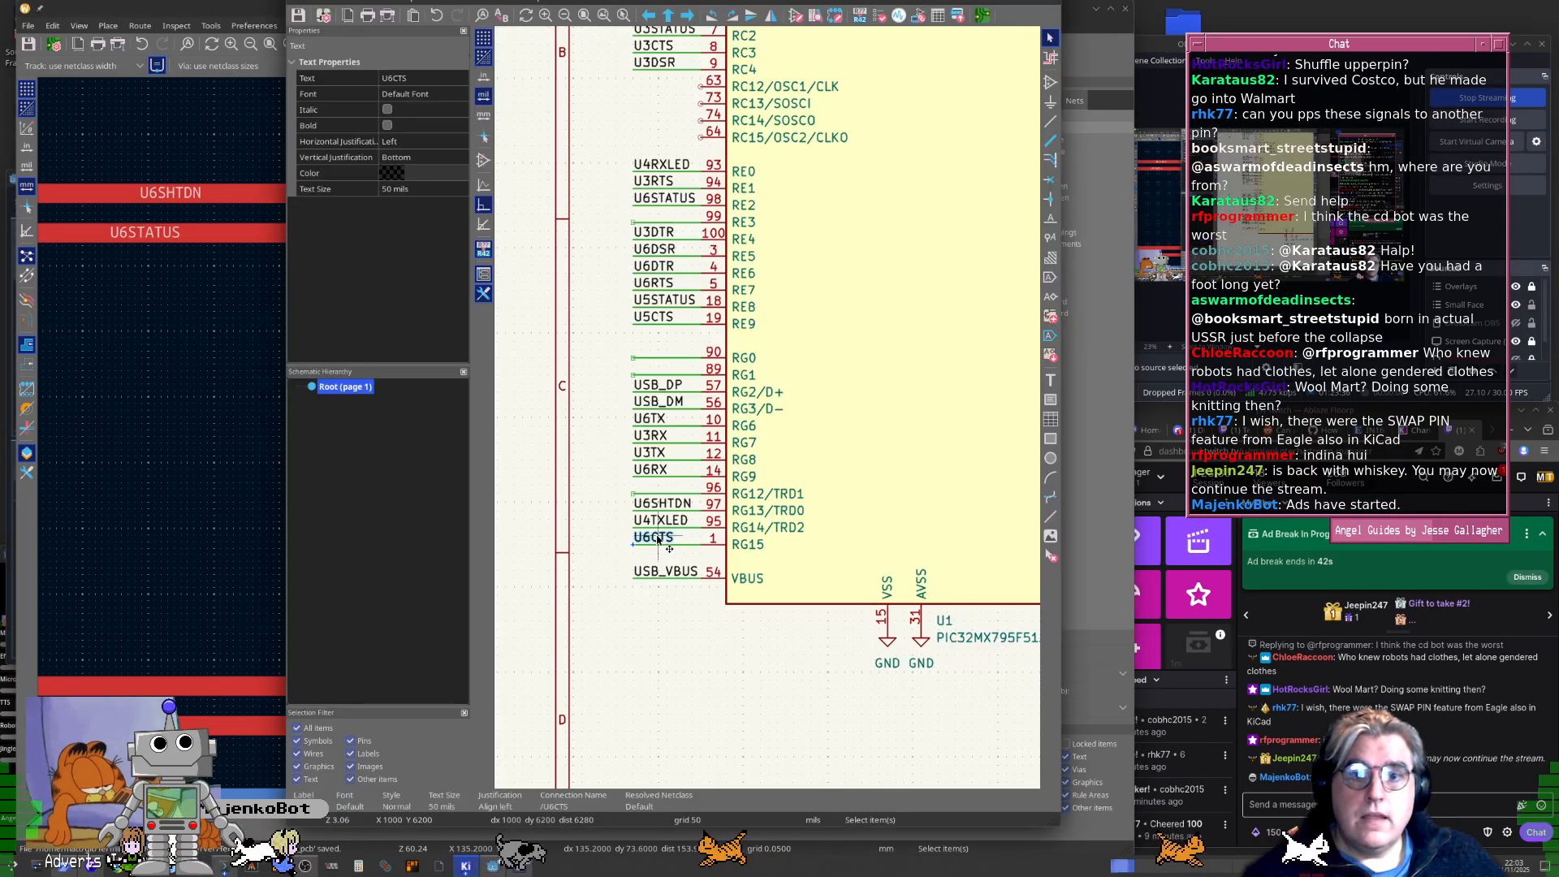
pyautogui.hotkey('alt', 'Tab')
pyautogui.hotkey('alt', 'Tab')
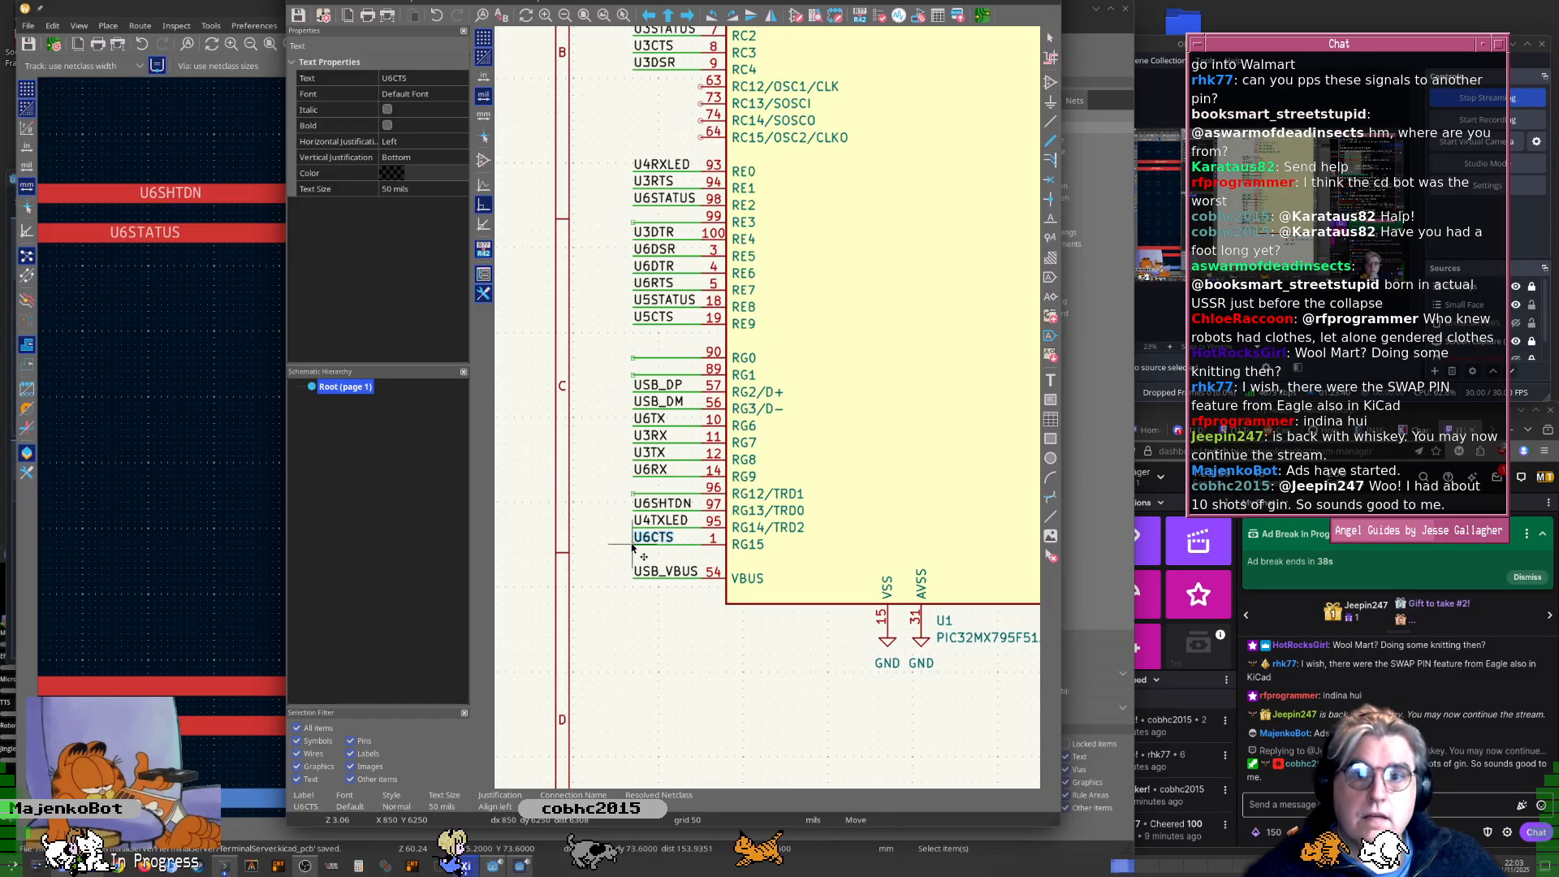
pyautogui.click(619, 237)
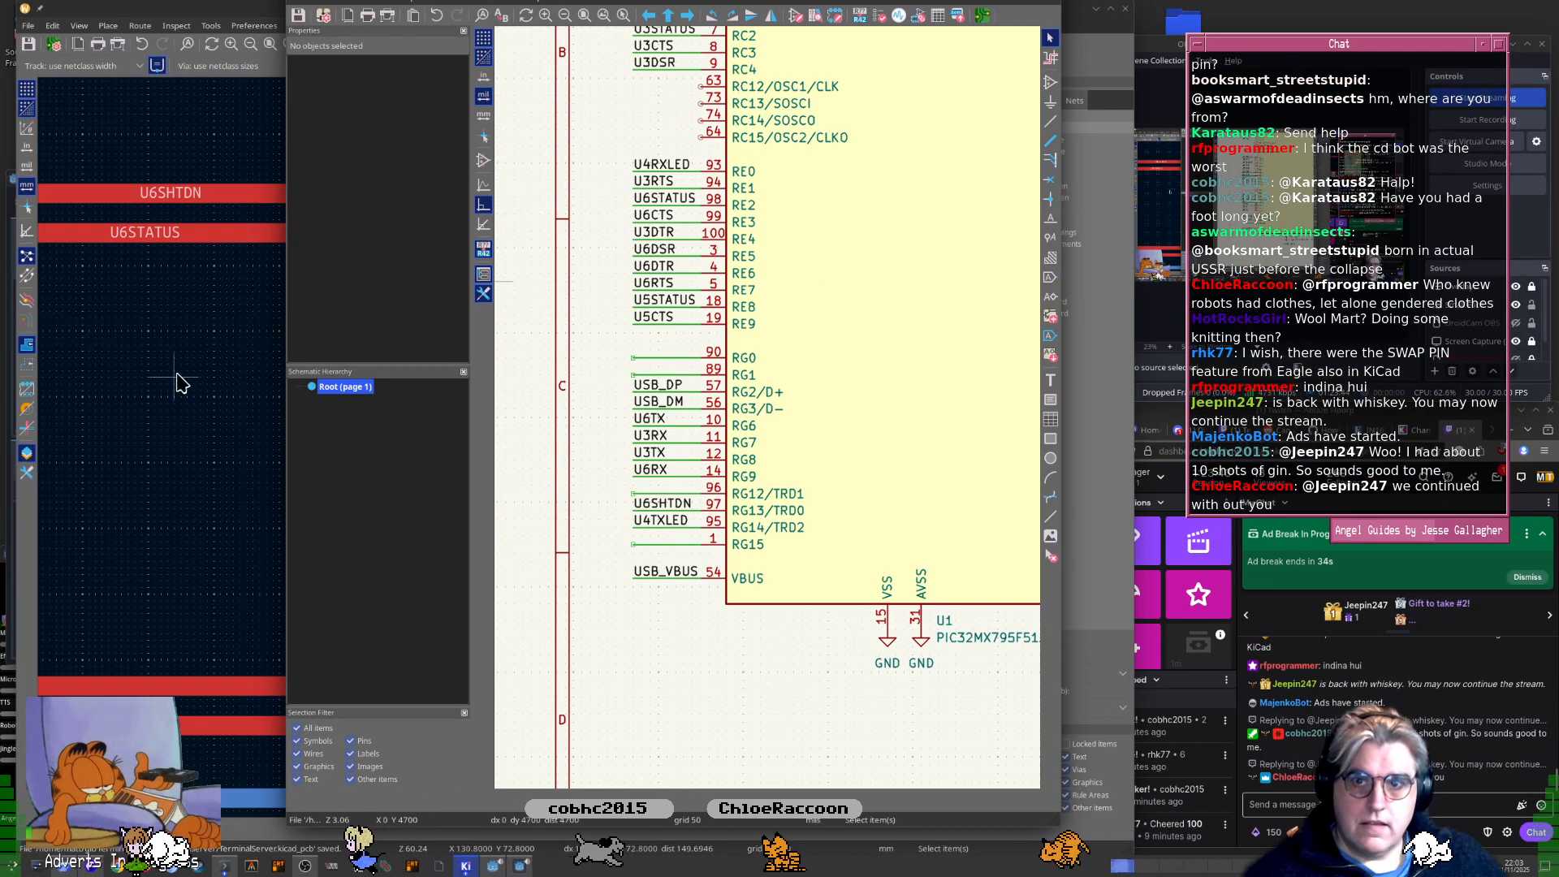
# Switch to the PCB Editor and update the PCB from the schematic with the U6CTS pin change
pyautogui.press('F8')
pyautogui.press('Return')
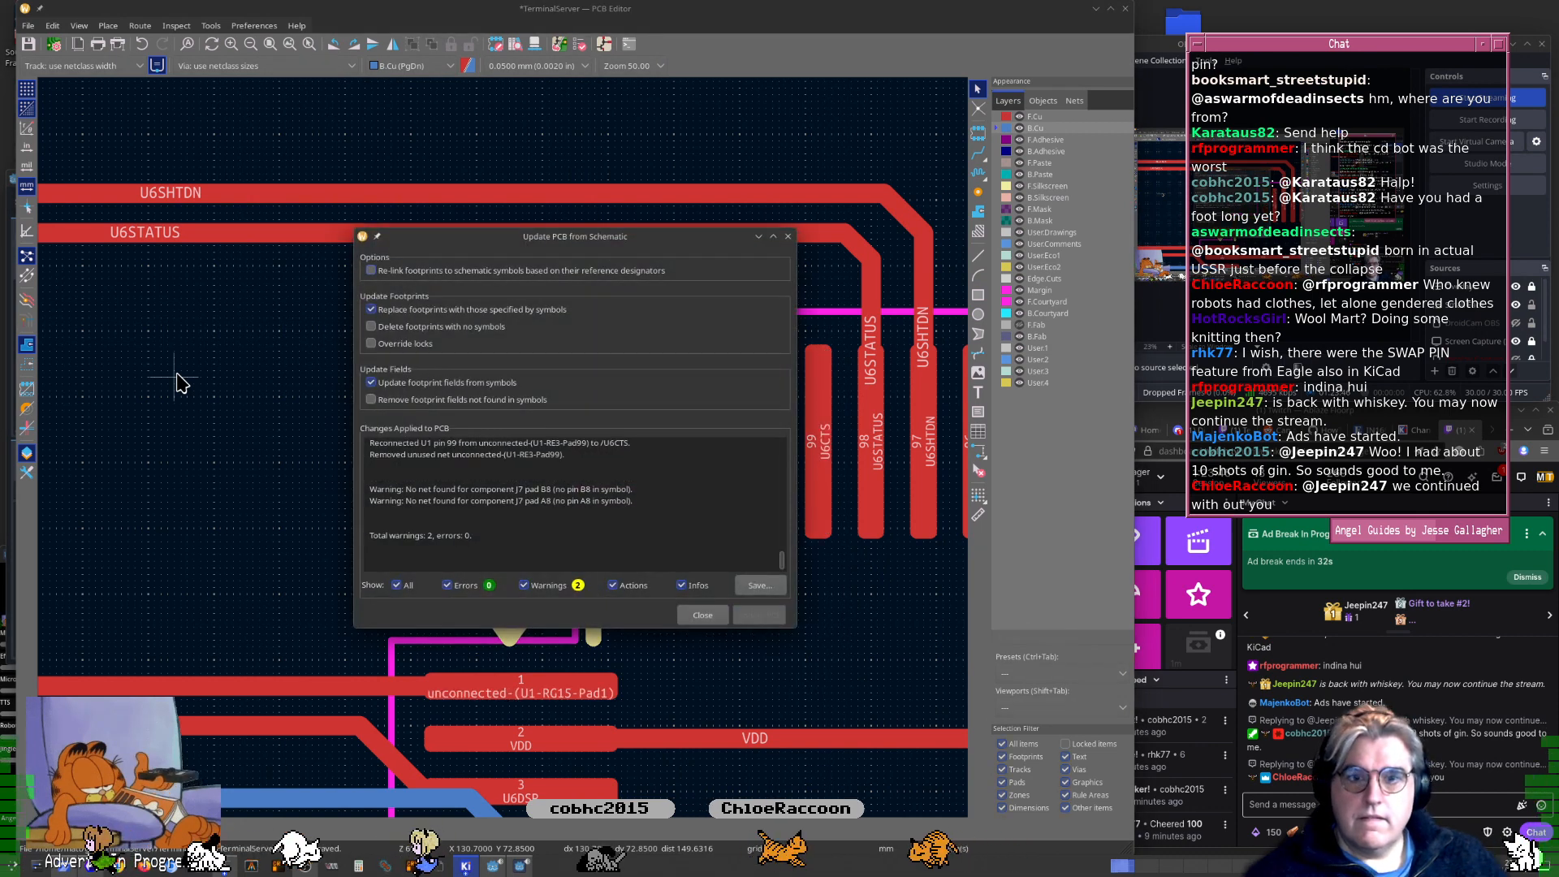
pyautogui.press('Escape')
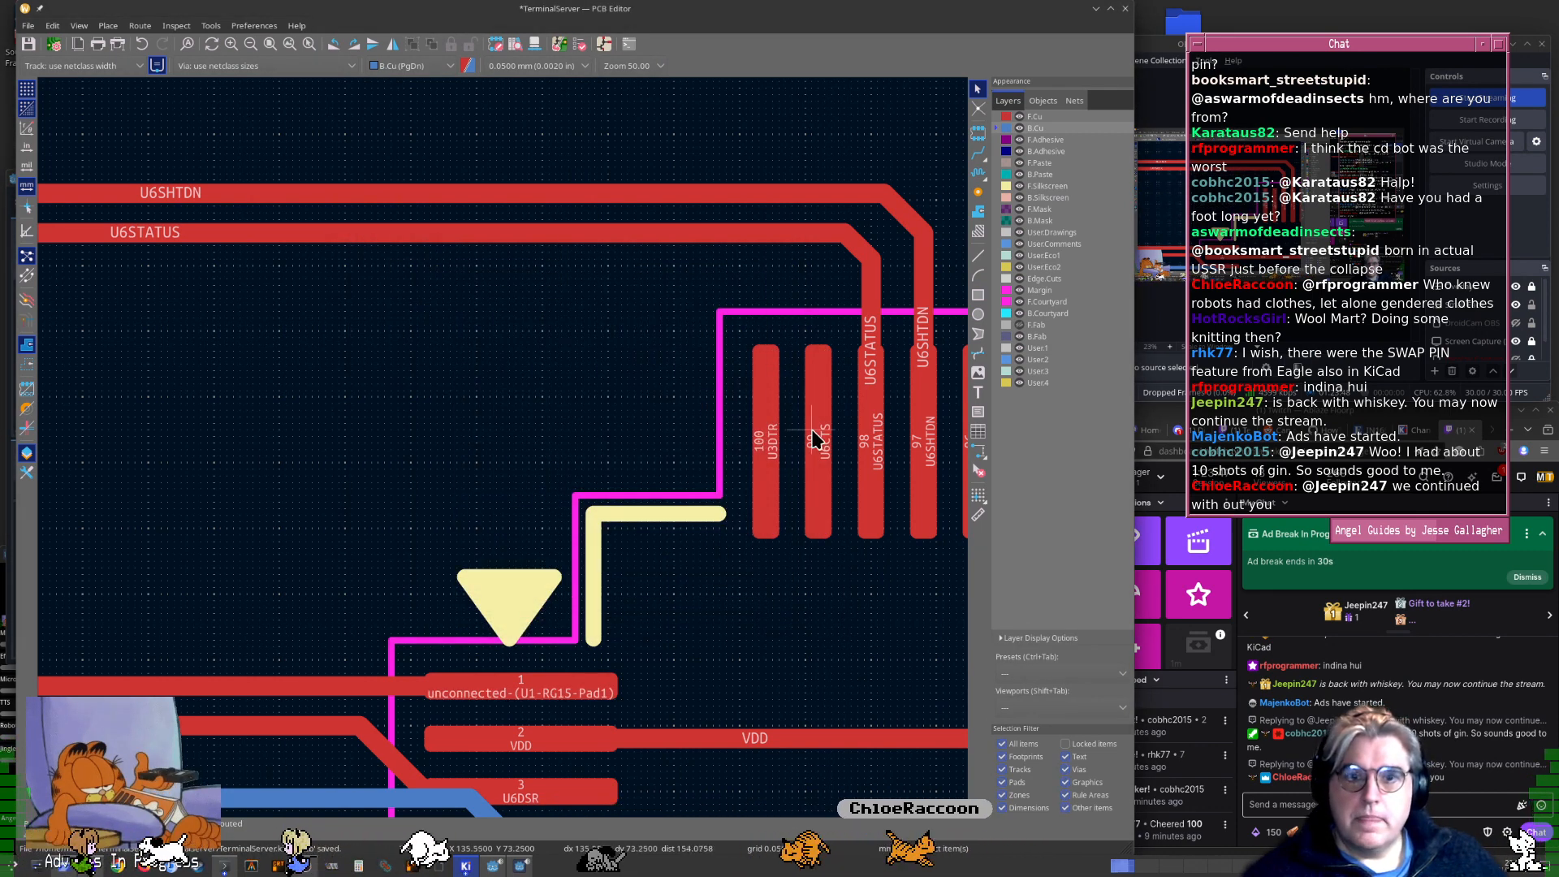
# Route U6CTS on F.Cu from U1 pad 99 alongside the U6STATUS track to the corner of the existing diagonal U6CTS track
pyautogui.press('x')
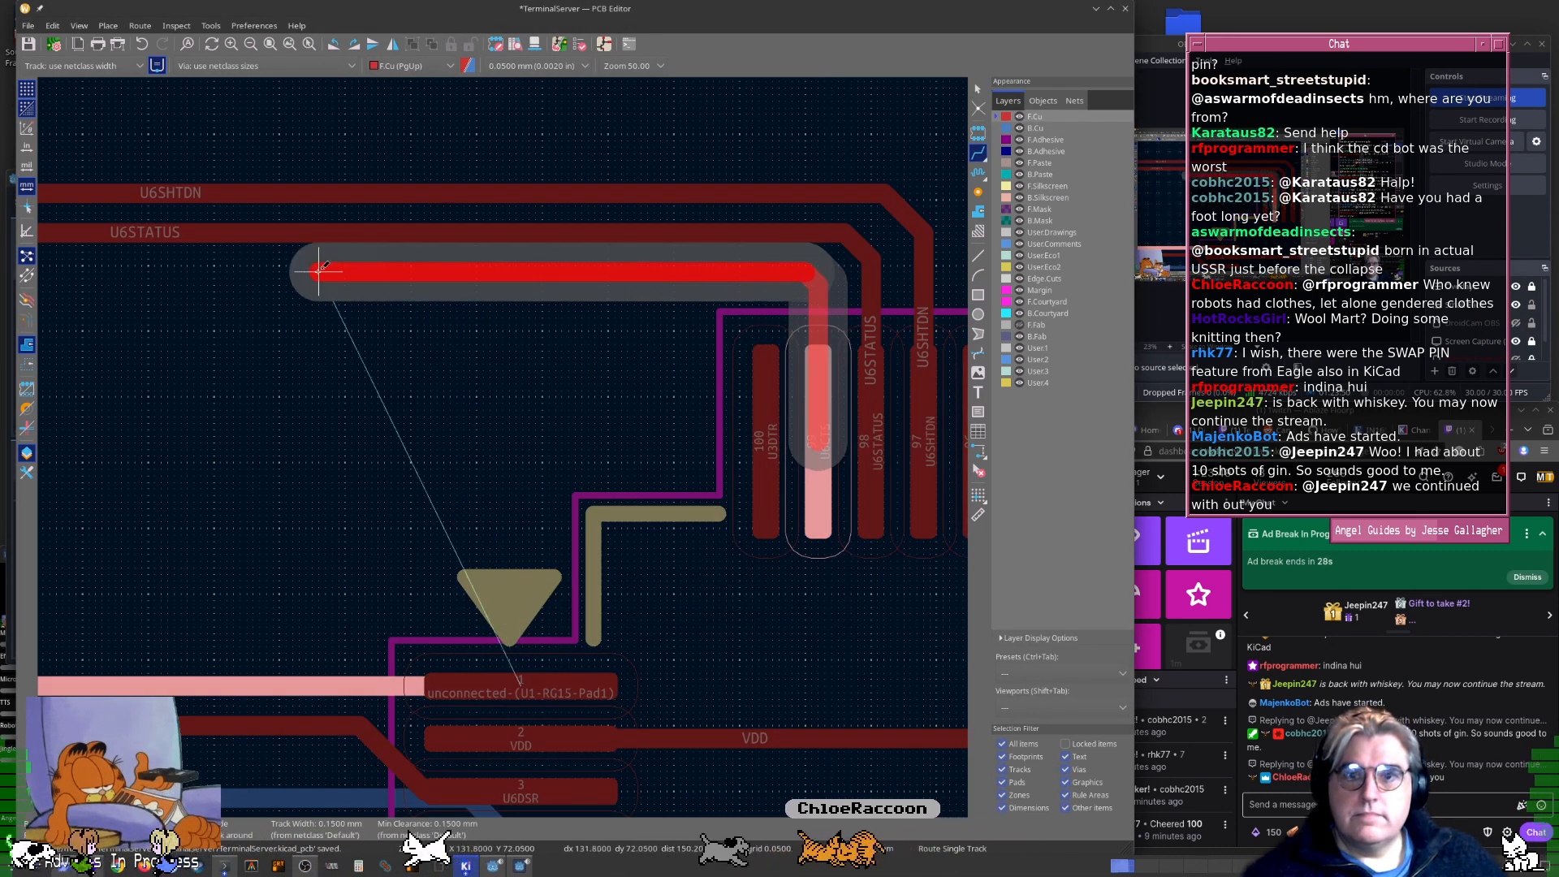
pyautogui.moveTo(317, 269); pyautogui.dragTo(981, 284, button='middle')
pyautogui.moveTo(167, 353); pyautogui.dragTo(908, 313, button='middle')
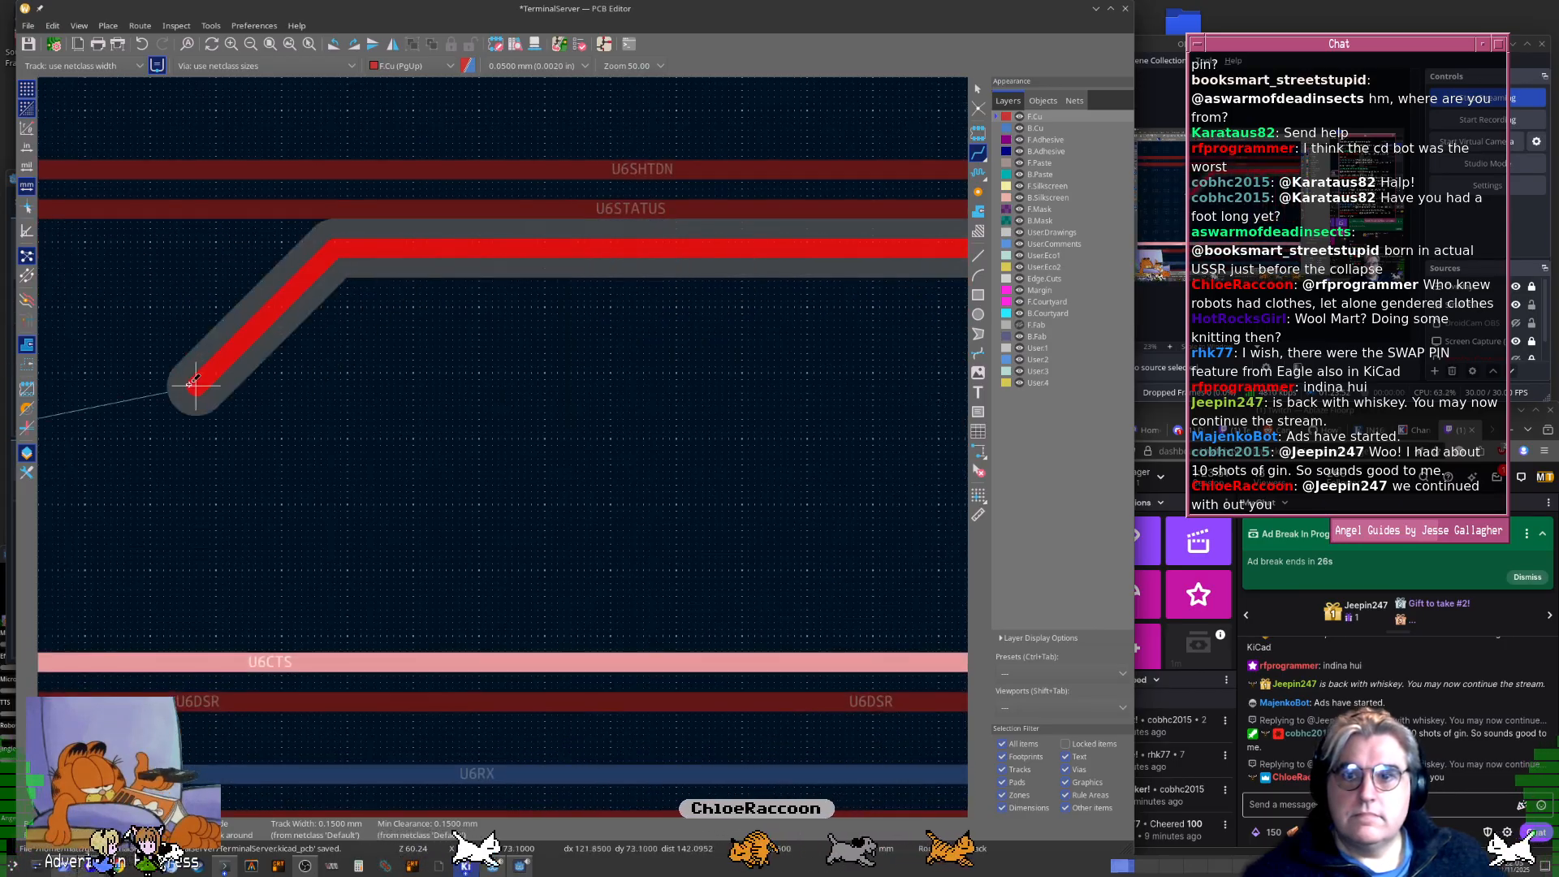
pyautogui.moveTo(192, 386); pyautogui.dragTo(930, 337, button='middle')
pyautogui.moveTo(138, 514); pyautogui.dragTo(803, 513, button='middle')
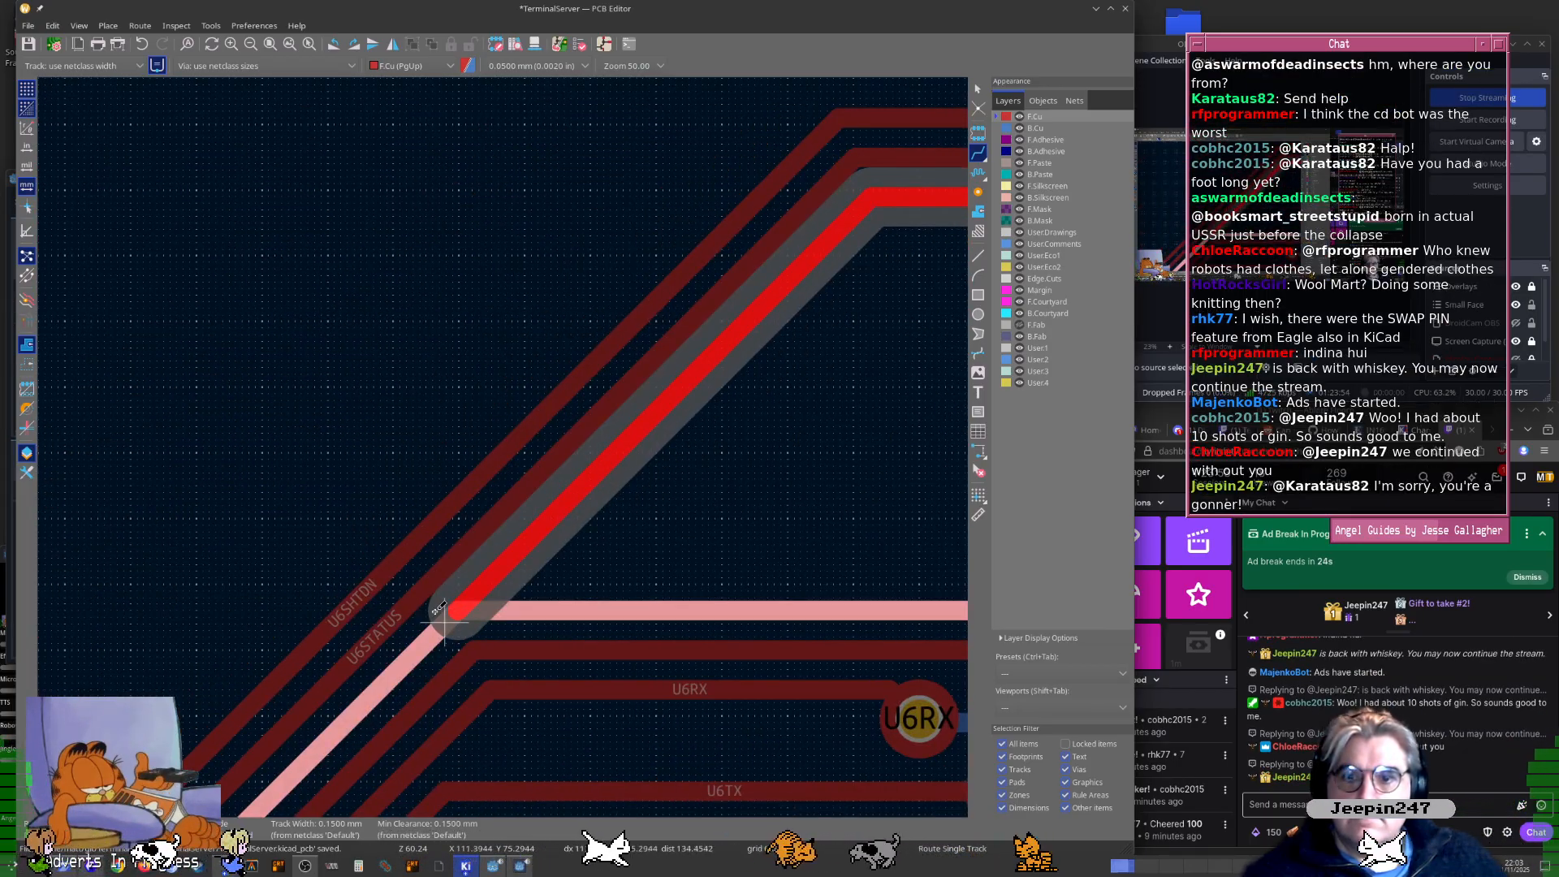
pyautogui.click(454, 611)
pyautogui.press('Escape')
# Delete the old horizontal U6CTS track that ran from the diagonal section to U1 pad 1
pyautogui.click(567, 609)
pyautogui.press('Delete')
pyautogui.scroll(-3, 570, 609)
pyautogui.moveTo(573, 601); pyautogui.dragTo(499, 451, button='middle')
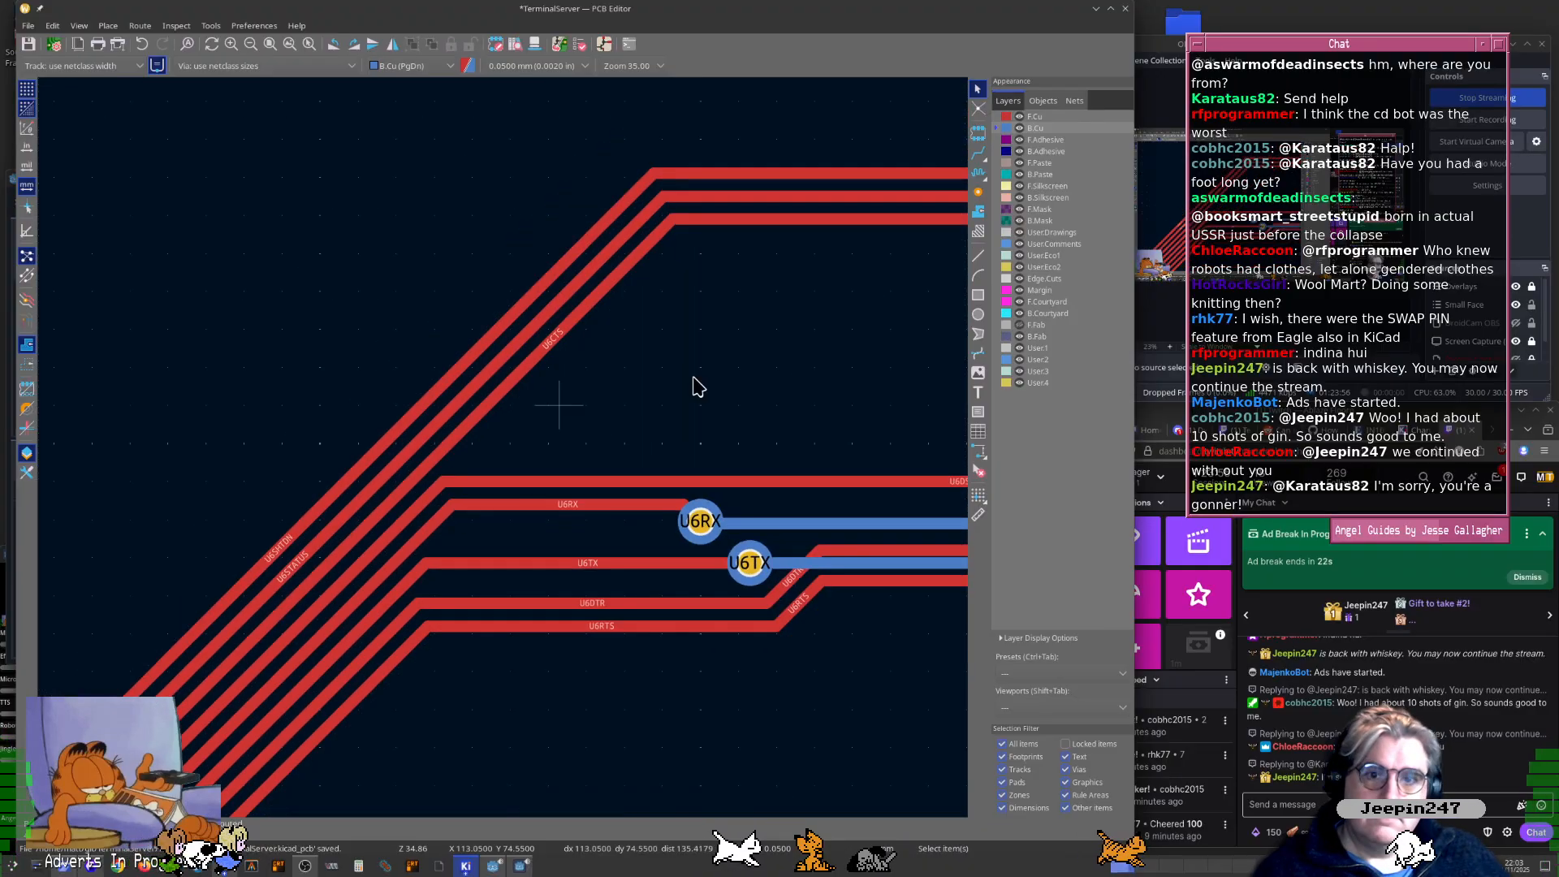
# Return to U1's pad 1 corner on the PCB and examine pads 1 to 3 and pad 100
pyautogui.moveTo(910, 385); pyautogui.dragTo(317, 383, button='middle')
pyautogui.moveTo(885, 416); pyautogui.dragTo(431, 406, button='middle')
pyautogui.moveTo(841, 451); pyautogui.dragTo(418, 450, button='middle')
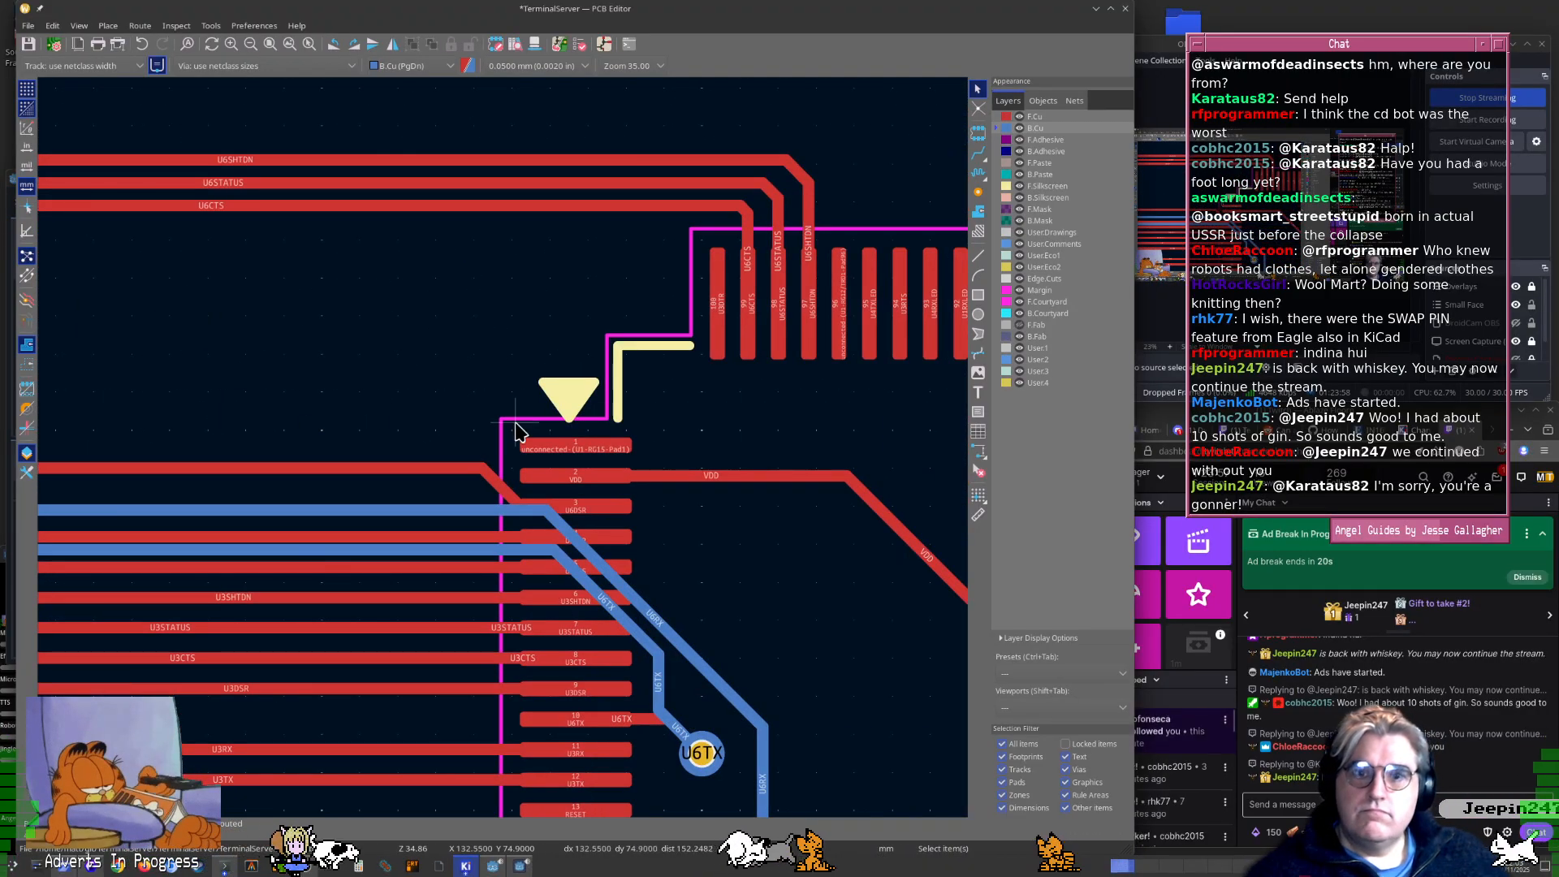
pyautogui.scroll(3, 471, 450)
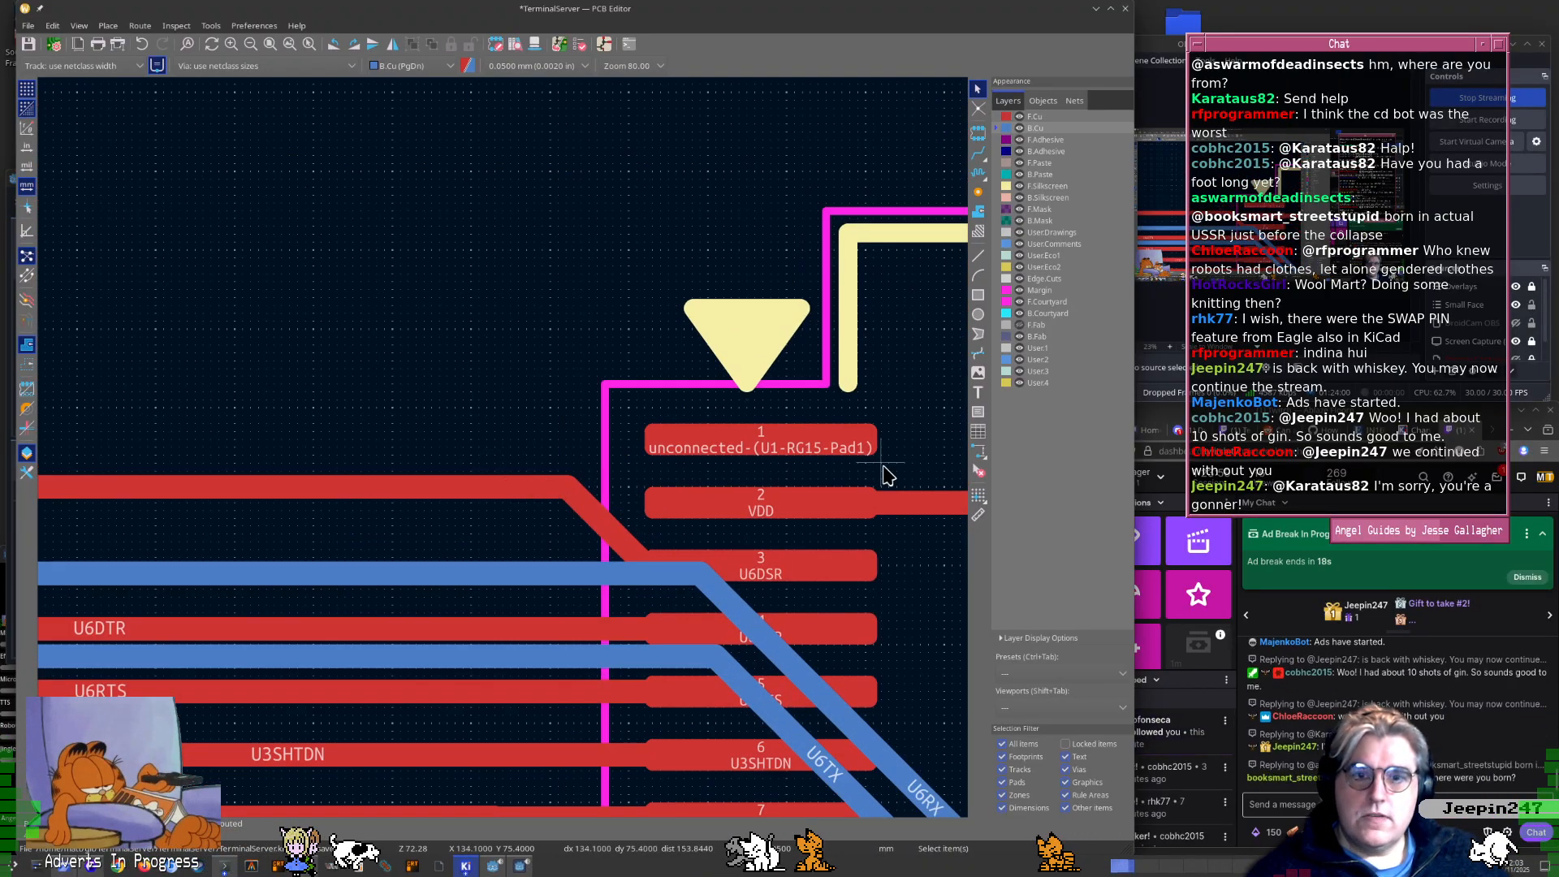
pyautogui.moveTo(888, 474); pyautogui.dragTo(659, 633, button='middle')
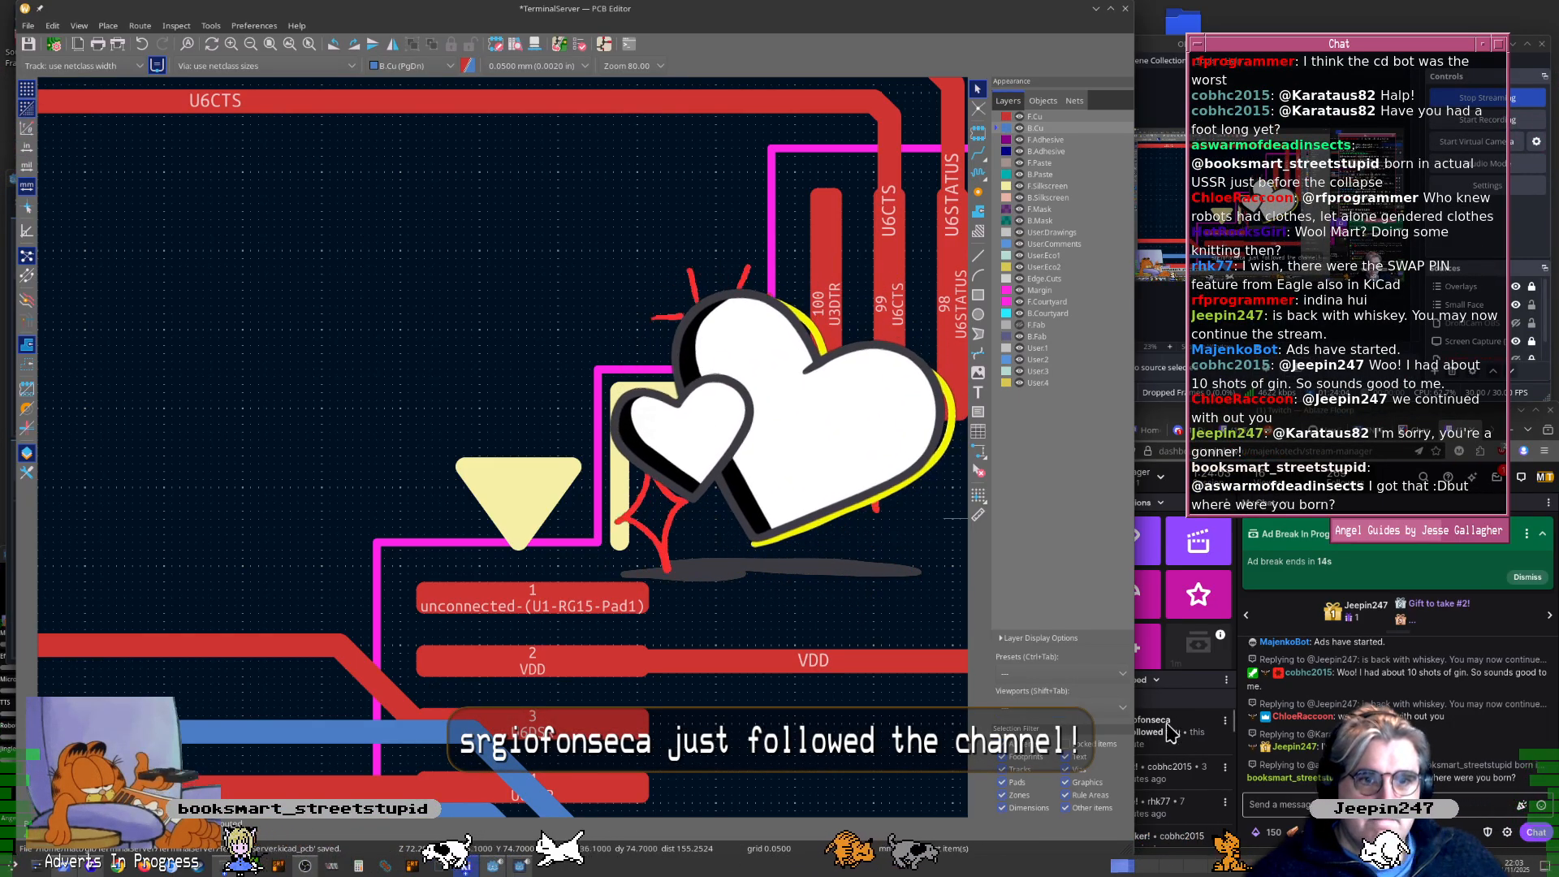
pyautogui.click(1140, 759)
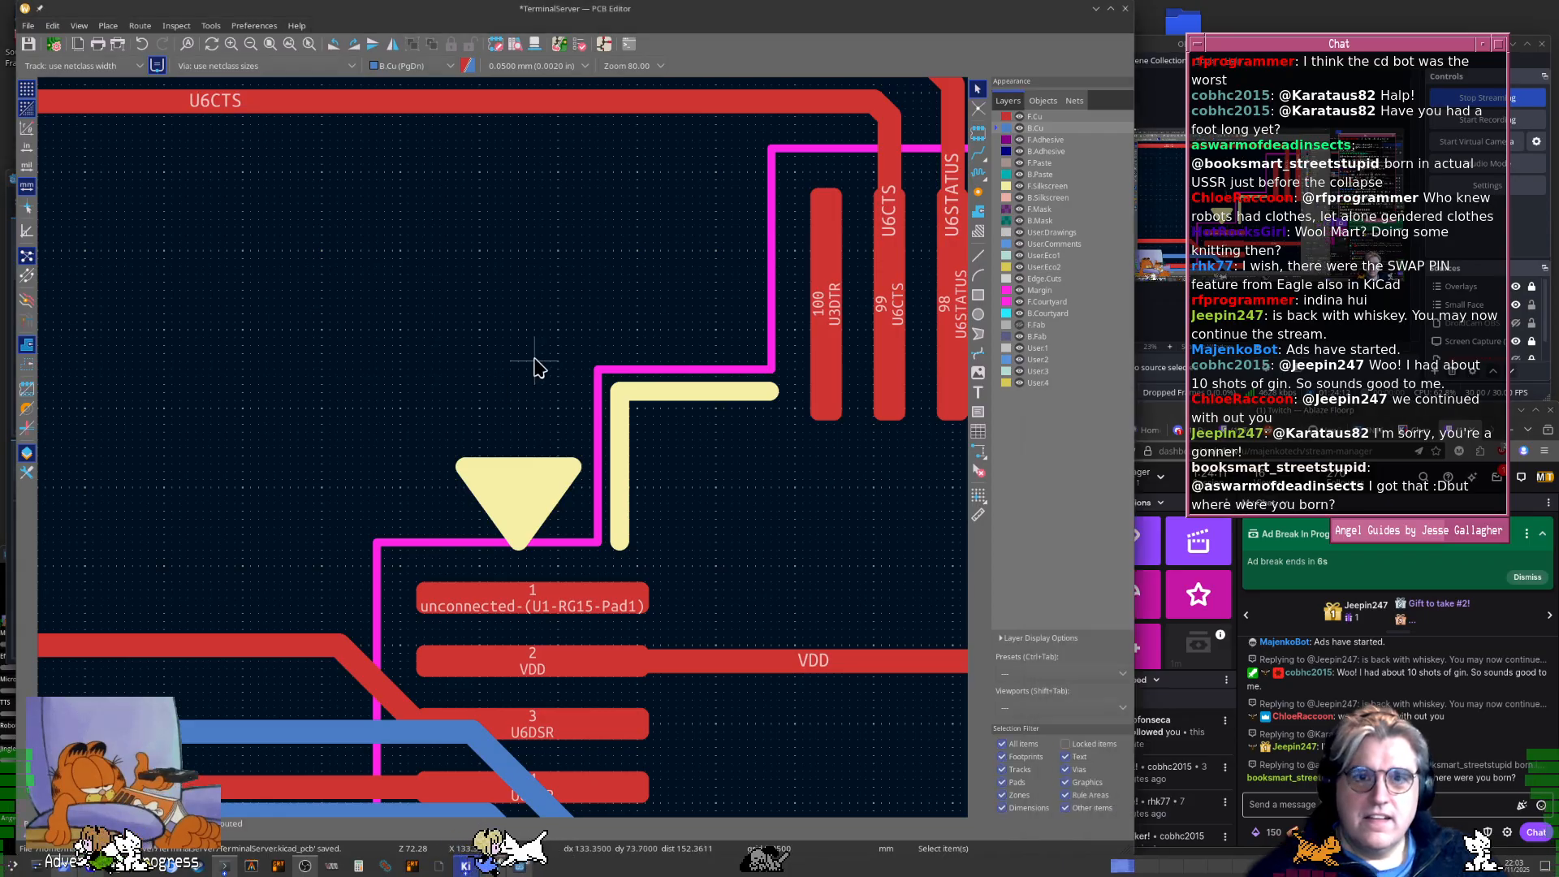
pyautogui.moveTo(532, 362); pyautogui.dragTo(442, 371, button='middle')
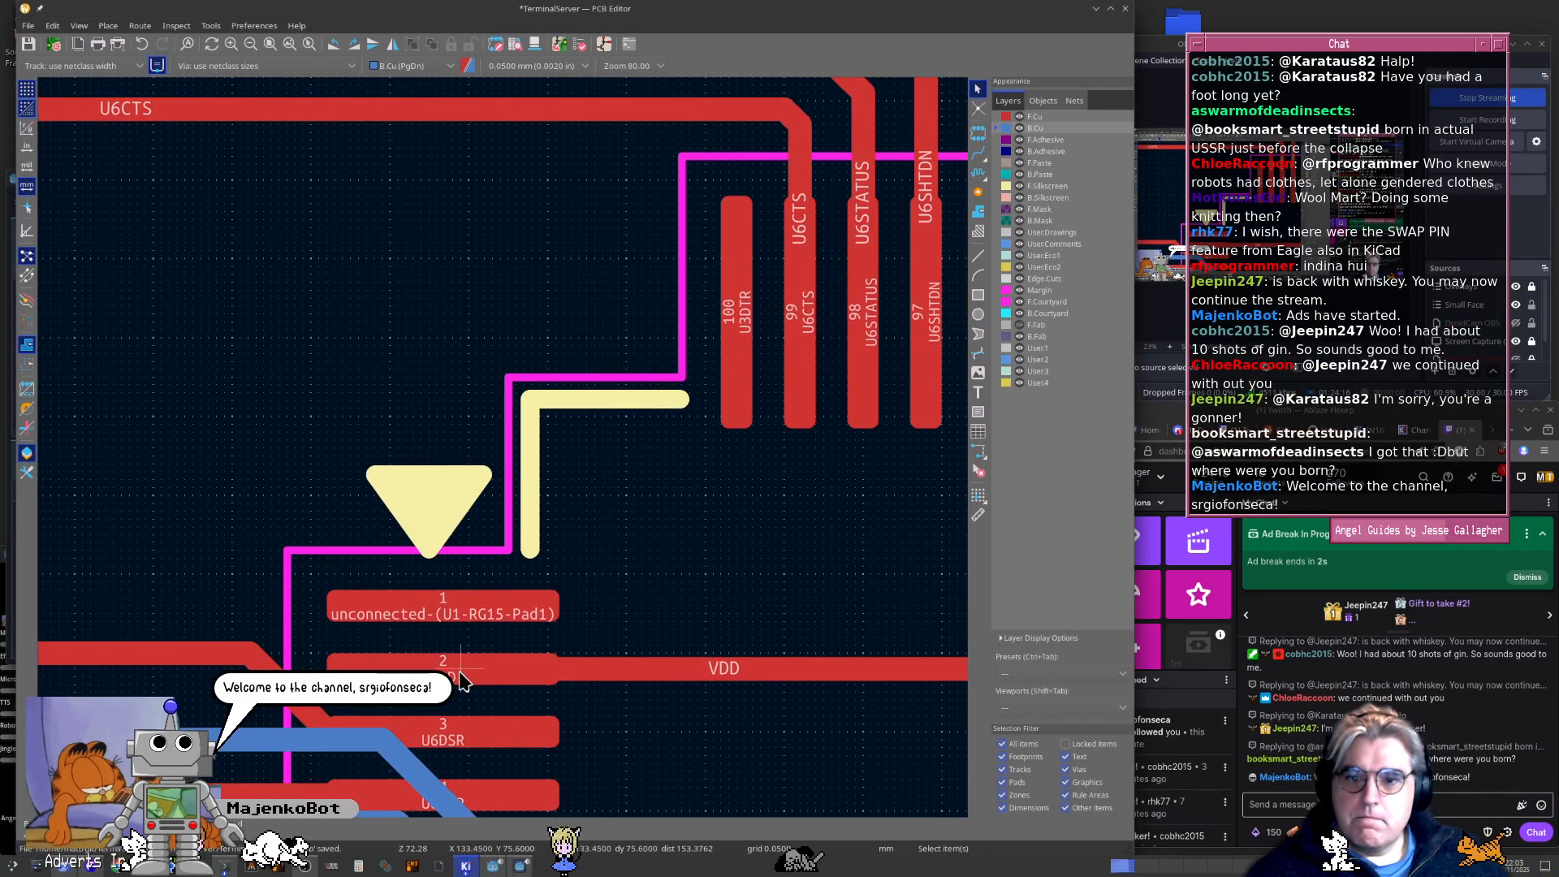
pyautogui.click(477, 748)
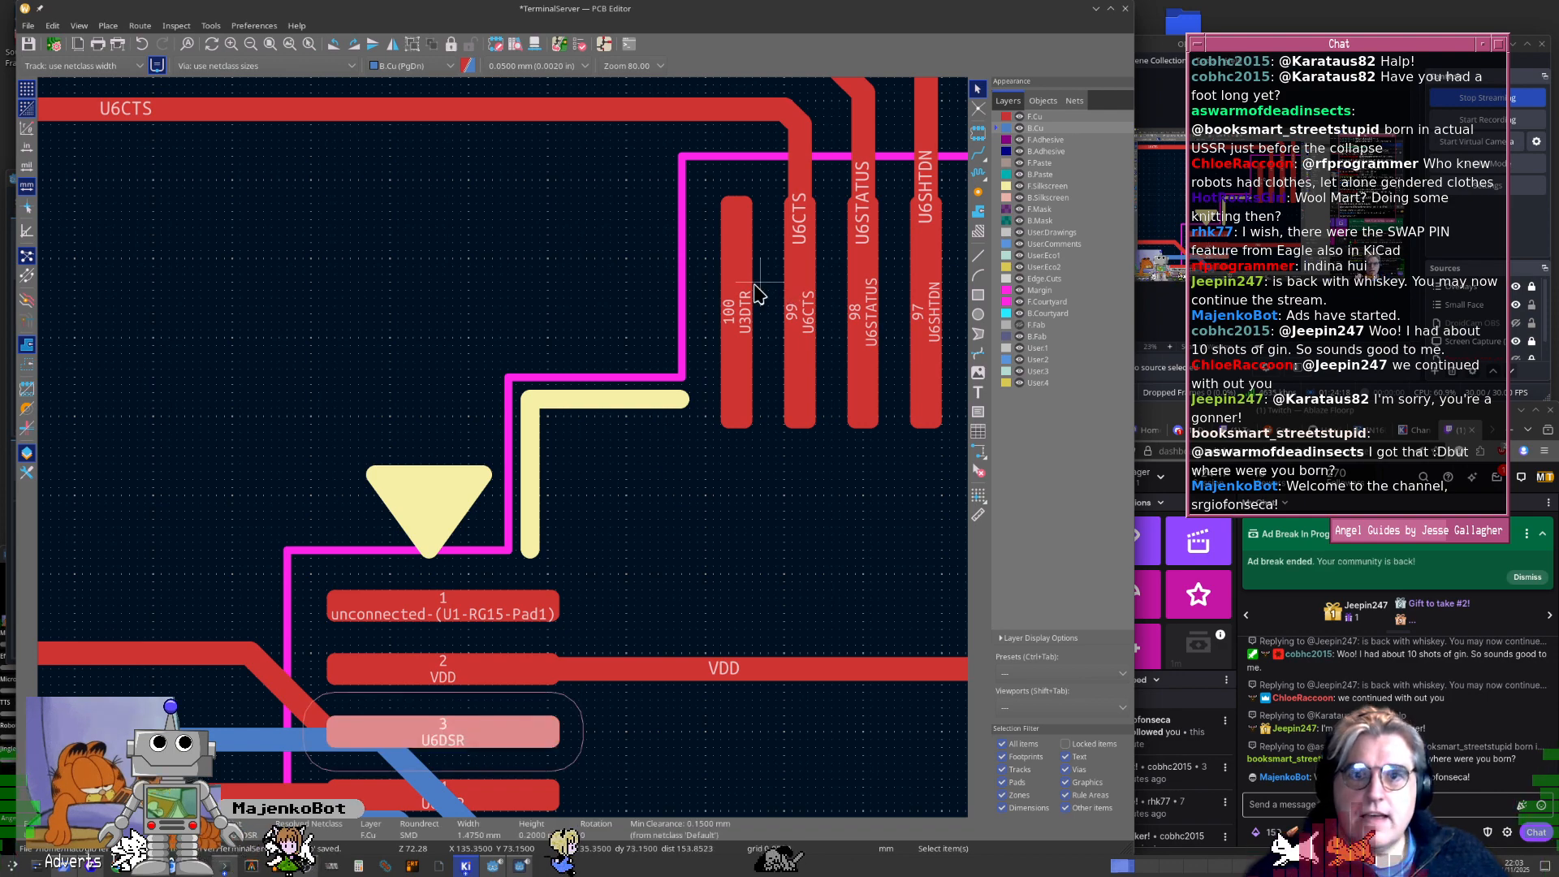
pyautogui.click(742, 313)
# Compare U1's port pin labels in the schematic with the pads and the U6DSR track on the PCB
pyautogui.hotkey('alt', 'Tab')
pyautogui.click(658, 492)
pyautogui.hotkey('alt', 'Tab')
pyautogui.hotkey('alt', 'Tab')
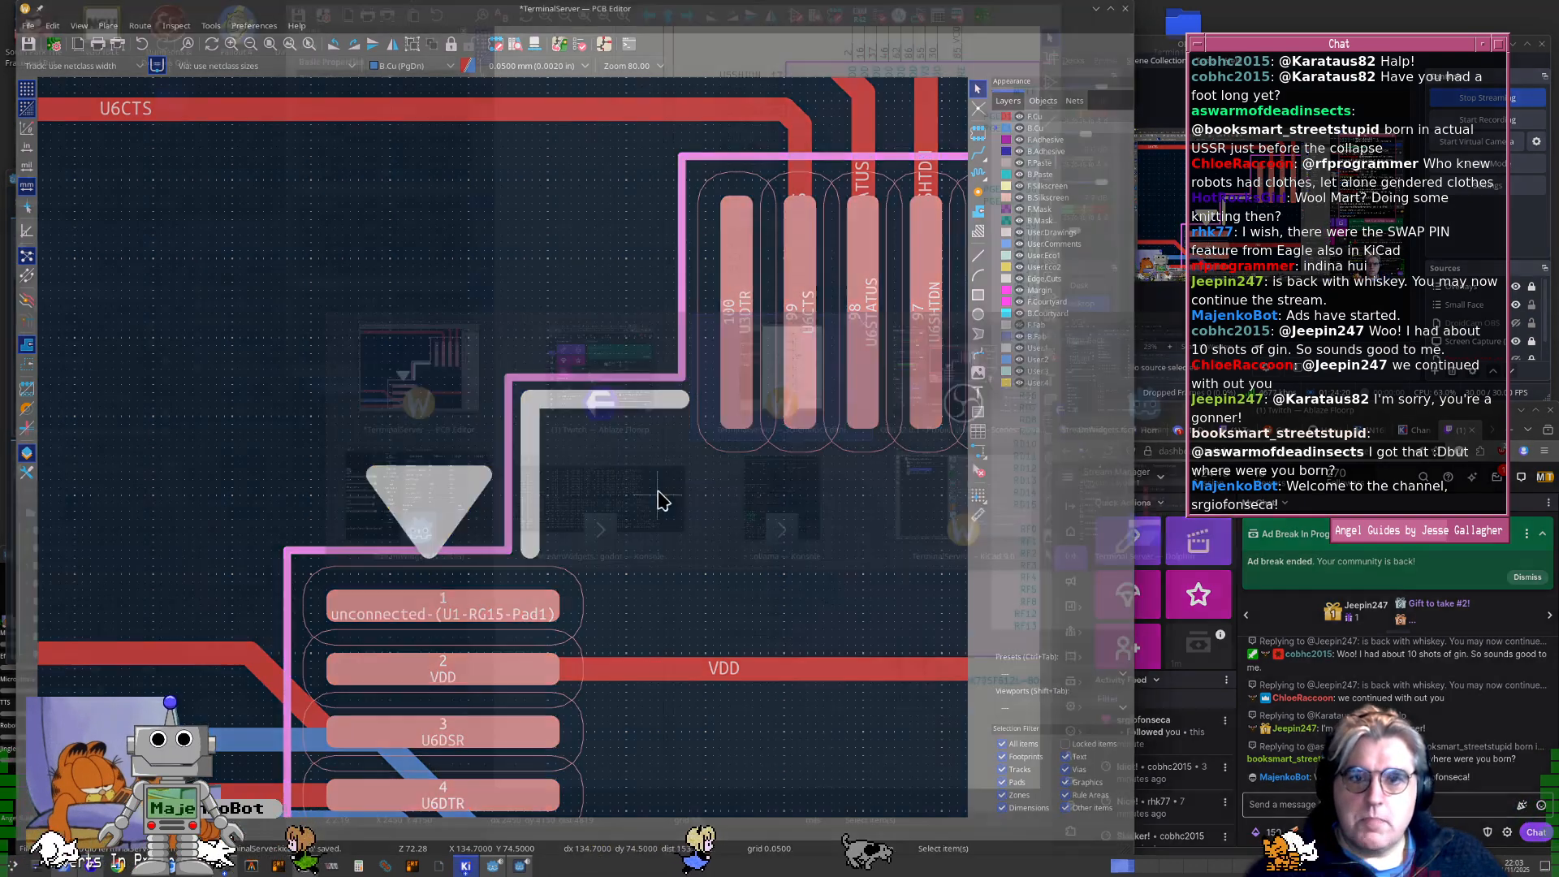
pyautogui.scroll(3, 600, 471)
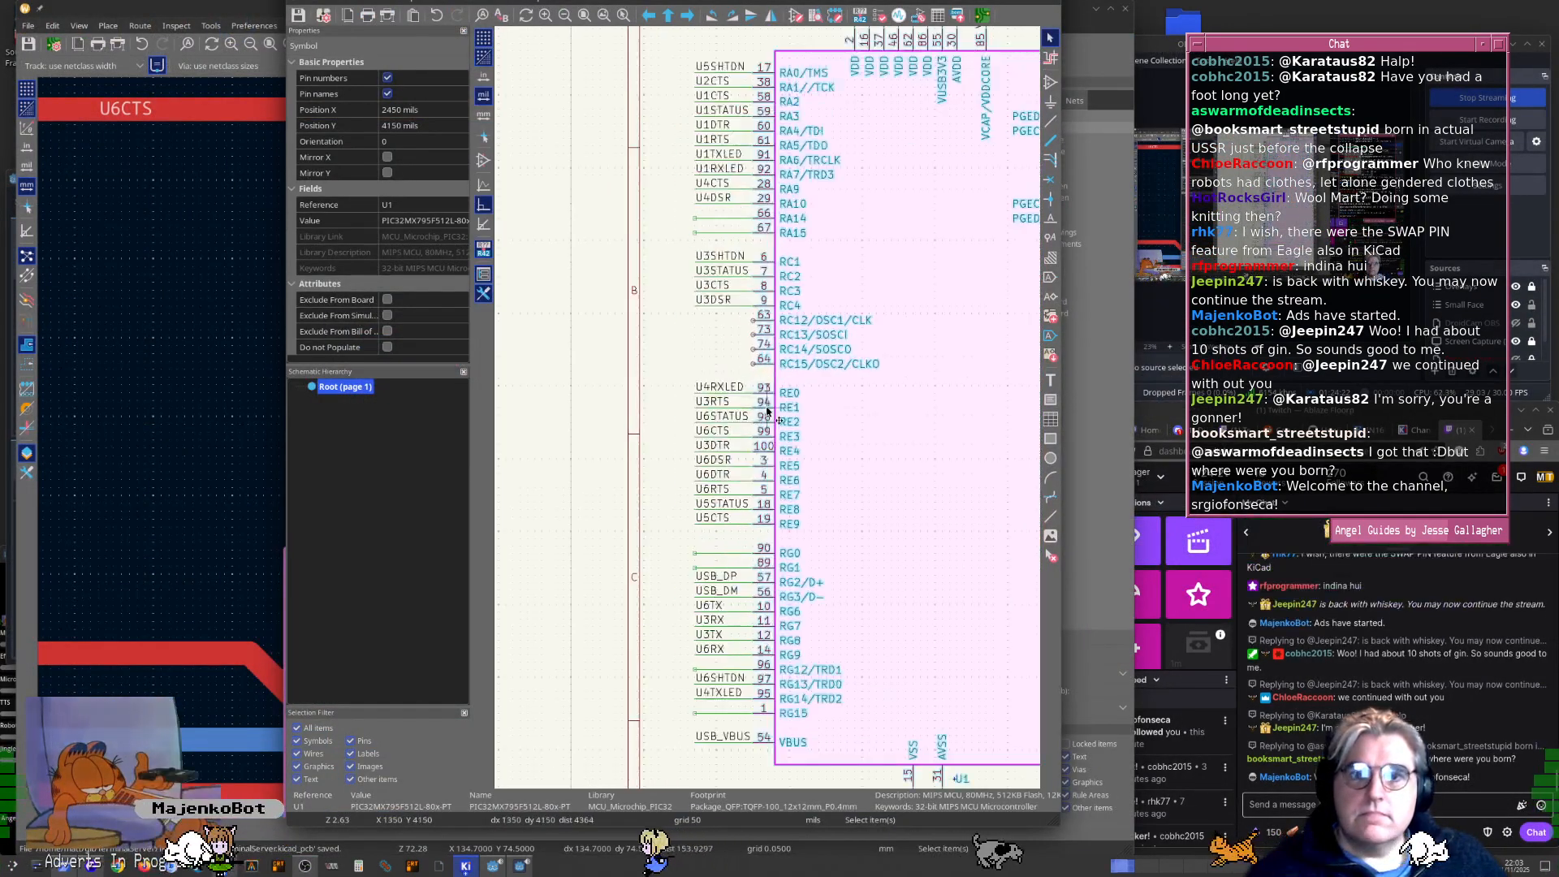
pyautogui.hotkey('alt', 'Tab')
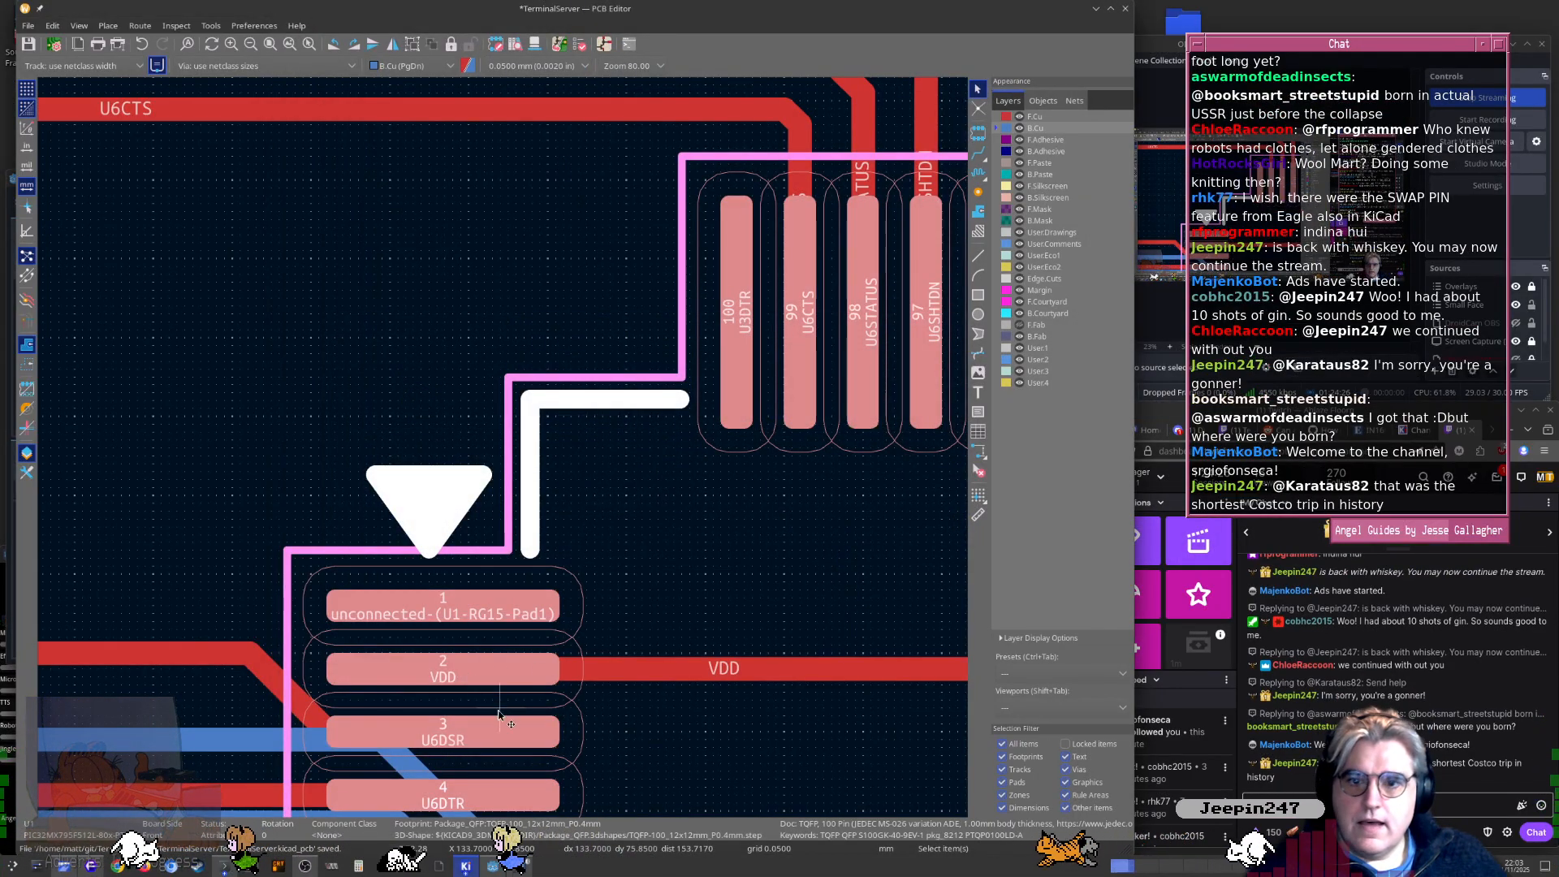
pyautogui.hotkey('alt', 'Tab')
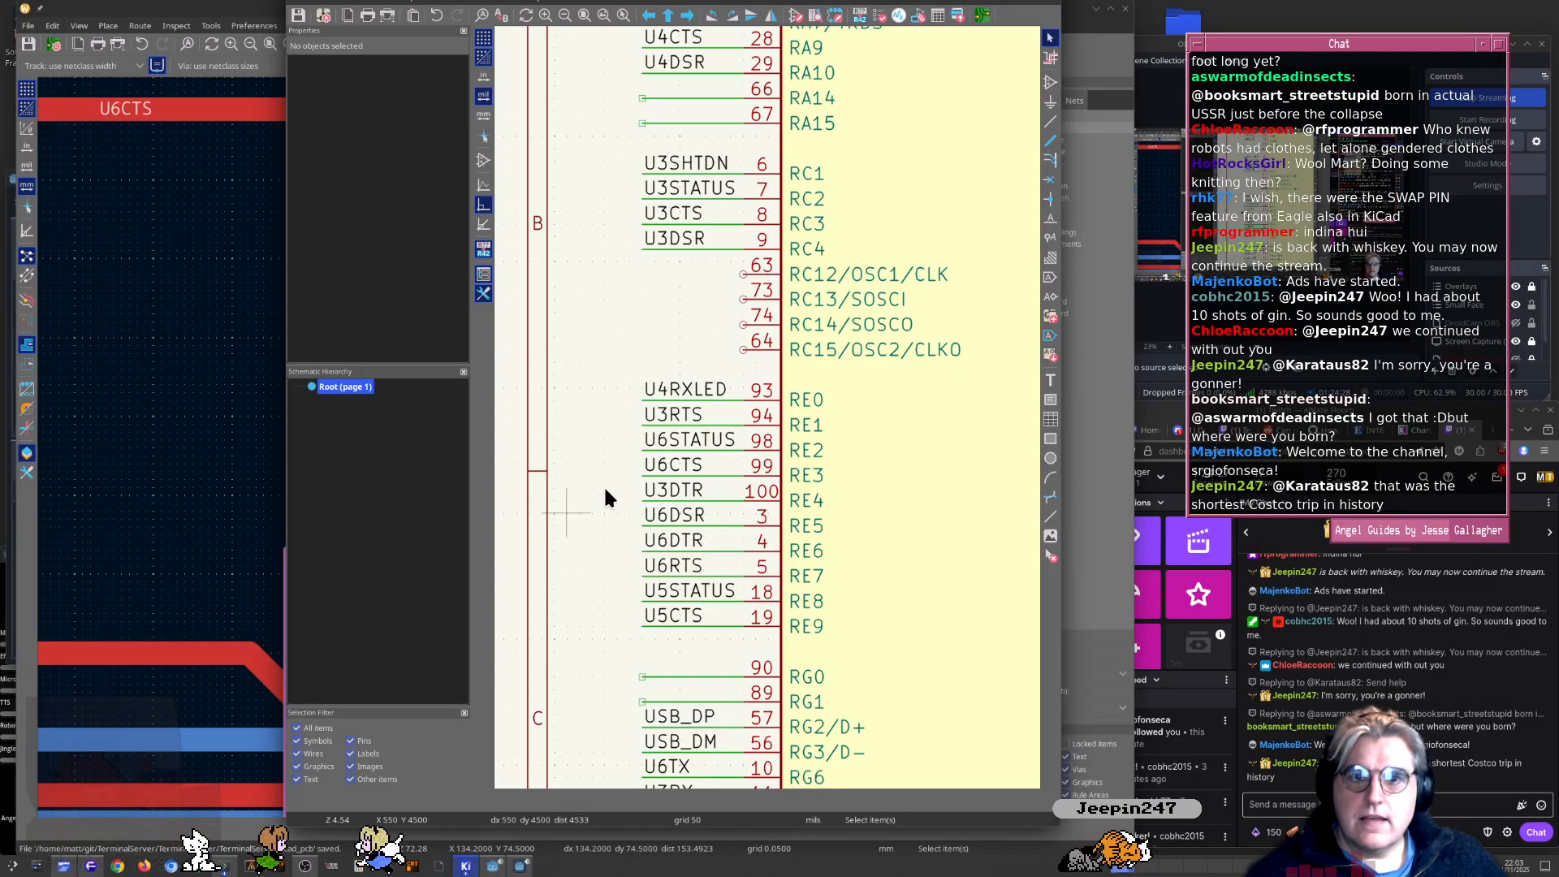
pyautogui.hotkey('alt', 'Tab')
pyautogui.click(282, 694)
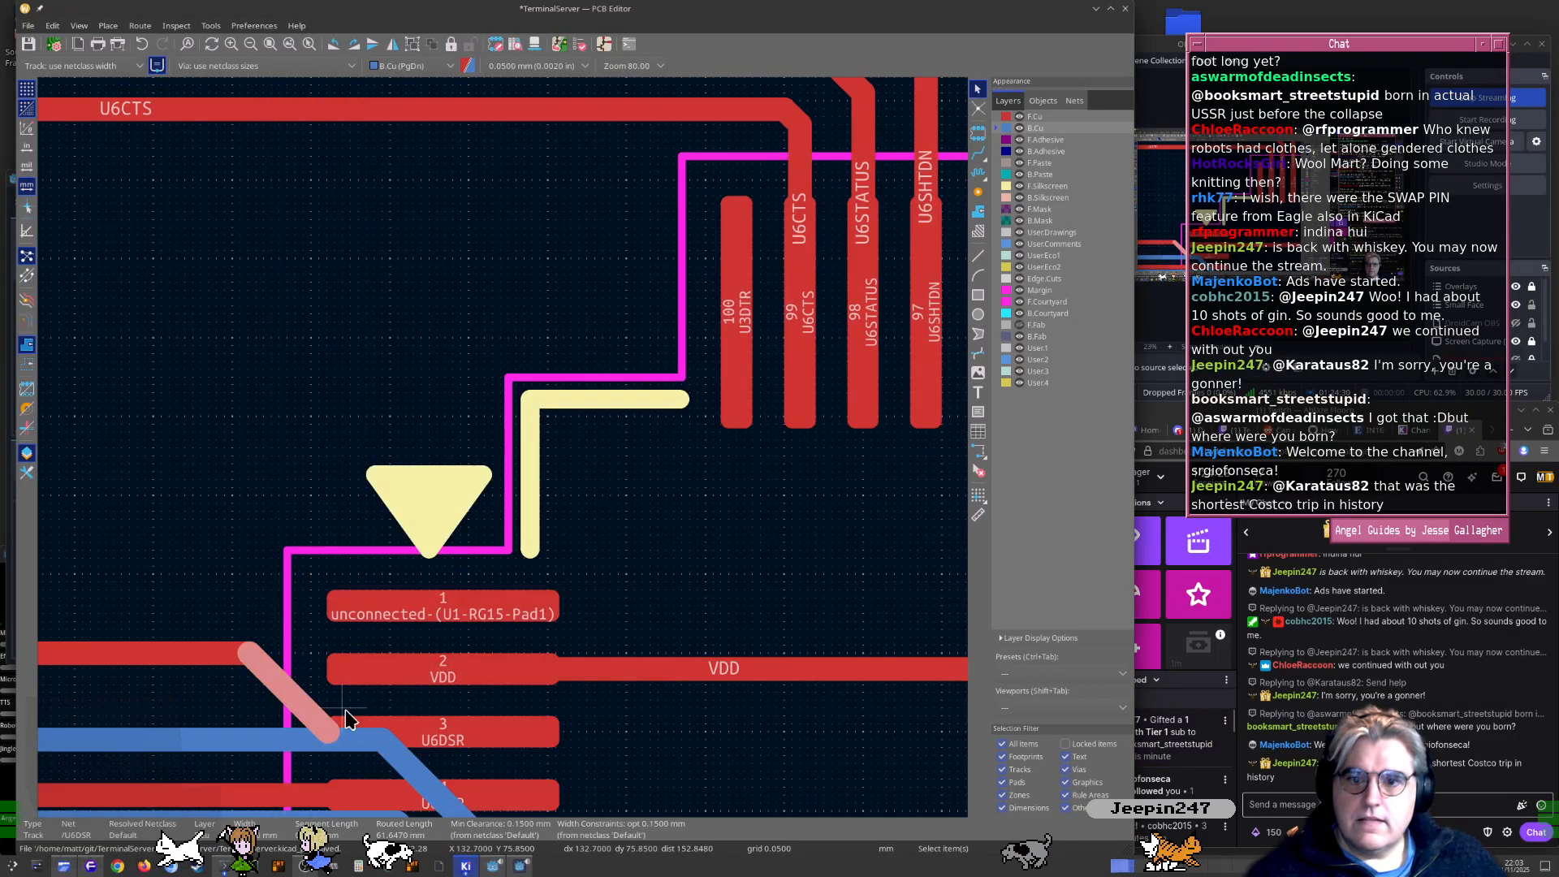
pyautogui.hotkey('alt', 'Tab')
pyautogui.scroll(-4, 542, 504)
pyautogui.scroll(2, 922, 403)
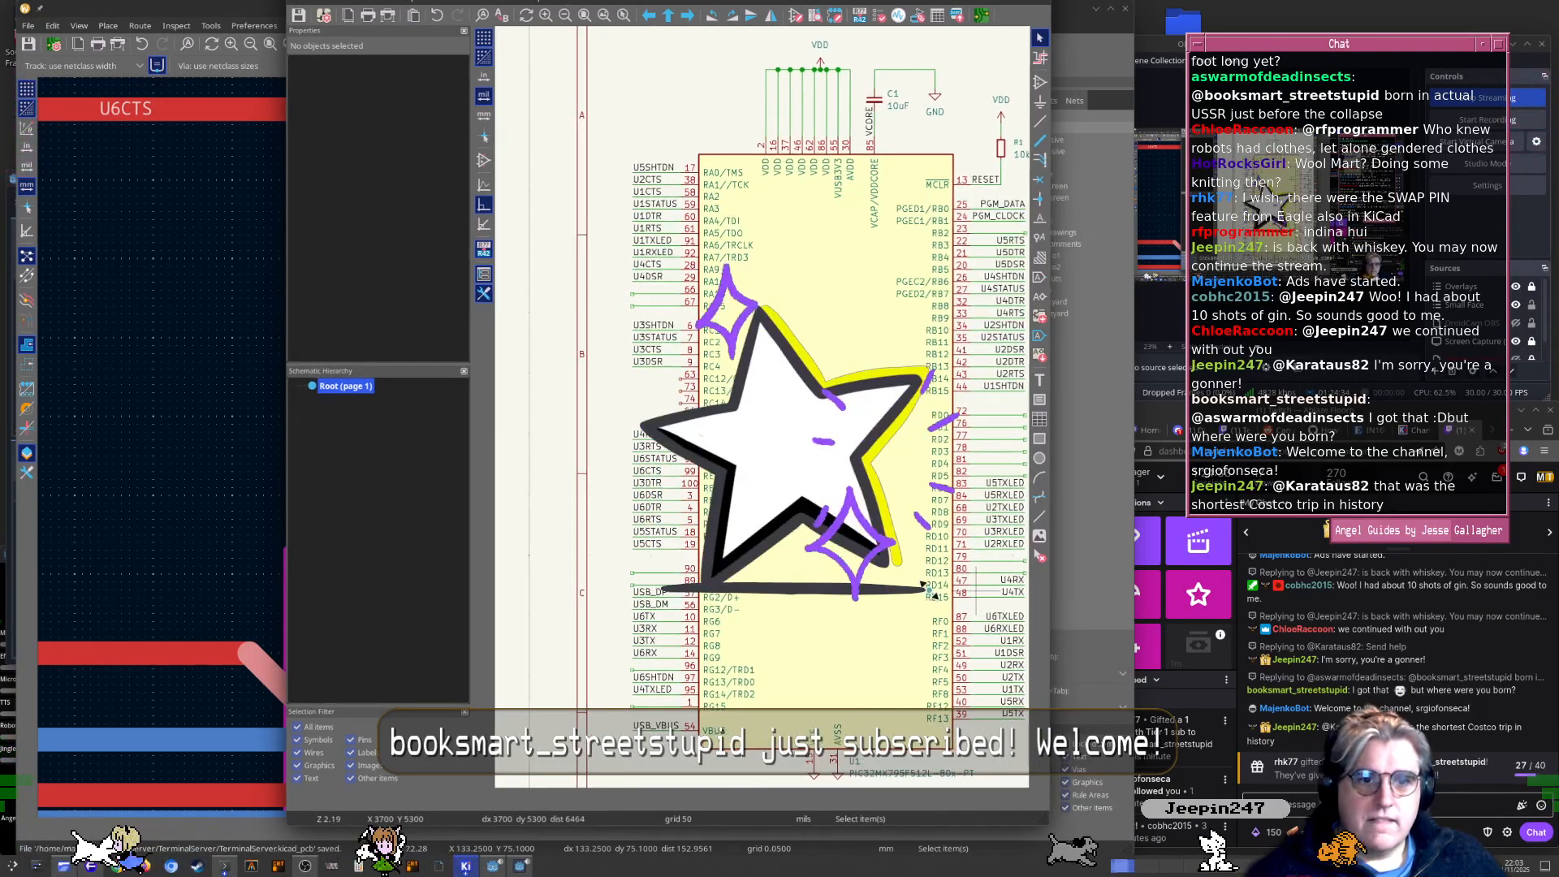
# Inspect U6DSR pad 3 of U1 on the PCB and cross-check its pin in the Schematic Editor
pyautogui.hotkey('alt', 'Tab')
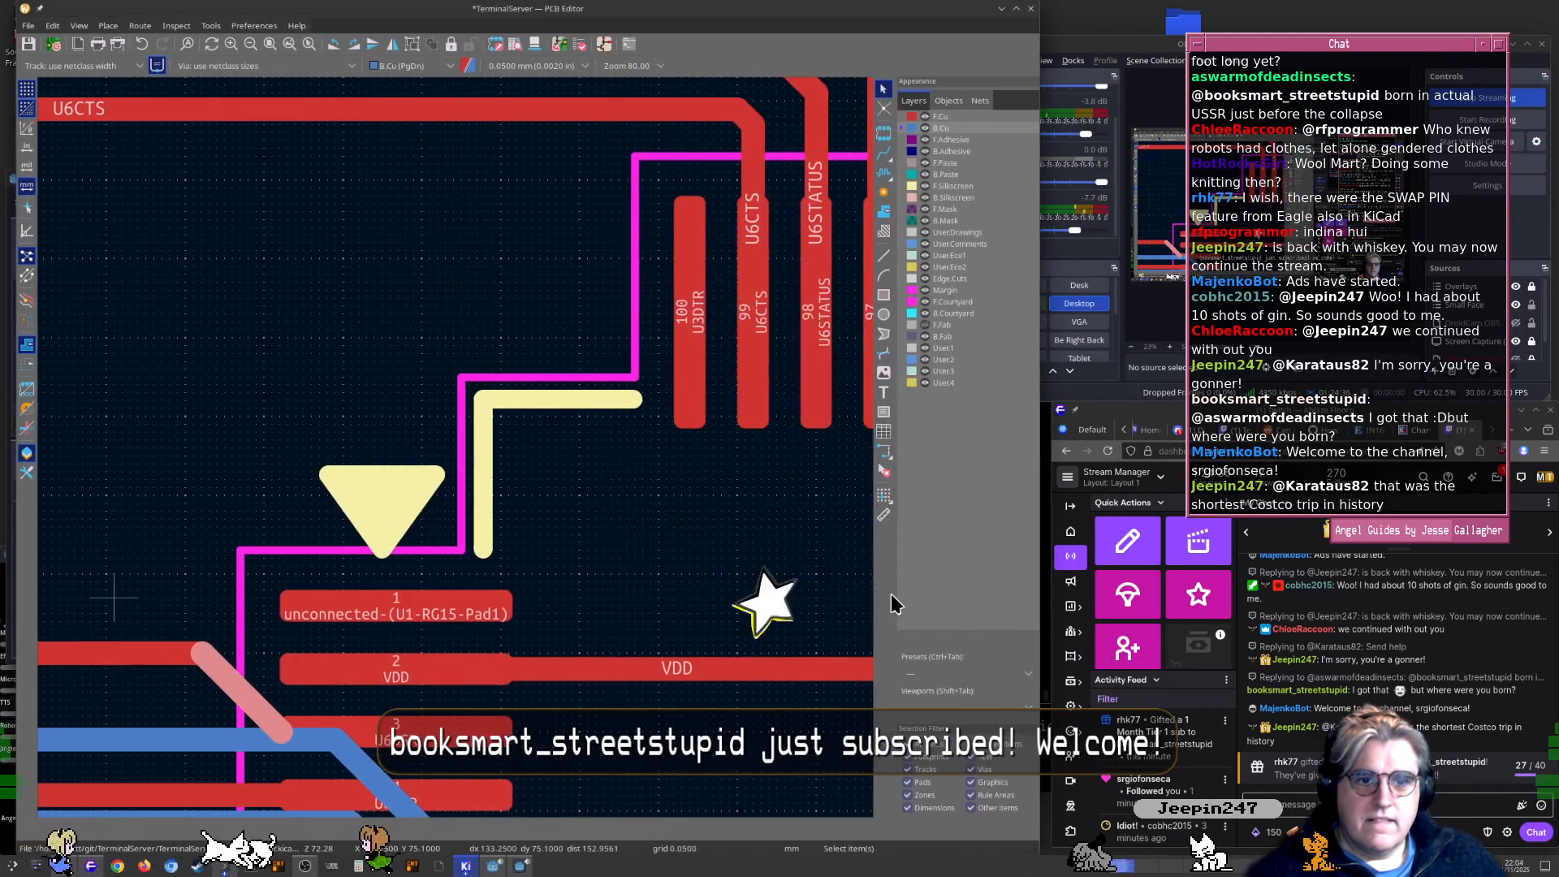
pyautogui.hotkey('alt', 'Tab')
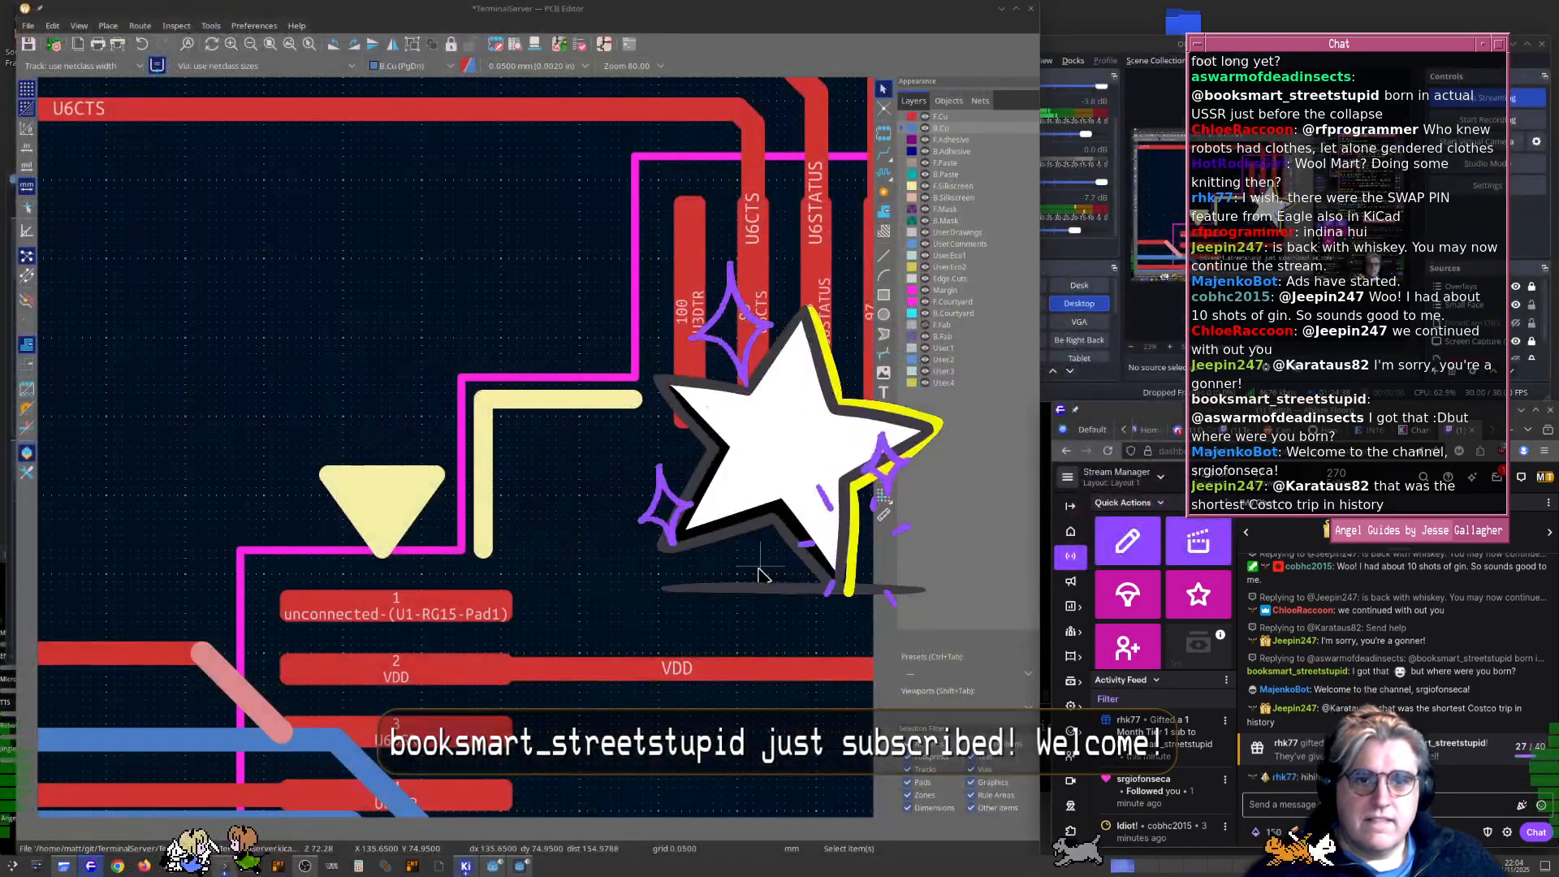
pyautogui.moveTo(759, 573); pyautogui.dragTo(797, 603, button='middle')
pyautogui.moveTo(609, 423); pyautogui.dragTo(649, 458, button='middle')
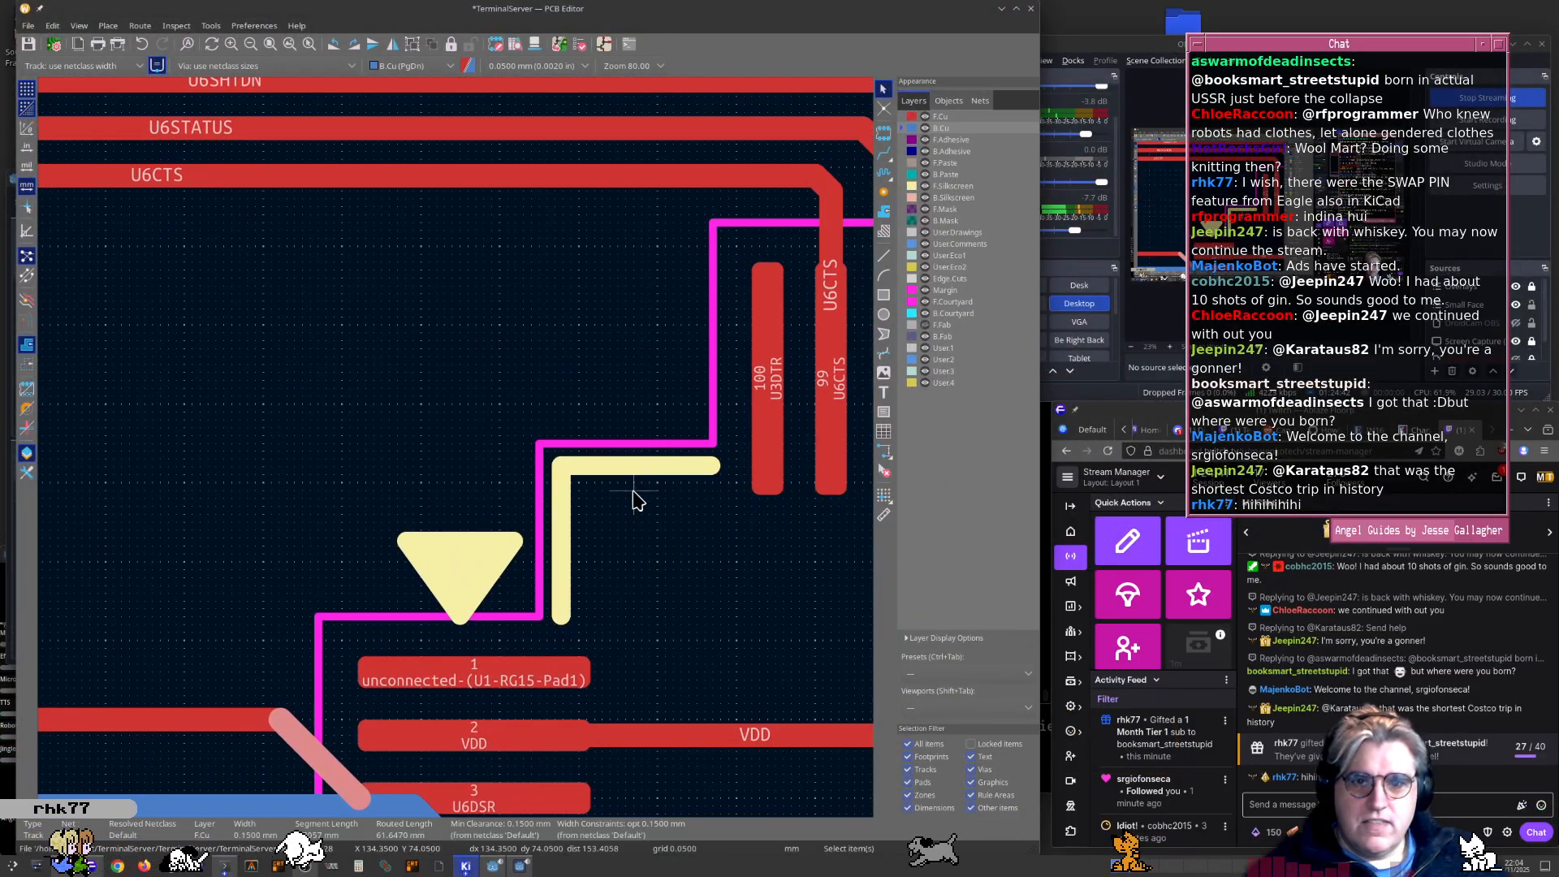
pyautogui.scroll(2, 393, 641)
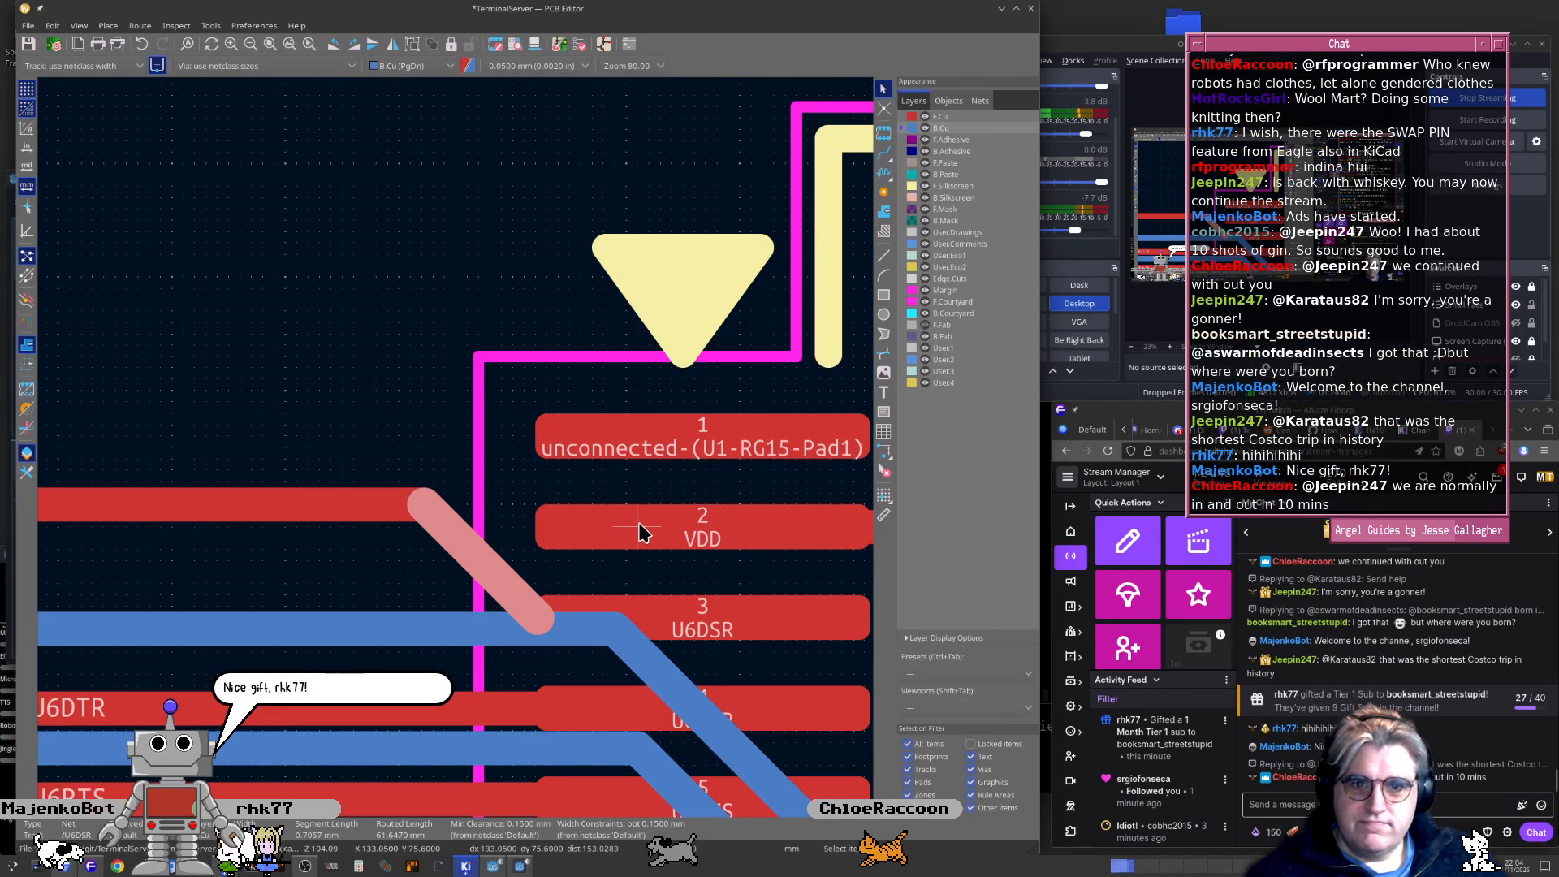
pyautogui.scroll(-2, 543, 513)
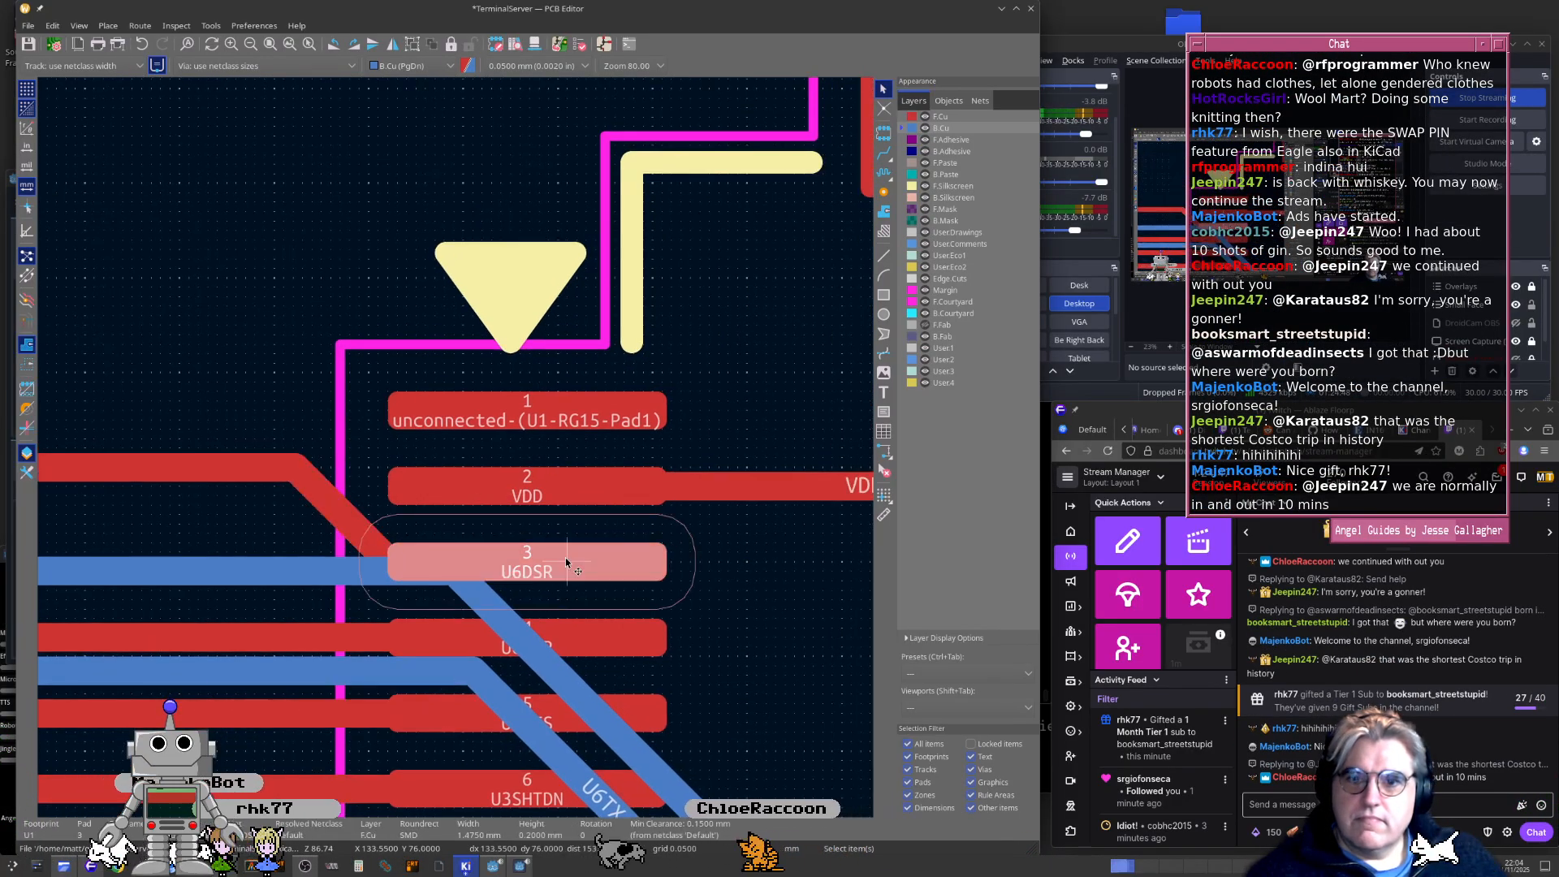
pyautogui.click(683, 563)
pyautogui.hotkey('alt', 'Tab')
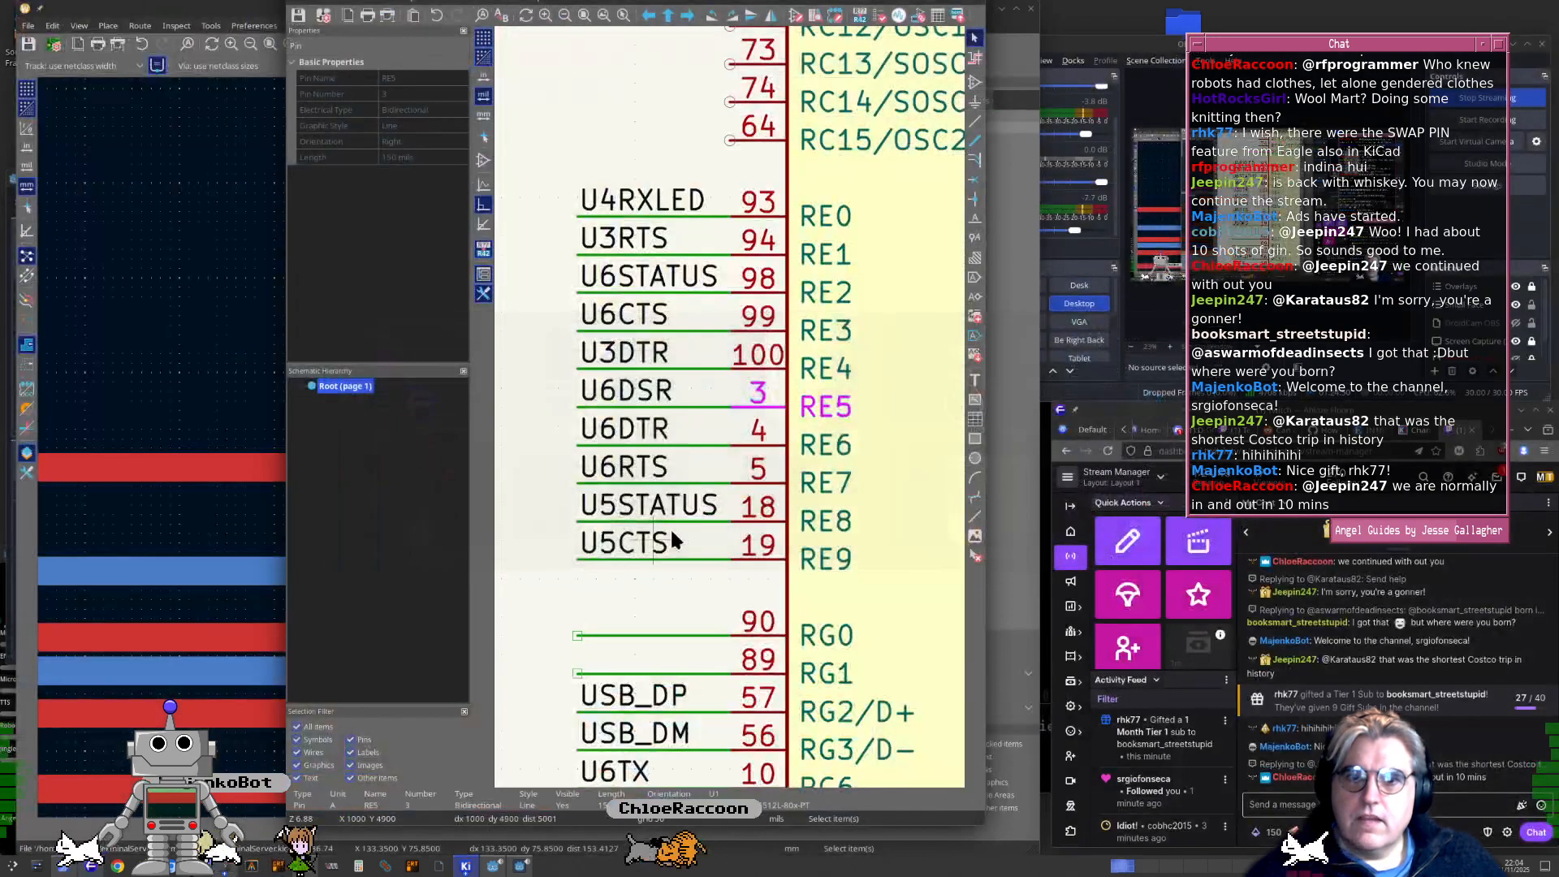
# Compare the U6DSR and U3DTR pin assignments of U1 in the schematic with pads 3 and 100 on the PCB
pyautogui.scroll(-3, 671, 534)
pyautogui.moveTo(846, 399); pyautogui.dragTo(897, 435, button='middle')
pyautogui.scroll(-3, 897, 442)
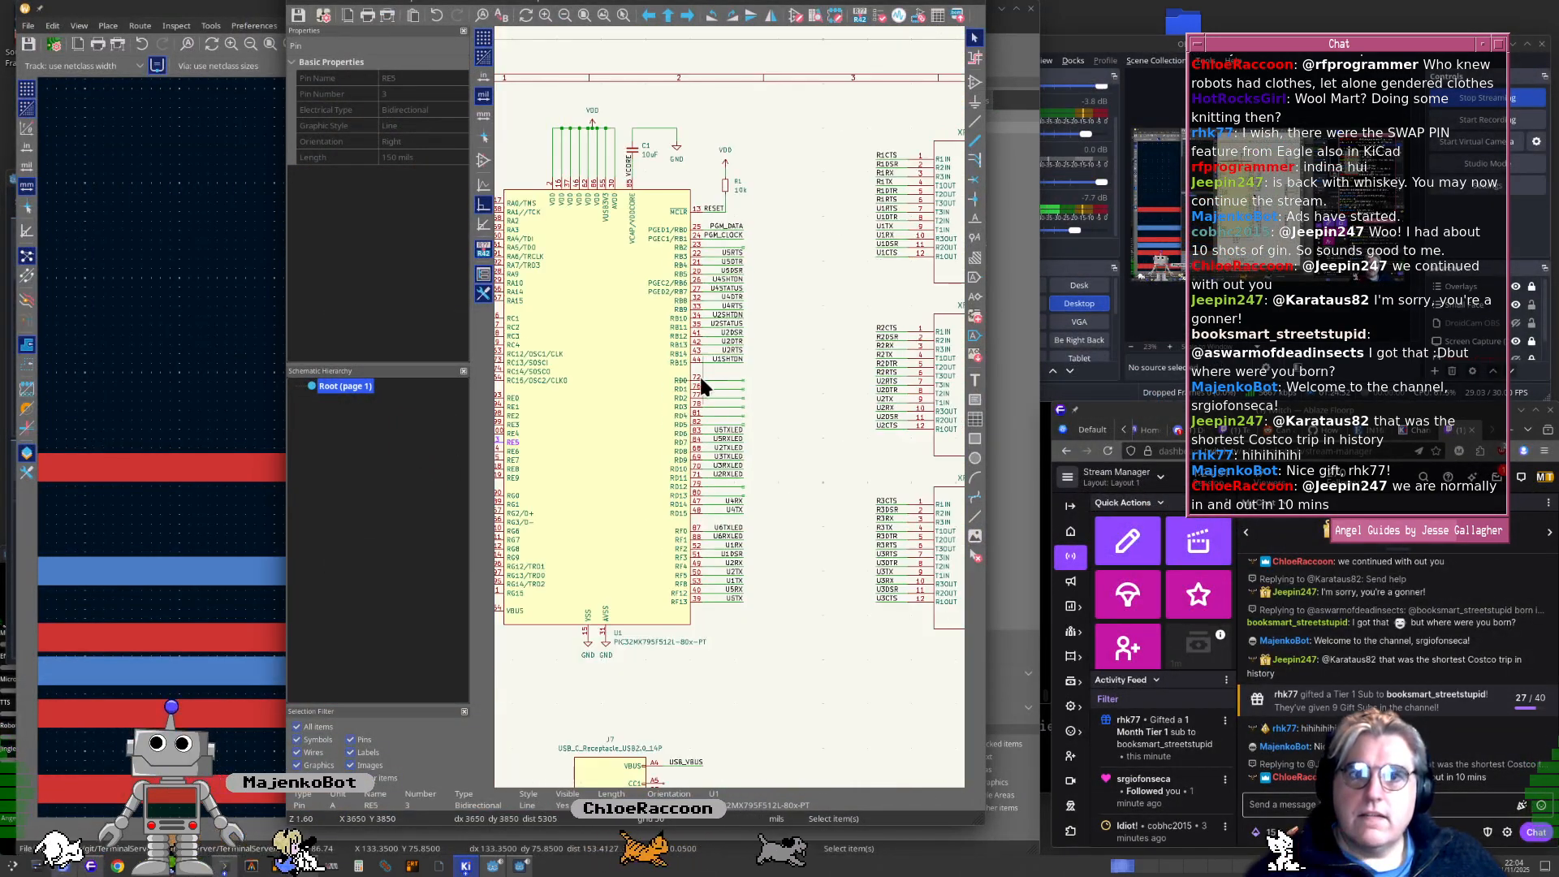
pyautogui.scroll(5, 607, 502)
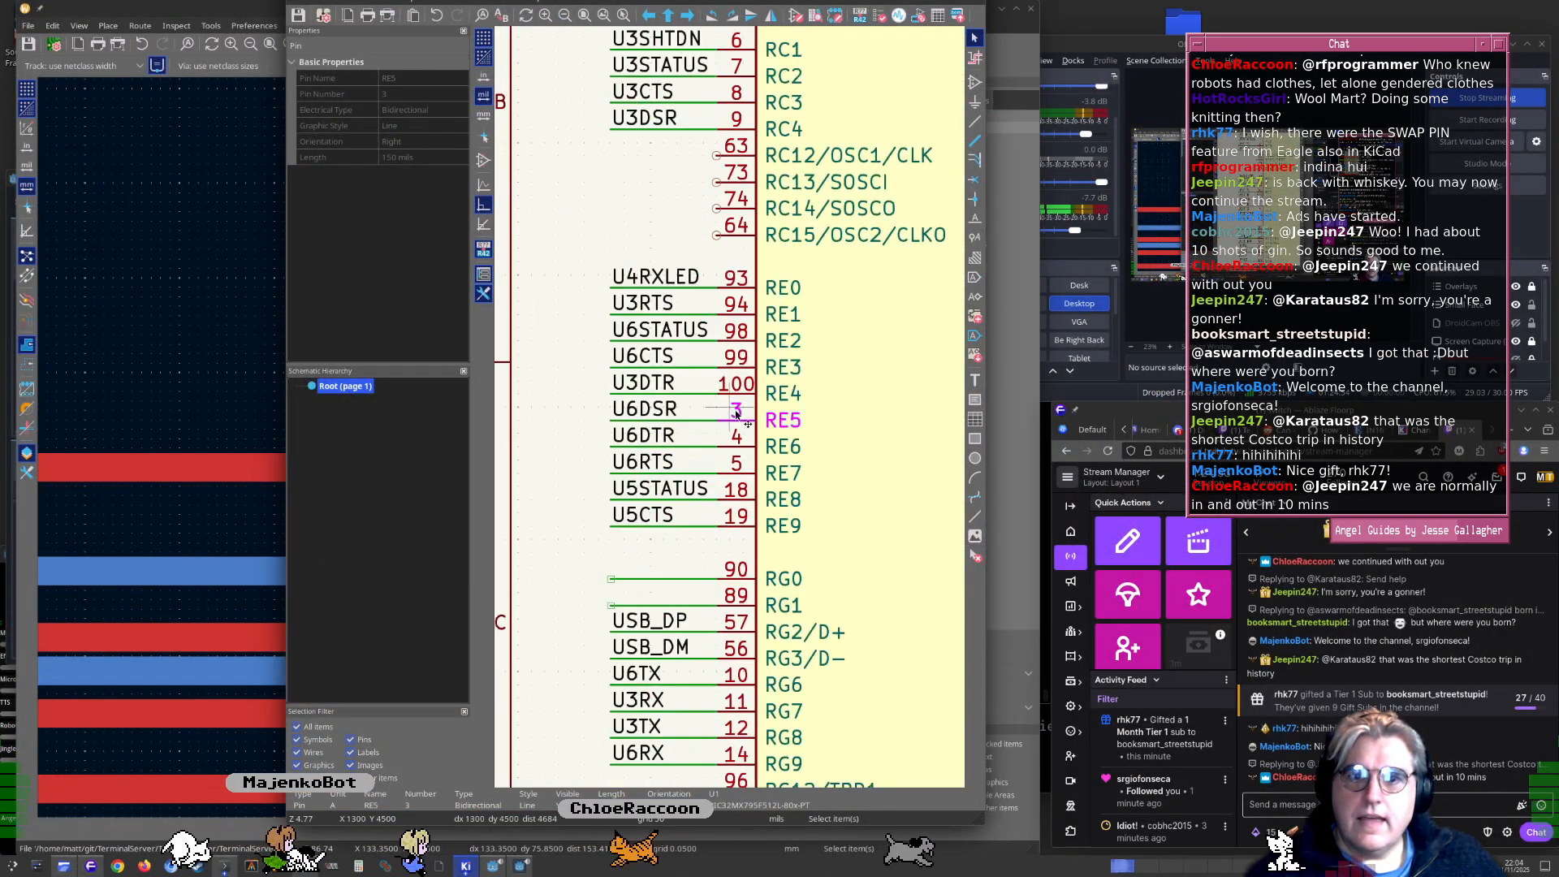
pyautogui.click(629, 402)
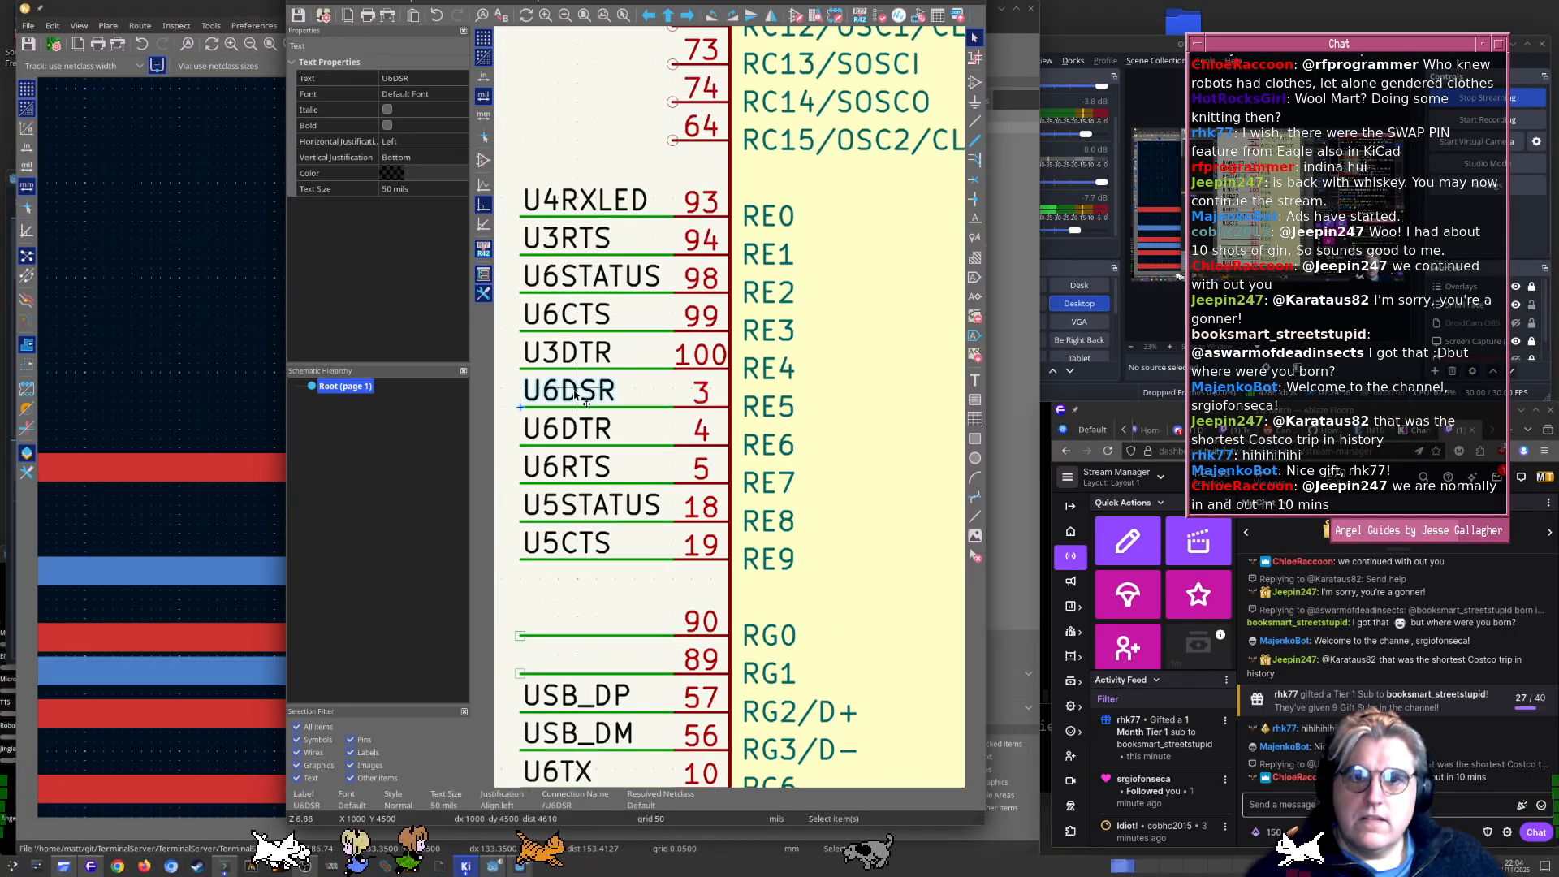
pyautogui.scroll(-1, 629, 402)
pyautogui.hotkey('alt', 'Tab')
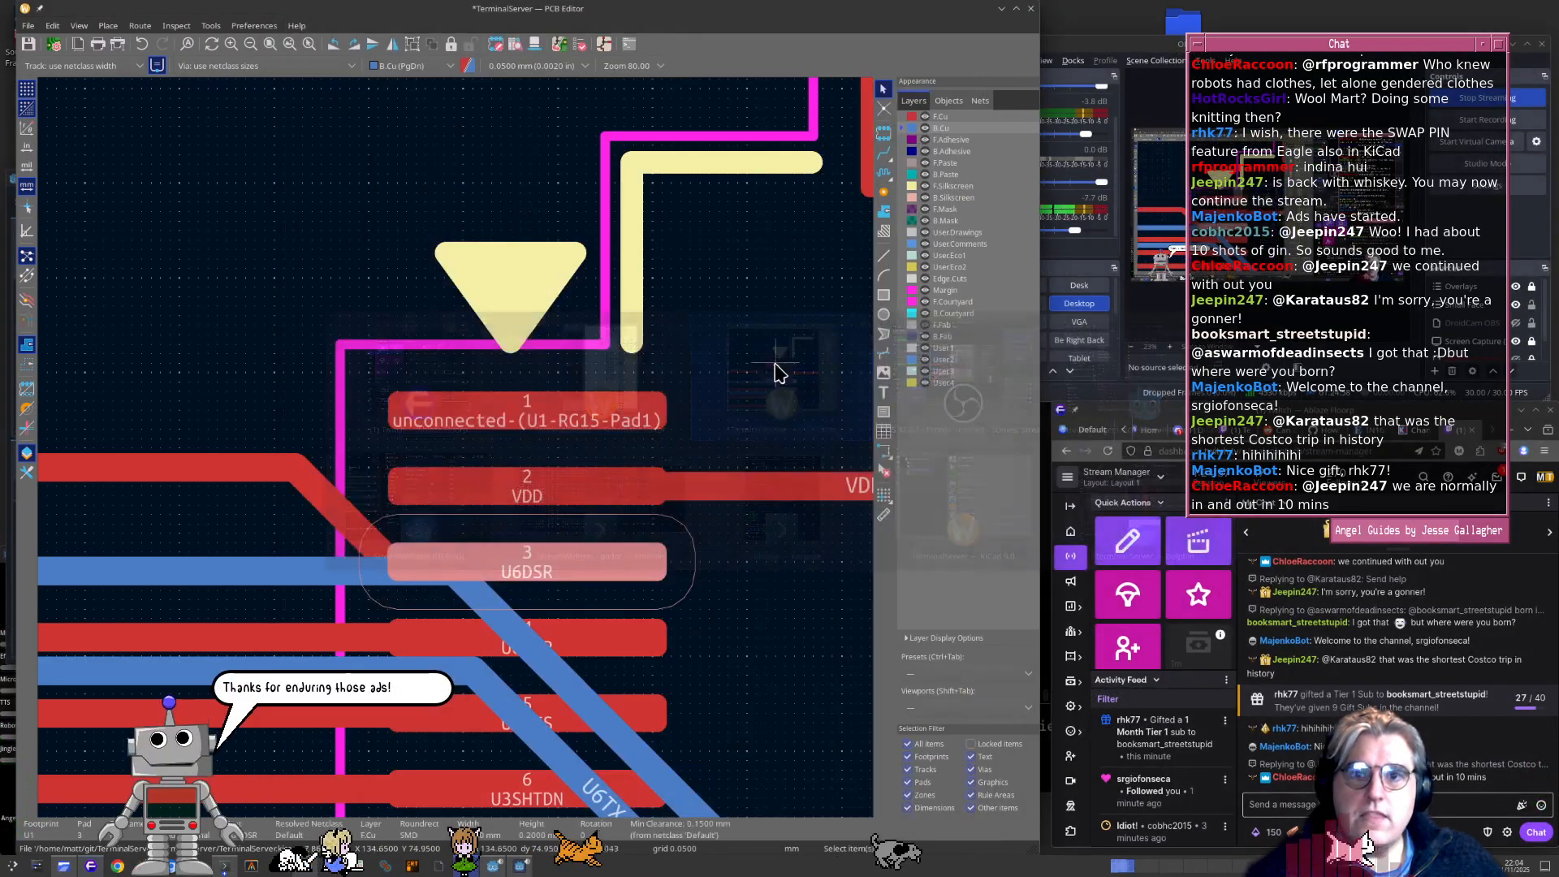
pyautogui.moveTo(762, 335); pyautogui.dragTo(585, 532, button='middle')
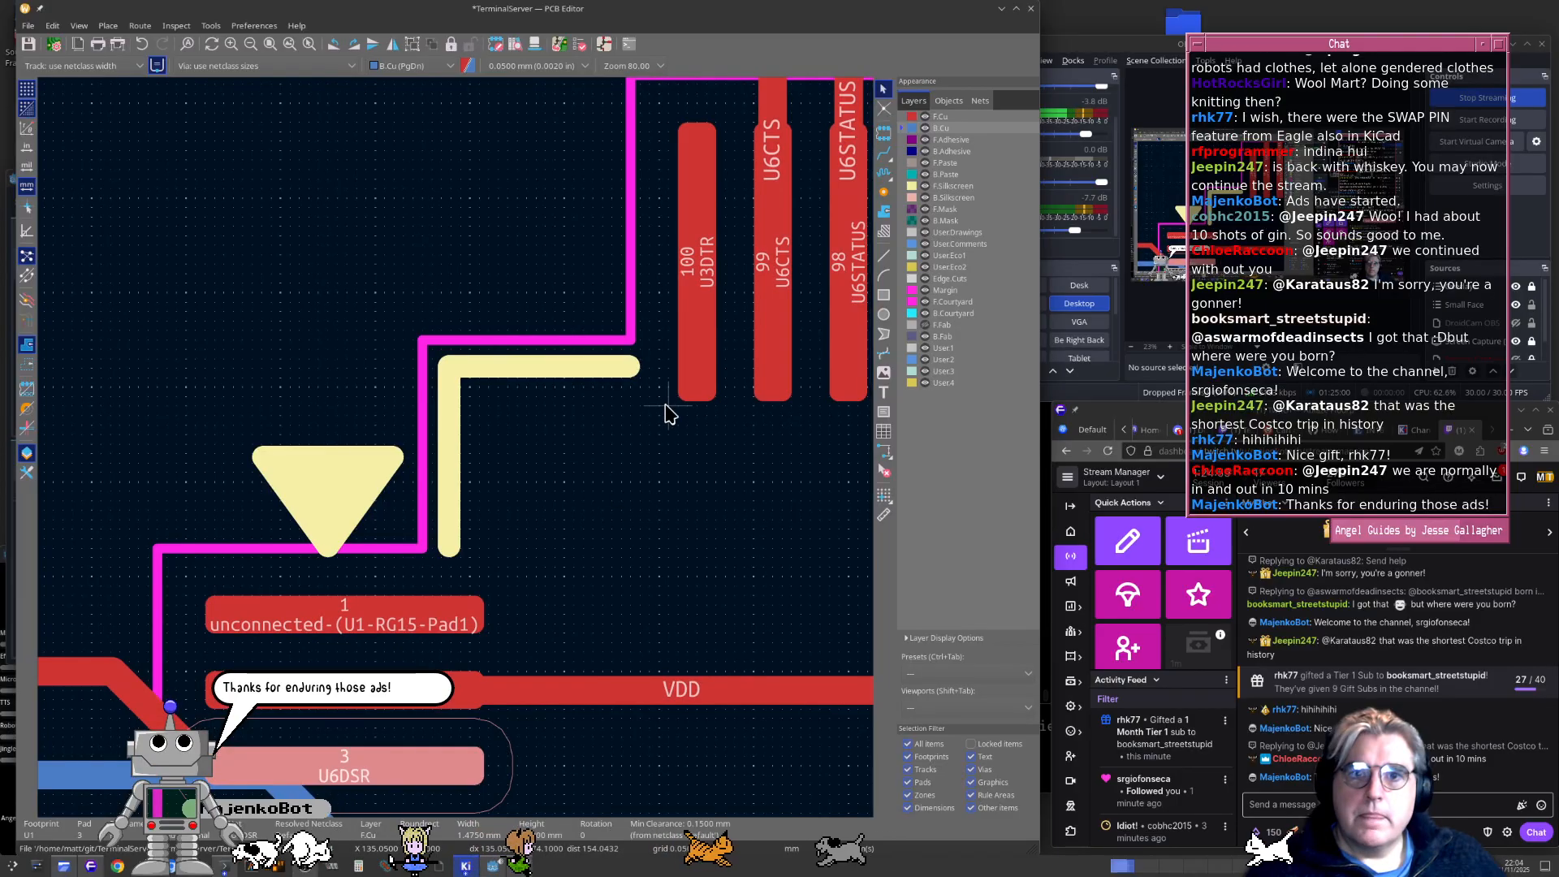
pyautogui.hotkey('alt', 'Tab')
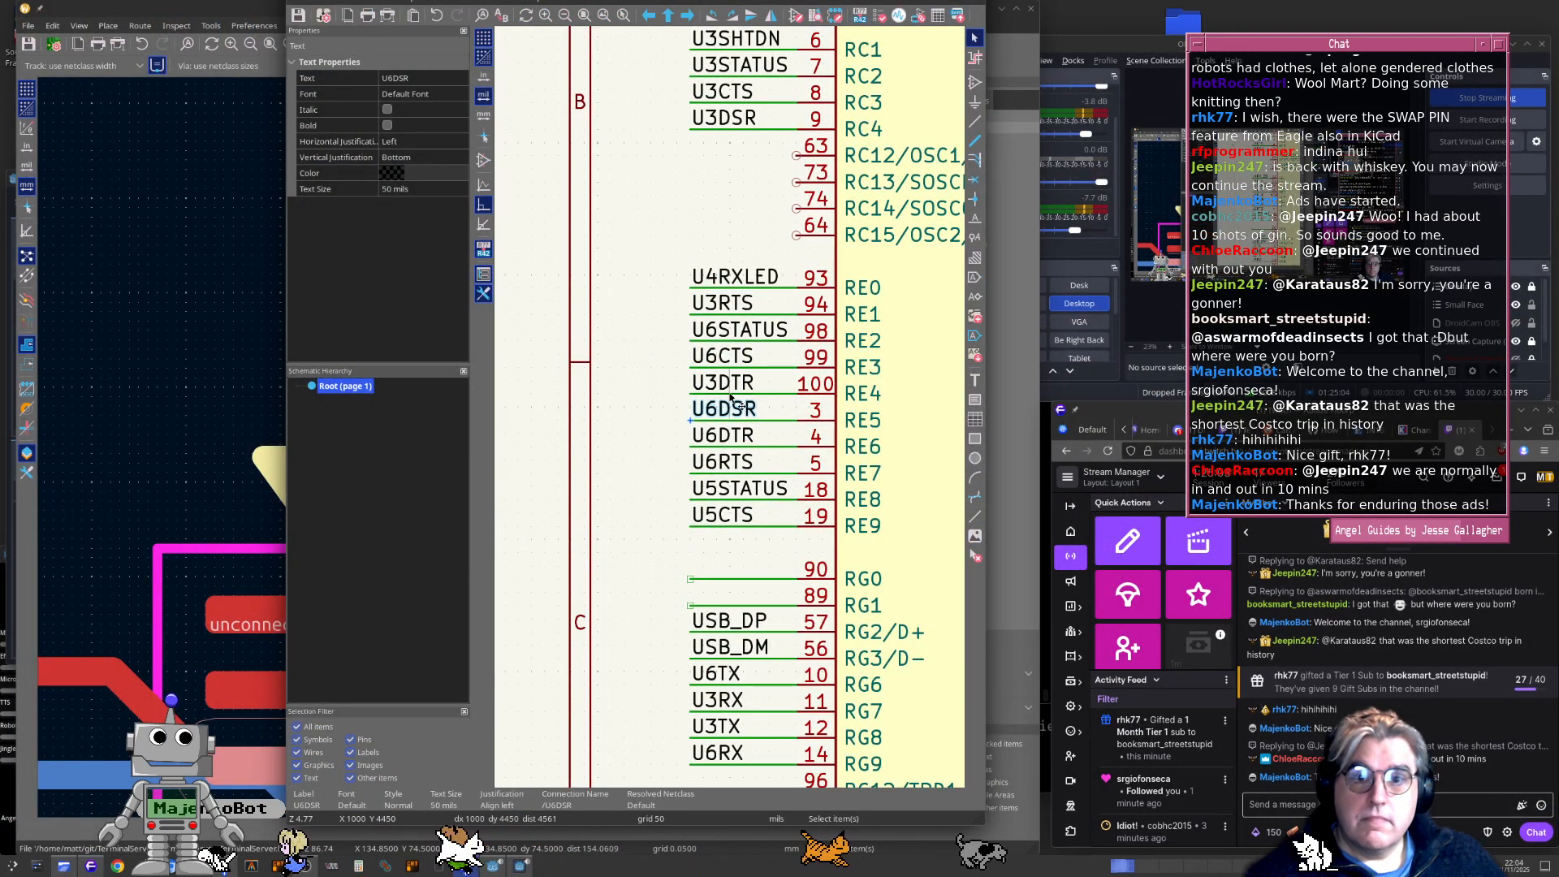
# Swap the U6DSR and U3DTR labels on U1 in the schematic, putting U6DSR on pin 100 and U3DTR on pin 3
pyautogui.scroll(2, 728, 413)
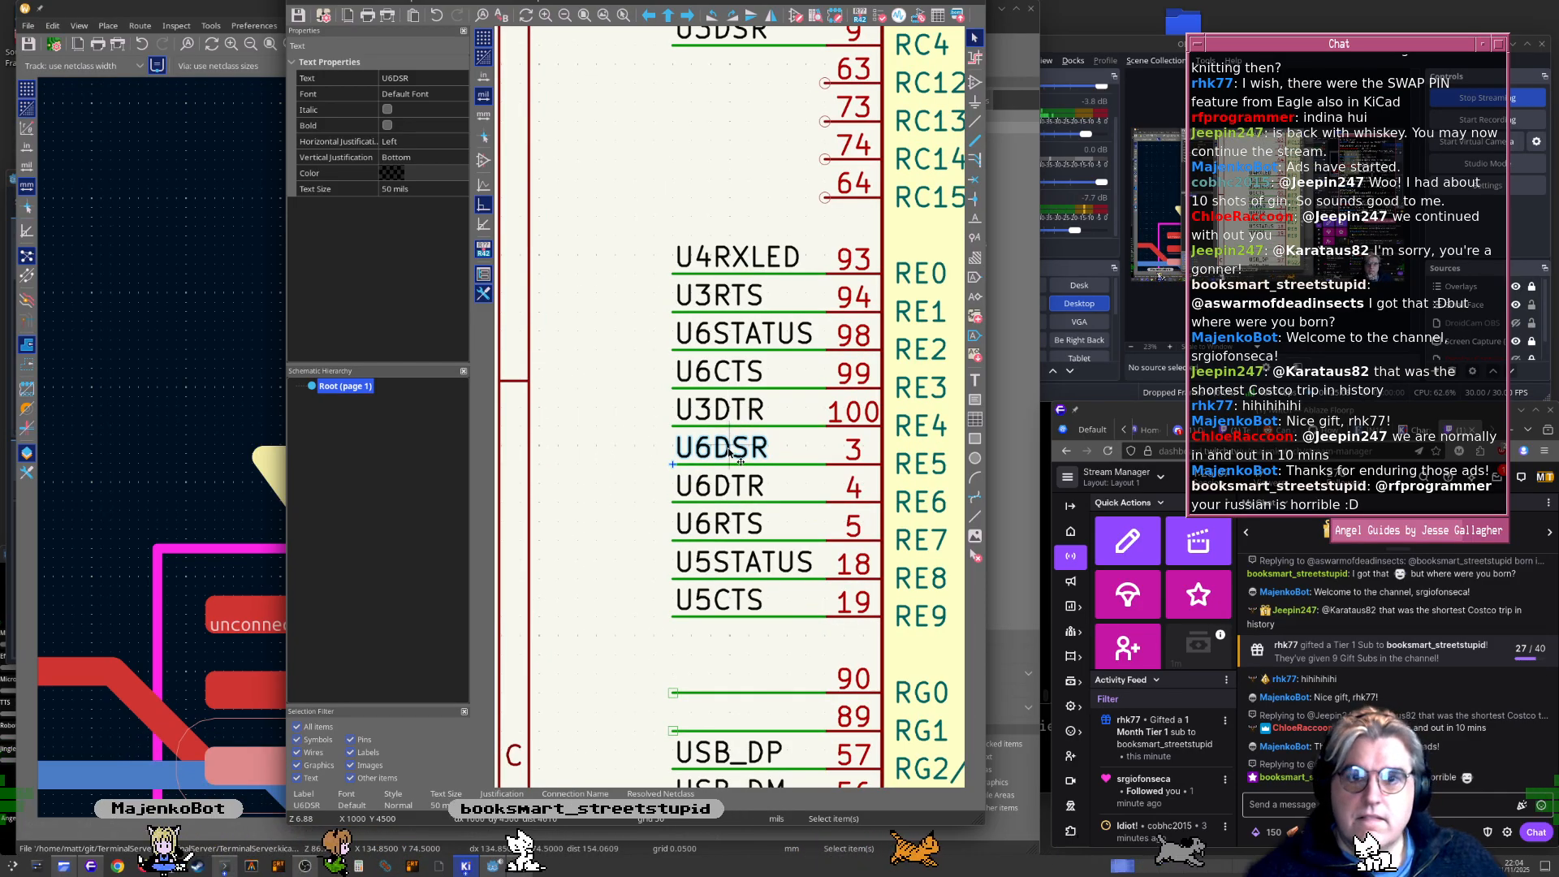
pyautogui.press('m')
pyautogui.press('m')
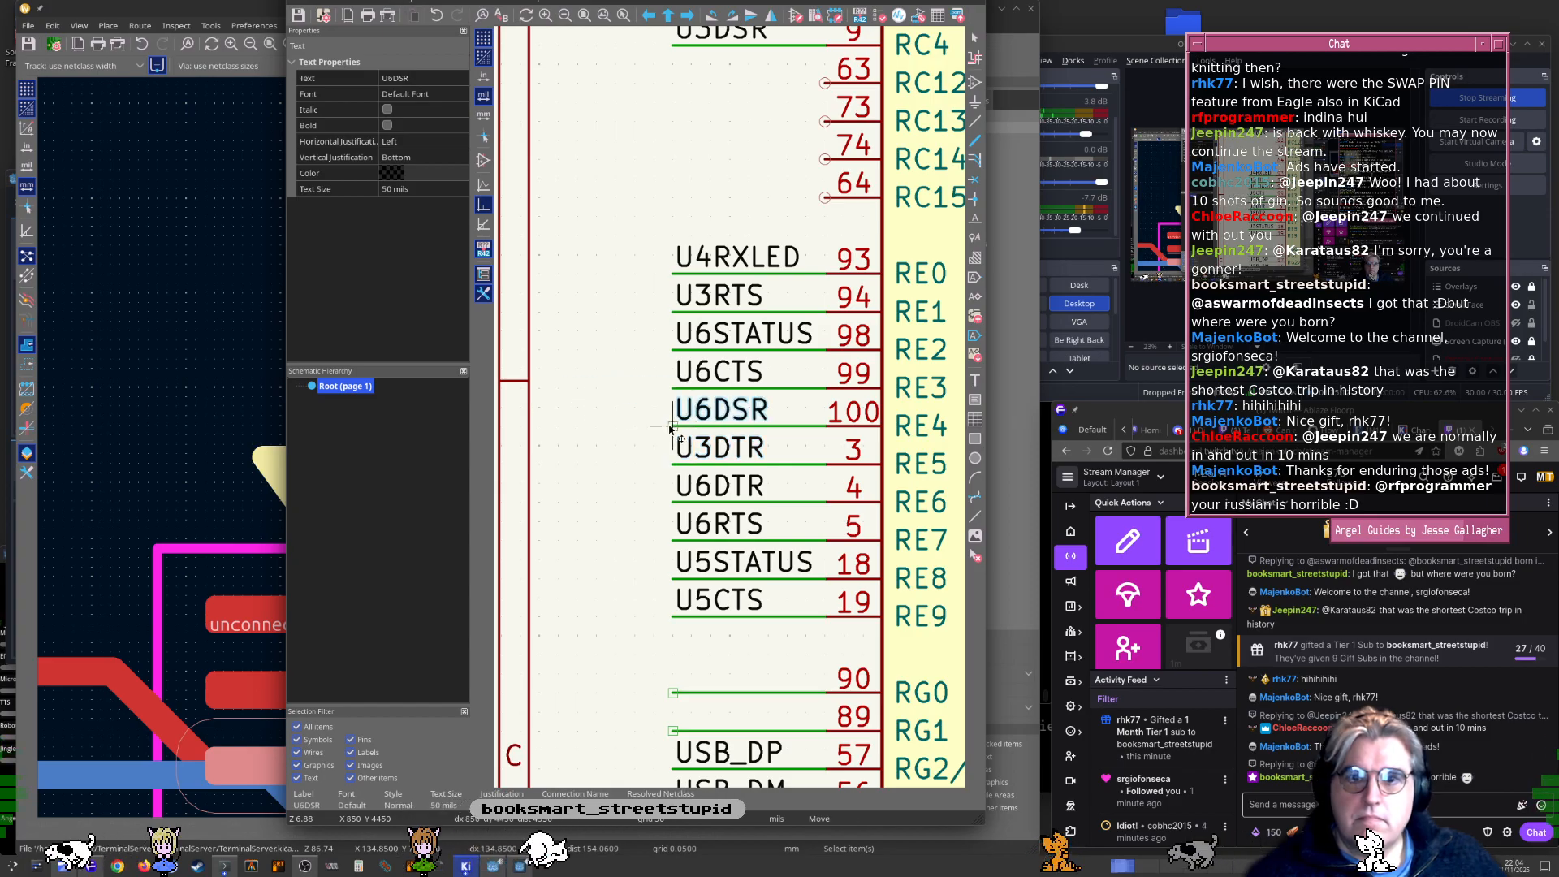
pyautogui.click(660, 420)
pyautogui.scroll(-2, 670, 403)
# Update the PCB from the schematic to apply the U6DSR and U3DTR pin swap
pyautogui.click(223, 400)
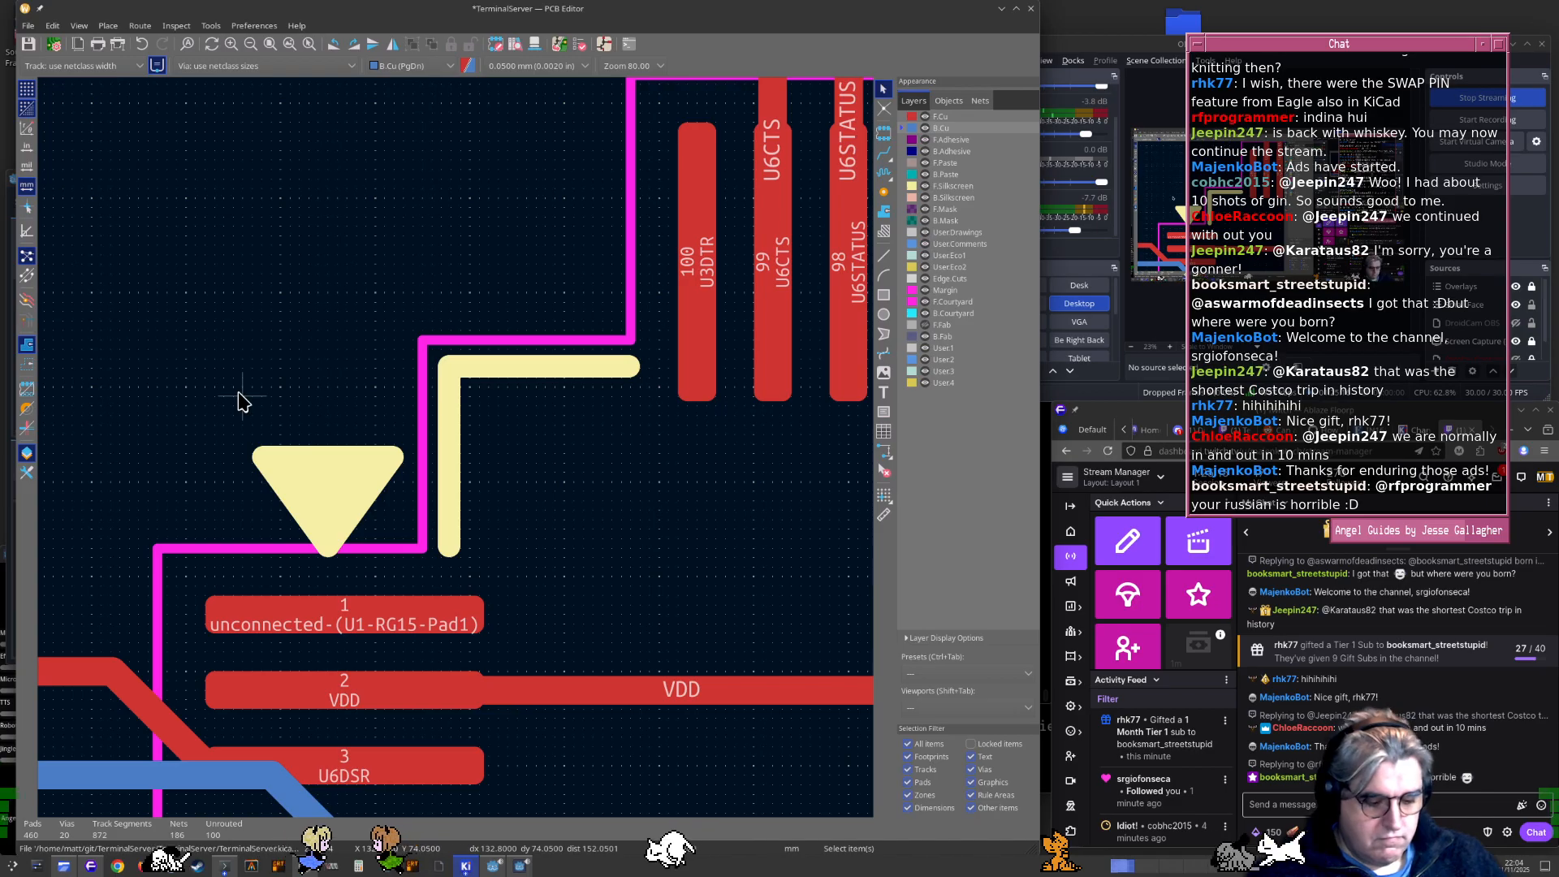
pyautogui.press('F8')
pyautogui.press('Return')
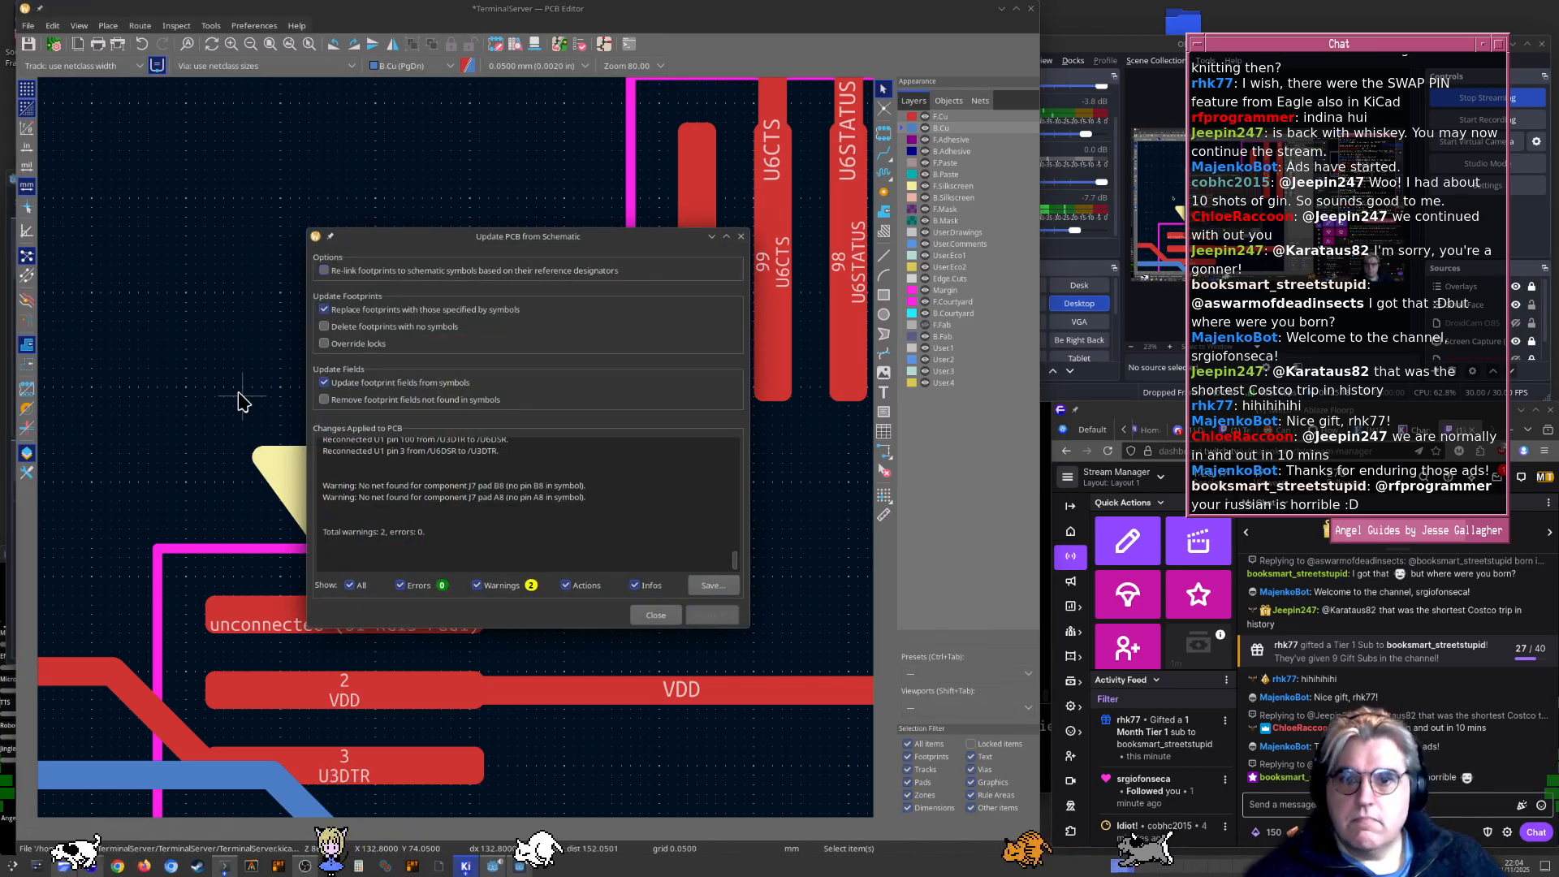
pyautogui.press('Escape')
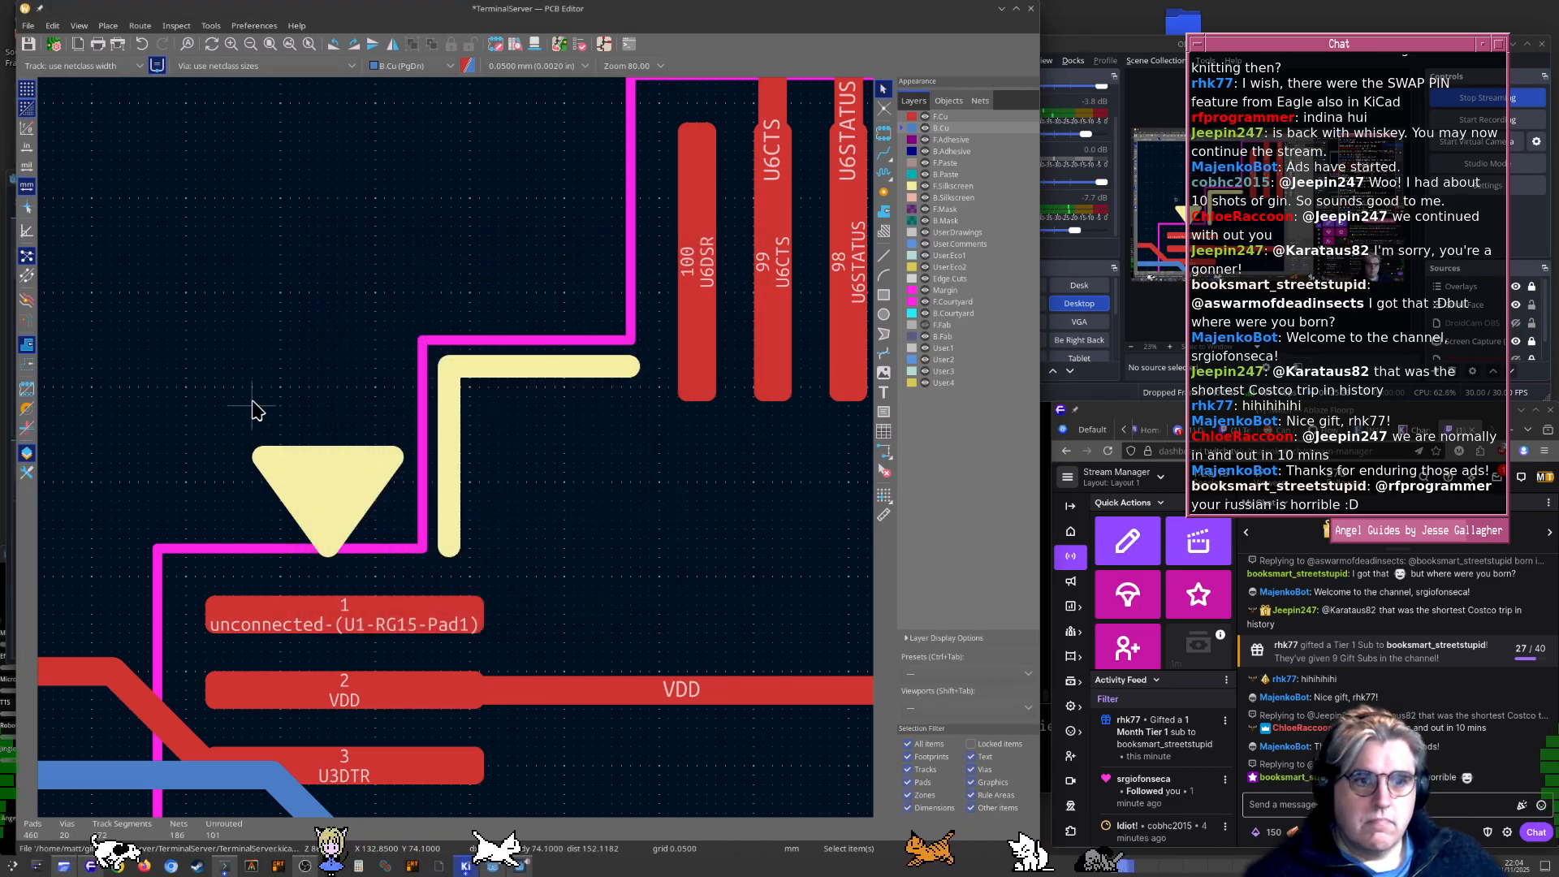
# Delete the diagonal track segment that joins the old horizontal U6DSR track to U1 pad 3
pyautogui.moveTo(271, 311); pyautogui.dragTo(397, 323, button='middle')
pyautogui.moveTo(592, 309); pyautogui.dragTo(574, 326, button='middle')
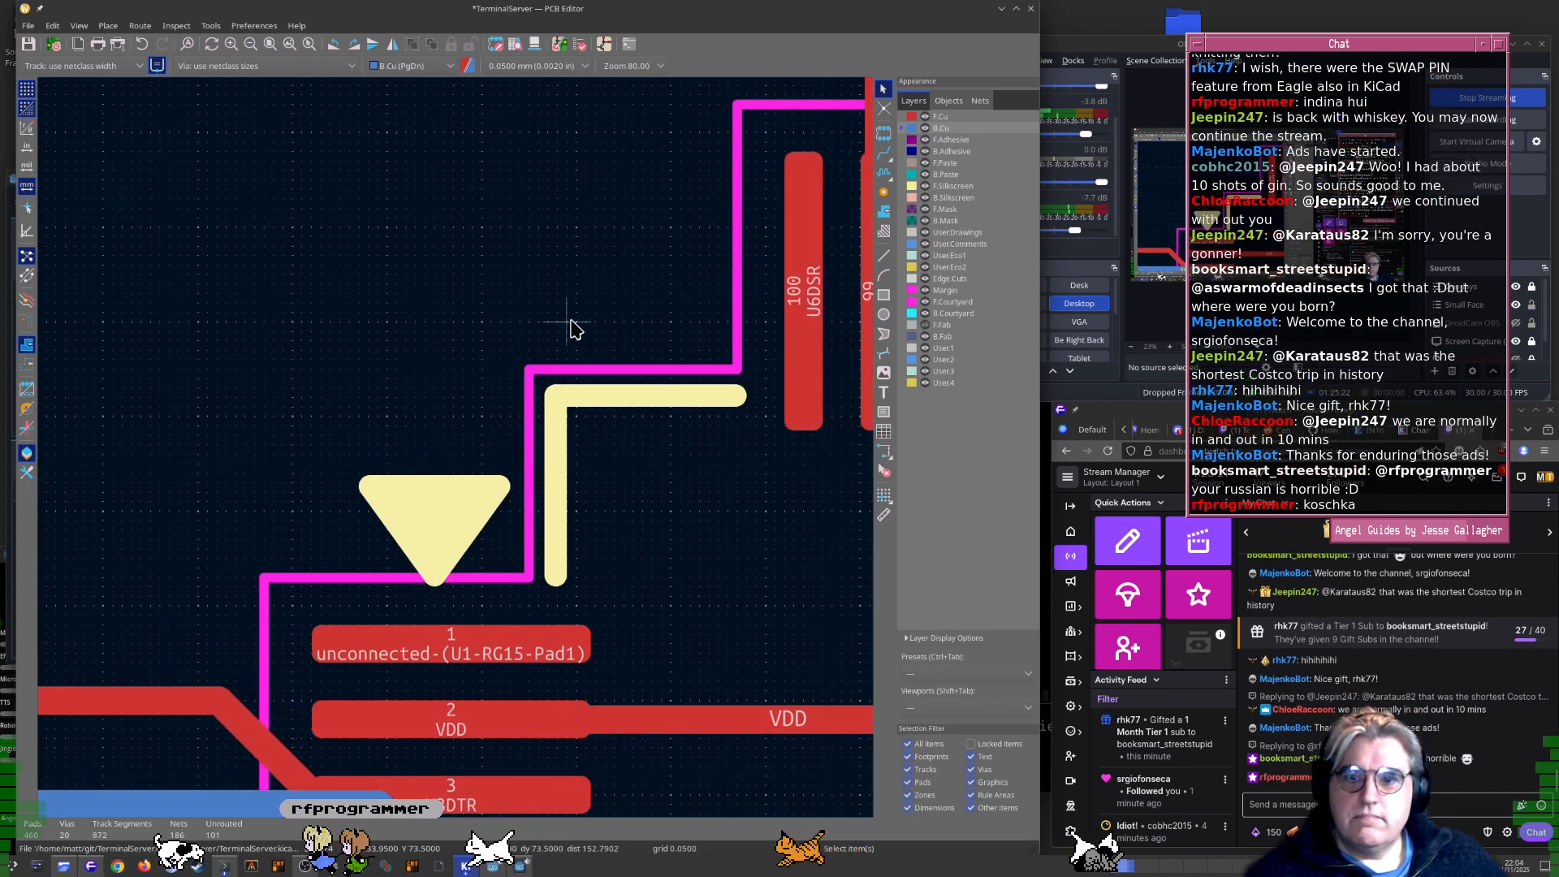
pyautogui.scroll(-1, 339, 570)
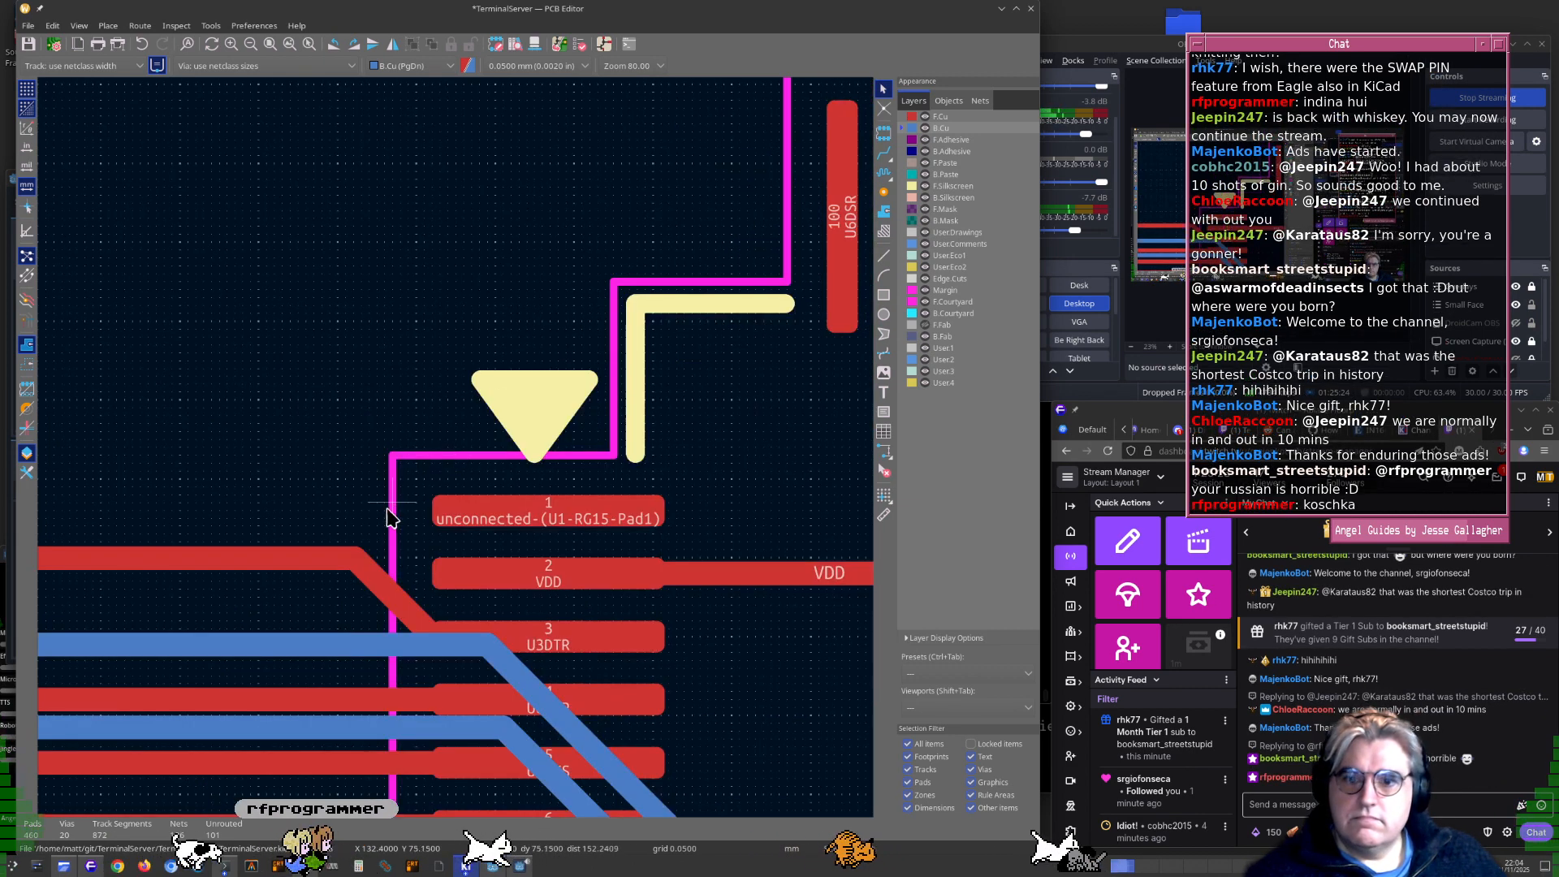
pyautogui.moveTo(388, 529); pyautogui.dragTo(427, 526, button='middle')
pyautogui.click(422, 560)
pyautogui.press('Delete')
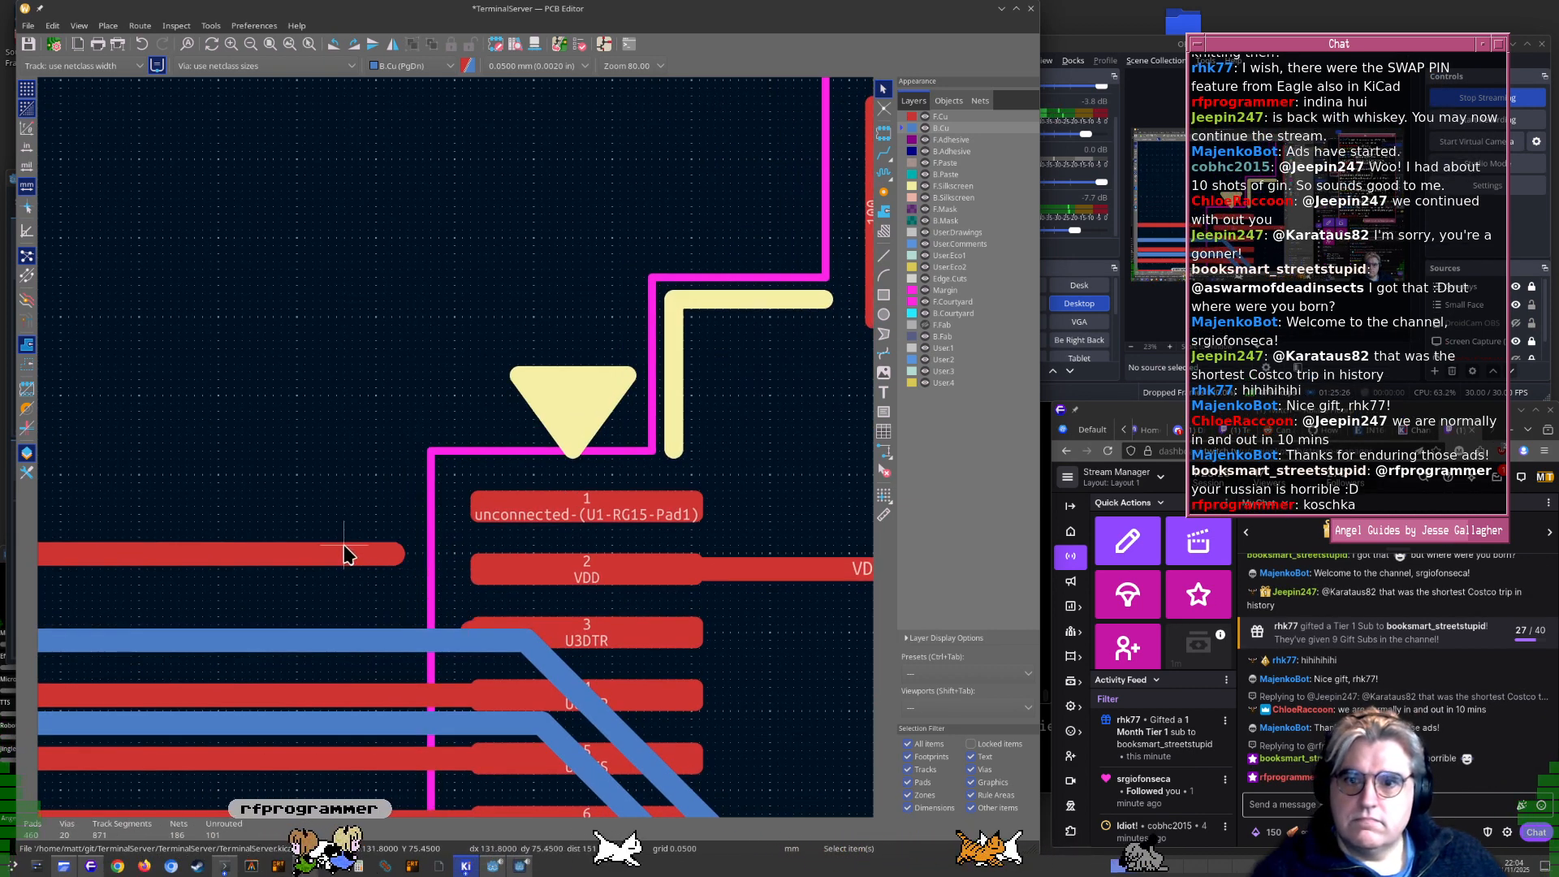
# Route U6DSR on F.Cu from U1 pad 100 alongside the U6CTS track to the existing diagonal U6DSR track
pyautogui.scroll(-2, 381, 381)
pyautogui.moveTo(378, 381); pyautogui.dragTo(348, 491, button='middle')
pyautogui.scroll(-1, 522, 372)
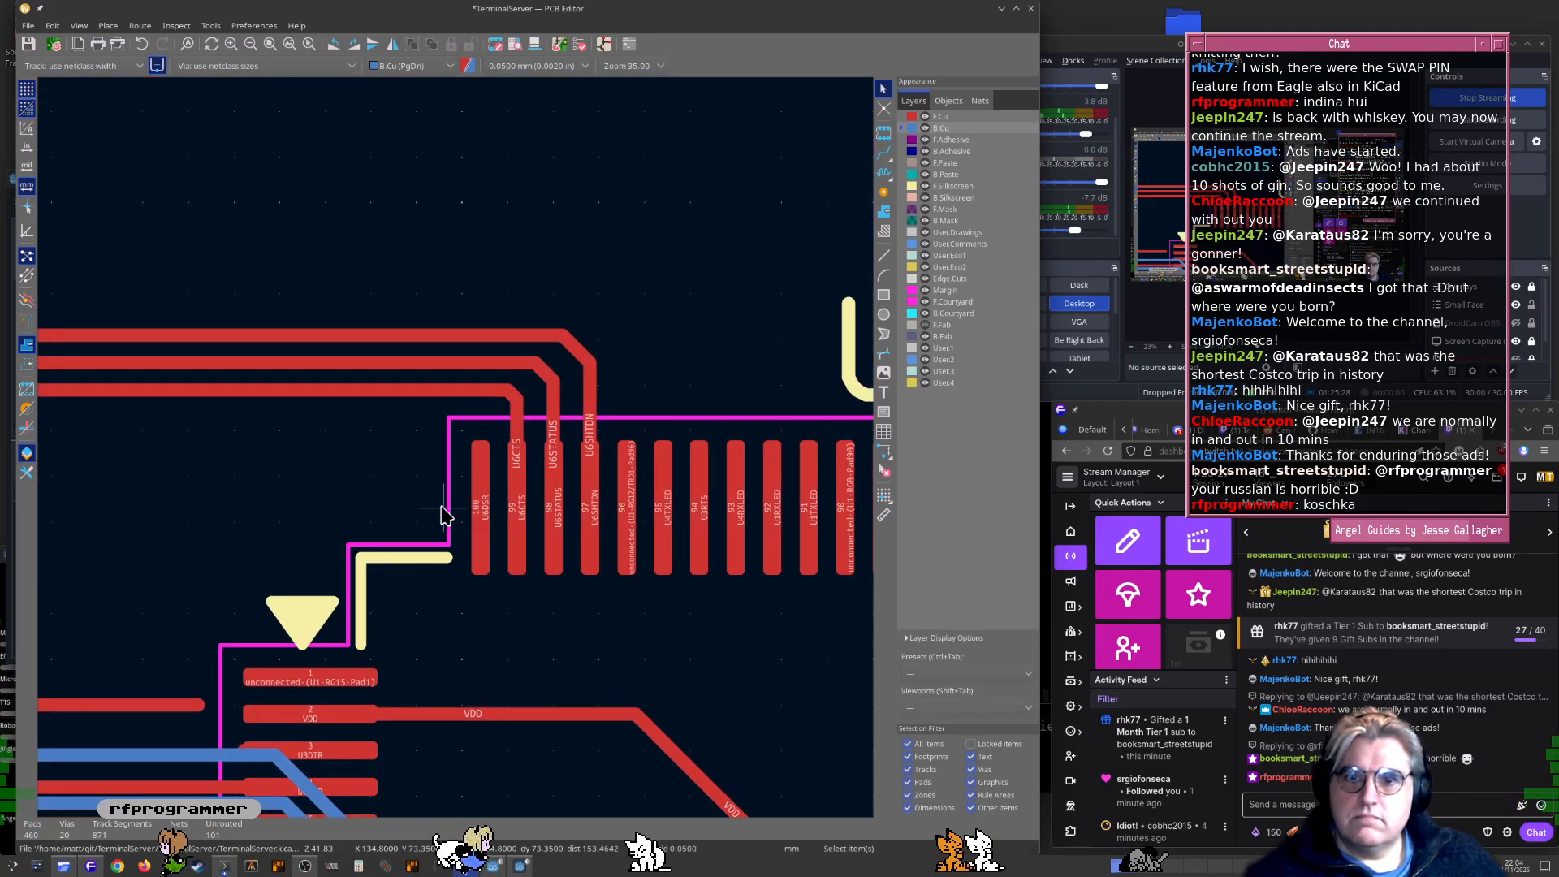
pyautogui.press('x')
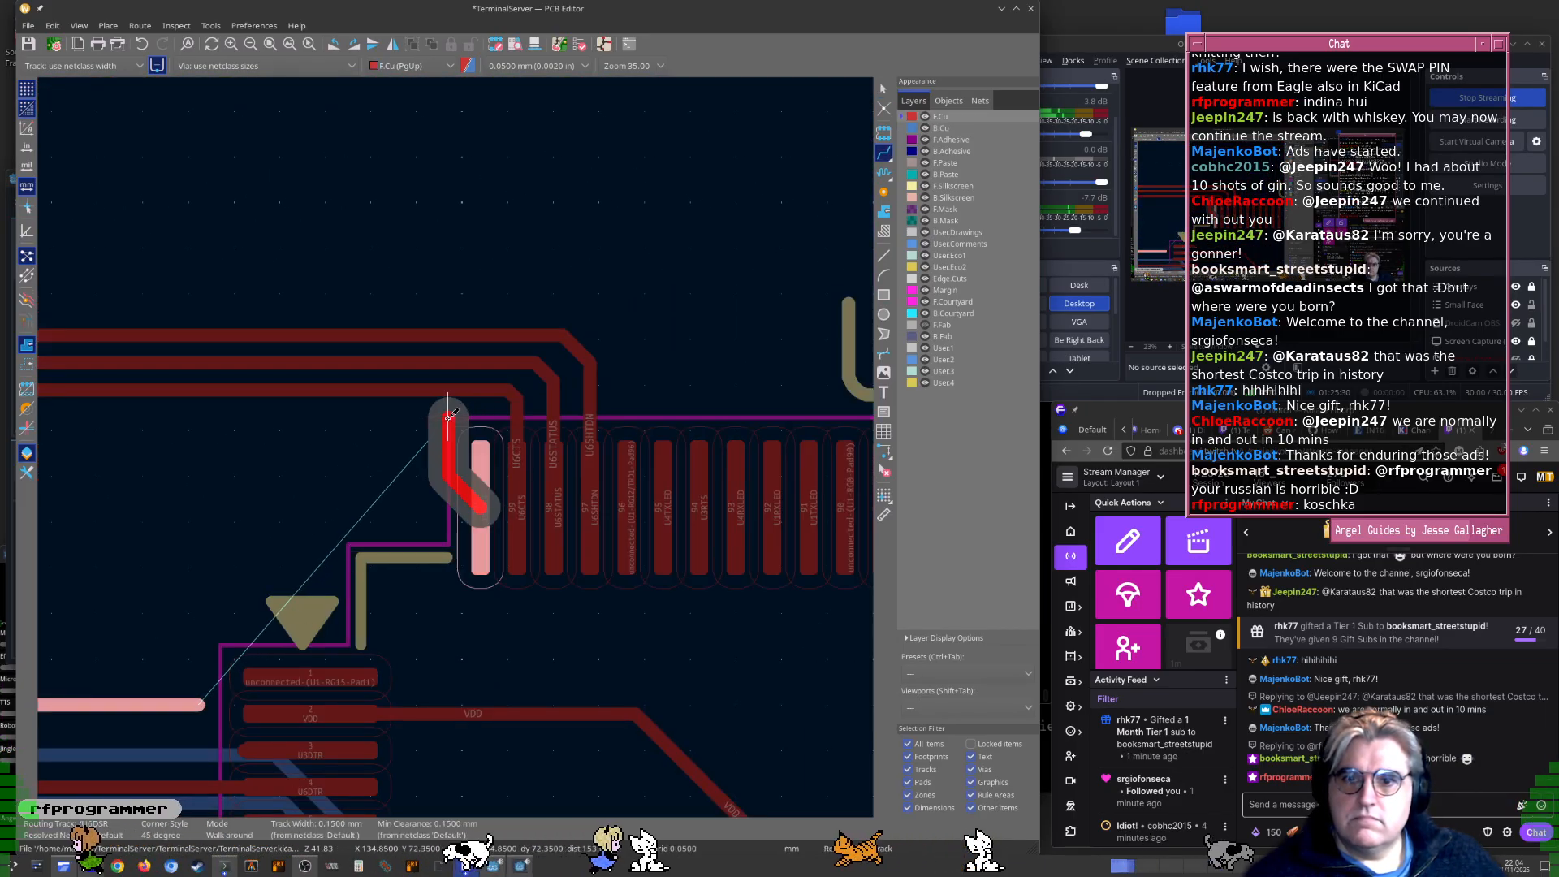
pyautogui.scroll(-2, 244, 421)
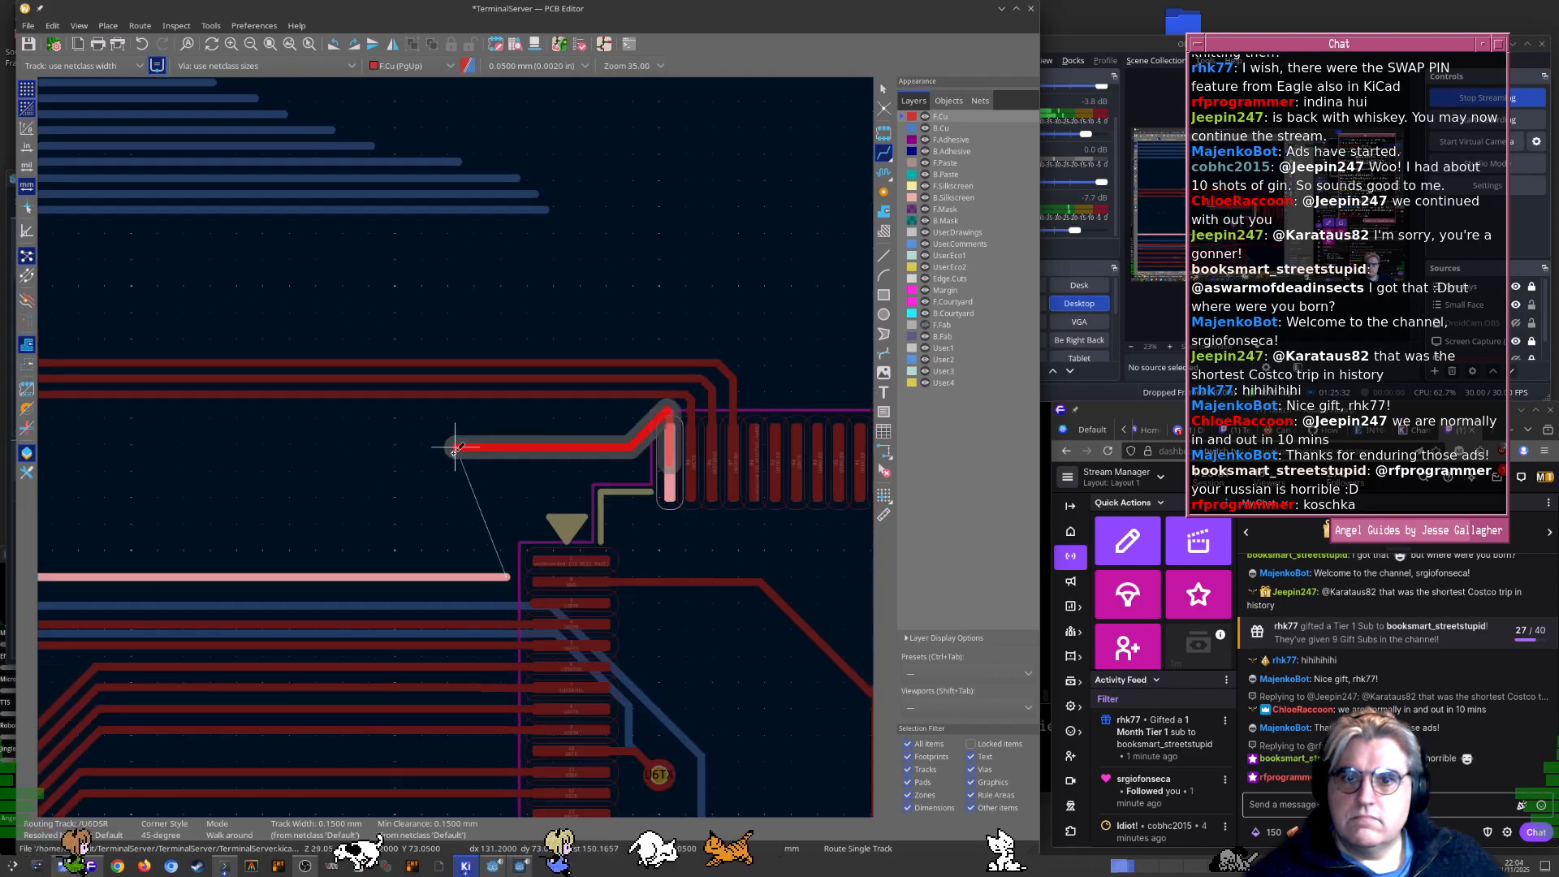
pyautogui.moveTo(452, 446); pyautogui.dragTo(812, 528, button='middle')
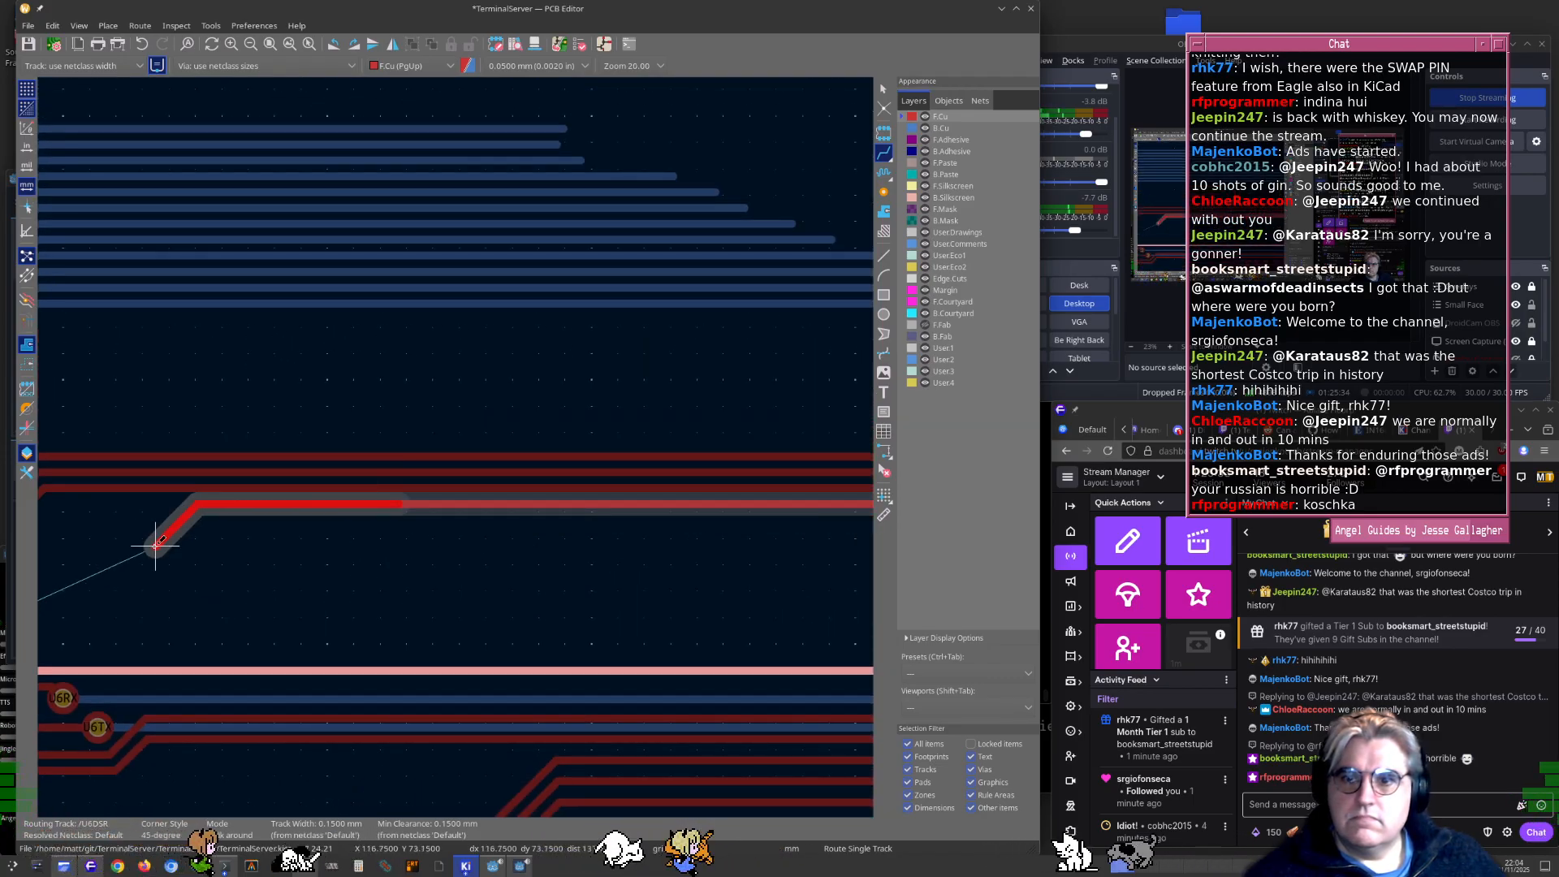
pyautogui.moveTo(153, 539); pyautogui.dragTo(656, 480, button='middle')
pyautogui.scroll(5, 383, 602)
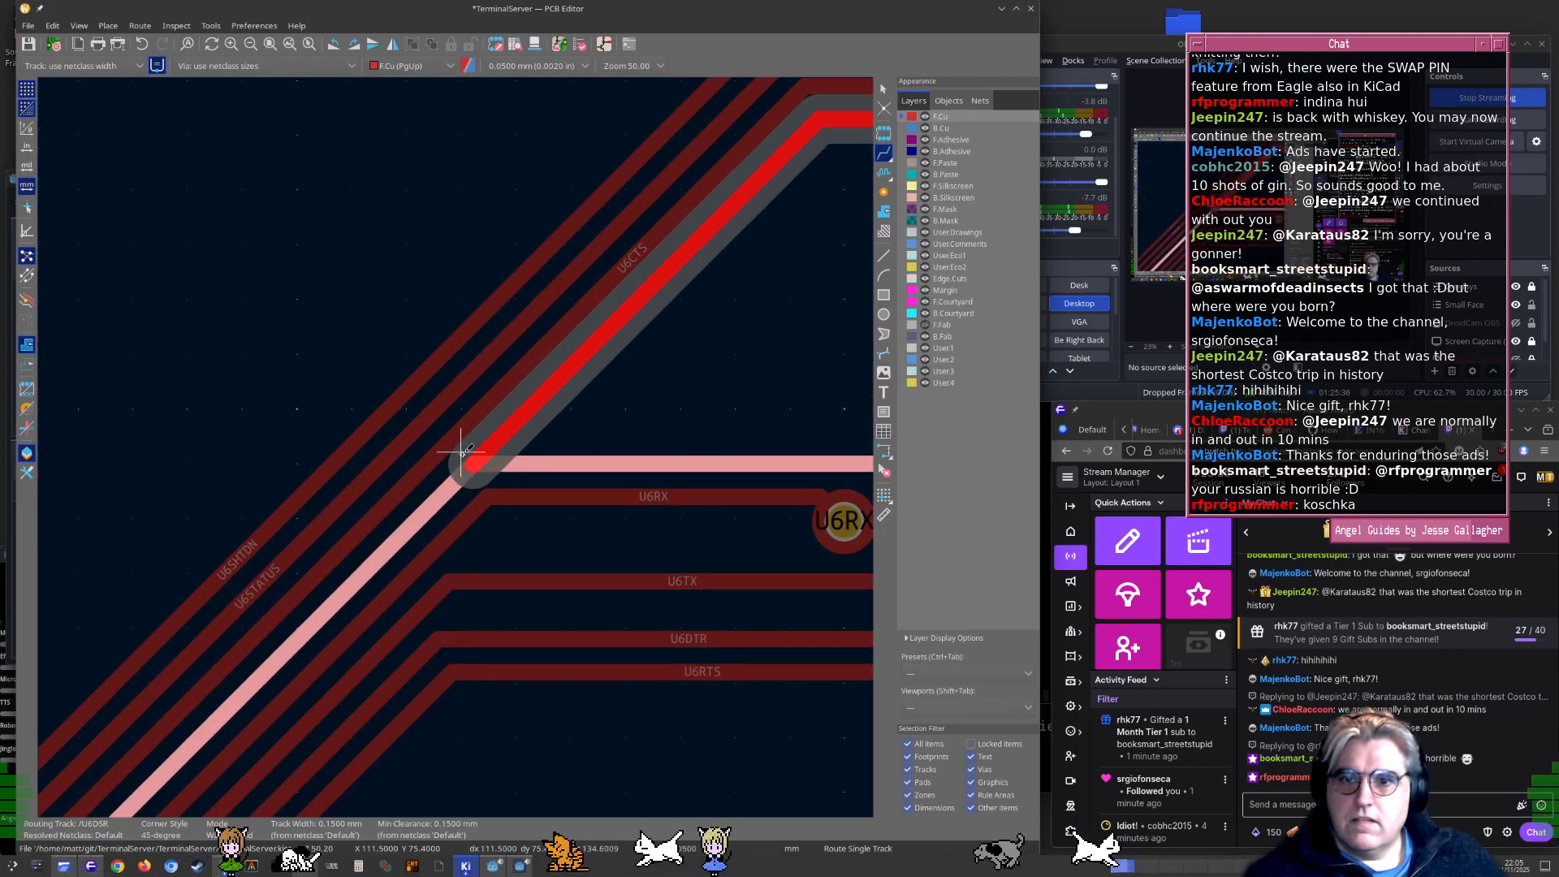
# Delete the old horizontal U6DSR track that ran from the diagonal section towards U1 pad 3
pyautogui.press('Escape')
pyautogui.press('pagedown')
pyautogui.click(548, 434)
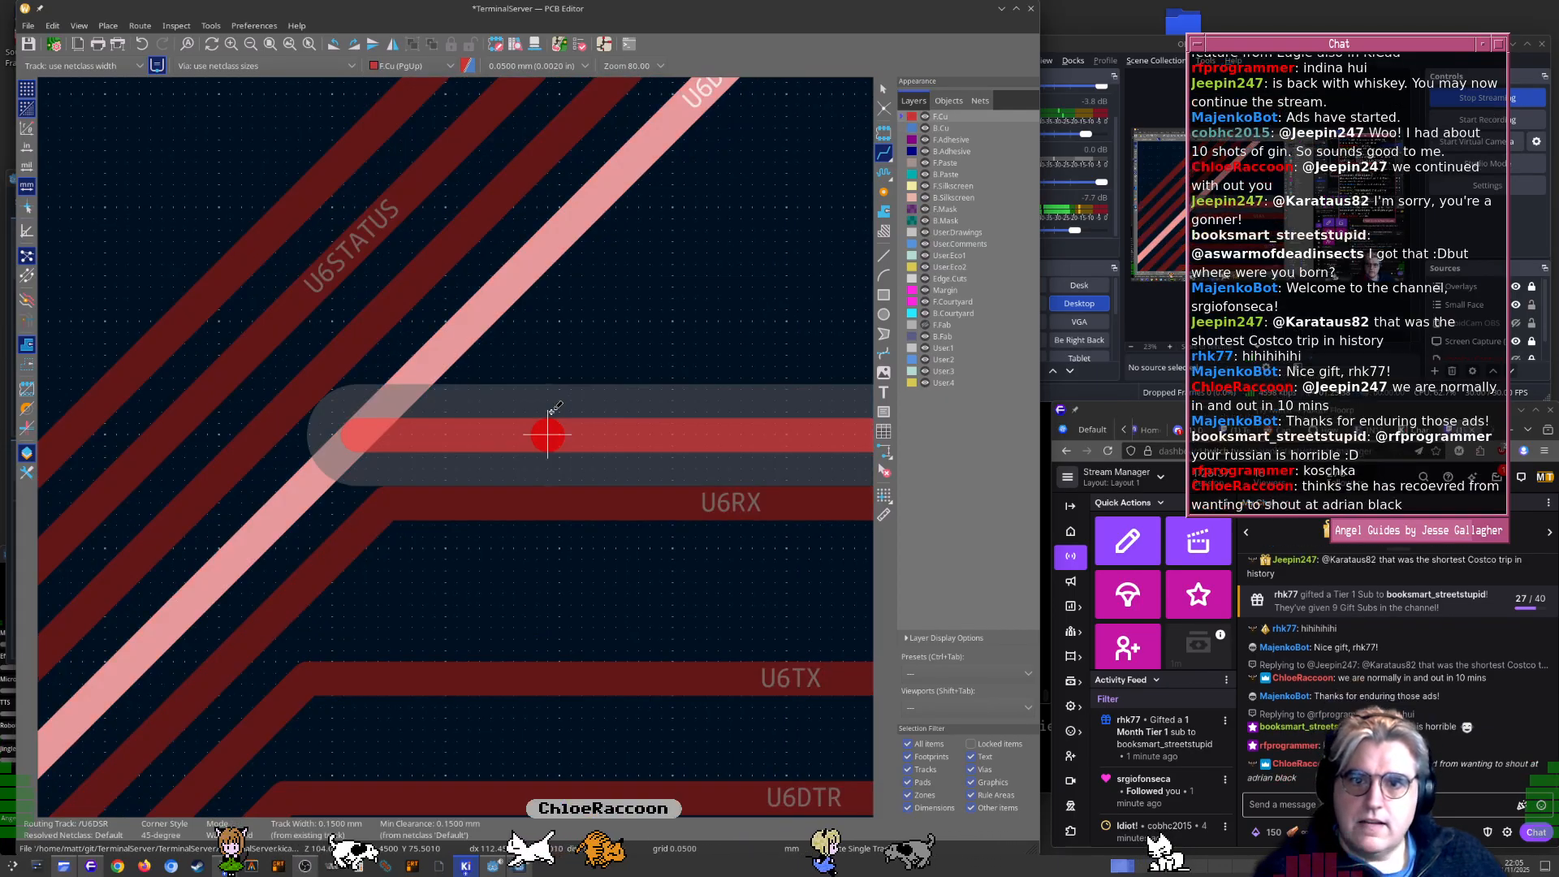
pyautogui.scroll(-4, 550, 432)
pyautogui.press('Escape')
pyautogui.press('Escape')
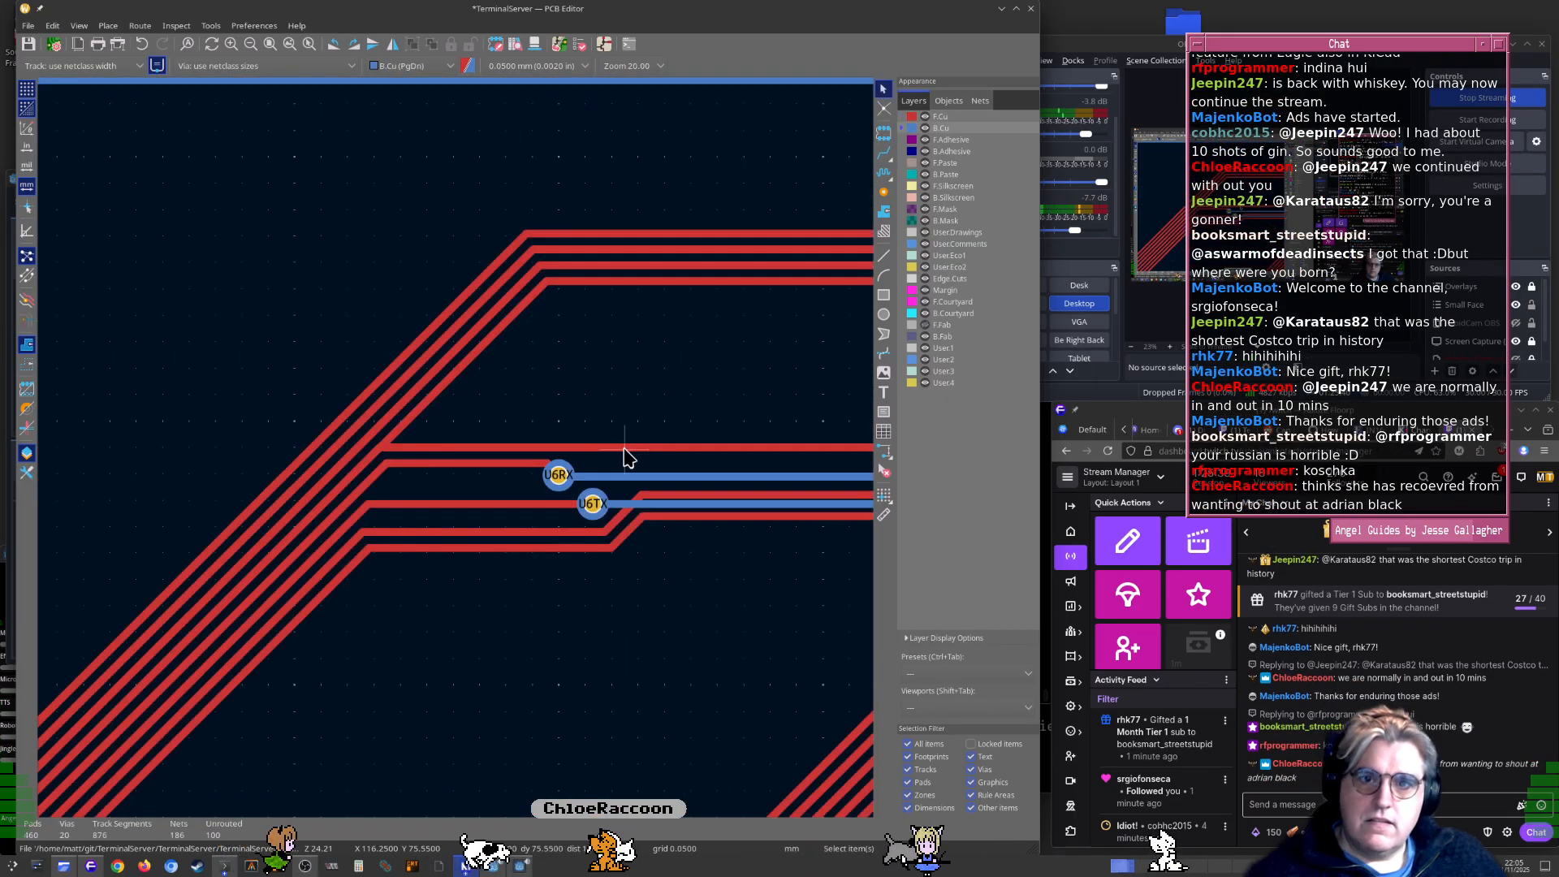
pyautogui.click(624, 447)
pyautogui.press('Delete')
# Make F.Cu the active layer and remove the leftover track stub at U1 pad 3
pyautogui.scroll(-3, 625, 446)
pyautogui.moveTo(544, 439); pyautogui.dragTo(185, 445, button='middle')
pyautogui.scroll(4, 445, 460)
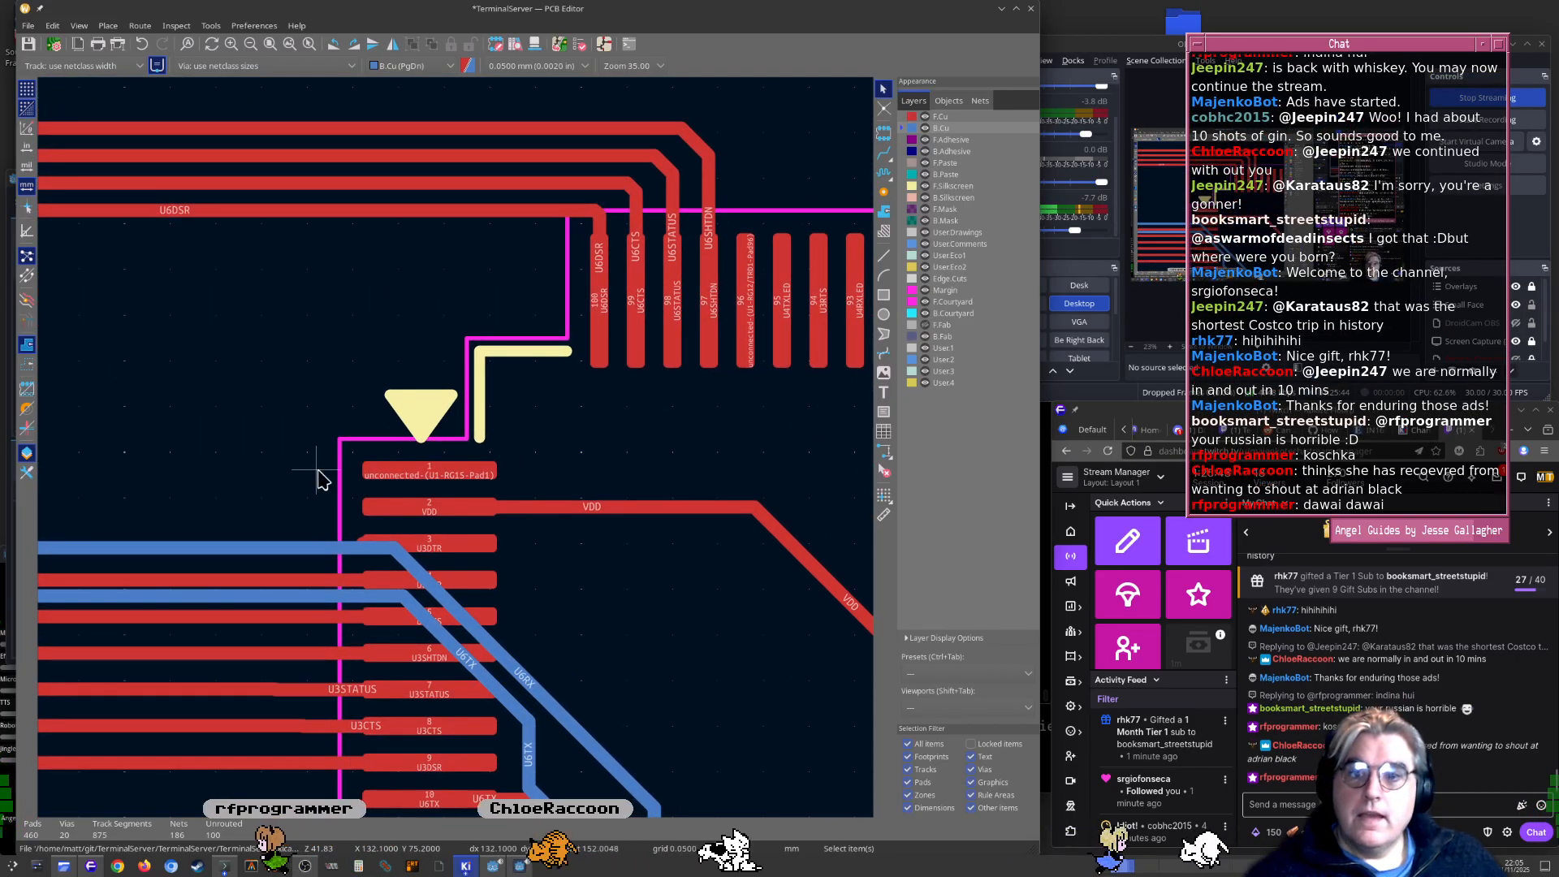
pyautogui.scroll(4, 475, 527)
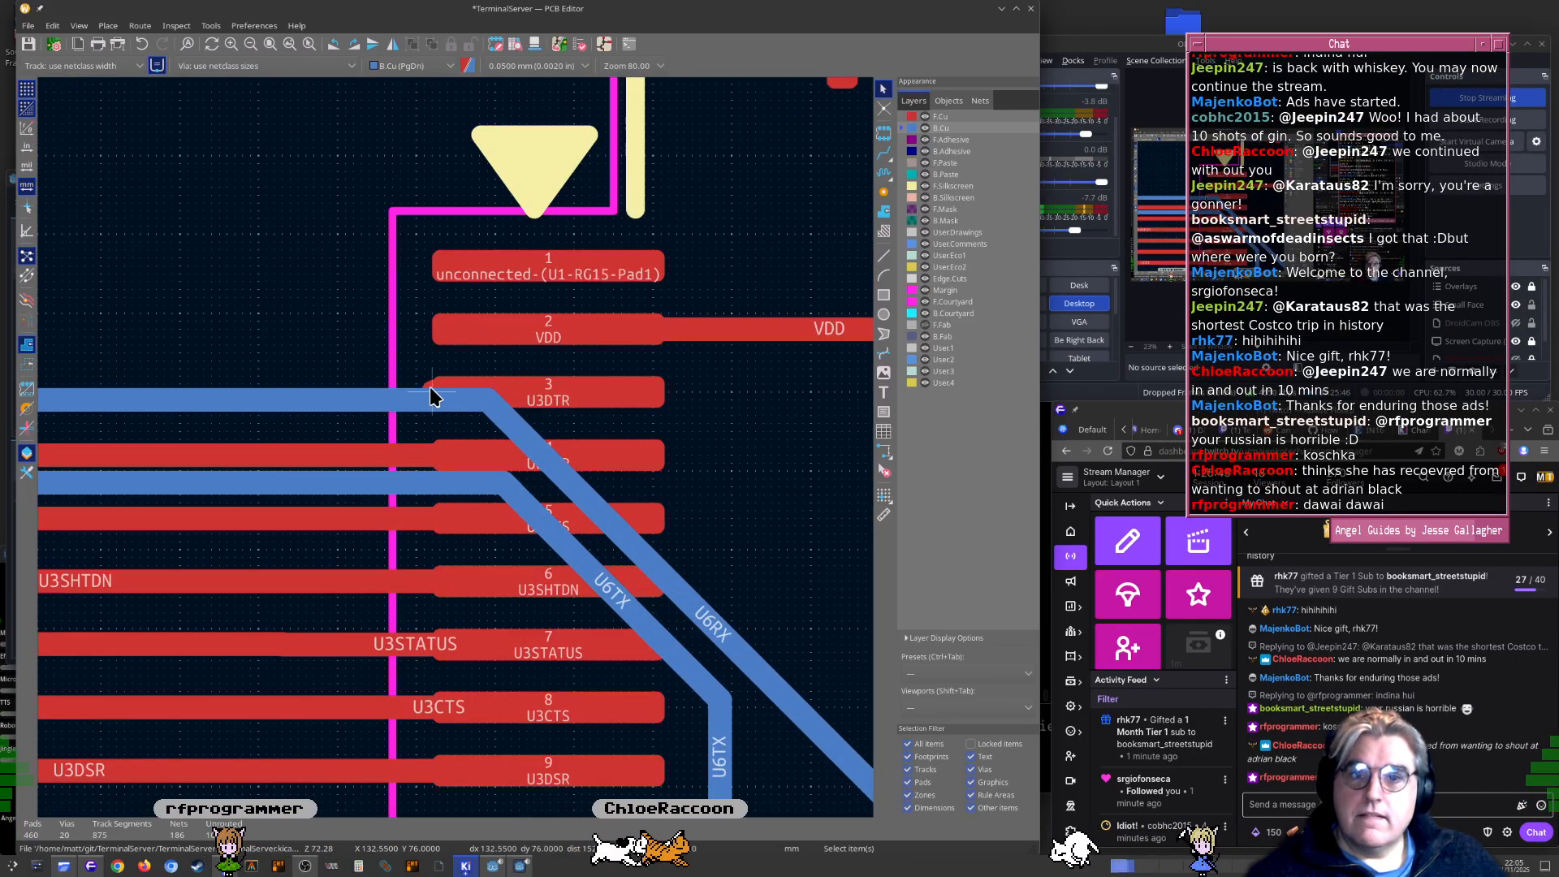
pyautogui.click(942, 116)
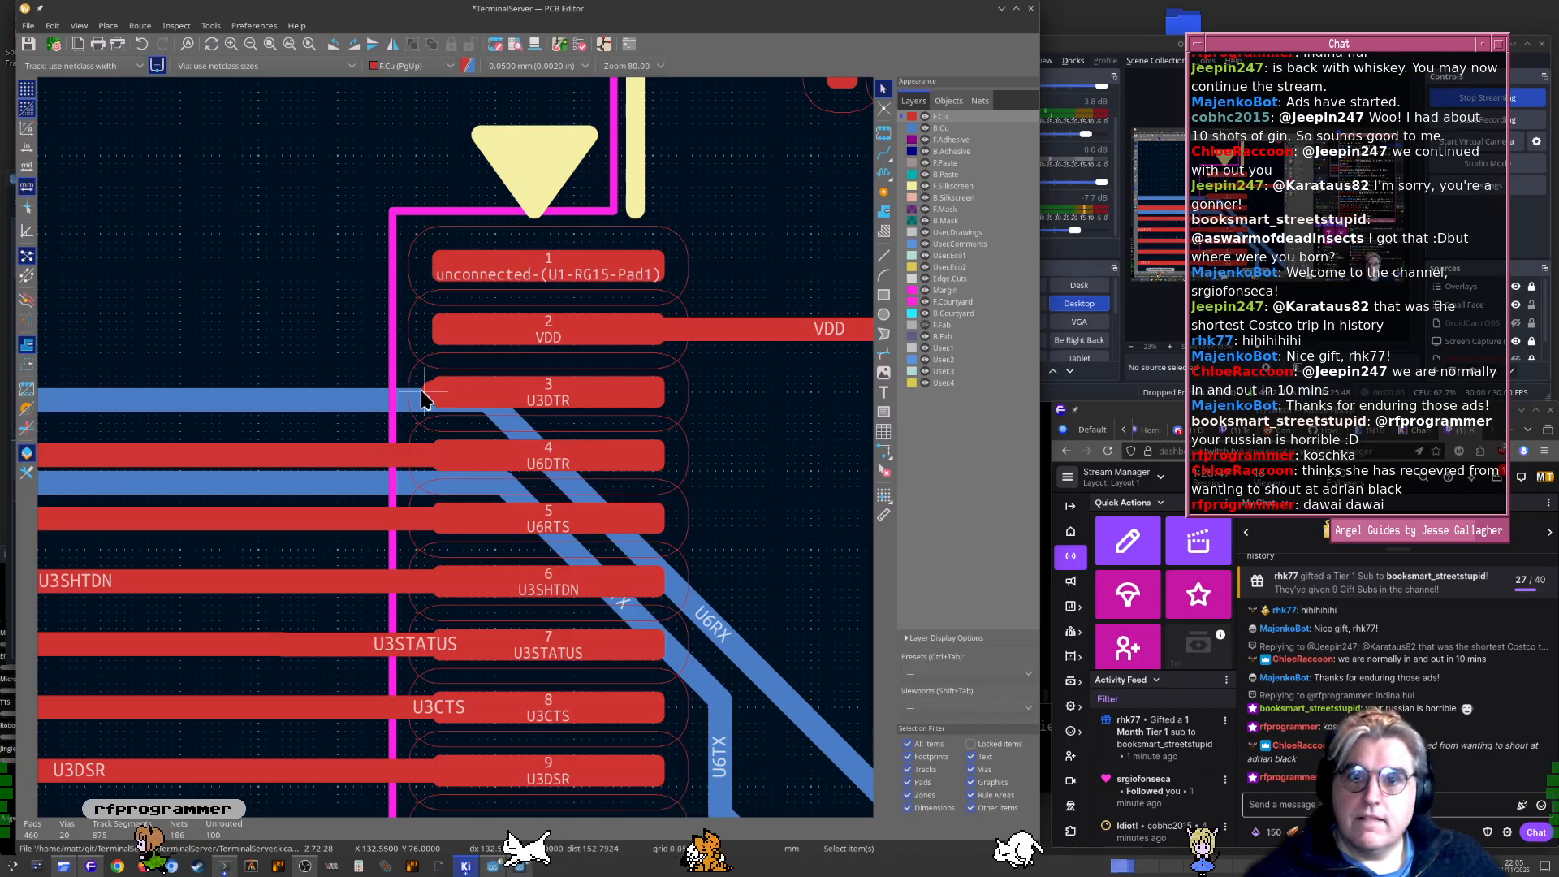
pyautogui.moveTo(420, 389); pyautogui.dragTo(422, 397)
pyautogui.moveTo(303, 289); pyautogui.dragTo(350, 317, button='middle')
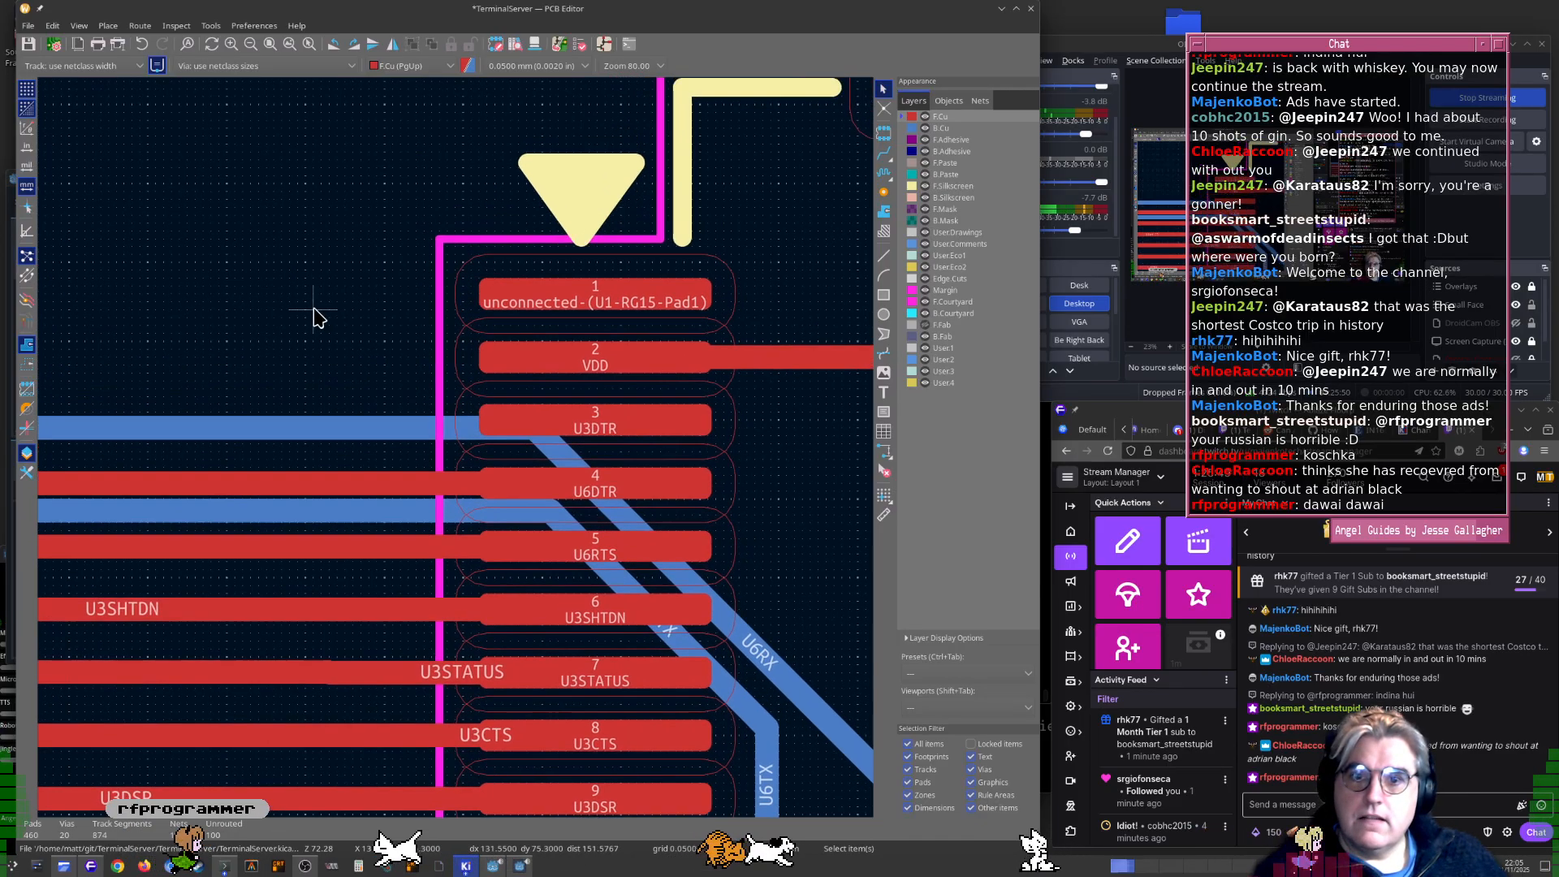
# Move the U6DTR label in the schematic from U1 pin 4 to pin 1 (RG15)
pyautogui.scroll(-4, 338, 341)
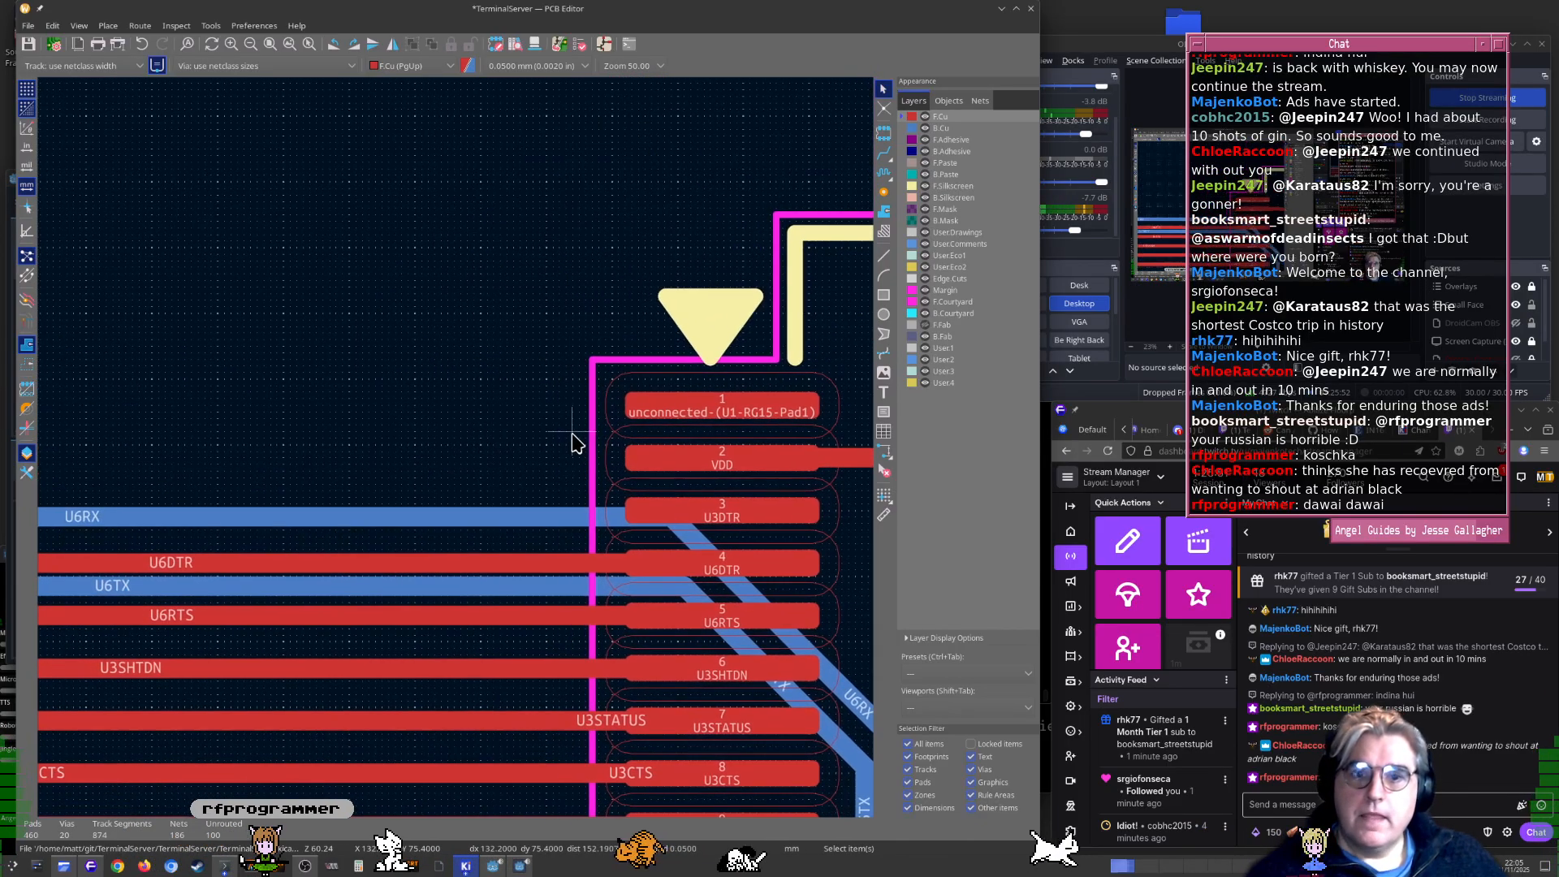
pyautogui.moveTo(272, 458); pyautogui.dragTo(617, 393, button='middle')
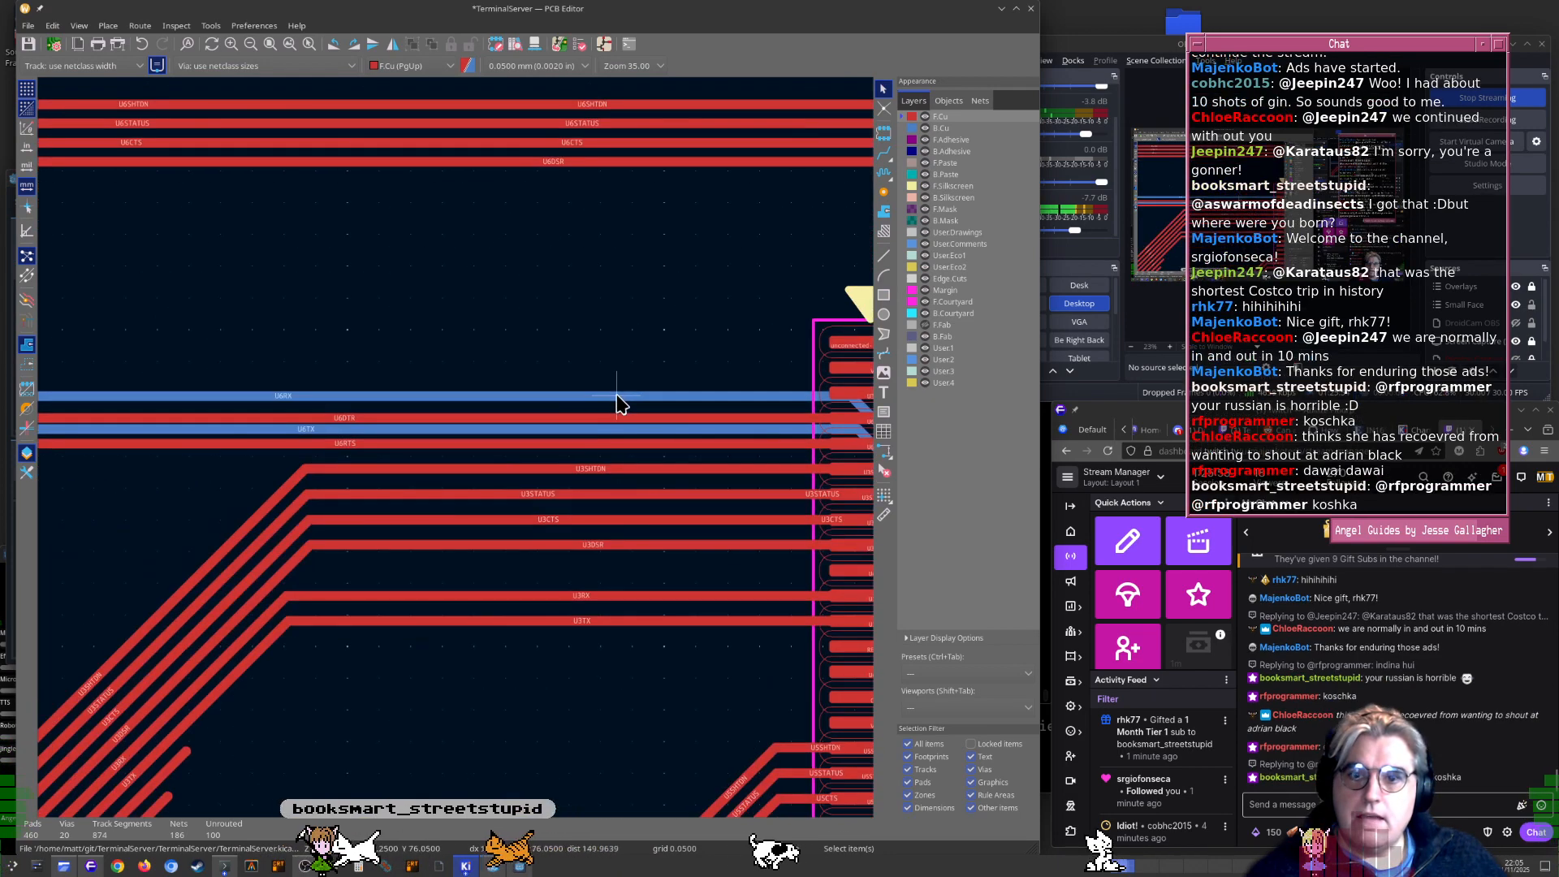
pyautogui.moveTo(567, 460); pyautogui.dragTo(233, 504, button='middle')
pyautogui.scroll(2, 460, 483)
pyautogui.scroll(2, 460, 483)
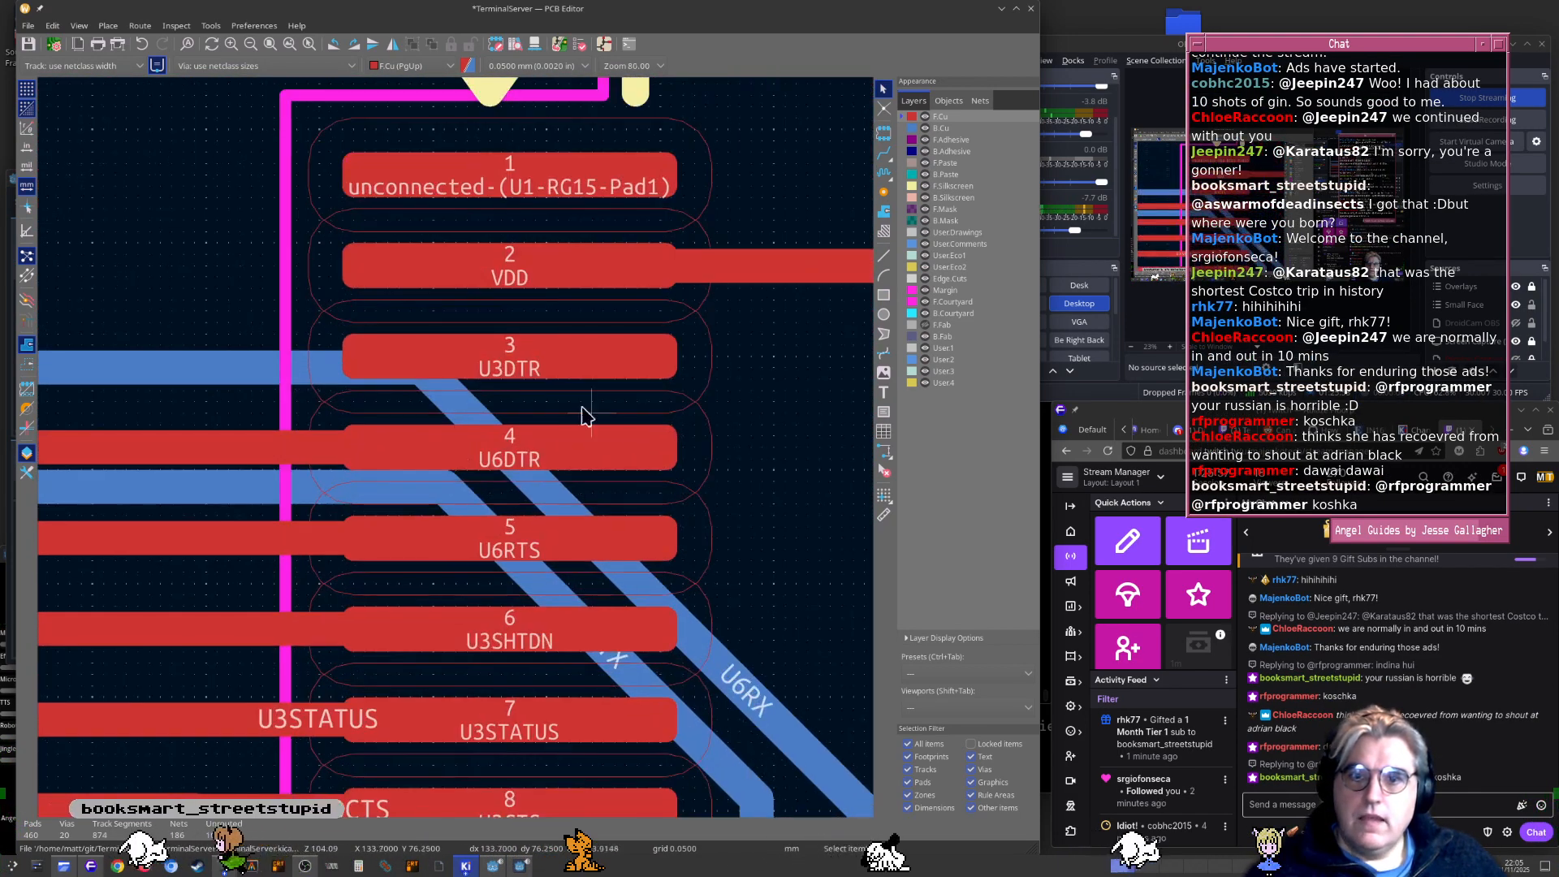
pyautogui.moveTo(559, 213); pyautogui.dragTo(613, 307, button='middle')
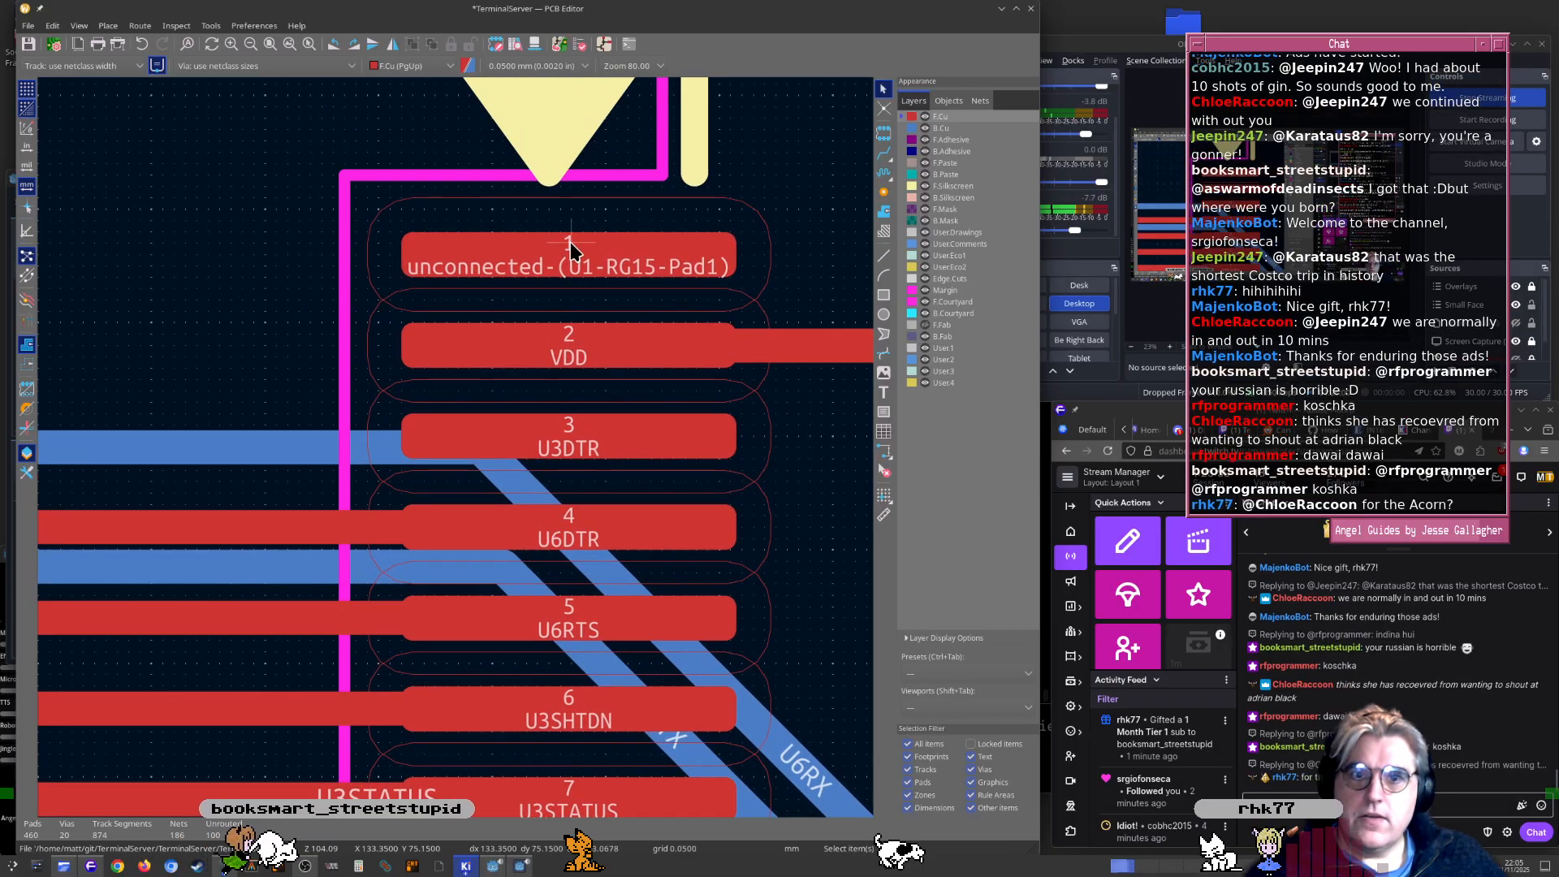
pyautogui.hotkey('alt', 'Tab')
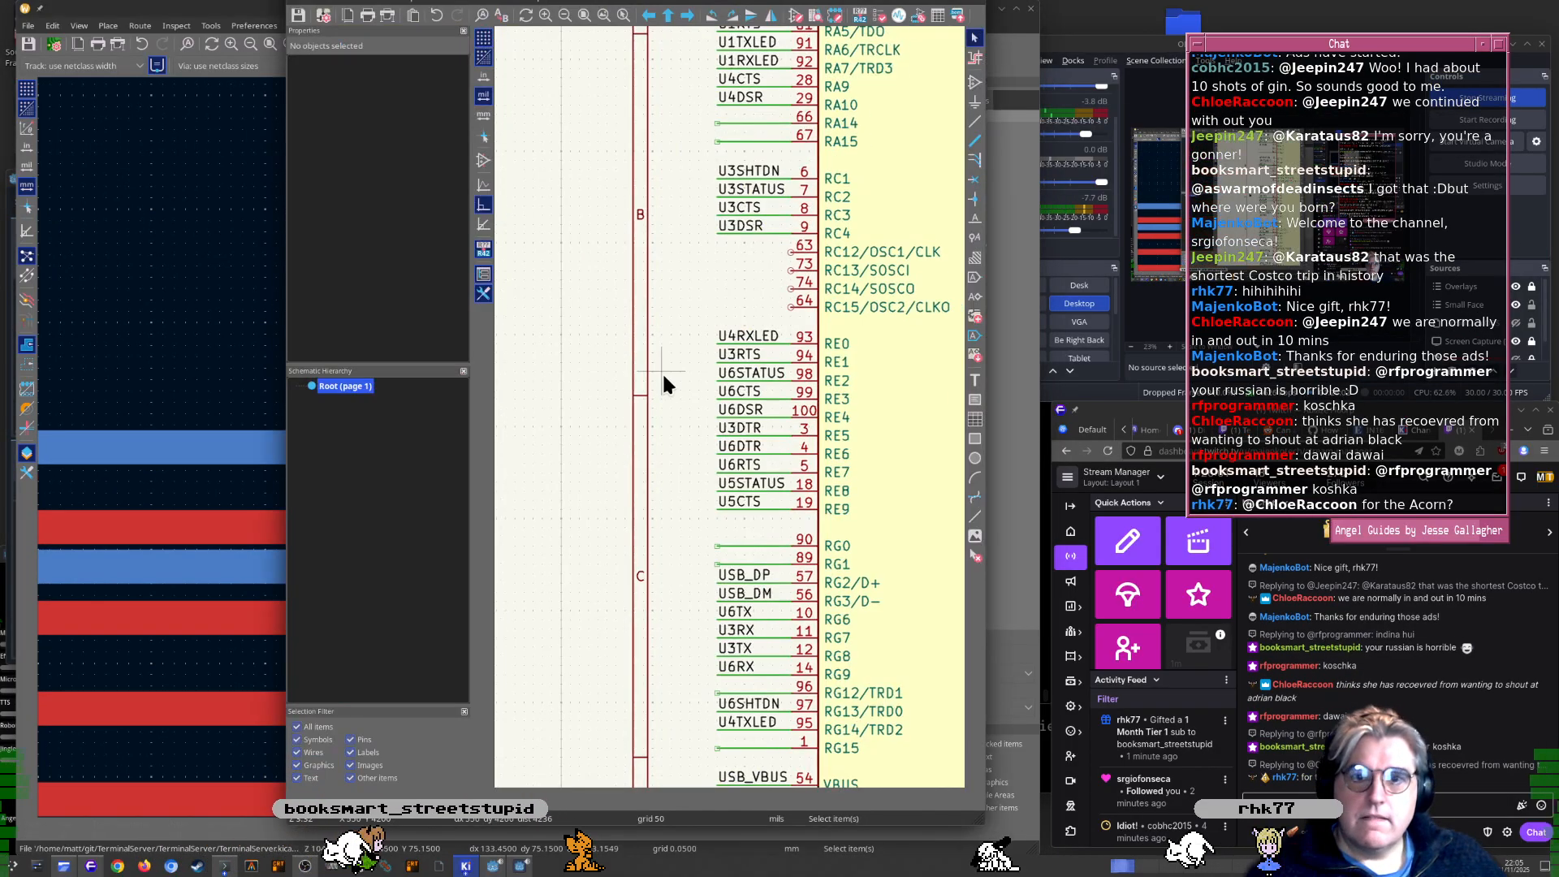
pyautogui.click(718, 453)
pyautogui.moveTo(715, 456); pyautogui.dragTo(722, 751)
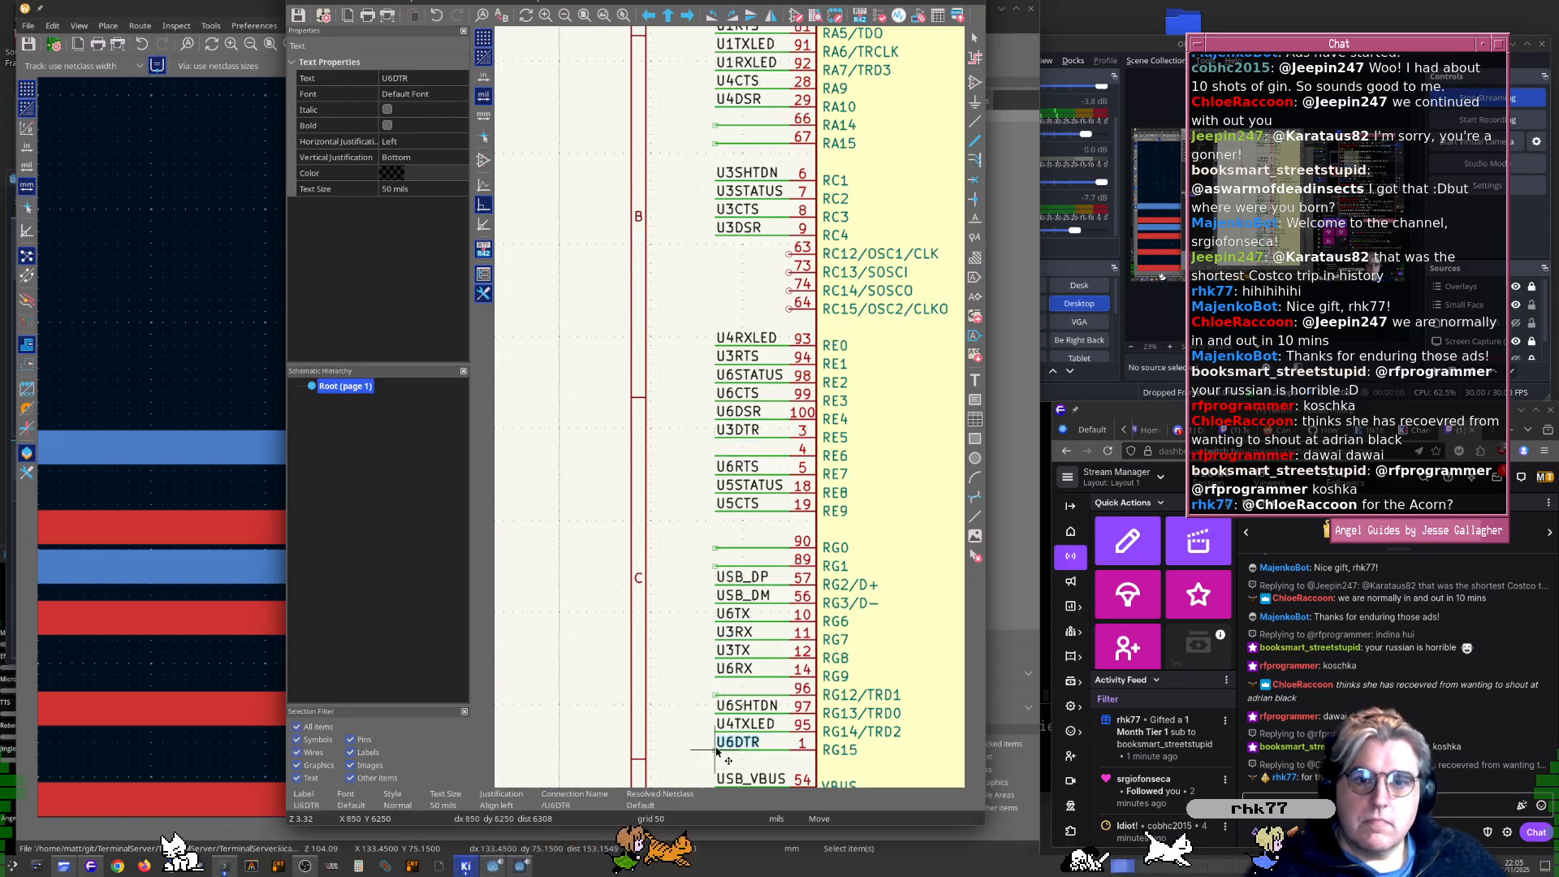
pyautogui.click(696, 703)
# Update the PCB from the schematic to apply U6DTR's new assignment to U1 pad 1
pyautogui.click(225, 351)
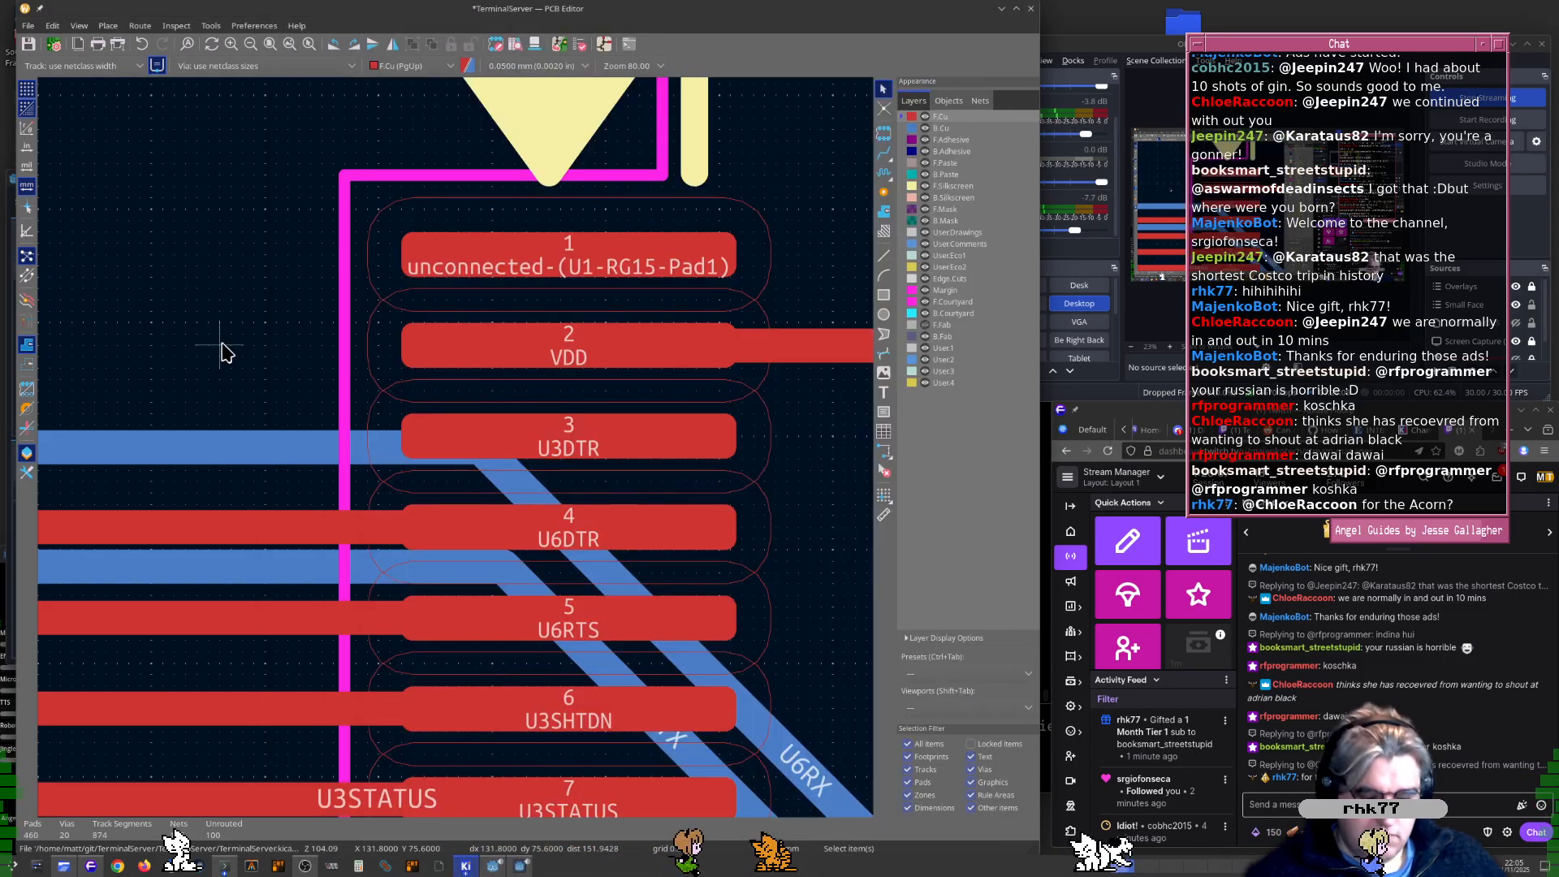
pyautogui.press('F8')
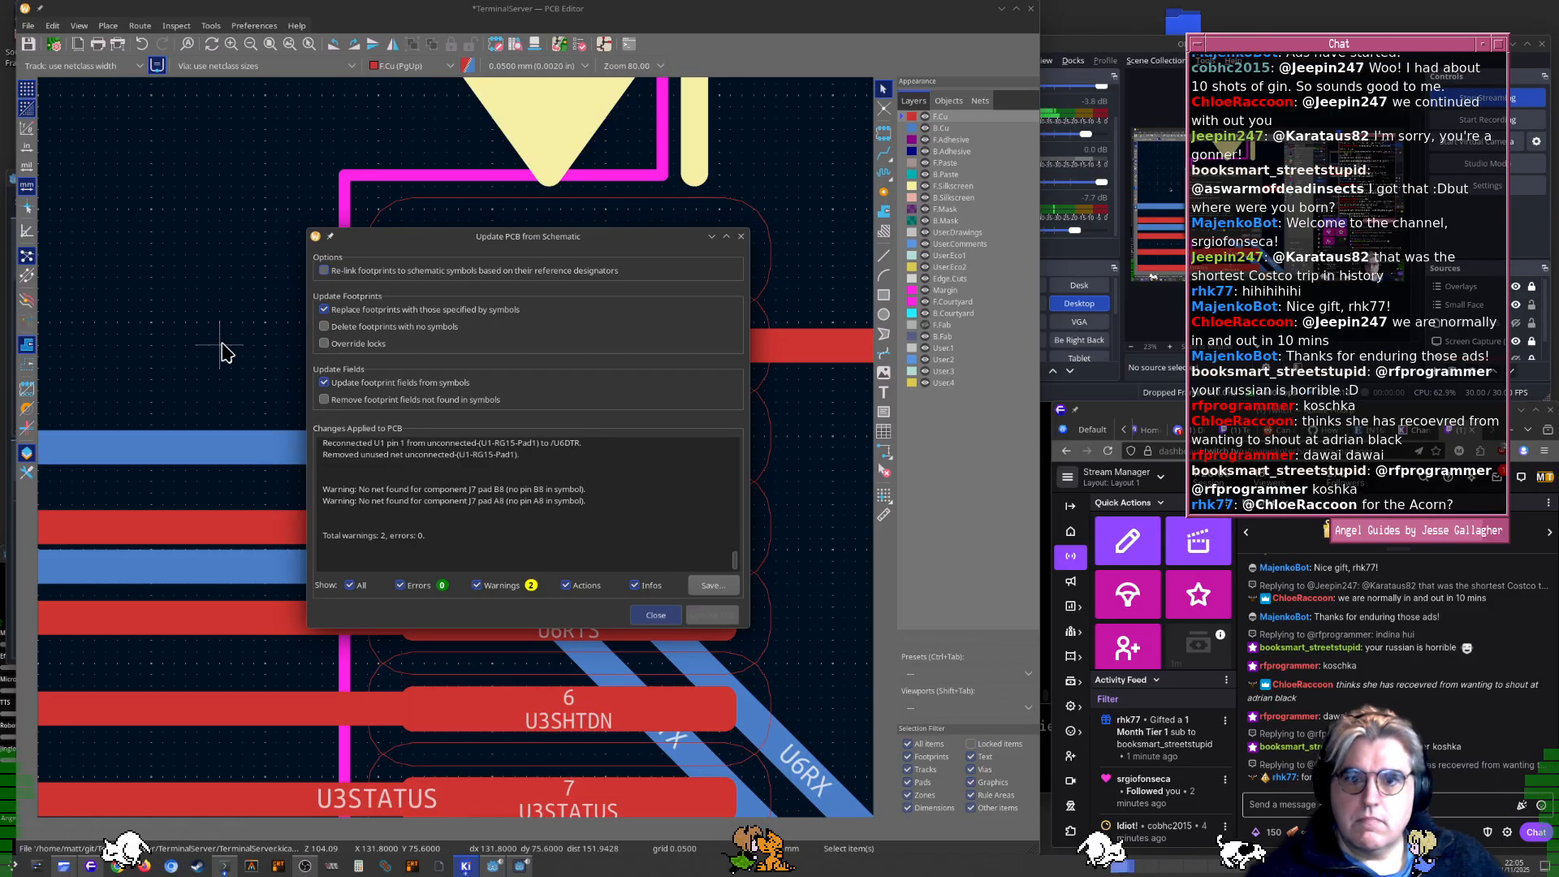
pyautogui.press('Return')
# Delete the old horizontal U6DTR track that runs into U1 pad 4
pyautogui.click(329, 527)
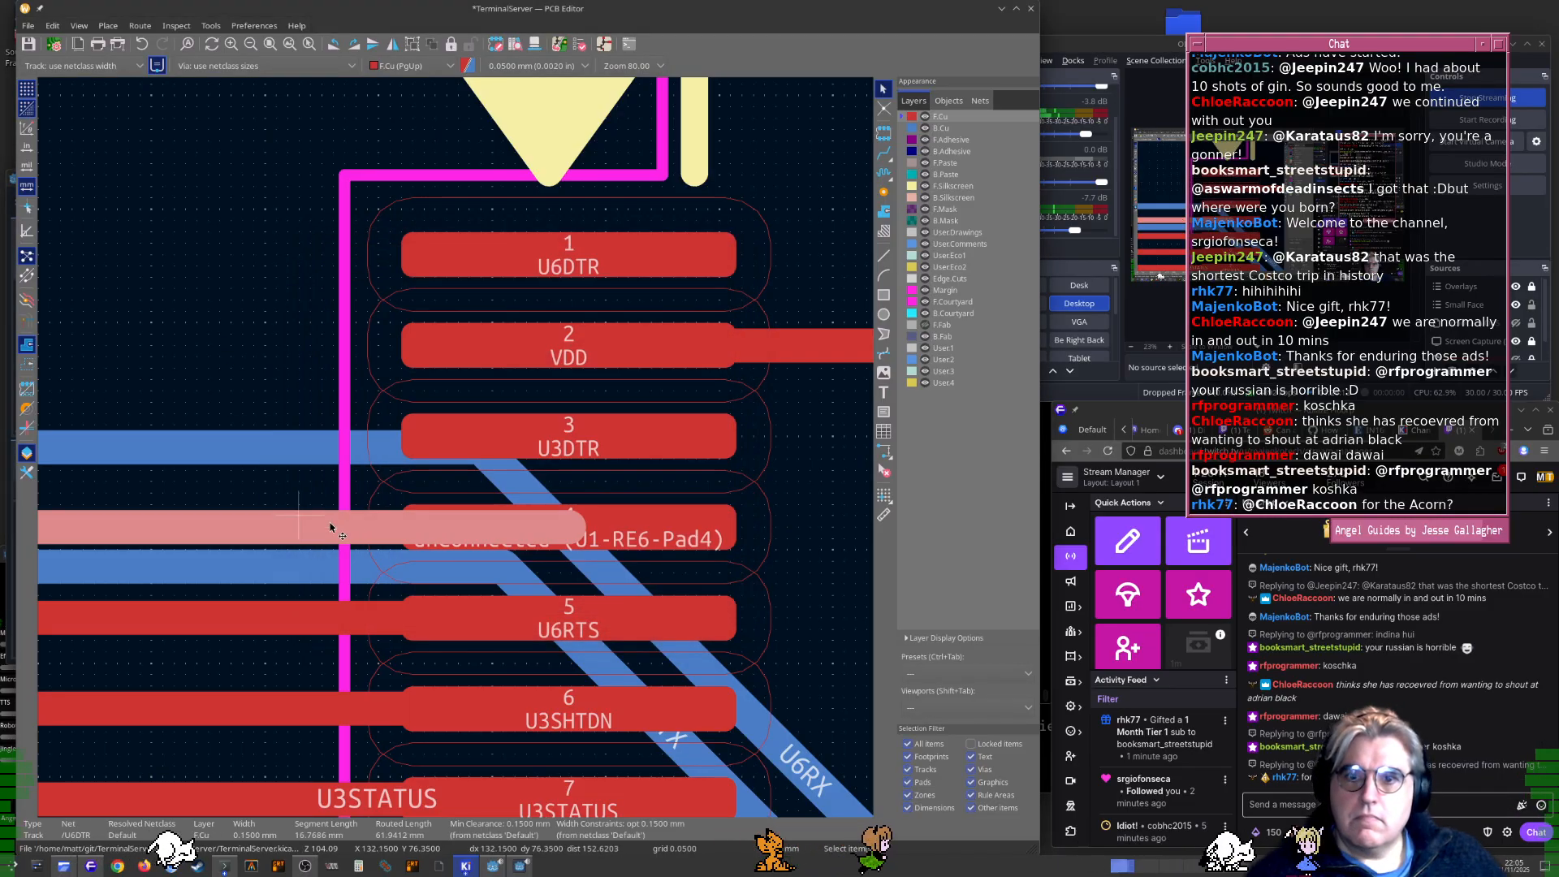
pyautogui.scroll(-5, 378, 526)
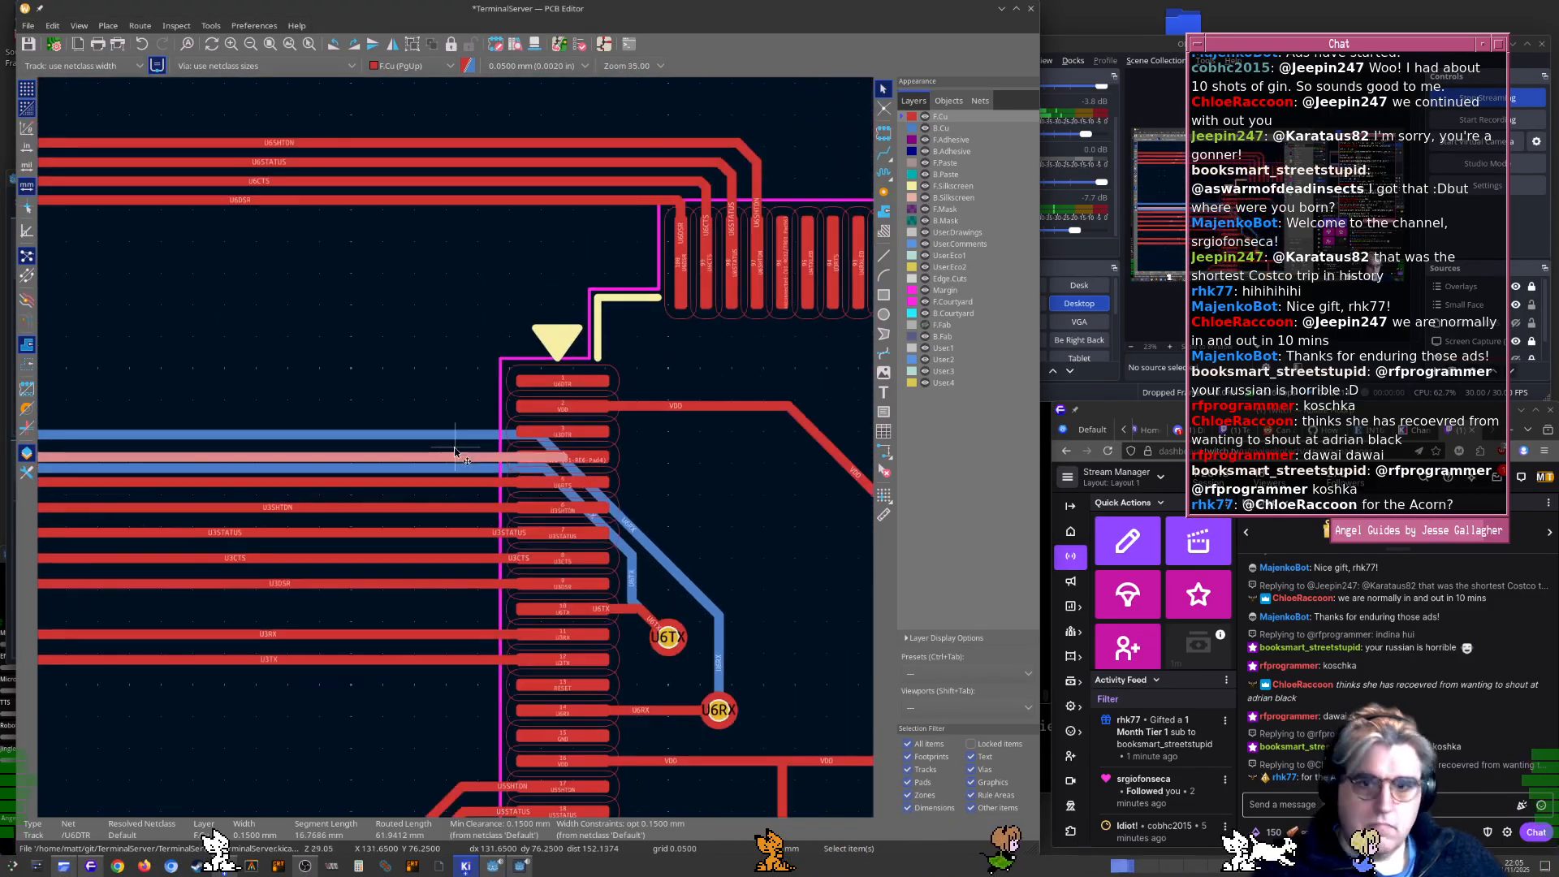
pyautogui.press('Delete')
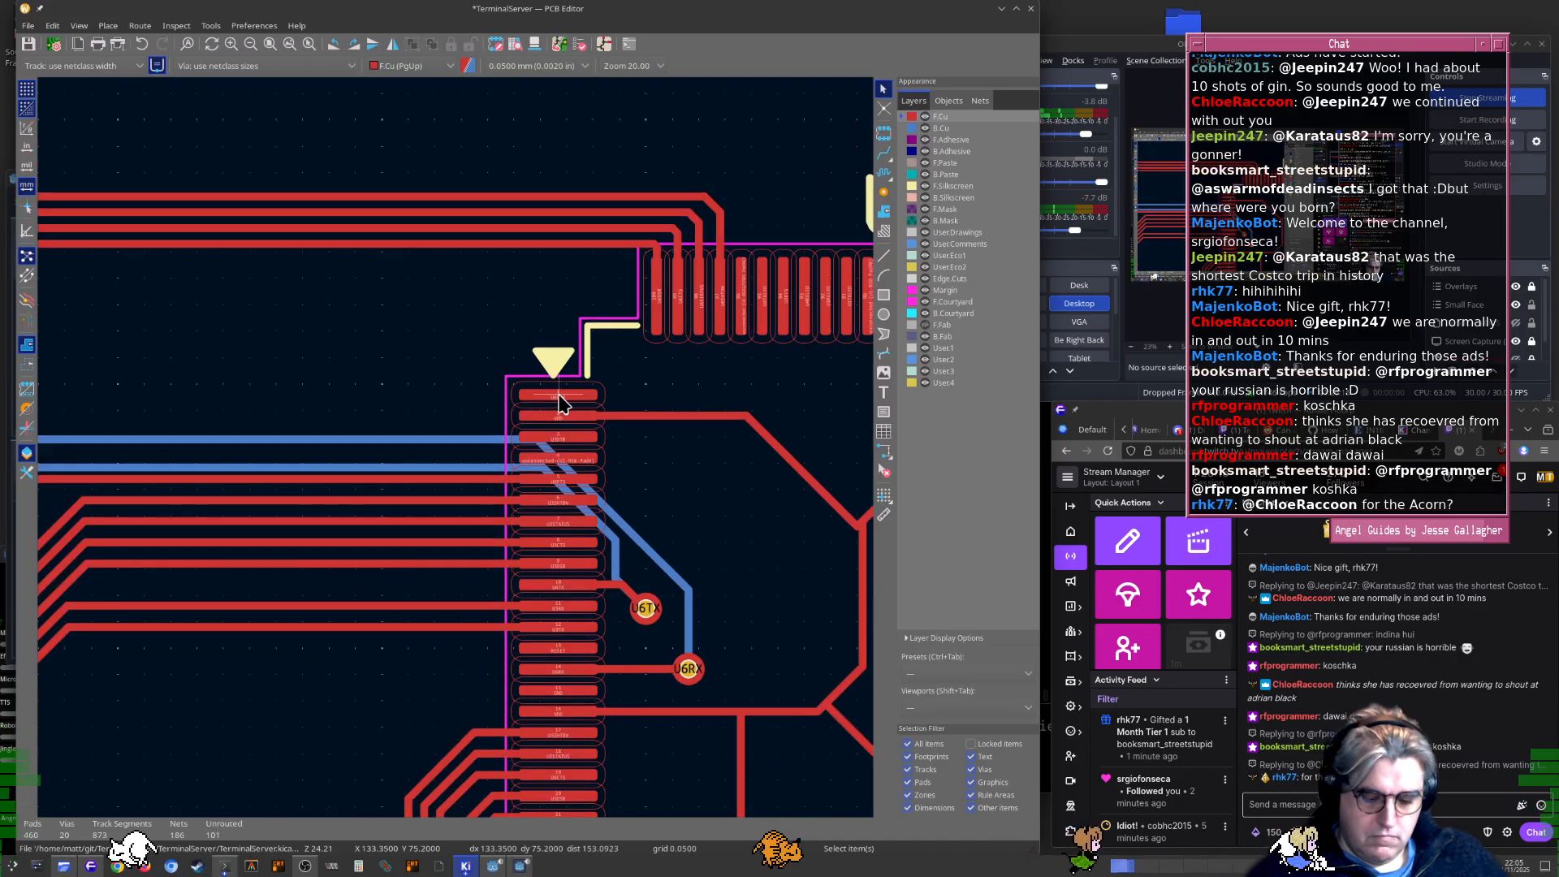
# Route U6DTR on F.Cu from U1 pad 1 to the open end of its diagonal track and save the board
pyautogui.press('x')
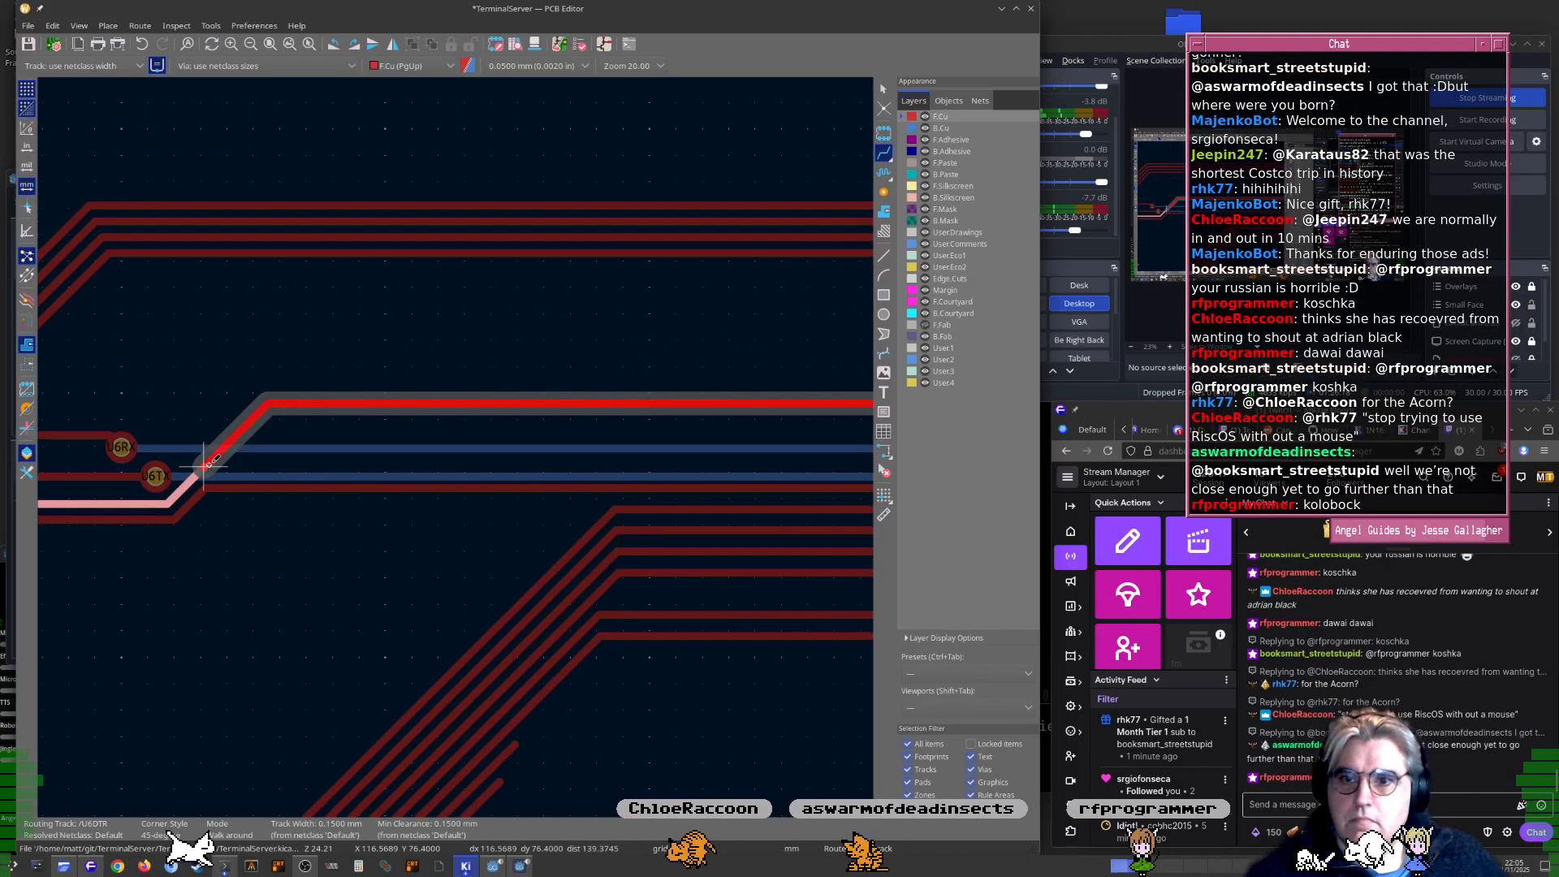
pyautogui.click(206, 464)
pyautogui.press('Escape')
pyautogui.moveTo(861, 461); pyautogui.dragTo(423, 434, button='middle')
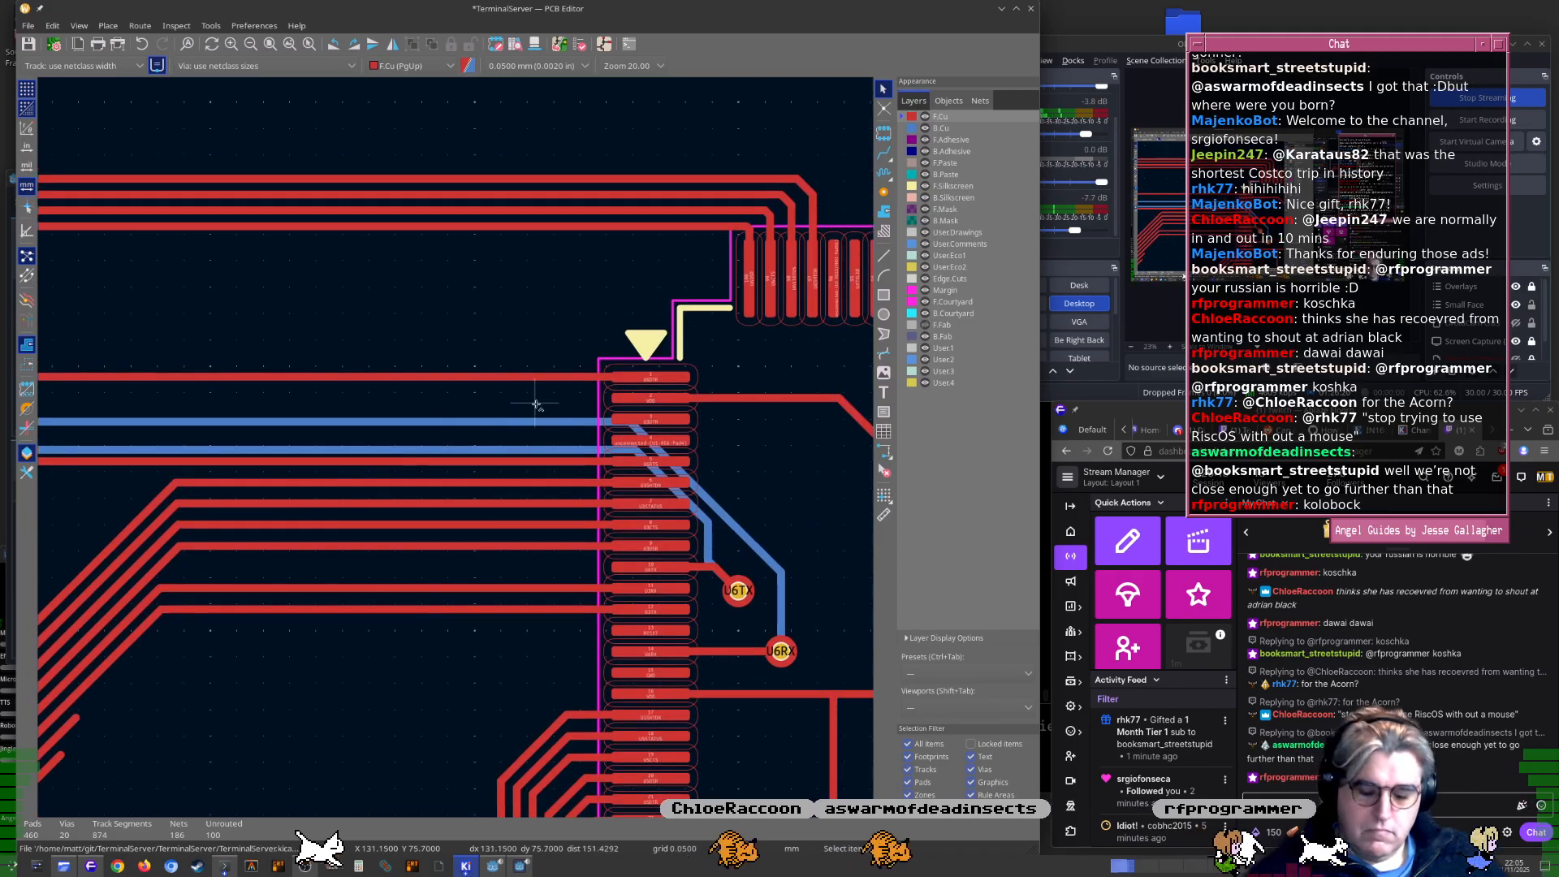
pyautogui.hotkey('ctrl', 's')
# Compare the nets on U1 pads 1 to 9 of the board with the pin labels RE0 to RE9 in the schematic
pyautogui.scroll(5, 536, 404)
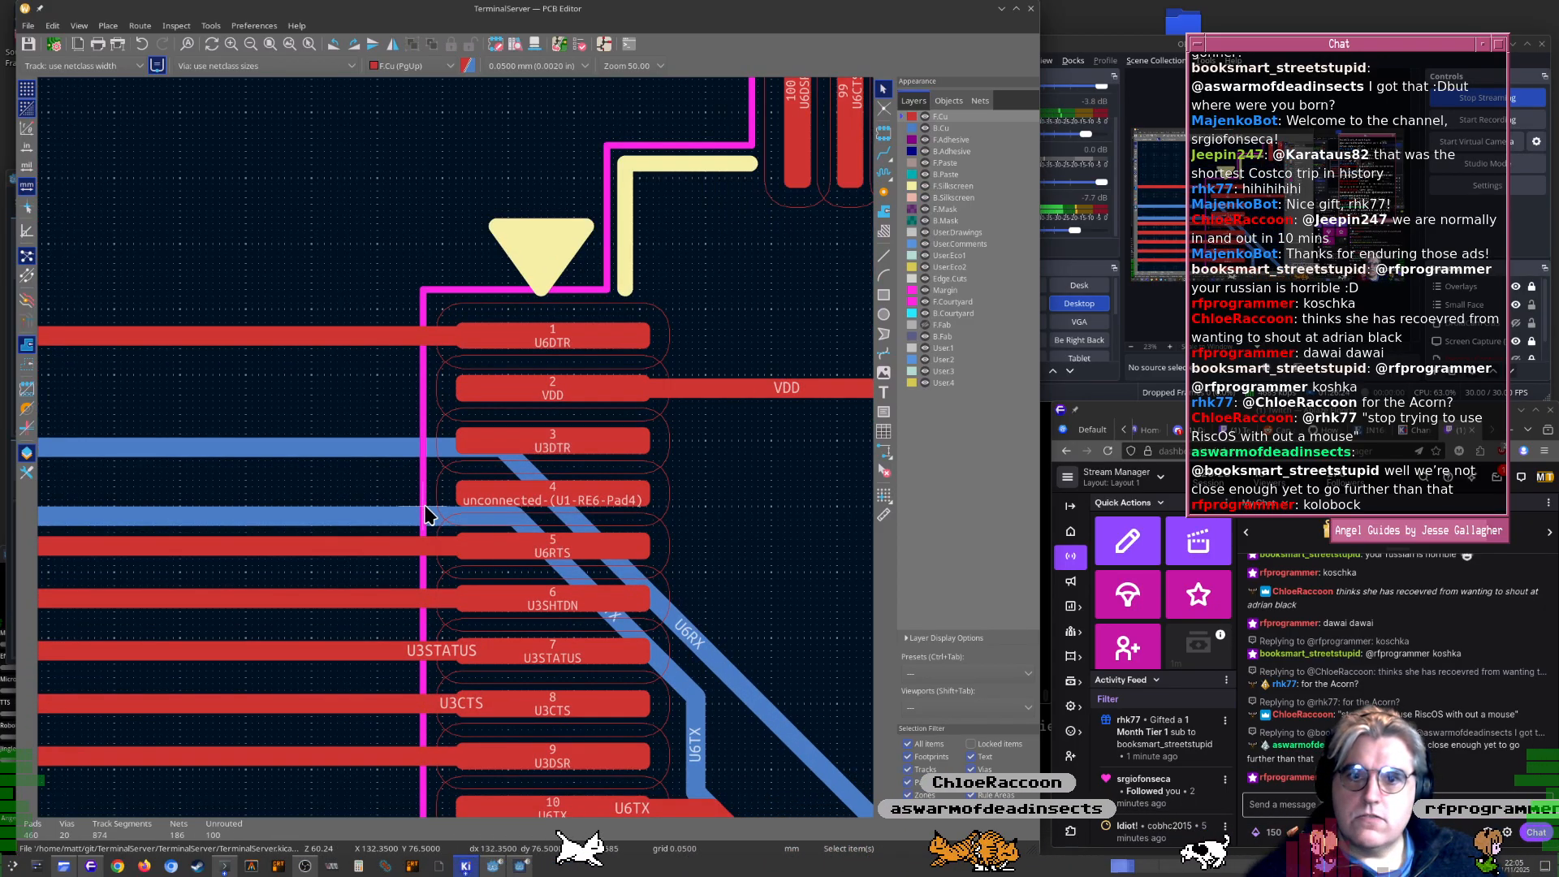
pyautogui.hotkey('alt', 'Tab')
pyautogui.moveTo(628, 475); pyautogui.dragTo(607, 479, button='middle')
pyautogui.hotkey('alt', 'Tab')
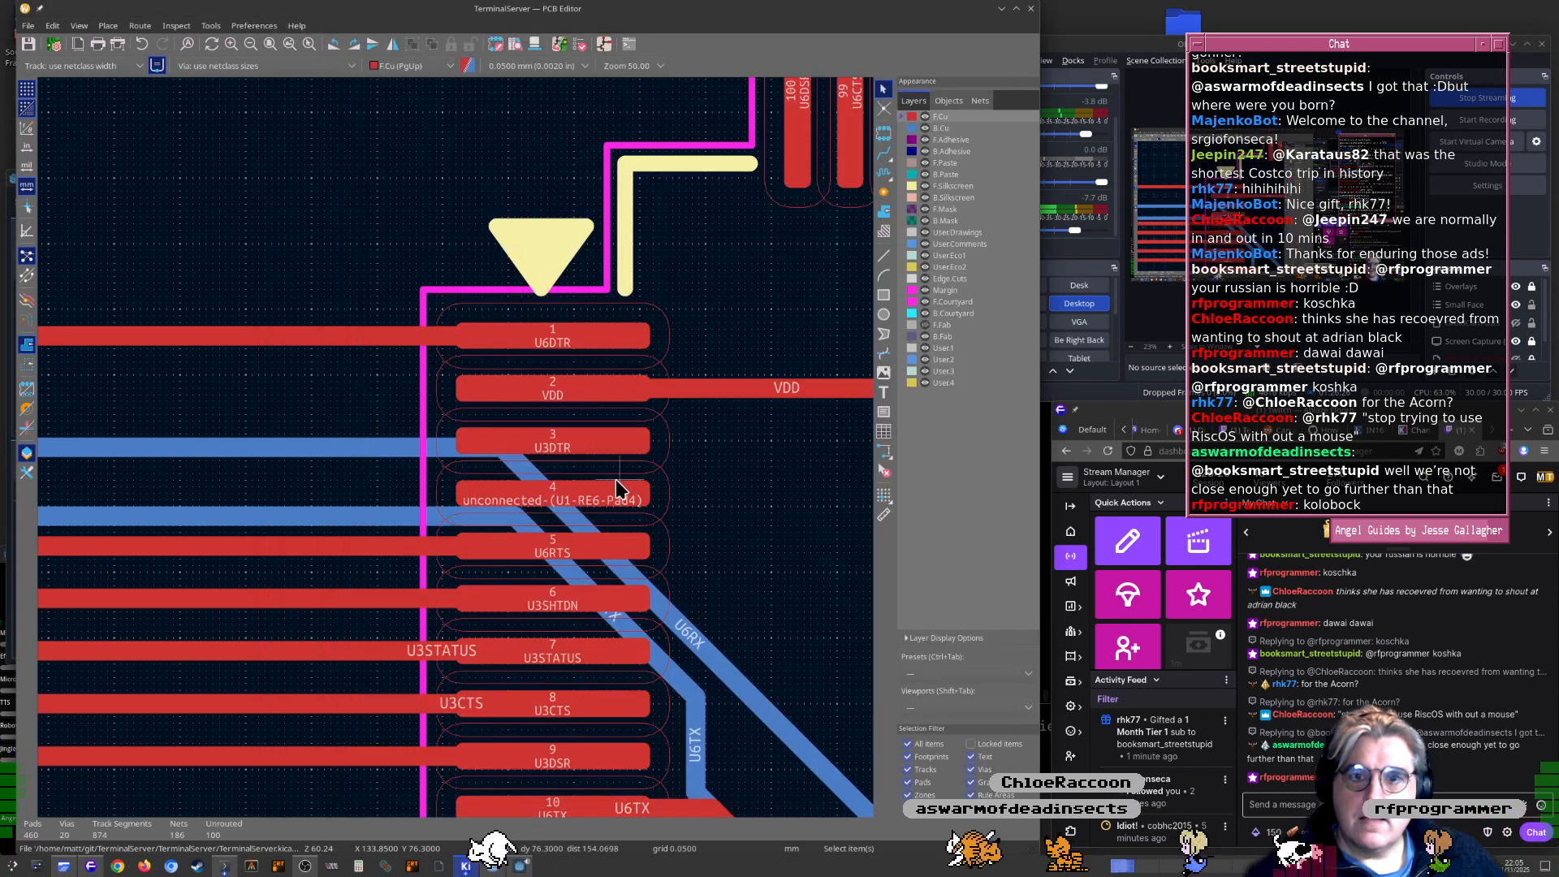
pyautogui.hotkey('alt', 'Tab')
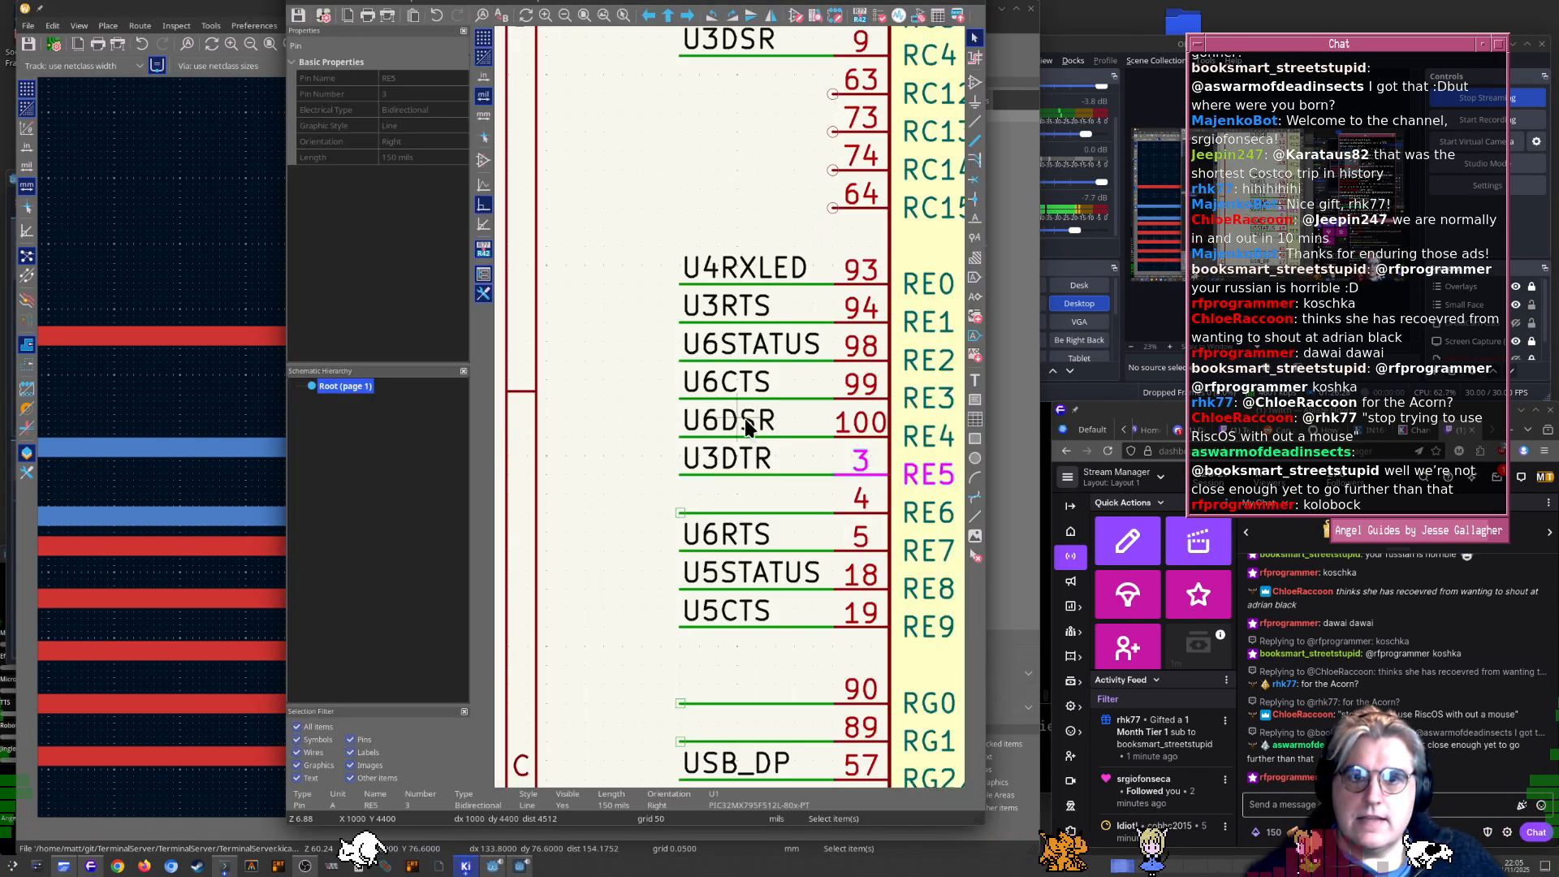
pyautogui.hotkey('alt', 'Tab')
pyautogui.hotkey('alt', 'Tab')
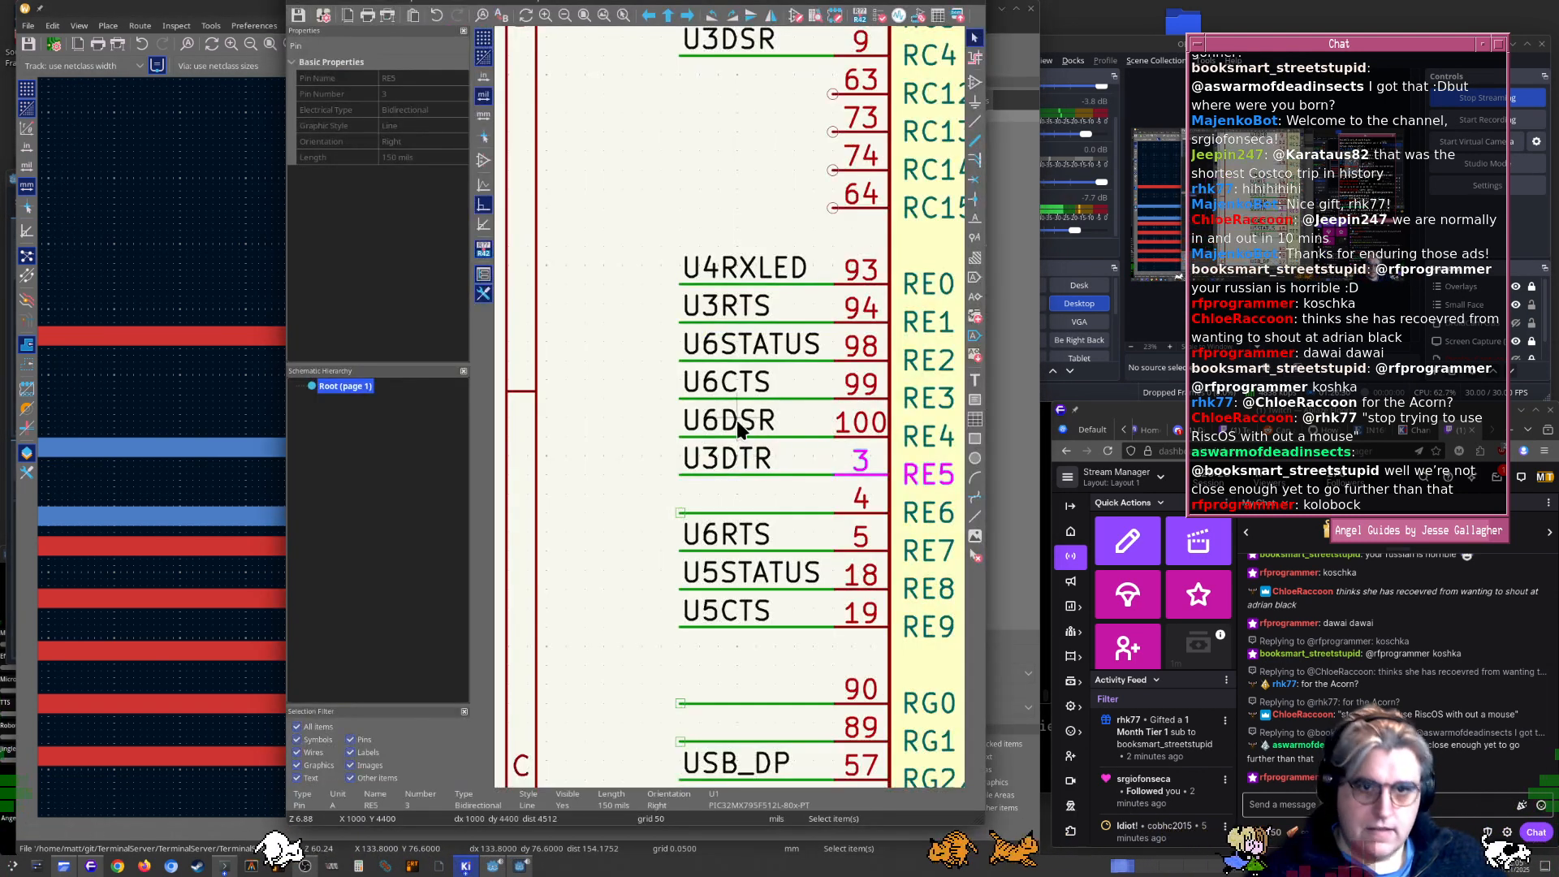
pyautogui.press('m')
pyautogui.press('Escape')
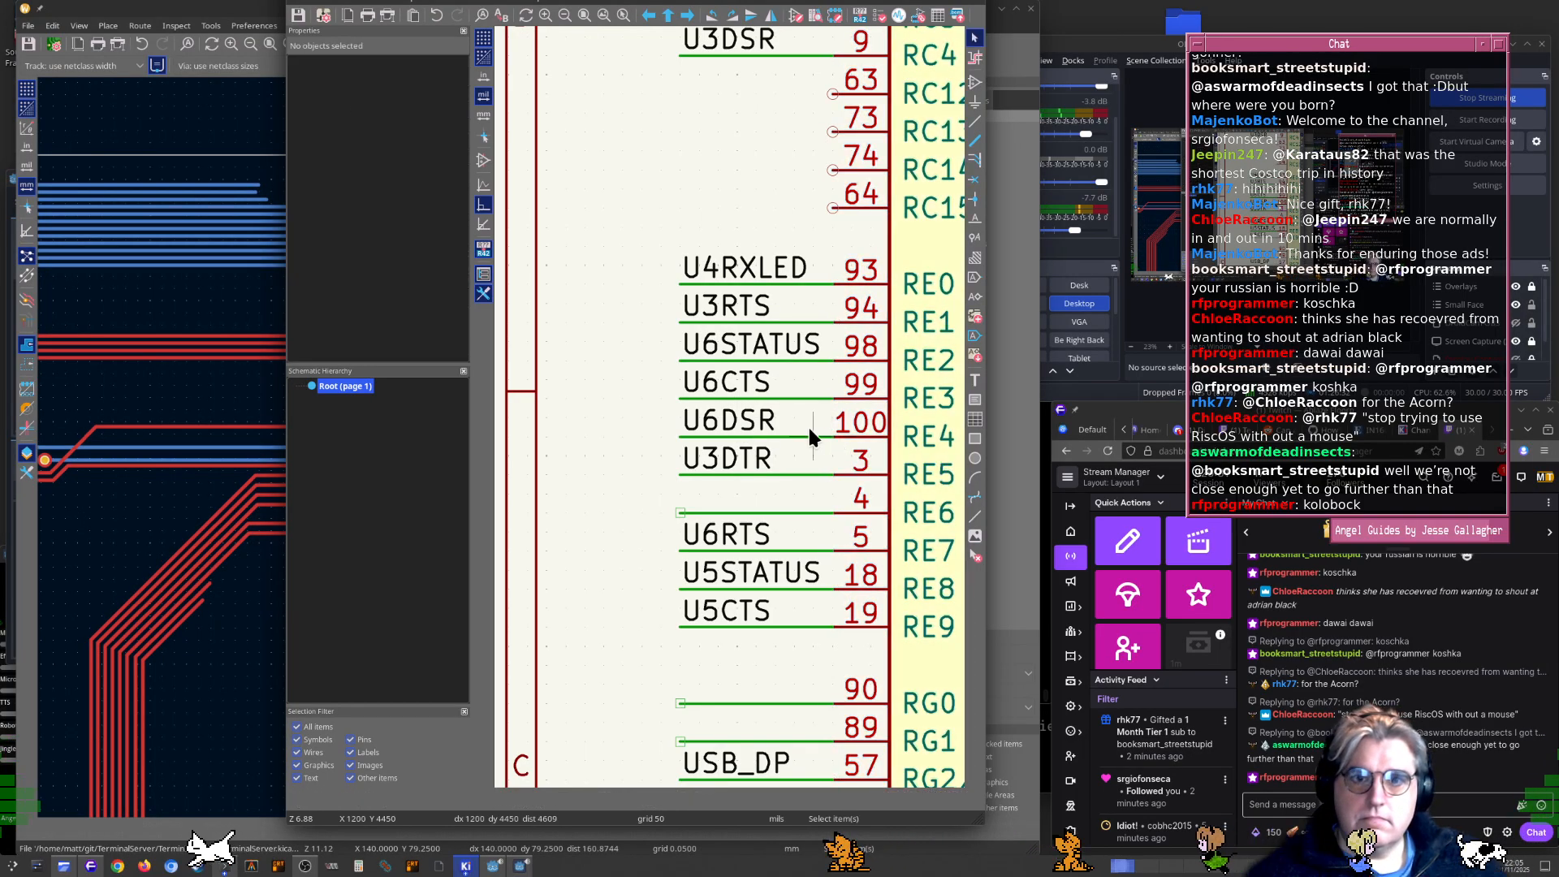
# Swap the U6DSR and U3DTR labels in the schematic, putting U3DTR on U1 pin 100 and U6DSR on pin 3
pyautogui.click(761, 421)
pyautogui.press('m')
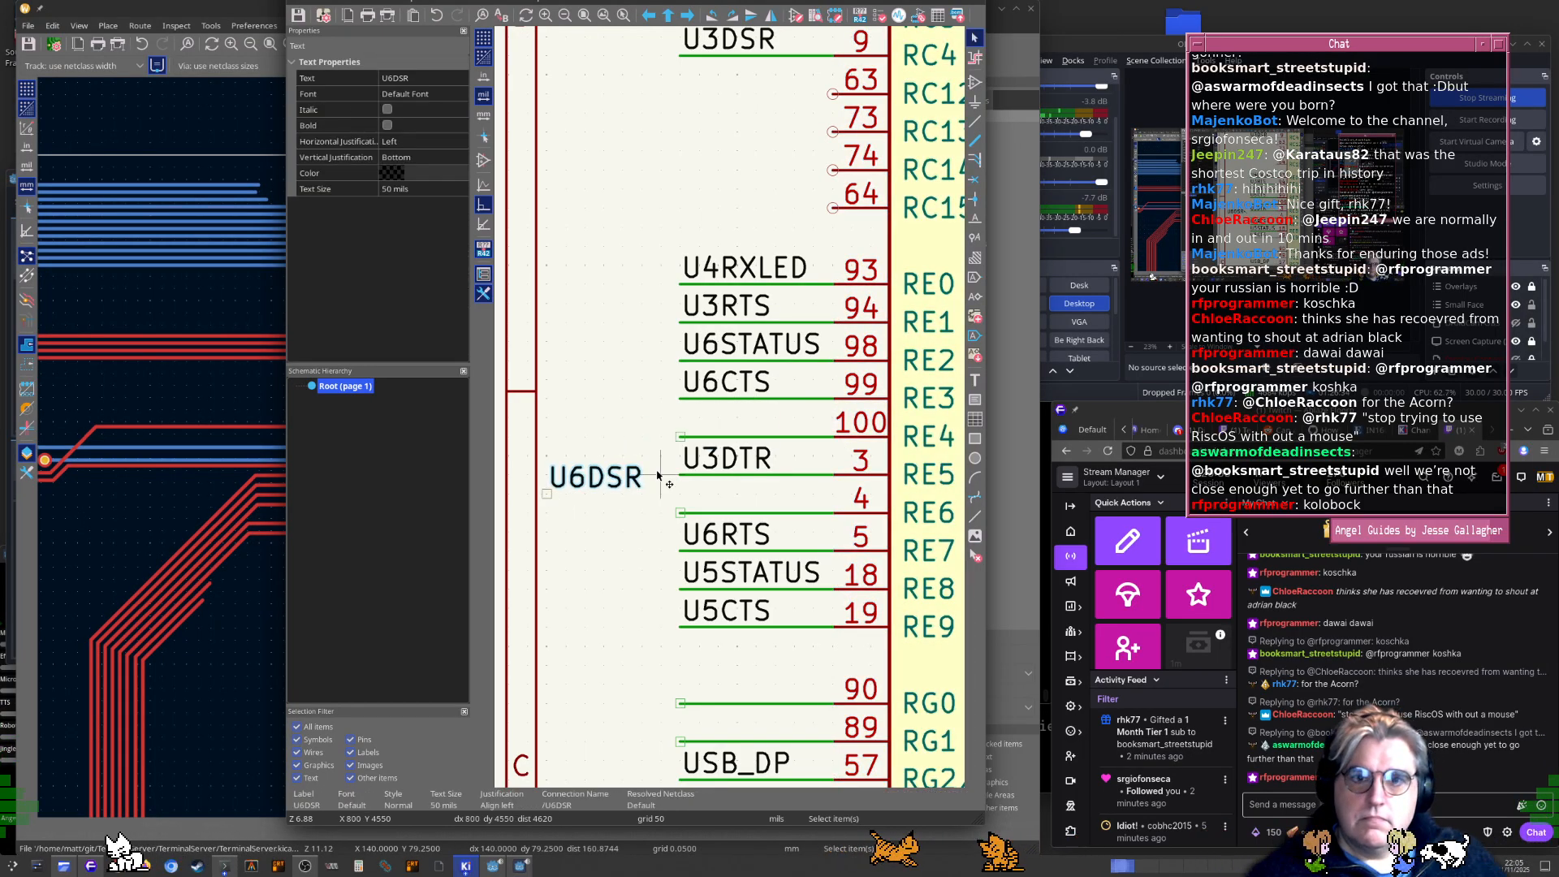
pyautogui.click(707, 461)
pyautogui.press('m')
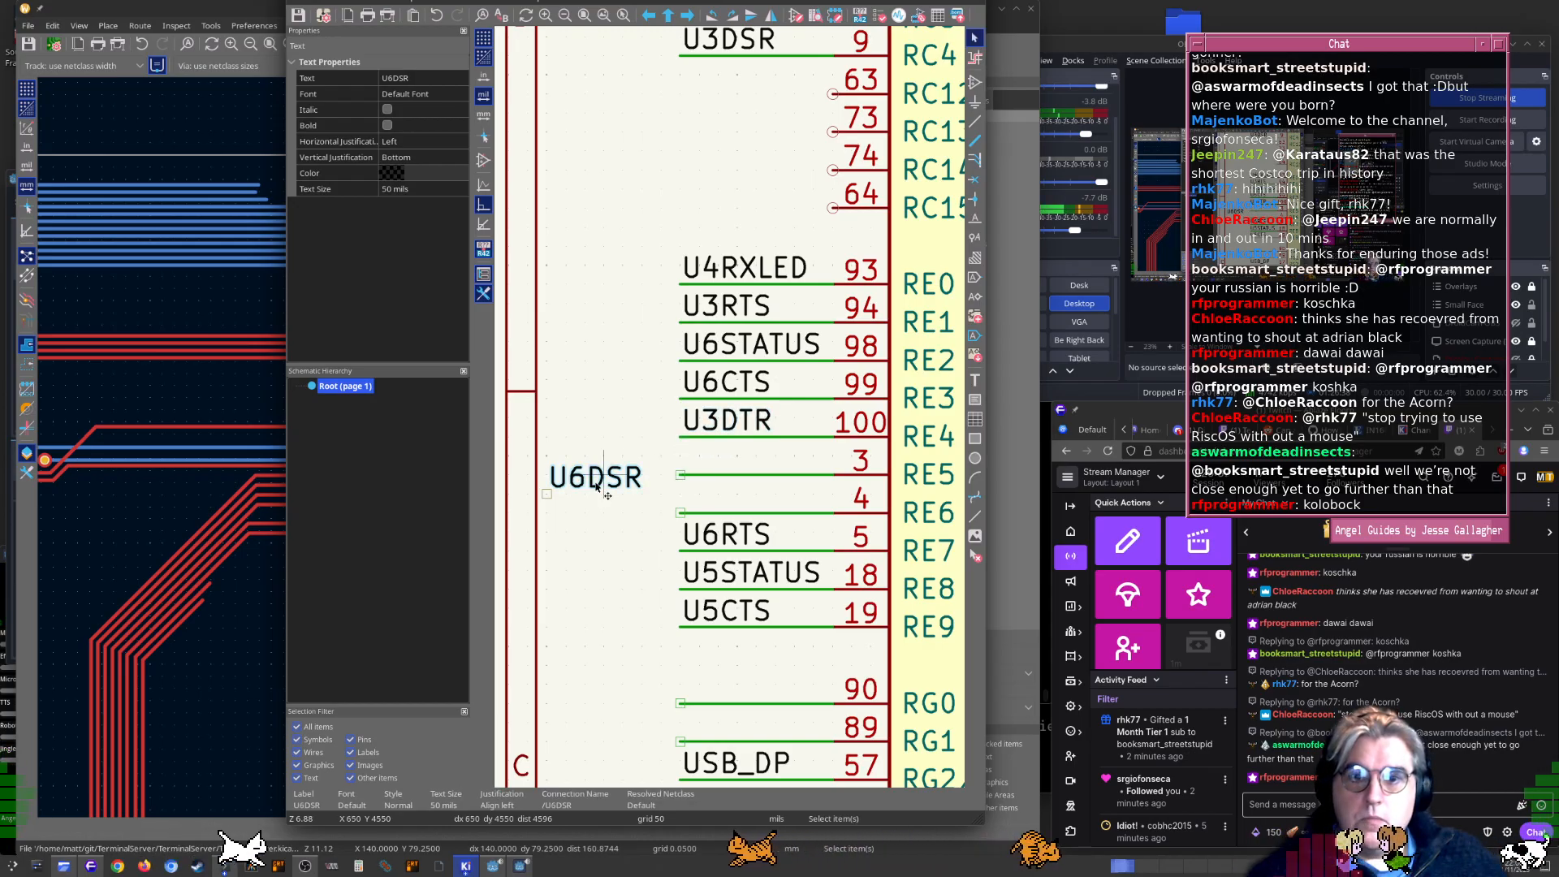
pyautogui.click(731, 466)
pyautogui.click(641, 485)
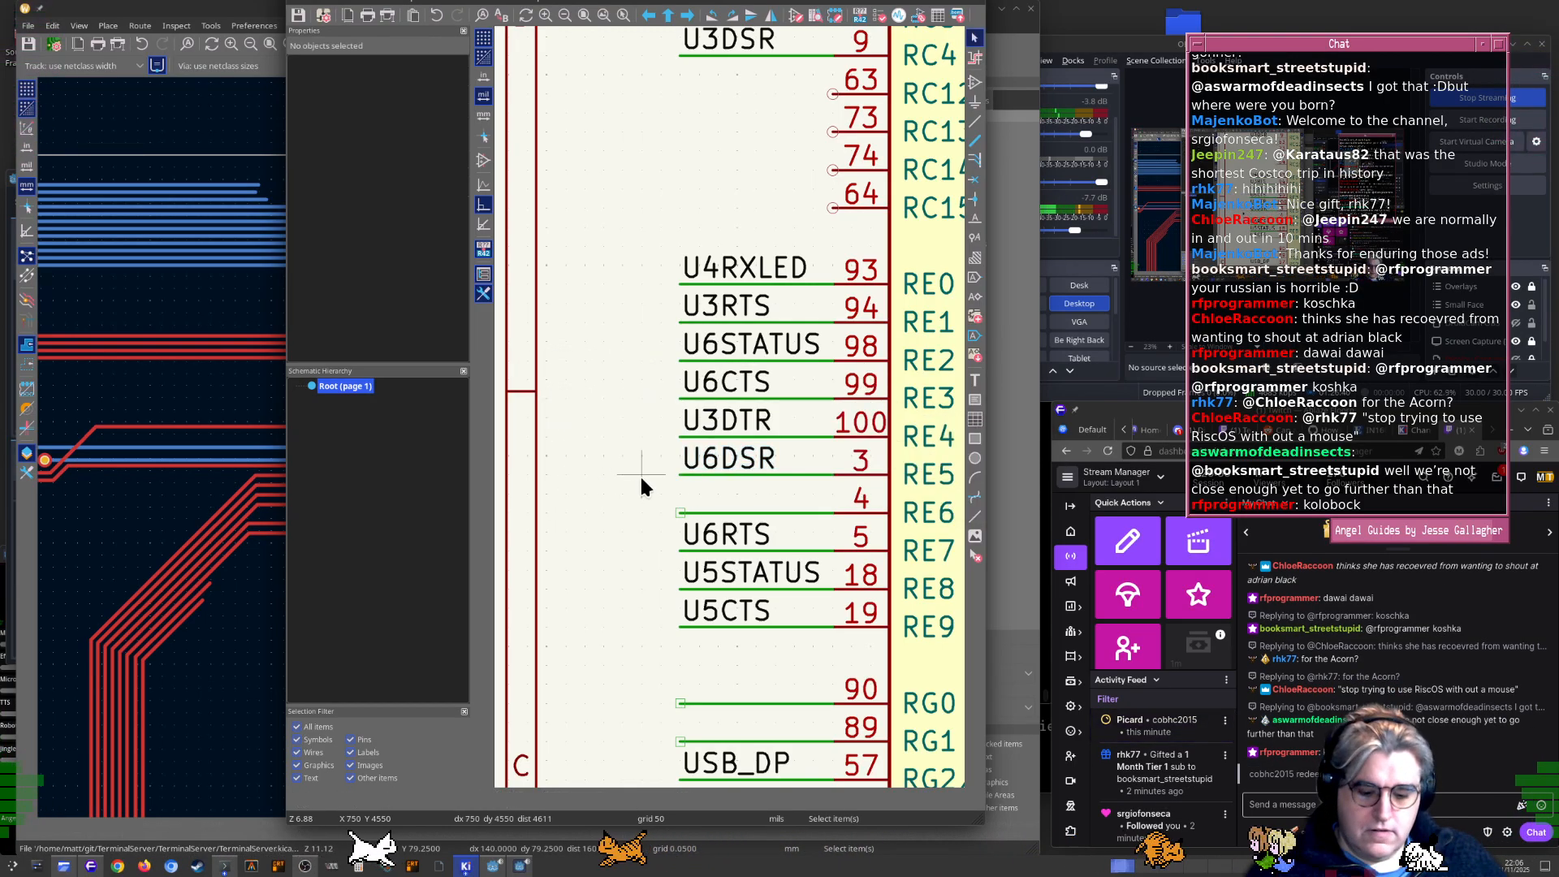
# Update the PCB from the schematic to apply the U6DSR and U3DTR swap to U1 pads 3 and 100
pyautogui.click(142, 531)
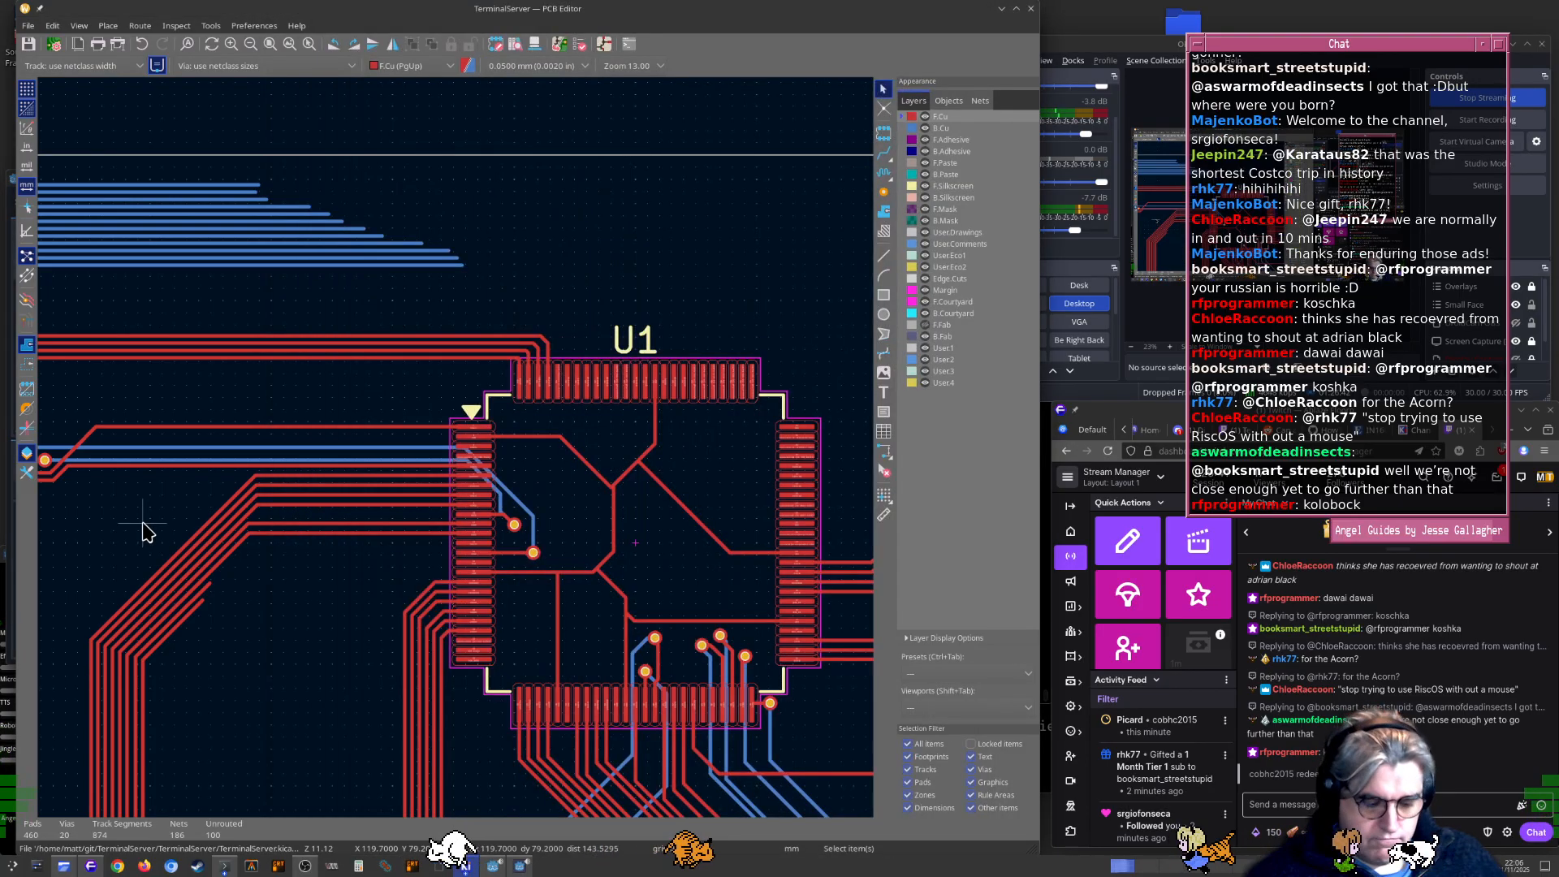
pyautogui.press('F8')
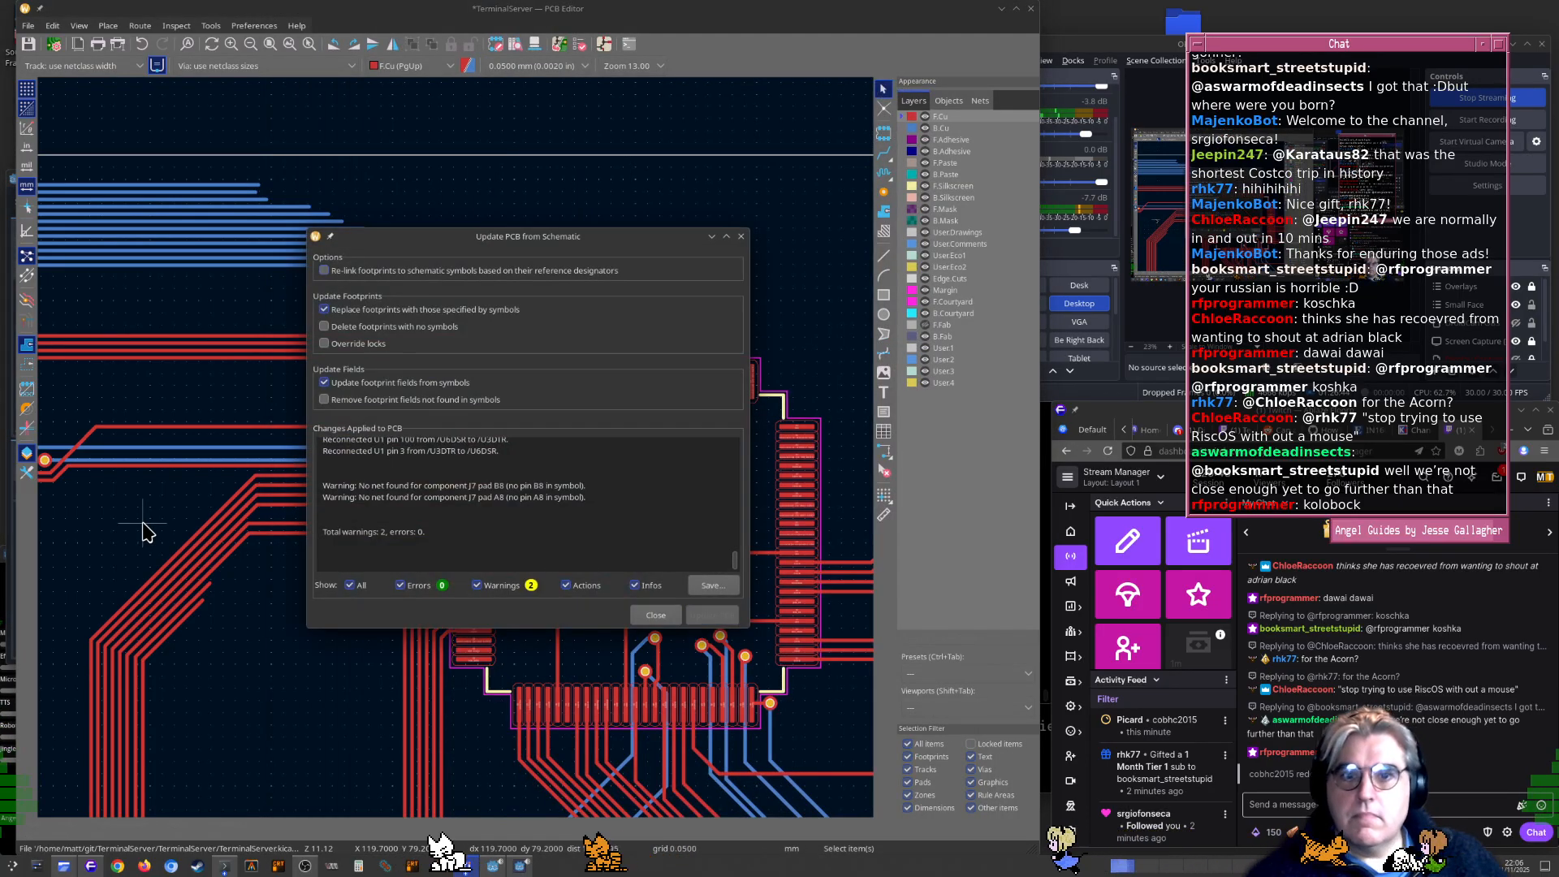
pyautogui.press('Escape')
# Delete the horizontal U6RTS track that runs into U1 pad 5
pyautogui.scroll(8, 455, 455)
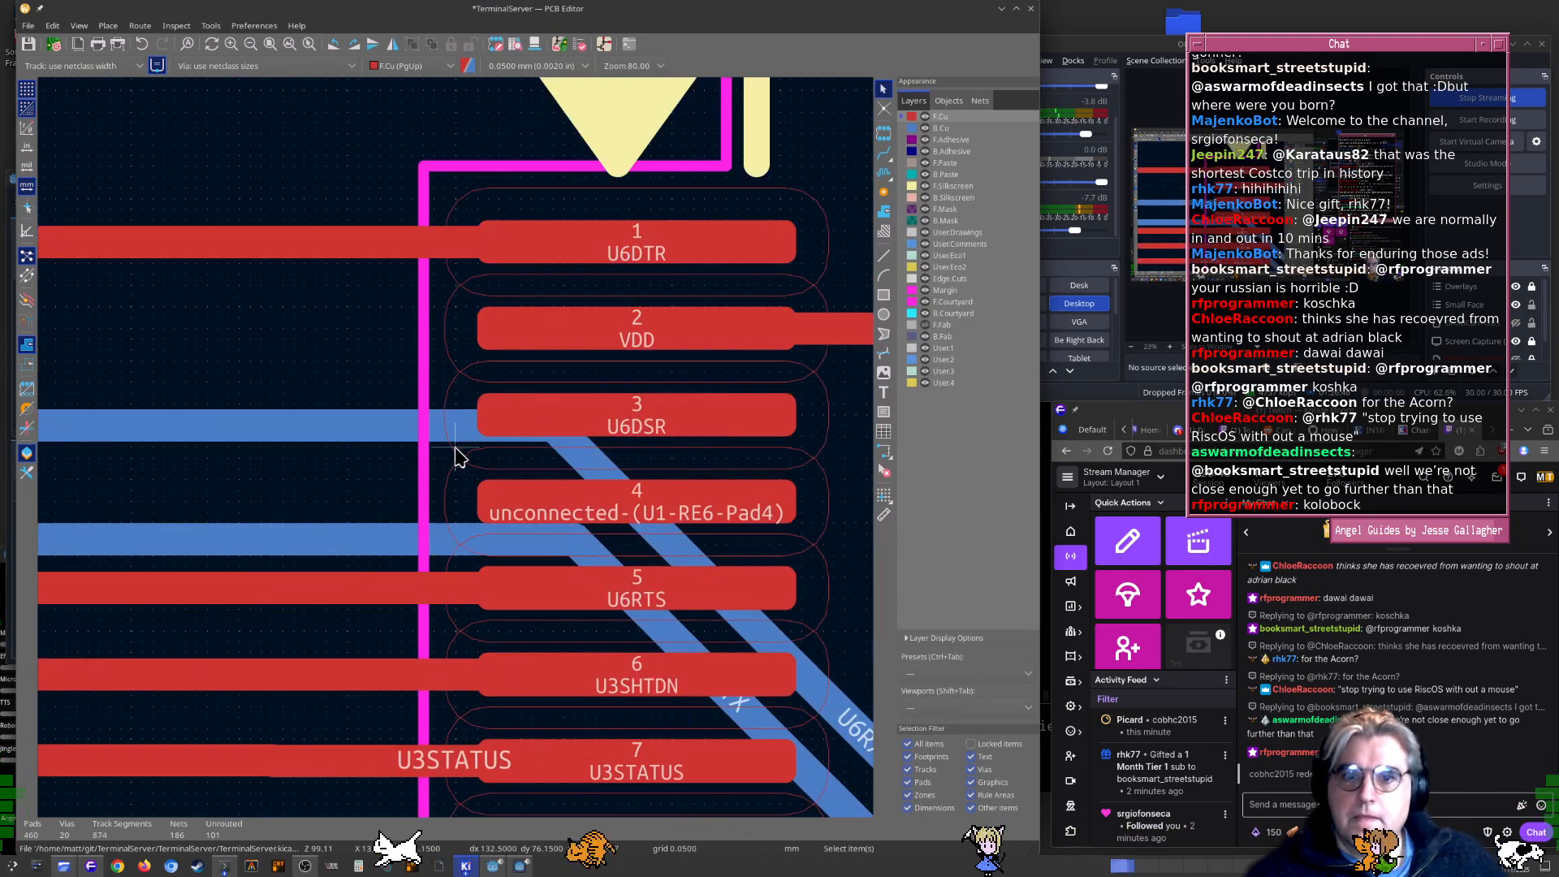
pyautogui.click(380, 583)
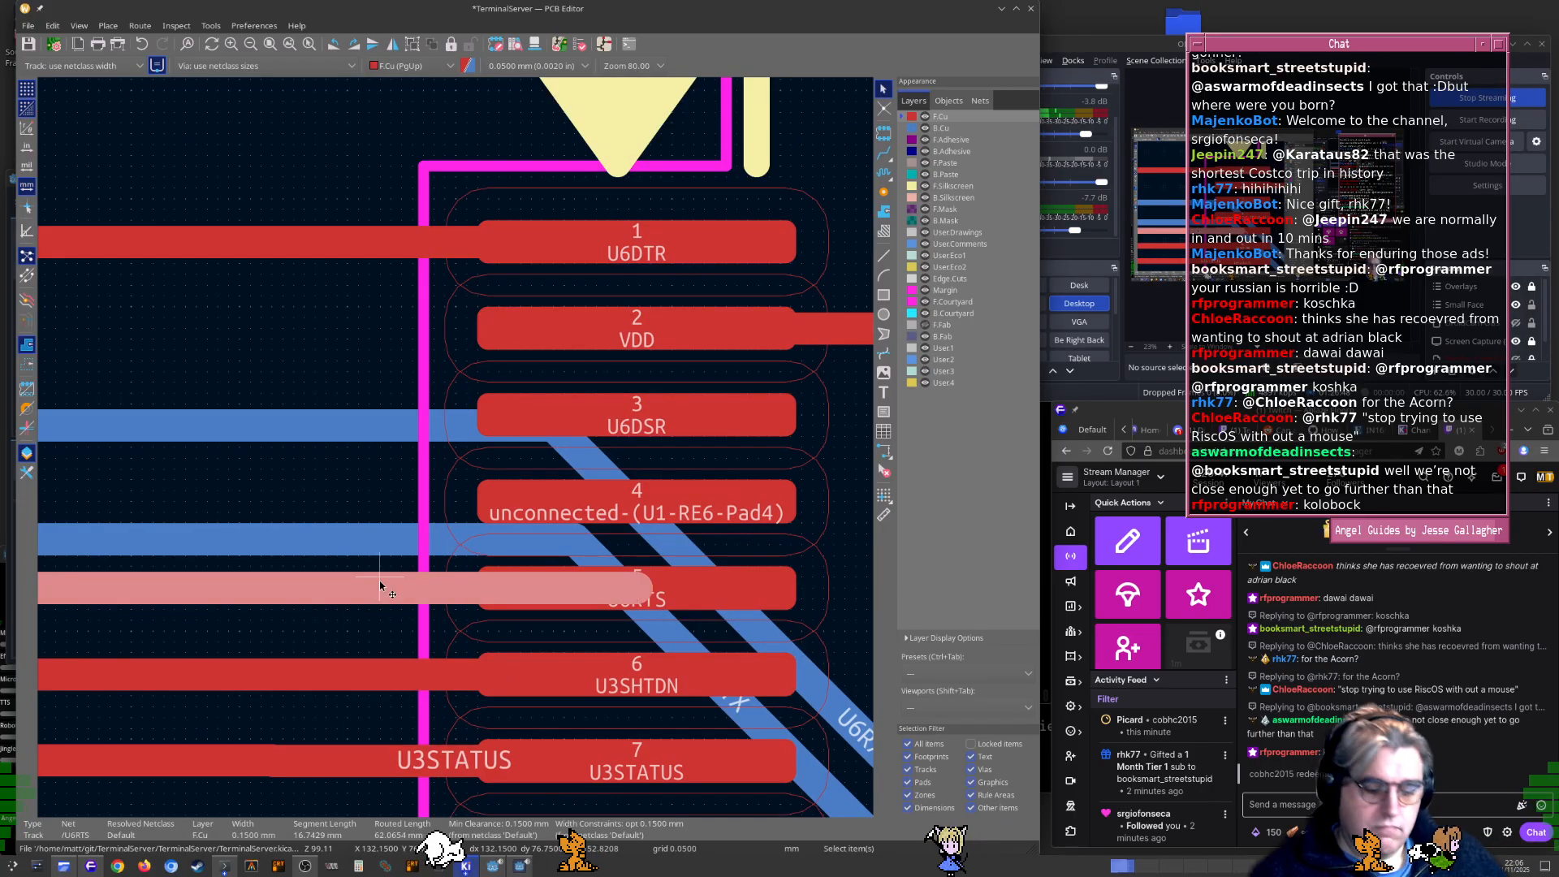
pyautogui.press('Delete')
pyautogui.scroll(-1, 544, 380)
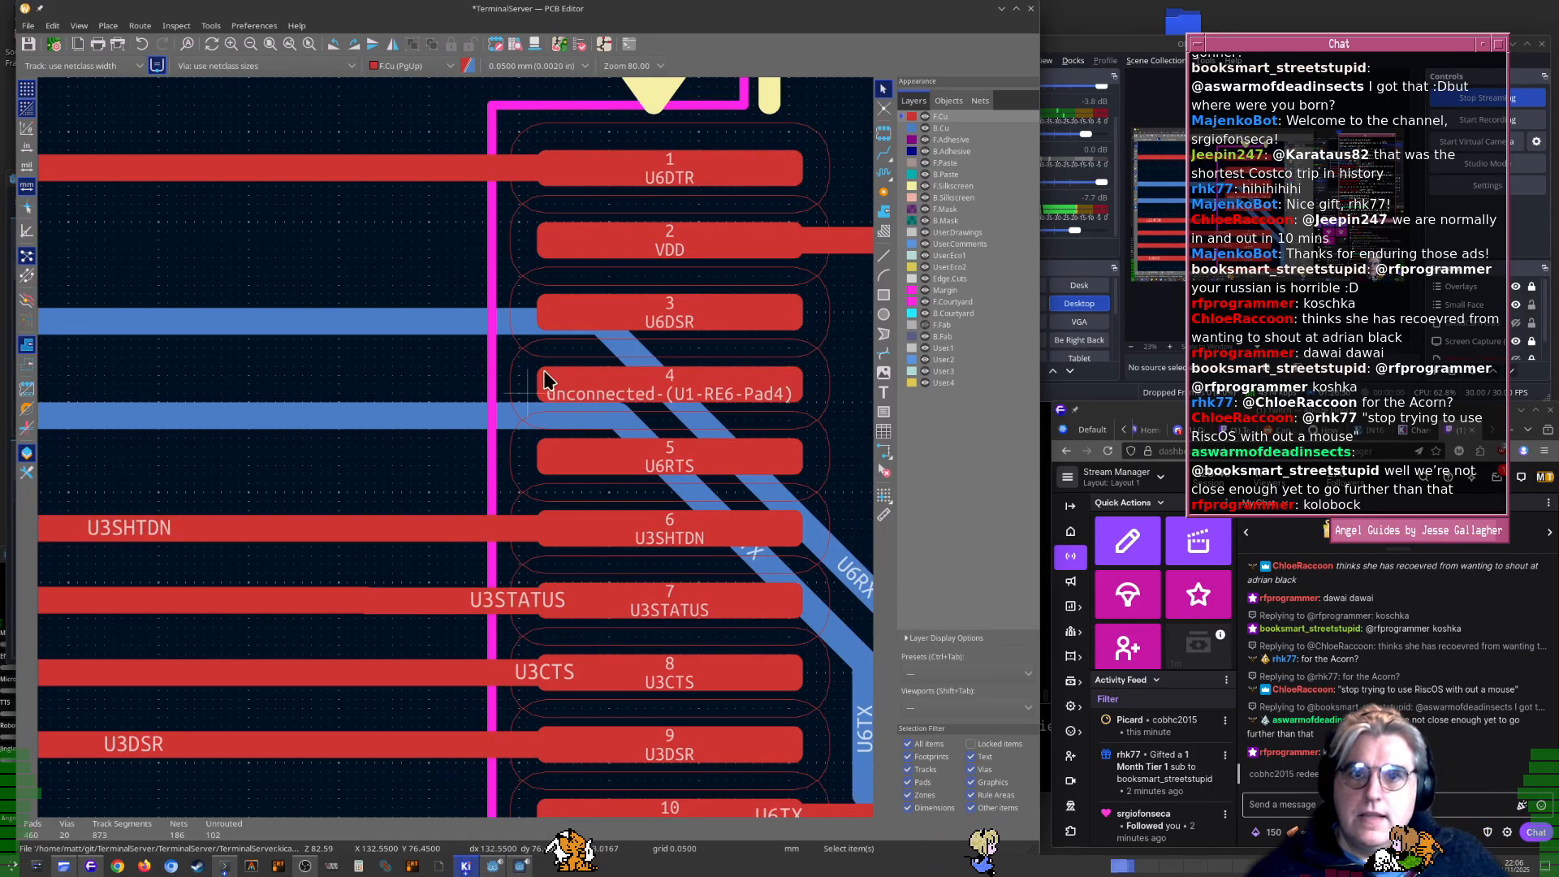
pyautogui.press('x')
pyautogui.scroll(-2, 765, 326)
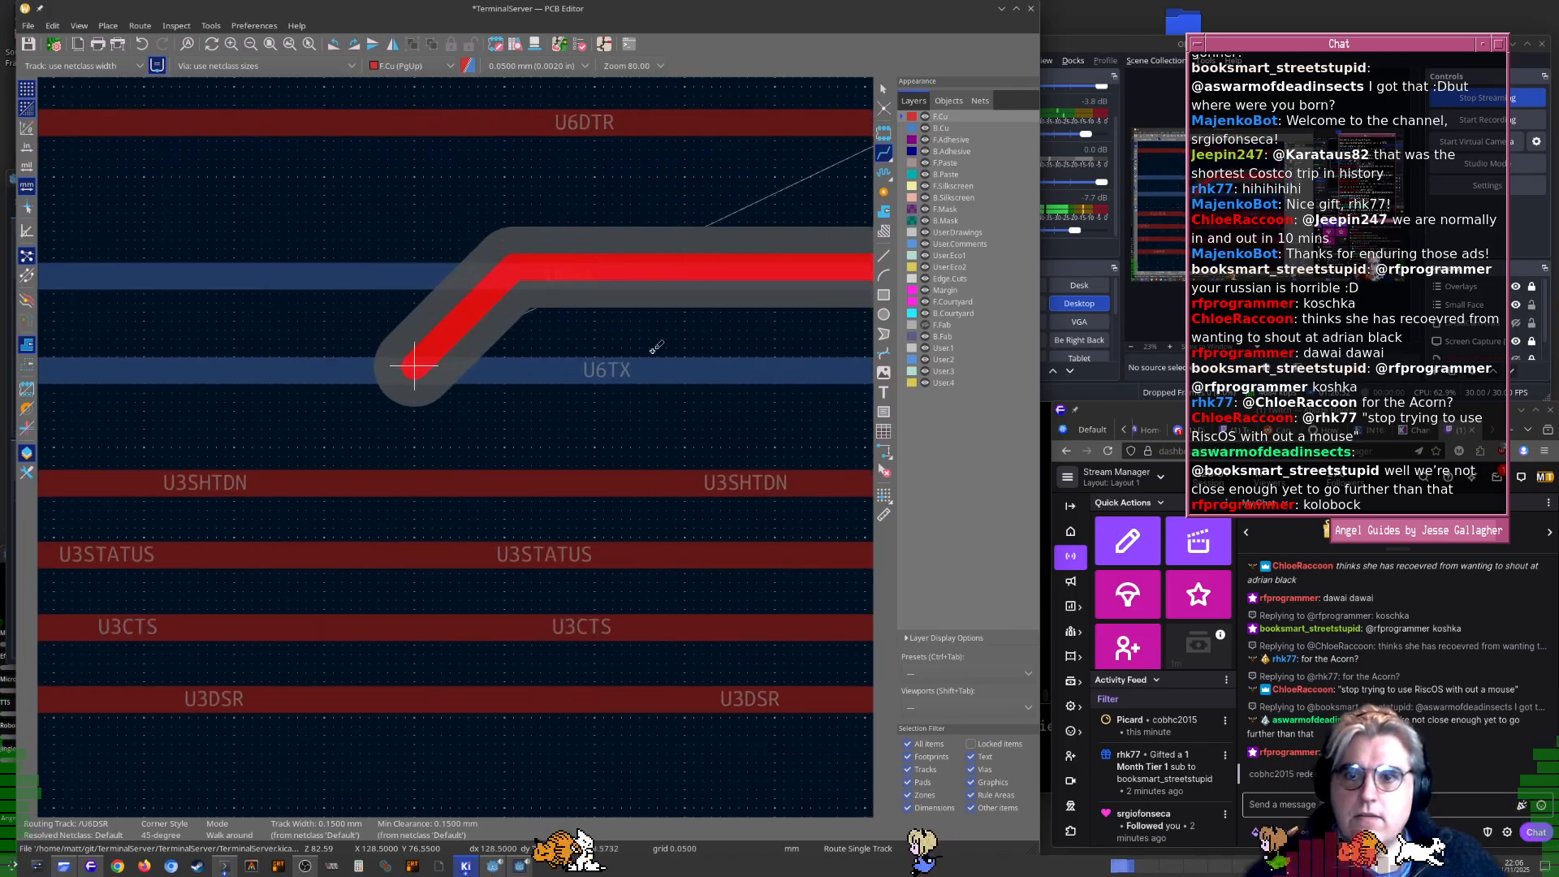
pyautogui.moveTo(284, 444); pyautogui.dragTo(793, 348, button='middle')
pyautogui.moveTo(342, 526); pyautogui.dragTo(577, 397, button='middle')
pyautogui.scroll(-3, 562, 403)
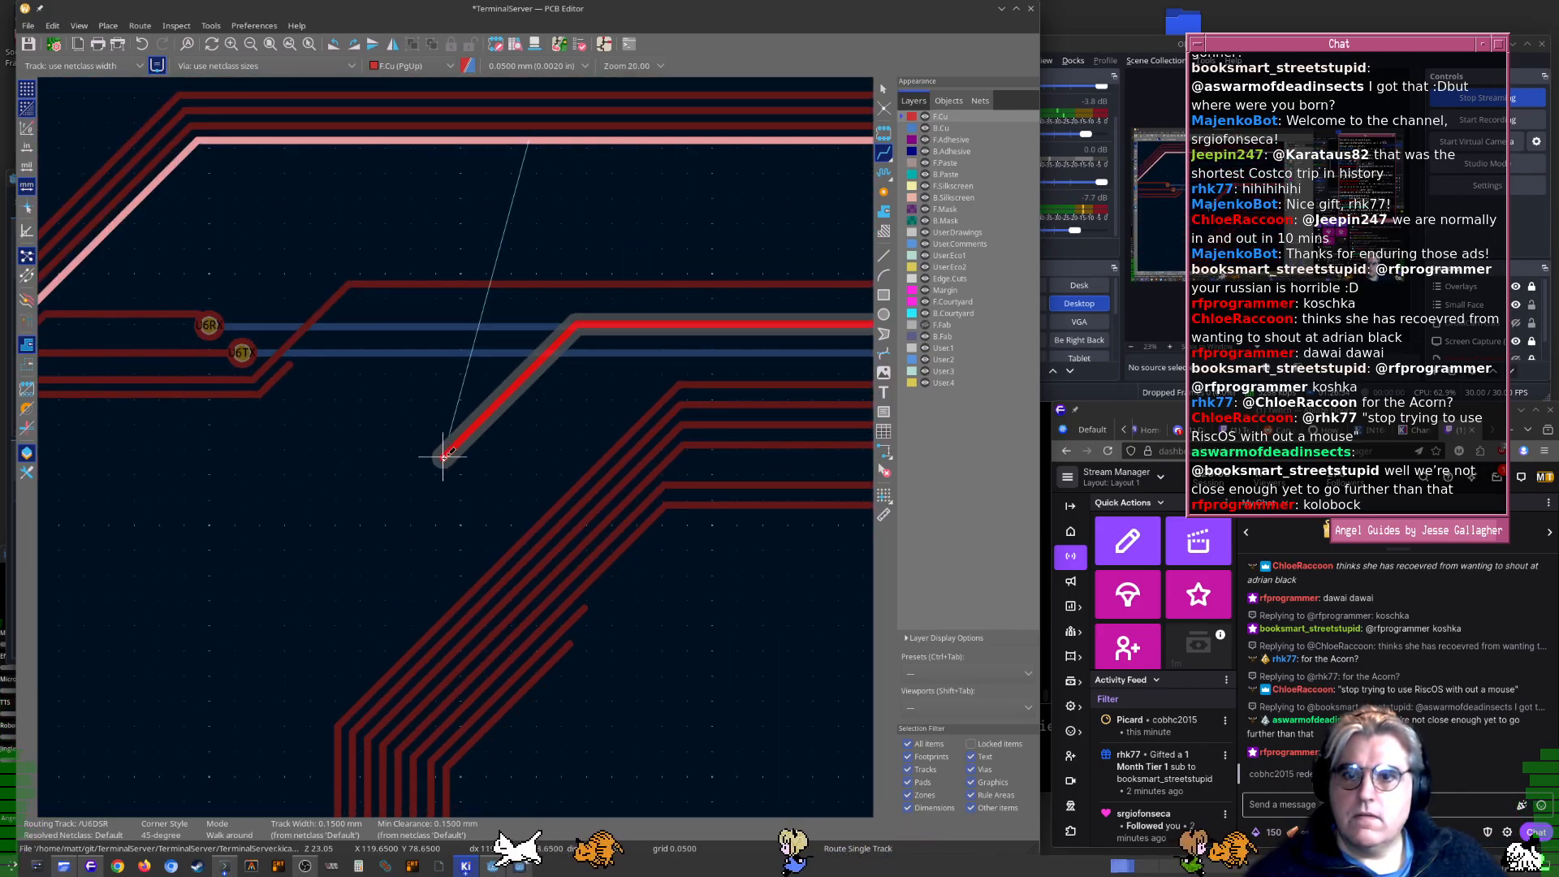
pyautogui.moveTo(521, 439); pyautogui.dragTo(96, 518, button='middle')
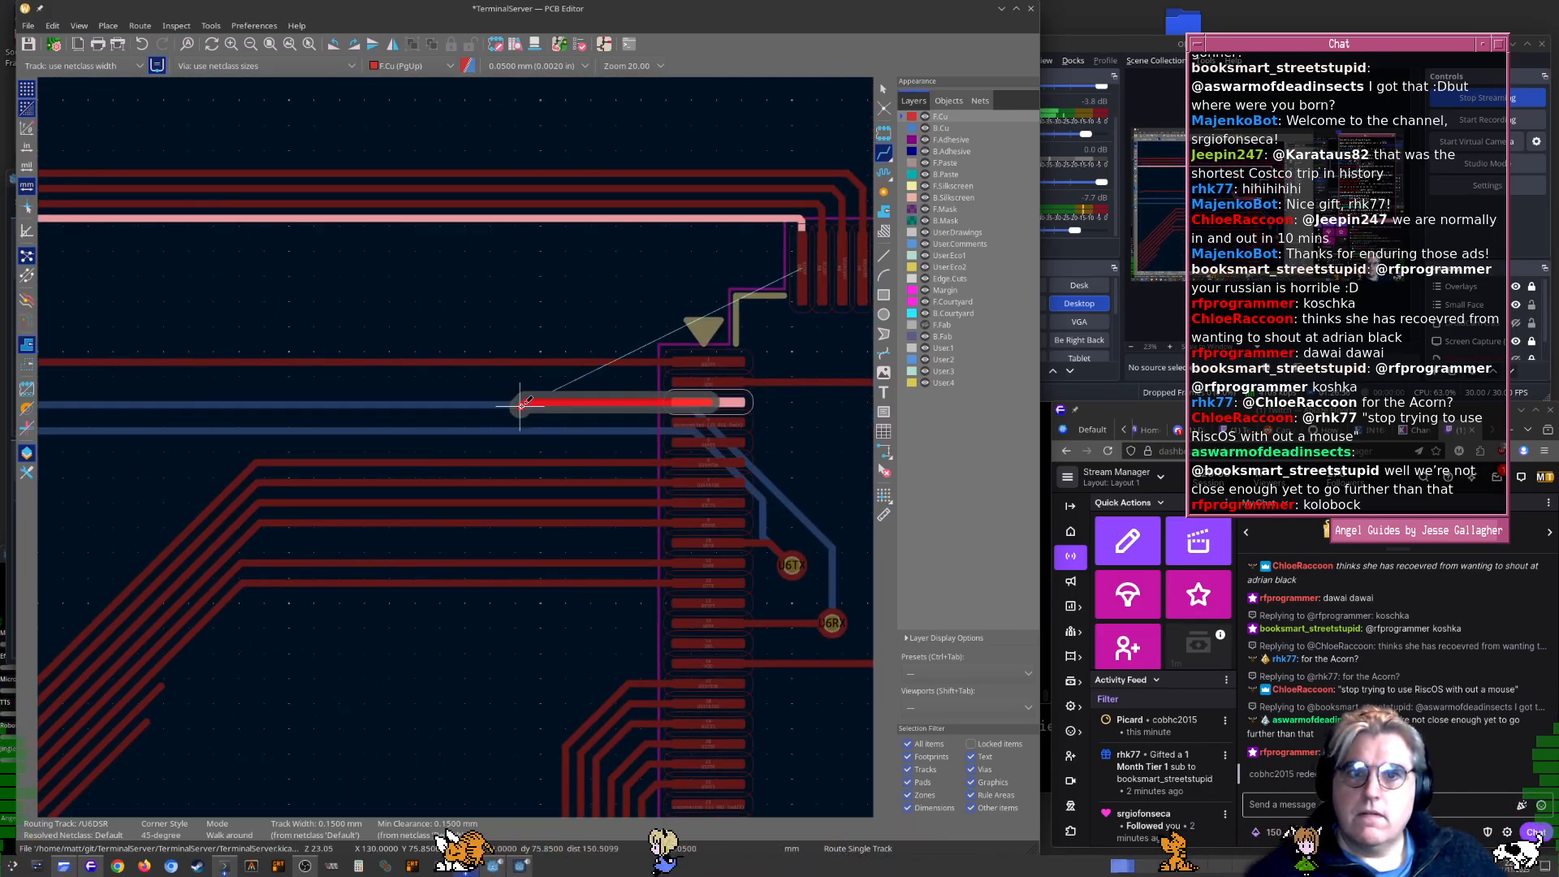
pyautogui.press('Escape')
# Check the U6DSR track at U1 pad 100, then undo the U6DSR and U3DTR label swap in the schematic
pyautogui.scroll(3, 698, 416)
pyautogui.hotkey('alt', 'Tab')
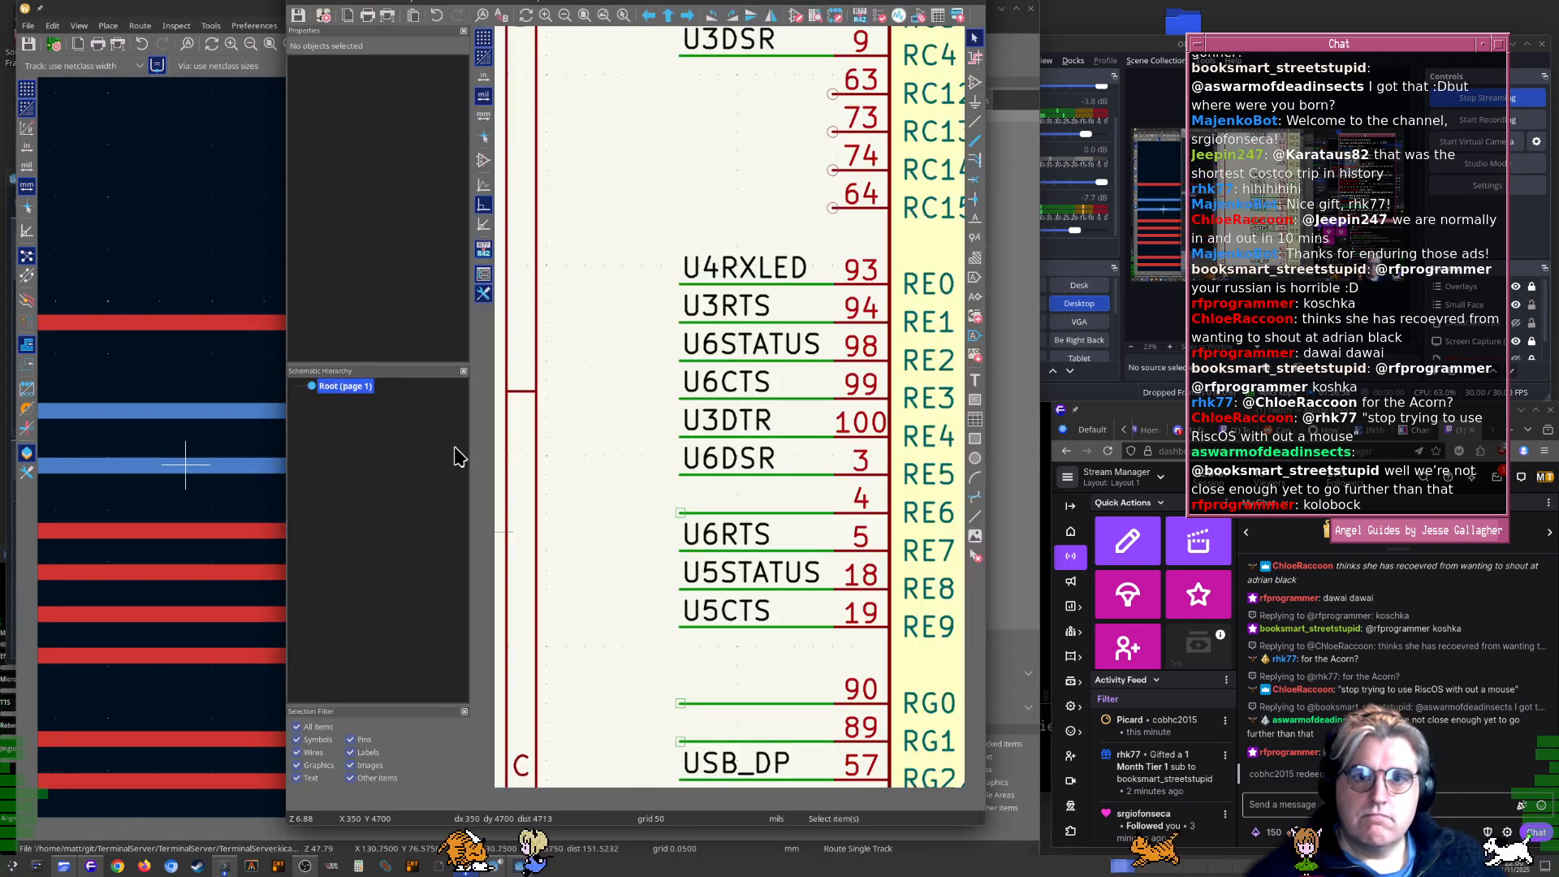
pyautogui.hotkey('alt', 'Tab')
pyautogui.moveTo(533, 396); pyautogui.dragTo(584, 556, button='middle')
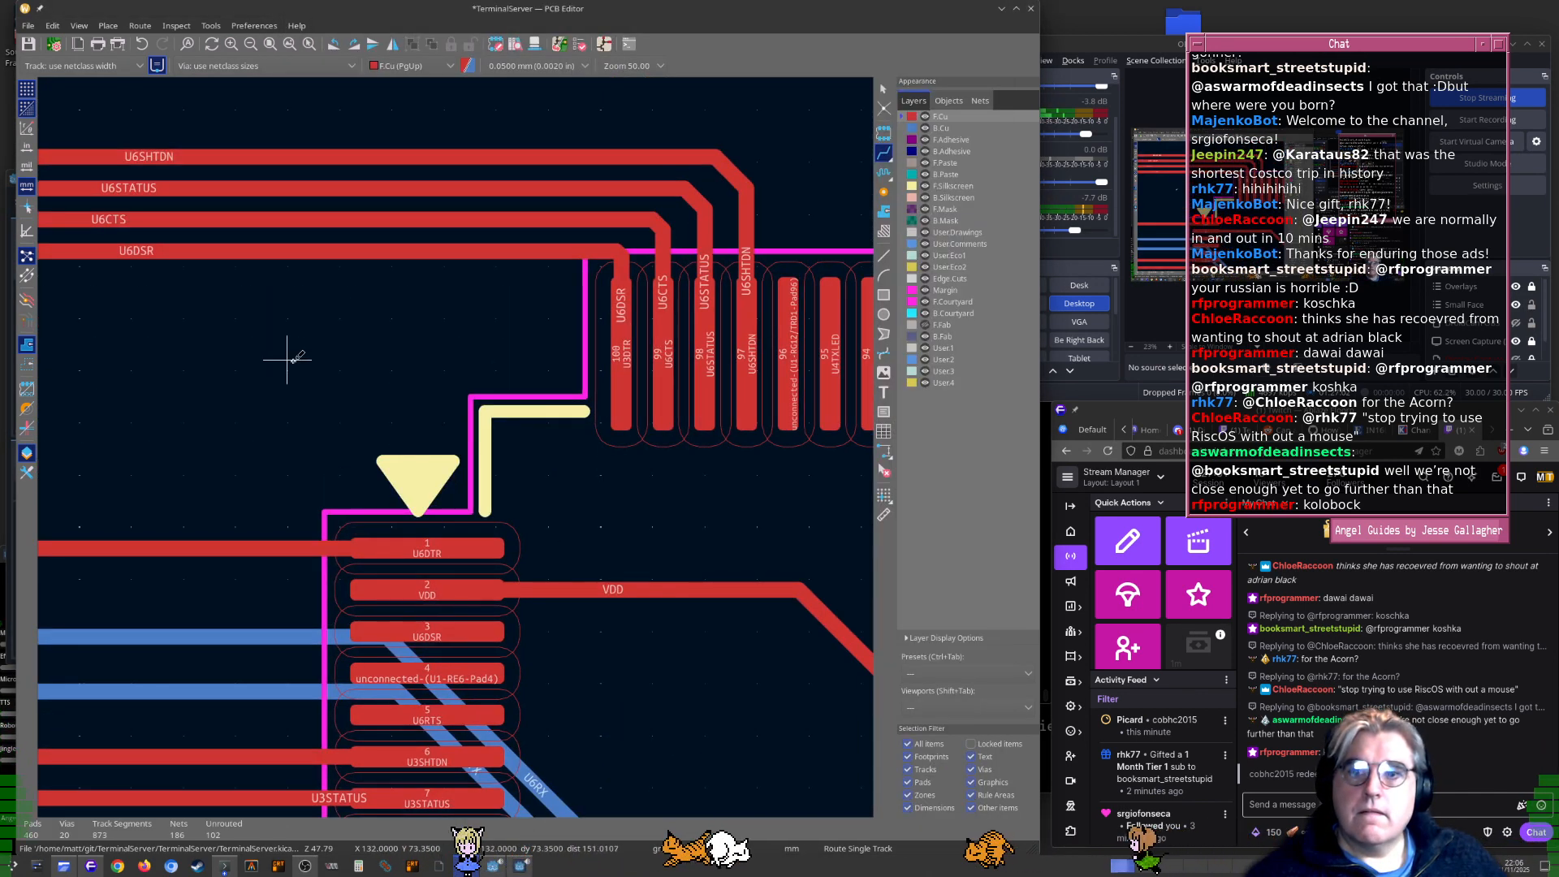
pyautogui.hotkey('alt', 'Tab')
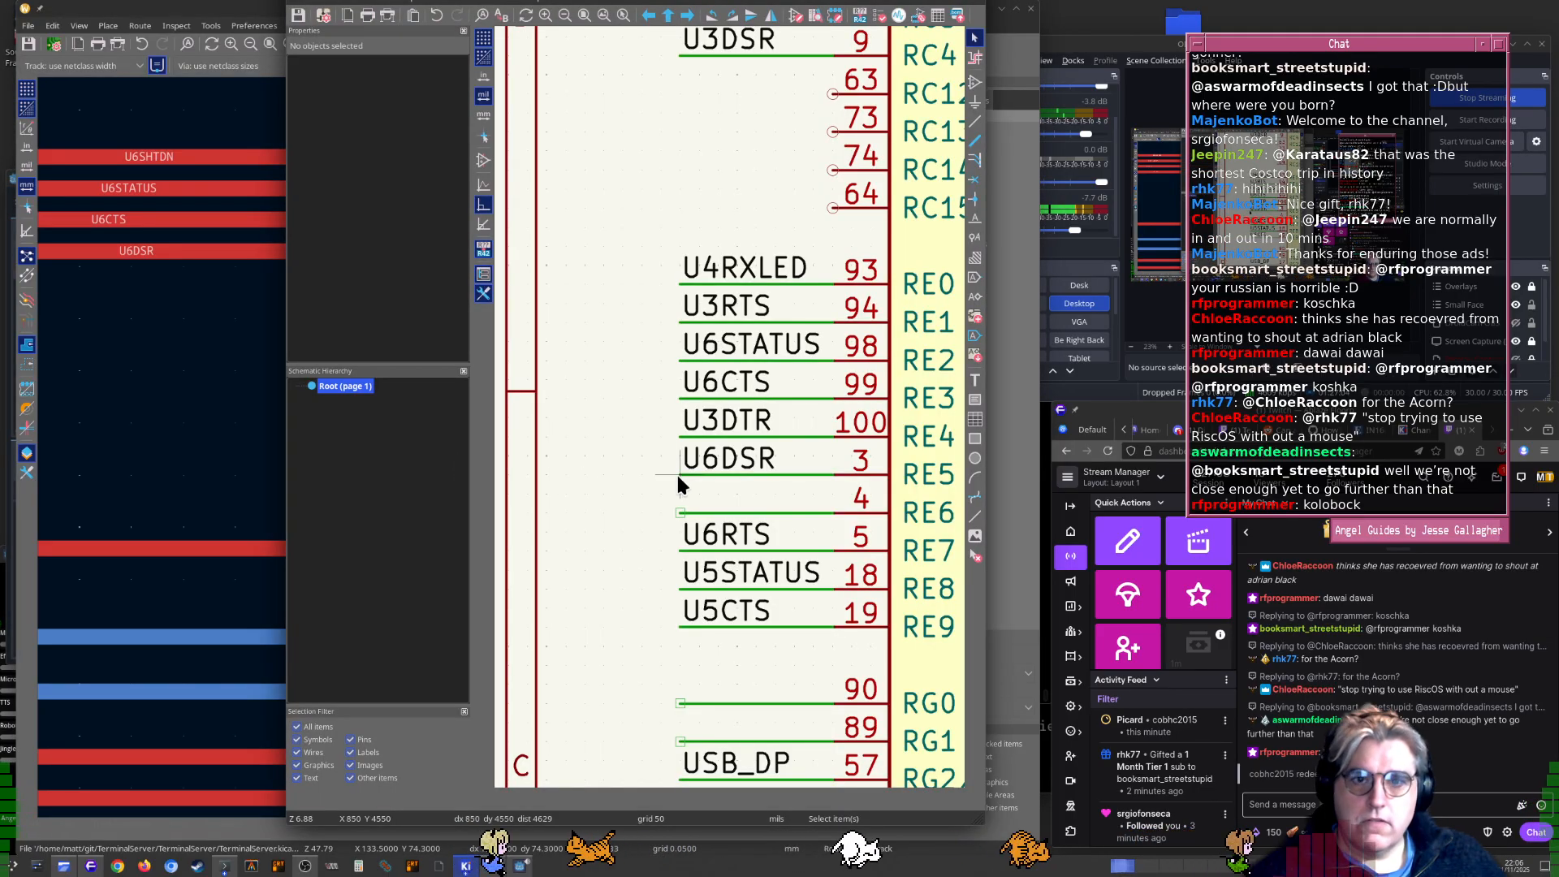
pyautogui.hotkey('ctrl', 'z')
pyautogui.hotkey('ctrl', 'z')
pyautogui.hotkey('ctrl', 'z')
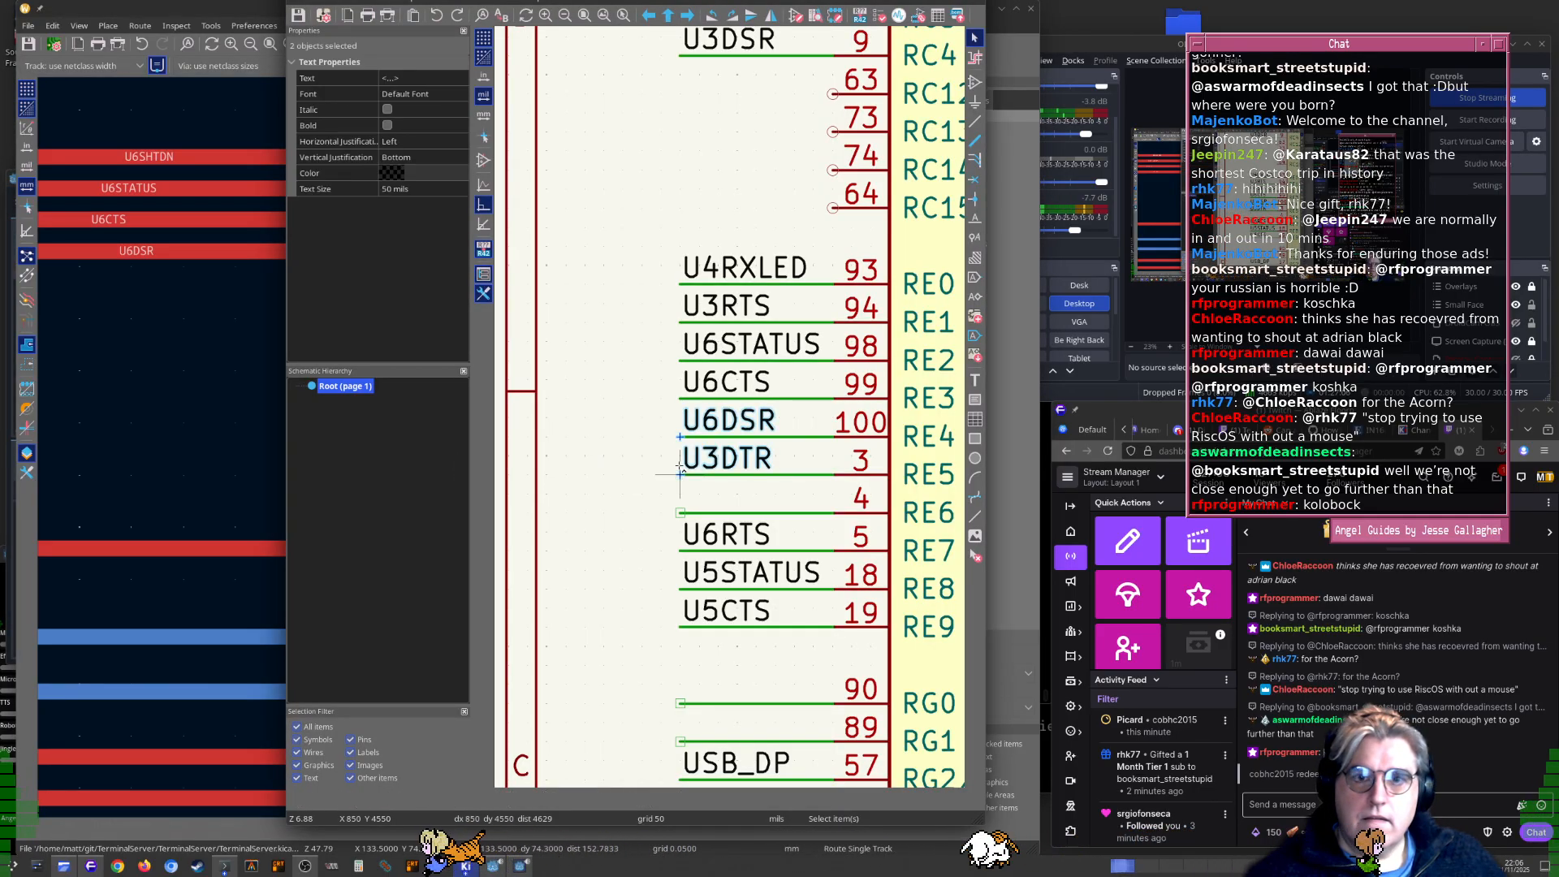
# Update the PCB from the schematic to put U6DSR back on U1 pad 100 and U3DTR back on pad 3
pyautogui.press('F8')
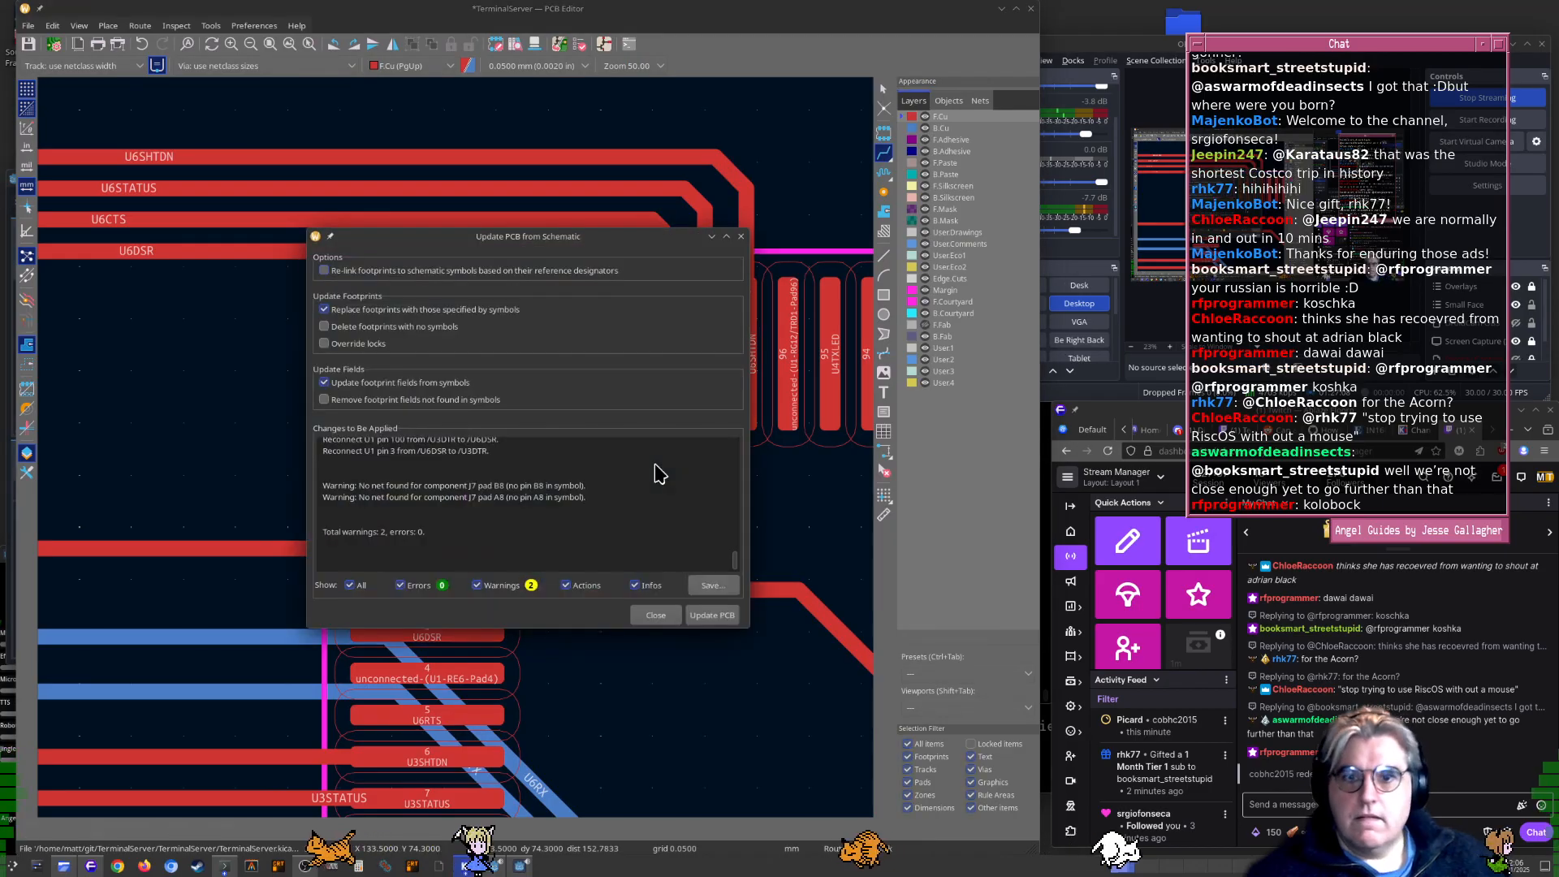
pyautogui.press('Return')
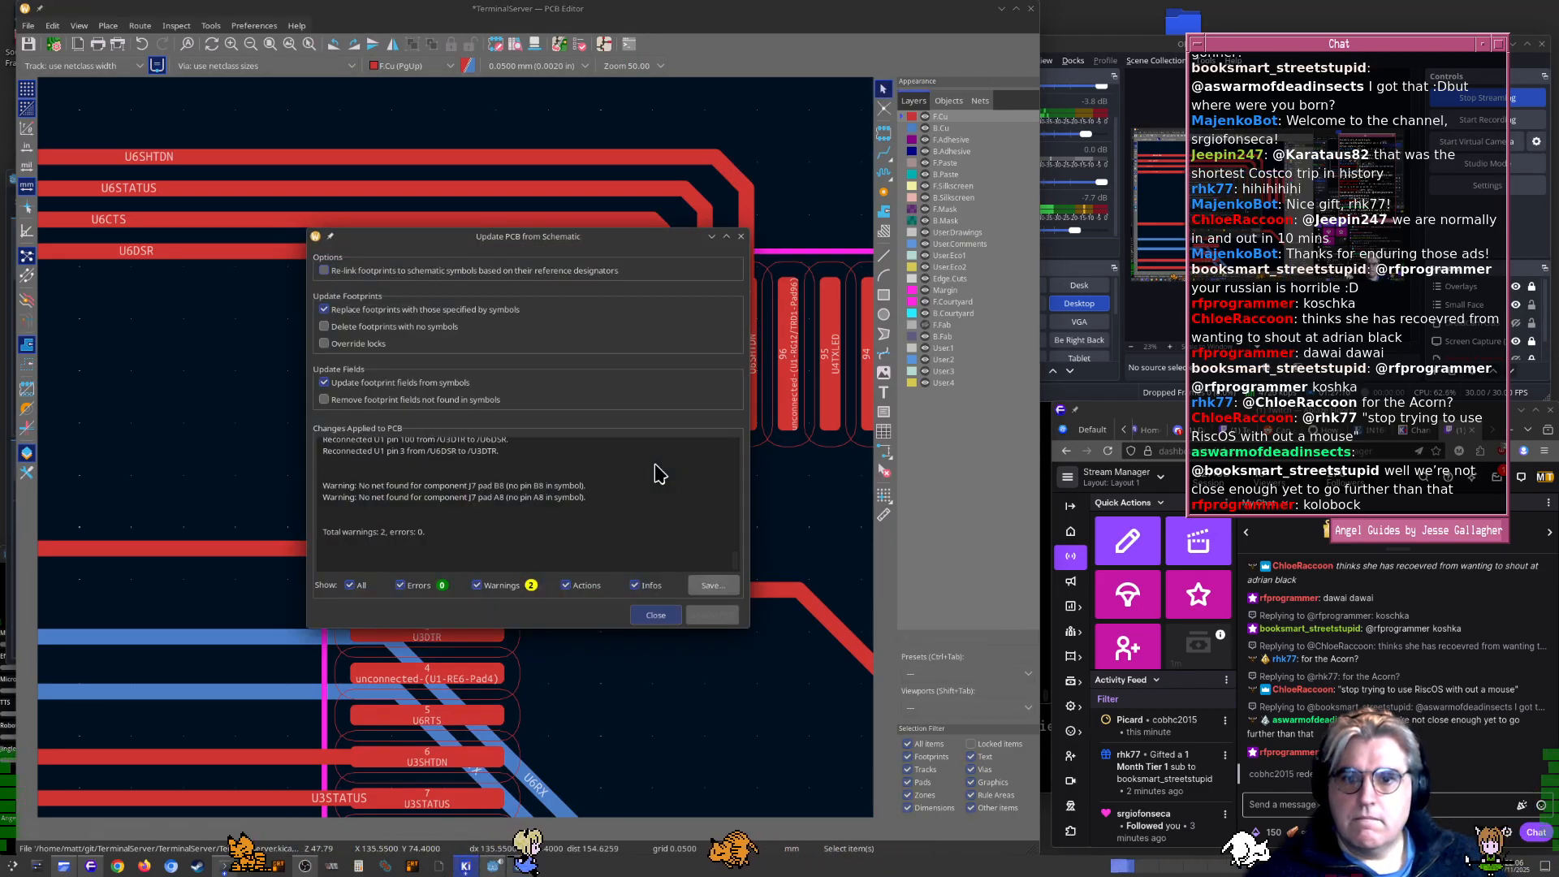
pyautogui.press('Return')
# Examine the tracks around U1 pads 1 to 5 and the open U6RTS stub beside the U6TX via
pyautogui.hotkey('alt', 'Tab')
pyautogui.hotkey('alt', 'Tab')
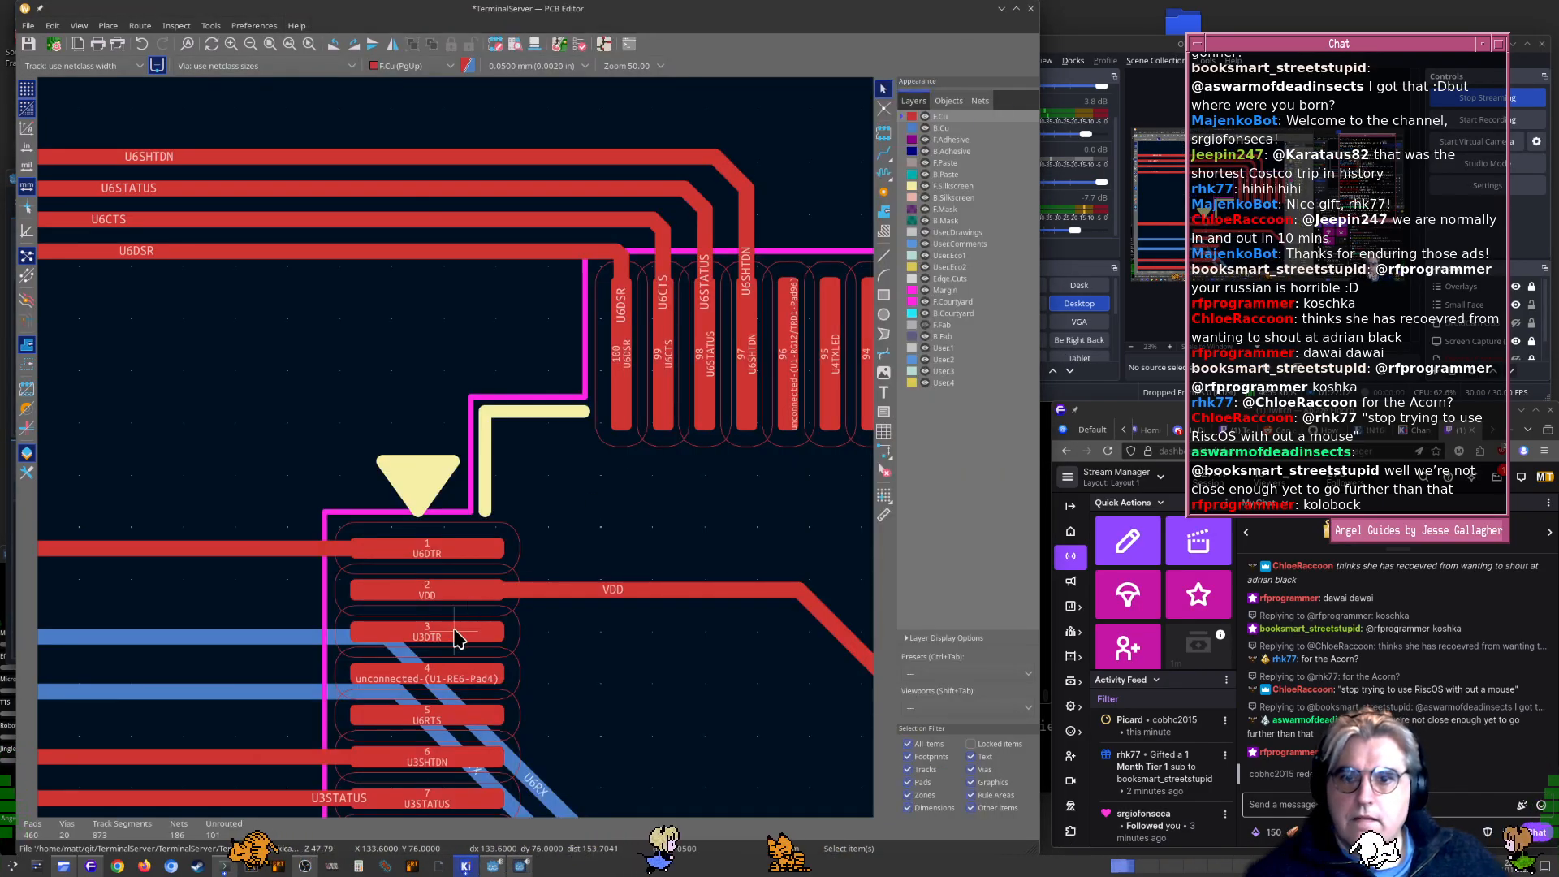
pyautogui.moveTo(451, 641); pyautogui.dragTo(574, 554, button='middle')
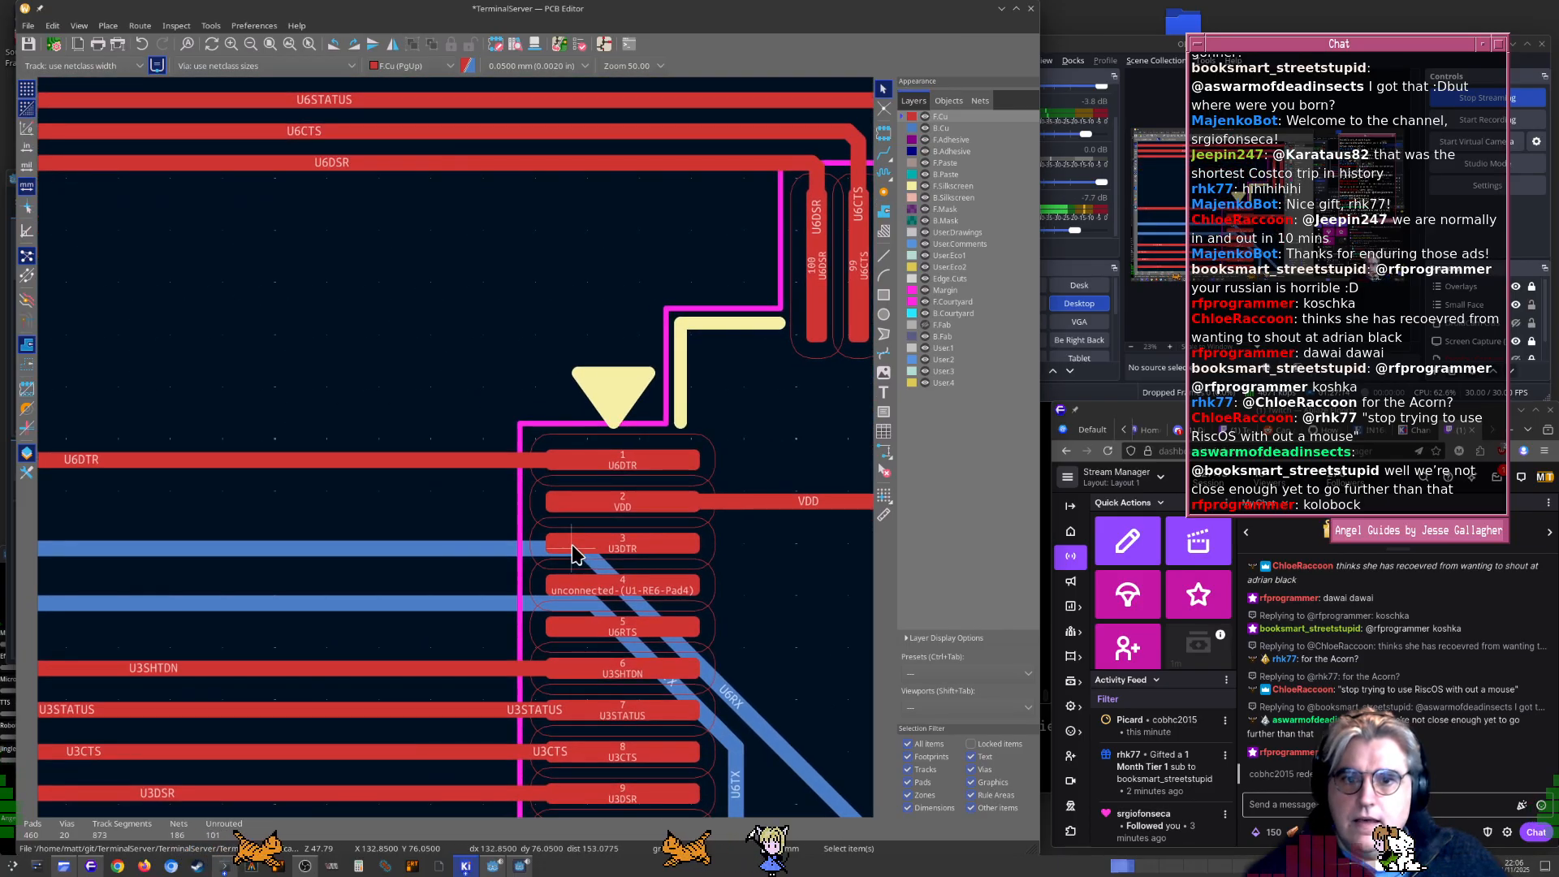
pyautogui.scroll(-5, 399, 572)
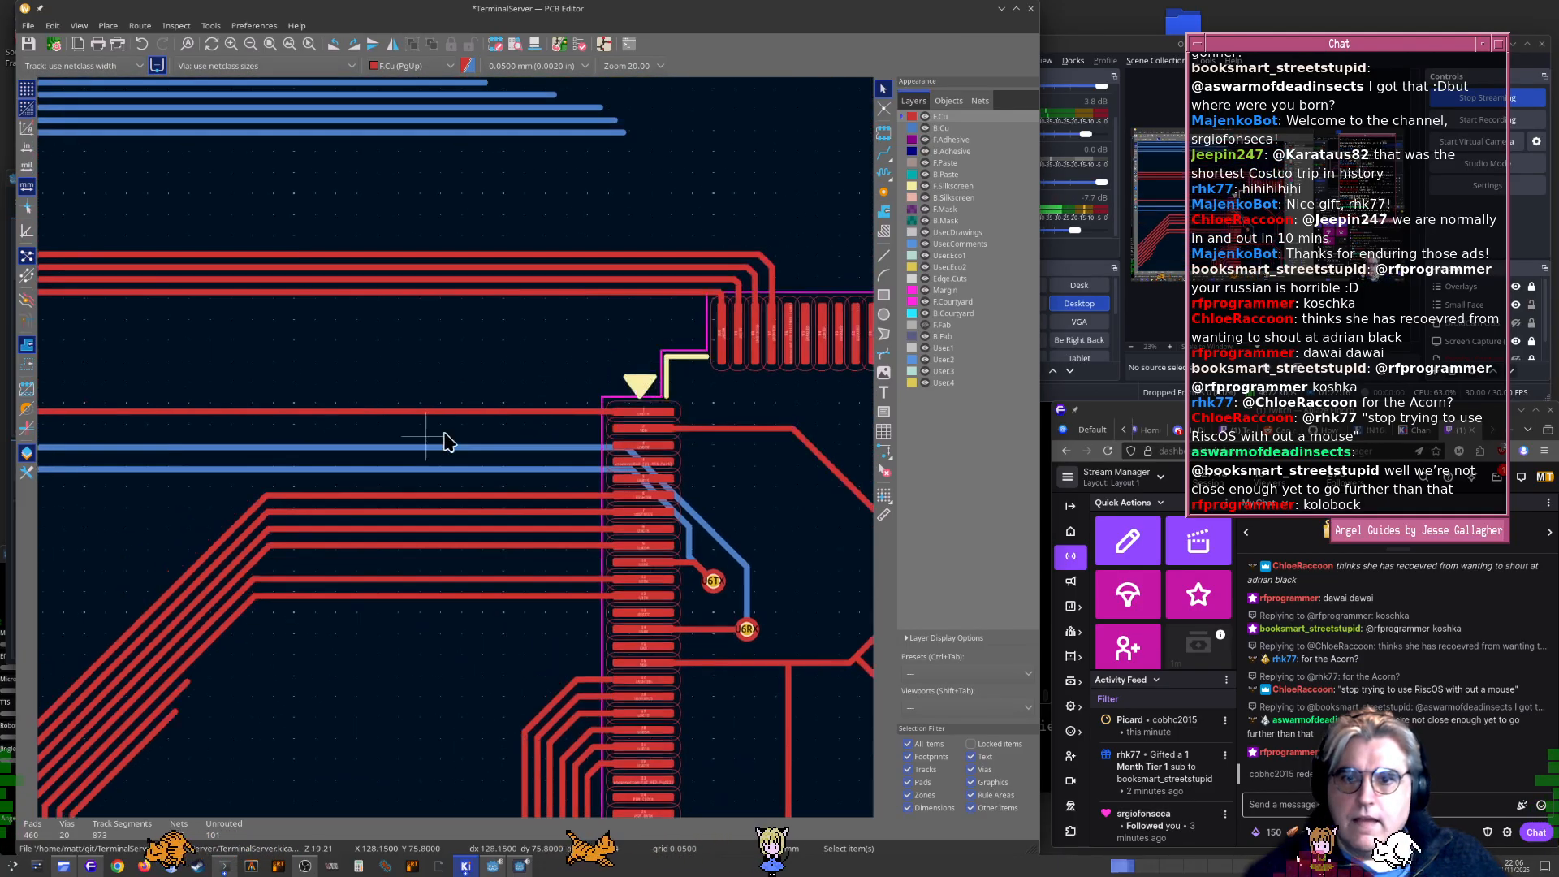
pyautogui.scroll(5, 283, 432)
pyautogui.scroll(2, 452, 456)
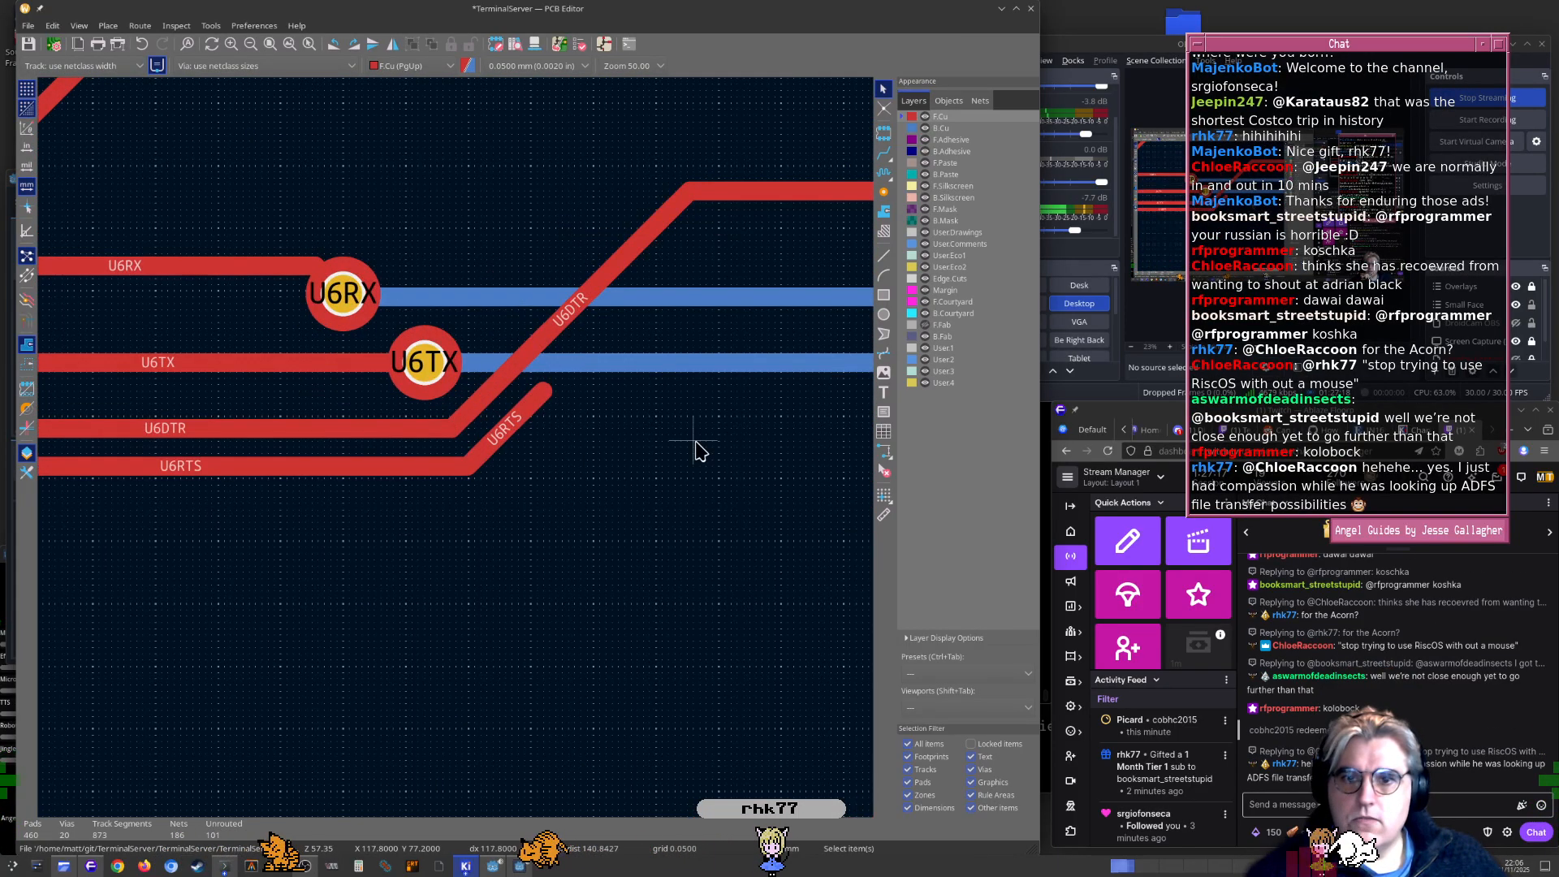
# In the schematic, move the U6RTS label to U1 pin 3 and the U3DTR label from there to pin 5
pyautogui.hotkey('alt', 'Tab')
pyautogui.click(745, 534)
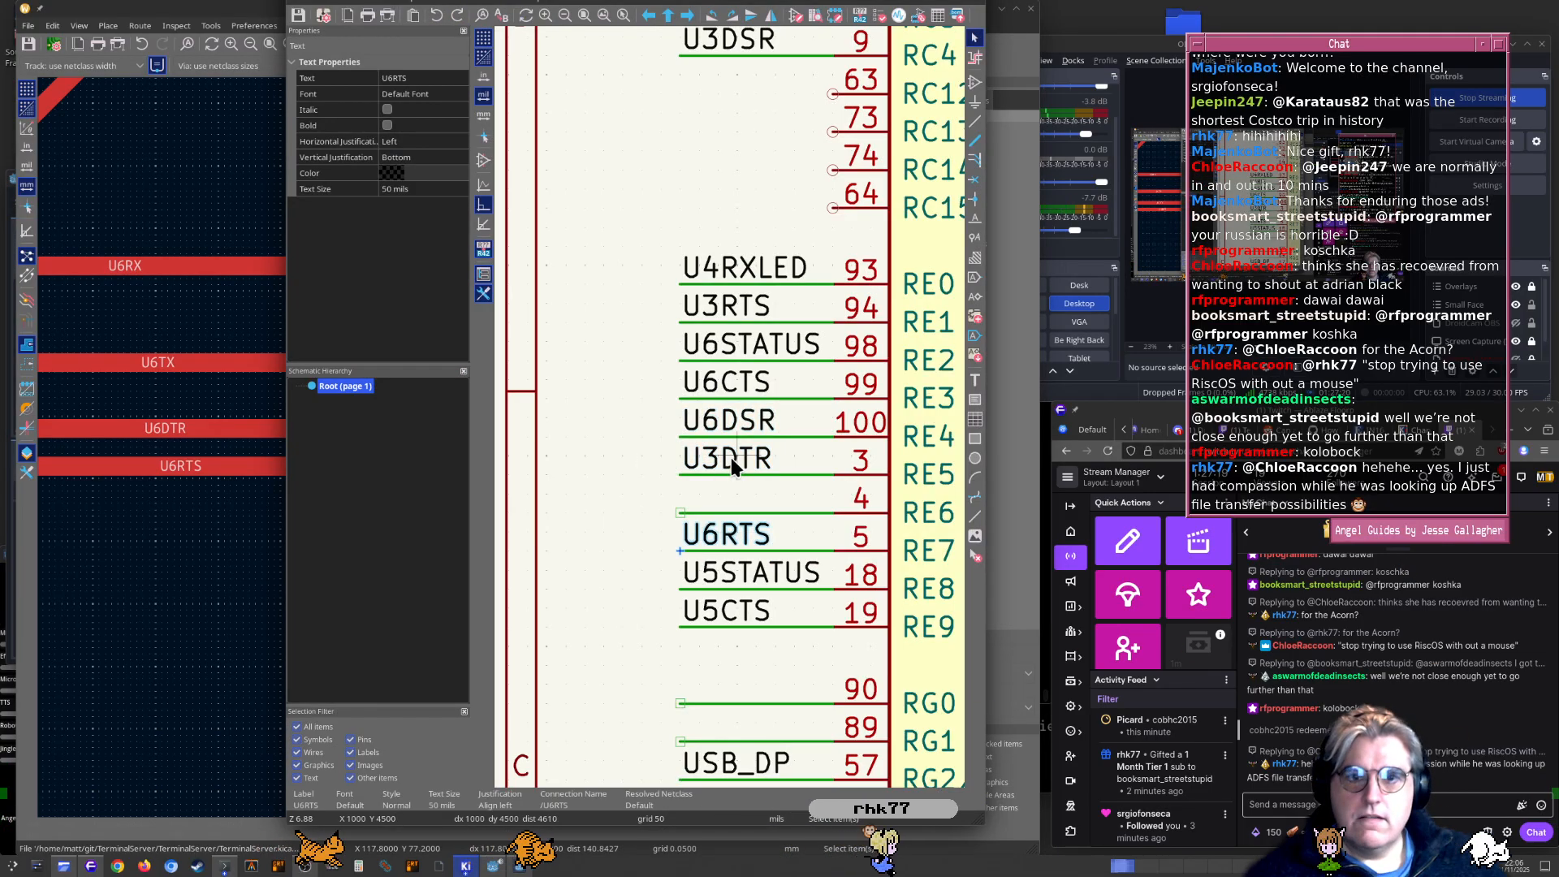
pyautogui.scroll(1, 731, 457)
pyautogui.hotkey('alt', 'Tab')
pyautogui.scroll(2, 598, 526)
pyautogui.hotkey('alt', 'Tab')
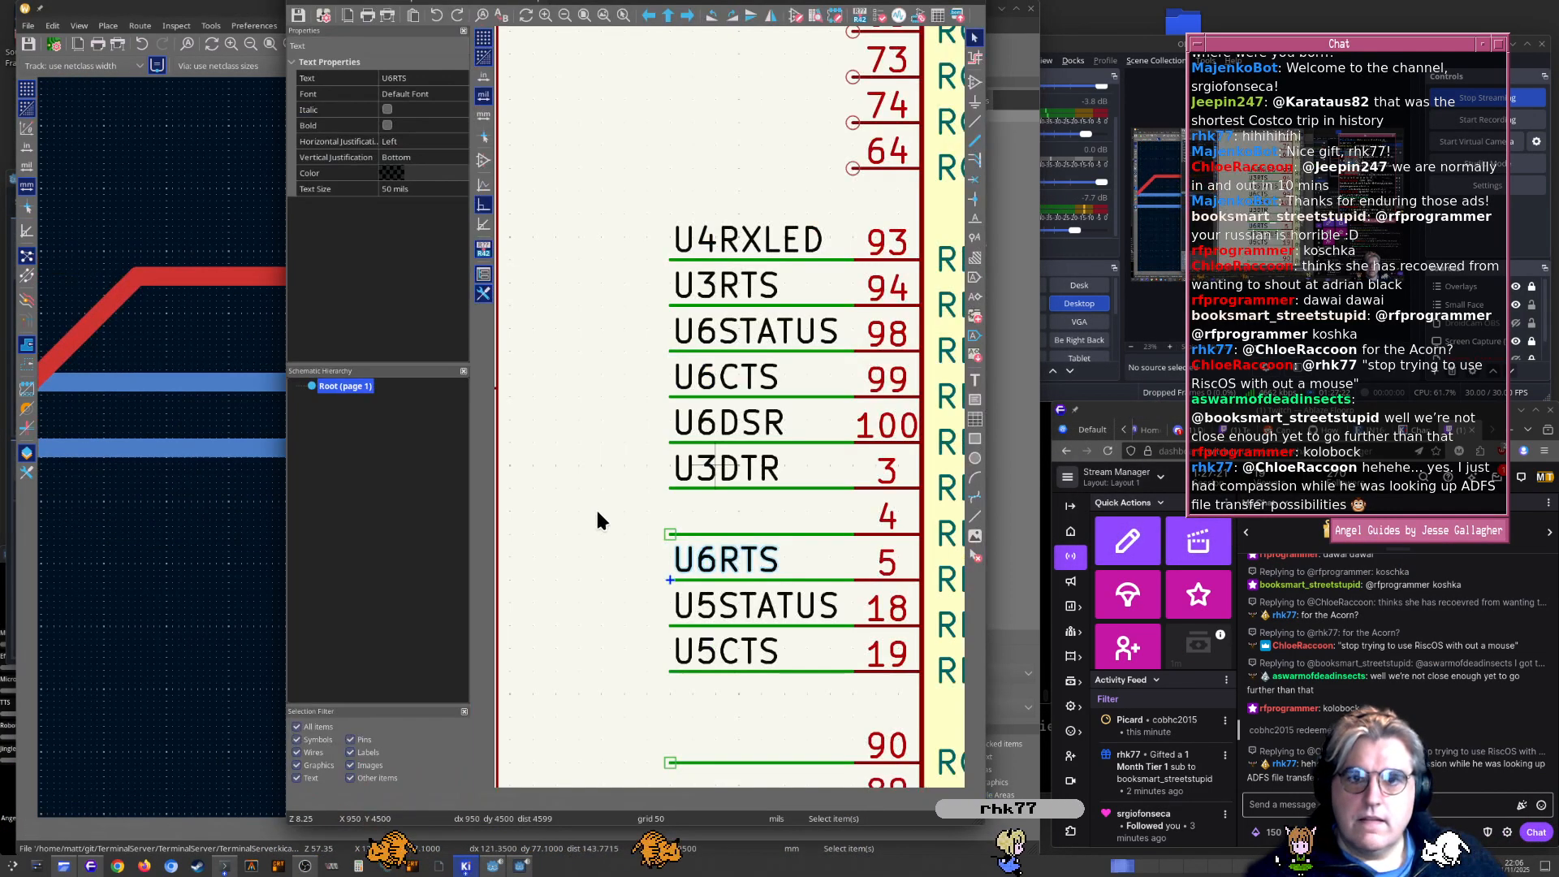
pyautogui.moveTo(732, 563); pyautogui.dragTo(513, 469)
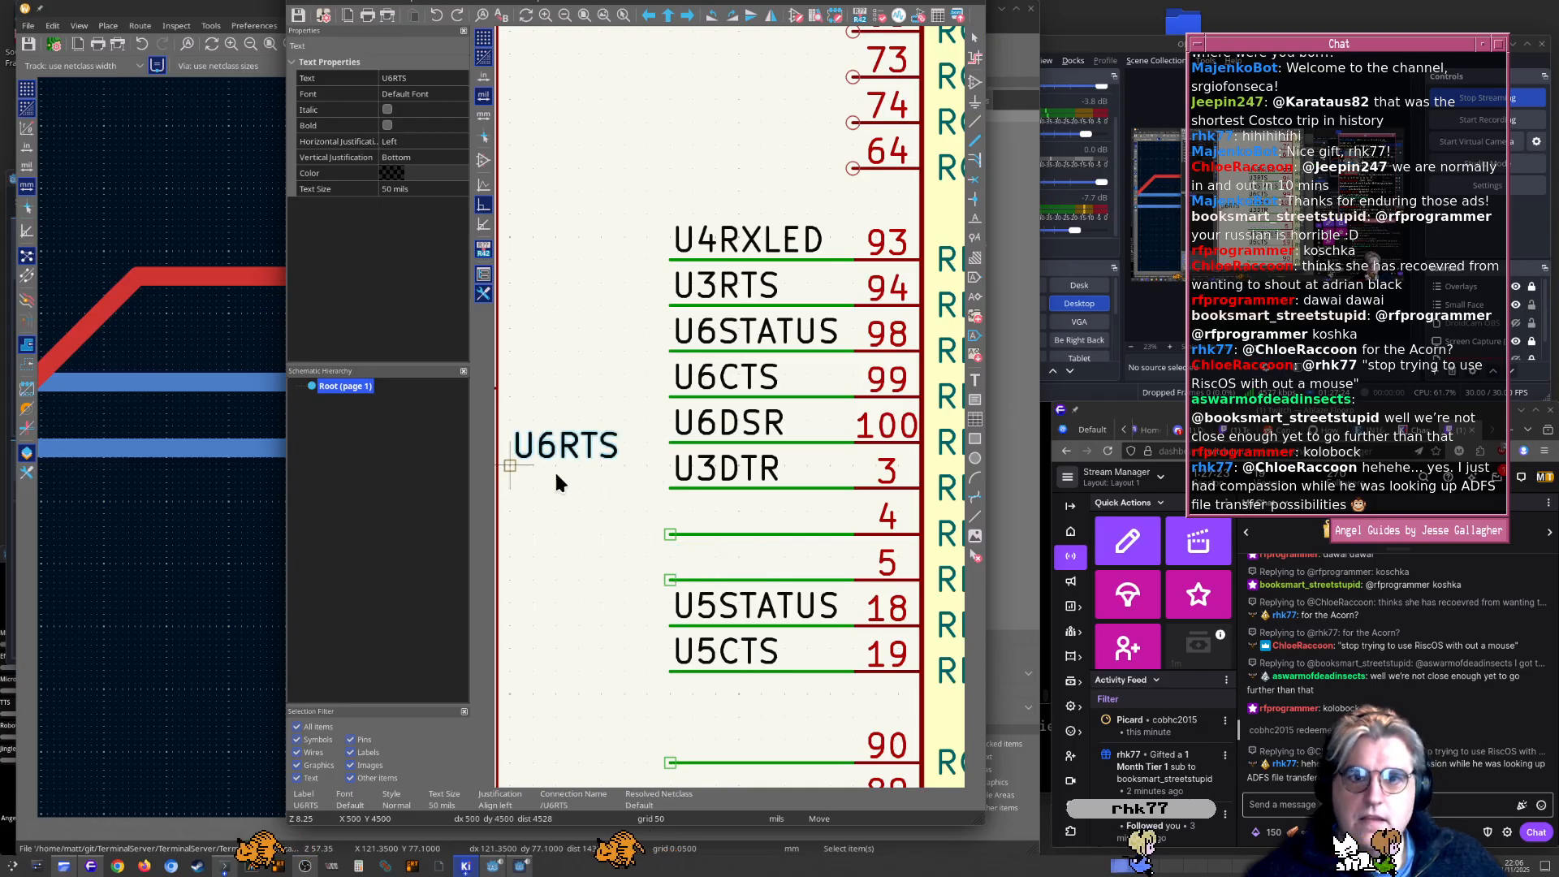
pyautogui.moveTo(737, 472); pyautogui.dragTo(680, 598)
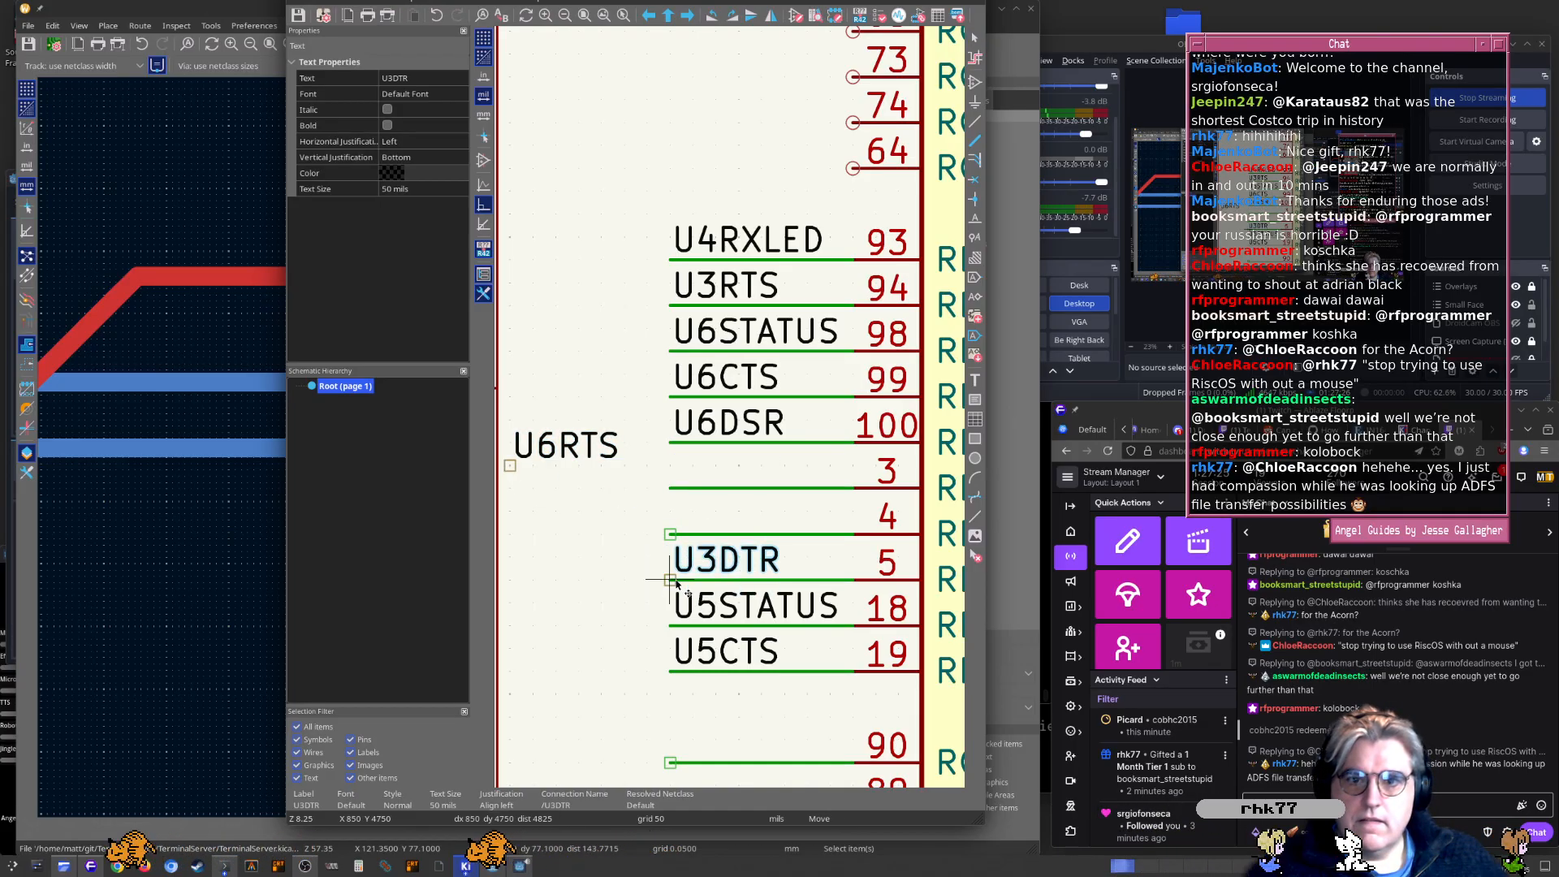
pyautogui.moveTo(510, 467); pyautogui.dragTo(668, 489)
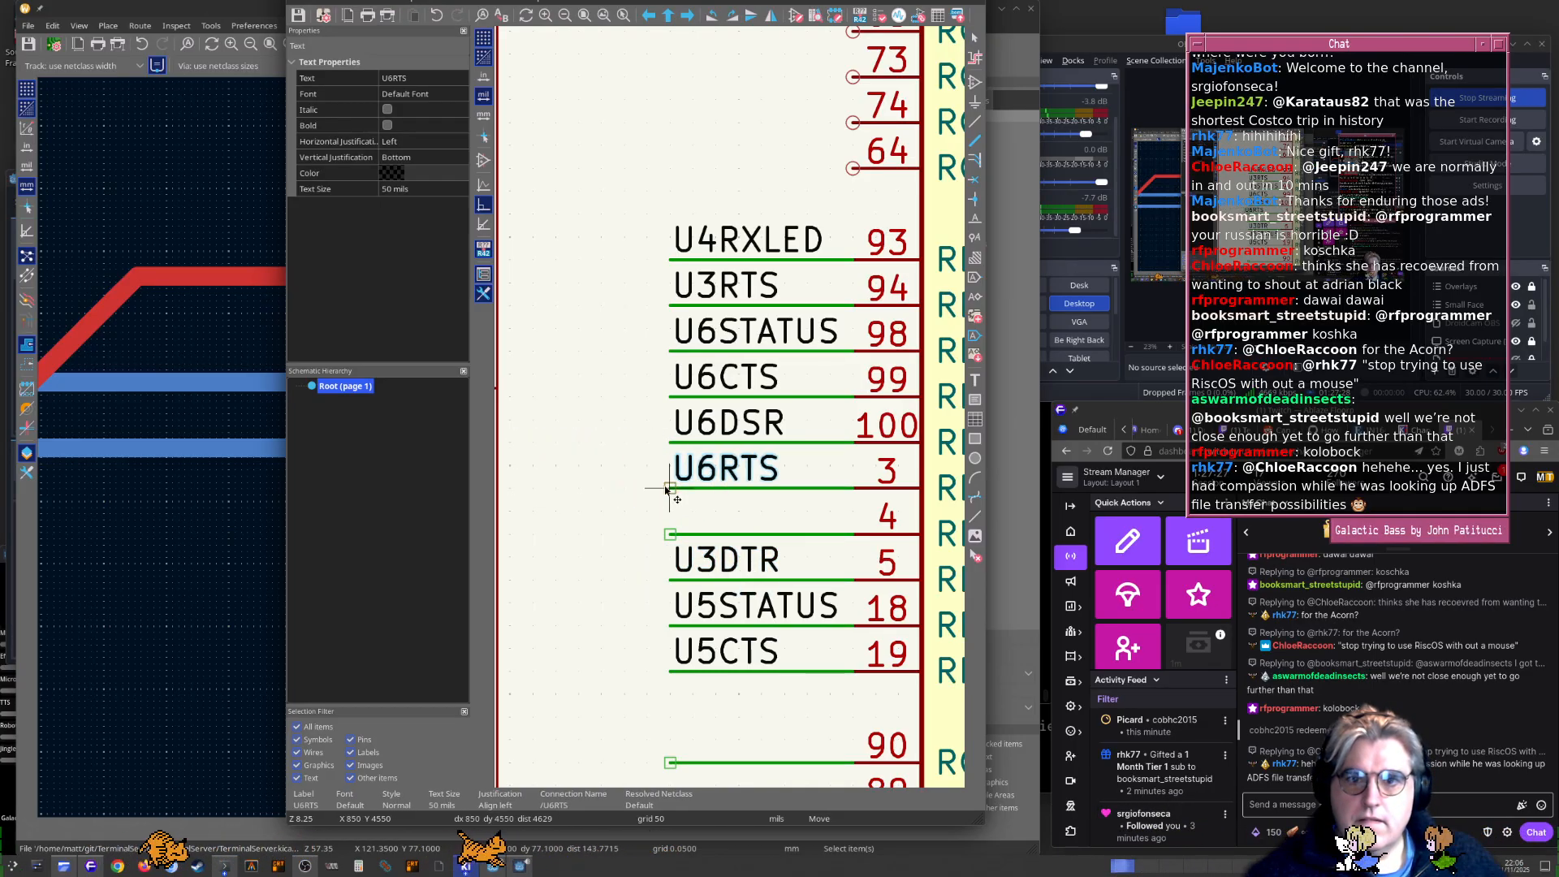
# Move the U3DTR label to U1 pin 90 (RG0)
pyautogui.click(674, 560)
pyautogui.press('m')
pyautogui.scroll(-5, 719, 504)
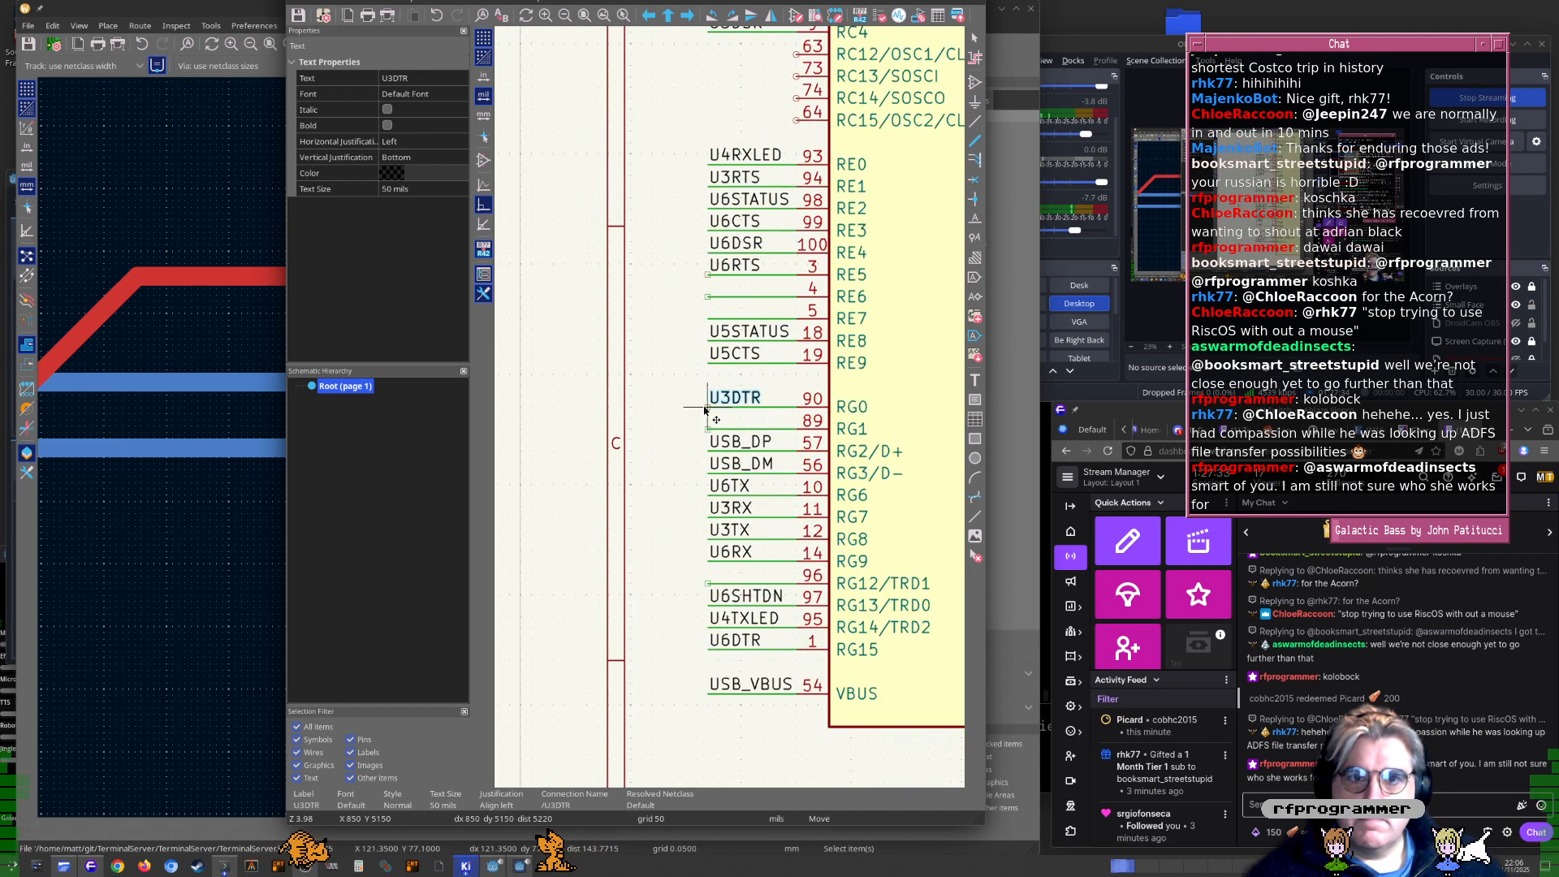
pyautogui.scroll(3, 759, 458)
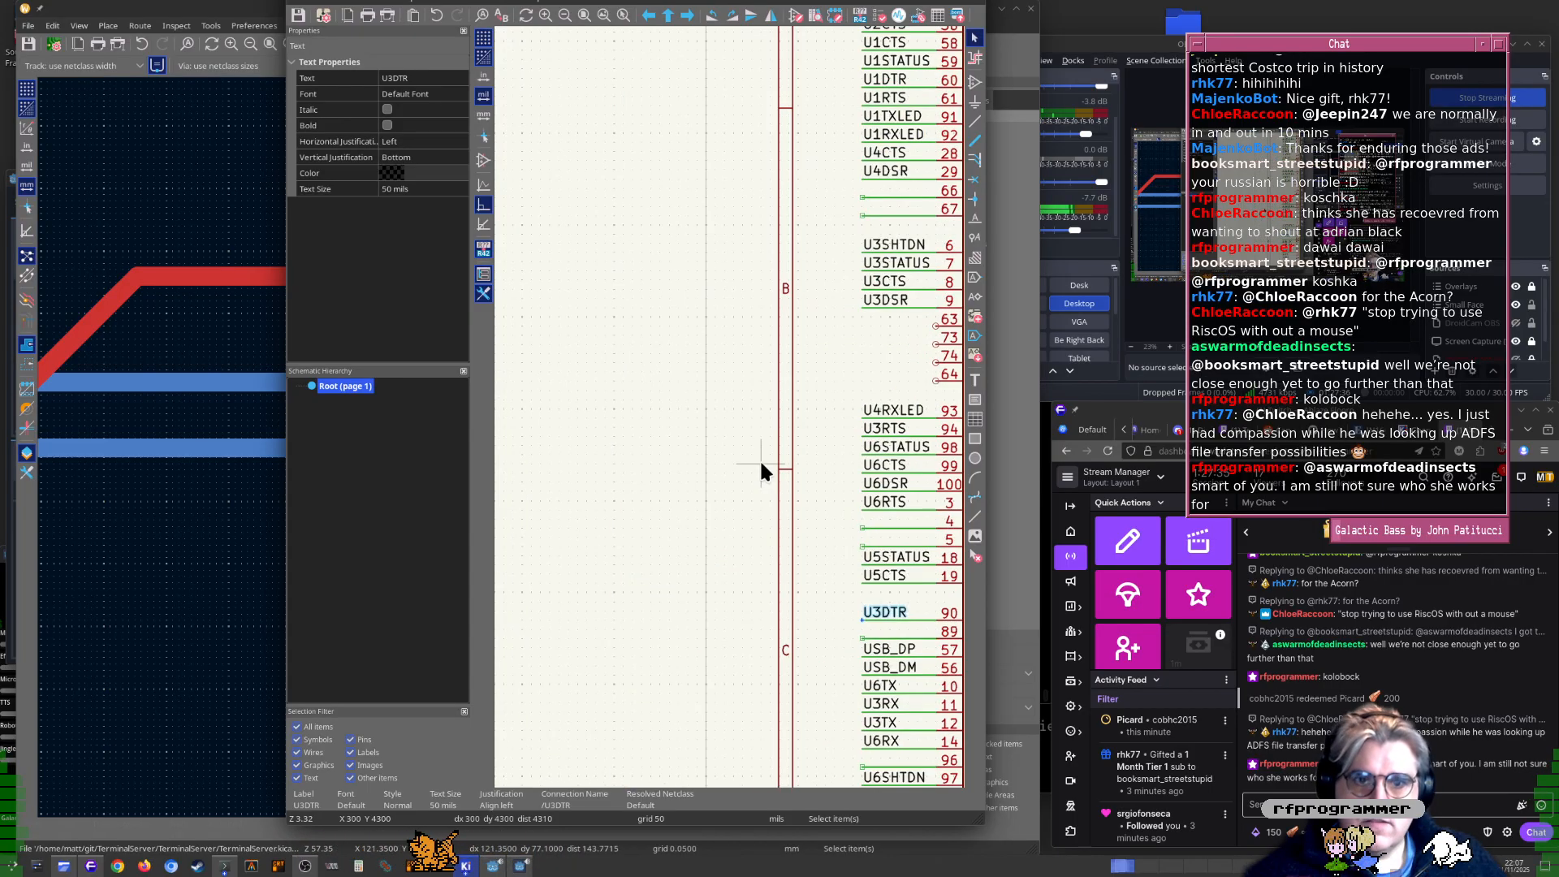
# Update the PCB from the schematic to assign U6RTS to U1 pad 3 and U3DTR to pad 90
pyautogui.hotkey('alt', 'Tab')
pyautogui.scroll(-2, 411, 505)
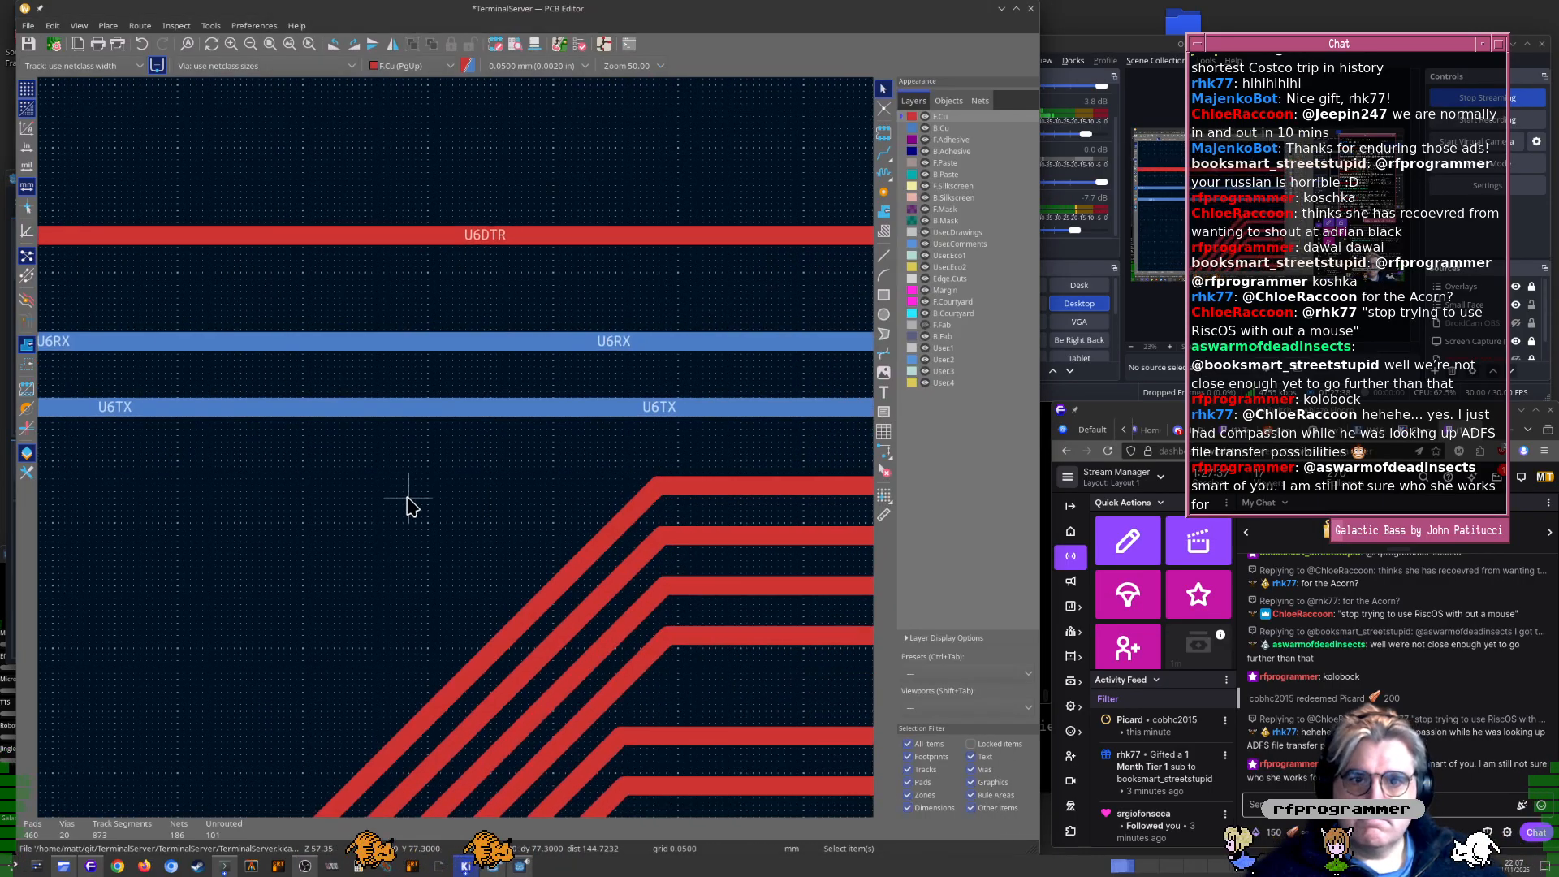
pyautogui.keyDown('ctrl'); pyautogui.hscroll(2, 466, 428); pyautogui.keyUp('ctrl')
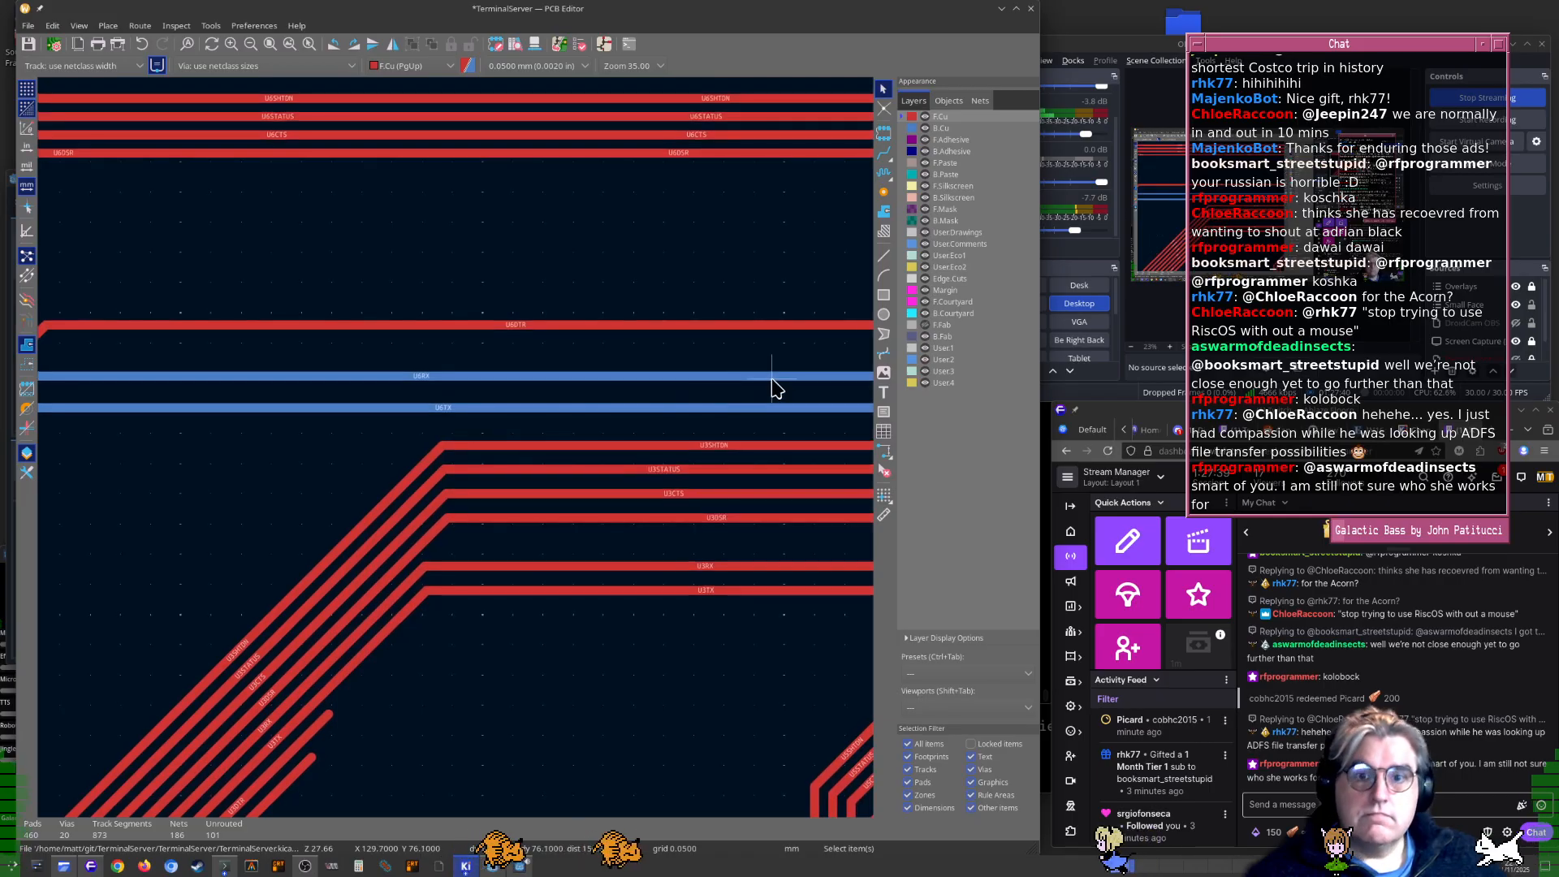
pyautogui.keyDown('ctrl'); pyautogui.hscroll(5, 730, 385); pyautogui.keyUp('ctrl')
pyautogui.press('F8')
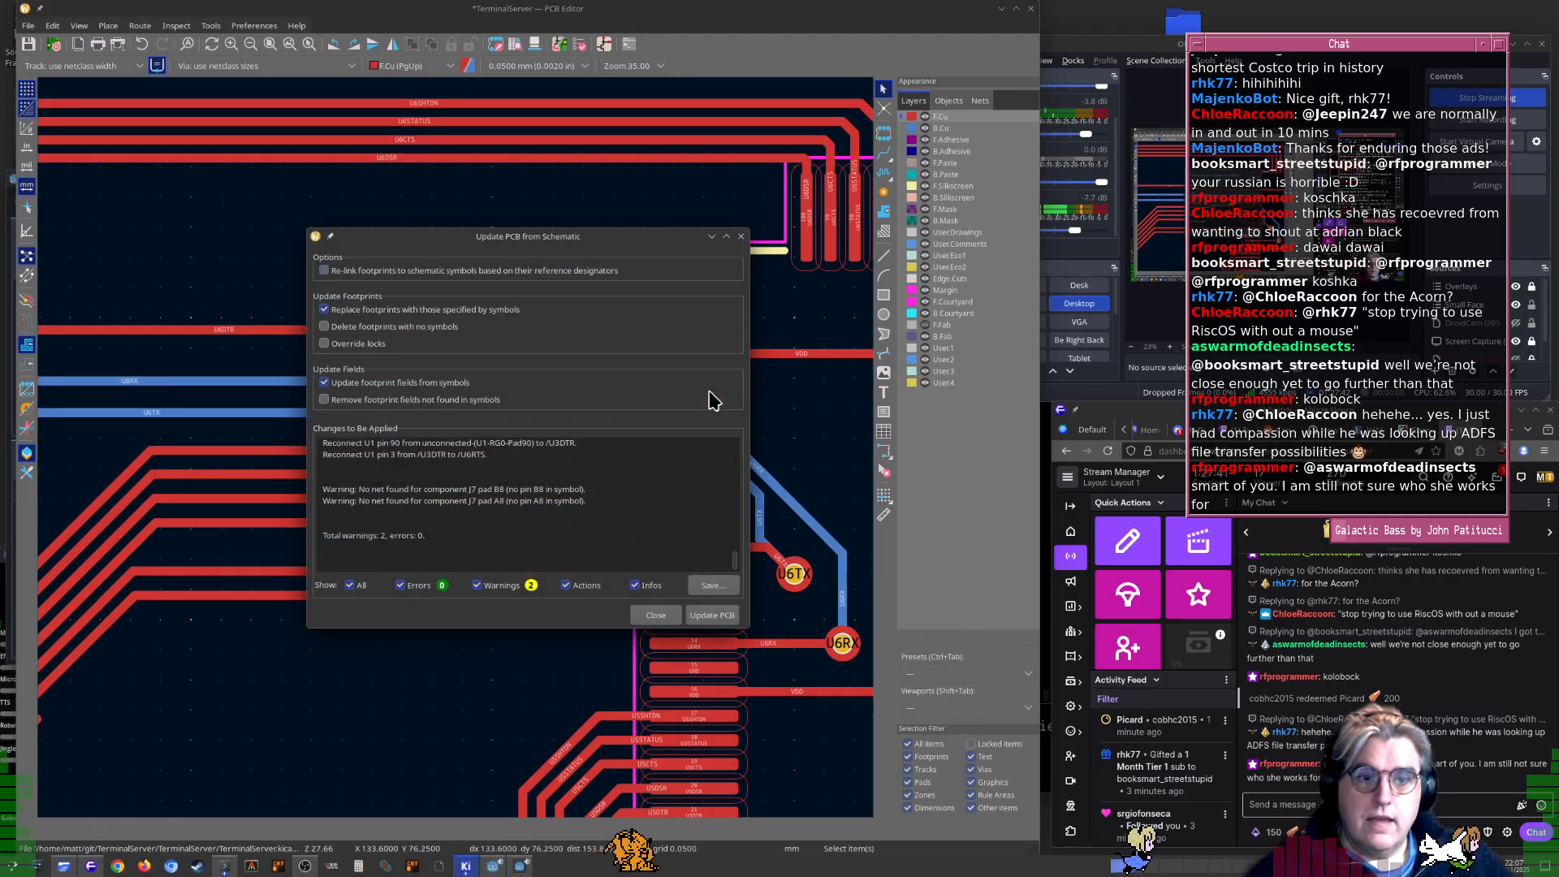
pyautogui.press('Return')
pyautogui.press('Escape')
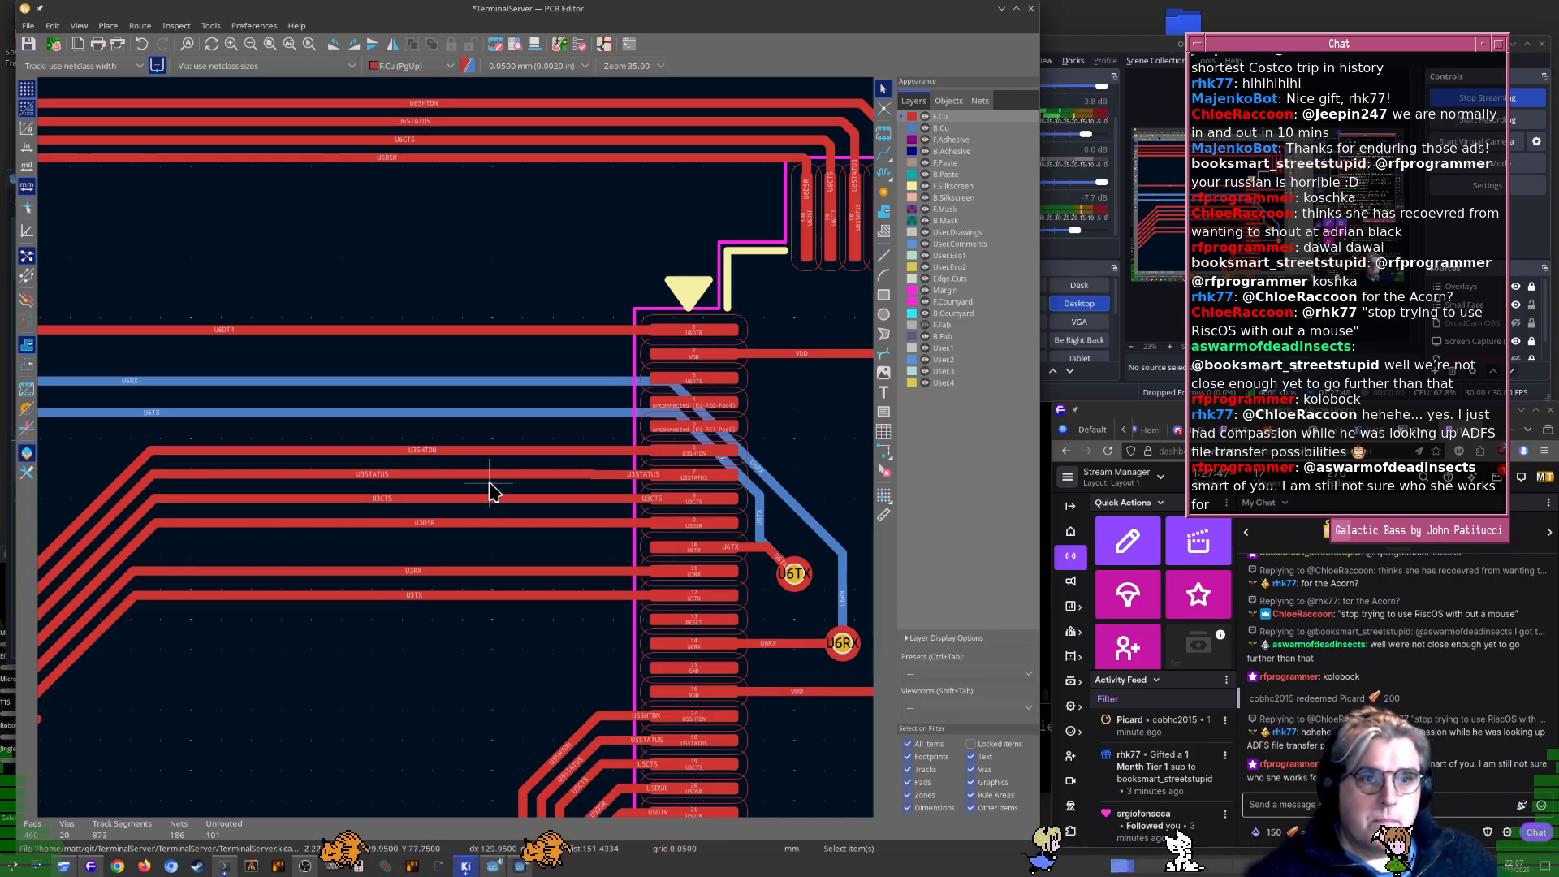
pyautogui.scroll(2, 1397, 637)
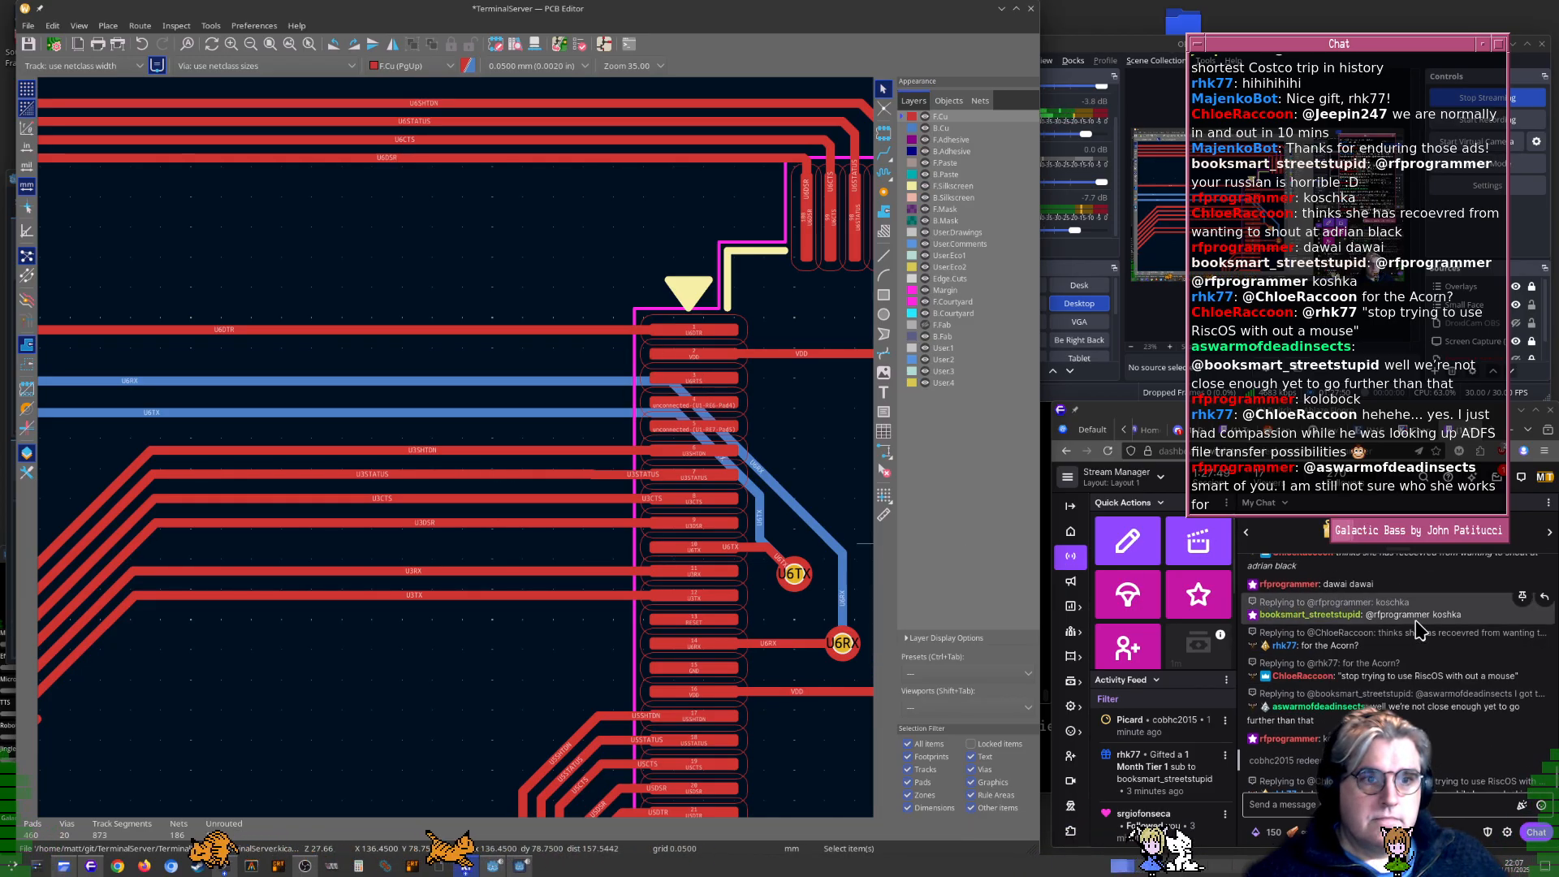
pyautogui.scroll(-3, 1396, 638)
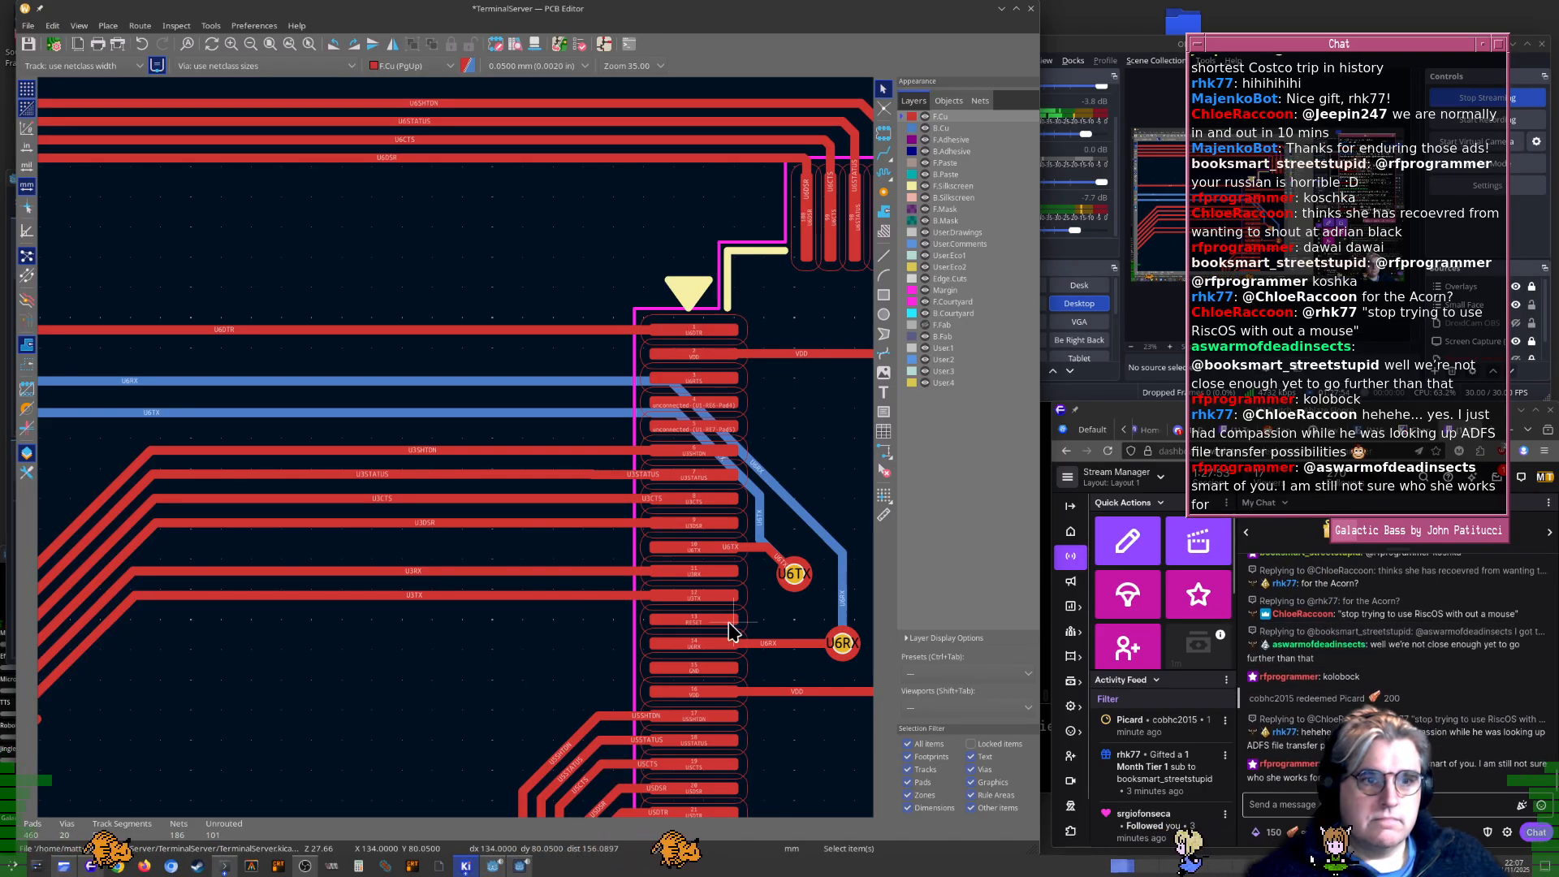
pyautogui.moveTo(464, 582); pyautogui.dragTo(334, 609, button='middle')
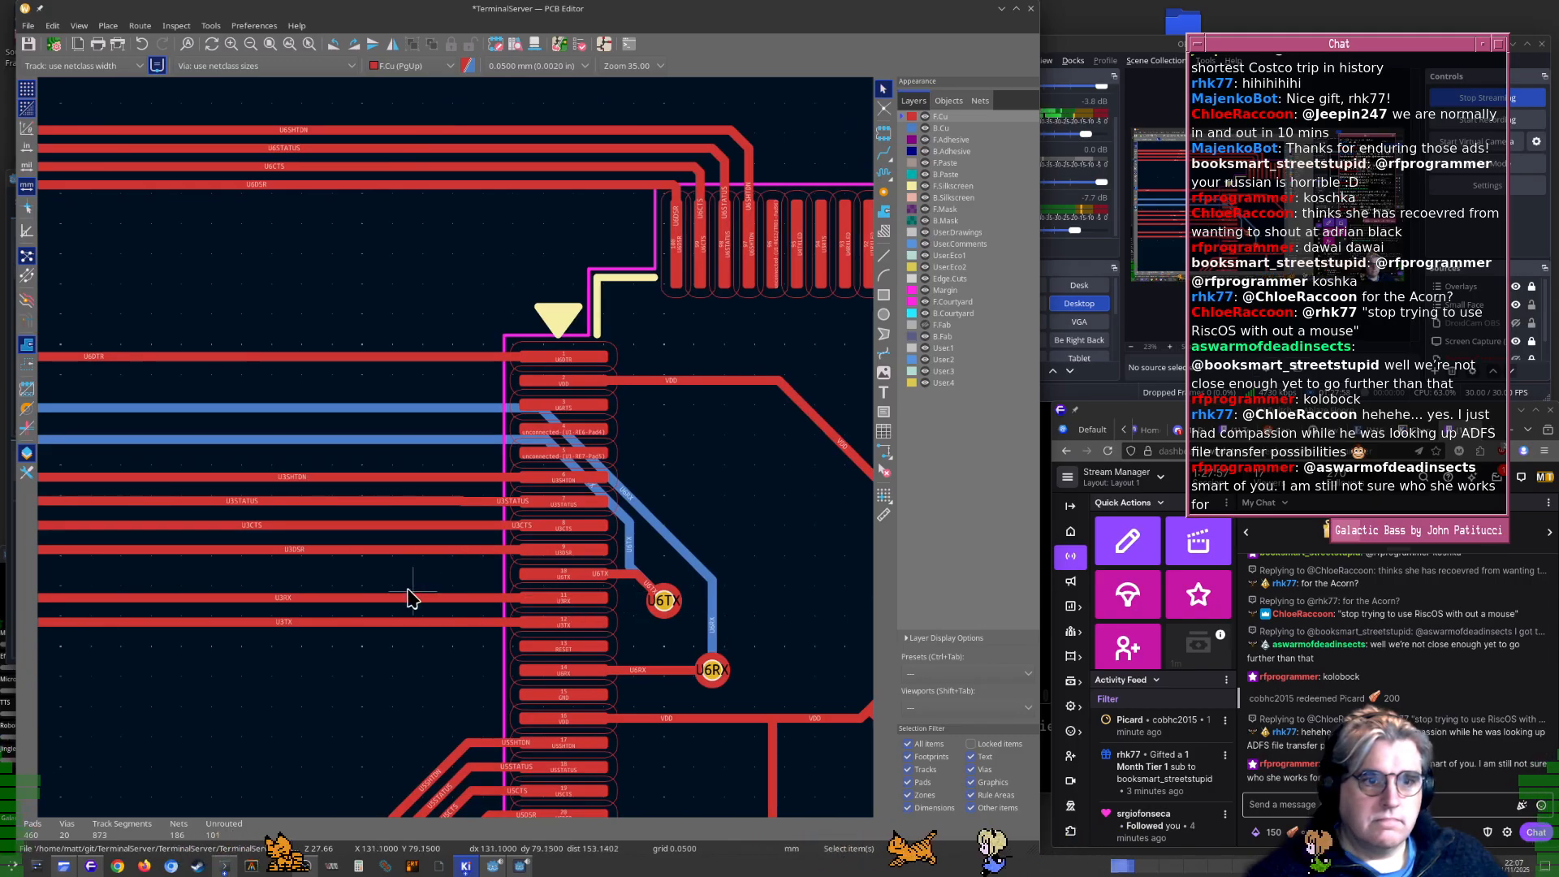
pyautogui.scroll(10, 1419, 707)
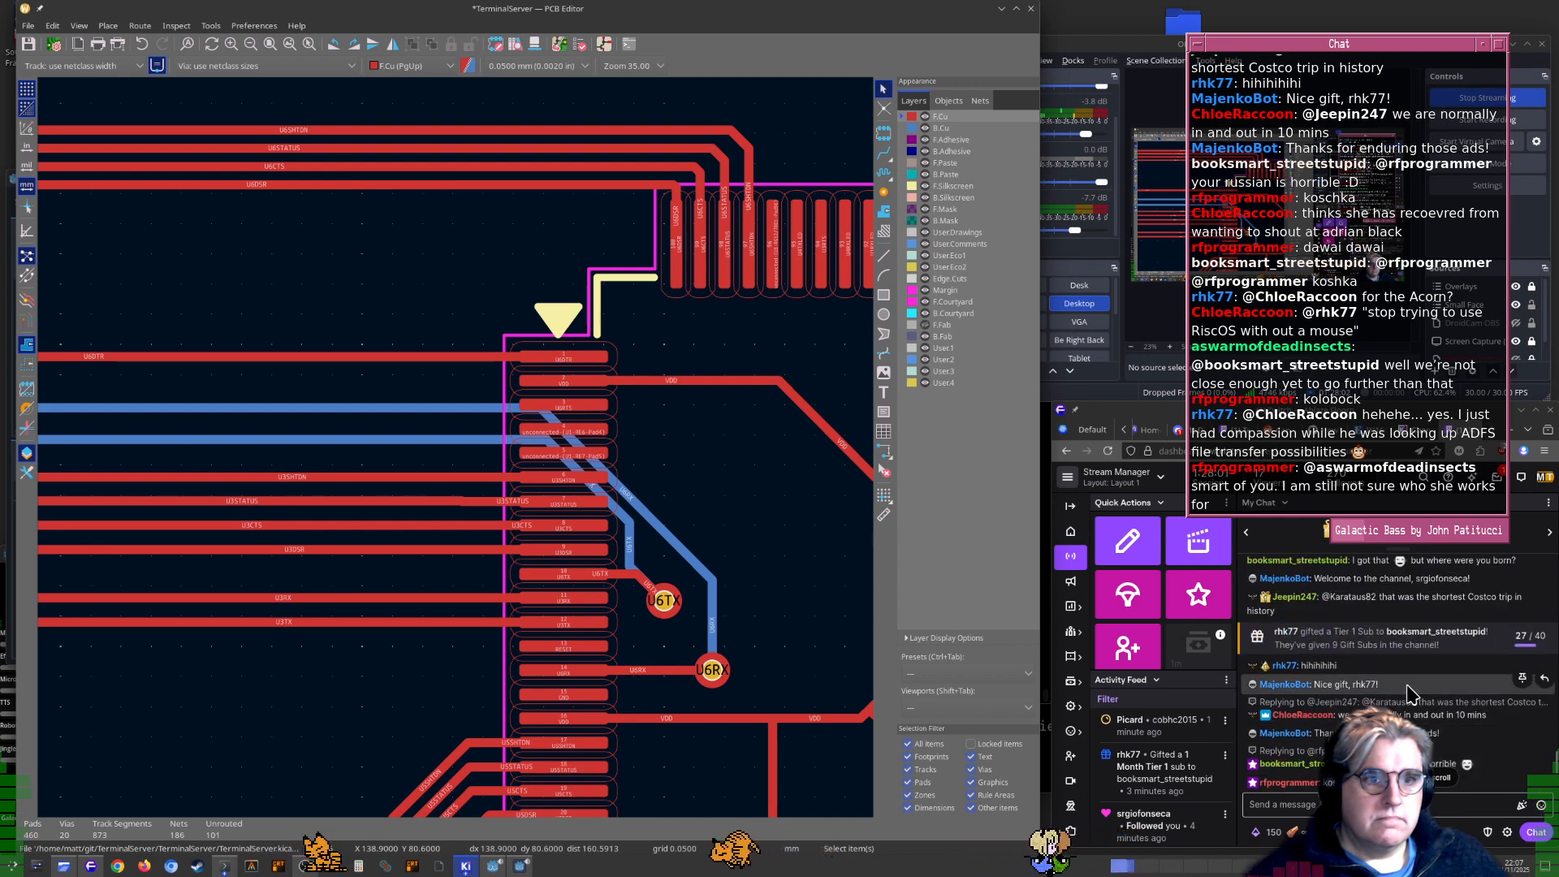
pyautogui.scroll(-3, 1396, 686)
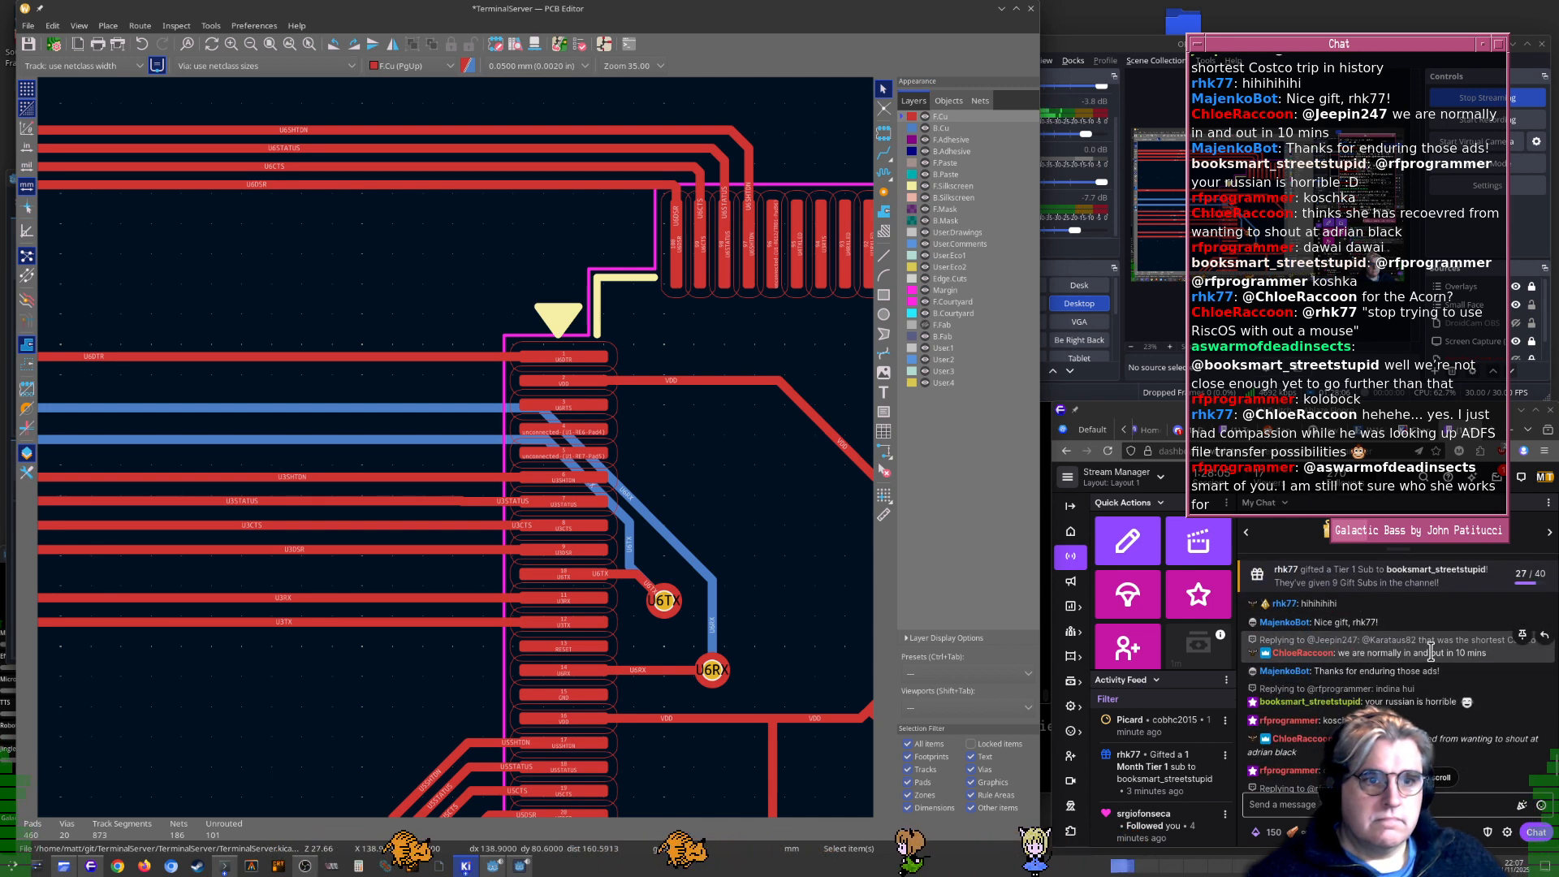
pyautogui.scroll(-3, 1437, 654)
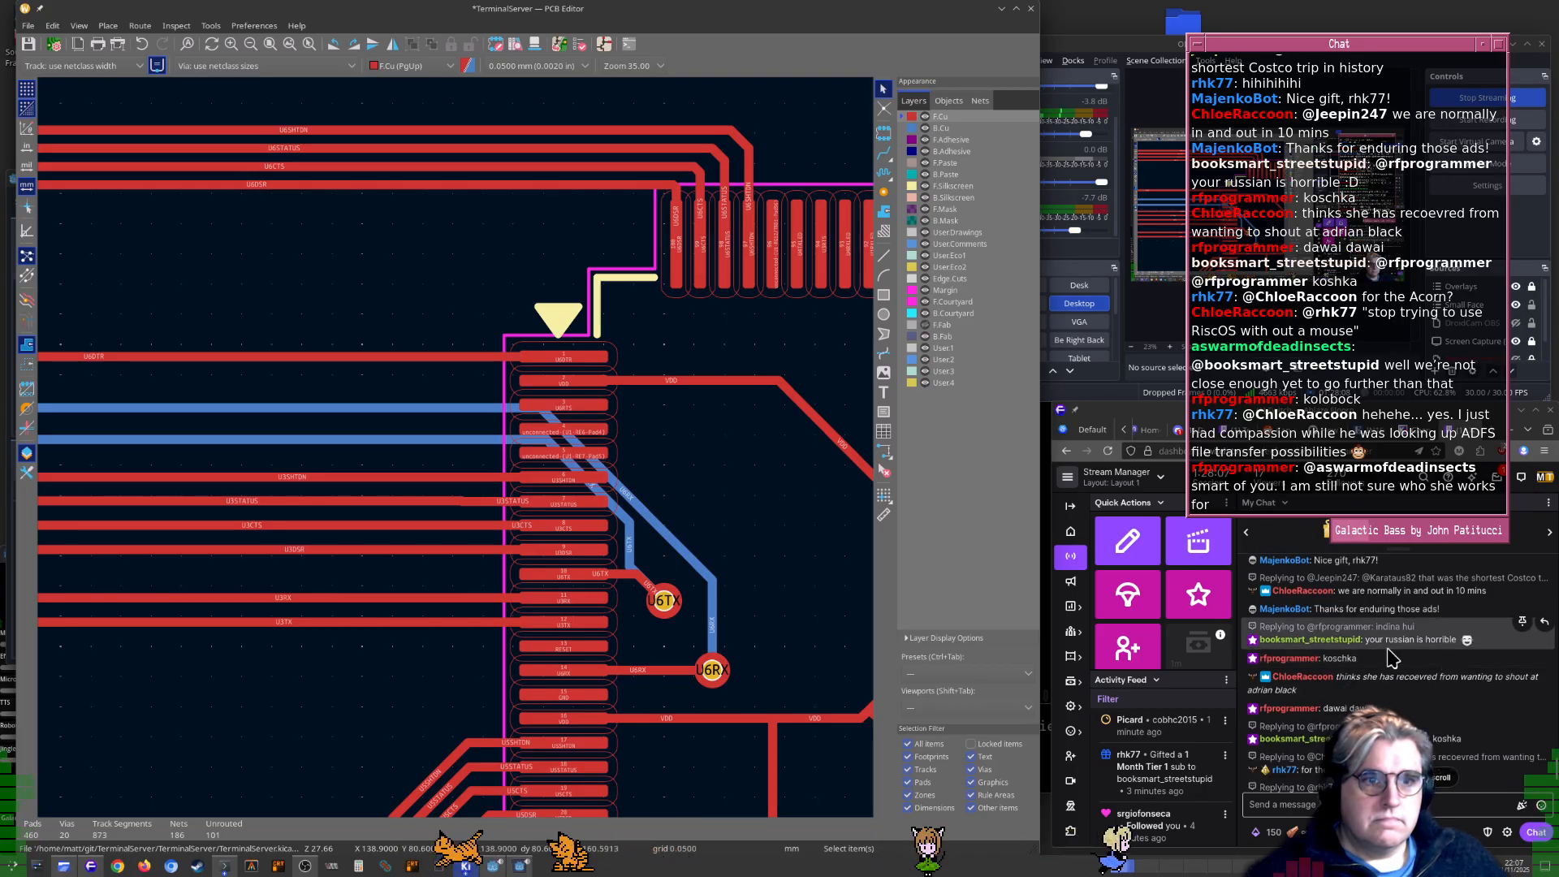
pyautogui.scroll(-9, 1393, 644)
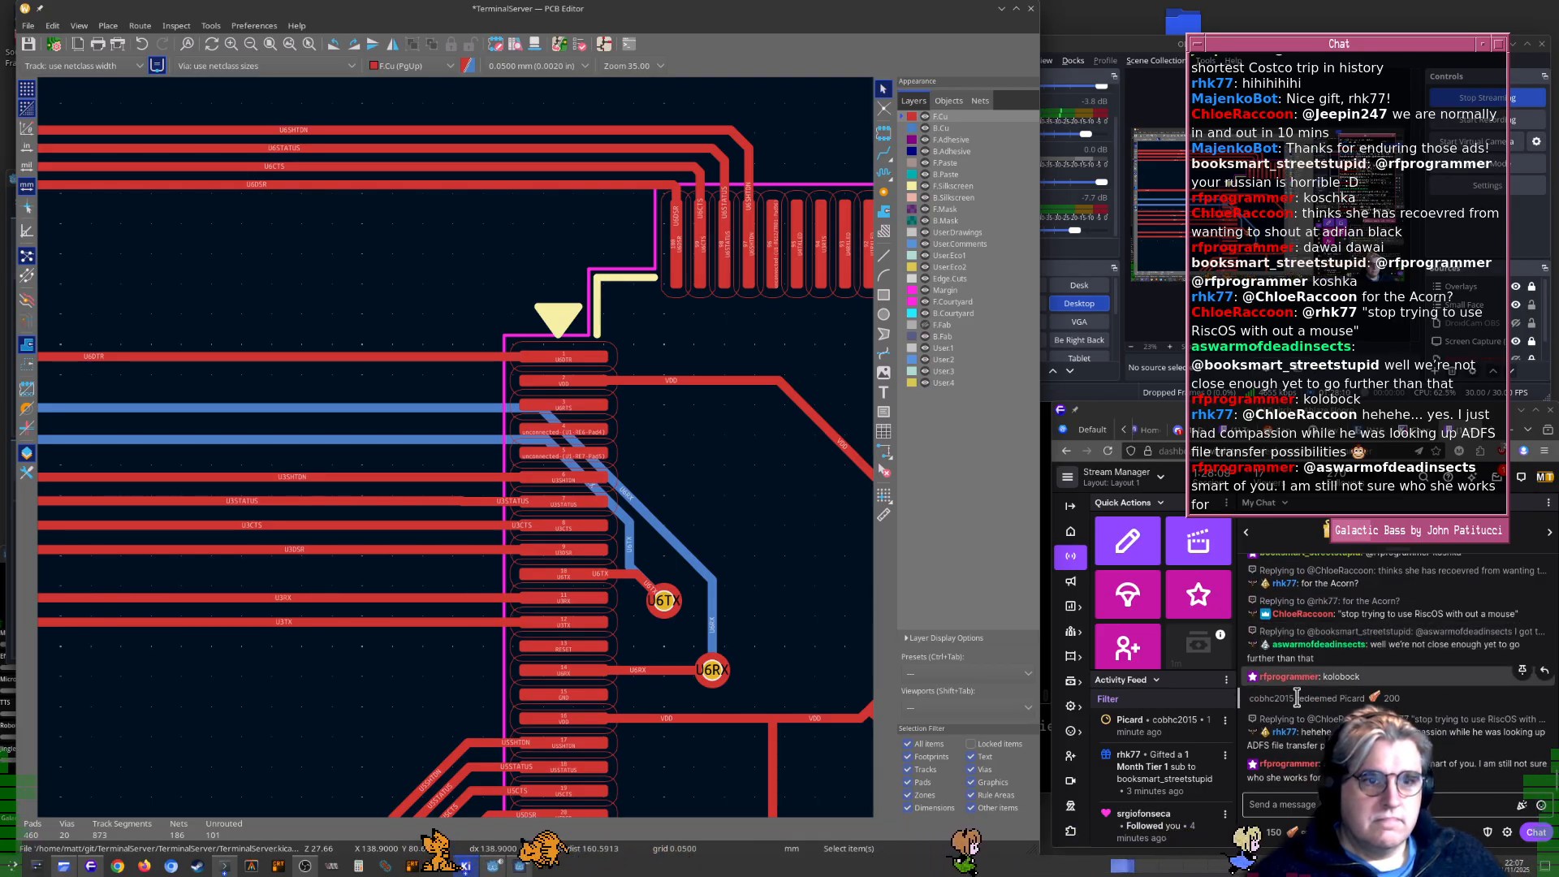
# Route the U6RTS track from its open stub beside the U6TX via to U1 pad 3 and save the board
pyautogui.hscroll(-2, 381, 678)
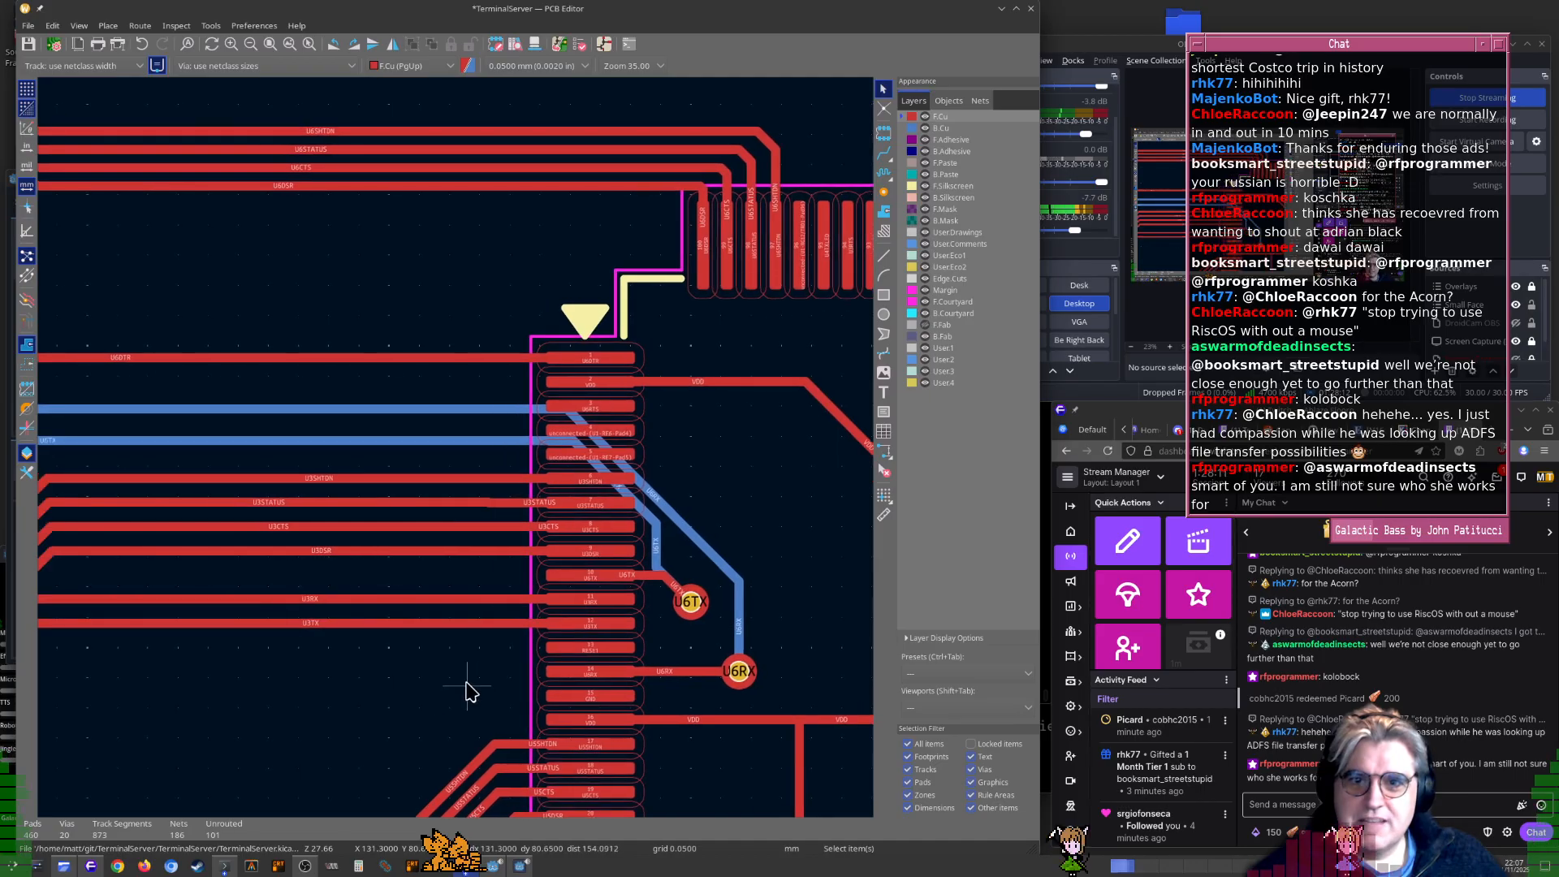
pyautogui.hscroll(-10, 296, 445)
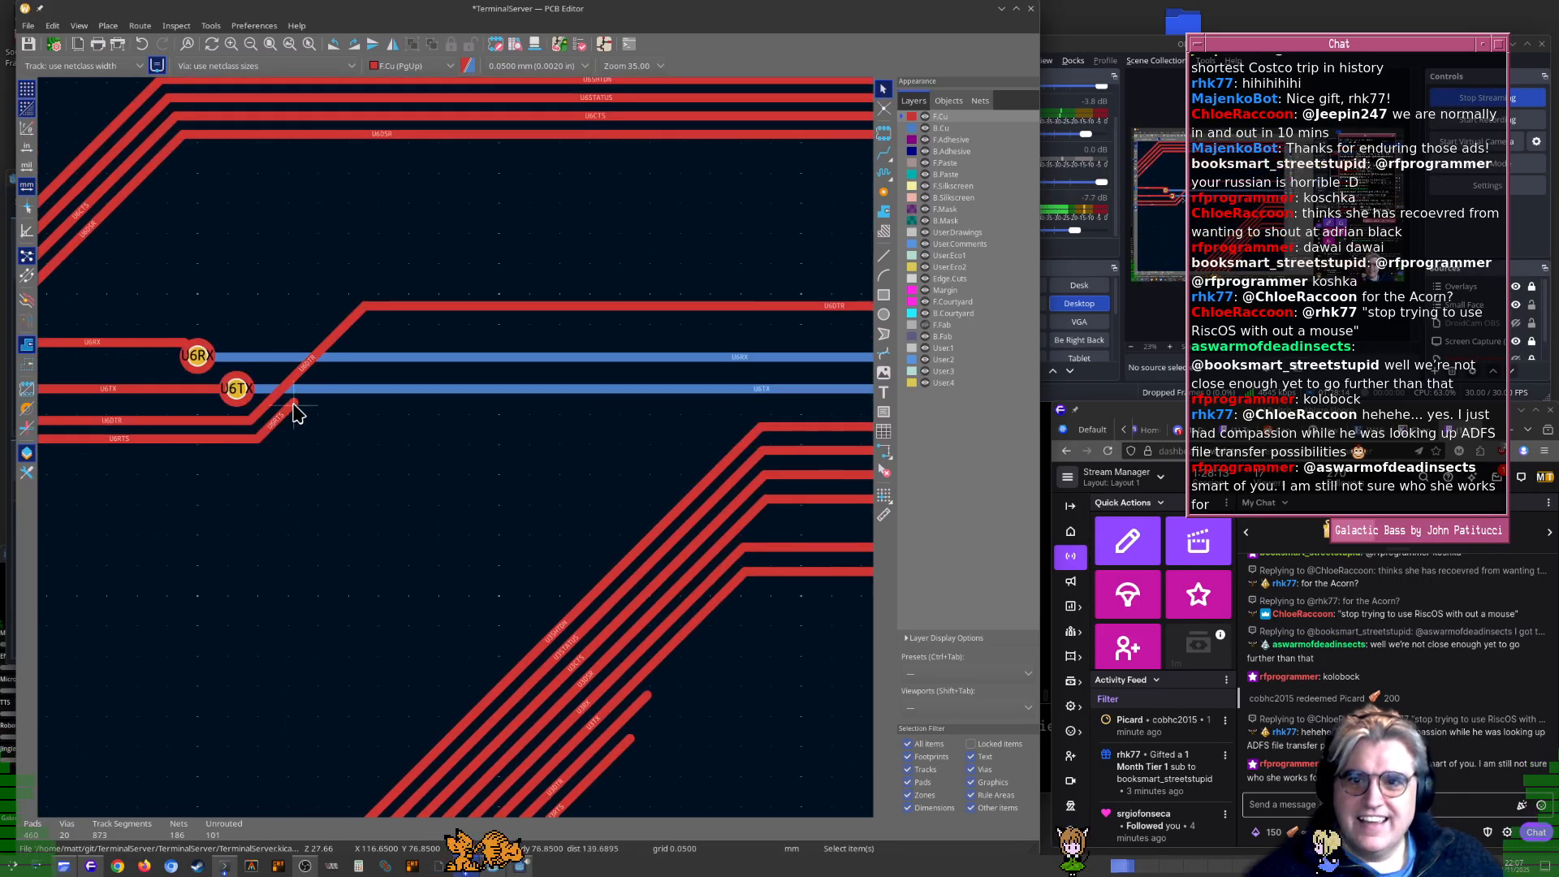
pyautogui.scroll(3, 294, 412)
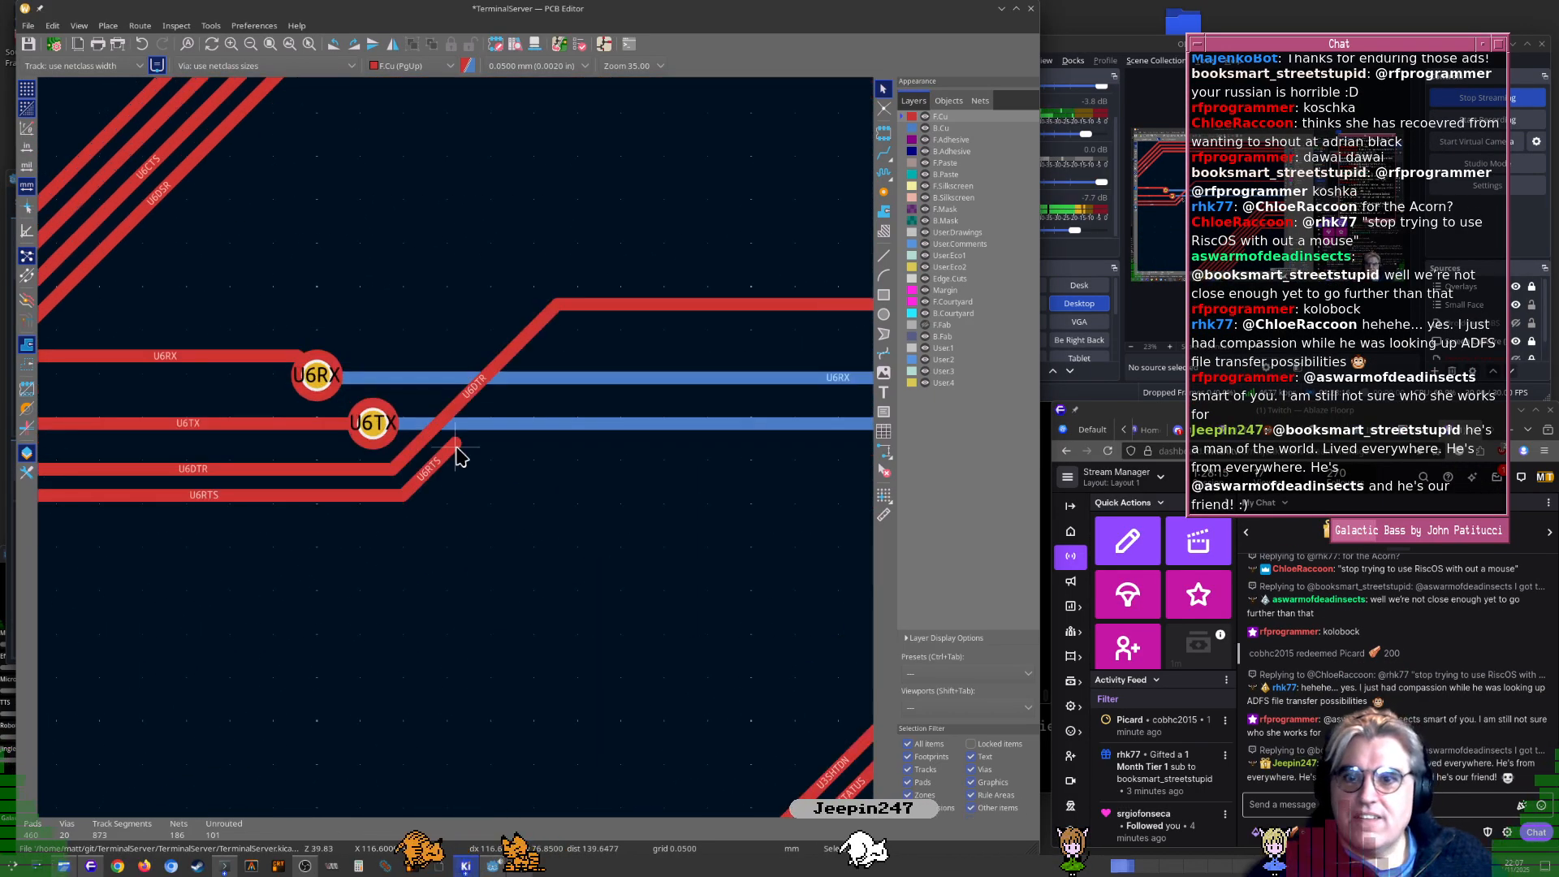
pyautogui.press('x')
pyautogui.scroll(-4, 731, 414)
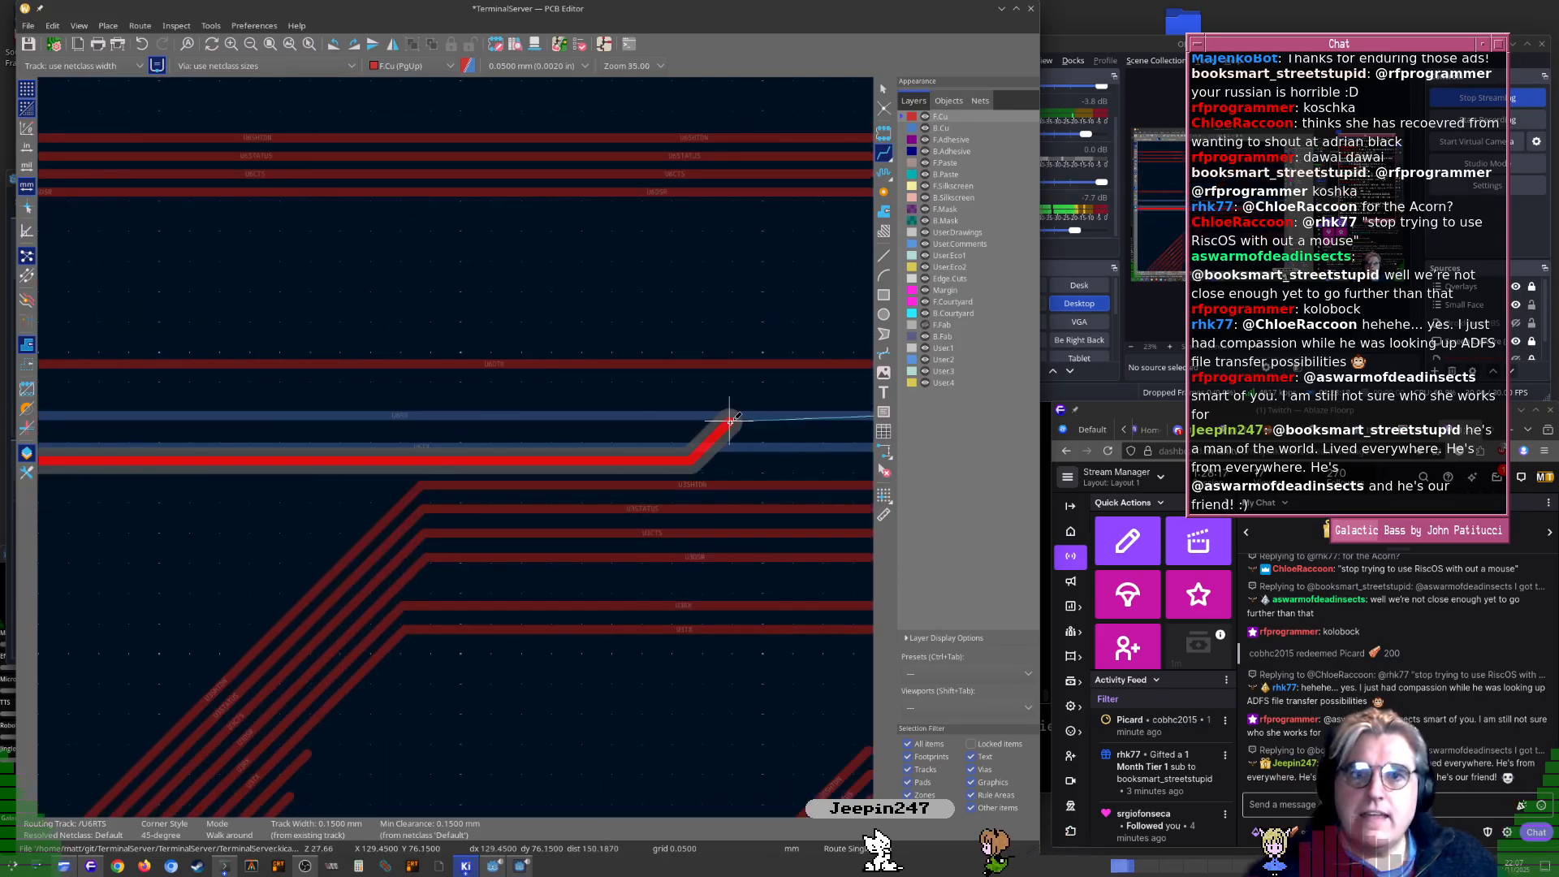
pyautogui.scroll(4, 640, 417)
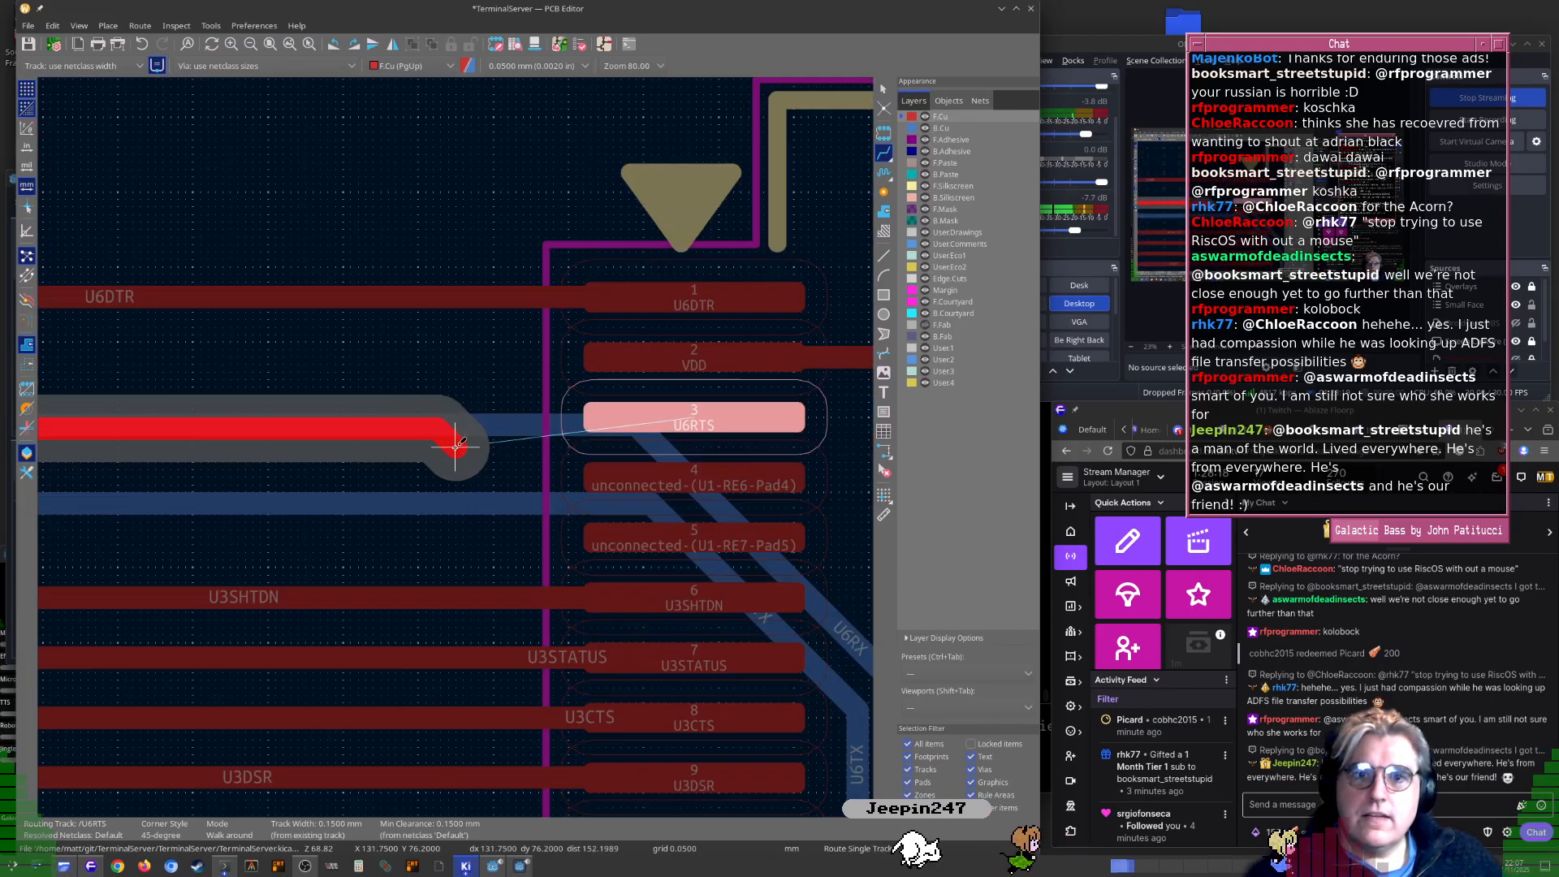
pyautogui.click(647, 402)
pyautogui.scroll(-4, 431, 487)
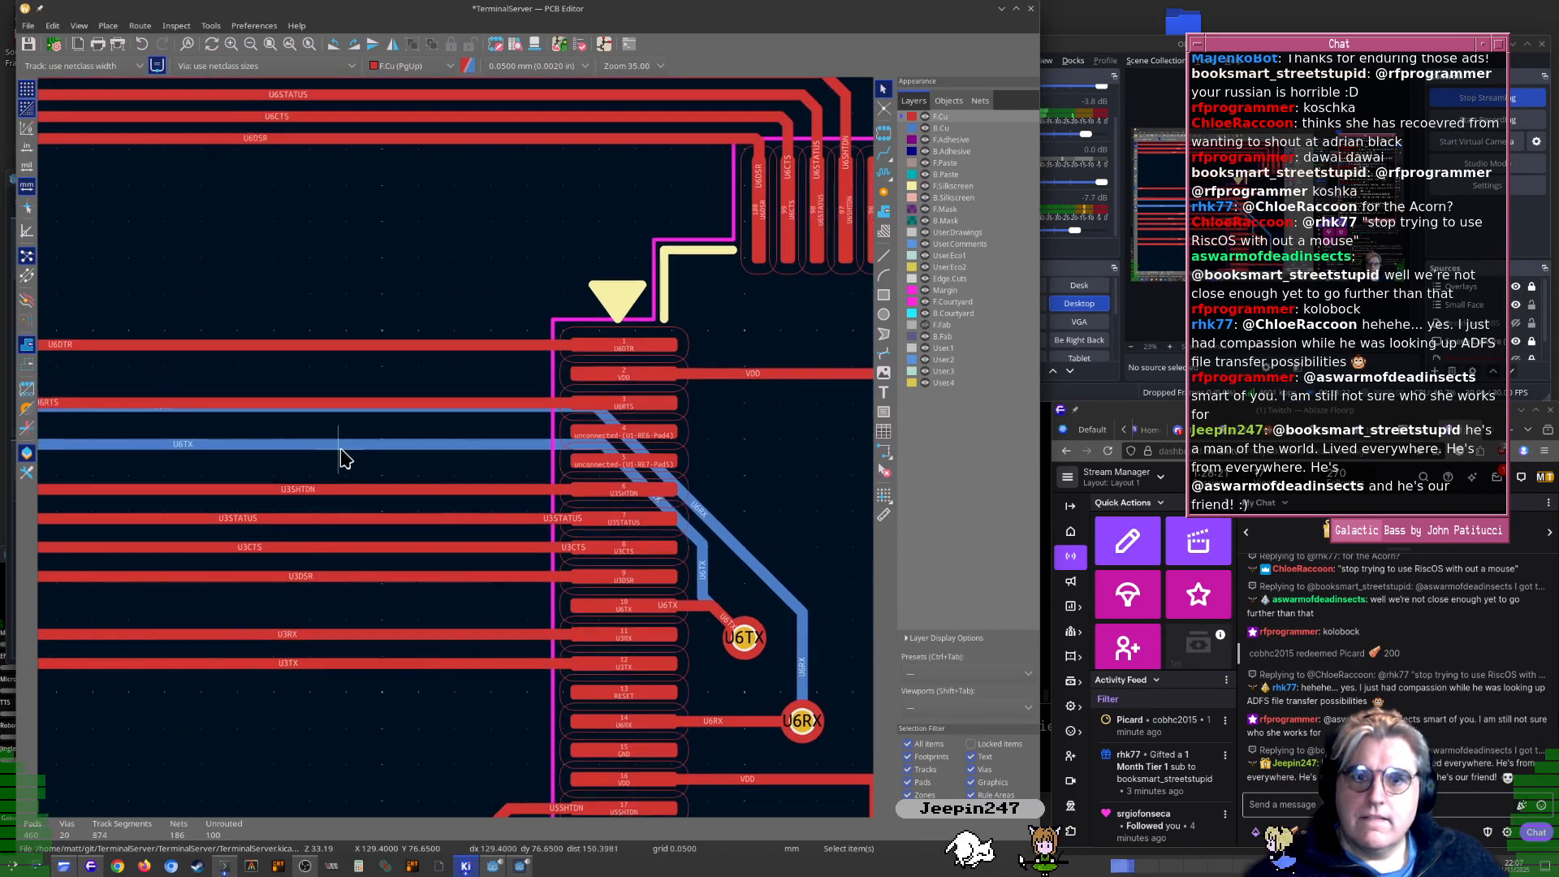
pyautogui.scroll(3, 568, 459)
pyautogui.scroll(2, 469, 453)
pyautogui.hotkey('ctrl', 's')
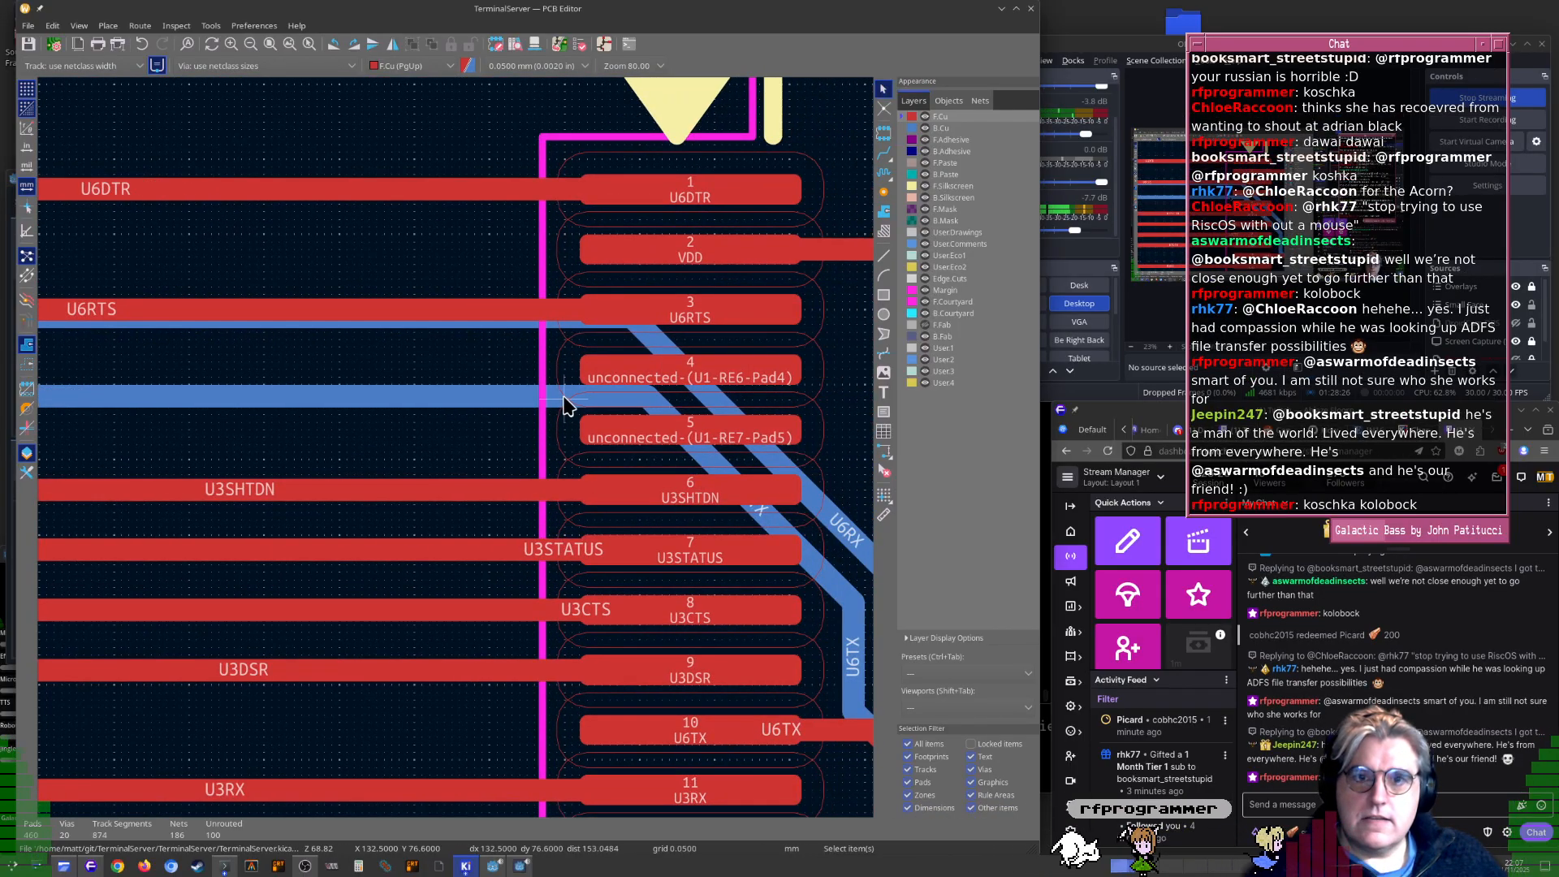
# In the schematic, move the U3SHTDN label from U1 pin 6 to pin 4 (RE6)
pyautogui.hotkey('alt', 'Tab')
pyautogui.scroll(2, 724, 439)
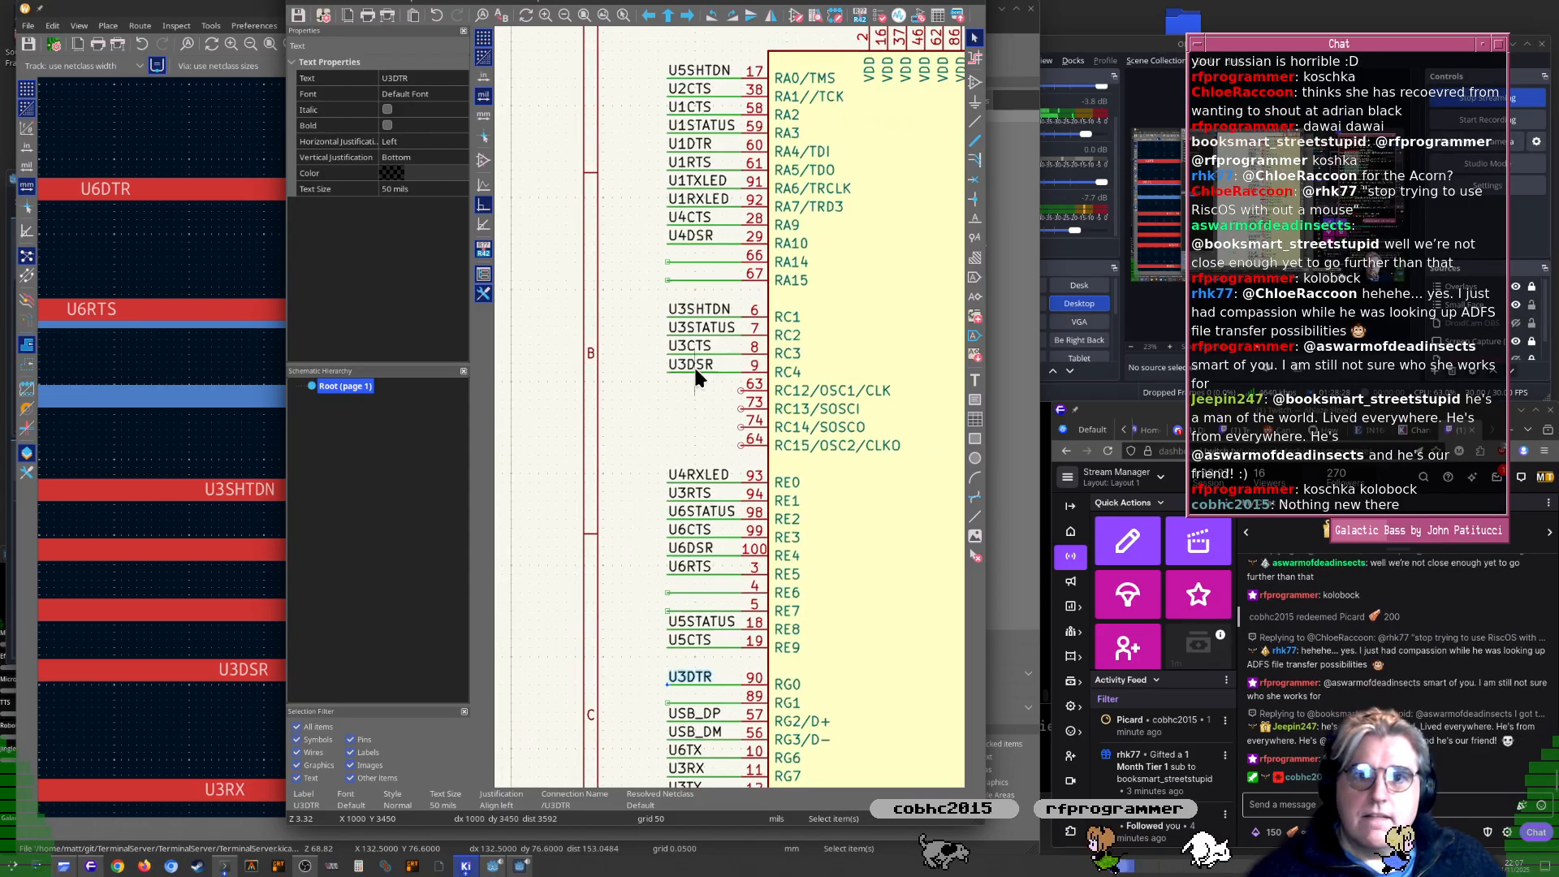
pyautogui.hotkey('alt', 'Tab')
pyautogui.hotkey('alt', 'Tab')
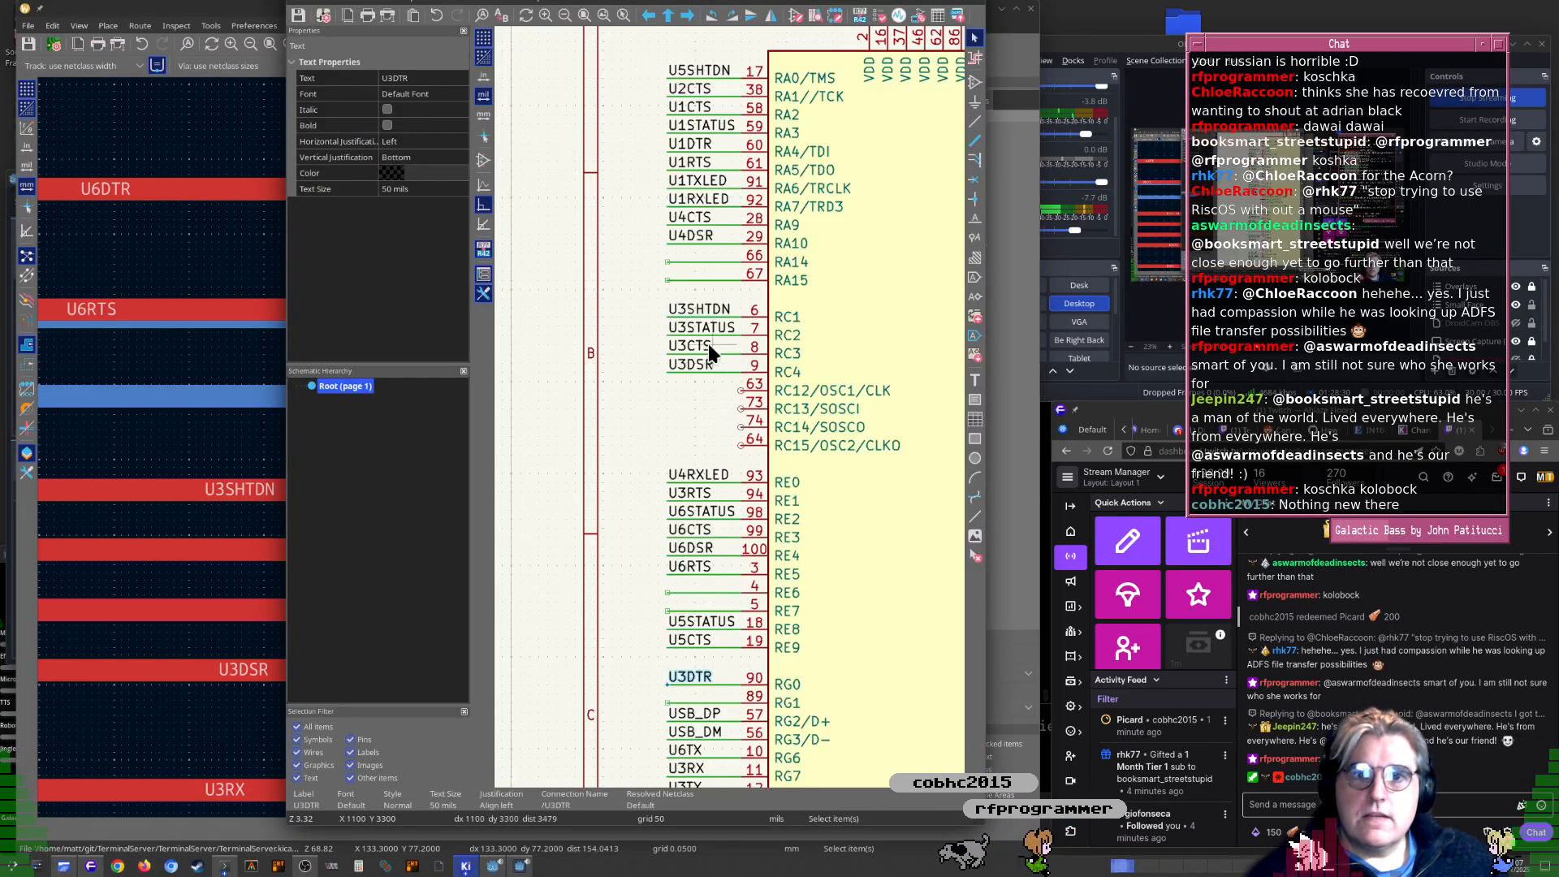
pyautogui.click(710, 312)
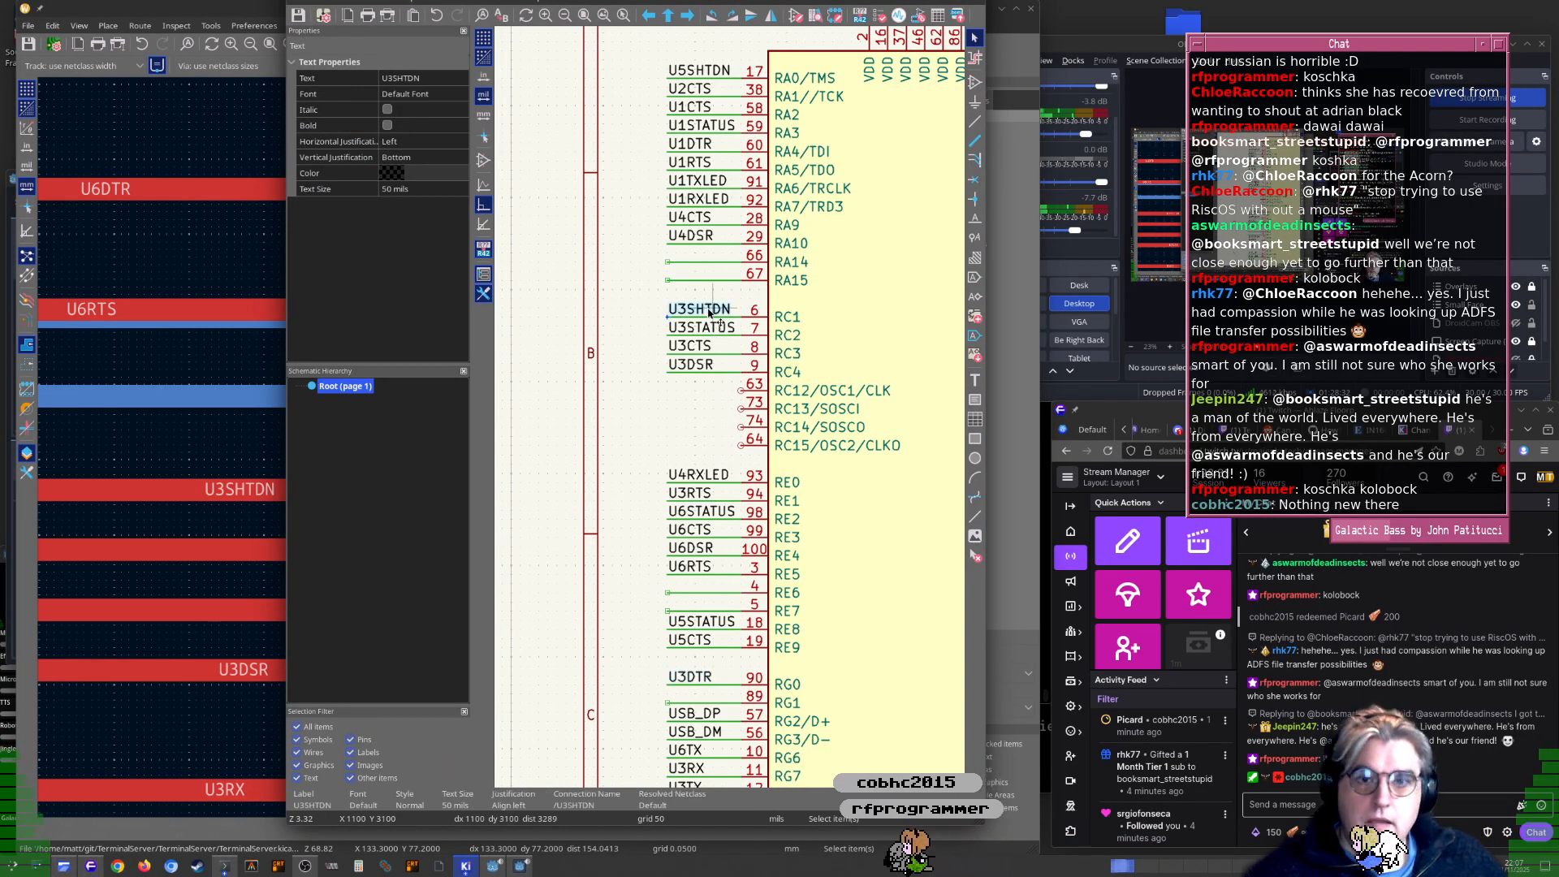
pyautogui.hotkey('alt', 'Tab')
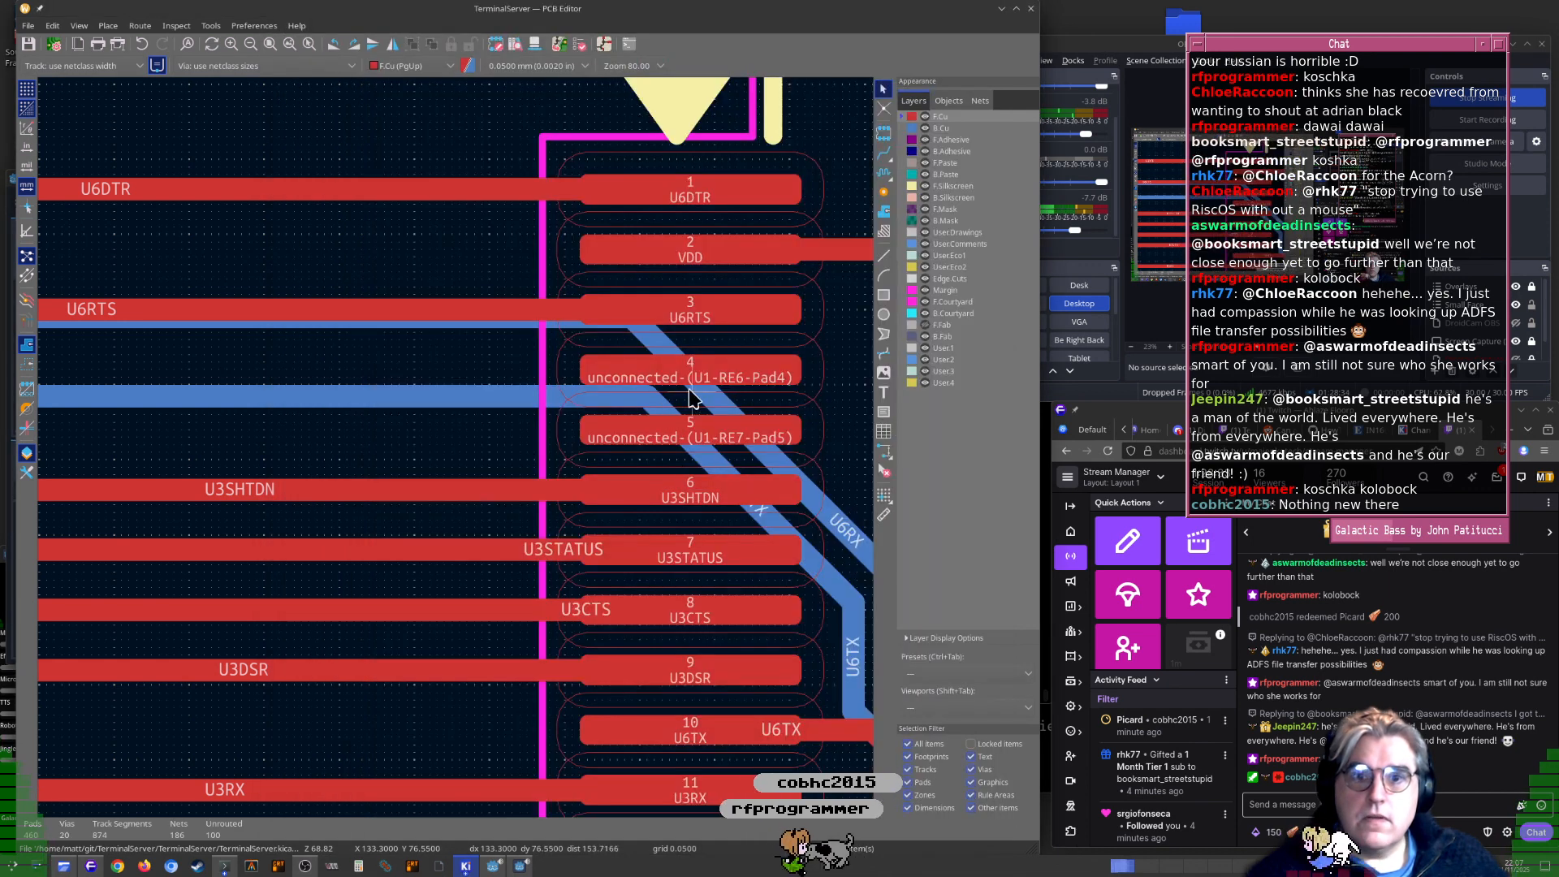
pyautogui.hotkey('alt', 'Tab')
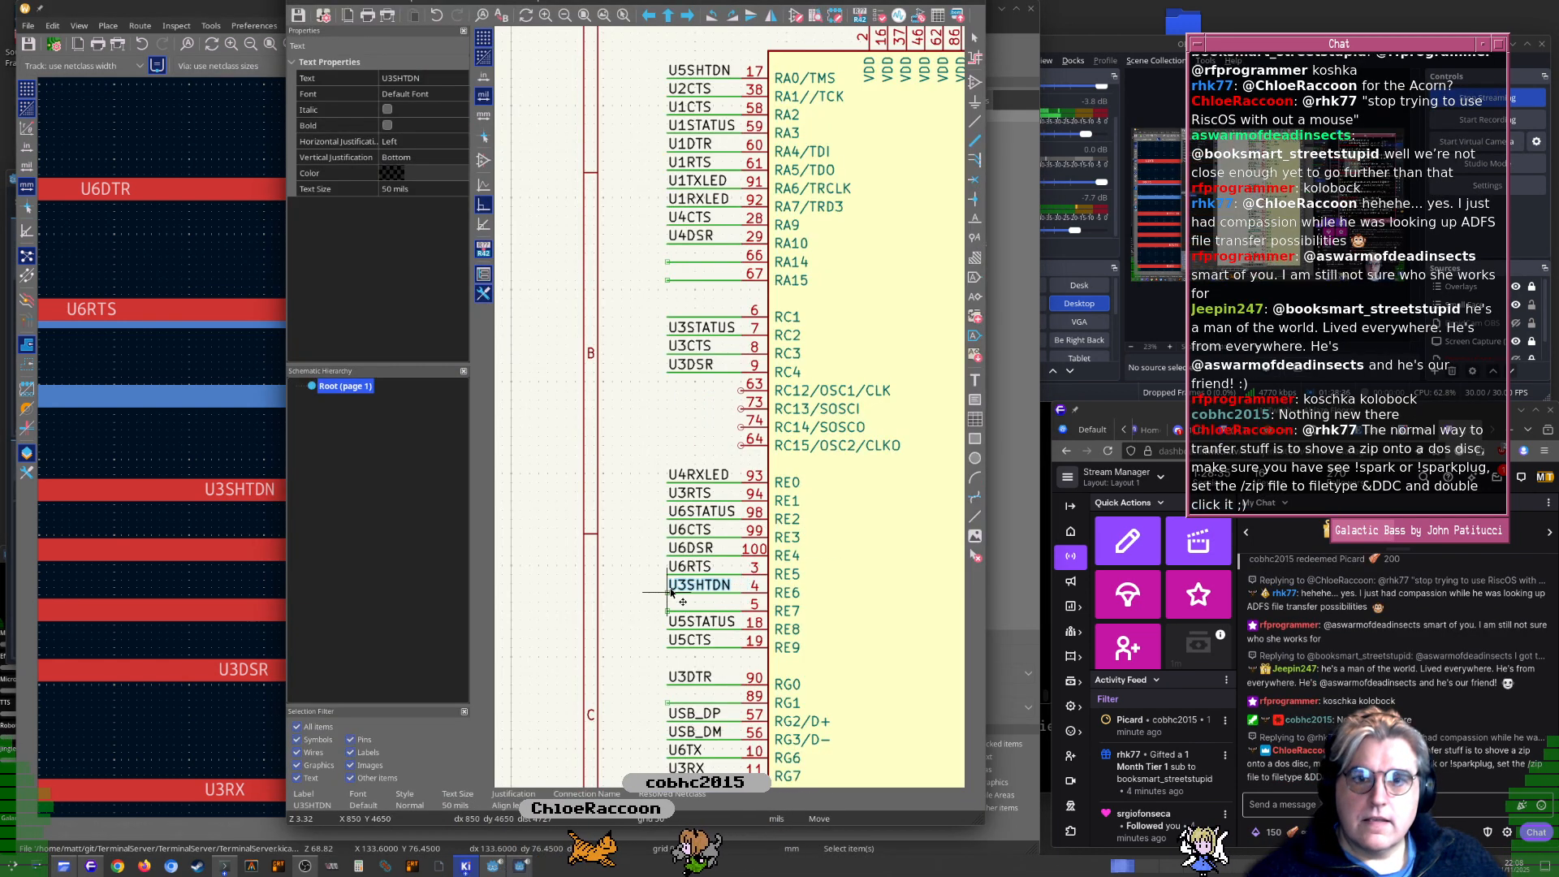
pyautogui.click(637, 583)
# Move the U3STATUS label from U1 pin 7 to pin 5 (RE7)
pyautogui.hotkey('alt', 'Tab')
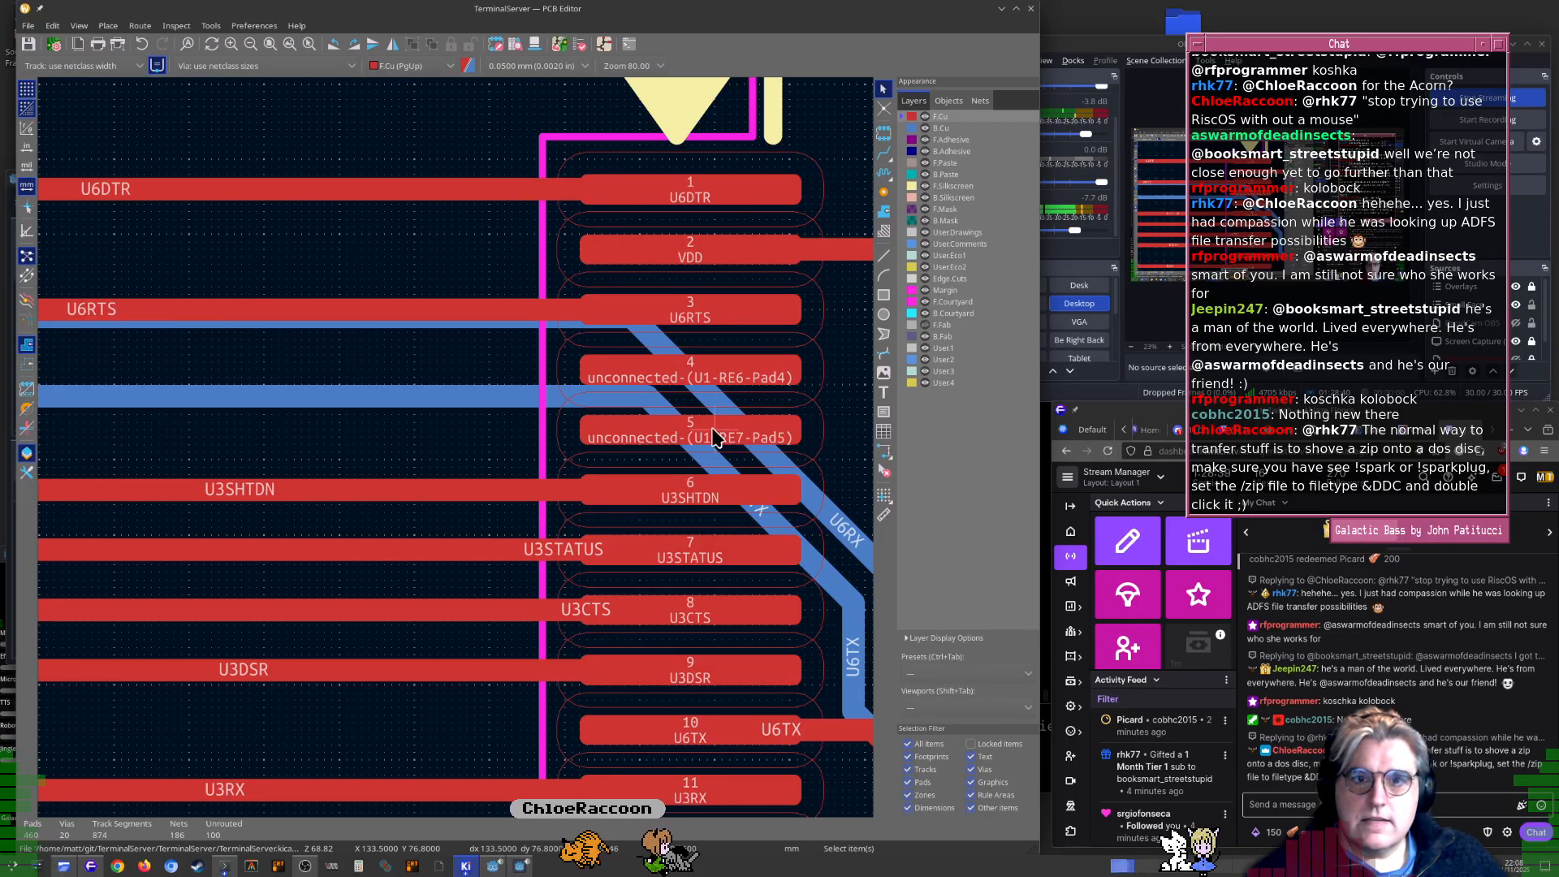
pyautogui.hotkey('alt', 'Tab')
pyautogui.click(703, 329)
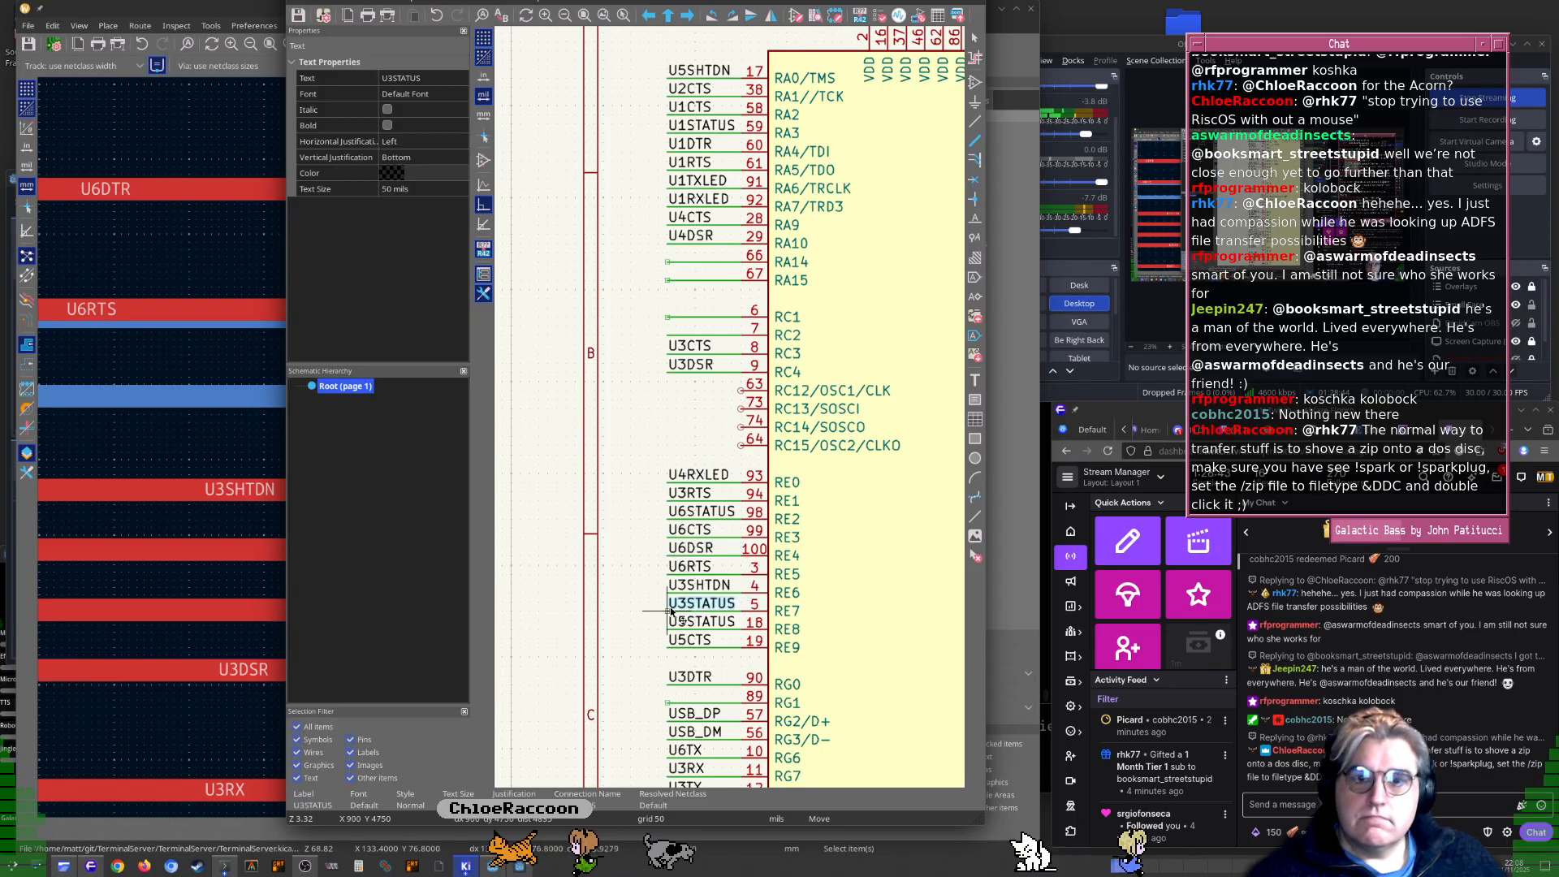
# Update the PCB from the schematic to assign U3SHTDN to U1 pad 4 and U3STATUS to pad 5
pyautogui.hotkey('alt', 'Tab')
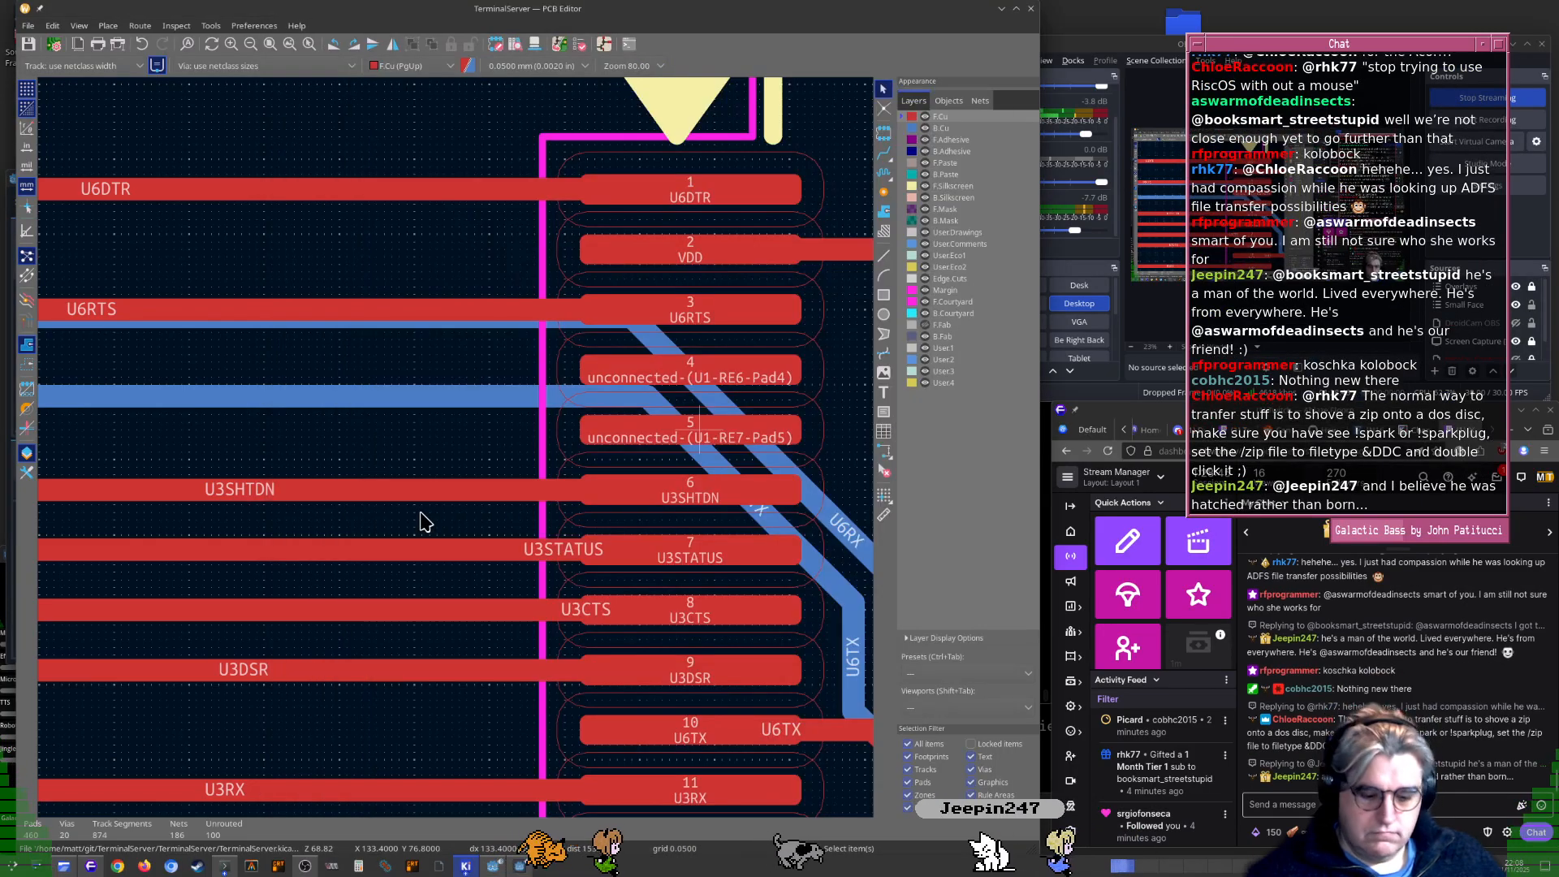
pyautogui.press('F8')
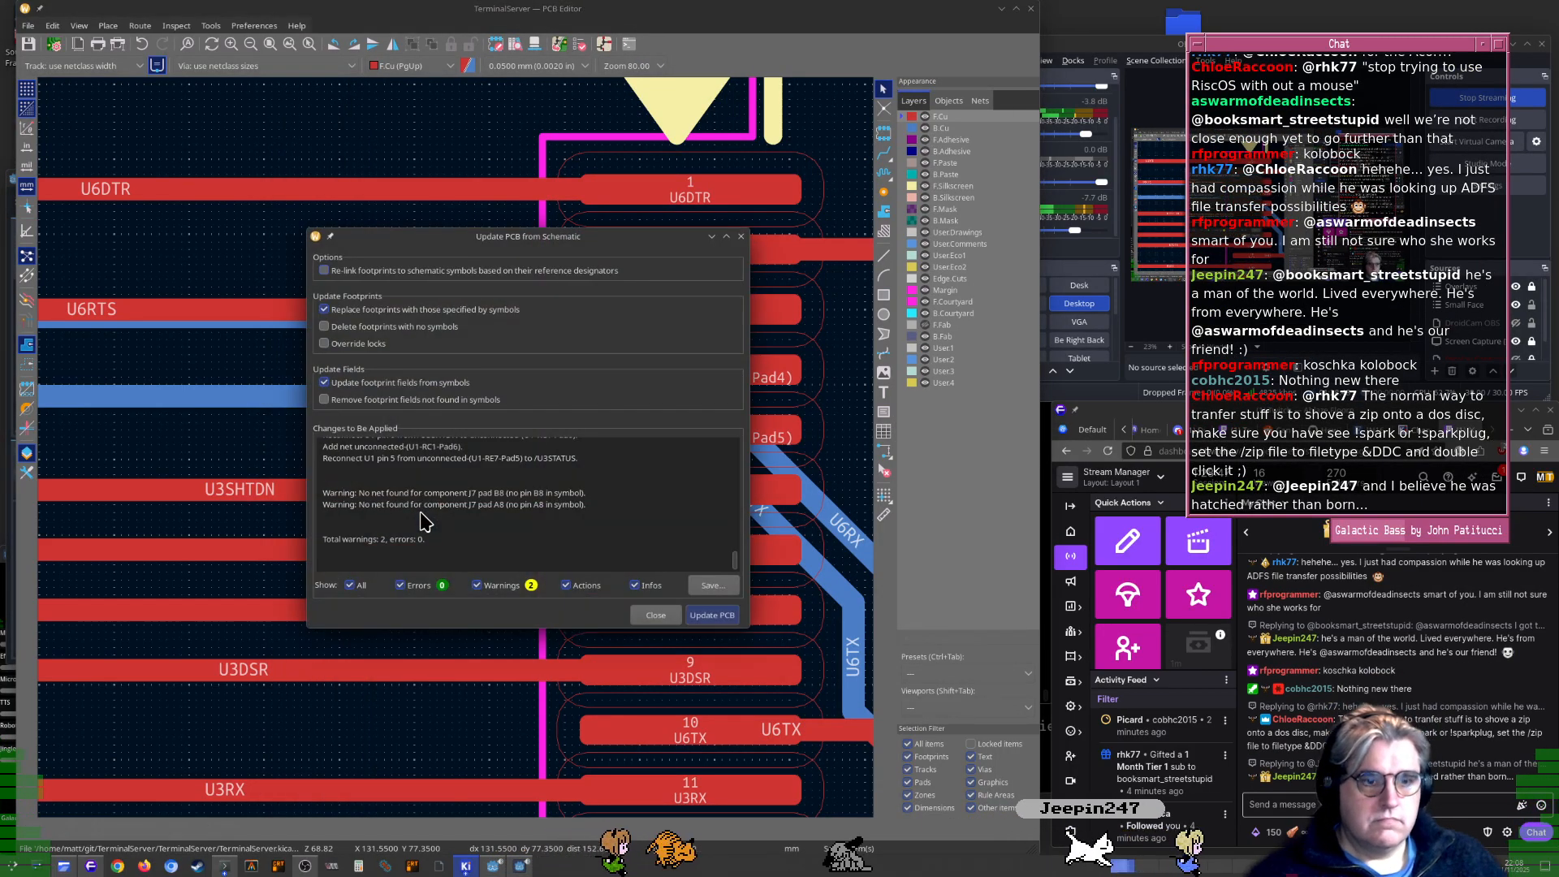
pyautogui.press('Return')
pyautogui.press('Escape')
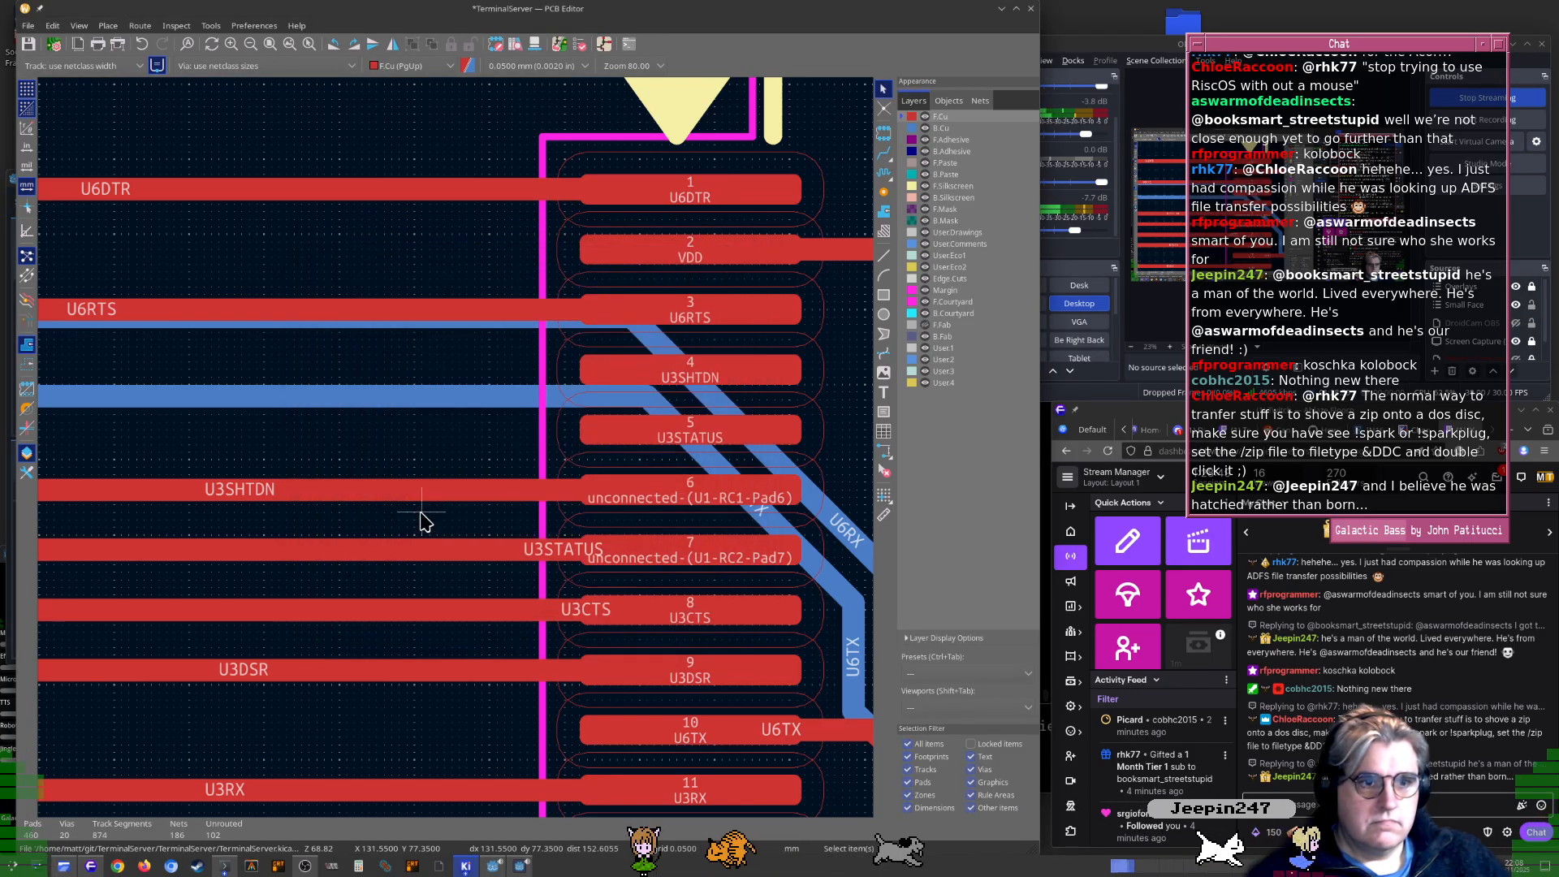
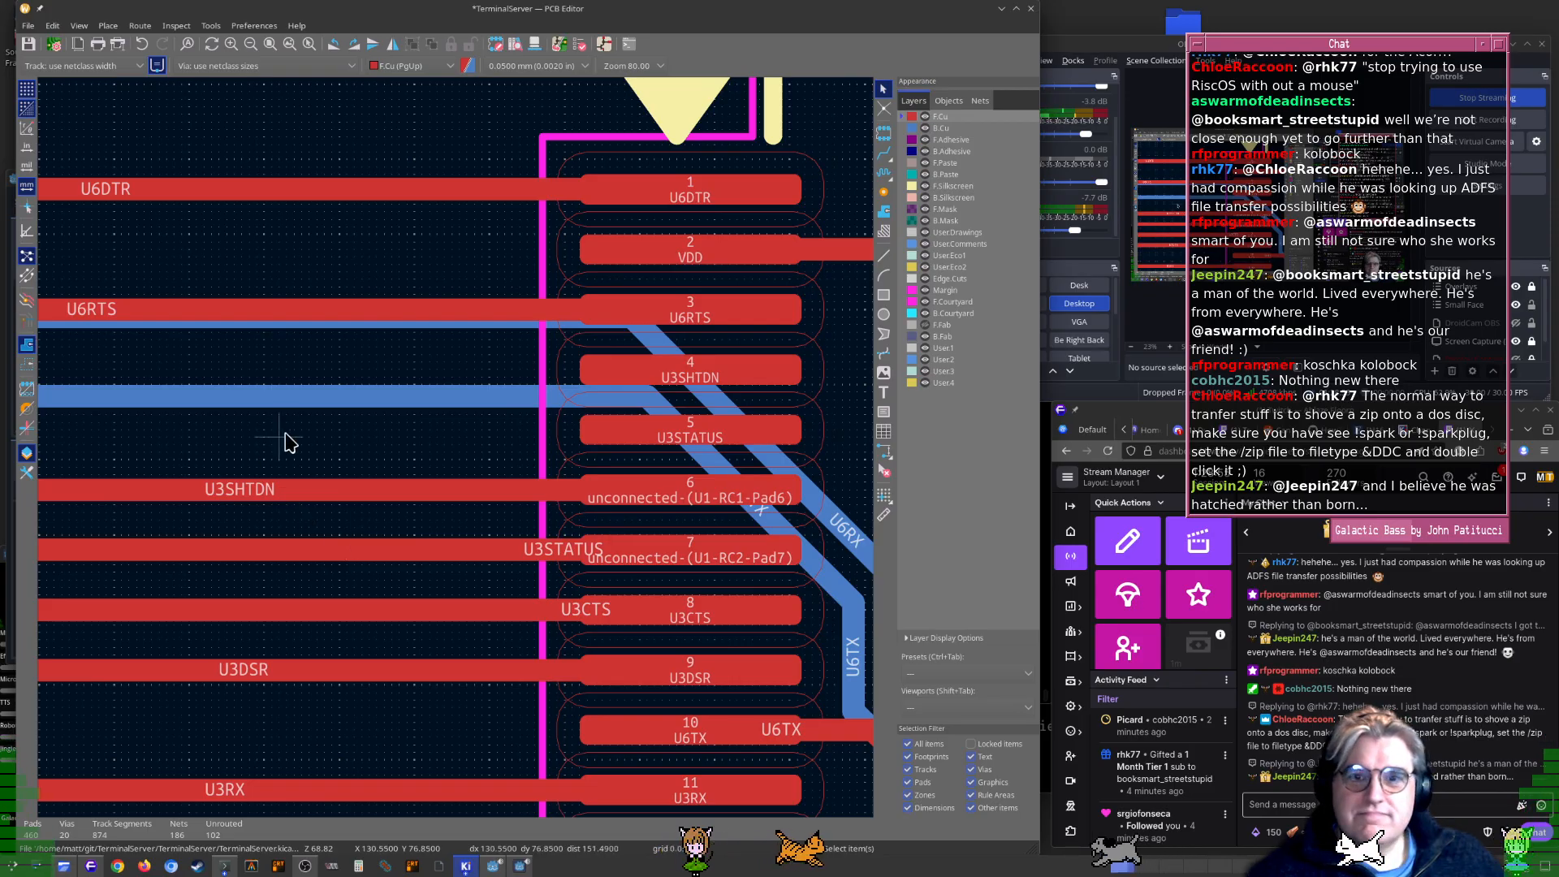
# Delete the old U3SHTDN and U3STATUS track segments leading to U1 pads 6 and 7
pyautogui.scroll(-4, 308, 438)
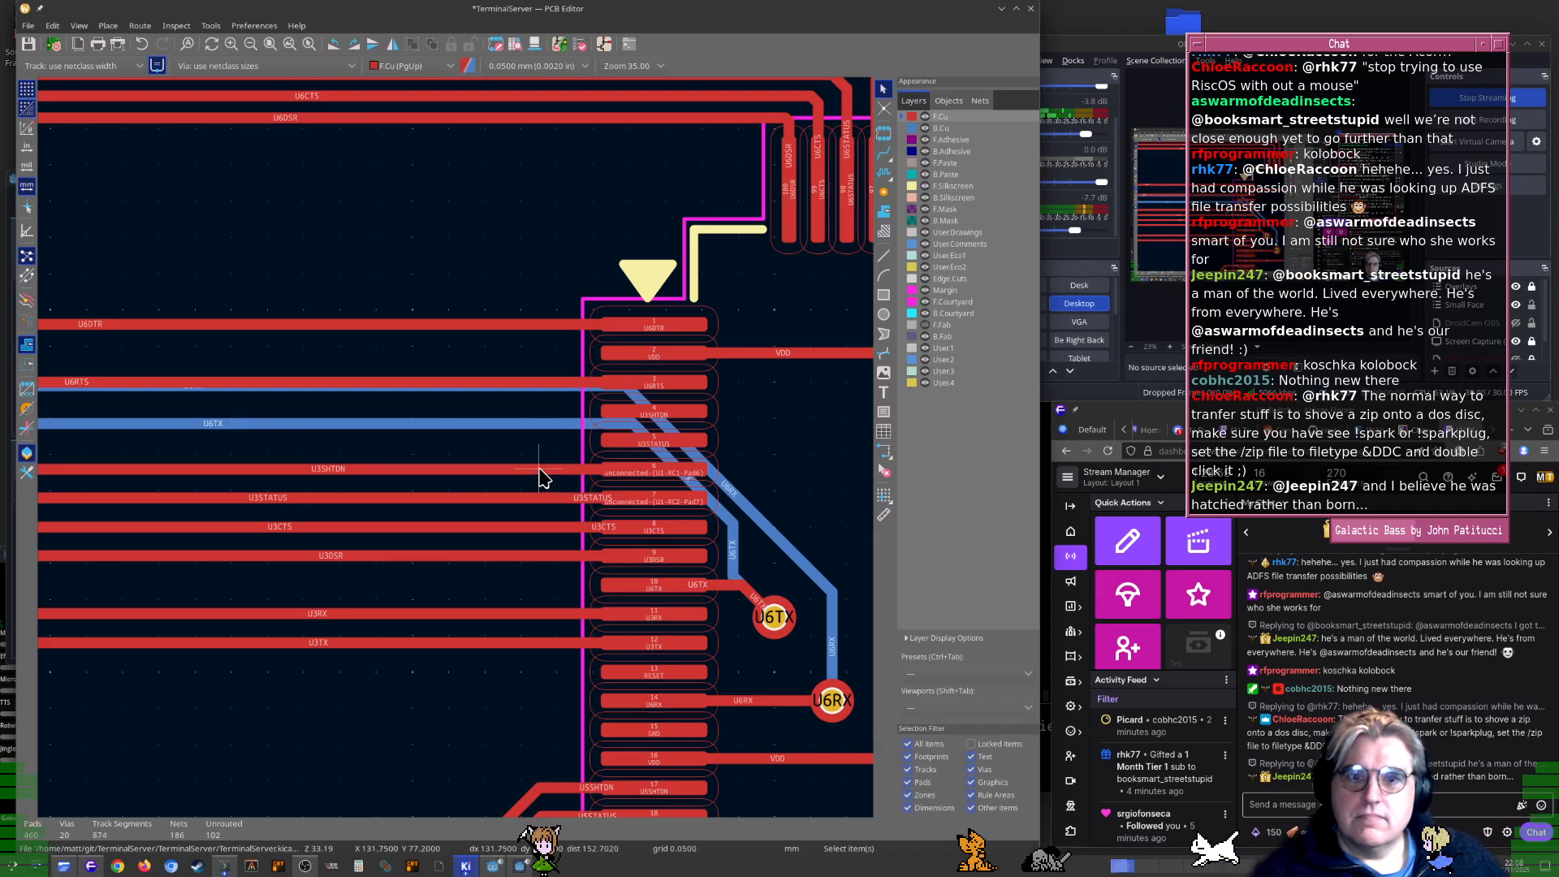
pyautogui.click(542, 471)
pyautogui.press('Delete')
pyautogui.click(557, 497)
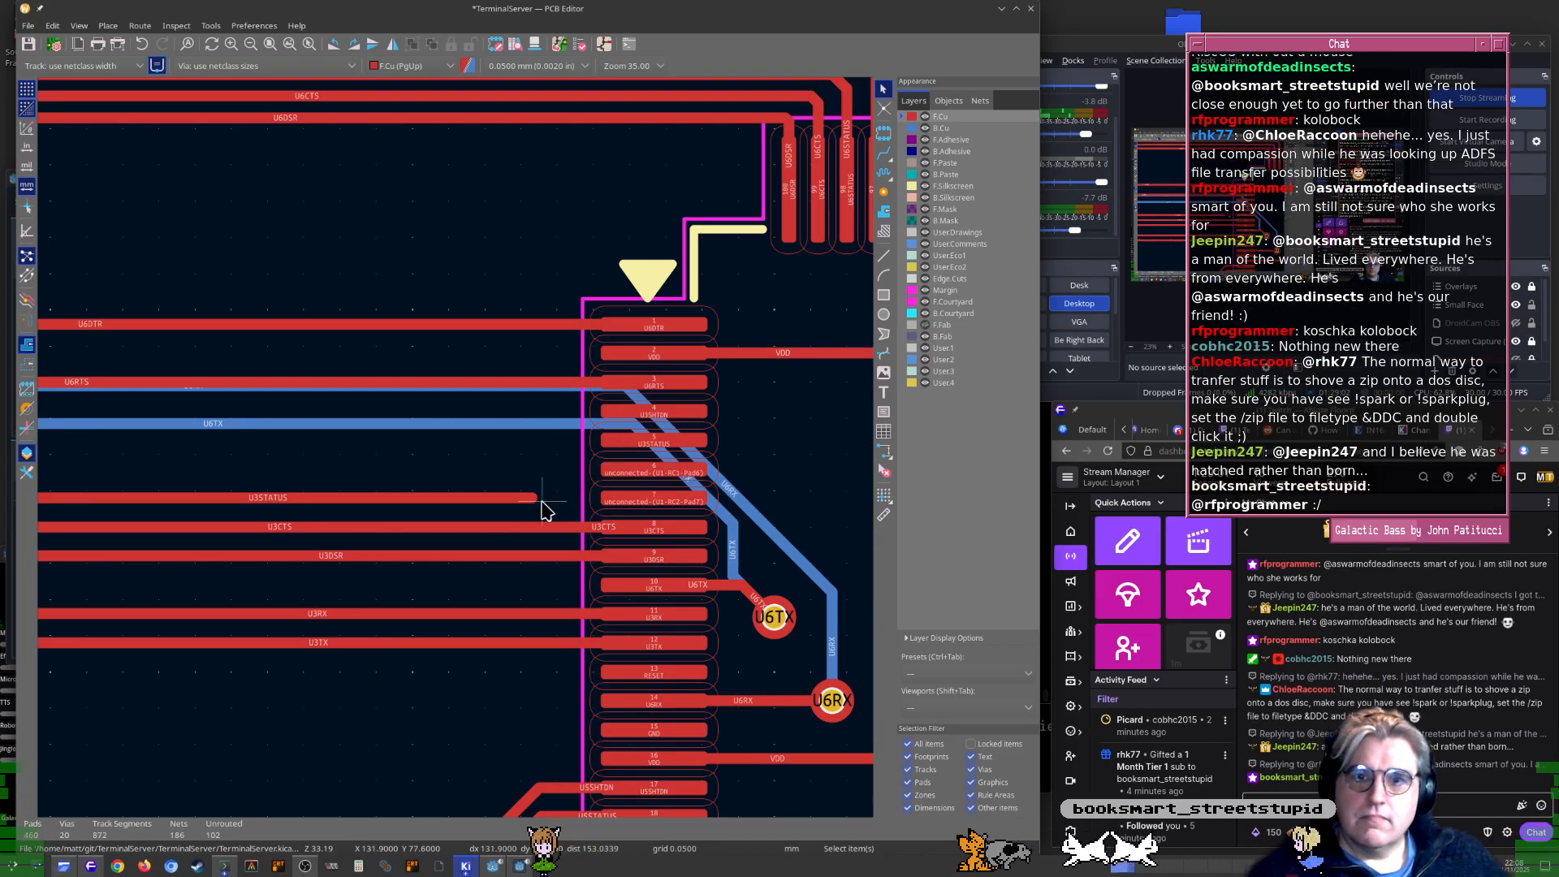
pyautogui.click(532, 507)
pyautogui.click(539, 499)
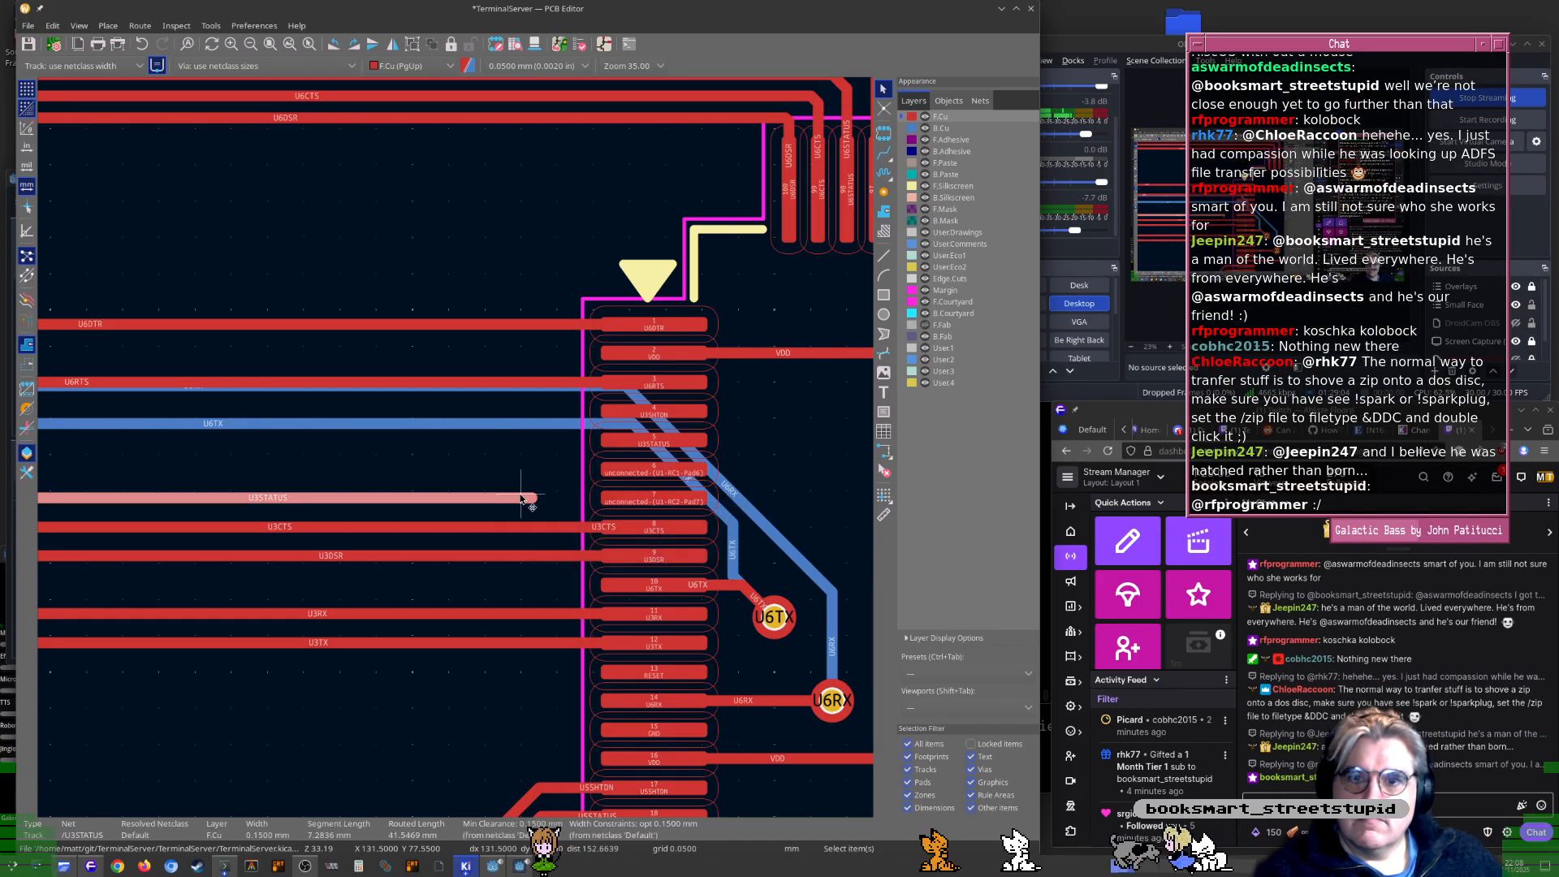
pyautogui.press('Delete')
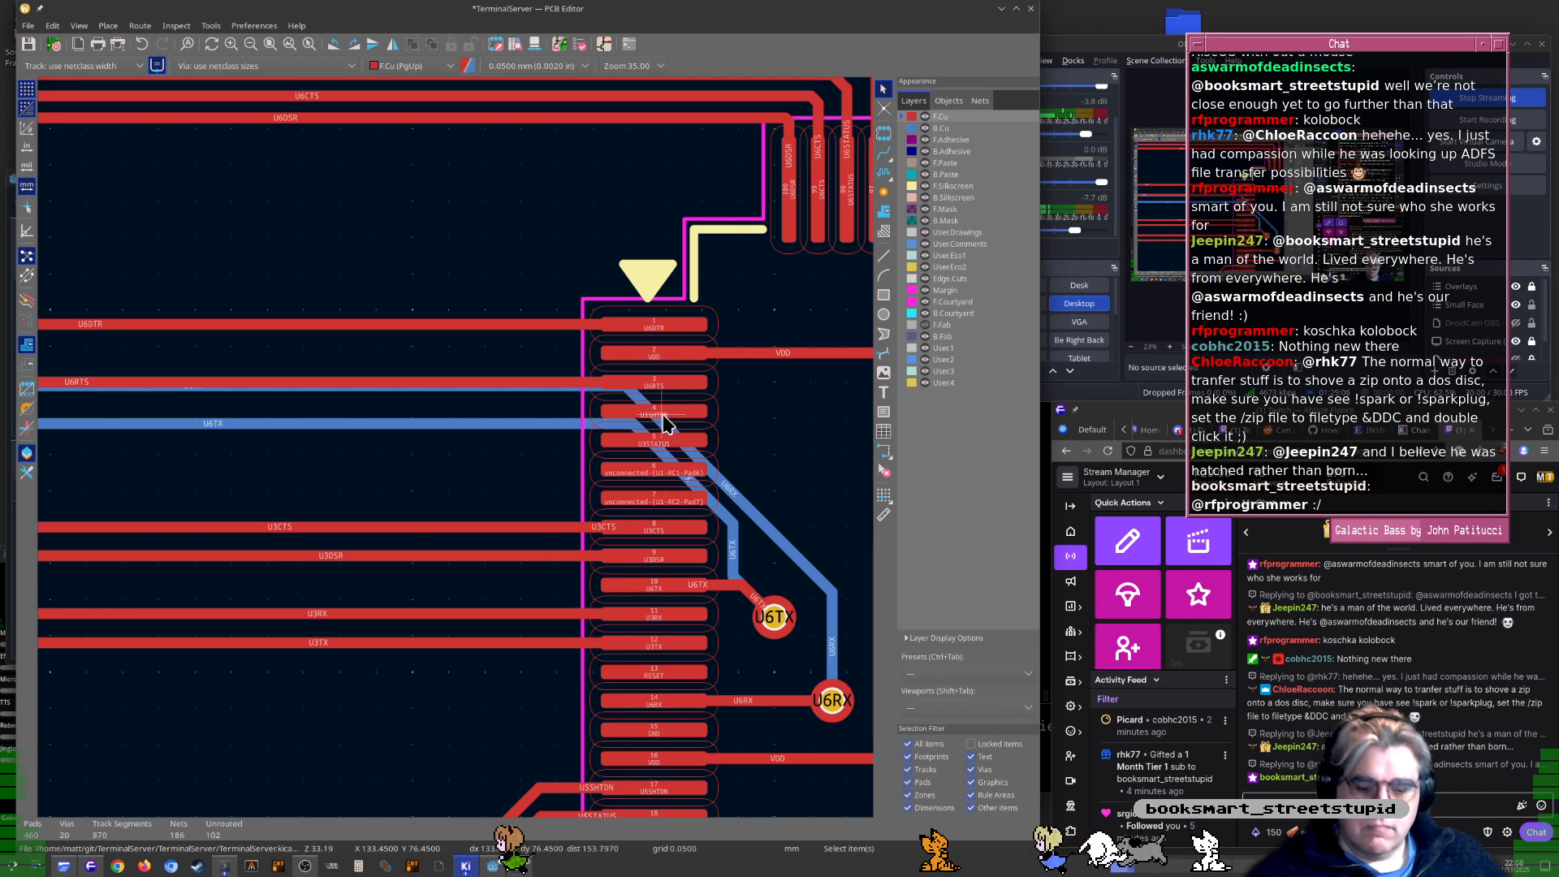
# Route the U3SHTDN track on F.Cu from U1 pad 4 to the open end of its diagonal track
pyautogui.press('x')
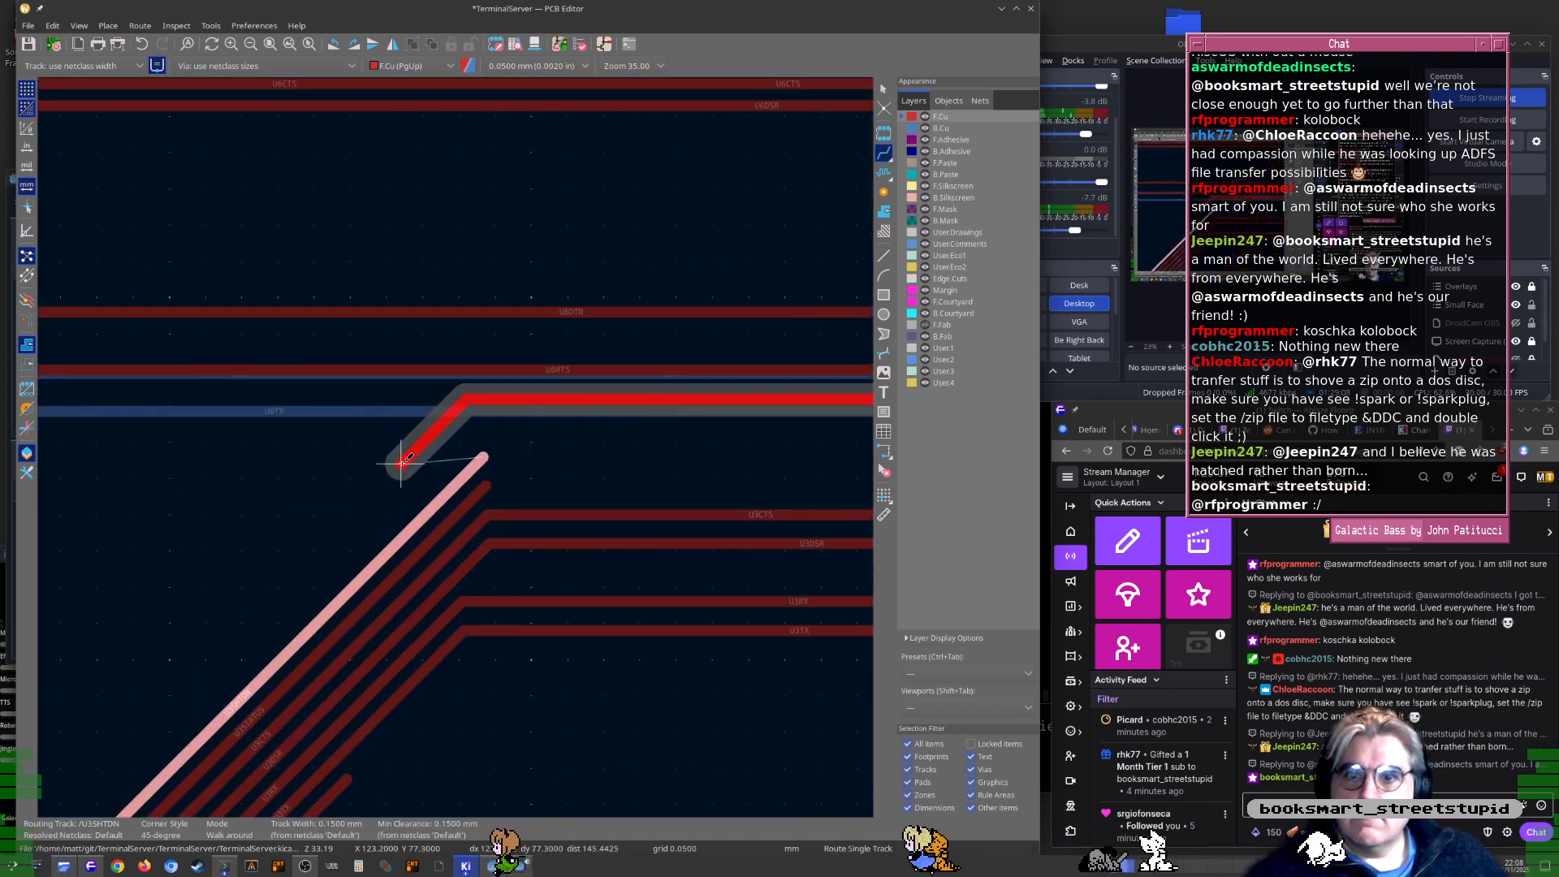
pyautogui.click(481, 459)
pyautogui.moveTo(661, 483); pyautogui.dragTo(237, 488, button='middle')
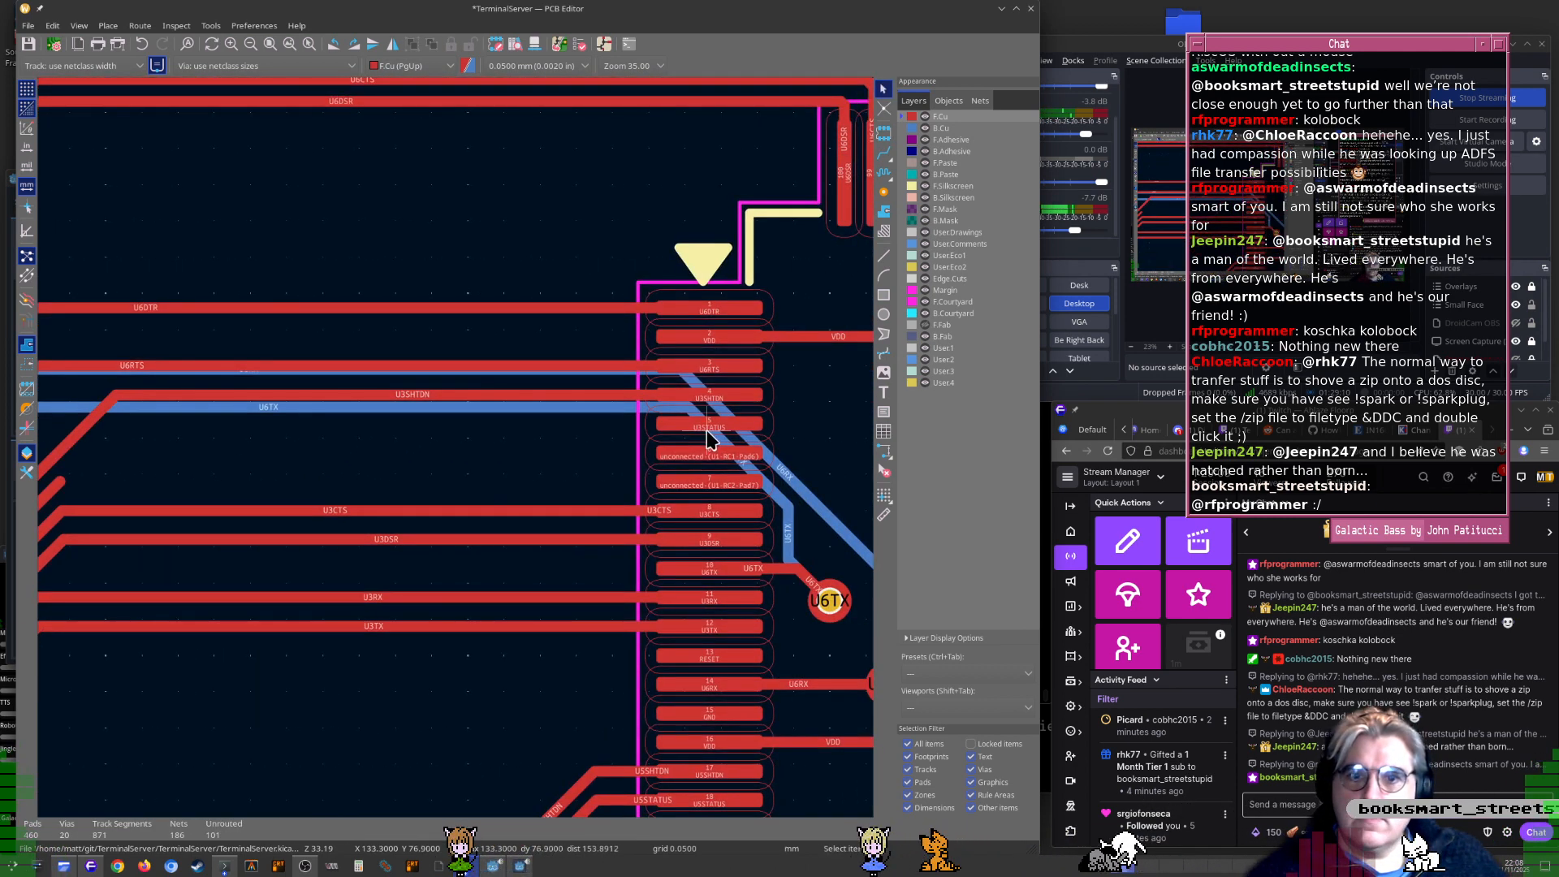
# Route the U3STATUS track from U1 pad 5 to the open end of its diagonal track, parallel to U3SHTDN
pyautogui.press('x')
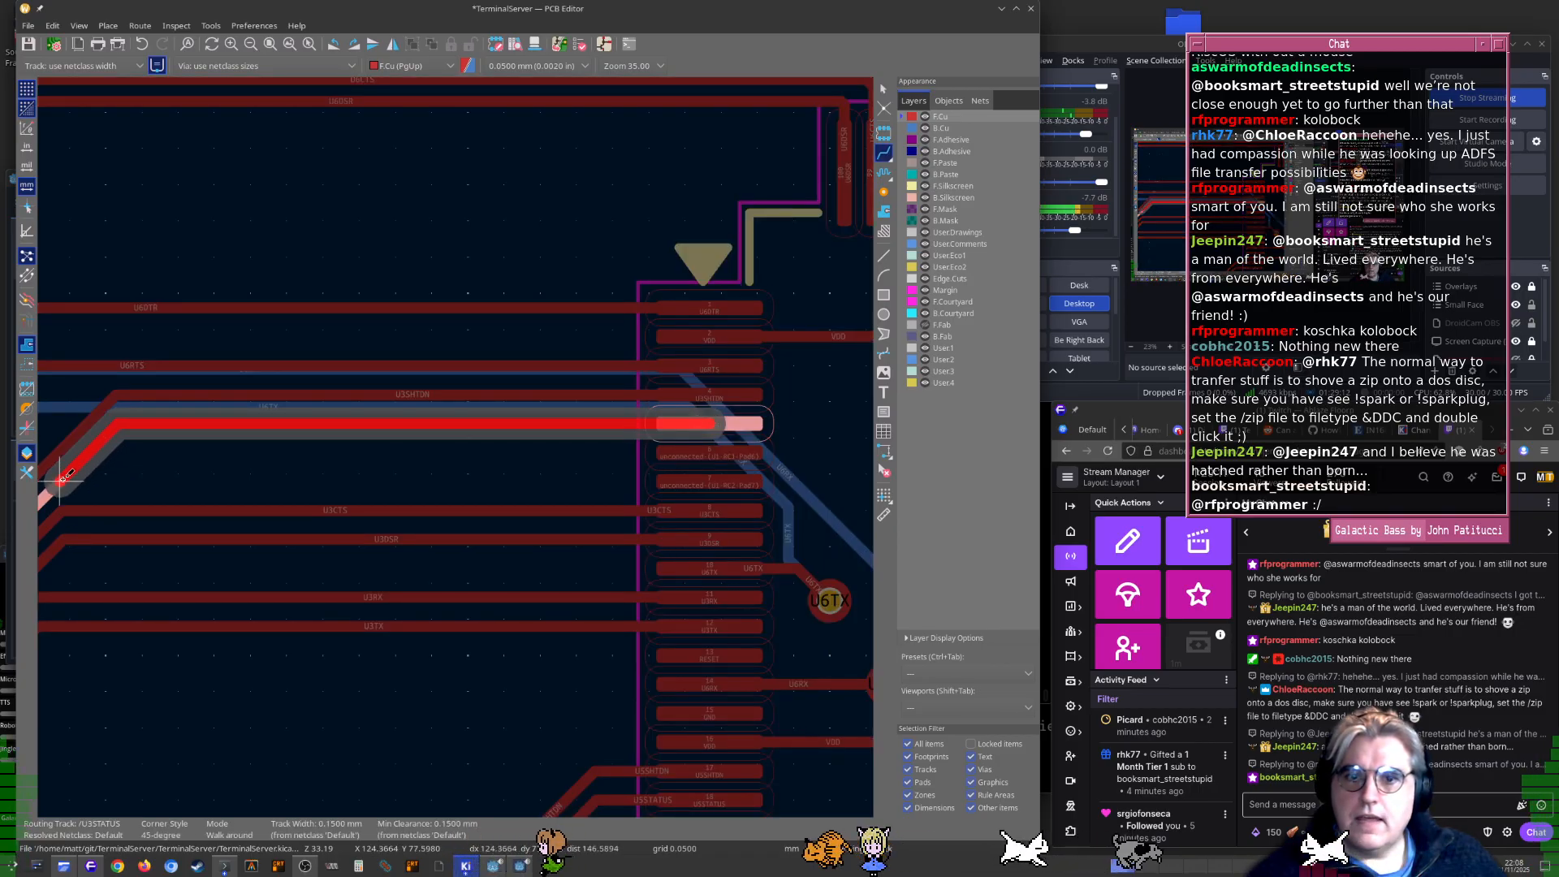
pyautogui.click(63, 479)
pyautogui.moveTo(278, 623)
pyautogui.mouseDown(button='middle')
pyautogui.moveTo(535, 572)
pyautogui.moveTo(284, 627)
pyautogui.mouseUp(button='middle')
pyautogui.moveTo(446, 552); pyautogui.dragTo(543, 505, button='middle')
pyautogui.moveTo(520, 568); pyautogui.dragTo(236, 584, button='middle')
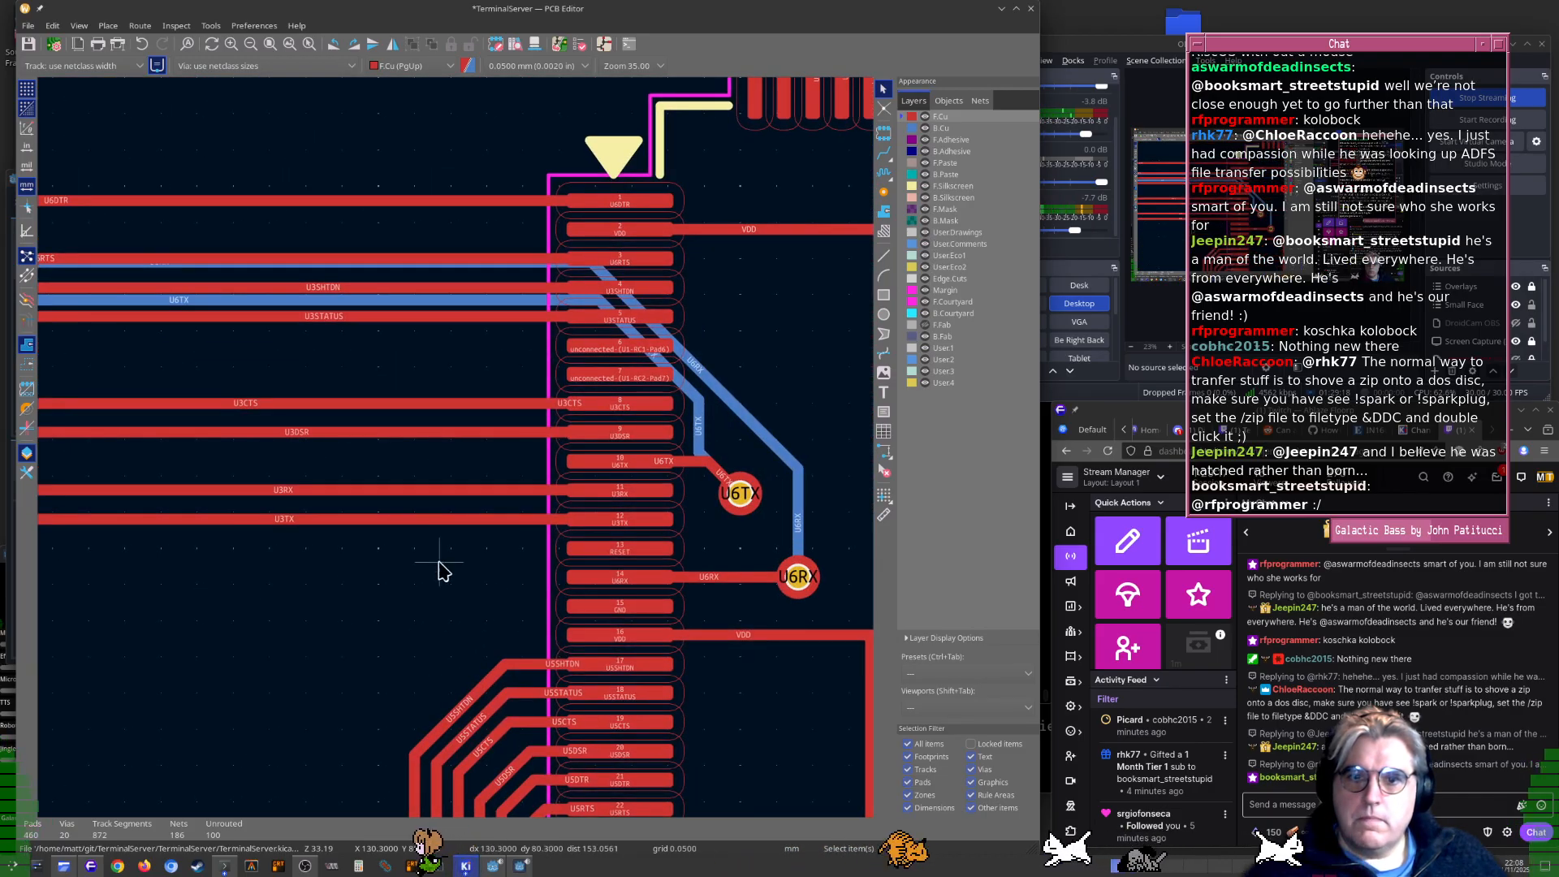
# Examine U1 pads 6 to 12 and the tracks entering them for further signals to shift
pyautogui.scroll(3, 452, 455)
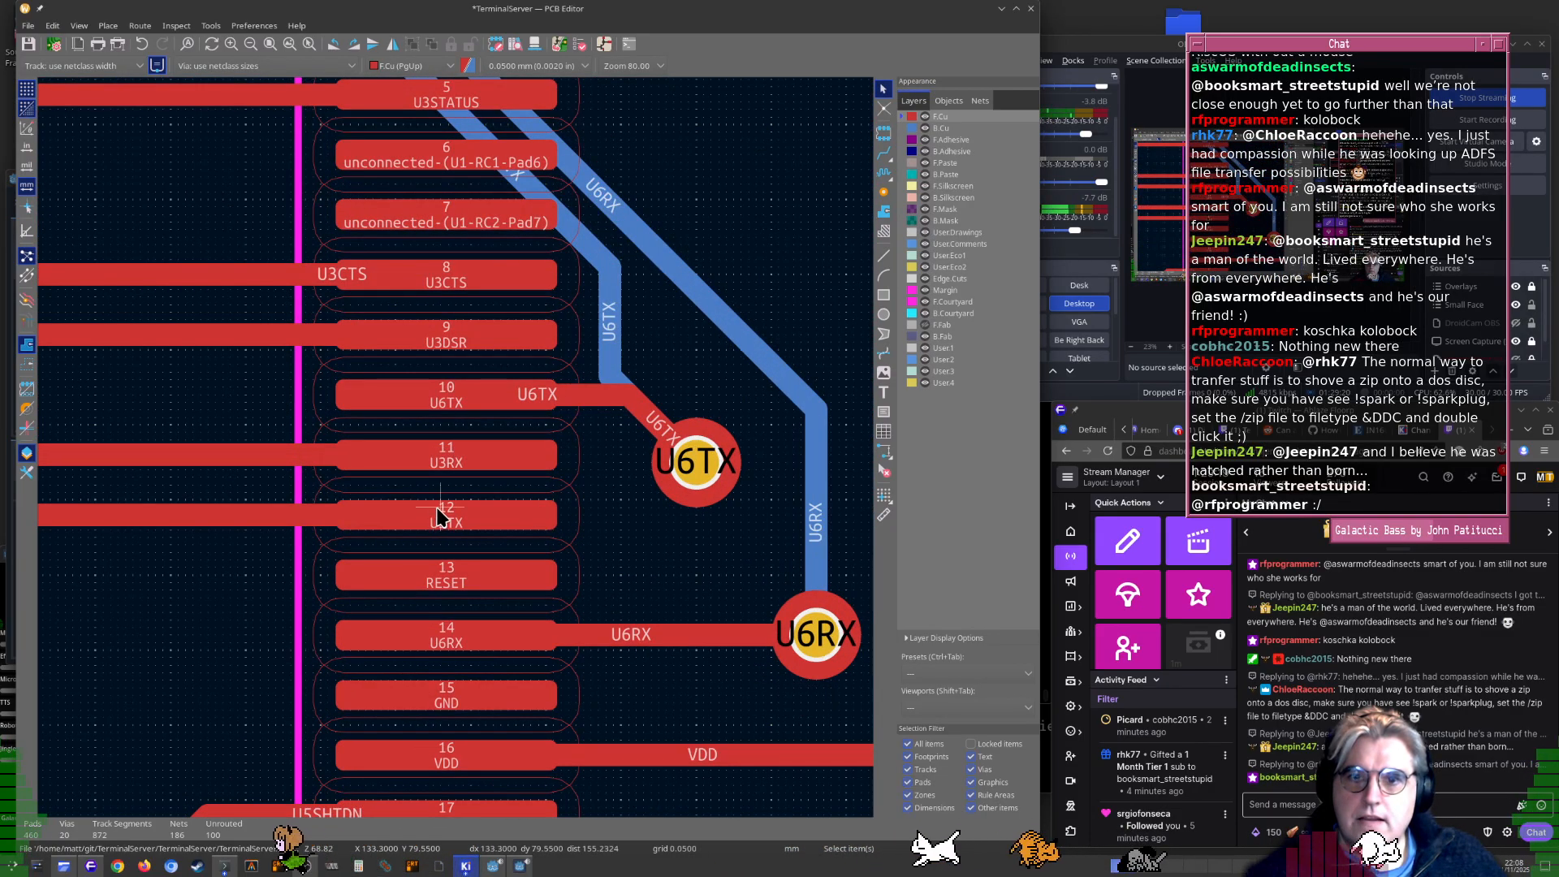
pyautogui.scroll(-6, 437, 516)
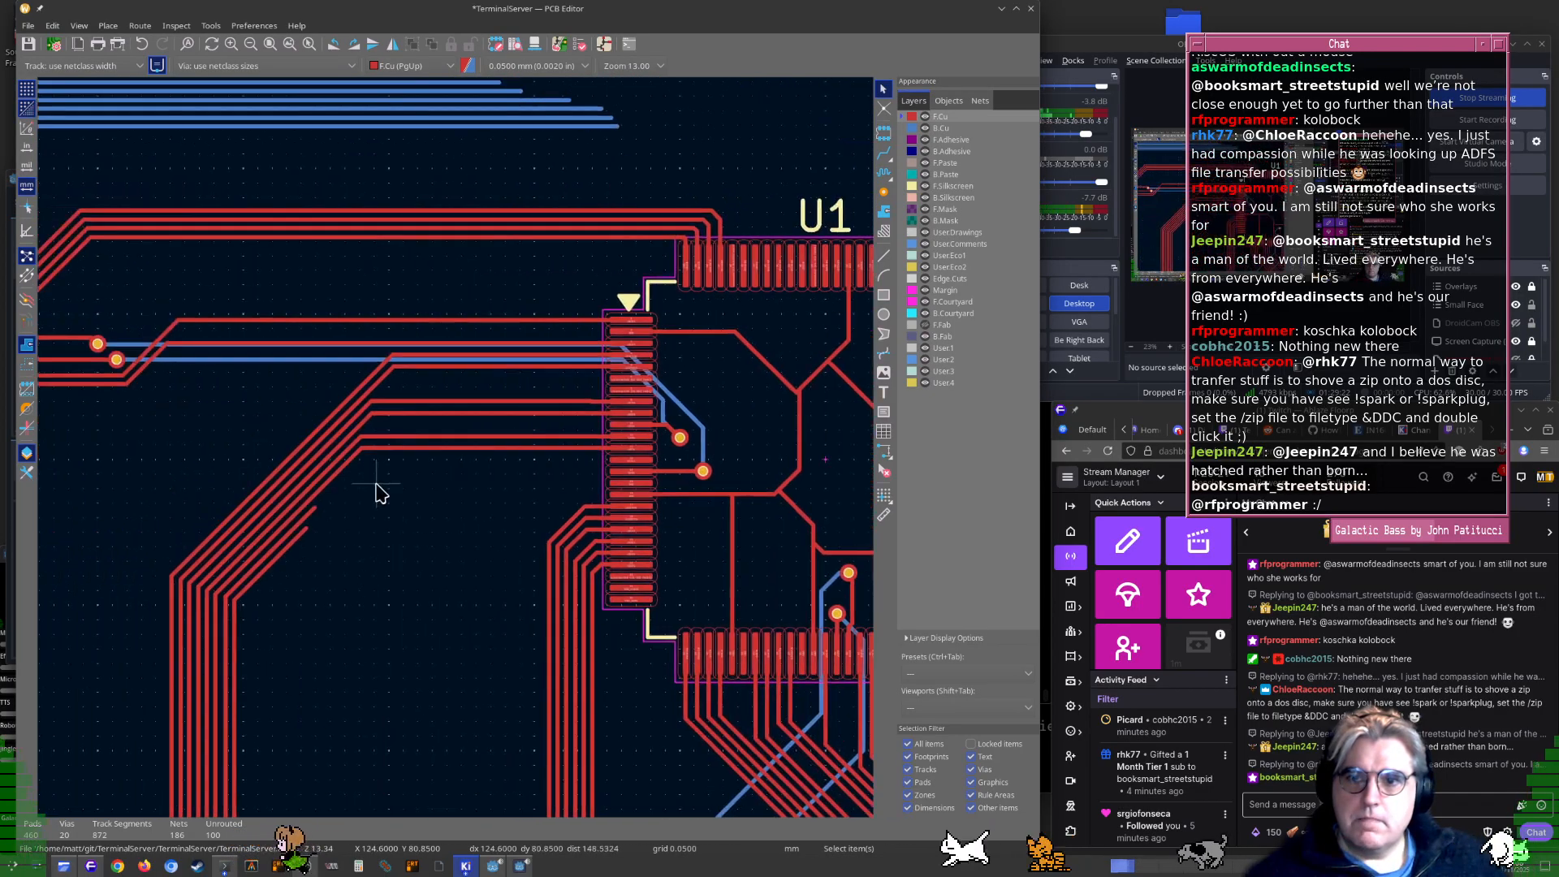
pyautogui.scroll(4, 442, 542)
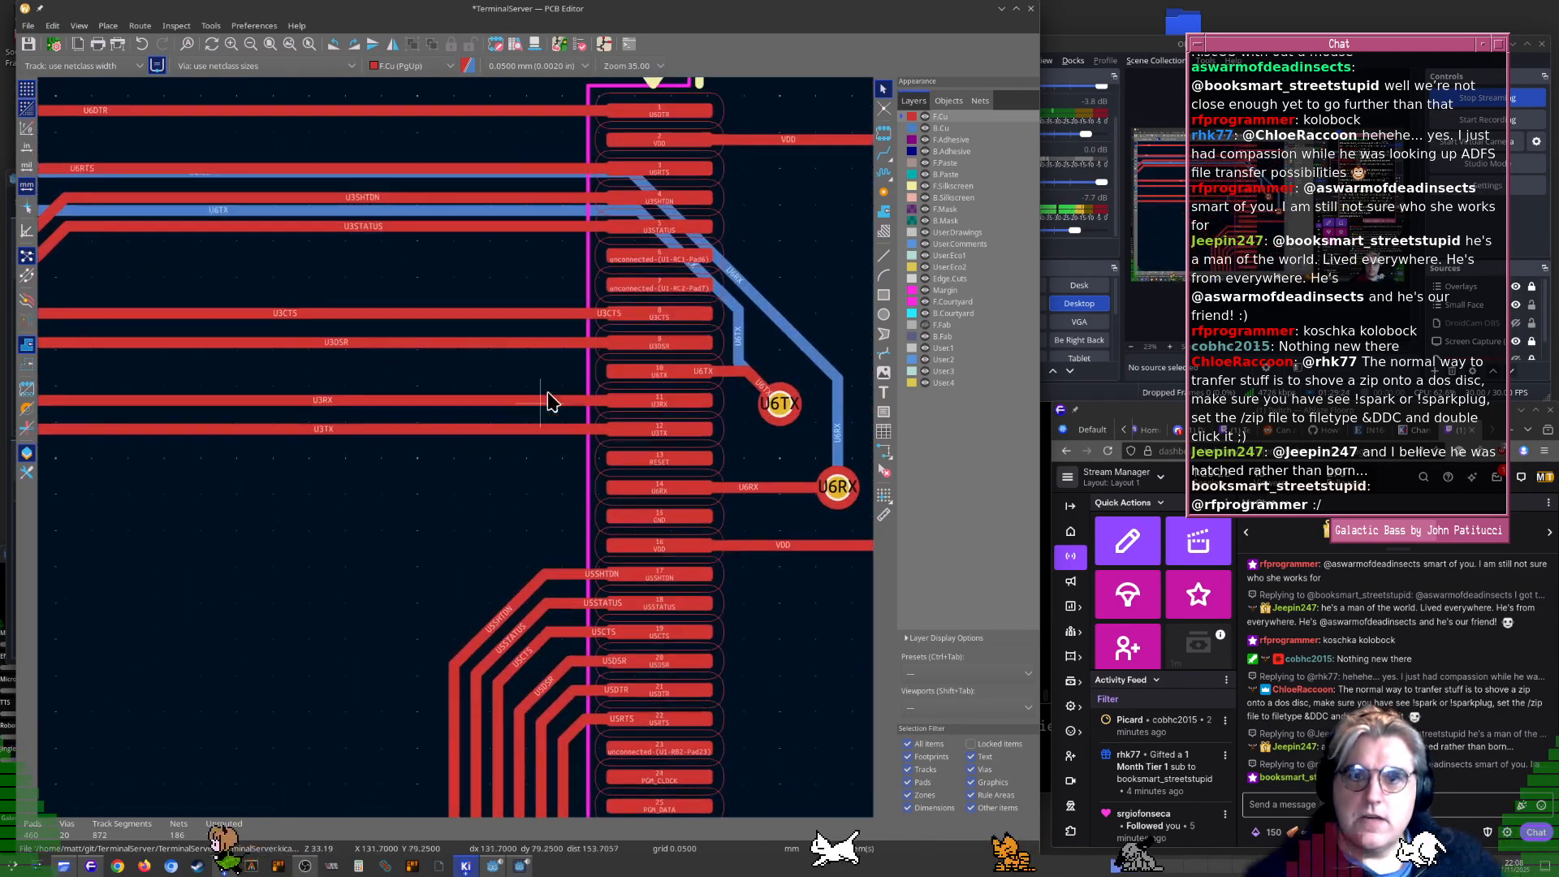
pyautogui.scroll(2, 498, 406)
pyautogui.moveTo(456, 453); pyautogui.dragTo(479, 529, button='middle')
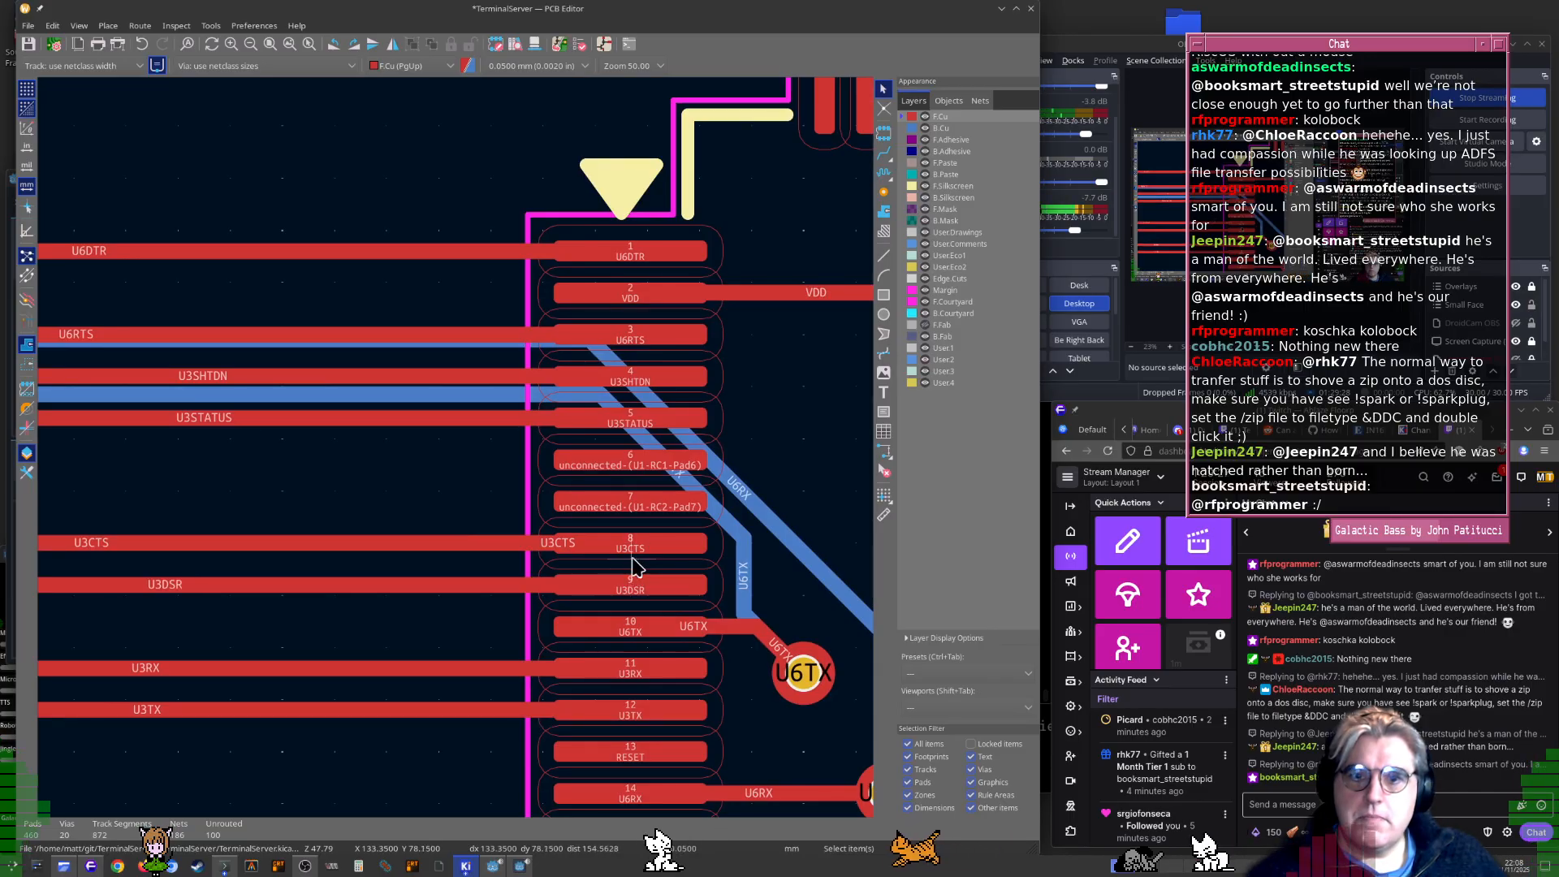
pyautogui.scroll(1, 635, 566)
pyautogui.moveTo(449, 415); pyautogui.dragTo(467, 472, button='middle')
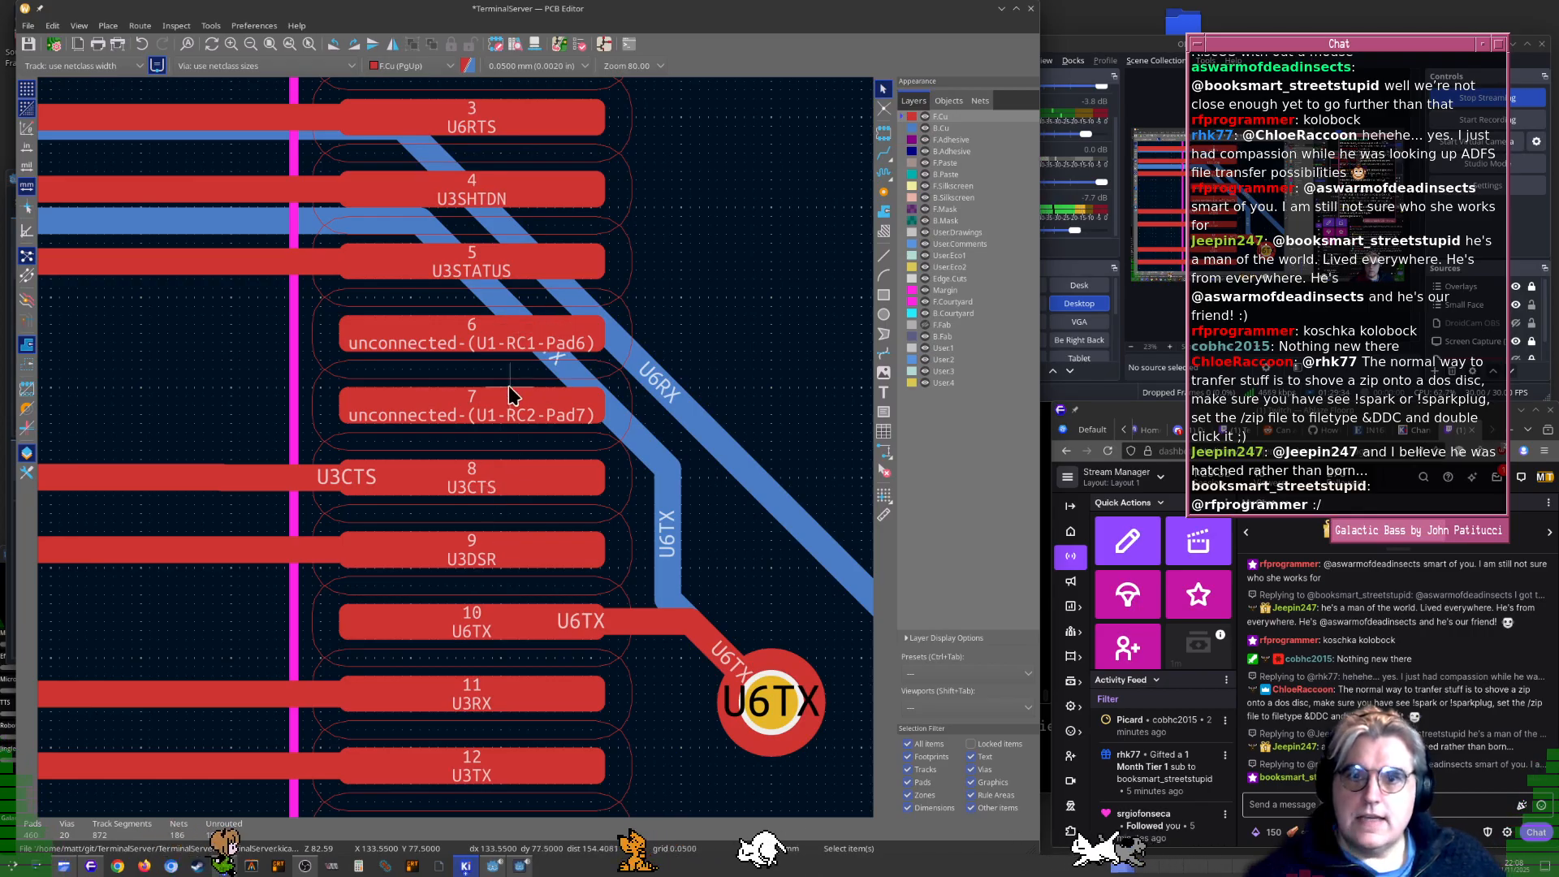
pyautogui.hotkey('alt', 'Tab')
pyautogui.moveTo(679, 417); pyautogui.dragTo(643, 442, button='middle')
pyautogui.hotkey('alt', 'Tab')
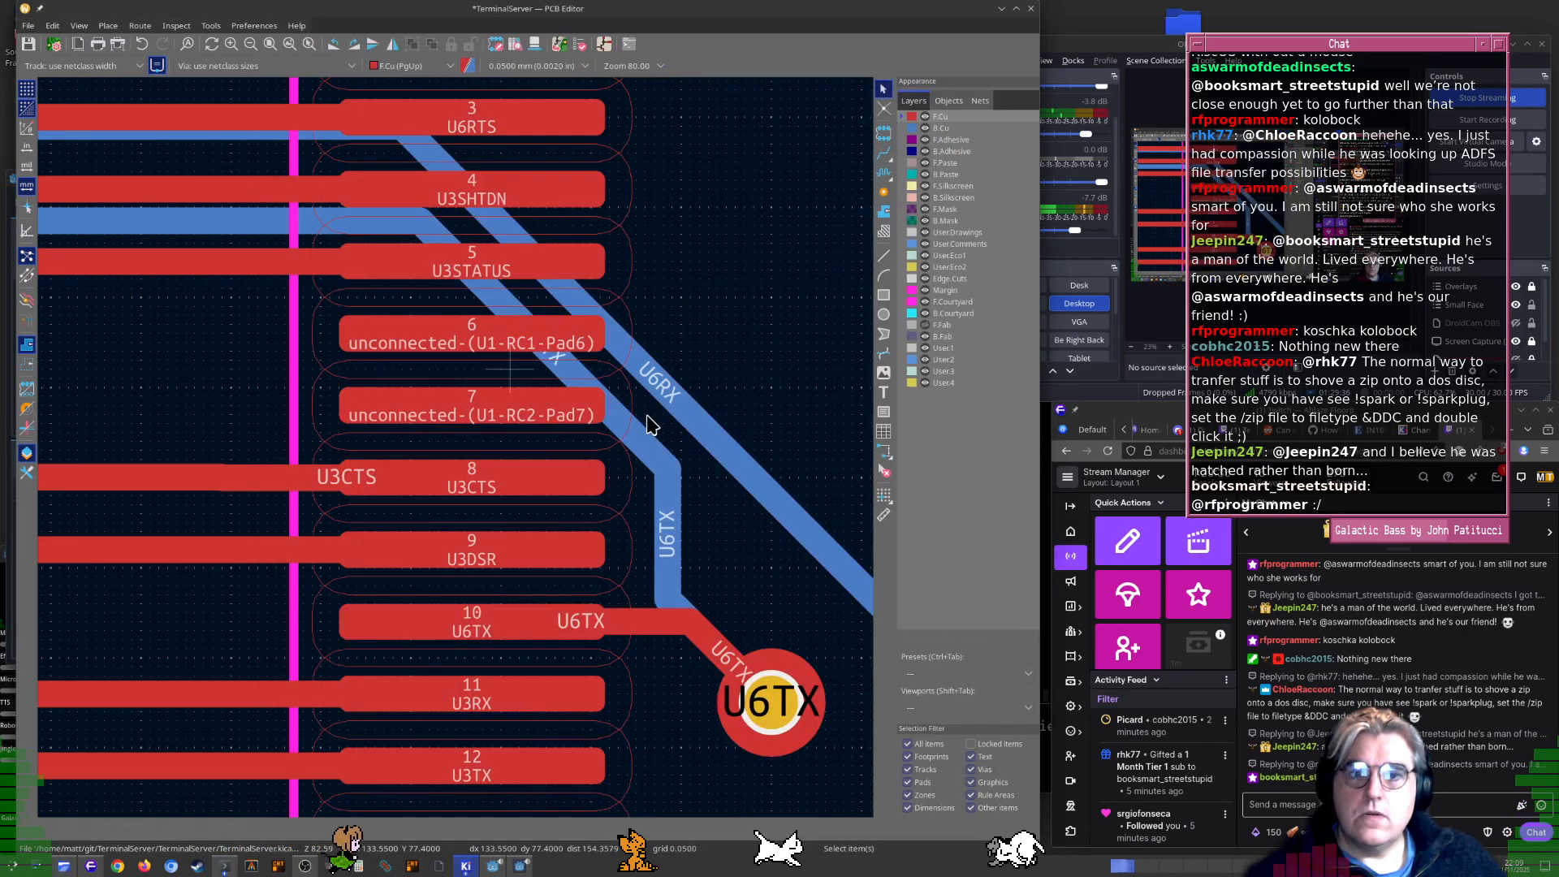
# In the schematic, move the U3CTS and U3DSR labels from U1 pins 8 and 9 to pins 6 (RC1) and 7 (RC2)
pyautogui.hotkey('alt', 'Tab')
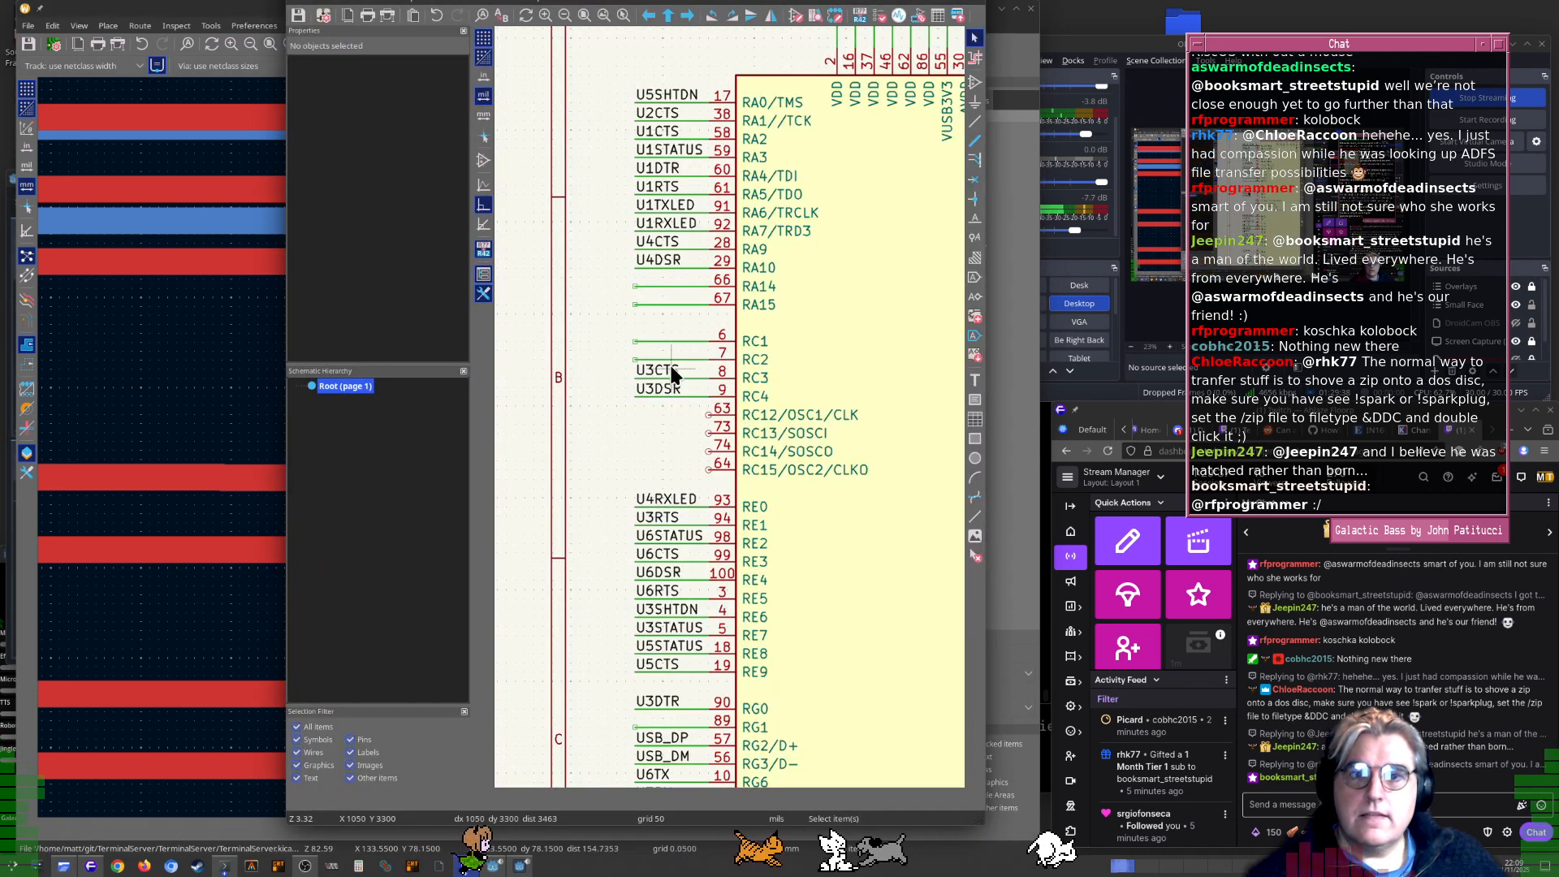
pyautogui.click(671, 372)
pyautogui.keyDown('shift'); pyautogui.click(670, 389); pyautogui.keyUp('shift')
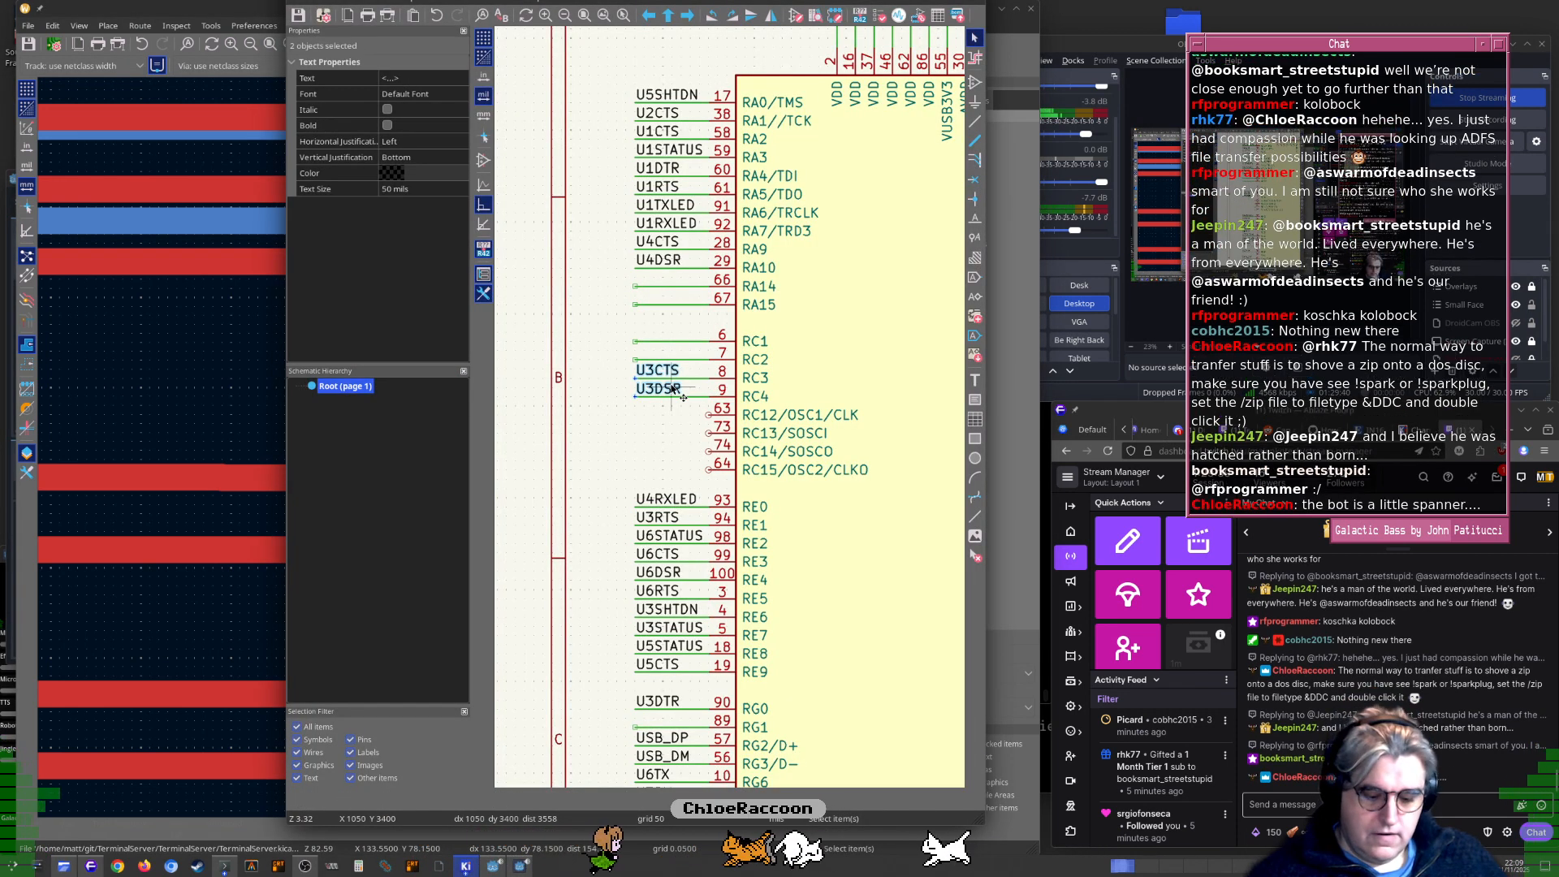
pyautogui.press('m')
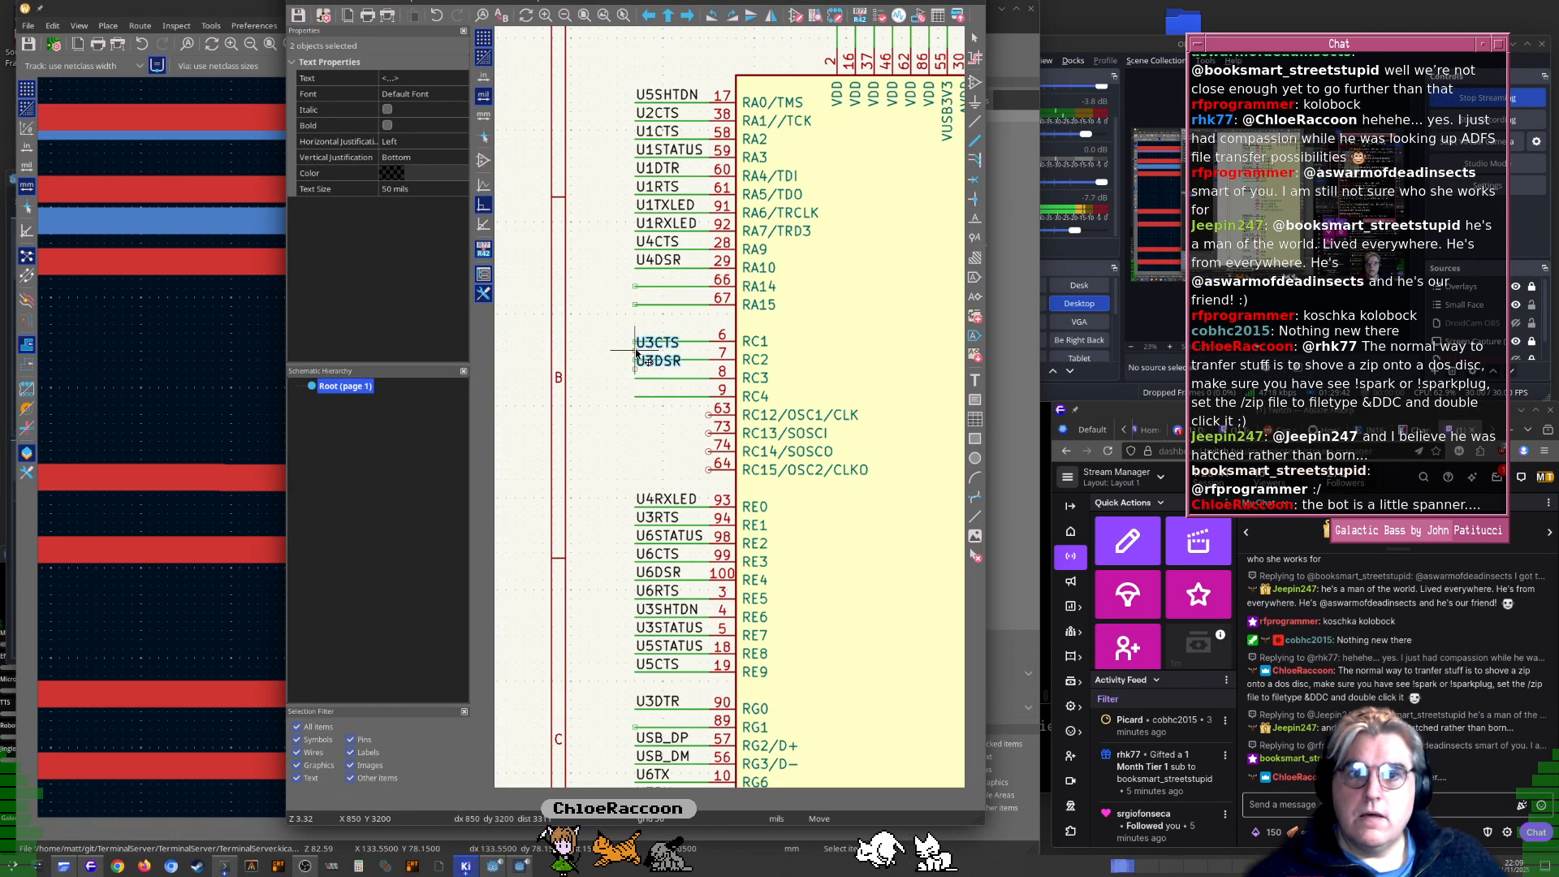
pyautogui.click(637, 351)
pyautogui.scroll(5, 636, 357)
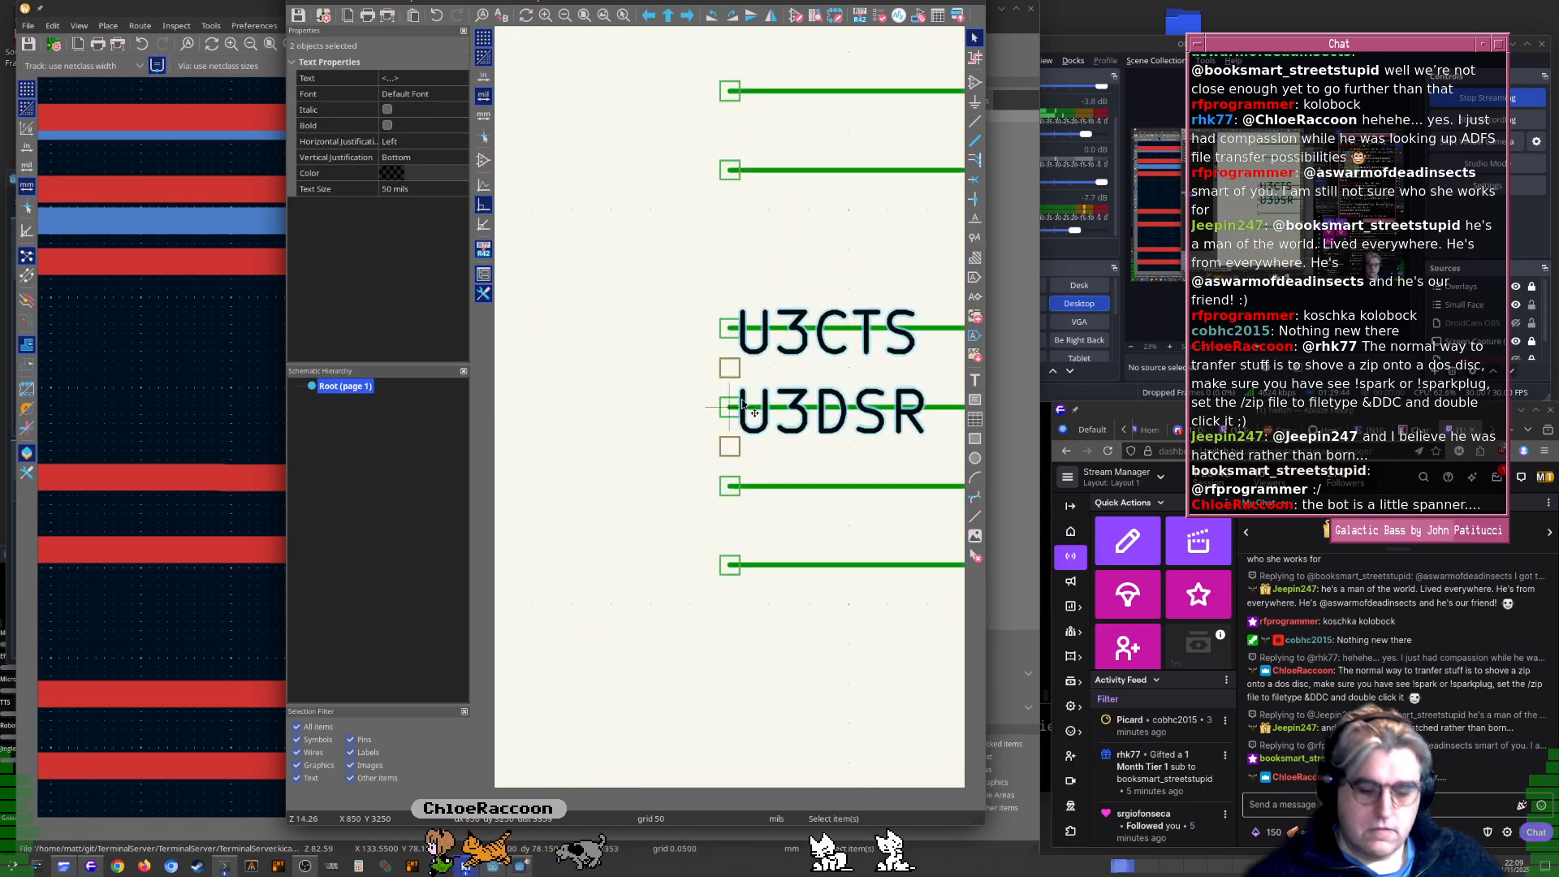
pyautogui.press('m')
pyautogui.click(728, 359)
pyautogui.scroll(-6, 729, 389)
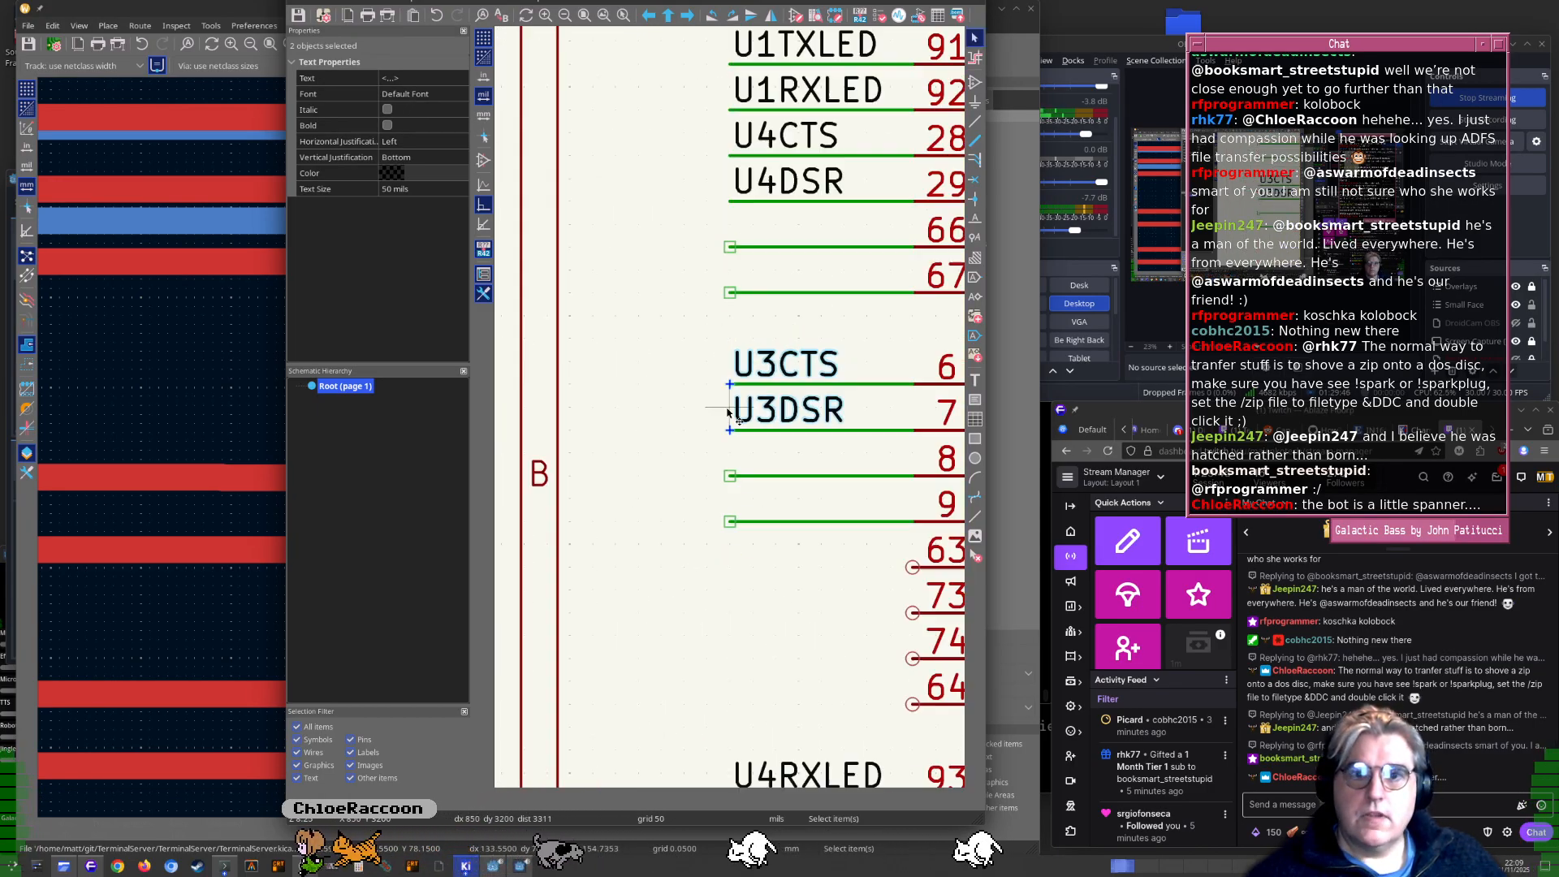
pyautogui.scroll(2, 731, 434)
# Update the PCB from the schematic to assign U3CTS to U1 pad 6 and U3DSR to pad 7
pyautogui.press('F8')
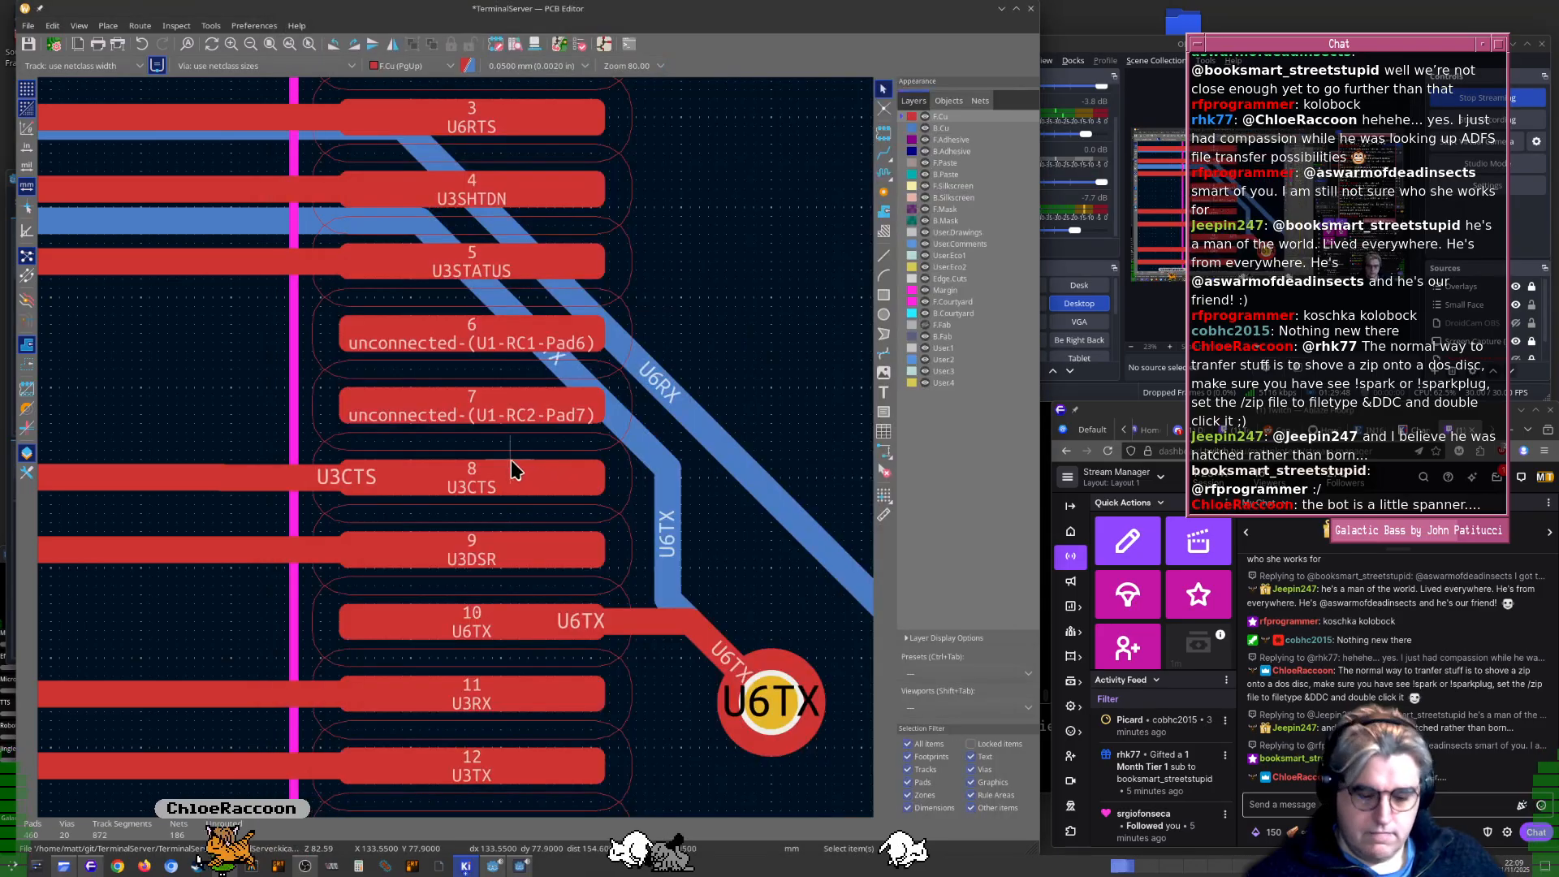
pyautogui.press('Return')
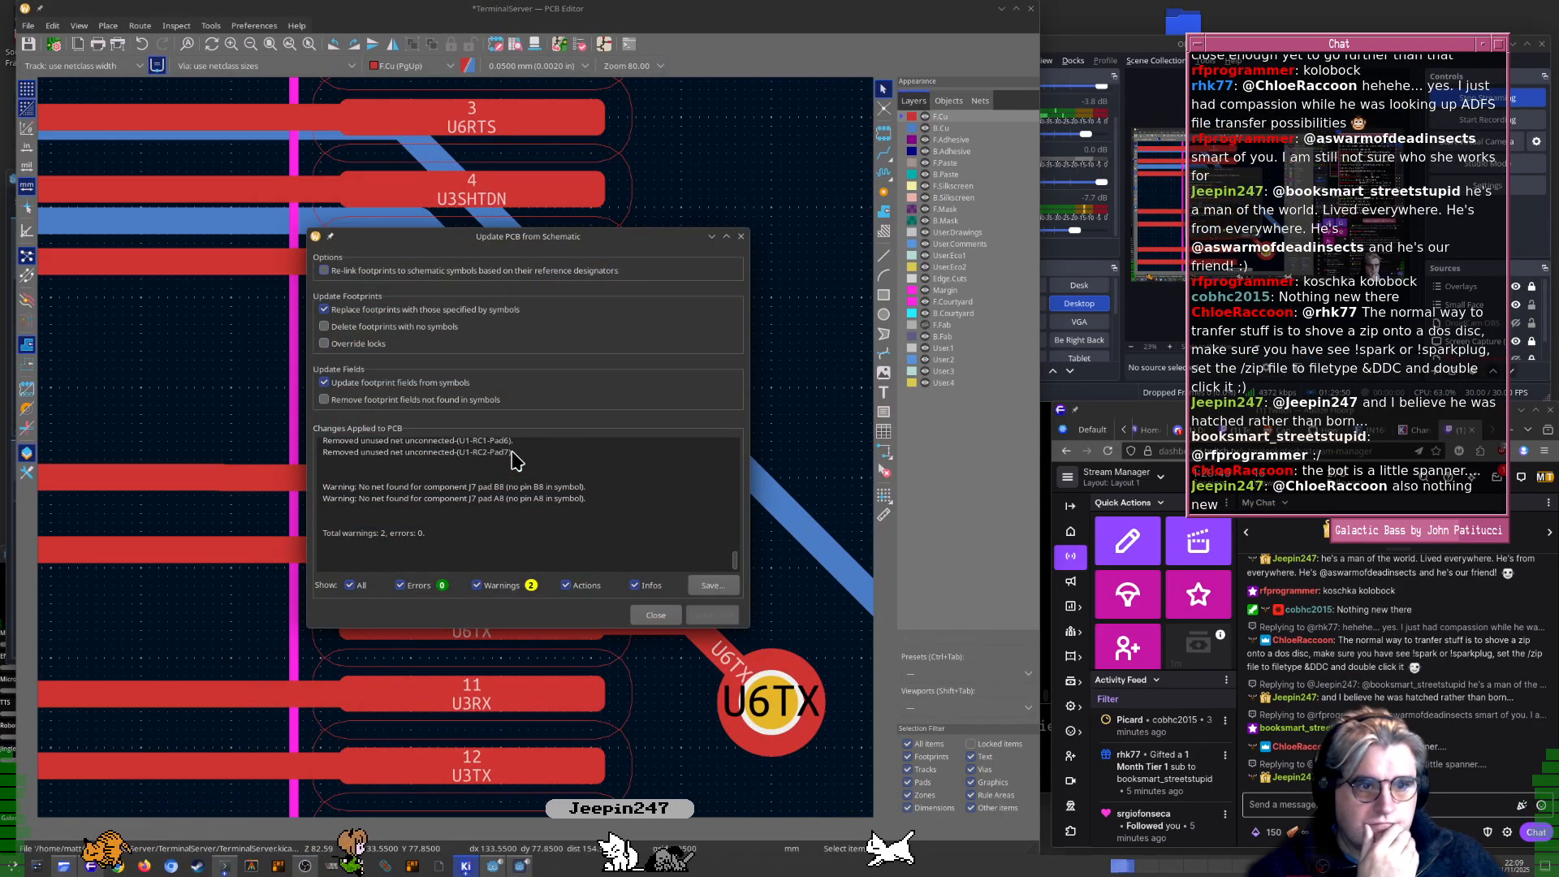
pyautogui.press('Escape')
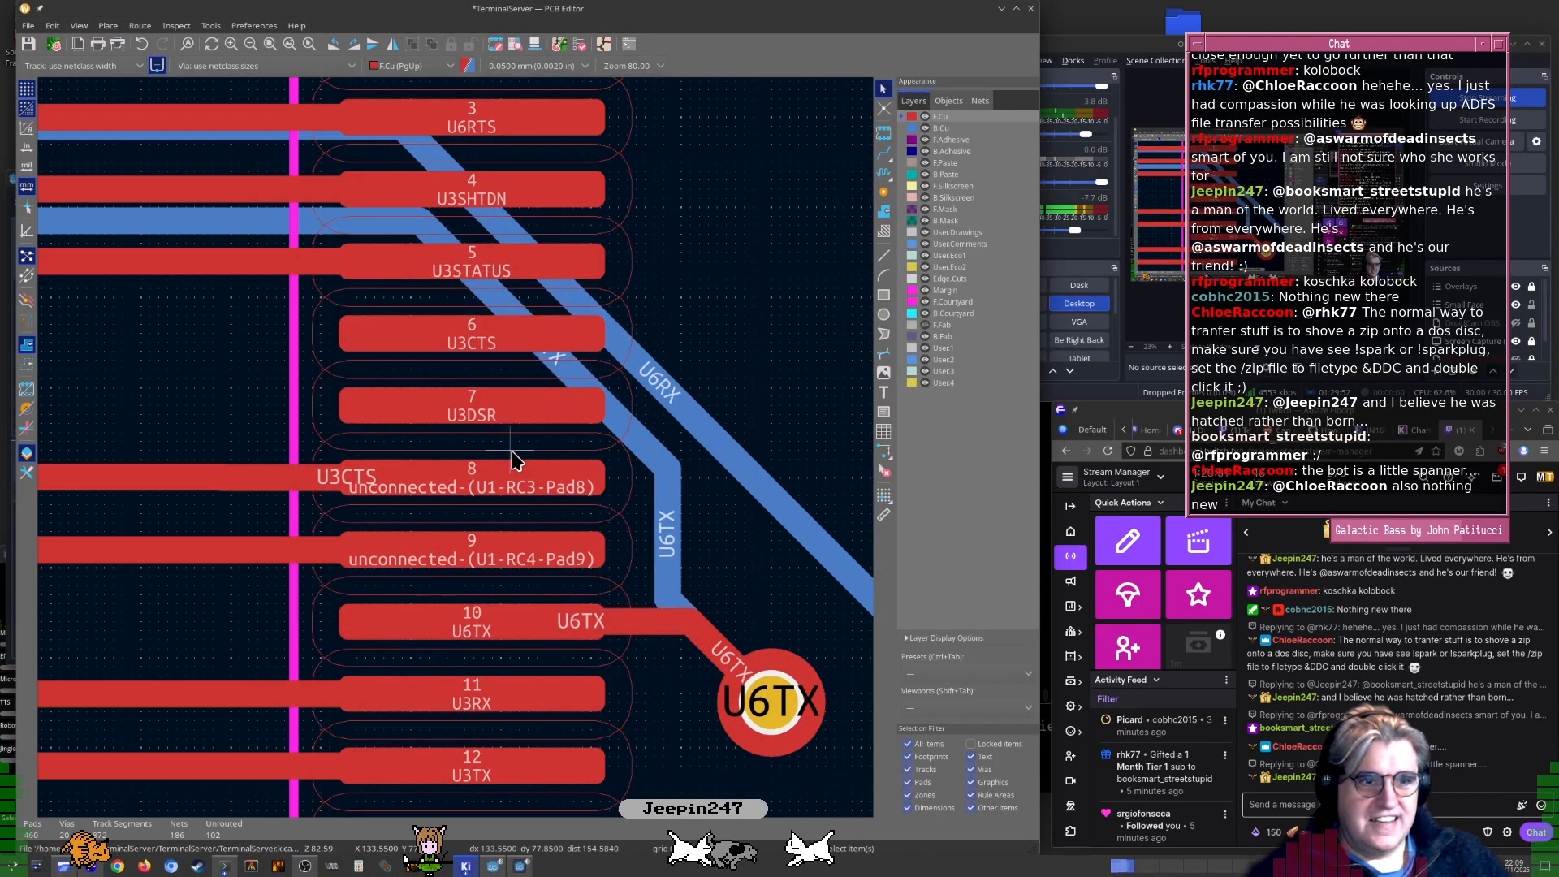
# Delete the old U3CTS and U3DSR track segments leading to U1 pads 8 and 9
pyautogui.moveTo(276, 505); pyautogui.dragTo(552, 546, button='middle')
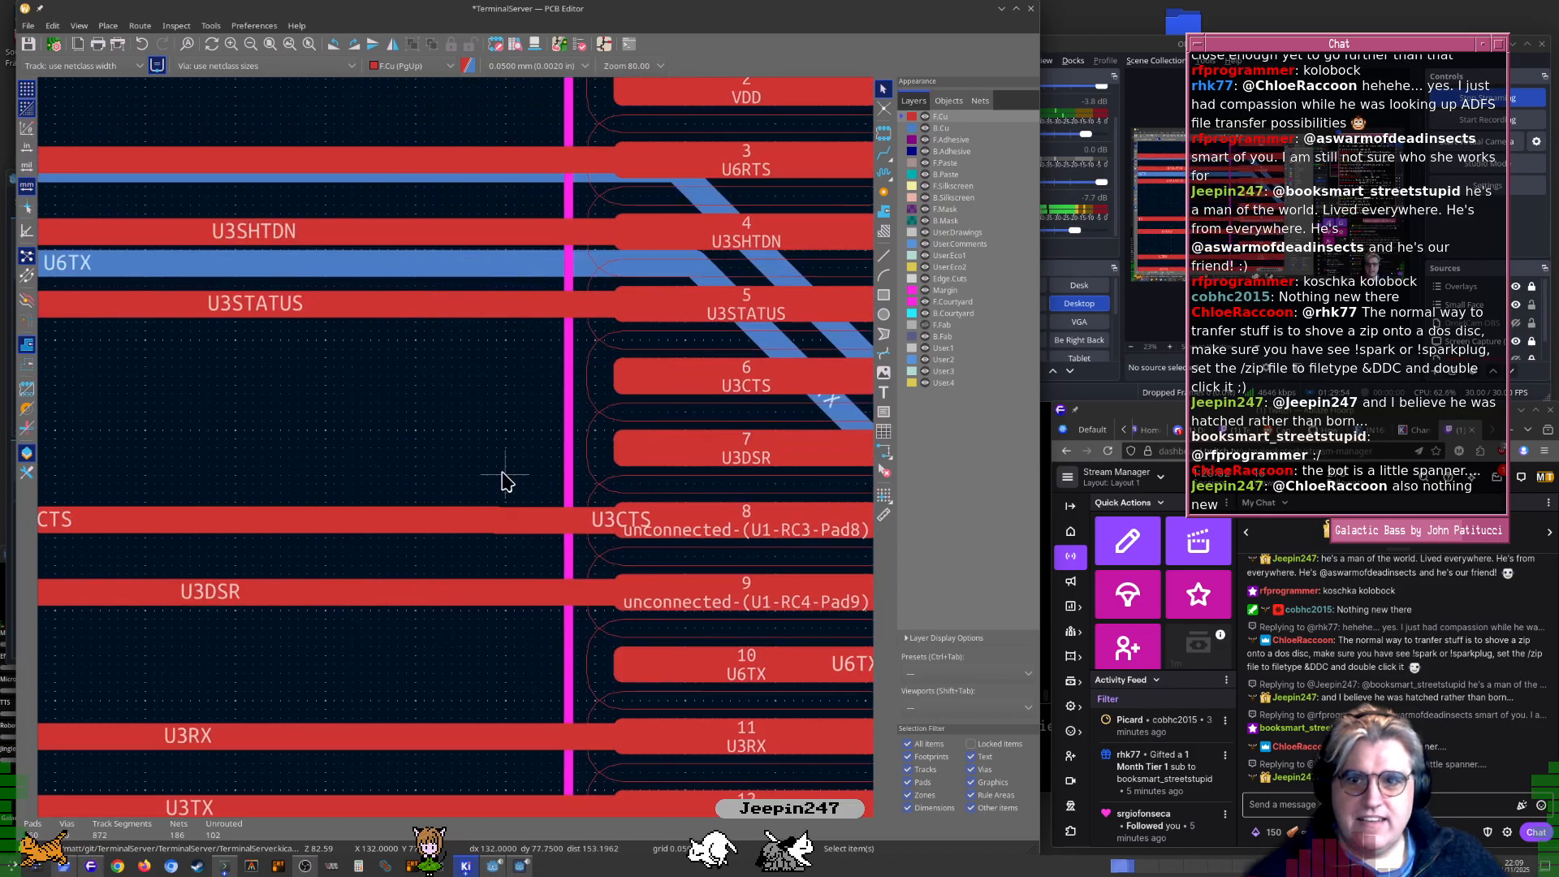
pyautogui.click(530, 522)
pyautogui.press('Delete')
pyautogui.click(481, 517)
pyautogui.press('Delete')
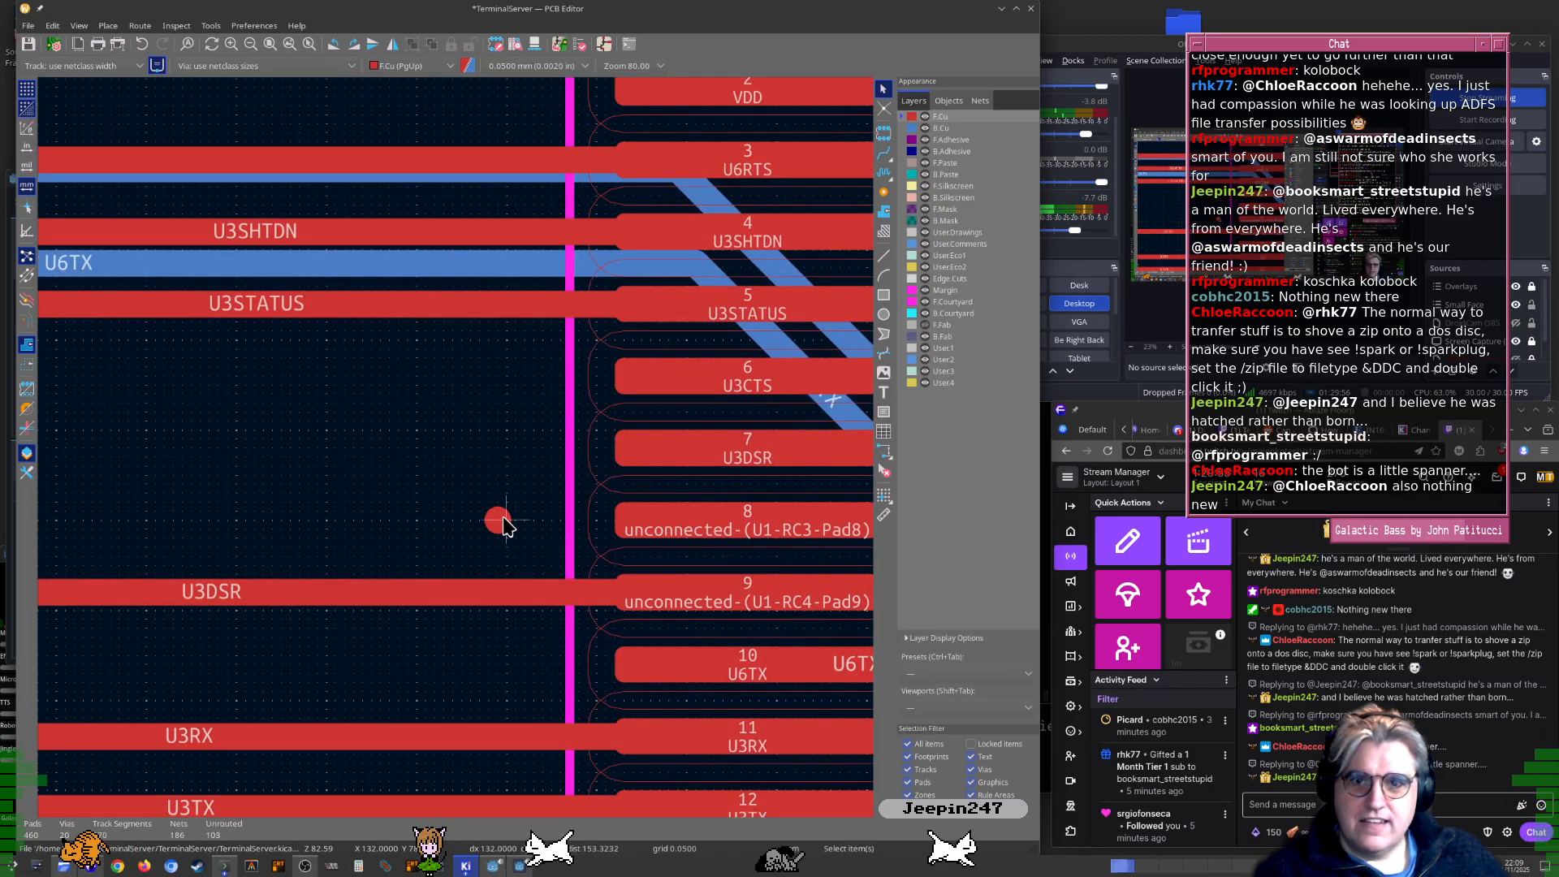
pyautogui.click(513, 590)
pyautogui.press('Delete')
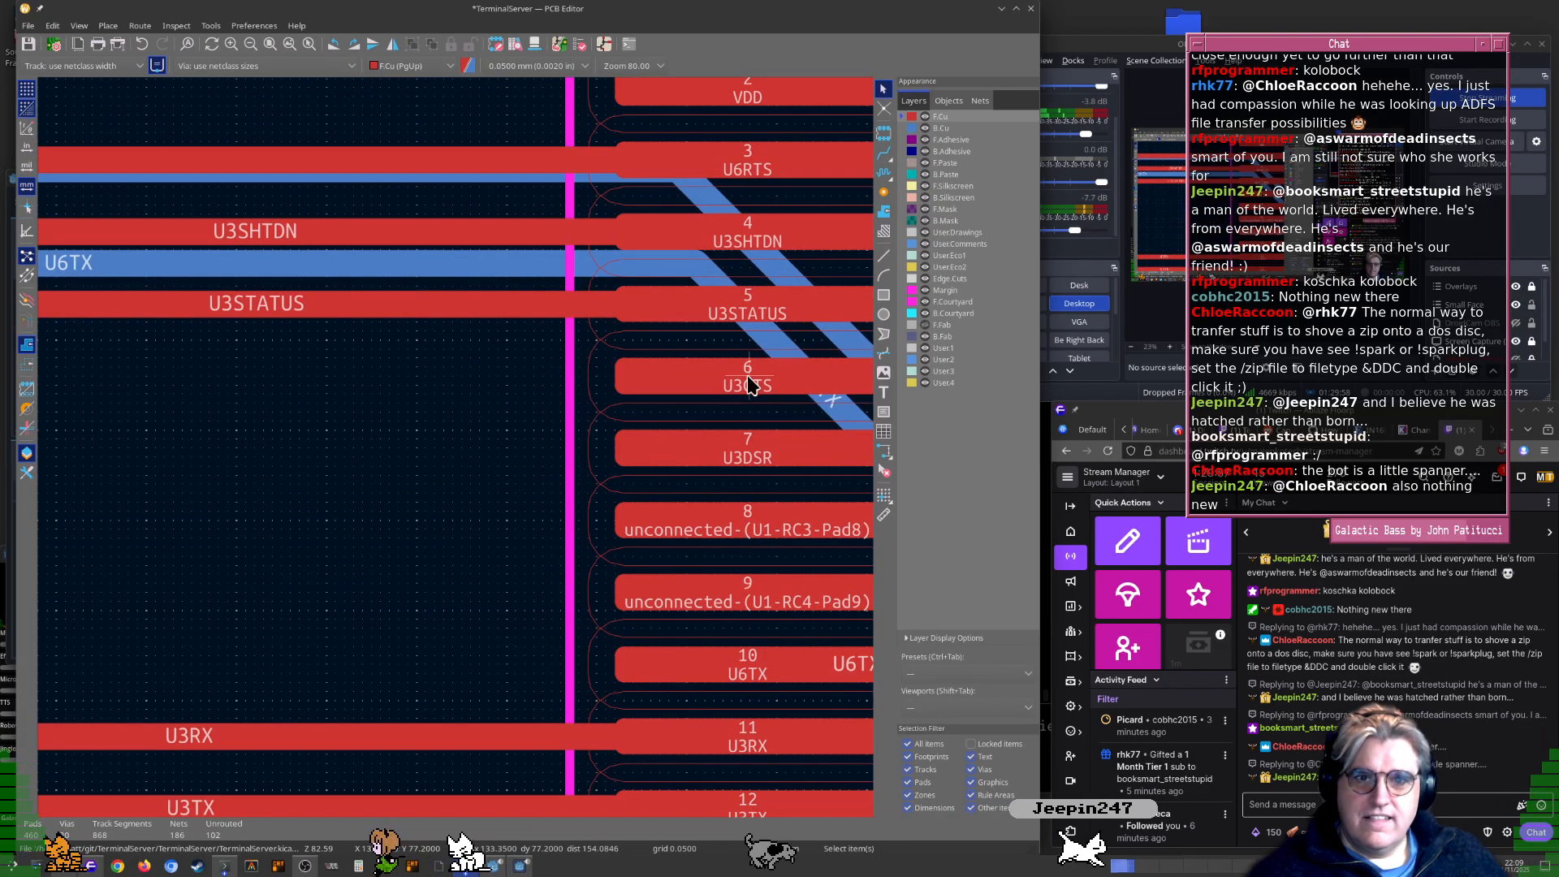
# Route the U3CTS track from U1 pad 6 to the open end of its diagonal track
pyautogui.press('x')
pyautogui.scroll(3, 348, 487)
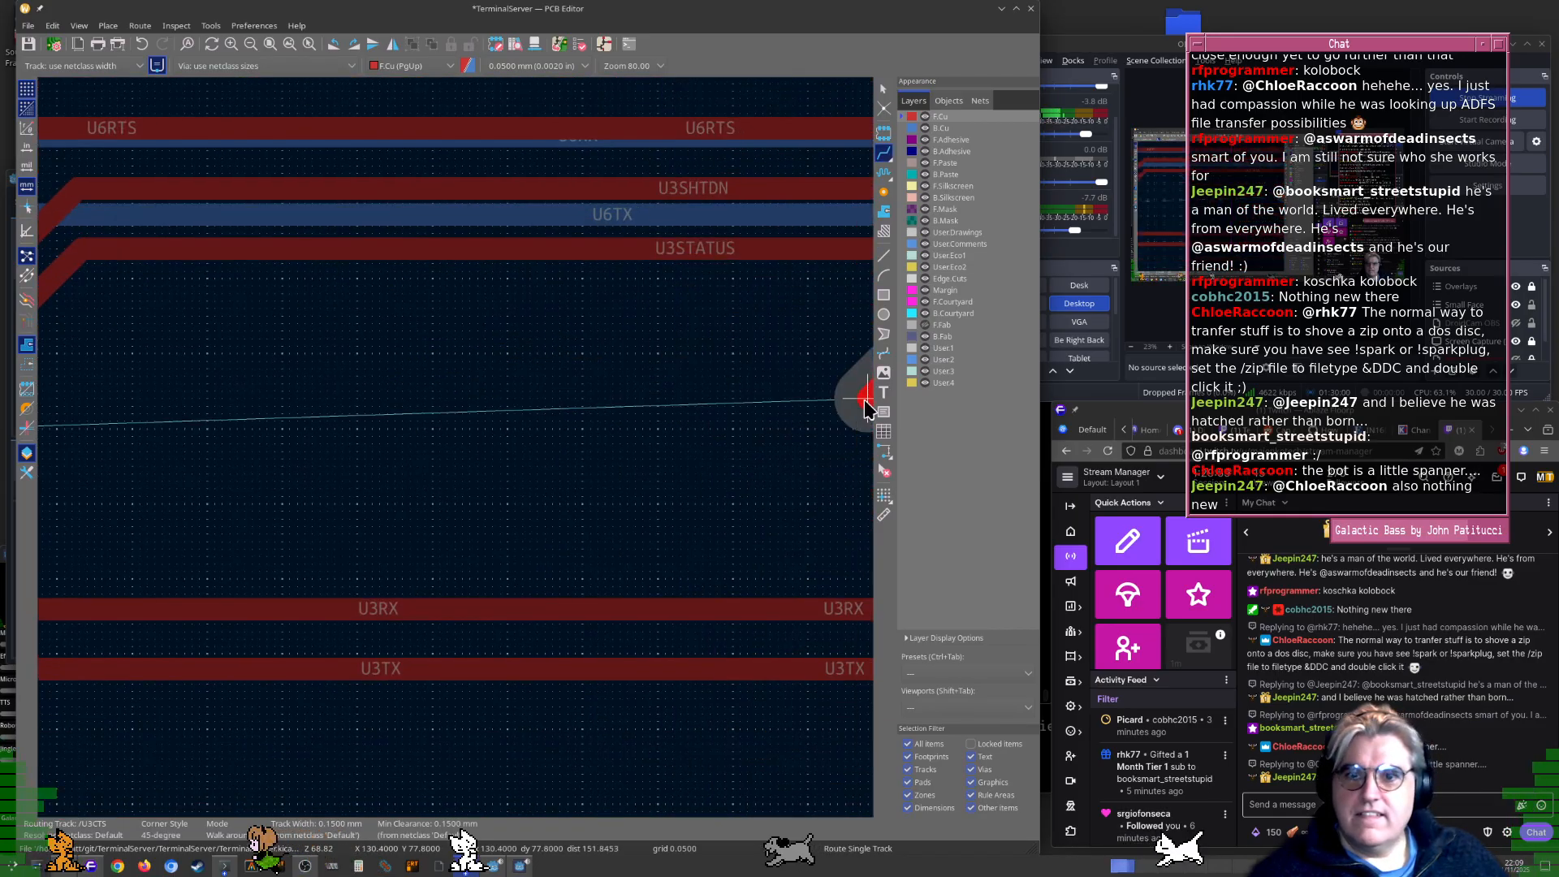
pyautogui.scroll(3, 341, 421)
pyautogui.click(376, 463)
pyautogui.scroll(-3, 382, 462)
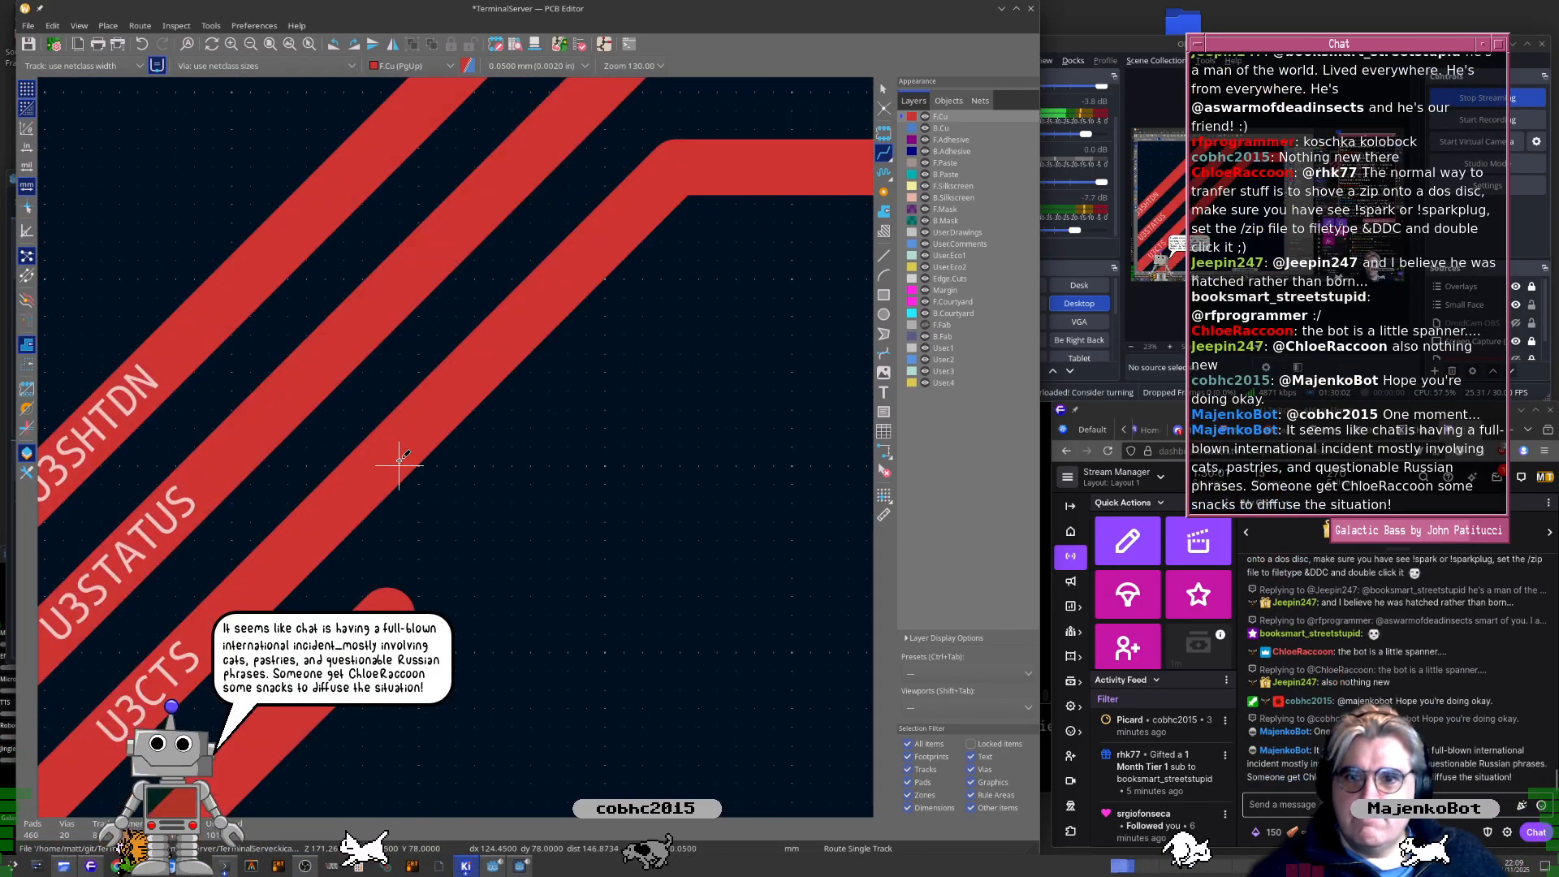
pyautogui.scroll(-2, 457, 447)
pyautogui.moveTo(734, 459); pyautogui.dragTo(536, 467, button='middle')
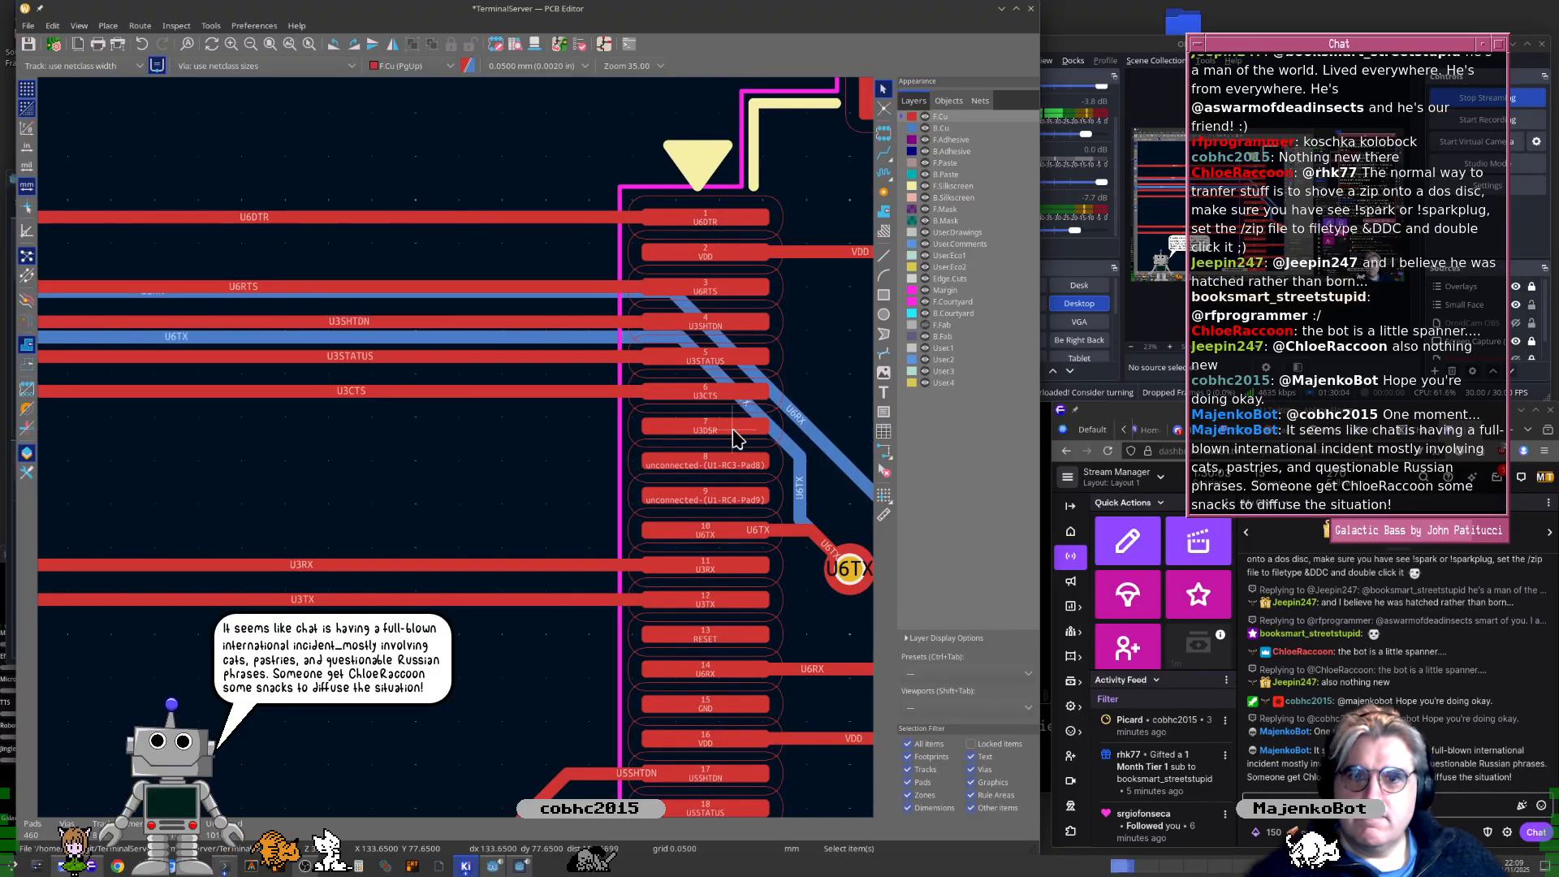
# Route the U3DSR track from U1 pad 7 to the open end of its diagonal track beside U3CTS
pyautogui.click(708, 427)
pyautogui.scroll(5, 432, 439)
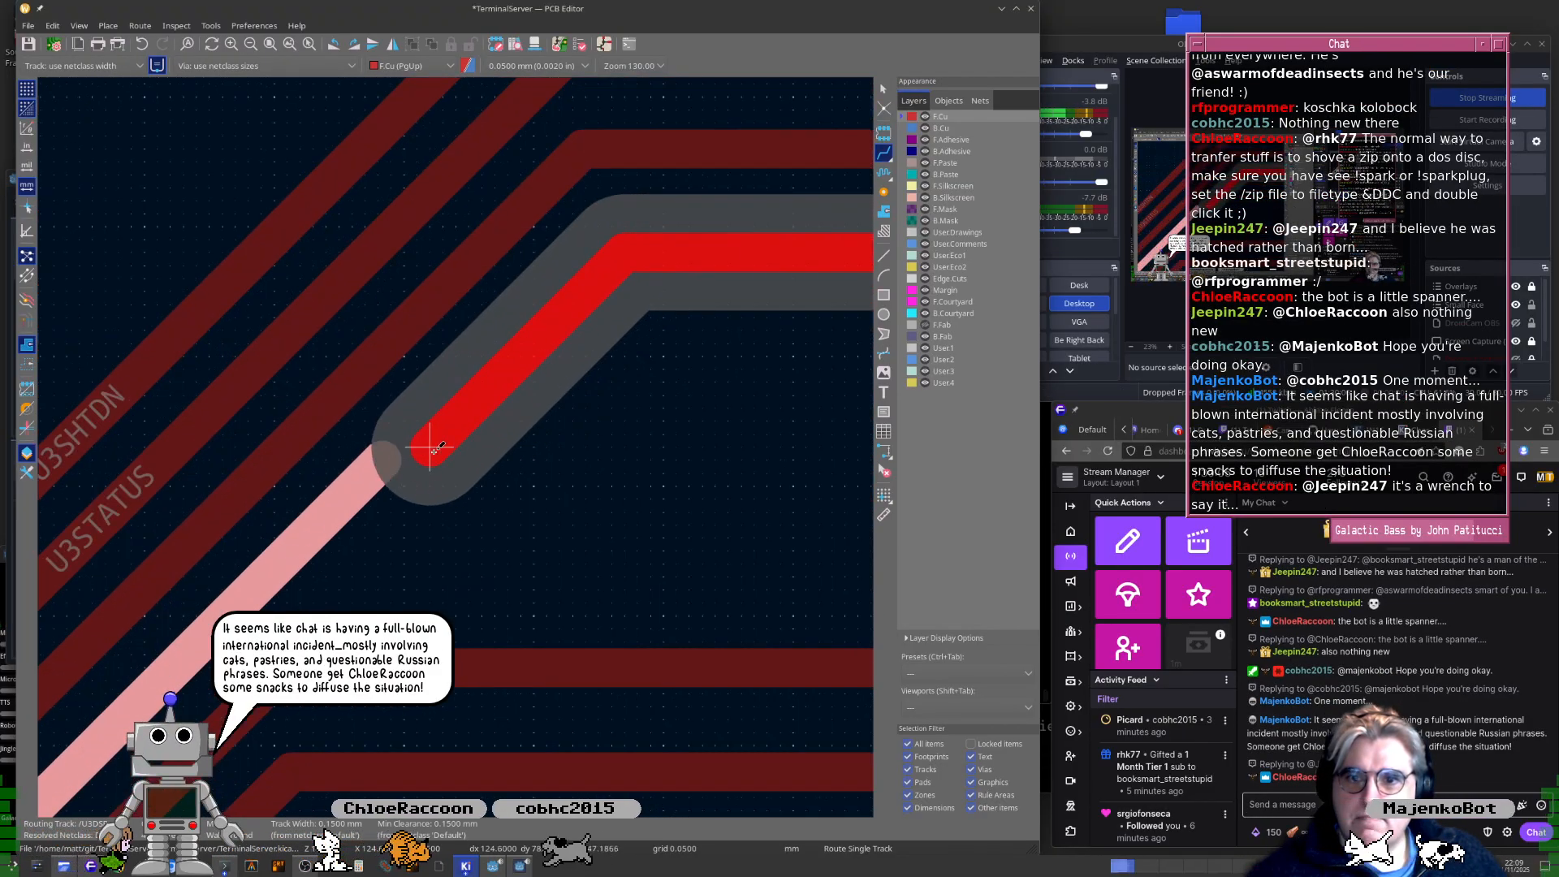
pyautogui.click(382, 460)
pyautogui.scroll(-5, 445, 442)
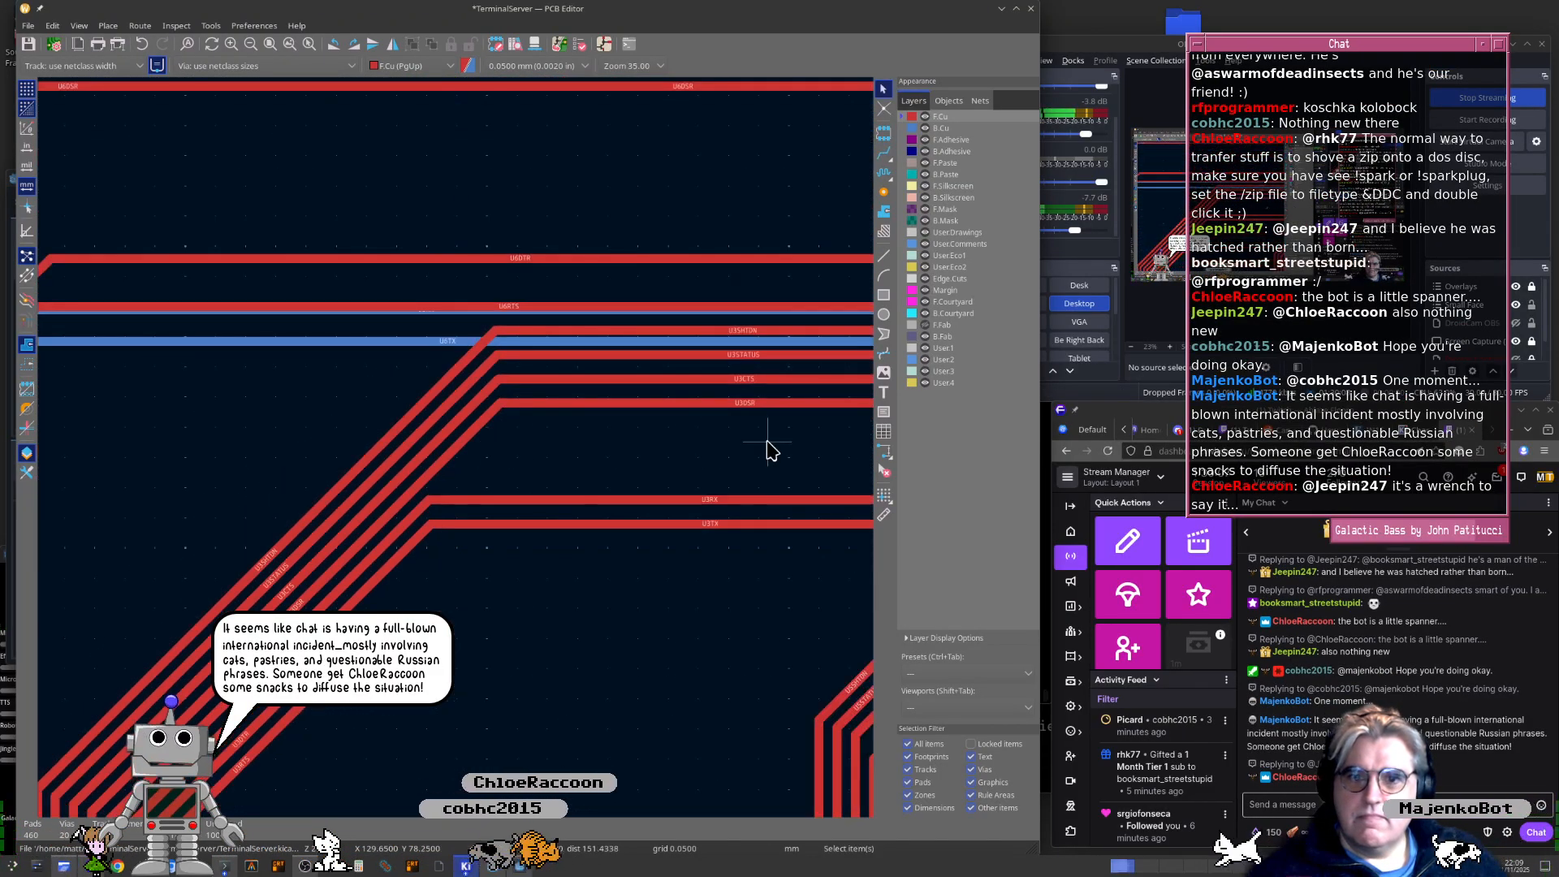
# Shift the blue U6RX diagonal and U6TX vertical segments outward so their bends clear U1's pads, with U6TX running straight into its via
pyautogui.scroll(3, 536, 446)
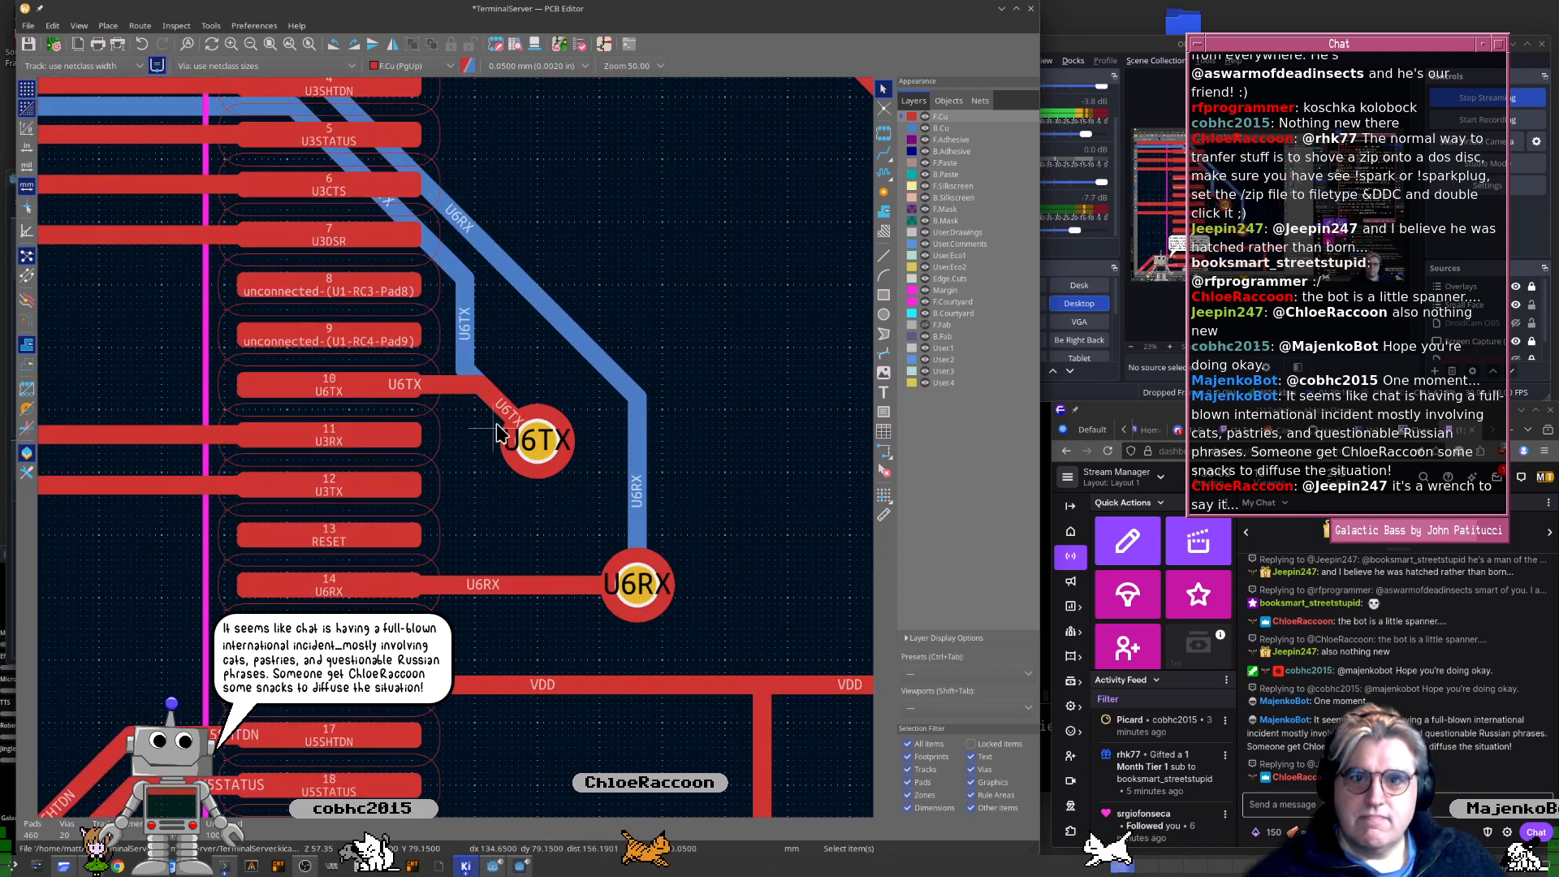
pyautogui.moveTo(557, 393); pyautogui.dragTo(628, 278)
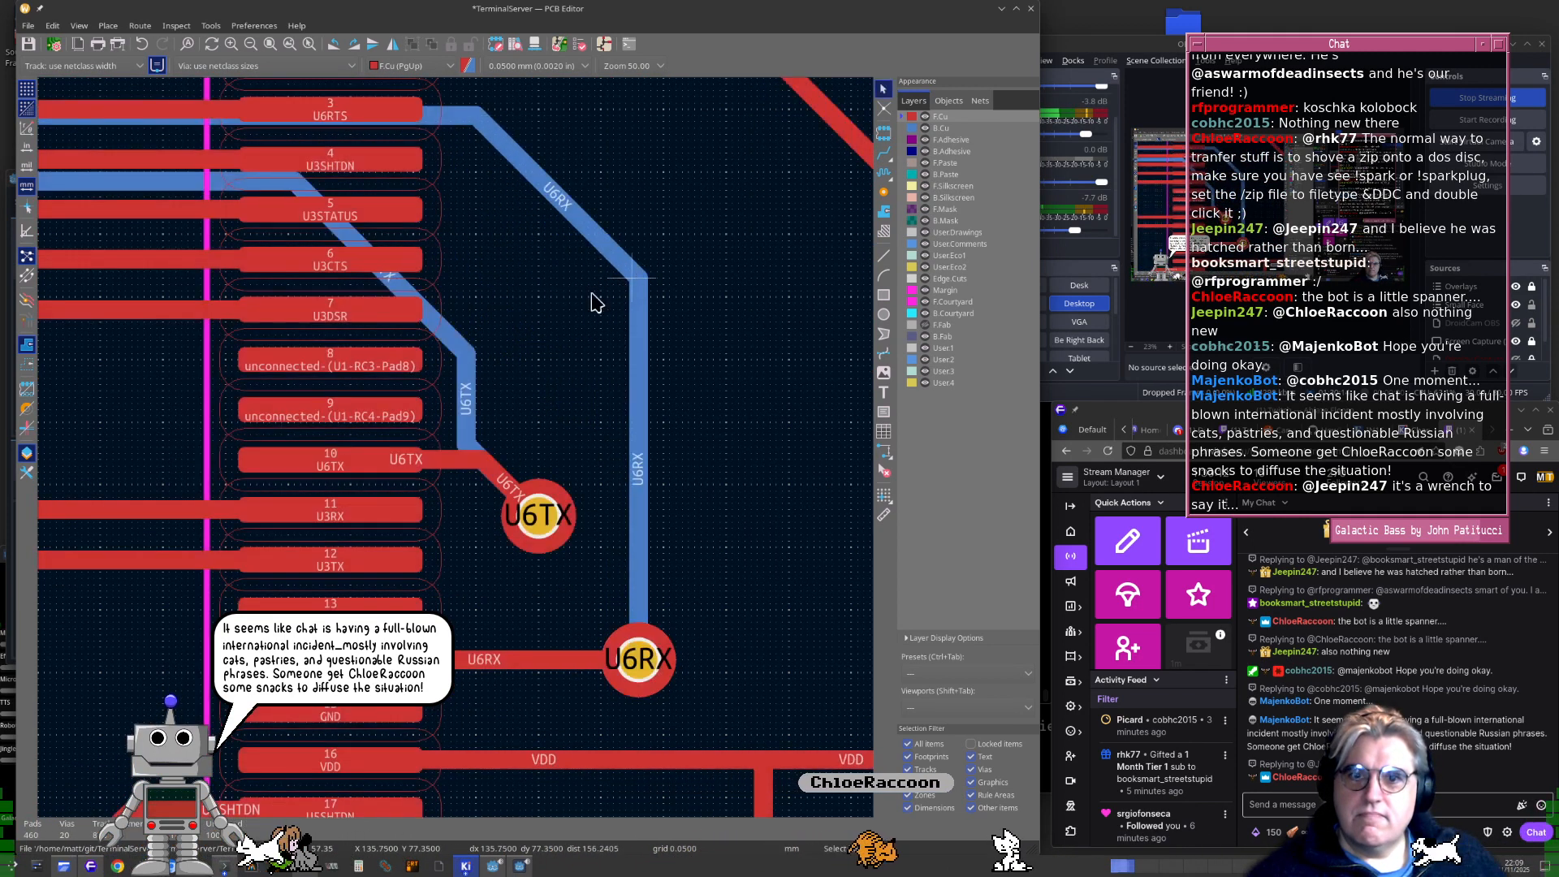
pyautogui.click(466, 406)
pyautogui.moveTo(467, 406); pyautogui.dragTo(577, 310)
pyautogui.click(502, 390)
# Move the U6TX via straight up along its vertical track to beside U1 pad 8, keeping its tracks attached
pyautogui.moveTo(549, 392); pyautogui.dragTo(634, 409, button='middle')
pyautogui.click(622, 520)
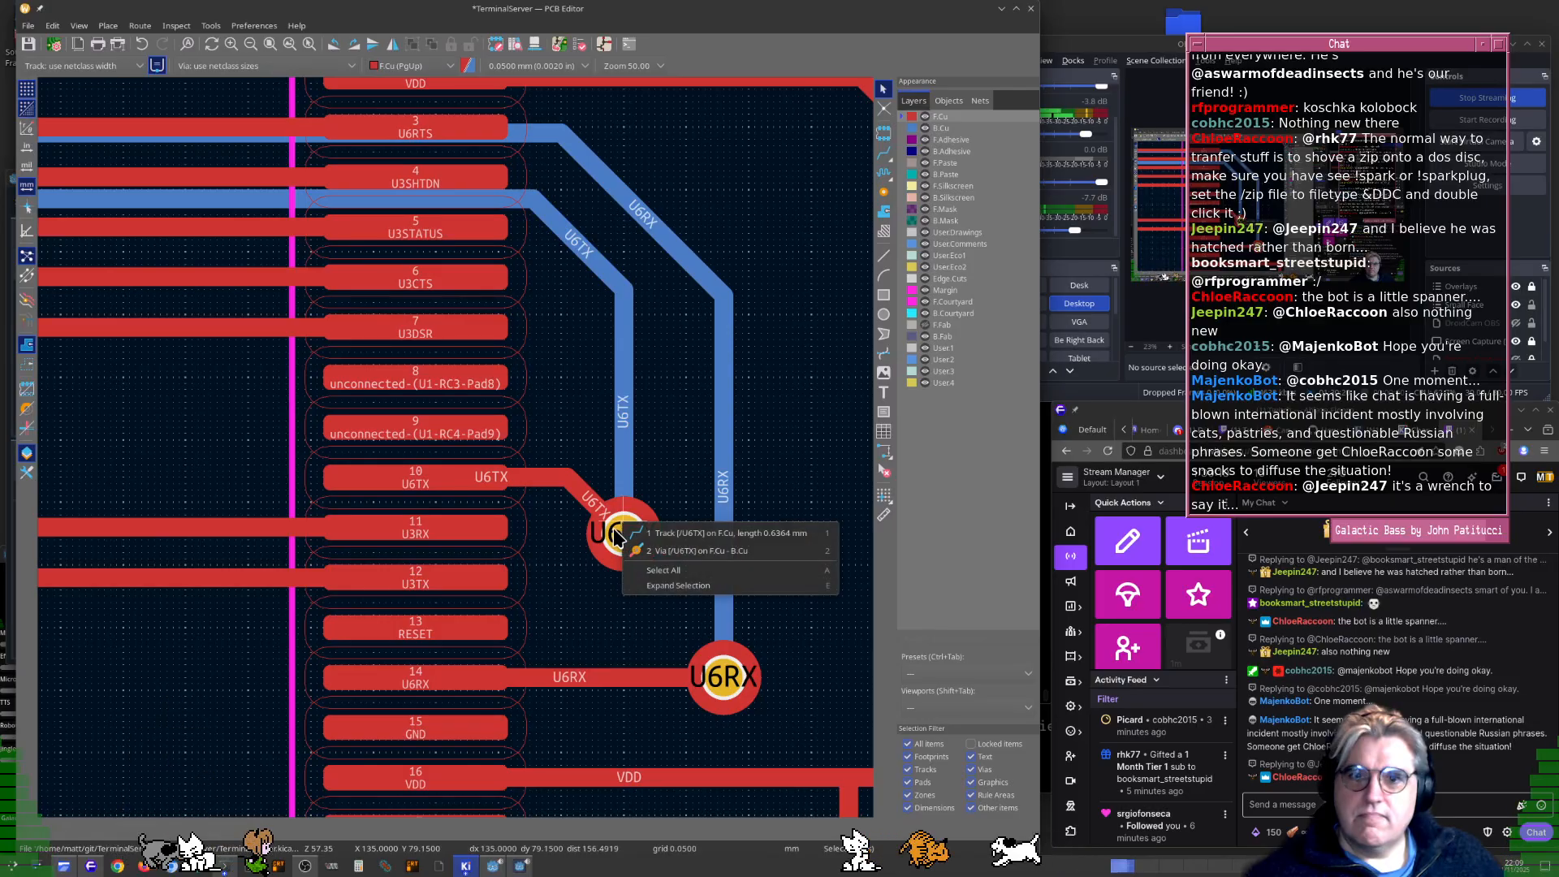
pyautogui.click(696, 551)
pyautogui.moveTo(619, 533); pyautogui.dragTo(623, 365)
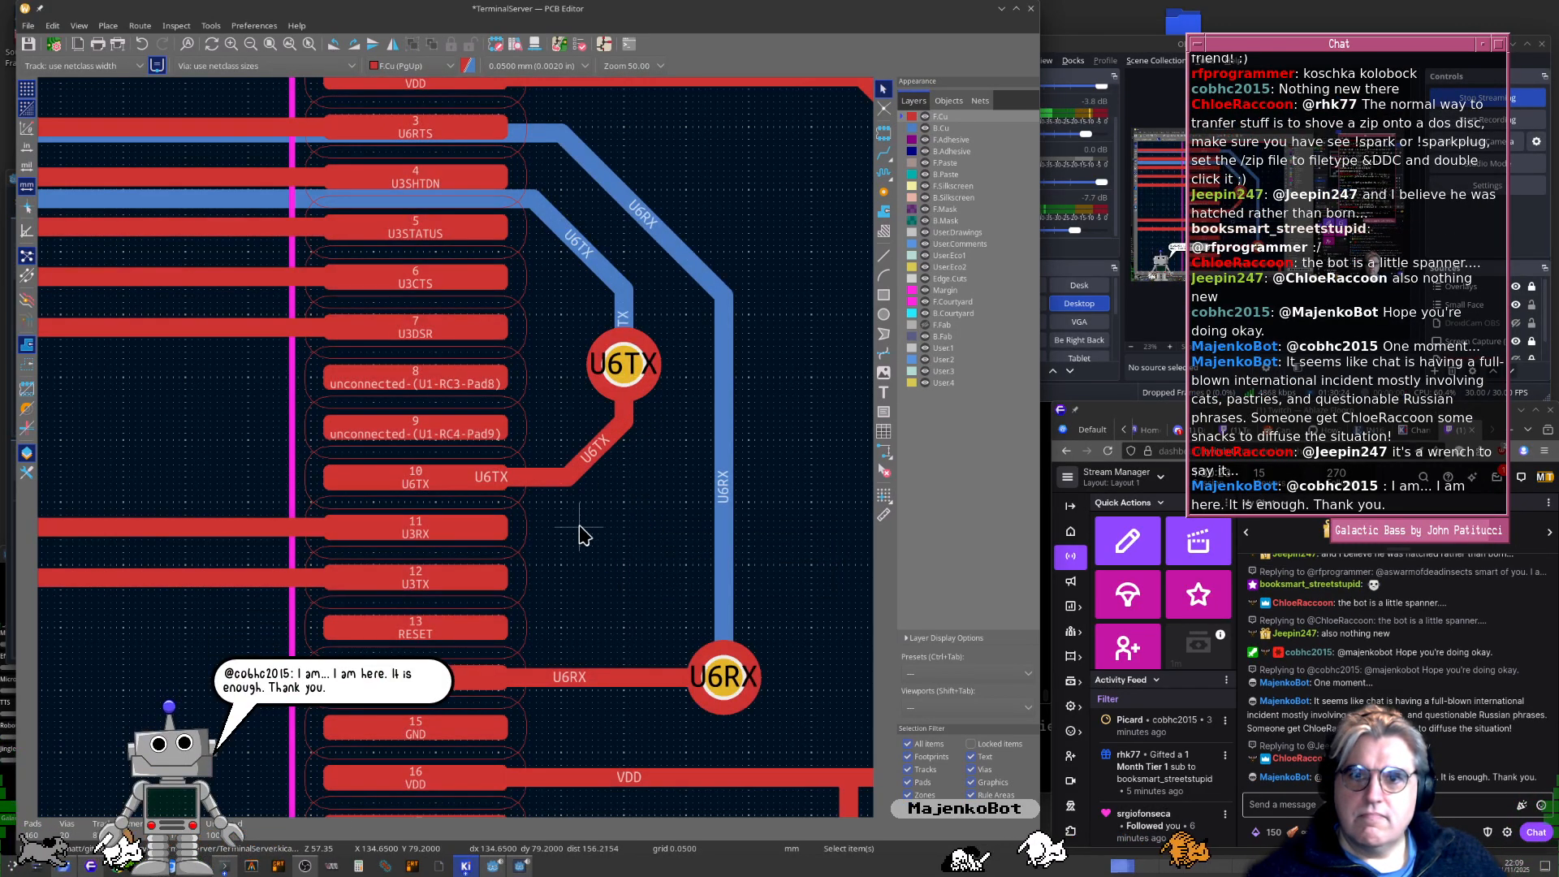
# Delete the red U3RX and U3TX track segments running into U1 pads 11 and 12
pyautogui.scroll(-2, 581, 534)
pyautogui.click(463, 454)
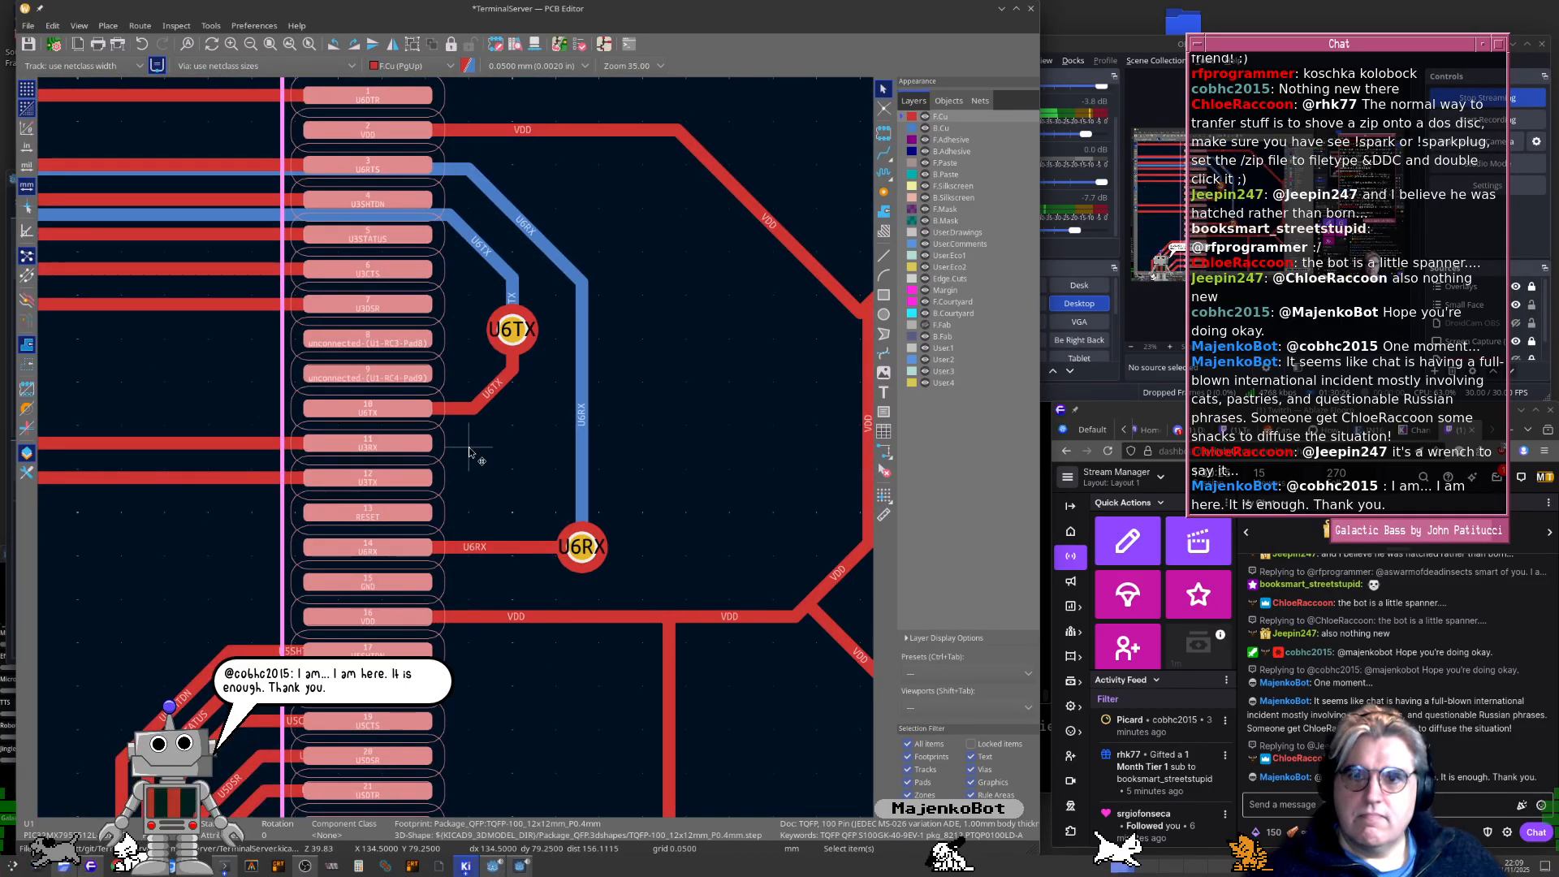
pyautogui.moveTo(470, 453); pyautogui.dragTo(630, 452, button='middle')
pyautogui.click(346, 446)
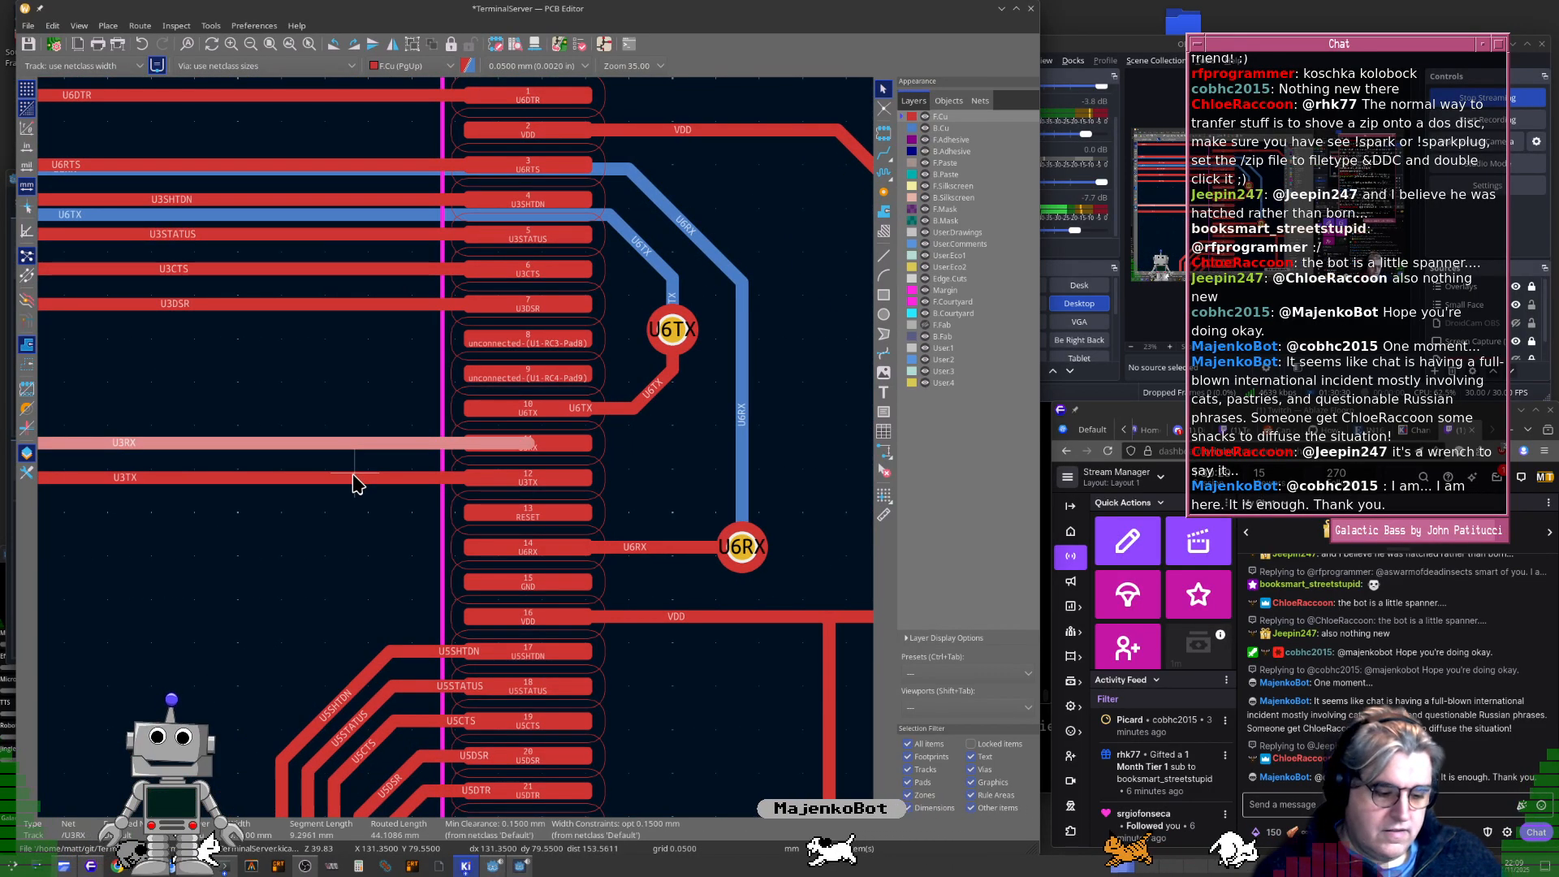
pyautogui.press('Delete')
pyautogui.press('Delete')
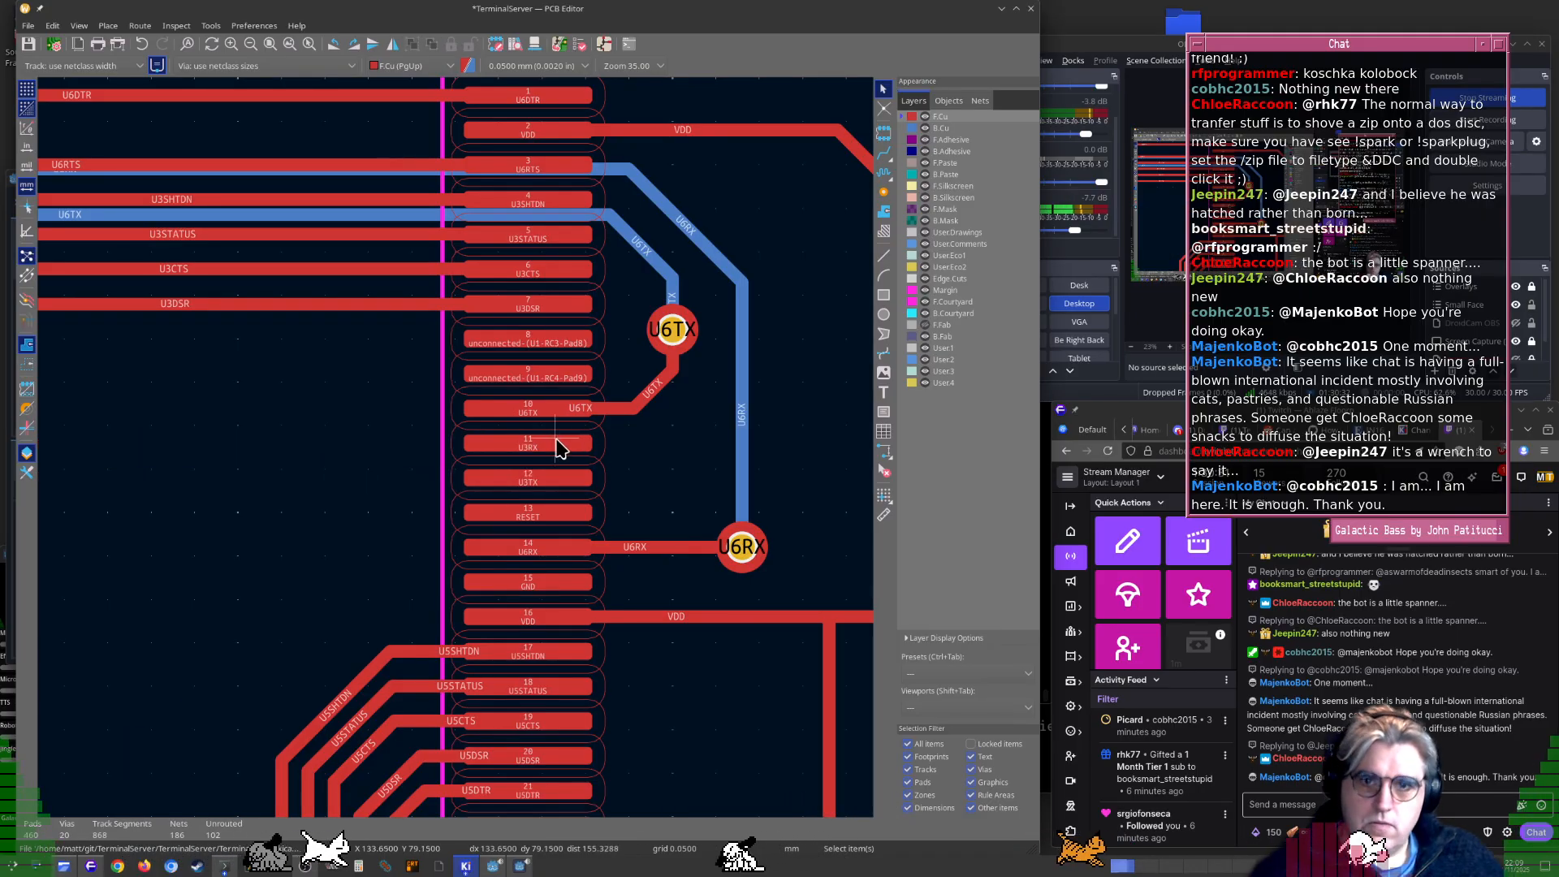
# Route U3RX from U1 pad 11 through a via, then on B.Cu along the old track's path down to just above C30
pyautogui.scroll(-1, 548, 448)
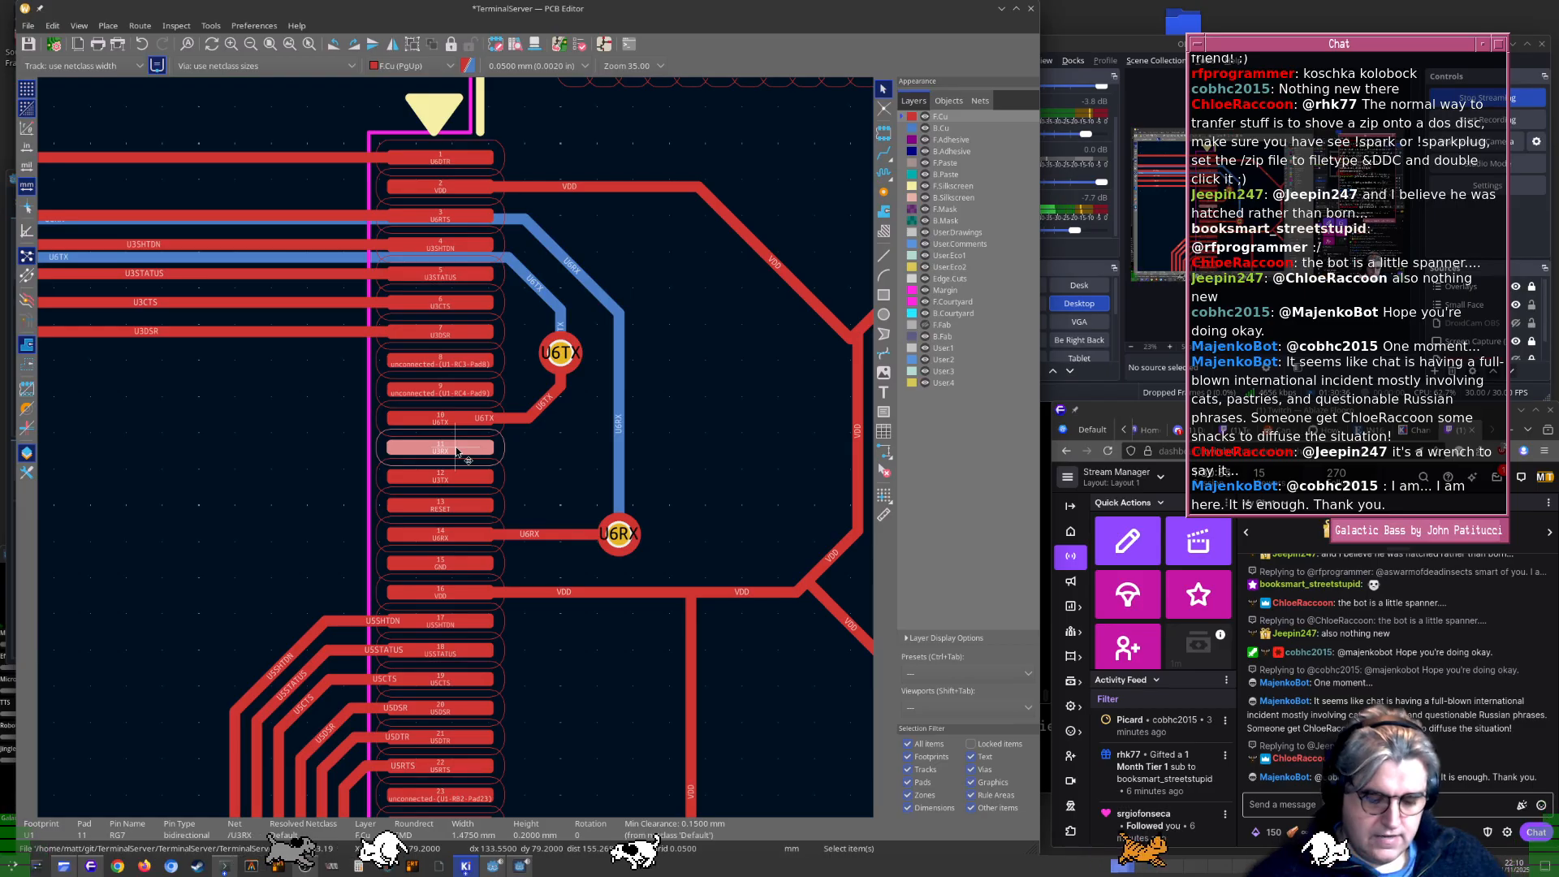
pyautogui.press('x')
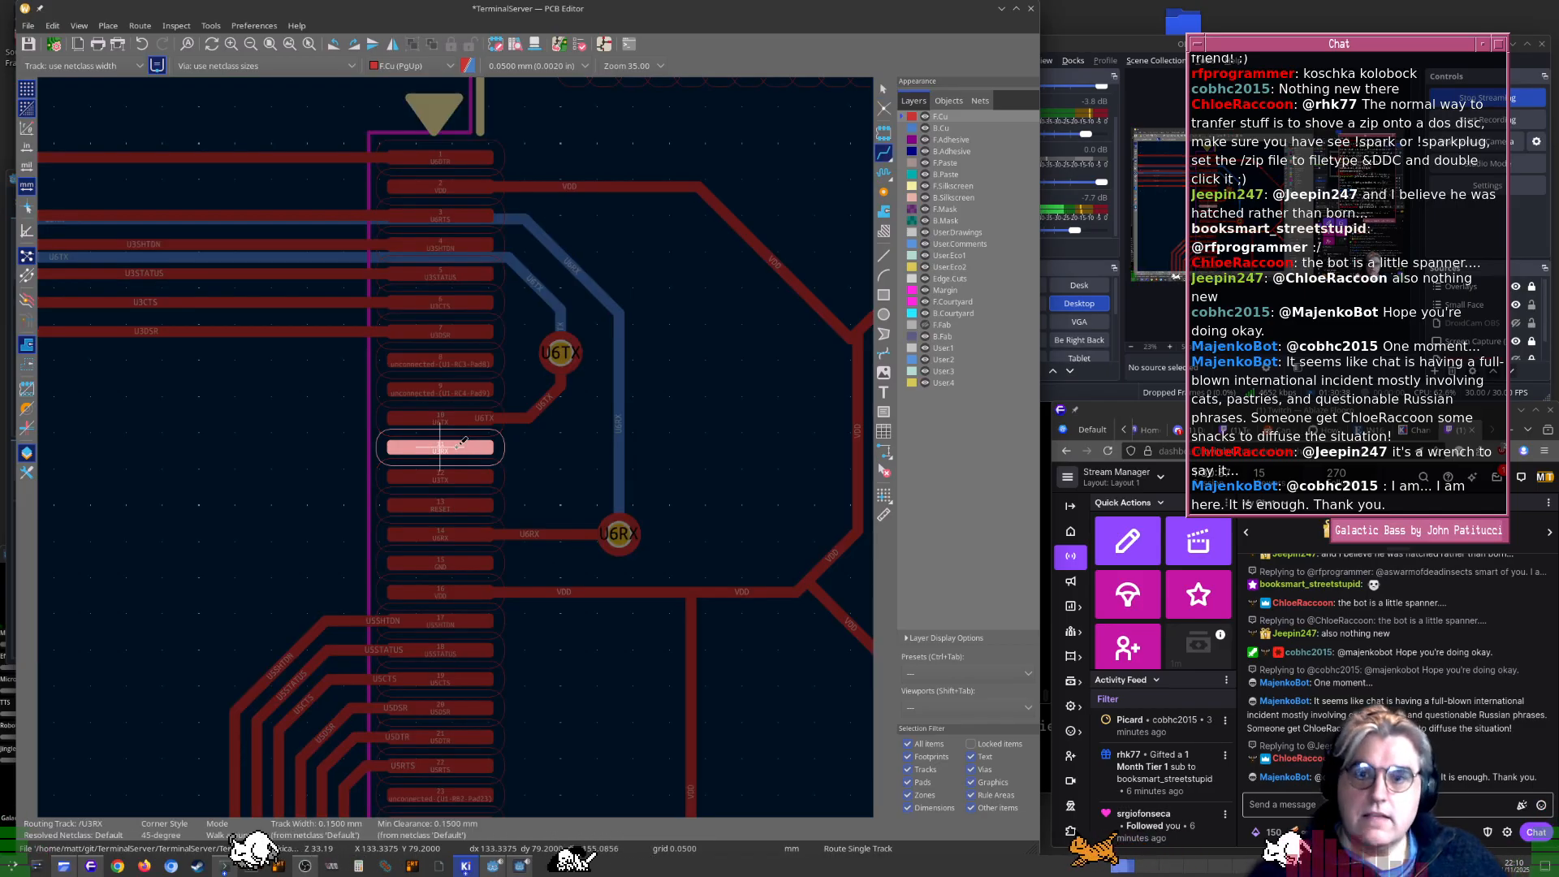
pyautogui.press('v')
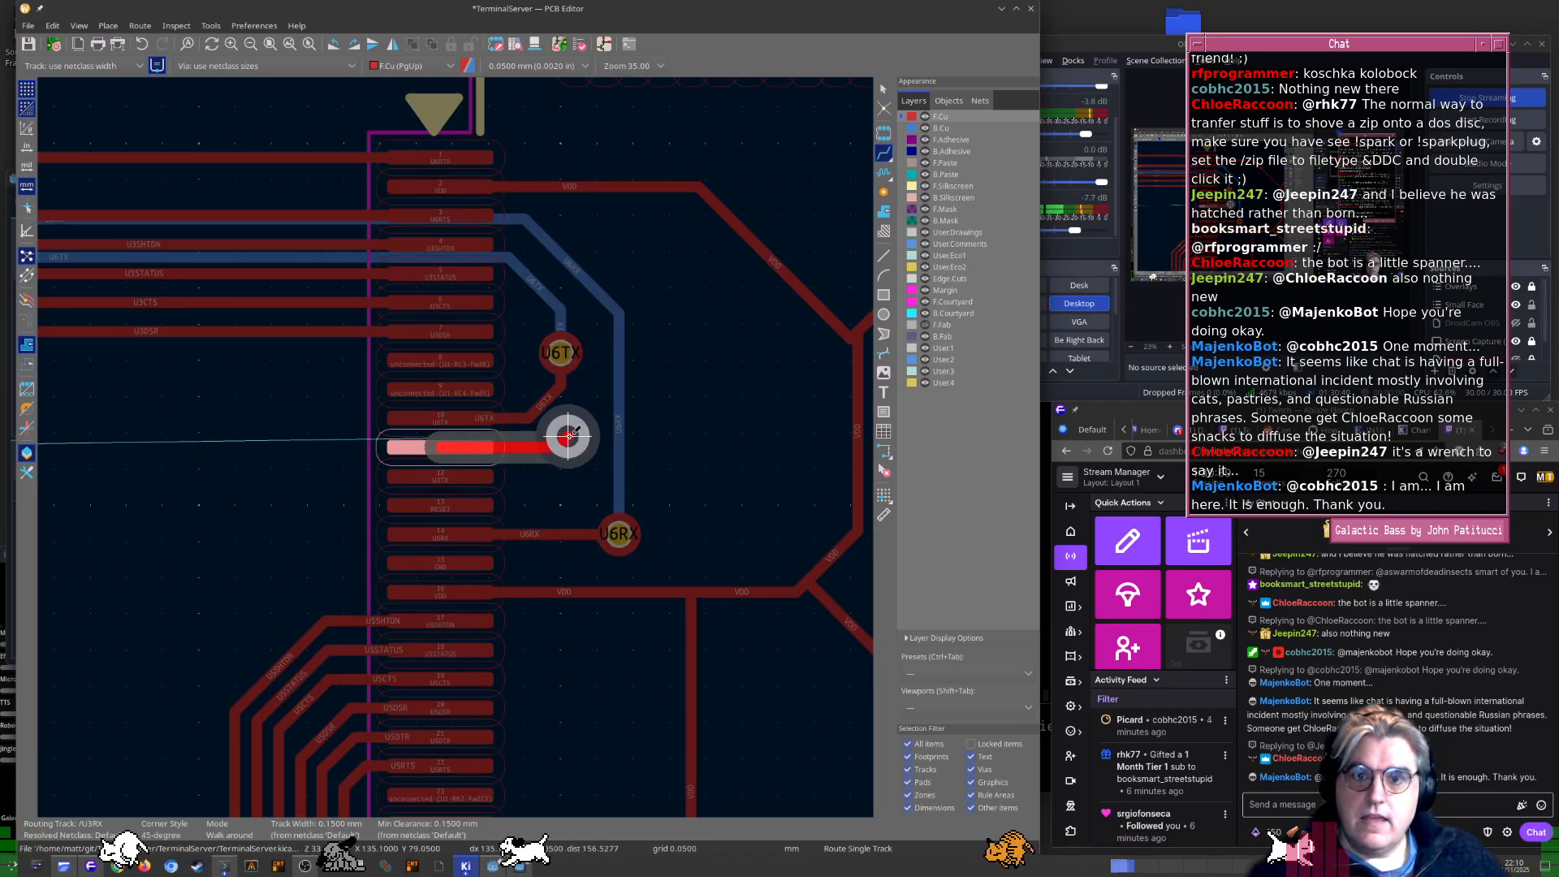
pyautogui.click(572, 436)
pyautogui.scroll(-3, 568, 436)
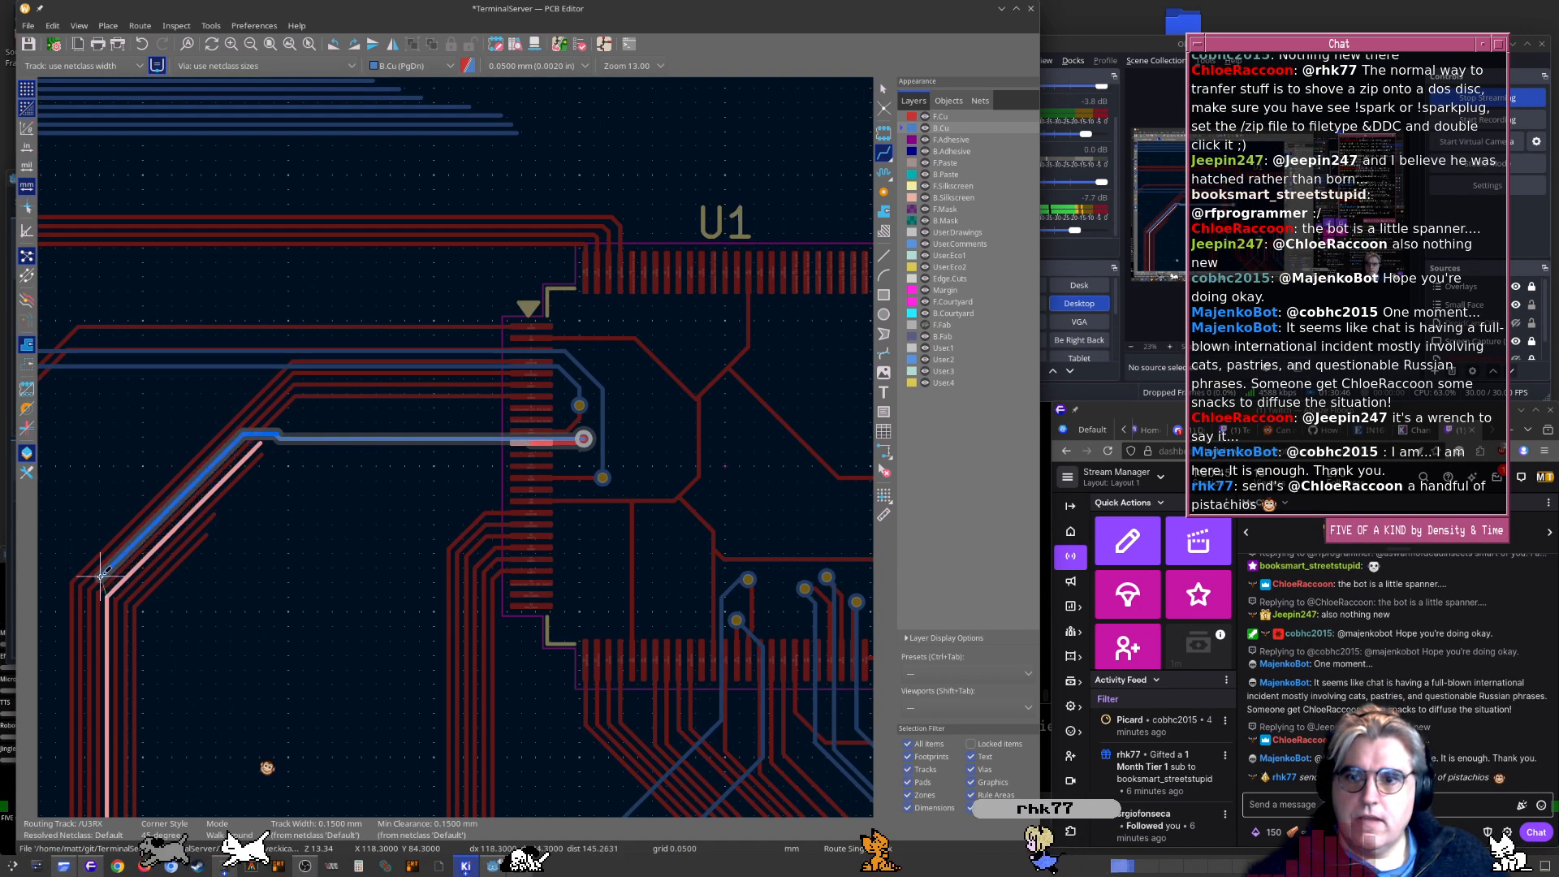
pyautogui.scroll(-1, 104, 603)
pyautogui.scroll(5, 439, 709)
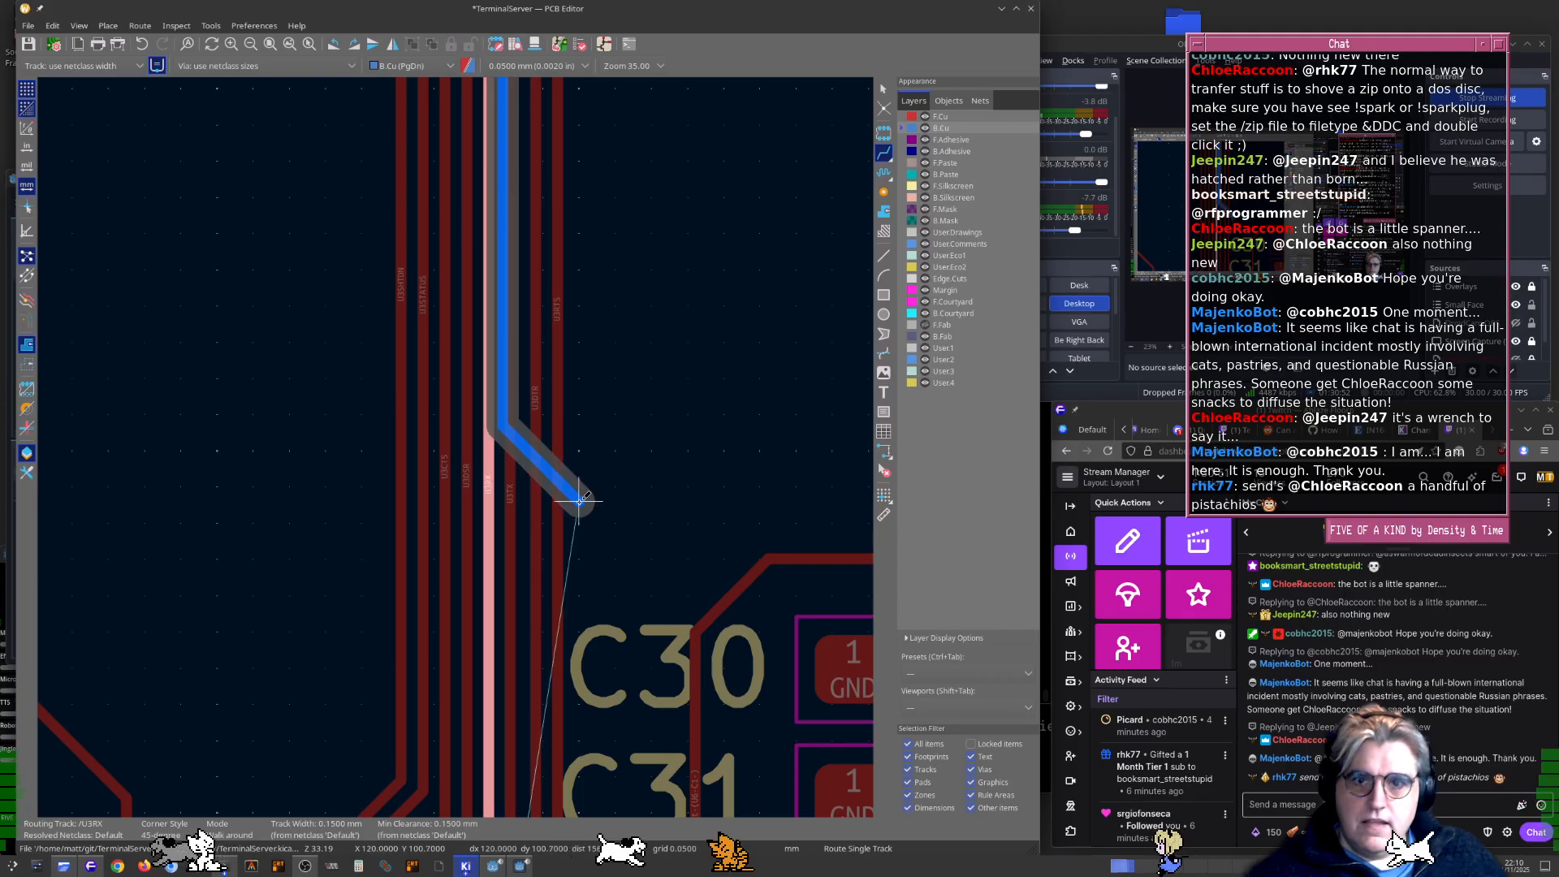
pyautogui.click(491, 492)
pyautogui.press('Escape')
# Shift the vertical U3RTS and U3DTR segments near C30 away from U3TX, keeping their ends connected
pyautogui.click(558, 448)
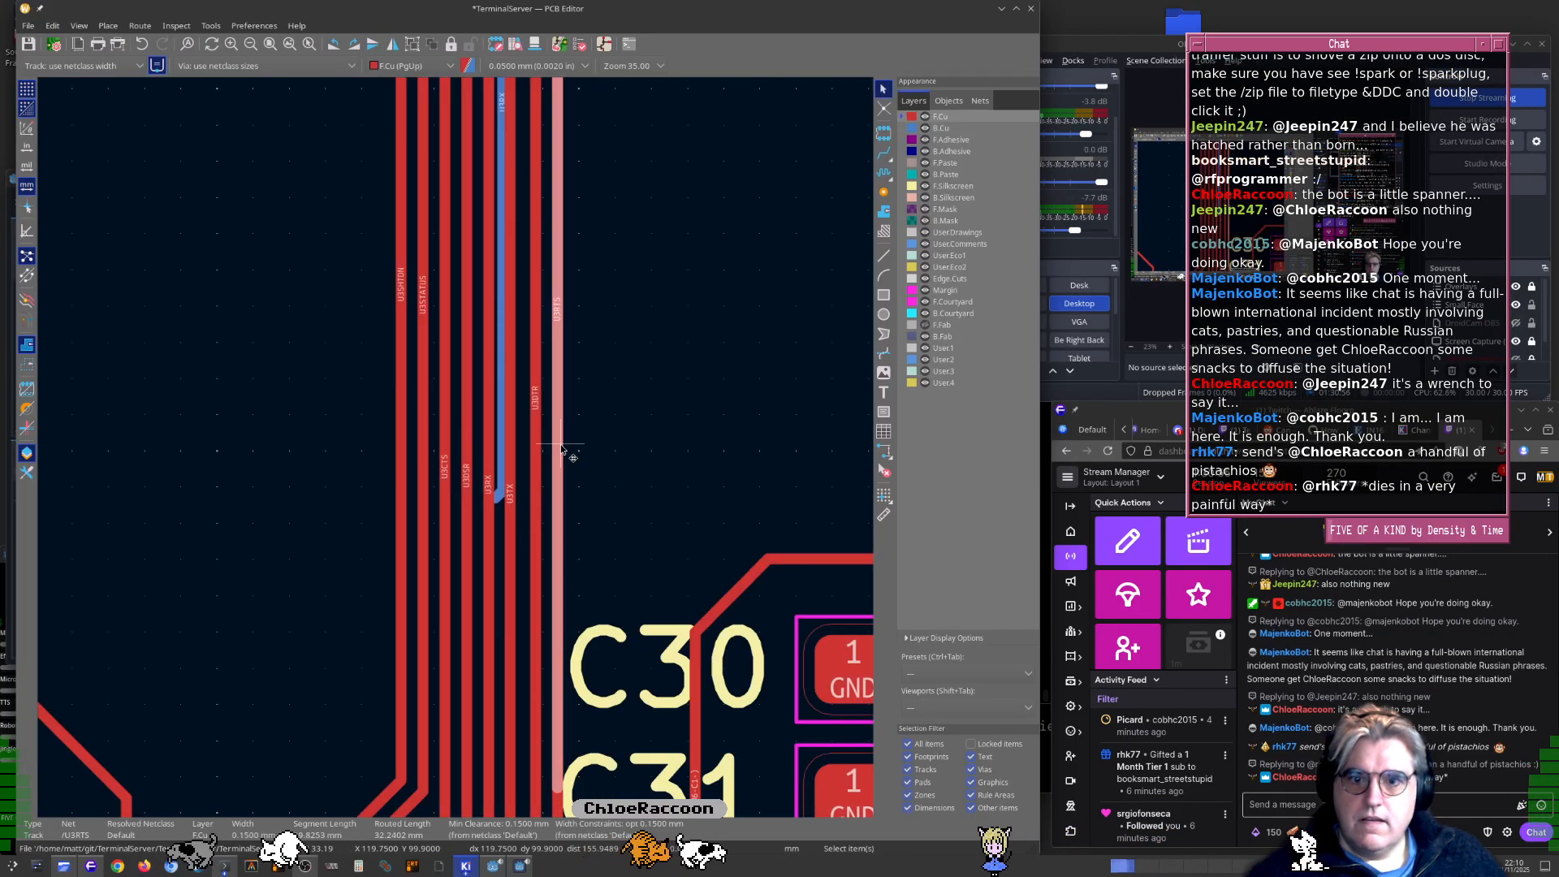
pyautogui.press('d')
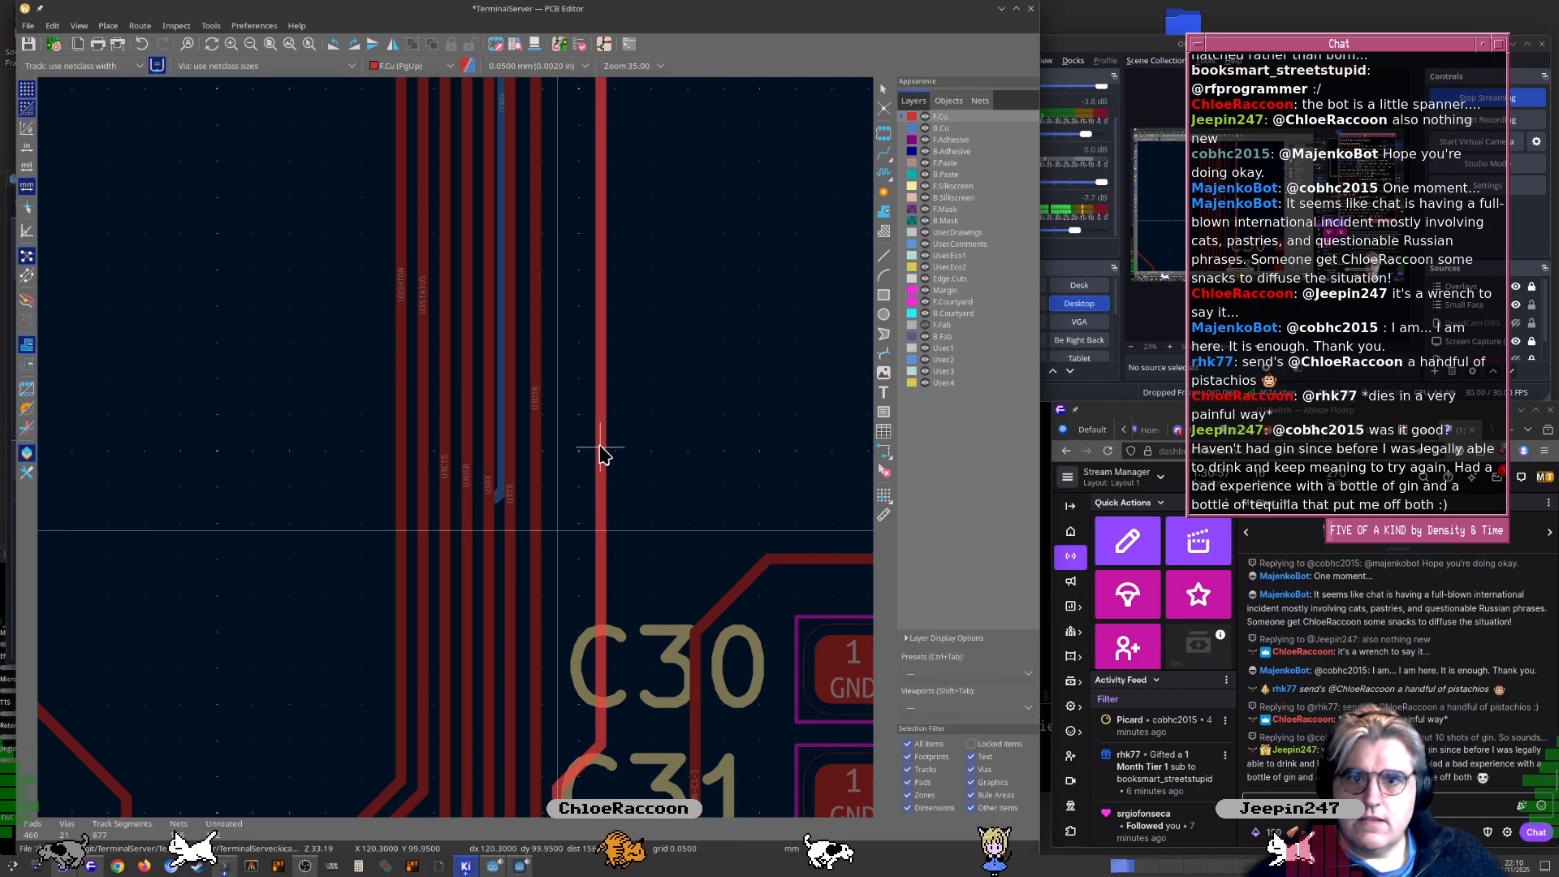
pyautogui.click(602, 452)
pyautogui.click(535, 470)
pyautogui.press('d')
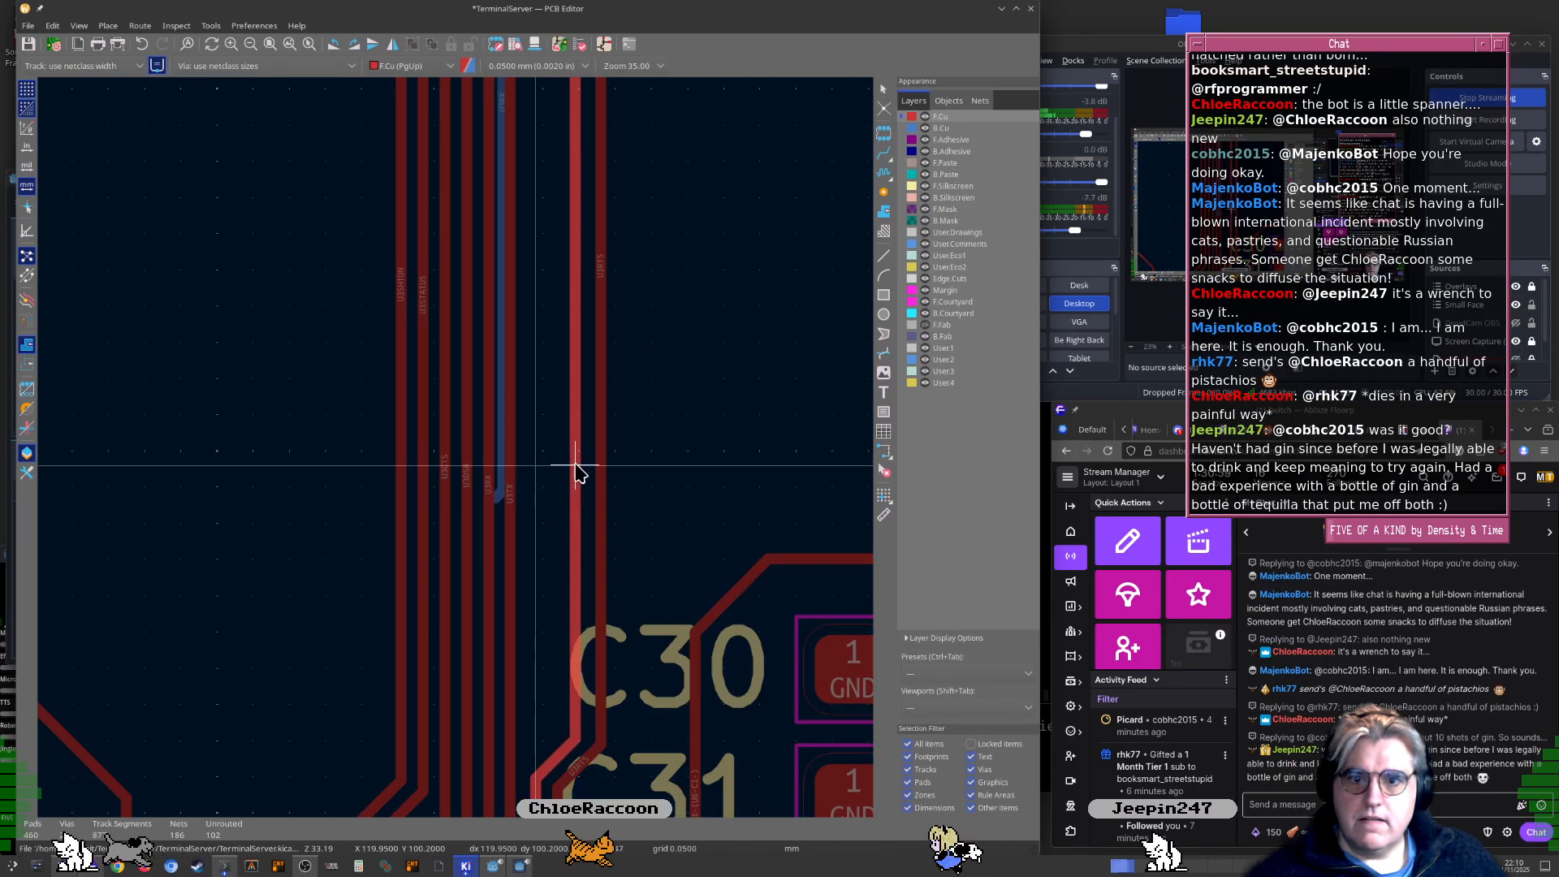
pyautogui.click(578, 470)
# Delete the old red vertical U3TX and U3RX segments beside the new blue U3RX track
pyautogui.click(510, 485)
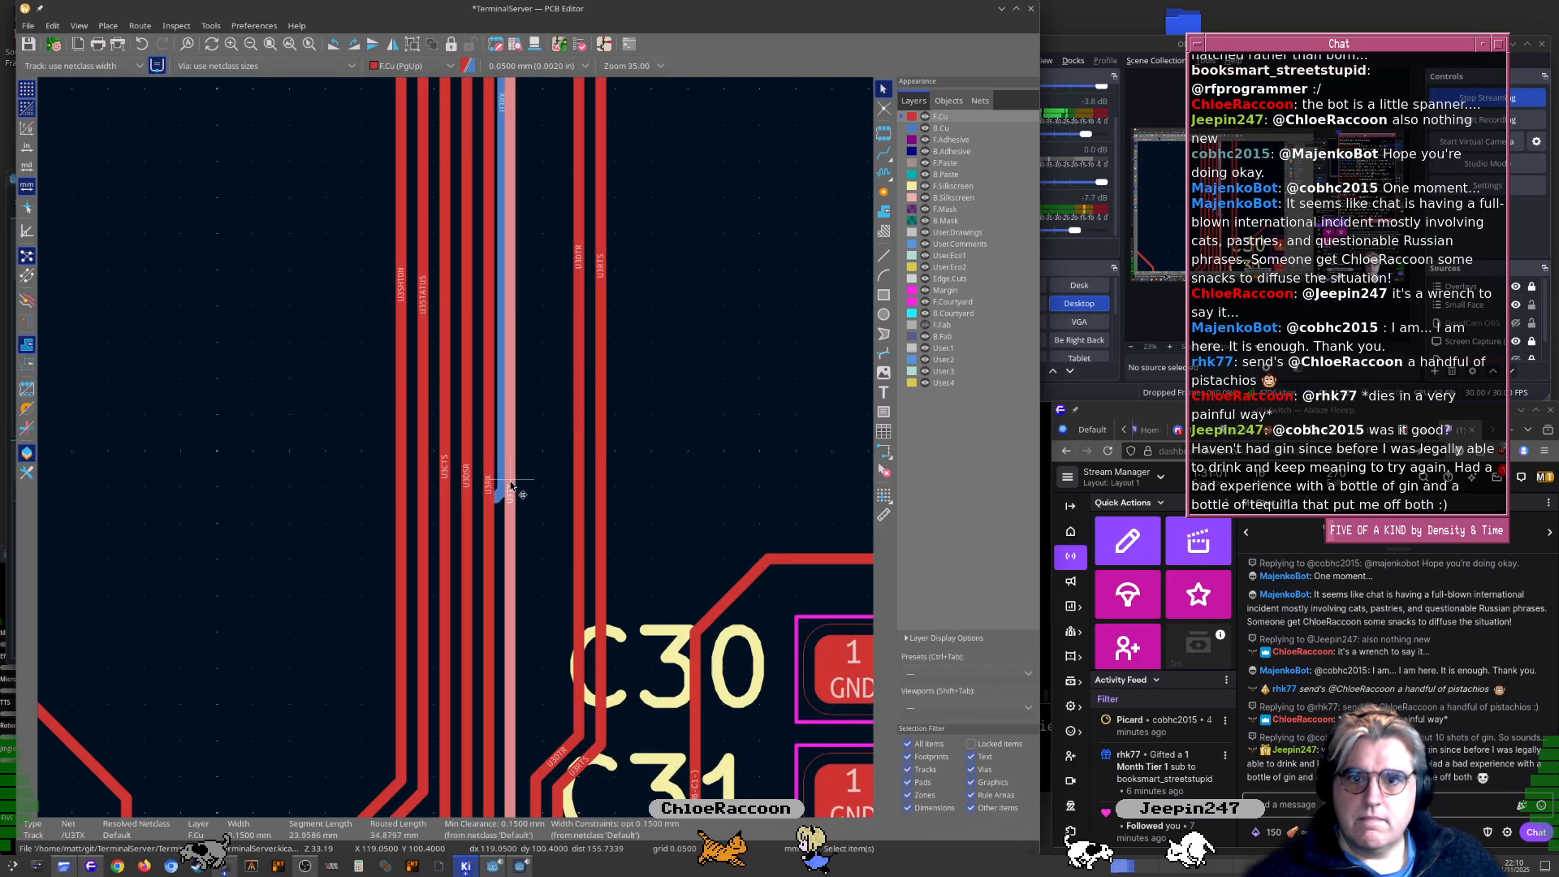
pyautogui.press('Delete')
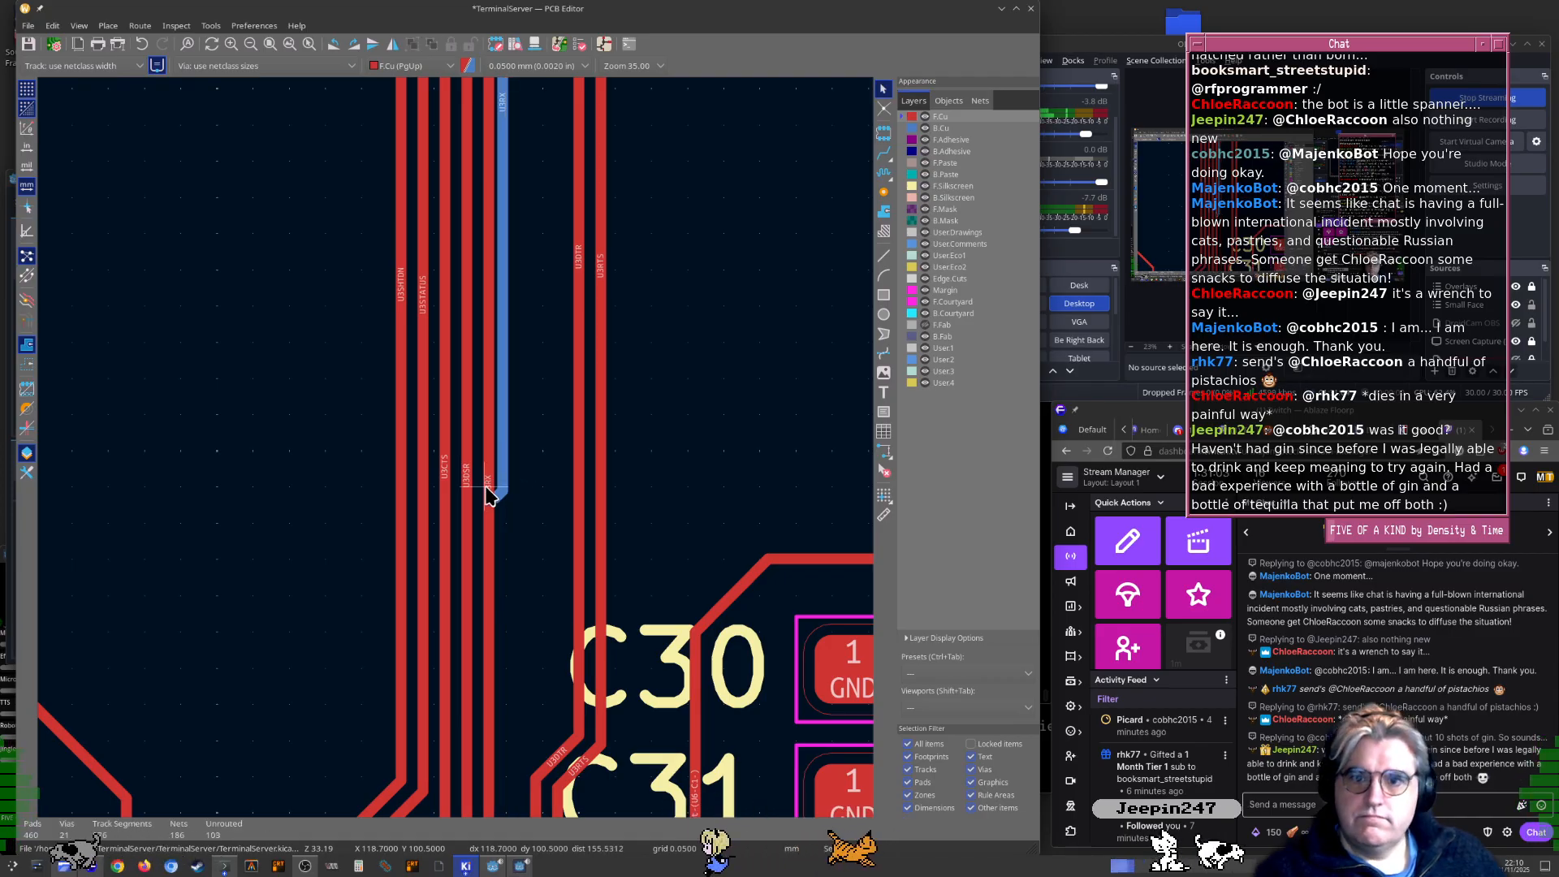
pyautogui.click(489, 487)
pyautogui.press('Delete')
# Continue U3RX from its blue track end through a via to F.Cu and down to the diagonal segment leading to its pad on the 25-pad chip
pyautogui.click(496, 500)
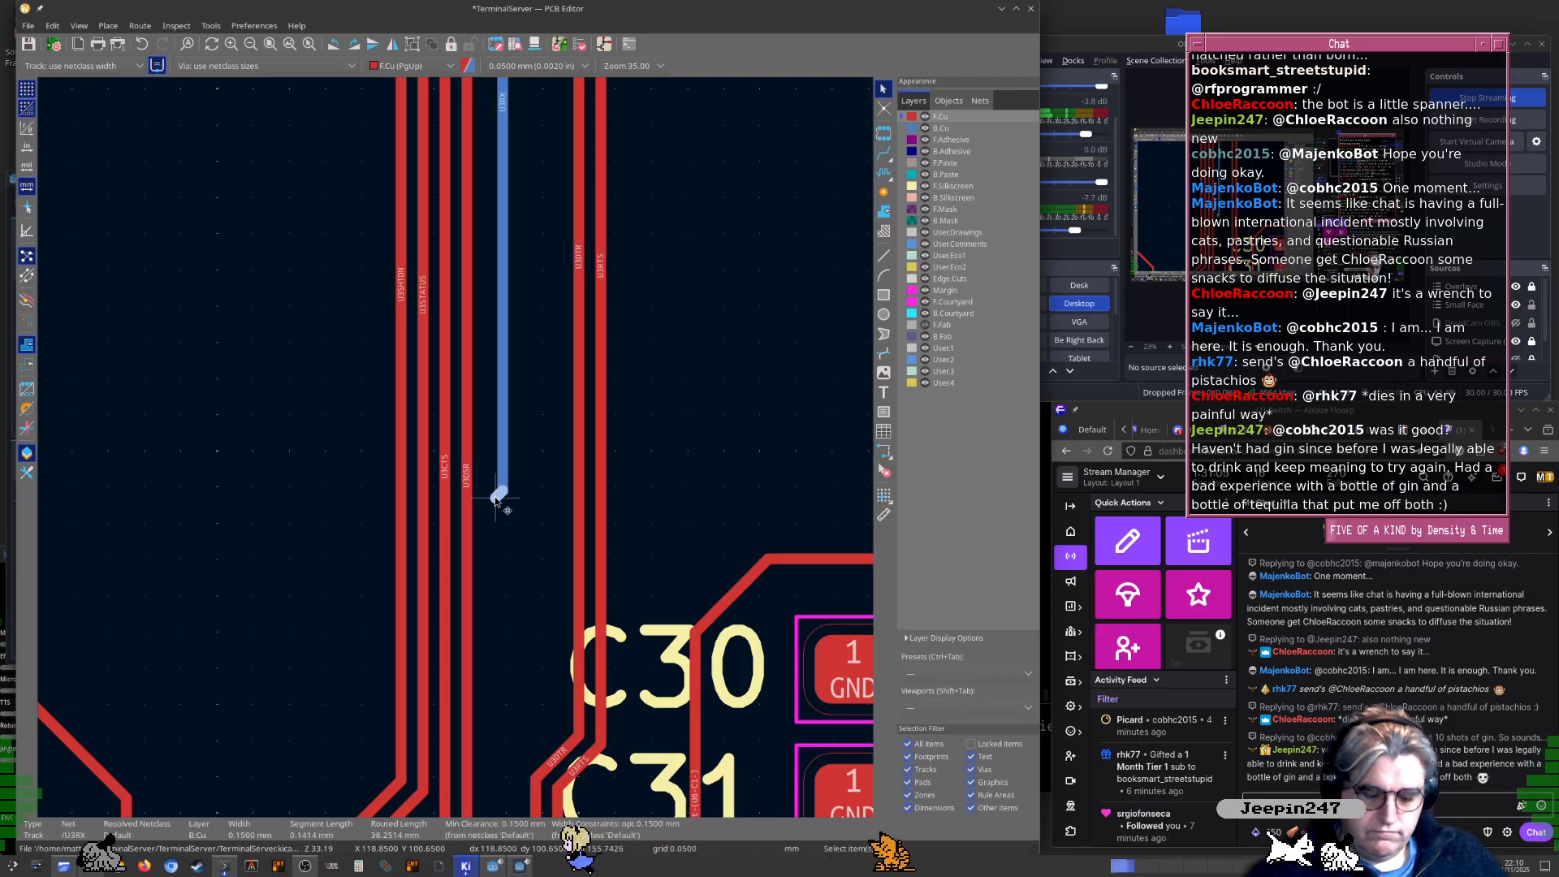
pyautogui.press('x')
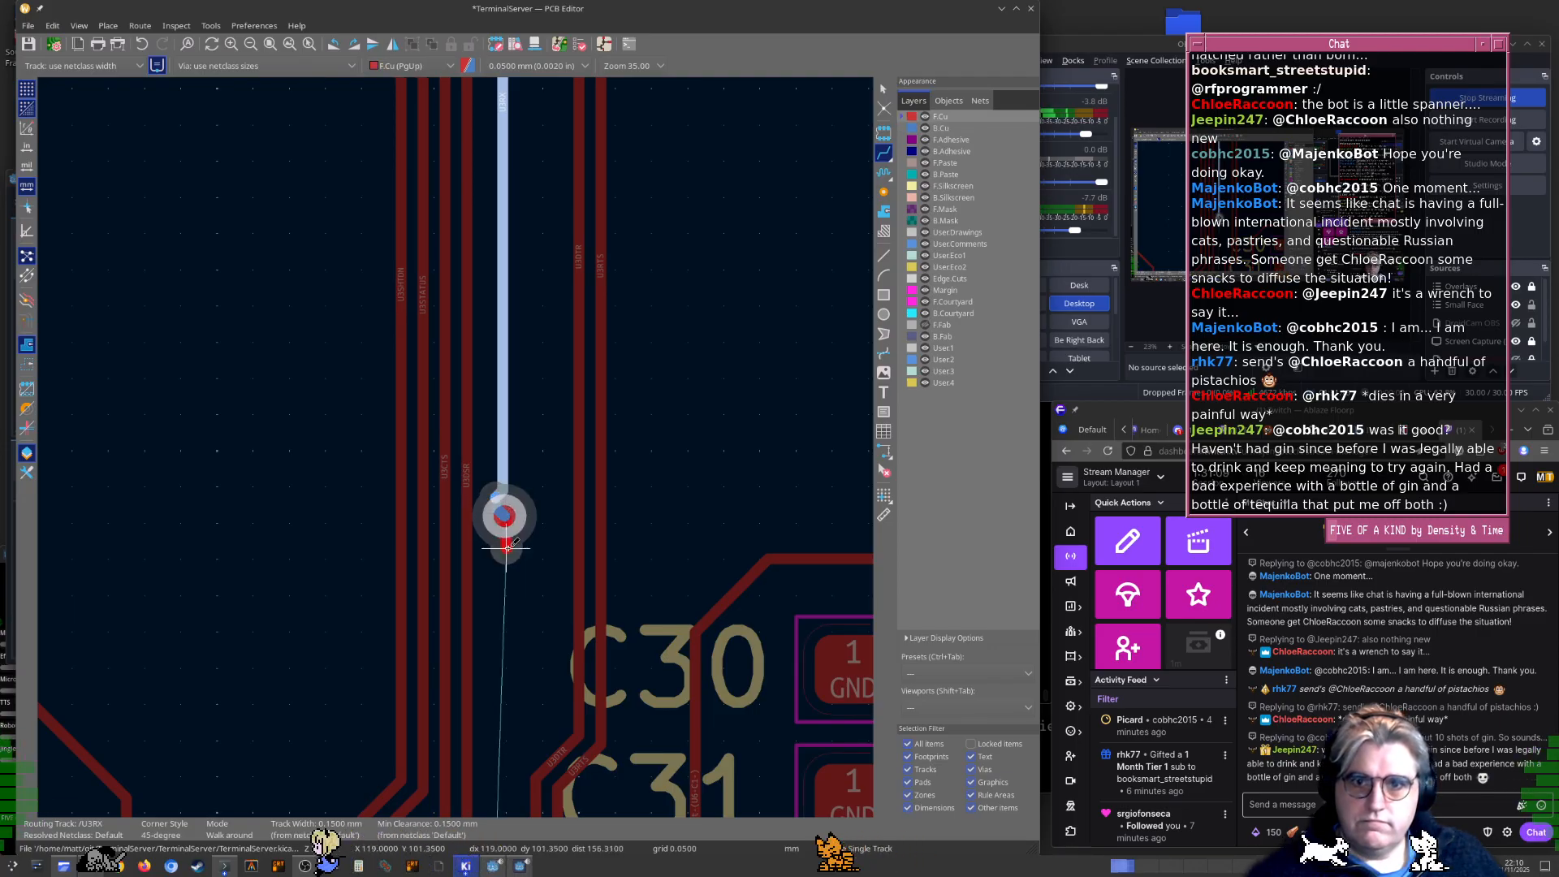
pyautogui.moveTo(502, 600); pyautogui.dragTo(528, 362, button='middle')
pyautogui.moveTo(487, 566); pyautogui.dragTo(526, 343, button='middle')
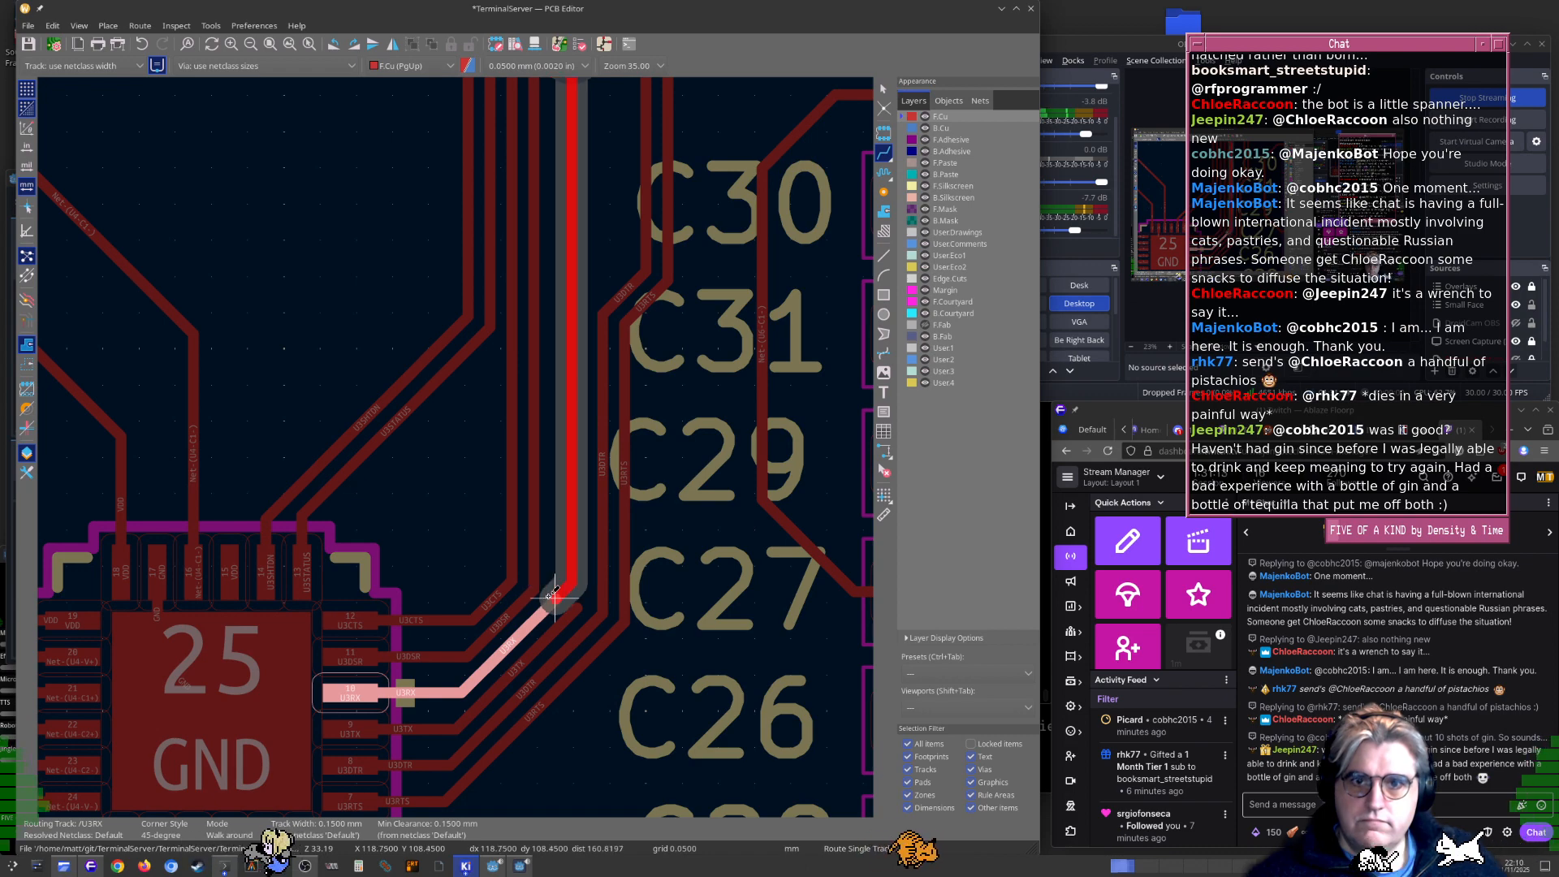
pyautogui.press('Escape')
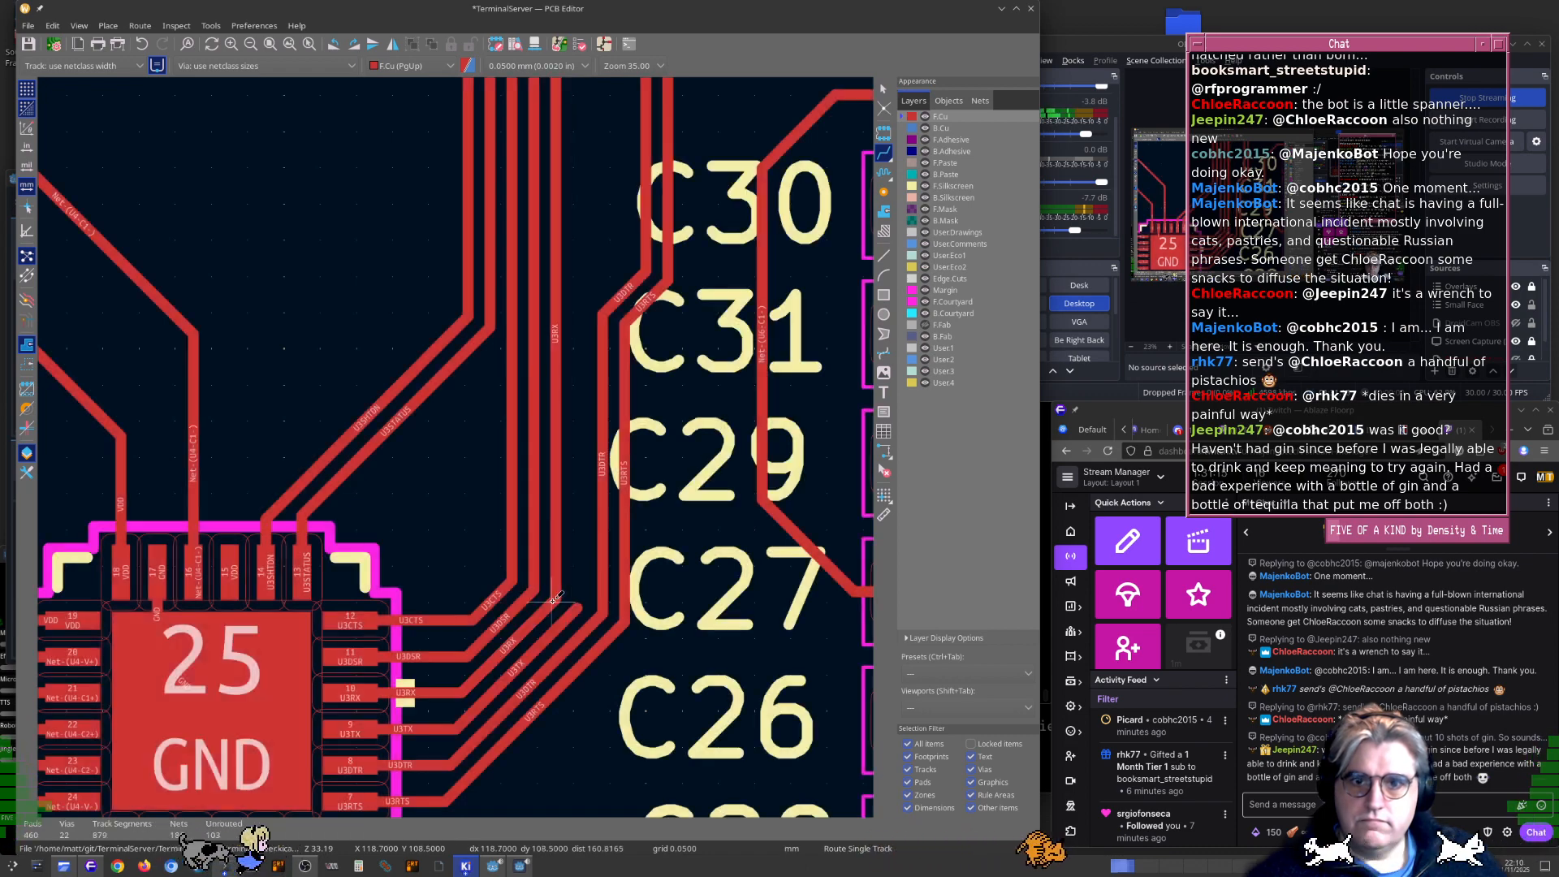
# Route U3TX from U1 pad 12 through a via, down B.Cu beside U3RX, and through a second via near C30 to its remaining F.Cu track
pyautogui.scroll(6, 455, 451)
pyautogui.scroll(-6, 454, 451)
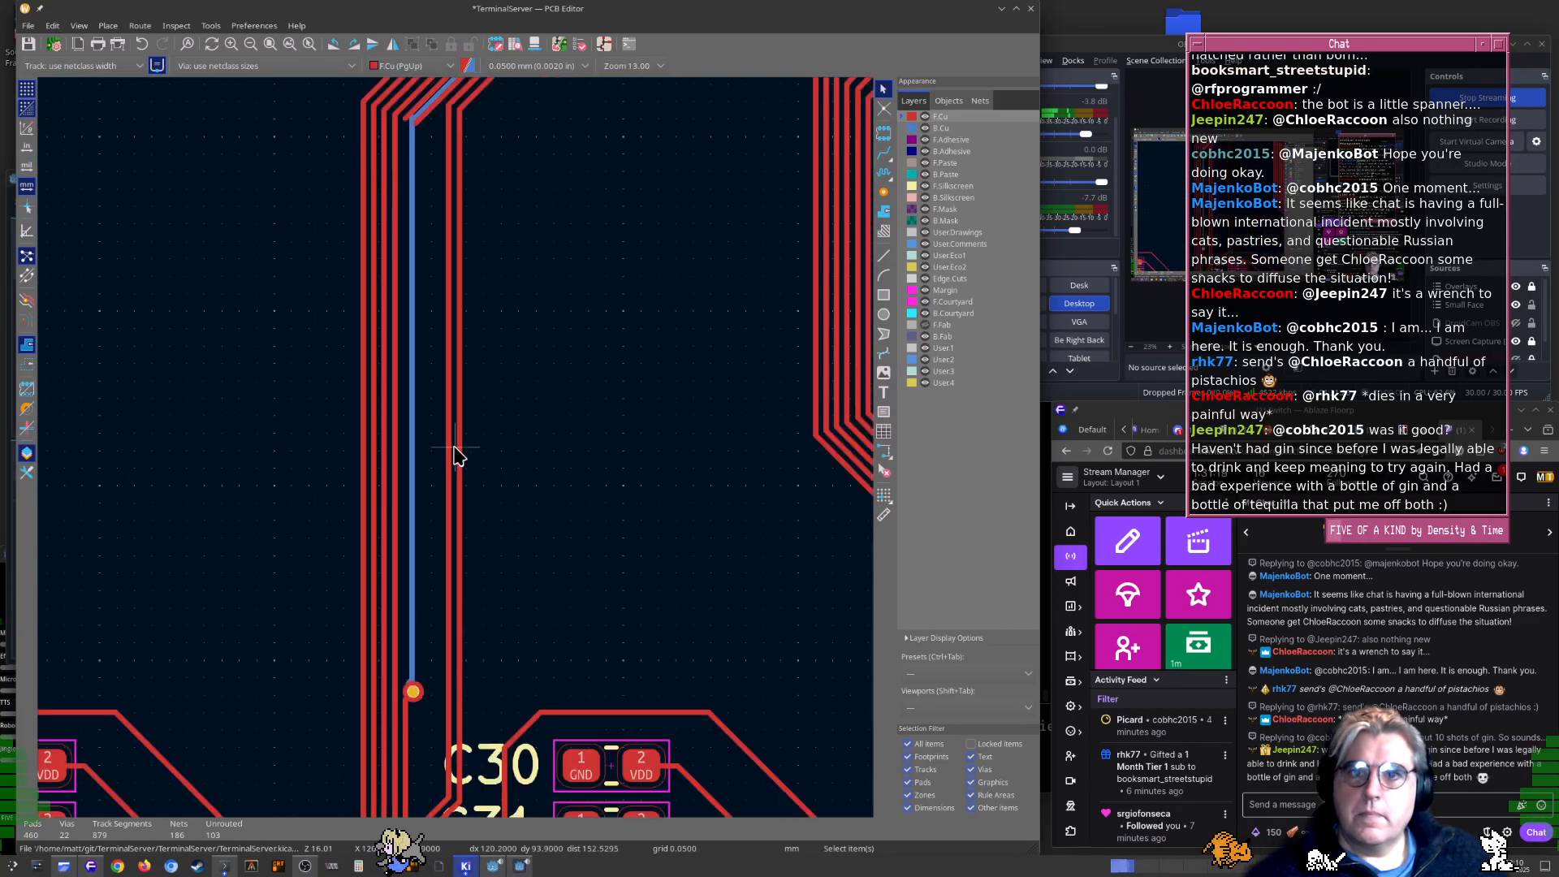
pyautogui.scroll(-4, 452, 453)
pyautogui.scroll(4, 418, 424)
pyautogui.scroll(4, 455, 453)
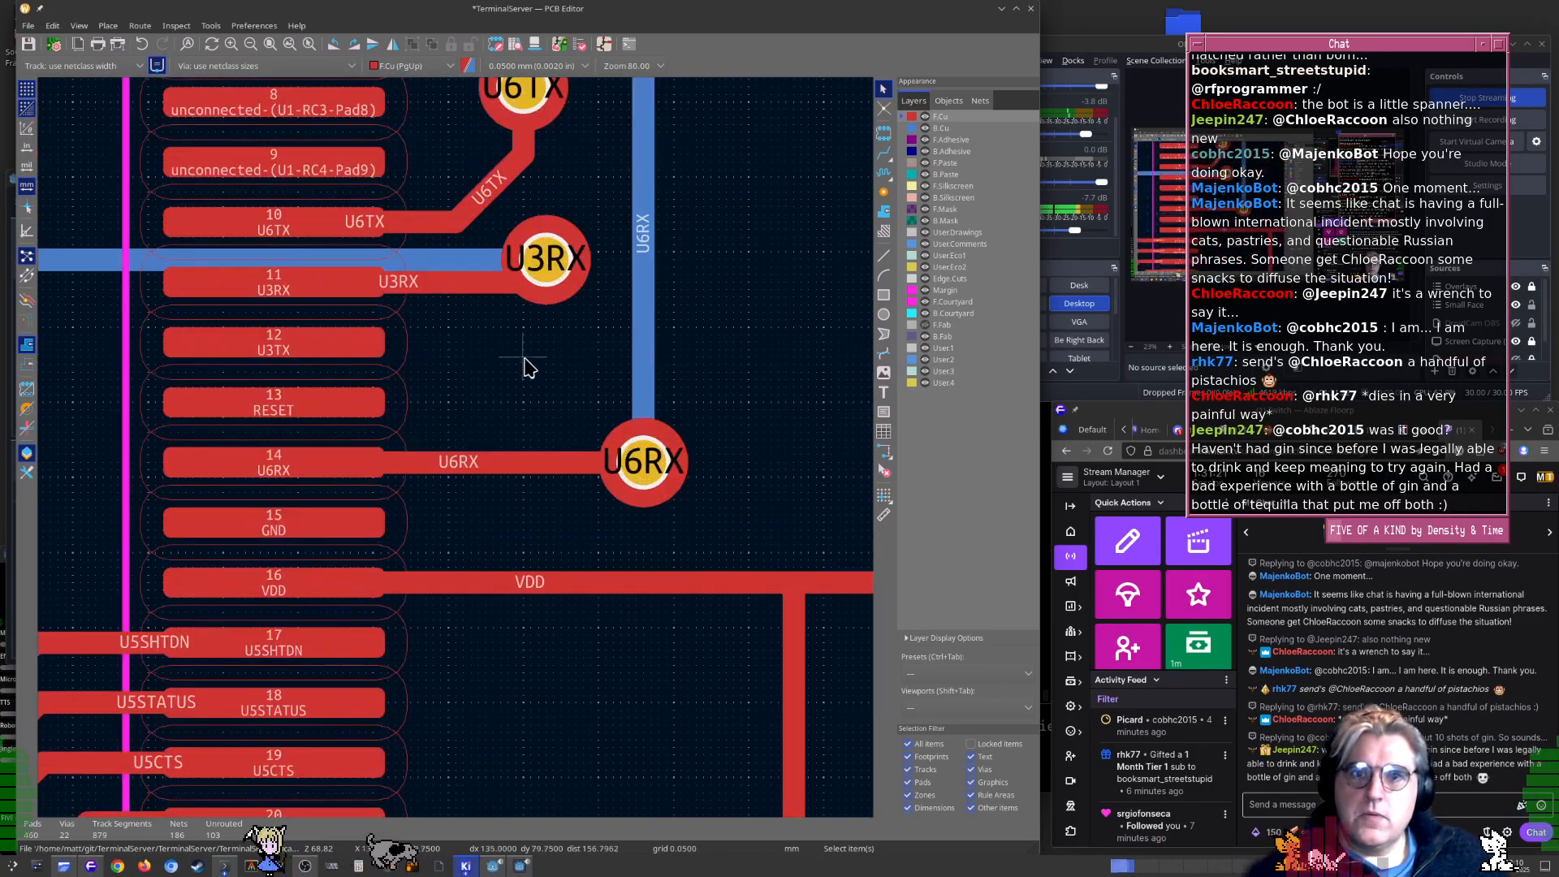
pyautogui.press('x')
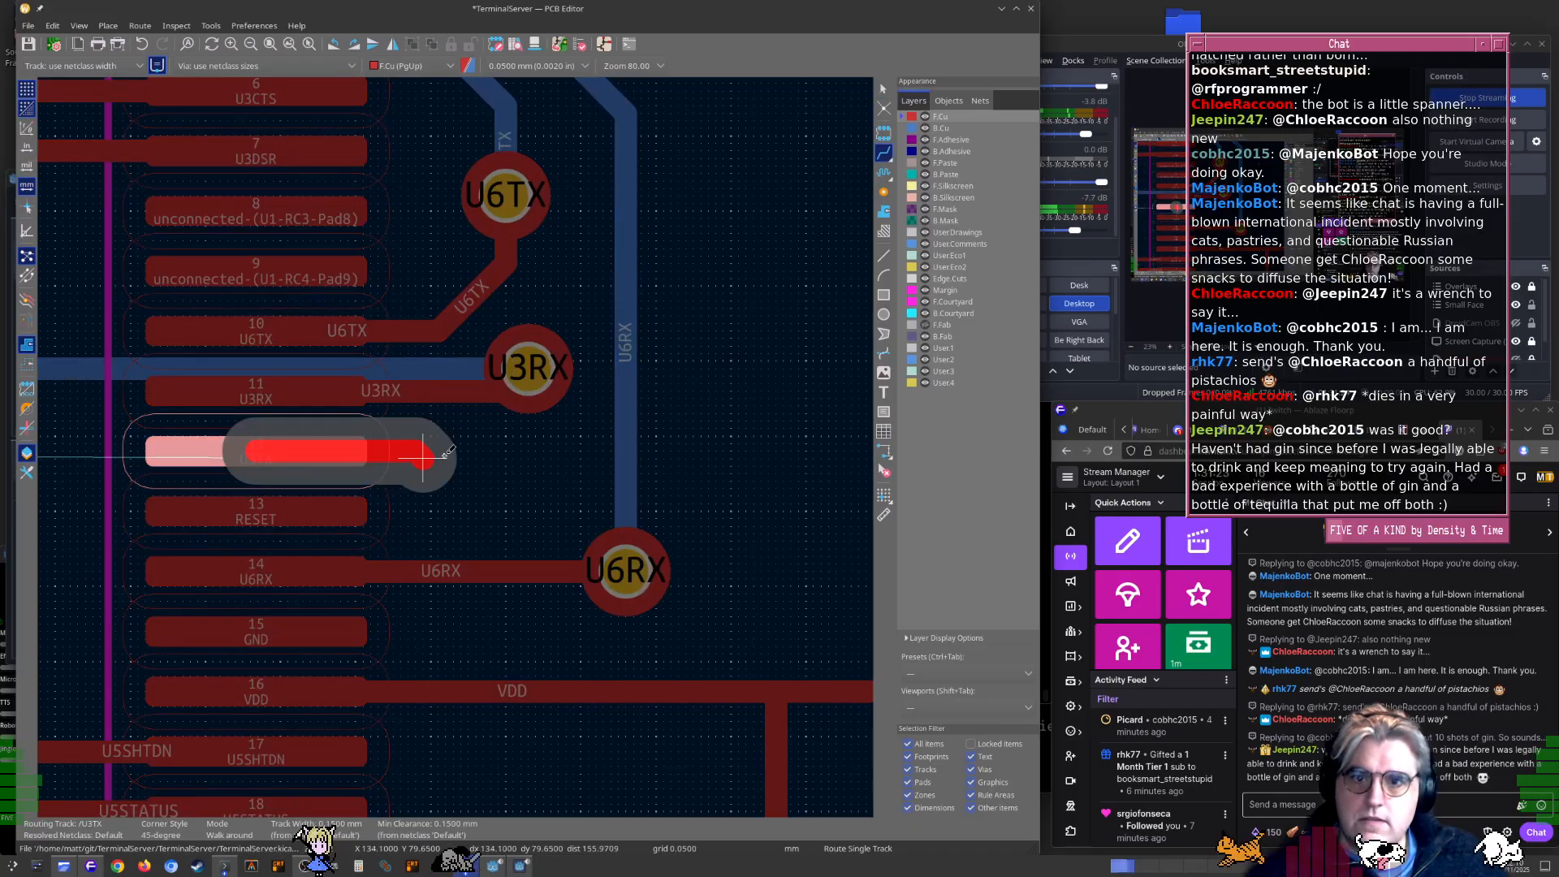
pyautogui.press('v')
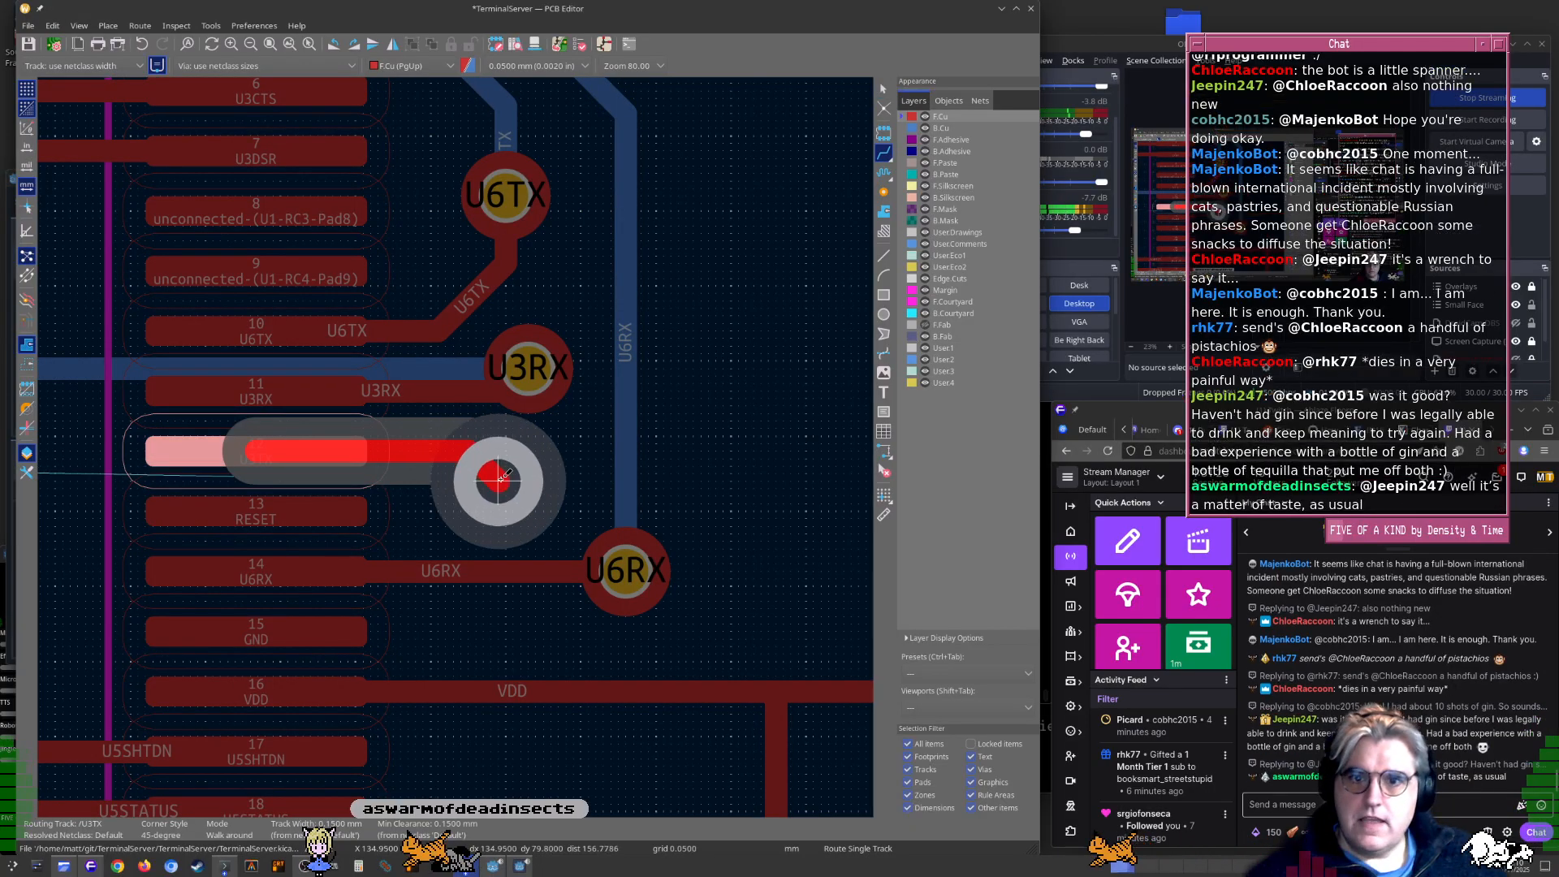
pyautogui.scroll(-3, 467, 442)
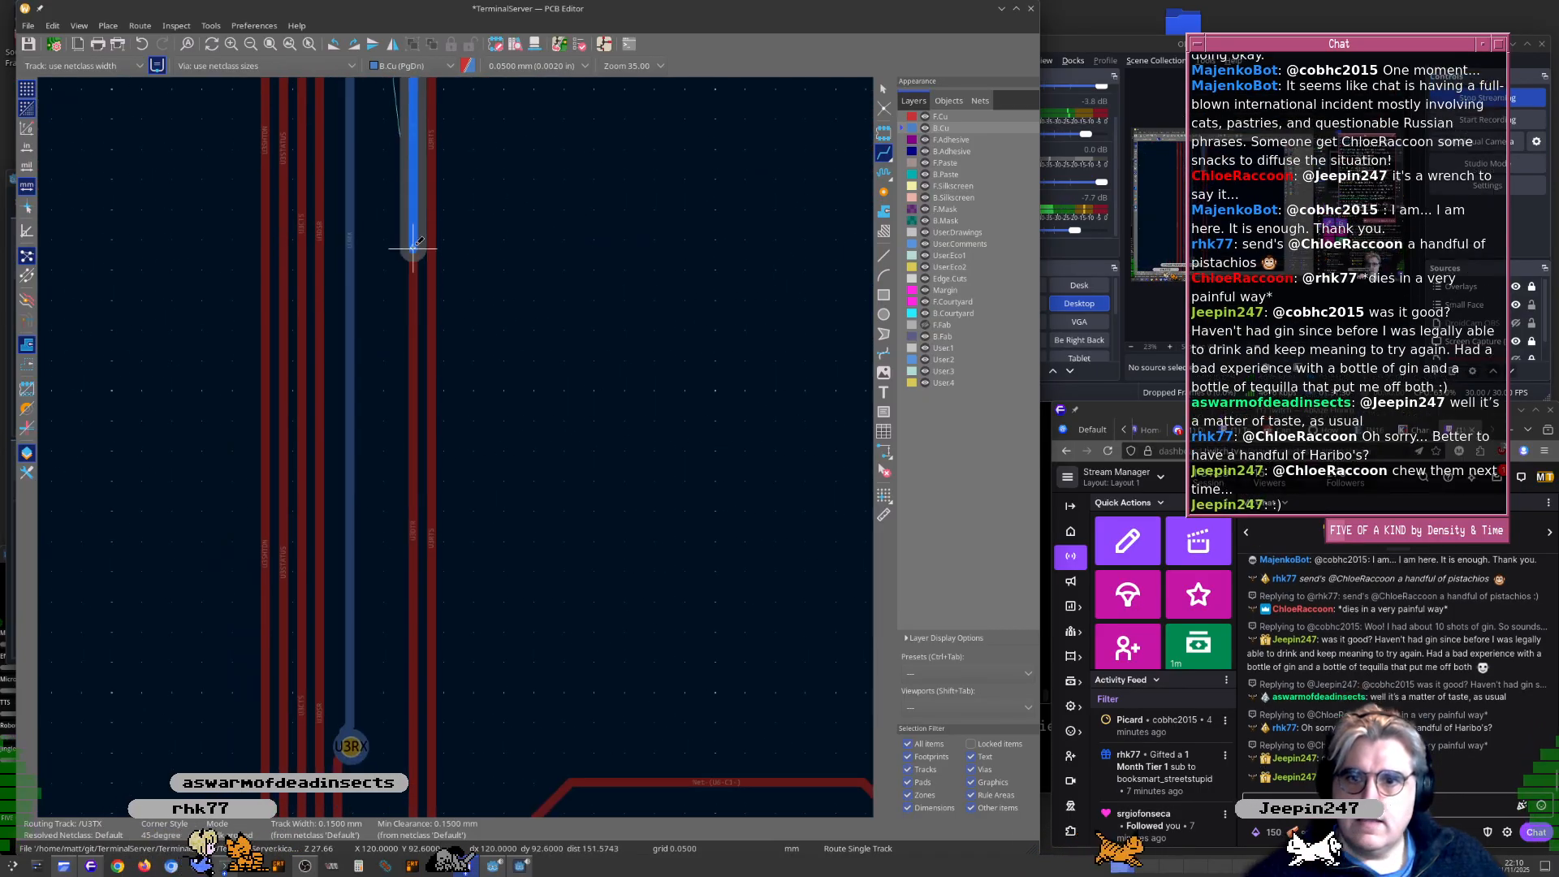
pyautogui.scroll(2, 363, 806)
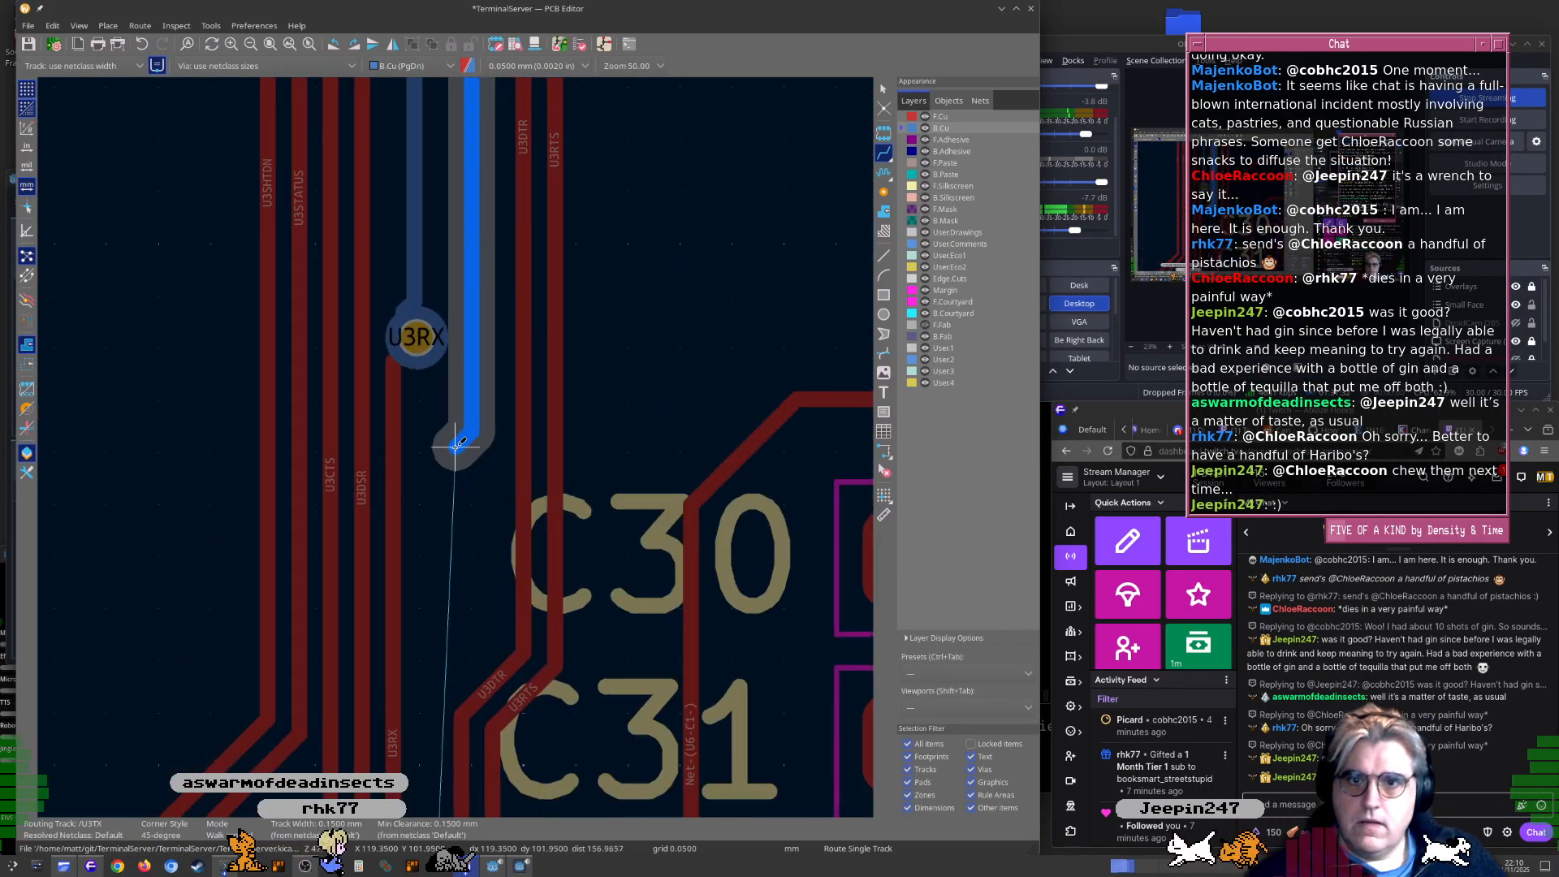
pyautogui.click(449, 441)
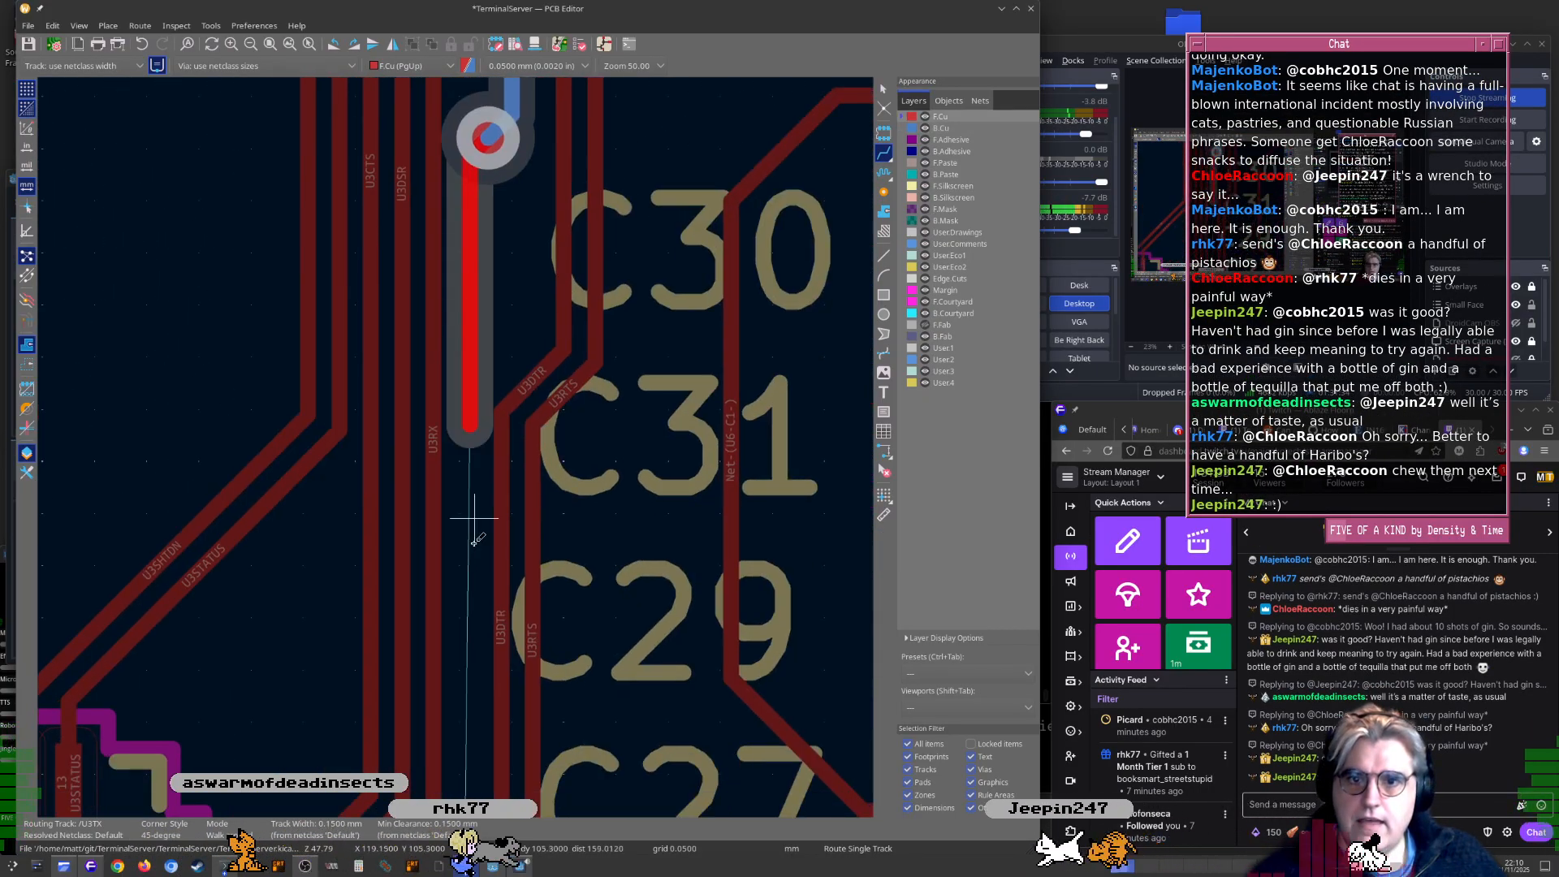
pyautogui.click(479, 526)
pyautogui.press('Escape')
# Delete the leftover red U3RX and U3TX diagonal segments alongside the new blue tracks near U1
pyautogui.scroll(-5, 458, 561)
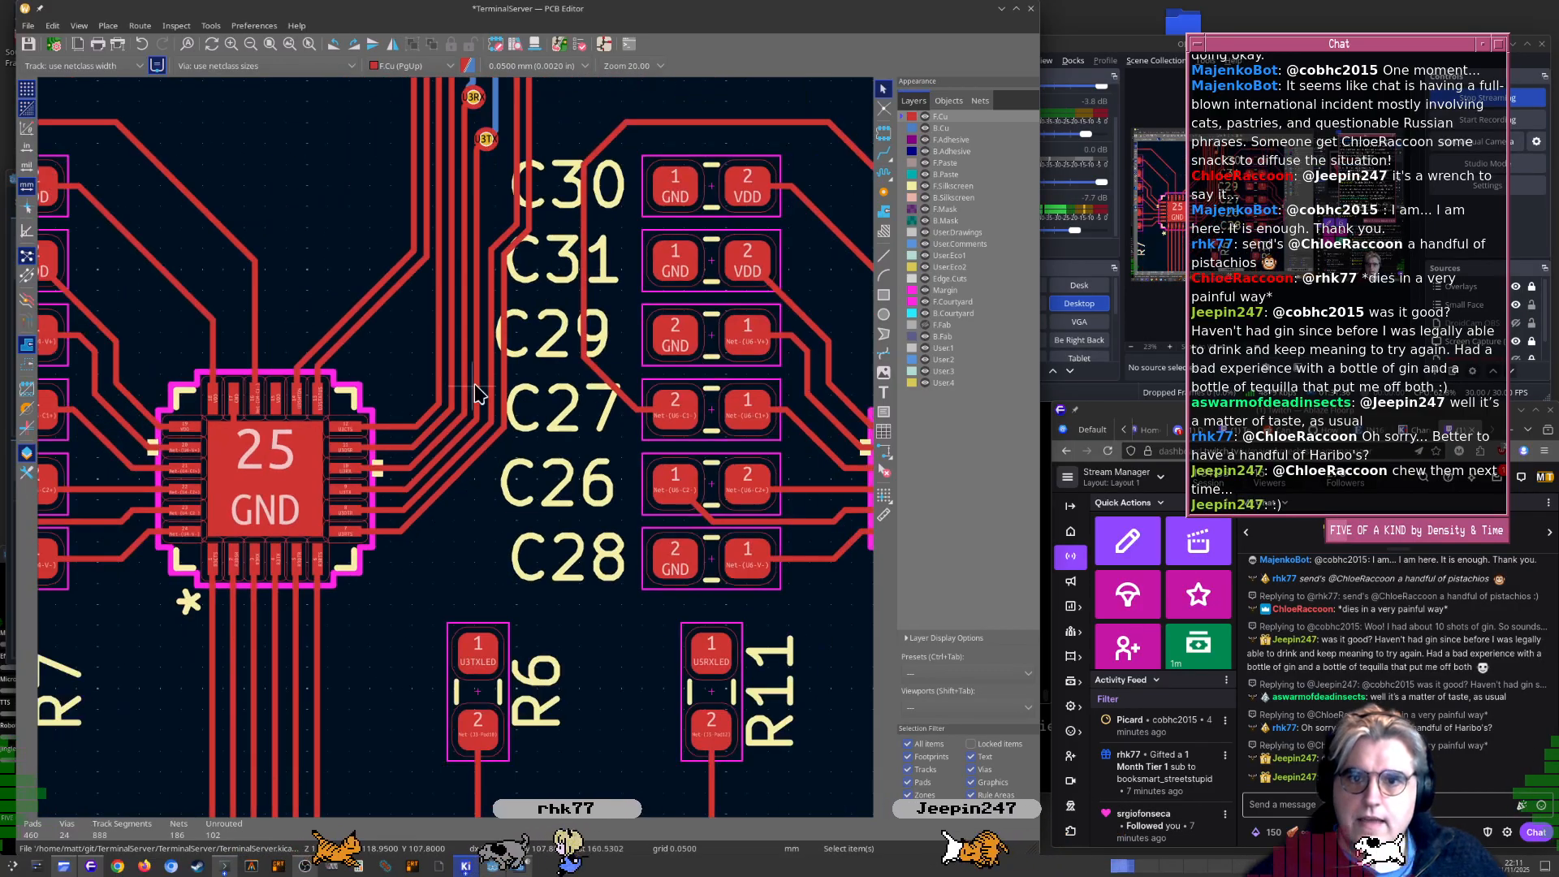
pyautogui.scroll(3, 601, 373)
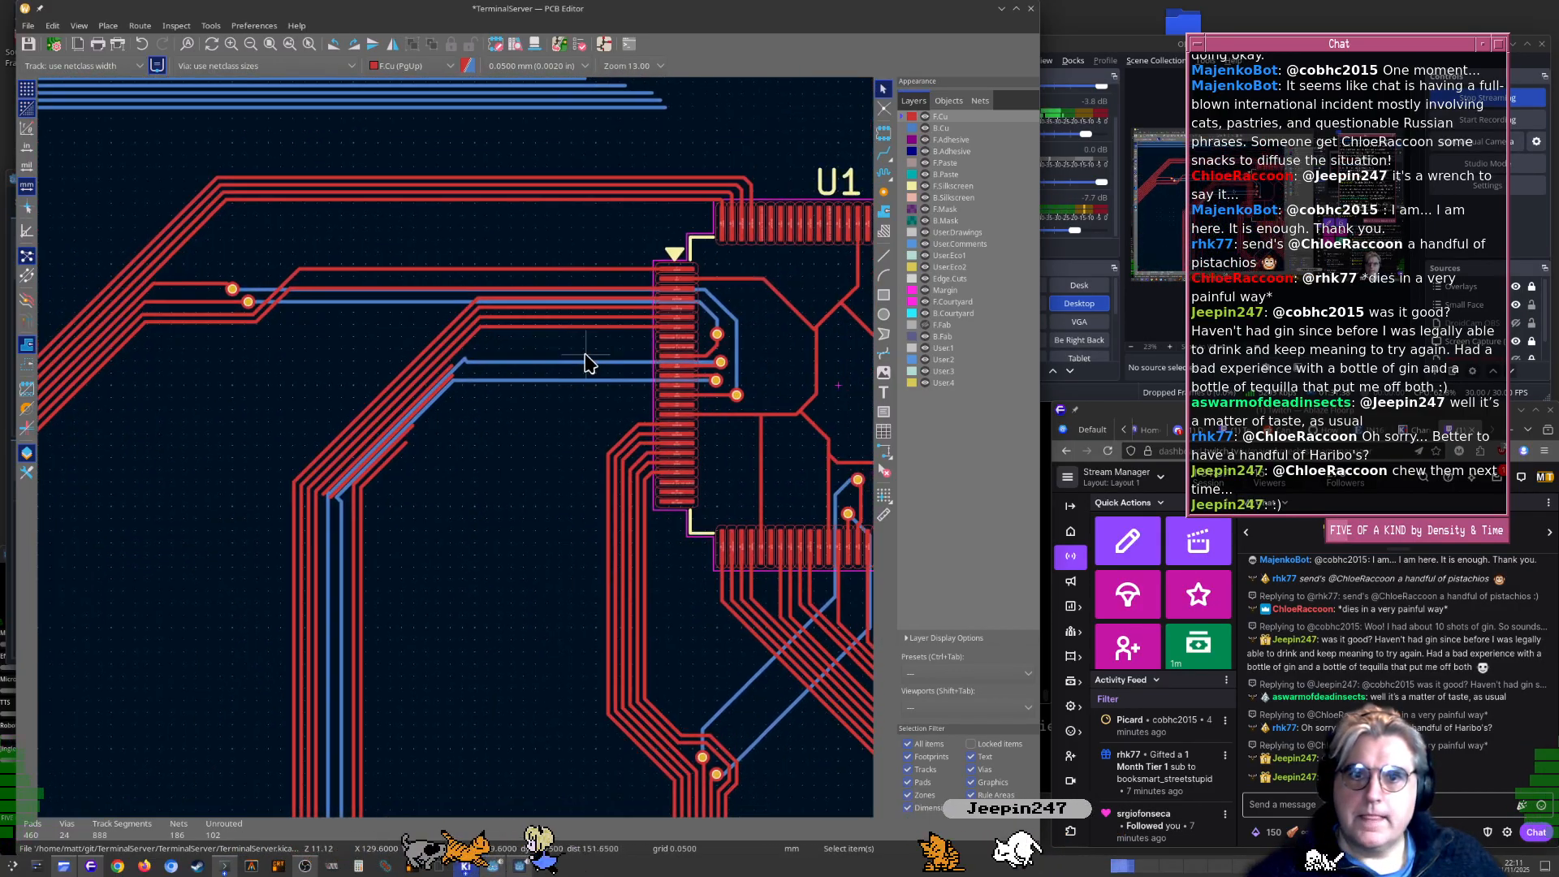
pyautogui.moveTo(486, 441); pyautogui.dragTo(465, 461, button='middle')
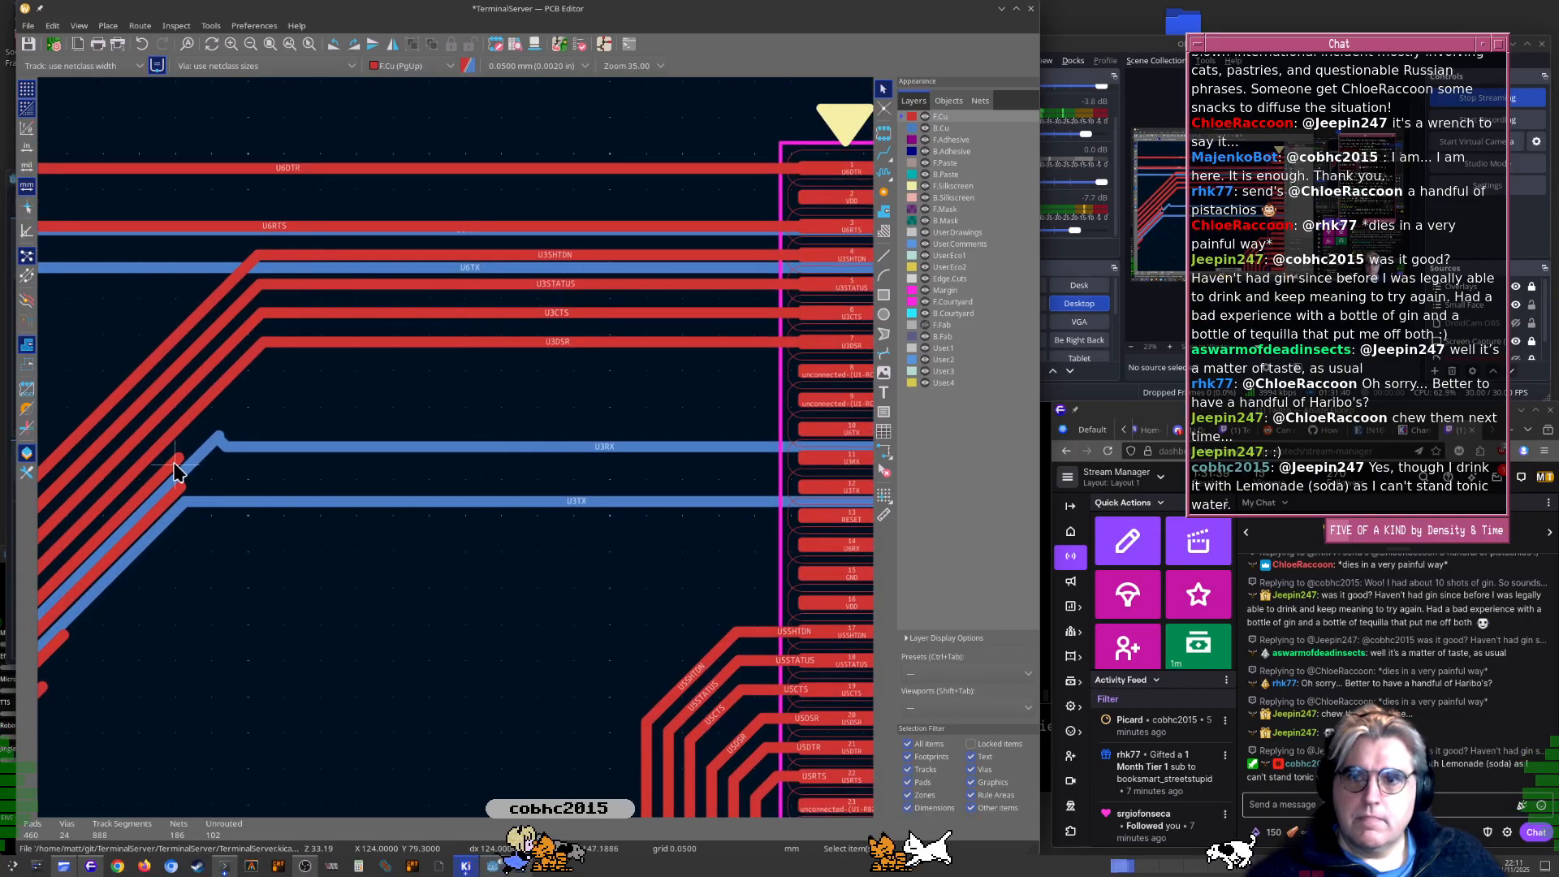
pyautogui.click(177, 464)
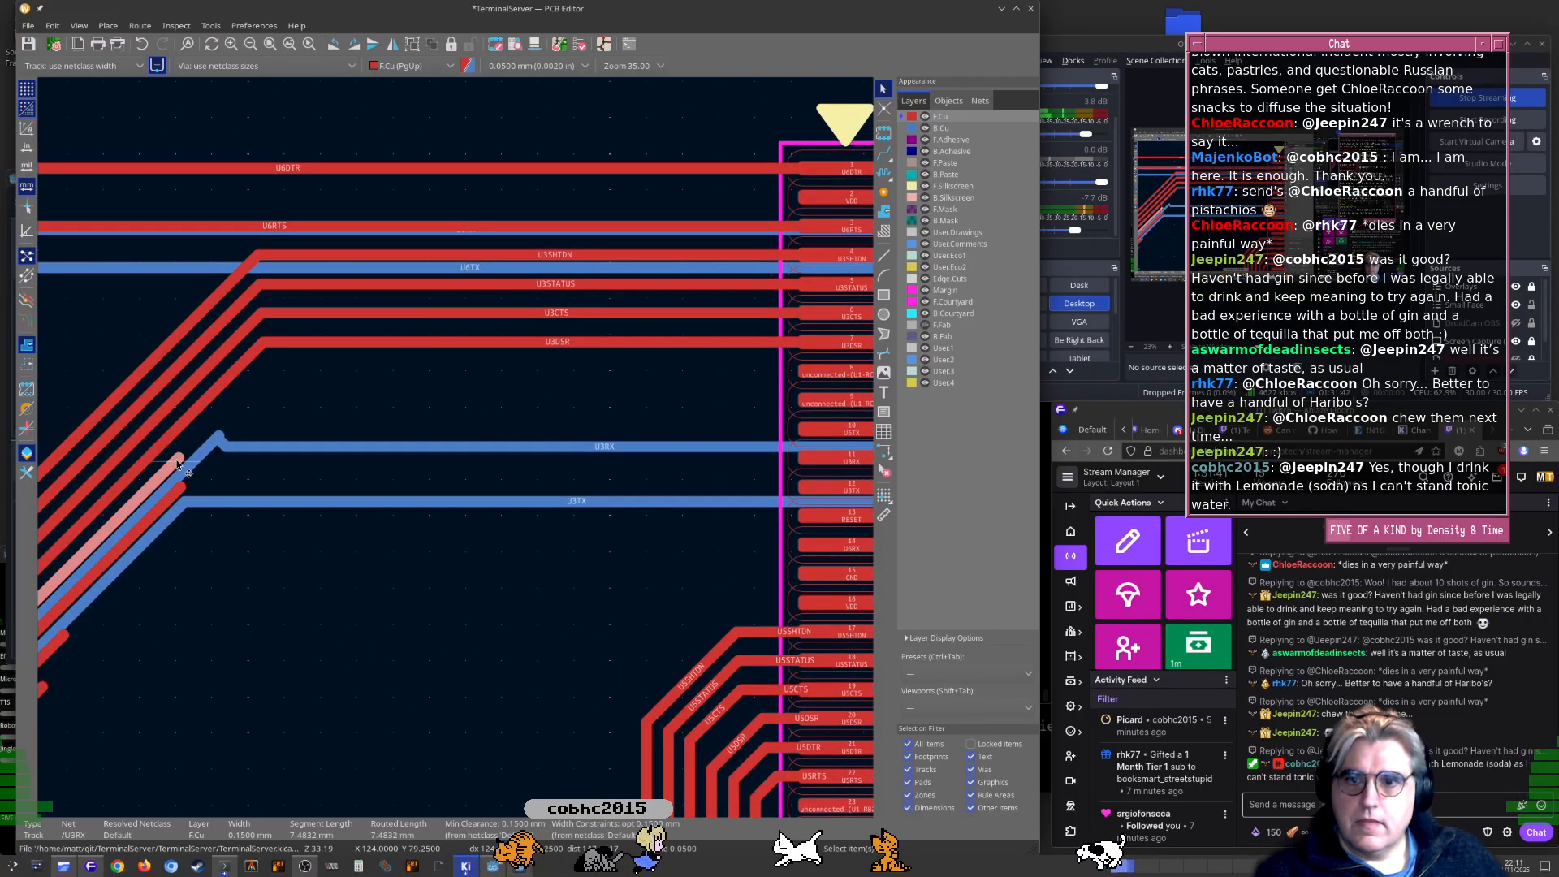
pyautogui.press('Delete')
pyautogui.click(181, 487)
pyautogui.press('Delete')
# Extend U3DTR from its open diagonal end up past the blue tracks and horizontally towards U1 pad 8, ending short of the pad
pyautogui.scroll(-2, 203, 567)
pyautogui.moveTo(485, 471); pyautogui.dragTo(275, 526, button='middle')
pyautogui.press('x')
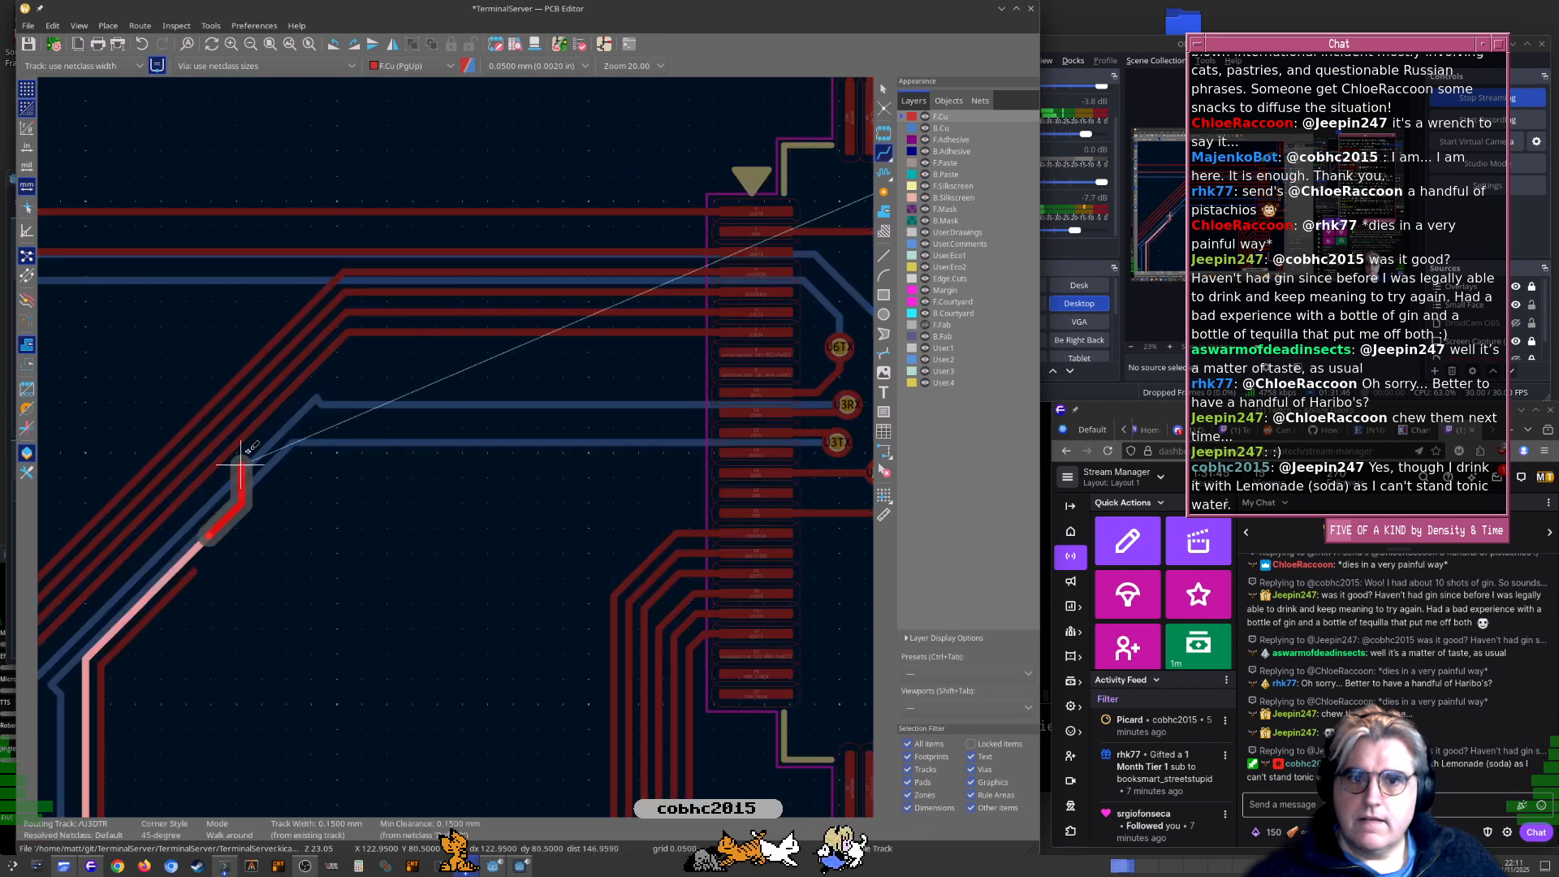
pyautogui.scroll(6, 610, 367)
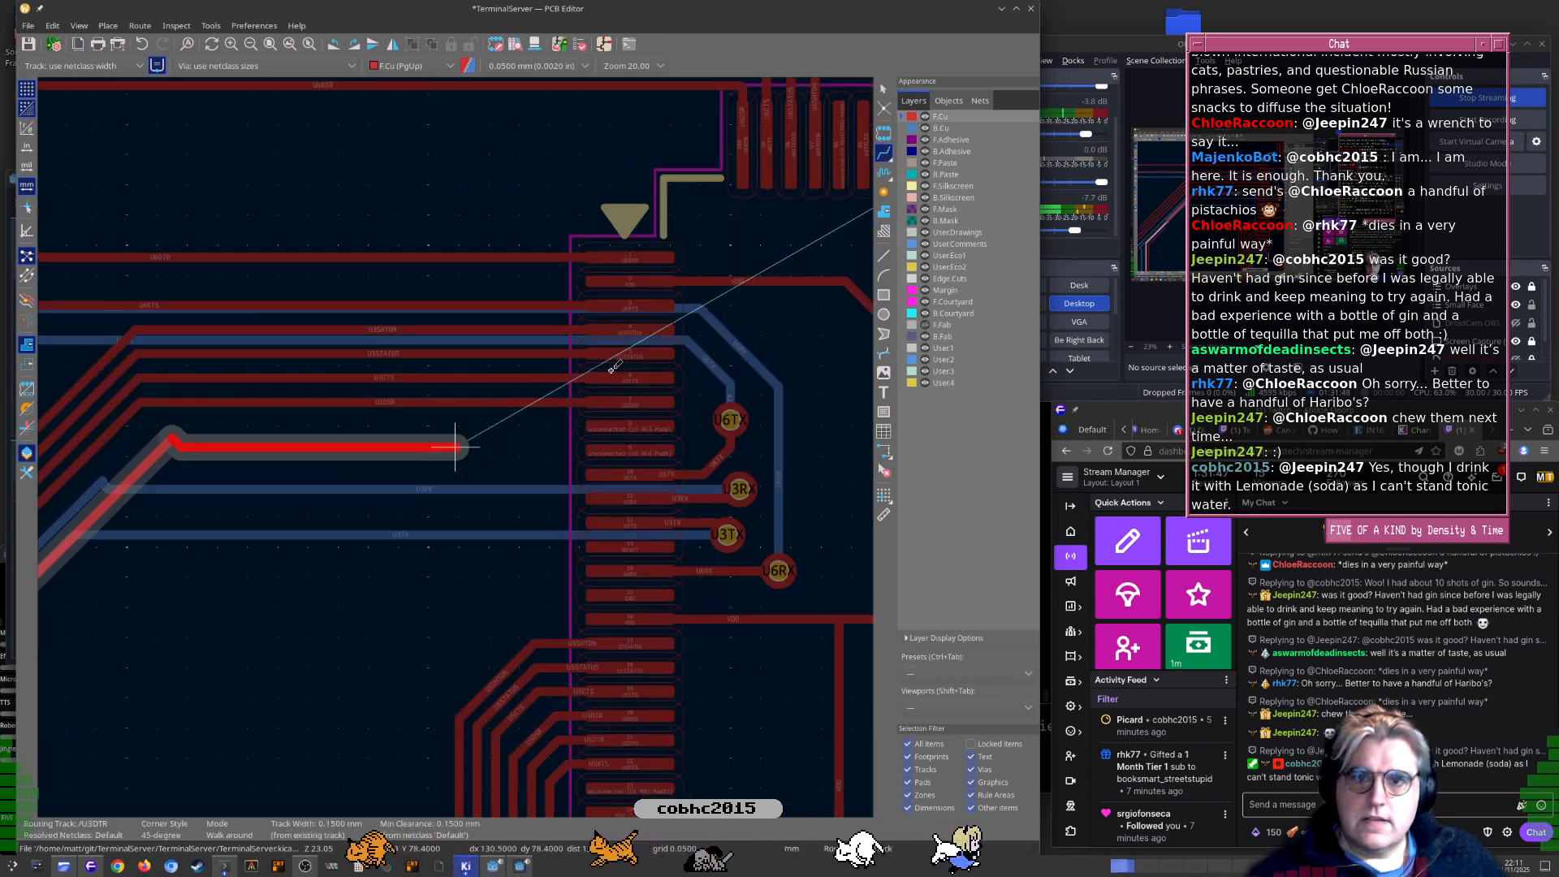
pyautogui.click(567, 414)
pyautogui.press('Escape')
# Extend U3RTS from its open diagonal end to run beneath U3DTR towards U1 pad 9, ending short of the pad
pyautogui.scroll(-4, 453, 479)
pyautogui.moveTo(305, 510); pyautogui.dragTo(527, 335, button='middle')
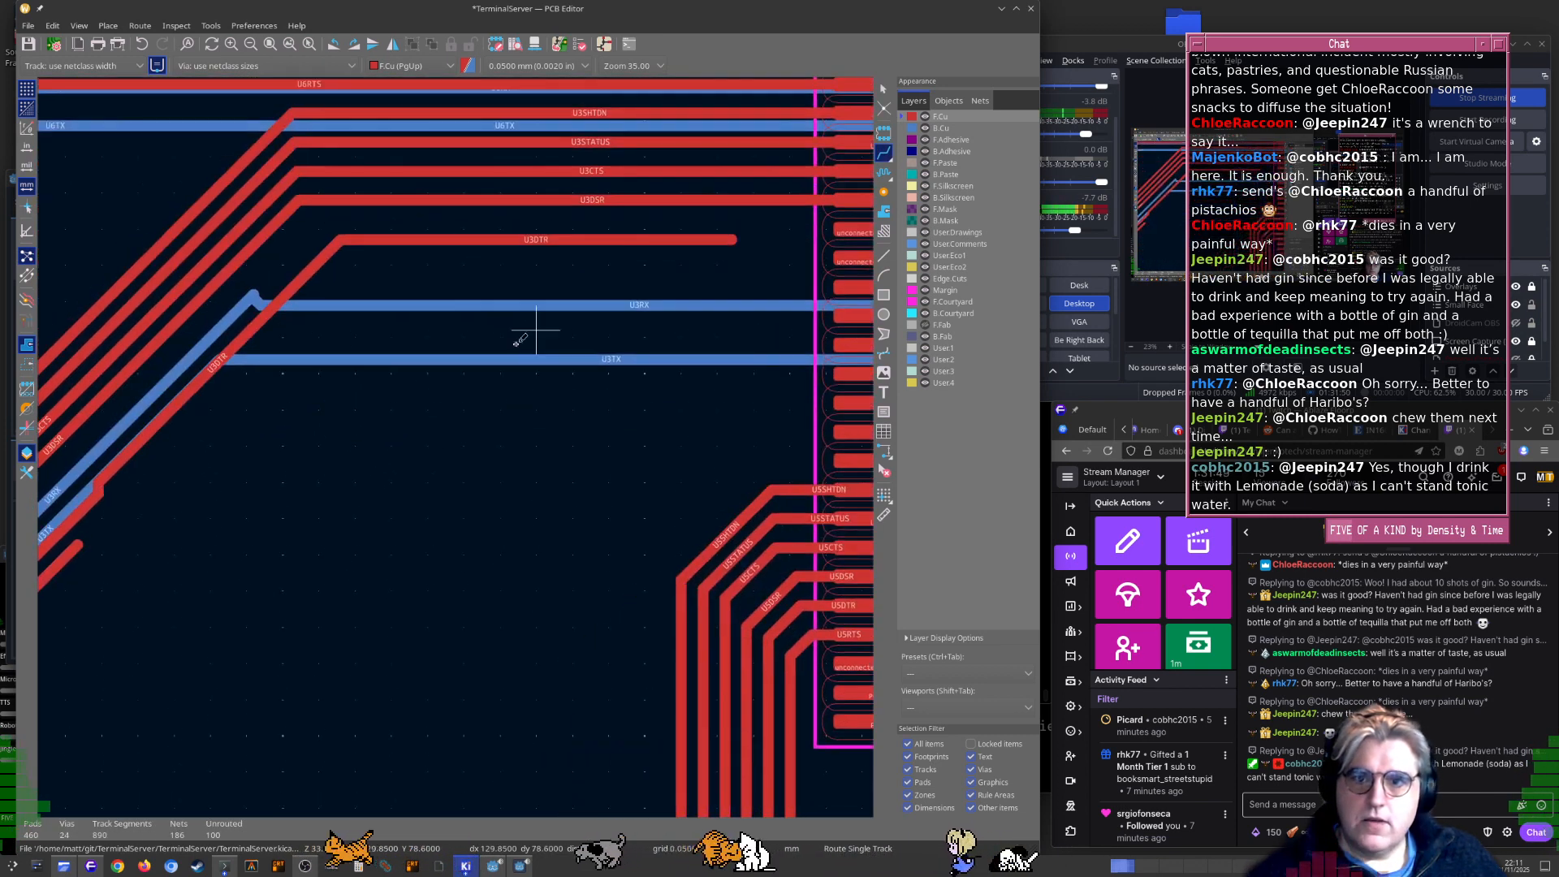
pyautogui.press('x')
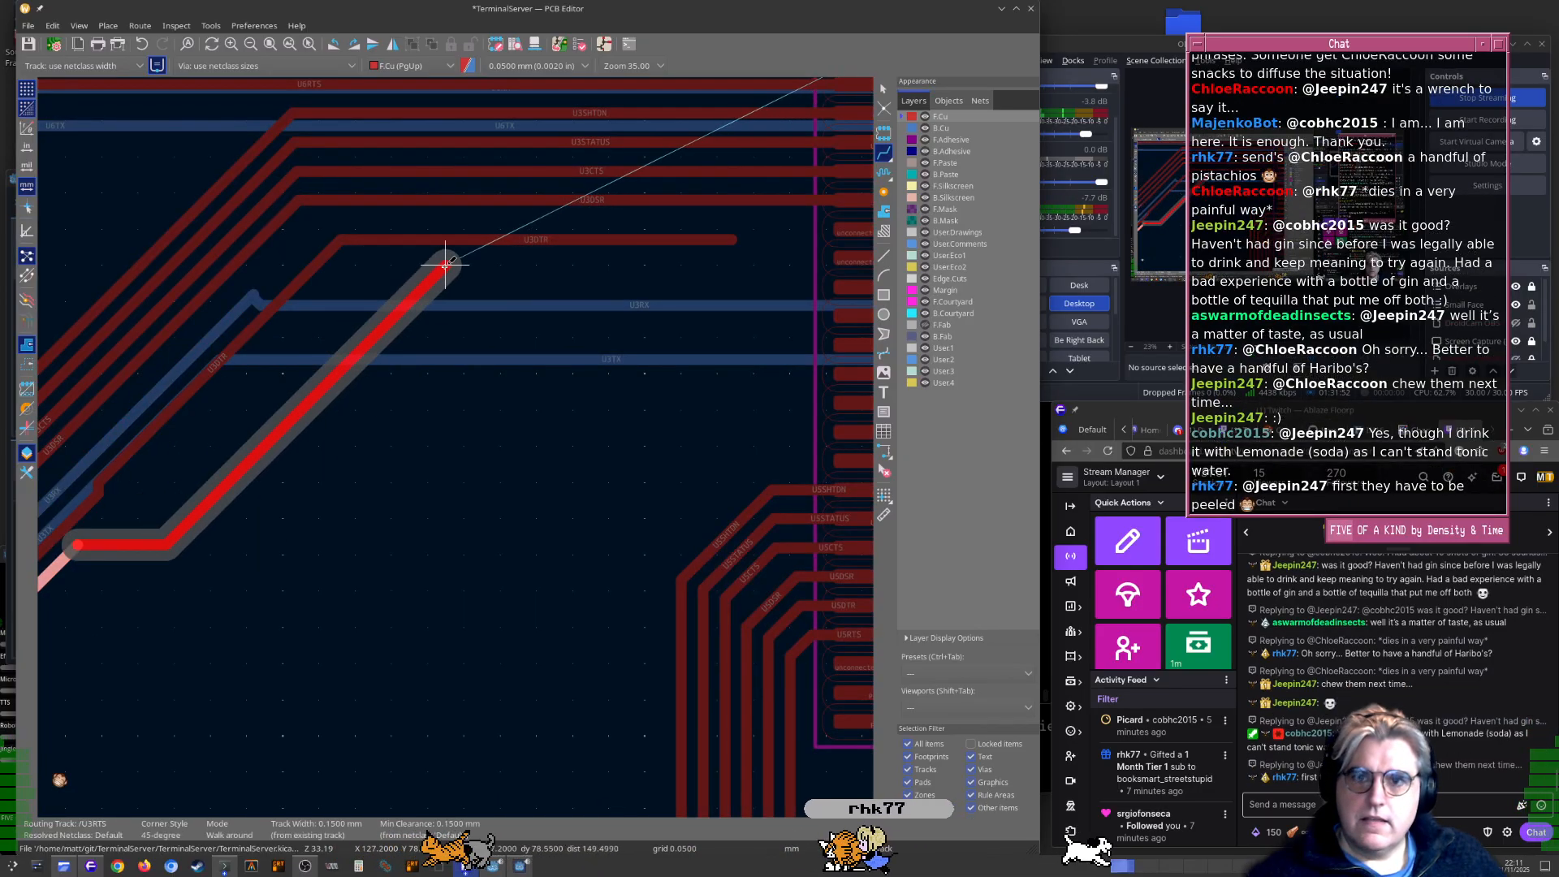
pyautogui.doubleClick(623, 254)
pyautogui.scroll(4, 661, 279)
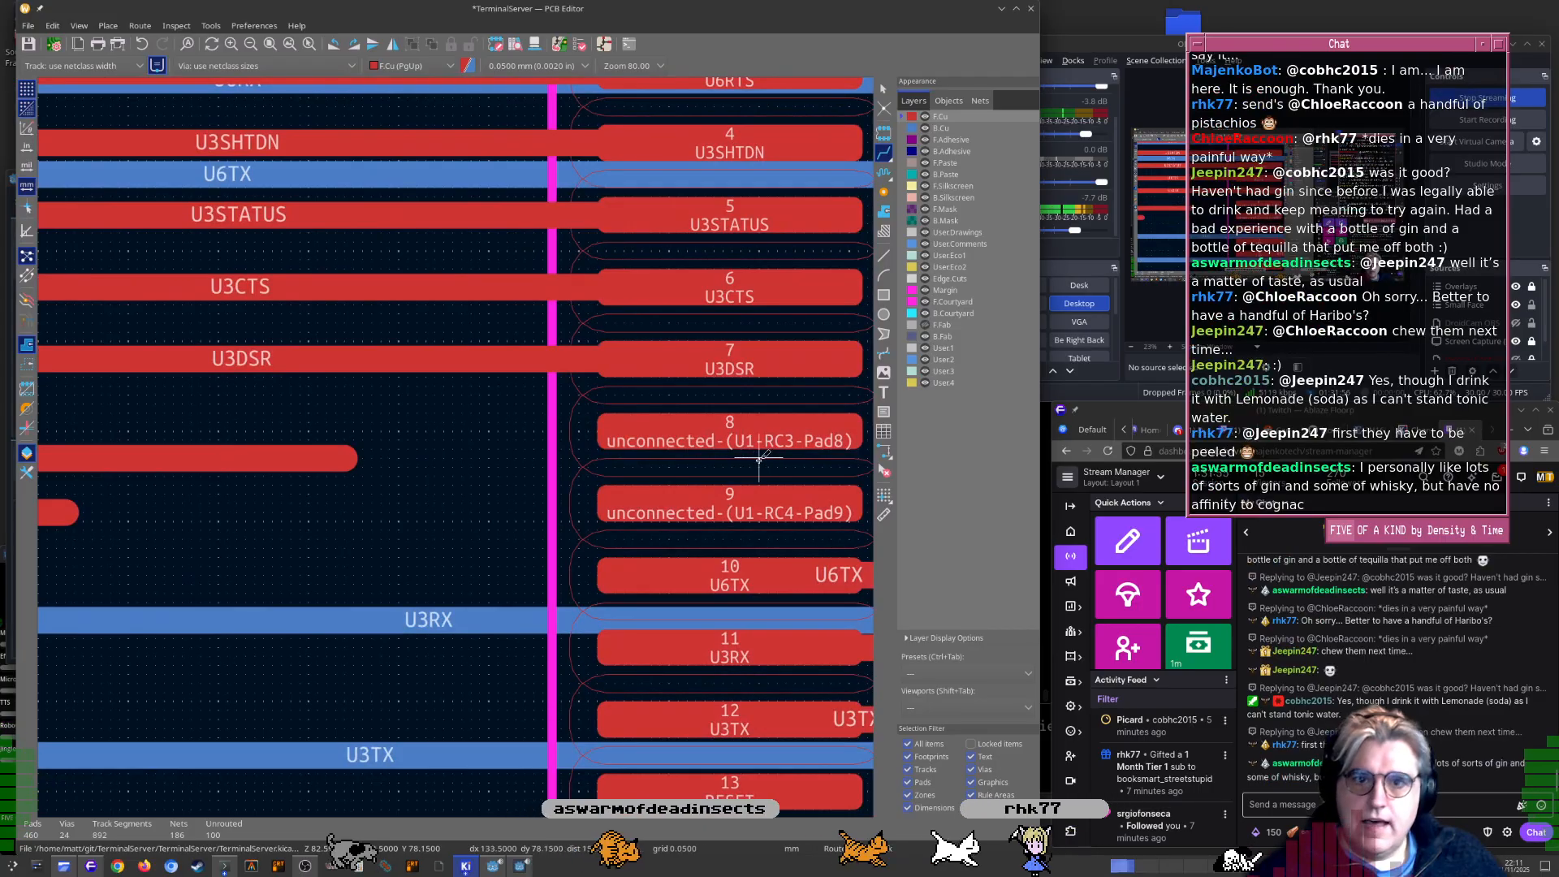
pyautogui.keyDown('ctrl'); pyautogui.hscroll(-5, 563, 461); pyautogui.keyUp('ctrl')
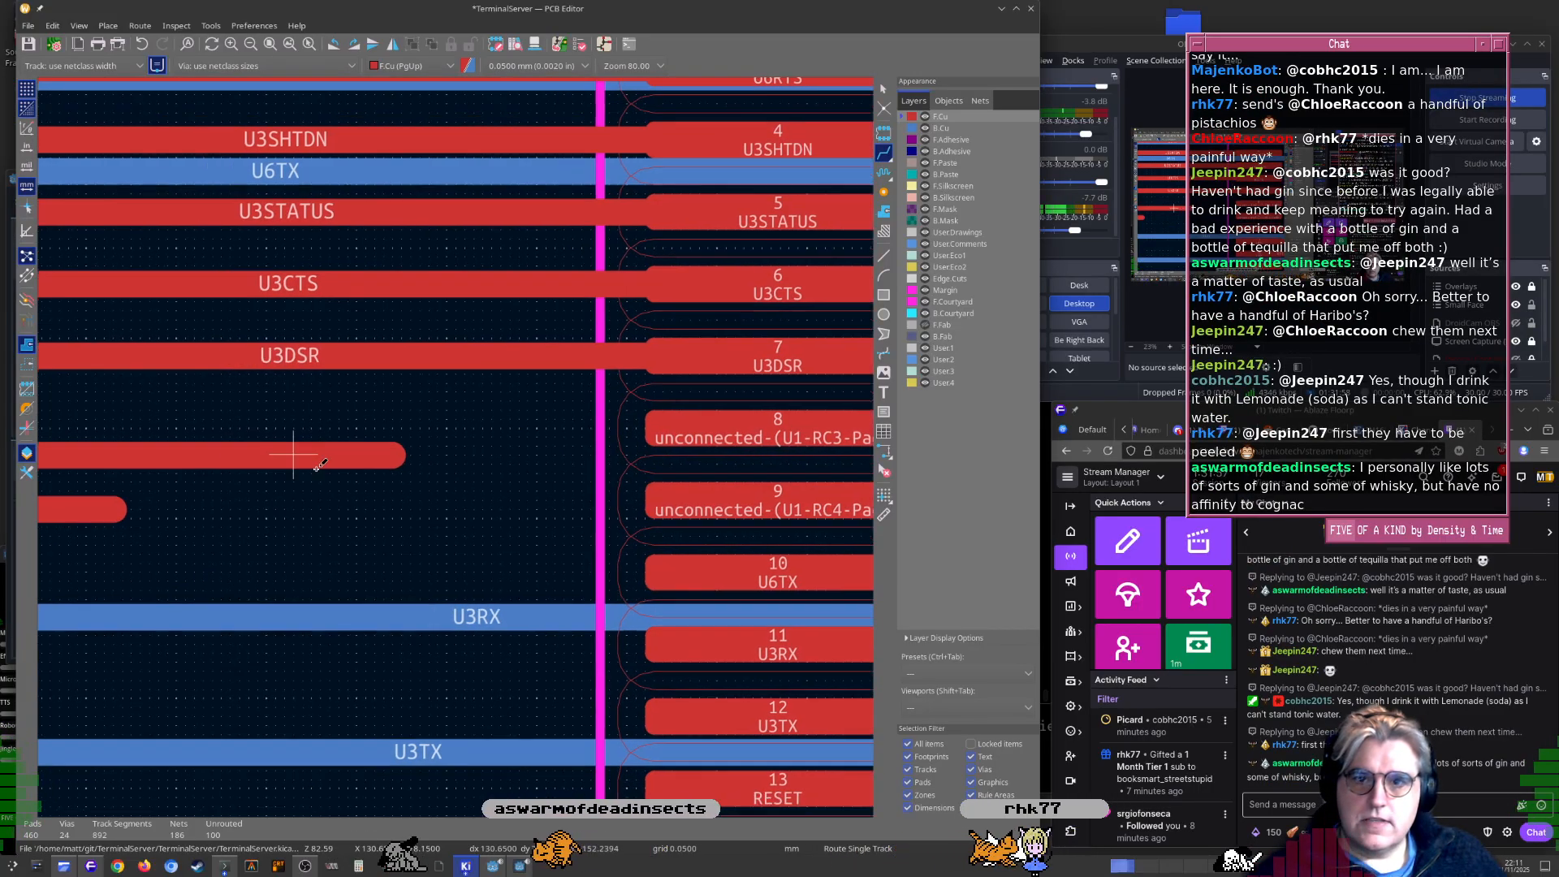
pyautogui.keyDown('ctrl'); pyautogui.hscroll(5, 246, 517); pyautogui.keyUp('ctrl')
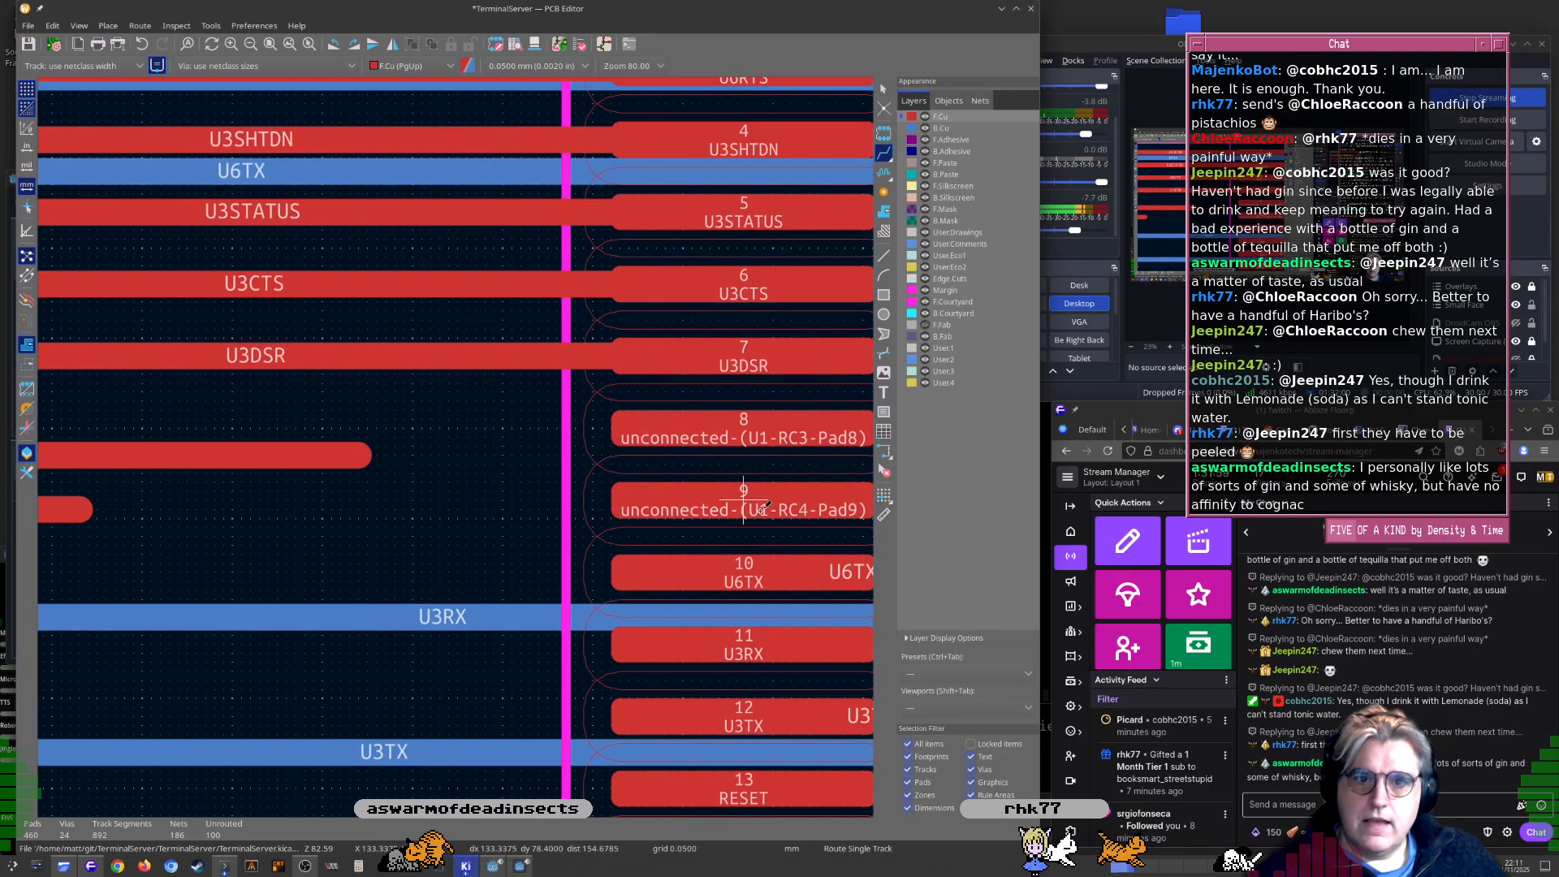
# Switch to the schematic and move the U3DTR label from U1 pin 90 to pin 8 (RC3)
pyautogui.hotkey('alt', 'Tab')
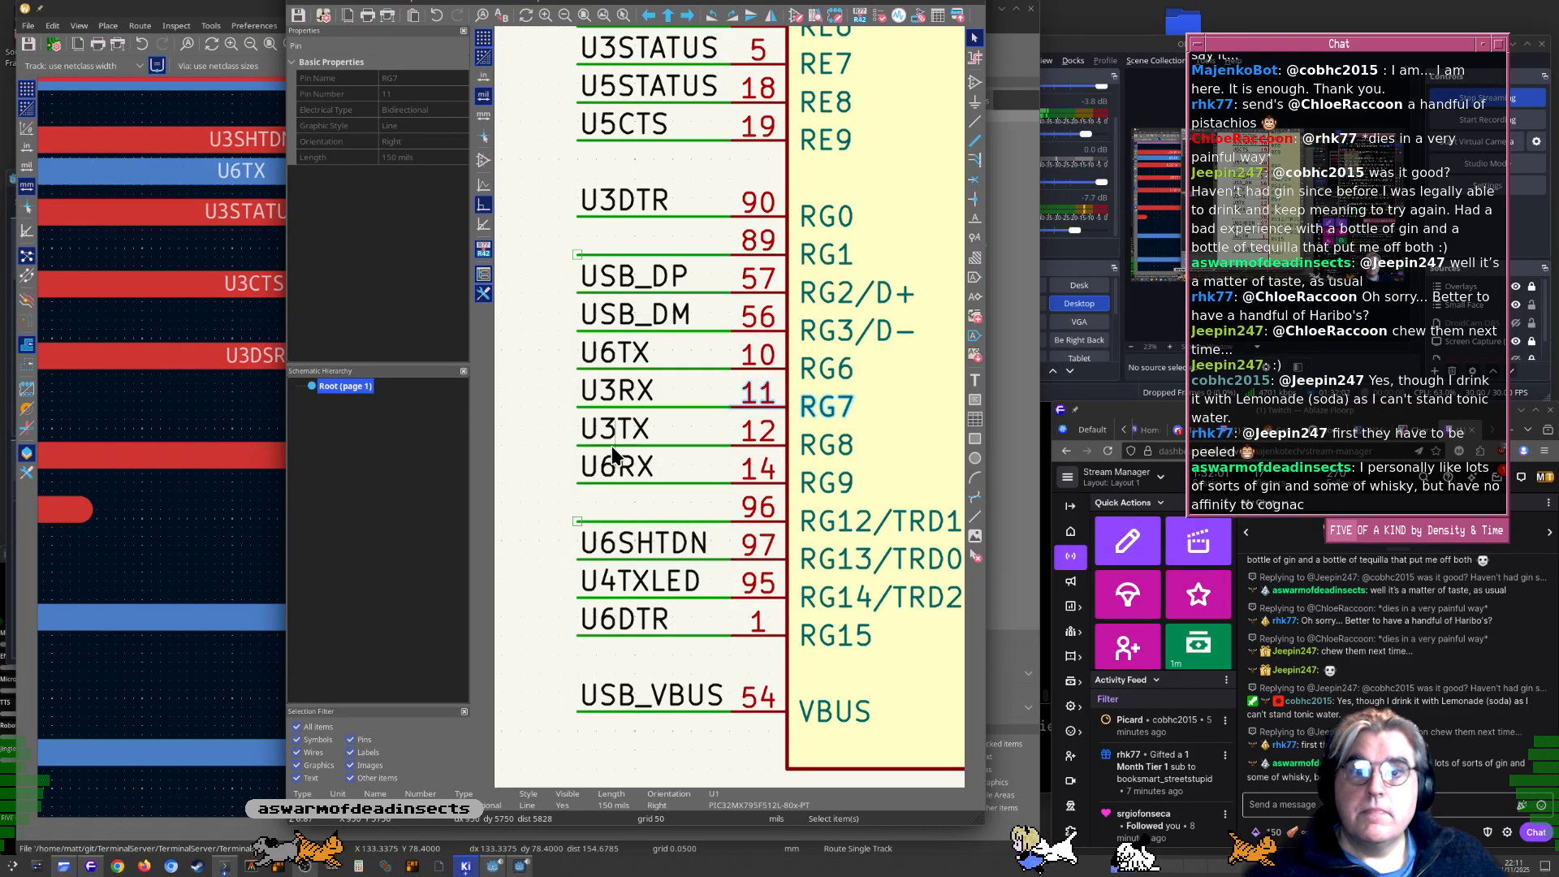
pyautogui.scroll(-3, 800, 325)
pyautogui.hotkey('alt', 'Tab')
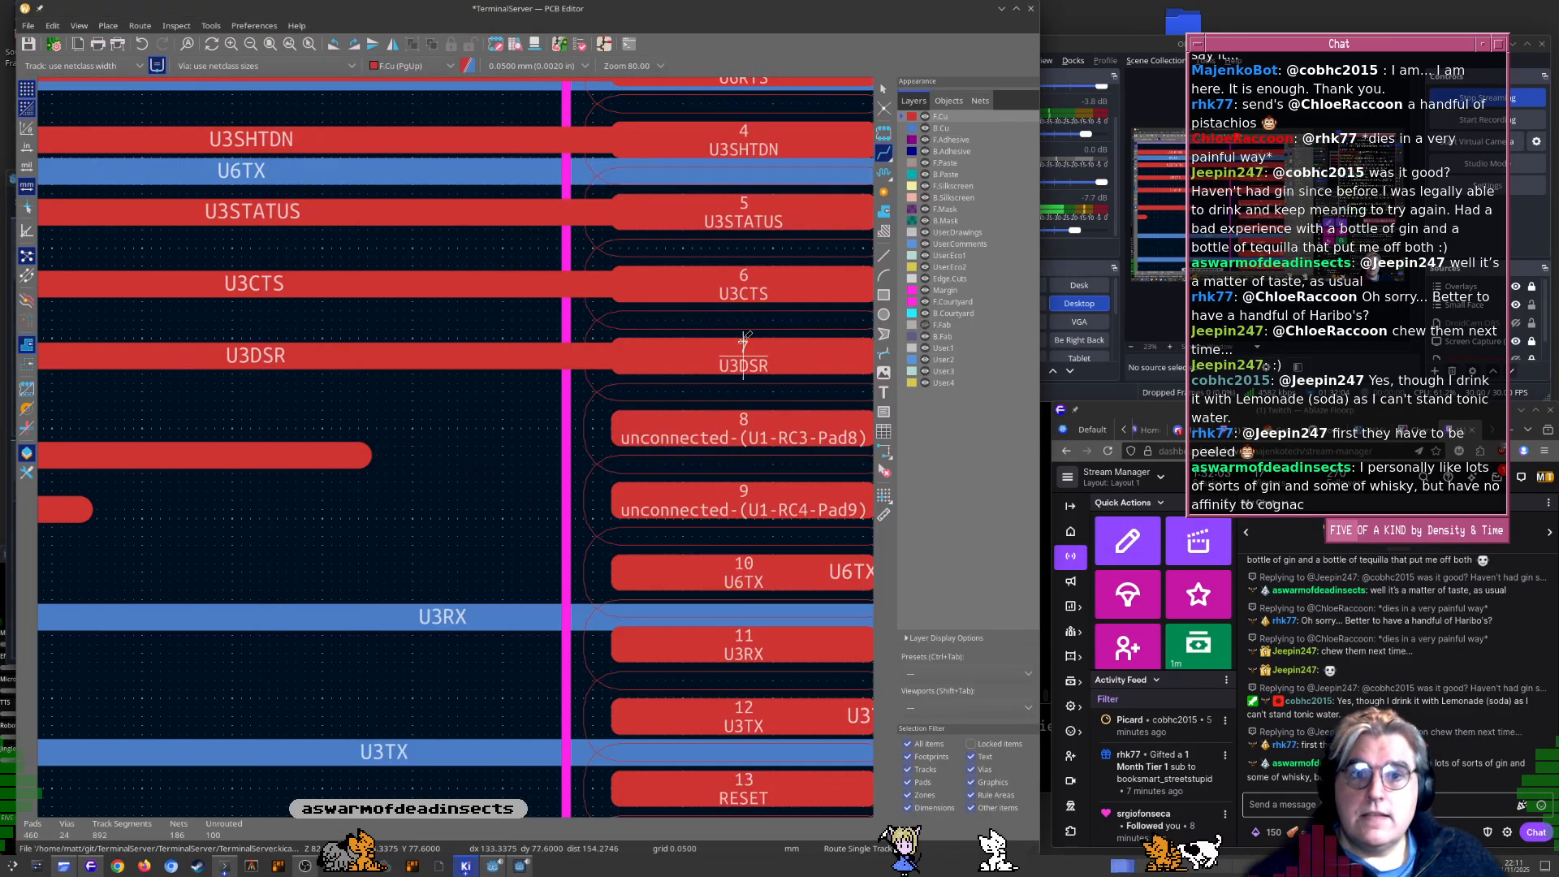
pyautogui.moveTo(330, 466)
pyautogui.mouseDown(button='middle')
pyautogui.moveTo(609, 473)
pyautogui.moveTo(324, 474)
pyautogui.mouseUp(button='middle')
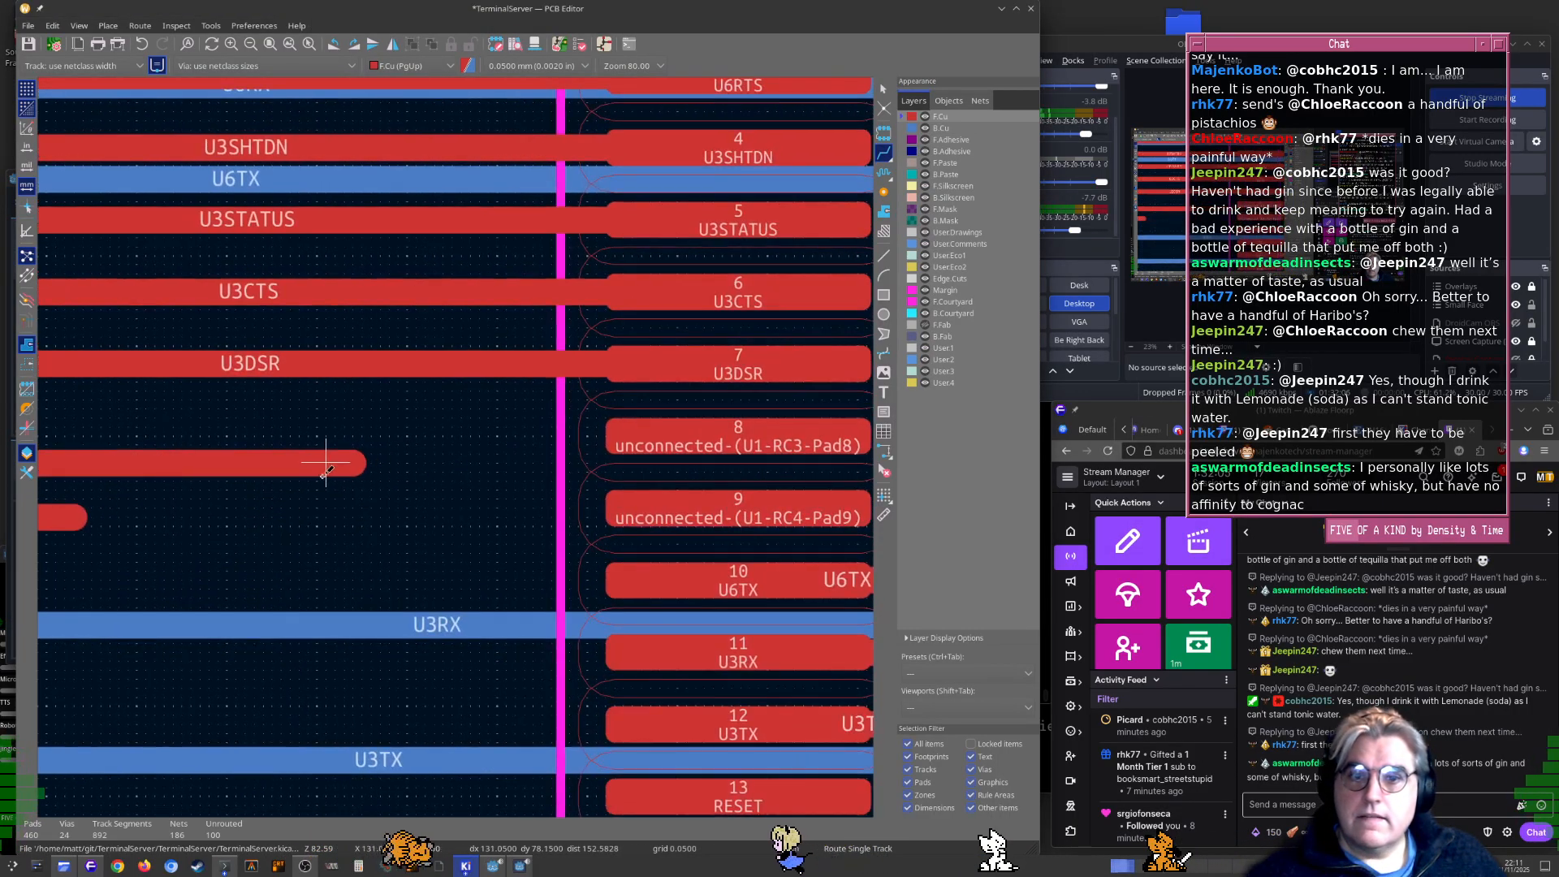
pyautogui.hotkey('alt', 'Tab')
pyautogui.press('m')
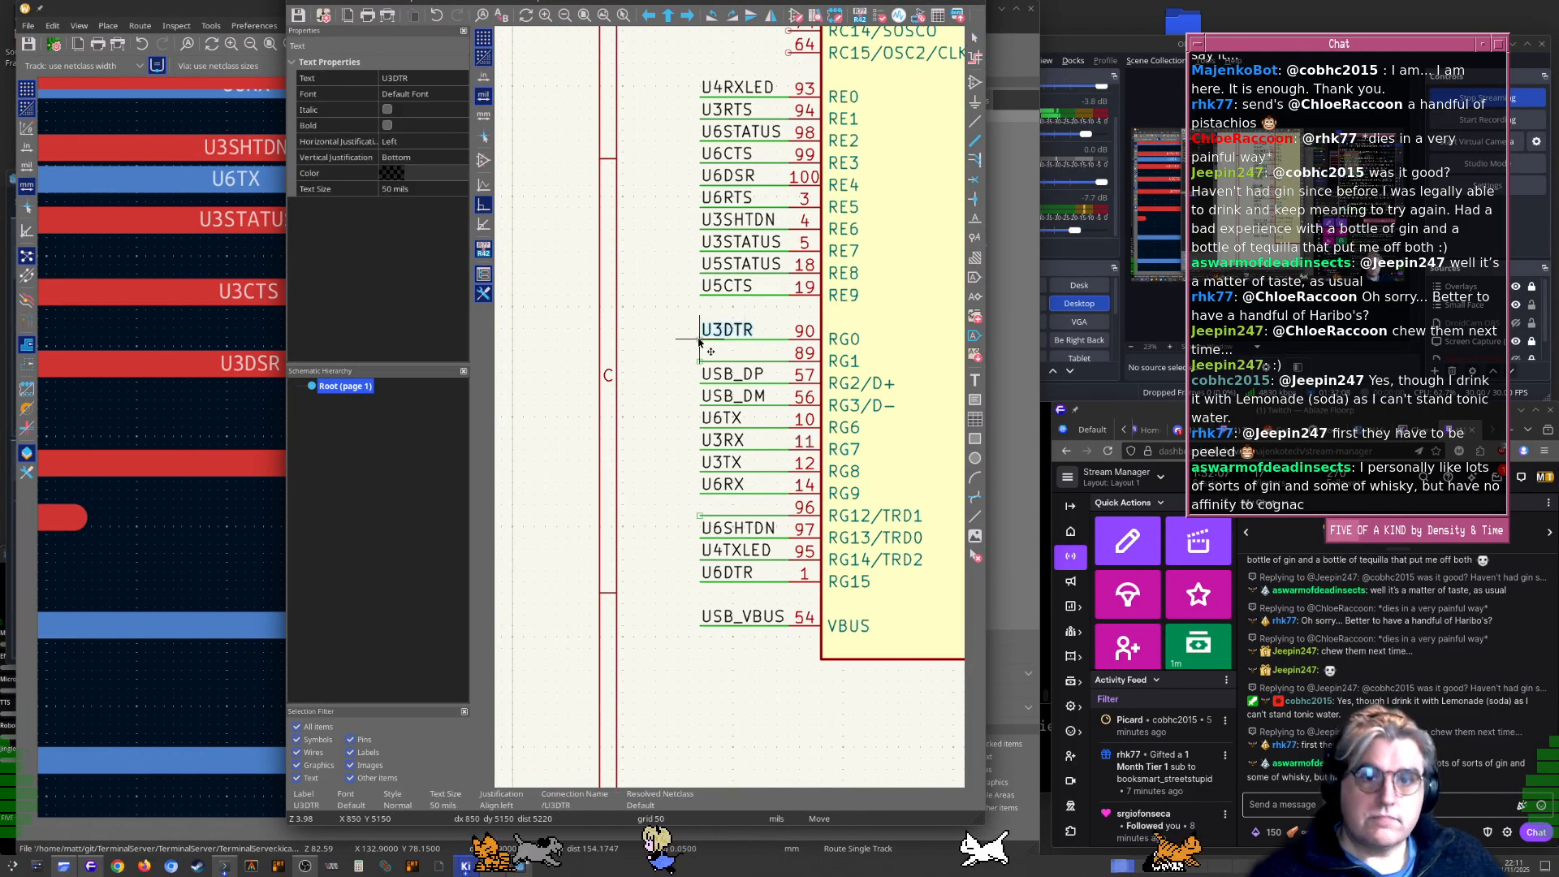
pyautogui.scroll(3, 742, 325)
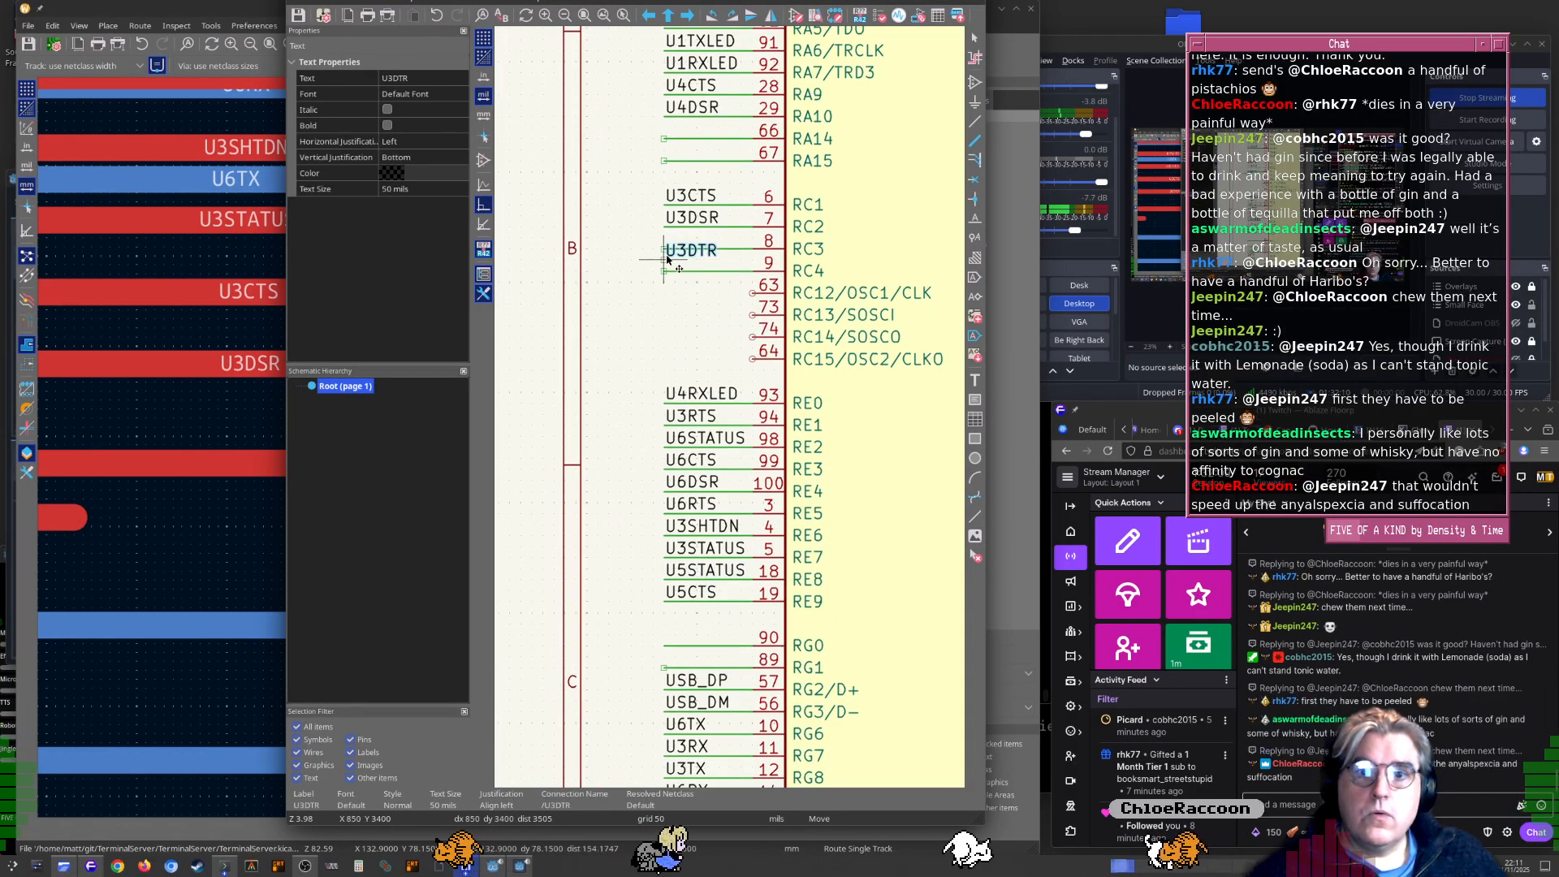
pyautogui.press('e')
pyautogui.press('Escape')
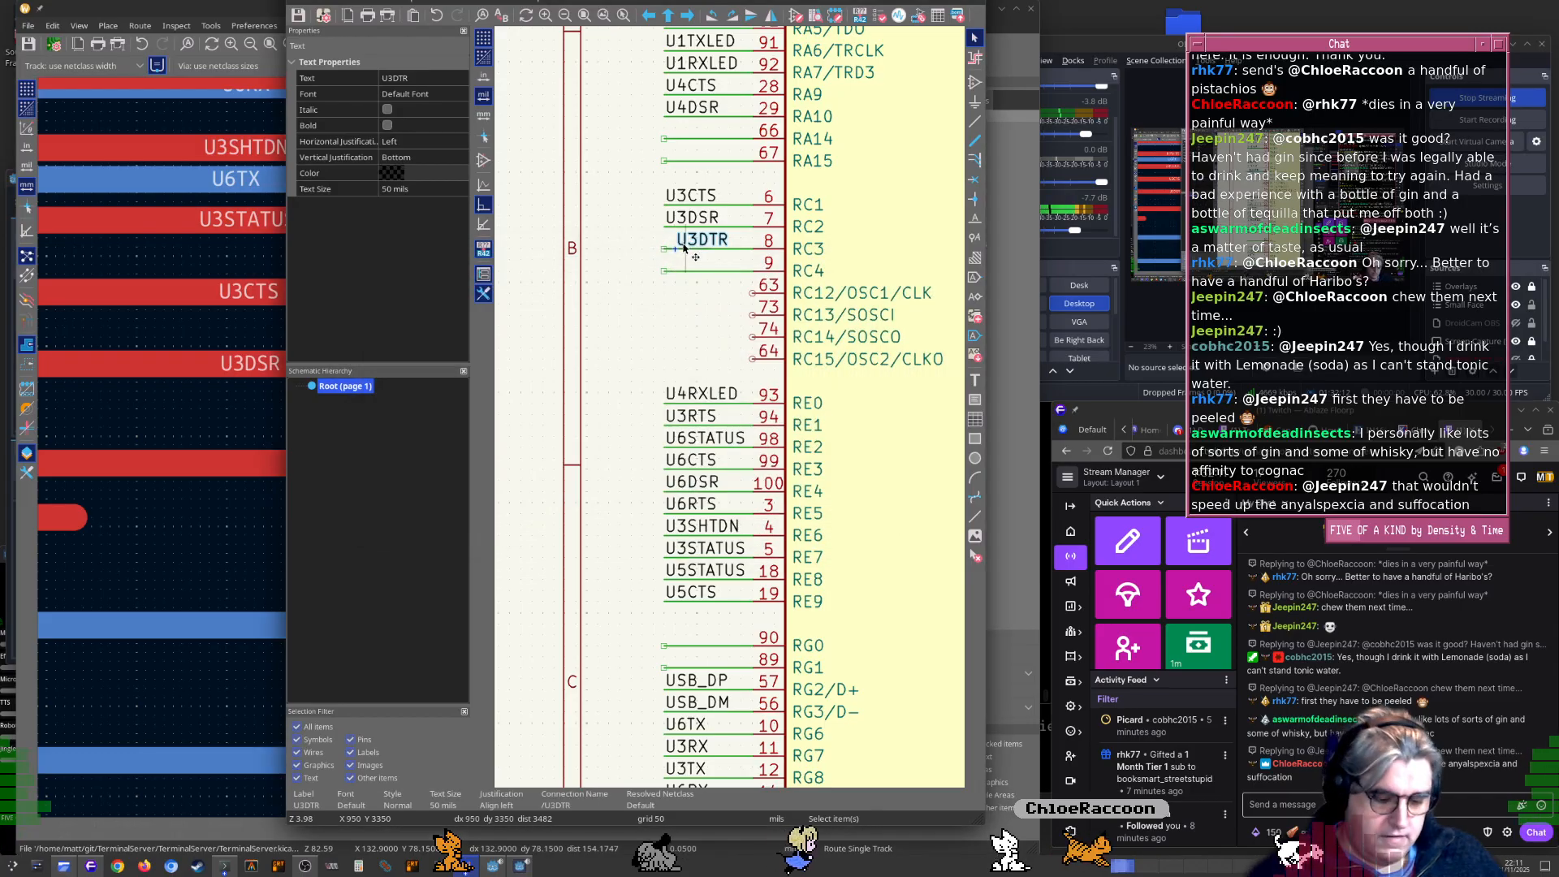
pyautogui.scroll(-3, 654, 301)
pyautogui.hotkey('alt', 'Tab')
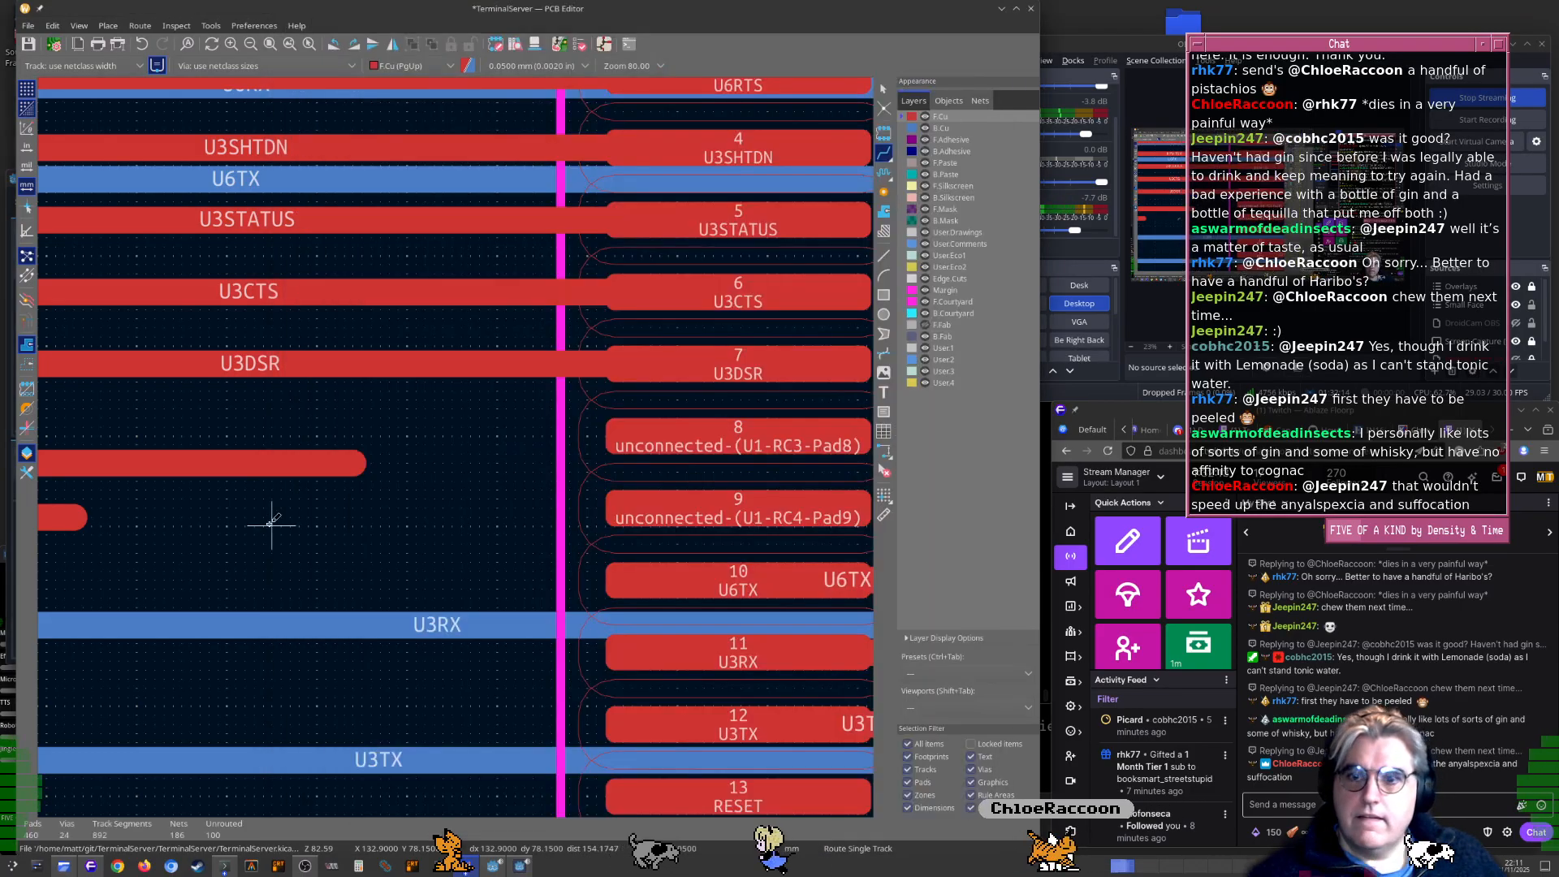
# Look through the pin labels on both sides of U1 in the schematic for the U3RTS label
pyautogui.hscroll(3, 711, 481)
pyautogui.hotkey('alt', 'Tab')
pyautogui.scroll(3, 758, 453)
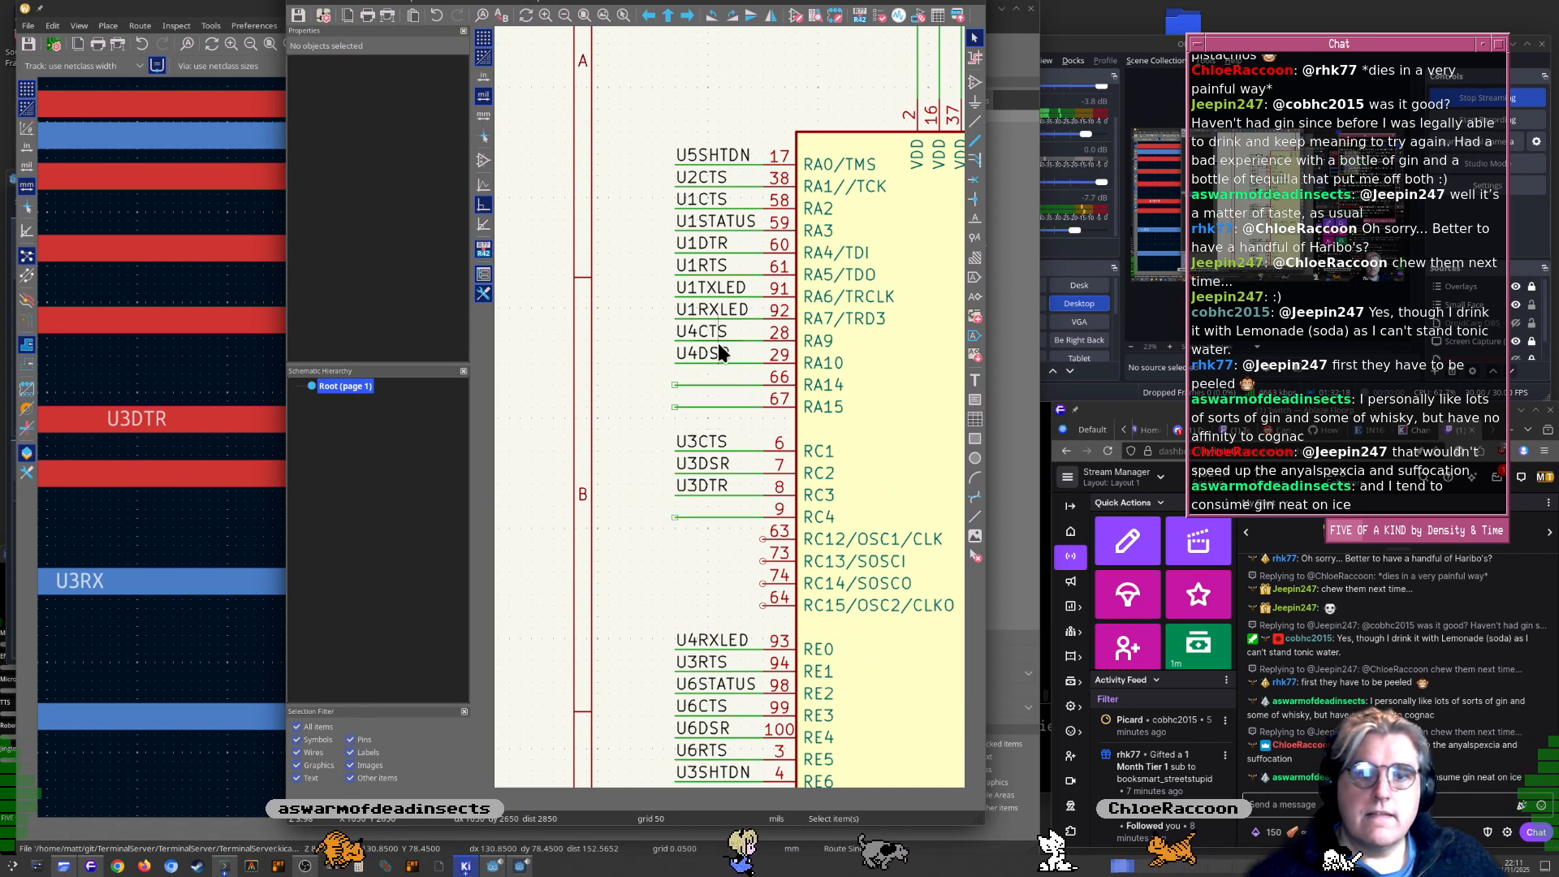
pyautogui.scroll(2, 742, 411)
pyautogui.scroll(-5, 703, 554)
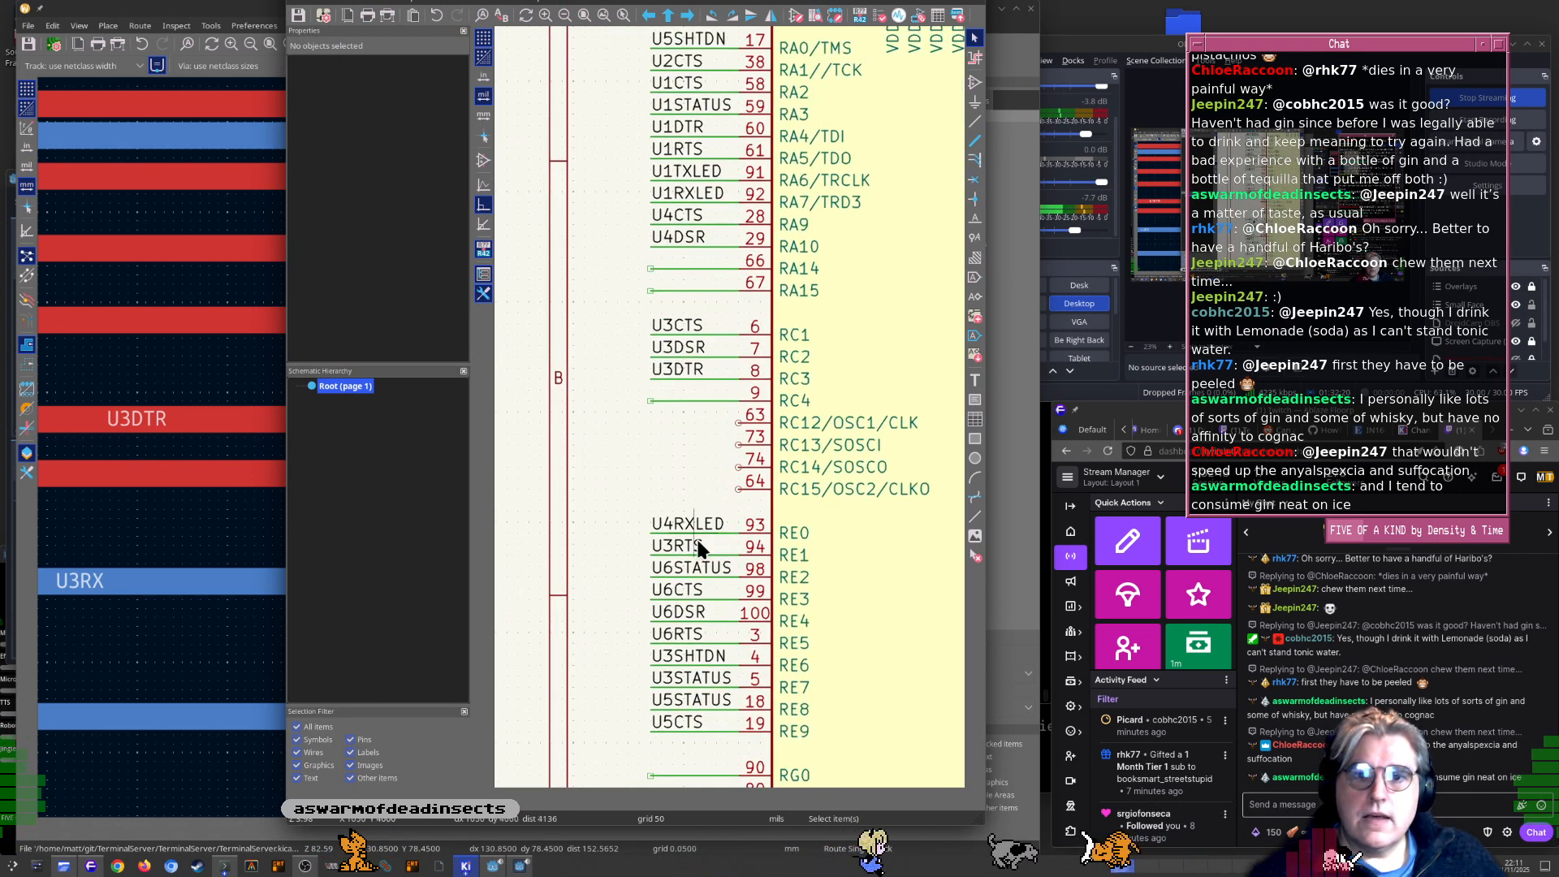
pyautogui.scroll(-1, 842, 602)
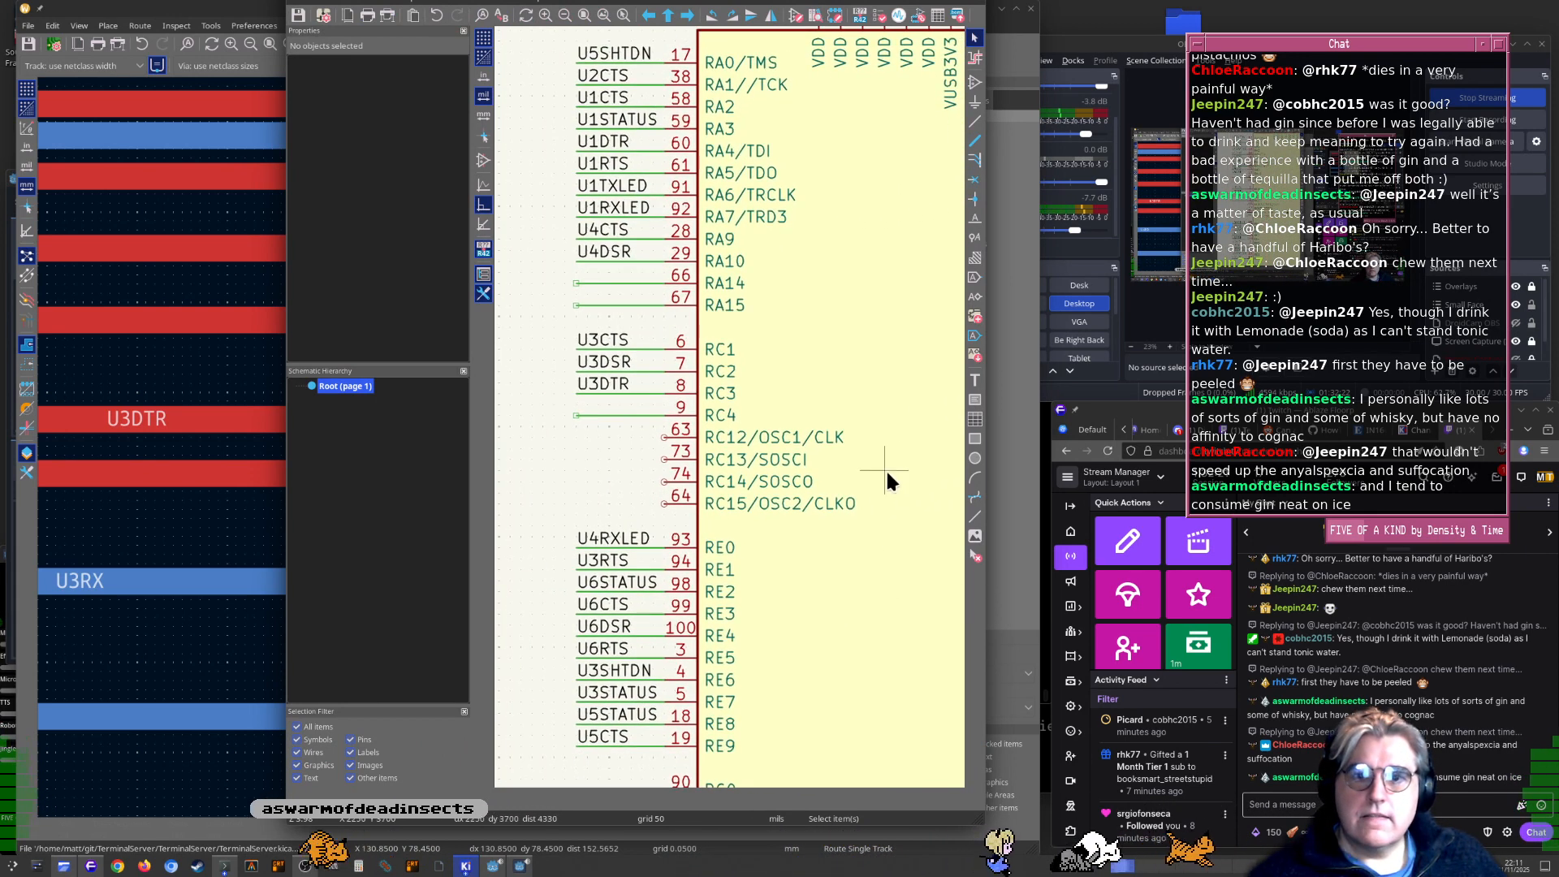
pyautogui.scroll(-2, 752, 435)
pyautogui.moveTo(912, 640); pyautogui.dragTo(730, 411, button='middle')
pyautogui.scroll(3, 731, 430)
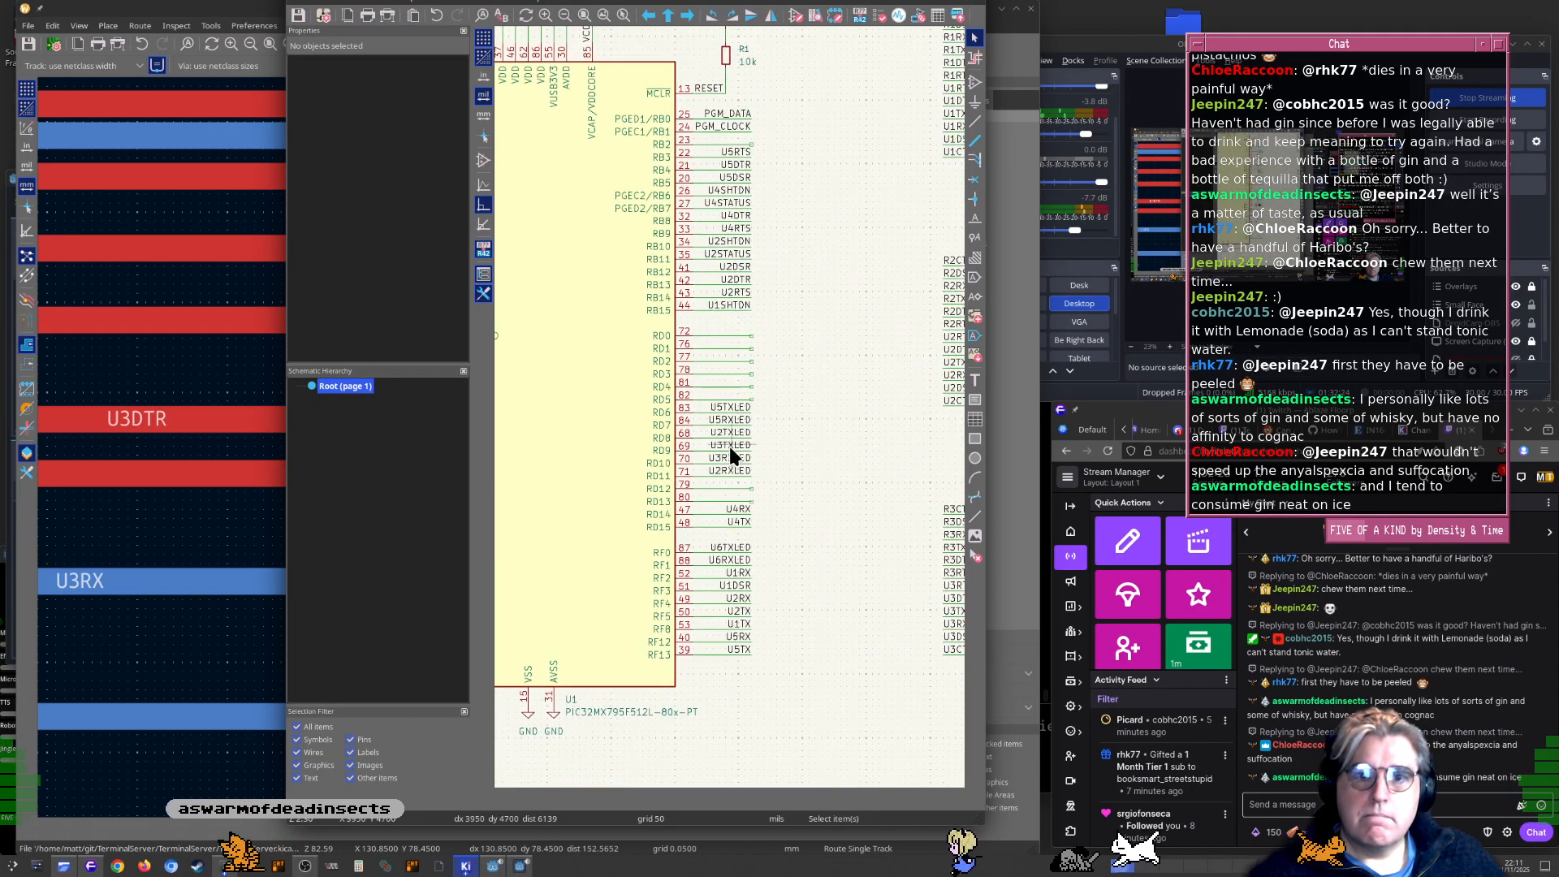
pyautogui.scroll(3, 742, 268)
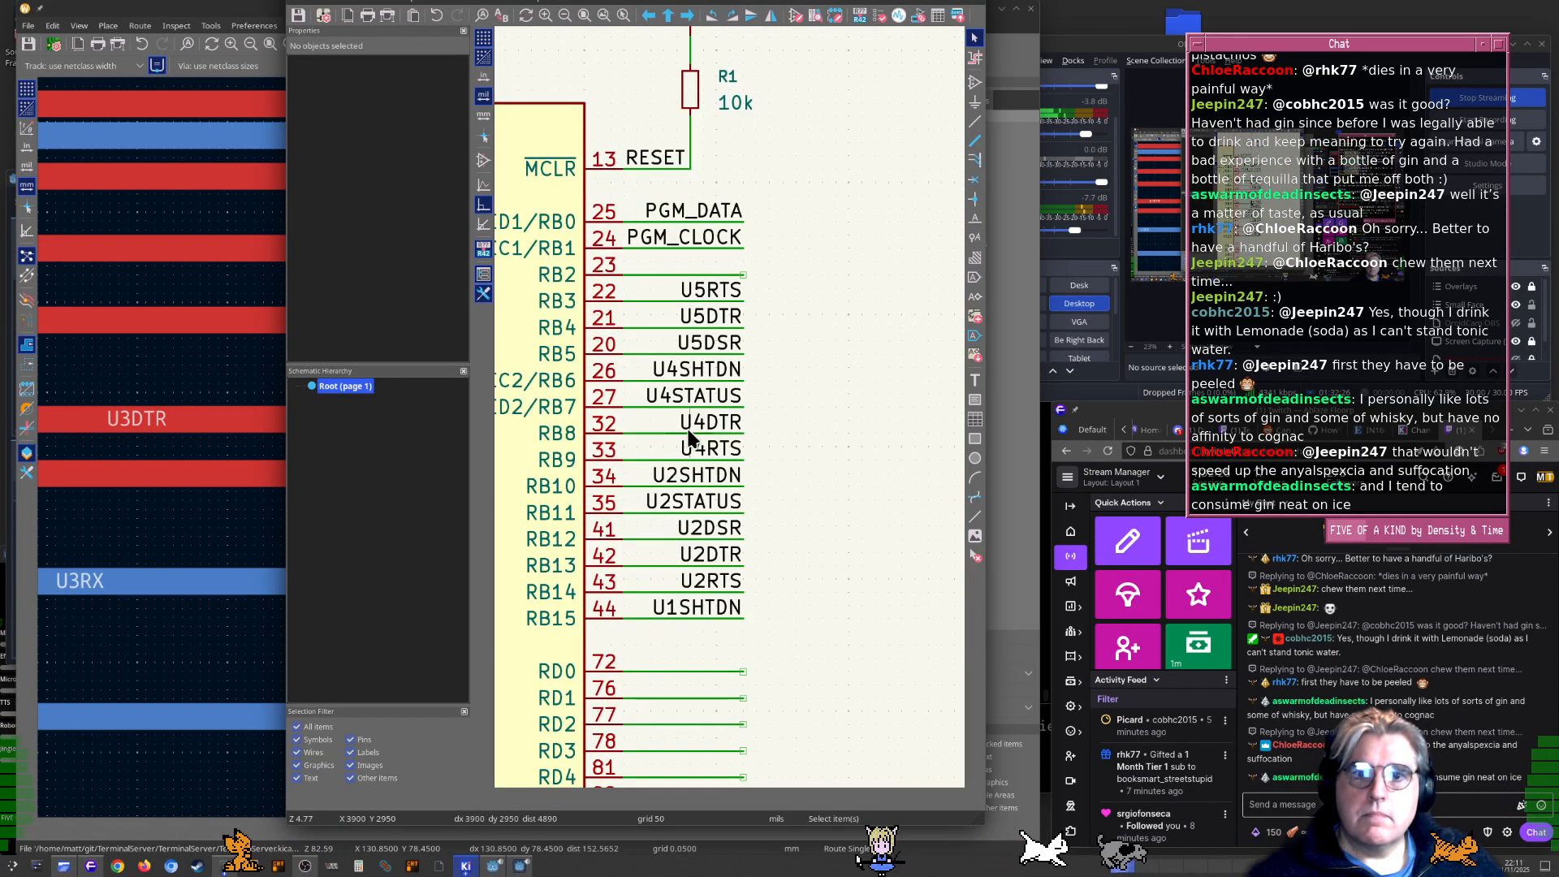
pyautogui.moveTo(693, 531); pyautogui.dragTo(695, 76, button='middle')
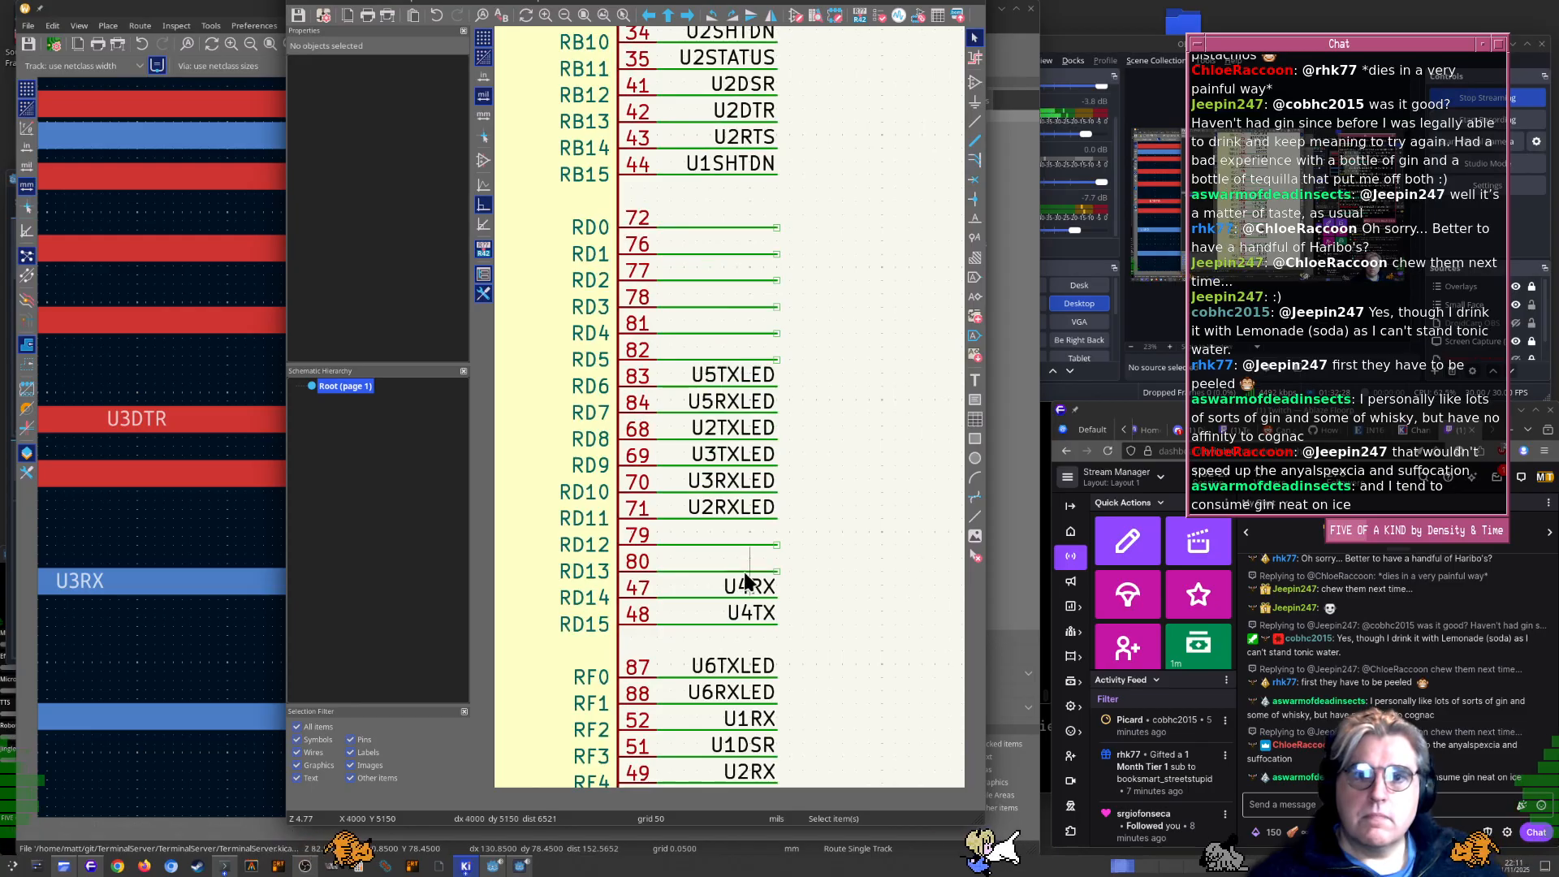
pyautogui.moveTo(741, 581); pyautogui.dragTo(741, 270, button='middle')
pyautogui.scroll(-2, 659, 323)
pyautogui.moveTo(606, 296); pyautogui.dragTo(933, 294, button='middle')
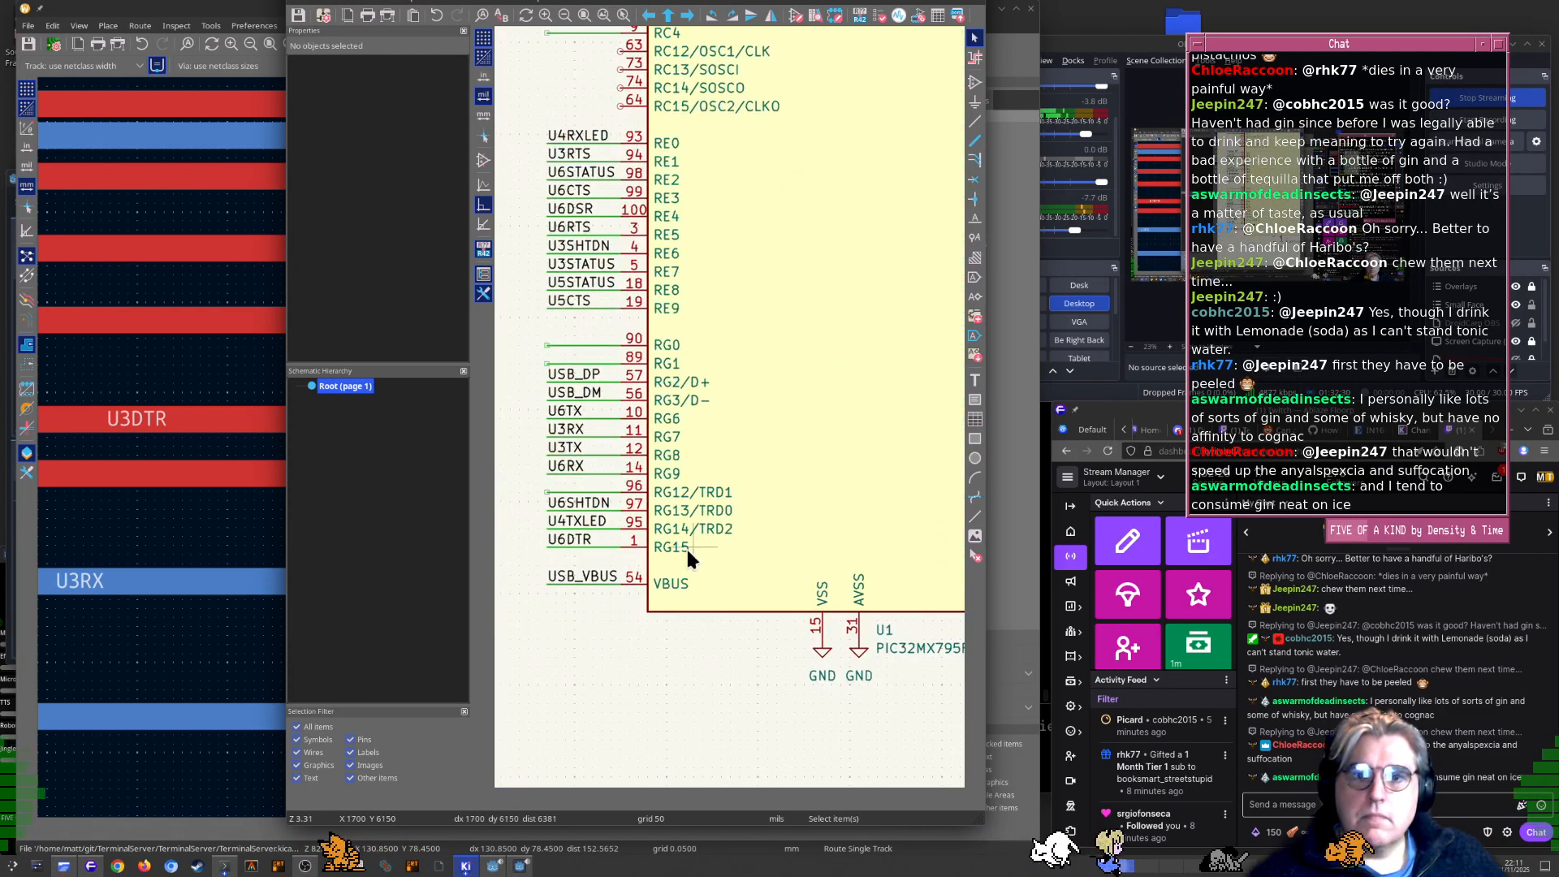
pyautogui.scroll(1, 539, 546)
pyautogui.moveTo(769, 361); pyautogui.dragTo(716, 485, button='middle')
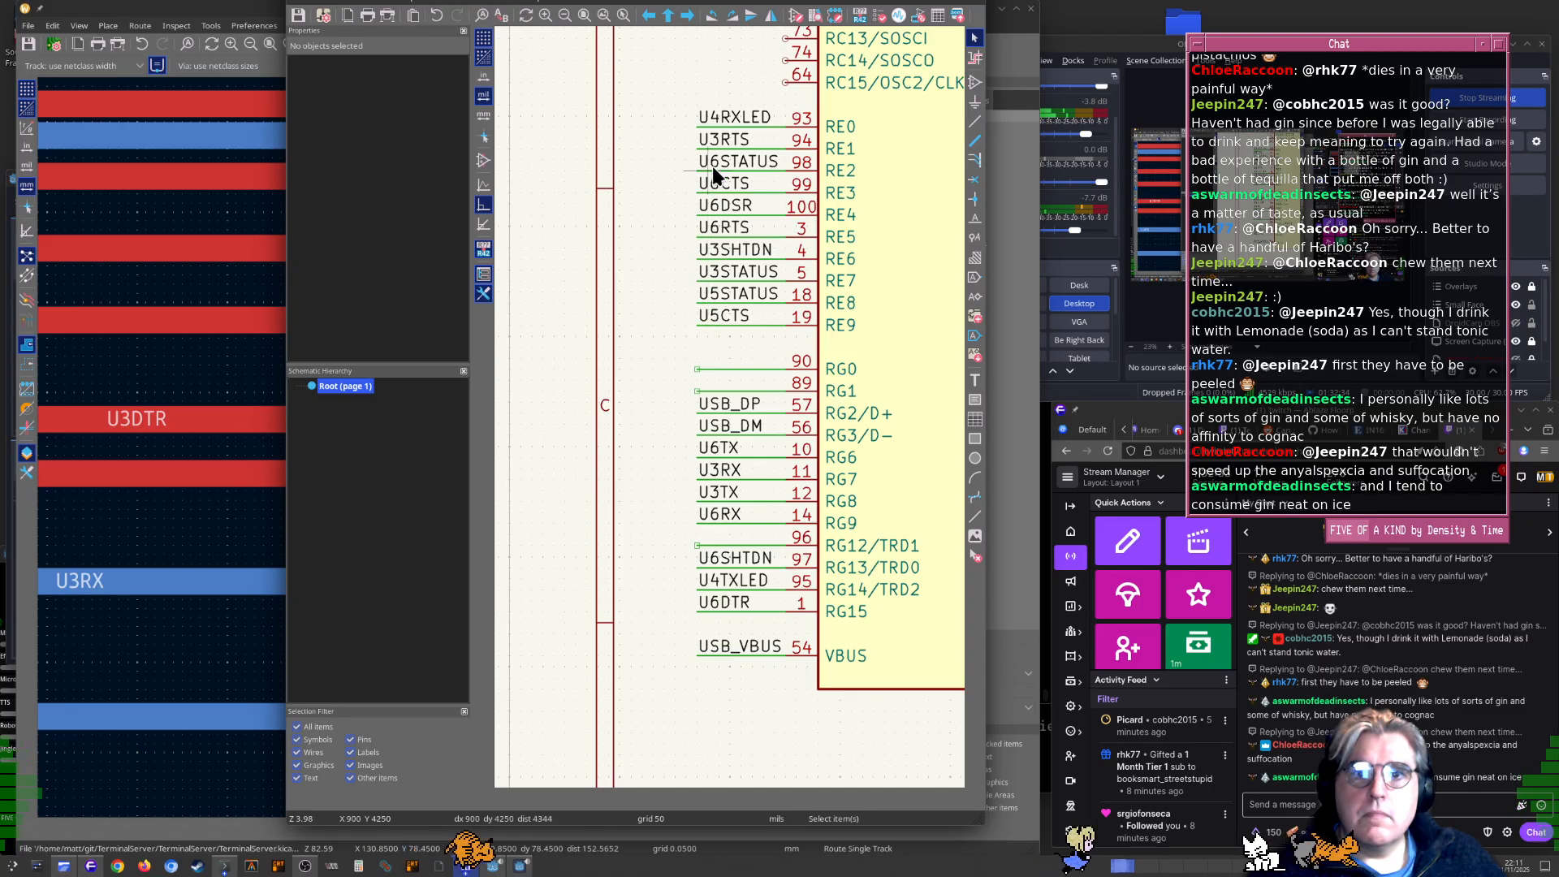
# Move the U3RTS label from U1 pin 94 to pin 9 (RC4)
pyautogui.click(719, 140)
pyautogui.moveTo(719, 140); pyautogui.dragTo(712, 510, button='middle')
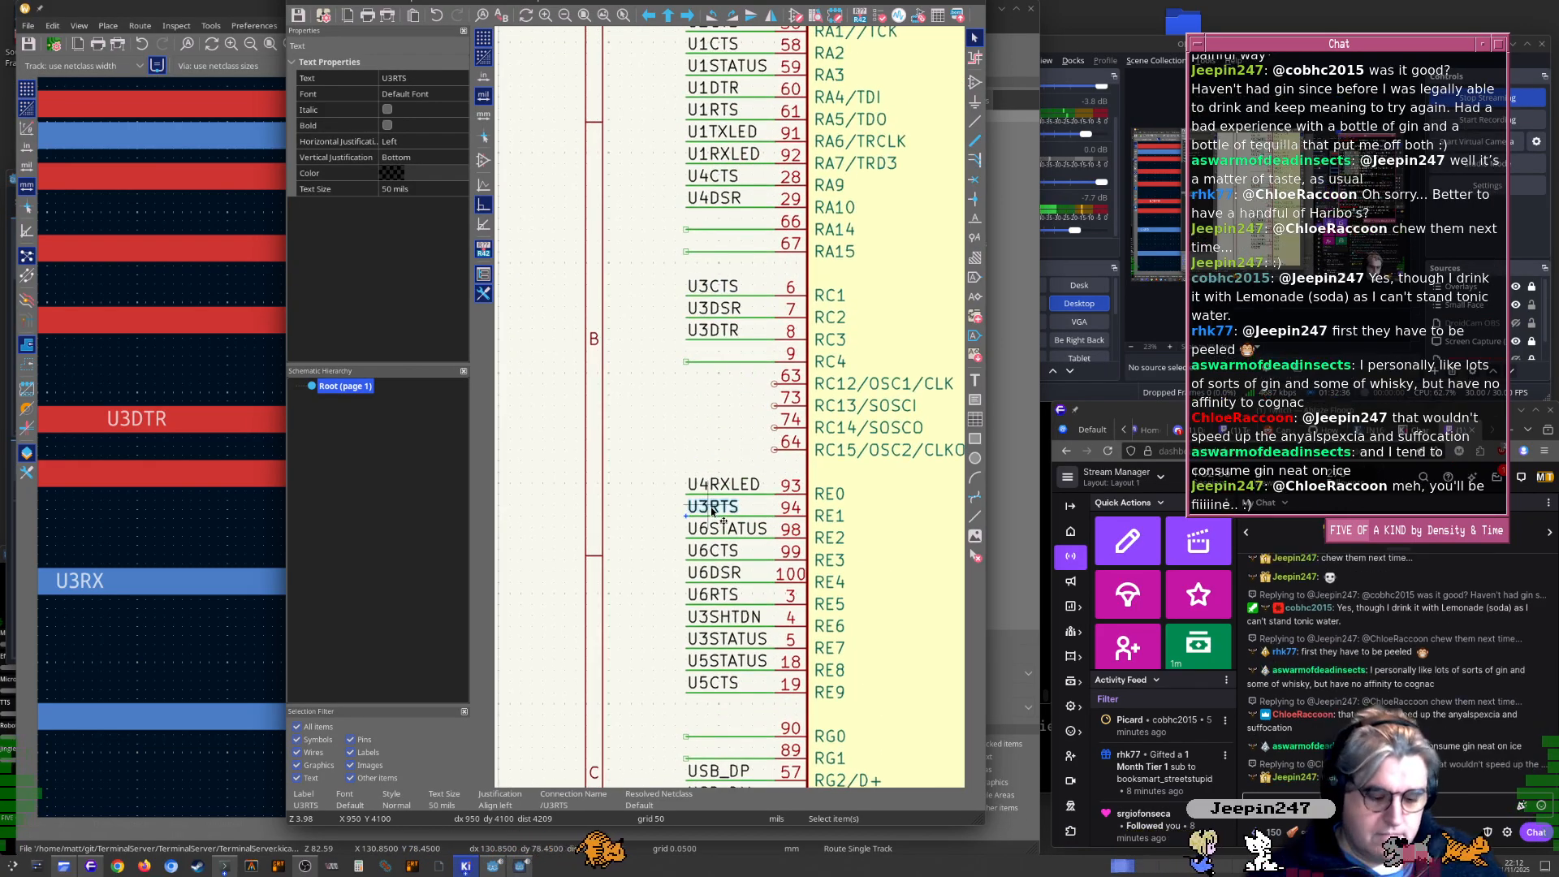
pyautogui.press('m')
pyautogui.click(685, 364)
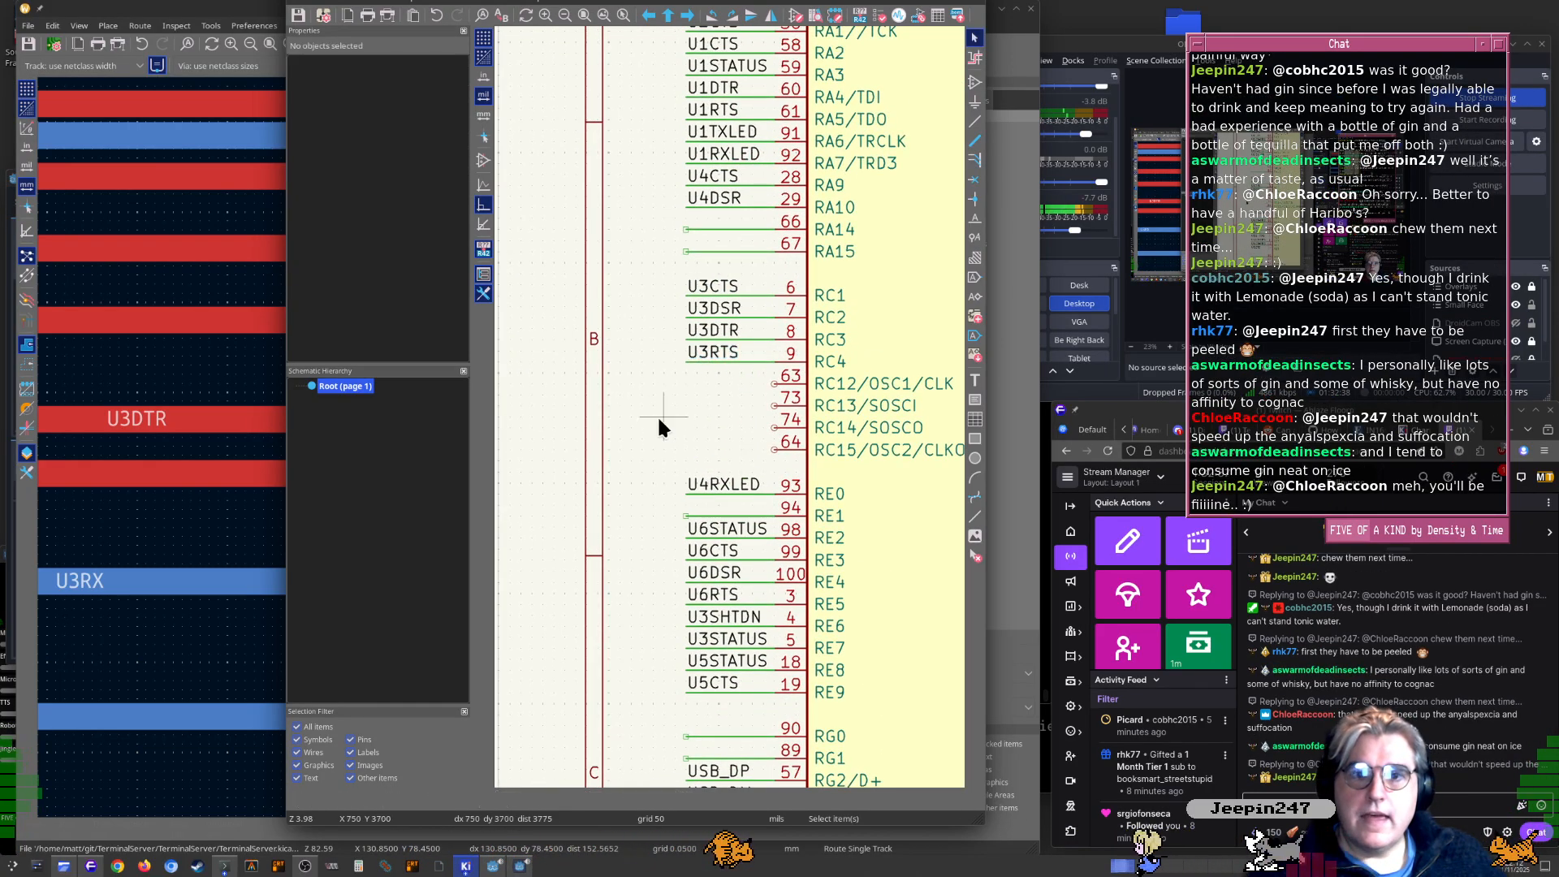
pyautogui.scroll(-2, 816, 414)
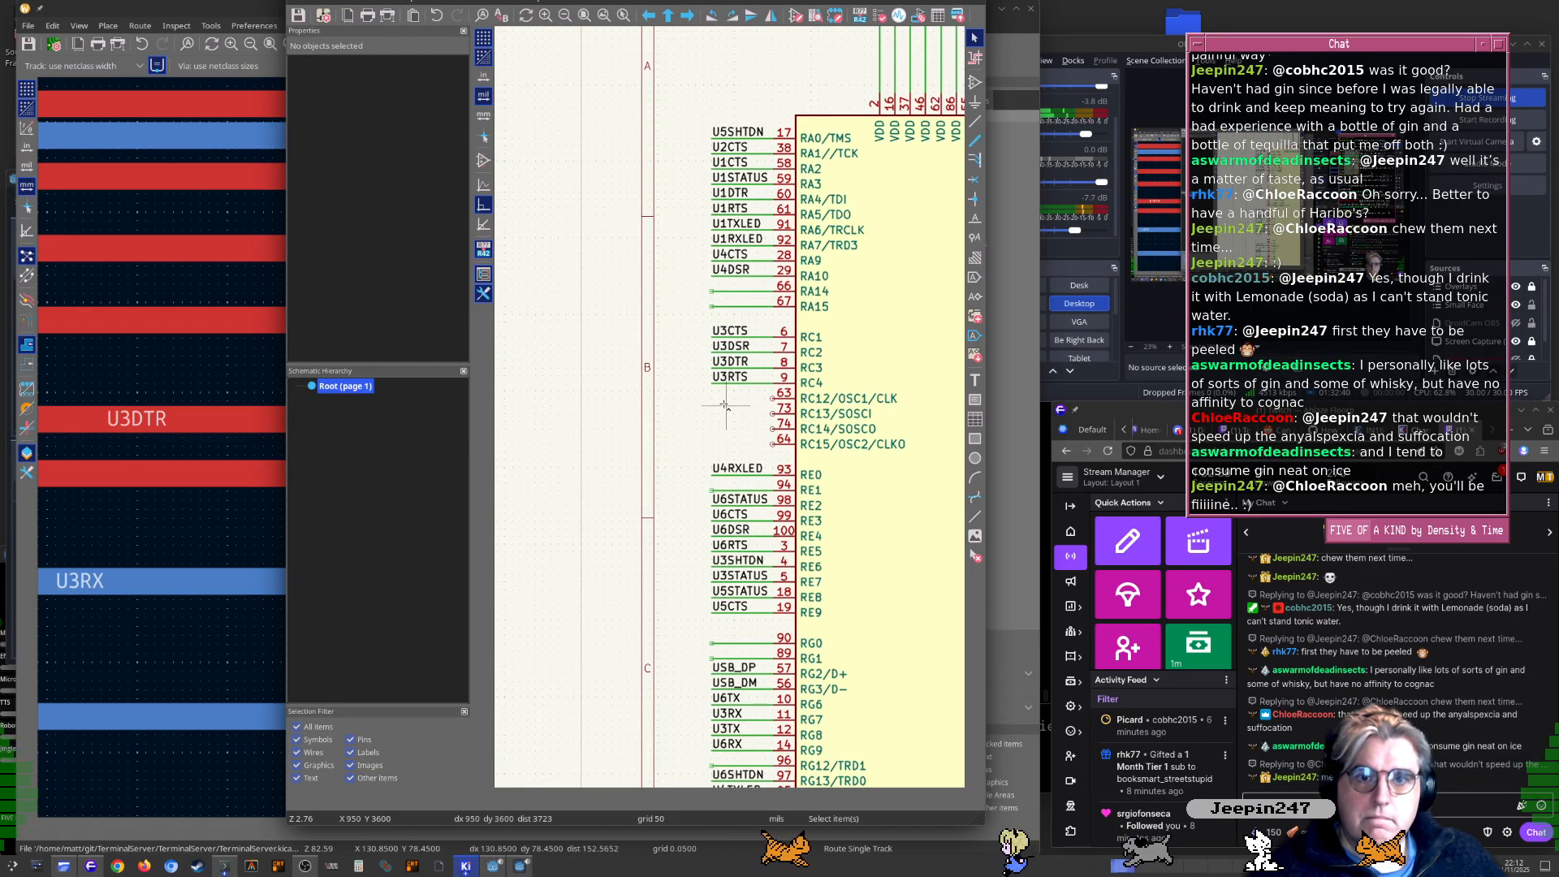
# Switch to the PCB Editor and update the board from the schematic with the new U3DTR and U3RTS pin assignments
pyautogui.hotkey('alt', 'Tab')
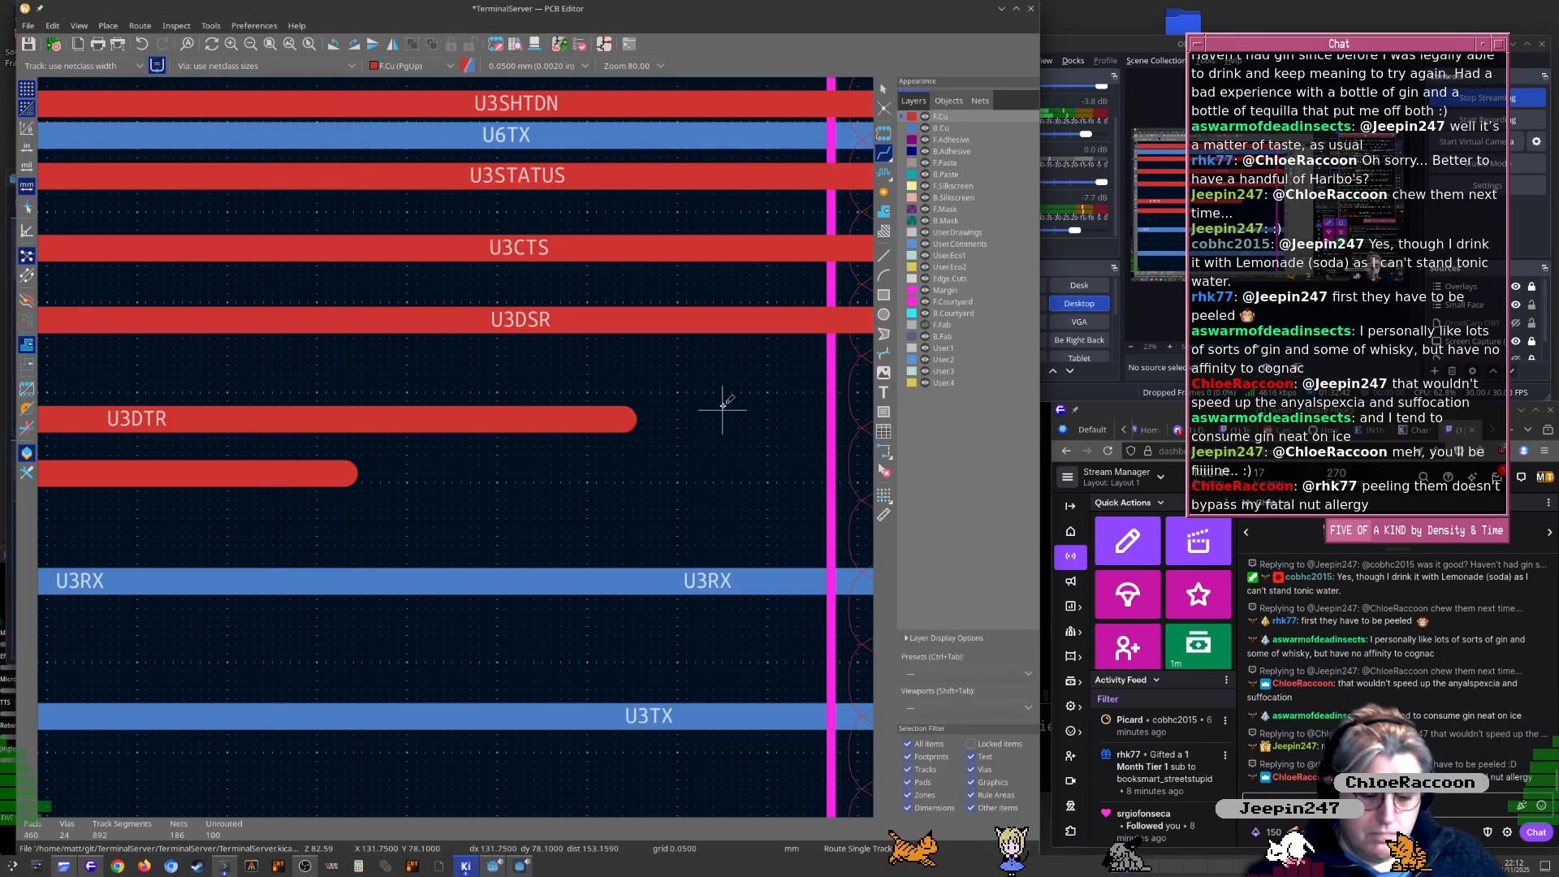
pyautogui.press('F8')
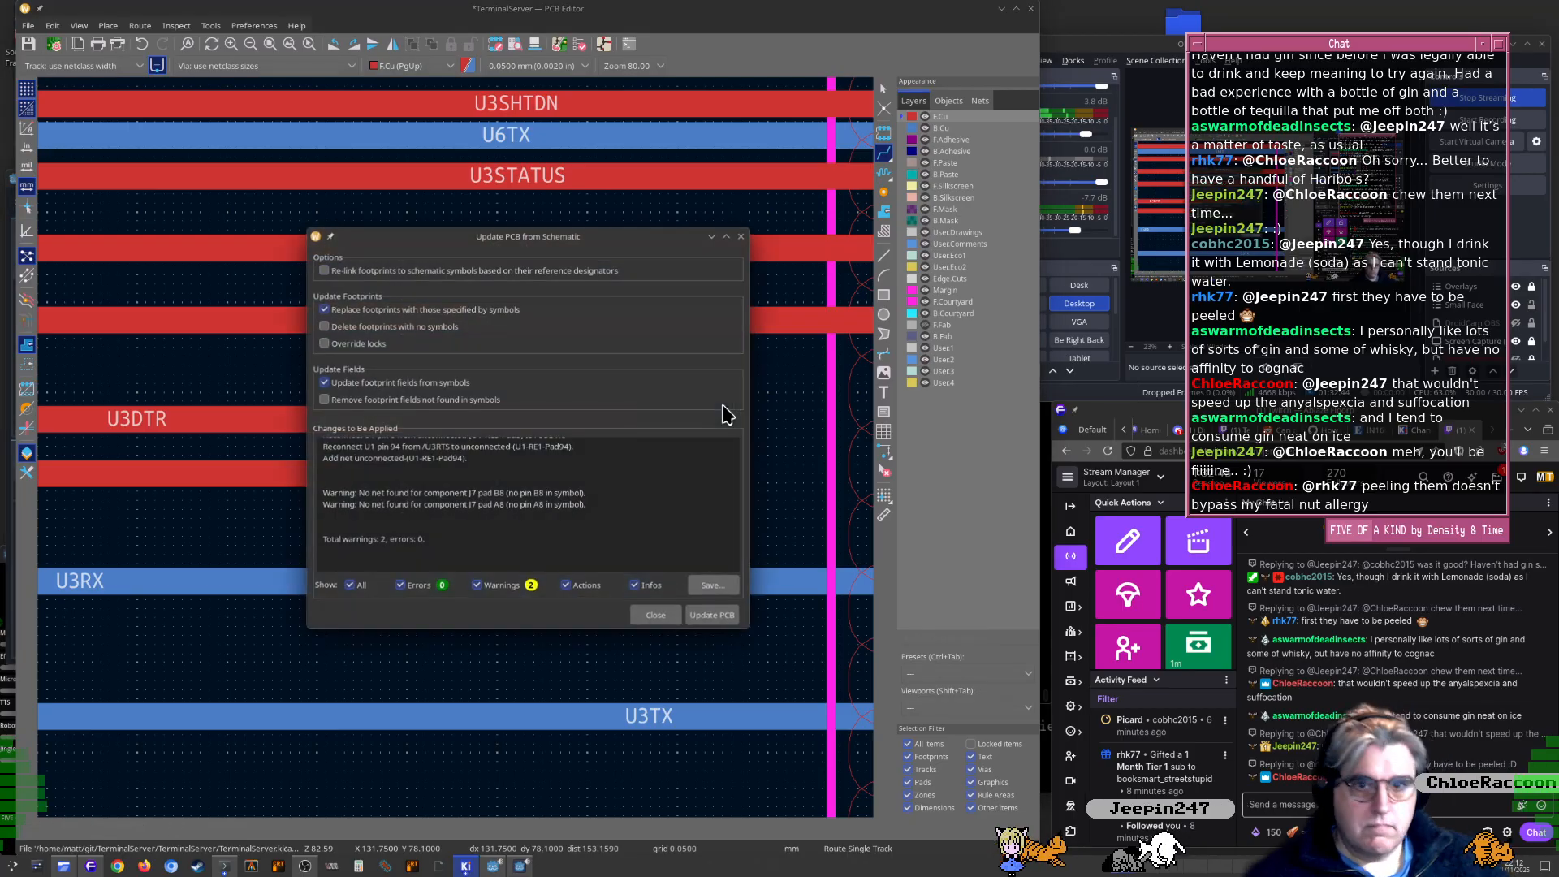
pyautogui.press('Return')
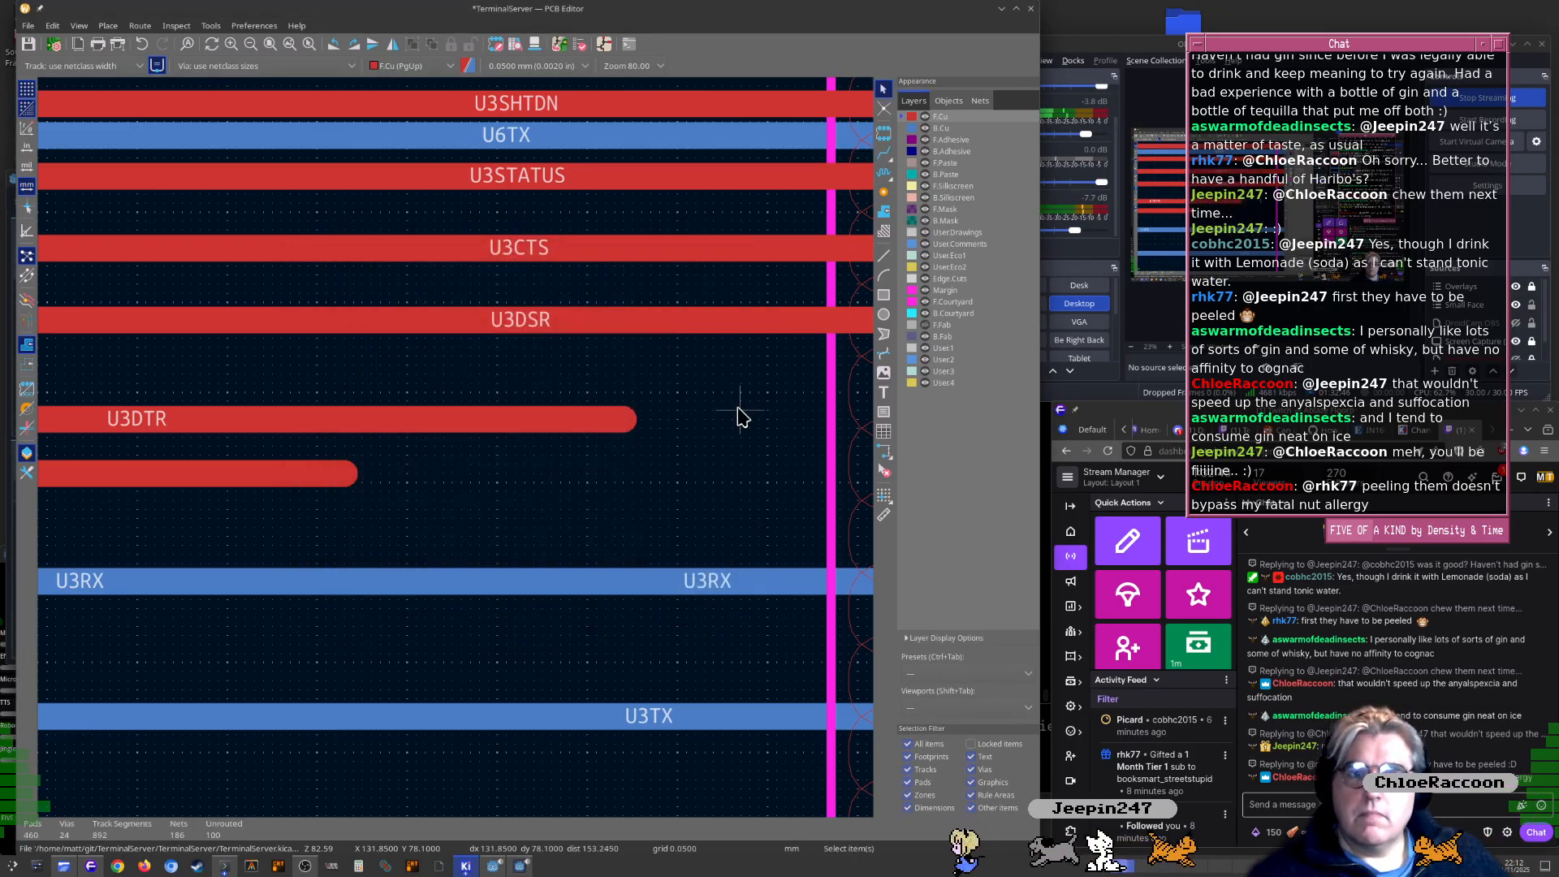
# Route F.Cu tracks from U1 pads 8 and 9 to the open ends of the U3DTR and U3RTS tracks
pyautogui.moveTo(741, 417); pyautogui.dragTo(504, 437, button='middle')
pyautogui.press('x')
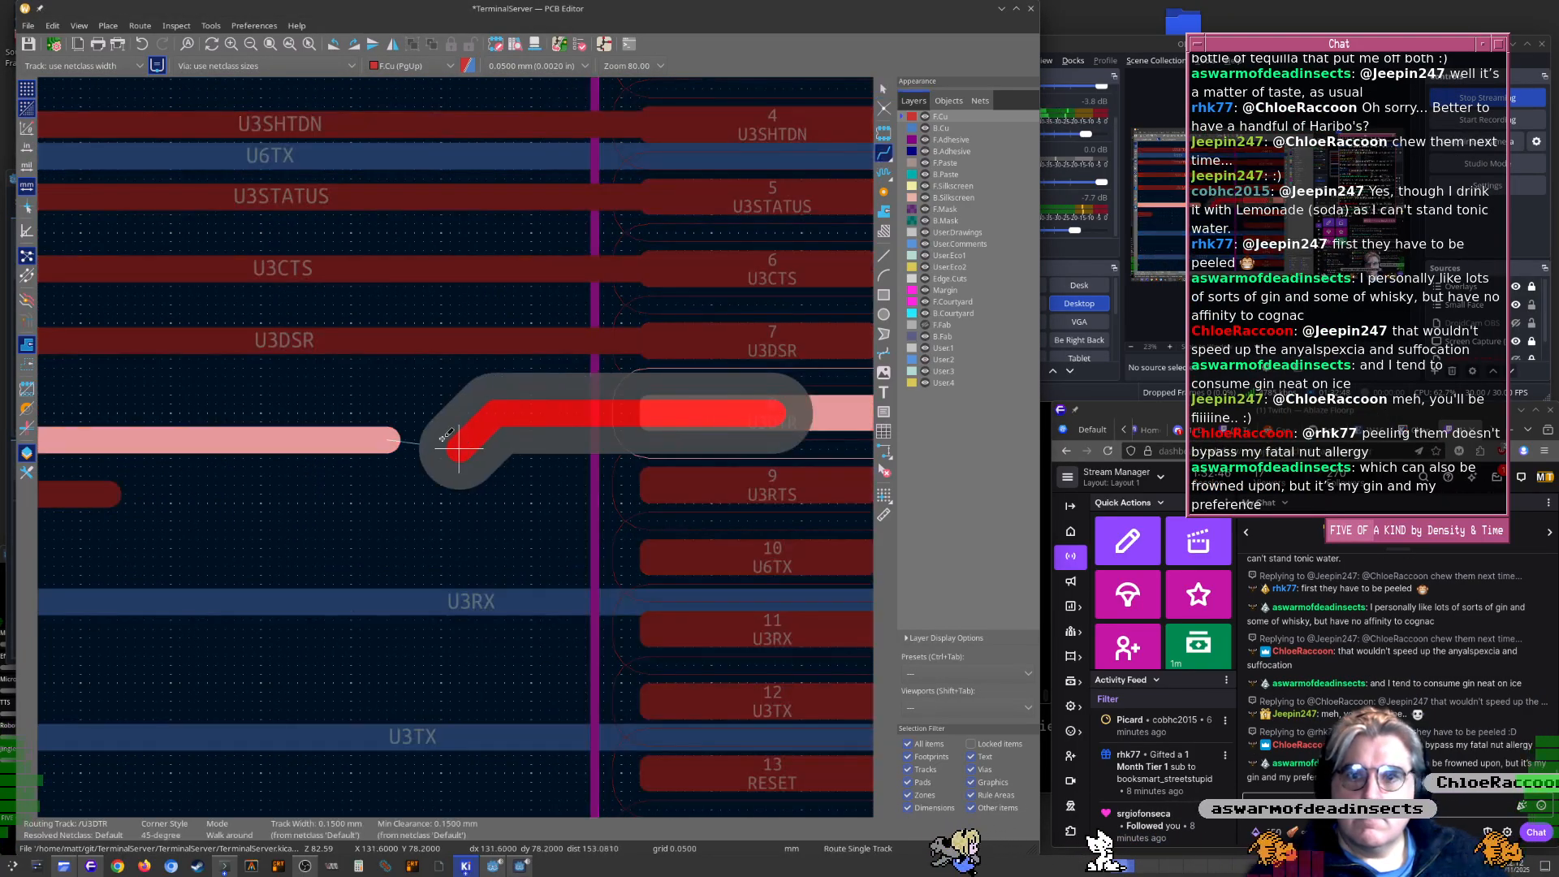
pyautogui.click(387, 439)
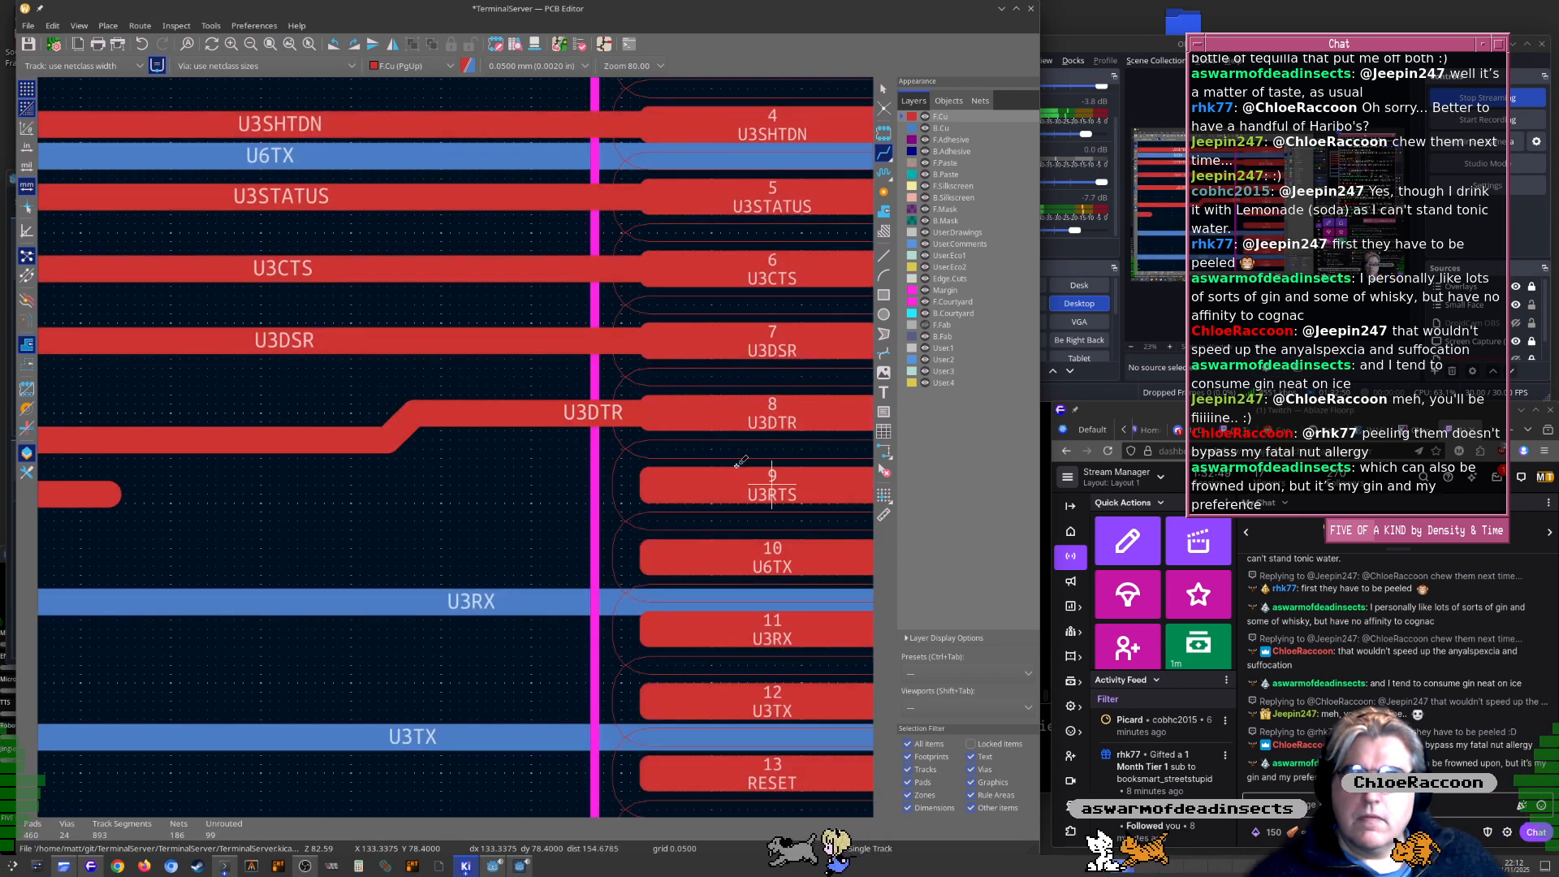
pyautogui.click(739, 470)
pyautogui.click(109, 483)
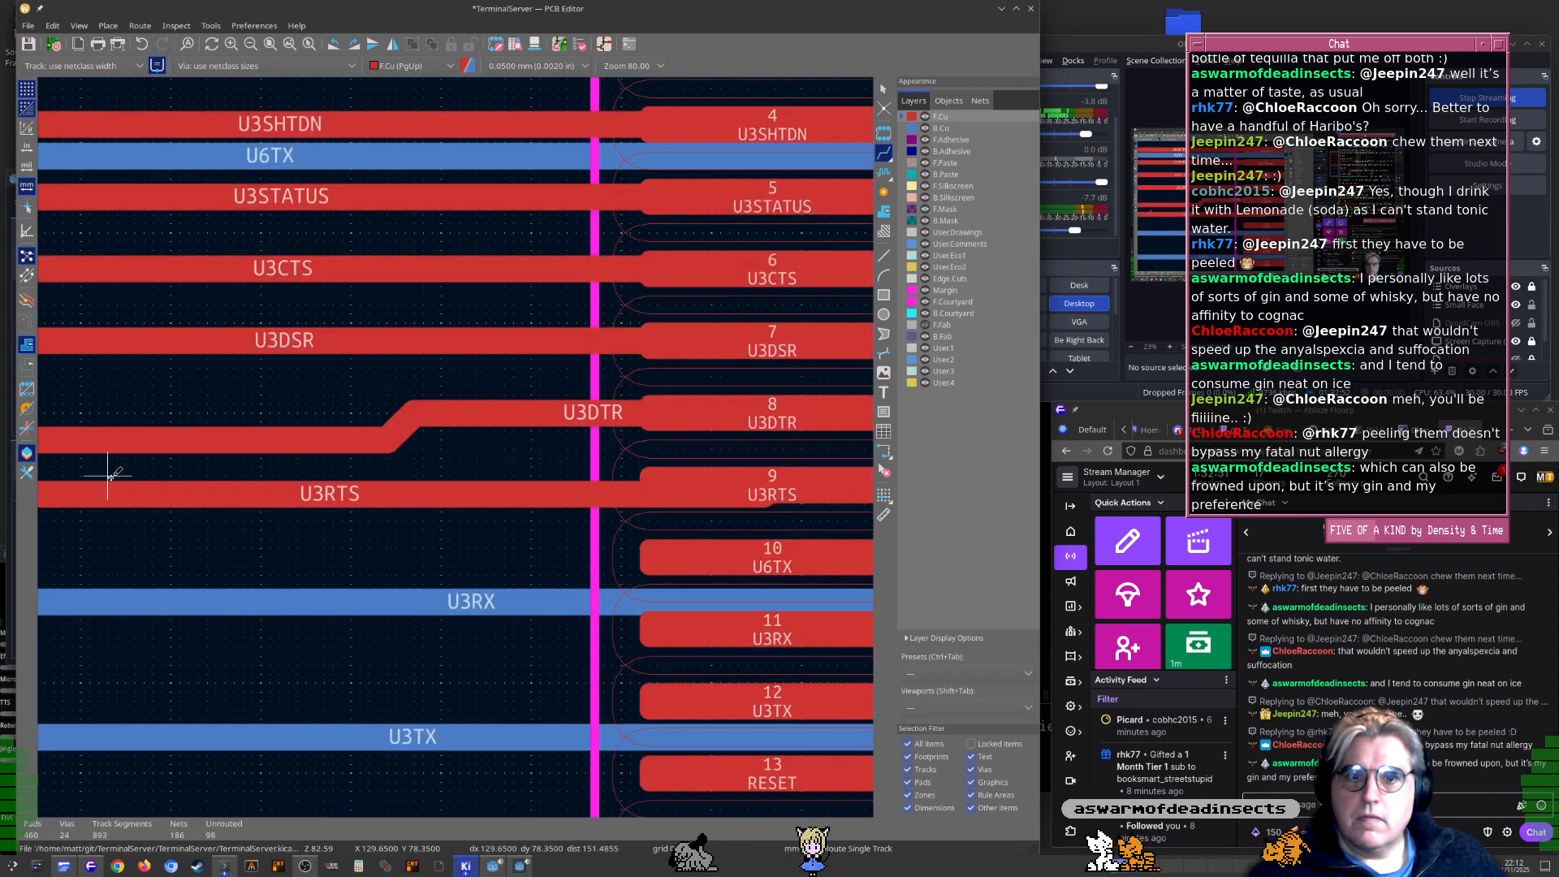
# Drag the U3RTS segment at U1 into line with pad 9, with a jog parallel to U3DTR
pyautogui.scroll(-3, 452, 453)
pyautogui.scroll(3, 505, 433)
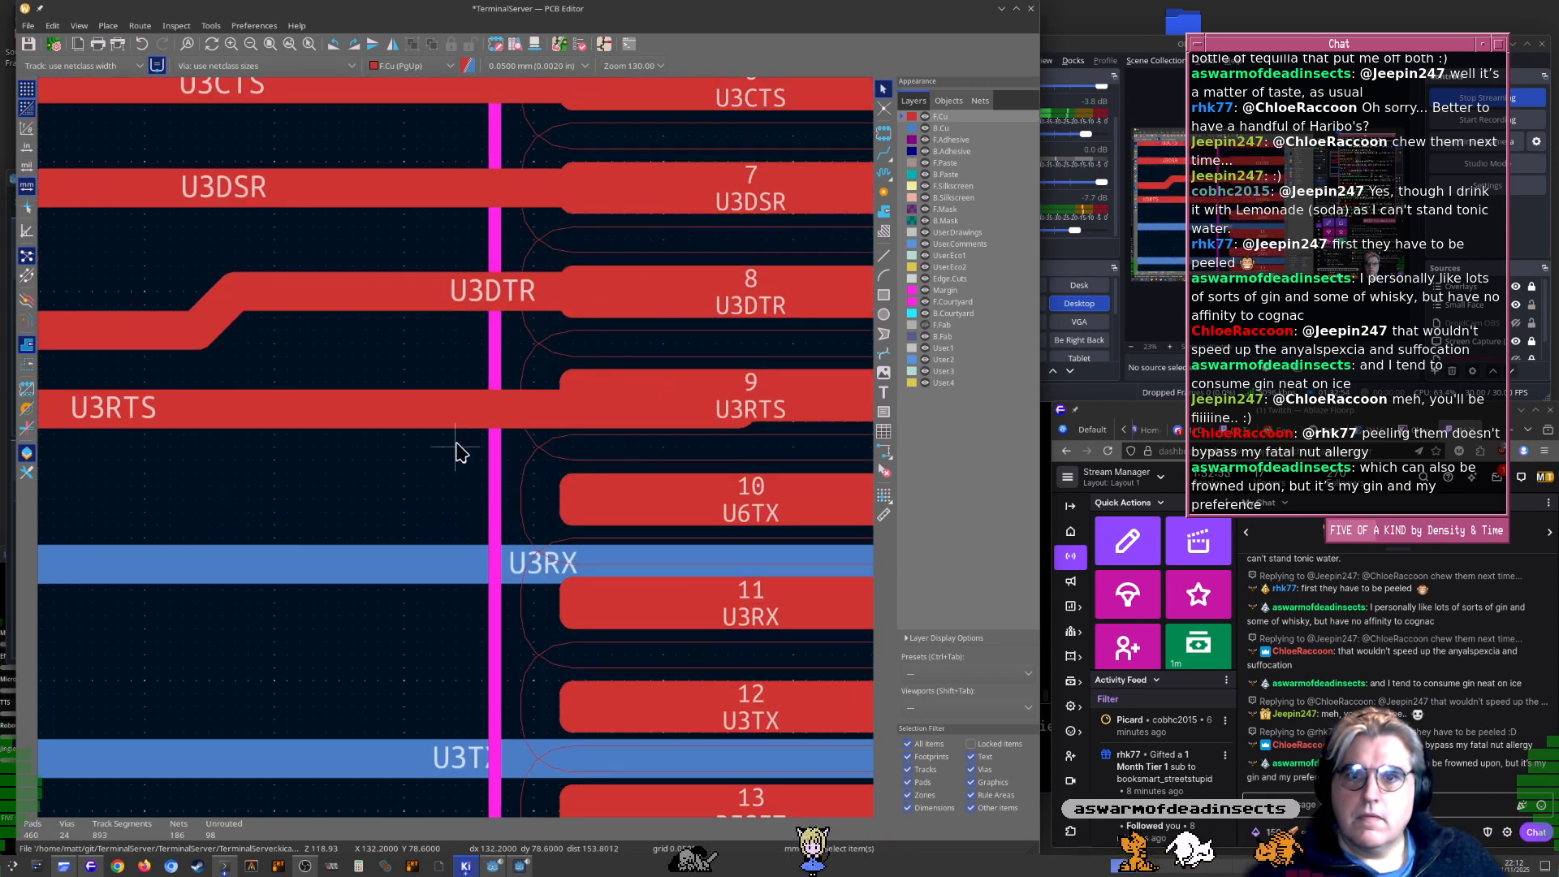
pyautogui.click(498, 409)
pyautogui.scroll(-2, 687, 402)
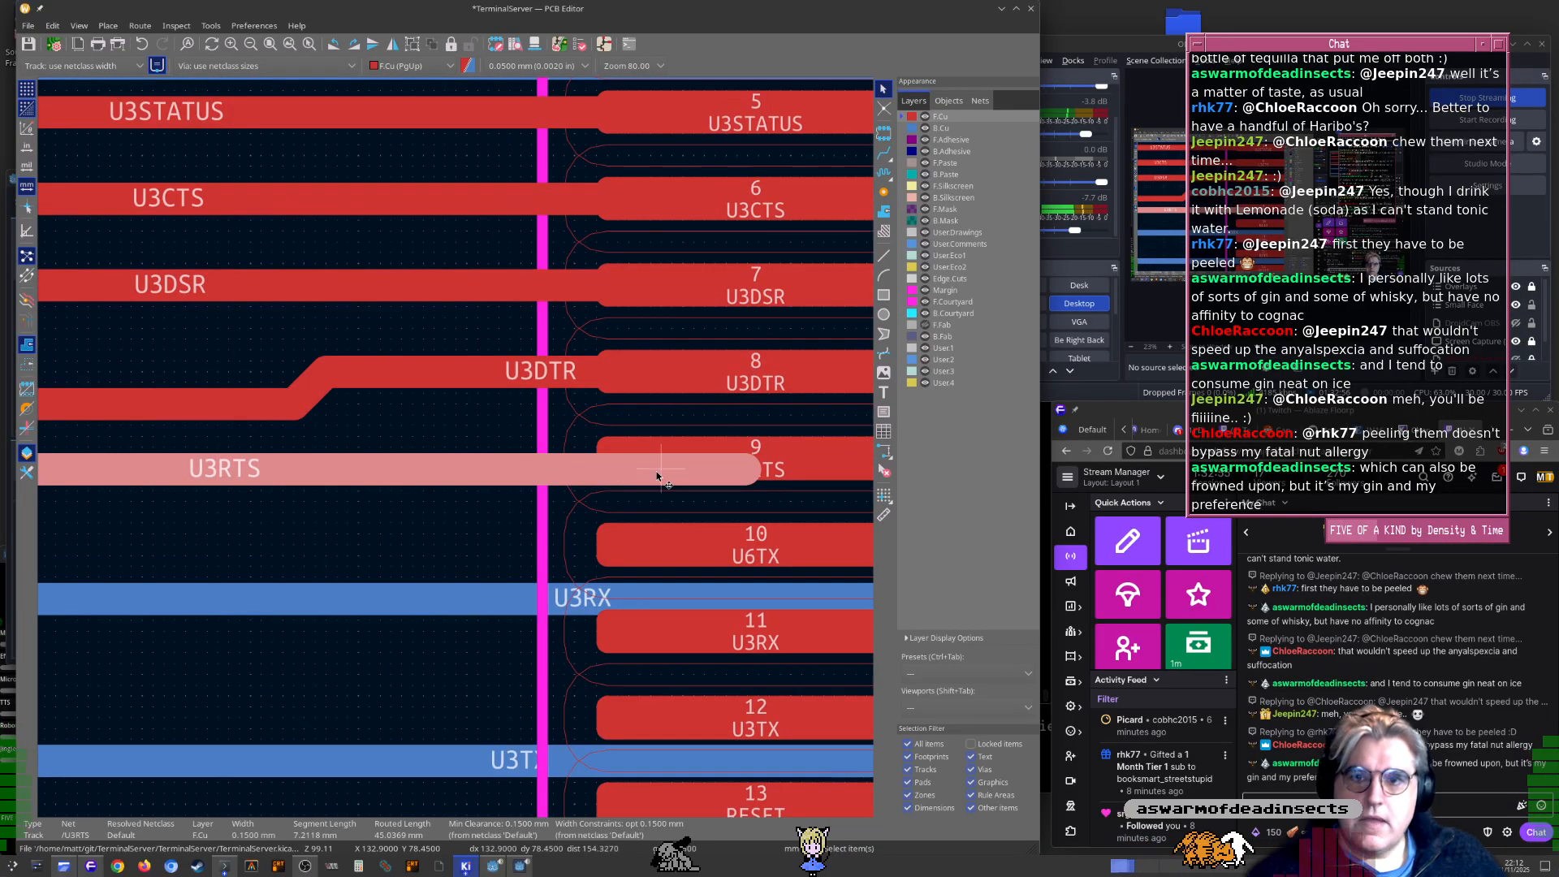
pyautogui.press('d')
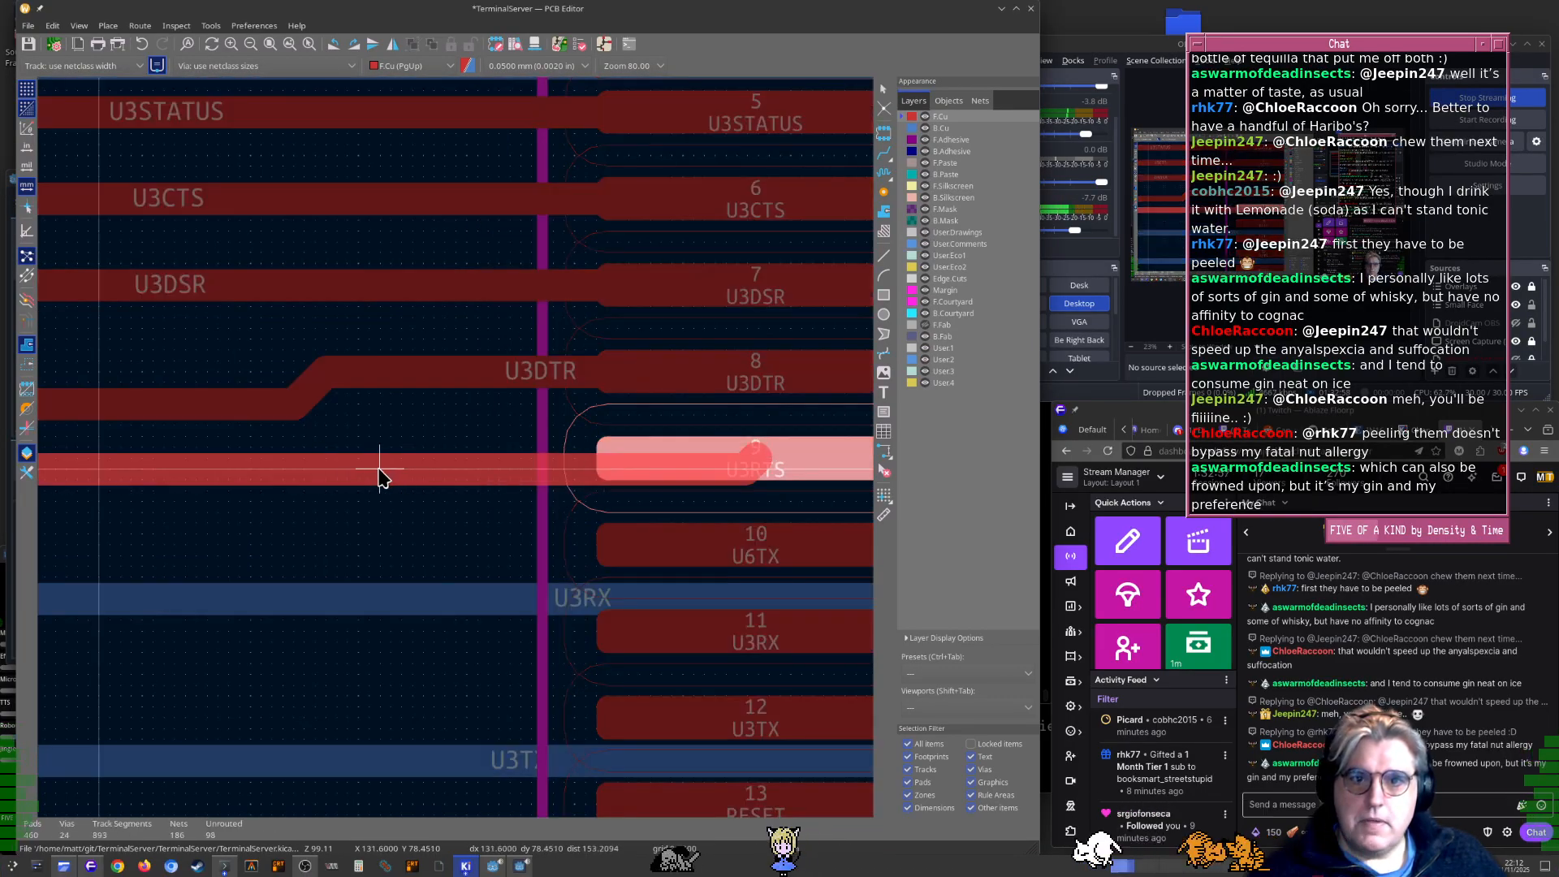
pyautogui.click(418, 459)
pyautogui.scroll(-3, 456, 453)
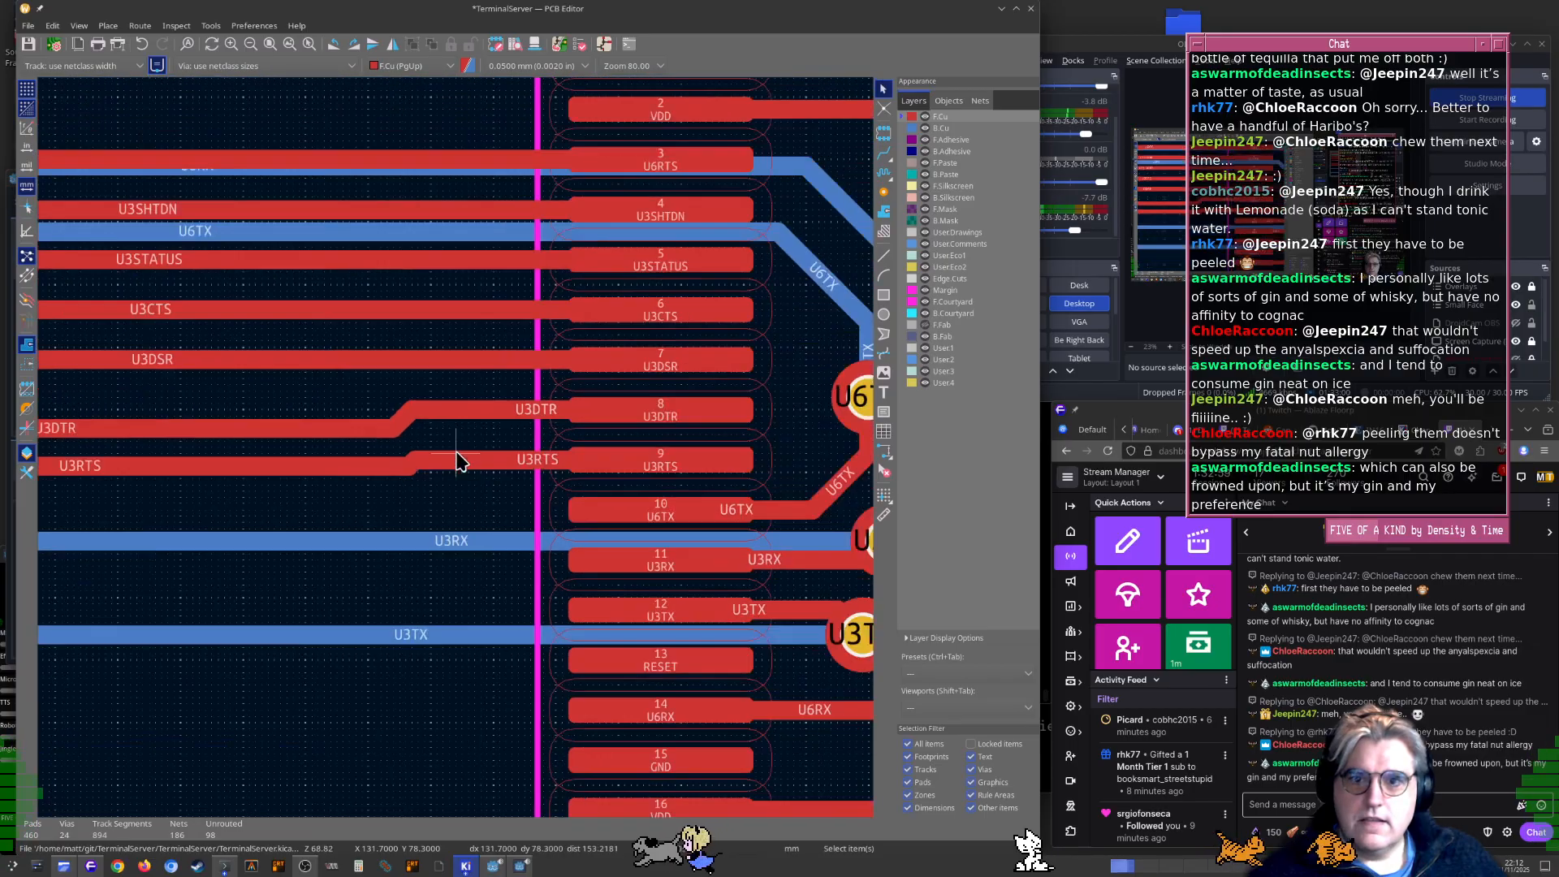
# Save the TerminalServer board
pyautogui.scroll(-4, 456, 453)
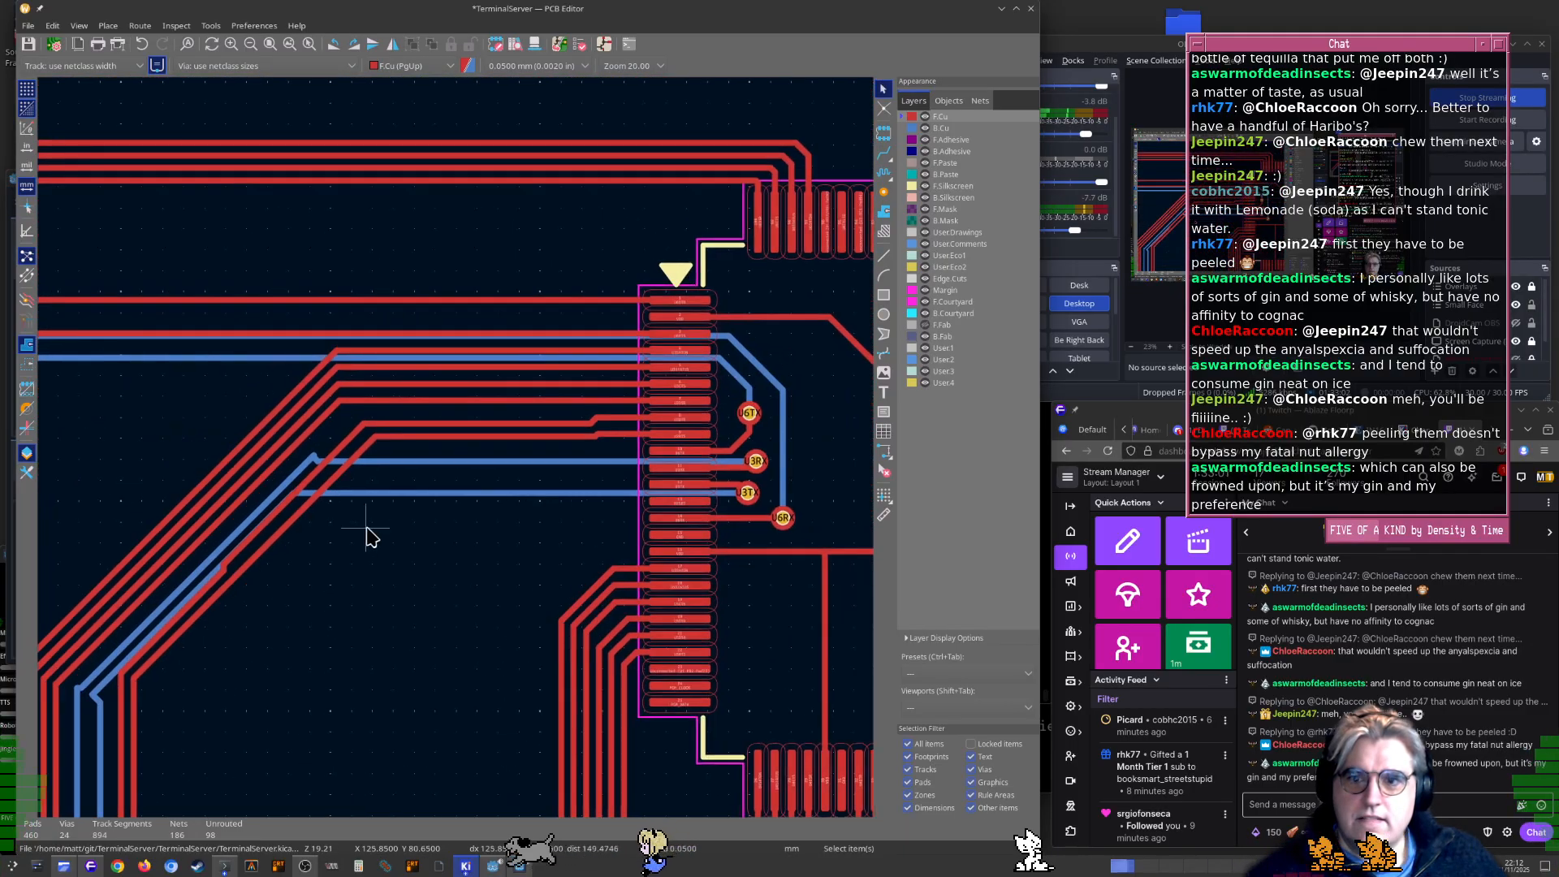
pyautogui.hotkey('ctrl', 's')
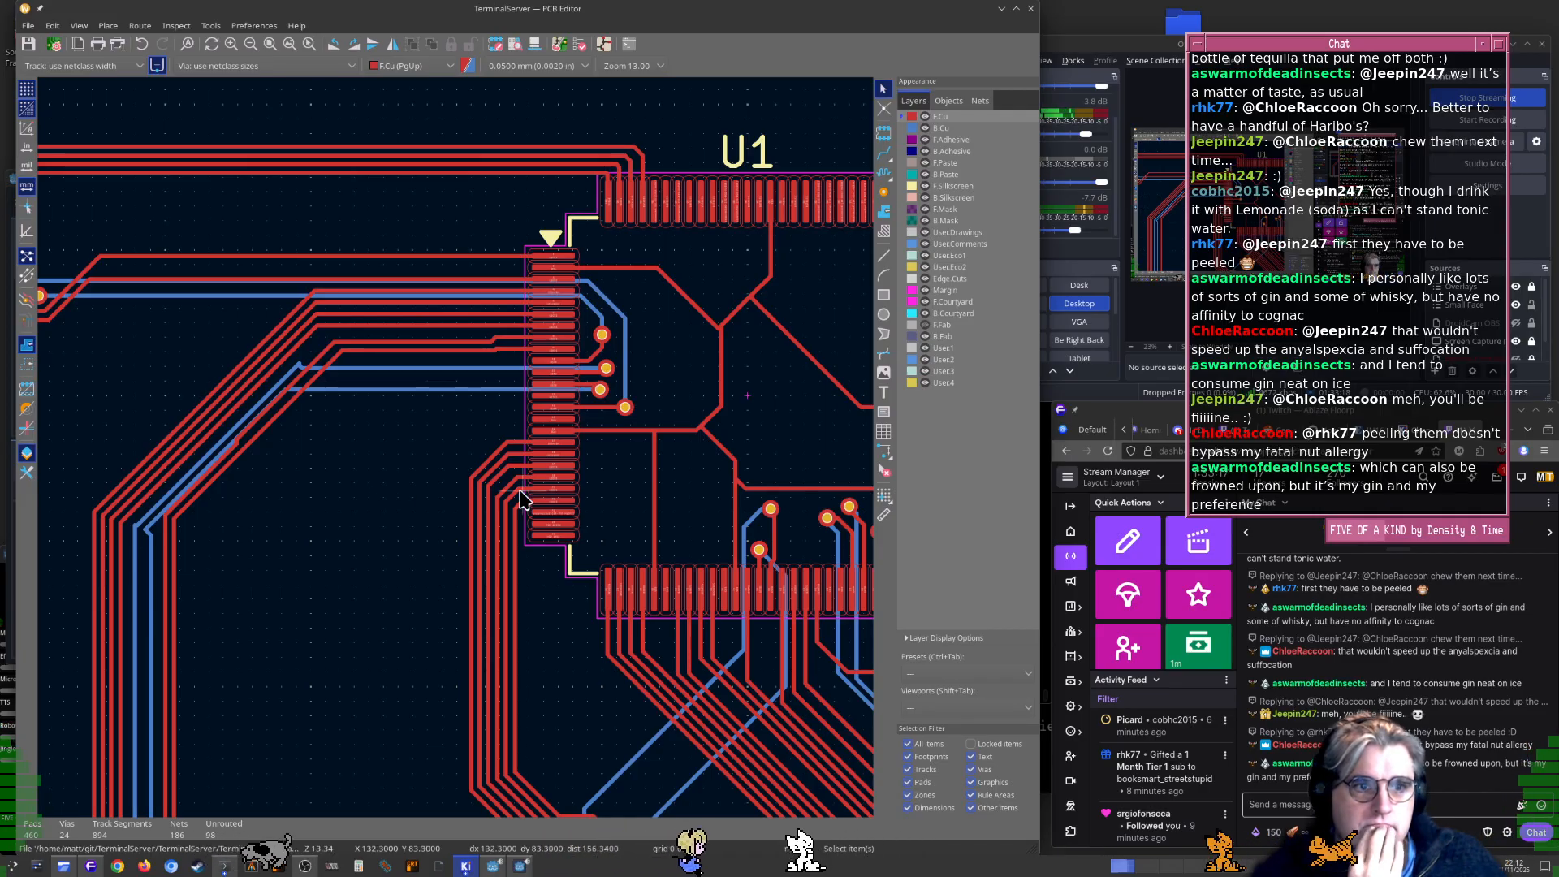
pyautogui.scroll(3, 1390, 641)
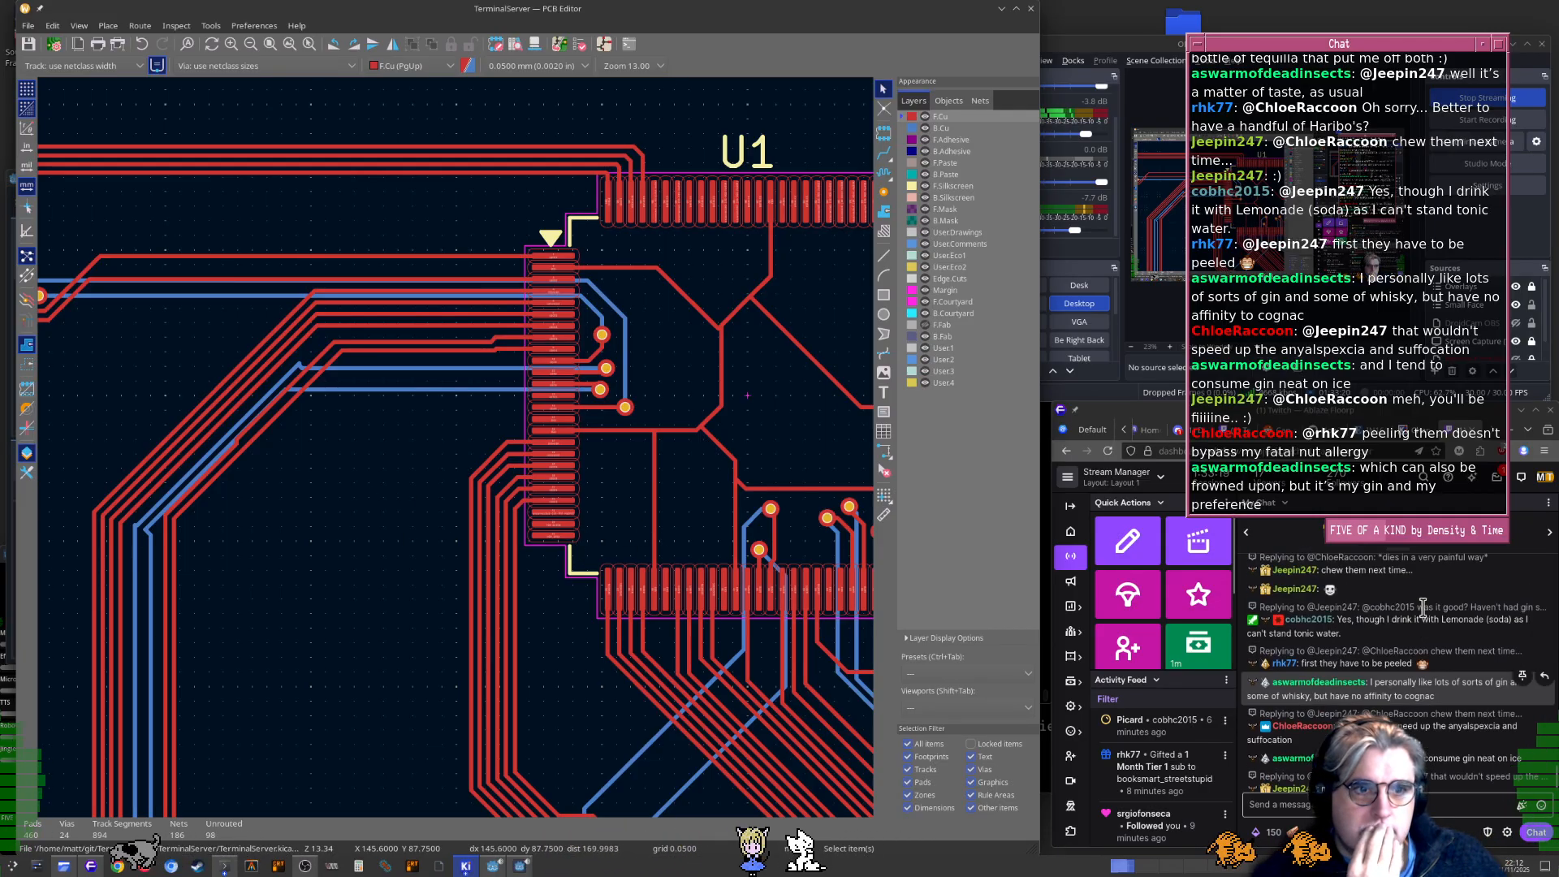
pyautogui.scroll(-3, 1390, 650)
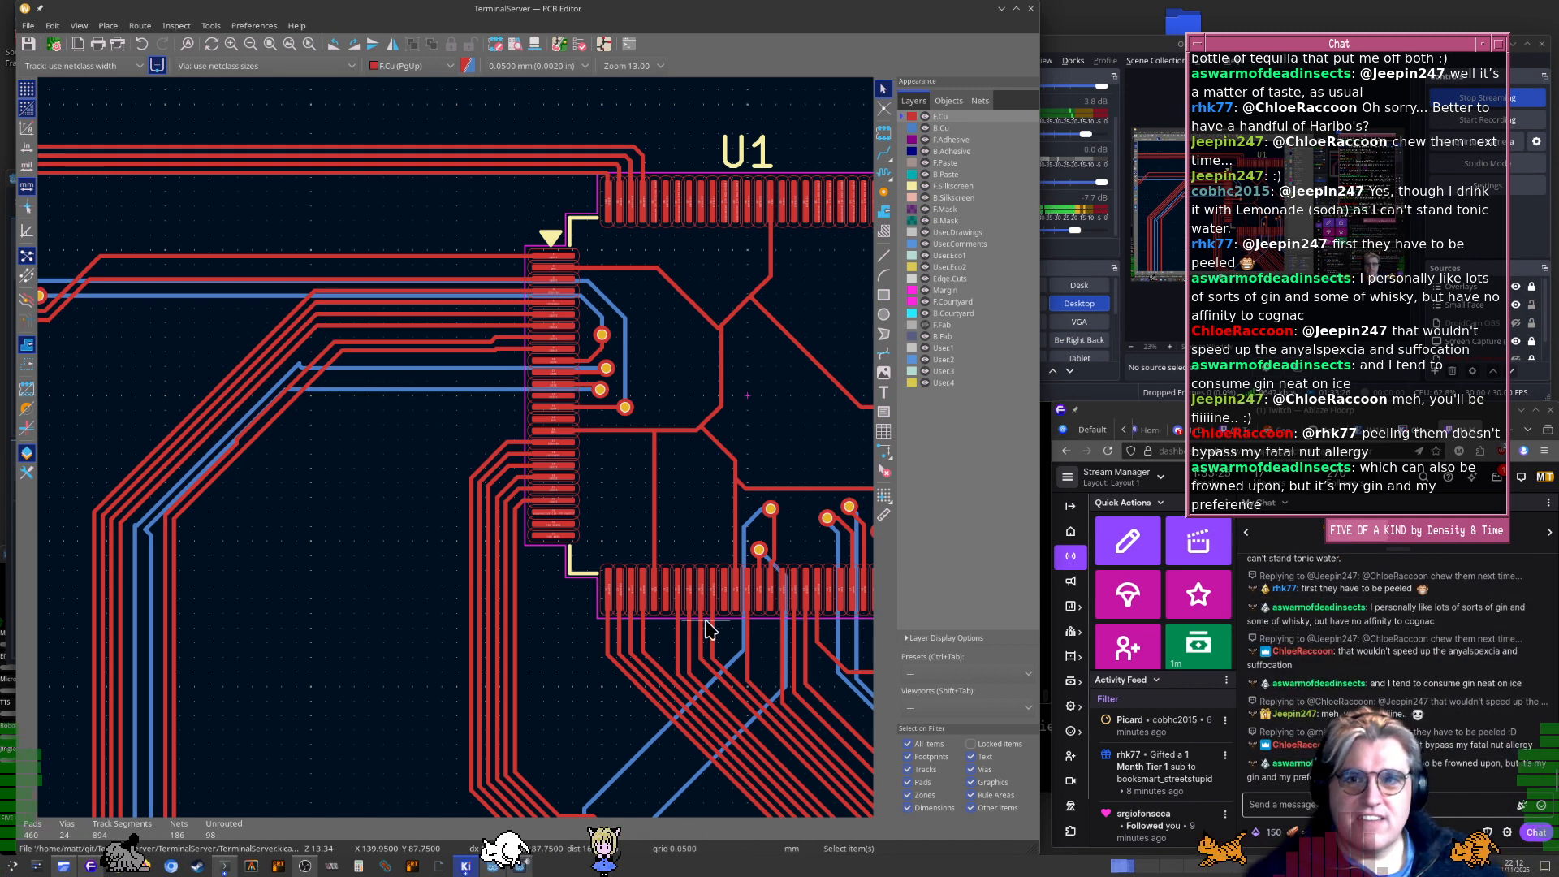
# Drag the diagonal U3DTR segment to straighten its kink and run it closely alongside U3RTS
pyautogui.scroll(4, 341, 522)
pyautogui.scroll(5, 455, 457)
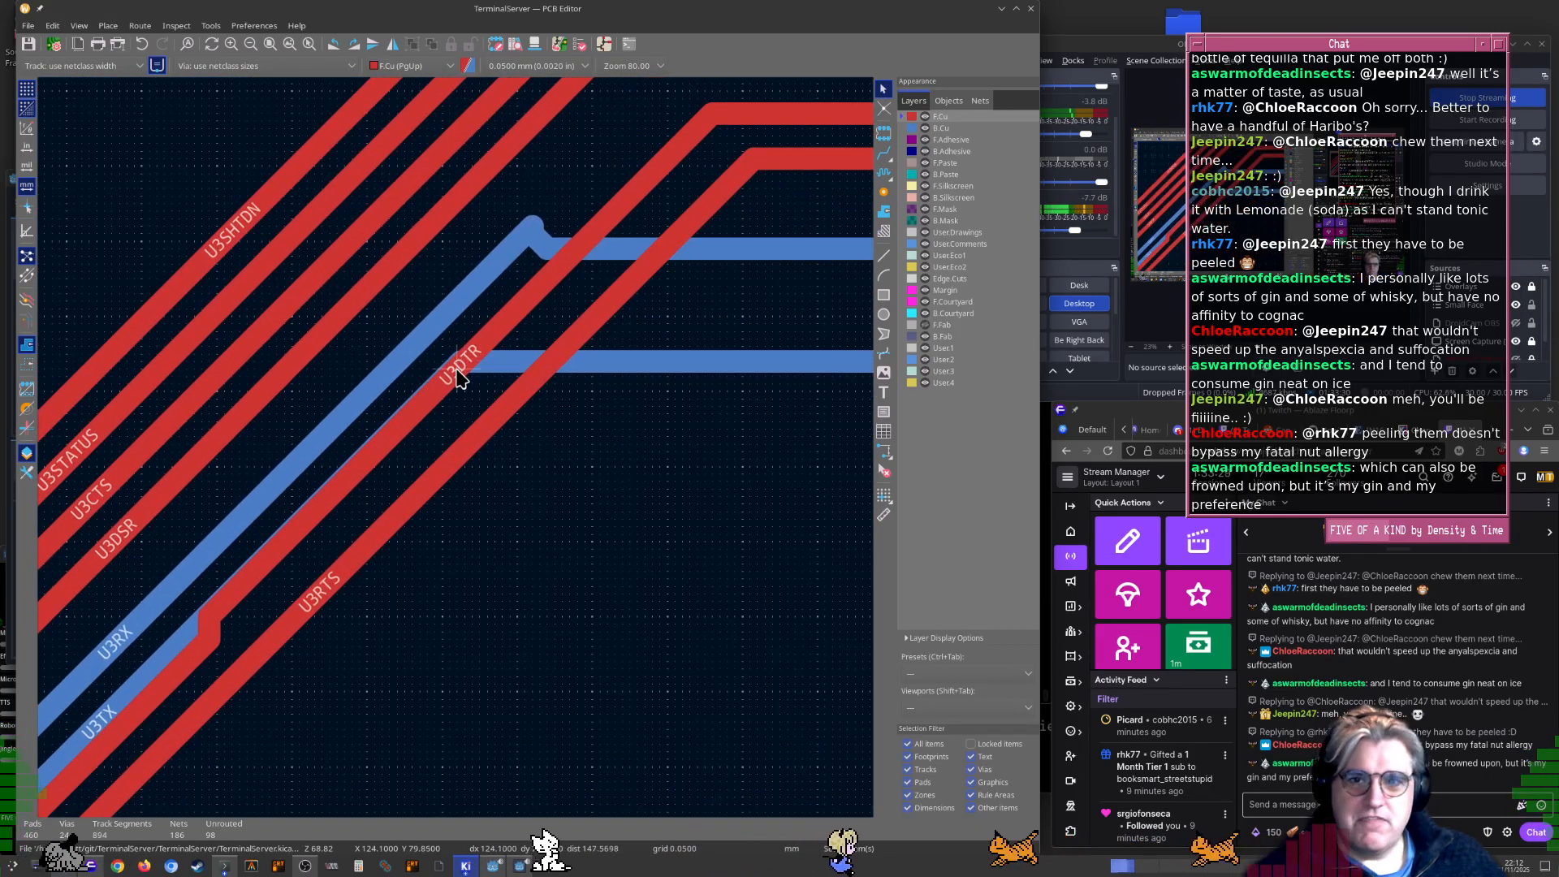
pyautogui.click(462, 362)
pyautogui.press('d')
pyautogui.click(477, 368)
pyautogui.scroll(-5, 479, 375)
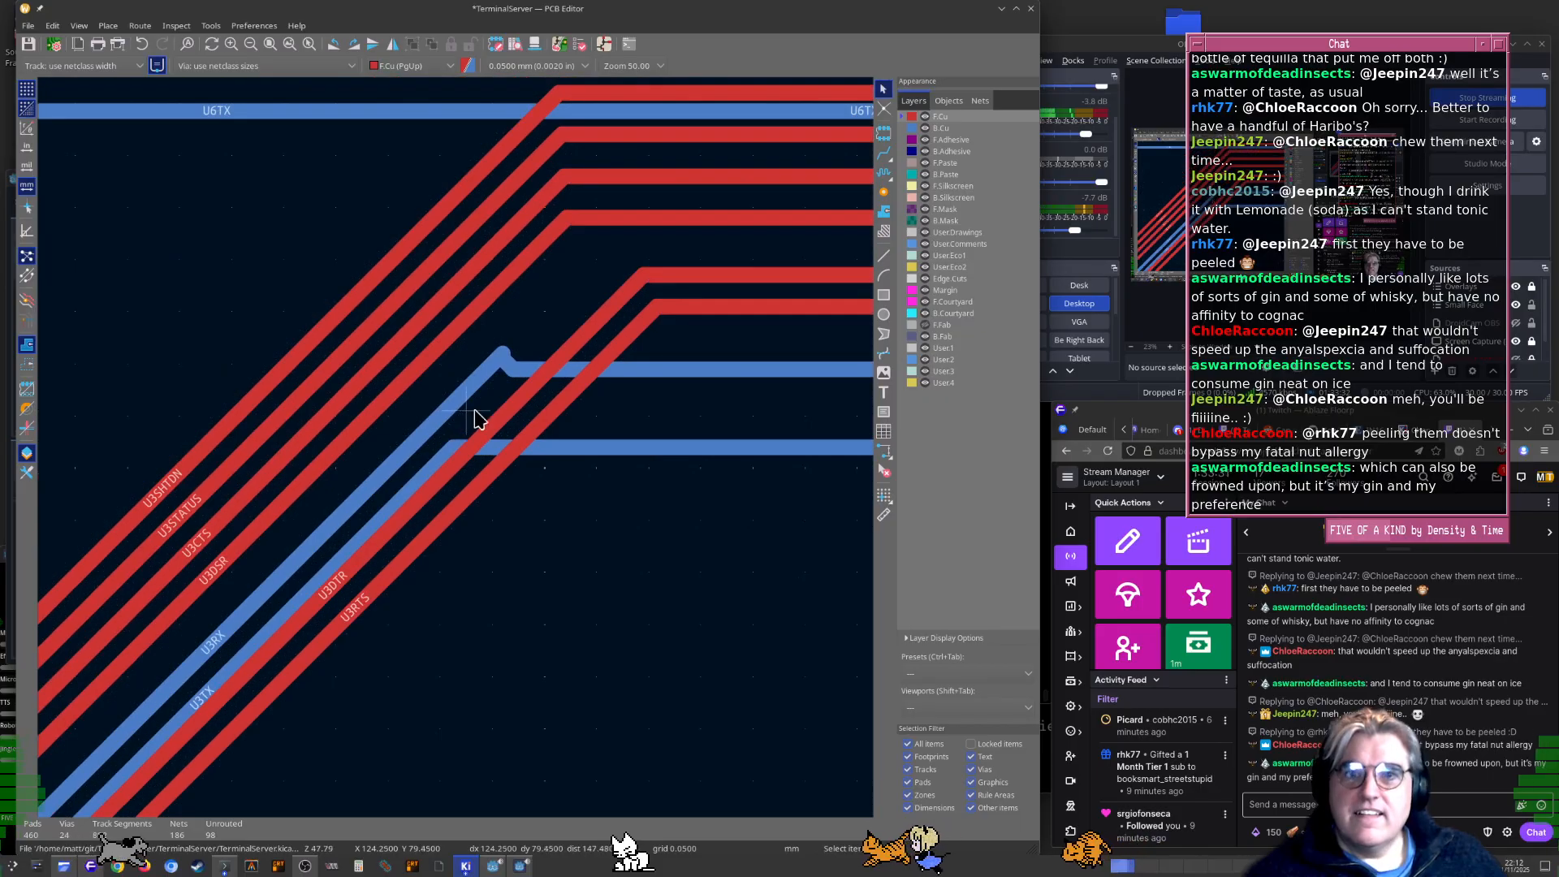
pyautogui.keyDown('shift'); pyautogui.scroll(-5, 512, 333); pyautogui.keyUp('shift')
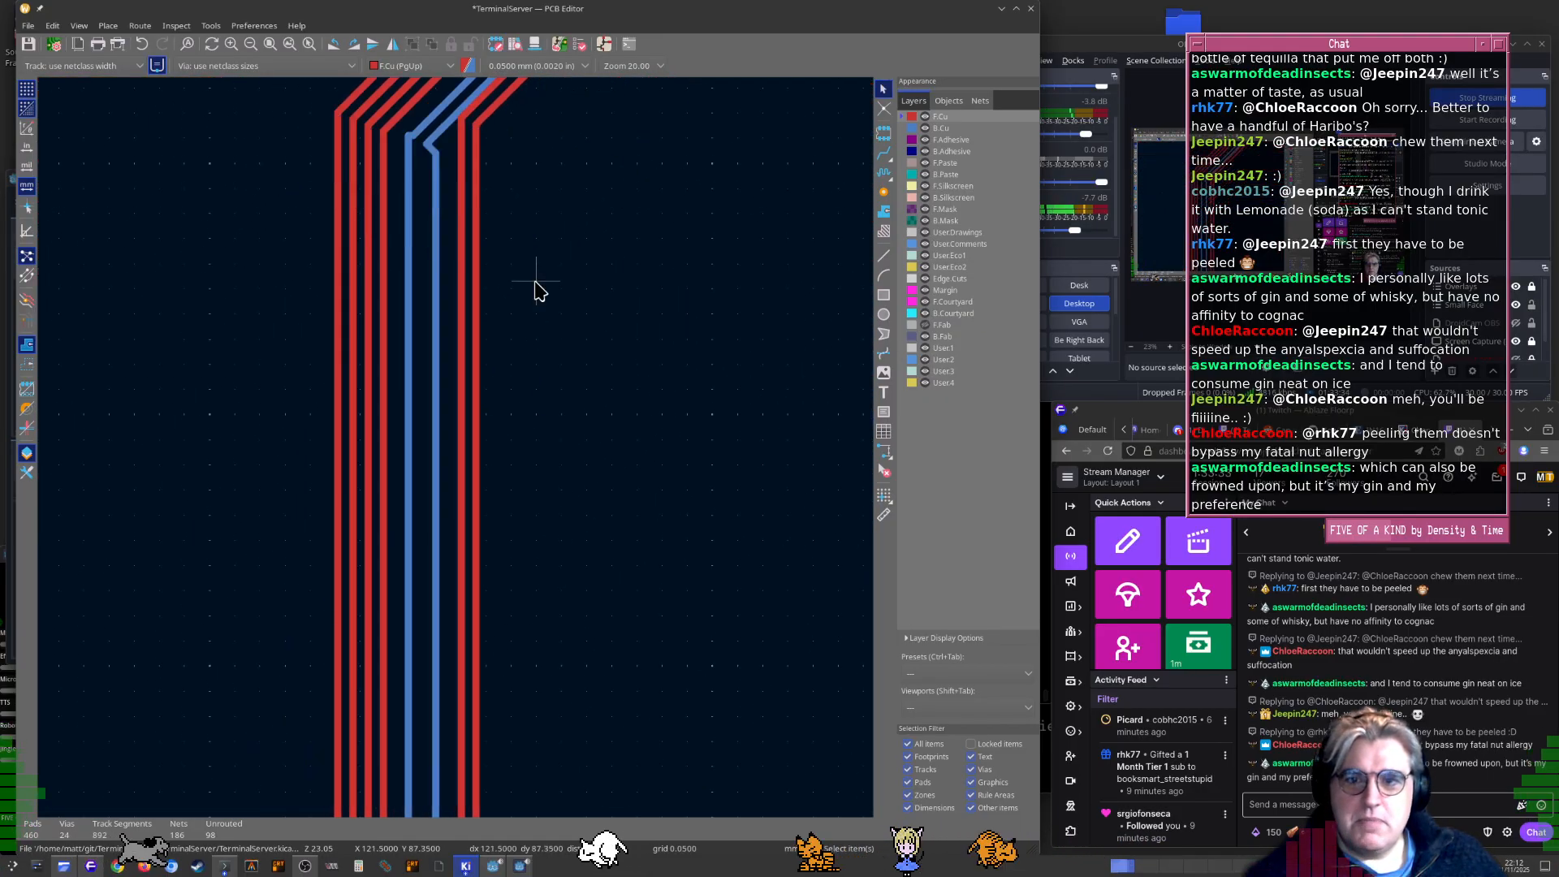
# Drag the diagonal U3DTR and U3RTS jogs beside C31 up to just below the U3TX via, keeping them closely parallel
pyautogui.scroll(3, 530, 338)
pyautogui.scroll(2, 455, 459)
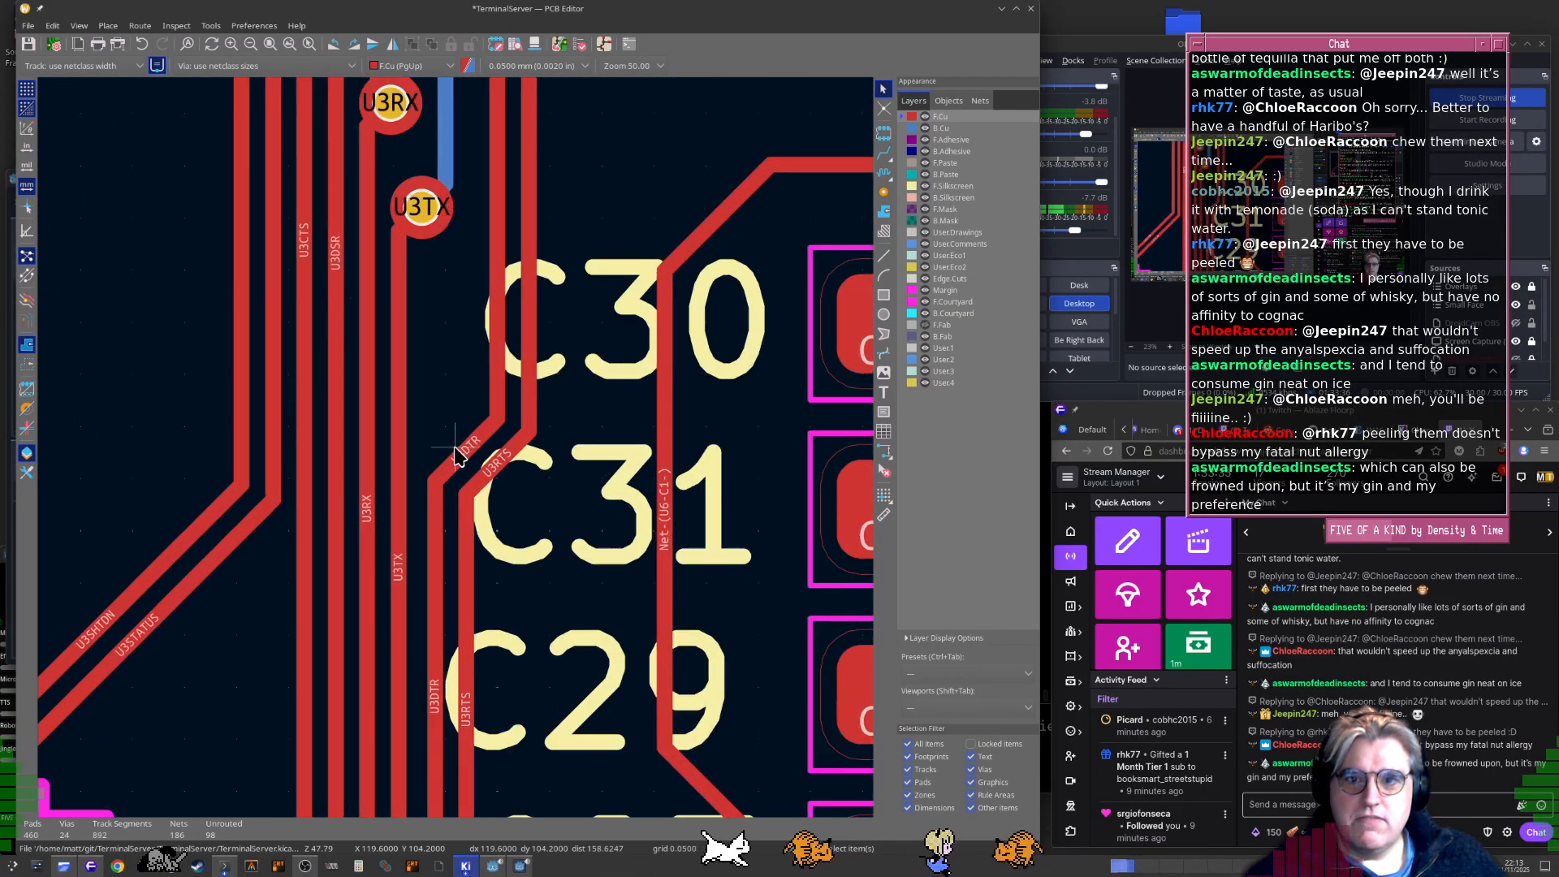
pyautogui.press('d')
pyautogui.click(456, 280)
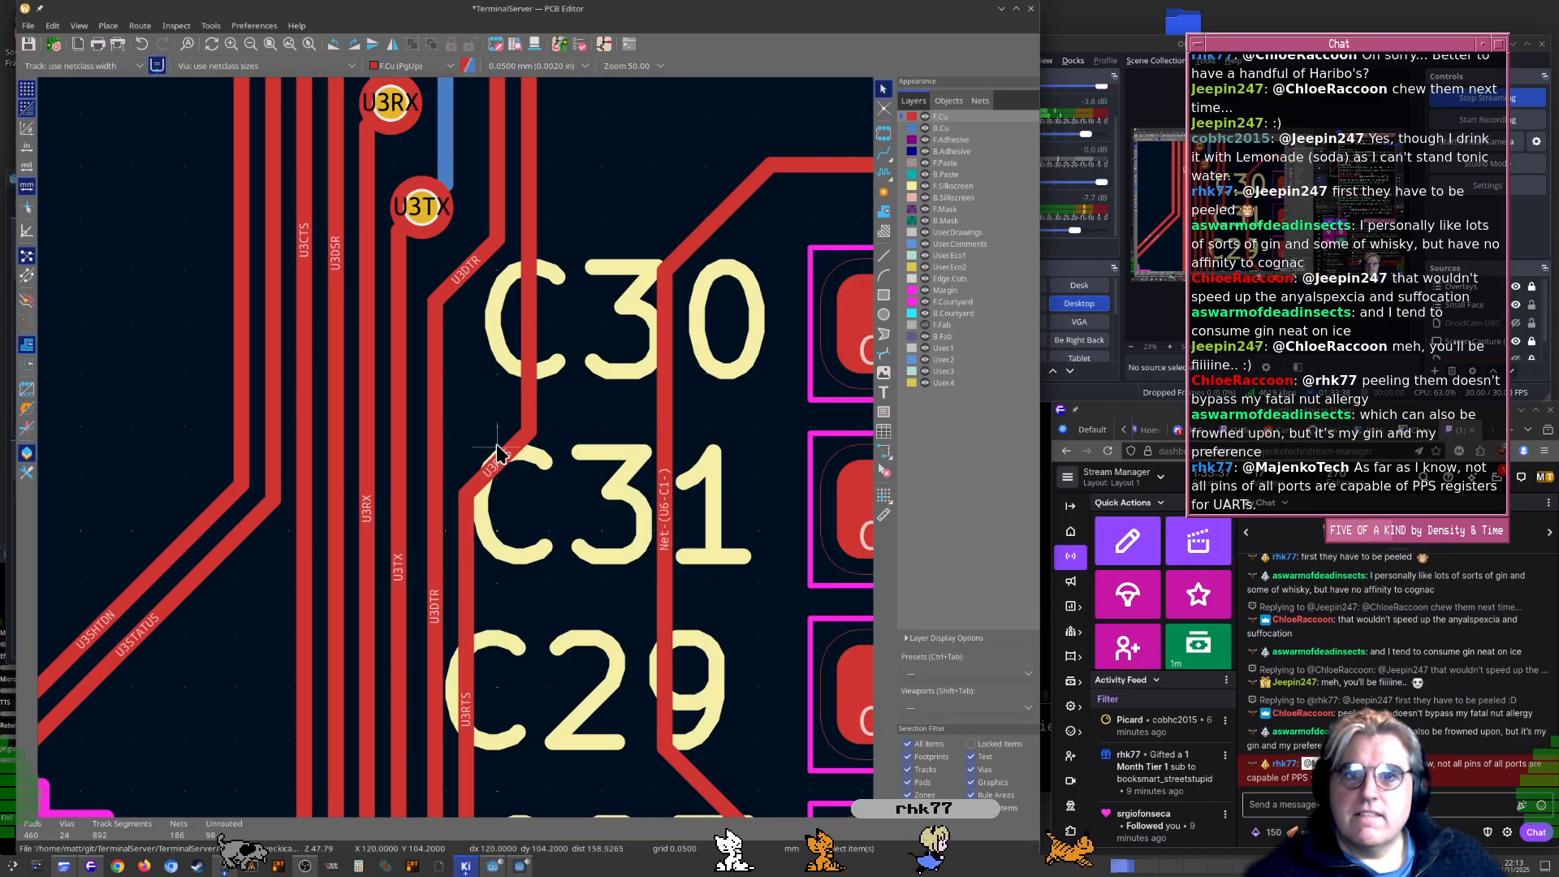
pyautogui.click(497, 458)
pyautogui.press('d')
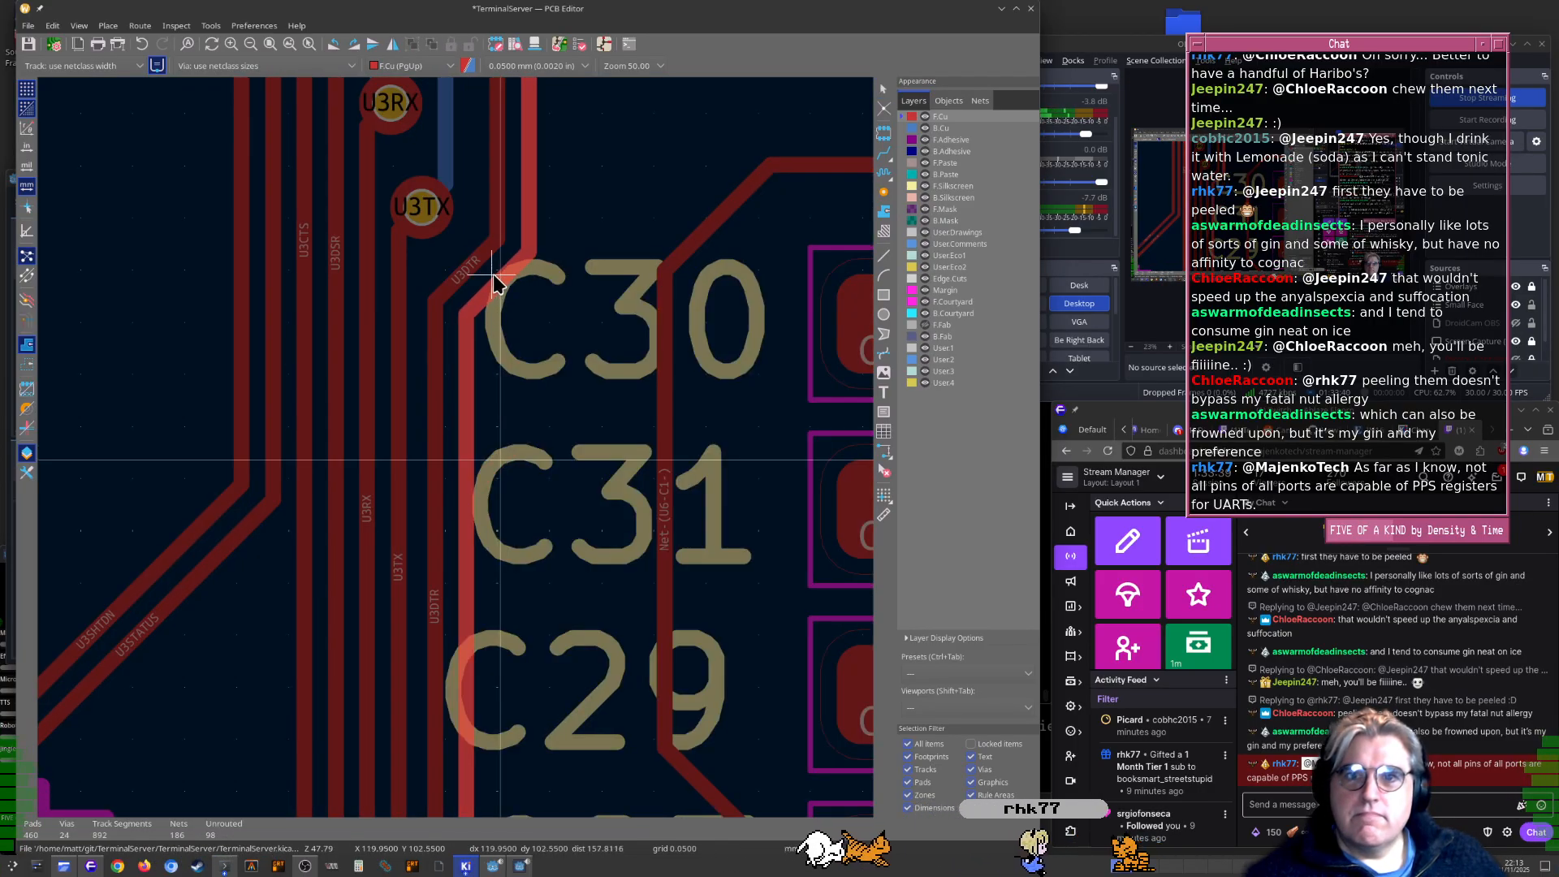
pyautogui.click(495, 284)
# Drag the horizontal U3DTR and U3RTS segments into line with U1 pads 8 and 9 to remove their jogs
pyautogui.scroll(-3, 755, 250)
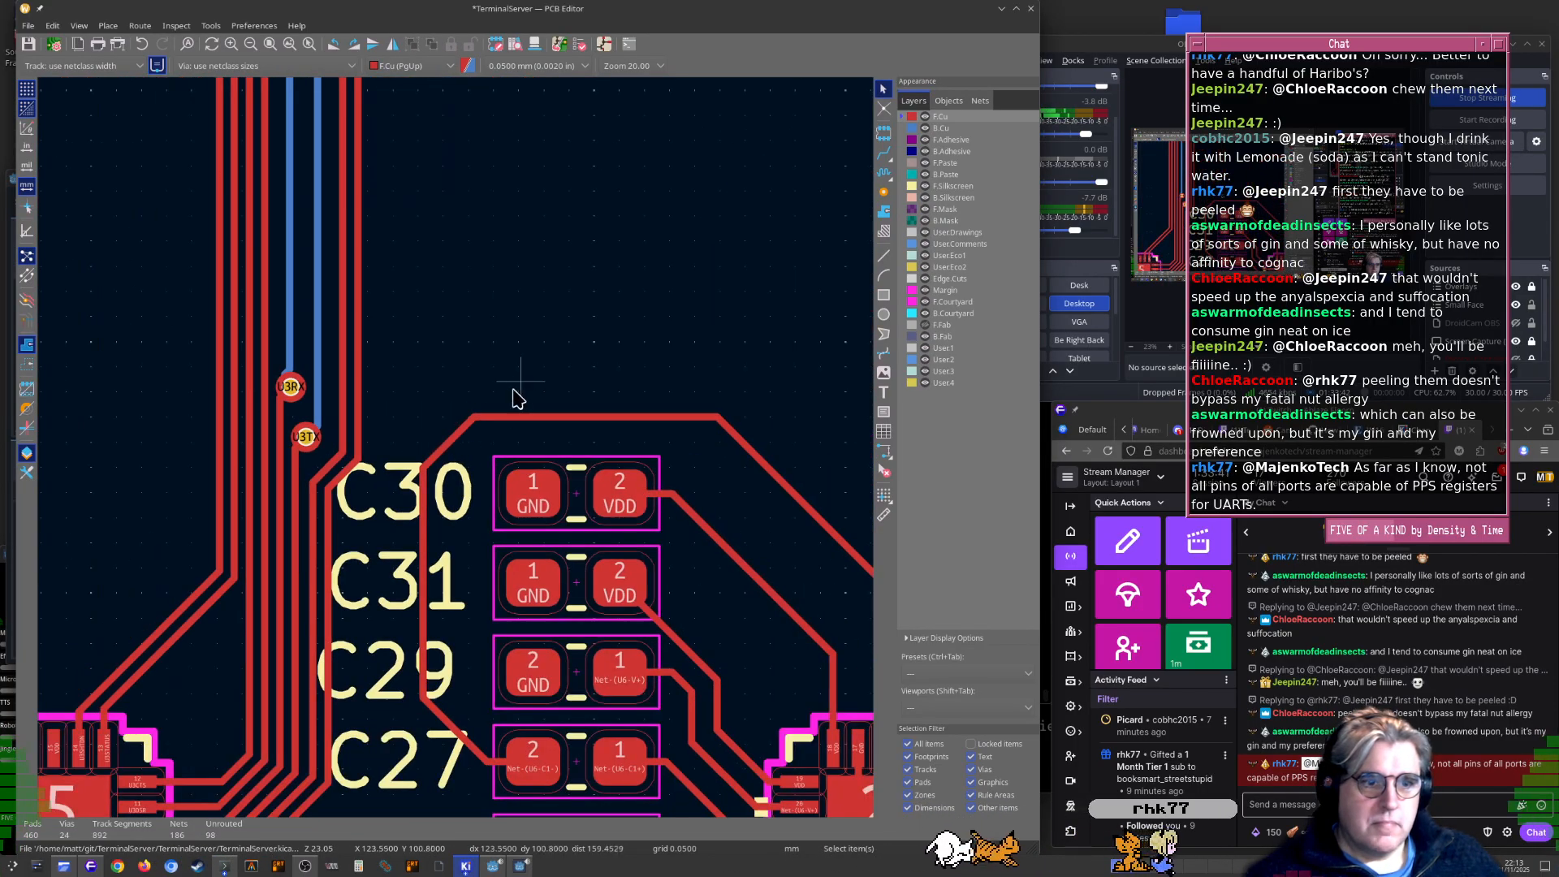
pyautogui.scroll(-3, 515, 394)
pyautogui.scroll(-3, 505, 504)
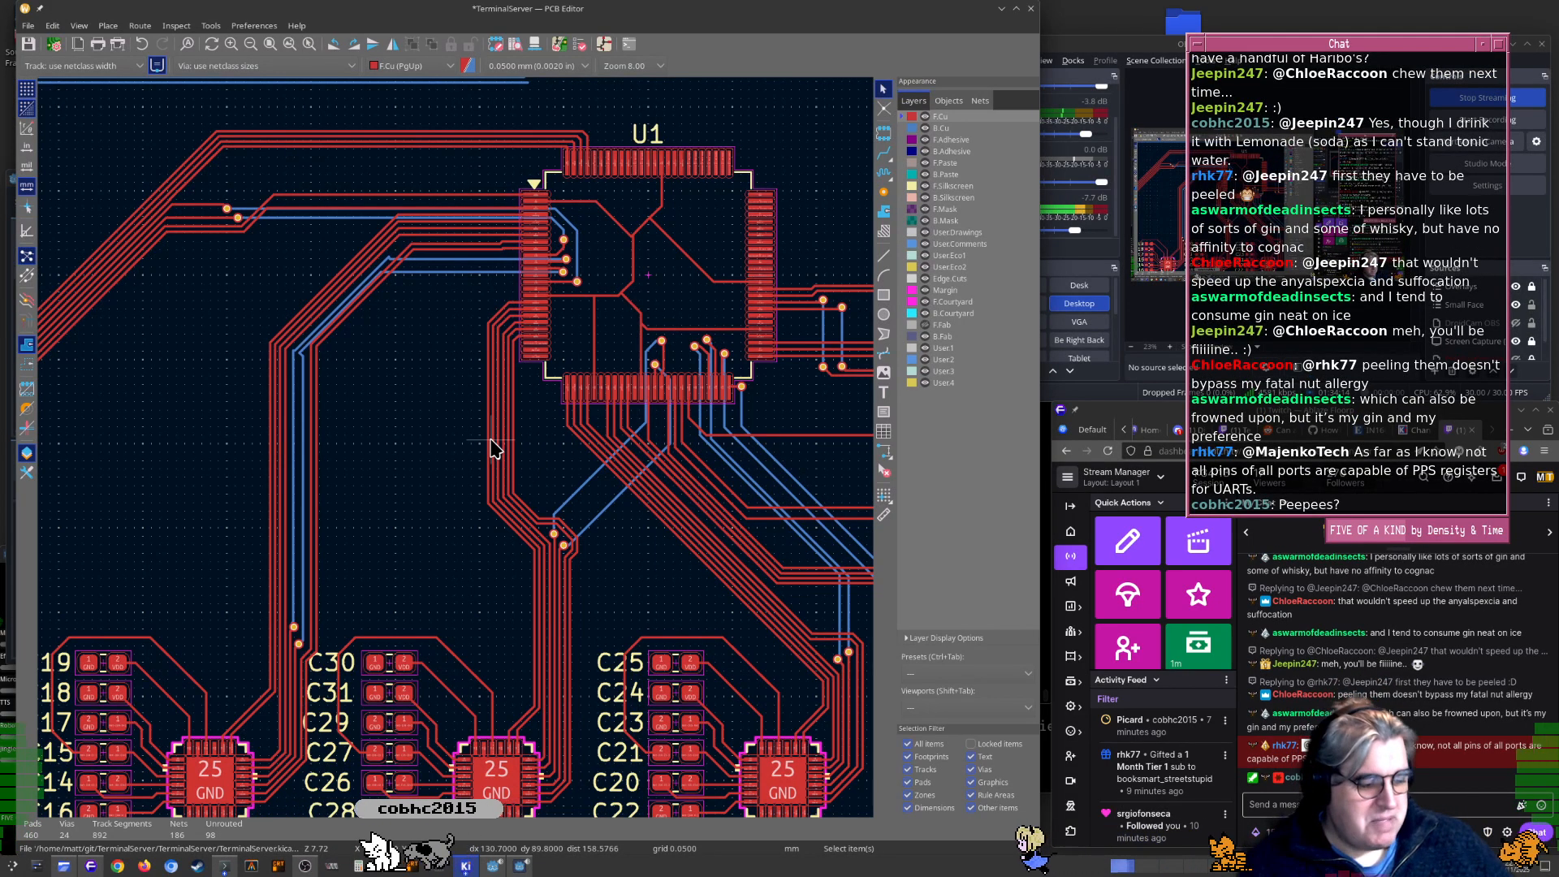
pyautogui.moveTo(446, 423); pyautogui.dragTo(506, 537, button='middle')
pyautogui.scroll(8, 487, 455)
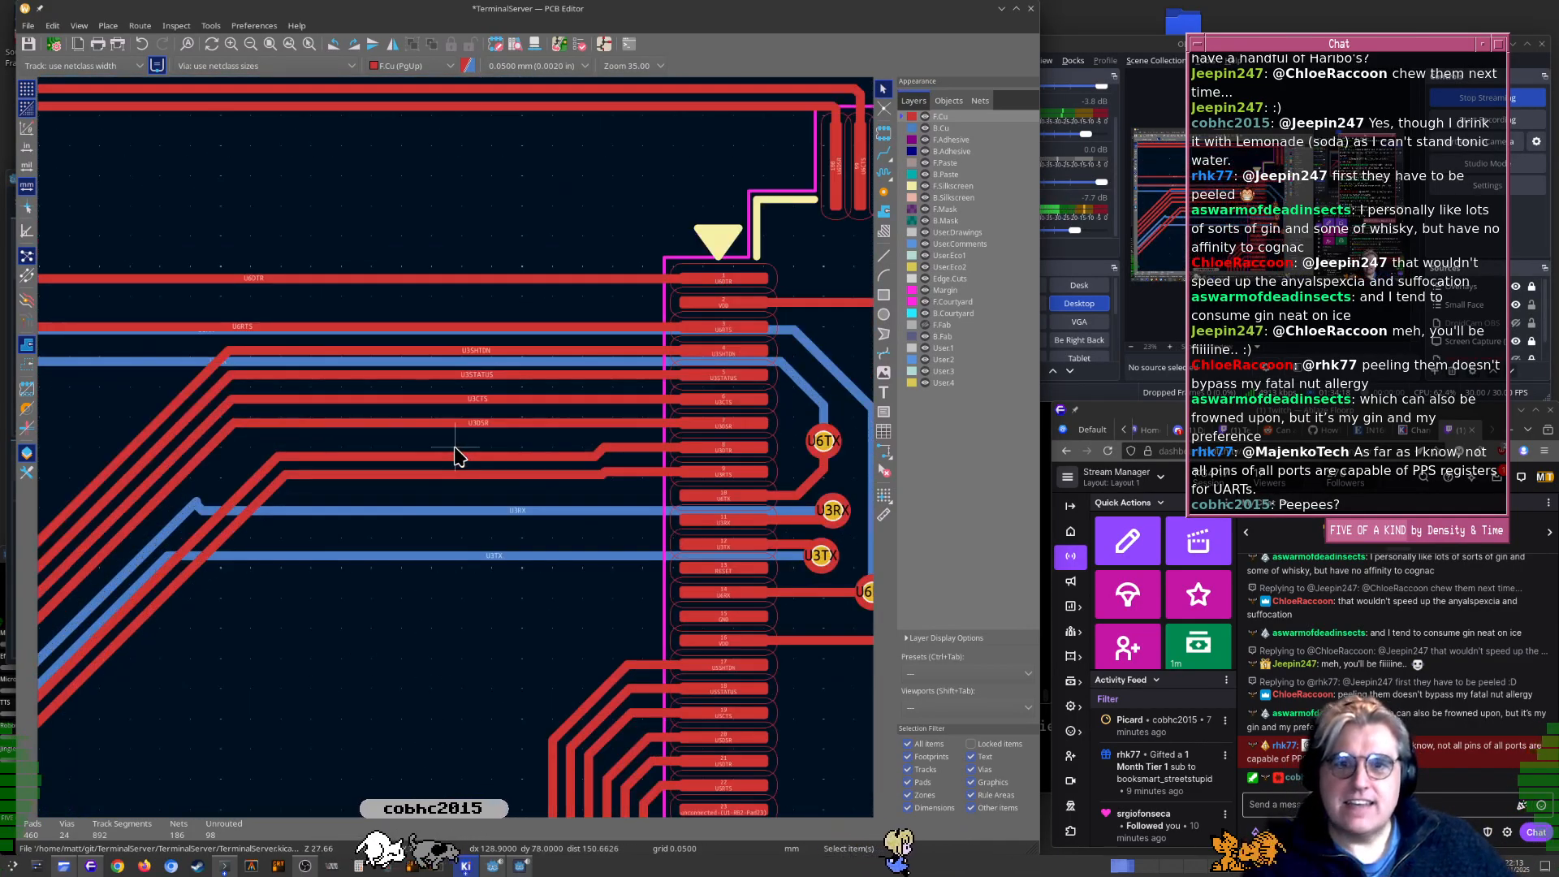
pyautogui.click(475, 471)
pyautogui.press('d')
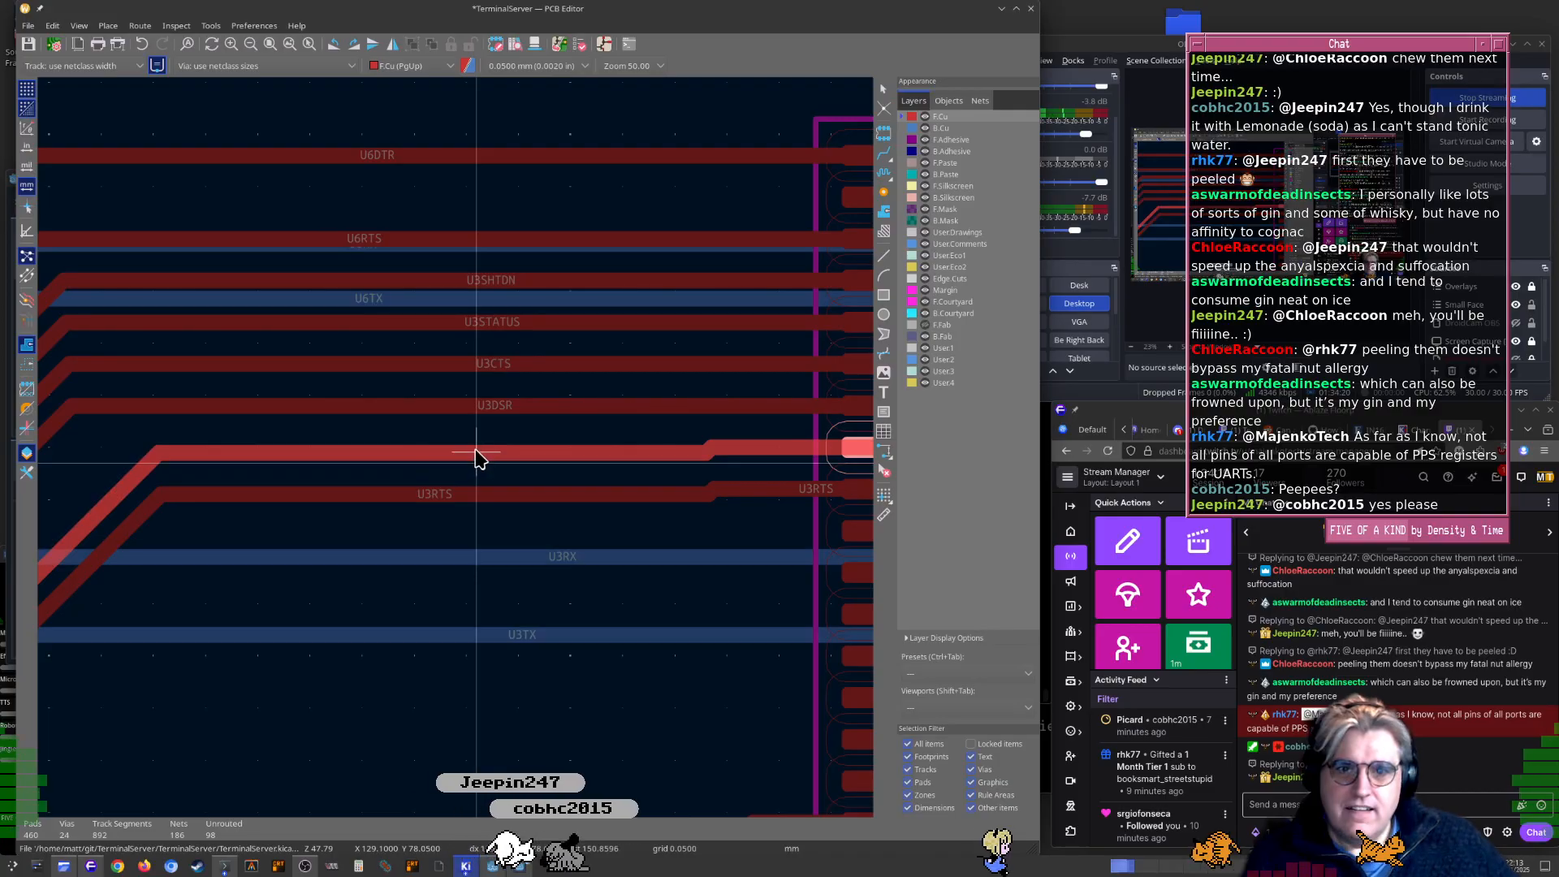
pyautogui.click(477, 452)
pyautogui.click(467, 492)
pyautogui.press('d')
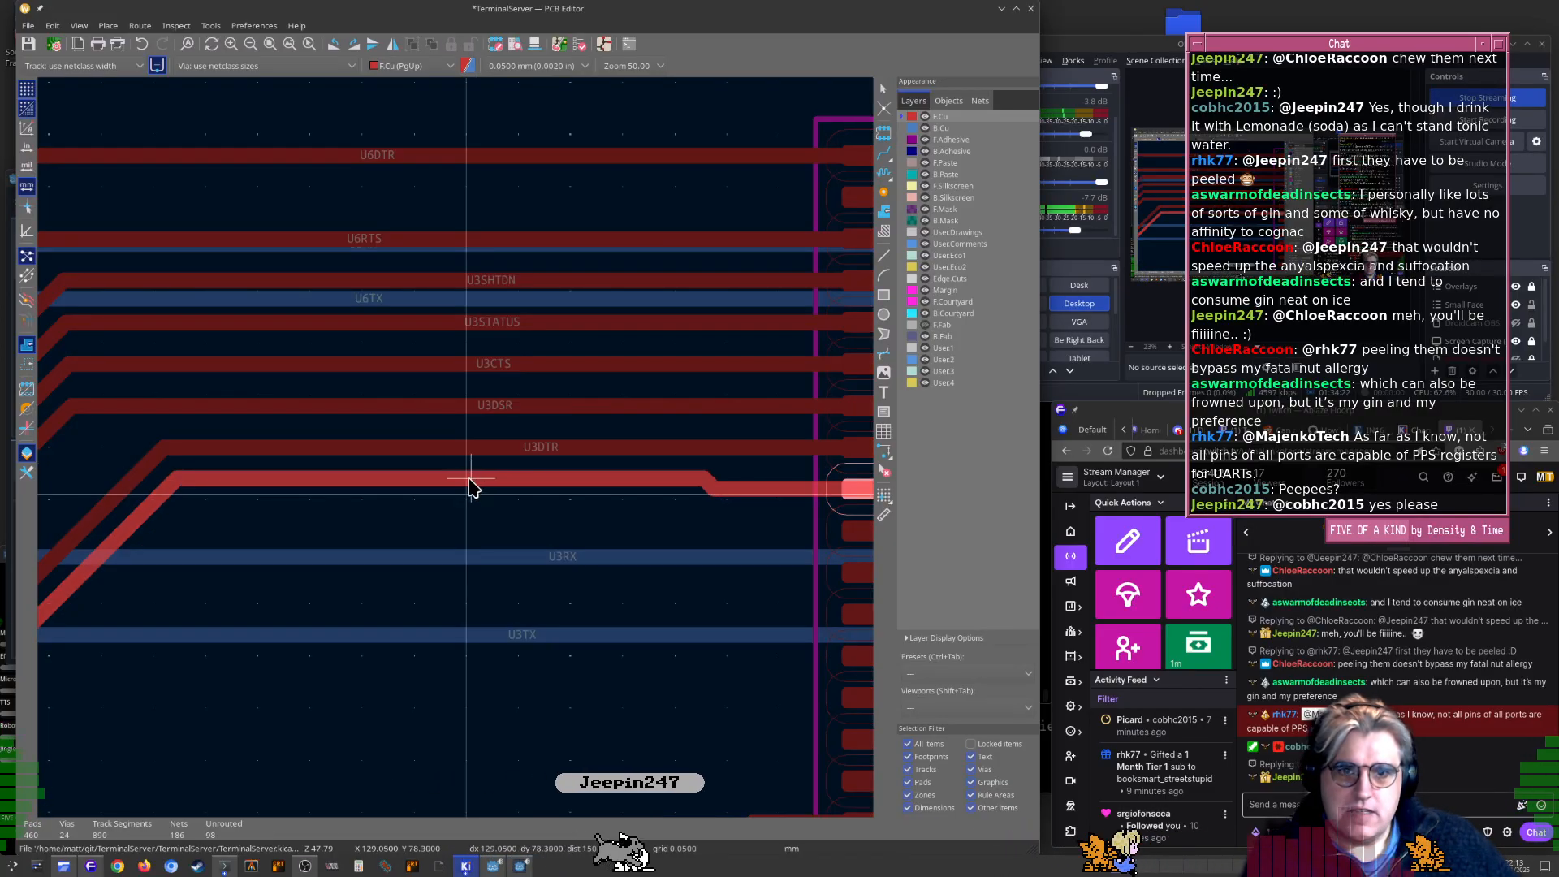
pyautogui.click(475, 496)
# Drag the diagonal U3DTR and U3RTS segments over the U3RX and U3TX tracks to run closely alongside U3DSR
pyautogui.scroll(-3, 528, 601)
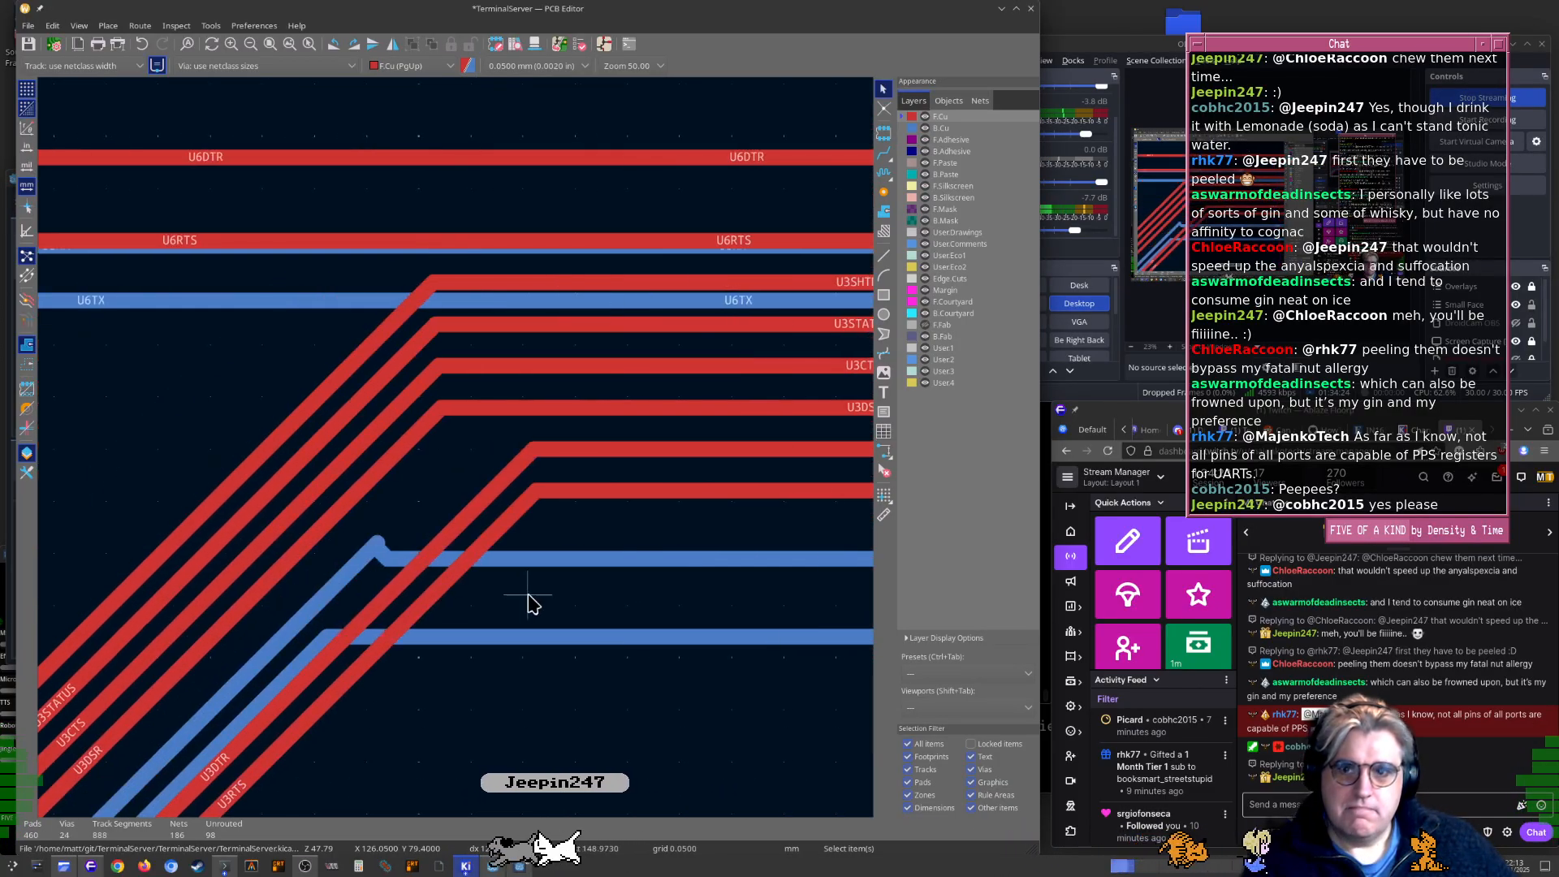
pyautogui.scroll(5, 248, 556)
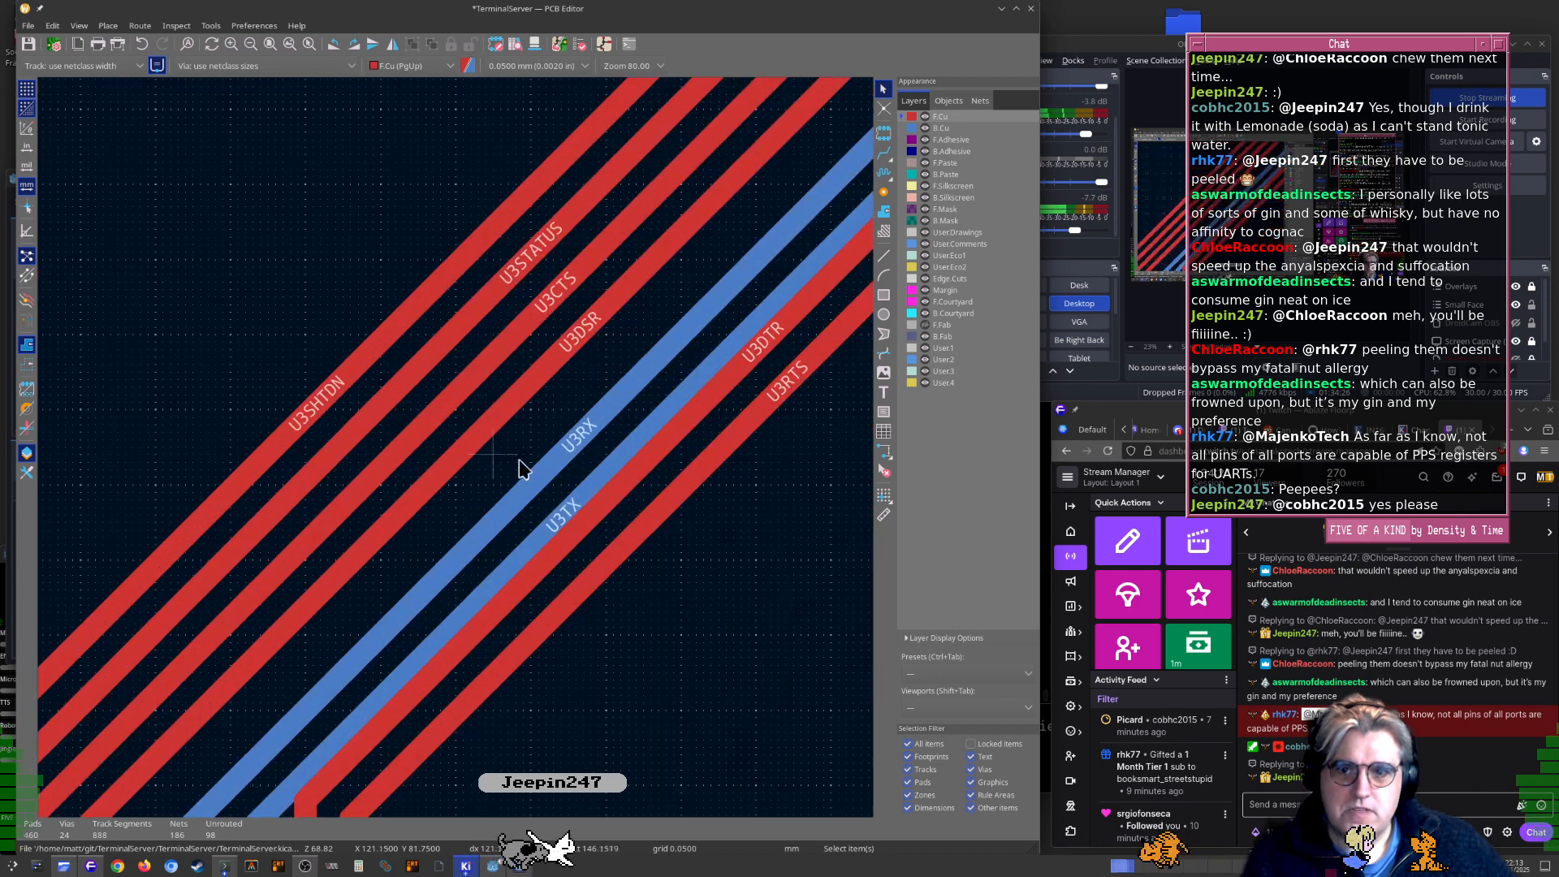
pyautogui.click(618, 487)
pyautogui.press('d')
pyautogui.click(543, 424)
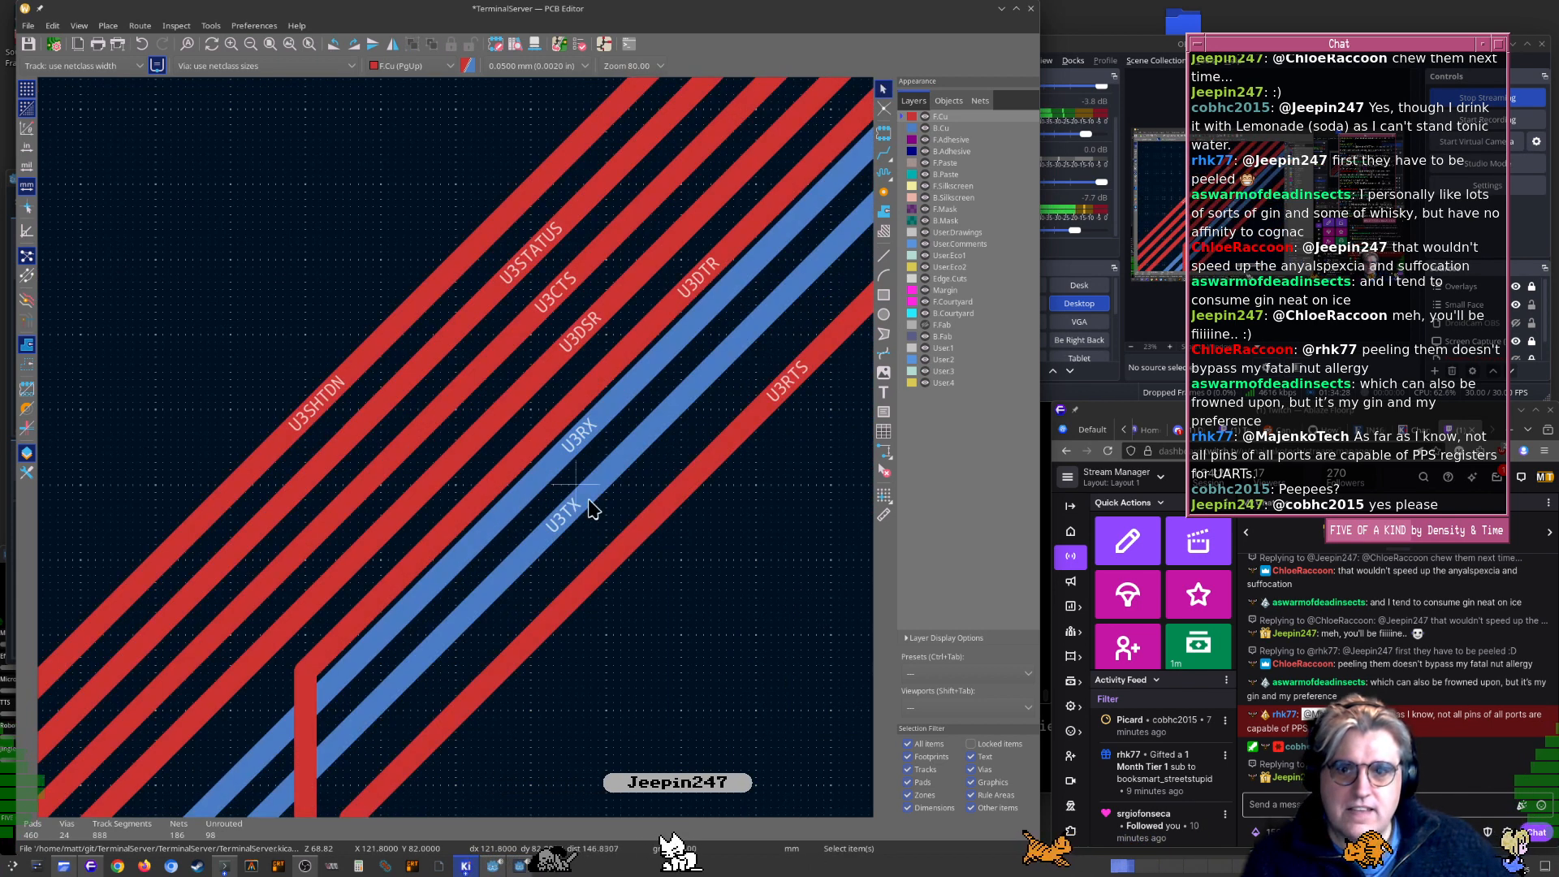
pyautogui.click(625, 541)
pyautogui.press('d')
pyautogui.click(590, 467)
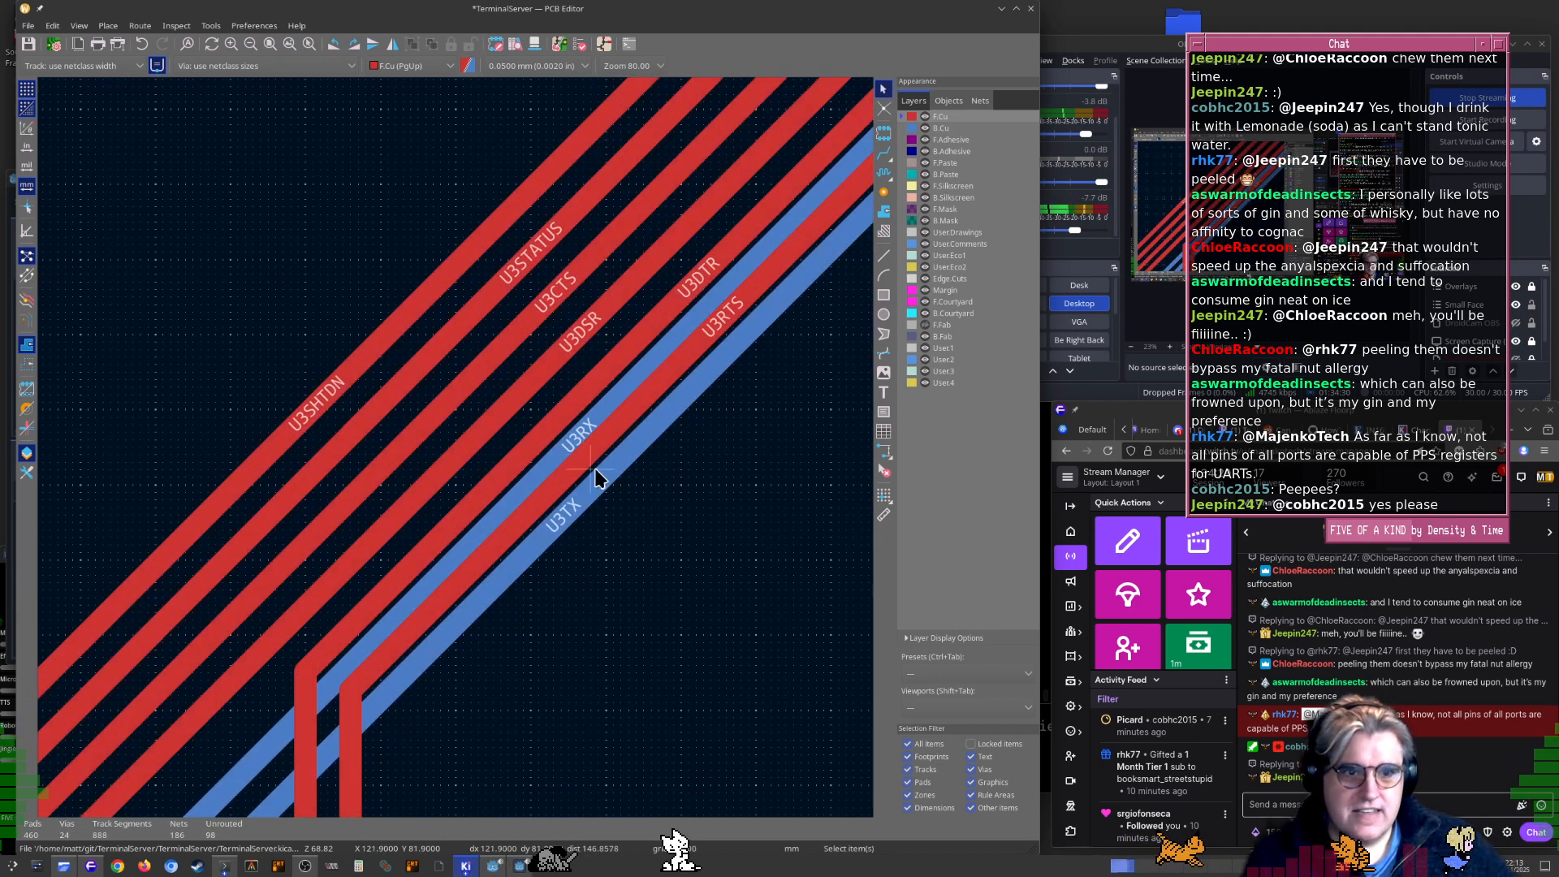
# Drag the vertical U3DTR and U3RTS segments close beside U3DSR, letting them wrap around the U3RX and U3TX vias
pyautogui.scroll(-2, 457, 459)
pyautogui.scroll(-6, 453, 473)
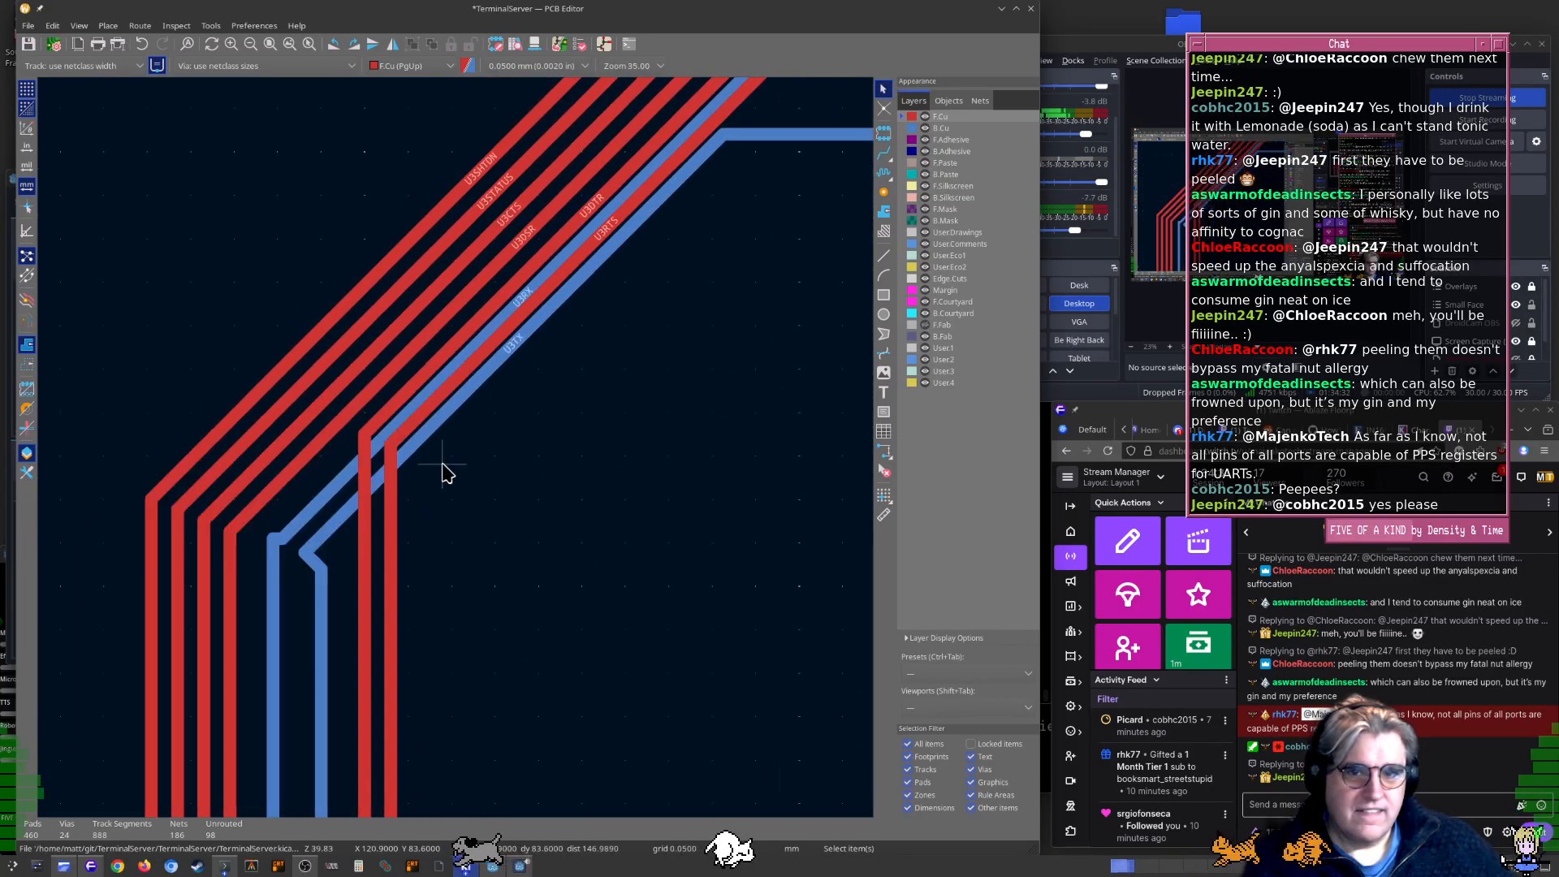
pyautogui.scroll(5, 458, 463)
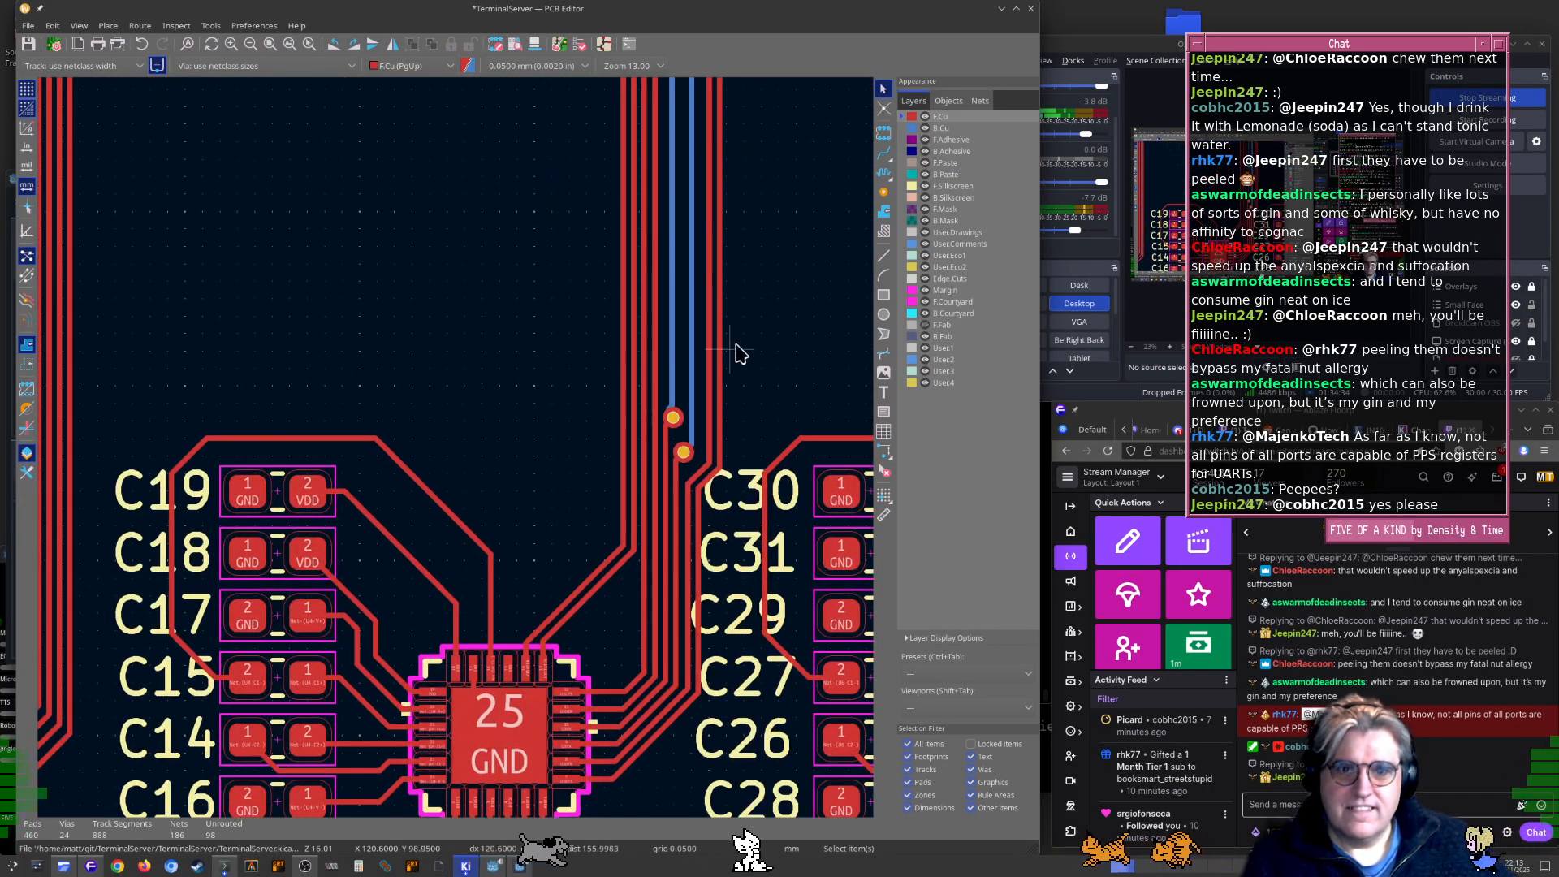
pyautogui.click(456, 440)
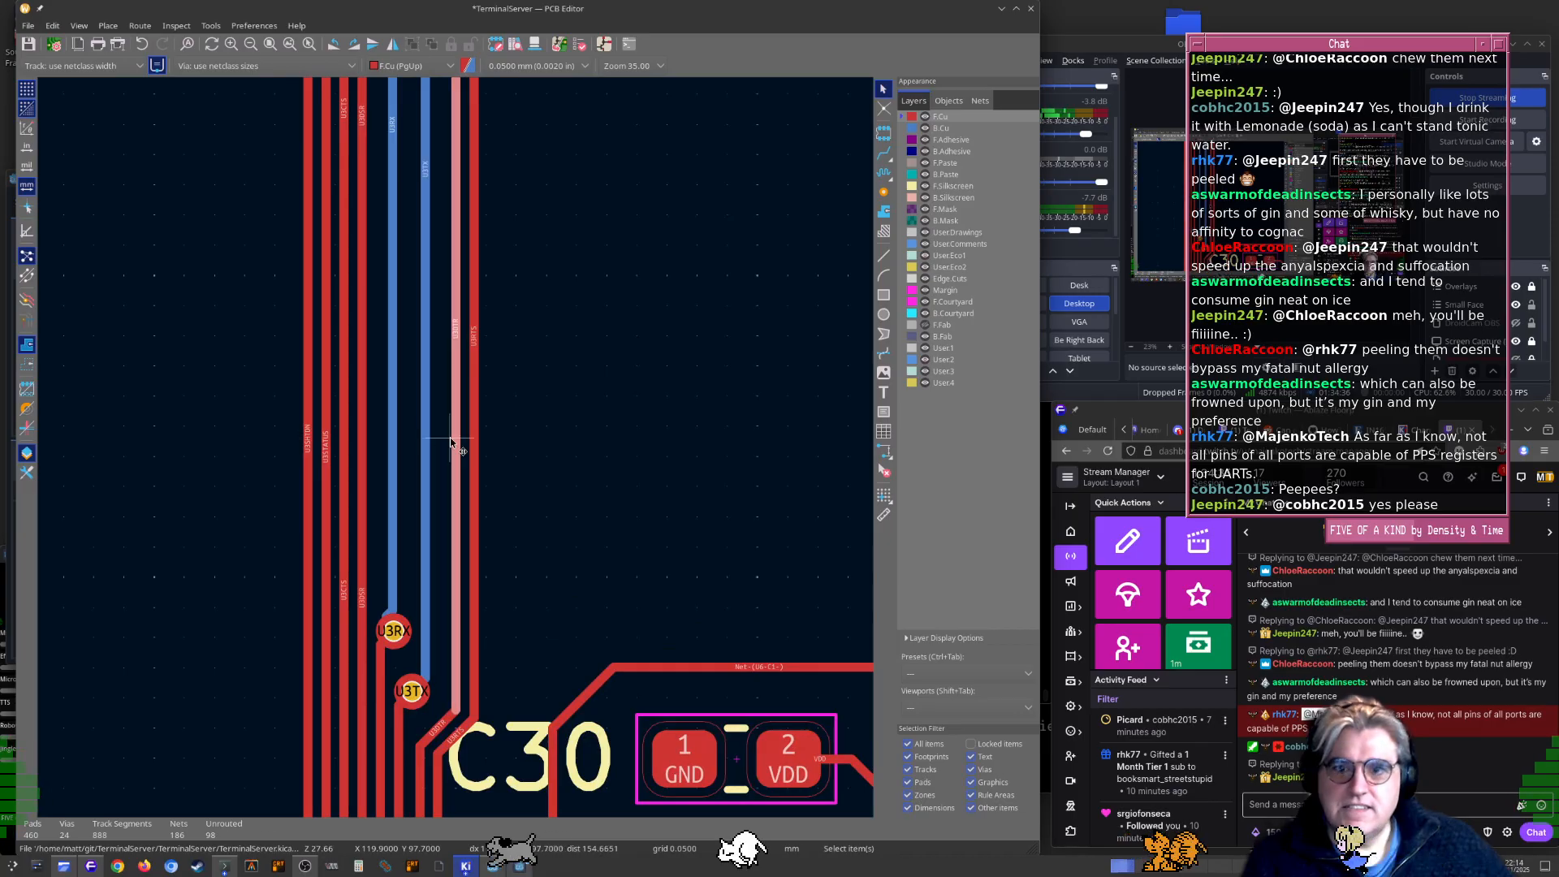
pyautogui.press('d')
pyautogui.click(373, 395)
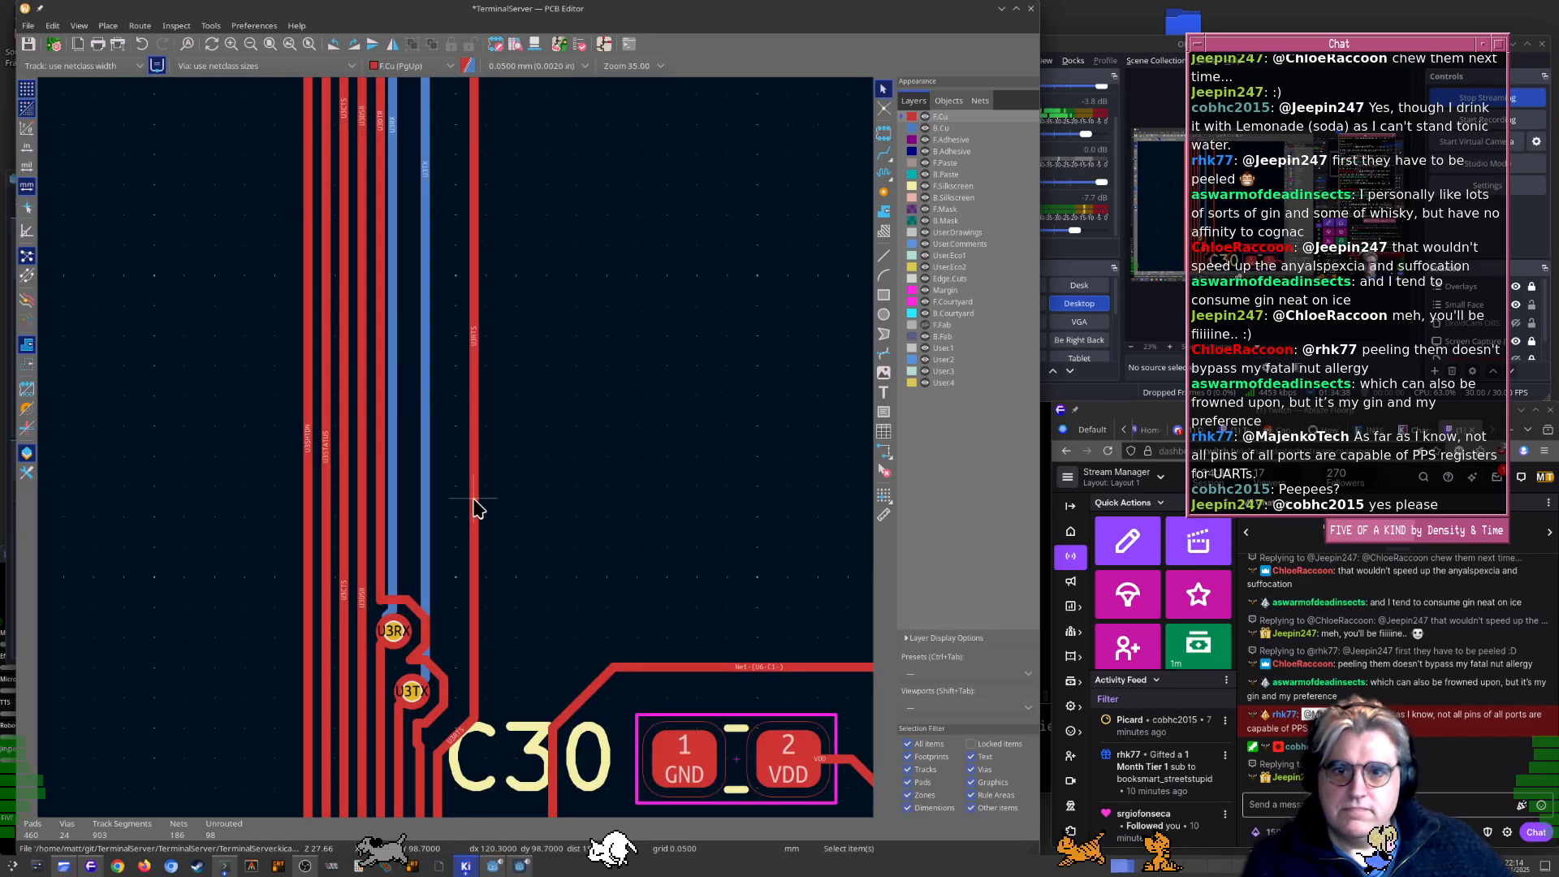
pyautogui.click(474, 501)
pyautogui.press('d')
pyautogui.click(362, 433)
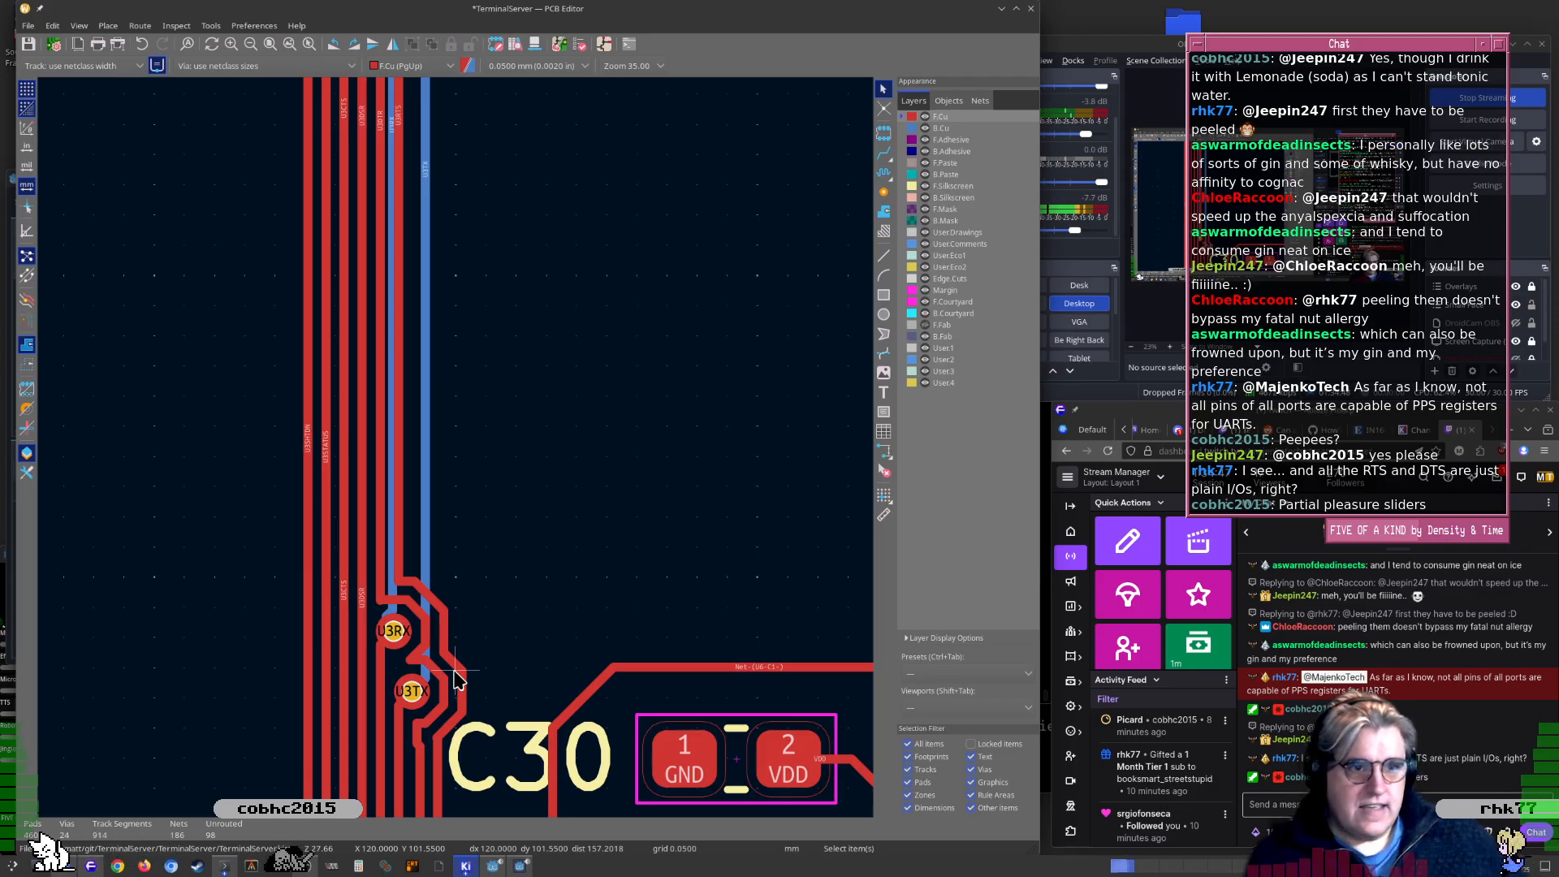
# Smooth the small kinks in the U3DTR and U3RTS tracks just below the U3TX via
pyautogui.scroll(5, 430, 707)
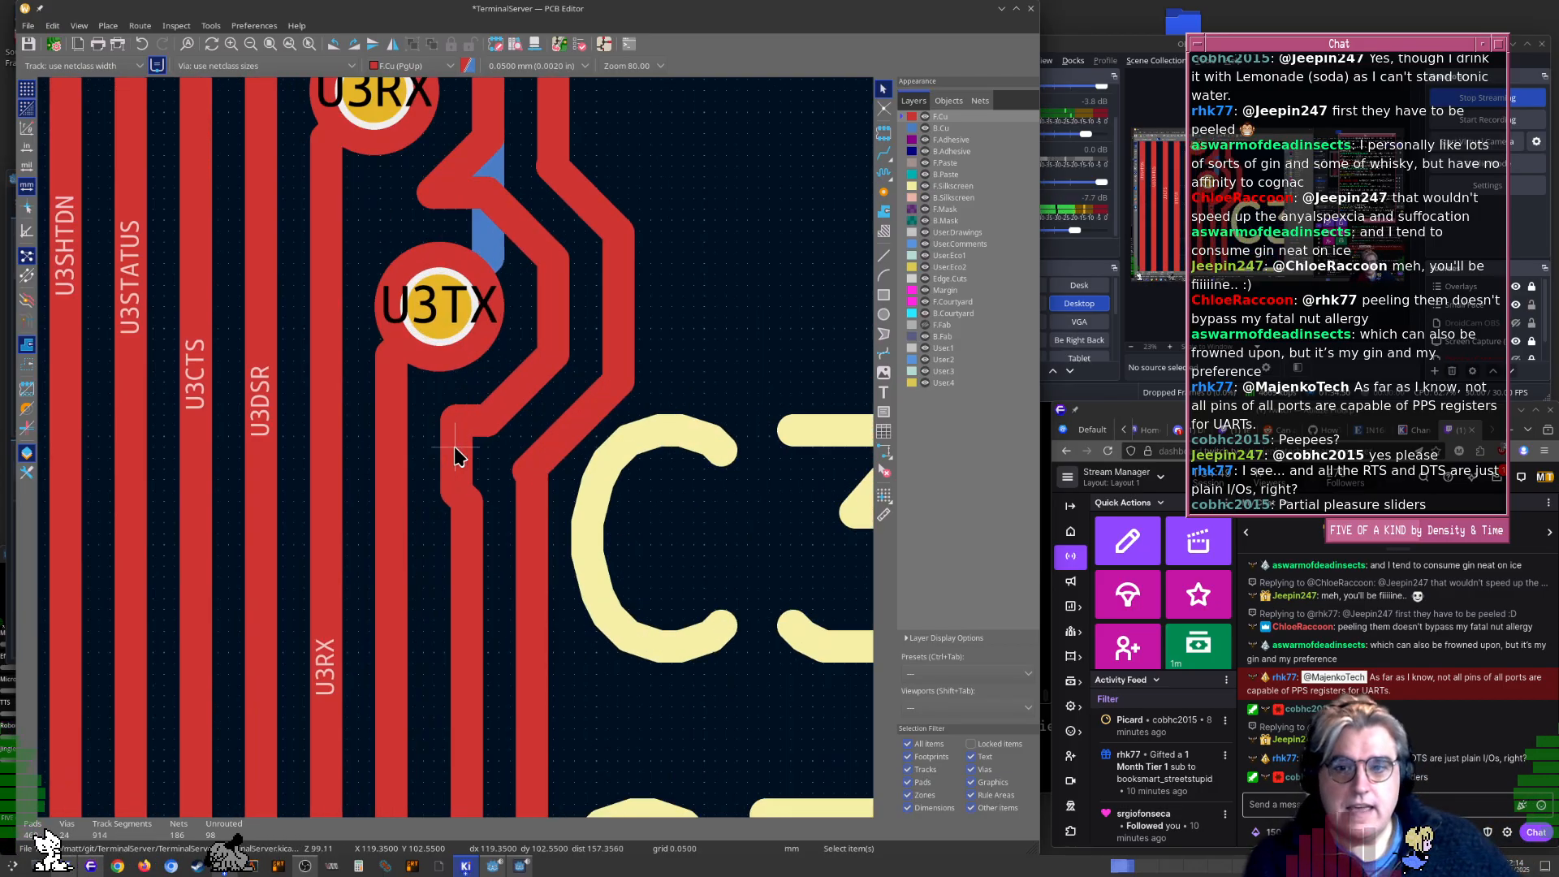
pyautogui.moveTo(464, 457); pyautogui.dragTo(468, 458)
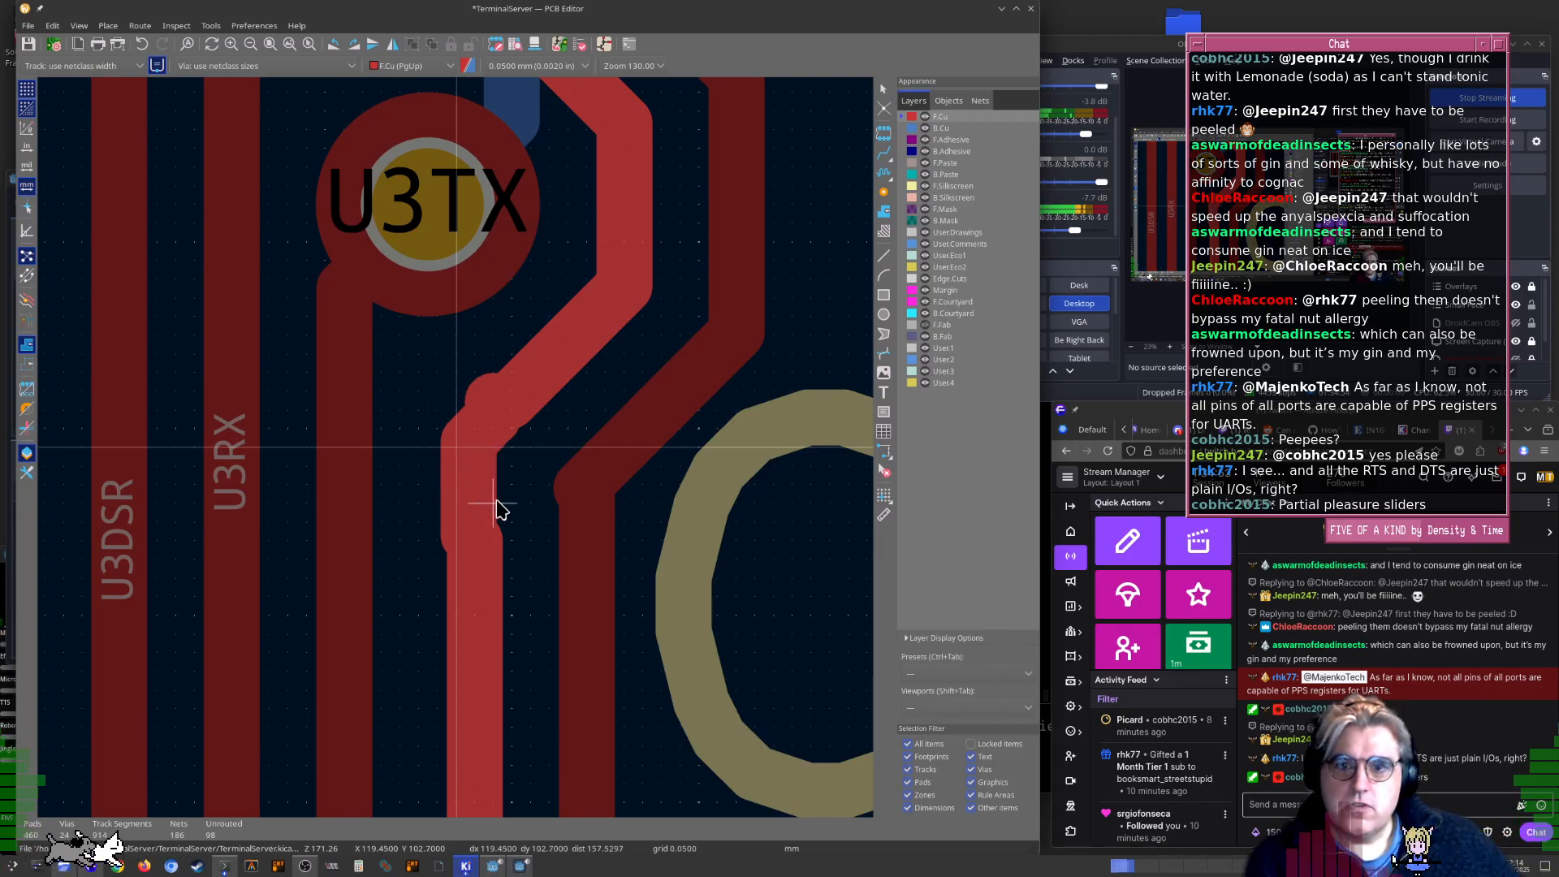
pyautogui.moveTo(510, 503); pyautogui.dragTo(538, 398)
pyautogui.click(468, 489)
pyautogui.click(458, 491)
pyautogui.scroll(2, 469, 455)
pyautogui.click(464, 445)
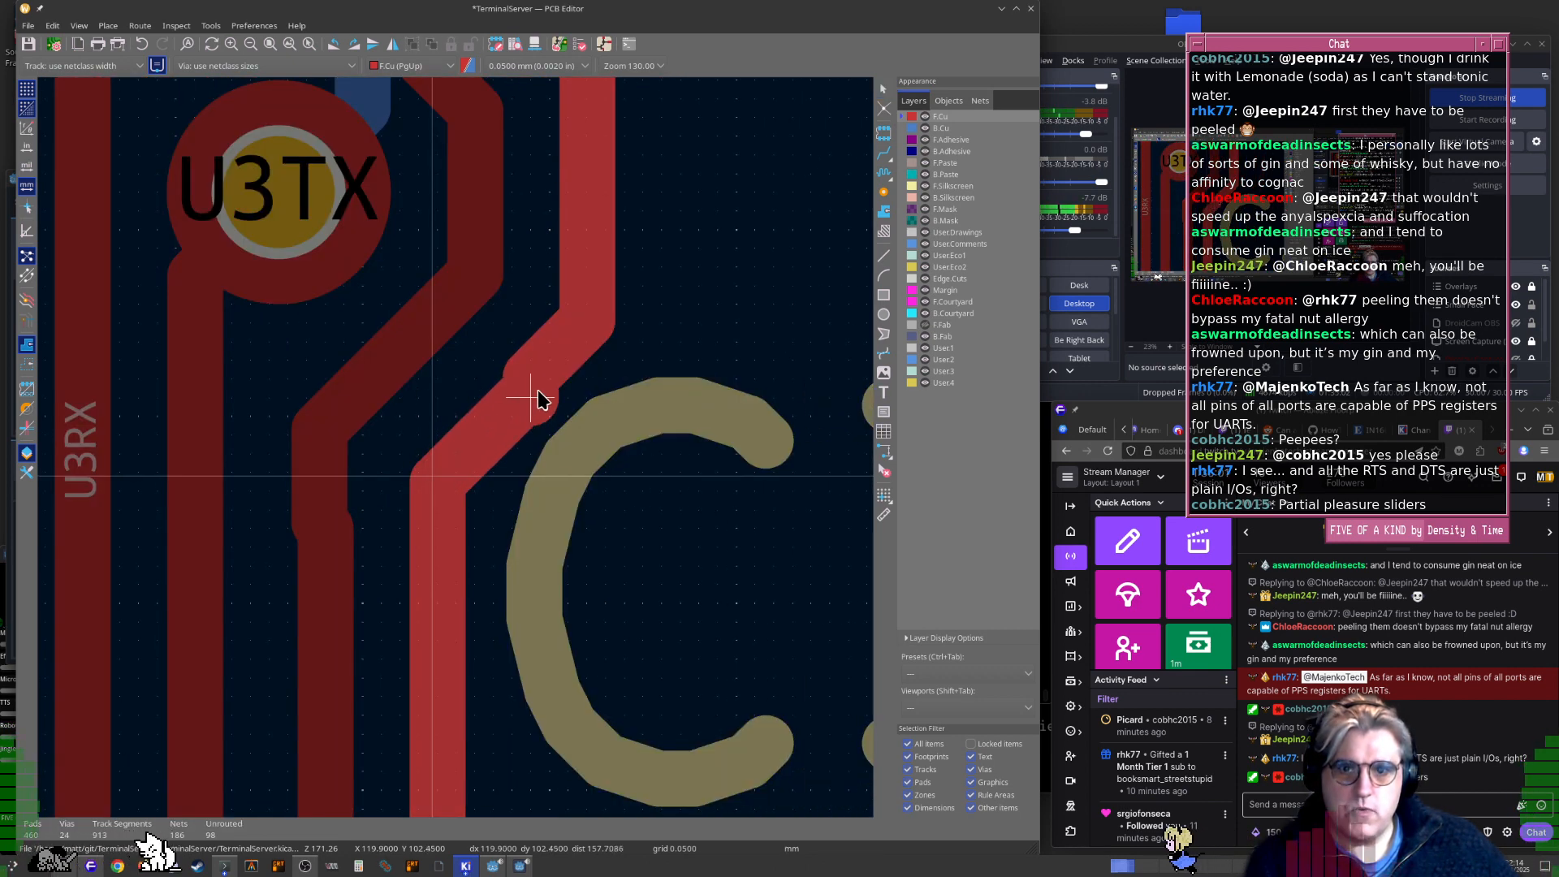
pyautogui.moveTo(583, 286); pyautogui.dragTo(581, 286)
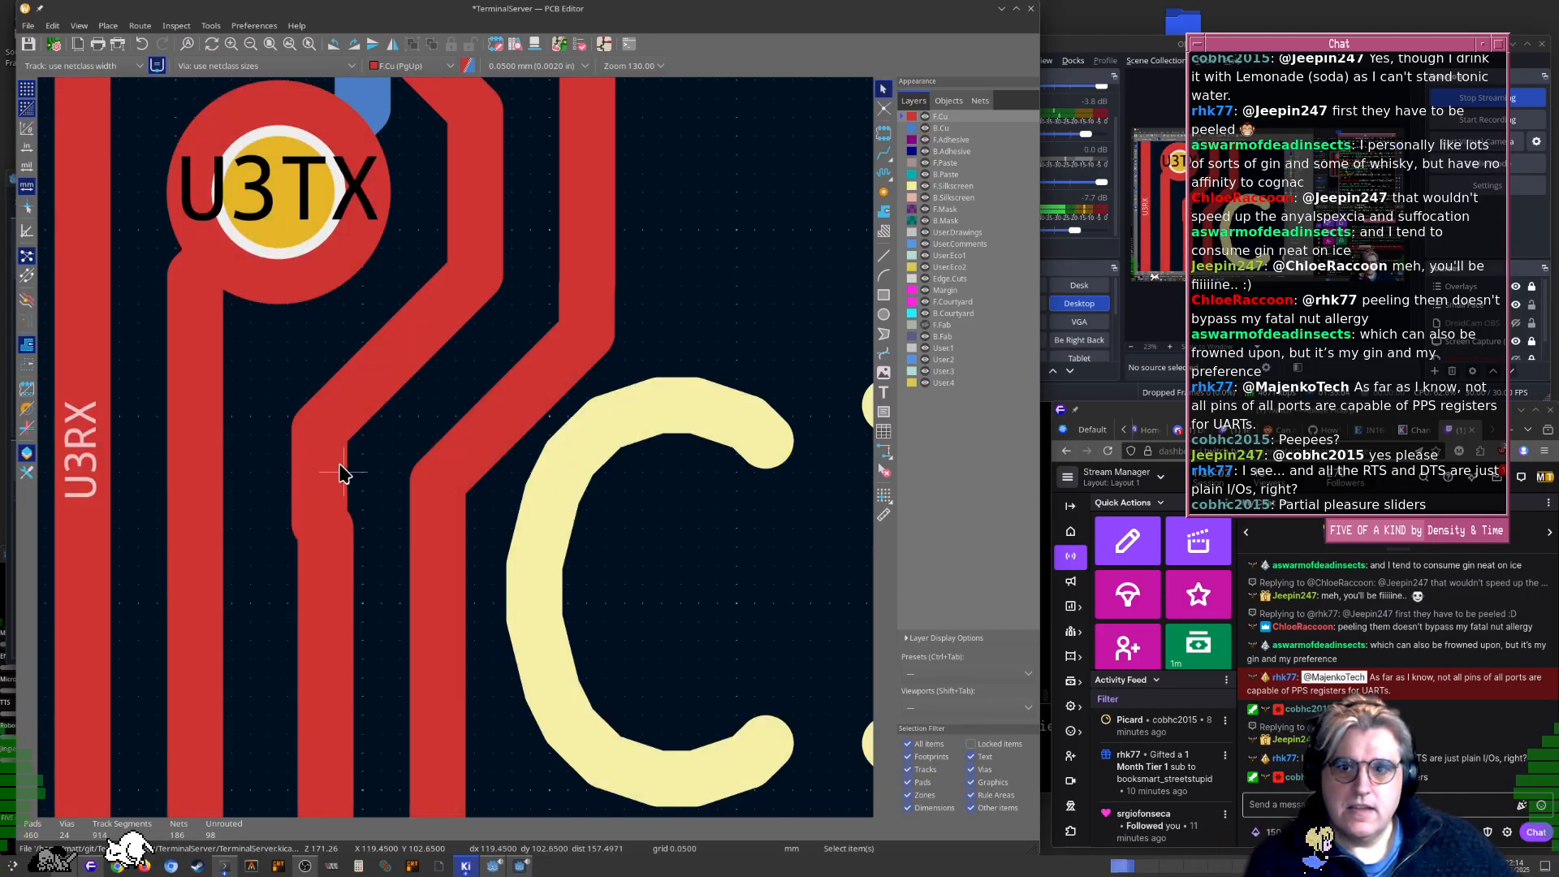
pyautogui.click(320, 483)
pyautogui.moveTo(320, 482); pyautogui.dragTo(328, 485)
pyautogui.scroll(-3, 456, 442)
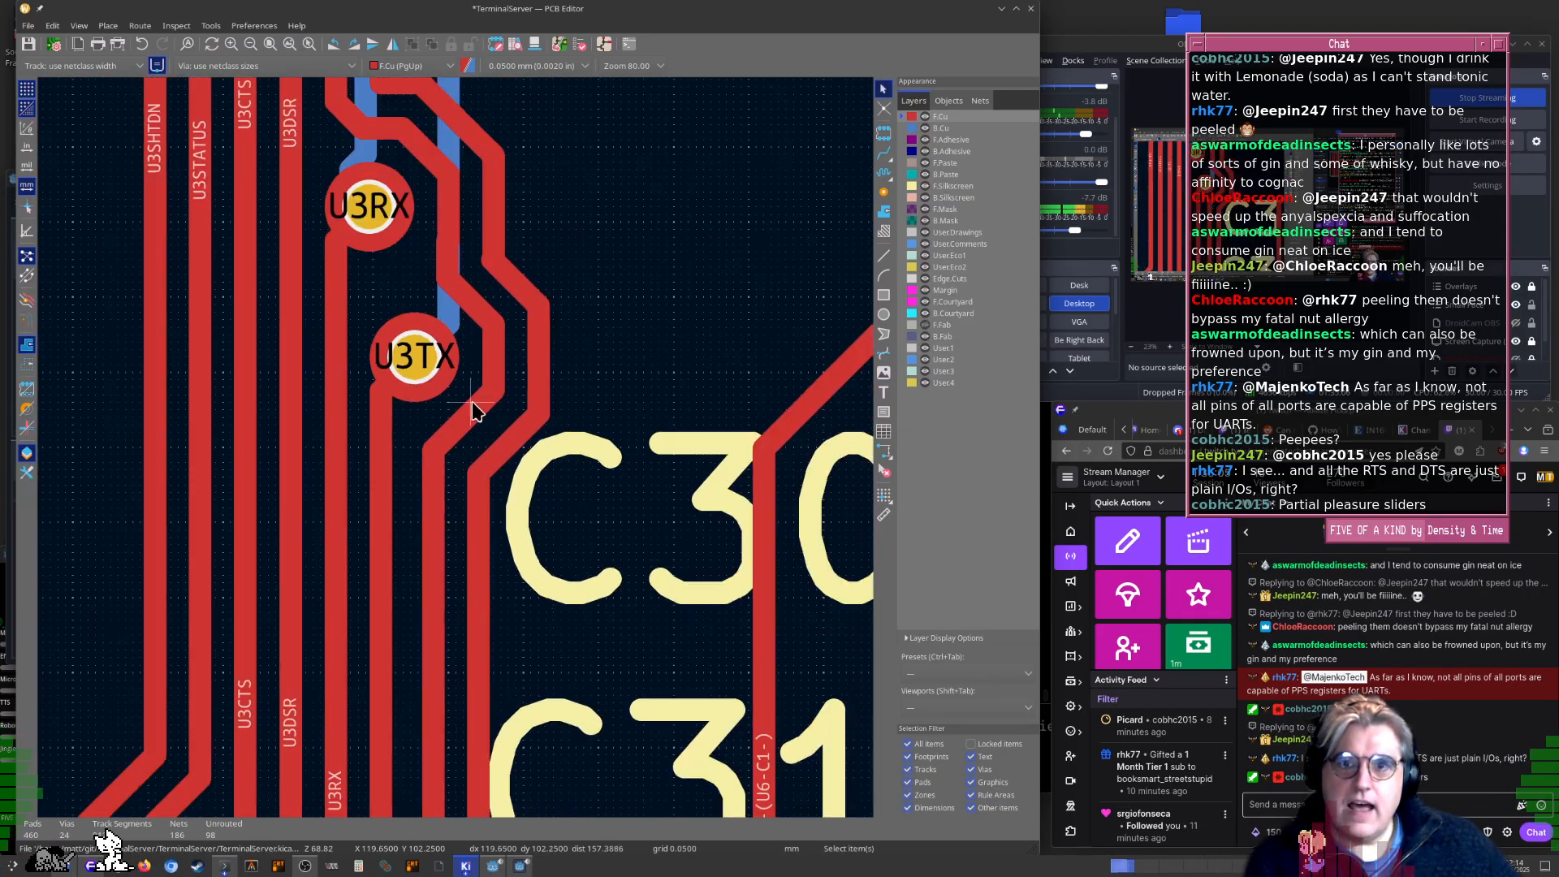
# Drag the U3RTS segments between the U3RX and U3TX vias into one straight diagonal followed by one vertical run
pyautogui.scroll(2, 502, 424)
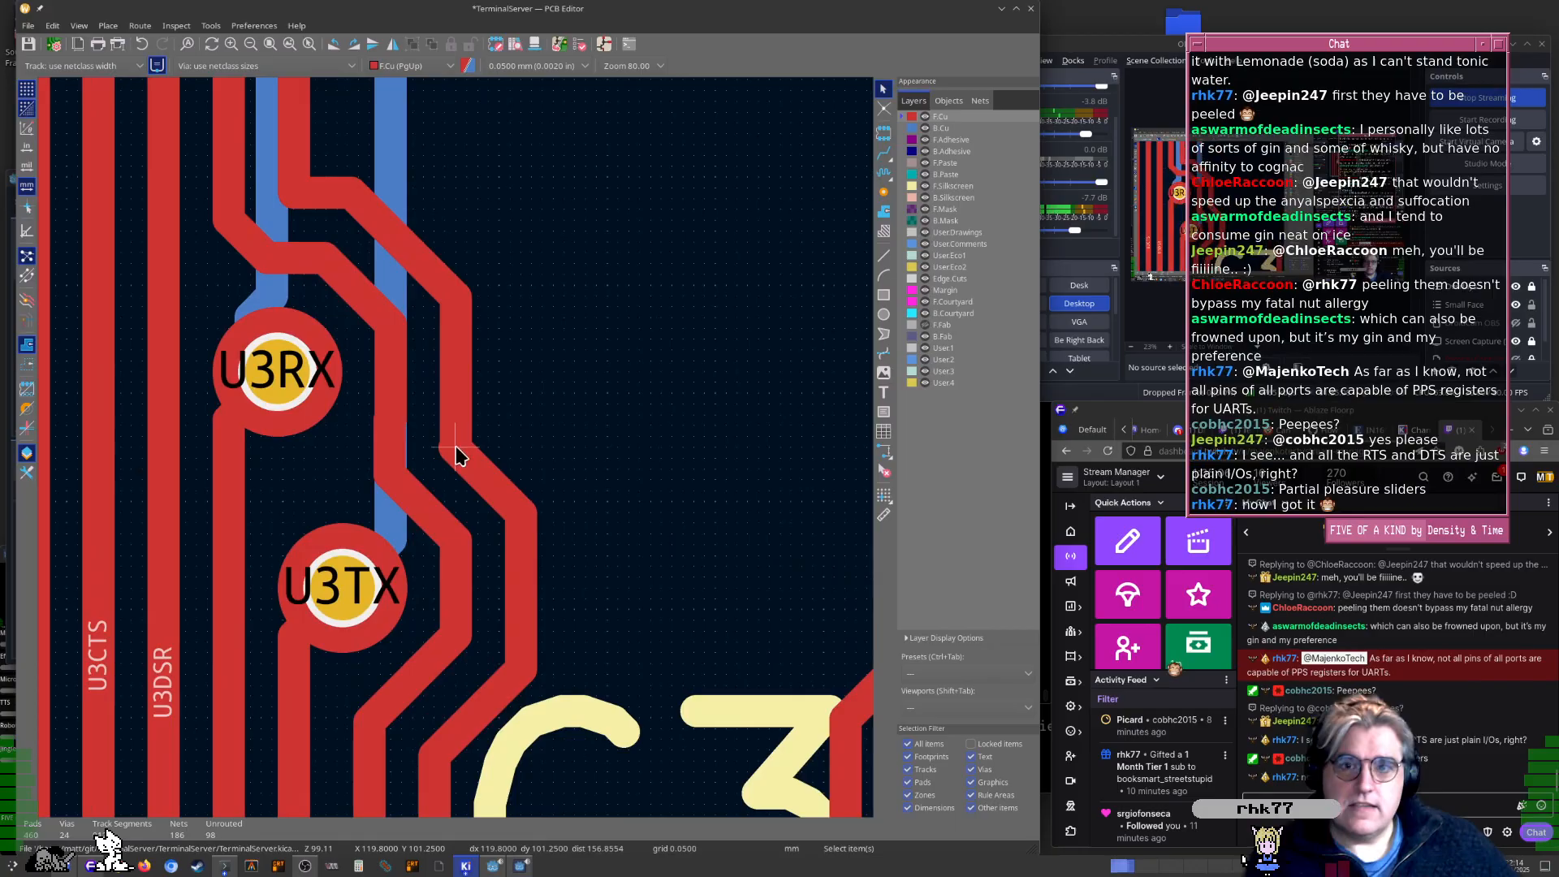
pyautogui.click(460, 373)
pyautogui.moveTo(459, 374); pyautogui.dragTo(464, 378)
pyautogui.click(482, 486)
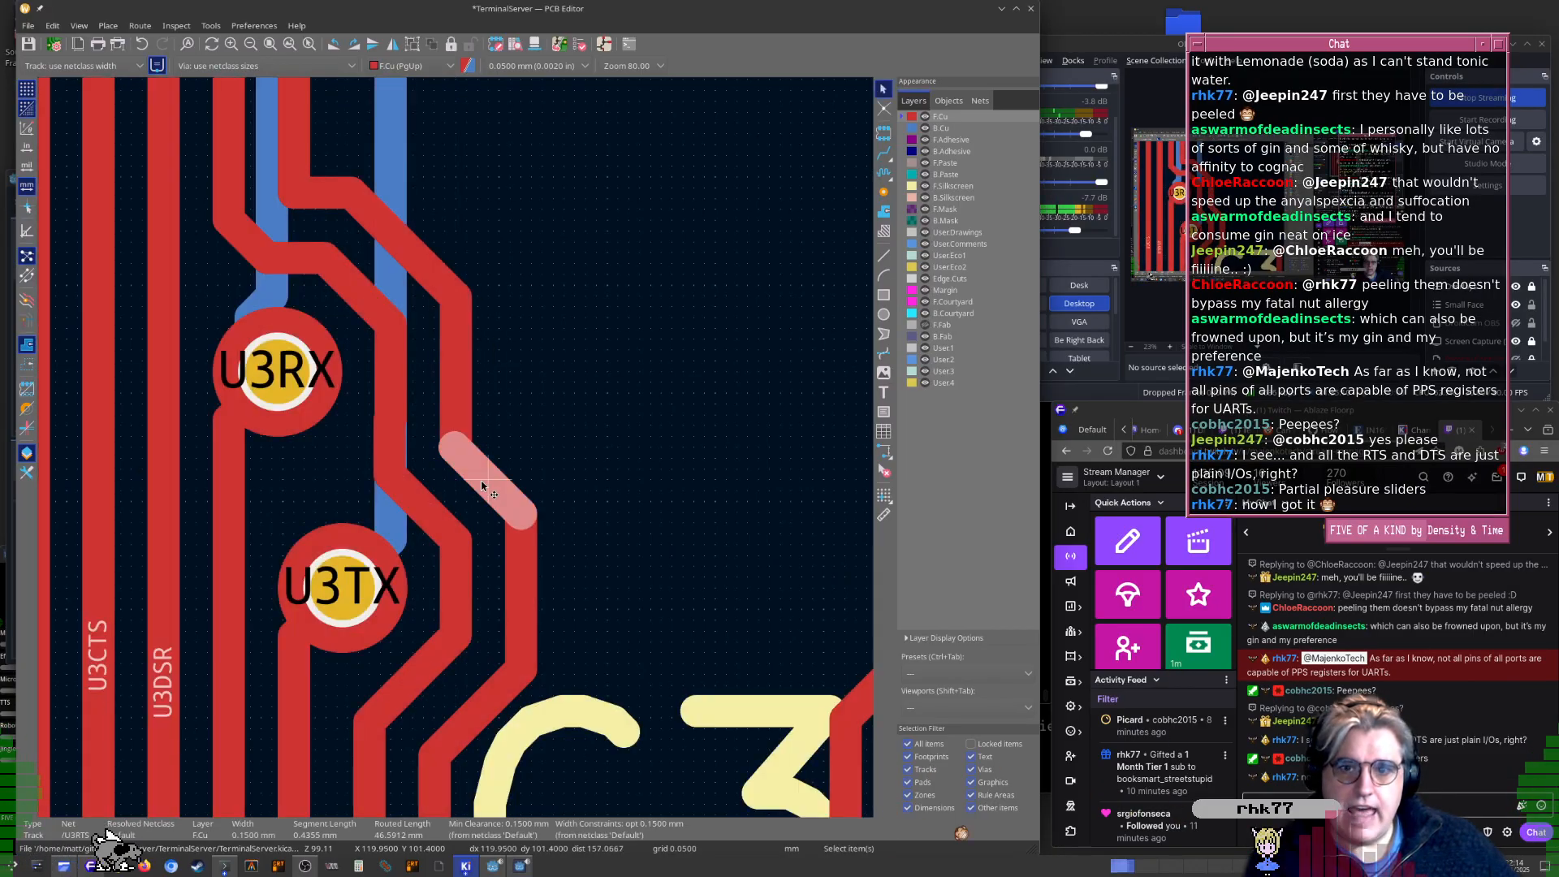
pyautogui.moveTo(481, 485); pyautogui.dragTo(487, 445)
pyautogui.click(461, 408)
pyautogui.moveTo(504, 412); pyautogui.dragTo(488, 345)
pyautogui.click(479, 421)
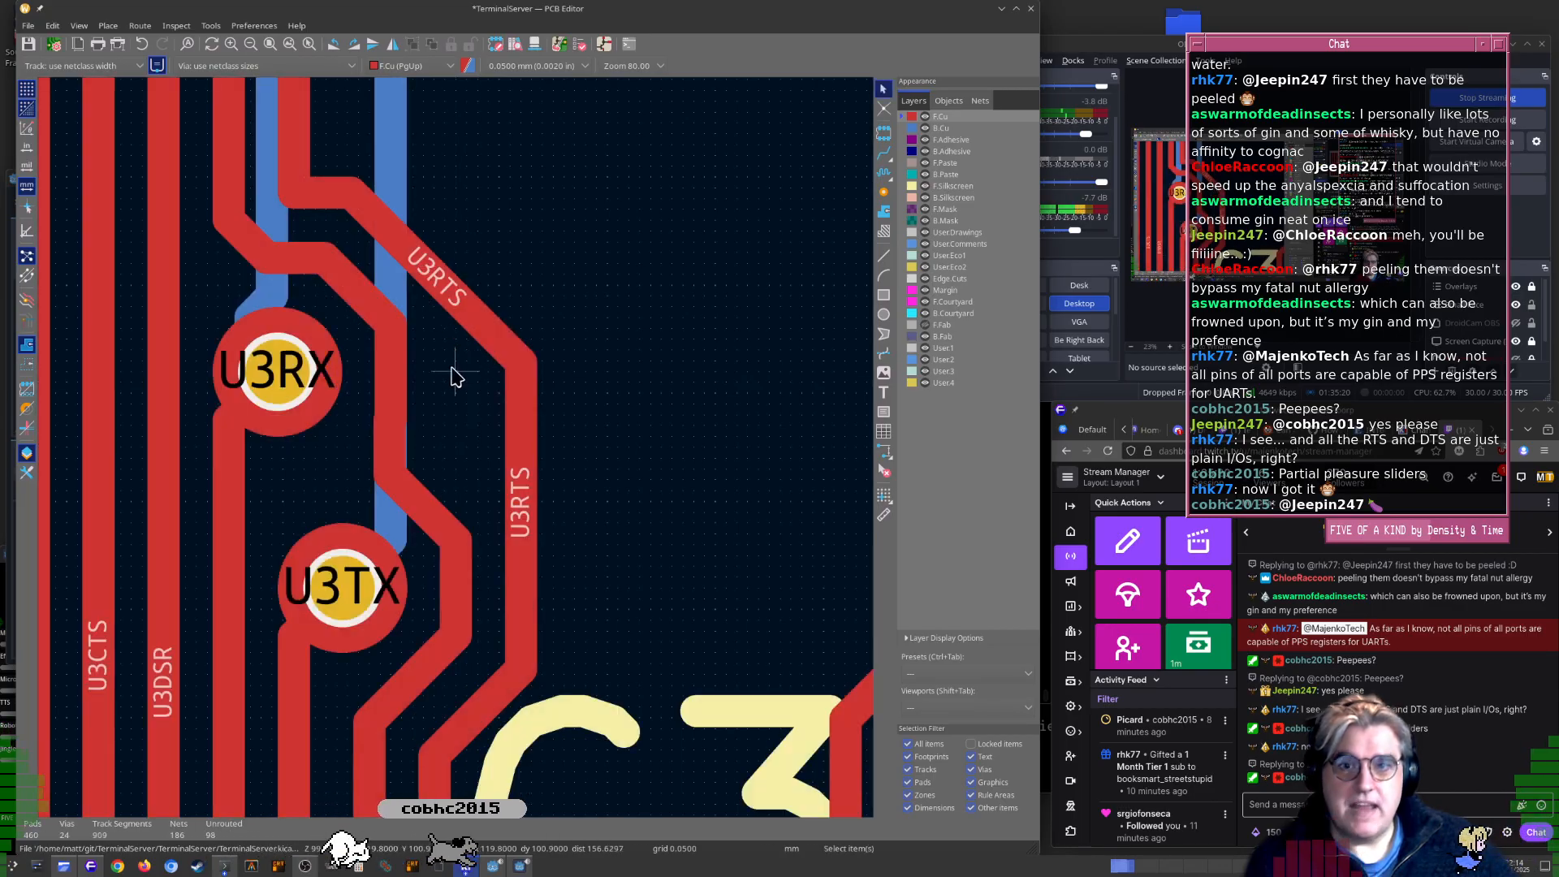
# Drag the U3DTR diagonal beside the U3TX via to remove its kink and run parallel to U3RTS
pyautogui.click(443, 519)
pyautogui.moveTo(443, 519); pyautogui.dragTo(410, 374)
pyautogui.click(437, 440)
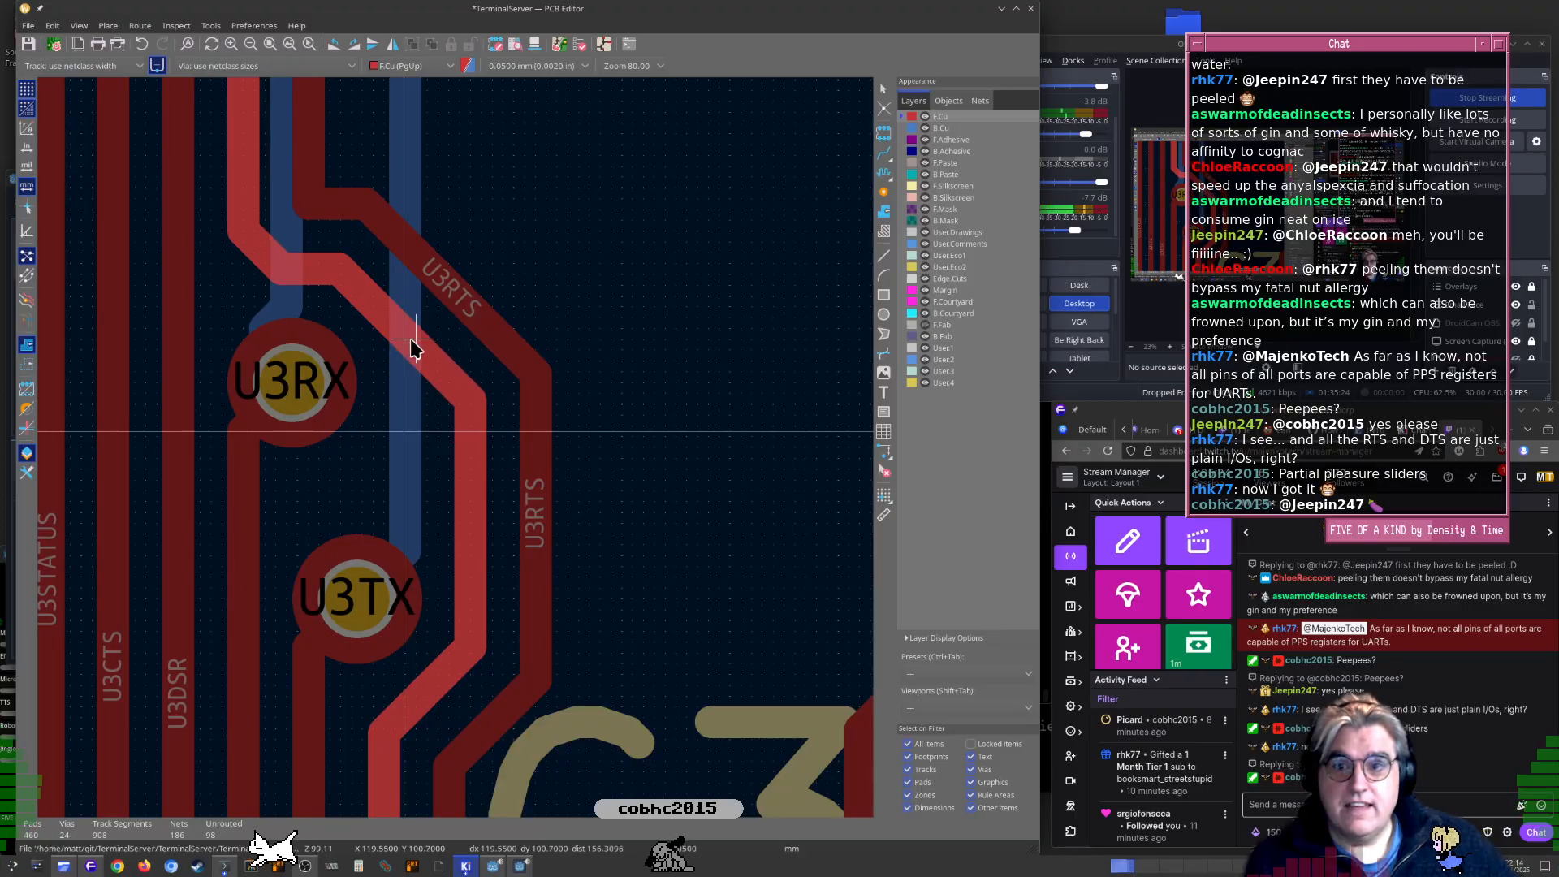
# Remove the short horizontal jogs in U3RTS and U3DTR above the U3RX via, leaving each track a single clean diagonal
pyautogui.scroll(4, 410, 380)
pyautogui.click(443, 295)
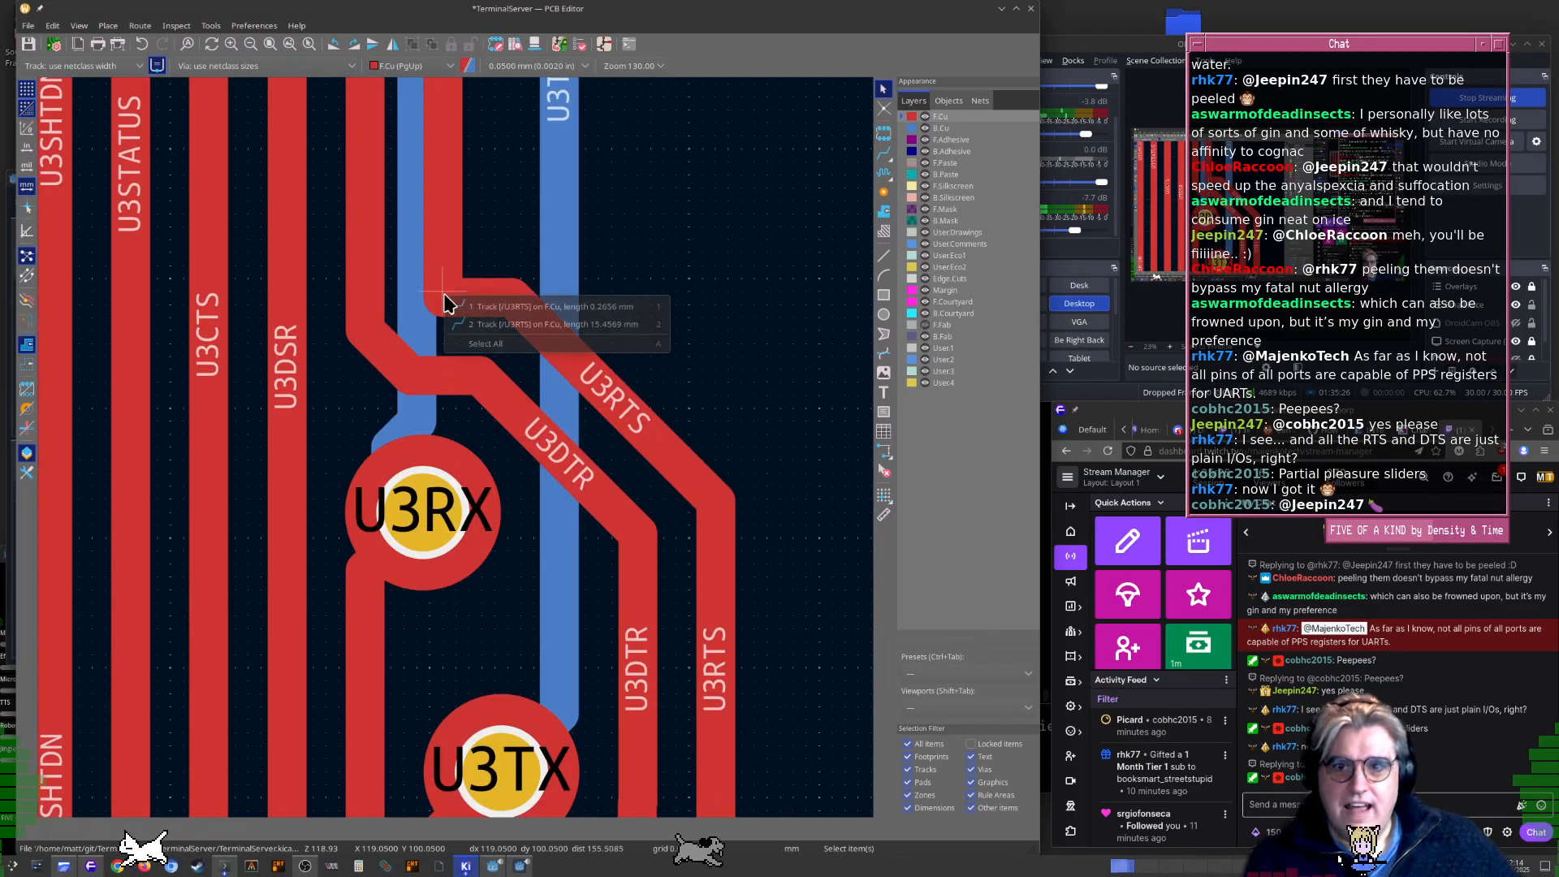
pyautogui.click(471, 282)
pyautogui.moveTo(492, 237); pyautogui.dragTo(495, 370, button='middle')
pyautogui.moveTo(471, 426); pyautogui.dragTo(448, 360)
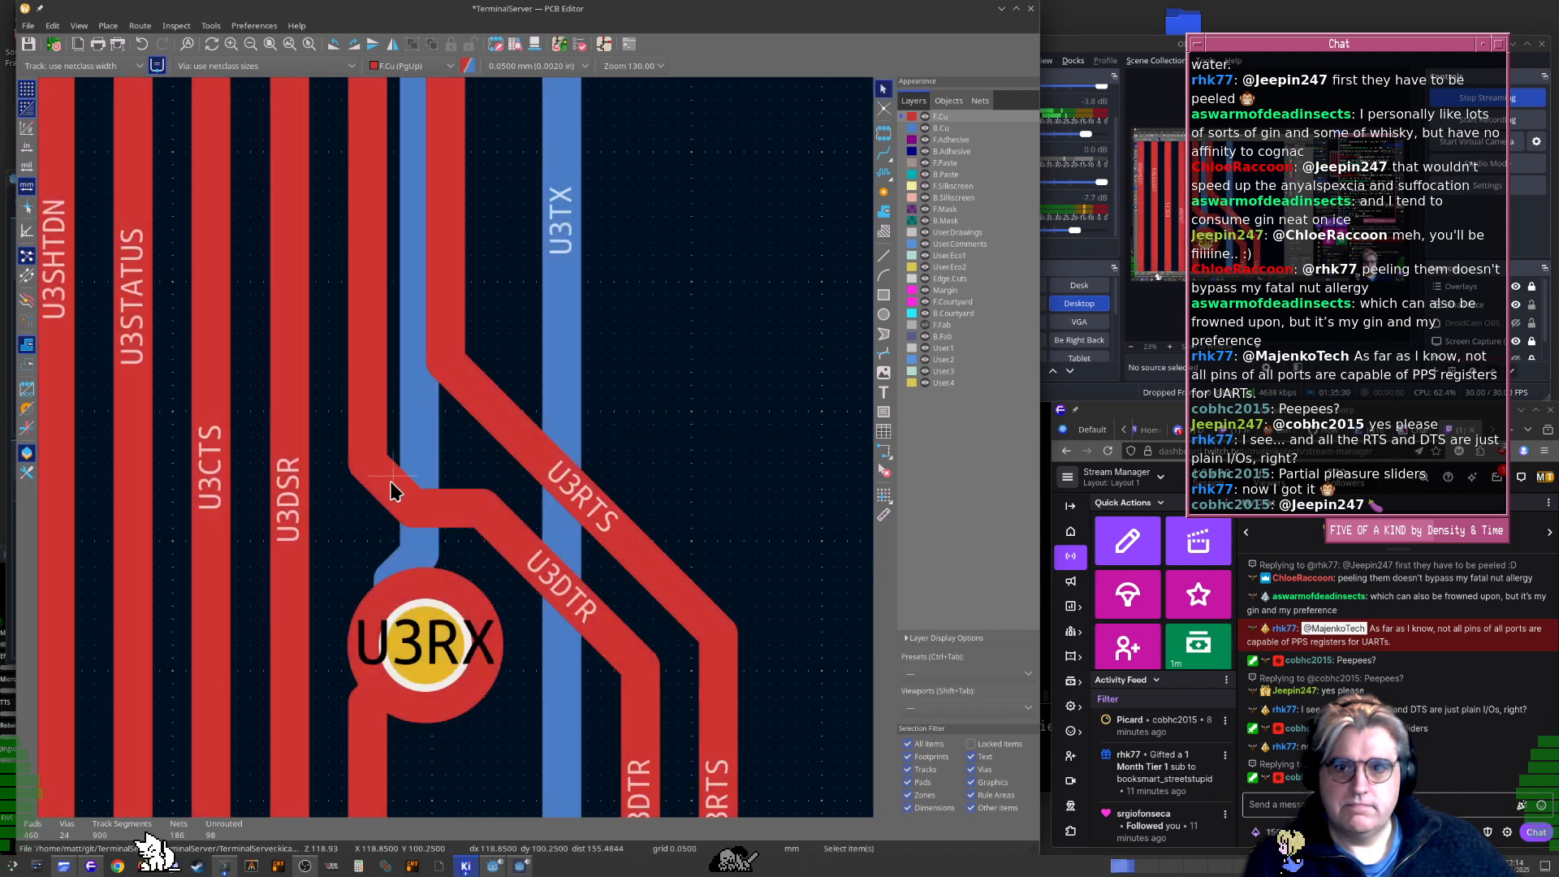
pyautogui.click(392, 488)
pyautogui.moveTo(393, 488); pyautogui.dragTo(432, 445)
pyautogui.scroll(-2, 446, 476)
pyautogui.scroll(-3, 454, 460)
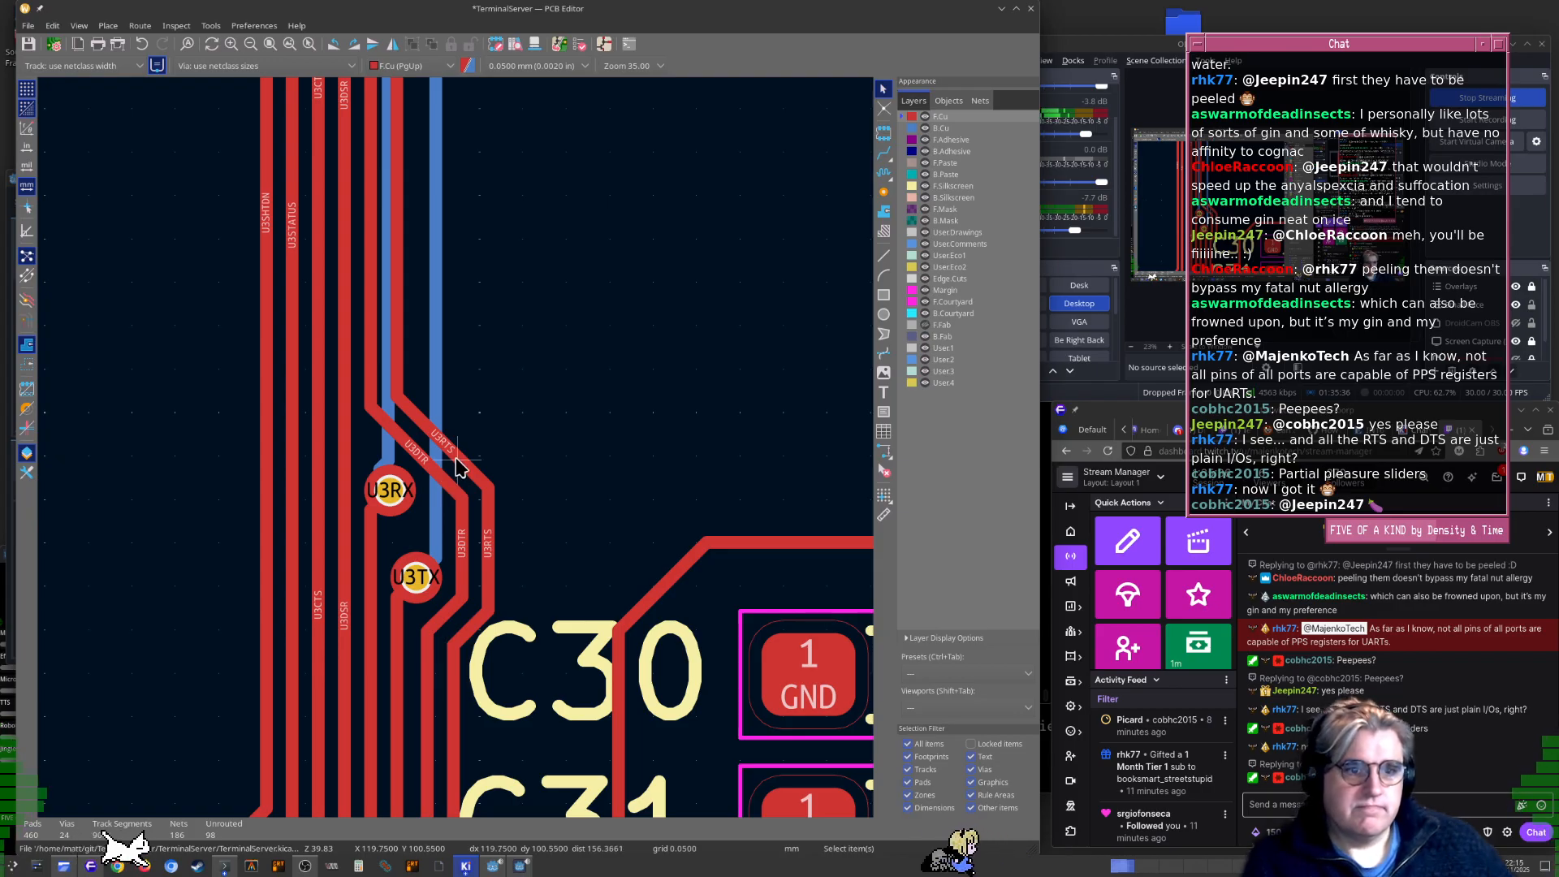
# Examine the routing from the U3 tracks near C30 up to and around U1's pads and vias
pyautogui.scroll(-4, 414, 461)
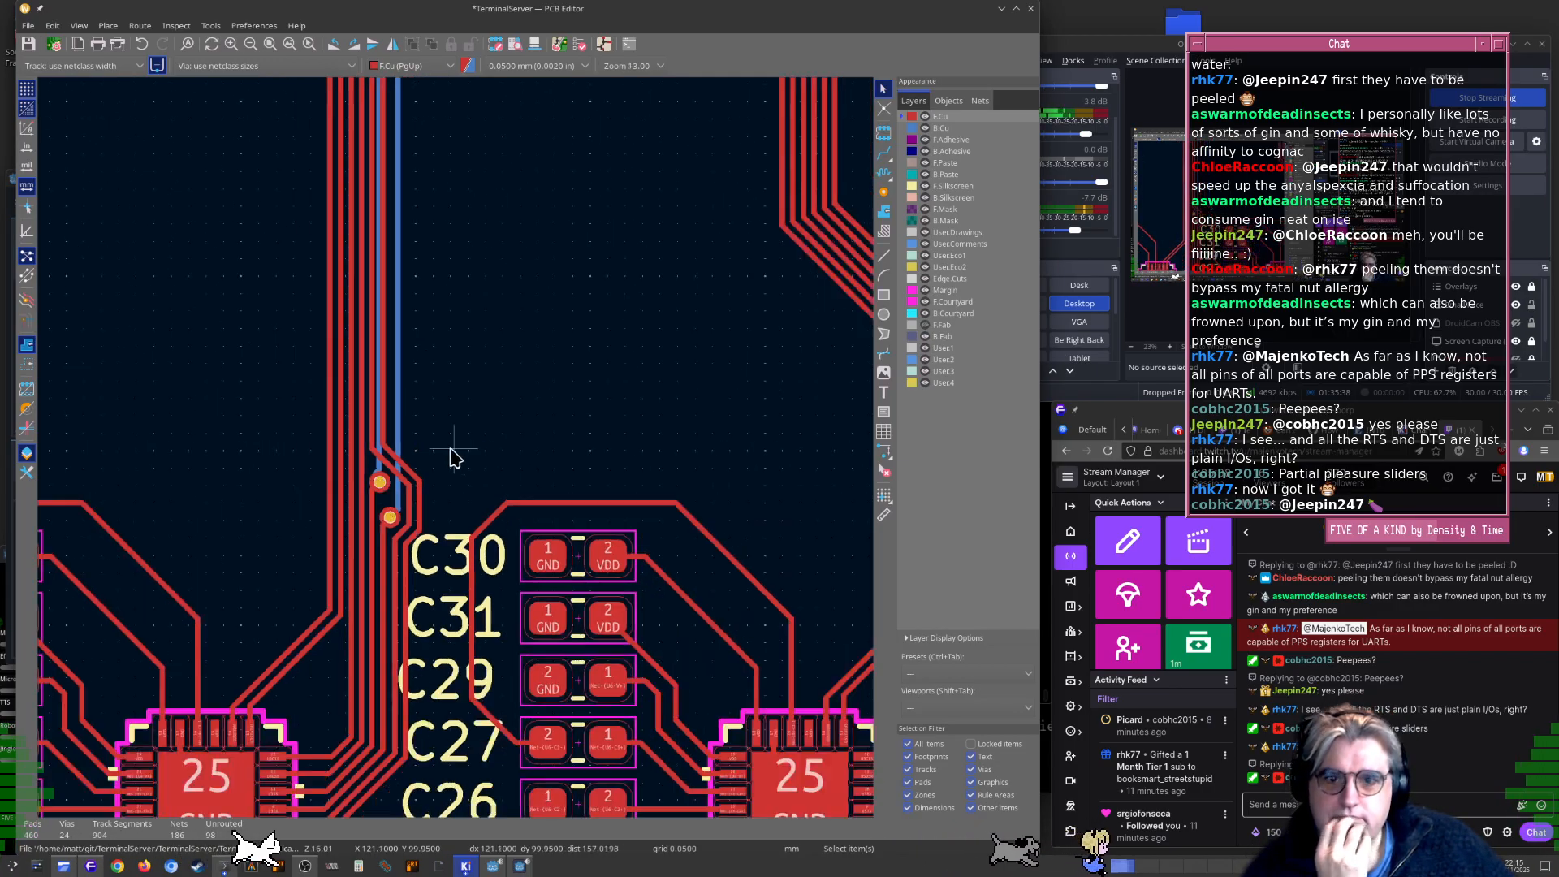
pyautogui.moveTo(469, 552); pyautogui.dragTo(587, 555, button='middle')
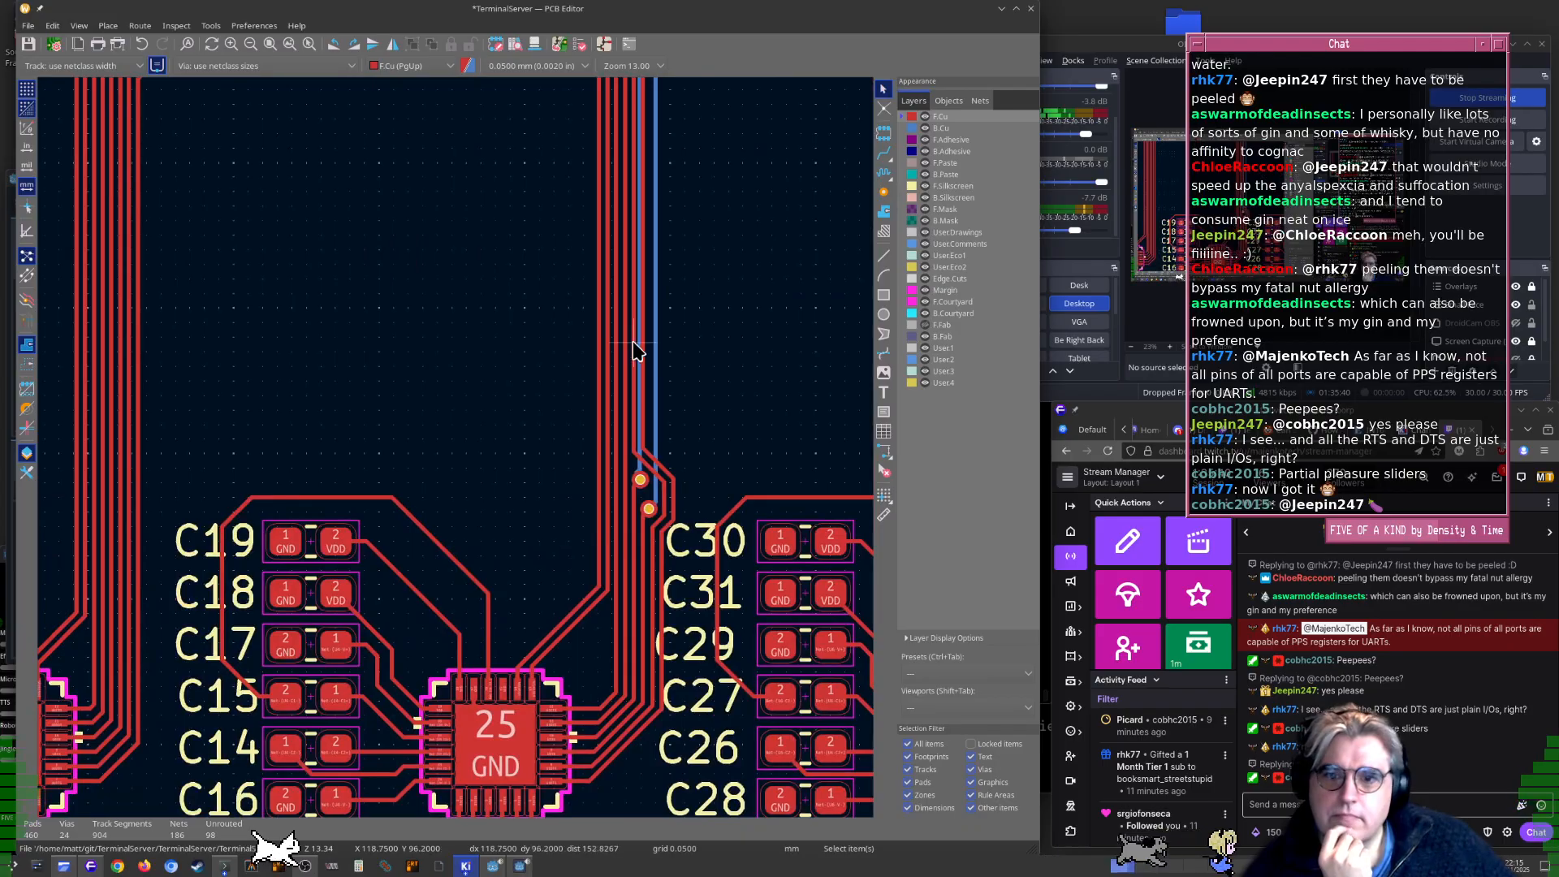
pyautogui.scroll(-2, 631, 341)
pyautogui.moveTo(595, 167); pyautogui.dragTo(543, 418, button='middle')
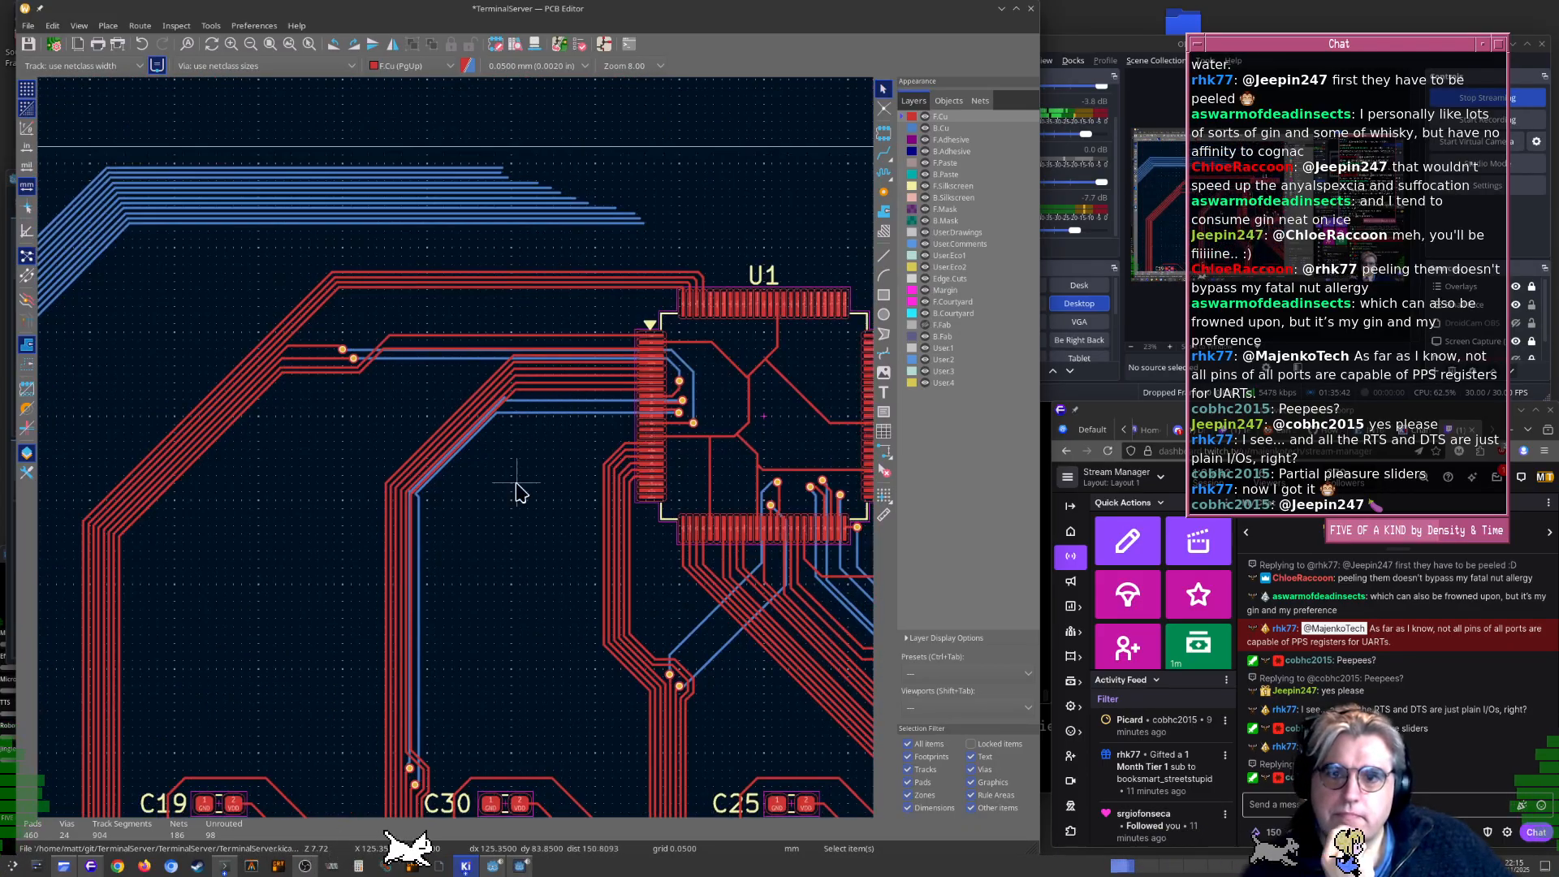
pyautogui.moveTo(609, 544); pyautogui.dragTo(532, 497, button='middle')
pyautogui.moveTo(645, 522); pyautogui.dragTo(542, 520, button='middle')
pyautogui.scroll(3, 410, 475)
pyautogui.scroll(-4, 410, 475)
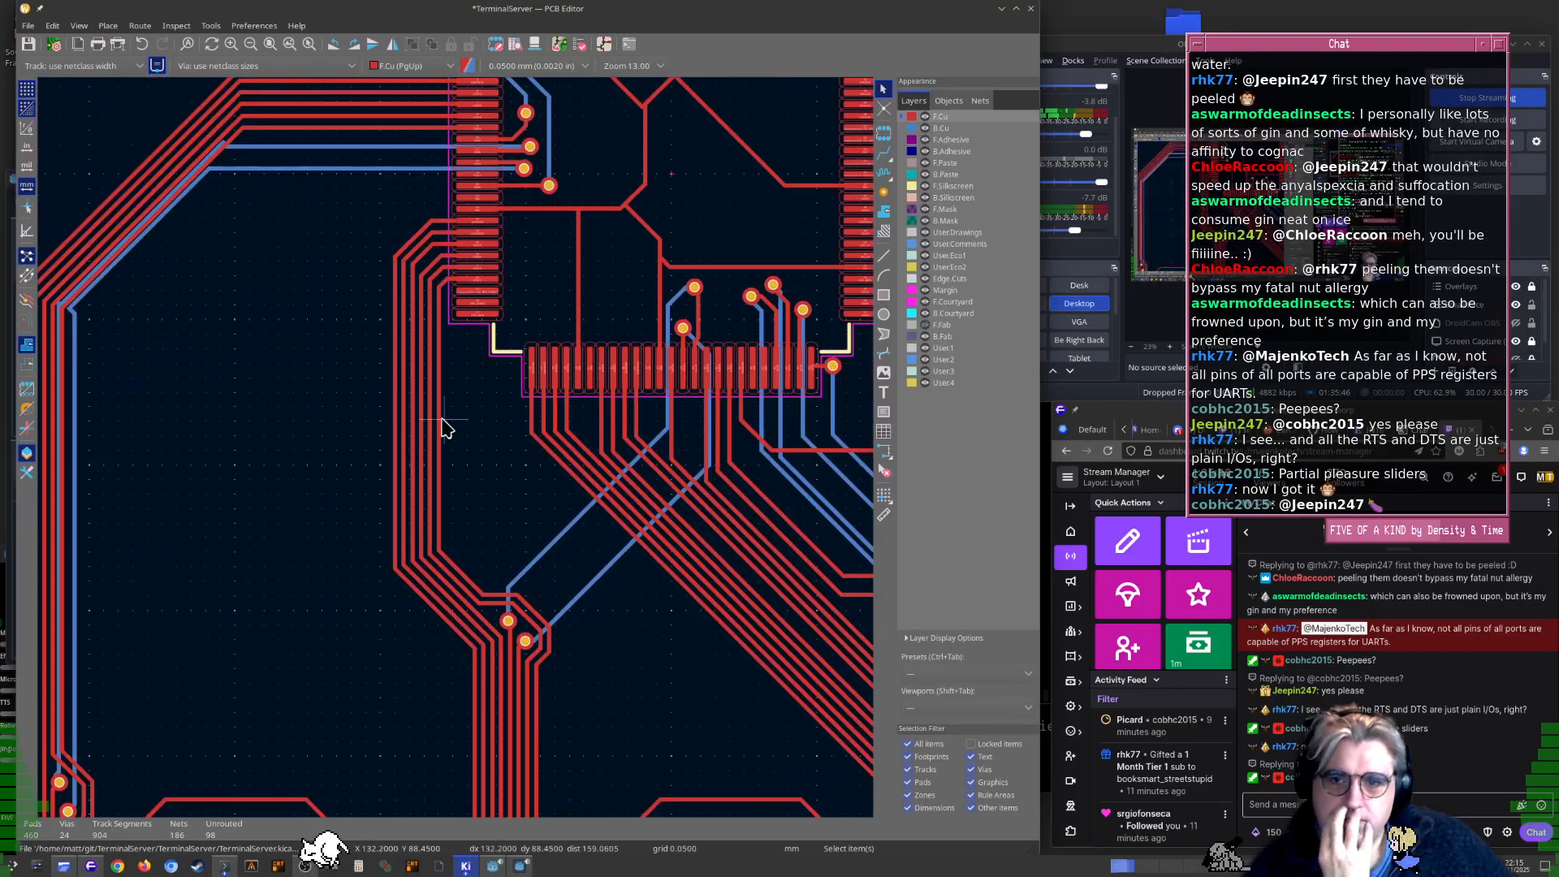
pyautogui.moveTo(420, 272); pyautogui.dragTo(433, 487, button='middle')
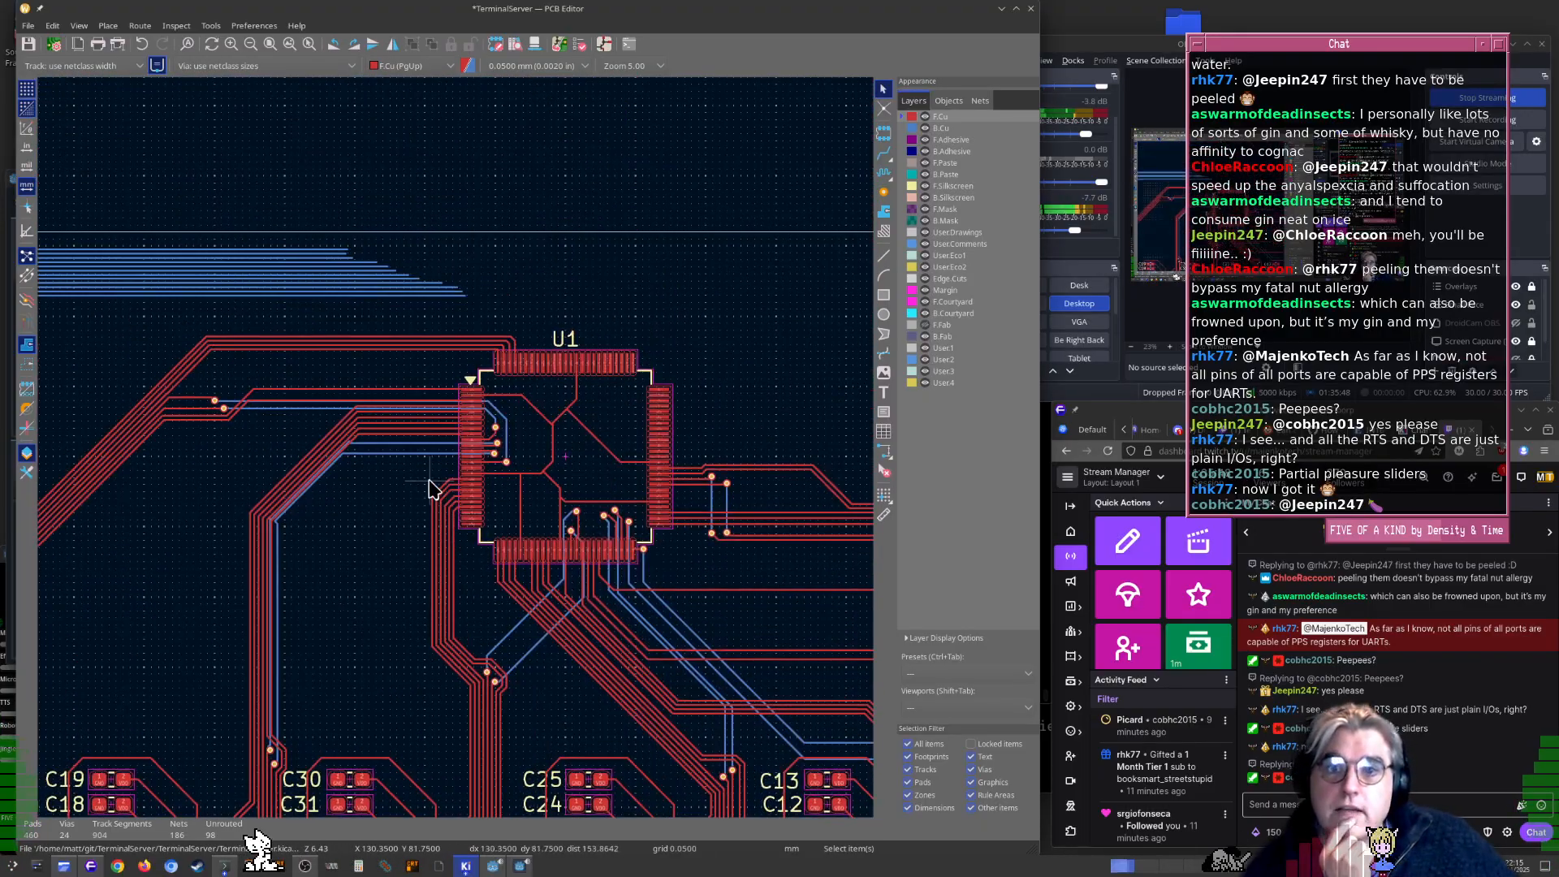
pyautogui.scroll(10, 422, 465)
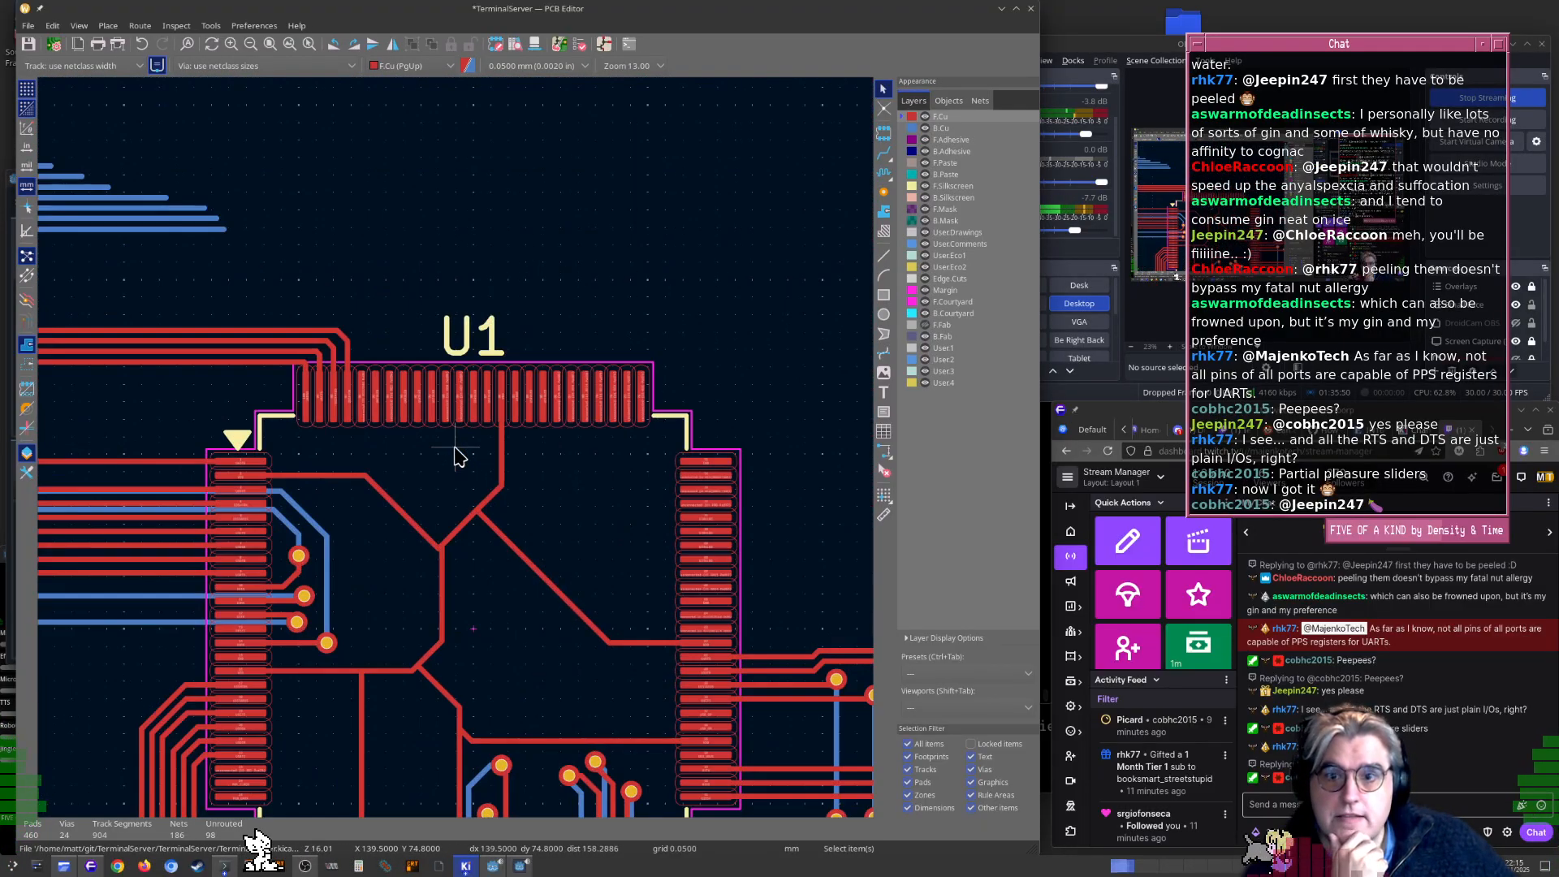
# Examine the net assignments of U1's upper pad row, from pad 100 (U6DSR) across to pad 77
pyautogui.scroll(2, 459, 455)
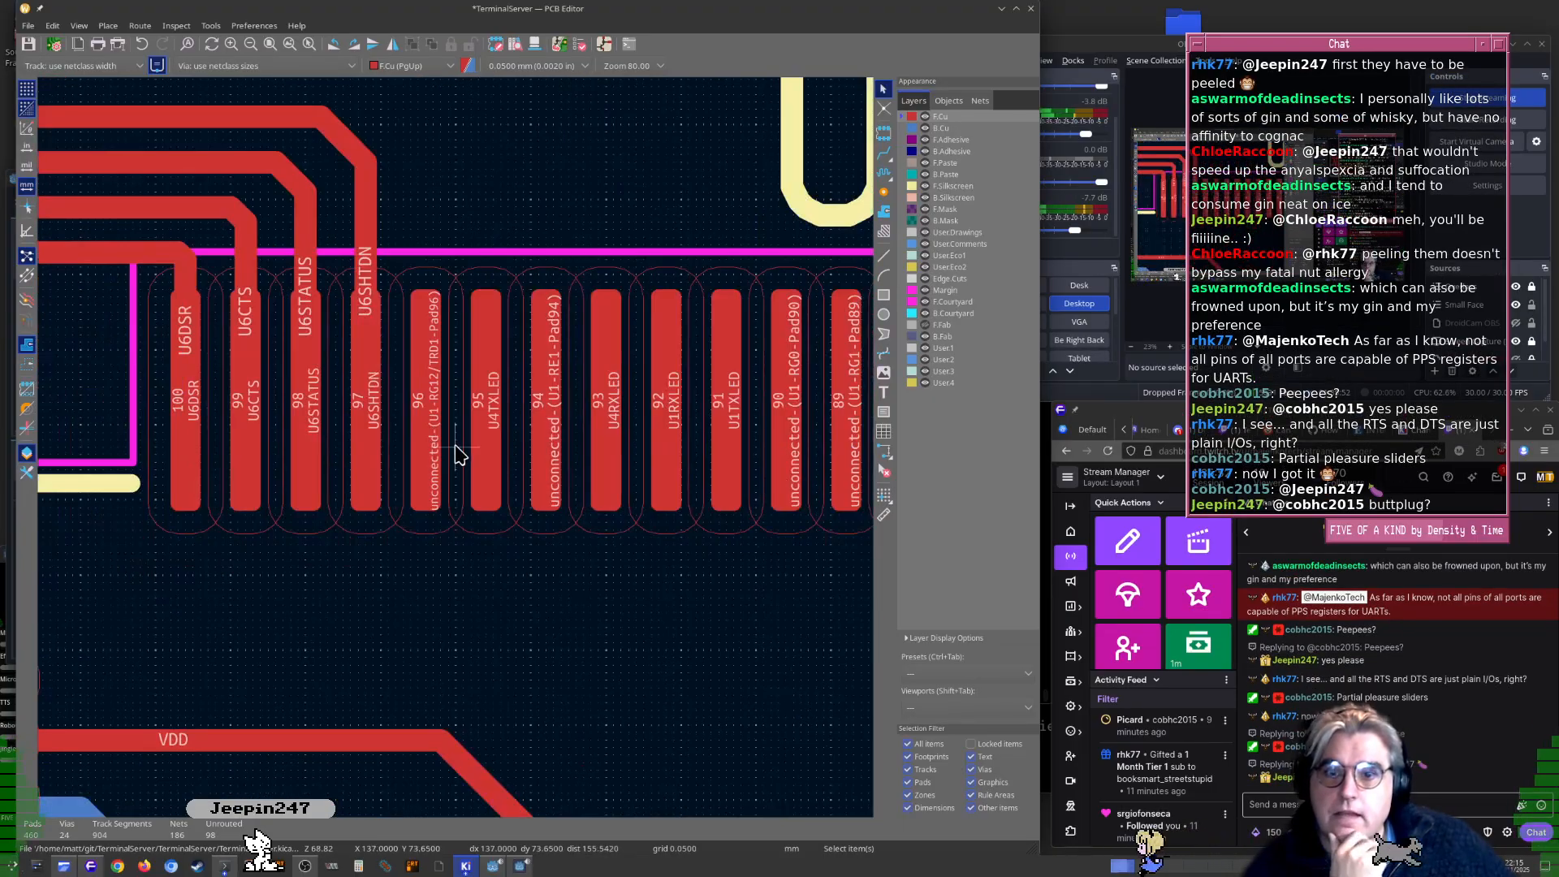
pyautogui.moveTo(570, 412); pyautogui.dragTo(446, 490, button='middle')
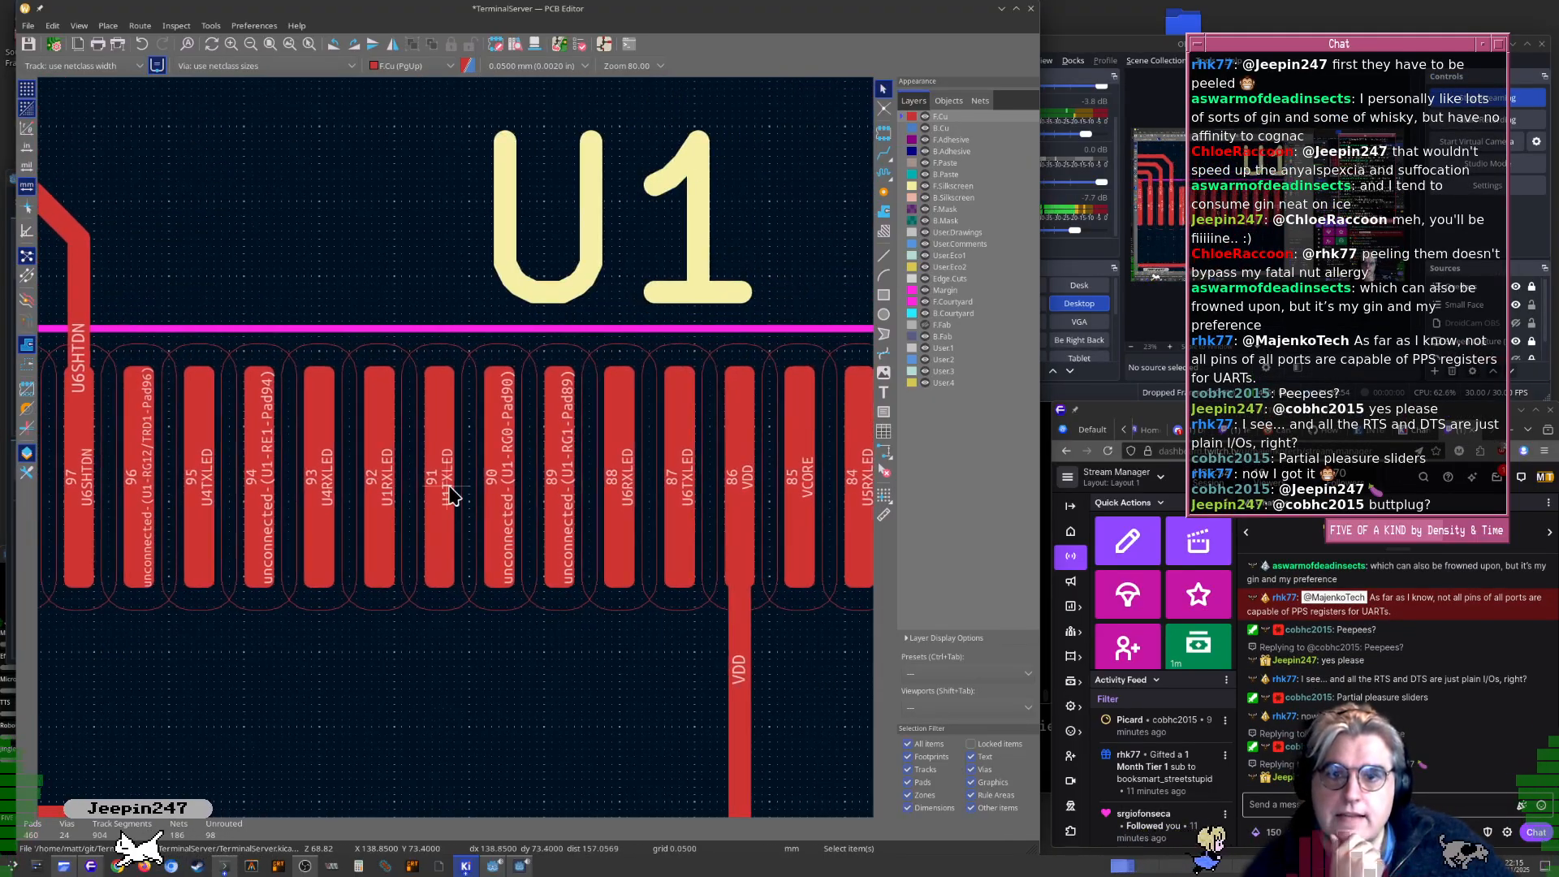
pyautogui.moveTo(630, 490); pyautogui.dragTo(475, 493, button='middle')
pyautogui.hscroll(3, 608, 521)
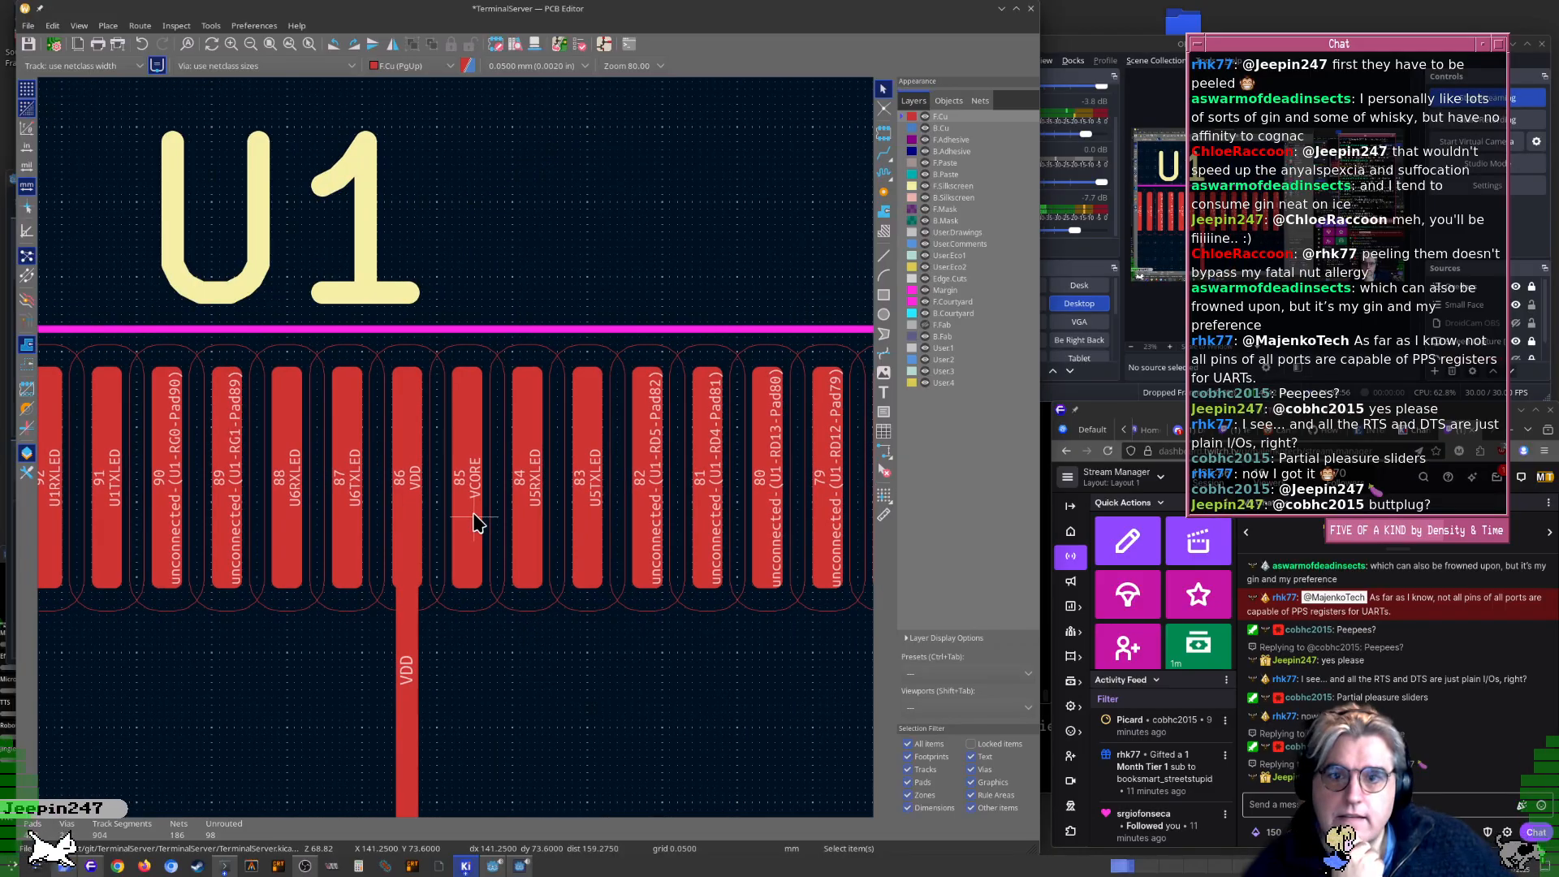
pyautogui.hscroll(1, 466, 511)
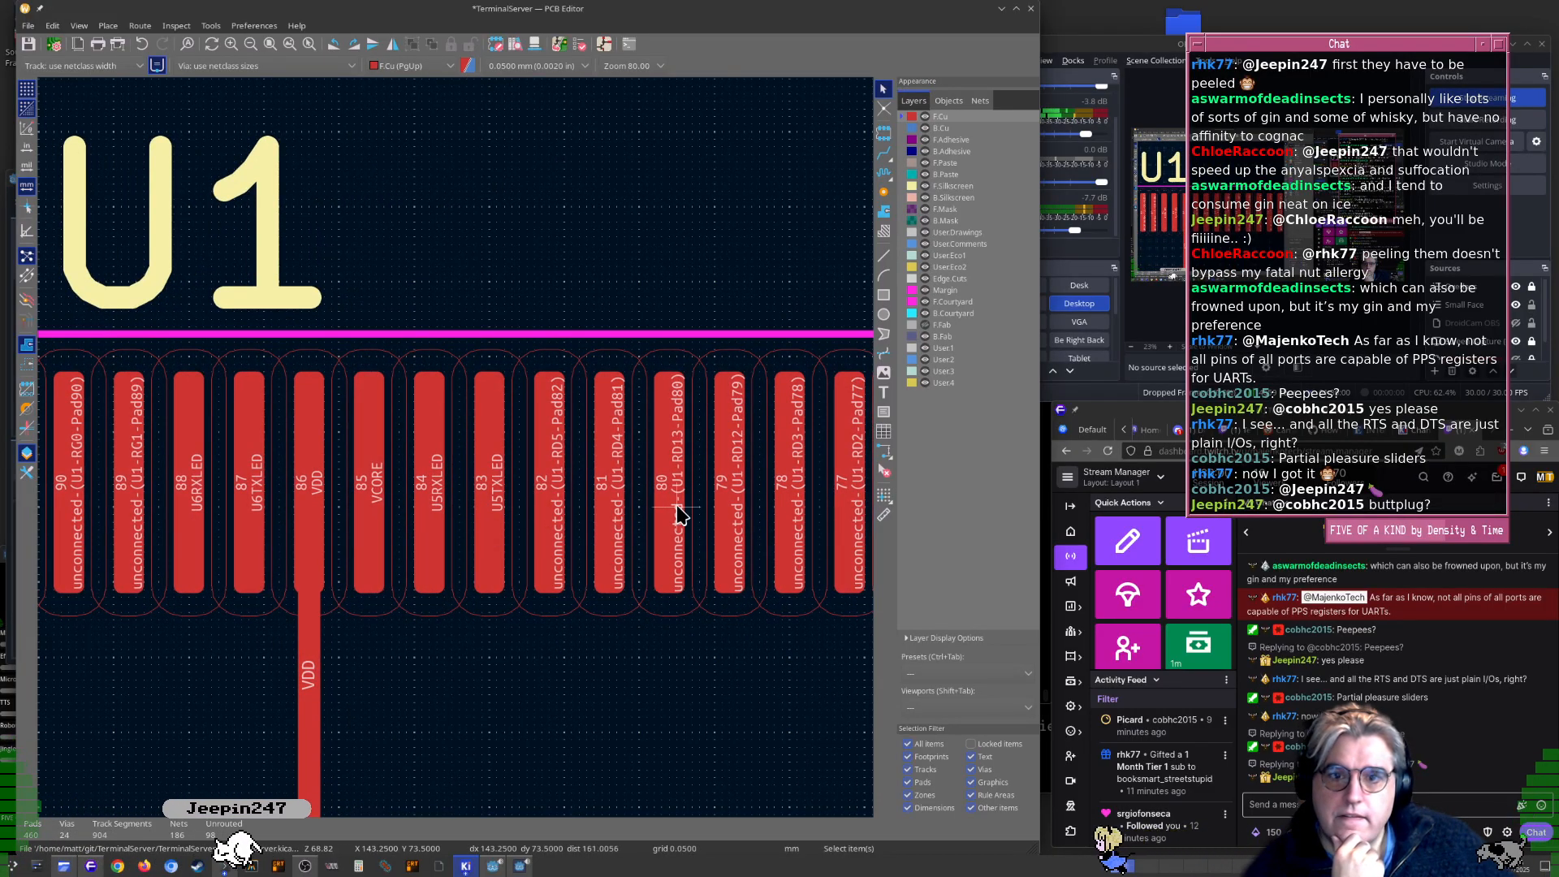
pyautogui.hscroll(3, 455, 516)
pyautogui.hscroll(-12, 482, 517)
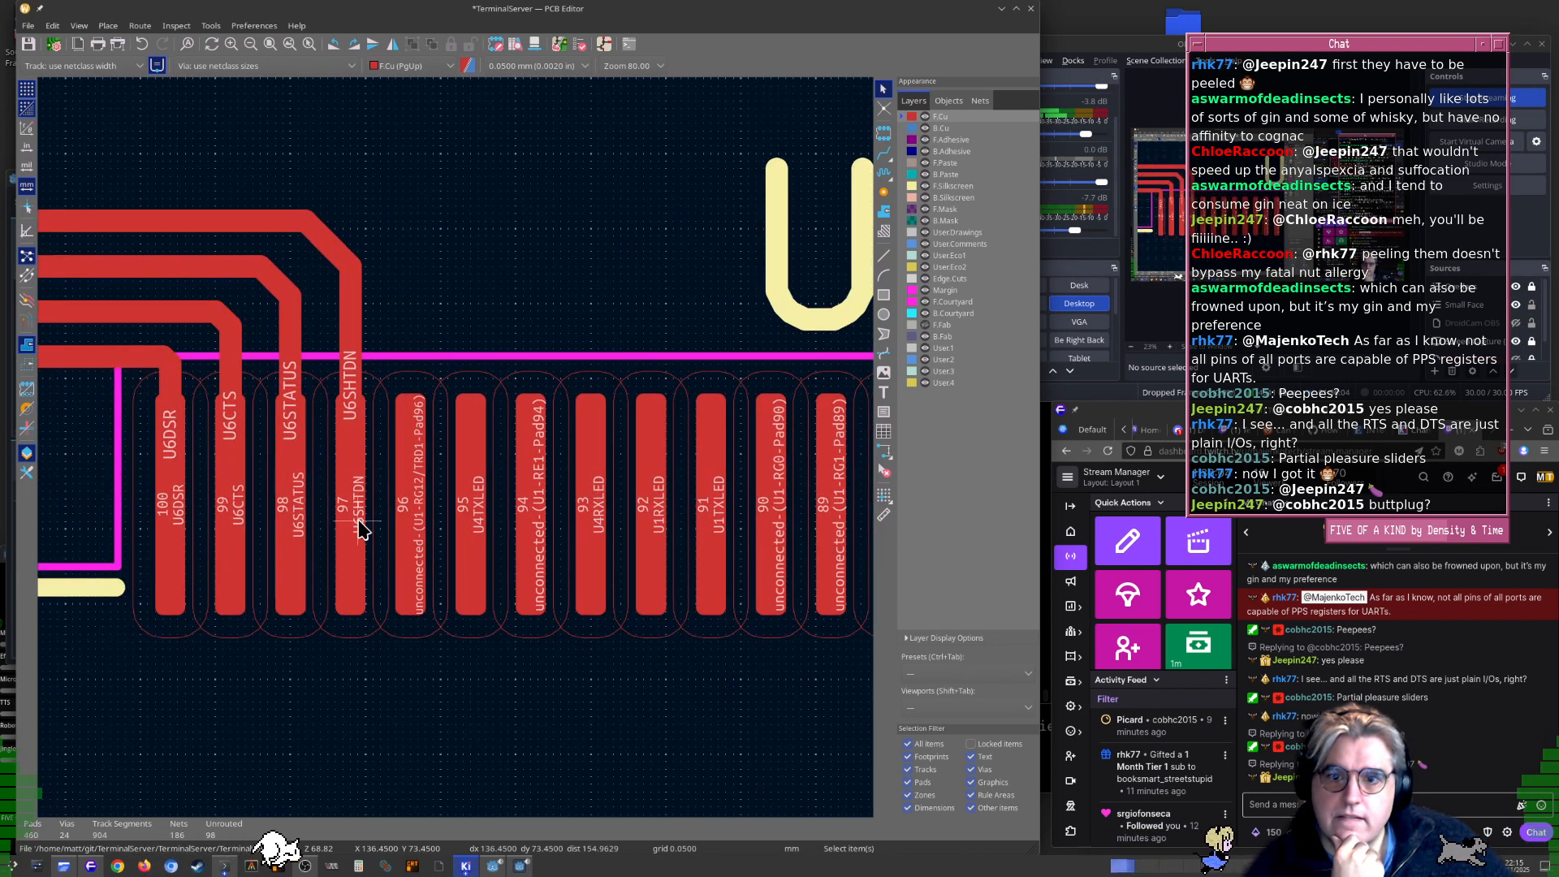
pyautogui.hscroll(13, 685, 558)
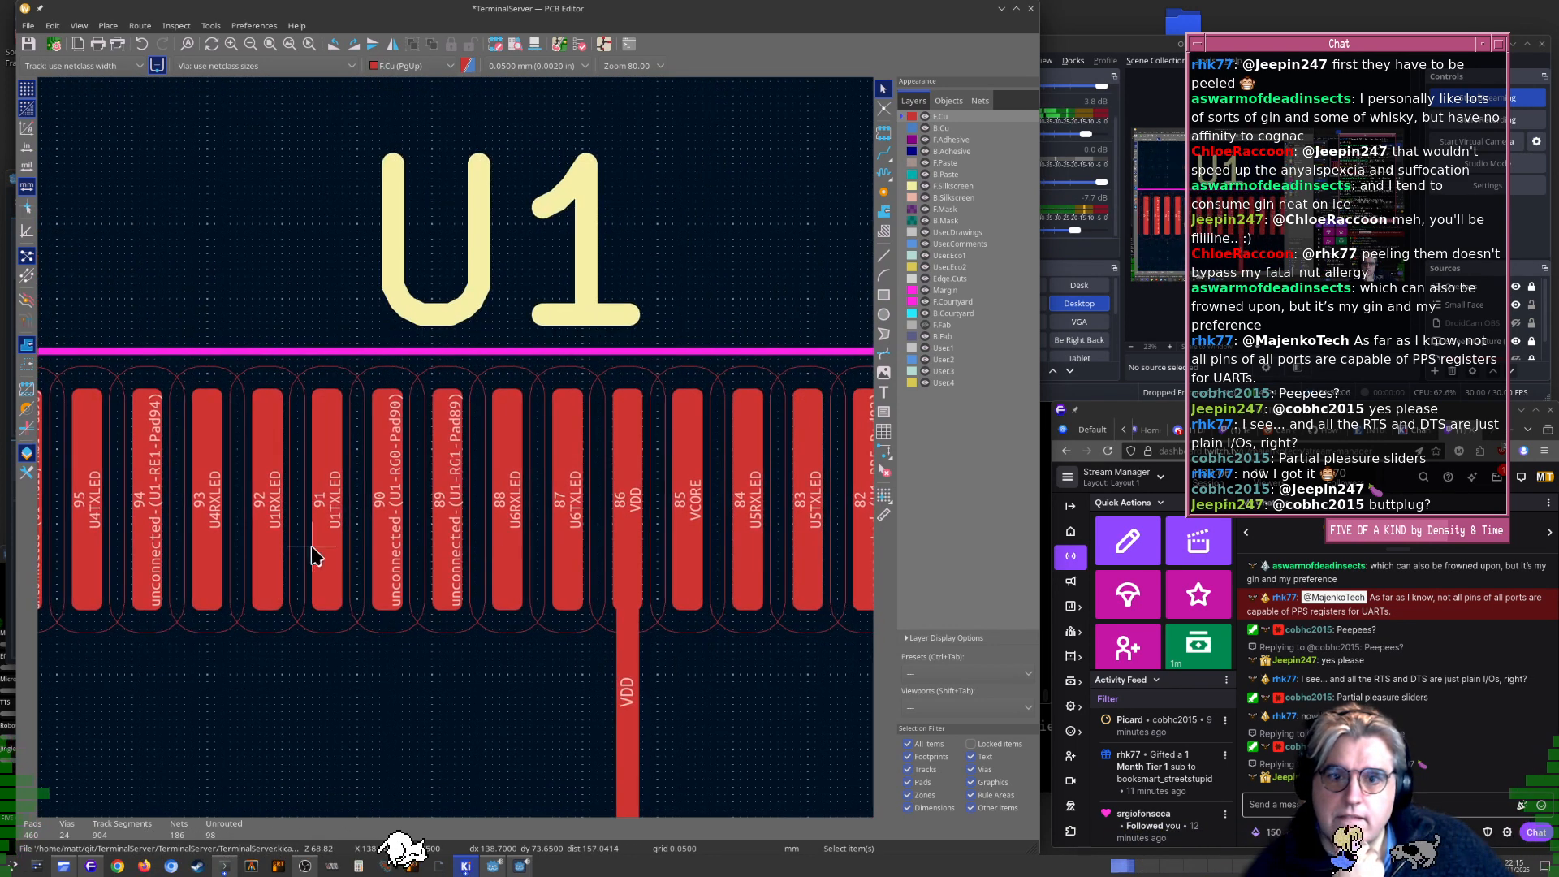
pyautogui.scroll(-4, 560, 552)
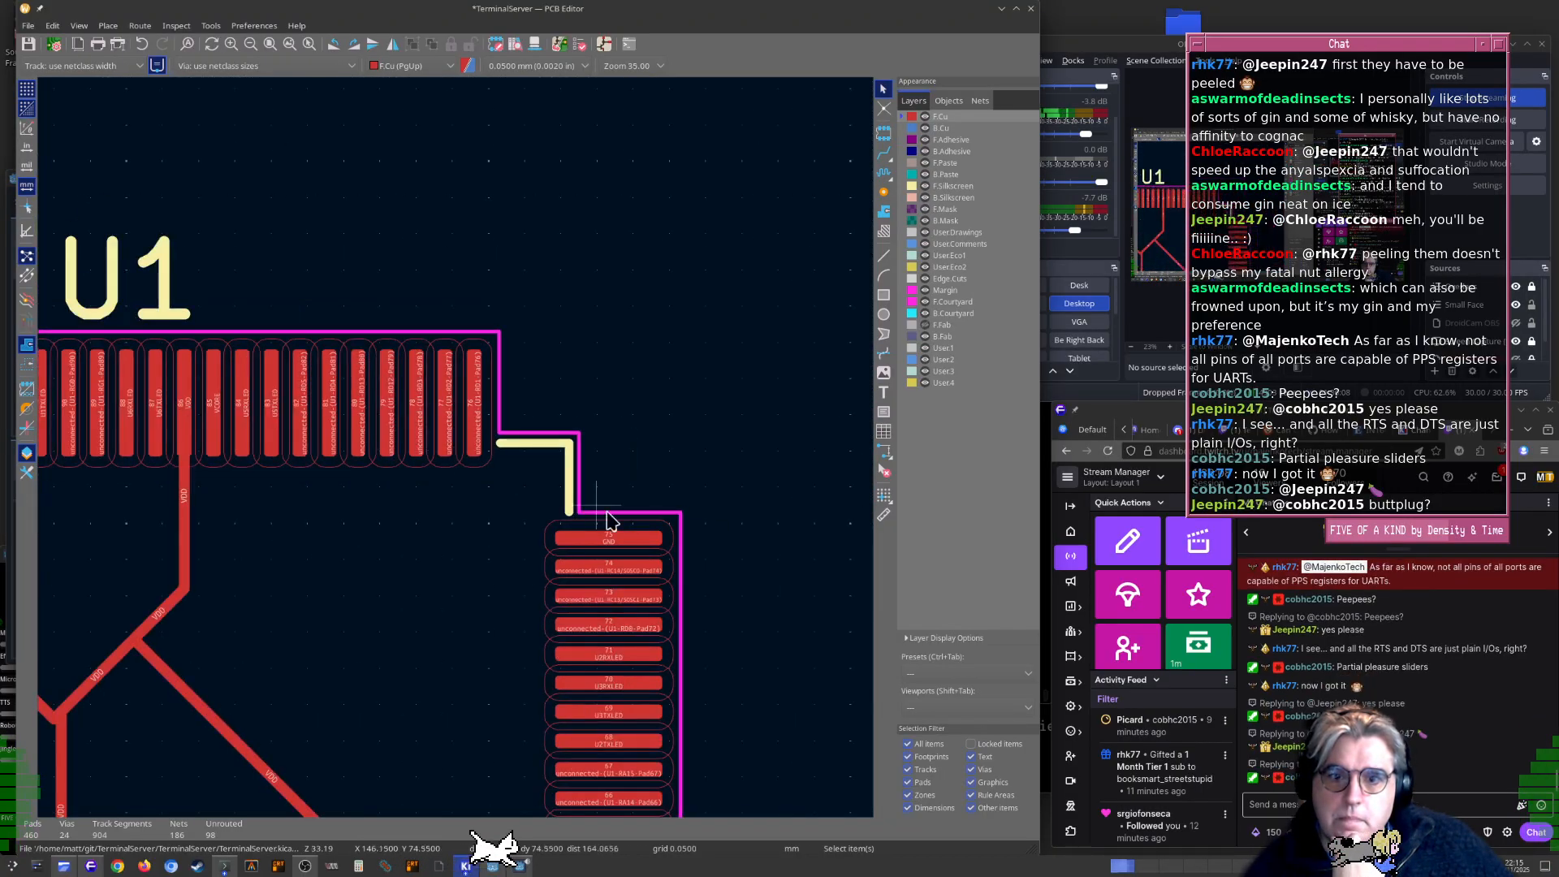
# Follow the U6 tracks from U1's upper pad row and pin-1 corner back to the U6RX and U6TX vias
pyautogui.moveTo(291, 451); pyautogui.dragTo(591, 513, button='middle')
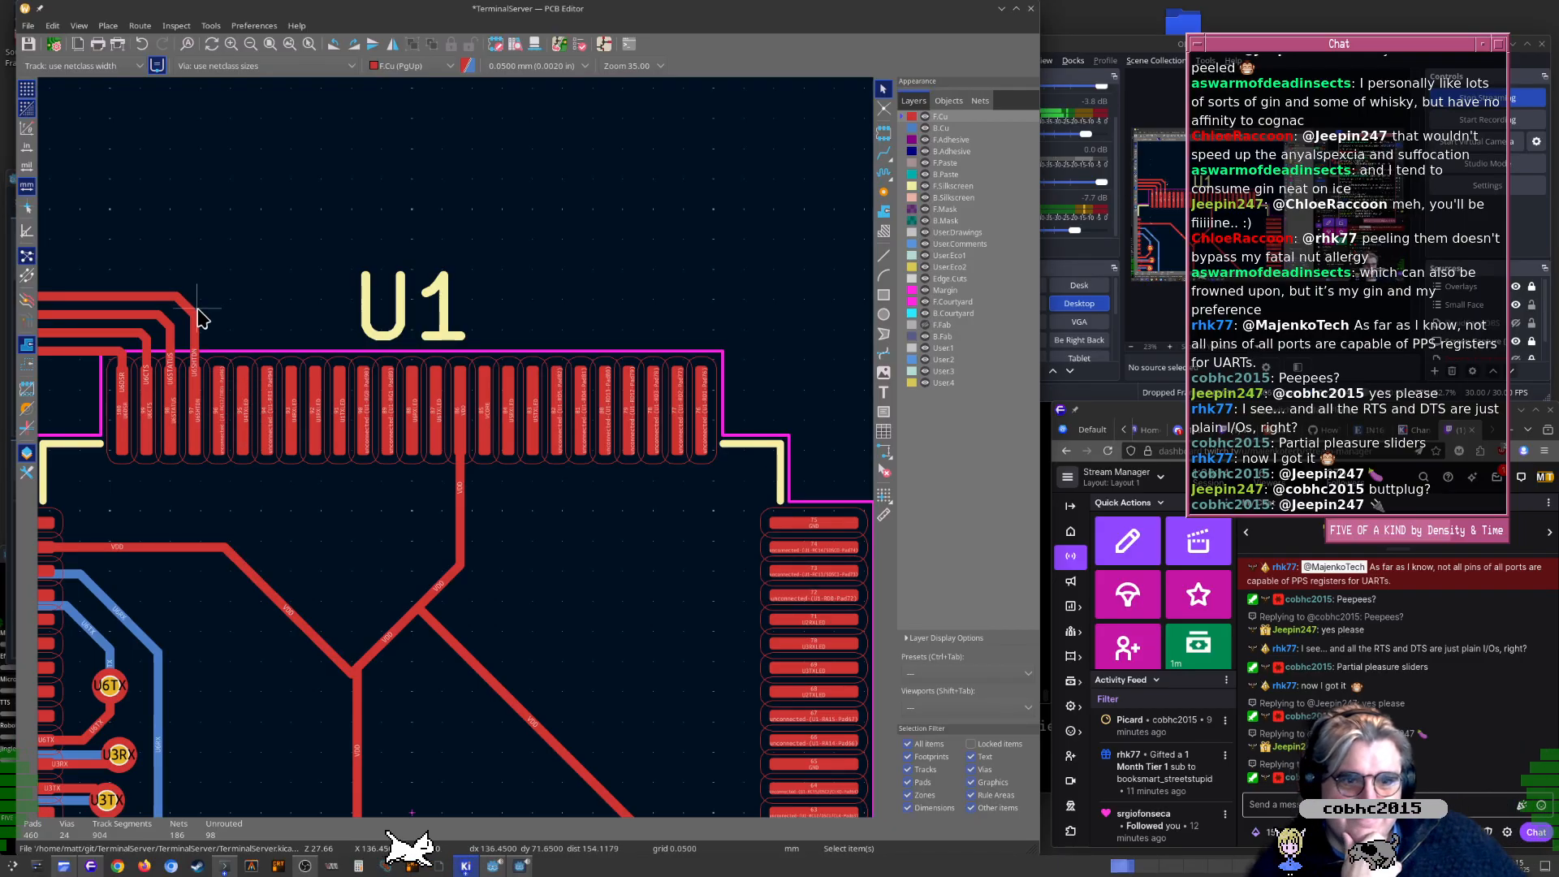
pyautogui.moveTo(193, 442); pyautogui.dragTo(460, 511, button='middle')
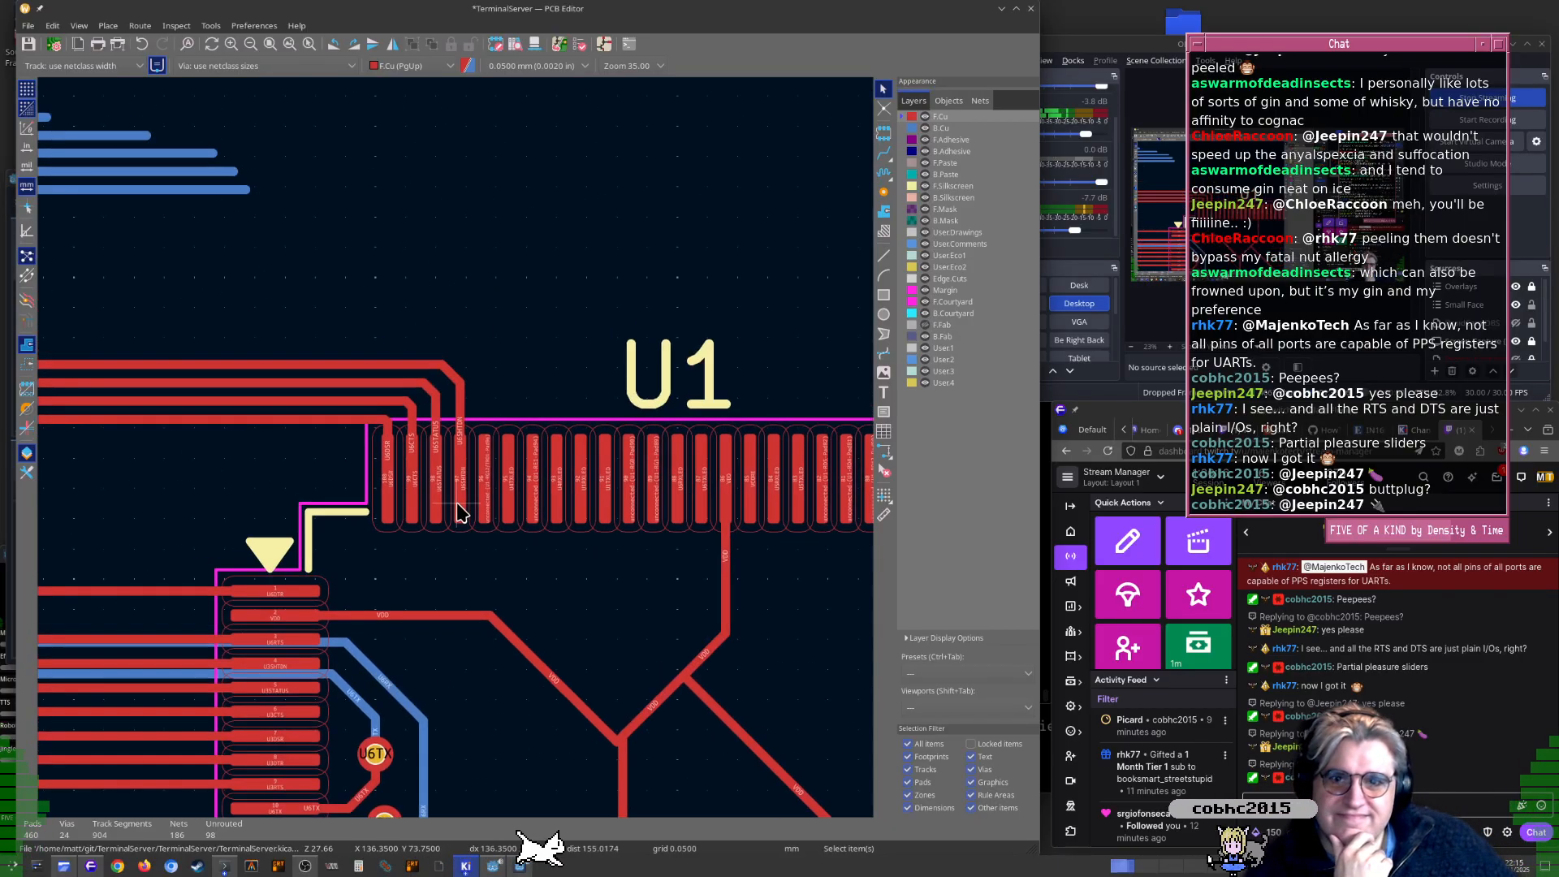
pyautogui.scroll(3, 382, 418)
pyautogui.scroll(-7, 349, 453)
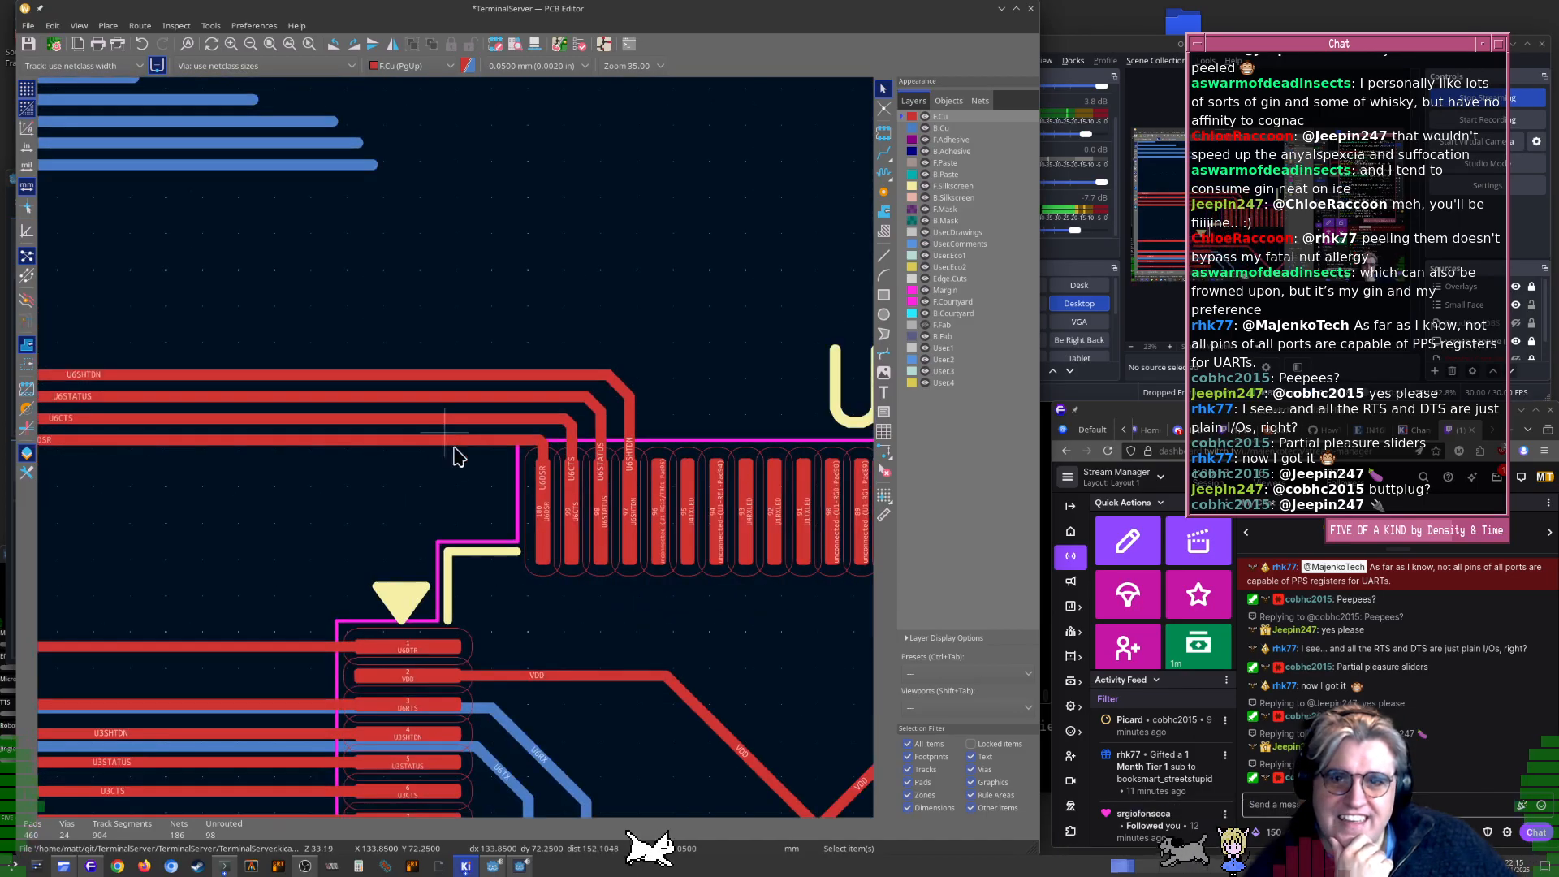
pyautogui.moveTo(306, 468); pyautogui.dragTo(720, 453, button='middle')
pyautogui.moveTo(294, 528); pyautogui.dragTo(468, 496, button='middle')
pyautogui.moveTo(771, 485); pyautogui.dragTo(420, 475, button='middle')
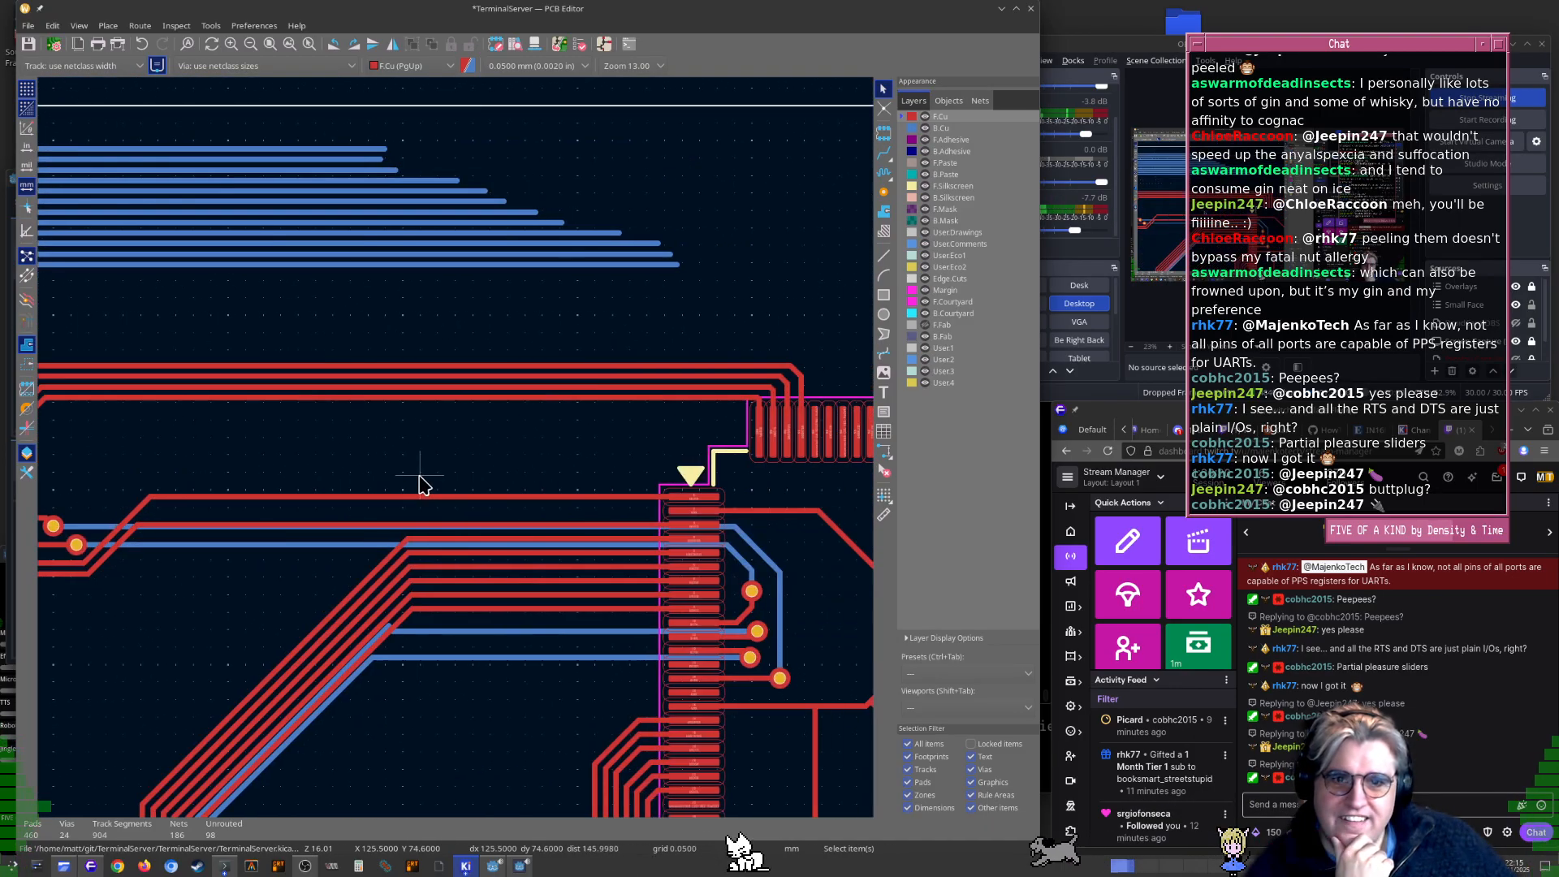
pyautogui.moveTo(286, 472); pyautogui.dragTo(507, 482, button='middle')
pyautogui.hscroll(5, 361, 550)
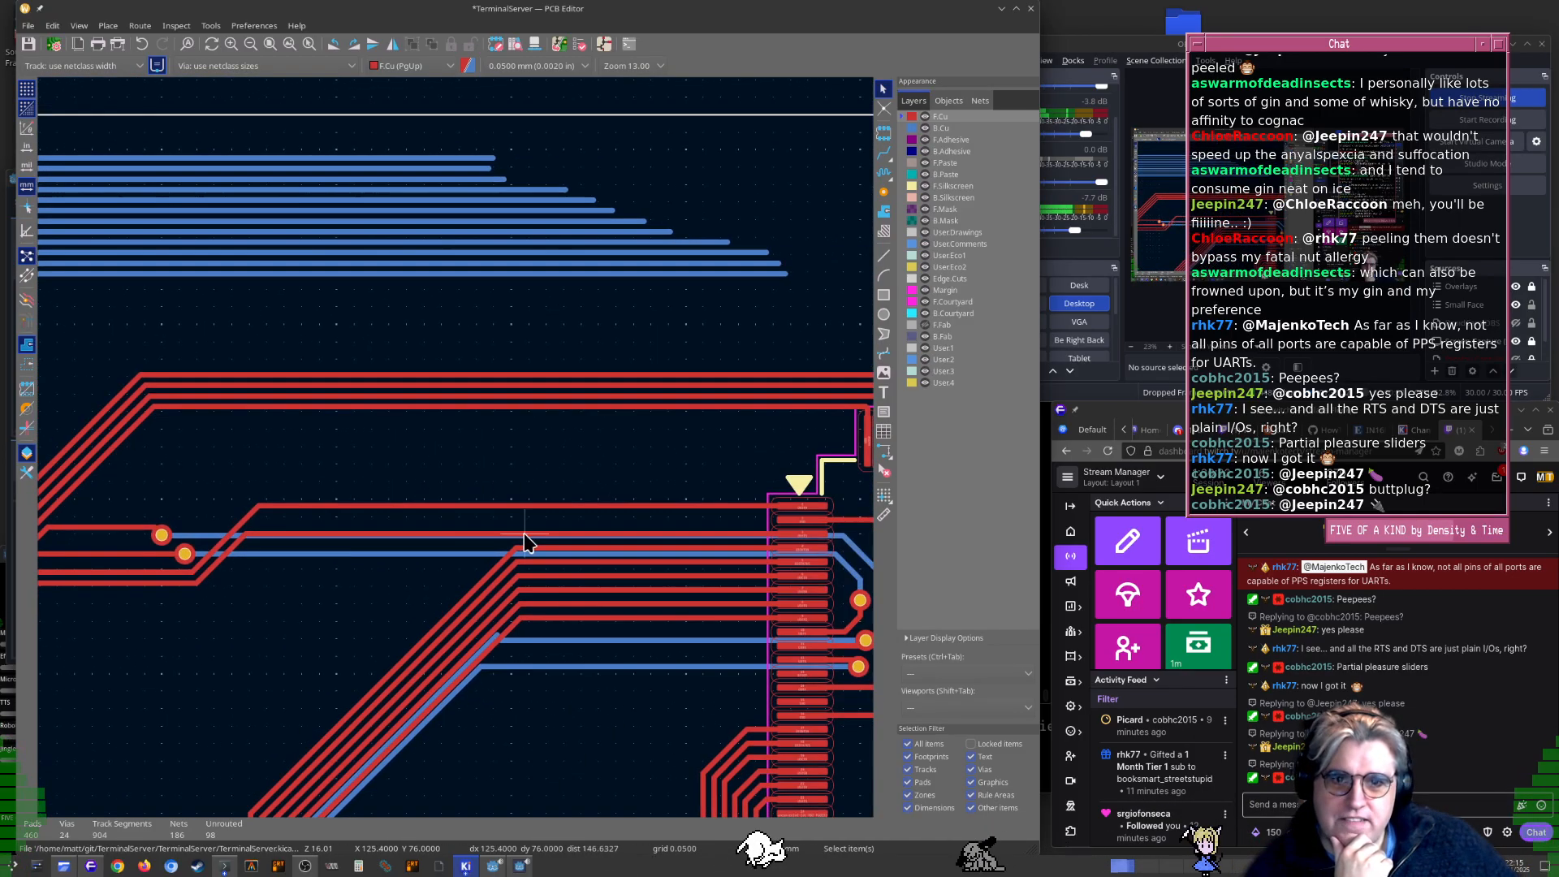
pyautogui.moveTo(418, 531); pyautogui.dragTo(420, 503, button='middle')
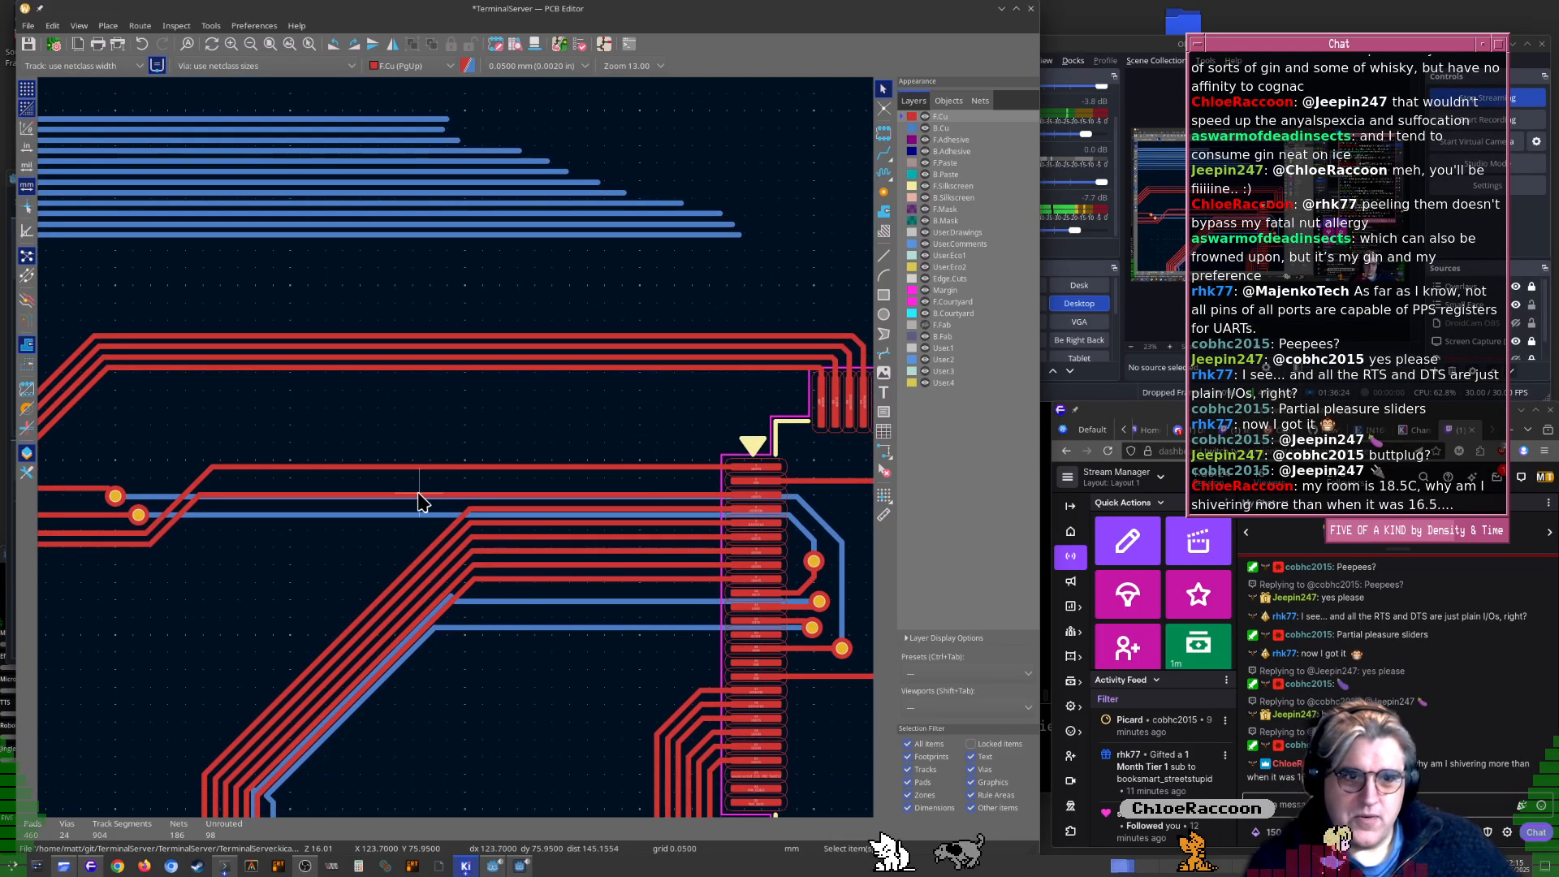
pyautogui.moveTo(235, 544); pyautogui.dragTo(450, 528, button='middle')
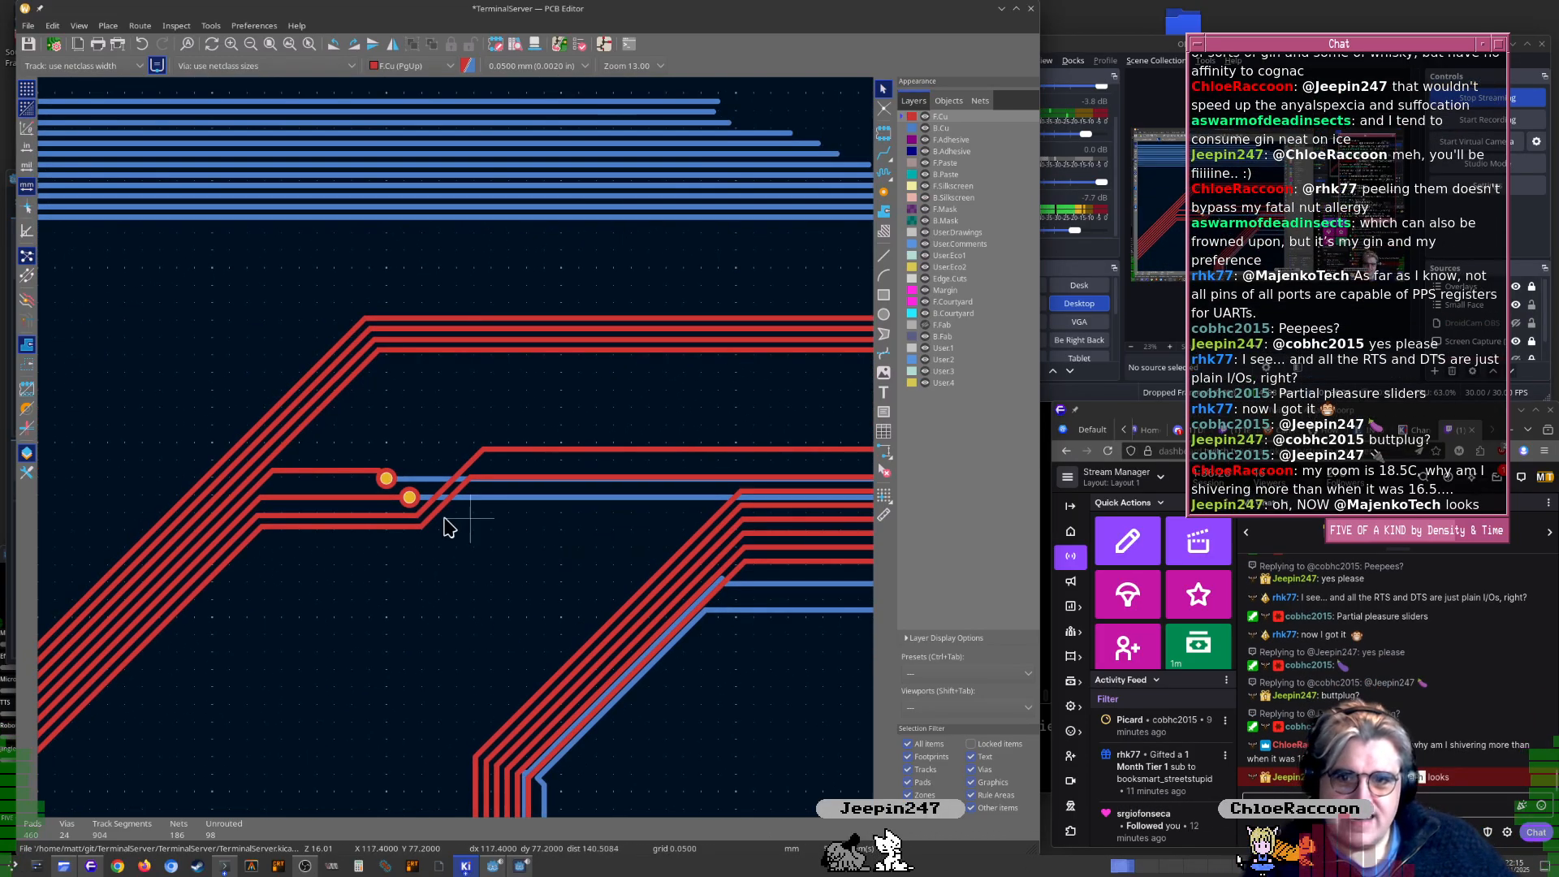
# Drag the horizontal U6RX segment down so it enters its via in line with the blue U6RX track
pyautogui.scroll(9, 345, 493)
pyautogui.click(449, 394)
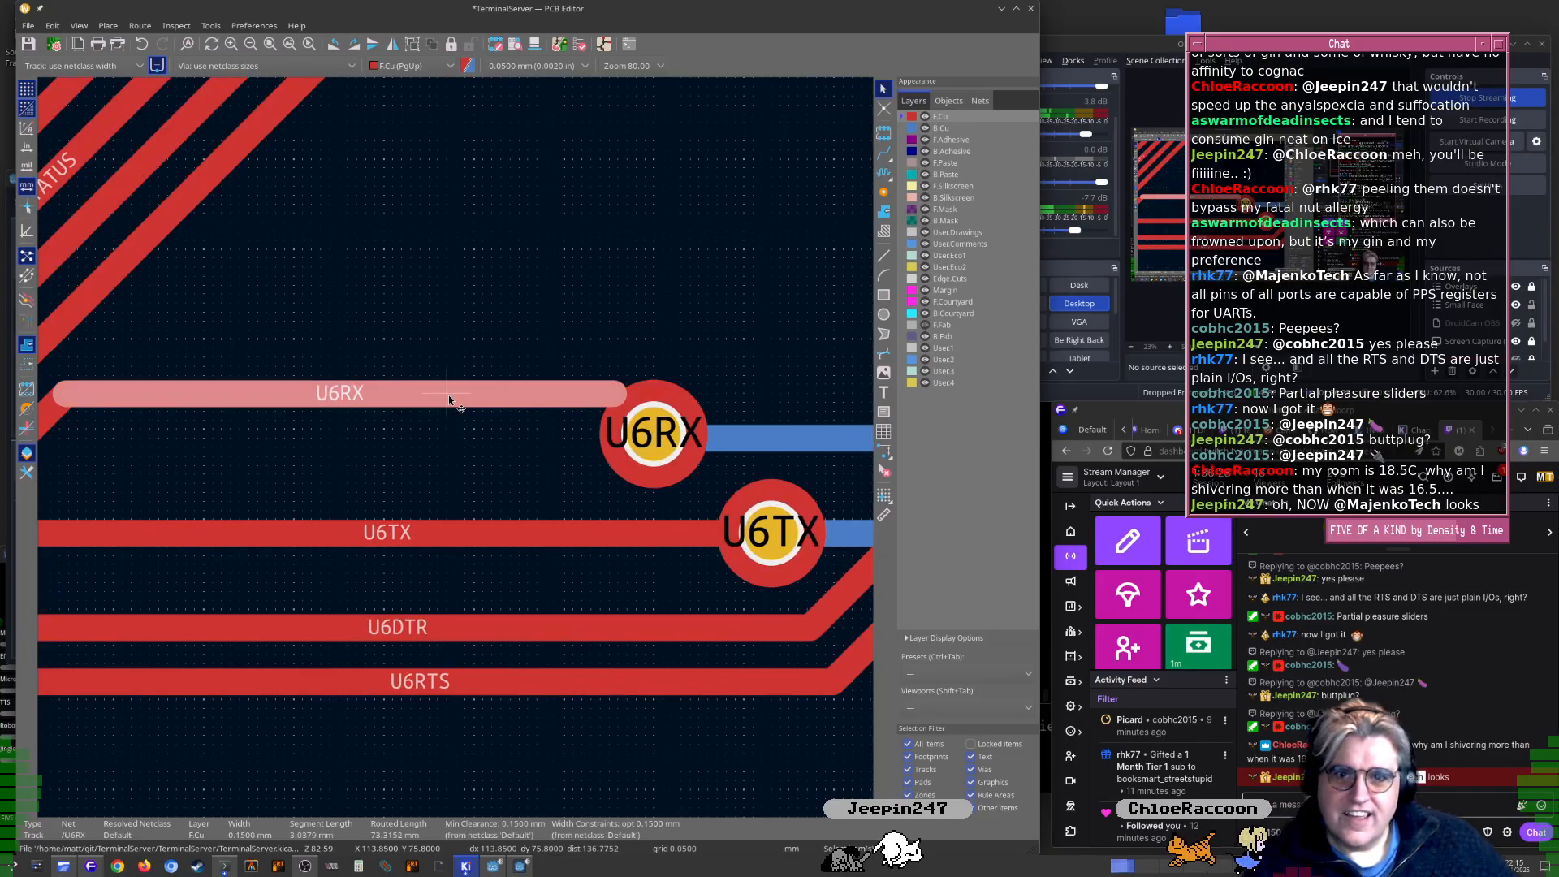
pyautogui.press('d')
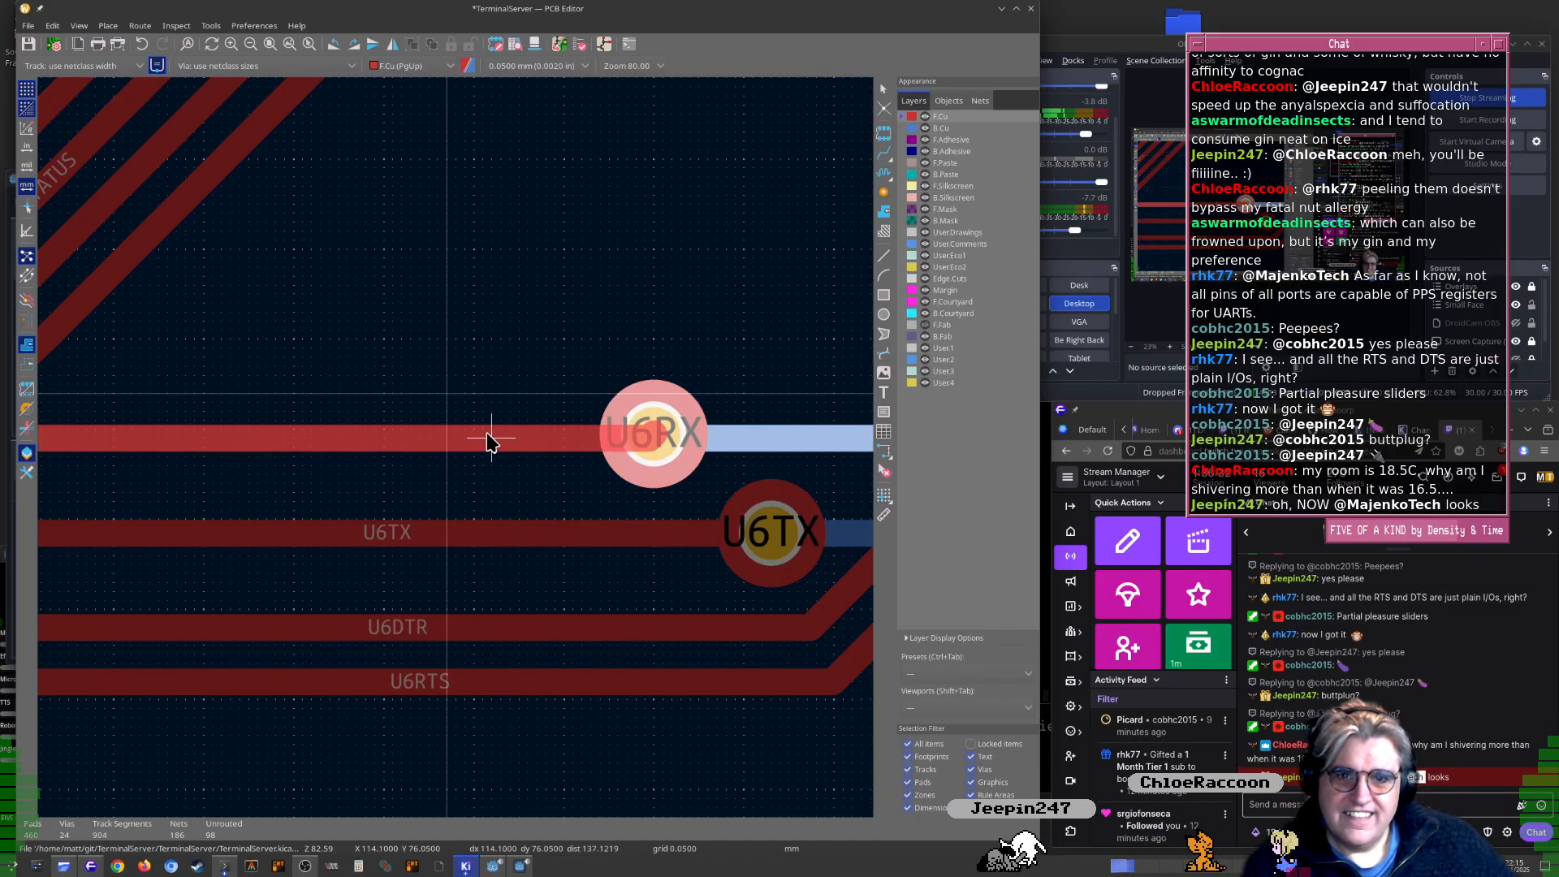
pyautogui.click(490, 438)
pyautogui.moveTo(838, 453); pyautogui.dragTo(691, 418, button='middle')
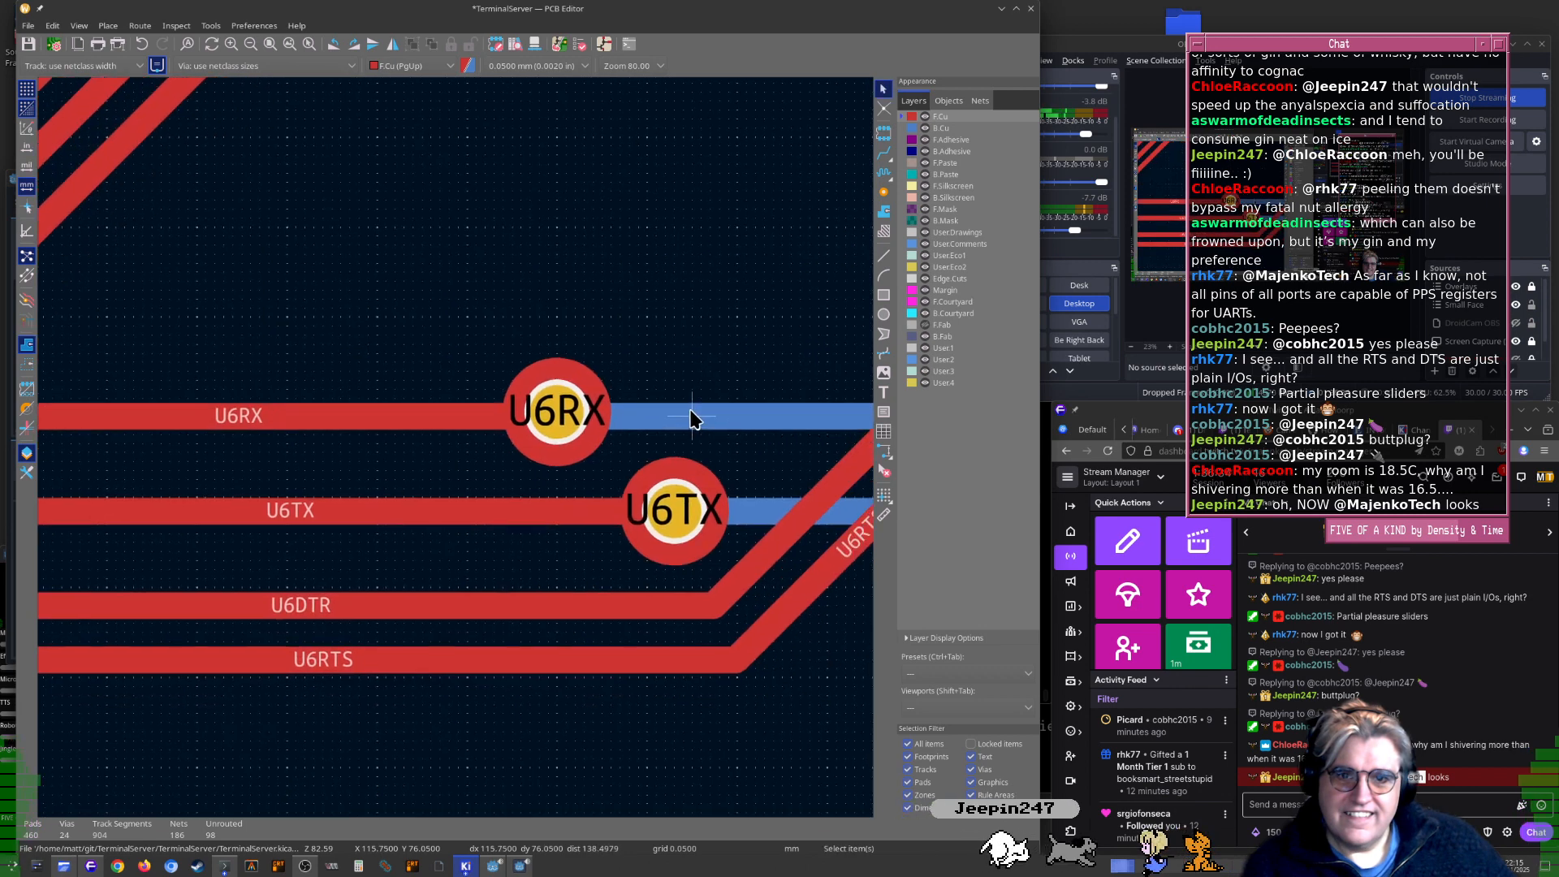
# Examine the routing around the U6RX and U6TX vias and along the diagonal U3 track bundle beside U1
pyautogui.scroll(-3, 691, 418)
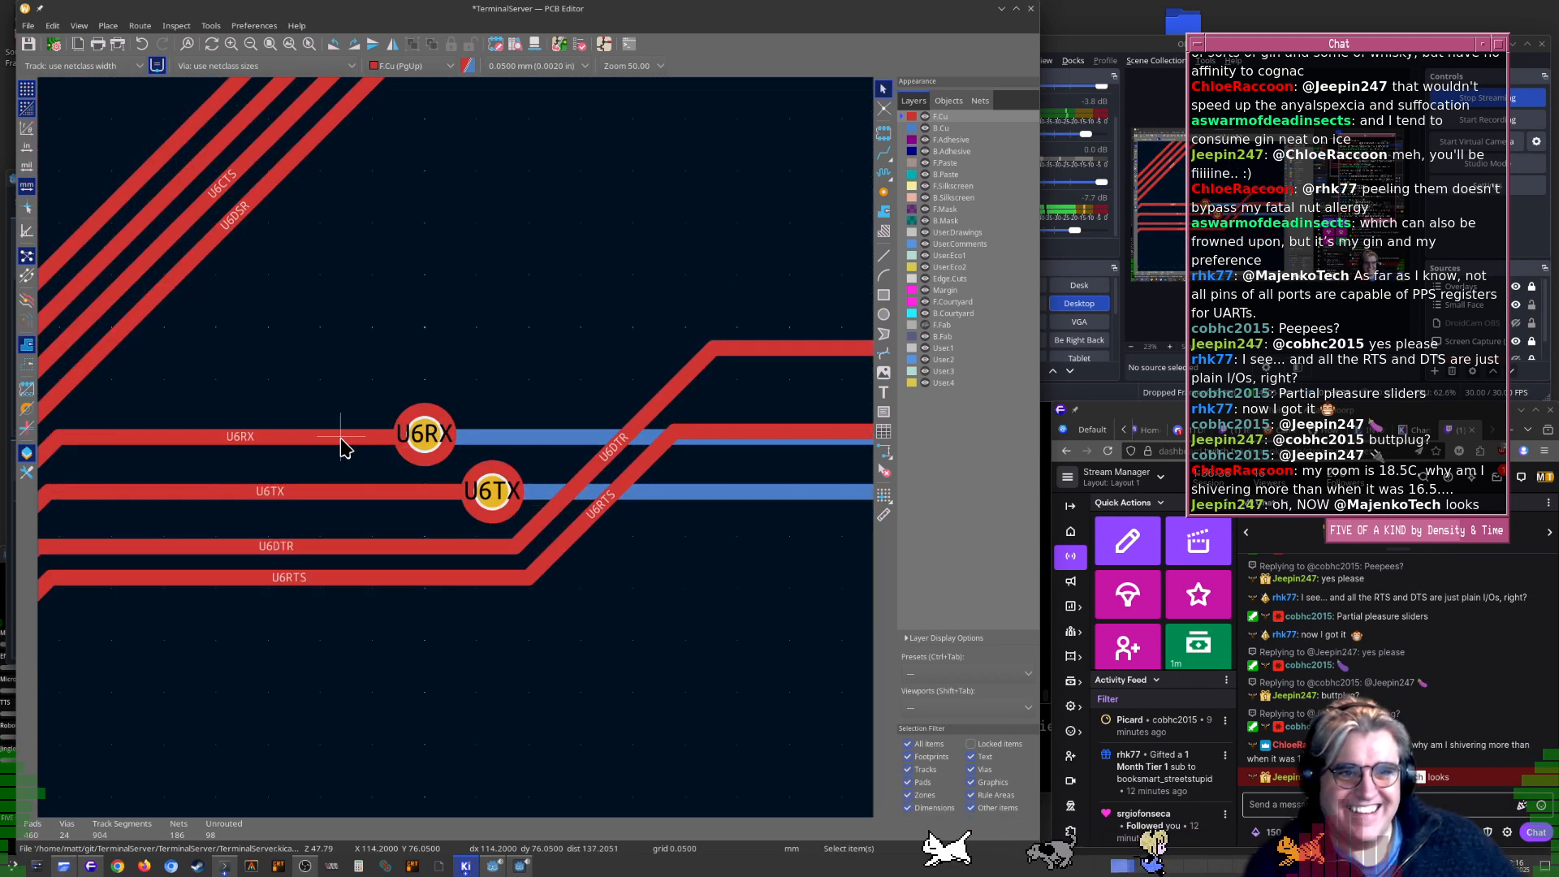
pyautogui.scroll(-4, 341, 446)
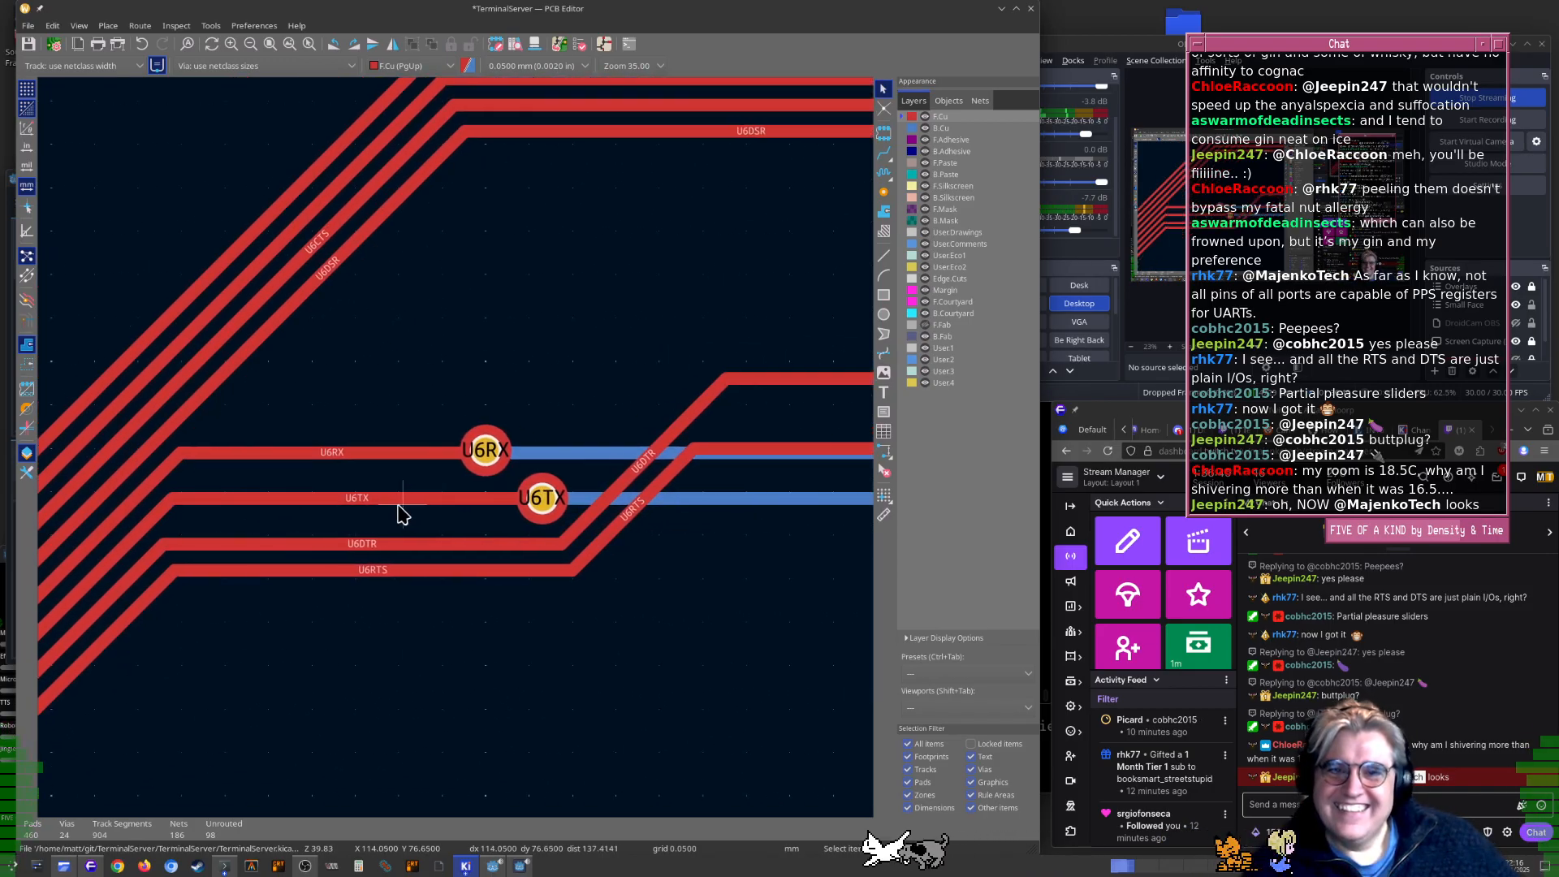
pyautogui.moveTo(706, 417); pyautogui.dragTo(258, 389, button='middle')
pyautogui.scroll(-1, 258, 389)
pyautogui.moveTo(451, 463); pyautogui.dragTo(540, 408, button='middle')
pyautogui.scroll(-1, 540, 408)
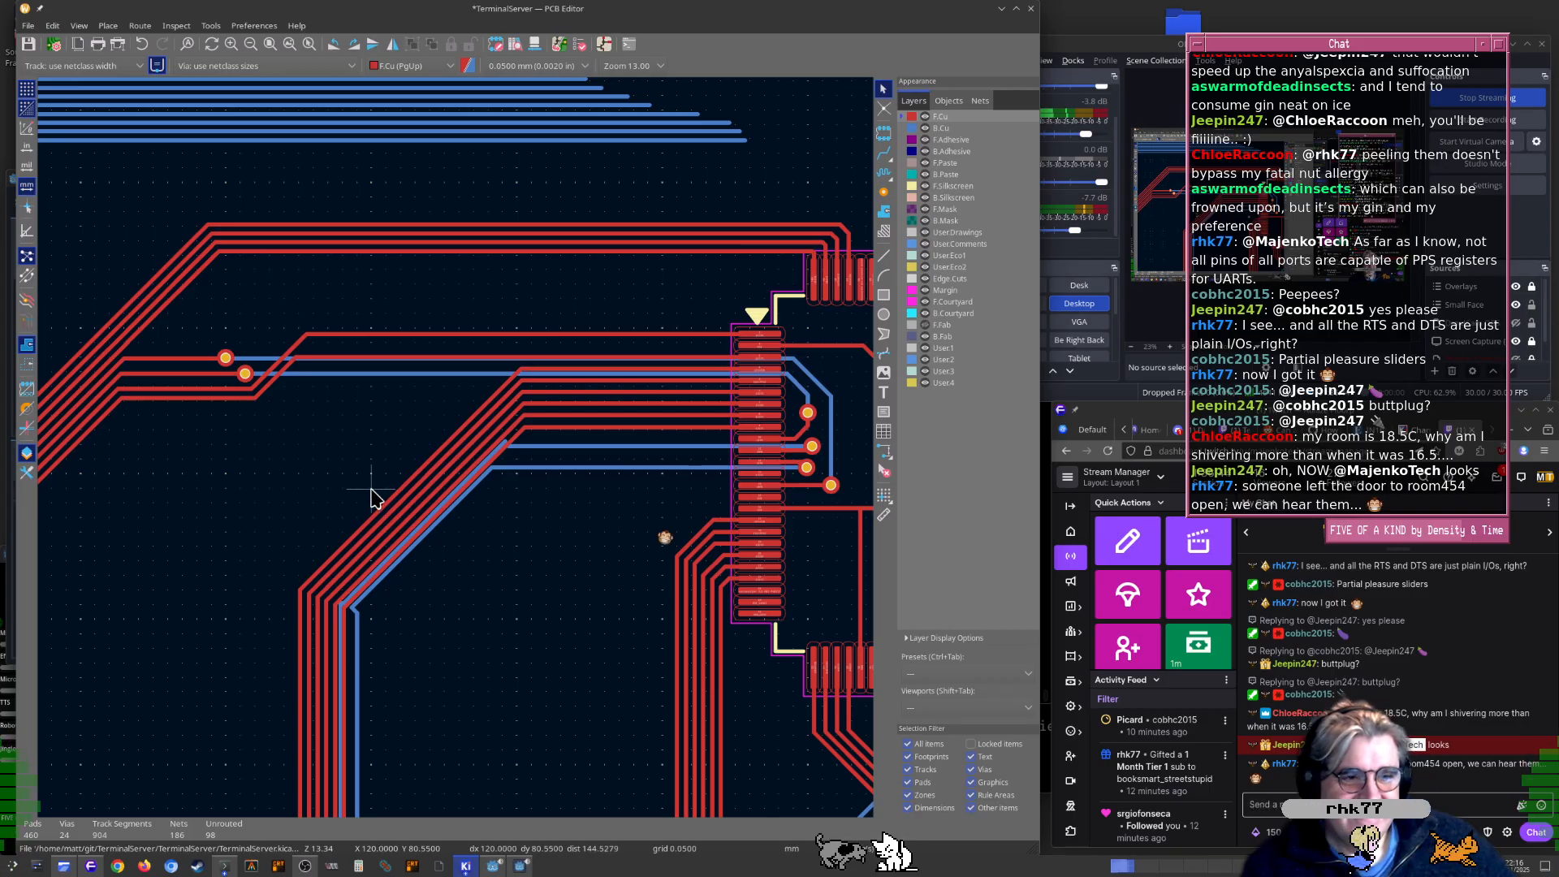
pyautogui.scroll(1, 452, 452)
pyautogui.scroll(1, 539, 463)
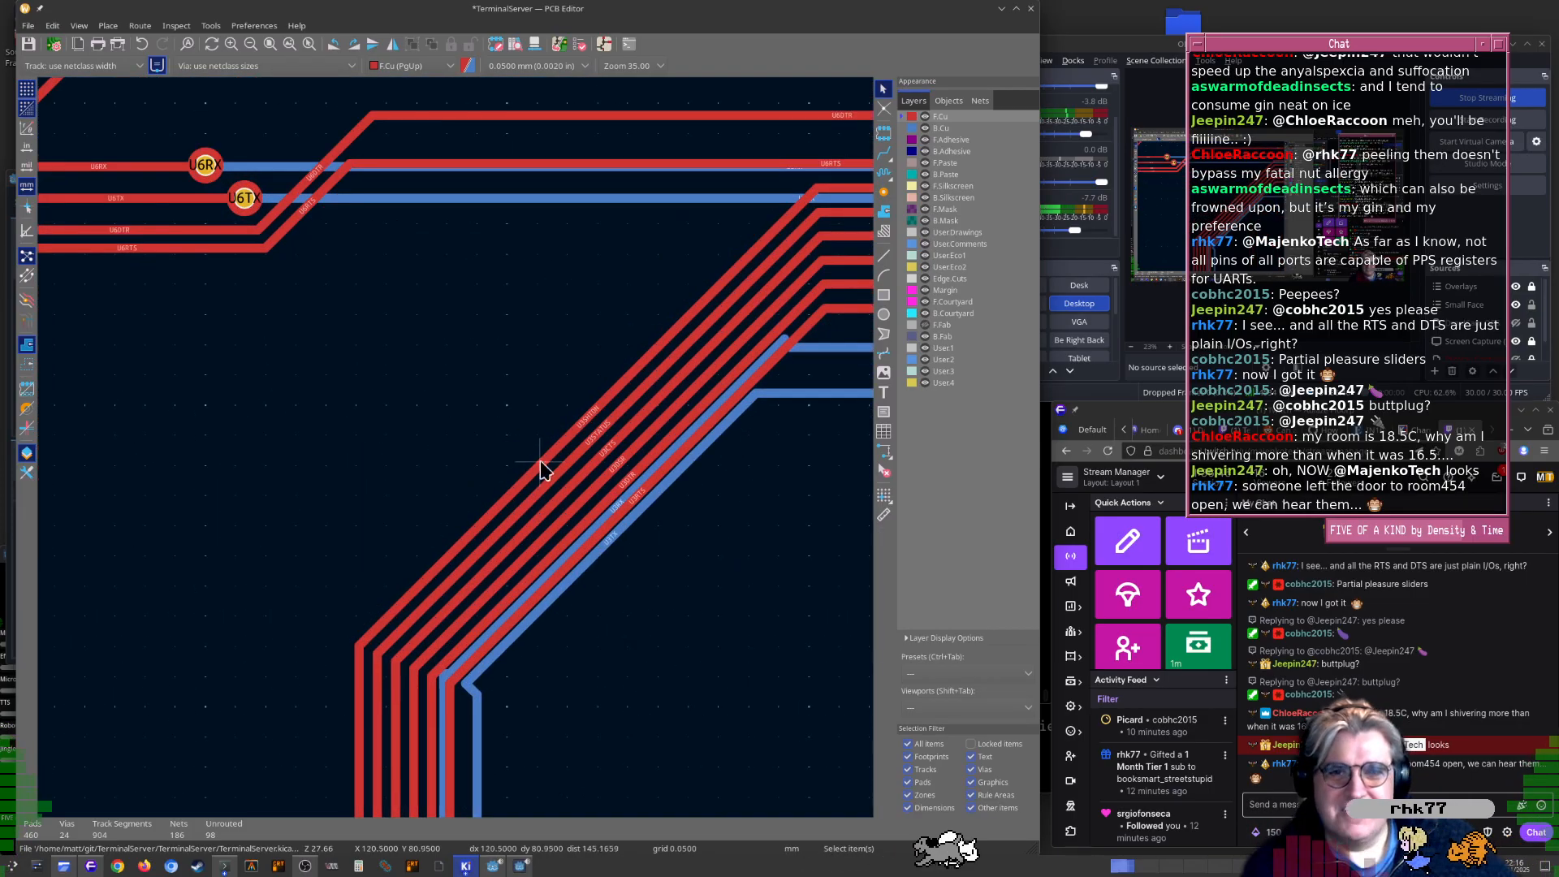
pyautogui.scroll(1, 452, 452)
pyautogui.scroll(1, 398, 552)
# Survey the track bundles running from U1 to the row of serial driver chips, across to the one beside C2–C7
pyautogui.scroll(-7, 397, 546)
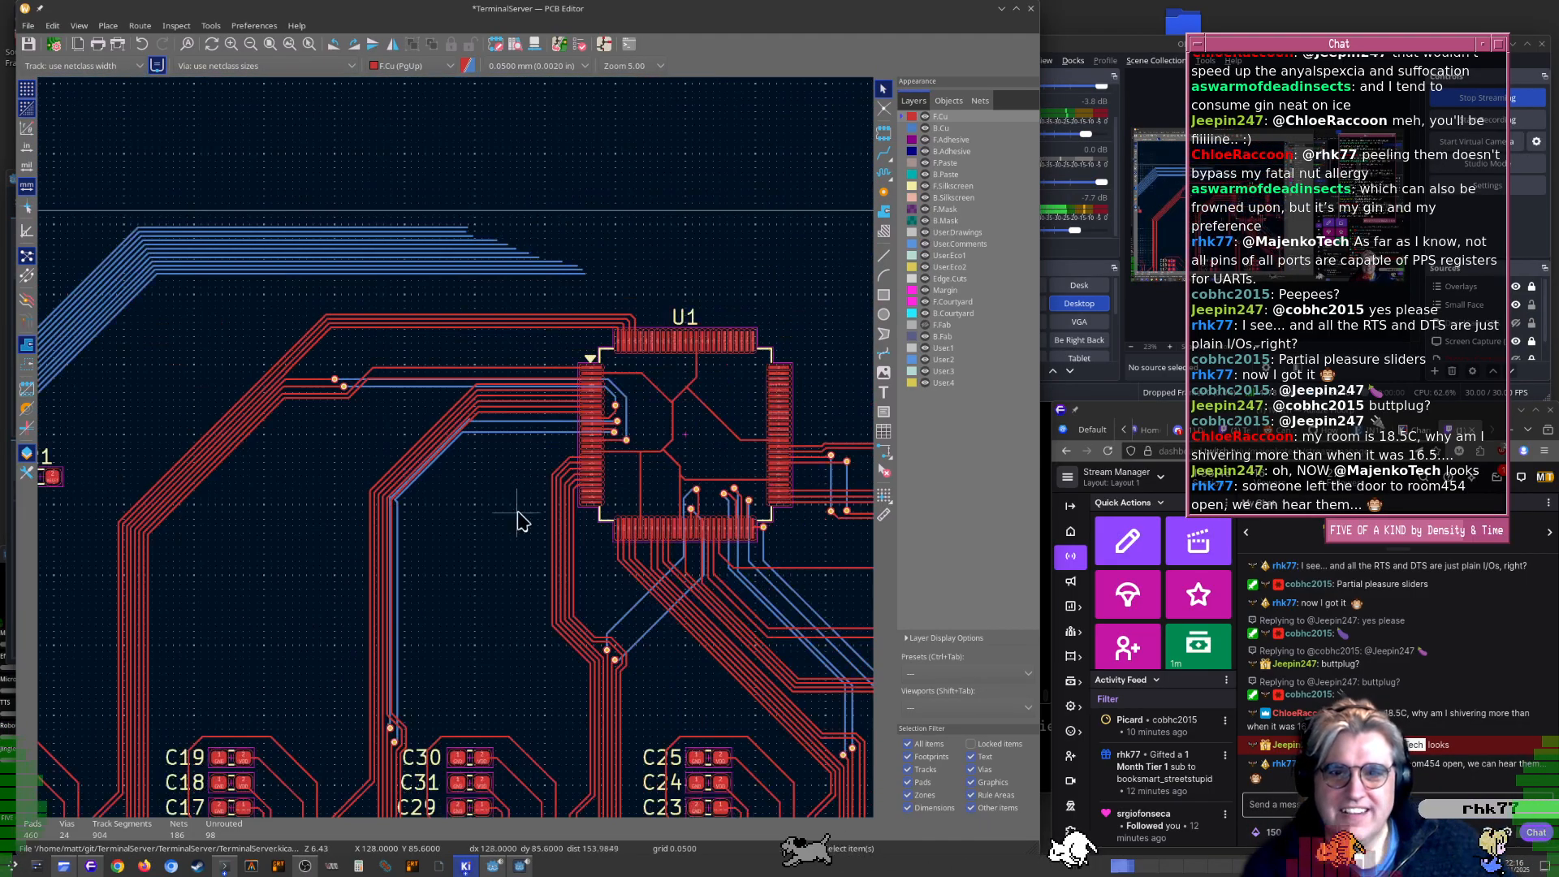
pyautogui.moveTo(519, 514); pyautogui.dragTo(425, 325, button='middle')
pyautogui.moveTo(406, 438); pyautogui.dragTo(399, 347, button='middle')
pyautogui.moveTo(345, 454); pyautogui.dragTo(449, 388, button='middle')
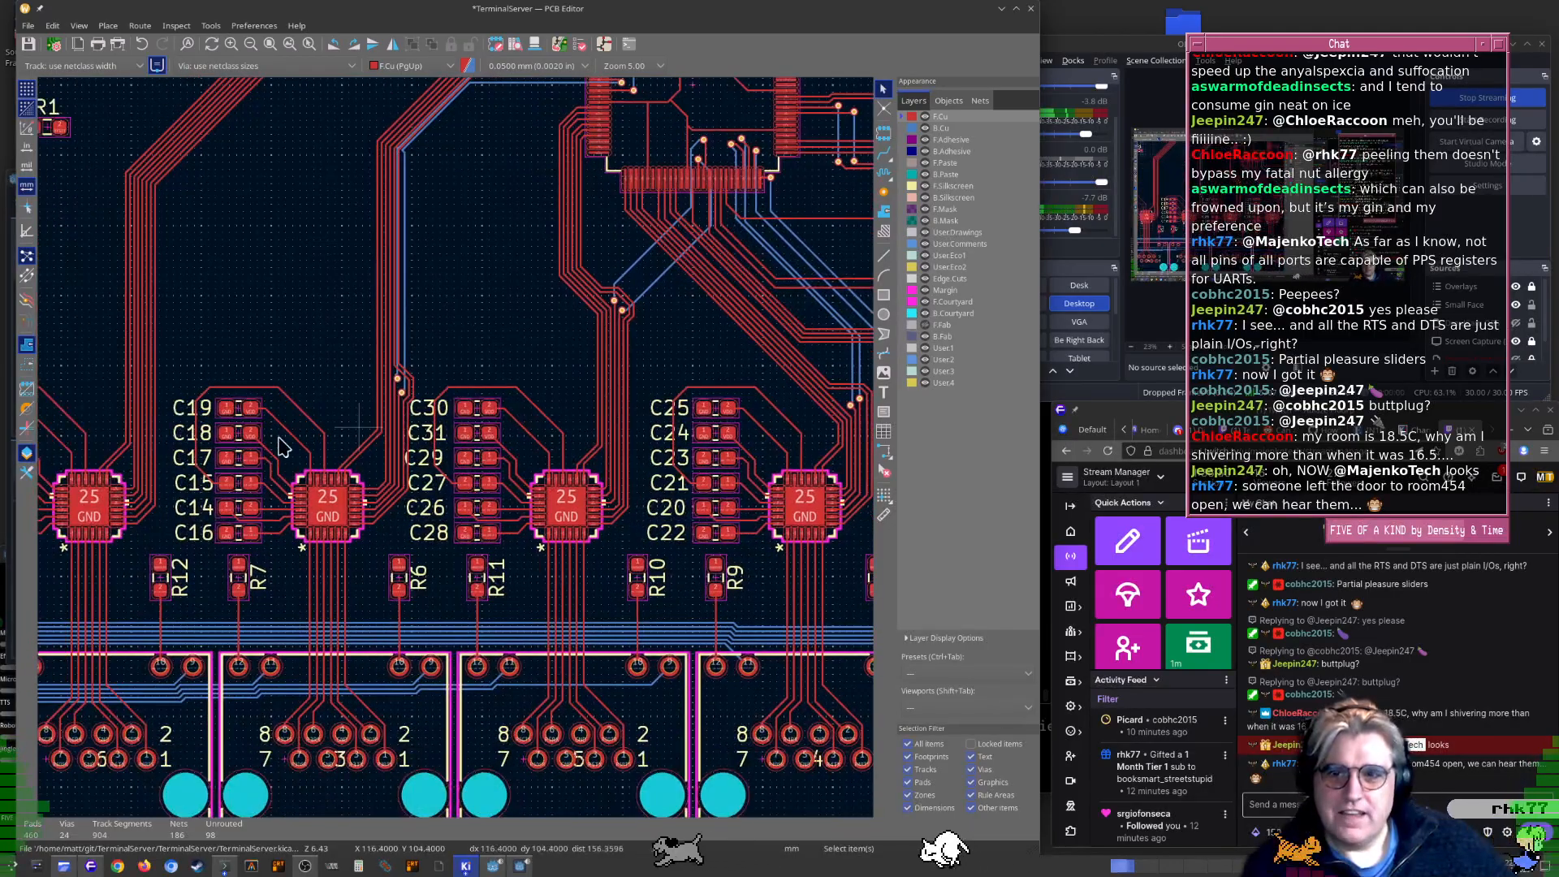
pyautogui.moveTo(278, 446); pyautogui.dragTo(47, 351, button='middle')
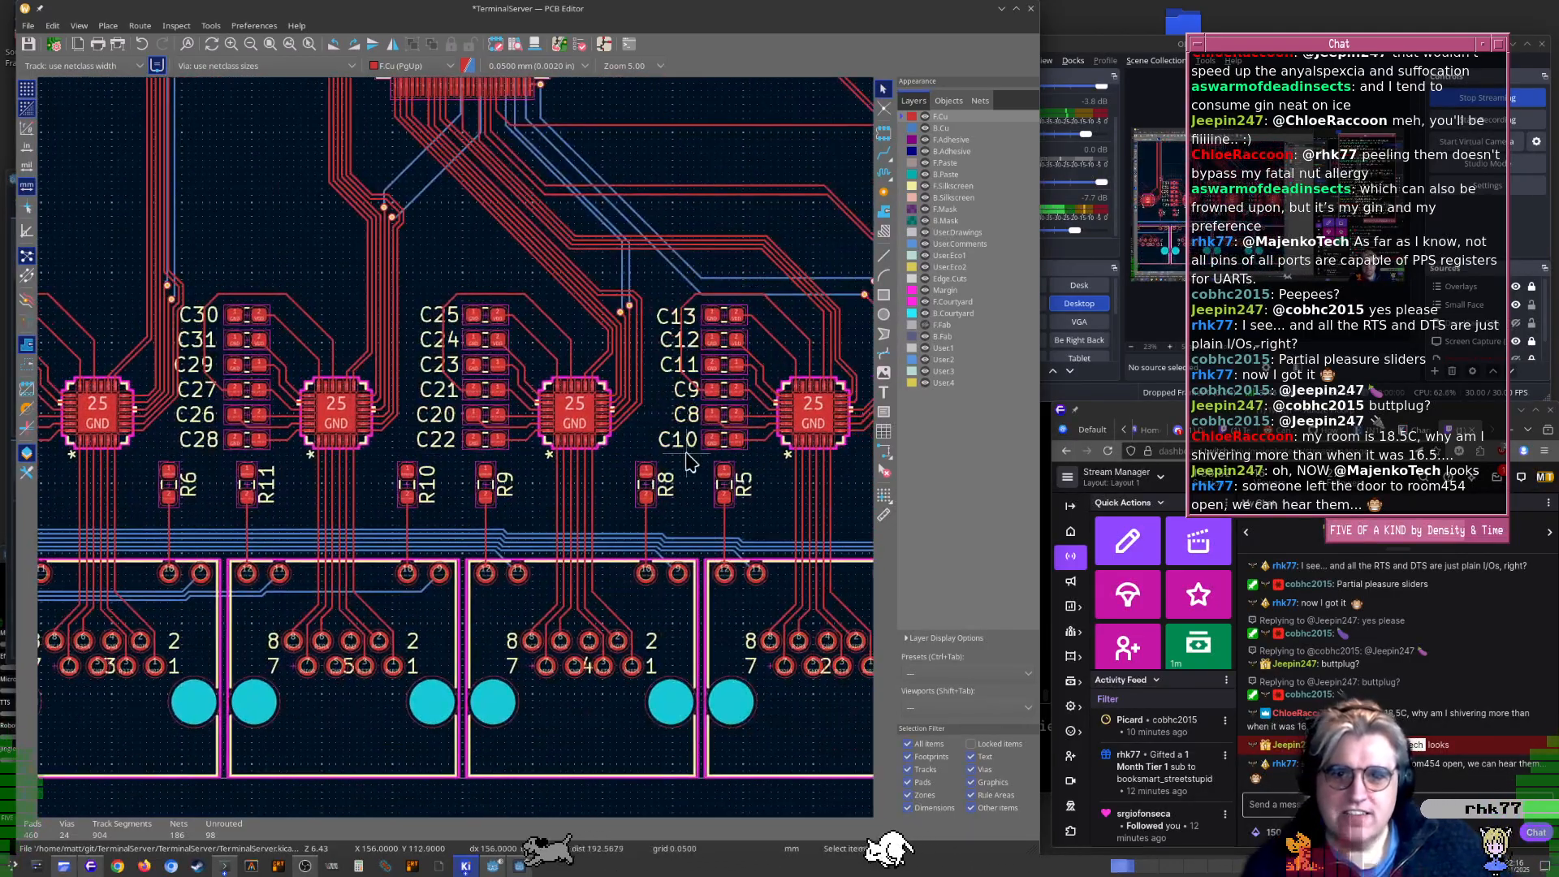
pyautogui.moveTo(688, 461); pyautogui.dragTo(272, 575, button='middle')
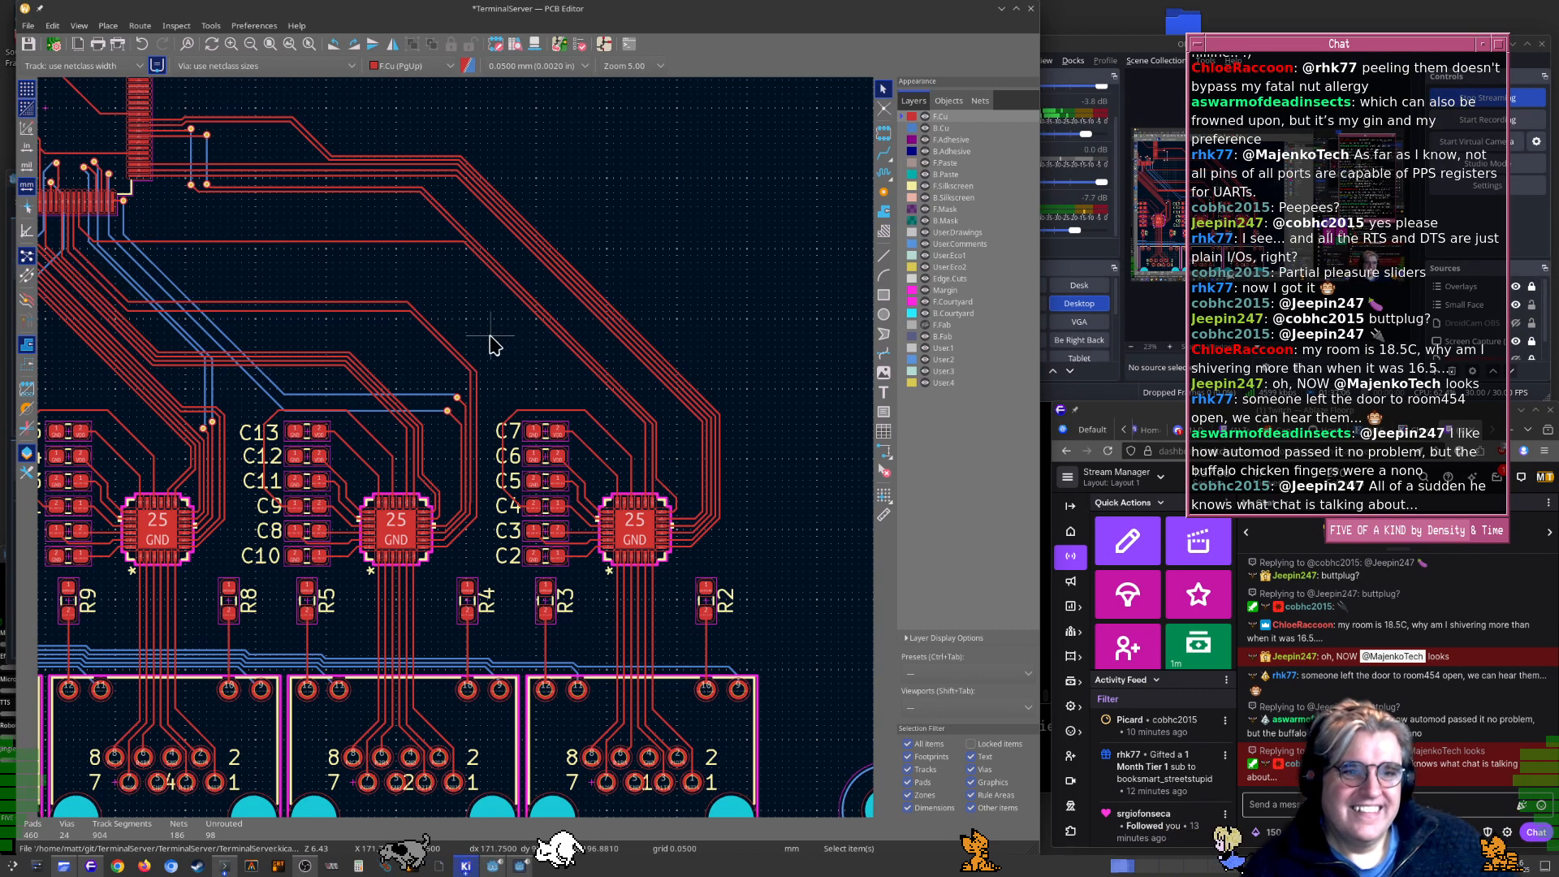
pyautogui.moveTo(264, 235); pyautogui.dragTo(378, 419, button='middle')
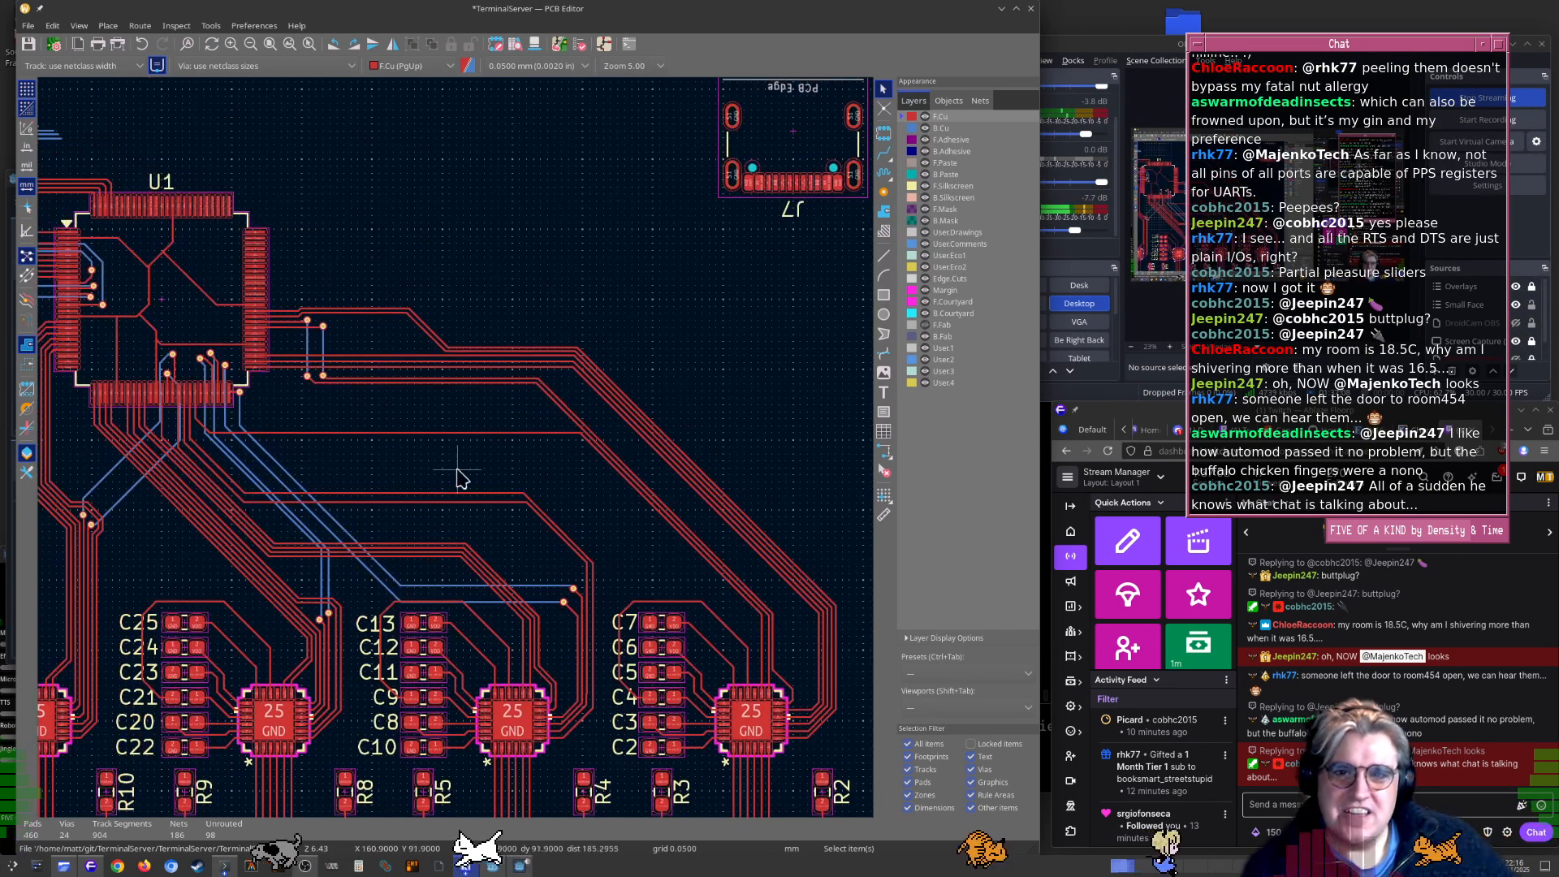
# Drag the long horizontal U2DTR segment up closer to the parallel U2RTS track
pyautogui.scroll(5, 357, 485)
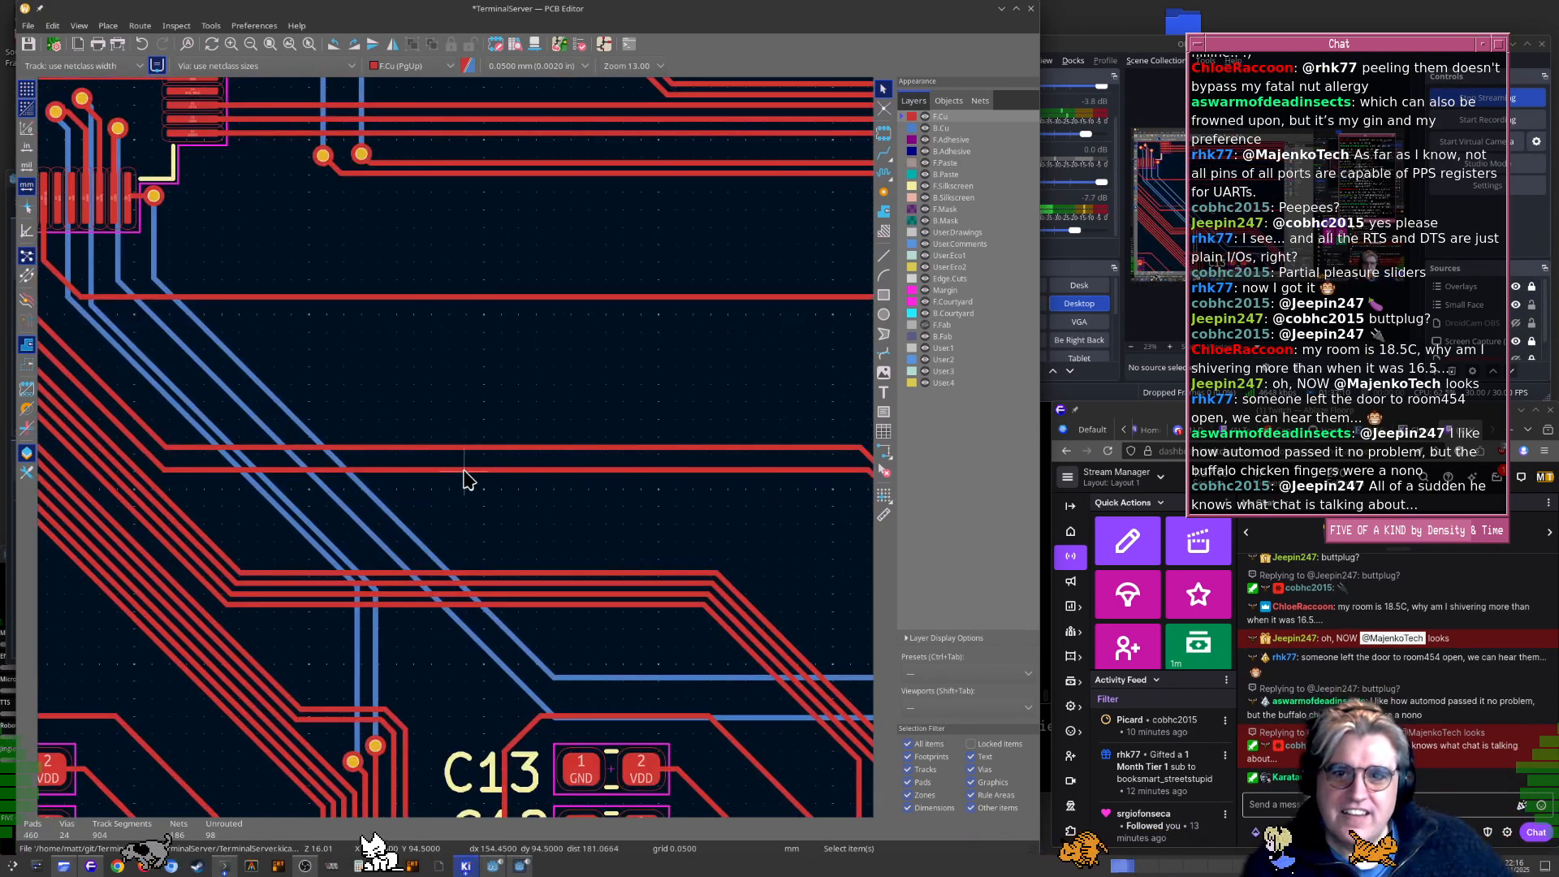
pyautogui.scroll(4, 462, 467)
pyautogui.scroll(-3, 469, 455)
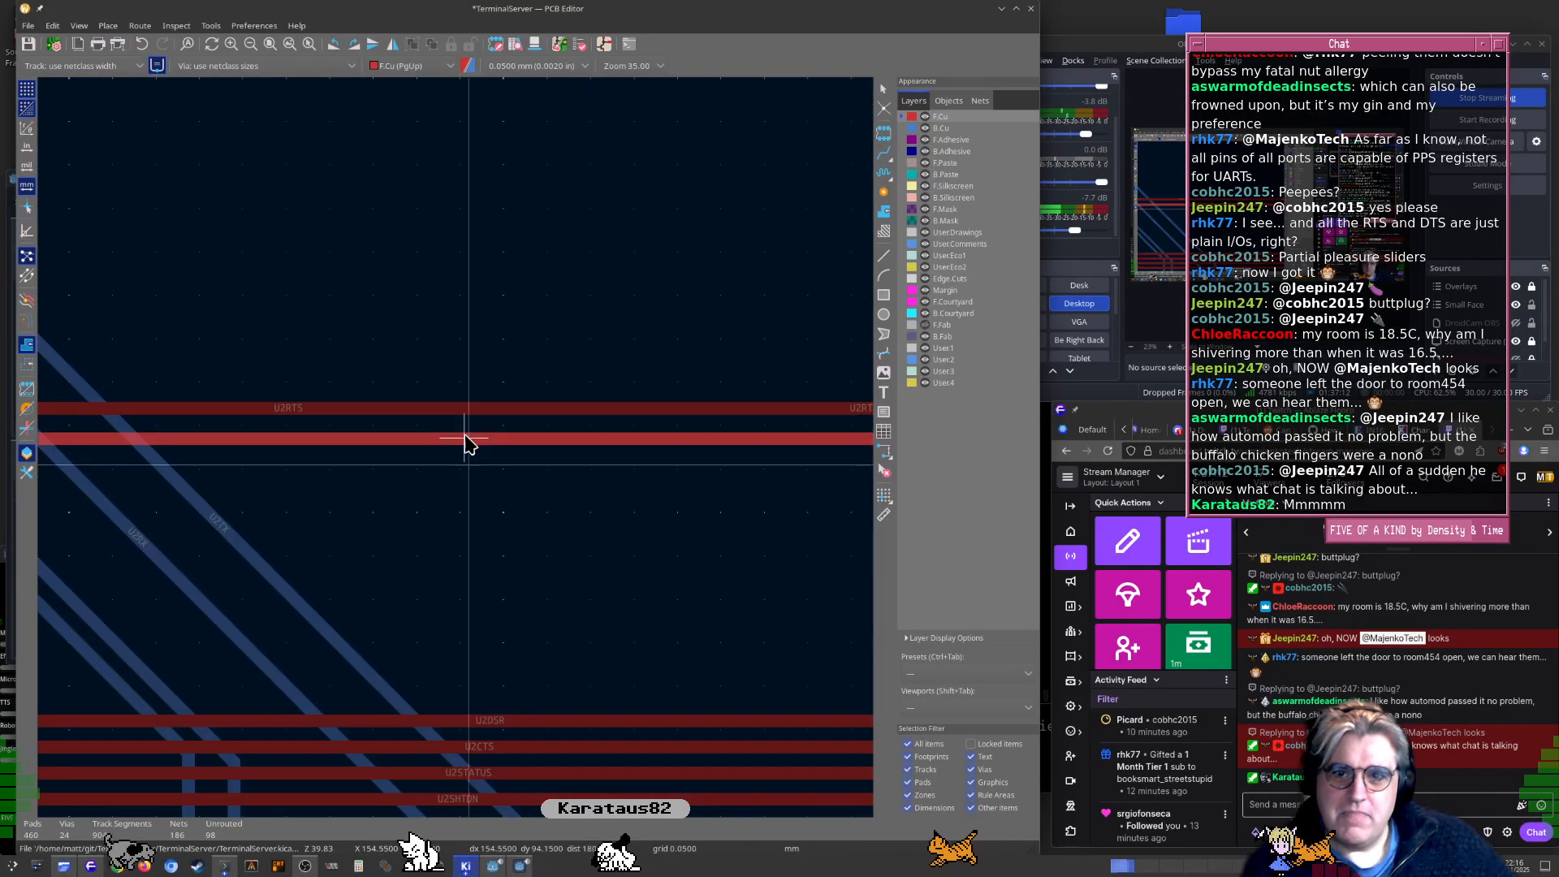
pyautogui.scroll(-2, 620, 446)
pyautogui.scroll(4, 452, 452)
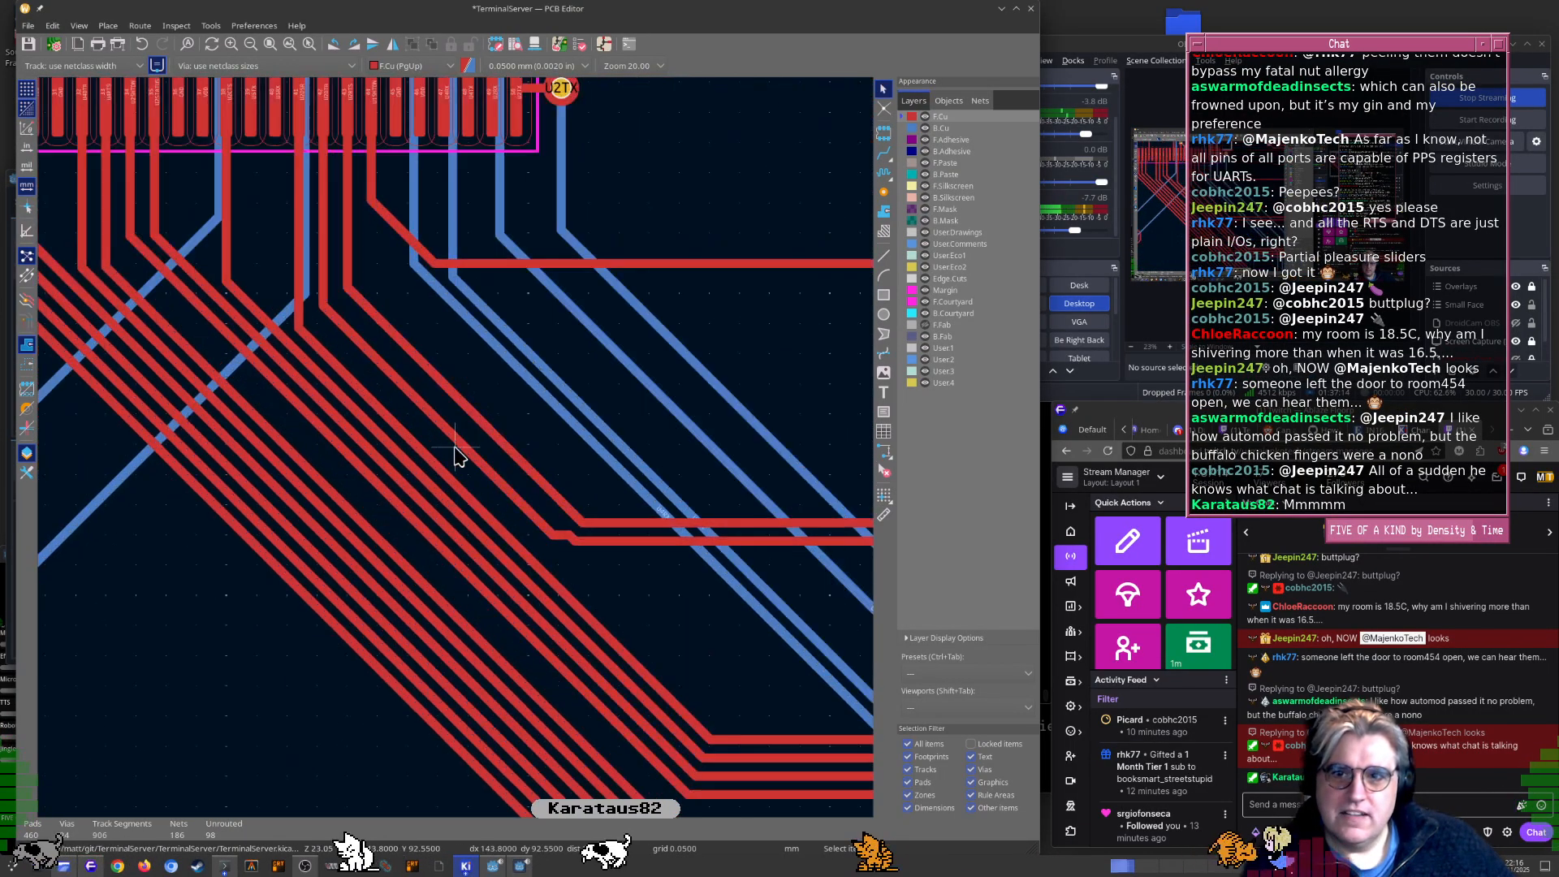
# Drag the U2DTR diagonal below U1 closer to U2RTS, removing the jog at its lower corner
pyautogui.click(448, 430)
pyautogui.moveTo(453, 436); pyautogui.dragTo(471, 414)
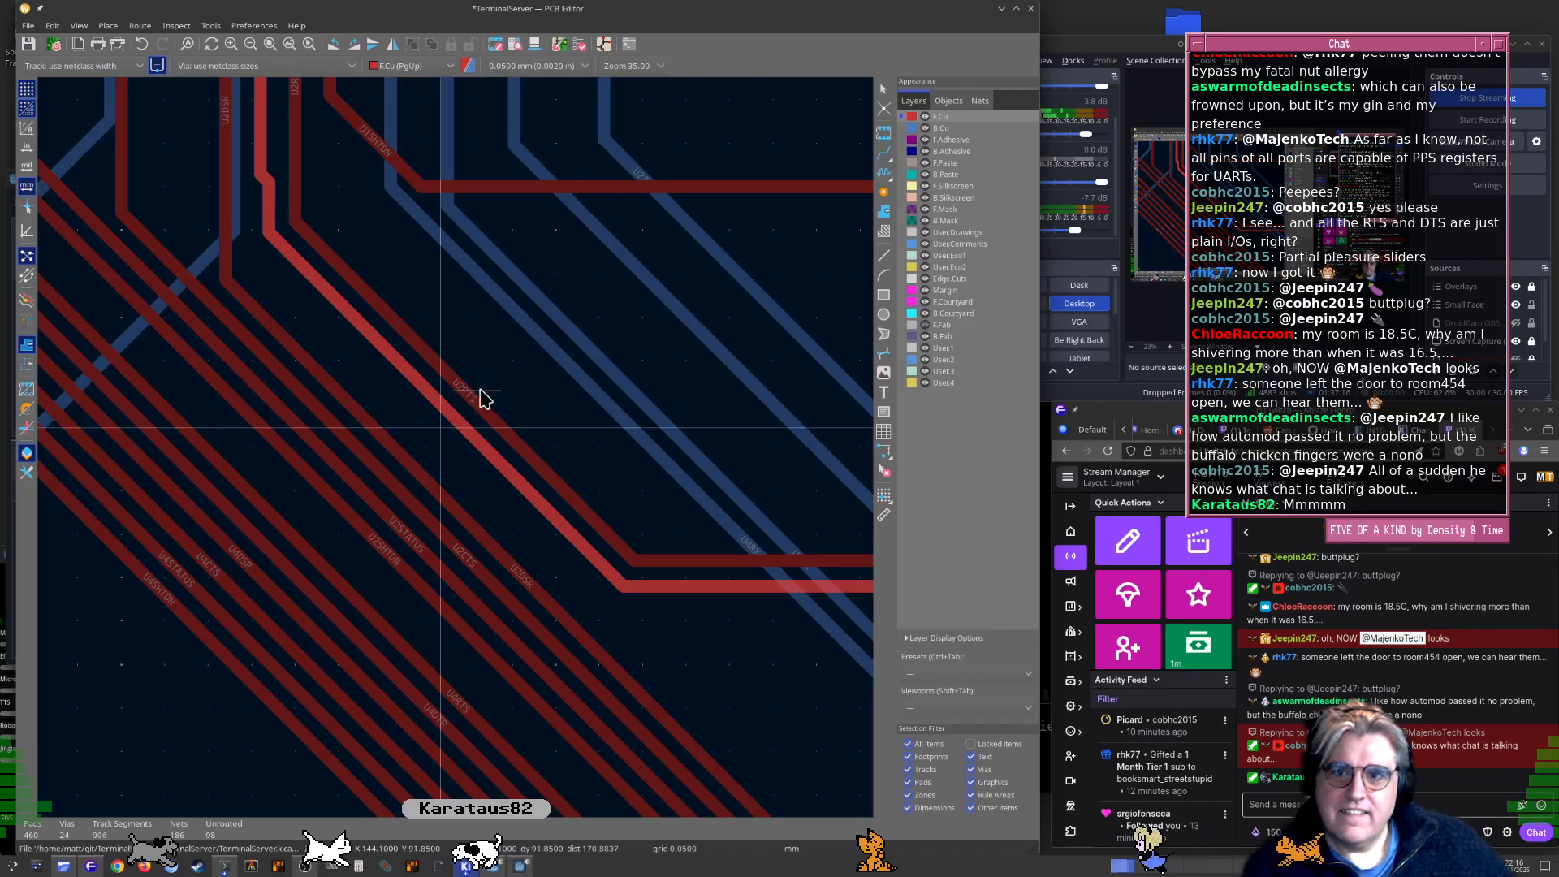
pyautogui.scroll(-4, 479, 398)
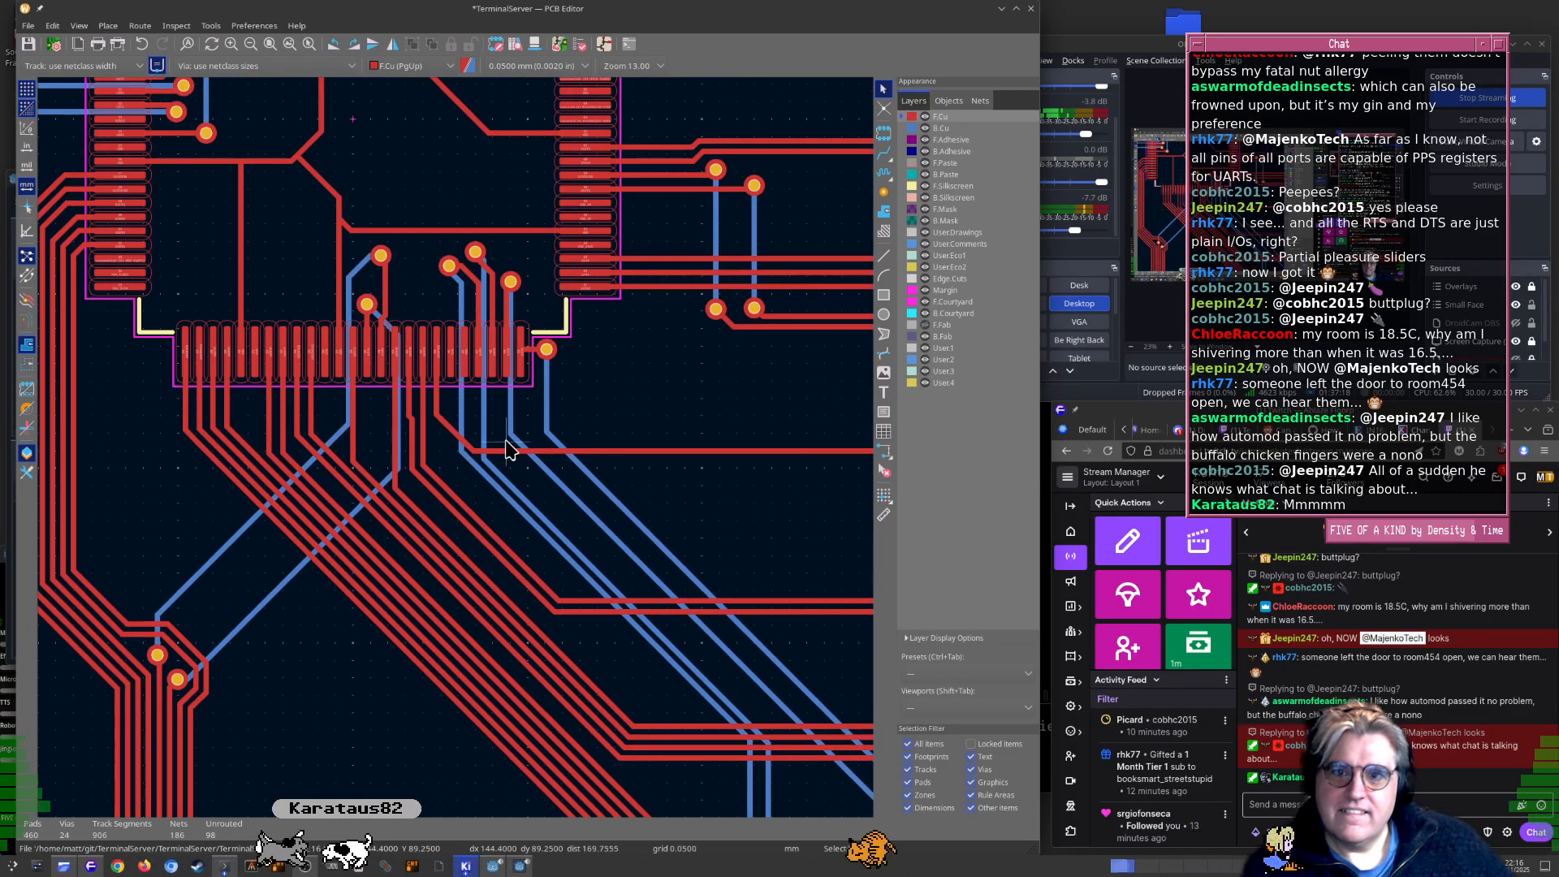
# Drag the vertical U2DTR segment beside the U2TX and U2RX vias towards U2TX to straighten out its kink
pyautogui.keyDown('shift'); pyautogui.scroll(-10, 592, 487); pyautogui.keyUp('shift')
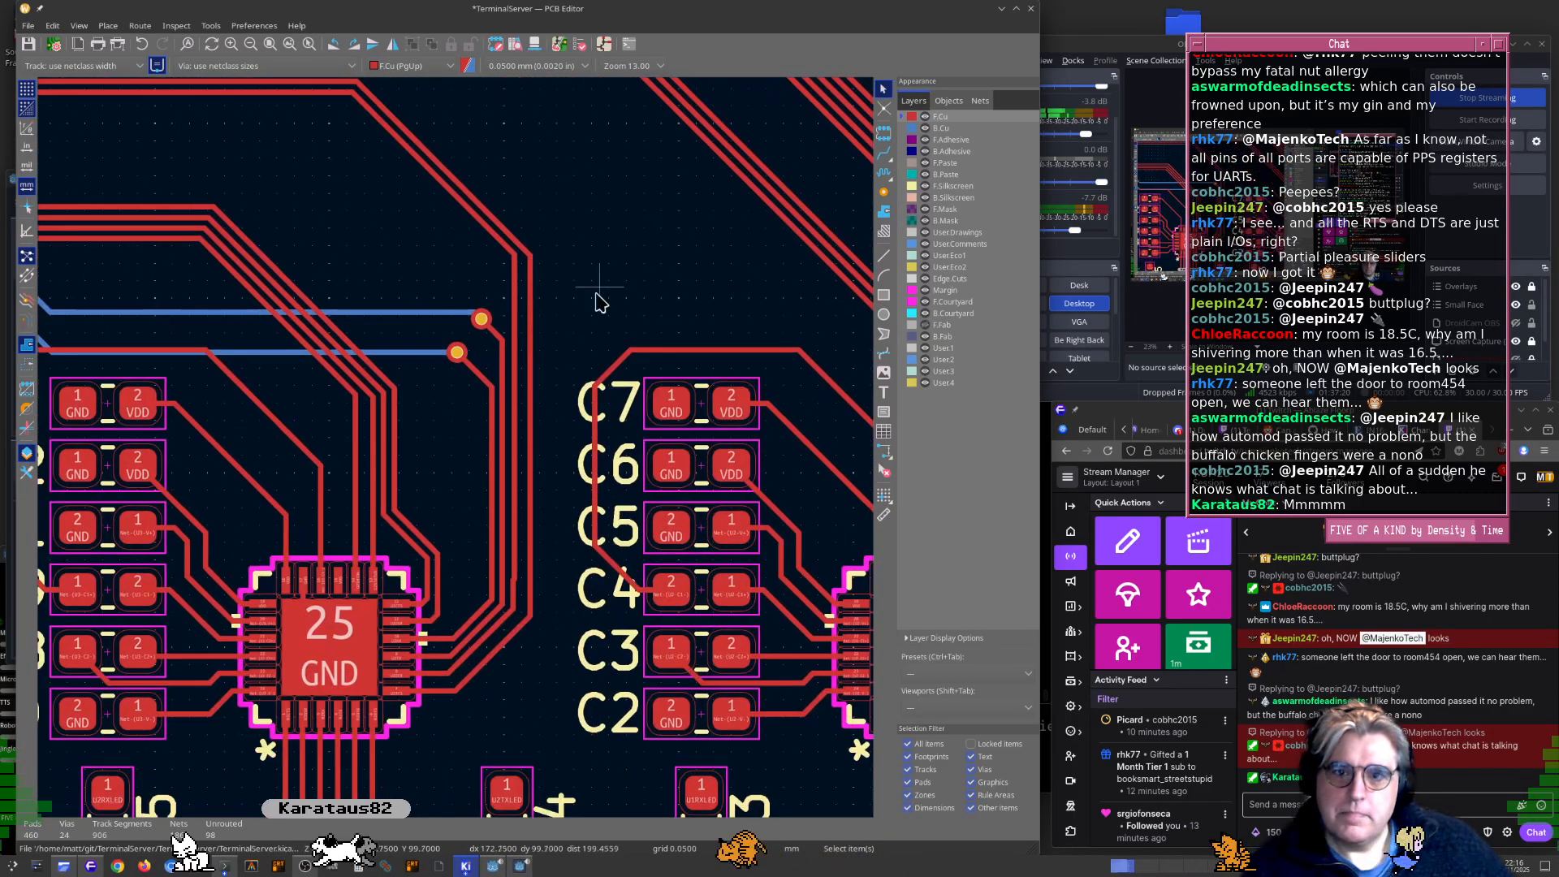
pyautogui.scroll(4, 452, 452)
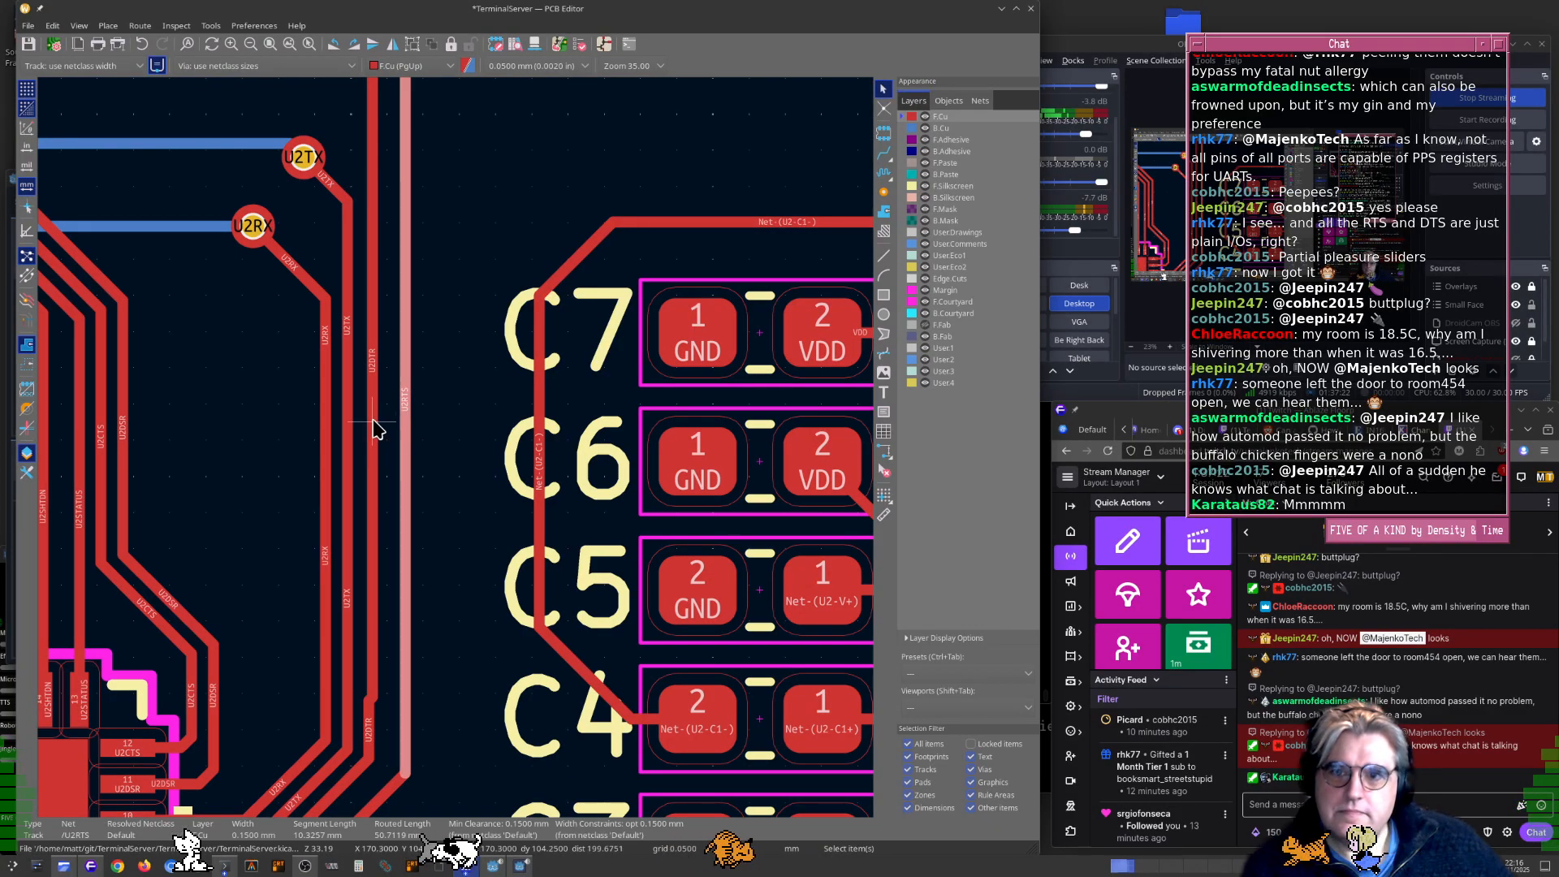
pyautogui.click(370, 421)
pyautogui.press('`')
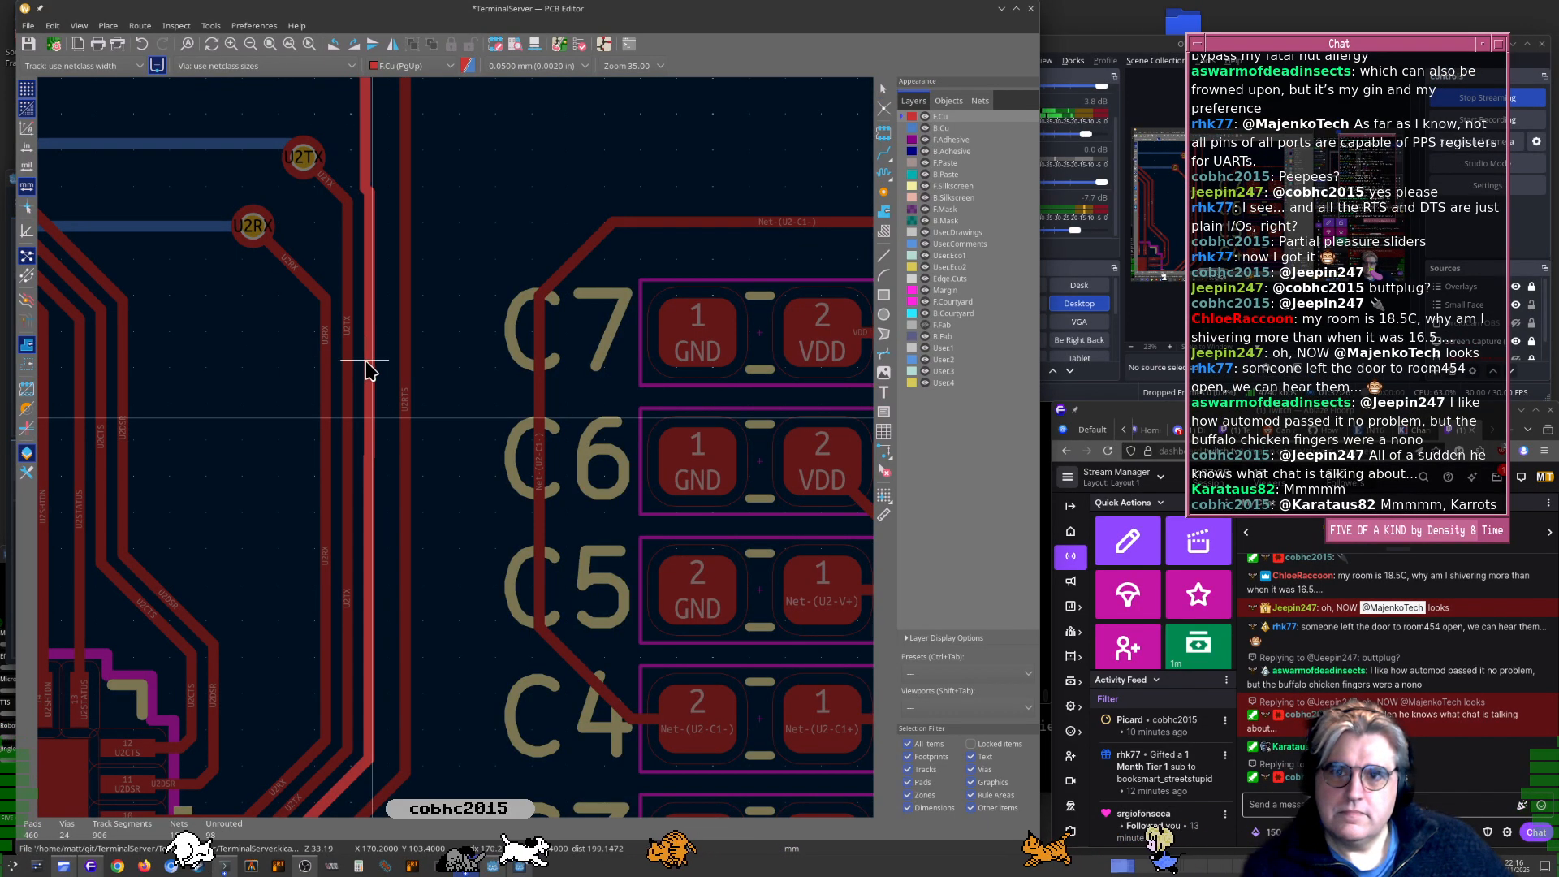
pyautogui.scroll(5, 370, 370)
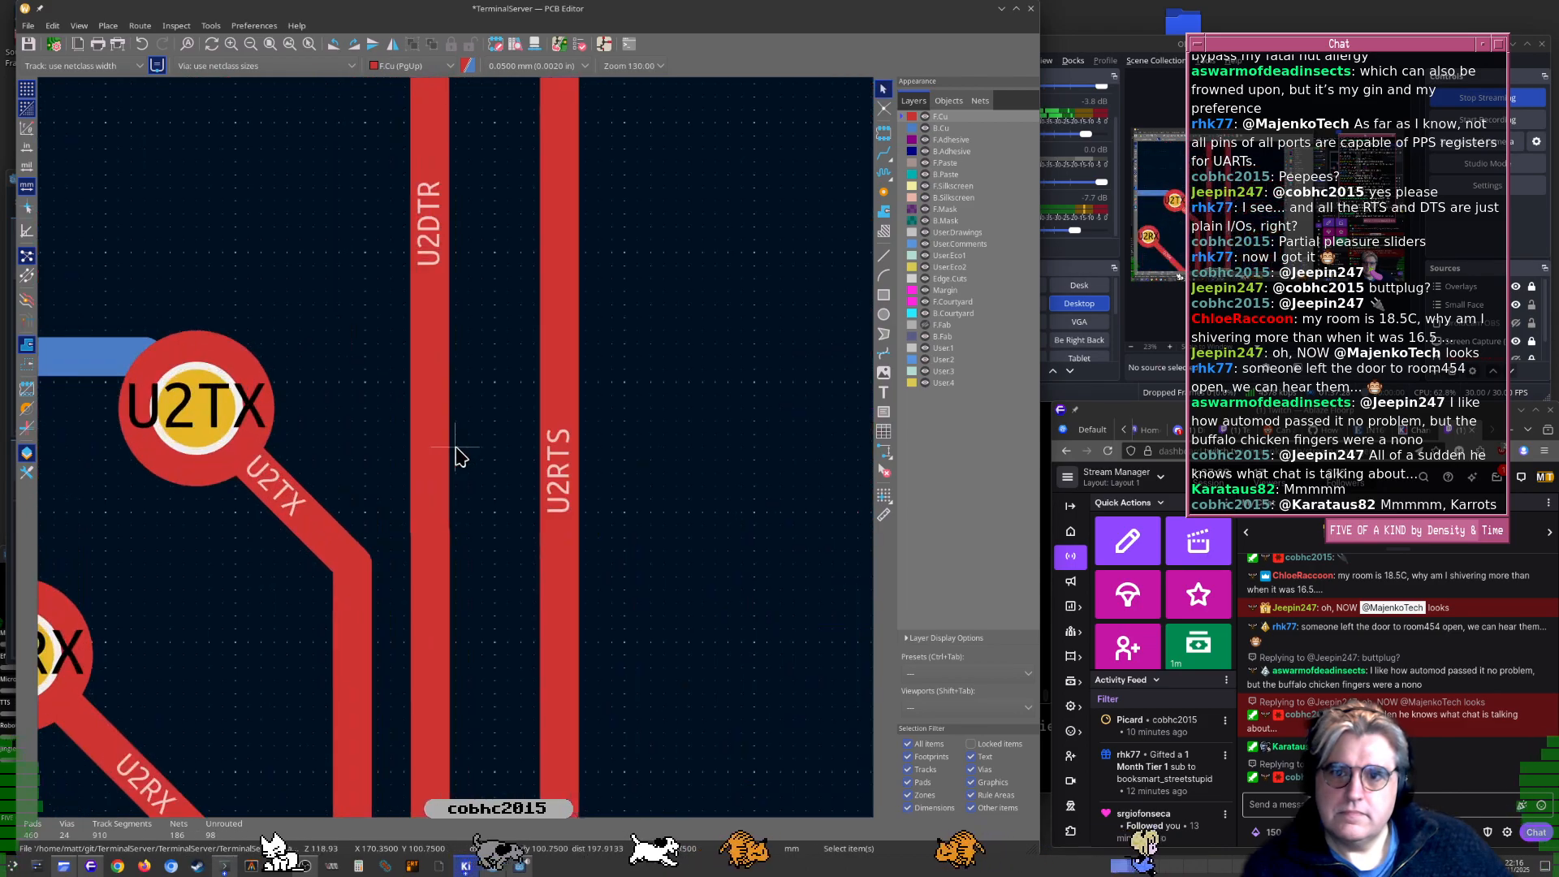
# Merge the vertical U2DTR track beside the U2TX via into one straight segment and drag the vertical U2RTS segment closer to it
pyautogui.click(436, 443)
pyautogui.press('d')
pyautogui.click(435, 440)
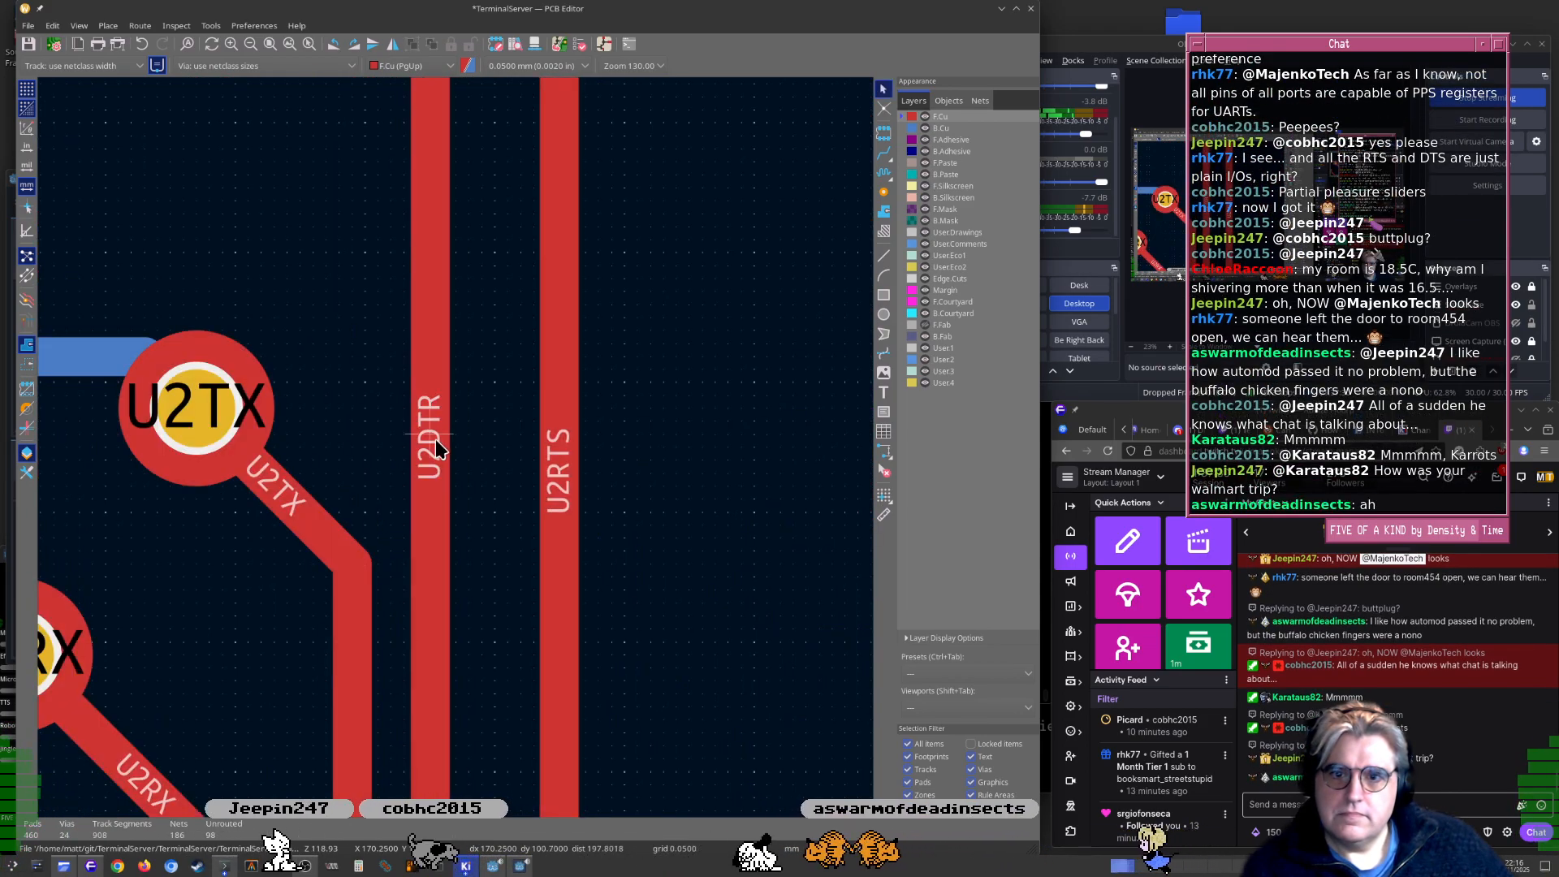
pyautogui.click(557, 528)
pyautogui.press('d')
pyautogui.click(505, 522)
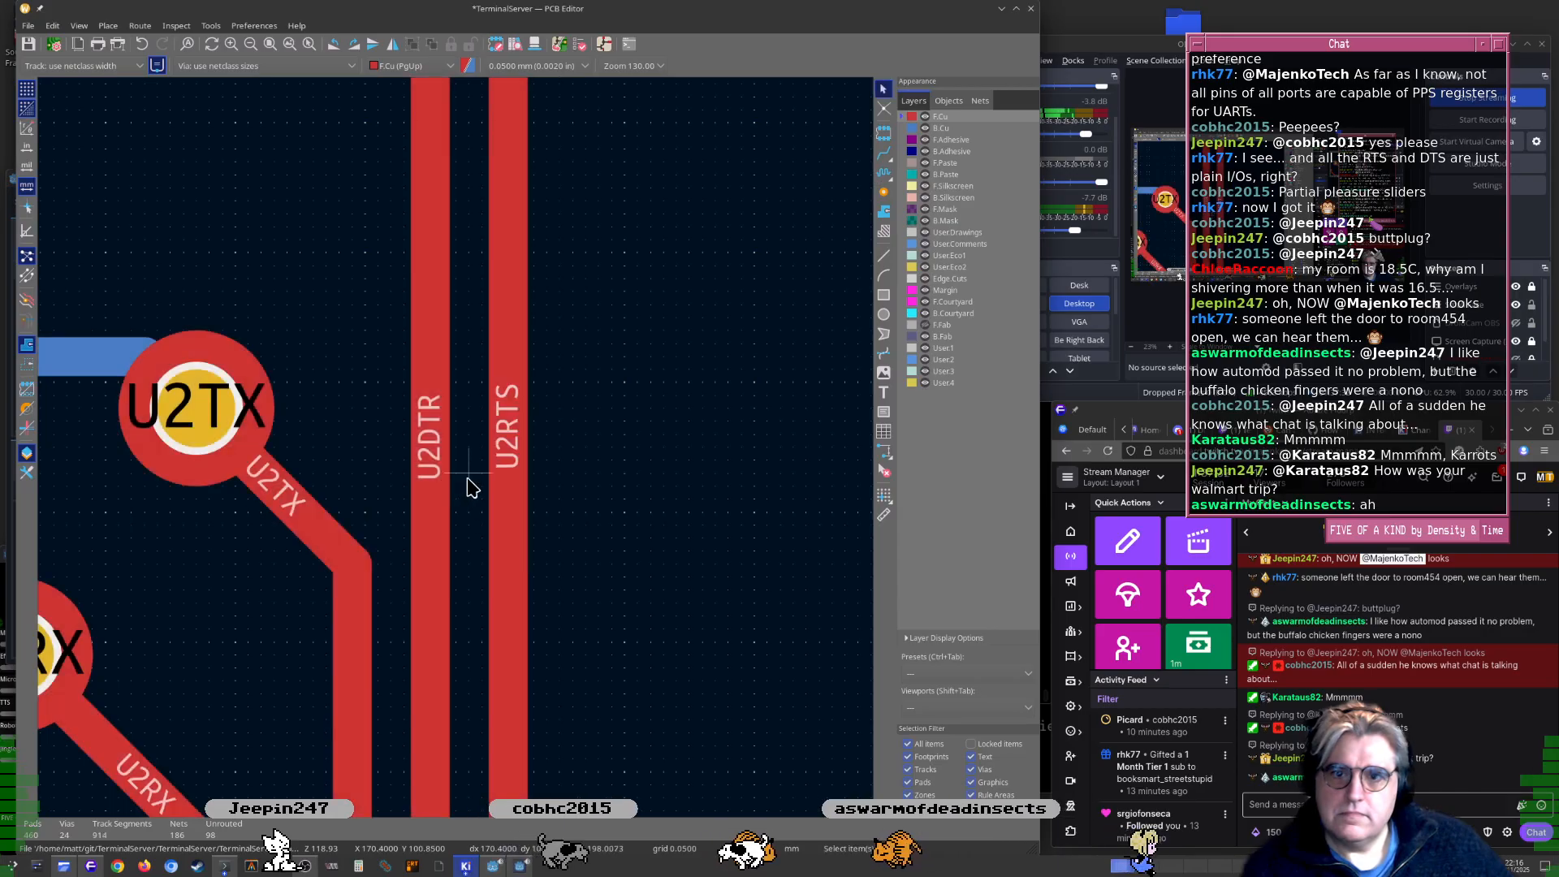
# Drag the vertical U2RTS segment beside C5 and C6 into line with its upper part to form one straight run
pyautogui.scroll(-9, 468, 473)
pyautogui.moveTo(495, 763); pyautogui.dragTo(551, 461, button='middle')
pyautogui.scroll(5, 551, 459)
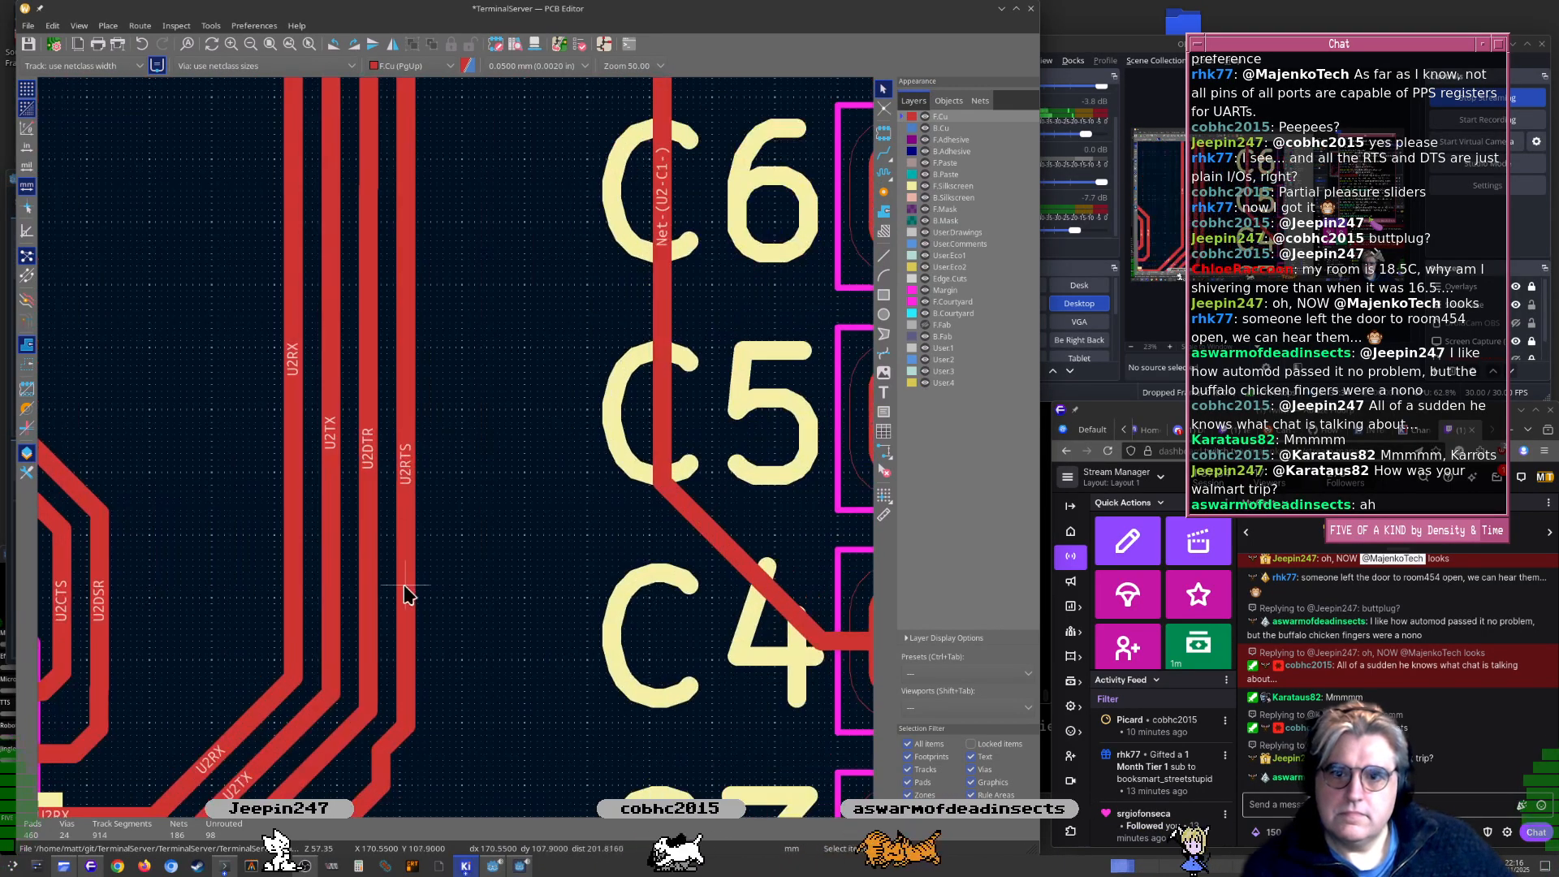
pyautogui.keyDown('shift'); pyautogui.scroll(3, 438, 590); pyautogui.keyUp('shift')
pyautogui.click(414, 548)
pyautogui.press('d')
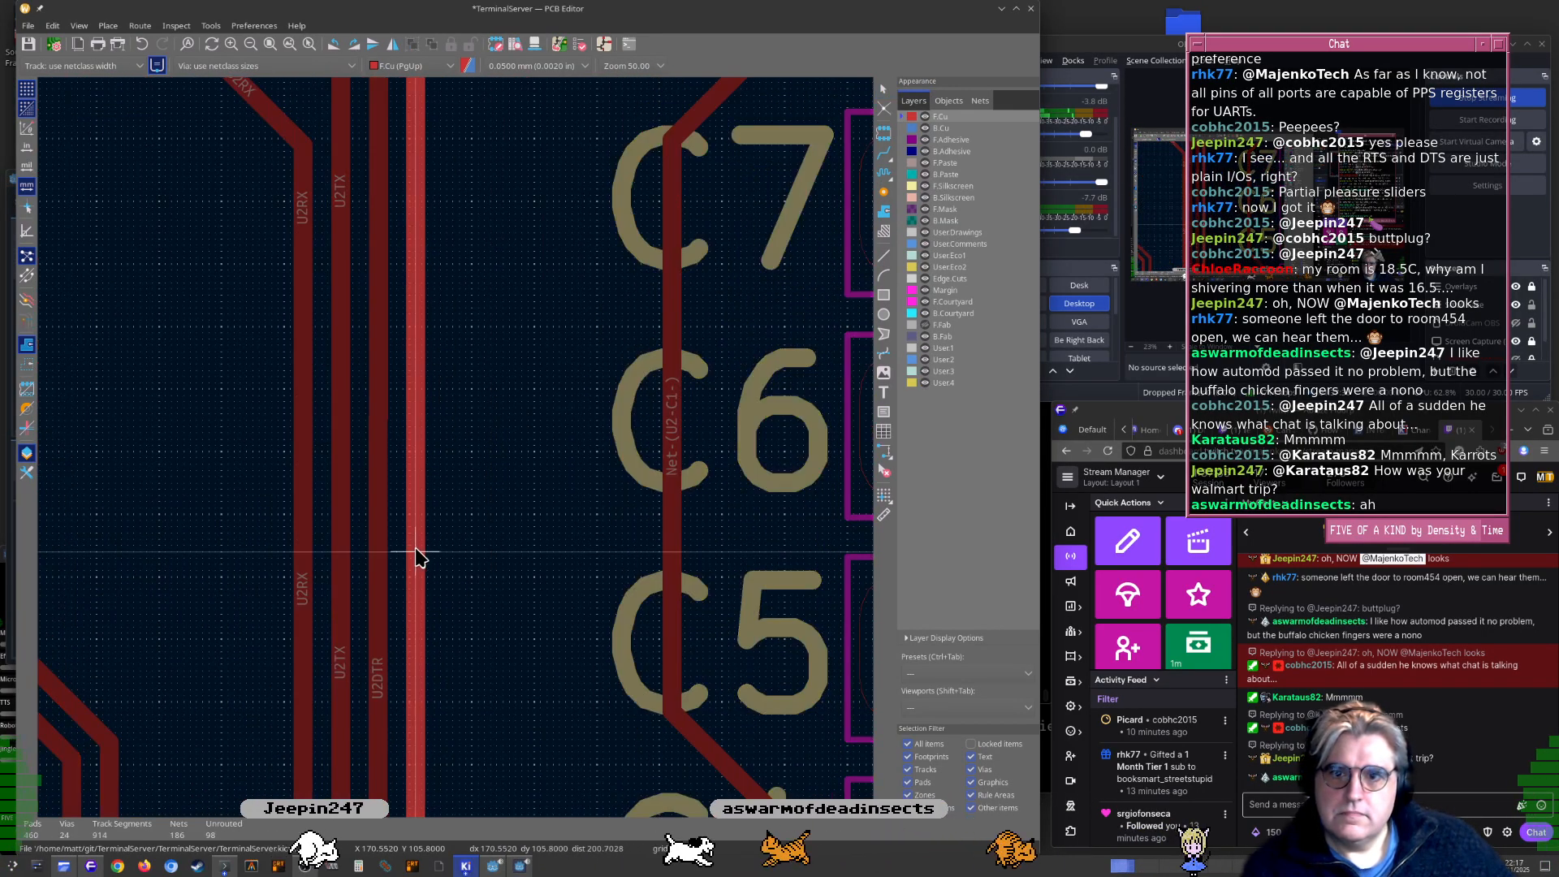
pyautogui.click(415, 553)
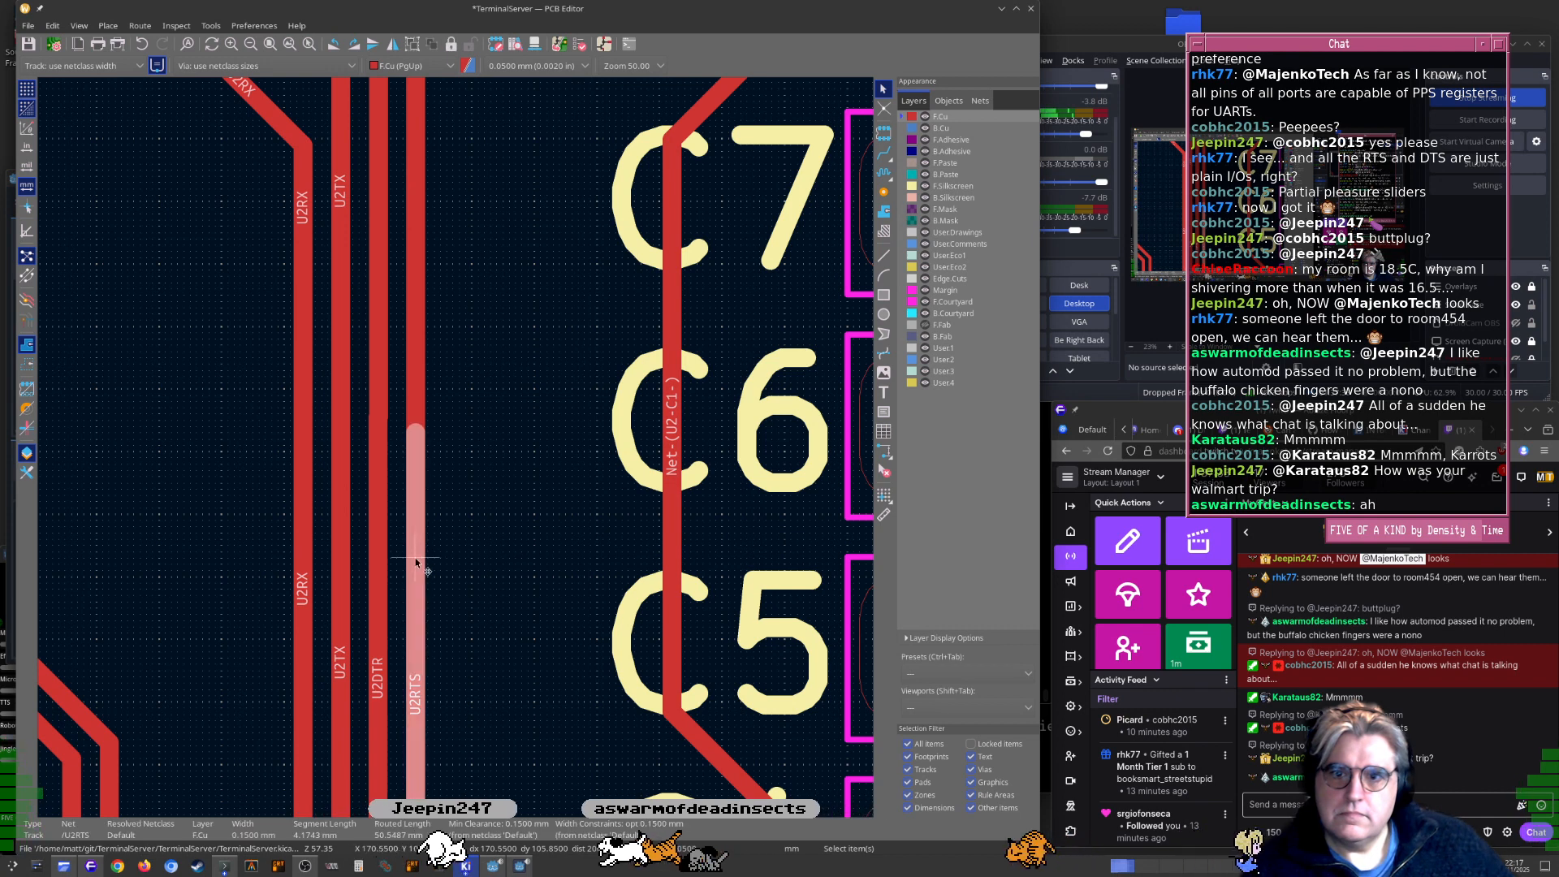
pyautogui.click(453, 545)
pyautogui.click(416, 556)
pyautogui.press('d')
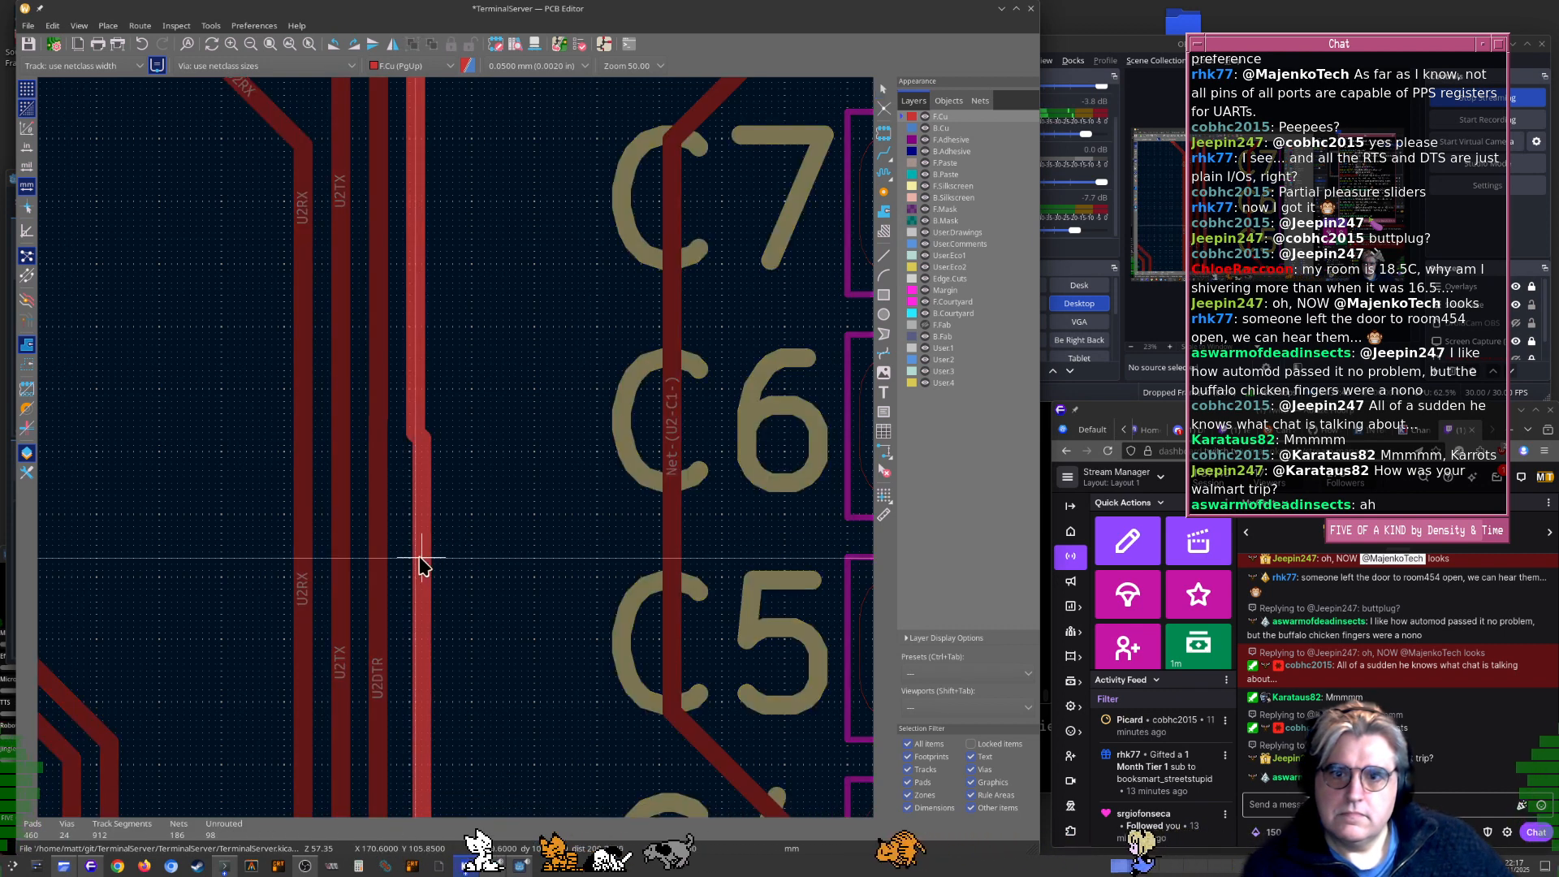
pyautogui.click(415, 558)
# Merge the split vertical U2DTR and U2TX segments beside C5 and C6 by dragging each one in place
pyautogui.click(380, 560)
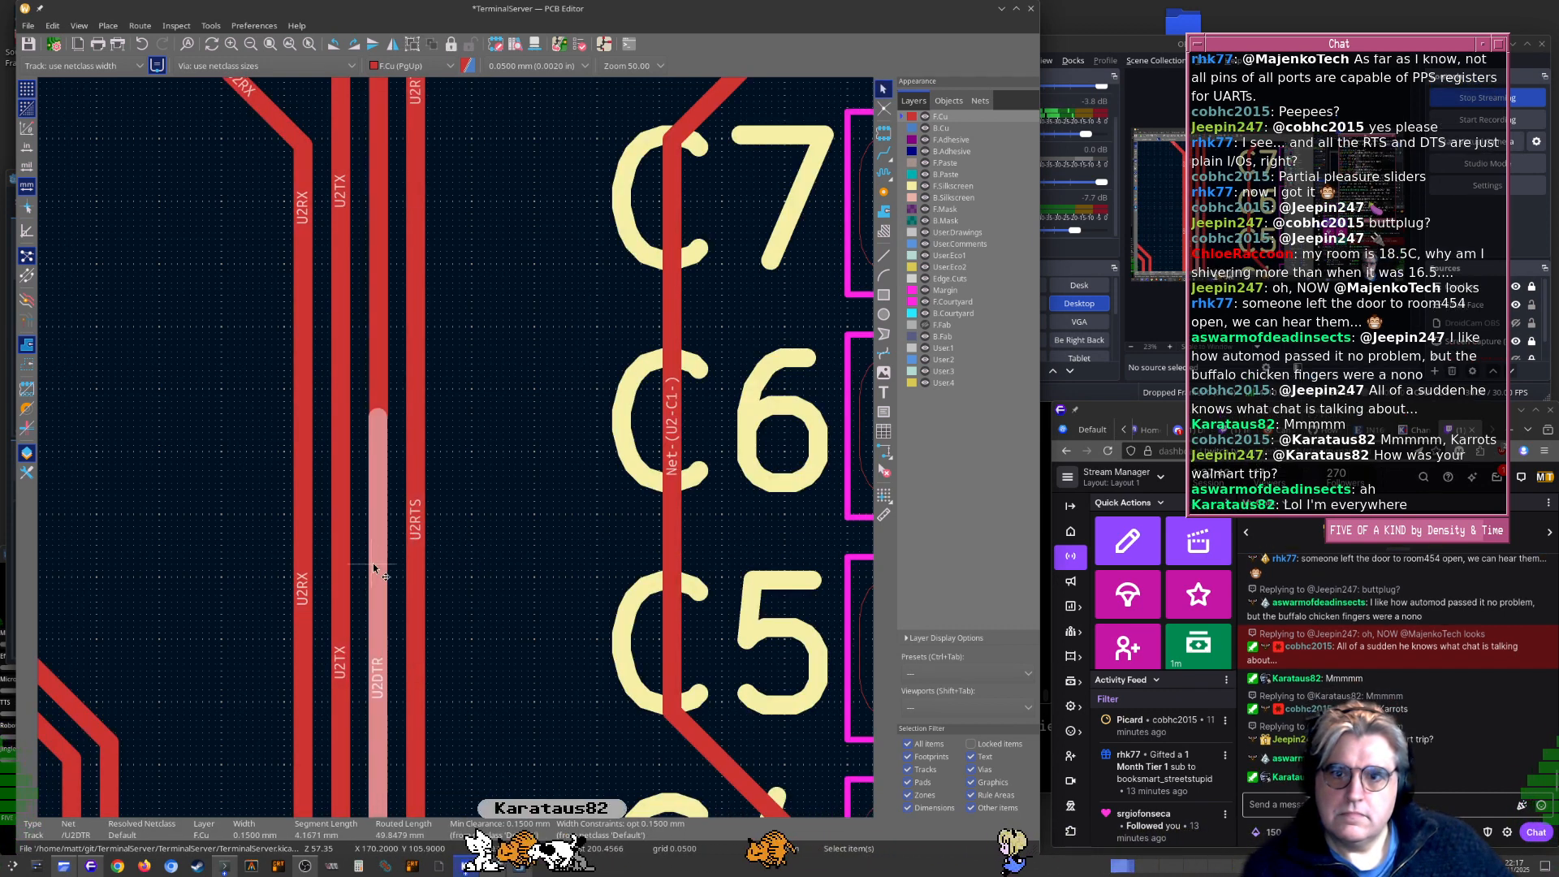
pyautogui.press('d')
pyautogui.click(381, 566)
pyautogui.click(341, 572)
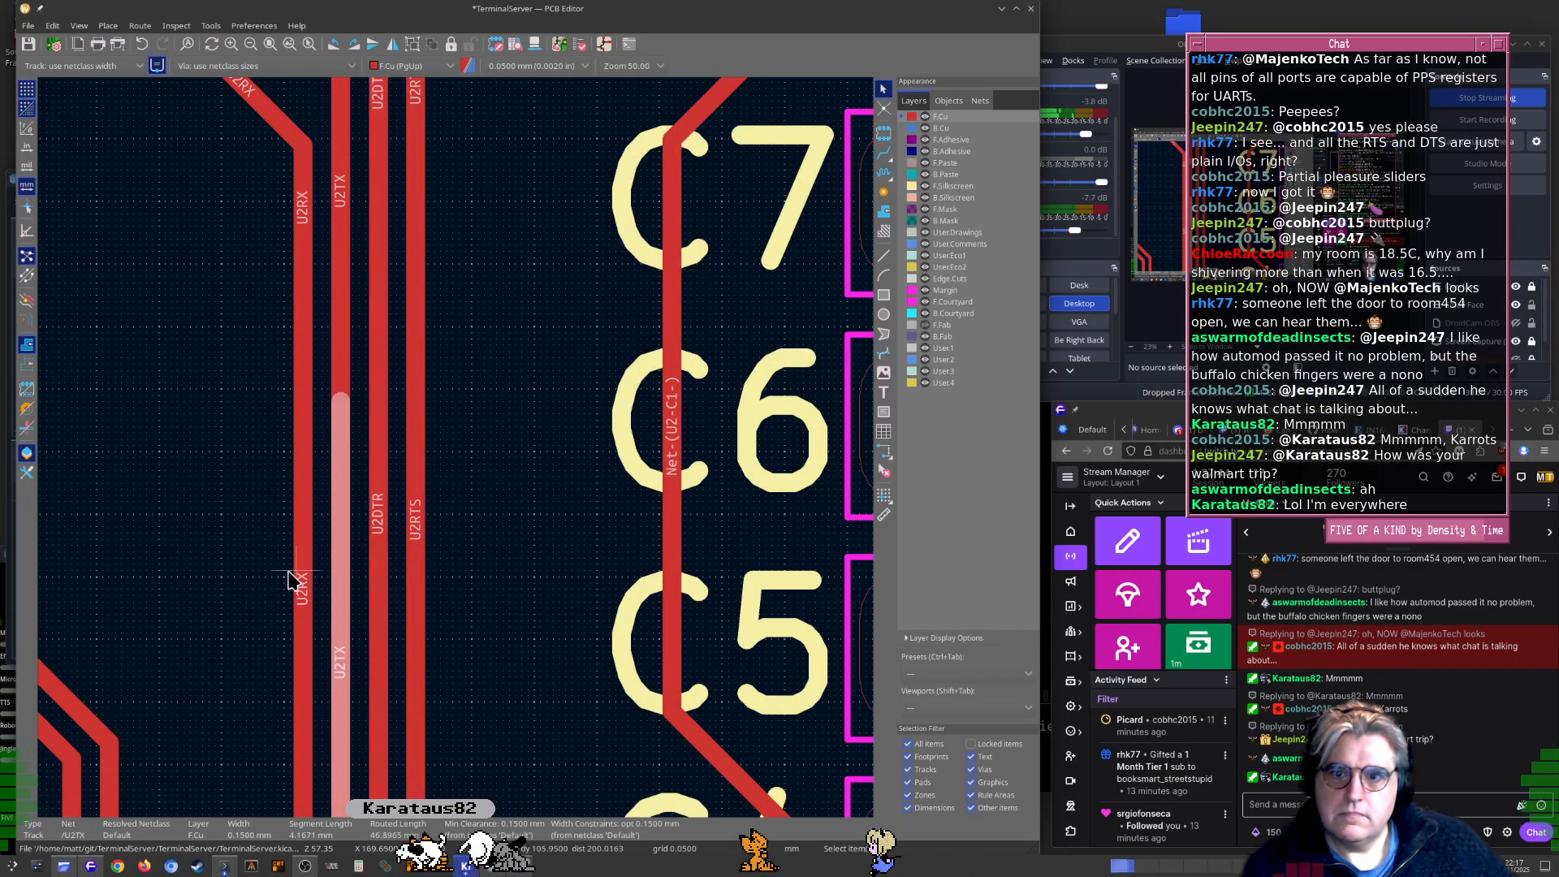
pyautogui.click(340, 559)
pyautogui.press('d')
pyautogui.click(349, 559)
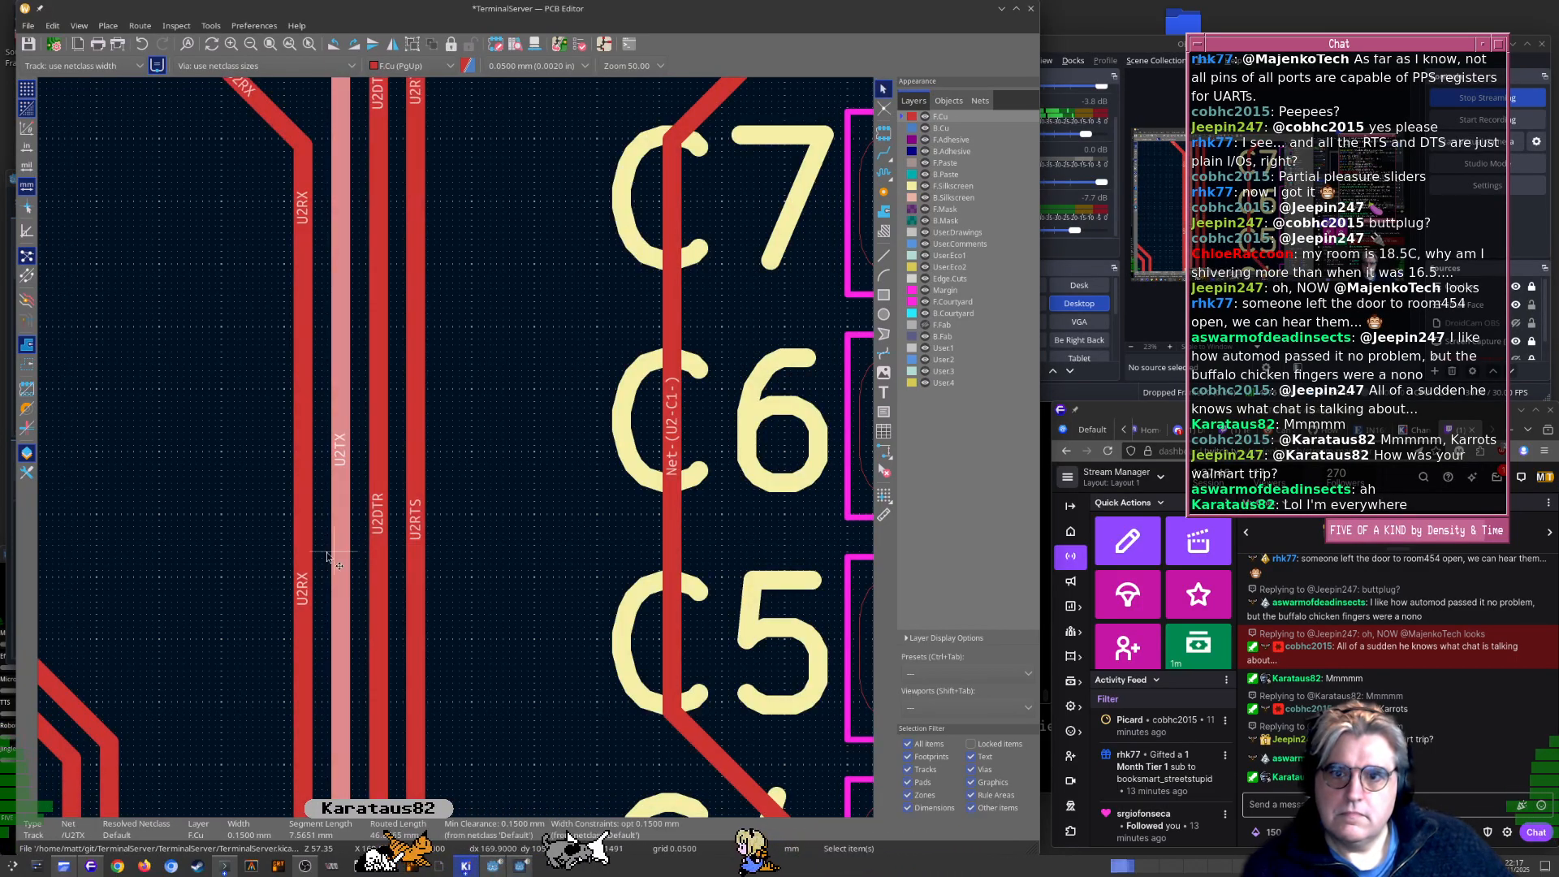
pyautogui.click(302, 566)
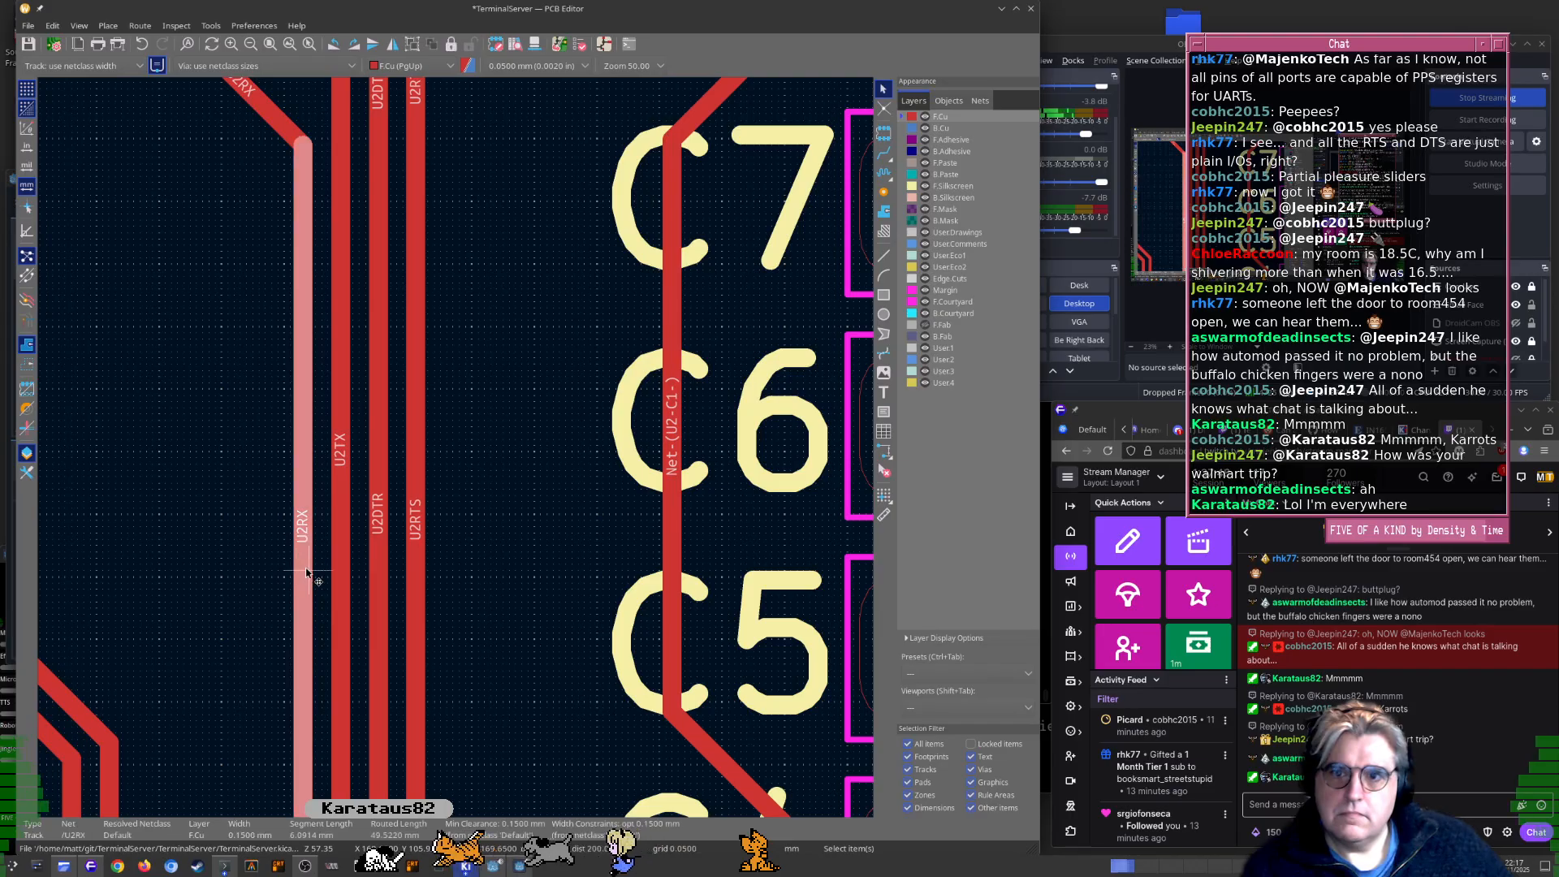
# Drag the U2RTS diagonal near the driver chip closer to the parallel U2DTR diagonal, removing the jog at its upper end
pyautogui.scroll(-2, 316, 575)
pyautogui.scroll(1, 553, 518)
pyautogui.scroll(3, 474, 459)
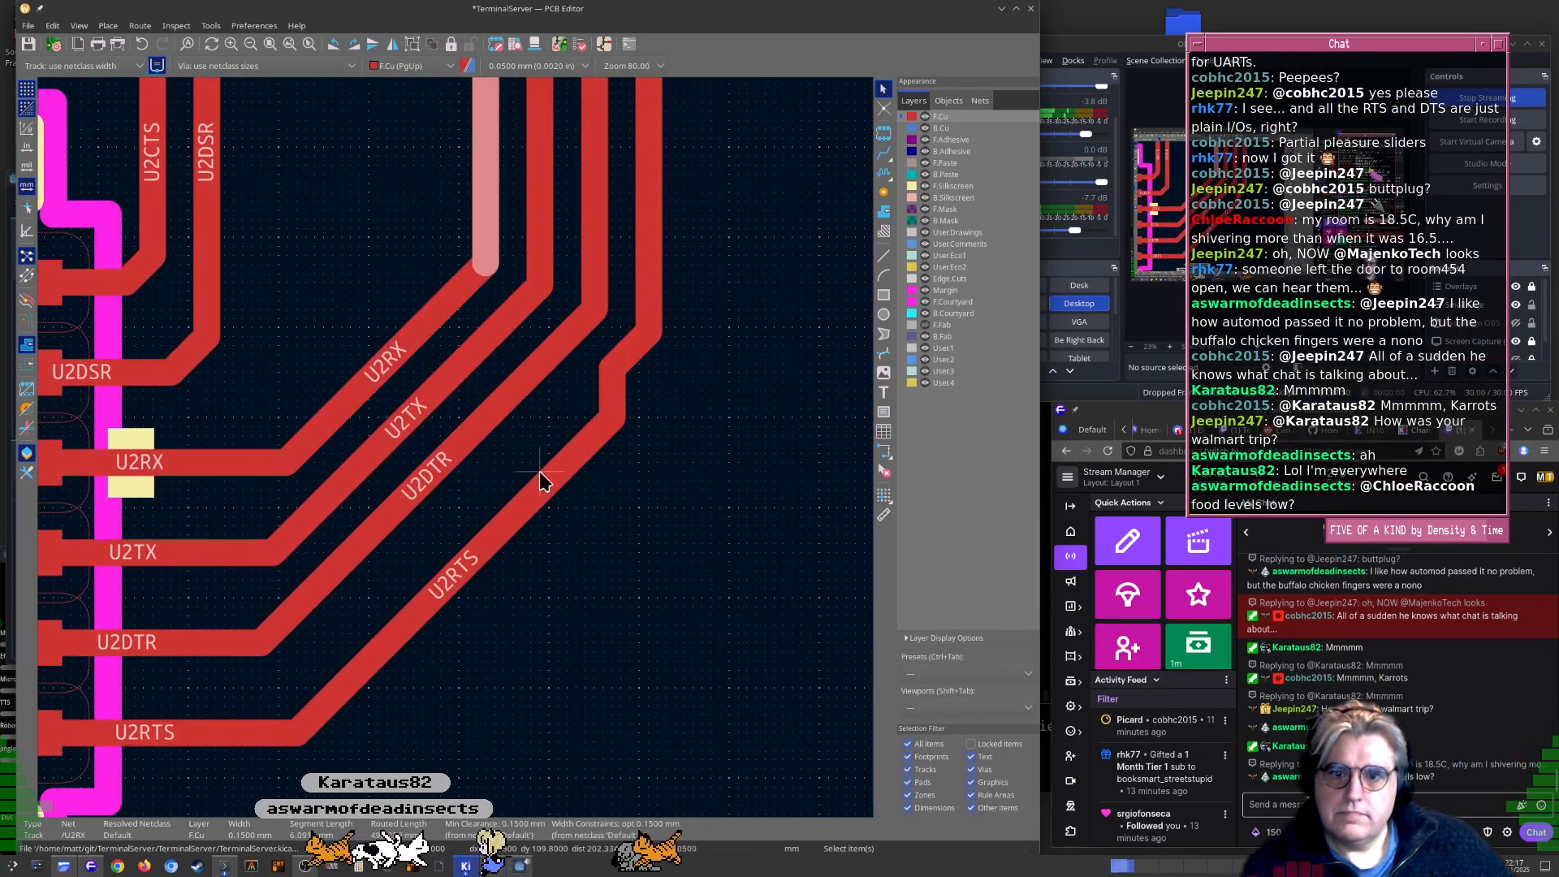
pyautogui.click(503, 442)
pyautogui.press('Escape')
pyautogui.moveTo(387, 570); pyautogui.dragTo(603, 448, button='middle')
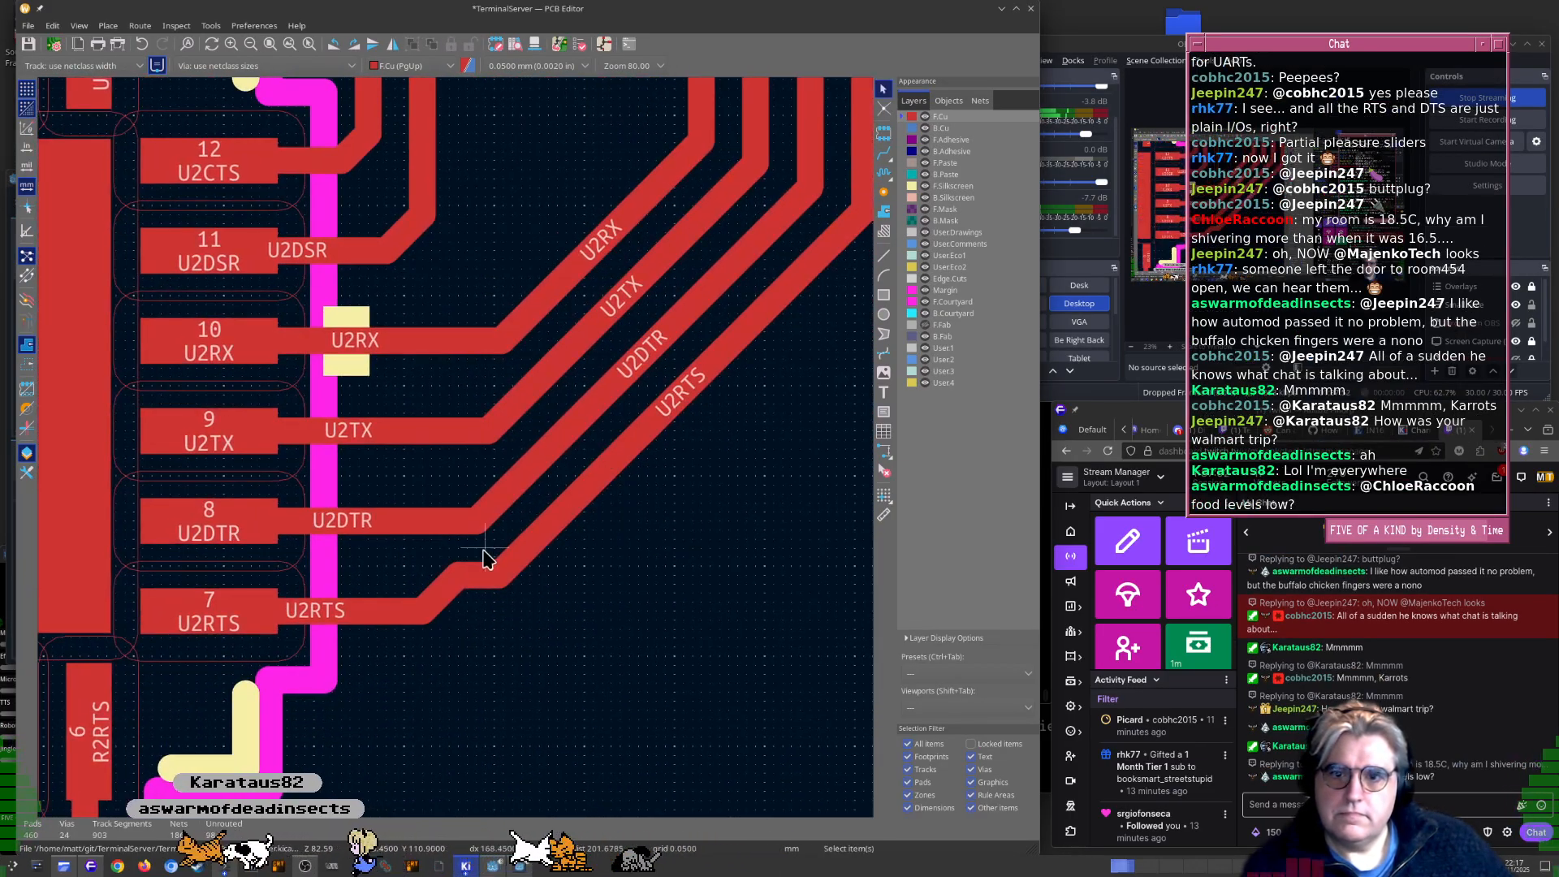
# Drag the short U2RTS diagonal beside pin 7 into line with the long diagonal to remove the remaining jog
pyautogui.click(440, 592)
pyautogui.press('d')
pyautogui.click(469, 612)
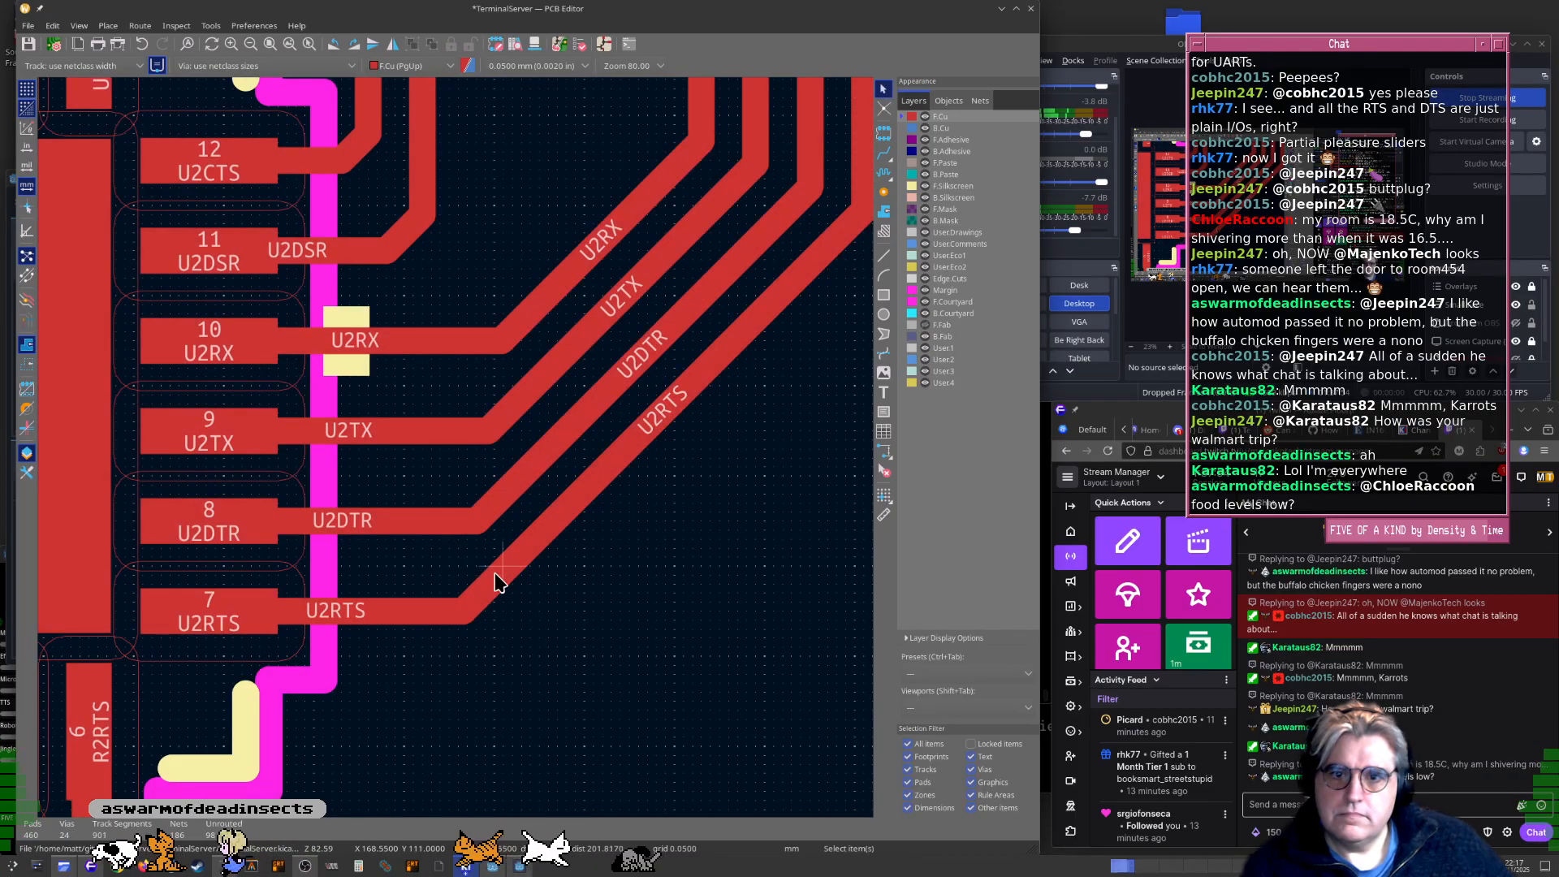
pyautogui.click(501, 568)
pyautogui.scroll(-3, 653, 522)
pyautogui.click(526, 391)
pyautogui.moveTo(515, 328); pyautogui.dragTo(558, 444, button='middle')
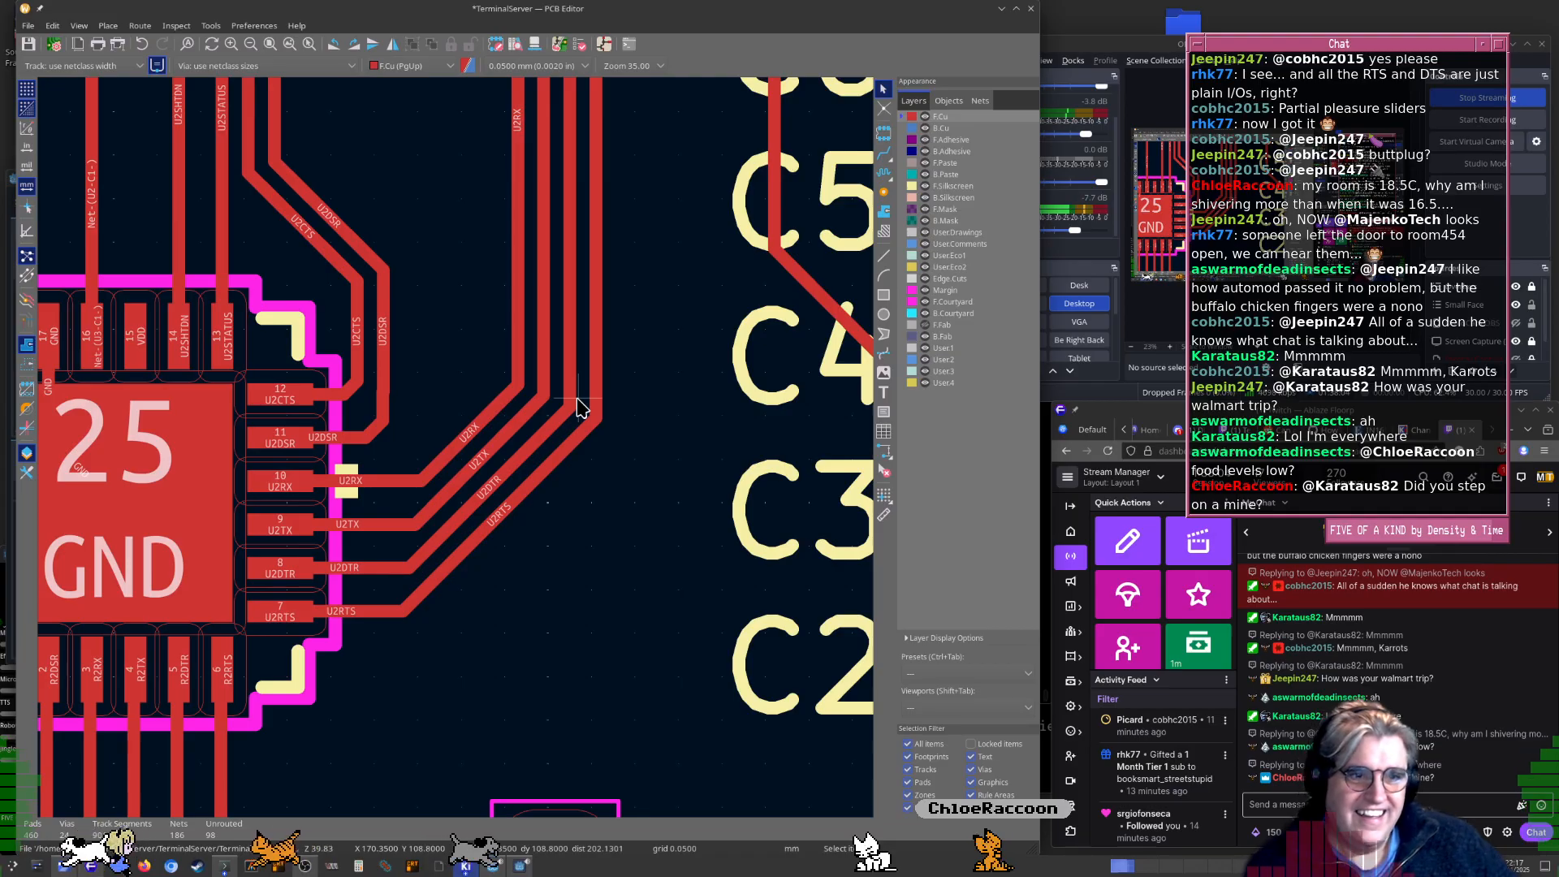
# Review the tidied routing across the whole TerminalServer board and save the PCB file
pyautogui.scroll(-2, 578, 404)
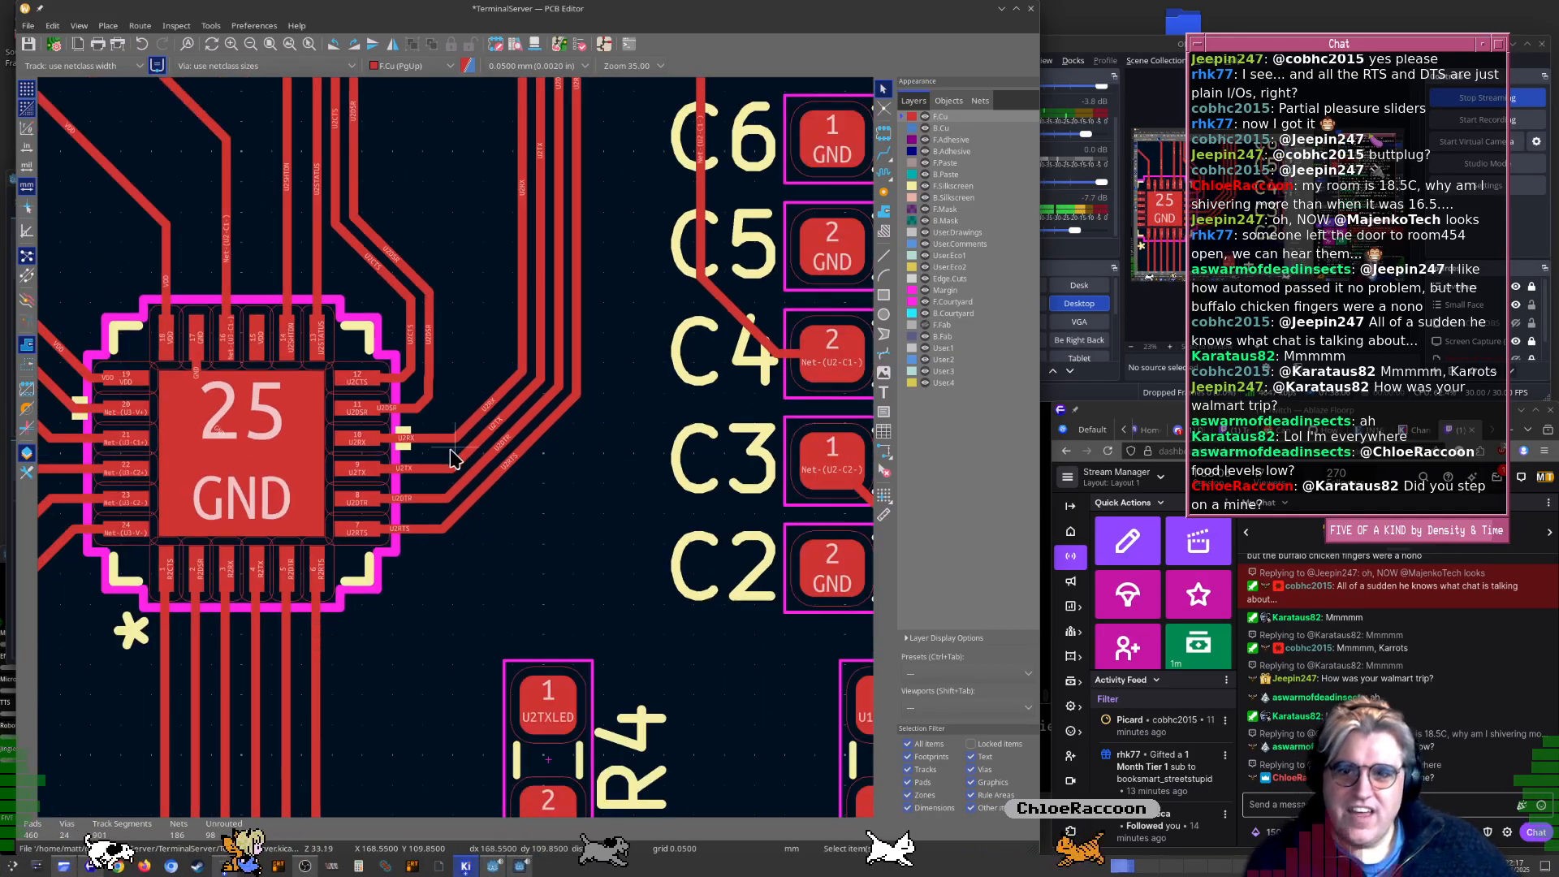
pyautogui.scroll(-8, 453, 458)
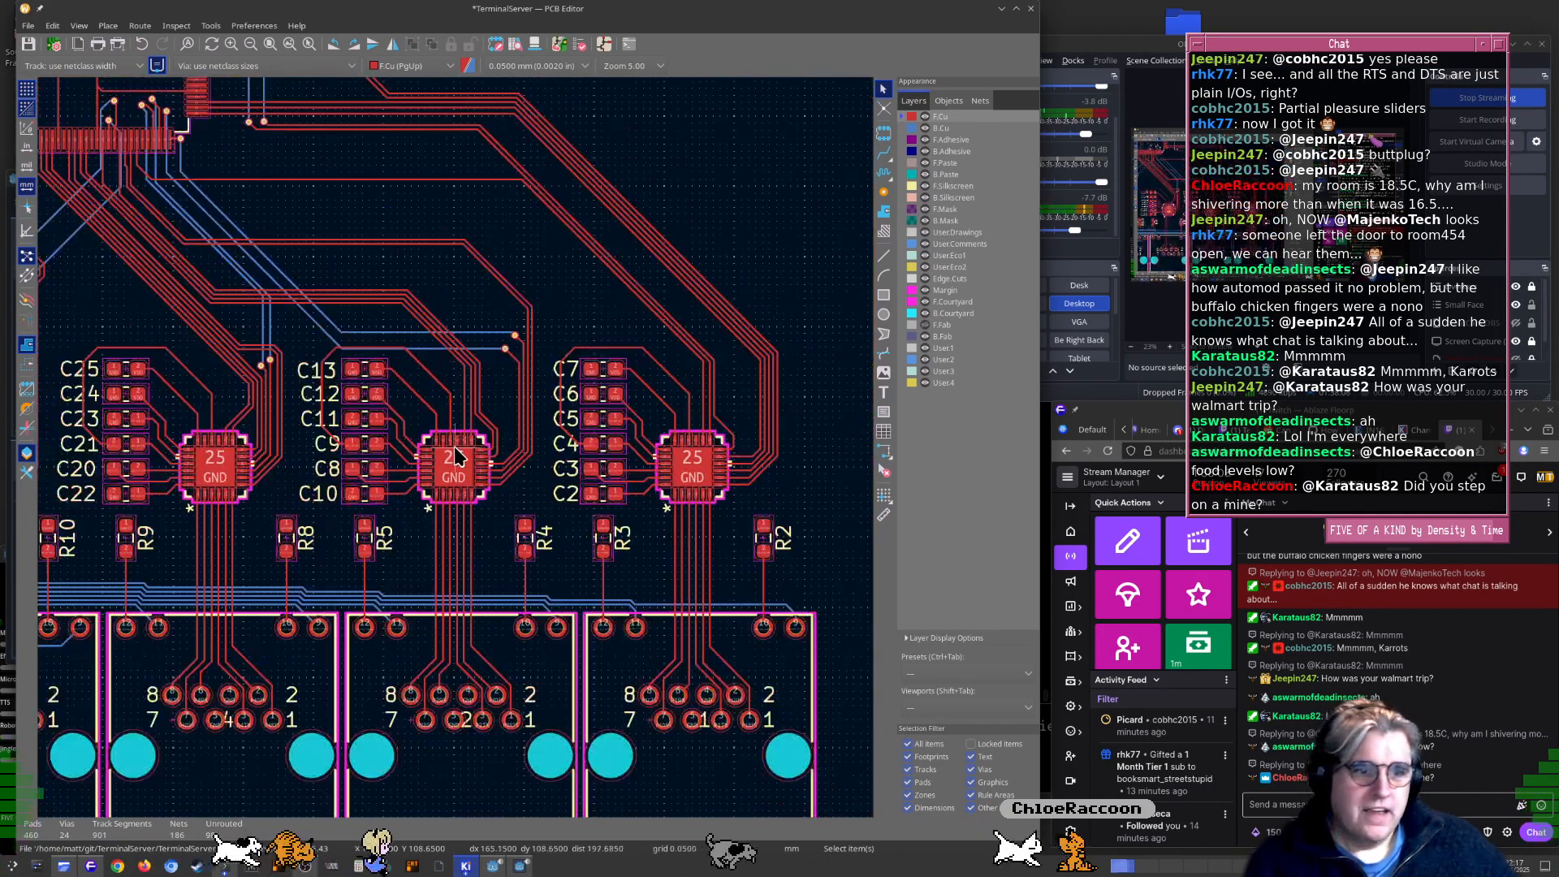
pyautogui.scroll(-4, 455, 457)
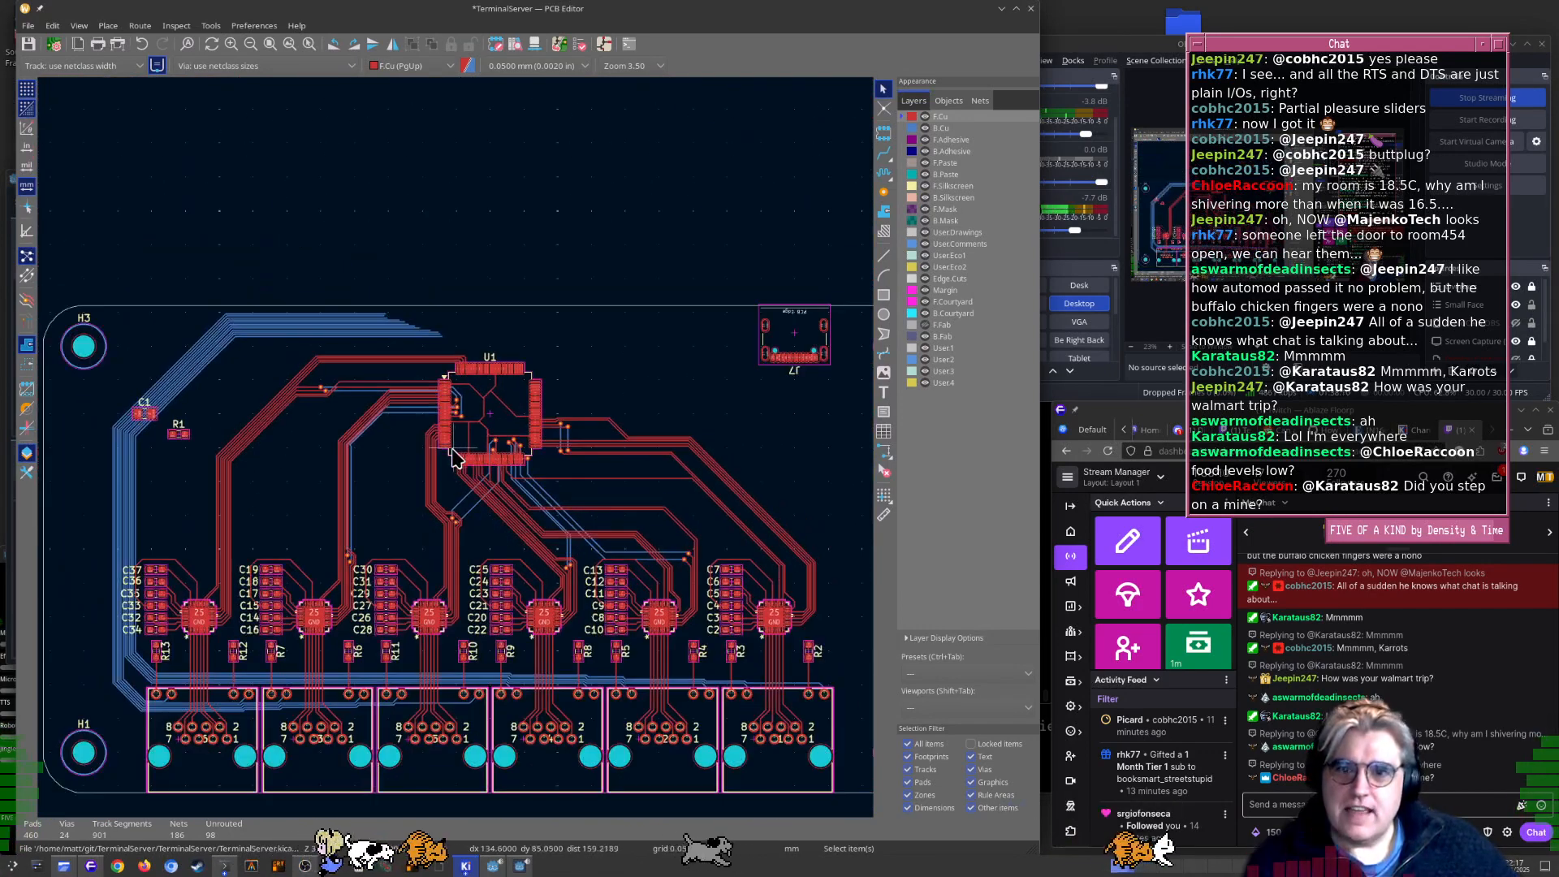
pyautogui.scroll(-3, 453, 459)
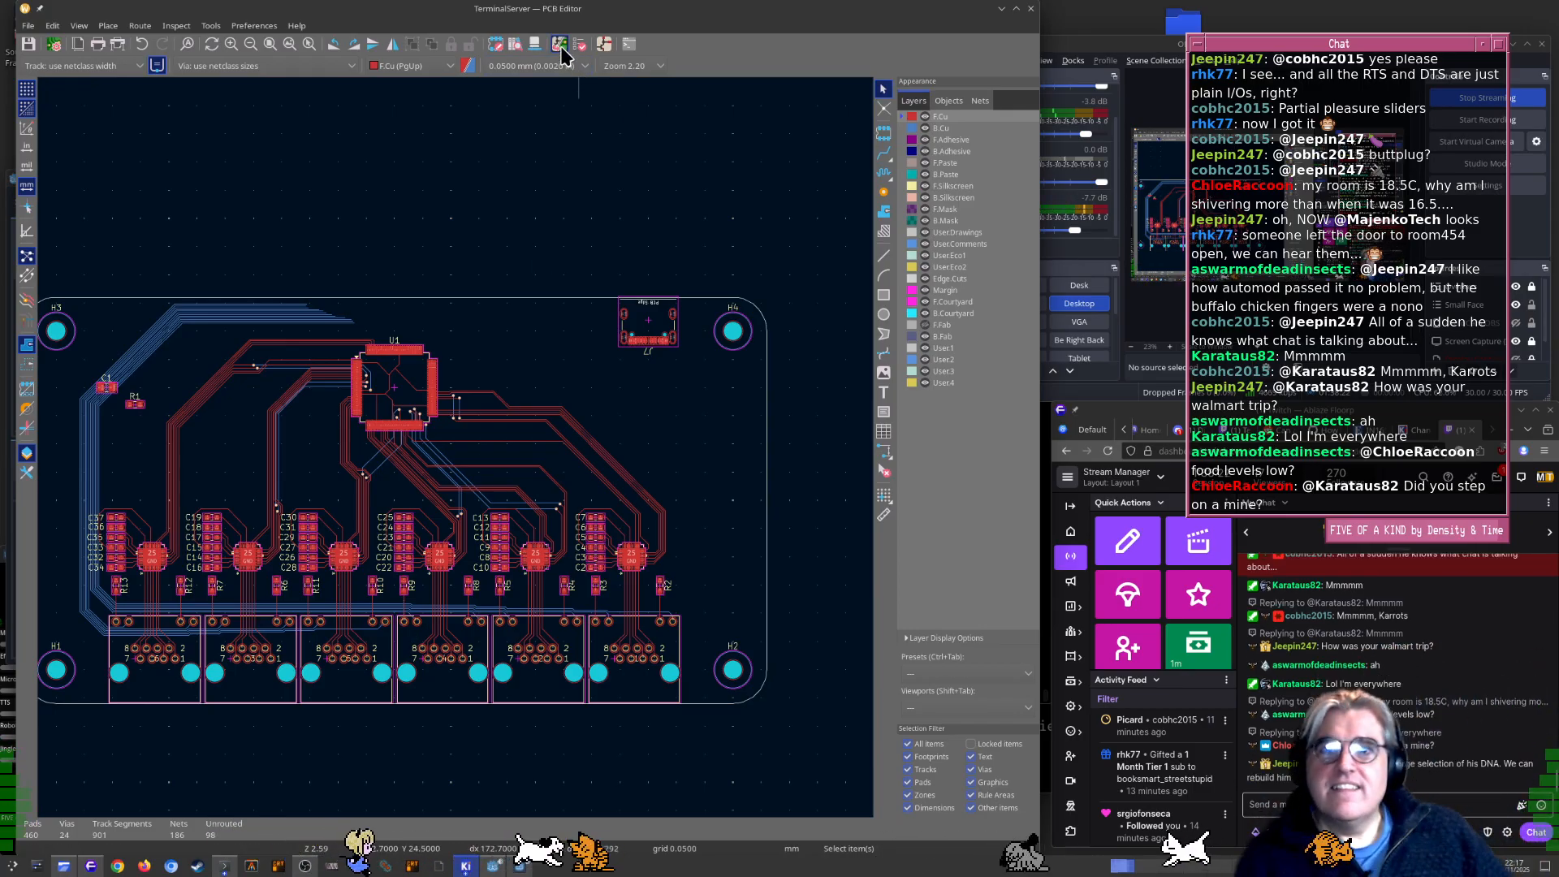
# Open the 3D view of the board, examine the chips, tracks and connectors from several angles, and close it
pyautogui.hotkey('alt', '3')
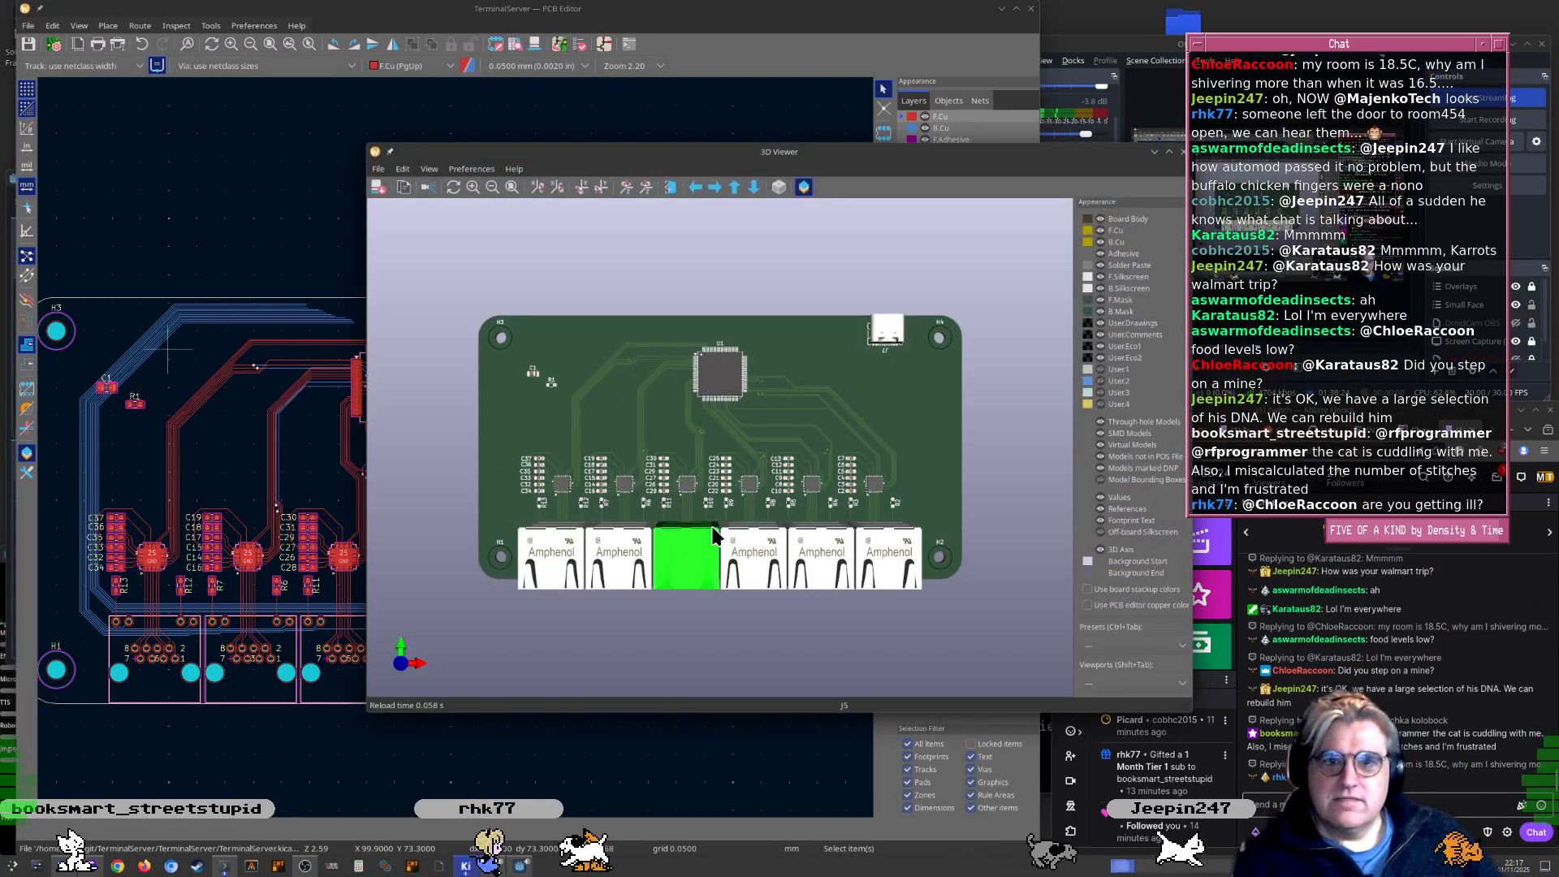
pyautogui.moveTo(714, 532); pyautogui.dragTo(597, 276)
pyautogui.press('z')
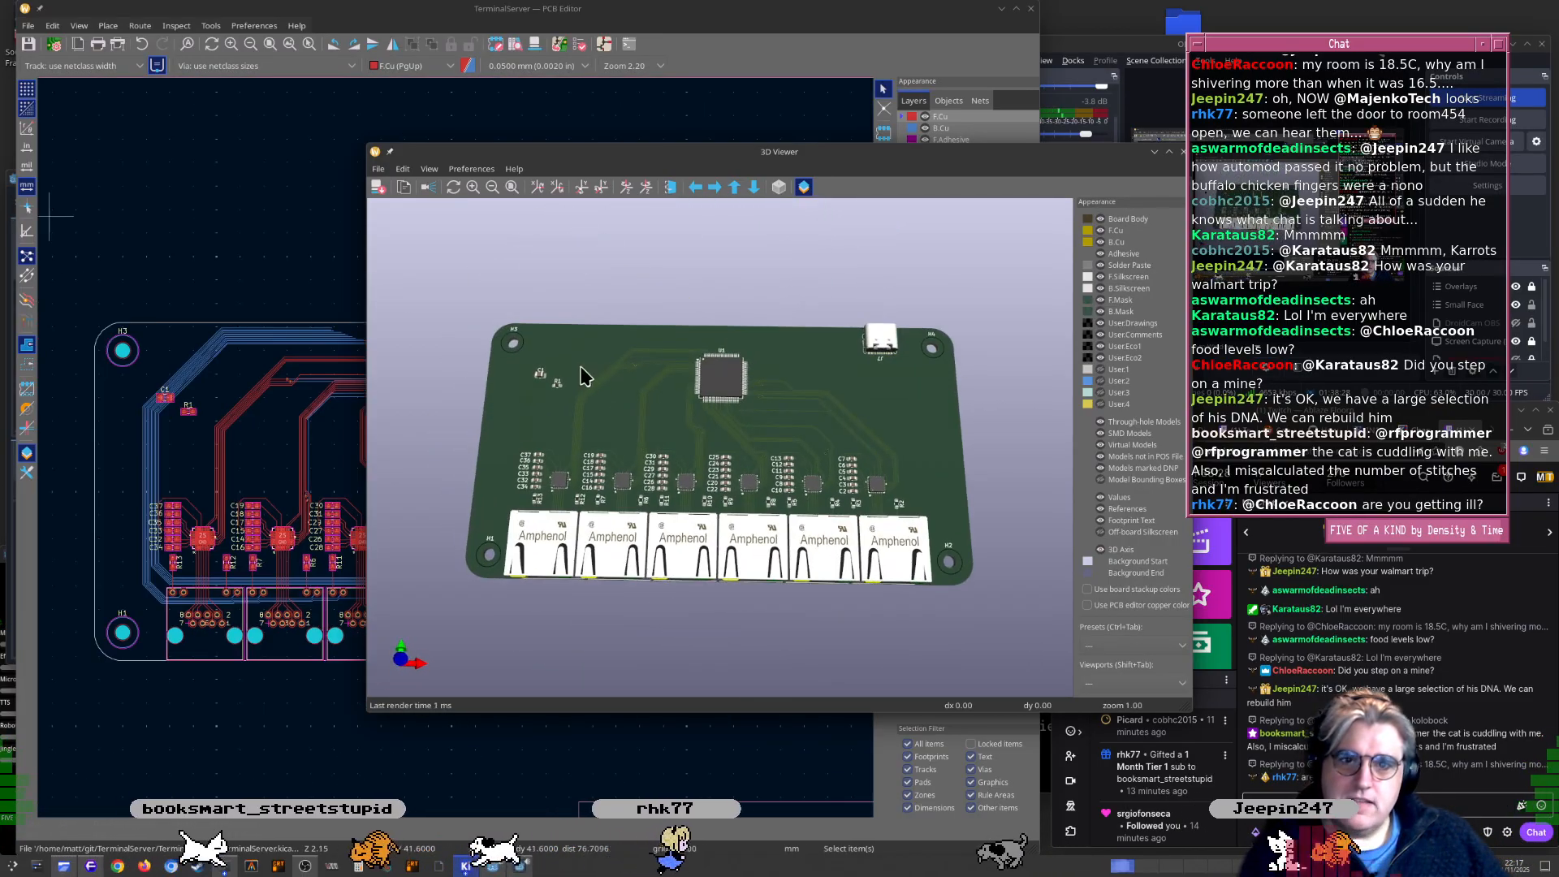
pyautogui.scroll(10, 665, 358)
pyautogui.moveTo(658, 356); pyautogui.dragTo(679, 460)
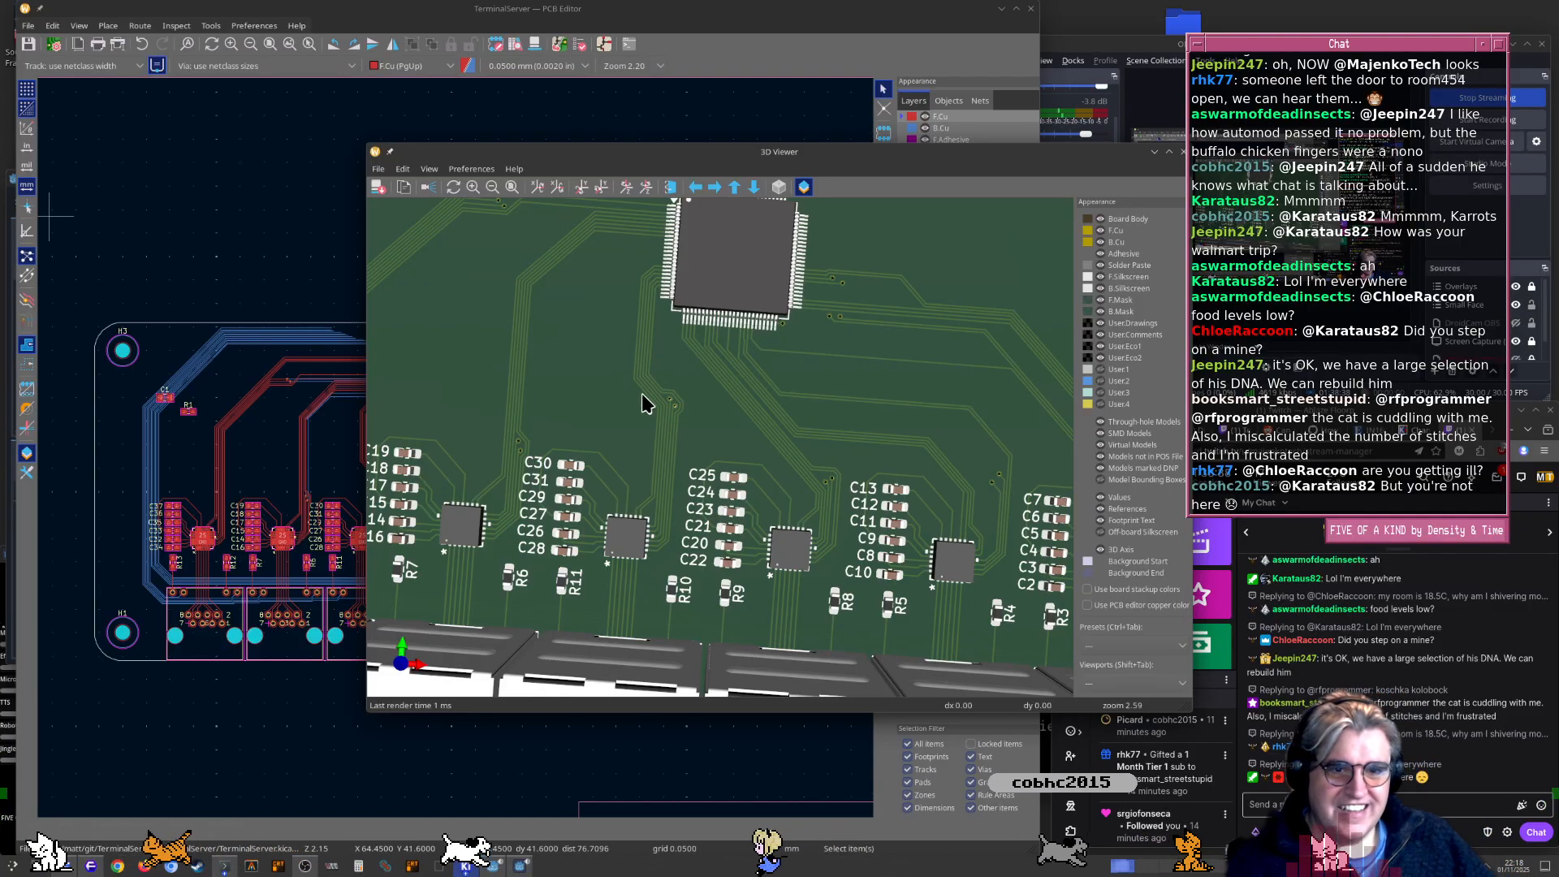
pyautogui.moveTo(637, 464); pyautogui.dragTo(805, 270)
pyautogui.scroll(-5, 777, 380)
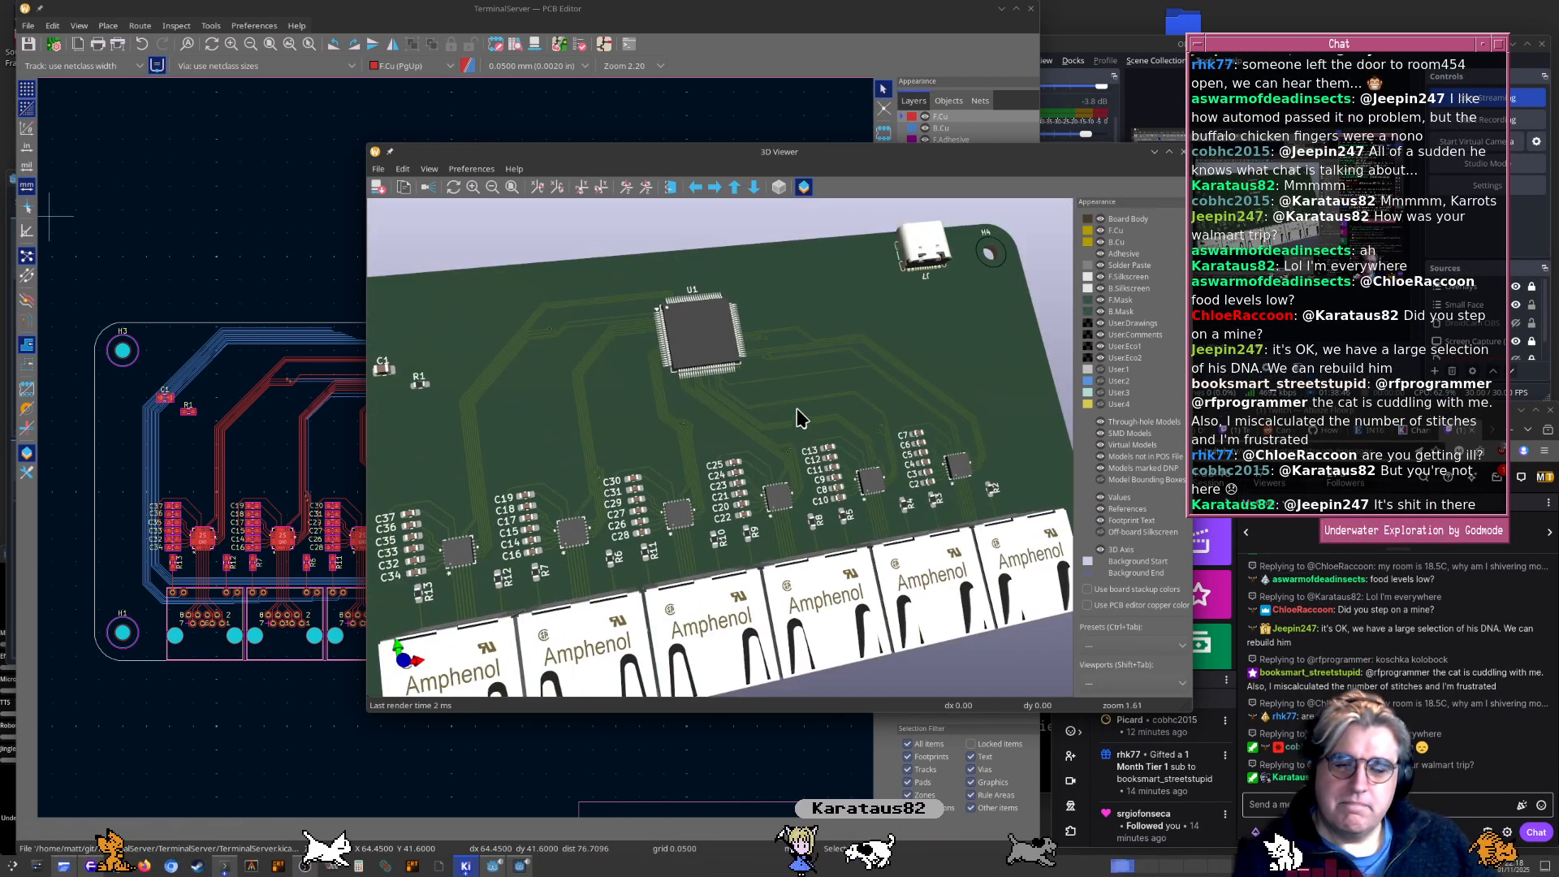
pyautogui.moveTo(798, 417); pyautogui.dragTo(647, 432)
pyautogui.scroll(-5, 648, 432)
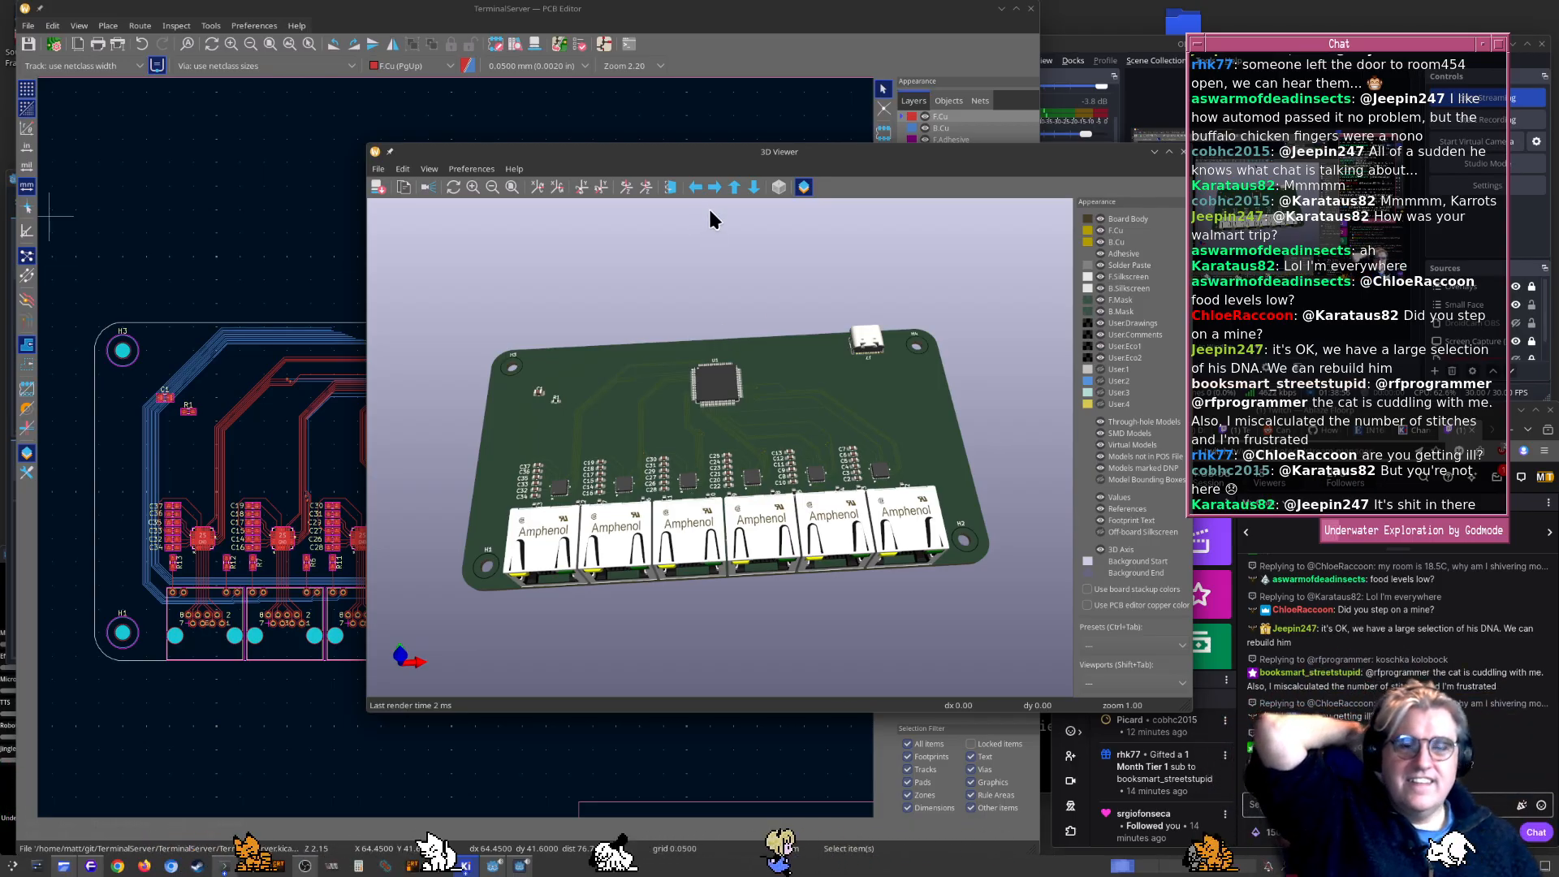
pyautogui.click(1179, 154)
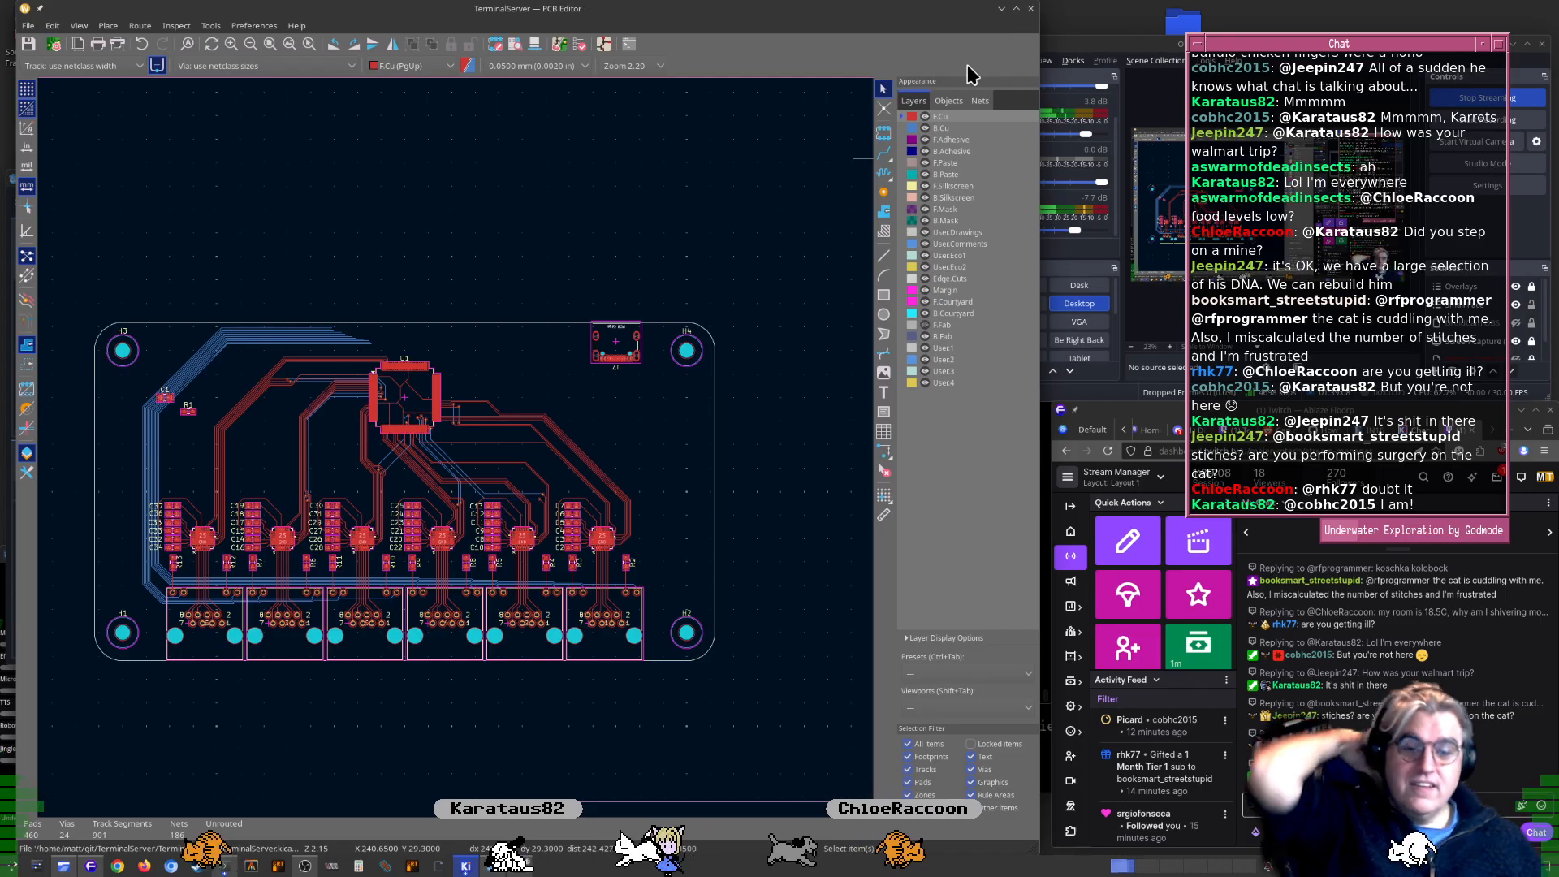
# Close the PCB editor and the schematic editor of the TerminalServer project
pyautogui.click(1031, 9)
pyautogui.scroll(-8, 704, 294)
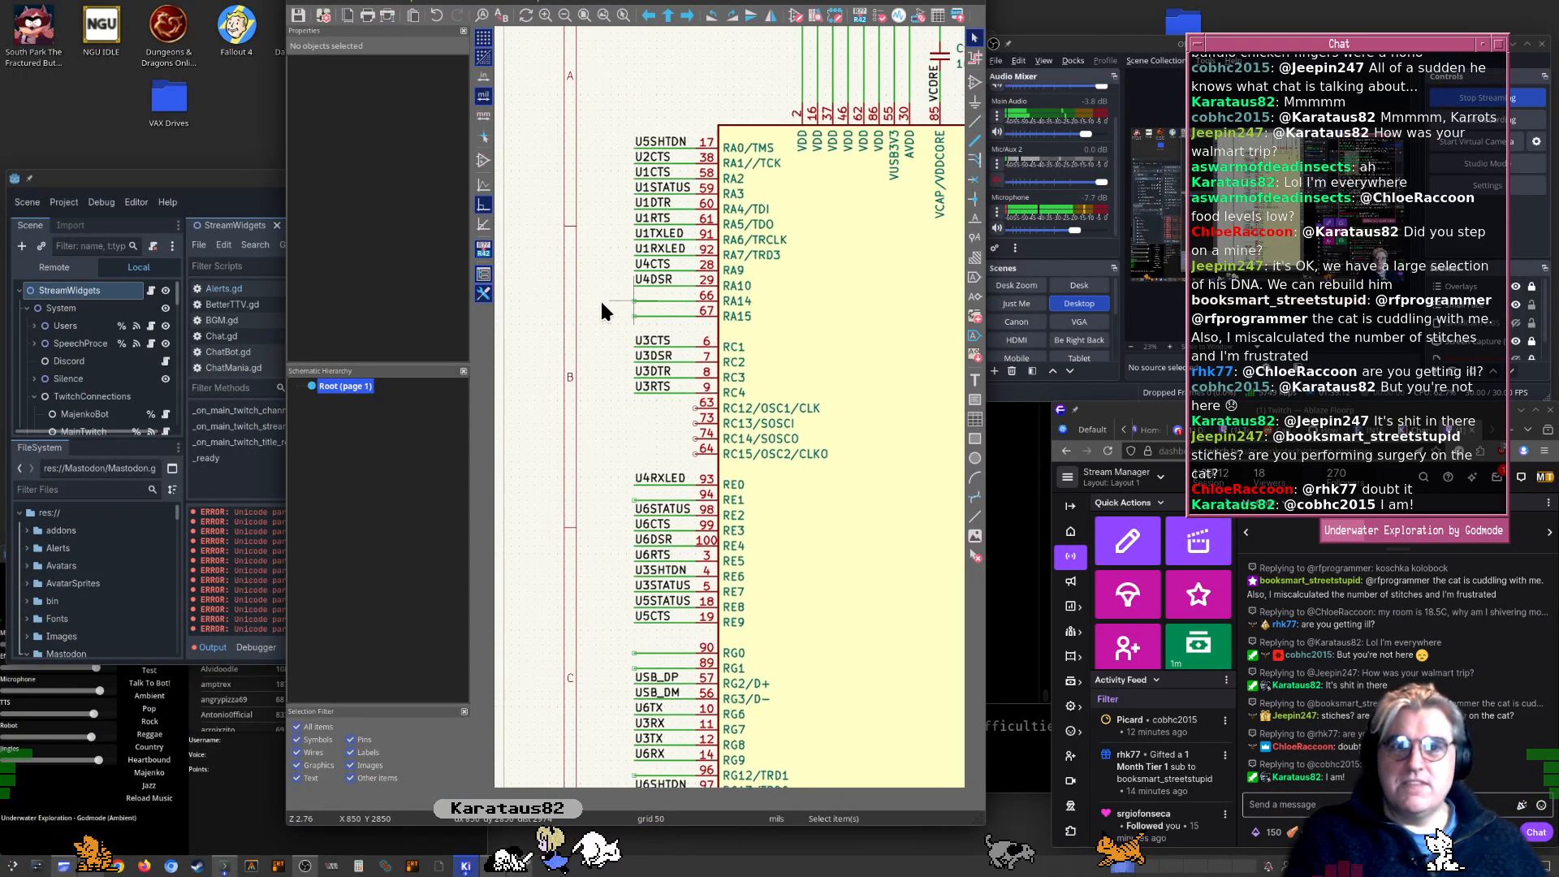
pyautogui.moveTo(936, 460); pyautogui.dragTo(741, 456, button='middle')
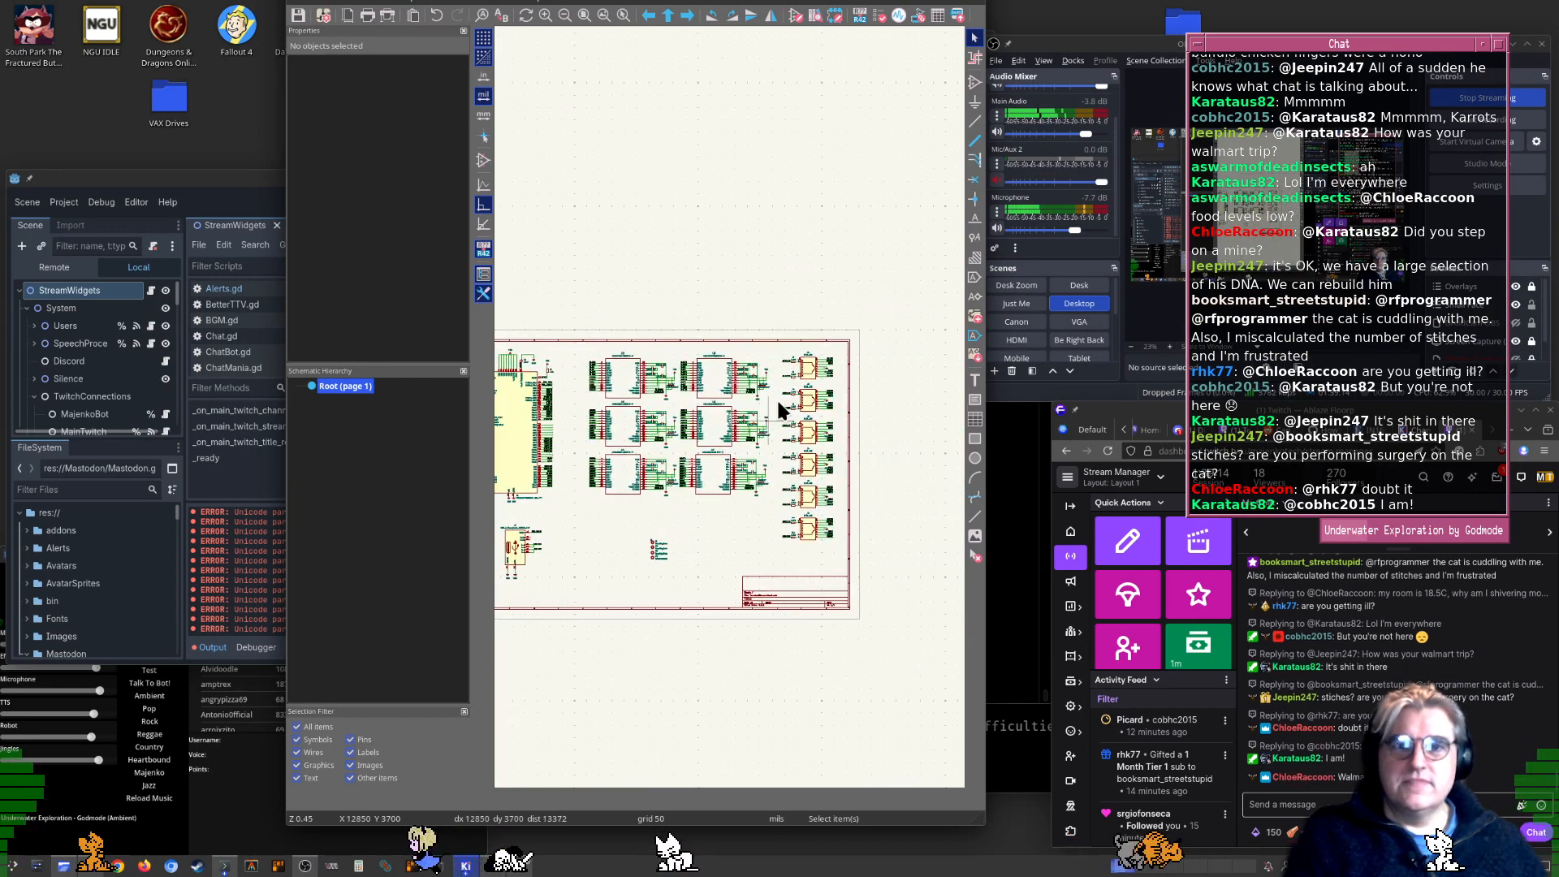
pyautogui.keyDown('super'); pyautogui.moveTo(835, 153); pyautogui.dragTo(721, 212); pyautogui.keyUp('super')
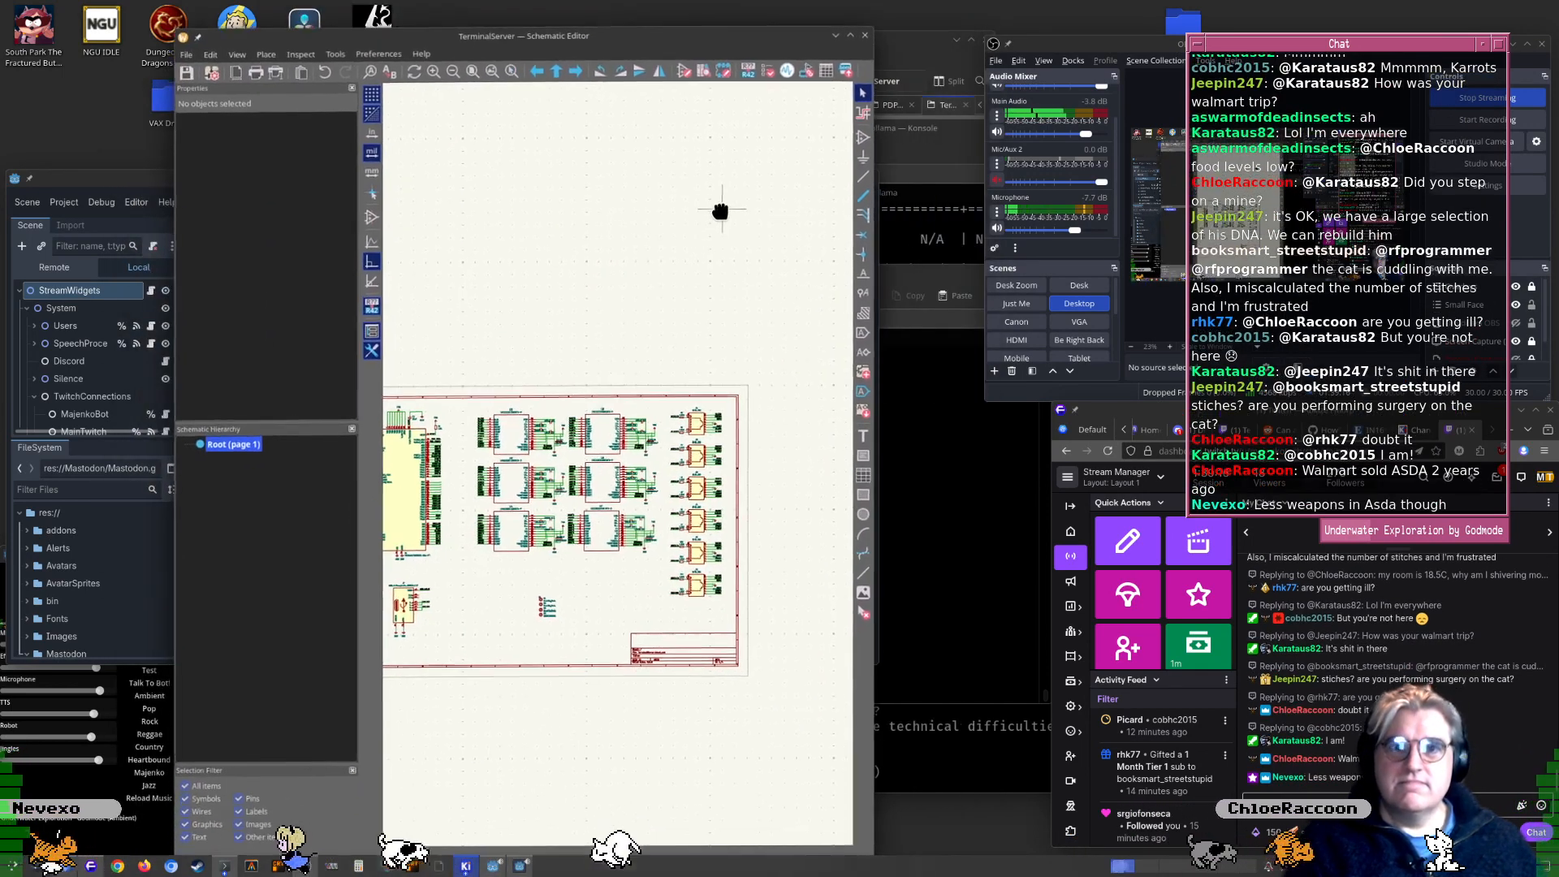
pyautogui.click(865, 39)
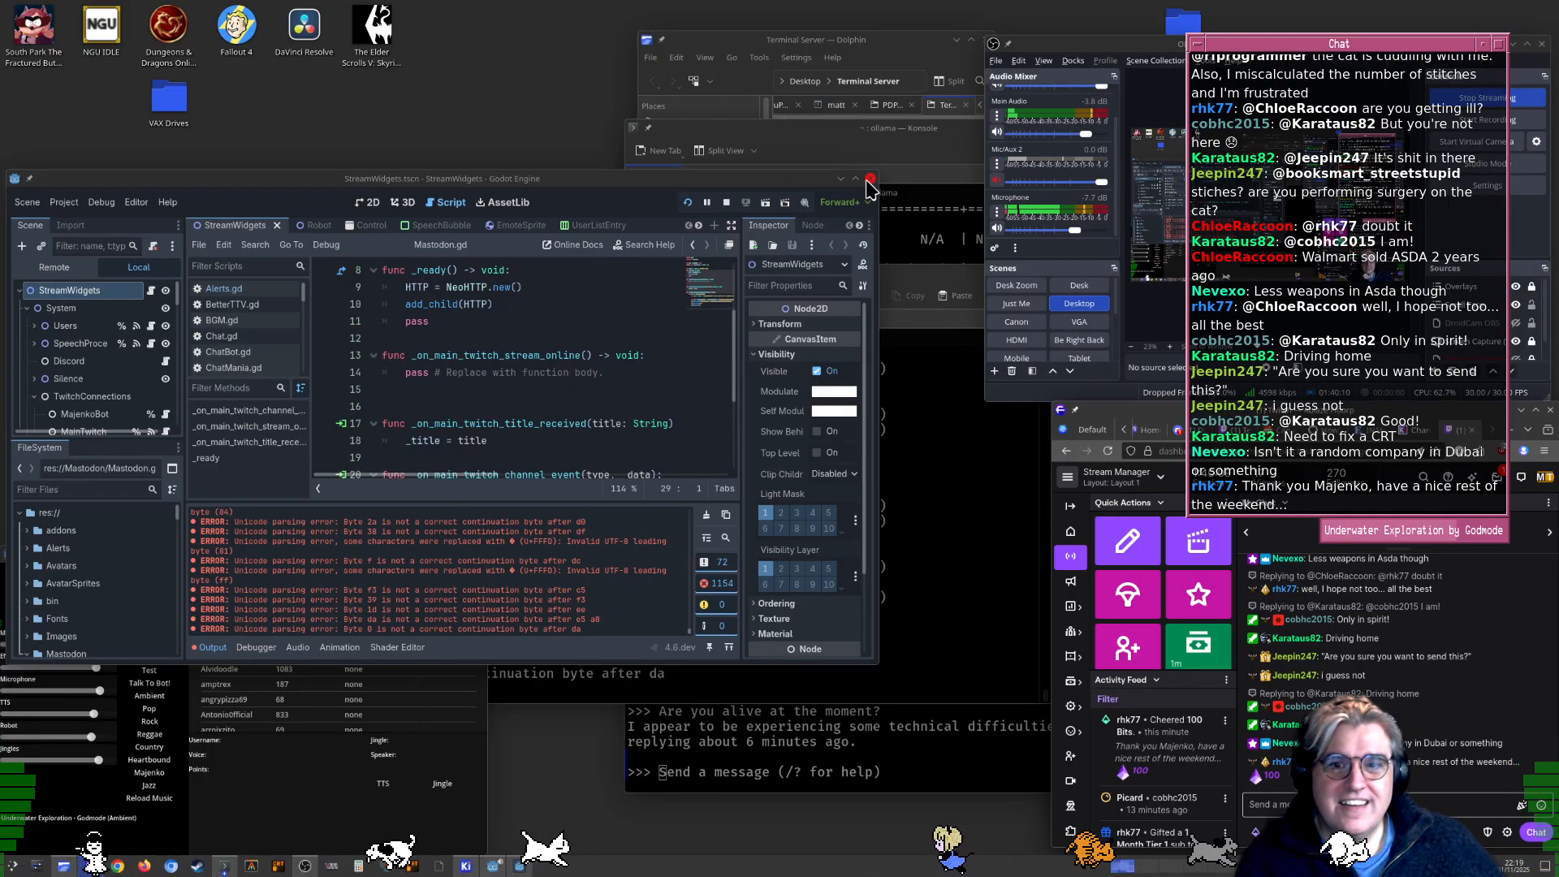
# Minimize the Godot editor and both Konsole windows, ending the ollama chat session in the second terminal
pyautogui.click(841, 178)
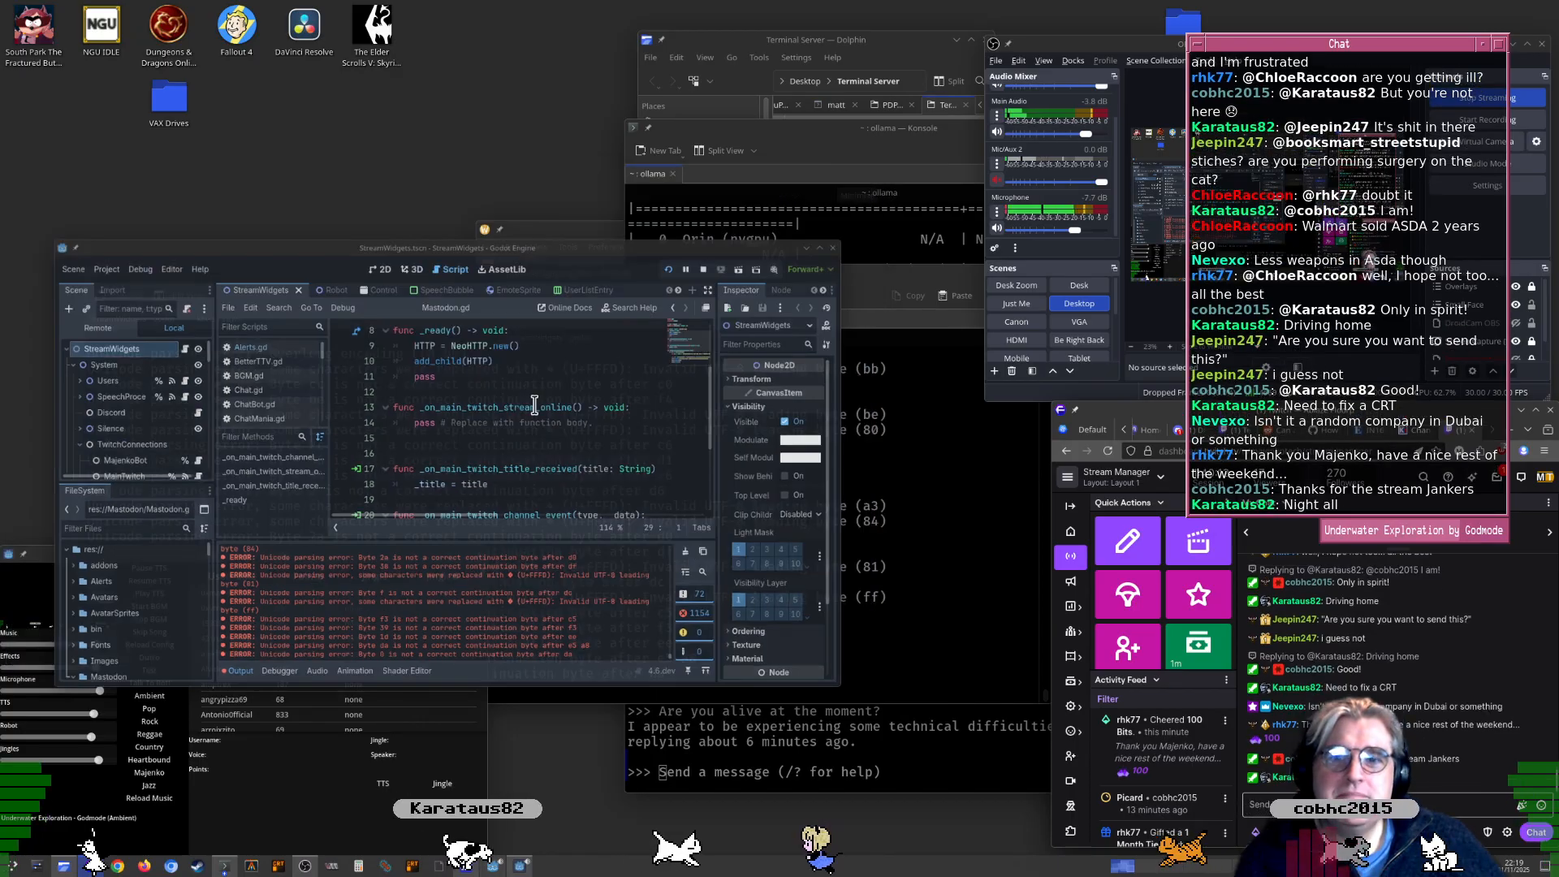
pyautogui.click(729, 447)
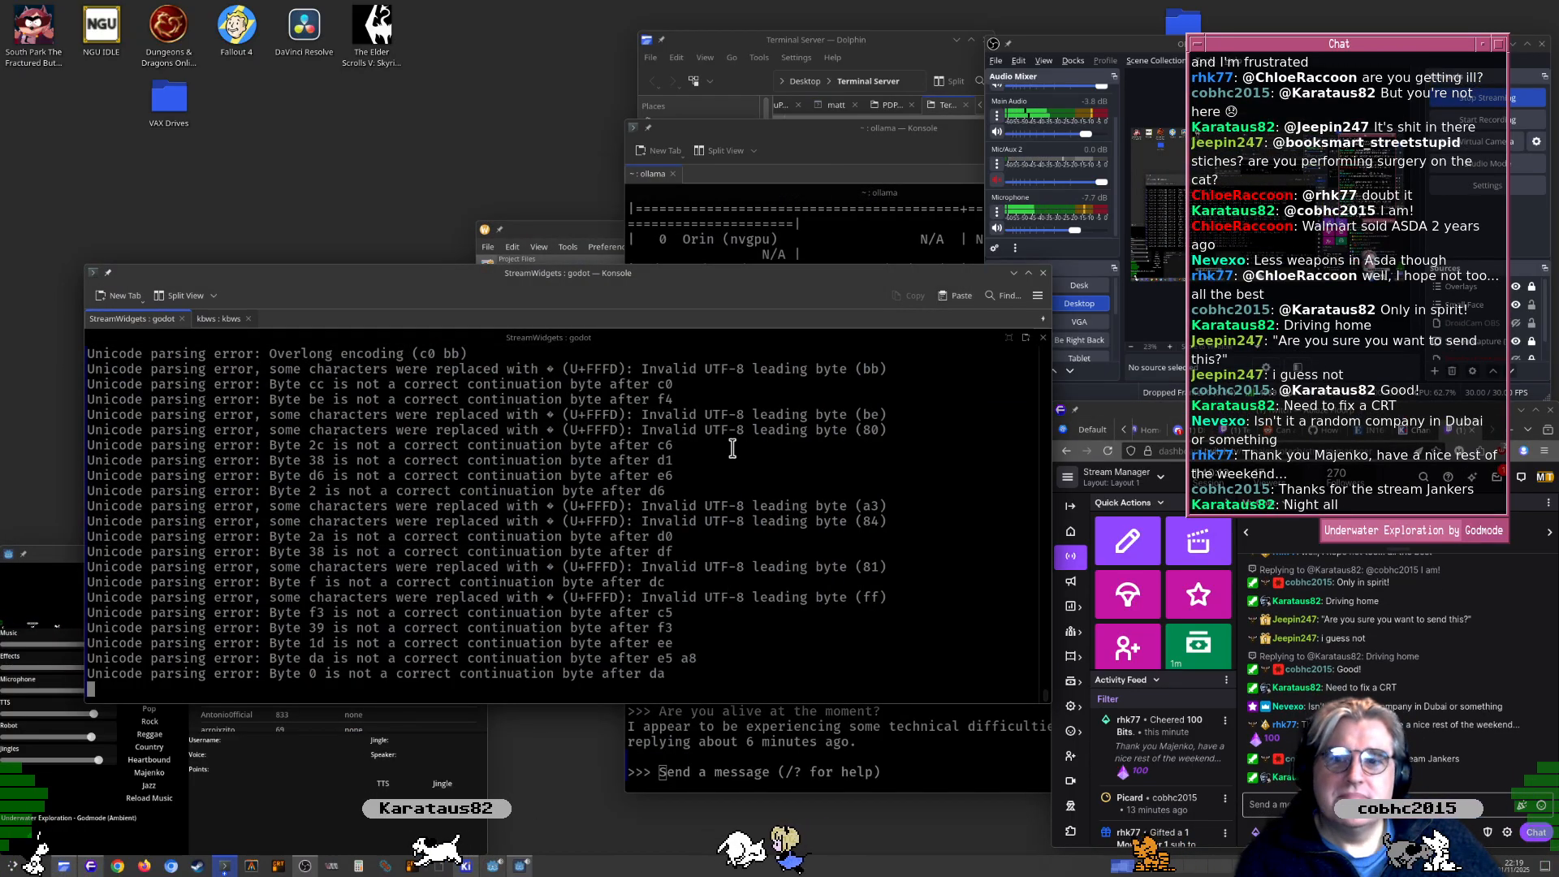
pyautogui.click(1013, 274)
pyautogui.click(809, 320)
pyautogui.hotkey('ctrl', 'c')
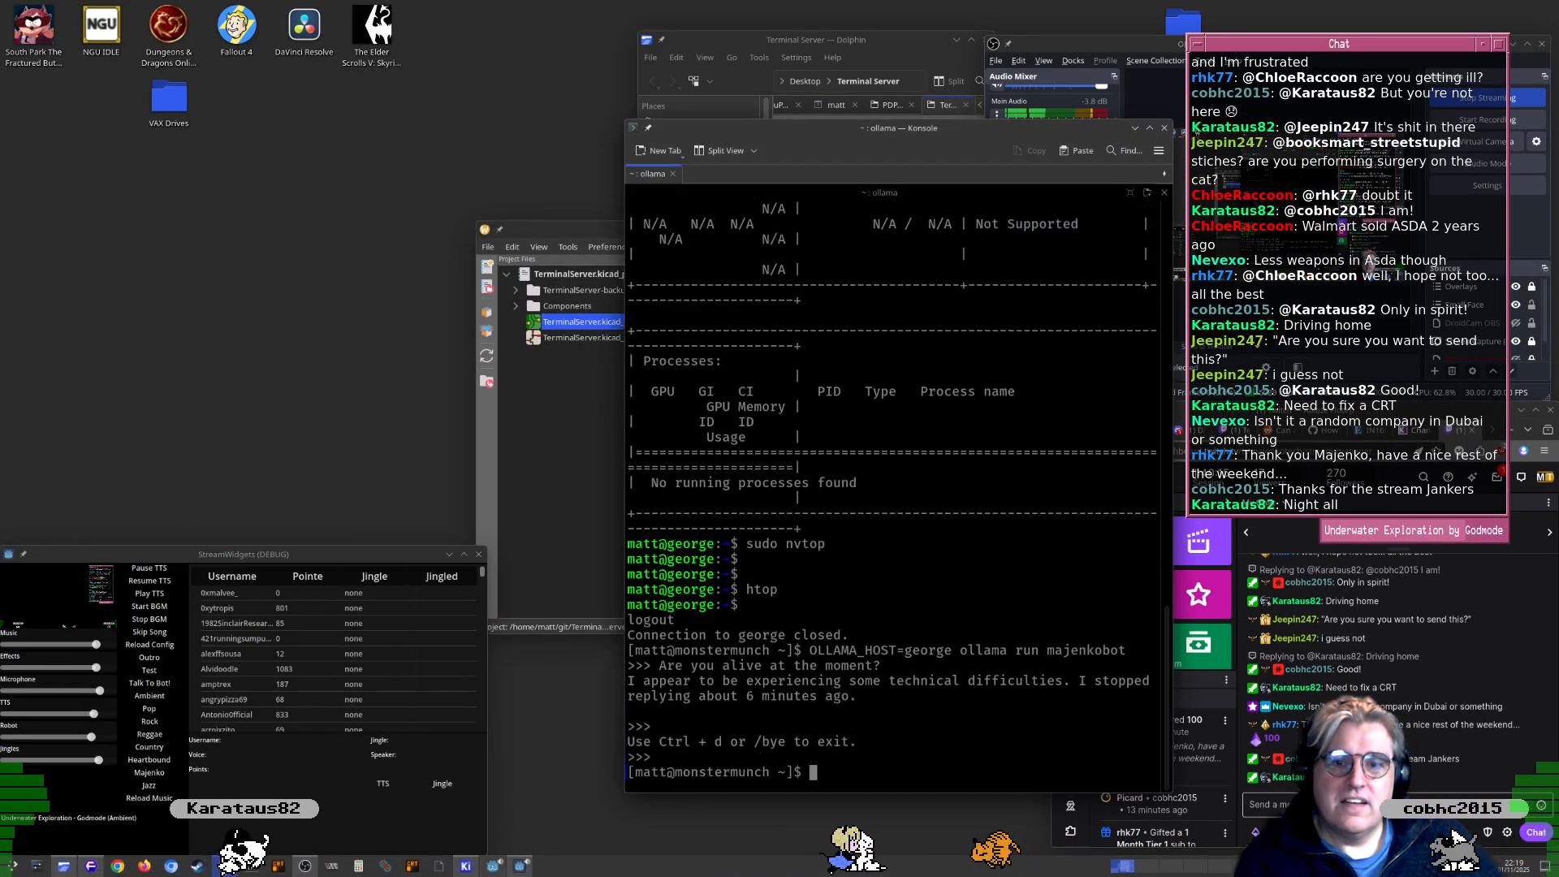
pyautogui.click(1134, 128)
# Close the KiCad project manager window of the TerminalServer project
pyautogui.click(711, 428)
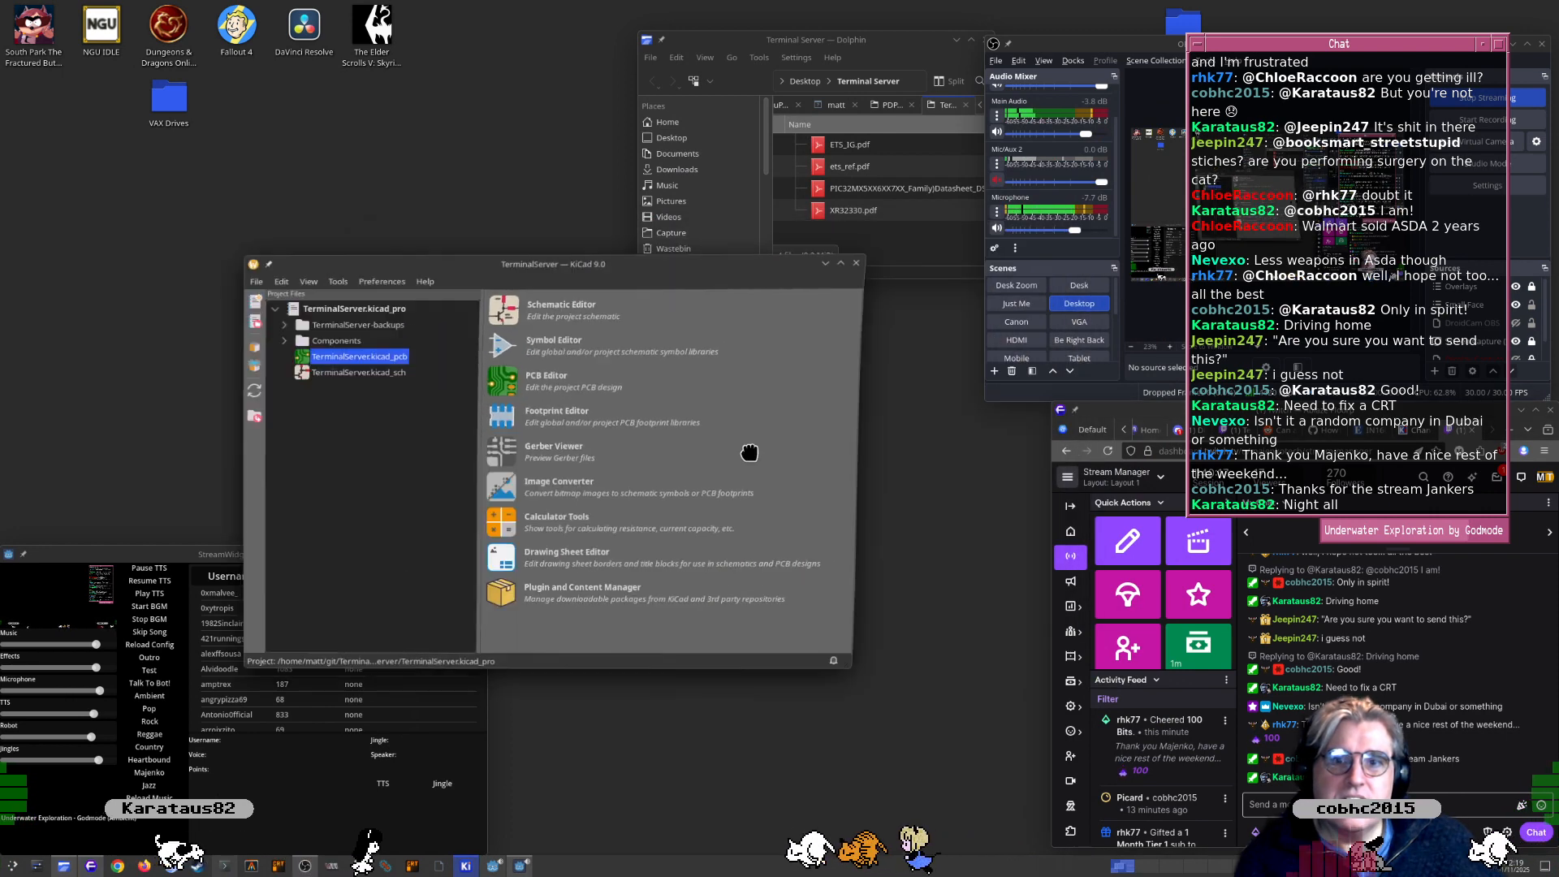
pyautogui.click(854, 262)
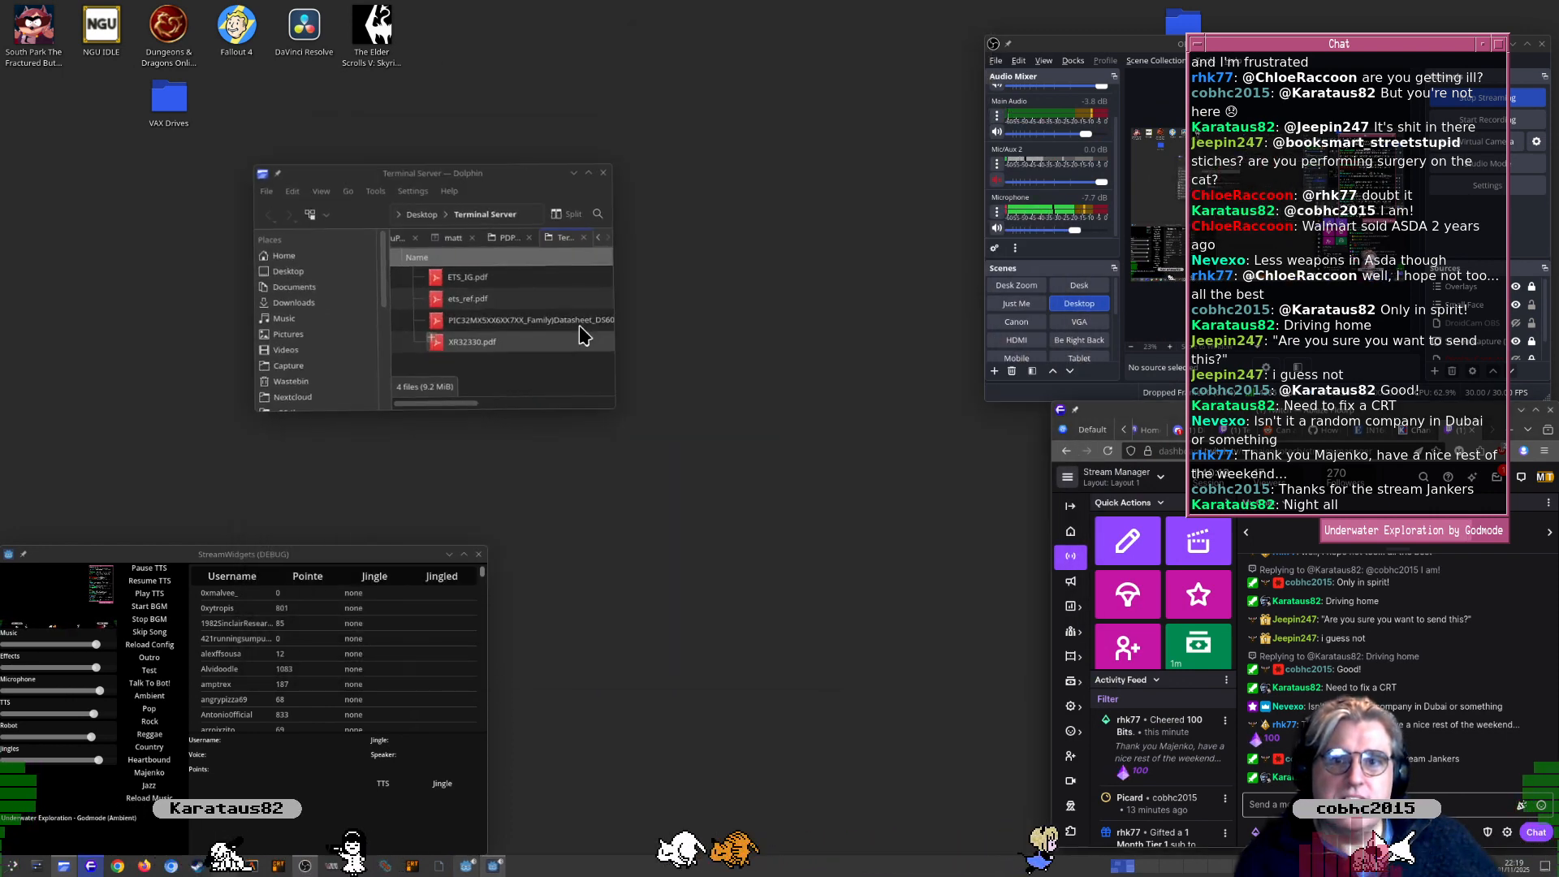